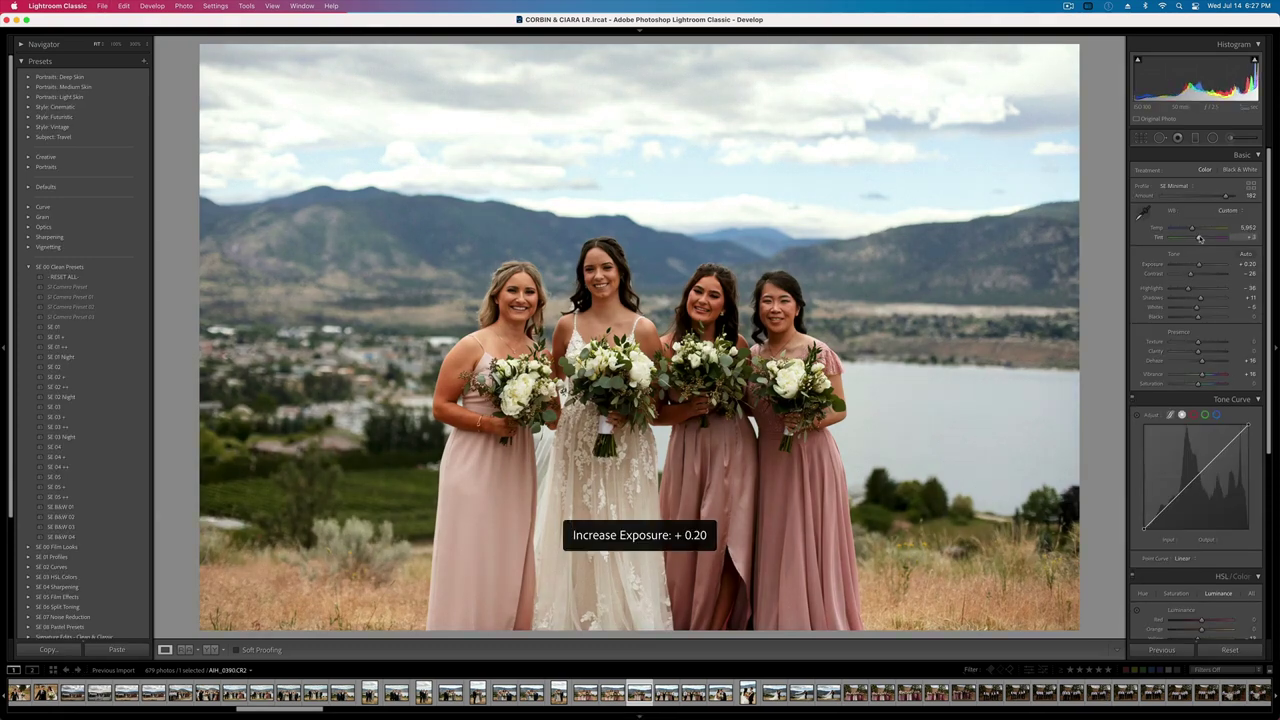
- Raise the bridesmaids photo's exposure a step and copy its develop settings
{"action": "key", "text": "Right"}
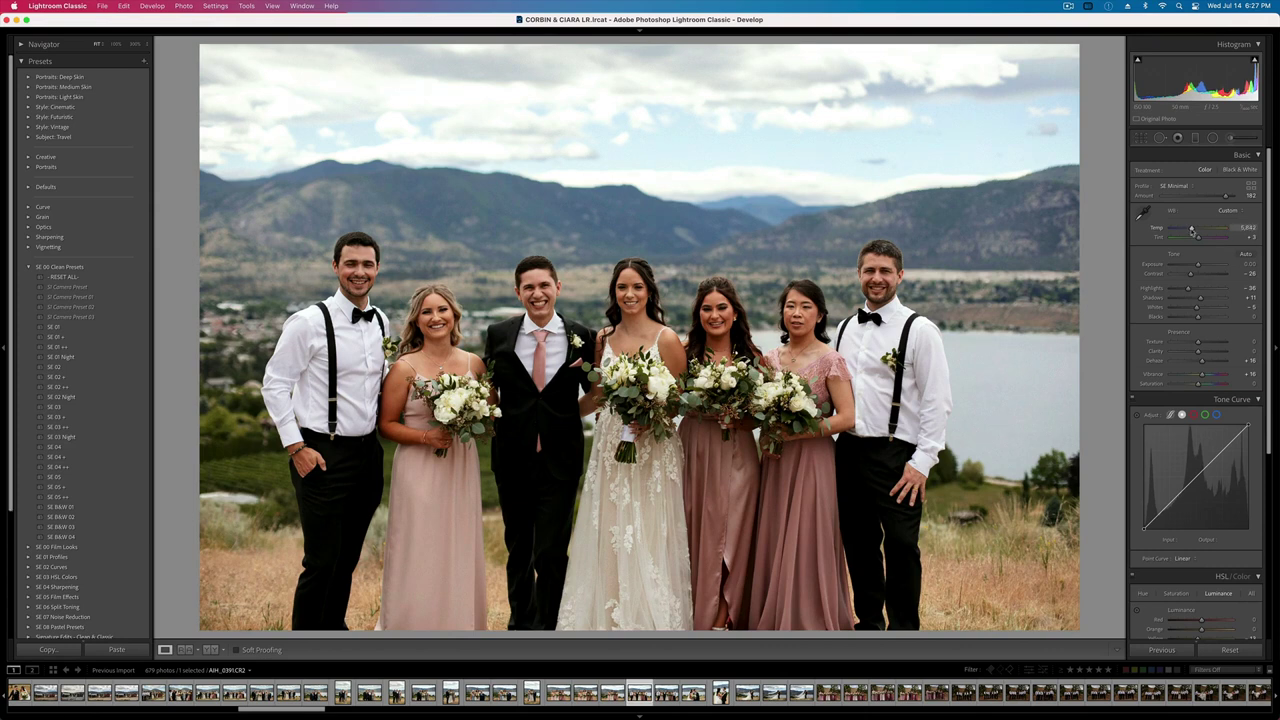
{"action": "key", "text": "equal"}
{"action": "key", "text": "super+shift+c"}
{"action": "key", "text": "Return"}
- Paste the edits onto the next group photo, raise its exposure, and start copying the bride-and-groom photo's settings
{"action": "key", "text": "Right"}
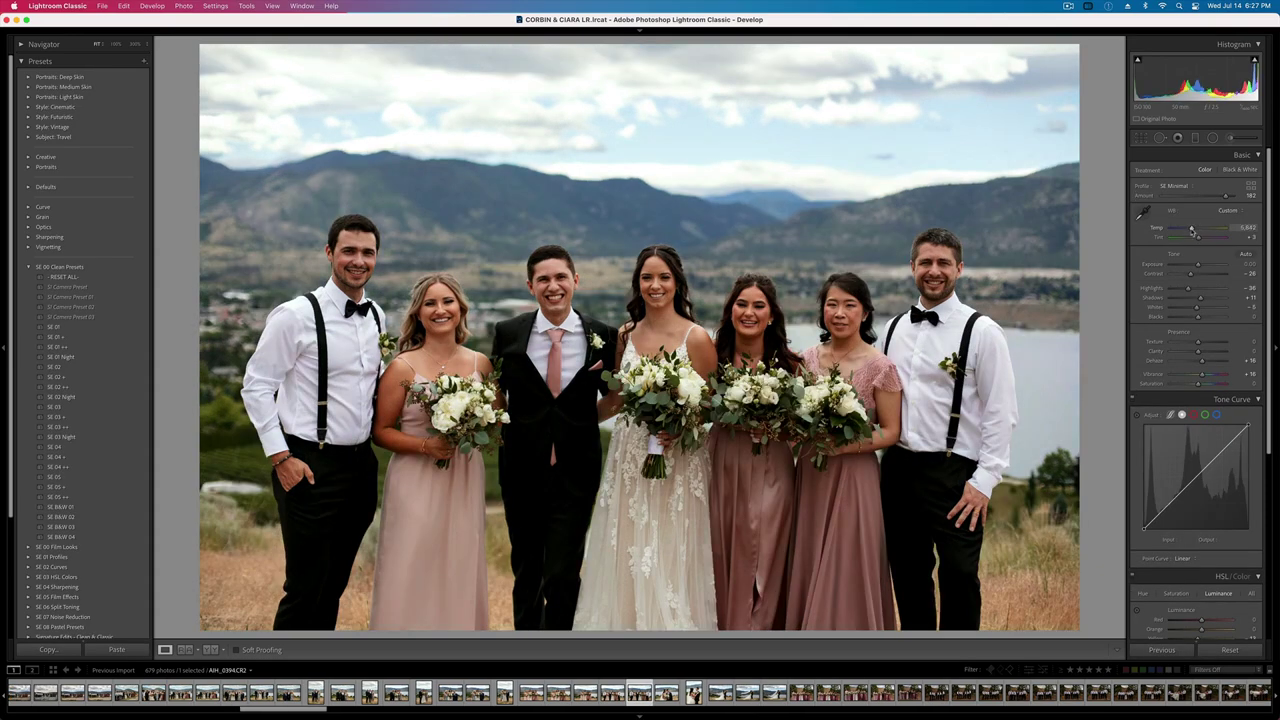
{"action": "key", "text": "equal"}
{"action": "key", "text": "equal"}
{"action": "key", "text": "Right"}
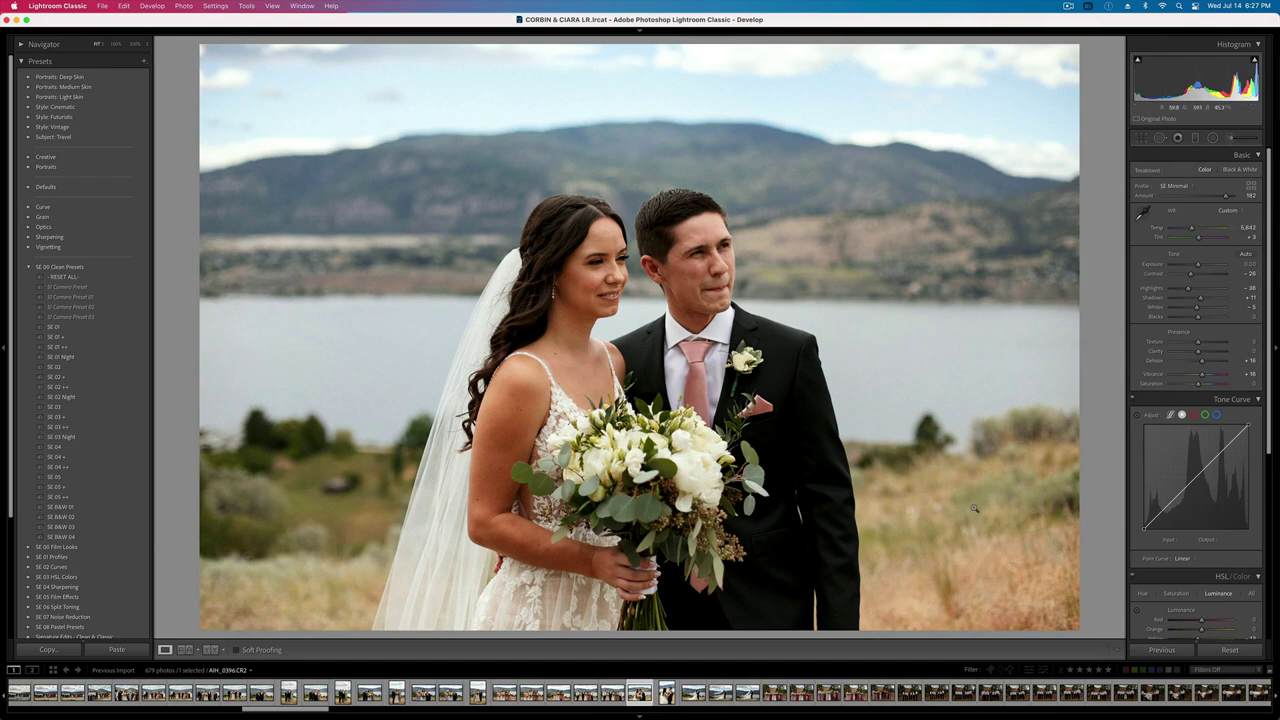
{"action": "key", "text": "super+shift+c"}
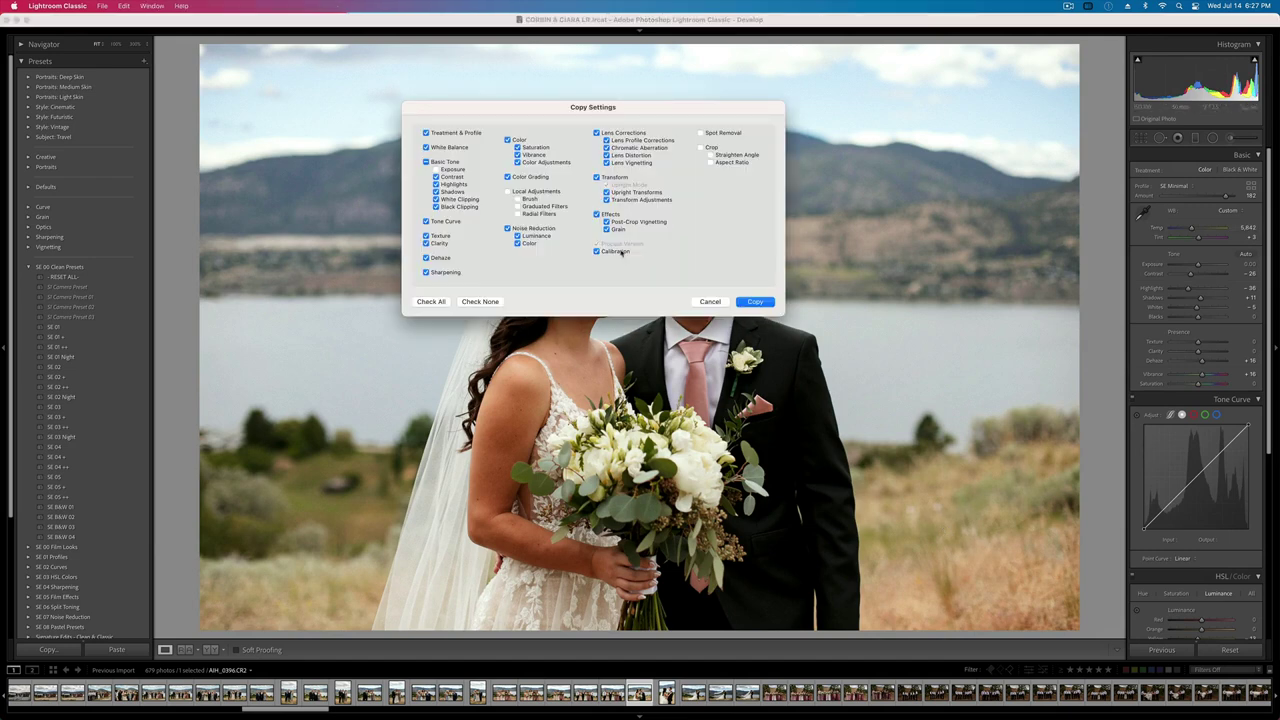
- Cancel the copy and copy the develop settings from the earlier groom-with-parents photo, AIH_0366
{"action": "left_click", "coordinate": [710, 302]}
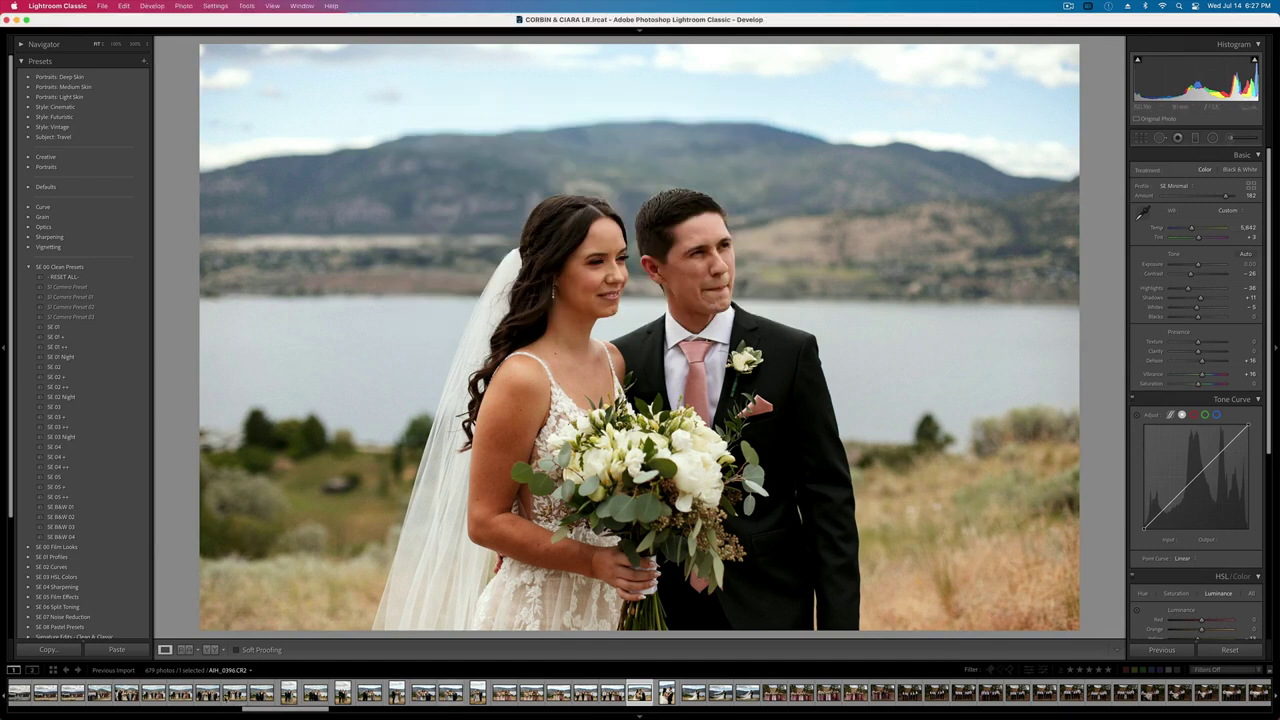
{"action": "scroll", "coordinate": [640, 692], "scroll_direction": "left", "scroll_amount": 2}
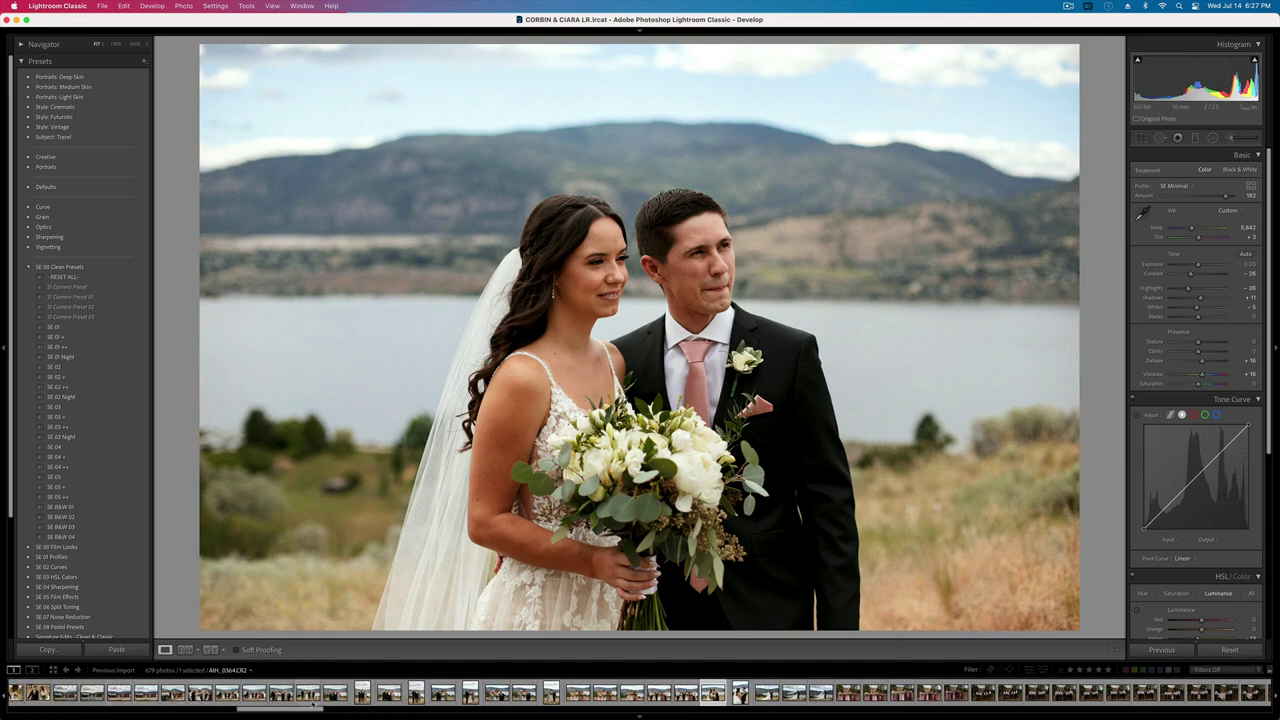
{"action": "left_click", "coordinate": [335, 692]}
{"action": "key", "text": "Right"}
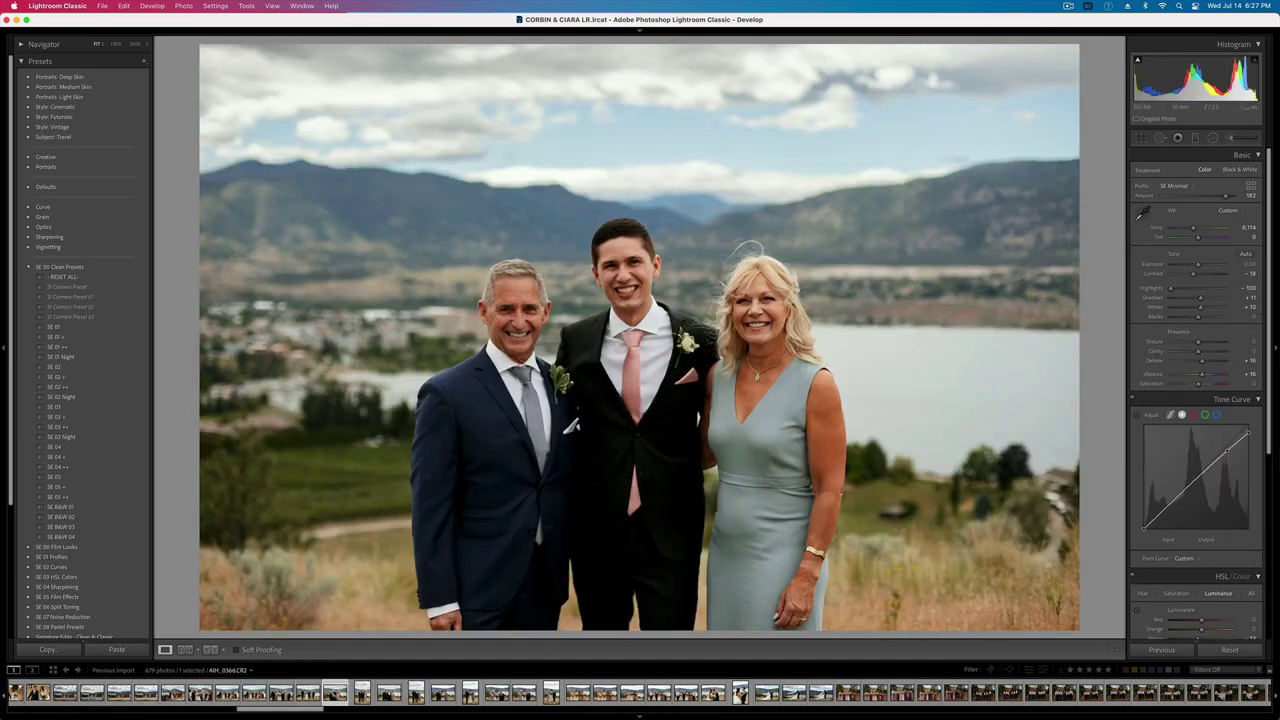
{"action": "key", "text": "super+shift+c"}
{"action": "key", "text": "Return"}
- Paste them onto the bridesmaids photo, cool its white balance, set exposure +0.43, and copy
{"action": "left_click", "coordinate": [578, 692]}
{"action": "key", "text": "super+shift+v"}
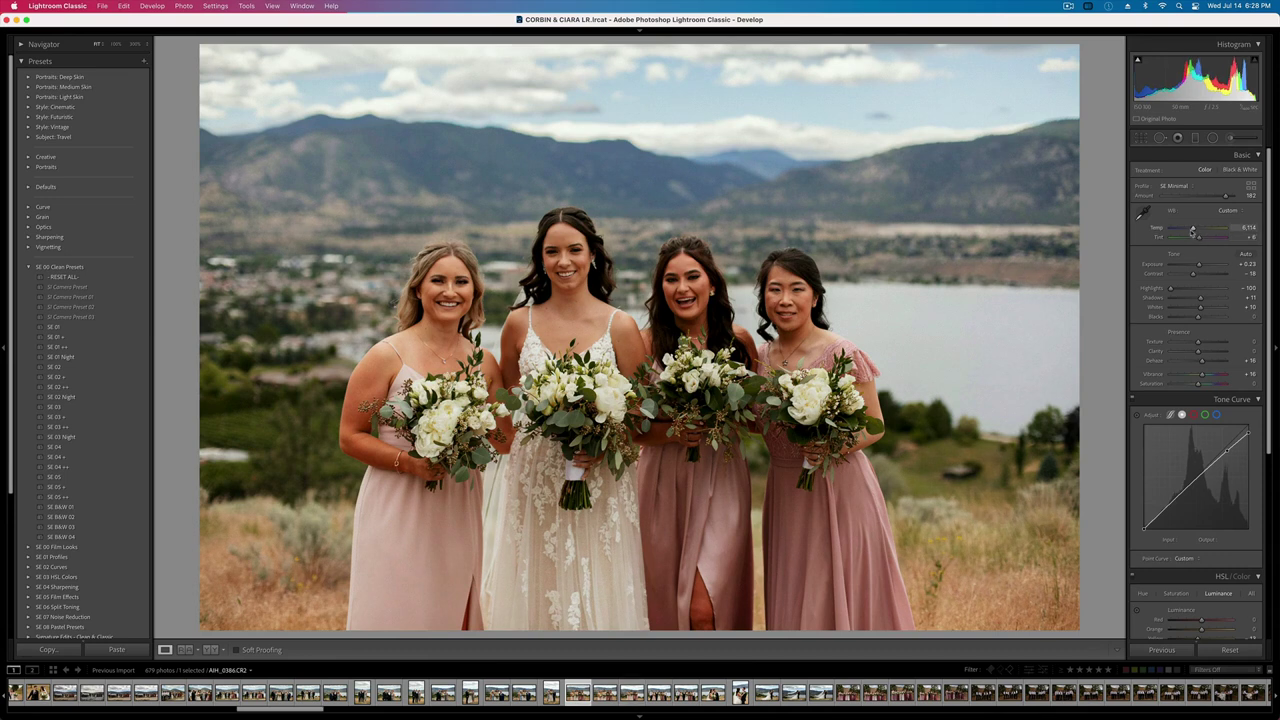
{"action": "left_click_drag", "start_coordinate": [1194, 230], "coordinate": [1190, 229]}
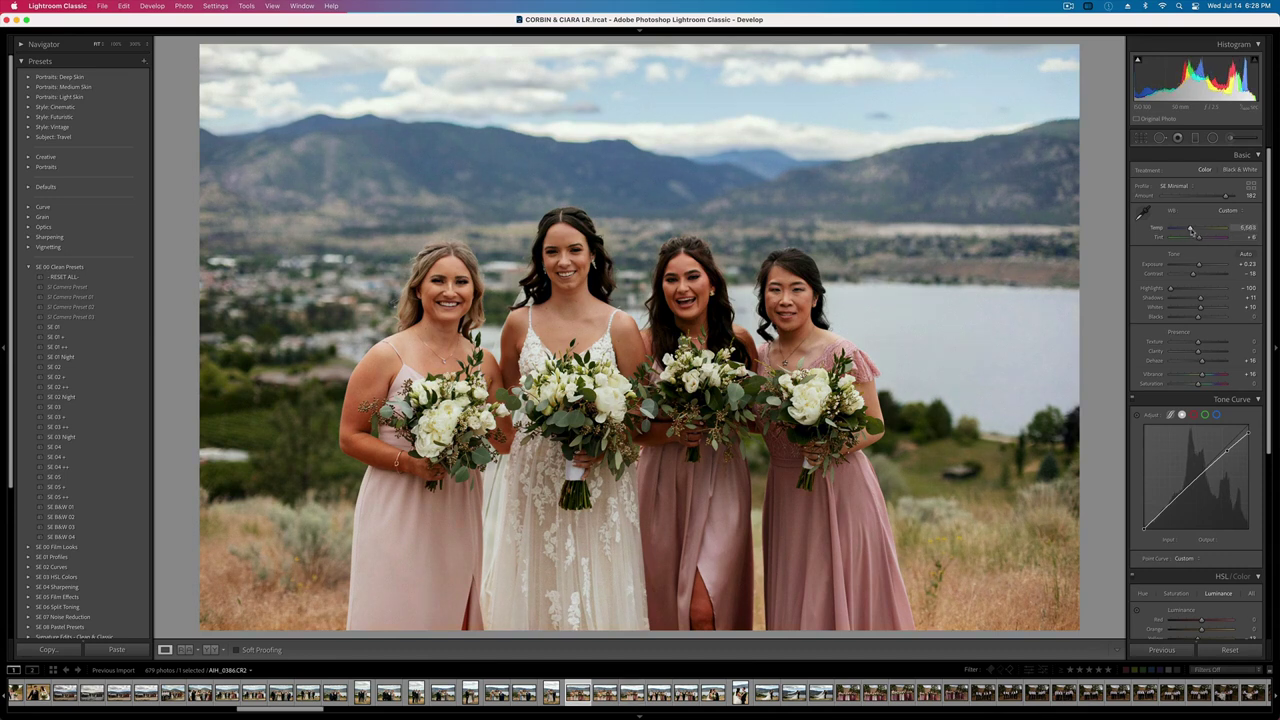
{"action": "key", "text": "equal"}
{"action": "key", "text": "equal"}
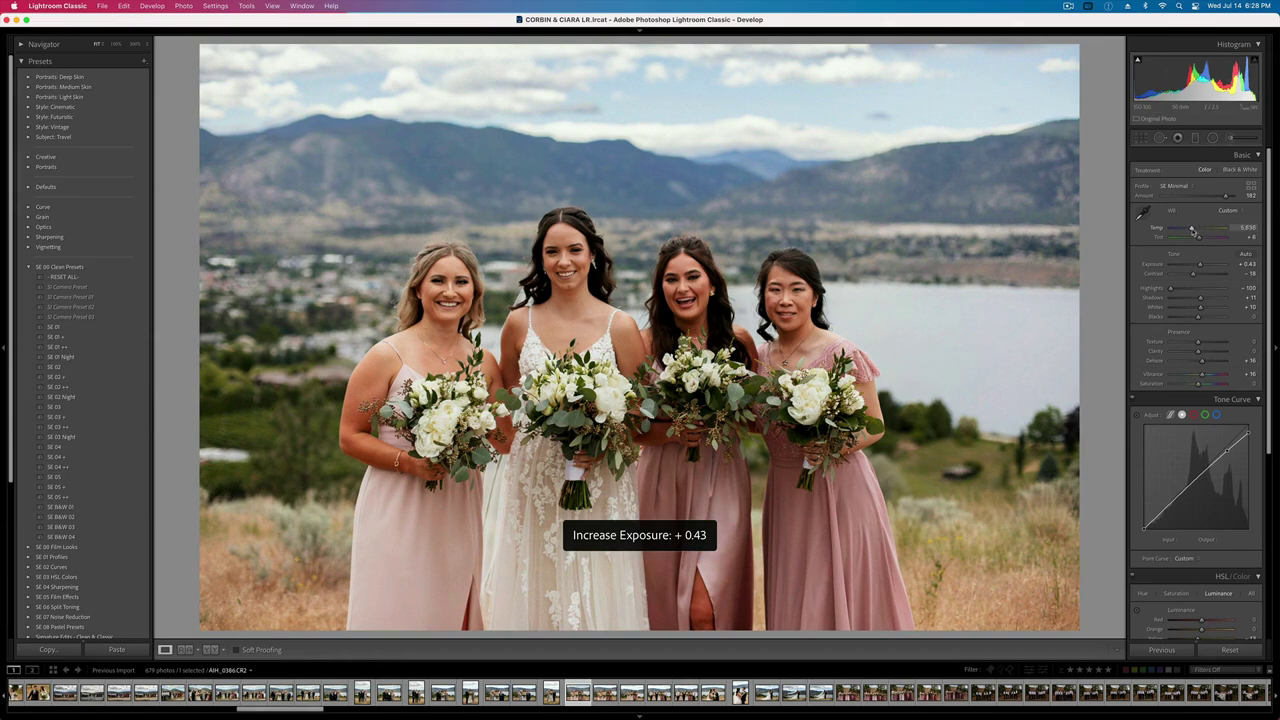
{"action": "key", "text": "super+shift+c"}
{"action": "key", "text": "Return"}
- Brighten the next bridesmaids photo slightly and copy its settings
{"action": "key", "text": "Right"}
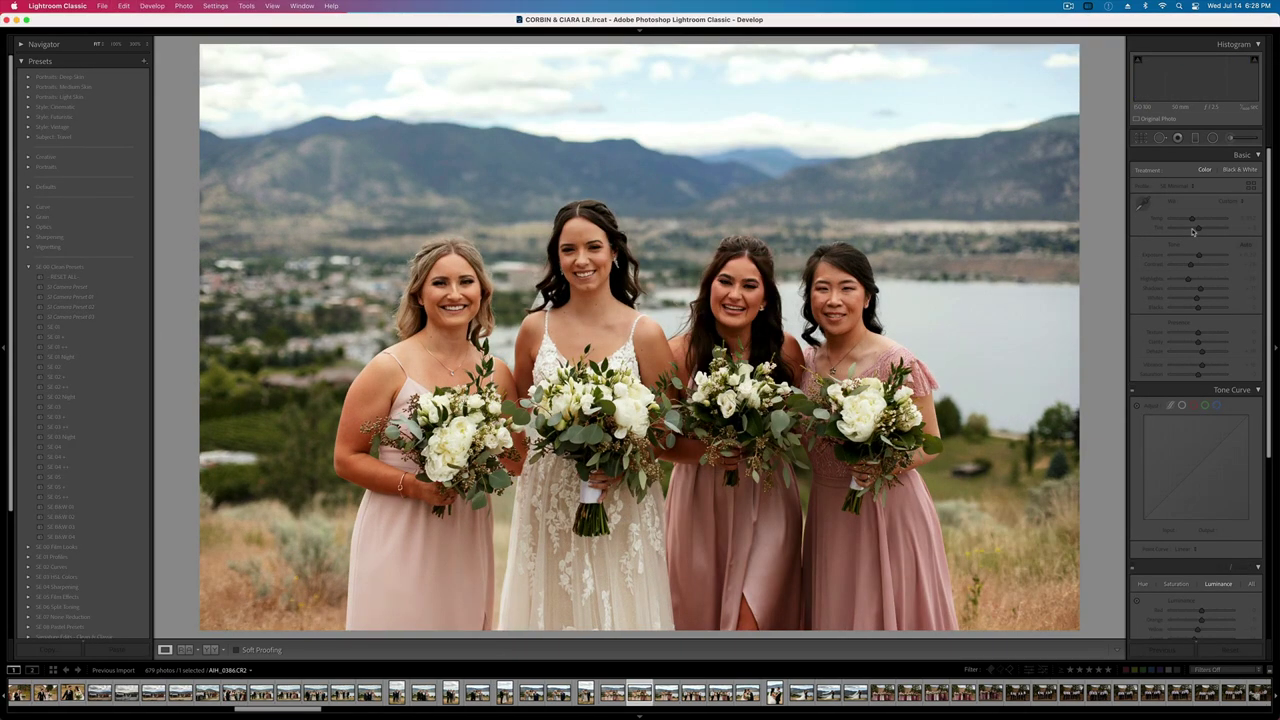
{"action": "key", "text": "shift+="}
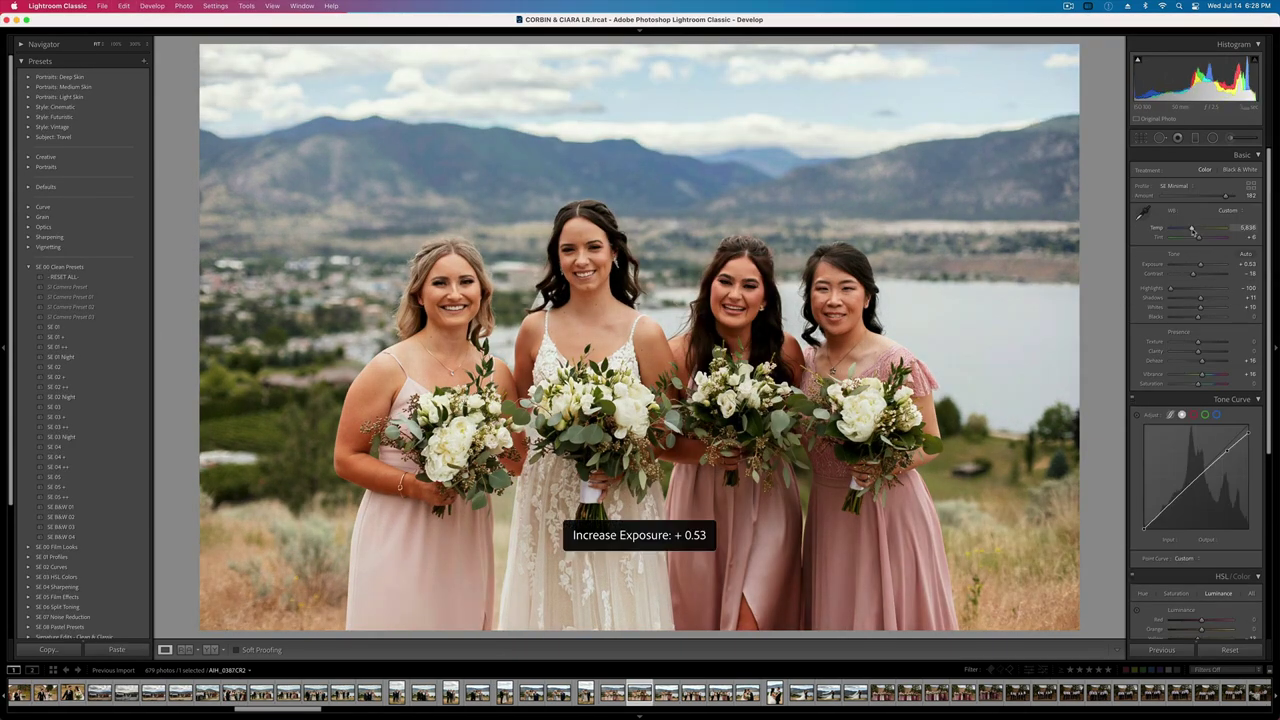
{"action": "key", "text": "minus"}
{"action": "key", "text": "super+shift+c"}
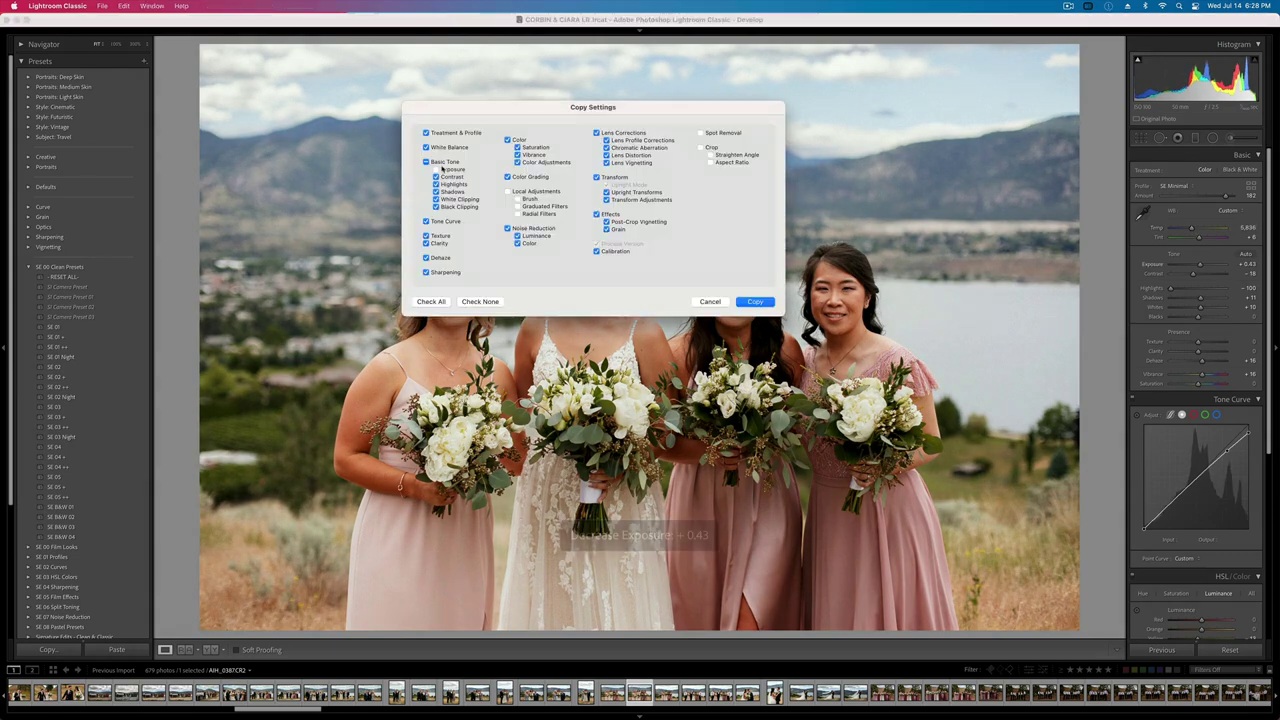
{"action": "key", "text": "Return"}
- Advance to the full wedding-party group shot and raise its exposure to +0.30
{"action": "key", "text": "Right"}
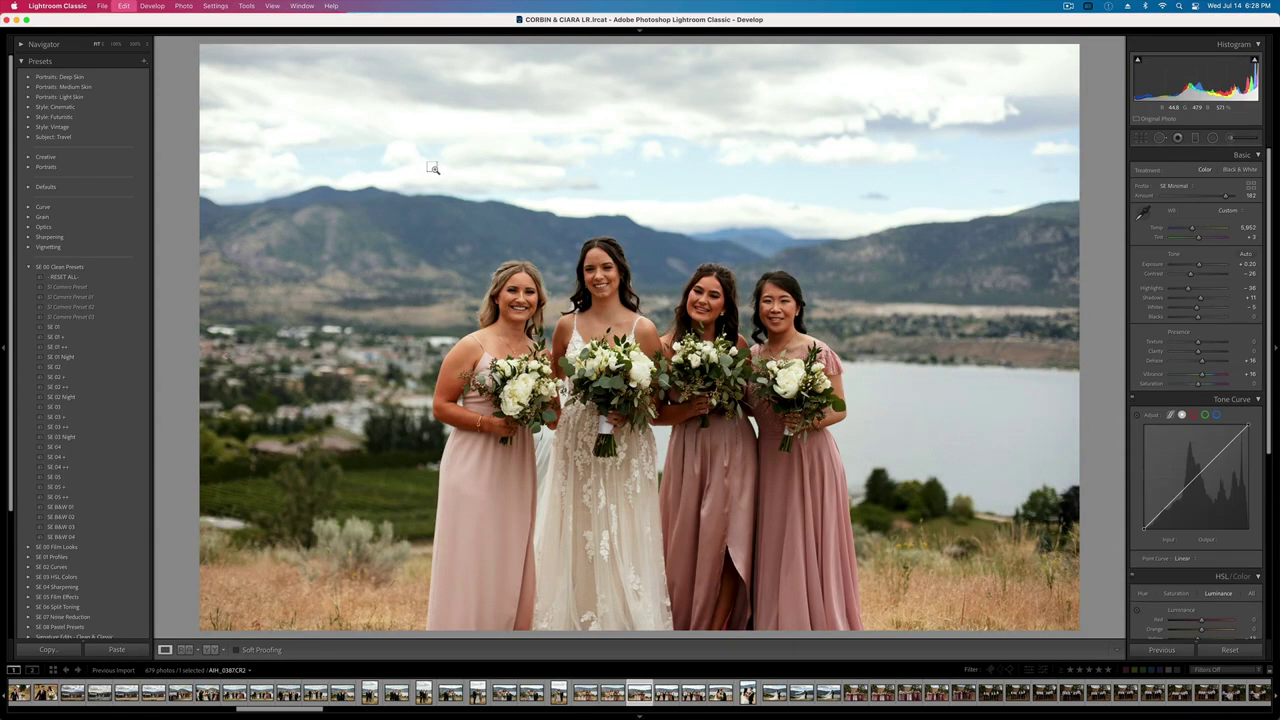
{"action": "key", "text": "Right"}
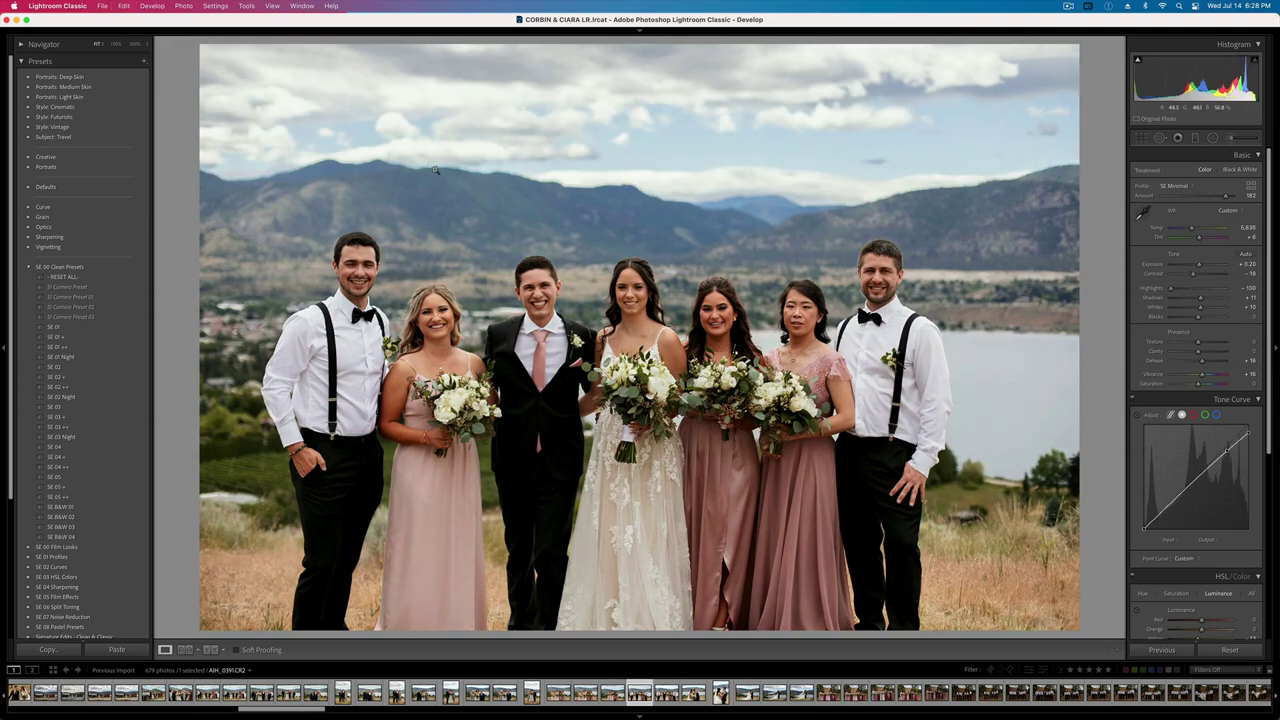
{"action": "key", "text": "equal"}
- Crop the group shot and the bride-and-groom photo inward from their corners
{"action": "key", "text": "r"}
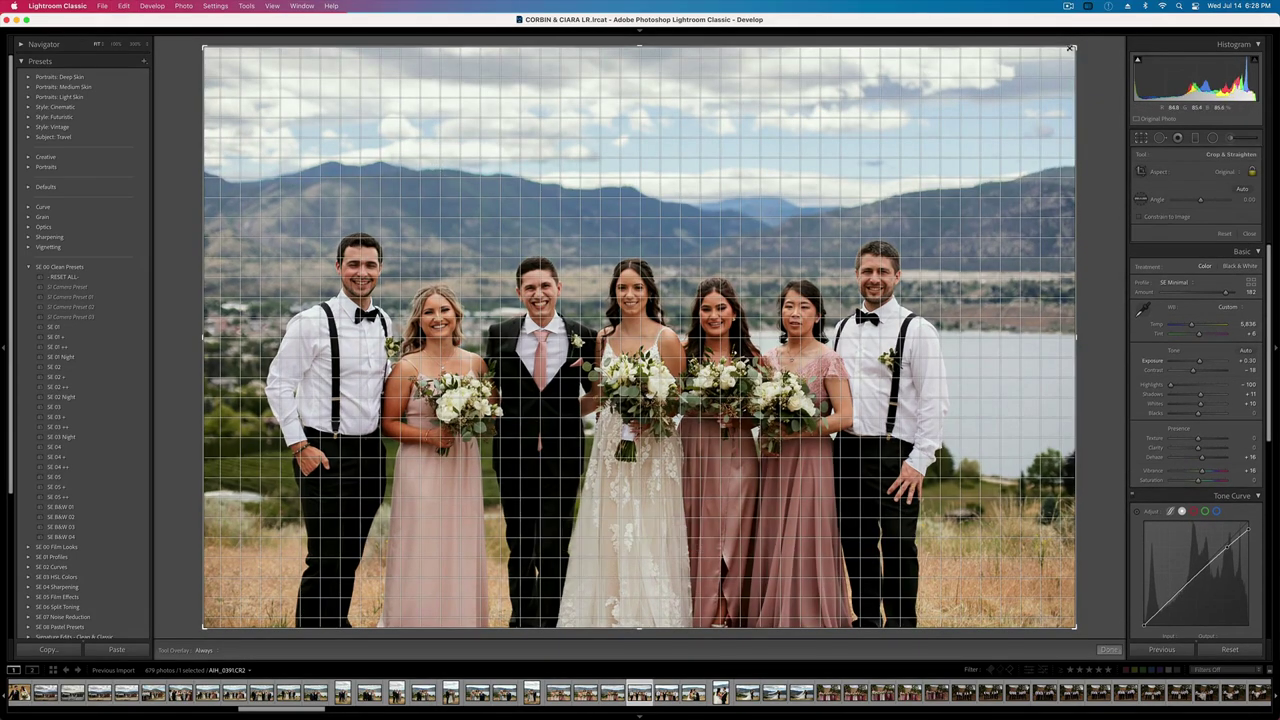
{"action": "left_click_drag", "start_coordinate": [1073, 48], "coordinate": [1085, 71]}
{"action": "key", "text": "r"}
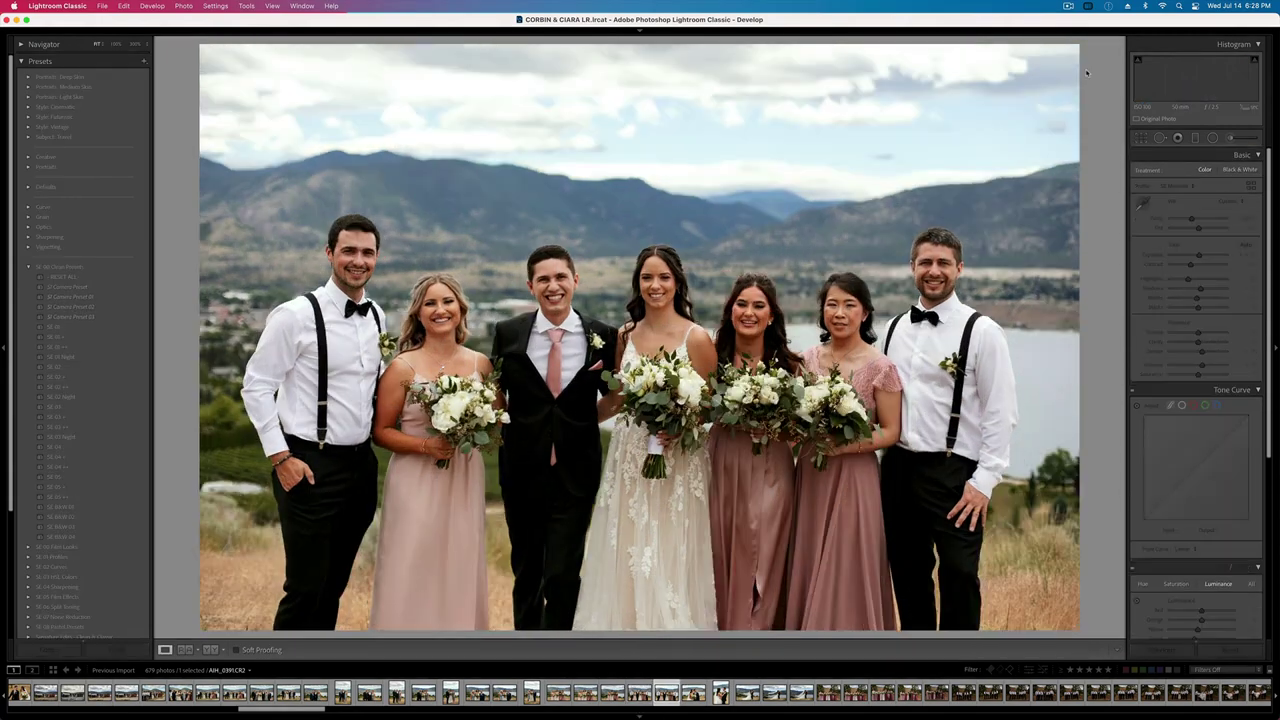
{"action": "key", "text": "Right"}
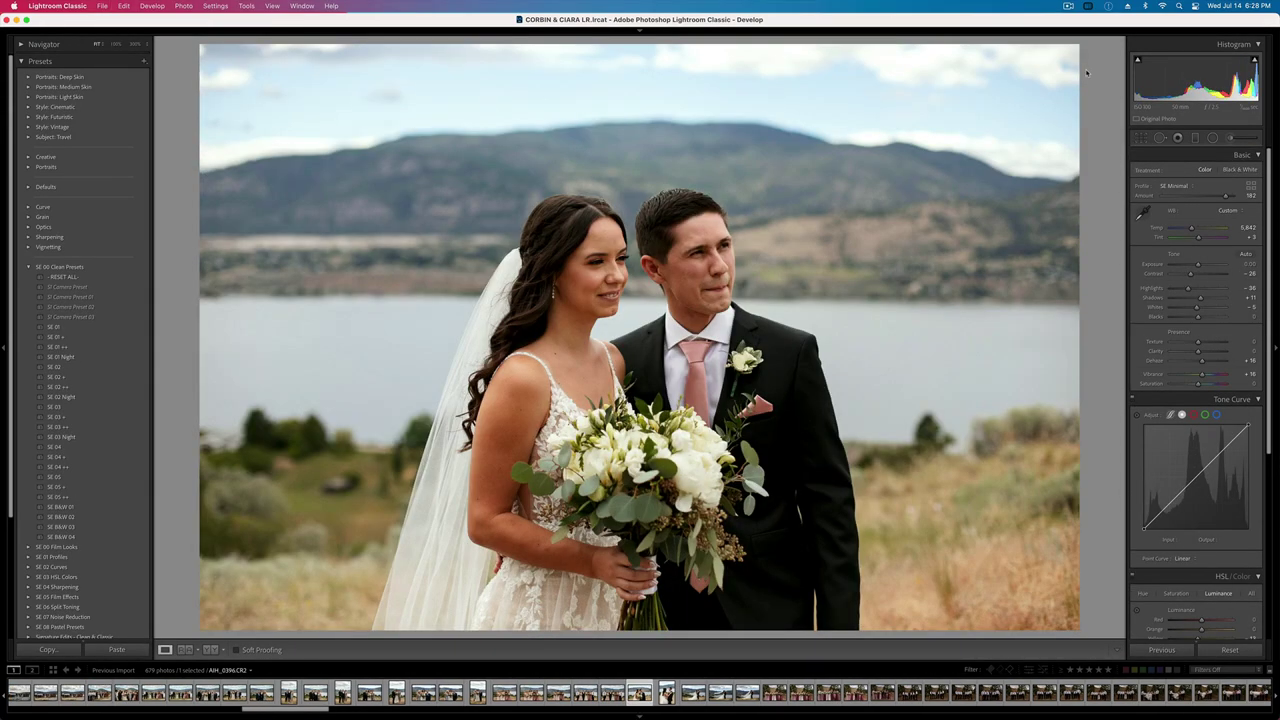
{"action": "key", "text": "r"}
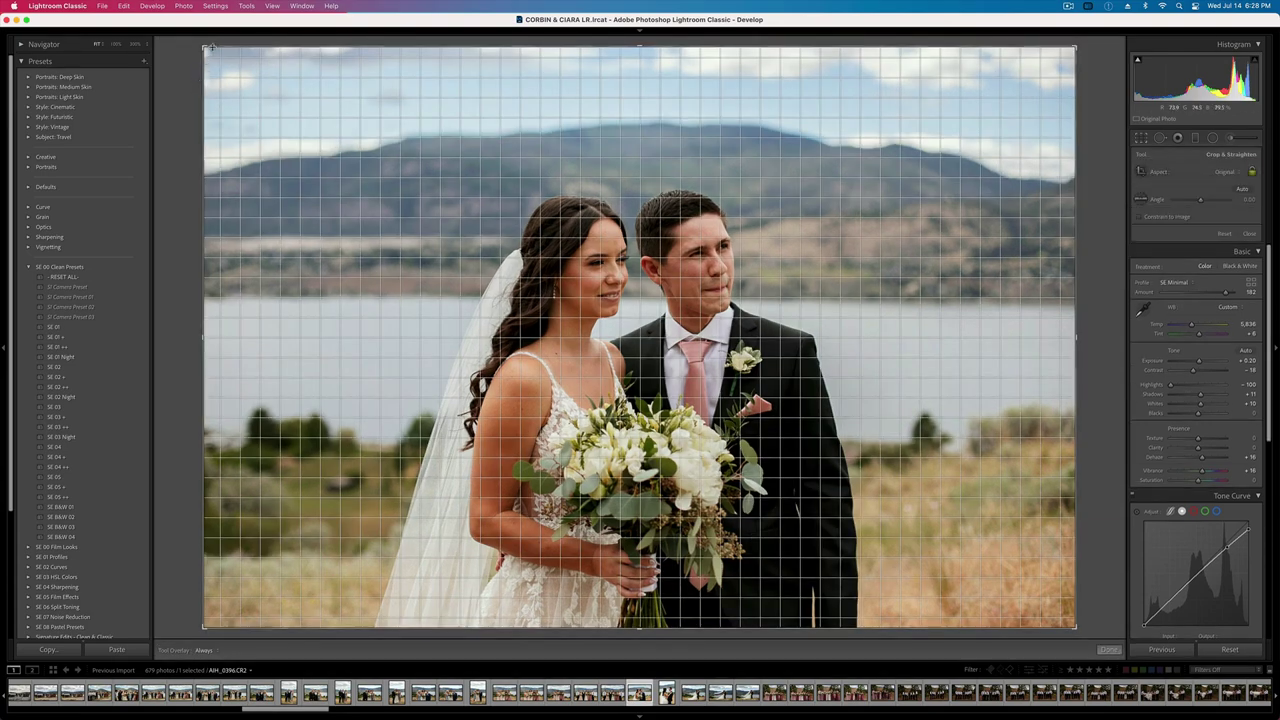
{"action": "left_click_drag", "start_coordinate": [201, 42], "coordinate": [228, 55]}
{"action": "key", "text": "r"}
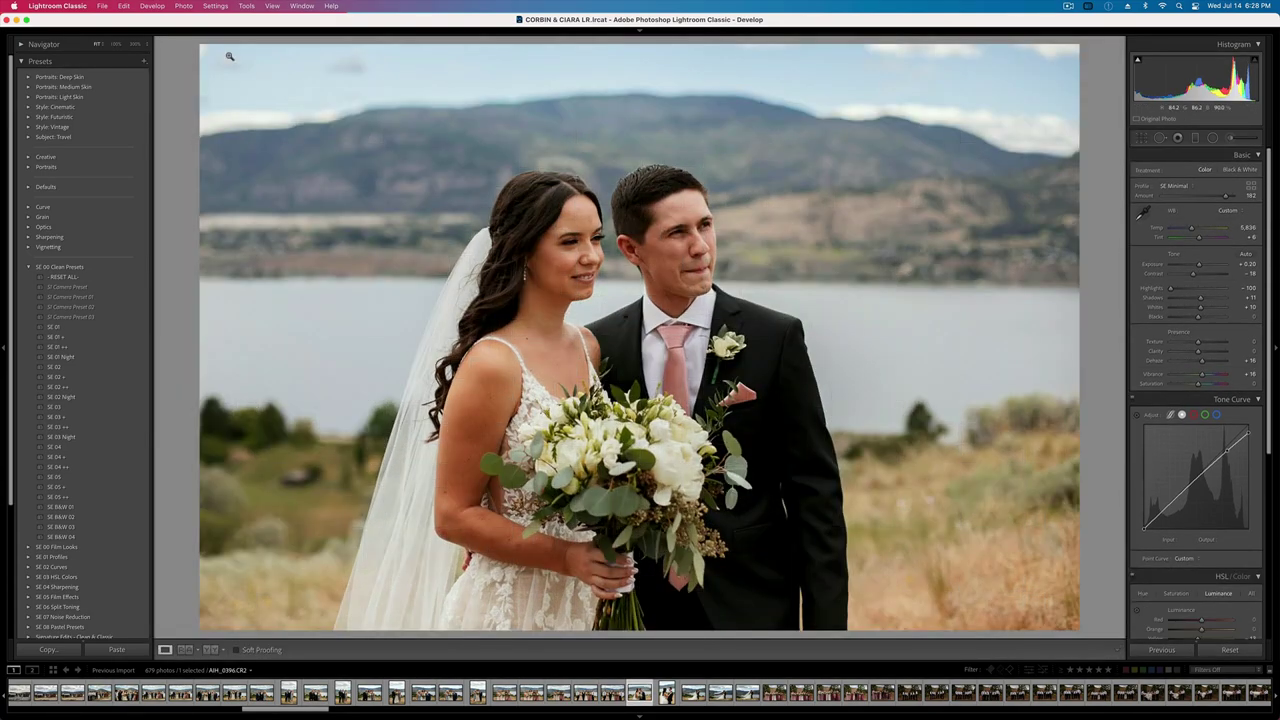
- Make a virtual copy of the embrace portrait, apply SE 03 ++ then SE B&W 03, and lower exposure to −0.13
{"action": "key", "text": "Right"}
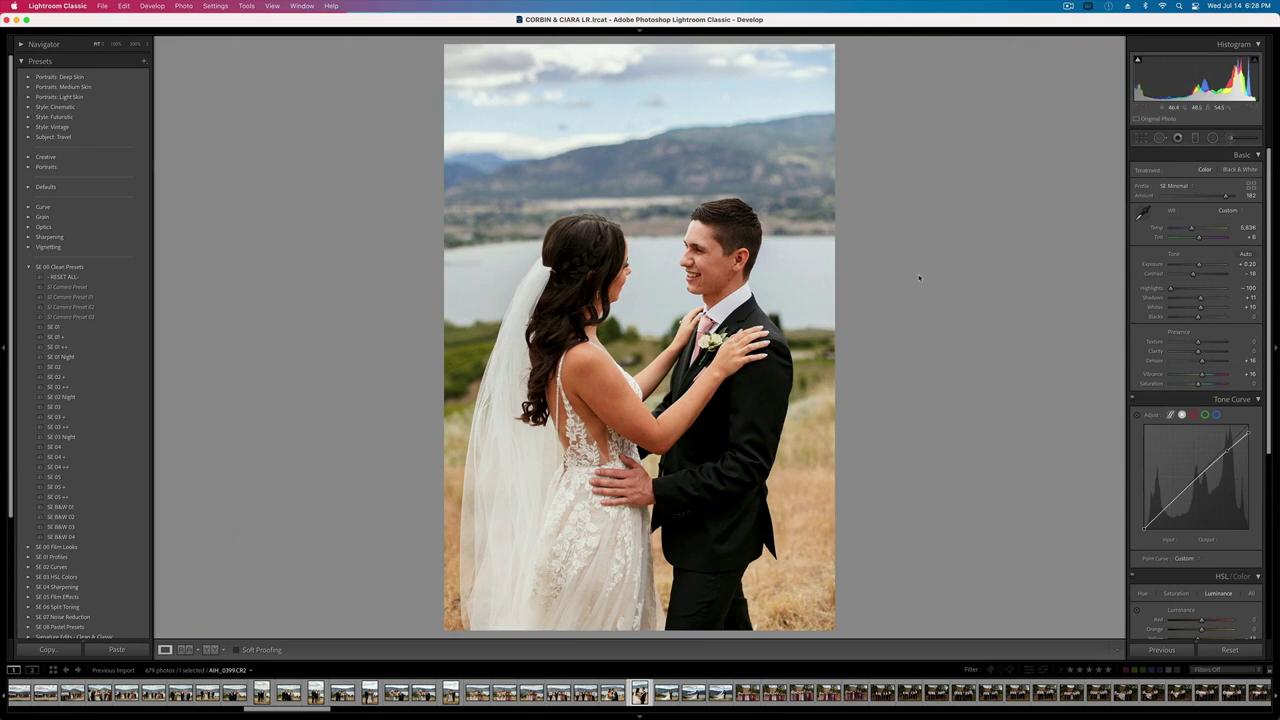
{"action": "key", "text": "super+apostrophe"}
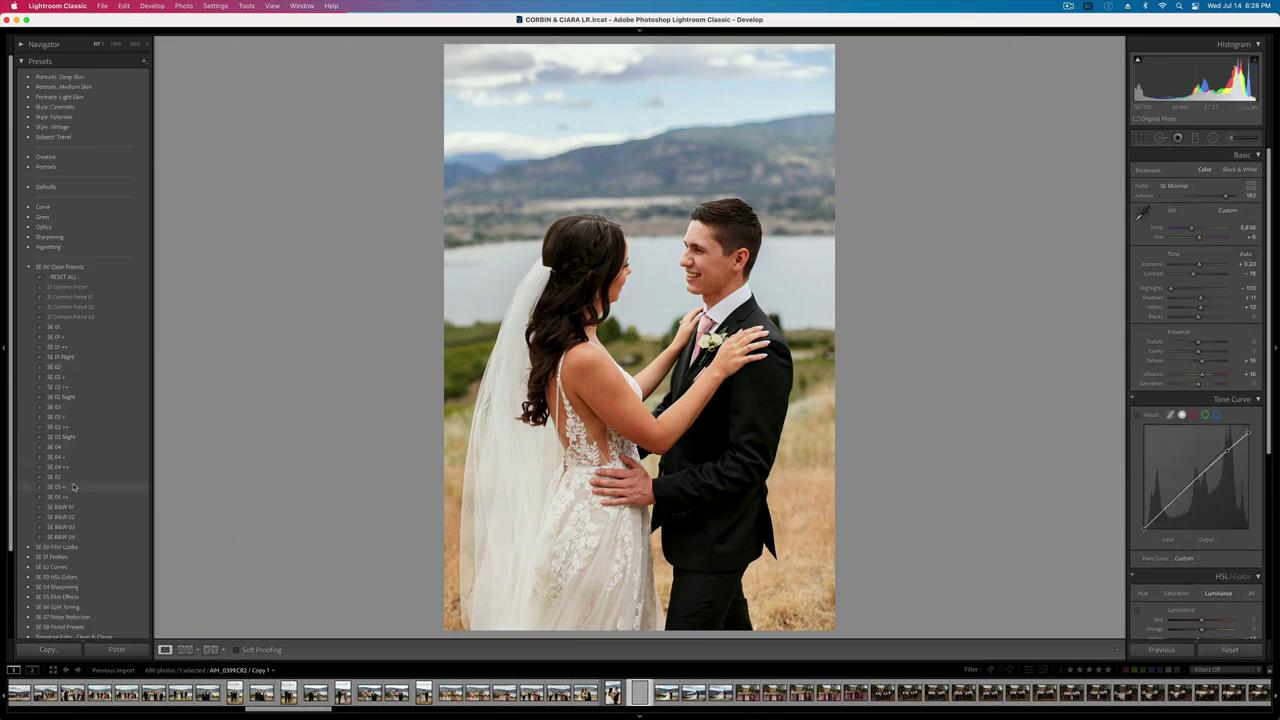
{"action": "left_click", "coordinate": [62, 427]}
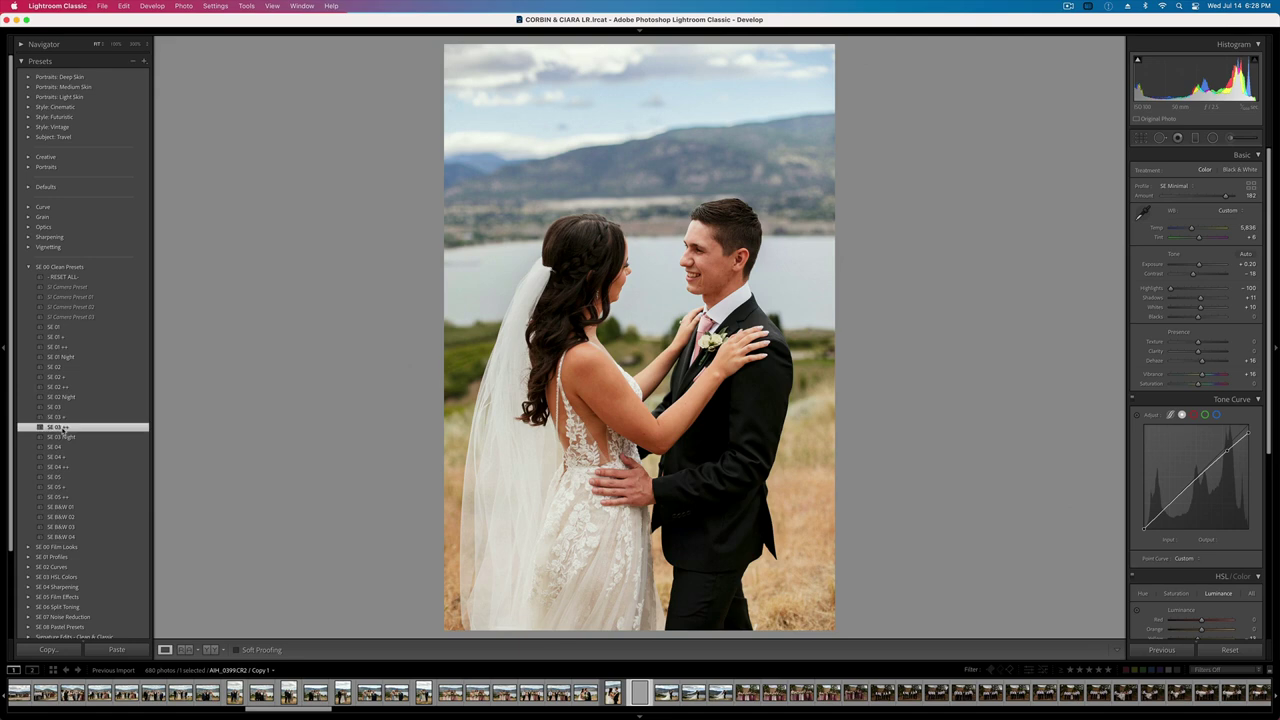
{"action": "left_click", "coordinate": [66, 527]}
{"action": "key", "text": "minus"}
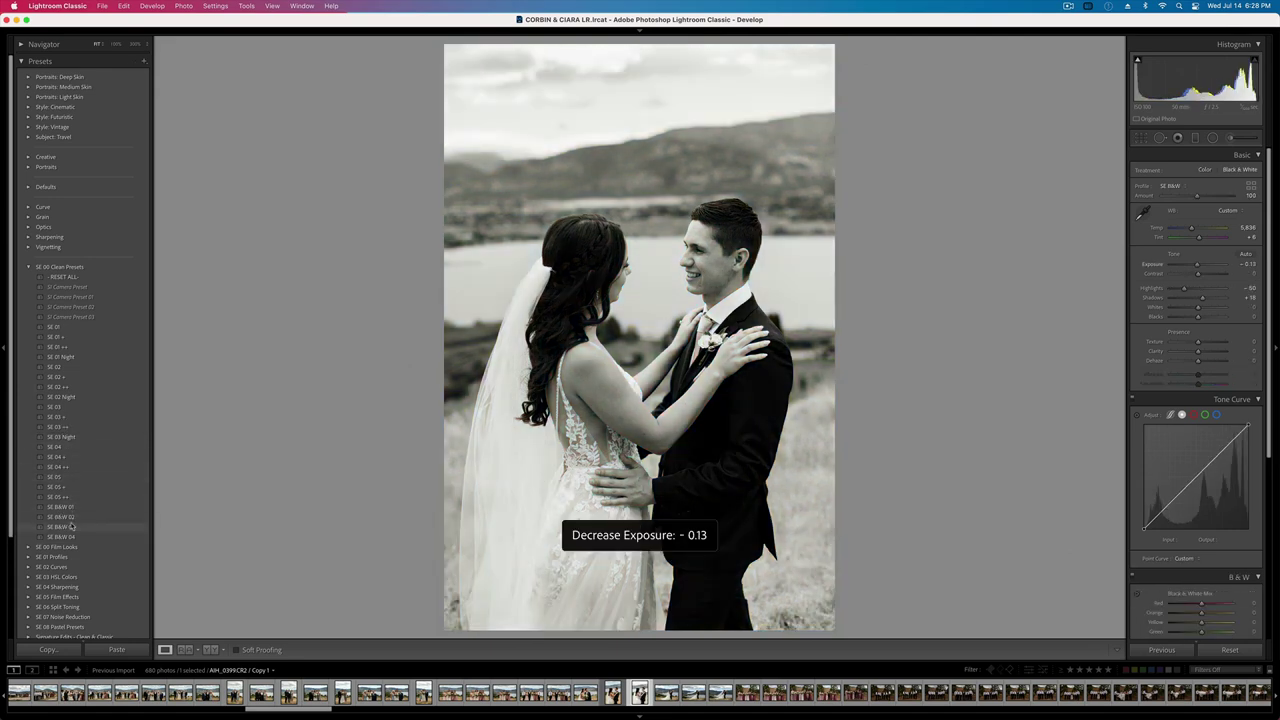
{"action": "key", "text": "Right"}
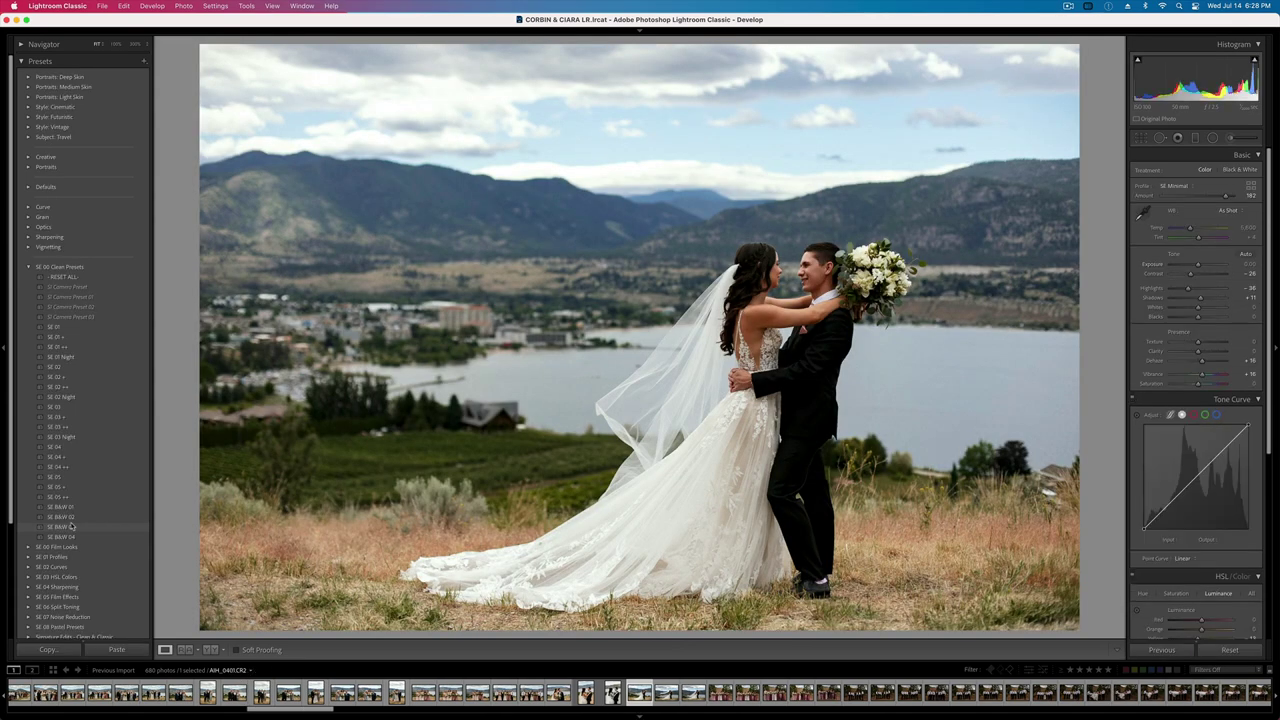
- Paste the copied edits onto the next photo at +0.30 exposure, then advance to the embracing-couple photo
{"action": "key", "text": "super+v"}
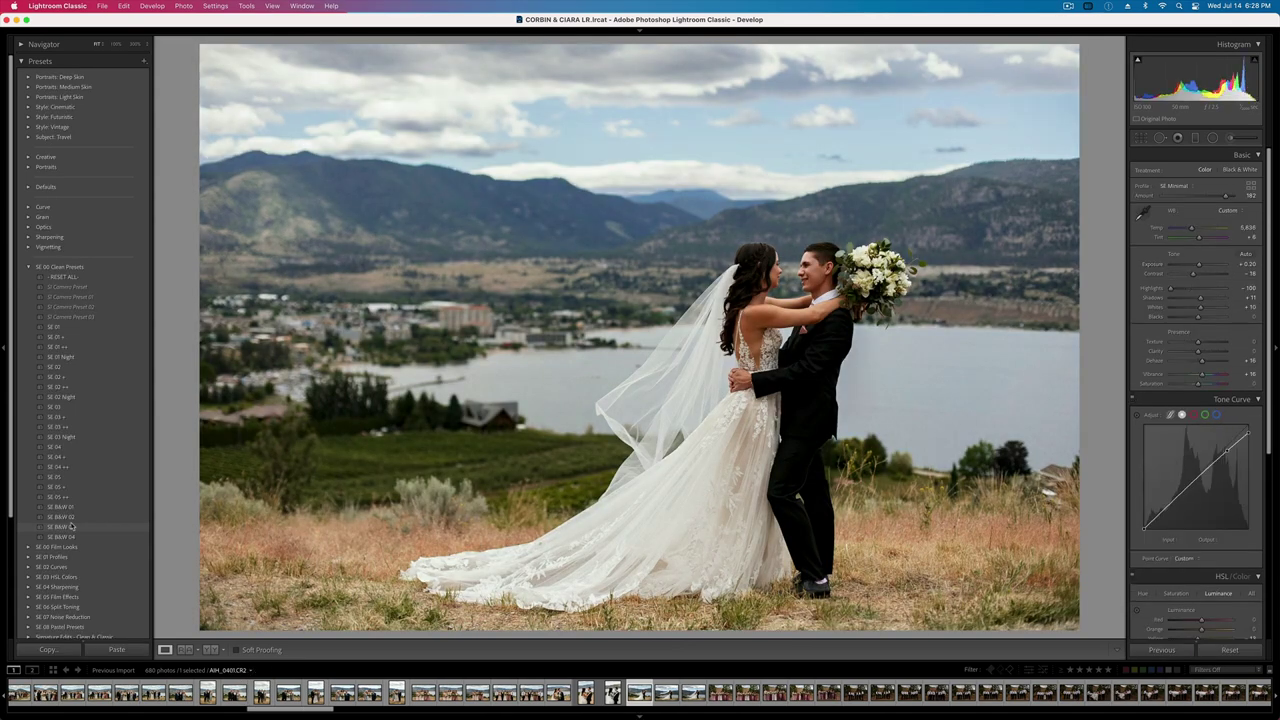
{"action": "key", "text": "equal"}
{"action": "key", "text": "Right"}
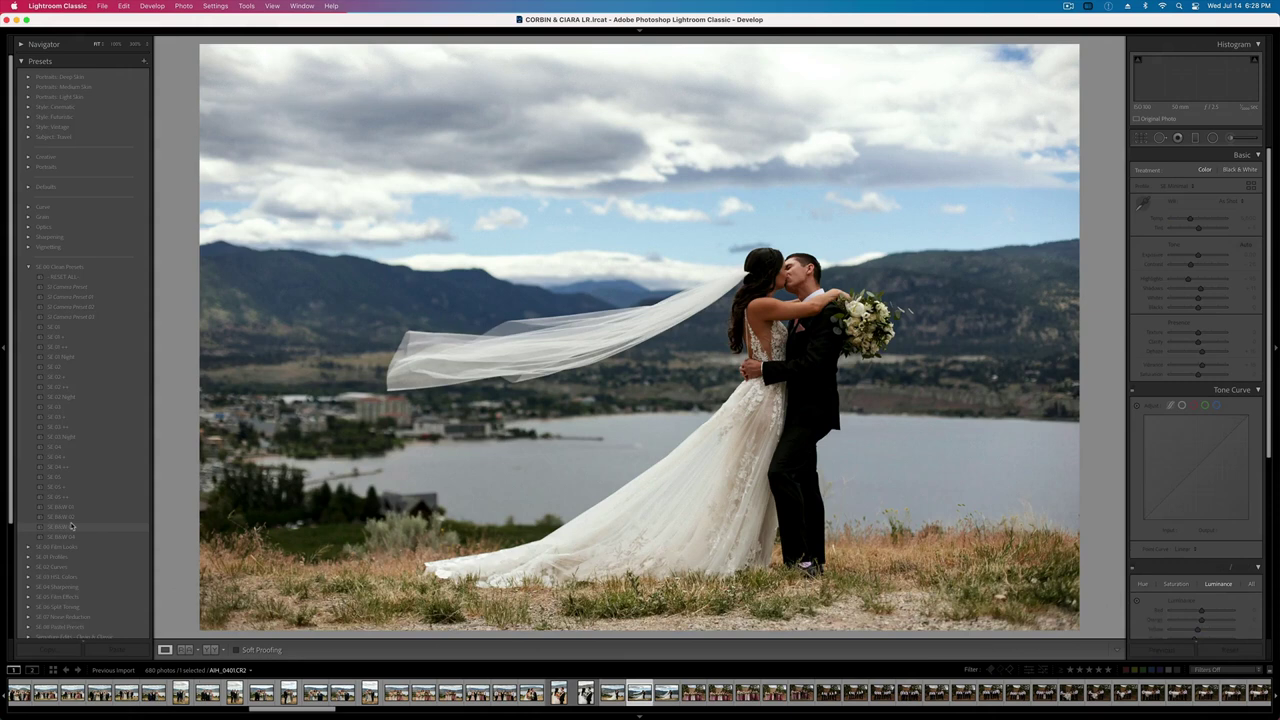
{"action": "key", "text": "Right"}
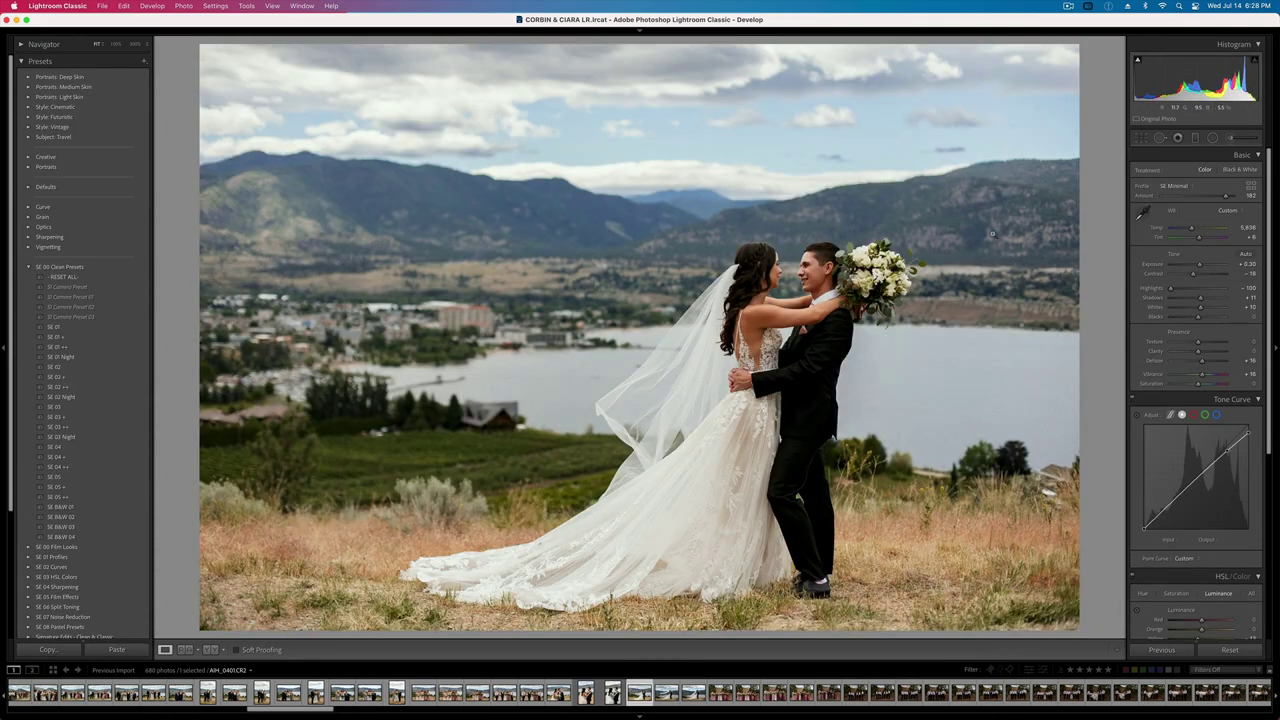
- Add a radial mask that darkens and adds contrast around the couple; set overall exposure to +0.56
{"action": "key", "text": "shift+m"}
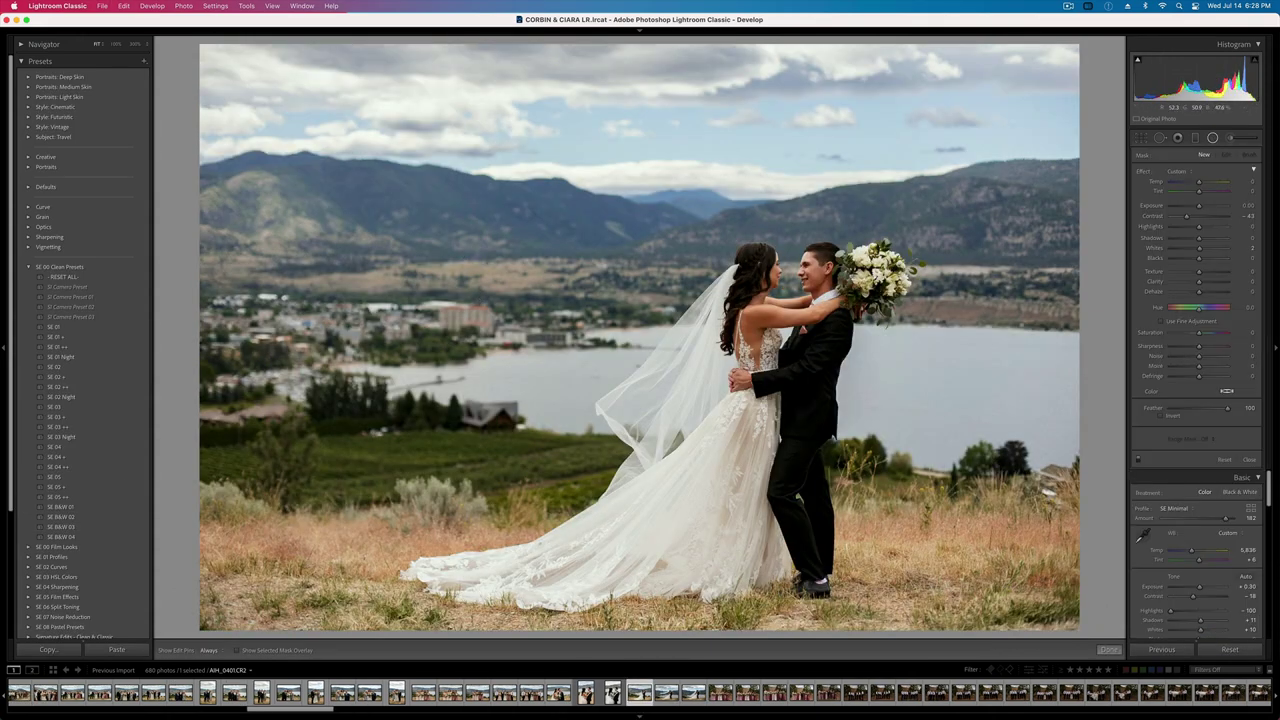
{"action": "left_click_drag", "start_coordinate": [748, 348], "coordinate": [1011, 689]}
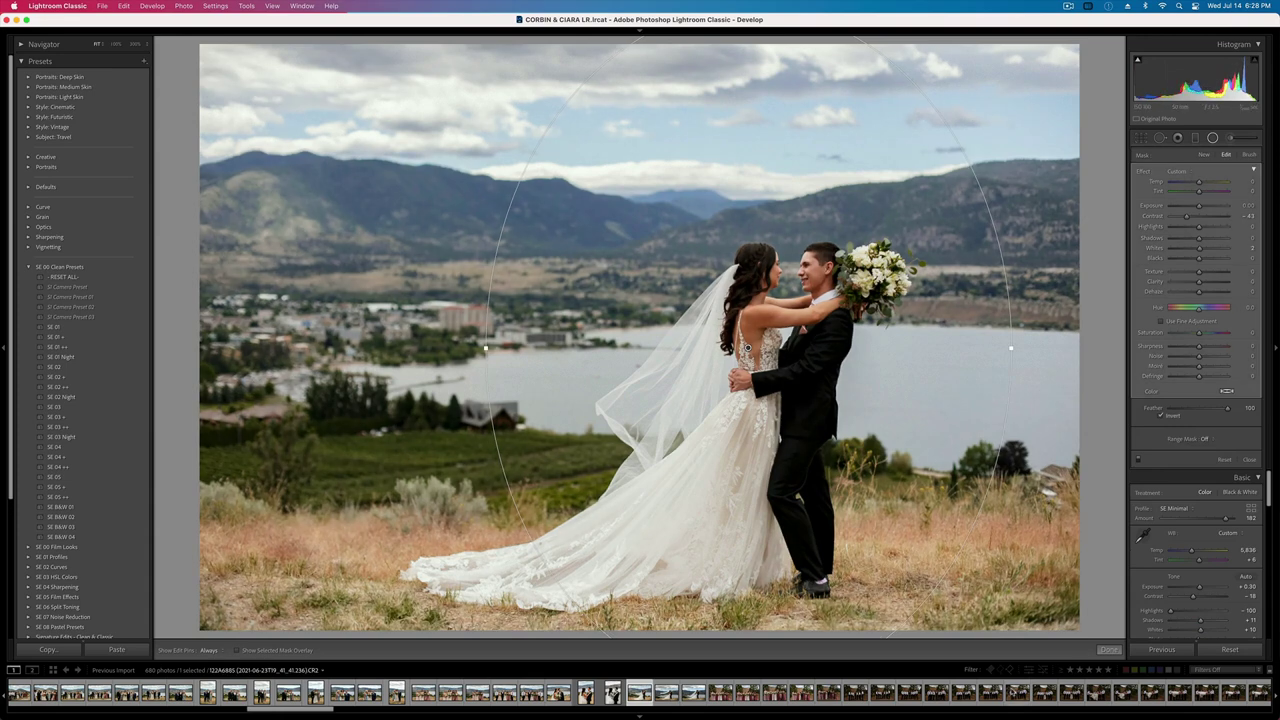
{"action": "left_click_drag", "start_coordinate": [1199, 205], "coordinate": [1192, 249]}
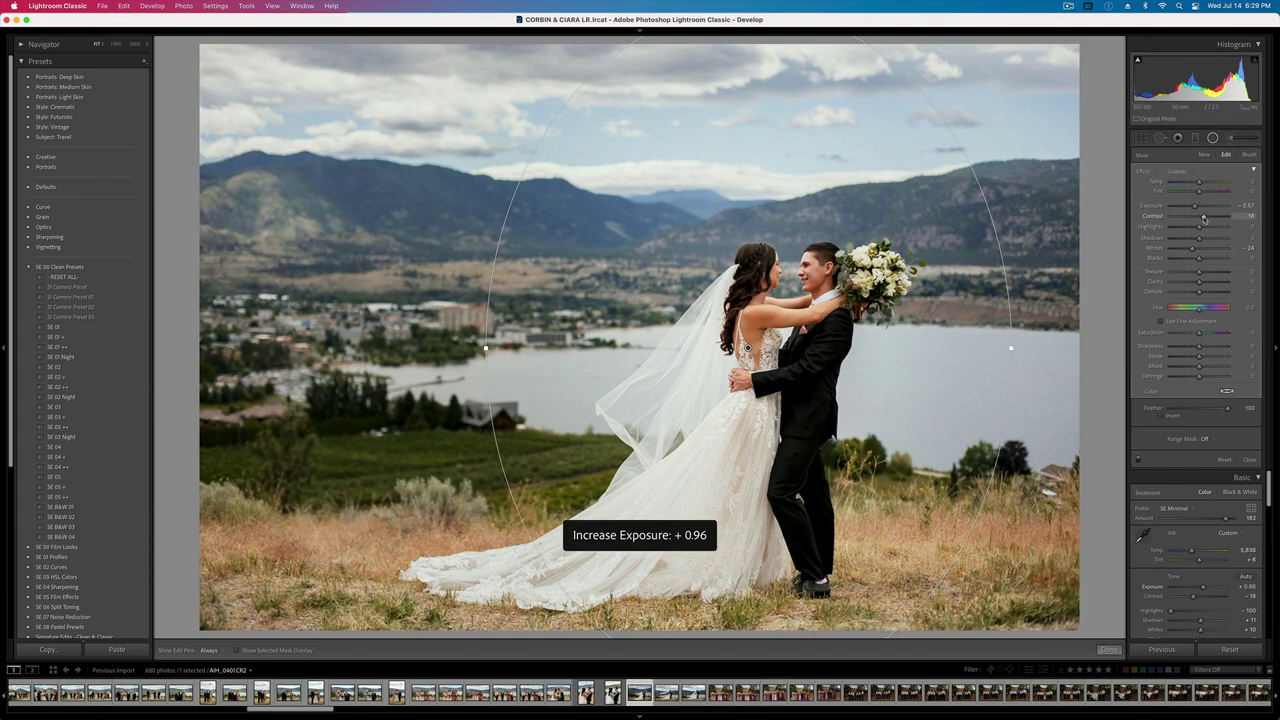
{"action": "left_click_drag", "start_coordinate": [1203, 216], "coordinate": [1204, 213]}
{"action": "key", "text": "minus"}
{"action": "key", "text": "minus"}
{"action": "key", "text": "equal"}
{"action": "left_click", "coordinate": [1199, 207]}
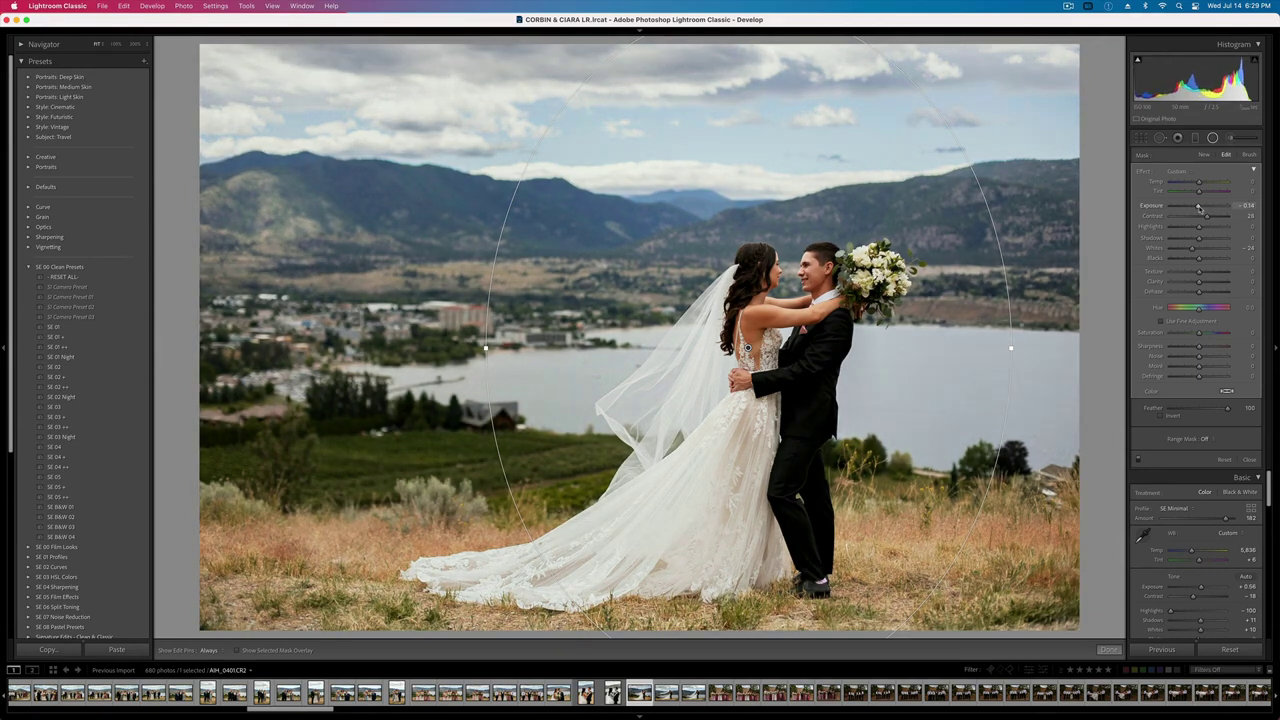
{"action": "key", "text": "Return"}
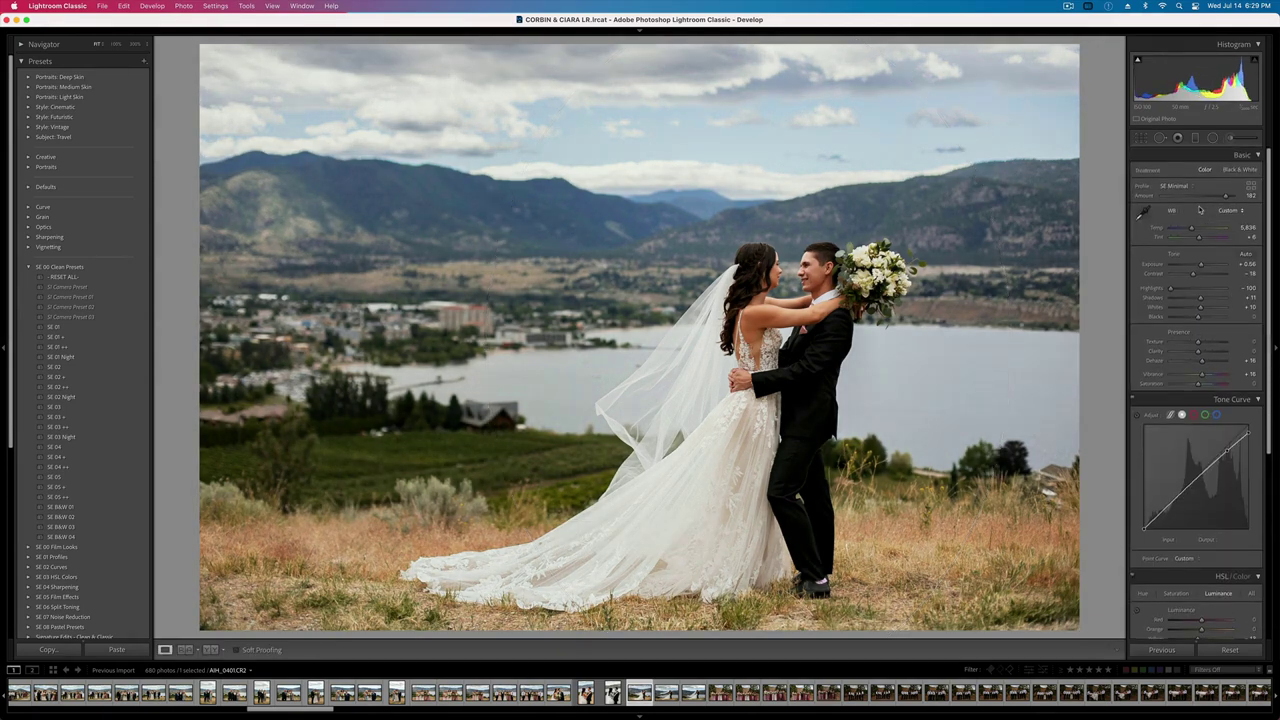
- Compare the edit with the original and dismiss the Copy Settings dialog
{"action": "key", "text": "backslash"}
{"action": "key", "text": "backslash"}
{"action": "key", "text": "super+shift+c"}
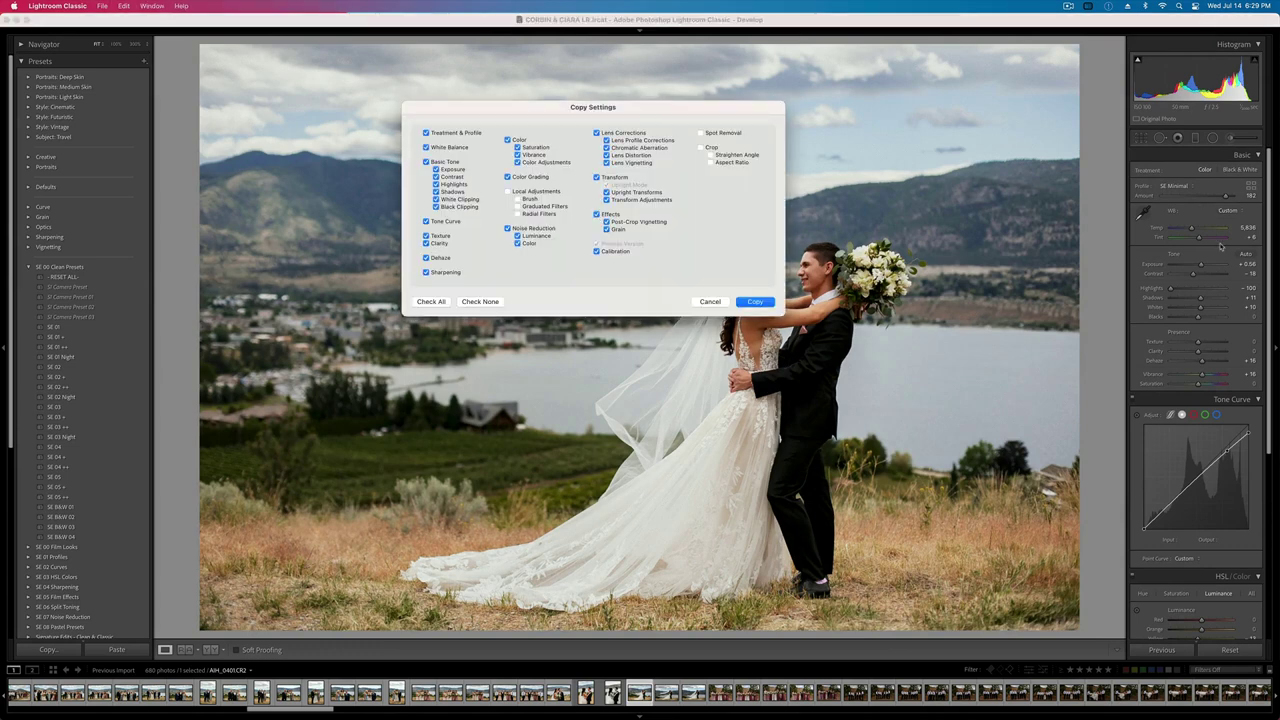
{"action": "key", "text": "Return"}
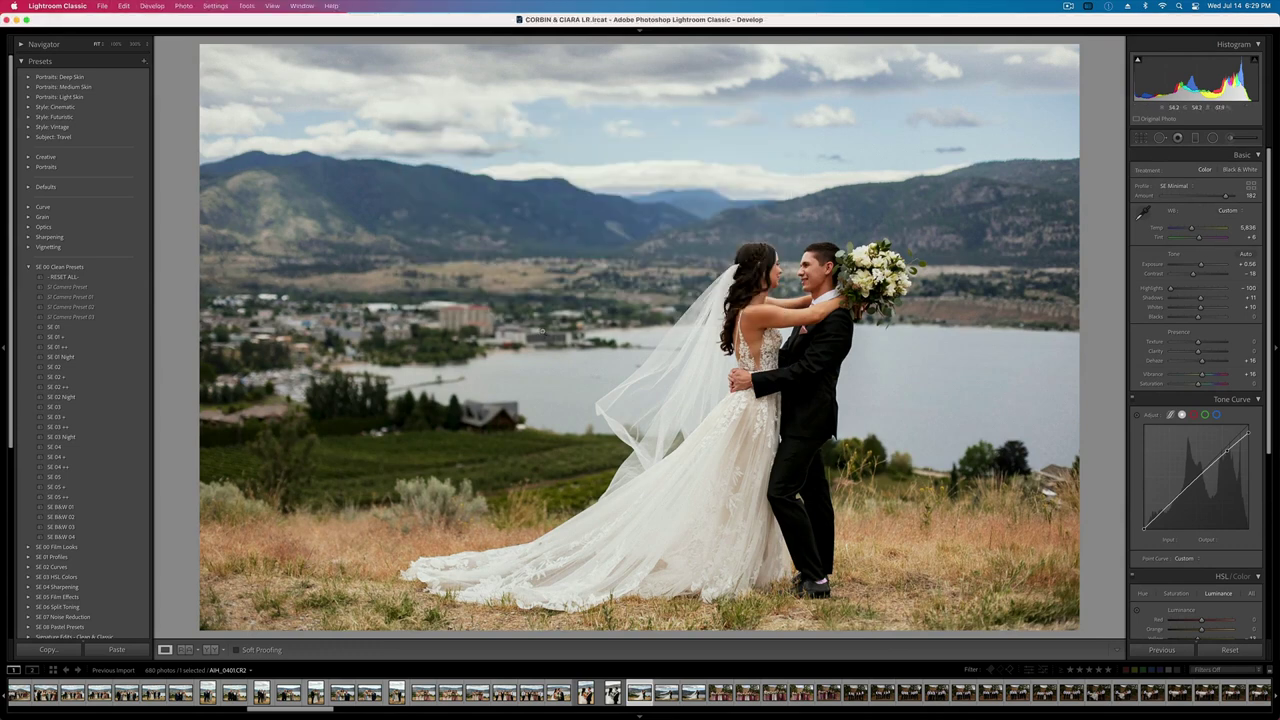
- Choose the Adjustment Brush with the 11 Add Texture effect
{"action": "left_click", "coordinate": [1232, 138]}
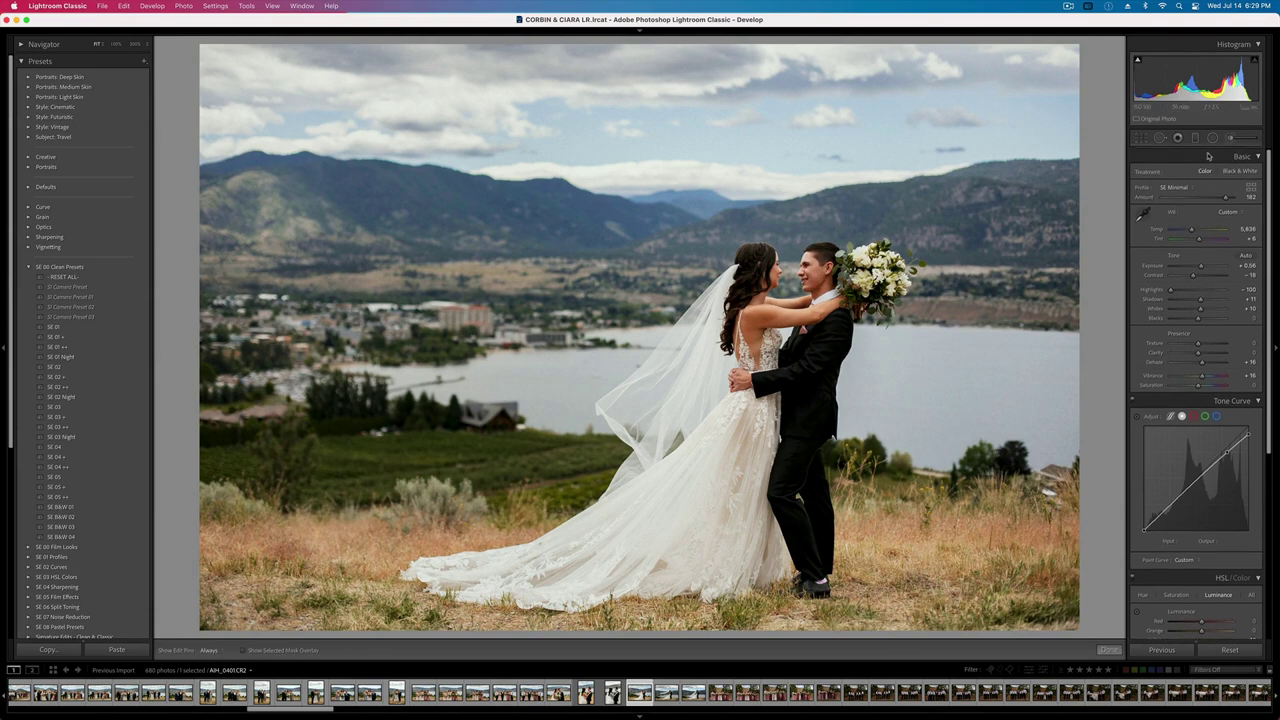
{"action": "scroll", "coordinate": [464, 457], "scroll_direction": "down", "scroll_amount": 8}
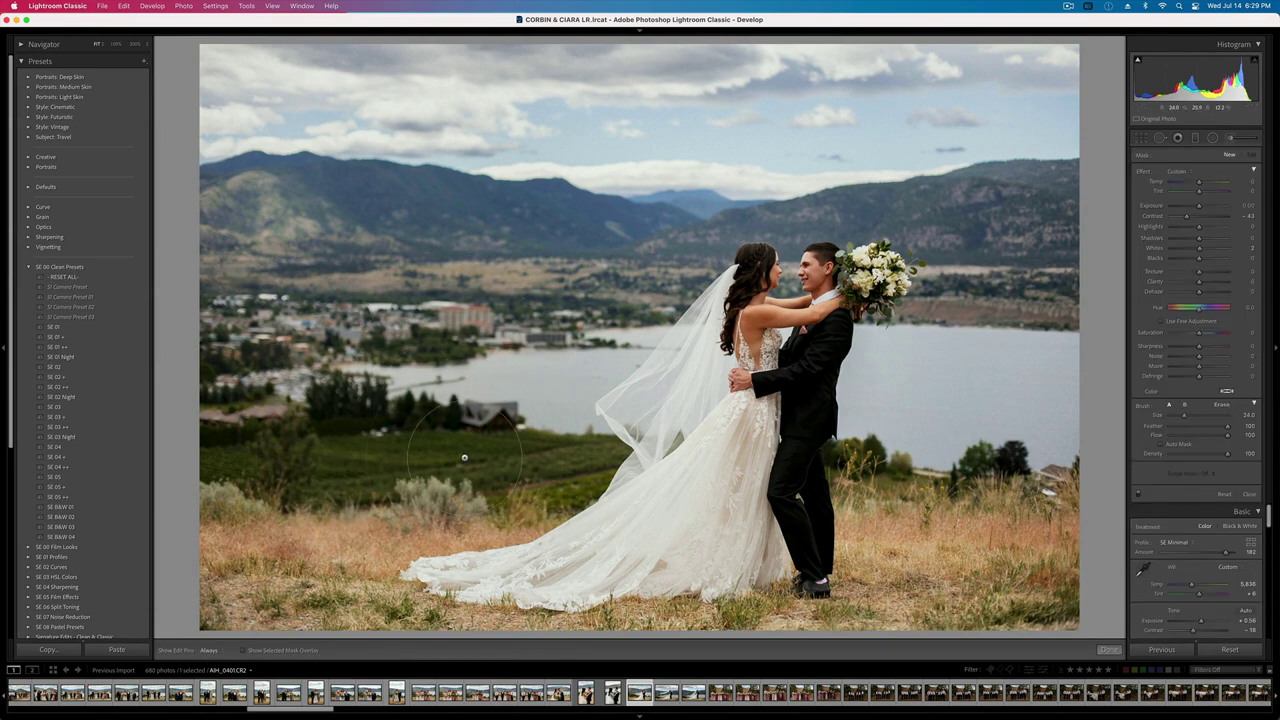
{"action": "left_click", "coordinate": [1194, 170]}
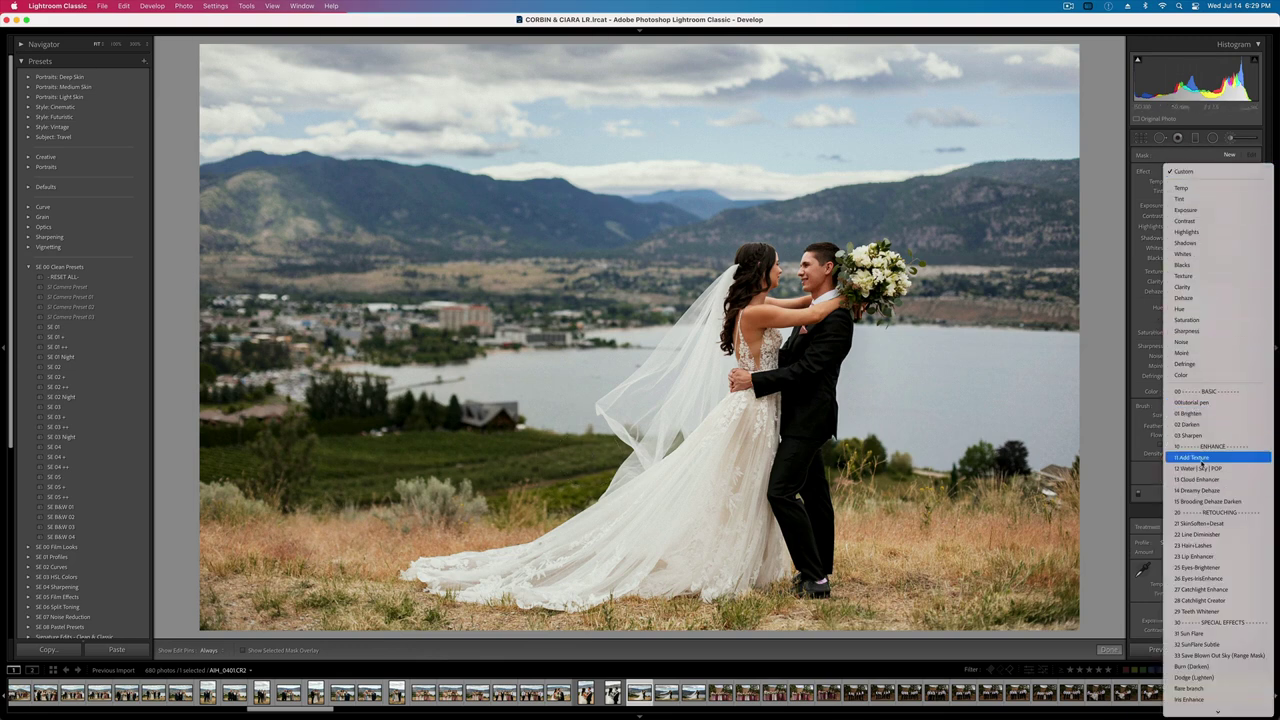
{"action": "left_click", "coordinate": [1225, 457]}
{"action": "scroll", "coordinate": [532, 444], "scroll_direction": "up", "scroll_amount": 3}
- Paint the texture effect over the left field, the town and the hillside
{"action": "mouse_move", "coordinate": [540, 446]}
{"action": "left_mouse_down"}
{"action": "mouse_move", "coordinate": [352, 436]}
{"action": "mouse_move", "coordinate": [250, 452]}
{"action": "left_mouse_up"}
{"action": "scroll", "coordinate": [258, 380], "scroll_direction": "down", "scroll_amount": 3}
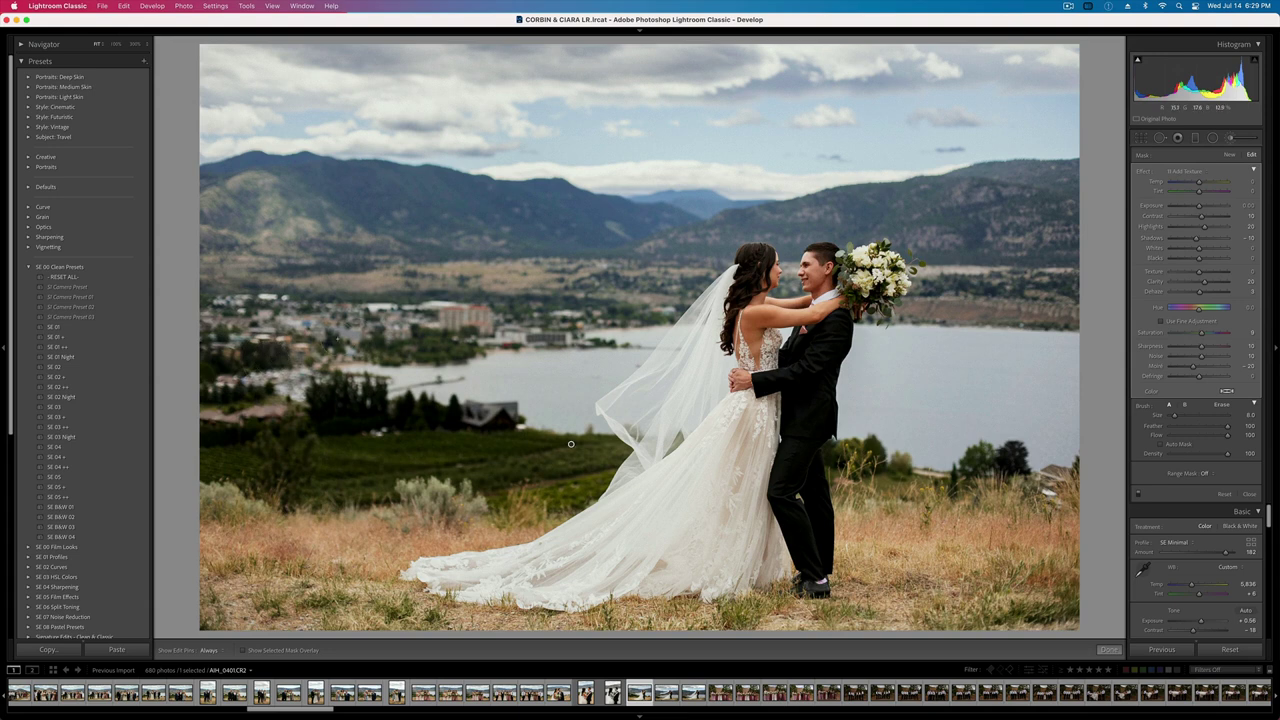
{"action": "scroll", "coordinate": [331, 298], "scroll_direction": "down", "scroll_amount": 2}
{"action": "key", "text": "h"}
{"action": "mouse_move", "coordinate": [331, 298]}
{"action": "left_mouse_down"}
{"action": "mouse_move", "coordinate": [616, 302]}
{"action": "mouse_move", "coordinate": [582, 306]}
{"action": "left_mouse_up"}
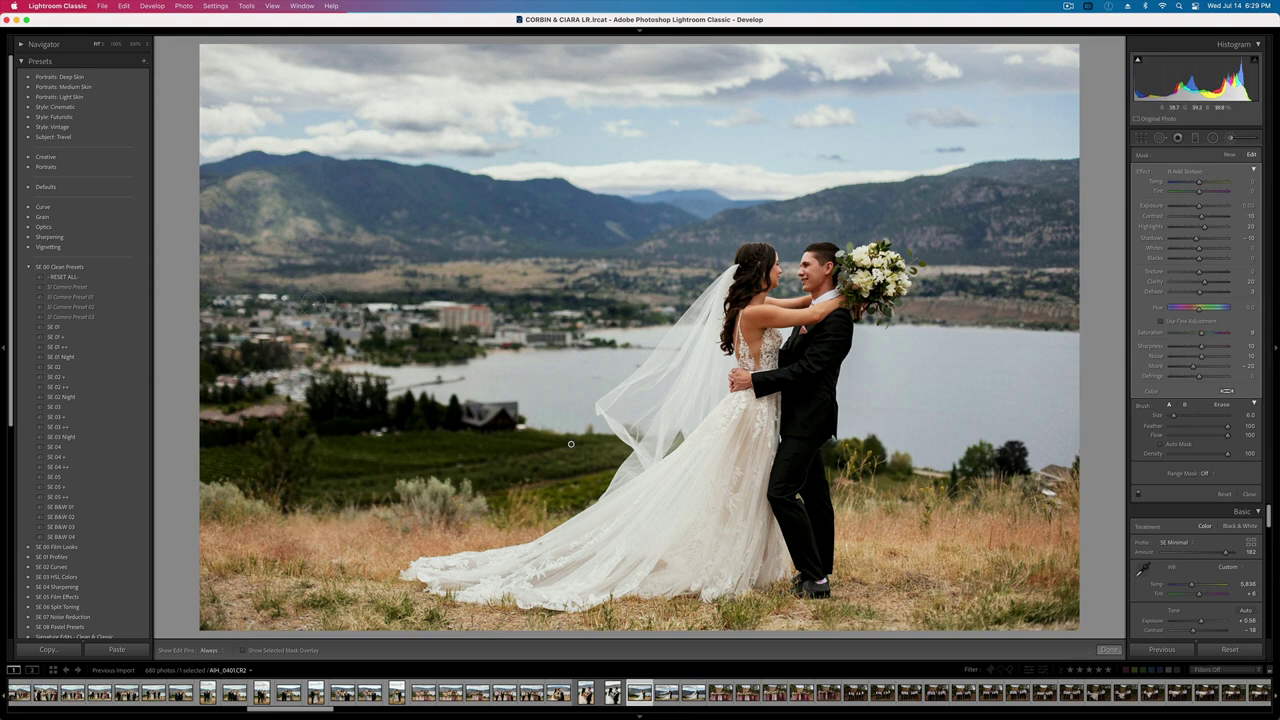
{"action": "mouse_move", "coordinate": [315, 302]}
{"action": "left_mouse_down"}
{"action": "mouse_move", "coordinate": [258, 302]}
{"action": "mouse_move", "coordinate": [322, 255]}
{"action": "mouse_move", "coordinate": [465, 238]}
{"action": "left_mouse_up"}
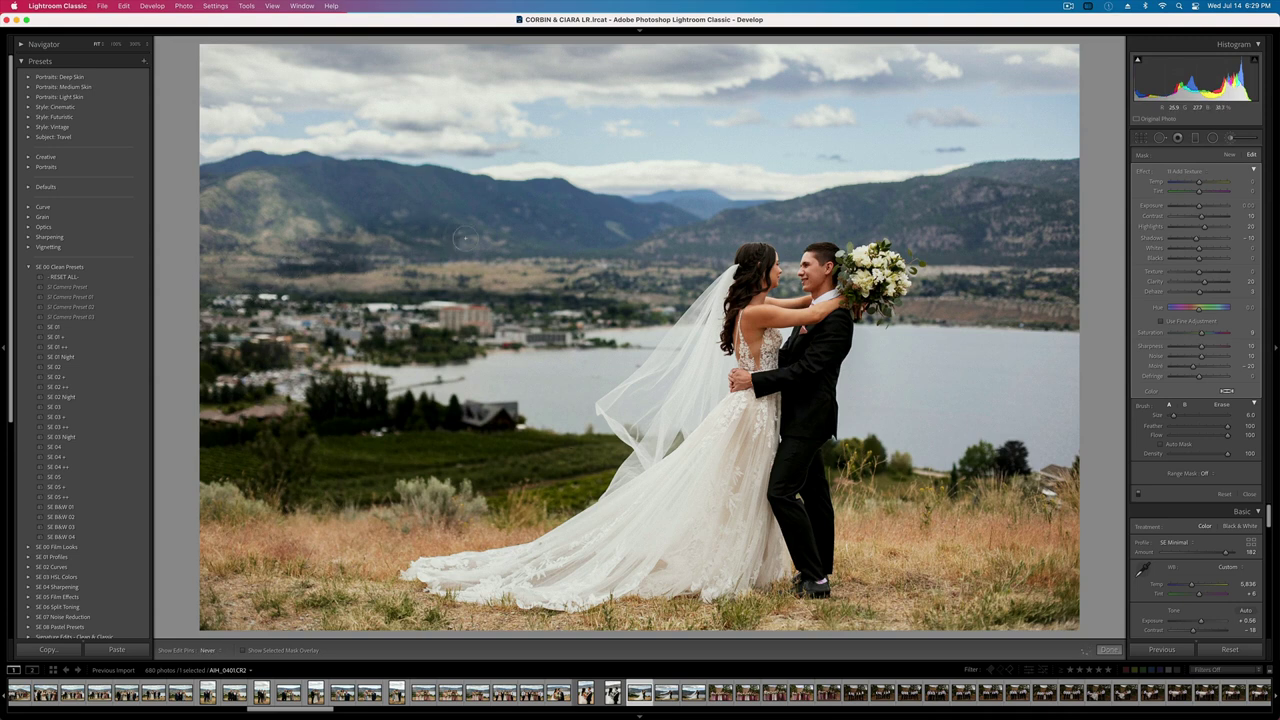
{"action": "key", "text": "h"}
{"action": "key", "text": "h"}
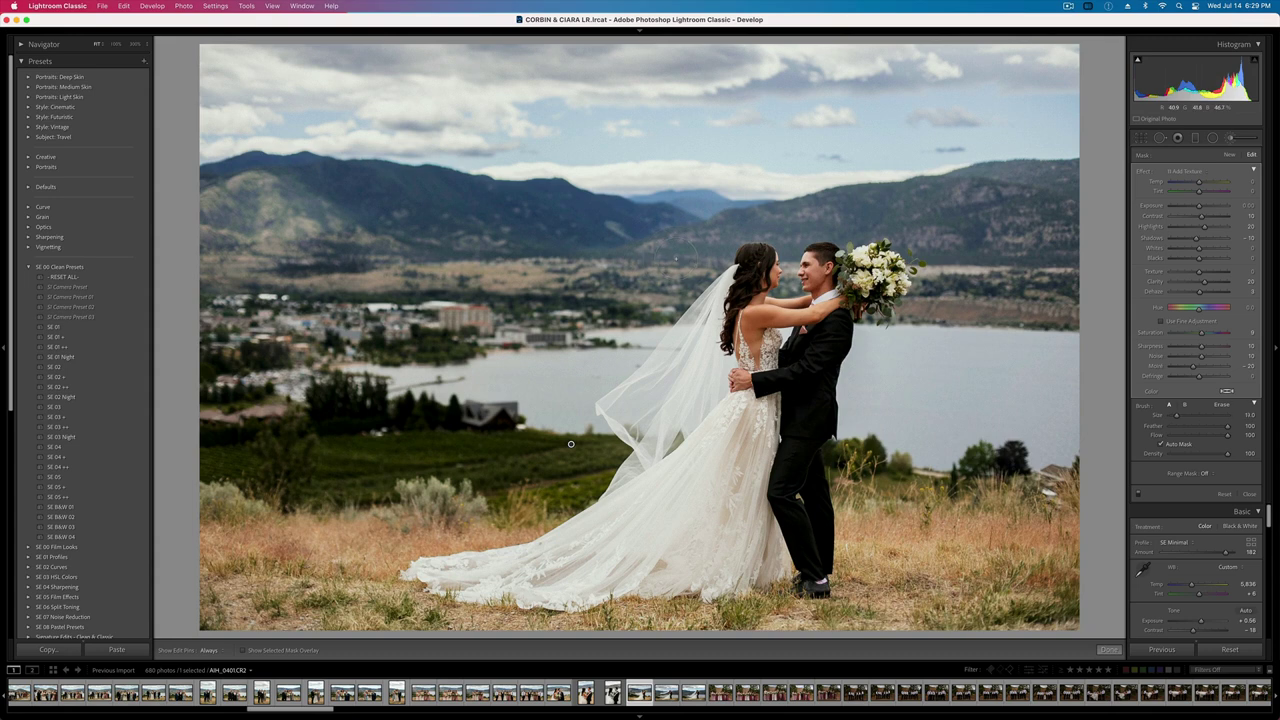
- Reset the brush amounts and set Contrast 25 and Whites 36 for the background brush
{"action": "double_click", "coordinate": [1145, 171]}
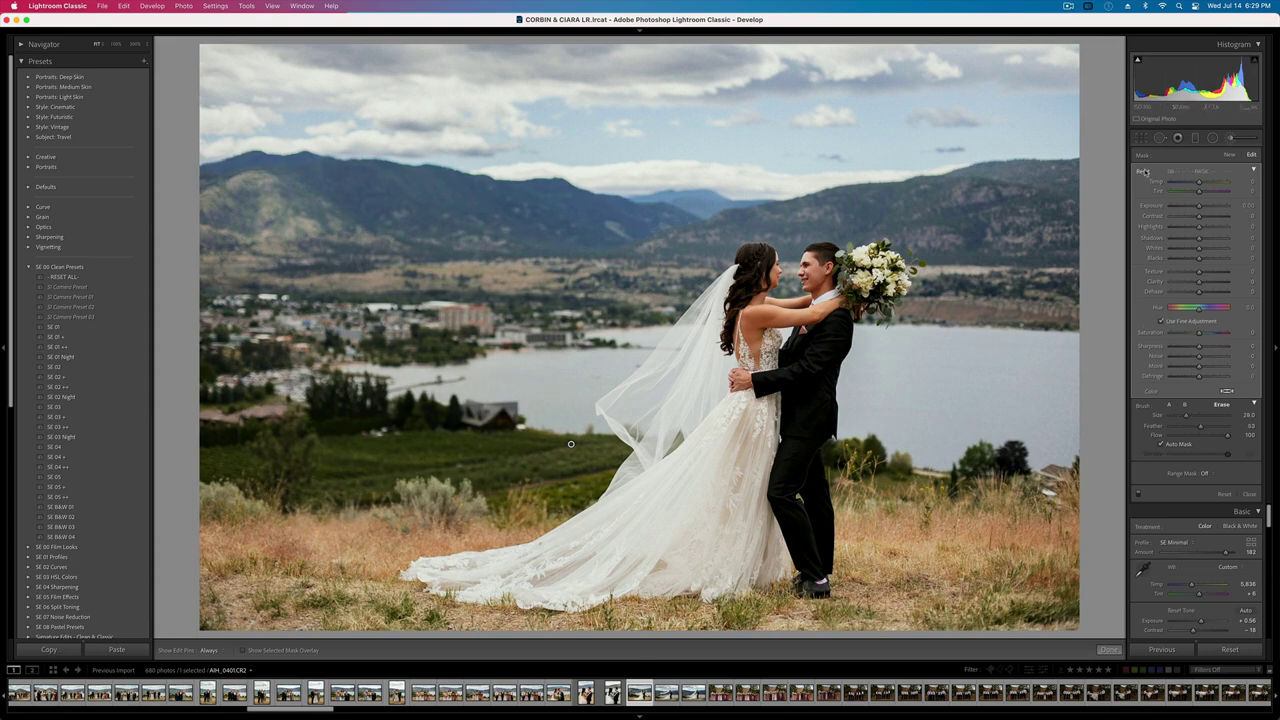
{"action": "left_click", "coordinate": [1205, 217]}
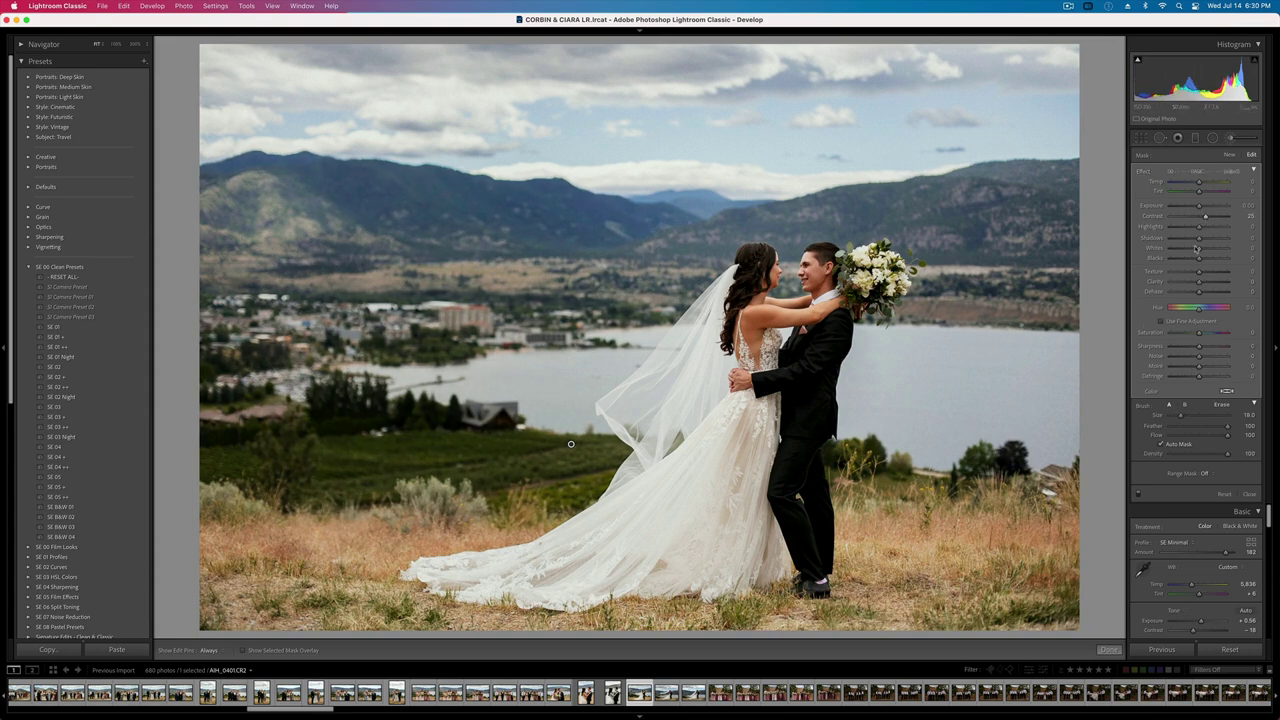
{"action": "left_click", "coordinate": [1206, 250]}
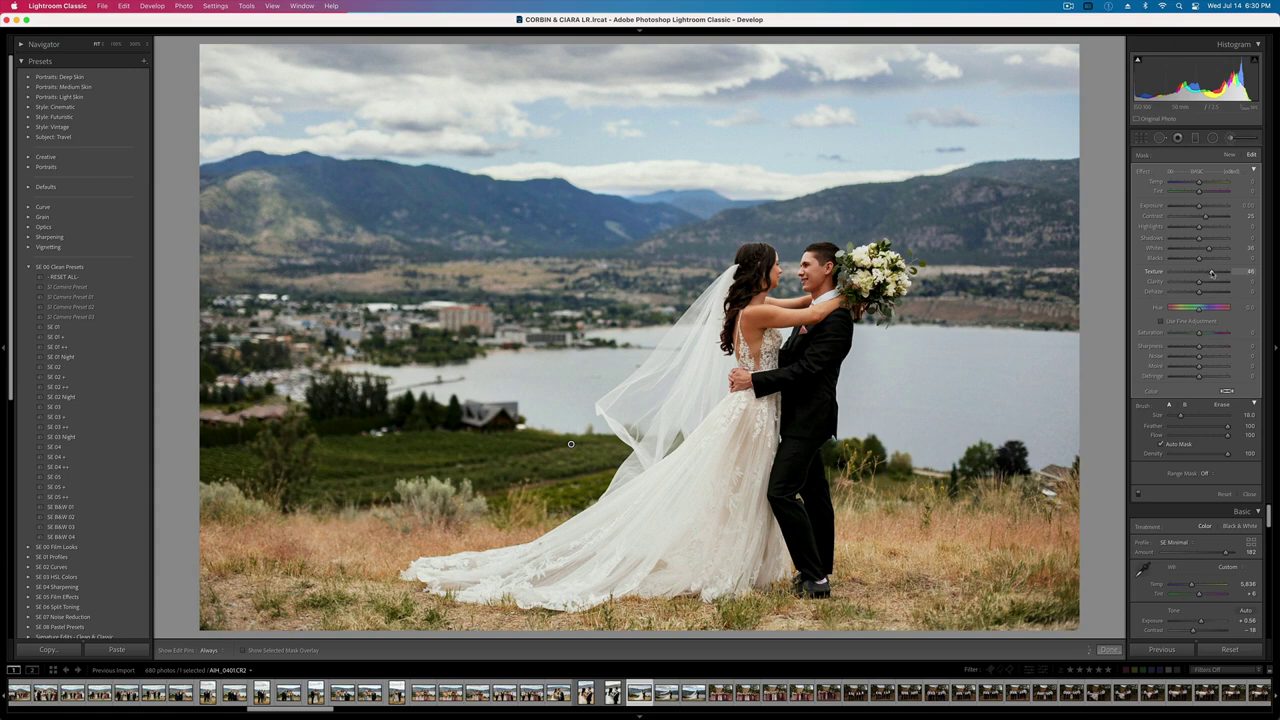
{"action": "key", "text": "k"}
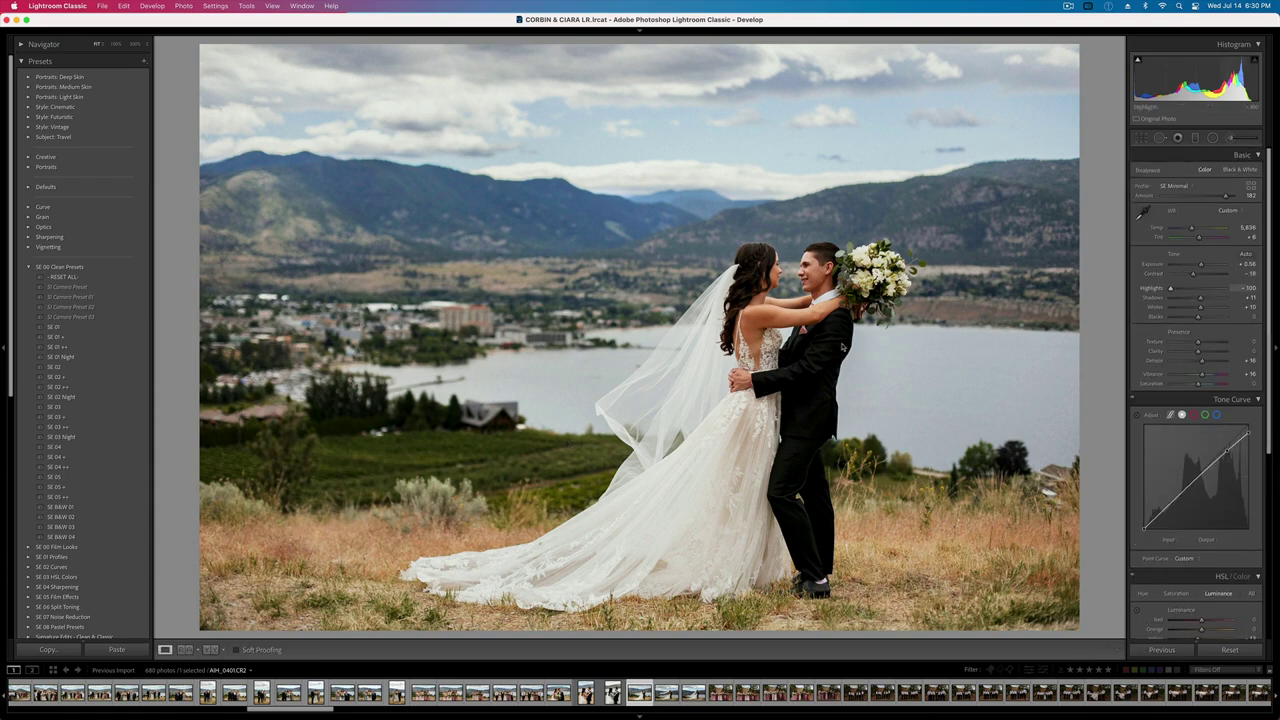
- Zoom in and brush a new adjustment over the groom's eye and cheek and the bride's chin, hair and arm
{"action": "left_click", "coordinate": [780, 281]}
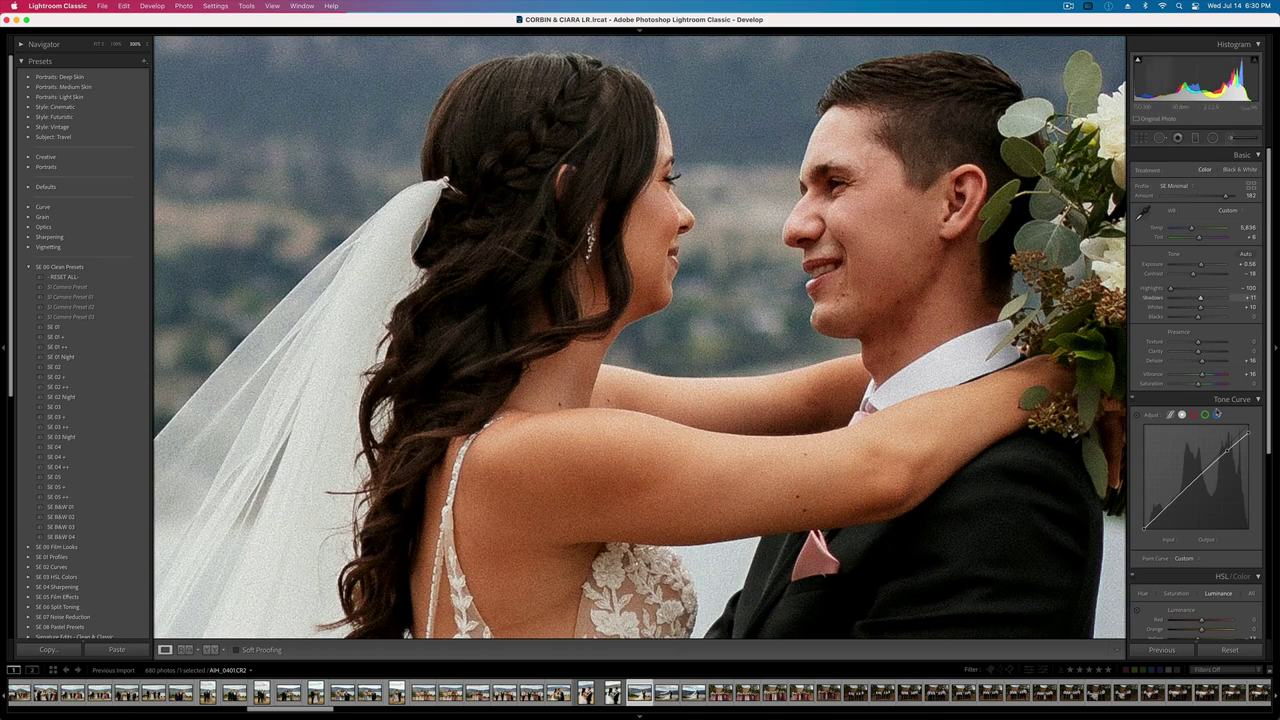
{"action": "key", "text": "k"}
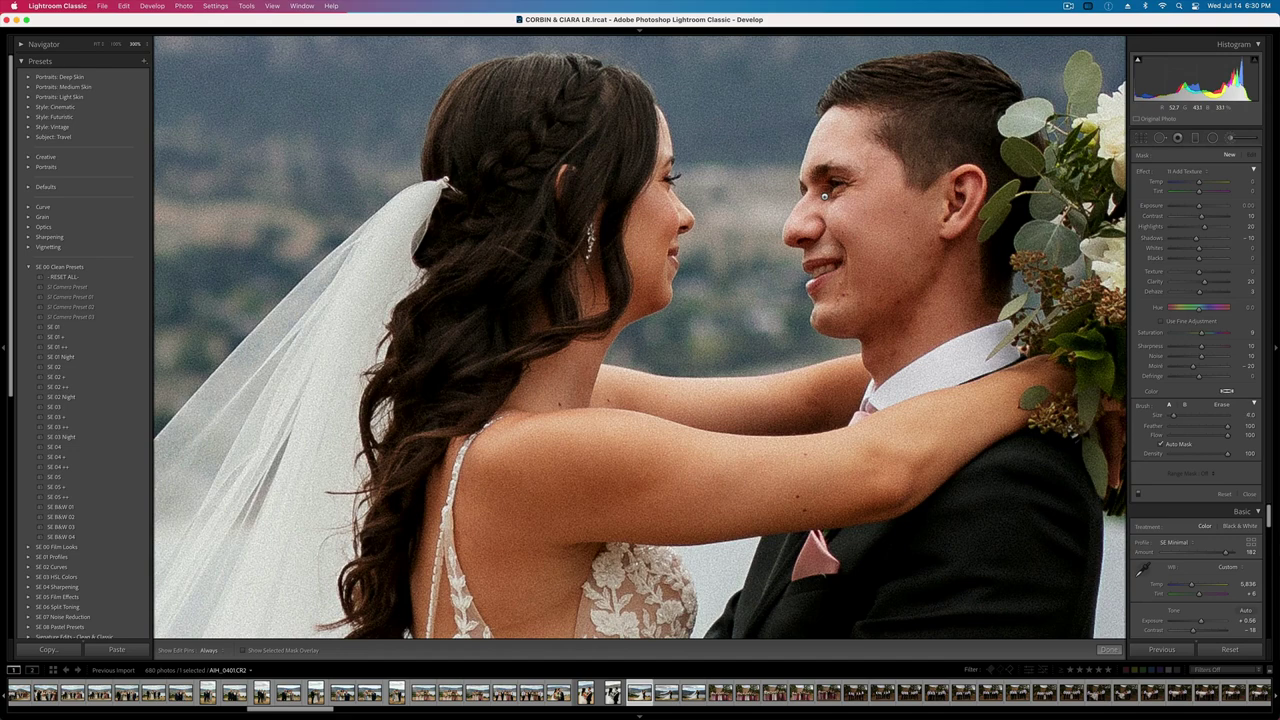
{"action": "left_click_drag", "start_coordinate": [822, 184], "coordinate": [838, 178]}
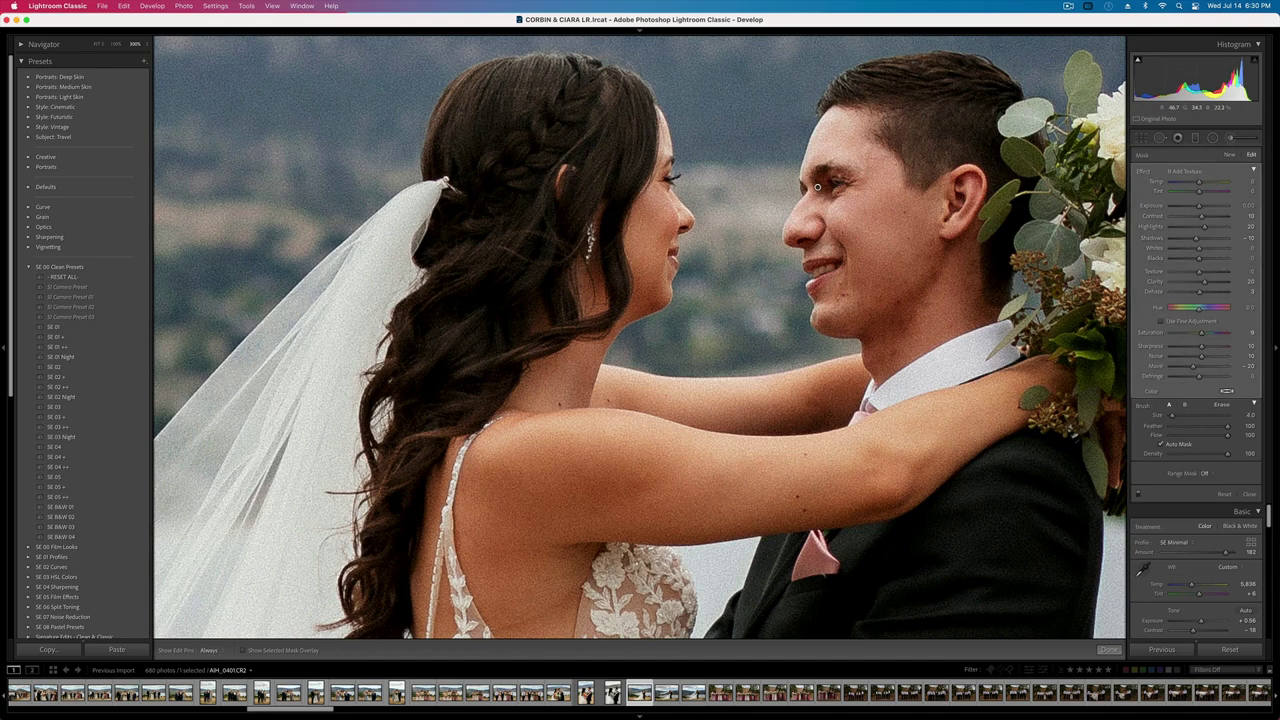
{"action": "scroll", "coordinate": [921, 305], "scroll_direction": "up", "scroll_amount": 5}
{"action": "left_click_drag", "start_coordinate": [925, 292], "coordinate": [882, 338]}
{"action": "mouse_move", "coordinate": [645, 320]}
{"action": "left_mouse_down"}
{"action": "mouse_move", "coordinate": [592, 227]}
{"action": "mouse_move", "coordinate": [609, 287]}
{"action": "left_mouse_up"}
{"action": "mouse_move", "coordinate": [834, 407]}
{"action": "left_mouse_down"}
{"action": "mouse_move", "coordinate": [535, 328]}
{"action": "mouse_move", "coordinate": [525, 357]}
{"action": "mouse_move", "coordinate": [856, 510]}
{"action": "mouse_move", "coordinate": [851, 526]}
{"action": "mouse_move", "coordinate": [597, 489]}
{"action": "mouse_move", "coordinate": [1118, 420]}
{"action": "mouse_move", "coordinate": [1112, 481]}
{"action": "left_mouse_up"}
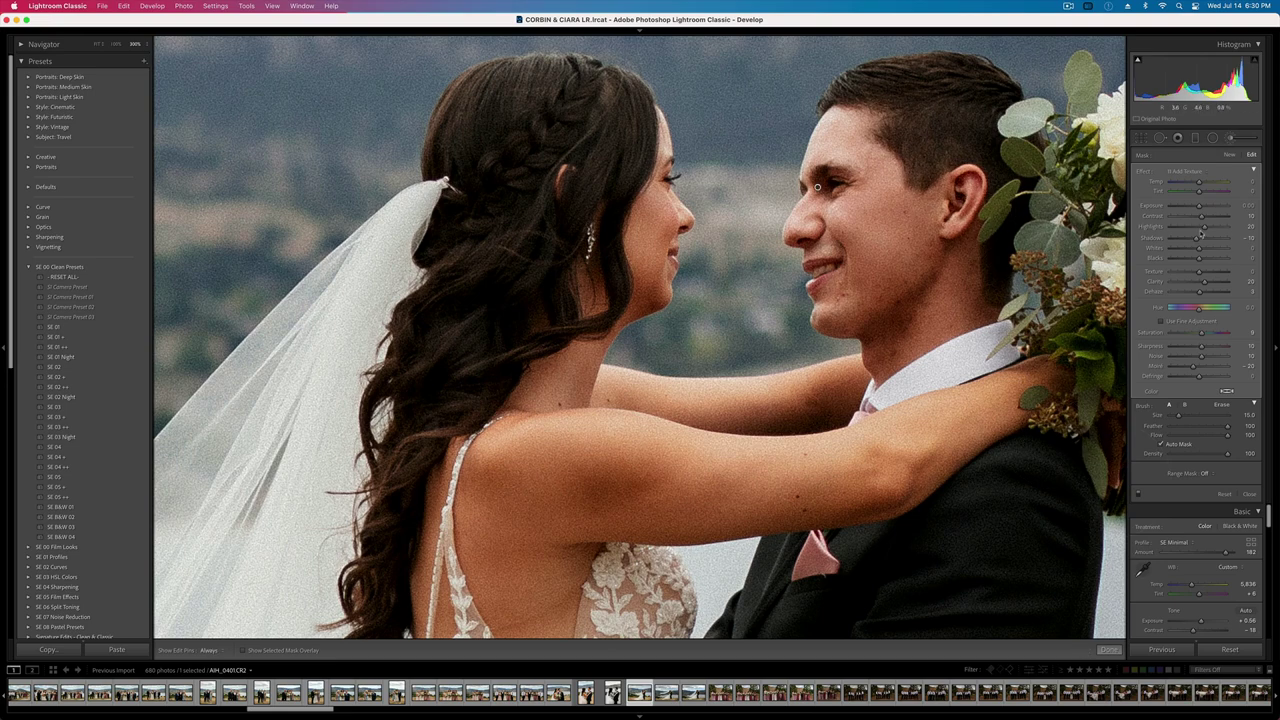
- Reset the face brush's effect amounts, delete the adjustment, then undo the deletion
{"action": "key", "text": "alt"}
{"action": "left_click", "coordinate": [1143, 172], "text": "alt"}
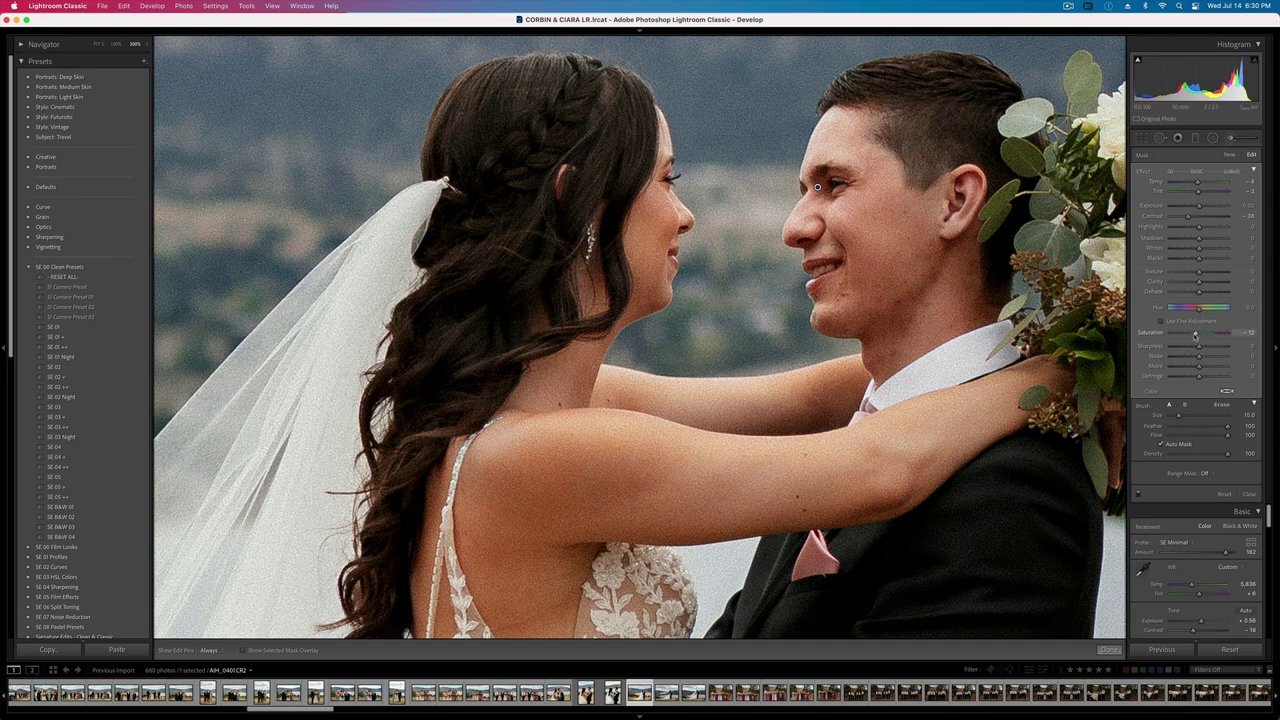
{"action": "key", "text": "BackSpace"}
{"action": "key", "text": "super+z"}
- Zoom back out to the whole photo and settle its overall exposure at +0.46
{"action": "key", "text": "k"}
{"action": "left_click", "coordinate": [818, 332]}
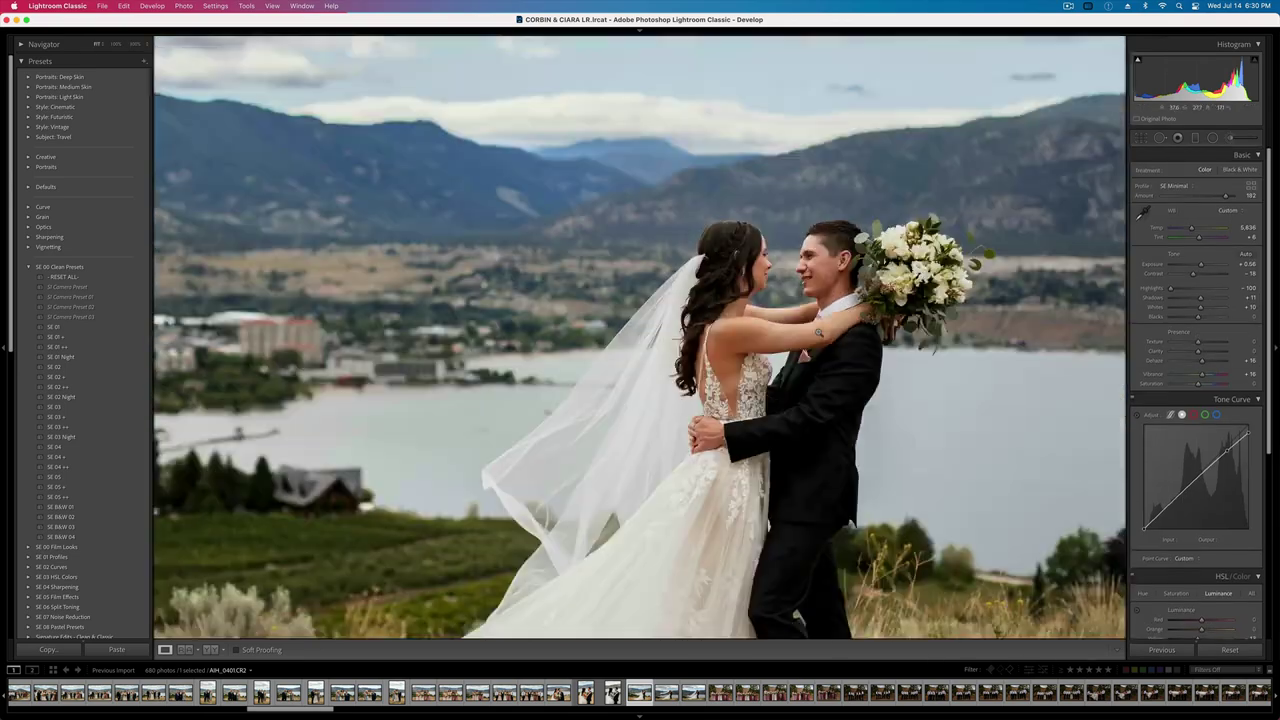
{"action": "key", "text": "minus"}
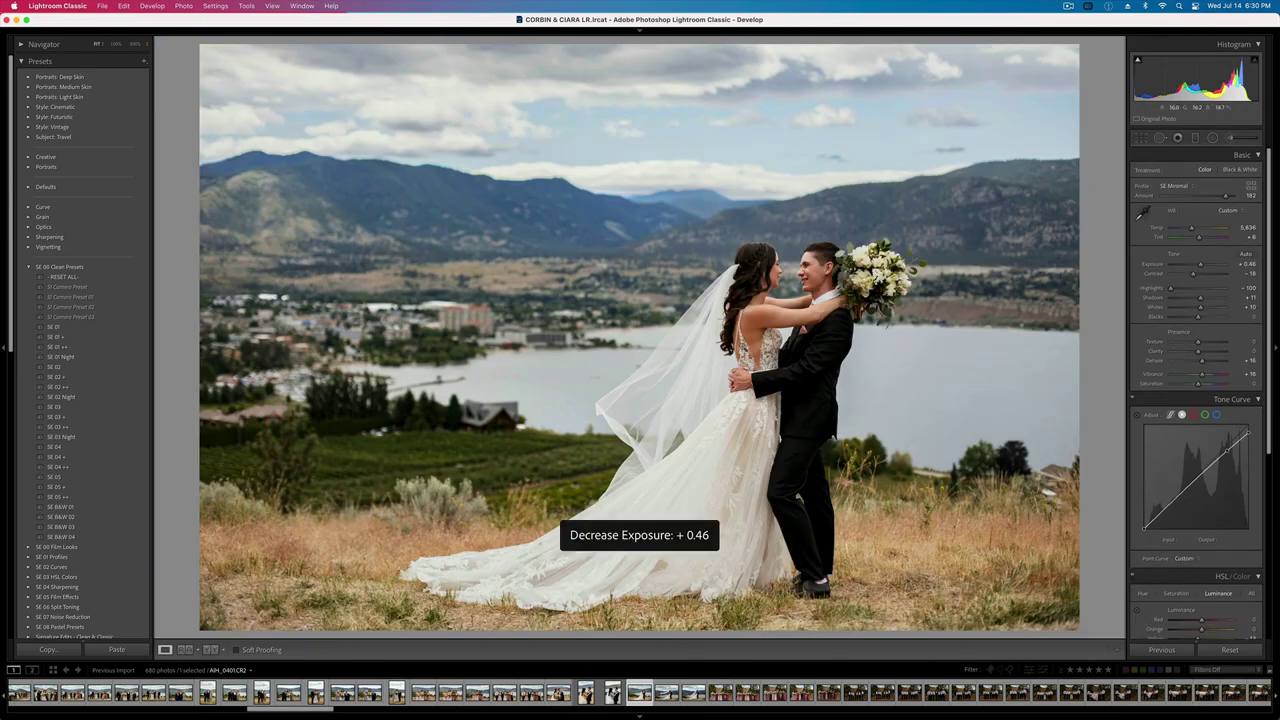
{"action": "key", "text": "minus"}
{"action": "key", "text": "equal"}
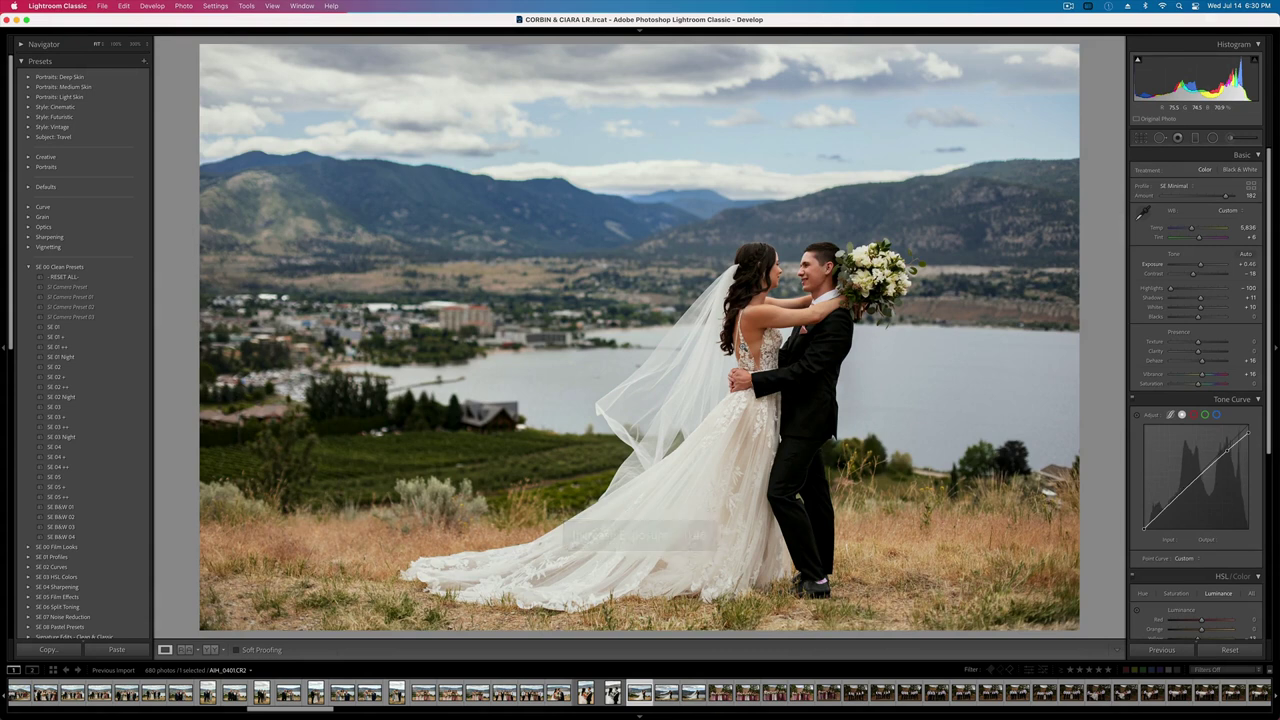
- Compare with the unedited original and cancel the Copy Settings dialog twice without copying
{"action": "key", "text": "backslash"}
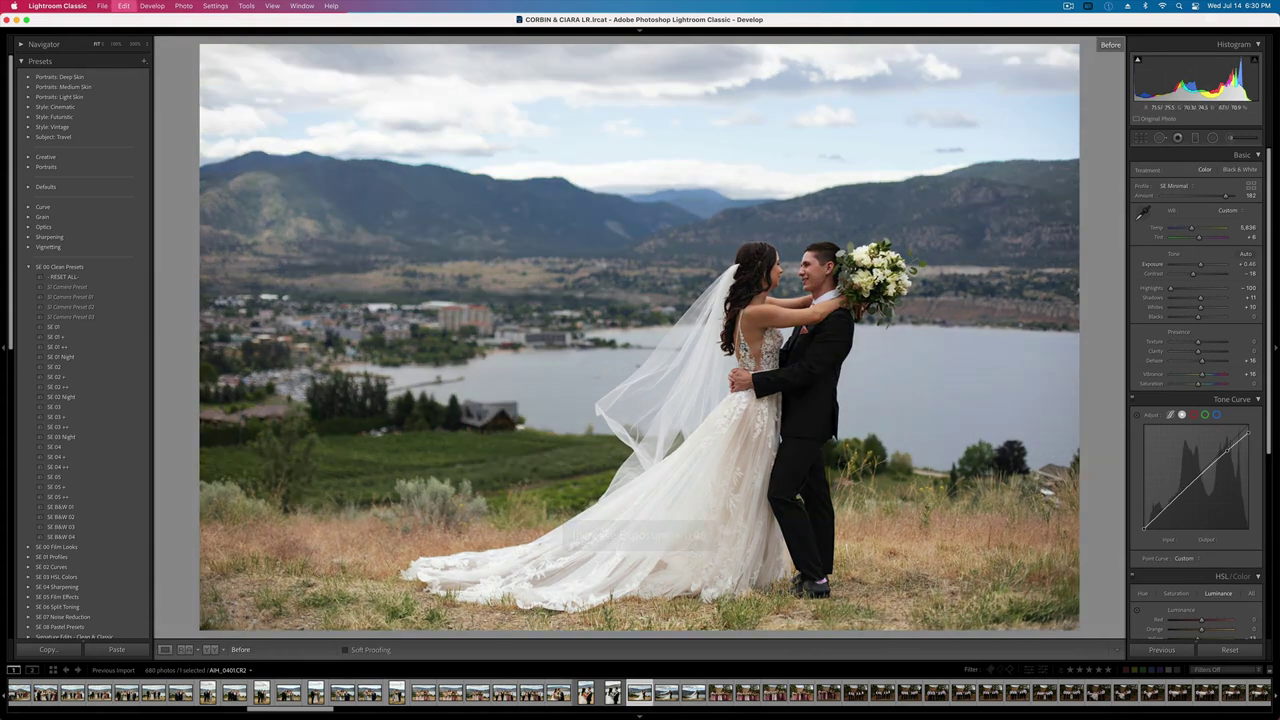
{"action": "key", "text": "super+shift+c"}
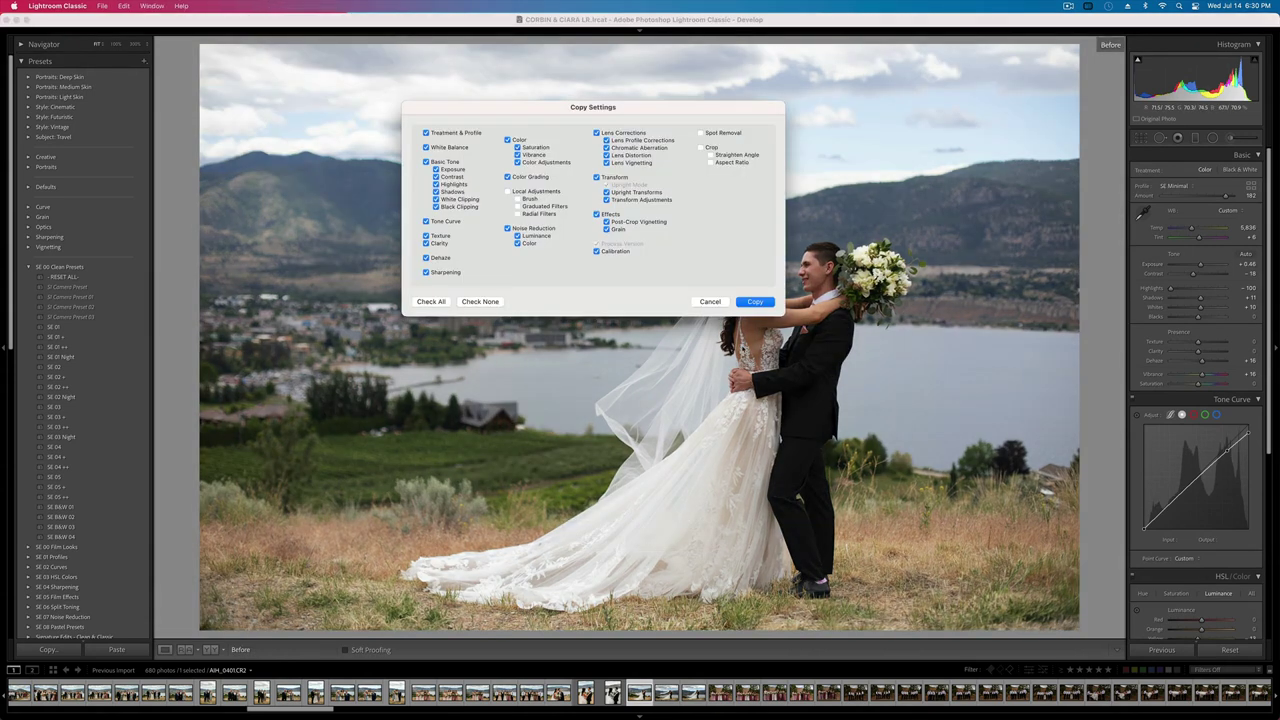
{"action": "left_click", "coordinate": [710, 301]}
{"action": "key", "text": "backslash"}
{"action": "key", "text": "super+shift+c"}
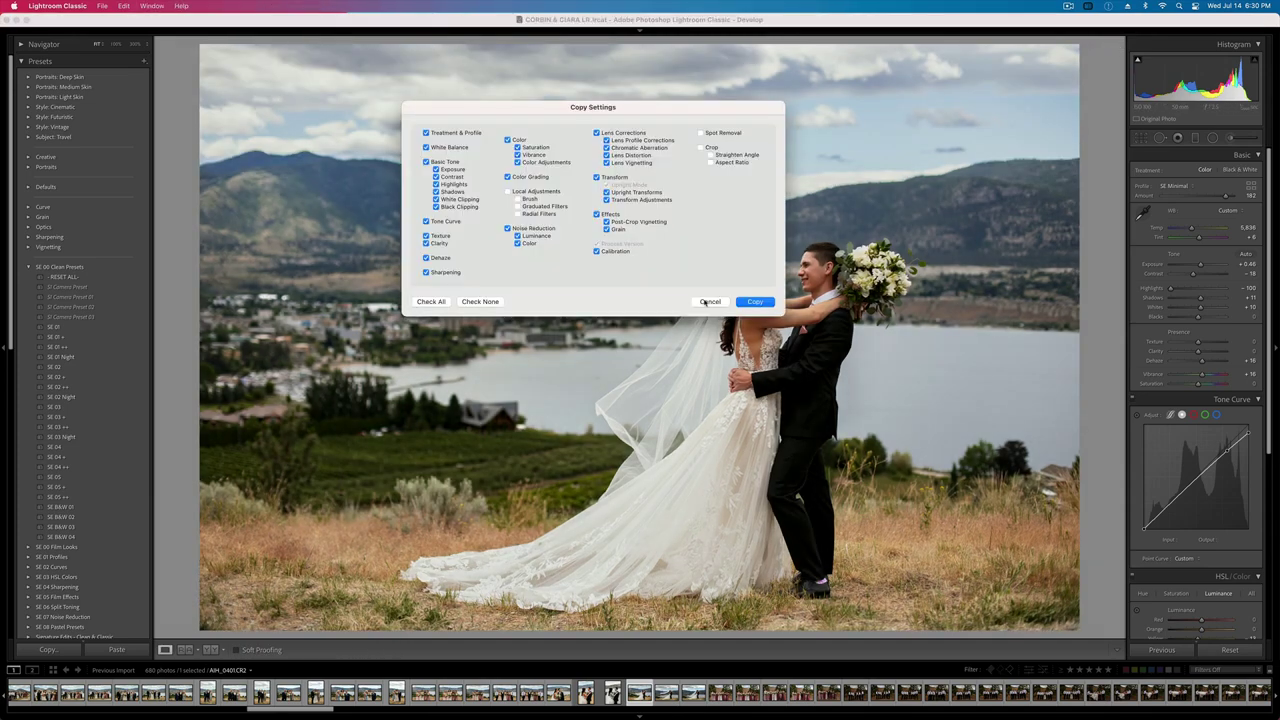
{"action": "left_click", "coordinate": [708, 301]}
- Raise the embrace portrait's exposure to +0.43 and copy its develop settings
{"action": "key", "text": "equal"}
{"action": "key", "text": "equal"}
{"action": "key", "text": "equal"}
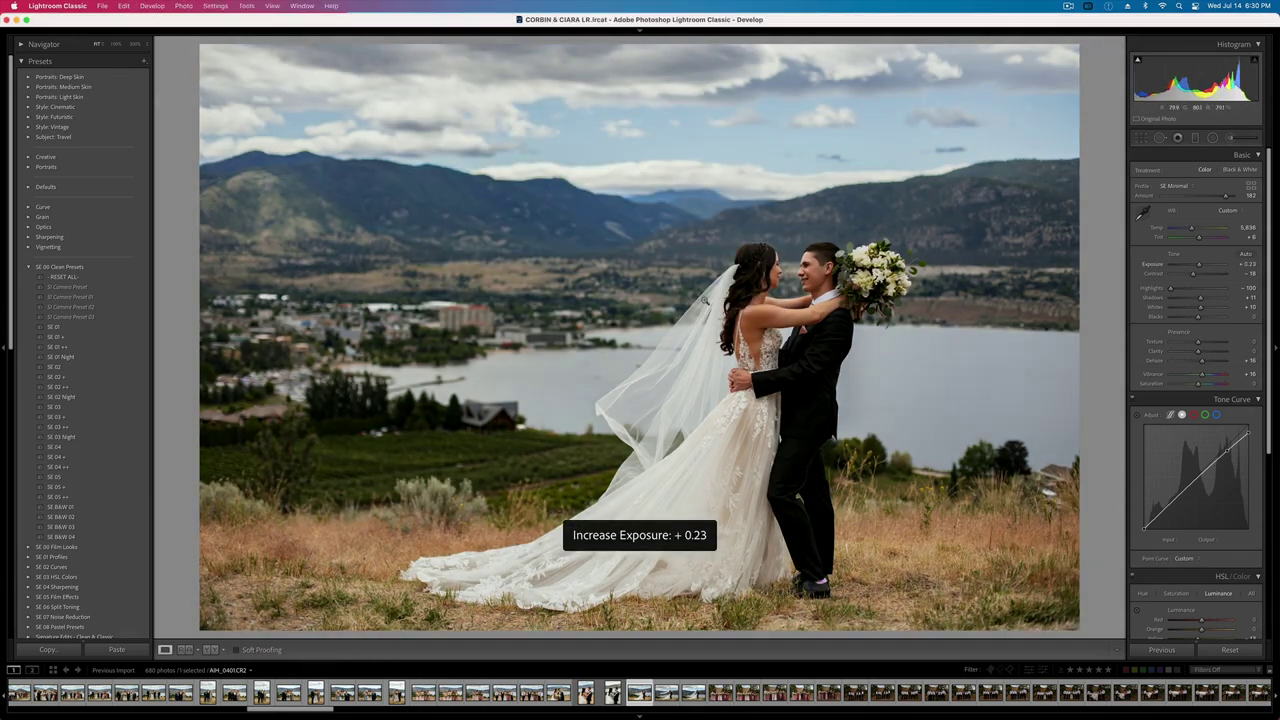
{"action": "key", "text": "super+shift+c"}
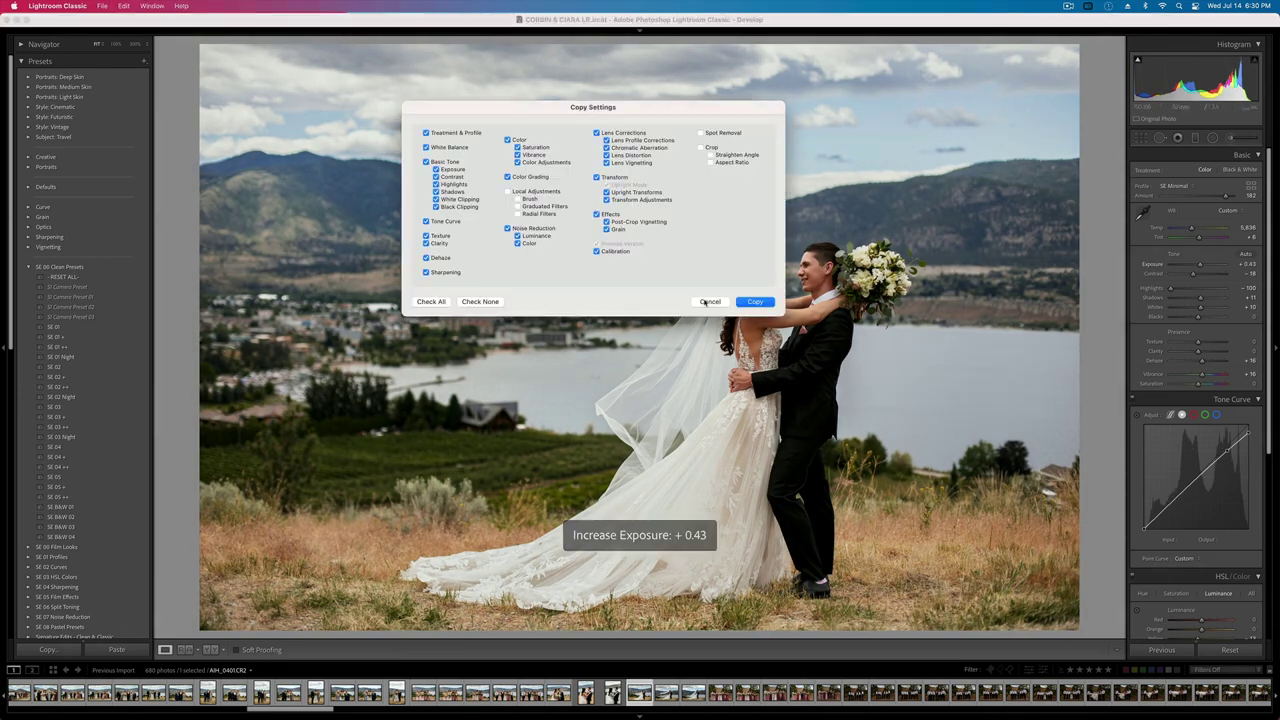
{"action": "key", "text": "Return"}
- Paste the settings onto the flying-veil kiss shot and fine-tune its exposure
{"action": "key", "text": "Right"}
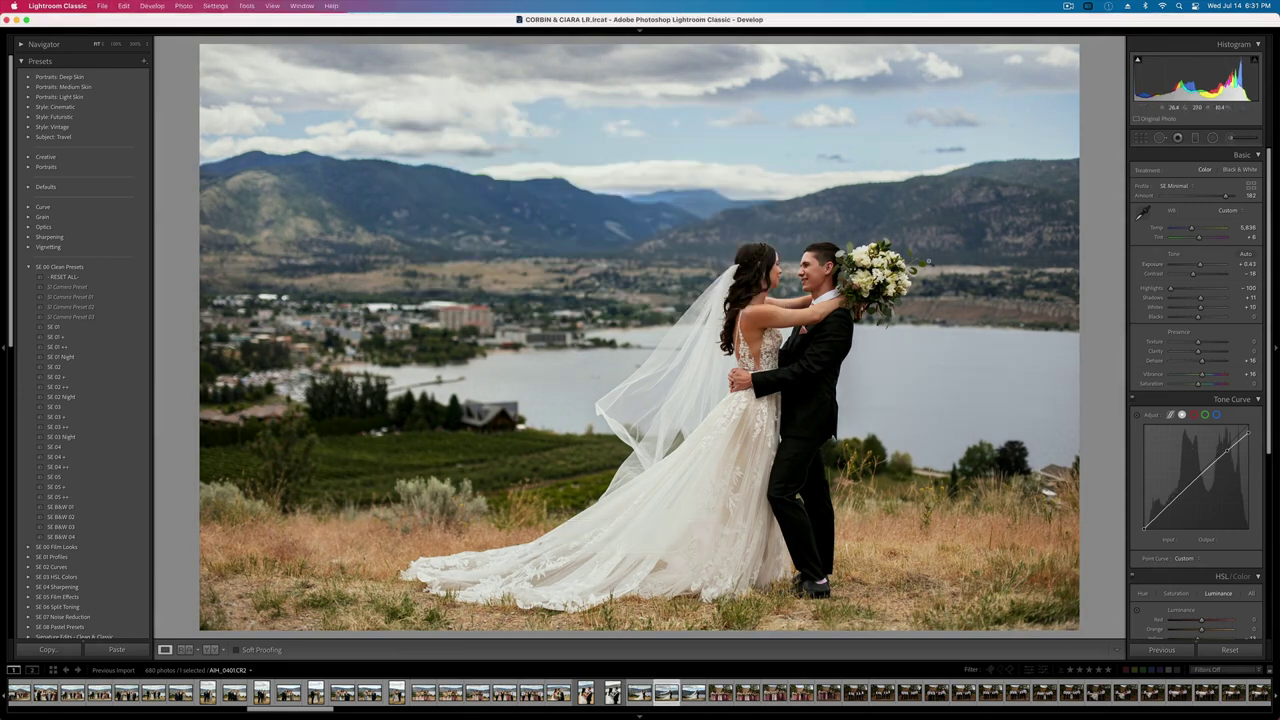
{"action": "key", "text": "super+shift+v"}
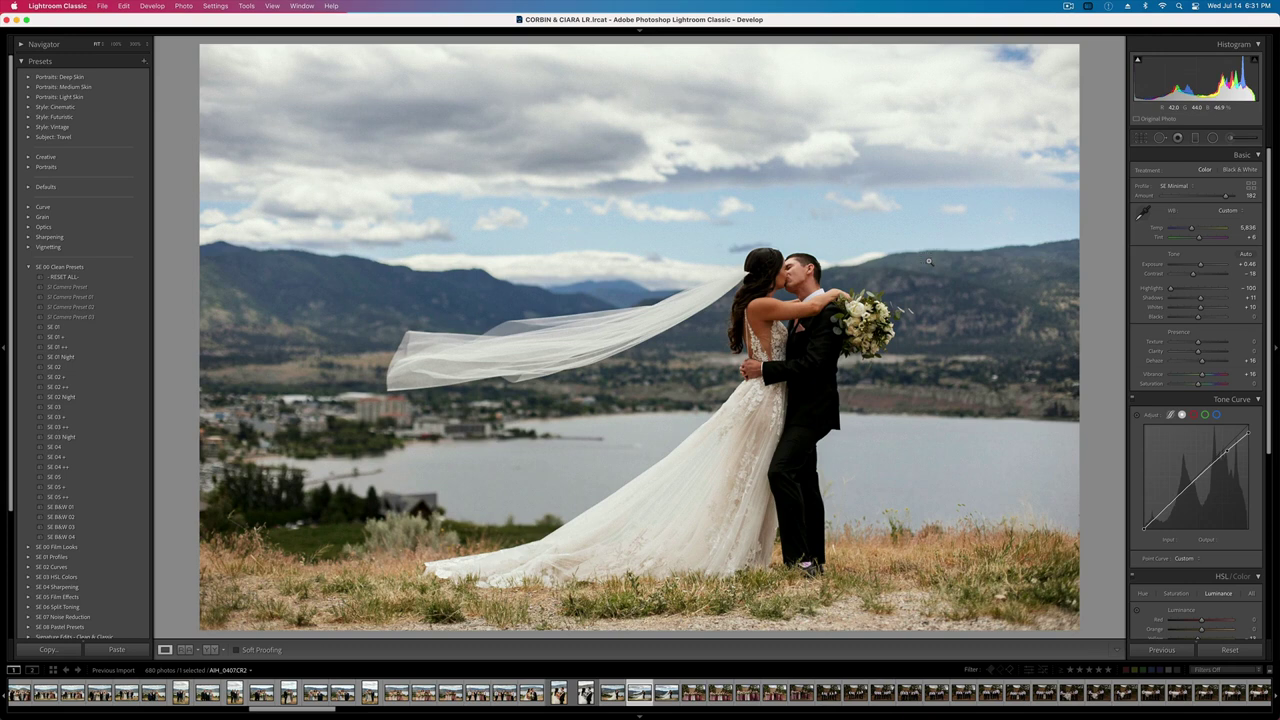
{"action": "key", "text": "minus"}
{"action": "key", "text": "minus"}
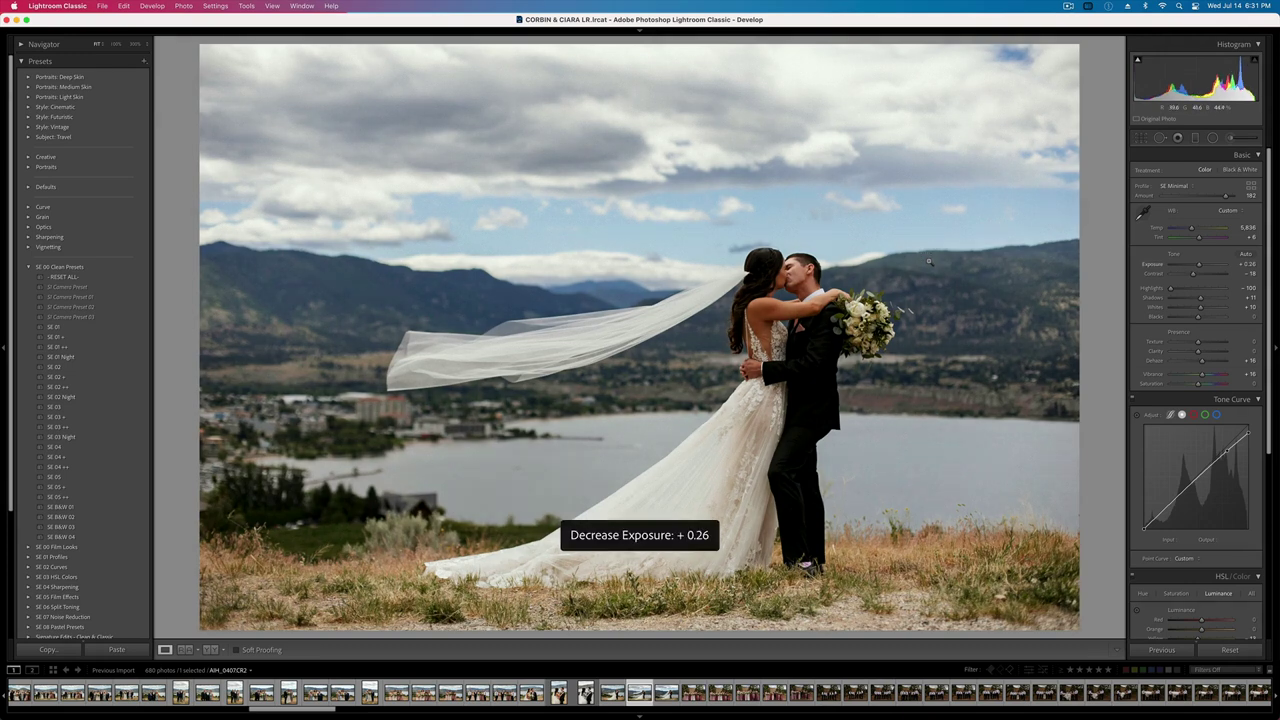
{"action": "key", "text": "equal"}
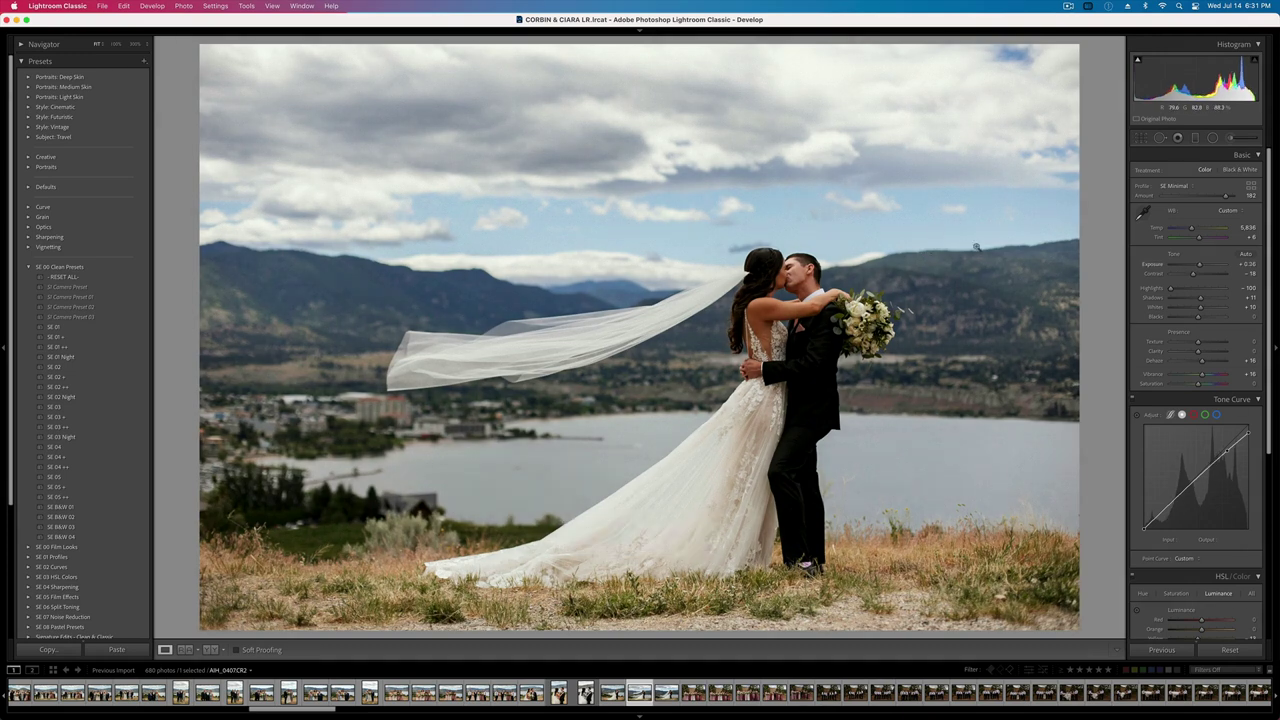
{"action": "key", "text": "Right"}
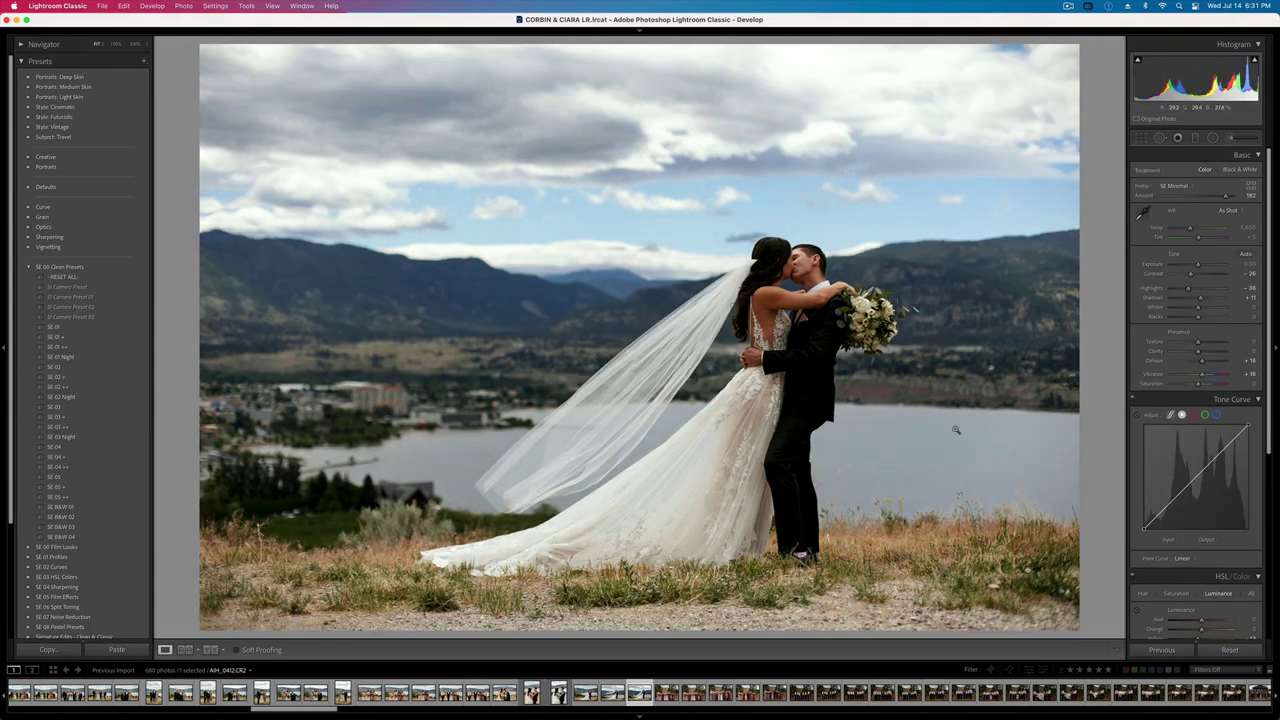
- Apply the SE 03 + and SE B&W 03 presets, then draw a graduated mask up from the bottom
{"action": "left_click", "coordinate": [60, 427]}
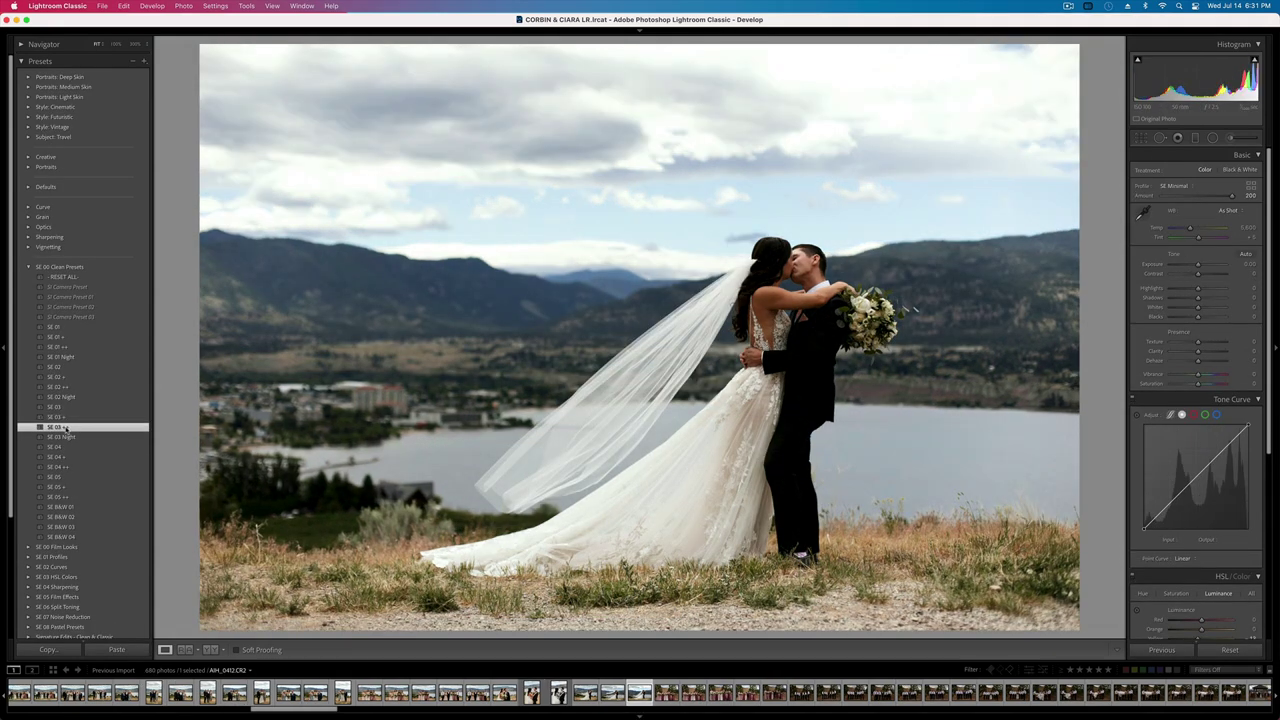
{"action": "left_click", "coordinate": [74, 527]}
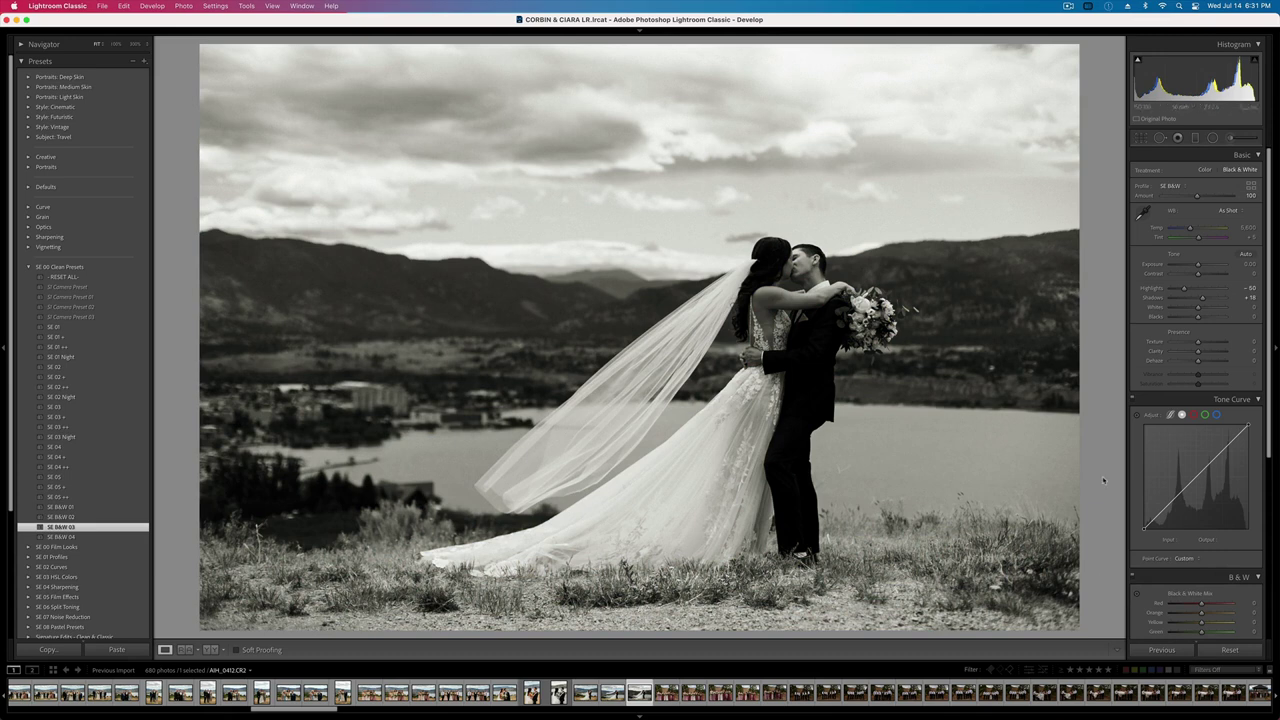
{"action": "left_click", "coordinate": [1195, 138]}
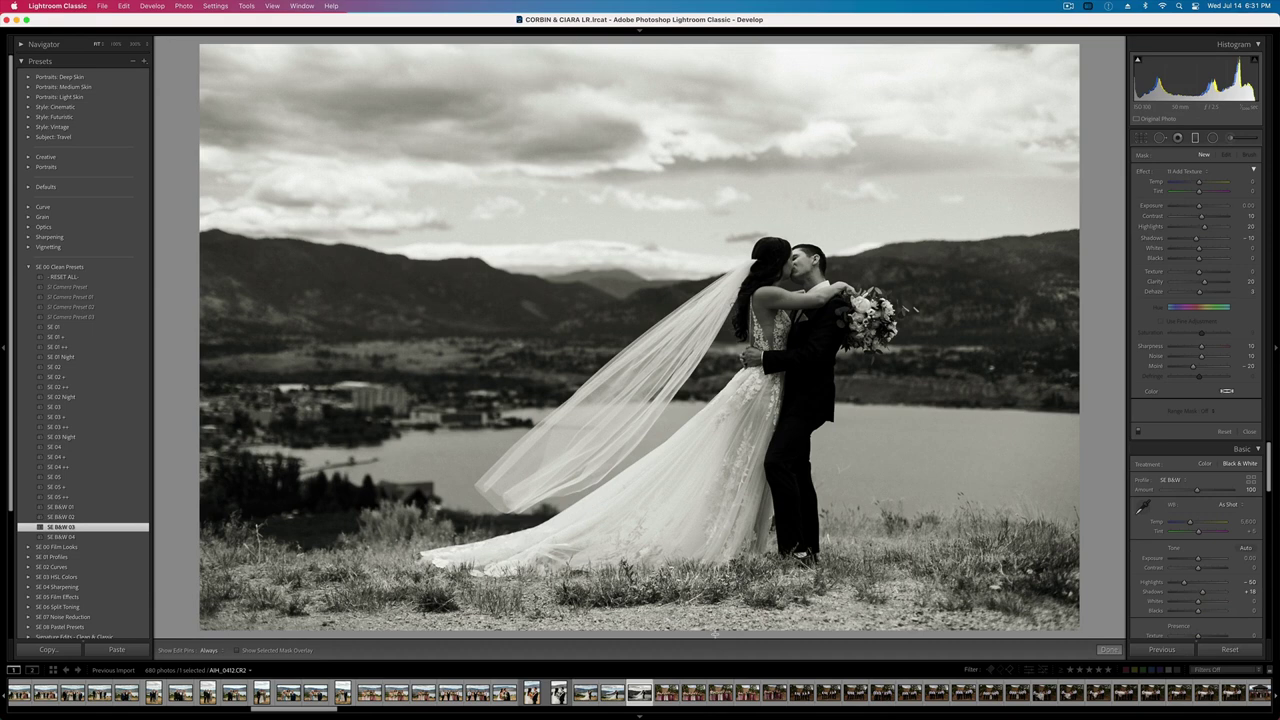
{"action": "mouse_move", "coordinate": [715, 634]}
{"action": "left_mouse_down"}
{"action": "mouse_move", "coordinate": [723, 263]}
{"action": "mouse_move", "coordinate": [718, 600]}
{"action": "mouse_move", "coordinate": [717, 491]}
{"action": "left_mouse_up"}
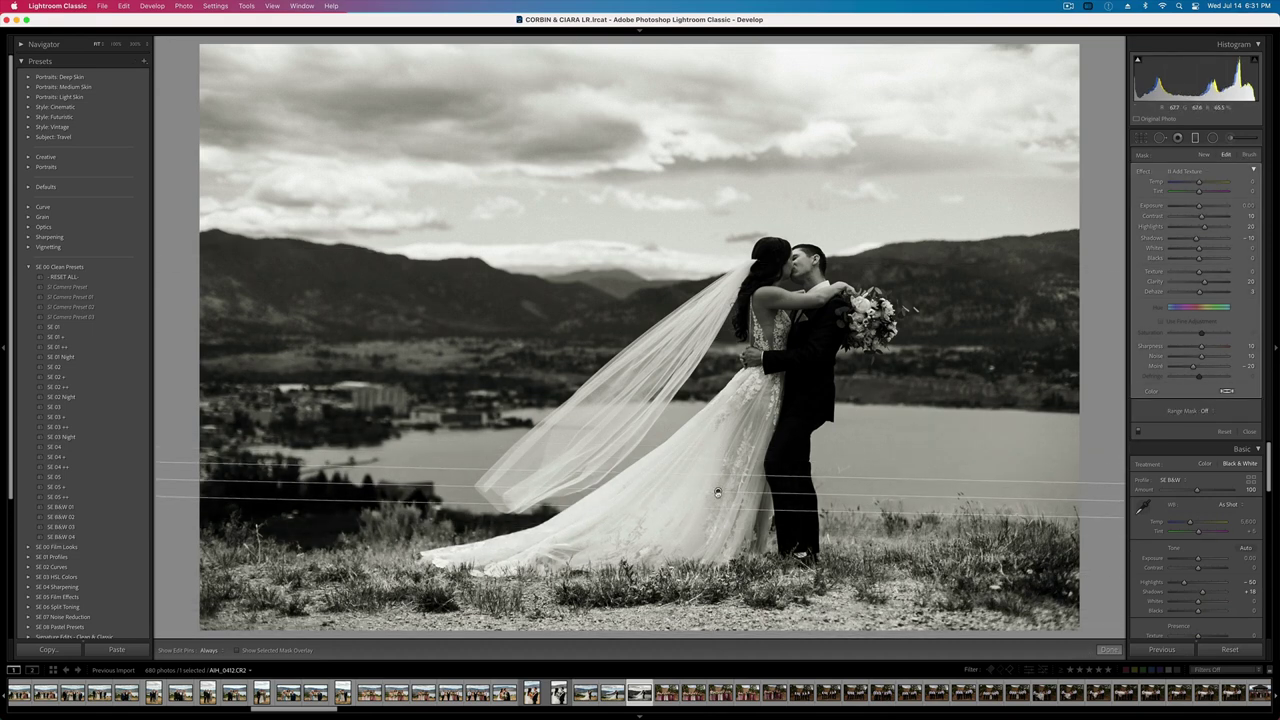
- Reset the graduated mask, set its contrast to 59, and darken its exposure slightly
{"action": "left_click_drag", "start_coordinate": [1199, 205], "coordinate": [1197, 208]}
{"action": "double_click", "coordinate": [1146, 172]}
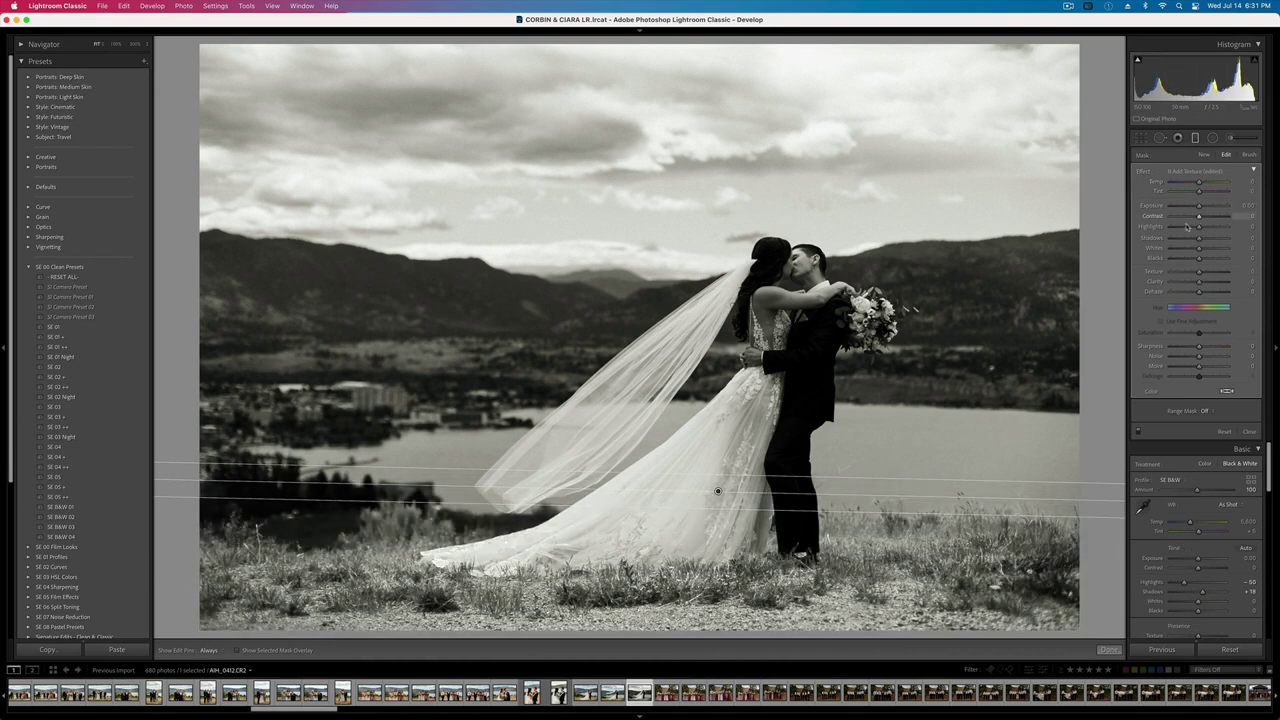
{"action": "left_click", "coordinate": [1216, 217]}
{"action": "mouse_move", "coordinate": [1200, 207]}
{"action": "left_mouse_down"}
{"action": "mouse_move", "coordinate": [1181, 228]}
{"action": "mouse_move", "coordinate": [1187, 259]}
{"action": "mouse_move", "coordinate": [1200, 259]}
{"action": "left_mouse_up"}
- Brush-erase the graduated mask from the lower-left bushes
{"action": "left_click", "coordinate": [1249, 155]}
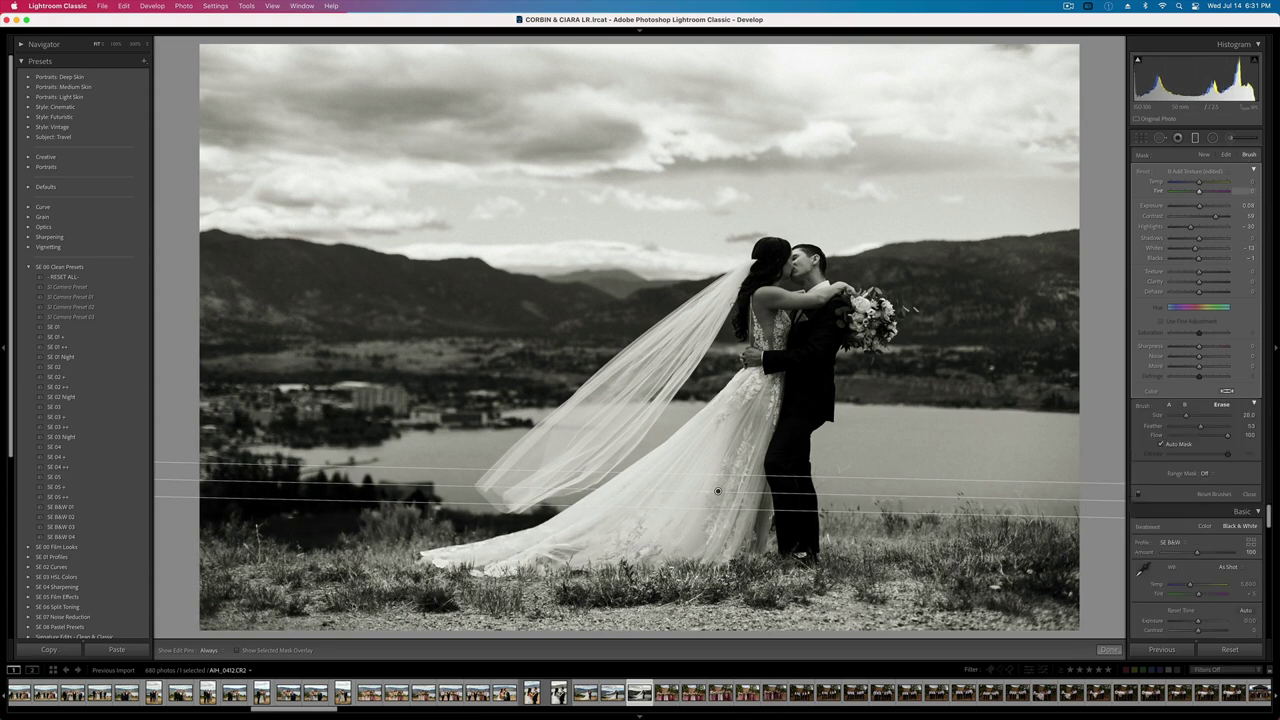
{"action": "scroll", "coordinate": [245, 446], "scroll_direction": "down", "scroll_amount": 5}
{"action": "key", "text": "h"}
{"action": "mouse_move", "coordinate": [203, 446]}
{"action": "left_mouse_down"}
{"action": "mouse_move", "coordinate": [218, 477]}
{"action": "mouse_move", "coordinate": [248, 465]}
{"action": "mouse_move", "coordinate": [287, 475]}
{"action": "mouse_move", "coordinate": [284, 495]}
{"action": "mouse_move", "coordinate": [426, 473]}
{"action": "mouse_move", "coordinate": [534, 493]}
{"action": "mouse_move", "coordinate": [454, 475]}
{"action": "mouse_move", "coordinate": [625, 489]}
{"action": "mouse_move", "coordinate": [585, 485]}
{"action": "mouse_move", "coordinate": [555, 502]}
{"action": "mouse_move", "coordinate": [797, 497]}
{"action": "left_mouse_up"}
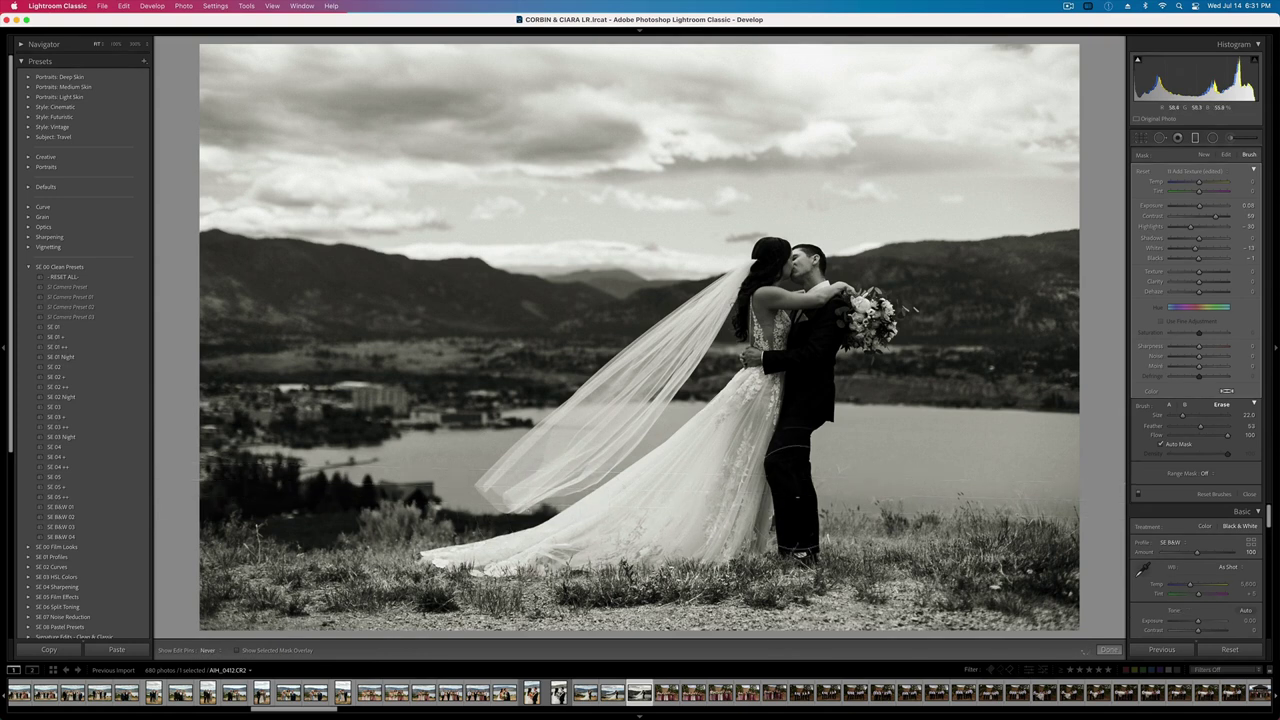
{"action": "key", "text": "h"}
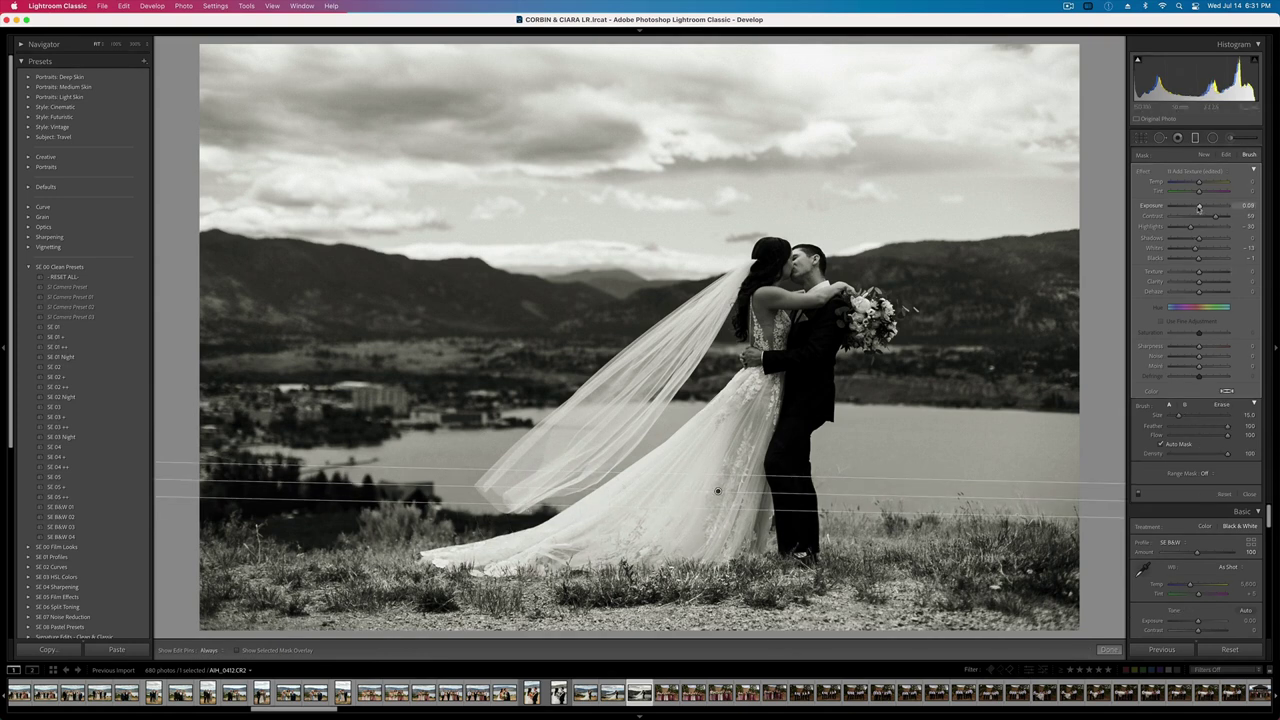
- Darken the masked foreground a bit more and set Texture -33 and Clarity -30
{"action": "left_click_drag", "start_coordinate": [1199, 208], "coordinate": [1198, 208]}
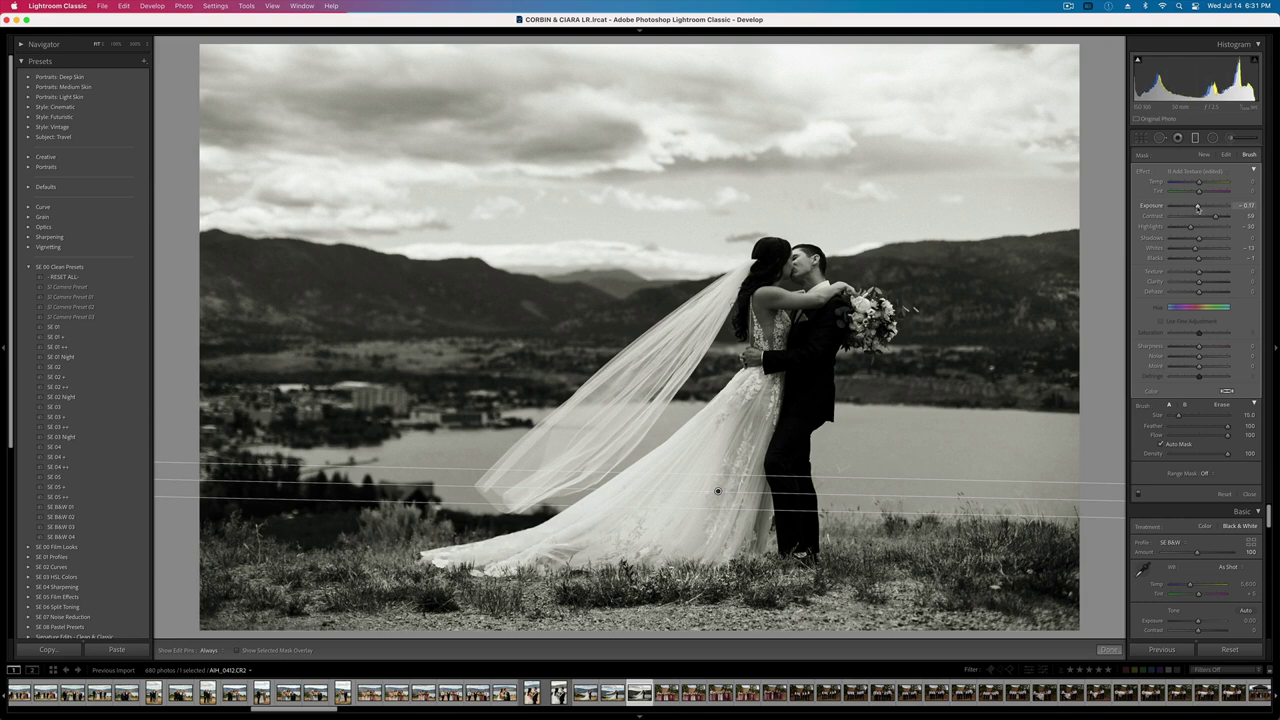
{"action": "left_click_drag", "start_coordinate": [1199, 272], "coordinate": [1189, 272]}
{"action": "left_click", "coordinate": [1190, 282]}
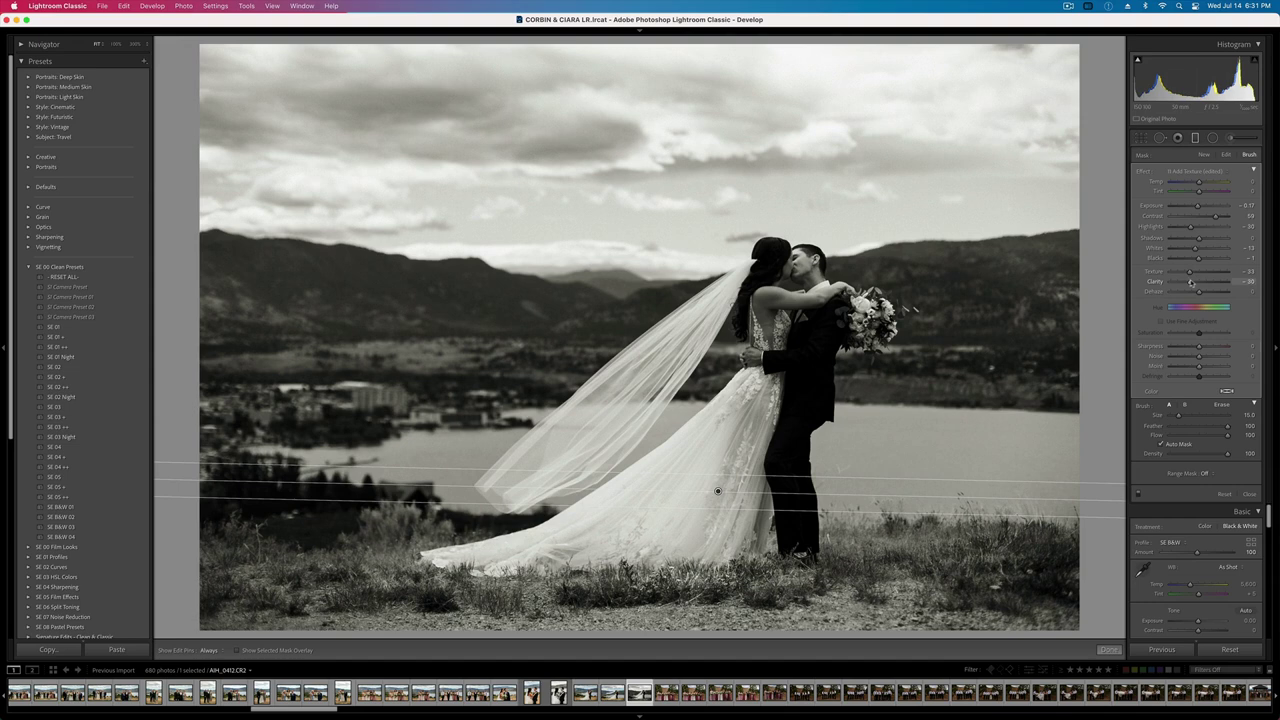
{"action": "key", "text": "m"}
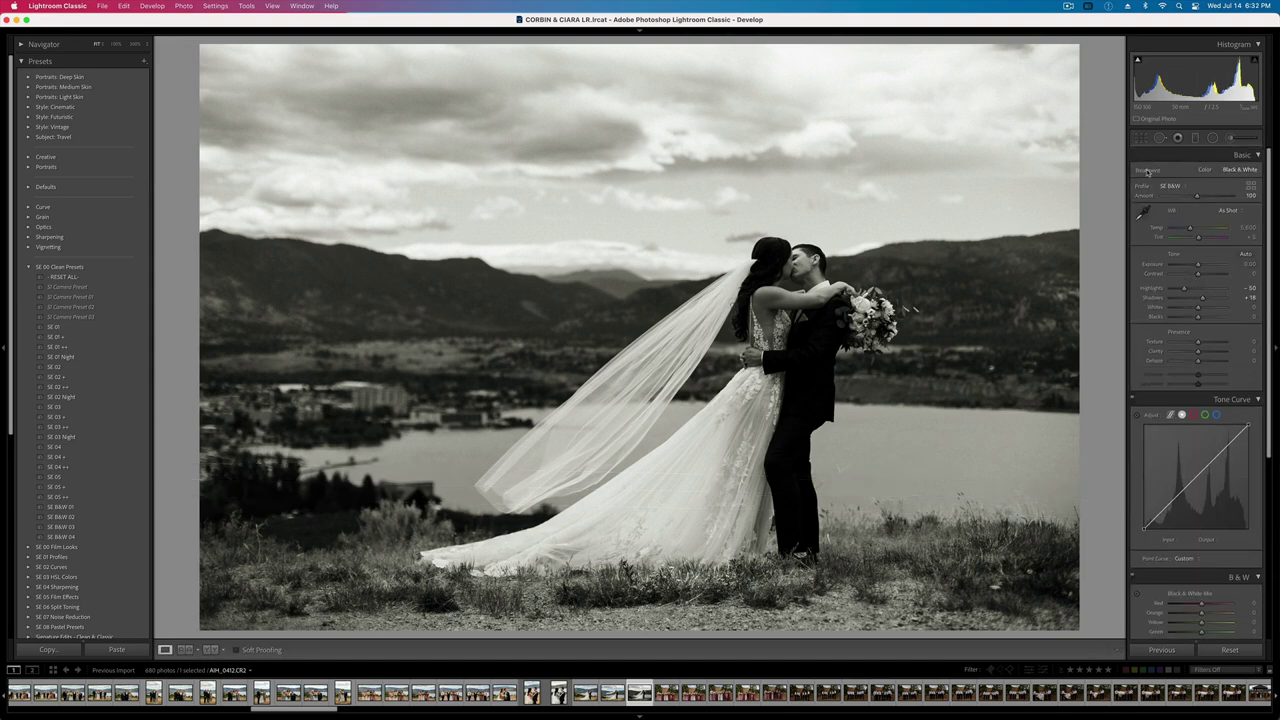
- Set contrast to -56 and profile amount to about 118, then darken outside a radial ellipse around the couple
{"action": "left_click_drag", "start_coordinate": [1188, 278], "coordinate": [1182, 275]}
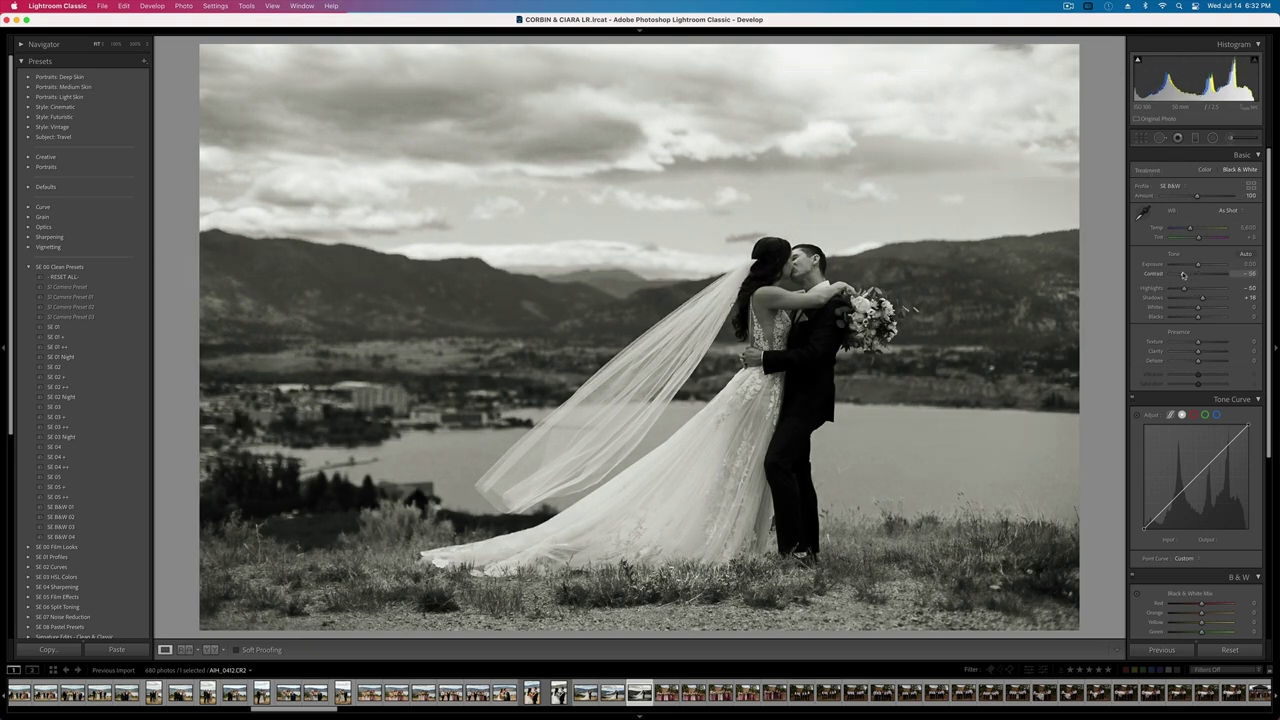
{"action": "left_click_drag", "start_coordinate": [1202, 197], "coordinate": [1205, 198]}
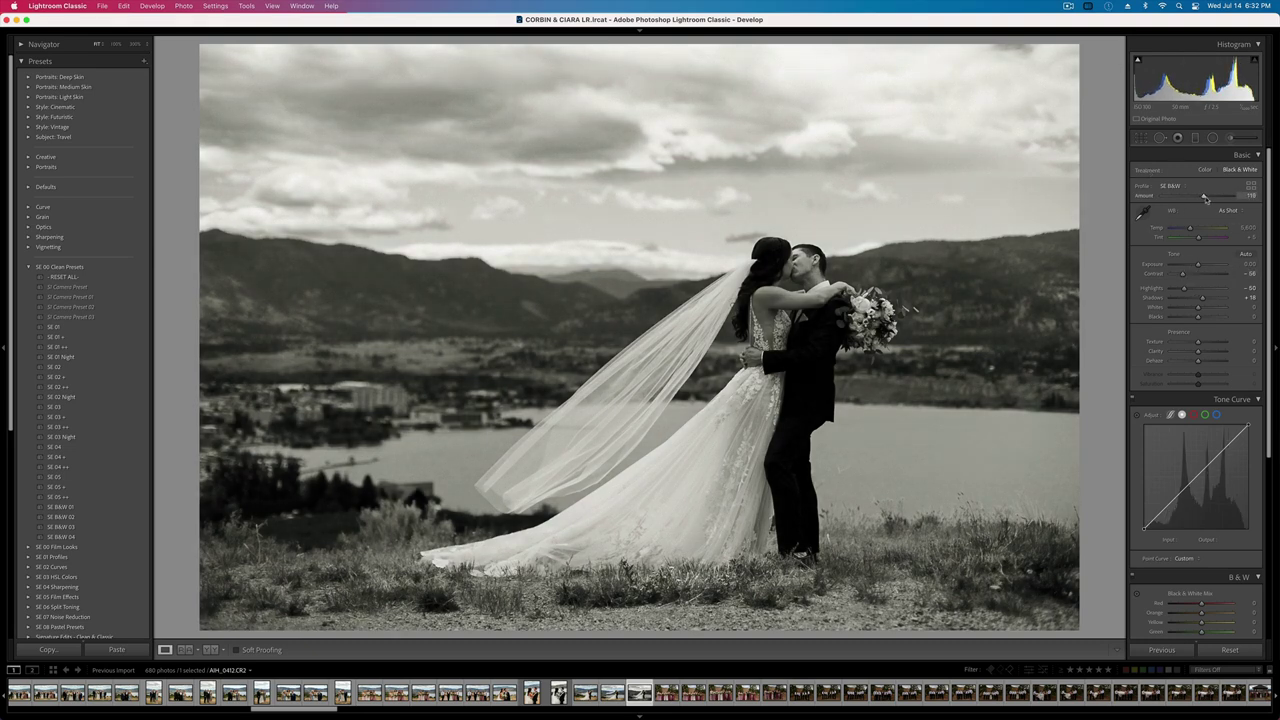
{"action": "left_click", "coordinate": [1213, 137]}
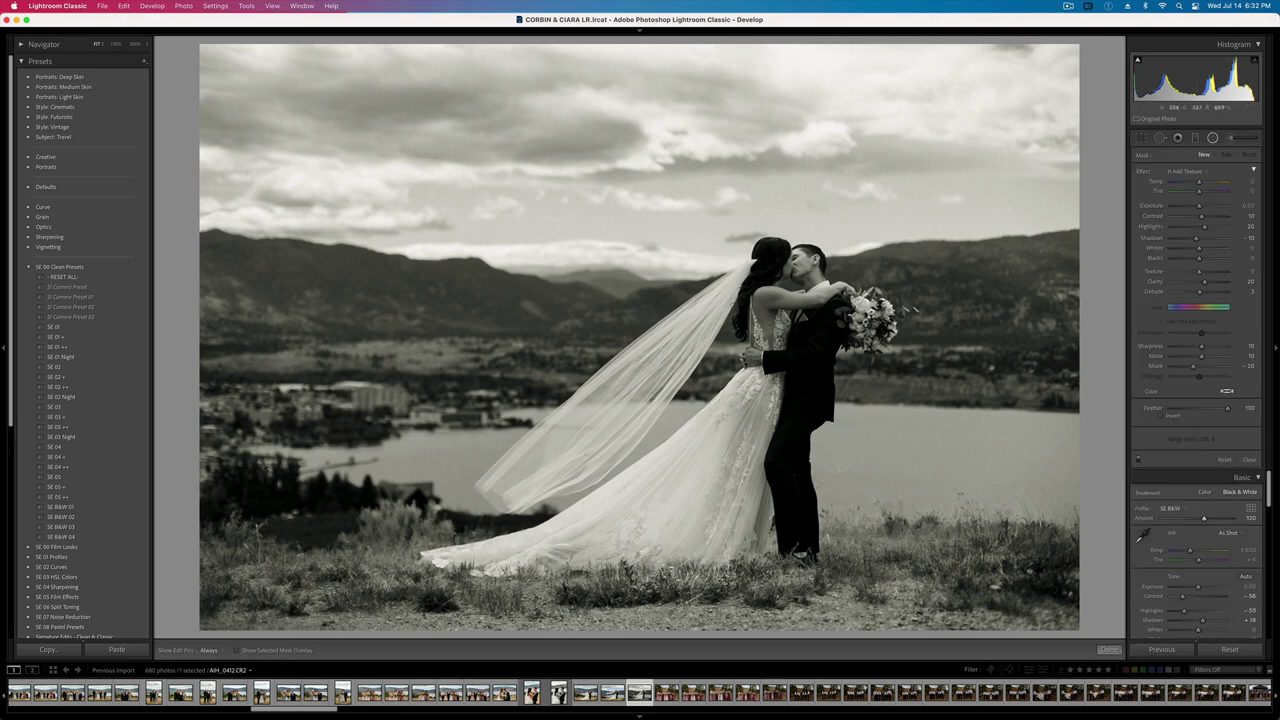
{"action": "left_click_drag", "start_coordinate": [602, 410], "coordinate": [1104, 552]}
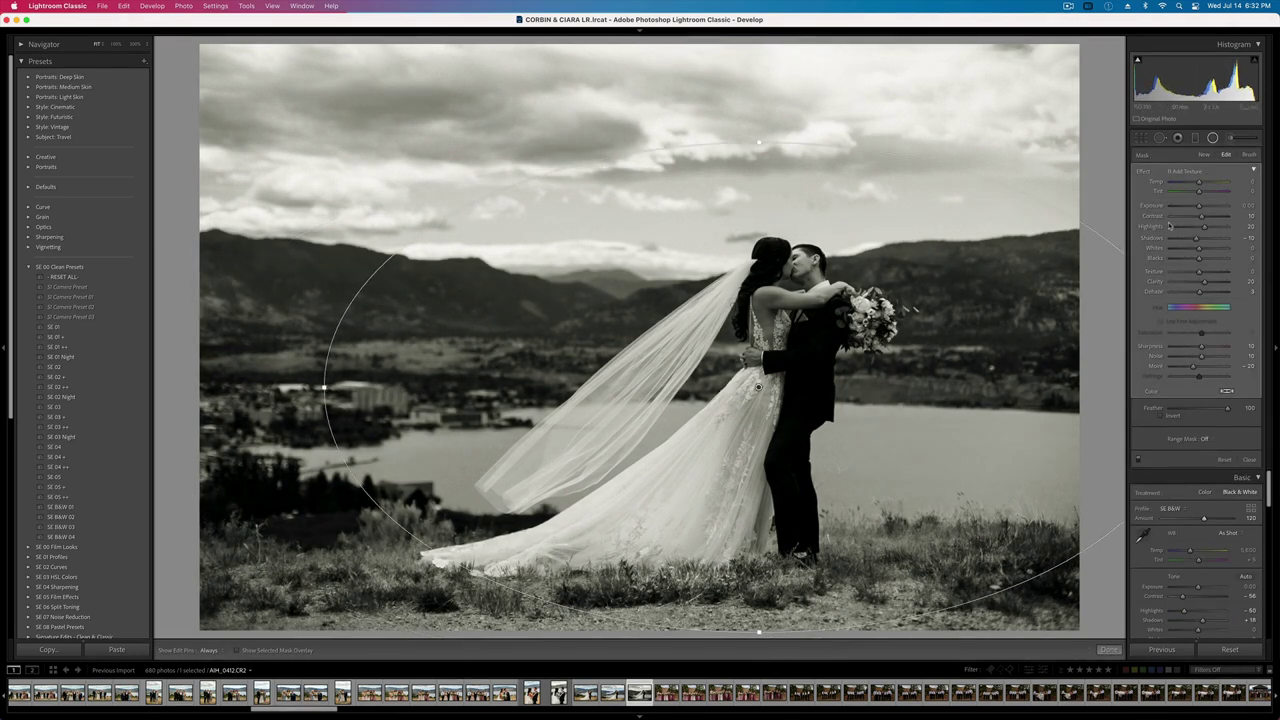
{"action": "left_click_drag", "start_coordinate": [1199, 205], "coordinate": [1199, 216]}
{"action": "double_click", "coordinate": [1143, 172]}
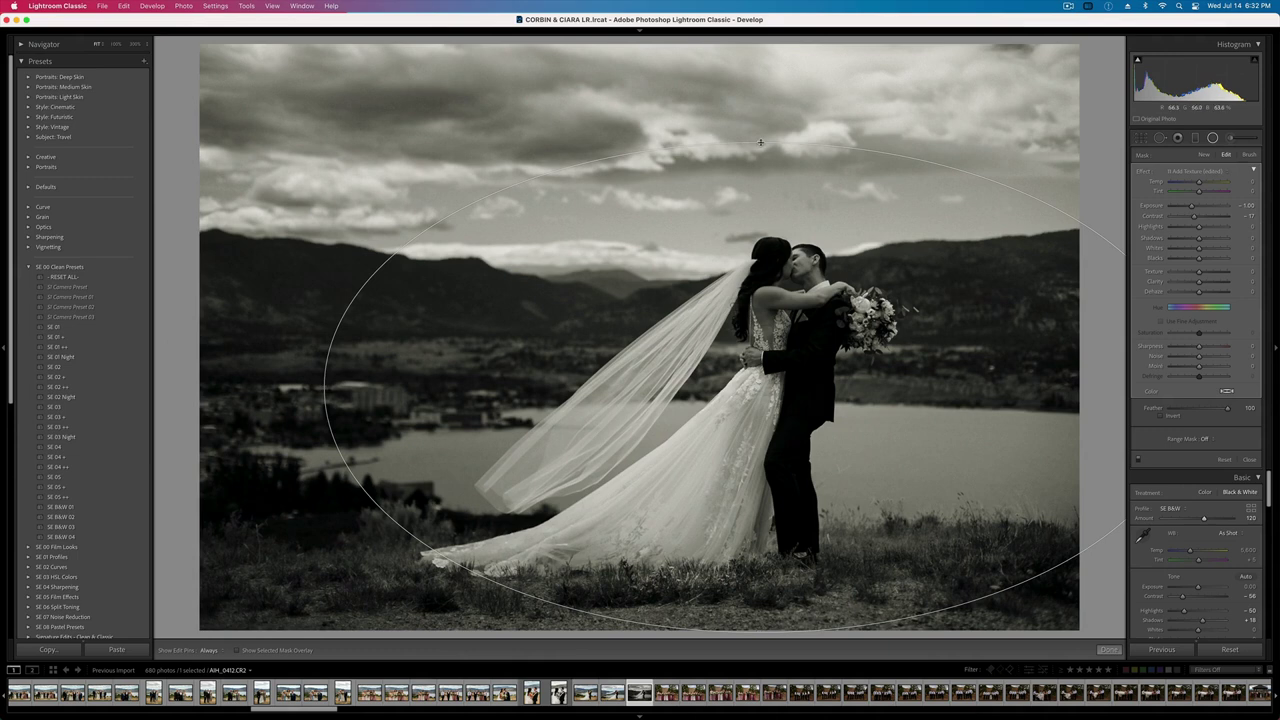
- Extend the radial ellipse up into the sky and raise overall exposure to +0.33
{"action": "left_click_drag", "start_coordinate": [760, 142], "coordinate": [760, 123]}
{"action": "key", "text": "shift+equal"}
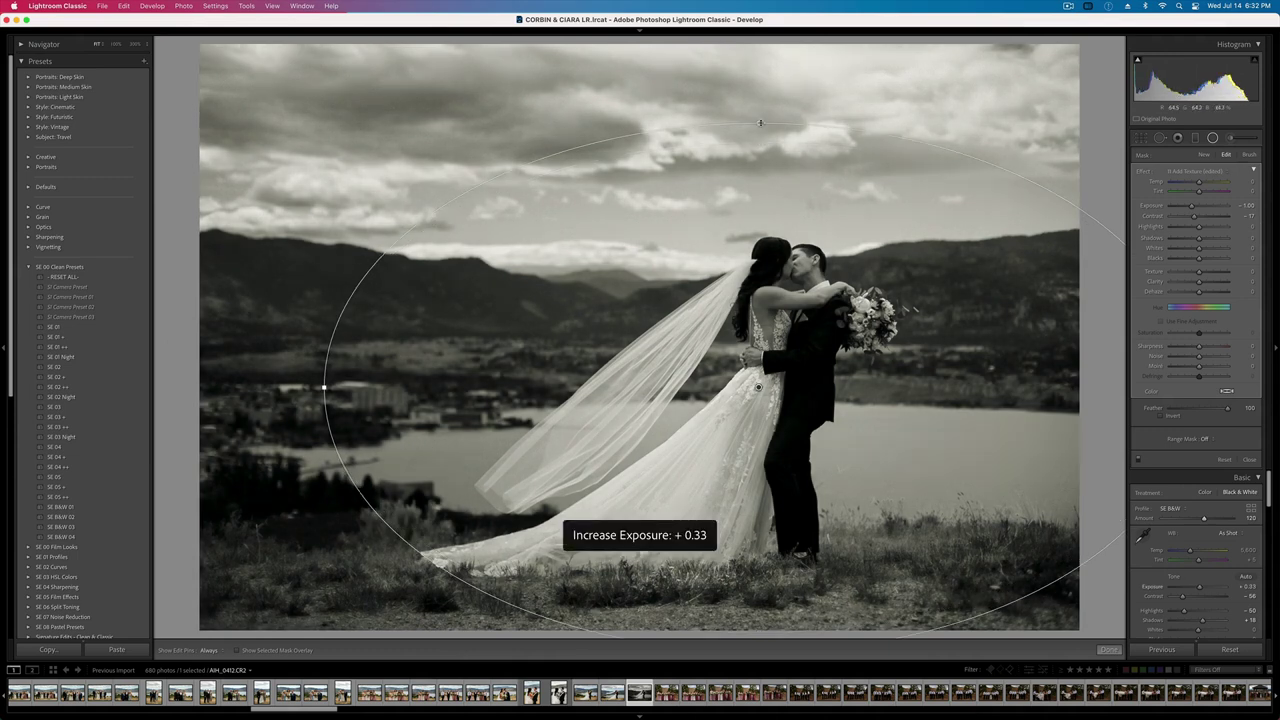
{"action": "key", "text": "shift+m"}
{"action": "key", "text": "Right"}
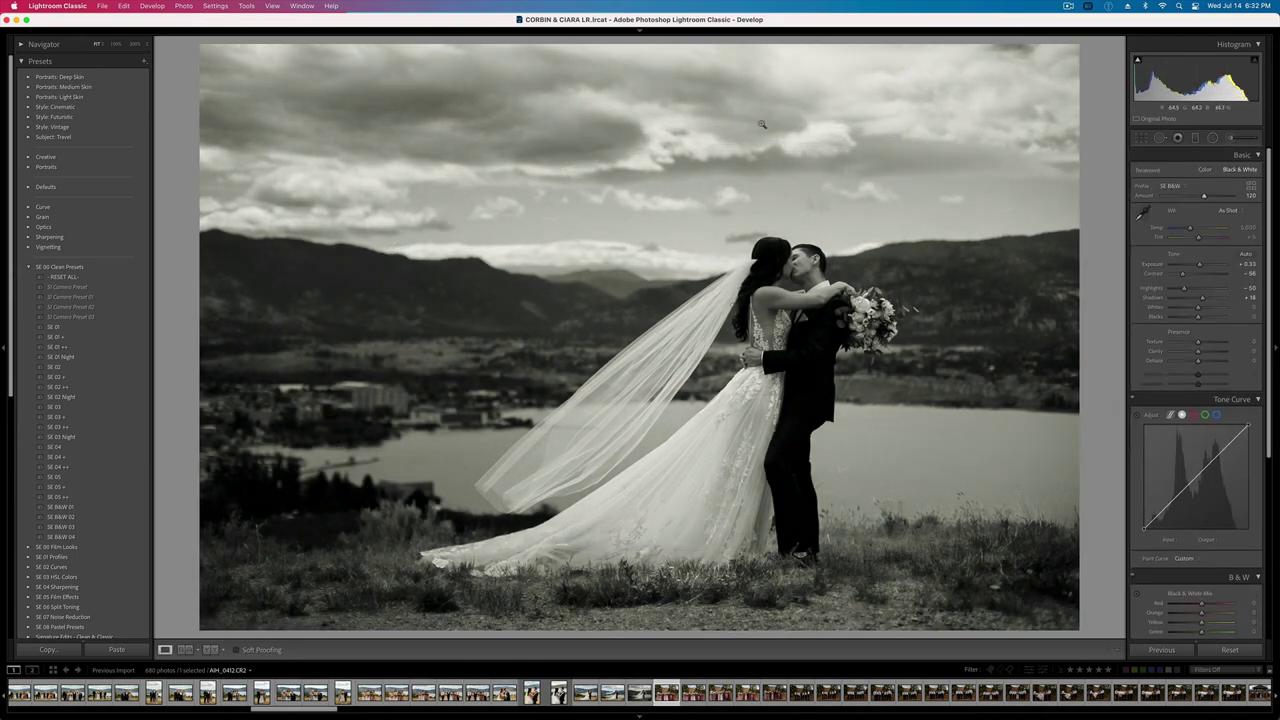
- Undo the pasted settings, set the group photo's contrast to -10, and copy its develop settings
{"action": "key", "text": "super+shift+v"}
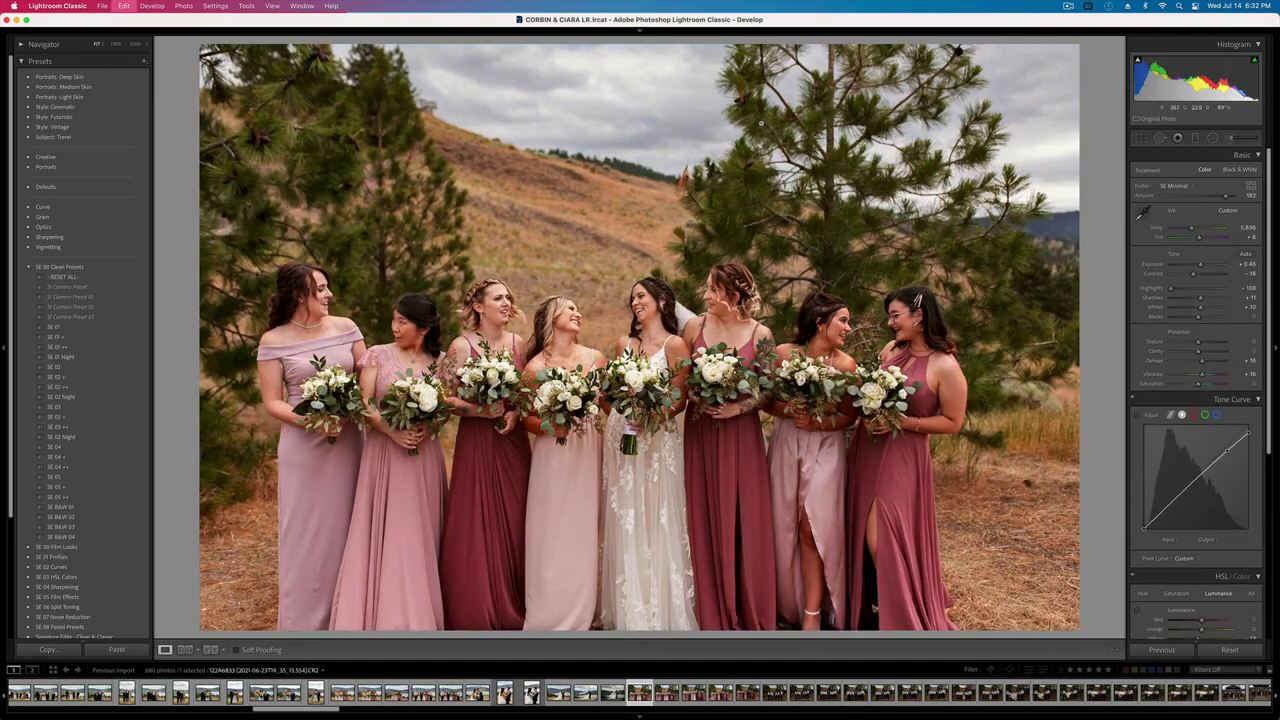
{"action": "key", "text": "super+z"}
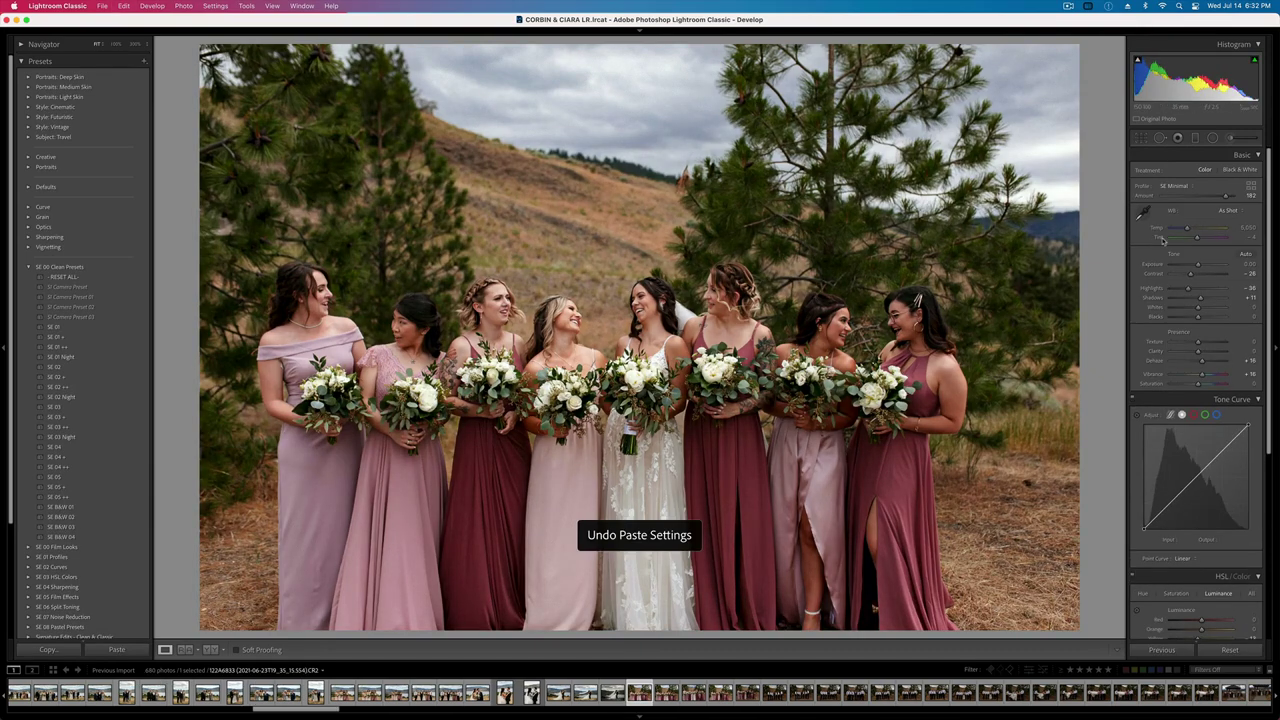
{"action": "left_click_drag", "start_coordinate": [1190, 274], "coordinate": [1195, 275]}
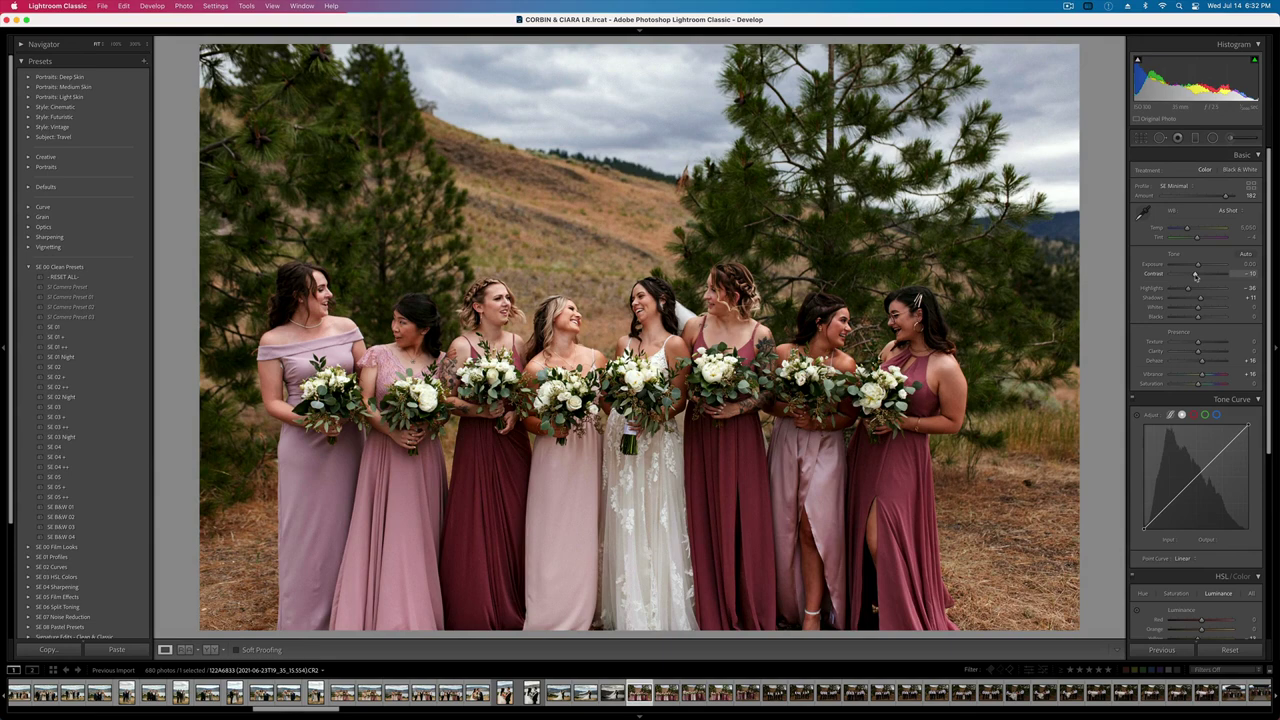
{"action": "key", "text": "super+shift+c"}
{"action": "key", "text": "Return"}
{"action": "key", "text": "super+shift+c"}
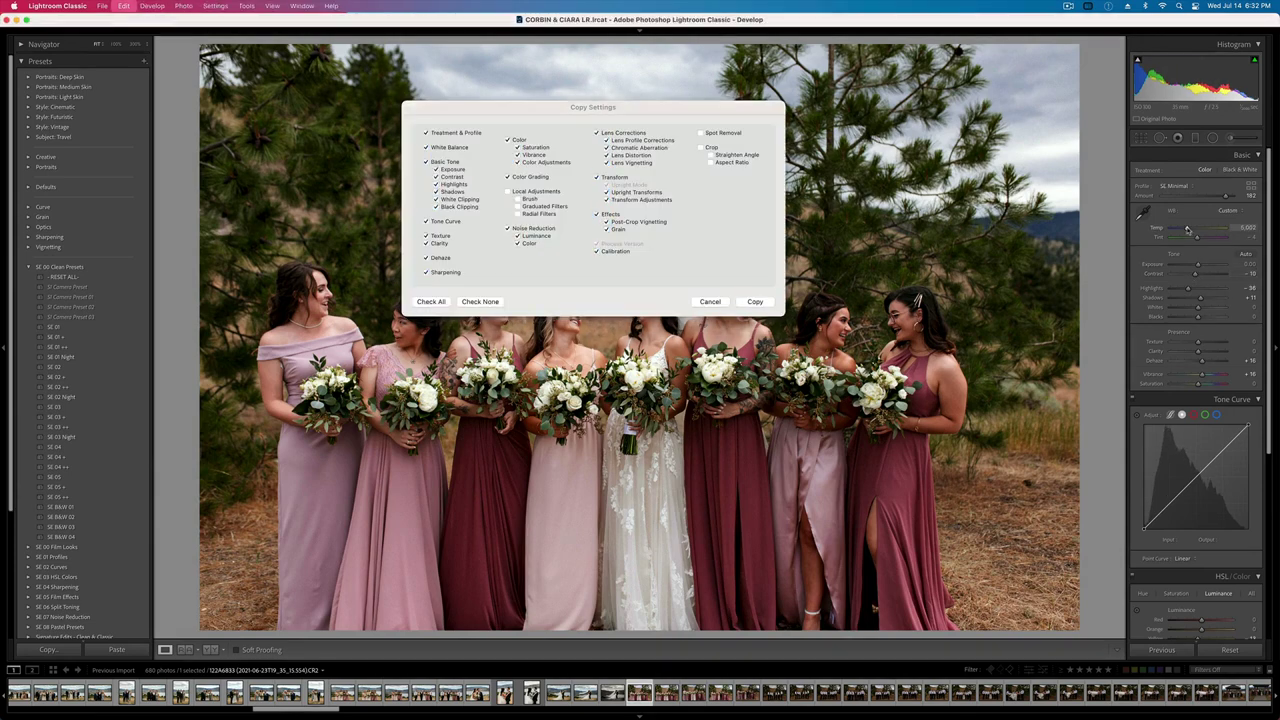
{"action": "key", "text": "Return"}
{"action": "key", "text": "equal"}
{"action": "key", "text": "super+shift+c"}
{"action": "key", "text": "Return"}
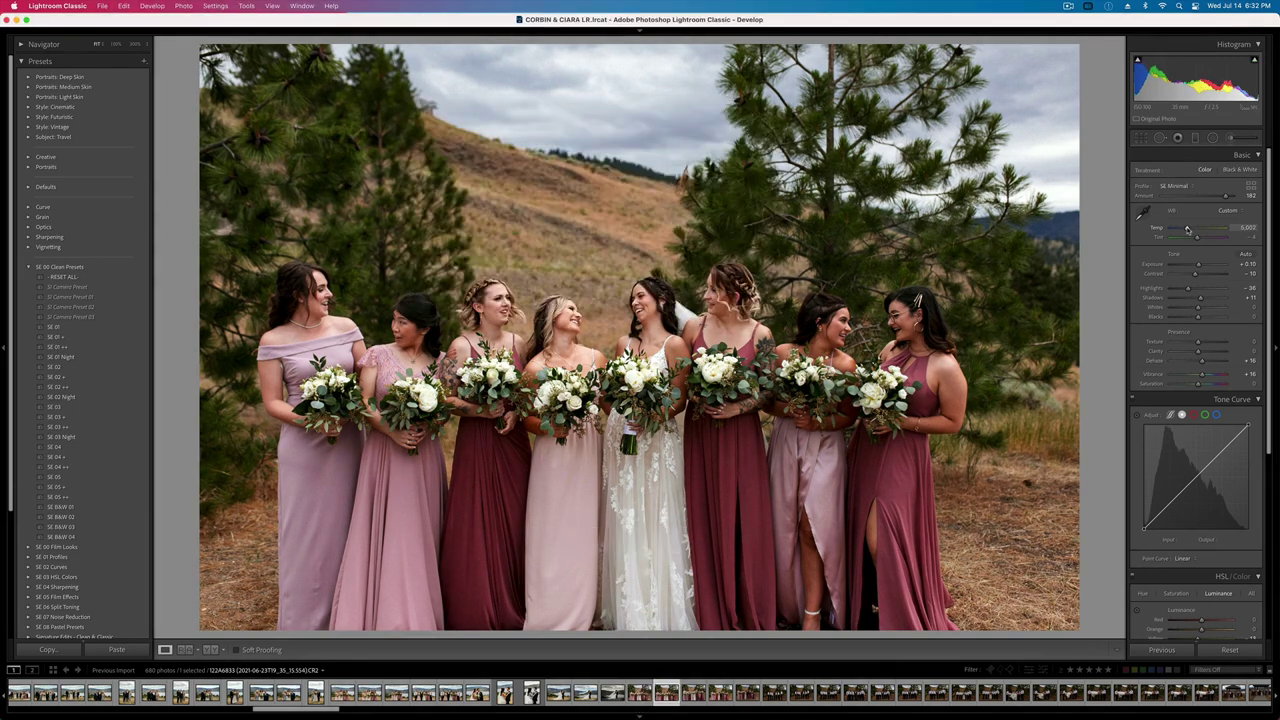
- Brighten the following bridesmaid group shots to about +0.33 exposure
{"action": "key", "text": "Right"}
{"action": "key", "text": "equal"}
{"action": "key", "text": "equal"}
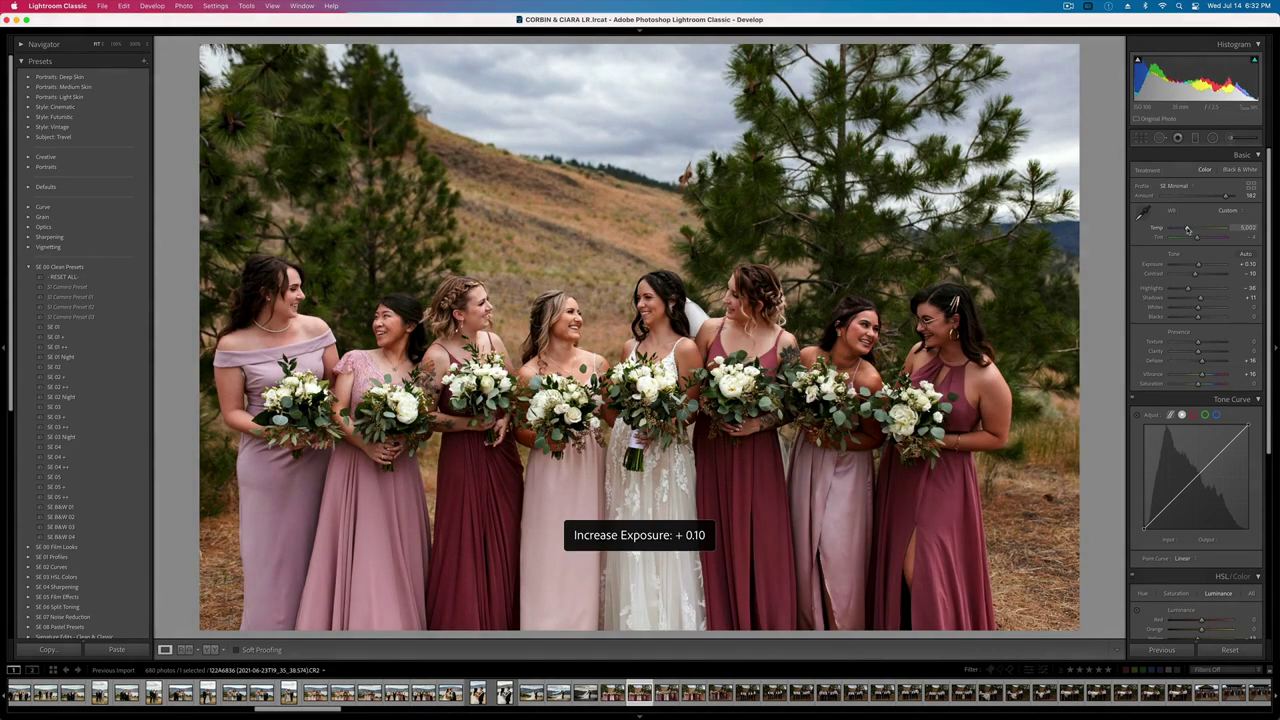
{"action": "key", "text": "Right"}
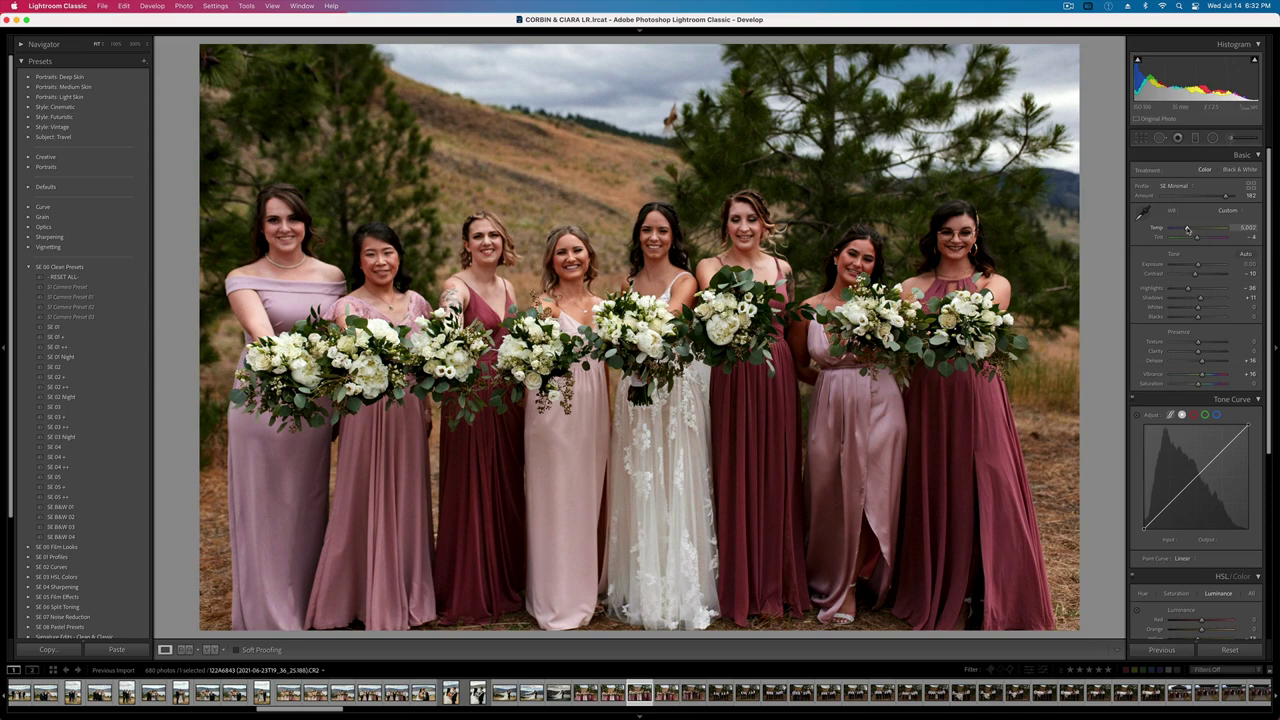
{"action": "key", "text": "shift+equal"}
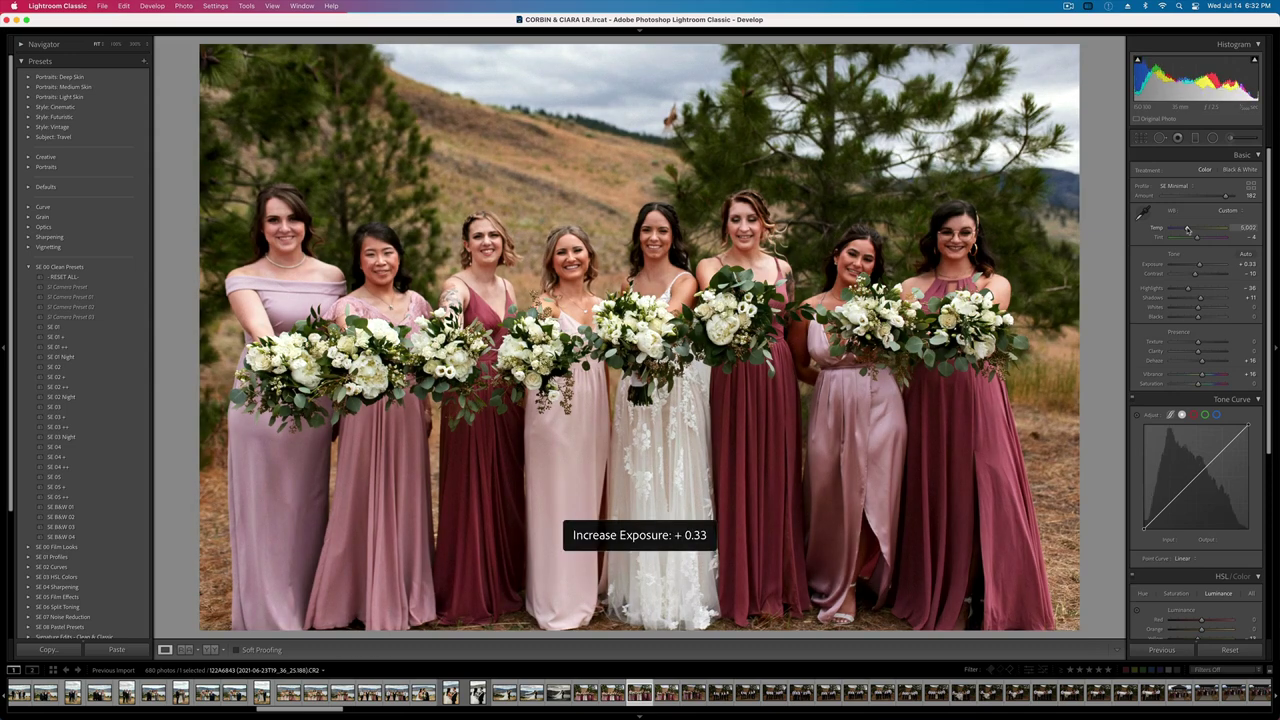
{"action": "key", "text": "Right"}
{"action": "key", "text": "shift+equal"}
{"action": "key", "text": "Right"}
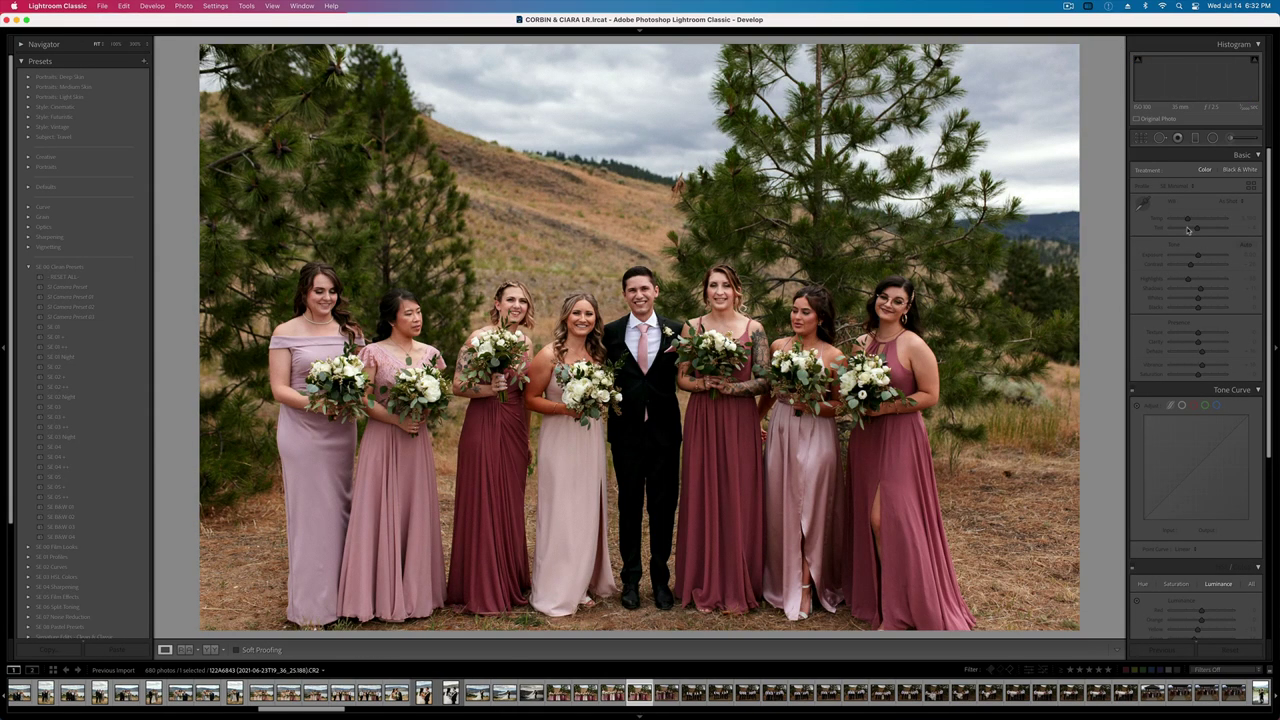
{"action": "key", "text": "shift+equal"}
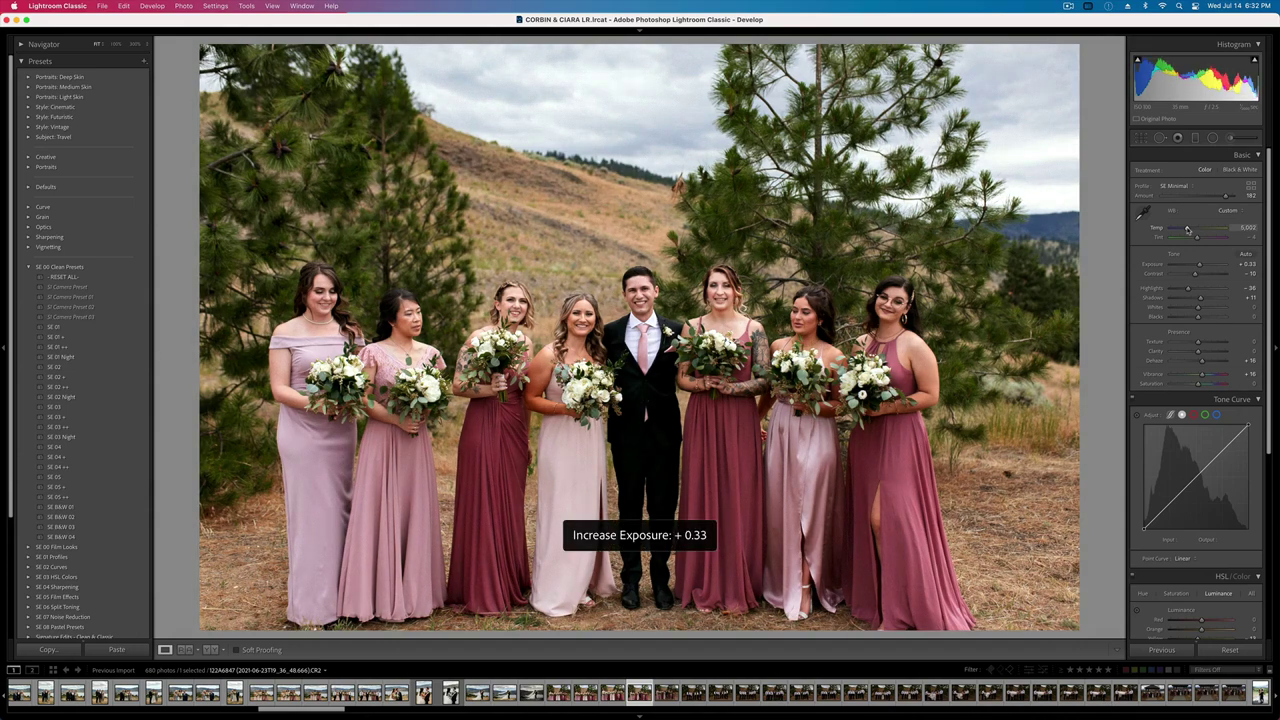
{"action": "key", "text": "minus"}
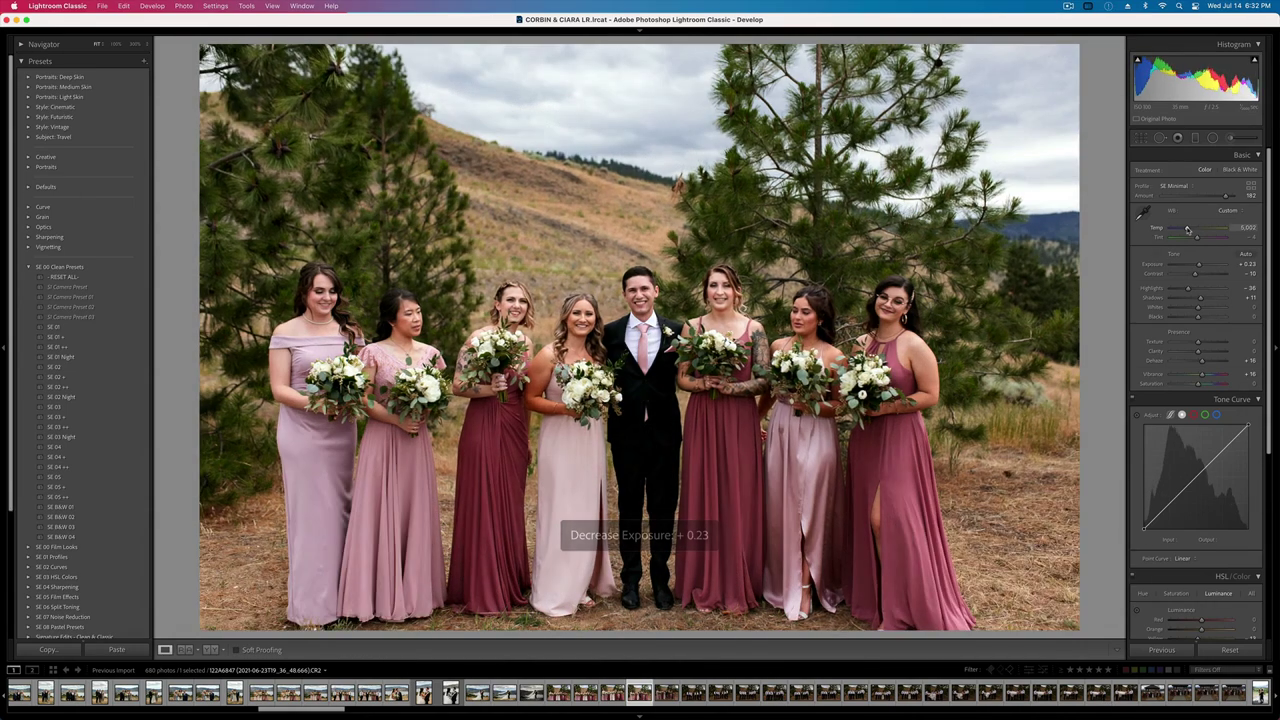
- Set the laughing group shot with the groom to +0.63 exposure and −20 contrast
{"action": "key", "text": "Right"}
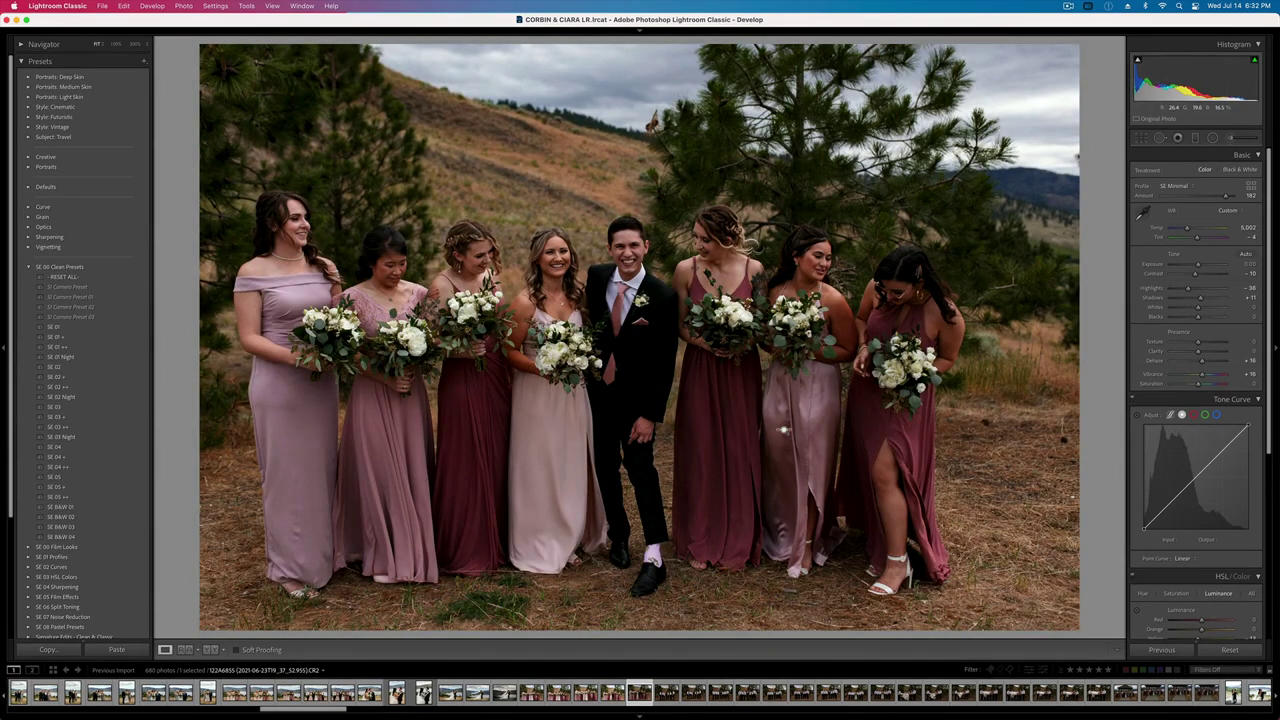
{"action": "key", "text": "shift+equal"}
{"action": "key", "text": "shift+equal"}
{"action": "key", "text": "shift+equal"}
{"action": "key", "text": "shift+equal"}
{"action": "key", "text": "shift+minus"}
{"action": "key", "text": "shift+minus"}
{"action": "key", "text": "shift+minus"}
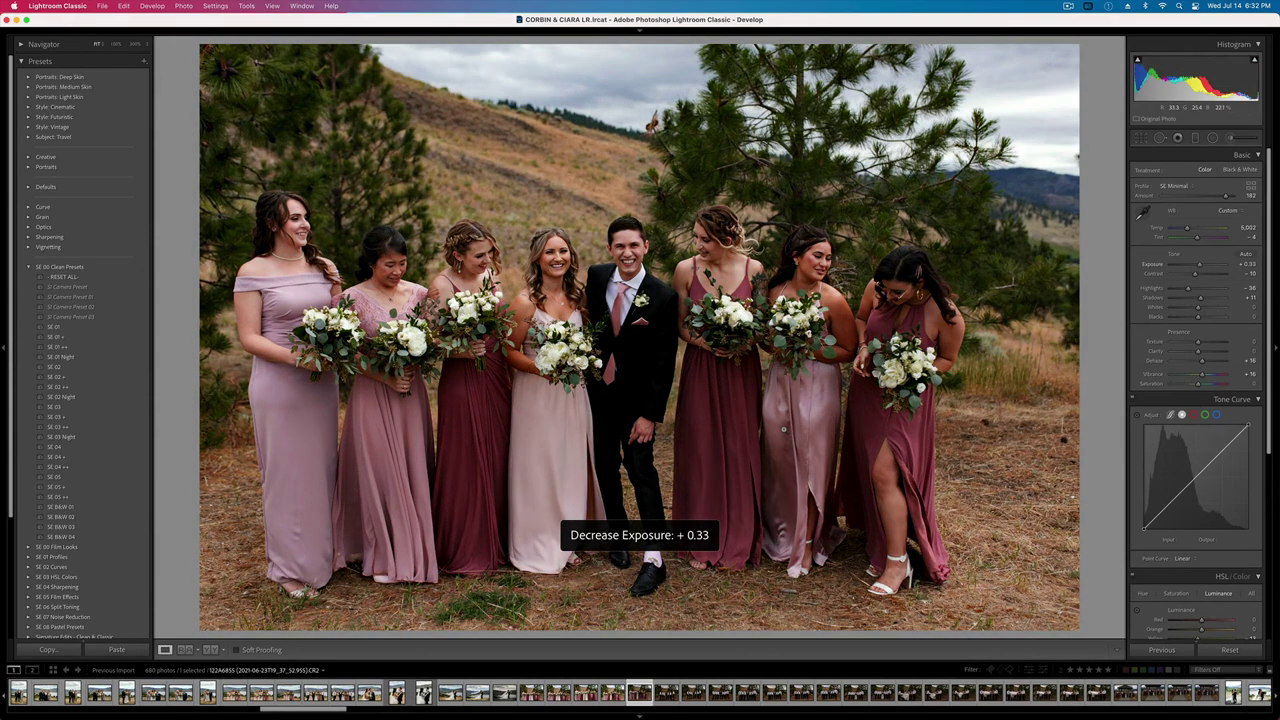
{"action": "key", "text": "equal"}
{"action": "key", "text": "equal"}
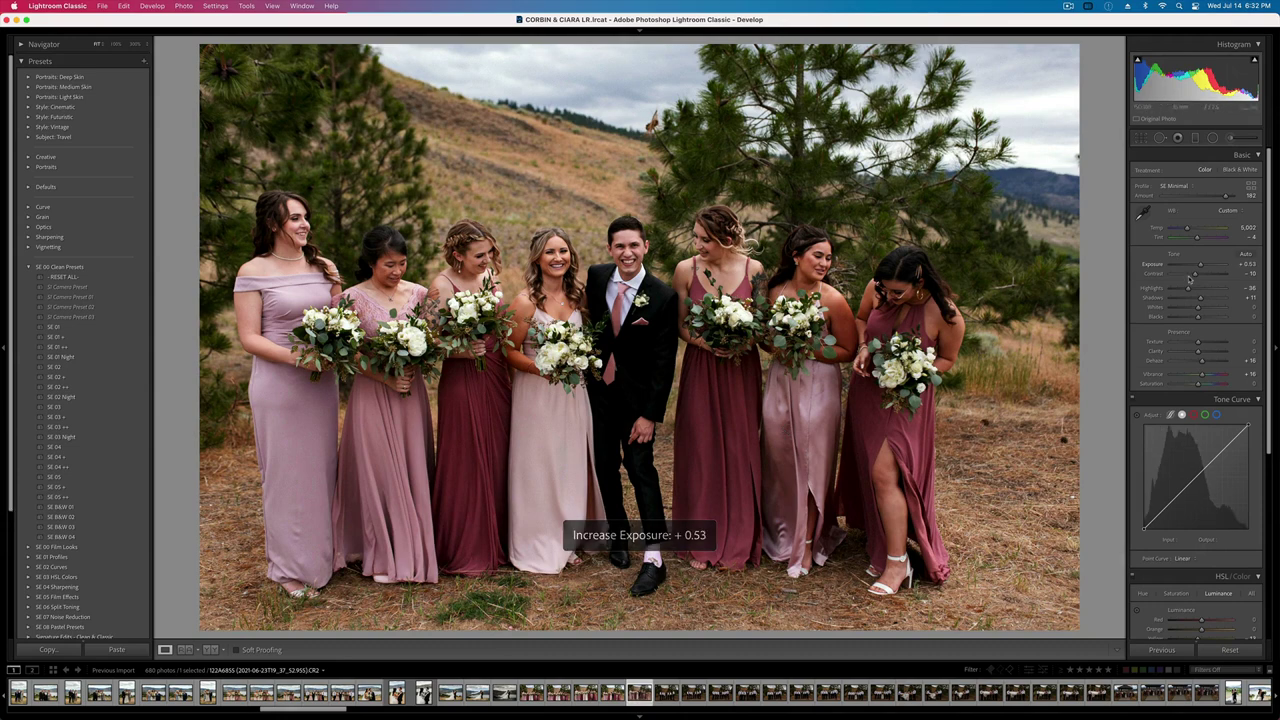
{"action": "left_click_drag", "start_coordinate": [1195, 274], "coordinate": [1193, 274]}
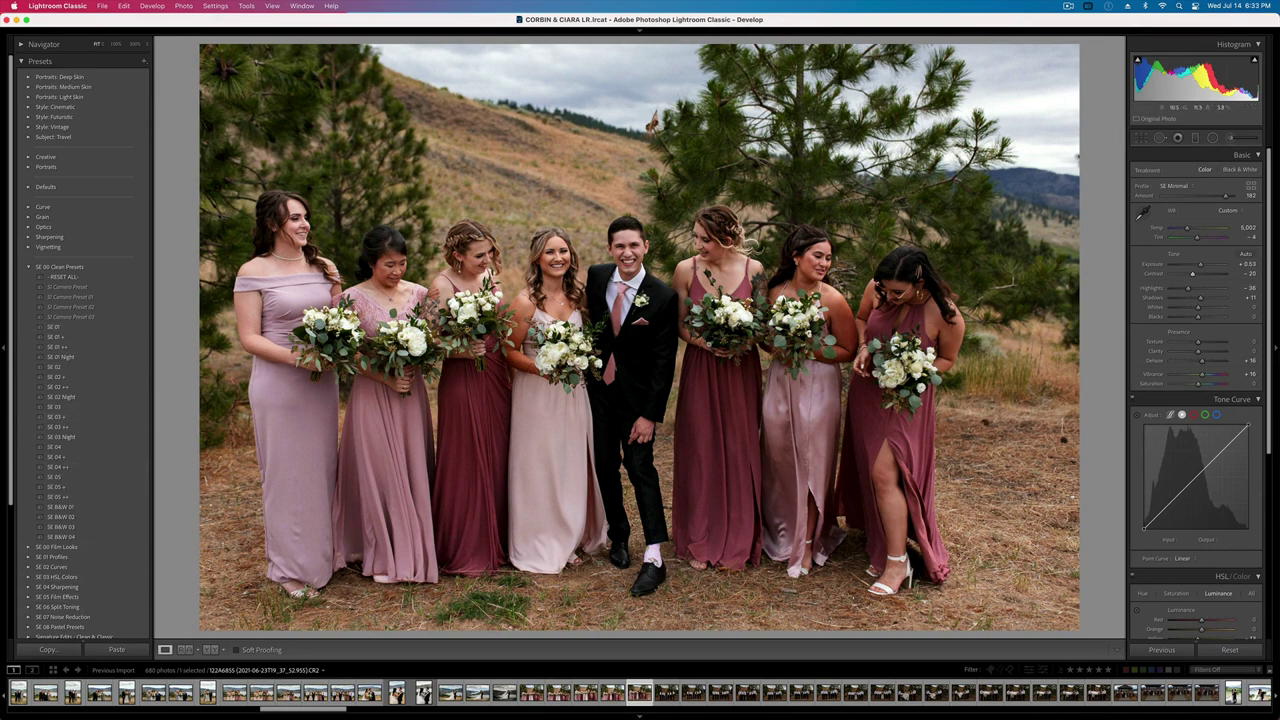
{"action": "key", "text": "equal"}
- Paste the copied settings onto the groomsmen photo, cool Temp to 5,729, and set exposure to +0.76
{"action": "key", "text": "super+shift+c"}
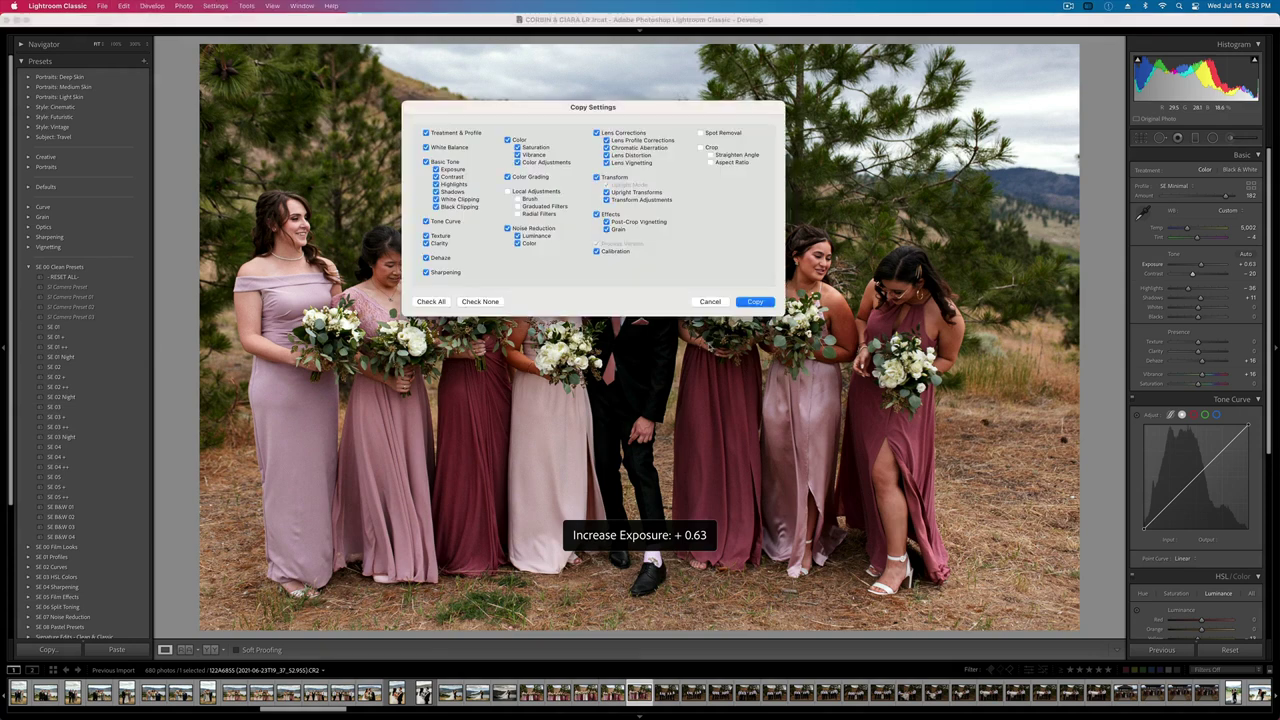
{"action": "key", "text": "Return"}
{"action": "key", "text": "Right"}
{"action": "key", "text": "super+shift+v"}
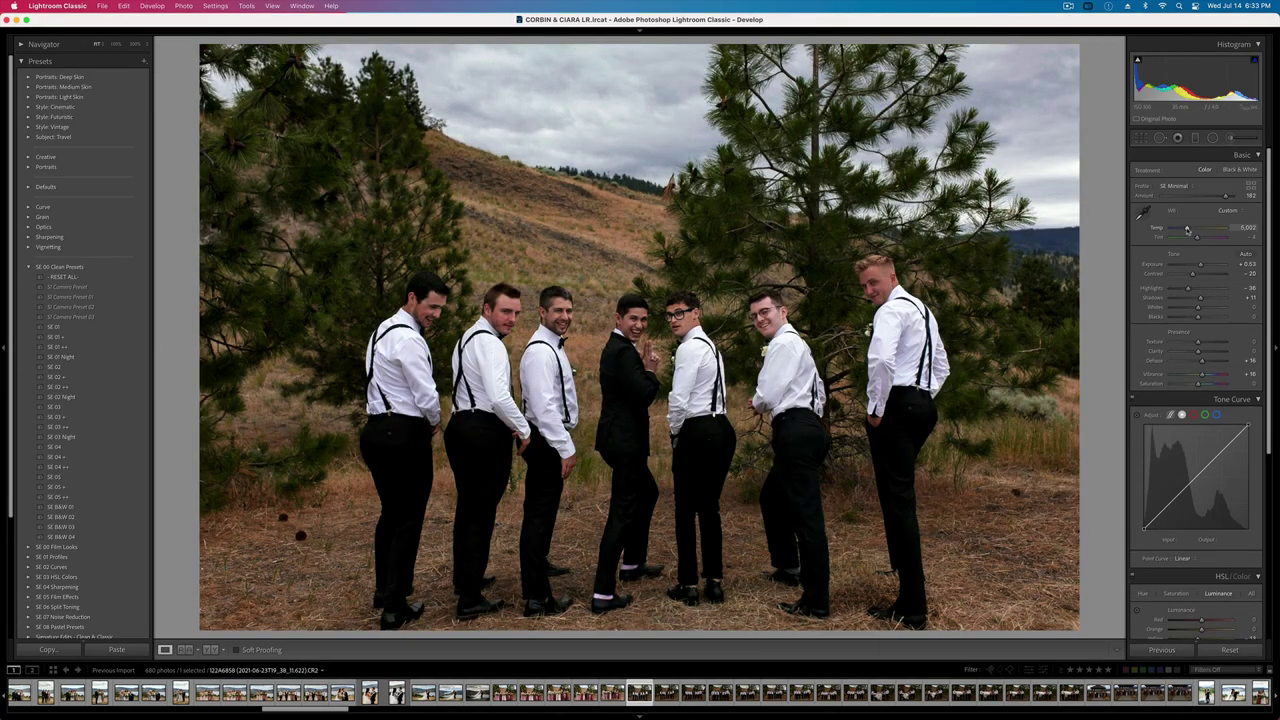
{"action": "left_click_drag", "start_coordinate": [1193, 230], "coordinate": [1194, 230]}
{"action": "key", "text": "shift+equal"}
{"action": "key", "text": "shift+equal"}
{"action": "key", "text": "shift+minus"}
{"action": "key", "text": "minus"}
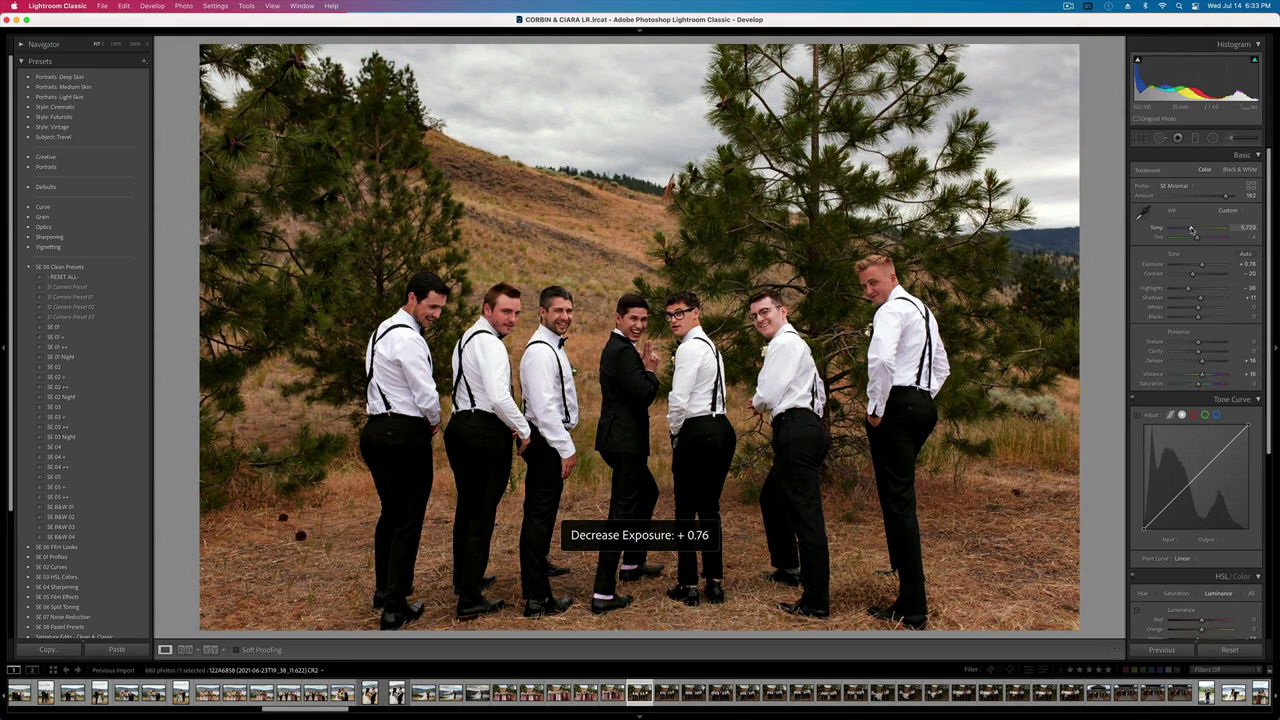
- Copy these settings, pull Highlights to −50, and brighten the back-view groomsmen shots to about +0.86
{"action": "key", "text": "super+shift+c"}
{"action": "key", "text": "Return"}
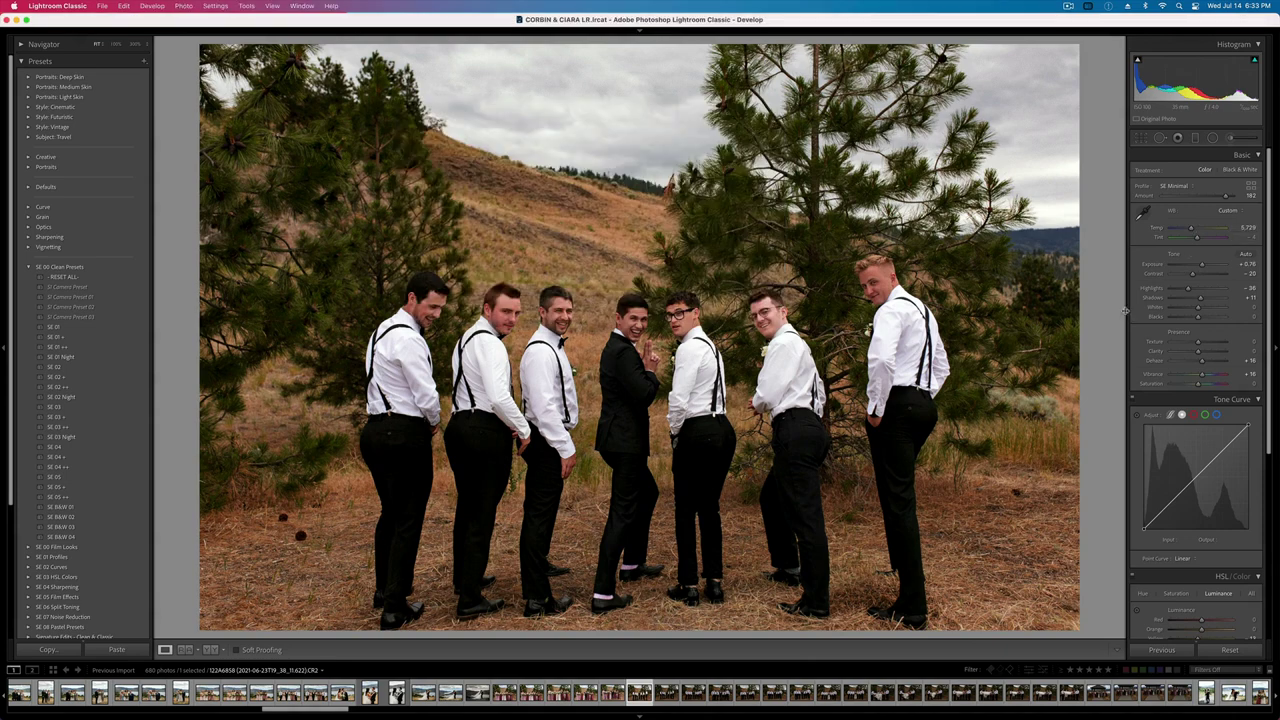
{"action": "left_click_drag", "start_coordinate": [1188, 290], "coordinate": [1185, 290]}
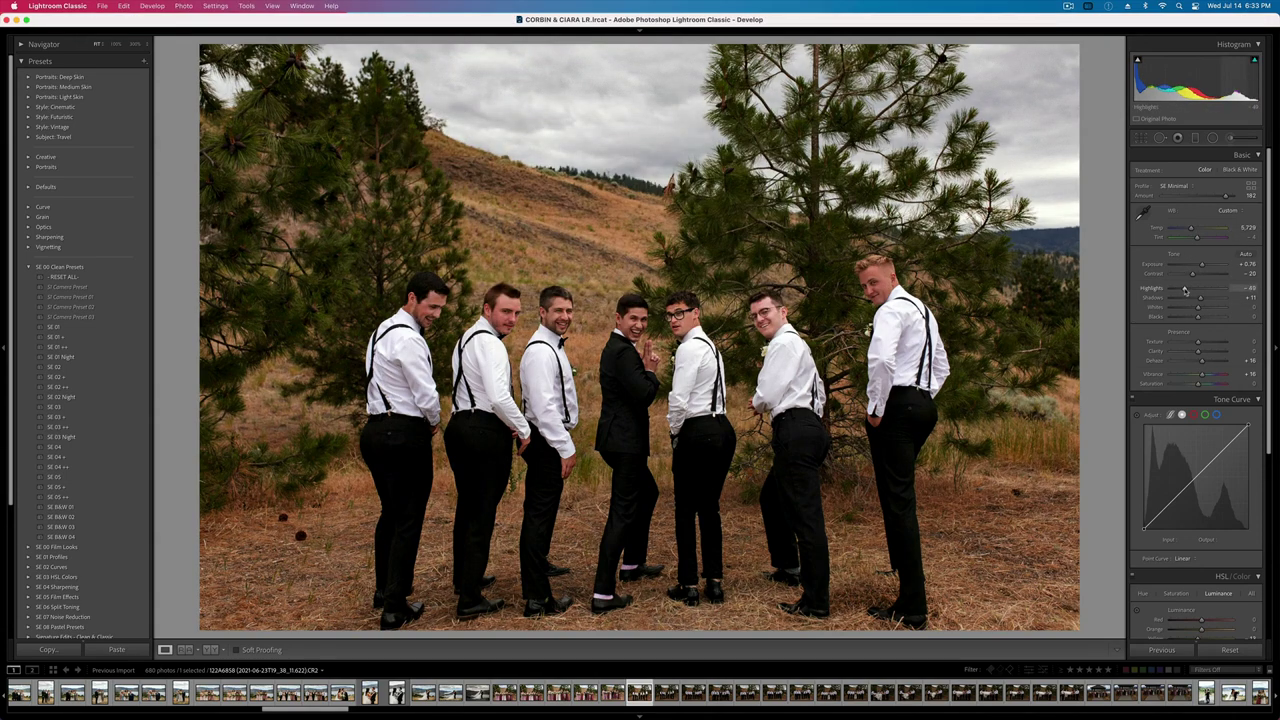
{"action": "key", "text": "equal"}
{"action": "key", "text": "minus"}
{"action": "key", "text": "minus"}
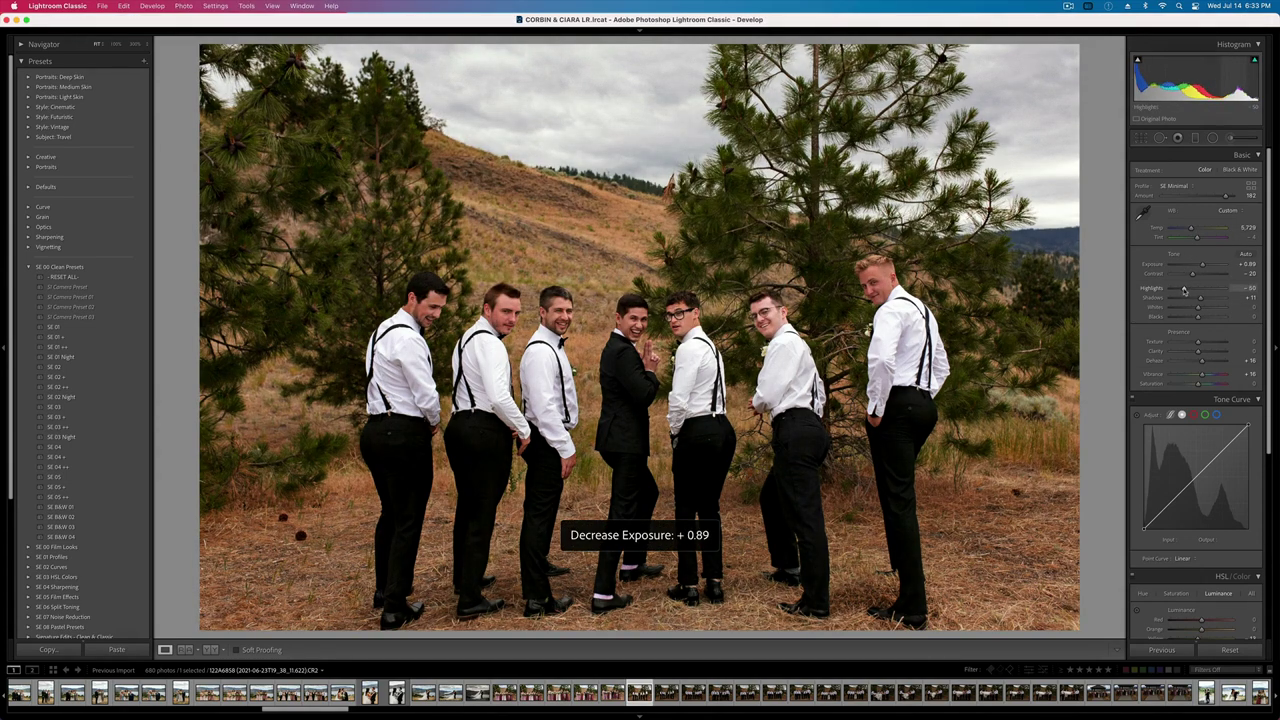
{"action": "key", "text": "Right"}
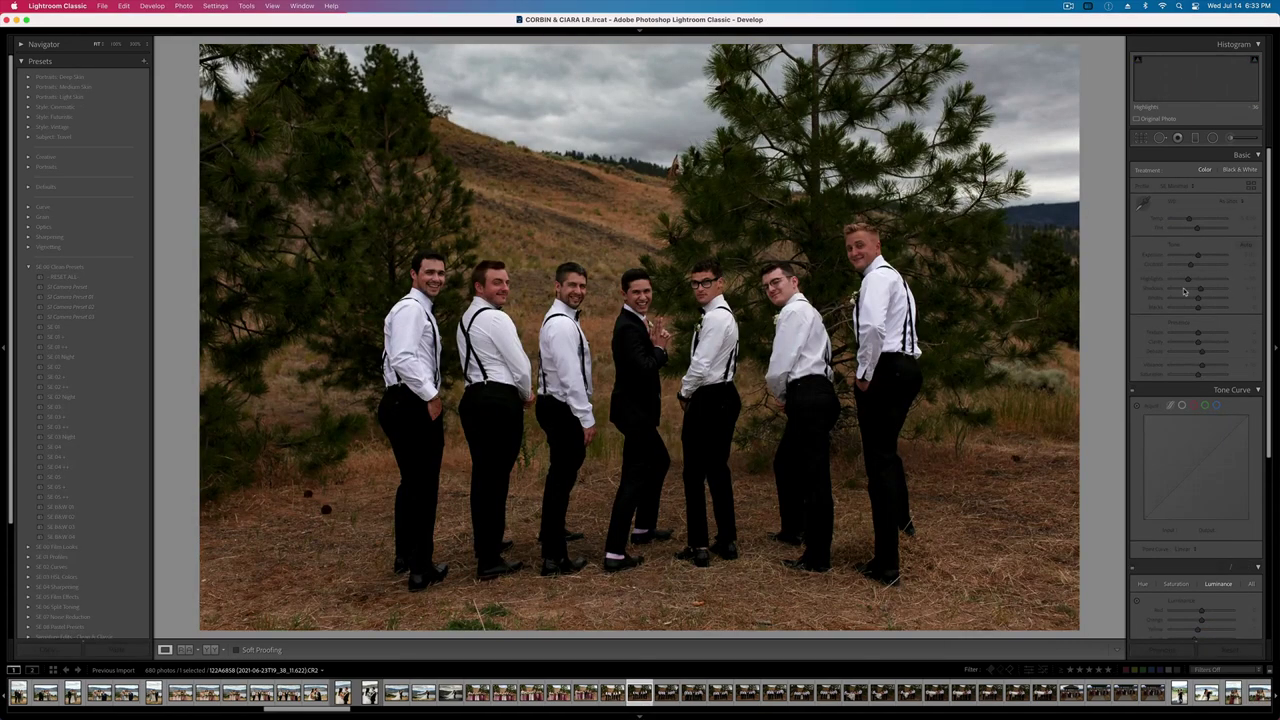
{"action": "key", "text": "equal"}
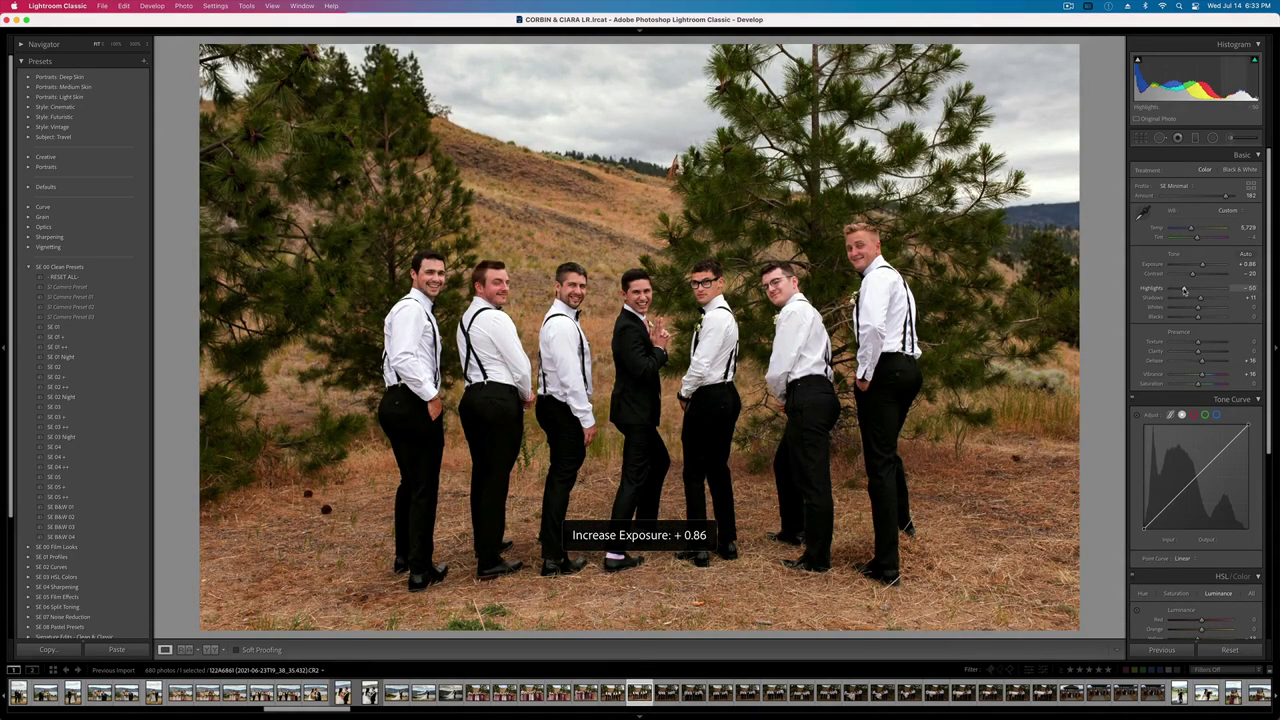
{"action": "key", "text": "Right"}
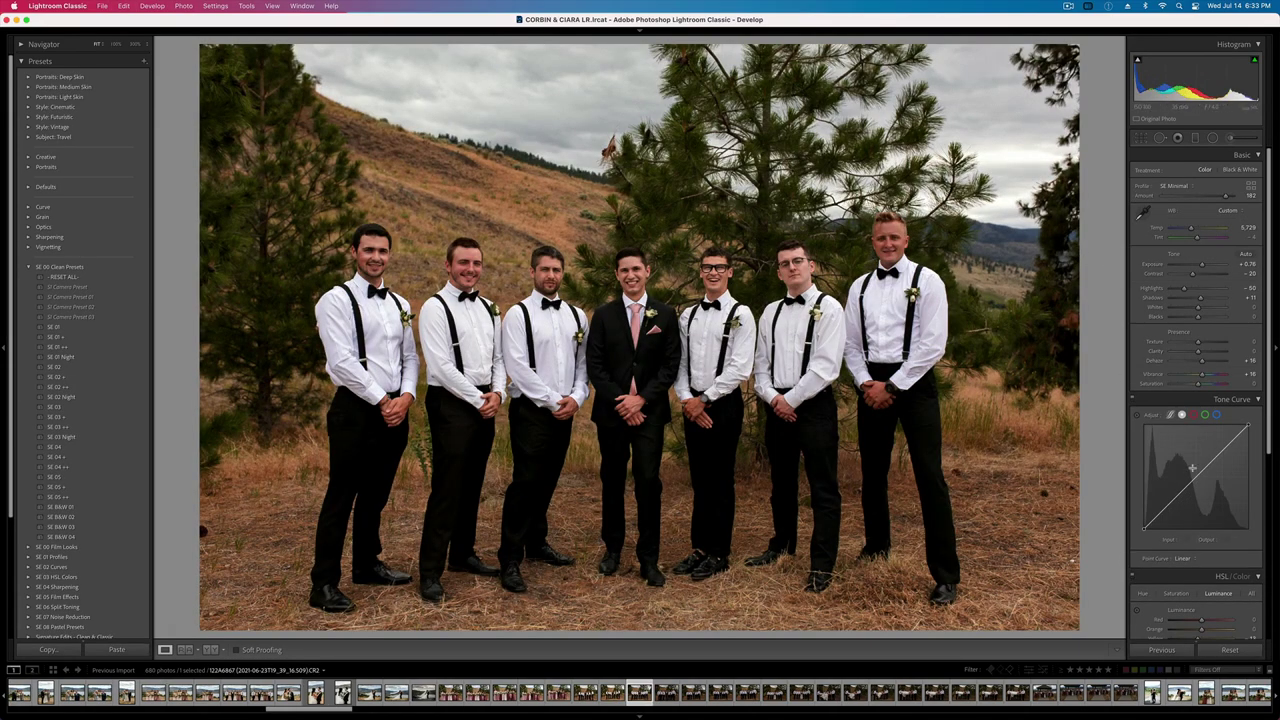
- Apply a Transform Vertical correction to straighten the groomsmen lineup's leaning verticals, comparing before and after
{"action": "scroll", "coordinate": [1192, 467], "scroll_direction": "down", "scroll_amount": 5}
{"action": "left_click", "coordinate": [1233, 440]}
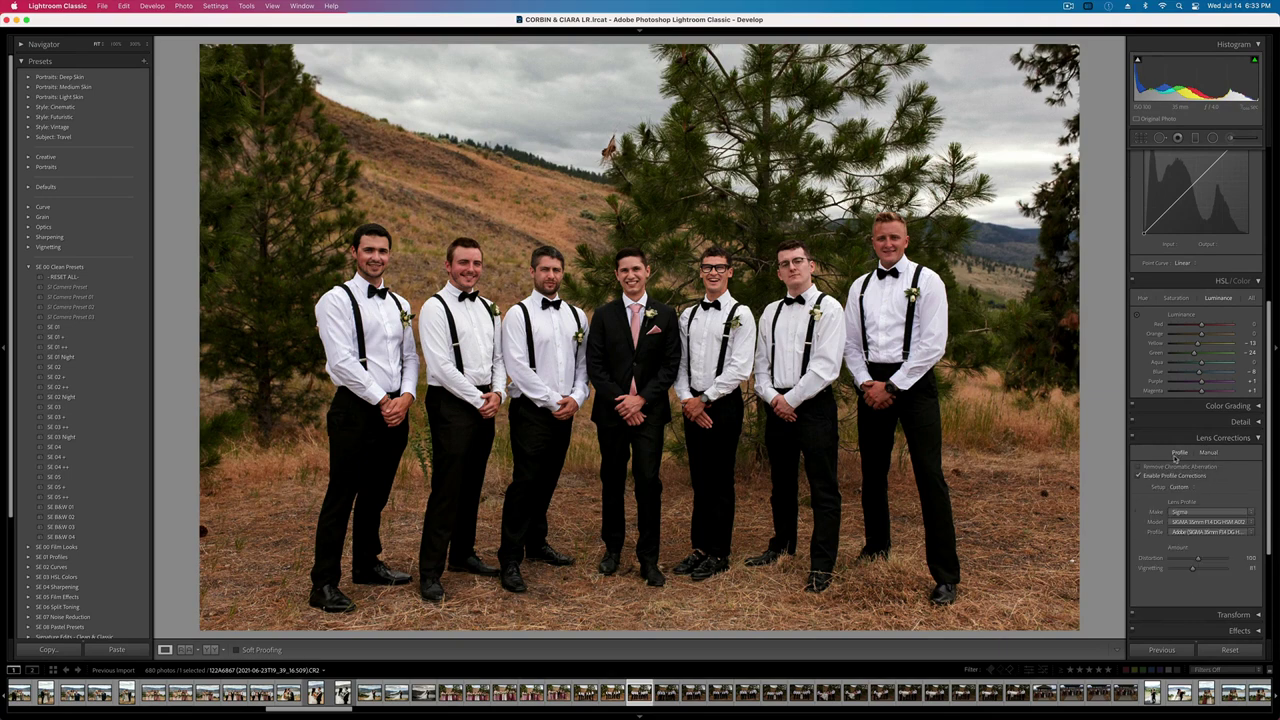
{"action": "scroll", "coordinate": [1192, 485], "scroll_direction": "down", "scroll_amount": 4}
{"action": "left_click", "coordinate": [1238, 455]}
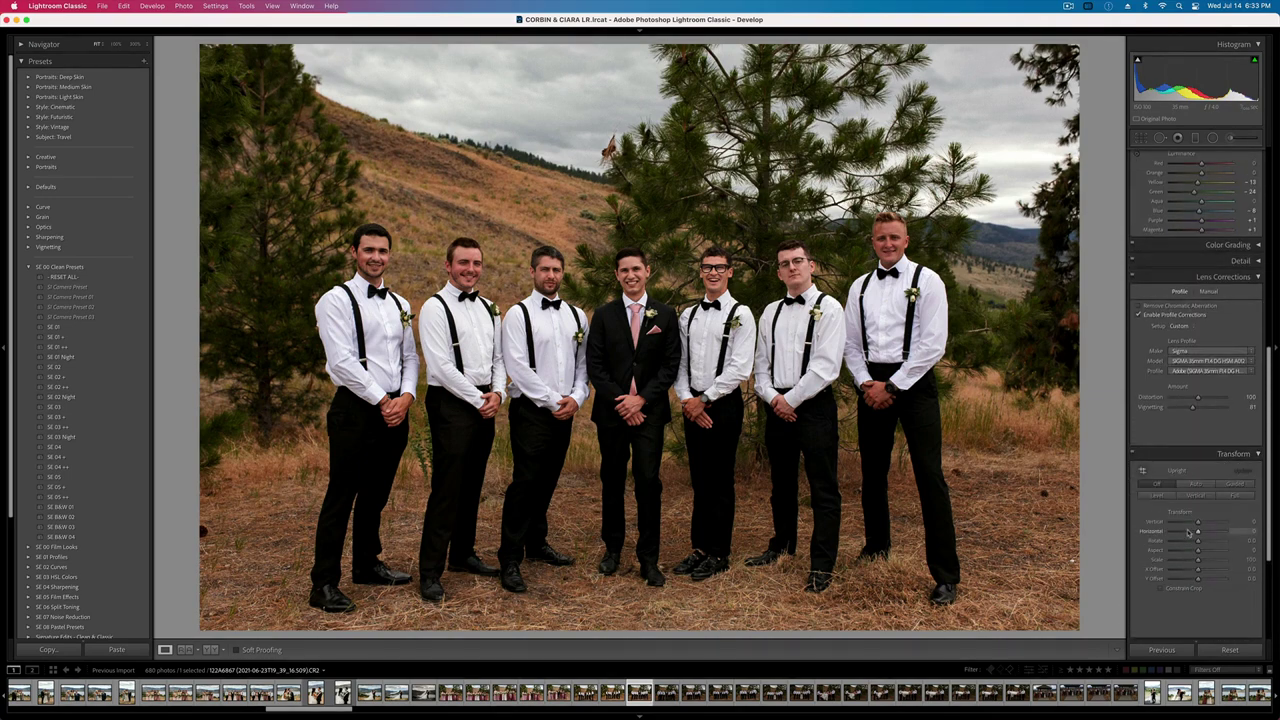
{"action": "mouse_move", "coordinate": [1198, 521]}
{"action": "left_mouse_down"}
{"action": "mouse_move", "coordinate": [1187, 523]}
{"action": "mouse_move", "coordinate": [1203, 524]}
{"action": "left_mouse_up"}
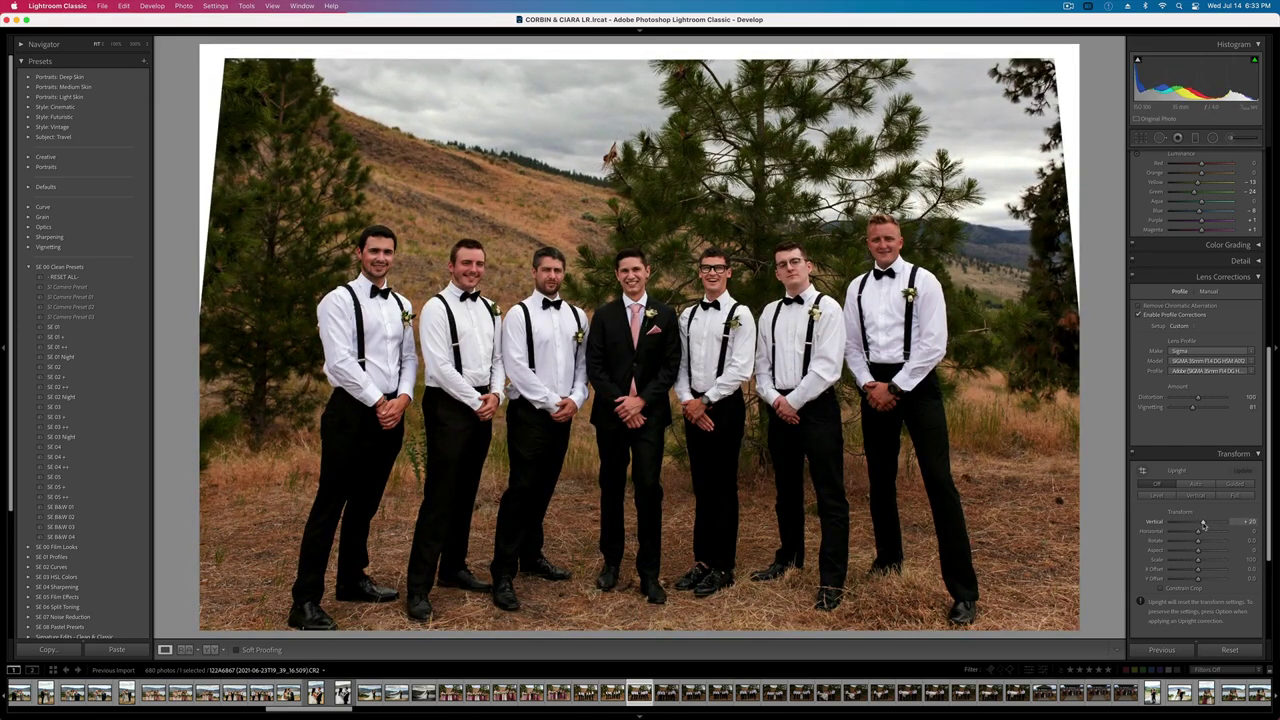
{"action": "left_click", "coordinate": [1135, 455]}
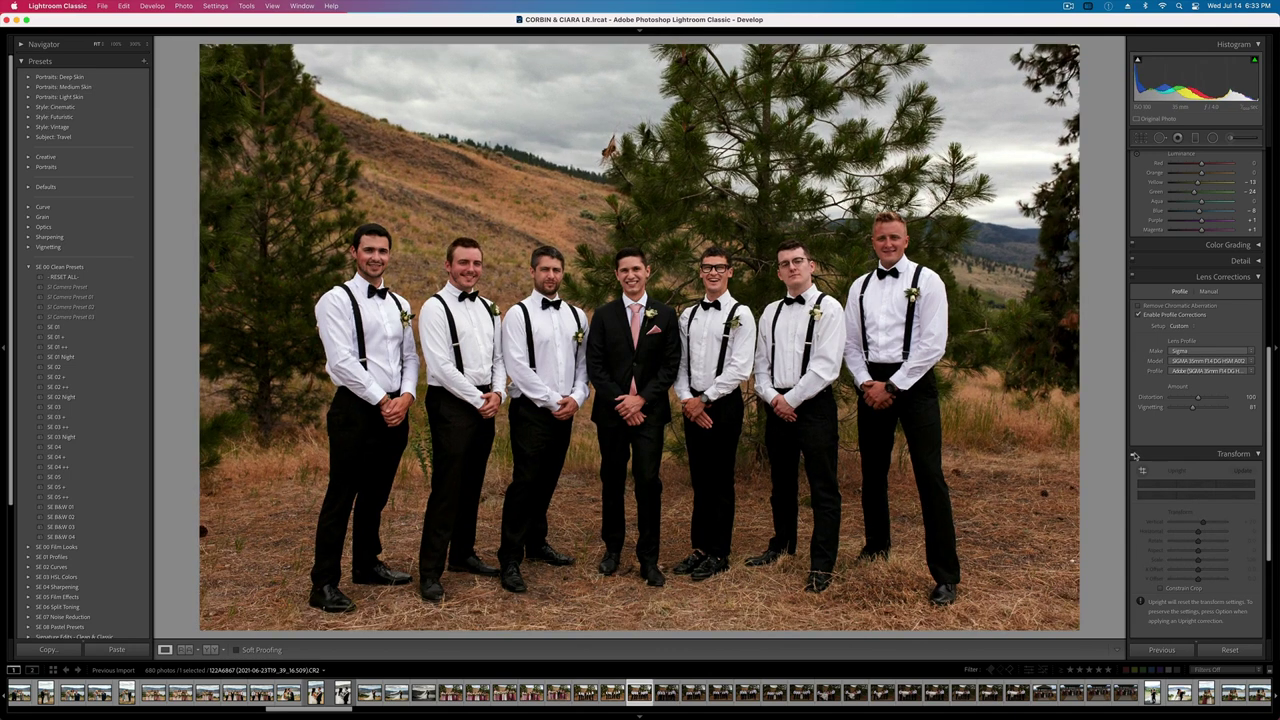
{"action": "left_click", "coordinate": [1135, 455]}
- Enable Constrain Crop and ease the Vertical correction down to +12, checking before and after
{"action": "scroll", "coordinate": [1160, 500], "scroll_direction": "down", "scroll_amount": 2}
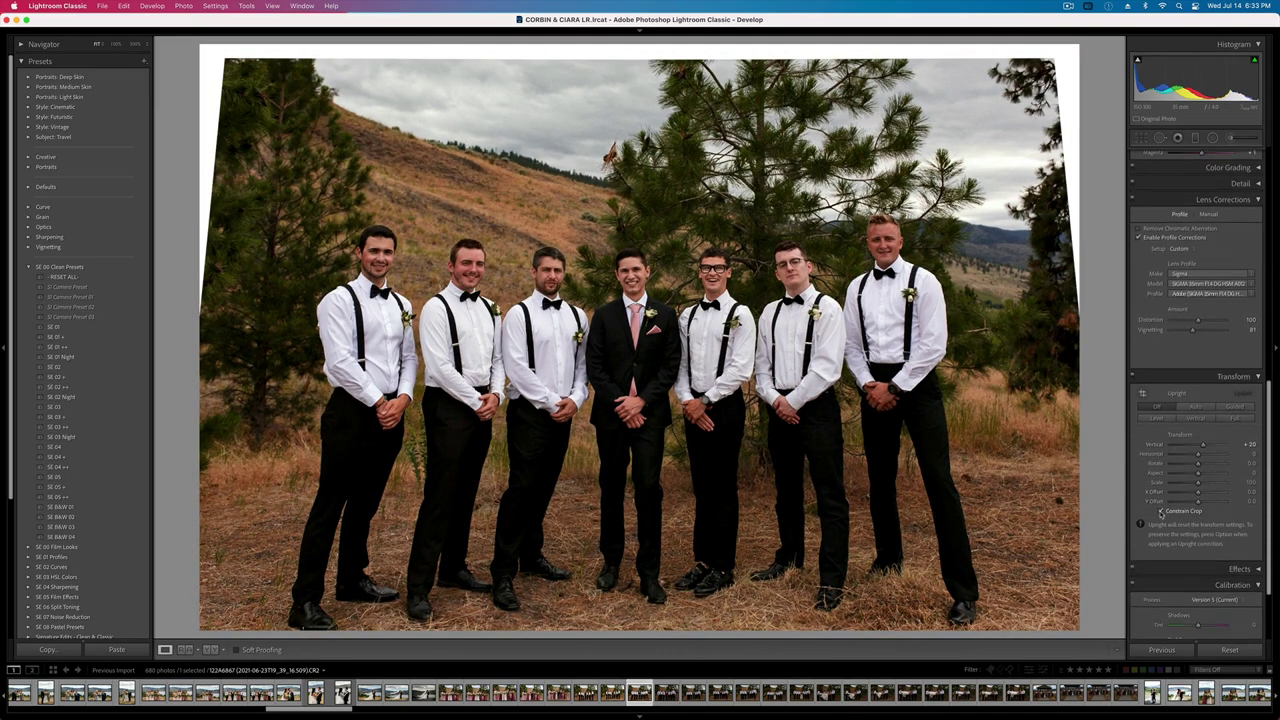
{"action": "left_click", "coordinate": [1161, 511]}
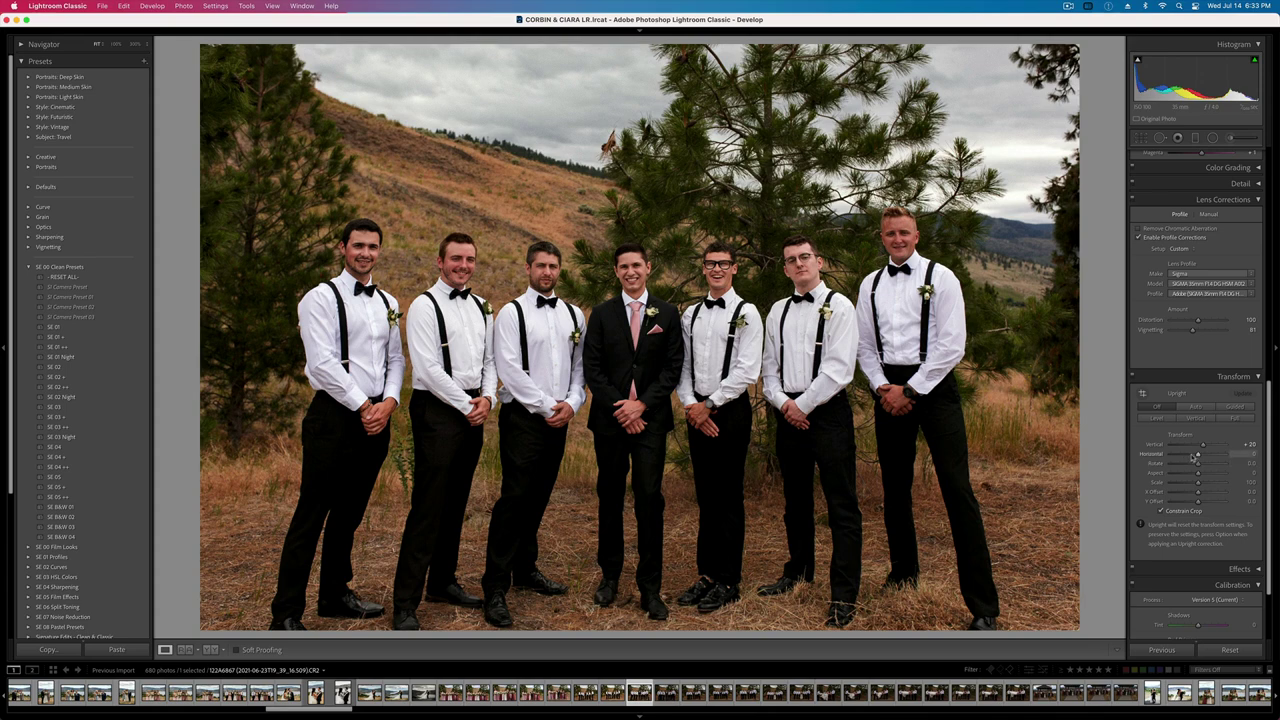
{"action": "left_click_drag", "start_coordinate": [1204, 447], "coordinate": [1202, 449]}
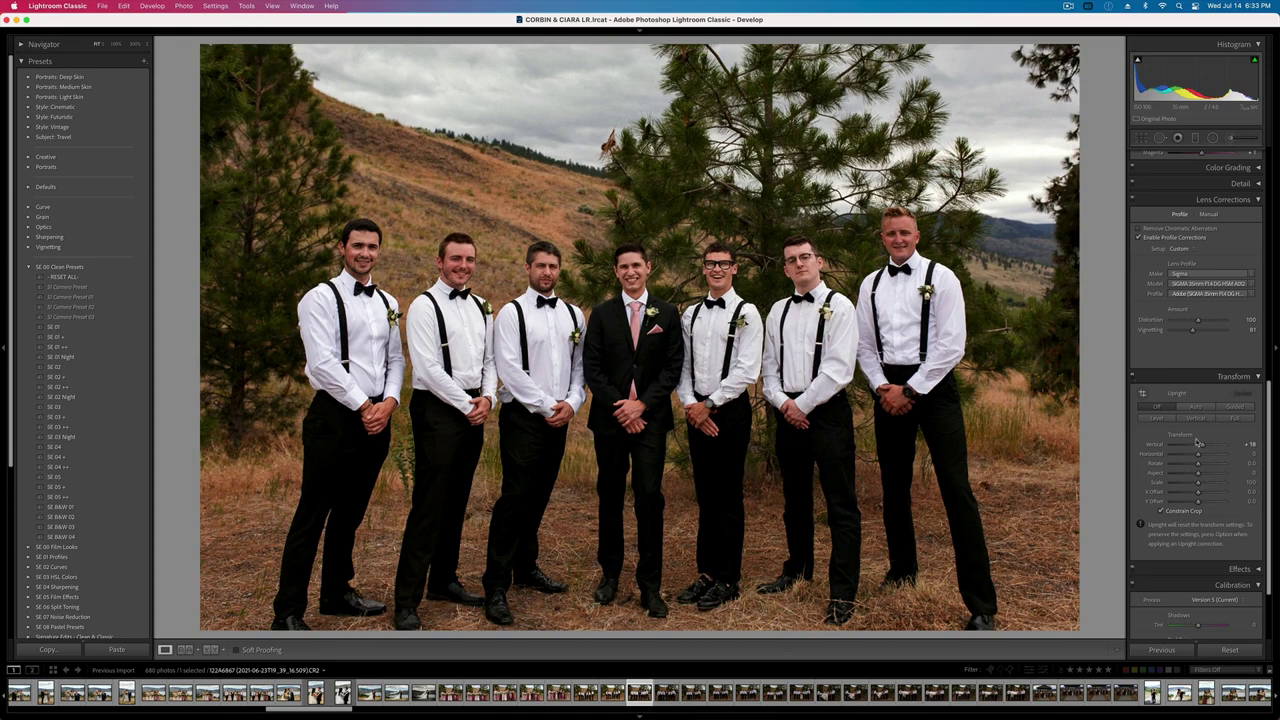
{"action": "left_click_drag", "start_coordinate": [1198, 443], "coordinate": [1201, 449]}
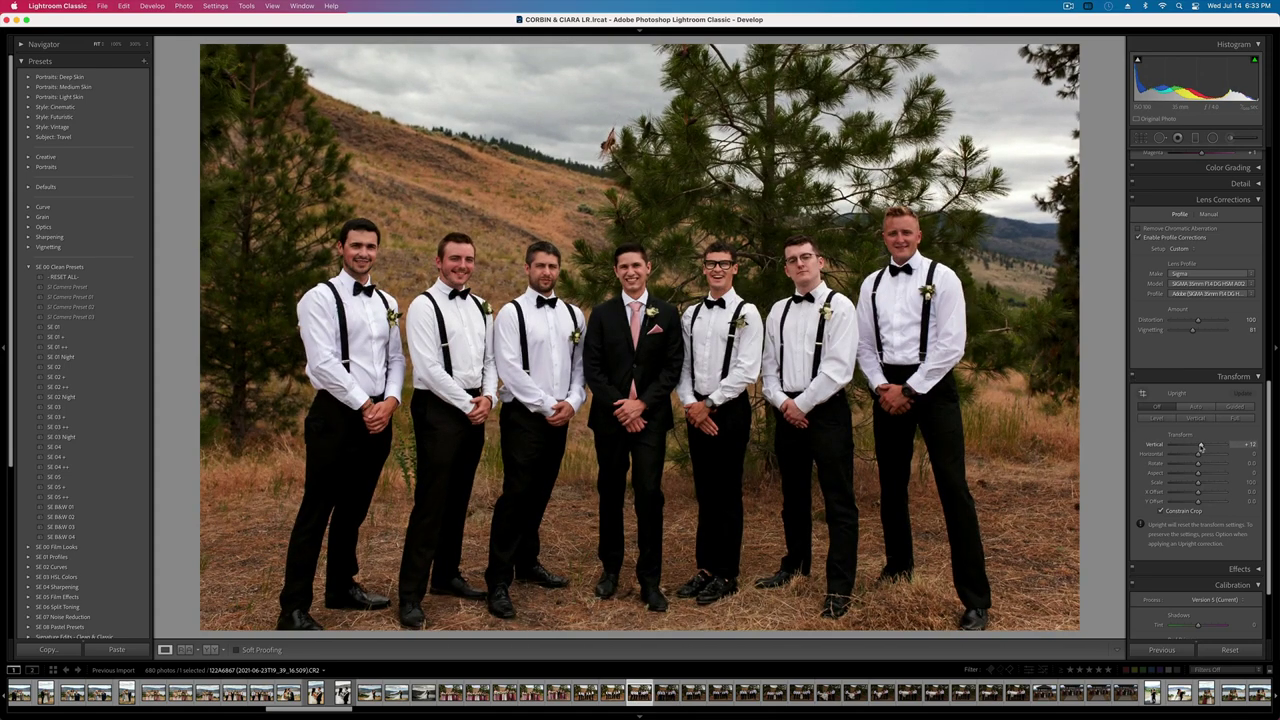
{"action": "left_click", "coordinate": [1133, 377]}
{"action": "left_click", "coordinate": [1133, 377]}
{"action": "key", "text": "Return"}
{"action": "key", "text": "Right"}
{"action": "key", "text": "Right"}
{"action": "key", "text": "Right"}
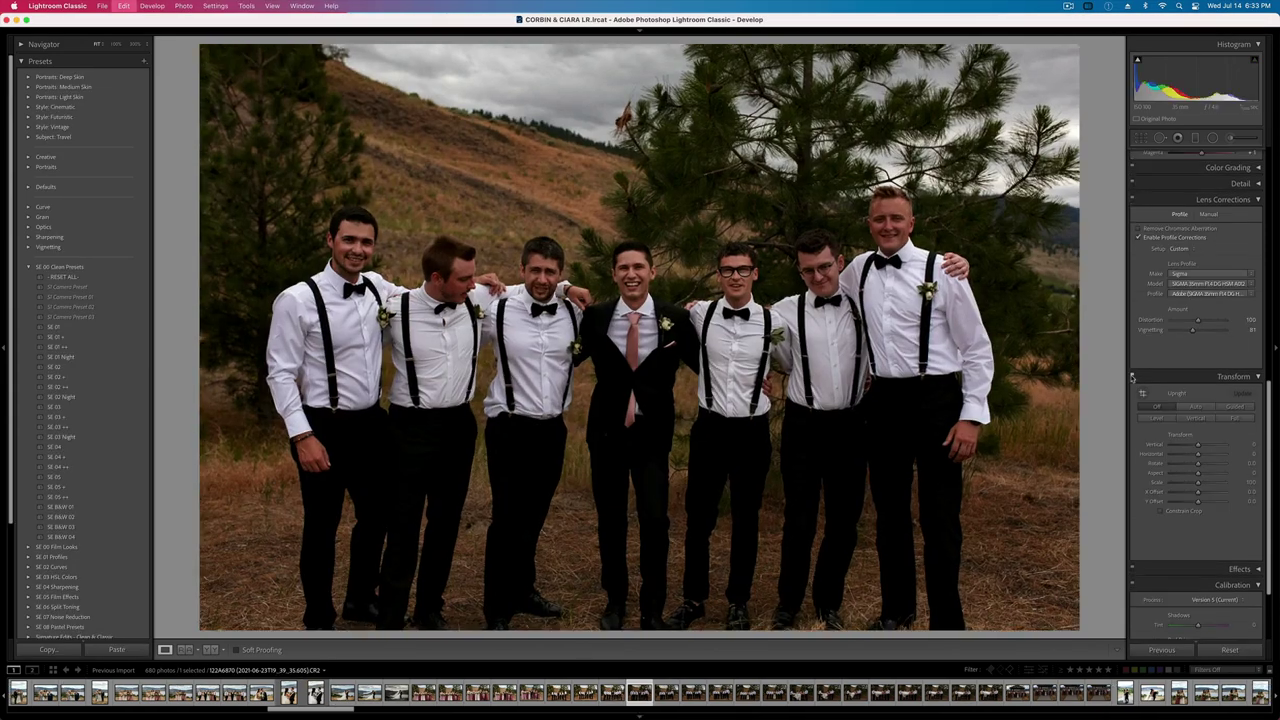
- Rotate to level the first arms-linked groomsmen photo and reposition it within the crop
{"action": "key", "text": "Right"}
{"action": "key", "text": "Right"}
{"action": "key", "text": "Right"}
{"action": "key", "text": "Right"}
{"action": "key", "text": "Right"}
{"action": "key", "text": "Right"}
{"action": "key", "text": "Right"}
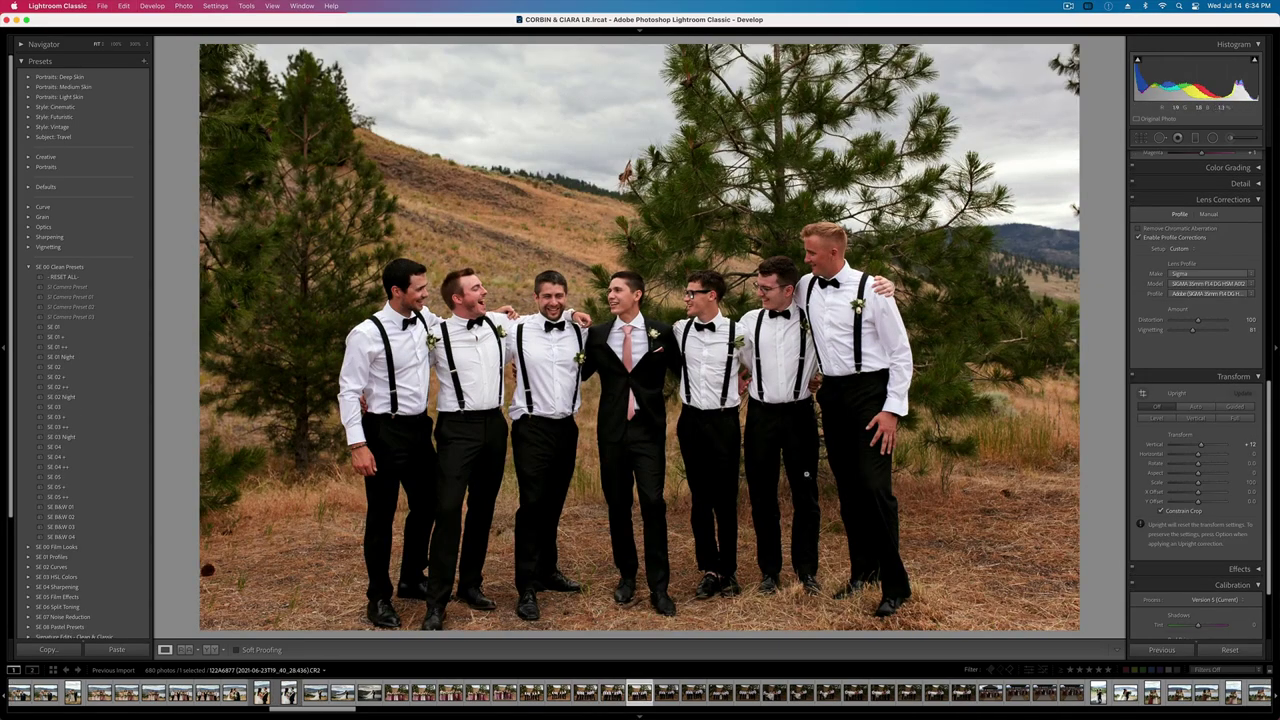
{"action": "key", "text": "r"}
{"action": "left_click_drag", "start_coordinate": [1087, 238], "coordinate": [1087, 251]}
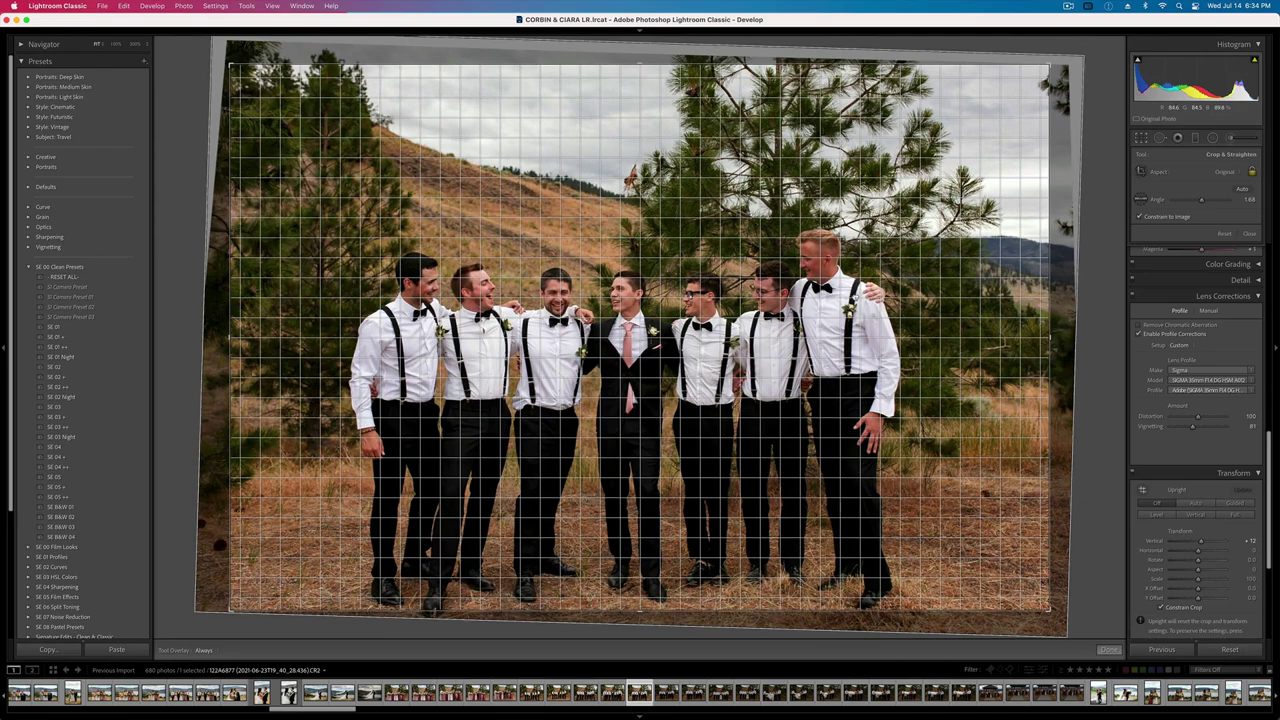
{"action": "mouse_move", "coordinate": [849, 282]}
{"action": "left_mouse_down"}
{"action": "mouse_move", "coordinate": [831, 282]}
{"action": "mouse_move", "coordinate": [842, 282]}
{"action": "left_mouse_up"}
{"action": "key", "text": "r"}
{"action": "key", "text": "r"}
{"action": "key", "text": "r"}
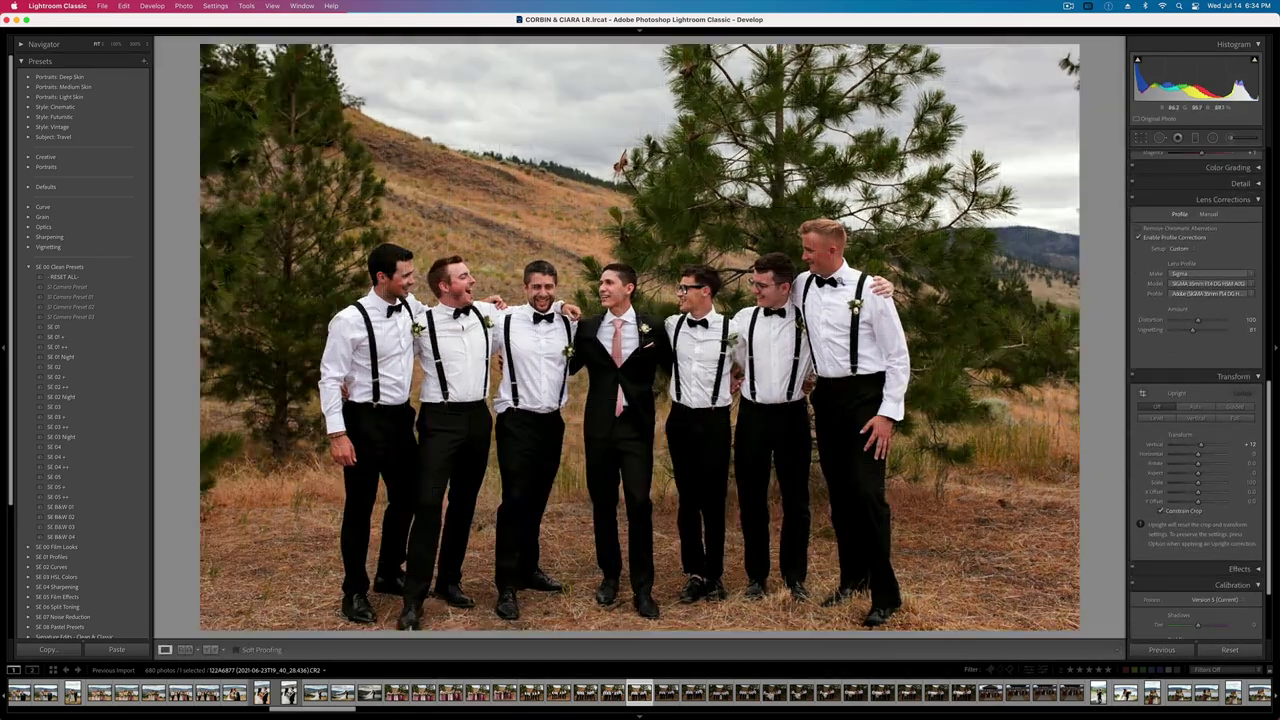
{"action": "key", "text": "super+c"}
{"action": "key", "text": "Return"}
- Straighten and crop a later groomsmen photo with a slight tilt
{"action": "key", "text": "Right"}
{"action": "key", "text": "Right"}
{"action": "key", "text": "Right"}
{"action": "key", "text": "Right"}
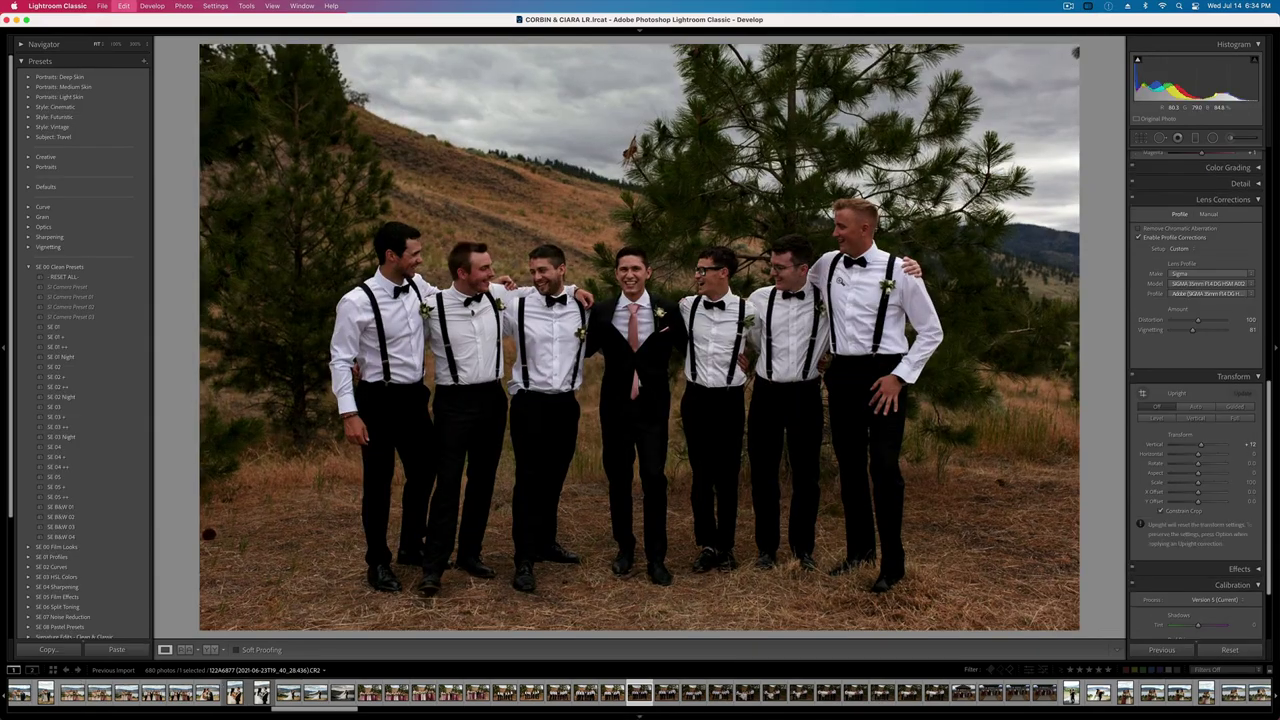
{"action": "key", "text": "Right"}
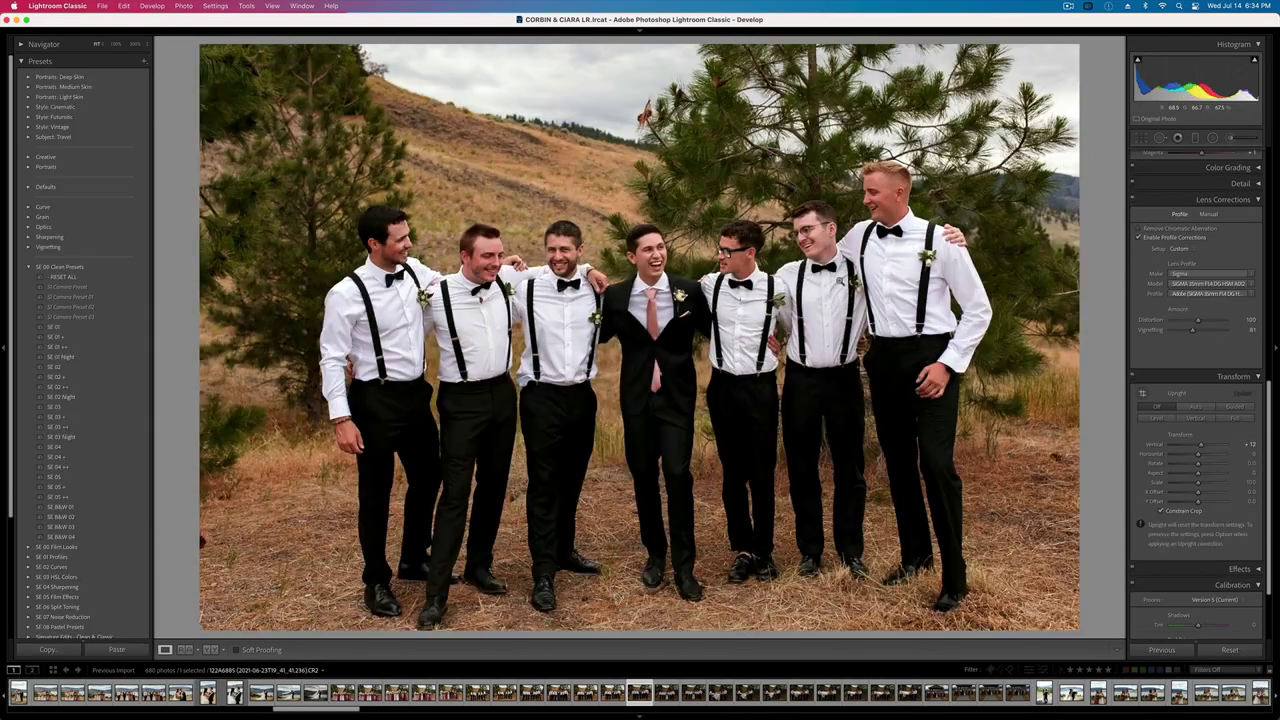
{"action": "key", "text": "r"}
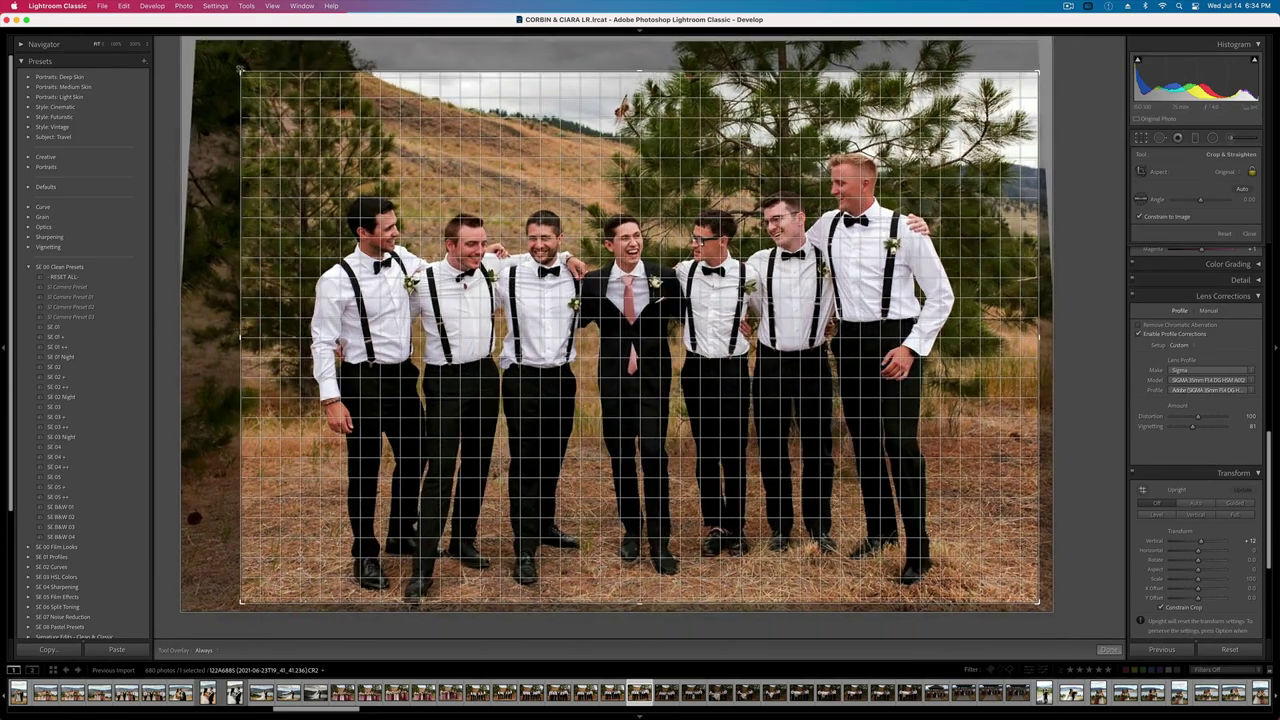
{"action": "left_click_drag", "start_coordinate": [1074, 188], "coordinate": [1074, 193]}
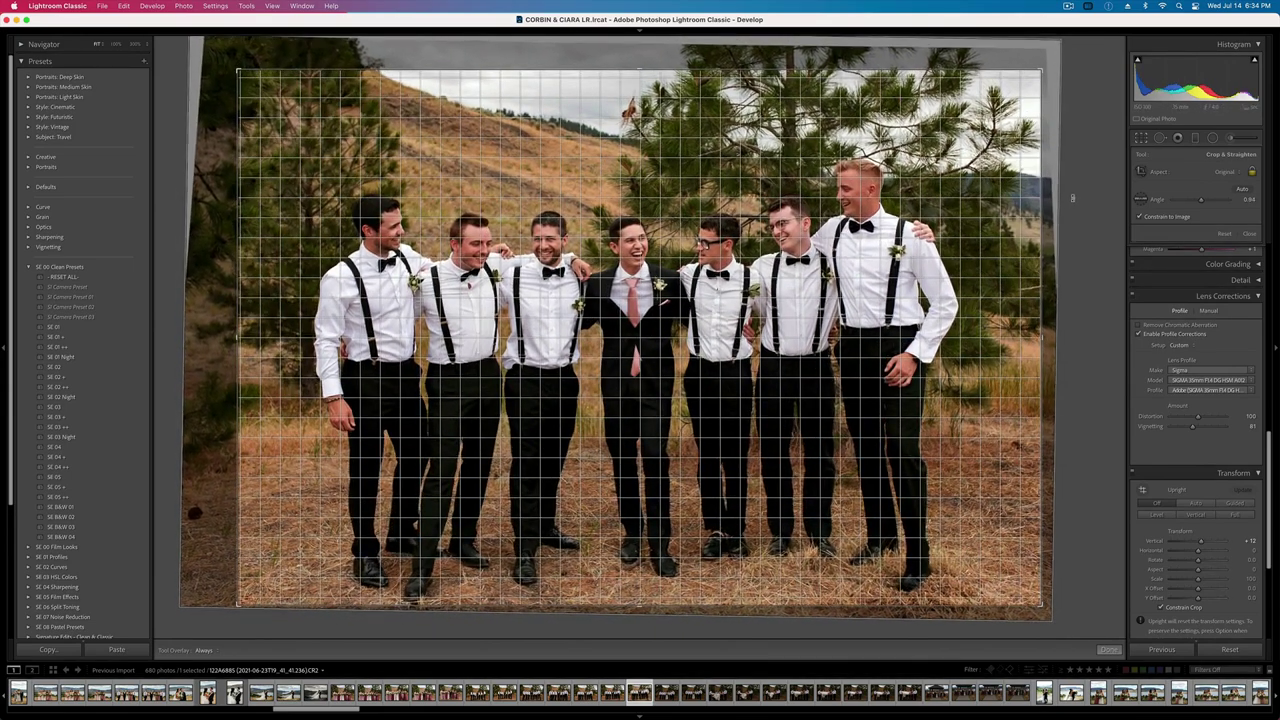
{"action": "key", "text": "Return"}
{"action": "key", "text": "Right"}
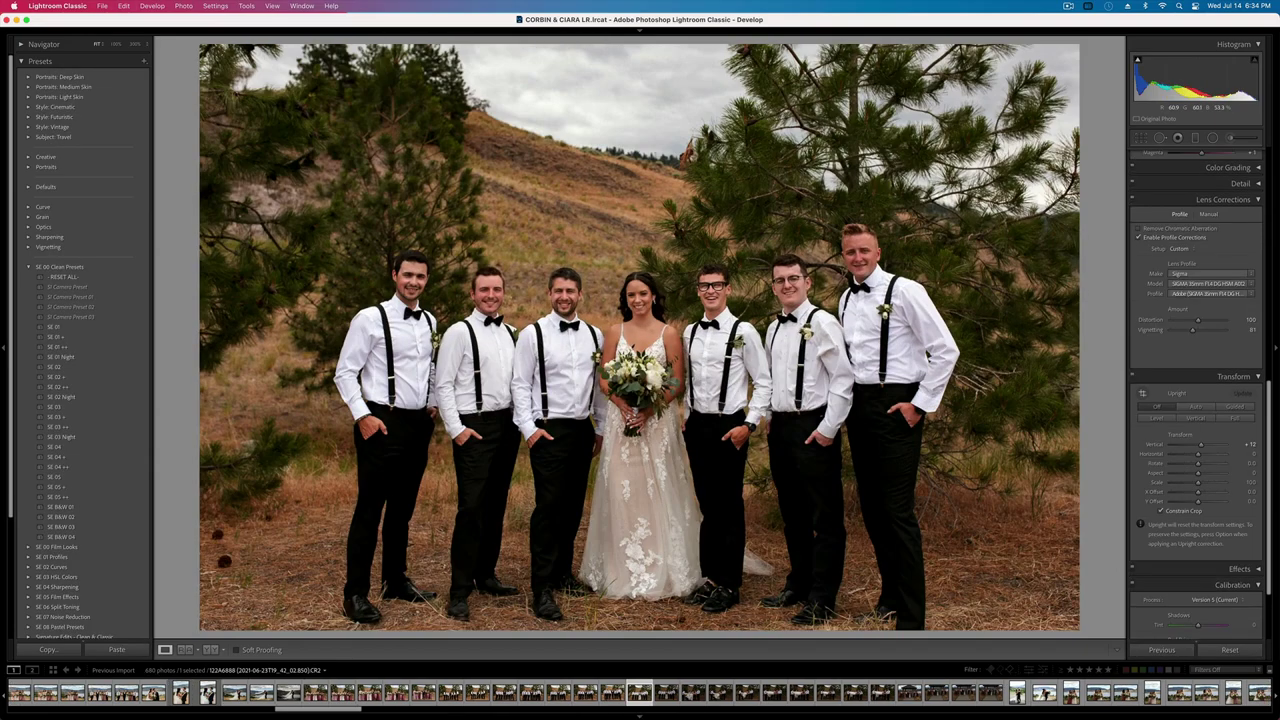
- Tighten the crop around the wedding party on the bride-with-groomsmen photo
{"action": "key", "text": "r"}
{"action": "left_click_drag", "start_coordinate": [640, 340], "coordinate": [640, 330]}
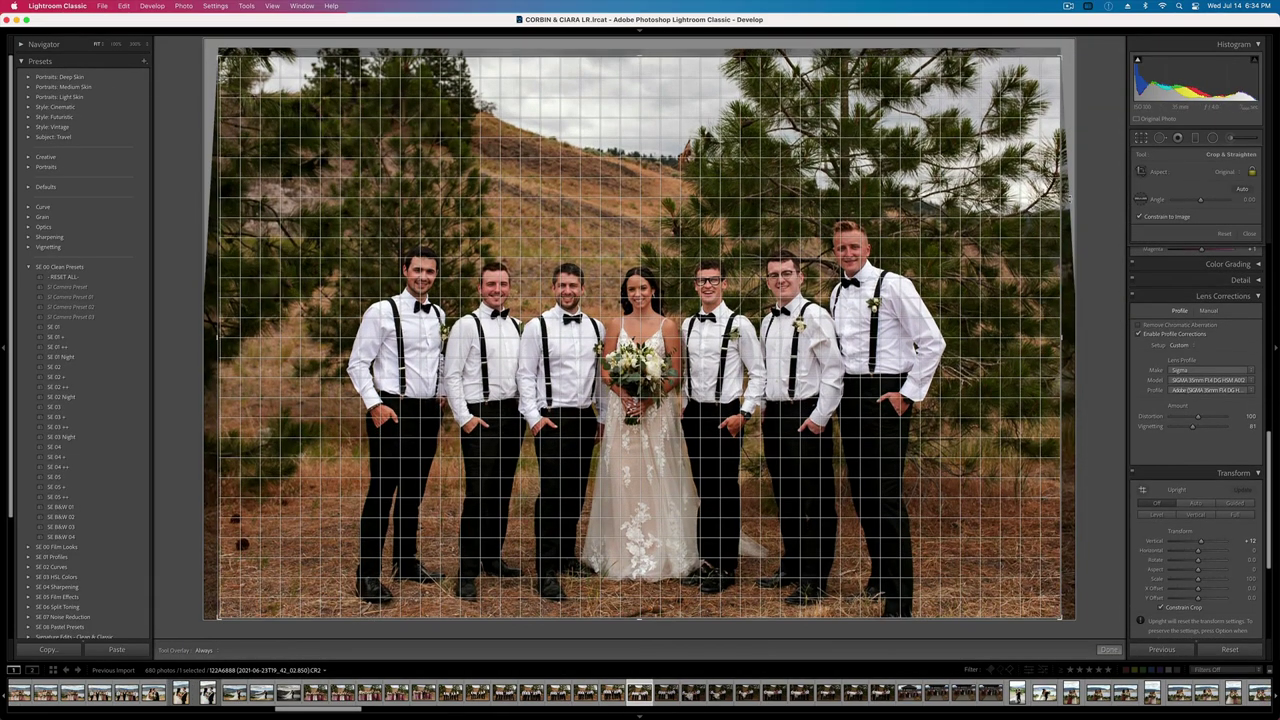
{"action": "key", "text": "Return"}
{"action": "key", "text": "r"}
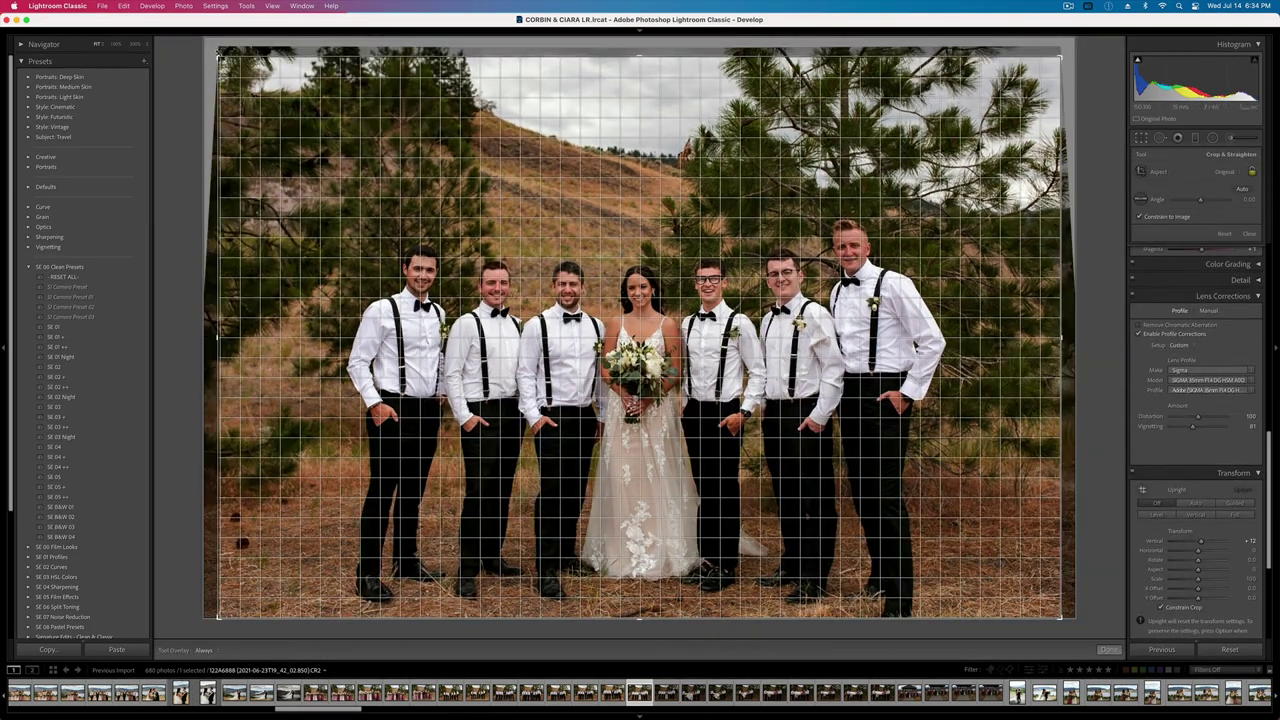
{"action": "left_click_drag", "start_coordinate": [218, 55], "coordinate": [229, 70]}
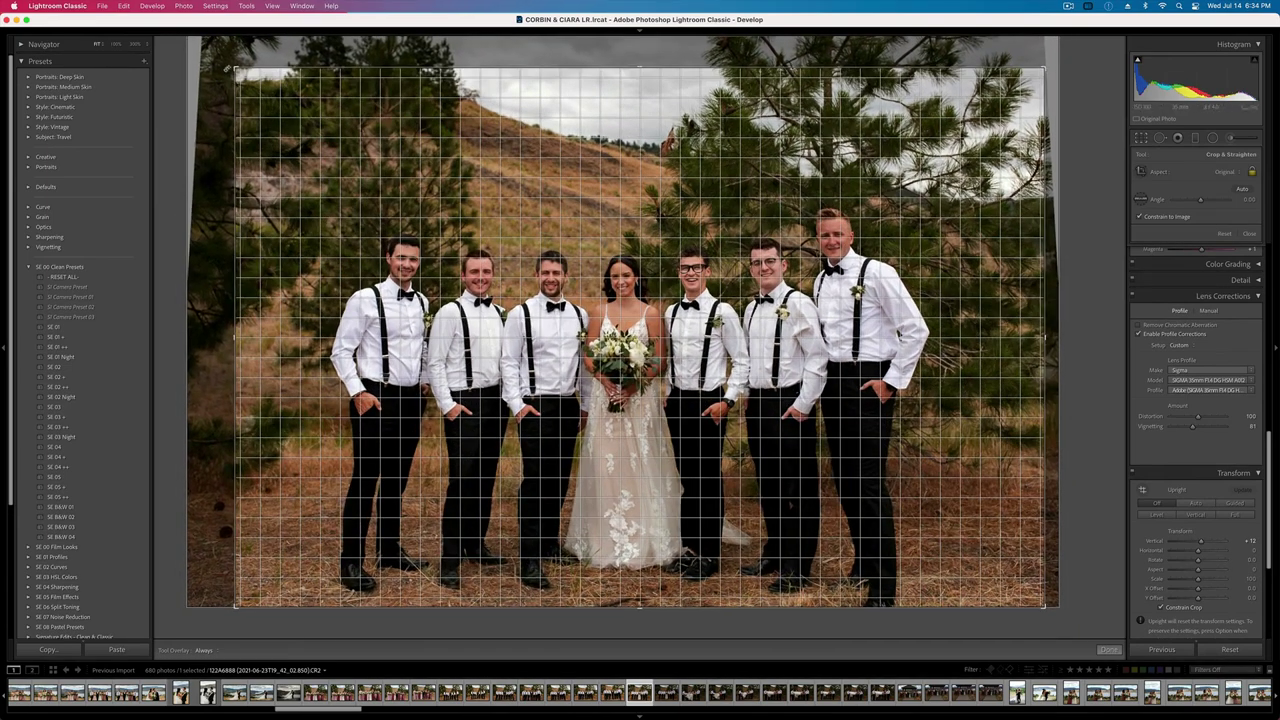
{"action": "key", "text": "Return"}
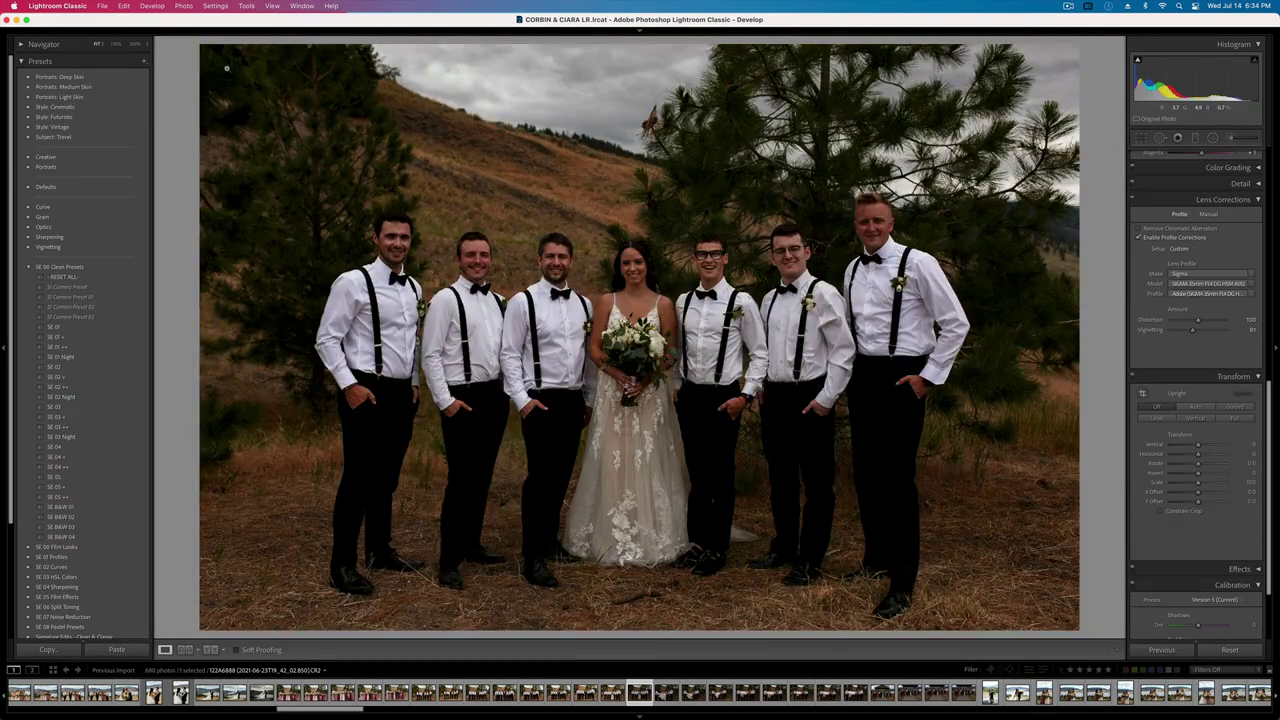
- Copy this photo's settings onto the next frame and check its crop
{"action": "key", "text": "super+c"}
{"action": "key", "text": "Return"}
{"action": "key", "text": "Right"}
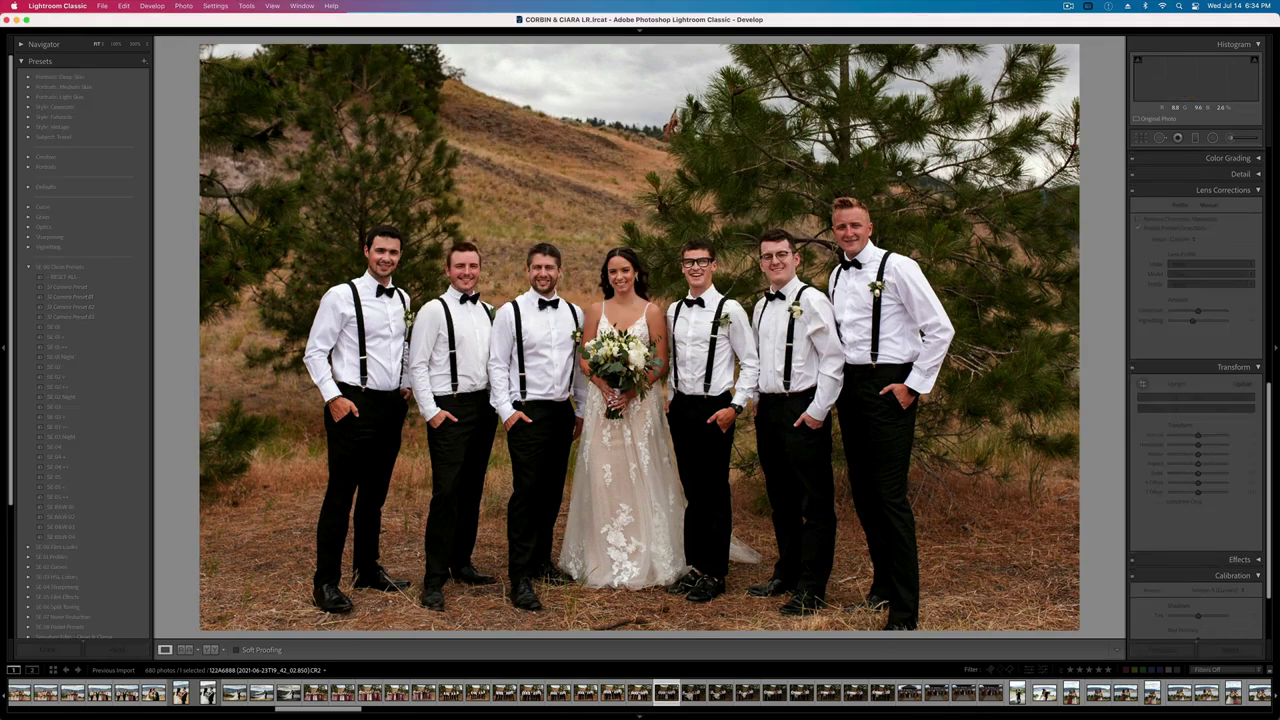
{"action": "key", "text": "super+v"}
{"action": "key", "text": "r"}
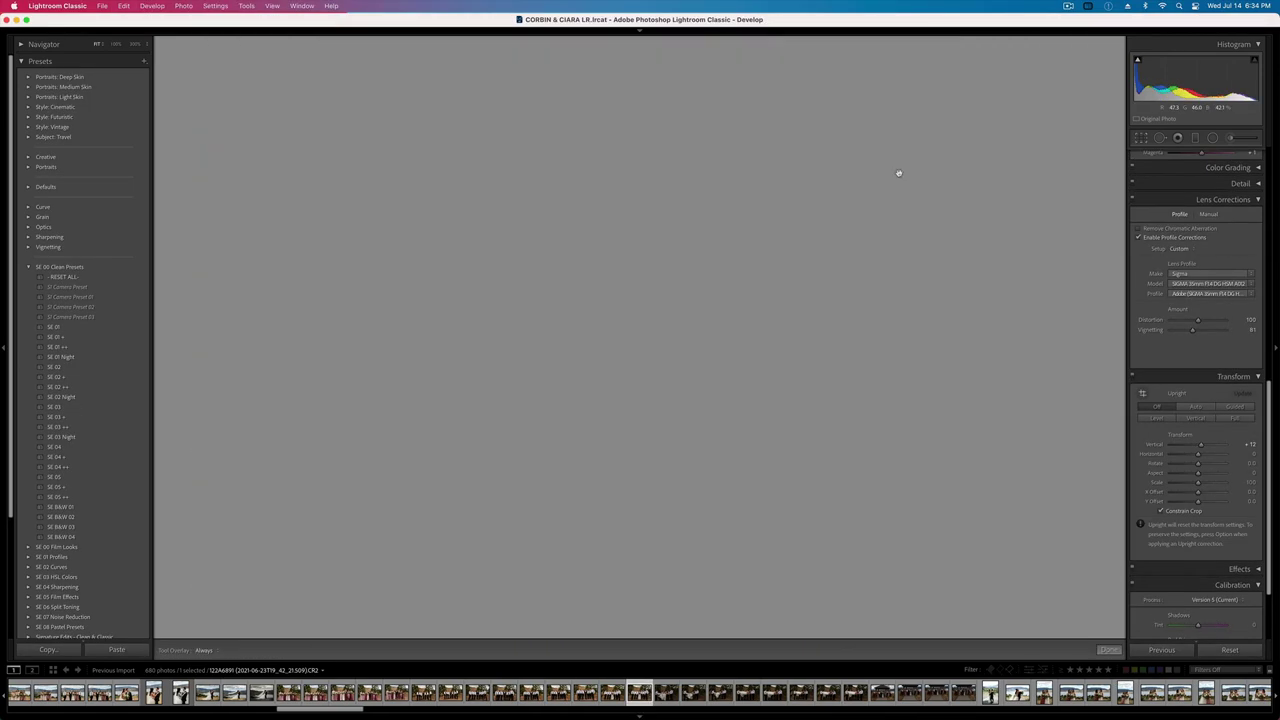
{"action": "key", "text": "Return"}
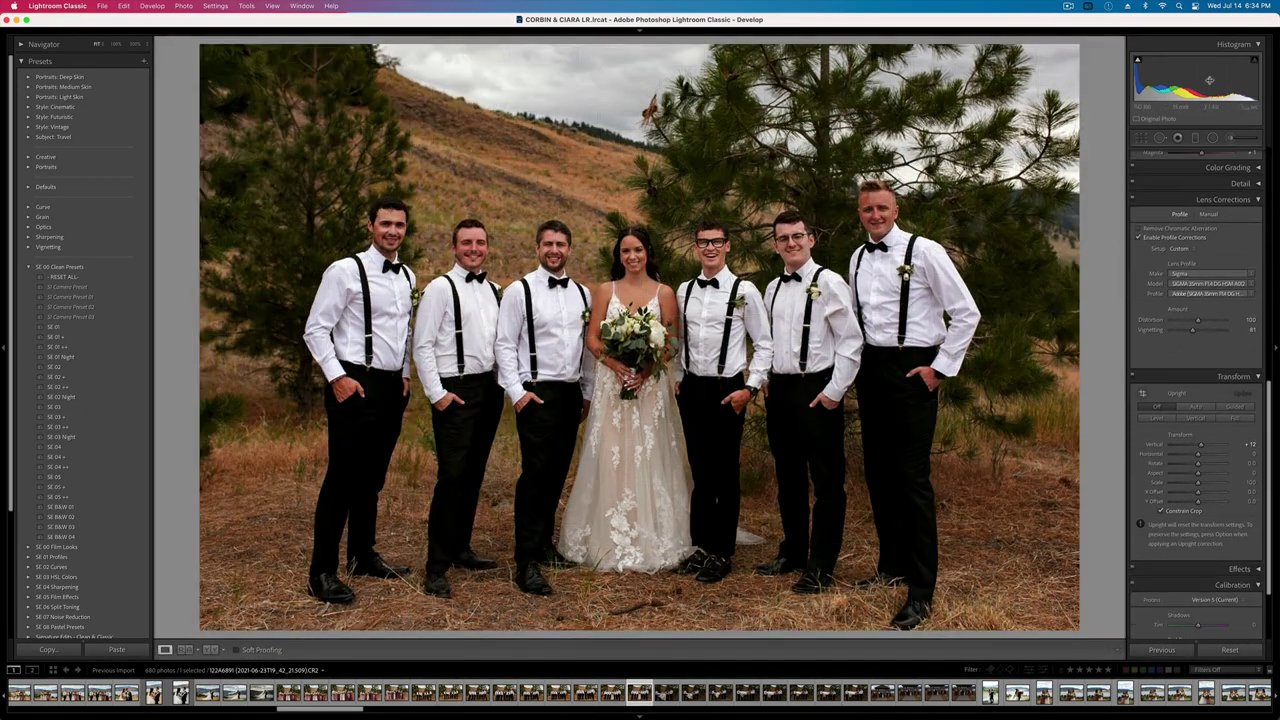
- Add an inverted radial filter centred on the bride and lower the exposure slightly
{"action": "left_click", "coordinate": [1212, 137]}
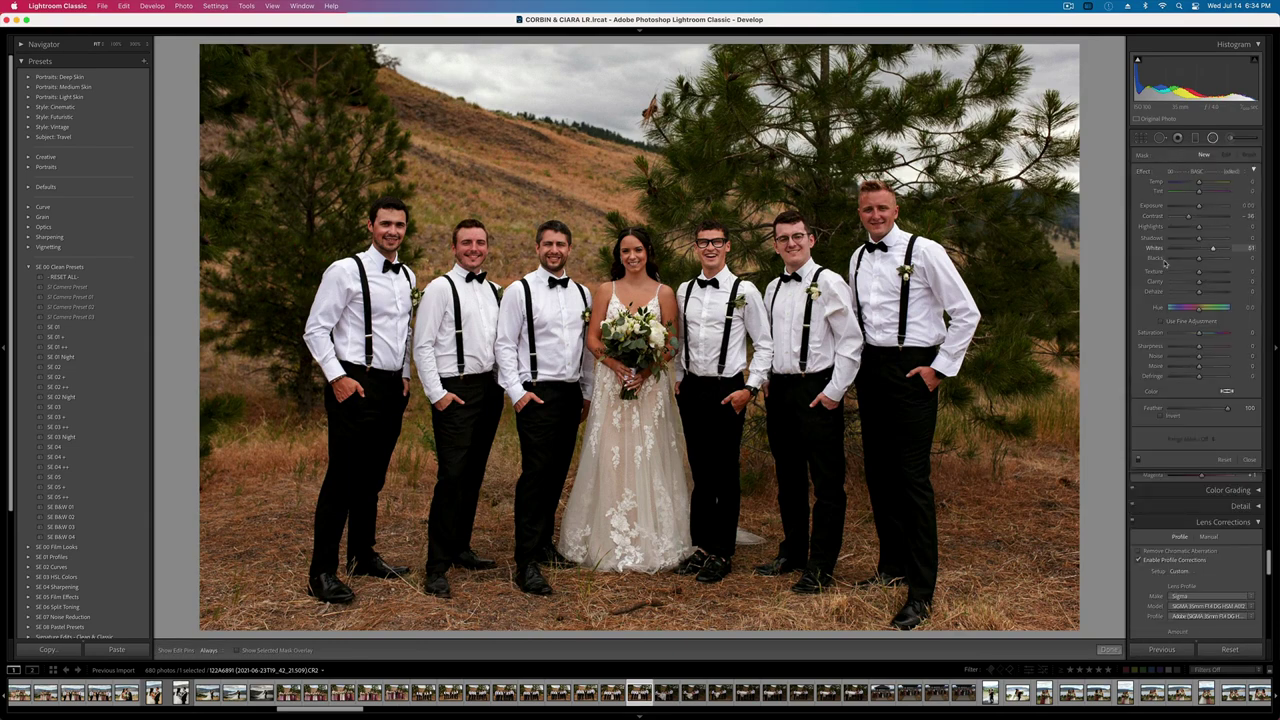
{"action": "left_click_drag", "start_coordinate": [620, 341], "coordinate": [1200, 670]}
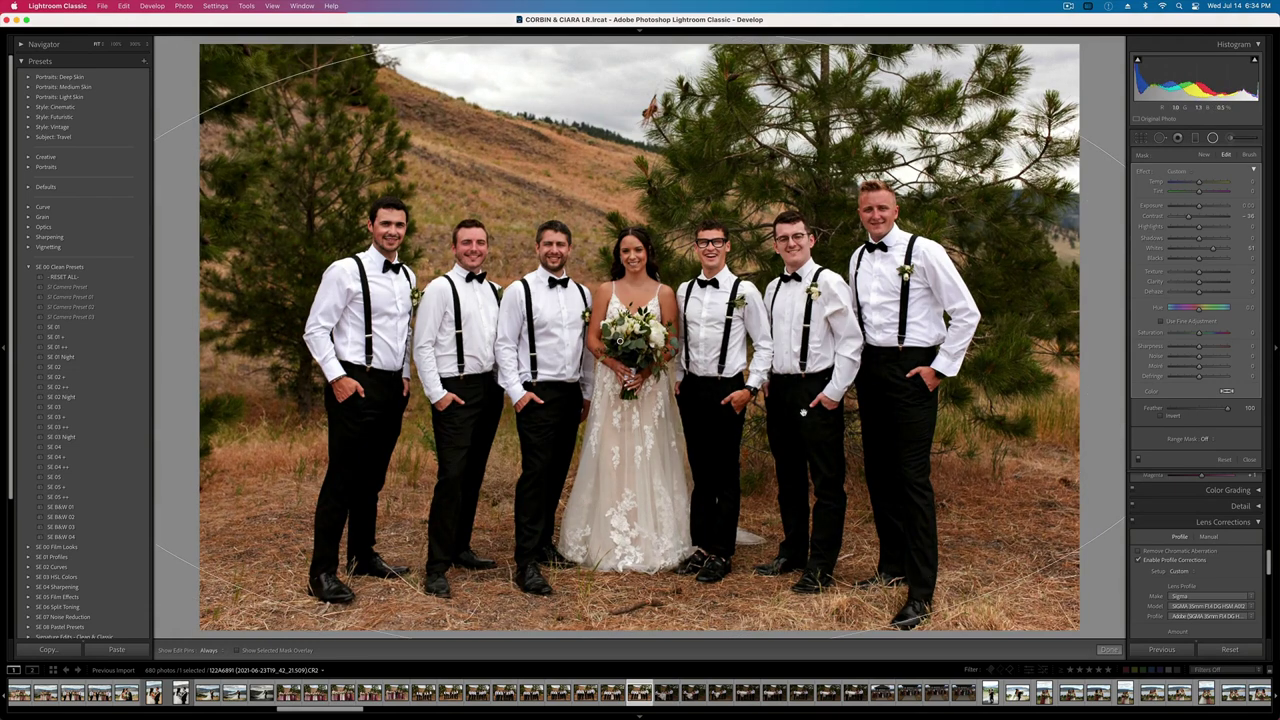
{"action": "key", "text": "apostrophe"}
{"action": "key", "text": "Return"}
{"action": "key", "text": "minus"}
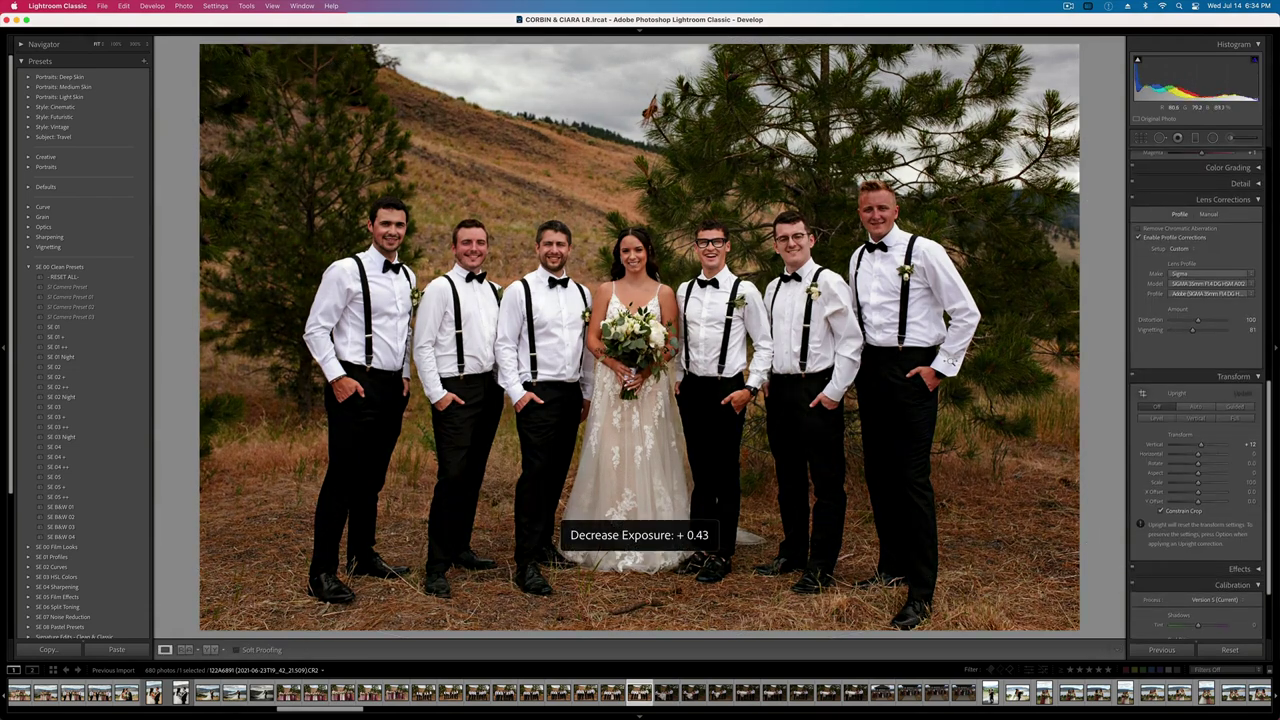
{"action": "key", "text": "Right"}
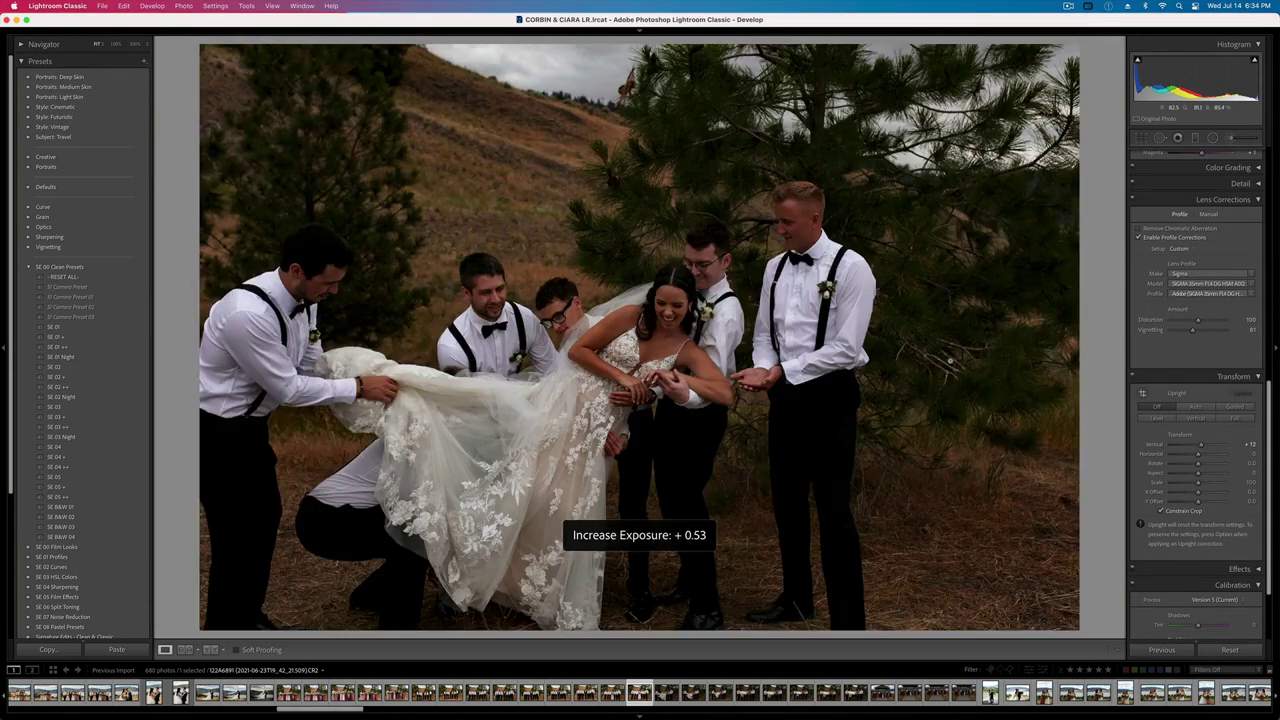
- Crop the dress-pulling photo, raise its exposure, and copy its settings
{"action": "key", "text": "Right"}
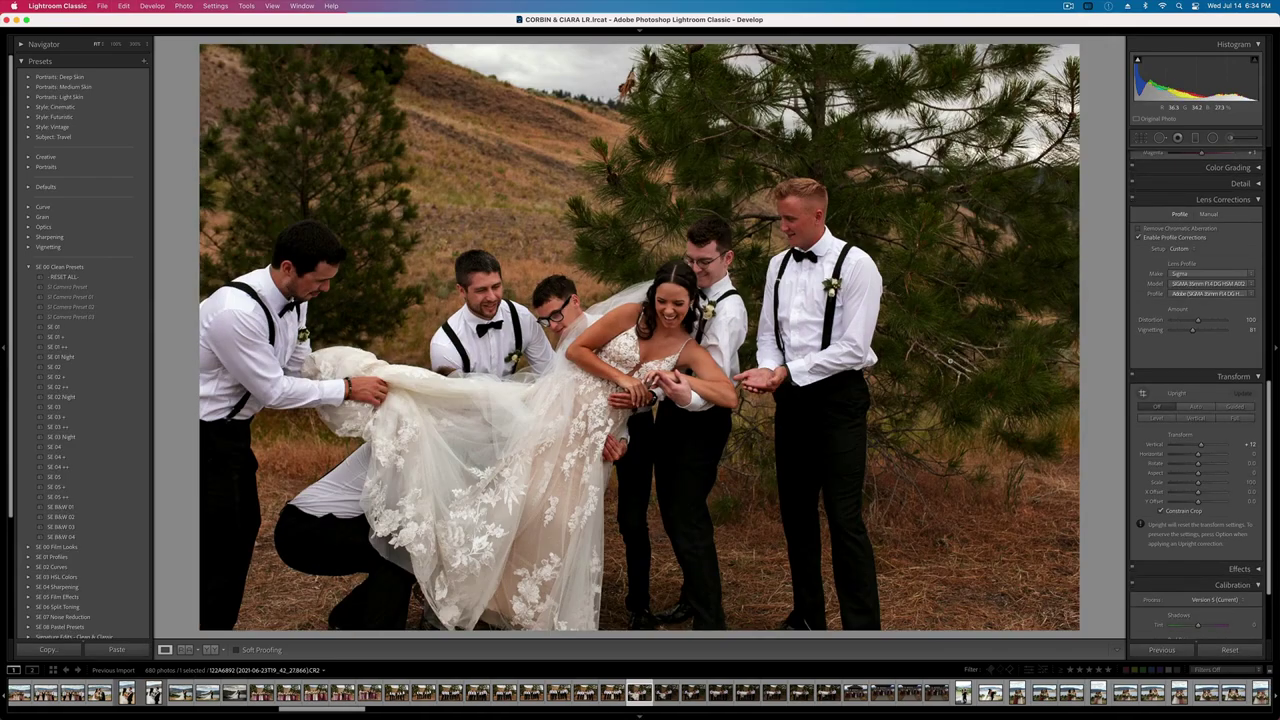
{"action": "key", "text": "r"}
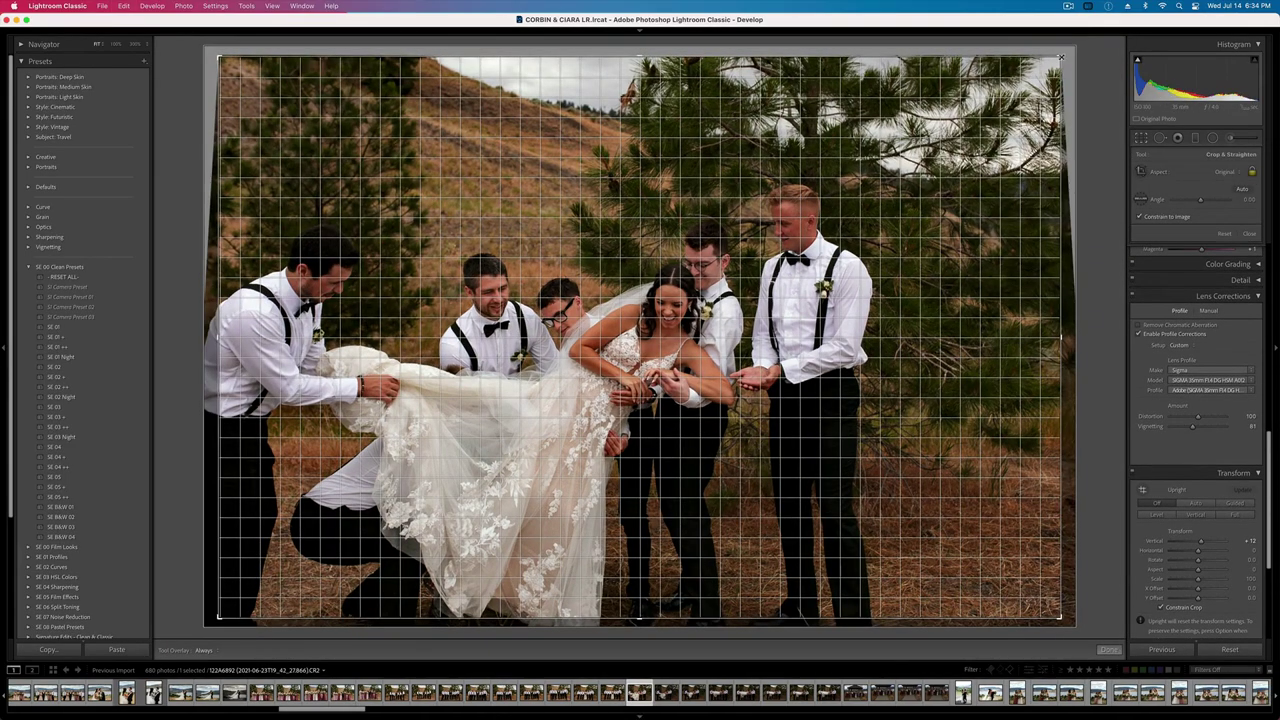
{"action": "key", "text": "Return"}
{"action": "key", "text": "="}
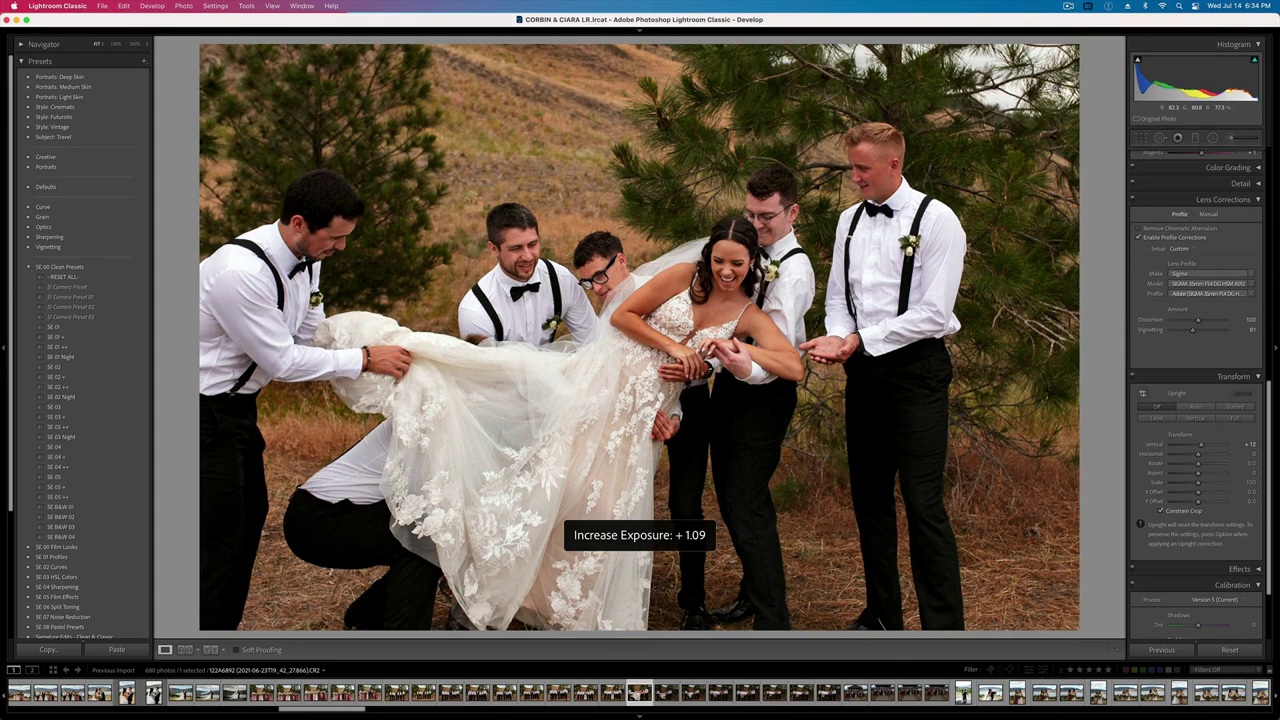
{"action": "key", "text": "super+shift+c"}
{"action": "key", "text": "Return"}
- Paste the settings onto the next photo, lower its exposure, crop it, and copy its settings
{"action": "key", "text": "Right"}
{"action": "key", "text": "super+shift+v"}
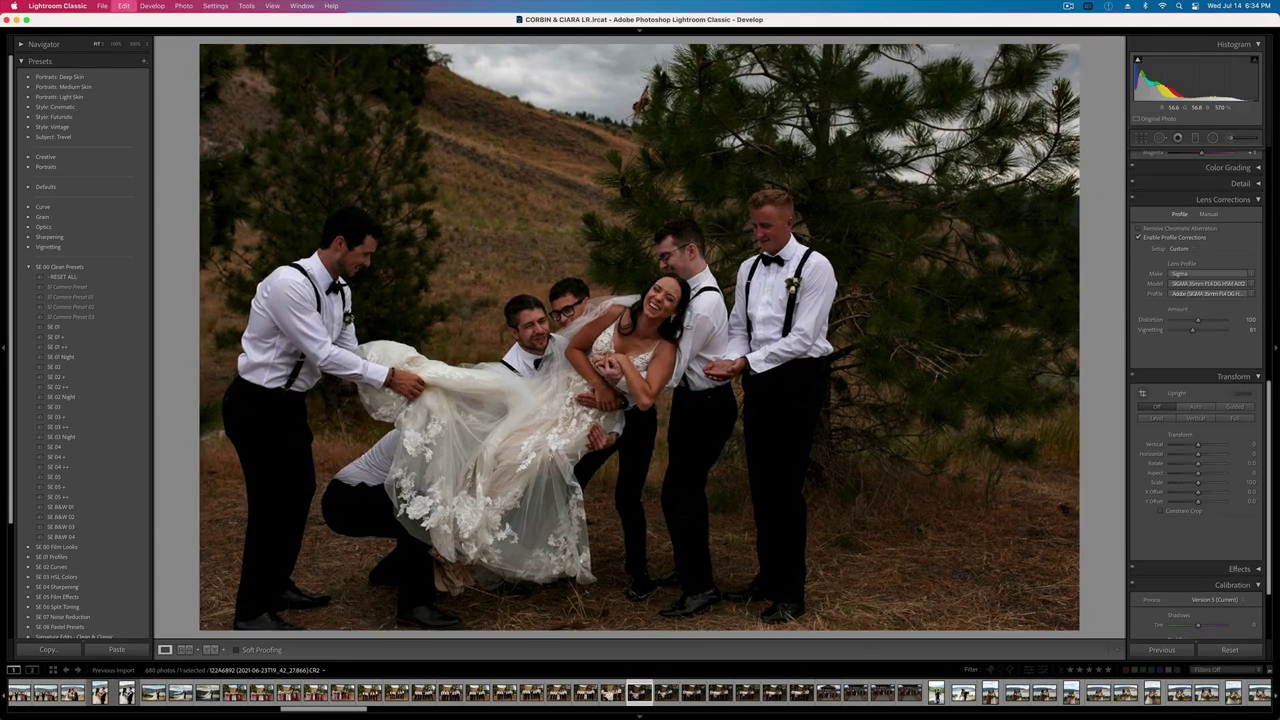
{"action": "key", "text": "minus"}
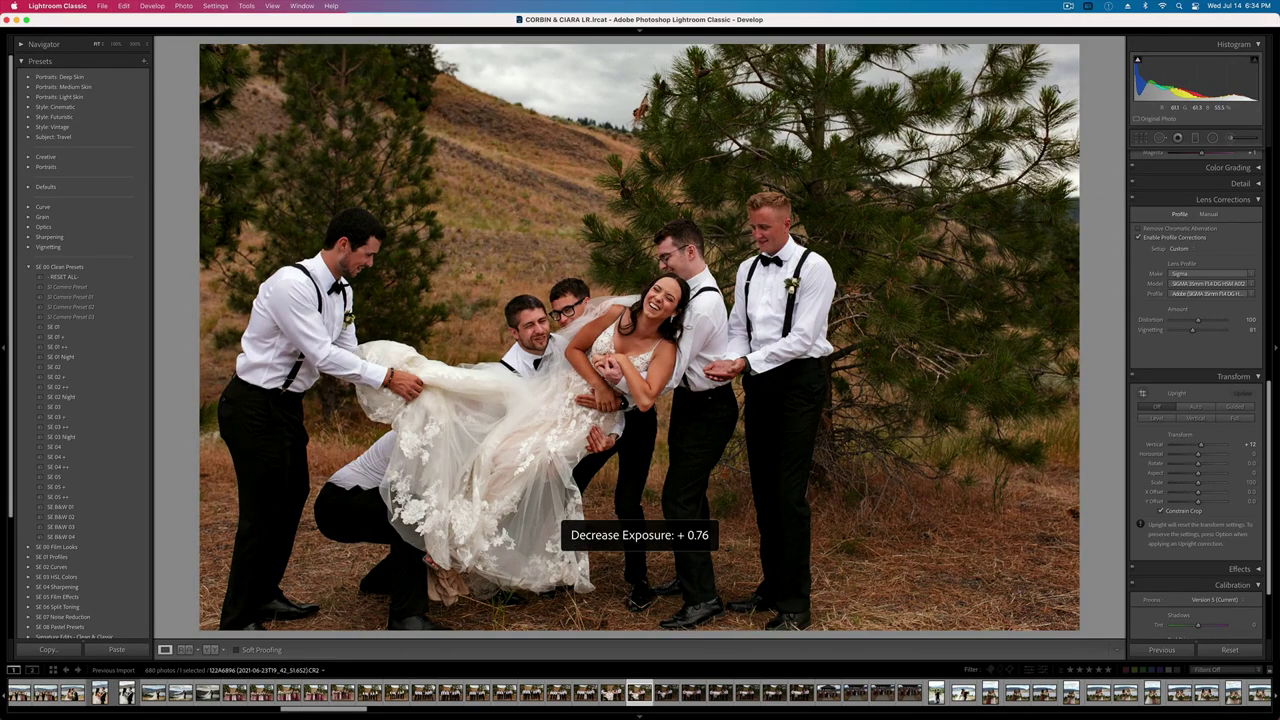
{"action": "key", "text": "r"}
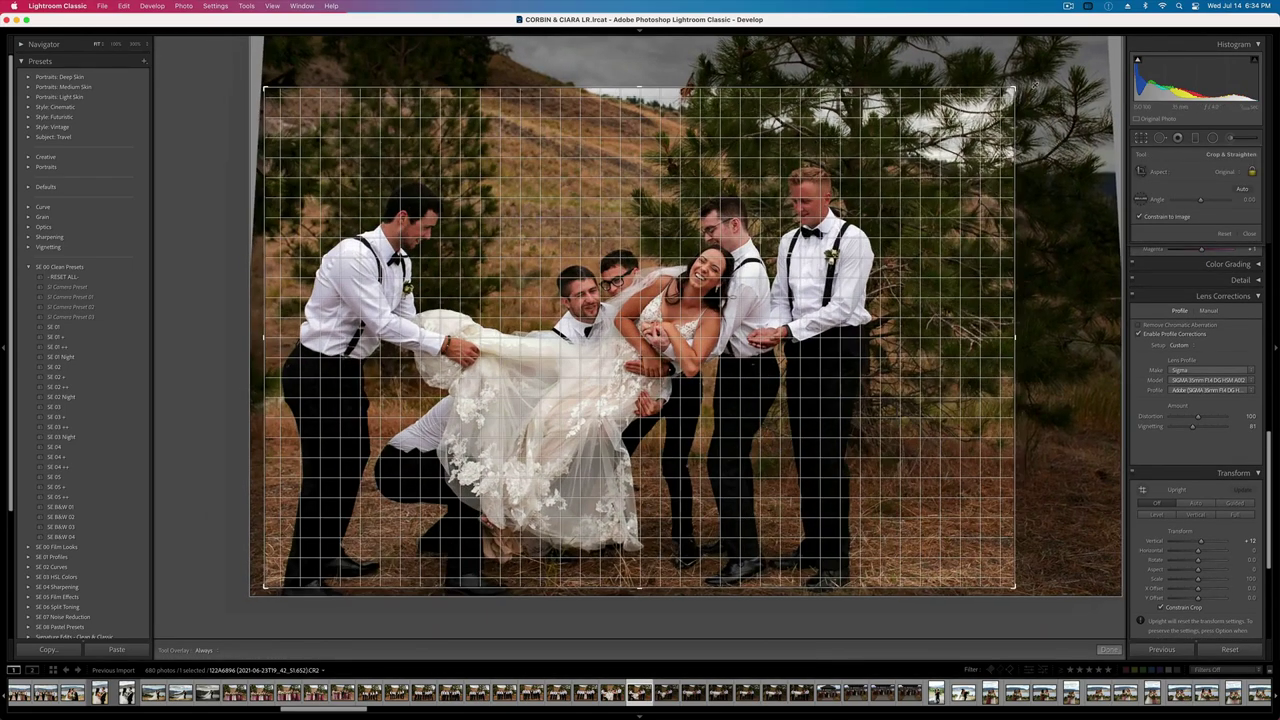
{"action": "key", "text": "shift+equal"}
{"action": "key", "text": "super+shift+c"}
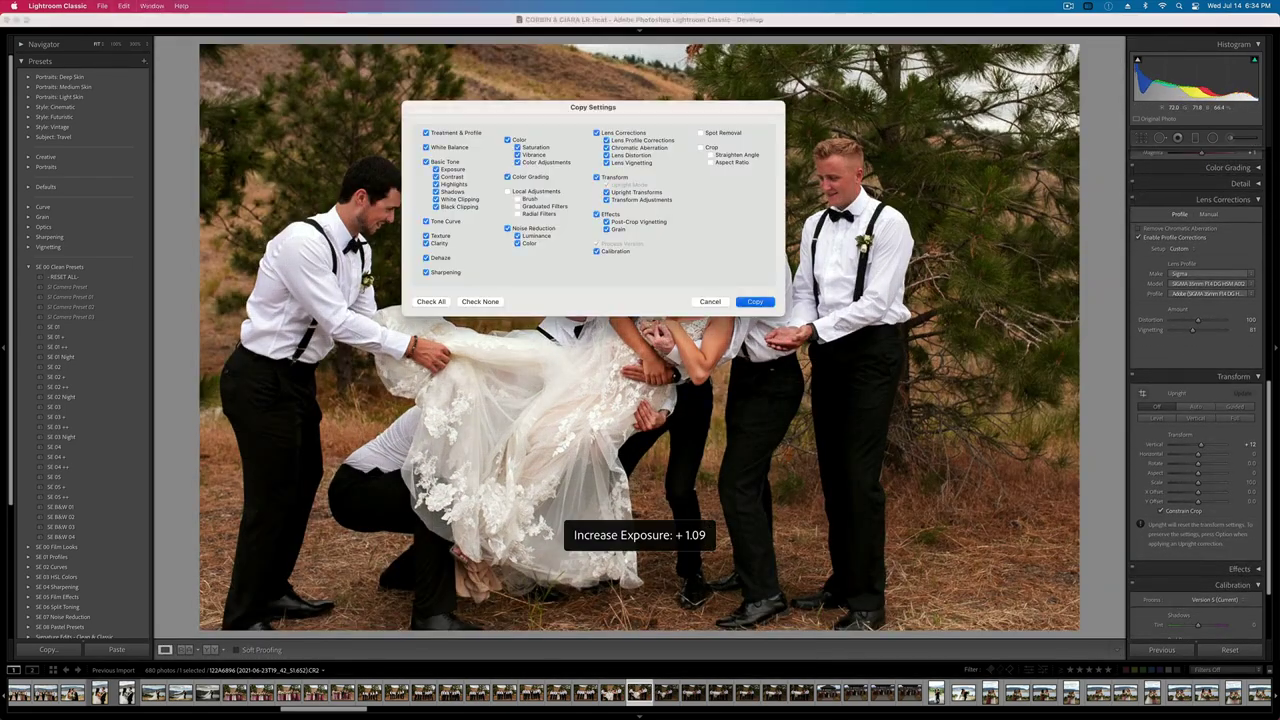
{"action": "key", "text": "Return"}
- Paste onto the next photo and brighten it, then crop the lifted-bride photo at +1.09 exposure
{"action": "key", "text": "Right"}
{"action": "key", "text": "super+shift+v"}
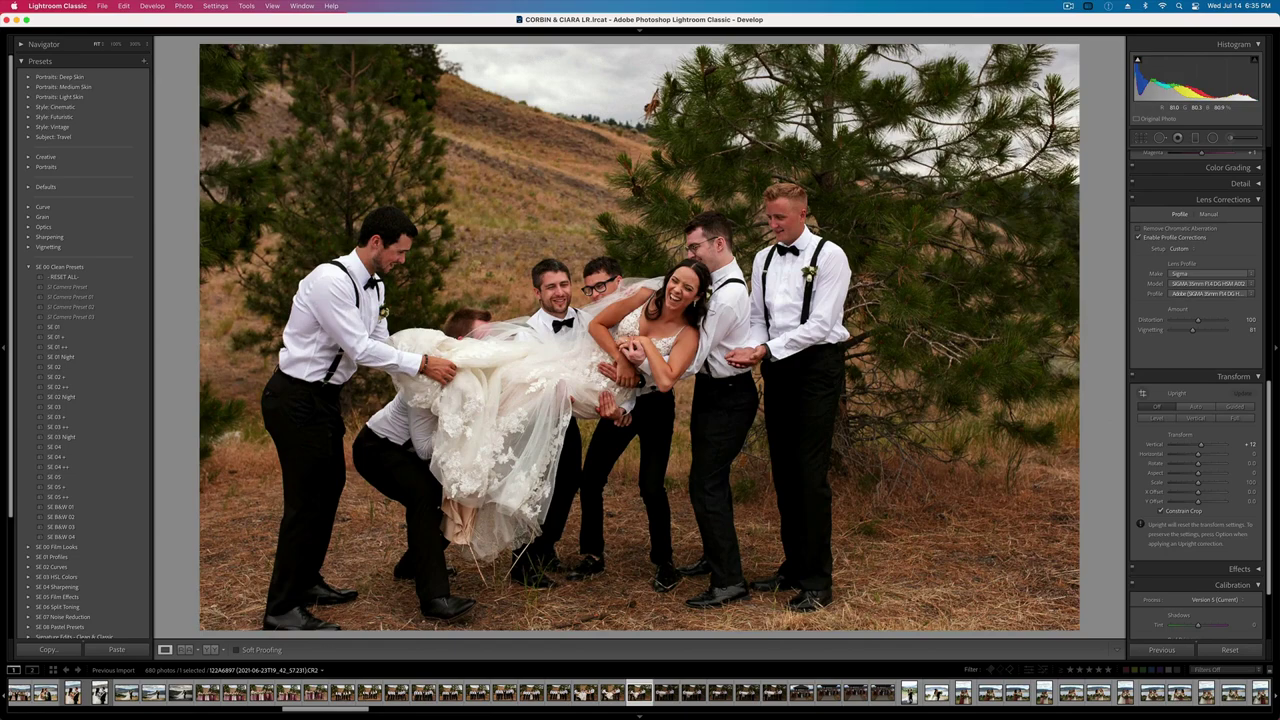
{"action": "key", "text": "equal"}
{"action": "key", "text": "Right"}
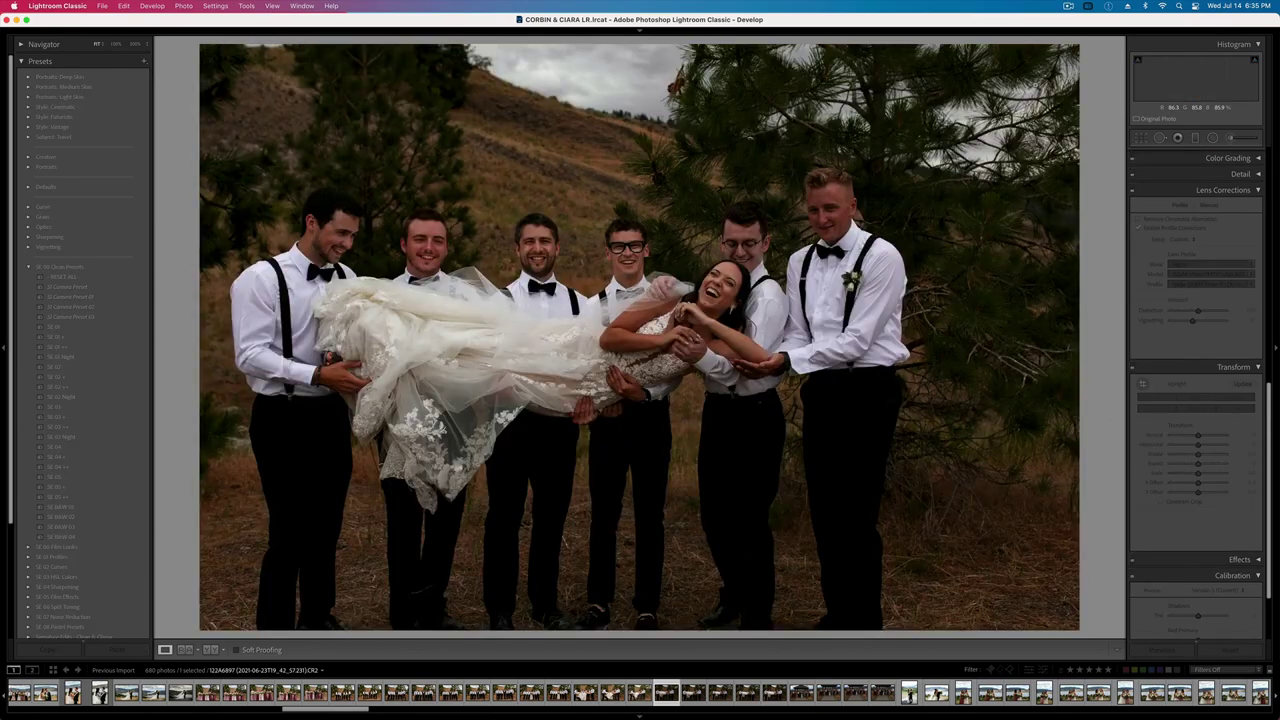
{"action": "key", "text": "r"}
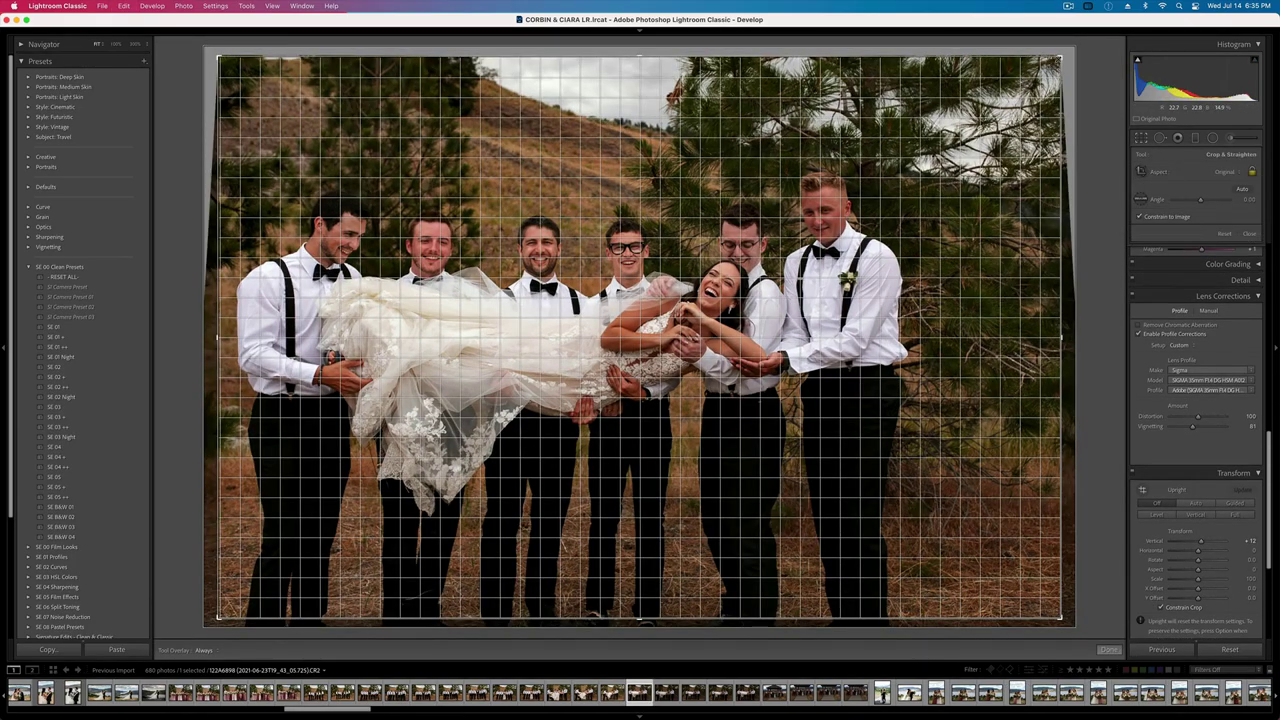
{"action": "key", "text": "r"}
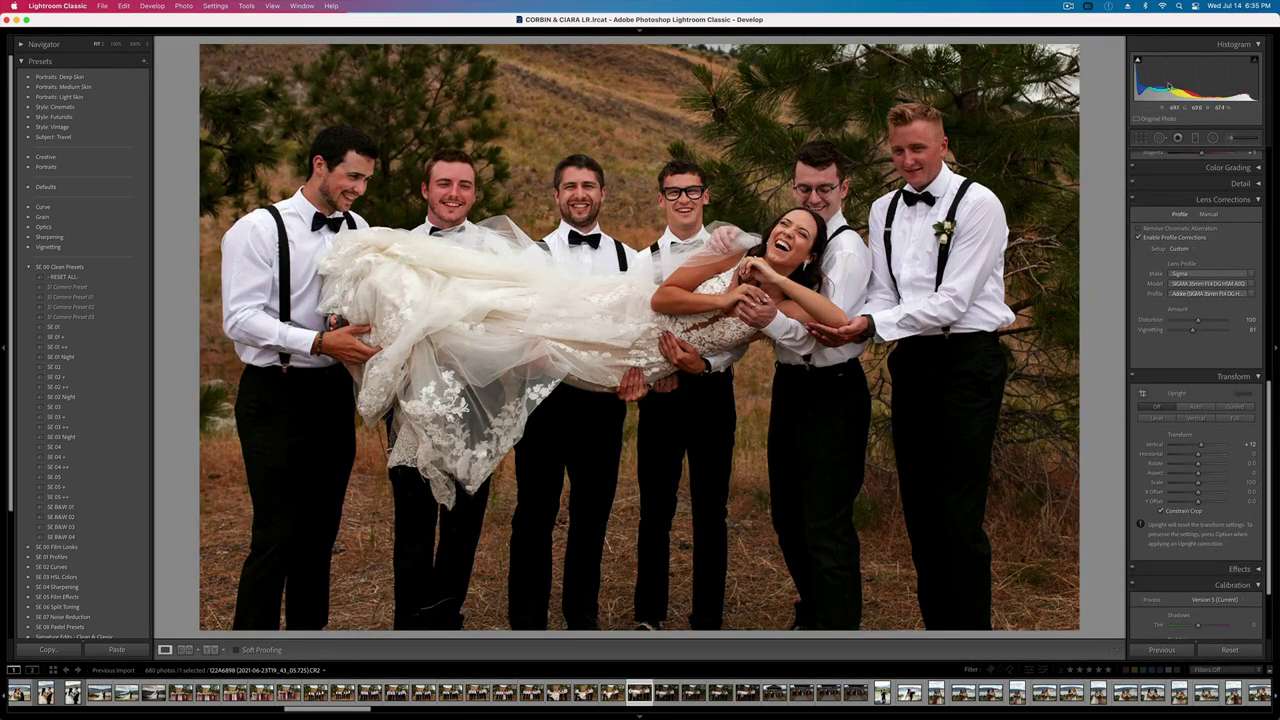
{"action": "key", "text": "equal"}
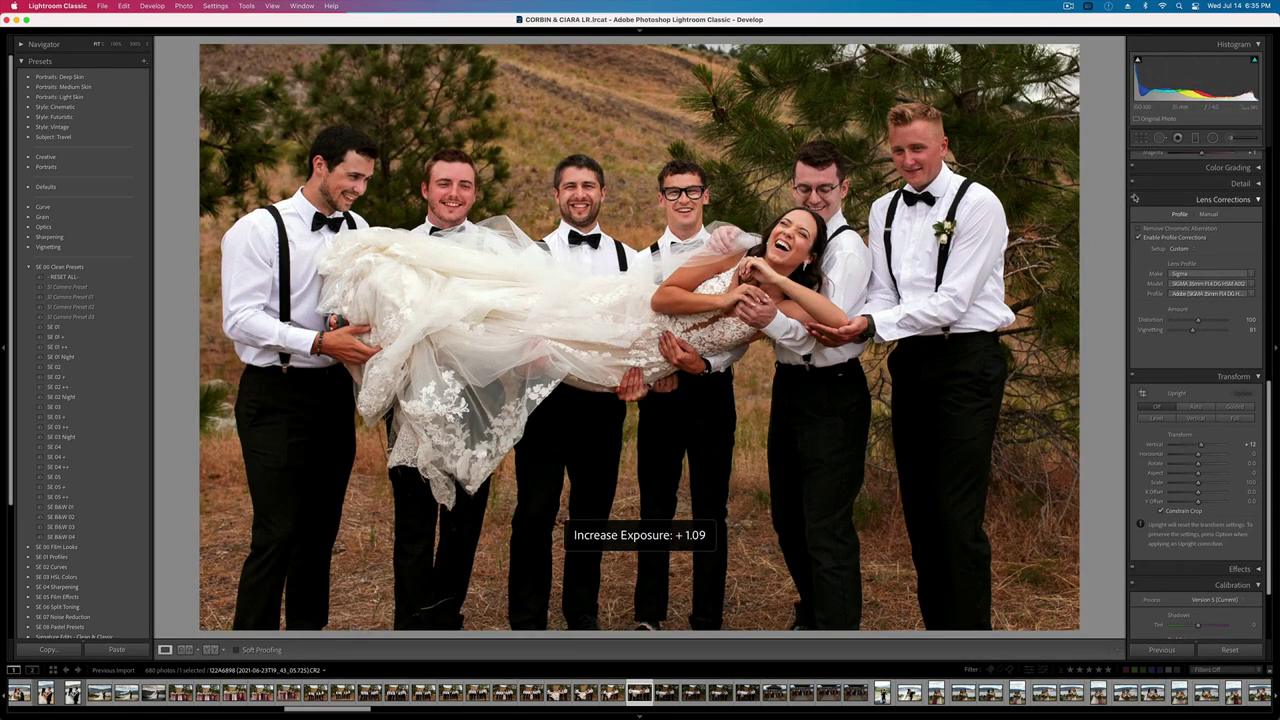
- Copy these settings to 122A6899, then enlarge its crop and tilt it about 1.2°
{"action": "key", "text": "super+shift+c"}
{"action": "key", "text": "Return"}
{"action": "key", "text": "Right"}
{"action": "key", "text": "super+shift+v"}
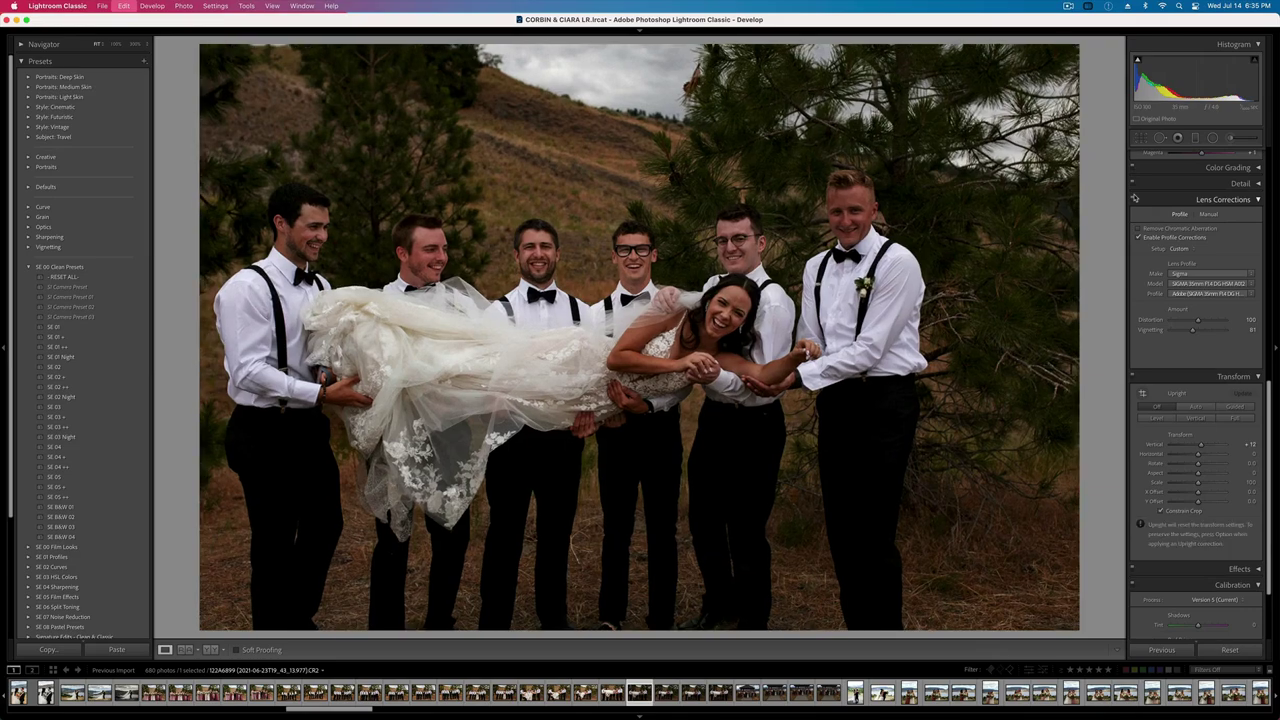
{"action": "key", "text": "r"}
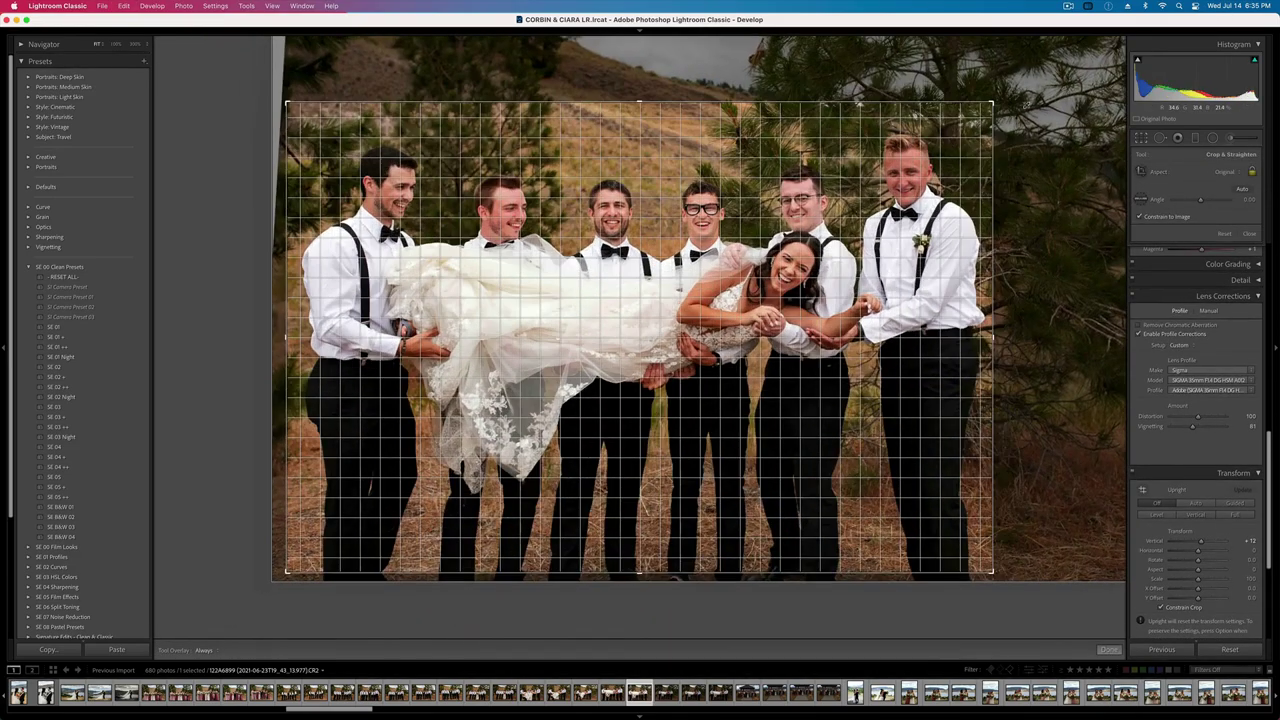
{"action": "left_click_drag", "start_coordinate": [994, 101], "coordinate": [1057, 101]}
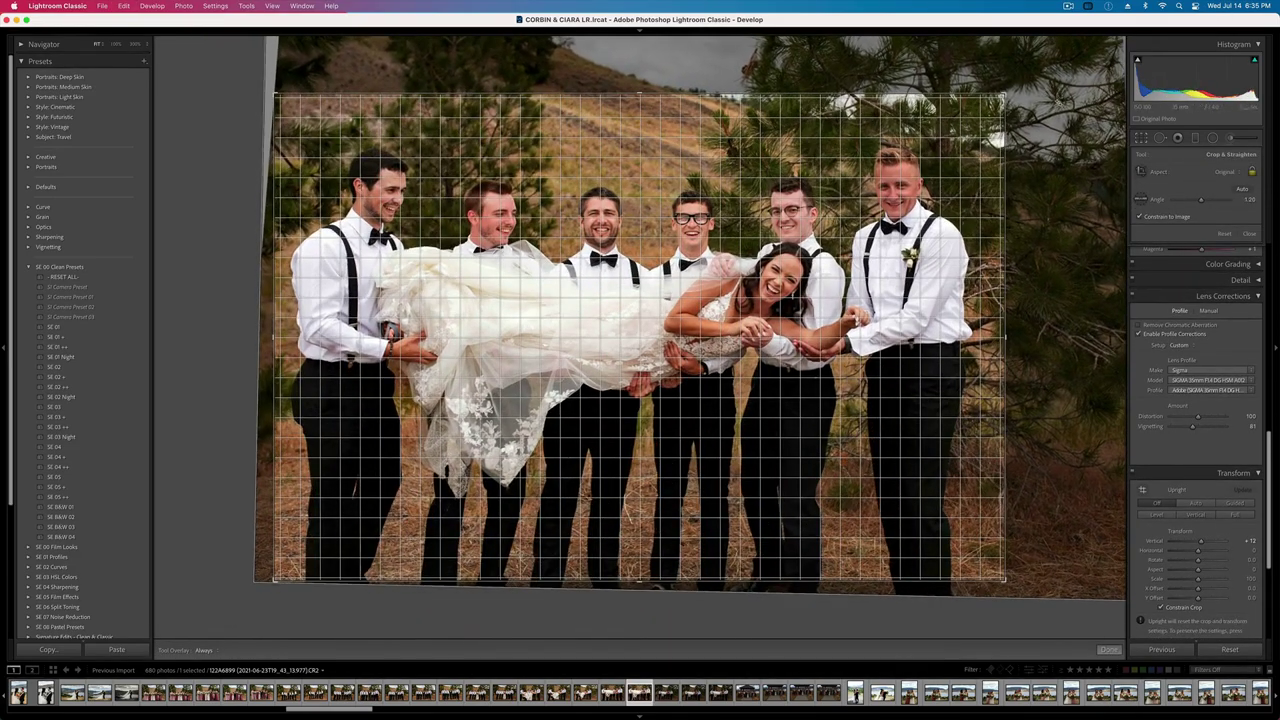
{"action": "key", "text": "Return"}
- Paste the settings onto 122A6902 at +0.76 exposure and onto 122A6905
{"action": "key", "text": "Right"}
{"action": "key", "text": "super+shift+v"}
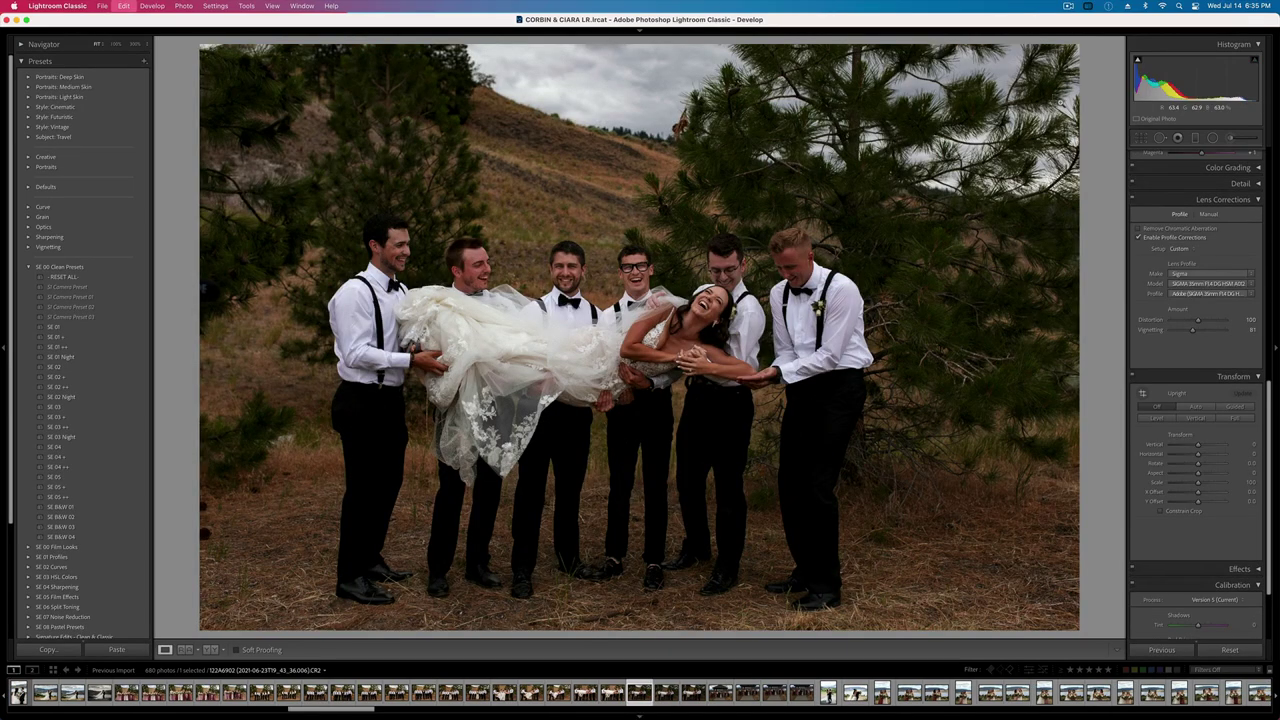
{"action": "key", "text": "minus"}
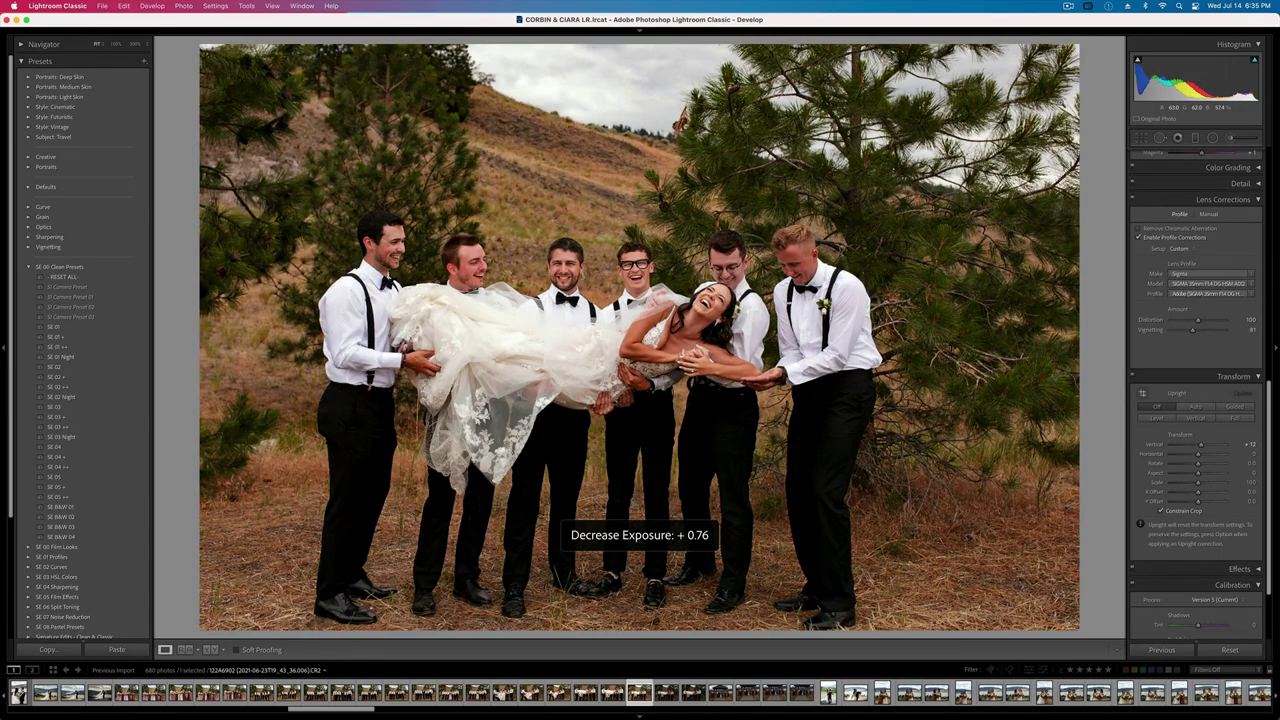
{"action": "key", "text": "Right"}
{"action": "key", "text": "super+shift+v"}
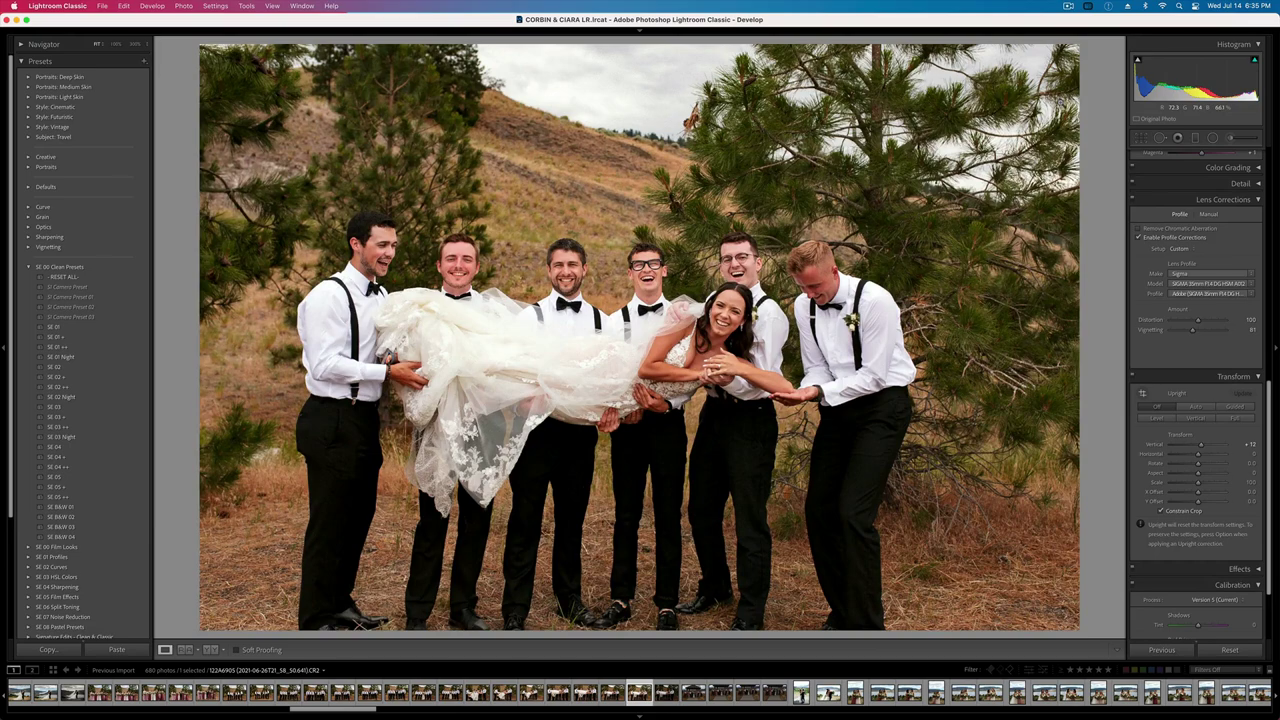
- Shrink the crop evenly around the group on 122A6905 and shift the photo up
{"action": "key", "text": "r"}
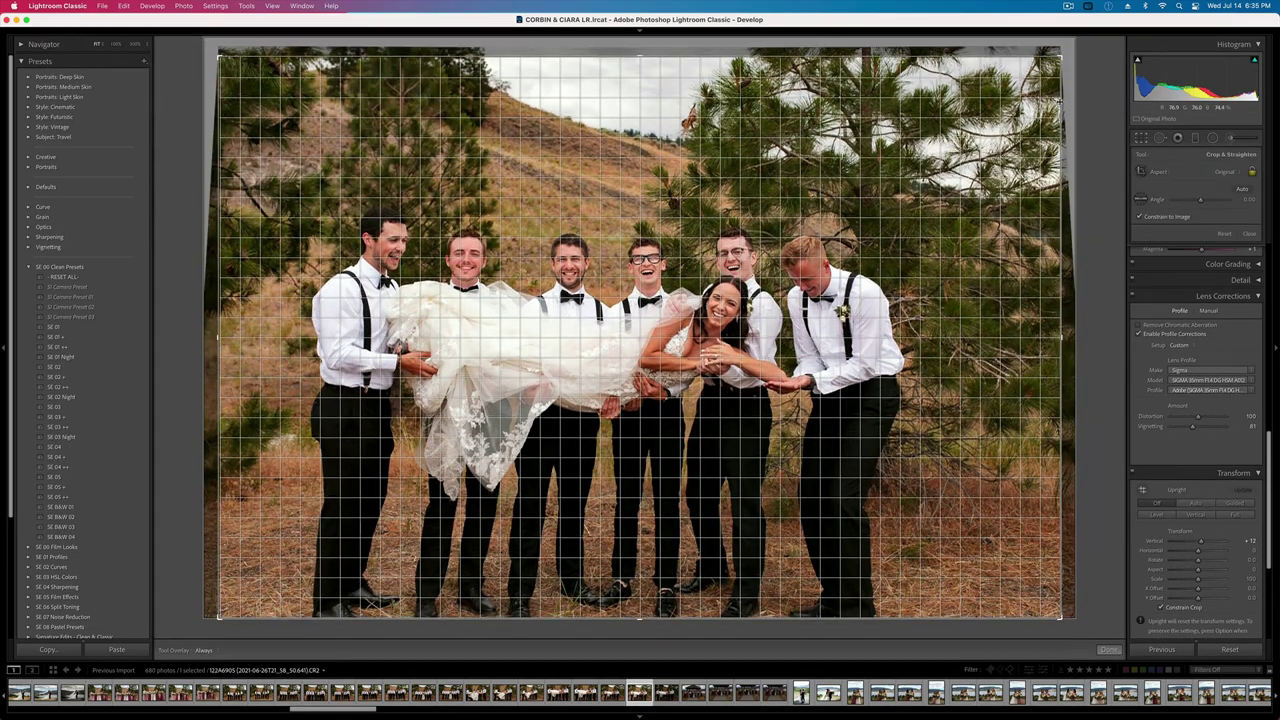
{"action": "left_click_drag", "start_coordinate": [1058, 57], "coordinate": [1054, 81]}
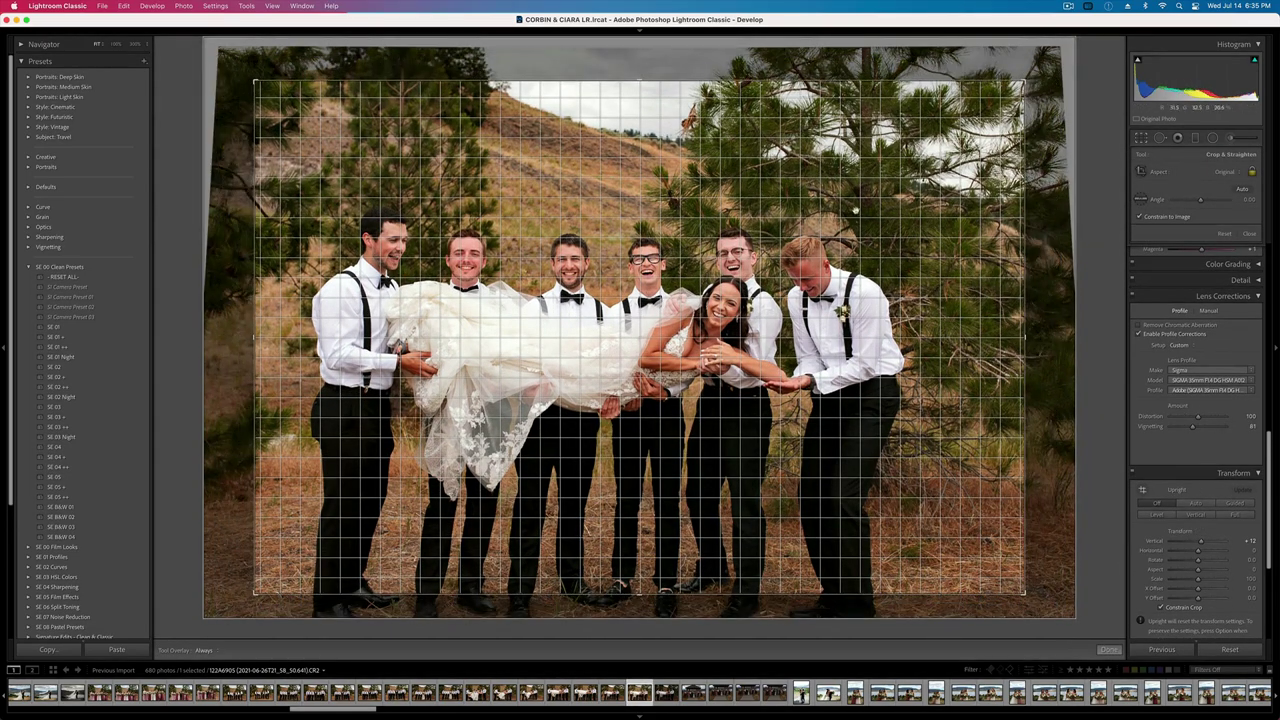
{"action": "left_click_drag", "start_coordinate": [857, 166], "coordinate": [868, 142]}
{"action": "key", "text": "Return"}
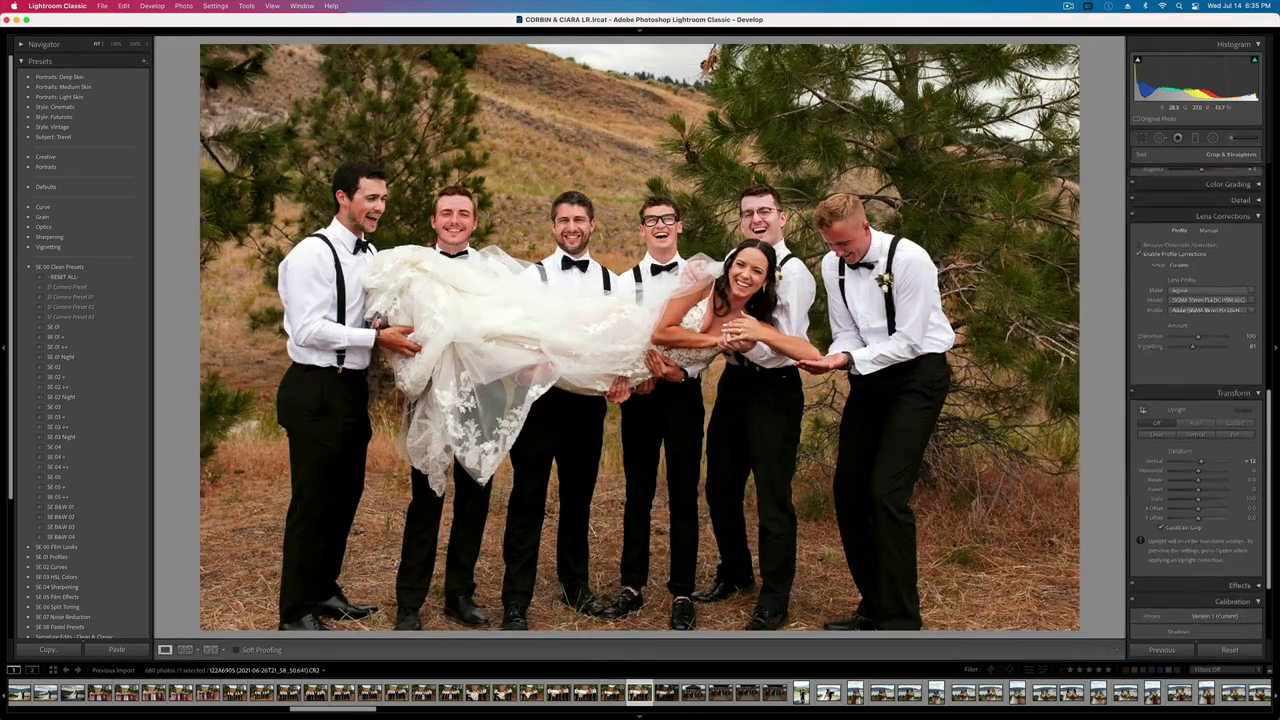
{"action": "key", "text": "Right"}
{"action": "key", "text": "Left"}
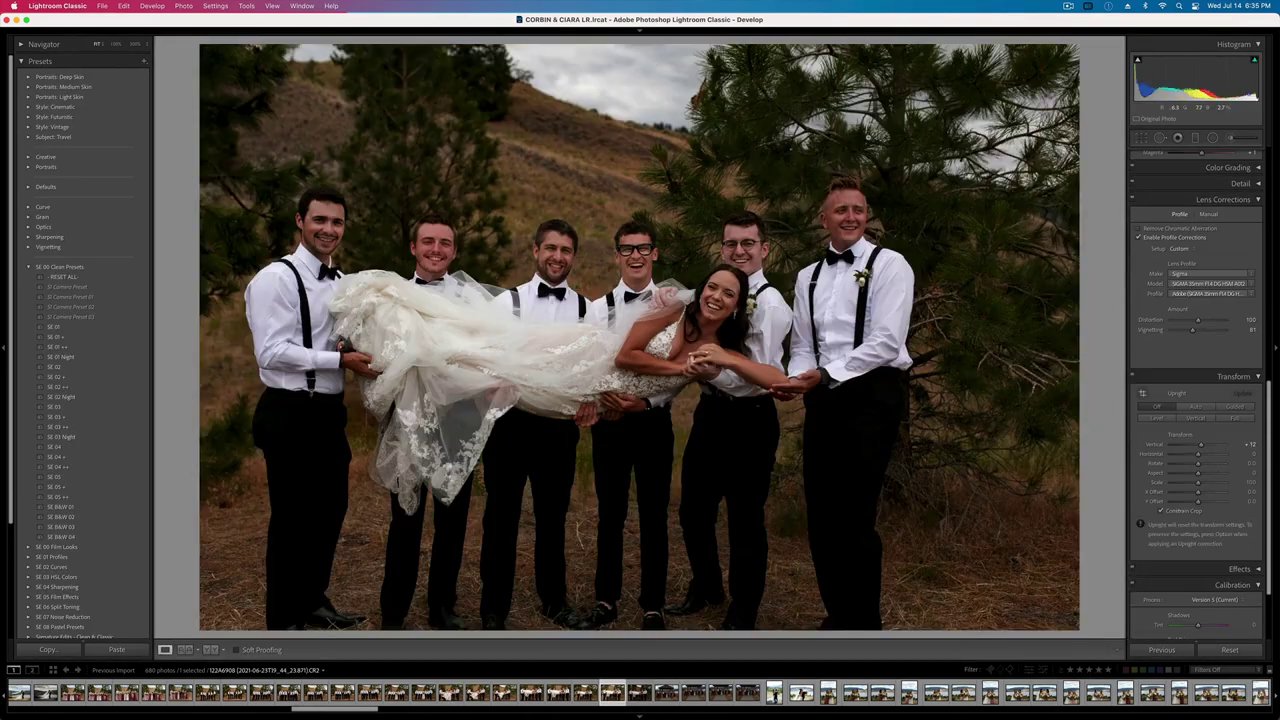
- Paint an adjustment brush over the bride's dress and lower its Whites
{"action": "key", "text": "k"}
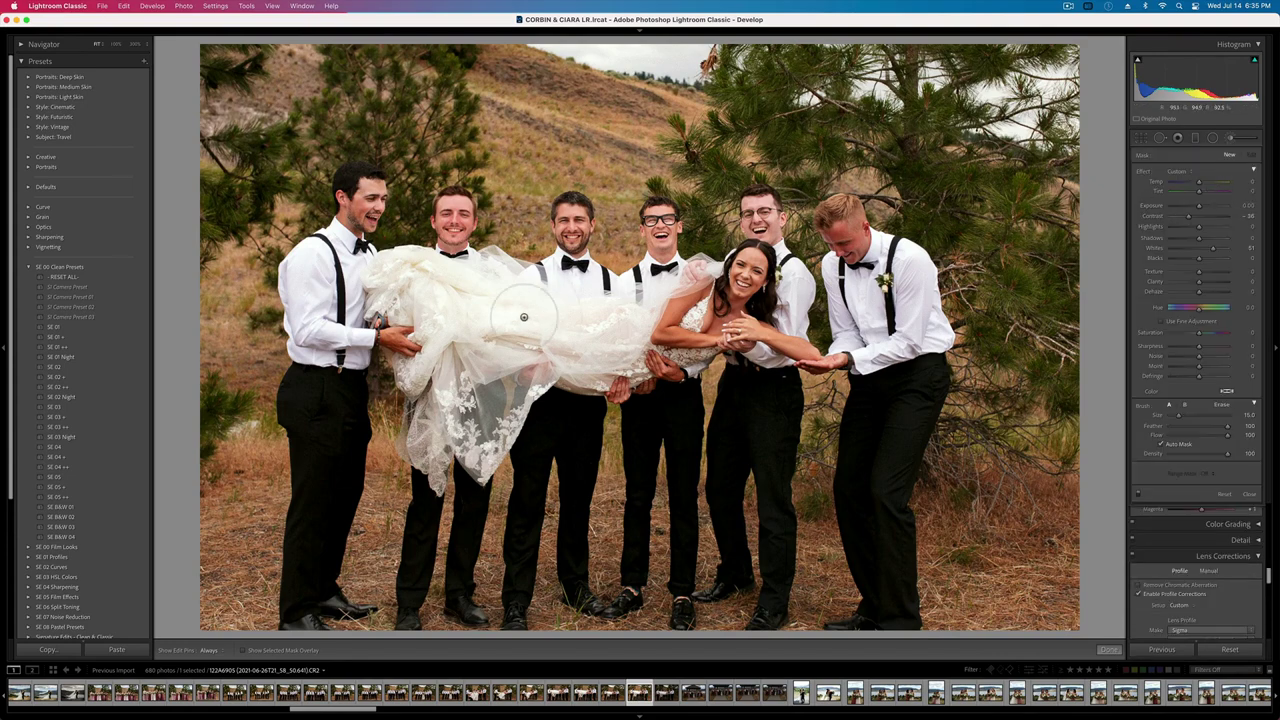
{"action": "mouse_move", "coordinate": [523, 317]}
{"action": "left_mouse_down"}
{"action": "mouse_move", "coordinate": [552, 299]}
{"action": "mouse_move", "coordinate": [585, 335]}
{"action": "left_mouse_up"}
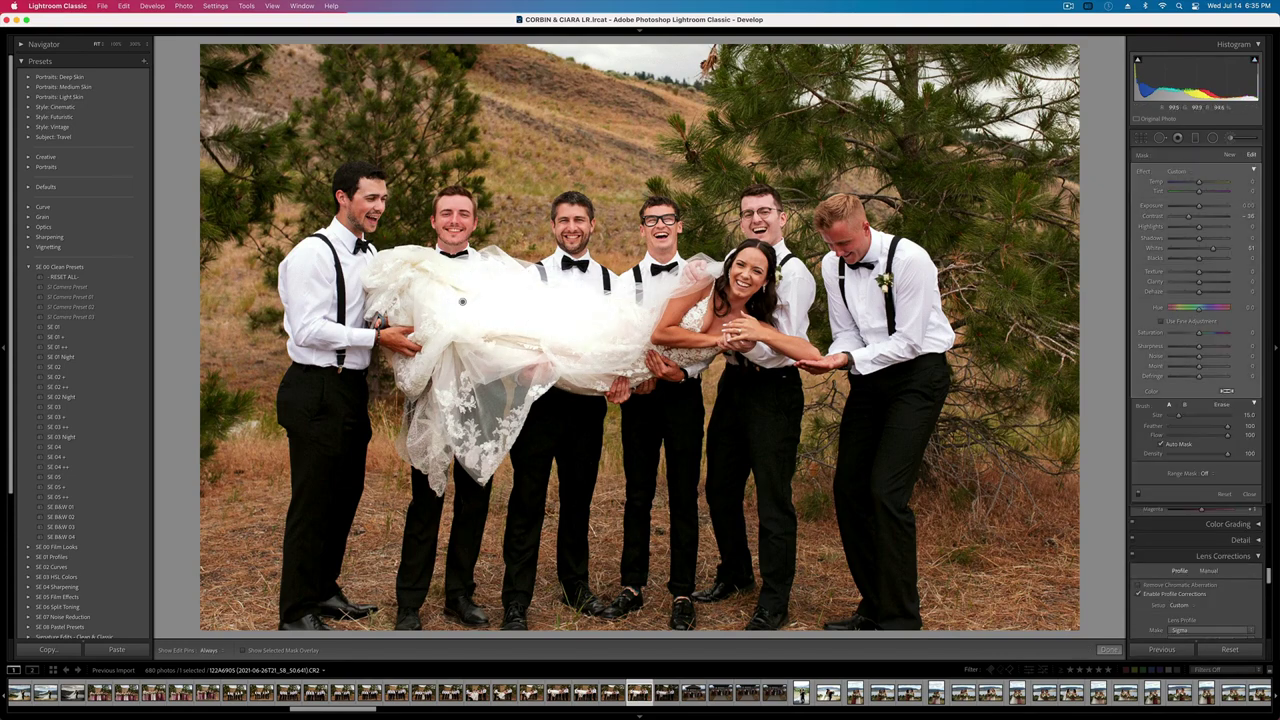
{"action": "left_click_drag", "start_coordinate": [1198, 255], "coordinate": [1197, 251]}
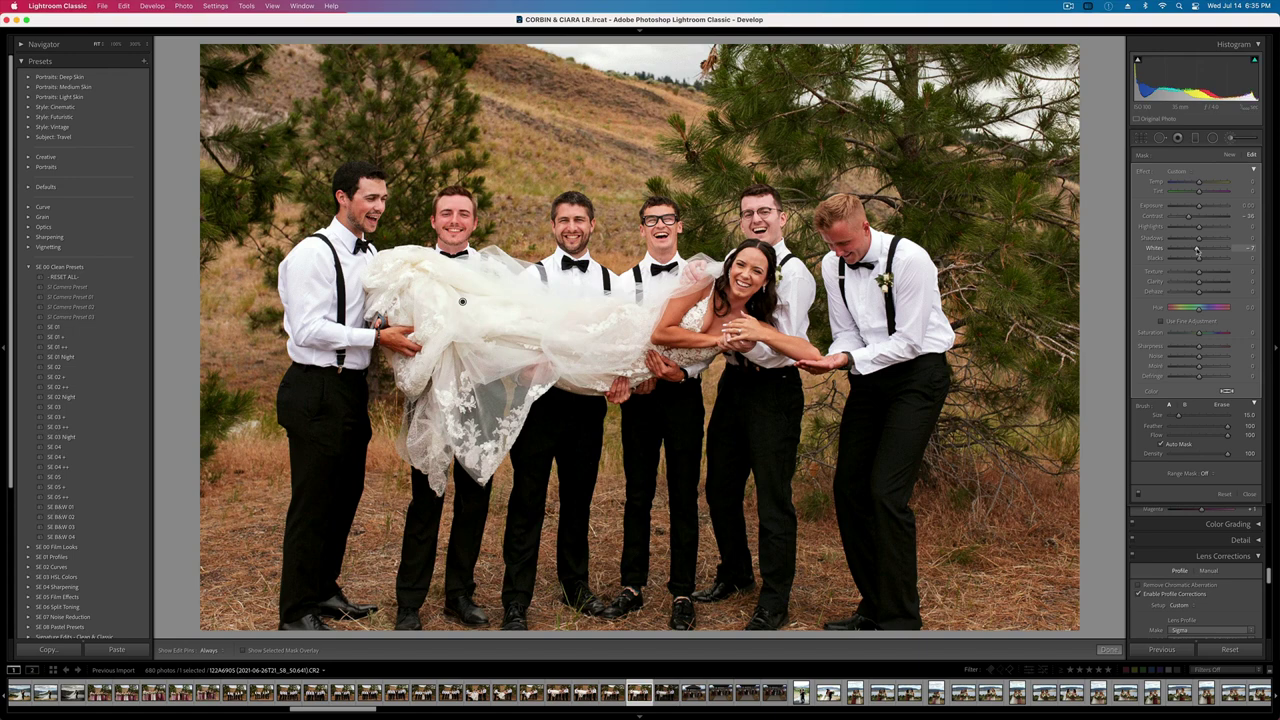
{"action": "key", "text": "k"}
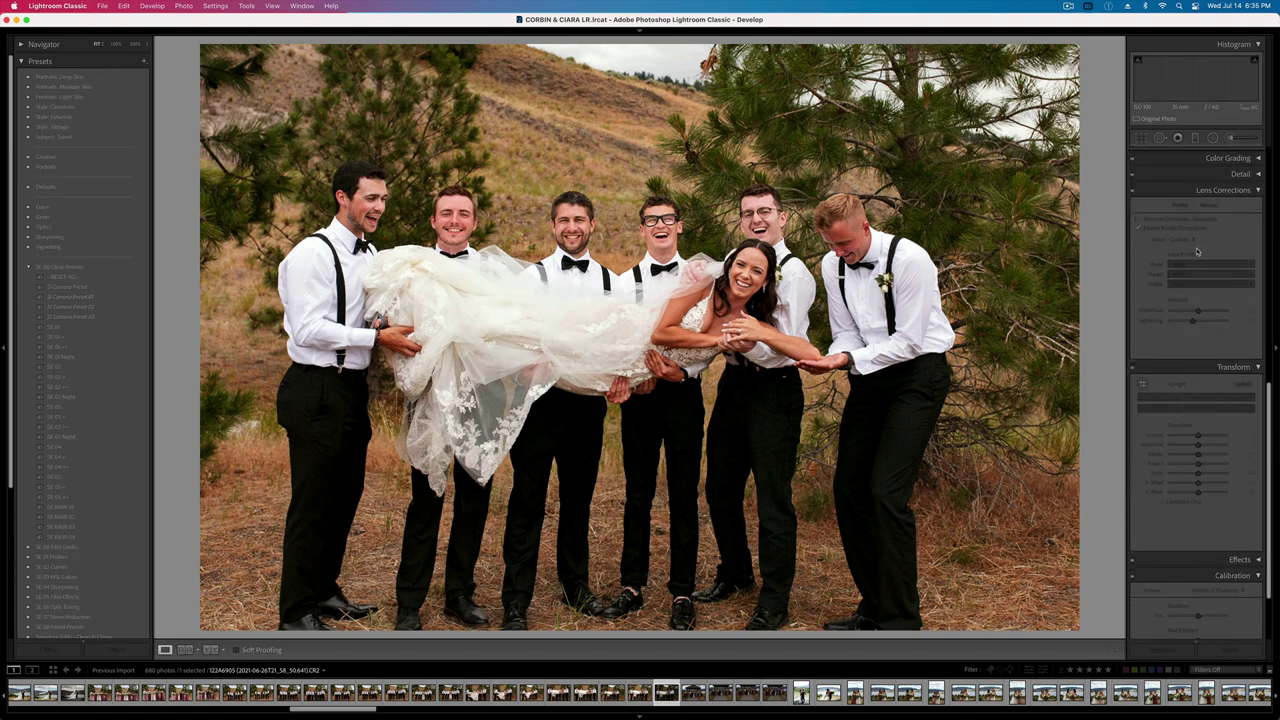
- On photo 122A6908, lower Highlights on the masked dress and recrop the frame
{"action": "key", "text": "Left"}
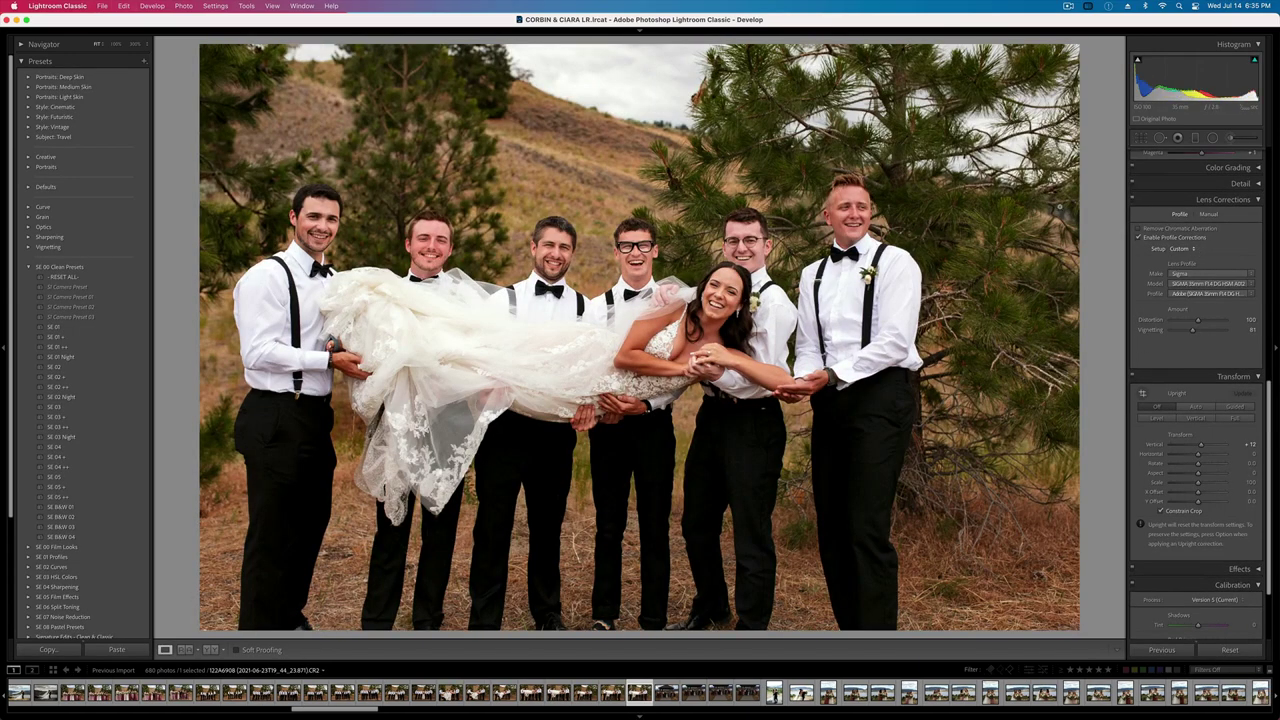
{"action": "left_click", "coordinate": [1230, 139]}
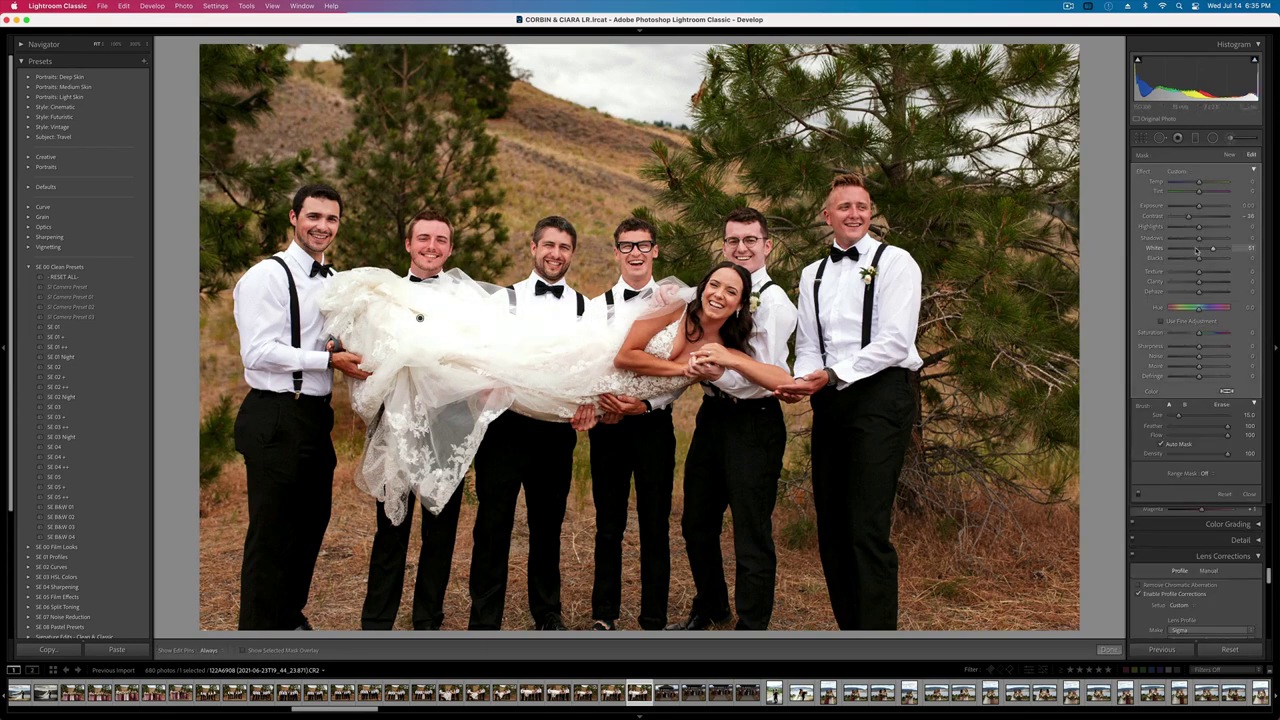
{"action": "left_click_drag", "start_coordinate": [1199, 227], "coordinate": [1191, 228]}
{"action": "key", "text": "r"}
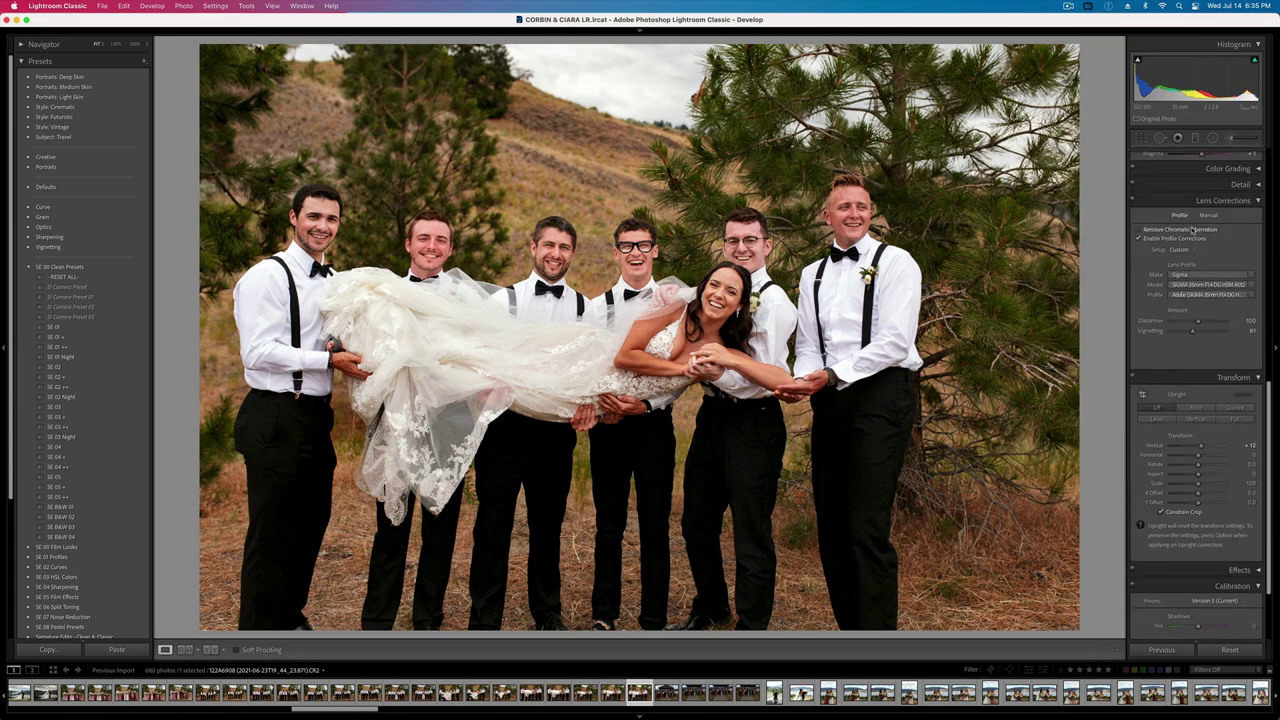
{"action": "key", "text": "r"}
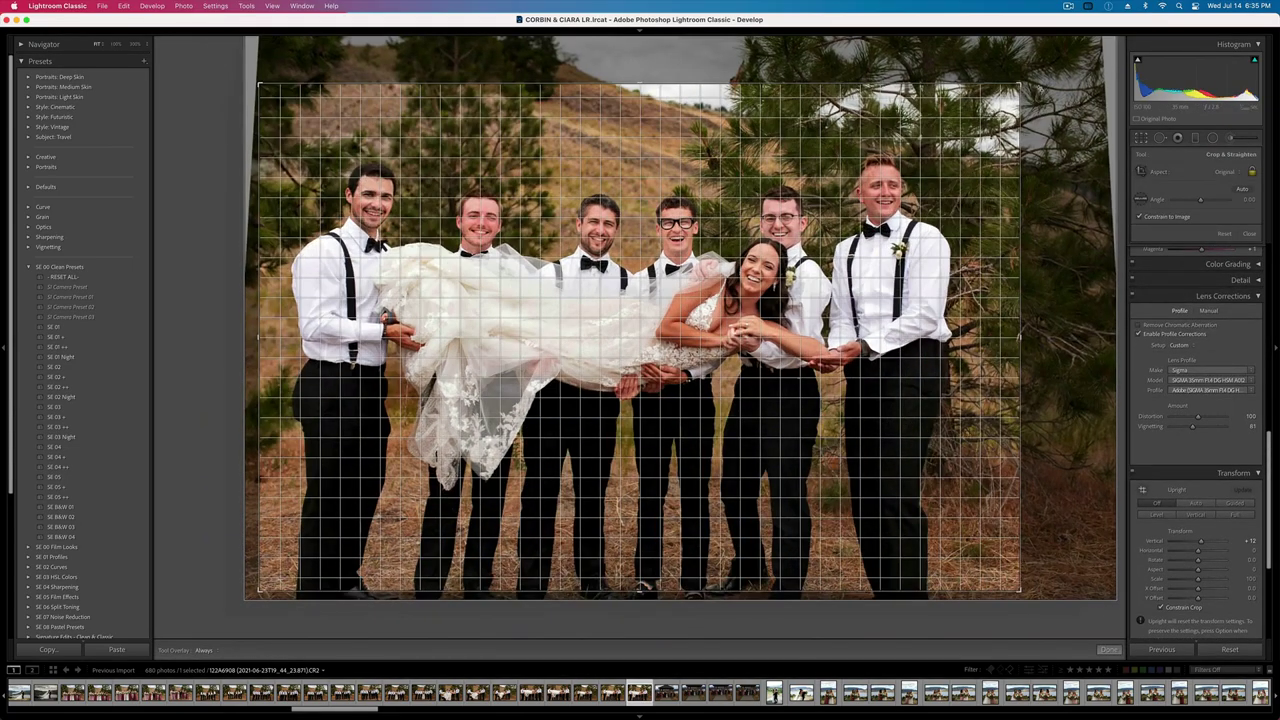
- Convert the next carried-bride frame with SE B&W 03 at +1.09 exposure and tighten its crop
{"action": "key", "text": "Right"}
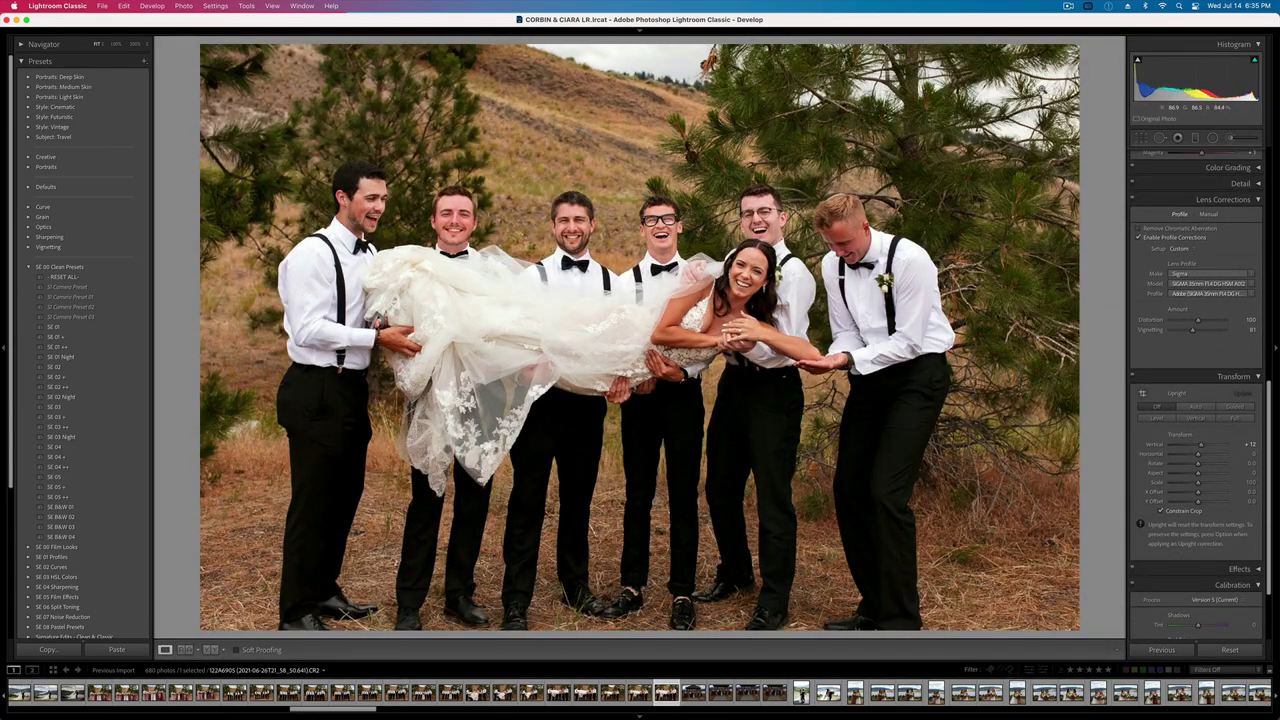
{"action": "left_click", "coordinate": [70, 526]}
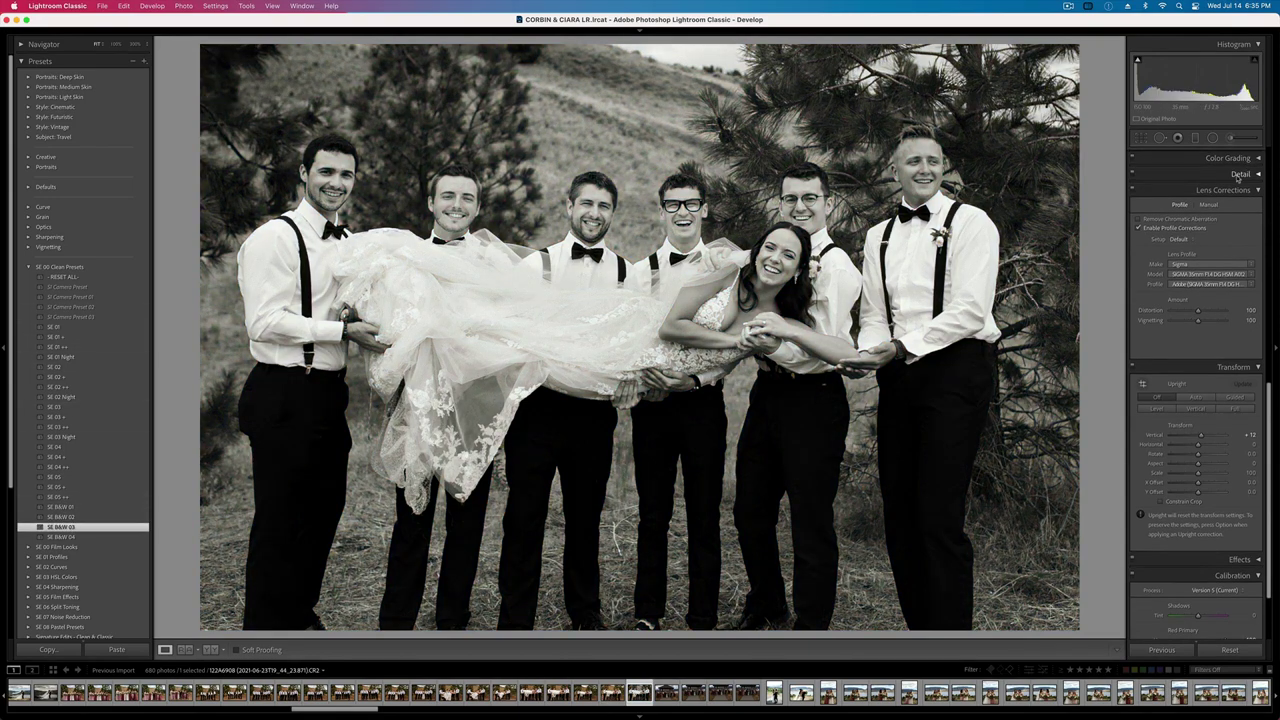
{"action": "scroll", "coordinate": [1237, 178], "scroll_direction": "up", "scroll_amount": 10}
{"action": "left_click_drag", "start_coordinate": [1198, 290], "coordinate": [1178, 290]}
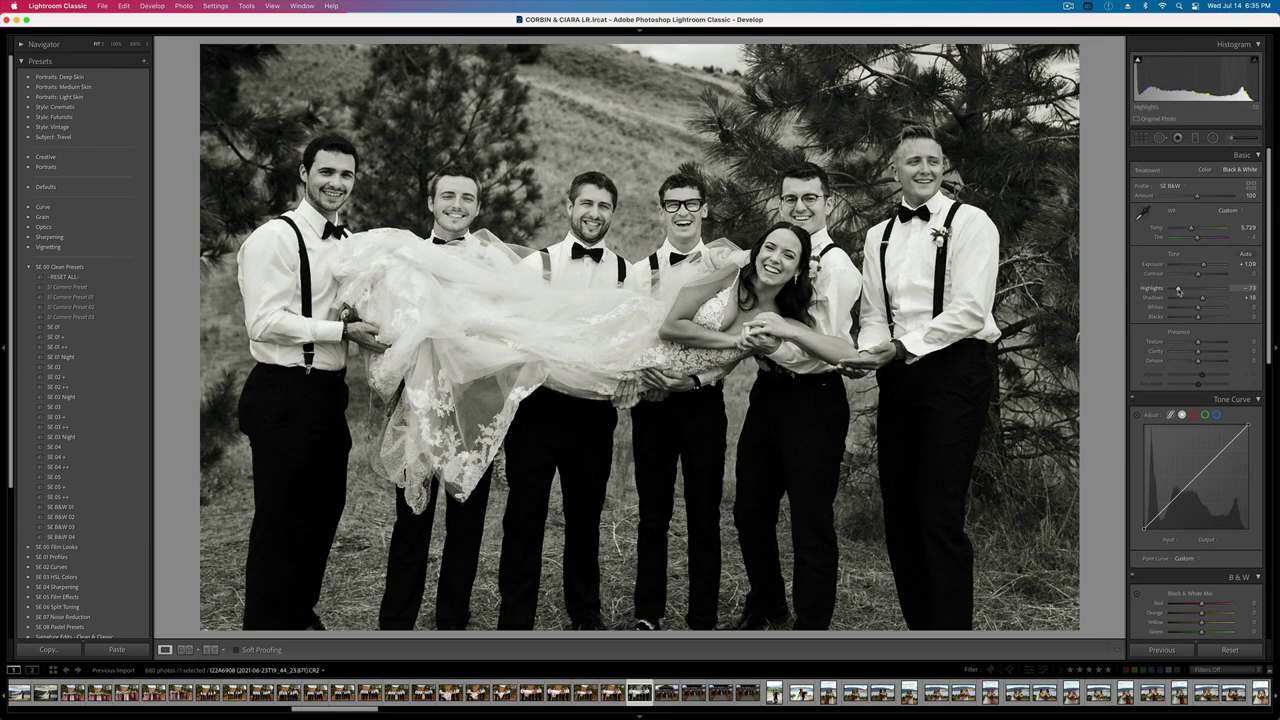
{"action": "key", "text": "r"}
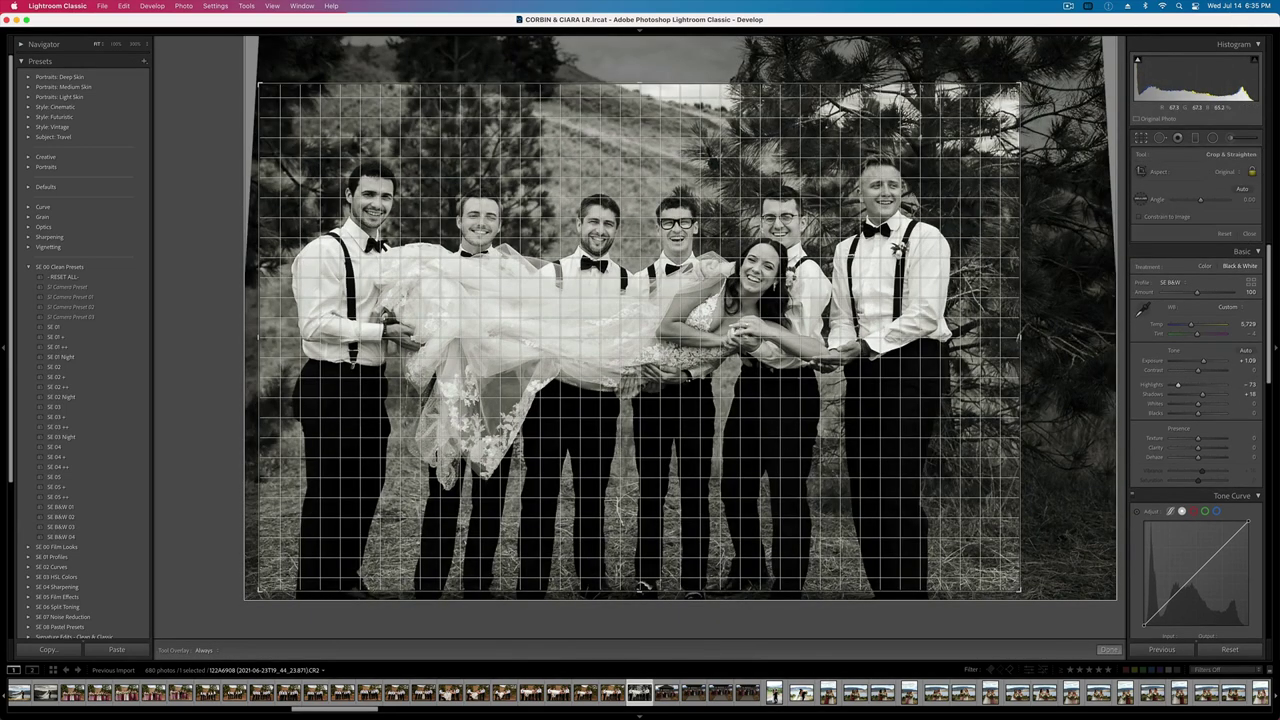
{"action": "left_click_drag", "start_coordinate": [1019, 84], "coordinate": [1007, 95]}
{"action": "key", "text": "Return"}
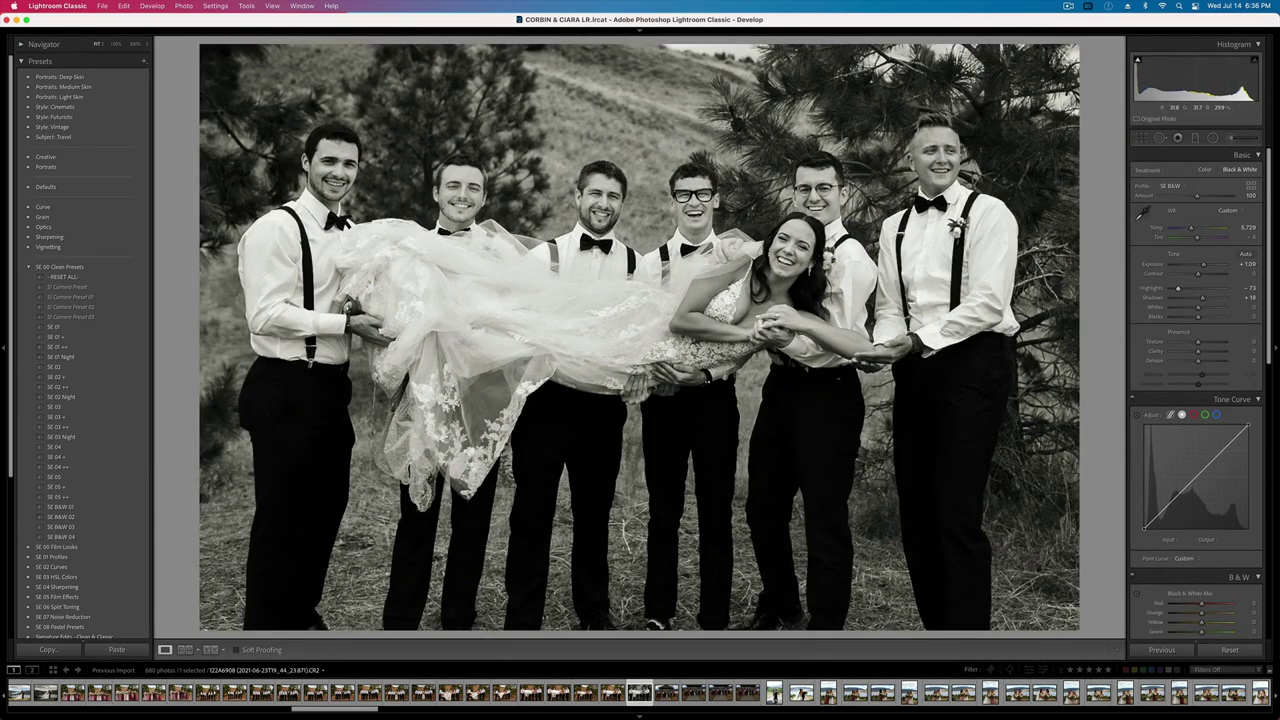
{"action": "key", "text": "Right"}
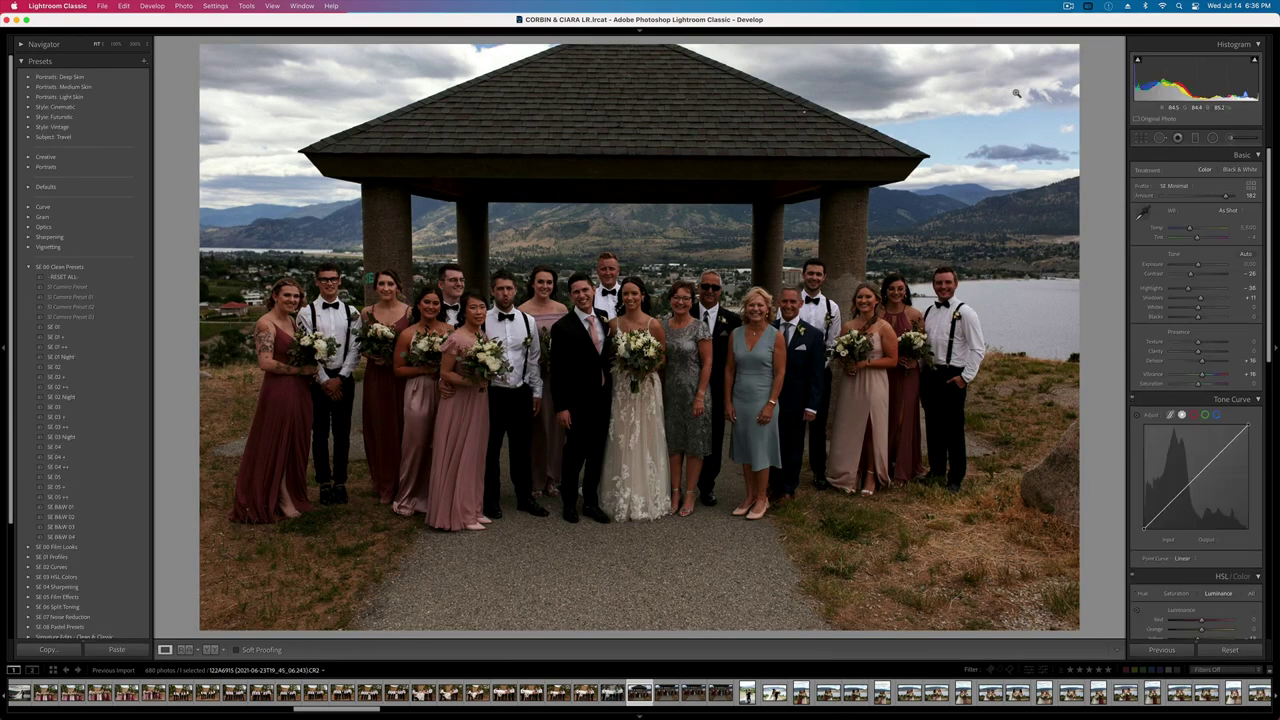
- Paste the copied settings onto the group photo, tighten its crop from the top-right, and copy its settings
{"action": "key", "text": "super+shift+v"}
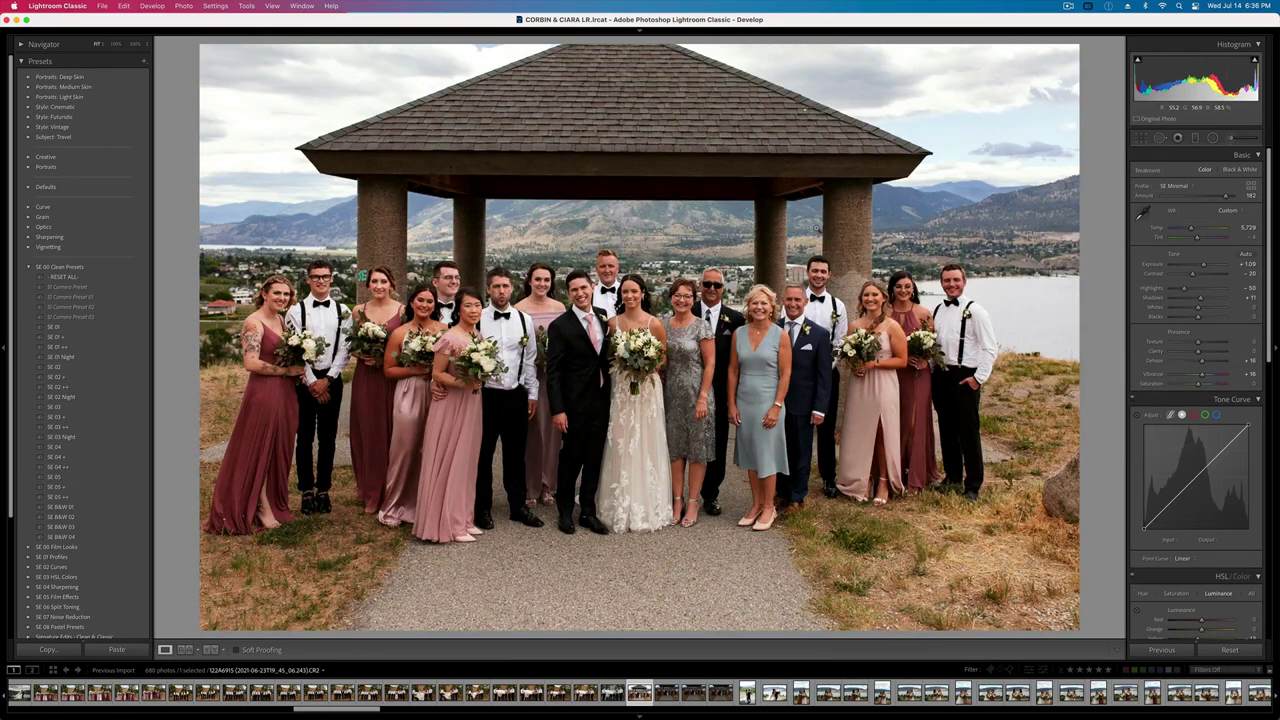
{"action": "key", "text": "r"}
{"action": "left_click_drag", "start_coordinate": [1064, 56], "coordinate": [1053, 73]}
{"action": "key", "text": "Return"}
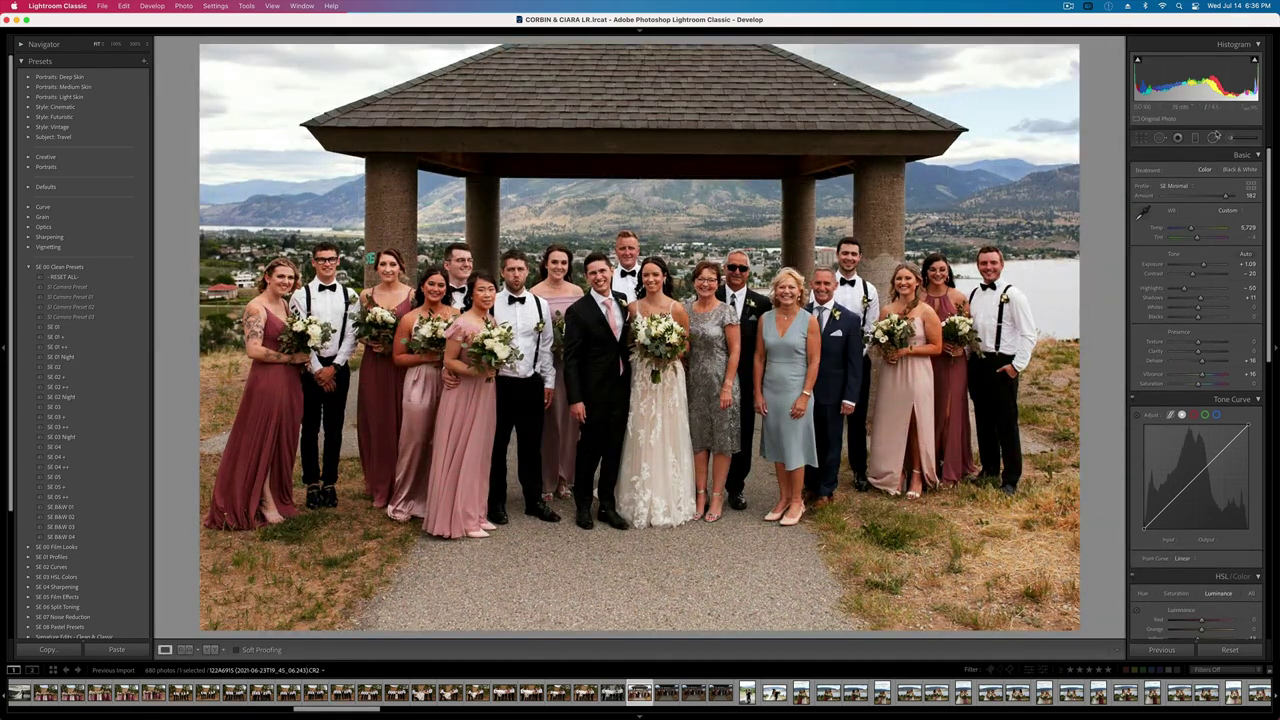
{"action": "key", "text": "super+shift+c"}
{"action": "key", "text": "Return"}
- Add an inverted radial filter around the group with lower Whites, set Exposure +0.86, and copy settings
{"action": "left_click", "coordinate": [1212, 138]}
{"action": "mouse_move", "coordinate": [474, 359]}
{"action": "left_mouse_down"}
{"action": "mouse_move", "coordinate": [920, 530]}
{"action": "mouse_move", "coordinate": [1140, 584]}
{"action": "left_mouse_up"}
{"action": "left_click_drag", "start_coordinate": [732, 409], "coordinate": [782, 409]}
{"action": "key", "text": "apostrophe"}
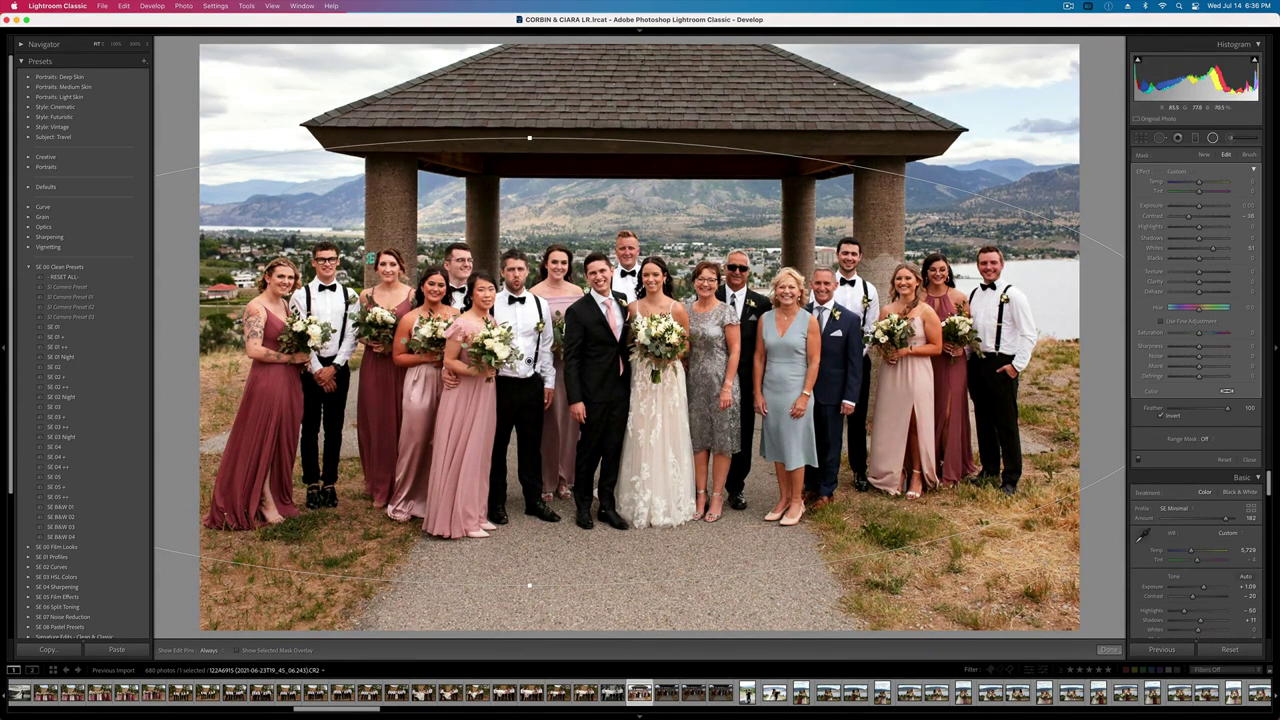
{"action": "mouse_move", "coordinate": [630, 405]}
{"action": "left_mouse_down"}
{"action": "mouse_move", "coordinate": [698, 372]}
{"action": "mouse_move", "coordinate": [697, 292]}
{"action": "mouse_move", "coordinate": [698, 392]}
{"action": "left_mouse_up"}
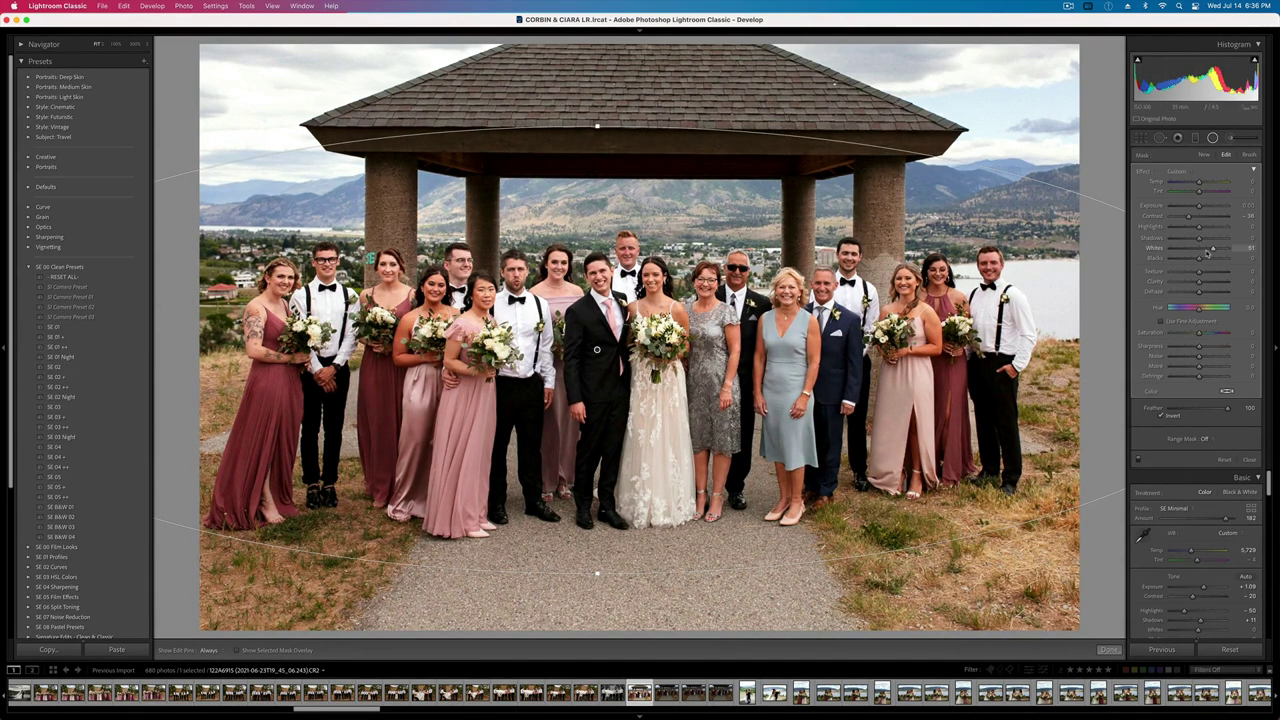
{"action": "left_click_drag", "start_coordinate": [1208, 250], "coordinate": [1204, 249]}
{"action": "key", "text": "Return"}
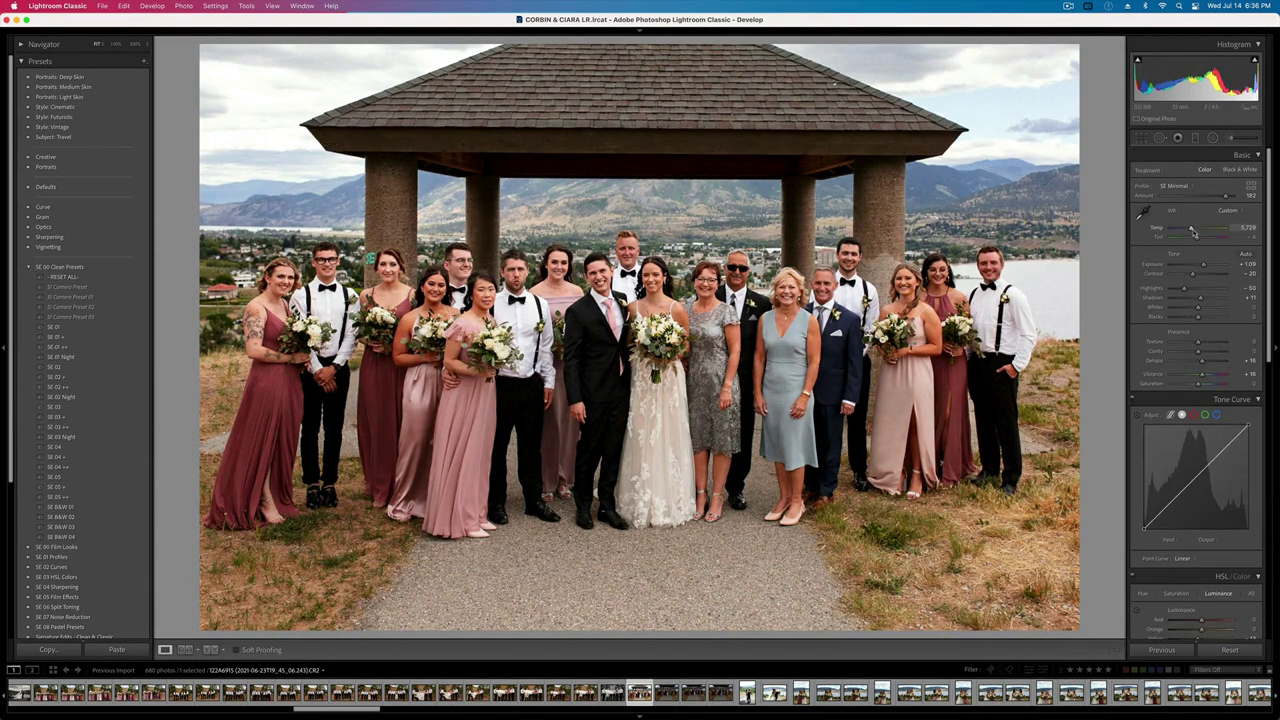
{"action": "key", "text": "shift+minus"}
{"action": "key", "text": "equal"}
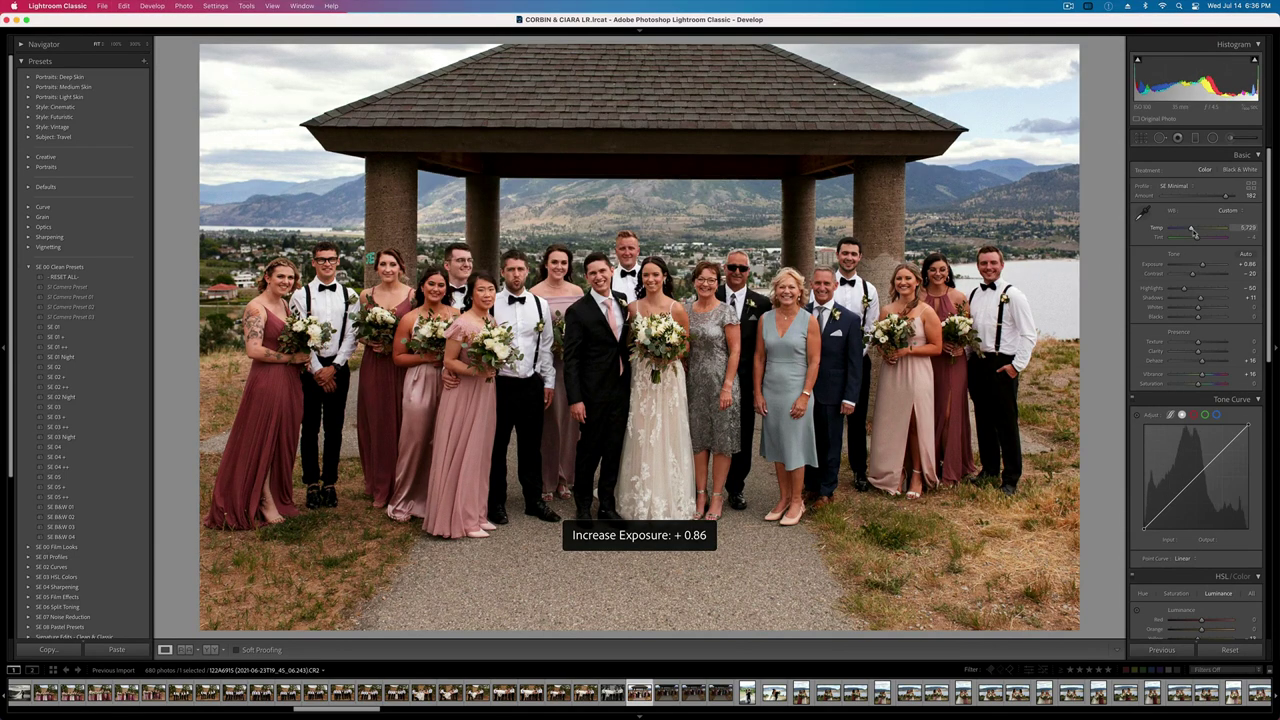
{"action": "key", "text": "super+shift+c"}
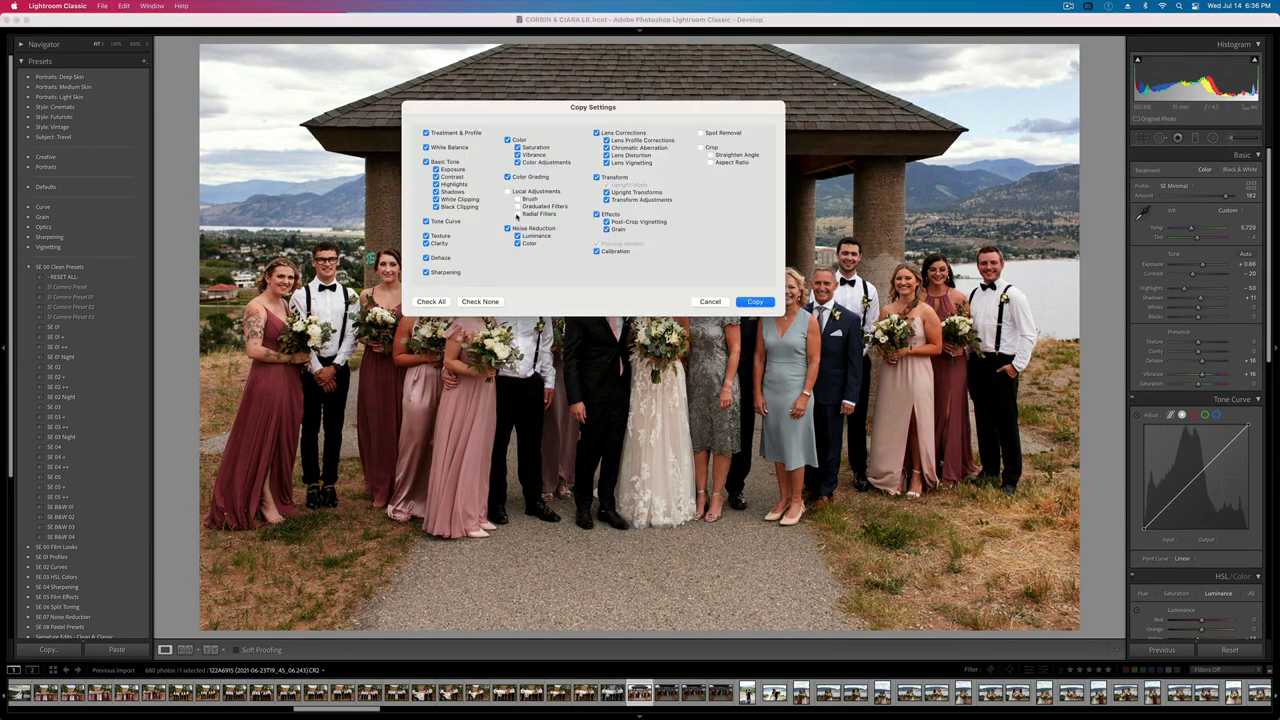
{"action": "key", "text": "Return"}
- On the next group photo, paste the settings, trim the bottom, and move the radial filter up over the group
{"action": "key", "text": "Right"}
{"action": "key", "text": "super+shift+v"}
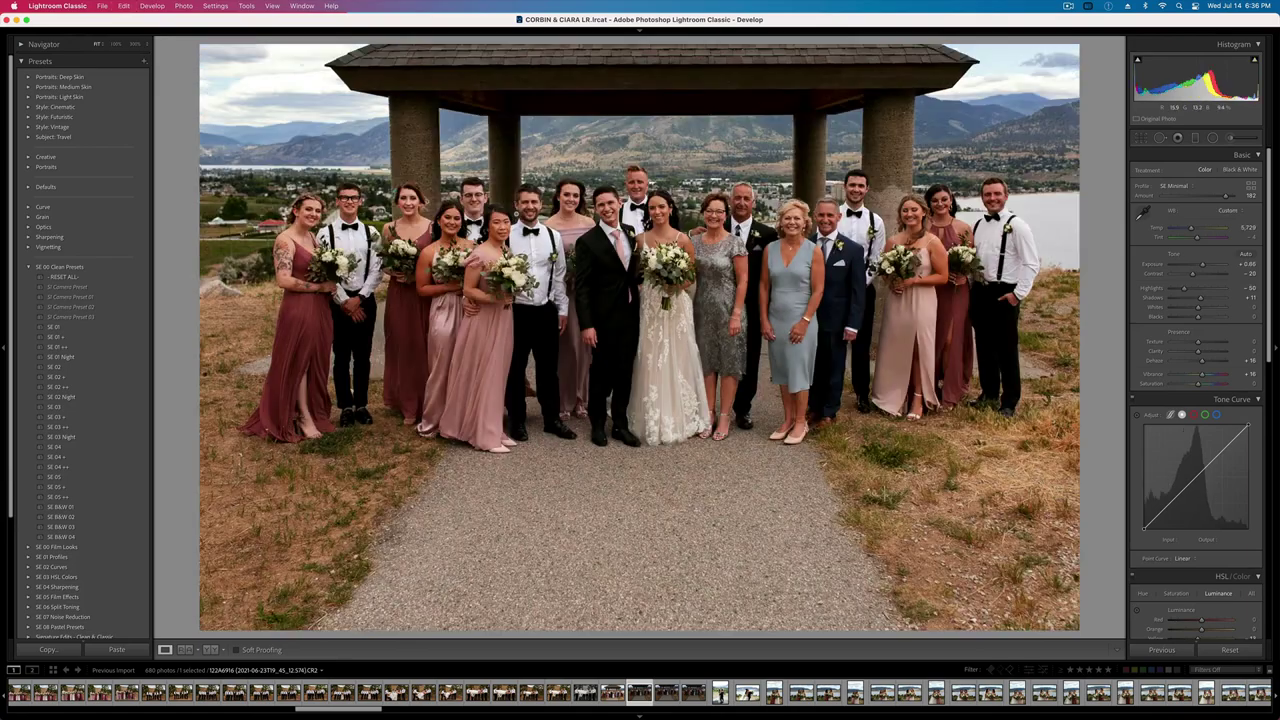
{"action": "key", "text": "r"}
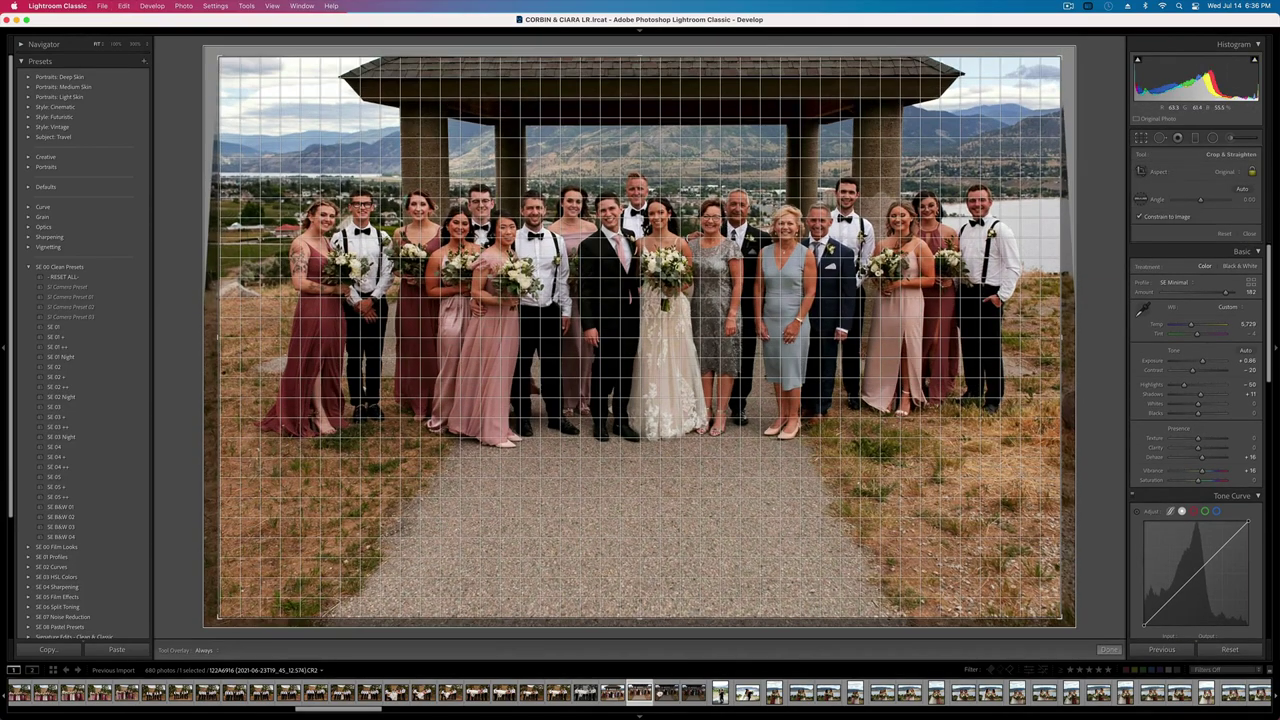
{"action": "mouse_move", "coordinate": [640, 625]}
{"action": "left_mouse_down"}
{"action": "mouse_move", "coordinate": [638, 568]}
{"action": "mouse_move", "coordinate": [640, 630]}
{"action": "mouse_move", "coordinate": [643, 600]}
{"action": "left_mouse_up"}
{"action": "key", "text": "Return"}
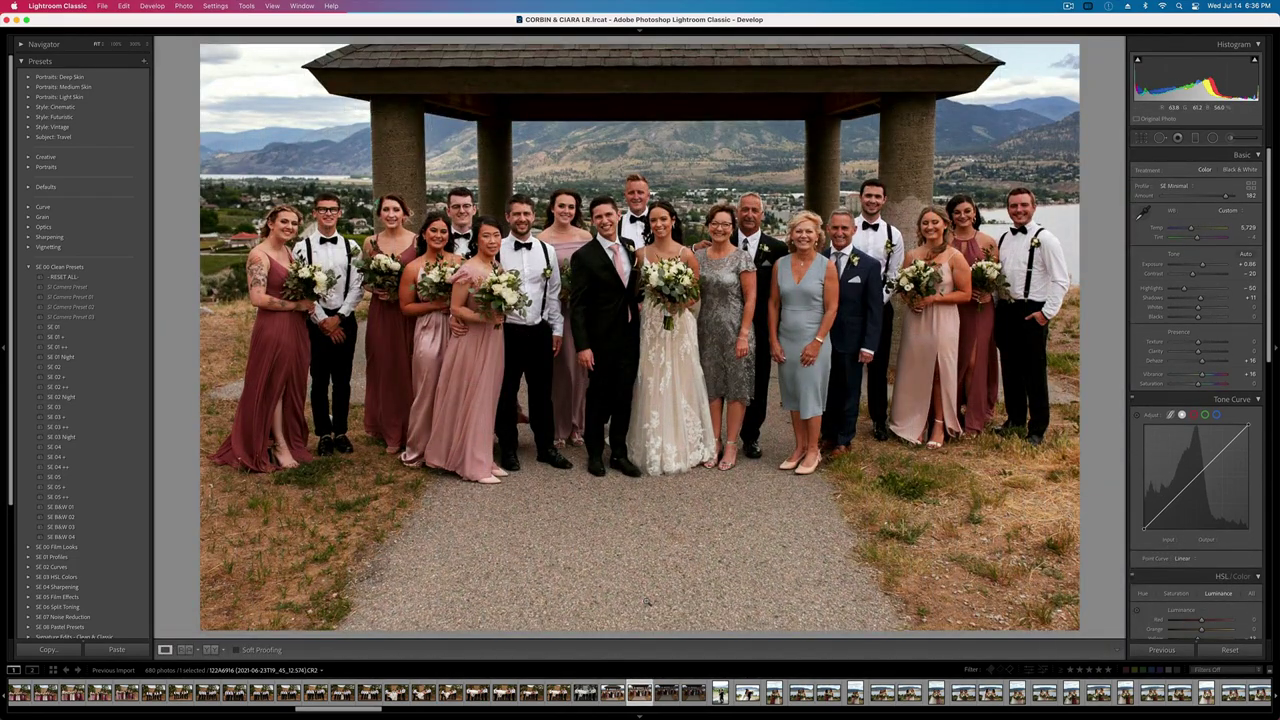
{"action": "key", "text": "r"}
{"action": "key", "text": "Return"}
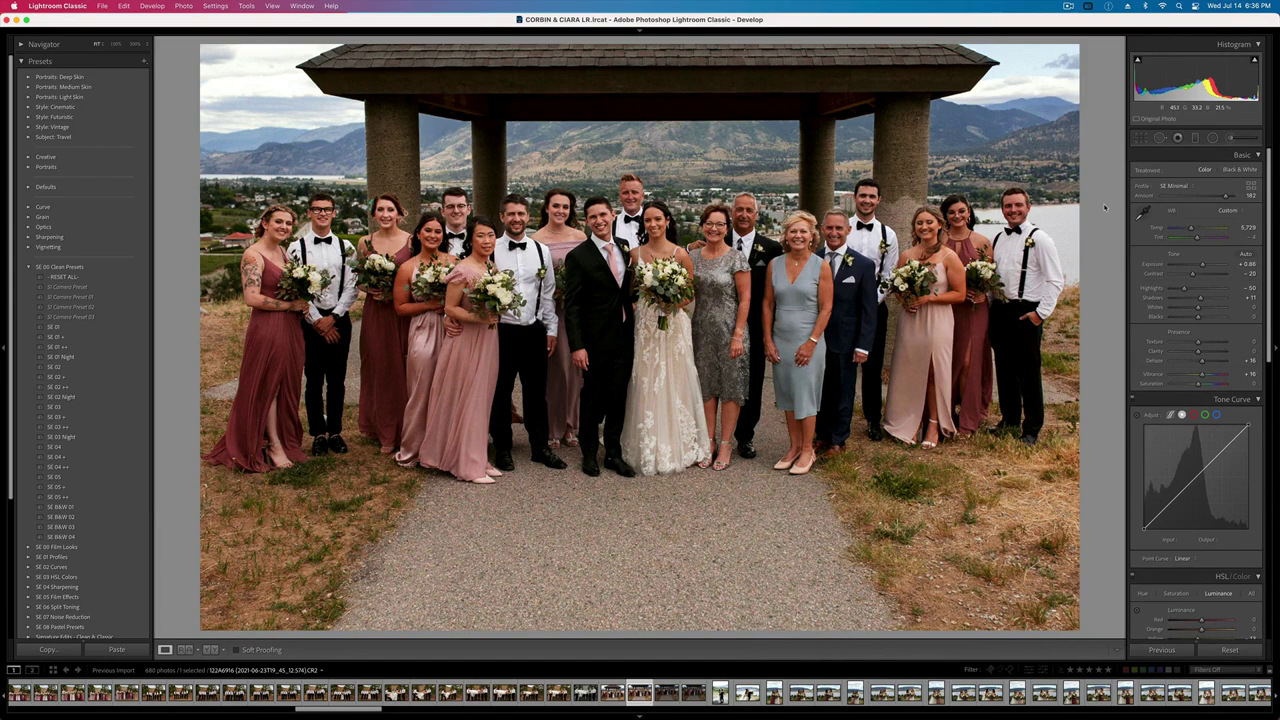
{"action": "left_click", "coordinate": [1212, 138]}
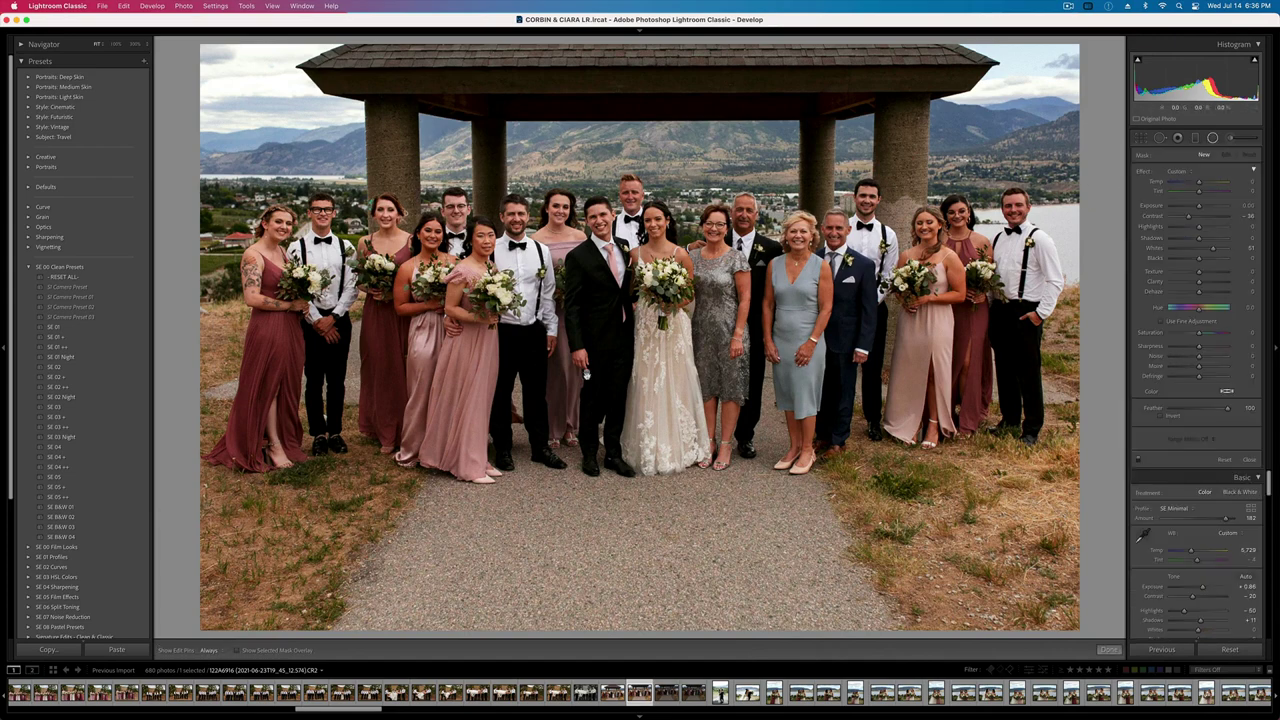
{"action": "left_click", "coordinate": [586, 374]}
{"action": "left_click_drag", "start_coordinate": [586, 374], "coordinate": [629, 280]}
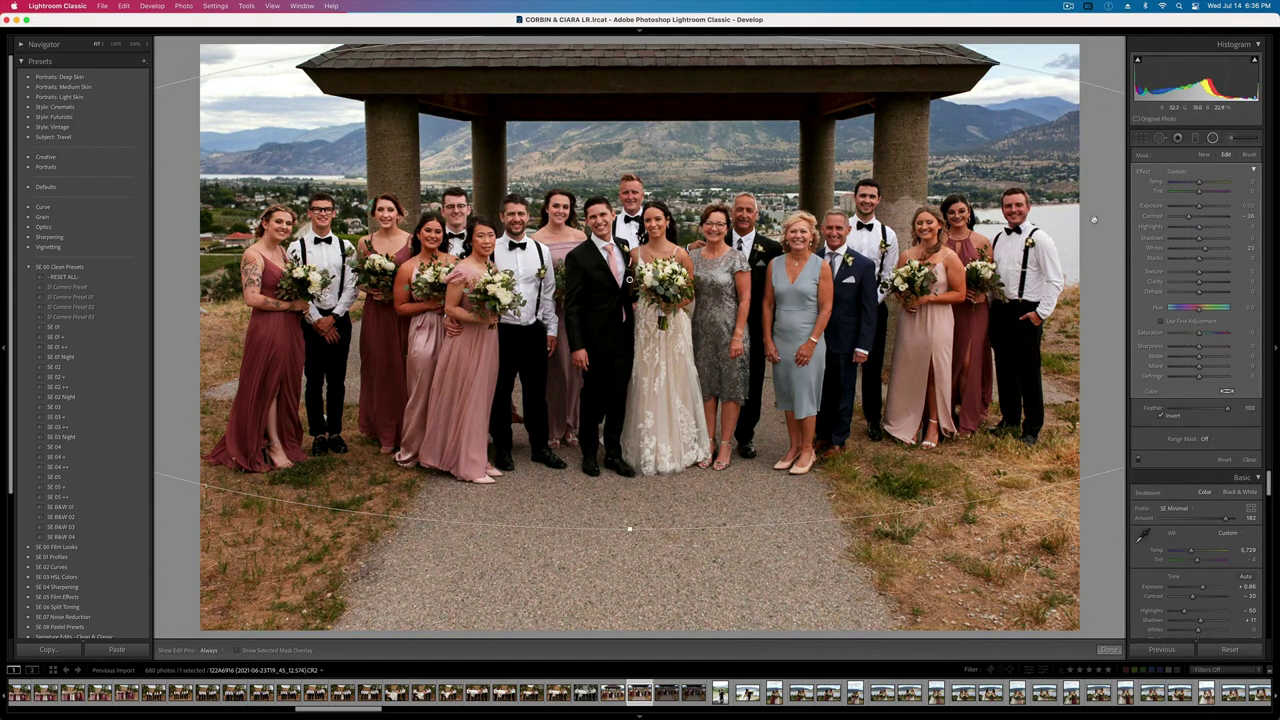
{"action": "left_click", "coordinate": [1213, 249]}
{"action": "key", "text": "shift+m"}
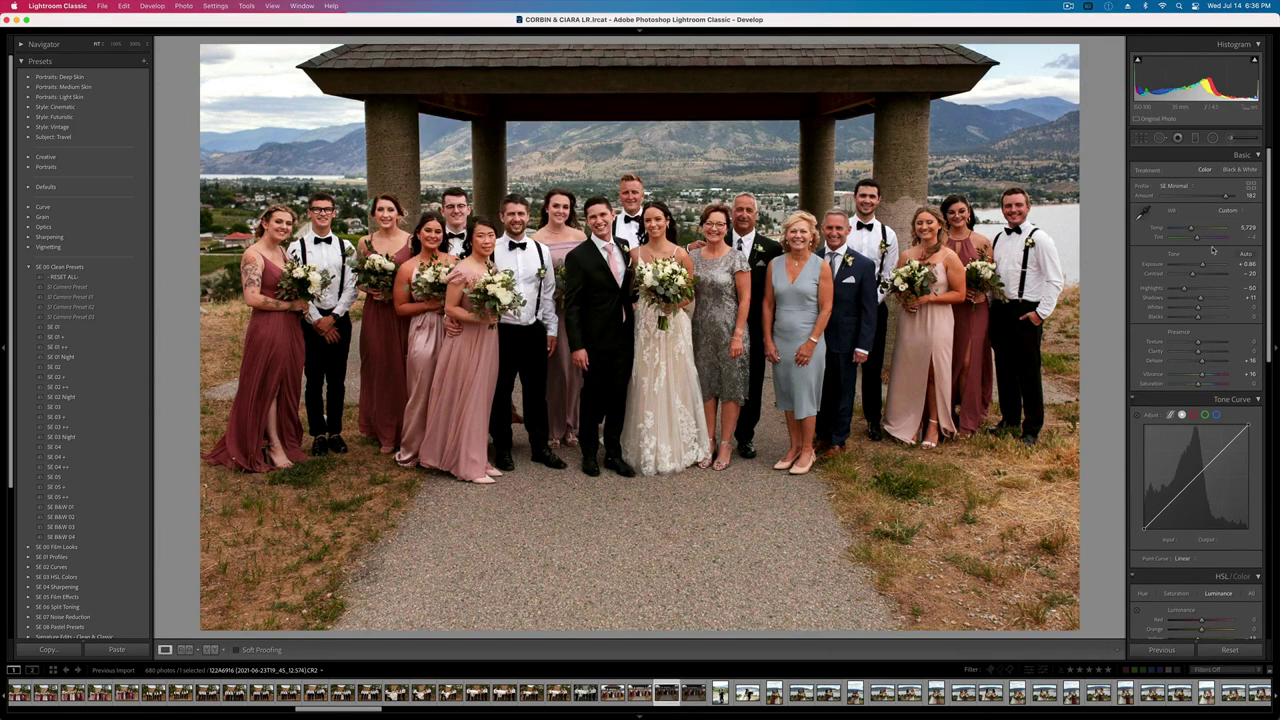
- Crop the following group photo tighter by trimming the bottom edge upward
{"action": "key", "text": "Right"}
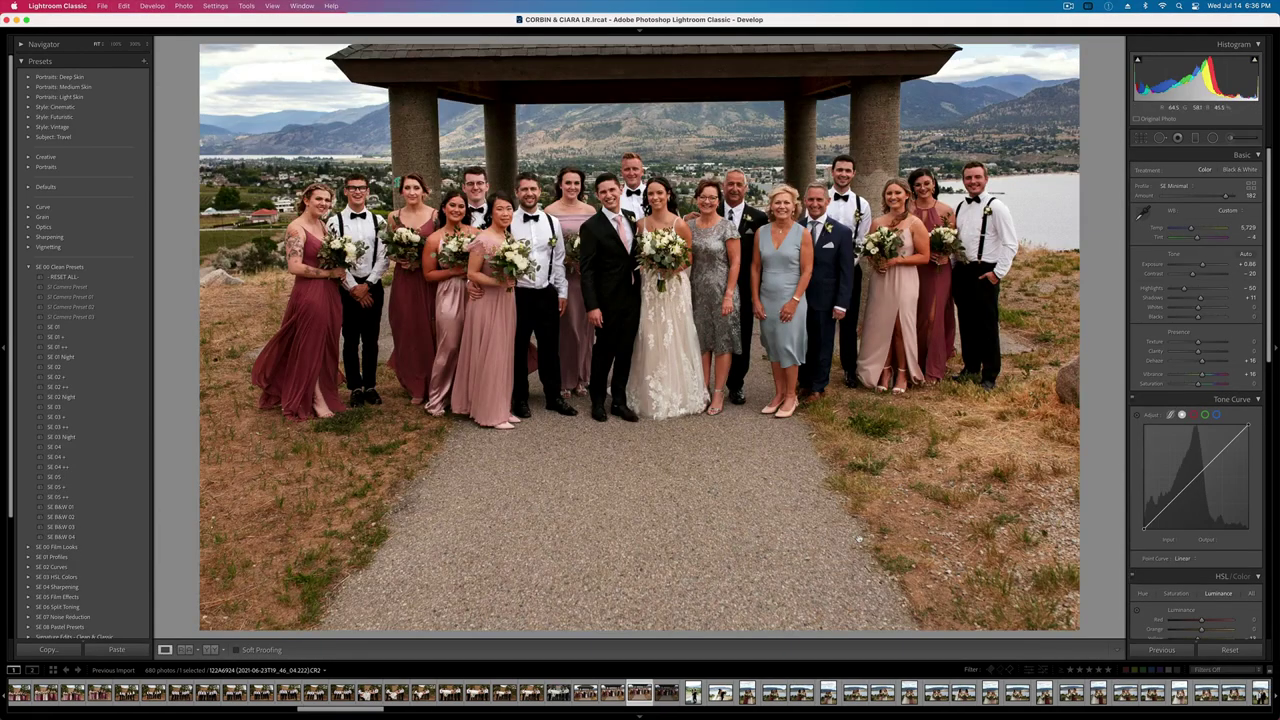
{"action": "key", "text": "r"}
{"action": "left_click_drag", "start_coordinate": [639, 628], "coordinate": [638, 585]}
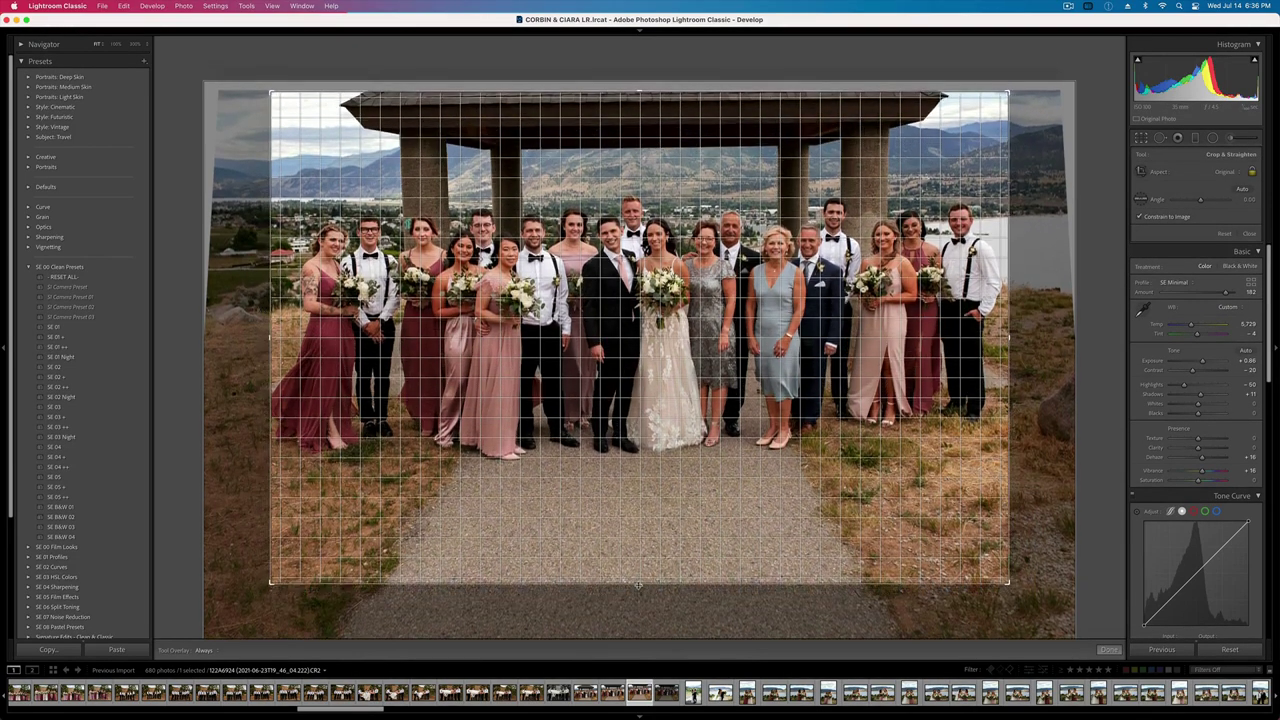
{"action": "key", "text": "r"}
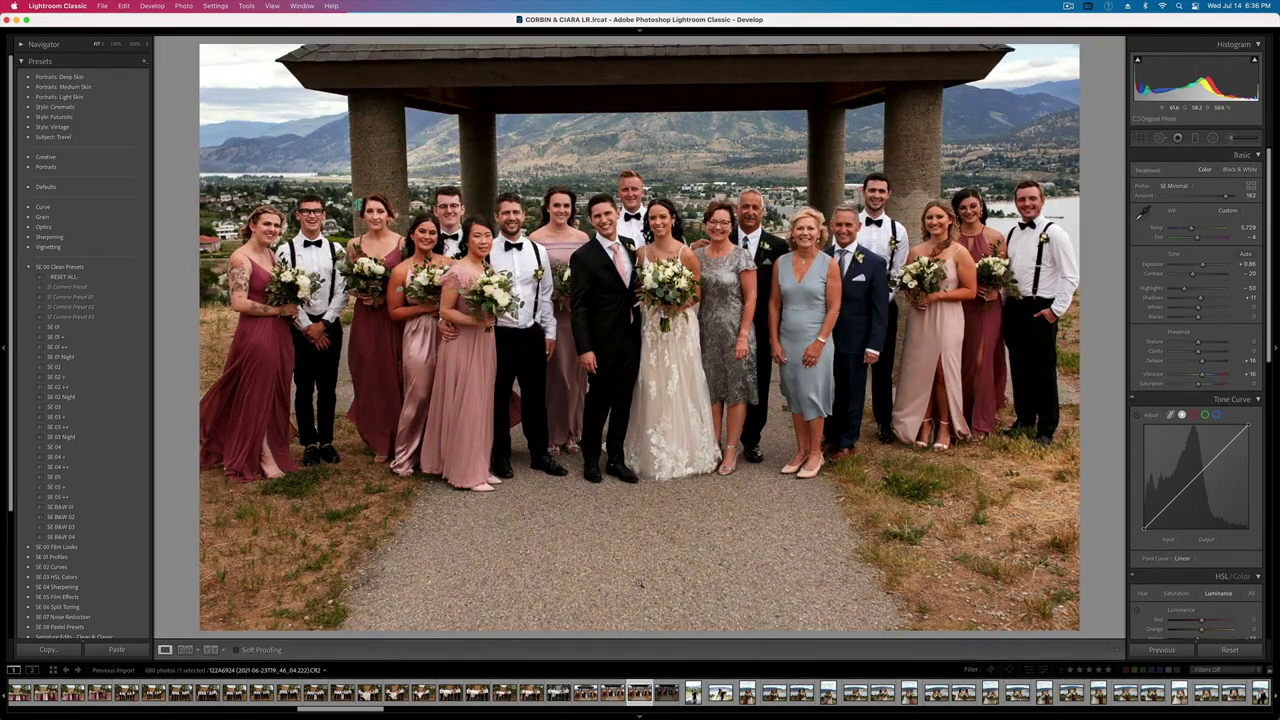
{"action": "key", "text": "r"}
{"action": "left_click_drag", "start_coordinate": [640, 632], "coordinate": [641, 566]}
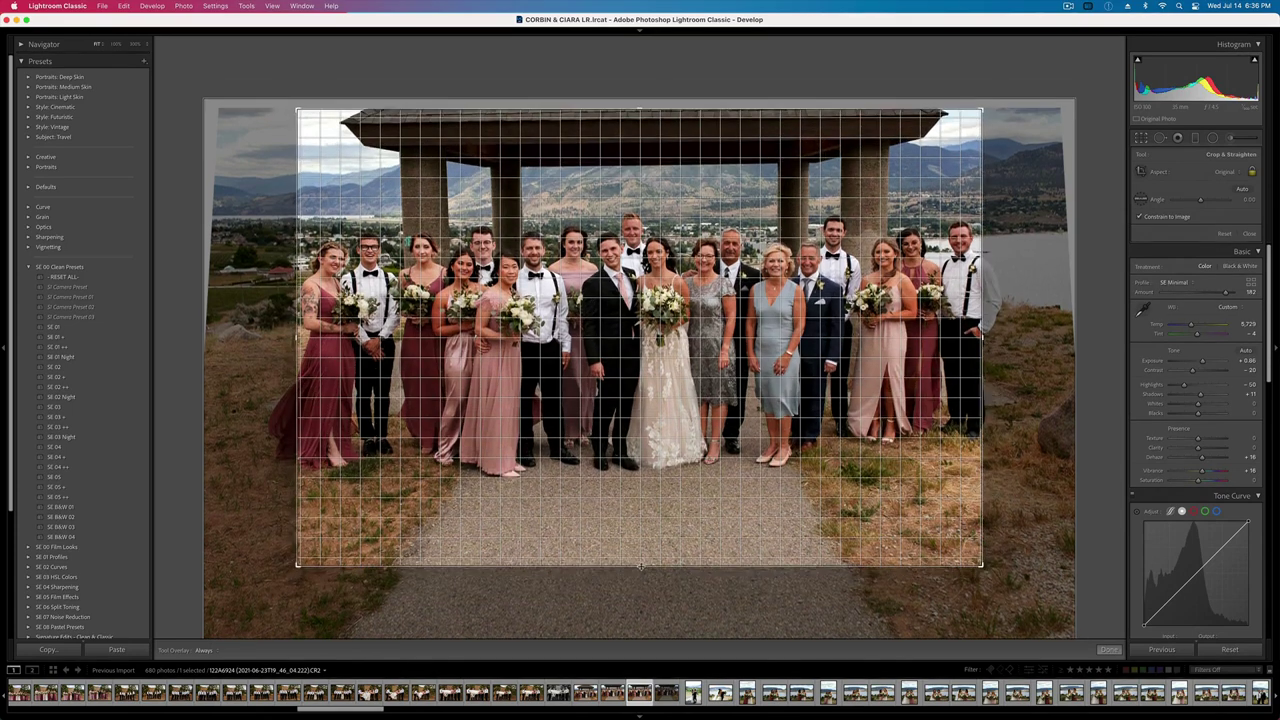
{"action": "key", "text": "Left"}
{"action": "key", "text": "Left"}
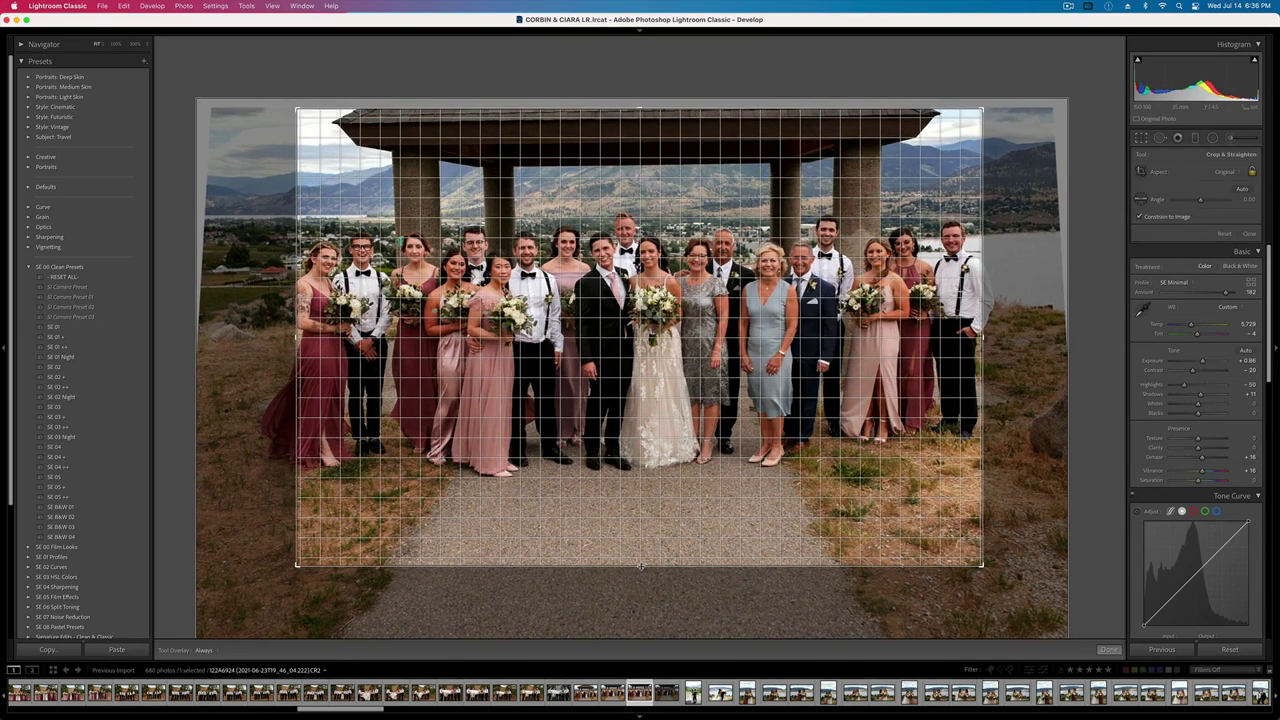
{"action": "key", "text": "Return"}
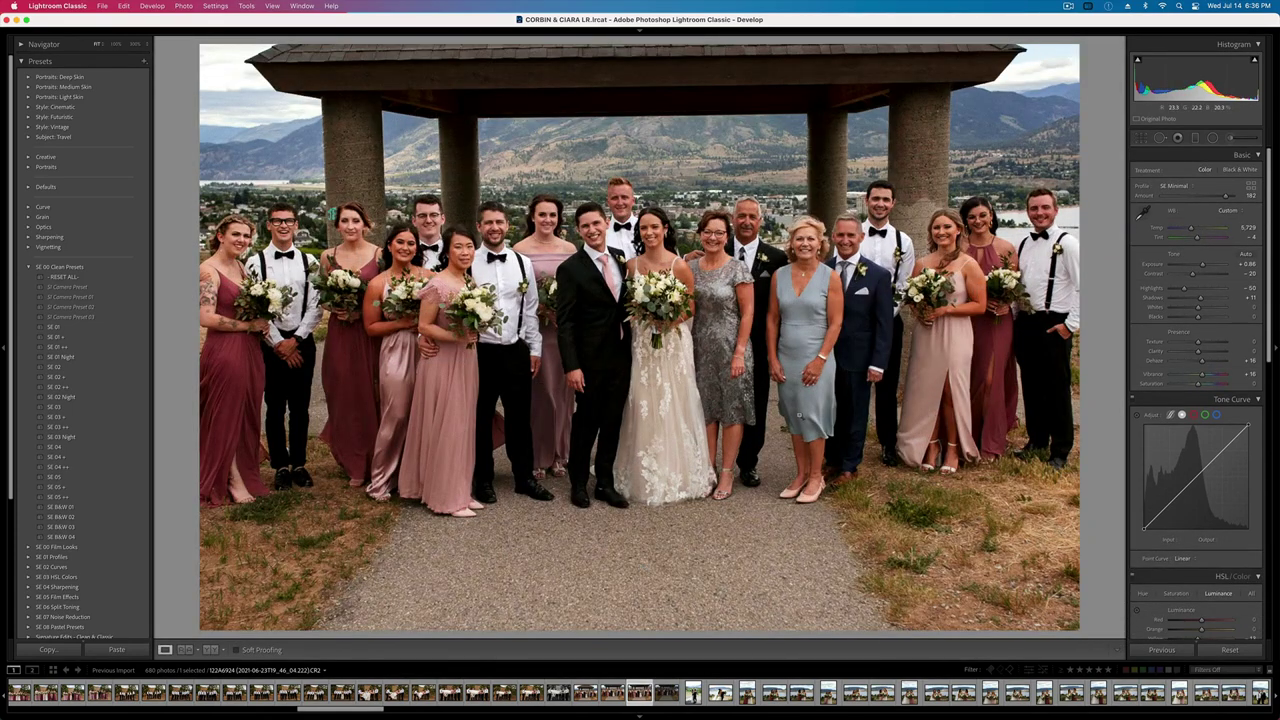
- Zoom in to check the faces and hillside, then review the crop framing unchanged
{"action": "left_click", "coordinate": [634, 286]}
{"action": "left_click_drag", "start_coordinate": [562, 121], "coordinate": [661, 471]}
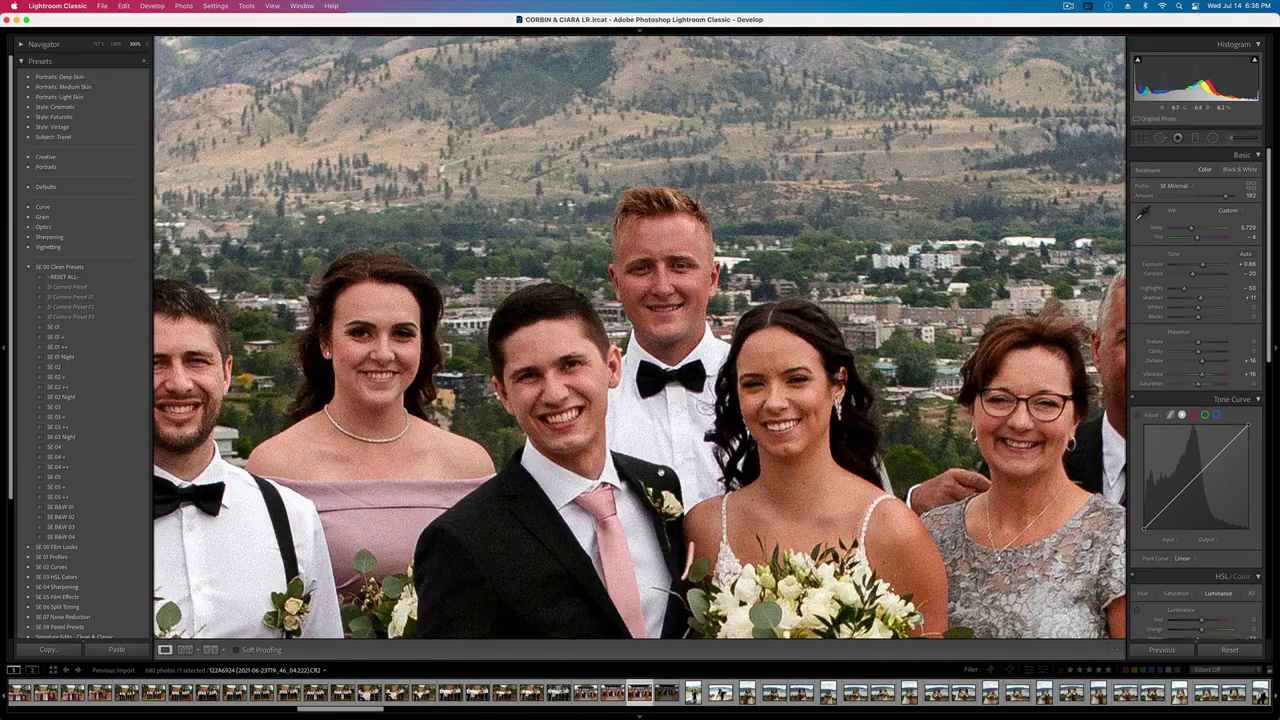
{"action": "left_click", "coordinate": [661, 471]}
{"action": "left_click", "coordinate": [672, 280]}
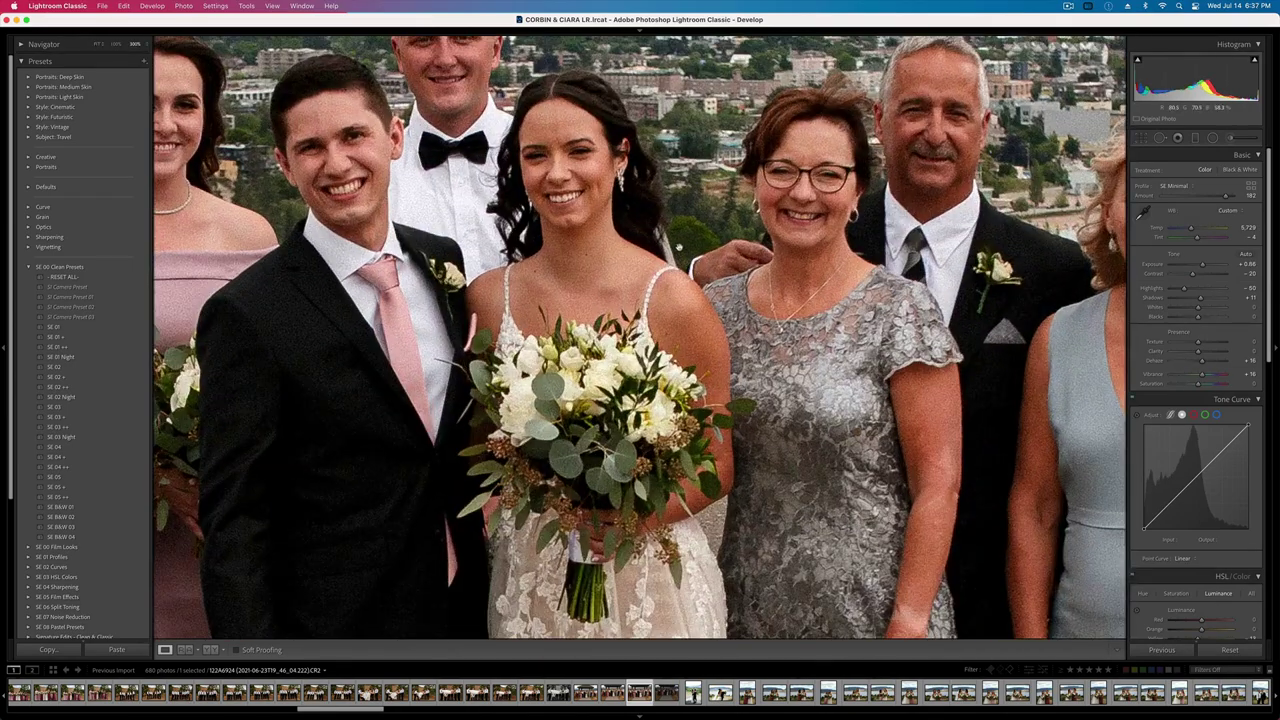
{"action": "left_click_drag", "start_coordinate": [680, 248], "coordinate": [724, 508]}
{"action": "scroll", "coordinate": [640, 338], "scroll_direction": "up", "scroll_amount": 2}
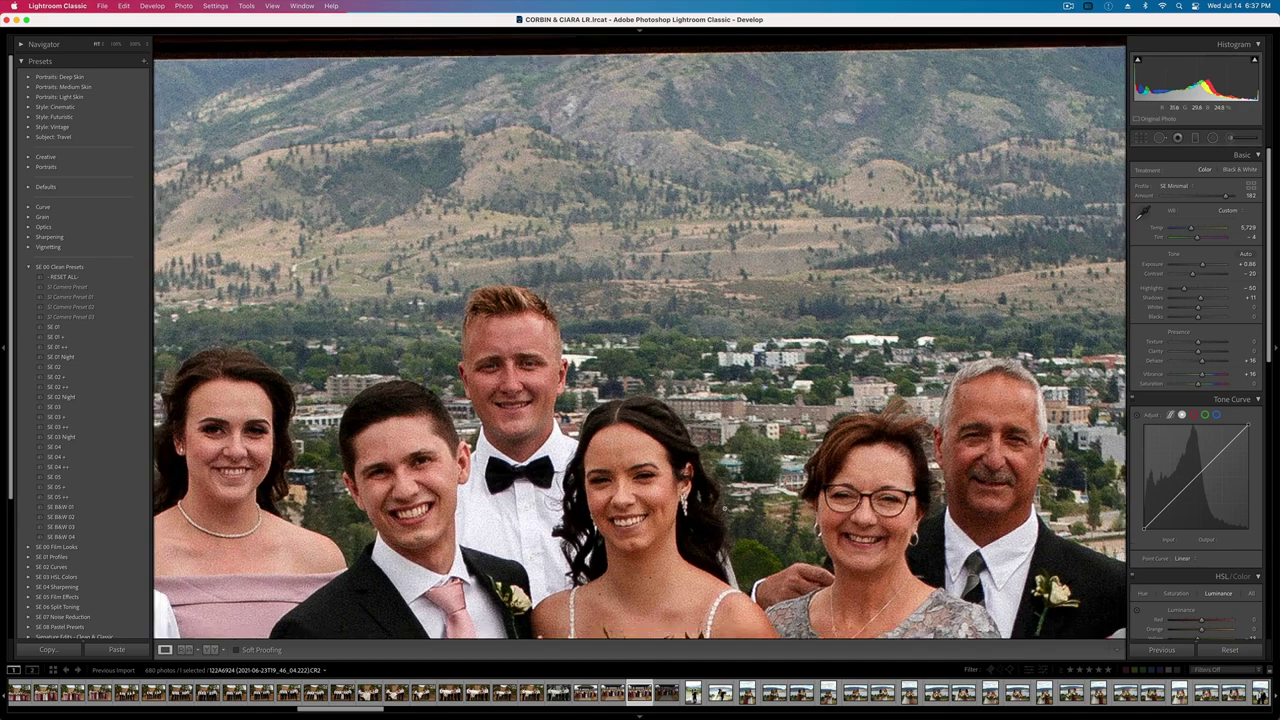
{"action": "key", "text": "z"}
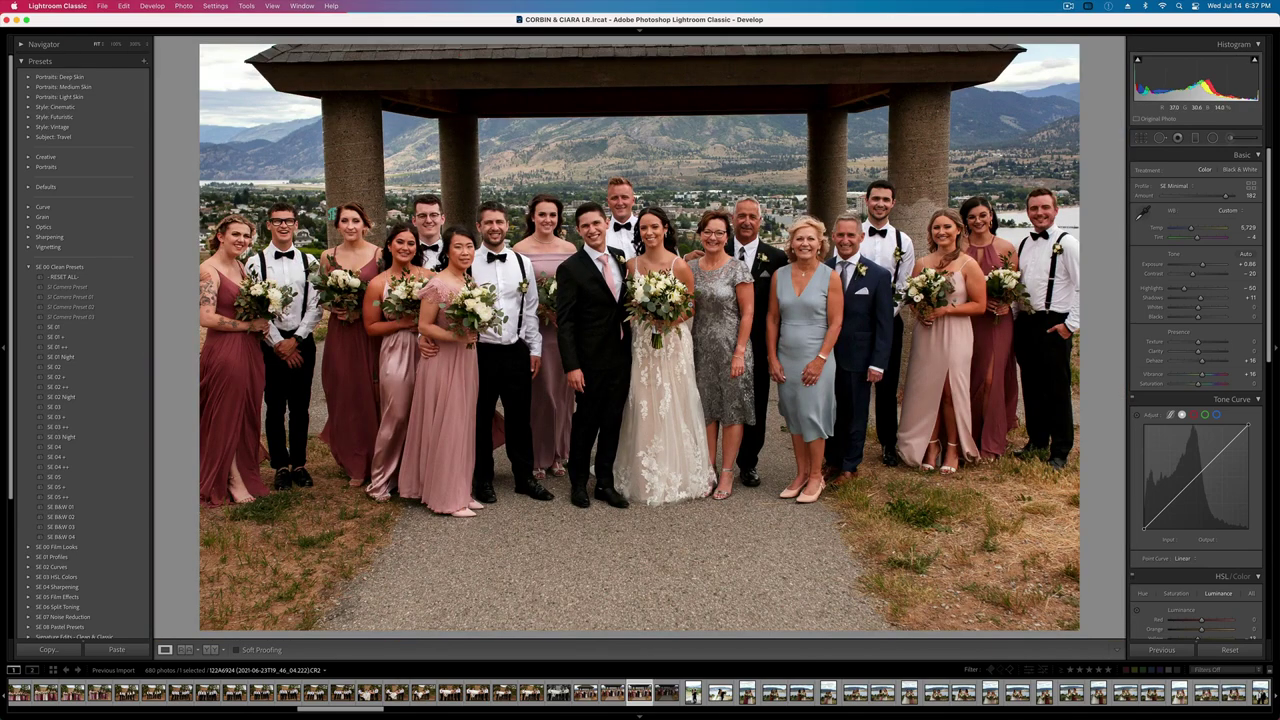
{"action": "key", "text": "r"}
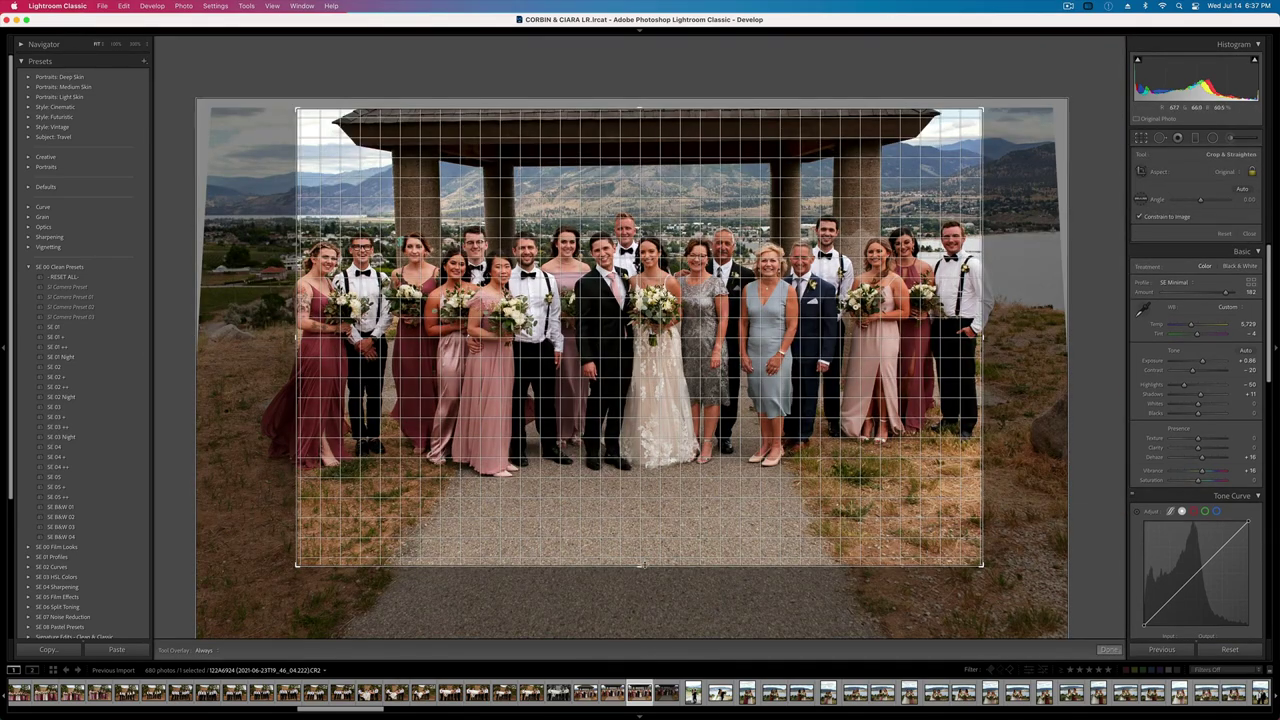
{"action": "key", "text": "Return"}
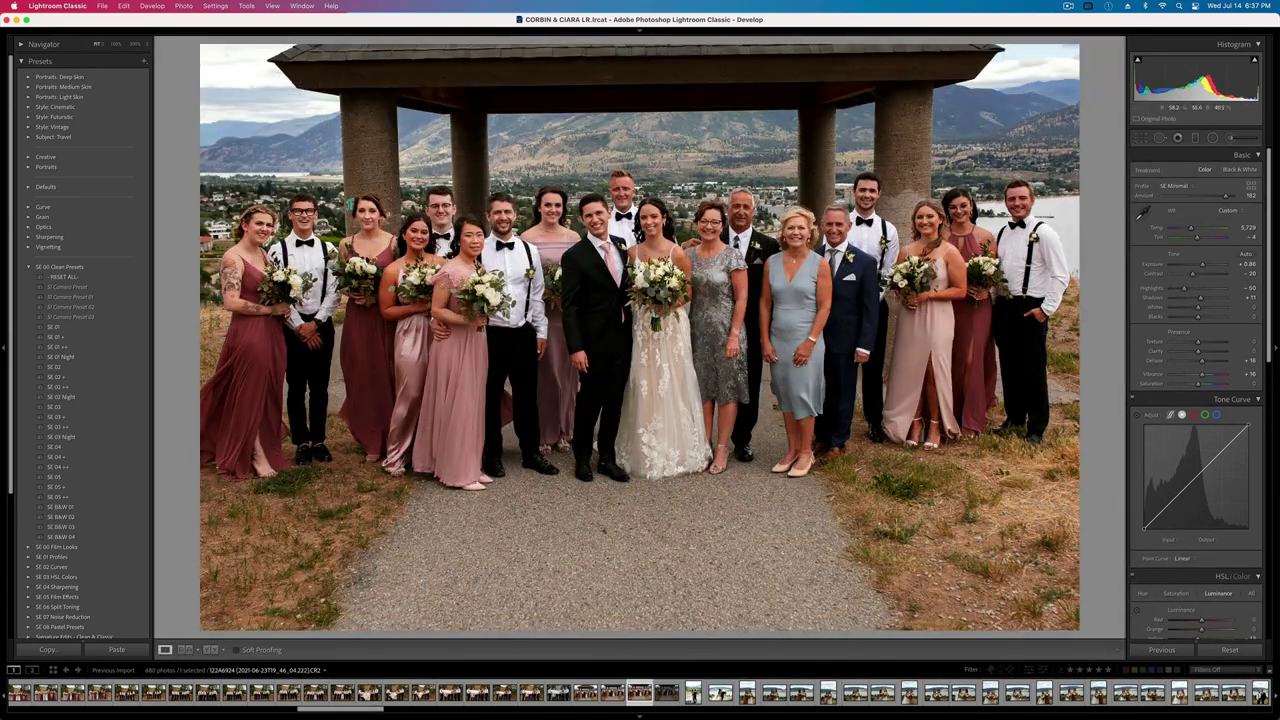
{"action": "key", "text": "m"}
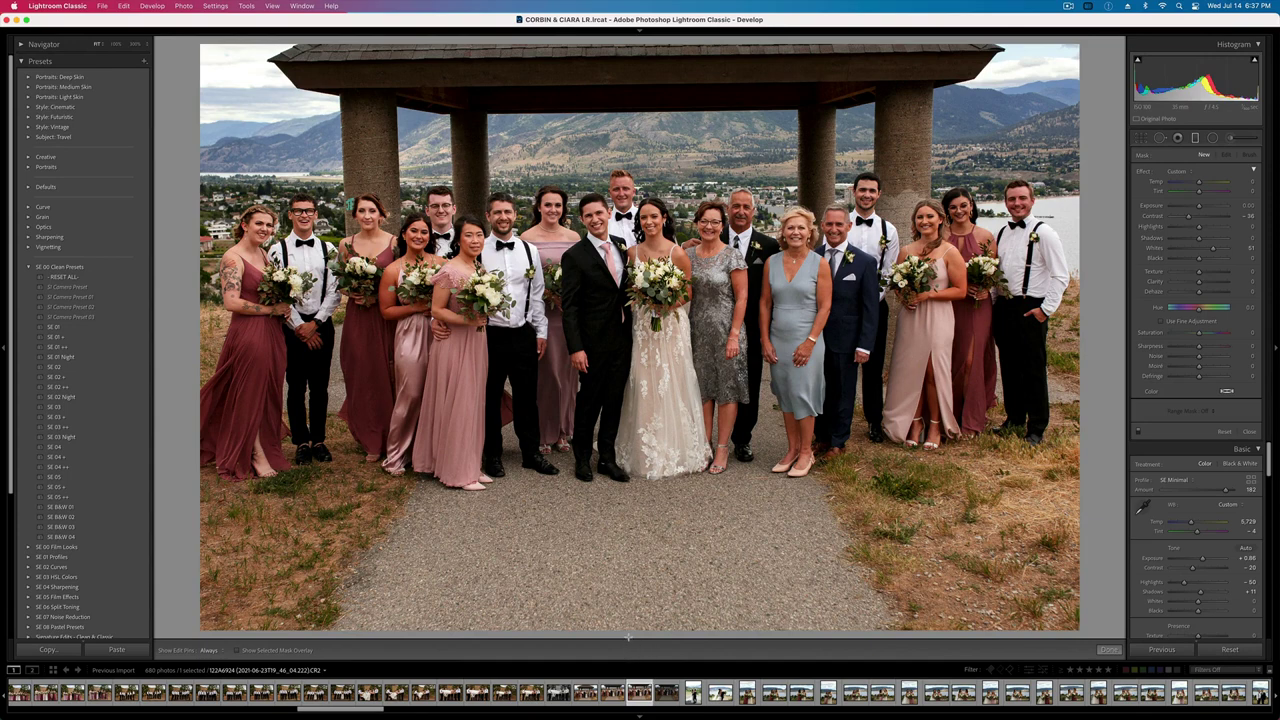
- Darken the foreground path with a reset graduated filter drawn up from the bottom
{"action": "left_click_drag", "start_coordinate": [628, 637], "coordinate": [634, 365]}
{"action": "left_click", "coordinate": [1141, 173], "text": "alt"}
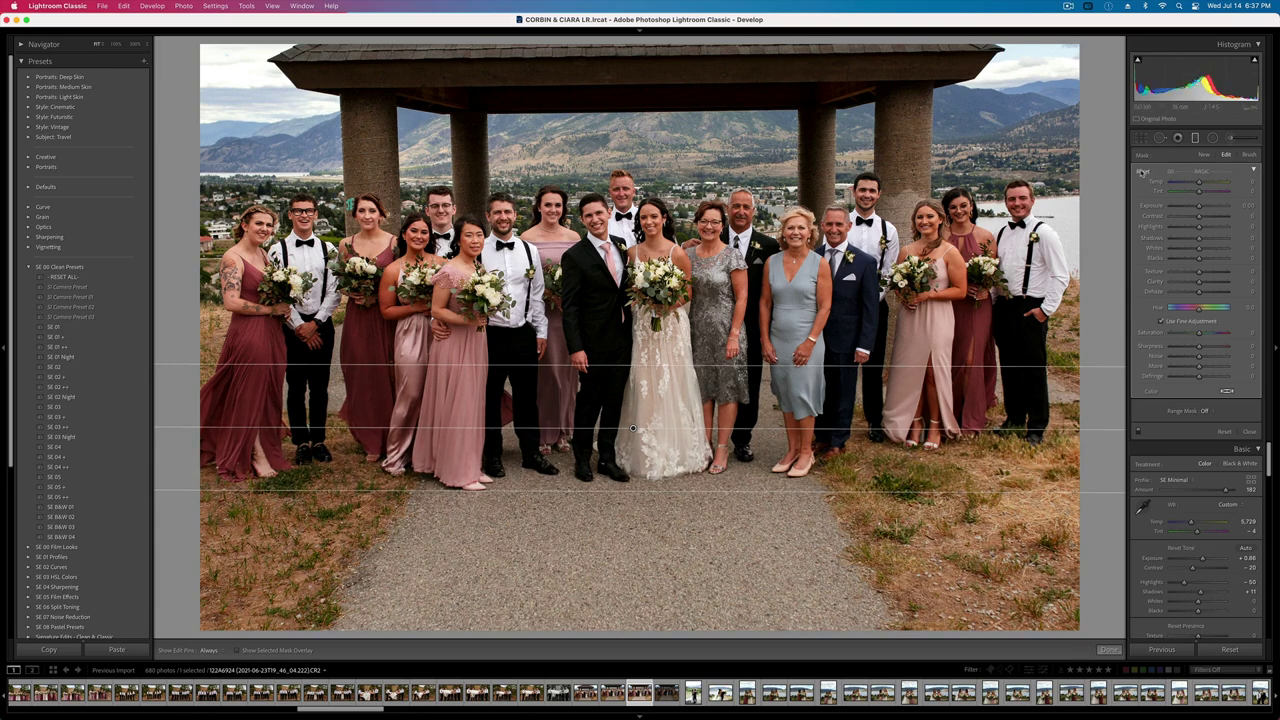
{"action": "left_click_drag", "start_coordinate": [1198, 207], "coordinate": [1196, 207]}
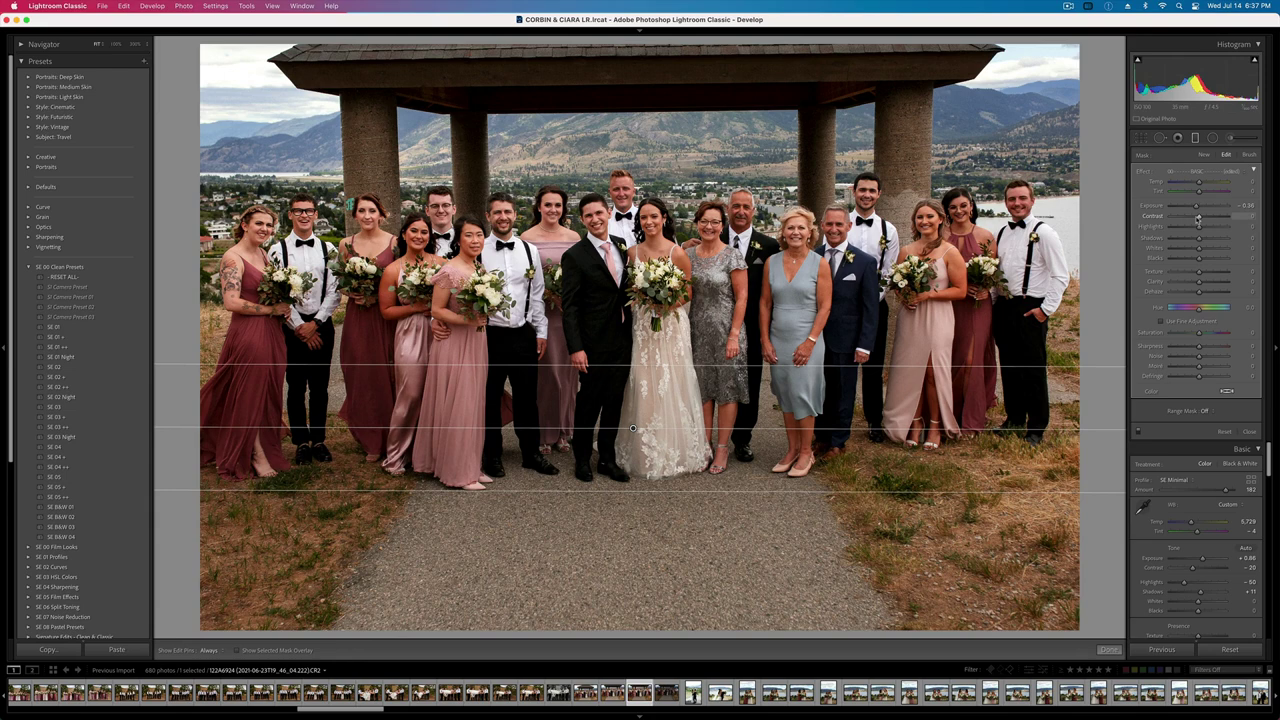
{"action": "key", "text": "m"}
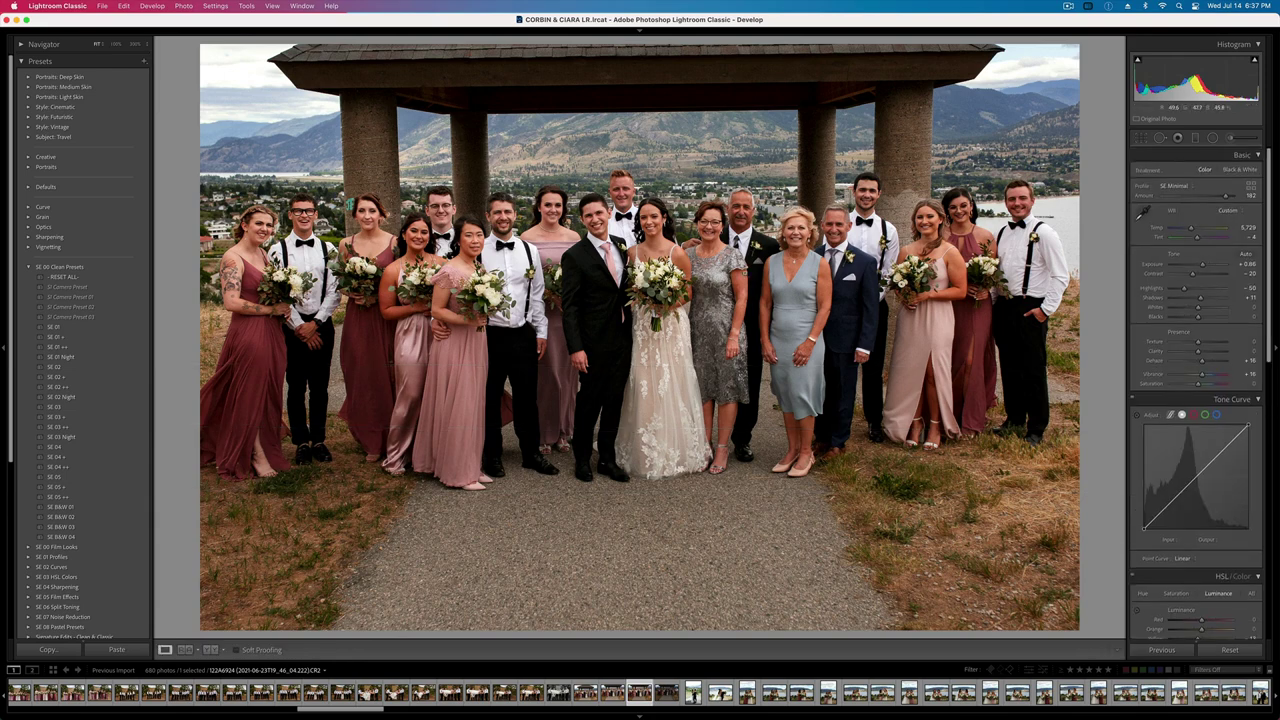
- Set overall Exposure to +0.89 and adjust Highlights to −54
{"action": "key", "text": "shift+equal"}
{"action": "key", "text": "minus"}
{"action": "key", "text": "minus"}
{"action": "key", "text": "minus"}
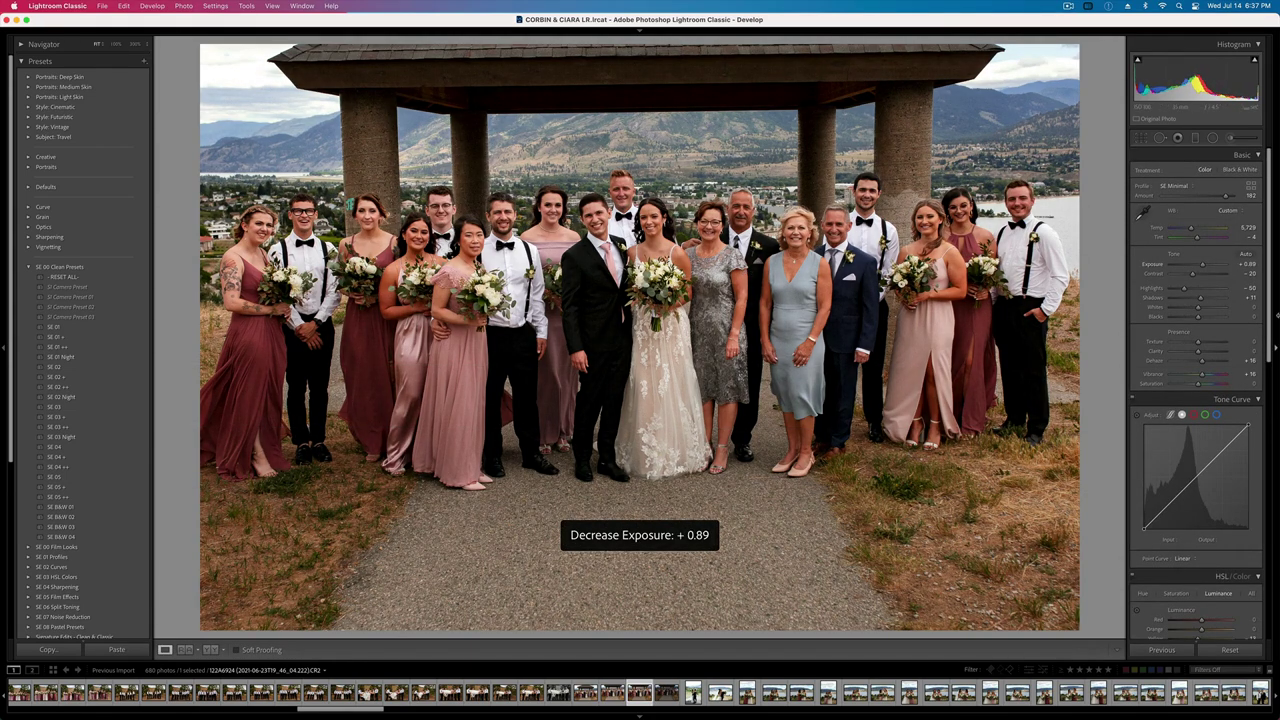
{"action": "left_click", "coordinate": [1194, 289]}
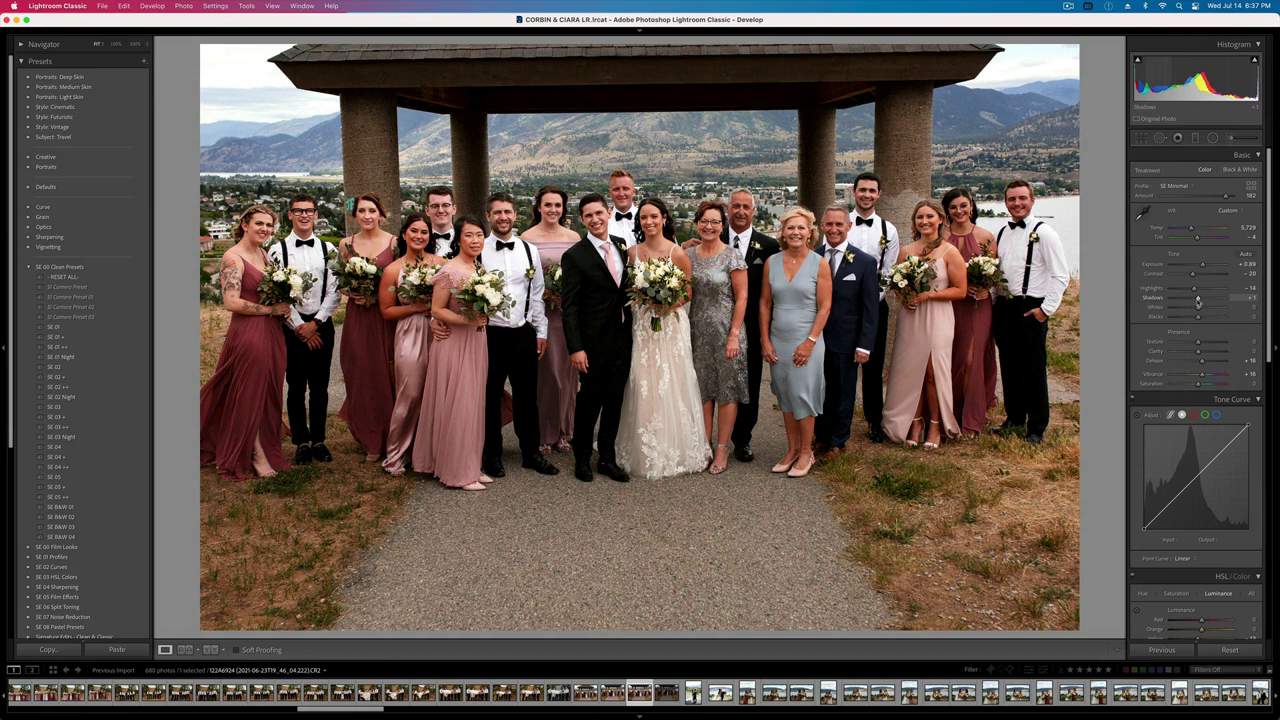
{"action": "key", "text": "Right"}
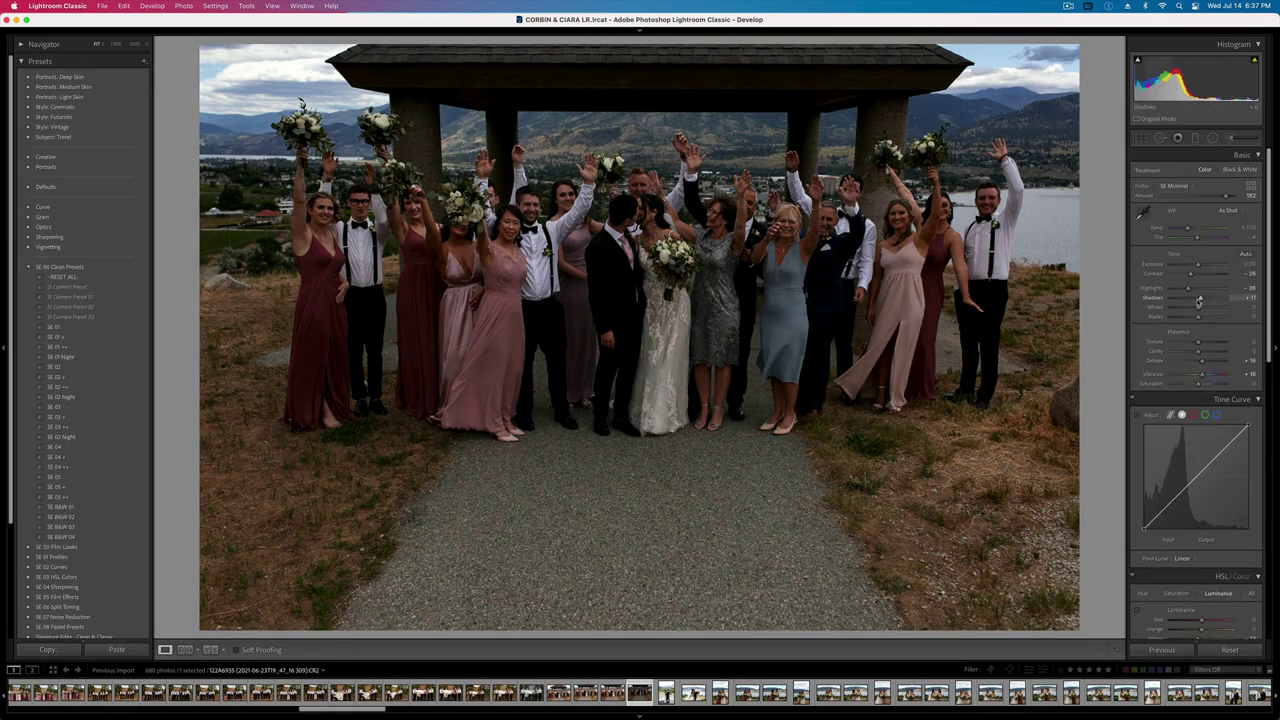
- Copy the standing group photo's develop settings and briefly enter the raised-arms shot's crop
{"action": "key", "text": "Right"}
{"action": "key", "text": "super+shift+c"}
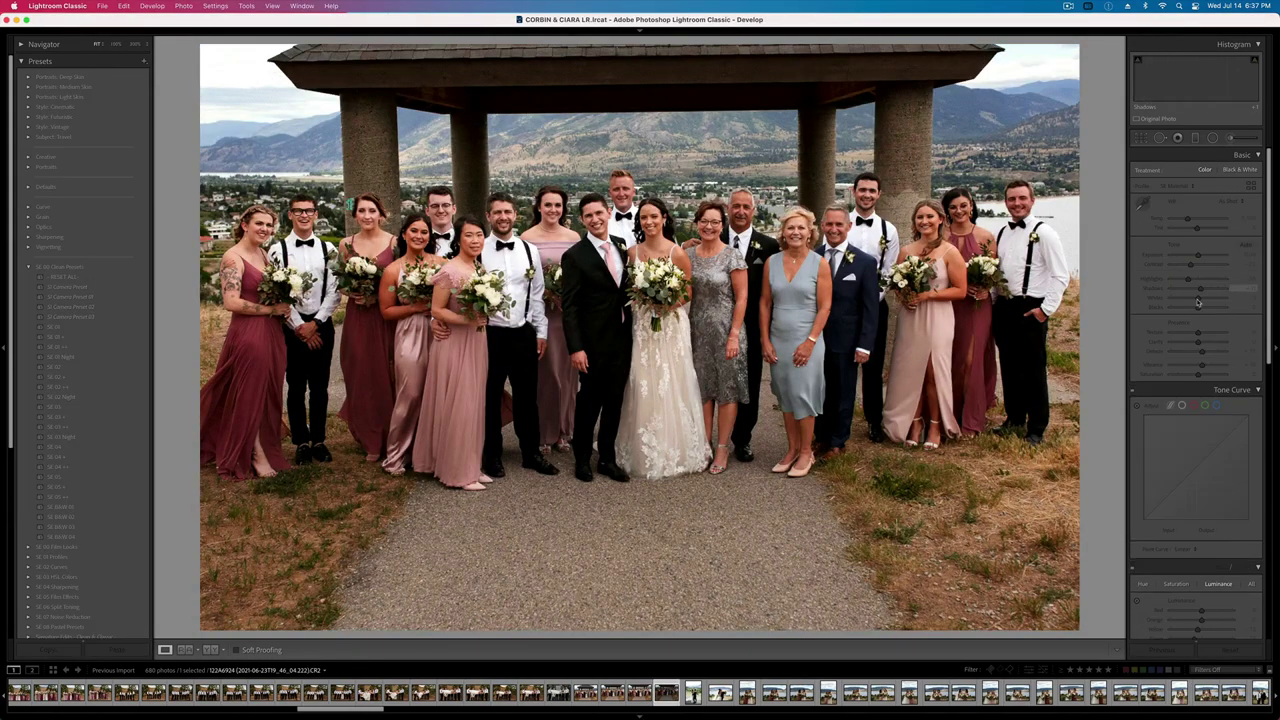
{"action": "key", "text": "Right"}
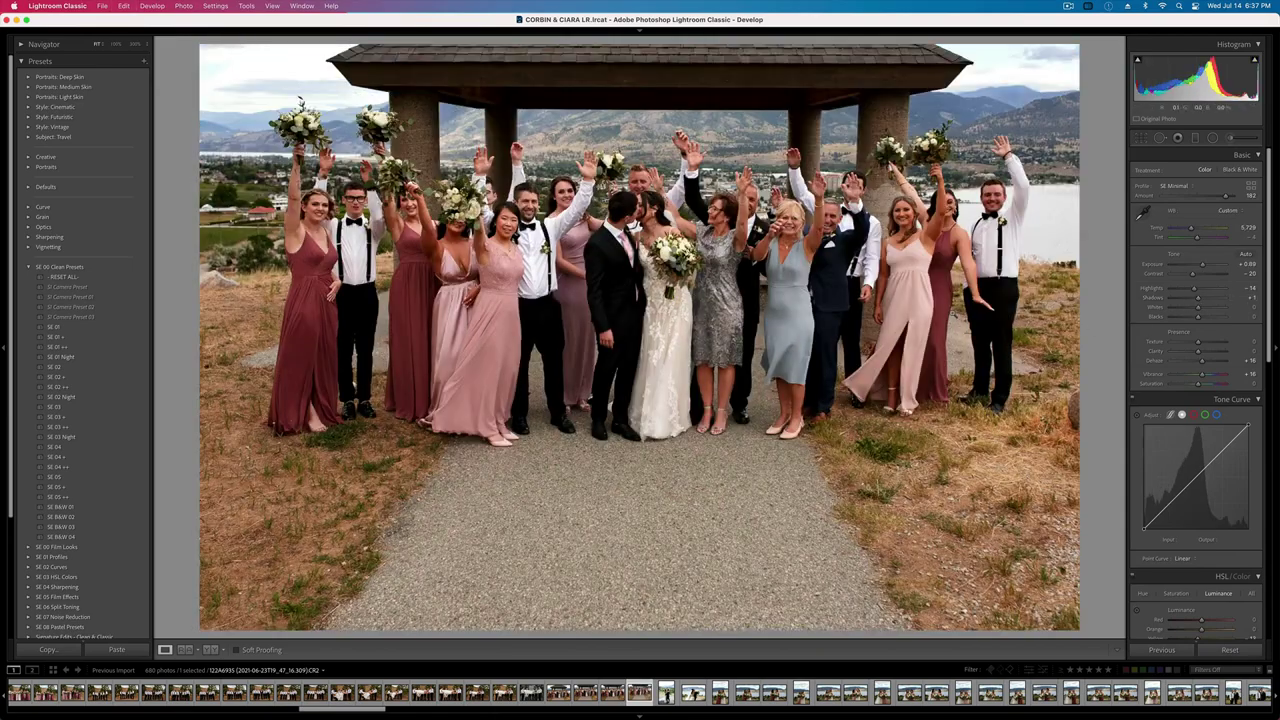
{"action": "key", "text": "r"}
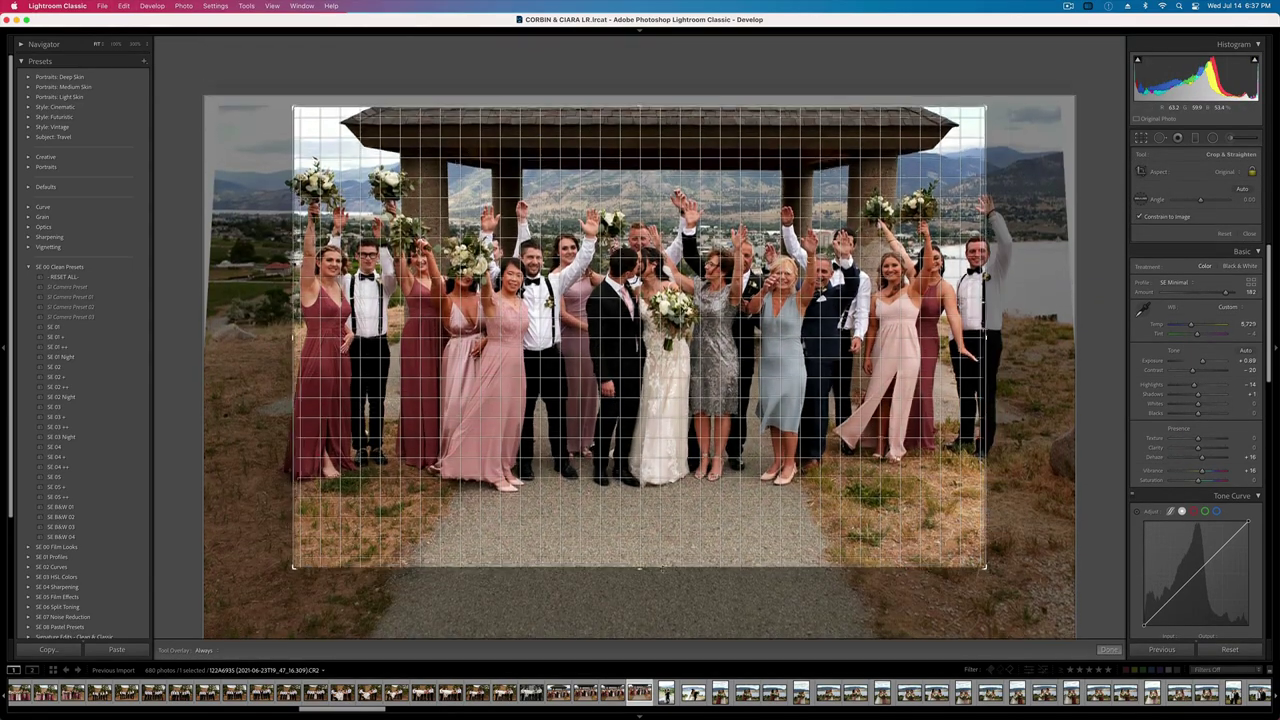
{"action": "key", "text": "Return"}
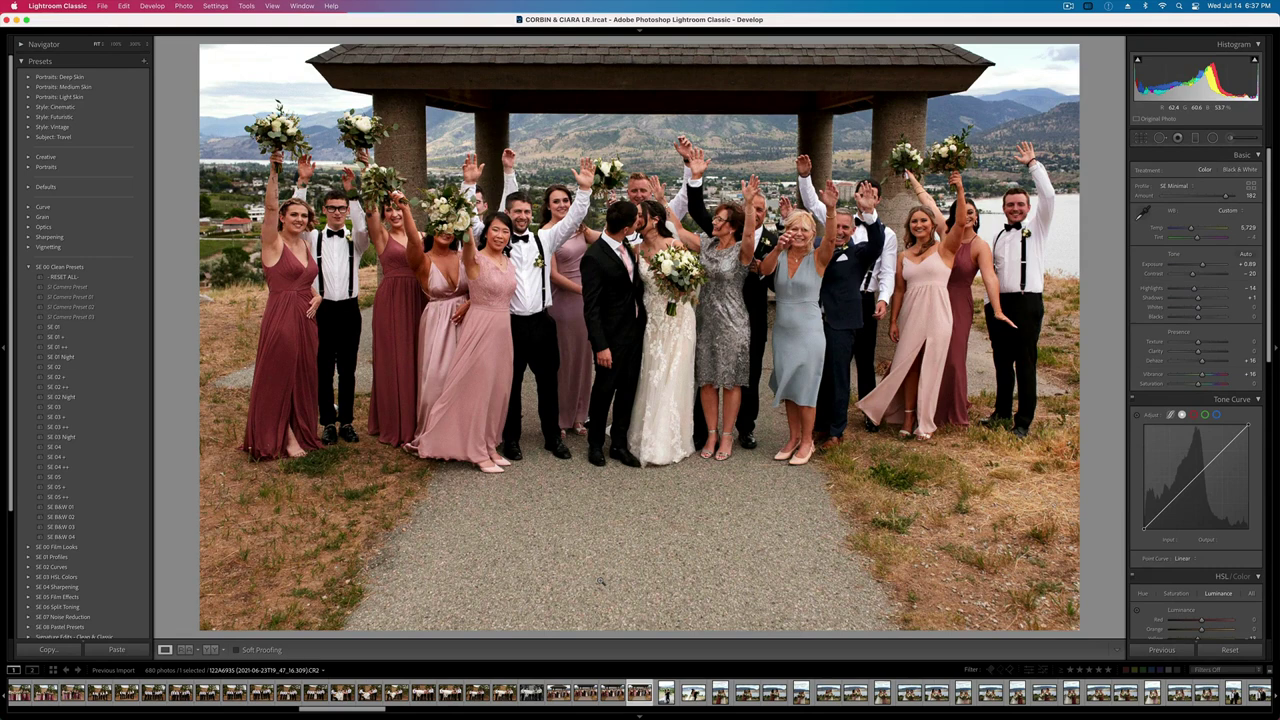
- Crop the standing group photo at 5 x 7 after trying 8.5 x 11 and 4 x 5
{"action": "key", "text": "Left"}
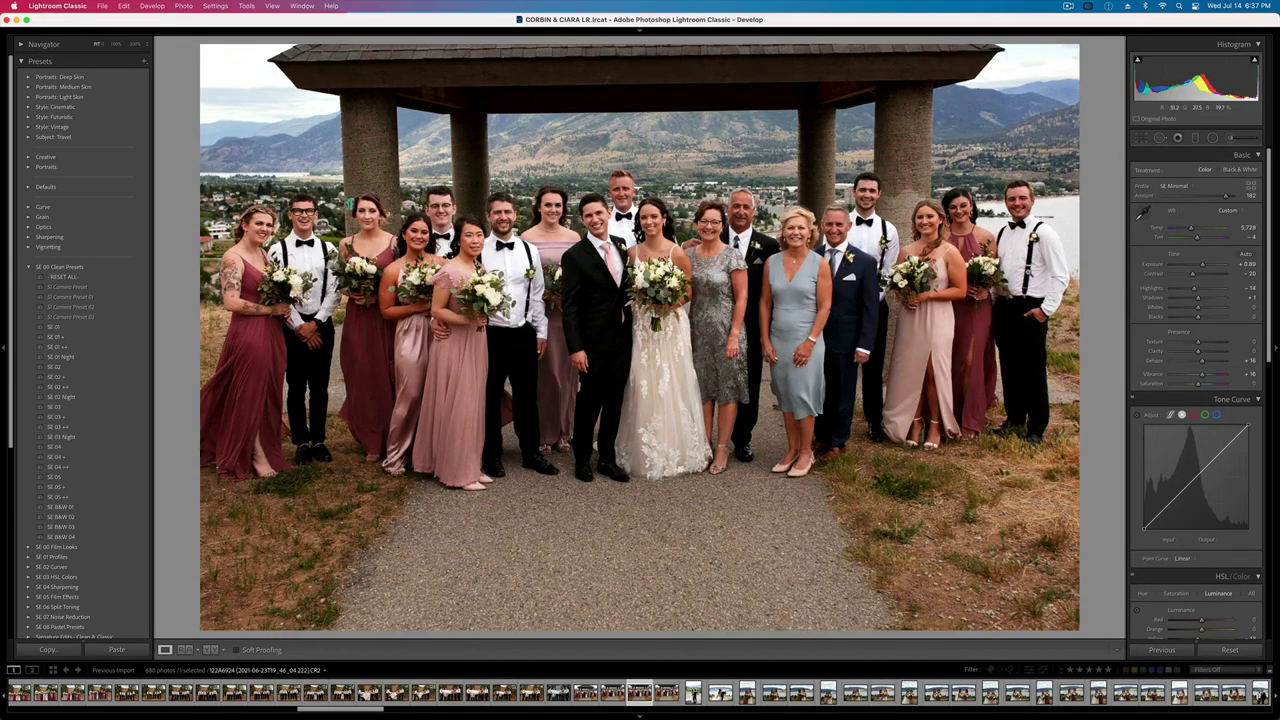
{"action": "key", "text": "r"}
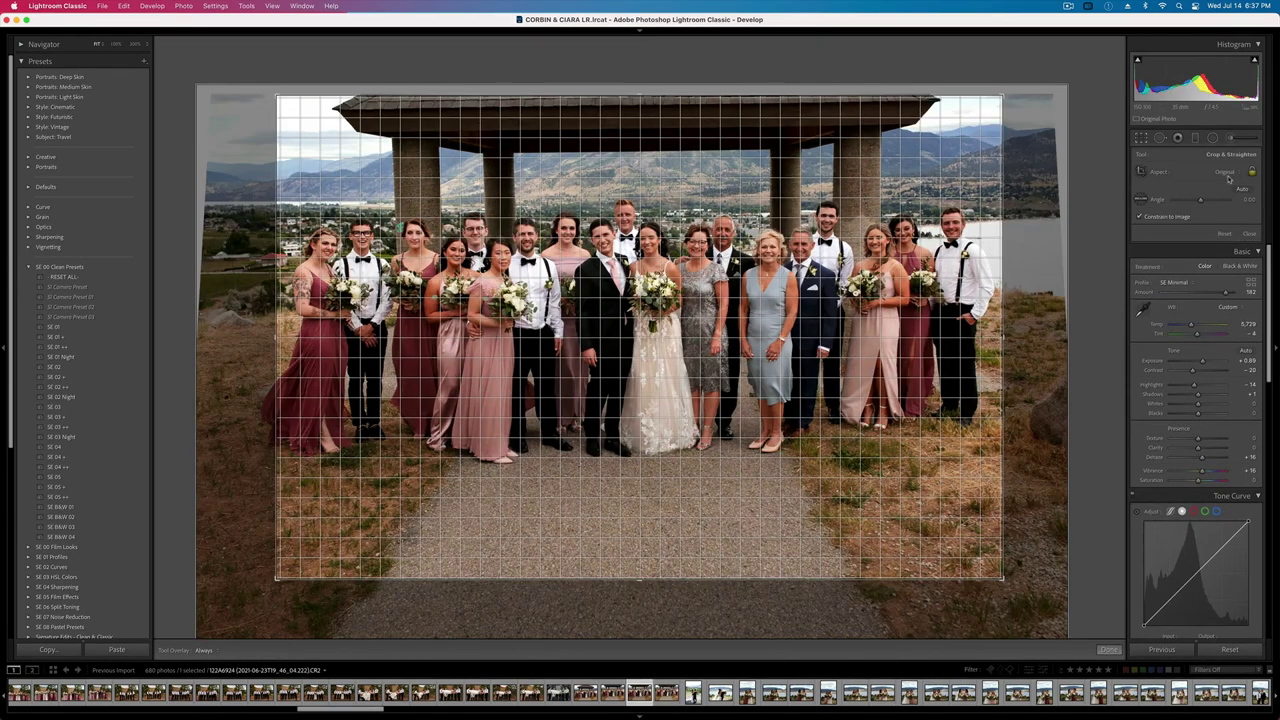
{"action": "left_click", "coordinate": [1230, 172]}
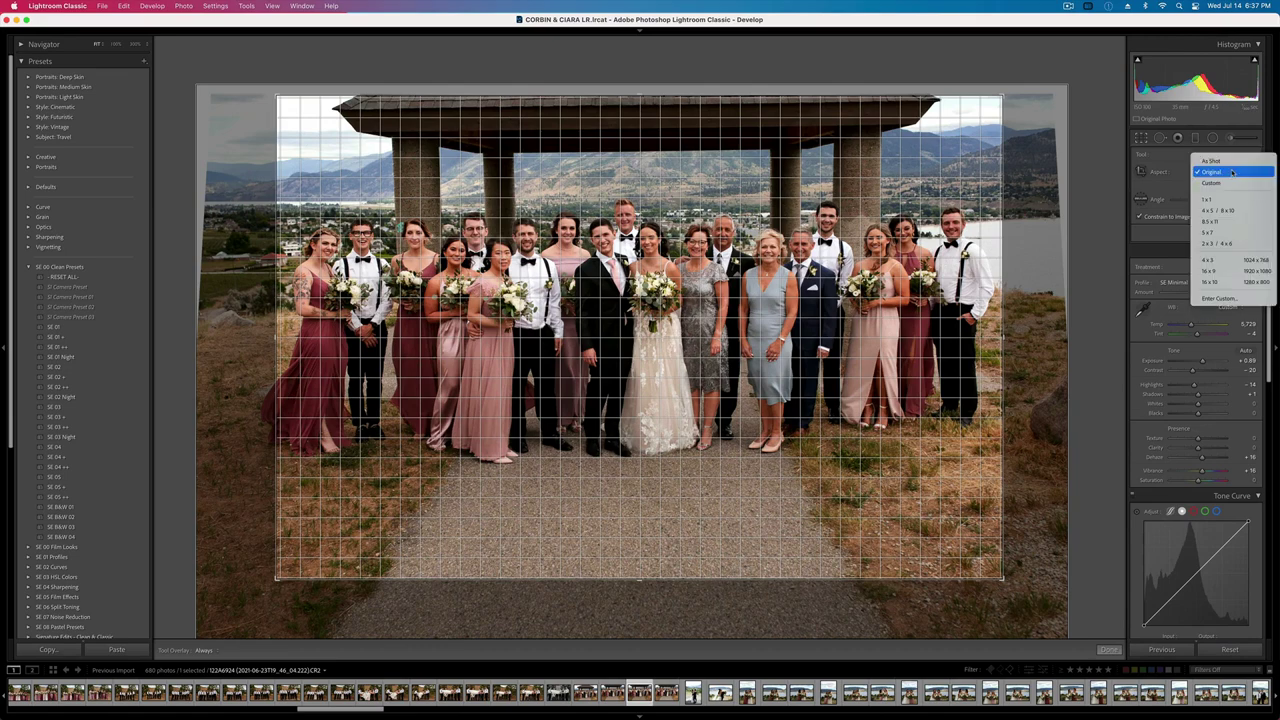
{"action": "left_click", "coordinate": [1216, 221]}
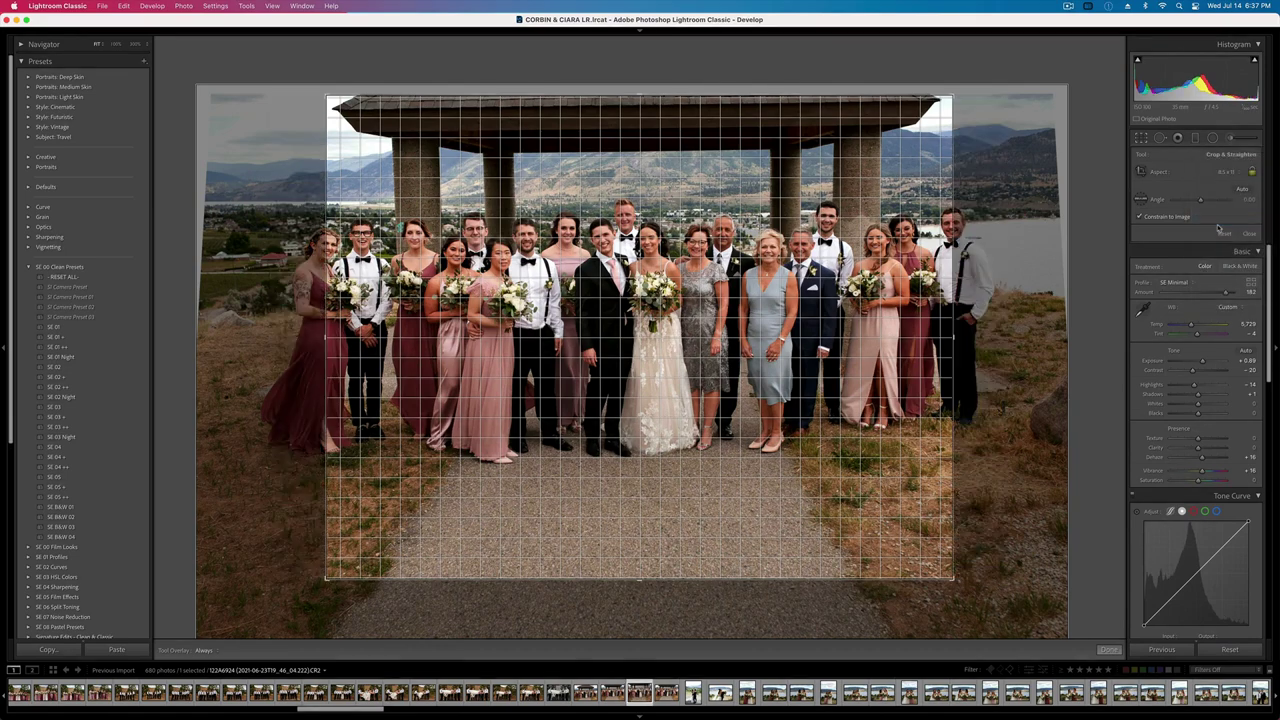
{"action": "left_click", "coordinate": [1223, 175]}
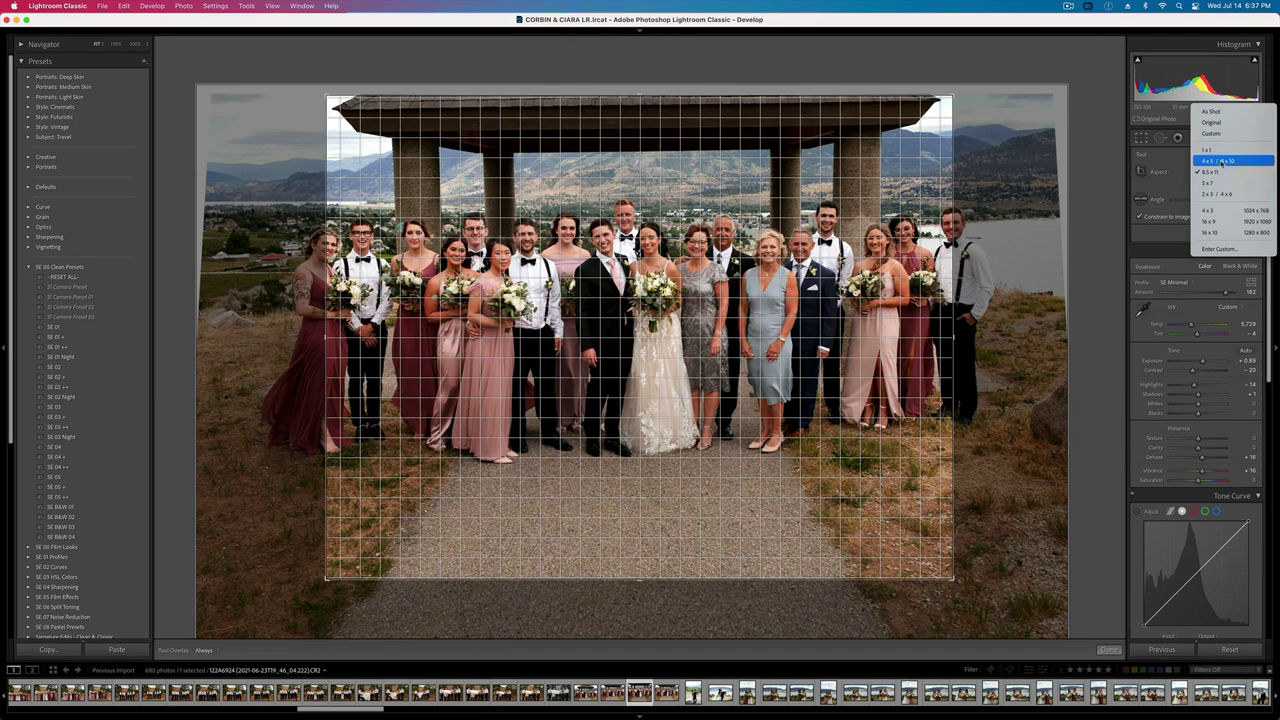
{"action": "left_click", "coordinate": [1220, 163]}
{"action": "left_click", "coordinate": [1219, 178]}
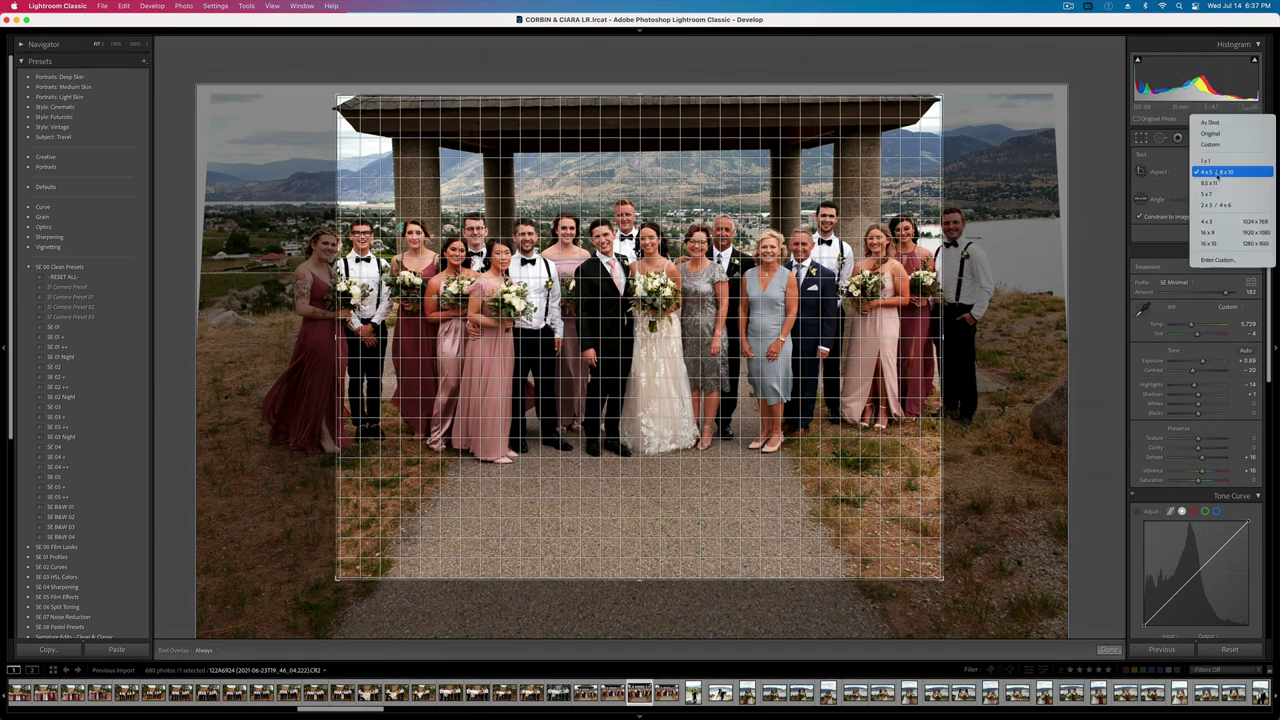
{"action": "left_click", "coordinate": [1214, 194]}
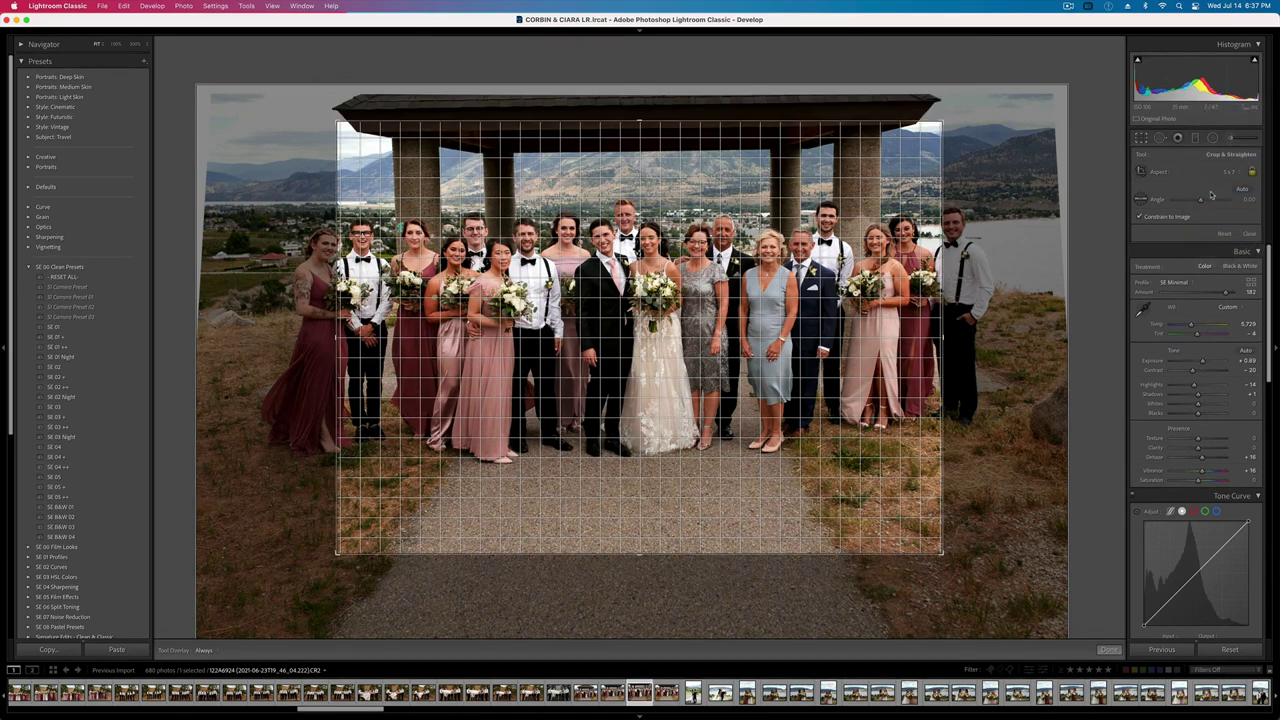
{"action": "left_click_drag", "start_coordinate": [760, 420], "coordinate": [858, 447]}
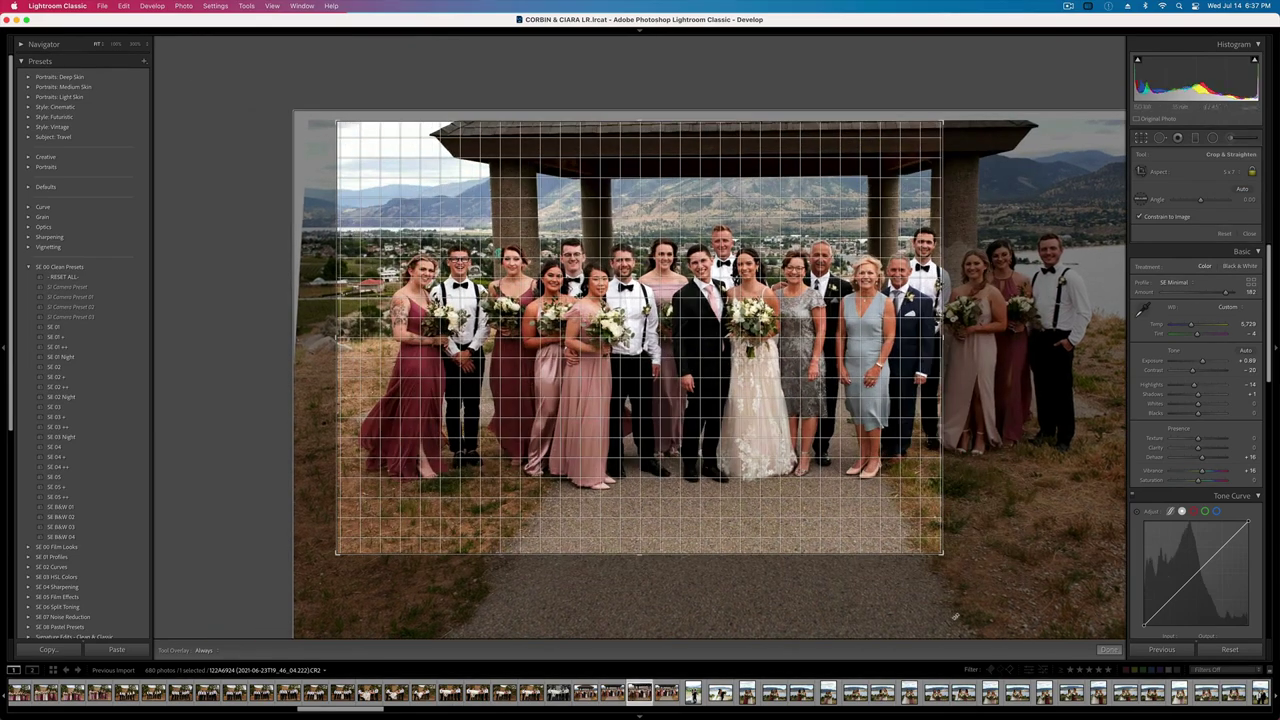
{"action": "left_click_drag", "start_coordinate": [942, 552], "coordinate": [1027, 606]}
{"action": "key", "text": "Return"}
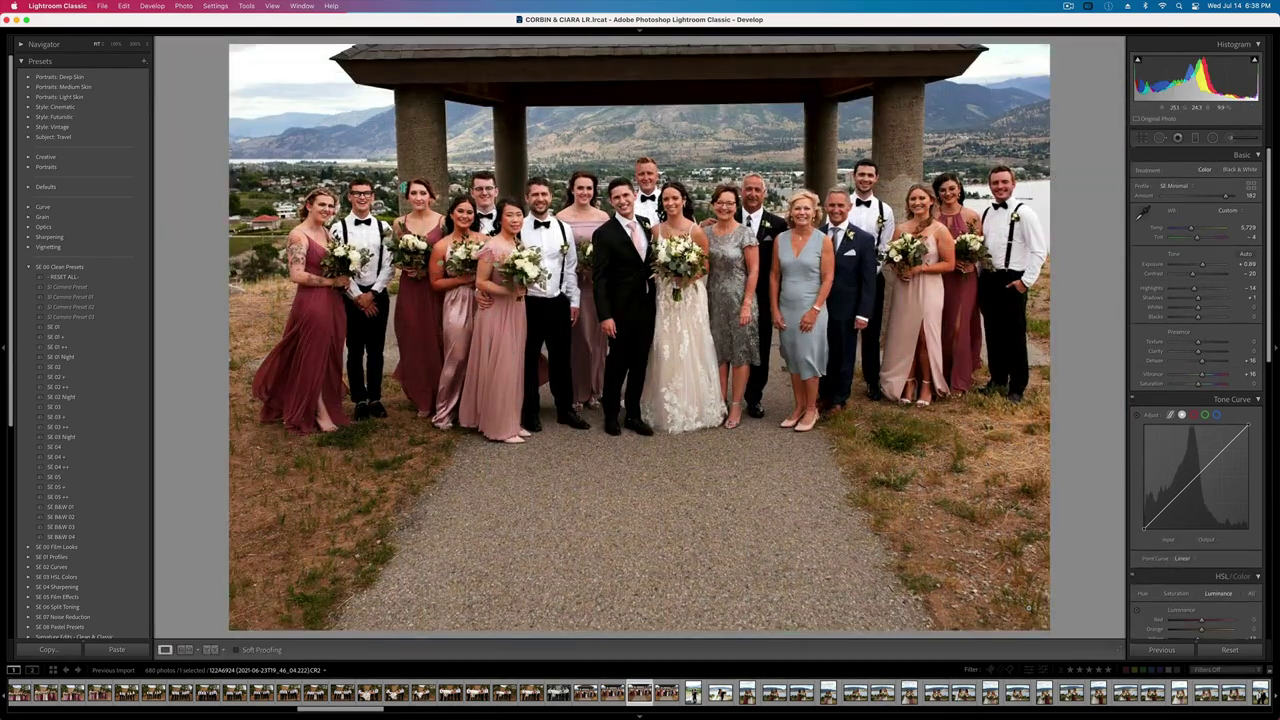
- Recrop the standing group photo to 16 x 9, enlarged to fit the group, and copy its settings
{"action": "key", "text": "r"}
{"action": "left_click_drag", "start_coordinate": [1029, 608], "coordinate": [1018, 607]}
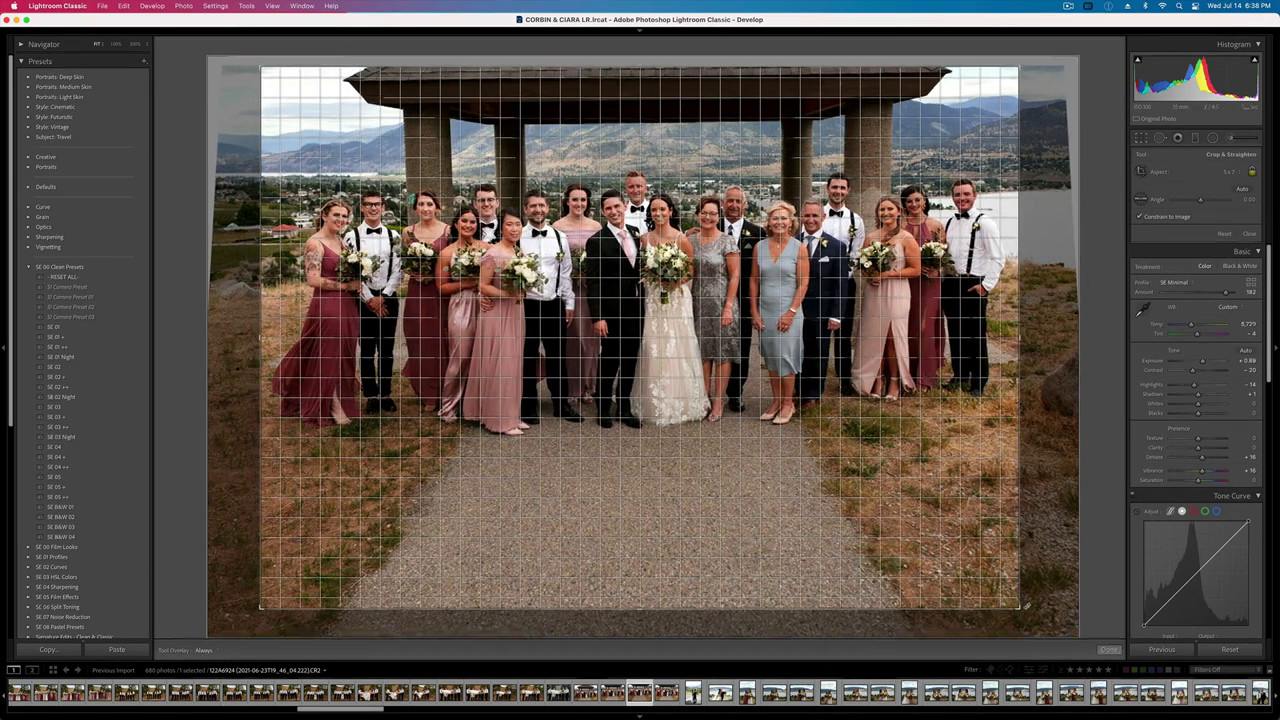
{"action": "key", "text": "Return"}
{"action": "key", "text": "r"}
{"action": "left_click", "coordinate": [1236, 172]}
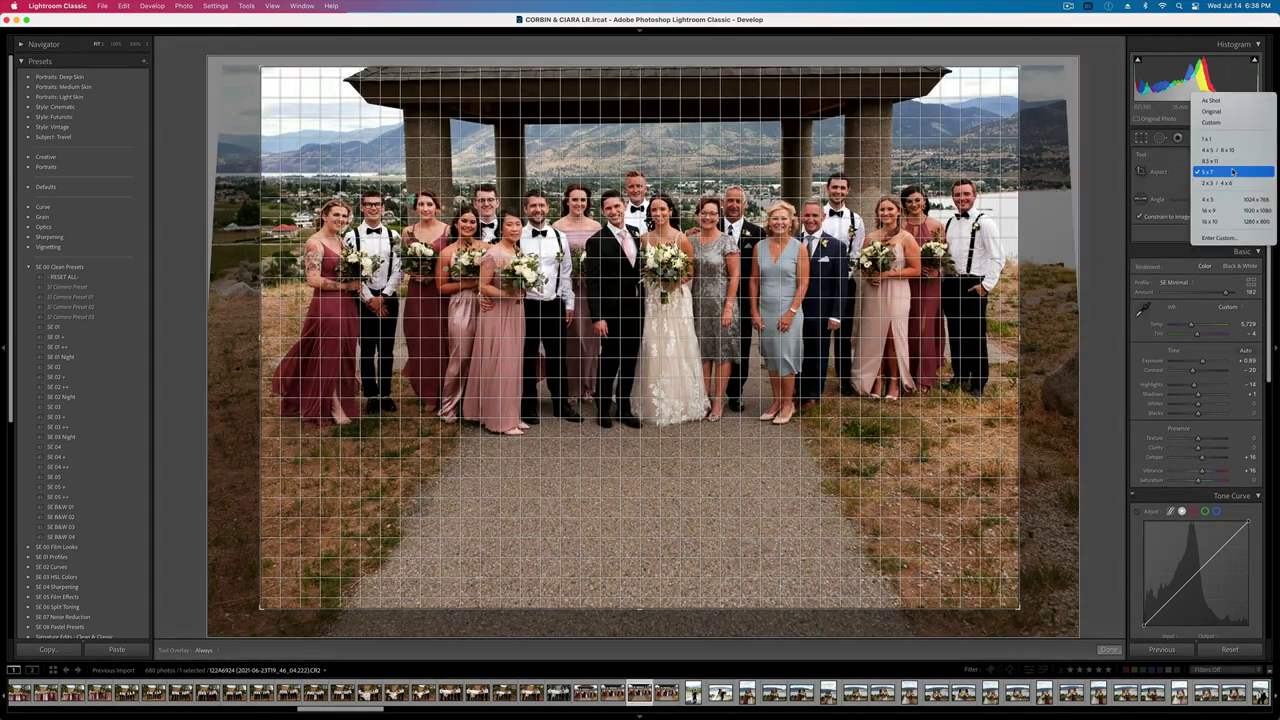
{"action": "left_click", "coordinate": [1226, 212]}
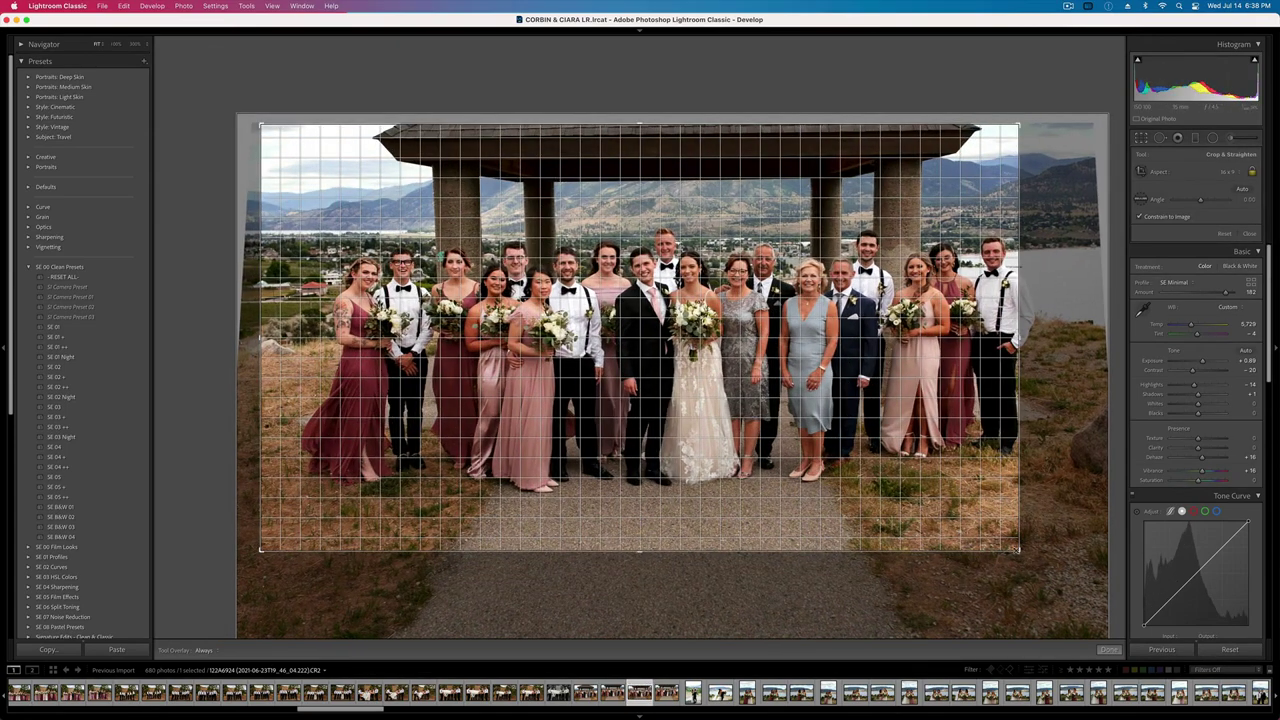
{"action": "left_click_drag", "start_coordinate": [1020, 550], "coordinate": [1057, 572]}
{"action": "key", "text": "Return"}
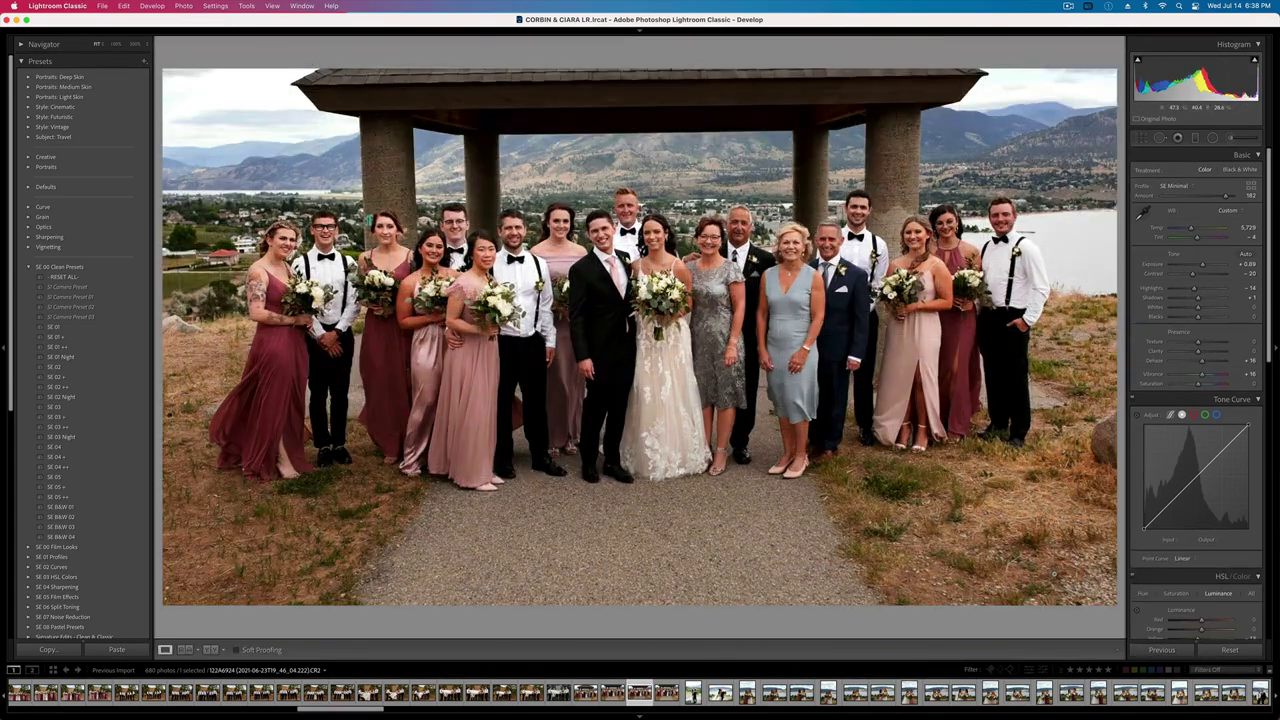
{"action": "key", "text": "super+shift+c"}
{"action": "key", "text": "Return"}
- Crop the raised-arms group photo to 16 x 9, shifted slightly left
{"action": "key", "text": "Right"}
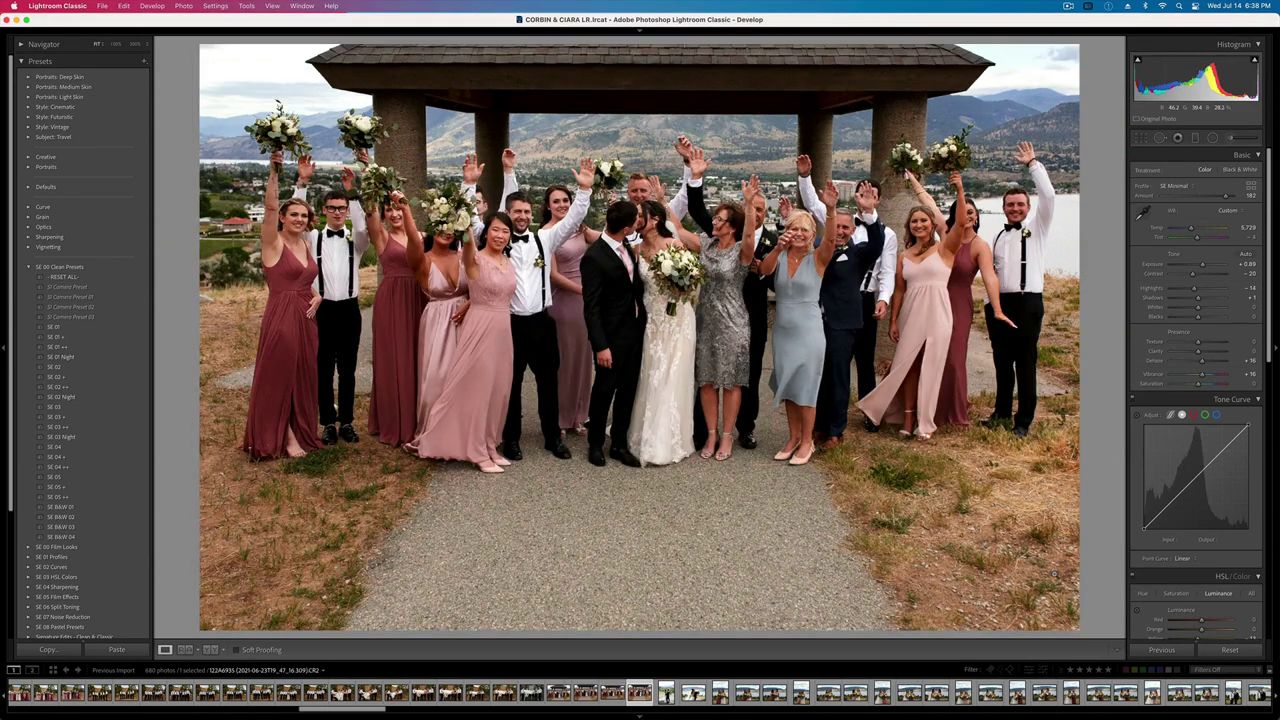
{"action": "key", "text": "r"}
{"action": "left_click", "coordinate": [1228, 174]}
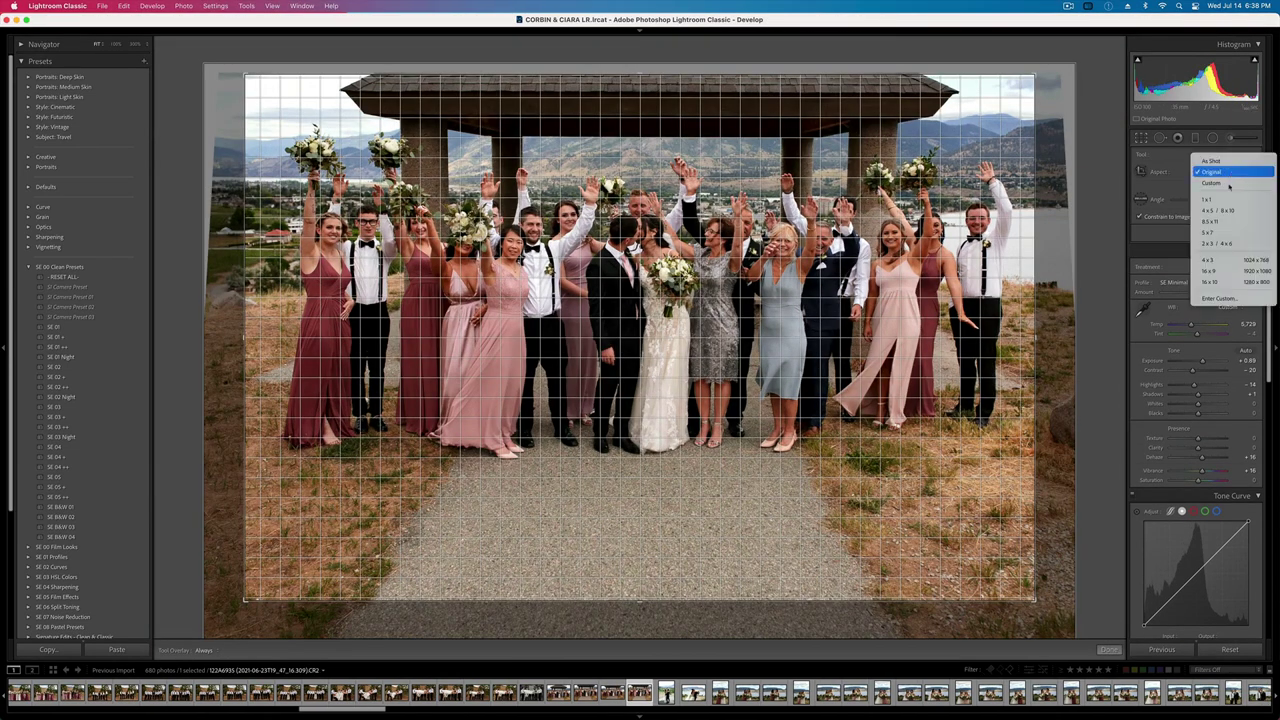
{"action": "left_click", "coordinate": [1212, 270]}
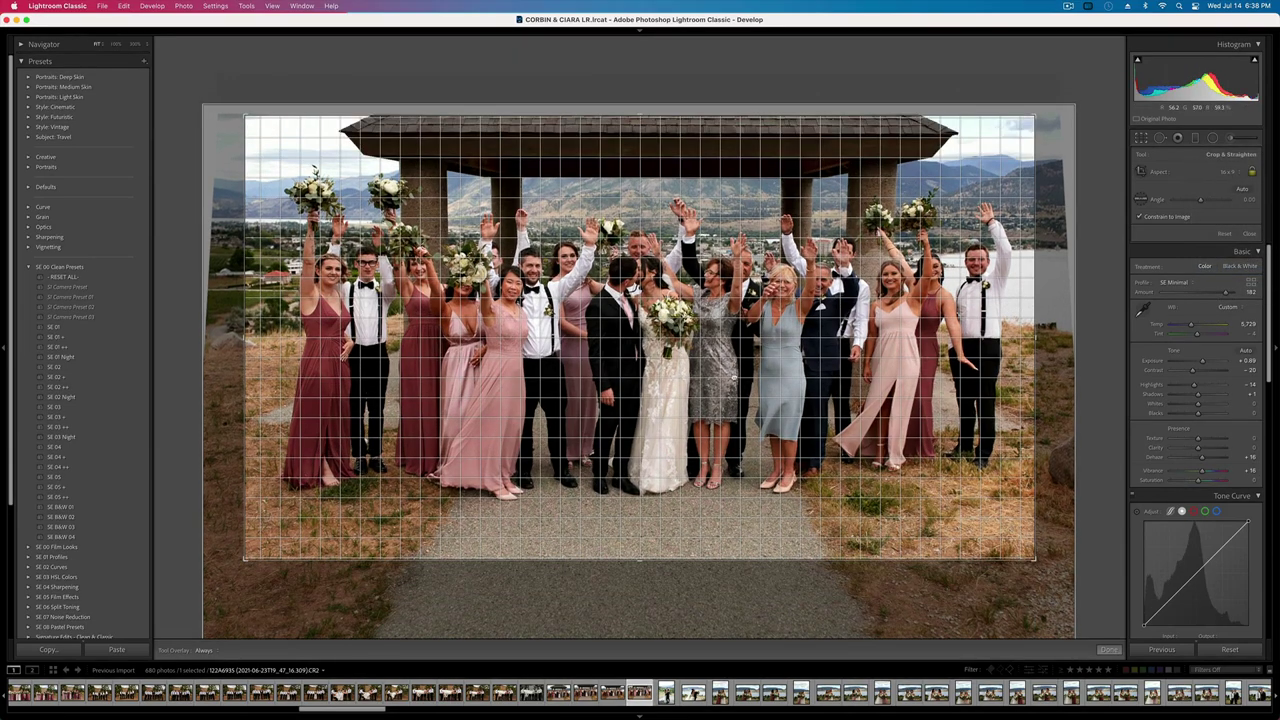
{"action": "left_click_drag", "start_coordinate": [734, 377], "coordinate": [726, 374]}
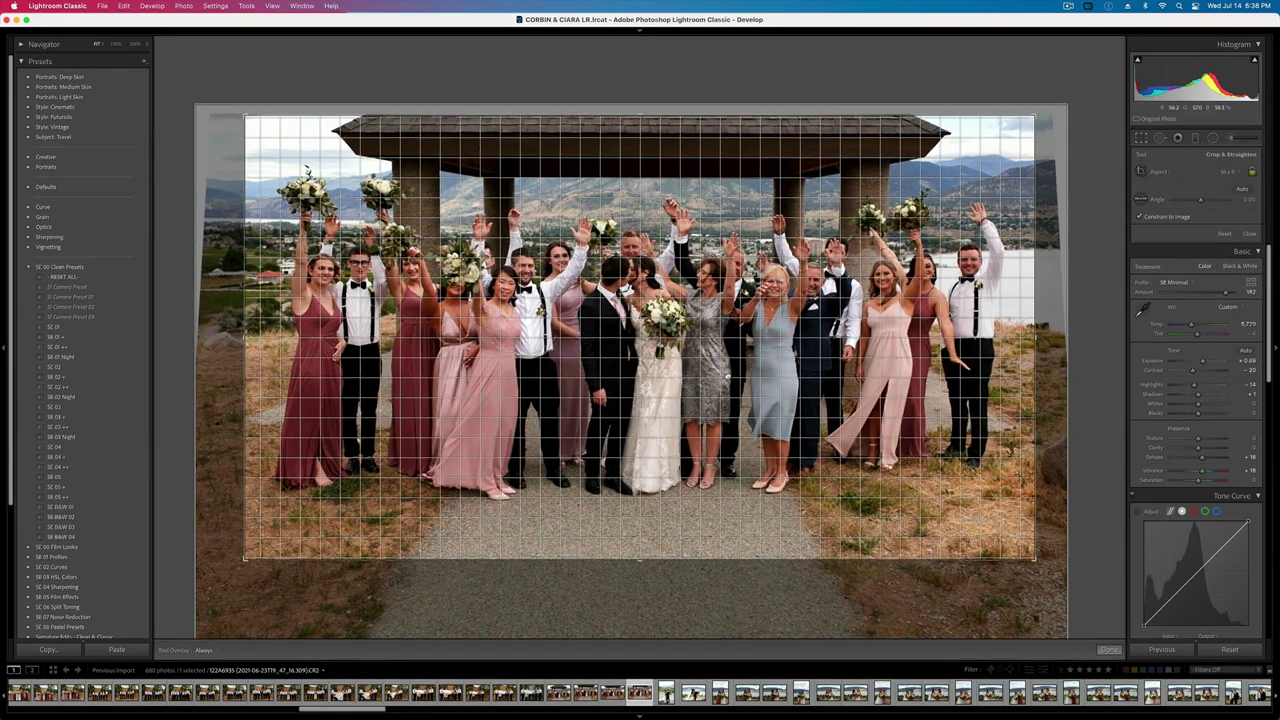
{"action": "key", "text": "Return"}
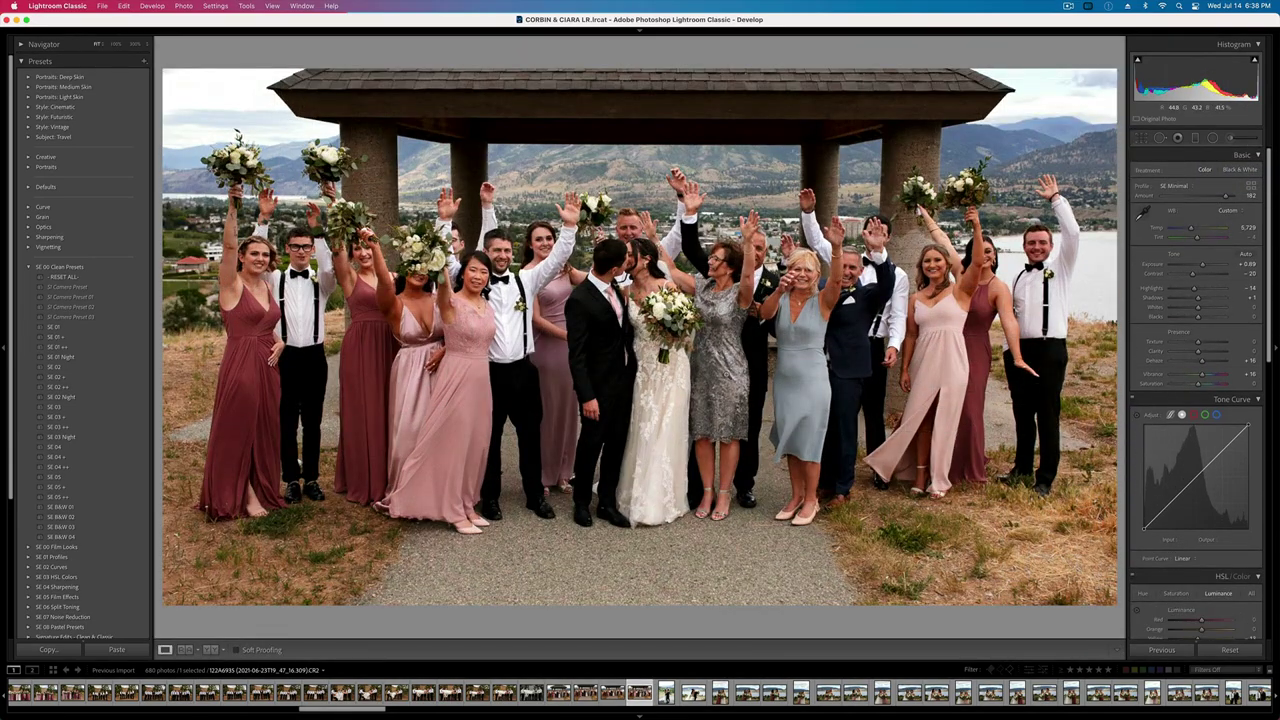
{"action": "key", "text": "Right"}
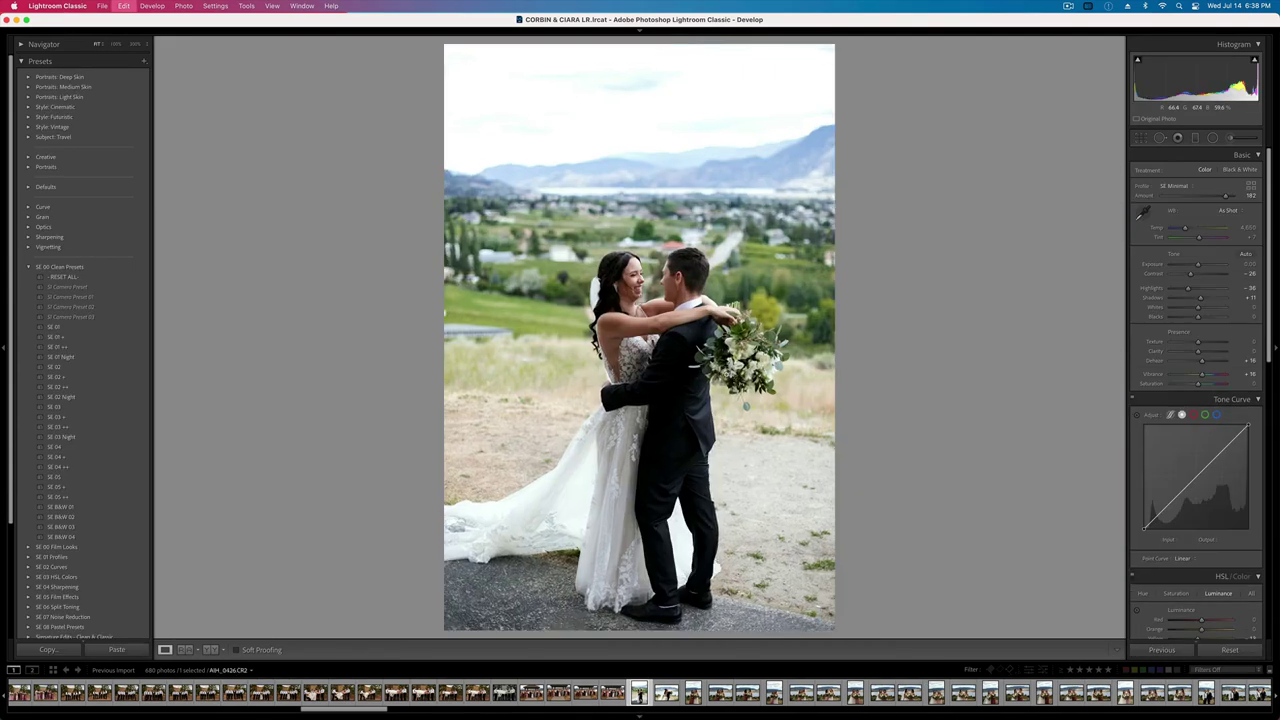
- Paste the group-shot settings onto the couple portrait, drop Exposure to −0.76, and warm Temp to 5,971
{"action": "key", "text": "super+v"}
{"action": "key", "text": "shift+minus"}
{"action": "key", "text": "shift+minus"}
{"action": "key", "text": "shift+minus"}
{"action": "key", "text": "shift+minus"}
{"action": "key", "text": "shift+minus"}
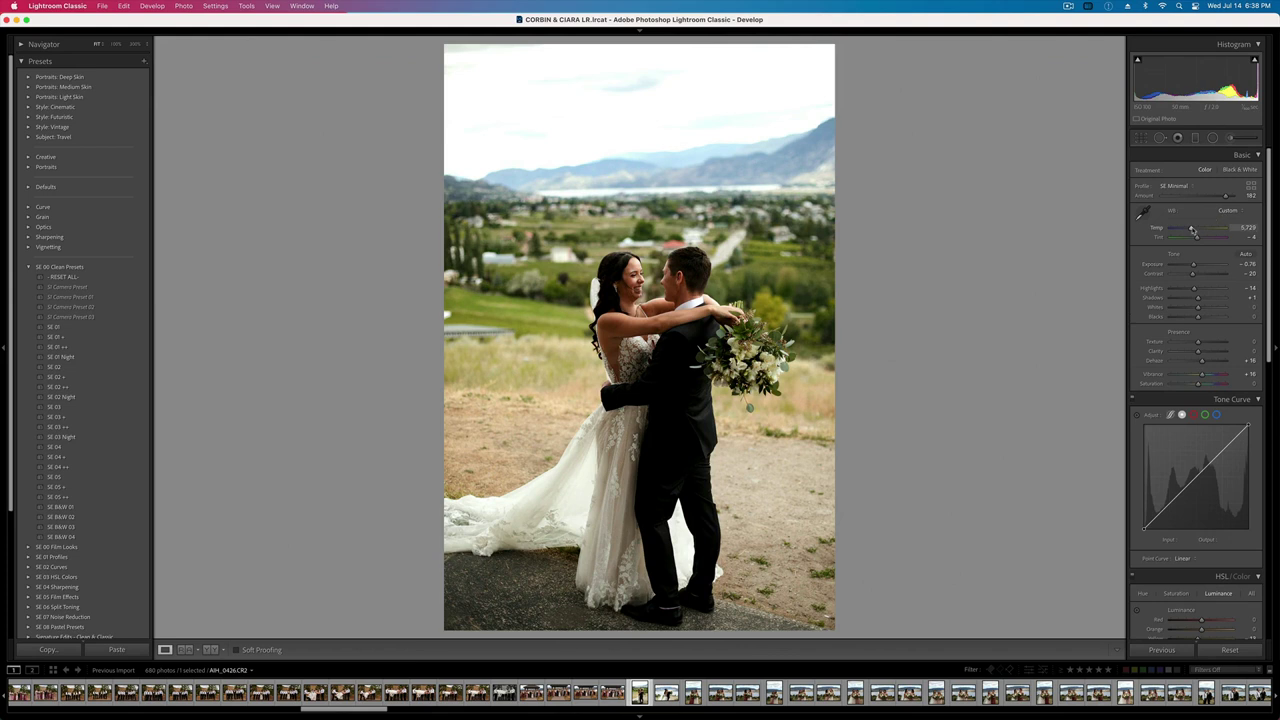
{"action": "mouse_move", "coordinate": [1191, 229]}
{"action": "left_mouse_down"}
{"action": "mouse_move", "coordinate": [1204, 241]}
{"action": "mouse_move", "coordinate": [1195, 230]}
{"action": "left_mouse_up"}
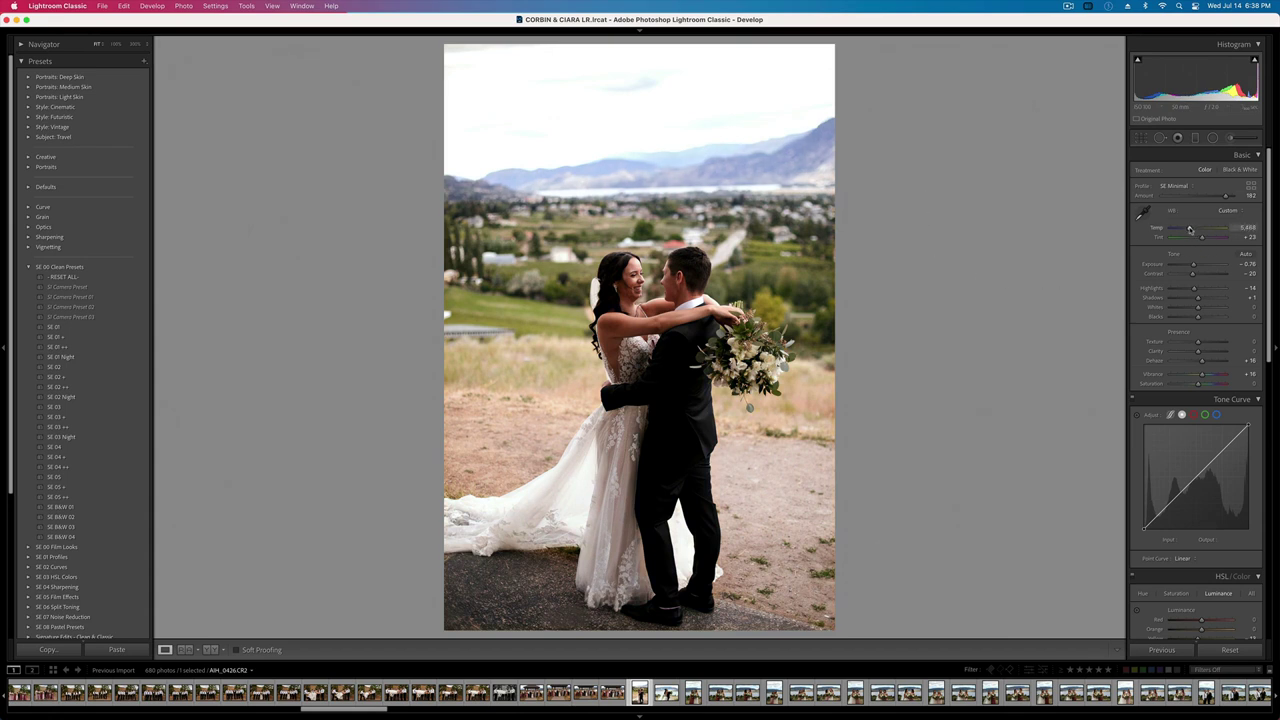
- Cool the couple portrait's Temp slightly, raise Vibrance to +34 and ease the negative Contrast
{"action": "left_click_drag", "start_coordinate": [1189, 229], "coordinate": [1199, 240]}
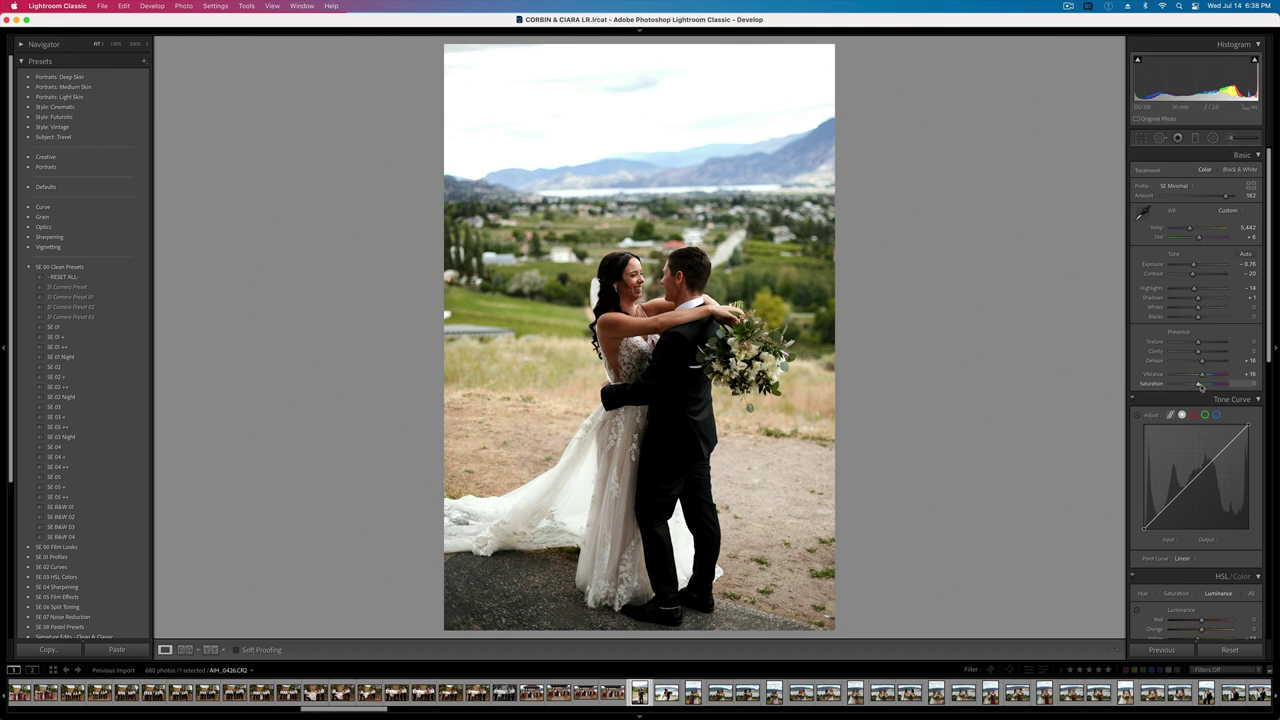
{"action": "left_click_drag", "start_coordinate": [1200, 387], "coordinate": [1205, 376]}
{"action": "left_click_drag", "start_coordinate": [1192, 276], "coordinate": [1192, 275]}
- Pull down green saturation in HSL and compare the edit before and after
{"action": "scroll", "coordinate": [1206, 358], "scroll_direction": "down", "scroll_amount": 3}
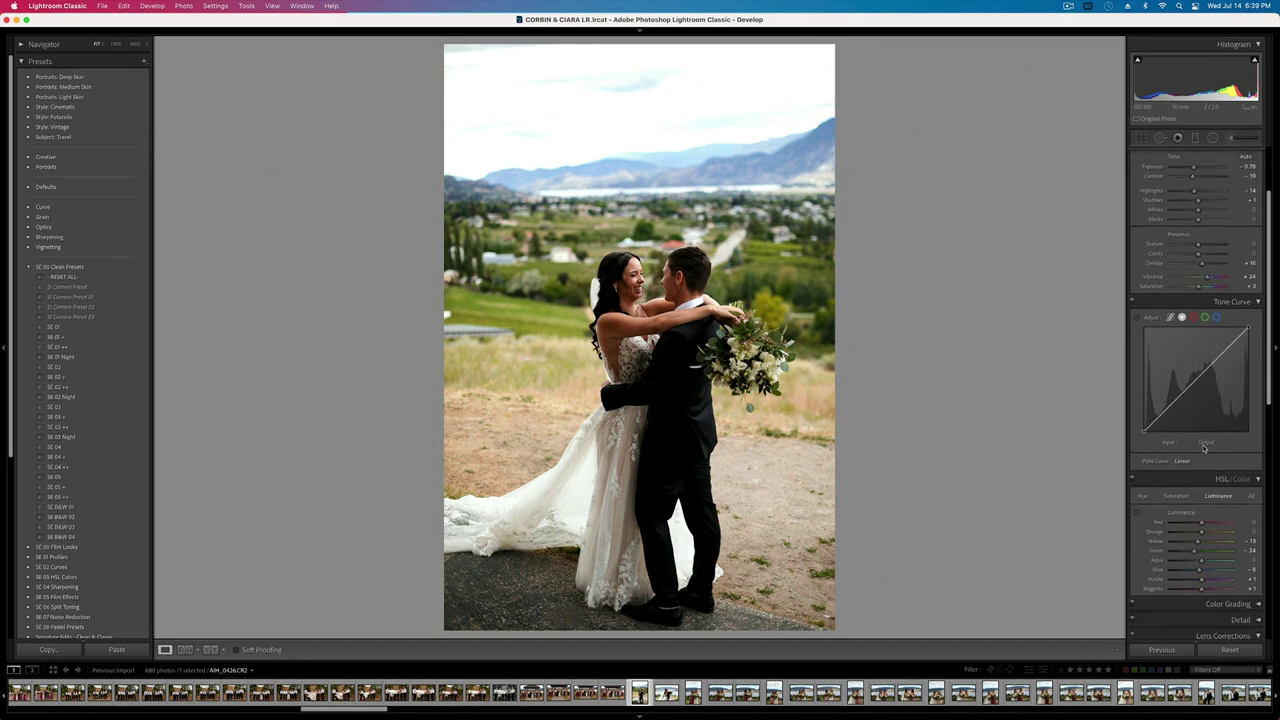
{"action": "left_click", "coordinate": [1176, 491]}
{"action": "mouse_move", "coordinate": [1189, 545]}
{"action": "left_mouse_down"}
{"action": "mouse_move", "coordinate": [1174, 538]}
{"action": "mouse_move", "coordinate": [1190, 542]}
{"action": "left_mouse_up"}
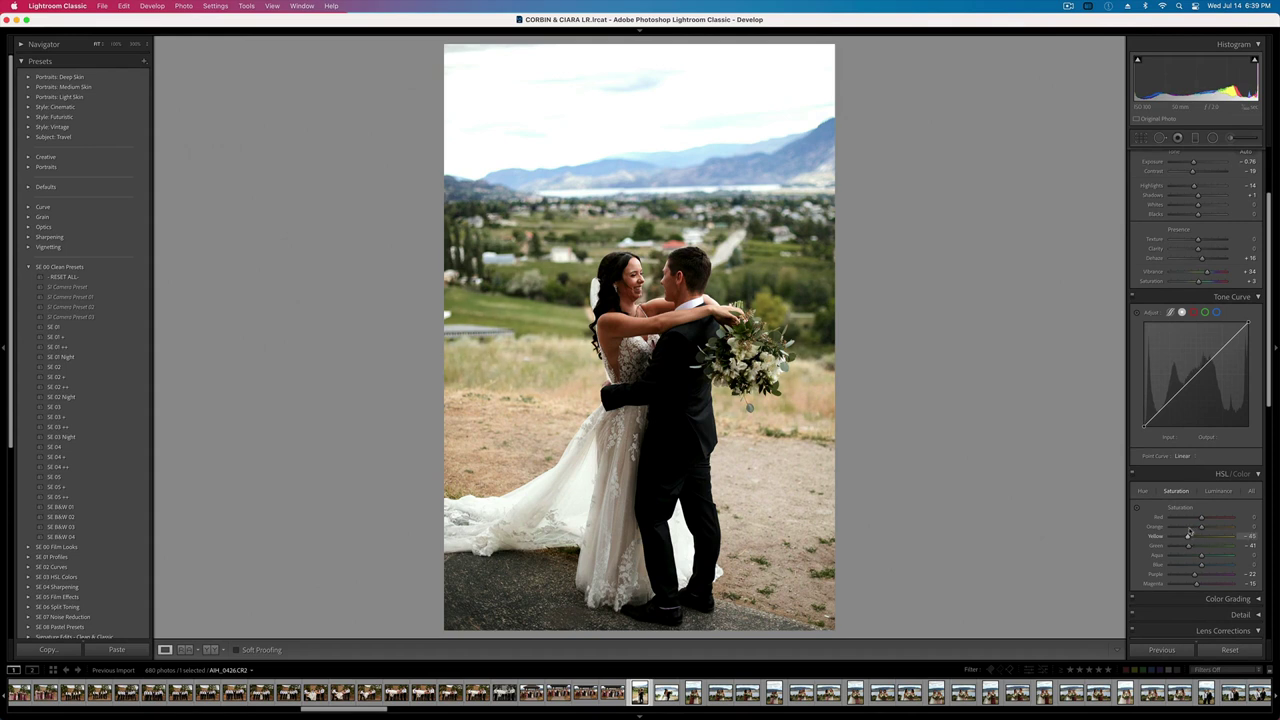
{"action": "key", "text": "backslash"}
{"action": "key", "text": "backslash"}
- Turn off transform correction and tighten the couple portrait's crop from both top corners
{"action": "scroll", "coordinate": [1200, 380], "scroll_direction": "down", "scroll_amount": 12}
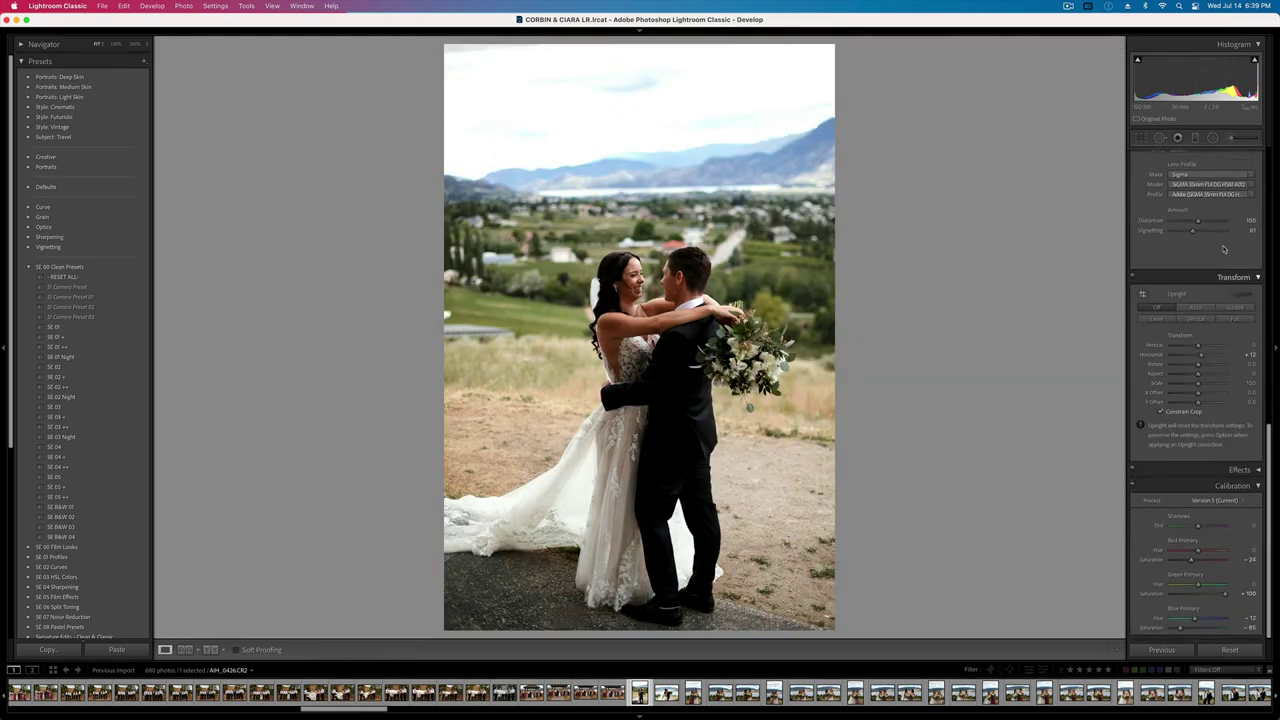
{"action": "left_click", "coordinate": [1134, 277]}
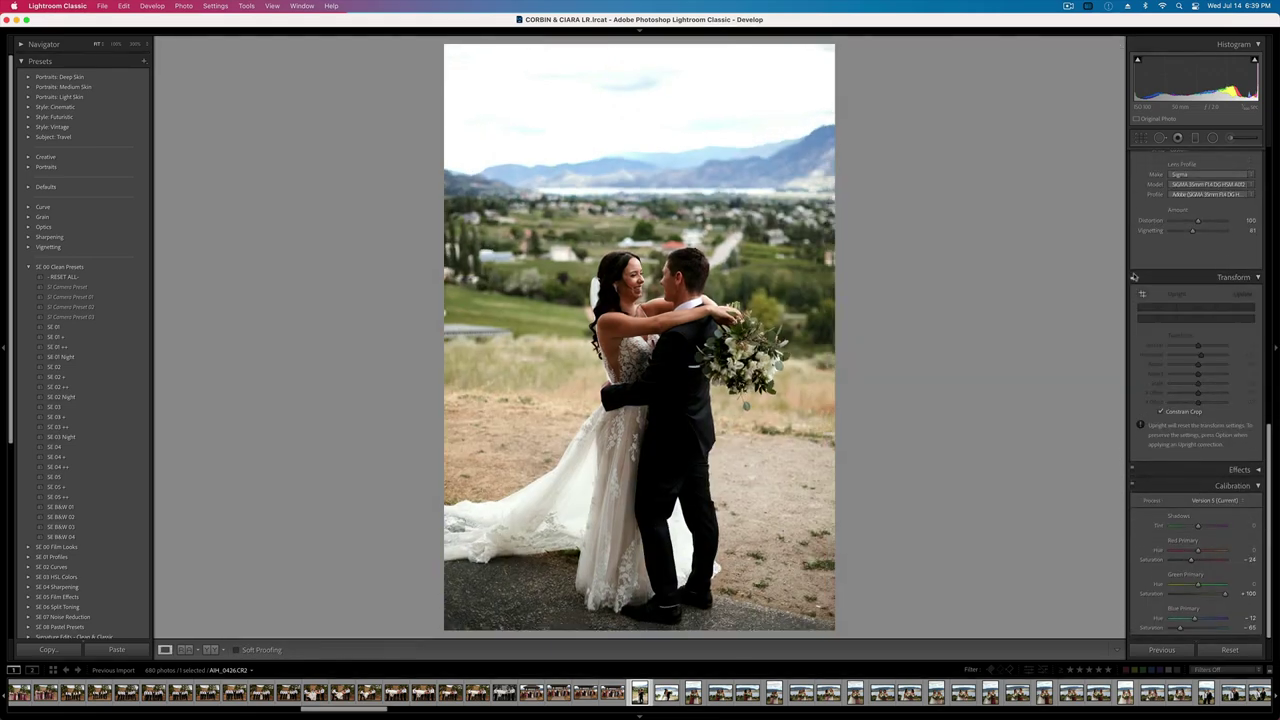
{"action": "key", "text": "r"}
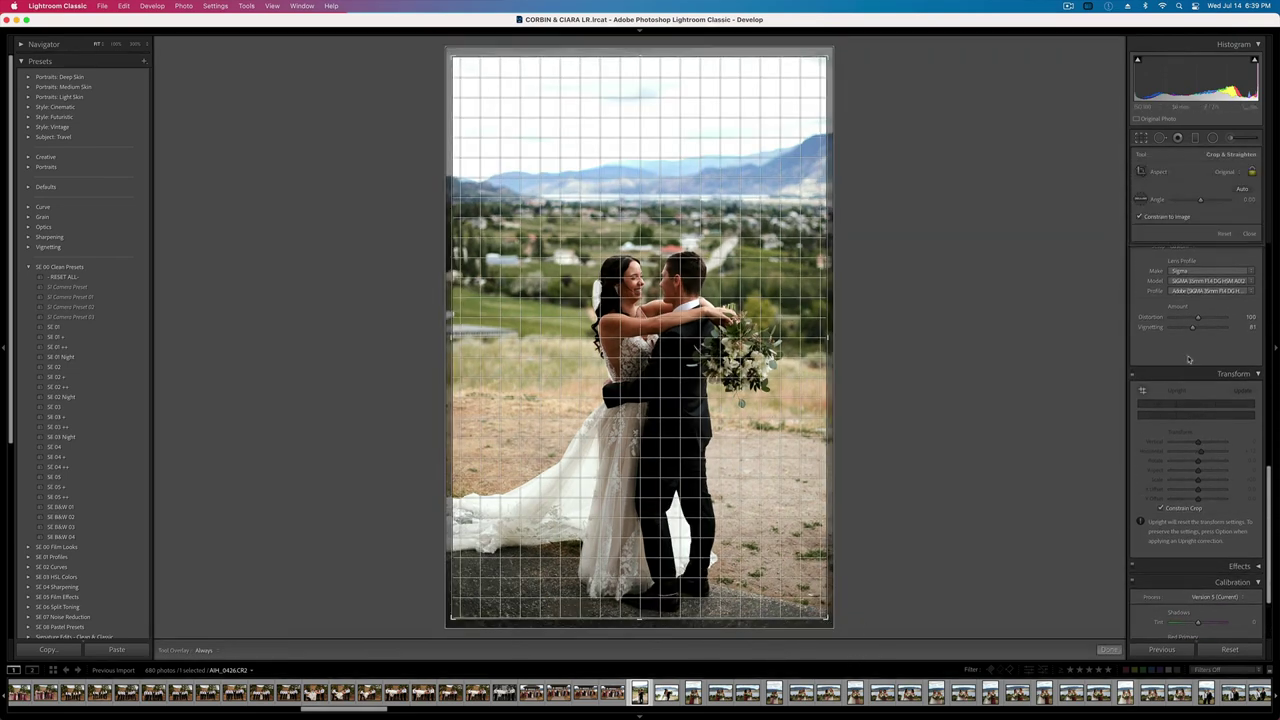
{"action": "left_click", "coordinate": [1223, 235]}
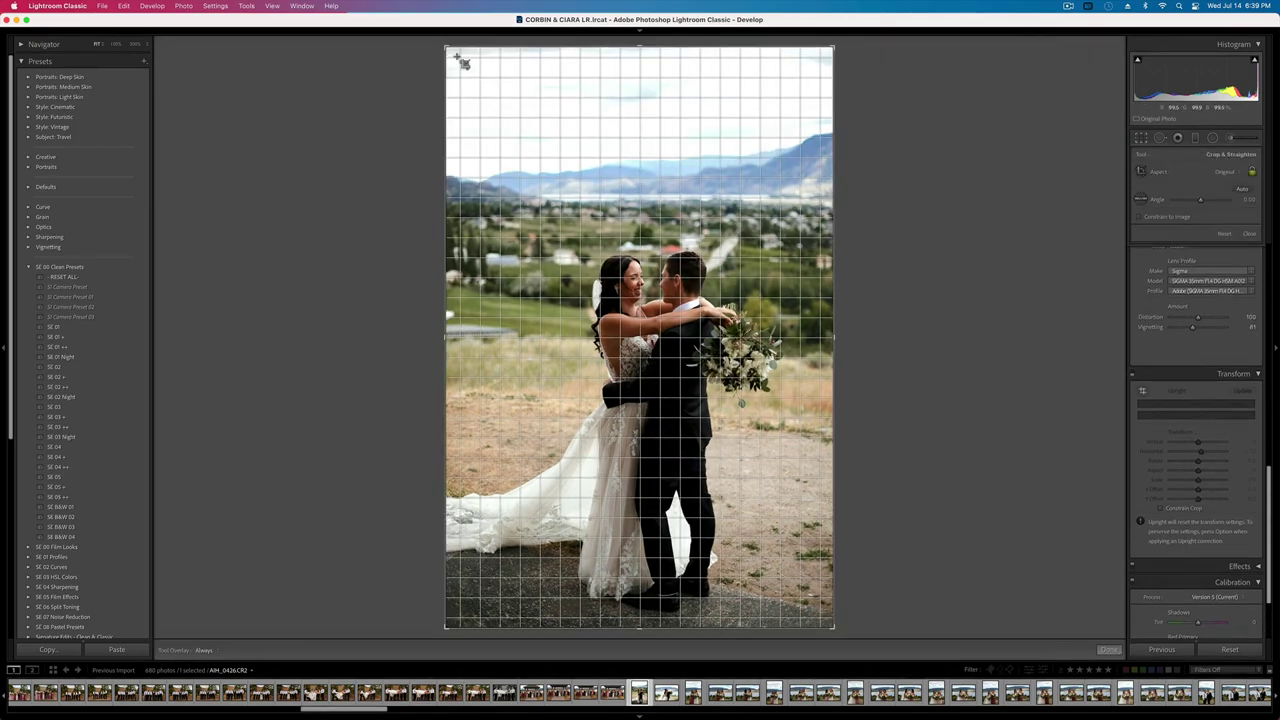
{"action": "left_click_drag", "start_coordinate": [447, 47], "coordinate": [465, 75]}
{"action": "key", "text": "Return"}
{"action": "key", "text": "r"}
{"action": "left_click_drag", "start_coordinate": [816, 72], "coordinate": [807, 92]}
{"action": "key", "text": "Return"}
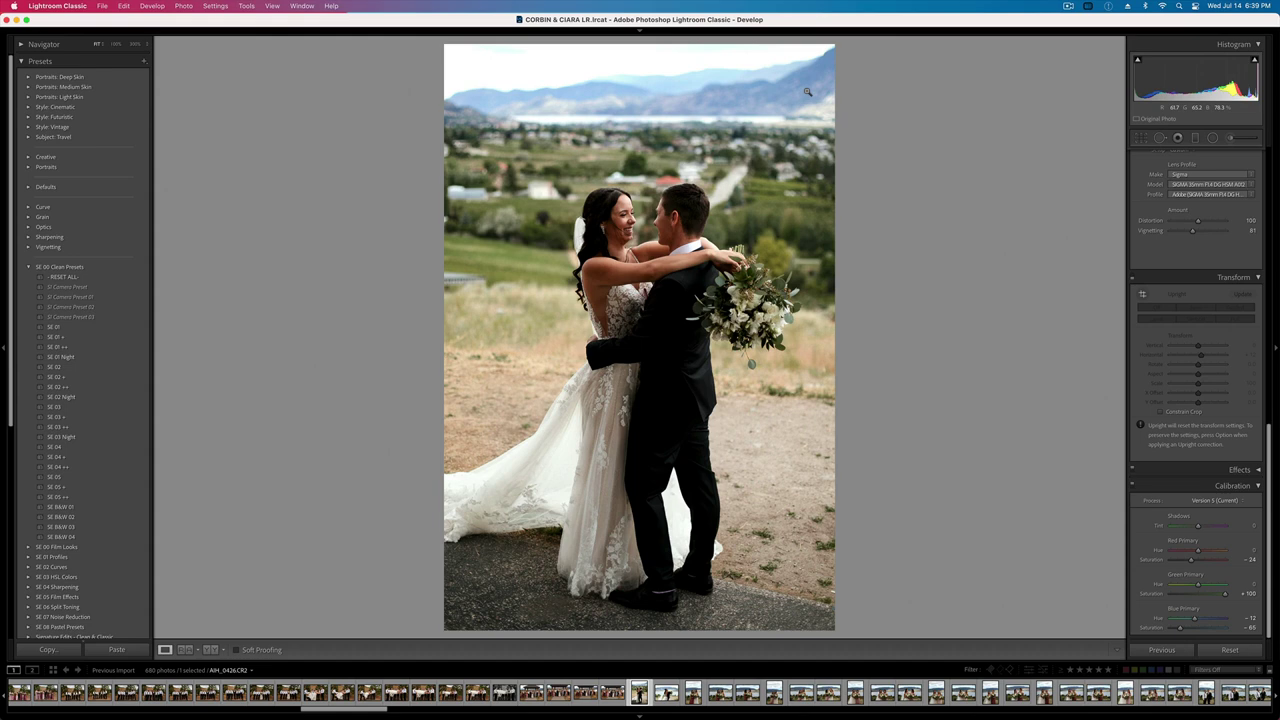
- Copy the couple portrait's settings and paste them onto the kiss photo with a small exposure tweak
{"action": "key", "text": "super+shift+c"}
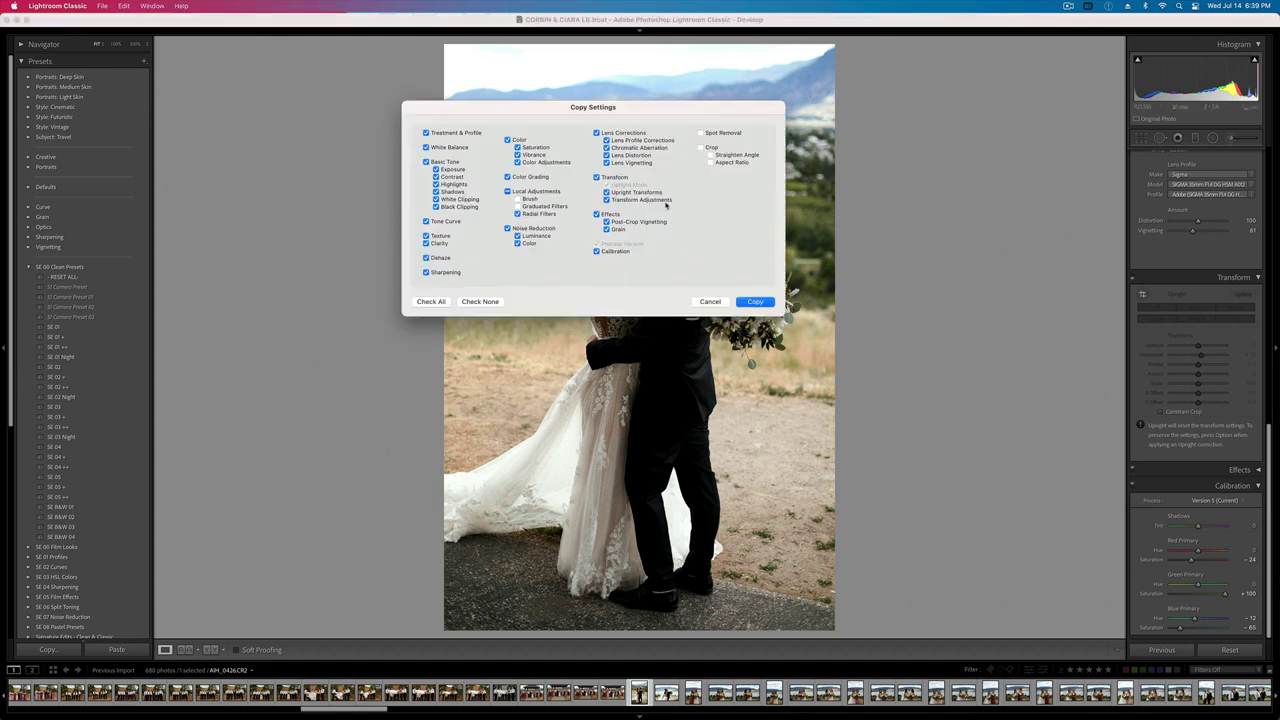
{"action": "key", "text": "Return"}
{"action": "key", "text": "Right"}
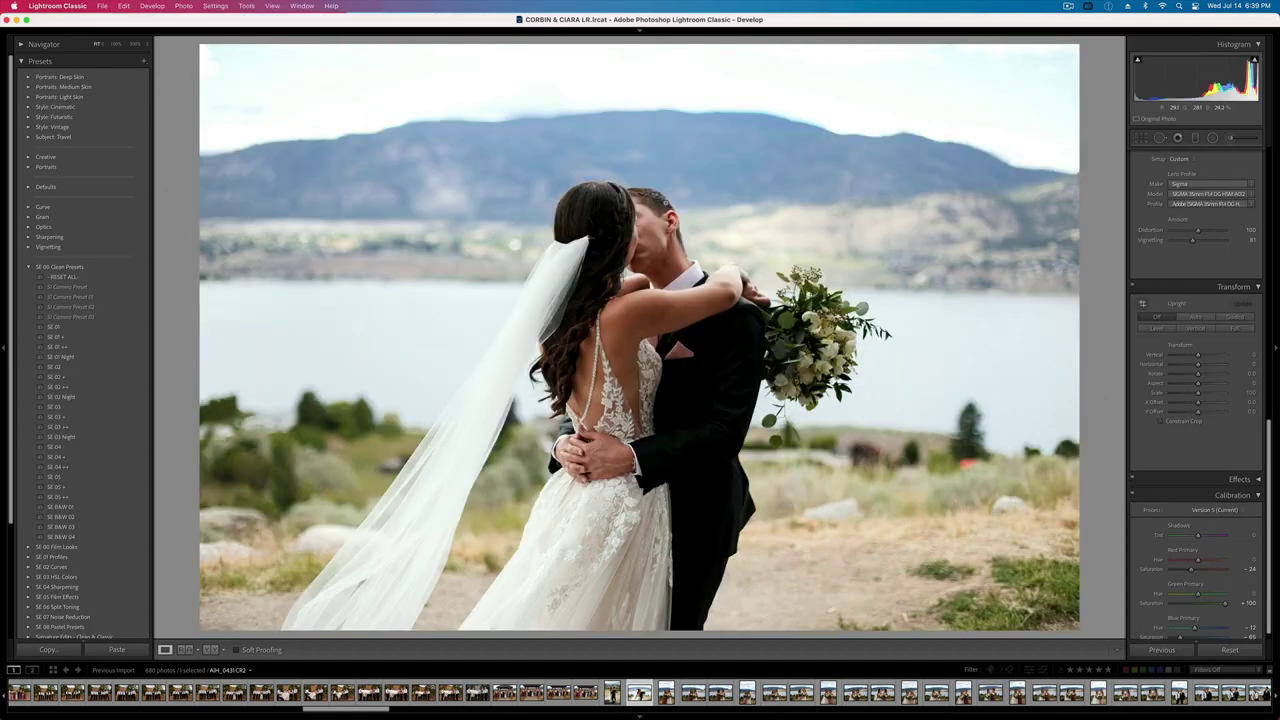
{"action": "key", "text": "super+shift+v"}
{"action": "key", "text": "shift+minus"}
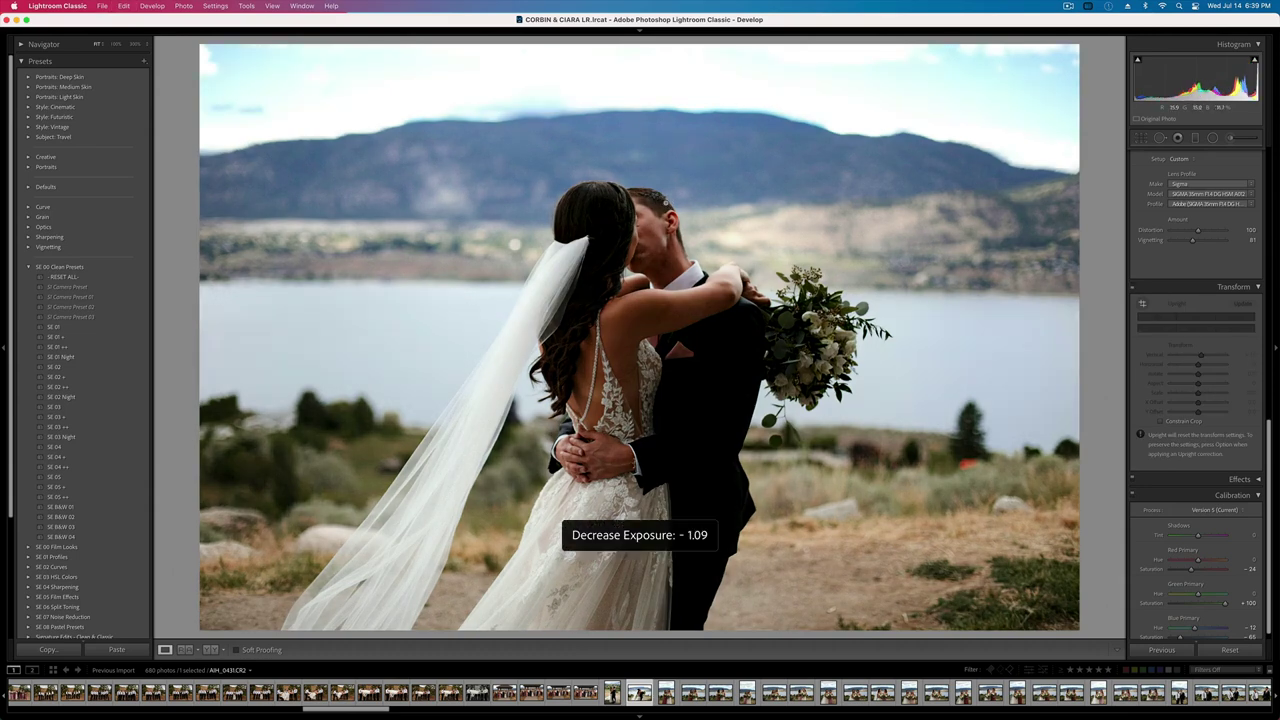
{"action": "key", "text": "equal"}
{"action": "key", "text": "Right"}
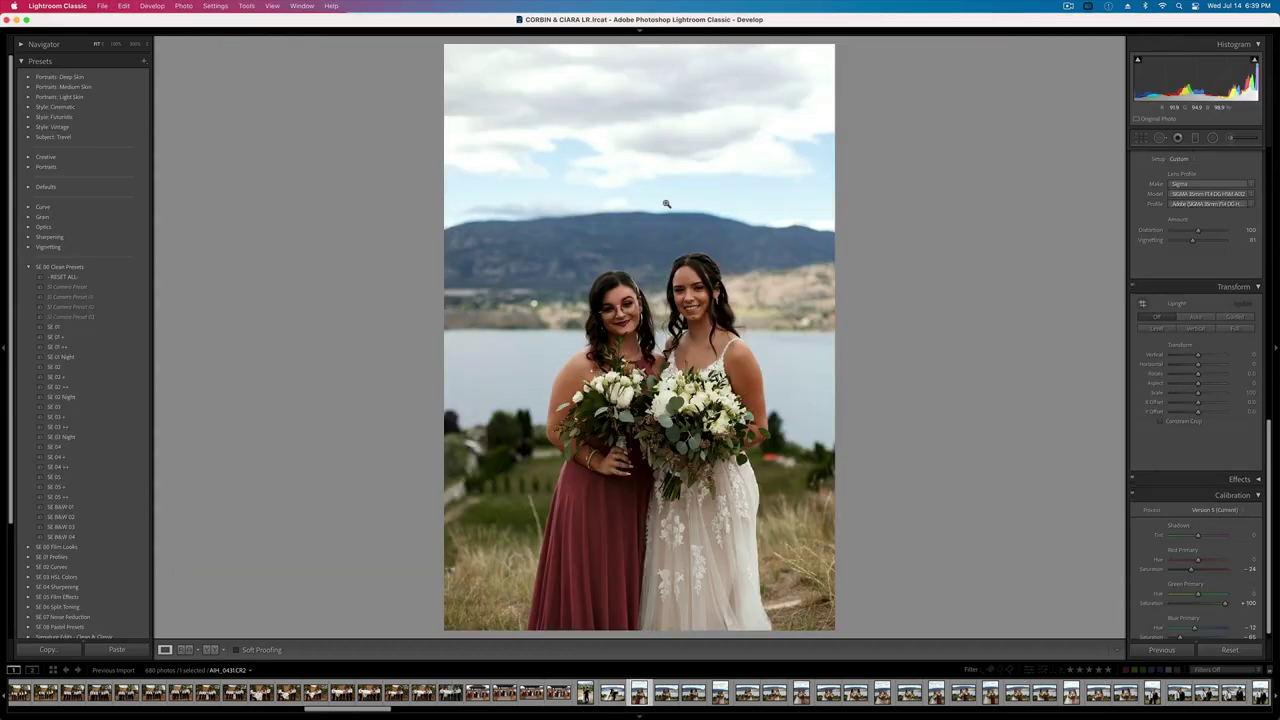
- Paste the copied settings onto the bride-and-bridesmaid portrait, tighten its crop, and fine-tune exposure
{"action": "key", "text": "super+shift+v"}
{"action": "key", "text": "equal"}
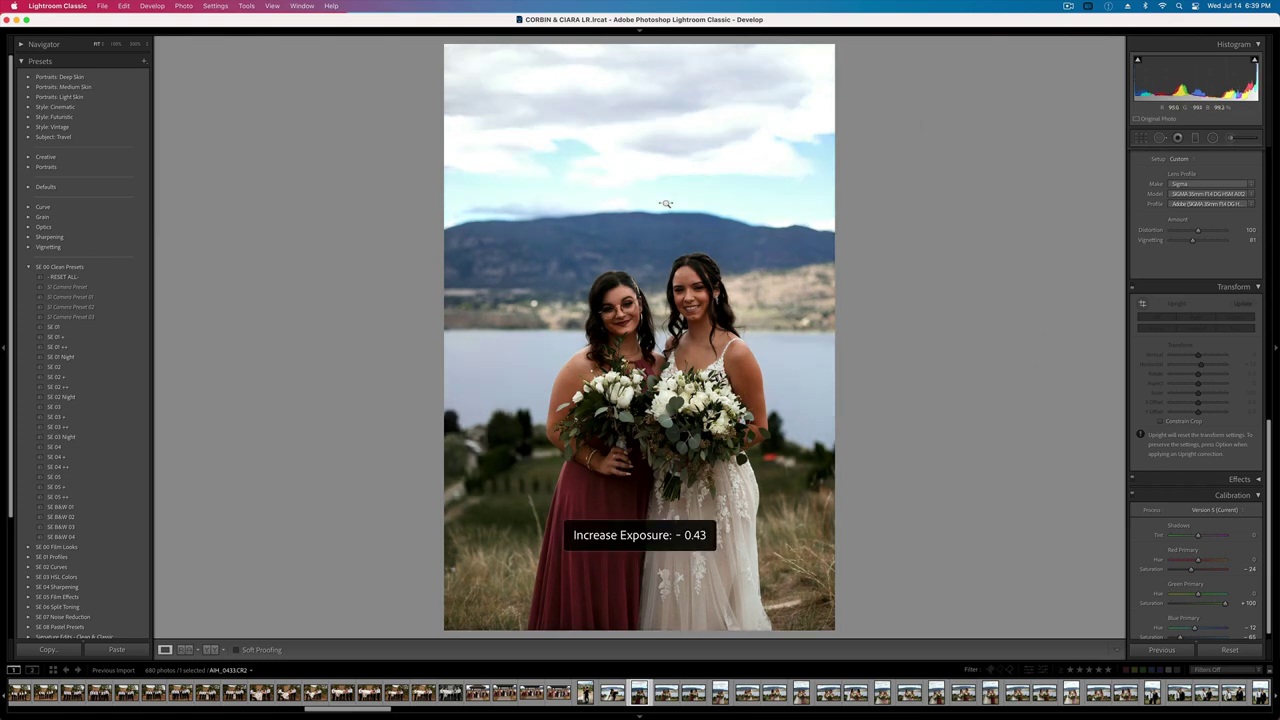
{"action": "key", "text": "equal"}
{"action": "key", "text": "r"}
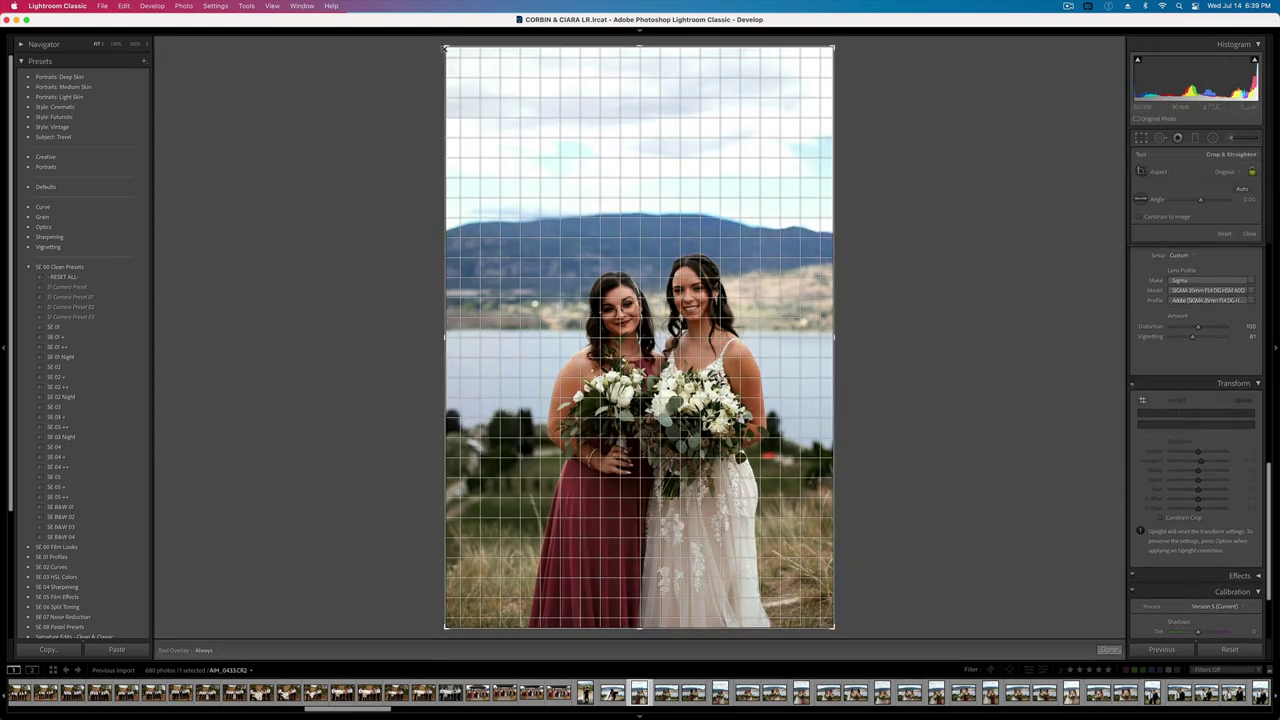
{"action": "left_click_drag", "start_coordinate": [446, 46], "coordinate": [465, 65]}
{"action": "key", "text": "Return"}
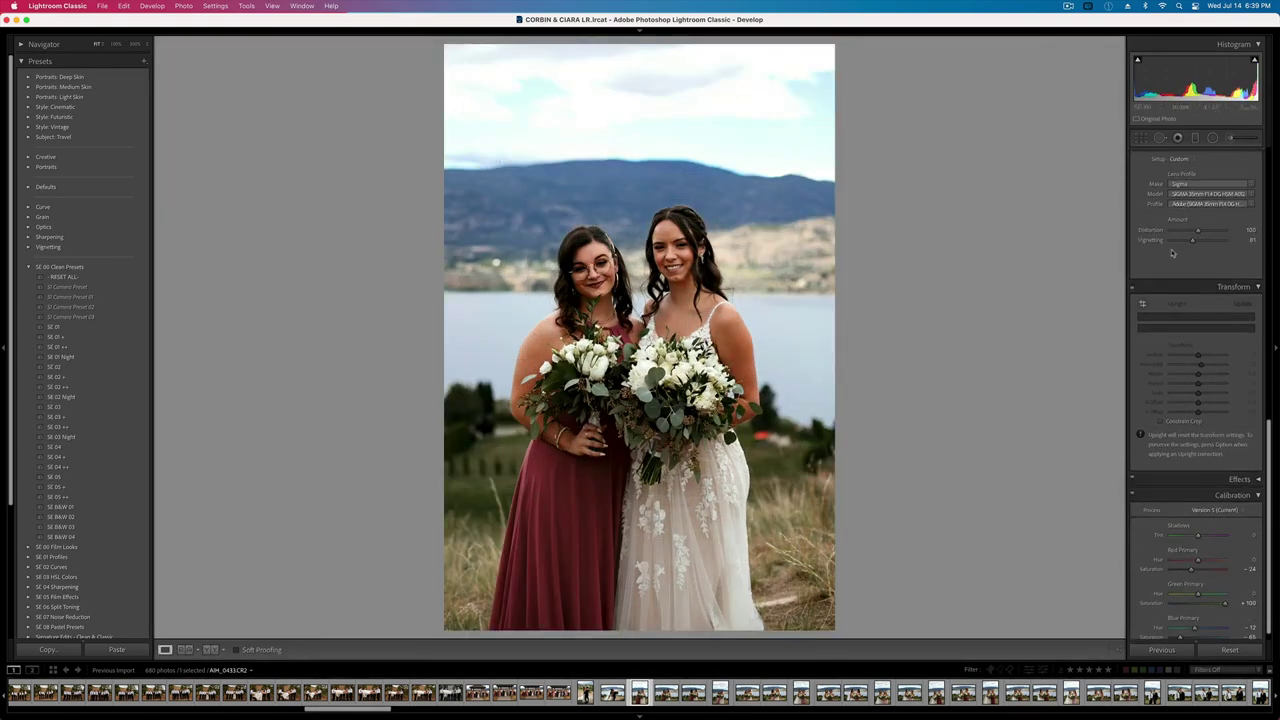
{"action": "scroll", "coordinate": [1180, 260], "scroll_direction": "up", "scroll_amount": 3}
{"action": "scroll", "coordinate": [1185, 268], "scroll_direction": "down", "scroll_amount": 2}
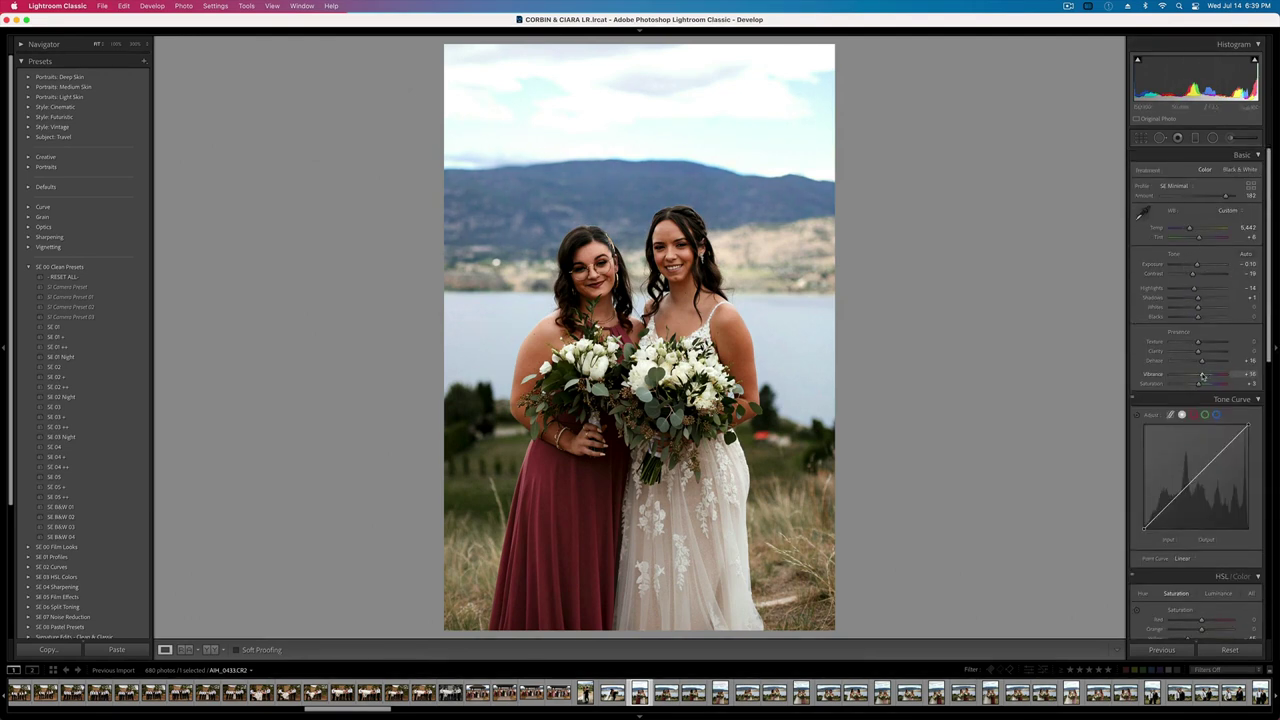
{"action": "key", "text": "equal"}
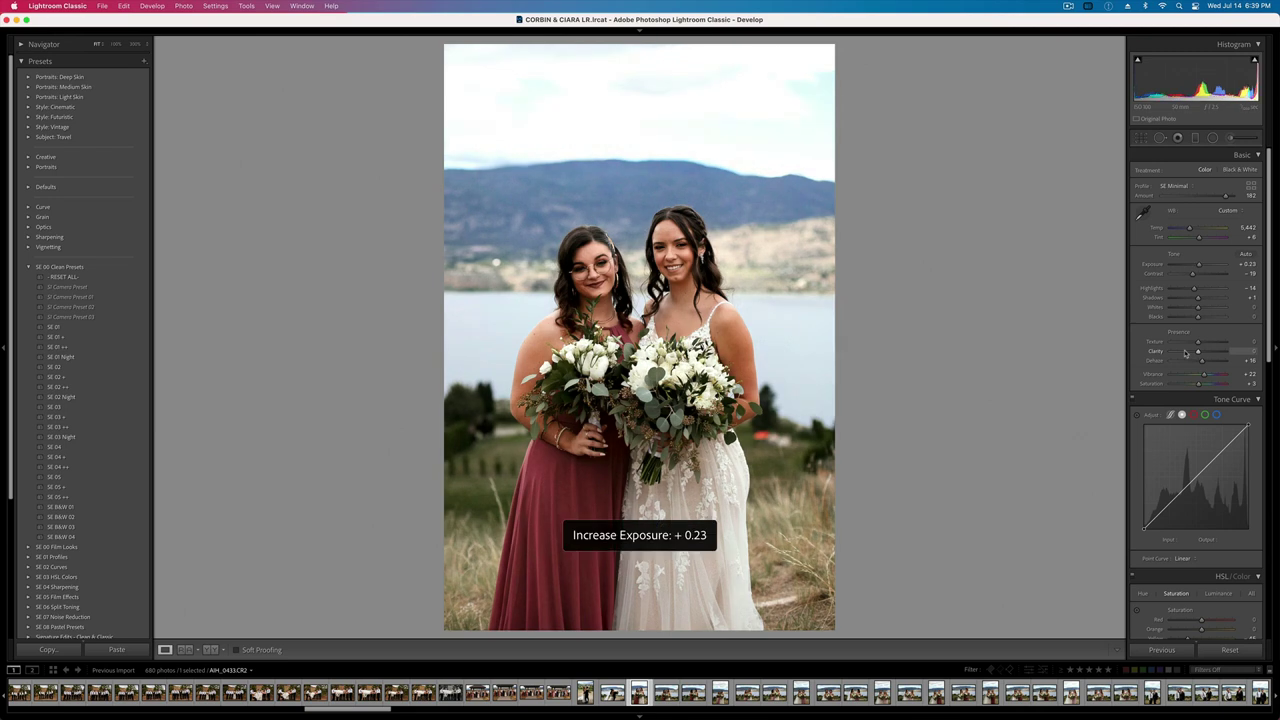
{"action": "key", "text": "minus"}
- Pull down the tone curve's top point, lower Highlights and Whites, darken exposure, and zero Shadows
{"action": "left_click", "coordinate": [1214, 458]}
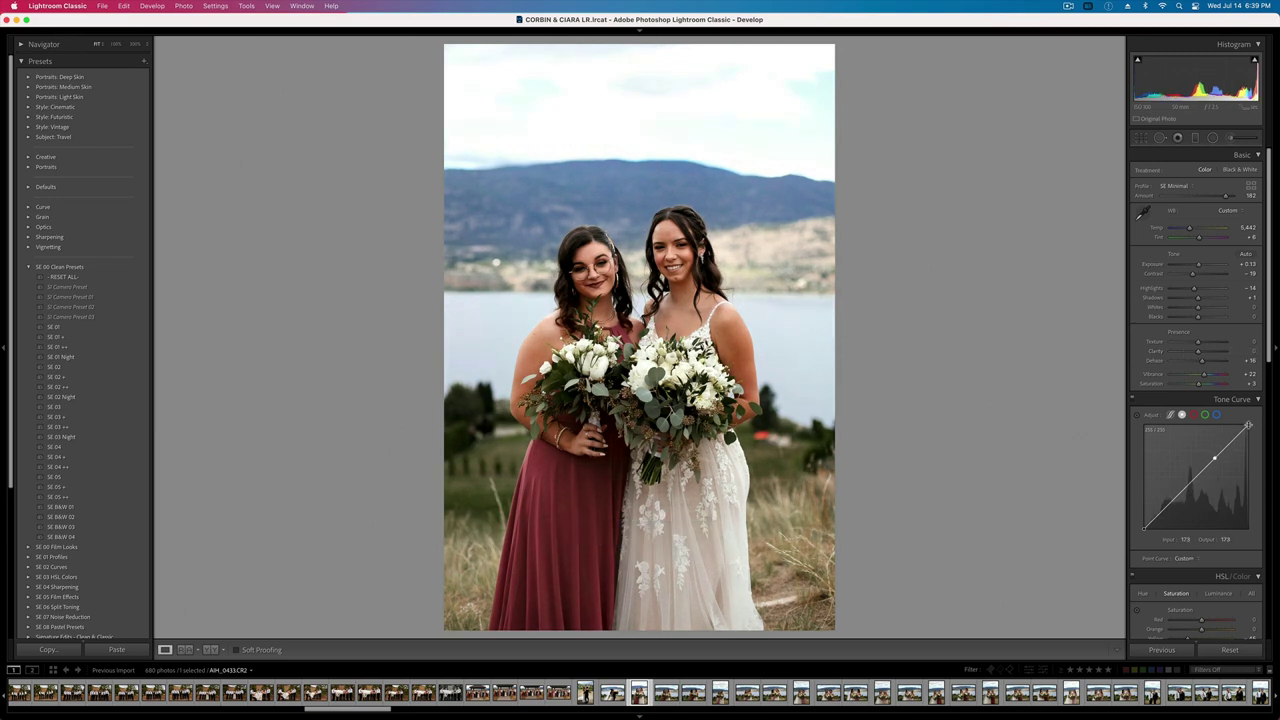
{"action": "left_click_drag", "start_coordinate": [1248, 426], "coordinate": [1249, 432]}
{"action": "mouse_move", "coordinate": [1195, 288]}
{"action": "left_mouse_down"}
{"action": "mouse_move", "coordinate": [1186, 307]}
{"action": "mouse_move", "coordinate": [1199, 307]}
{"action": "left_mouse_up"}
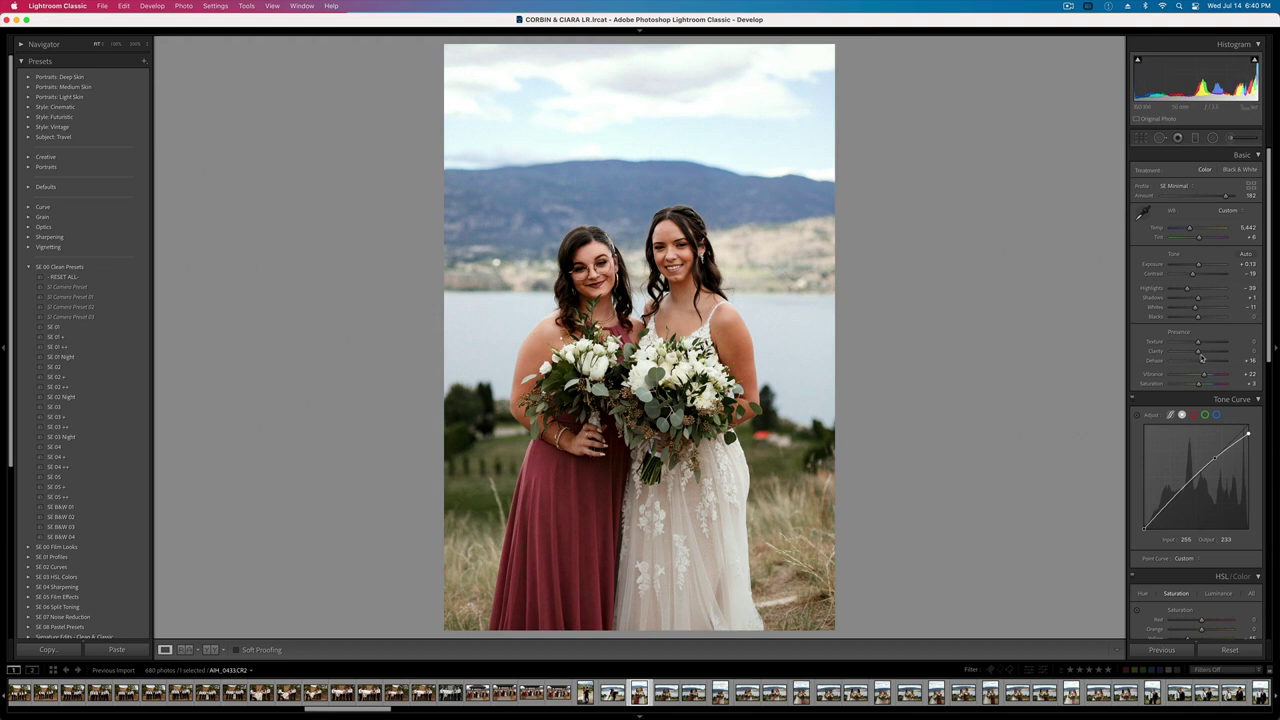
{"action": "key", "text": "shift+minus"}
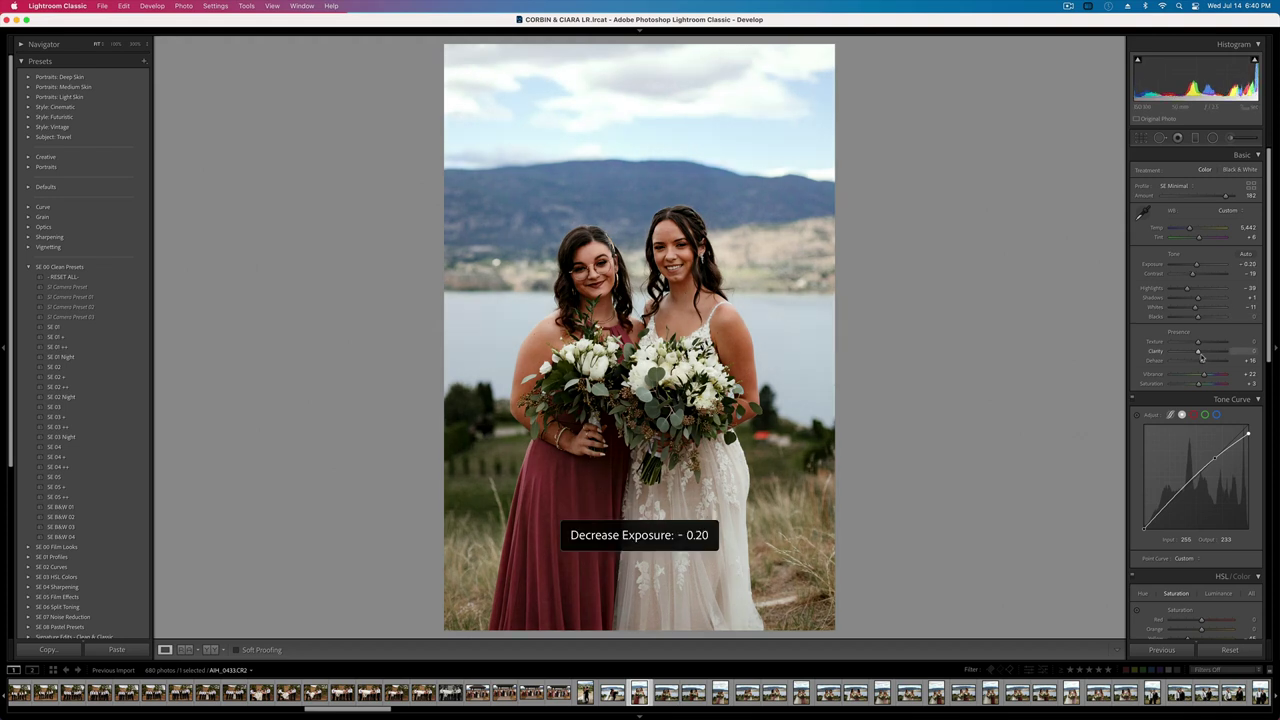
{"action": "double_click", "coordinate": [1198, 299]}
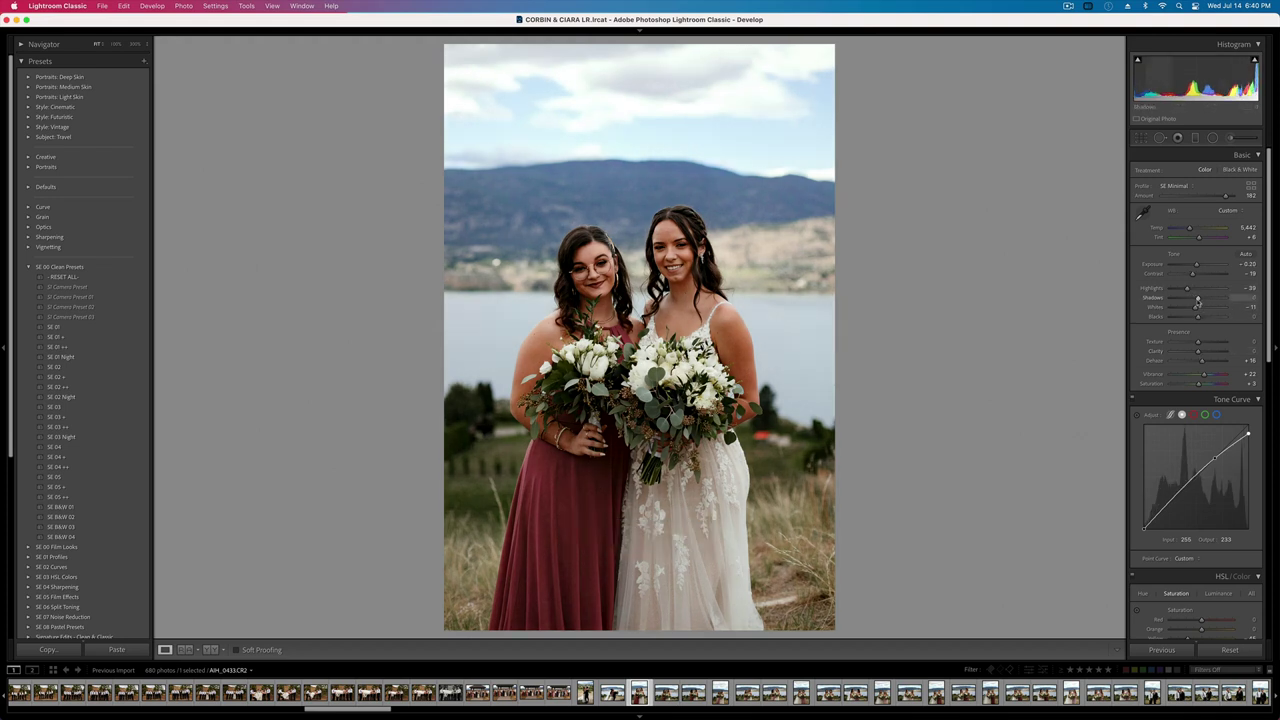
- Shift the HSL Blue hue toward purple, discarding a trial sky saturation change
{"action": "scroll", "coordinate": [1197, 300], "scroll_direction": "down", "scroll_amount": 5}
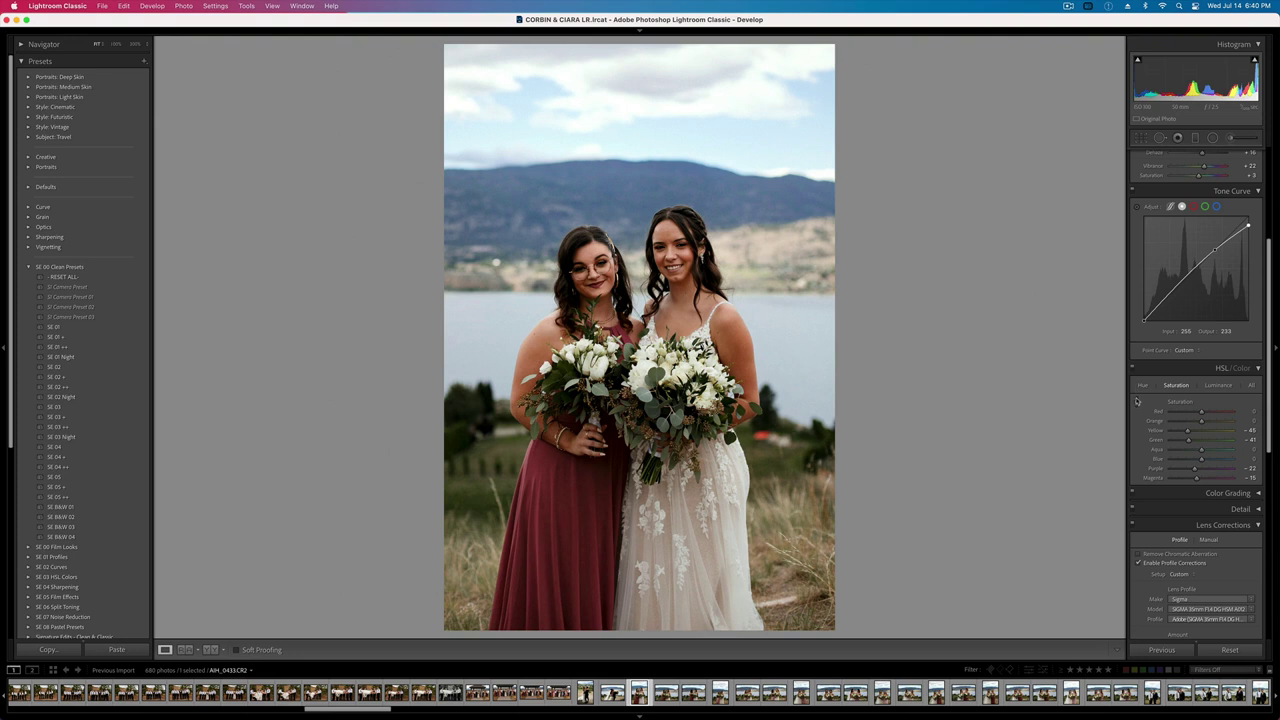
{"action": "left_click", "coordinate": [1136, 401]}
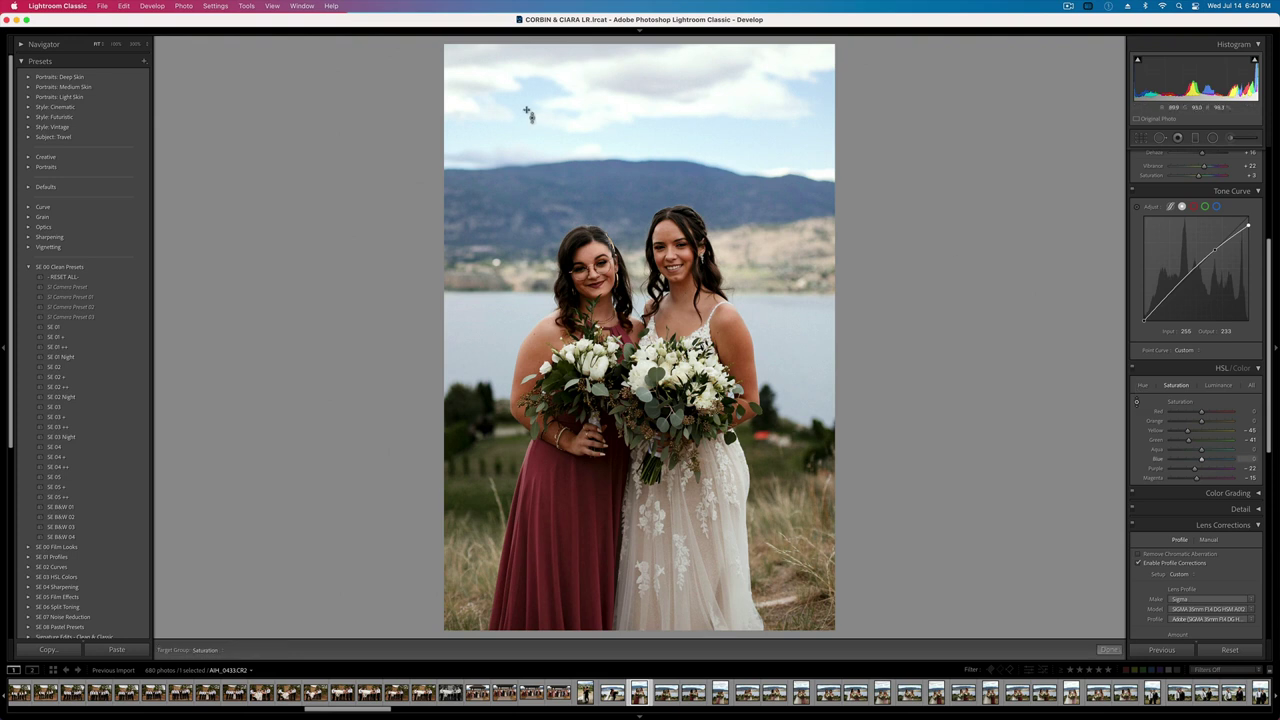
{"action": "mouse_move", "coordinate": [528, 114]}
{"action": "left_mouse_down"}
{"action": "mouse_move", "coordinate": [528, 140]}
{"action": "mouse_move", "coordinate": [528, 95]}
{"action": "mouse_move", "coordinate": [528, 114]}
{"action": "left_mouse_up"}
{"action": "key", "text": "super+z"}
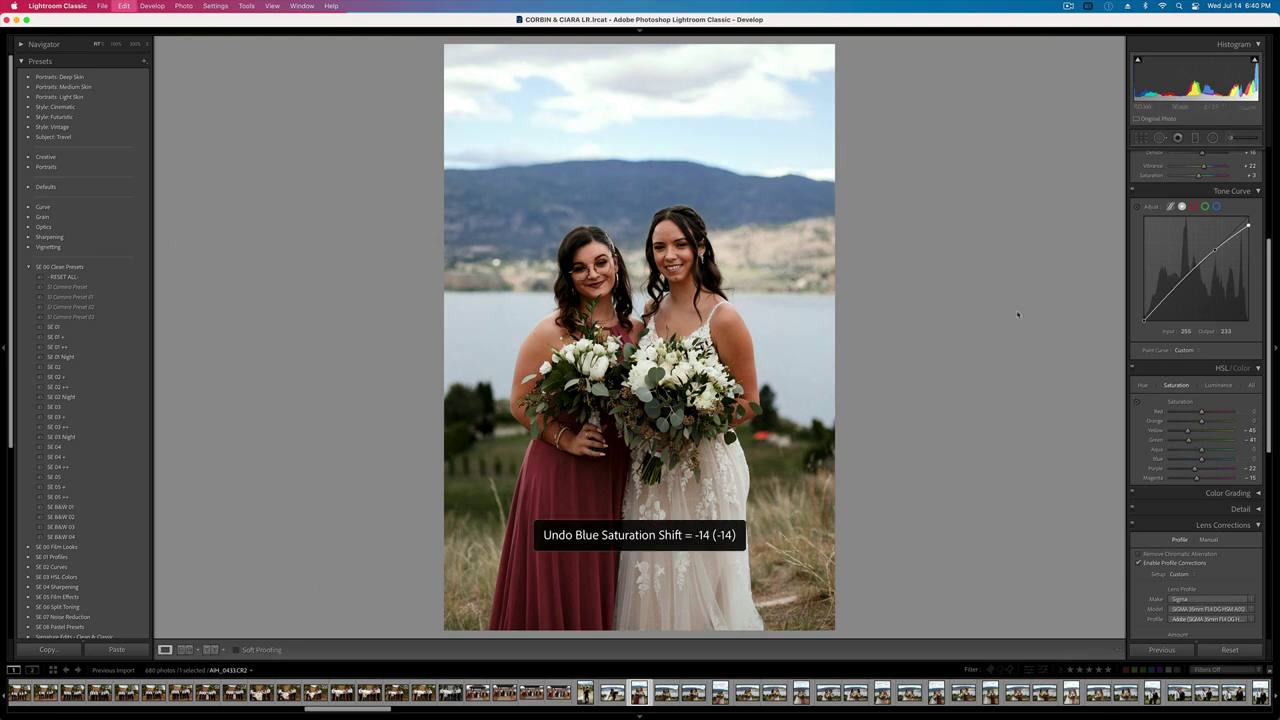
{"action": "left_click", "coordinate": [1143, 385]}
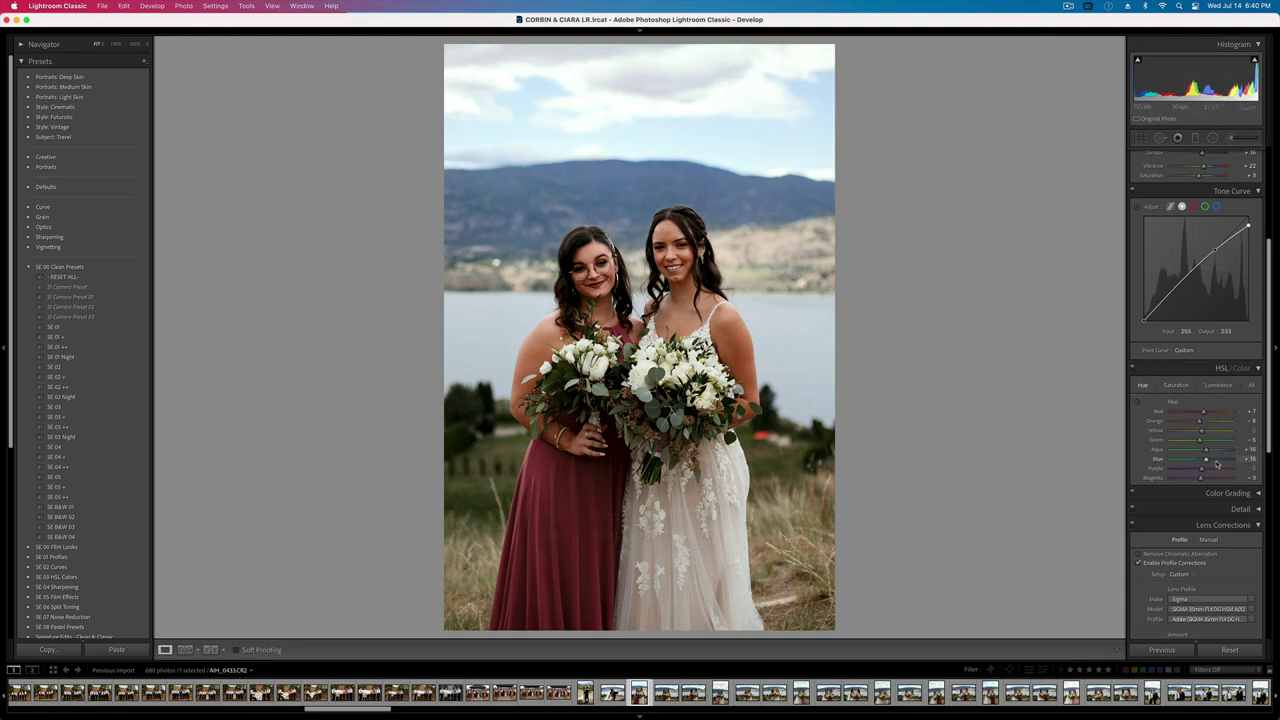
{"action": "left_click_drag", "start_coordinate": [1216, 463], "coordinate": [1217, 453]}
{"action": "key", "text": "Right"}
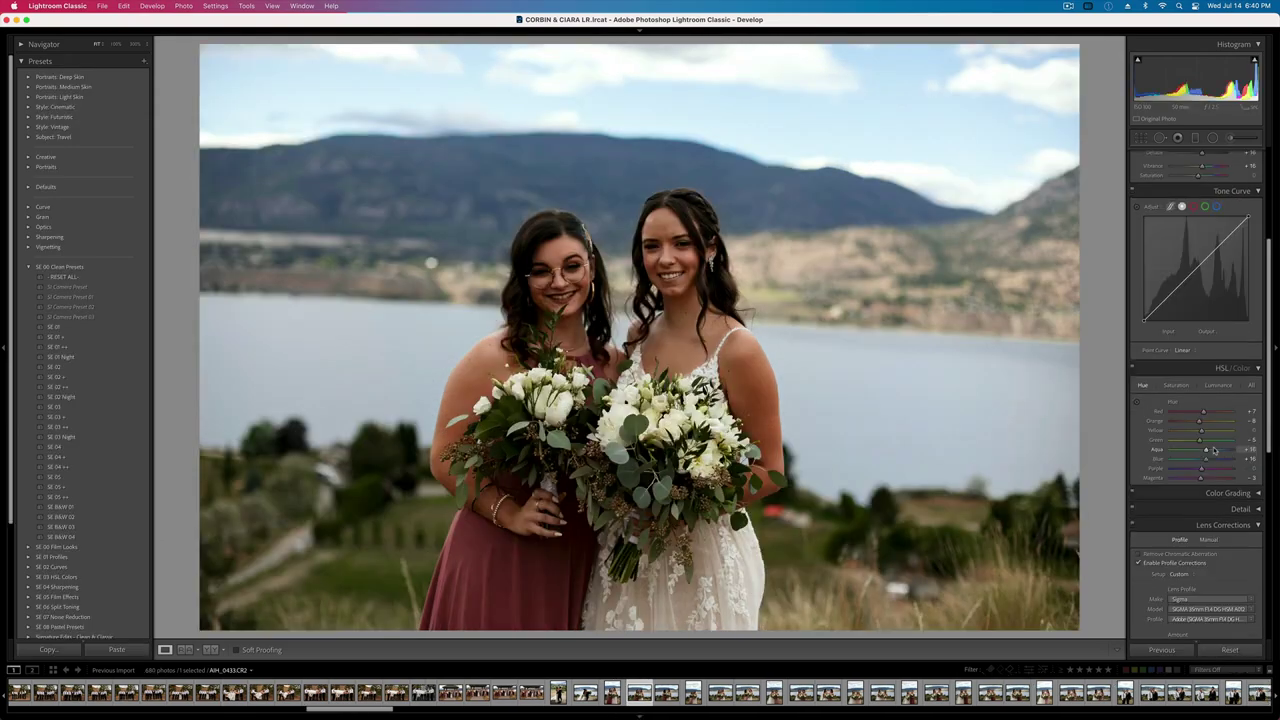
- Rotate the crop to level the horizon of the lakeside bride-and-bridesmaid shot
{"action": "key", "text": "r"}
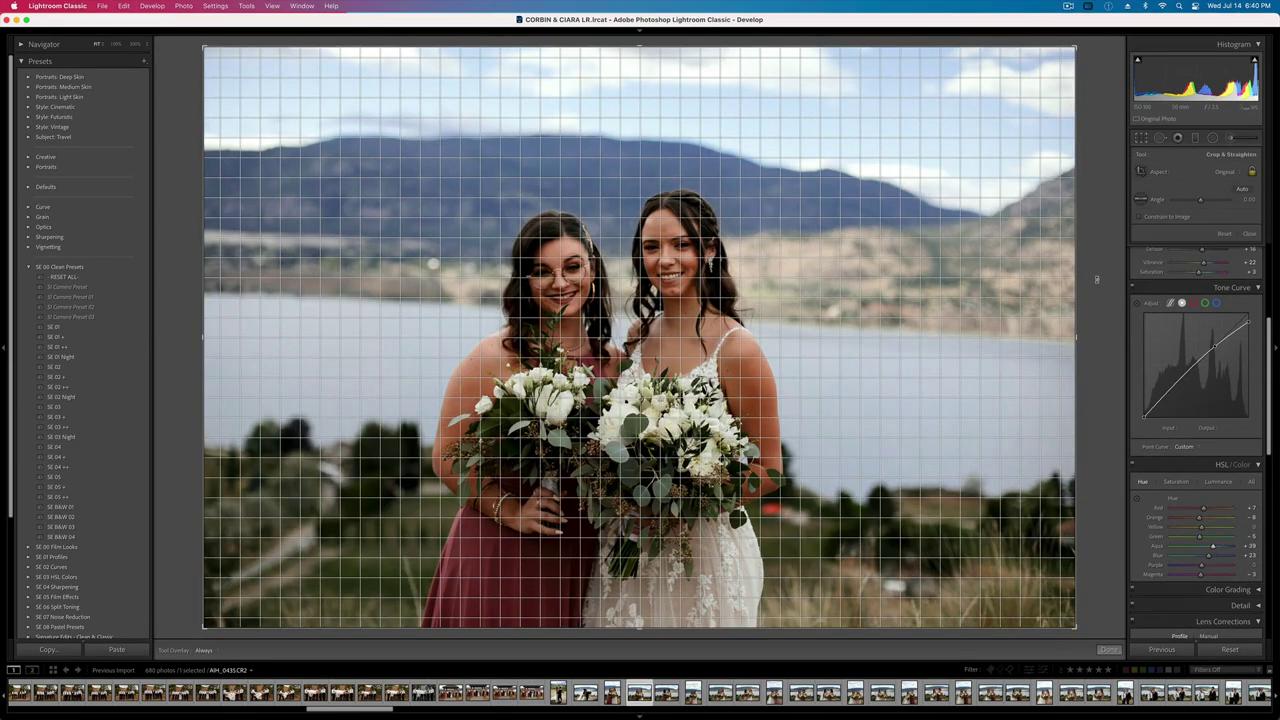
{"action": "mouse_move", "coordinate": [1094, 277]}
{"action": "left_mouse_down"}
{"action": "mouse_move", "coordinate": [1094, 251]}
{"action": "mouse_move", "coordinate": [1097, 261]}
{"action": "left_mouse_up"}
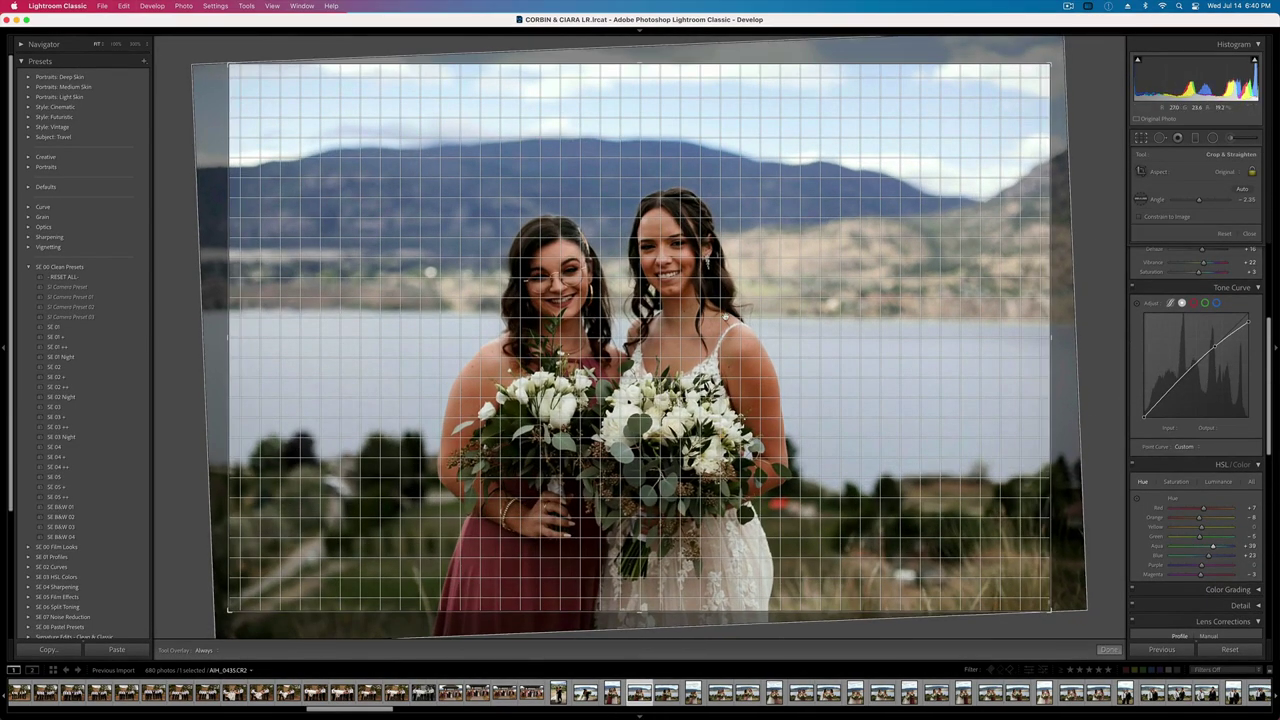
{"action": "key", "text": "Return"}
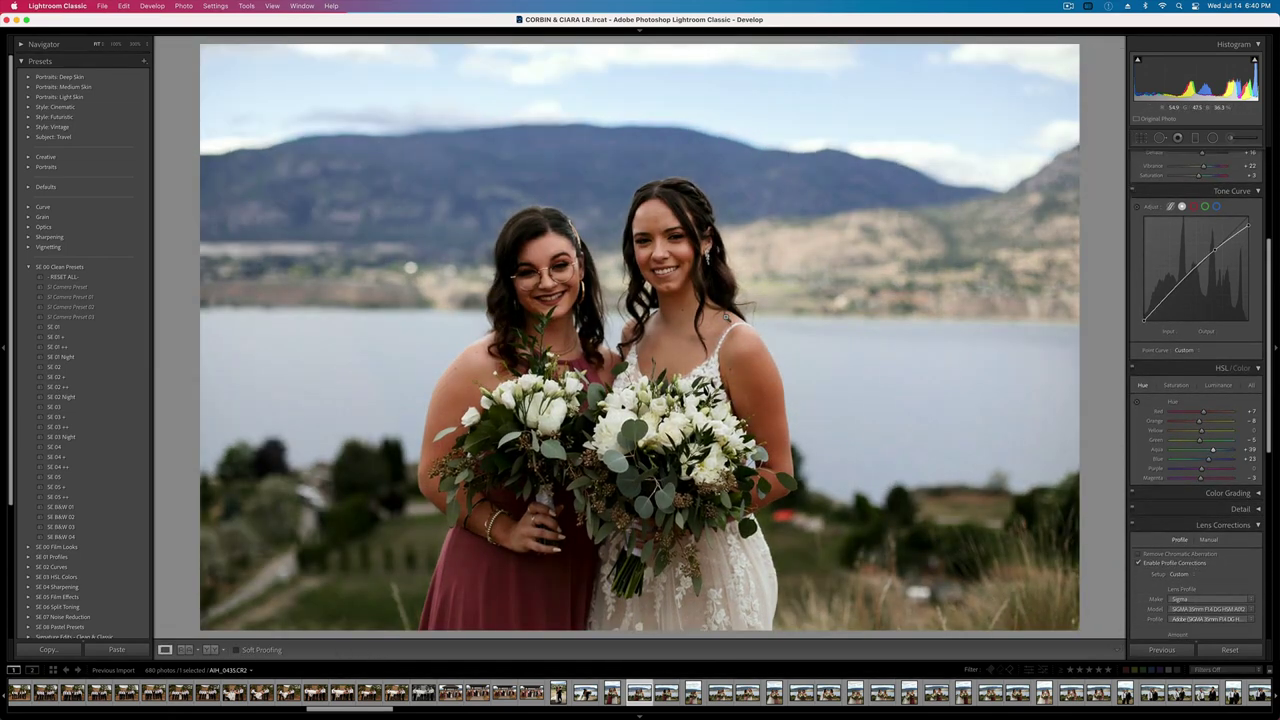
- Reduce the orange saturation in the HSL panel
{"action": "left_click", "coordinate": [1176, 385]}
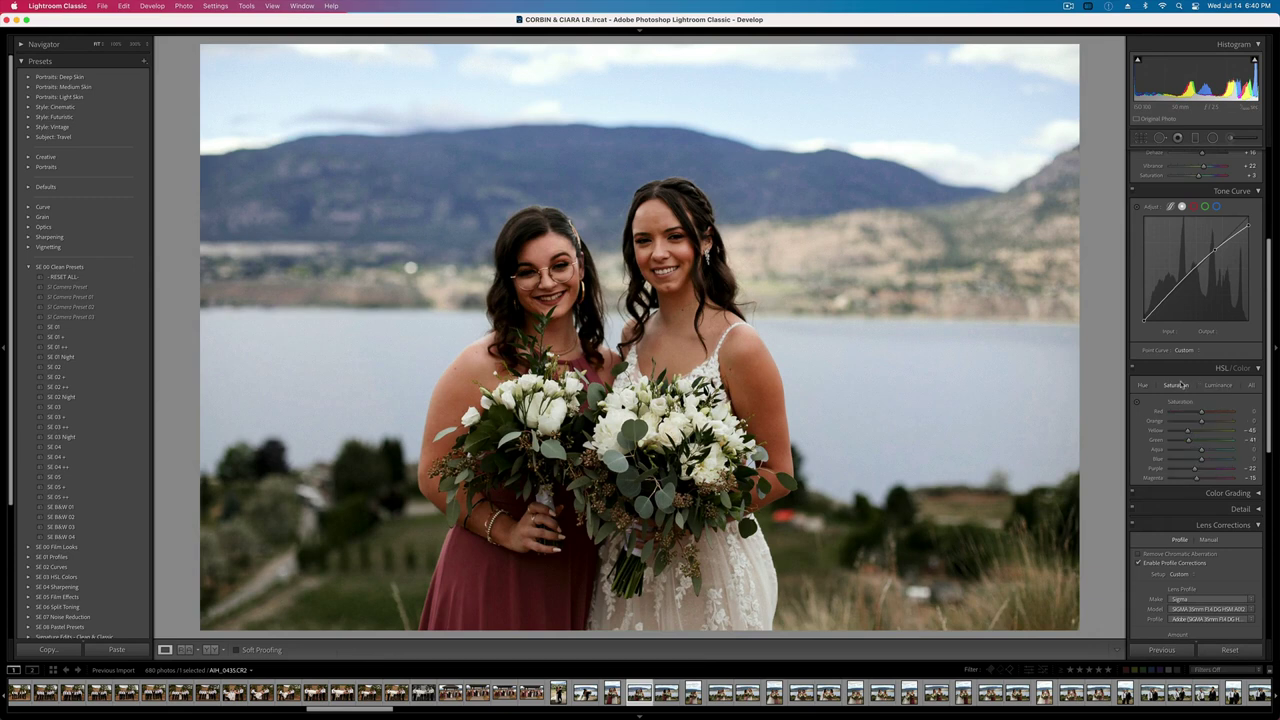
{"action": "left_click", "coordinate": [1142, 385]}
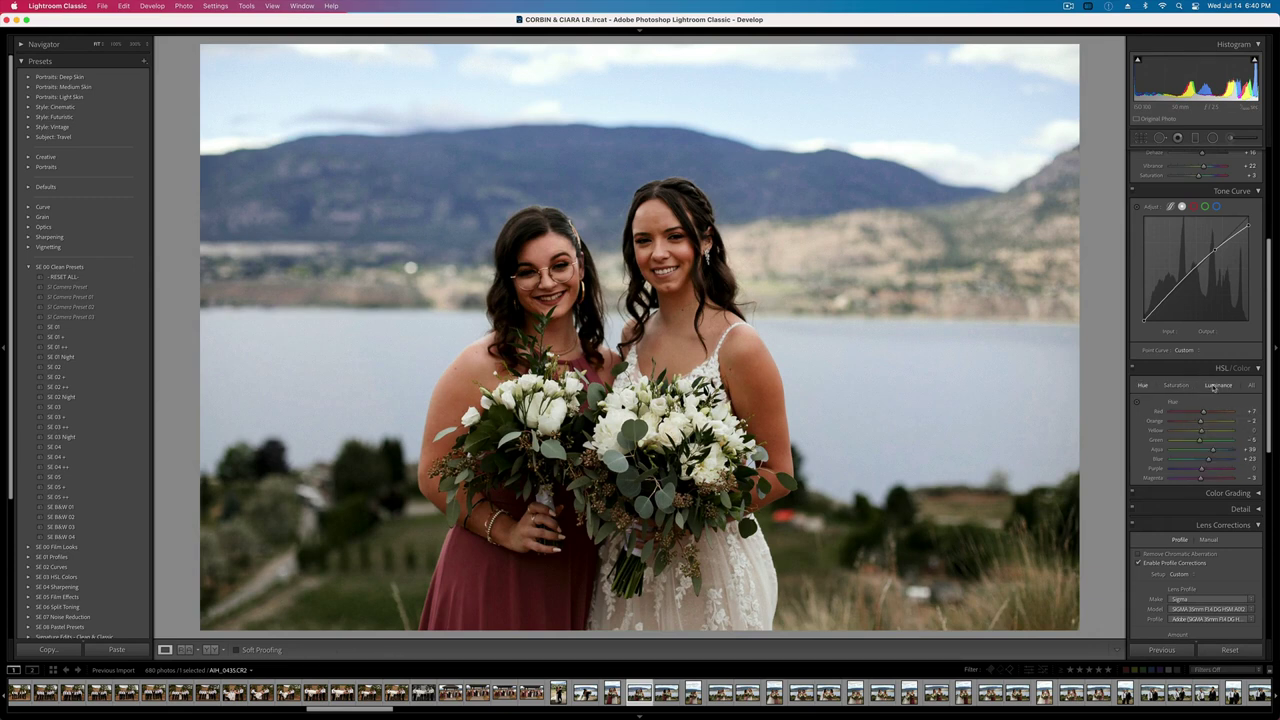
{"action": "left_click", "coordinate": [1176, 385]}
{"action": "left_click_drag", "start_coordinate": [1199, 423], "coordinate": [1191, 424]}
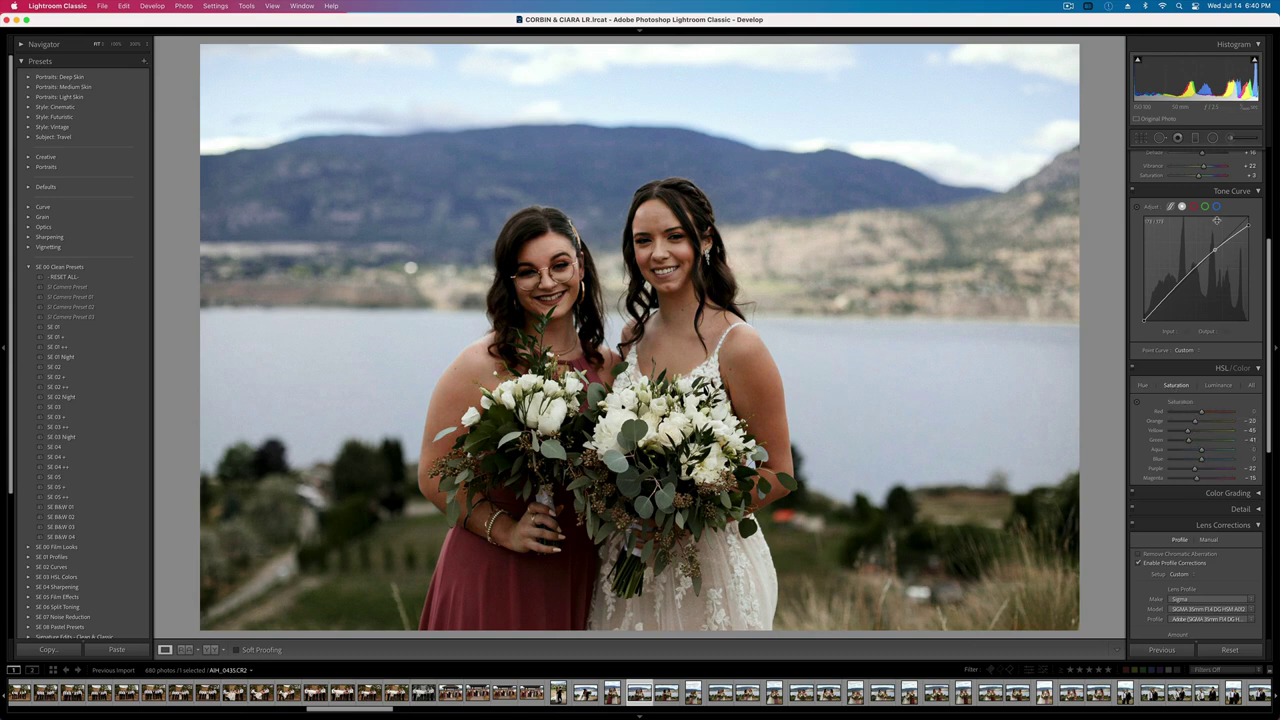
- Set Contrast to -10, Vibrance to about +27 and exposure to +0.03, then copy the settings
{"action": "scroll", "coordinate": [1201, 272], "scroll_direction": "up", "scroll_amount": 5}
{"action": "left_click_drag", "start_coordinate": [1201, 274], "coordinate": [1205, 274]}
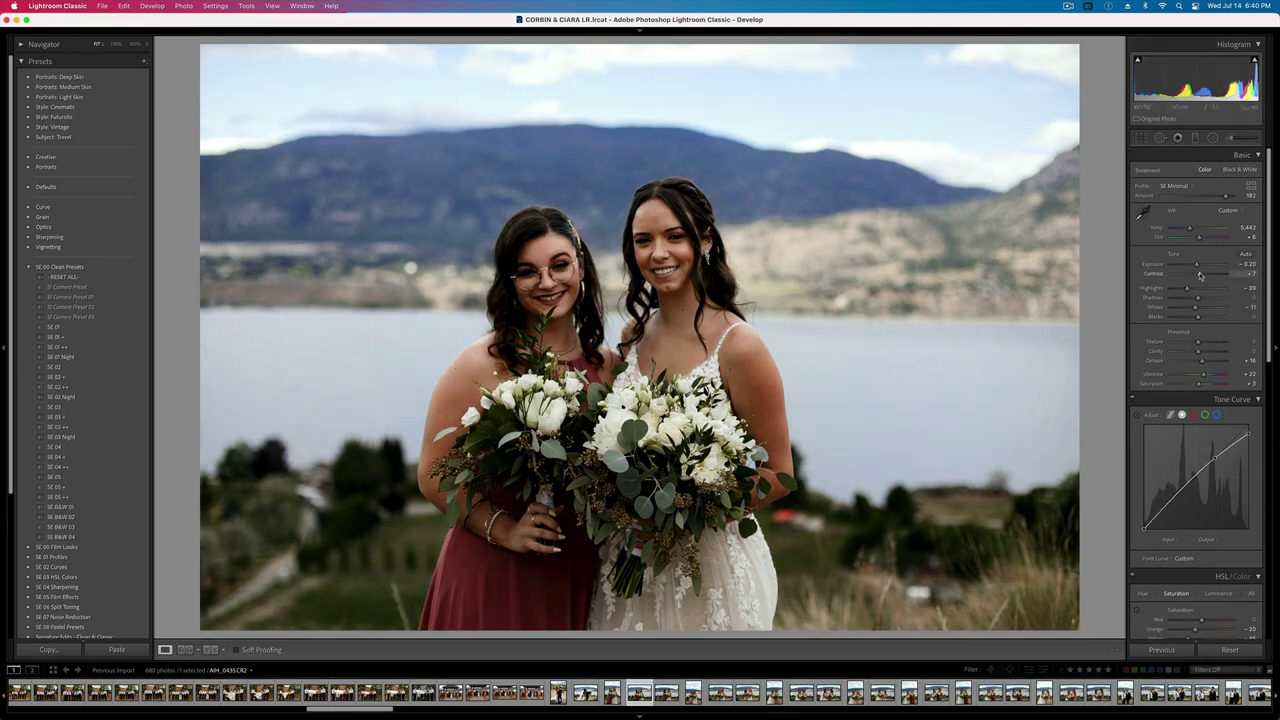
{"action": "left_click_drag", "start_coordinate": [1203, 376], "coordinate": [1205, 386]}
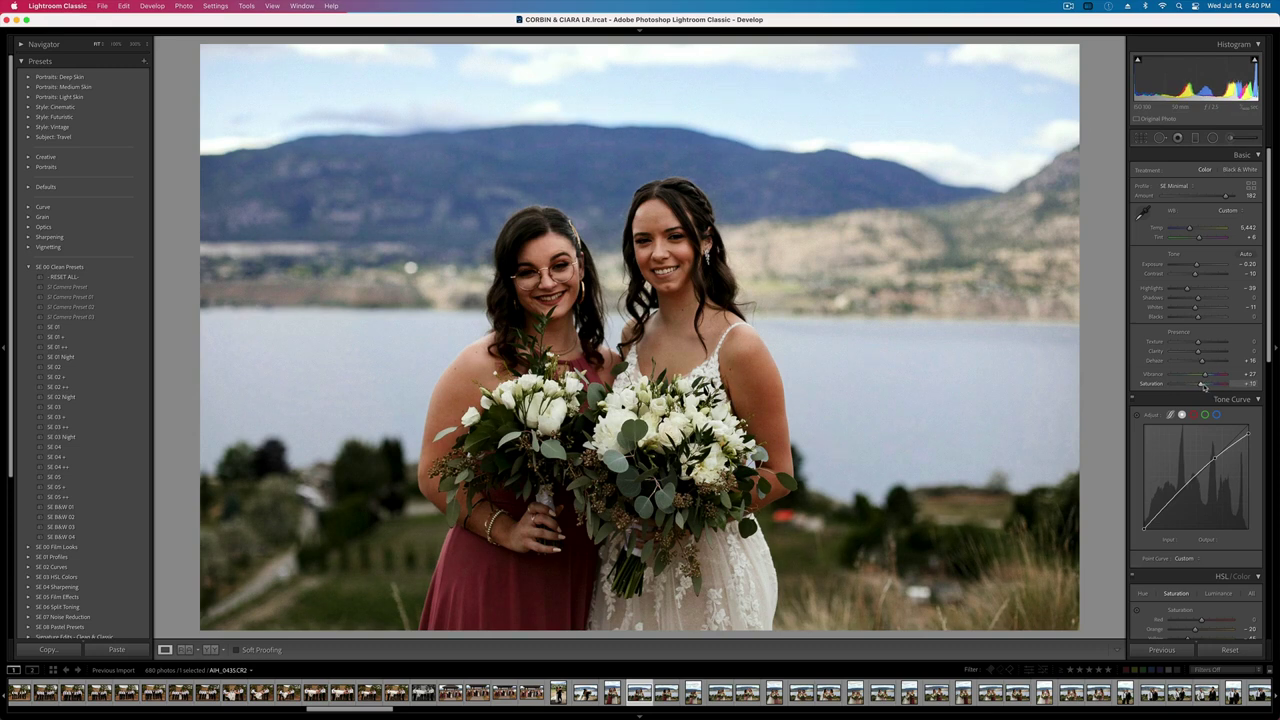
{"action": "key", "text": "equal"}
{"action": "key", "text": "minus"}
{"action": "key", "text": "equal"}
{"action": "key", "text": "super+shift+c"}
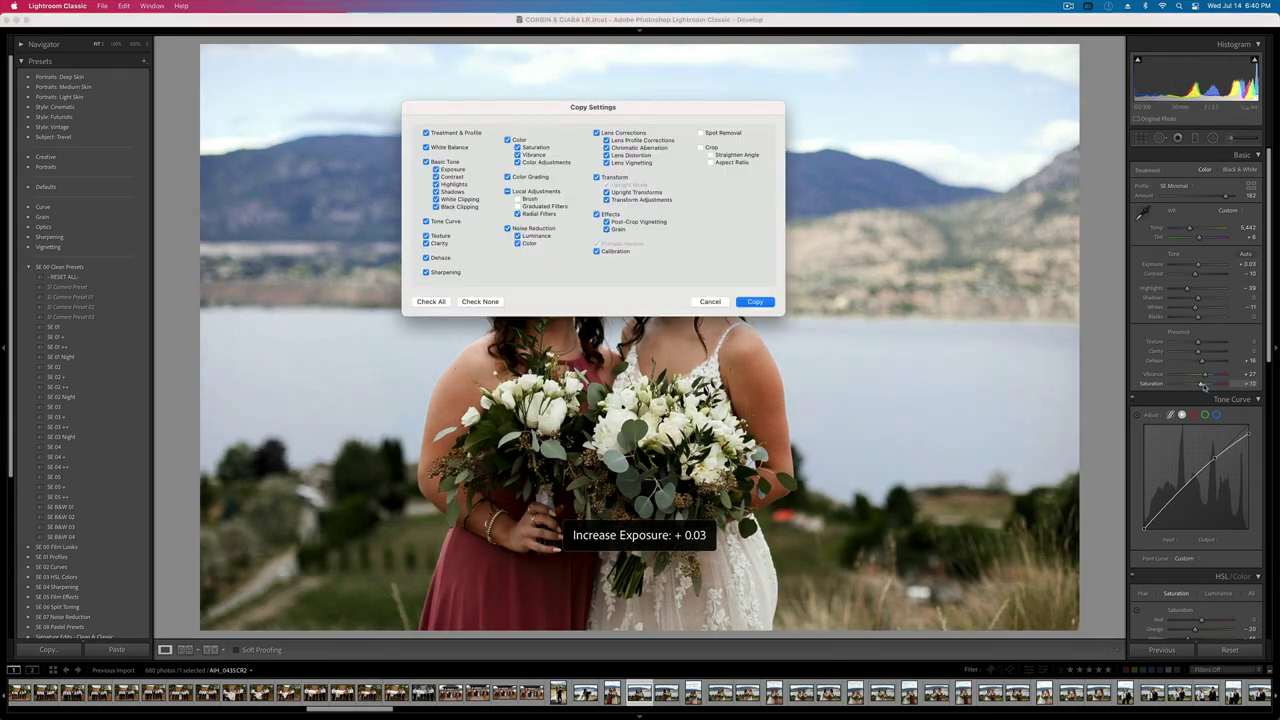
{"action": "key", "text": "Return"}
{"action": "key", "text": "Right"}
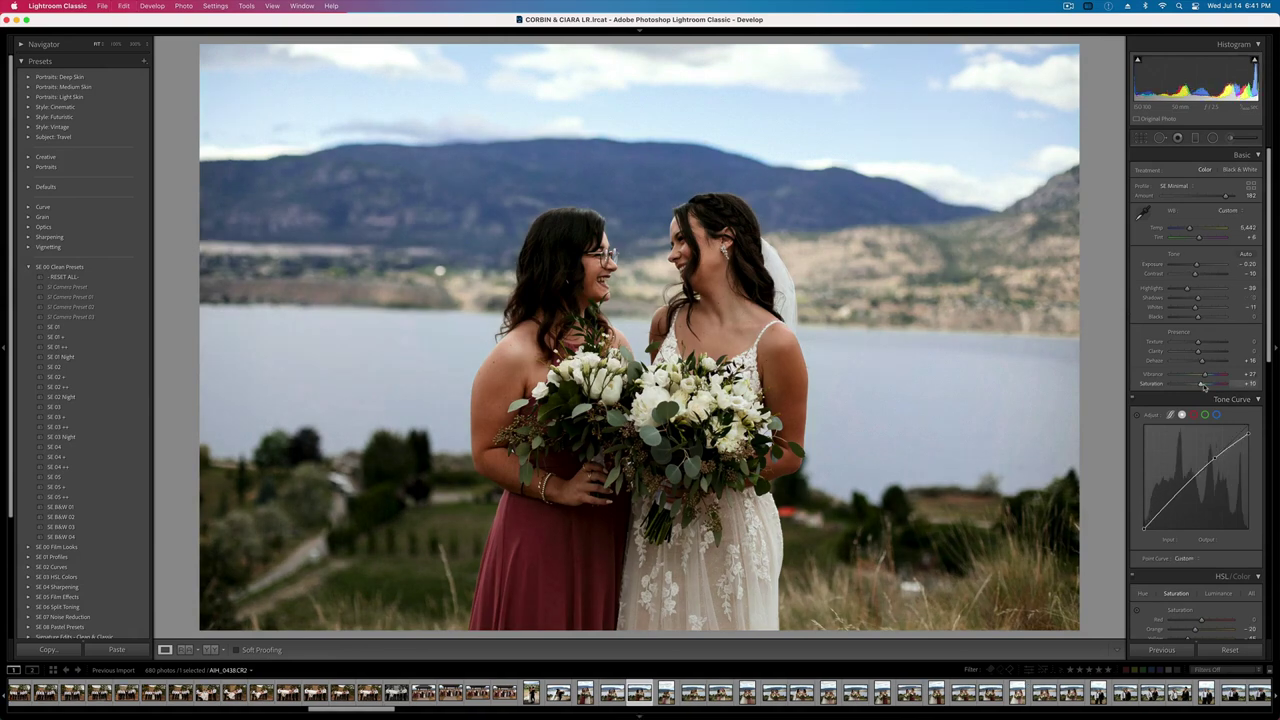
- Tighten the crop of the facing-each-other photo from the top-left corner
{"action": "key", "text": "m"}
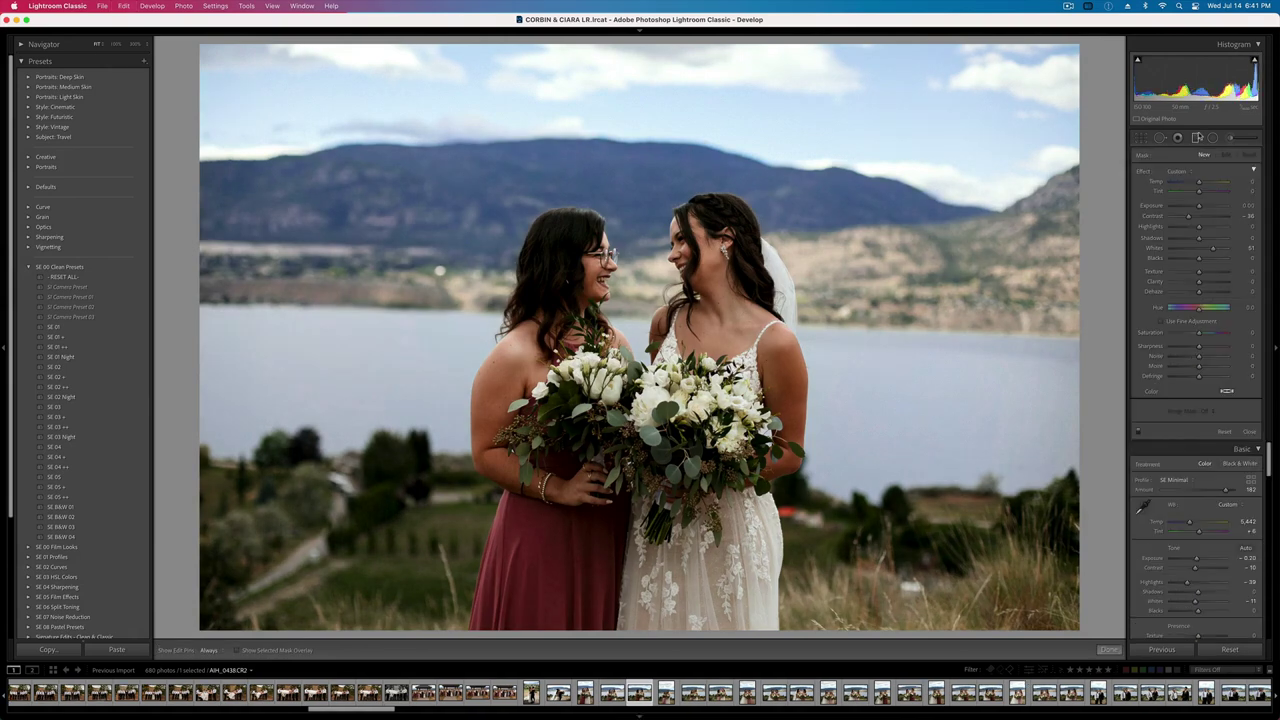
{"action": "left_click", "coordinate": [1197, 137]}
{"action": "left_click", "coordinate": [1215, 138]}
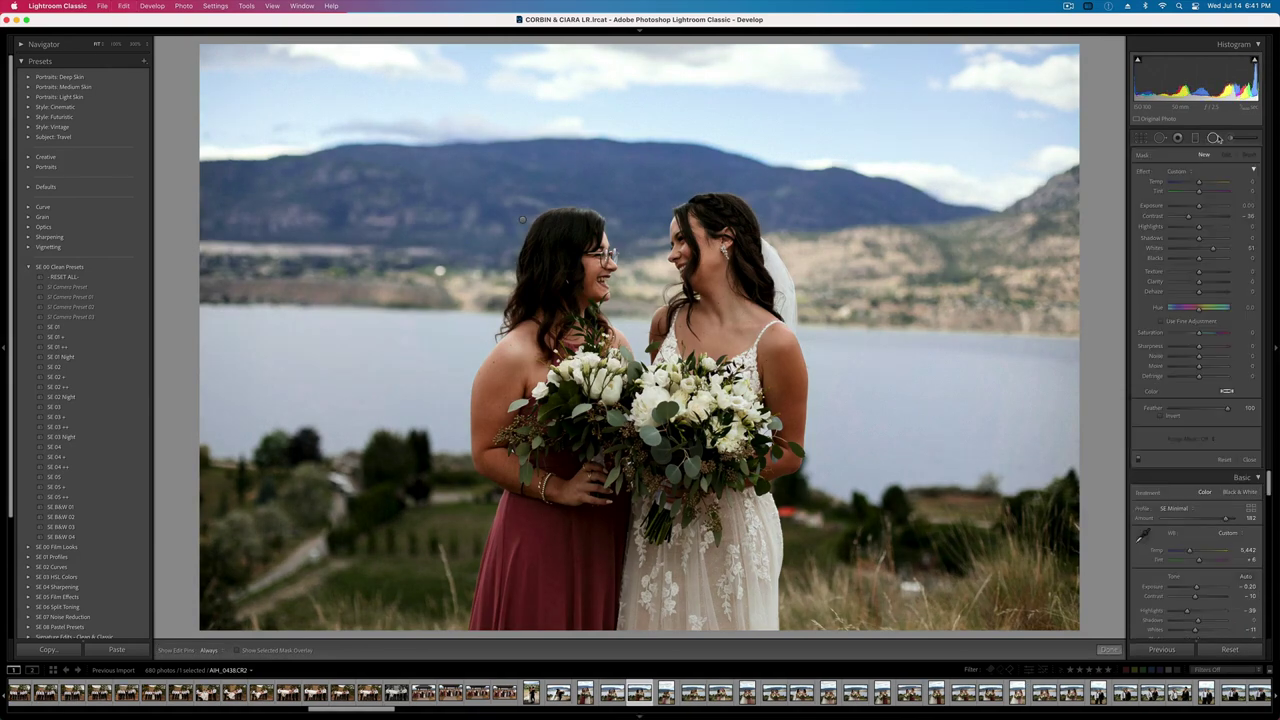
{"action": "left_click", "coordinate": [1216, 138]}
{"action": "key", "text": "r"}
{"action": "left_click_drag", "start_coordinate": [201, 45], "coordinate": [238, 63]}
{"action": "key", "text": "Return"}
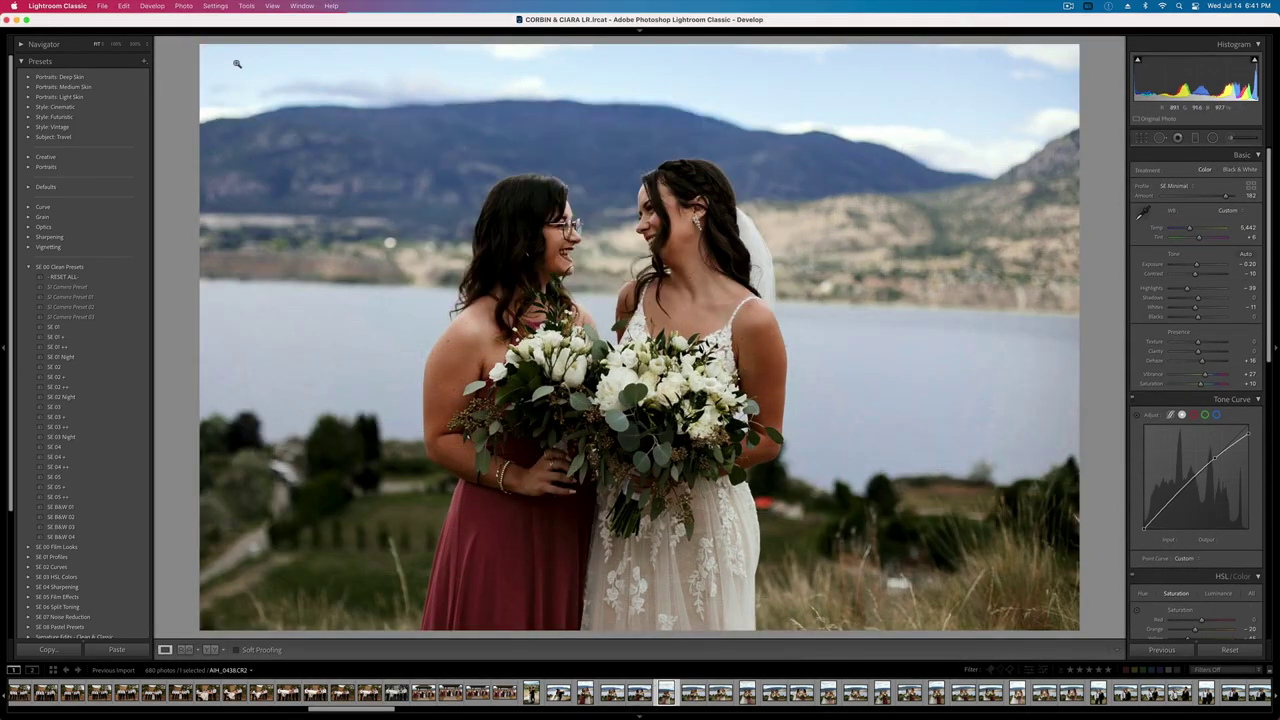
- On the next portrait, straighten by about -2.03° and tighten the crop
{"action": "key", "text": "Right"}
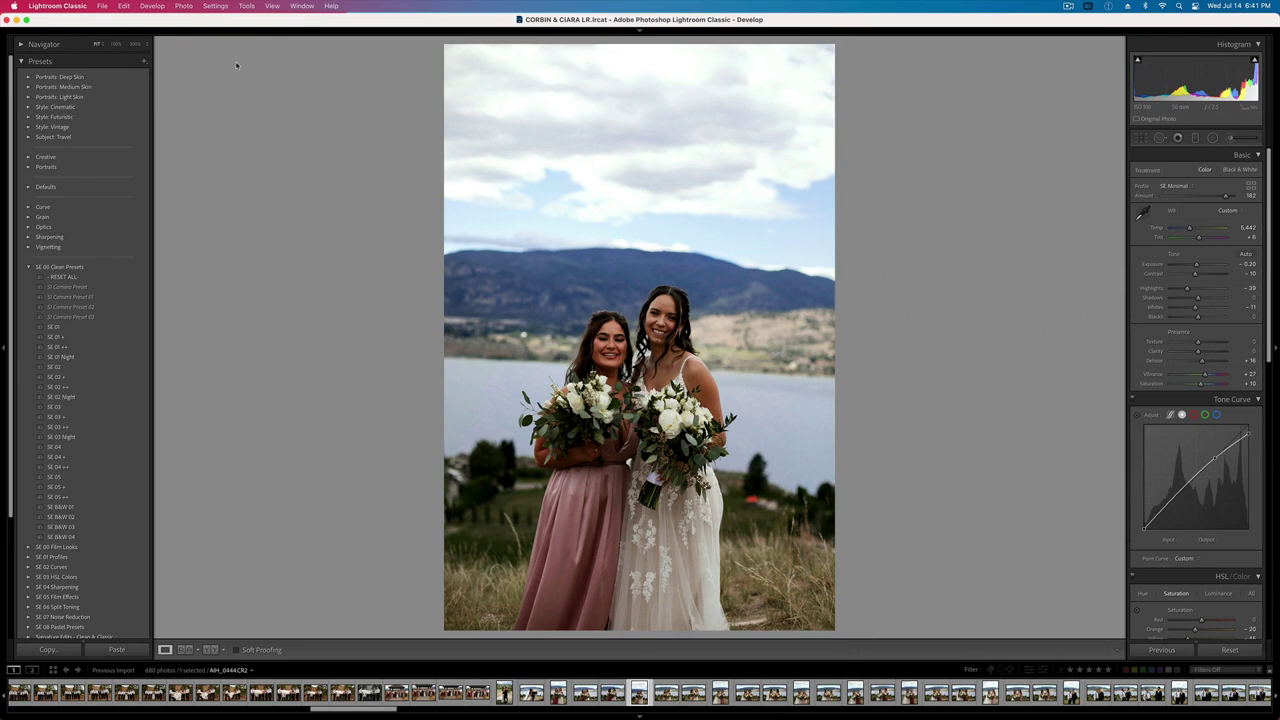
{"action": "key", "text": "r"}
{"action": "left_click_drag", "start_coordinate": [869, 323], "coordinate": [866, 314]}
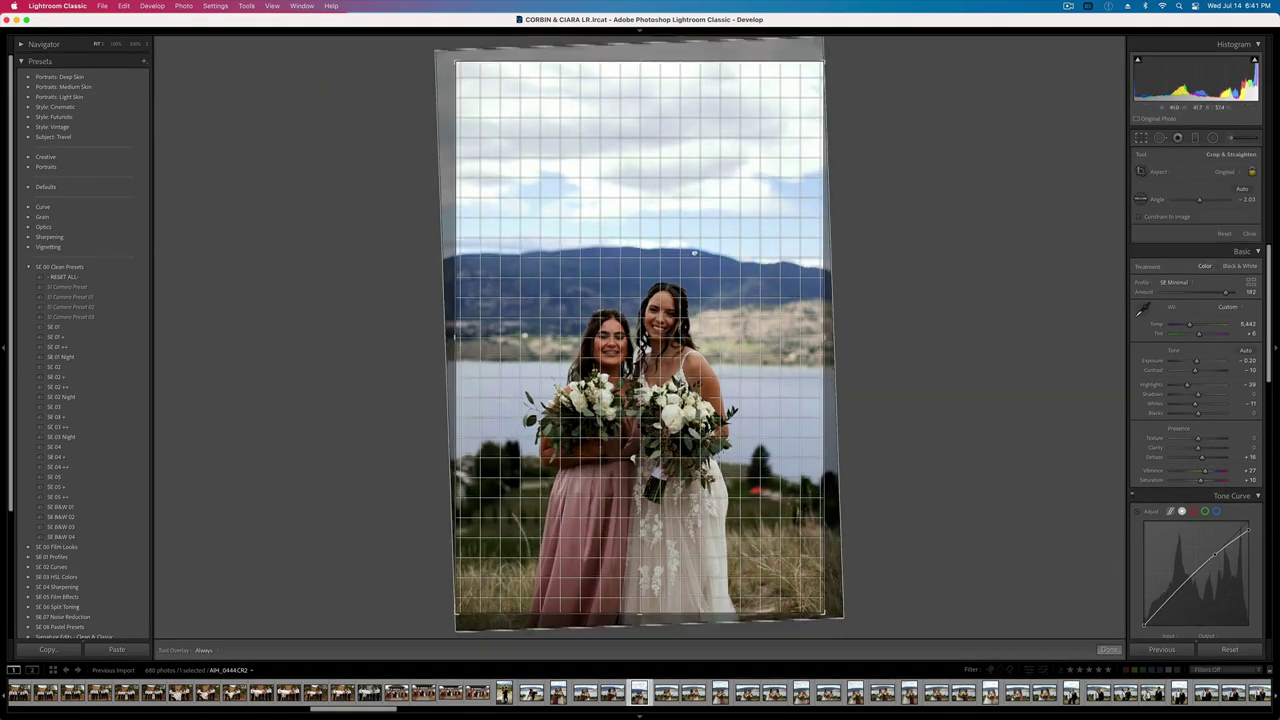
{"action": "left_click_drag", "start_coordinate": [456, 62], "coordinate": [462, 74]}
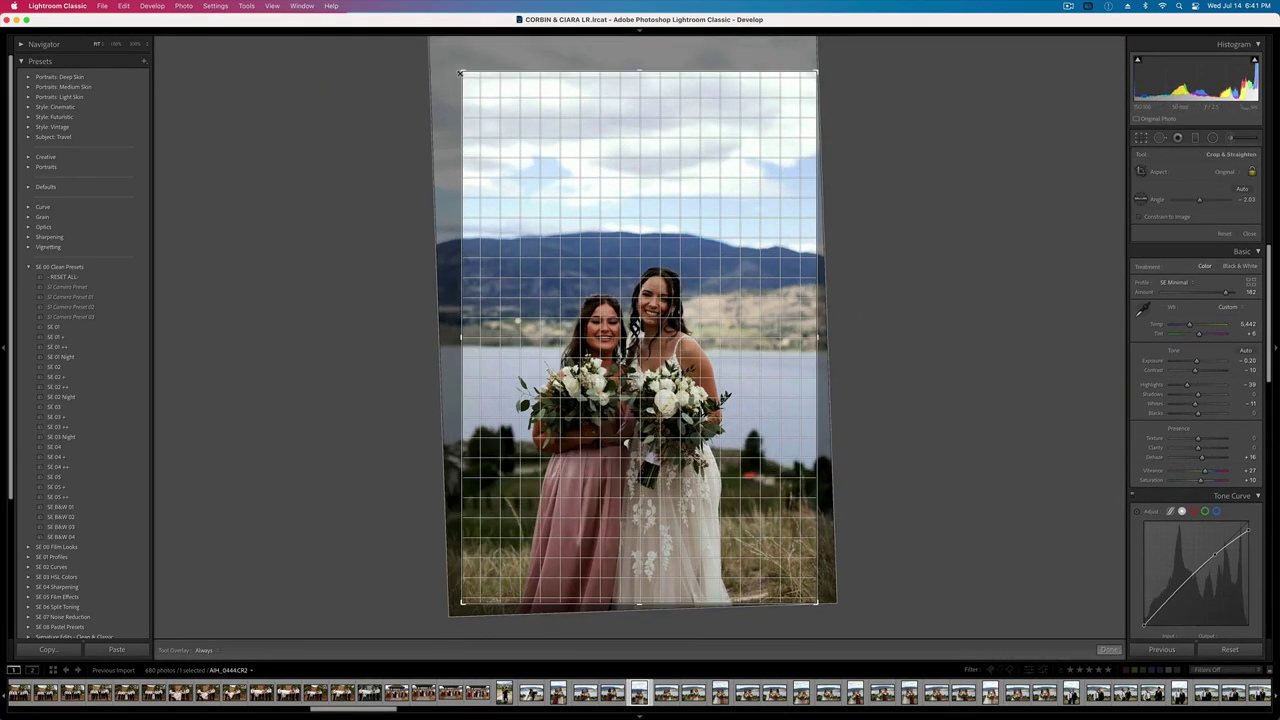
{"action": "key", "text": "Return"}
- Warm Temp to about 6,055 and settle Exposure at -0.60
{"action": "scroll", "coordinate": [1162, 210], "scroll_direction": "down", "scroll_amount": 1}
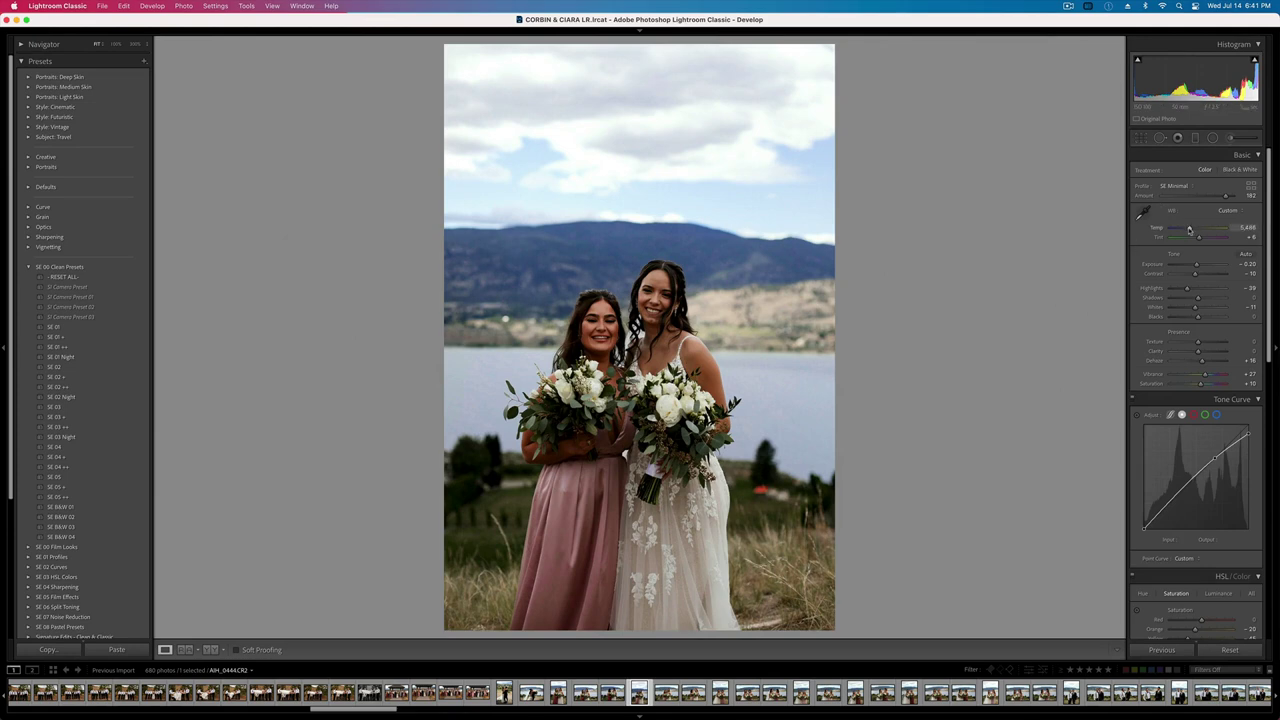
{"action": "left_click_drag", "start_coordinate": [1189, 229], "coordinate": [1193, 229]}
{"action": "key", "text": "equal"}
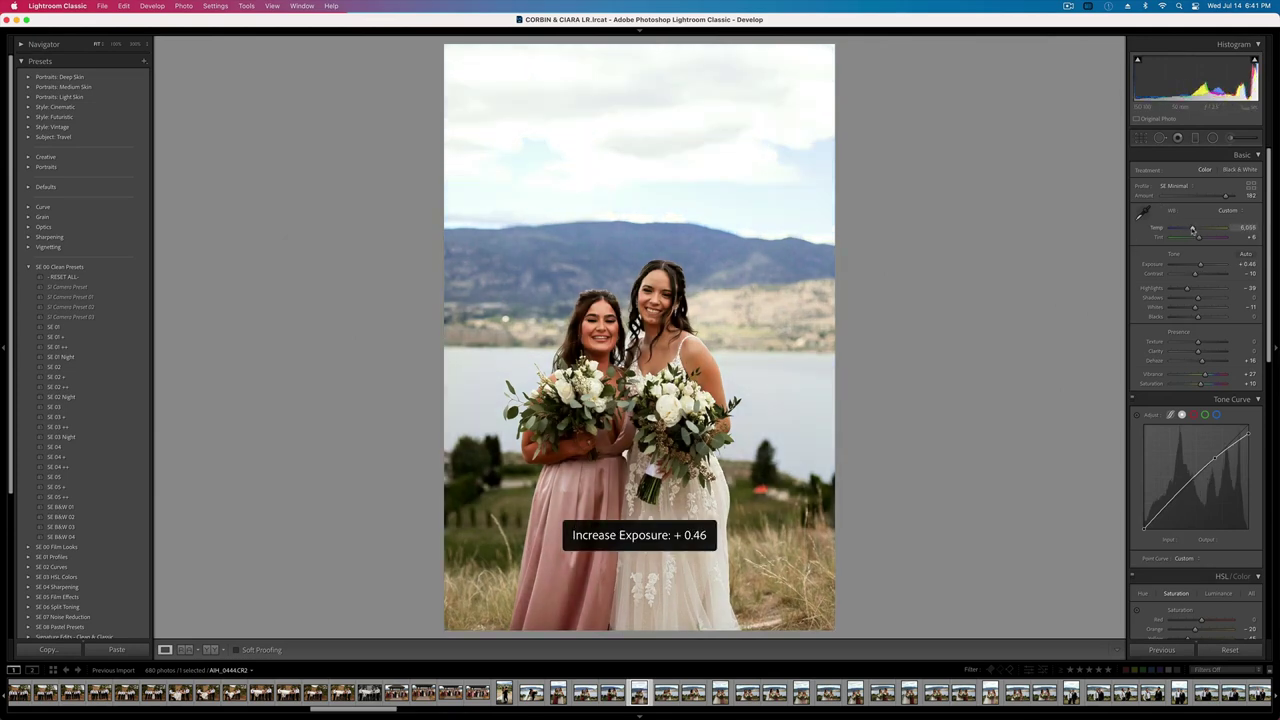
{"action": "key", "text": "minus"}
{"action": "key", "text": "minus"}
{"action": "key", "text": "minus"}
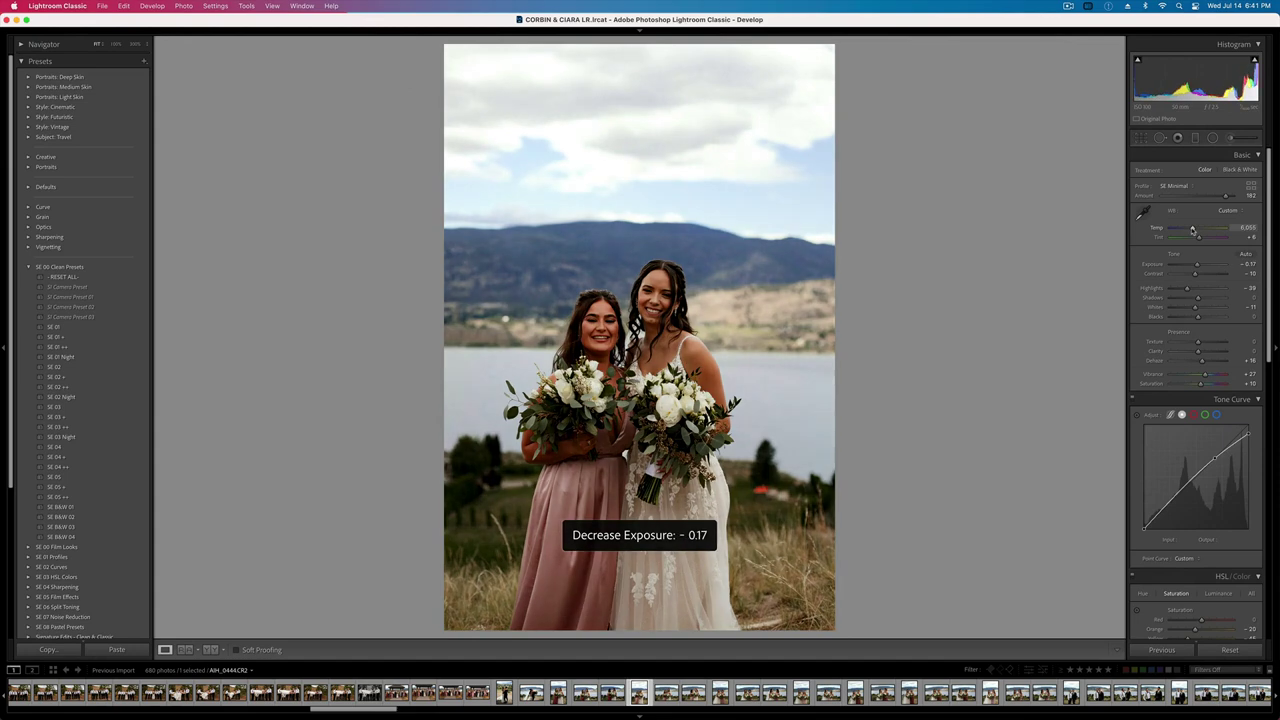
{"action": "key", "text": "minus"}
{"action": "key", "text": "equal"}
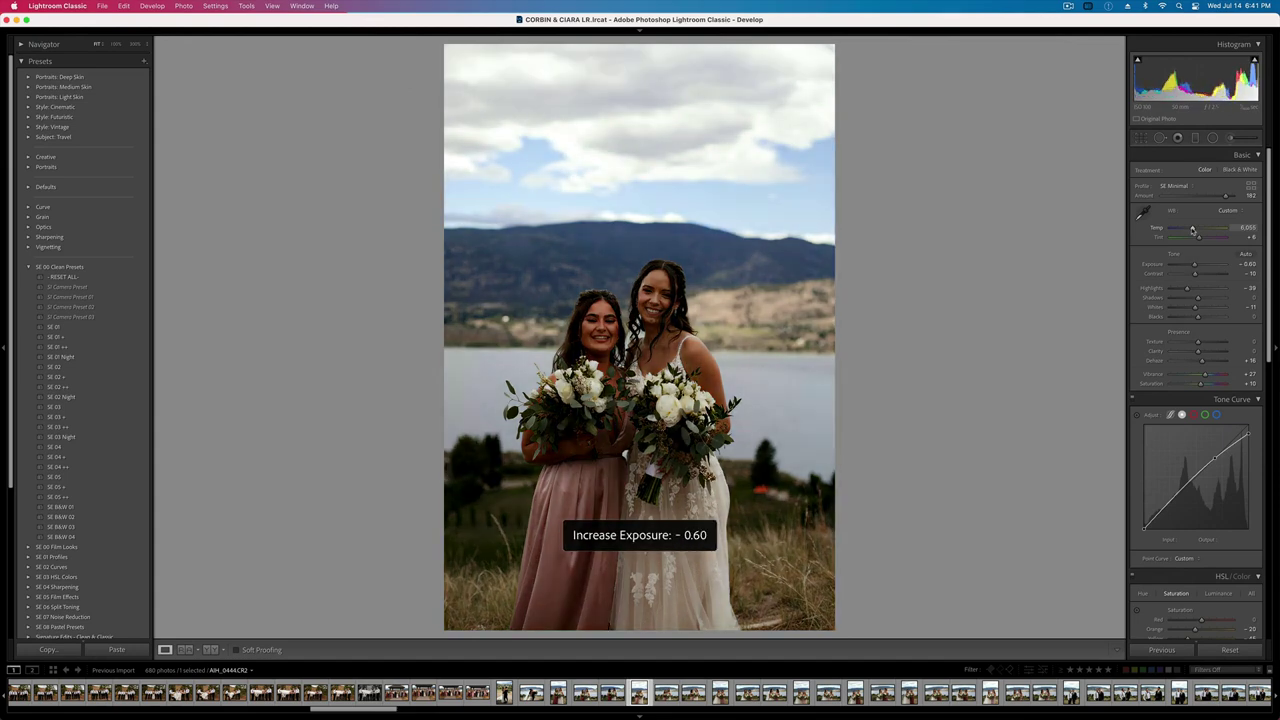
- Move the existing radial mask onto the two women, set its contrast to -40, and widen it across the frame
{"action": "left_click", "coordinate": [1212, 137]}
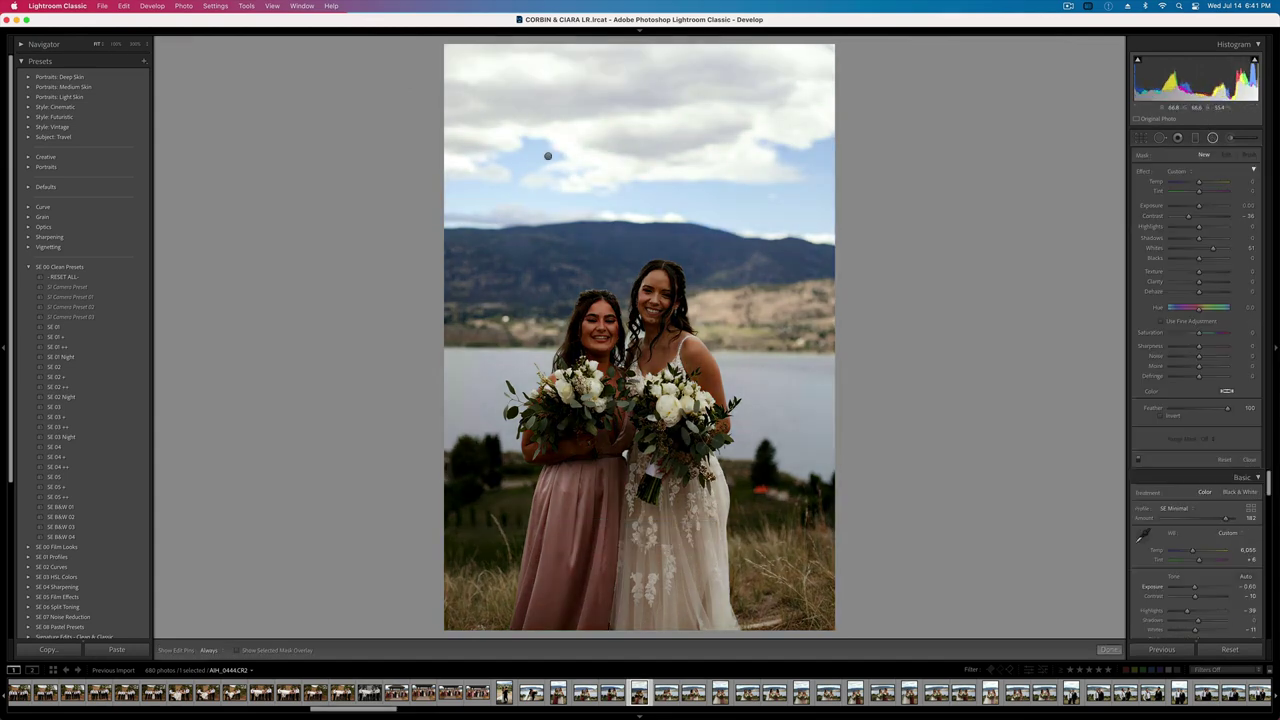
{"action": "left_click", "coordinate": [548, 156]}
{"action": "left_click_drag", "start_coordinate": [548, 156], "coordinate": [682, 312]}
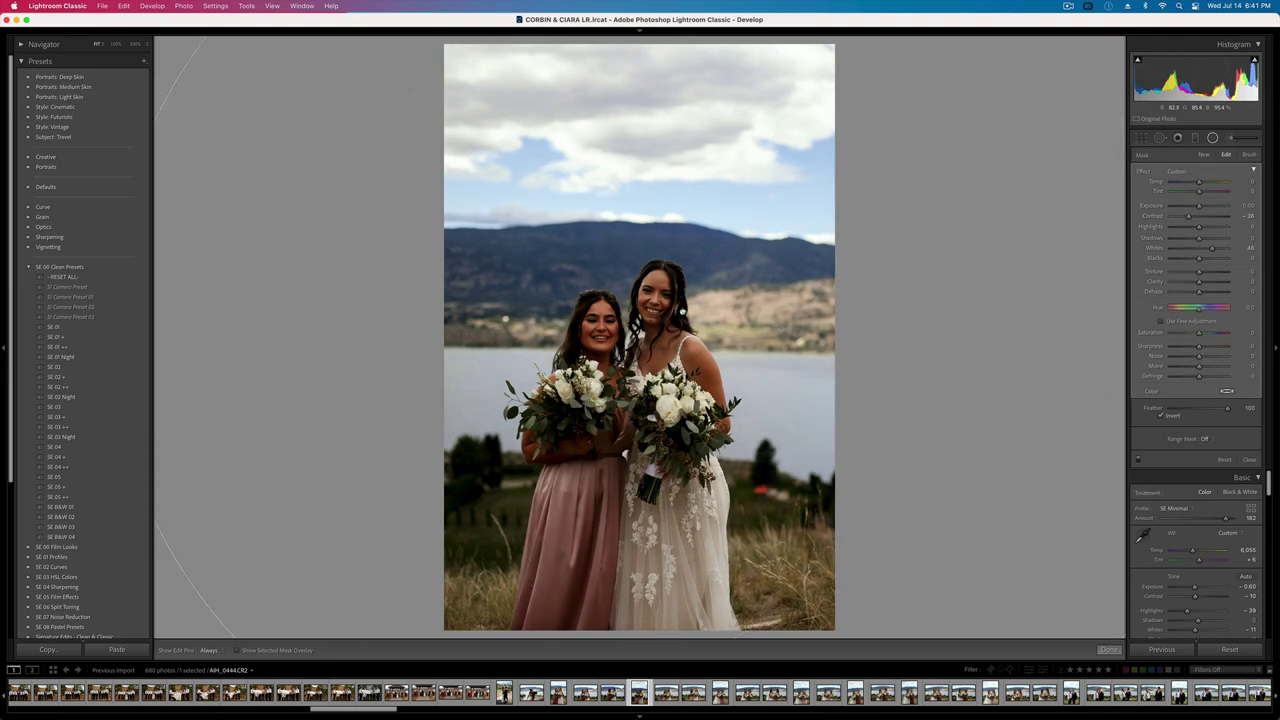
{"action": "key", "text": "Delete"}
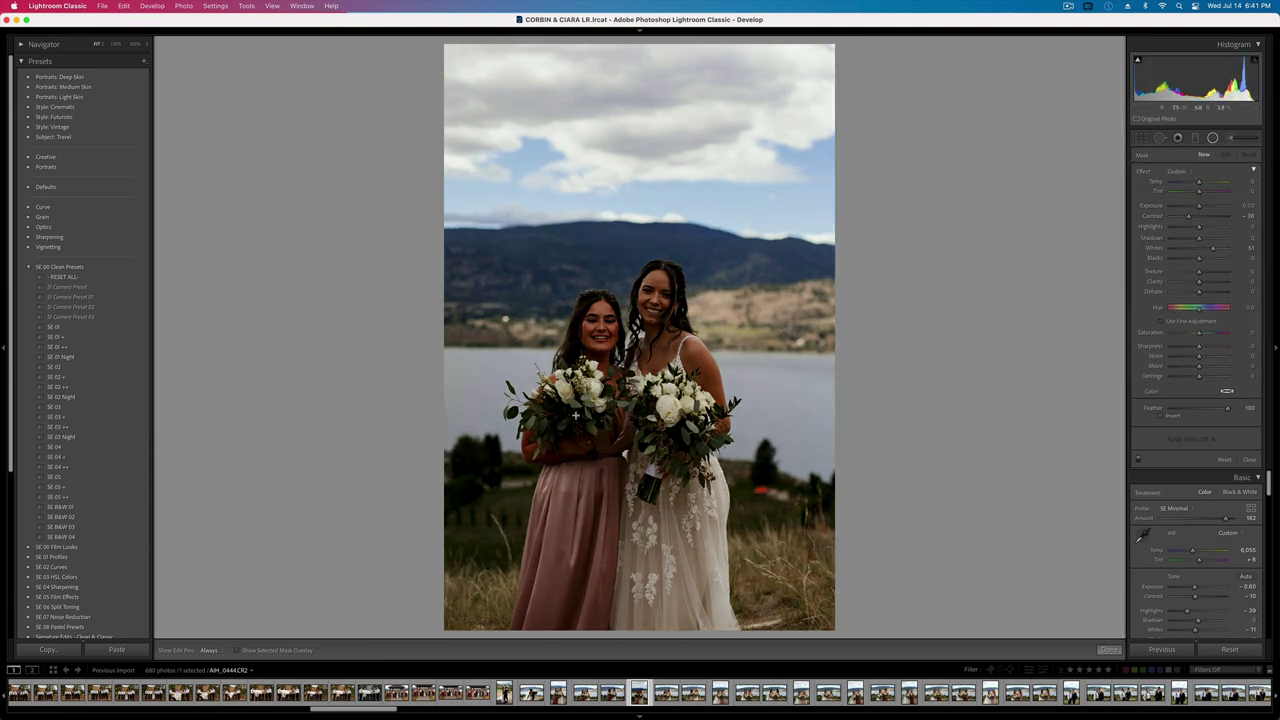
{"action": "key", "text": "super+z"}
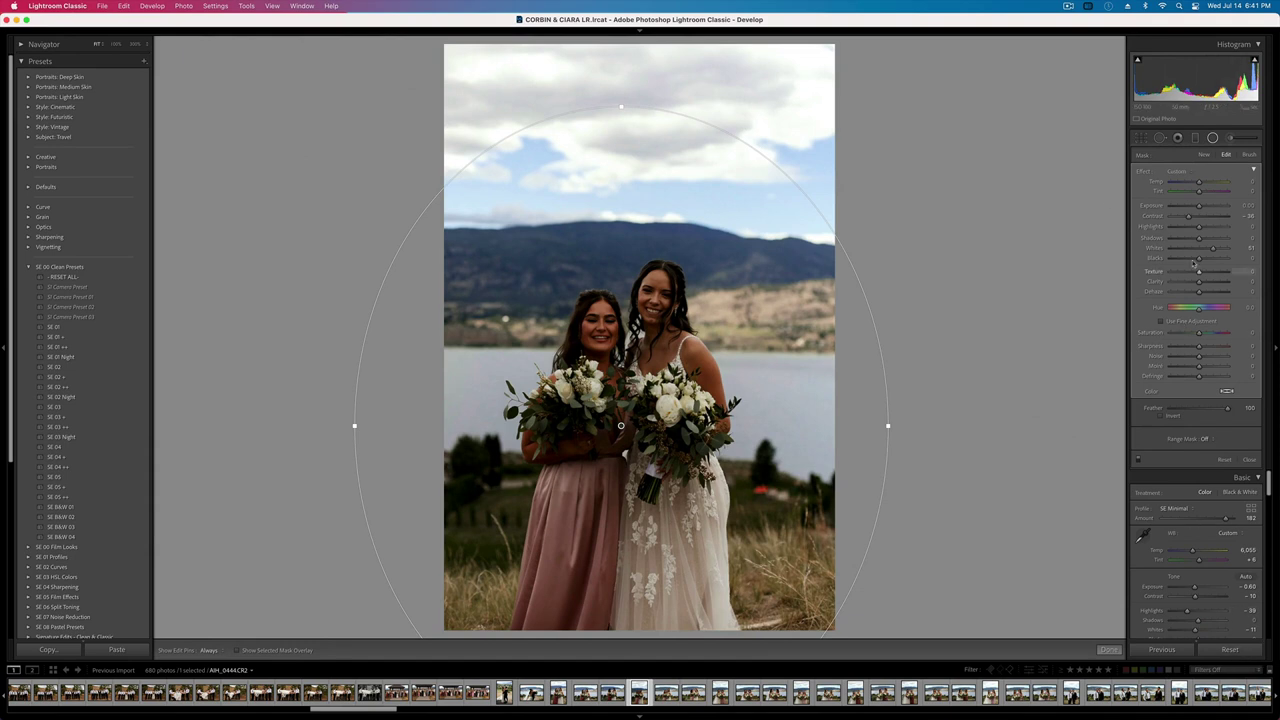
{"action": "left_click_drag", "start_coordinate": [1183, 225], "coordinate": [1180, 216]}
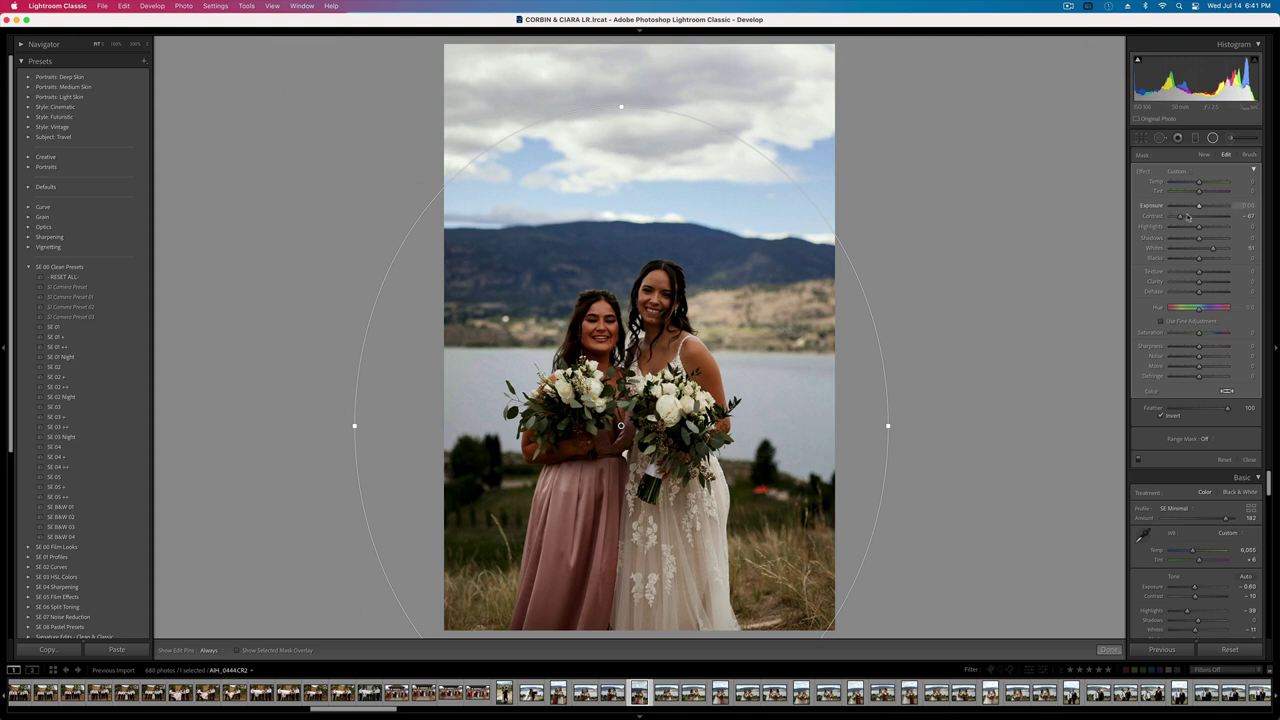
{"action": "mouse_move", "coordinate": [1187, 216]}
{"action": "left_mouse_down"}
{"action": "mouse_move", "coordinate": [1197, 224]}
{"action": "mouse_move", "coordinate": [1205, 208]}
{"action": "left_mouse_up"}
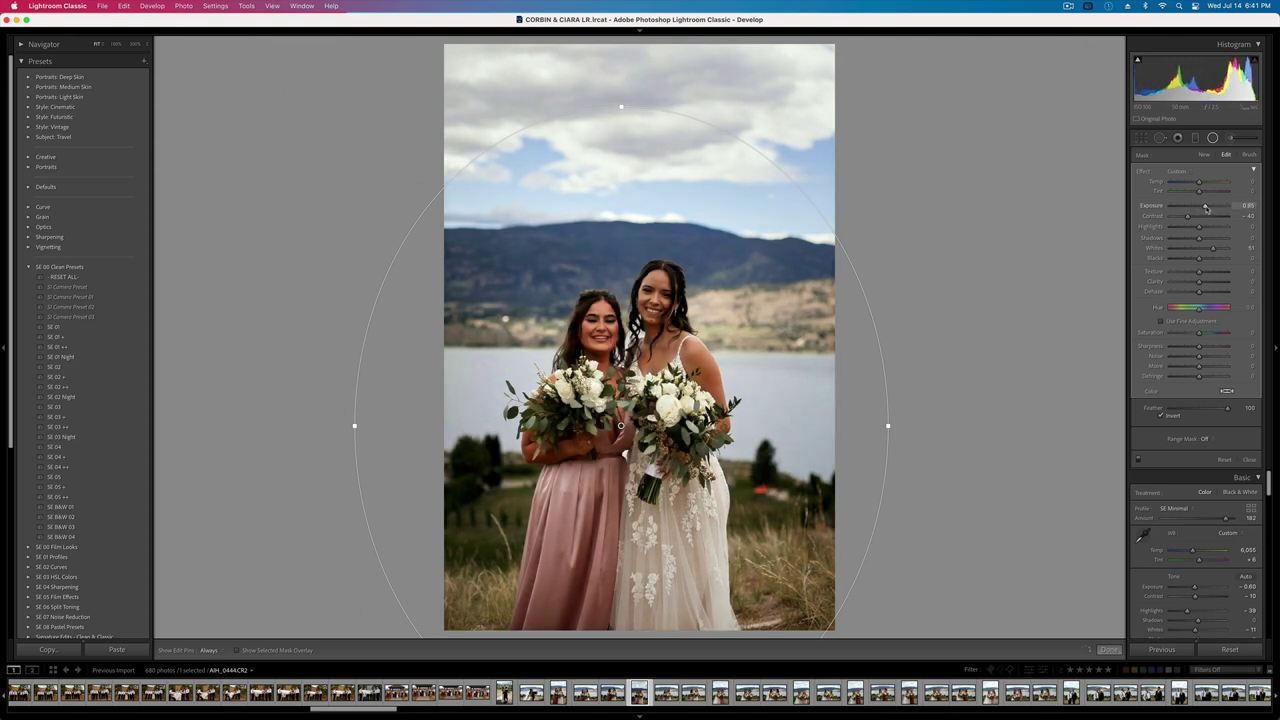
{"action": "left_click_drag", "start_coordinate": [893, 423], "coordinate": [1124, 425]}
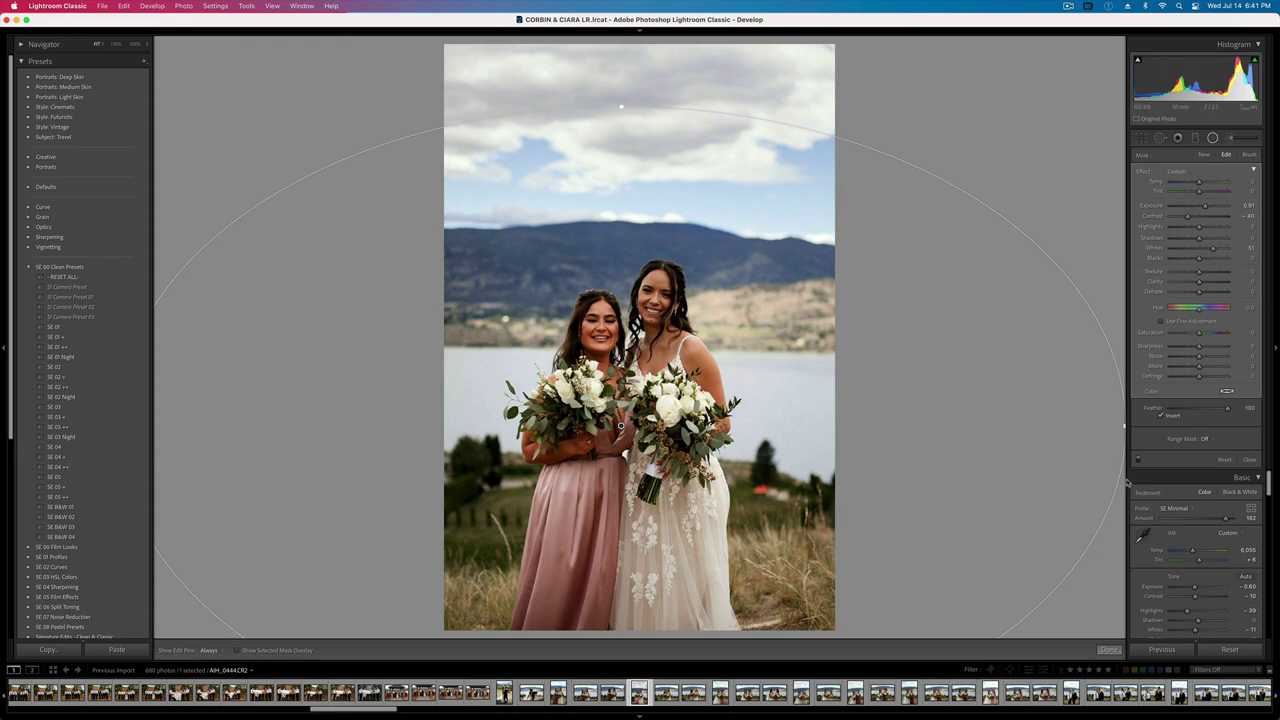
- Lower the portrait's contrast to about -24 and desaturate the blue sky
{"action": "key", "text": "Return"}
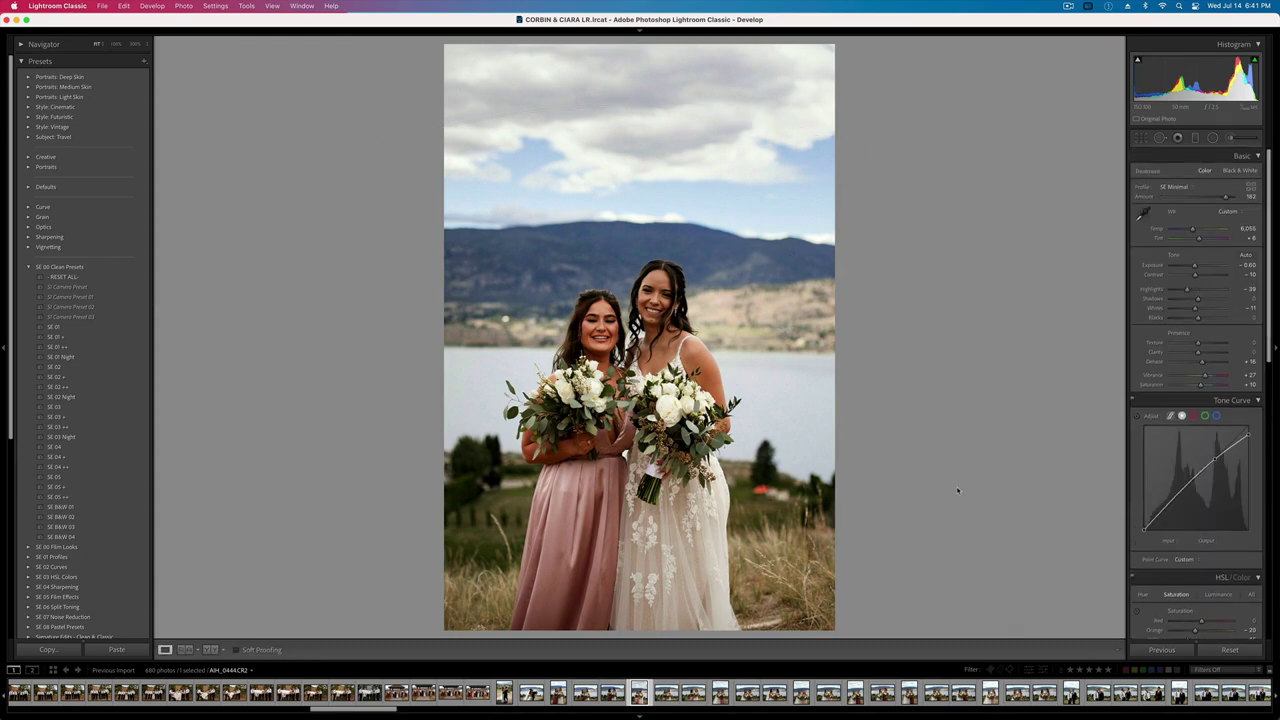
{"action": "key", "text": "minus"}
{"action": "key", "text": "minus"}
{"action": "key", "text": "equal"}
{"action": "key", "text": "equal"}
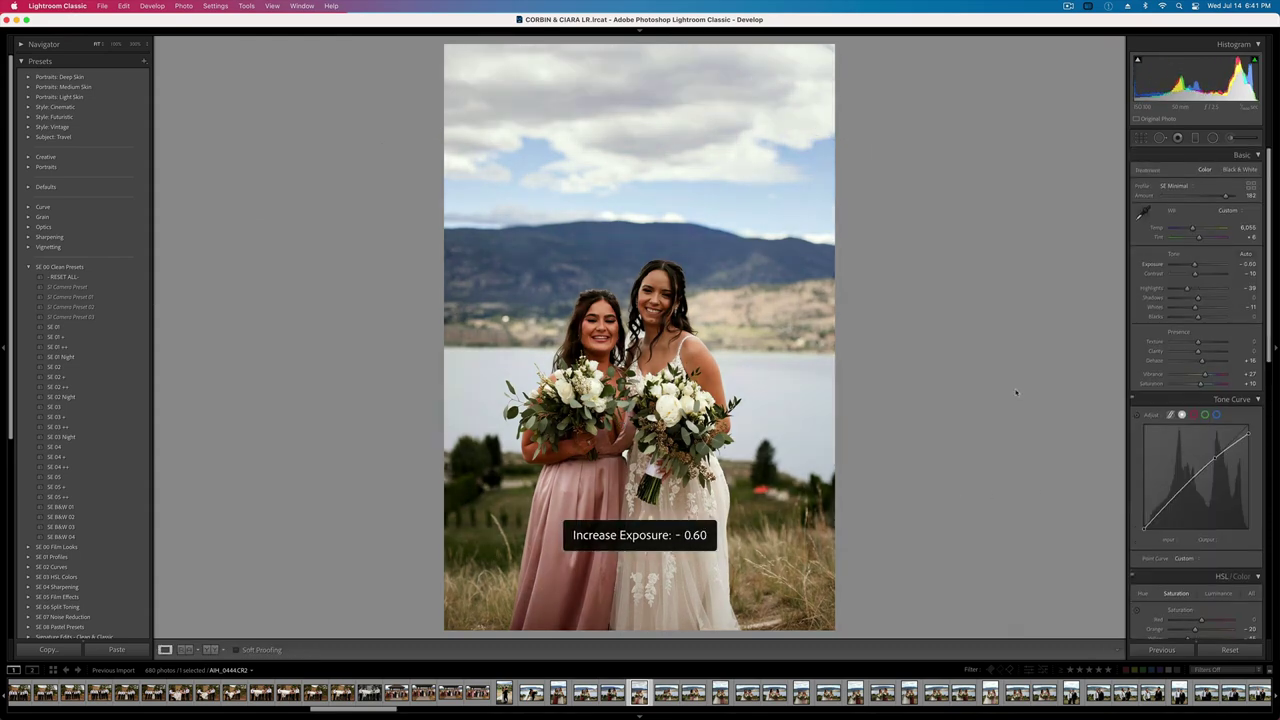
{"action": "left_click_drag", "start_coordinate": [1195, 274], "coordinate": [1190, 275]}
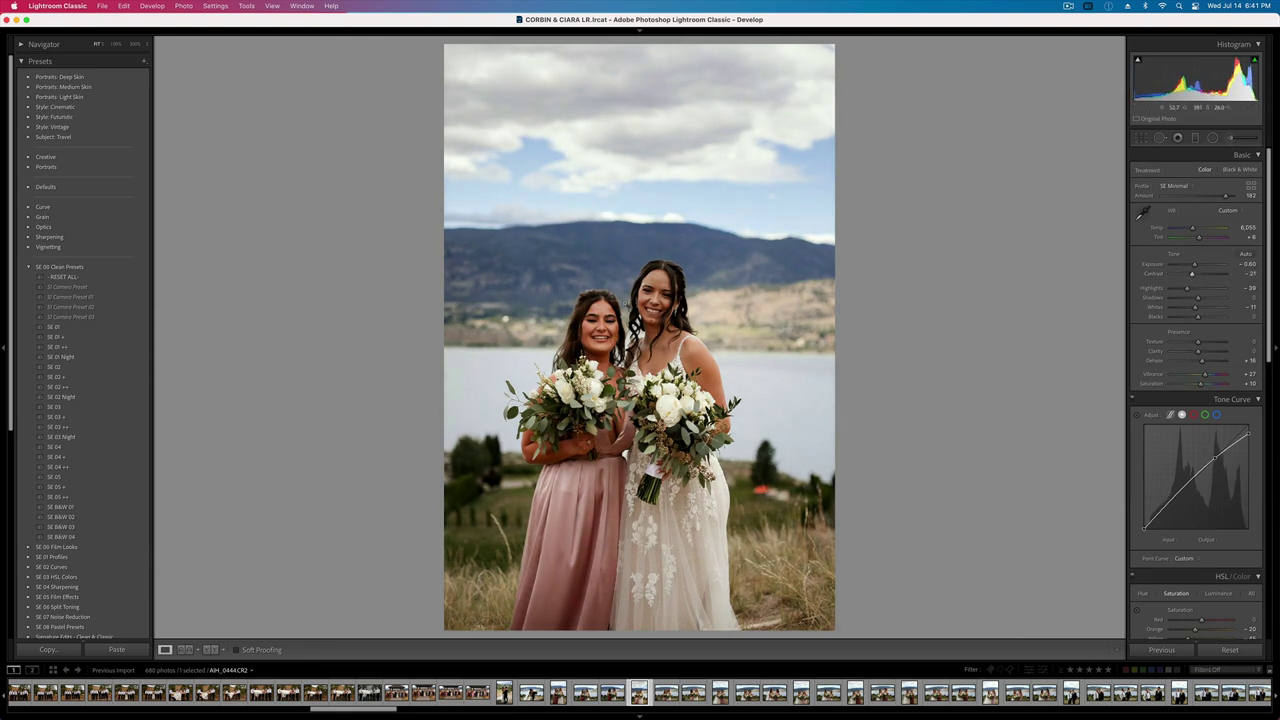
{"action": "scroll", "coordinate": [1182, 470], "scroll_direction": "down", "scroll_amount": 3}
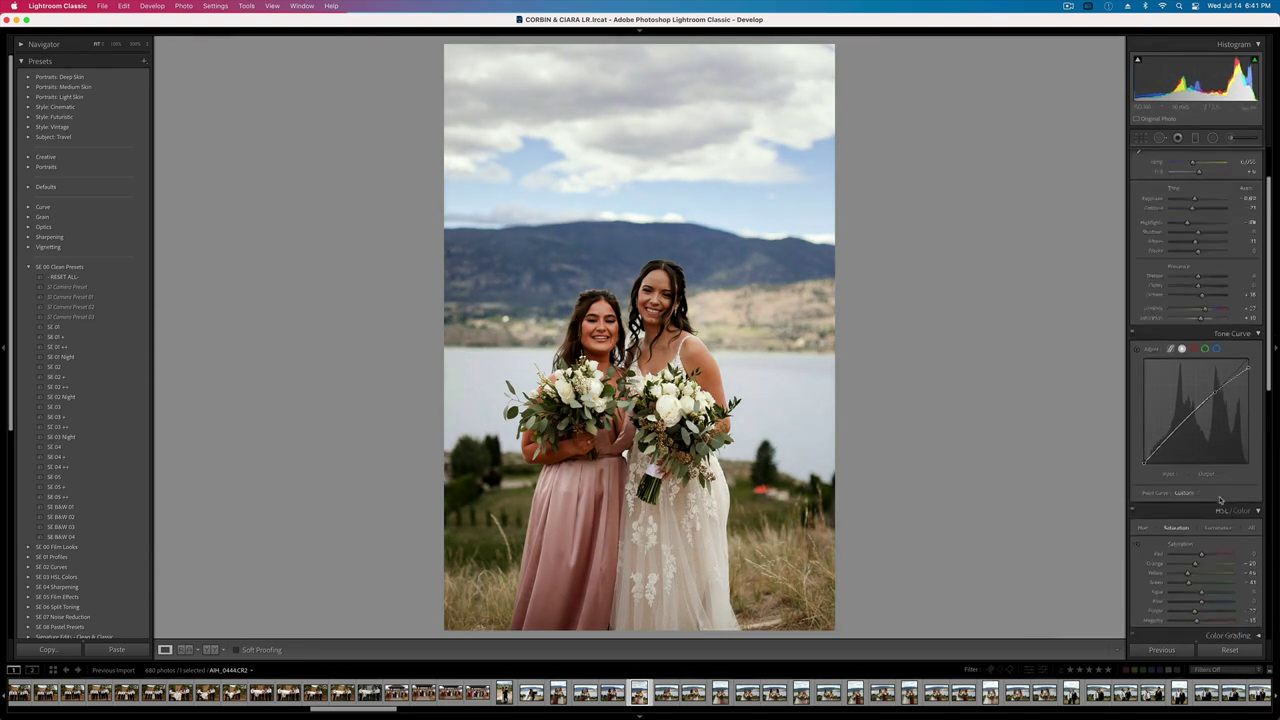
{"action": "left_click_drag", "start_coordinate": [1193, 553], "coordinate": [1198, 555]}
- Copy portrait AIH_0444's settings with local adjustments excluded, undoing an earlier full paste
{"action": "key", "text": "super+shift+c"}
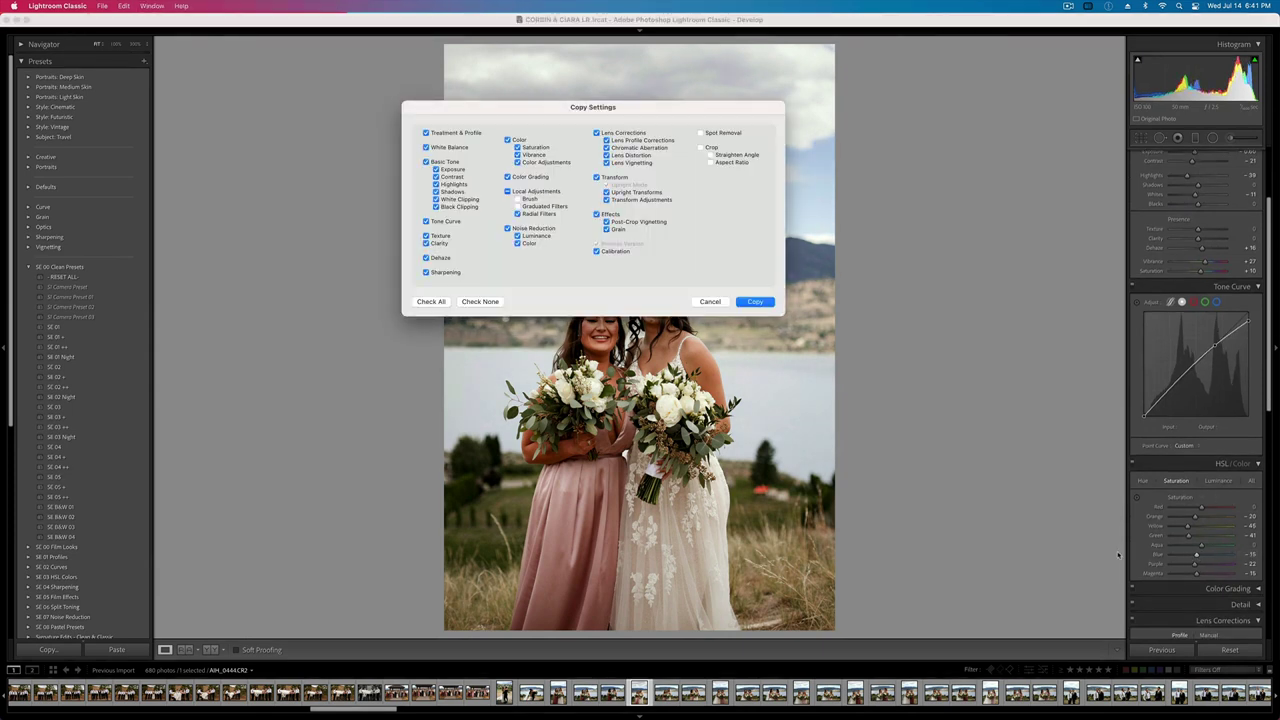
{"action": "key", "text": "Return"}
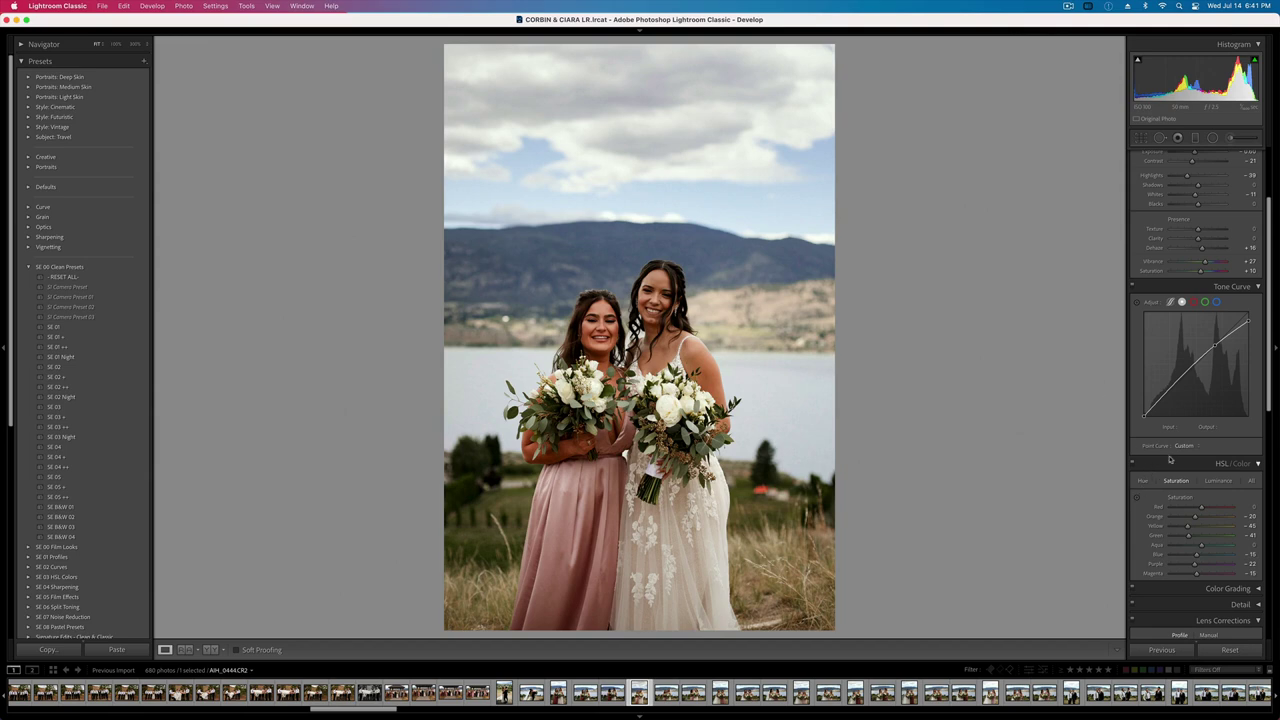
{"action": "key", "text": "Right"}
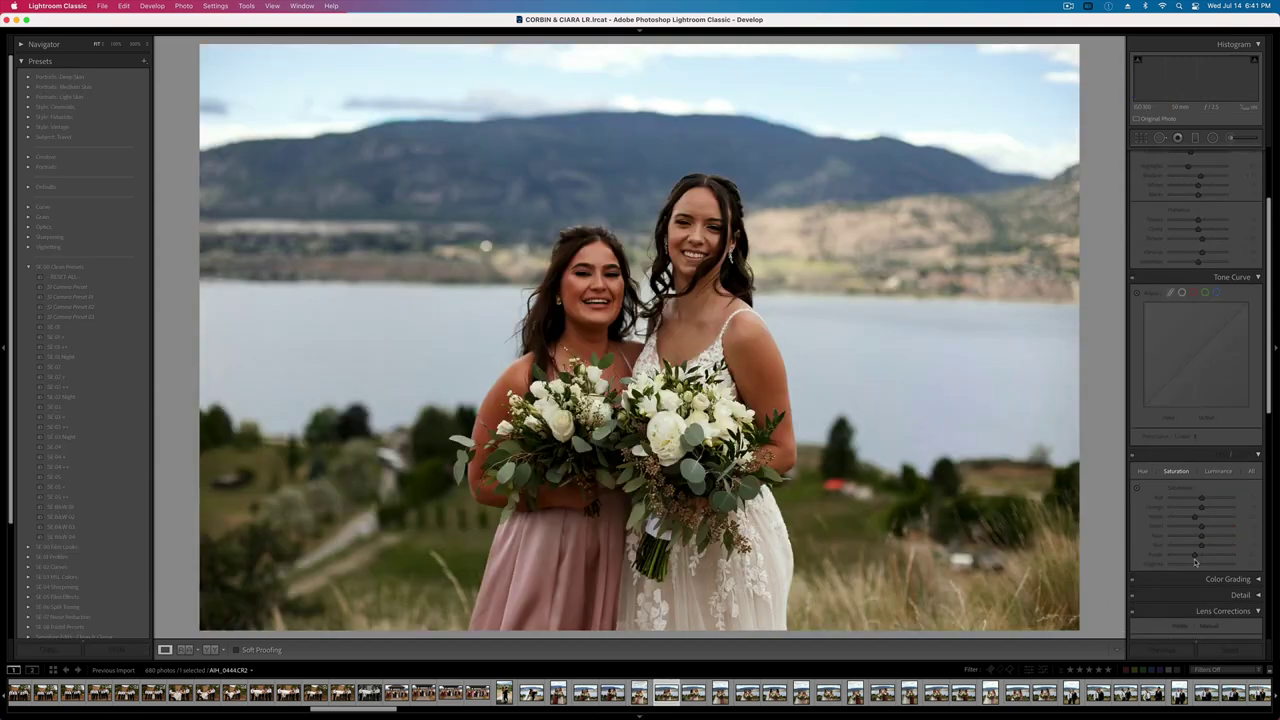
{"action": "key", "text": "super+shift+v"}
{"action": "key", "text": "super+z"}
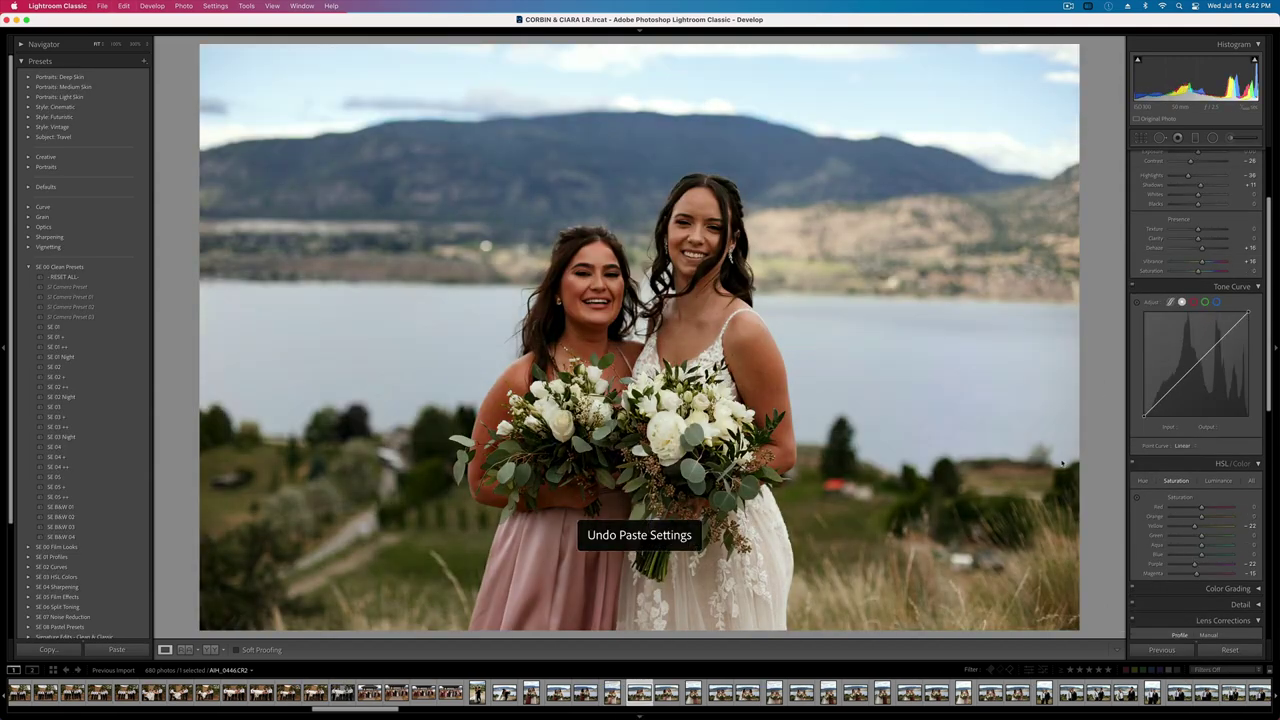
{"action": "key", "text": "Left"}
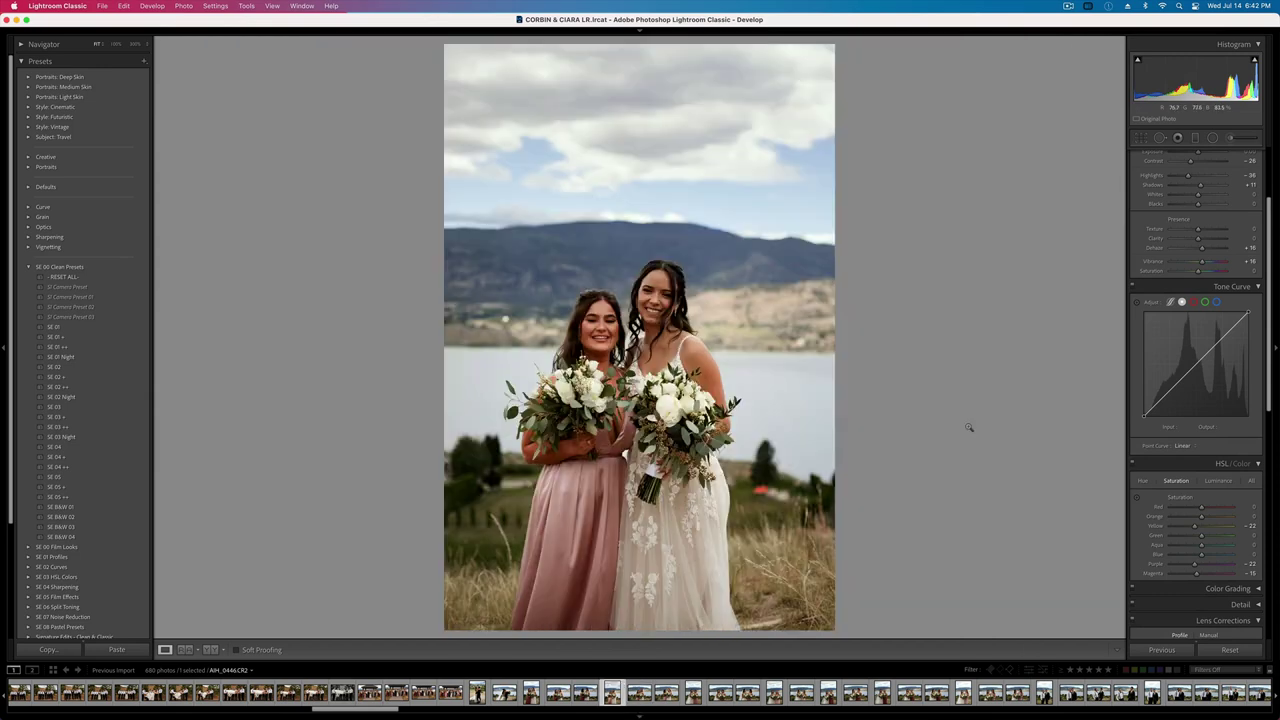
{"action": "key", "text": "super+shift+c"}
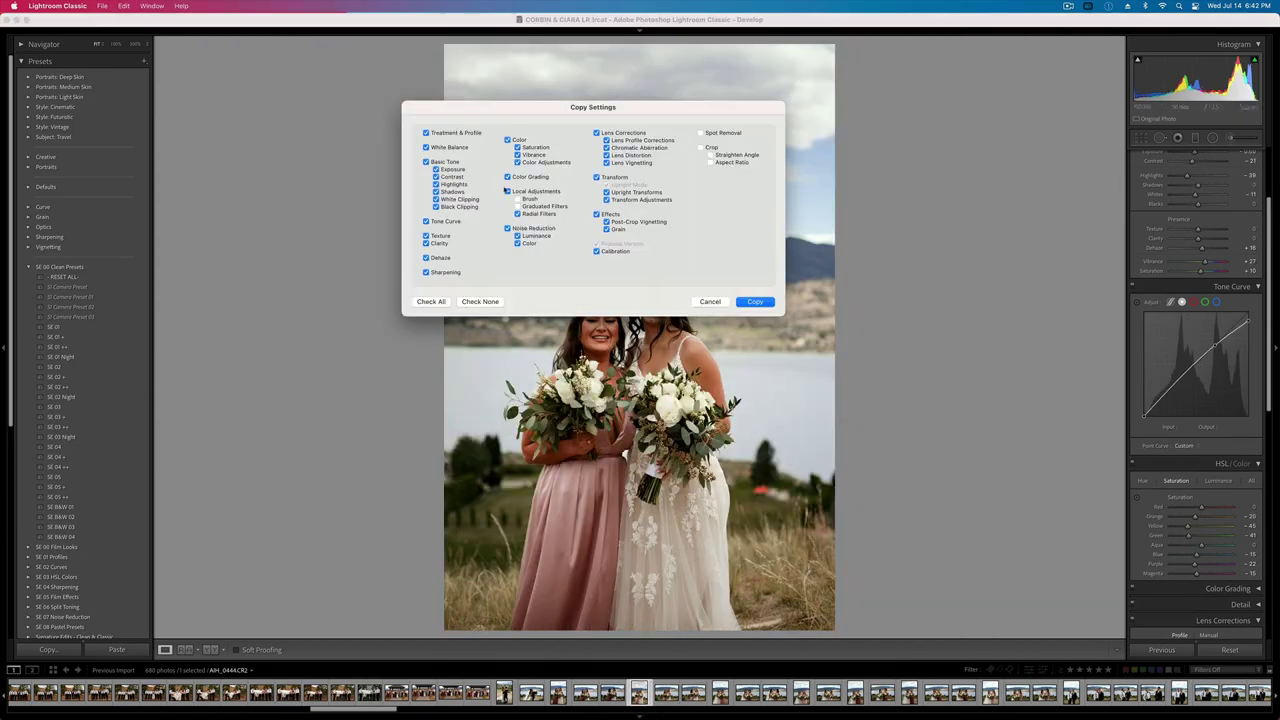
{"action": "left_click", "coordinate": [507, 191]}
{"action": "left_click", "coordinate": [755, 302]}
- Fine-tune the exposure of landscape photo AIH_0446 to +0.06
{"action": "key", "text": "Right"}
{"action": "key", "text": "Right"}
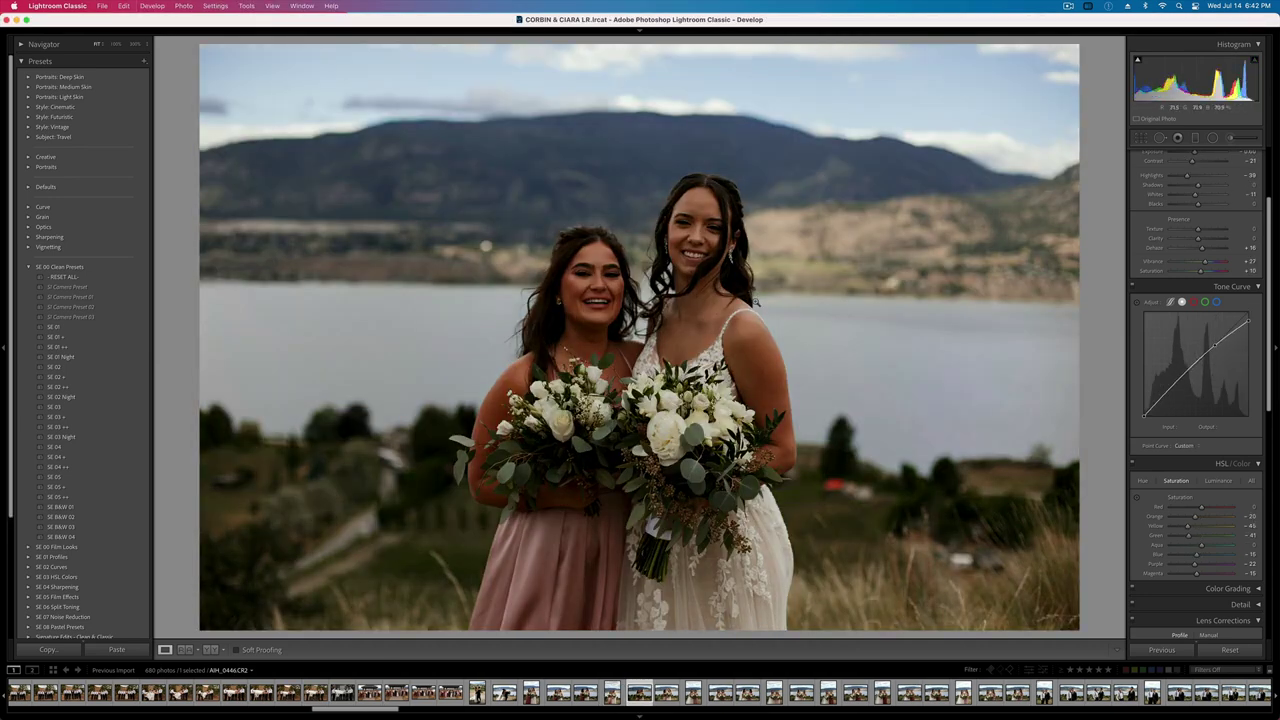
{"action": "key", "text": "equal"}
{"action": "key", "text": "equal"}
{"action": "key", "text": "minus"}
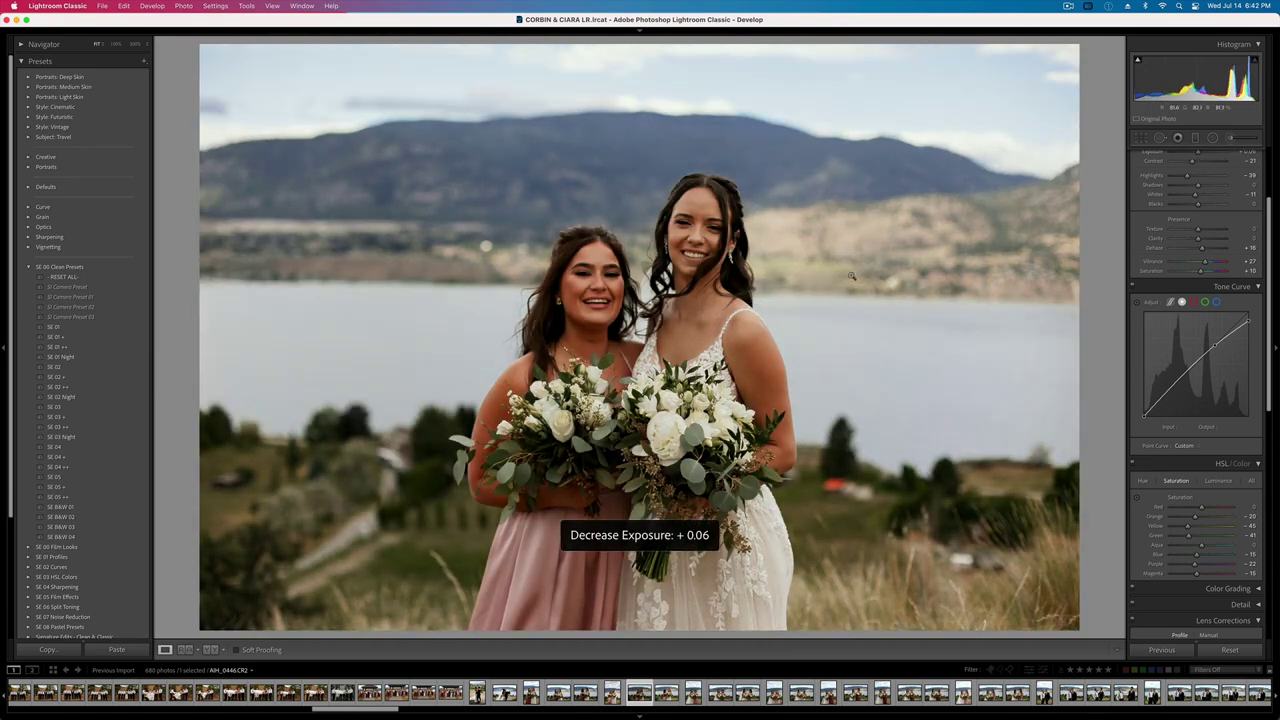
{"action": "scroll", "coordinate": [1185, 262], "scroll_direction": "up", "scroll_amount": 4}
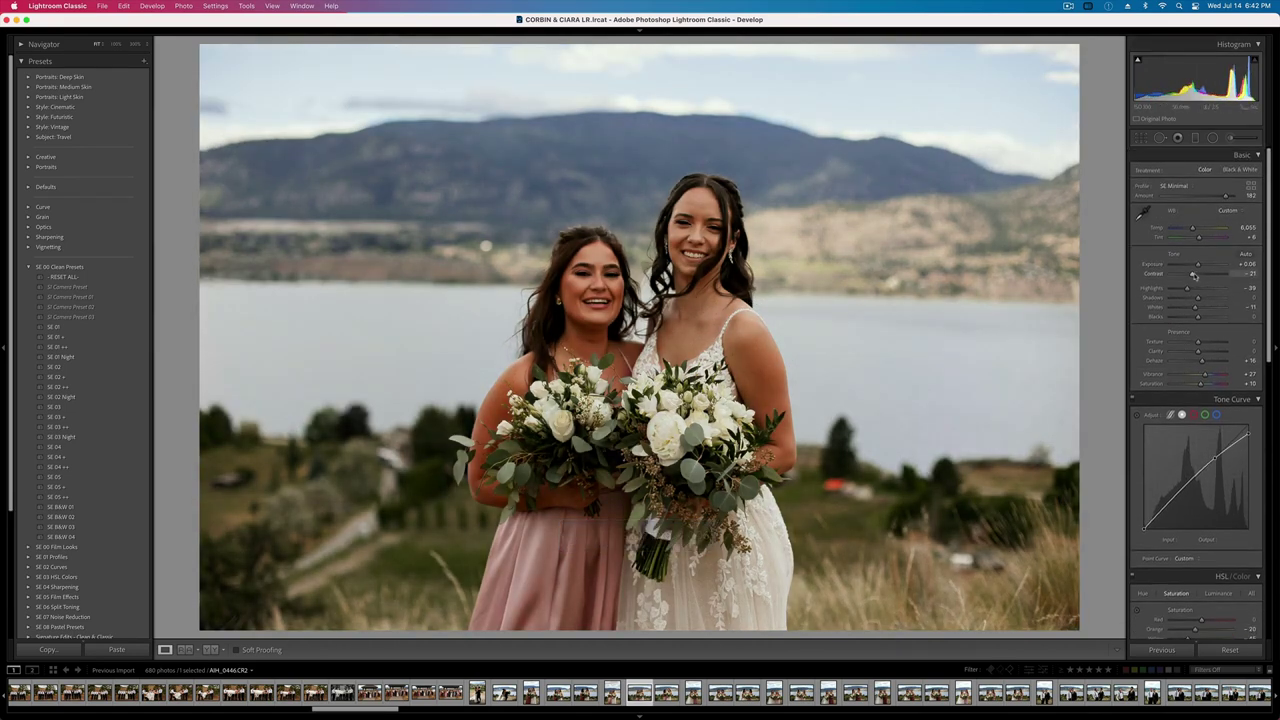
- Copy the lakeside photo's develop settings and move to the arm-raised shot
{"action": "key", "text": "equal"}
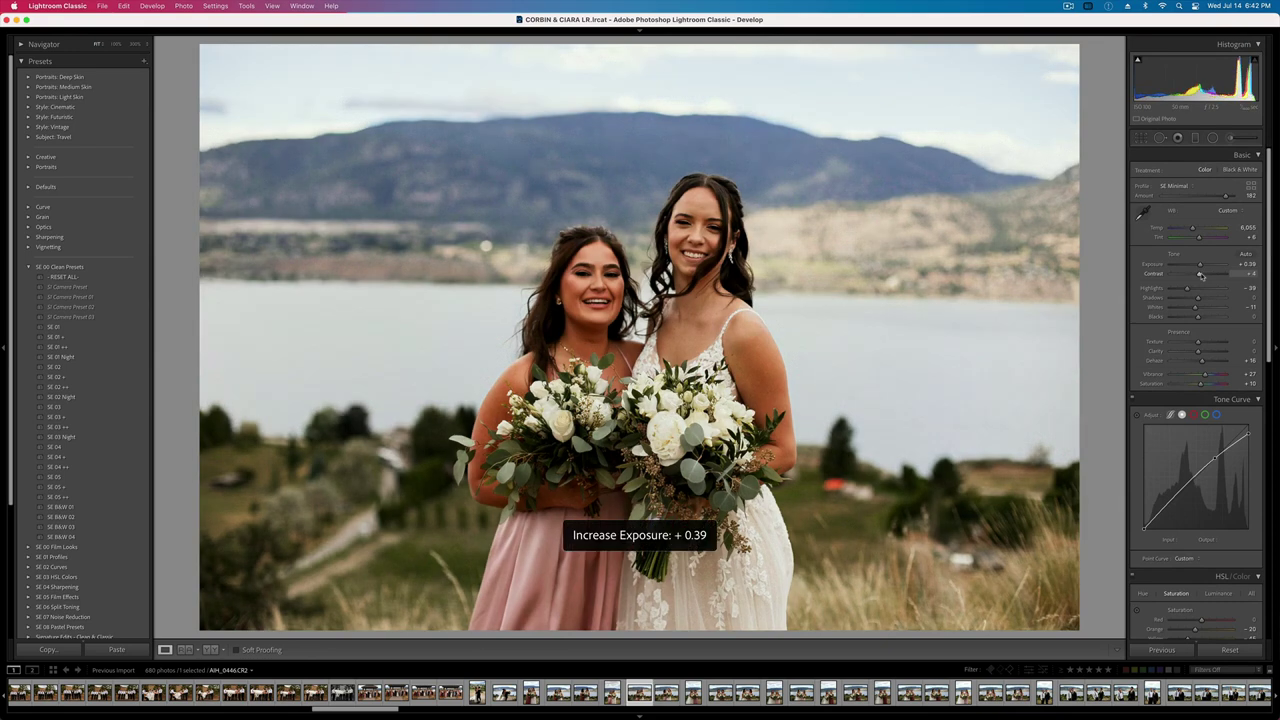
{"action": "key", "text": "minus"}
{"action": "key", "text": "super+shift+c"}
{"action": "key", "text": "Return"}
{"action": "key", "text": "Right"}
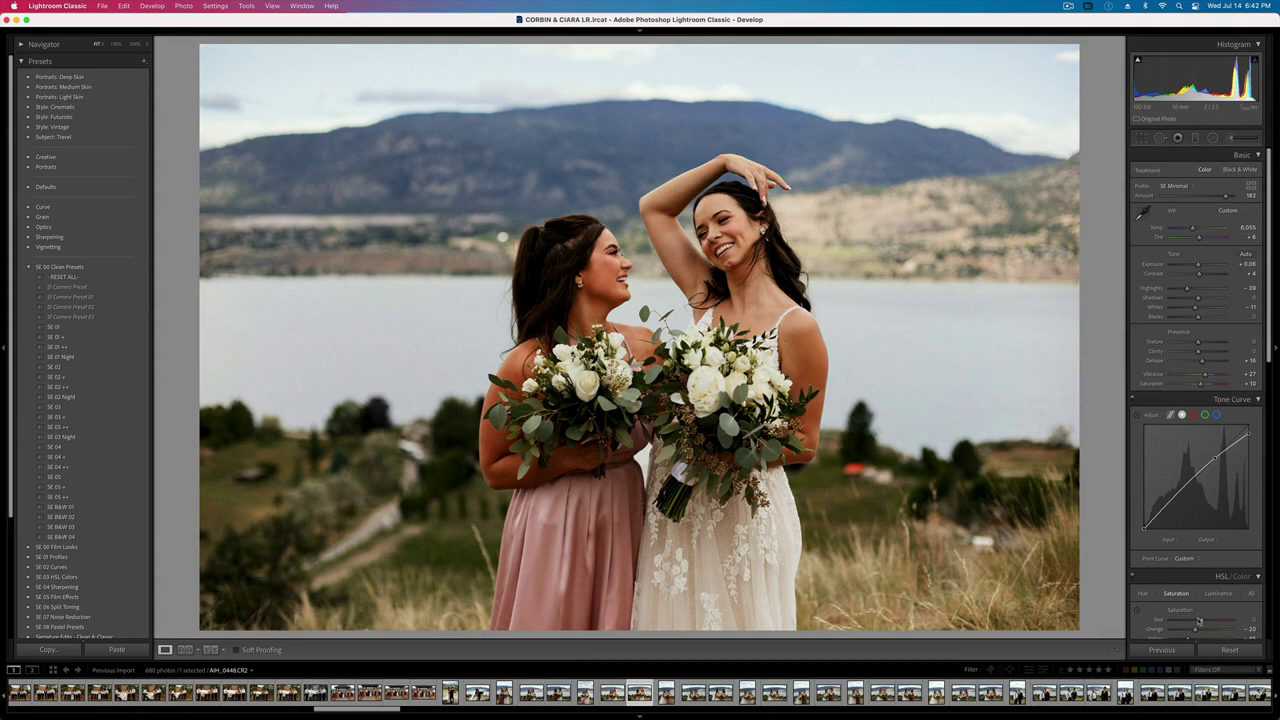
- Set red saturation to -20 and red luminance to +20 to lighten the pink dress
{"action": "left_click_drag", "start_coordinate": [1194, 621], "coordinate": [1198, 621]}
{"action": "left_click", "coordinate": [1218, 593]}
{"action": "left_click", "coordinate": [1217, 621]}
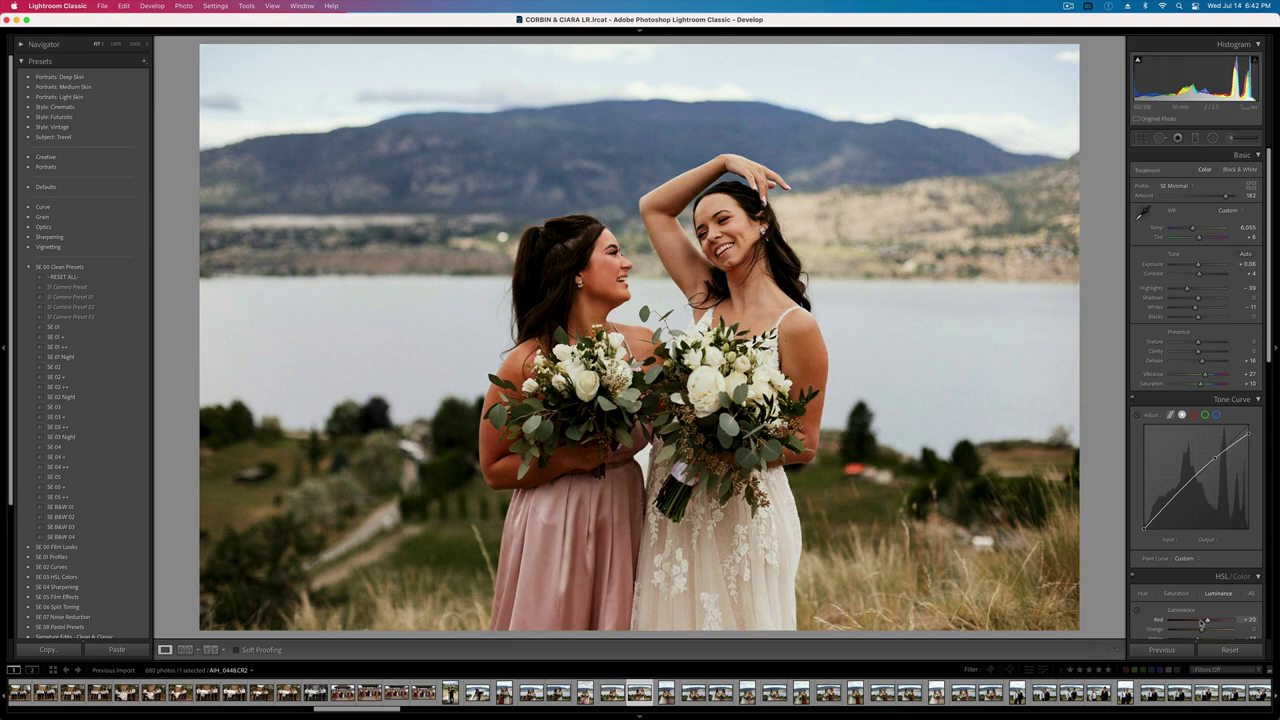
{"action": "key", "text": "Right"}
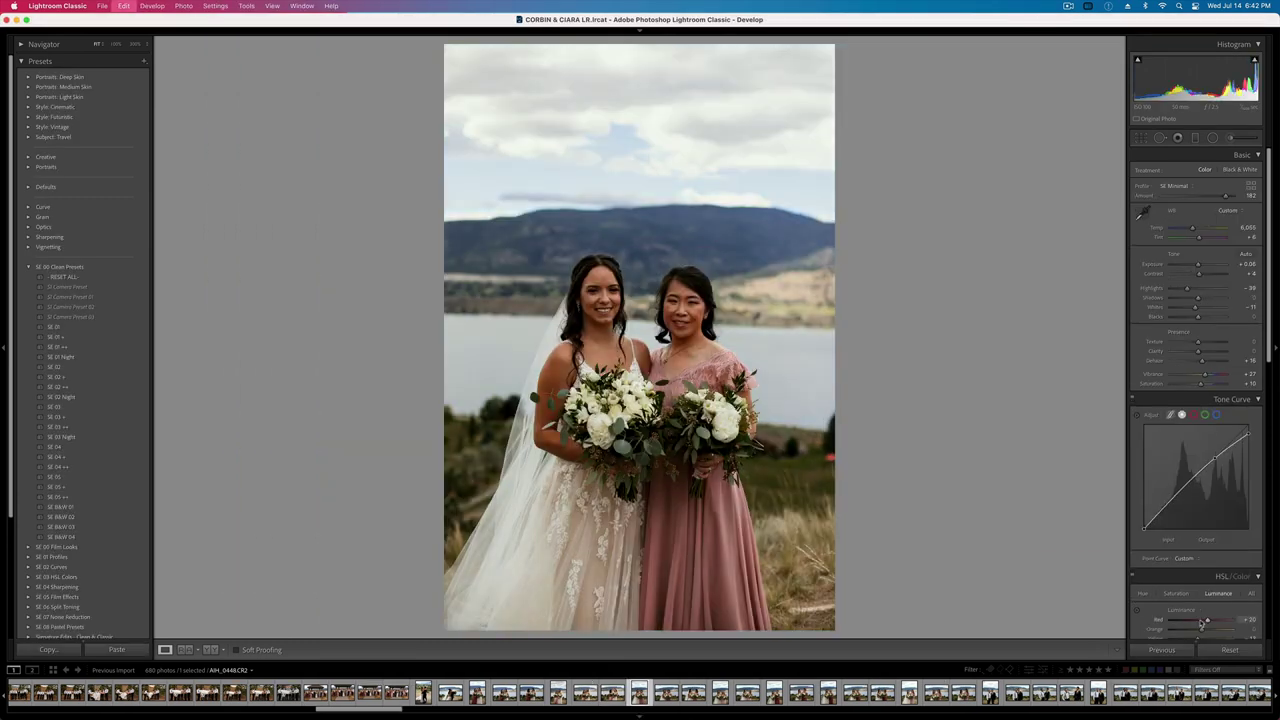
- Raise the vertical portrait's exposure to +0.39
{"action": "key", "text": "equal"}
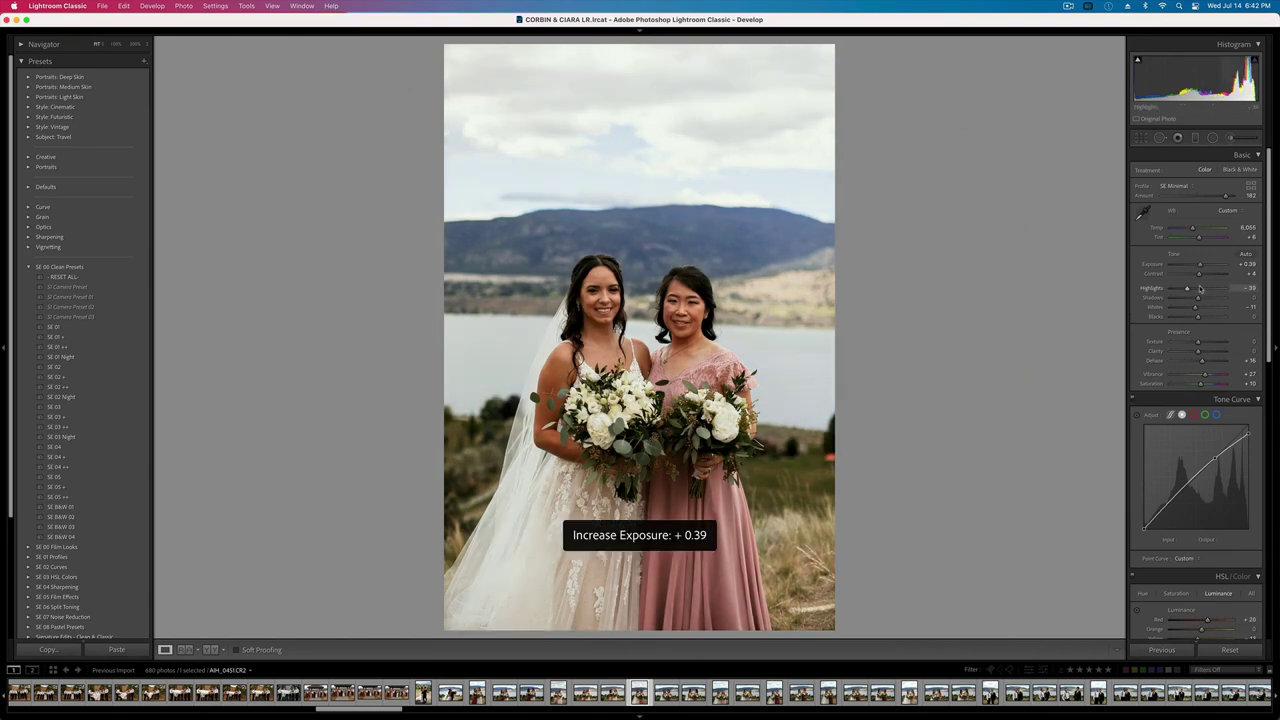
{"action": "key", "text": "equal"}
{"action": "key", "text": "minus"}
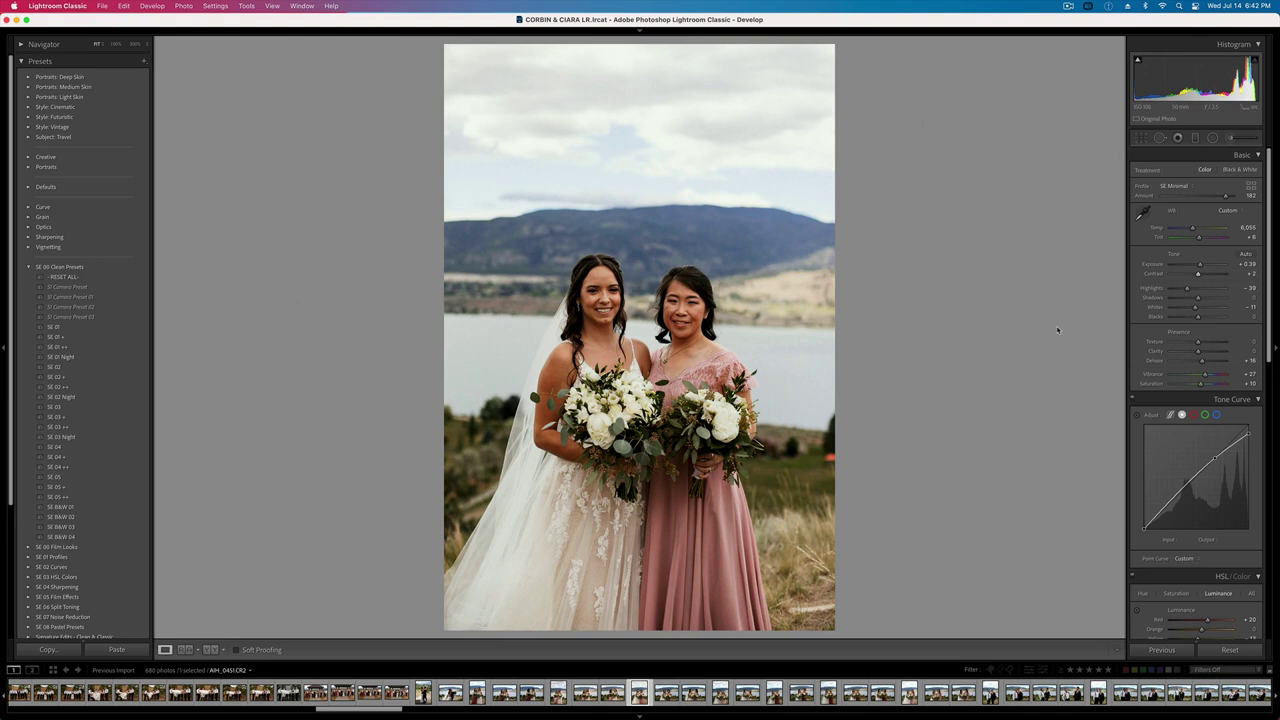
- Shift the yellows' hue toward green and lower yellow saturation to keep the bouquets white
{"action": "scroll", "coordinate": [1204, 492], "scroll_direction": "down", "scroll_amount": 3}
{"action": "left_click", "coordinate": [1176, 523]}
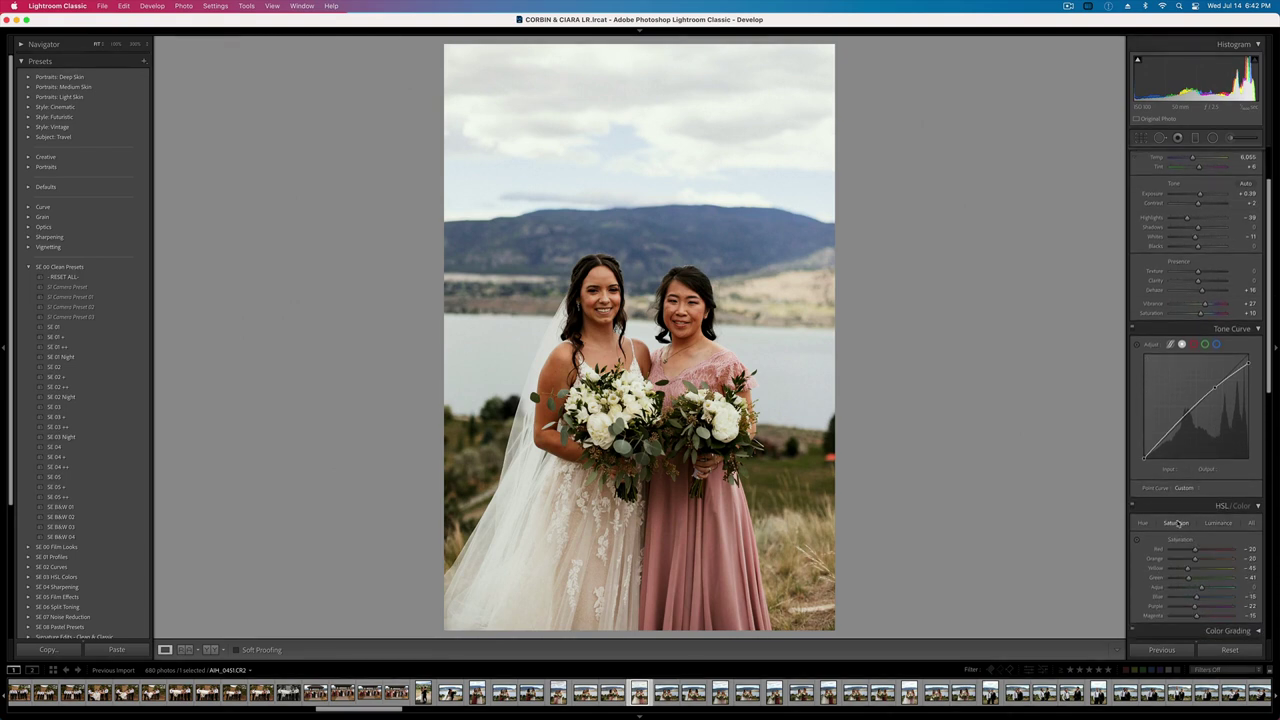
{"action": "scroll", "coordinate": [1189, 566], "scroll_direction": "down", "scroll_amount": 2}
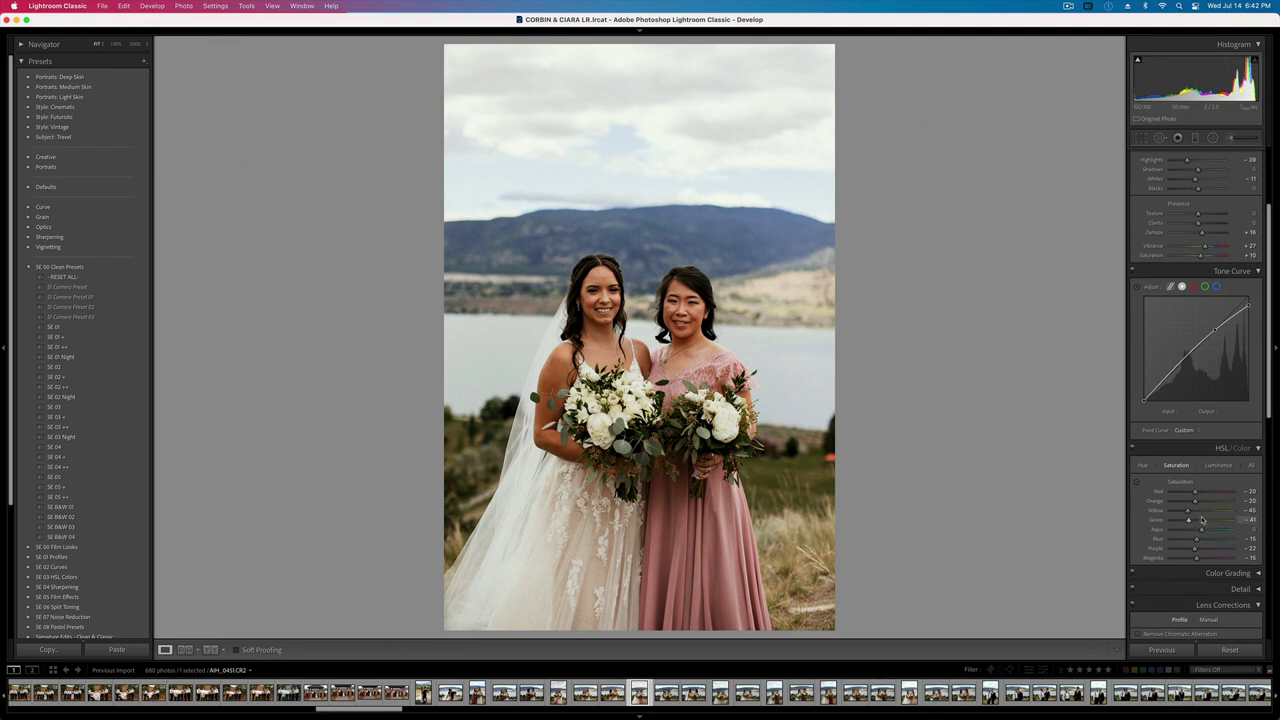
{"action": "left_click_drag", "start_coordinate": [1187, 510], "coordinate": [1205, 512]}
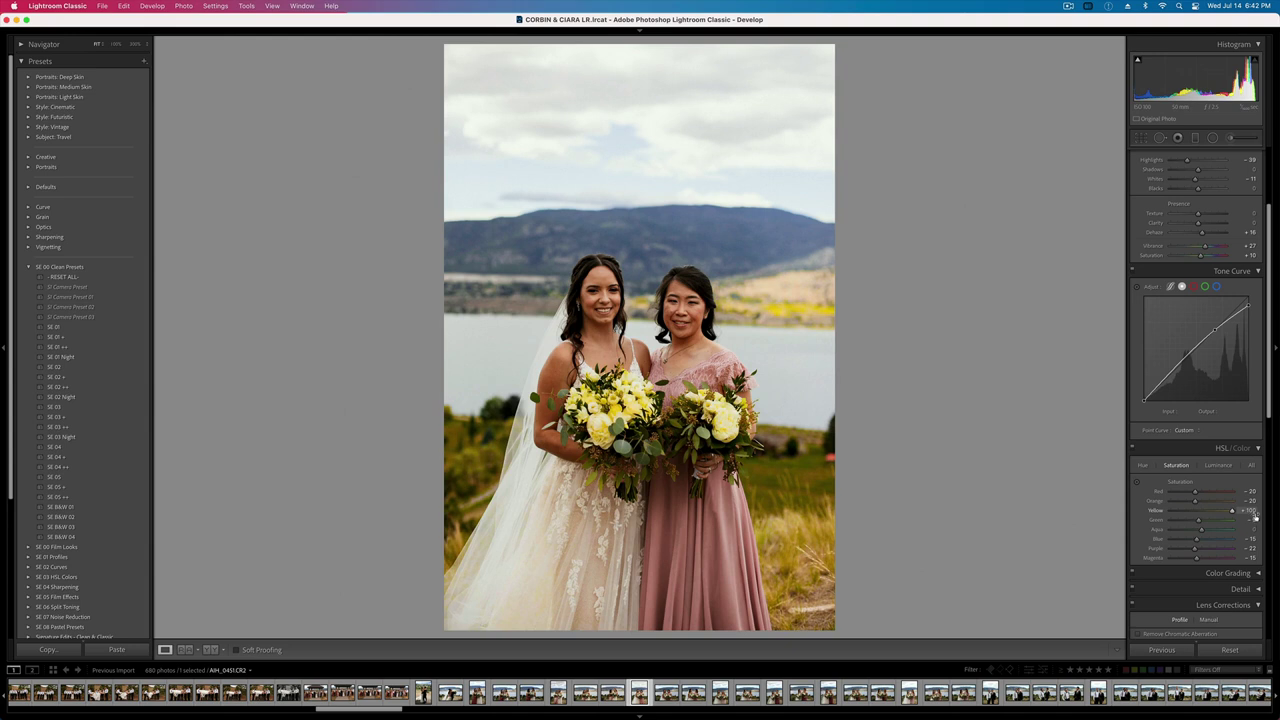
{"action": "left_click", "coordinate": [1142, 467]}
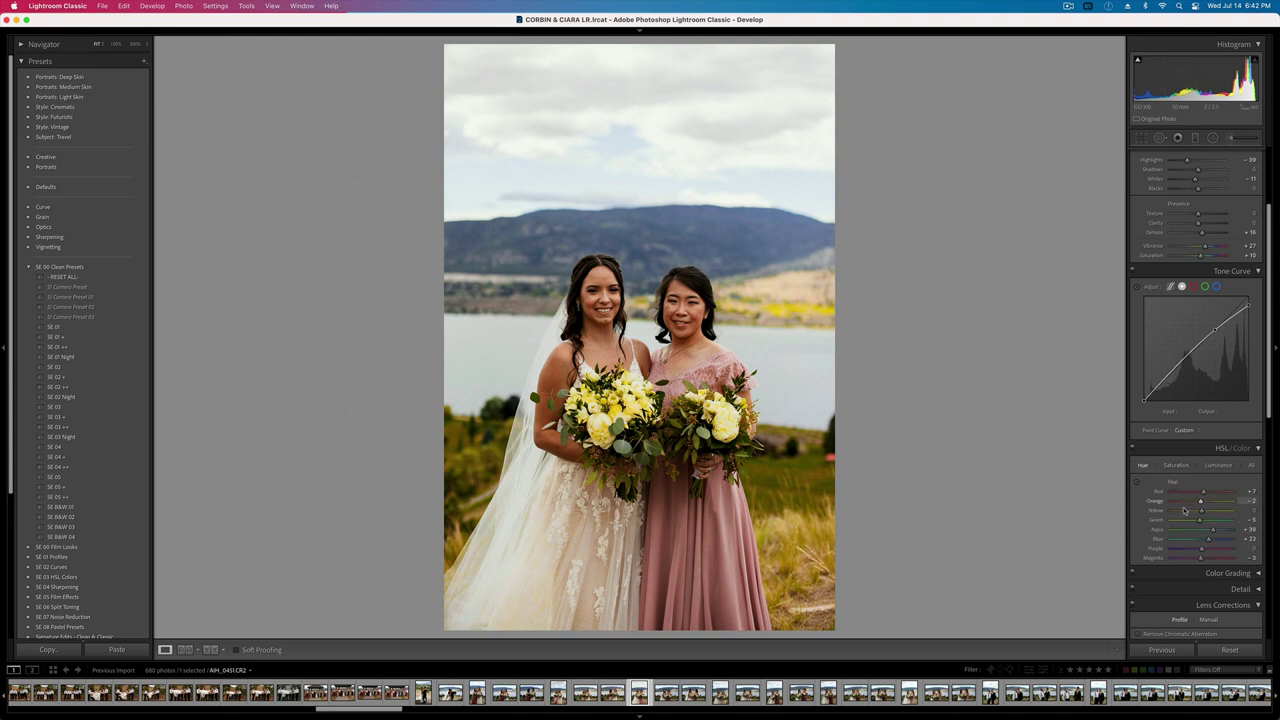
{"action": "left_click_drag", "start_coordinate": [1200, 510], "coordinate": [1236, 518]}
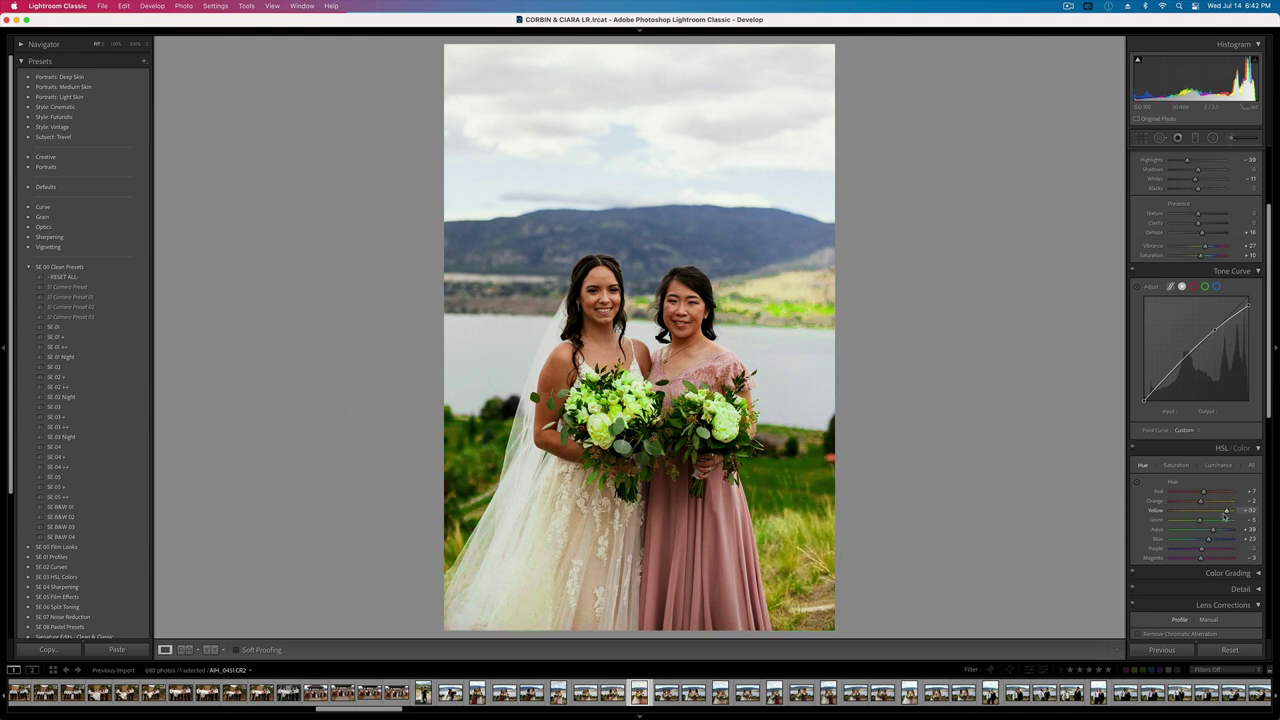
{"action": "left_click", "coordinate": [1176, 465]}
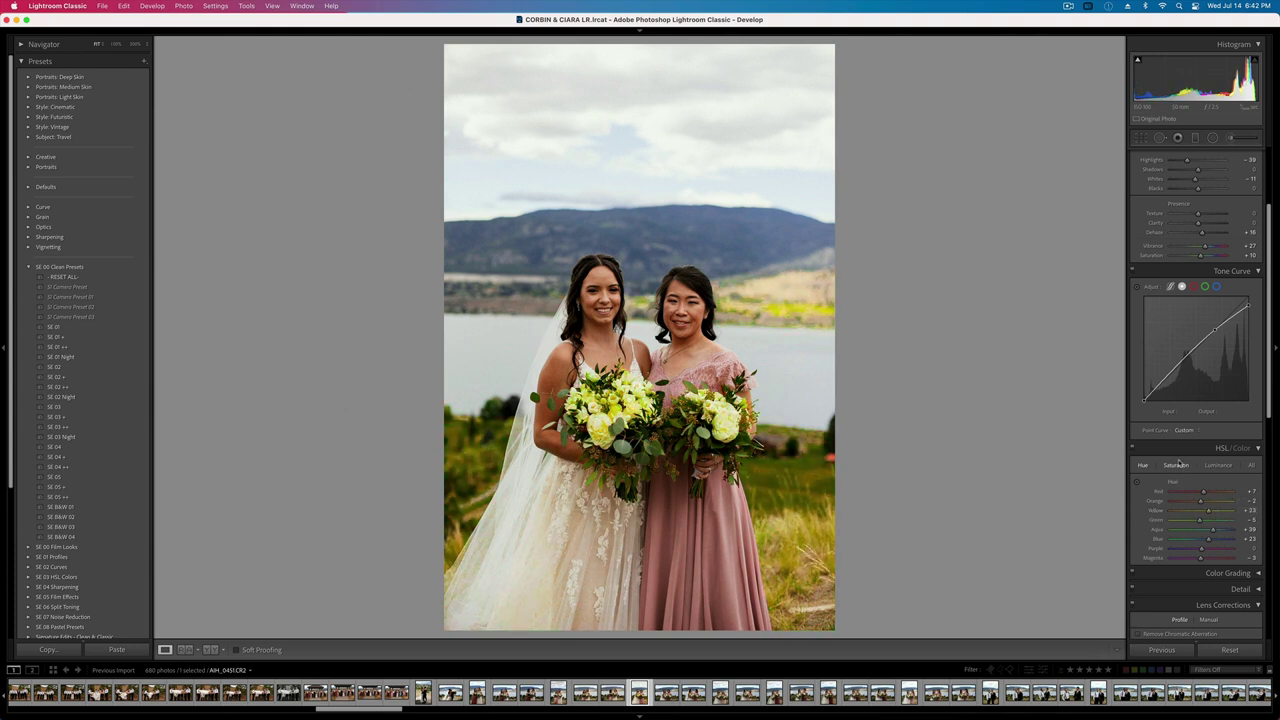
{"action": "left_click_drag", "start_coordinate": [1203, 511], "coordinate": [1196, 512]}
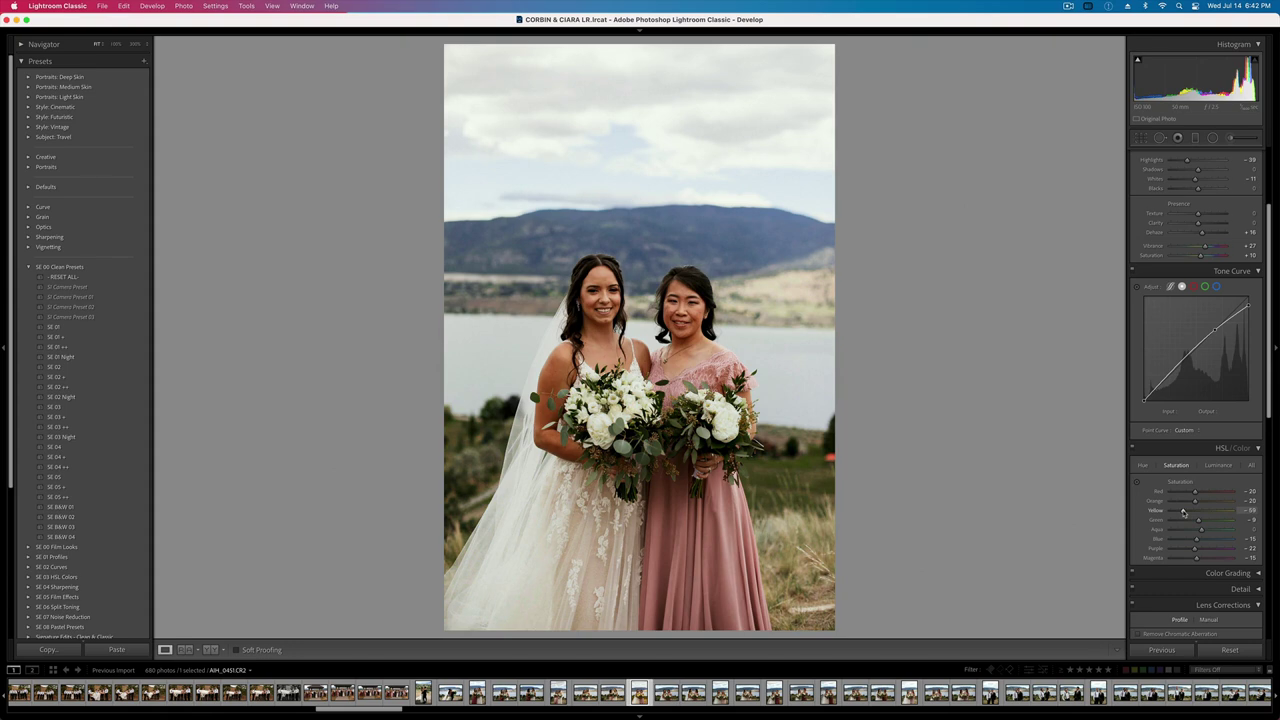
- Copy the develop settings and paste them onto the bride-and-bridesmaid photo
{"action": "key", "text": "super+c"}
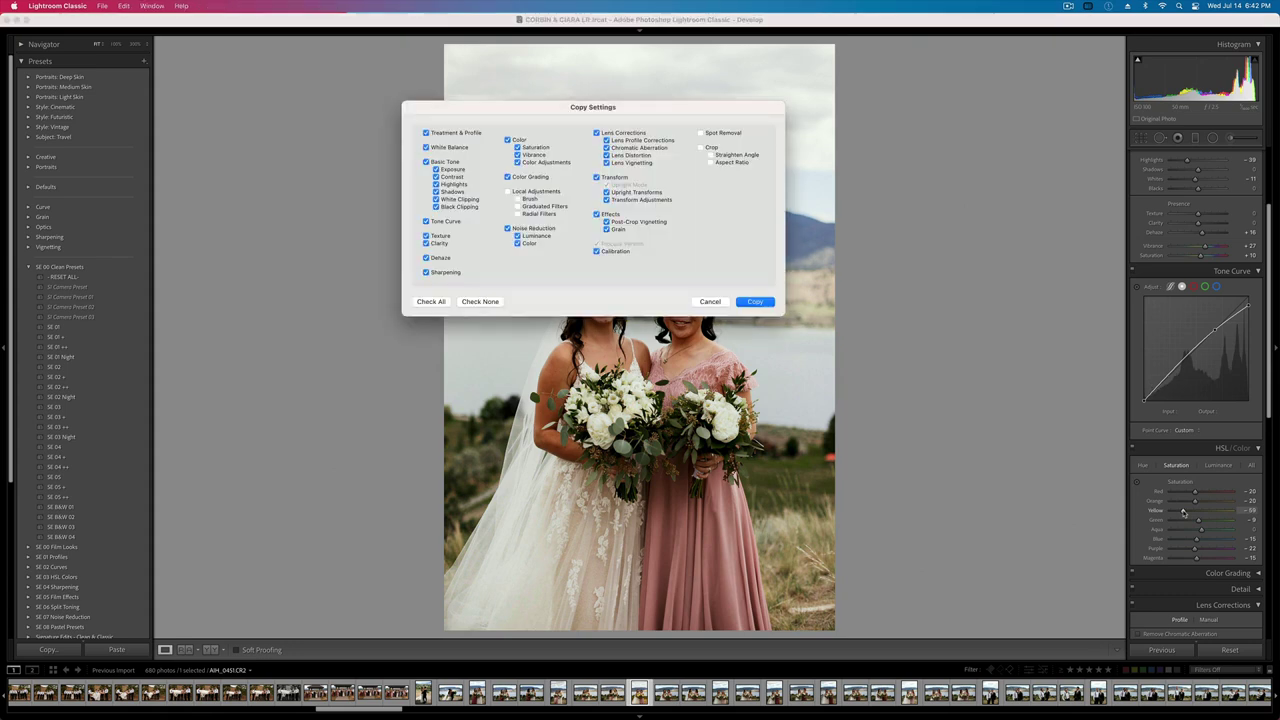
{"action": "key", "text": "Return"}
{"action": "key", "text": "Right"}
{"action": "key", "text": "super+v"}
{"action": "key", "text": "super+shift+v"}
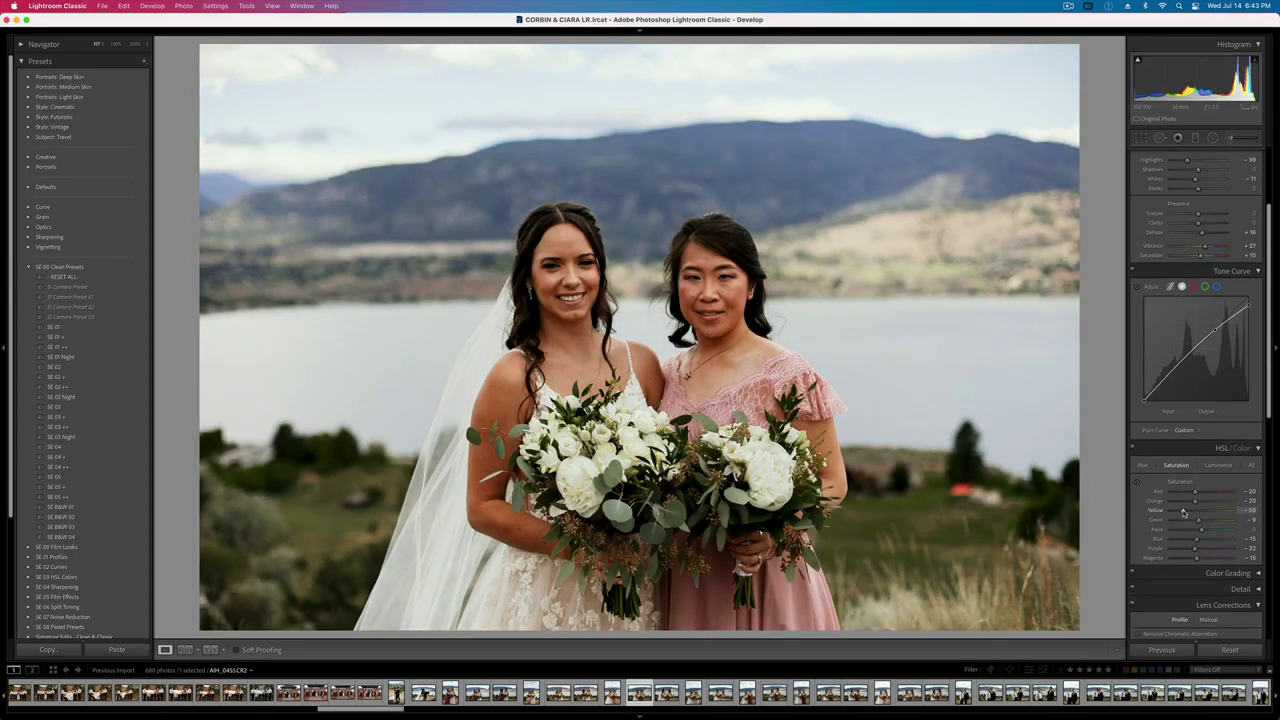
- Lower Highlights to -62, raise profile Amount to 200 and Contrast to -13
{"action": "scroll", "coordinate": [1196, 296], "scroll_direction": "up", "scroll_amount": 5}
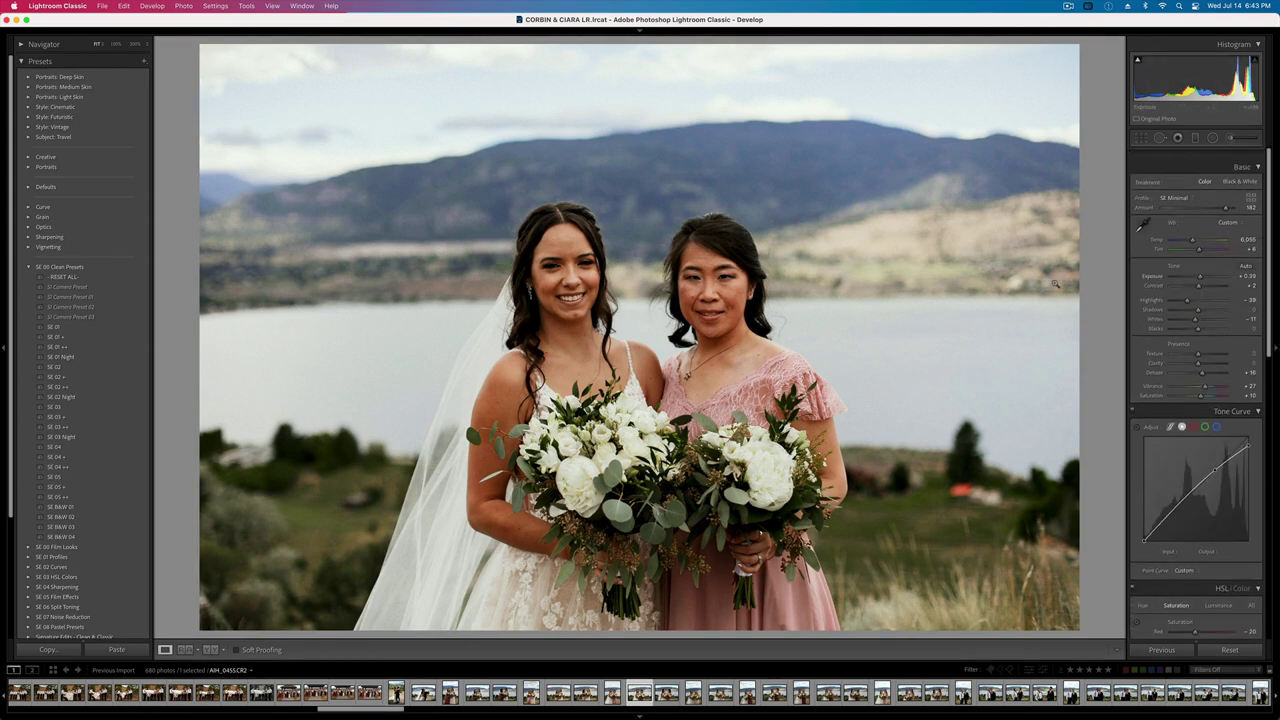
{"action": "left_click_drag", "start_coordinate": [1185, 287], "coordinate": [1187, 273]}
{"action": "left_click_drag", "start_coordinate": [1226, 196], "coordinate": [1242, 197]}
{"action": "left_click_drag", "start_coordinate": [1187, 273], "coordinate": [1202, 301]}
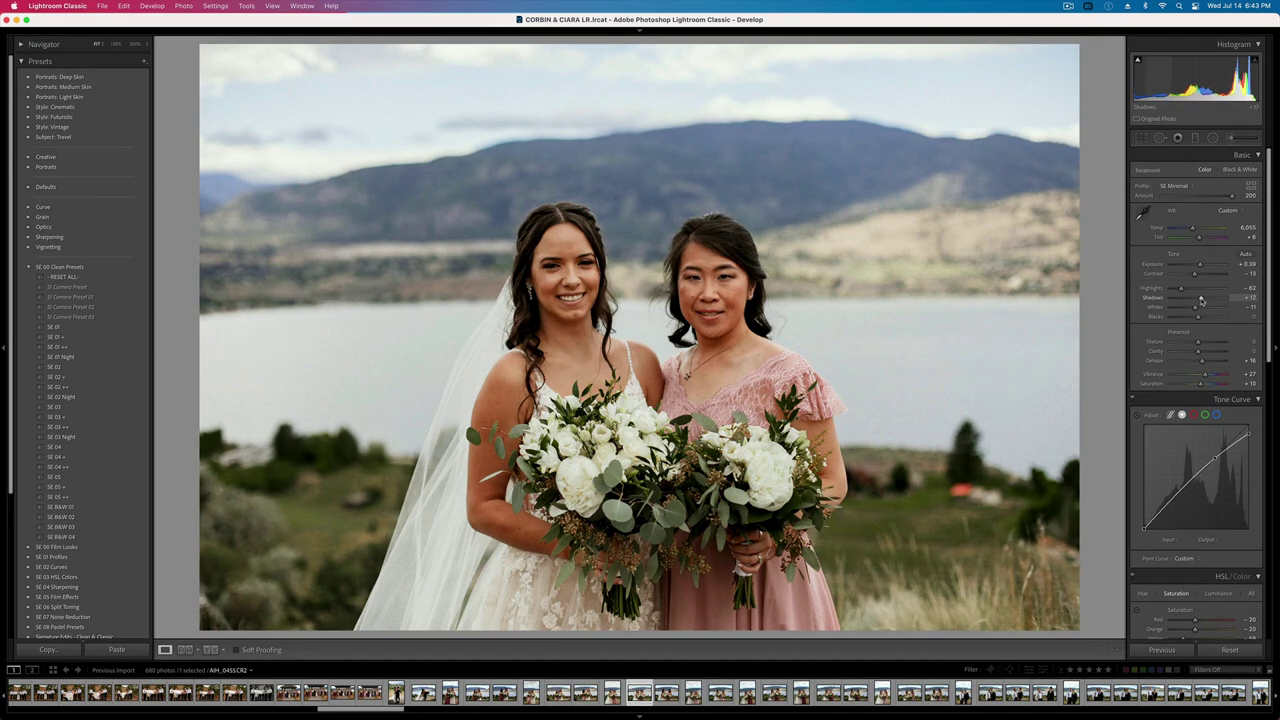
- Straighten the photo by 1.23 degrees and tighten the crop from the top-left corner
{"action": "key", "text": "r"}
{"action": "left_click_drag", "start_coordinate": [1086, 234], "coordinate": [1097, 231]}
{"action": "left_click_drag", "start_coordinate": [614, 235], "coordinate": [463, 186]}
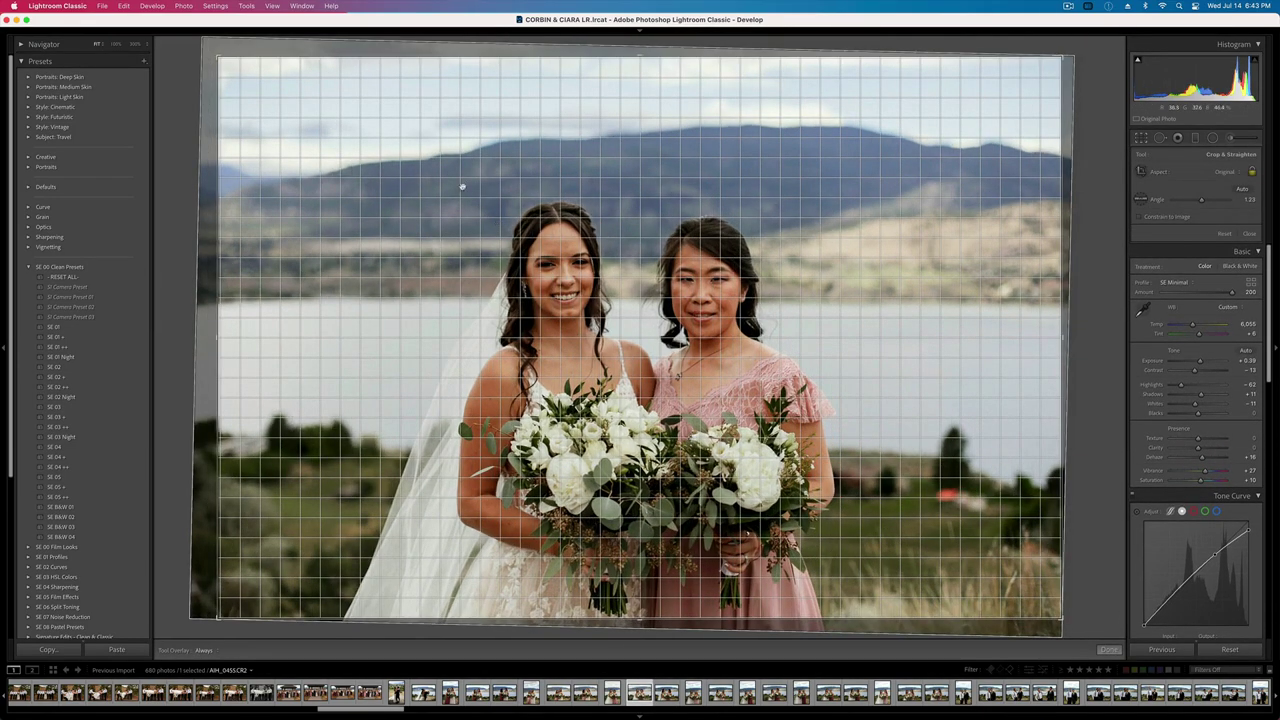
{"action": "left_click_drag", "start_coordinate": [223, 61], "coordinate": [251, 75]}
{"action": "key", "text": "Return"}
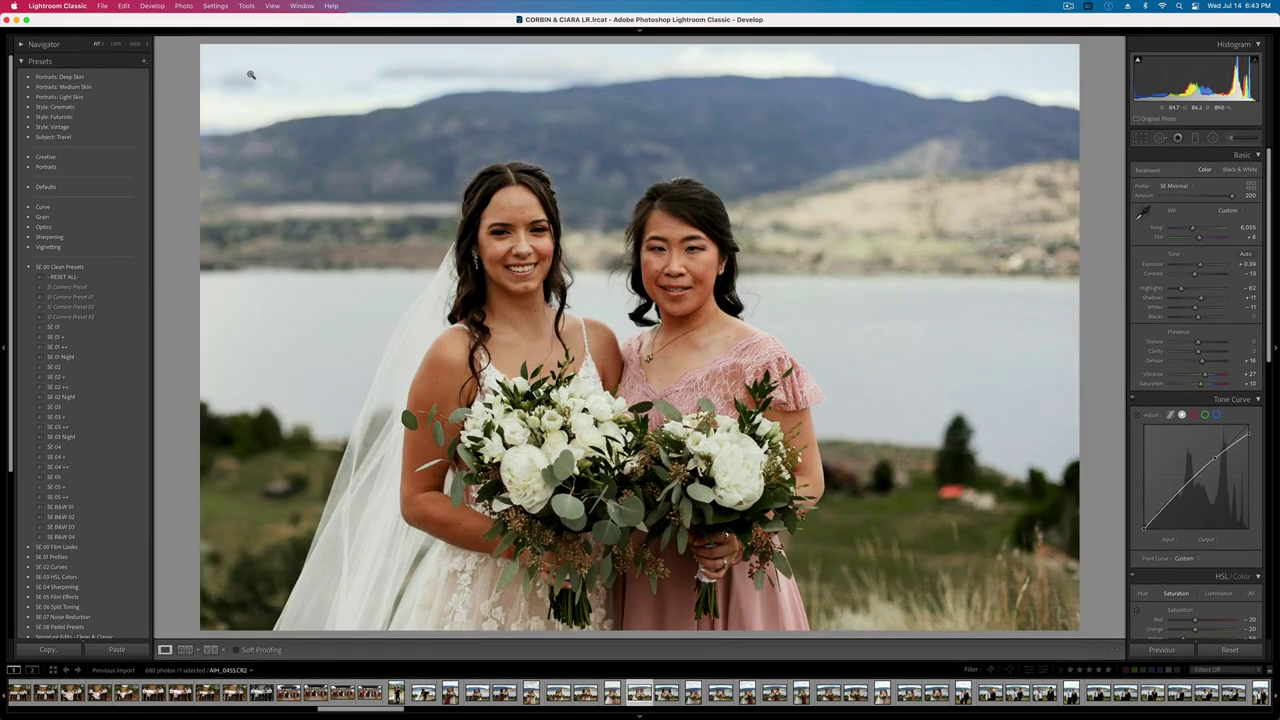
- Raise Blue saturation slightly, then move to the next laughing shot
{"action": "scroll", "coordinate": [1195, 480], "scroll_direction": "down", "scroll_amount": 5}
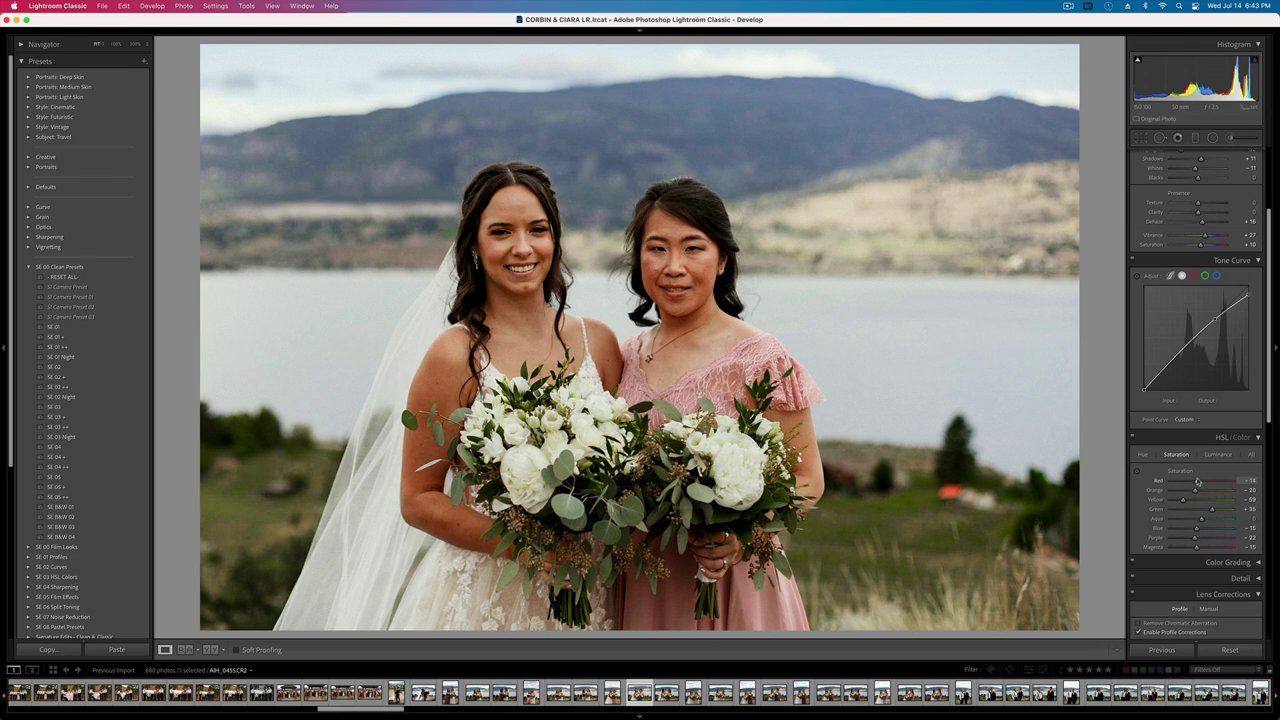
{"action": "left_click_drag", "start_coordinate": [1198, 527], "coordinate": [1205, 529]}
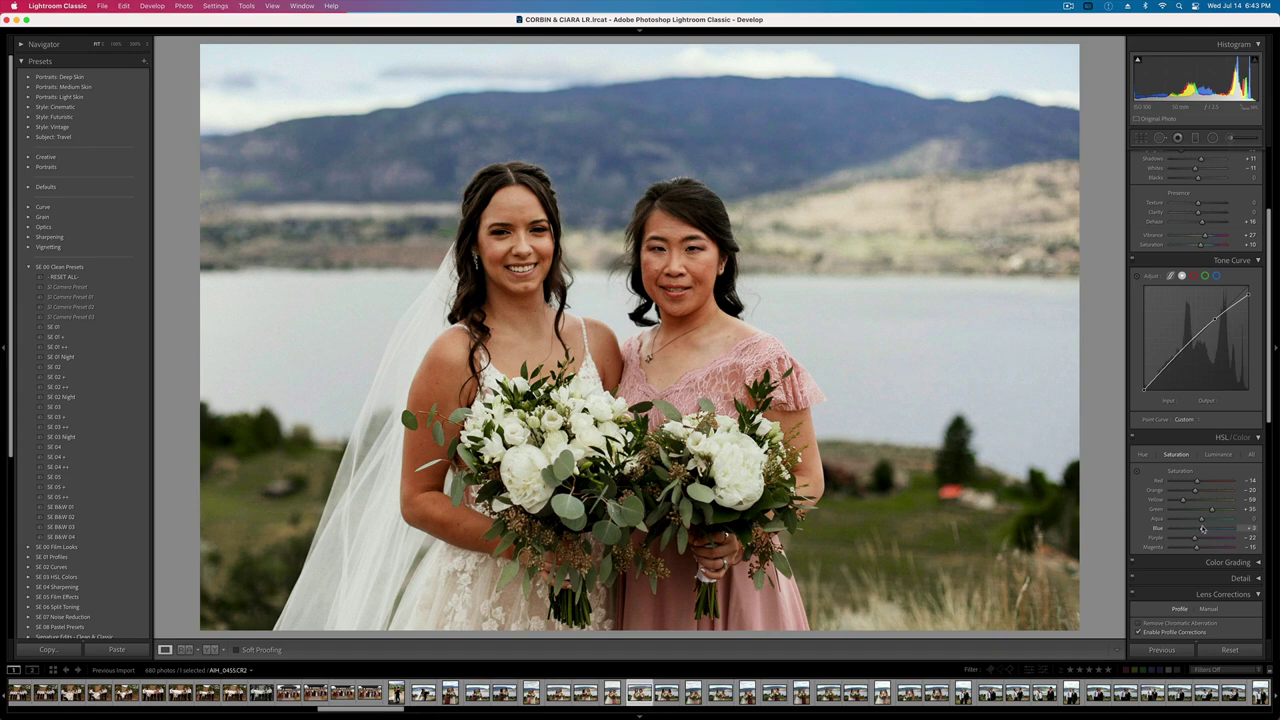
{"action": "key", "text": "Right"}
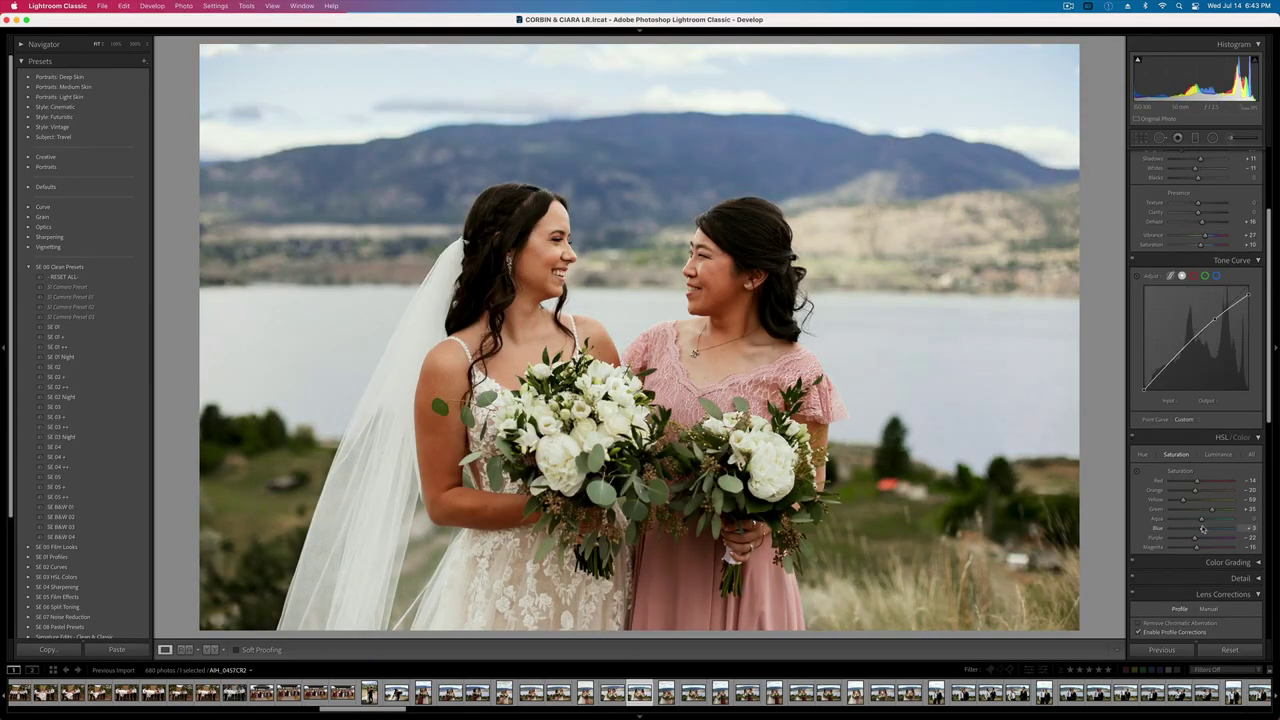
- Ease exposure, copy settings to the next photo, and tighten its crop from the top-left
{"action": "key", "text": "minus"}
{"action": "key", "text": "super+shift+c"}
{"action": "key", "text": "Return"}
{"action": "key", "text": "Right"}
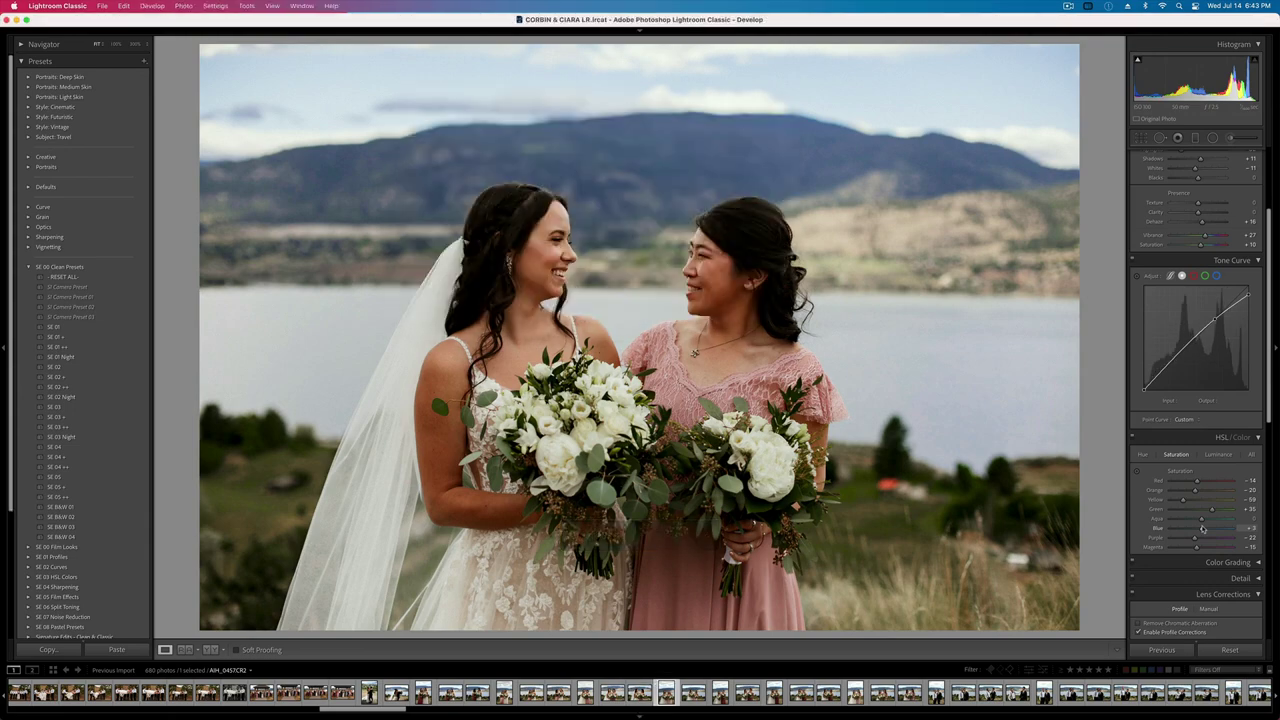
{"action": "key", "text": "super+shift+v"}
{"action": "key", "text": "r"}
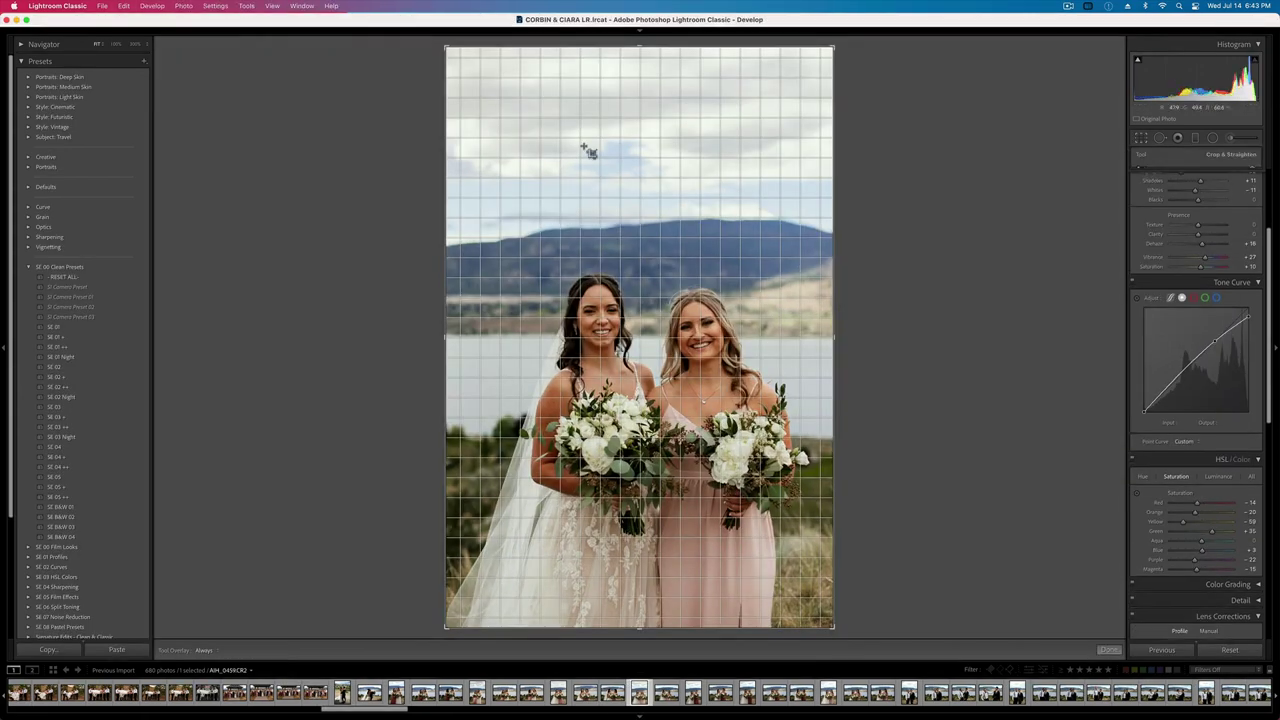
{"action": "left_click_drag", "start_coordinate": [446, 48], "coordinate": [450, 65]}
{"action": "key", "text": "Return"}
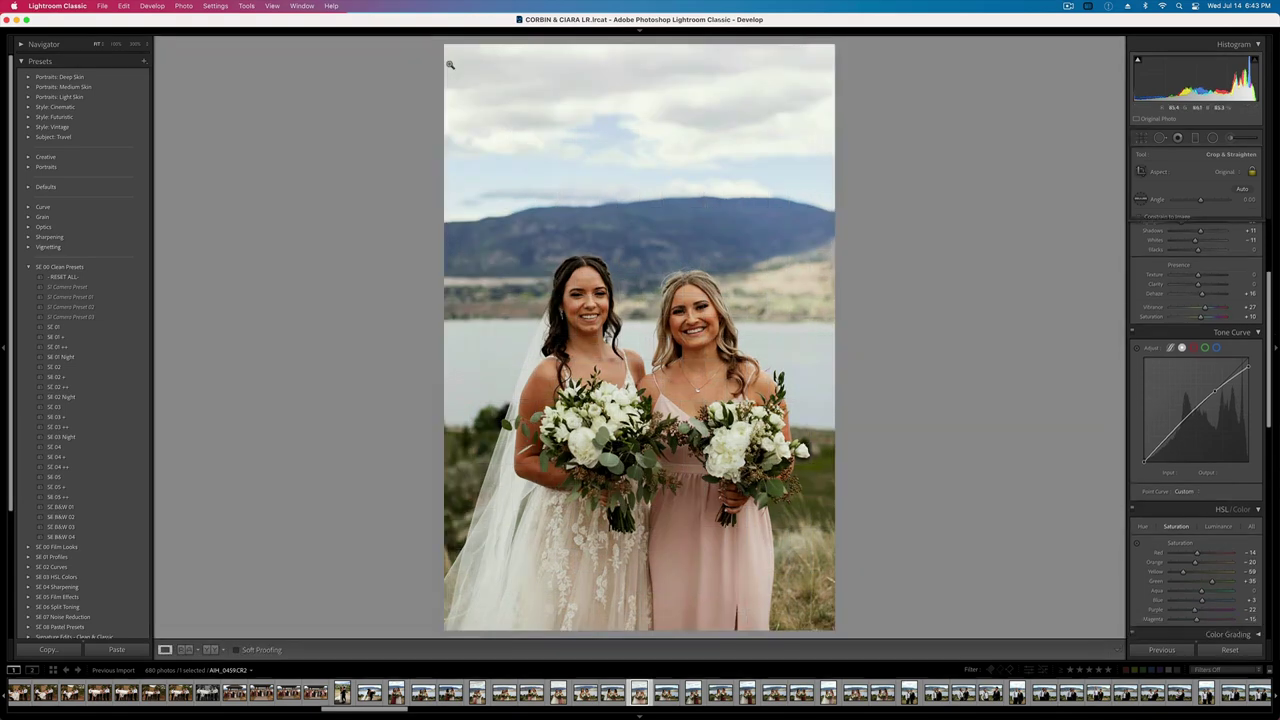
- Paste settings onto the next two photos, easing exposure and setting it to +0.16
{"action": "key", "text": "Right"}
{"action": "key", "text": "super+shift+v"}
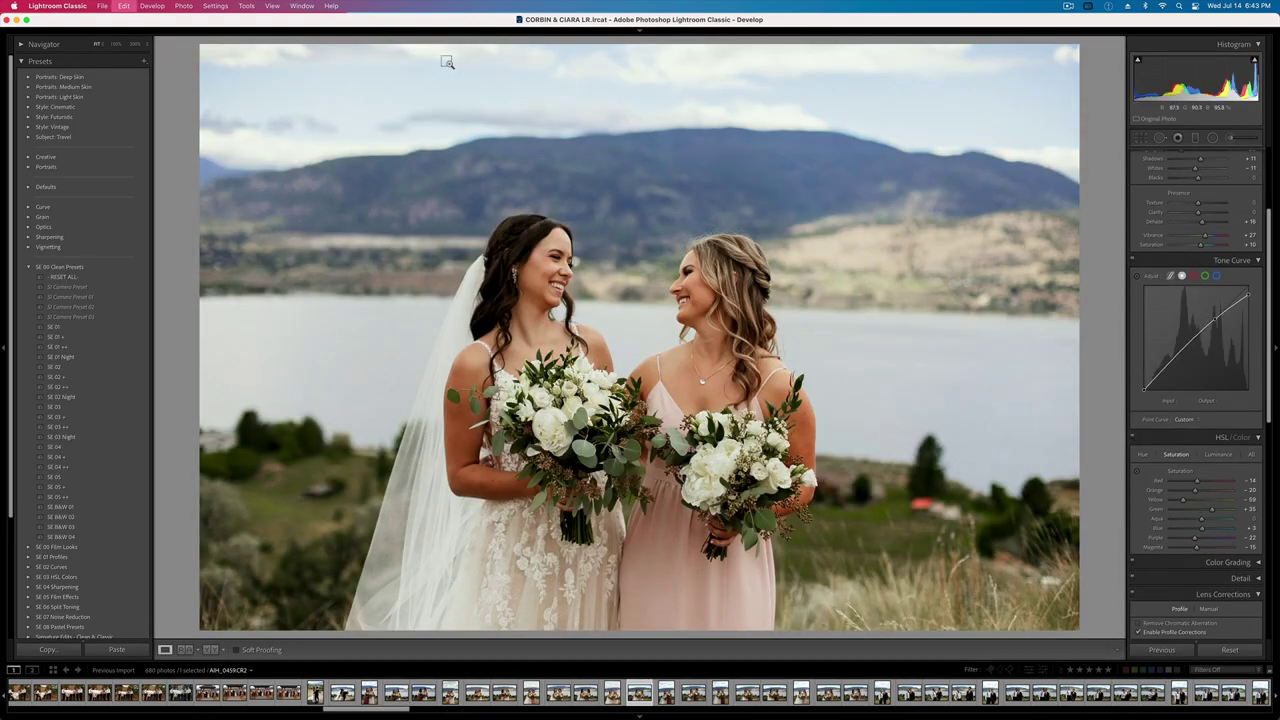
{"action": "key", "text": "minus"}
{"action": "key", "text": "super+shift+c"}
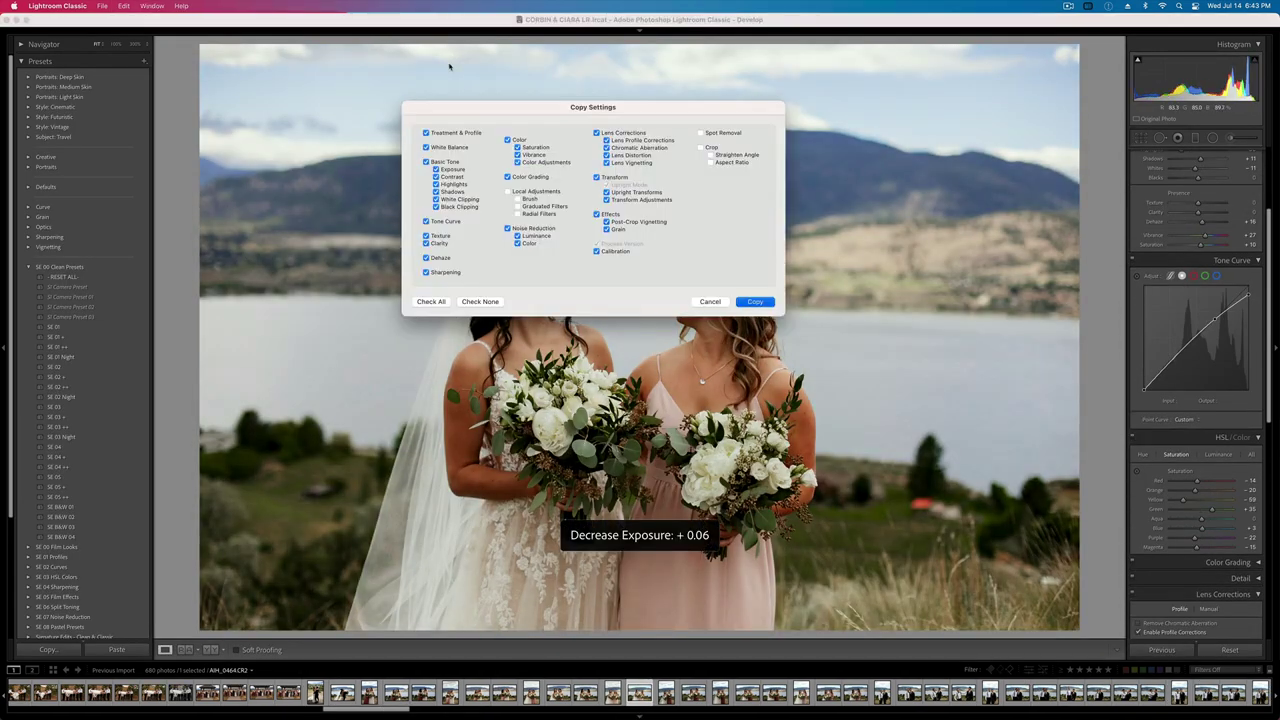
{"action": "key", "text": "Return"}
{"action": "key", "text": "Right"}
{"action": "key", "text": "super+shift+v"}
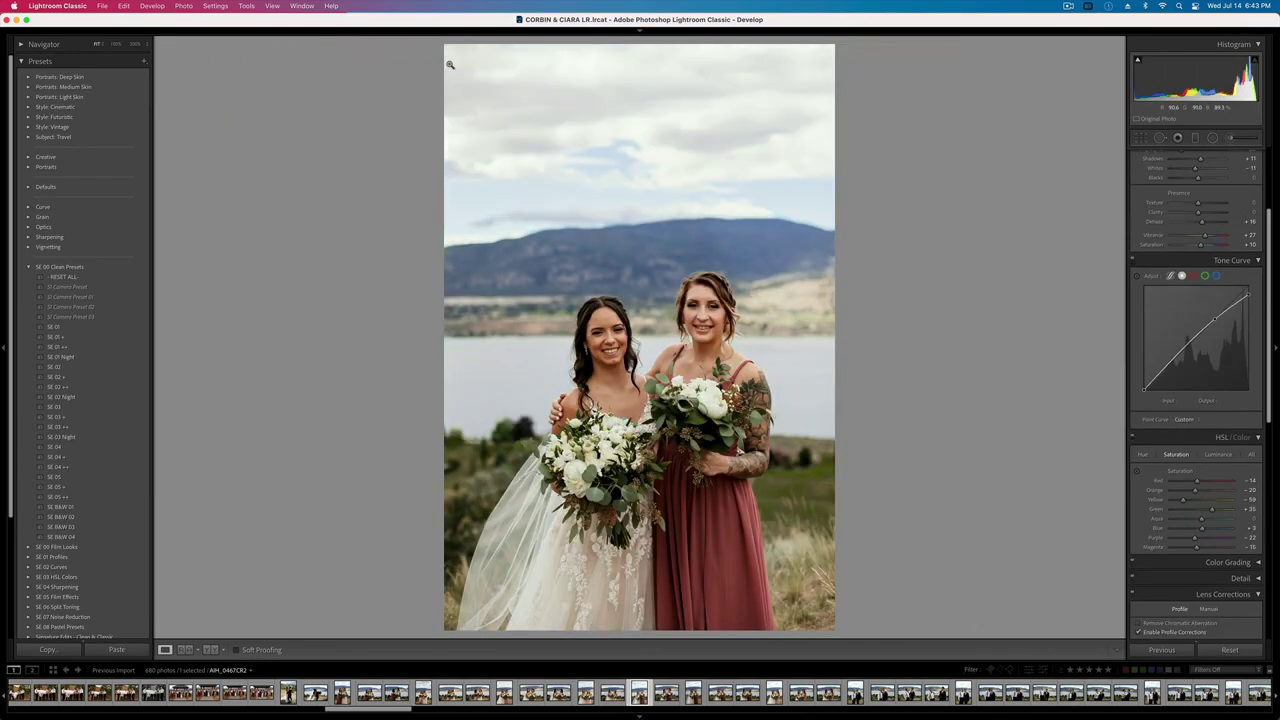
{"action": "key", "text": "minus"}
{"action": "key", "text": "equal"}
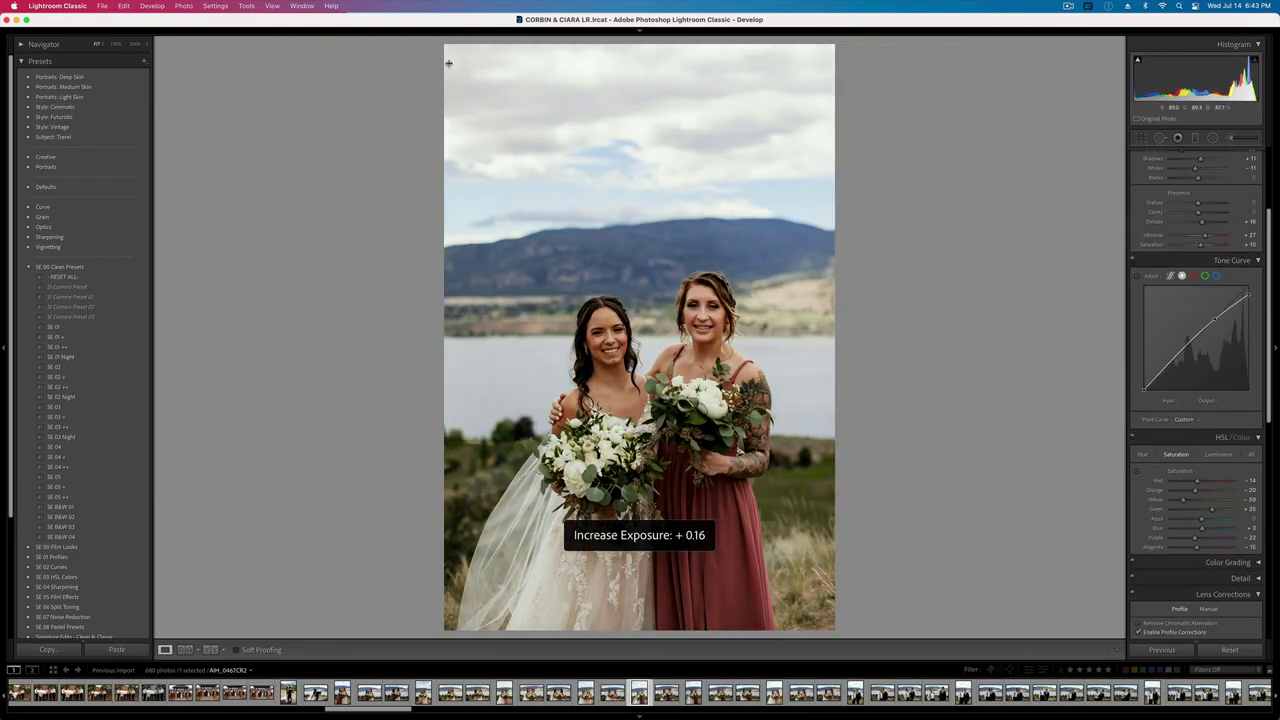
- Copy the +0.16 photo's settings, then lower exposure slightly on the following photo
{"action": "key", "text": "r"}
{"action": "key", "text": "r"}
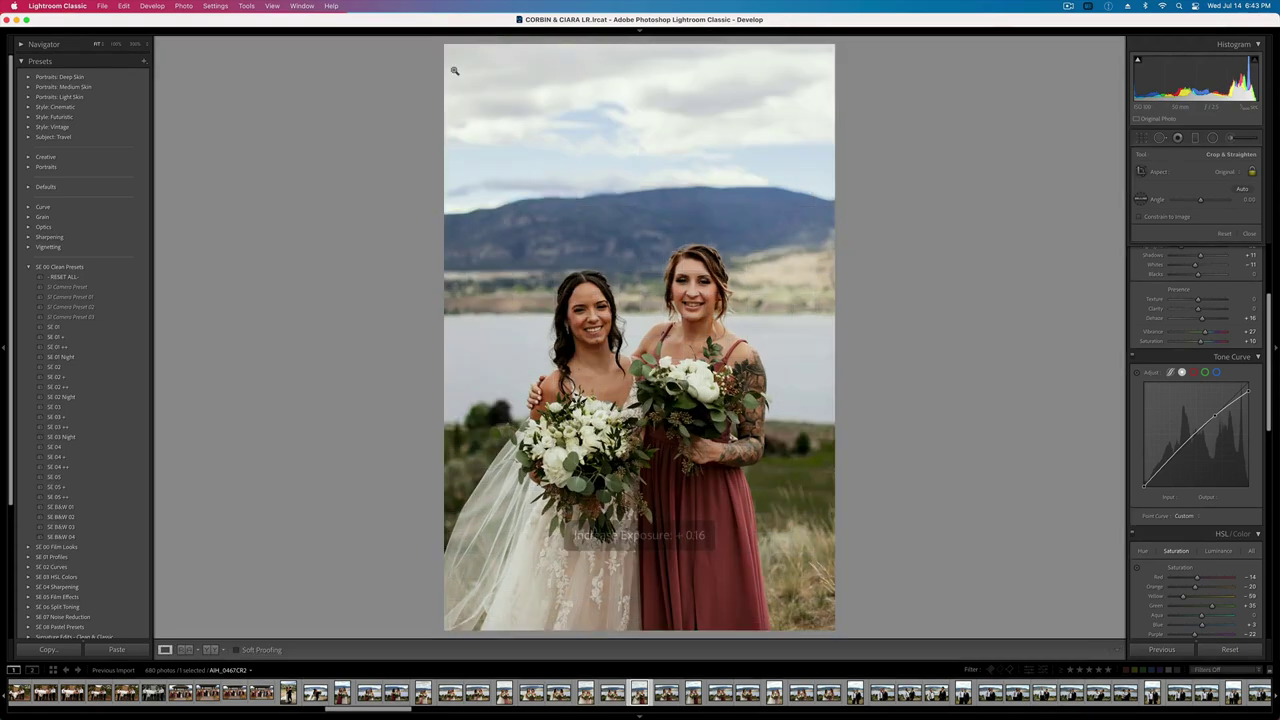
{"action": "key", "text": "super+shift+c"}
{"action": "key", "text": "Return"}
{"action": "key", "text": "Right"}
{"action": "key", "text": "Right"}
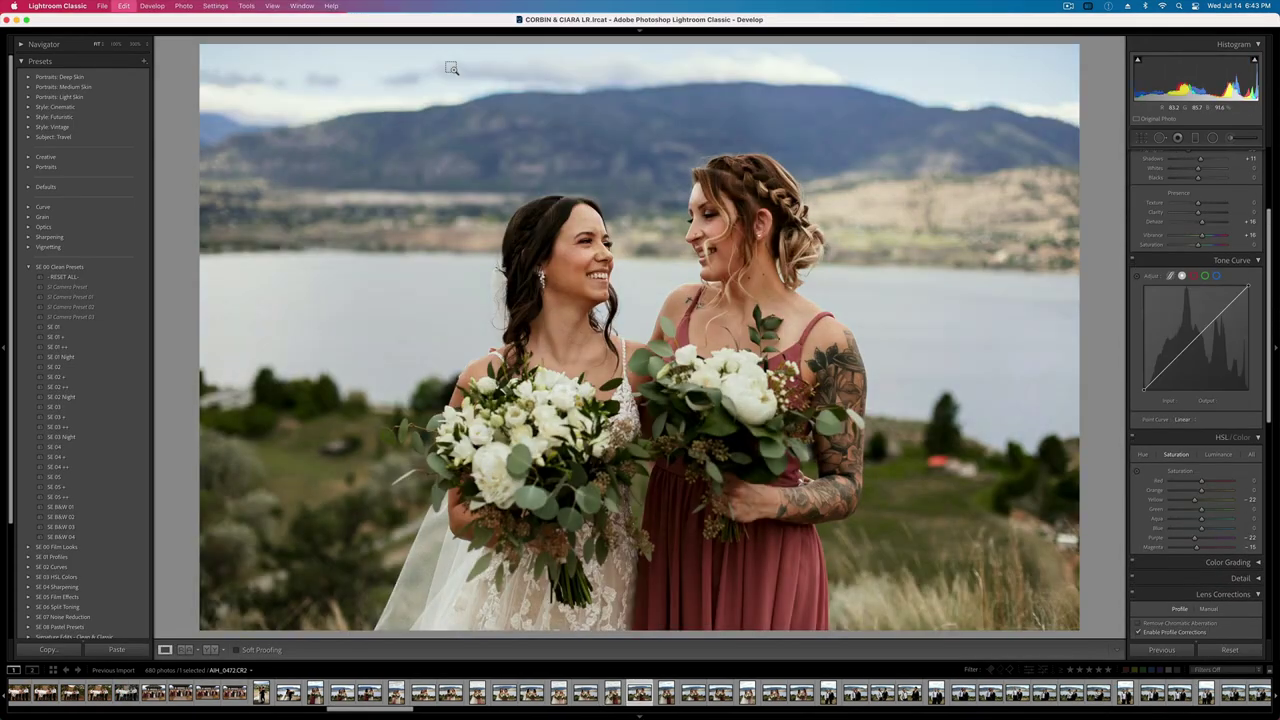
{"action": "key", "text": "minus"}
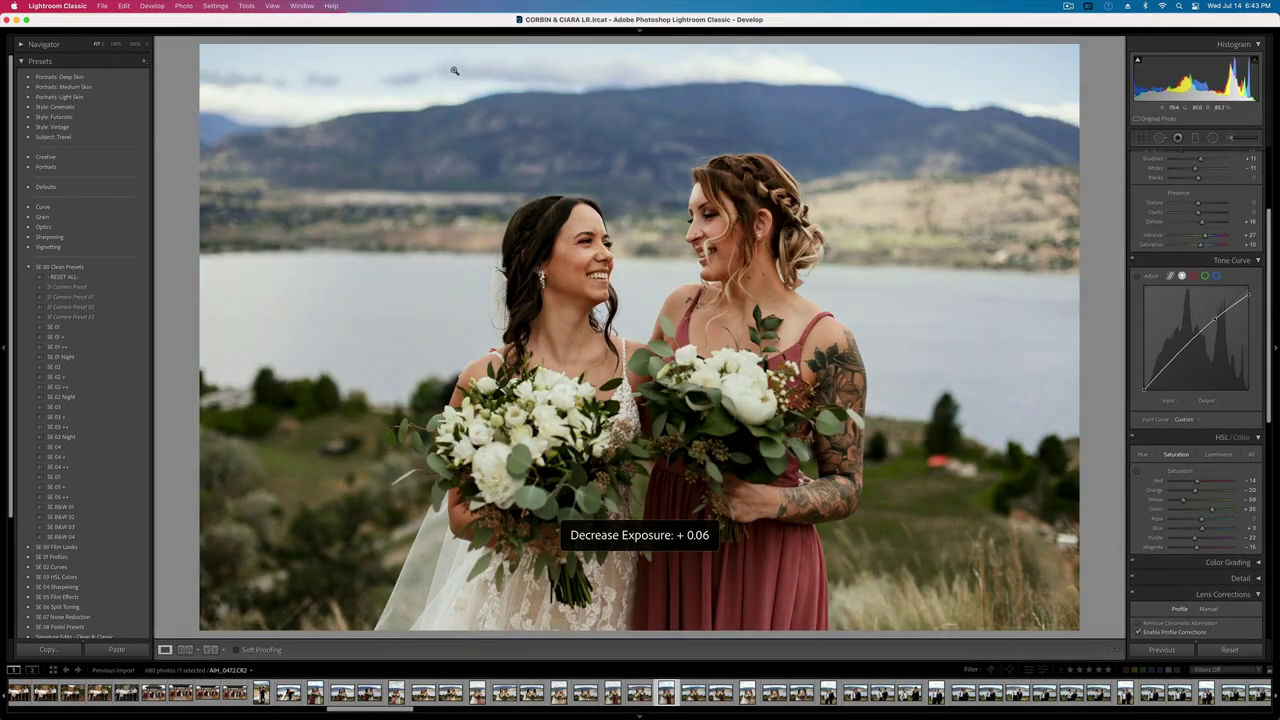
{"action": "key", "text": "Right"}
{"action": "key", "text": "Right"}
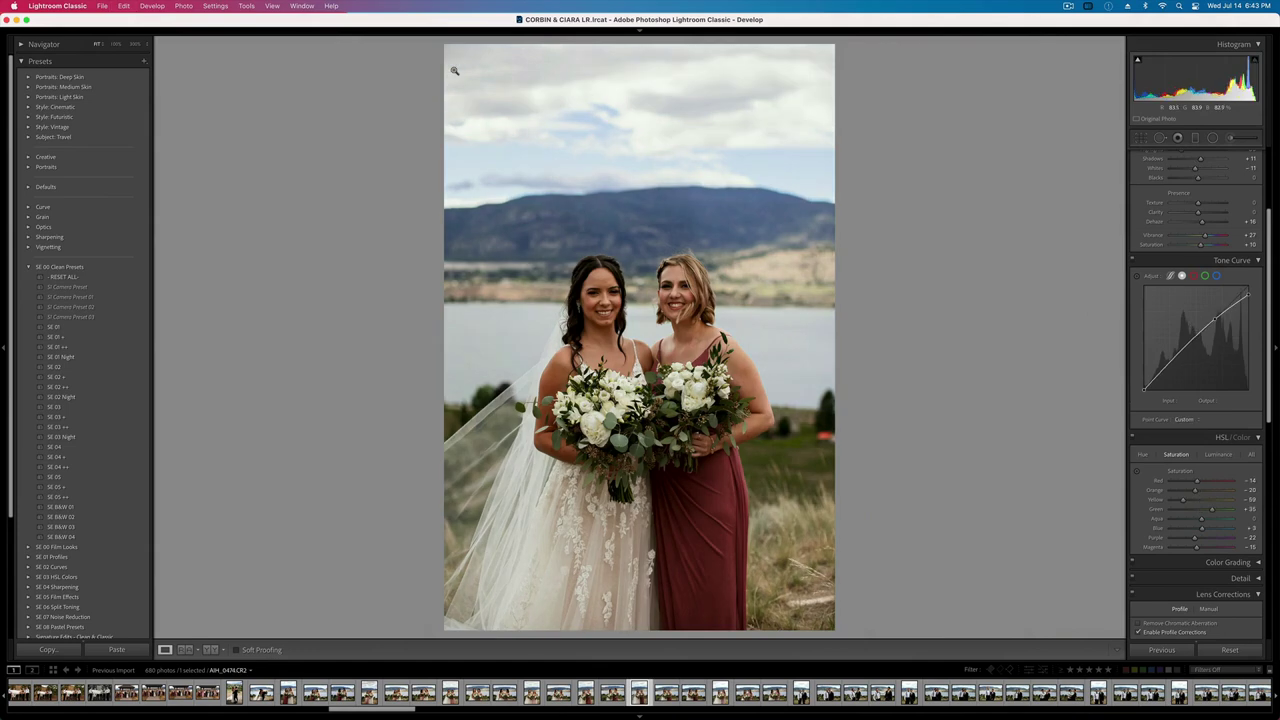
- Compare with the original, then paste settings onto the wide shot with exposure at −0.07
{"action": "key", "text": "backslash"}
{"action": "key", "text": "backslash"}
{"action": "key", "text": "backslash"}
{"action": "key", "text": "backslash"}
{"action": "key", "text": "r"}
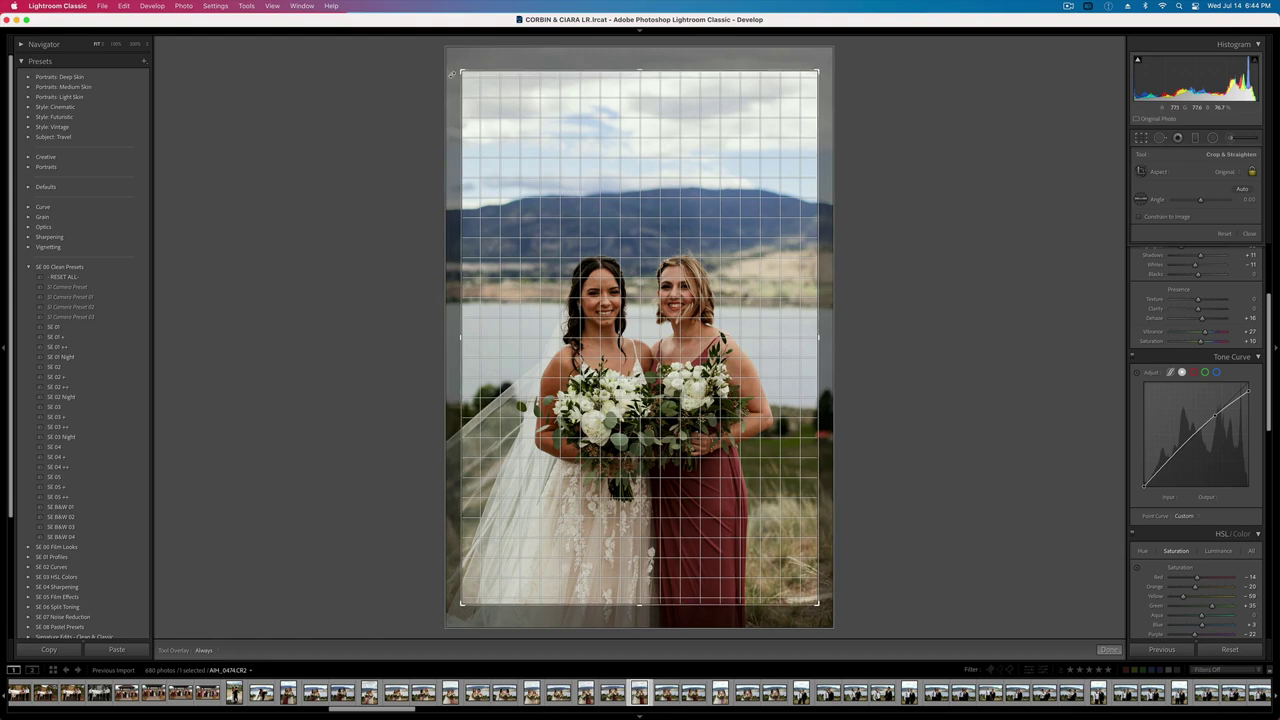
{"action": "key", "text": "r"}
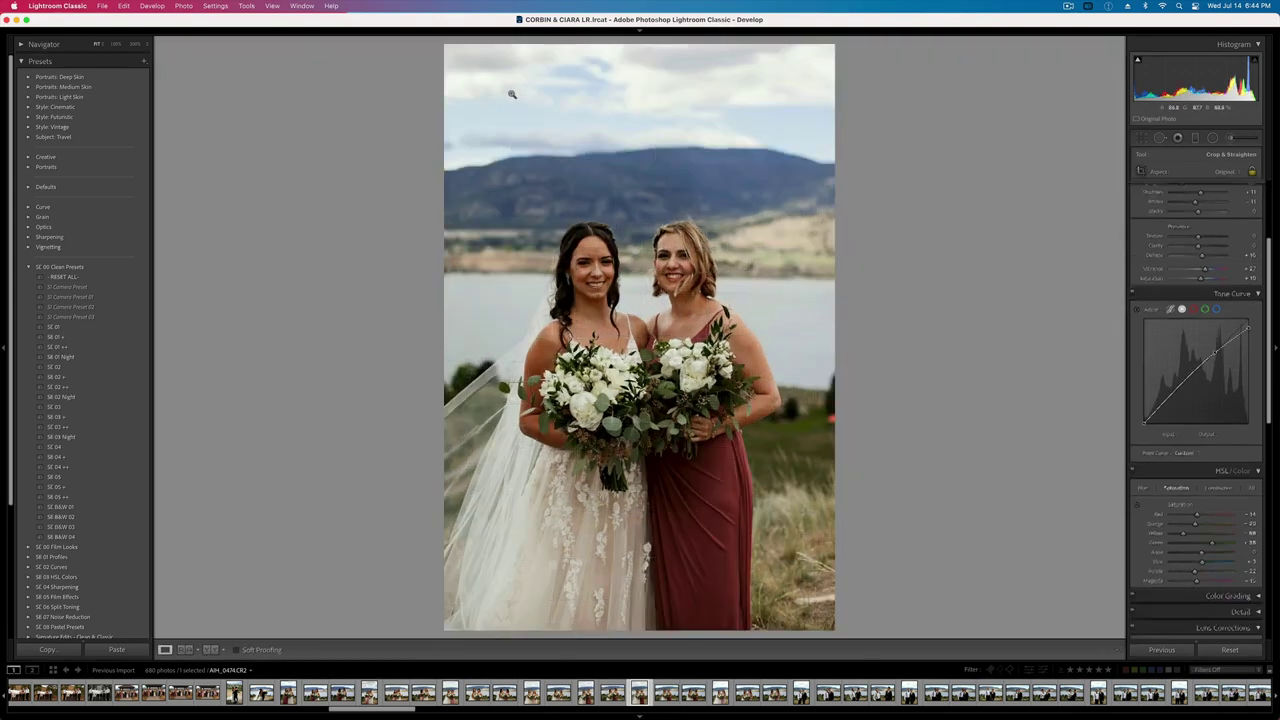
{"action": "key", "text": "super+shift+c"}
{"action": "key", "text": "Return"}
{"action": "key", "text": "Right"}
{"action": "key", "text": "super+shift+v"}
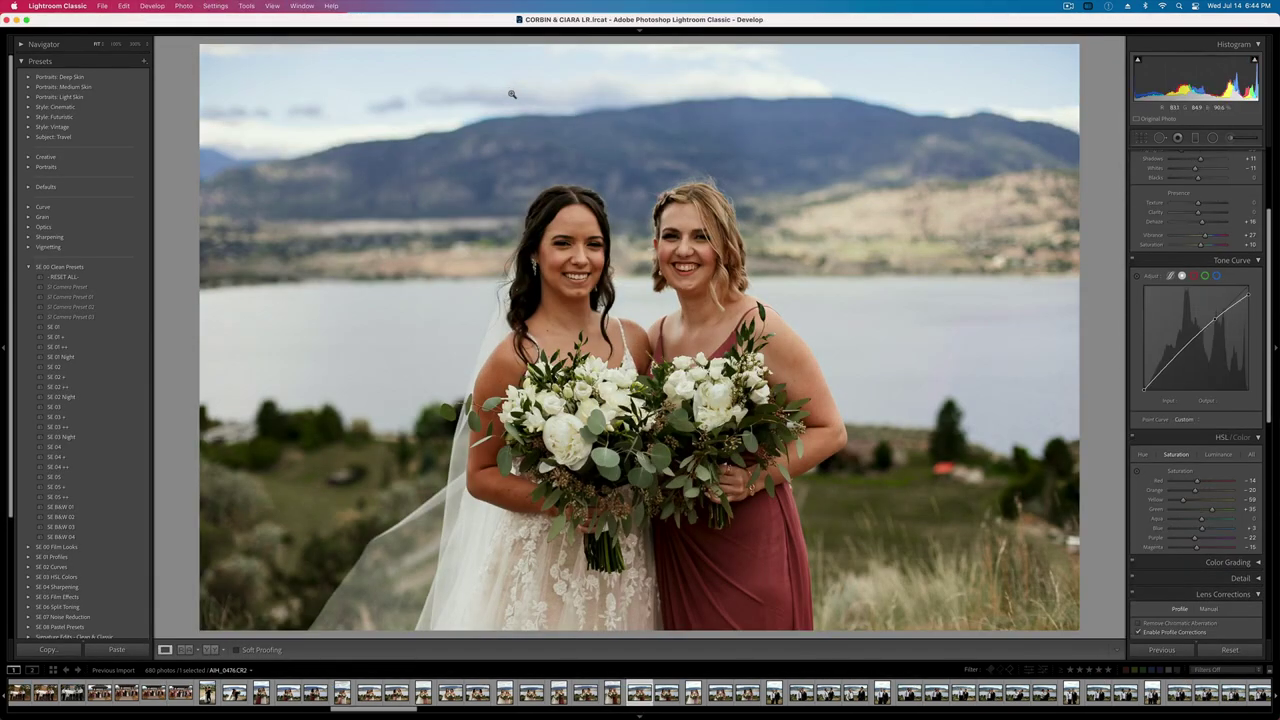
{"action": "key", "text": "minus"}
{"action": "key", "text": "equal"}
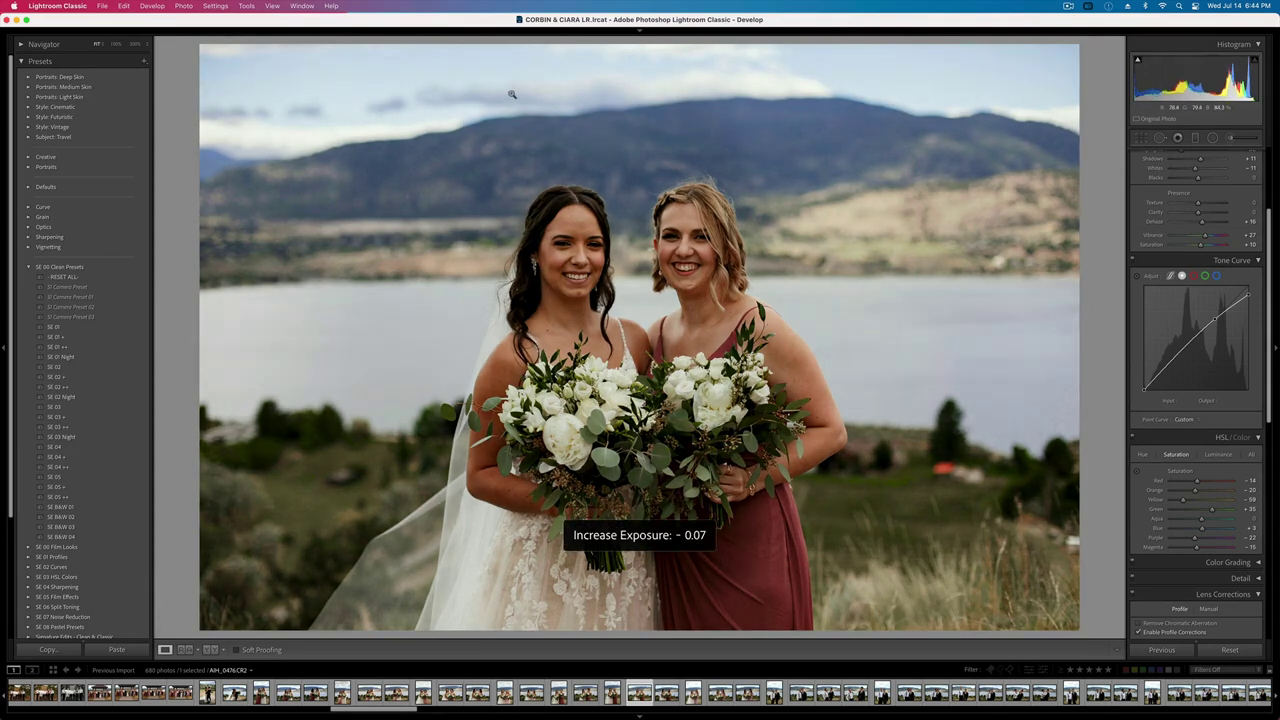
- Brush the bride's and bridesmaid's faces and skin, lowering Whites in the mask
{"action": "key", "text": "k"}
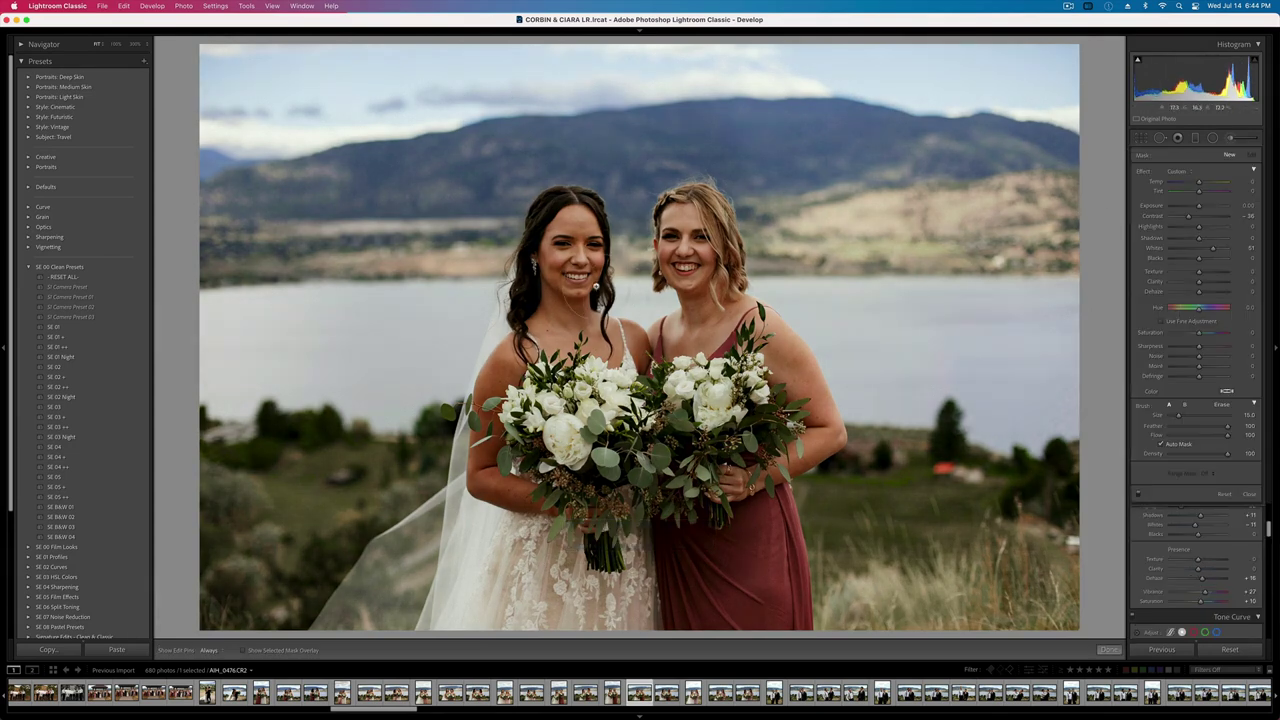
{"action": "mouse_move", "coordinate": [560, 218]}
{"action": "left_mouse_down"}
{"action": "mouse_move", "coordinate": [514, 474]}
{"action": "mouse_move", "coordinate": [590, 500]}
{"action": "left_mouse_up"}
{"action": "left_click_drag", "start_coordinate": [690, 220], "coordinate": [680, 392]}
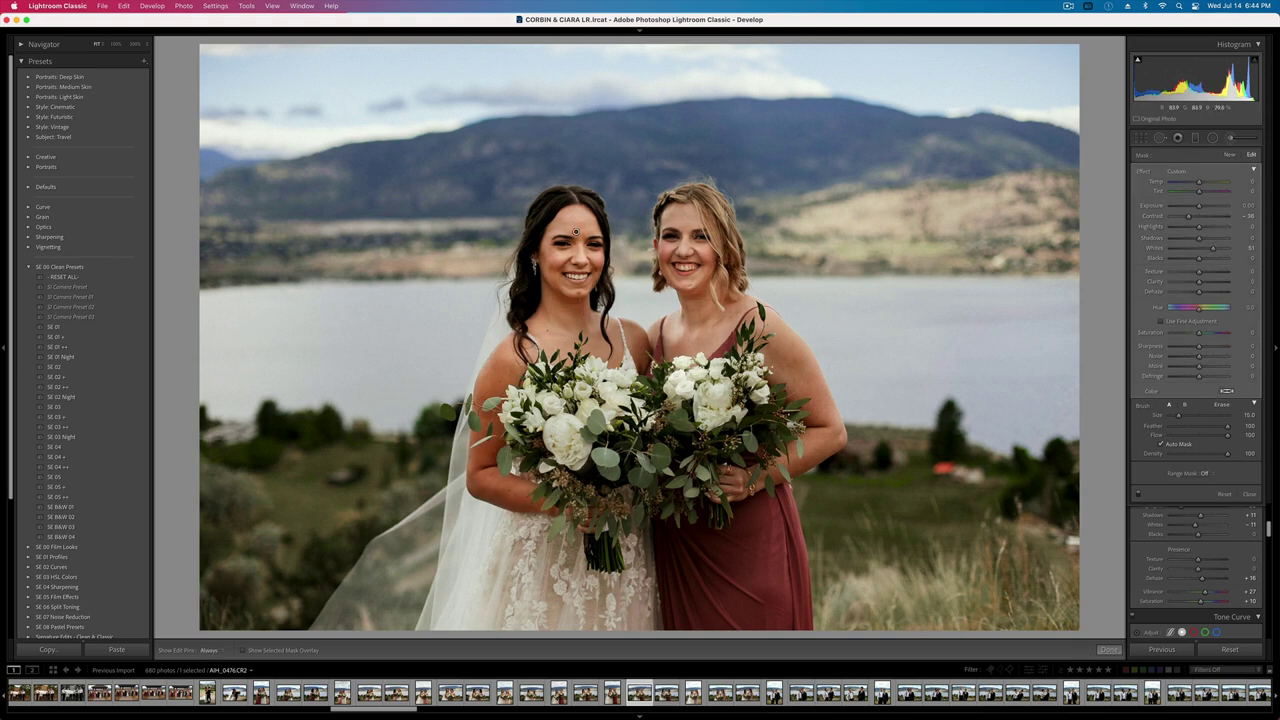
{"action": "mouse_move", "coordinate": [738, 336]}
{"action": "left_mouse_down"}
{"action": "mouse_move", "coordinate": [766, 384]}
{"action": "mouse_move", "coordinate": [690, 505]}
{"action": "left_mouse_up"}
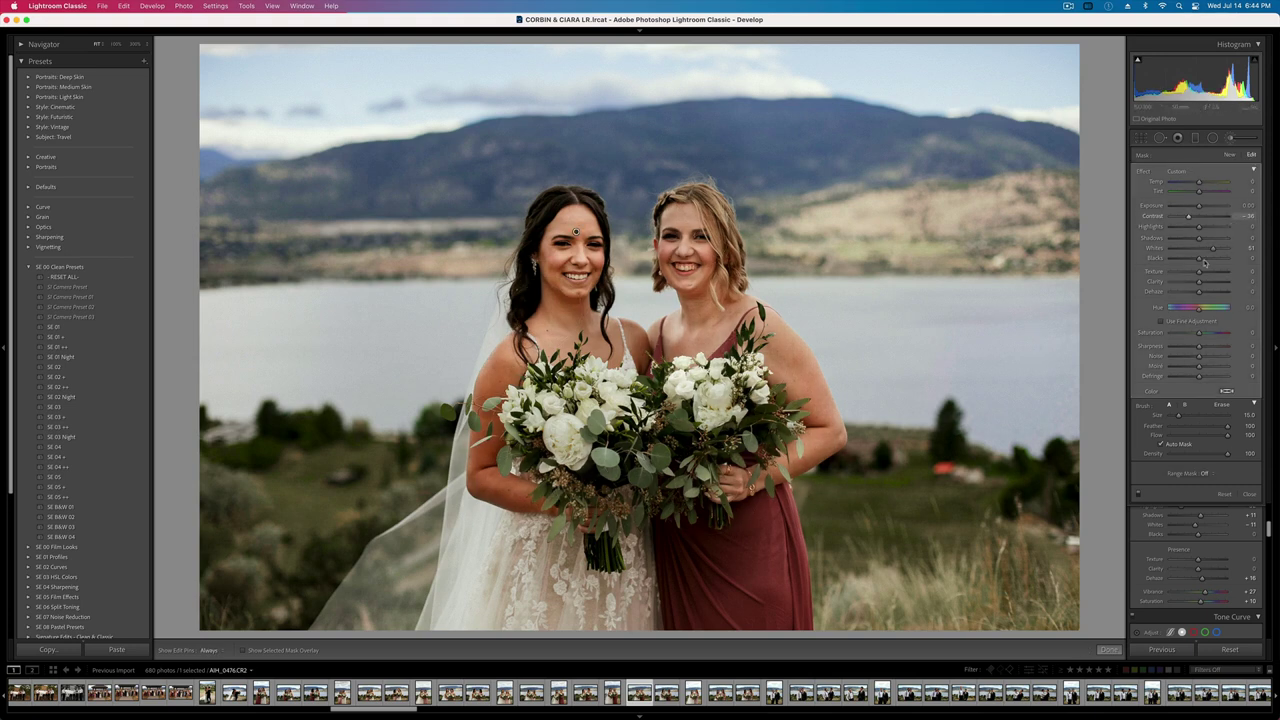
{"action": "left_click_drag", "start_coordinate": [1212, 248], "coordinate": [1203, 248]}
{"action": "key", "text": "k"}
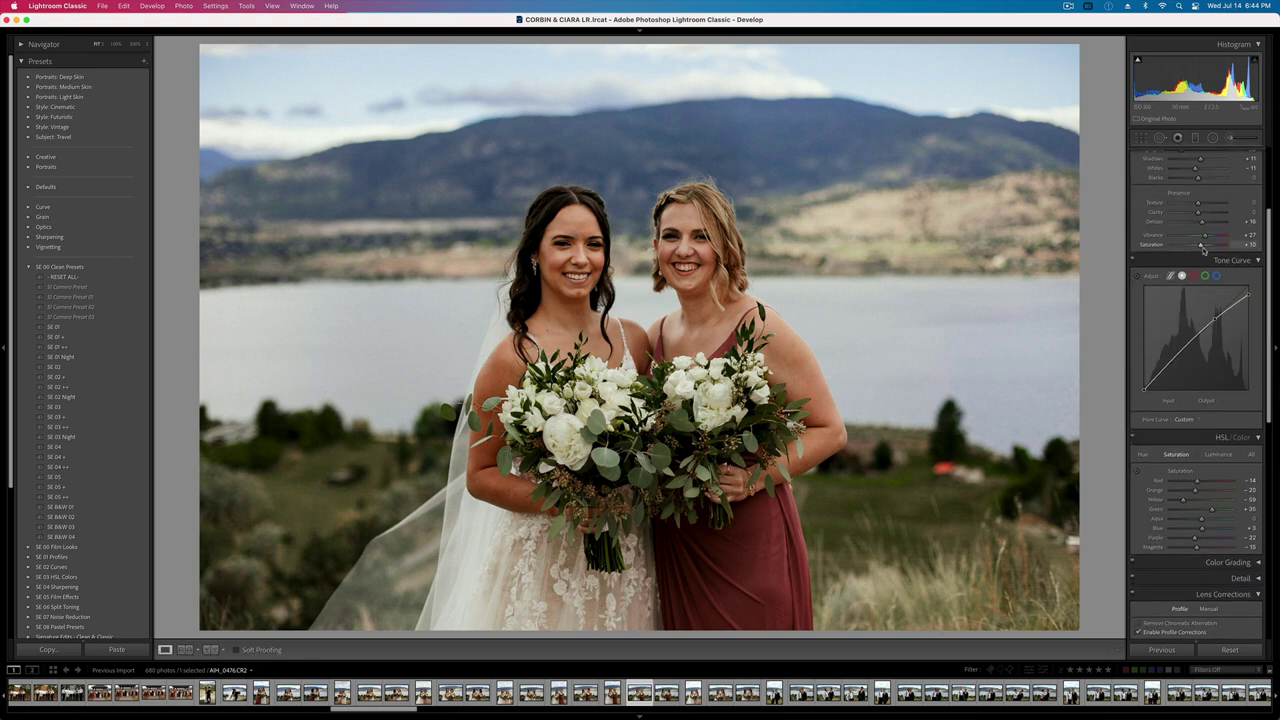
- Set exposure to +0.13 and paste these settings onto the next photo
{"action": "key", "text": "equal"}
{"action": "key", "text": "equal"}
{"action": "key", "text": "equal"}
{"action": "key", "text": "minus"}
{"action": "key", "text": "super+shift+c"}
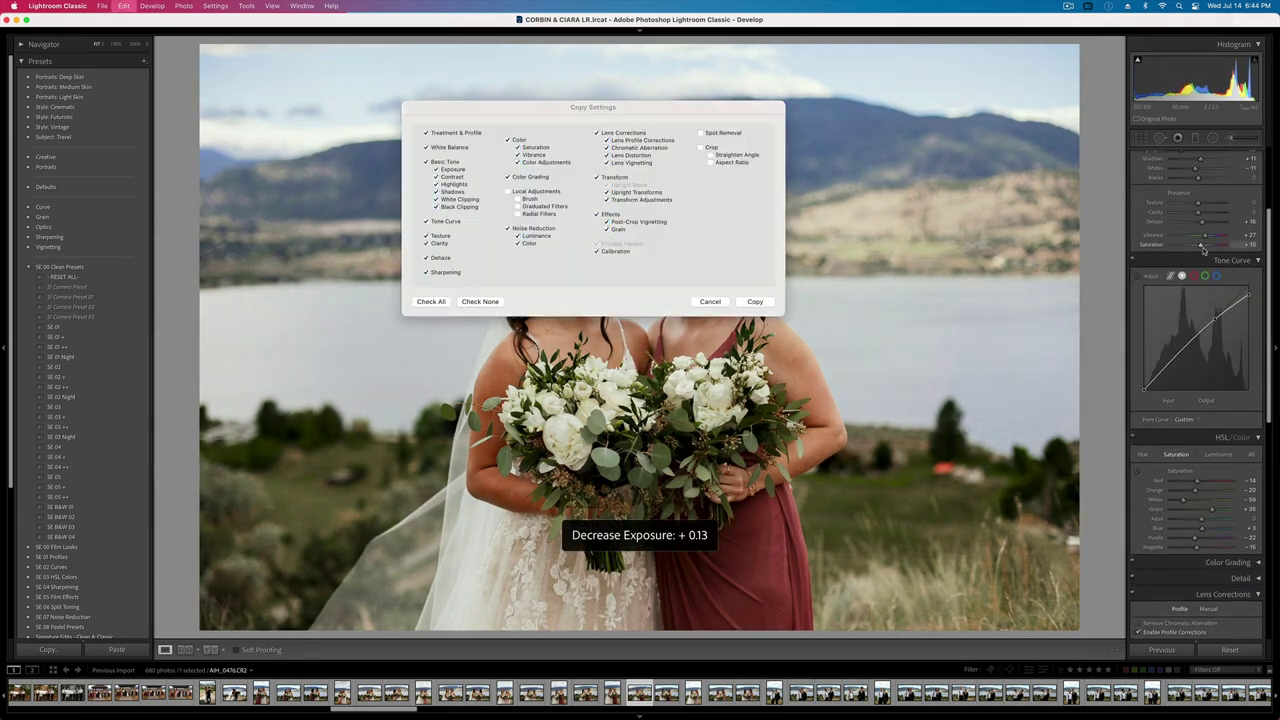
{"action": "key", "text": "Return"}
{"action": "key", "text": "Right"}
{"action": "key", "text": "super+shift+v"}
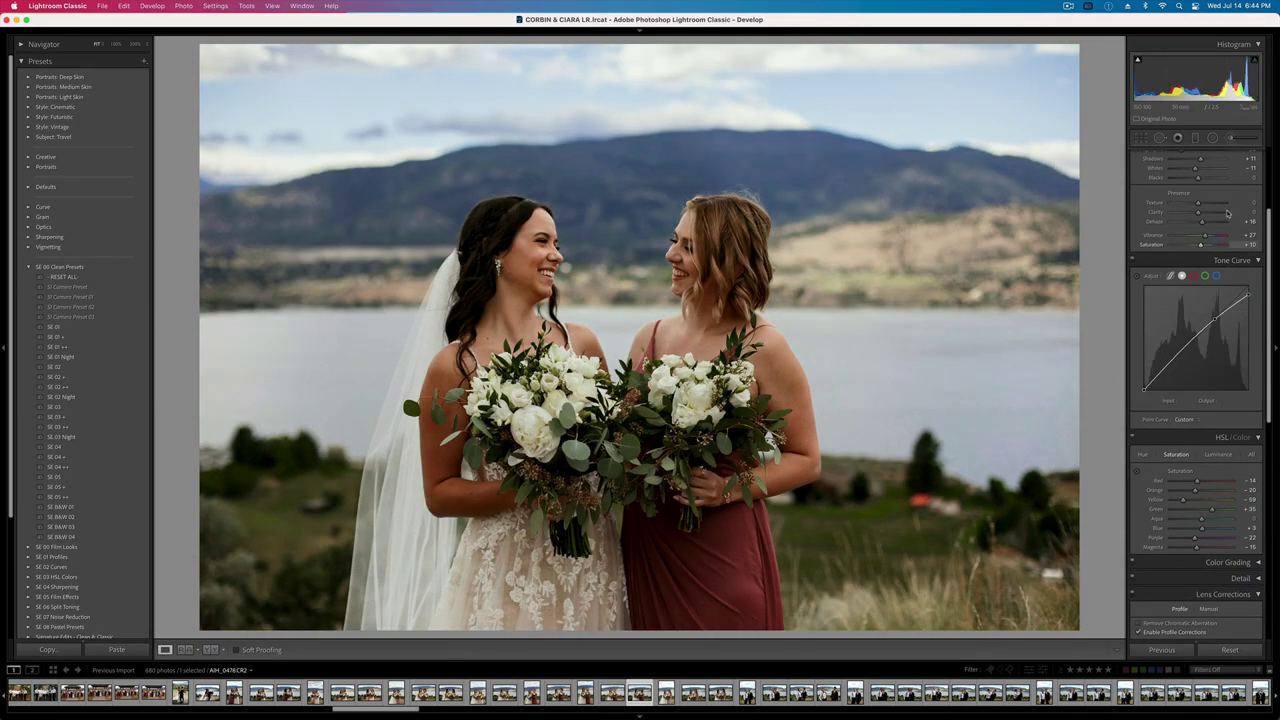
- Brush the bride's arm and both bouquets with Whites lowered to about 7
{"action": "key", "text": "k"}
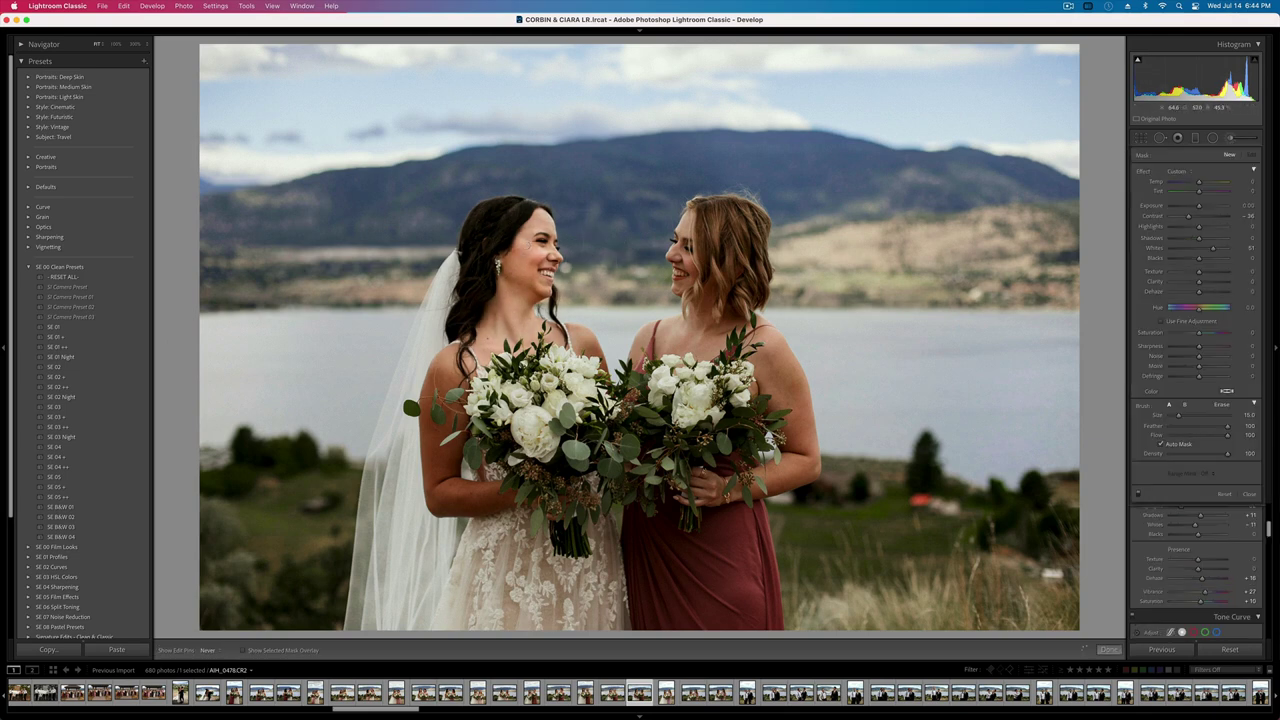
{"action": "mouse_move", "coordinate": [462, 418]}
{"action": "left_mouse_down"}
{"action": "mouse_move", "coordinate": [515, 477]}
{"action": "mouse_move", "coordinate": [480, 482]}
{"action": "mouse_move", "coordinate": [620, 442]}
{"action": "mouse_move", "coordinate": [790, 420]}
{"action": "mouse_move", "coordinate": [690, 350]}
{"action": "mouse_move", "coordinate": [715, 230]}
{"action": "left_mouse_up"}
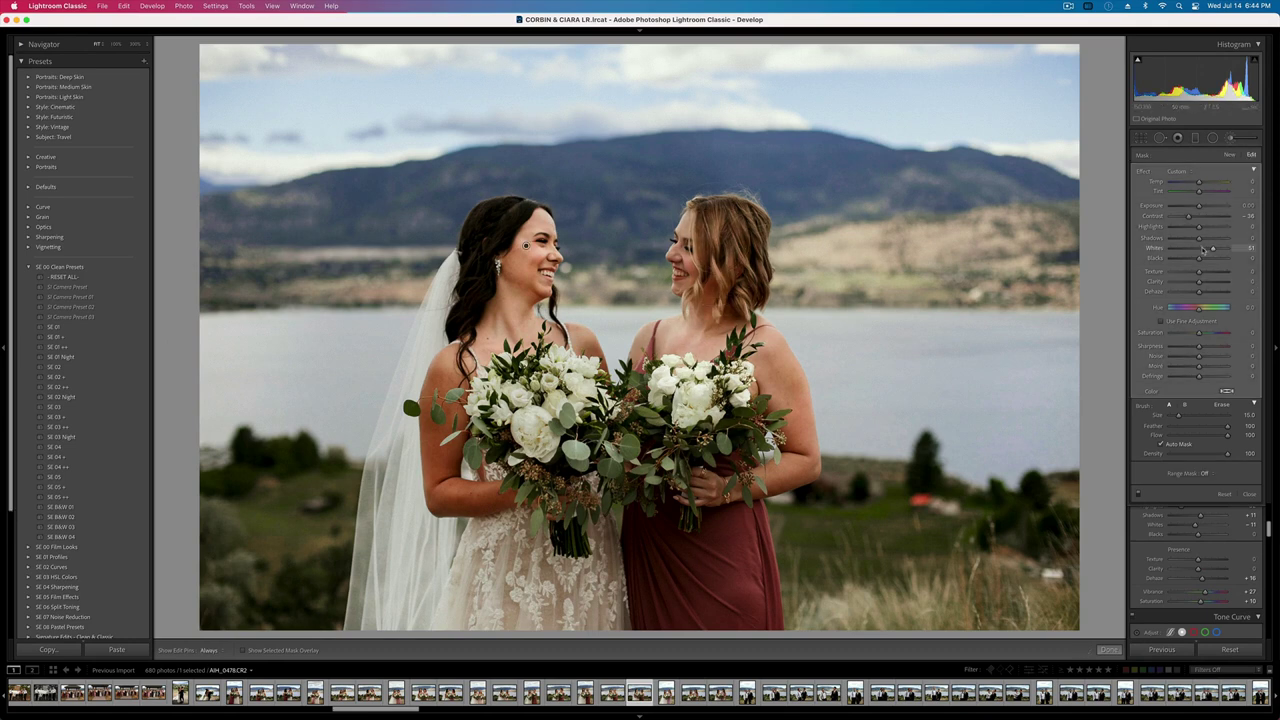
{"action": "left_click_drag", "start_coordinate": [1203, 250], "coordinate": [1201, 249]}
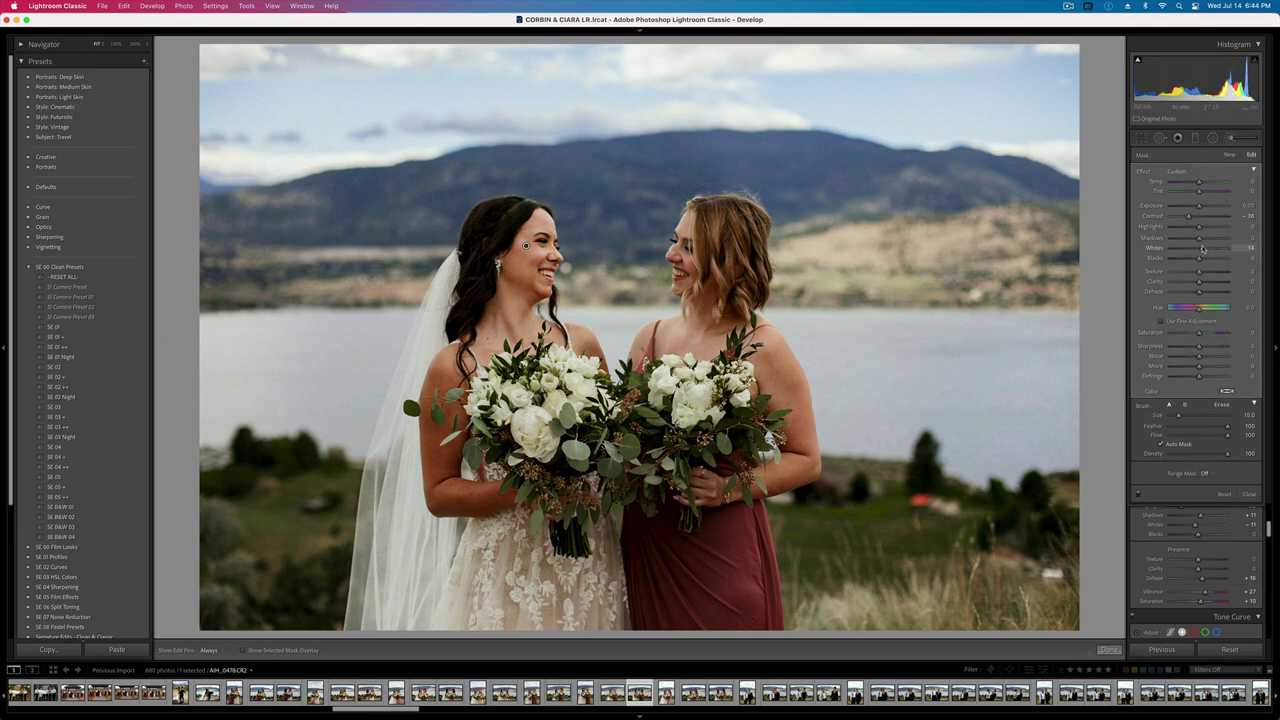
{"action": "key", "text": "Return"}
{"action": "key", "text": "Right"}
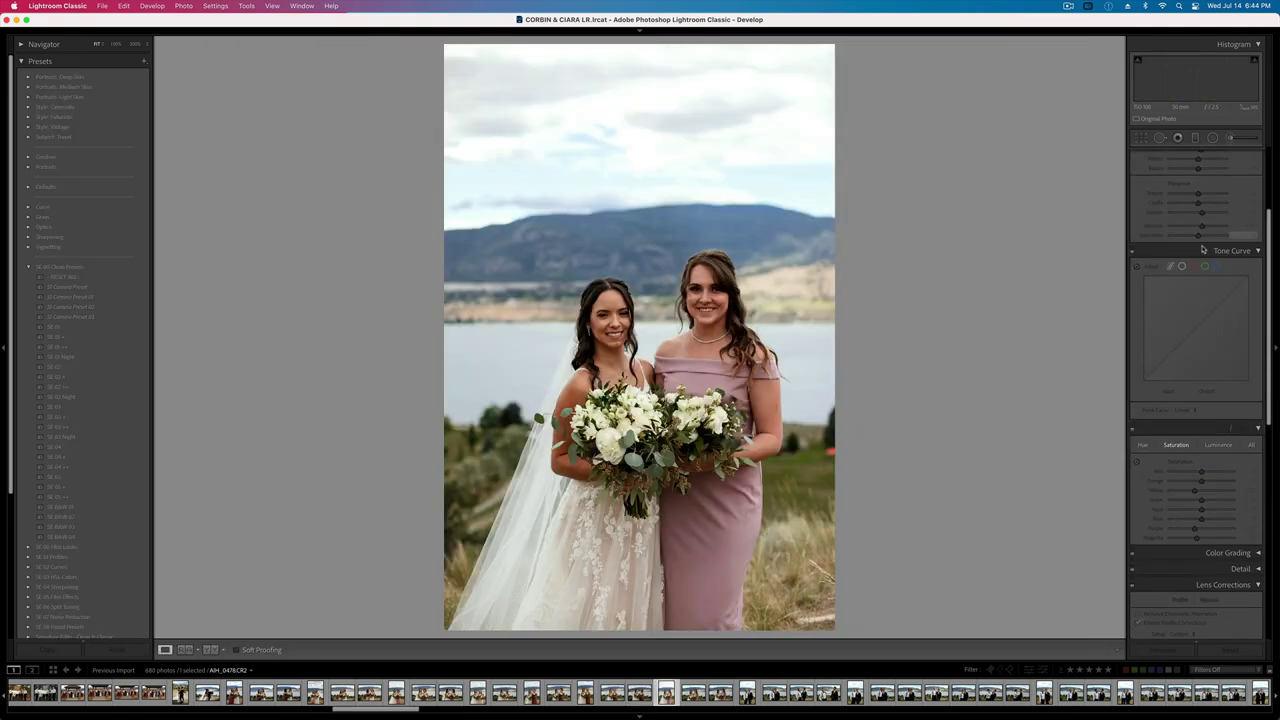
- Fine-tune exposure and tighten the pink-dress bridesmaid shot's crop from the top-left corner
{"action": "key", "text": "equal"}
{"action": "key", "text": "equal"}
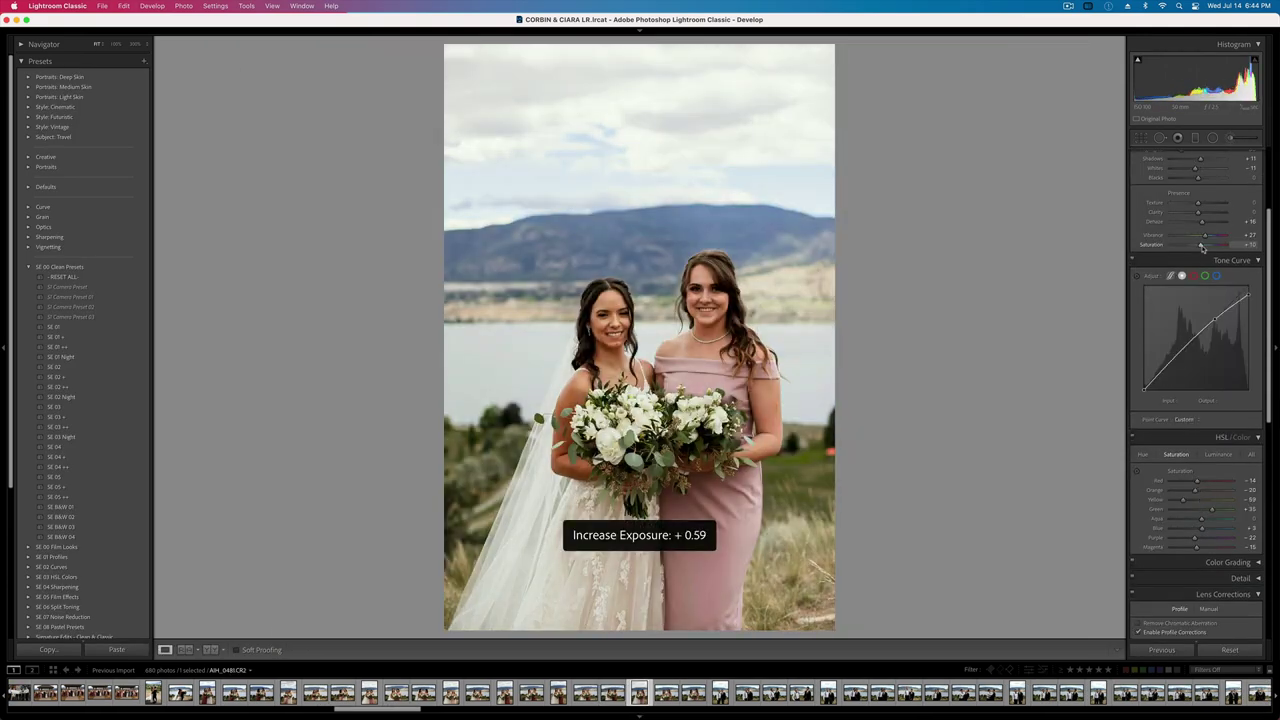
{"action": "key", "text": "minus"}
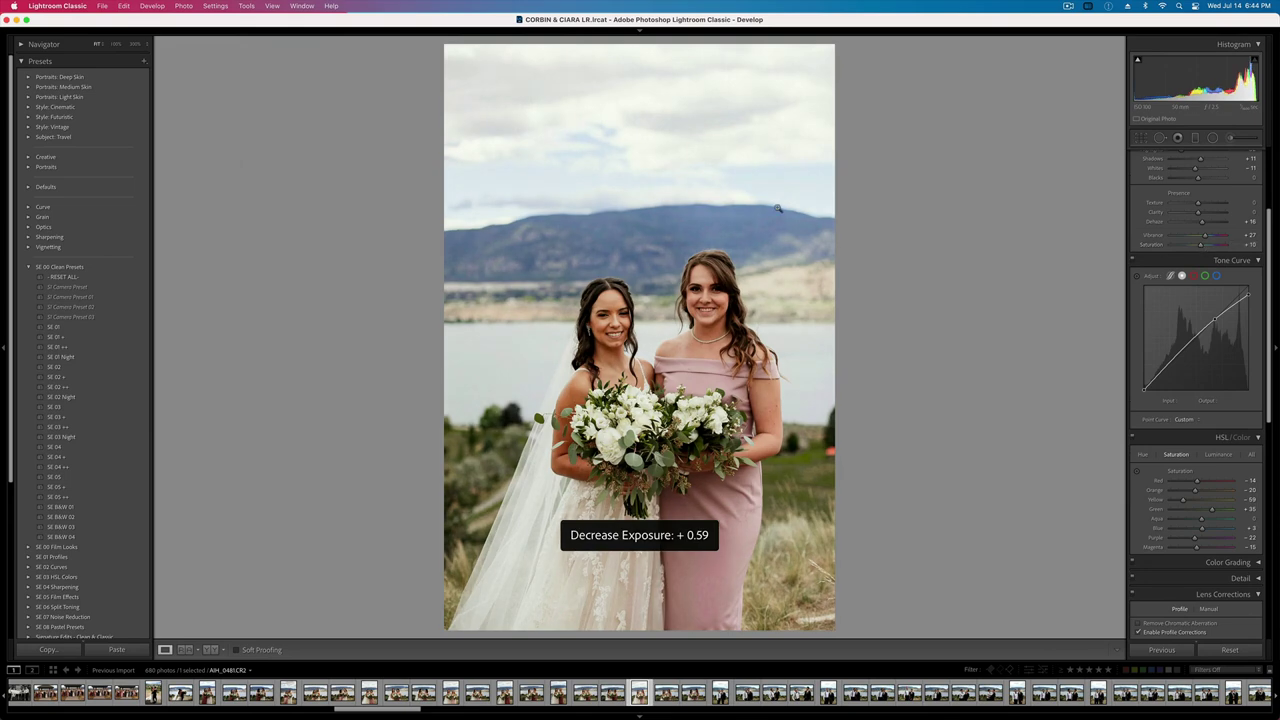
{"action": "key", "text": "r"}
{"action": "left_click_drag", "start_coordinate": [446, 48], "coordinate": [455, 65]}
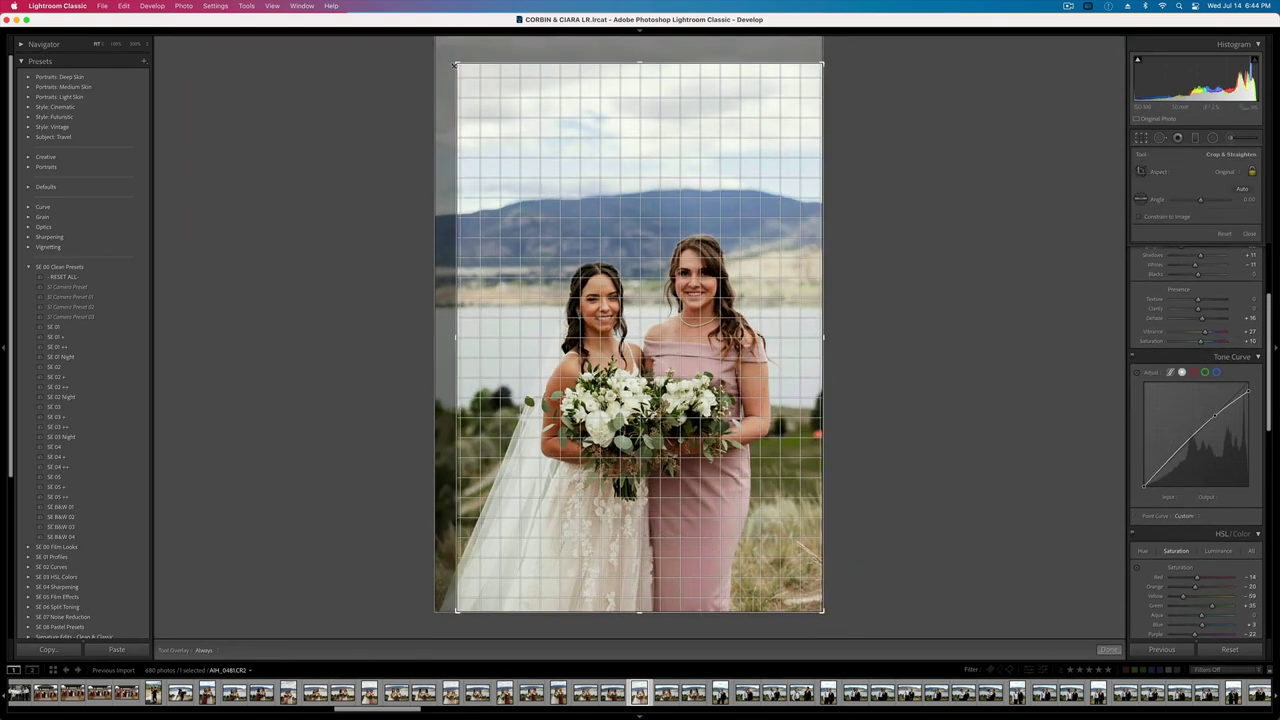
{"action": "key", "text": "Return"}
{"action": "key", "text": "Right"}
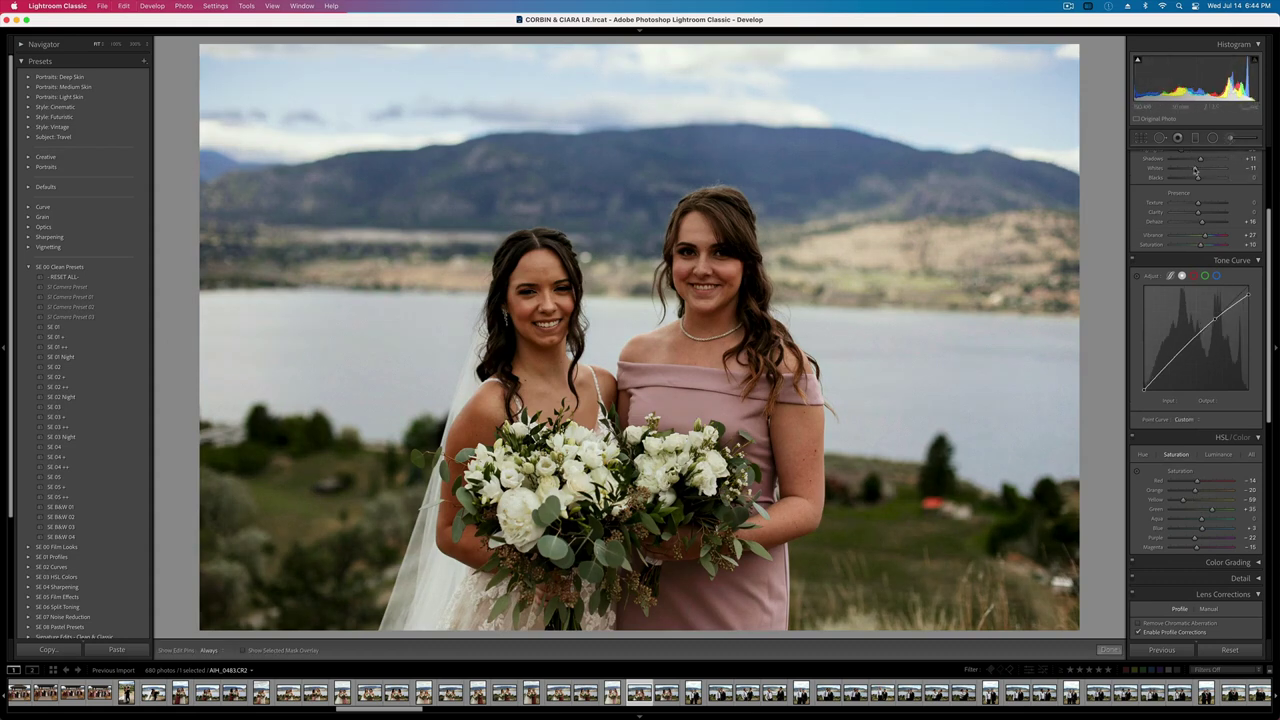
- Brush the bride's chest and bouquet with lowered Whites
{"action": "key", "text": "k"}
{"action": "mouse_move", "coordinate": [540, 312]}
{"action": "left_mouse_down"}
{"action": "mouse_move", "coordinate": [505, 450]}
{"action": "mouse_move", "coordinate": [515, 420]}
{"action": "mouse_move", "coordinate": [675, 362]}
{"action": "mouse_move", "coordinate": [710, 250]}
{"action": "mouse_move", "coordinate": [750, 420]}
{"action": "mouse_move", "coordinate": [740, 510]}
{"action": "mouse_move", "coordinate": [820, 420]}
{"action": "mouse_move", "coordinate": [805, 398]}
{"action": "left_mouse_up"}
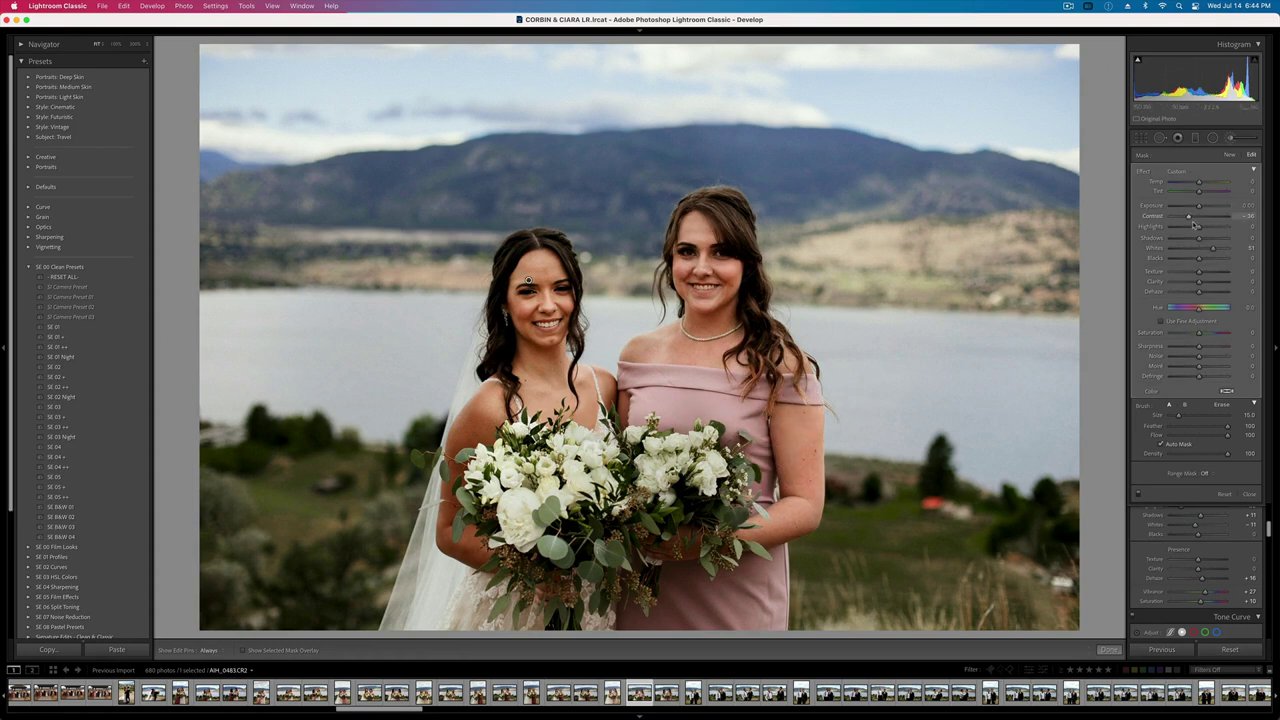
{"action": "left_click_drag", "start_coordinate": [1213, 248], "coordinate": [1205, 249]}
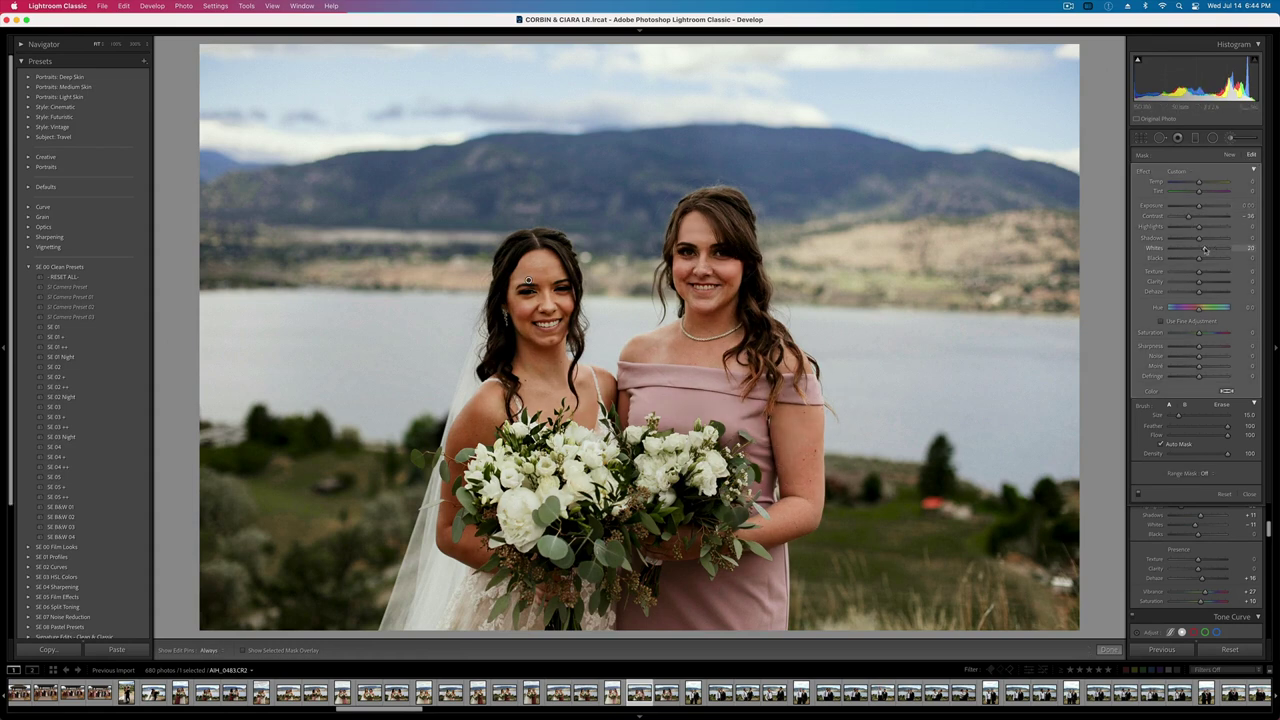
{"action": "key", "text": "k"}
- Adjust exposure to +0.16, then settle it at +0.06
{"action": "key", "text": "equal"}
{"action": "key", "text": "equal"}
{"action": "key", "text": "equal"}
{"action": "key", "text": "minus"}
{"action": "key", "text": "minus"}
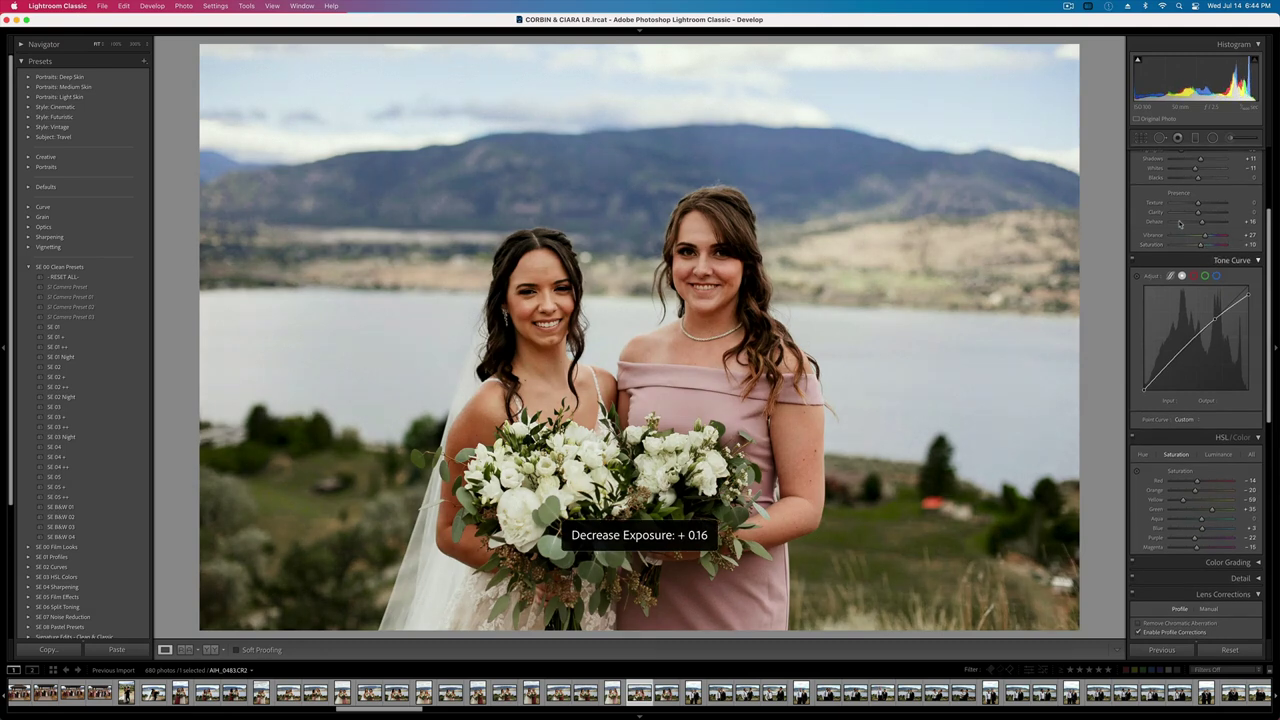
{"action": "scroll", "coordinate": [1180, 224], "scroll_direction": "up", "scroll_amount": 5}
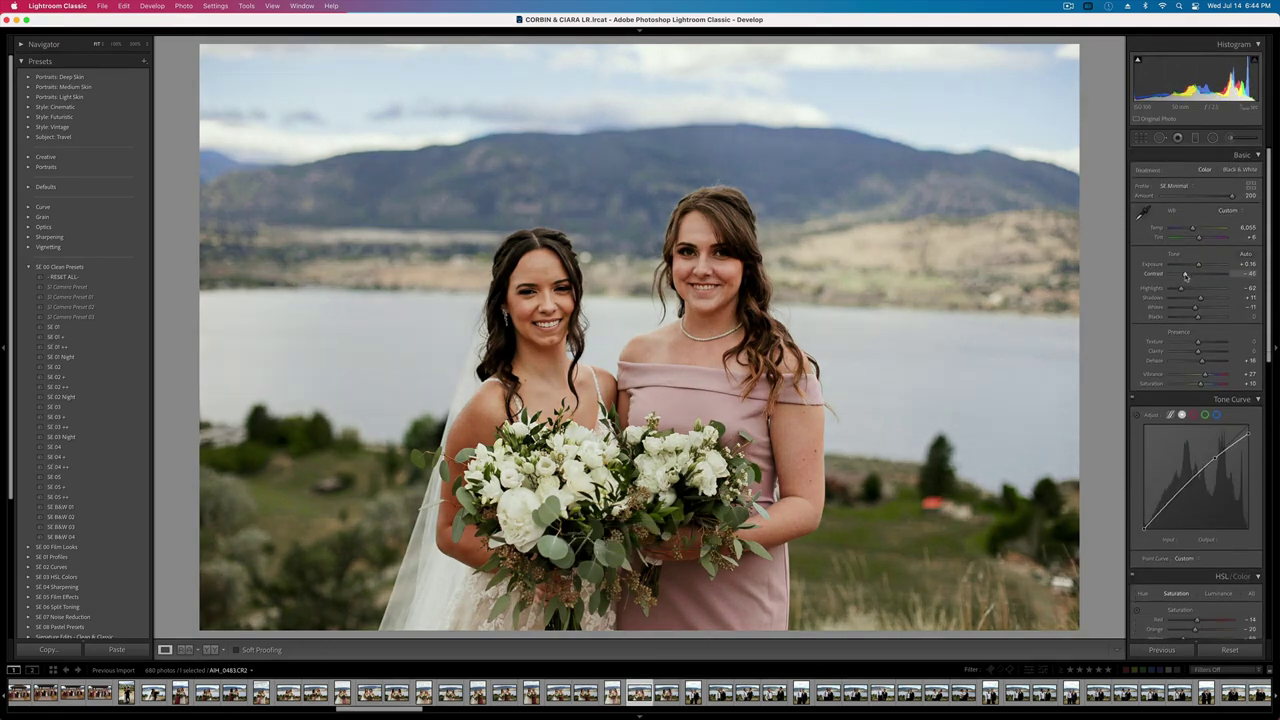
{"action": "key", "text": "-"}
{"action": "key", "text": "-"}
{"action": "key", "text": "="}
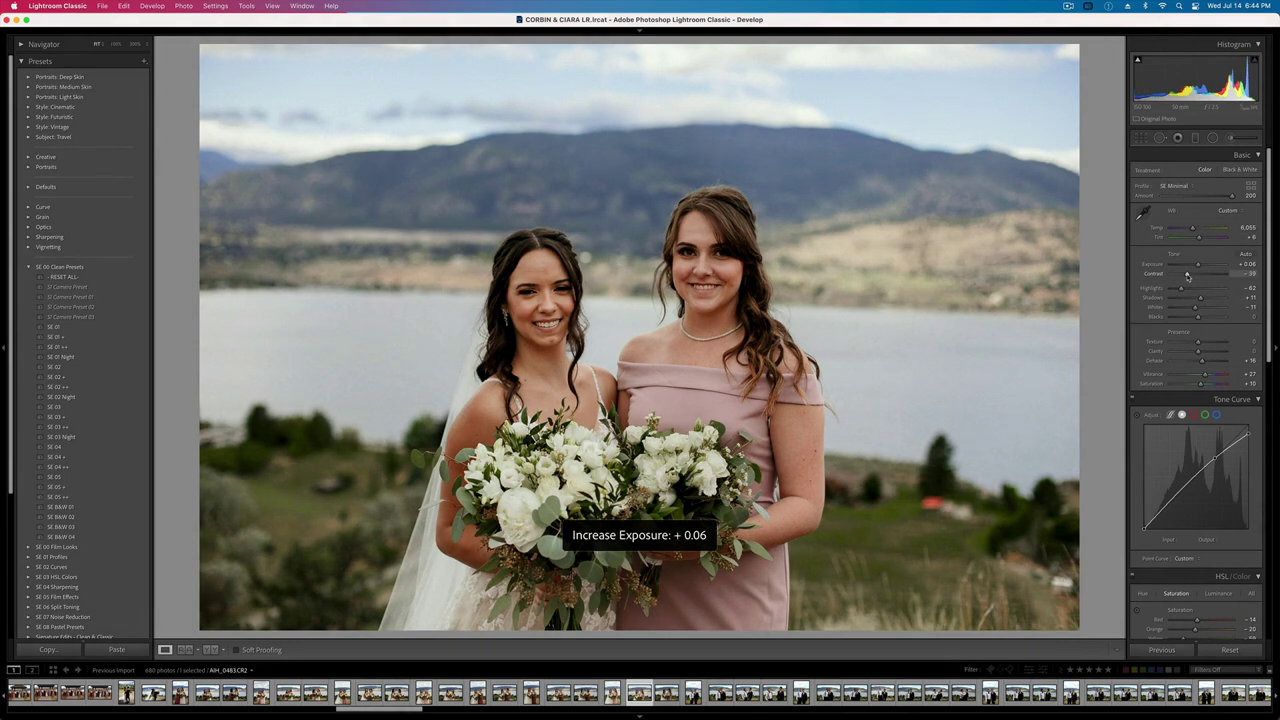
{"action": "key", "text": "Right"}
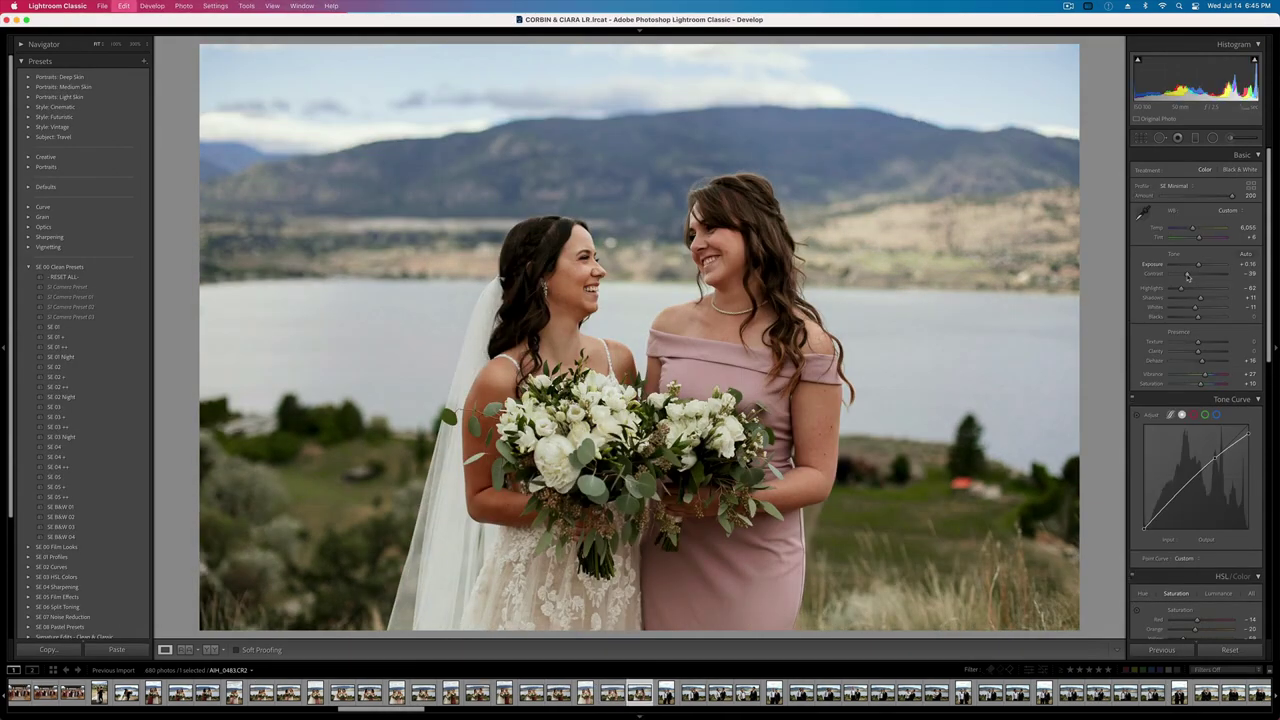
- Raise Contrast from -39 to -22, set exposure +0.06, and tighten the crop slightly
{"action": "left_click_drag", "start_coordinate": [1187, 276], "coordinate": [1192, 276]}
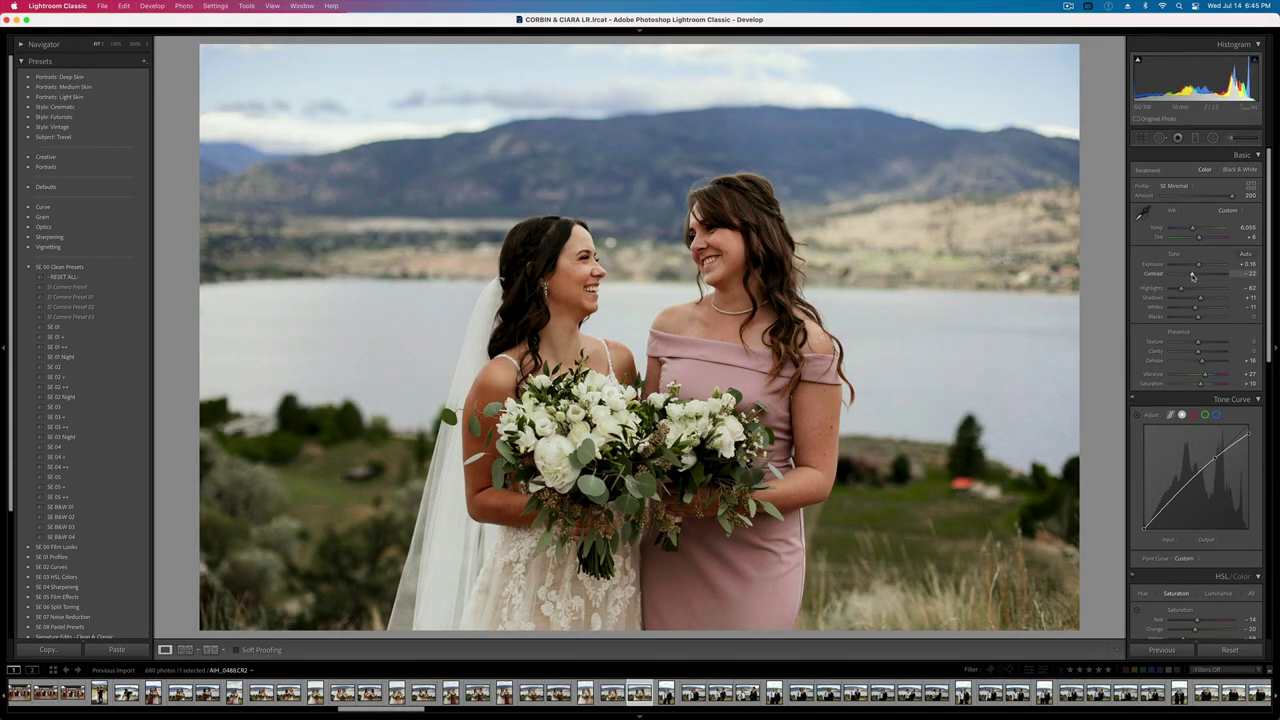
{"action": "key", "text": "minus"}
{"action": "key", "text": "equal"}
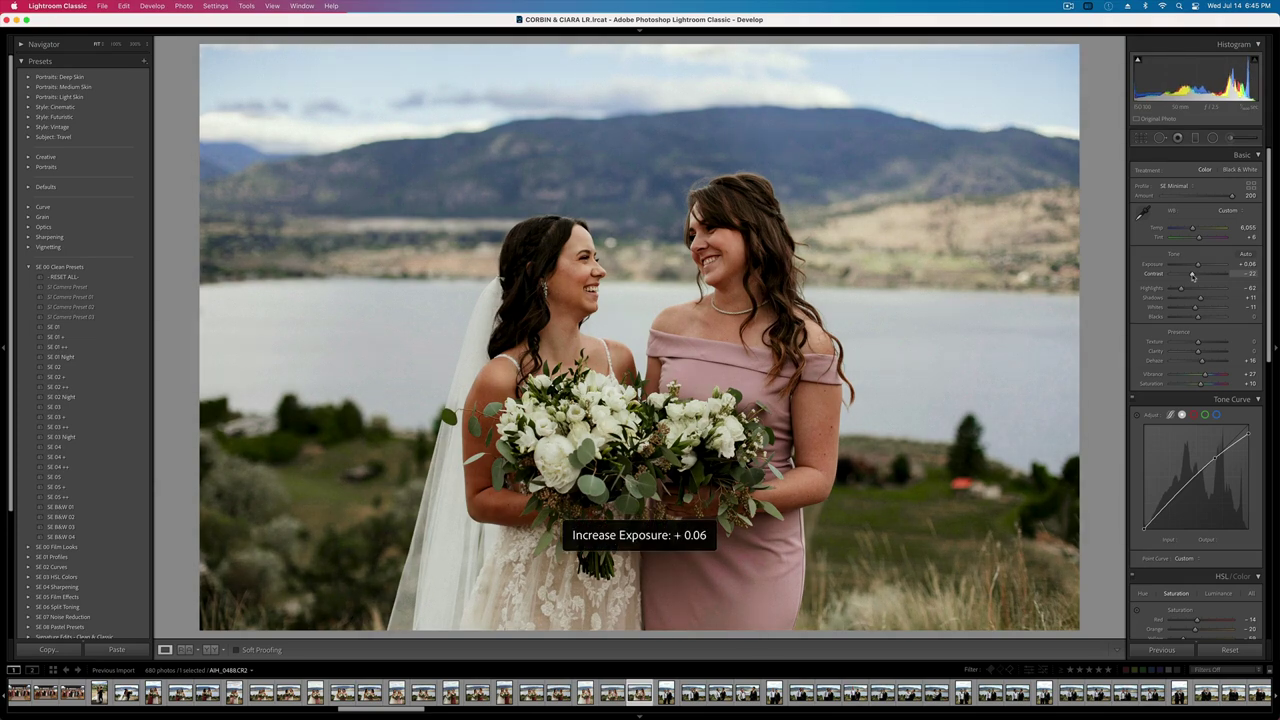
{"action": "key", "text": "r"}
{"action": "left_click_drag", "start_coordinate": [201, 45], "coordinate": [213, 53]}
{"action": "key", "text": "Return"}
{"action": "key", "text": "Return"}
- On the groomsmen portrait, raise Contrast to about +2 and Vibrance to +41
{"action": "key", "text": "Right"}
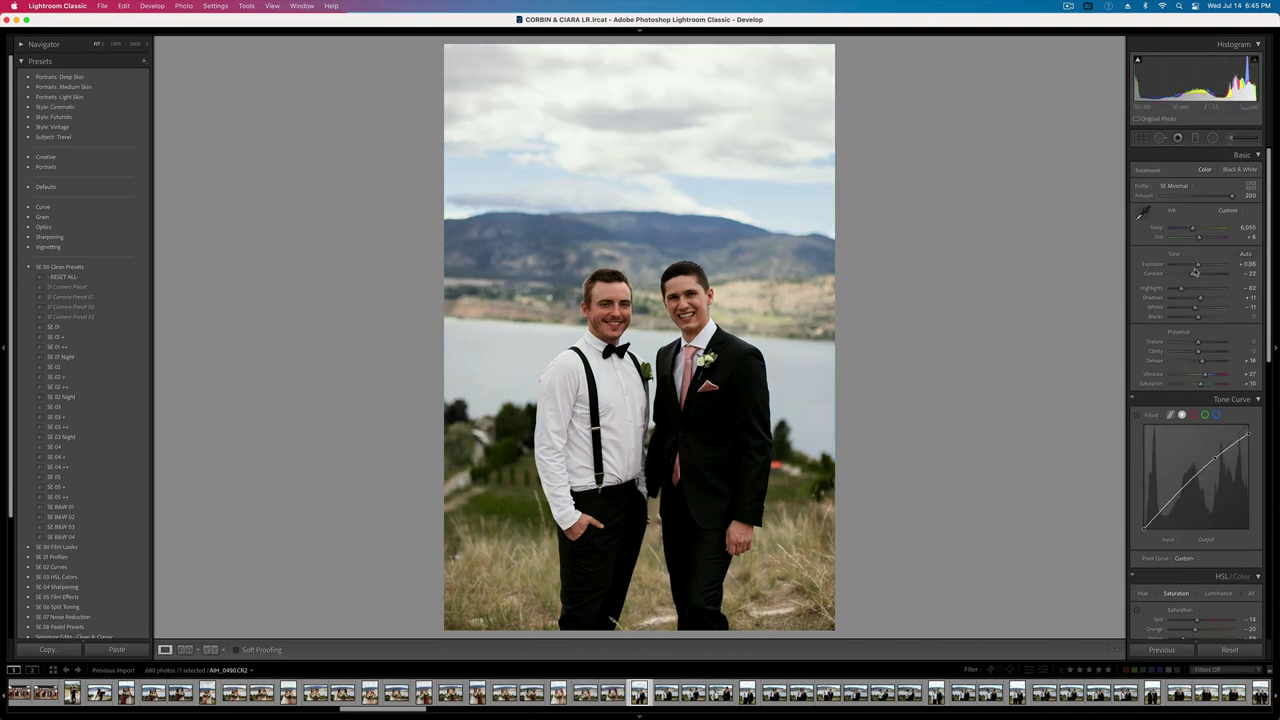
{"action": "left_click_drag", "start_coordinate": [1194, 272], "coordinate": [1191, 272]}
{"action": "left_click_drag", "start_coordinate": [1215, 377], "coordinate": [1209, 375]}
- Tighten and straighten the crop, then copy the develop settings
{"action": "key", "text": "r"}
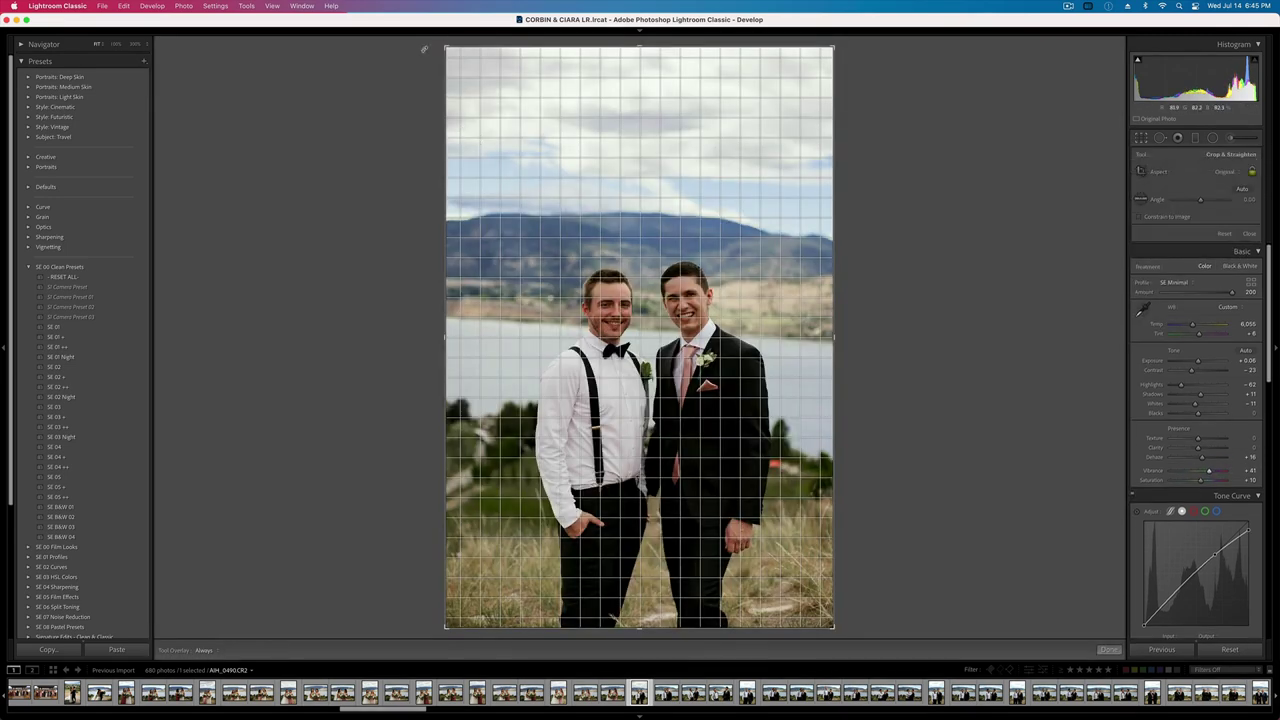
{"action": "left_click_drag", "start_coordinate": [446, 40], "coordinate": [467, 83]}
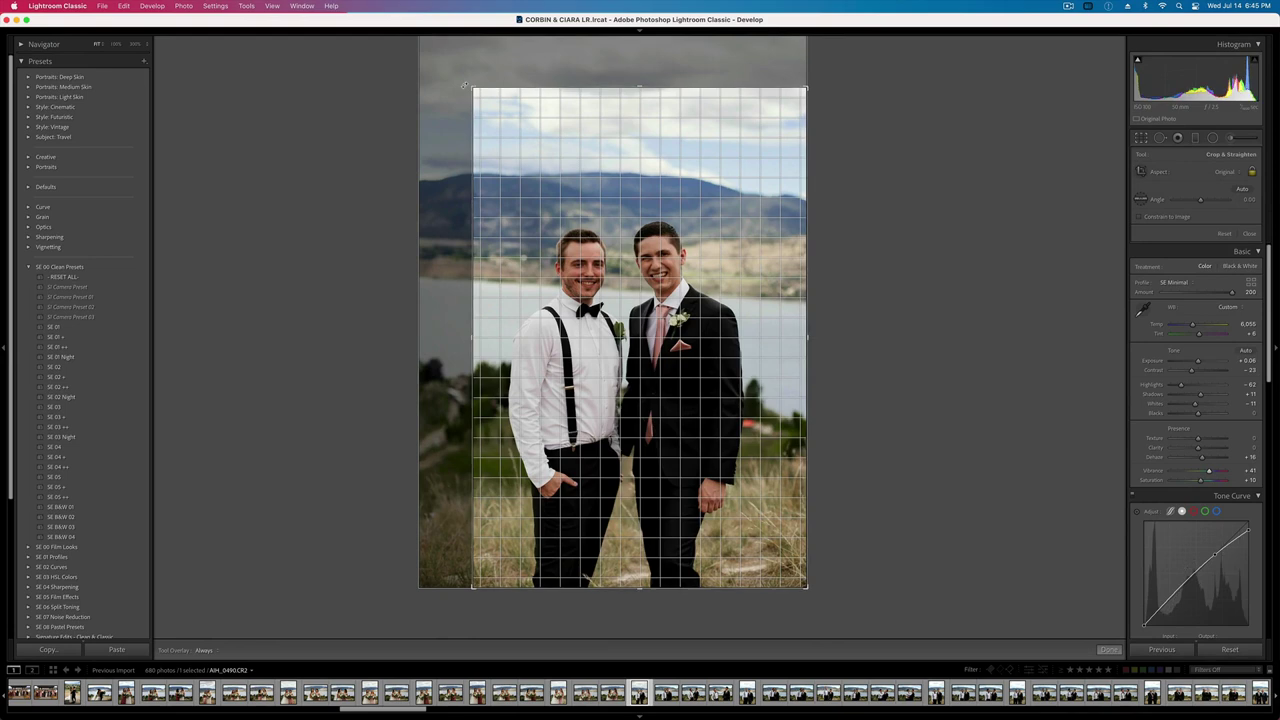
{"action": "left_click_drag", "start_coordinate": [640, 300], "coordinate": [648, 301]}
{"action": "left_click_drag", "start_coordinate": [862, 178], "coordinate": [854, 169]}
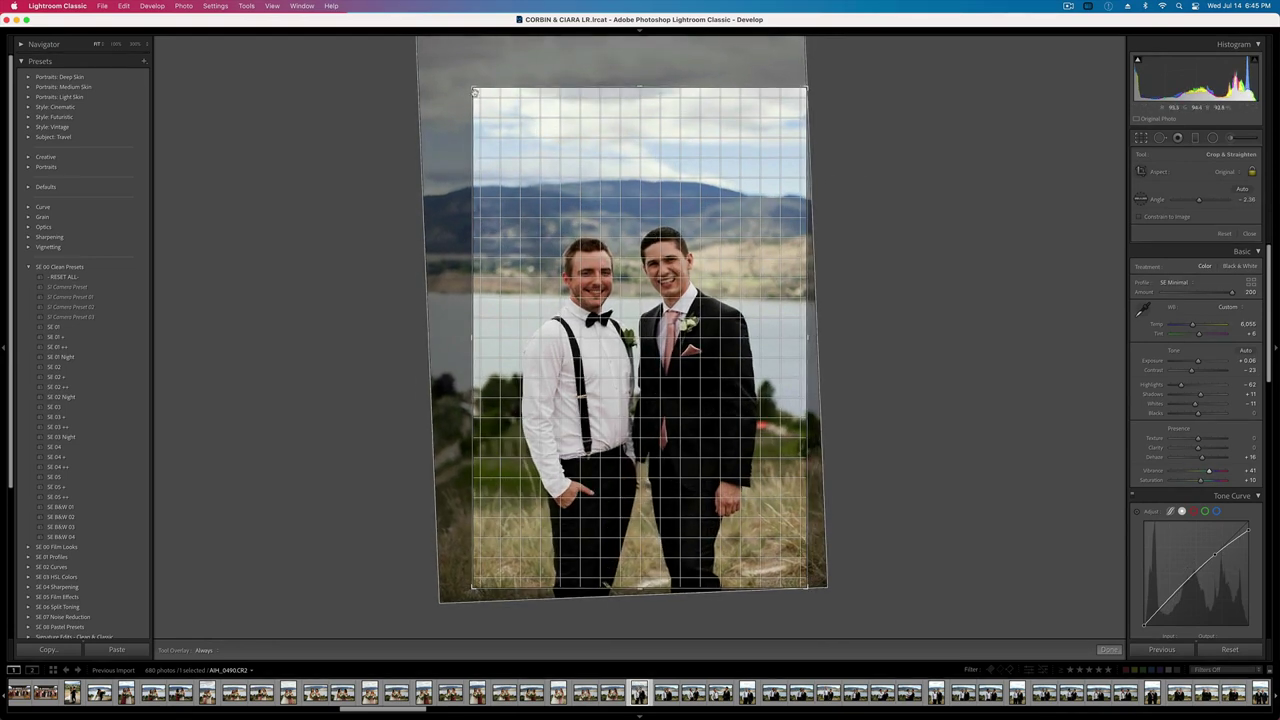
{"action": "left_click_drag", "start_coordinate": [472, 87], "coordinate": [478, 95]}
{"action": "key", "text": "Return"}
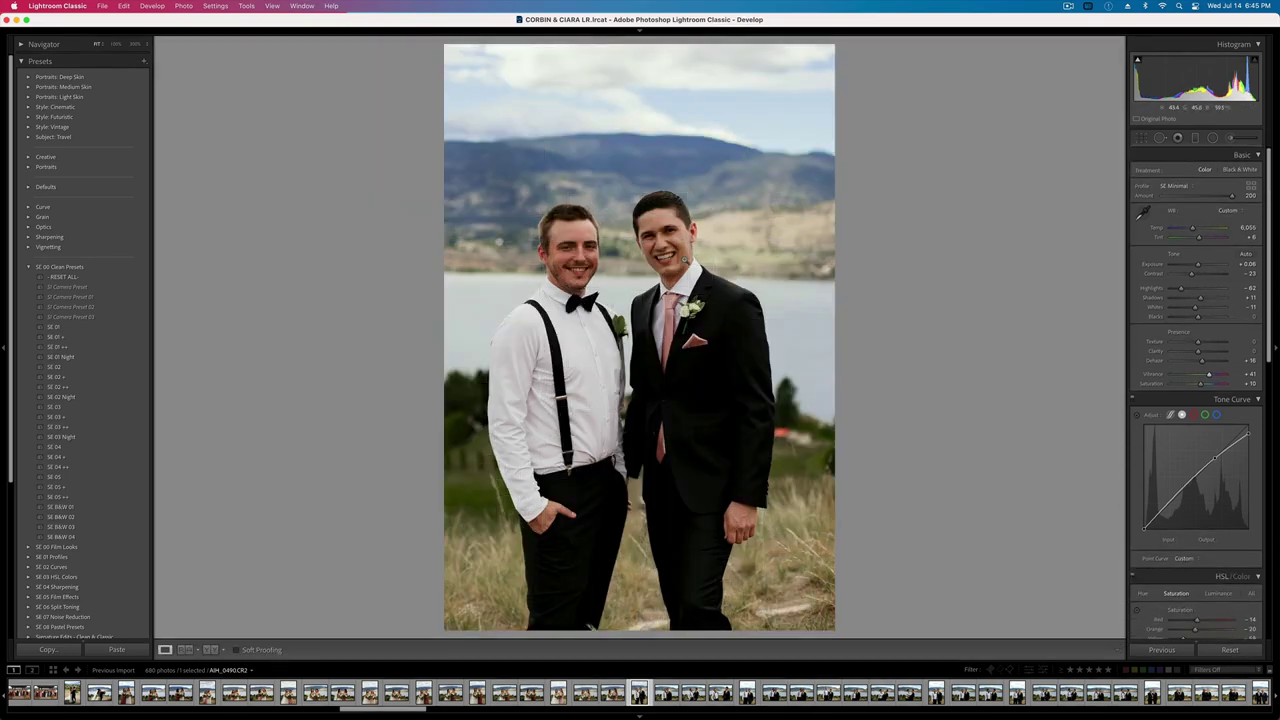
{"action": "key", "text": "super+shift+c"}
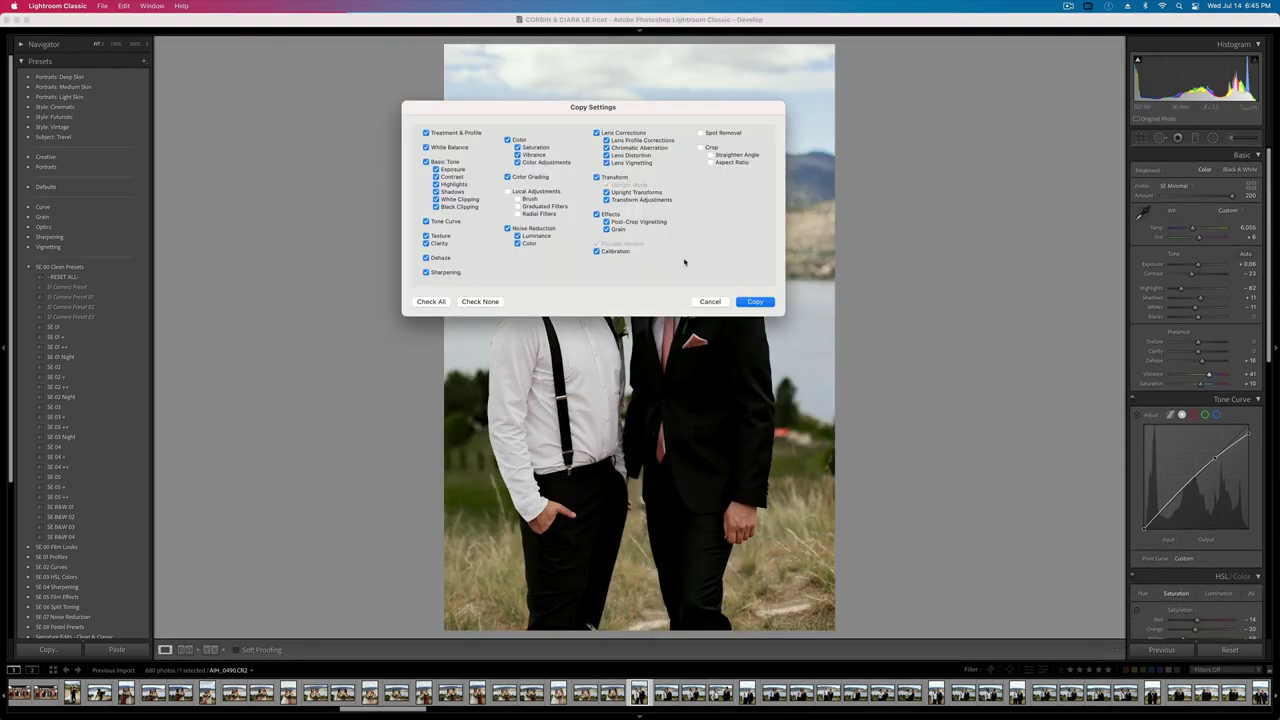
{"action": "key", "text": "Return"}
- Level the horizon on the arm-in-arm groomsmen shot and reposition it within the crop
{"action": "key", "text": "Right"}
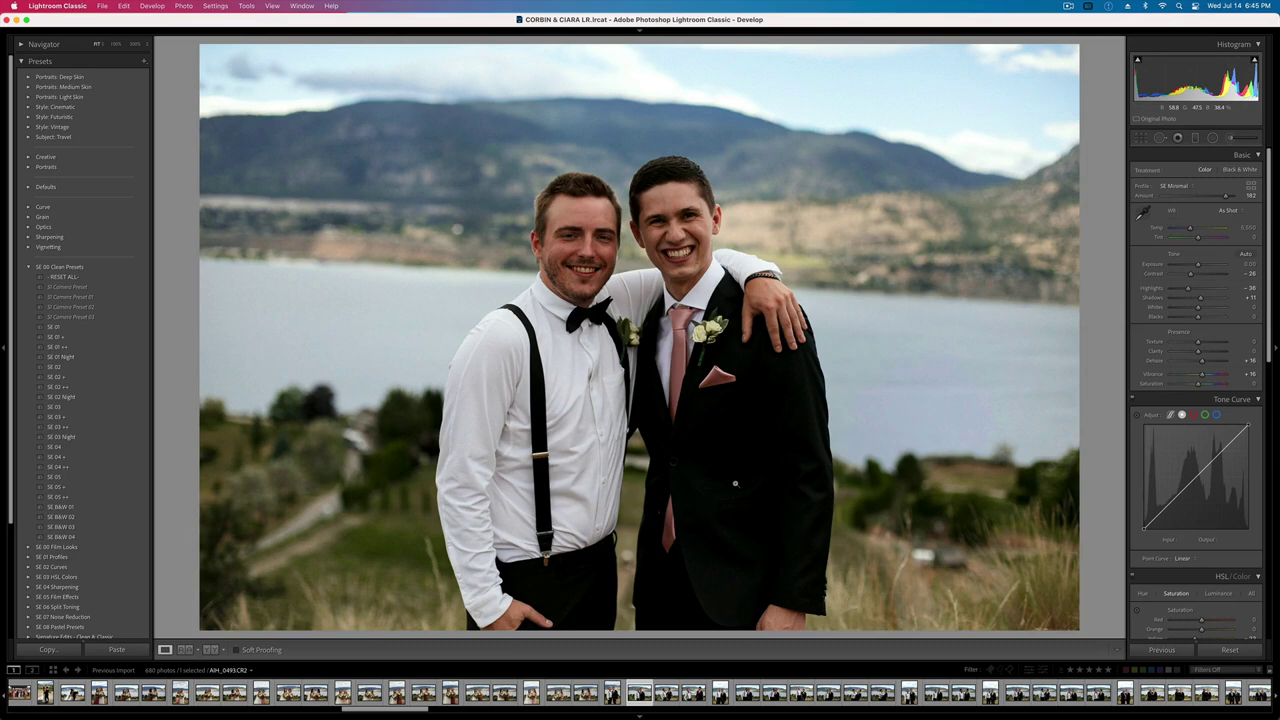
{"action": "key", "text": "r"}
{"action": "left_click_drag", "start_coordinate": [1067, 248], "coordinate": [1083, 208]}
{"action": "left_click_drag", "start_coordinate": [321, 108], "coordinate": [313, 108]}
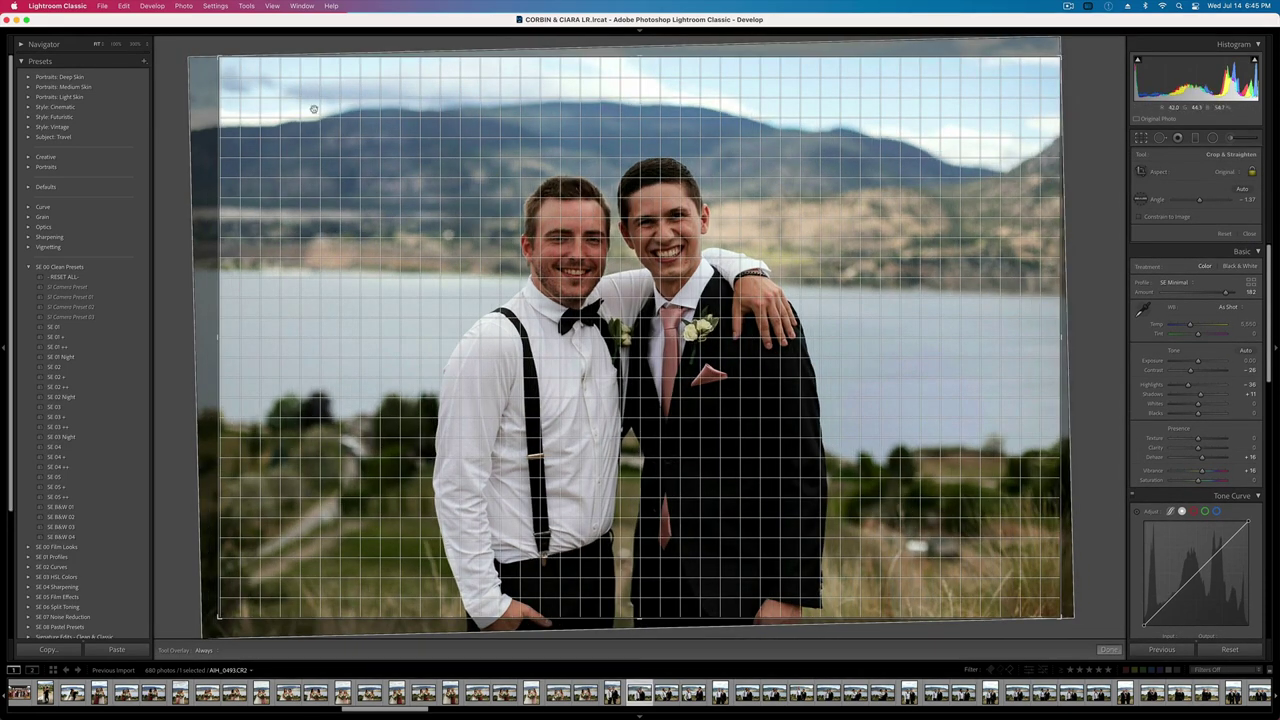
{"action": "key", "text": "Return"}
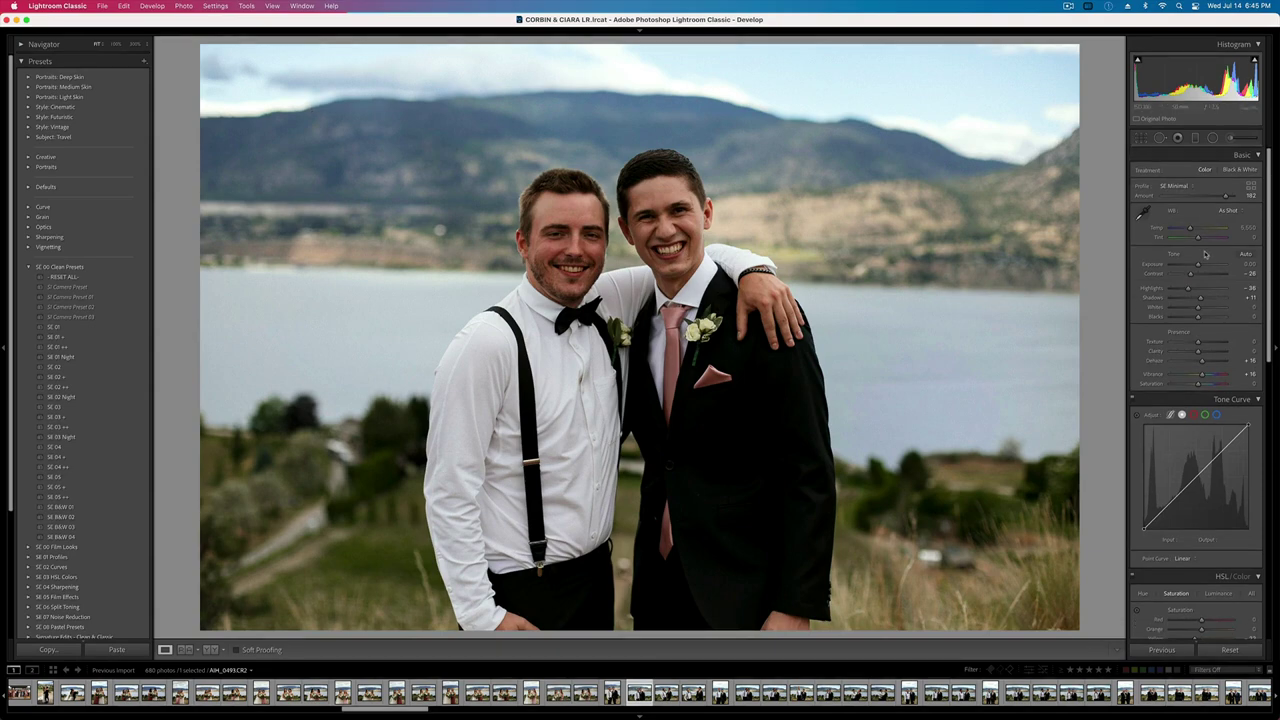
- Adjust exposure and warm the white balance
{"action": "left_click_drag", "start_coordinate": [1205, 264], "coordinate": [1202, 264]}
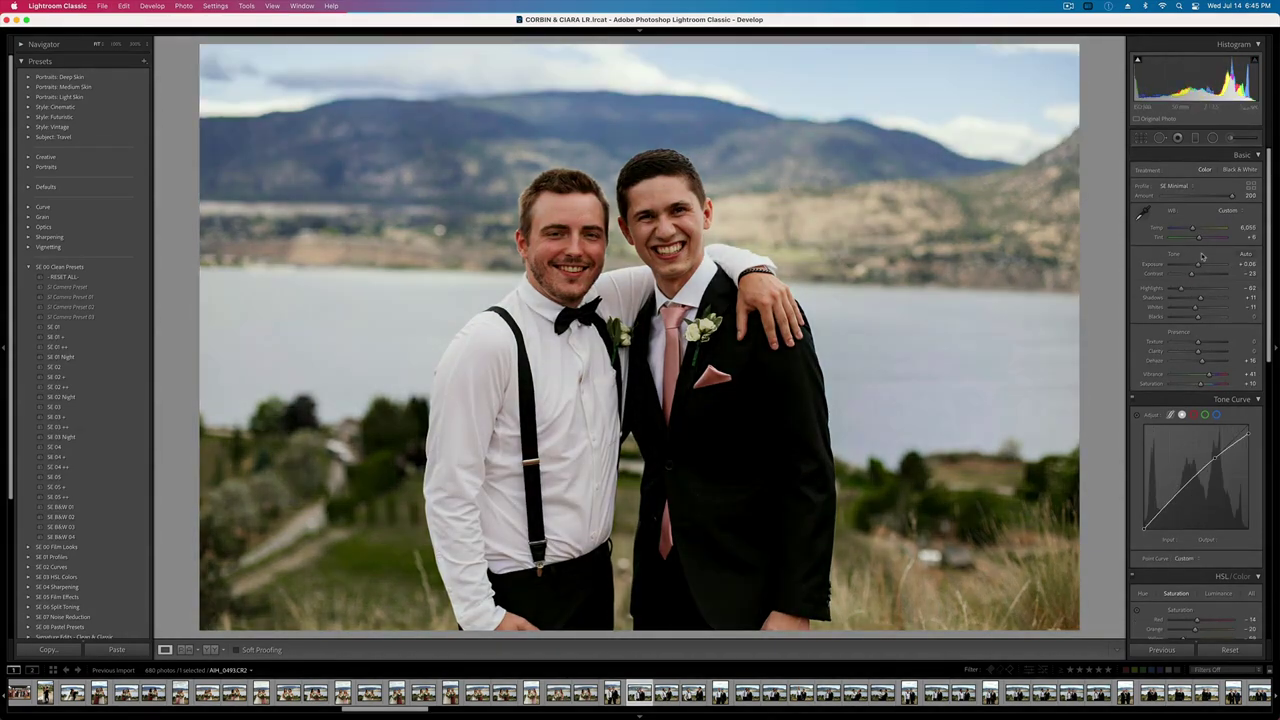
{"action": "key", "text": "shift+equal"}
{"action": "key", "text": "shift+equal"}
{"action": "key", "text": "shift+minus"}
{"action": "key", "text": "shift+minus"}
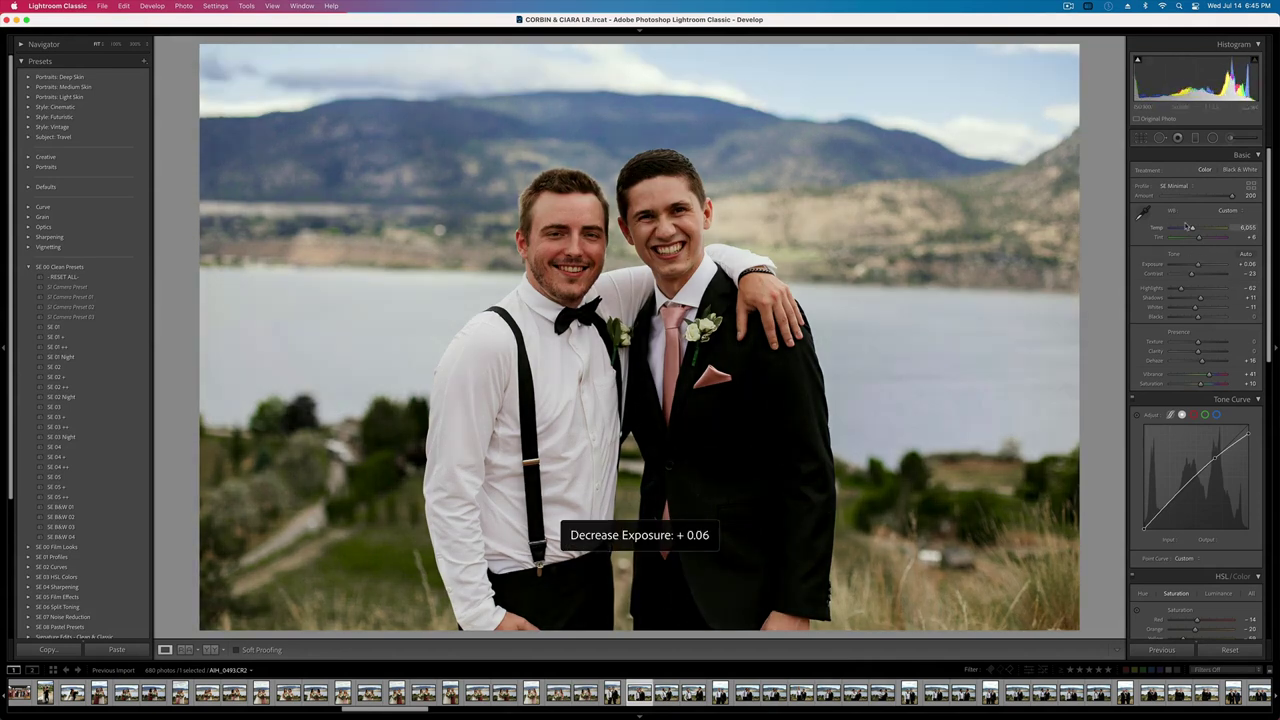
{"action": "left_click_drag", "start_coordinate": [1187, 227], "coordinate": [1192, 229]}
- Brush over a face with Whites lowered in the mask
{"action": "left_click", "coordinate": [1229, 138]}
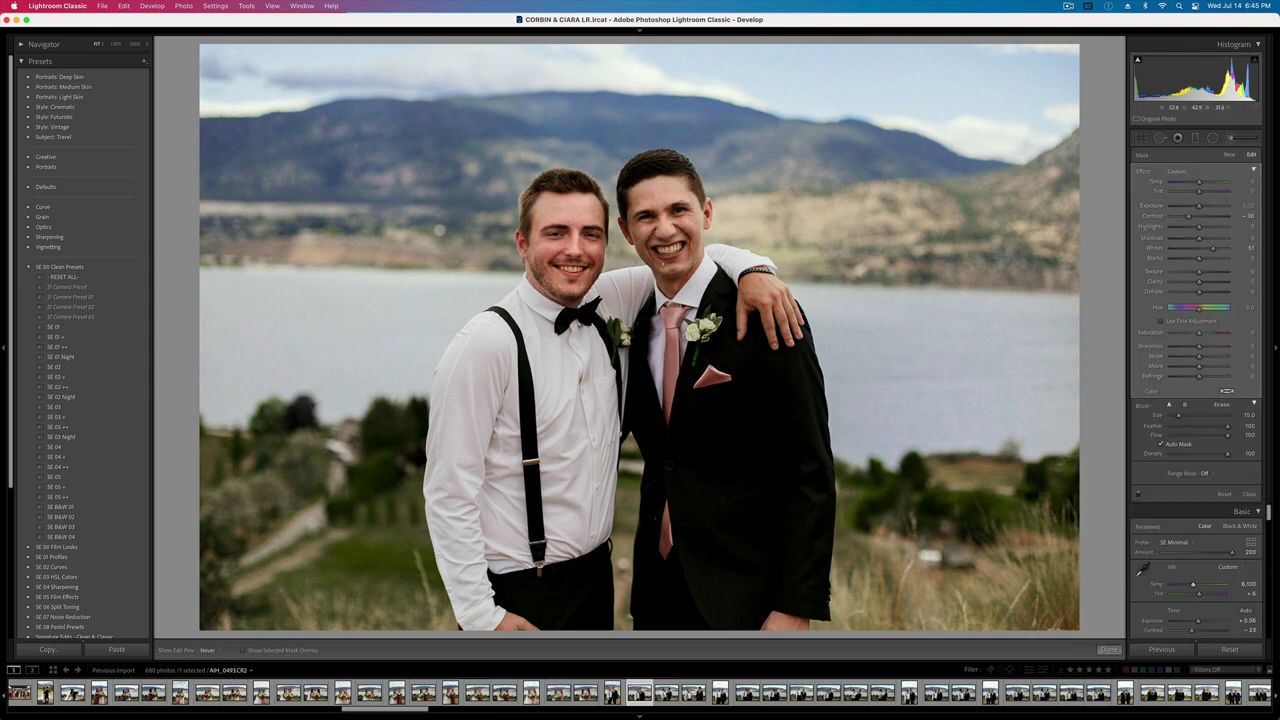
{"action": "left_click", "coordinate": [663, 260]}
{"action": "left_click", "coordinate": [1202, 250]}
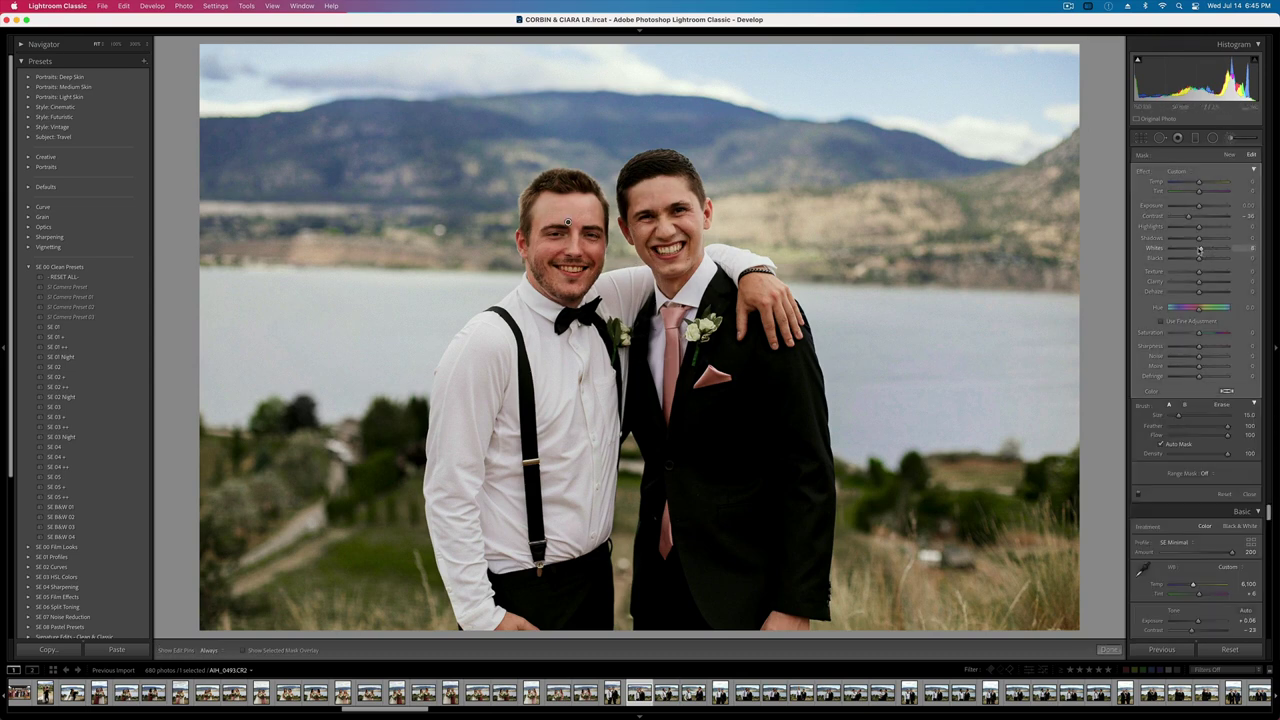
{"action": "key", "text": "k"}
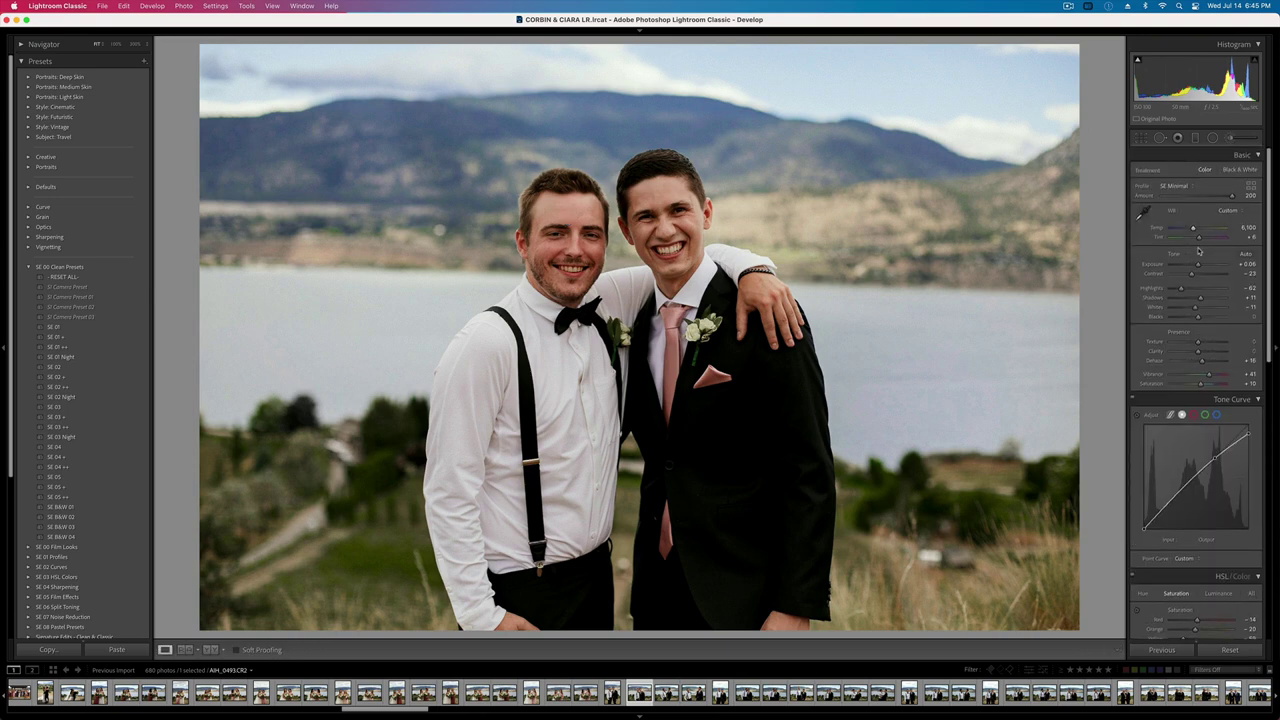
- Raise exposure to +0.26 and paste the settings onto the laughing groomsmen shot
{"action": "key", "text": "equal"}
{"action": "key", "text": "super+shift+c"}
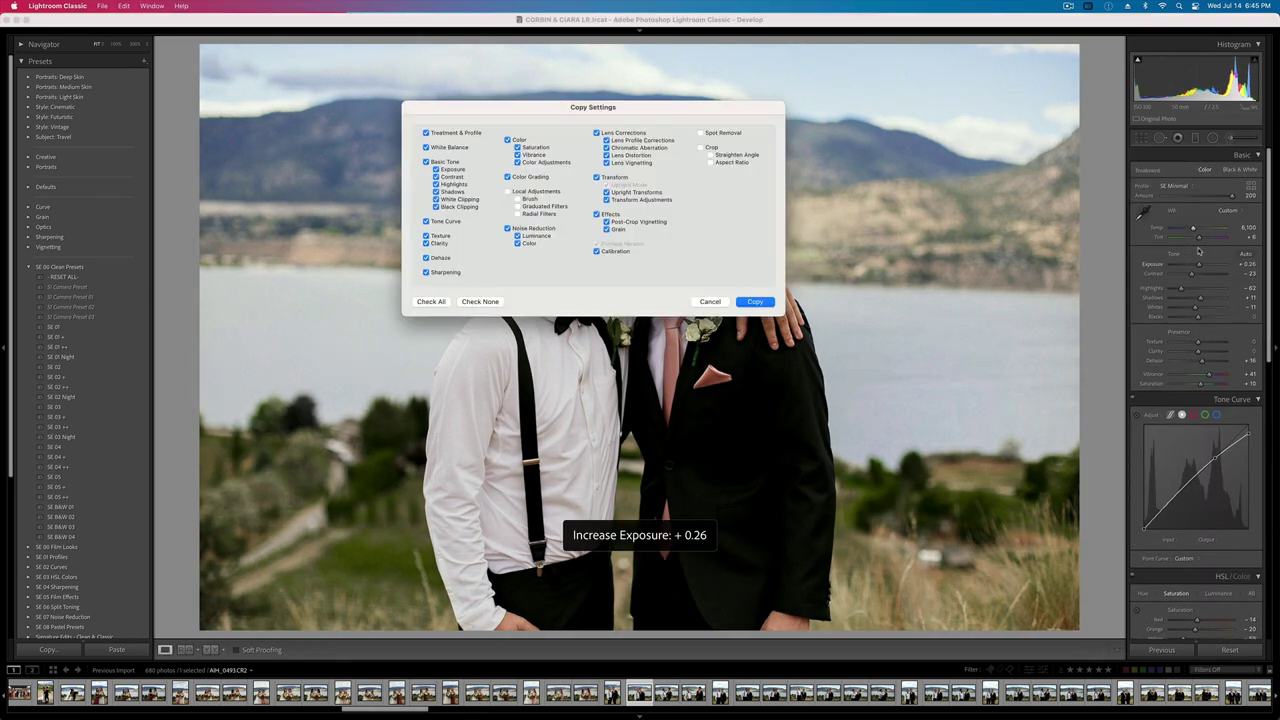
{"action": "key", "text": "Return"}
{"action": "key", "text": "super+shift+c"}
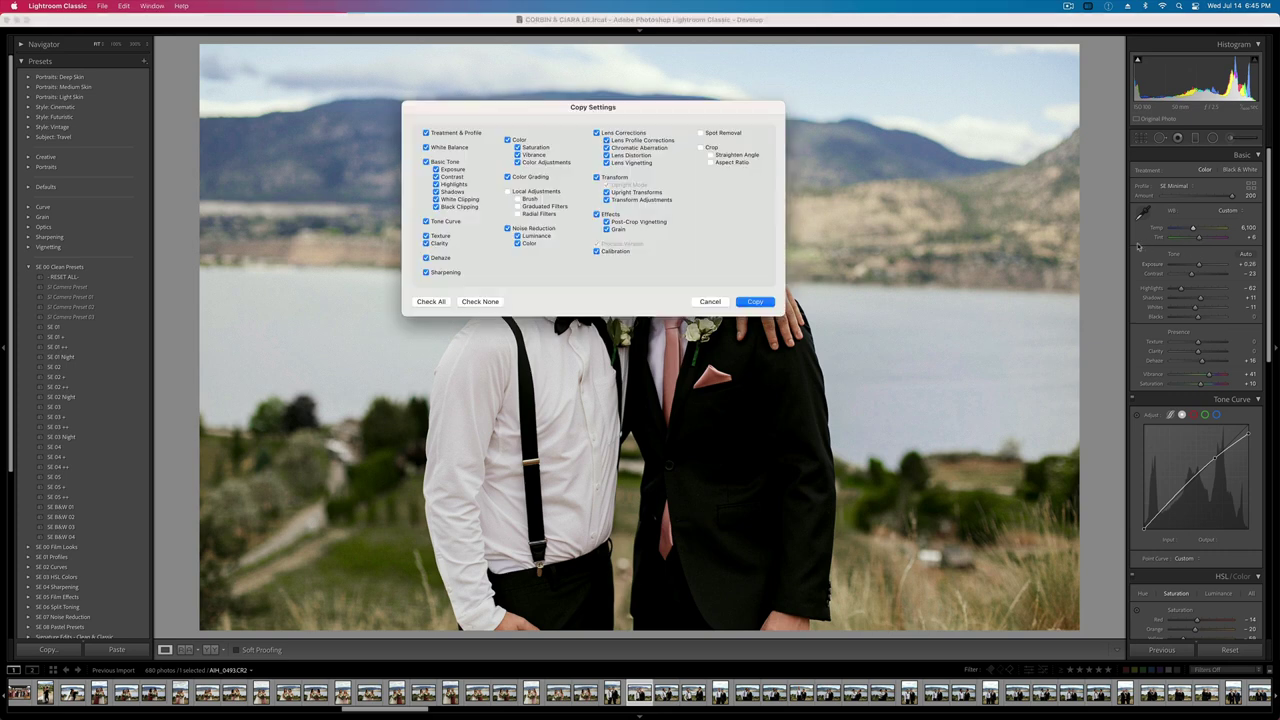
{"action": "key", "text": "Return"}
{"action": "key", "text": "Right"}
{"action": "key", "text": "super+shift+v"}
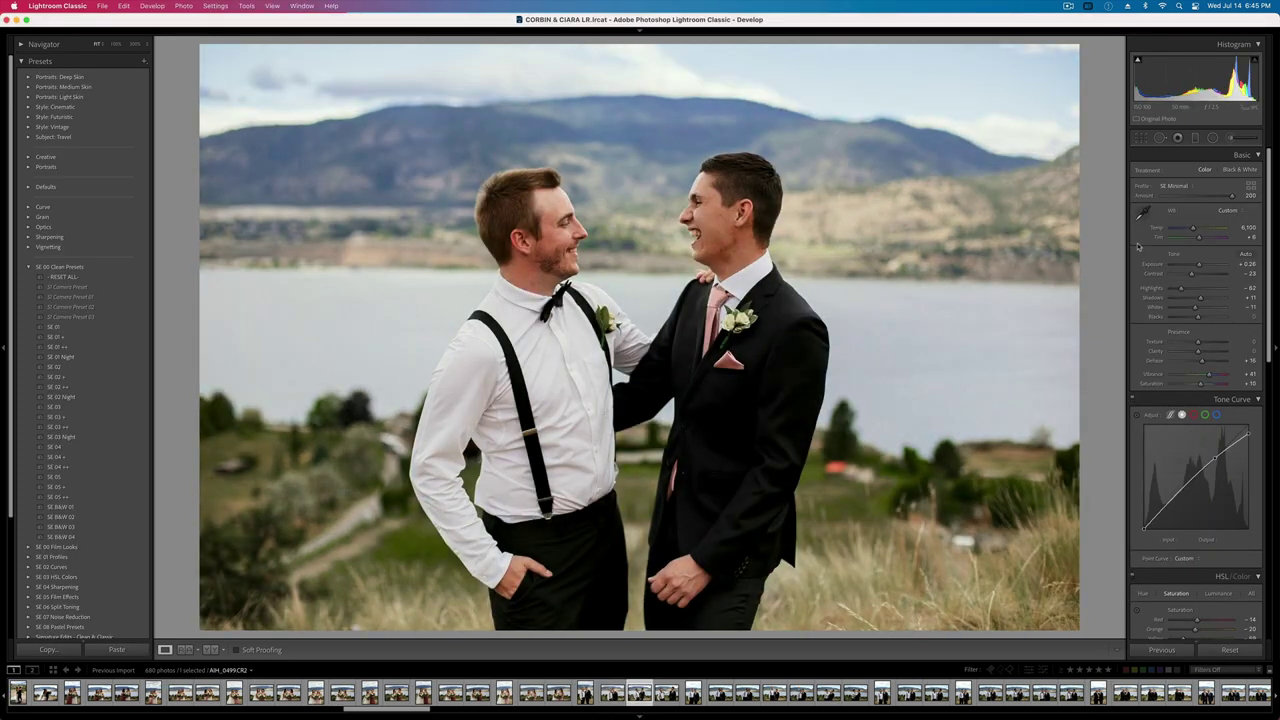
- Paste the copied tone settings onto the next three groomsmen photos
{"action": "key", "text": "Right"}
{"action": "key", "text": "super+shift+v"}
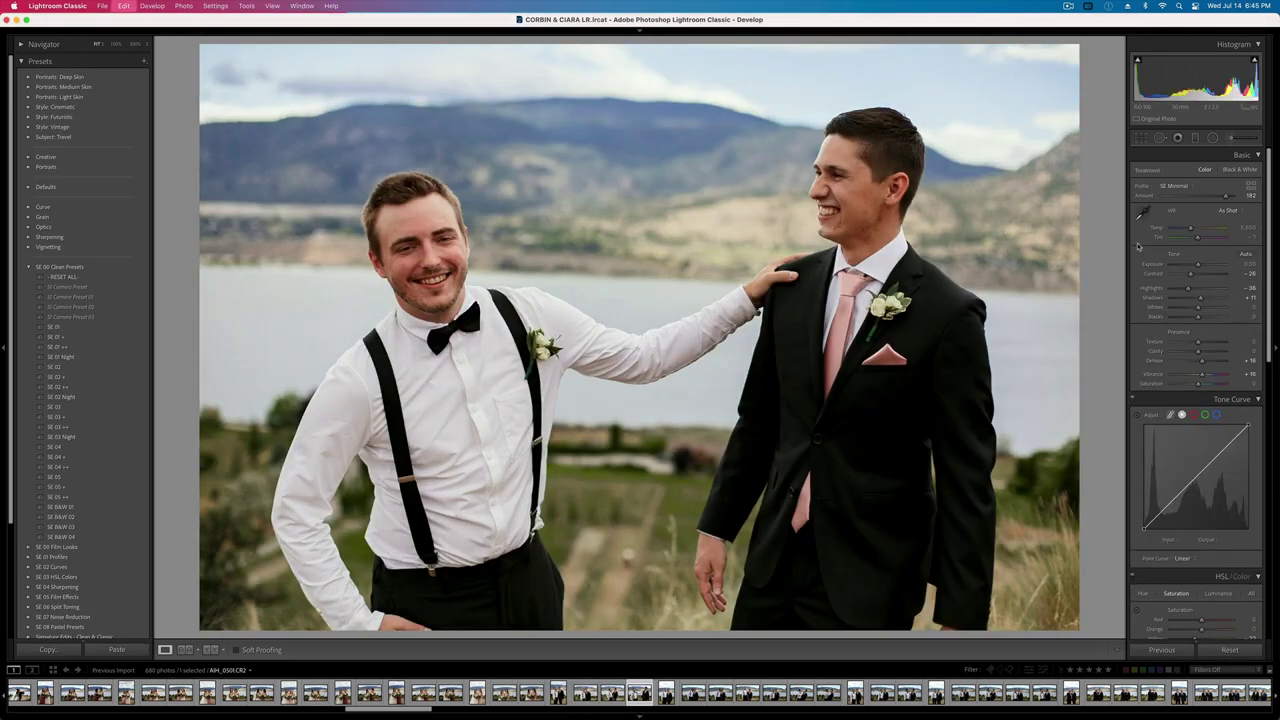
{"action": "key", "text": "Right"}
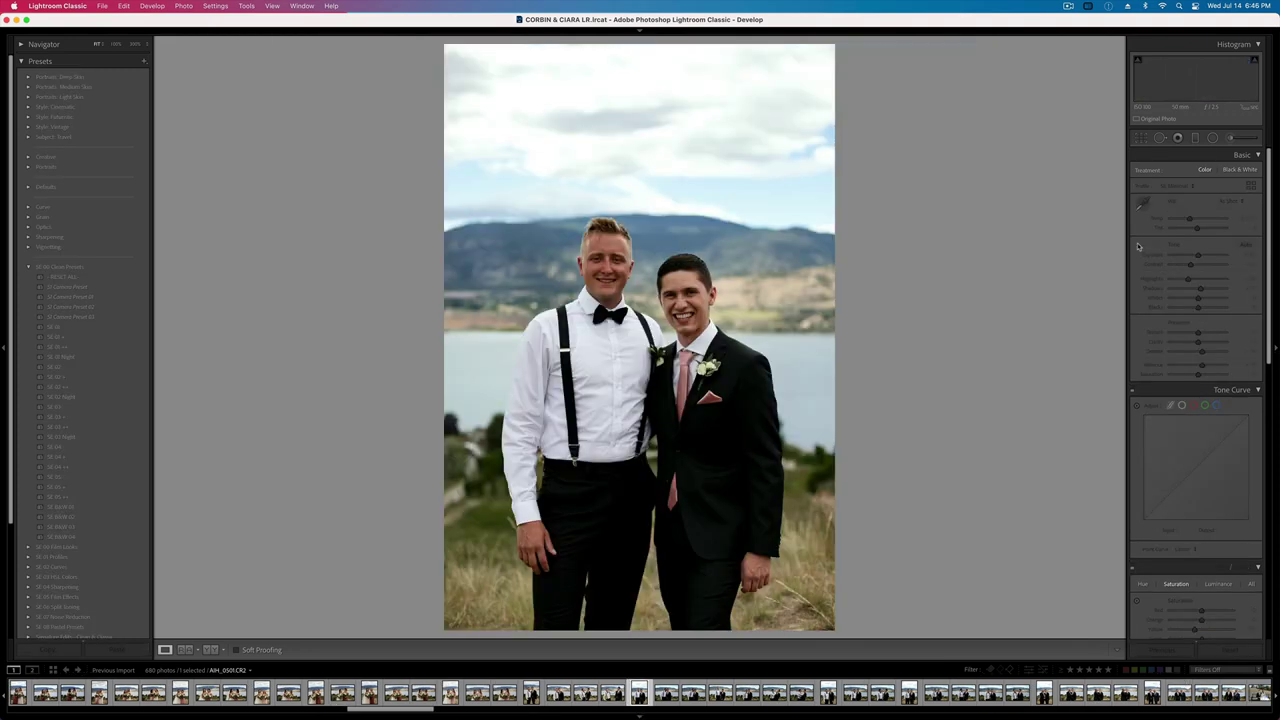
{"action": "key", "text": "super+shift+v"}
{"action": "key", "text": "Right"}
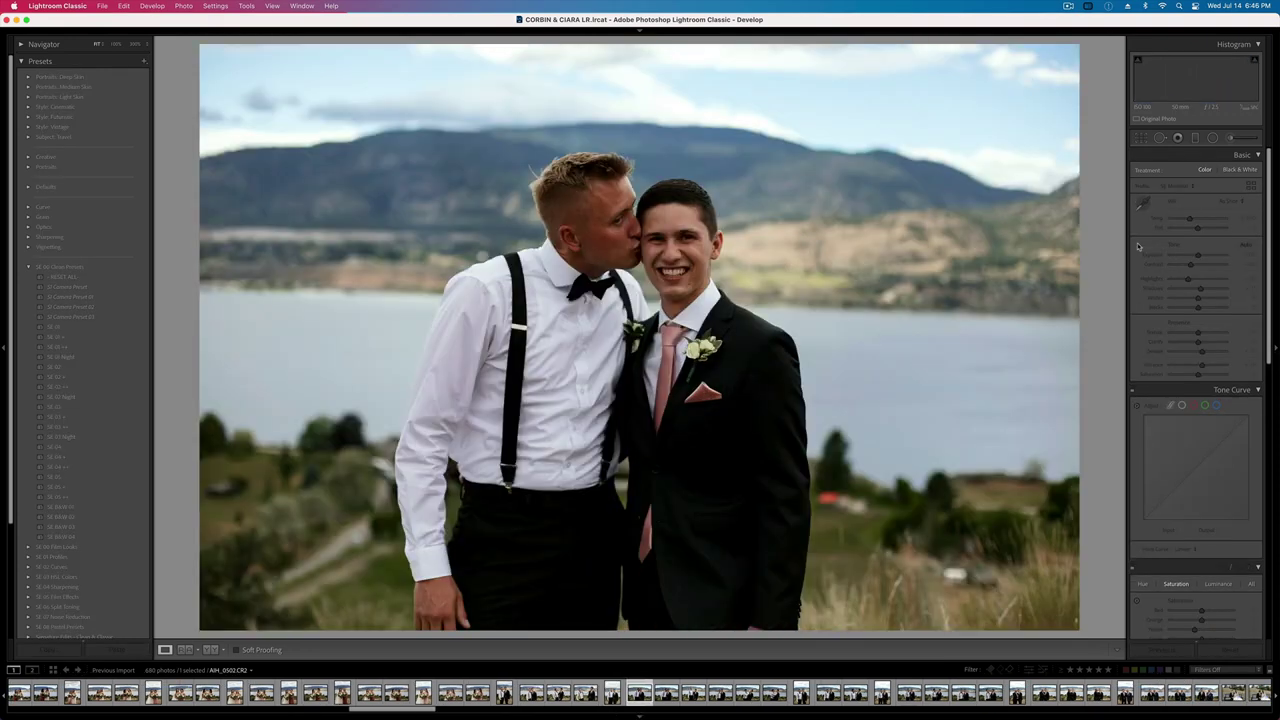
{"action": "key", "text": "super+shift+v"}
- Brighten both men's faces with the Adjustment Brush
{"action": "left_click", "coordinate": [1230, 138]}
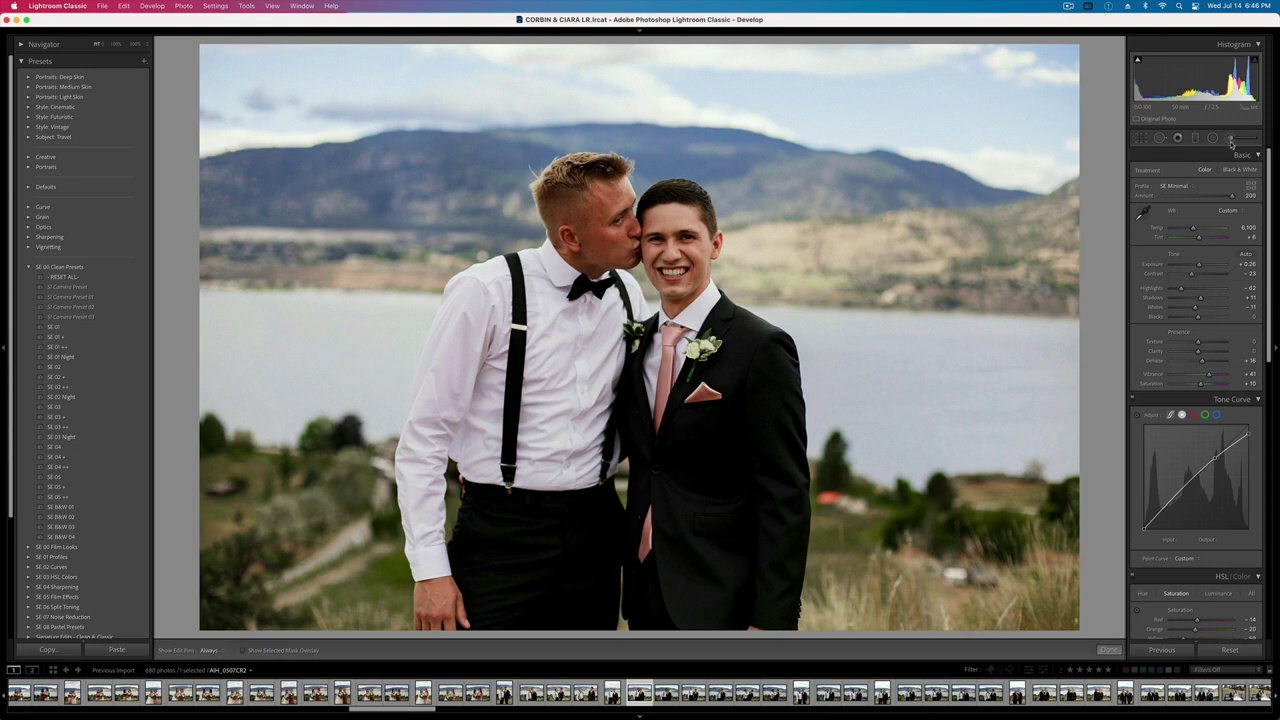
{"action": "key", "text": "h"}
{"action": "mouse_move", "coordinate": [573, 225]}
{"action": "left_mouse_down"}
{"action": "mouse_move", "coordinate": [576, 208]}
{"action": "mouse_move", "coordinate": [600, 250]}
{"action": "mouse_move", "coordinate": [645, 262]}
{"action": "left_mouse_up"}
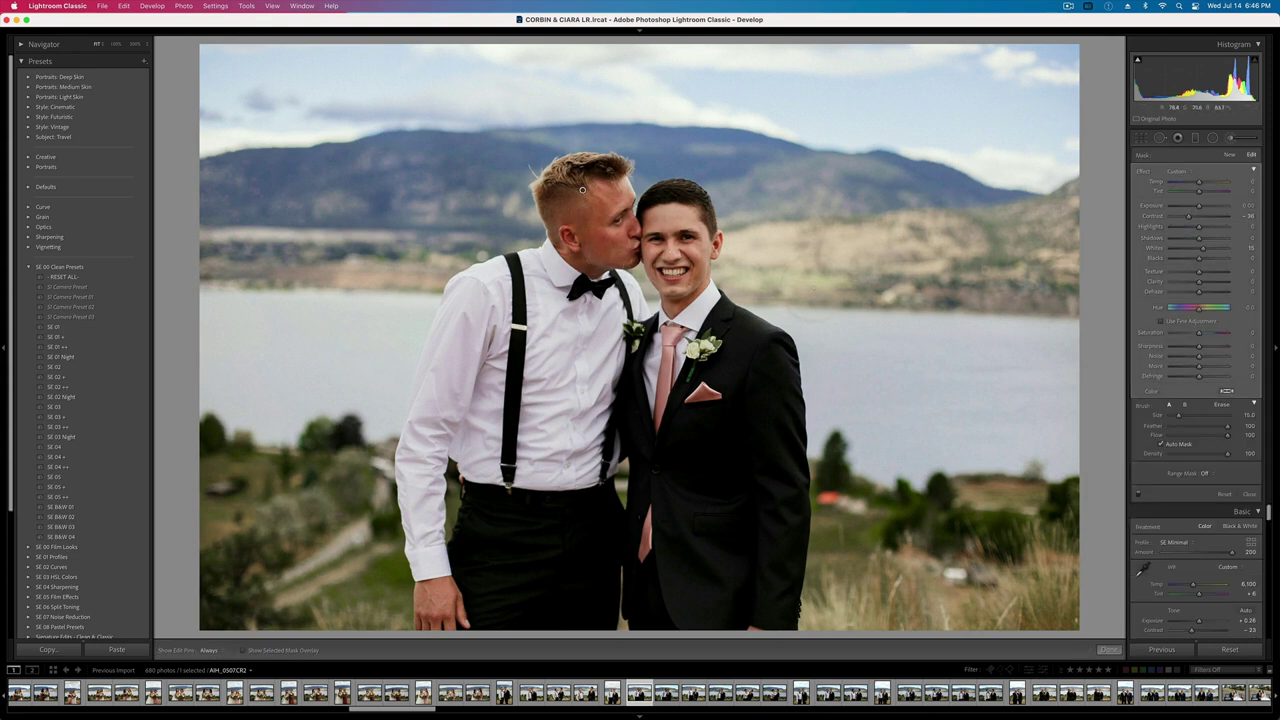
{"action": "key", "text": "k"}
- Turn the cheek-kiss shot black and white with the SE B&W 03 preset
{"action": "key", "text": "Right"}
{"action": "key", "text": "Right"}
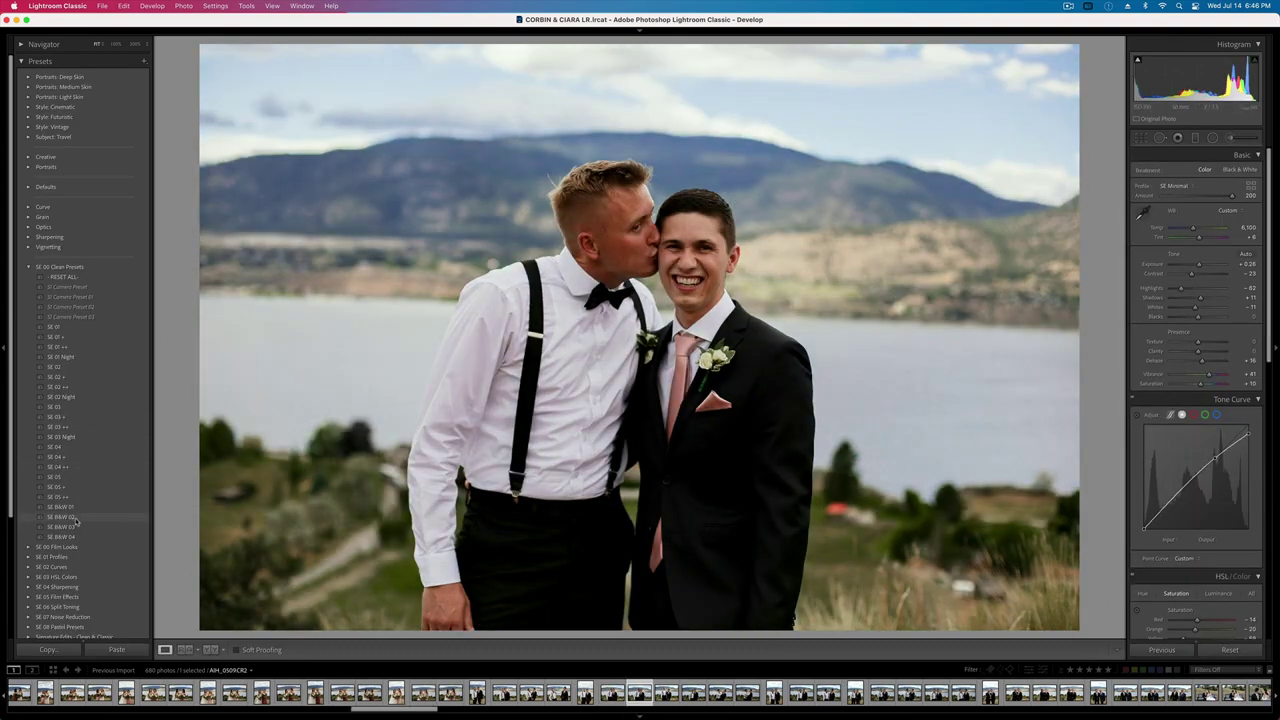
{"action": "left_click", "coordinate": [62, 527]}
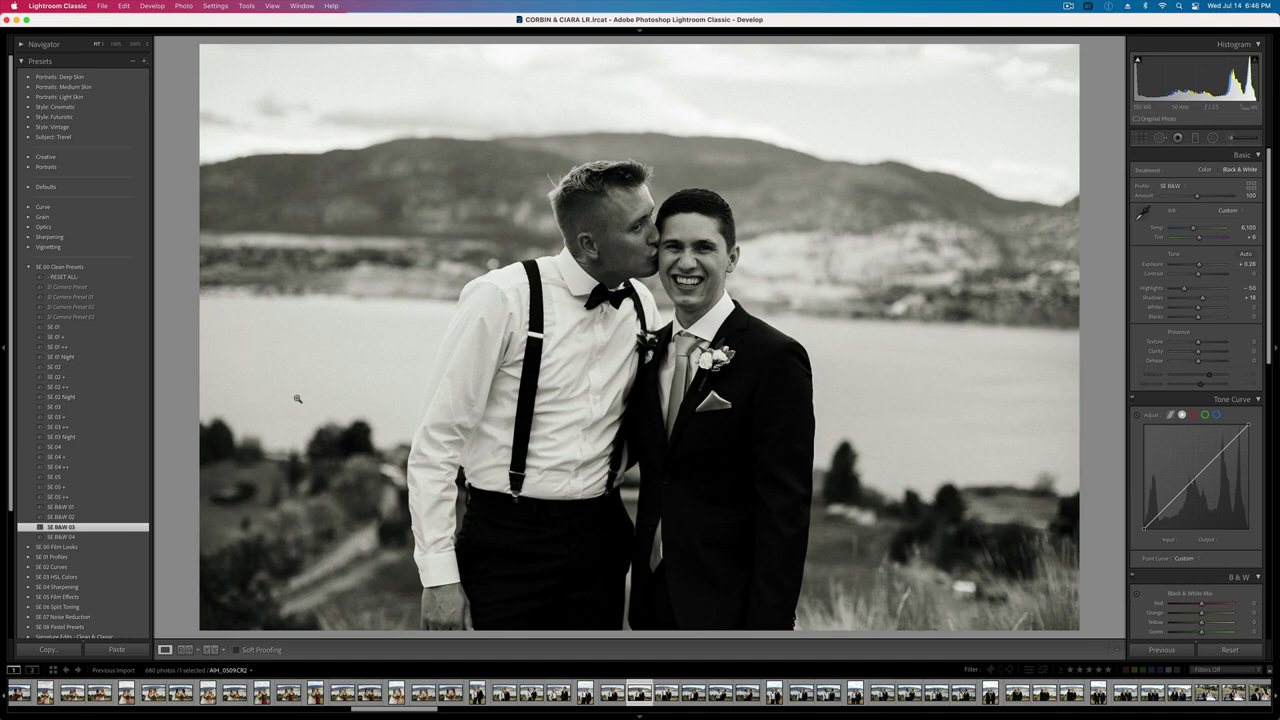
{"action": "key", "text": "Right"}
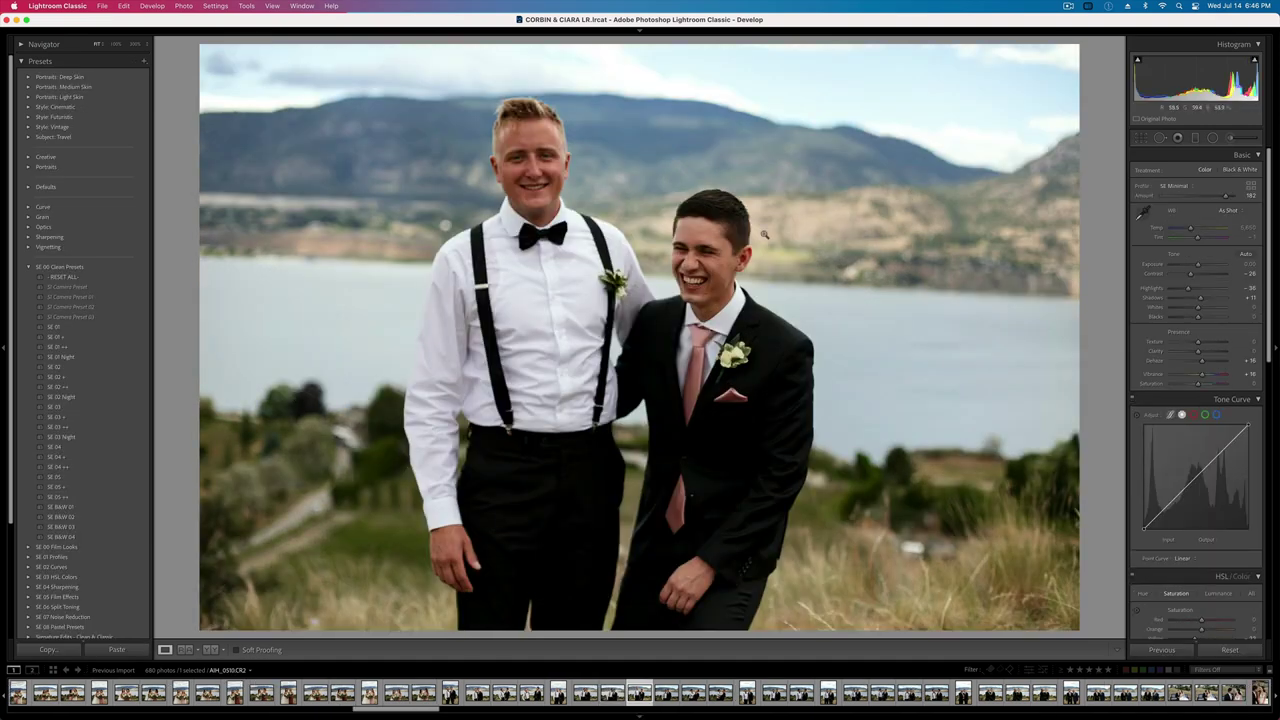
- Paste the copied settings onto the man-in-glasses photo with Tint +7 and Saturation +18
{"action": "key", "text": "Right"}
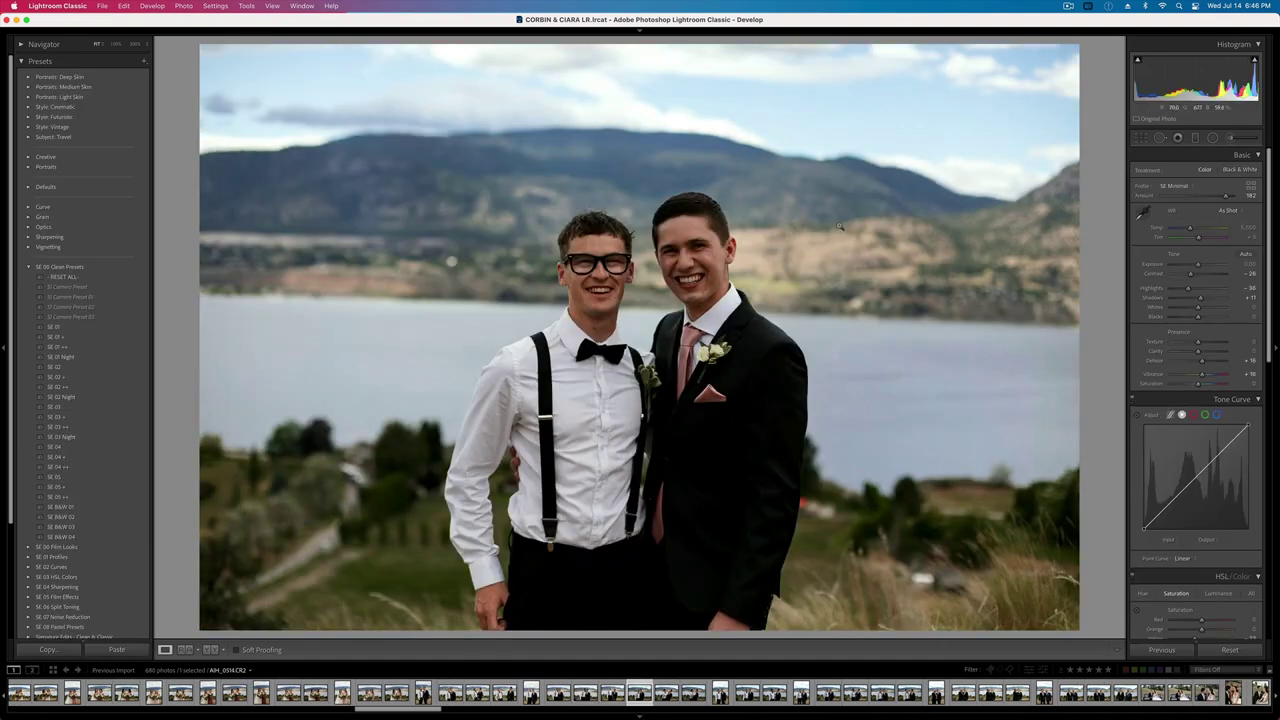
{"action": "key", "text": "super+v"}
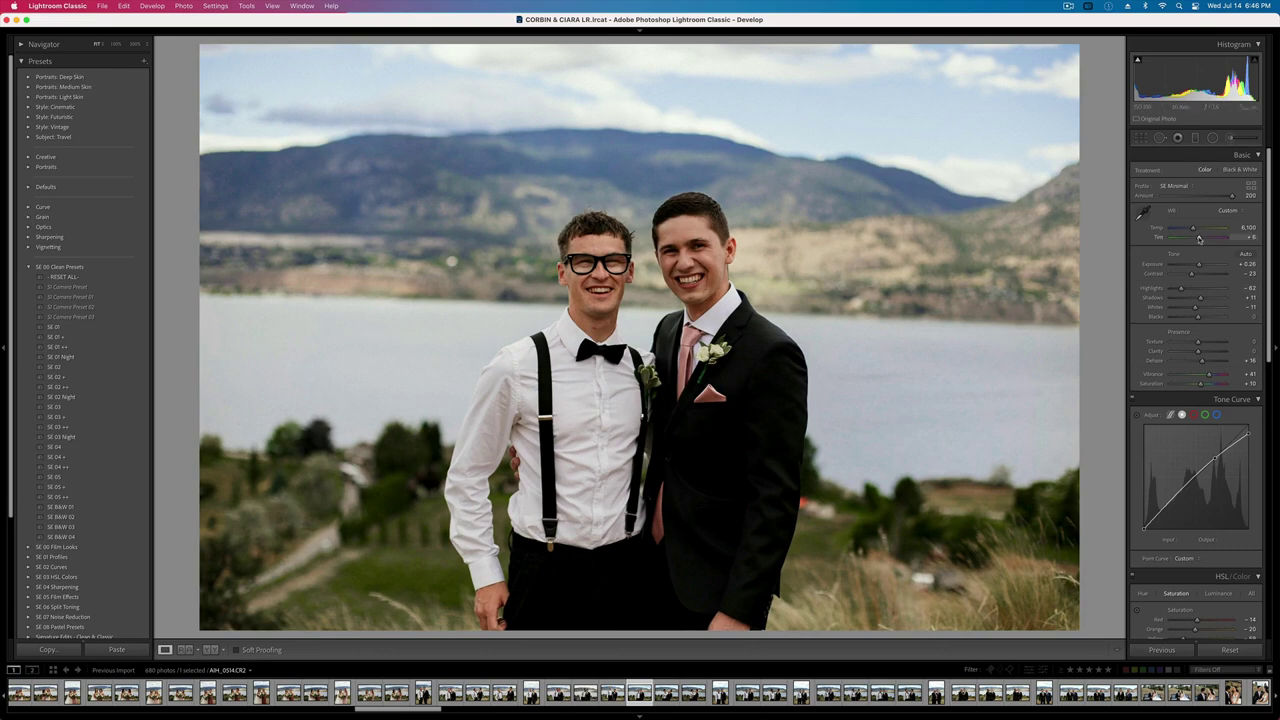
{"action": "left_click_drag", "start_coordinate": [1199, 239], "coordinate": [1197, 239]}
{"action": "left_click_drag", "start_coordinate": [1200, 384], "coordinate": [1206, 385]}
{"action": "left_click_drag", "start_coordinate": [1203, 385], "coordinate": [1202, 385]}
- Fine-tune exposure and copy this photo's develop settings onward
{"action": "key", "text": "minus"}
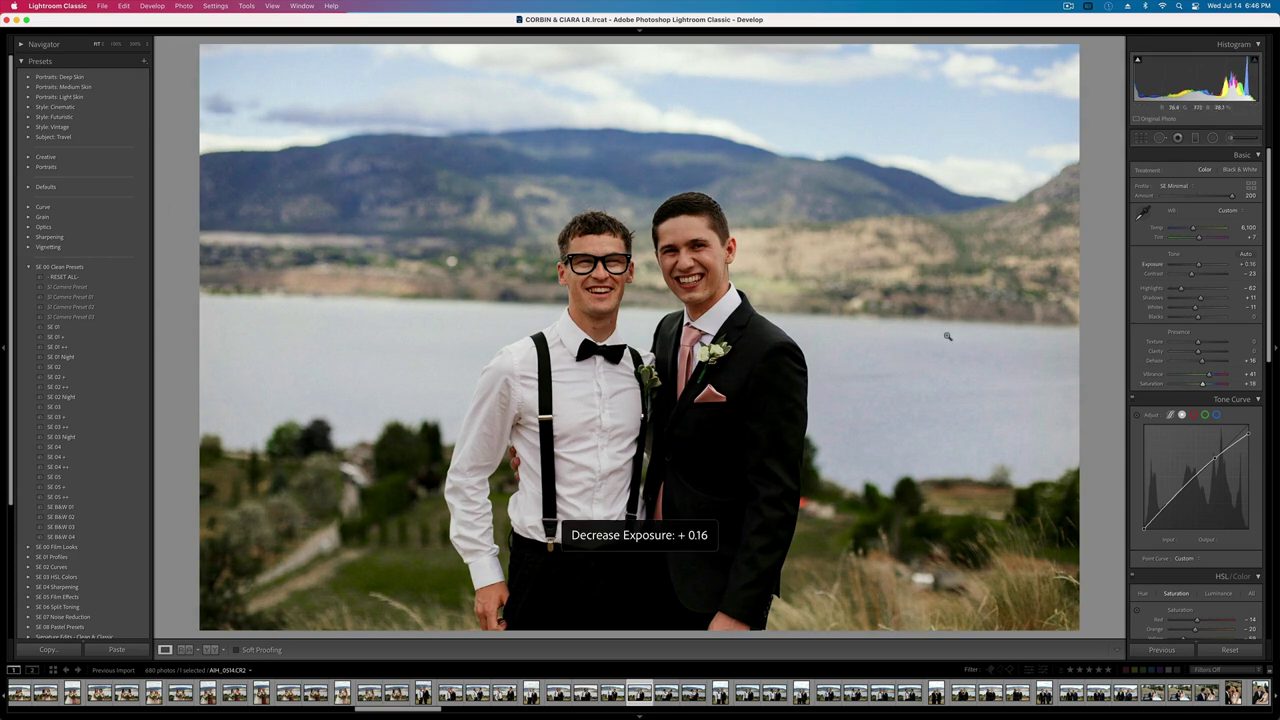
{"action": "key", "text": "equal"}
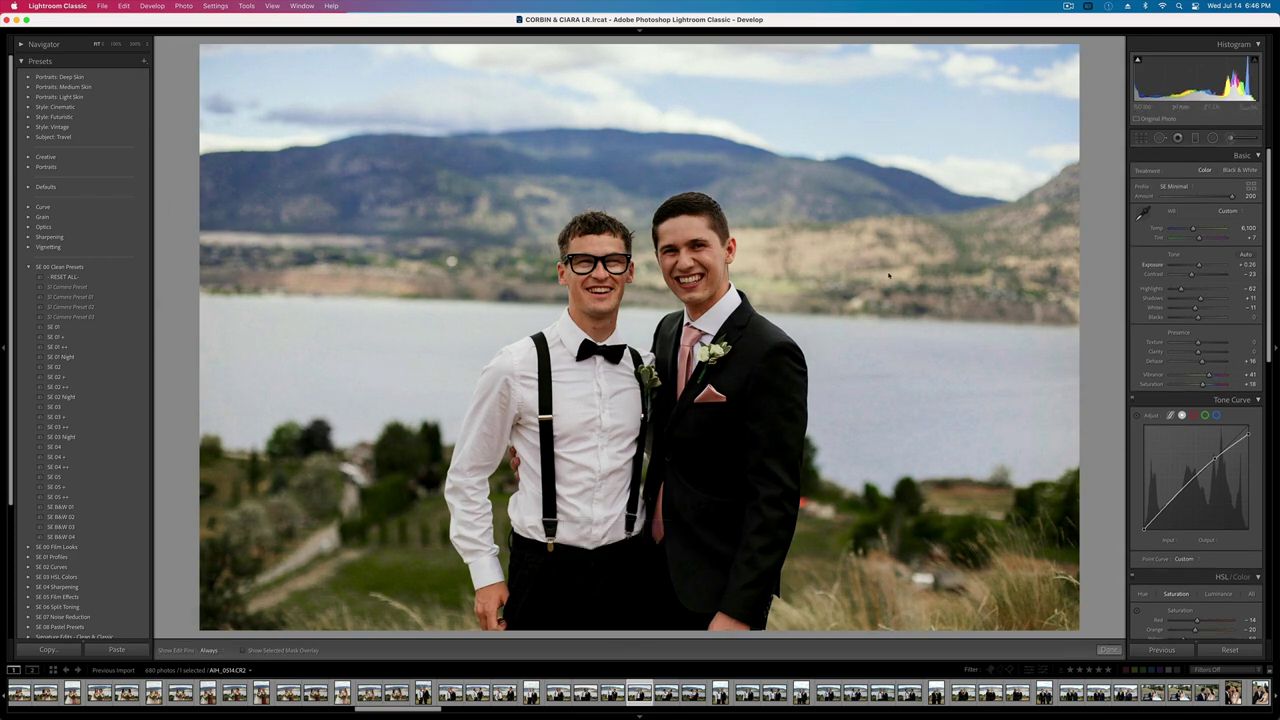
{"action": "key", "text": "k"}
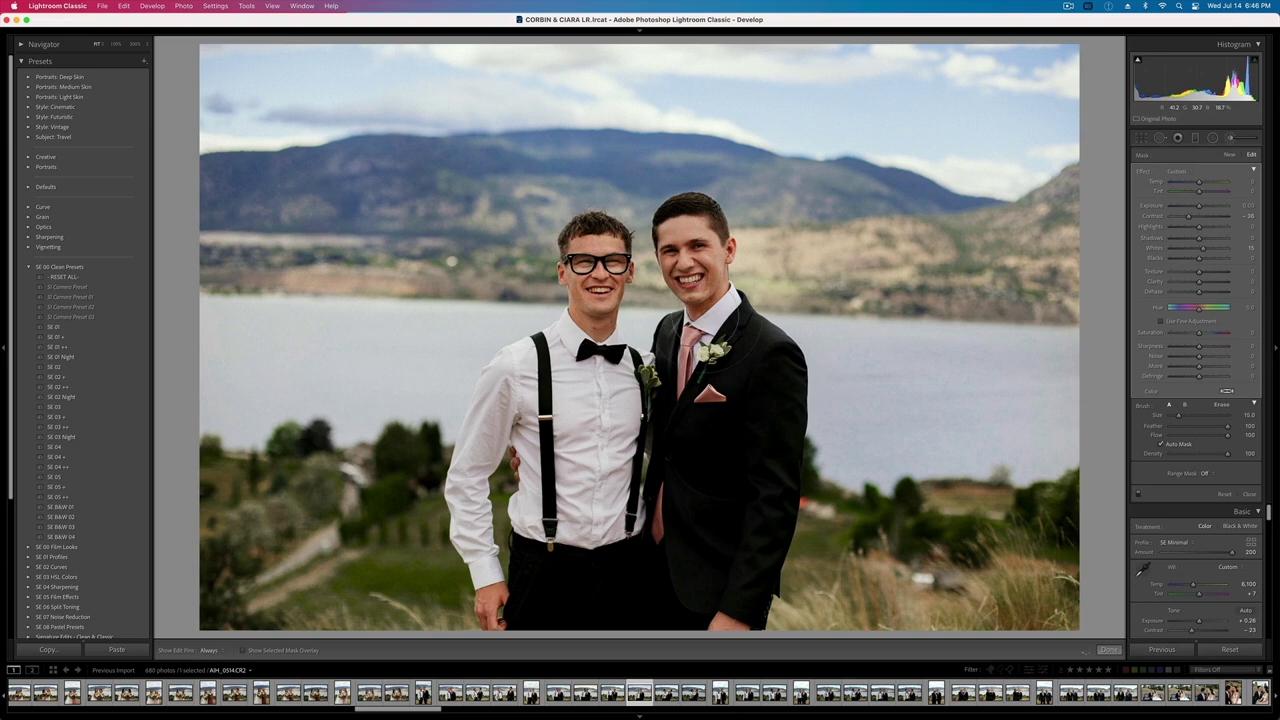
{"action": "key", "text": "k"}
{"action": "key", "text": "minus"}
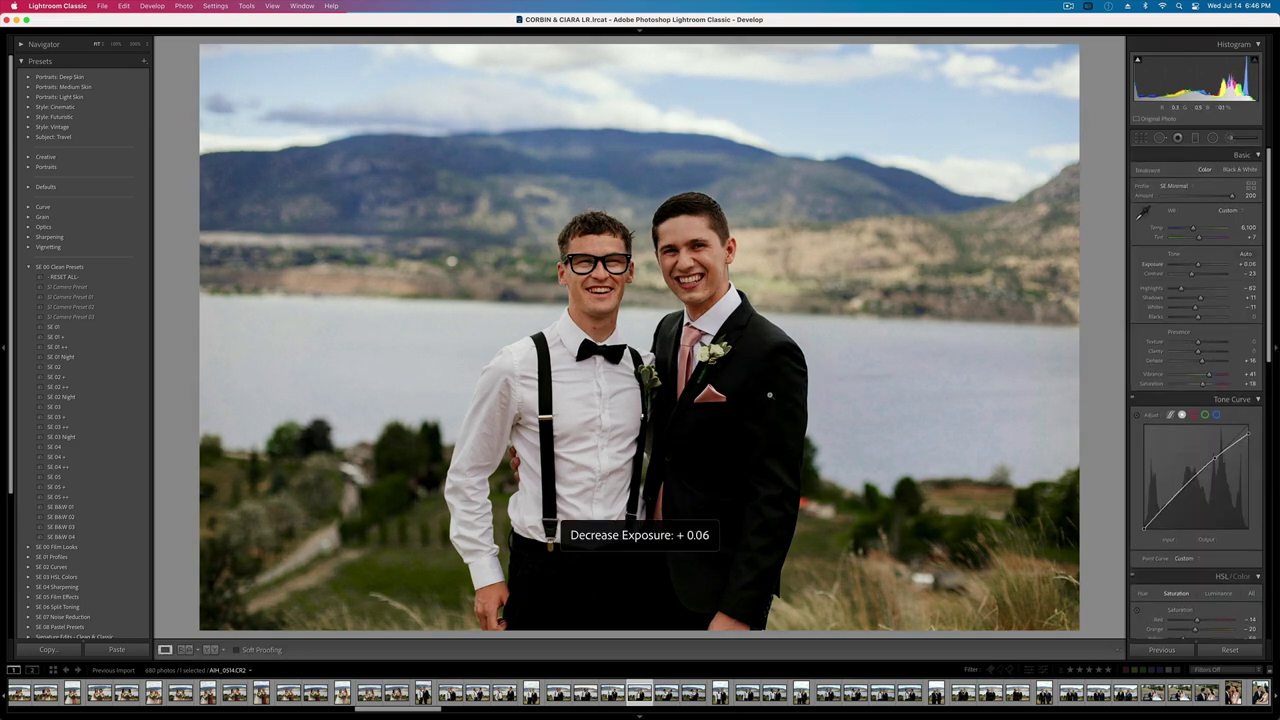
{"action": "key", "text": "equal"}
{"action": "key", "text": "super+shift+c"}
{"action": "key", "text": "Return"}
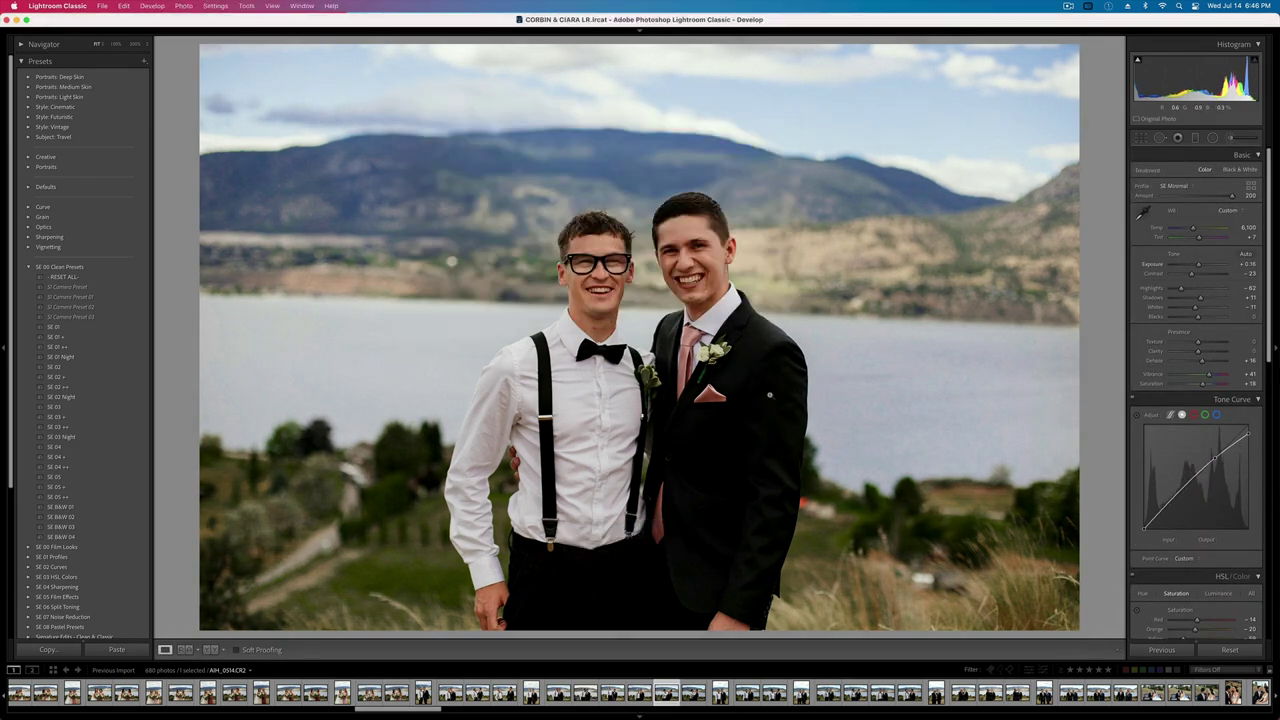
{"action": "key", "text": "Right"}
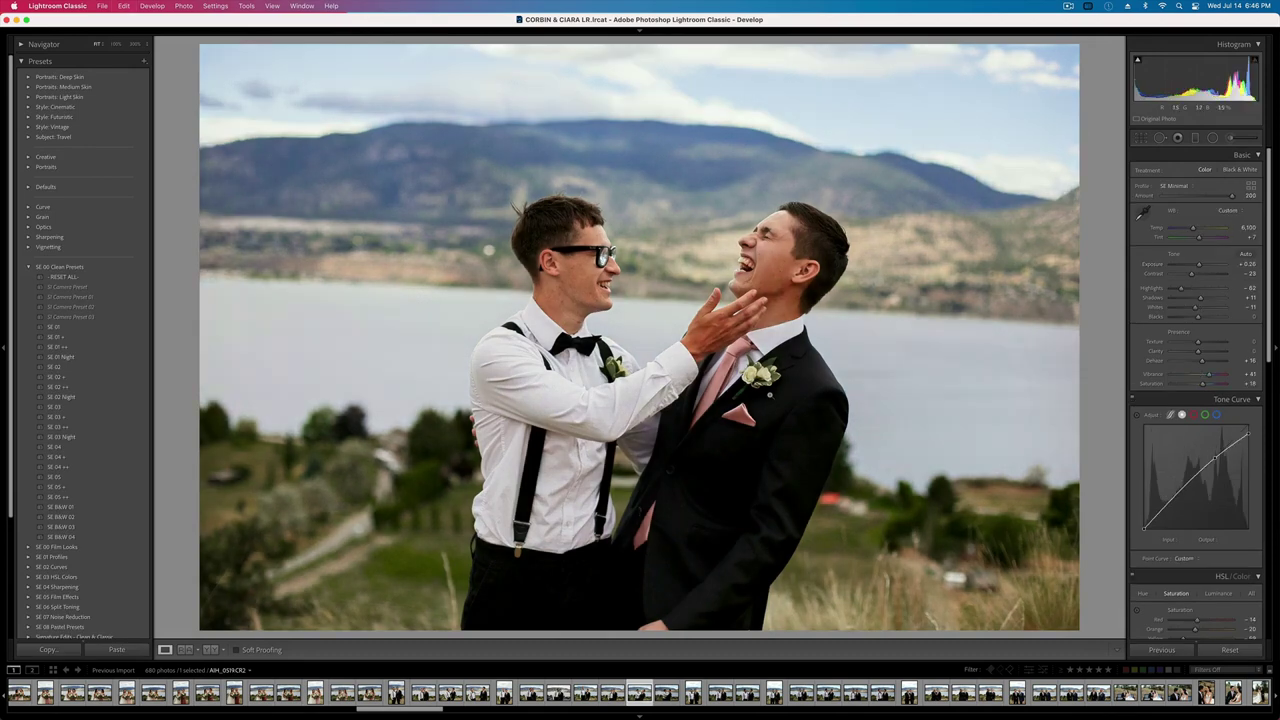
- Advance seven photos through the filmstrip to the next groomsmen shot
{"action": "key", "text": "Right"}
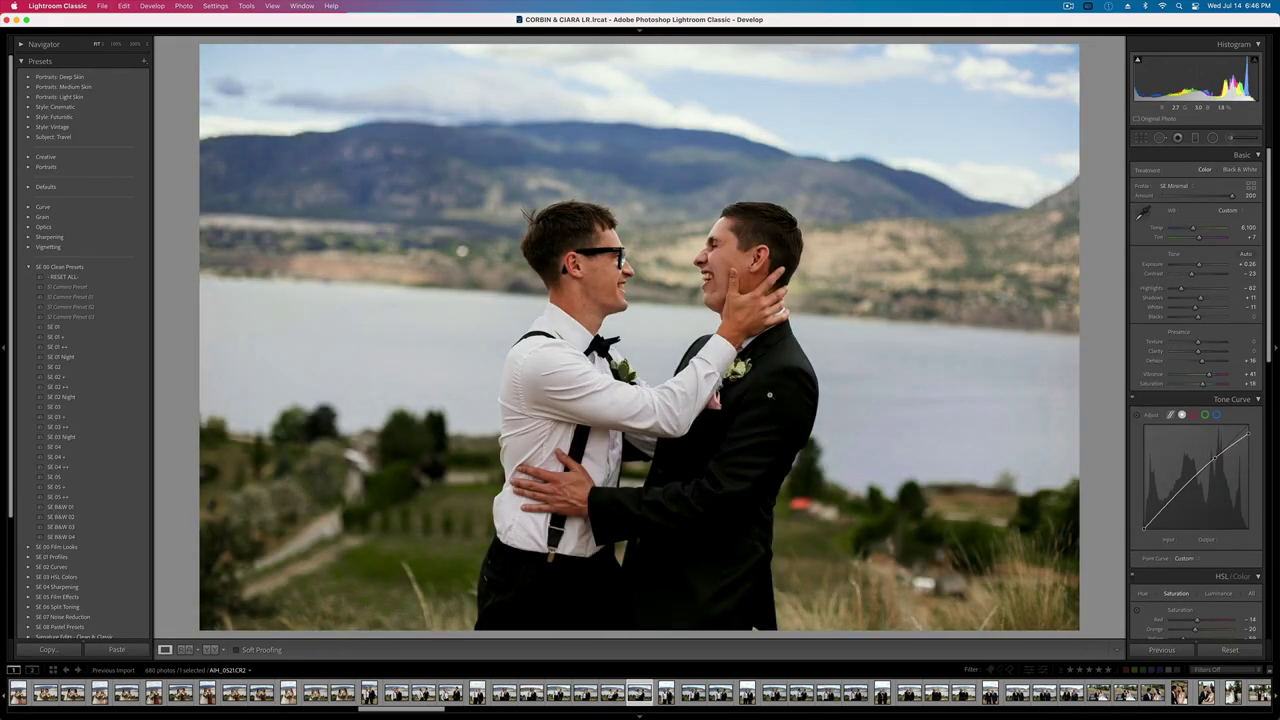
{"action": "key", "text": "Right"}
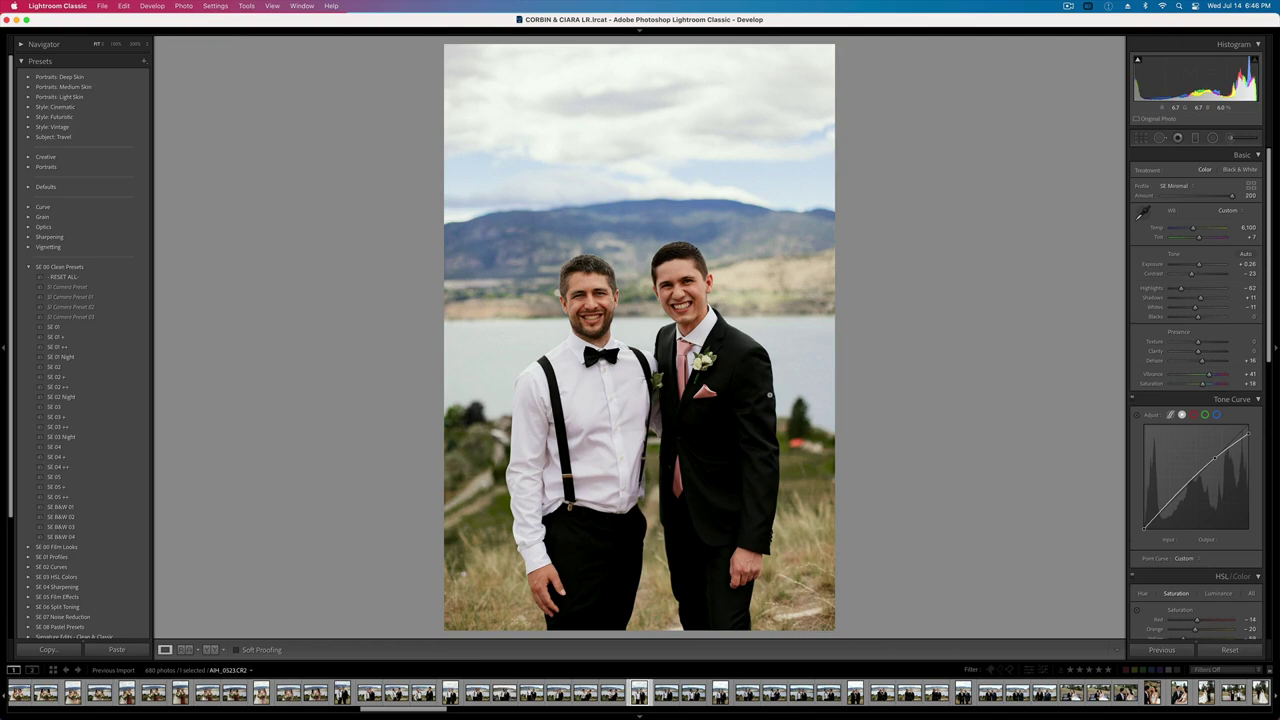
{"action": "key", "text": "Right"}
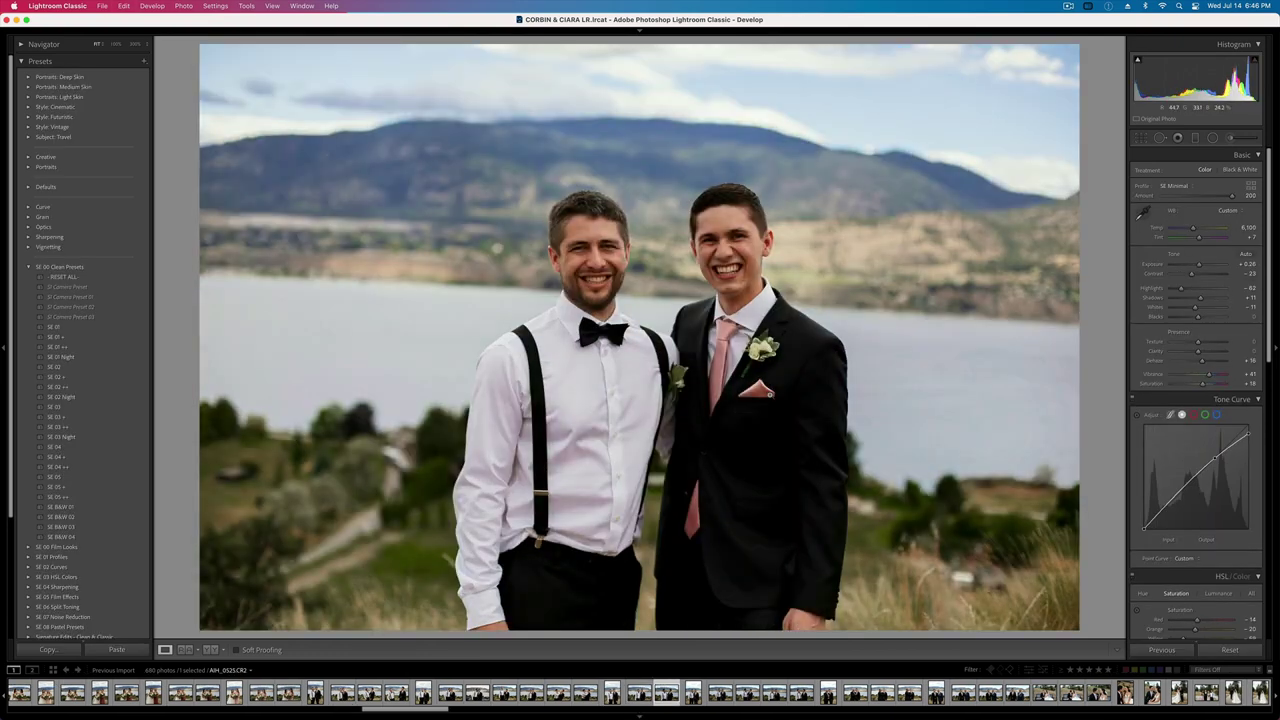
{"action": "key", "text": "Right"}
{"action": "key", "text": "Right"}
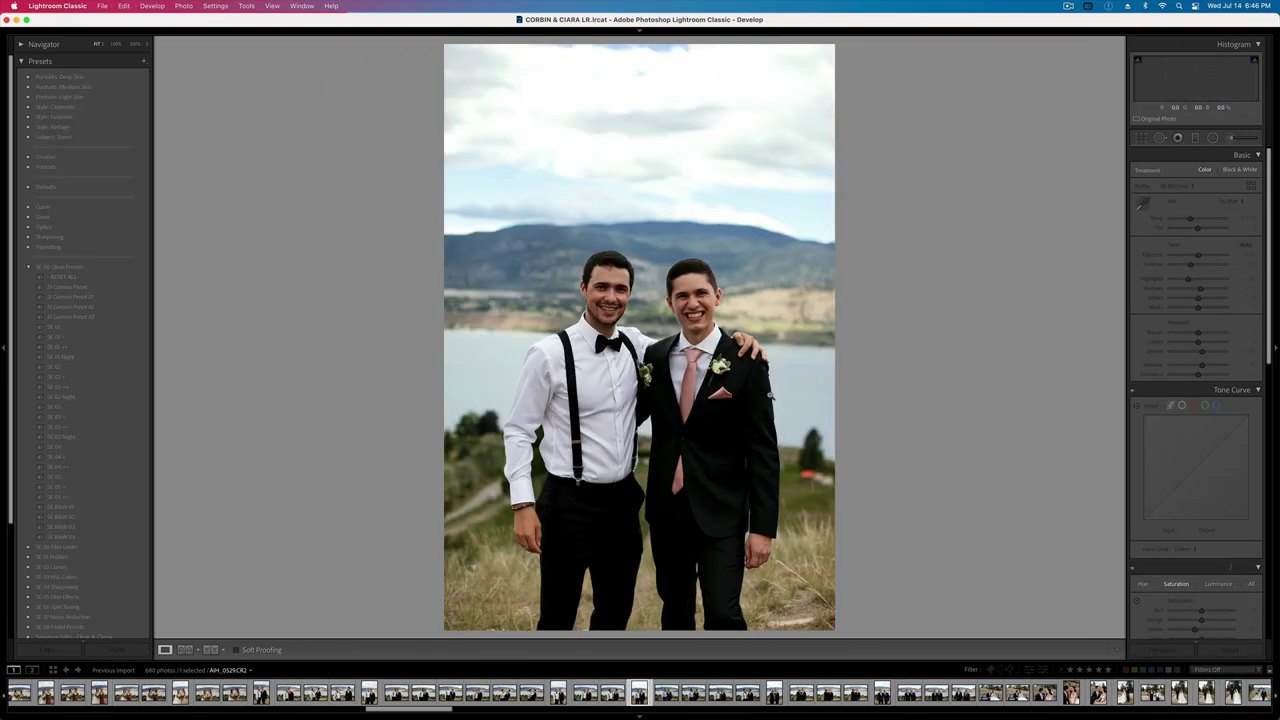
{"action": "key", "text": "Right"}
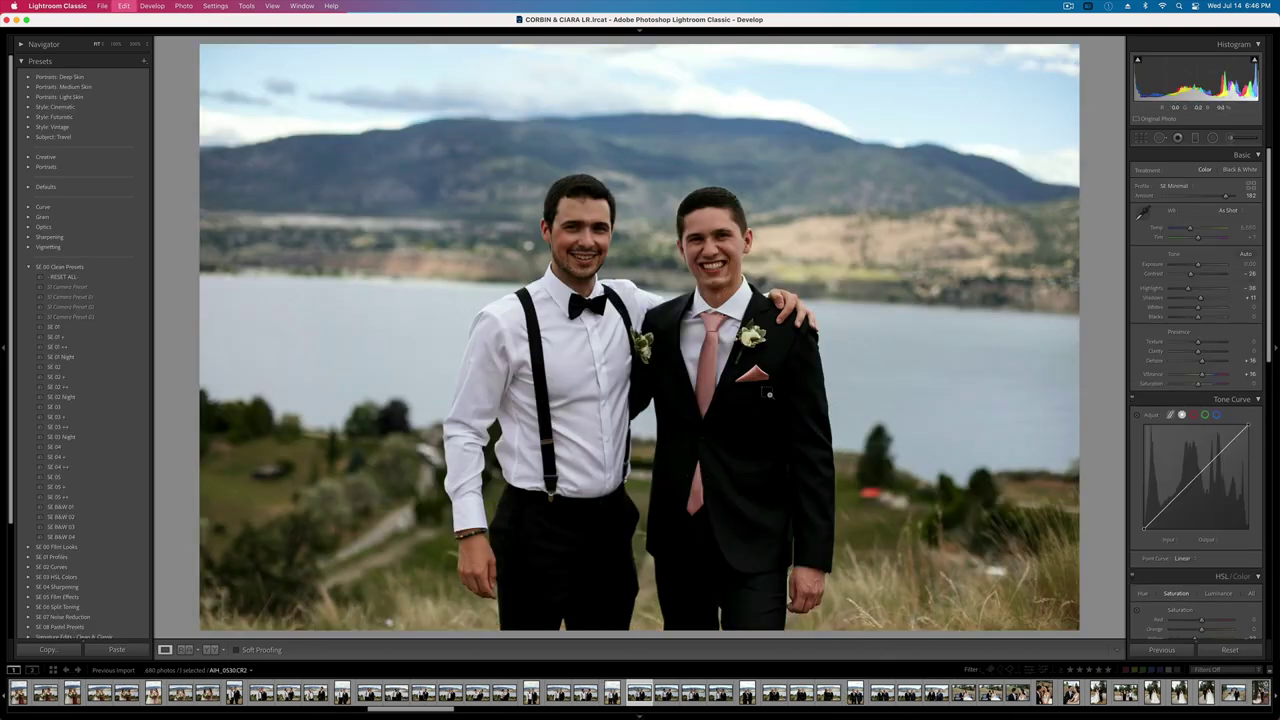
{"action": "key", "text": "Right"}
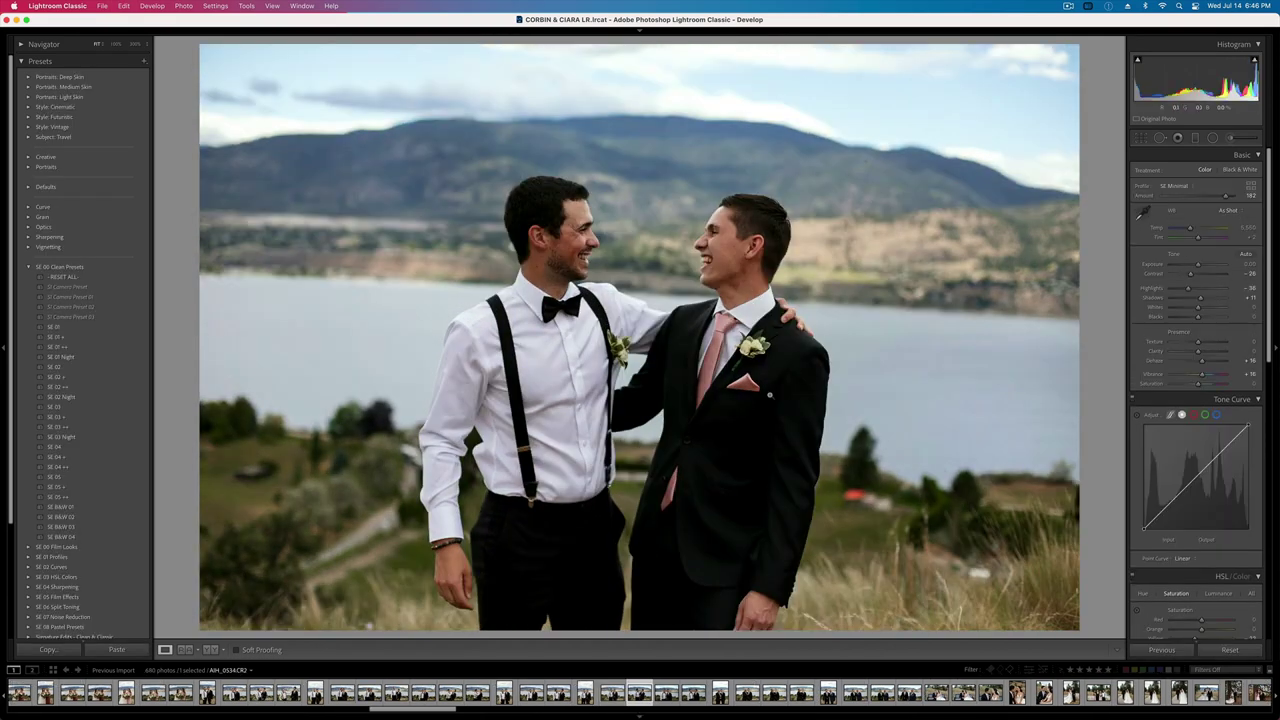
{"action": "key", "text": "Right"}
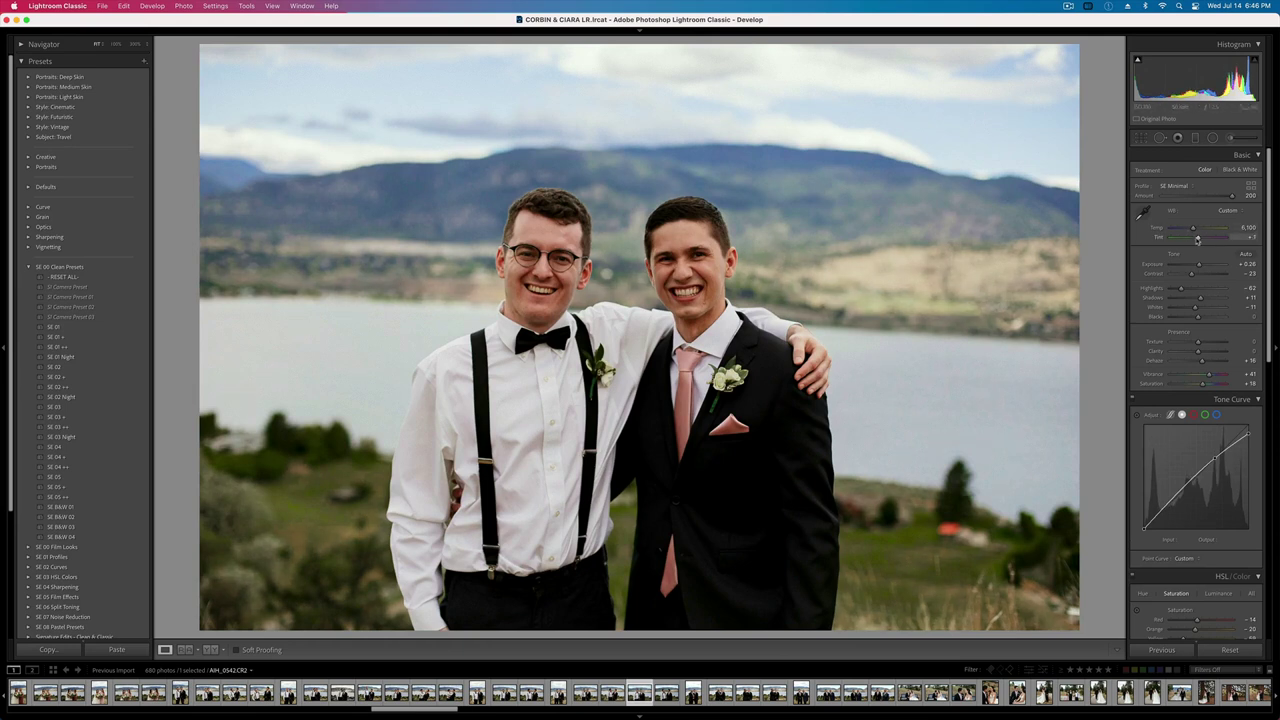
- Copy this photo's develop settings and paste them onto the next two photos
{"action": "key", "text": "ctrl+shift+c"}
{"action": "key", "text": "Return"}
{"action": "key", "text": "Right"}
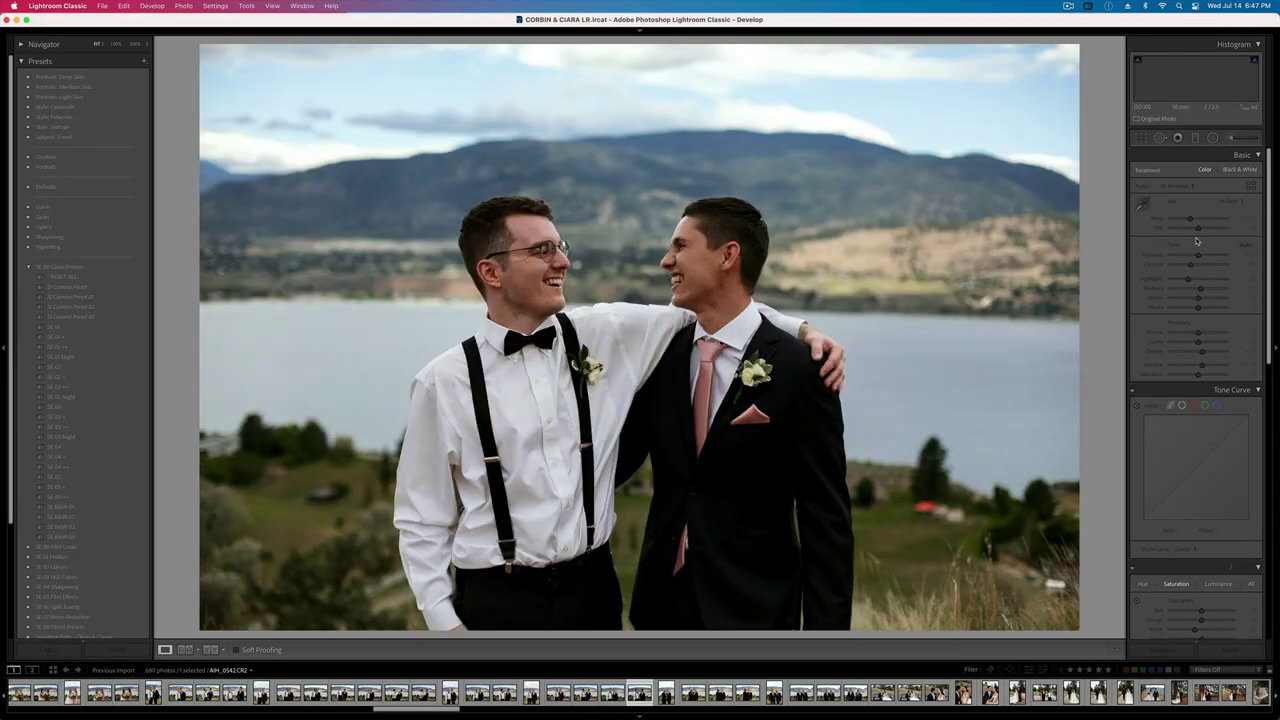
{"action": "key", "text": "ctrl+shift+v"}
{"action": "key", "text": "Right"}
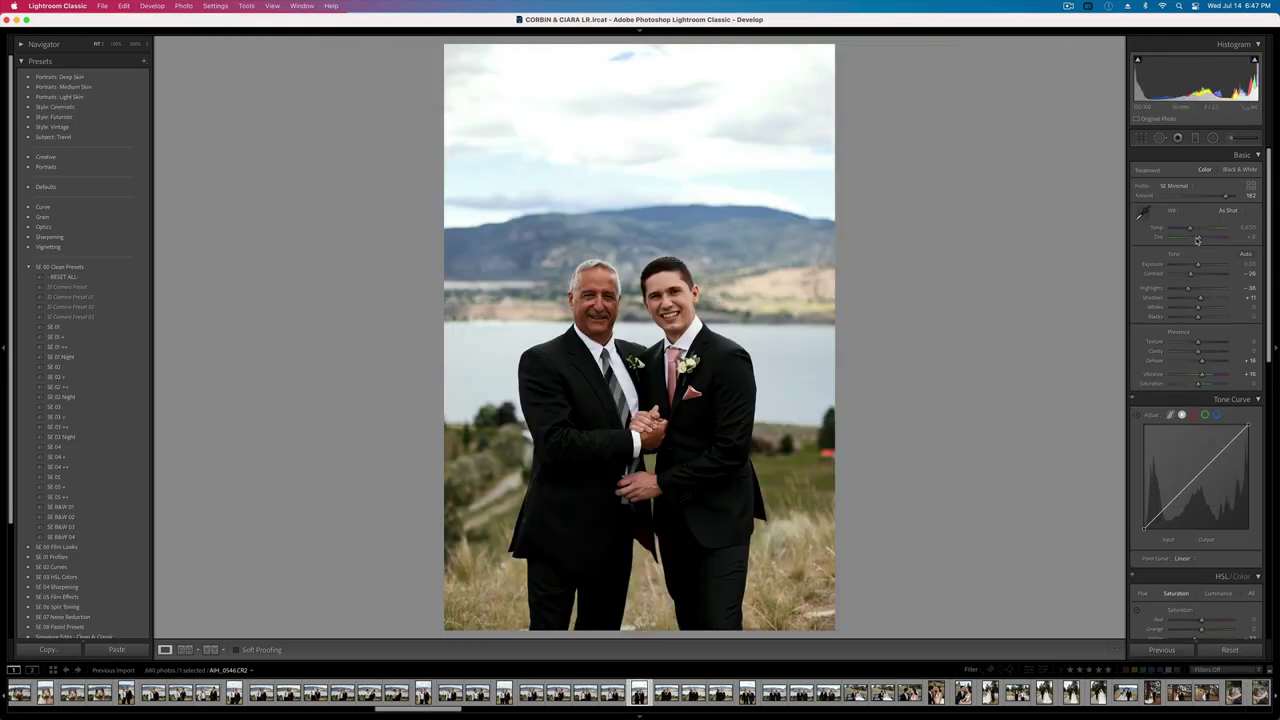
{"action": "key", "text": "ctrl+shift+v"}
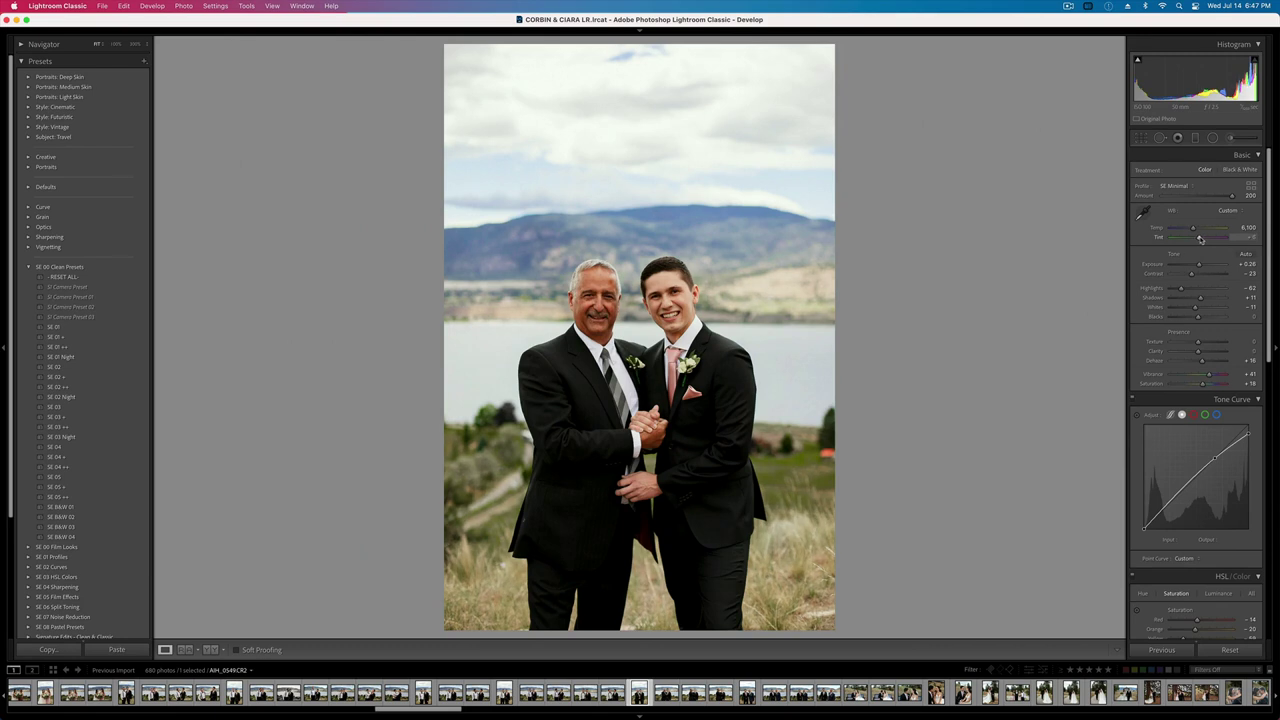
- Set the father-groom portrait to Exposure −0.07, lifting Blacks, raising Contrast and warming Tint
{"action": "key", "text": "minus"}
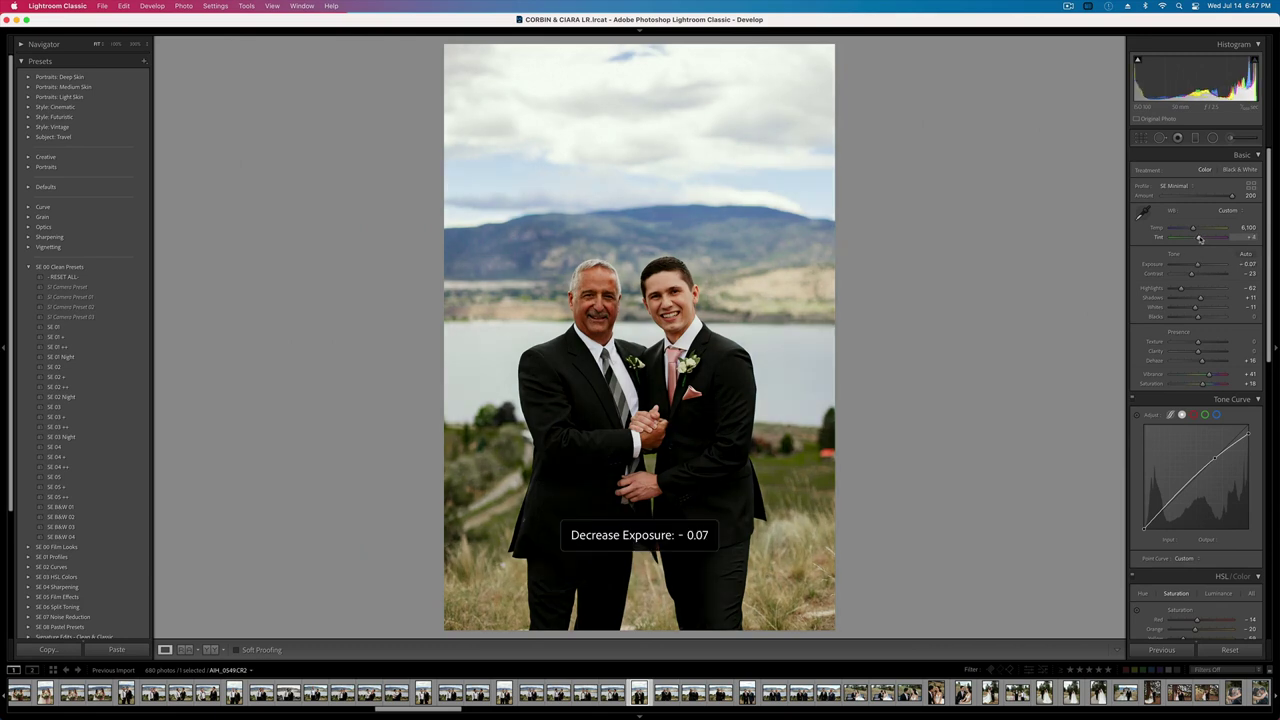
{"action": "key", "text": "minus"}
{"action": "key", "text": "equal"}
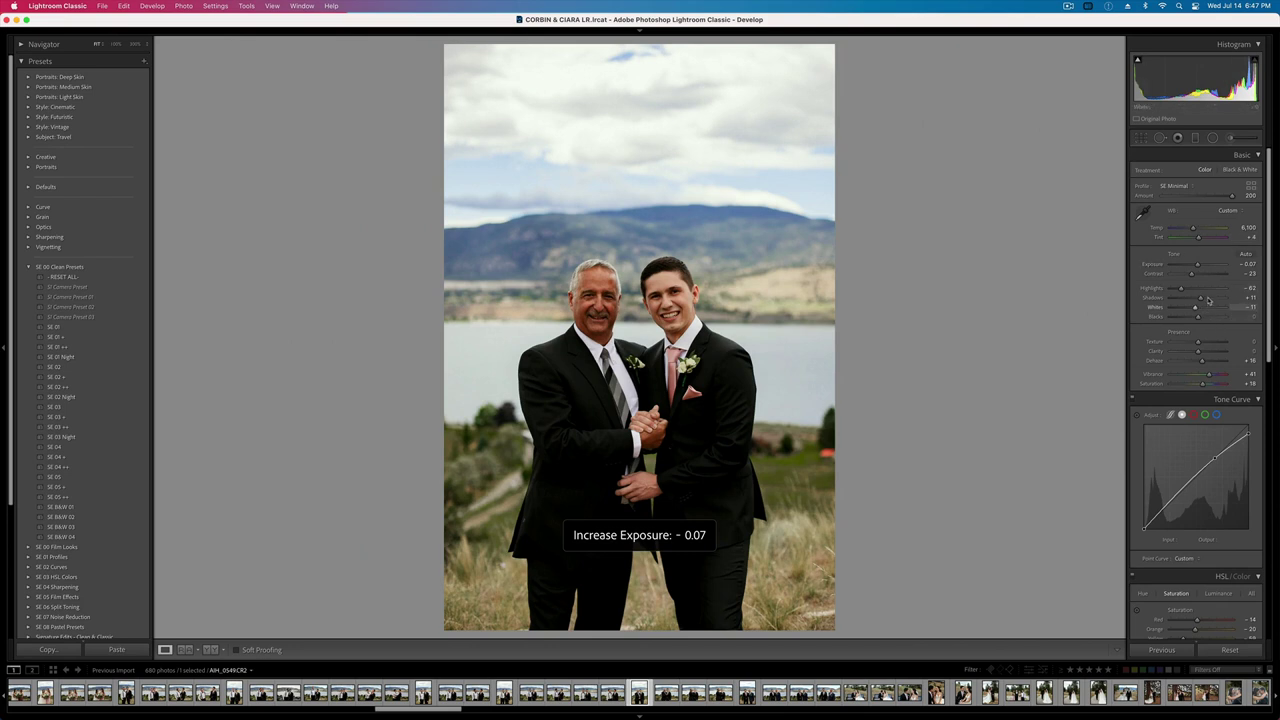
{"action": "left_click_drag", "start_coordinate": [1197, 317], "coordinate": [1208, 318]}
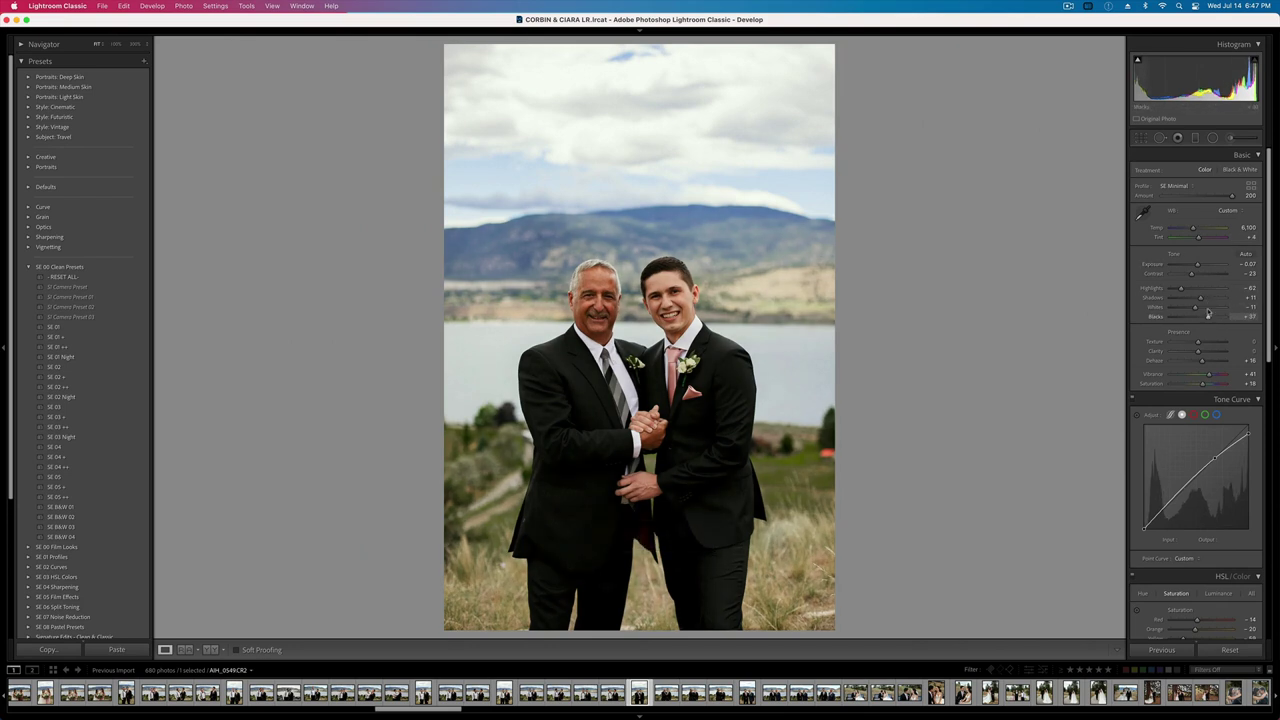
{"action": "mouse_move", "coordinate": [1190, 274]}
{"action": "left_mouse_down"}
{"action": "mouse_move", "coordinate": [1211, 300]}
{"action": "mouse_move", "coordinate": [1173, 291]}
{"action": "left_mouse_up"}
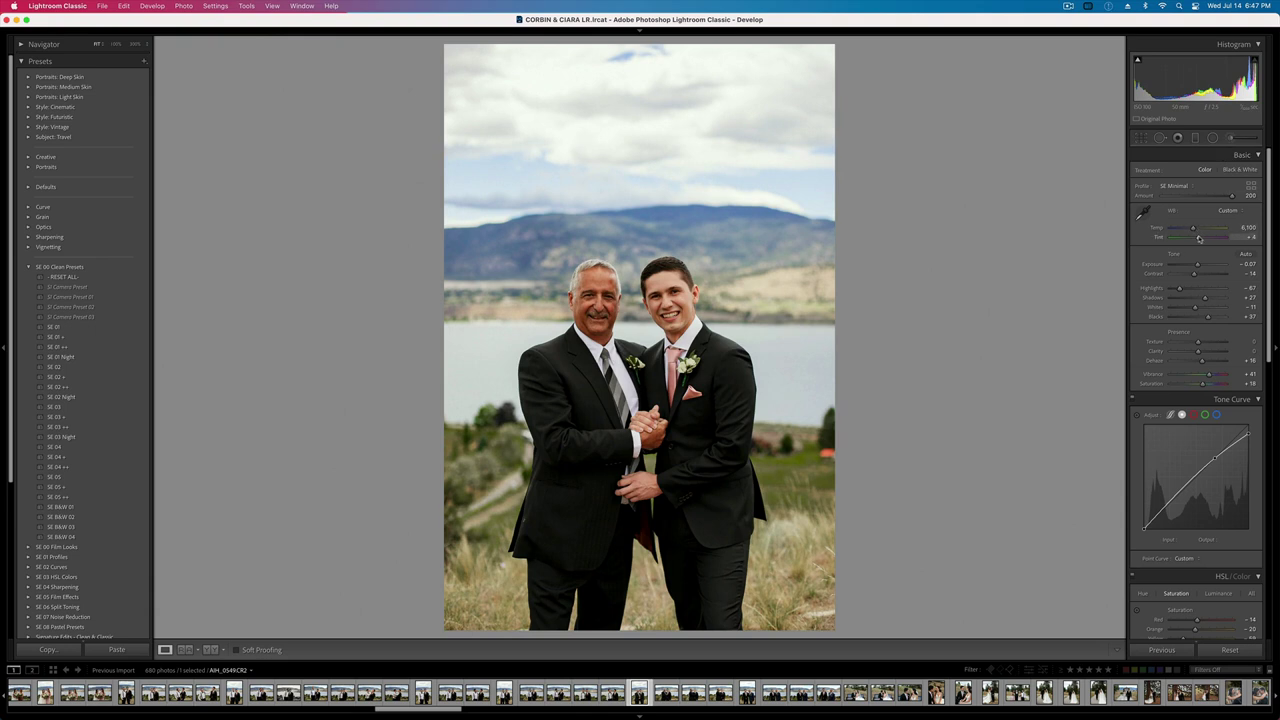
{"action": "left_click_drag", "start_coordinate": [1201, 239], "coordinate": [1191, 229]}
- Reset the portrait and redo it with Exposure −0.07 and Blacks +33
{"action": "left_click", "coordinate": [1229, 650]}
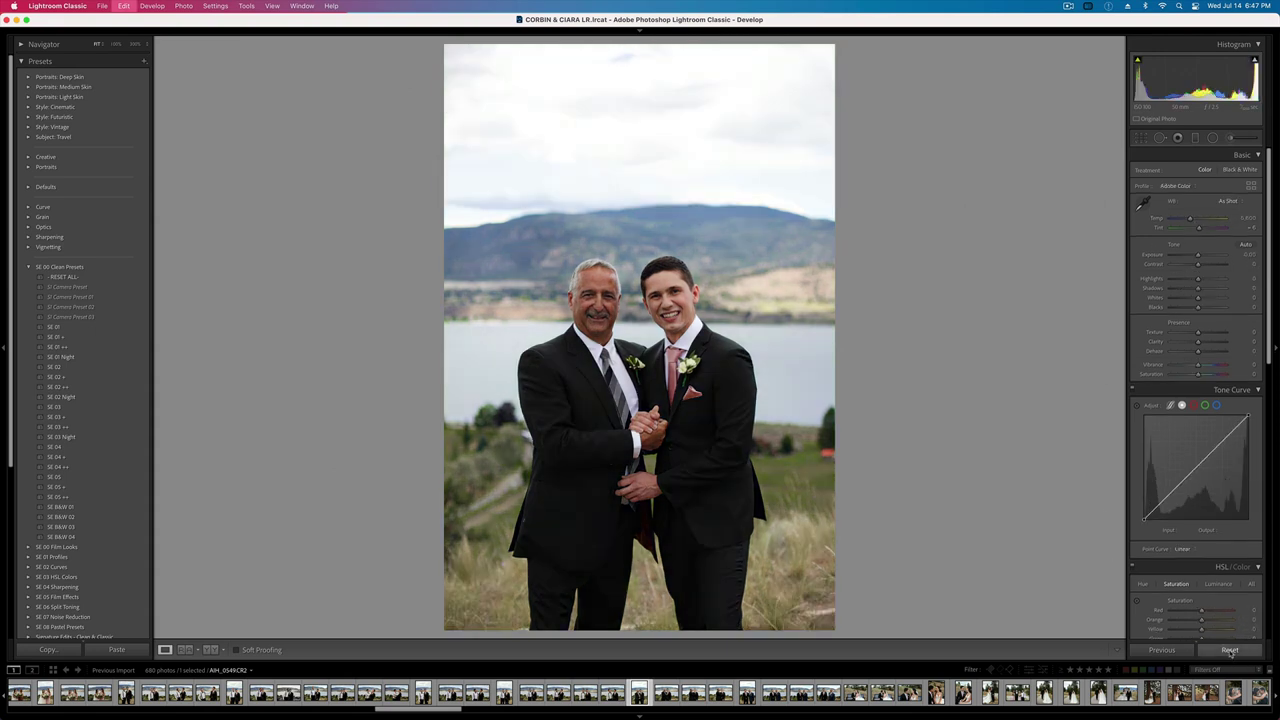
{"action": "key", "text": "minus"}
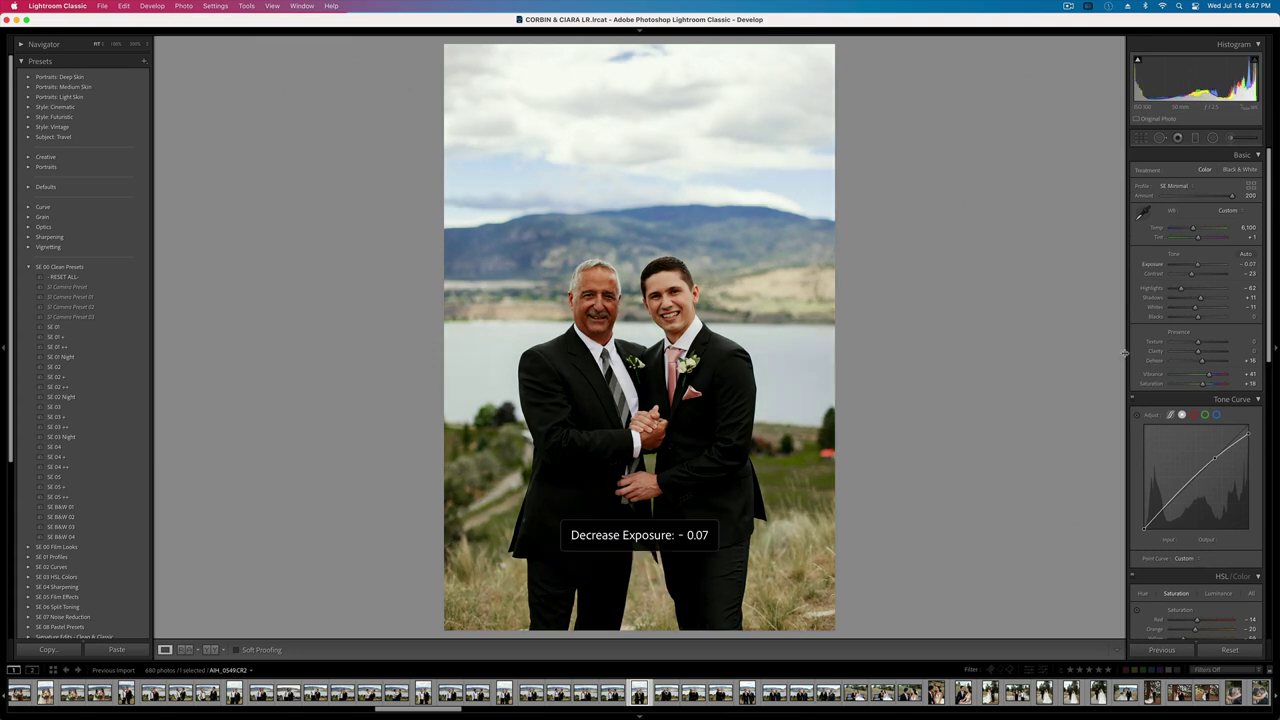
{"action": "left_click", "coordinate": [1248, 237]}
{"action": "key", "text": "Return"}
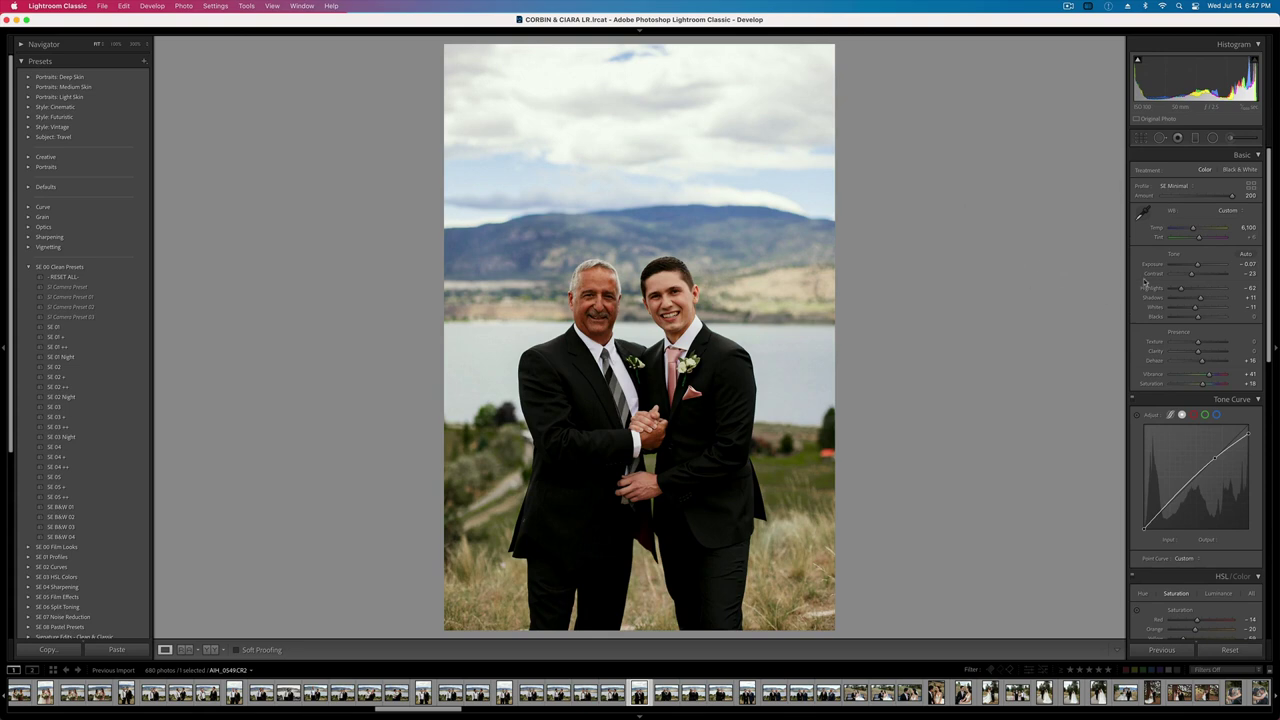
{"action": "left_click_drag", "start_coordinate": [1198, 316], "coordinate": [1207, 318]}
{"action": "key", "text": "Right"}
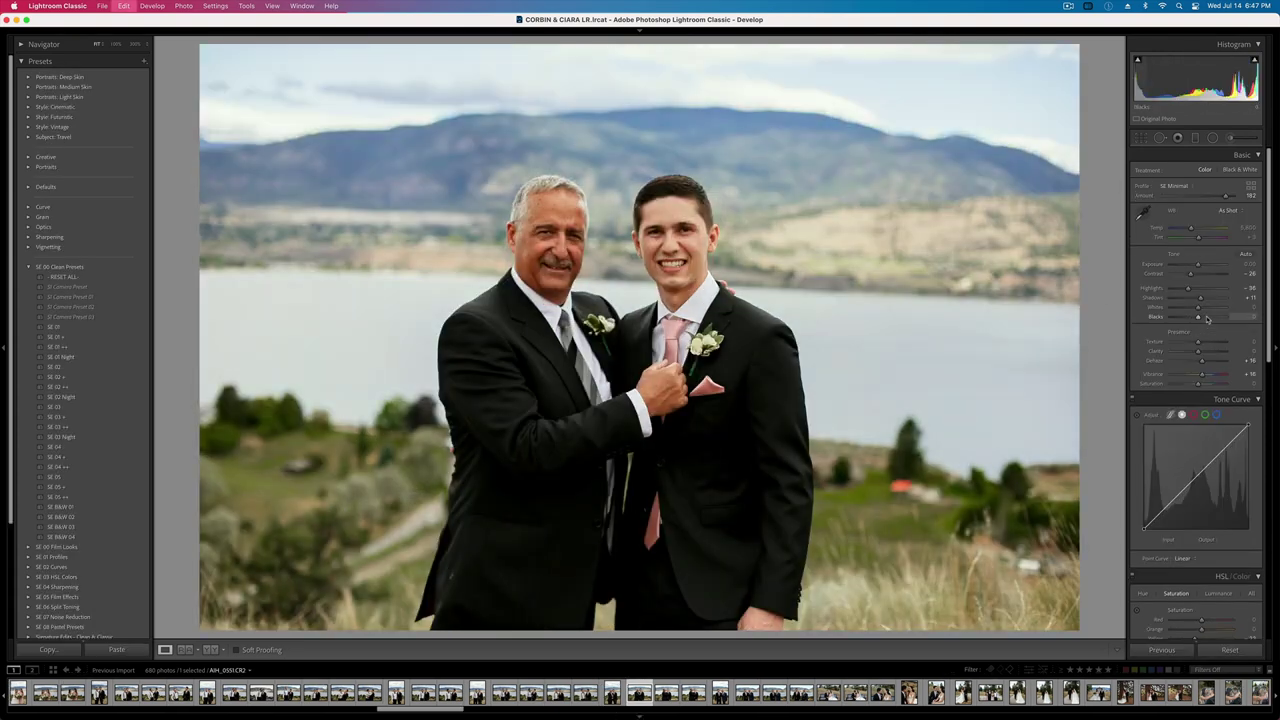
- Paste settings onto the boutonniere shot with Tint +7, Exposure −0.07, Blacks +48 and adjusted Contrast
{"action": "key", "text": "super+v"}
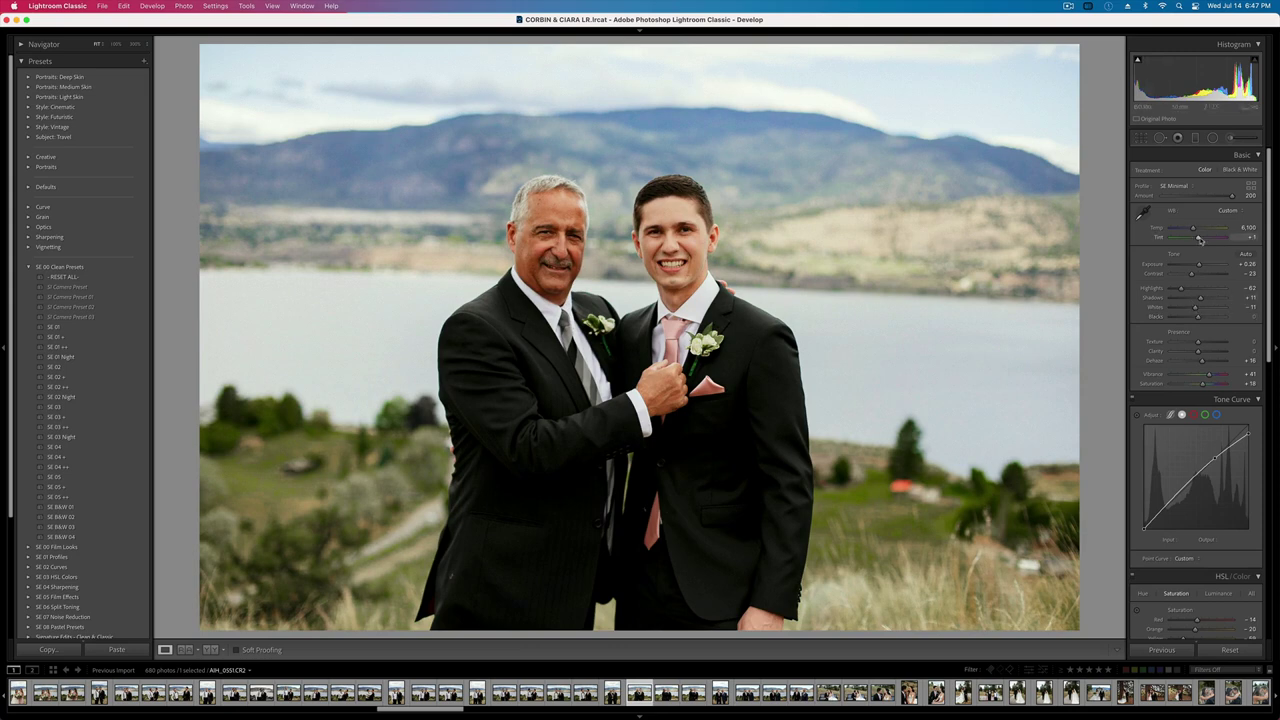
{"action": "left_click_drag", "start_coordinate": [1200, 240], "coordinate": [1202, 241]}
{"action": "key", "text": "shift+minus"}
{"action": "key", "text": "shift+minus"}
{"action": "key", "text": "shift+equal"}
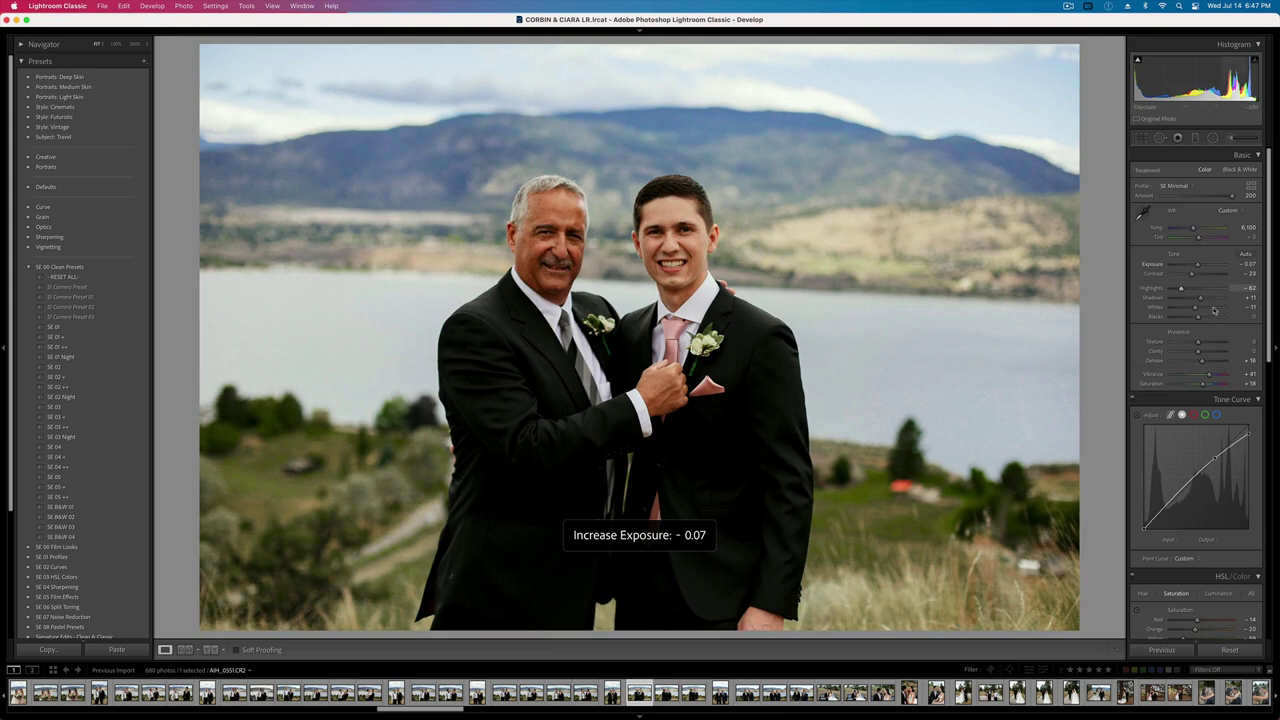
{"action": "left_click_drag", "start_coordinate": [1198, 317], "coordinate": [1211, 318]}
{"action": "left_click_drag", "start_coordinate": [1191, 275], "coordinate": [1194, 276]}
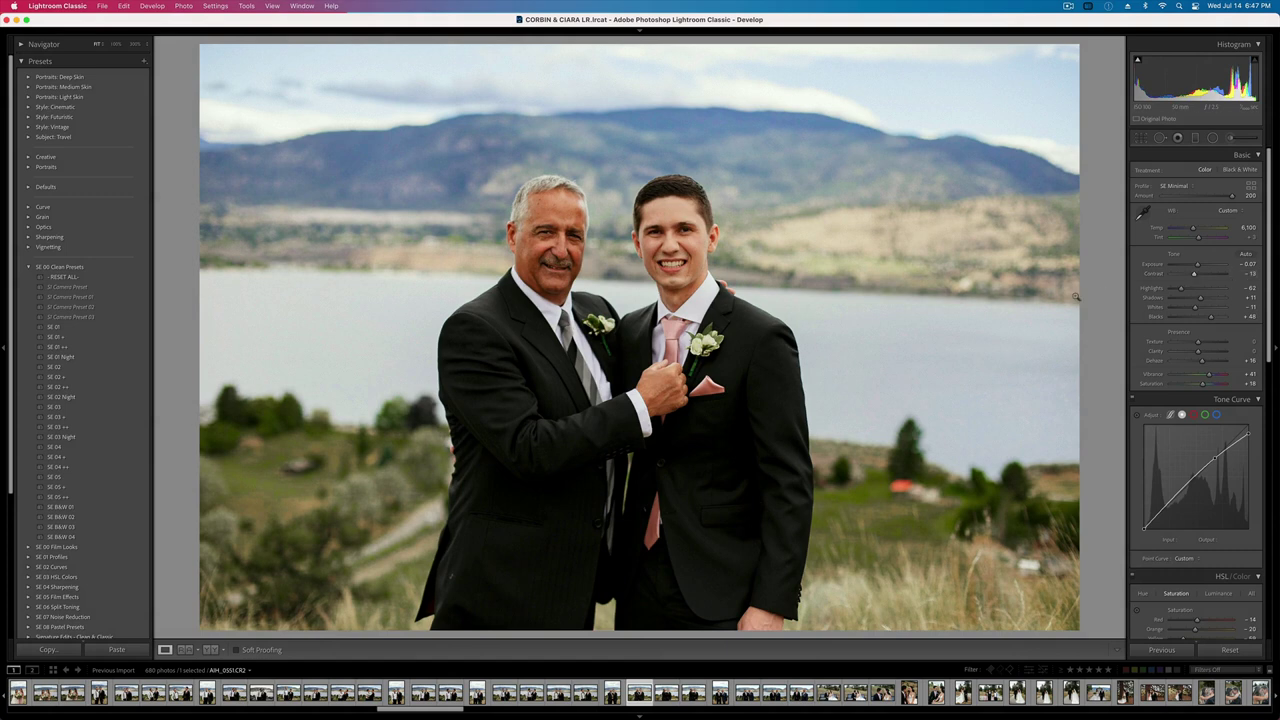
- Straighten the boutonniere shot with the Crop tool and compare with the previous photo
{"action": "key", "text": "r"}
{"action": "key", "text": "r"}
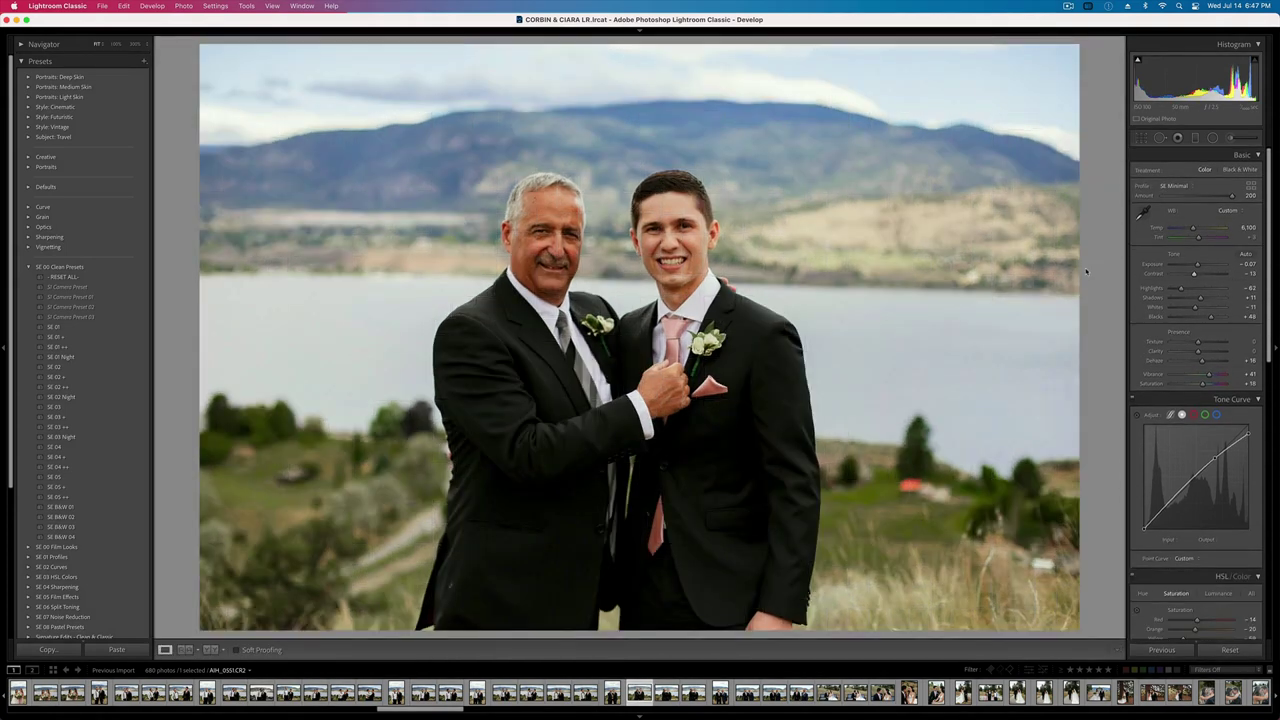
{"action": "key", "text": "Right"}
{"action": "key", "text": "Left"}
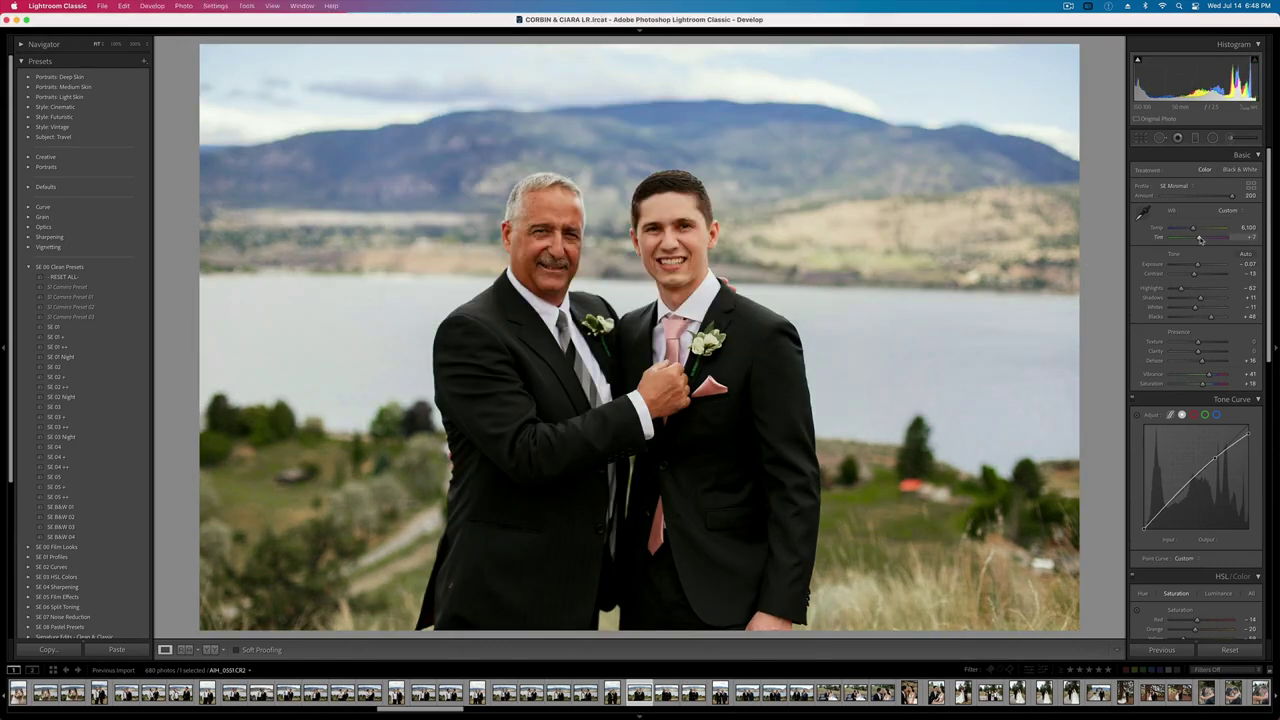
{"action": "key", "text": "Right"}
- Paste the shared look onto the following chin-grab shots with a slight exposure tweak
{"action": "key", "text": "super+z"}
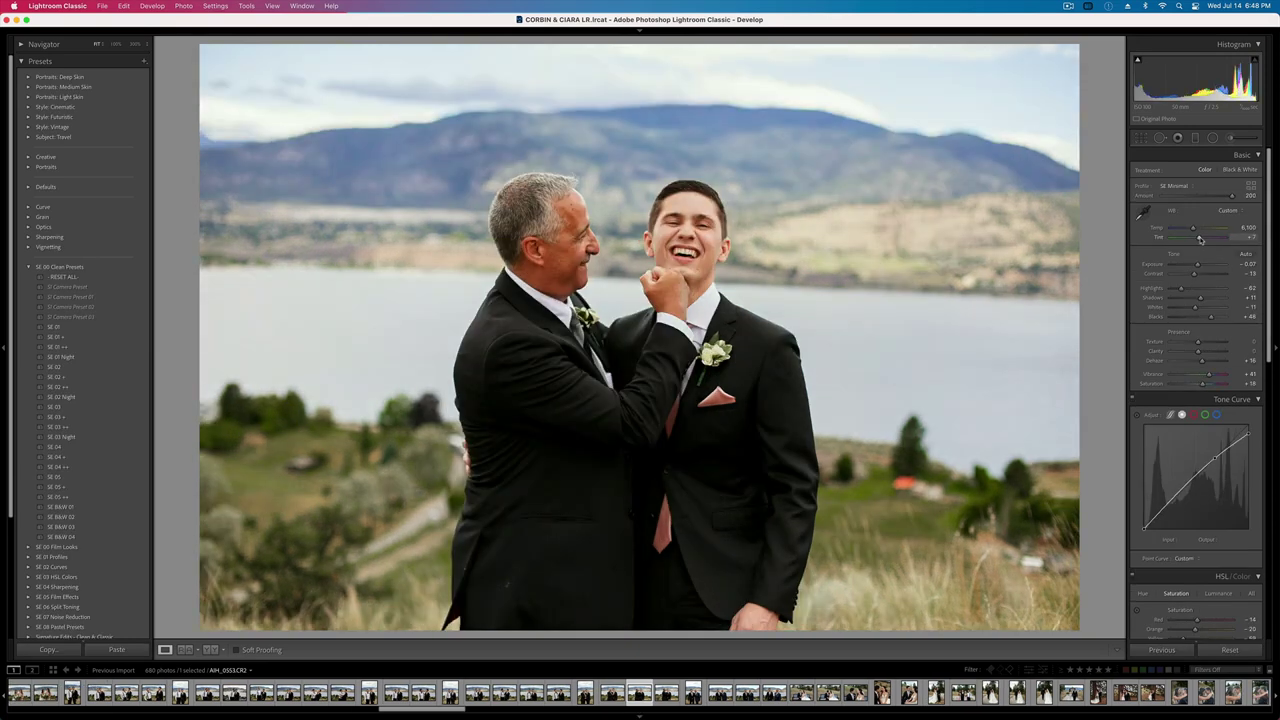
{"action": "key", "text": "minus"}
{"action": "key", "text": "minus"}
{"action": "key", "text": "equal"}
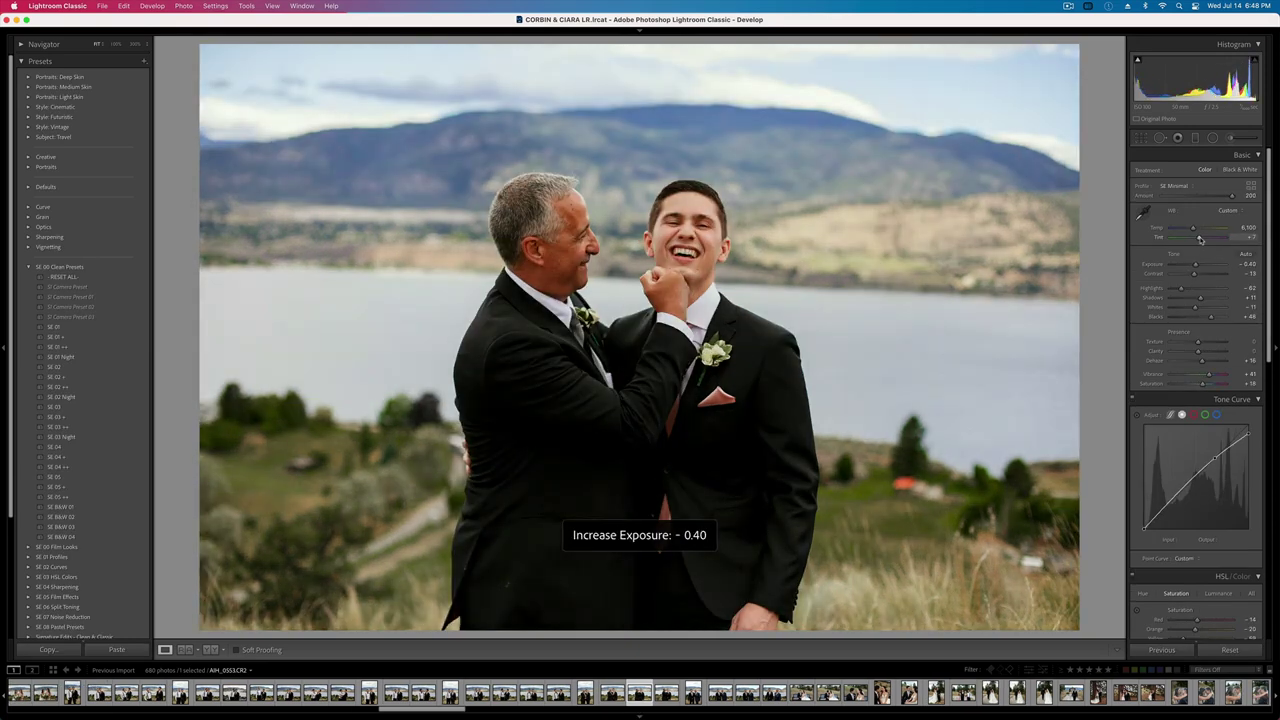
{"action": "key", "text": "Right"}
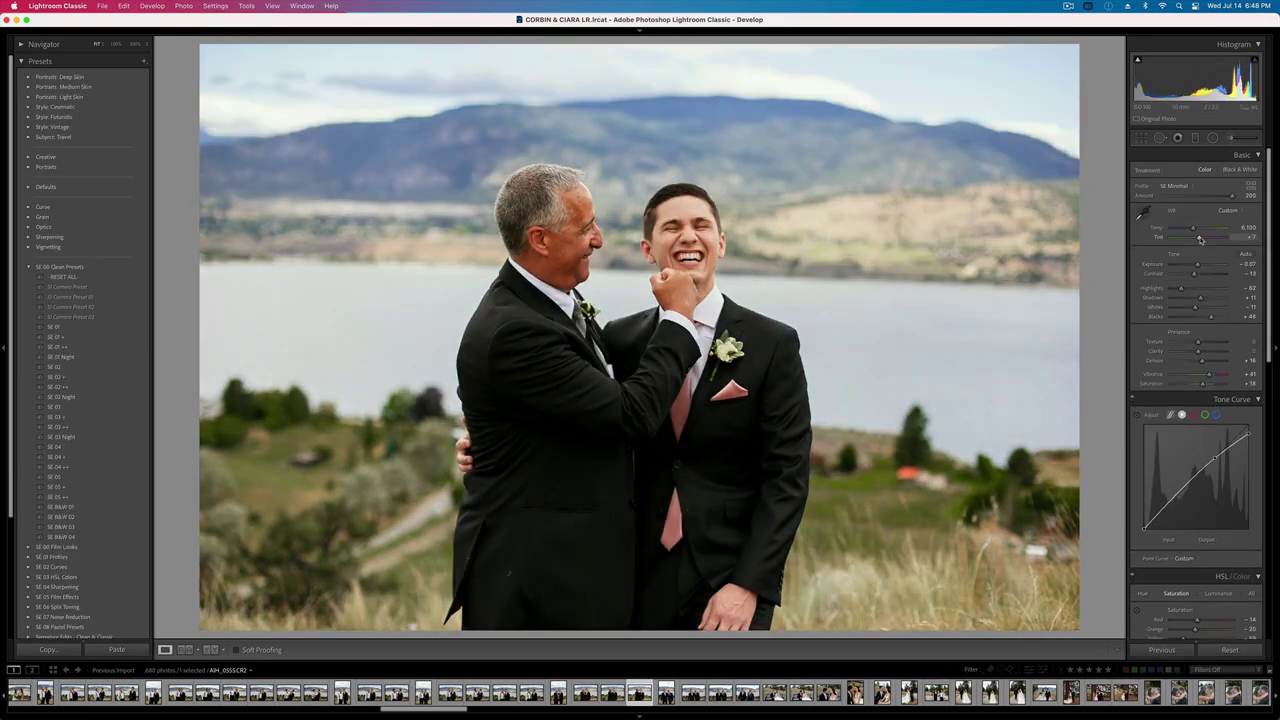
{"action": "key", "text": "Right"}
{"action": "key", "text": "super+v"}
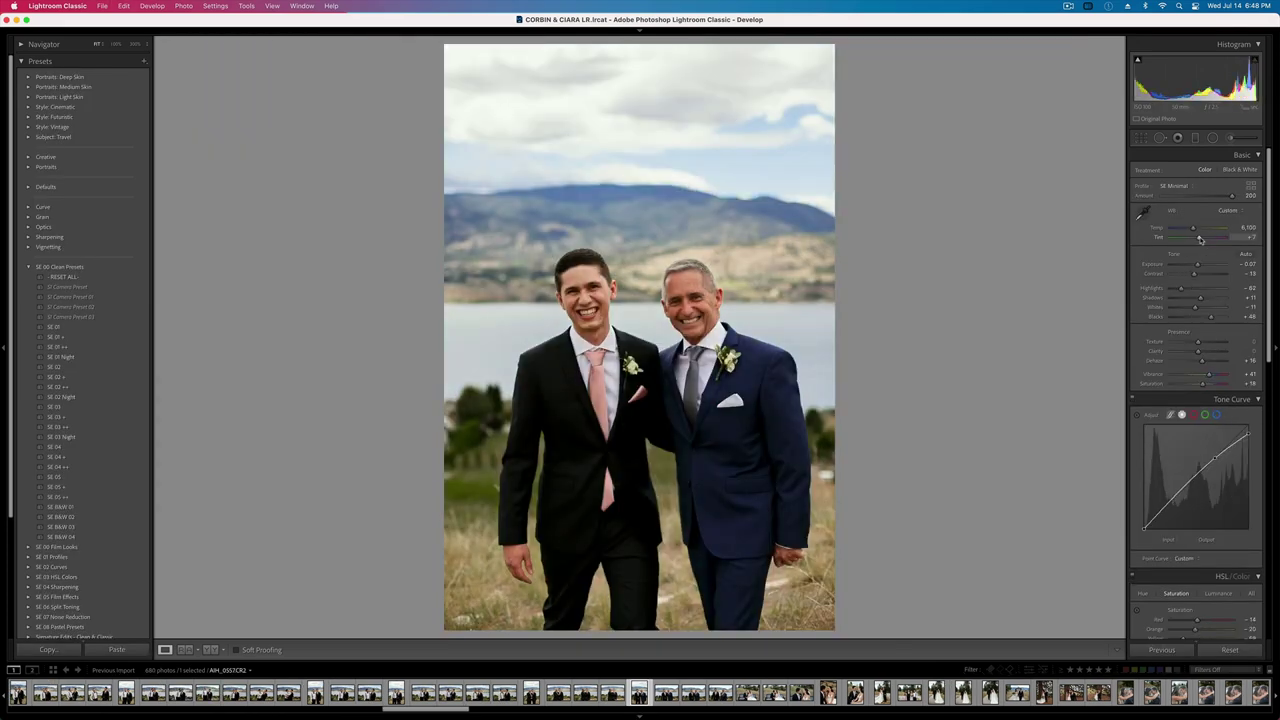
- Tweak exposure and tighten this lakeside portrait's crop from the top-left corner
{"action": "key", "text": "minus"}
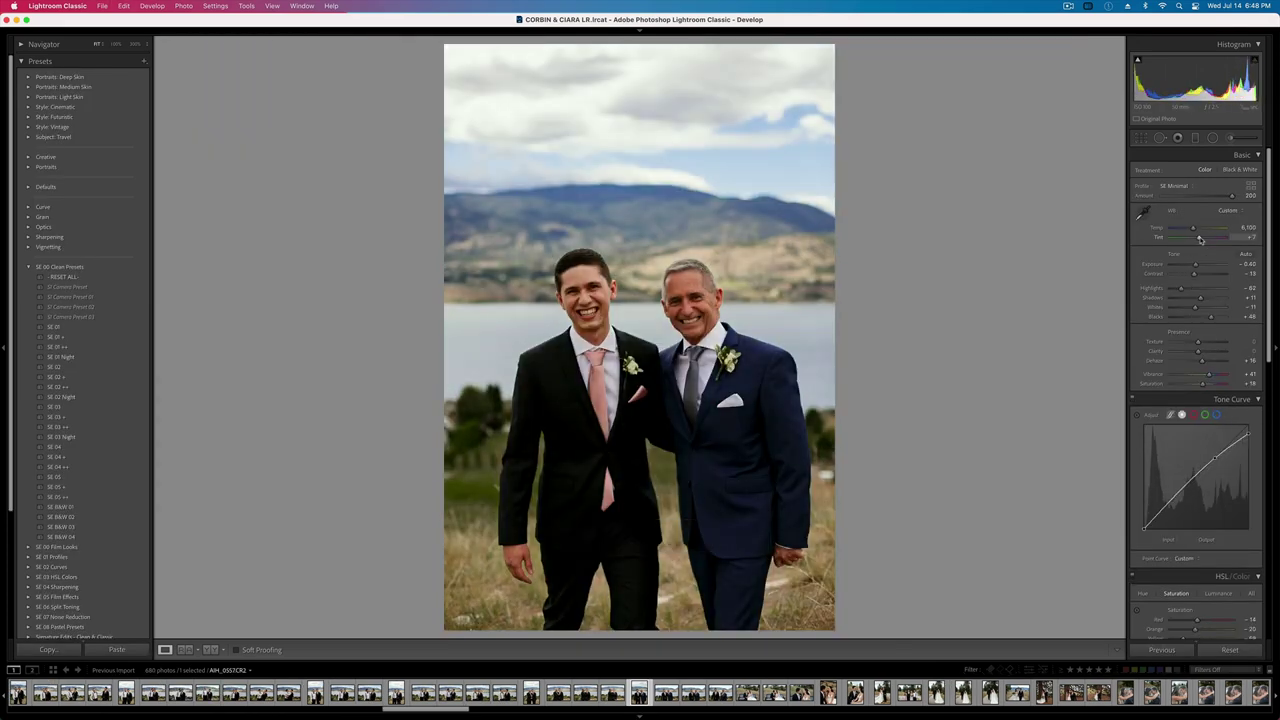
{"action": "key", "text": "equal"}
{"action": "key", "text": "equal"}
{"action": "key", "text": "equal"}
{"action": "key", "text": "equal"}
{"action": "key", "text": "equal"}
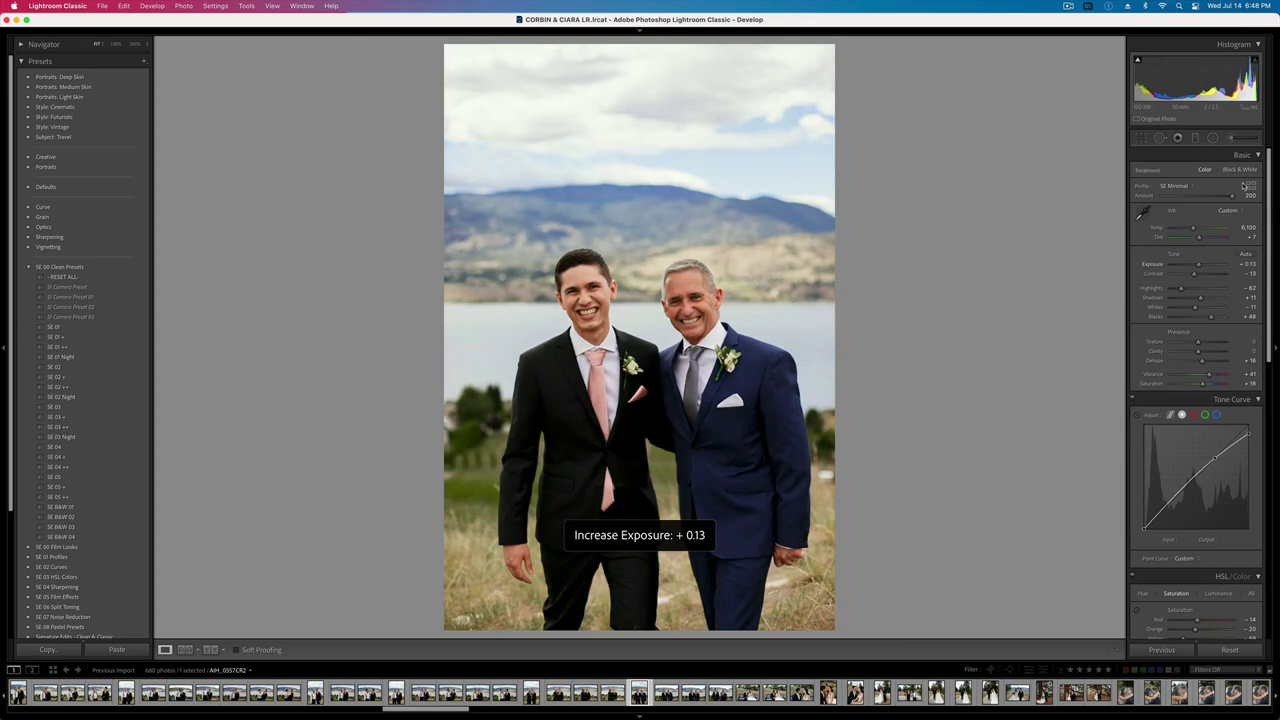
{"action": "key", "text": "minus"}
{"action": "key", "text": "r"}
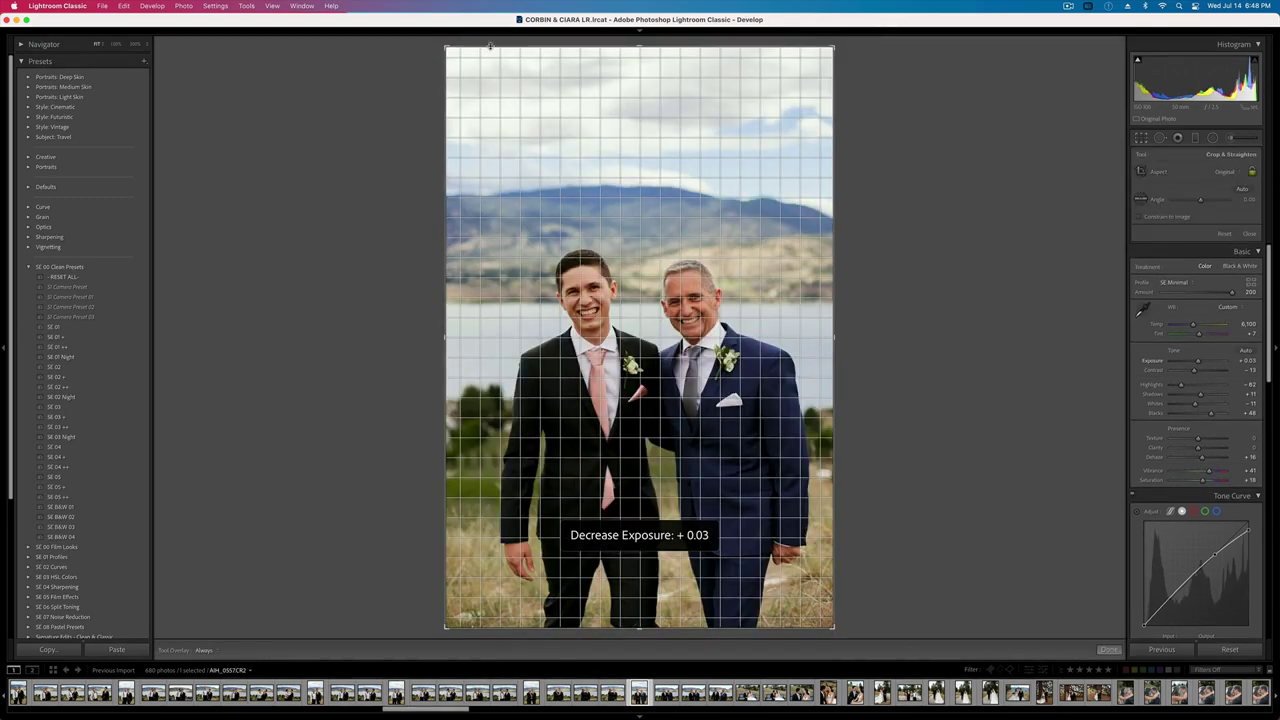
{"action": "left_click_drag", "start_coordinate": [449, 46], "coordinate": [467, 77]}
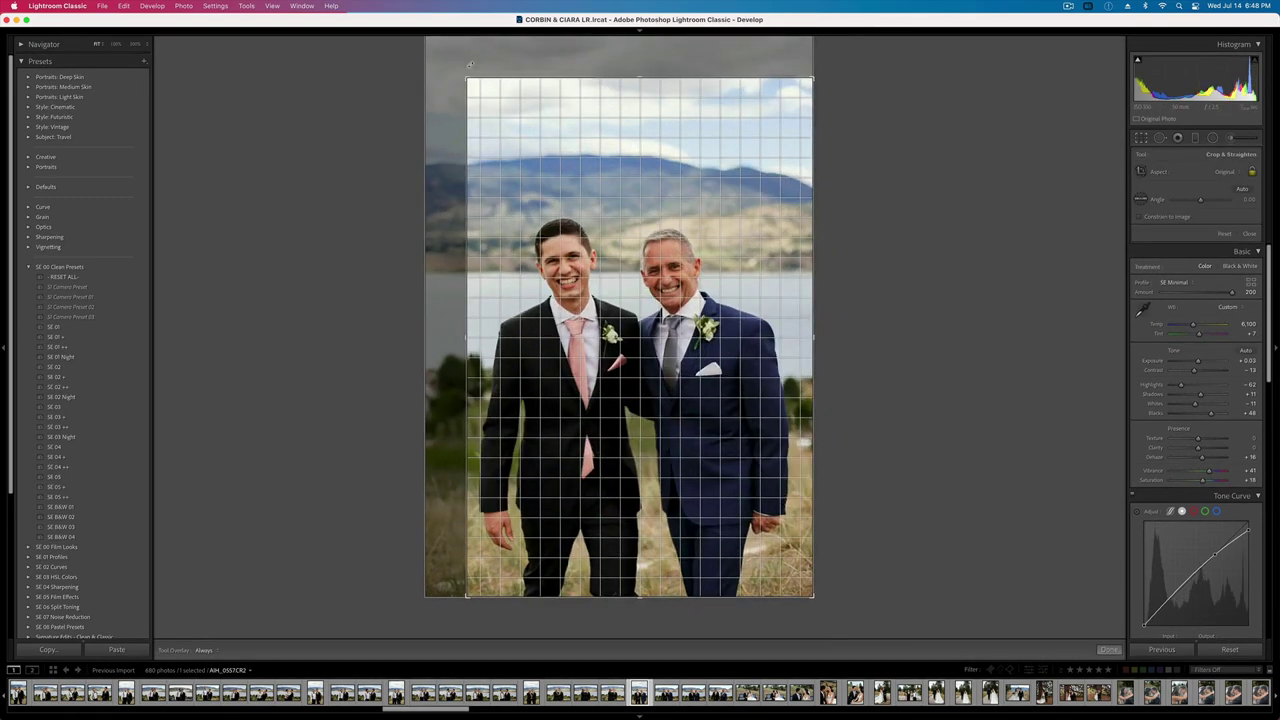
{"action": "key", "text": "Return"}
{"action": "key", "text": "Right"}
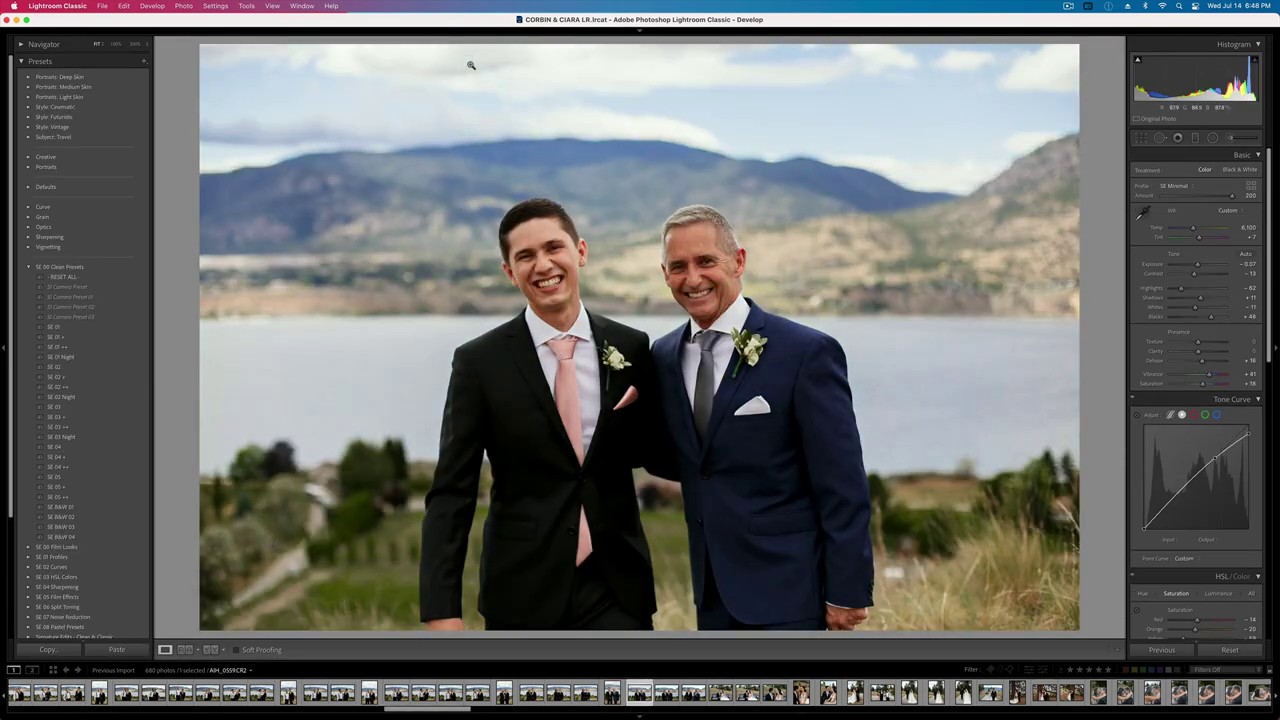
- Raise exposure to +0.03 and crop tighter around the two men, shifting the photo left
{"action": "key", "text": "equal"}
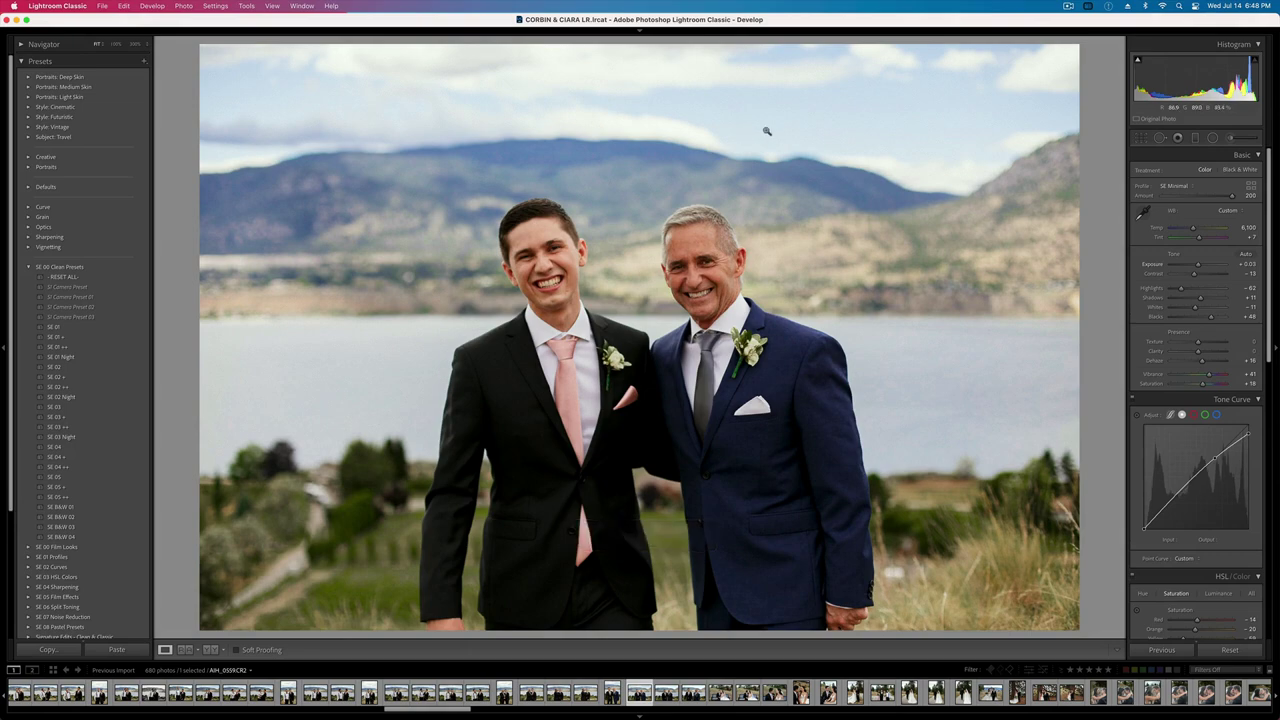
{"action": "key", "text": "r"}
{"action": "left_click_drag", "start_coordinate": [1072, 49], "coordinate": [1037, 73]}
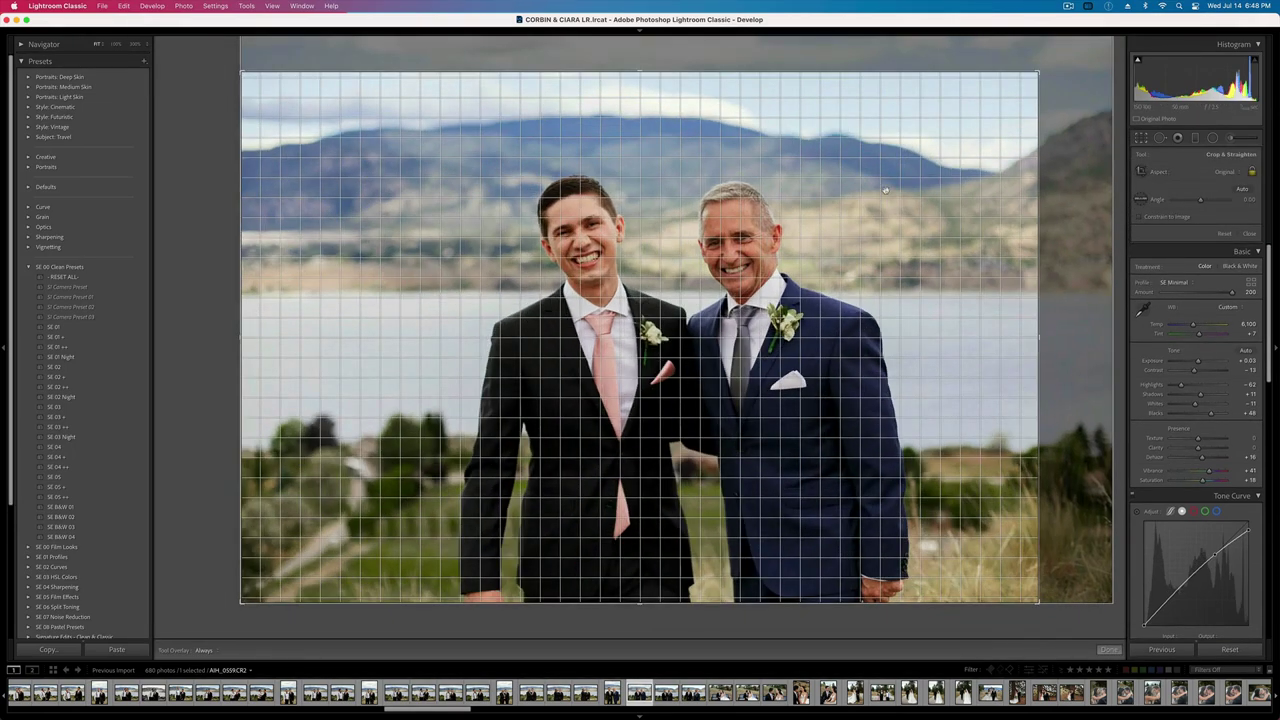
{"action": "left_click_drag", "start_coordinate": [856, 189], "coordinate": [808, 189]}
{"action": "key", "text": "Return"}
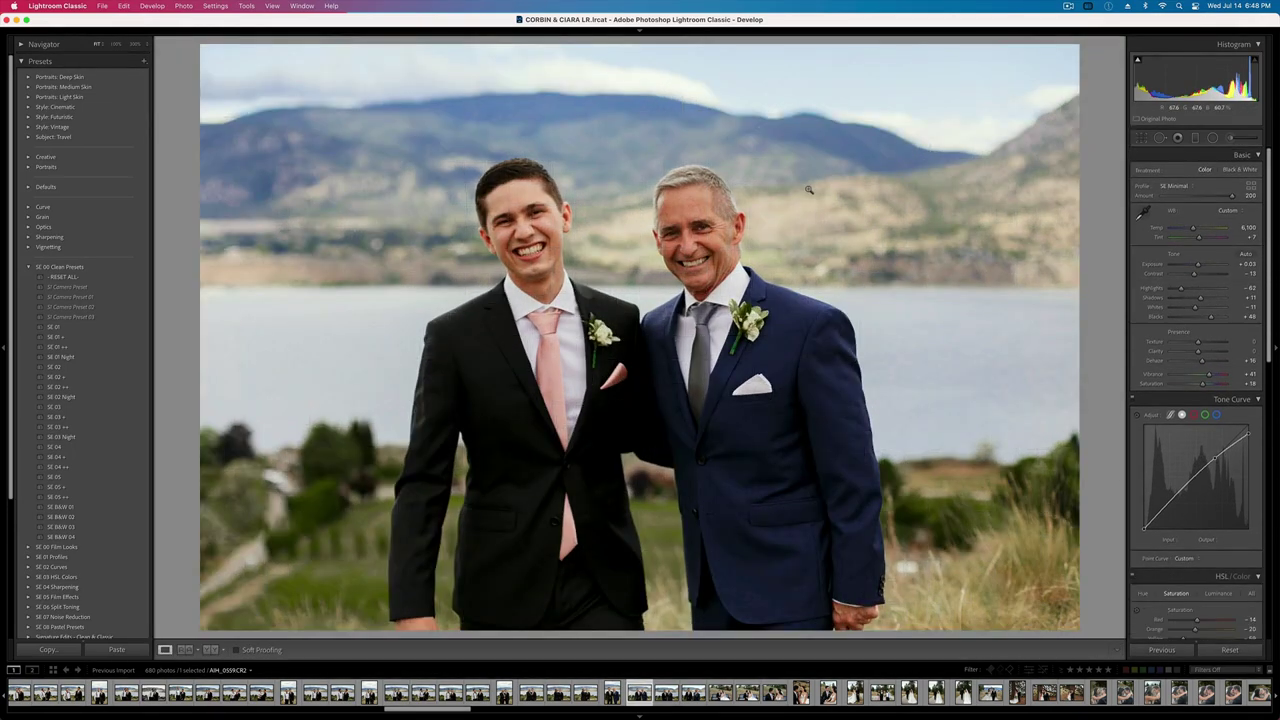
{"action": "key", "text": "Right"}
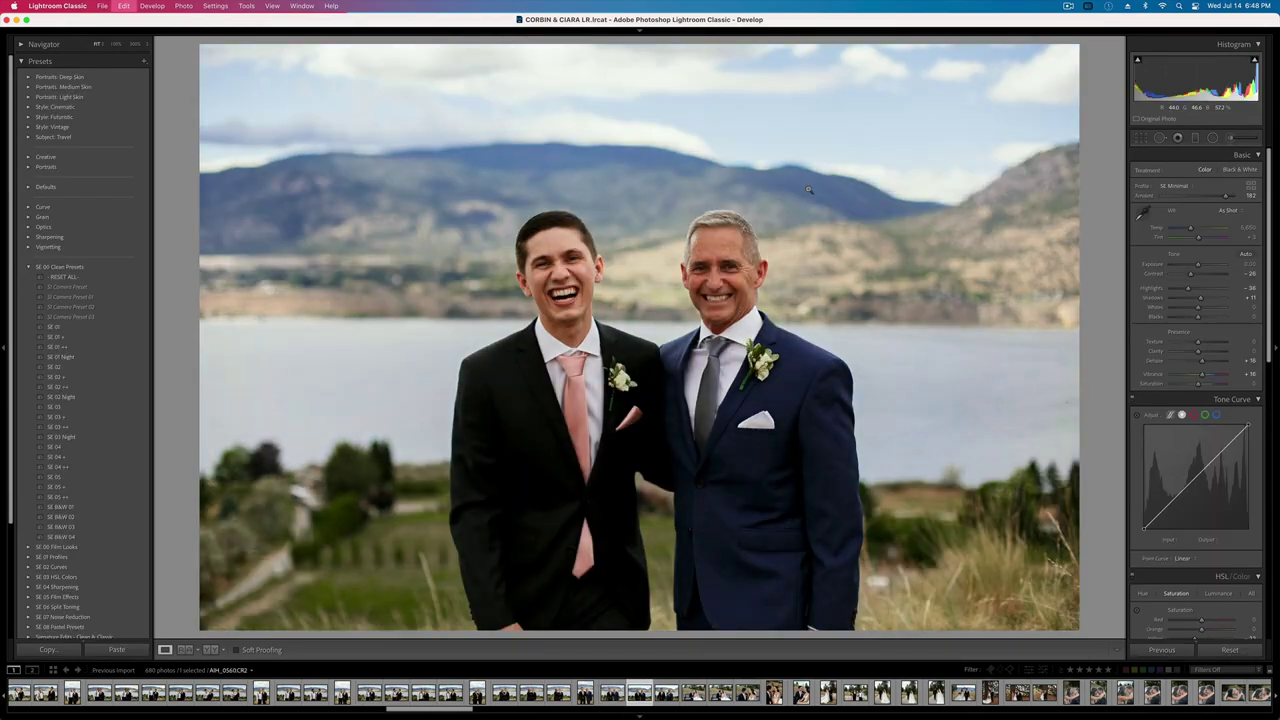
- Tighten the next portrait's crop from the top-left and inspect the younger man's face close up
{"action": "key", "text": "r"}
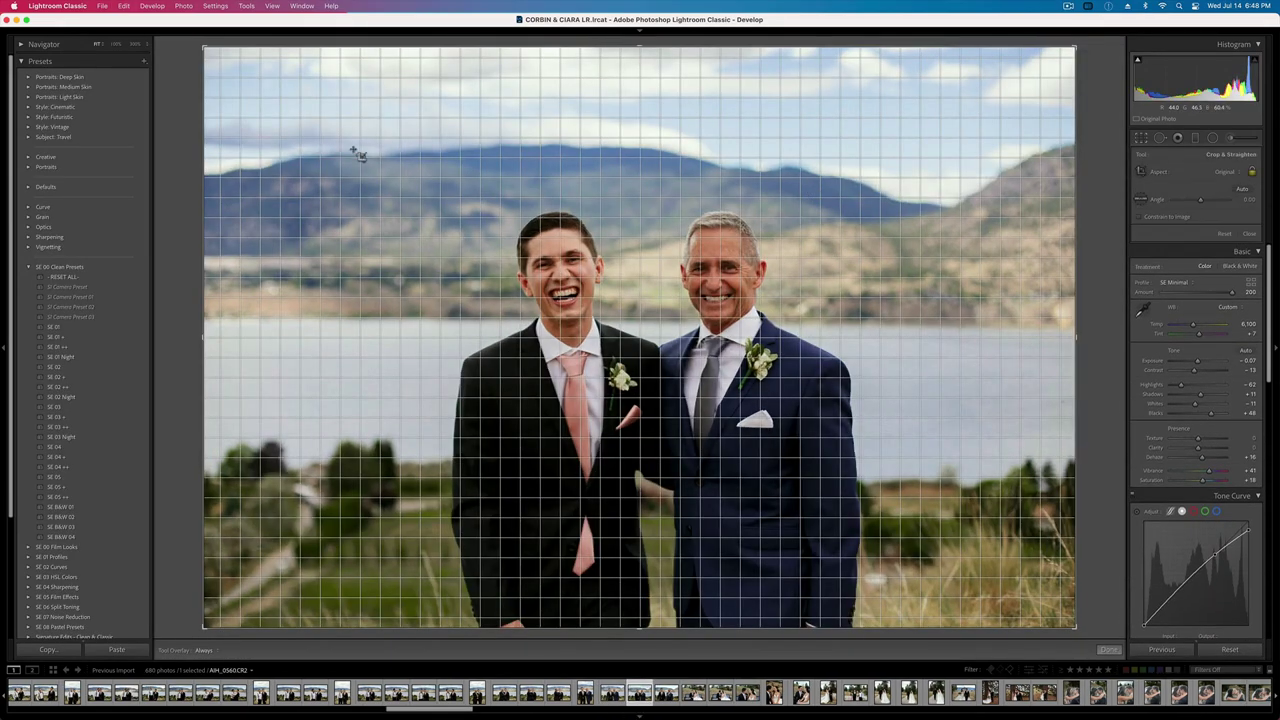
{"action": "left_click_drag", "start_coordinate": [204, 47], "coordinate": [235, 69]}
{"action": "key", "text": "Return"}
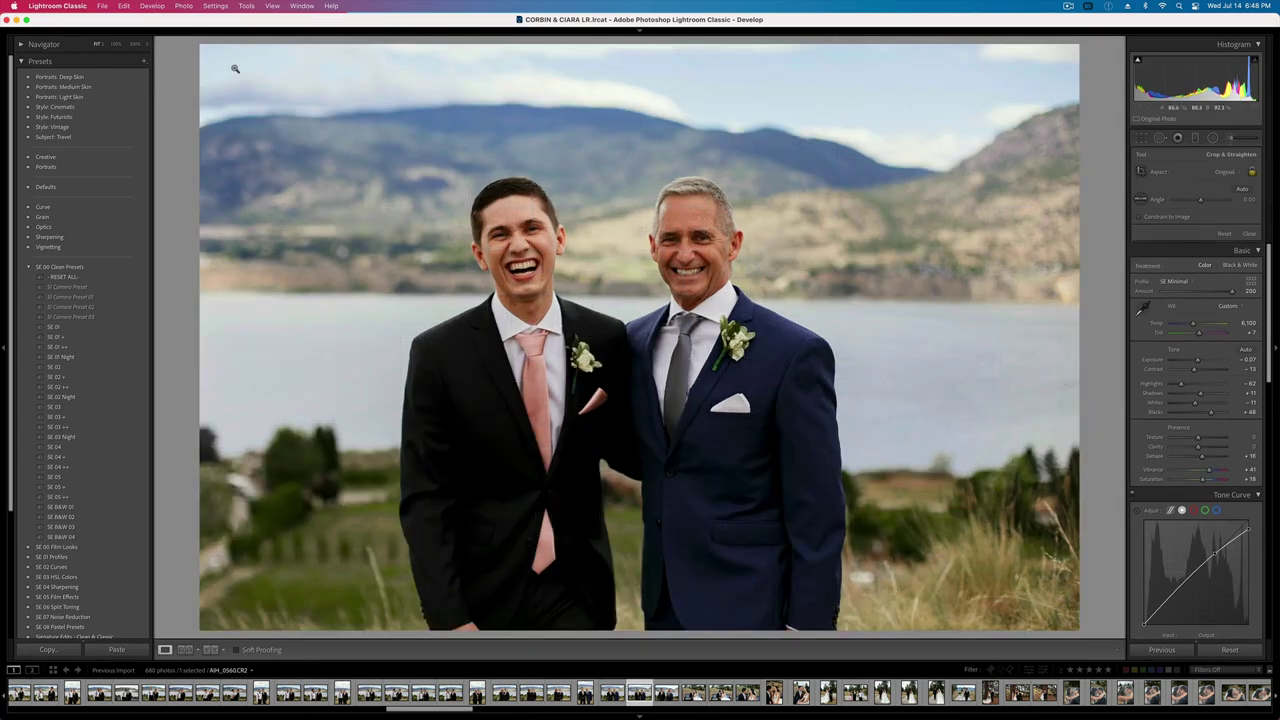
{"action": "left_click", "coordinate": [527, 205]}
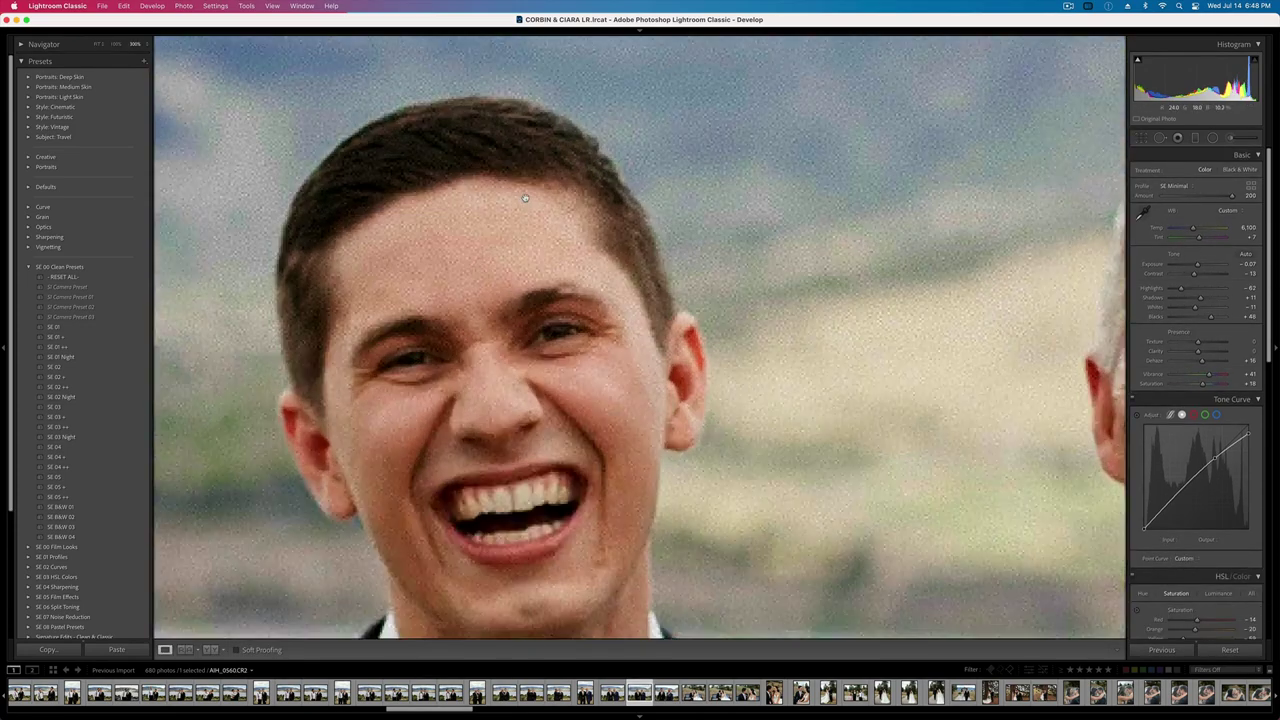
{"action": "left_click_drag", "start_coordinate": [653, 383], "coordinate": [674, 308]}
{"action": "key", "text": "super+minus"}
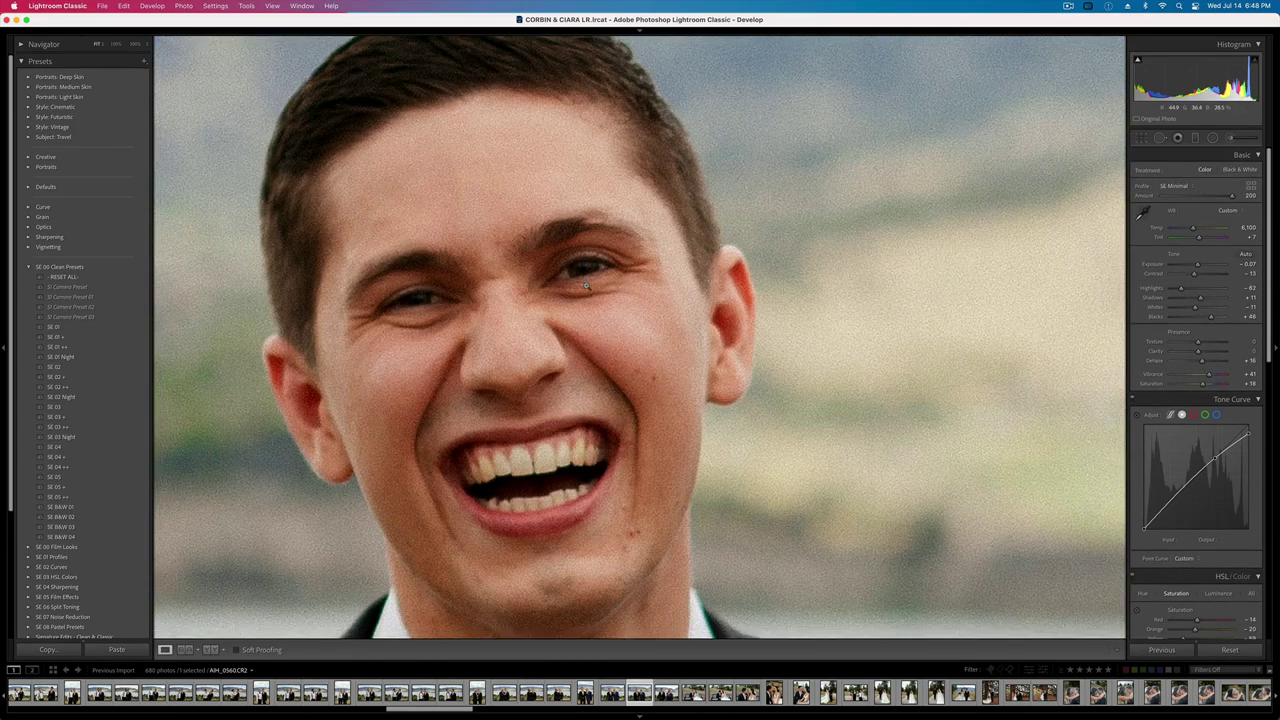
{"action": "key", "text": "super+minus"}
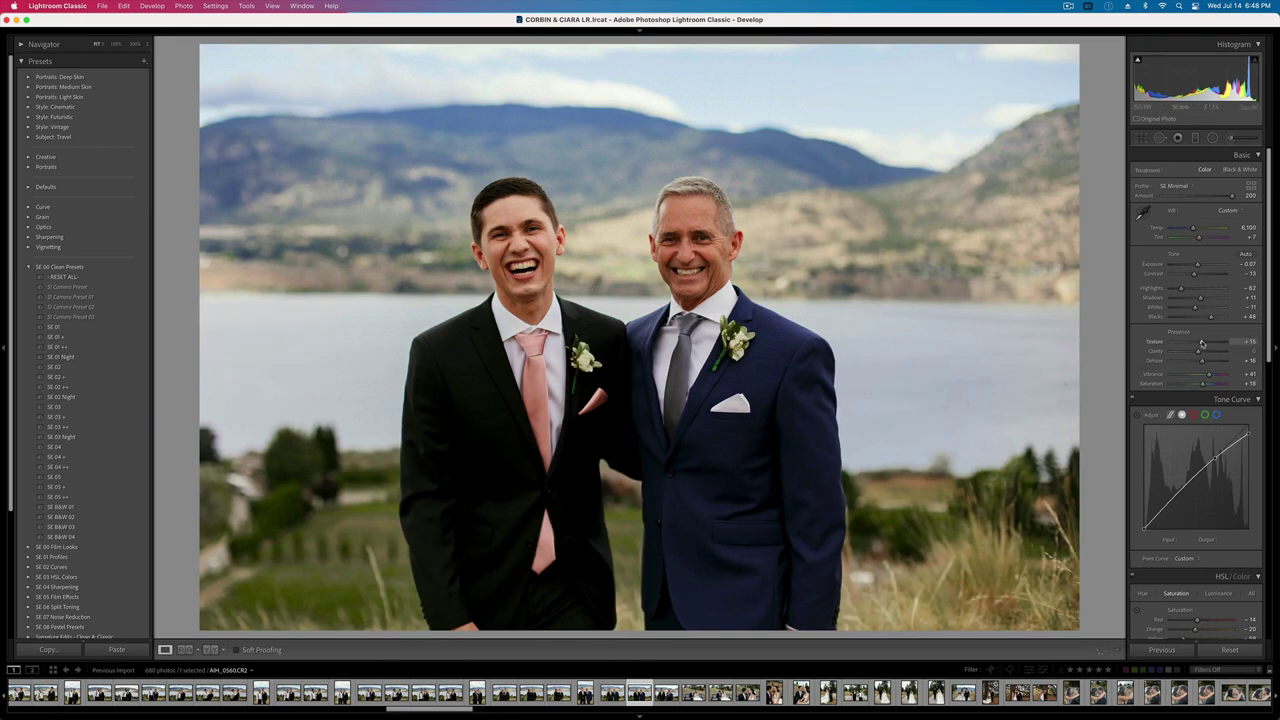
{"action": "key", "text": "Left"}
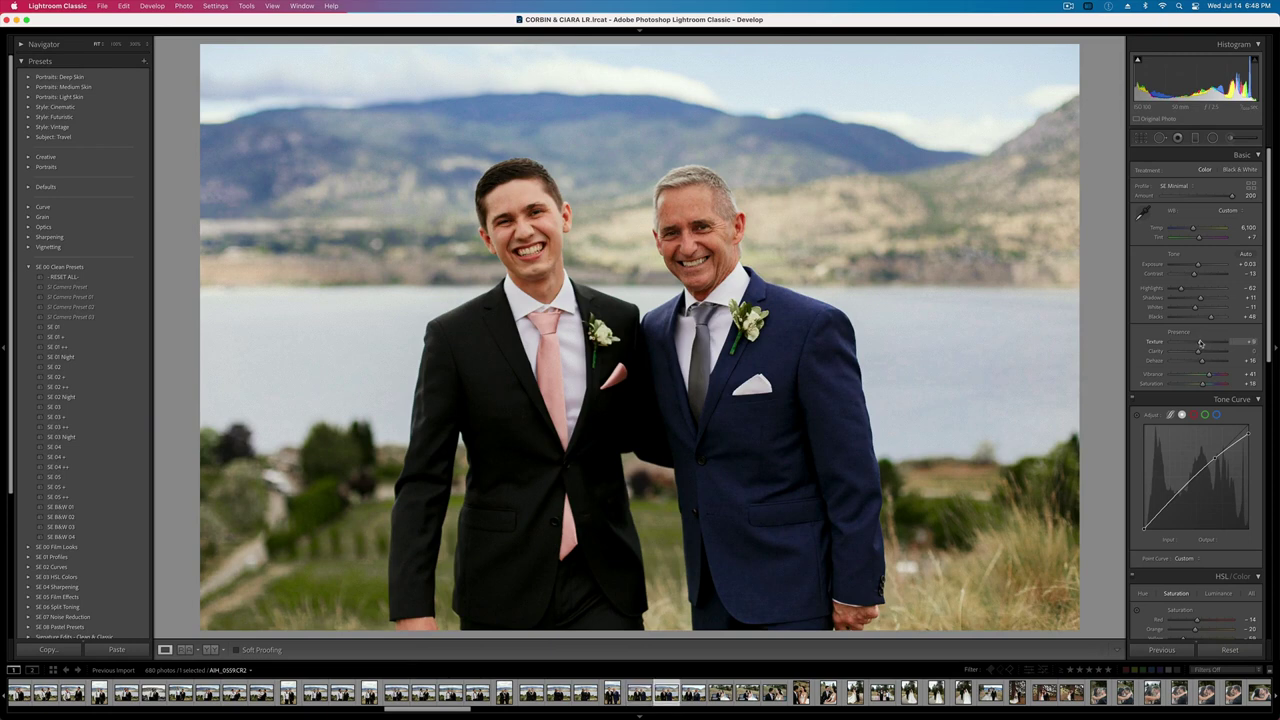
{"action": "key", "text": "Right"}
{"action": "key", "text": "Right"}
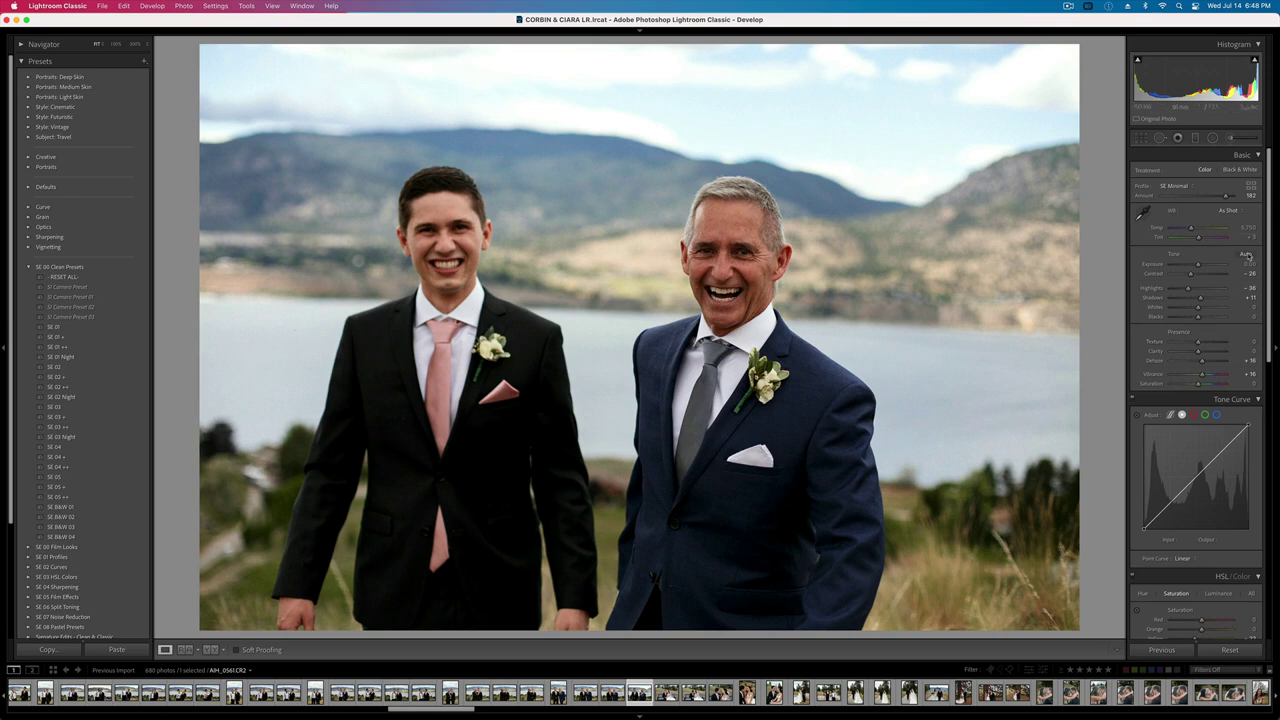
- Re-paste the copied settings onto the groom-and-father shot with exposure at +0.03
{"action": "key", "text": "super+v"}
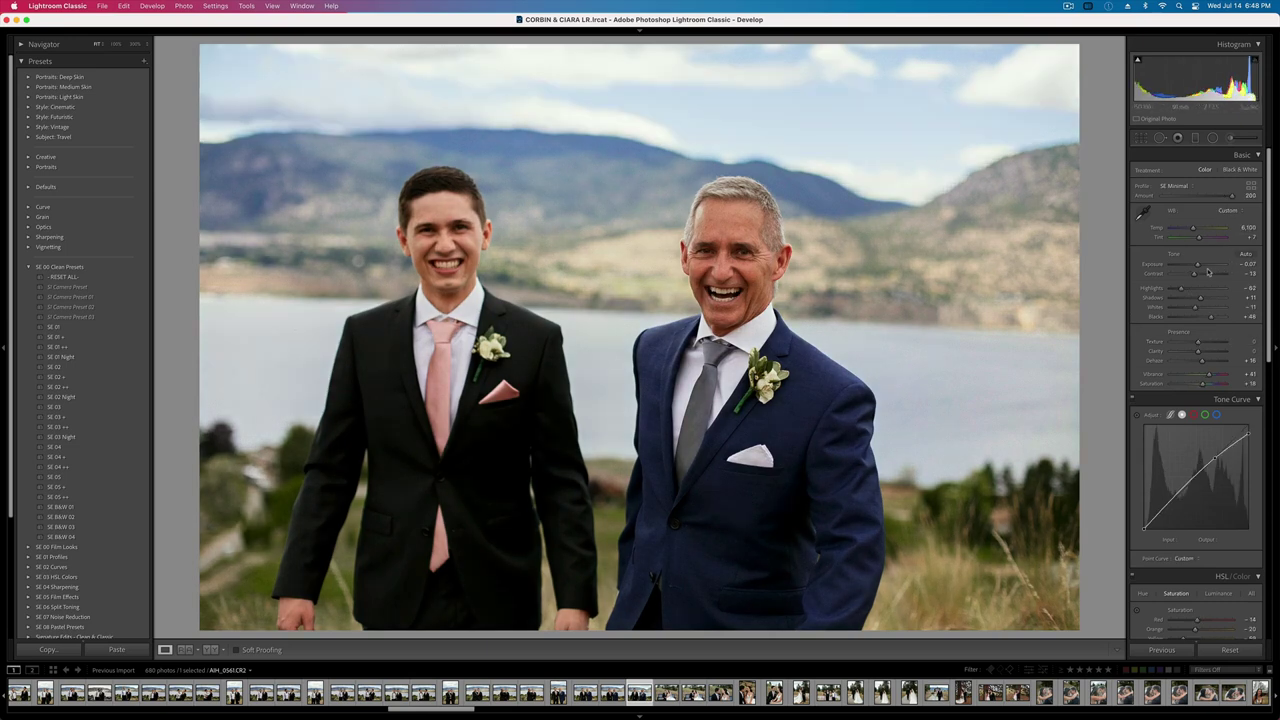
{"action": "key", "text": "super+z"}
{"action": "left_click", "coordinate": [1199, 276]}
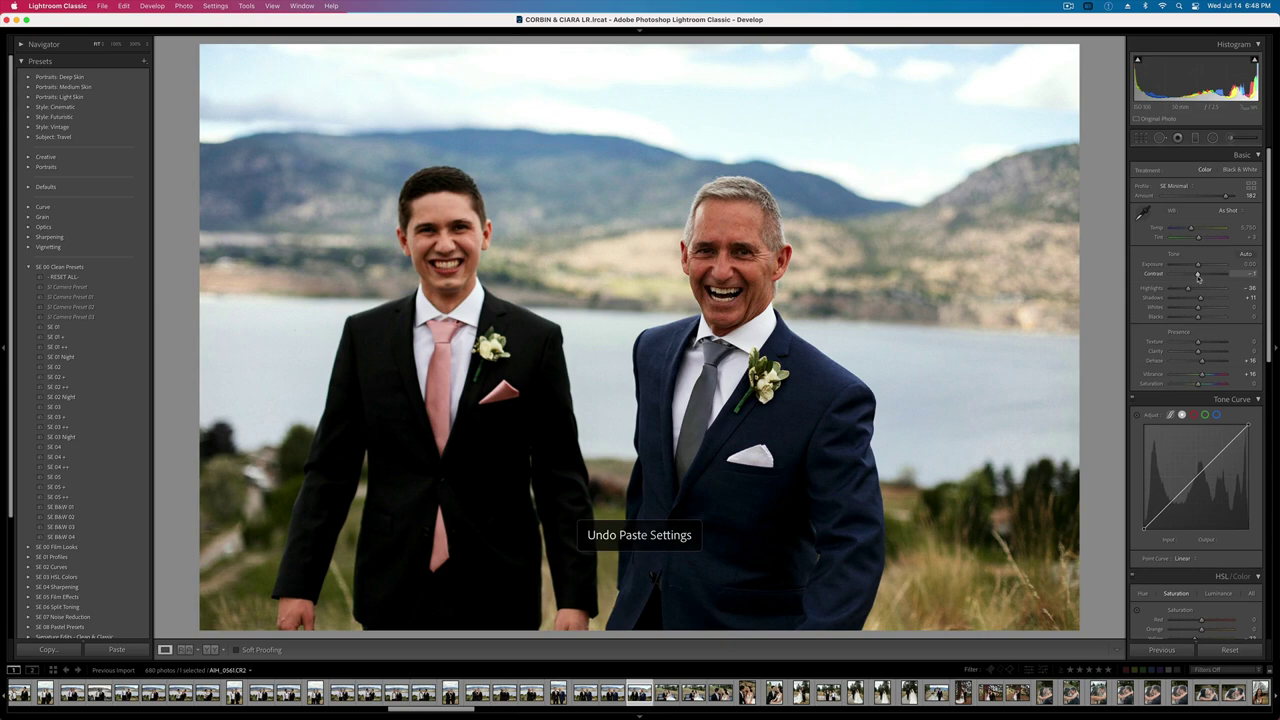
{"action": "key", "text": "equal"}
{"action": "key", "text": "minus"}
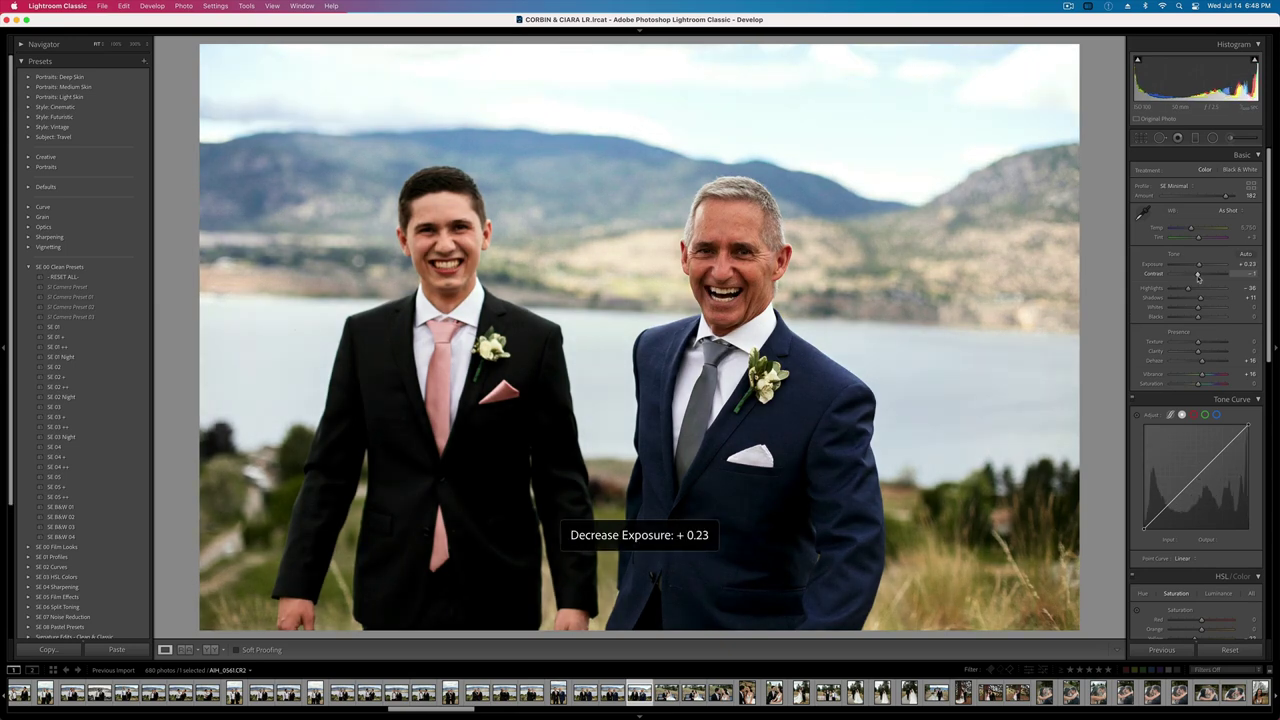
{"action": "key", "text": "super+shift+v"}
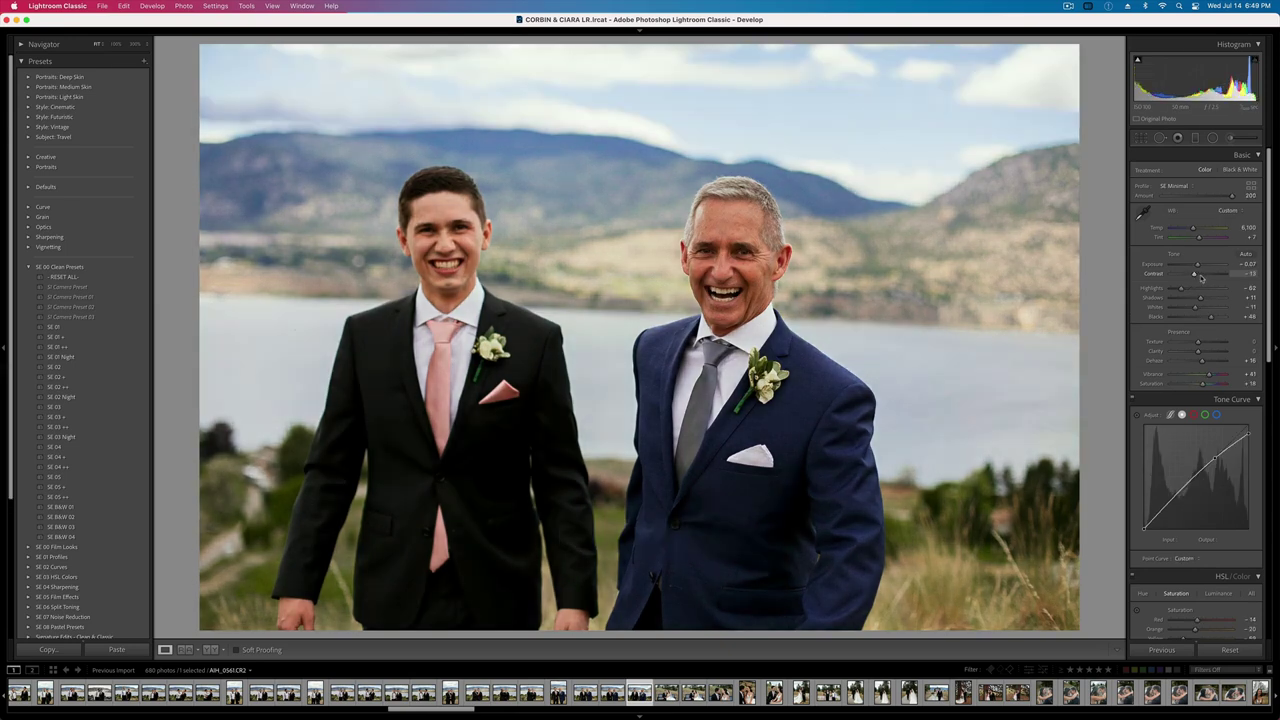
{"action": "key", "text": "equal"}
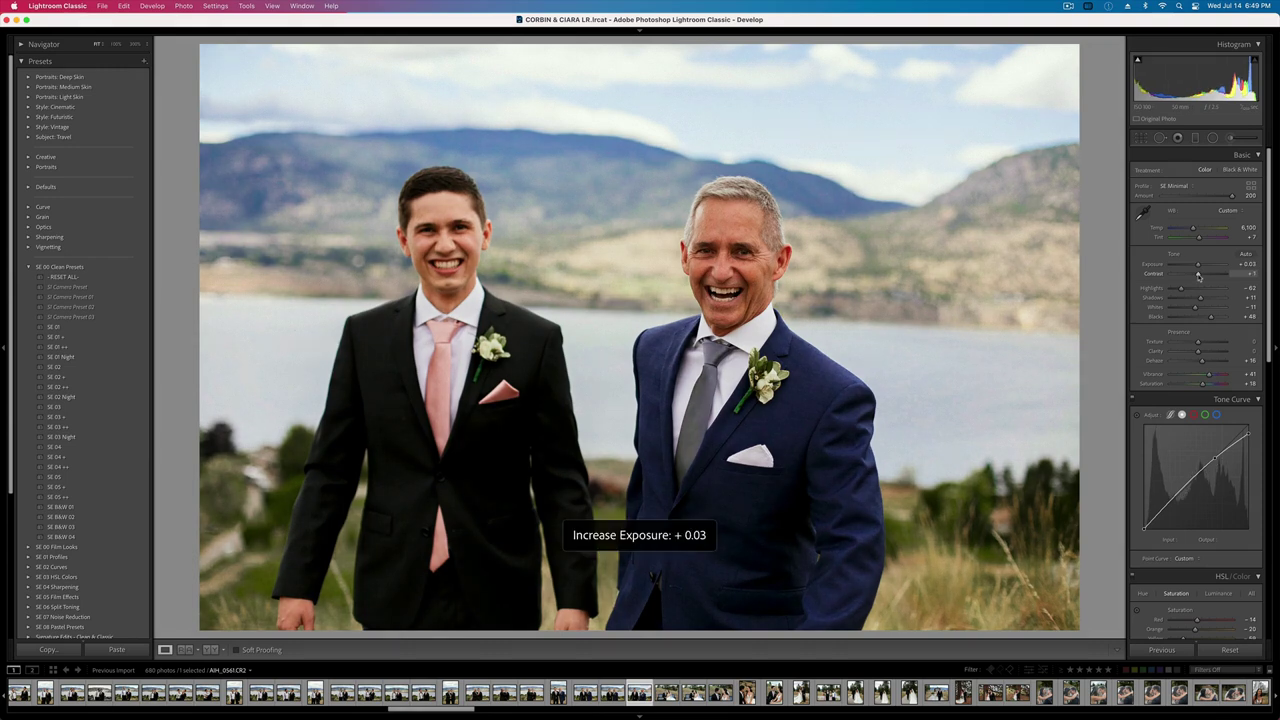
{"action": "key", "text": "Right"}
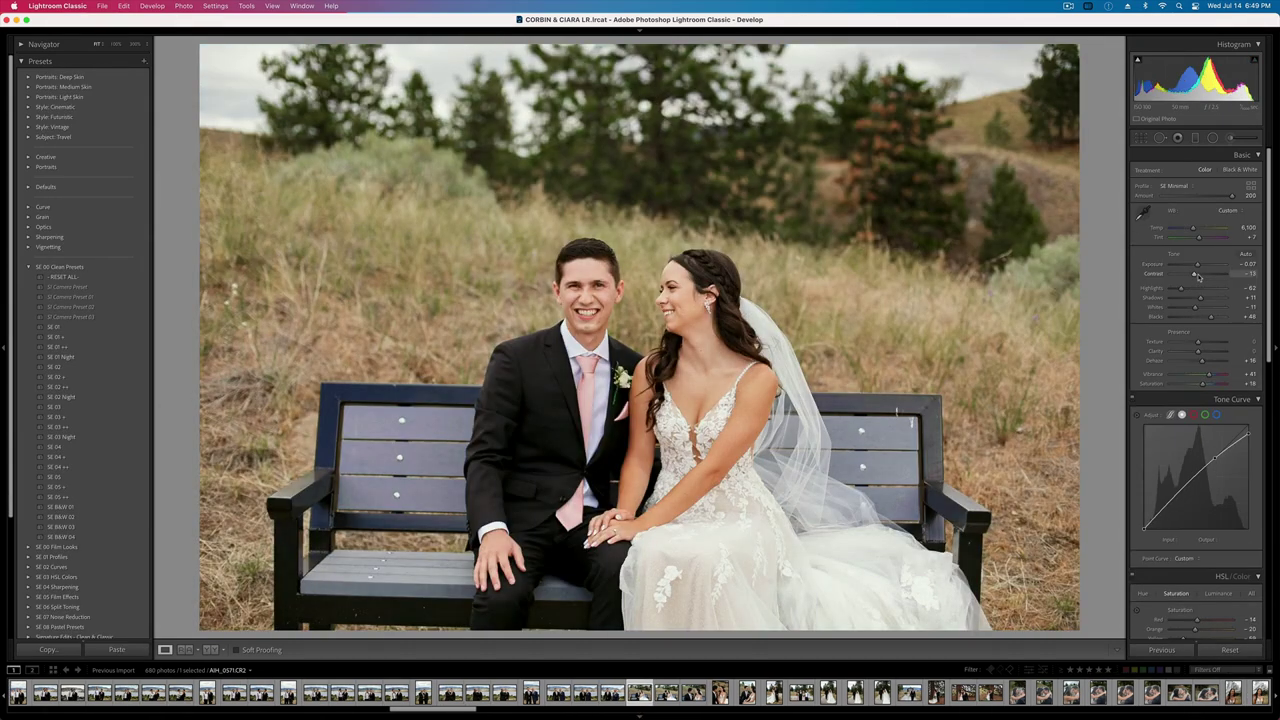
- Lower exposure, add Dehaze and straighten the bench photo so the bench is level
{"action": "left_click_drag", "start_coordinate": [1197, 265], "coordinate": [1196, 268]}
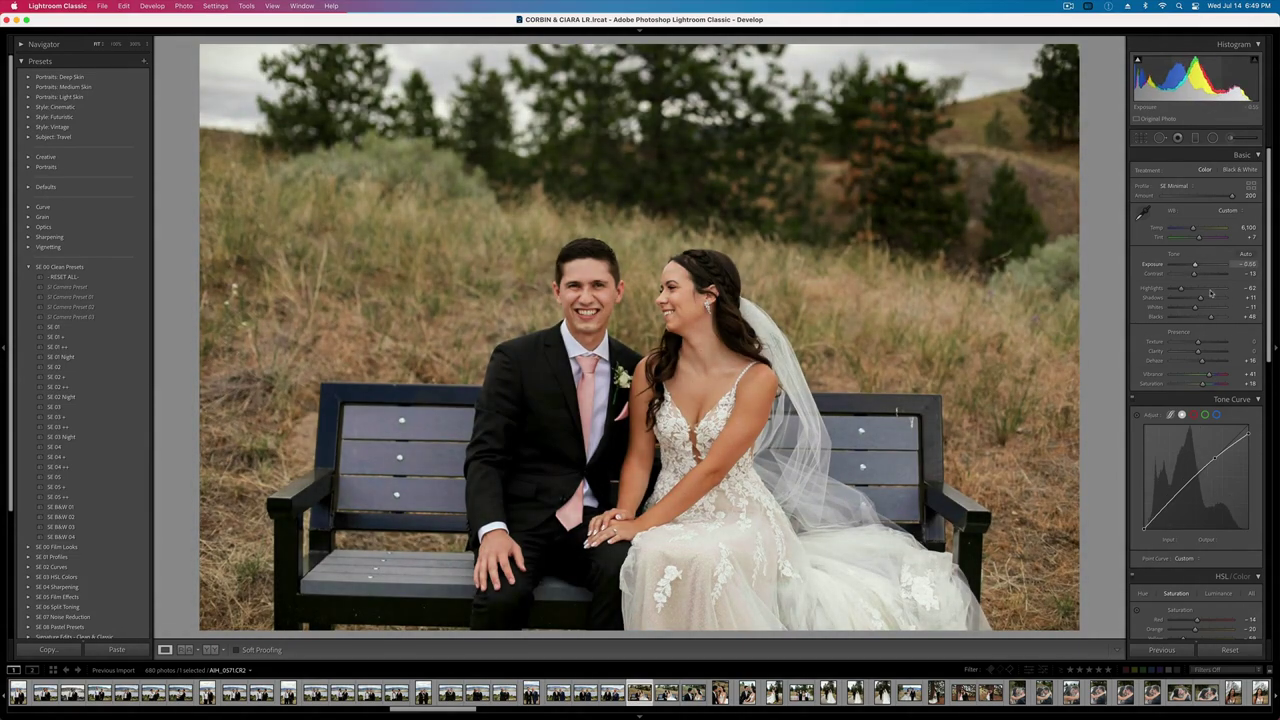
{"action": "mouse_move", "coordinate": [1203, 361]}
{"action": "left_mouse_down"}
{"action": "mouse_move", "coordinate": [1215, 362]}
{"action": "mouse_move", "coordinate": [1204, 361]}
{"action": "left_mouse_up"}
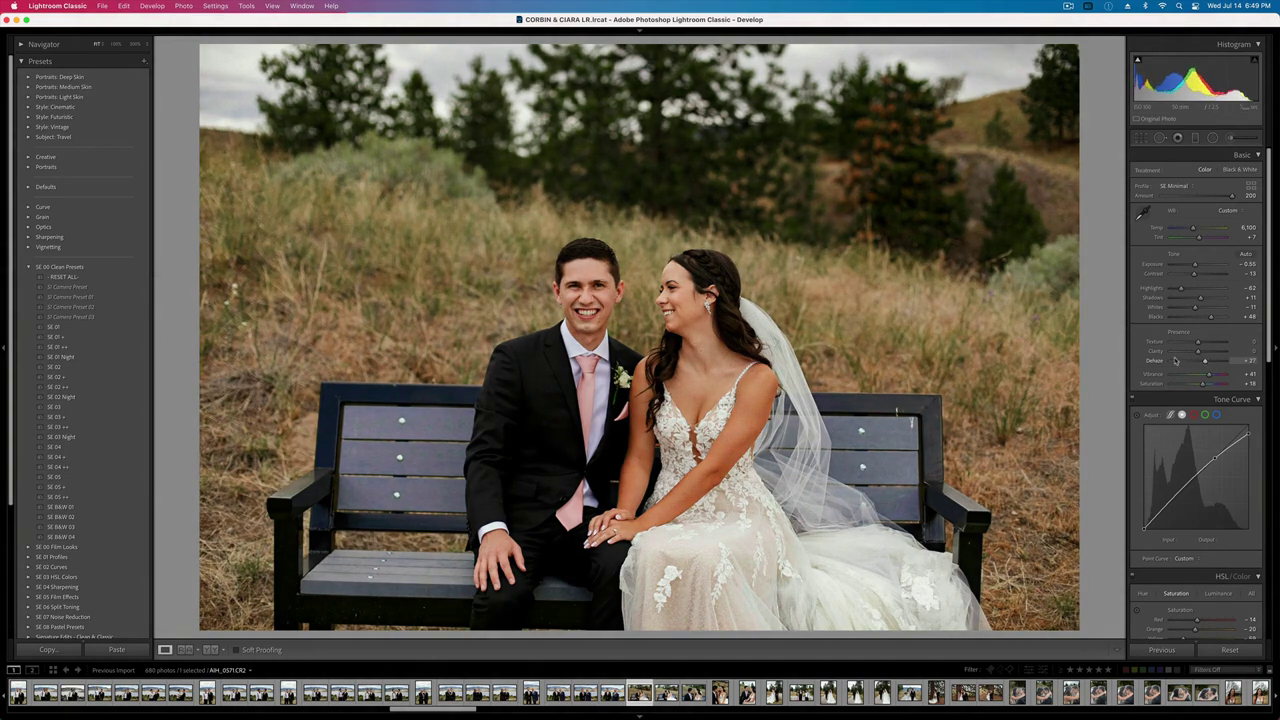
{"action": "key", "text": "r"}
{"action": "left_click_drag", "start_coordinate": [1094, 212], "coordinate": [1090, 196]}
{"action": "left_click_drag", "start_coordinate": [802, 296], "coordinate": [802, 290]}
{"action": "key", "text": "r"}
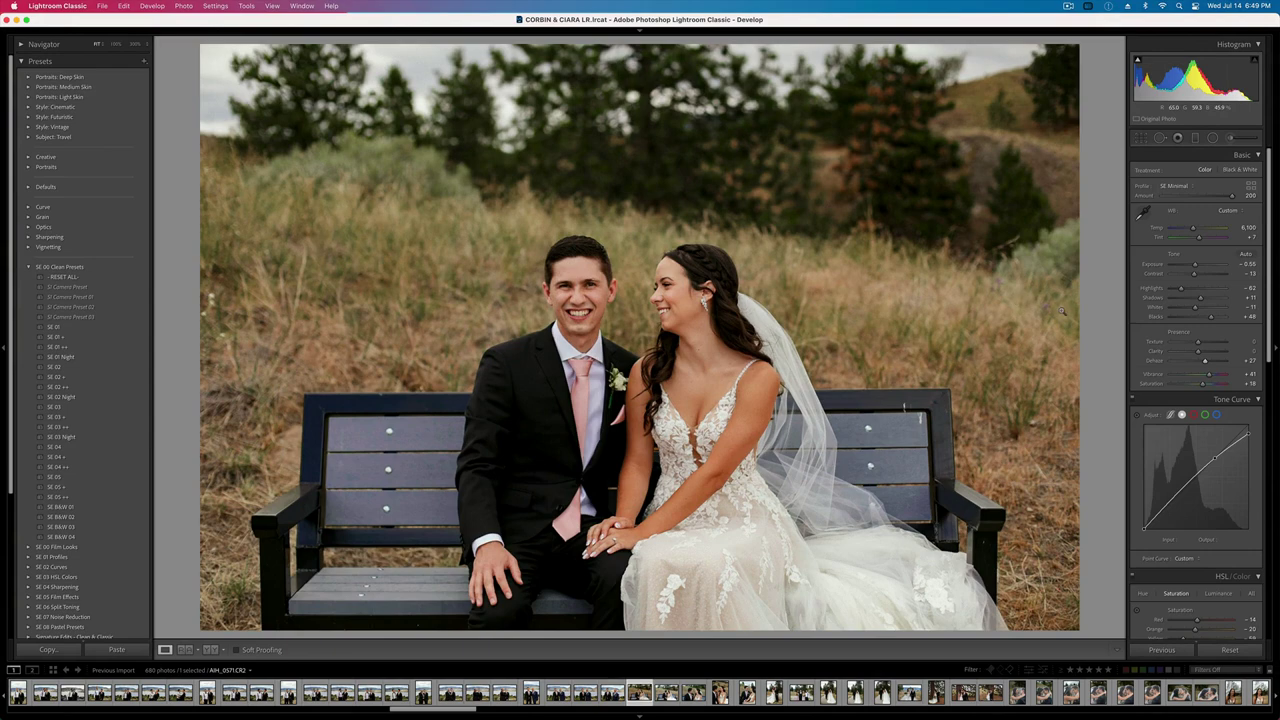
- Add a radial filter darkening the edges around the couple and set exposure to −0.42
{"action": "left_click", "coordinate": [1213, 138]}
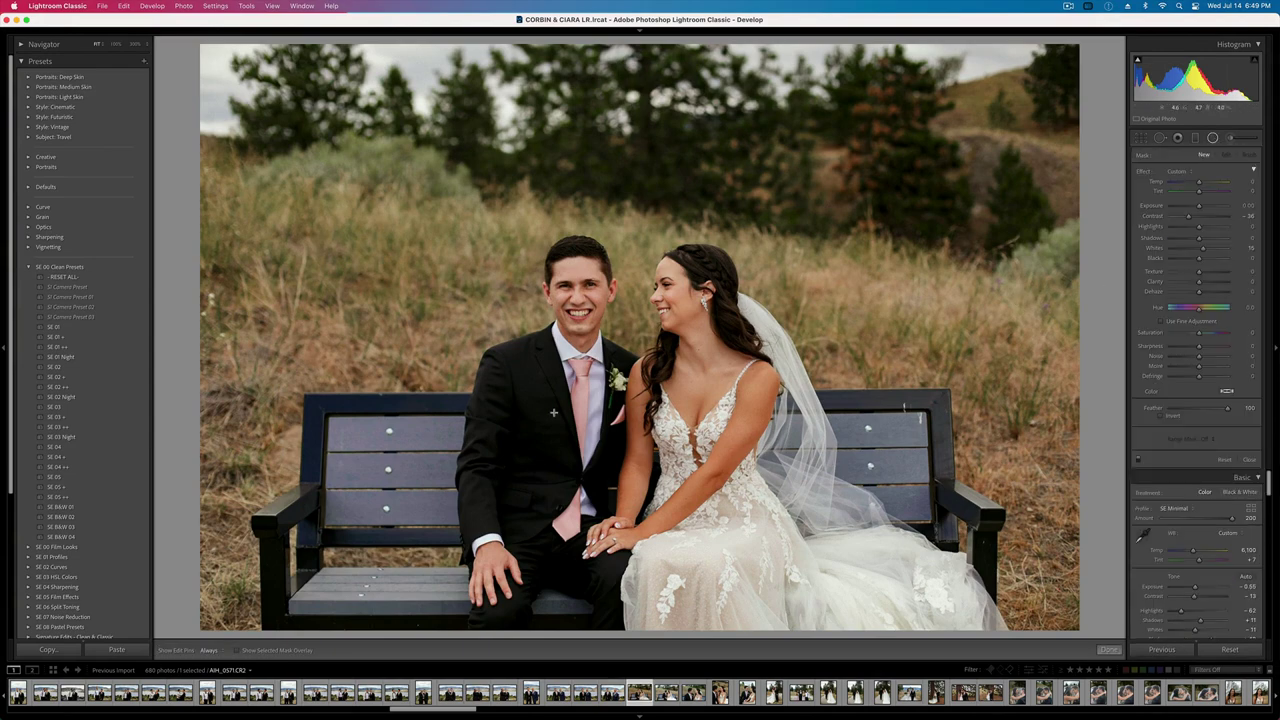
{"action": "left_click_drag", "start_coordinate": [557, 412], "coordinate": [805, 467]}
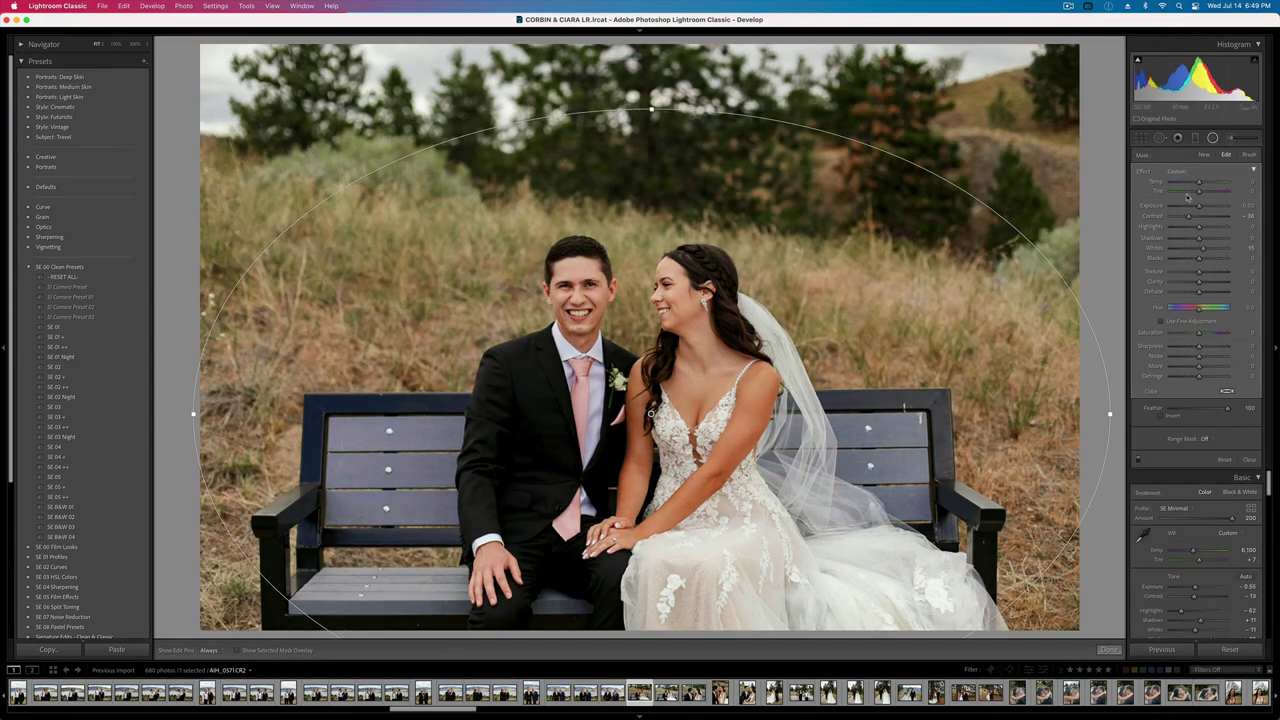
{"action": "left_click_drag", "start_coordinate": [1199, 206], "coordinate": [1196, 206]}
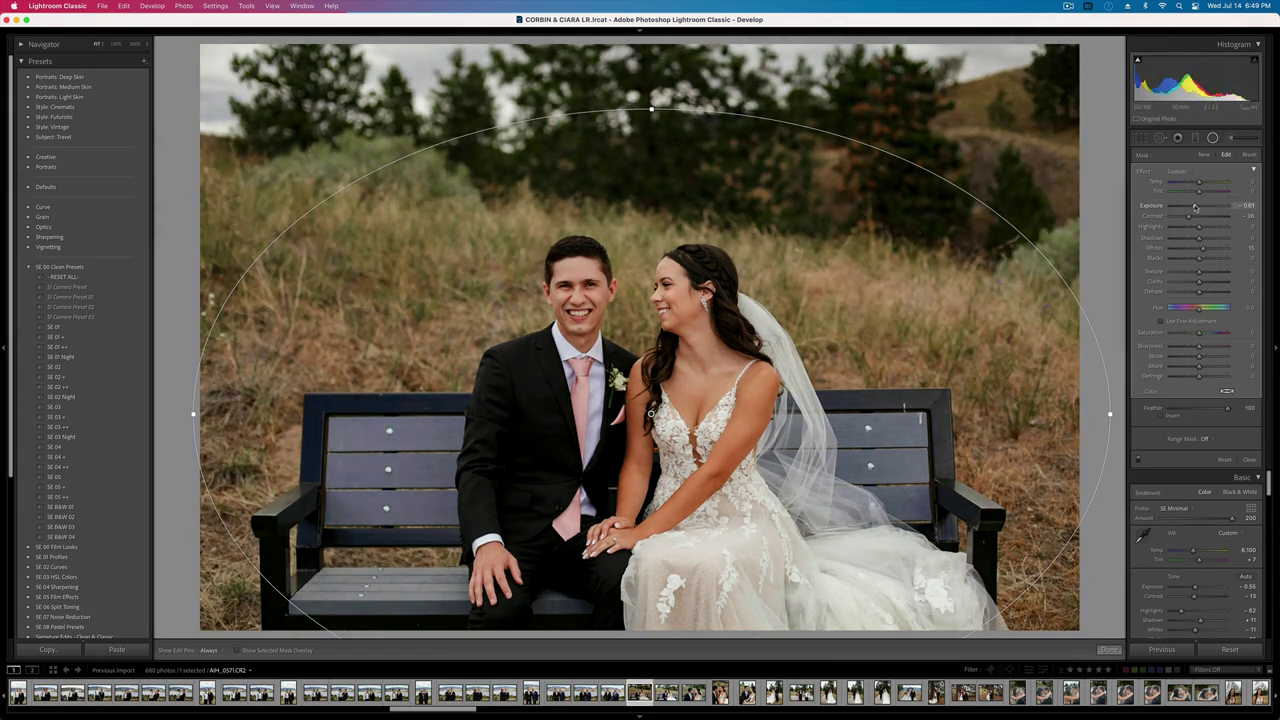
{"action": "key", "text": "Return"}
{"action": "key", "text": "shift+equal"}
{"action": "key", "text": "minus"}
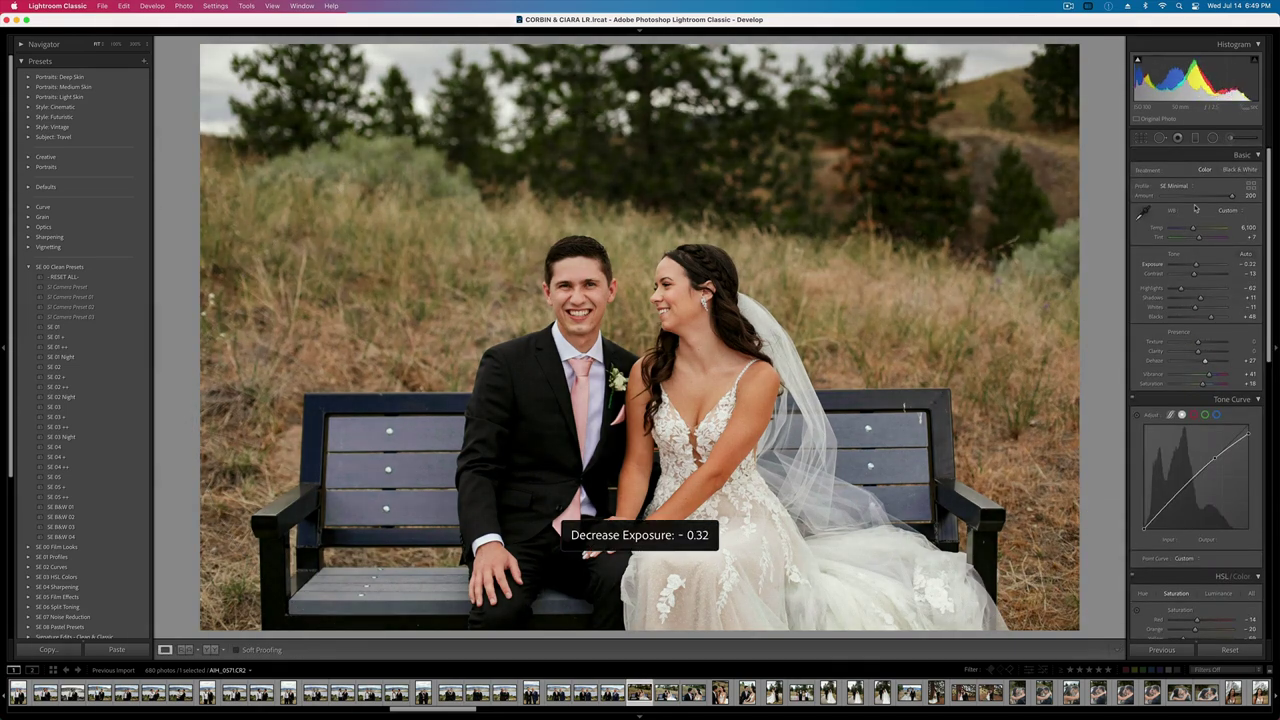
{"action": "key", "text": "minus"}
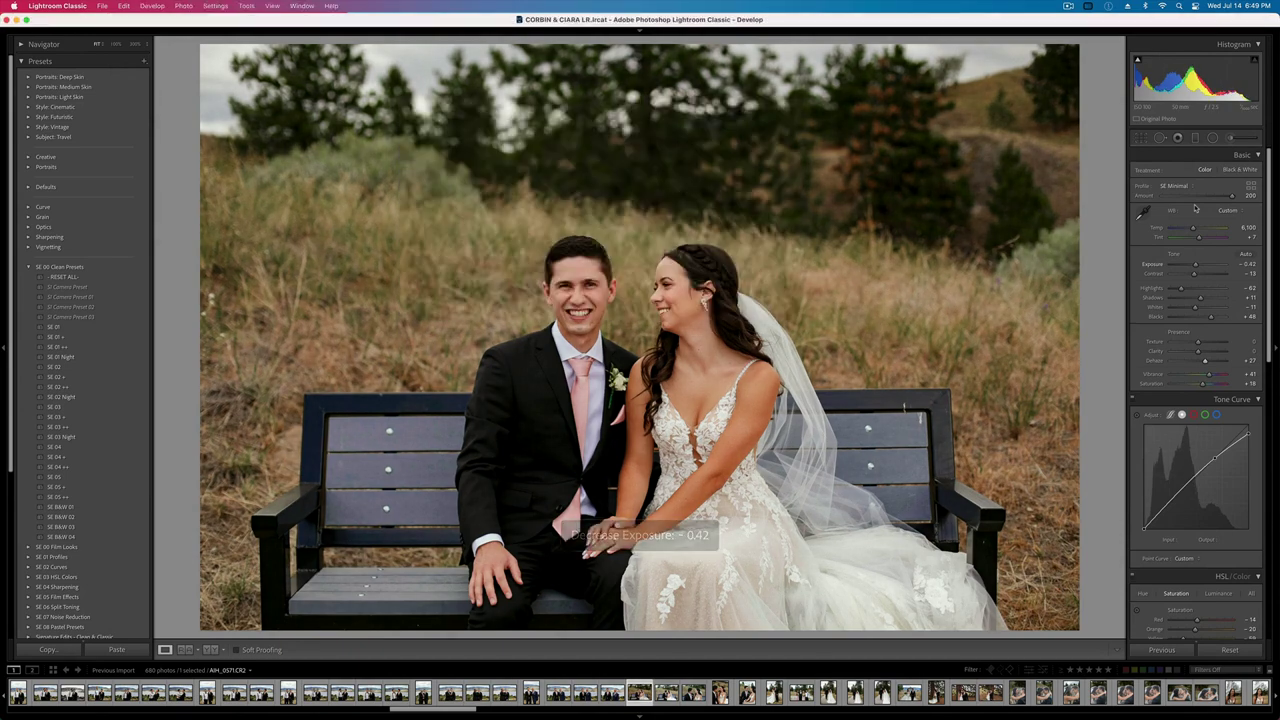
{"action": "key", "text": "Right"}
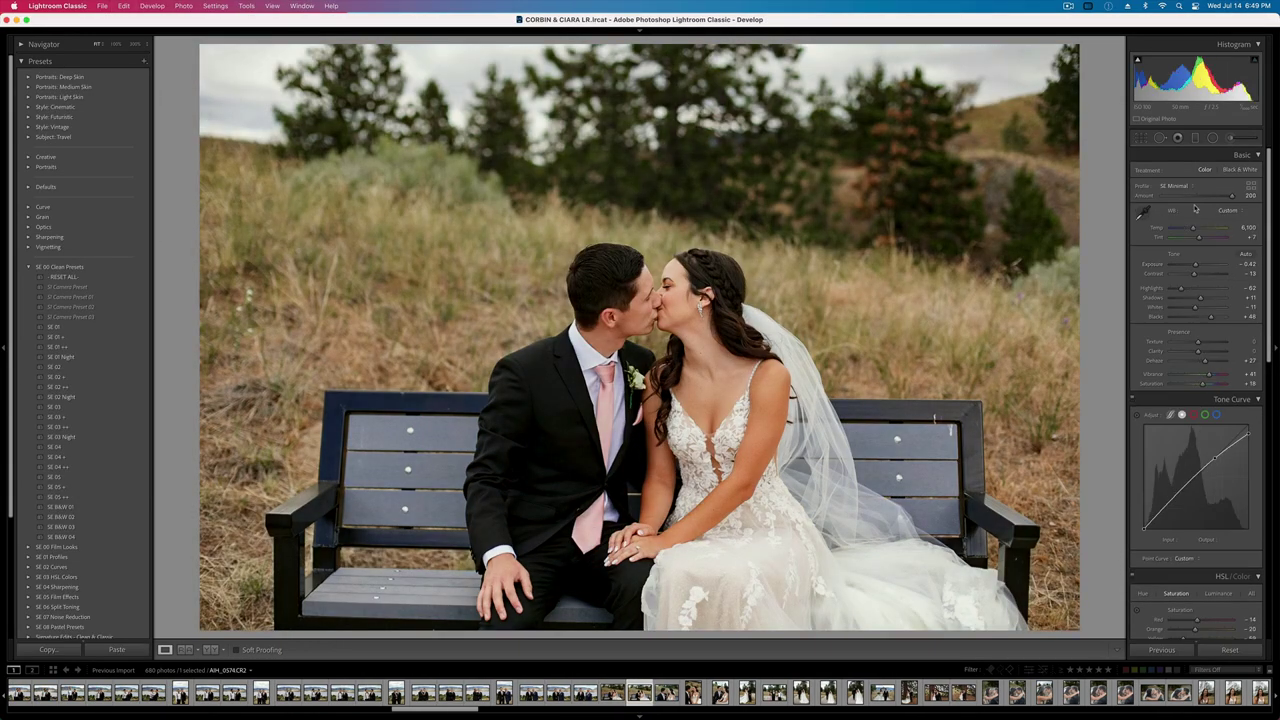
- Crop the kissing photo tighter, set Blacks to about +19 and copy its settings
{"action": "key", "text": "r"}
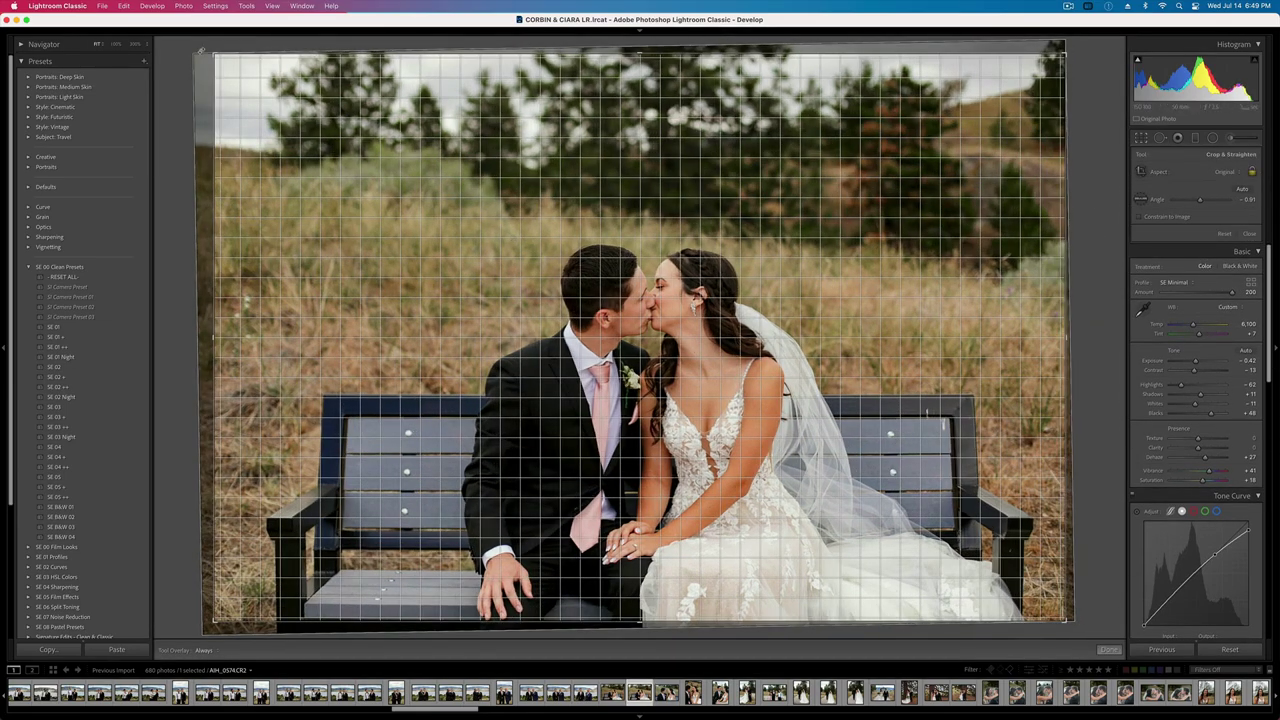
{"action": "left_click_drag", "start_coordinate": [216, 54], "coordinate": [235, 75]}
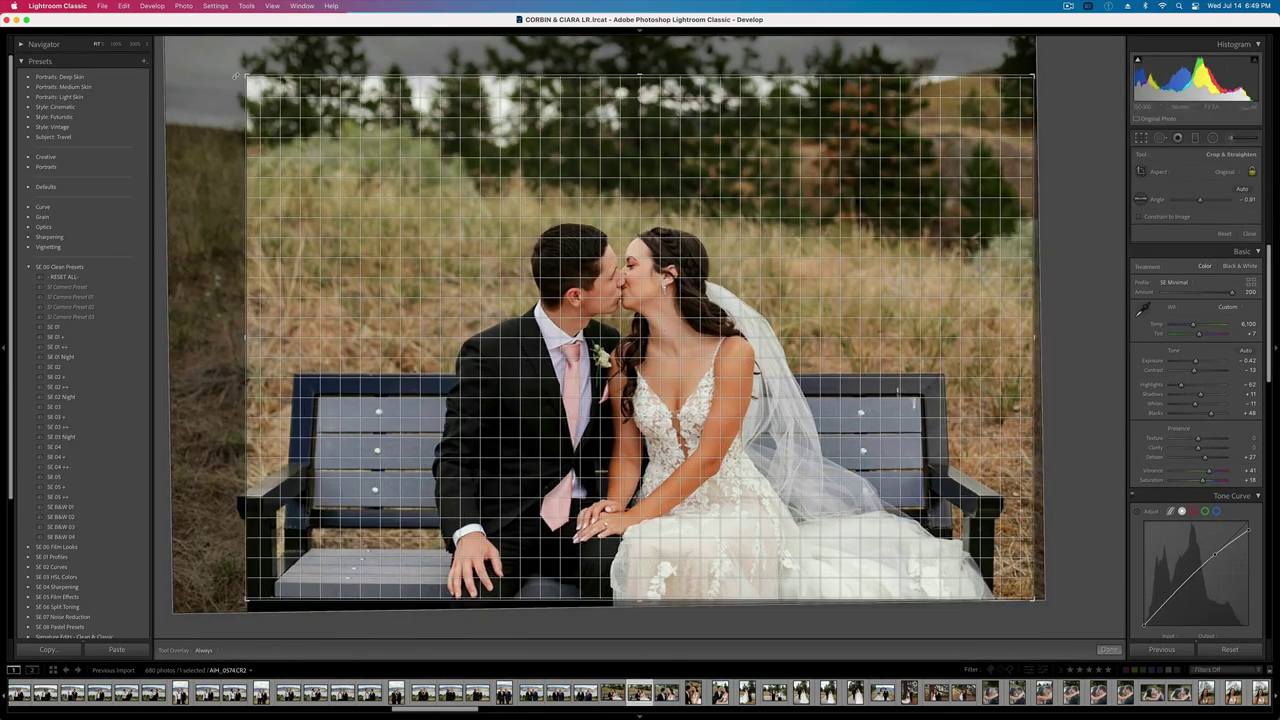
{"action": "key", "text": "r"}
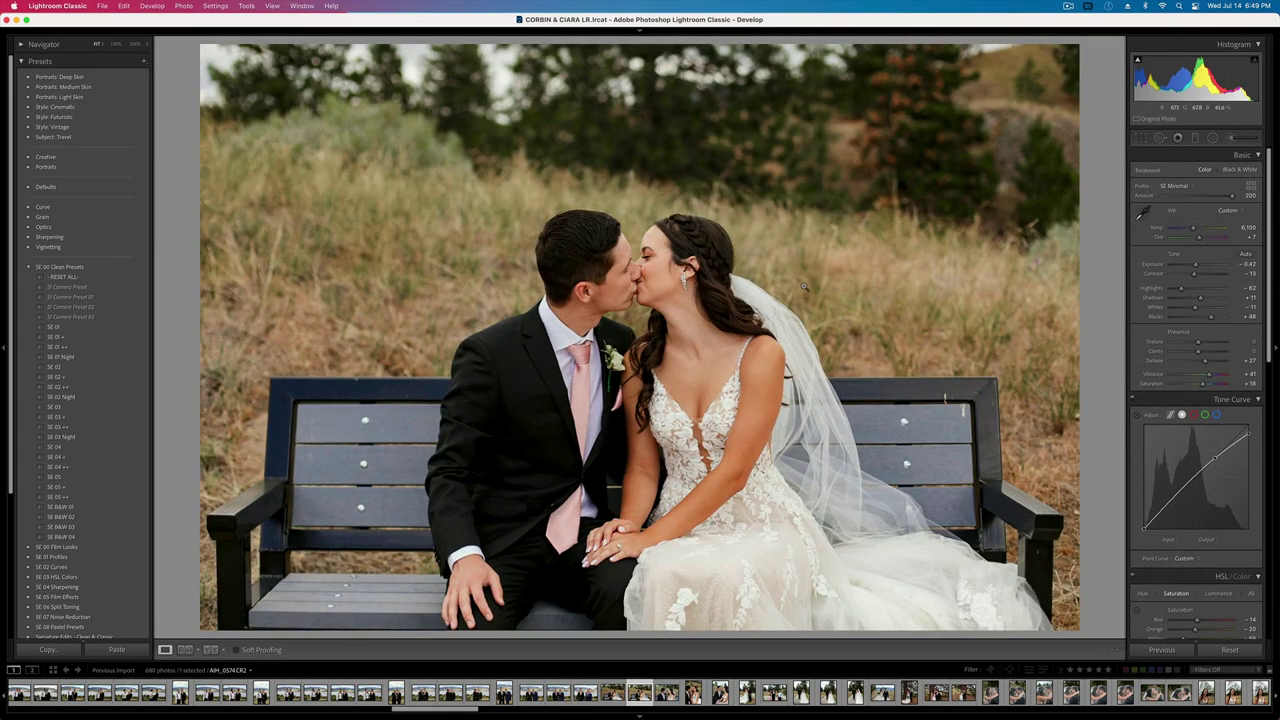
{"action": "left_click_drag", "start_coordinate": [1211, 316], "coordinate": [1203, 318]}
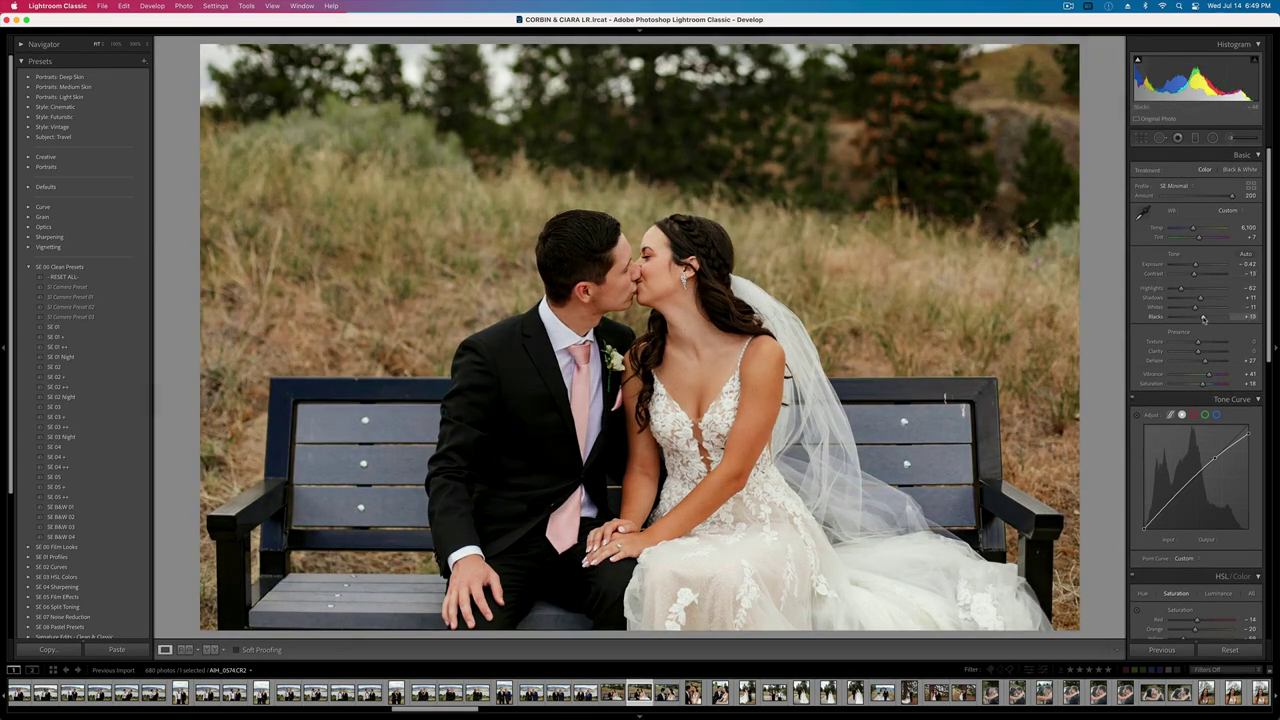
{"action": "key", "text": "super+shift+c"}
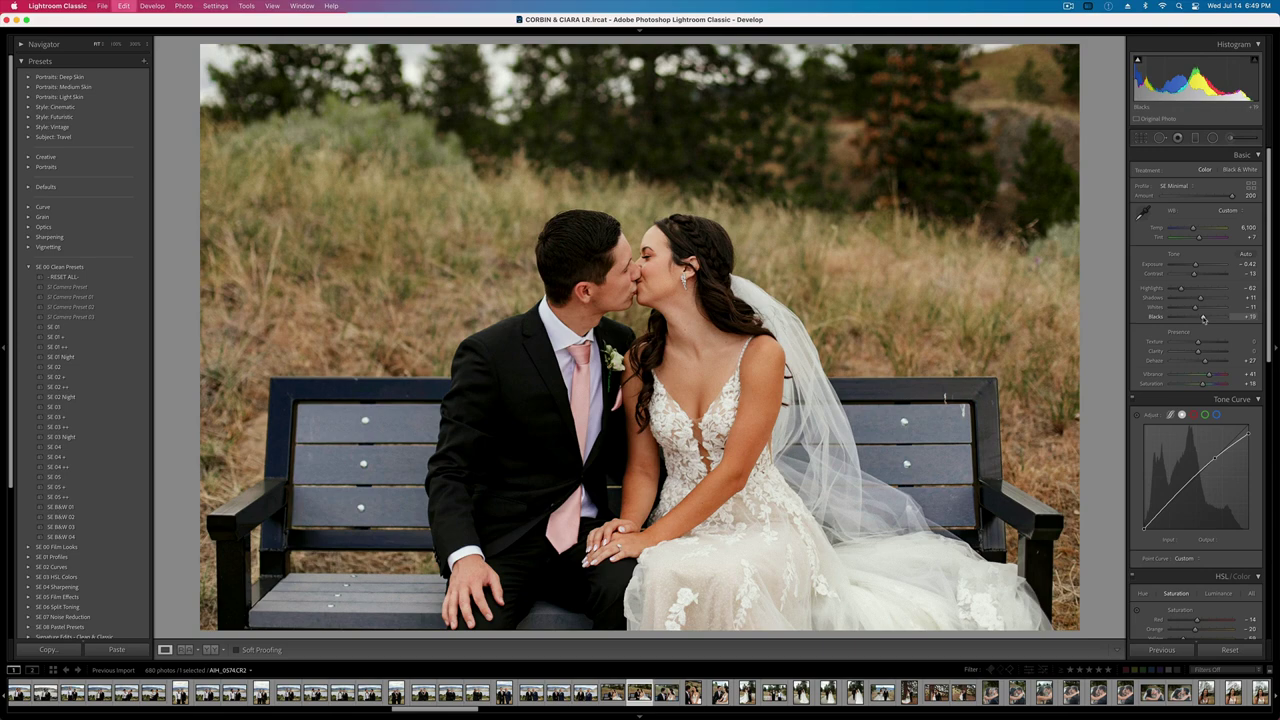
{"action": "key", "text": "Return"}
- Paste the settings onto the face-to-face bench shot, brighten exposure to +0.05 and reset Contrast to 0
{"action": "key", "text": "Right"}
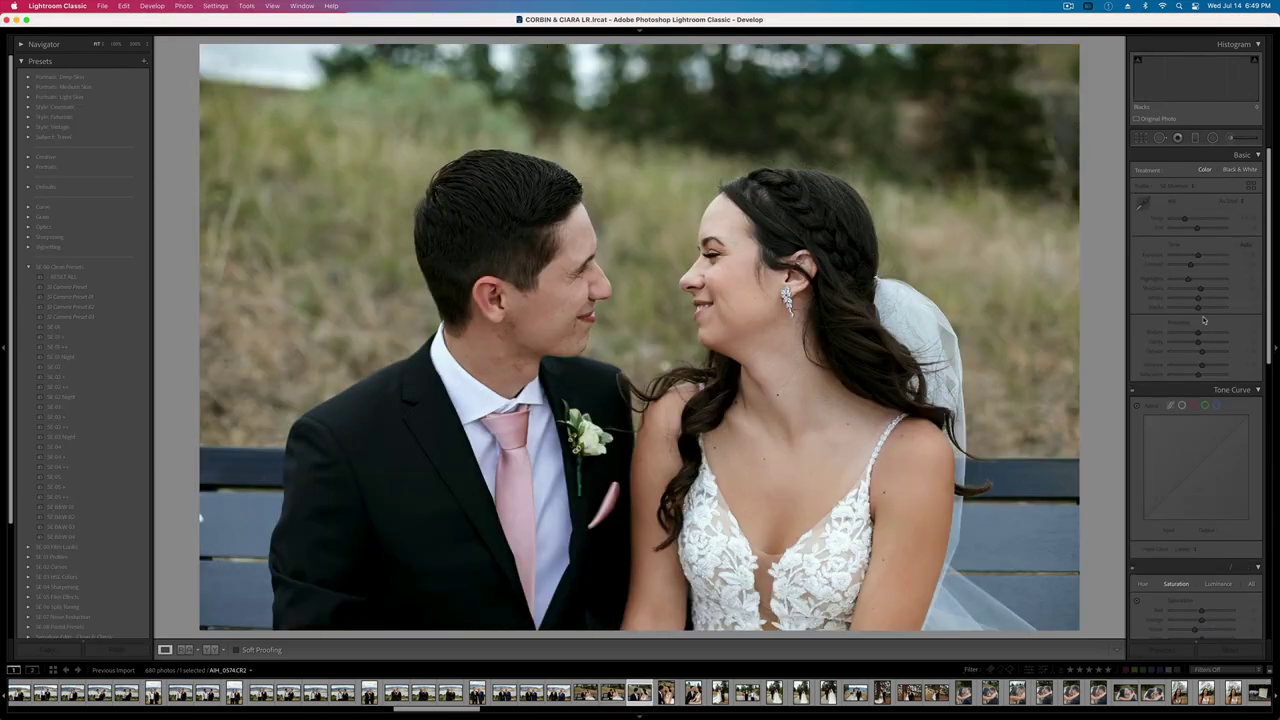
{"action": "key", "text": "super+shift+v"}
{"action": "left_click_drag", "start_coordinate": [1195, 264], "coordinate": [1191, 229]}
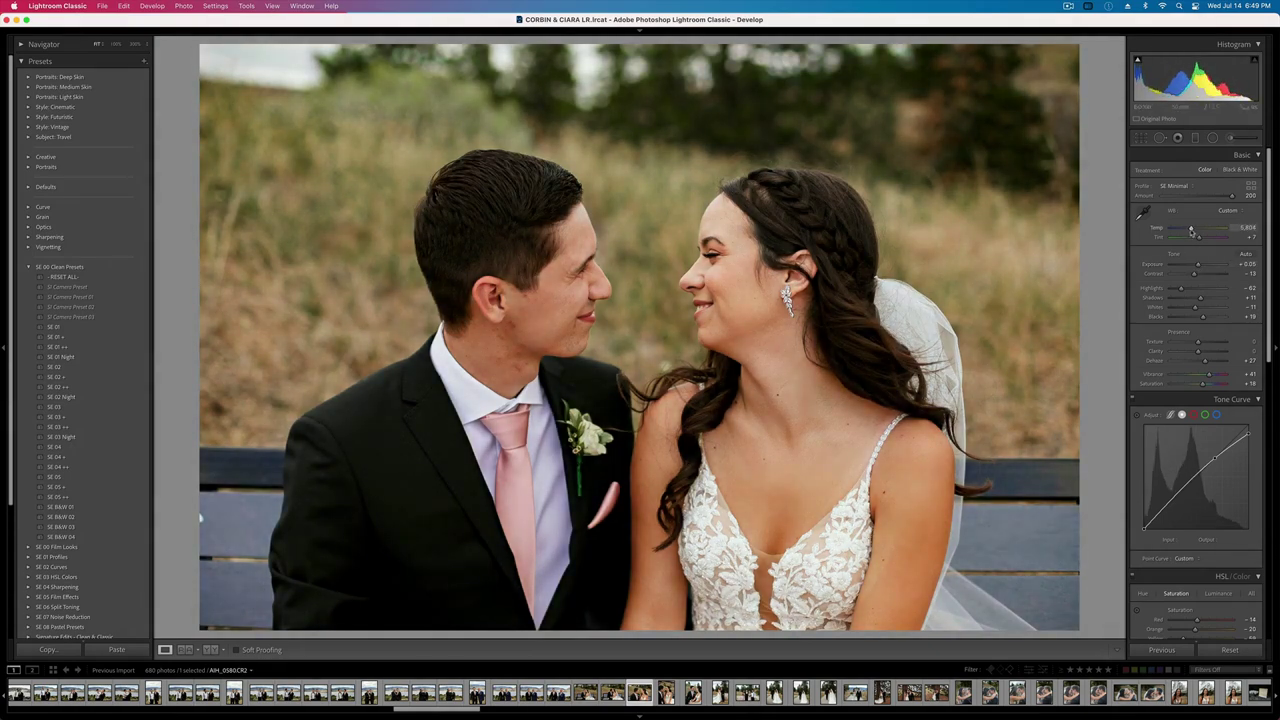
{"action": "double_click", "coordinate": [1198, 278]}
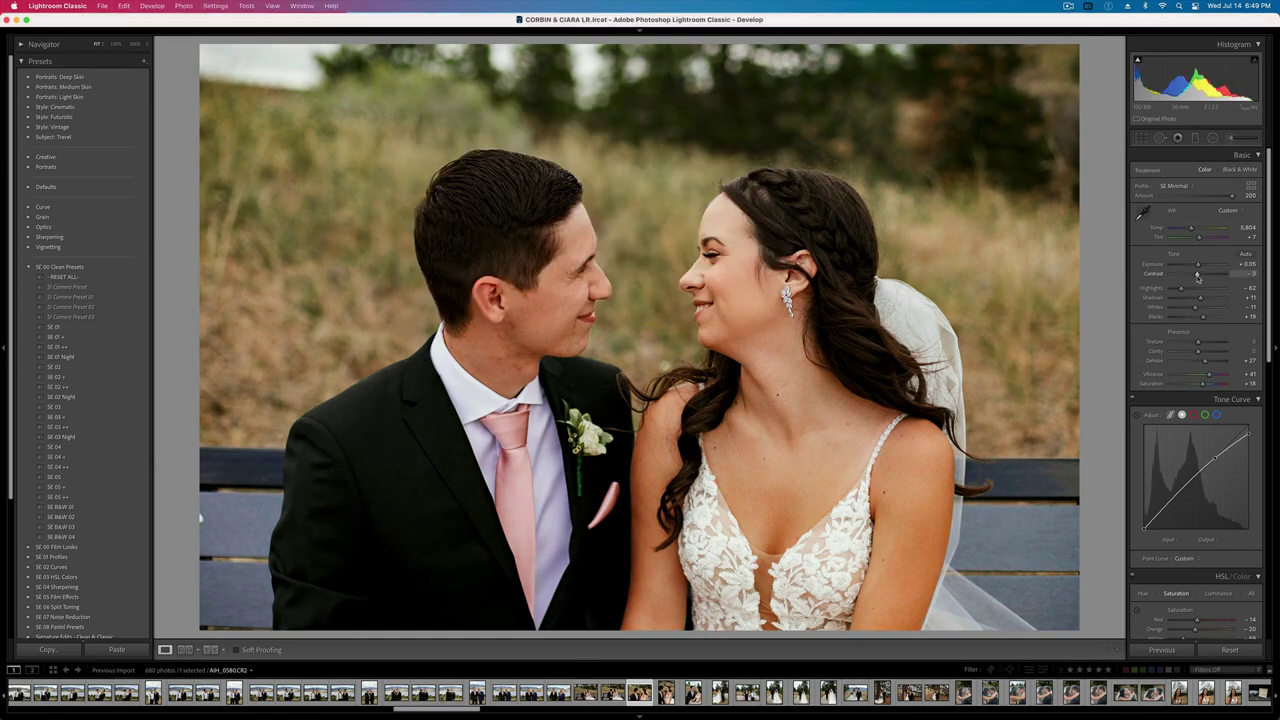
{"action": "key", "text": "Right"}
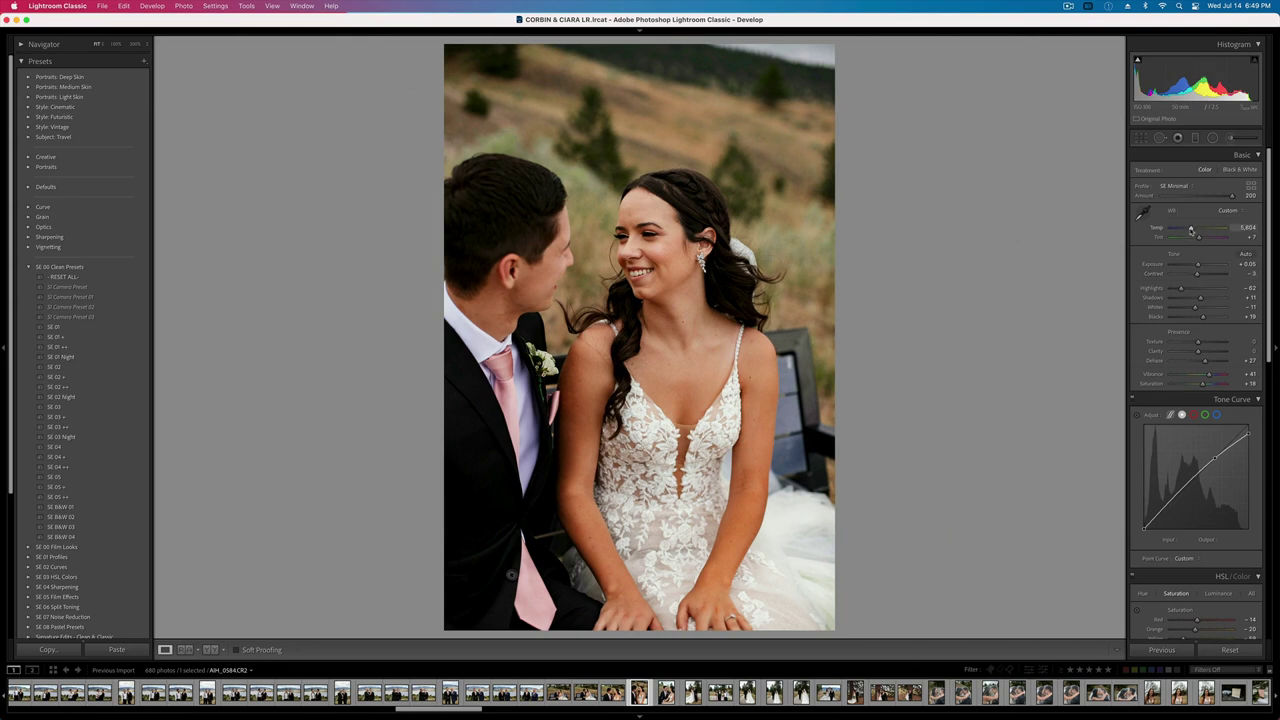
- Cool the vertical portrait to temperature 5,804 and brighten its exposure slightly
{"action": "left_click_drag", "start_coordinate": [1191, 229], "coordinate": [1190, 230]}
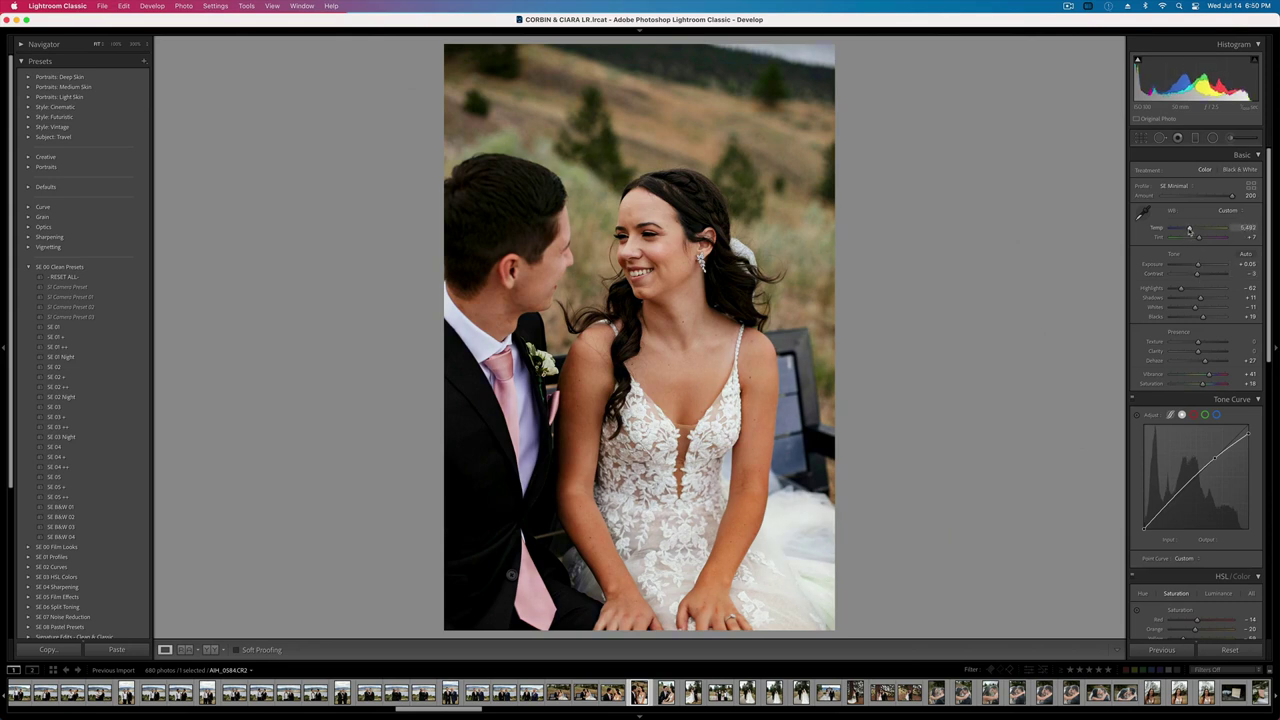
{"action": "key", "text": "equal"}
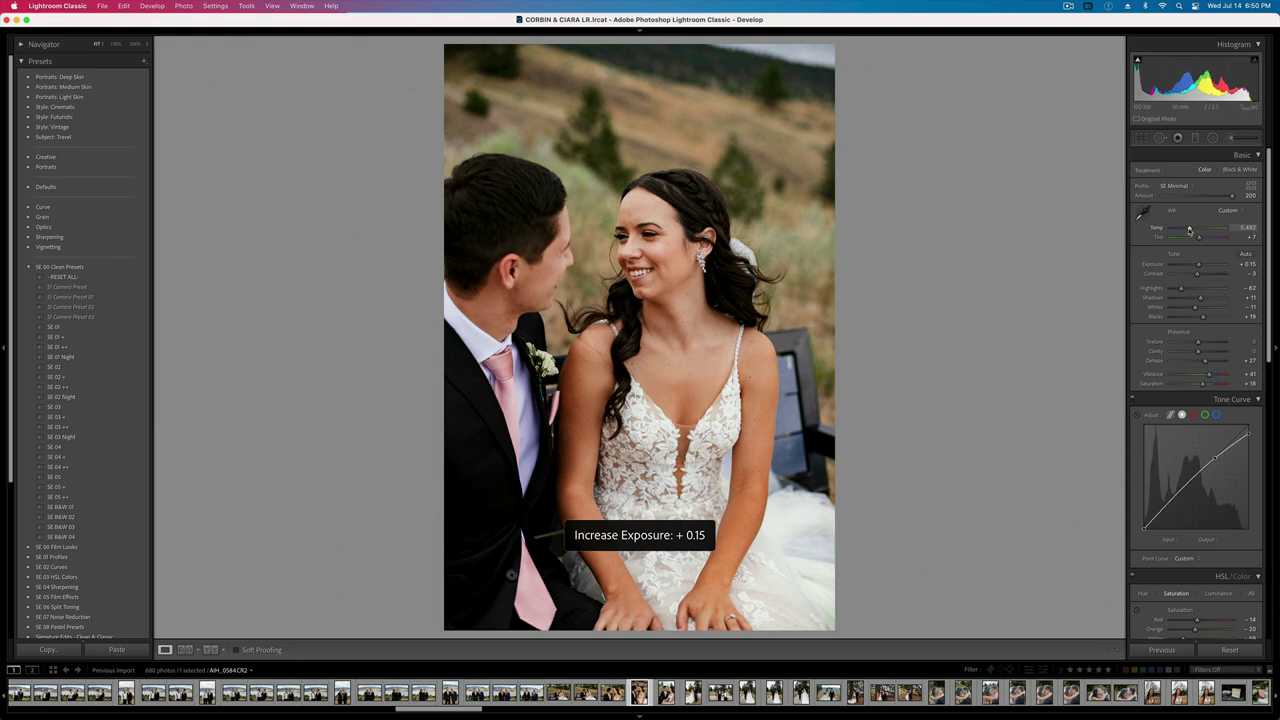
{"action": "key", "text": "Right"}
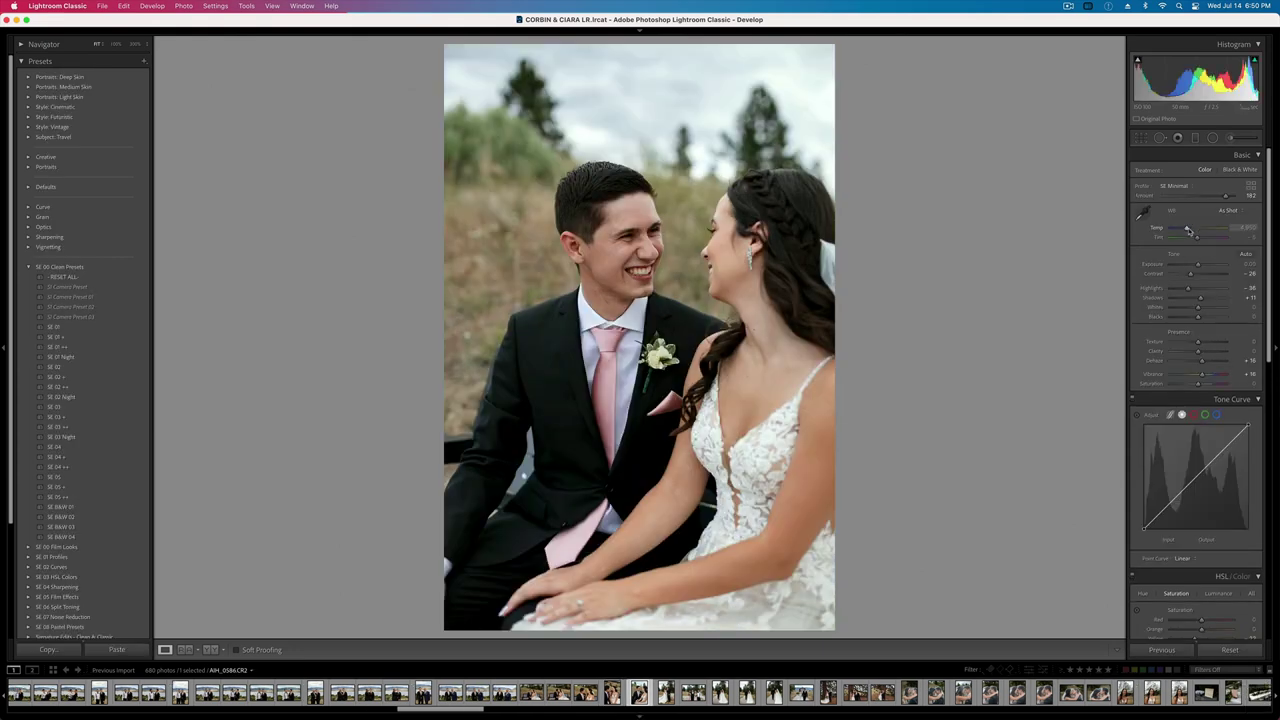
{"action": "key", "text": "Right"}
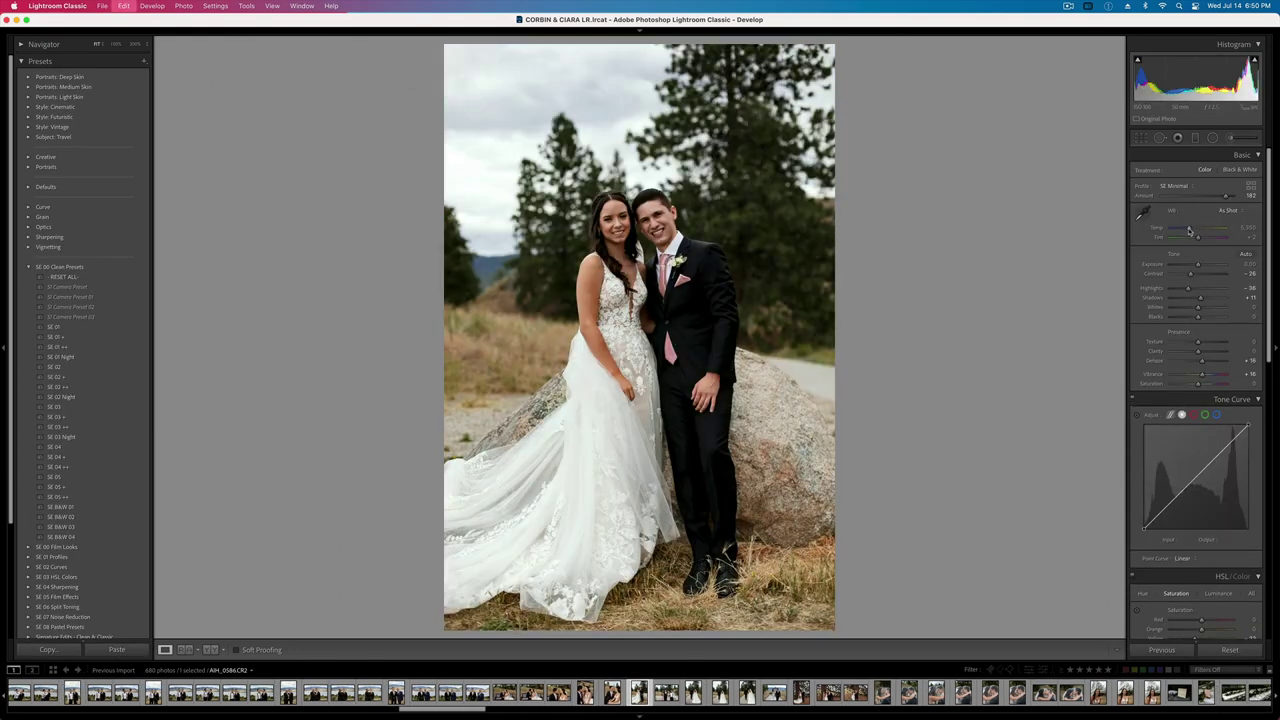
{"action": "key", "text": "Left"}
{"action": "key", "text": "Right"}
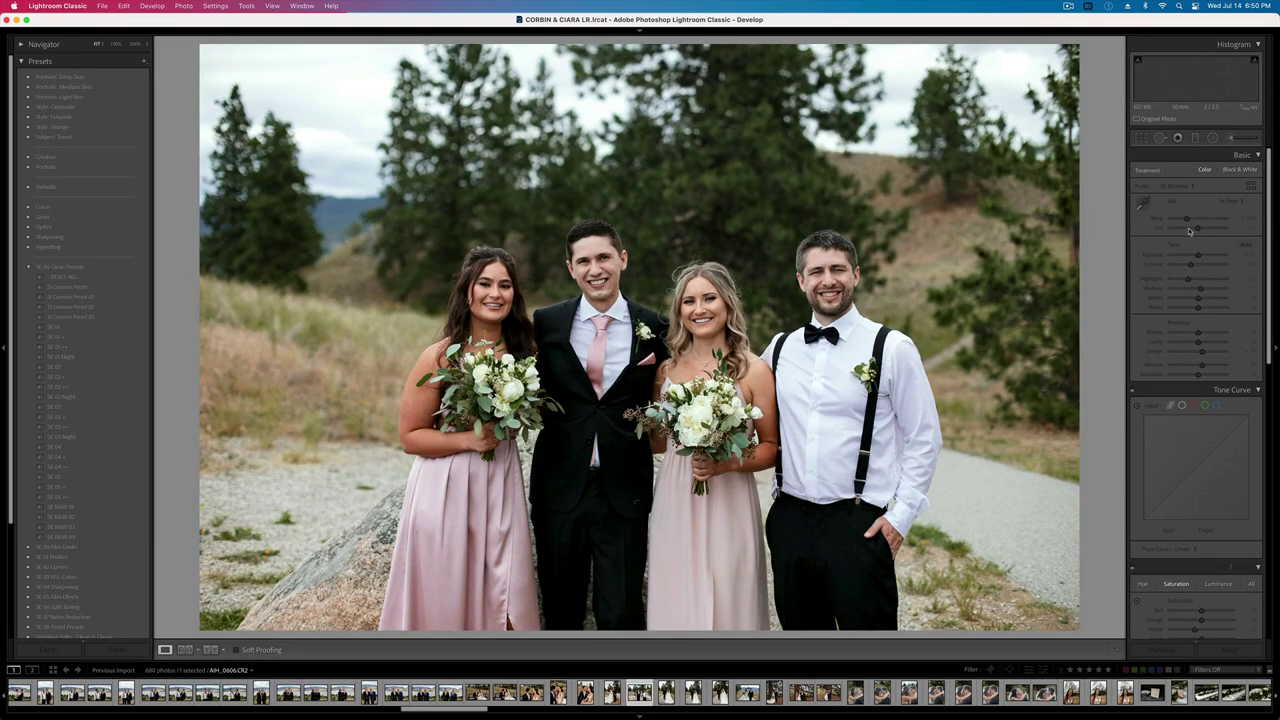
- Lower the rock photo's Contrast; give the group shot the shared edit, Contrast −32, Exposure −0.28
{"action": "left_click_drag", "start_coordinate": [1197, 273], "coordinate": [1189, 276]}
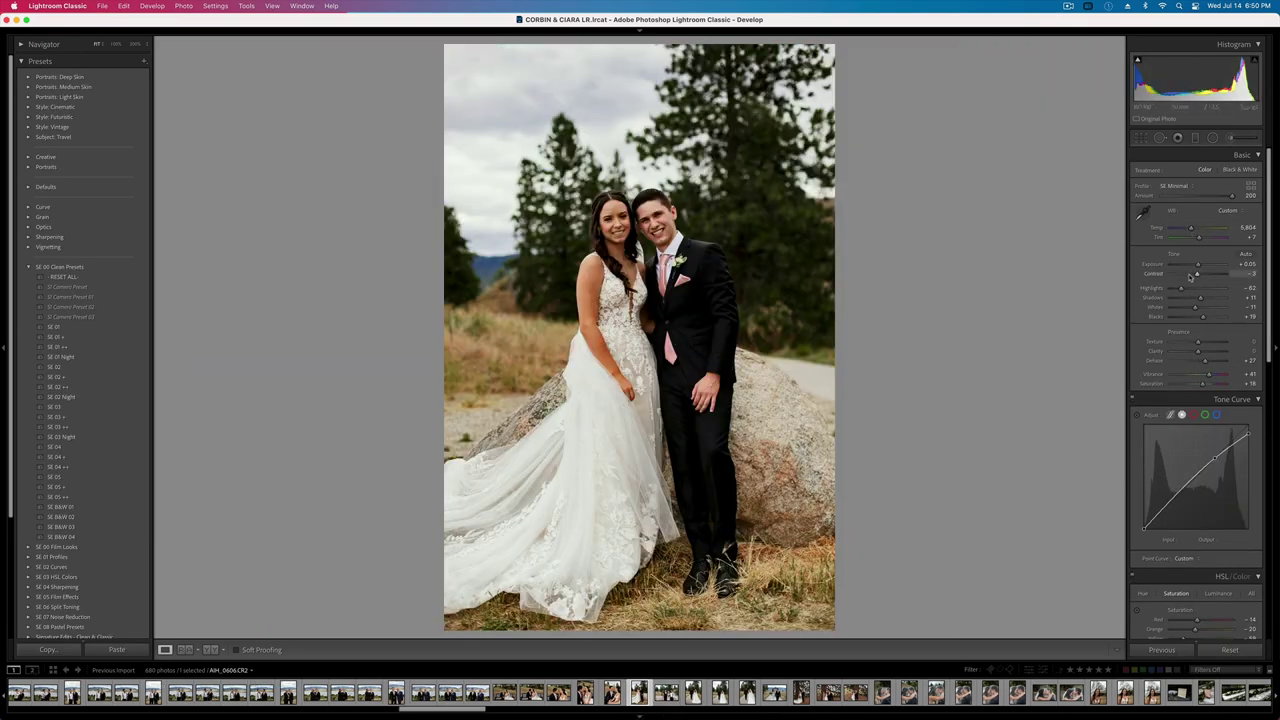
{"action": "key", "text": "Left"}
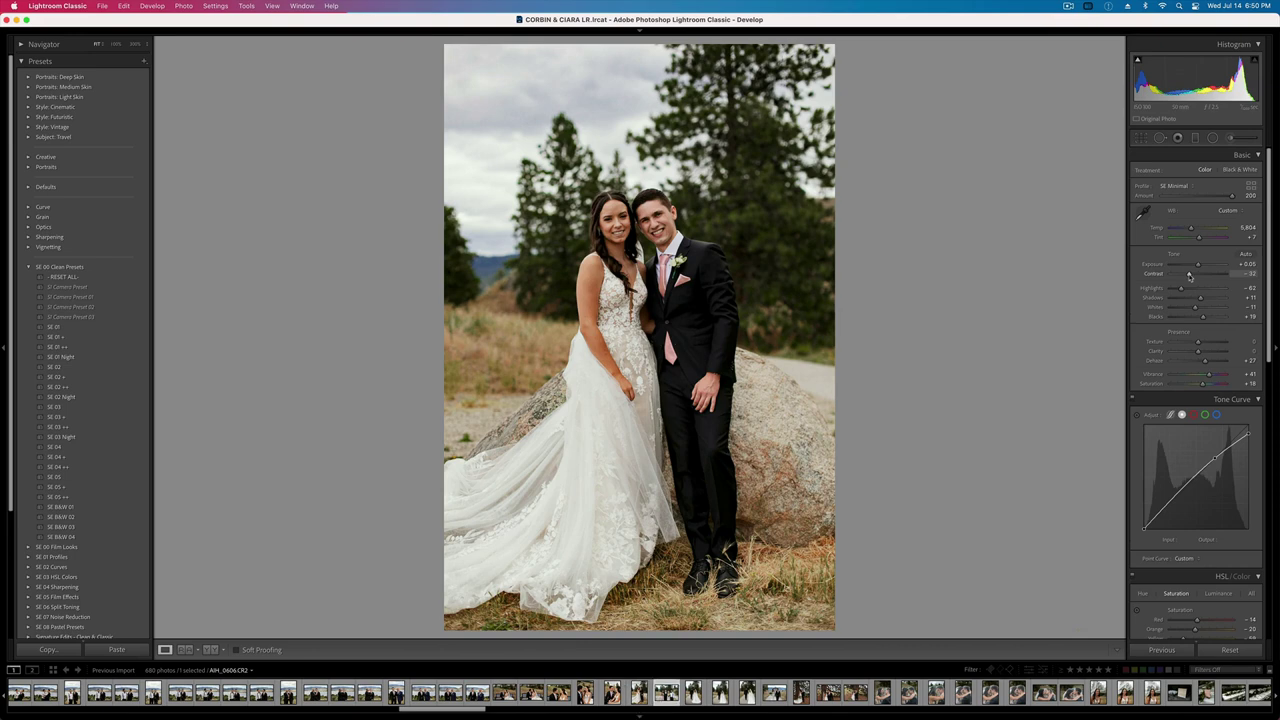
{"action": "key", "text": "super+z"}
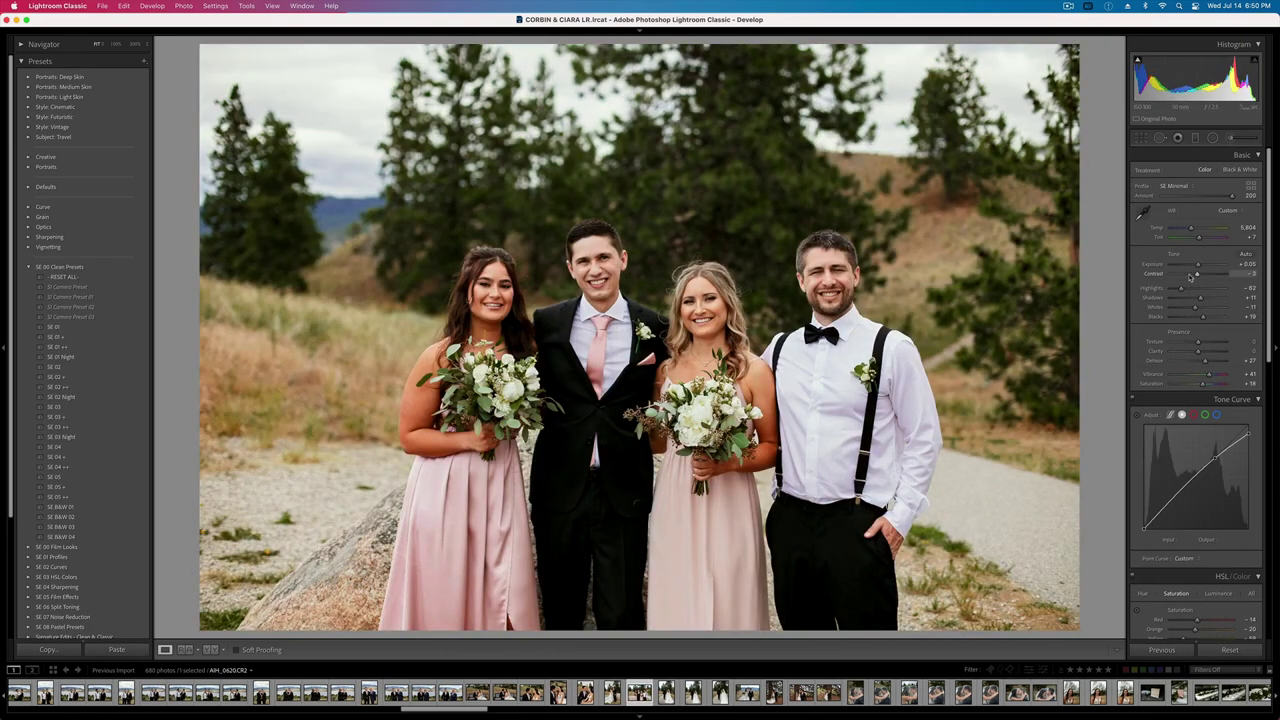
{"action": "left_click", "coordinate": [1189, 276]}
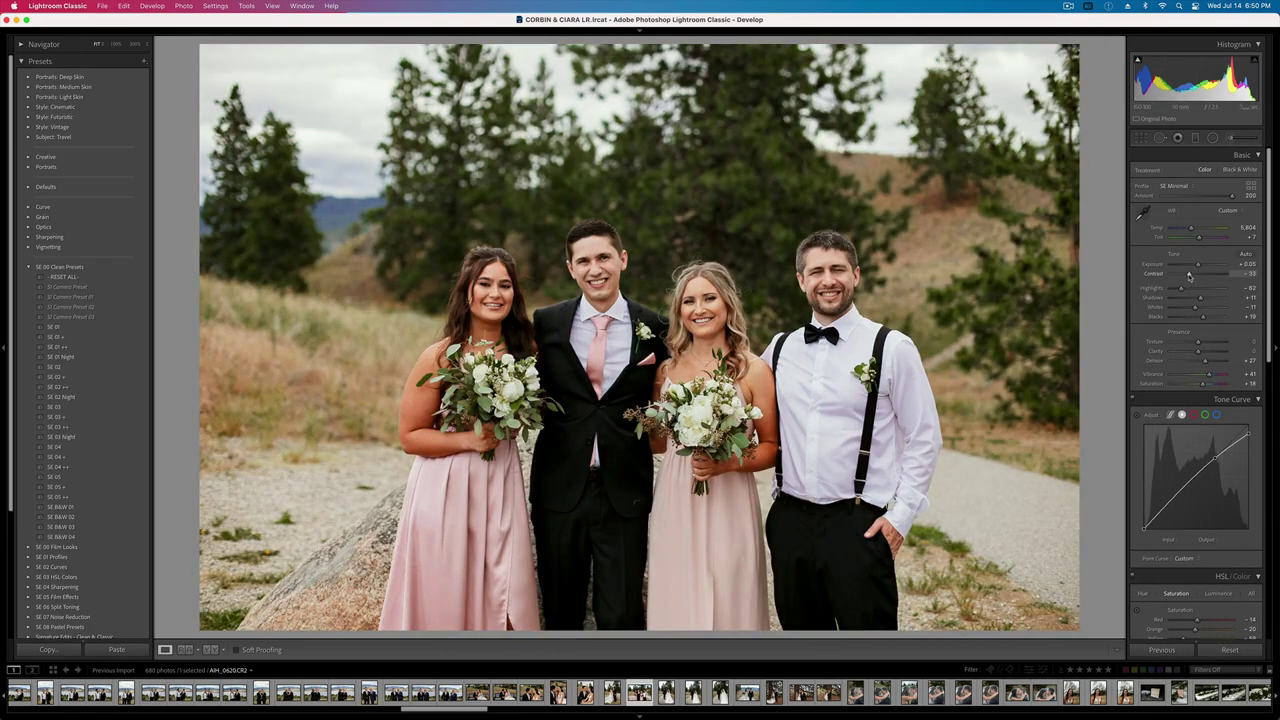
{"action": "key", "text": "shift+minus"}
{"action": "key", "text": "Right"}
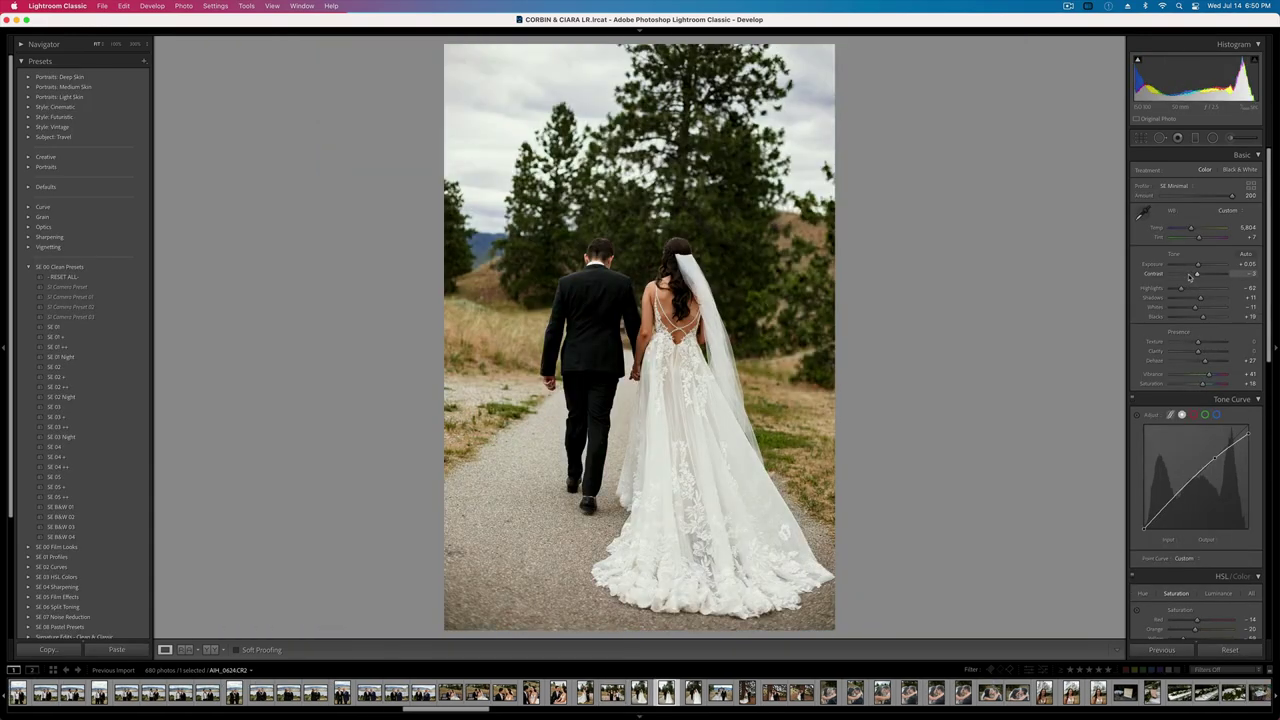
- Paint the dress with an Adjustment Brush, lowering Whites and adding Texture
{"action": "key", "text": "backslash"}
{"action": "key", "text": "backslash"}
{"action": "left_click", "coordinate": [1231, 138]}
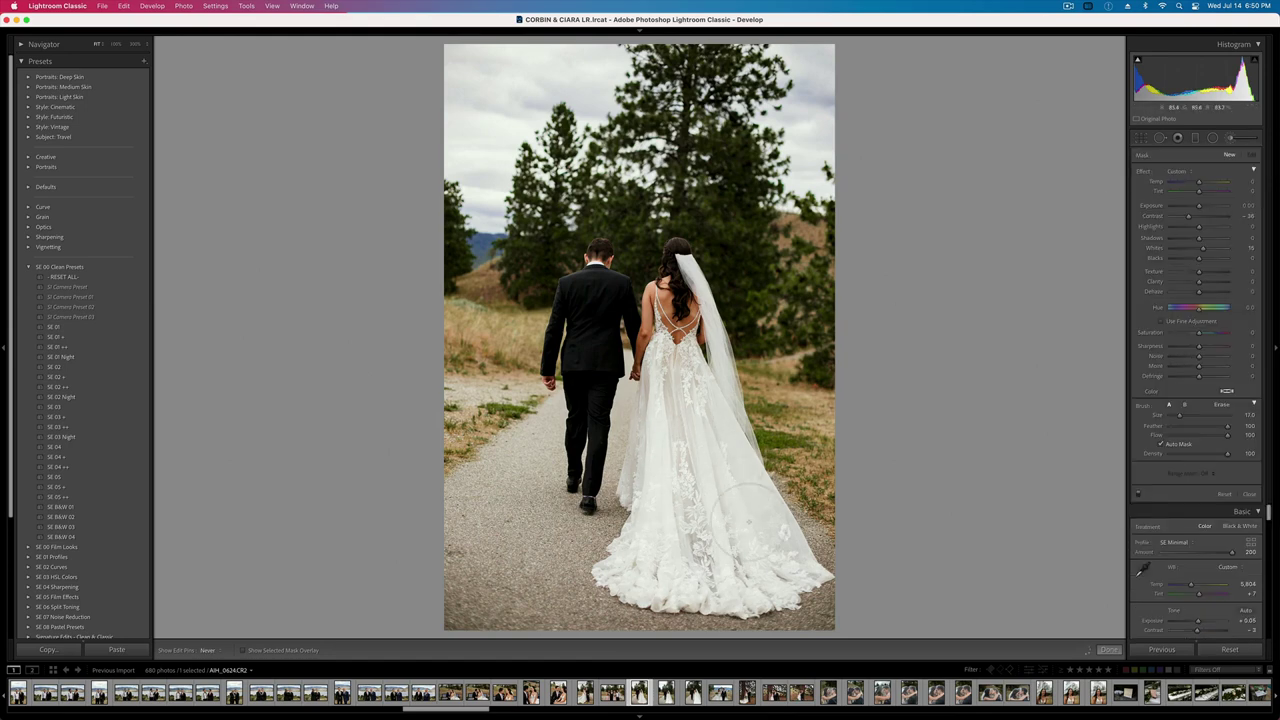
{"action": "left_click", "coordinate": [676, 415]}
{"action": "left_click_drag", "start_coordinate": [1199, 249], "coordinate": [1184, 228]}
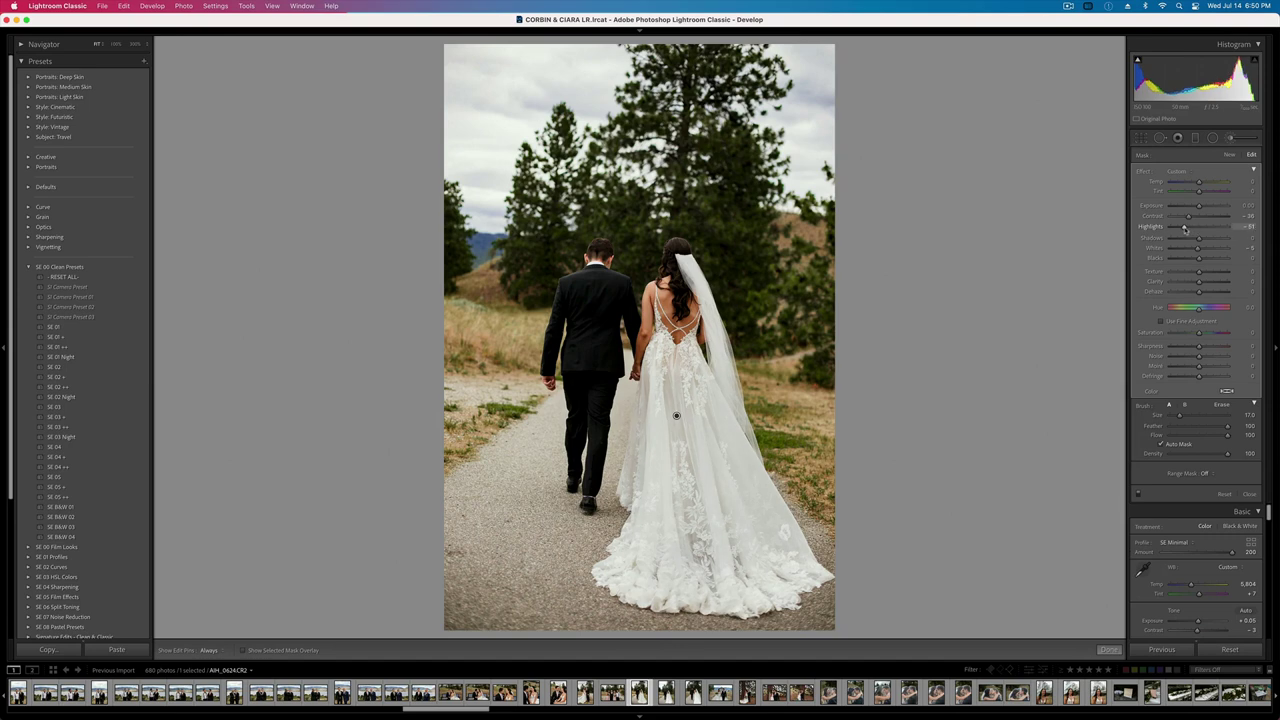
{"action": "left_click_drag", "start_coordinate": [1199, 272], "coordinate": [1208, 273]}
{"action": "key", "text": "h"}
- Straighten the first walking-away photo by about -1.23 degrees
{"action": "key", "text": "r"}
{"action": "left_click_drag", "start_coordinate": [894, 397], "coordinate": [928, 390]}
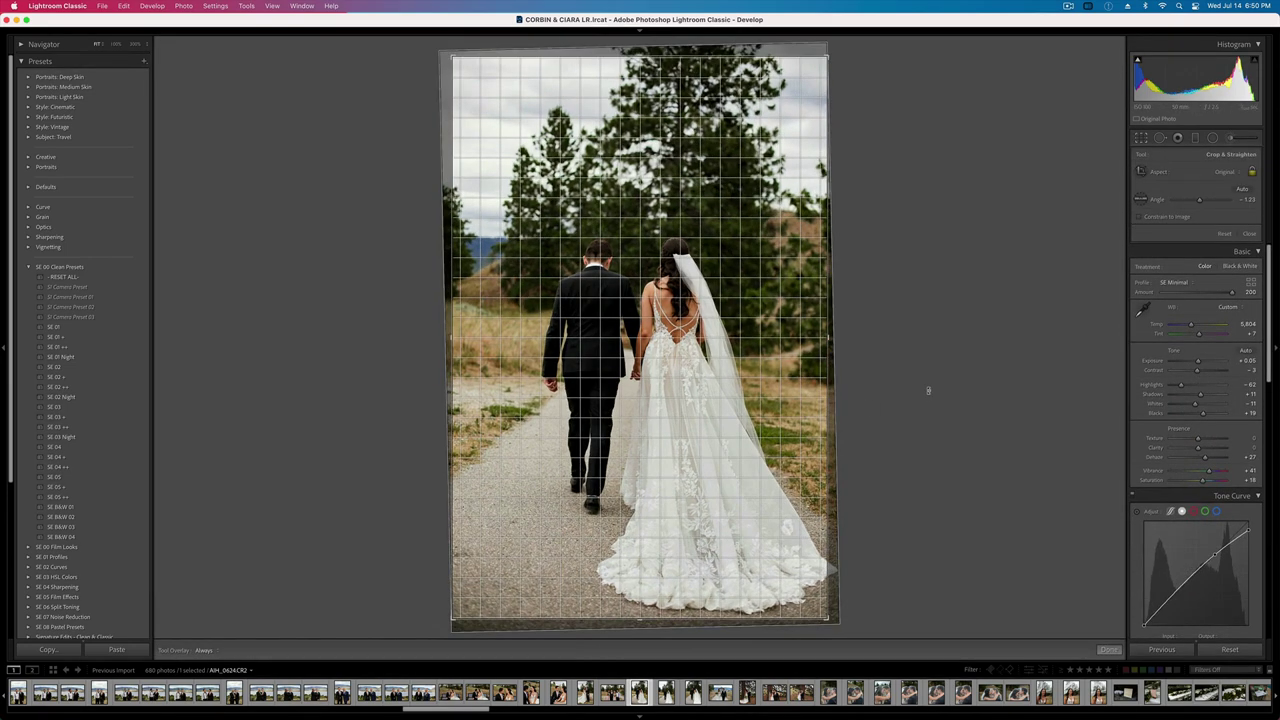
{"action": "key", "text": "r"}
- Copy the first photo's settings and paste them onto the next walking-away shot
{"action": "key", "text": "Right"}
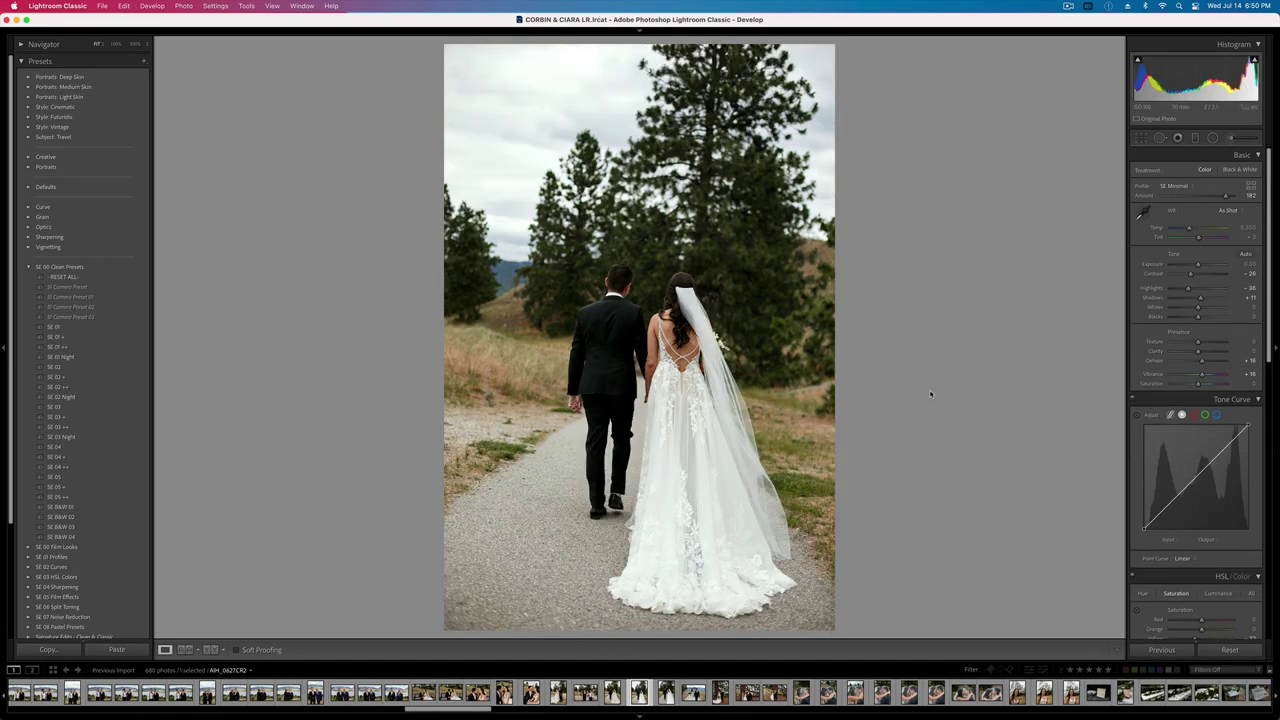
{"action": "key", "text": "Left"}
{"action": "key", "text": "super+shift+c"}
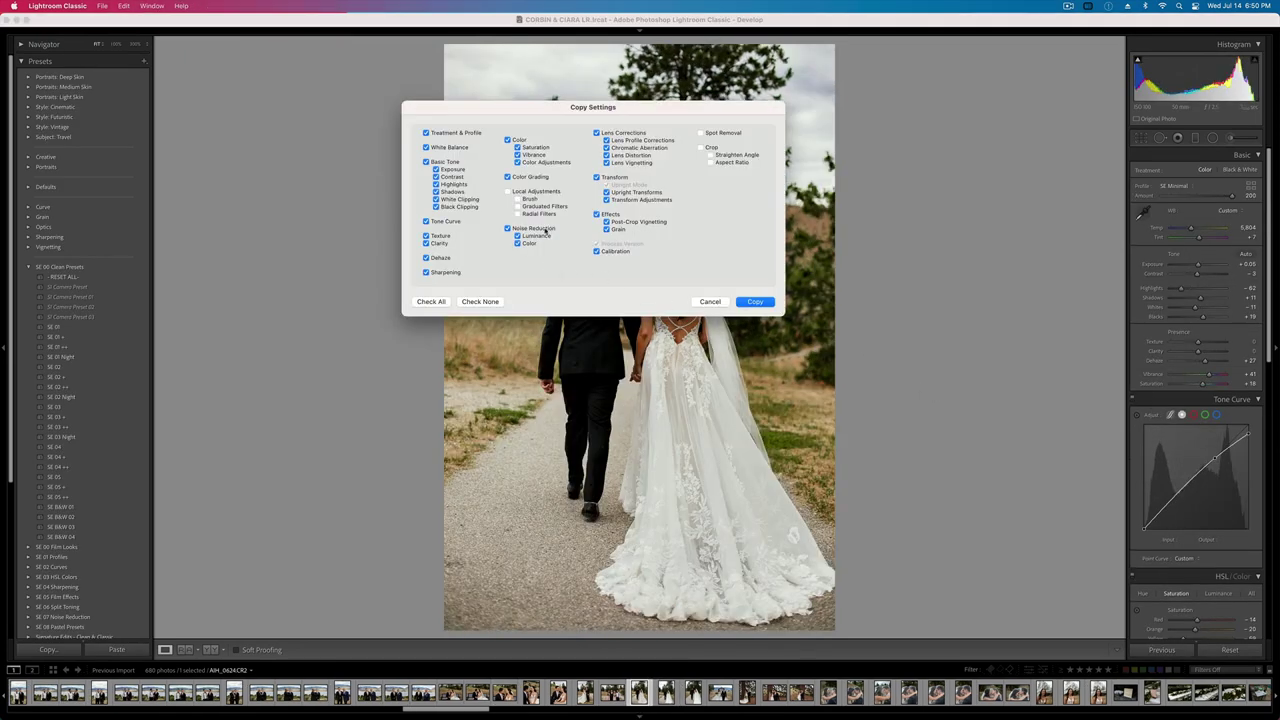
{"action": "key", "text": "Return"}
{"action": "key", "text": "Right"}
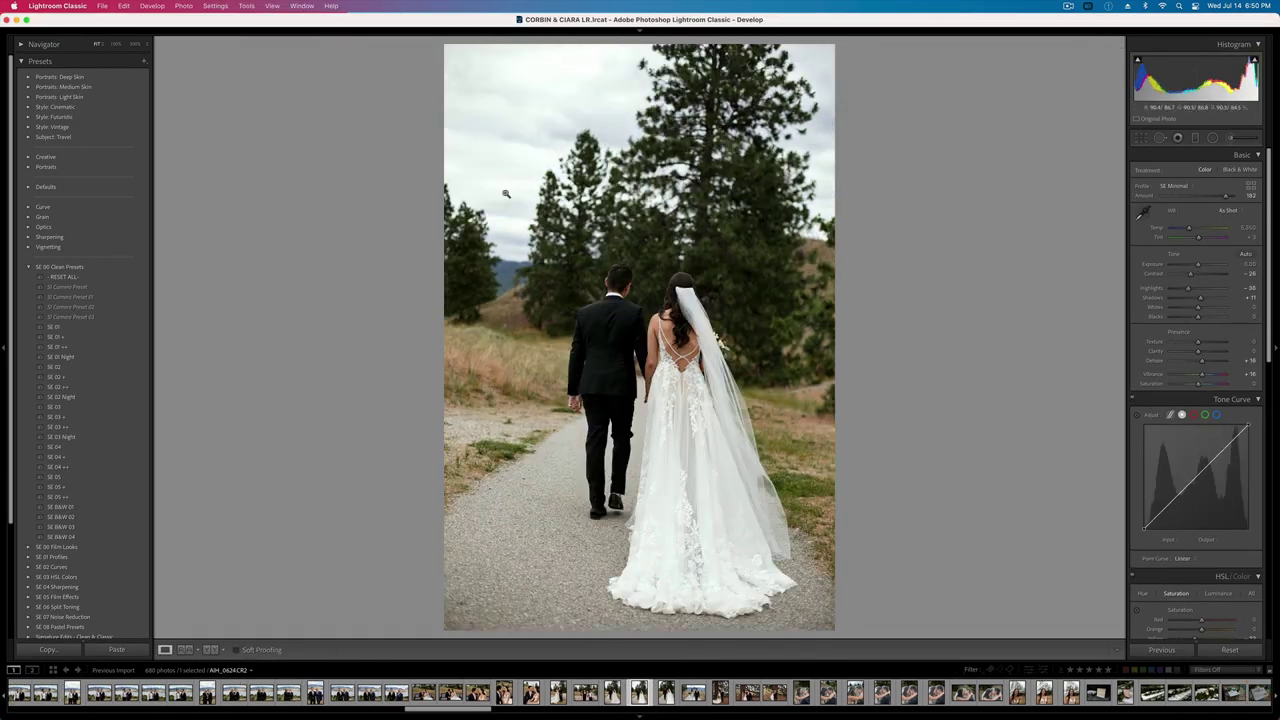
{"action": "key", "text": "super+shift+v"}
- Straighten the second walking-away shot by about -1.41 degrees, then advance to the couple walking toward camera
{"action": "key", "text": "r"}
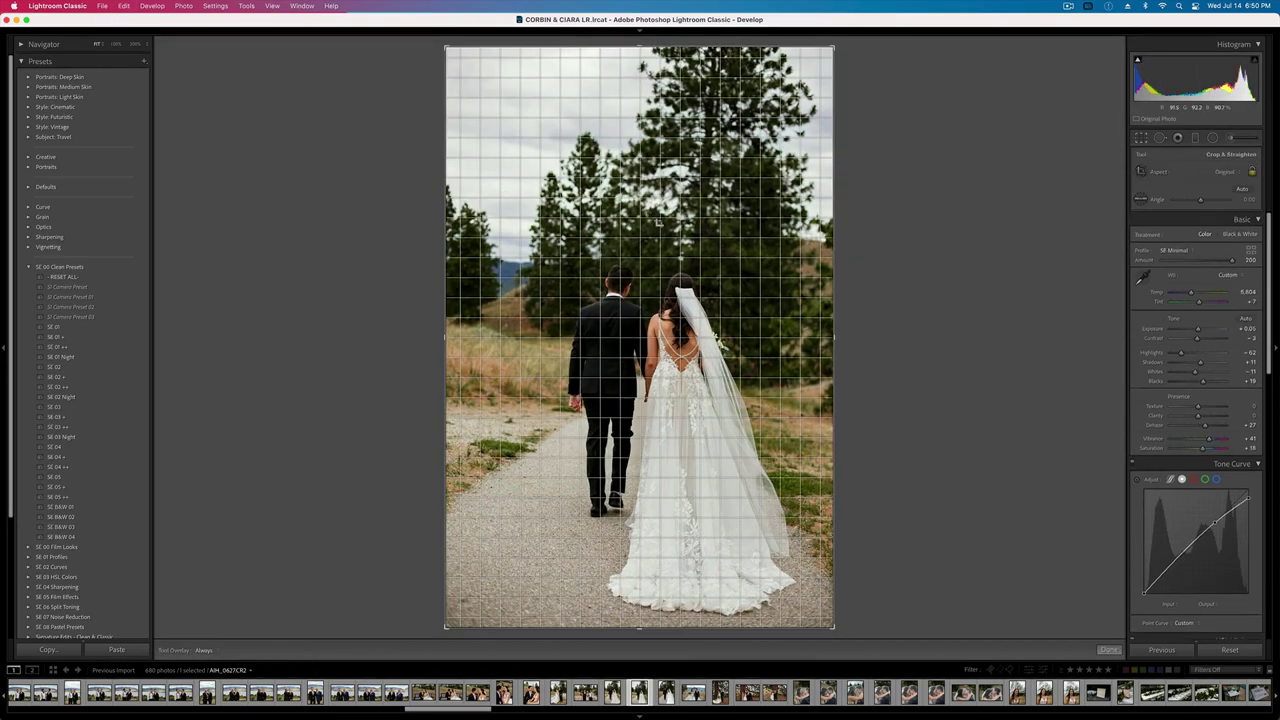
{"action": "left_click_drag", "start_coordinate": [886, 226], "coordinate": [881, 216]}
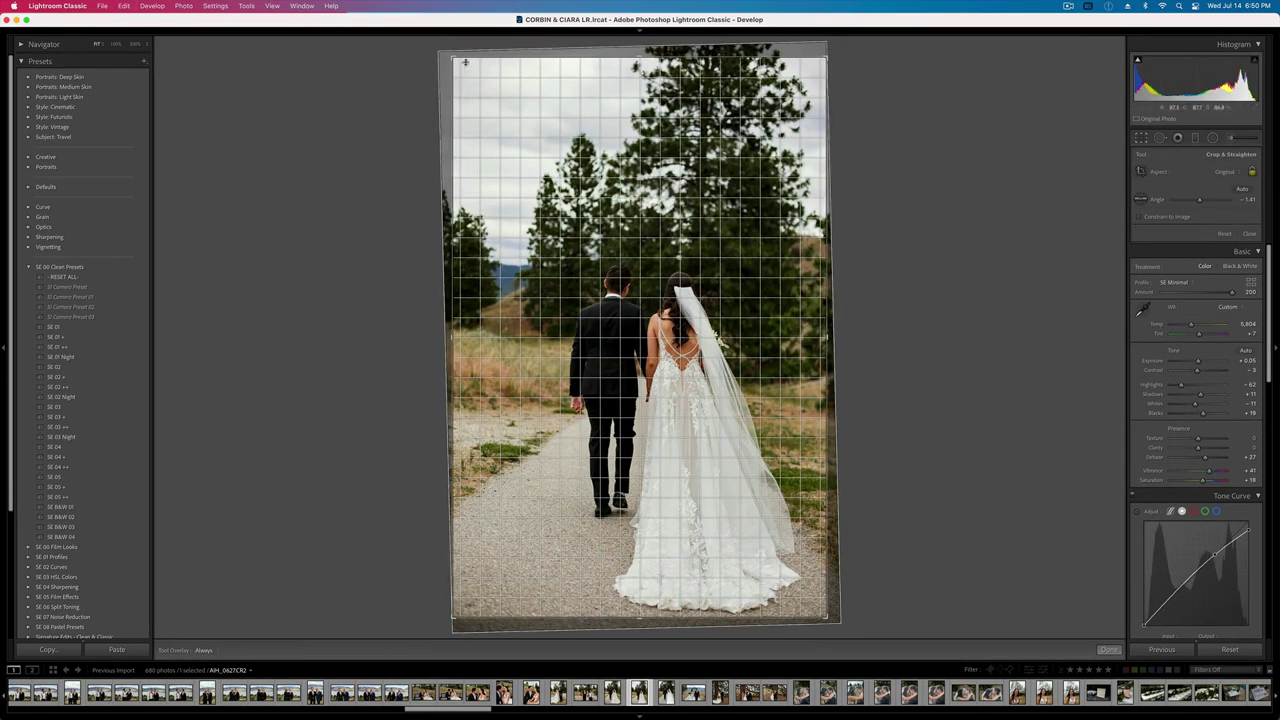
{"action": "key", "text": "Return"}
{"action": "key", "text": "Right"}
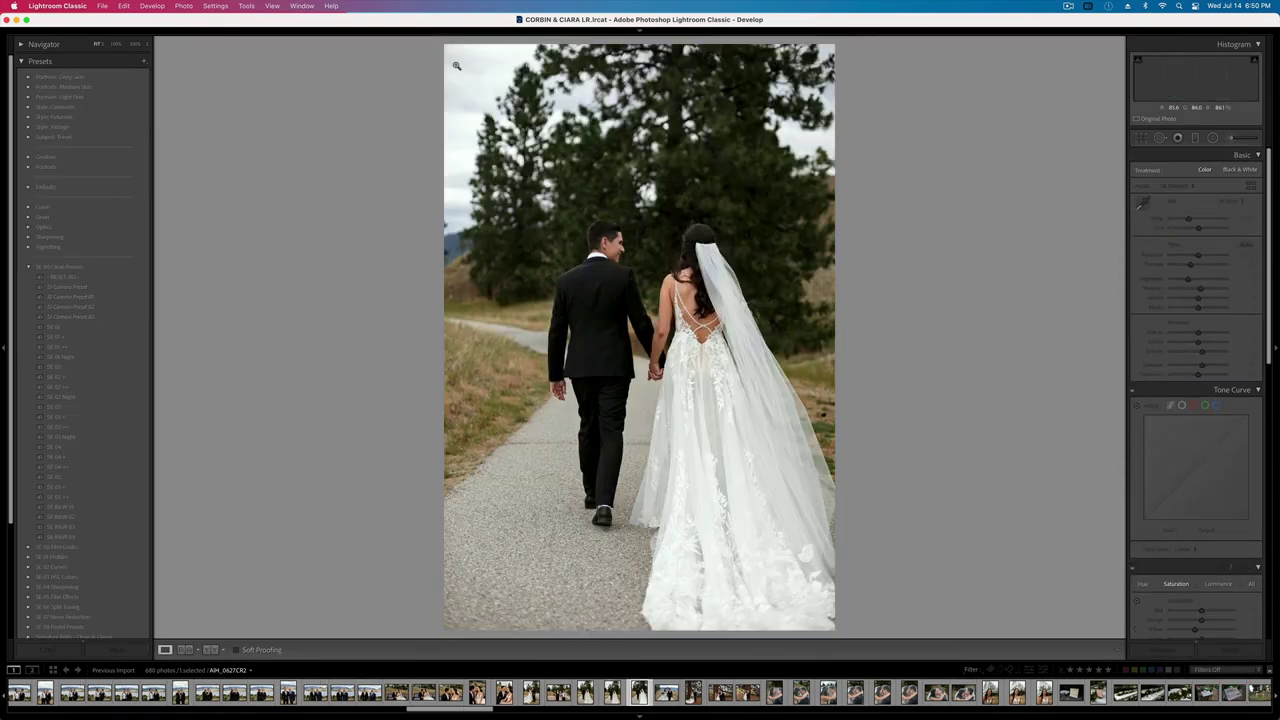
{"action": "key", "text": "Right"}
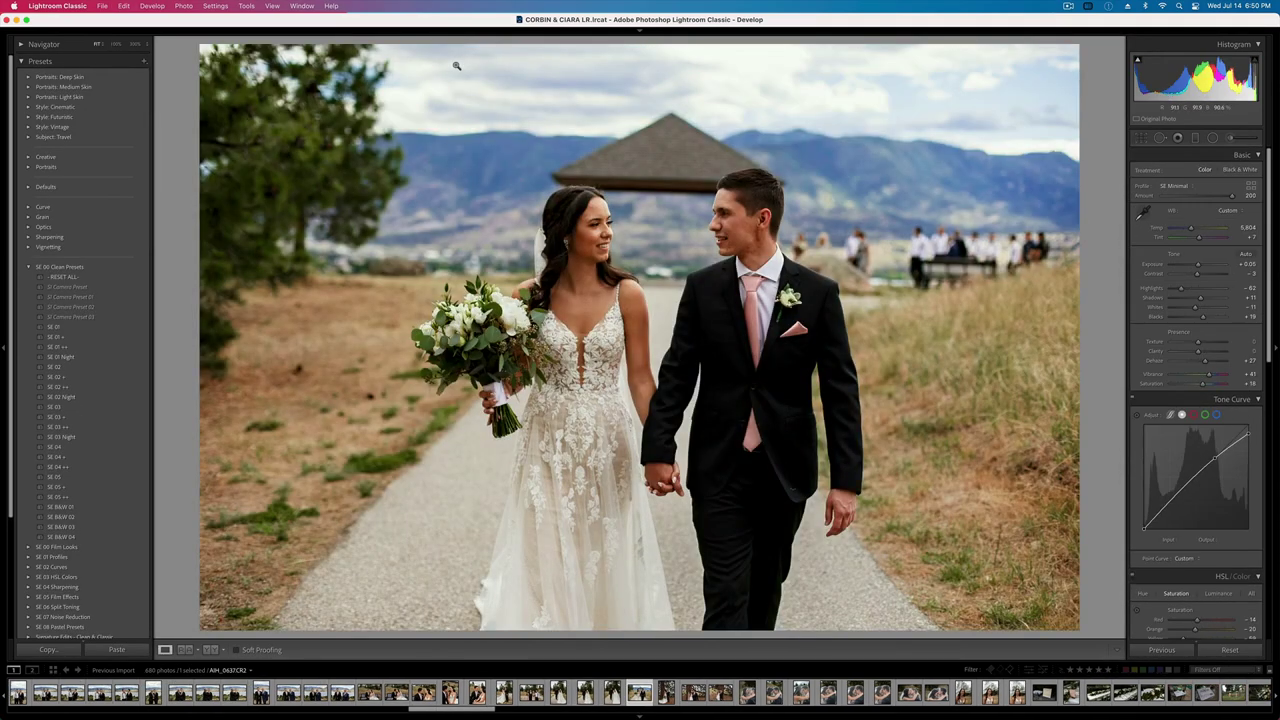
- Undo the paste and re-apply the copied settings without Local Adjustments
{"action": "key", "text": "super+z"}
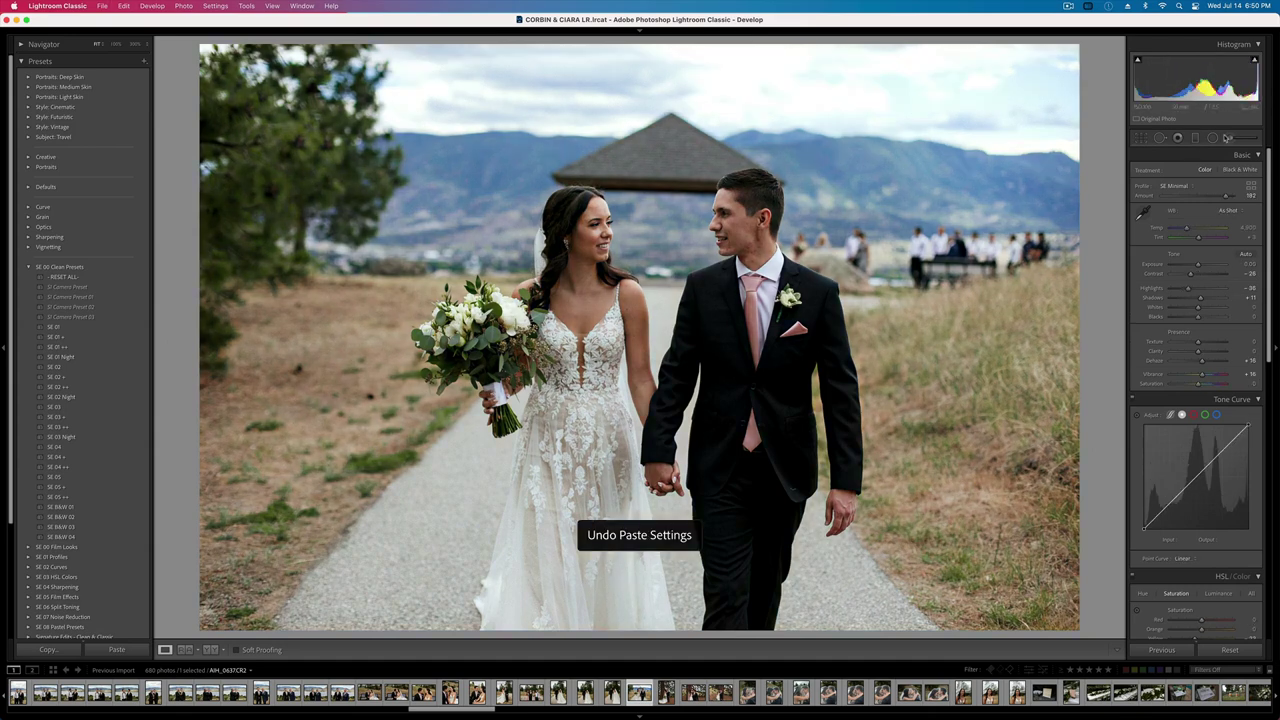
{"action": "key", "text": "super+shift+c"}
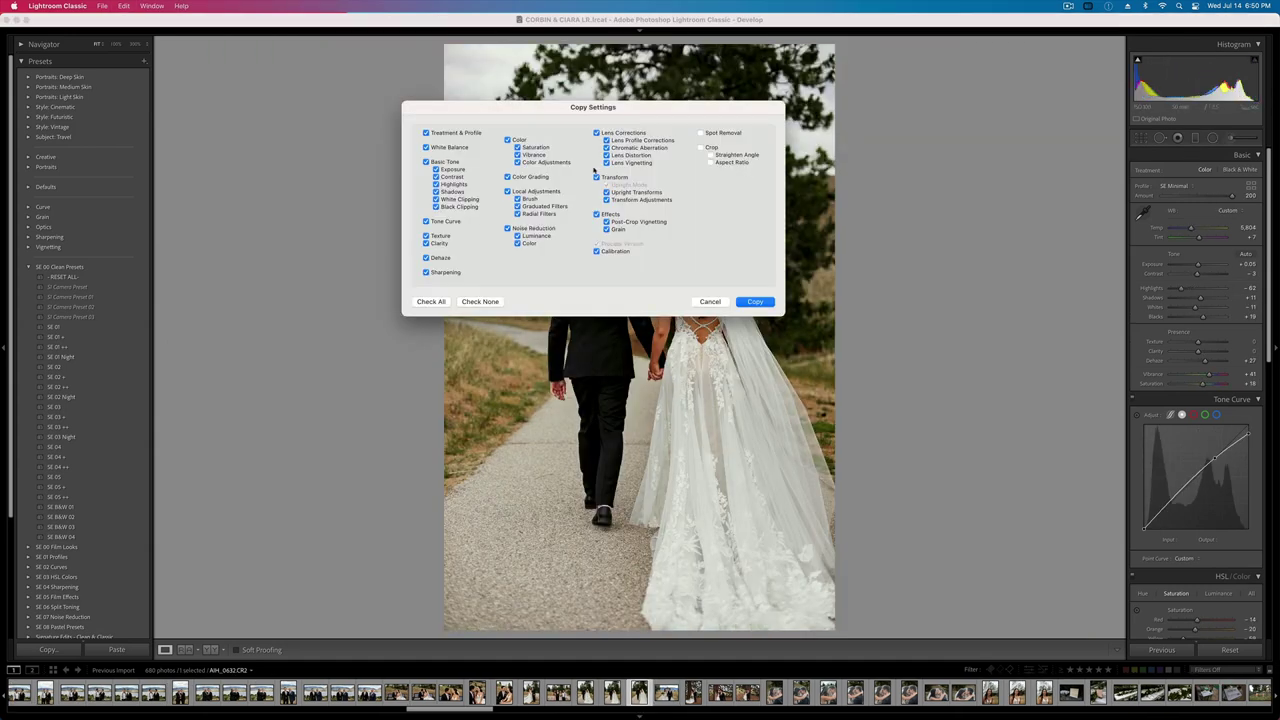
{"action": "left_click", "coordinate": [508, 192]}
{"action": "key", "text": "Return"}
{"action": "key", "text": "Right"}
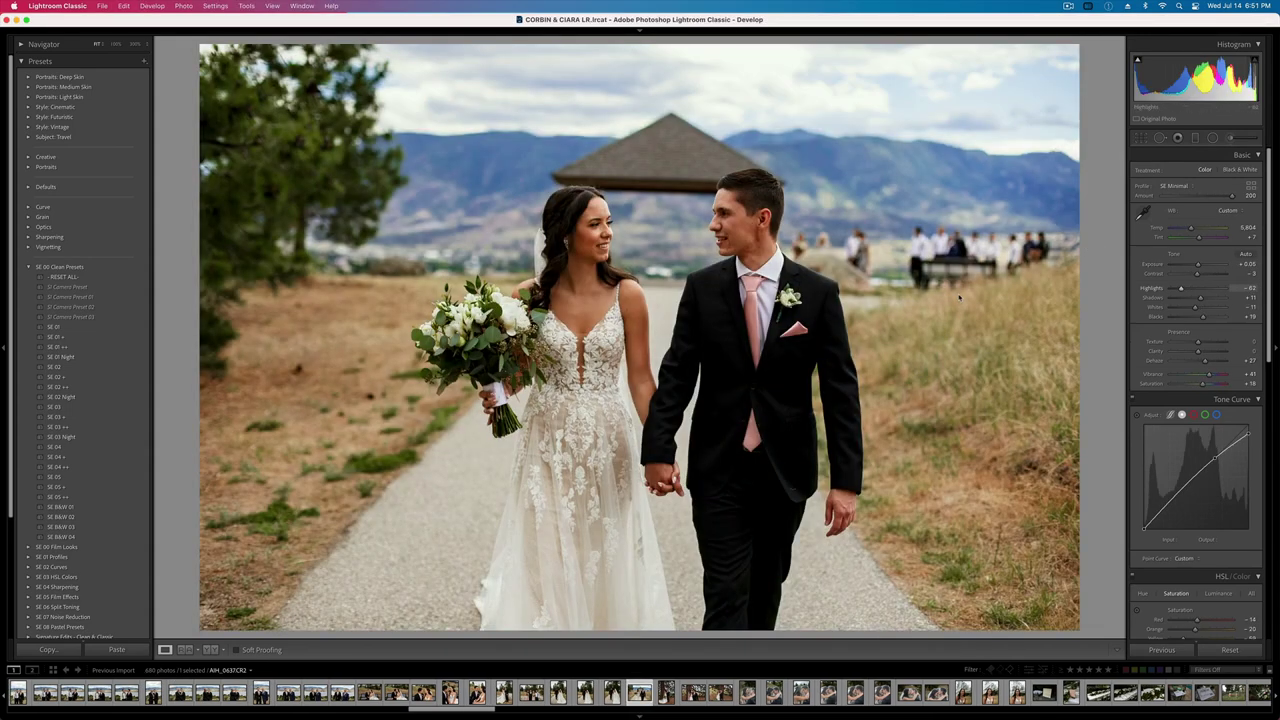
- Convert to black and white with SE B&W 03 and add a wide oval Radial Filter around the couple
{"action": "left_click", "coordinate": [77, 528]}
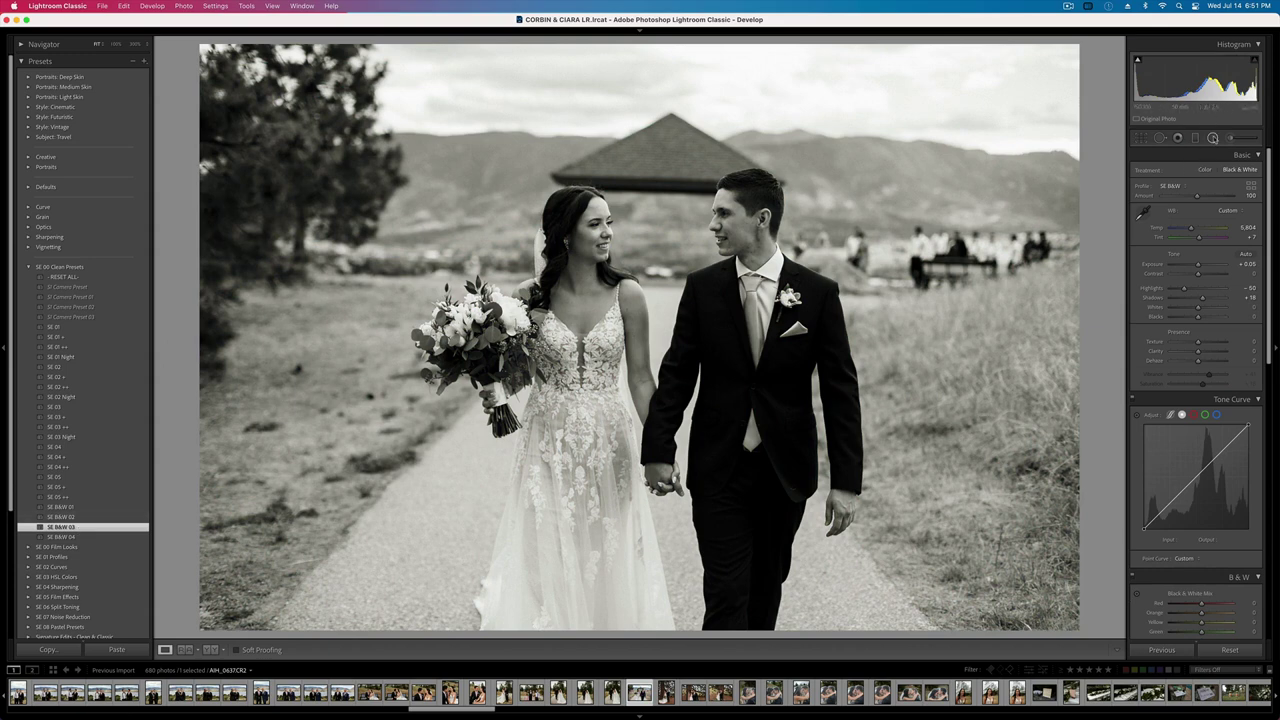
{"action": "left_click", "coordinate": [1213, 138]}
{"action": "mouse_move", "coordinate": [724, 340]}
{"action": "left_mouse_down"}
{"action": "mouse_move", "coordinate": [822, 498]}
{"action": "mouse_move", "coordinate": [736, 491]}
{"action": "left_mouse_up"}
{"action": "left_click_drag", "start_coordinate": [875, 334], "coordinate": [913, 338]}
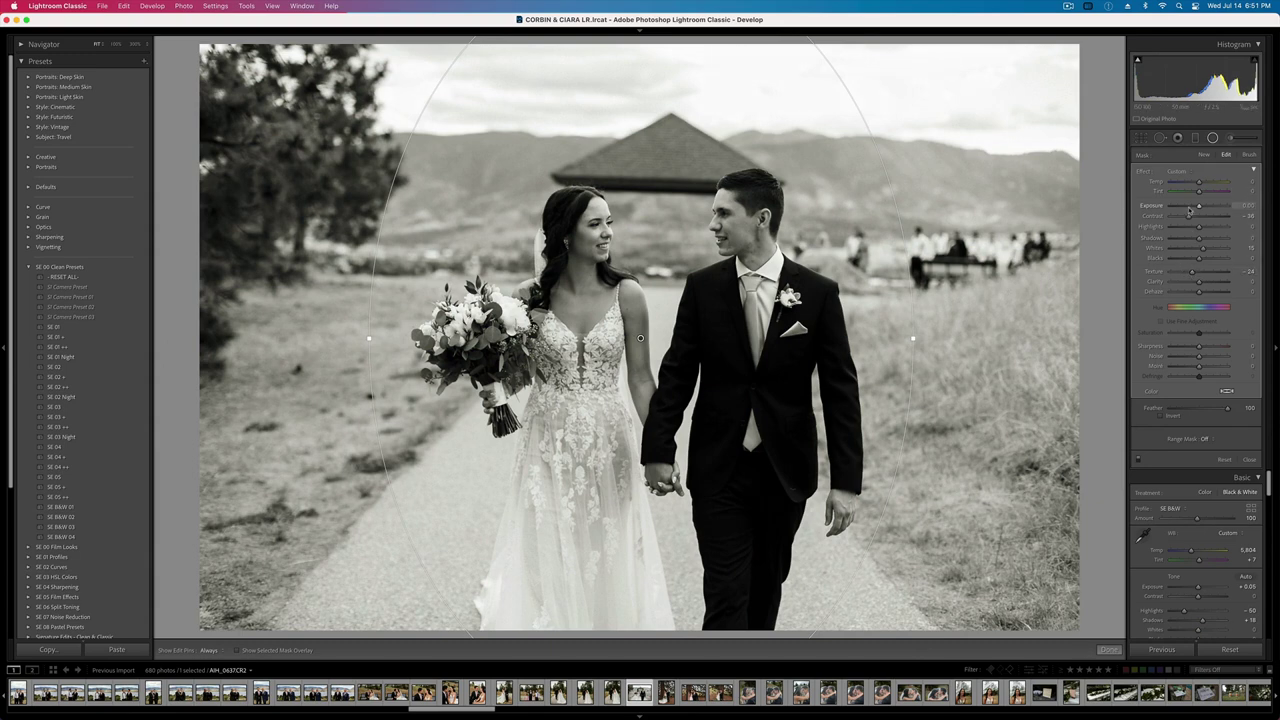
- Darken the area outside the radial mask to Exposure -0.24 and compare before/after
{"action": "mouse_move", "coordinate": [1190, 207]}
{"action": "left_mouse_down"}
{"action": "mouse_move", "coordinate": [1172, 207]}
{"action": "mouse_move", "coordinate": [1221, 207]}
{"action": "mouse_move", "coordinate": [1200, 207]}
{"action": "left_mouse_up"}
{"action": "key", "text": "Return"}
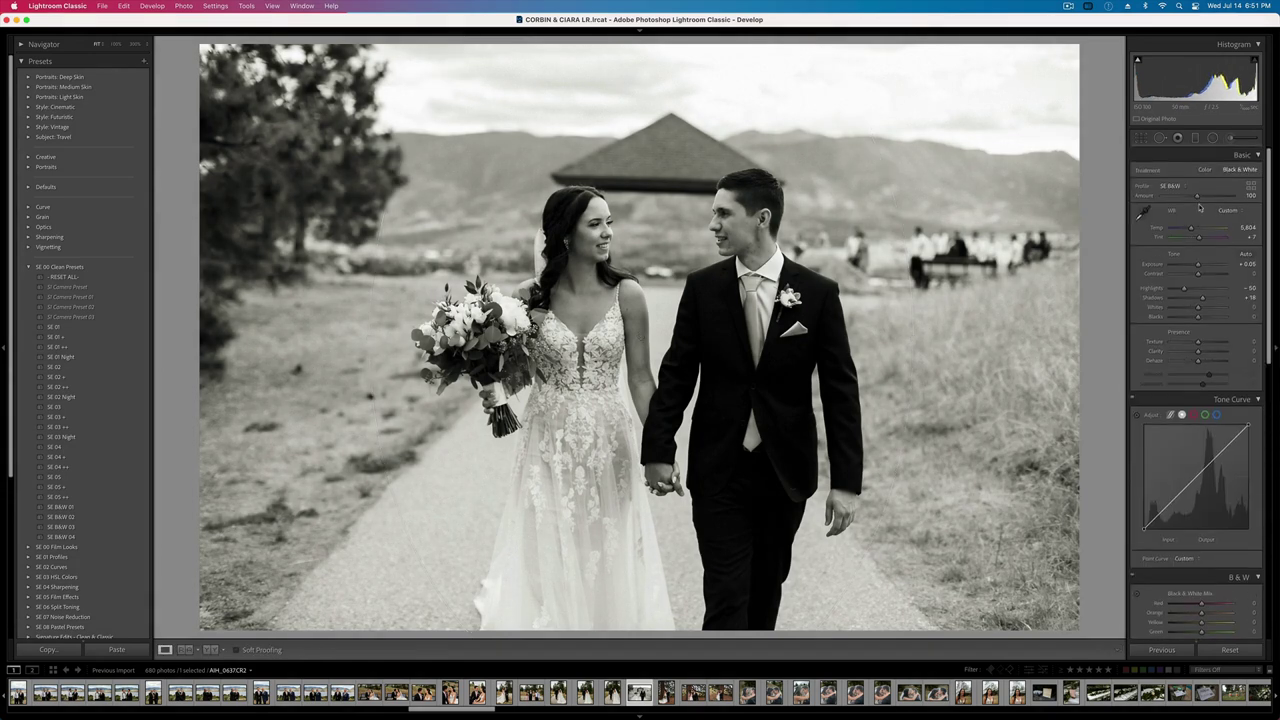
{"action": "key", "text": "backslash"}
{"action": "key", "text": "backslash"}
- Check the crop framing, keep it unchanged, and advance to the couple-by-the-tree portrait
{"action": "key", "text": "r"}
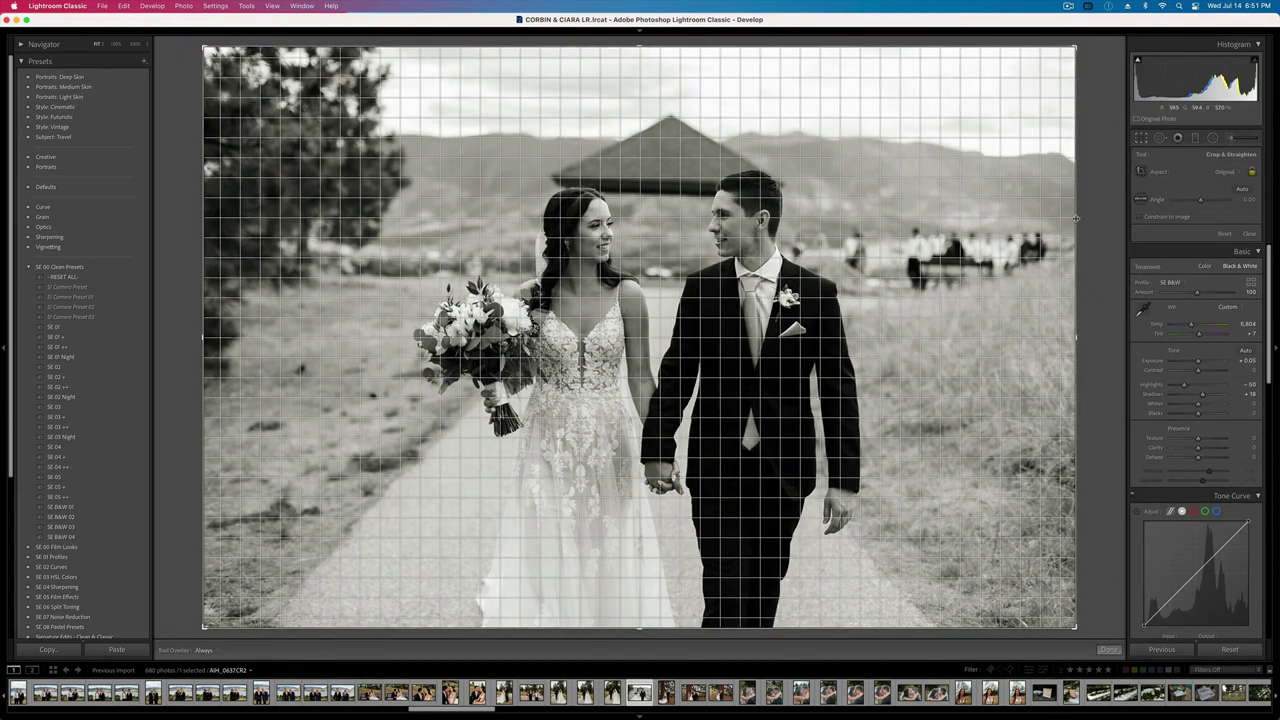
{"action": "key", "text": "r"}
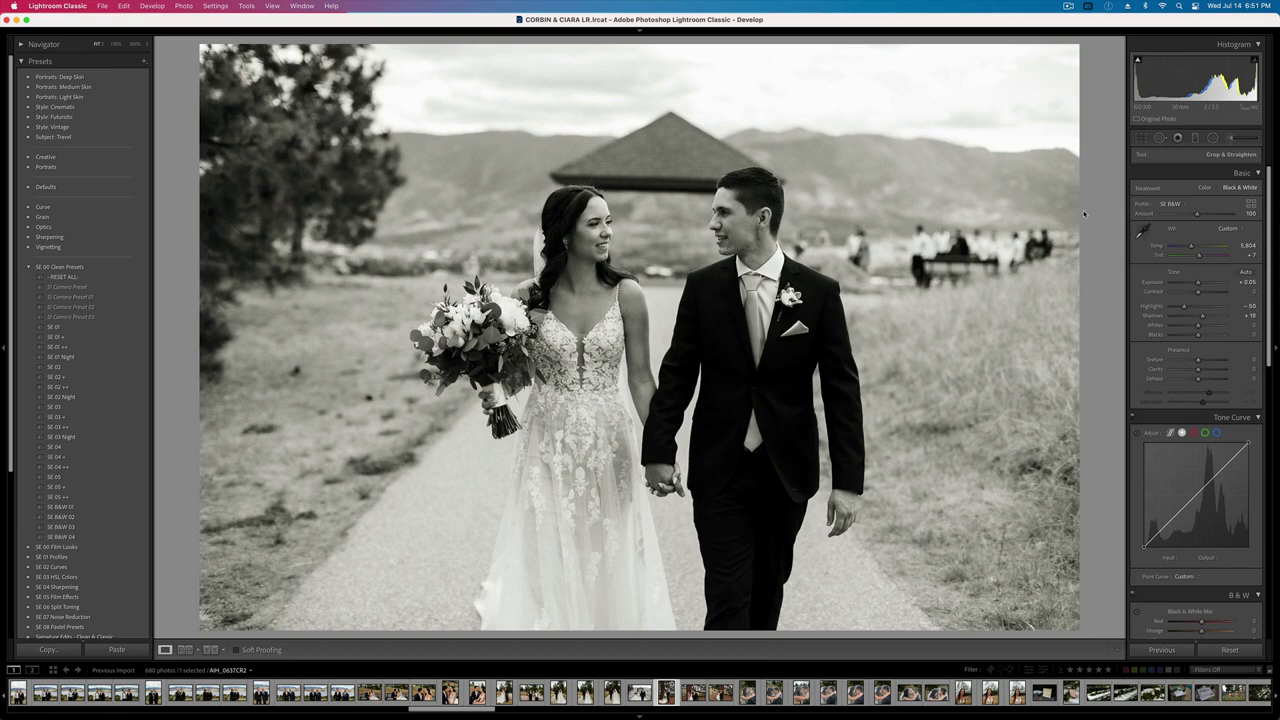
{"action": "key", "text": "Right"}
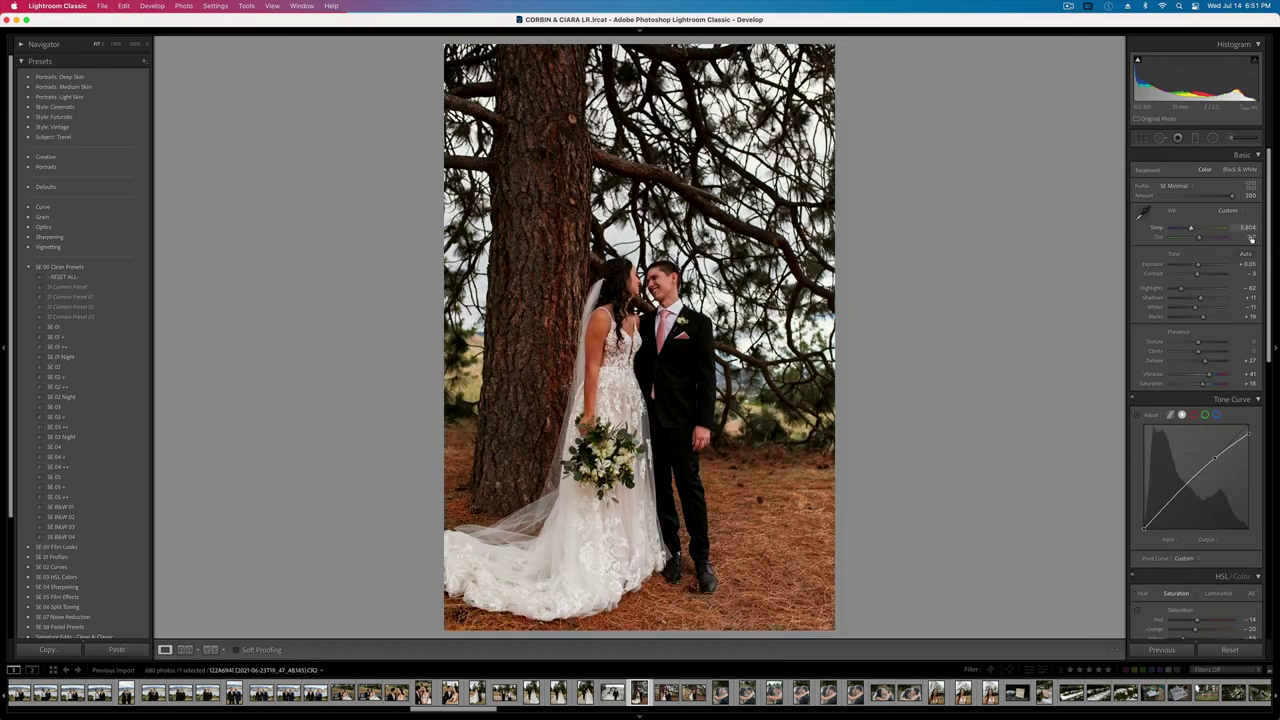
- Shift Tint toward green, lift Blacks, lower Exposure a step, and copy the settings
{"action": "left_click_drag", "start_coordinate": [1198, 238], "coordinate": [1187, 229]}
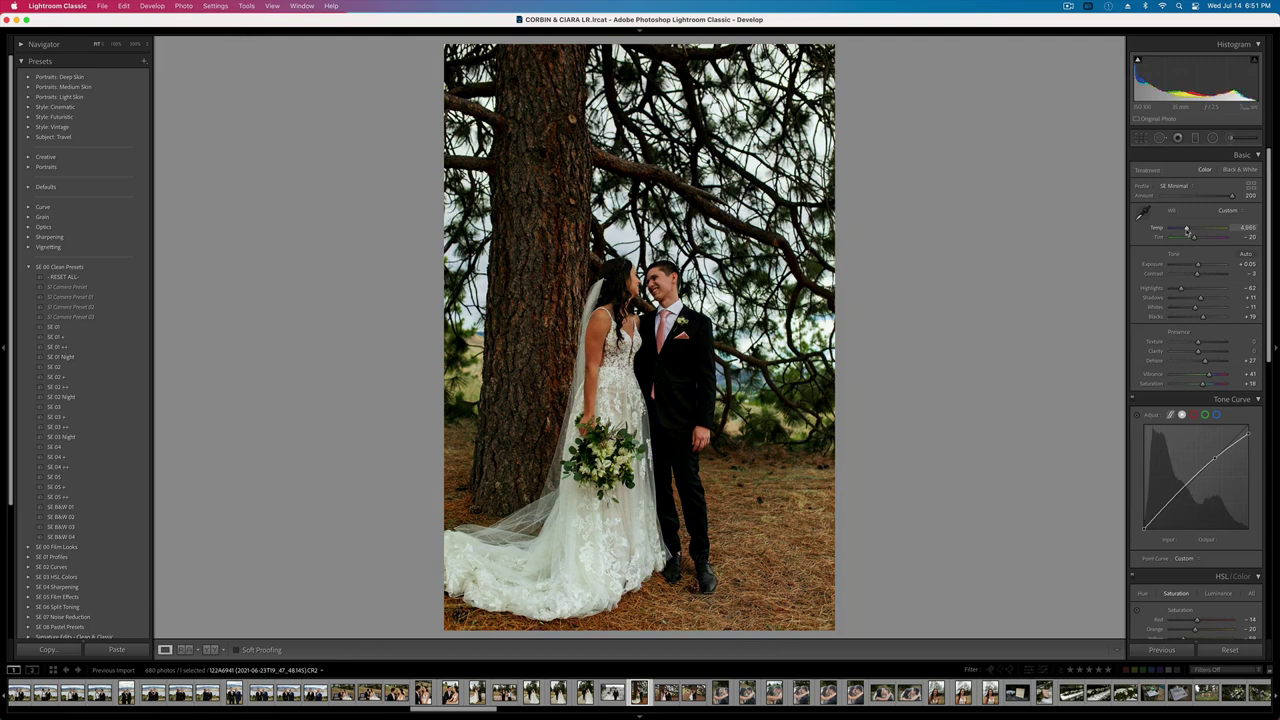
{"action": "left_click_drag", "start_coordinate": [1203, 317], "coordinate": [1210, 318]}
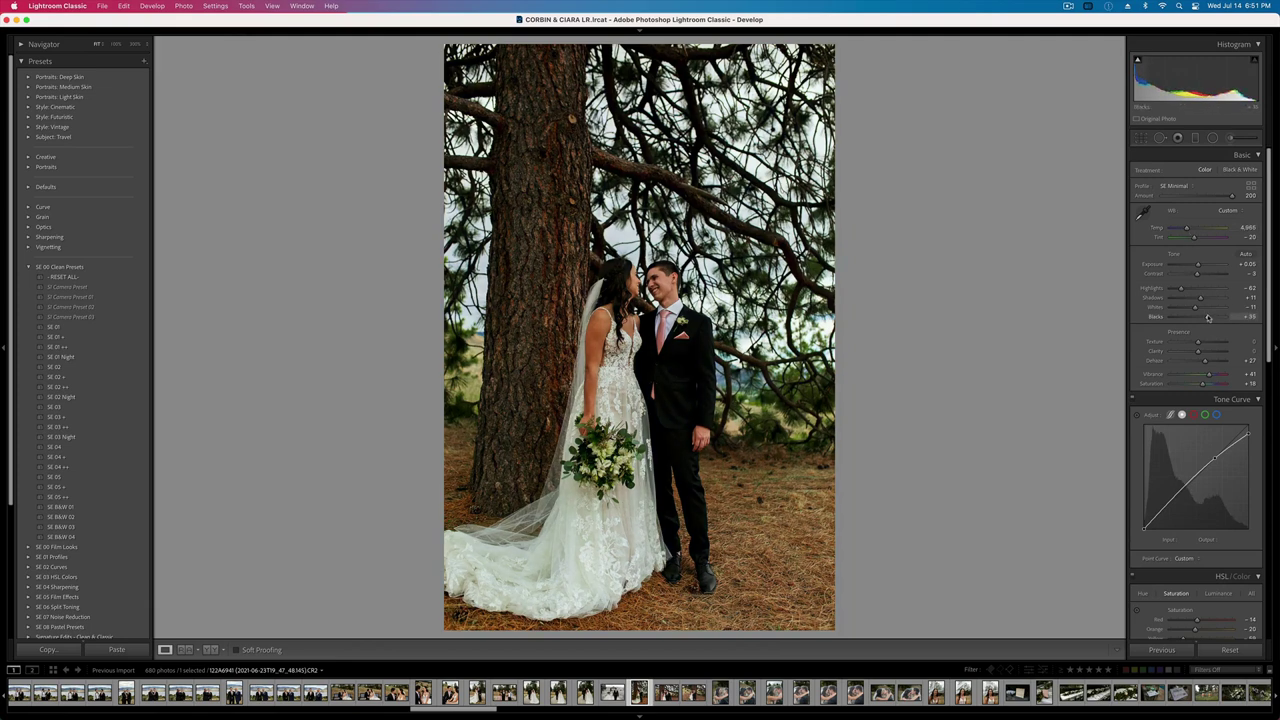
{"action": "key", "text": "minus"}
{"action": "key", "text": "minus"}
{"action": "key", "text": "minus"}
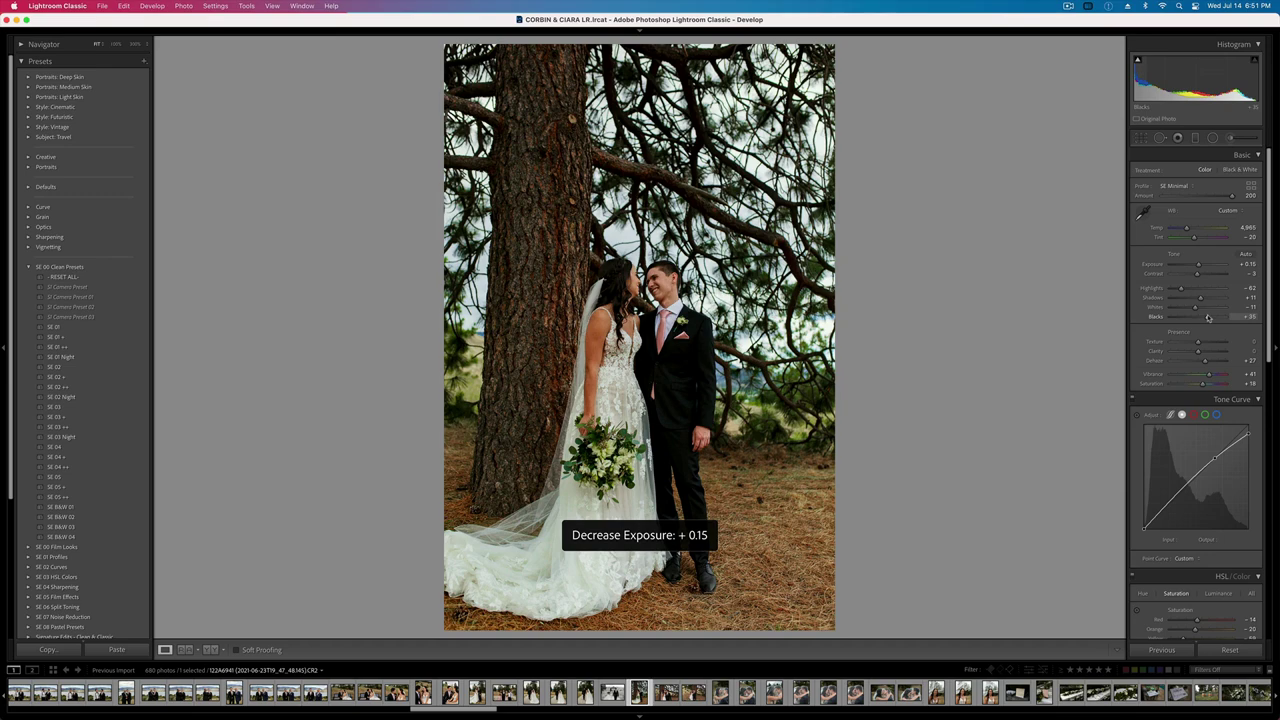
{"action": "key", "text": "super+shift+c"}
{"action": "key", "text": "Return"}
{"action": "key", "text": "Right"}
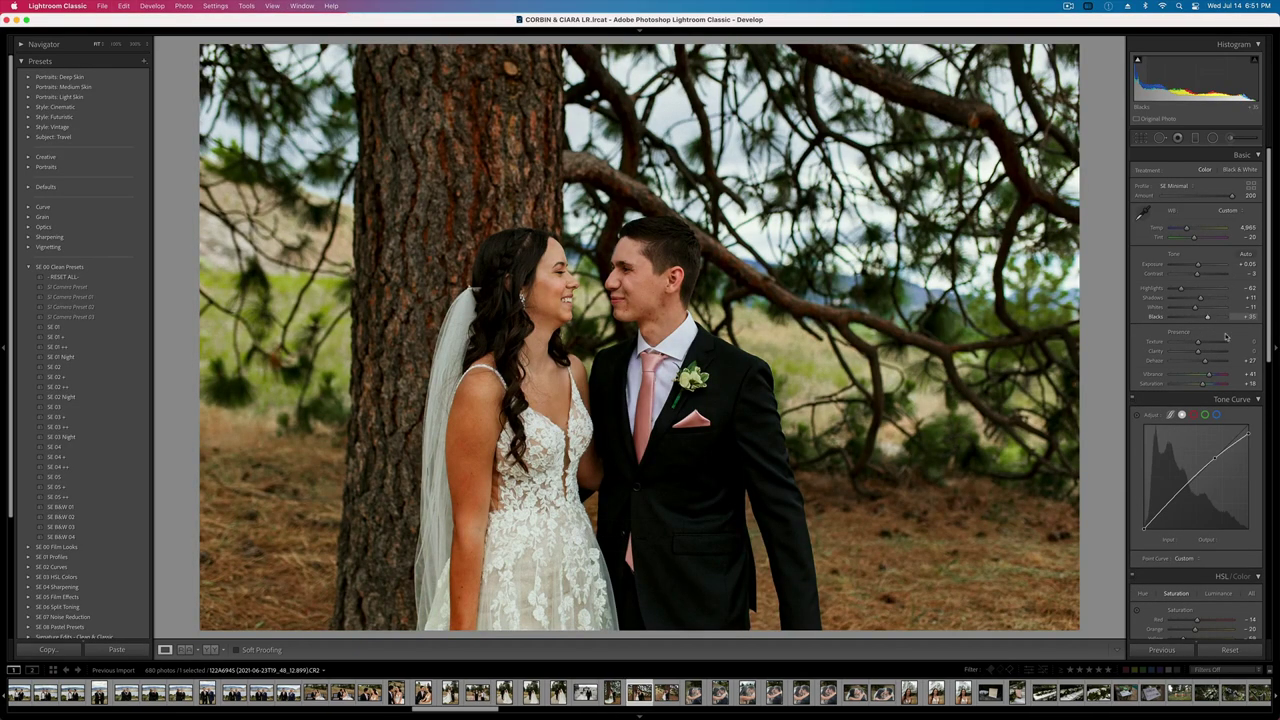
- On the next tree portrait, straighten the photo by -1.95° with the Crop tool
{"action": "key", "text": "Right"}
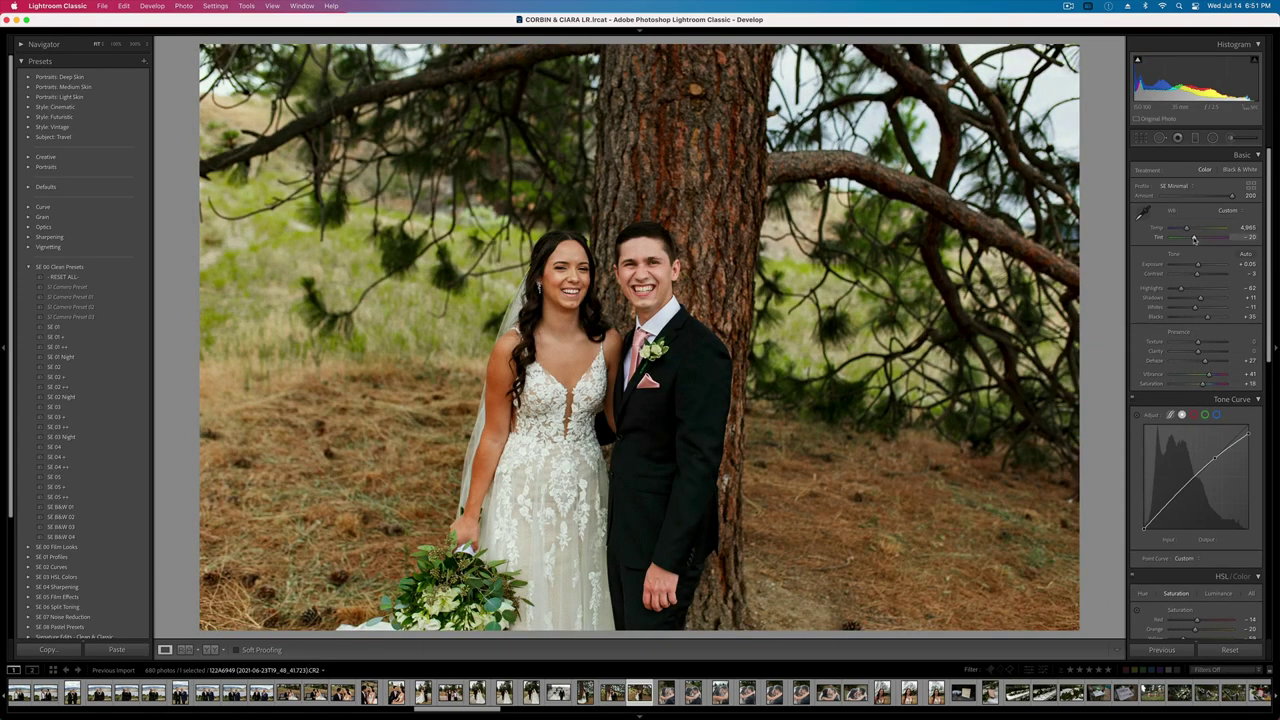
{"action": "key", "text": "r"}
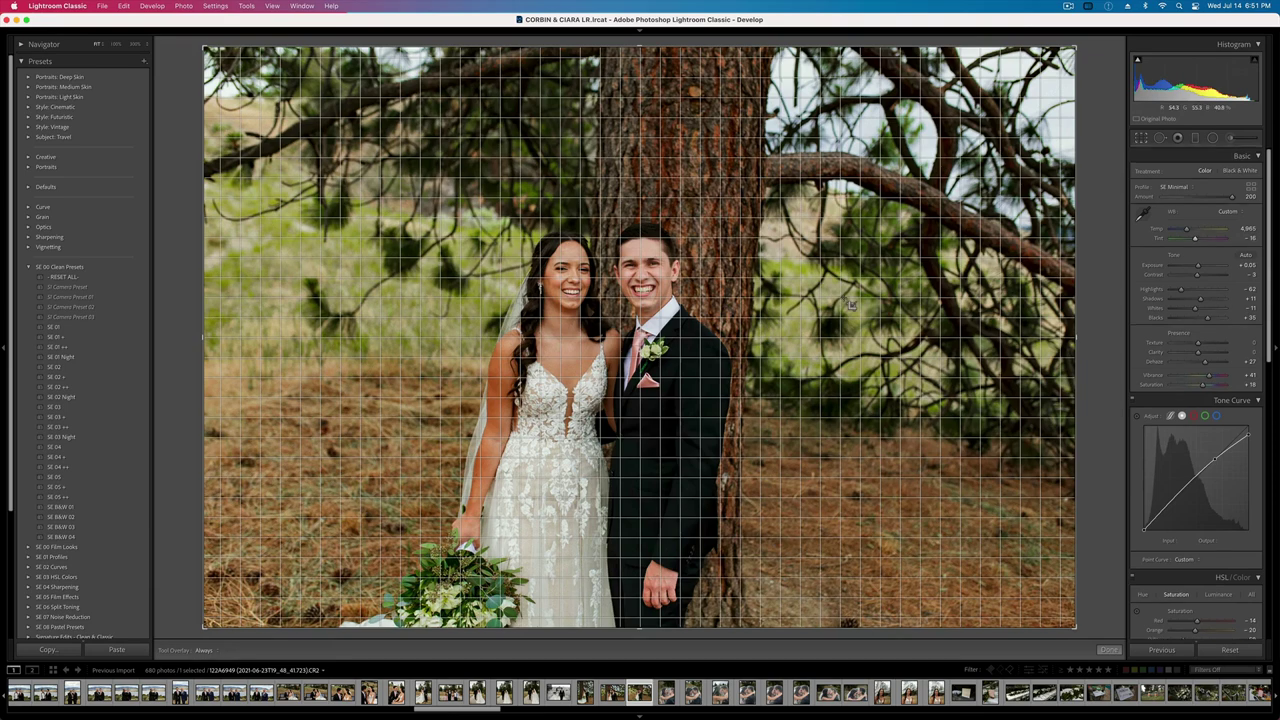
{"action": "left_click_drag", "start_coordinate": [1091, 220], "coordinate": [1087, 204]}
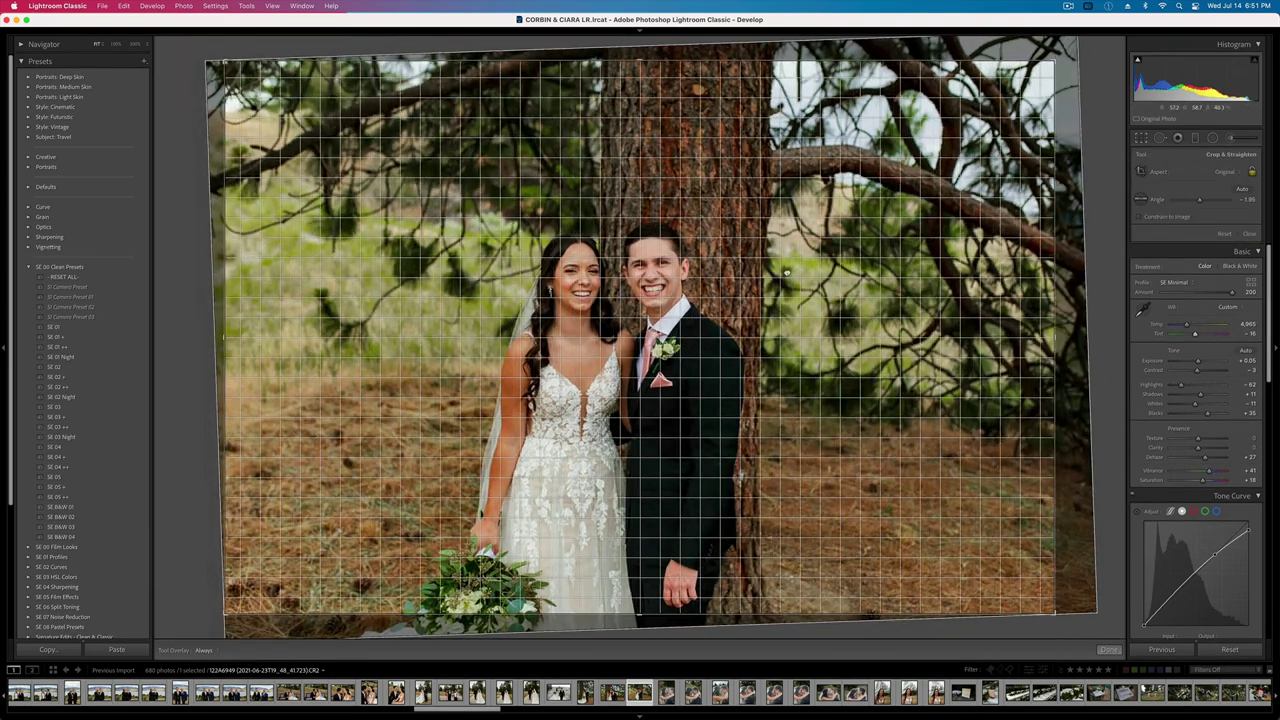
{"action": "key", "text": "r"}
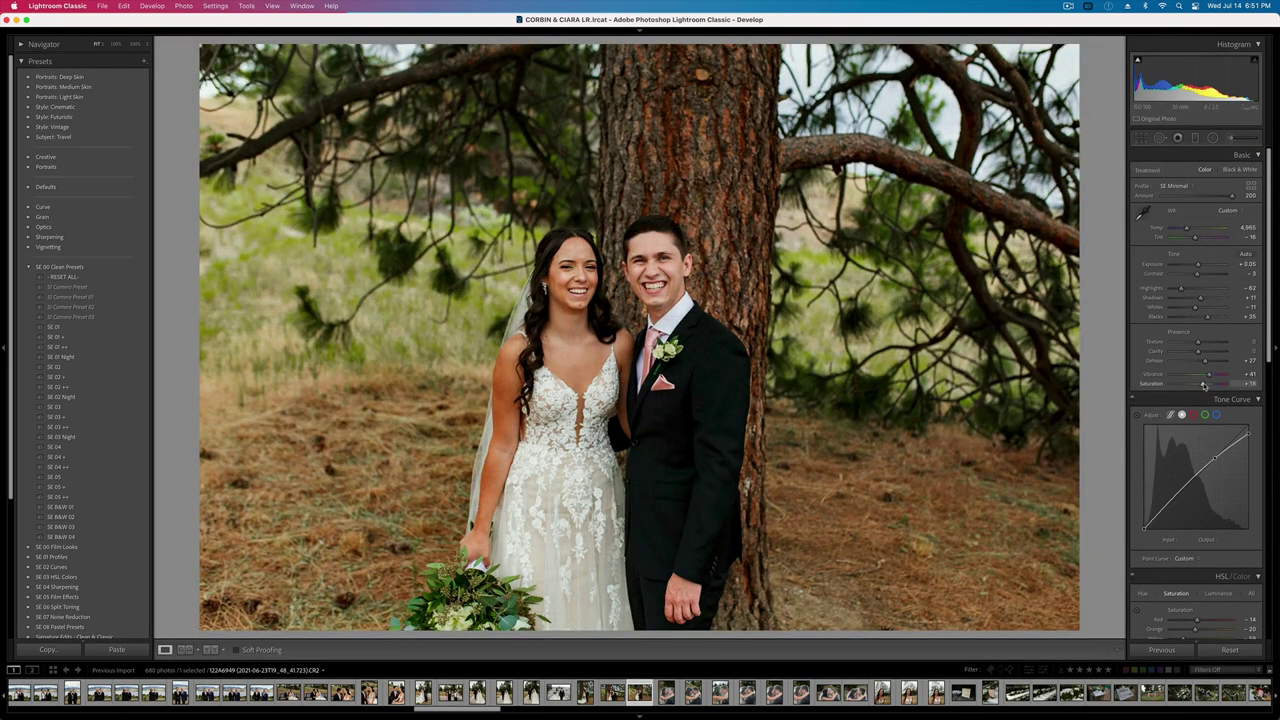
- Lower Saturation to +9, settle Exposure at +0.06, and copy these settings
{"action": "left_click_drag", "start_coordinate": [1202, 386], "coordinate": [1200, 386]}
{"action": "key", "text": "minus"}
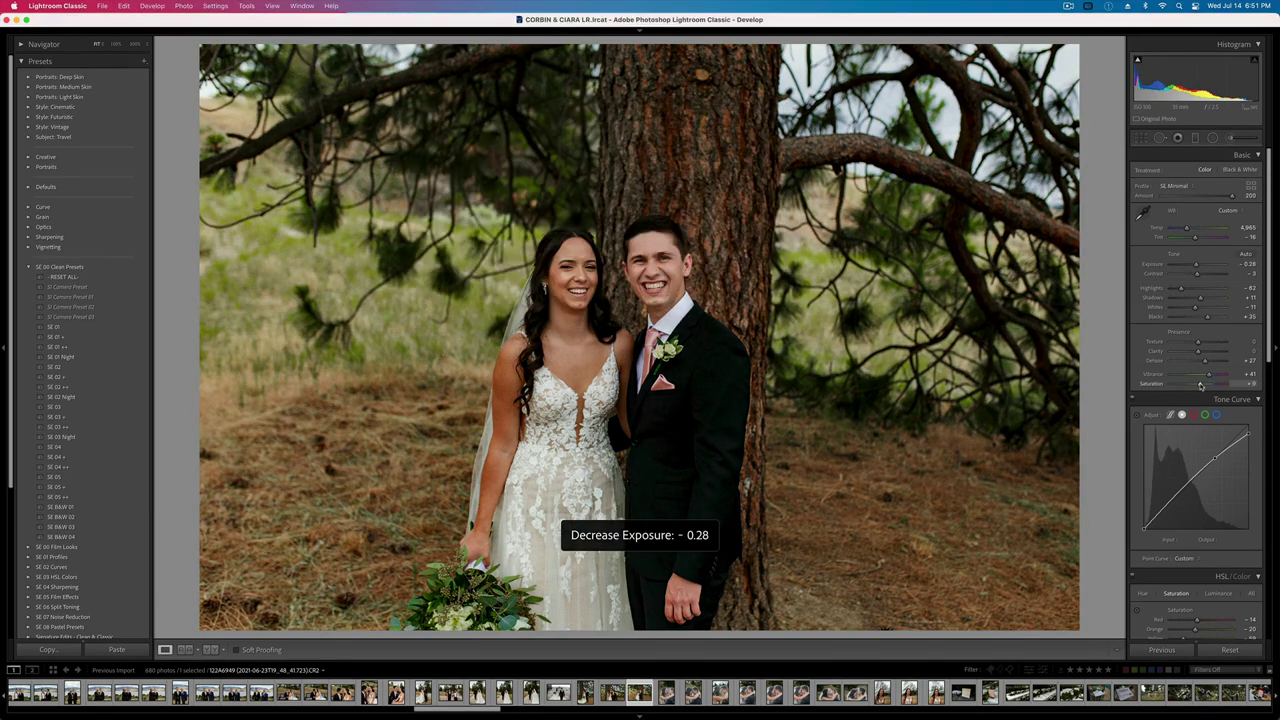
{"action": "key", "text": "equal"}
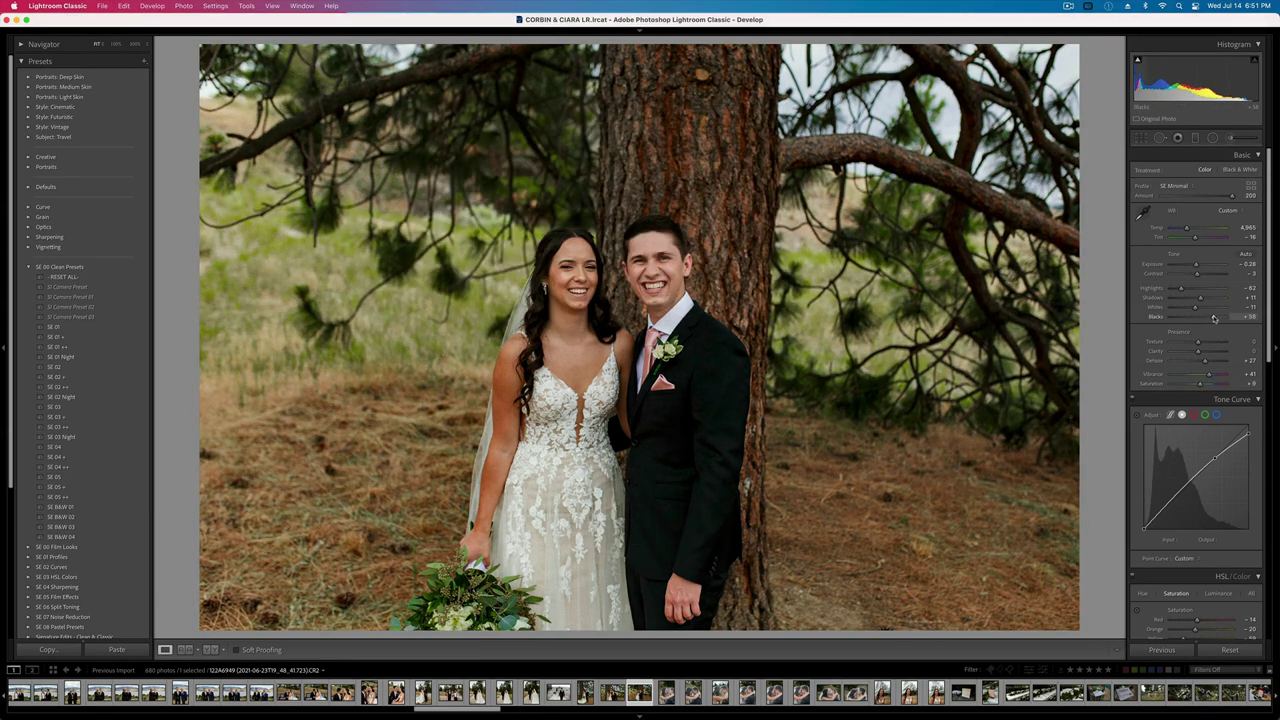
{"action": "key", "text": "super+shift+c"}
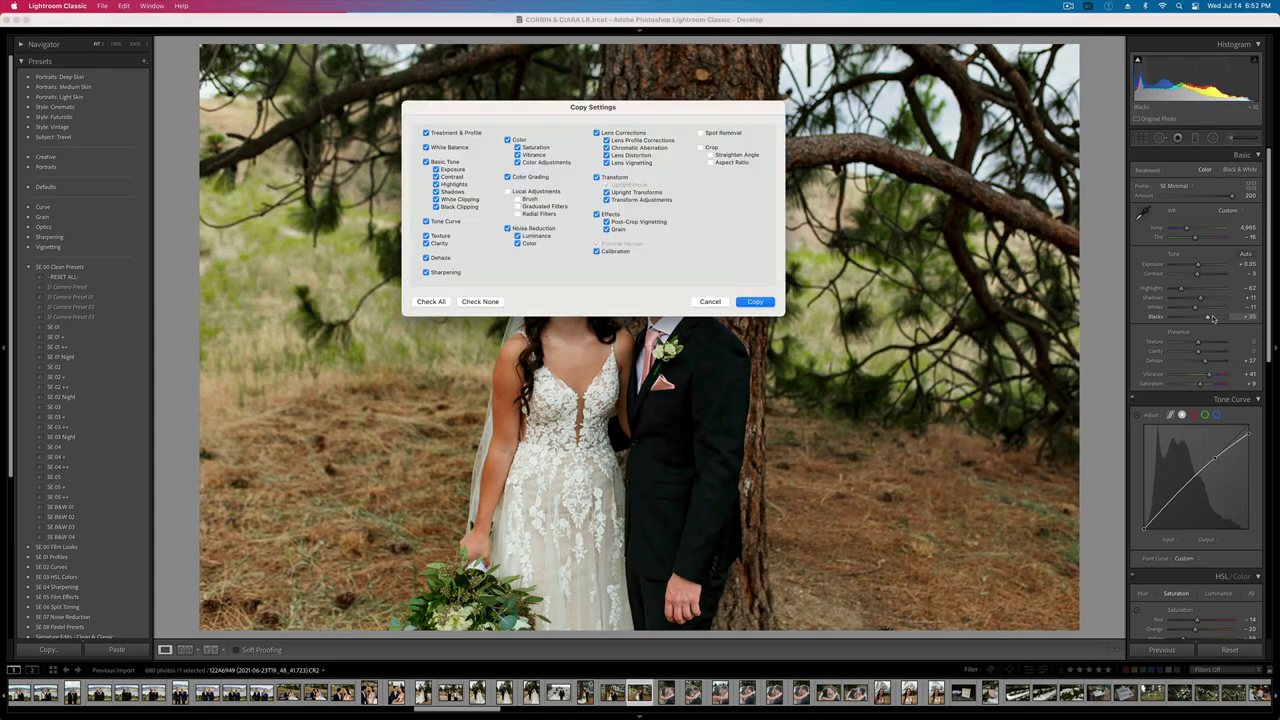
{"action": "key", "text": "Return"}
{"action": "key", "text": "Right"}
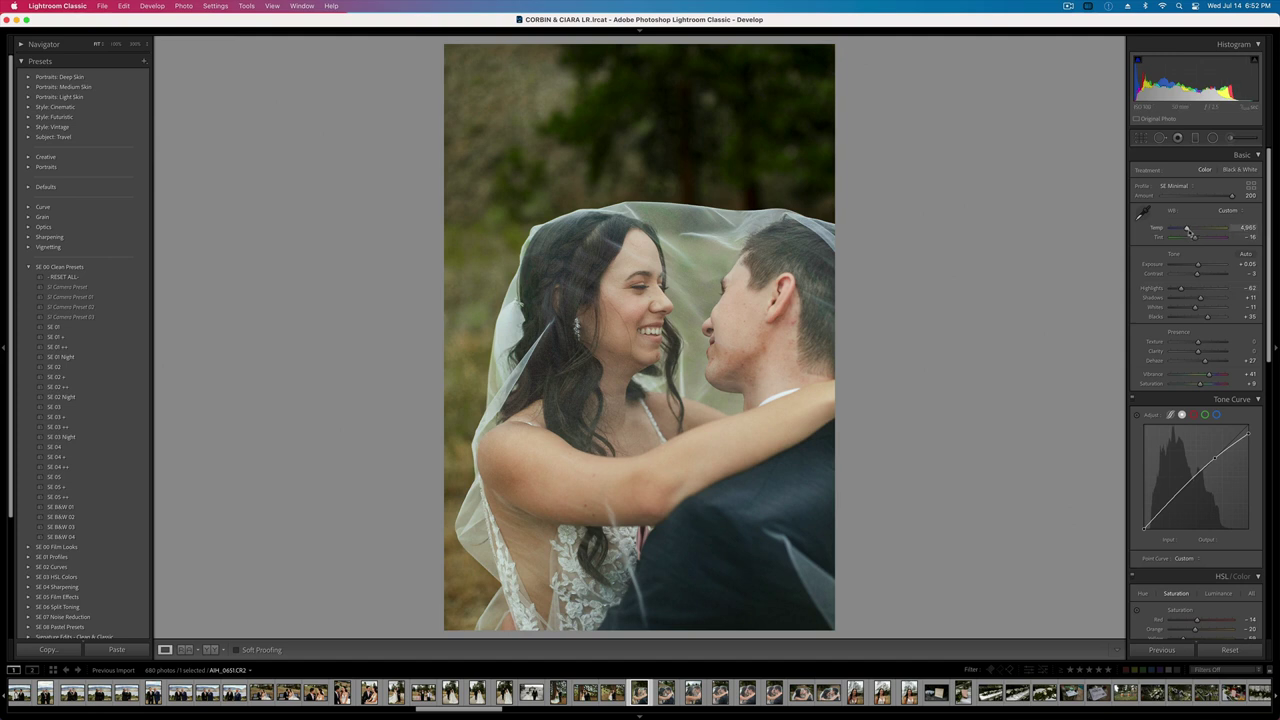
- Warm the first veil photo to Temp 5,834 with a magenta tint shift and exposure +0.05
{"action": "left_click_drag", "start_coordinate": [1195, 238], "coordinate": [1193, 230]}
{"action": "left_click_drag", "start_coordinate": [1198, 274], "coordinate": [1202, 276]}
{"action": "key", "text": "shift+minus"}
{"action": "key", "text": "shift+minus"}
{"action": "key", "text": "shift+equal"}
{"action": "key", "text": "shift+equal"}
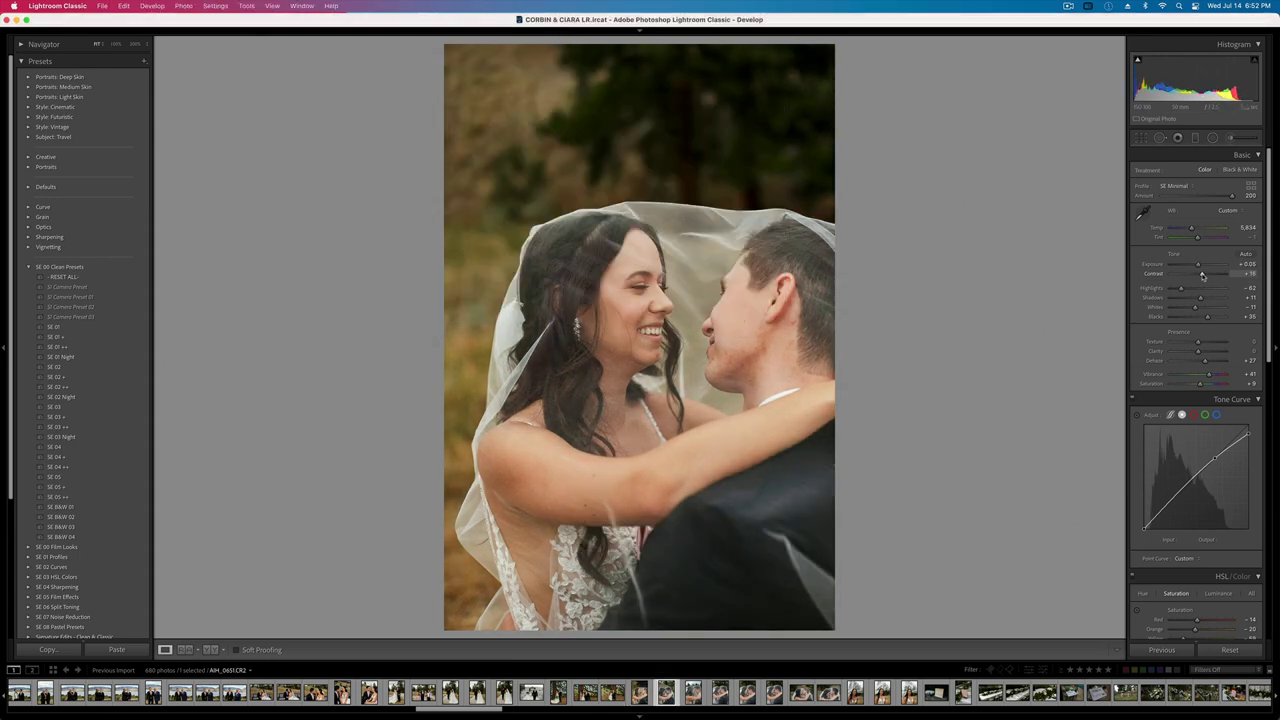
{"action": "key", "text": "Right"}
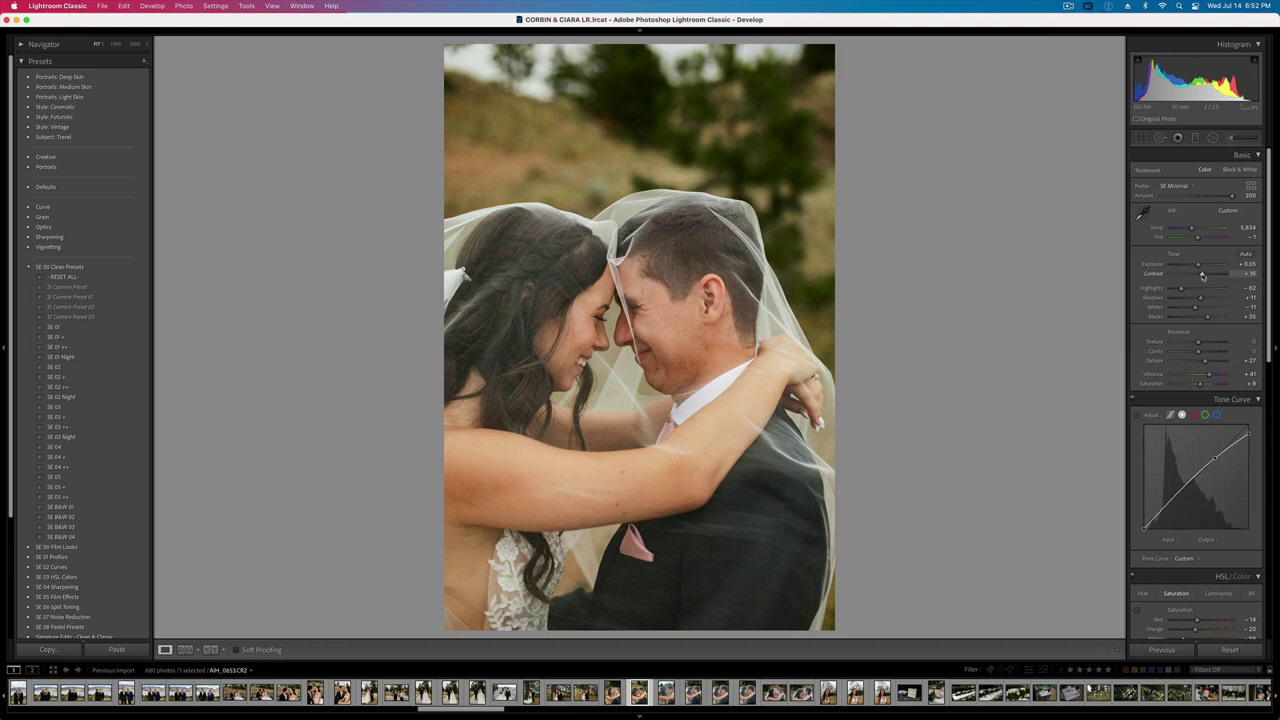
- On the forehead-to-forehead shot, set Exposure +0.05, Contrast +96 and Blacks +64
{"action": "key", "text": "minus"}
{"action": "key", "text": "minus"}
{"action": "key", "text": "equal"}
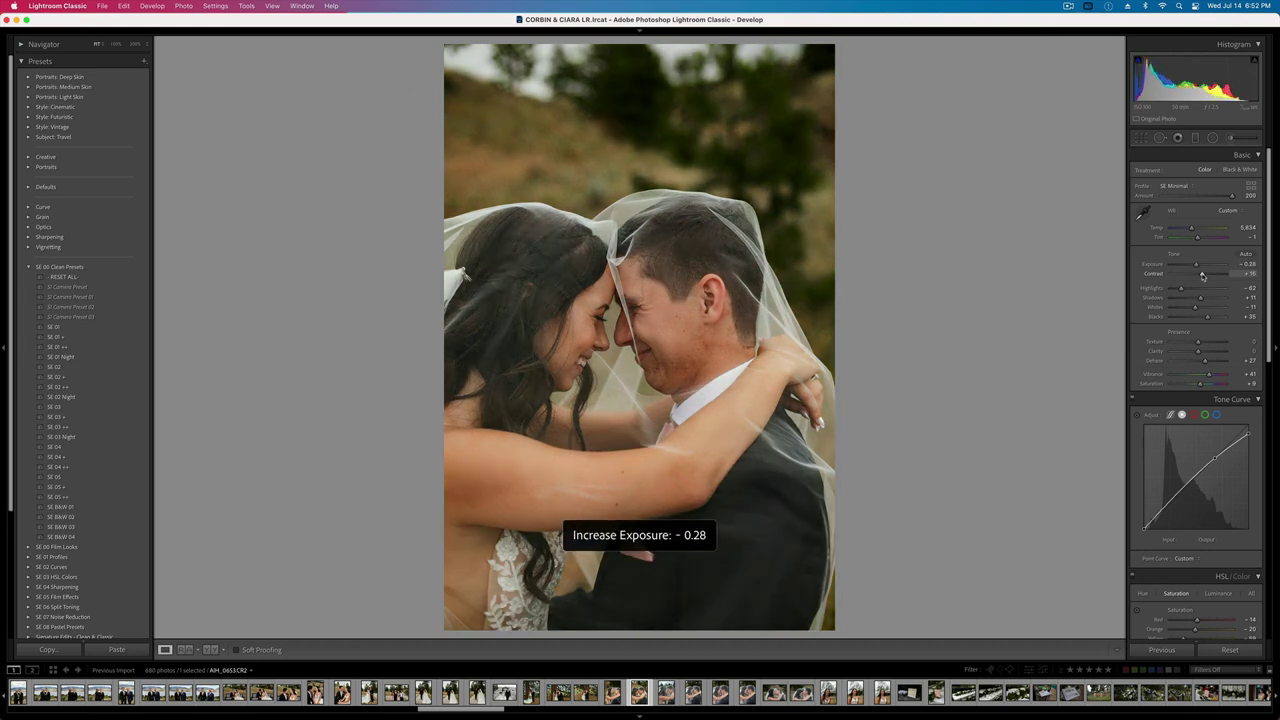
{"action": "key", "text": "equal"}
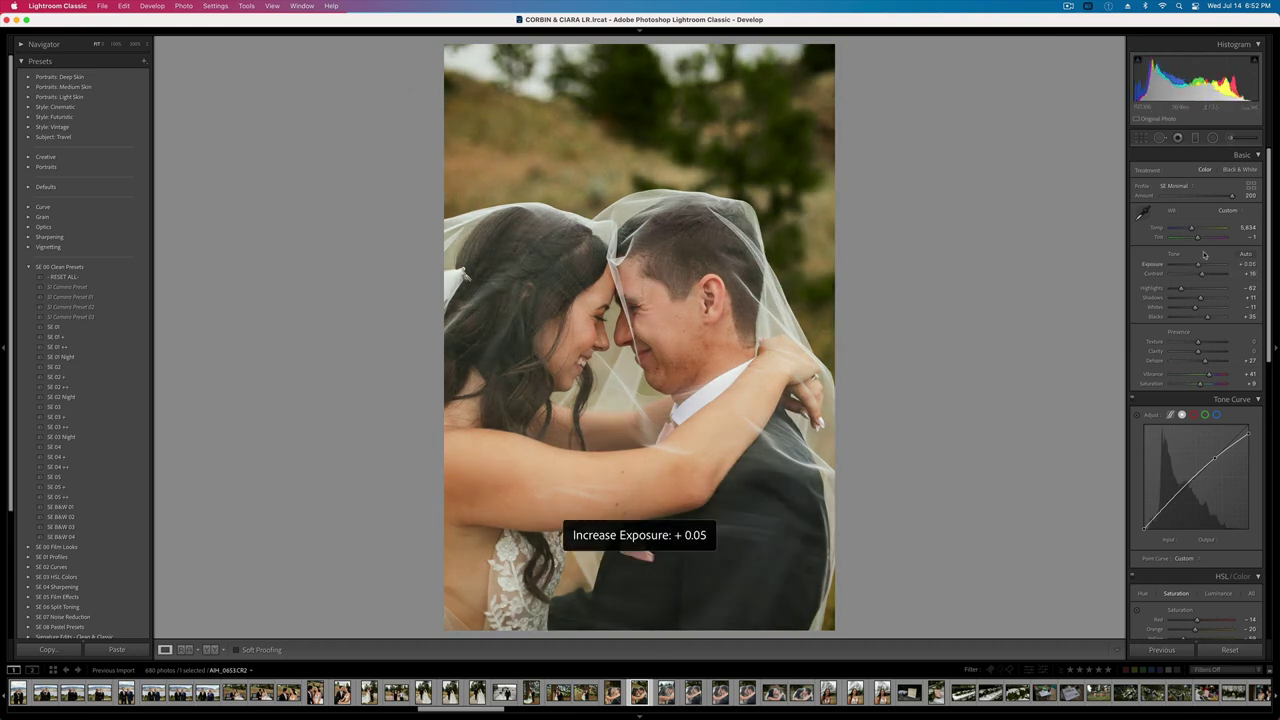
{"action": "left_click_drag", "start_coordinate": [1201, 273], "coordinate": [1216, 270]}
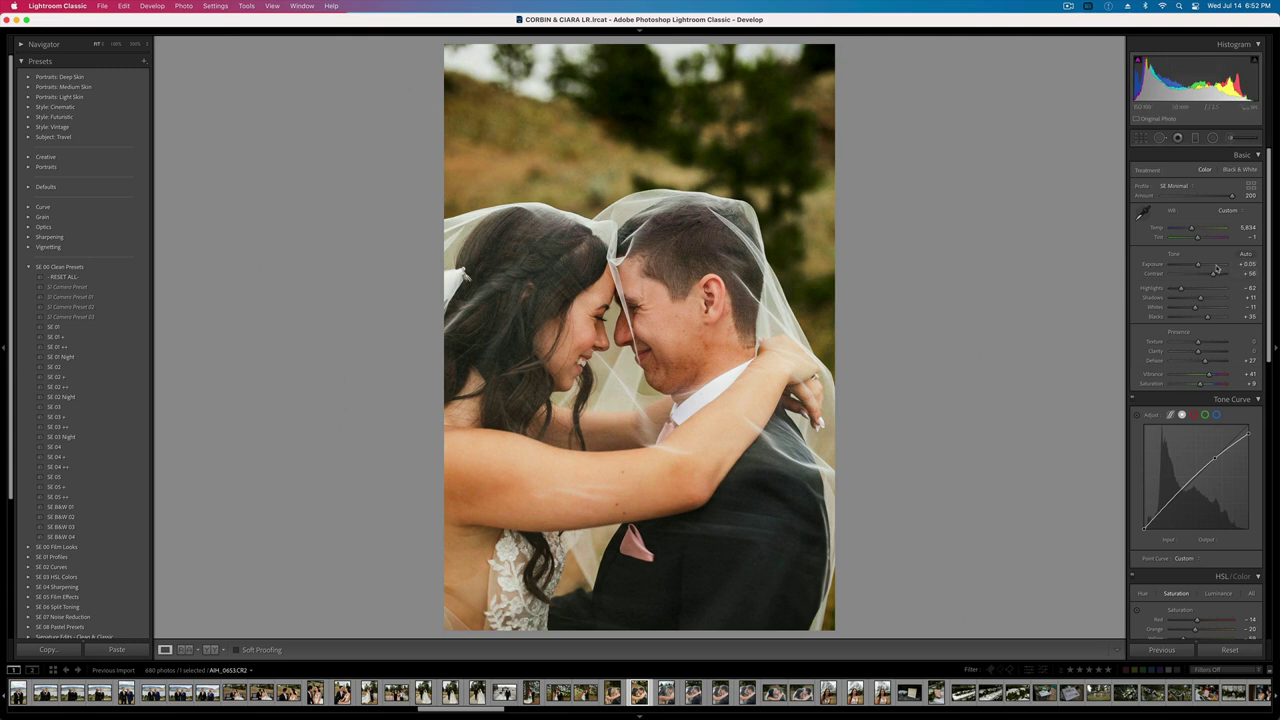
{"action": "left_click_drag", "start_coordinate": [1207, 316], "coordinate": [1216, 318]}
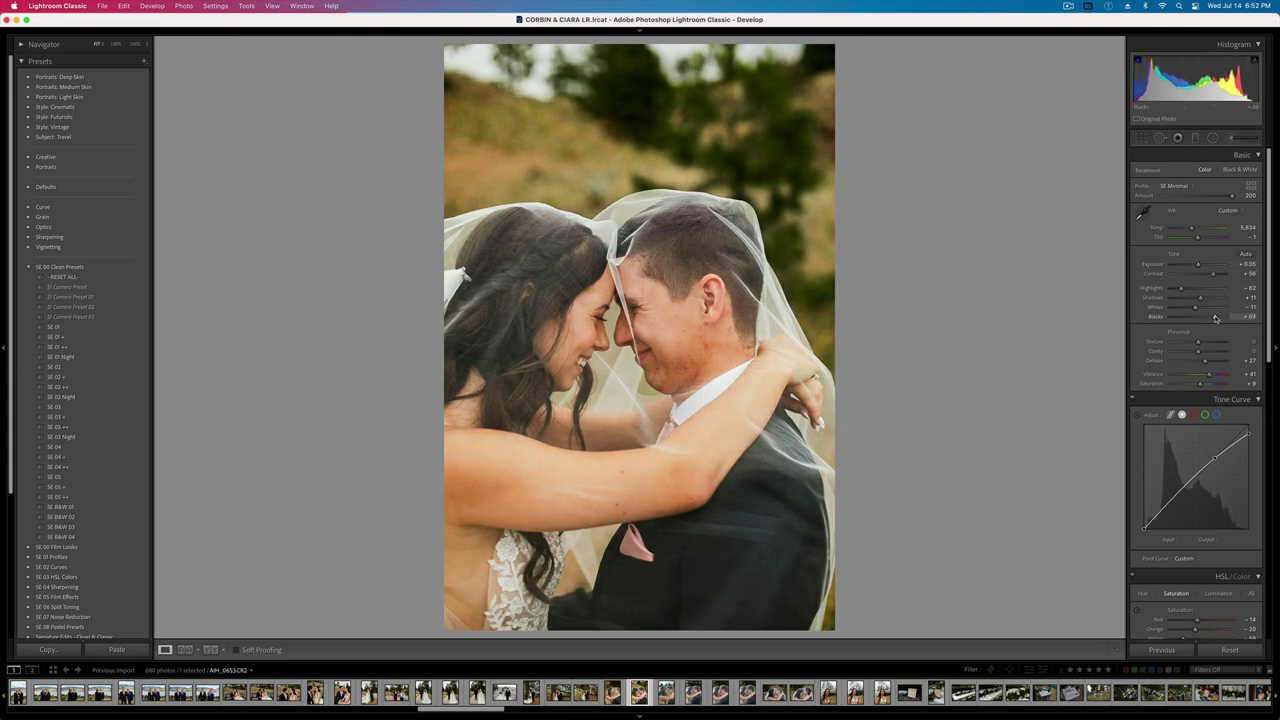
- Draw a radial mask around the couple with Texture -100, invert it, and nudge it lower
{"action": "left_click", "coordinate": [1212, 137]}
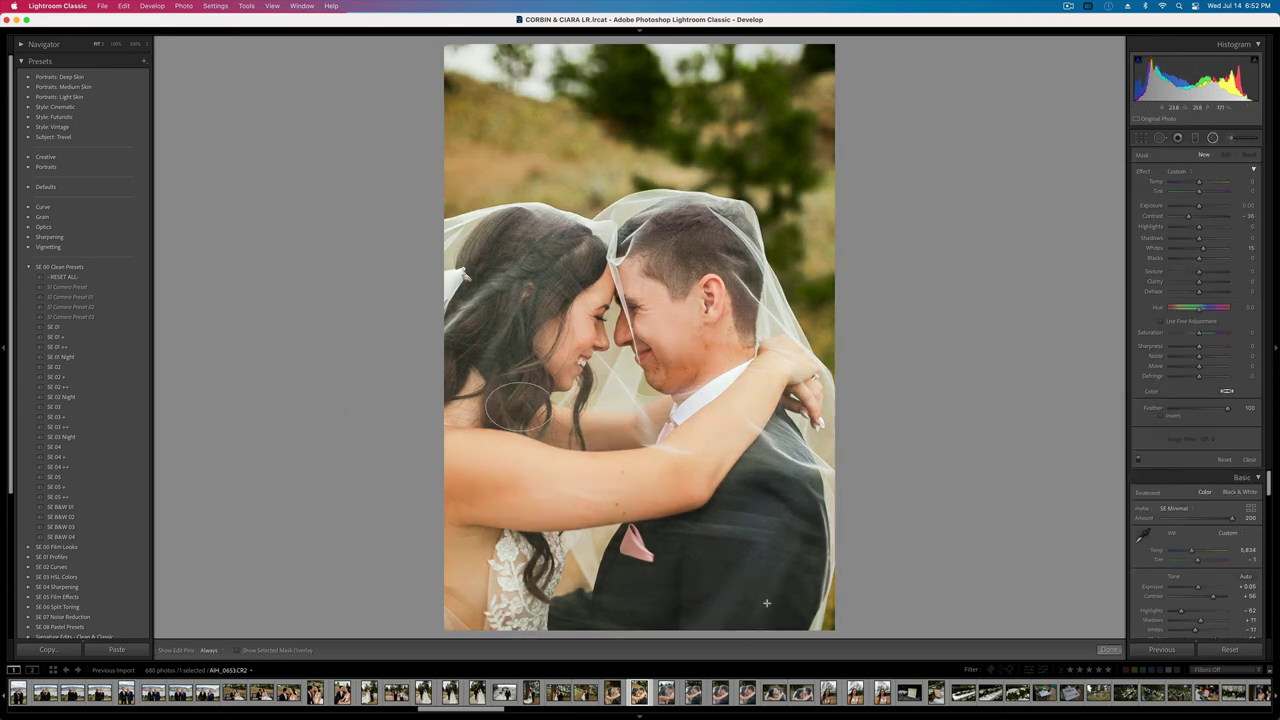
{"action": "left_click_drag", "start_coordinate": [597, 418], "coordinate": [1003, 420]}
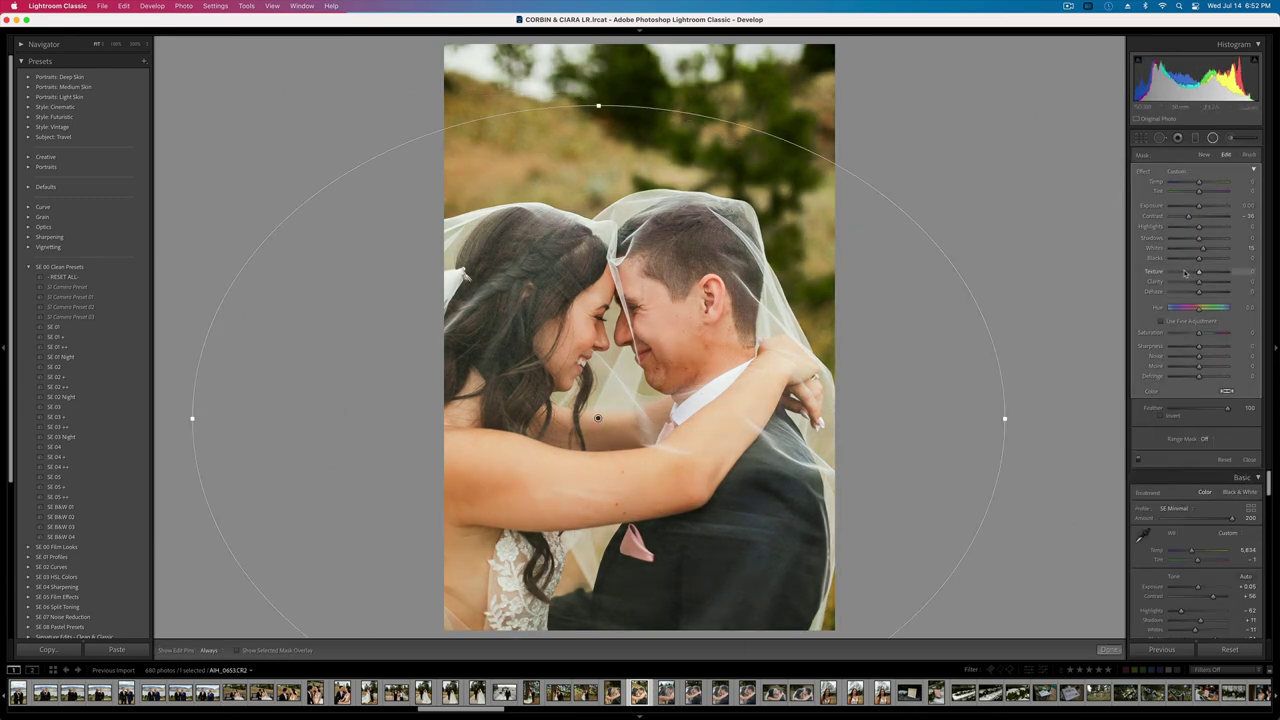
{"action": "left_click_drag", "start_coordinate": [1164, 272], "coordinate": [1100, 270]}
{"action": "key", "text": "apostrophe"}
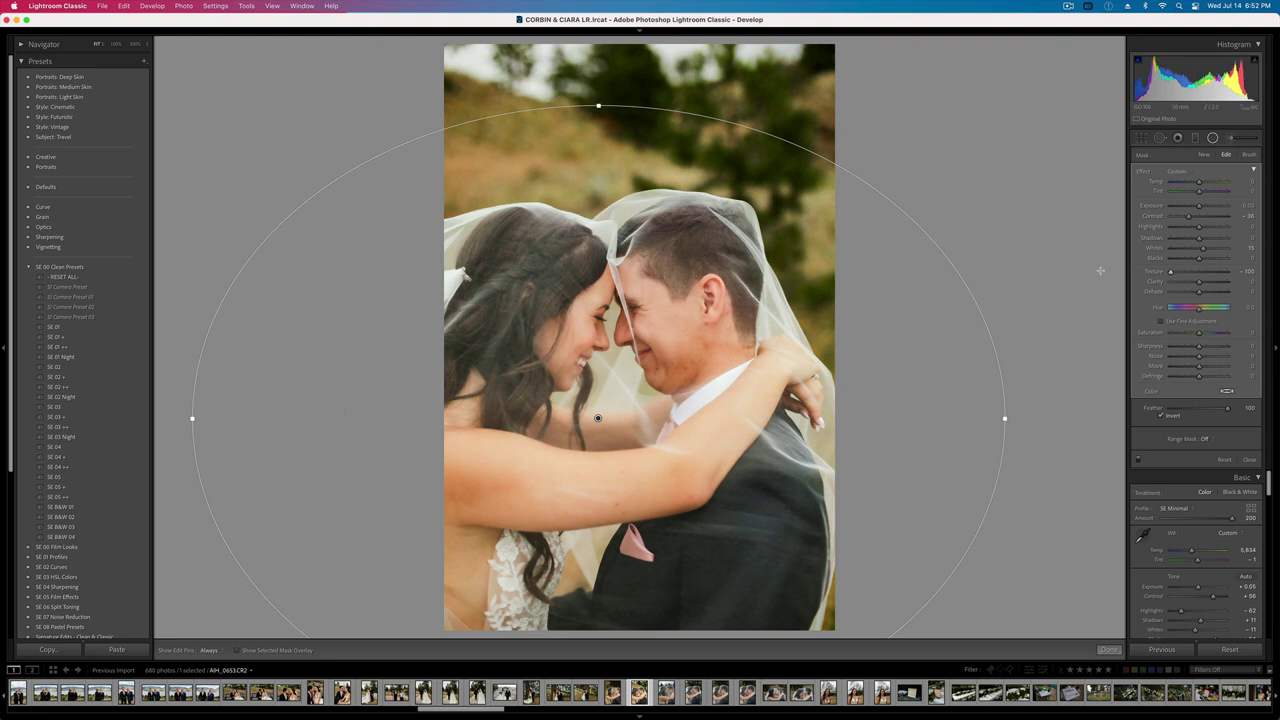
{"action": "left_click", "coordinate": [1188, 294]}
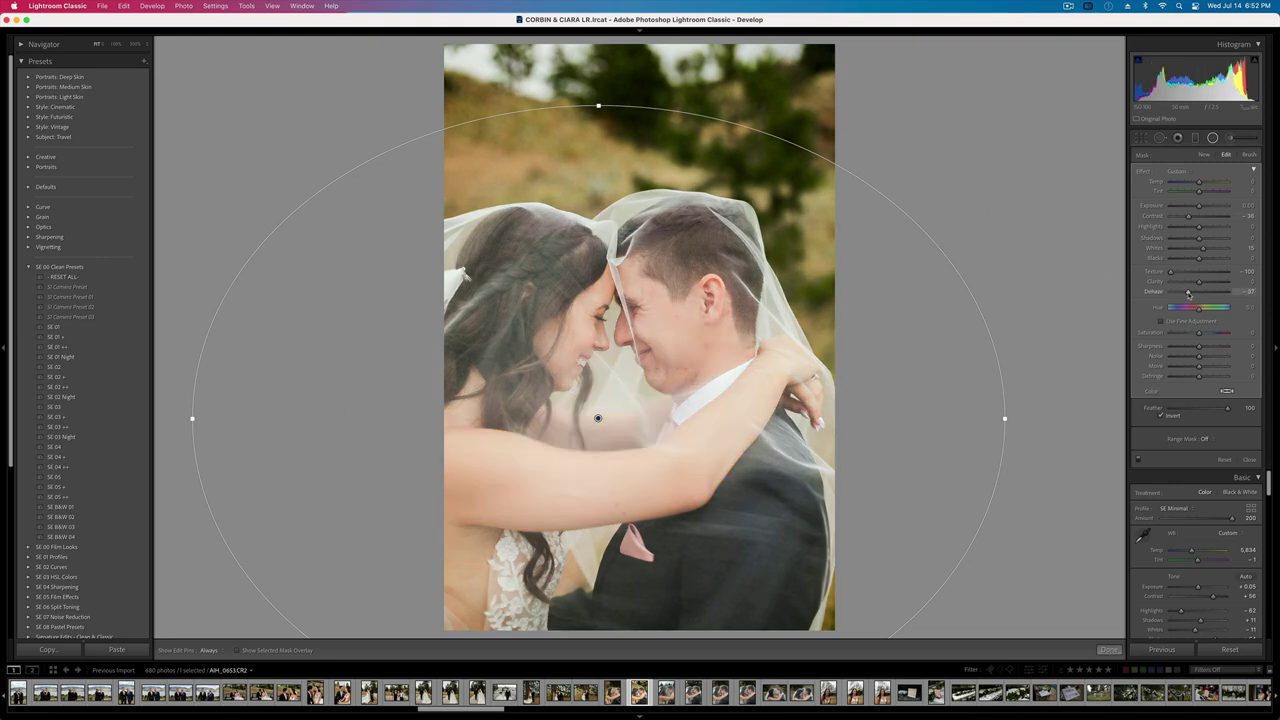
{"action": "left_click", "coordinate": [1198, 292]}
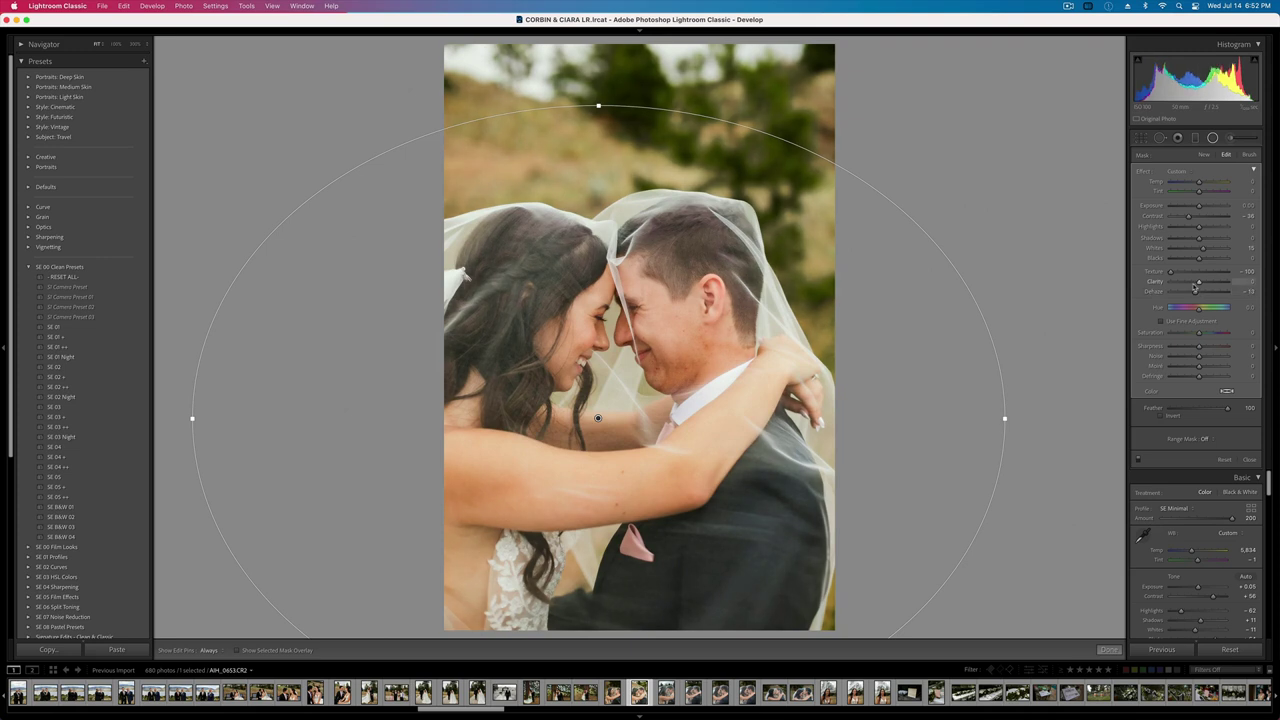
{"action": "key", "text": "super+z"}
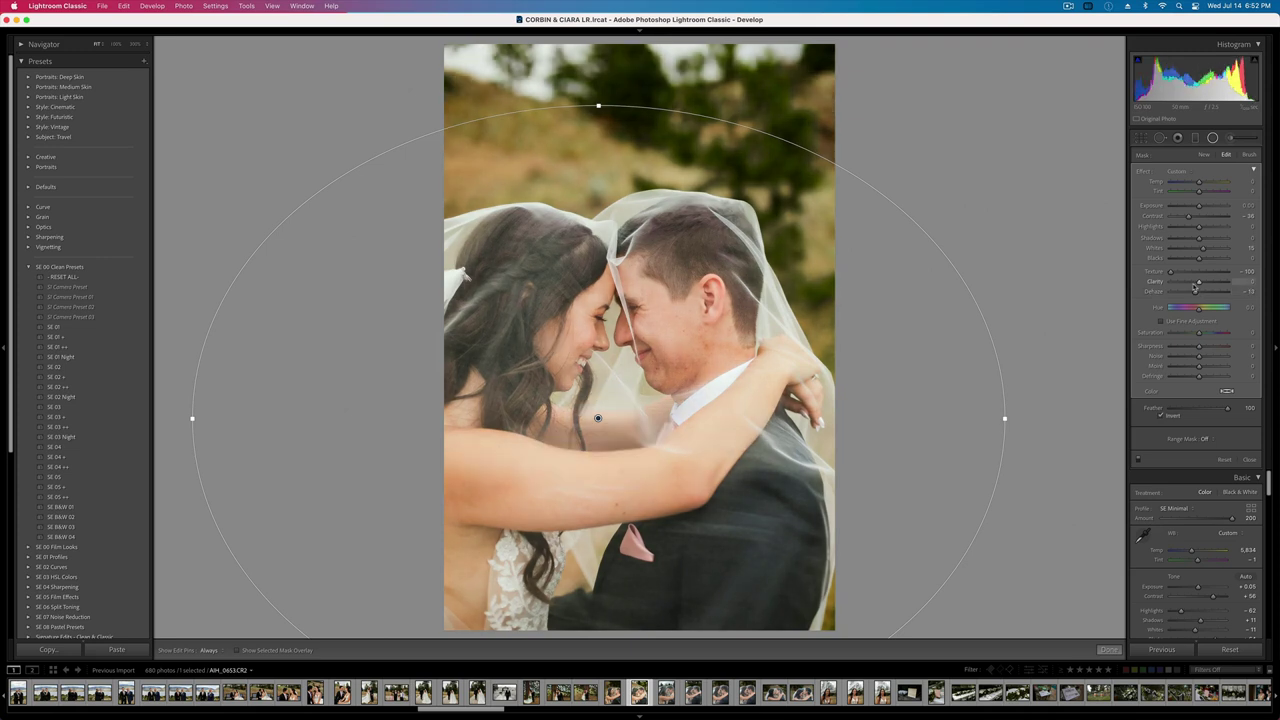
{"action": "key", "text": "super+shift+z"}
{"action": "mouse_move", "coordinate": [598, 418]}
{"action": "left_mouse_down"}
{"action": "mouse_move", "coordinate": [598, 359]}
{"action": "mouse_move", "coordinate": [601, 439]}
{"action": "left_mouse_up"}
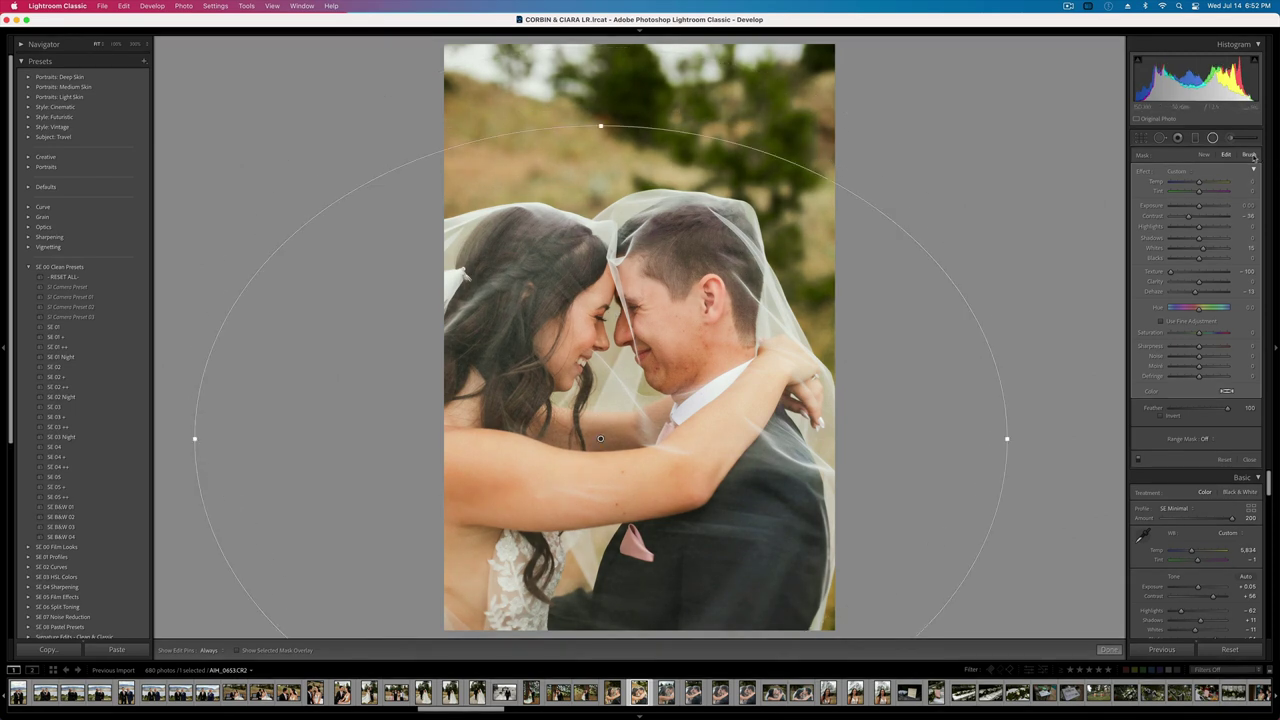
- Erase the radial mask from the groom's suit and the lower dress
{"action": "key", "text": "o"}
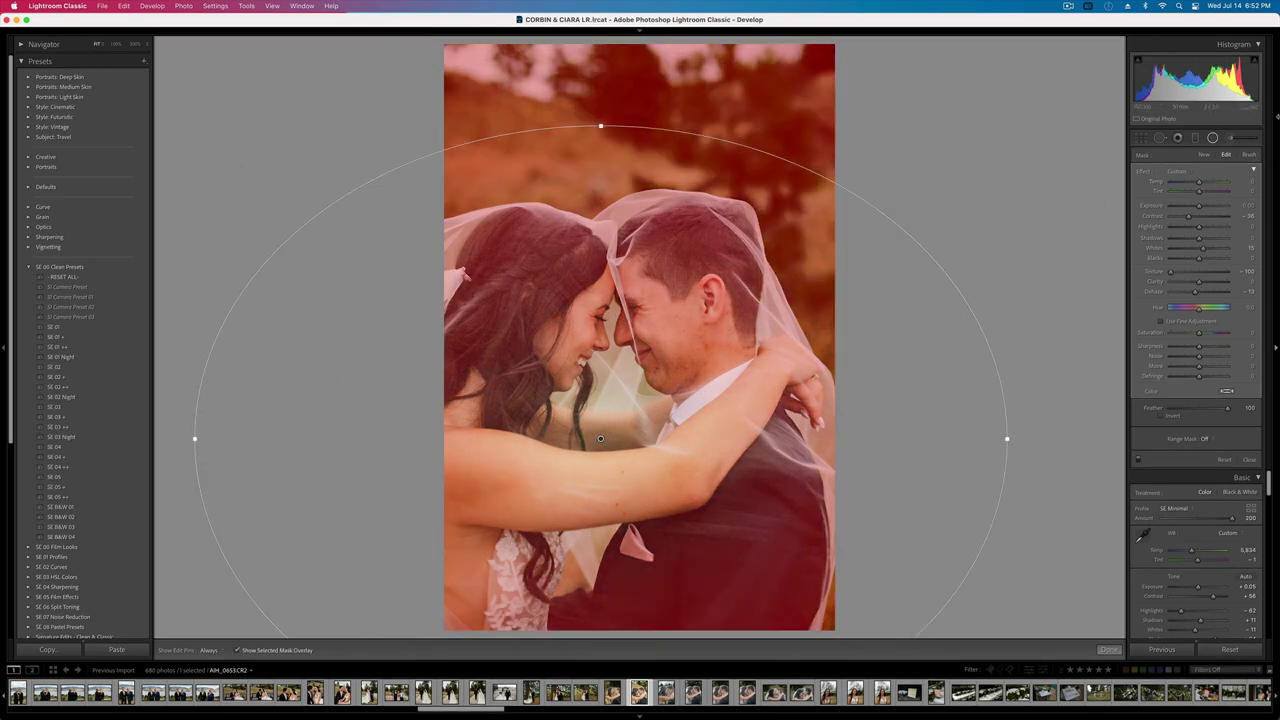
{"action": "left_click", "coordinate": [1249, 155]}
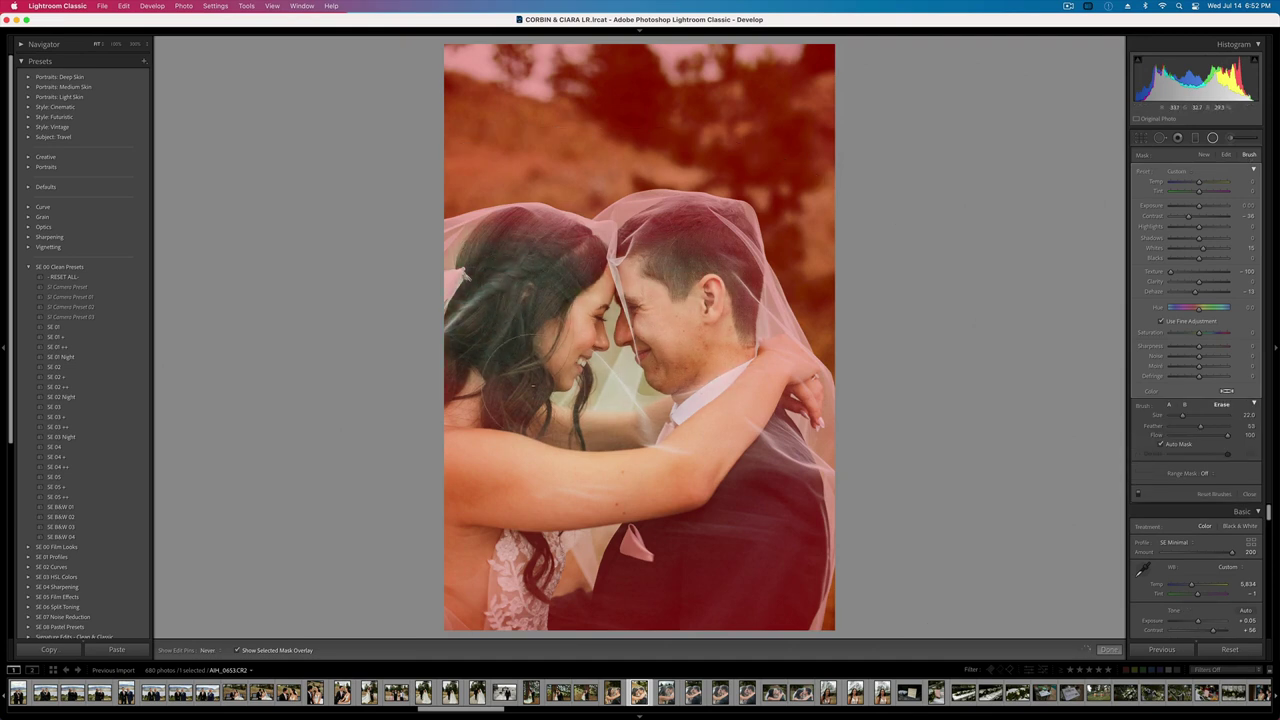
{"action": "mouse_move", "coordinate": [633, 508]}
{"action": "left_mouse_down"}
{"action": "mouse_move", "coordinate": [740, 490]}
{"action": "mouse_move", "coordinate": [560, 575]}
{"action": "mouse_move", "coordinate": [760, 545]}
{"action": "mouse_move", "coordinate": [740, 380]}
{"action": "left_mouse_up"}
{"action": "key", "text": "h"}
{"action": "key", "text": "o"}
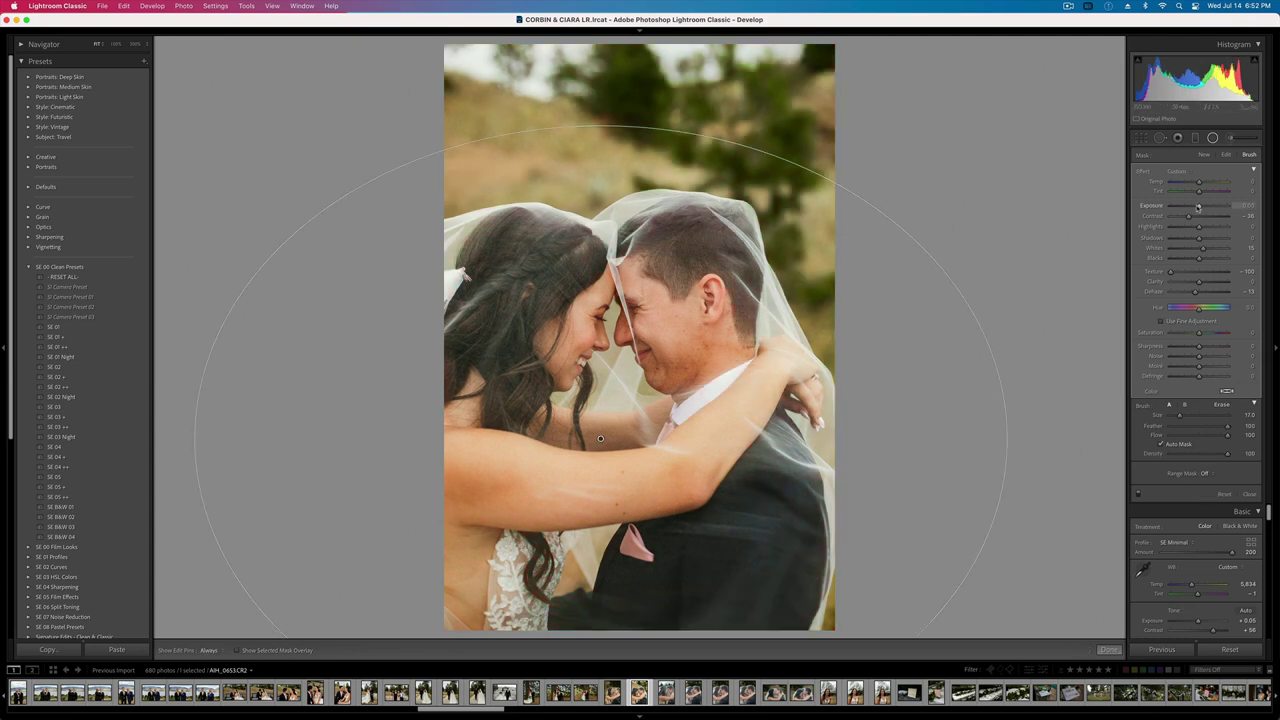
- Reset the mask's Shadows to zero and raise its Exposure to brighten the area
{"action": "left_click_drag", "start_coordinate": [1199, 207], "coordinate": [1179, 238]}
{"action": "double_click", "coordinate": [1179, 238]}
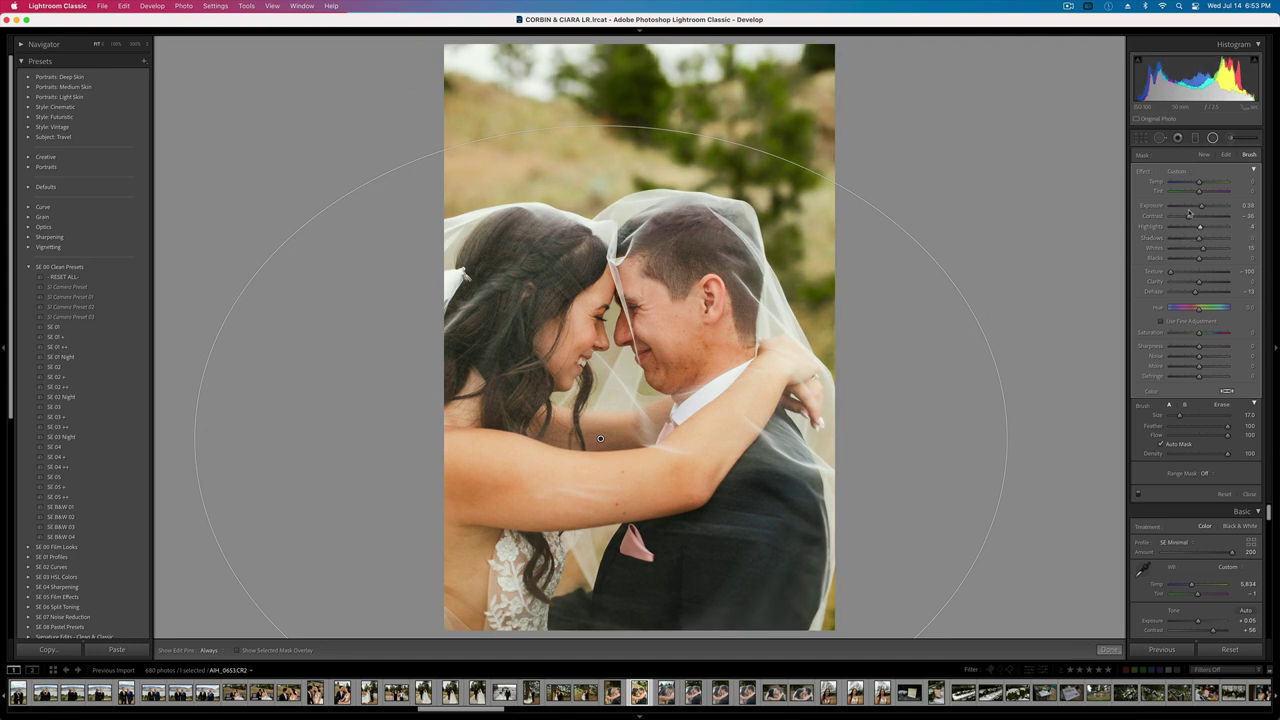
{"action": "left_click_drag", "start_coordinate": [1201, 207], "coordinate": [1198, 206]}
{"action": "key", "text": "Return"}
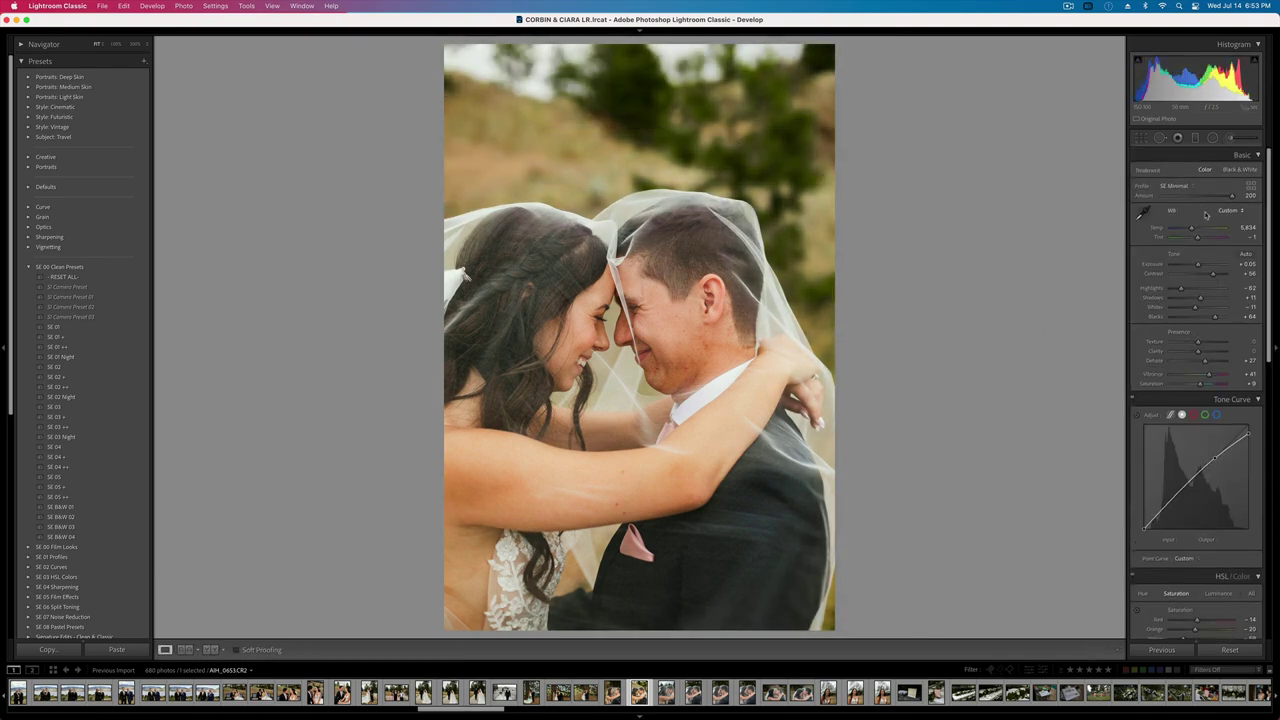
- Add Dehaze, make a virtual copy, and apply SE B&W 03 with Amount about 116
{"action": "left_click_drag", "start_coordinate": [1207, 365], "coordinate": [1206, 364]}
{"action": "key", "text": "r"}
{"action": "key", "text": "r"}
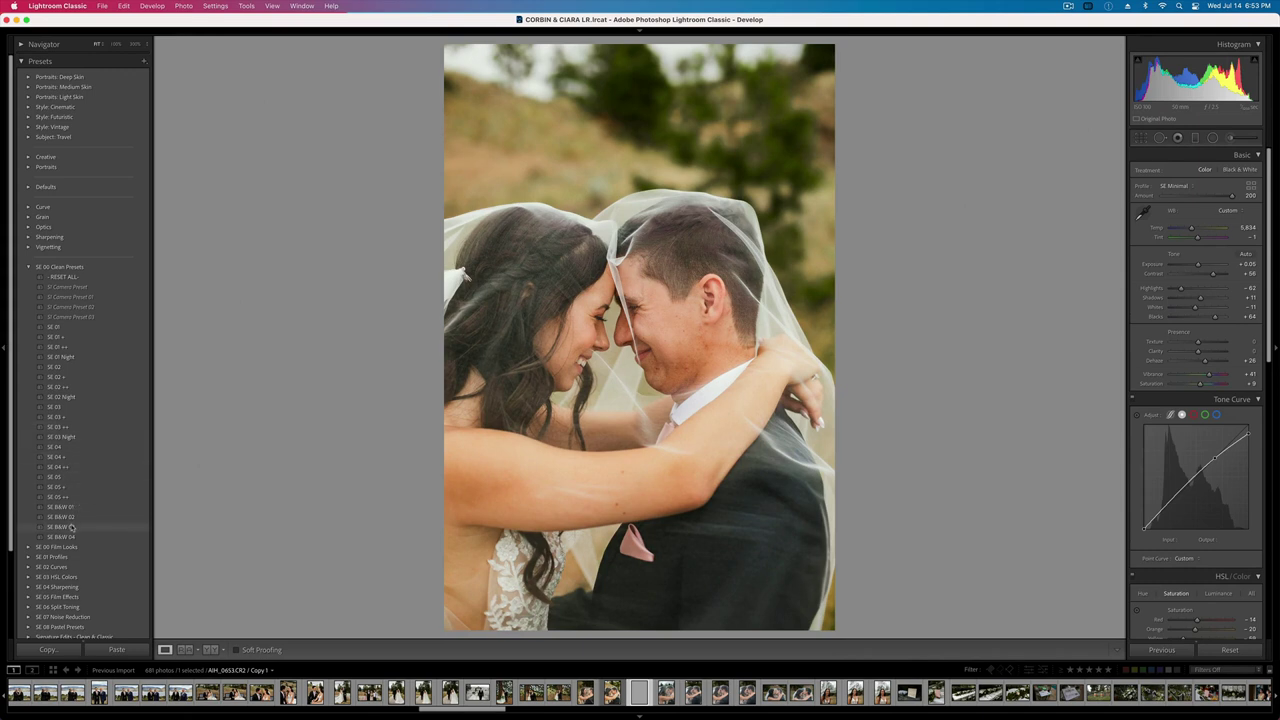
{"action": "left_click", "coordinate": [62, 527]}
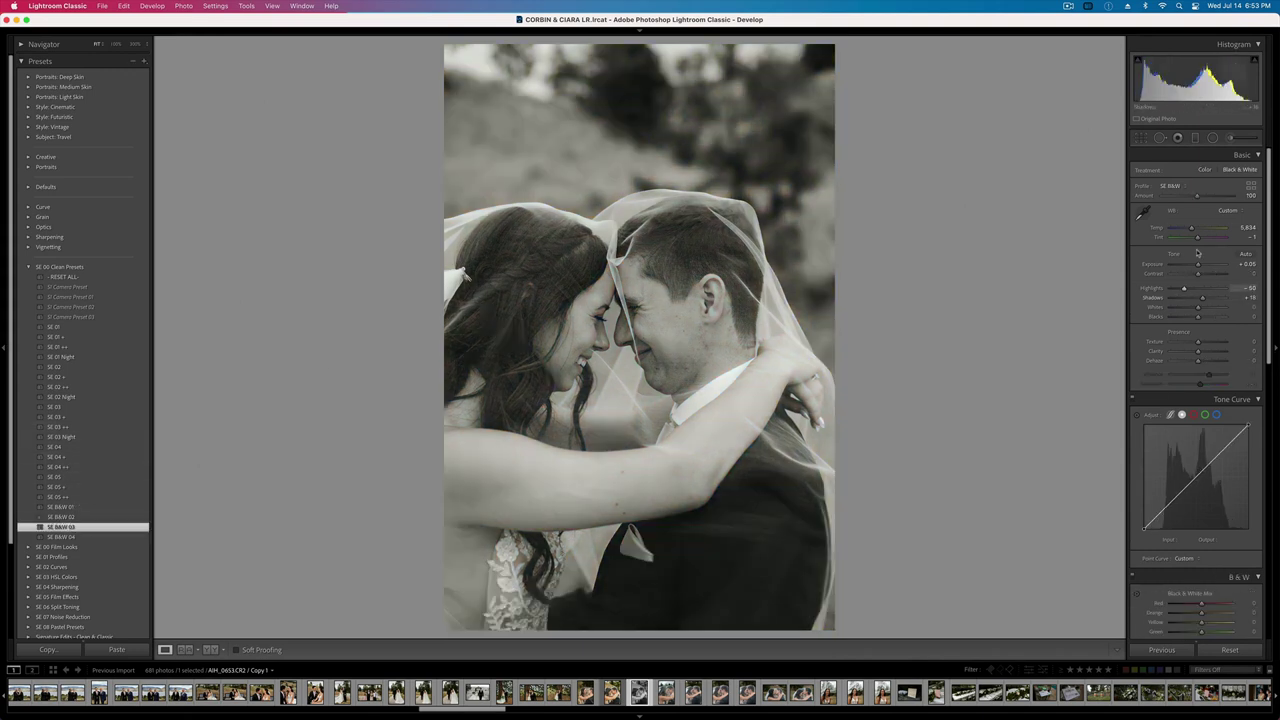
{"action": "left_click_drag", "start_coordinate": [1197, 196], "coordinate": [1203, 197]}
- Tighten the black-and-white copy's crop from the top-right and lower Exposure to -0.28
{"action": "key", "text": "r"}
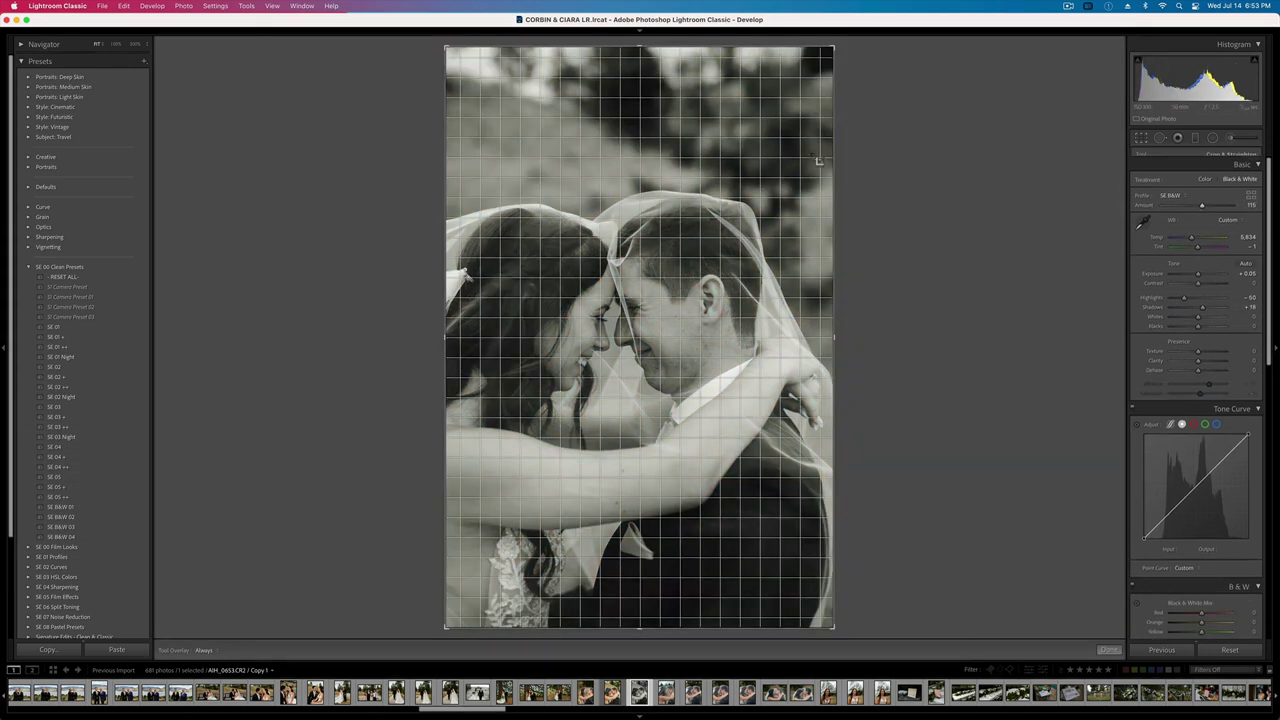
{"action": "left_click_drag", "start_coordinate": [834, 44], "coordinate": [819, 73]}
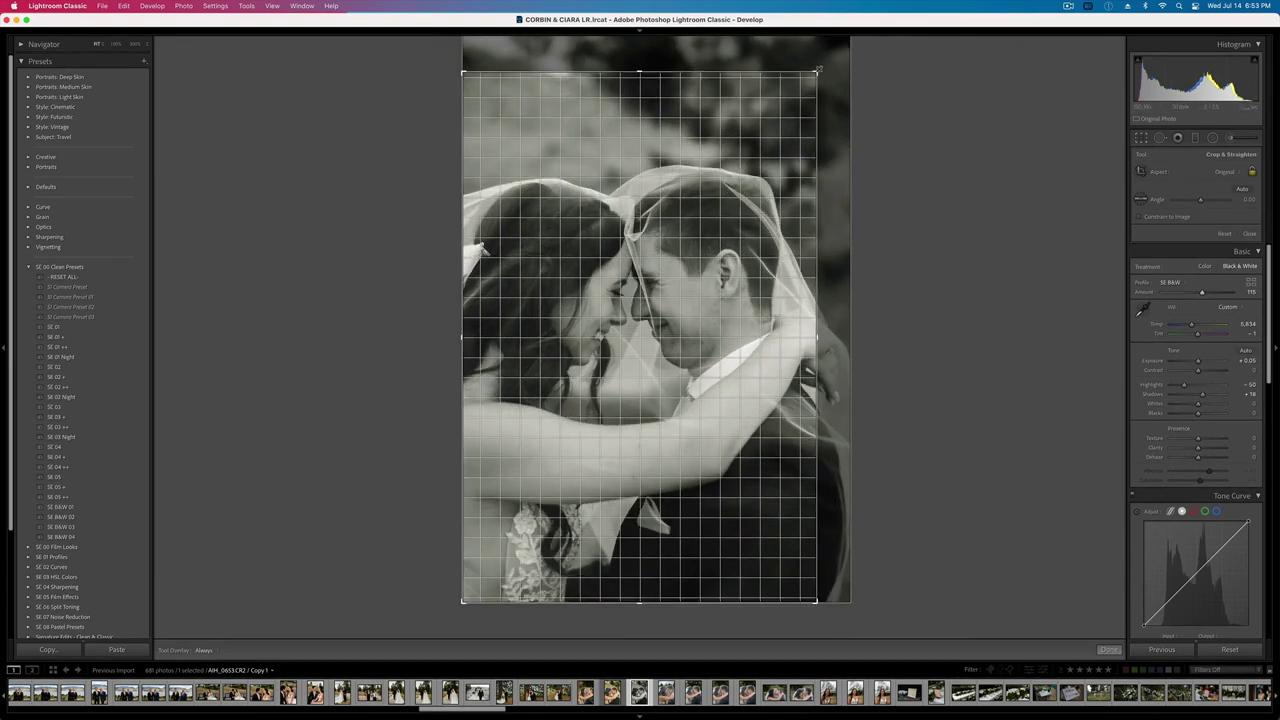
{"action": "key", "text": "Return"}
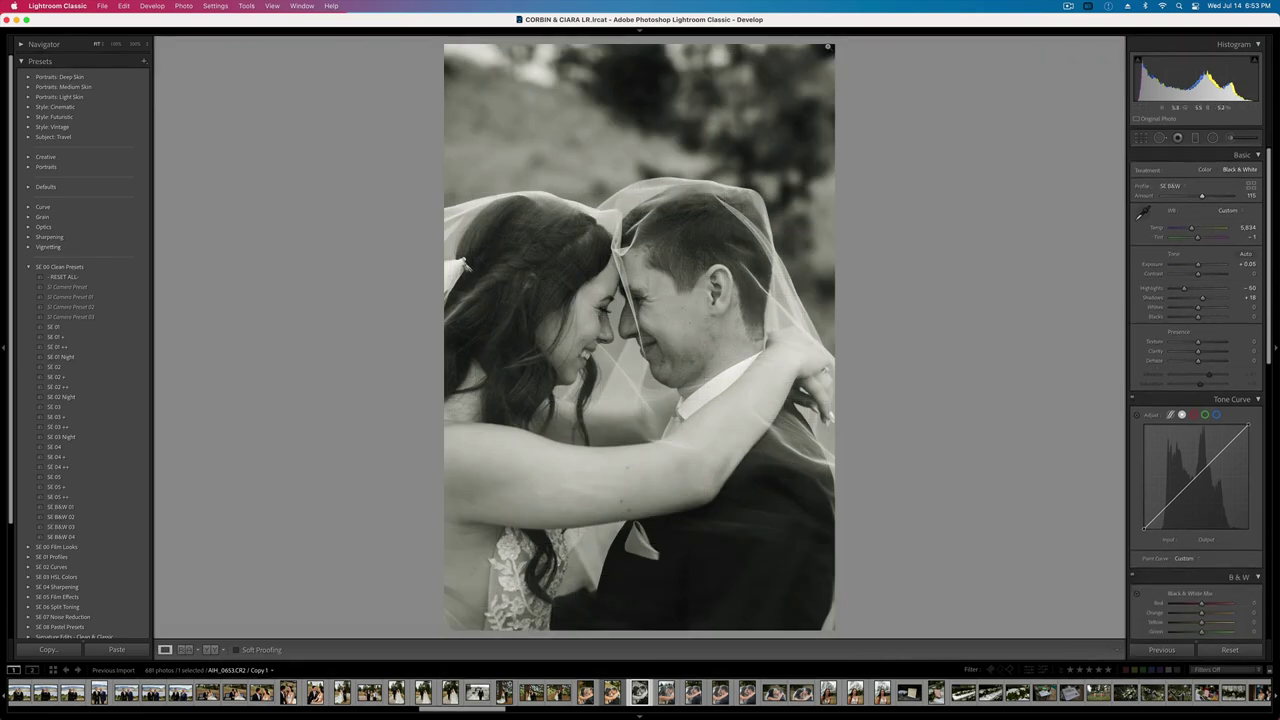
{"action": "key", "text": "shift+minus"}
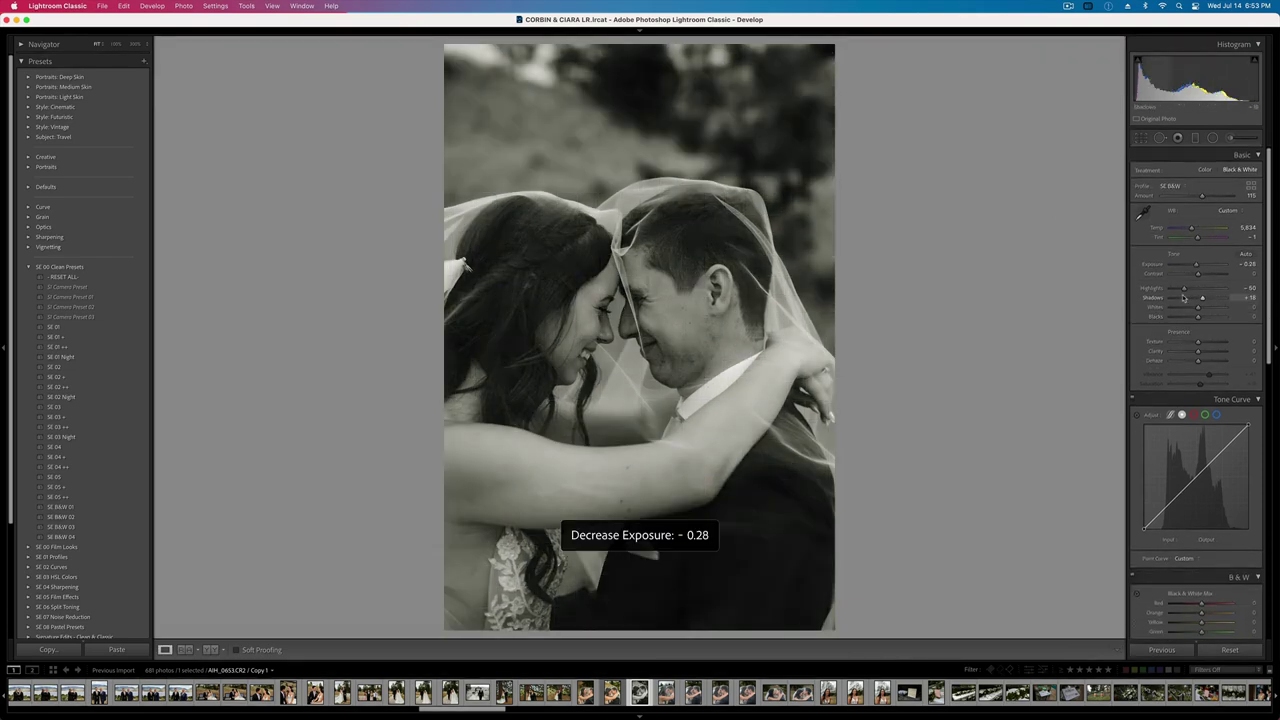
- On the next photo, apply the earlier colour settings, then begin removing it from the catalog
{"action": "key", "text": "Right"}
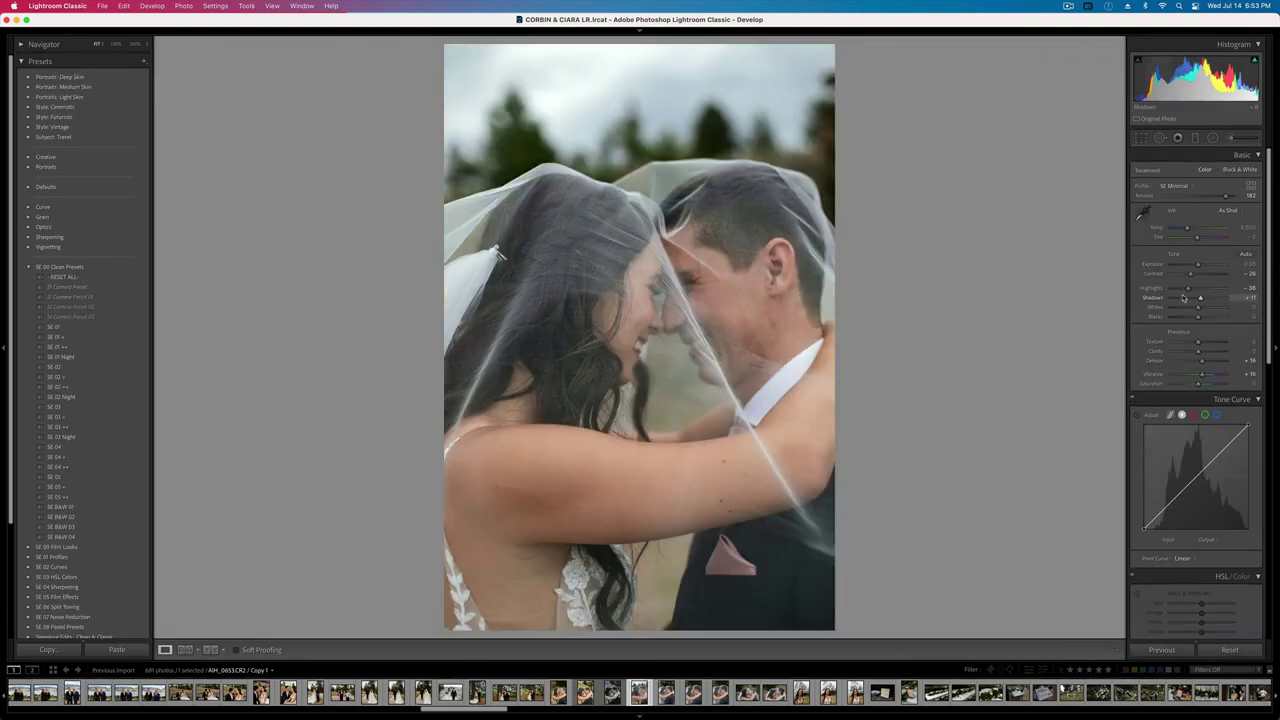
{"action": "key", "text": "super+z"}
{"action": "key", "text": "super+z"}
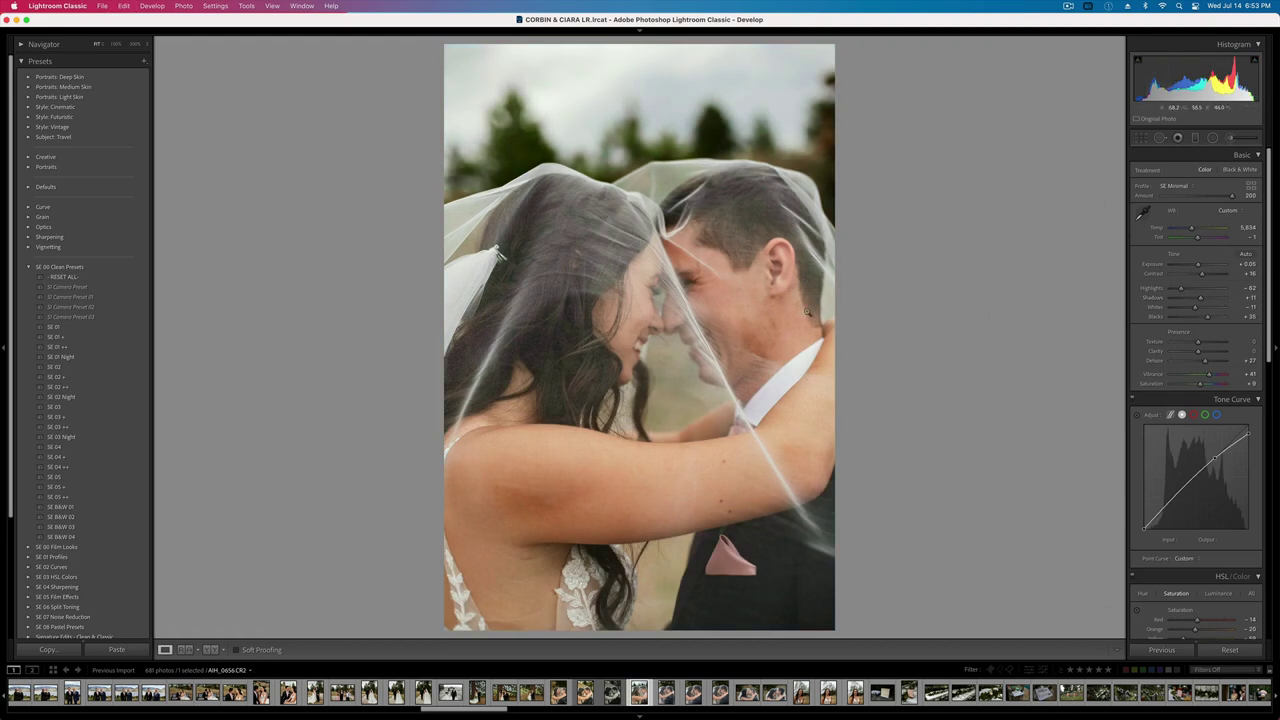
{"action": "key", "text": "BackSpace"}
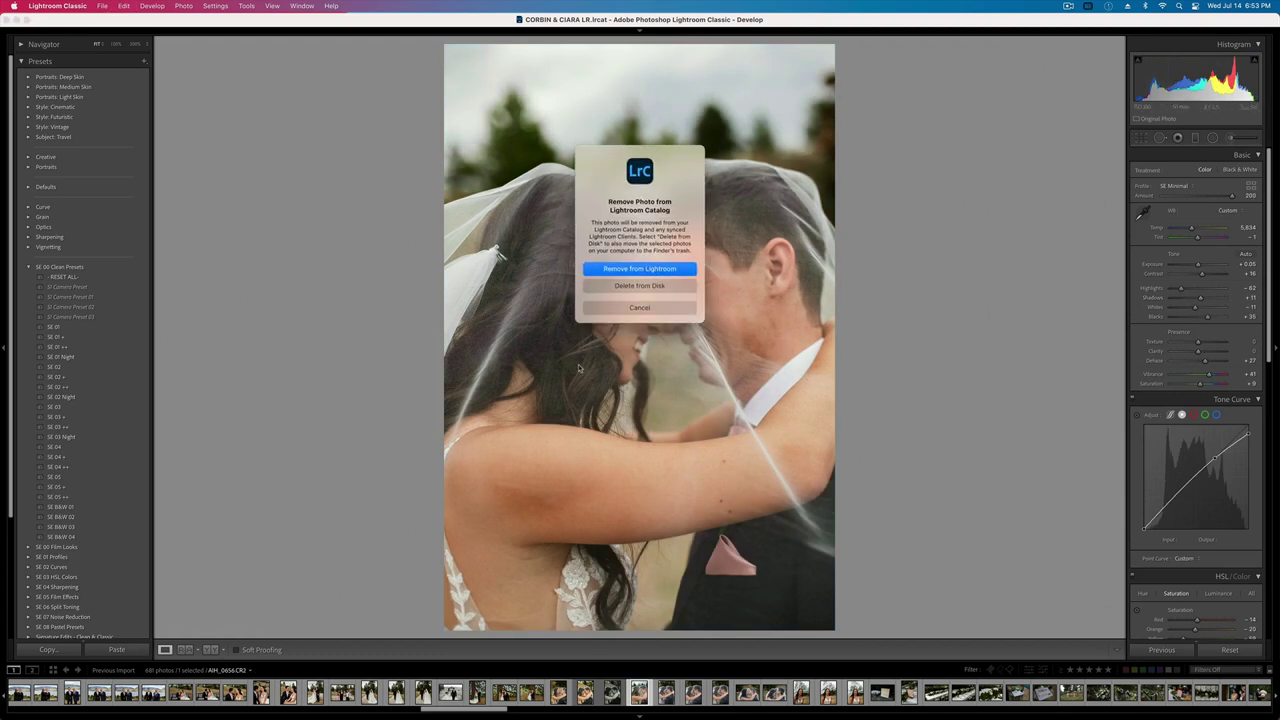
- Cancel the removal and apply a Transform of Vertical -12, Horizontal +8 with Constrain Crop
{"action": "left_click", "coordinate": [658, 307]}
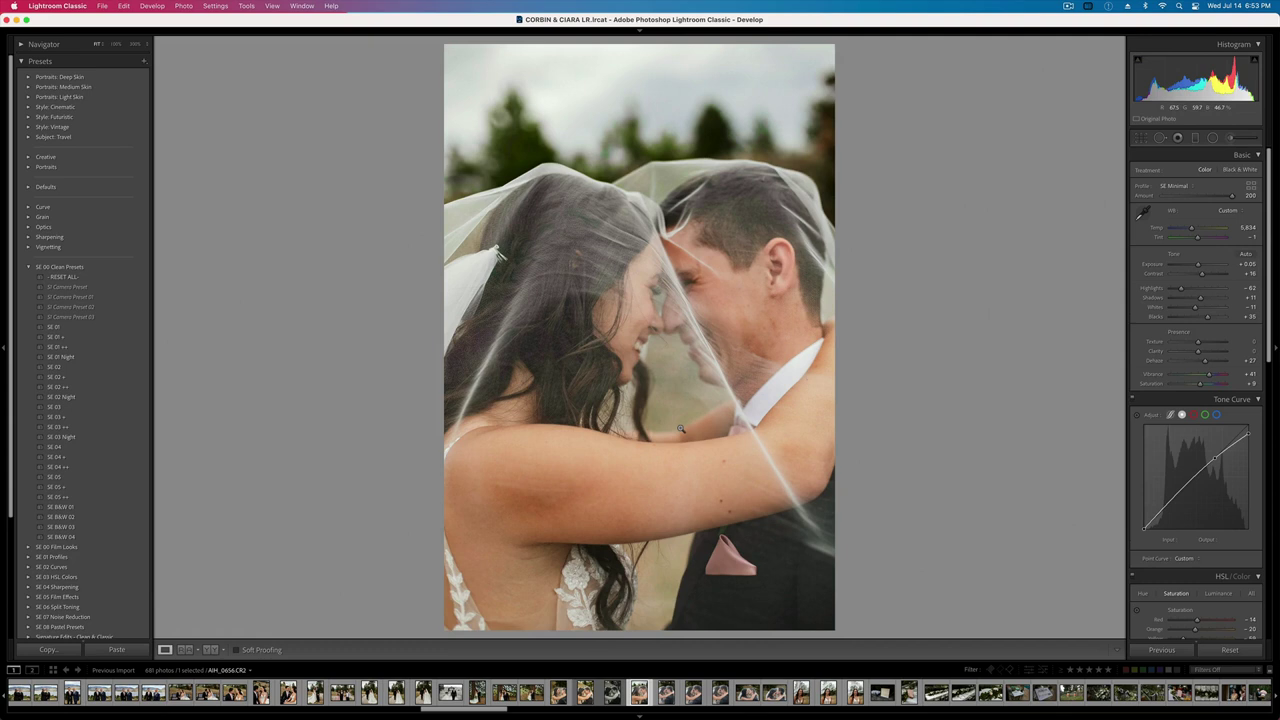
{"action": "scroll", "coordinate": [1230, 489], "scroll_direction": "down", "scroll_amount": 15}
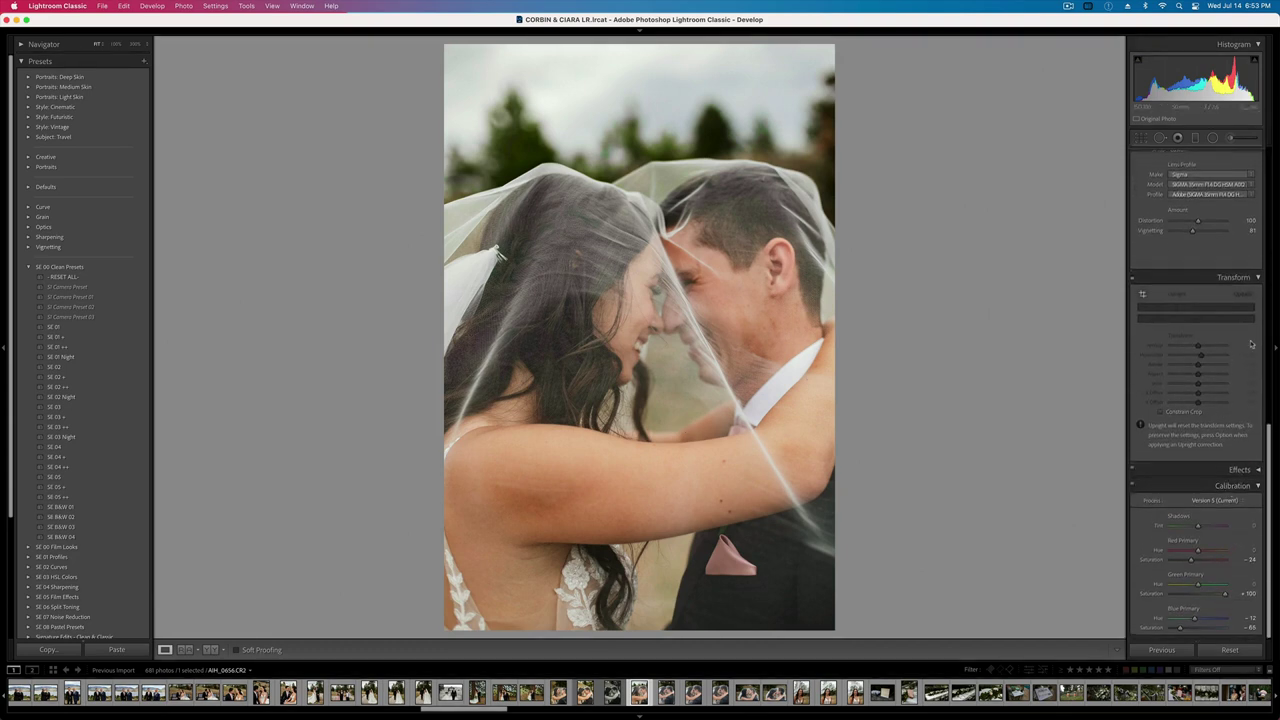
{"action": "left_click", "coordinate": [1134, 278]}
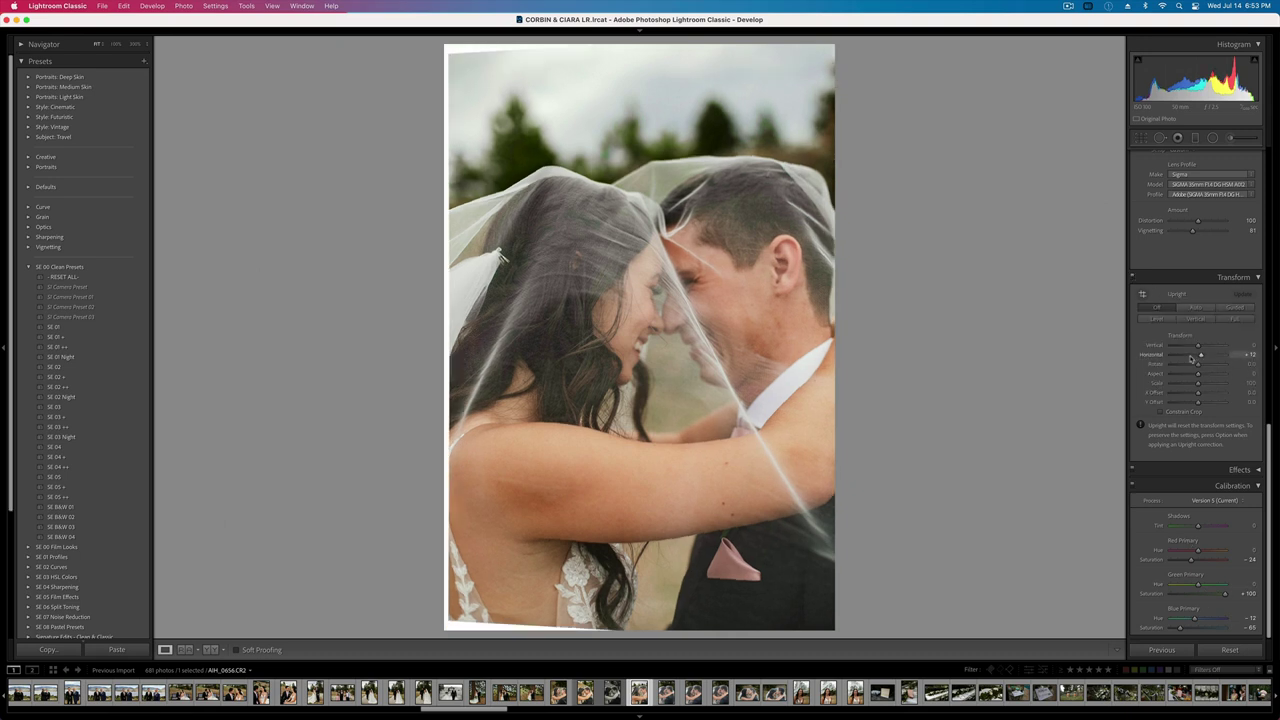
{"action": "left_click_drag", "start_coordinate": [1196, 347], "coordinate": [1195, 347]}
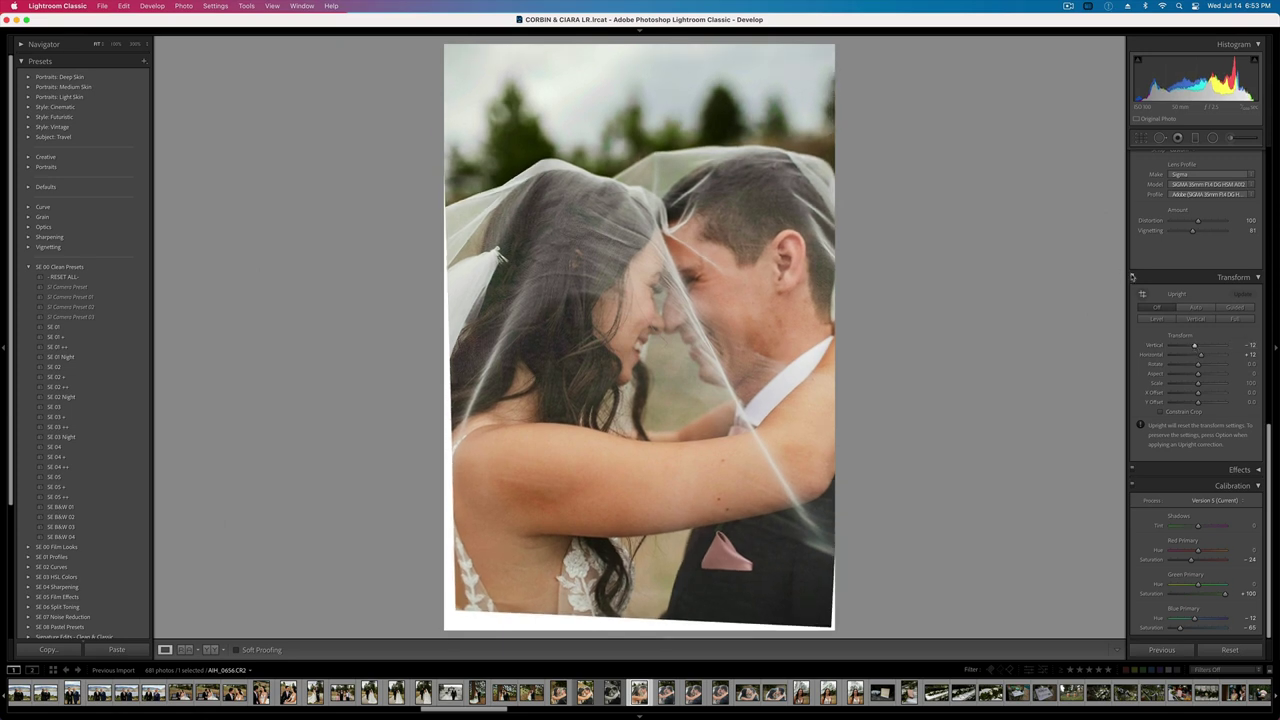
{"action": "left_click", "coordinate": [1160, 412]}
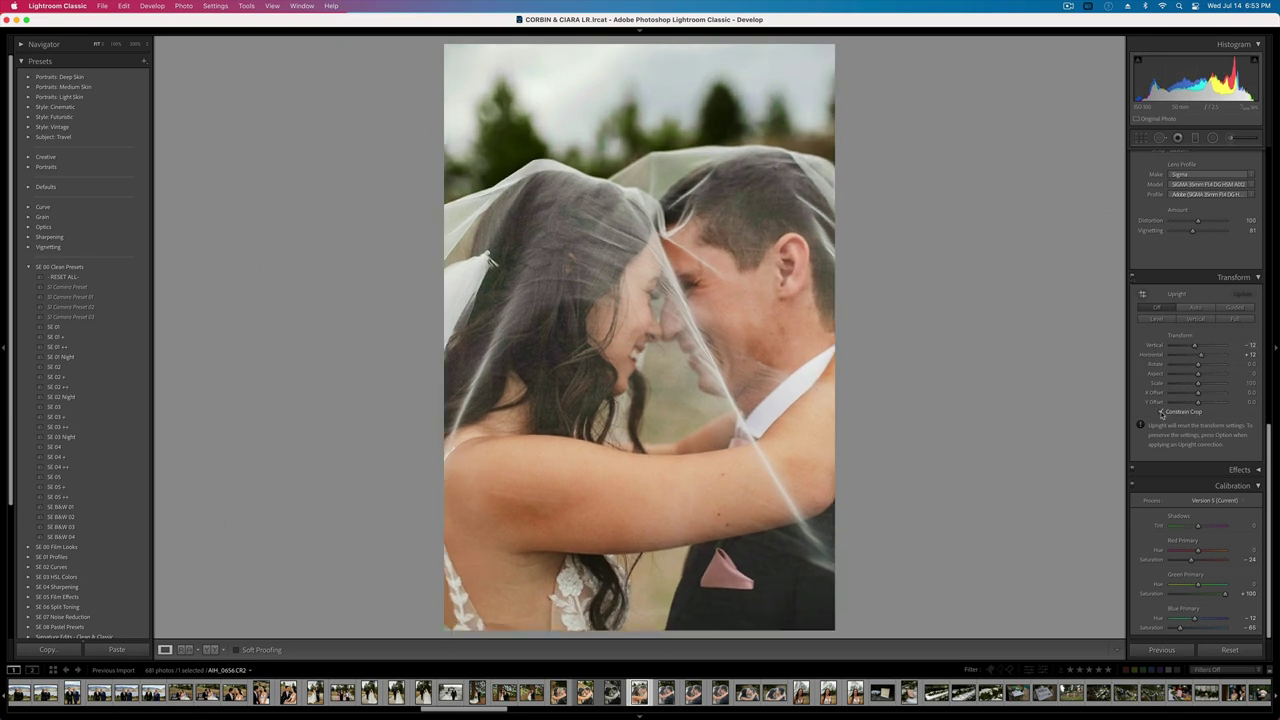
{"action": "left_click", "coordinate": [1134, 279]}
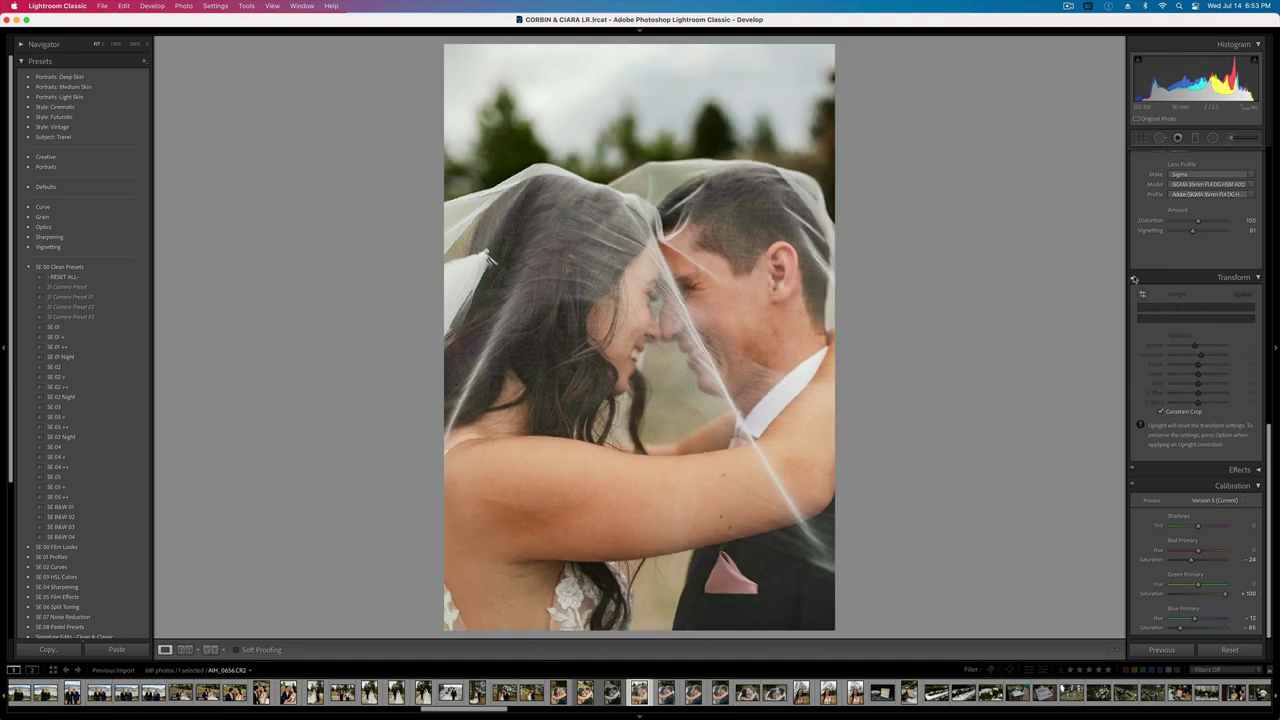
{"action": "left_click", "coordinate": [1134, 279]}
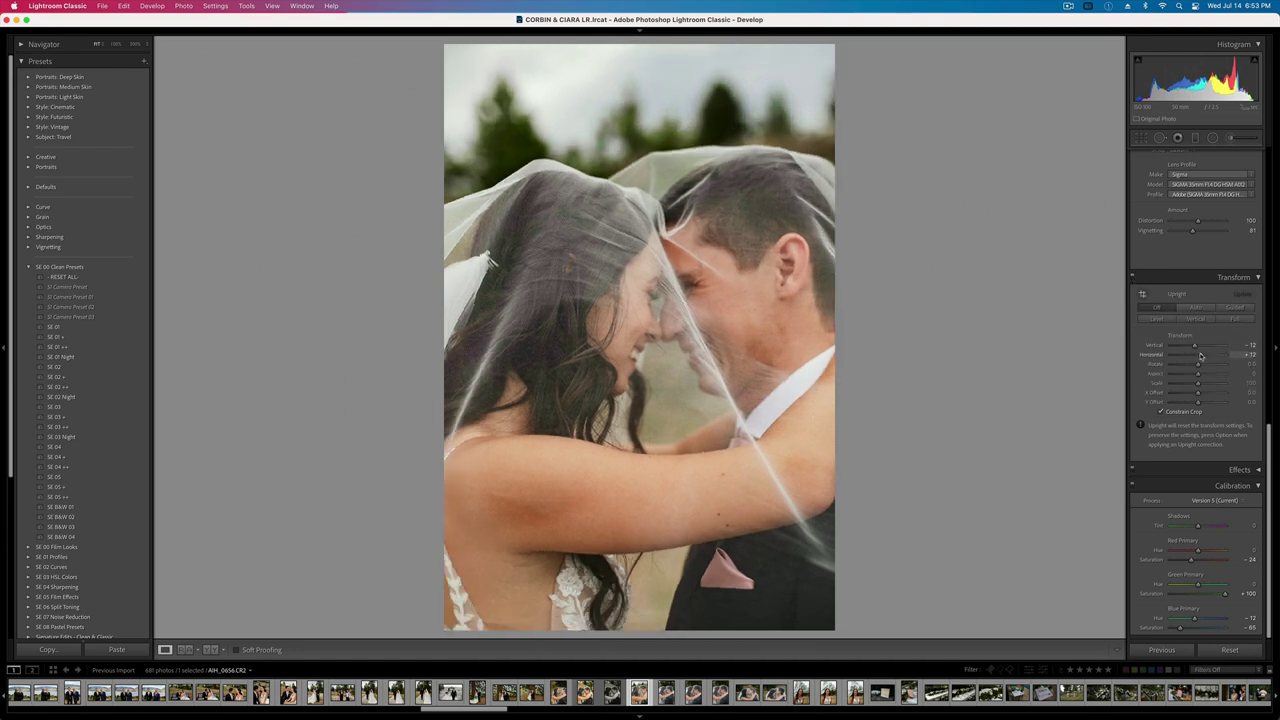
{"action": "left_click_drag", "start_coordinate": [1202, 355], "coordinate": [1187, 356]}
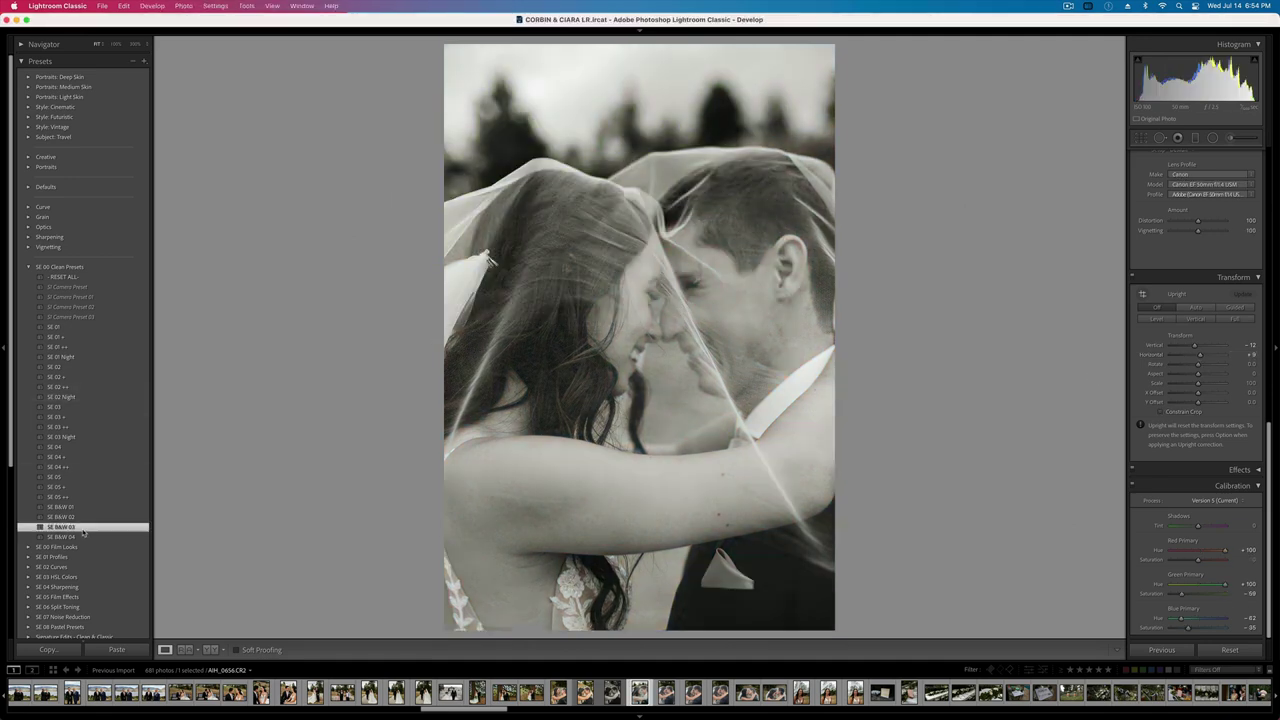
{"action": "key", "text": "Right"}
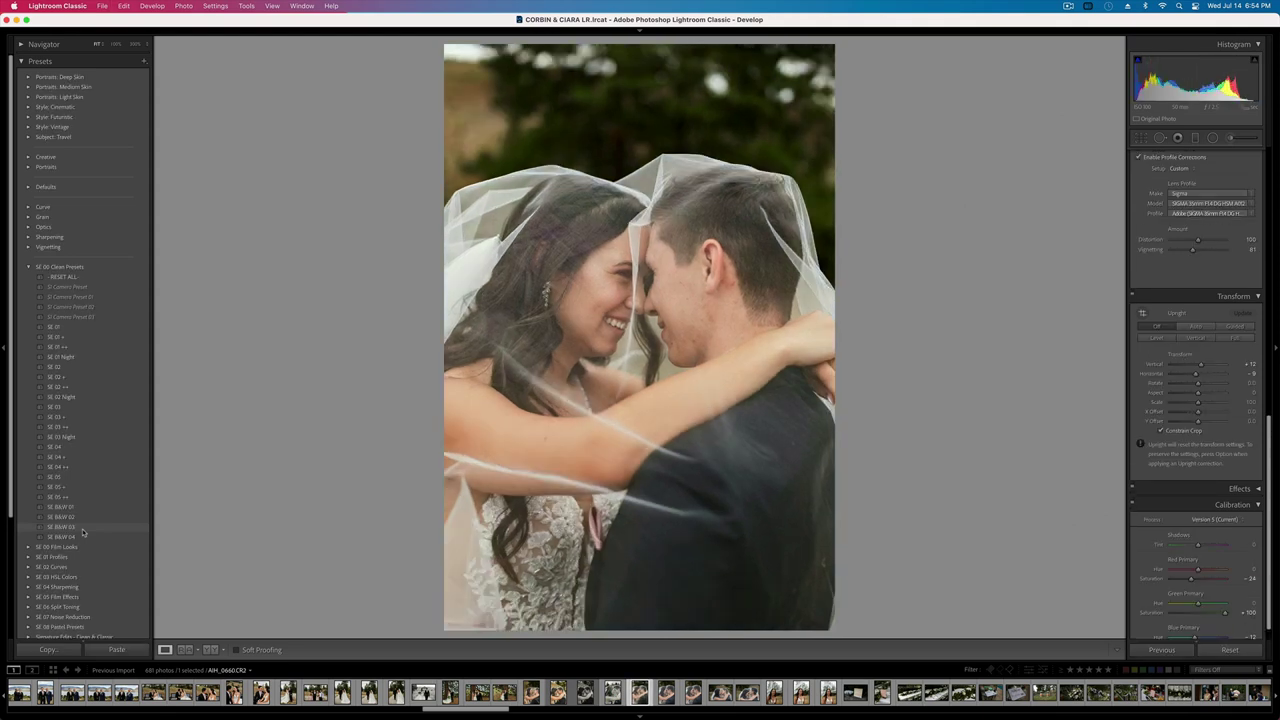
- Collapse Transform, move to the similar veil photo AIH_0660, and trim its exposure slightly
{"action": "left_click", "coordinate": [1130, 293]}
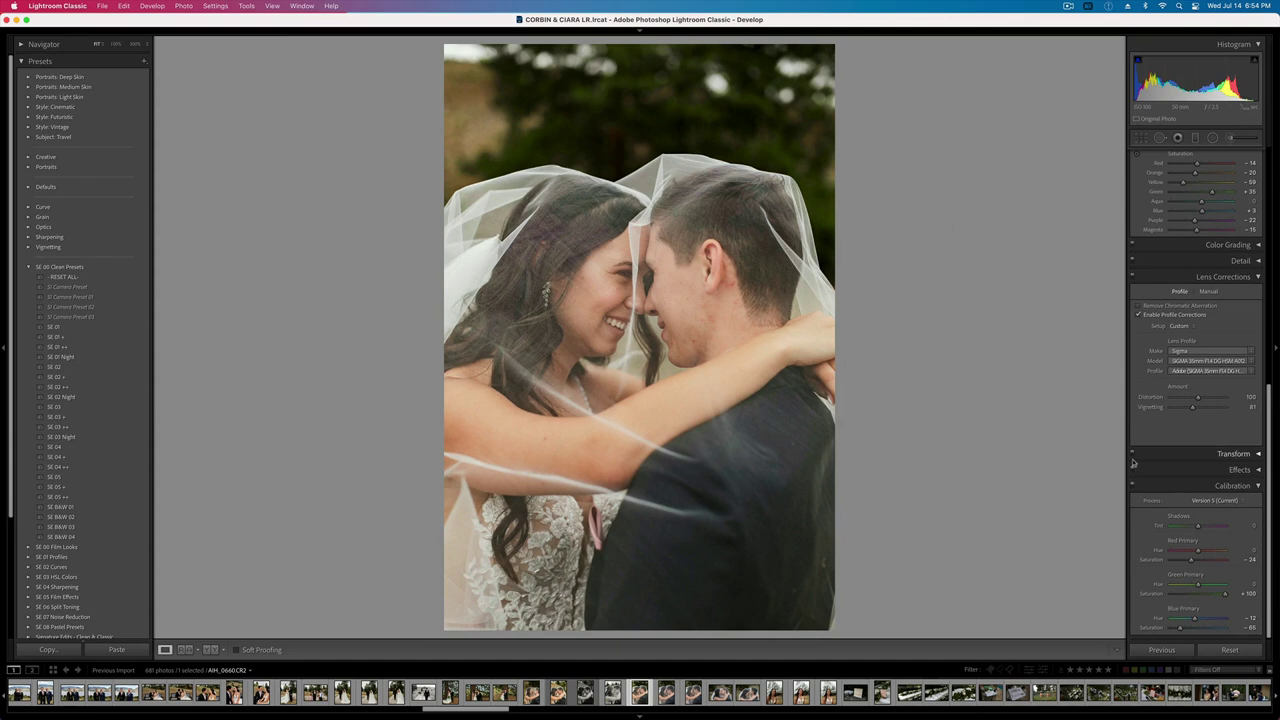
{"action": "key", "text": "Right"}
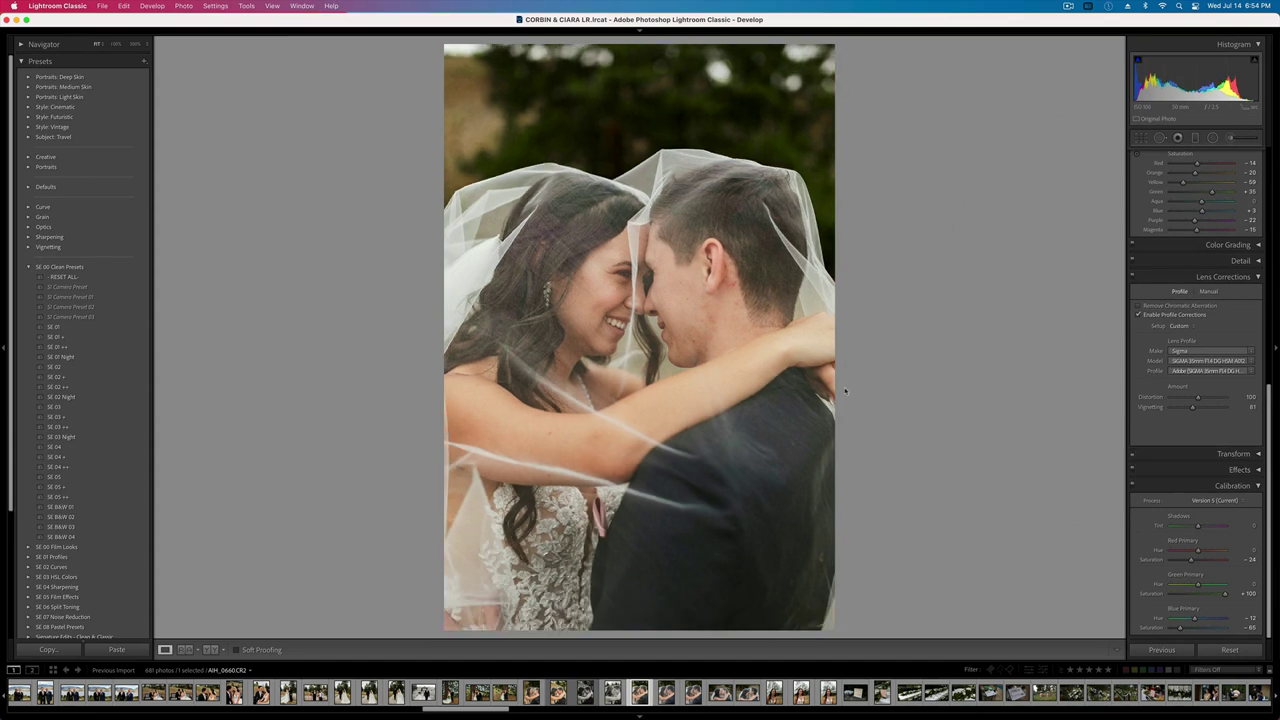
{"action": "key", "text": "minus"}
{"action": "key", "text": "equal"}
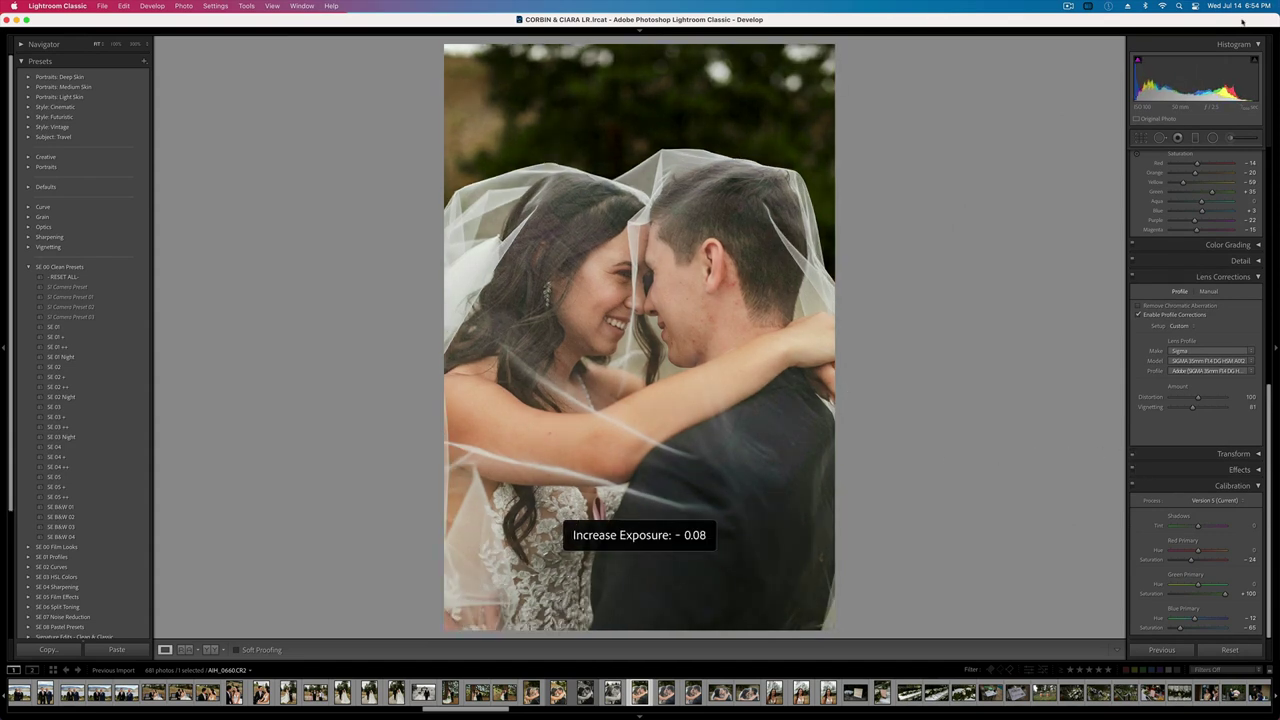
- Brush a mask over the dark background, reducing its texture, clarity and dehaze
{"action": "left_click", "coordinate": [1231, 138]}
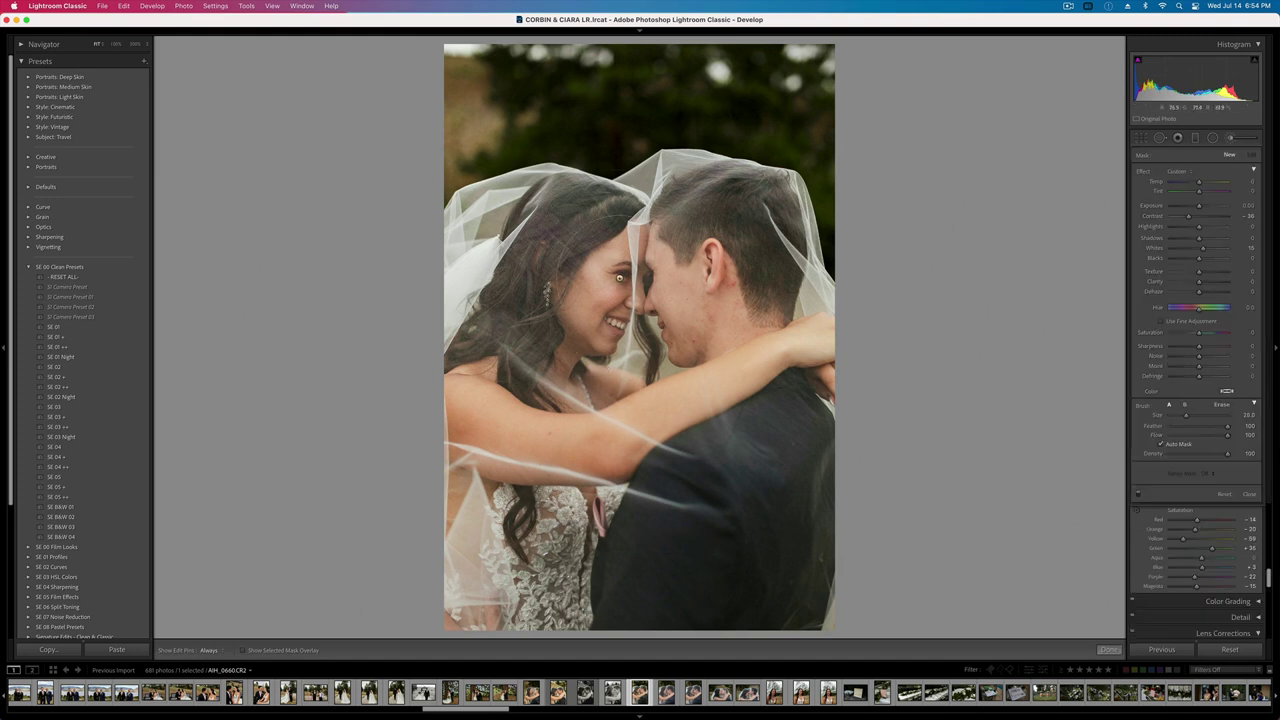
{"action": "mouse_move", "coordinate": [544, 98]}
{"action": "left_mouse_down"}
{"action": "mouse_move", "coordinate": [470, 80]}
{"action": "mouse_move", "coordinate": [735, 85]}
{"action": "mouse_move", "coordinate": [815, 110]}
{"action": "left_mouse_up"}
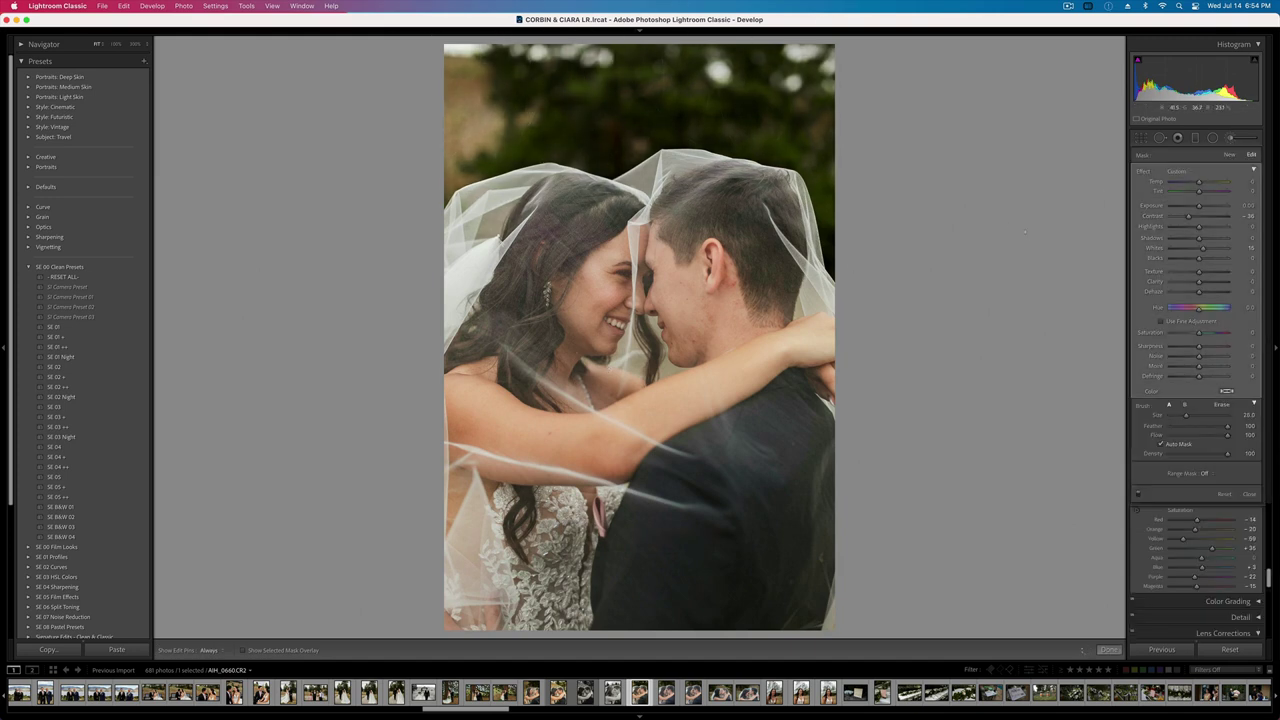
{"action": "left_click_drag", "start_coordinate": [1199, 271], "coordinate": [1192, 292]}
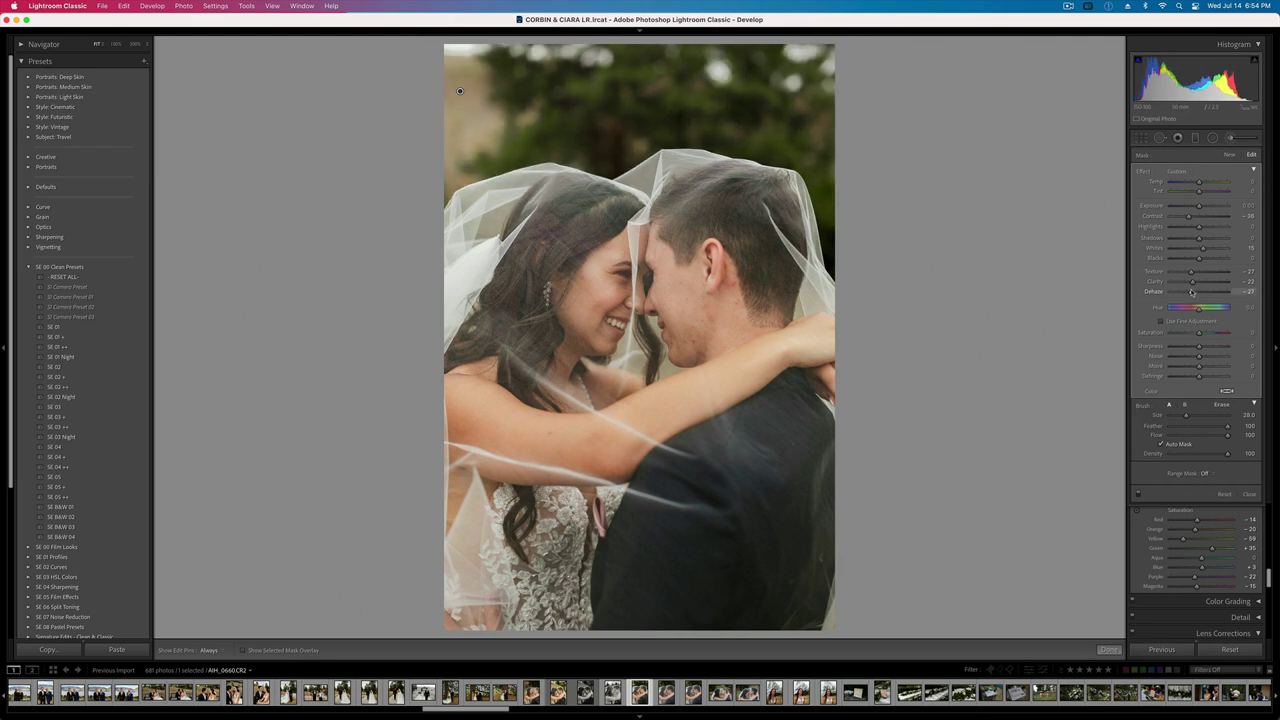
{"action": "key", "text": "k"}
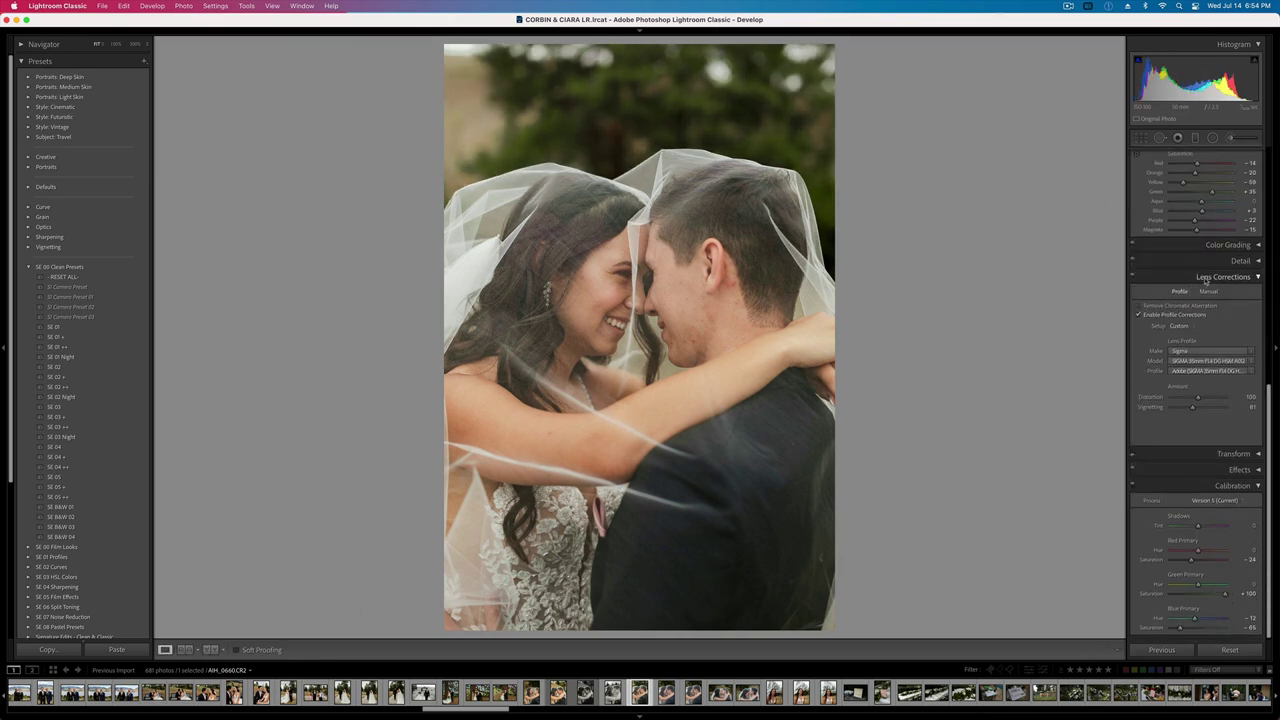
- Raise Contrast to +44, inspect hair and veil at 1:1, and settle Exposure at -0.34
{"action": "scroll", "coordinate": [1203, 278], "scroll_direction": "up", "scroll_amount": 10}
{"action": "left_click_drag", "start_coordinate": [1201, 276], "coordinate": [1211, 276]}
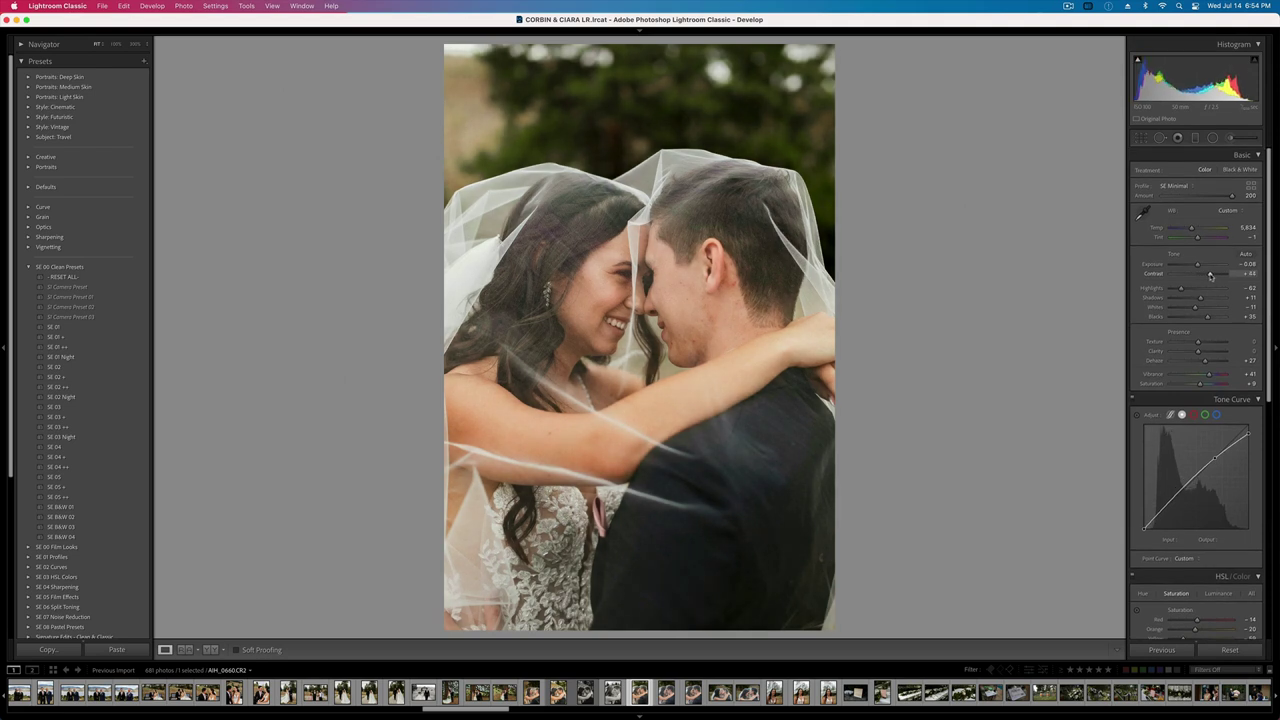
{"action": "key", "text": "shift+minus"}
{"action": "key", "text": "equal"}
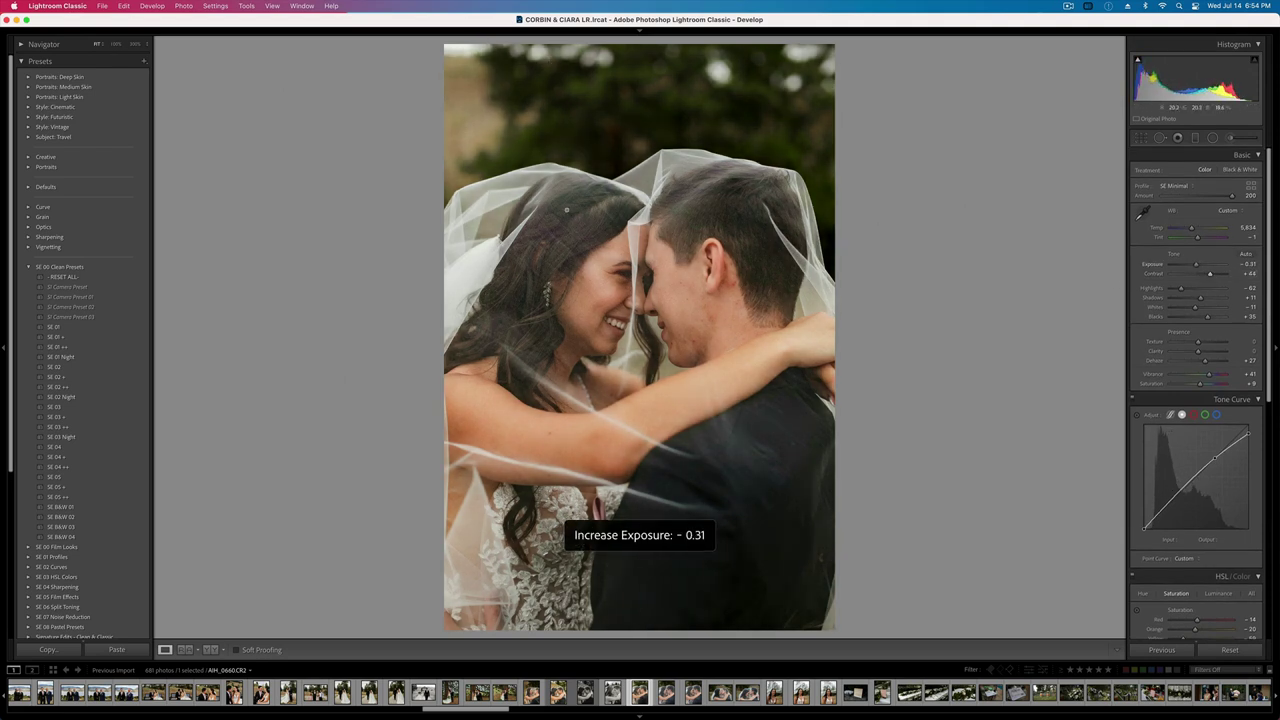
{"action": "left_click", "coordinate": [565, 243]}
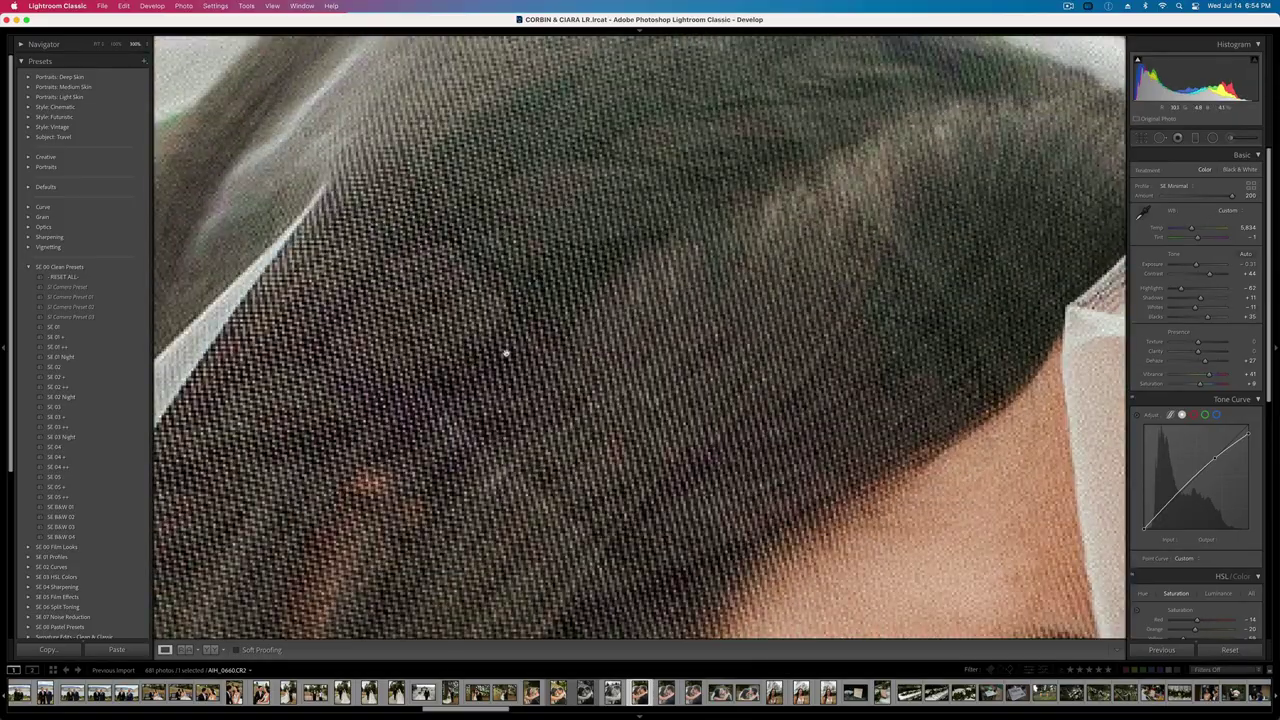
{"action": "left_click_drag", "start_coordinate": [354, 526], "coordinate": [383, 217]}
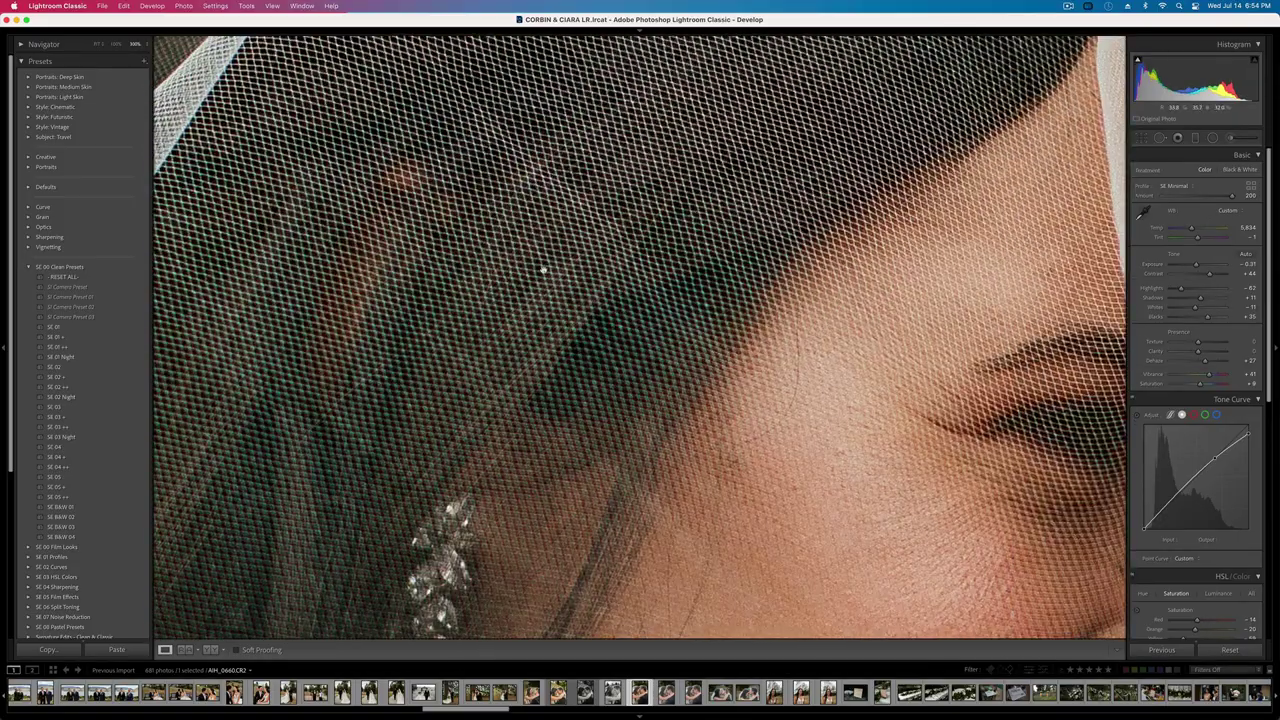
{"action": "left_click", "coordinate": [543, 270]}
{"action": "left_click", "coordinate": [741, 391]}
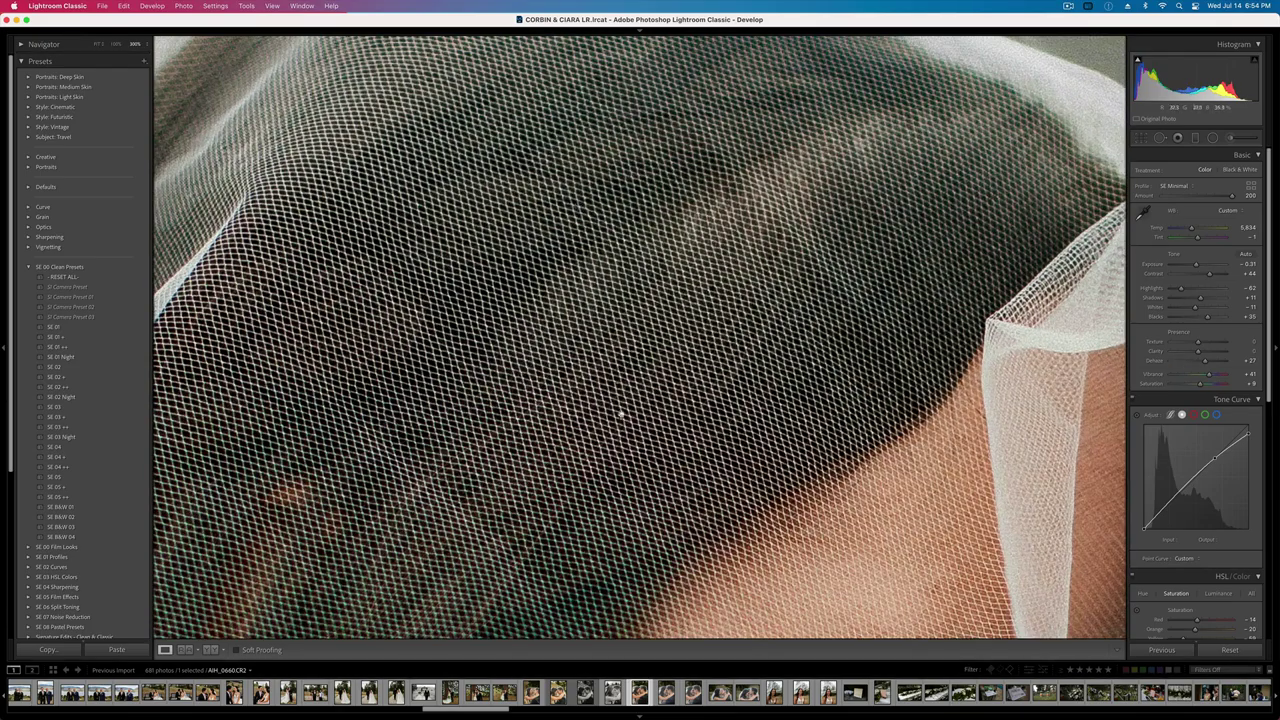
{"action": "left_click", "coordinate": [985, 455]}
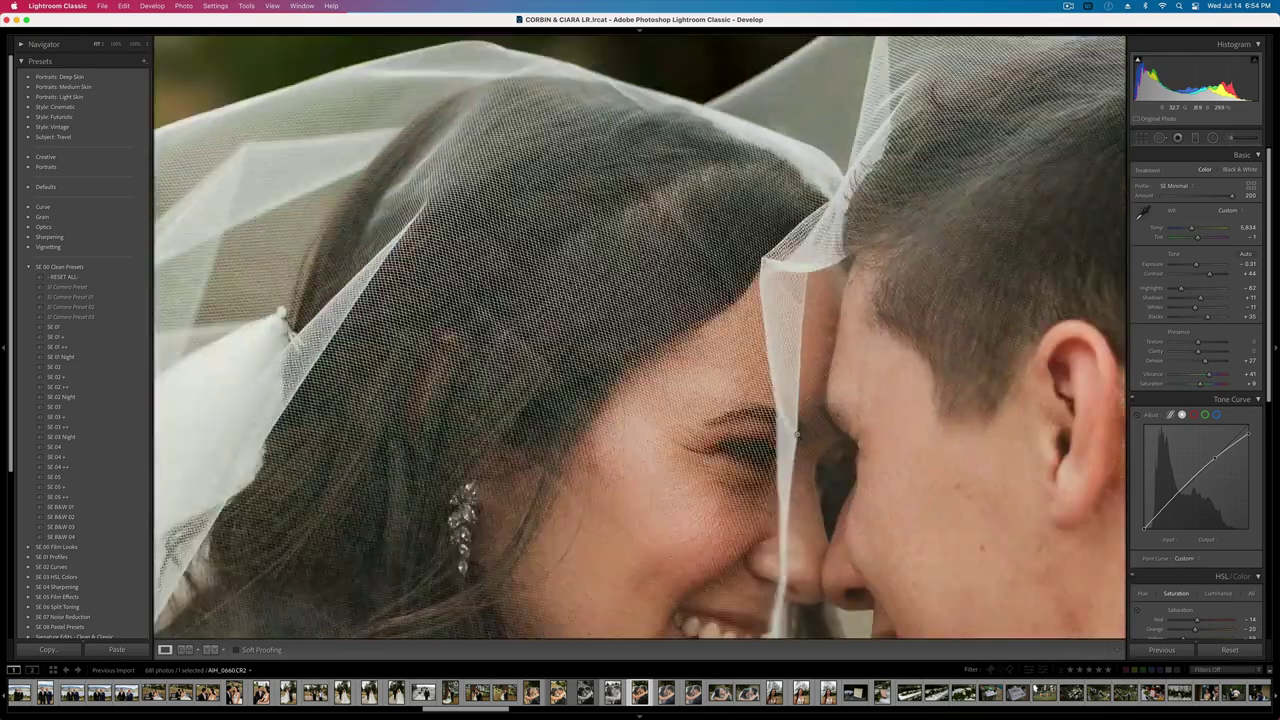
{"action": "key", "text": "minus"}
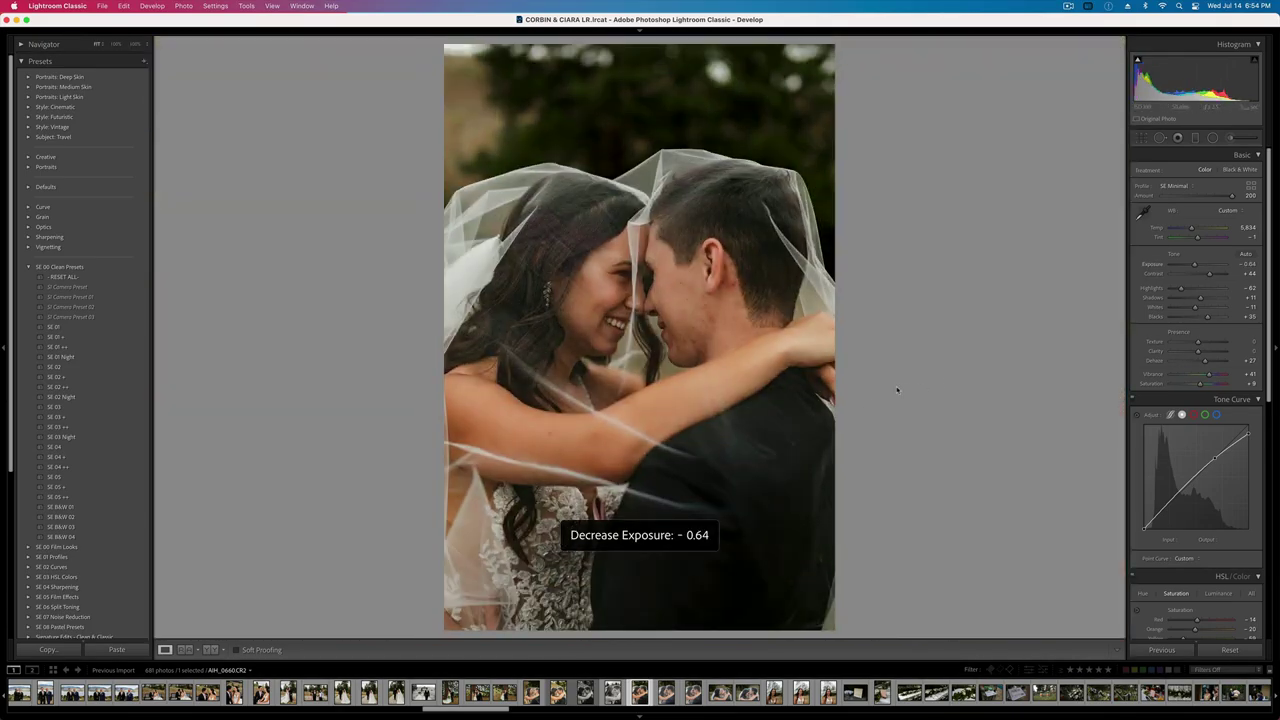
{"action": "key", "text": "equal"}
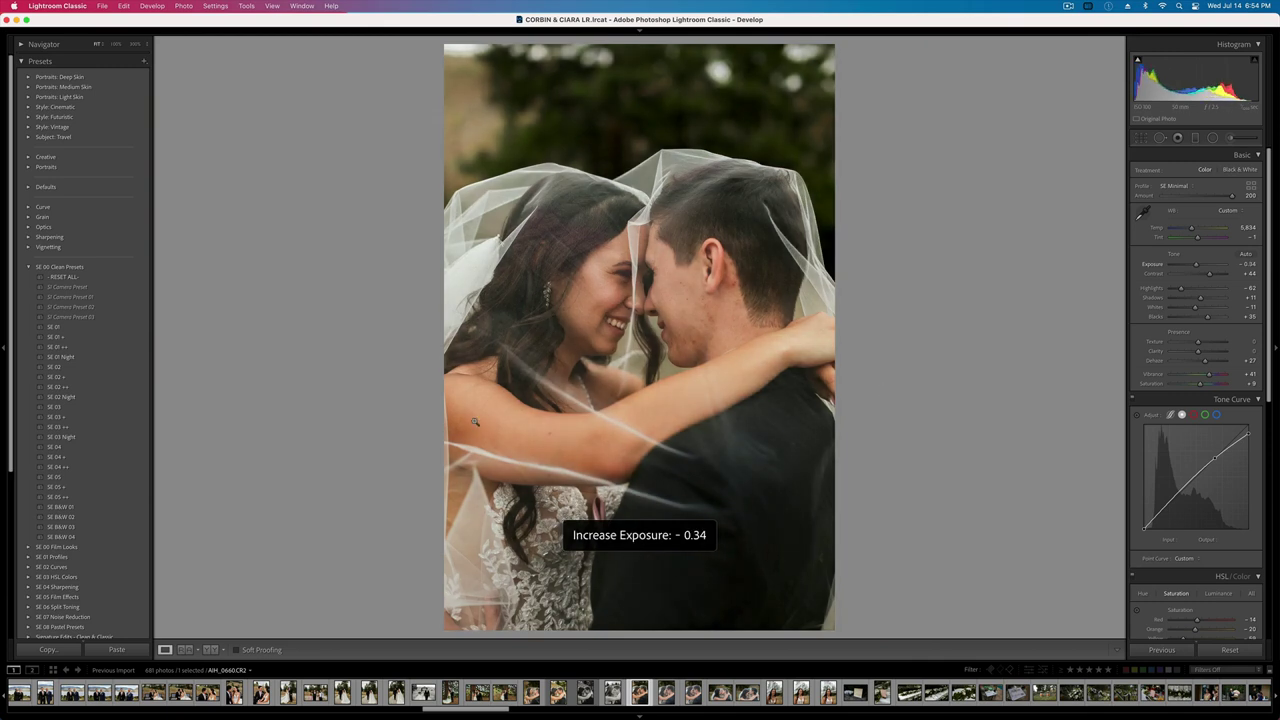
{"action": "key", "text": "Right"}
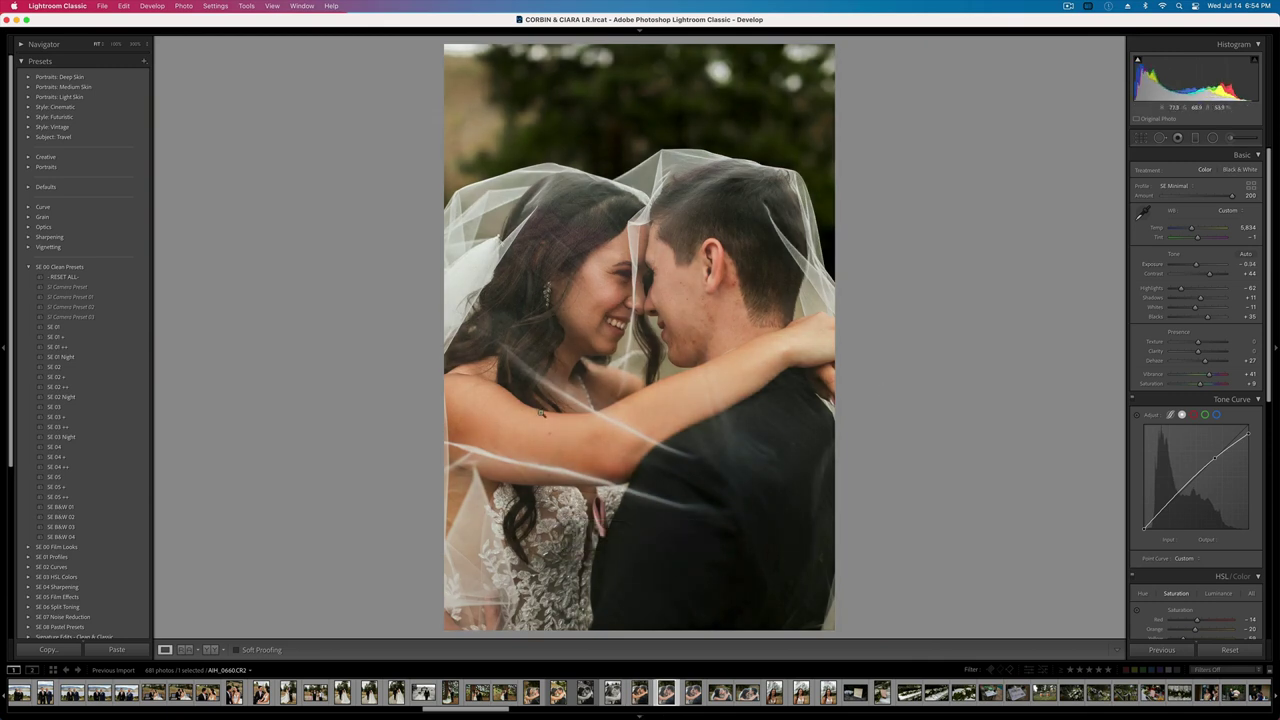
- Paste the previous photo's settings onto AIH_0662, raise Contrast, and fine-tune Exposure downward
{"action": "key", "text": "super+shift+v"}
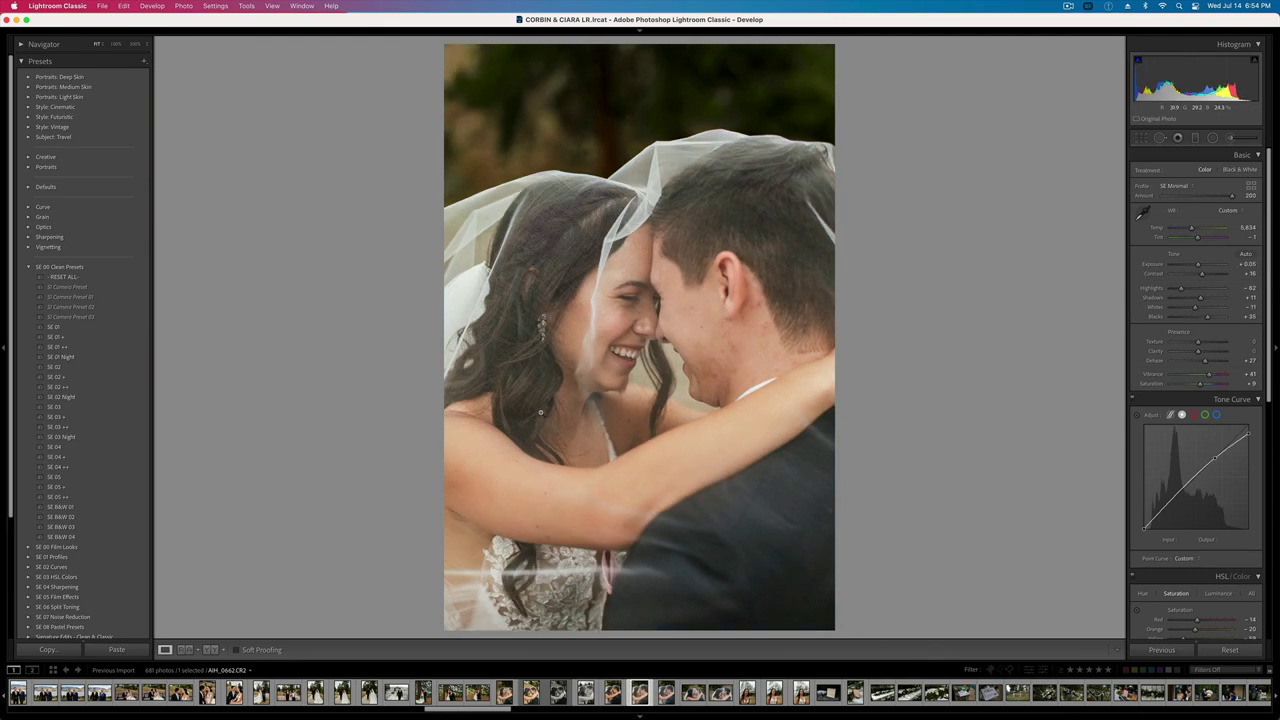
{"action": "scroll", "coordinate": [1185, 520], "scroll_direction": "down", "scroll_amount": 10}
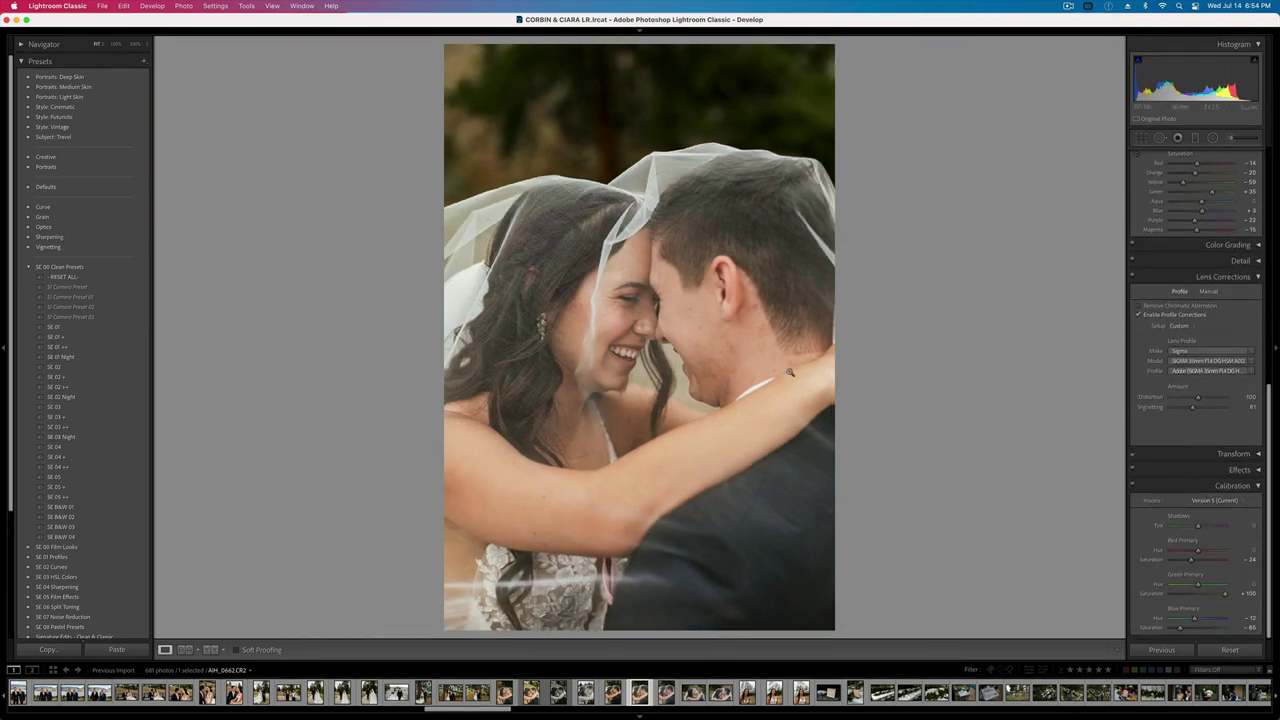
{"action": "key", "text": "minus"}
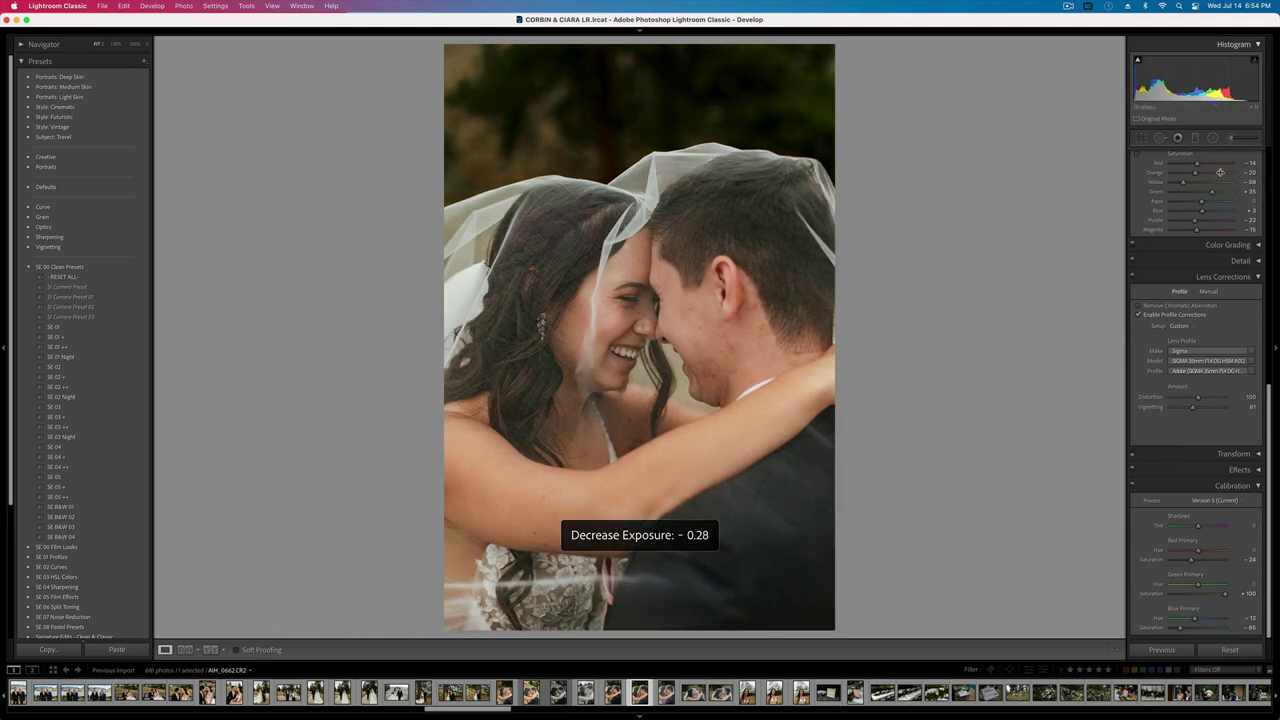
{"action": "scroll", "coordinate": [1193, 300], "scroll_direction": "up", "scroll_amount": 10}
{"action": "left_click_drag", "start_coordinate": [1201, 273], "coordinate": [1205, 275]}
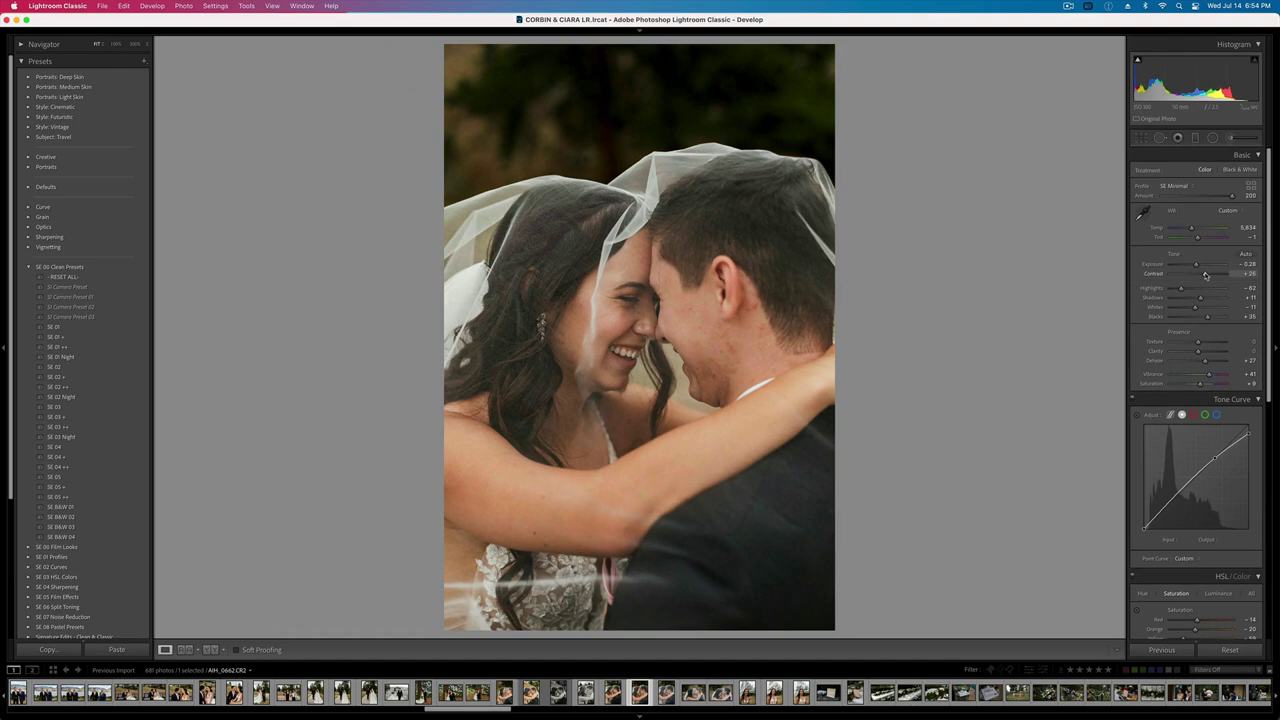
{"action": "key", "text": "equal"}
{"action": "key", "text": "minus"}
{"action": "key", "text": "minus"}
{"action": "key", "text": "minus"}
{"action": "key", "text": "minus"}
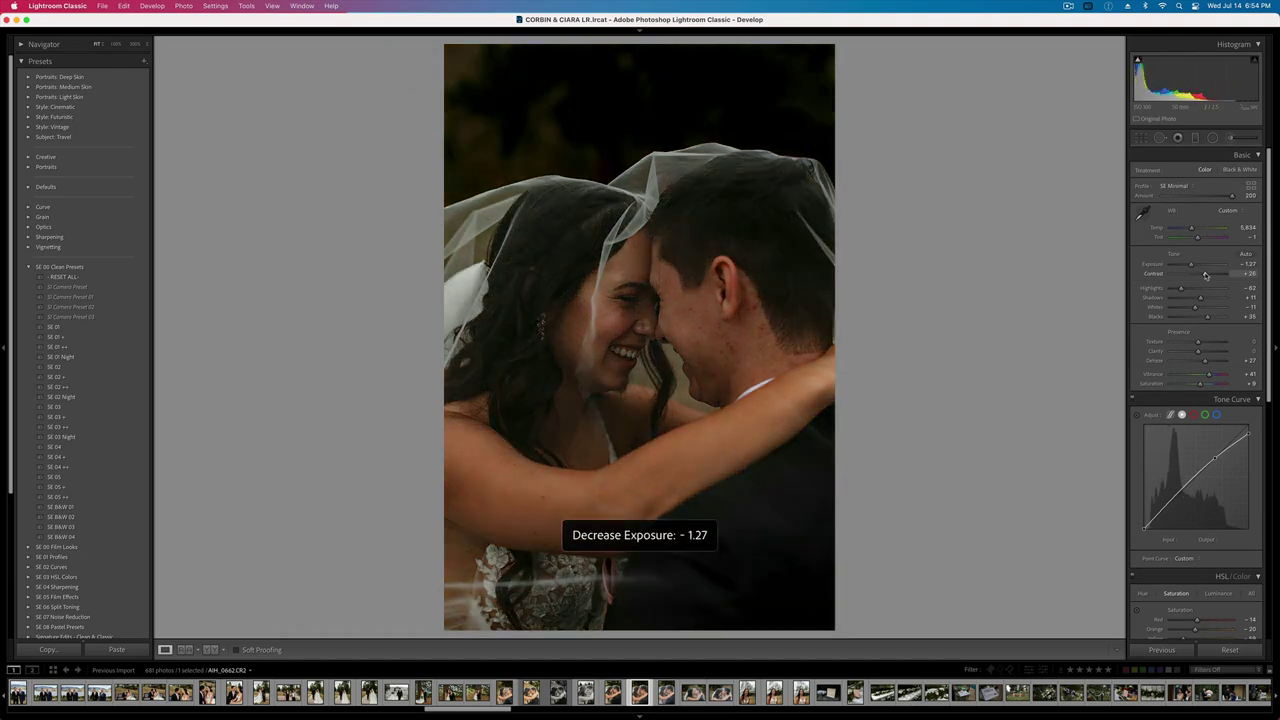
{"action": "key", "text": "equal"}
{"action": "key", "text": "equal"}
{"action": "key", "text": "equal"}
{"action": "key", "text": "minus"}
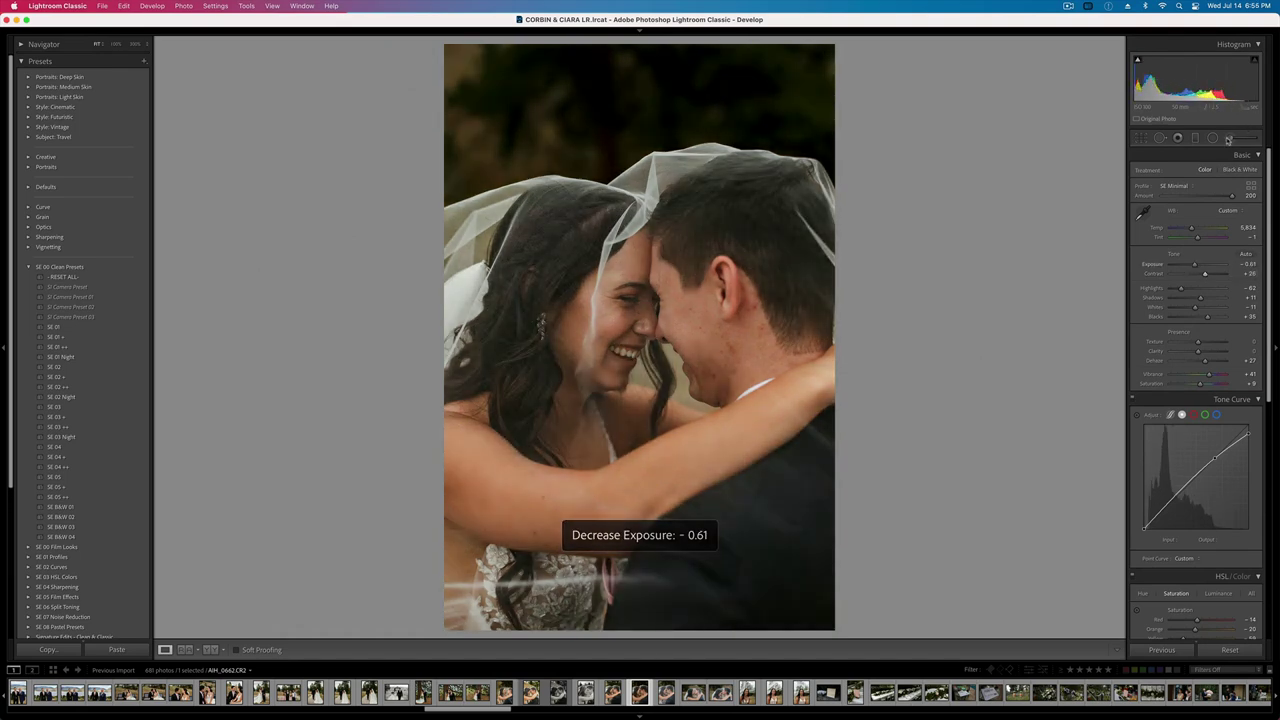
- Brush a mask on the bride's face with raised Exposure, Contrast and Dehaze
{"action": "key", "text": "k"}
{"action": "left_click", "coordinate": [625, 329]}
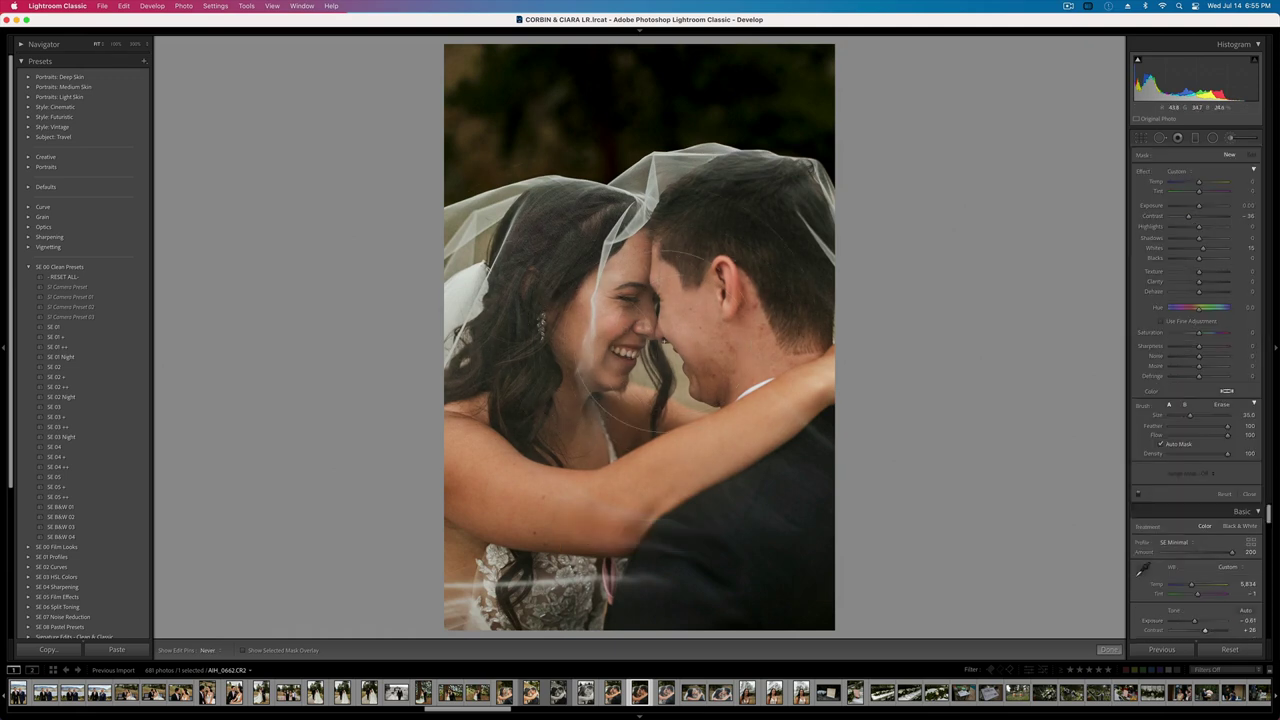
{"action": "left_click", "coordinate": [1204, 216]}
{"action": "left_click", "coordinate": [1201, 206]}
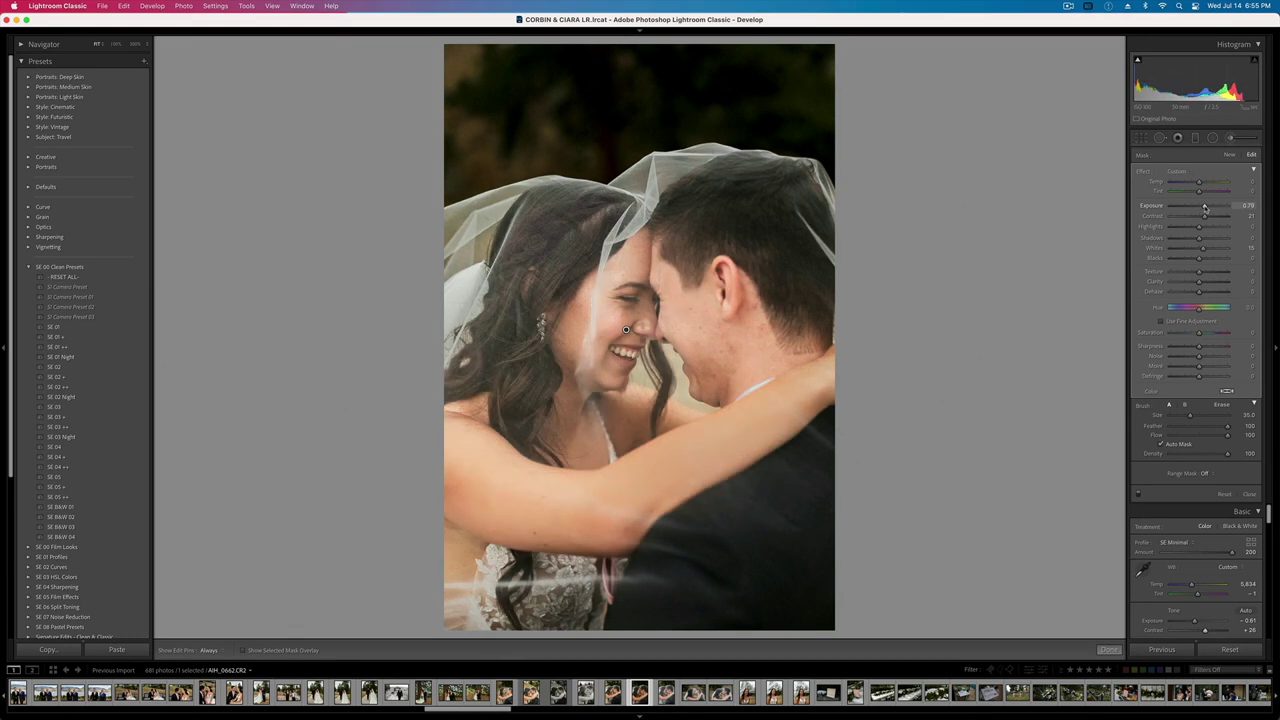
{"action": "left_click", "coordinate": [1204, 292]}
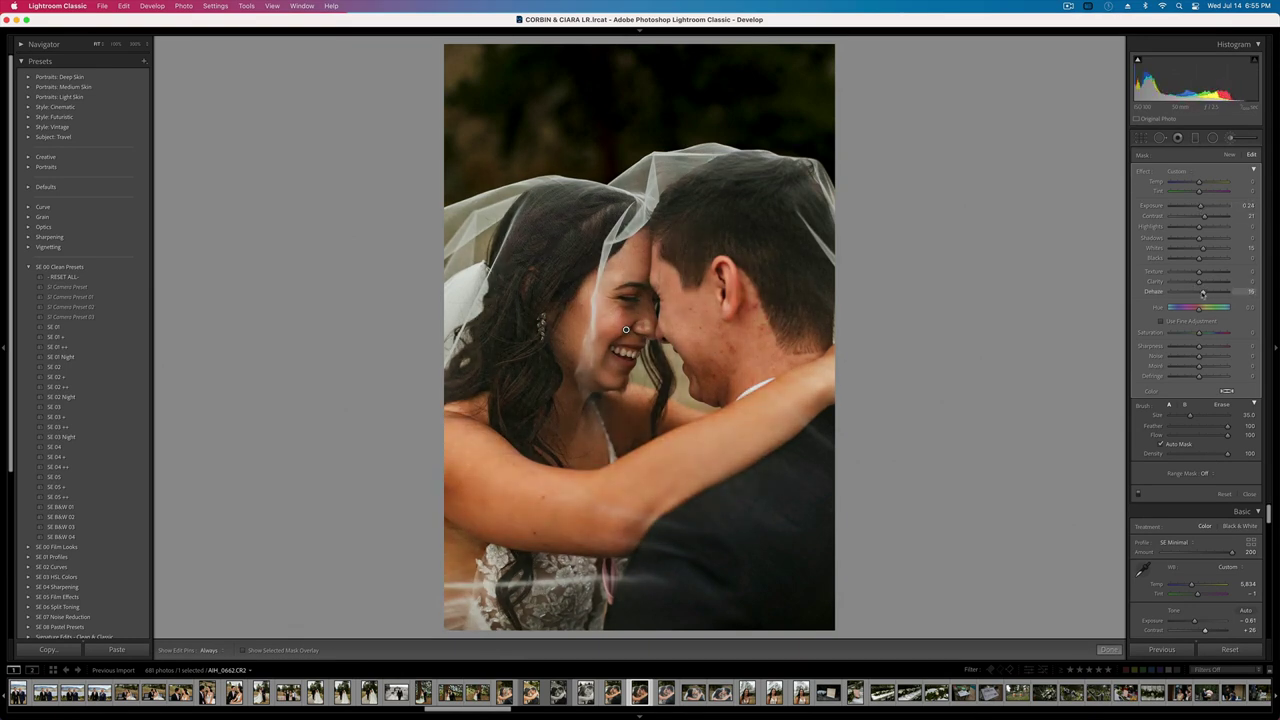
{"action": "key", "text": "shift+="}
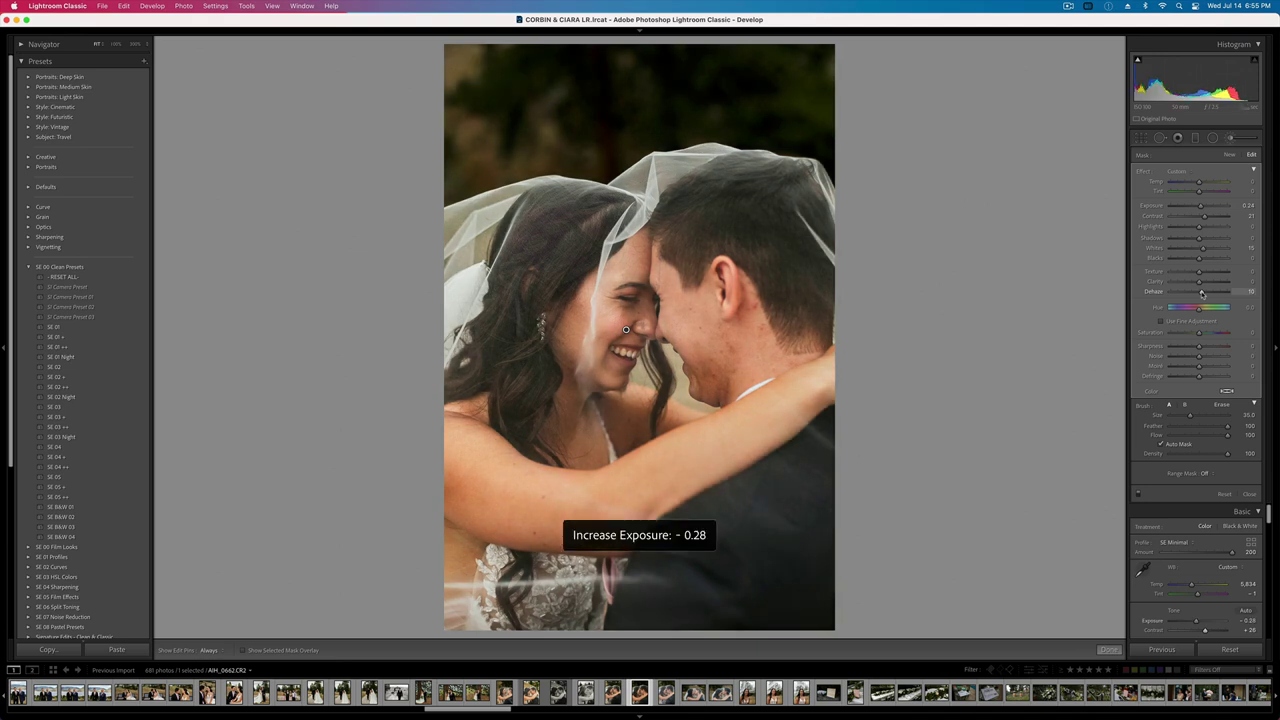
- Set overall Exposure to -0.28 and reset Contrast to 0
{"action": "key", "text": "="}
{"action": "key", "text": "k"}
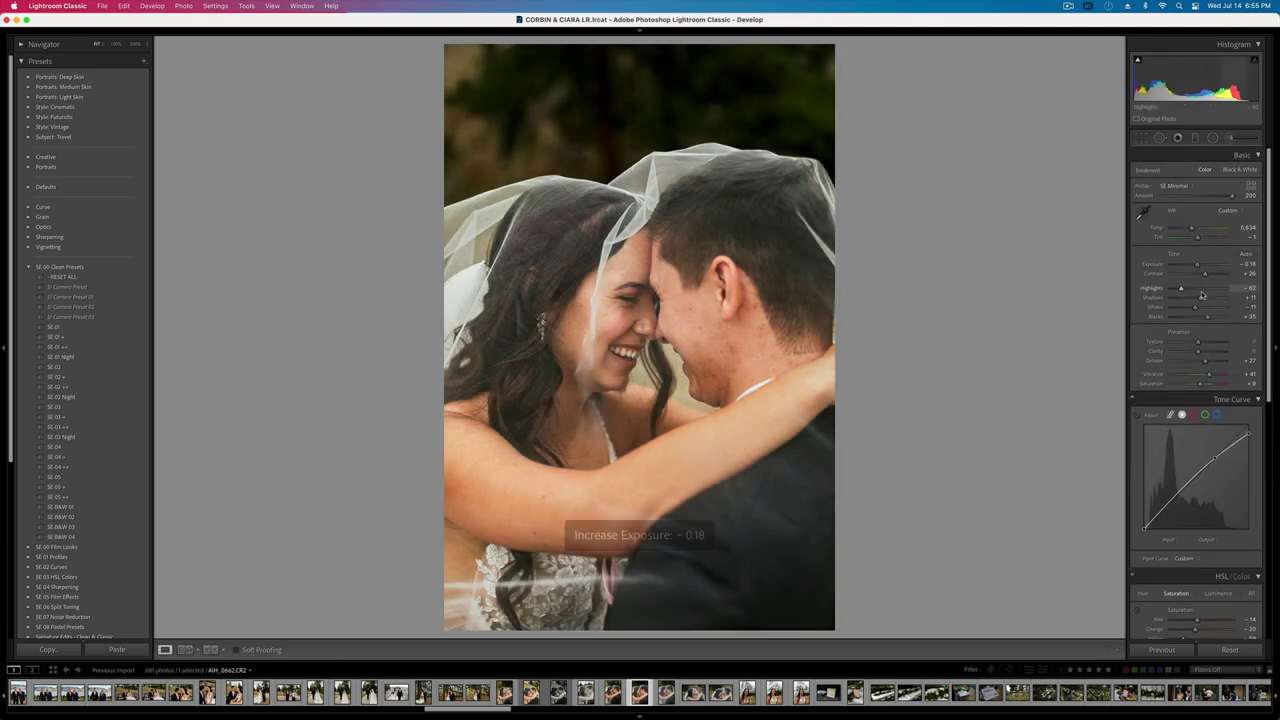
{"action": "key", "text": "minus"}
{"action": "double_click", "coordinate": [1198, 276]}
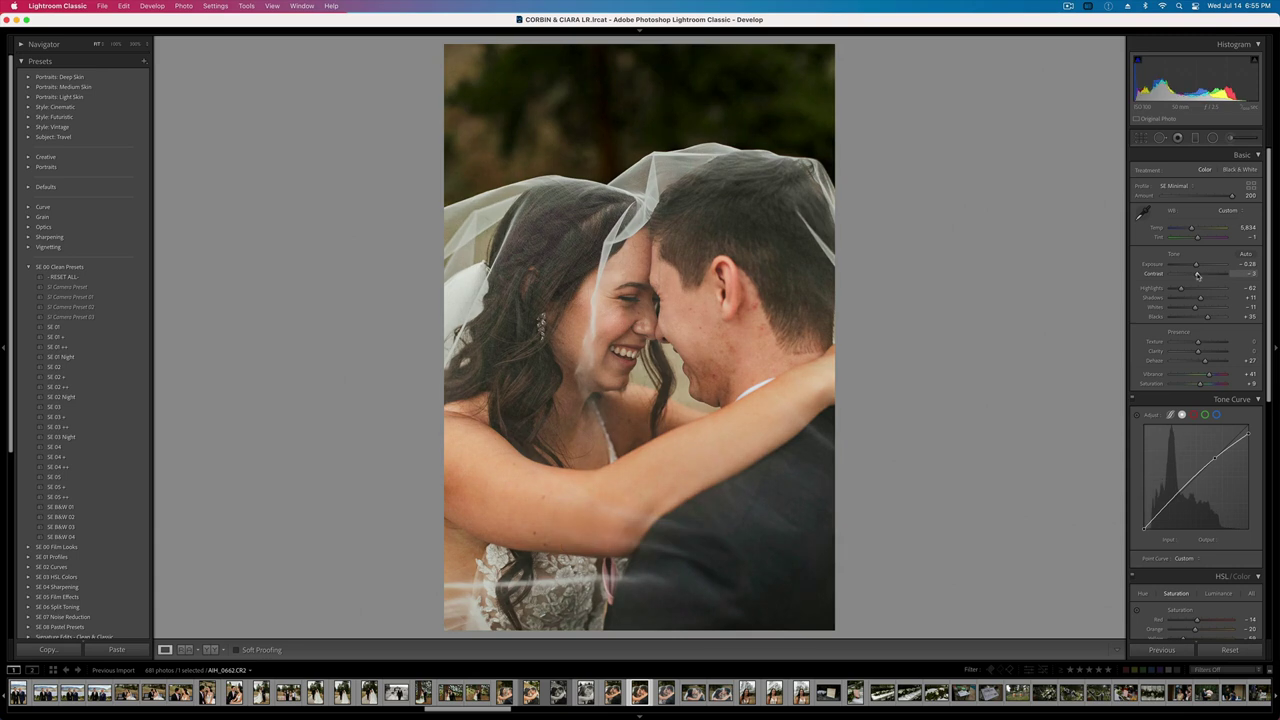
{"action": "key", "text": "Right"}
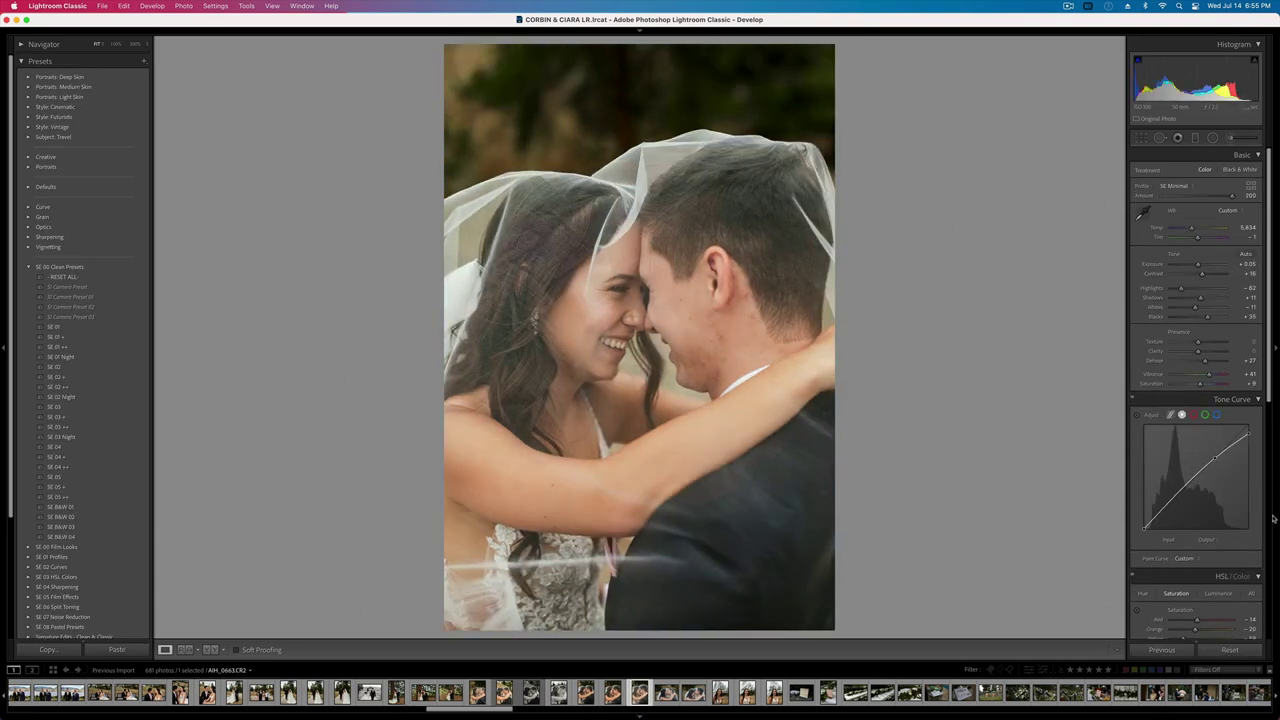
- Copy AIH_0662's settings without Transform, paste them onto AIH_0663, and apply SE B&W 03
{"action": "key", "text": "Left"}
{"action": "key", "text": "super+shift+c"}
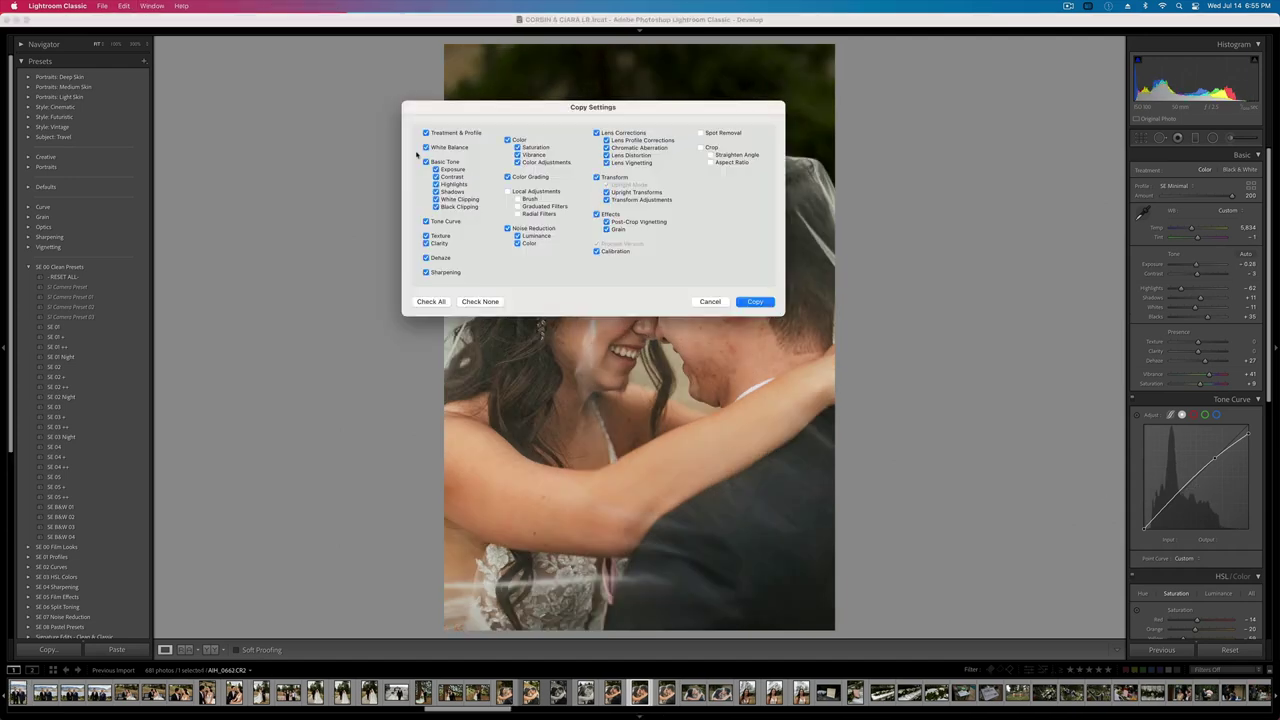
{"action": "left_click", "coordinate": [596, 177]}
{"action": "key", "text": "Return"}
{"action": "key", "text": "Right"}
{"action": "key", "text": "super+v"}
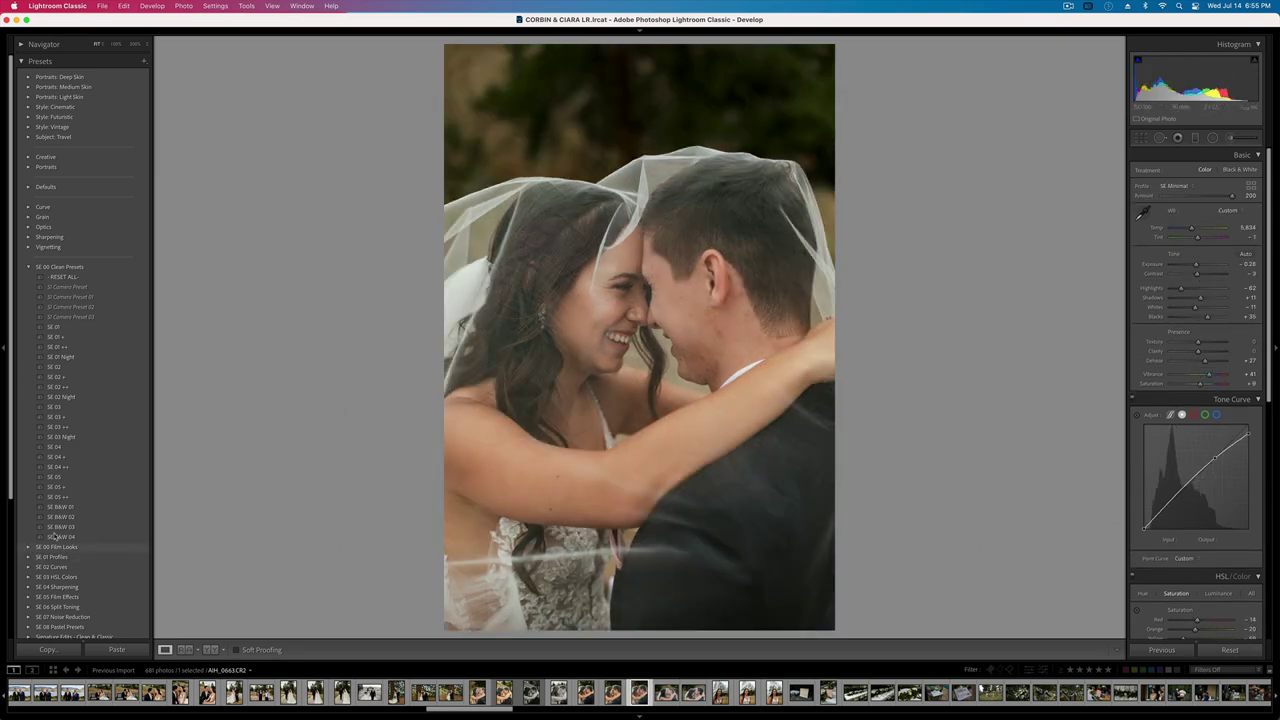
{"action": "left_click", "coordinate": [59, 527]}
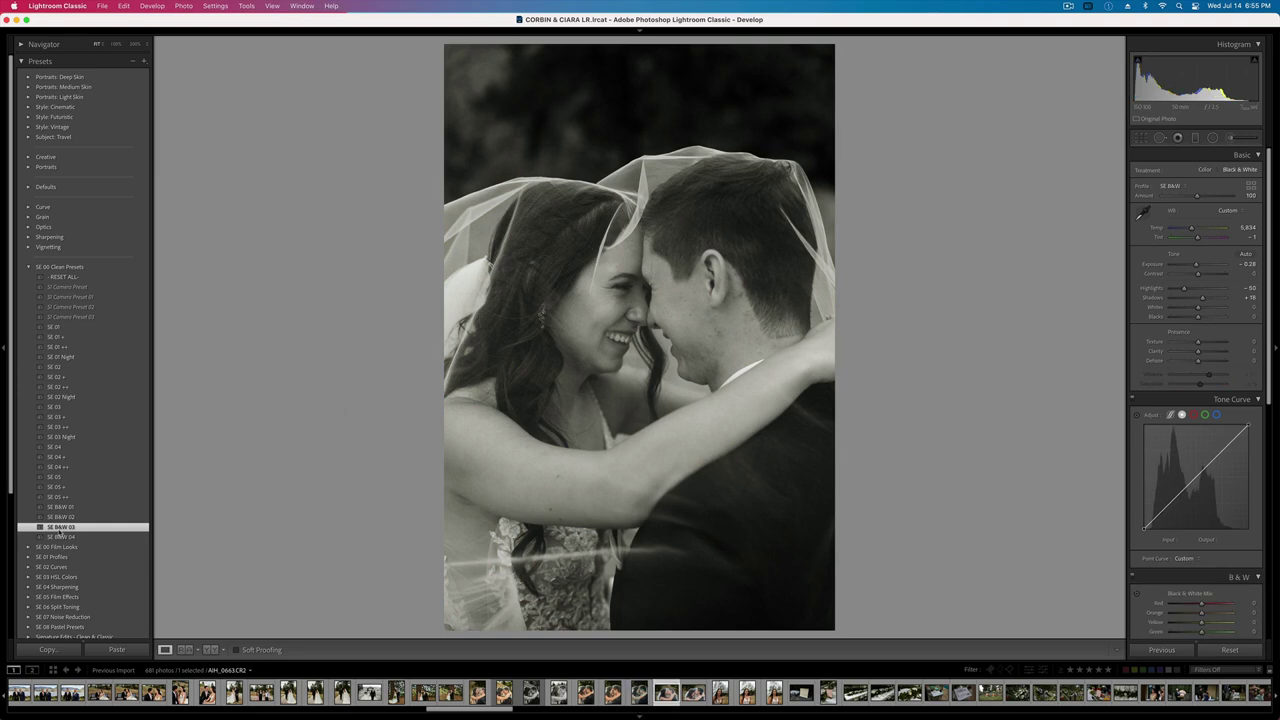
{"action": "key", "text": "Right"}
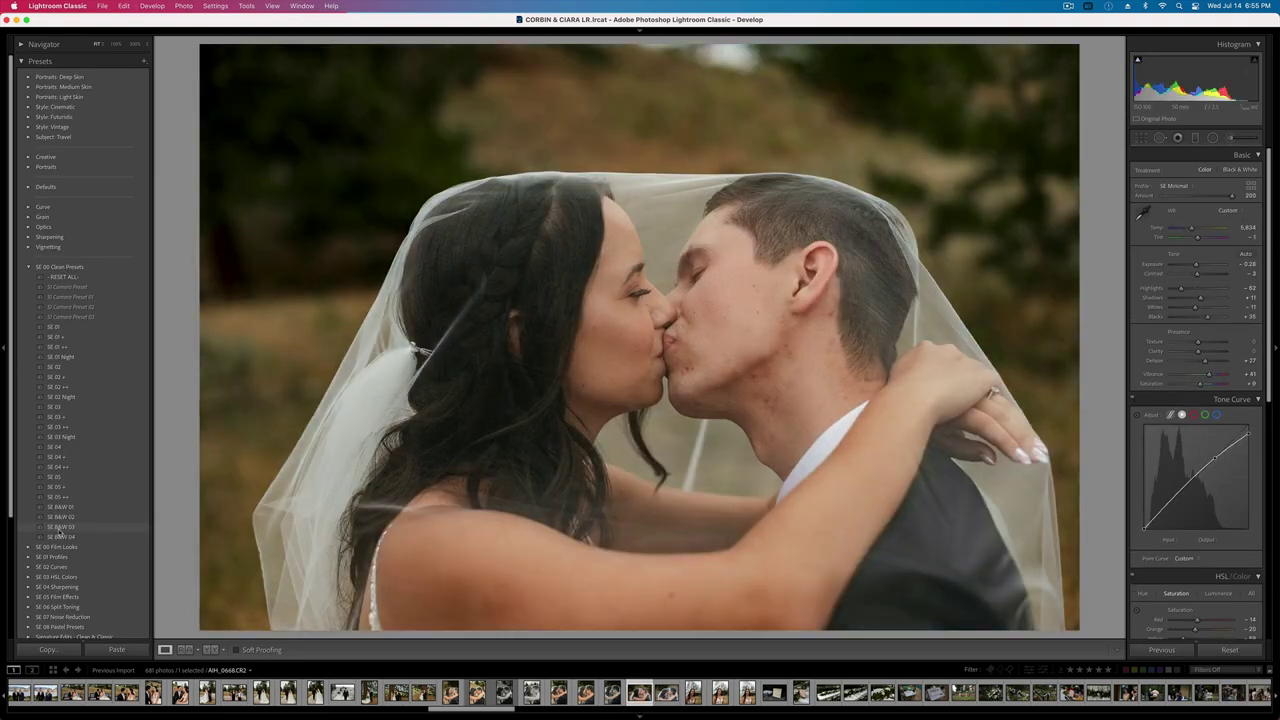
- Raise contrast, then brush the background behind the couple with lower contrast and saturation
{"action": "left_click_drag", "start_coordinate": [1196, 274], "coordinate": [1203, 276]}
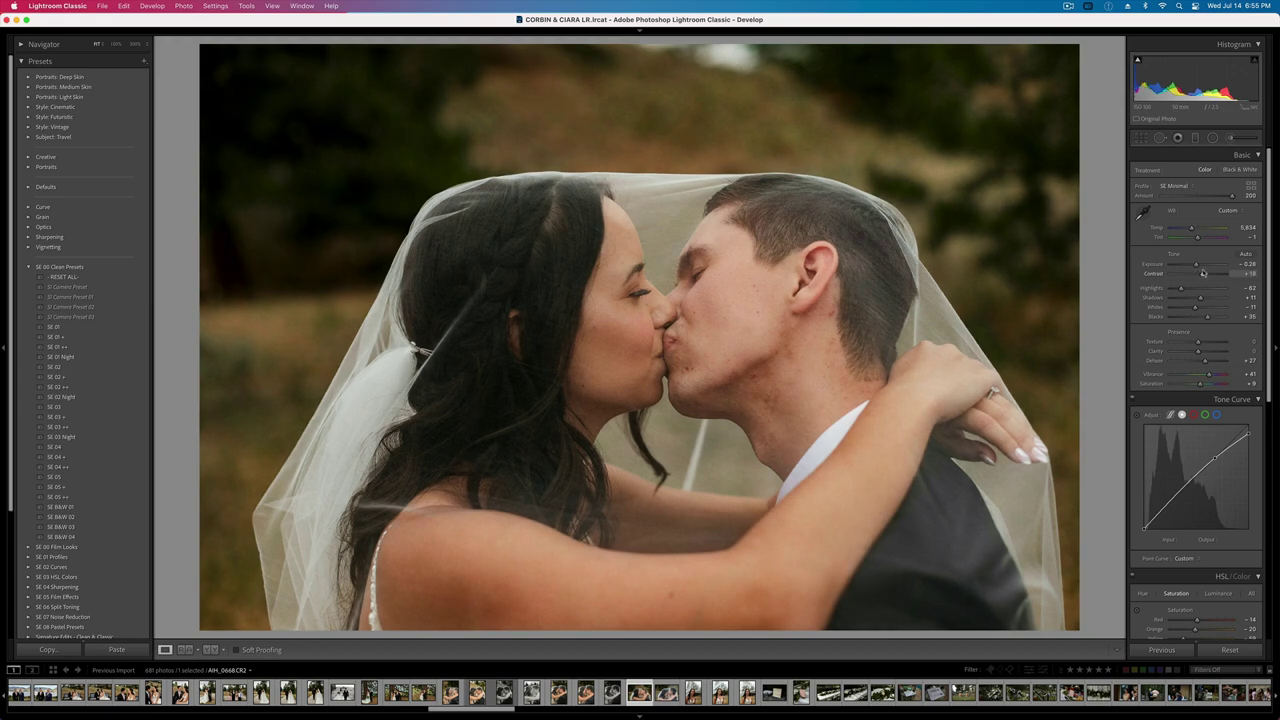
{"action": "left_click", "coordinate": [1231, 140]}
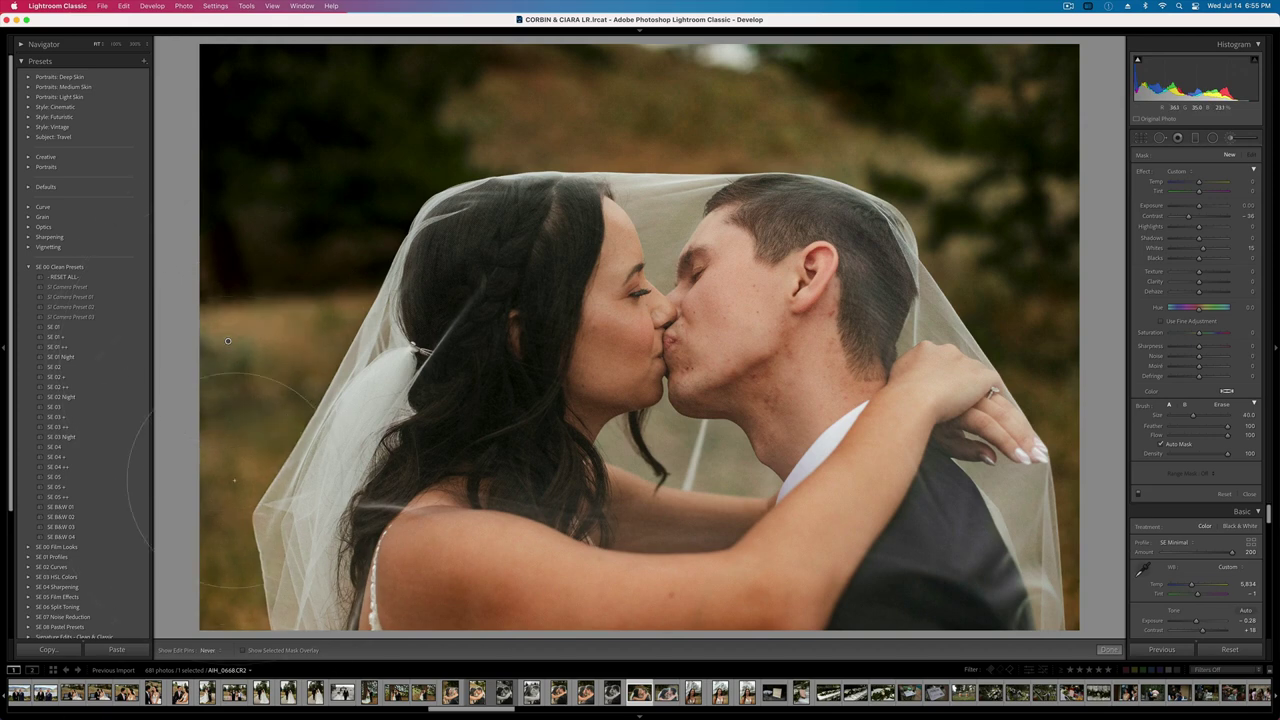
{"action": "mouse_move", "coordinate": [234, 480]}
{"action": "left_mouse_down"}
{"action": "mouse_move", "coordinate": [300, 37]}
{"action": "mouse_move", "coordinate": [309, 105]}
{"action": "mouse_move", "coordinate": [330, 117]}
{"action": "mouse_move", "coordinate": [725, 29]}
{"action": "mouse_move", "coordinate": [390, 19]}
{"action": "mouse_move", "coordinate": [664, 55]}
{"action": "mouse_move", "coordinate": [1036, 281]}
{"action": "mouse_move", "coordinate": [1019, 92]}
{"action": "mouse_move", "coordinate": [1121, 532]}
{"action": "left_mouse_up"}
{"action": "left_click_drag", "start_coordinate": [1188, 216], "coordinate": [1177, 216]}
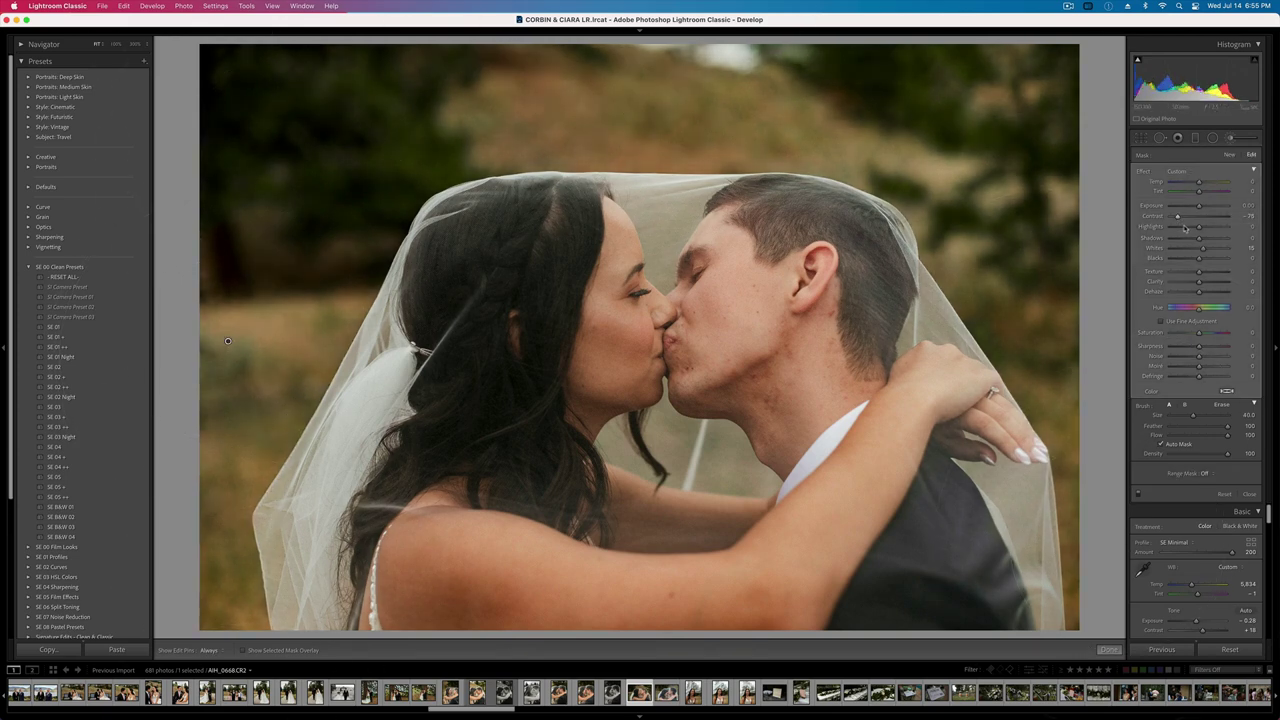
{"action": "left_click_drag", "start_coordinate": [1199, 333], "coordinate": [1196, 336]}
{"action": "key", "text": "k"}
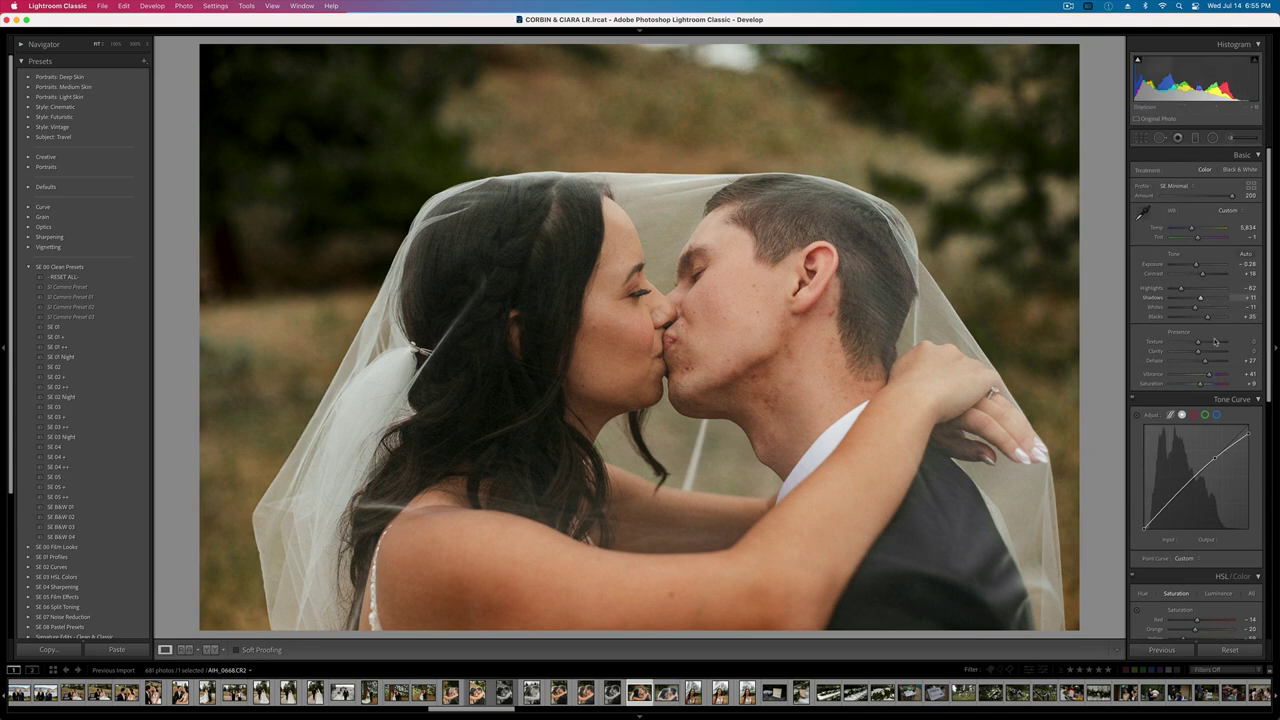
- Reduce overall Saturation slightly, increase Contrast, and set Exposure to -0.15
{"action": "left_click_drag", "start_coordinate": [1207, 383], "coordinate": [1200, 385]}
{"action": "left_click_drag", "start_coordinate": [1202, 275], "coordinate": [1208, 276]}
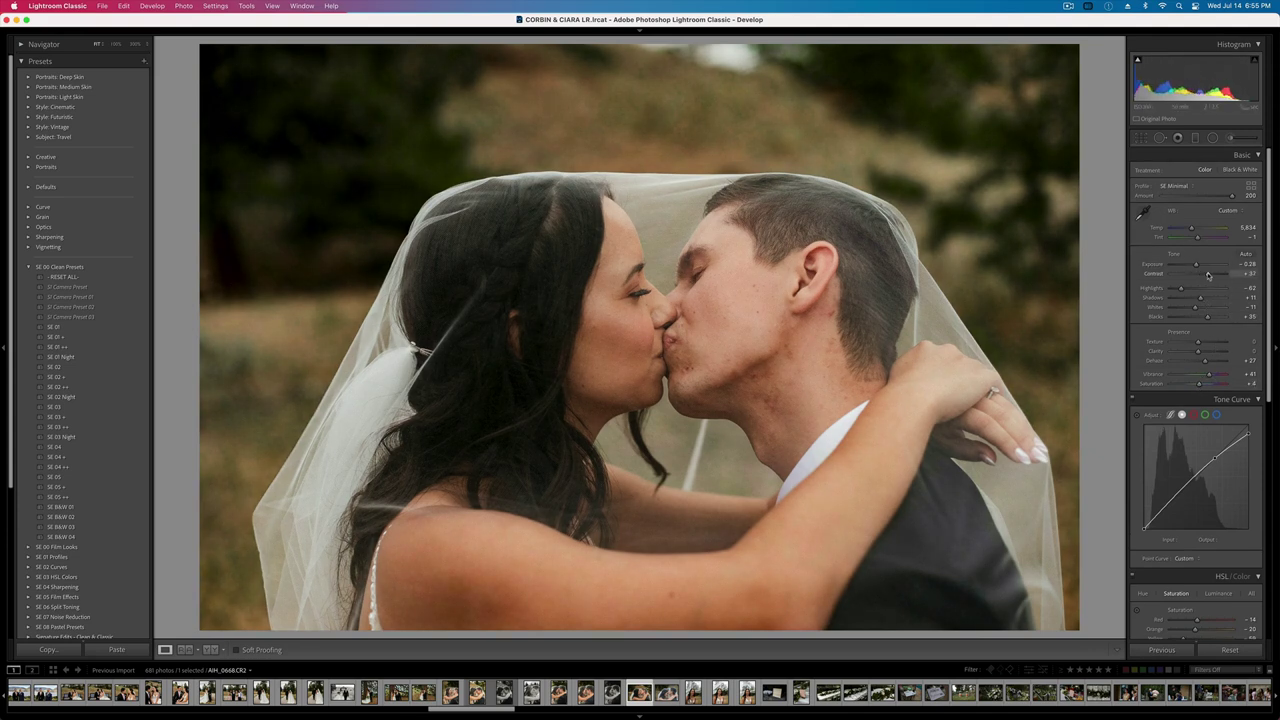
{"action": "key", "text": "="}
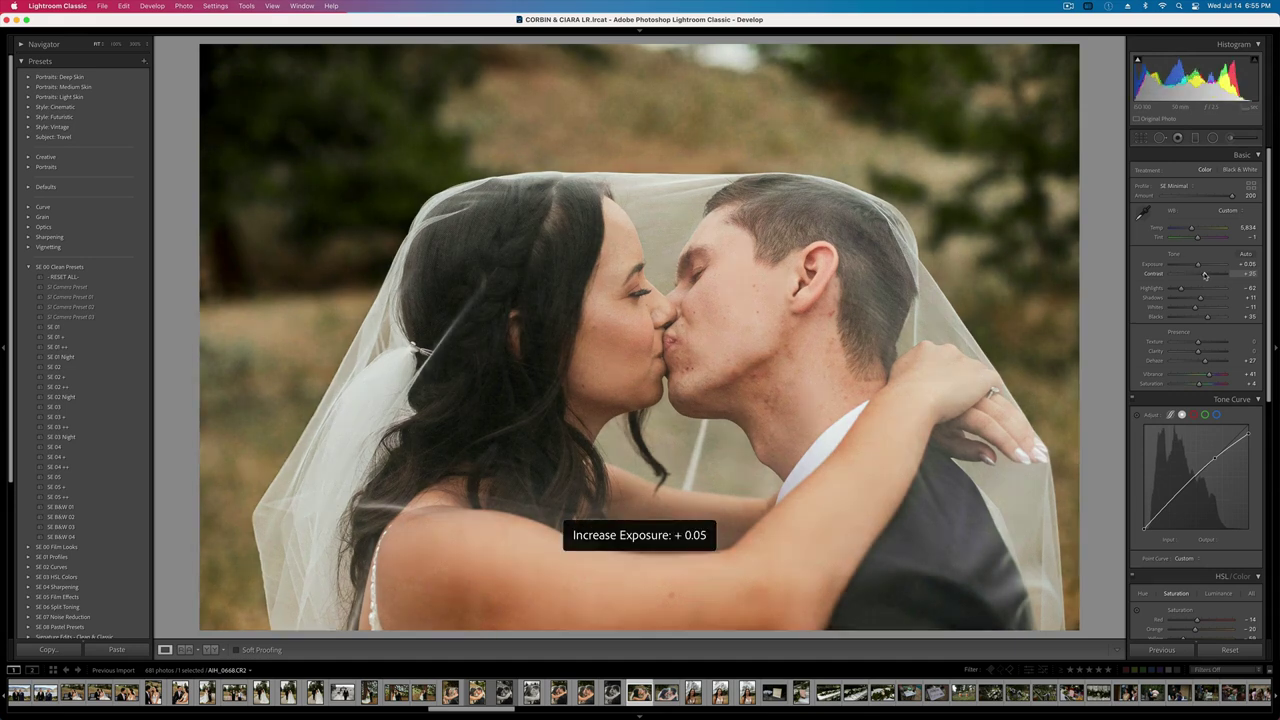
{"action": "key", "text": "minus"}
{"action": "key", "text": "minus"}
{"action": "key", "text": "minus"}
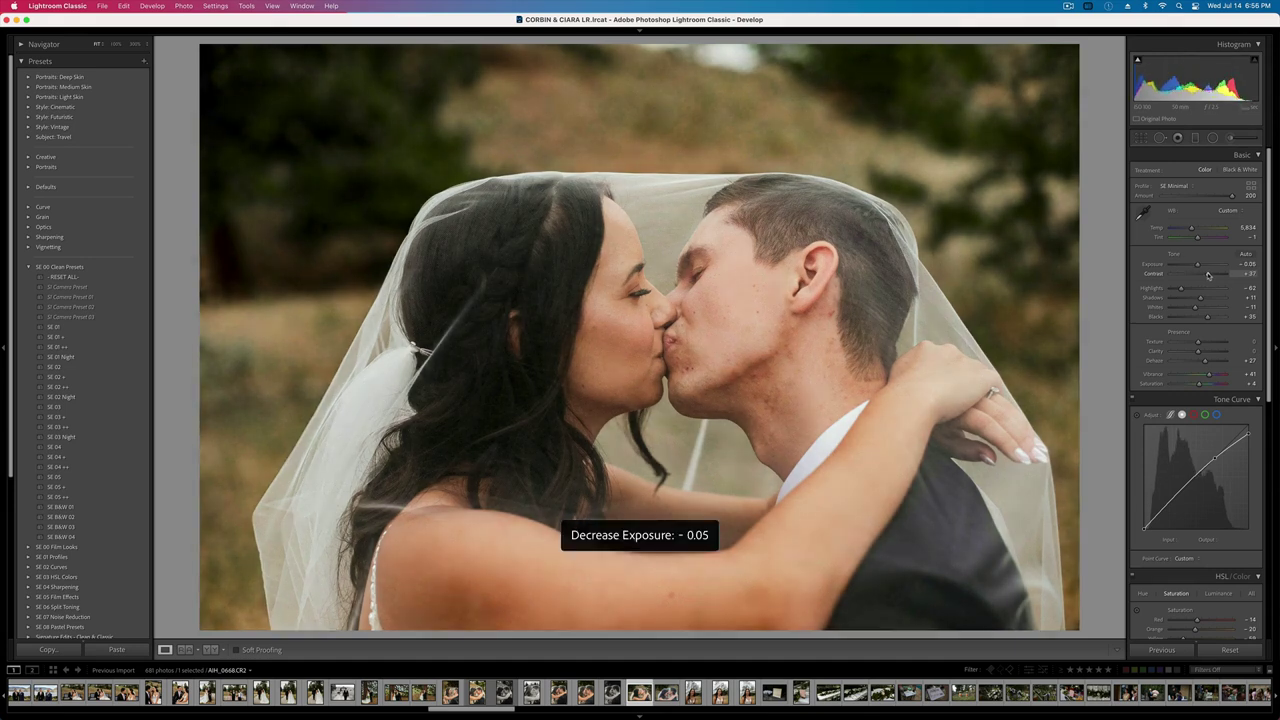
- Paint a 21 SkinSoften+Desat brush on the groom's face, lowering Texture and Dehaze
{"action": "left_click", "coordinate": [1232, 138]}
{"action": "key", "text": "bracketleft"}
{"action": "key", "text": "bracketleft"}
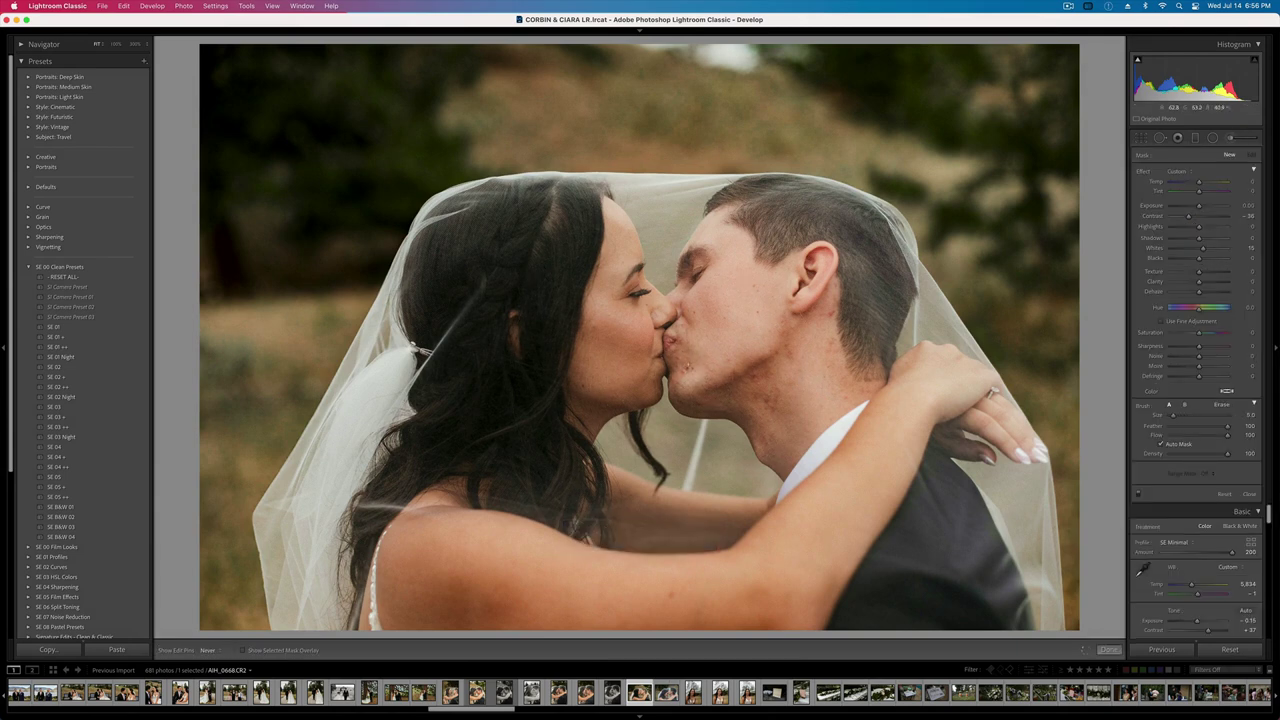
{"action": "mouse_move", "coordinate": [688, 365]}
{"action": "left_mouse_down"}
{"action": "mouse_move", "coordinate": [695, 326]}
{"action": "mouse_move", "coordinate": [741, 387]}
{"action": "mouse_move", "coordinate": [762, 357]}
{"action": "mouse_move", "coordinate": [806, 351]}
{"action": "mouse_move", "coordinate": [825, 330]}
{"action": "mouse_move", "coordinate": [785, 396]}
{"action": "mouse_move", "coordinate": [837, 399]}
{"action": "left_mouse_up"}
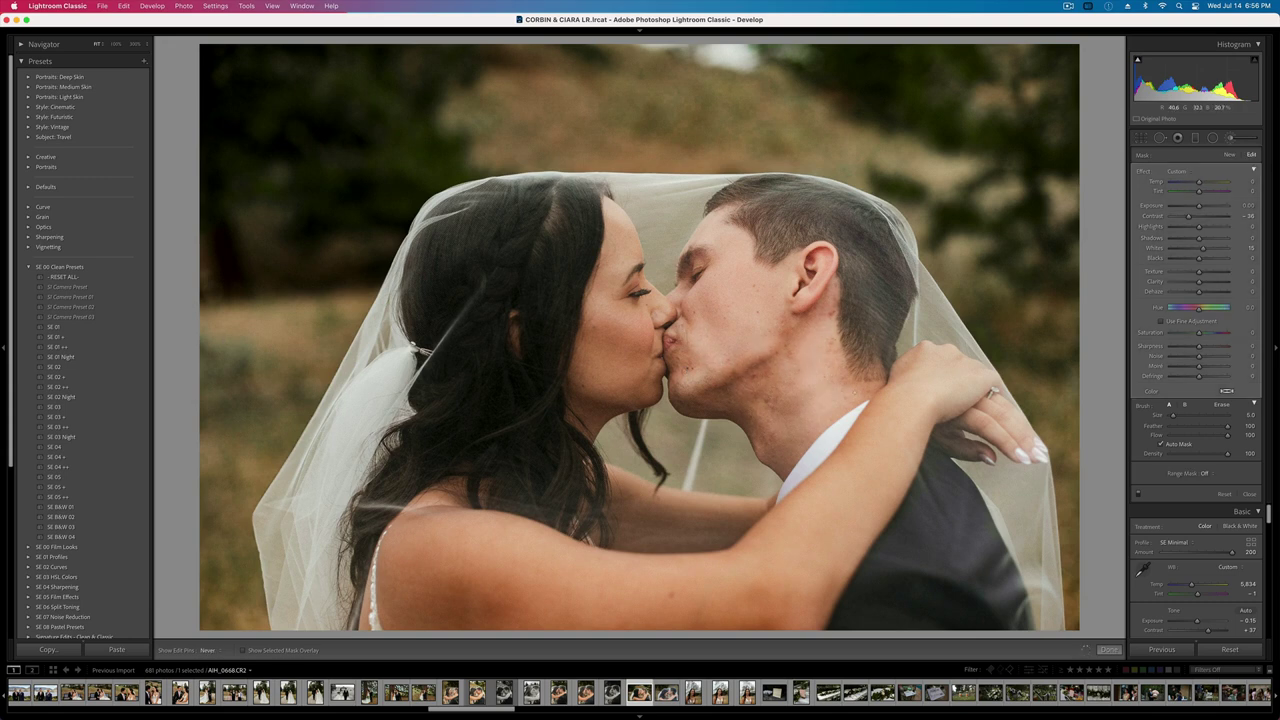
{"action": "key", "text": "h"}
{"action": "key", "text": "alt"}
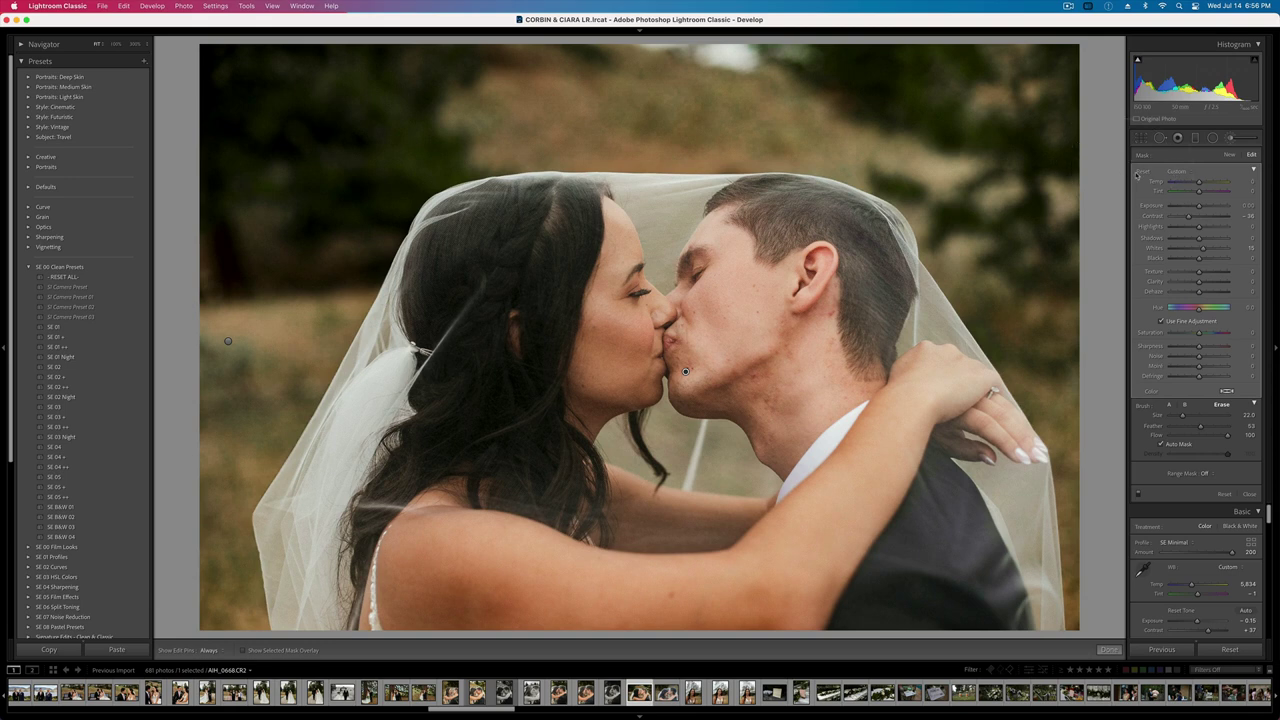
{"action": "left_click", "coordinate": [1137, 175]}
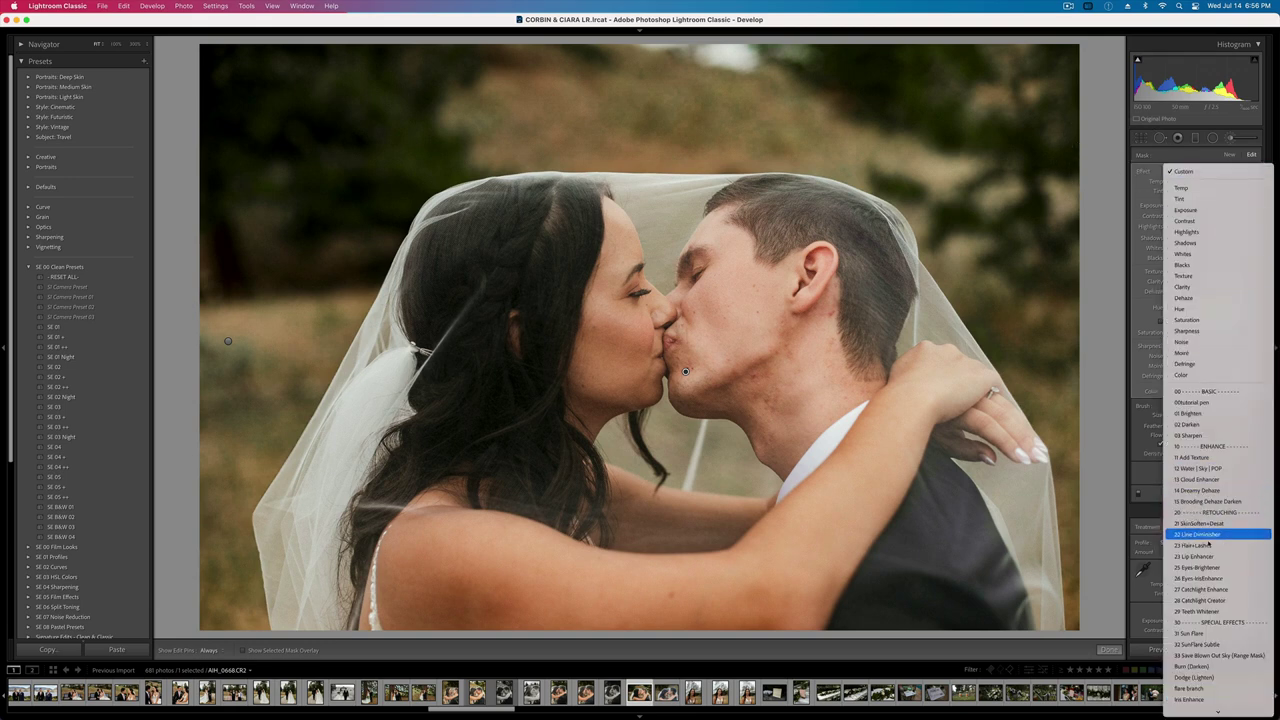
{"action": "left_click", "coordinate": [1212, 524]}
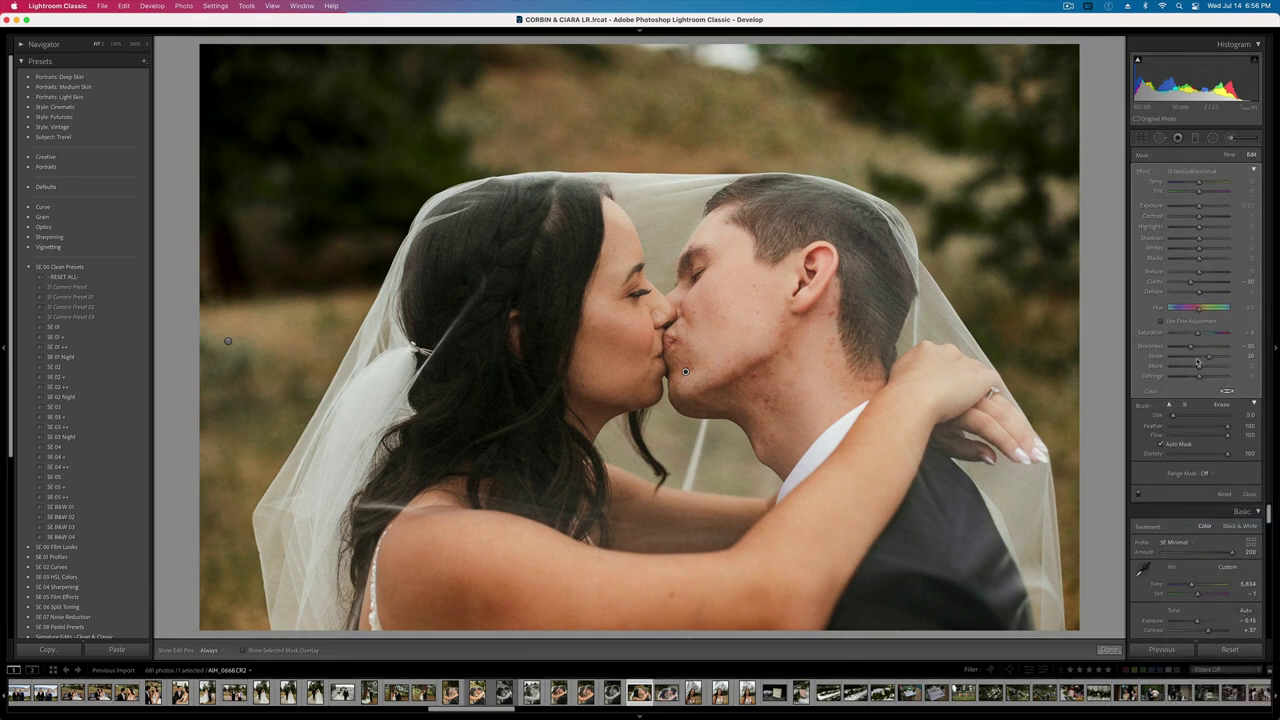
{"action": "mouse_move", "coordinate": [1199, 271]}
{"action": "left_mouse_down"}
{"action": "mouse_move", "coordinate": [1188, 292]}
{"action": "mouse_move", "coordinate": [1200, 293]}
{"action": "left_mouse_up"}
{"action": "left_click", "coordinate": [1177, 137]}
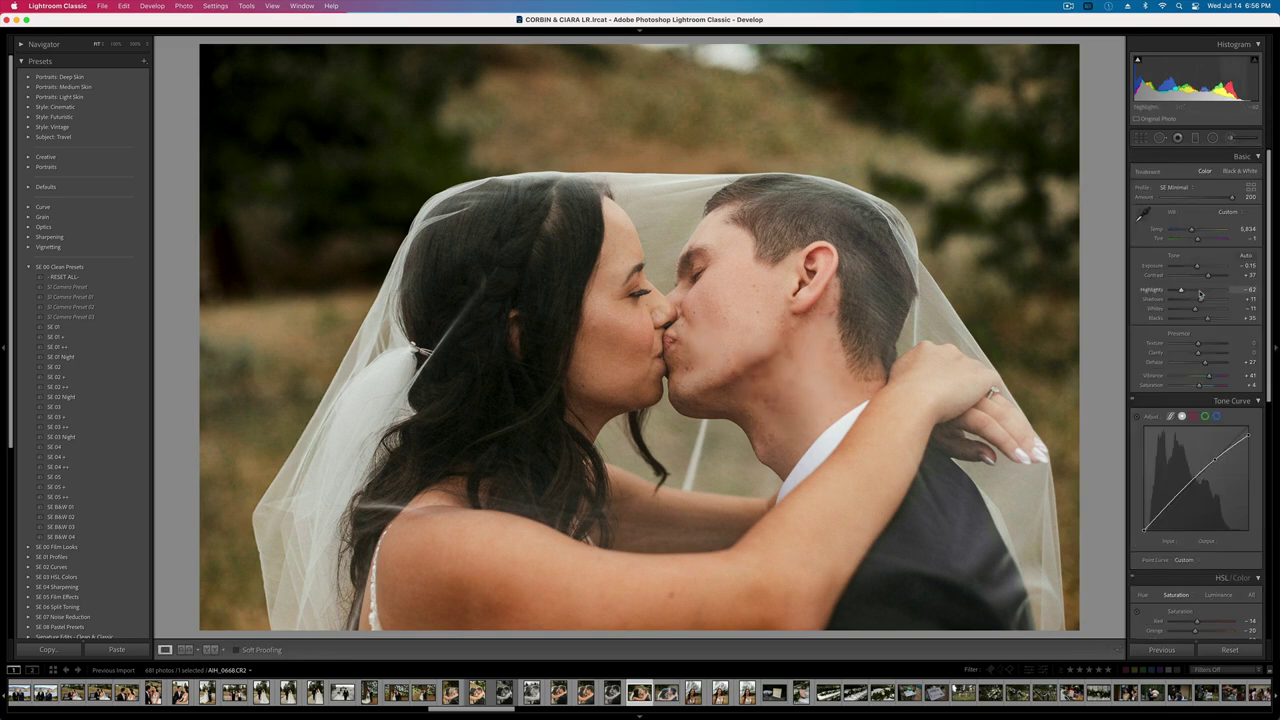
- Heal the blemishes on the groom's chin, jaw and neck, resampling one spot from his cheek
{"action": "left_click", "coordinate": [1160, 138]}
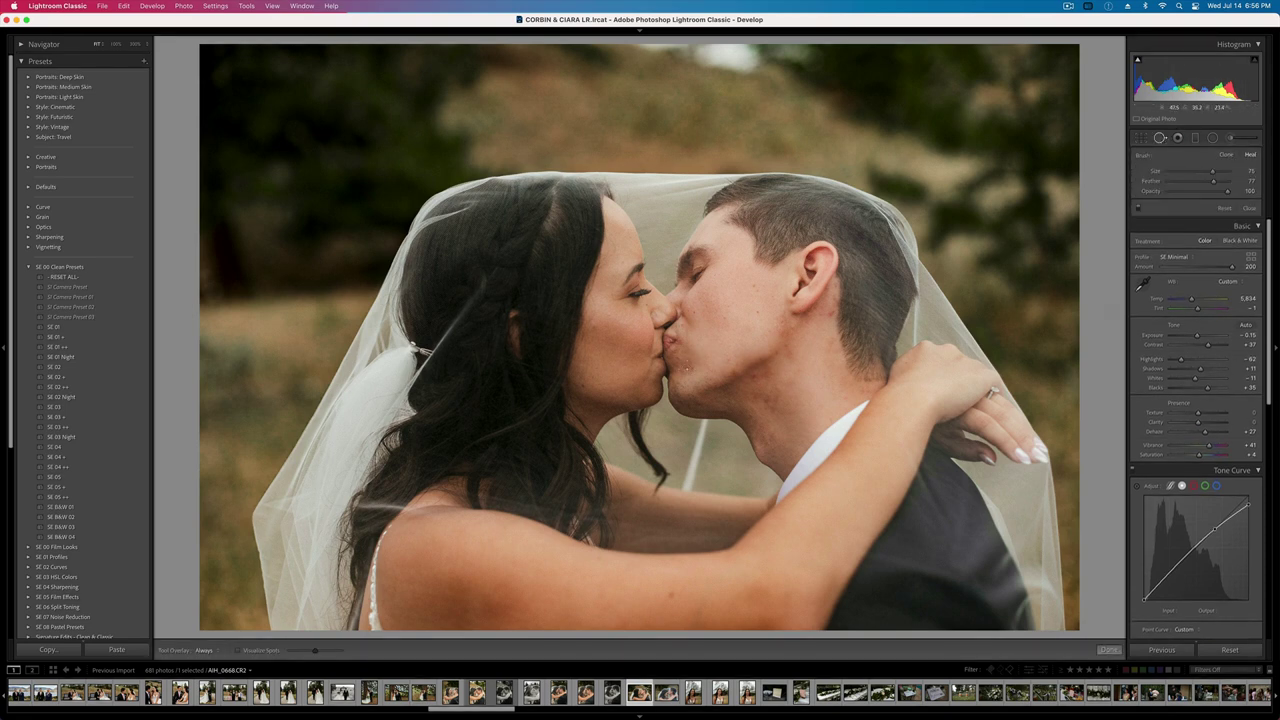
{"action": "left_click", "coordinate": [686, 369]}
{"action": "left_click", "coordinate": [753, 377]}
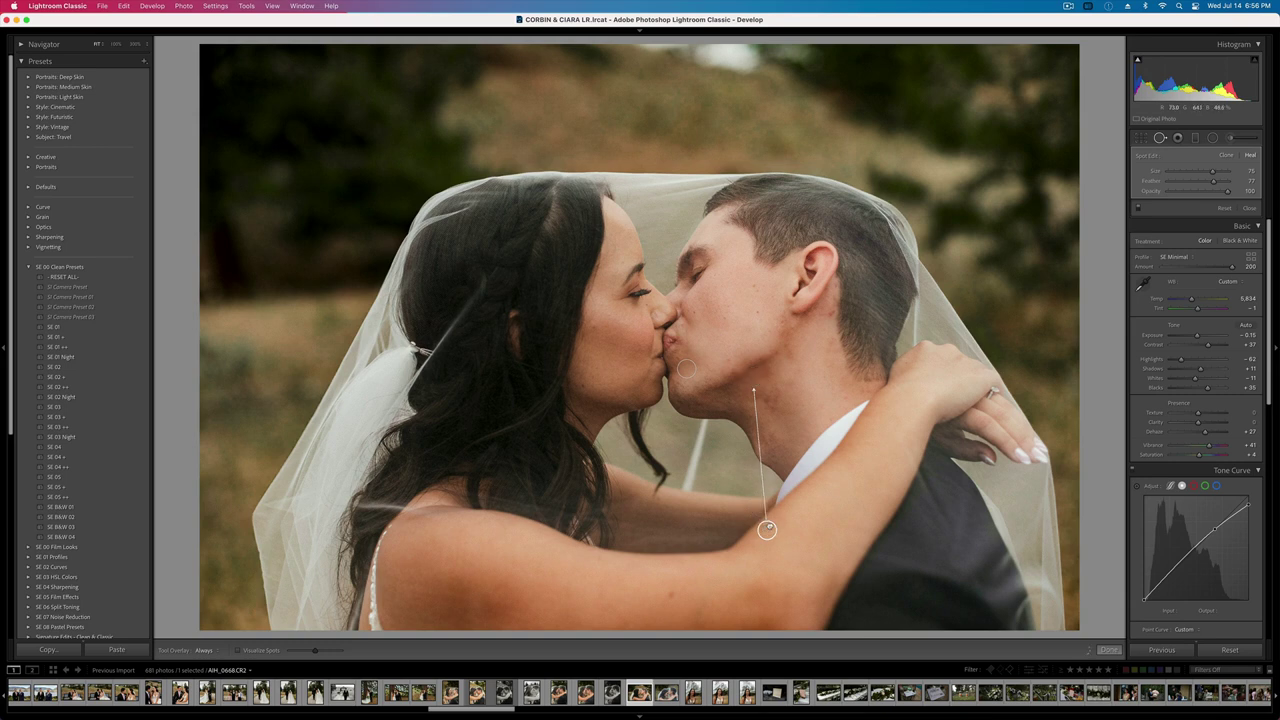
{"action": "left_click_drag", "start_coordinate": [765, 530], "coordinate": [740, 316]}
{"action": "left_click", "coordinate": [835, 353]}
{"action": "left_click", "coordinate": [767, 374]}
{"action": "left_click", "coordinate": [735, 272]}
{"action": "key", "text": "BackSpace"}
{"action": "left_click", "coordinate": [780, 418]}
- Paste the previous edits onto the forehead-kiss photo, set exposure to -0.15, and copy its settings
{"action": "key", "text": "q"}
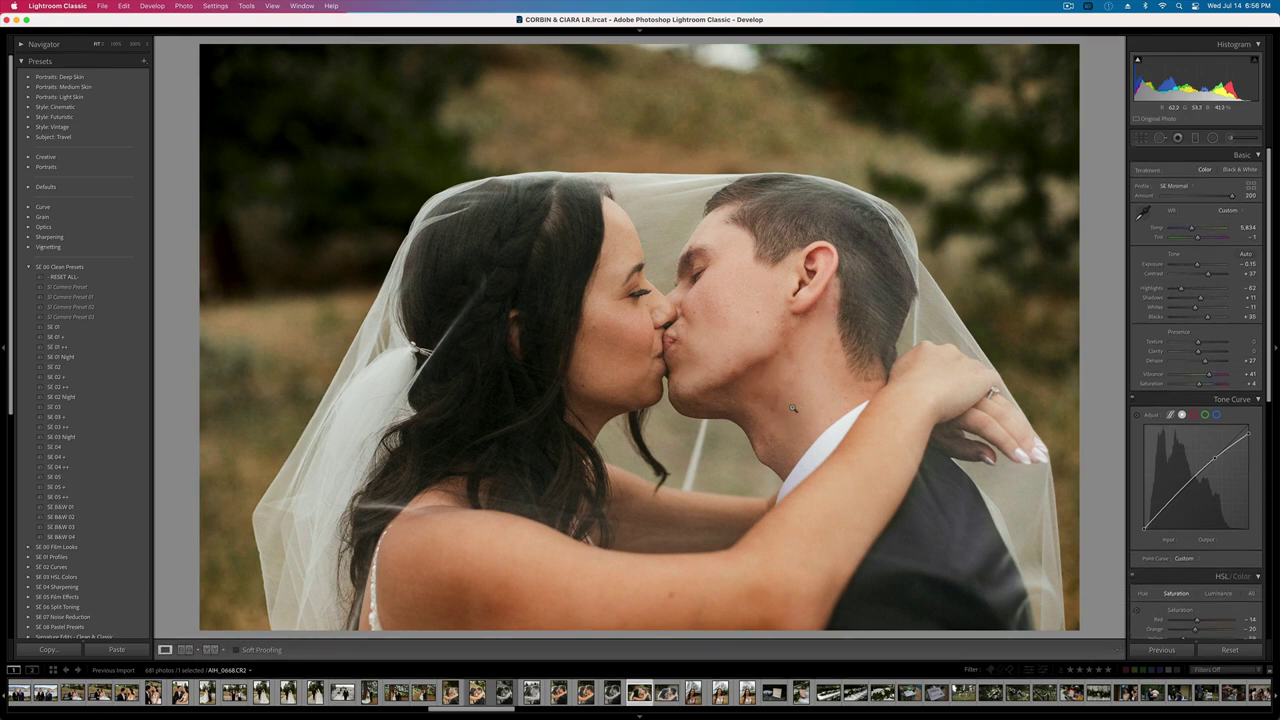
{"action": "key", "text": "Right"}
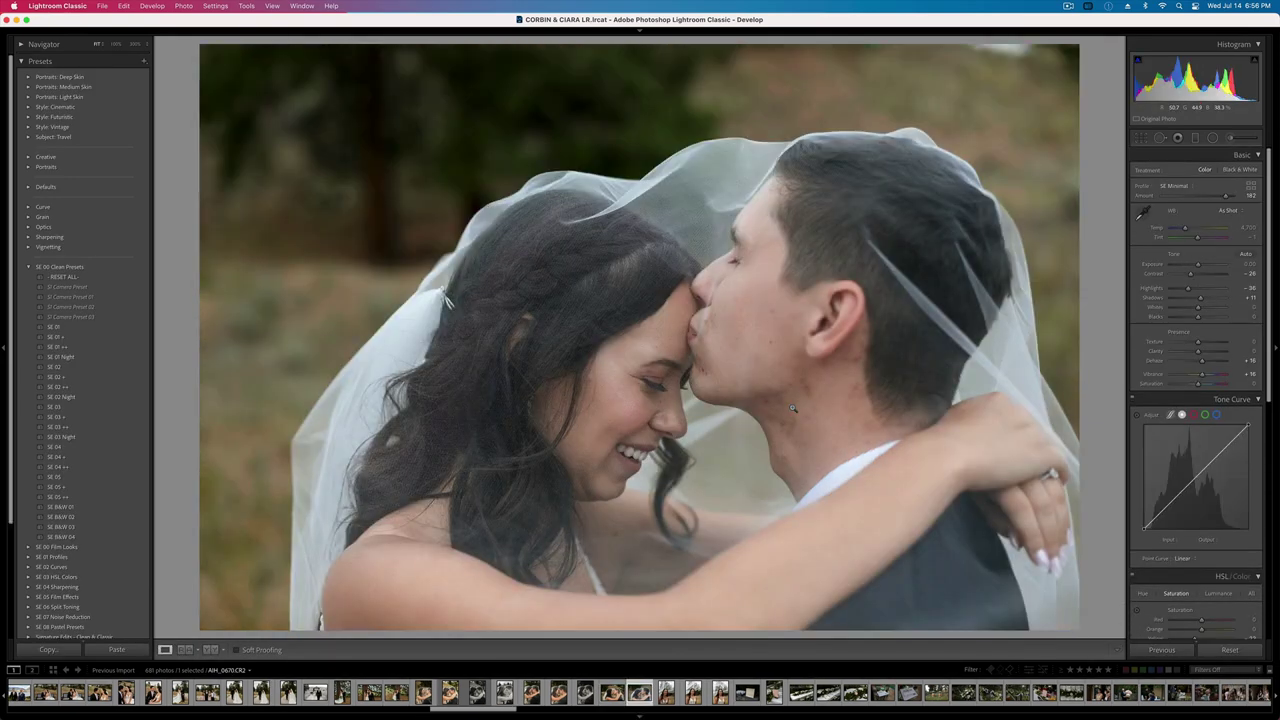
{"action": "key", "text": "super+v"}
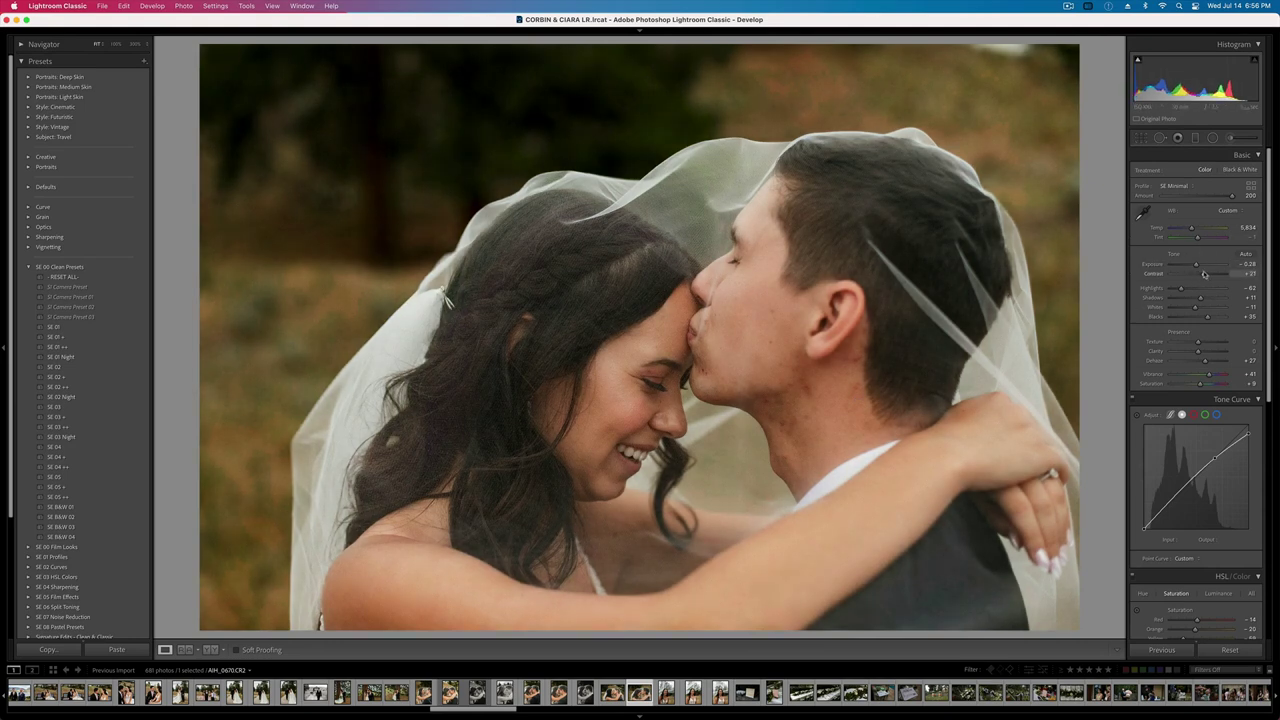
{"action": "key", "text": "equal"}
{"action": "key", "text": "minus"}
{"action": "key", "text": "minus"}
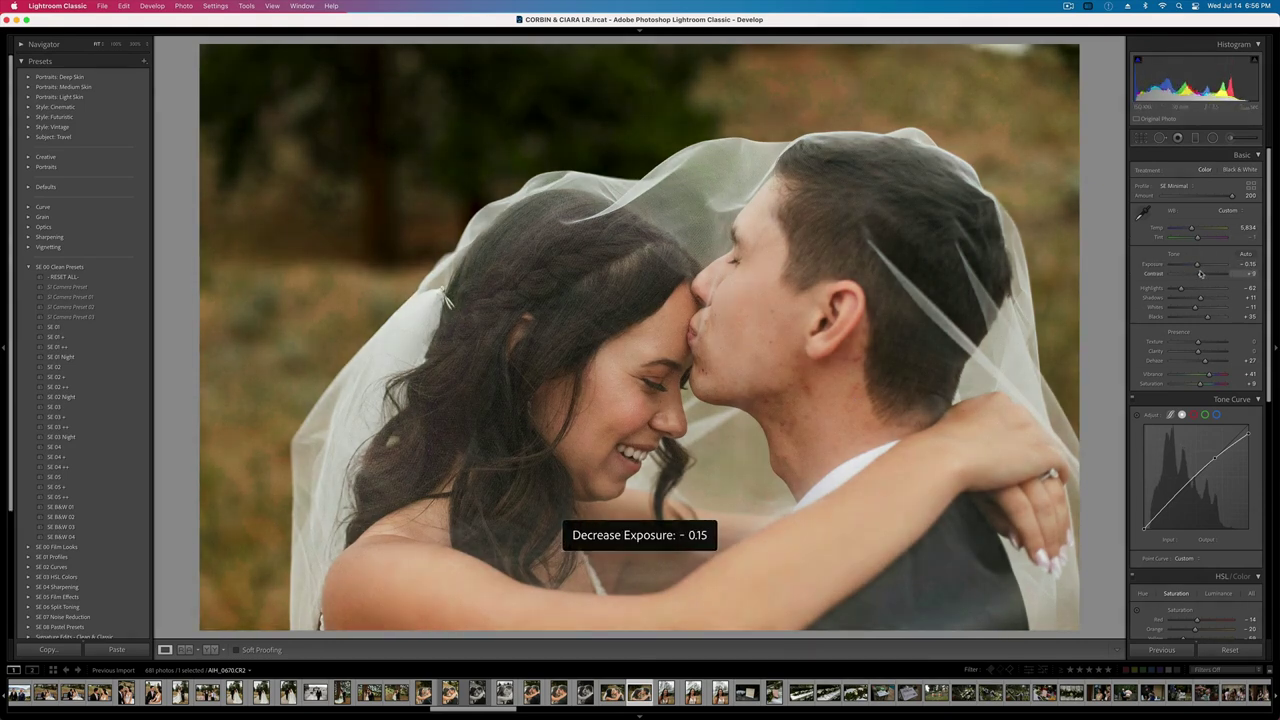
{"action": "key", "text": "equal"}
{"action": "key", "text": "super+shift+c"}
{"action": "key", "text": "Return"}
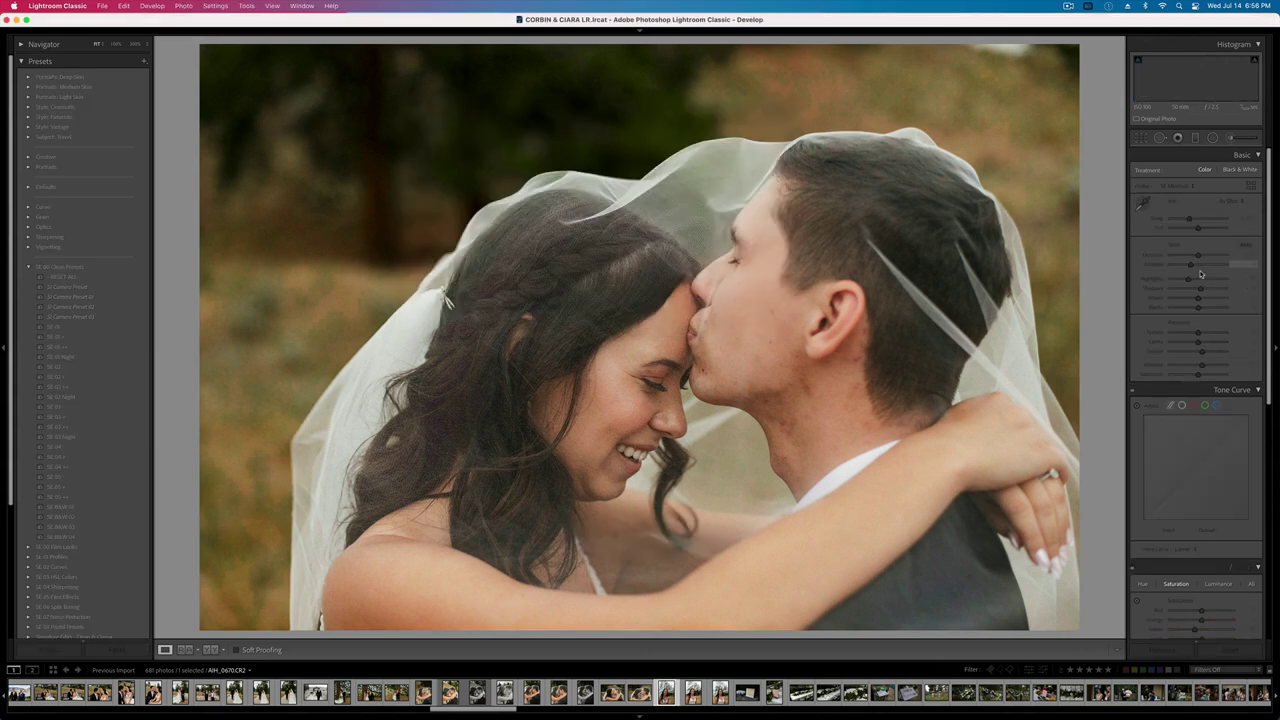
- Brighten the two veiled bride portraits, carrying the first portrait's settings onto the second
{"action": "key", "text": "Right"}
{"action": "key", "text": "shift+equal"}
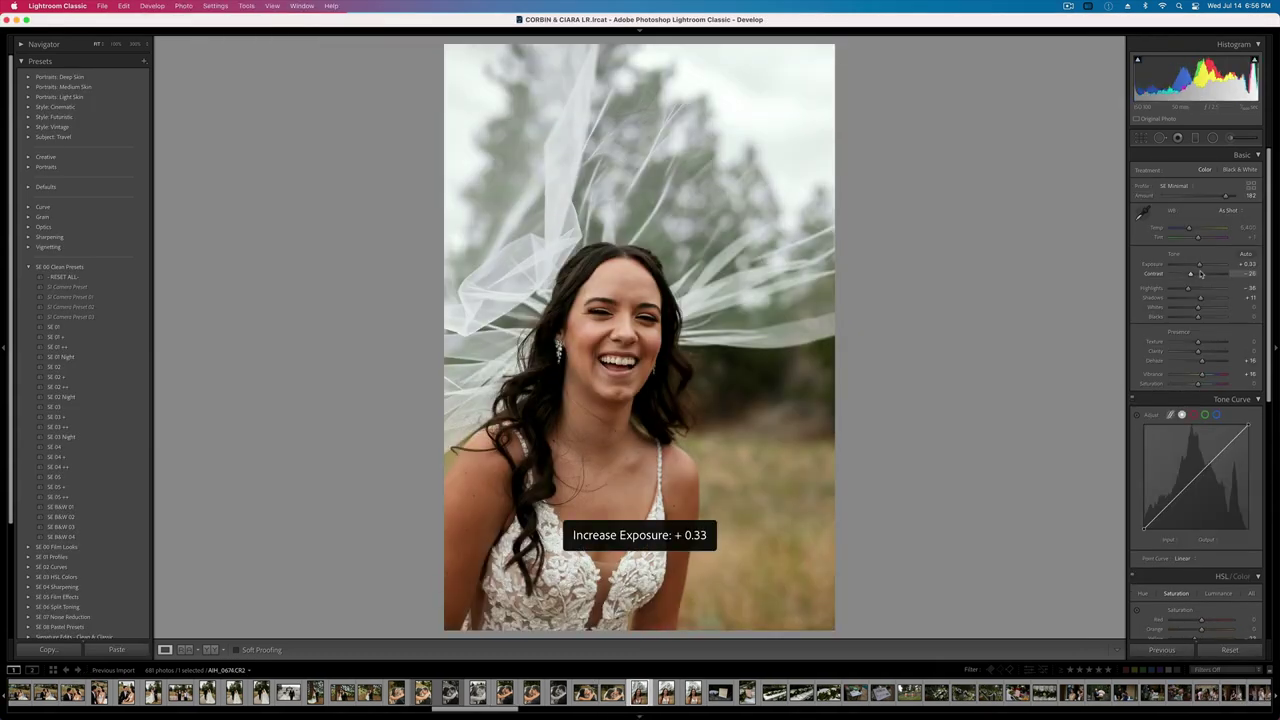
{"action": "key", "text": "shift+equal"}
{"action": "key", "text": "minus"}
{"action": "key", "text": "super+c"}
{"action": "key", "text": "Return"}
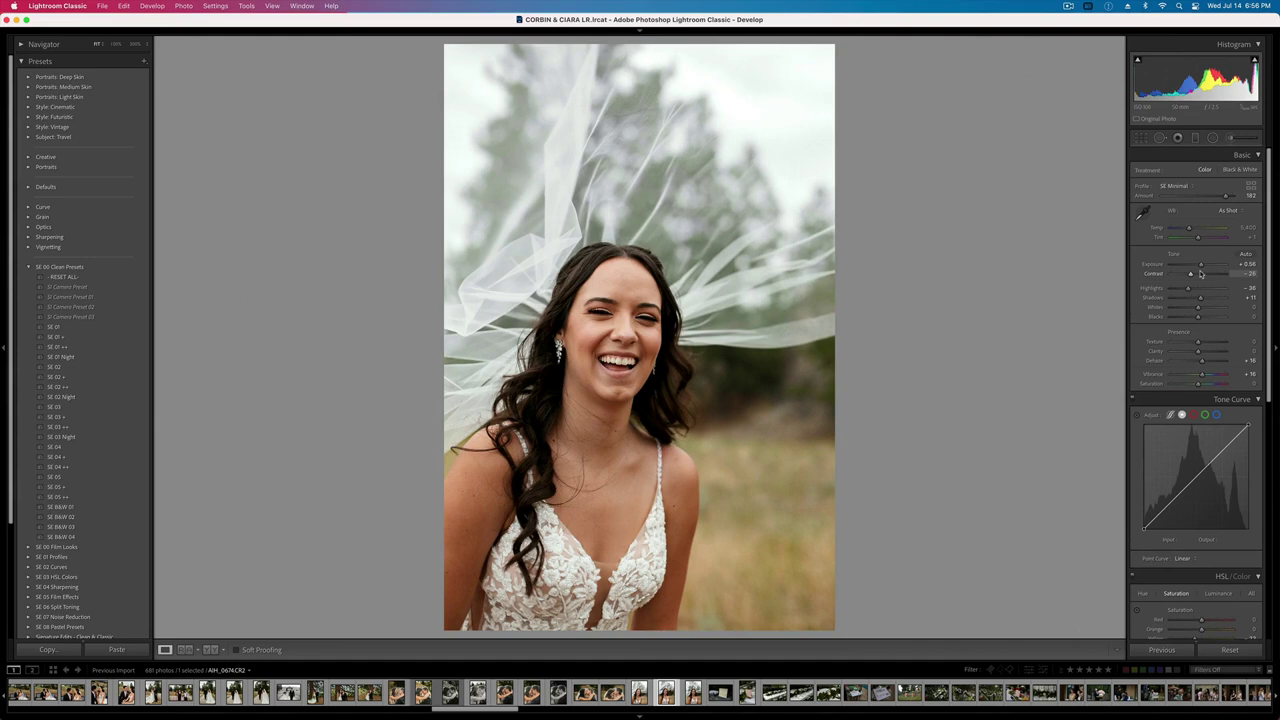
{"action": "key", "text": "Right"}
{"action": "key", "text": "shift+equal"}
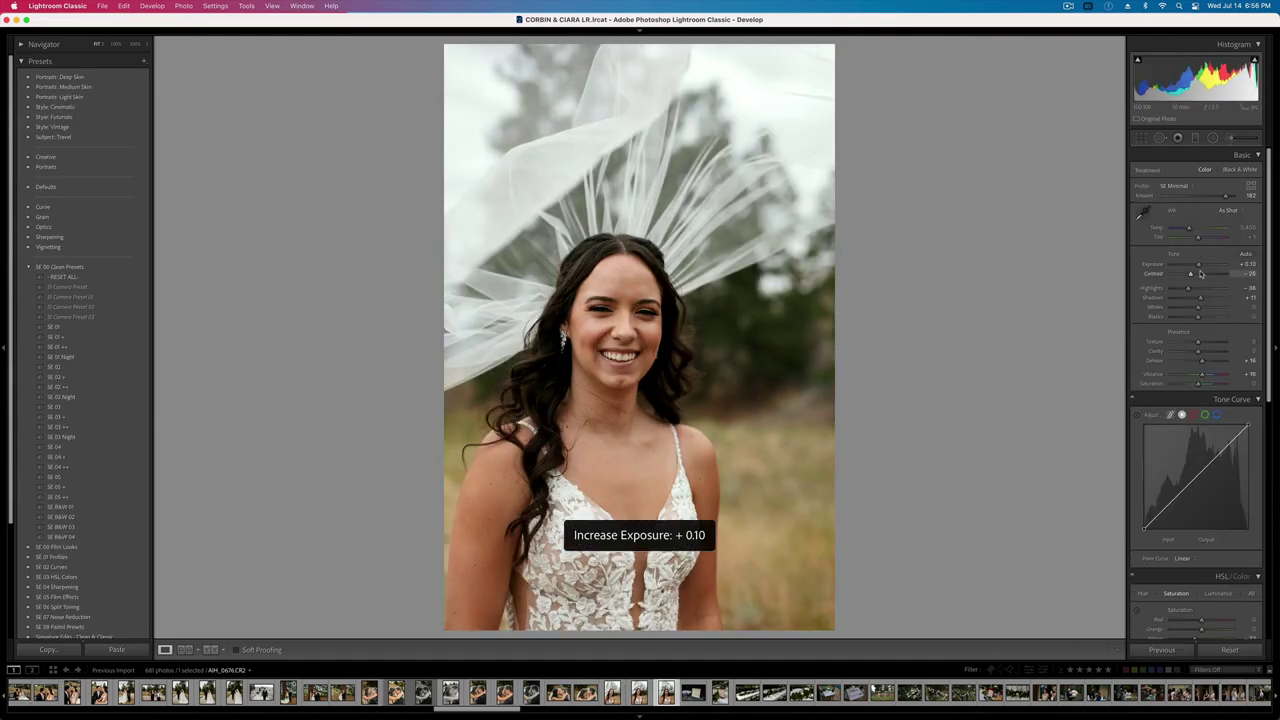
{"action": "key", "text": "Right"}
{"action": "key", "text": "Right"}
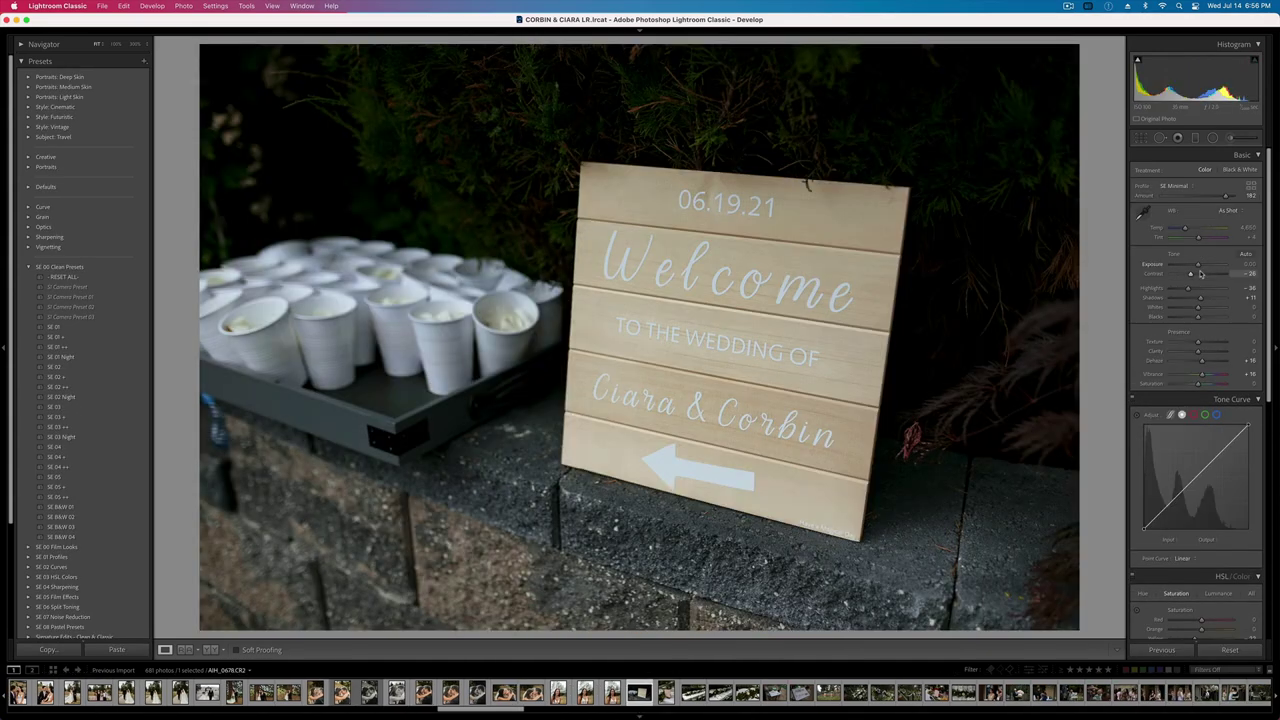
- Apply a preset to the previous bride photo
{"action": "key", "text": "Left"}
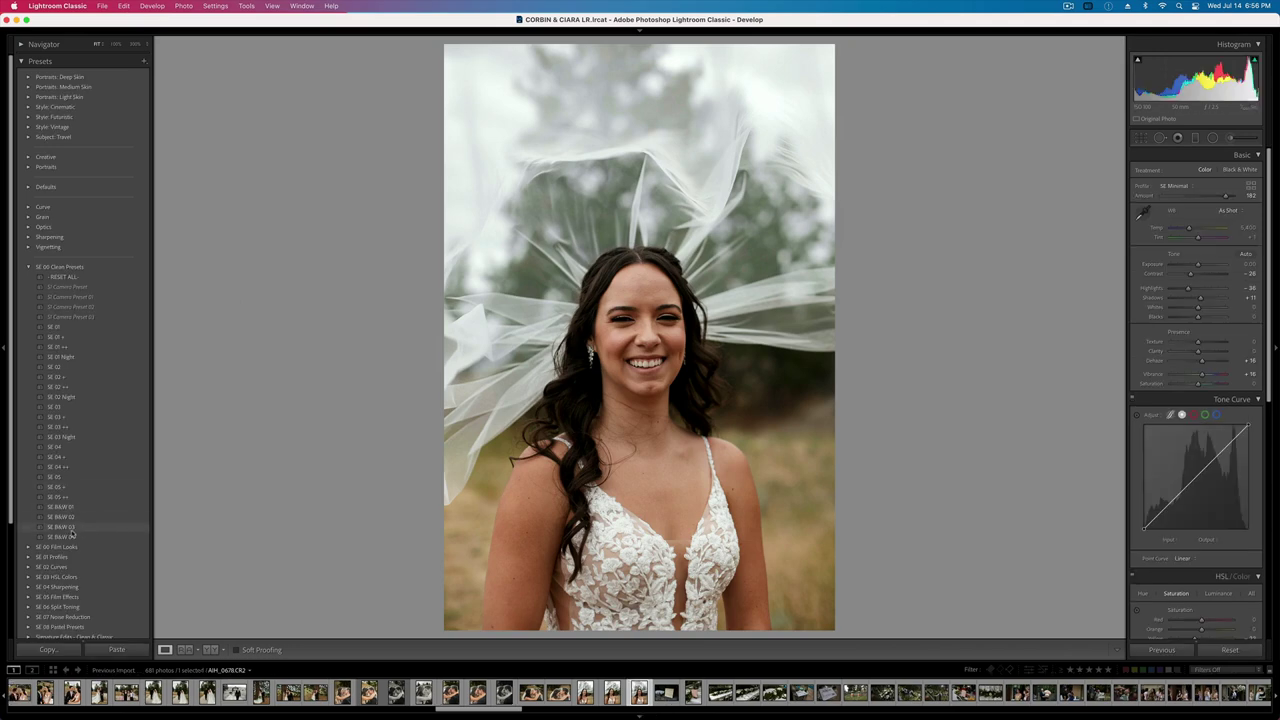
{"action": "left_click", "coordinate": [72, 533]}
{"action": "key", "text": "Right"}
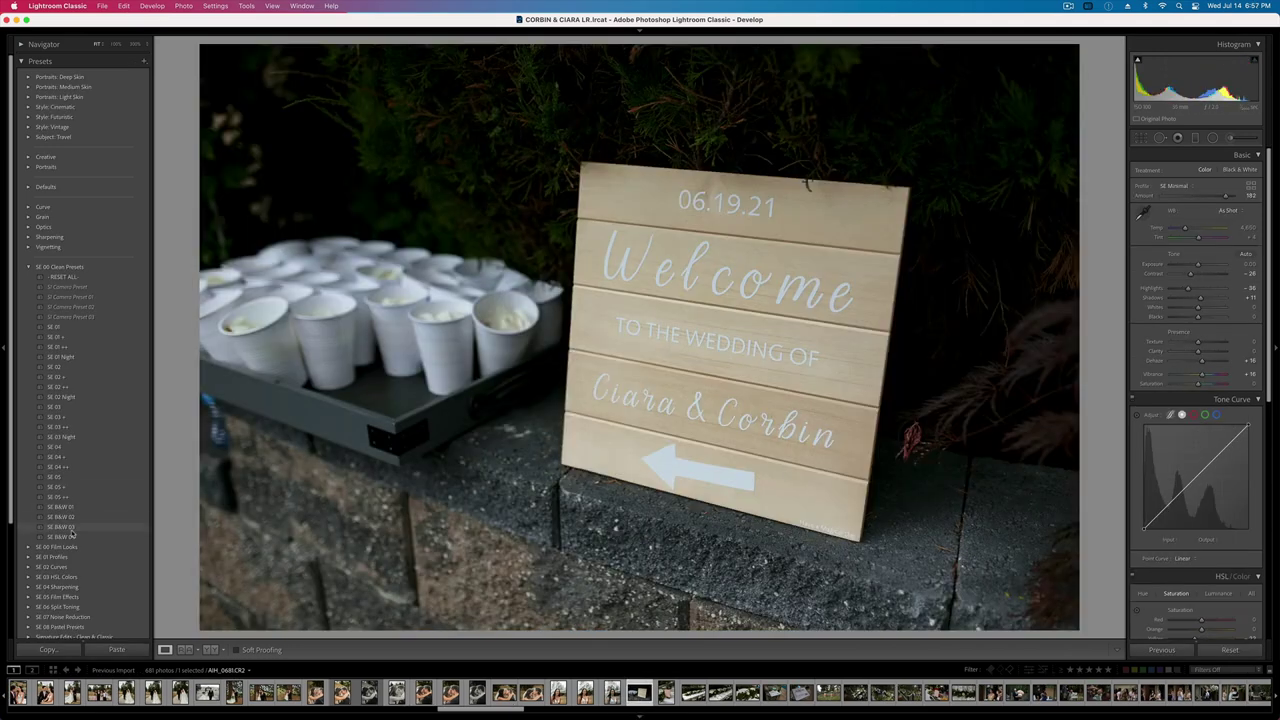
- Warm the welcome-sign photo and set exposure +0.33, shadows +16, blacks +47, then copy its settings
{"action": "mouse_move", "coordinate": [1190, 273]}
{"action": "left_mouse_down"}
{"action": "mouse_move", "coordinate": [1204, 274]}
{"action": "mouse_move", "coordinate": [1173, 289]}
{"action": "left_mouse_up"}
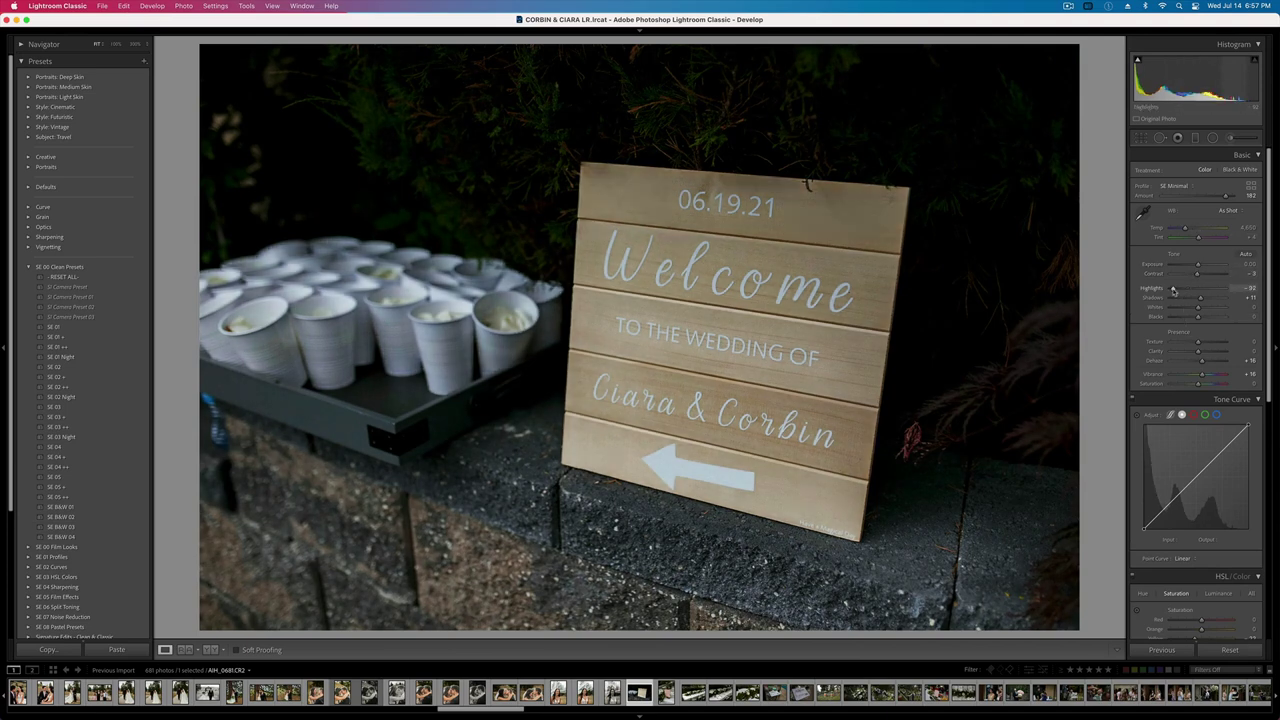
{"action": "mouse_move", "coordinate": [1202, 374]}
{"action": "left_mouse_down"}
{"action": "mouse_move", "coordinate": [1219, 377]}
{"action": "mouse_move", "coordinate": [1196, 376]}
{"action": "left_mouse_up"}
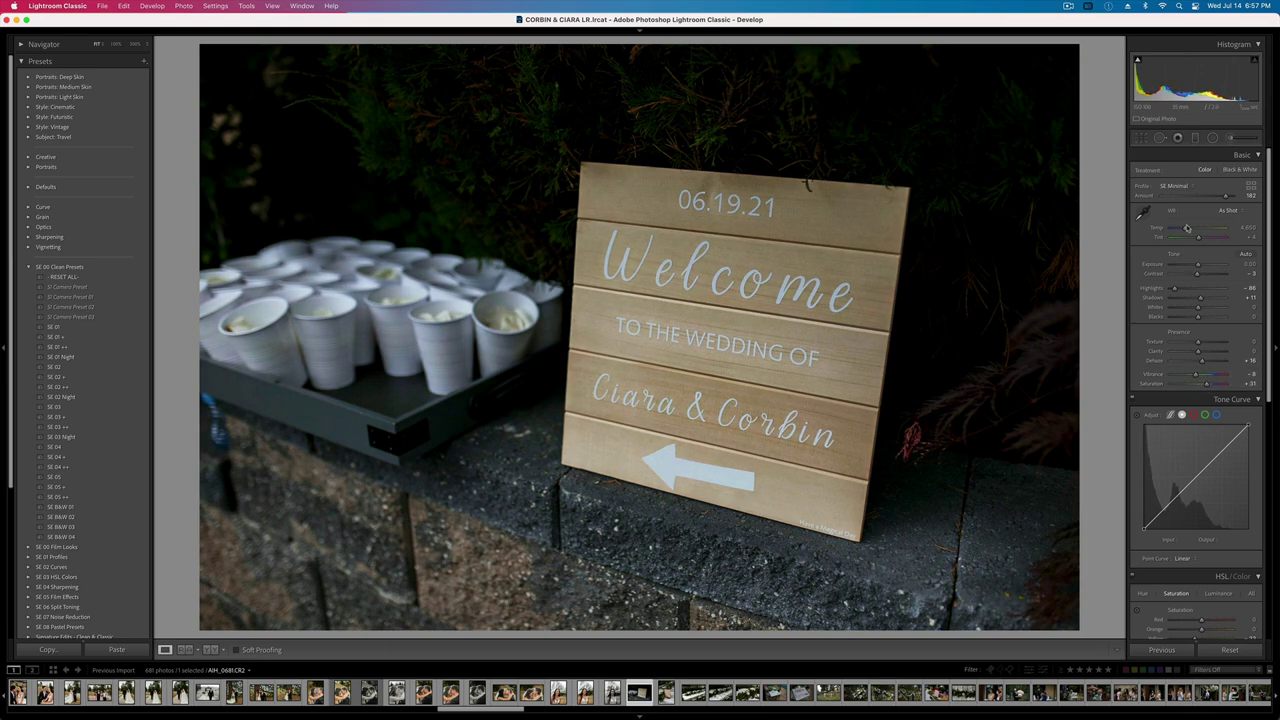
{"action": "left_click_drag", "start_coordinate": [1185, 228], "coordinate": [1203, 273]}
{"action": "left_click", "coordinate": [1208, 317]}
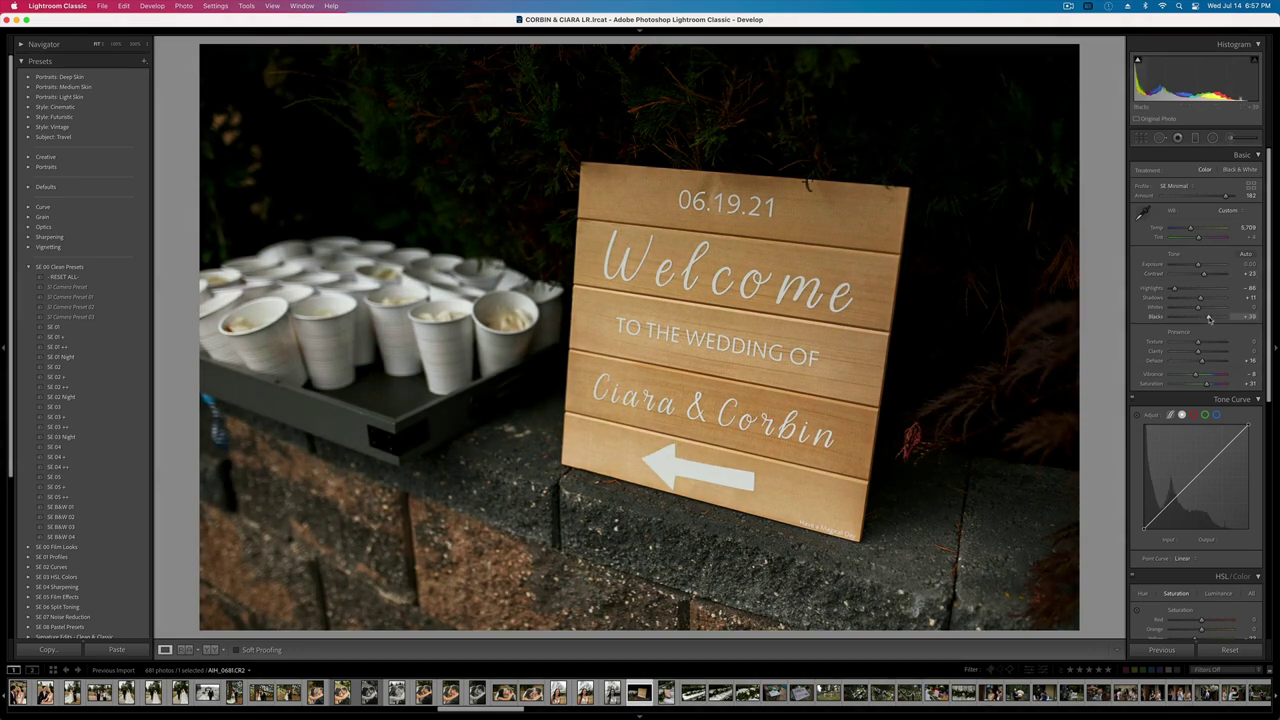
{"action": "mouse_move", "coordinate": [1200, 298]}
{"action": "left_mouse_down"}
{"action": "mouse_move", "coordinate": [1212, 298]}
{"action": "mouse_move", "coordinate": [1191, 274]}
{"action": "mouse_move", "coordinate": [1211, 317]}
{"action": "mouse_move", "coordinate": [1205, 275]}
{"action": "left_mouse_up"}
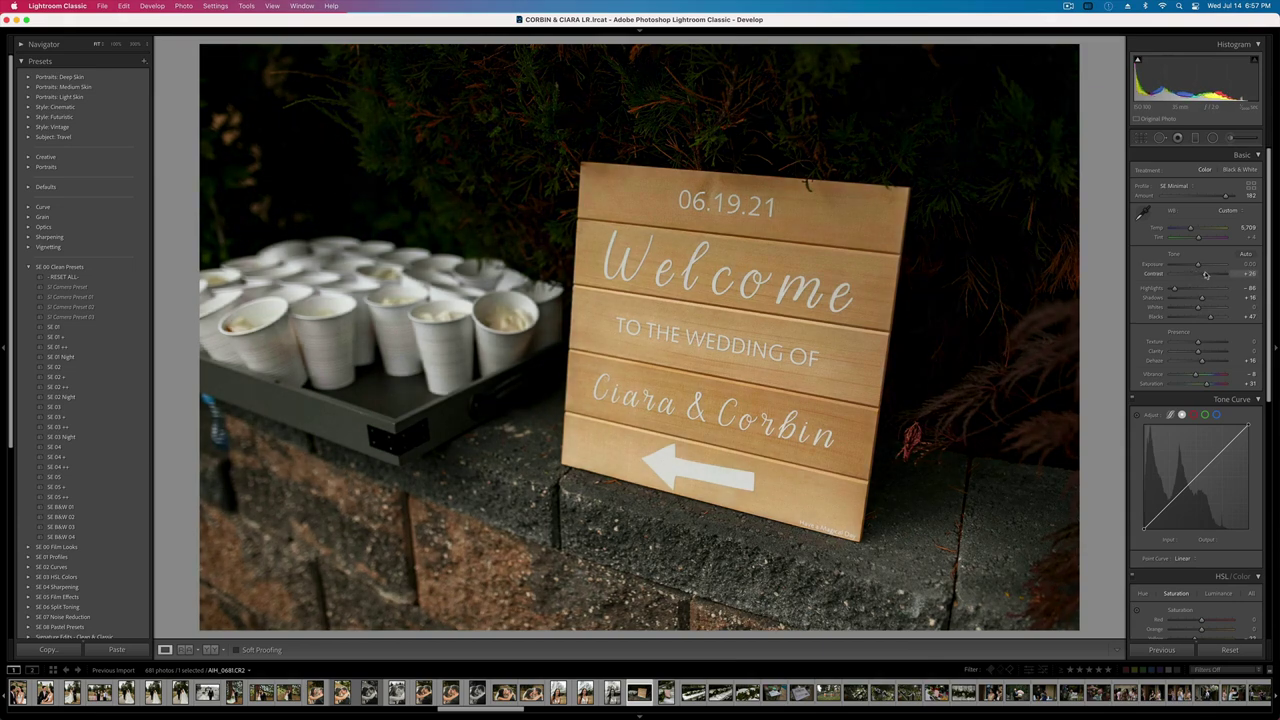
{"action": "key", "text": "equal"}
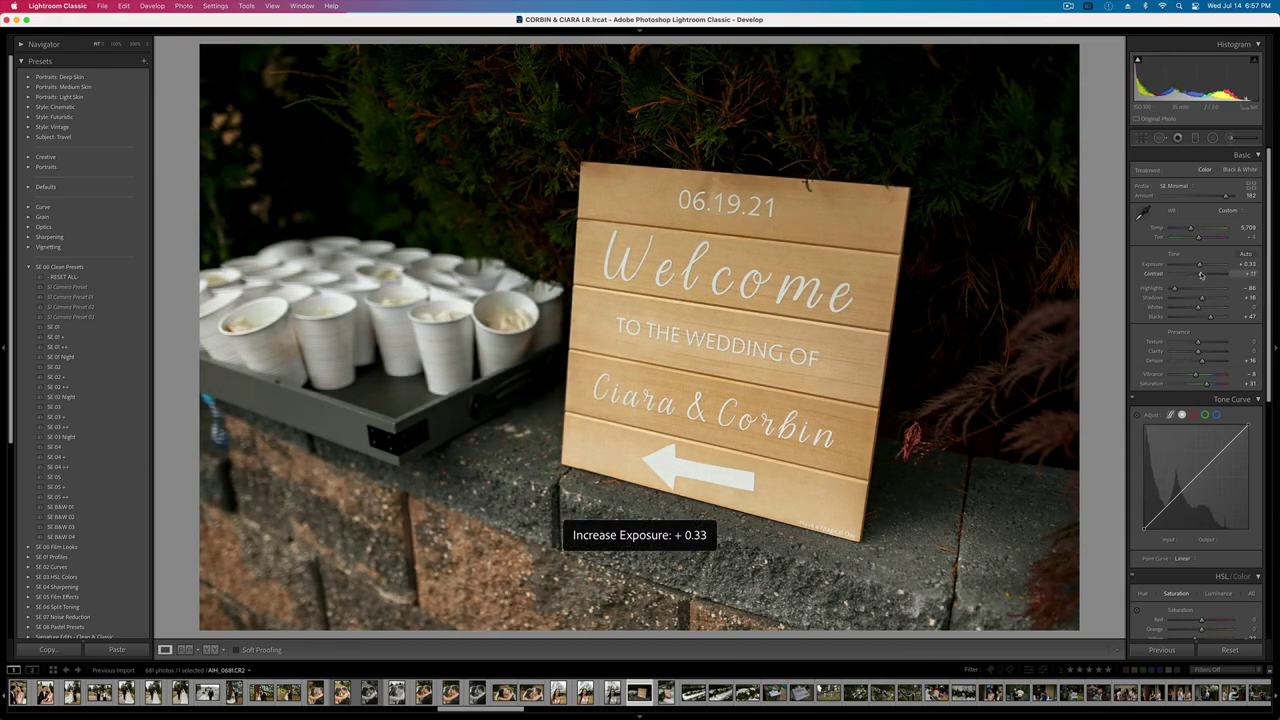
{"action": "key", "text": "super+shift+c"}
{"action": "key", "text": "Return"}
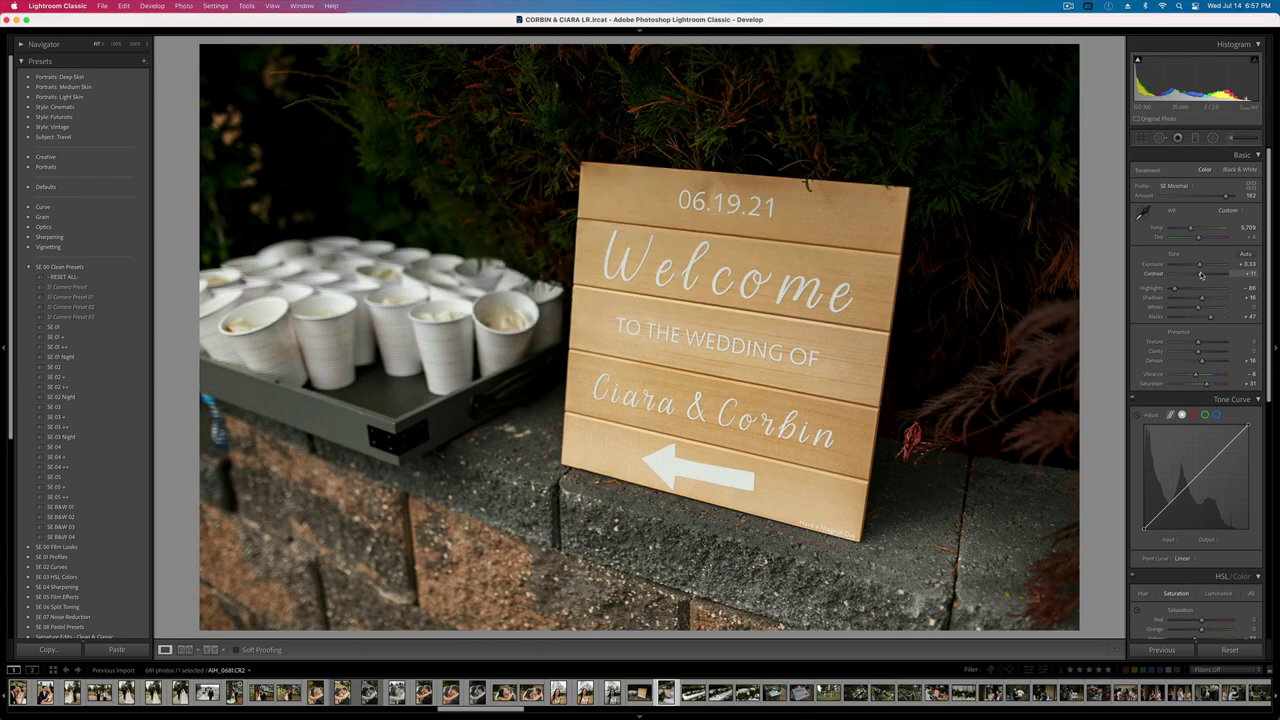
{"action": "key", "text": "Right"}
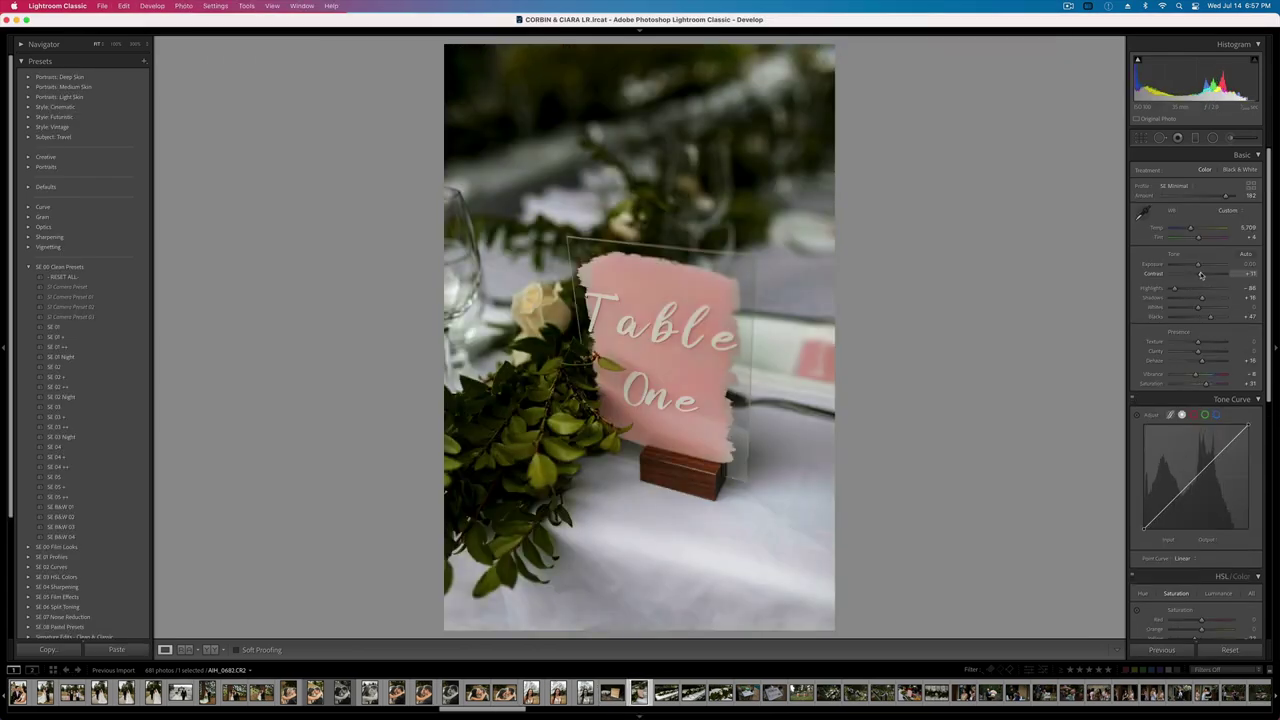
- Brighten and level the long set-table photo, mute its yellow saturation, and copy its settings
{"action": "key", "text": "Right"}
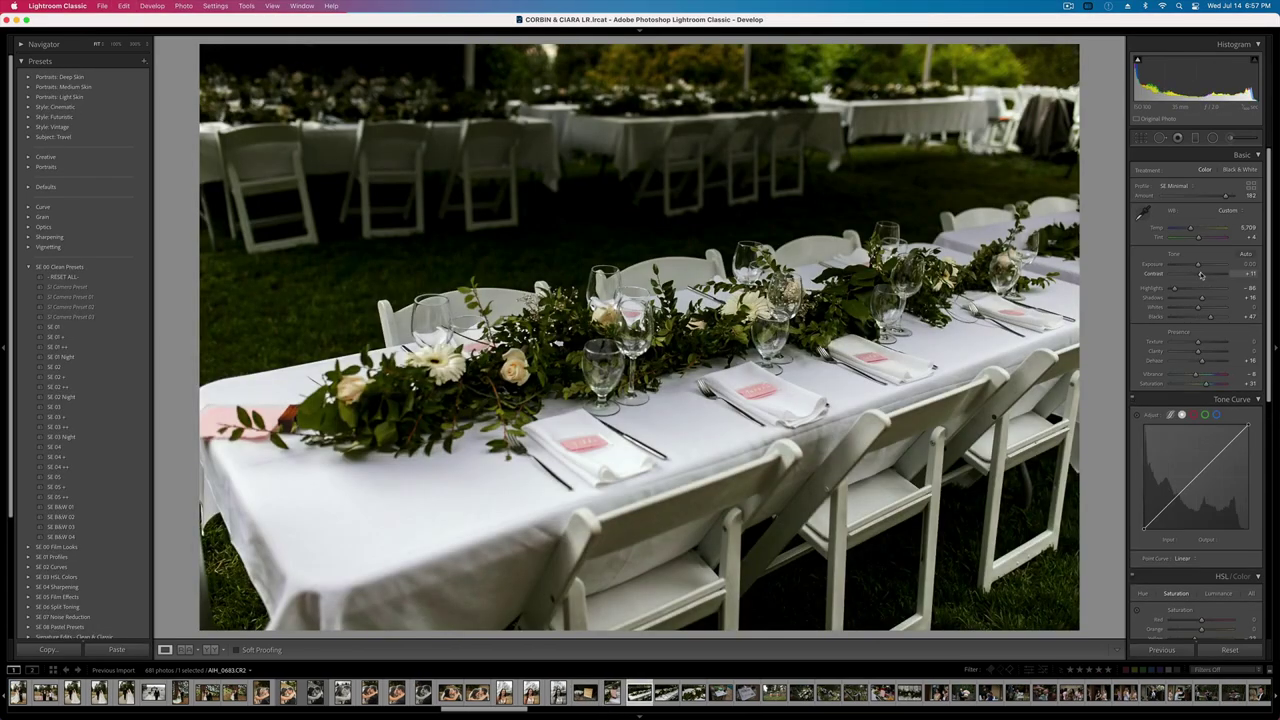
{"action": "key", "text": "equal"}
{"action": "key", "text": "r"}
{"action": "left_click_drag", "start_coordinate": [1091, 231], "coordinate": [1089, 211]}
{"action": "key", "text": "Return"}
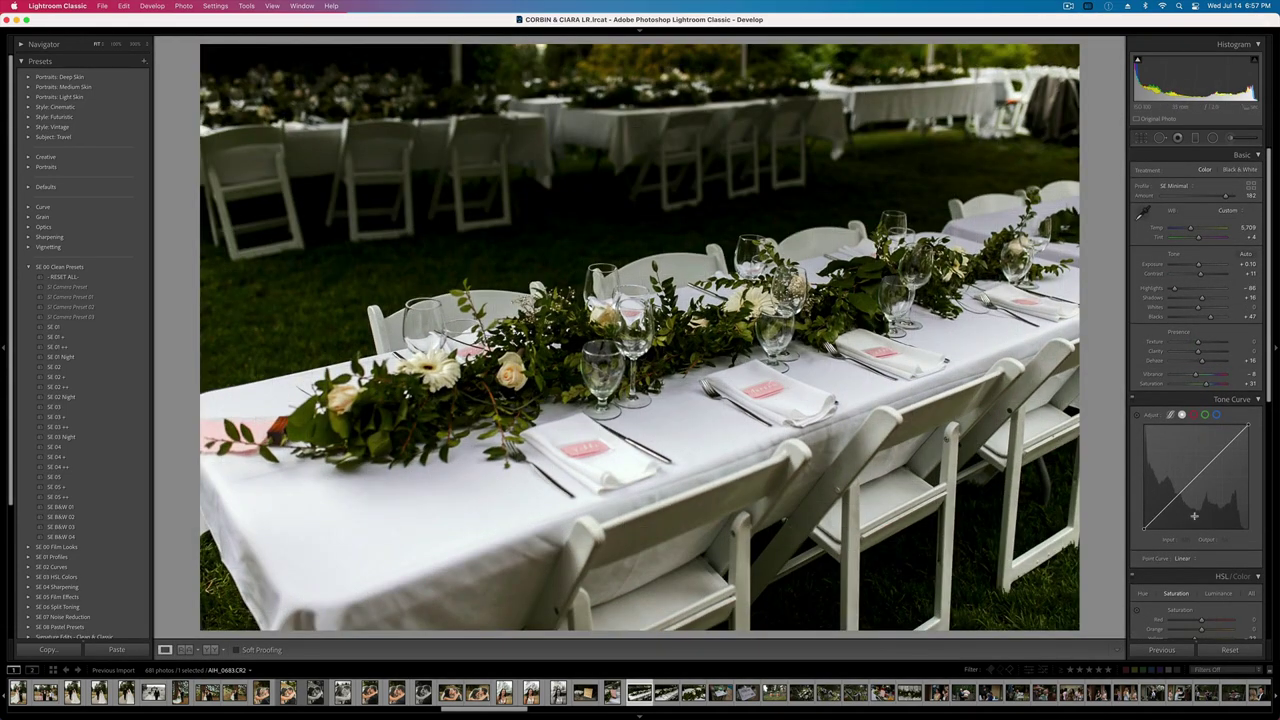
{"action": "scroll", "coordinate": [1195, 516], "scroll_direction": "down", "scroll_amount": 5}
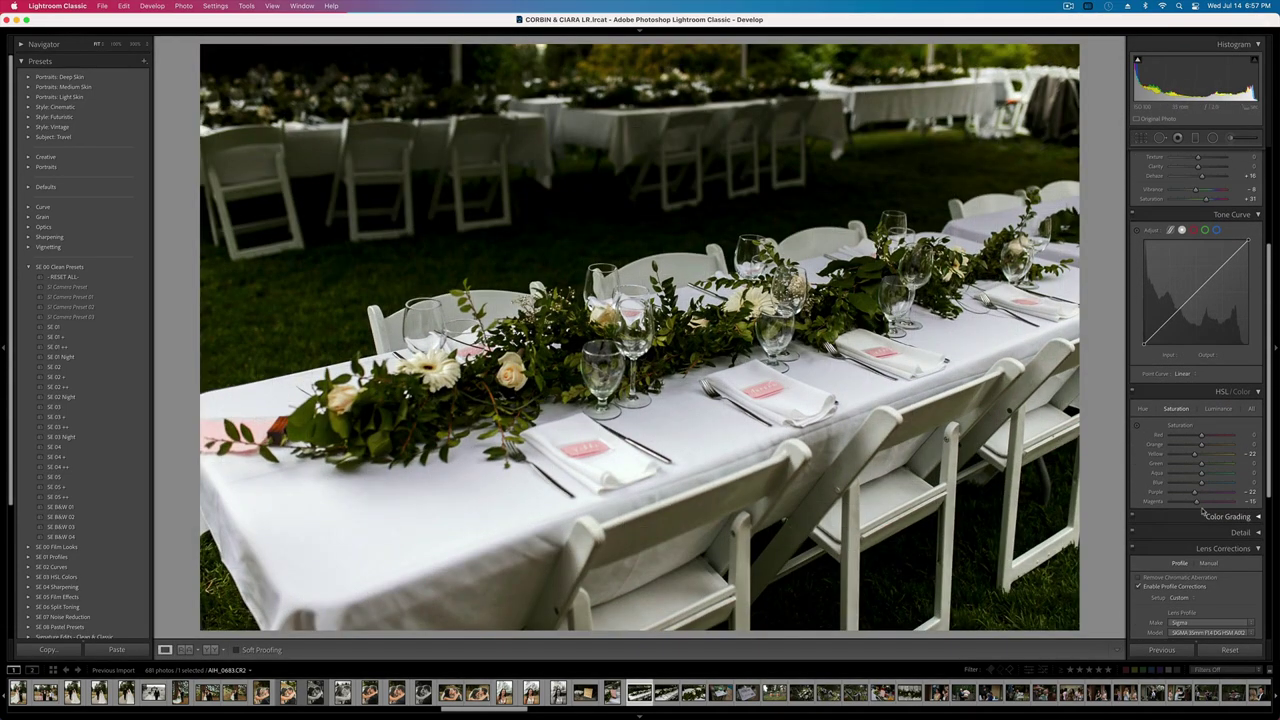
{"action": "left_click", "coordinate": [1180, 455]}
{"action": "left_click_drag", "start_coordinate": [1185, 455], "coordinate": [1181, 452]}
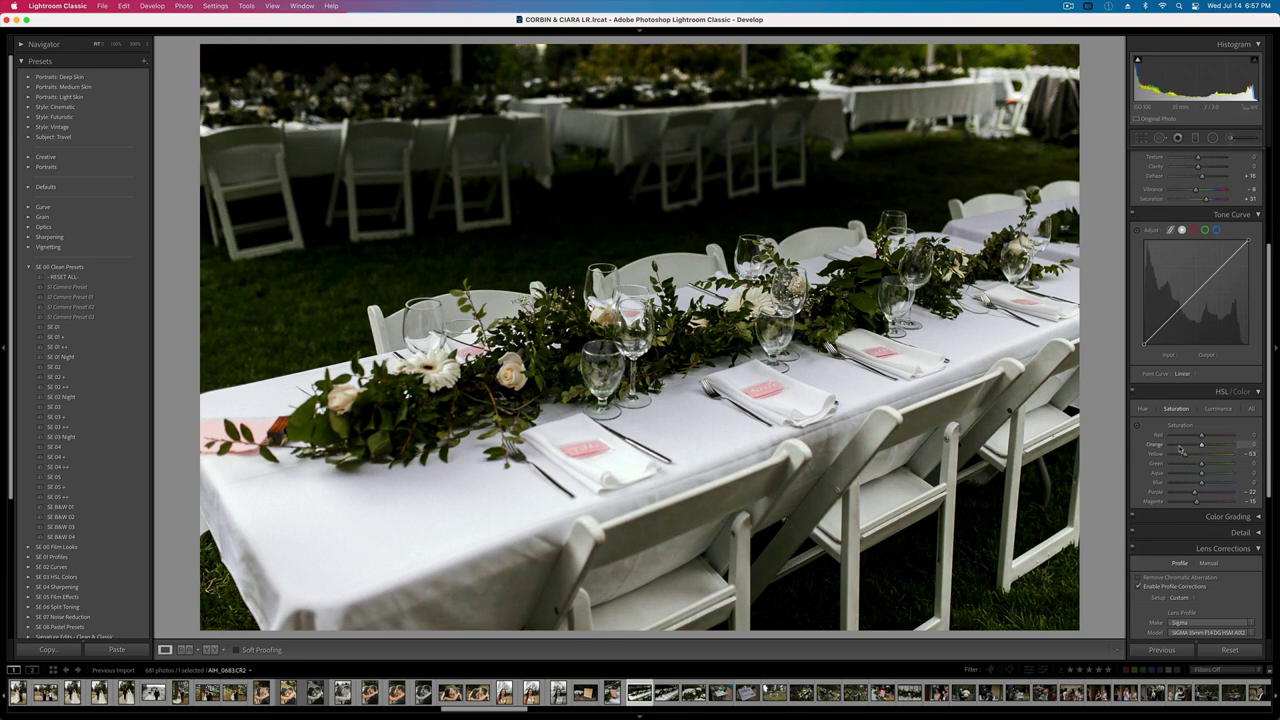
{"action": "key", "text": "super+z"}
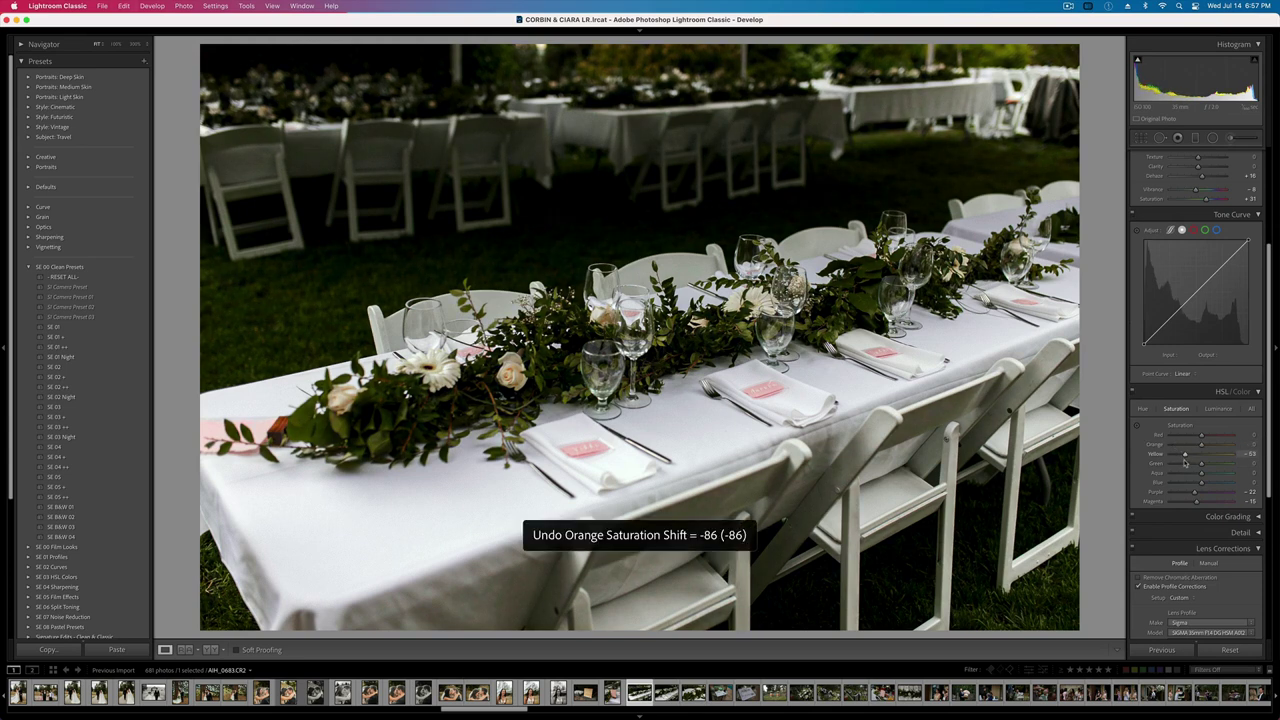
{"action": "left_click_drag", "start_coordinate": [1179, 465], "coordinate": [1190, 466]}
{"action": "key", "text": "super+shift+c"}
{"action": "key", "text": "Return"}
- Straighten the place-setting photo, fine-tune its exposure, and pull down the curve's brightest highlights
{"action": "key", "text": "Right"}
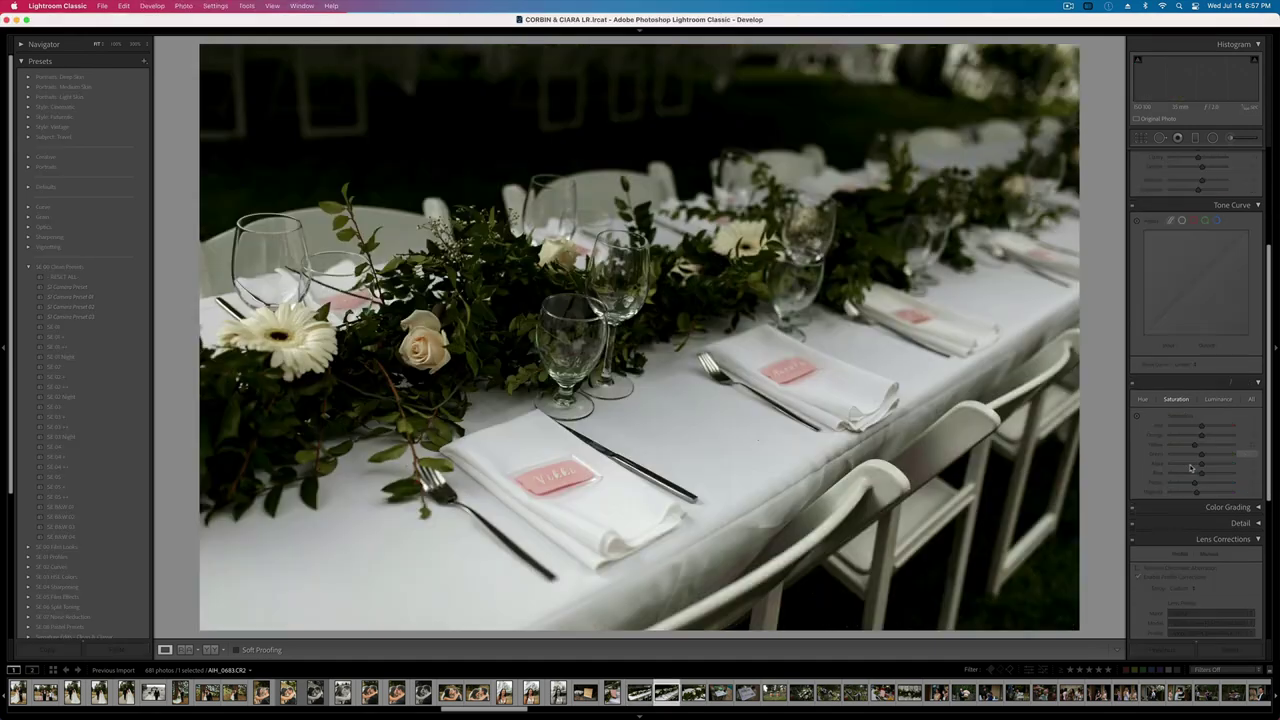
{"action": "key", "text": "r"}
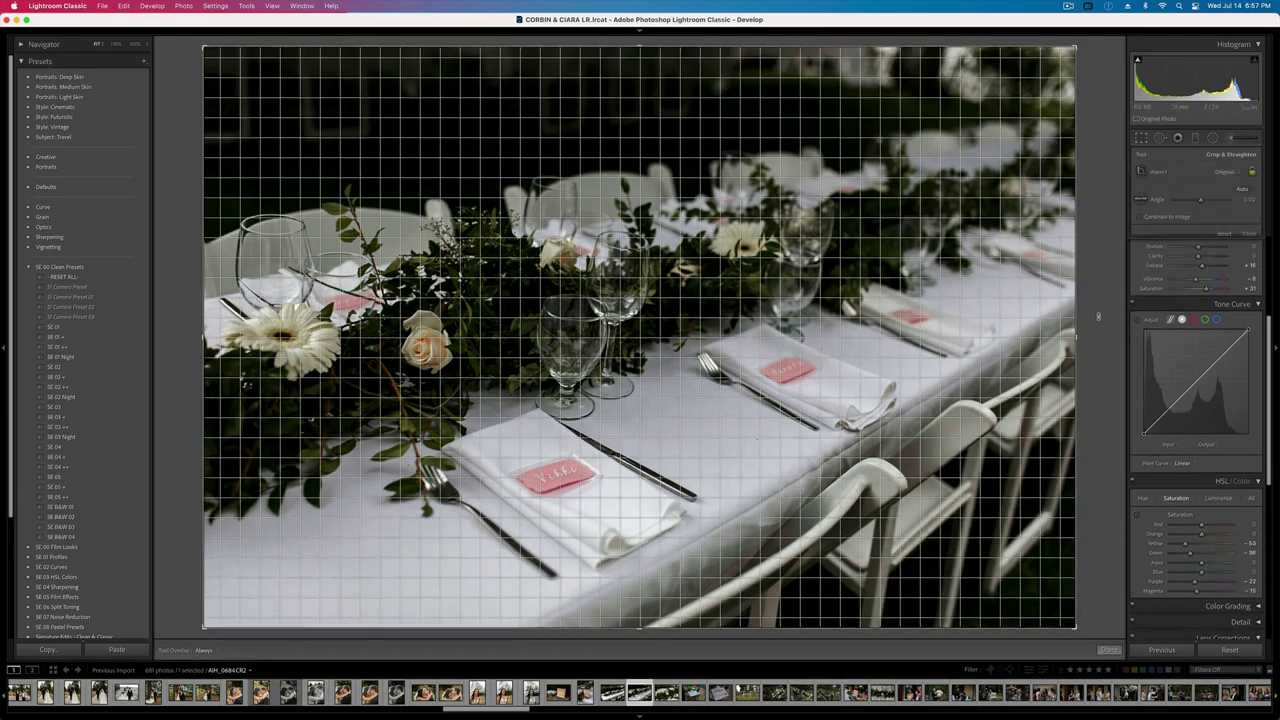
{"action": "left_click_drag", "start_coordinate": [1098, 316], "coordinate": [1089, 303]}
{"action": "key", "text": "Return"}
{"action": "key", "text": "shift+equal"}
{"action": "key", "text": "shift+equal"}
{"action": "key", "text": "shift+equal"}
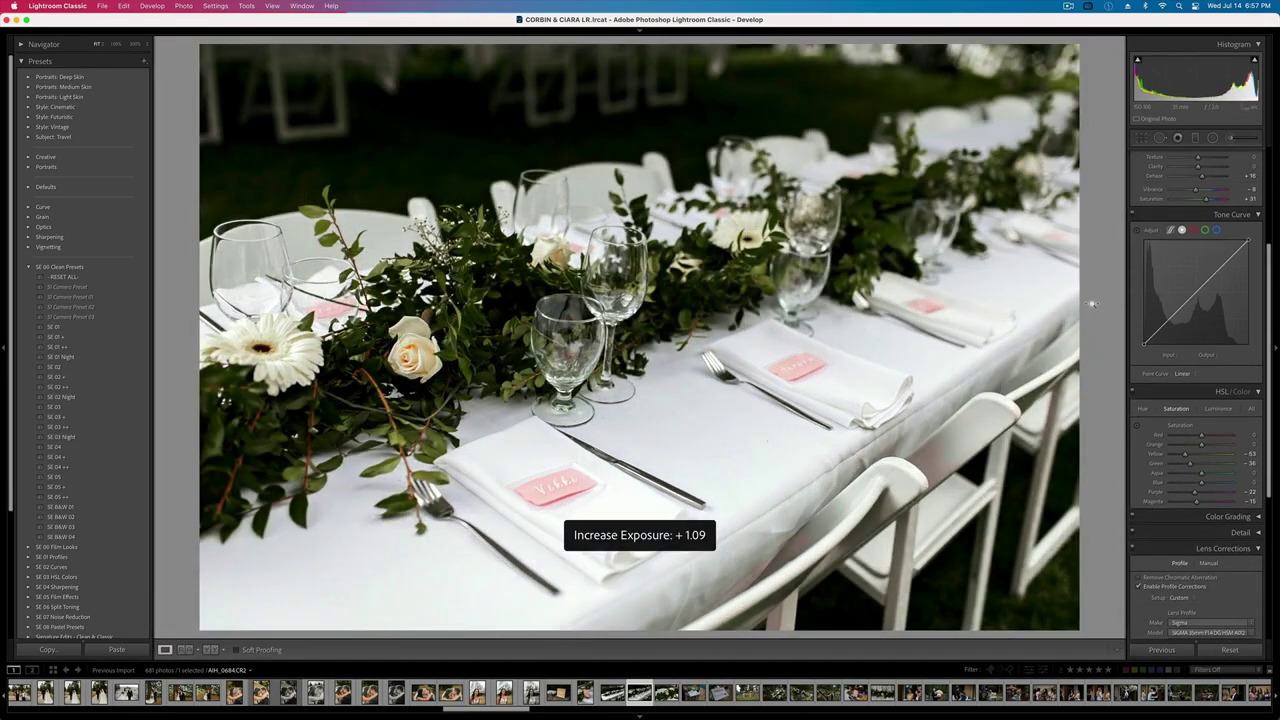
{"action": "key", "text": "equal"}
{"action": "key", "text": "equal"}
{"action": "key", "text": "minus"}
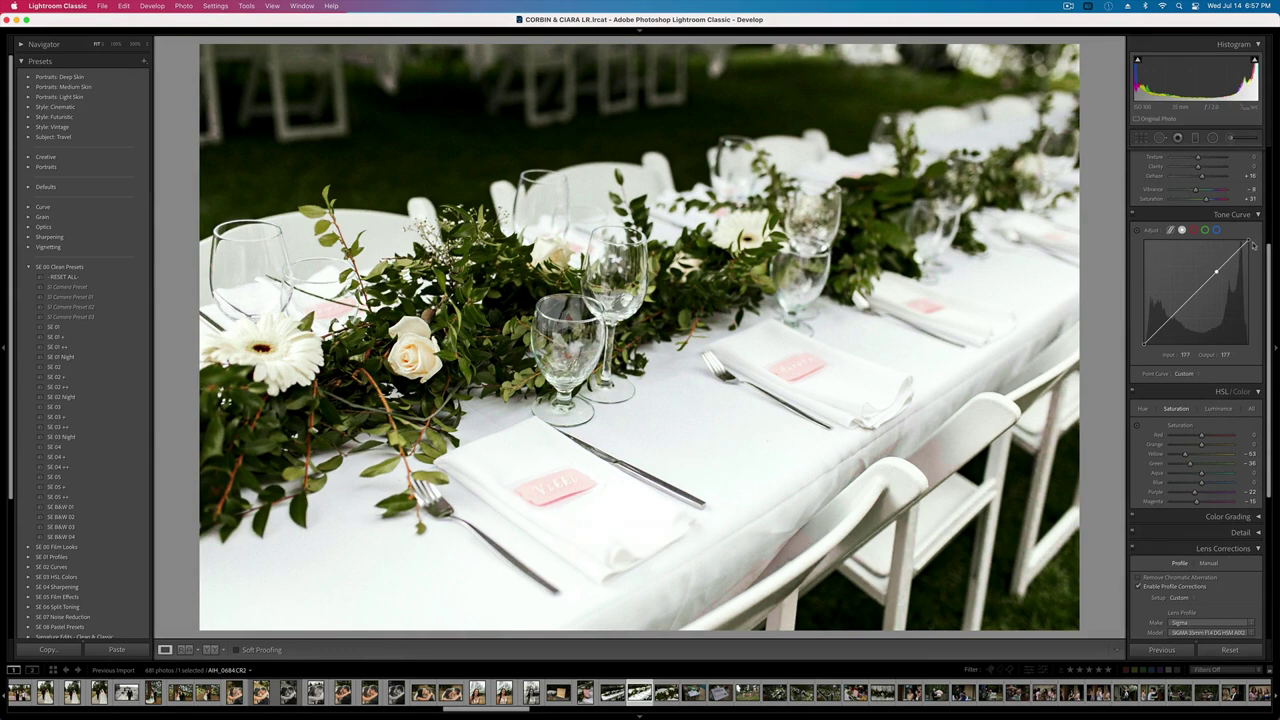
{"action": "left_click_drag", "start_coordinate": [1245, 243], "coordinate": [1247, 258]}
{"action": "key", "text": "minus"}
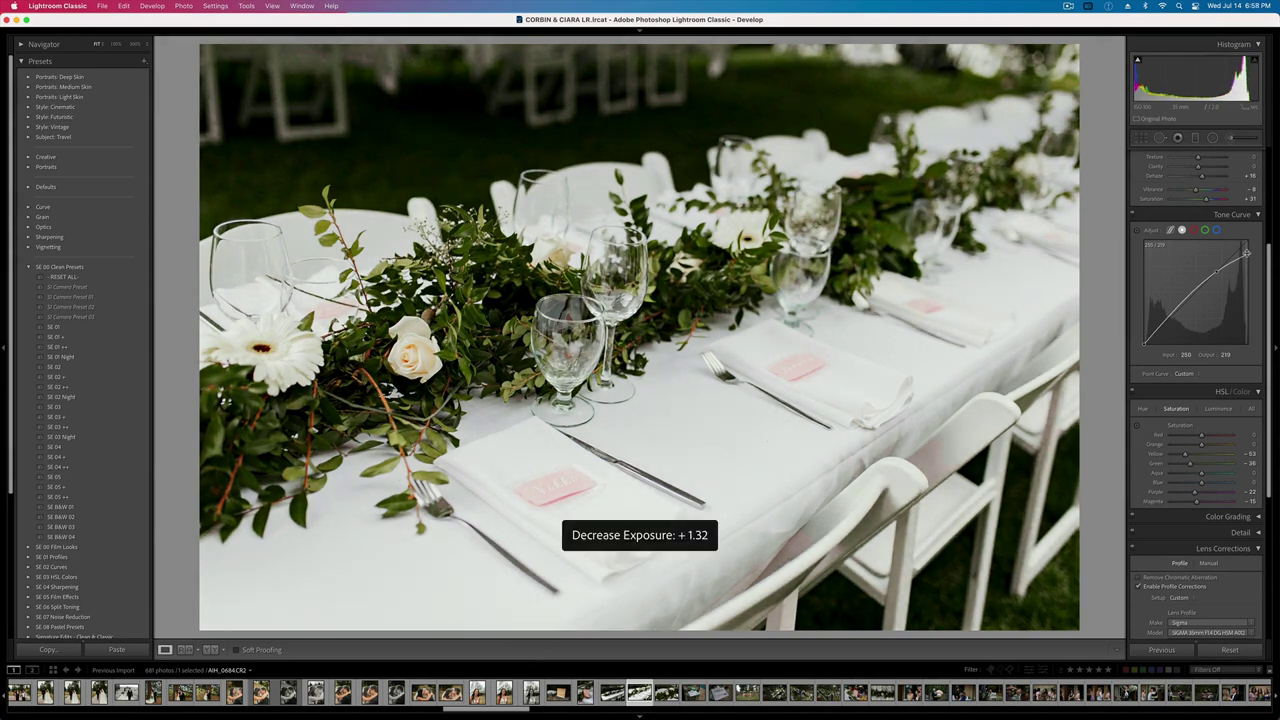
{"action": "key", "text": "minus"}
{"action": "key", "text": "minus"}
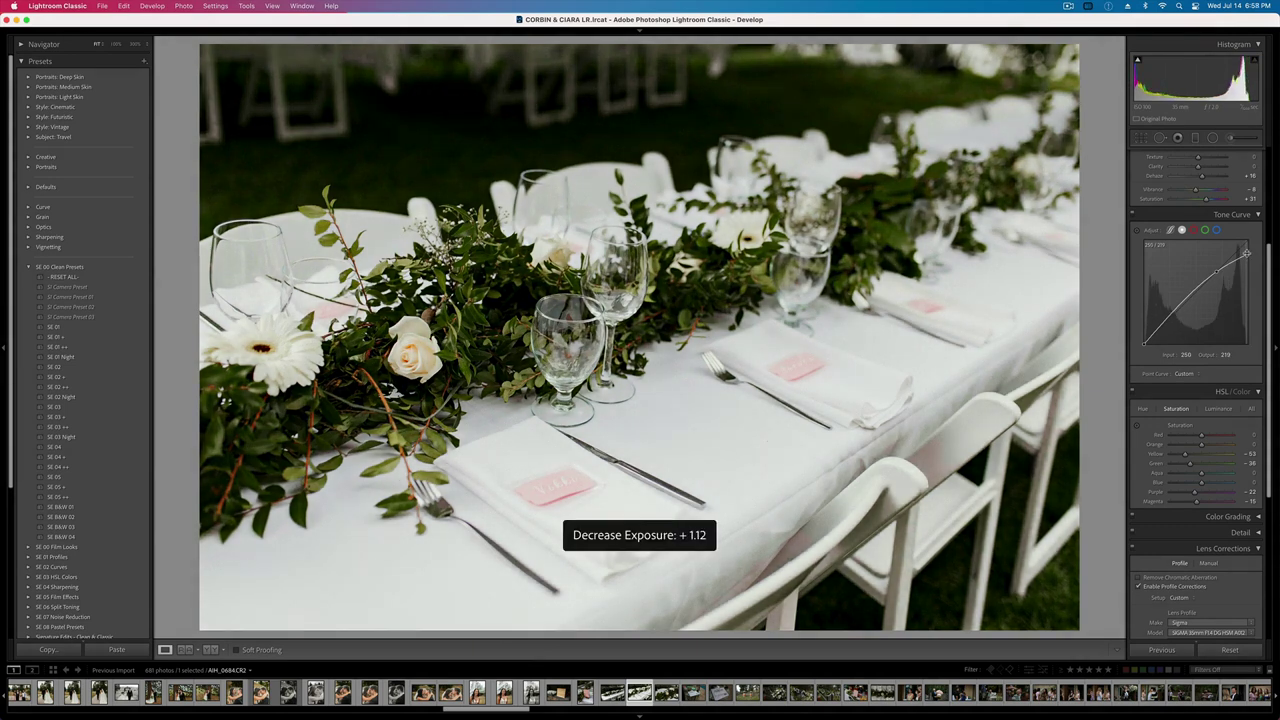
{"action": "key", "text": "r"}
{"action": "left_click_drag", "start_coordinate": [1098, 280], "coordinate": [1097, 274]}
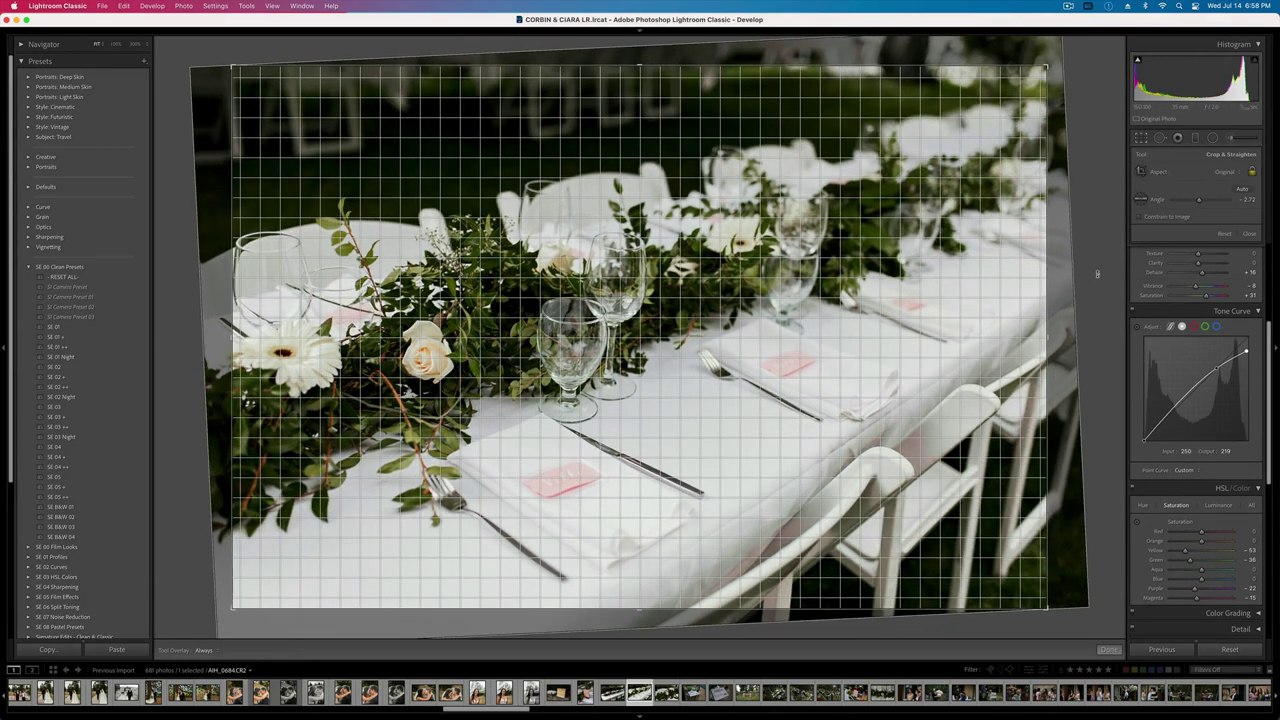
{"action": "key", "text": "Return"}
- Darken the rose close-up, set orange saturation -29 and green -28, and copy its settings
{"action": "key", "text": "Right"}
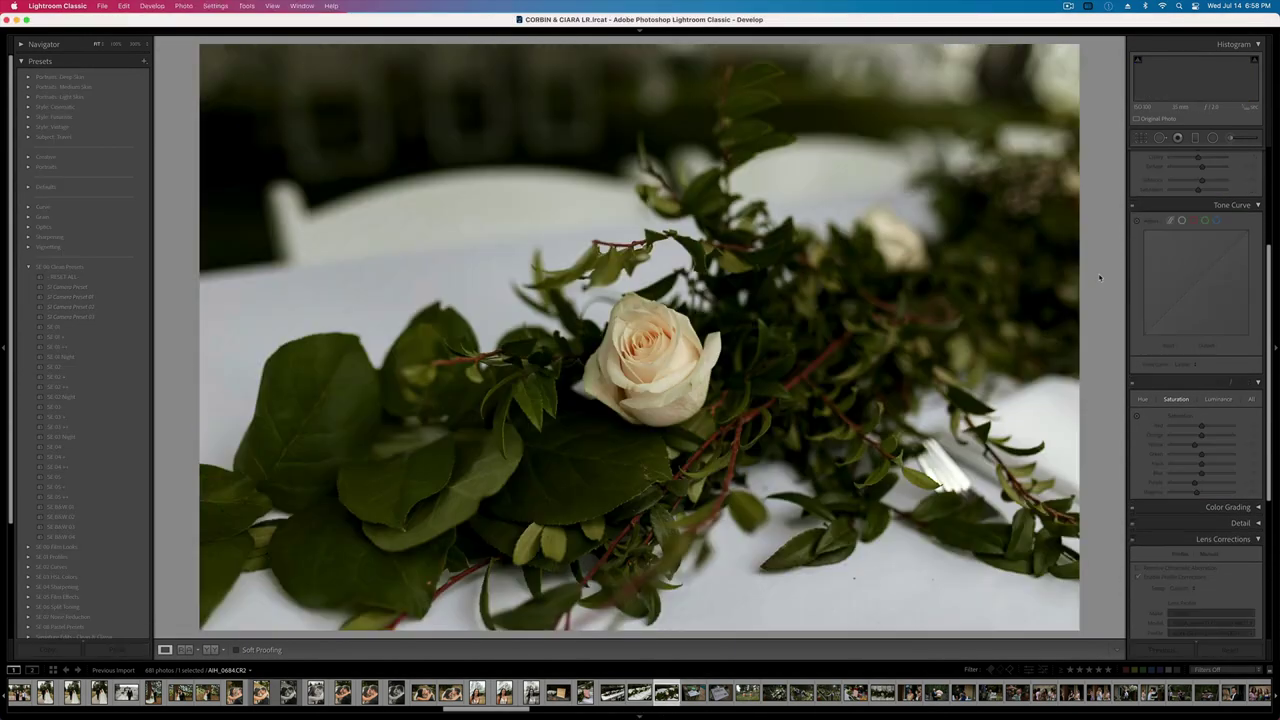
{"action": "key", "text": "minus"}
{"action": "key", "text": "minus"}
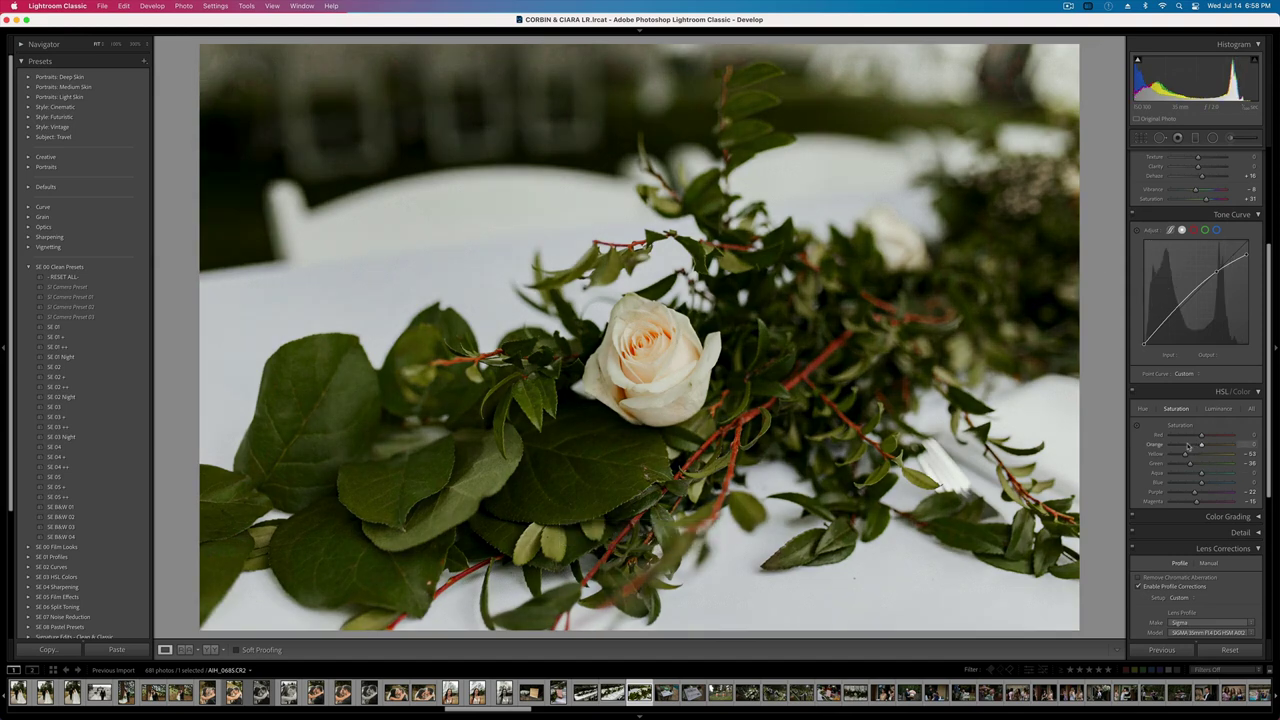
{"action": "left_click_drag", "start_coordinate": [1187, 455], "coordinate": [1179, 455]}
{"action": "left_click", "coordinate": [1142, 408]}
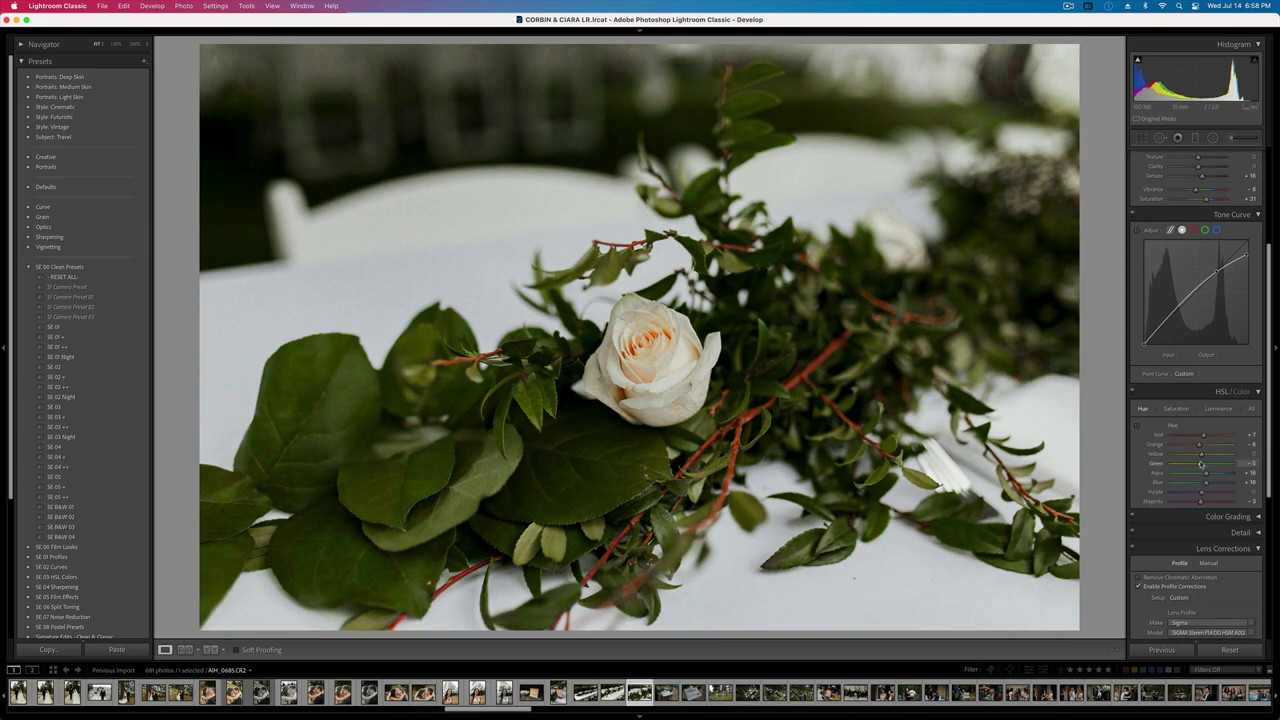
{"action": "left_click", "coordinate": [1176, 408]}
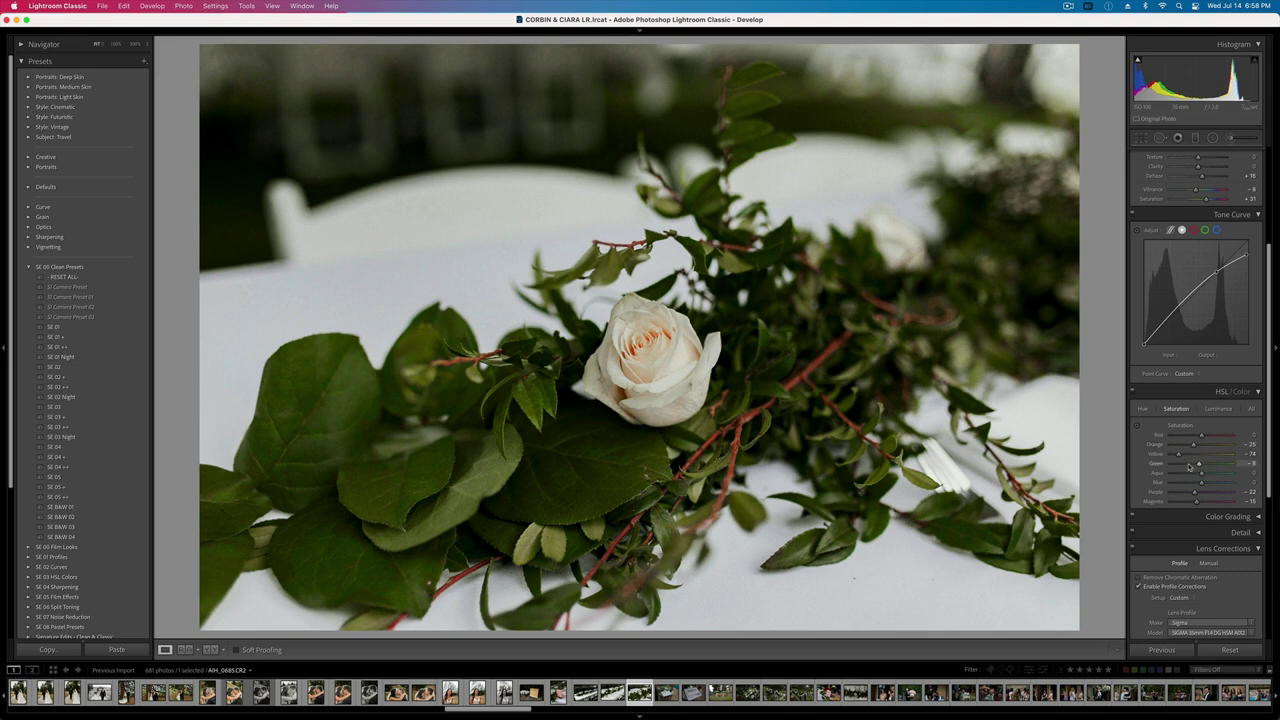
{"action": "left_click_drag", "start_coordinate": [1198, 463], "coordinate": [1183, 465]}
{"action": "key", "text": "super+shift+c"}
{"action": "key", "text": "Return"}
{"action": "key", "text": "Right"}
- Paste settings onto the guestbook photo, restore some yellow/orange saturation, and straighten its crop
{"action": "key", "text": "super+shift+v"}
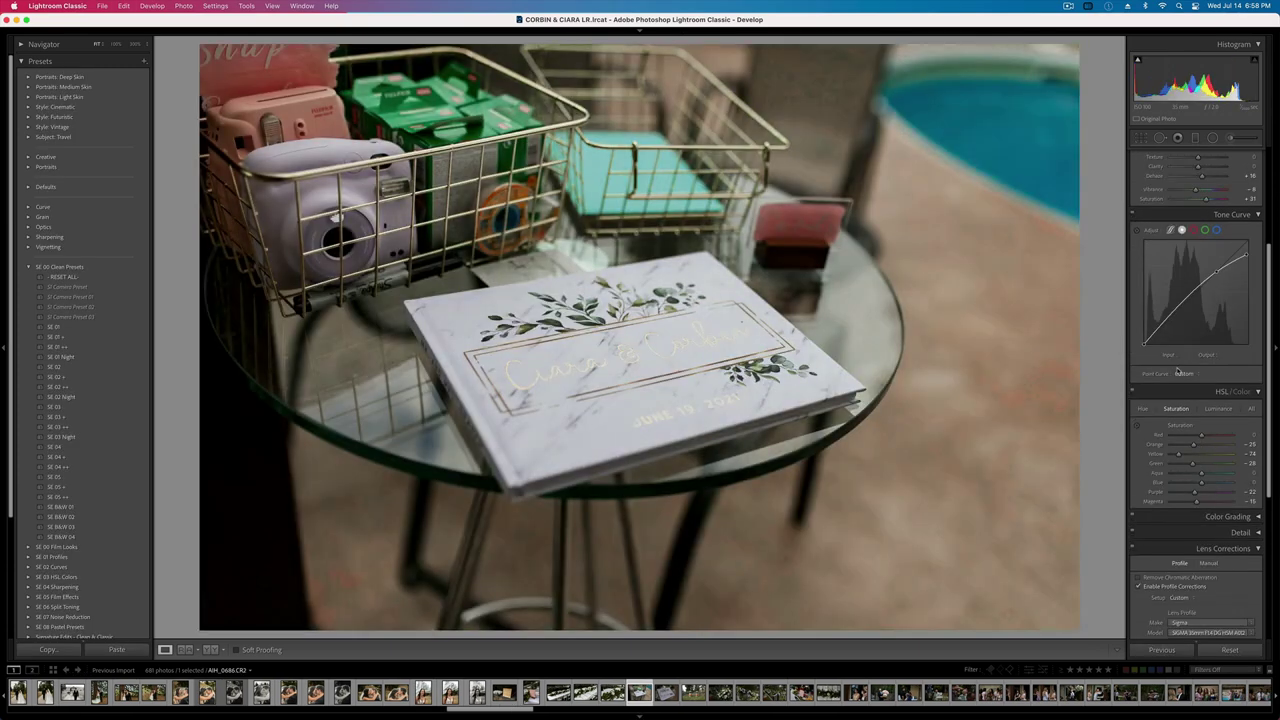
{"action": "left_click_drag", "start_coordinate": [1179, 455], "coordinate": [1200, 446]}
{"action": "scroll", "coordinate": [1200, 446], "scroll_direction": "down", "scroll_amount": 1}
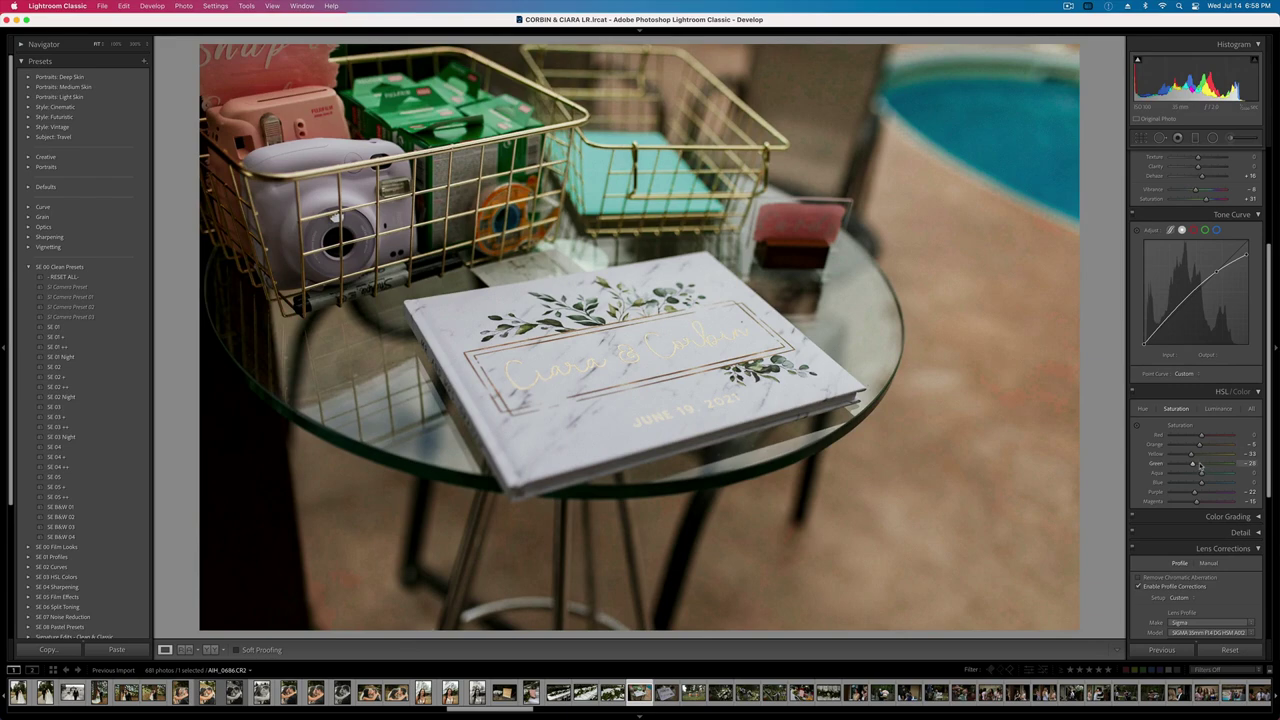
{"action": "key", "text": "r"}
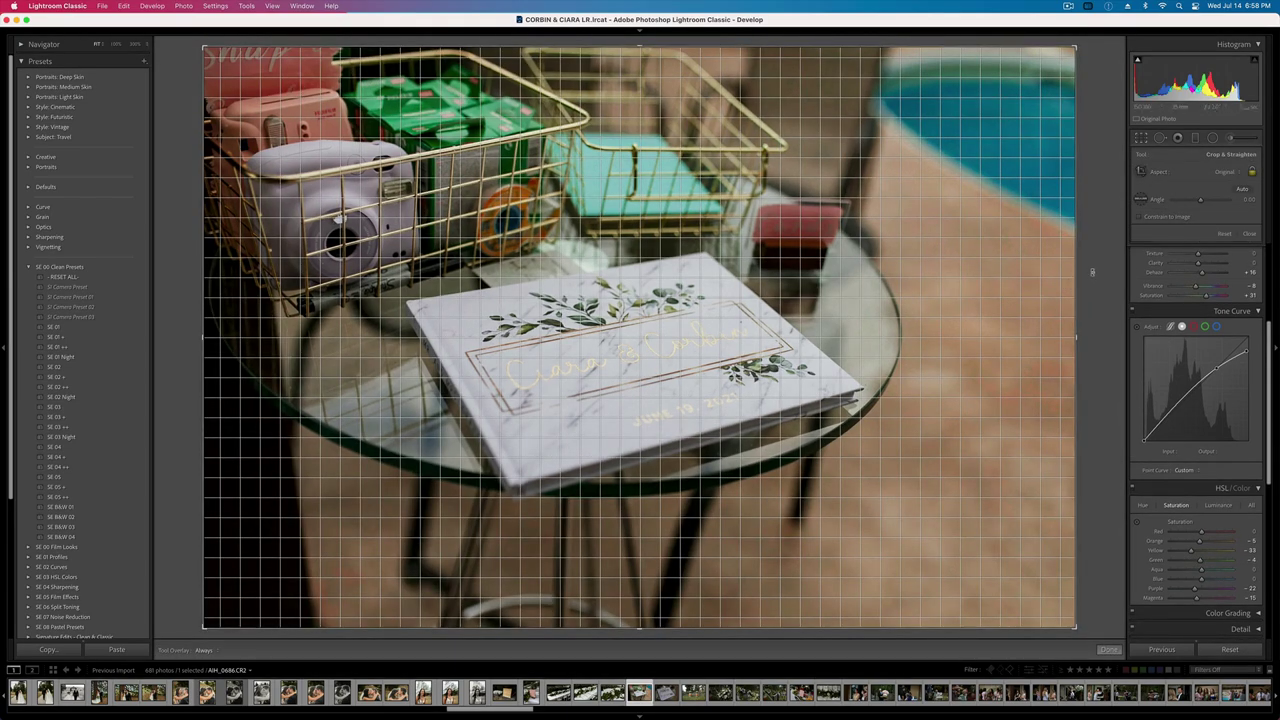
{"action": "left_click_drag", "start_coordinate": [1089, 274], "coordinate": [1075, 245]}
{"action": "left_click_drag", "start_coordinate": [947, 444], "coordinate": [971, 443]}
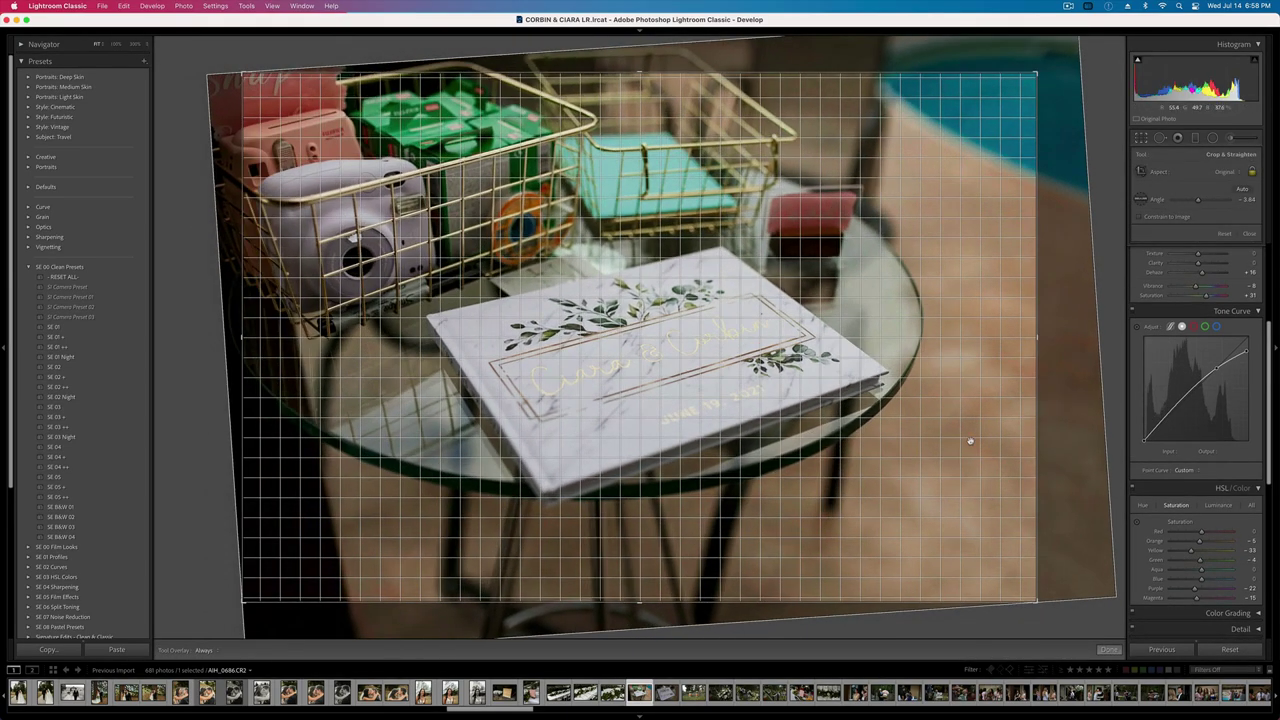
{"action": "key", "text": "Return"}
{"action": "scroll", "coordinate": [1249, 165], "scroll_direction": "up", "scroll_amount": 5}
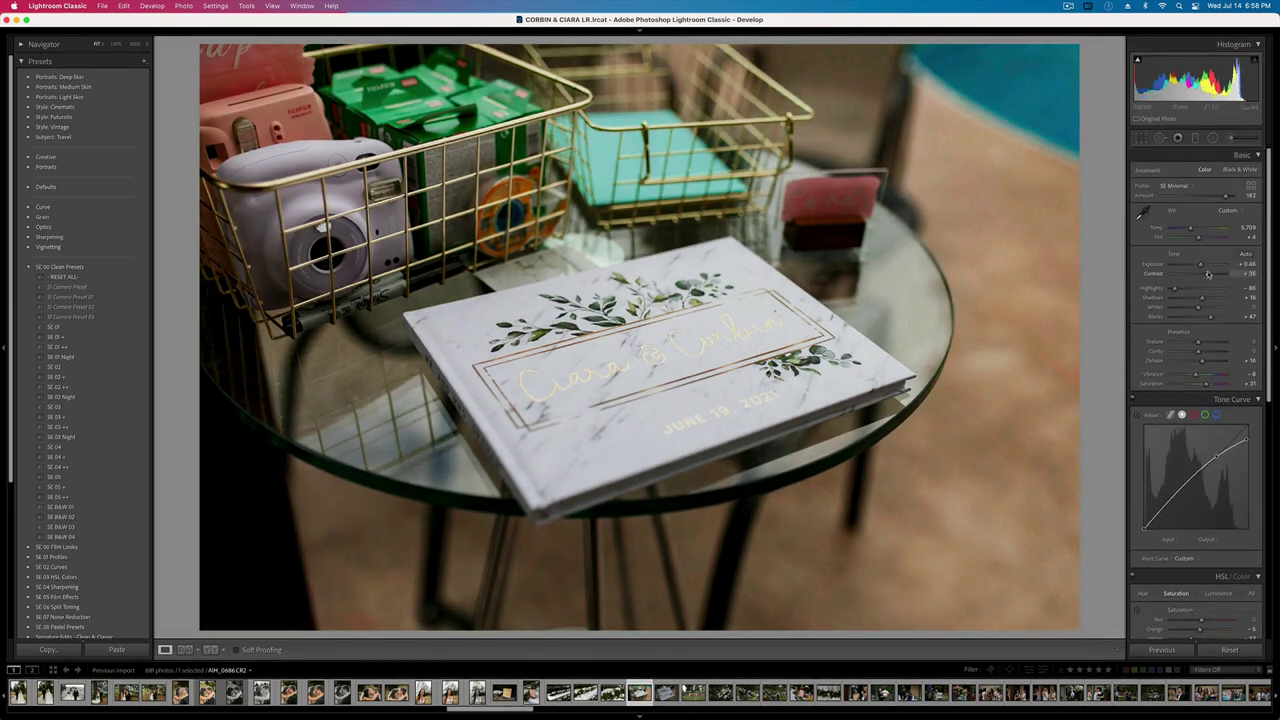
- Carry the brightened guestbook settings to the close-up, then set Temp about 4,050, tint +2, exposure +1.12
{"action": "key", "text": "shift+equal"}
{"action": "key", "text": "super+c"}
{"action": "key", "text": "Return"}
{"action": "key", "text": "Right"}
{"action": "key", "text": "Left"}
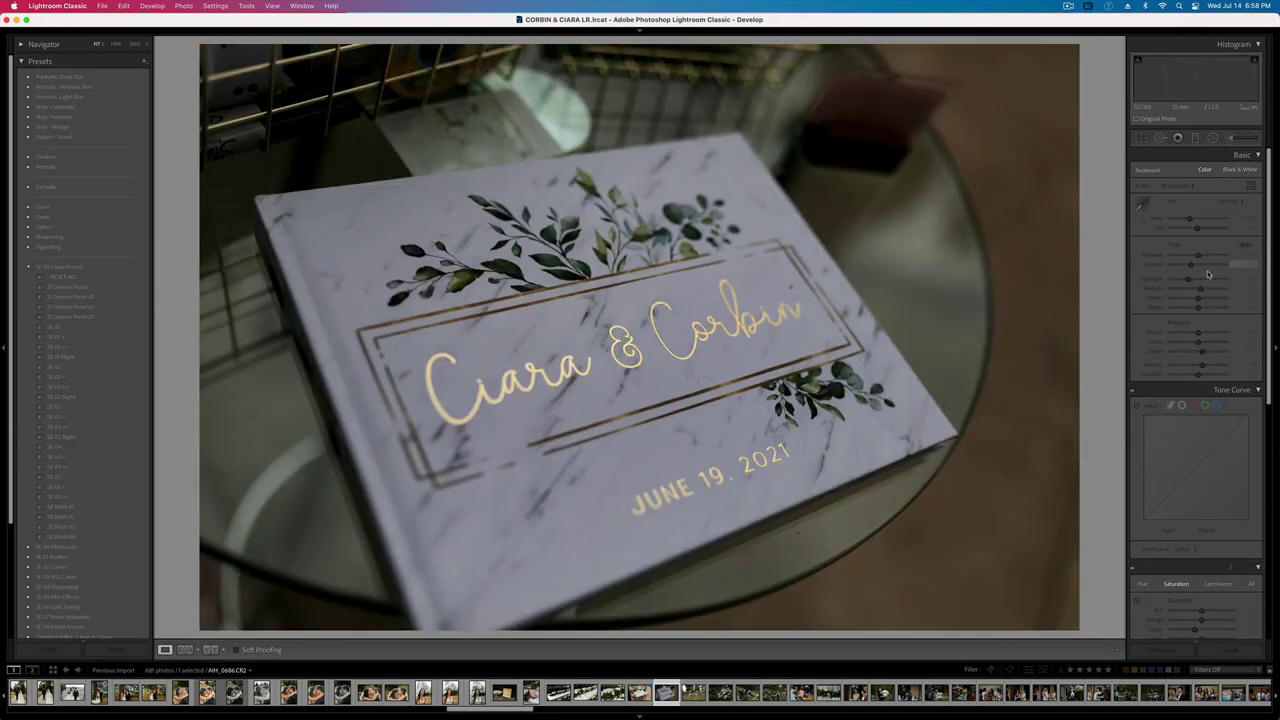
{"action": "key", "text": "super+shift+v"}
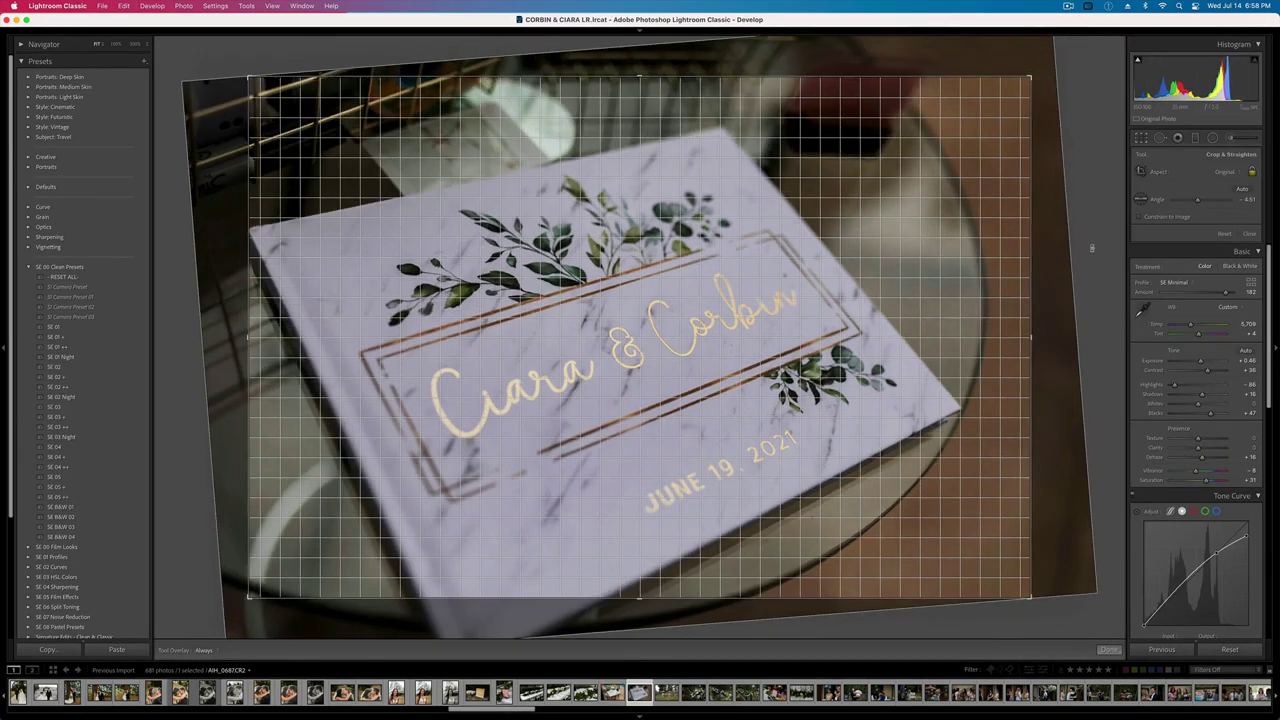
{"action": "scroll", "coordinate": [1200, 240], "scroll_direction": "down", "scroll_amount": 1}
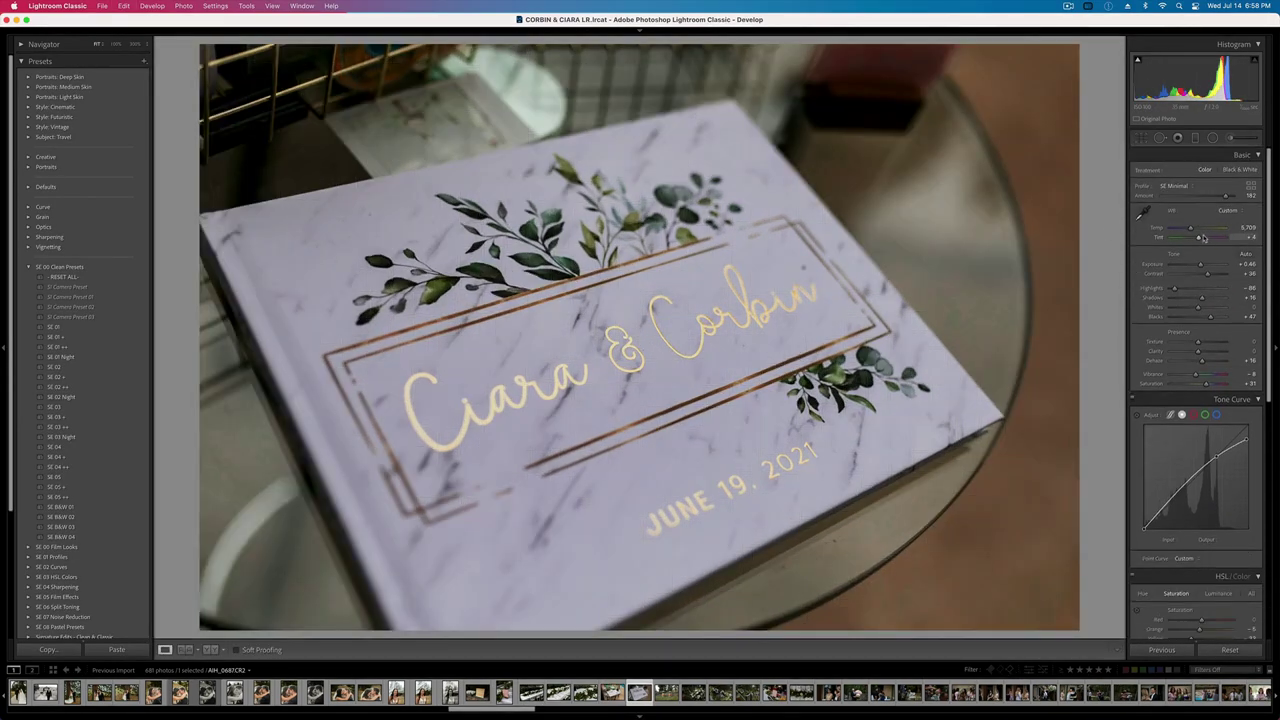
{"action": "left_click_drag", "start_coordinate": [1196, 238], "coordinate": [1192, 229]}
{"action": "key", "text": "shift+equal"}
{"action": "key", "text": "shift+equal"}
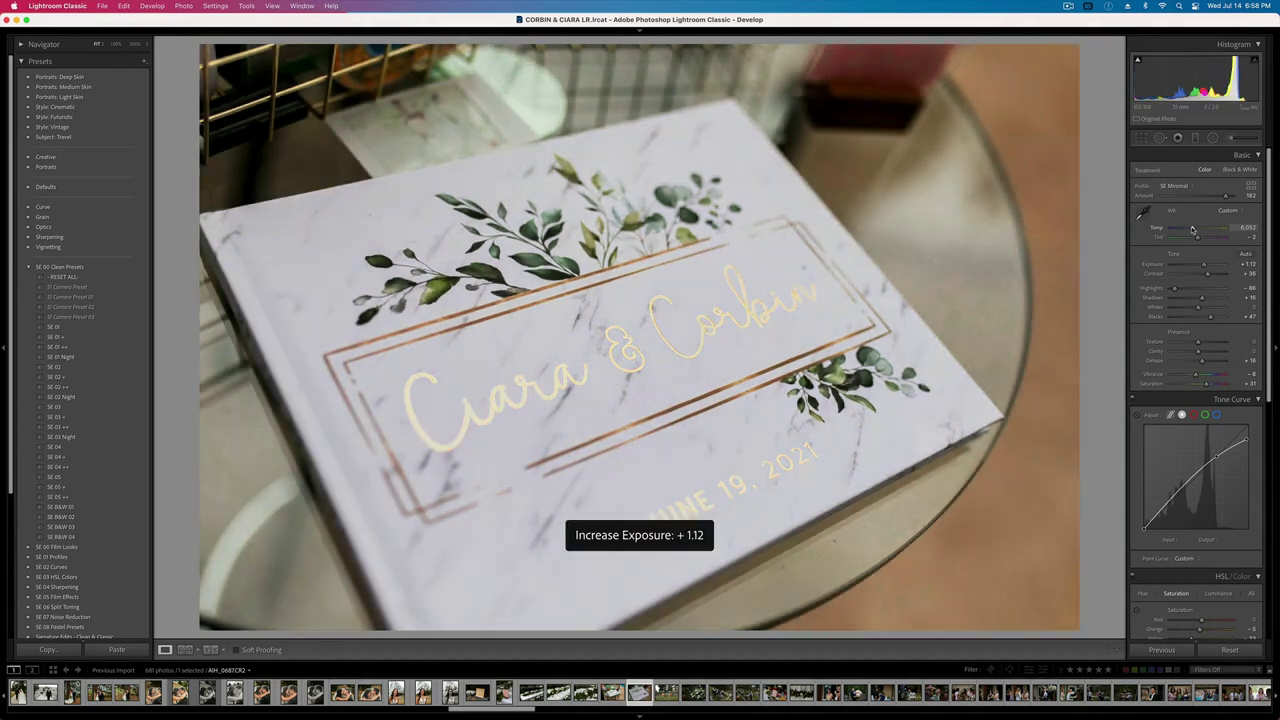
- Paste settings onto the wine-barrel photo, shift its tint toward magenta, lower exposure, and copy settings
{"action": "key", "text": "Right"}
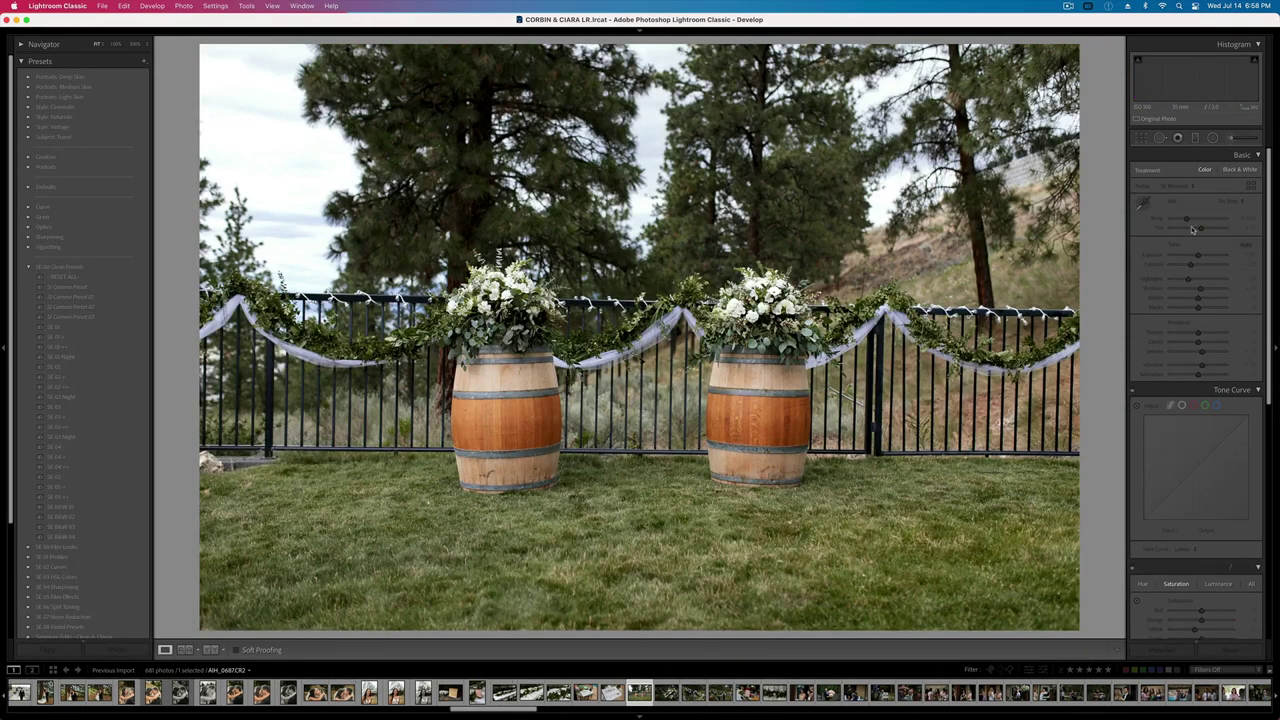
{"action": "key", "text": "super+shift+v"}
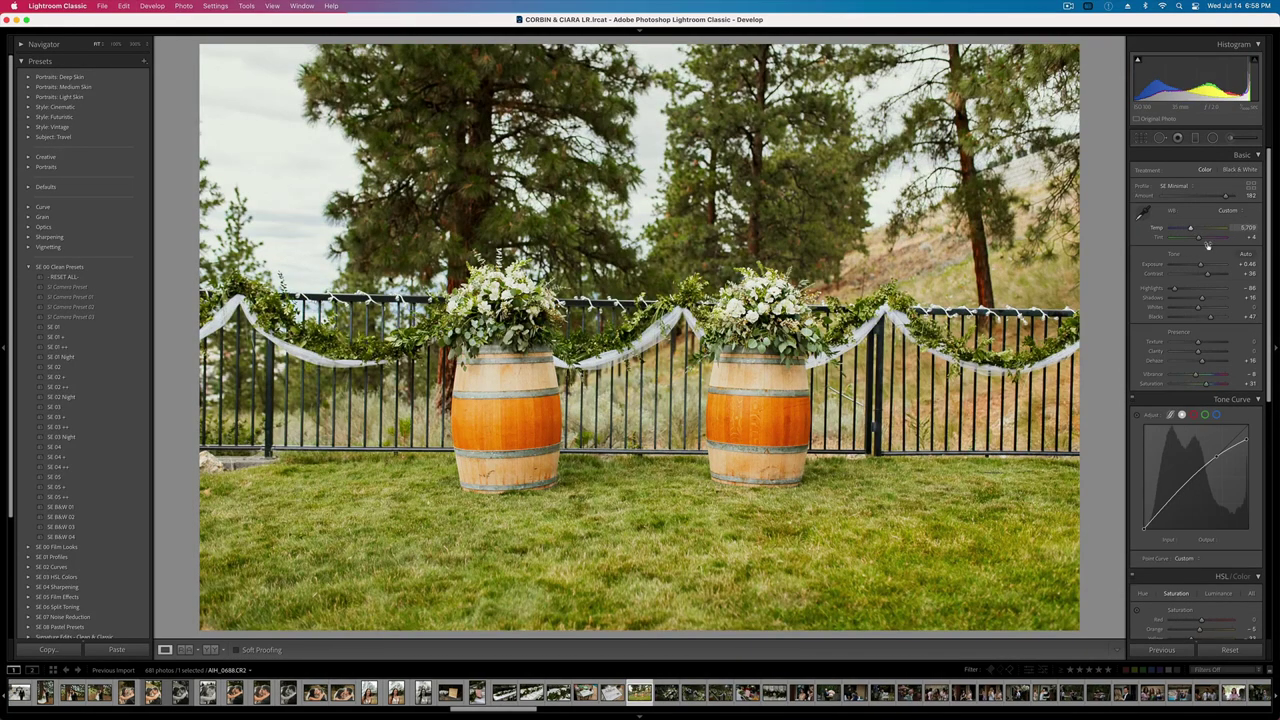
{"action": "left_click_drag", "start_coordinate": [1197, 240], "coordinate": [1200, 240]}
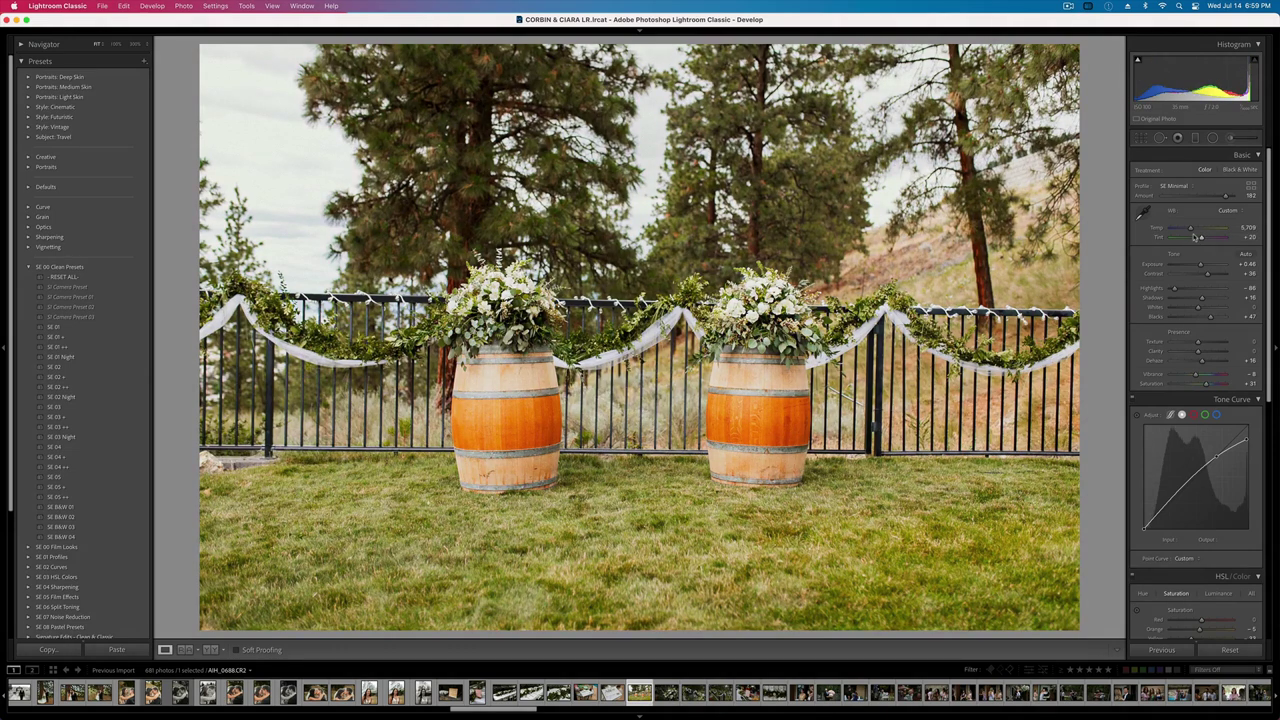
{"action": "key", "text": "minus"}
{"action": "key", "text": "minus"}
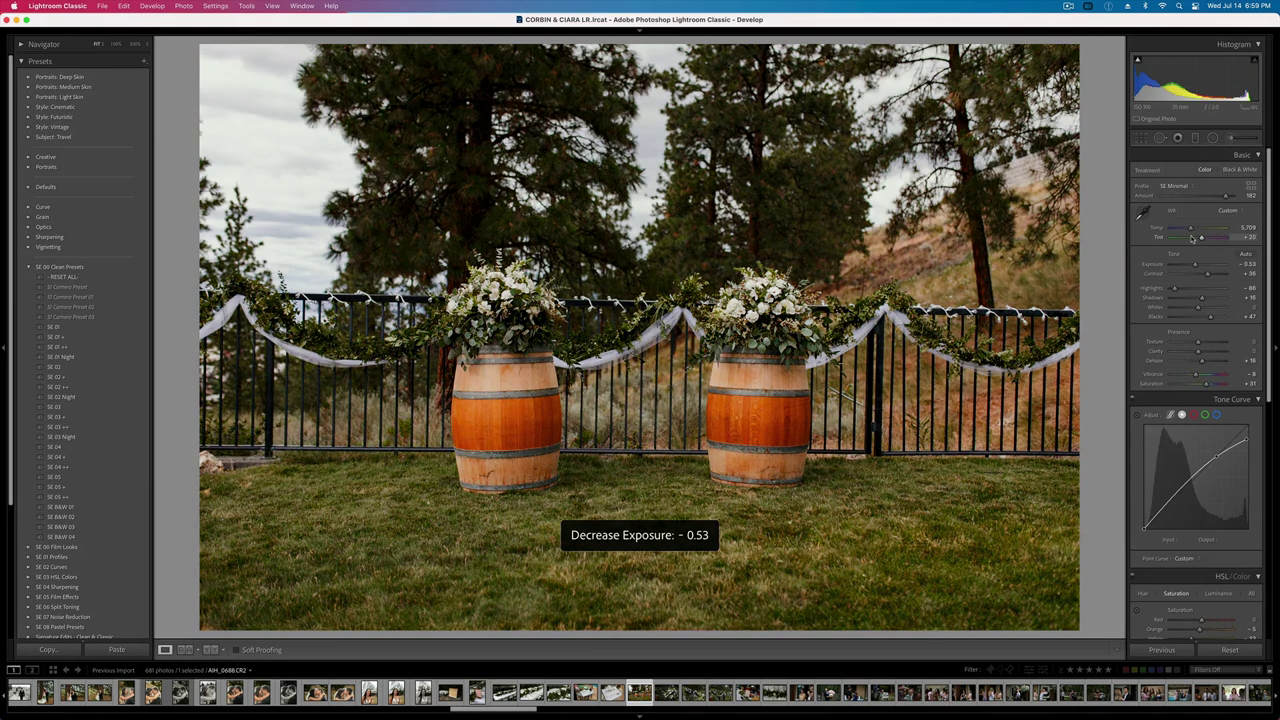
{"action": "key", "text": "equal"}
{"action": "key", "text": "super+shift+c"}
{"action": "key", "text": "Return"}
{"action": "key", "text": "Right"}
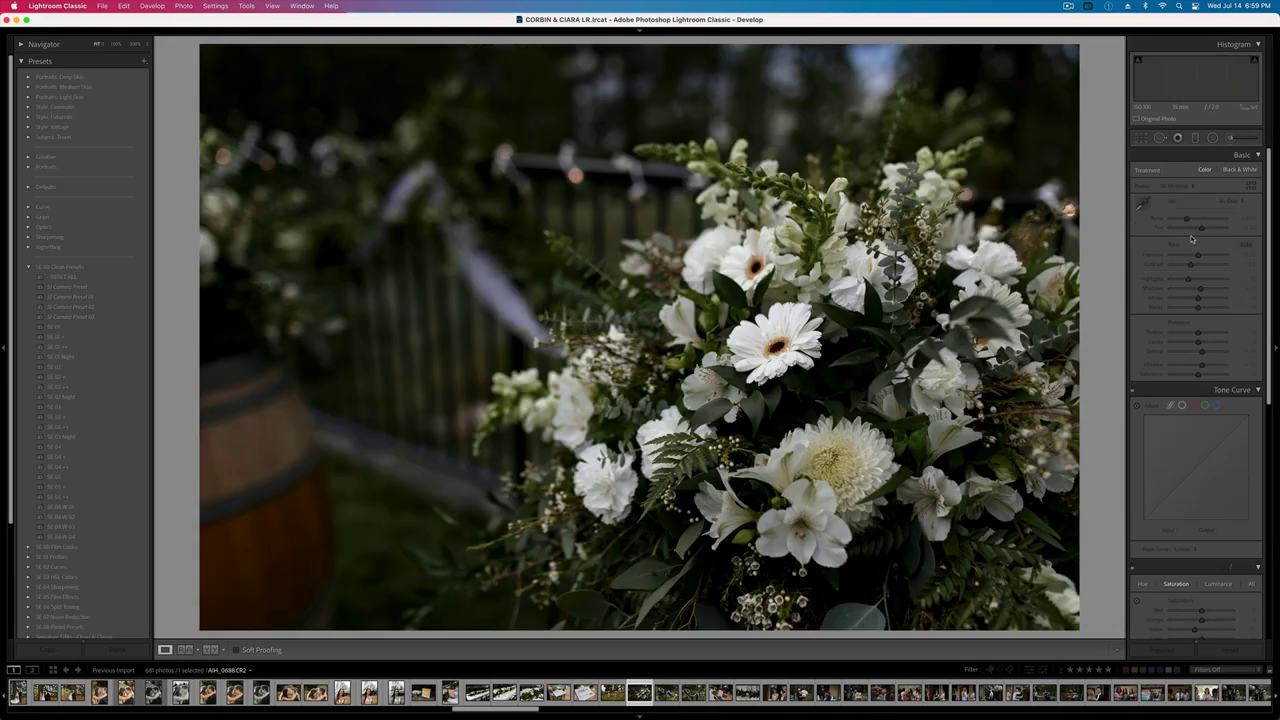
- Raise exposure on the flower, railing, barrel-and-fence, drinks and table-setting photos (table setting +0.79)
{"action": "key", "text": "equal"}
{"action": "key", "text": "equal"}
{"action": "key", "text": "equal"}
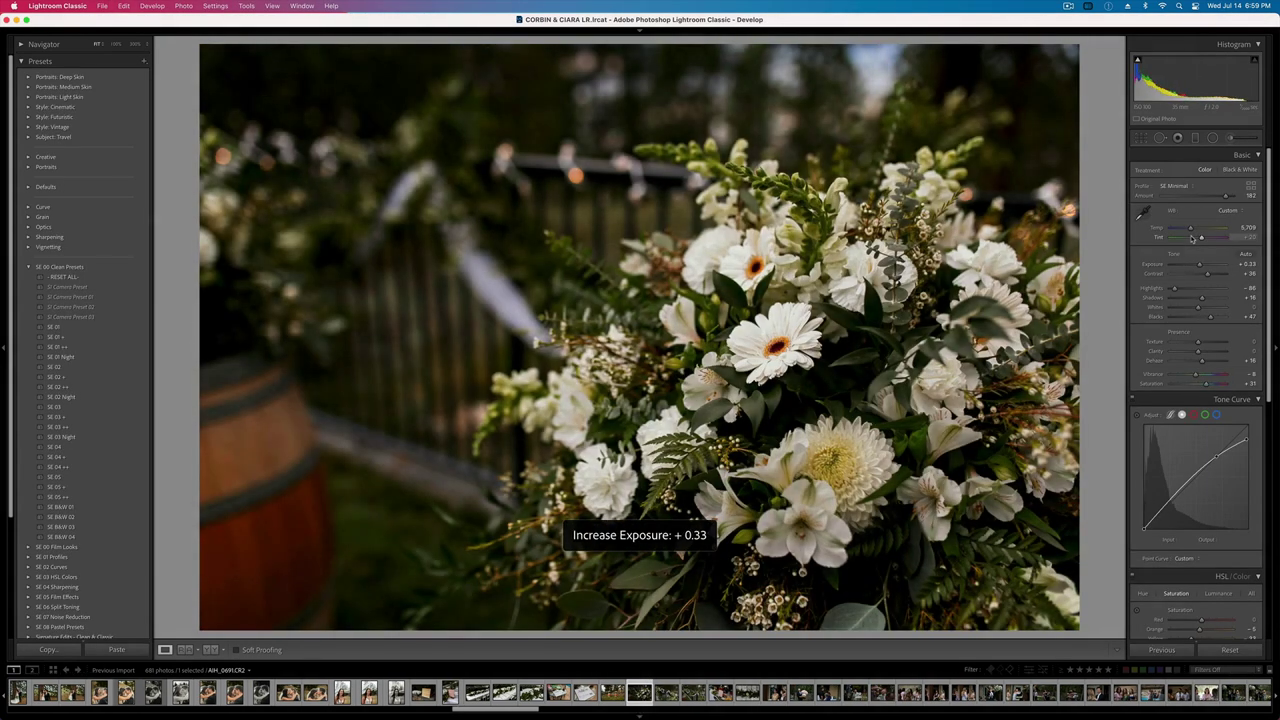
{"action": "key", "text": "Right"}
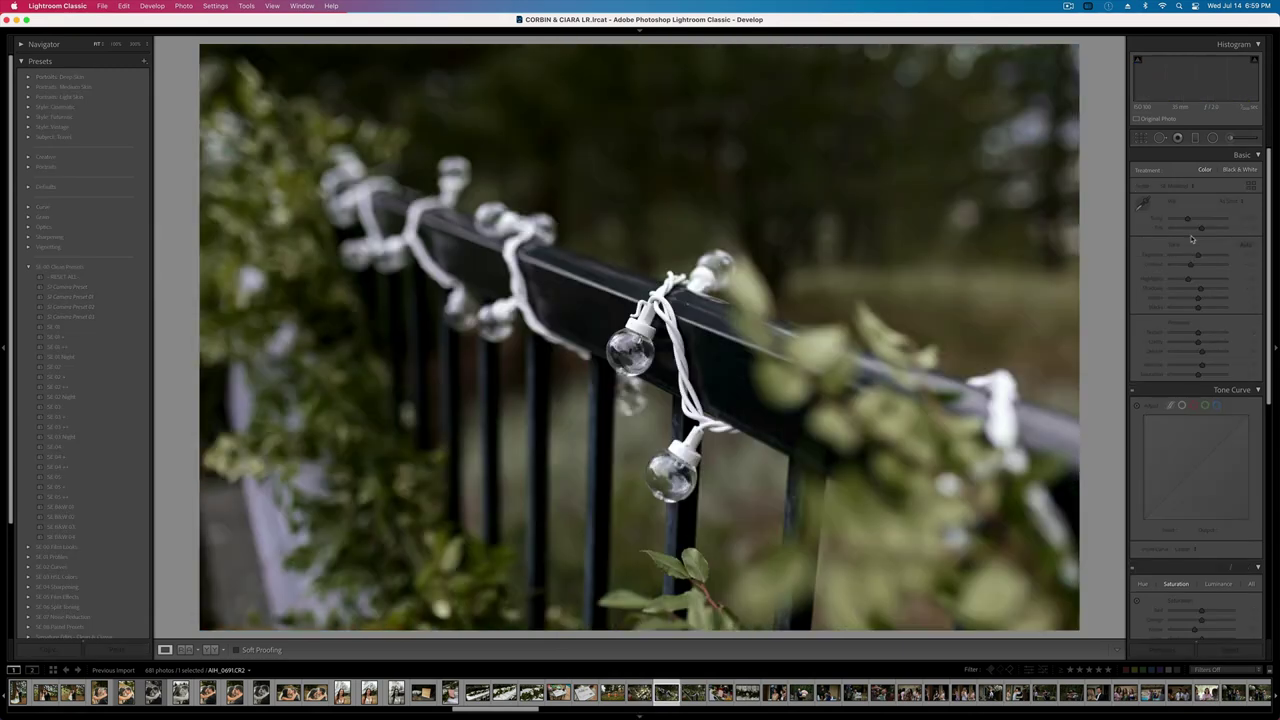
{"action": "key", "text": "equal"}
{"action": "key", "text": "equal"}
{"action": "key", "text": "Right"}
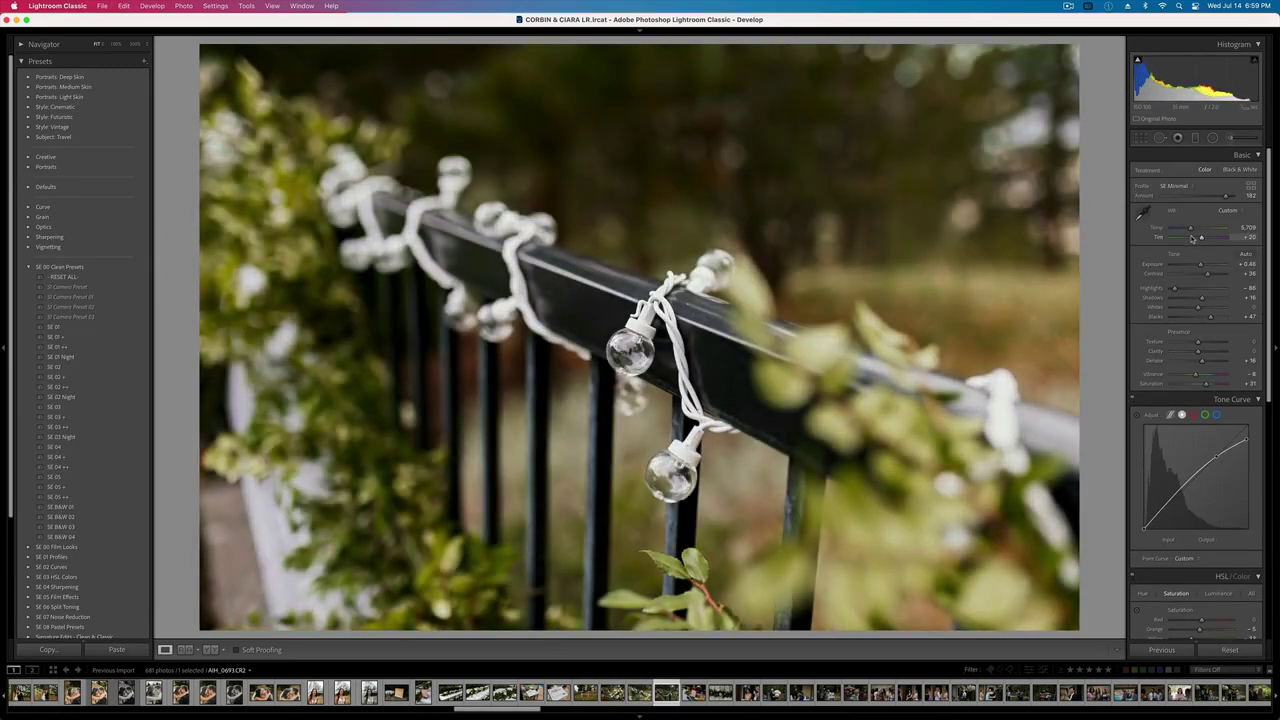
{"action": "key", "text": "equal"}
{"action": "key", "text": "equal"}
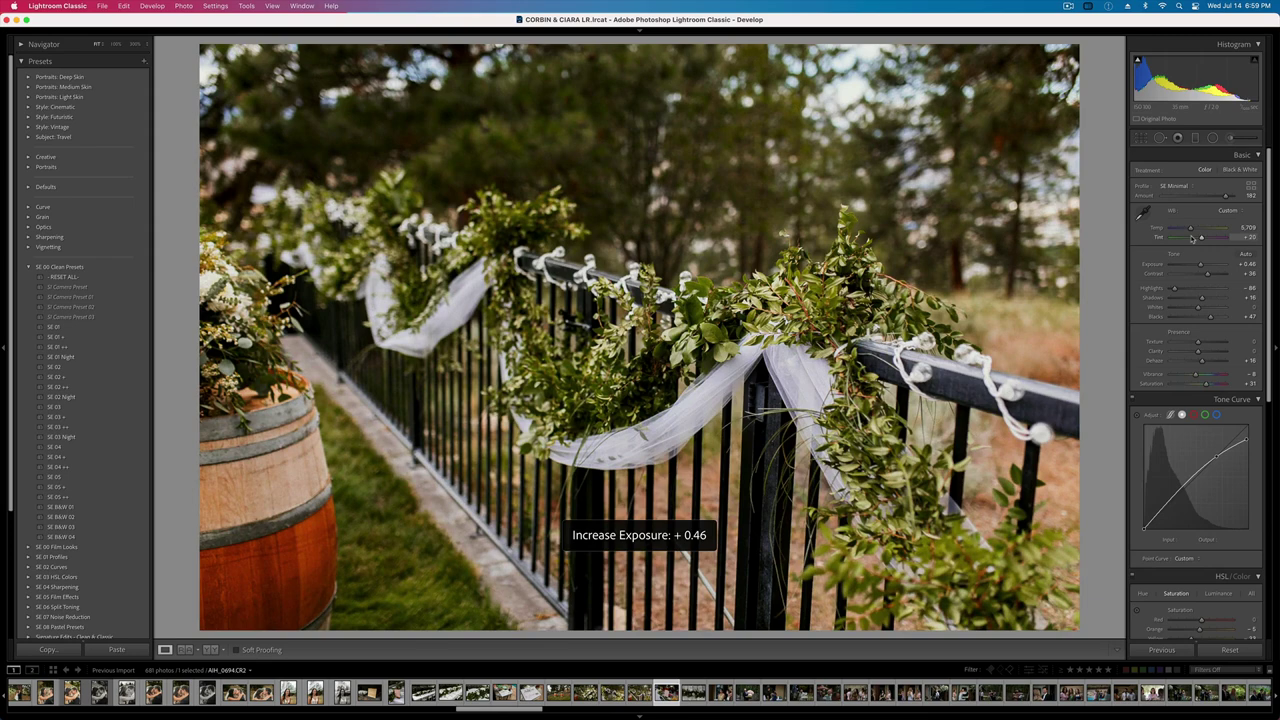
{"action": "key", "text": "Right"}
{"action": "key", "text": "equal"}
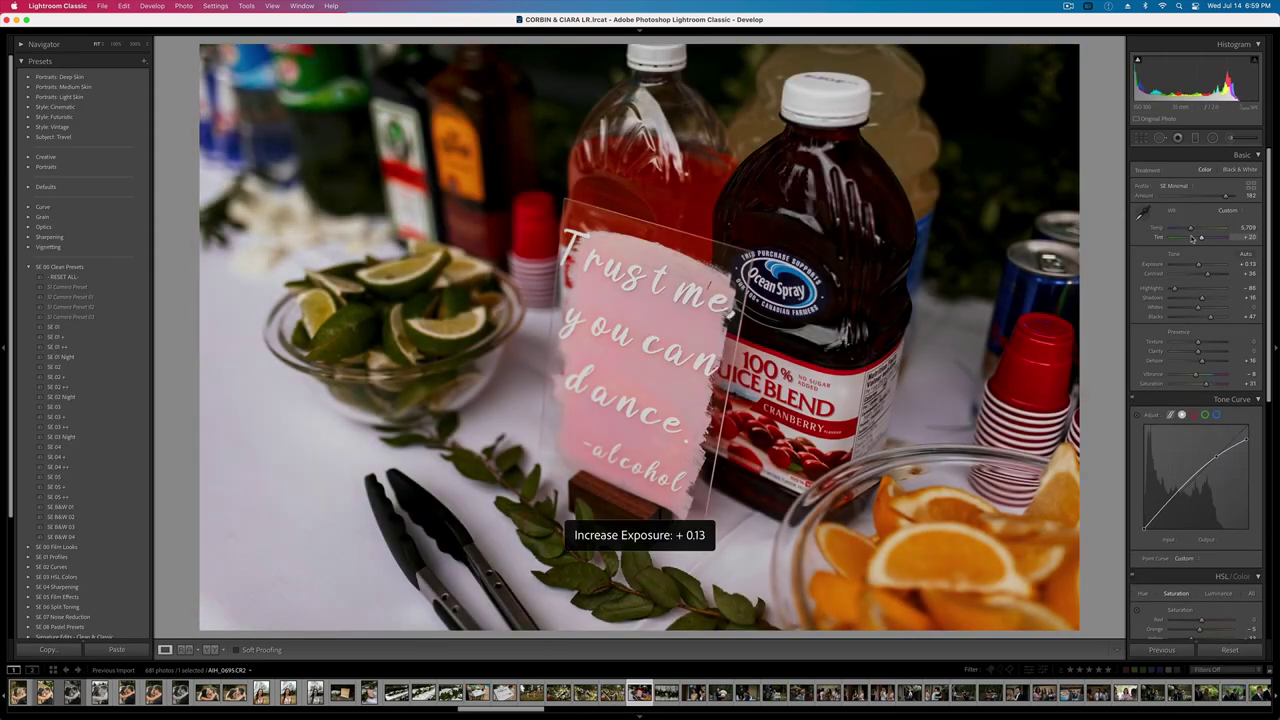
{"action": "key", "text": "Right"}
{"action": "key", "text": "equal"}
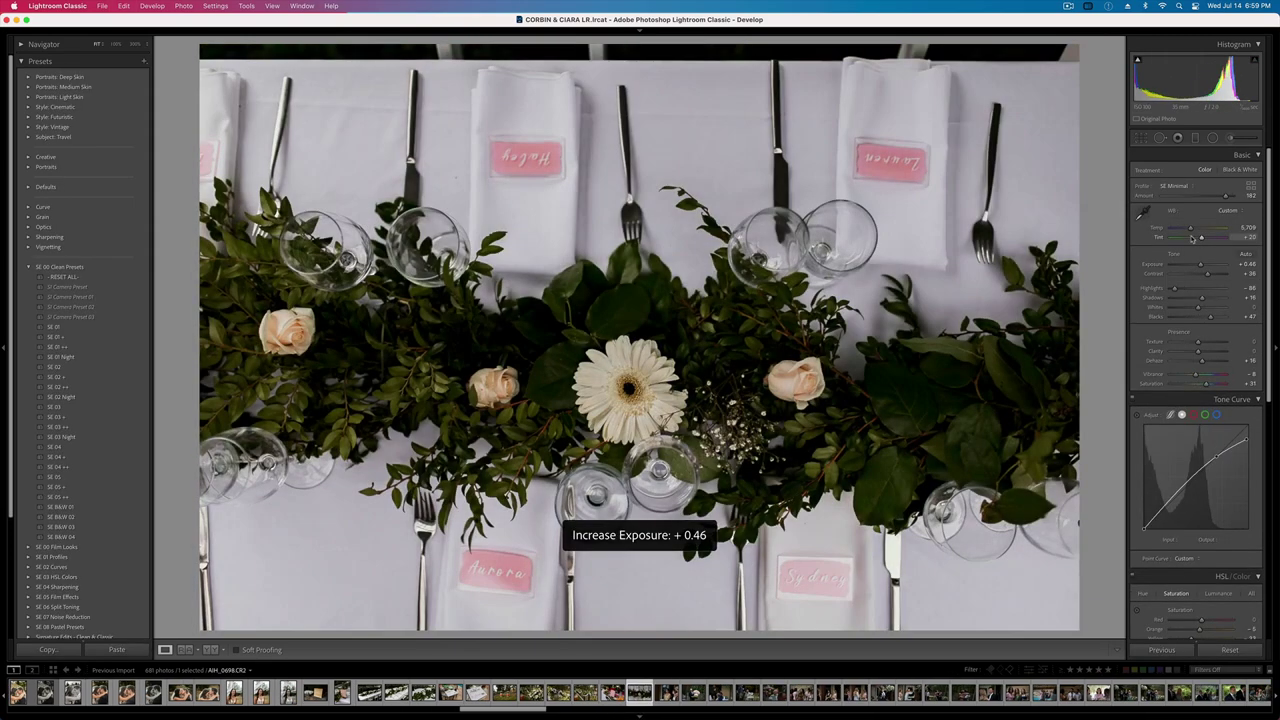
{"action": "key", "text": "equal"}
- Straighten the table-setting photo and tighten its crop from the top-left corner
{"action": "key", "text": "r"}
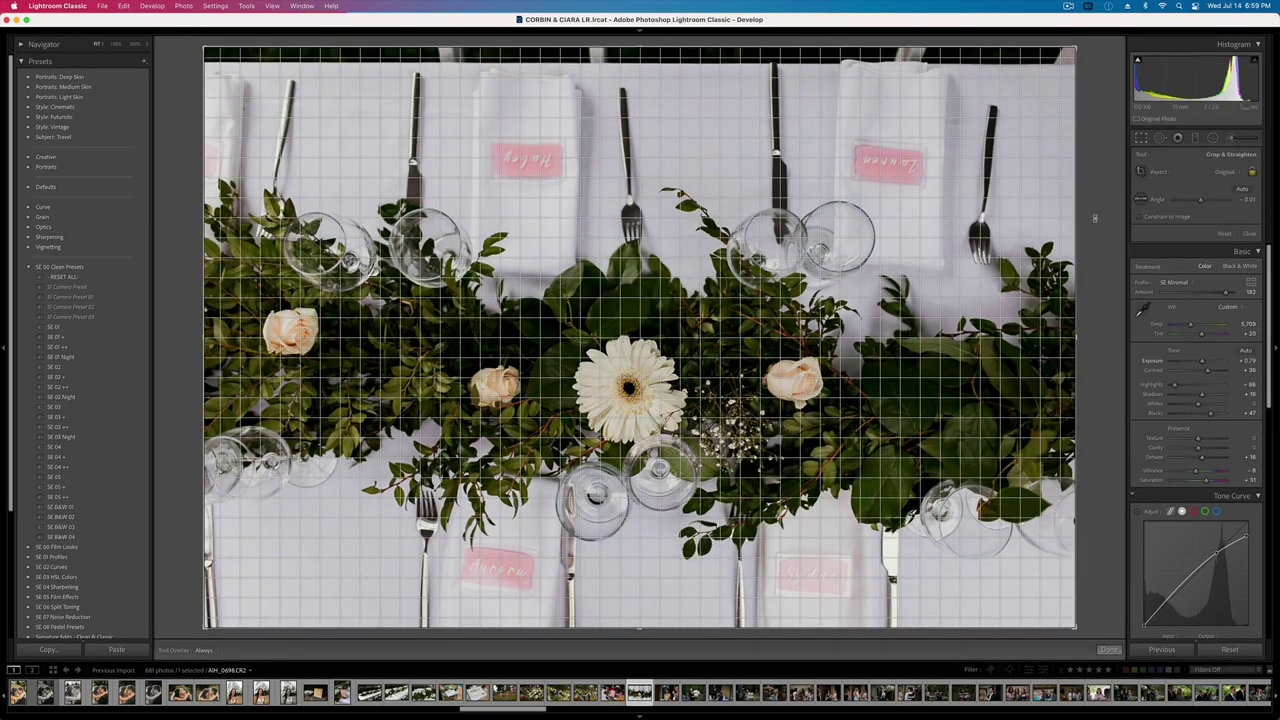
{"action": "left_click_drag", "start_coordinate": [1094, 218], "coordinate": [1090, 209]}
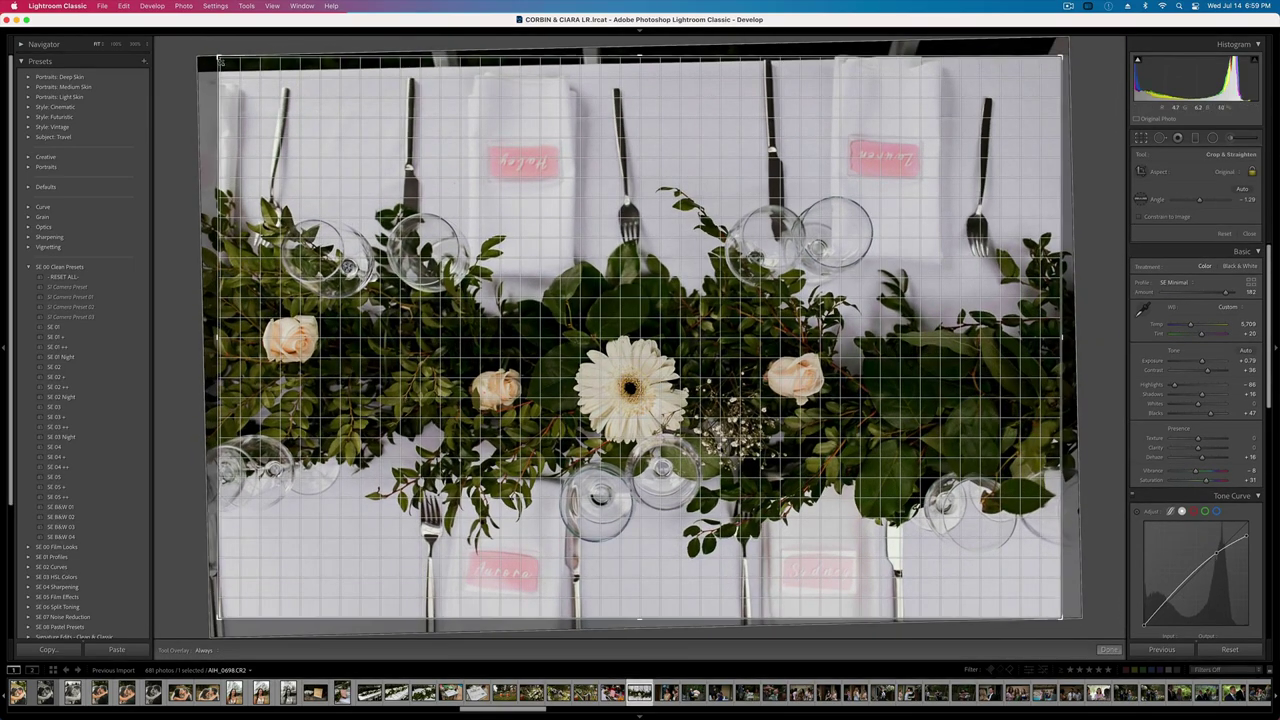
{"action": "left_click_drag", "start_coordinate": [219, 58], "coordinate": [227, 72]}
{"action": "key", "text": "Return"}
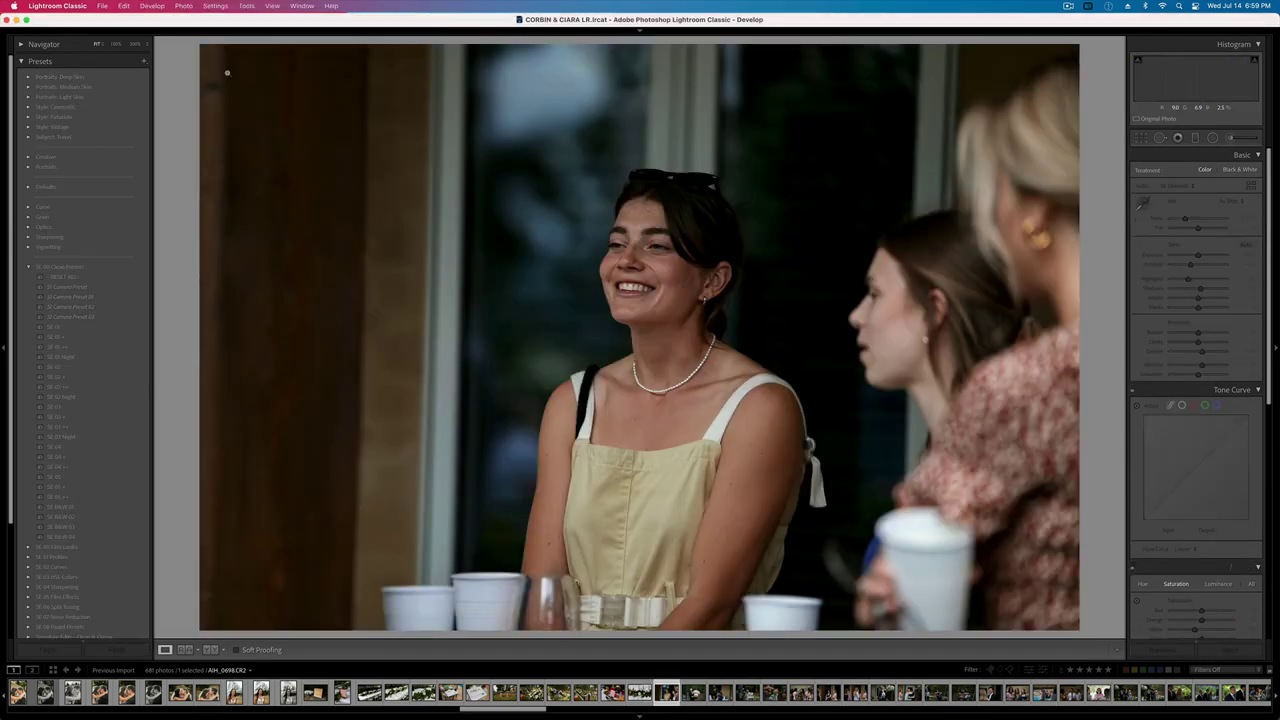
- Cool the smiling-guest candid, reset saturation, keep exposure +0.46, lower contrast, and copy its settings
{"action": "key", "text": "Right"}
{"action": "key", "text": "super+v"}
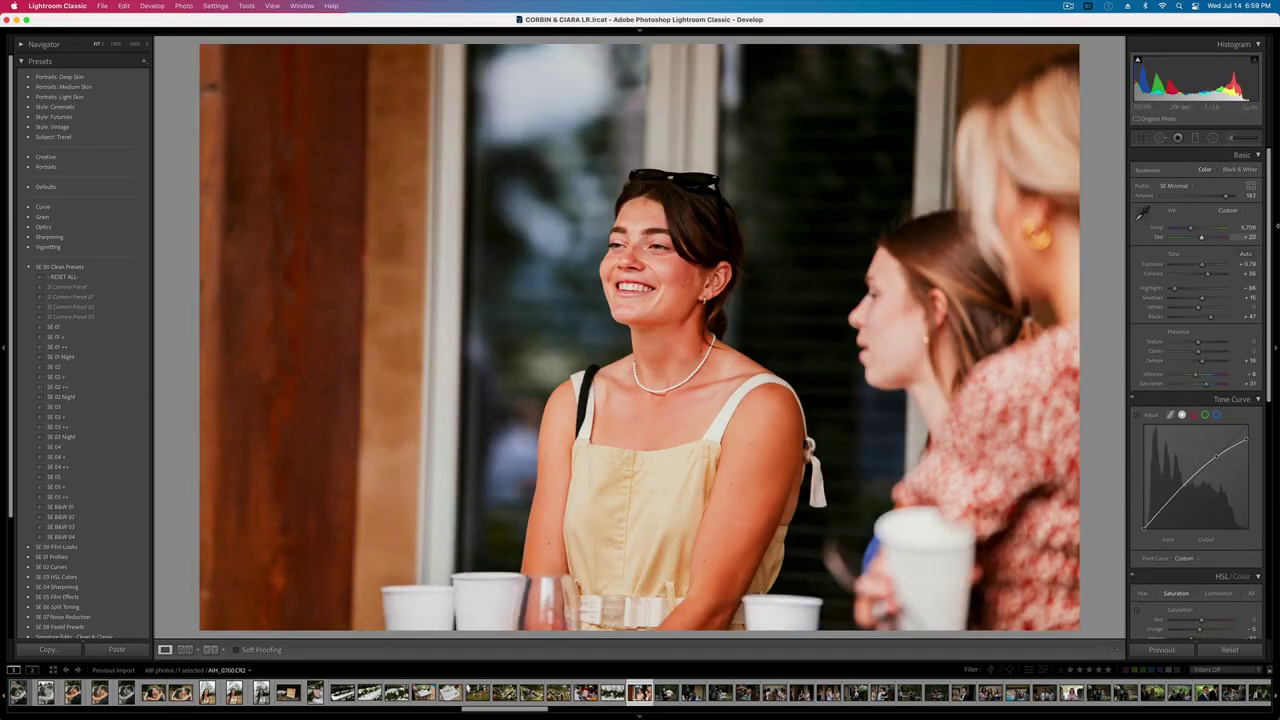
{"action": "left_click_drag", "start_coordinate": [1190, 228], "coordinate": [1188, 229]}
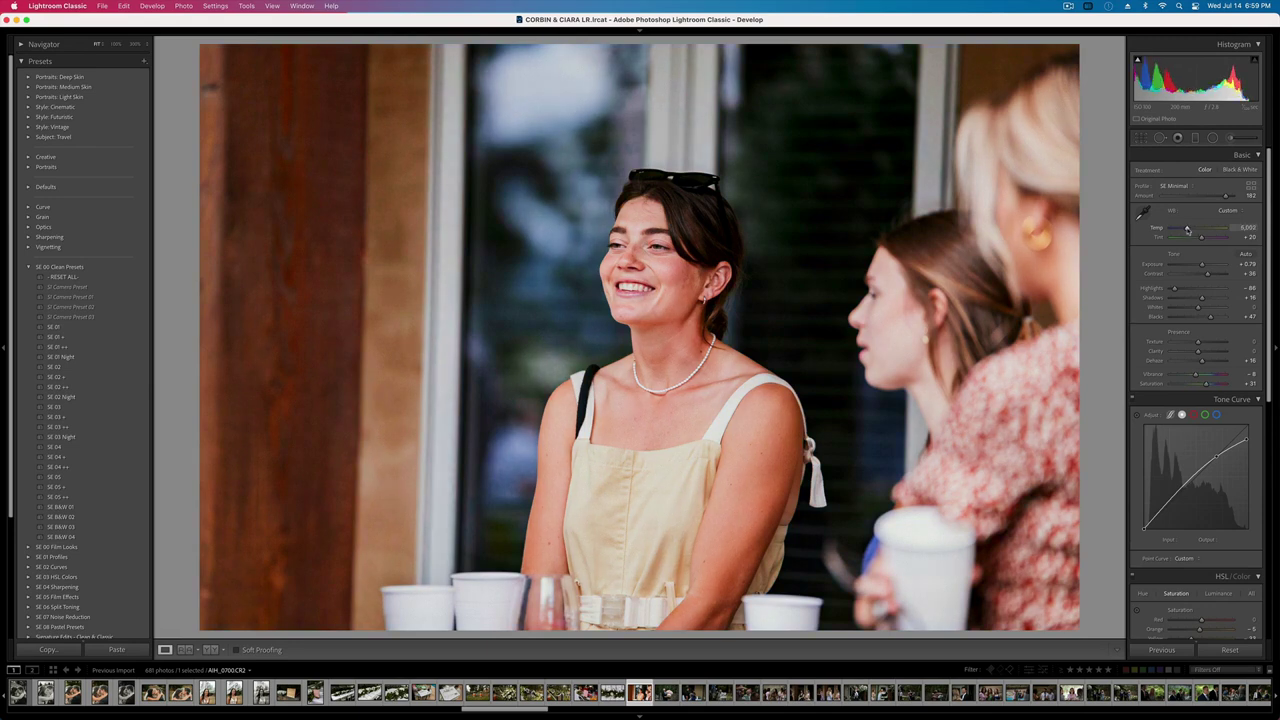
{"action": "double_click", "coordinate": [1206, 386]}
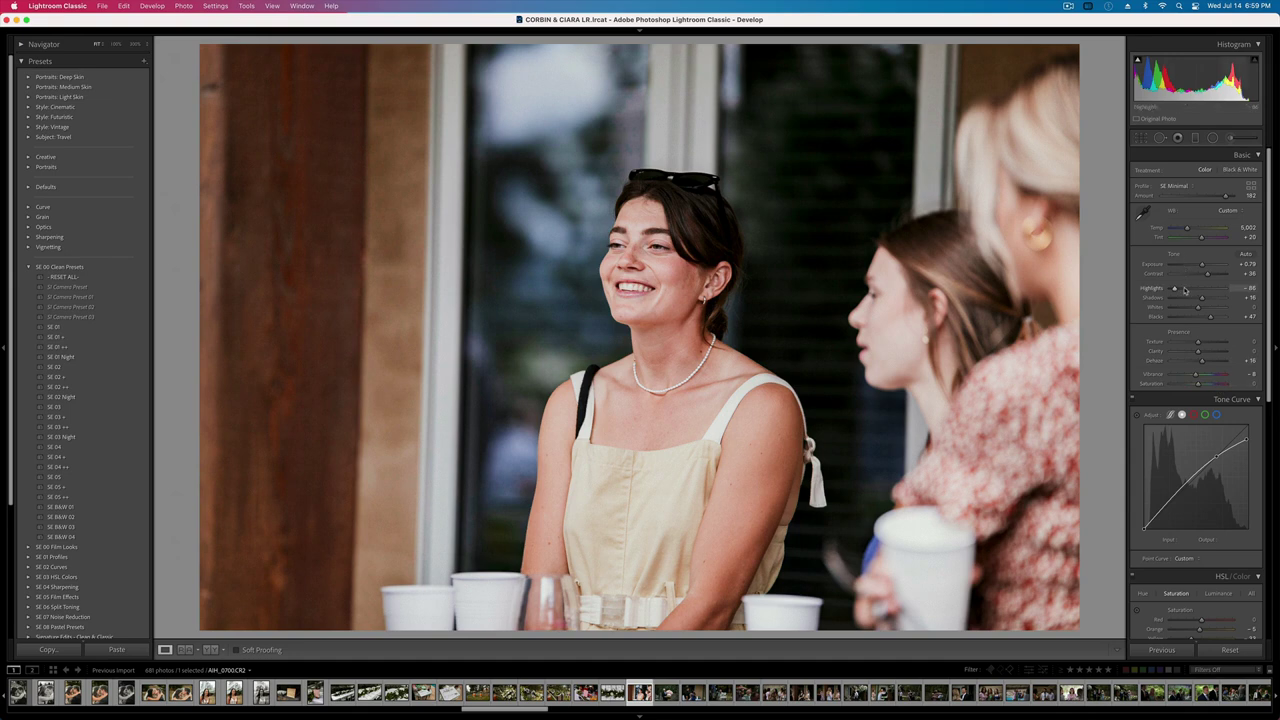
{"action": "key", "text": "shift+minus"}
{"action": "key", "text": "shift+minus"}
{"action": "key", "text": "shift+equal"}
{"action": "mouse_move", "coordinate": [1207, 274]}
{"action": "left_mouse_down"}
{"action": "mouse_move", "coordinate": [1187, 289]}
{"action": "mouse_move", "coordinate": [1203, 274]}
{"action": "left_mouse_up"}
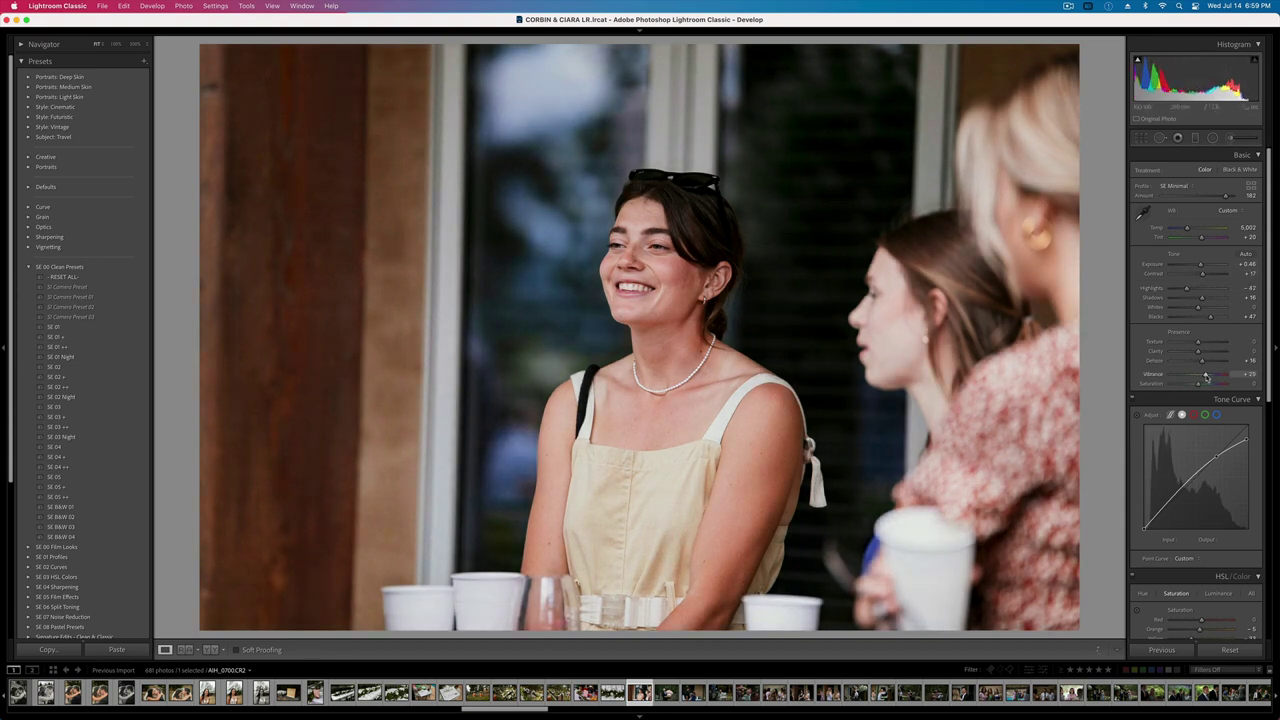
{"action": "key", "text": "super+shift+c"}
{"action": "key", "text": "Return"}
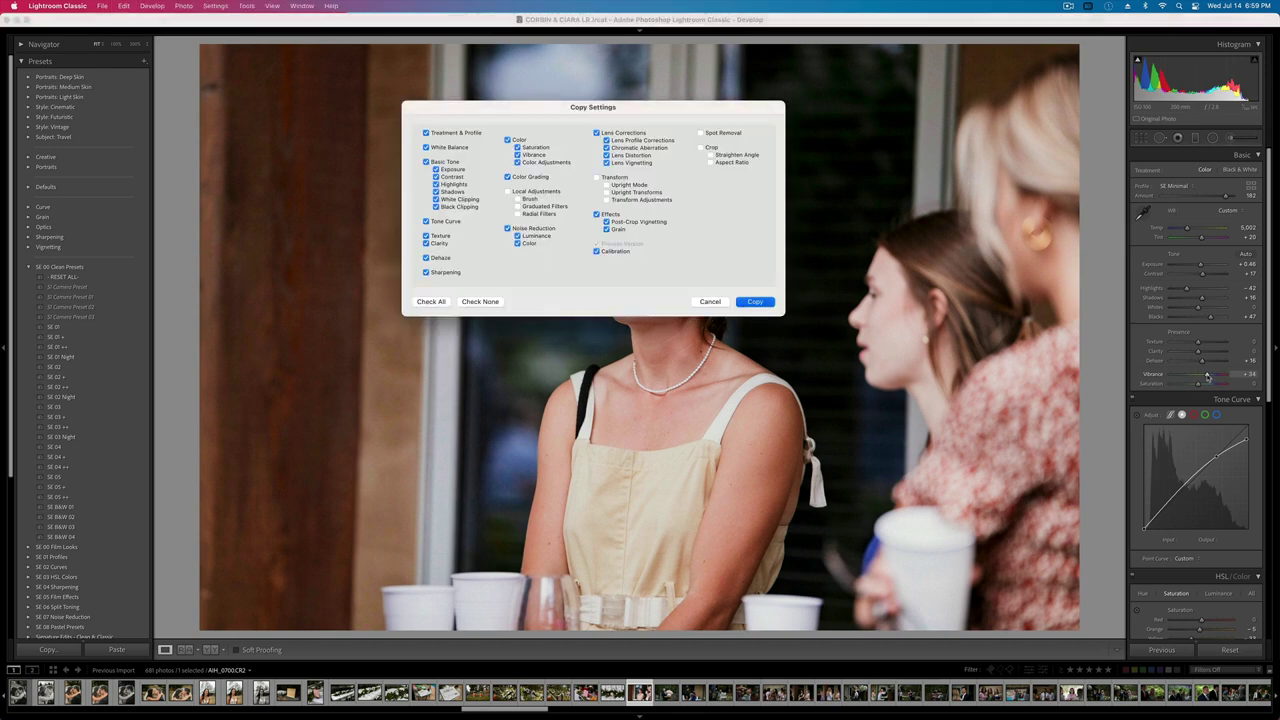
- Paste the candid's settings onto the basket-carrying guest photo, darken it to -0.20, and check its crop
{"action": "key", "text": "Right"}
{"action": "key", "text": "Left"}
{"action": "key", "text": "ctrl+shift+v"}
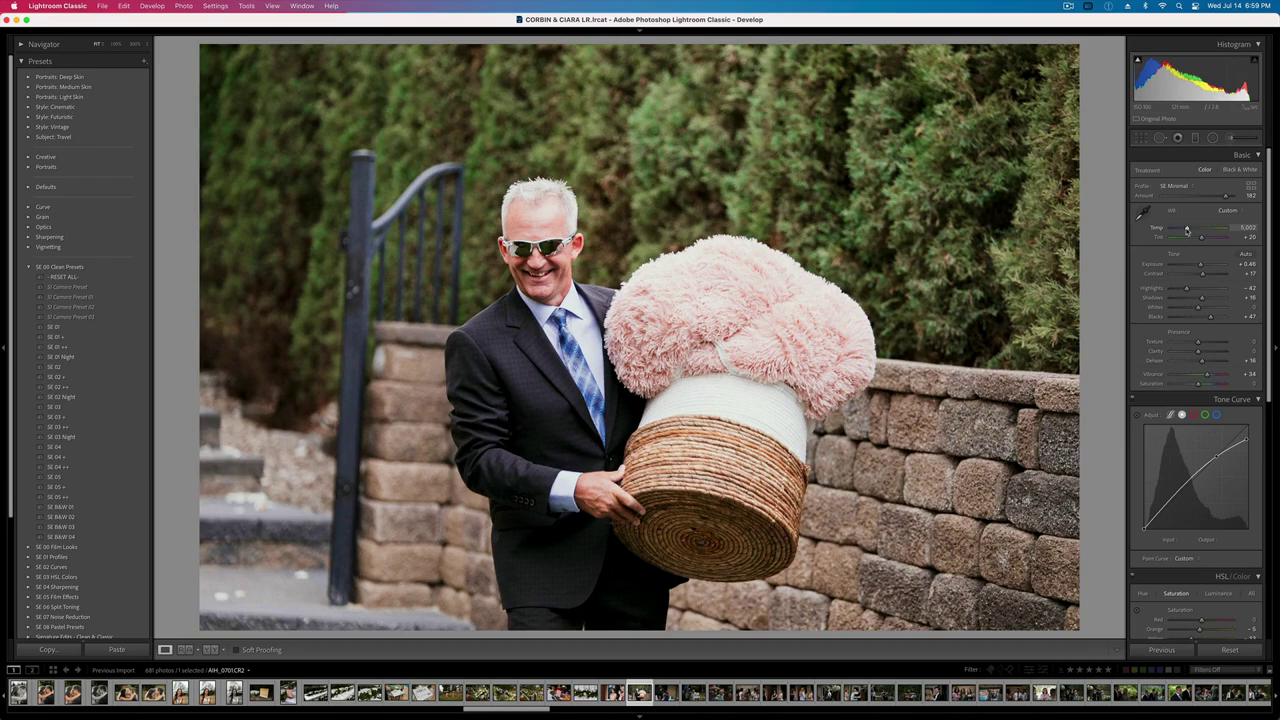
{"action": "key", "text": "minus"}
{"action": "key", "text": "r"}
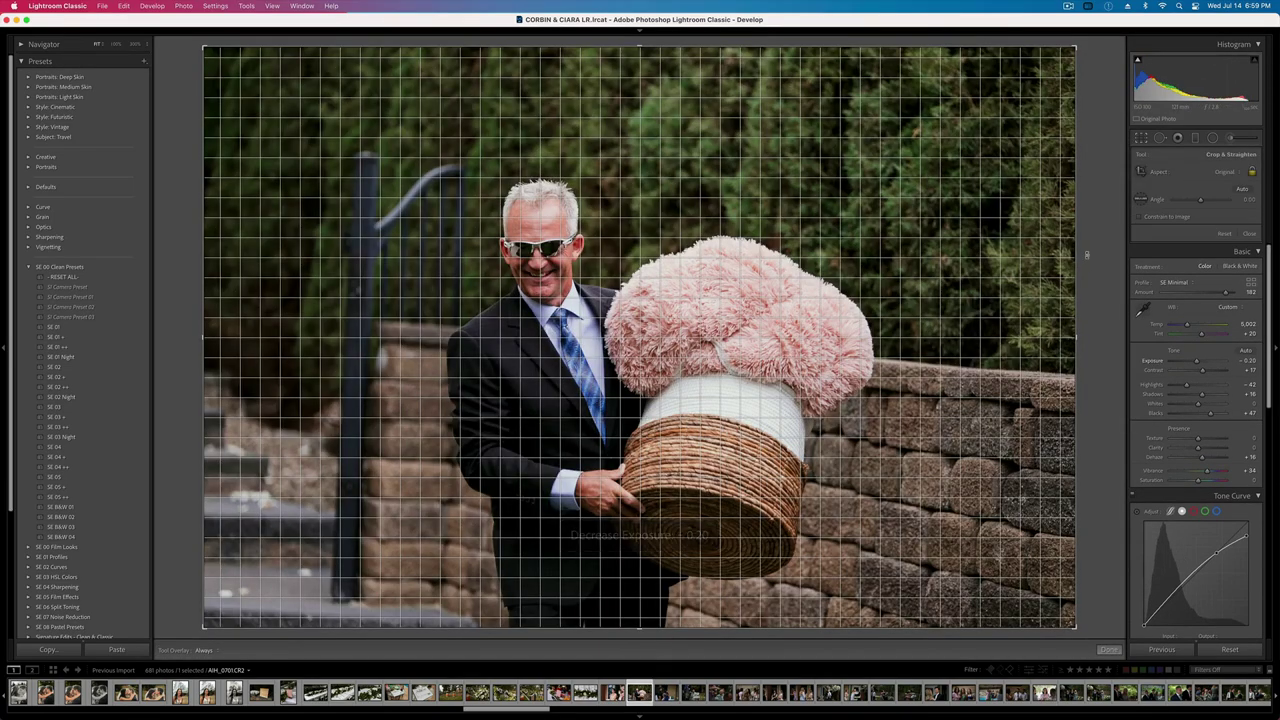
{"action": "key", "text": "r"}
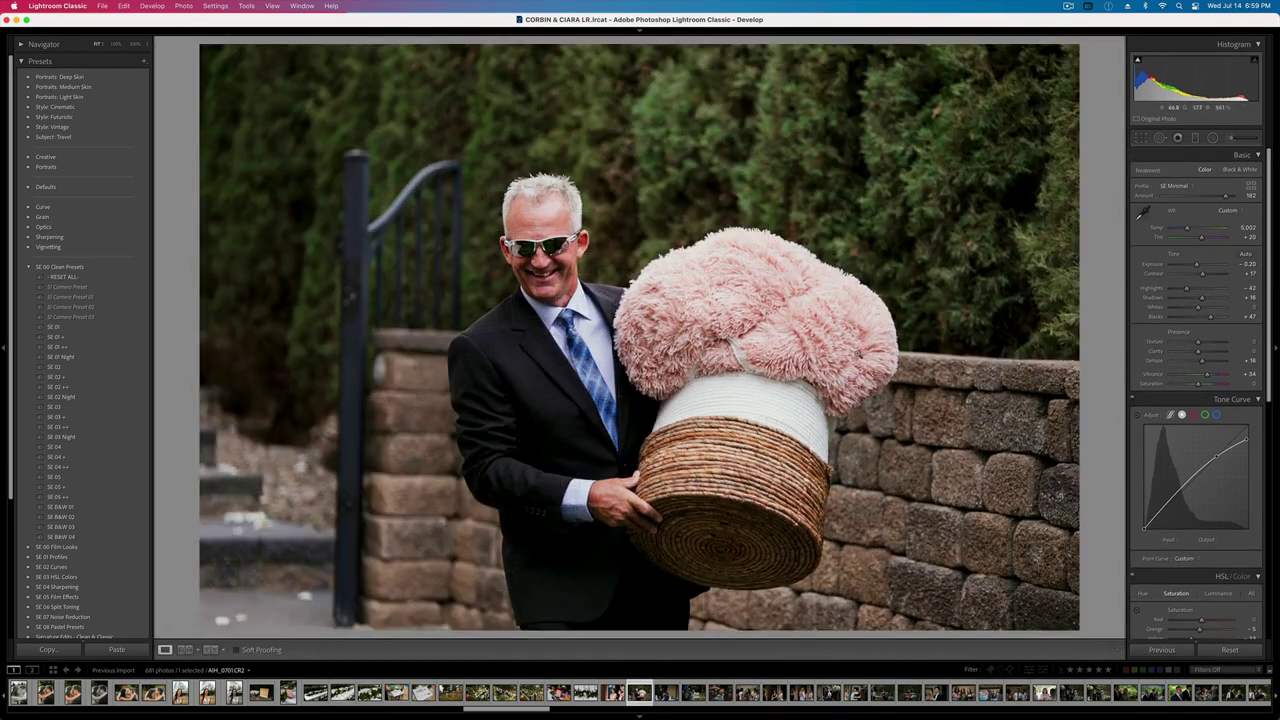
{"action": "key", "text": "Right"}
{"action": "key", "text": "Right"}
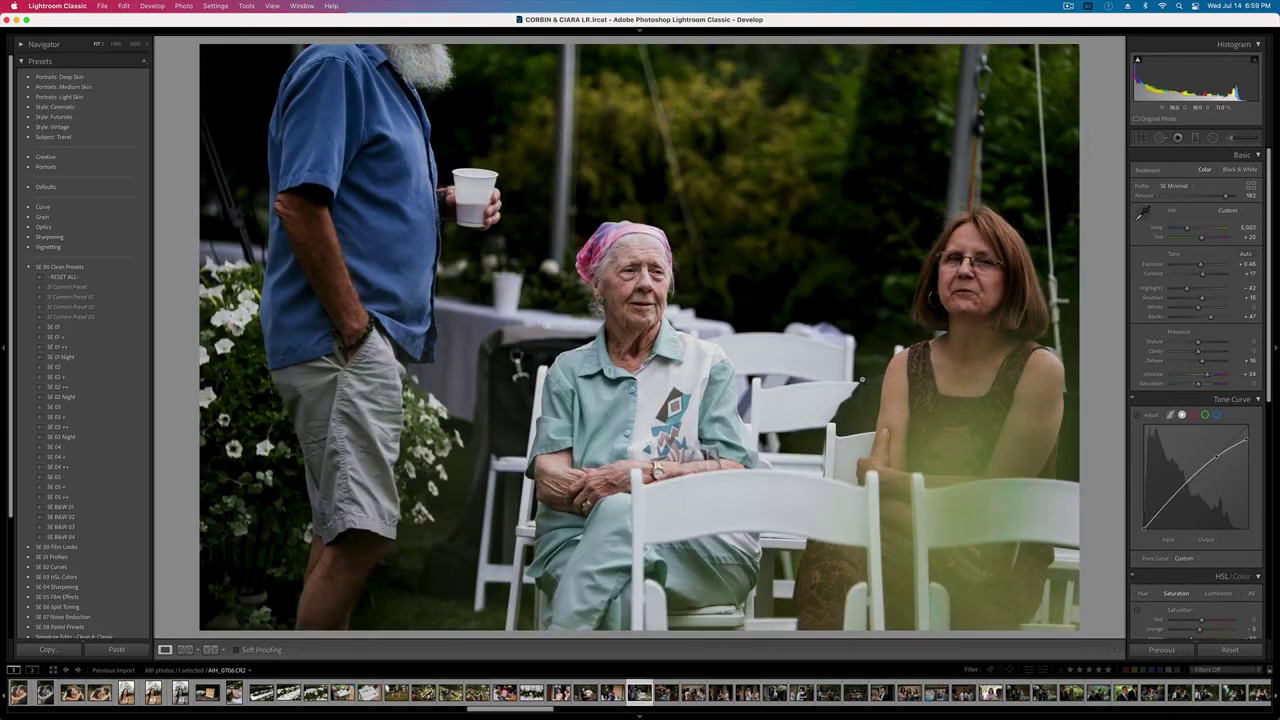
- Warm the white balance of the elderly woman photo
{"action": "left_click_drag", "start_coordinate": [1194, 230], "coordinate": [1199, 233]}
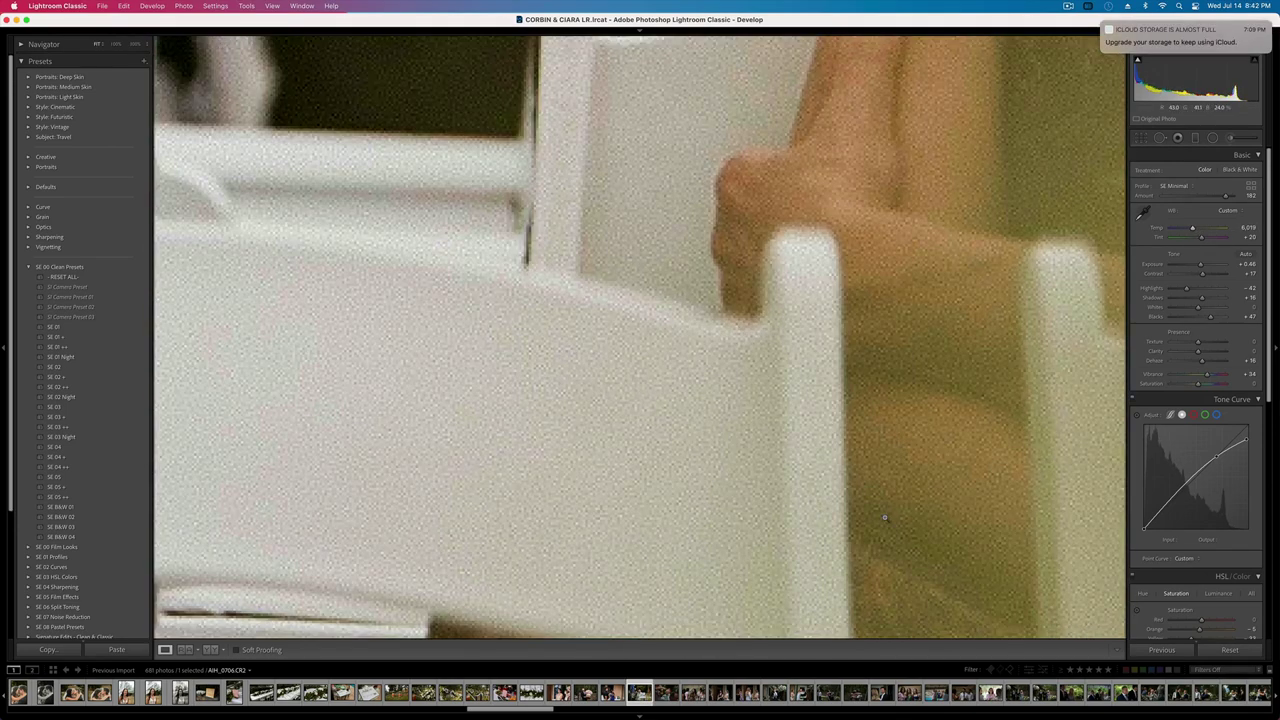
{"action": "left_click", "coordinate": [884, 517]}
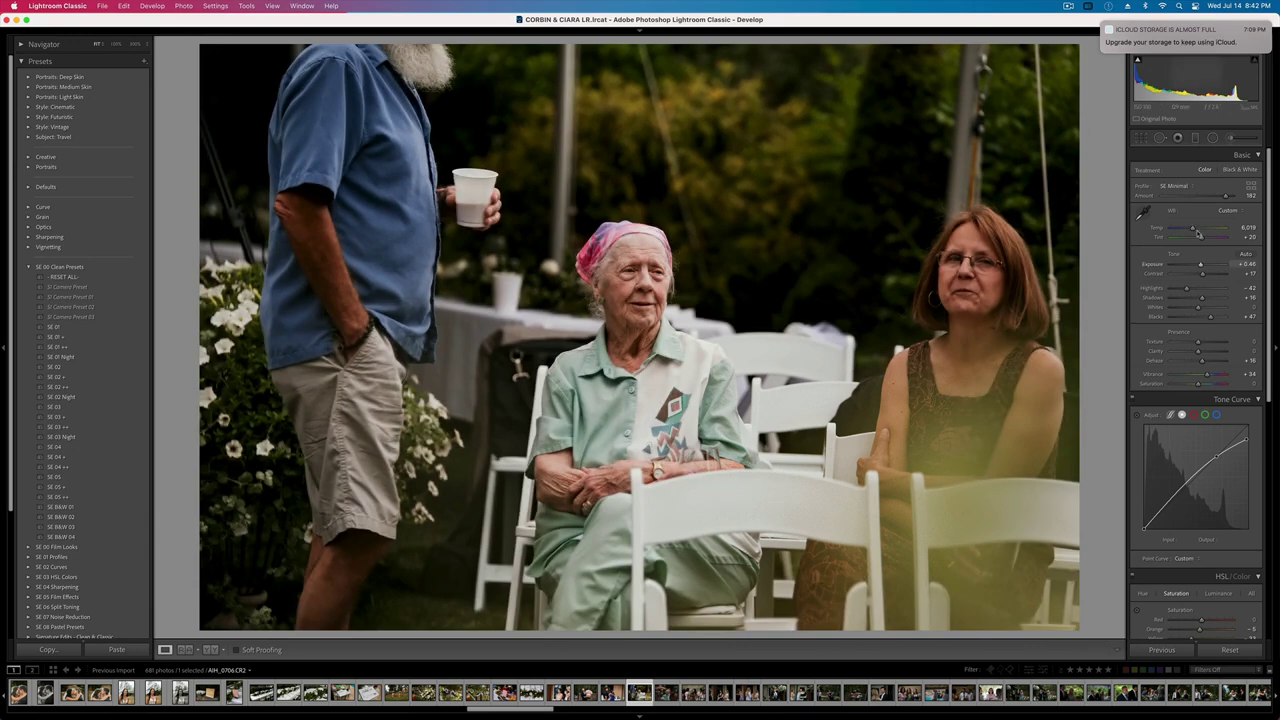
{"action": "left_click_drag", "start_coordinate": [1188, 229], "coordinate": [1195, 229]}
- Add a graduated filter over the man and elderly woman that cools their colour
{"action": "left_click", "coordinate": [1196, 139]}
{"action": "mouse_move", "coordinate": [1088, 268]}
{"action": "left_mouse_down"}
{"action": "mouse_move", "coordinate": [797, 292]}
{"action": "mouse_move", "coordinate": [894, 316]}
{"action": "left_mouse_up"}
{"action": "left_click_drag", "start_coordinate": [988, 279], "coordinate": [463, 323]}
{"action": "double_click", "coordinate": [1144, 172]}
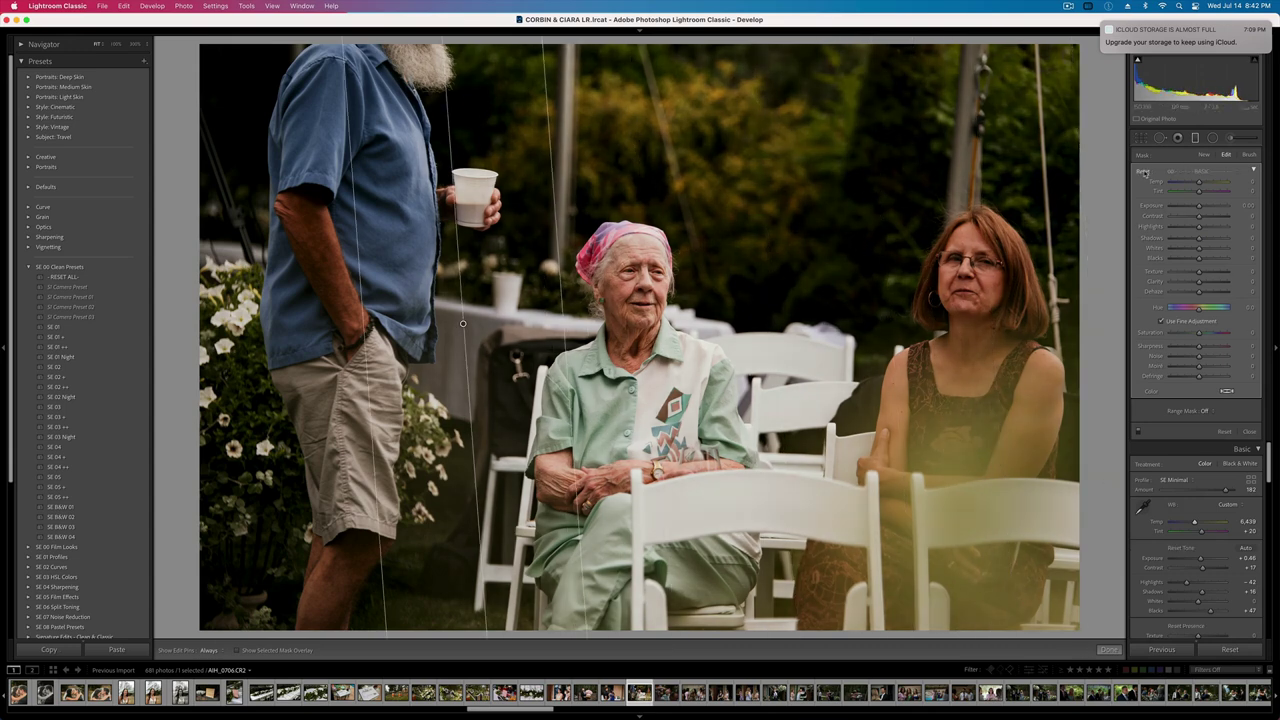
{"action": "left_click_drag", "start_coordinate": [1199, 183], "coordinate": [1190, 183]}
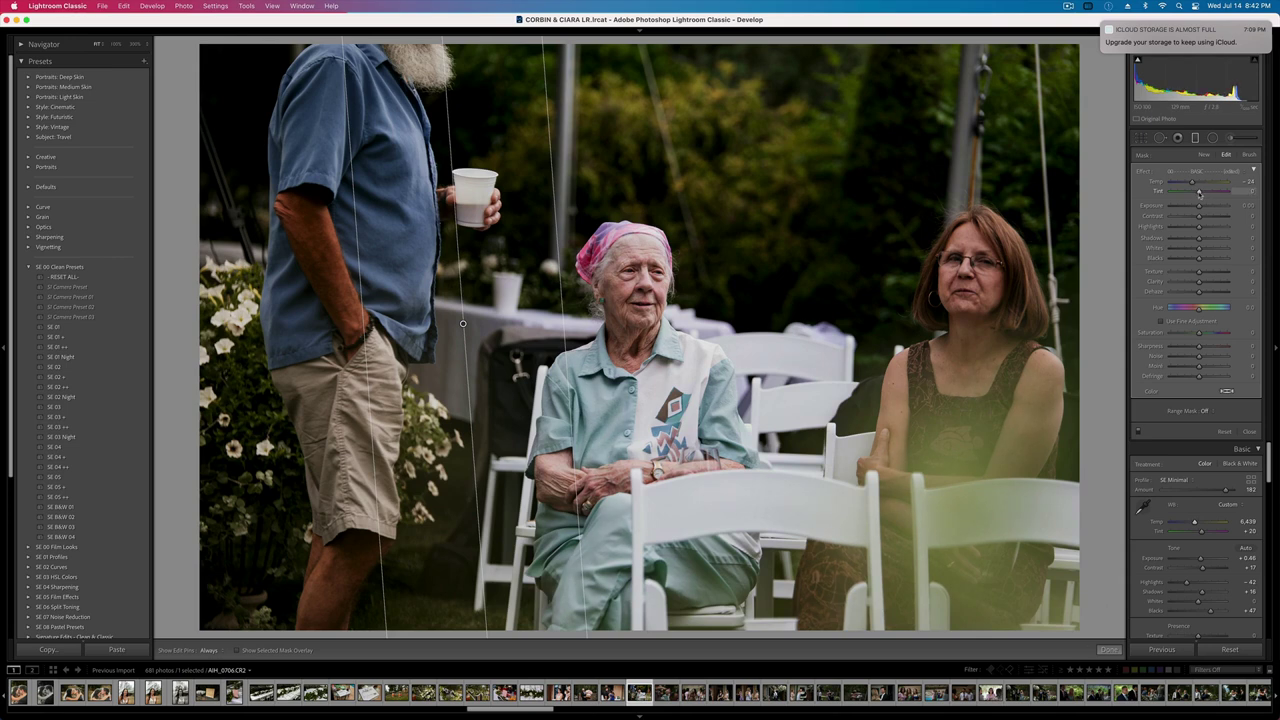
{"action": "key", "text": "m"}
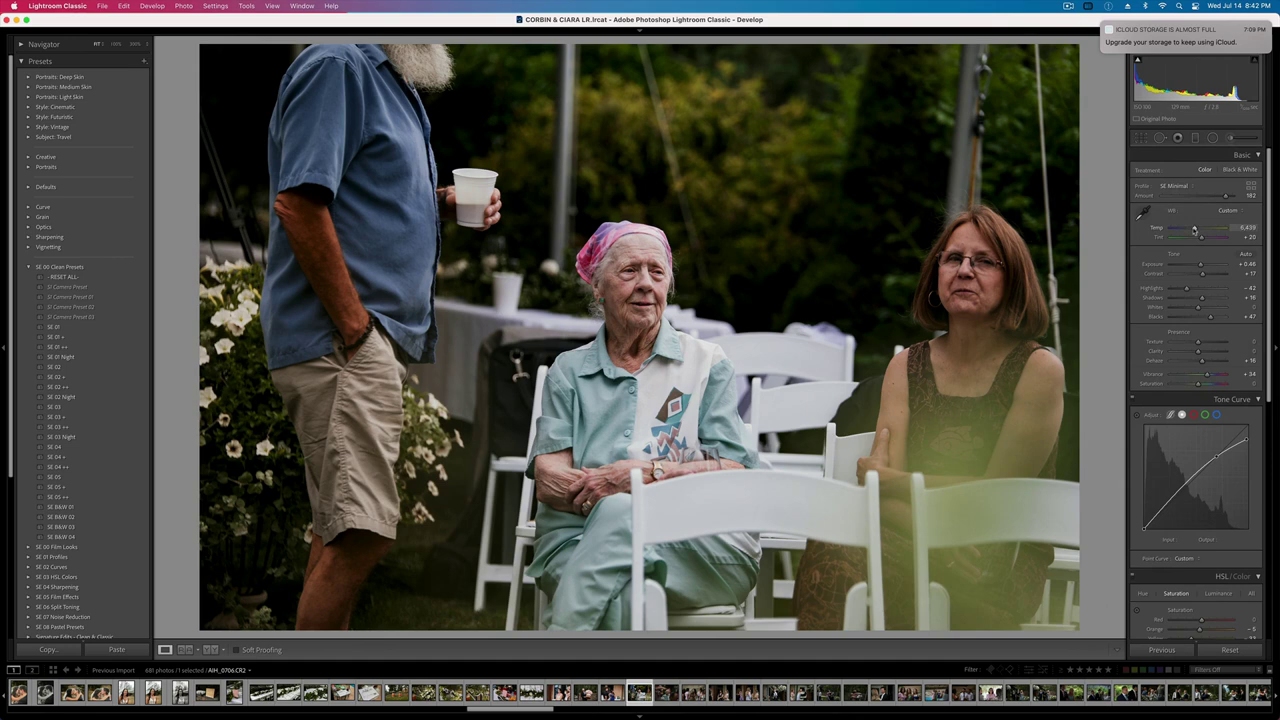
- Cool the overall white balance slightly, compare with the original, and apply a straightening crop
{"action": "left_click_drag", "start_coordinate": [1200, 230], "coordinate": [1198, 229]}
{"action": "left_click_drag", "start_coordinate": [1199, 229], "coordinate": [1198, 229]}
{"action": "key", "text": "backslash"}
{"action": "key", "text": "backslash"}
{"action": "key", "text": "r"}
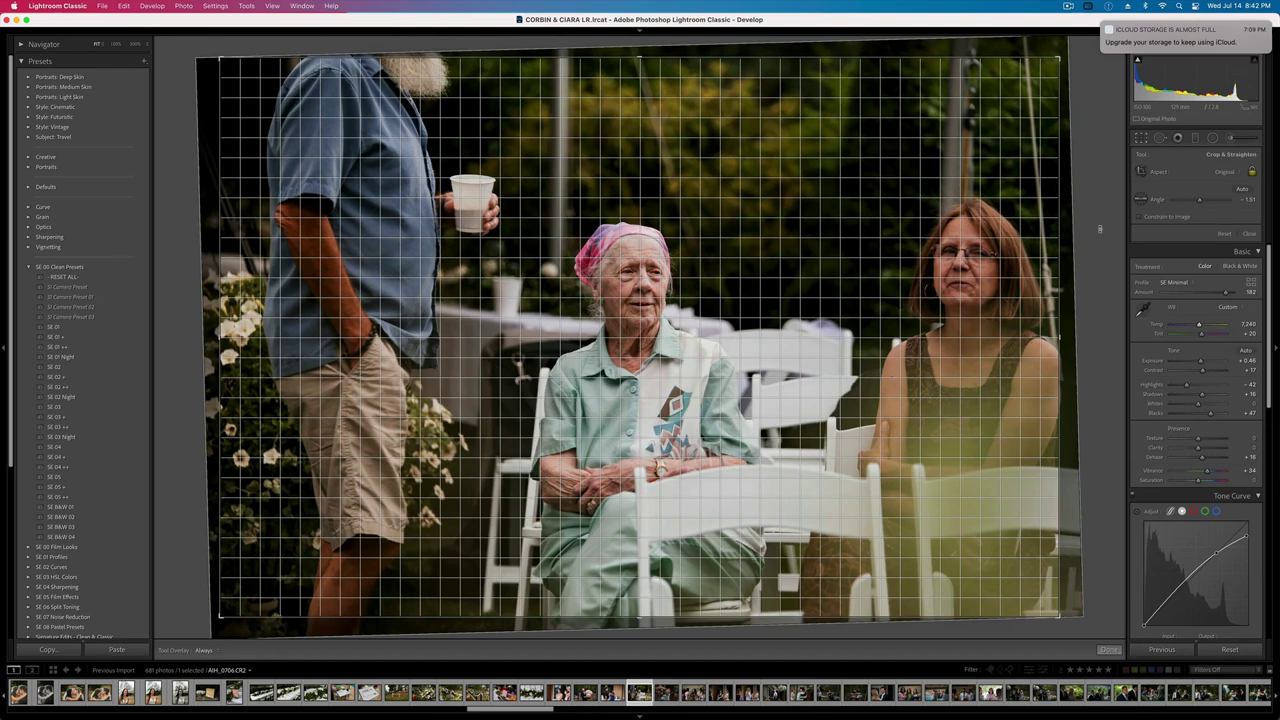
{"action": "key", "text": "Return"}
- Brighten the elderly woman close-up, then brighten the next candid and boost its saturation
{"action": "key", "text": "Right"}
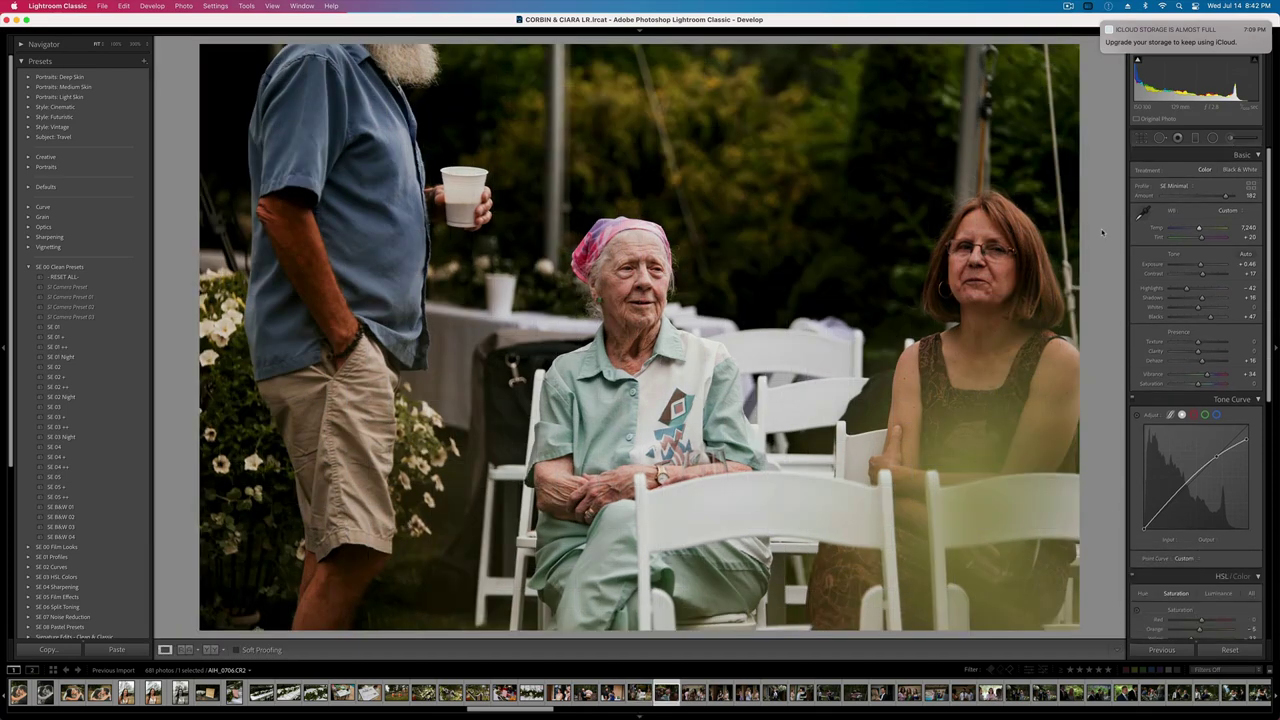
{"action": "key", "text": "Right"}
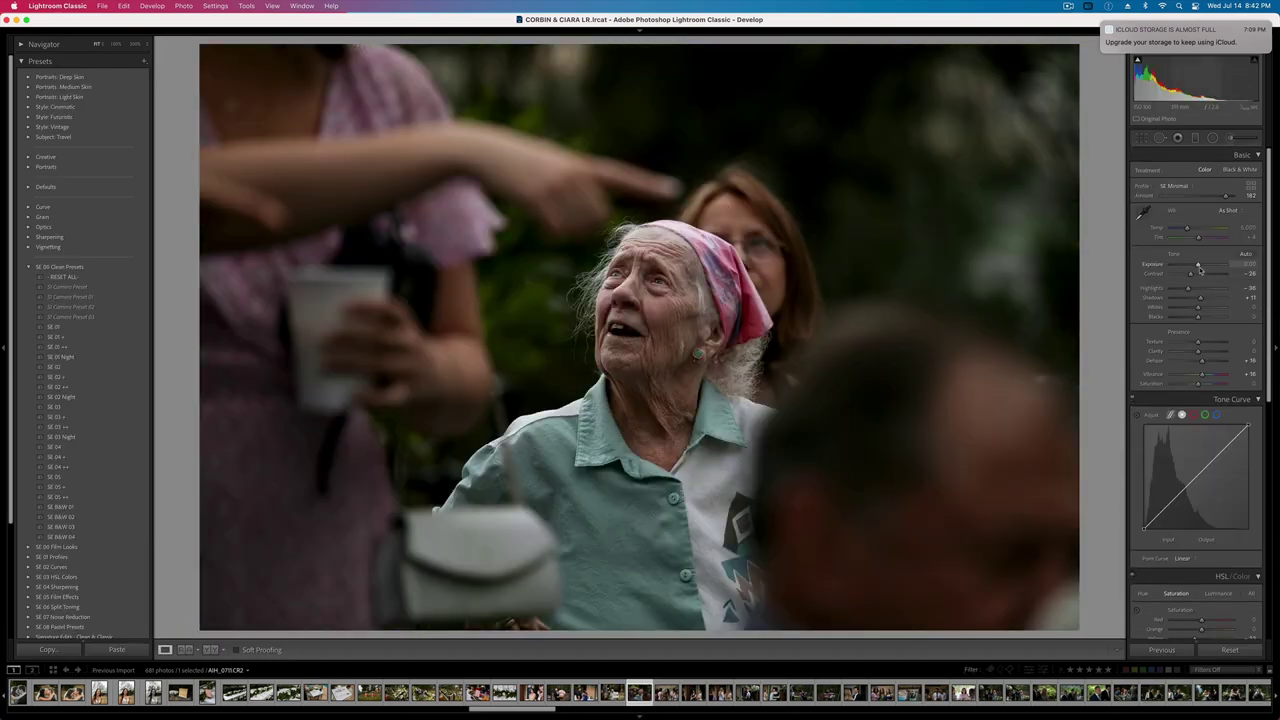
{"action": "key", "text": "shift+="}
{"action": "key", "text": "shift+="}
{"action": "key", "text": "shift+="}
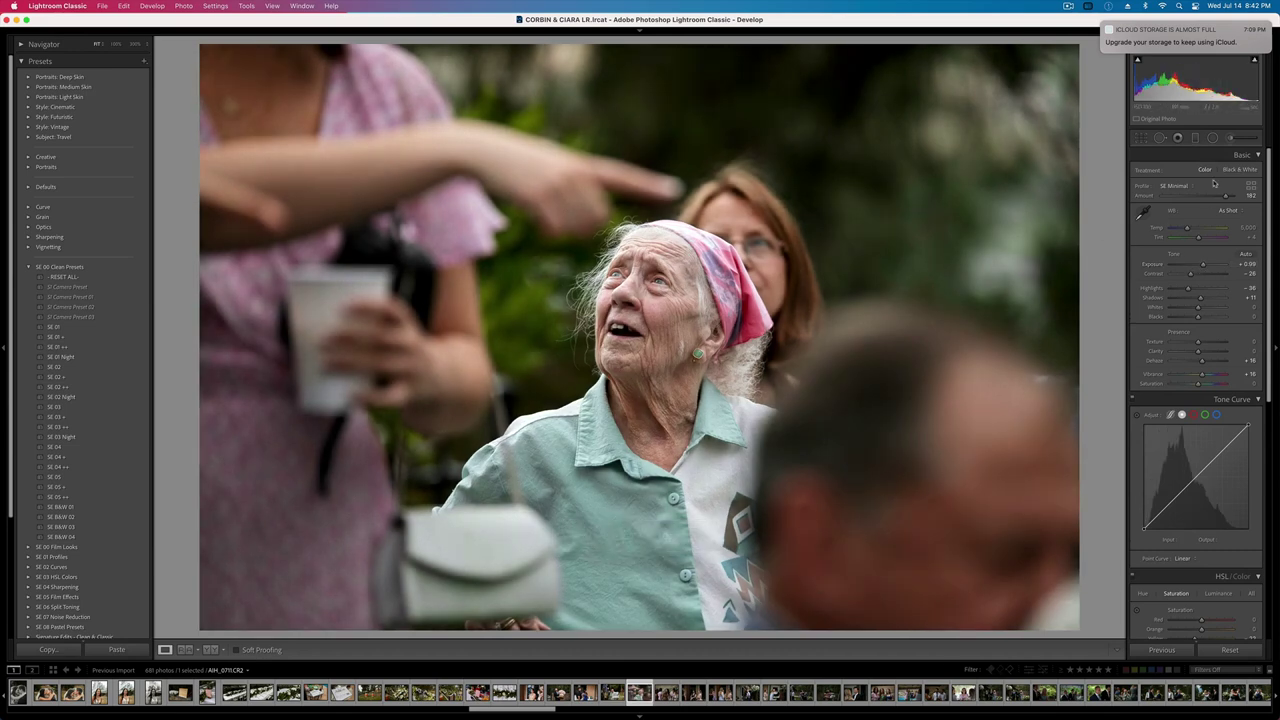
{"action": "key", "text": "Right"}
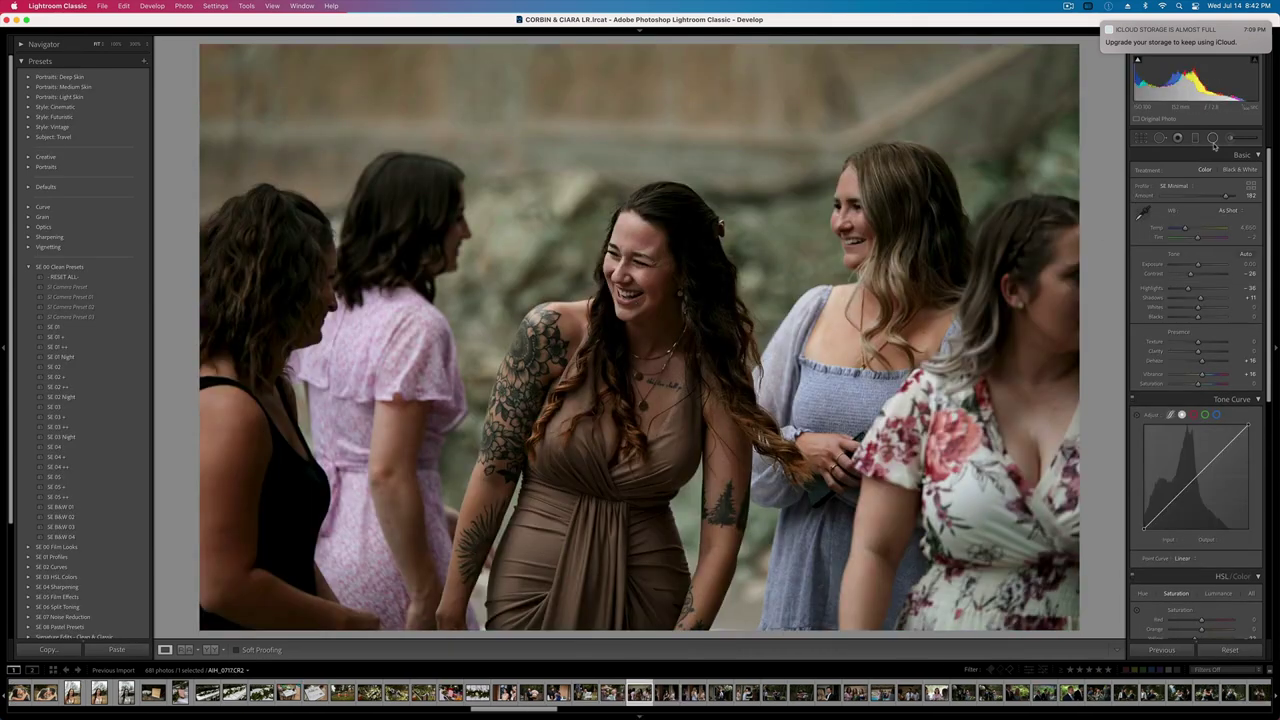
{"action": "key", "text": "equal"}
{"action": "key", "text": "equal"}
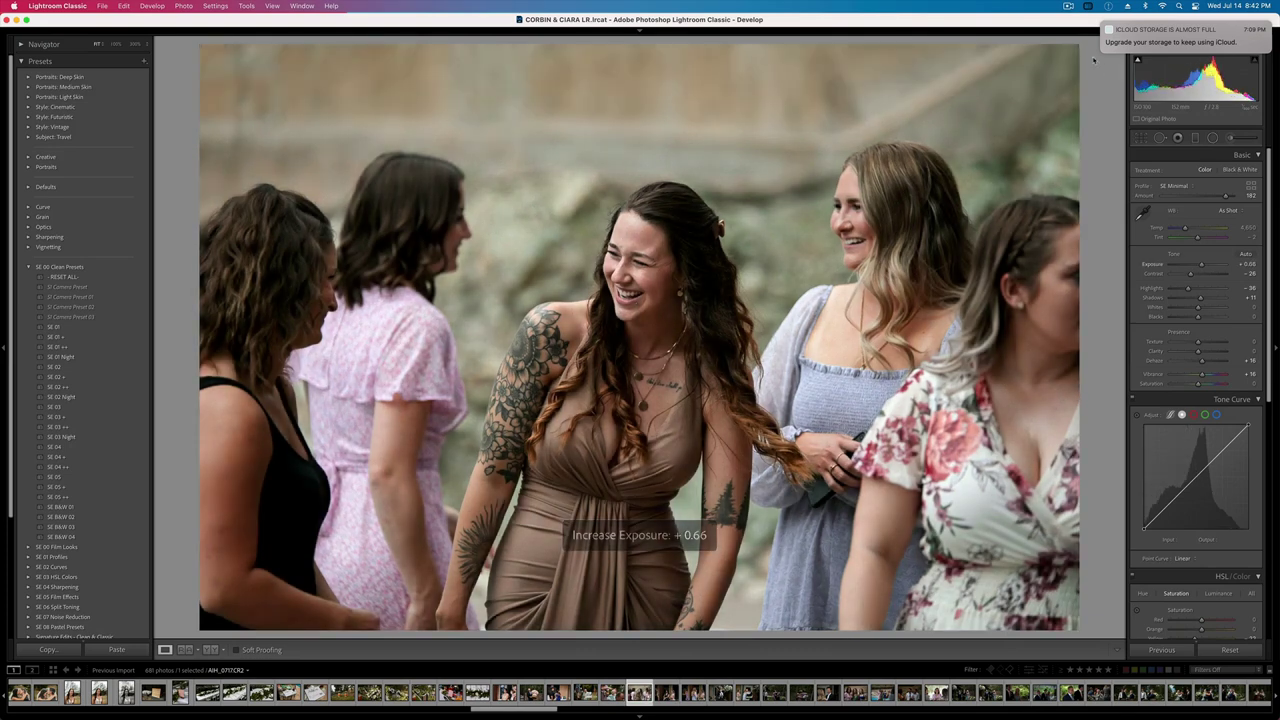
{"action": "left_click_drag", "start_coordinate": [1200, 386], "coordinate": [1204, 386]}
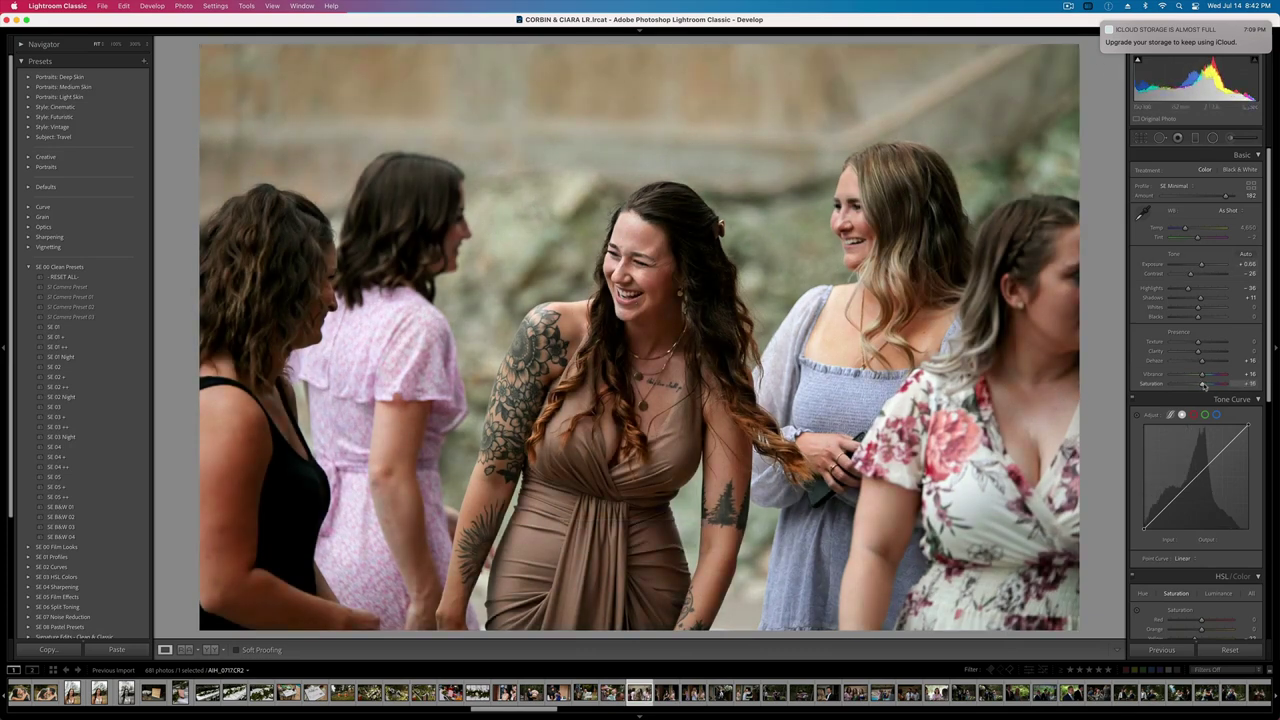
- Raise the women-chatting candid's exposure to about +1.03, then remove a photo from Lightroom only
{"action": "key", "text": "Left"}
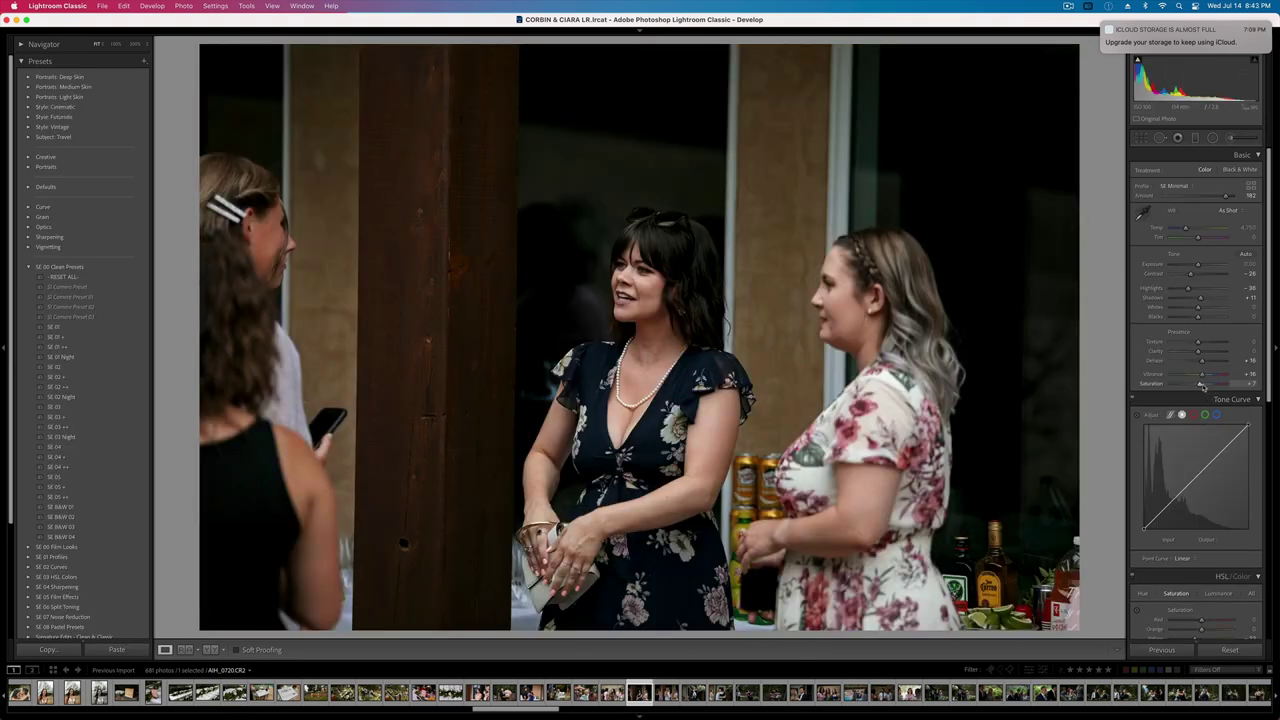
{"action": "key", "text": "Right"}
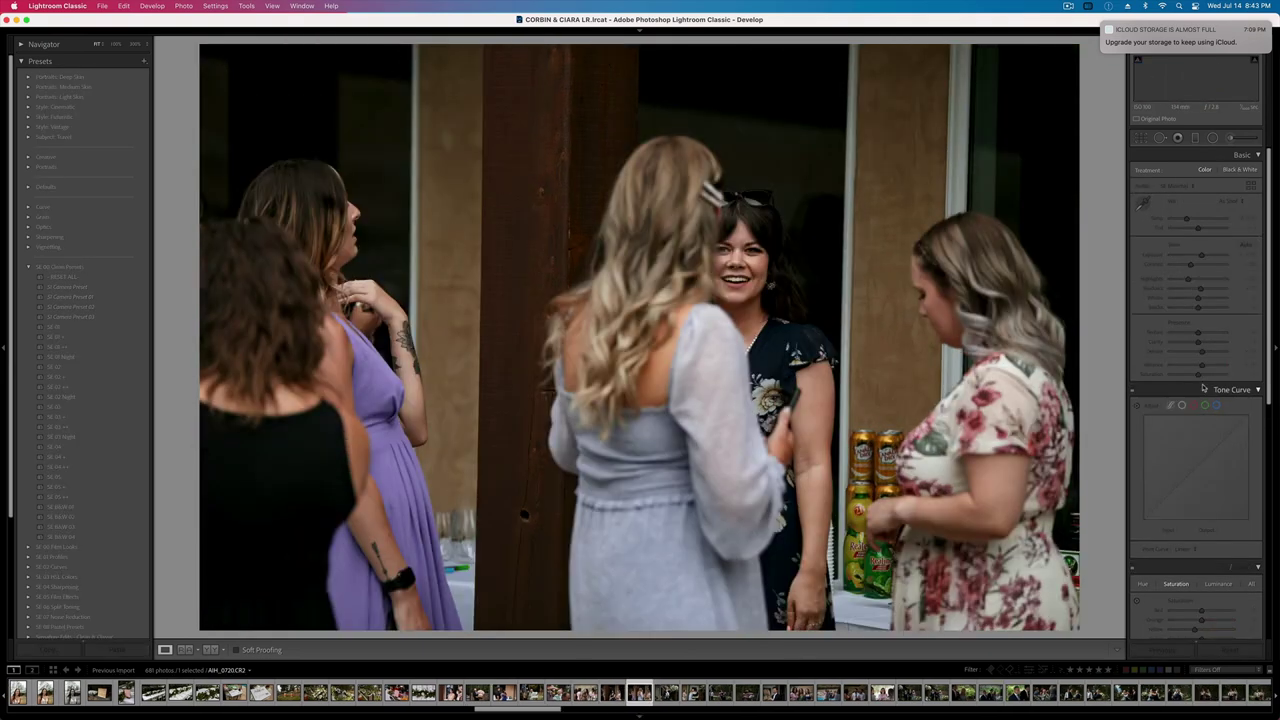
{"action": "key", "text": "shift+equal"}
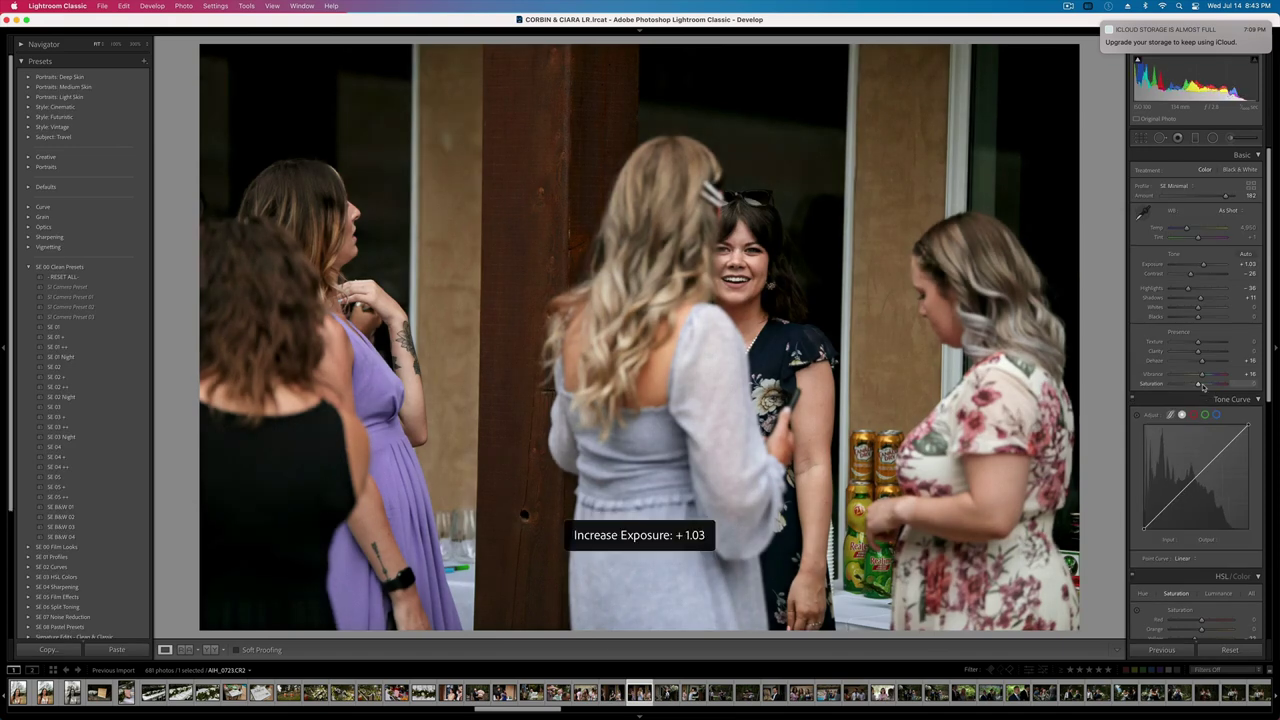
{"action": "key", "text": "BackSpace"}
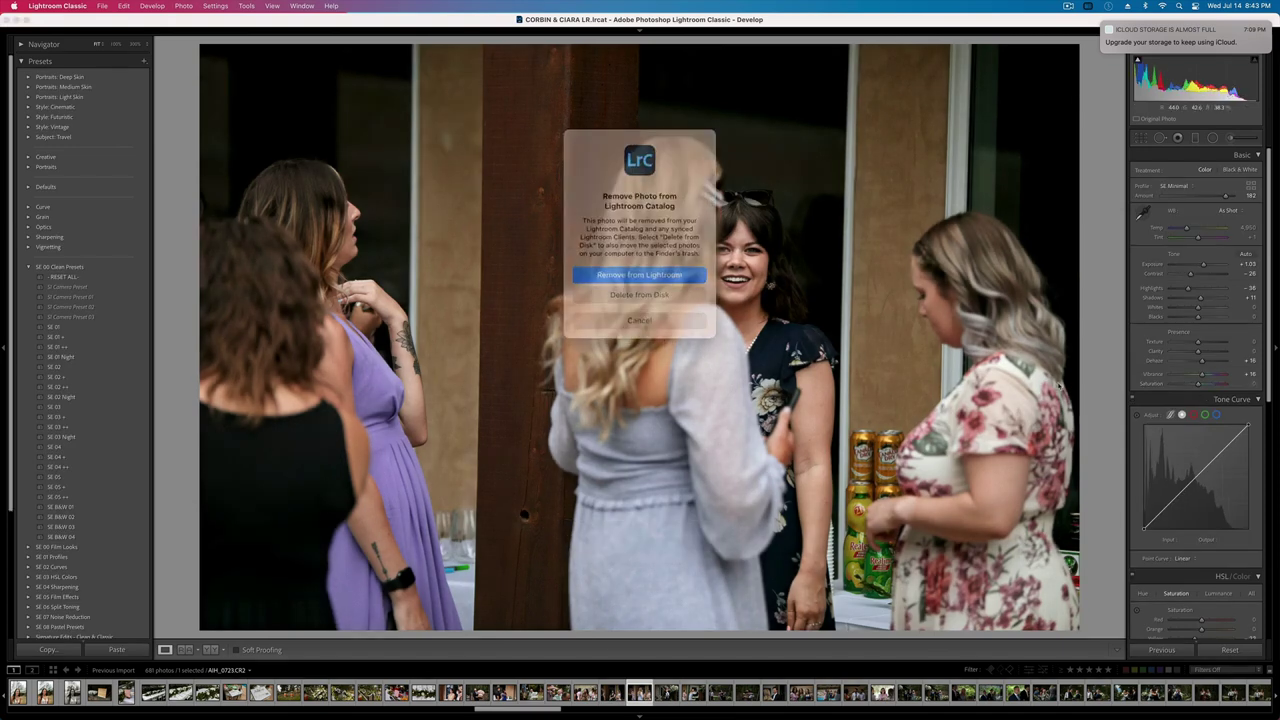
{"action": "left_click", "coordinate": [651, 267]}
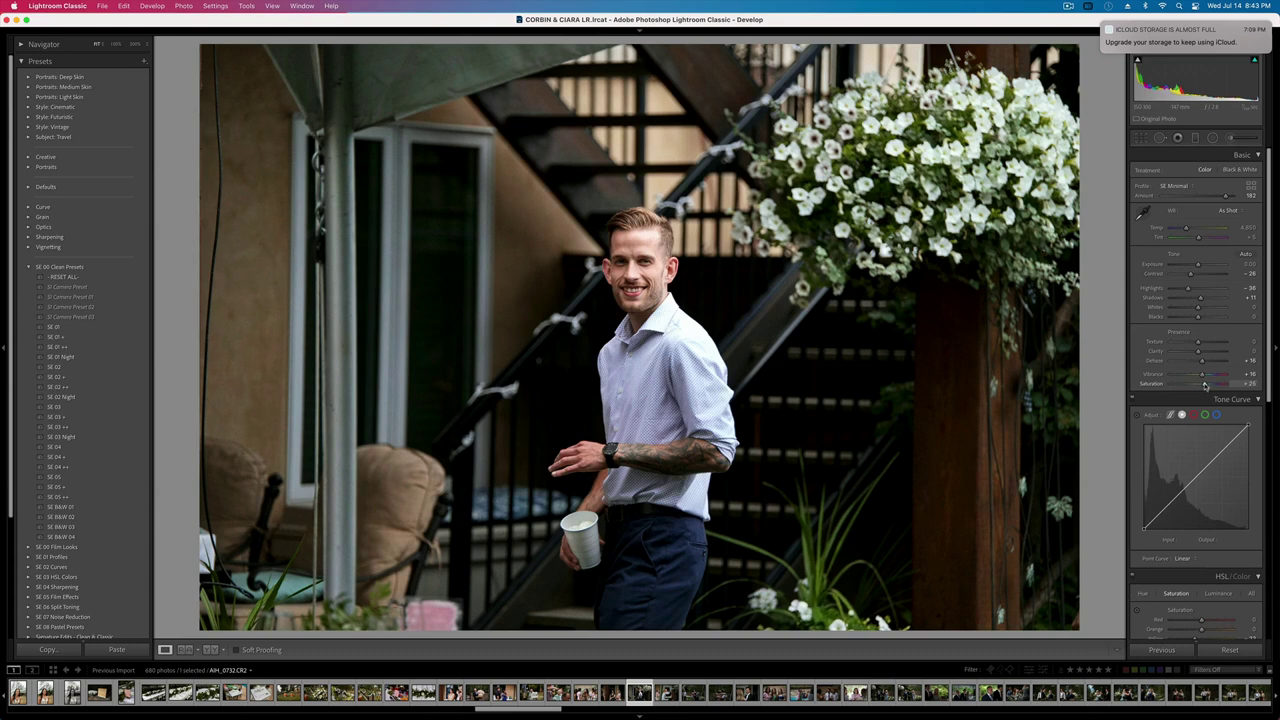
- Lower the coffee-cup shot's contrast to -50 and darken its exposure by a third stop
{"action": "left_click_drag", "start_coordinate": [1195, 274], "coordinate": [1185, 275]}
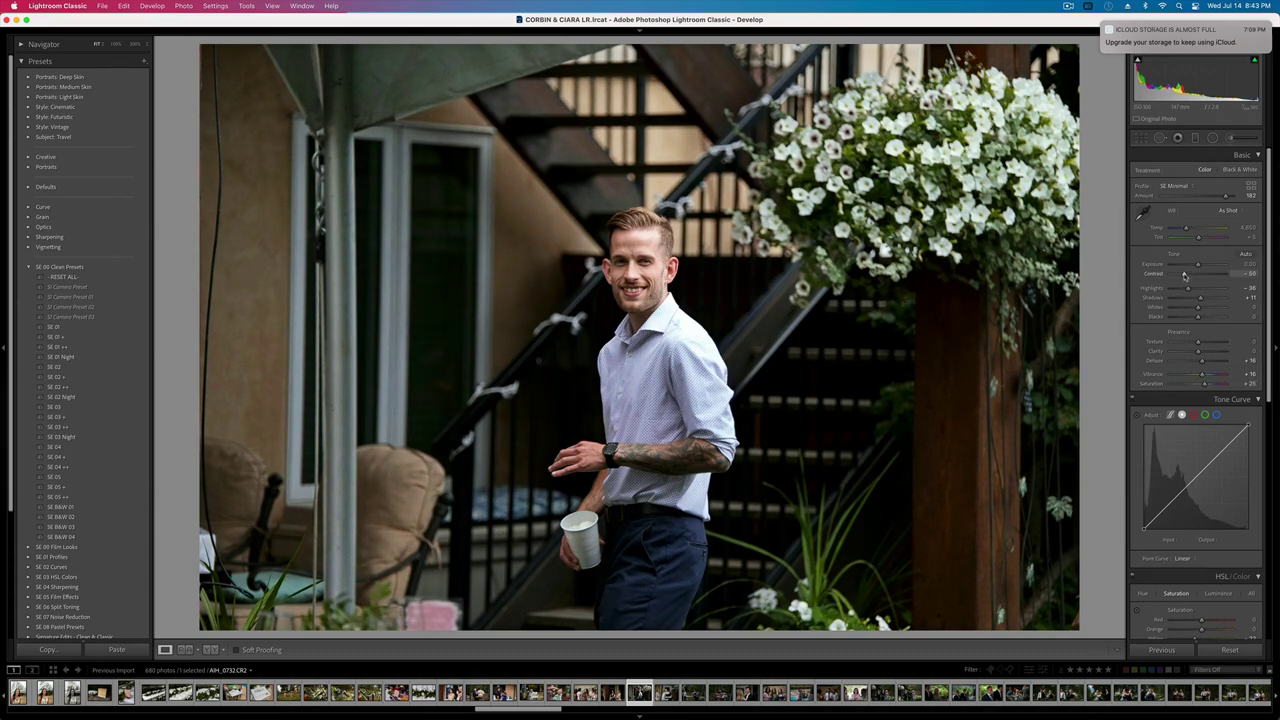
{"action": "key", "text": "minus"}
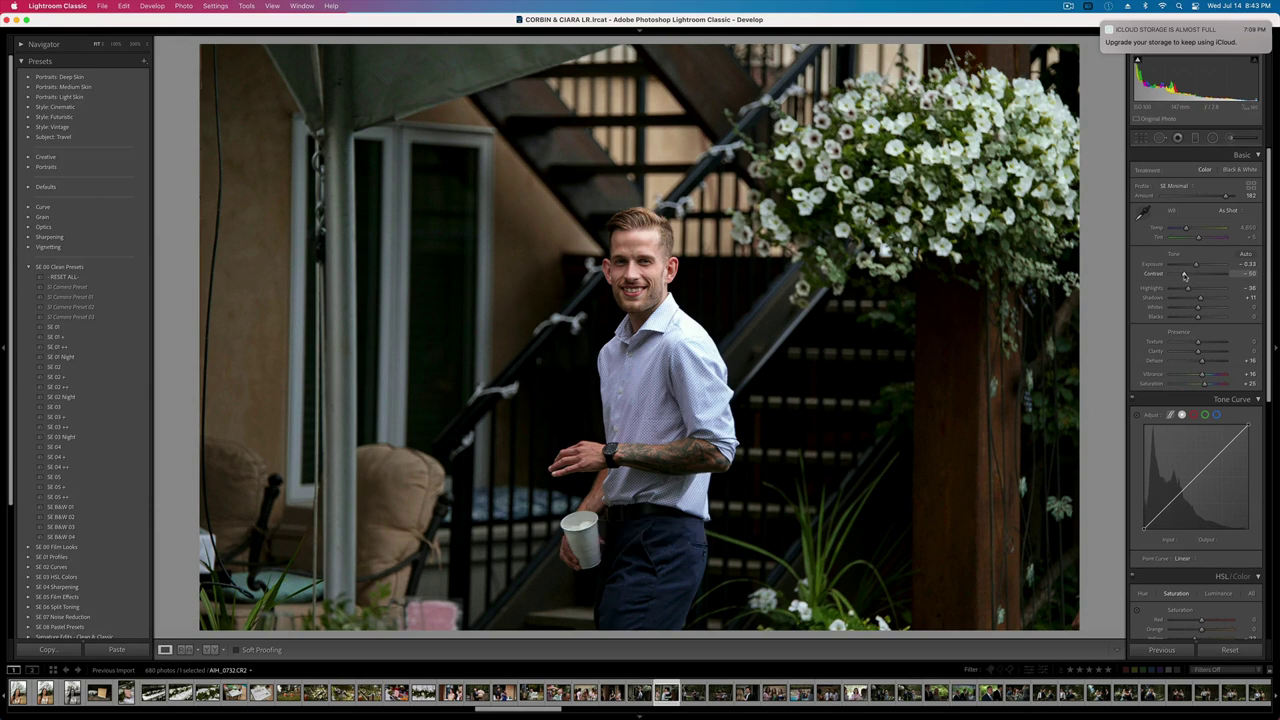
{"action": "key", "text": "Right"}
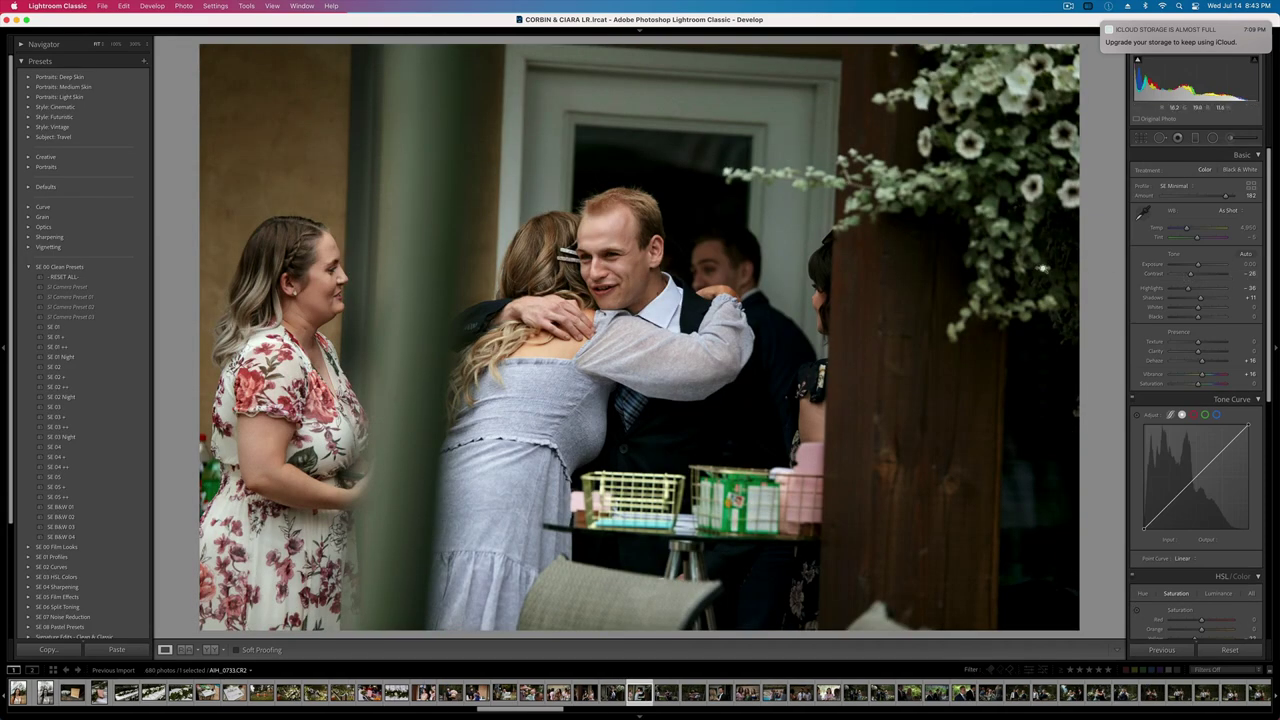
- Brighten the hug photo a third stop, straighten it about 2.47°, and deepen its blacks
{"action": "key", "text": "equal"}
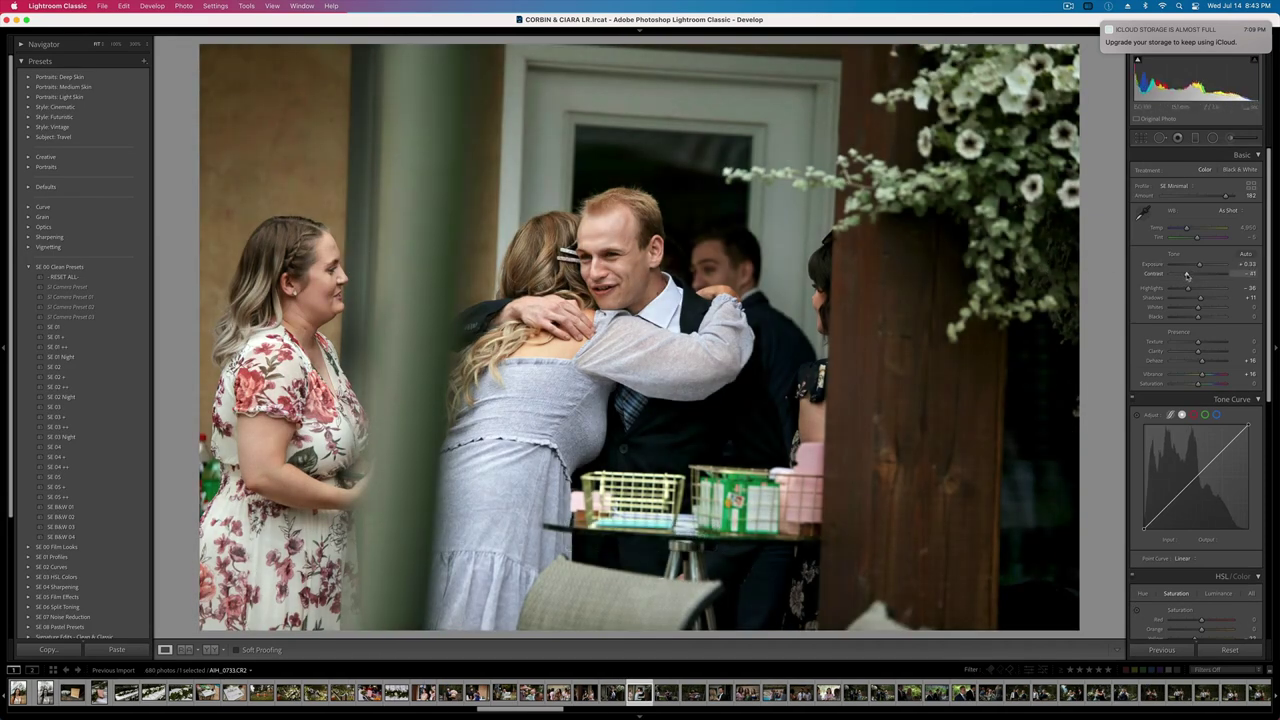
{"action": "key", "text": "r"}
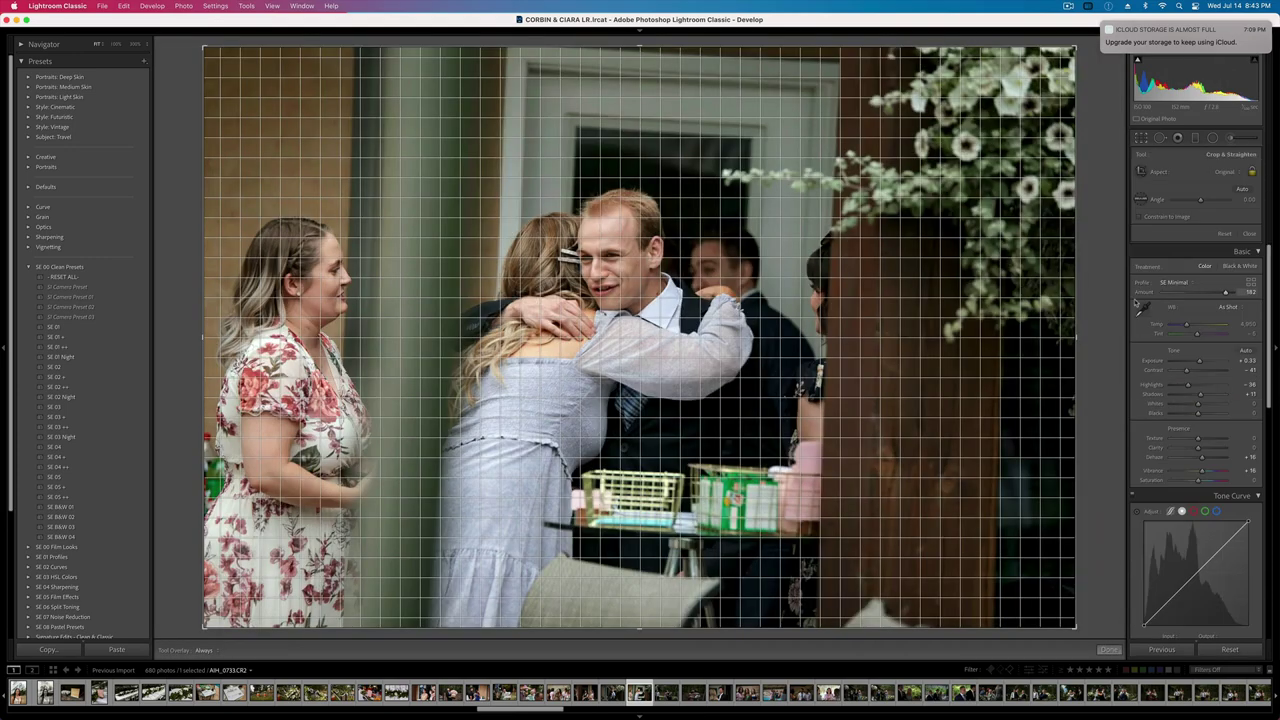
{"action": "left_click_drag", "start_coordinate": [1102, 274], "coordinate": [1098, 255]}
{"action": "key", "text": "Return"}
{"action": "key", "text": "r"}
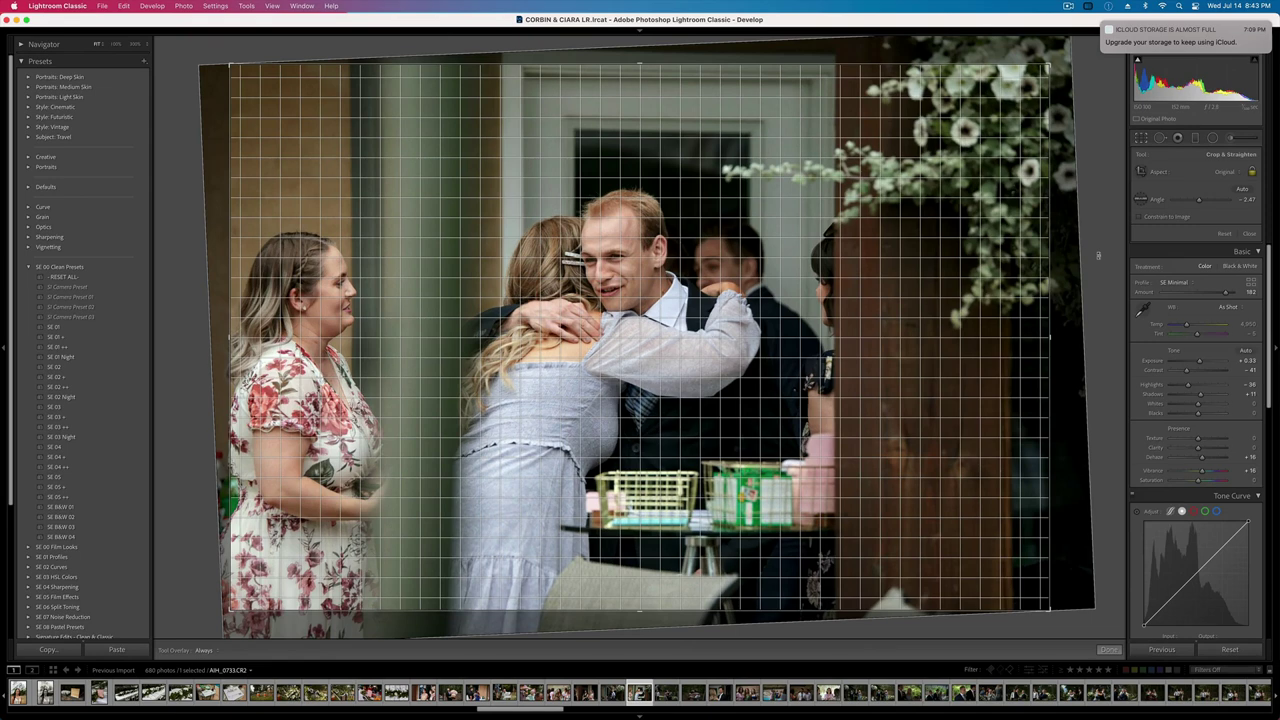
{"action": "key", "text": "Return"}
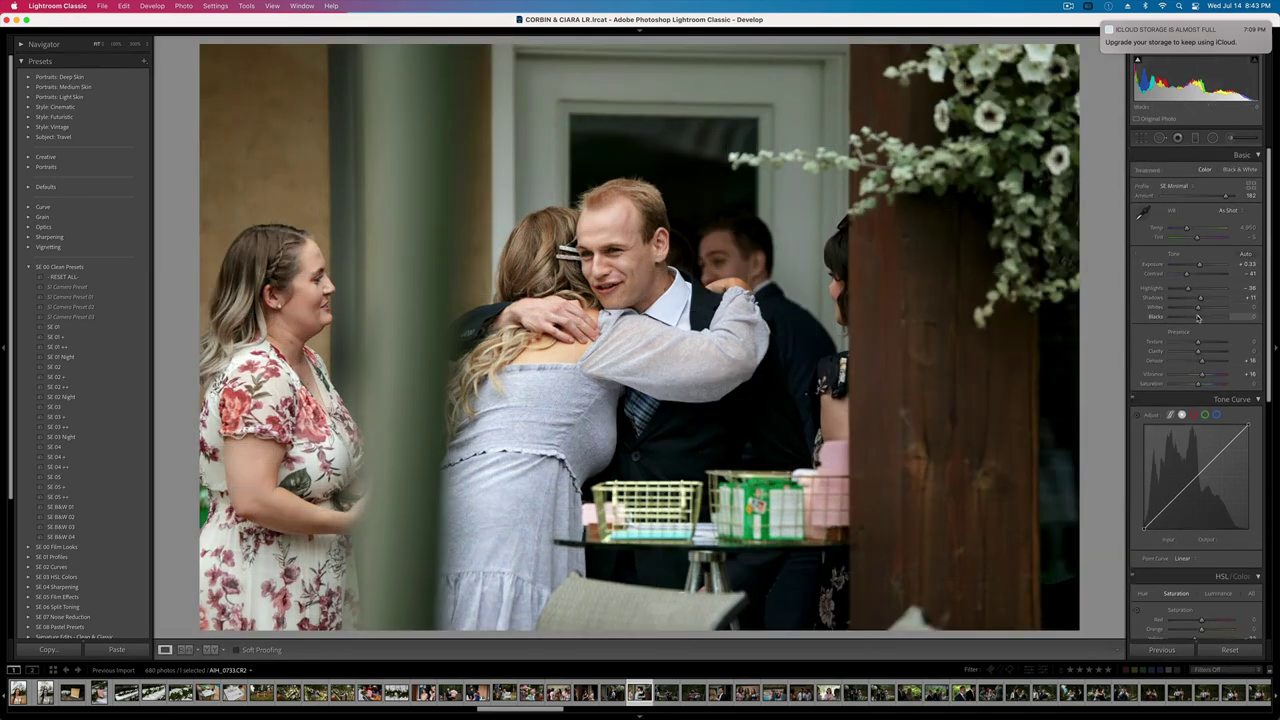
{"action": "left_click_drag", "start_coordinate": [1199, 317], "coordinate": [1189, 318]}
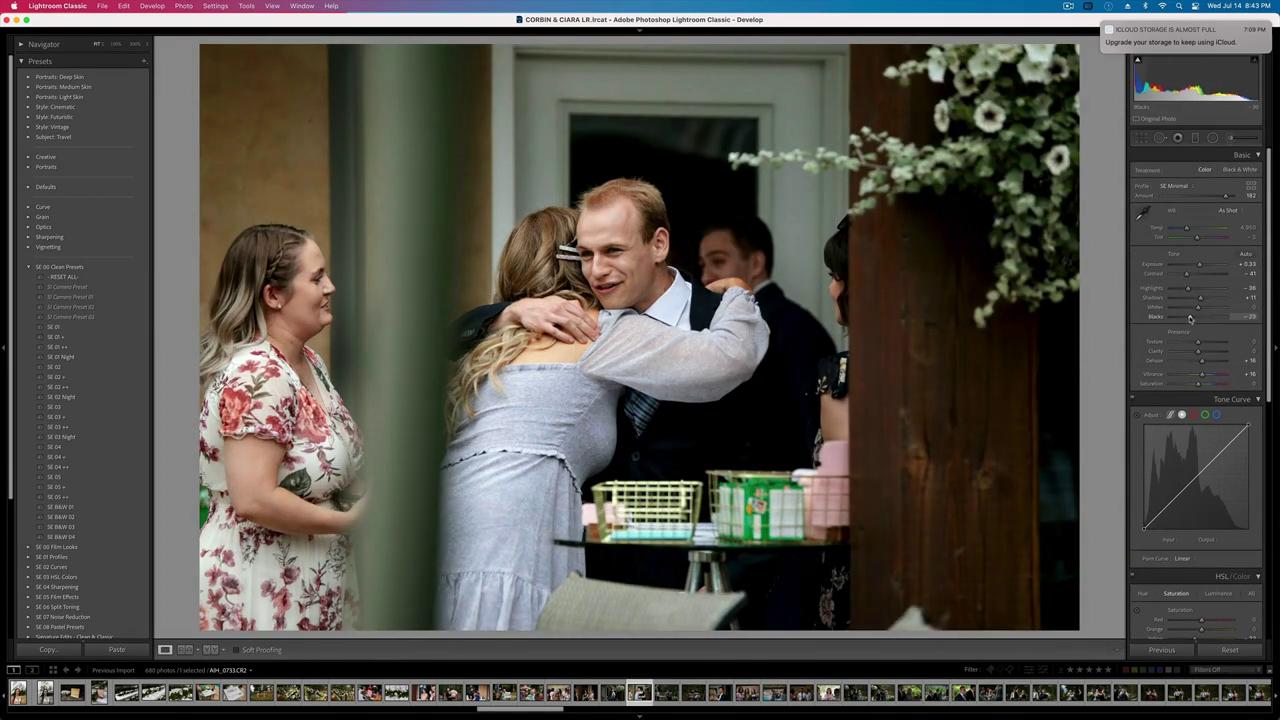
{"action": "key", "text": "Right"}
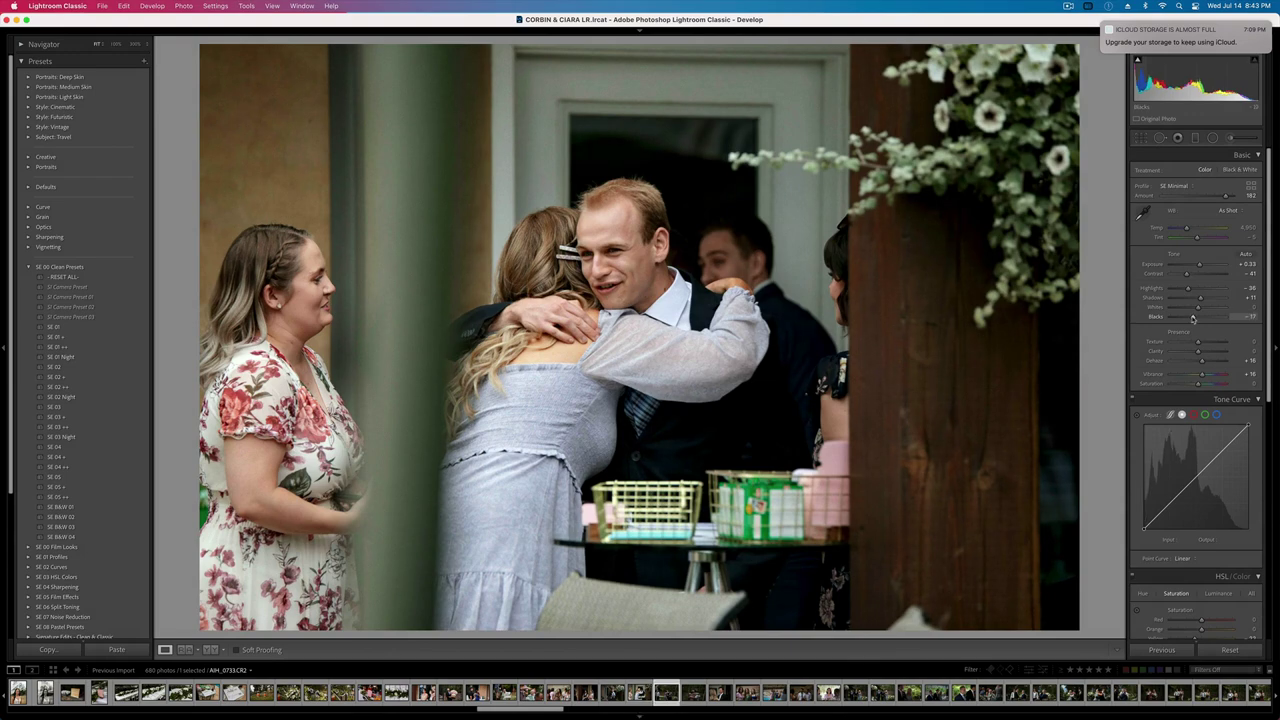
- Set exposure to about +0.99, warm the white balance, add magenta tint, saturation +16, yellow saturation -47
{"action": "key", "text": "shift+equal"}
{"action": "key", "text": "shift+equal"}
{"action": "key", "text": "shift+equal"}
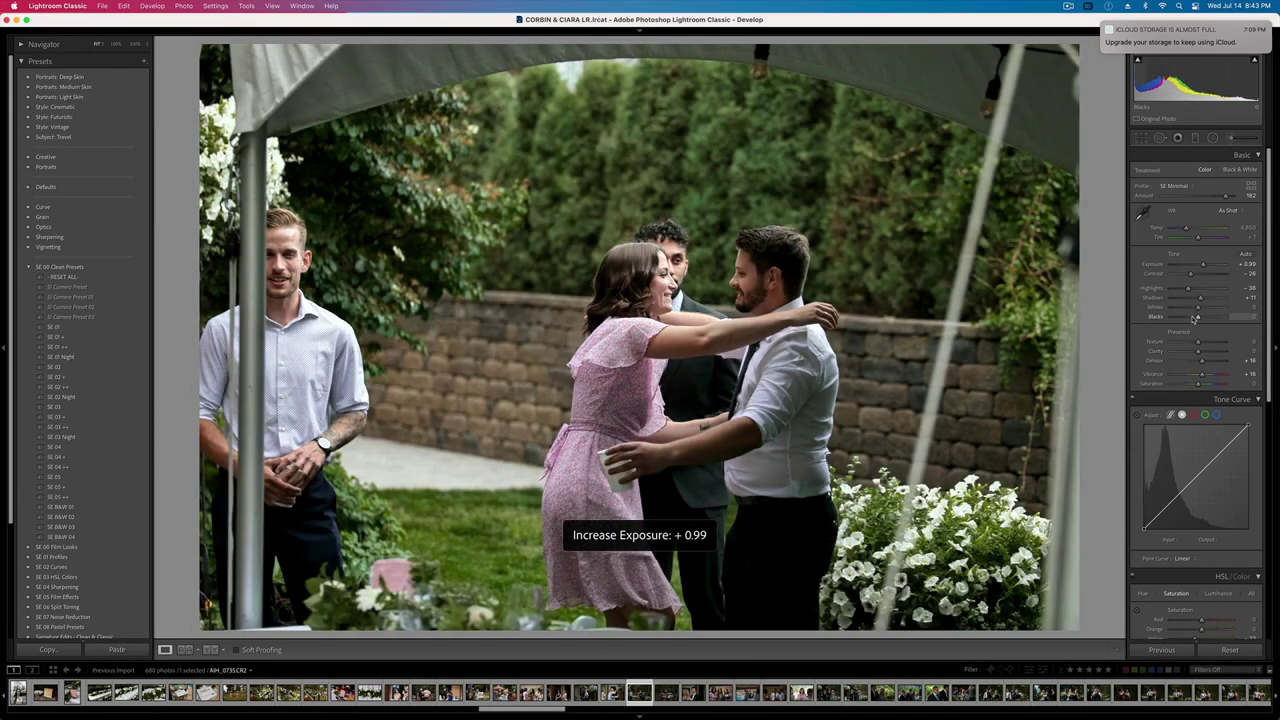
{"action": "left_click_drag", "start_coordinate": [1186, 228], "coordinate": [1195, 229]}
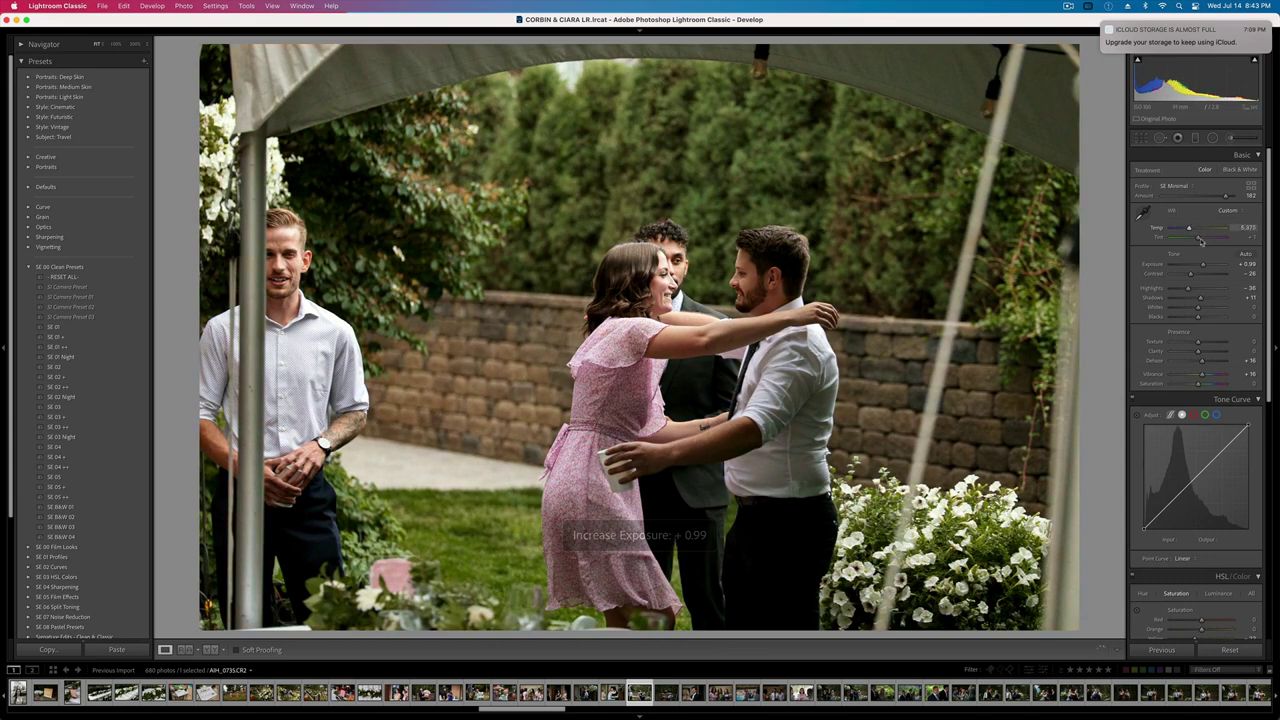
{"action": "left_click_drag", "start_coordinate": [1201, 240], "coordinate": [1199, 241]}
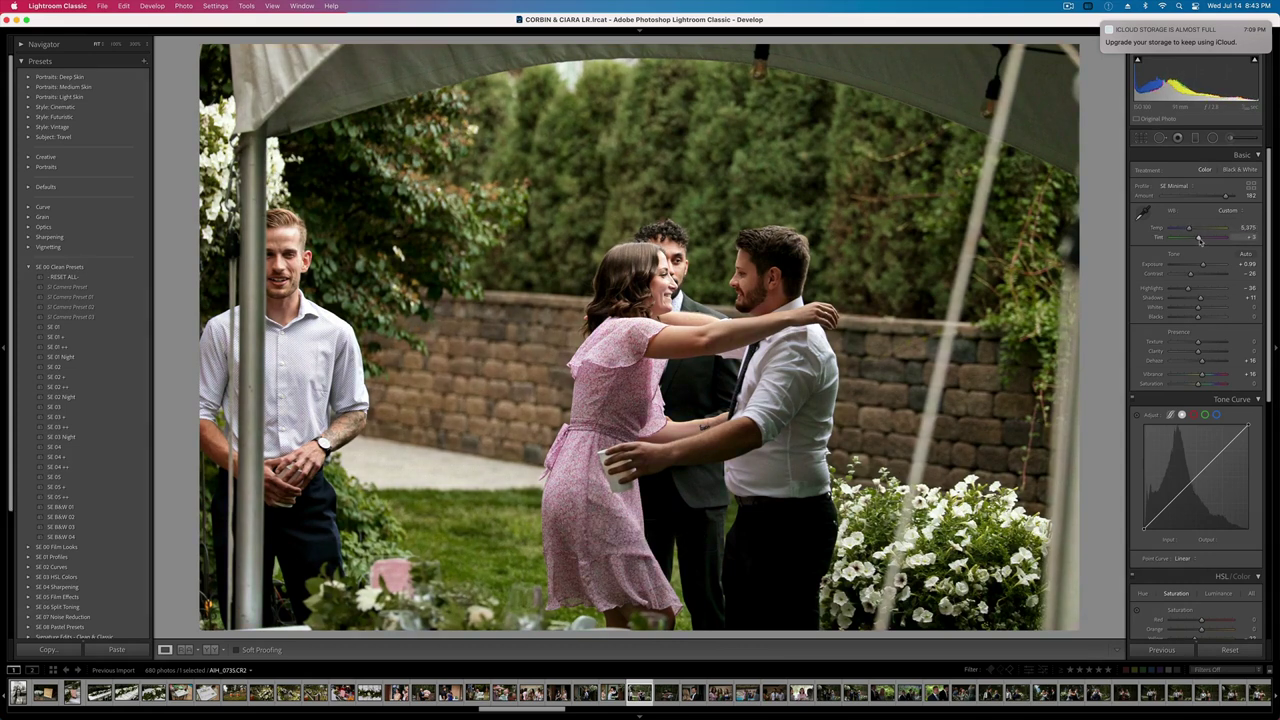
{"action": "left_click_drag", "start_coordinate": [1199, 384], "coordinate": [1202, 385]}
{"action": "scroll", "coordinate": [1200, 400], "scroll_direction": "down", "scroll_amount": 5}
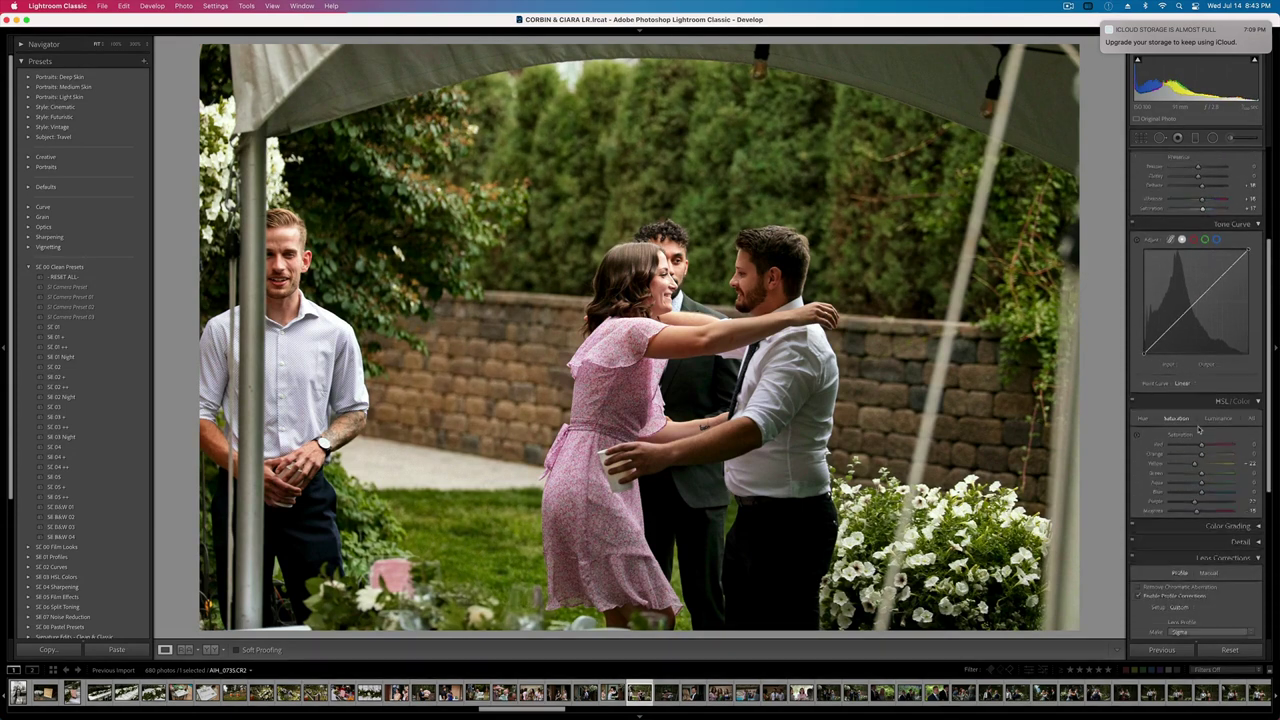
{"action": "left_click_drag", "start_coordinate": [1190, 453], "coordinate": [1197, 463]}
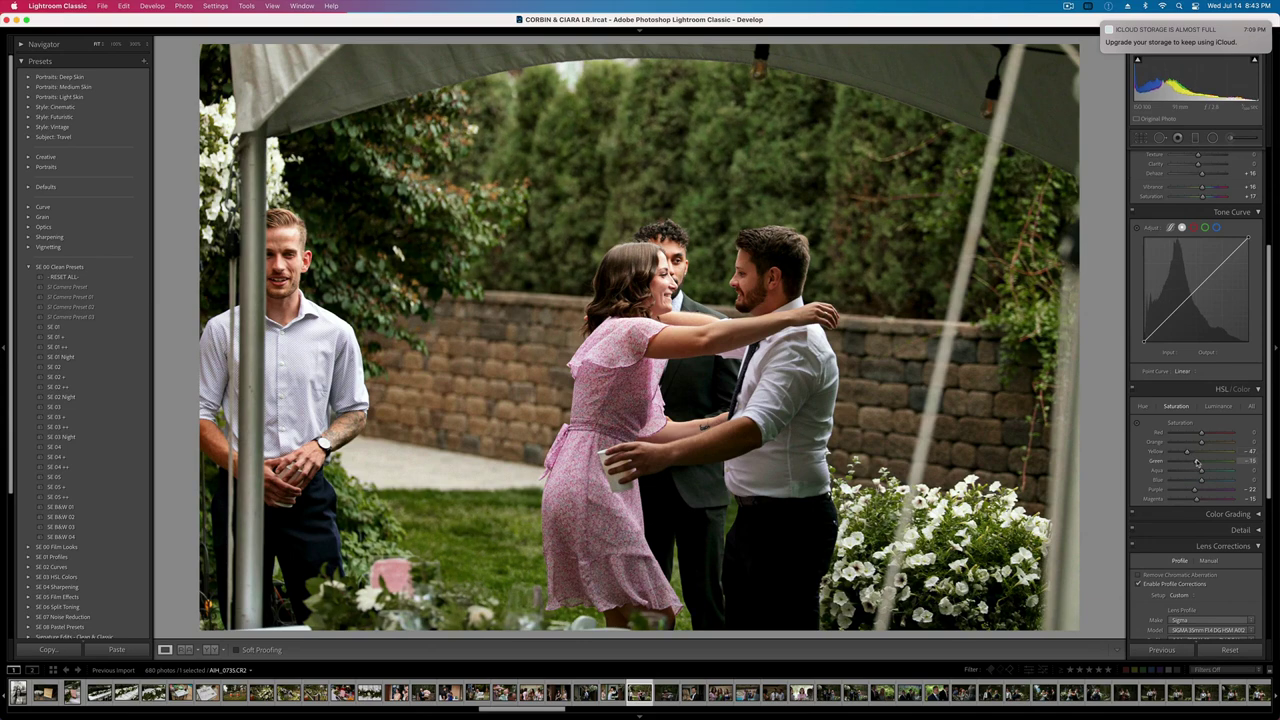
{"action": "key", "text": "="}
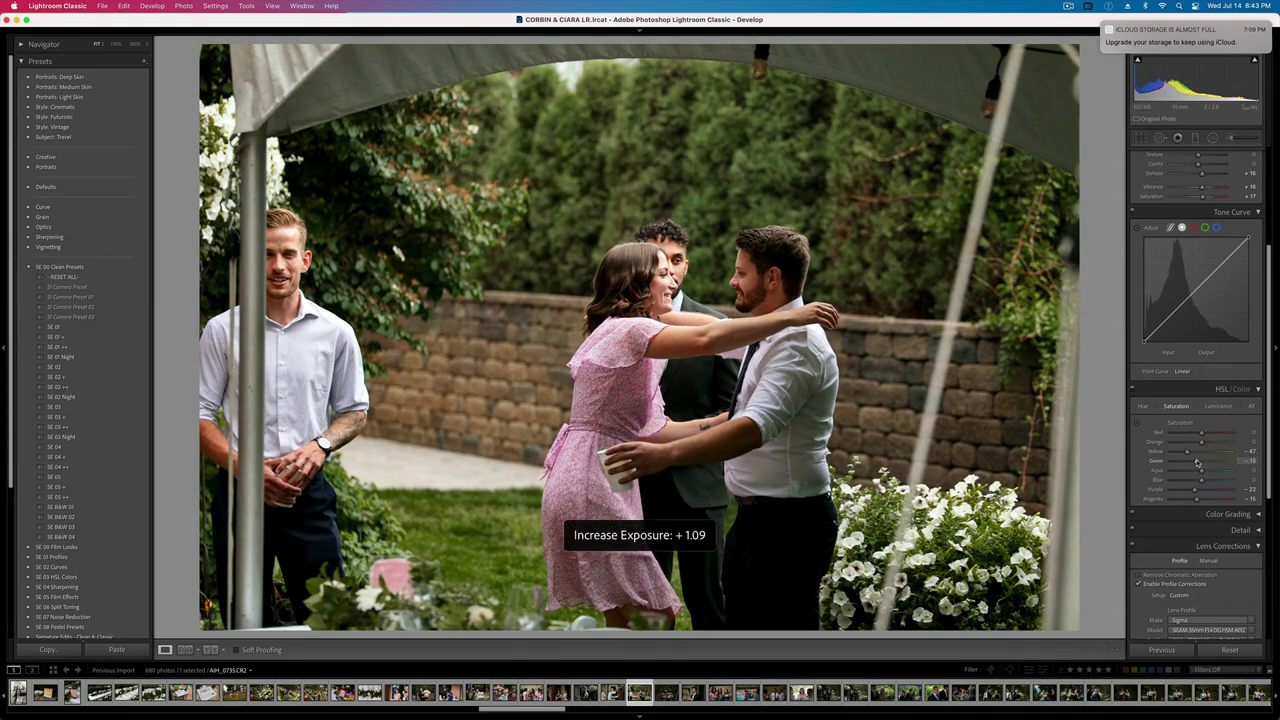
- Copy the develop settings and paste them onto the close hug photo
{"action": "key", "text": "Right"}
{"action": "key", "text": "Left"}
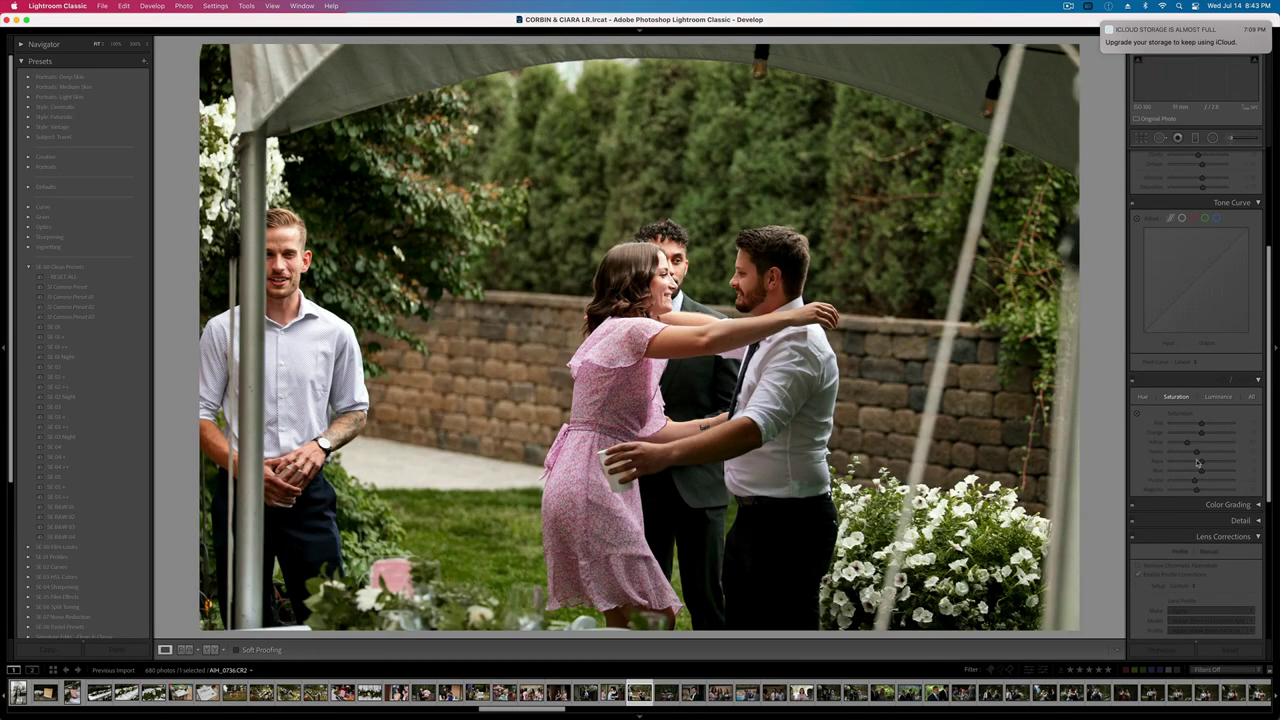
{"action": "key", "text": "super+shift+c"}
{"action": "key", "text": "Return"}
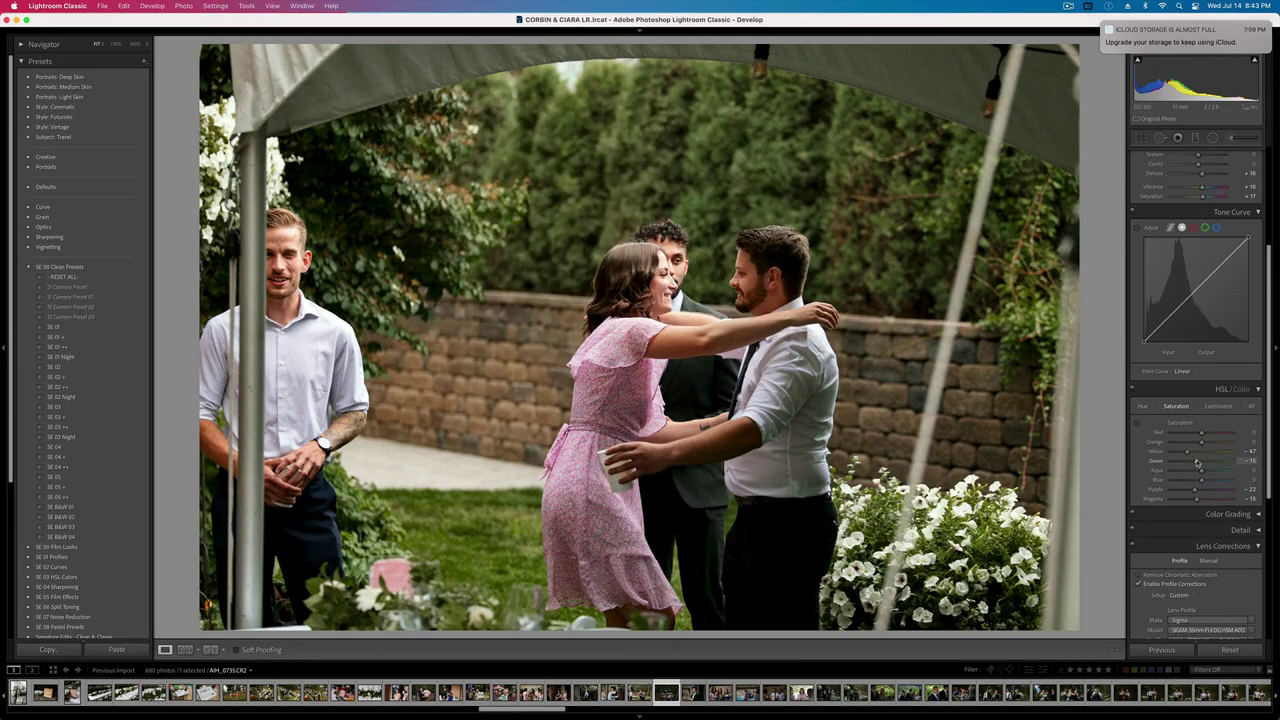
{"action": "key", "text": "Right"}
{"action": "key", "text": "super+shift+v"}
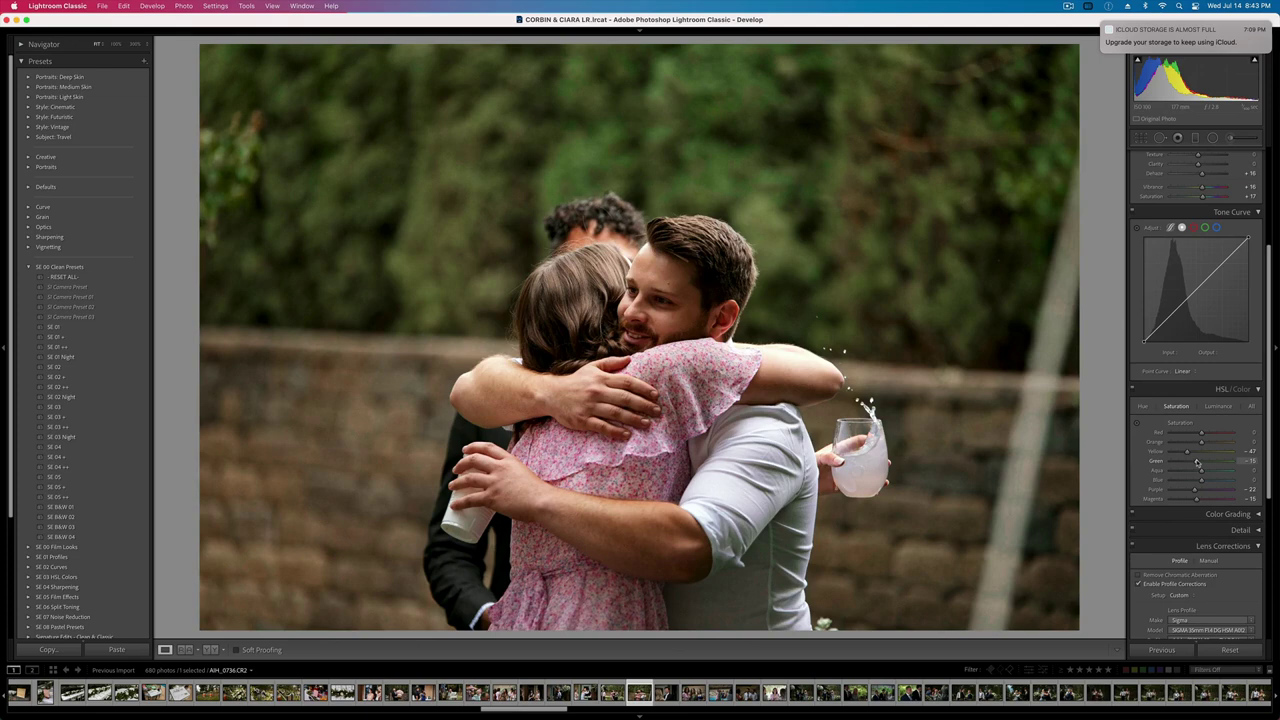
- Add a radial mask around the hugging couple with exposure -0.54
{"action": "left_click", "coordinate": [1212, 138]}
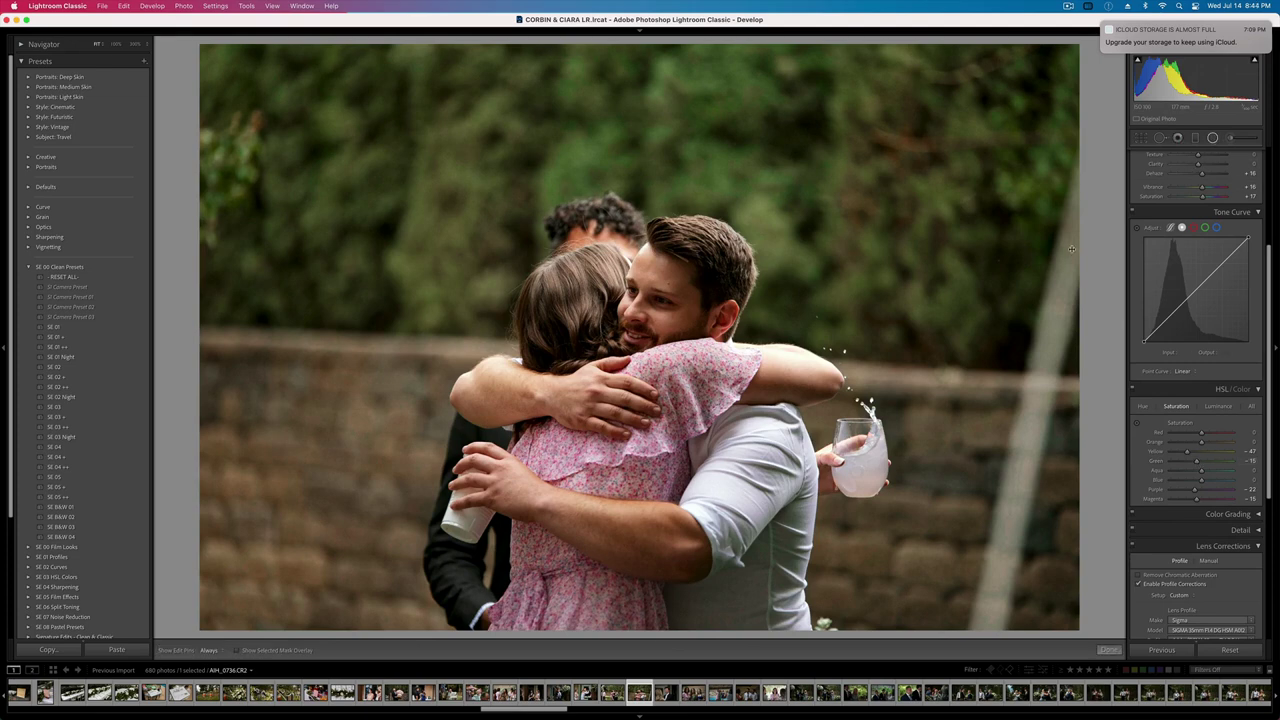
{"action": "left_click_drag", "start_coordinate": [665, 340], "coordinate": [971, 707]}
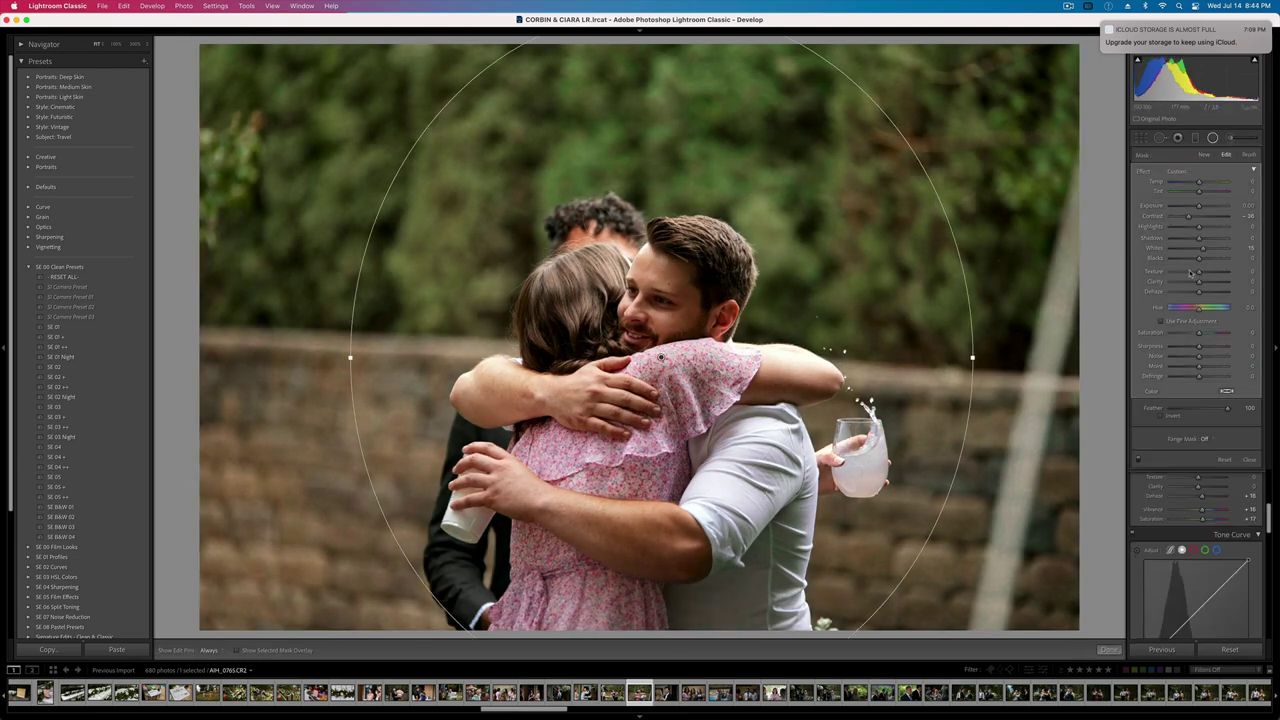
{"action": "left_click_drag", "start_coordinate": [1199, 205], "coordinate": [1203, 208]}
{"action": "key", "text": "Return"}
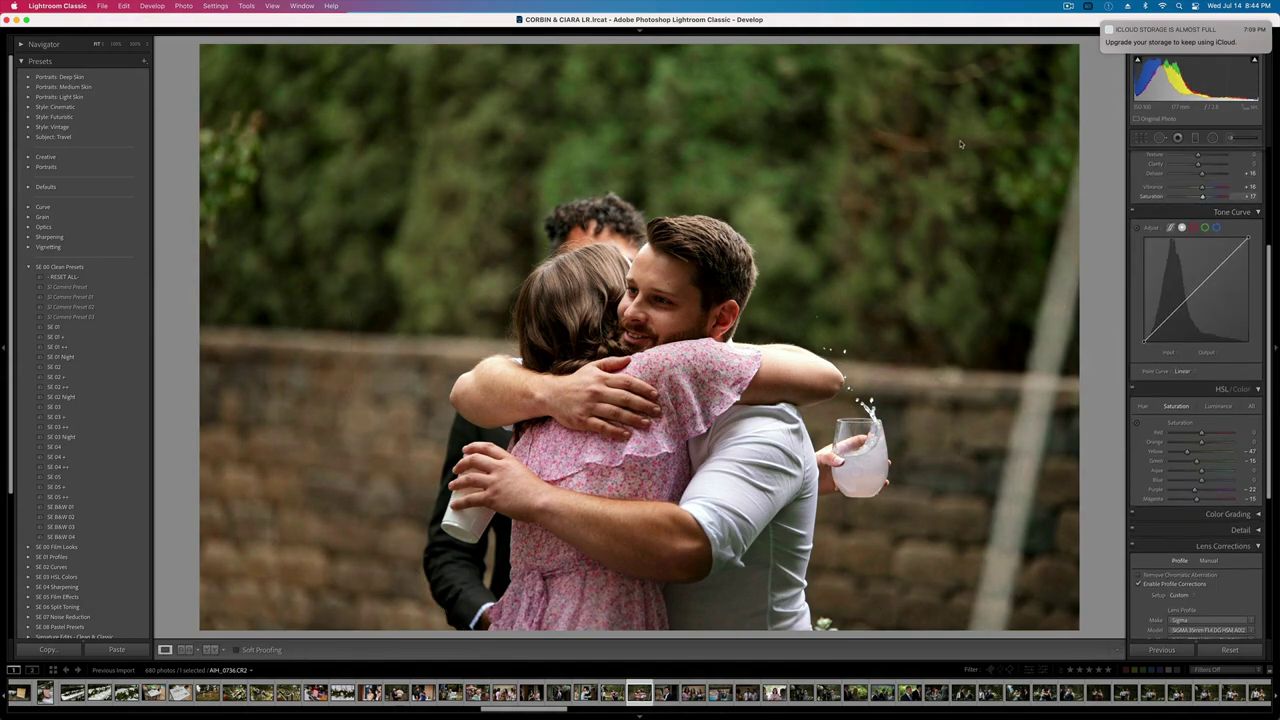
- Crop the hug photo tighter, trimming the top and shifting the couple up-left
{"action": "key", "text": "r"}
{"action": "left_click_drag", "start_coordinate": [607, 48], "coordinate": [614, 106]}
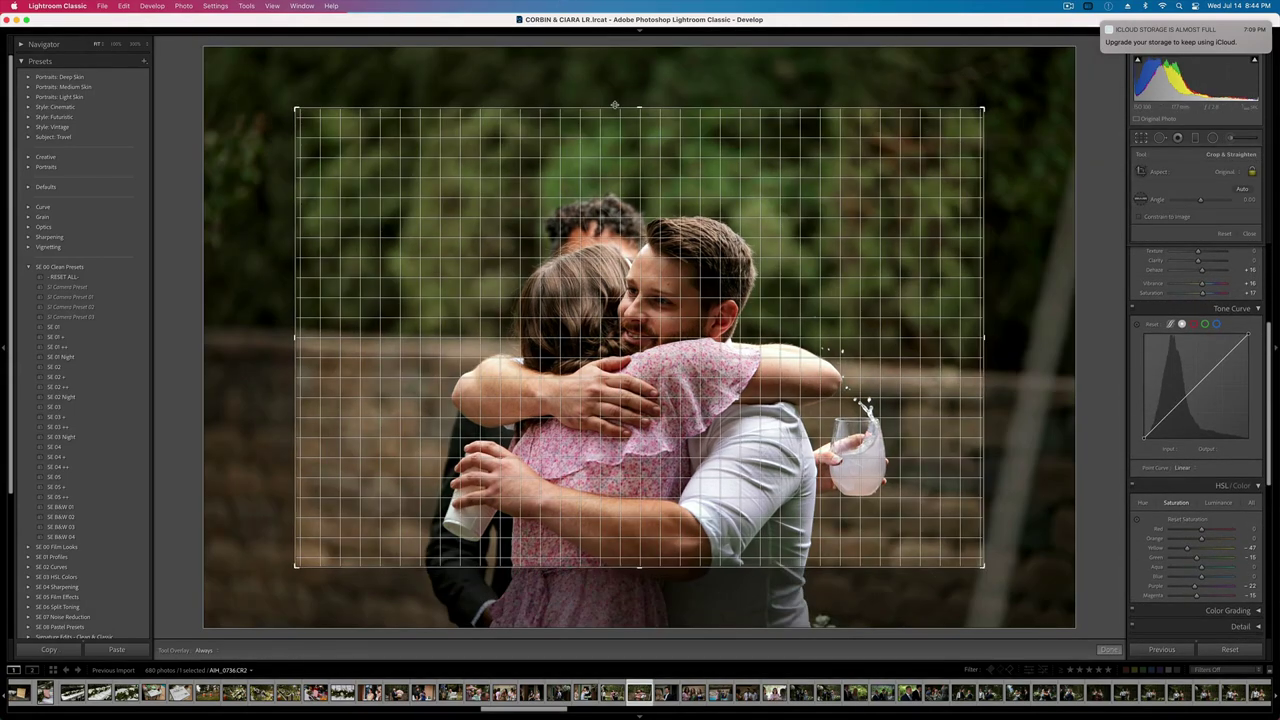
{"action": "left_click_drag", "start_coordinate": [626, 171], "coordinate": [616, 132]}
{"action": "key", "text": "Return"}
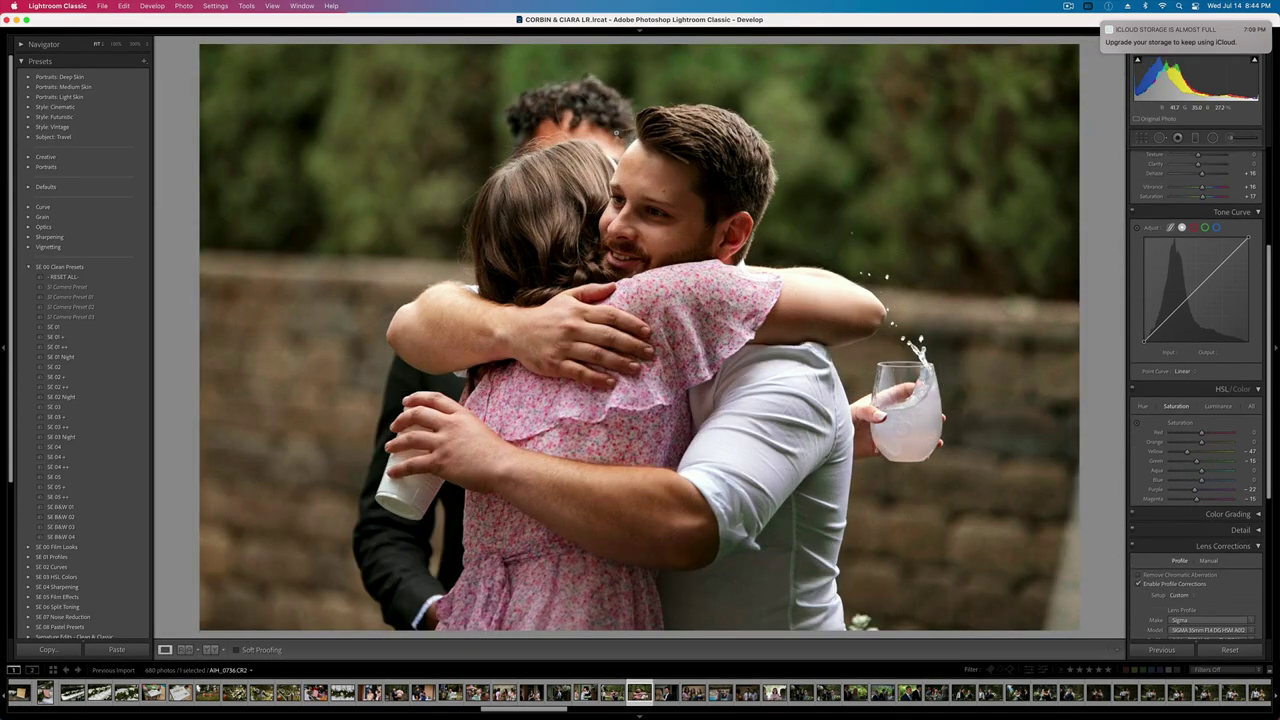
{"action": "key", "text": "Right"}
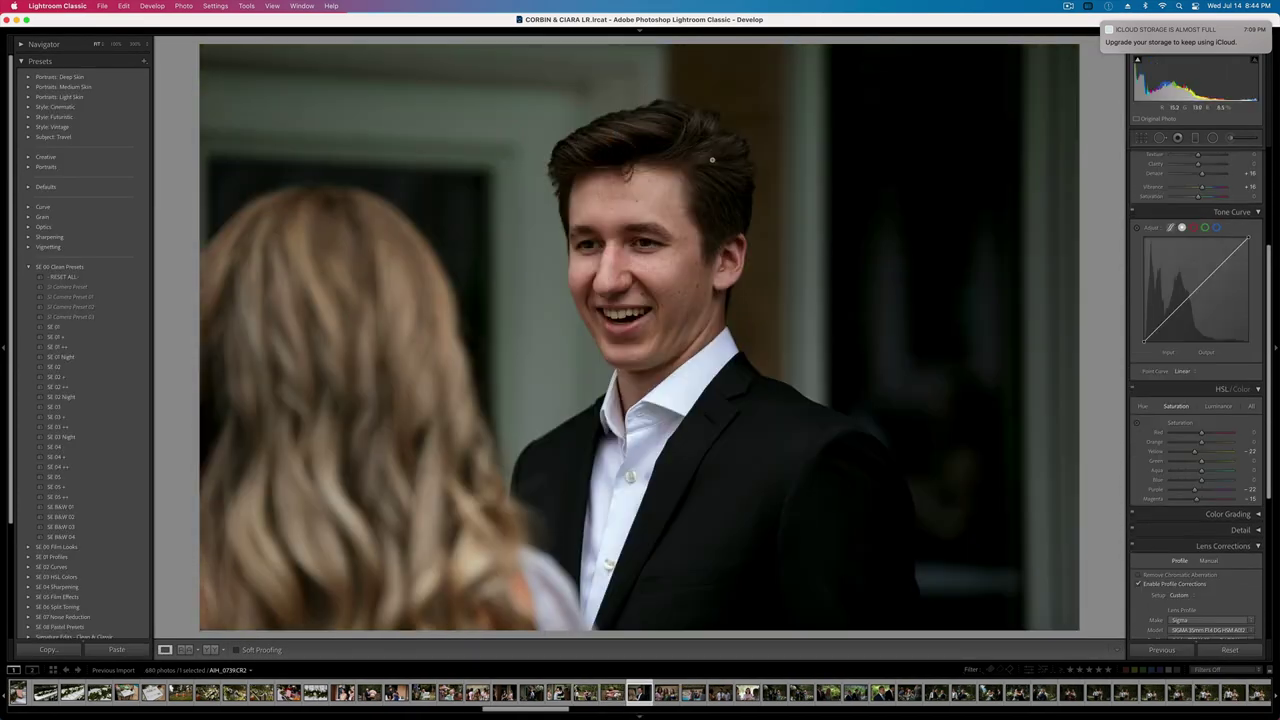
- Set the young man's portrait to contrast -10 and exposure +0.20, and crop it
{"action": "key", "text": "shift+="}
{"action": "scroll", "coordinate": [1221, 273], "scroll_direction": "up", "scroll_amount": 5}
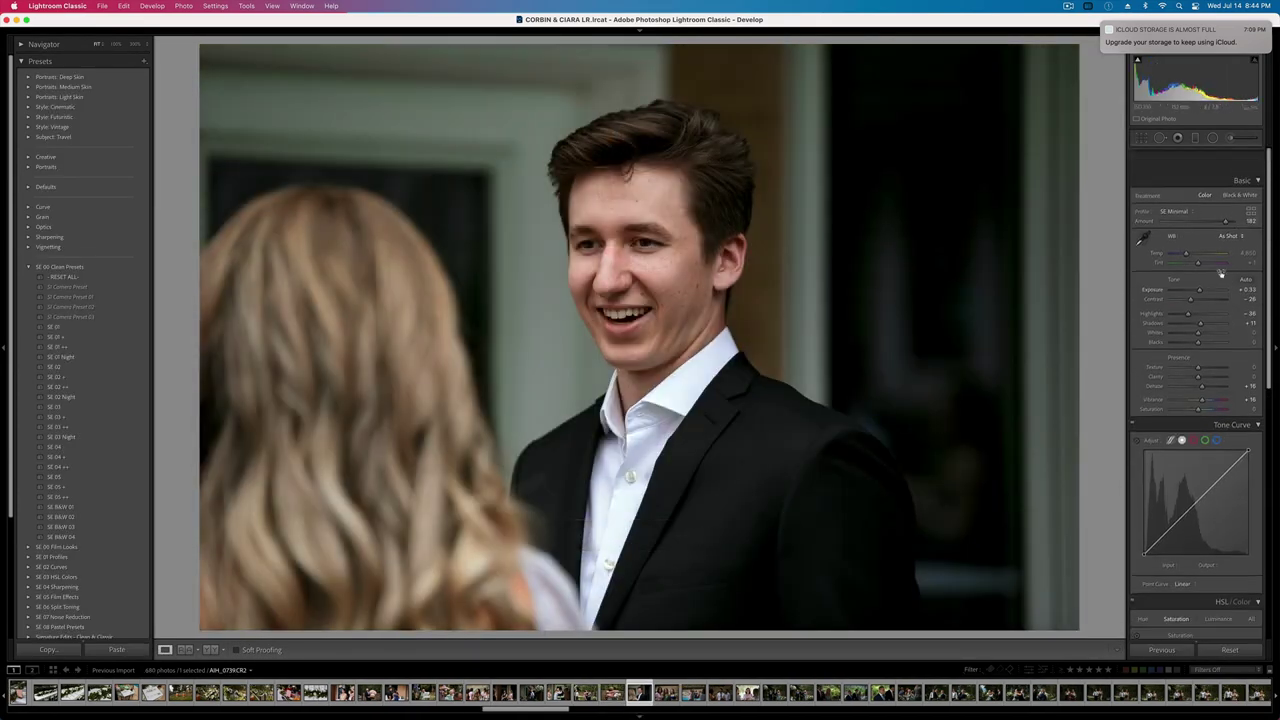
{"action": "scroll", "coordinate": [1220, 272], "scroll_direction": "down", "scroll_amount": 1}
{"action": "left_click_drag", "start_coordinate": [1190, 280], "coordinate": [1195, 281]}
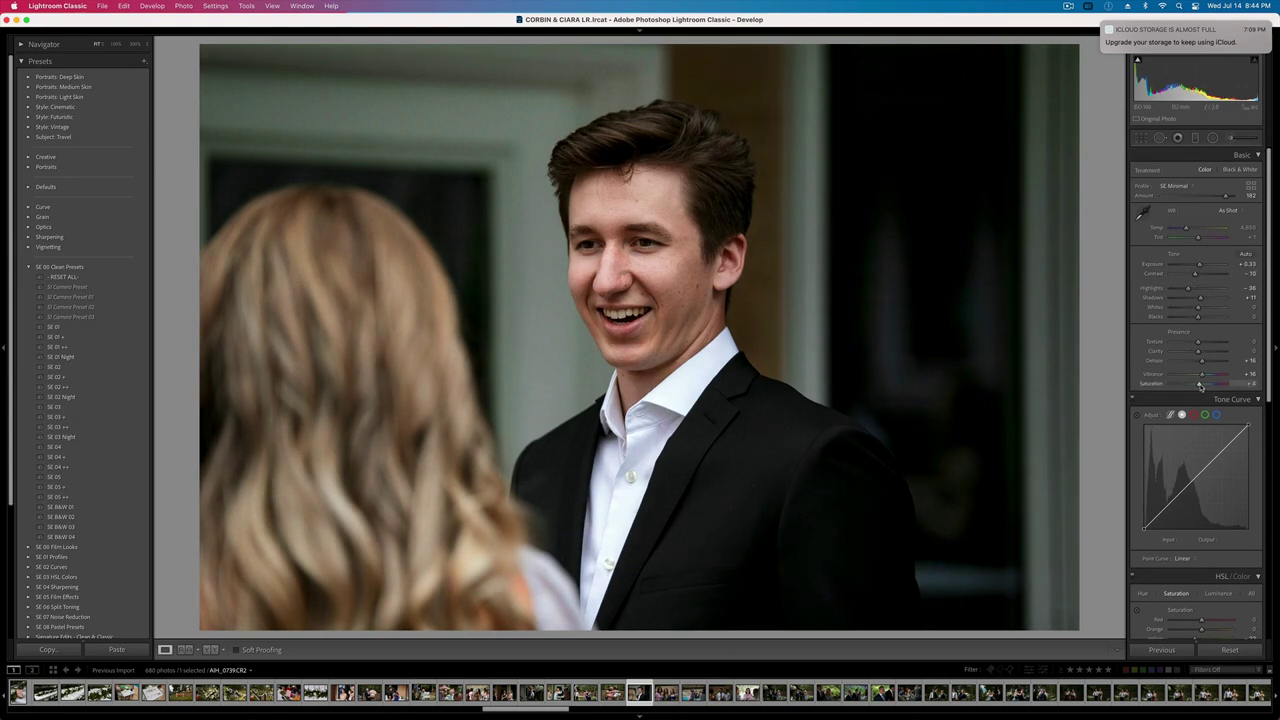
{"action": "key", "text": "minus"}
{"action": "key", "text": "equal"}
{"action": "key", "text": "equal"}
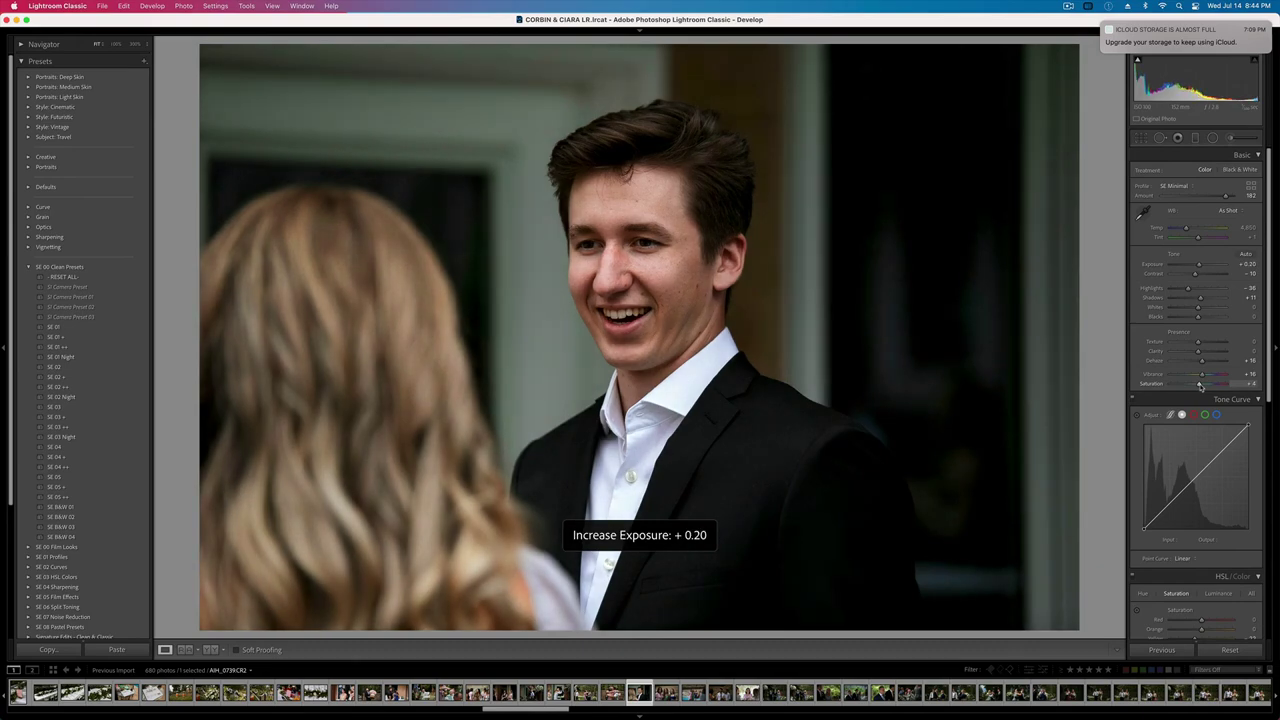
{"action": "left_click", "coordinate": [1140, 134]}
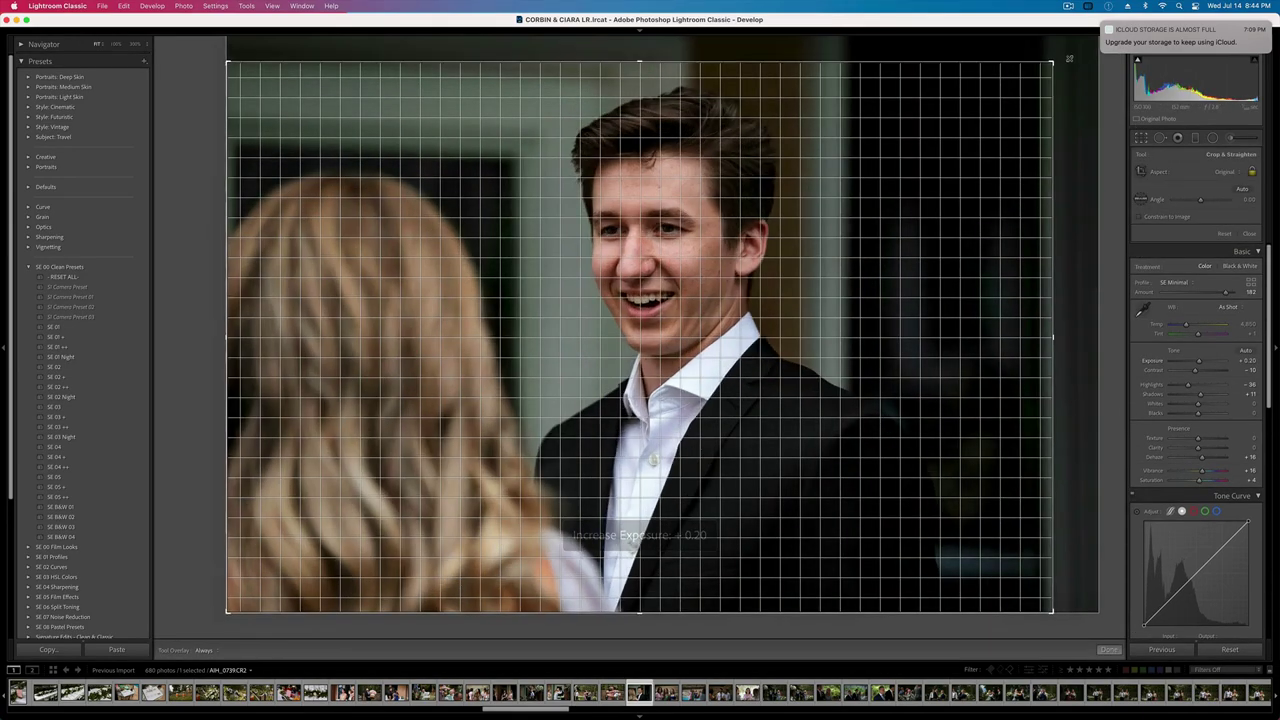
{"action": "key", "text": "r"}
- Brighten the three women photo to +0.66, straighten it to -0.81°, and tighten the crop
{"action": "key", "text": "Right"}
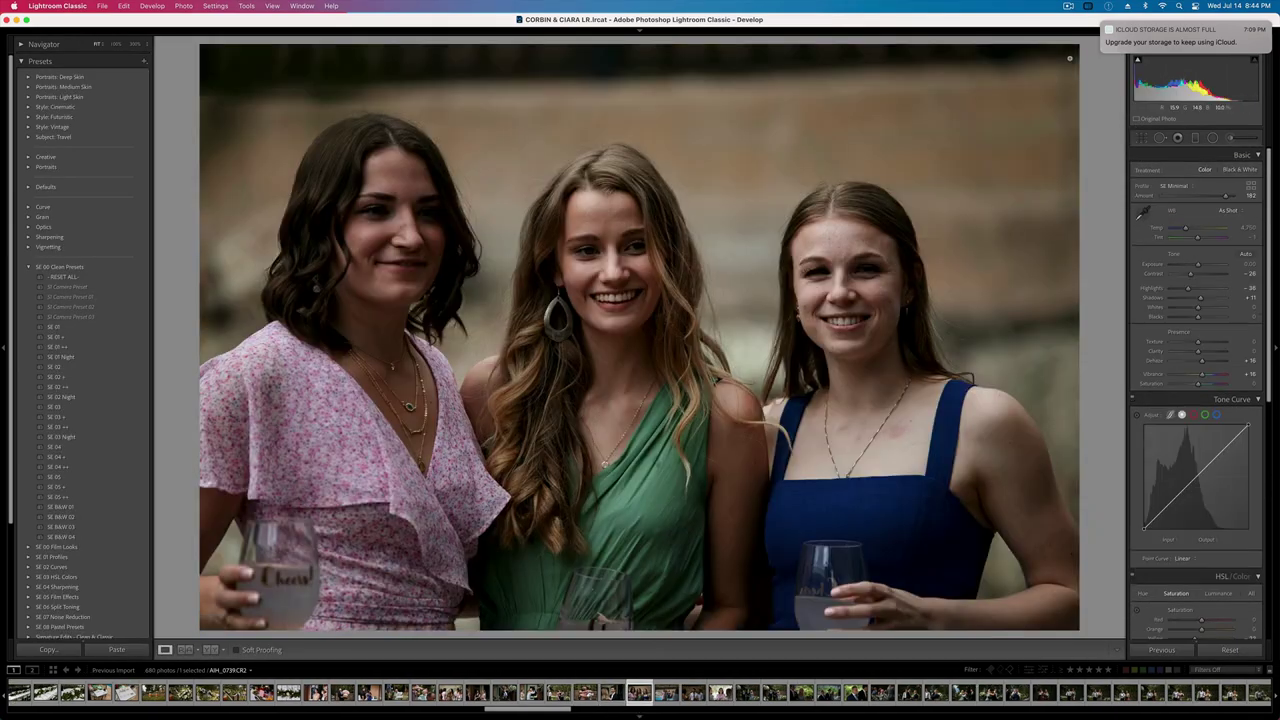
{"action": "key", "text": "shift+equal"}
{"action": "key", "text": "shift+equal"}
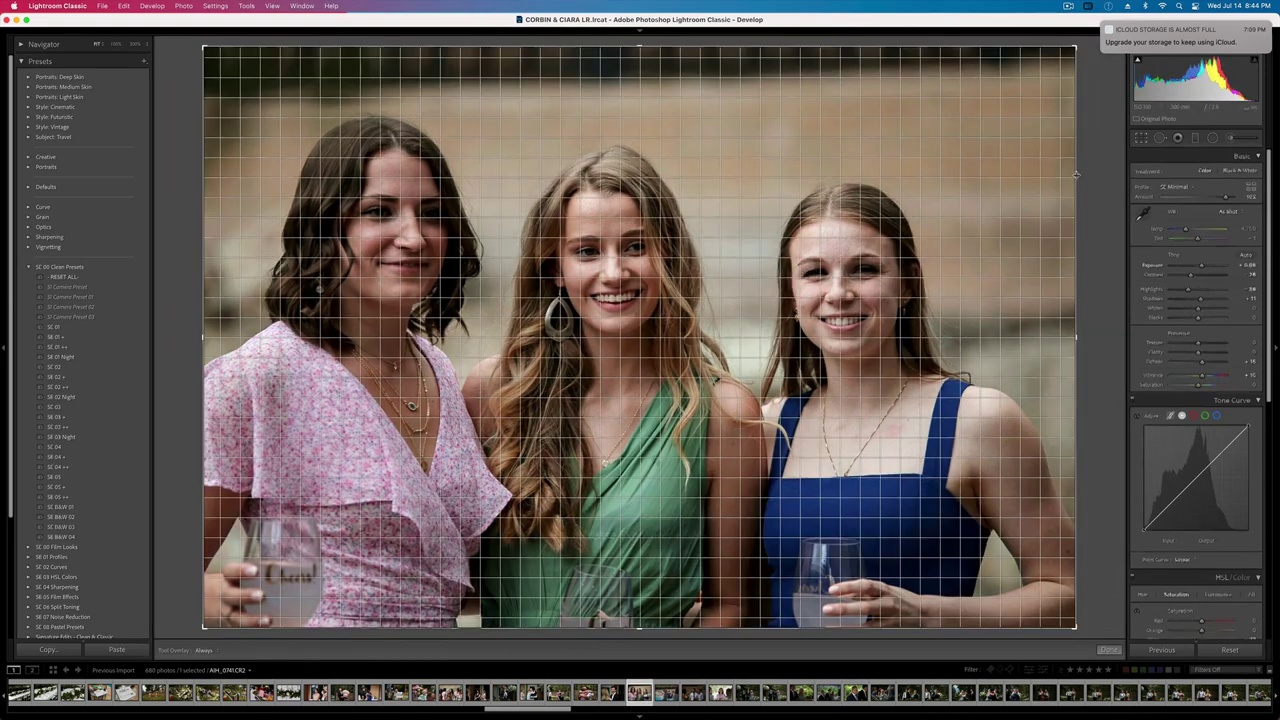
{"action": "key", "text": "r"}
{"action": "left_click_drag", "start_coordinate": [1086, 178], "coordinate": [1083, 174]}
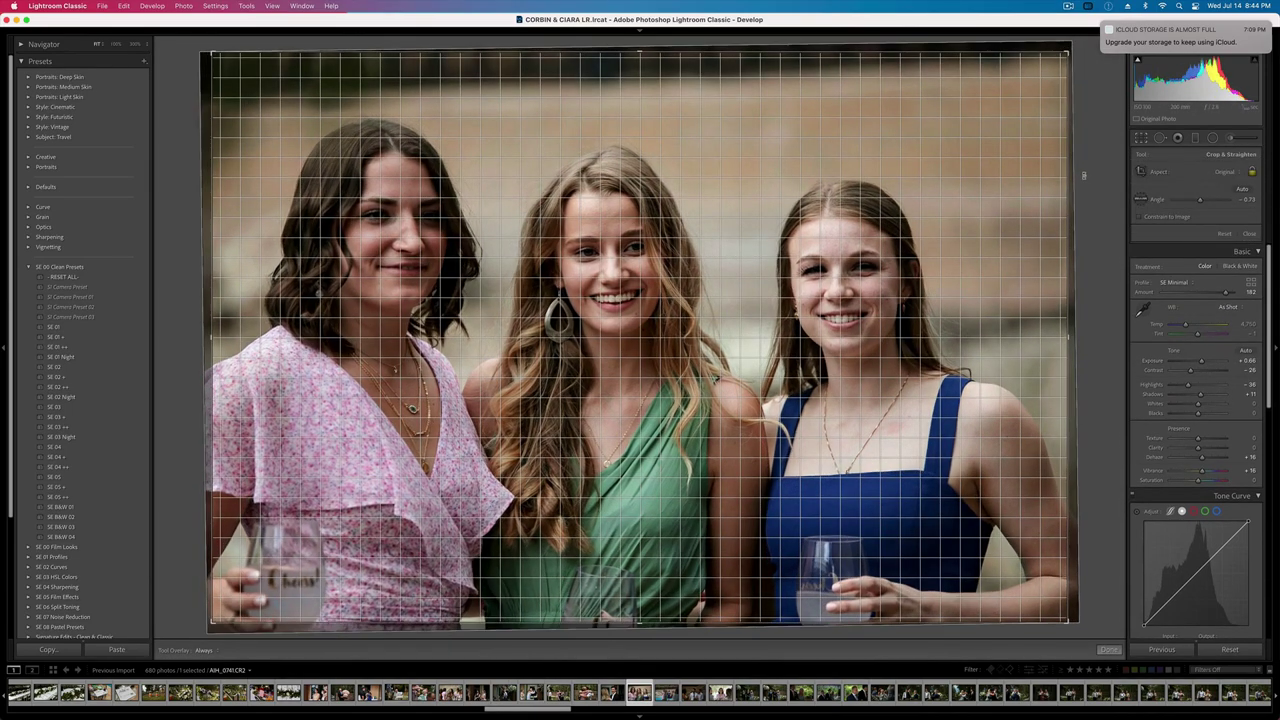
{"action": "left_click_drag", "start_coordinate": [1070, 50], "coordinate": [1047, 71]}
{"action": "key", "text": "Return"}
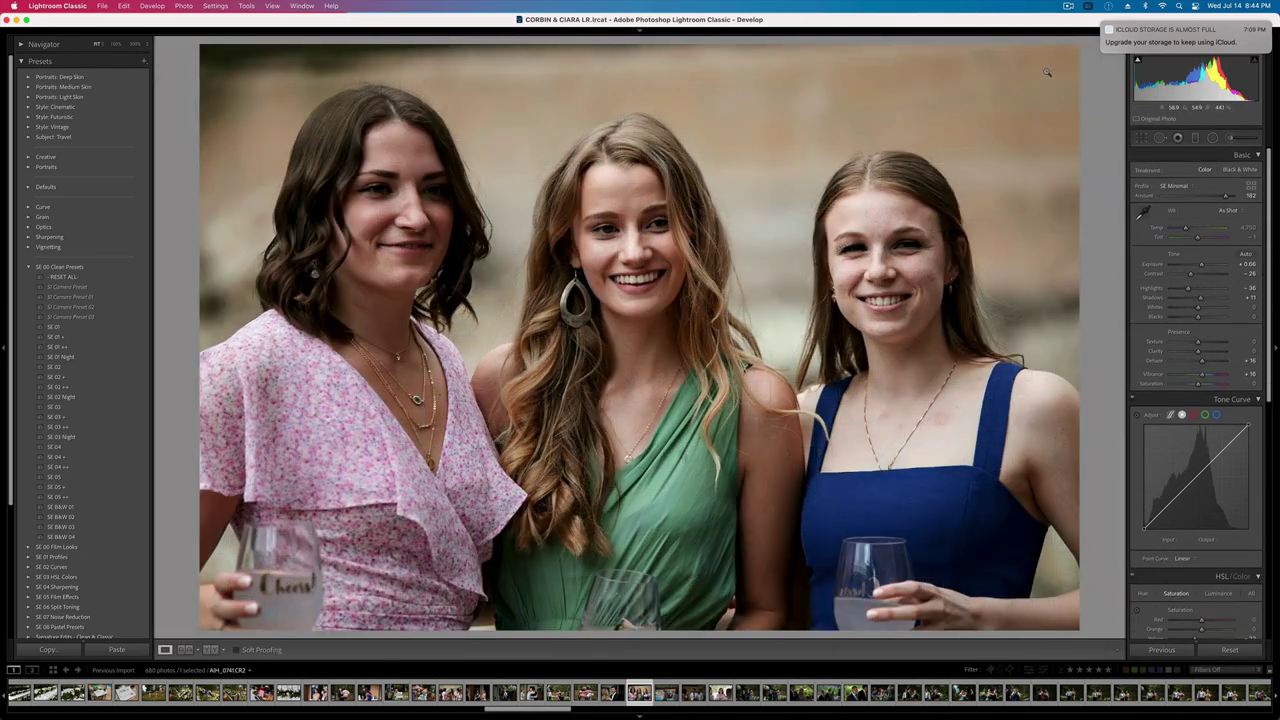
- Brighten the poolside group photo, set contrast about -1, level it at -0.91°, and crop the top-left
{"action": "key", "text": "Right"}
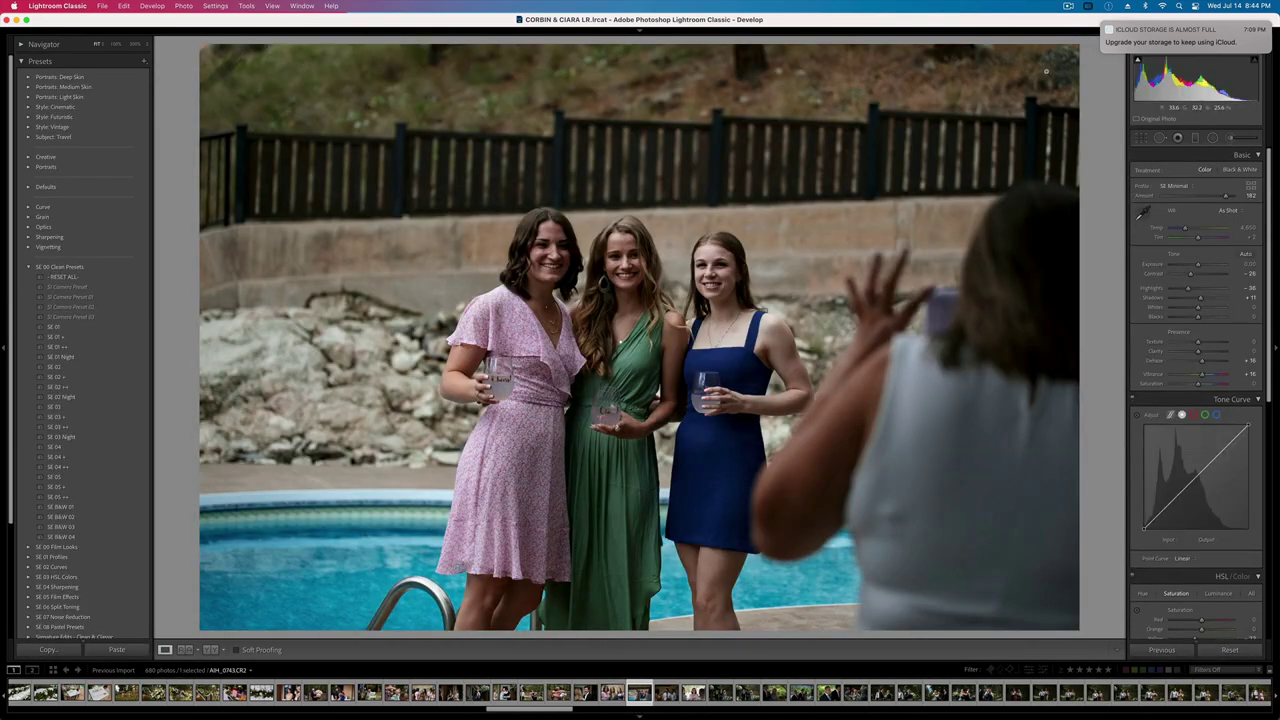
{"action": "key", "text": "equal"}
{"action": "key", "text": "equal"}
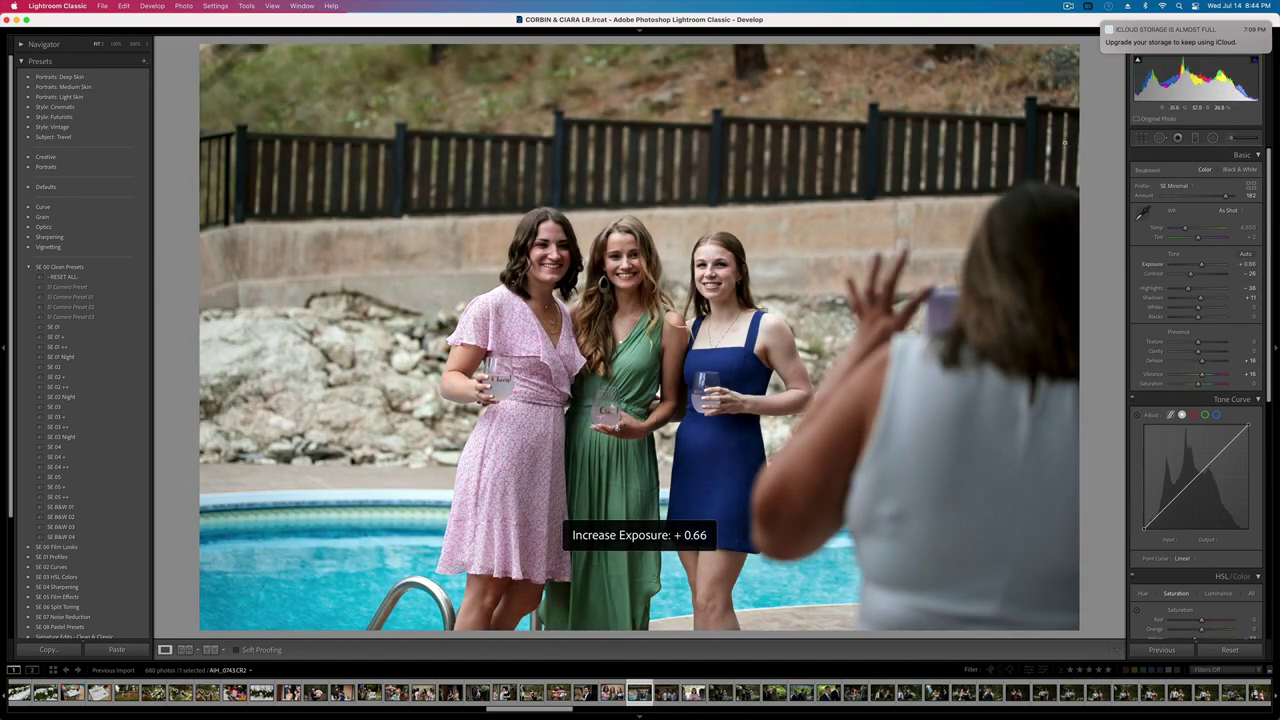
{"action": "left_click", "coordinate": [1198, 275]}
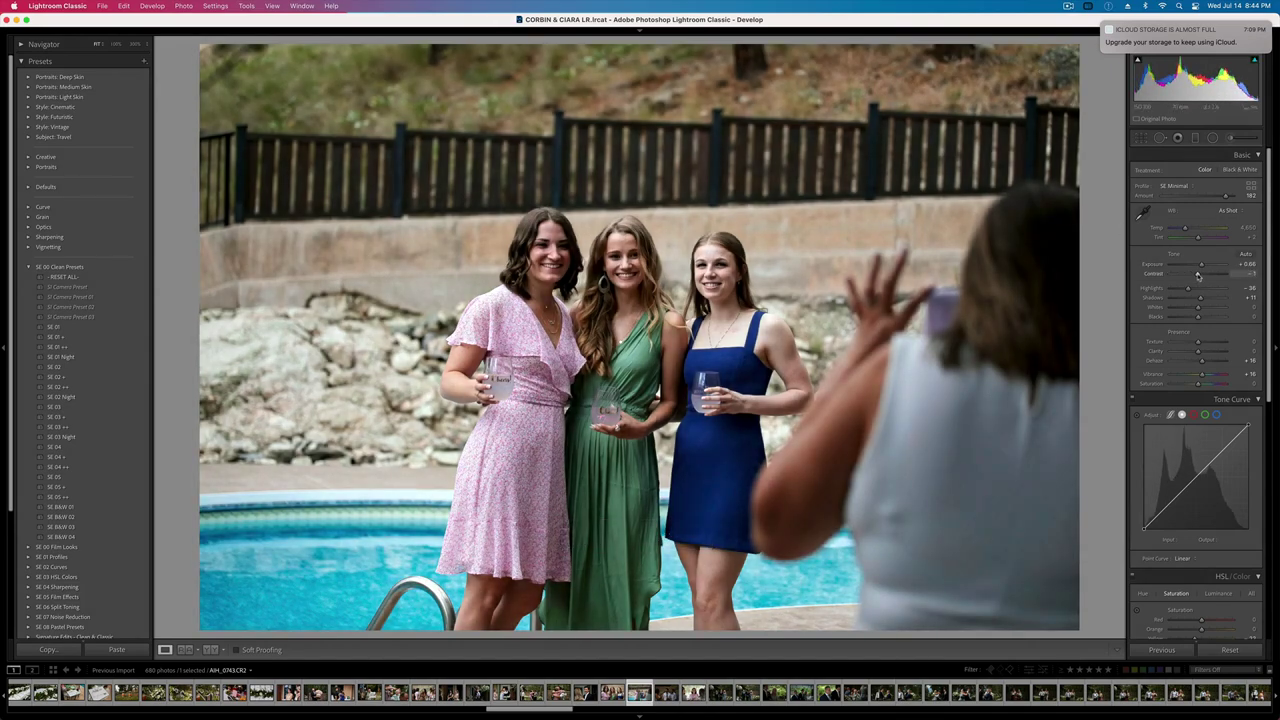
{"action": "key", "text": "r"}
{"action": "left_click_drag", "start_coordinate": [1086, 109], "coordinate": [1082, 91]}
{"action": "left_click_drag", "start_coordinate": [235, 68], "coordinate": [283, 97]}
{"action": "key", "text": "Return"}
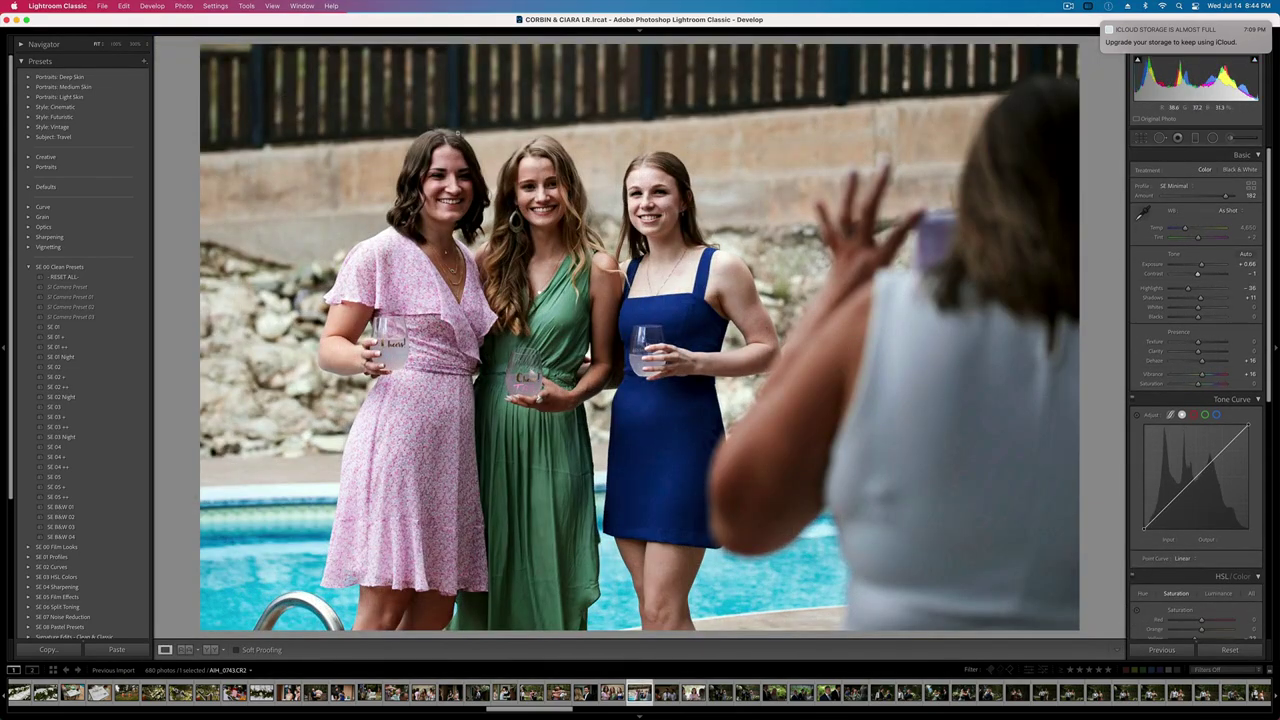
- Add contrast to the poolside photo, settle exposure at +0.33, and cool white balance to 4,696
{"action": "left_click_drag", "start_coordinate": [1199, 274], "coordinate": [1190, 276]}
{"action": "key", "text": "minus"}
{"action": "key", "text": "minus"}
{"action": "key", "text": "equal"}
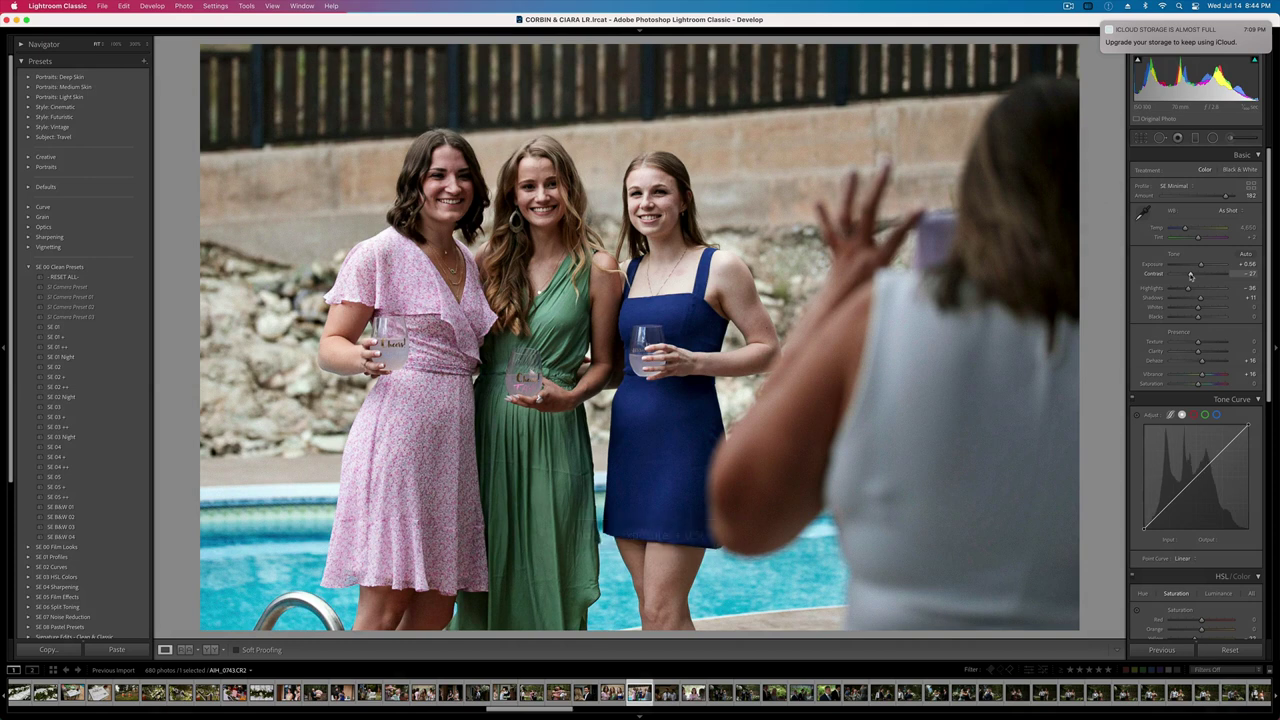
{"action": "key", "text": "minus"}
{"action": "key", "text": "equal"}
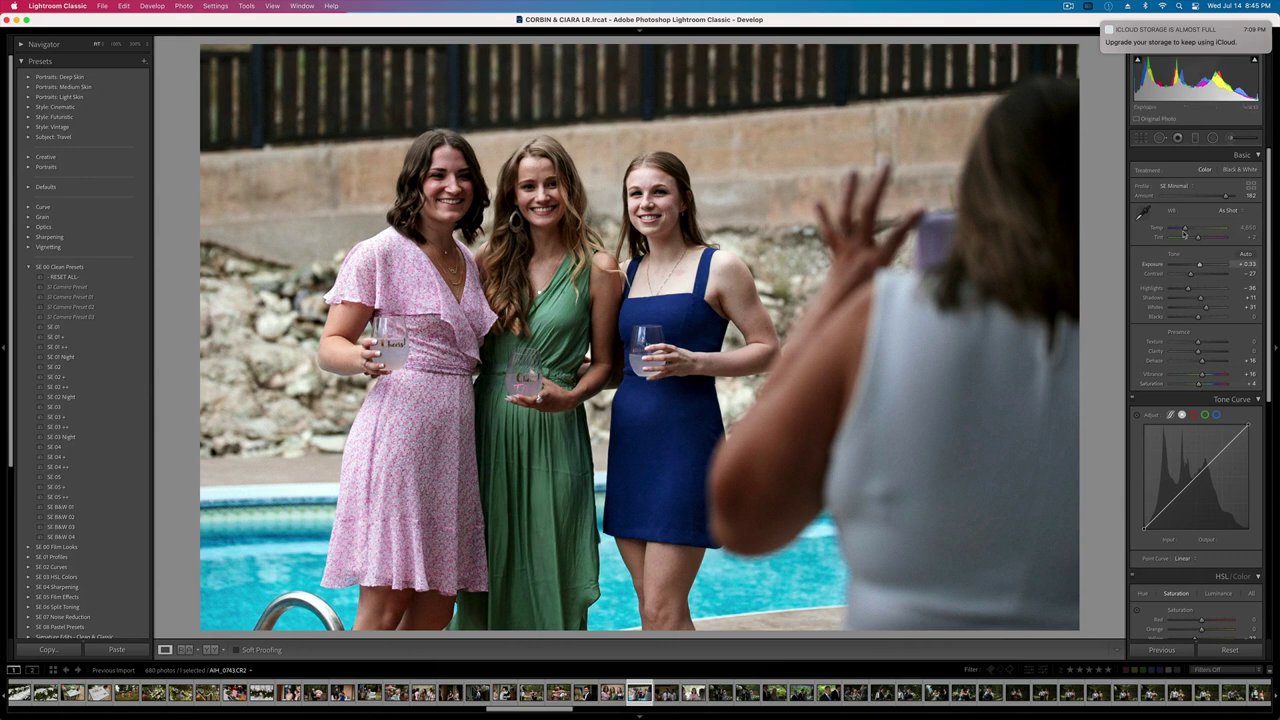
{"action": "left_click_drag", "start_coordinate": [1186, 228], "coordinate": [1186, 229]}
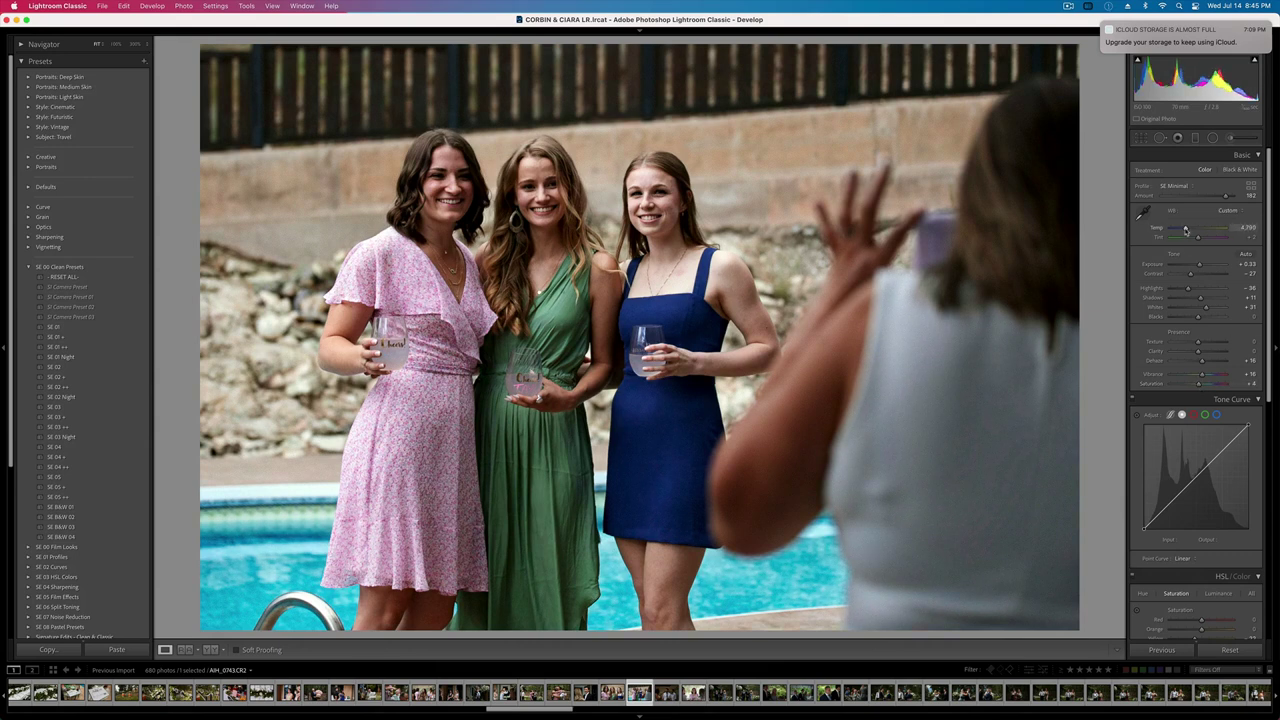
- Paste the previous settings onto the two men photo, then set exposure +1.32 and contrast -9
{"action": "key", "text": "Right"}
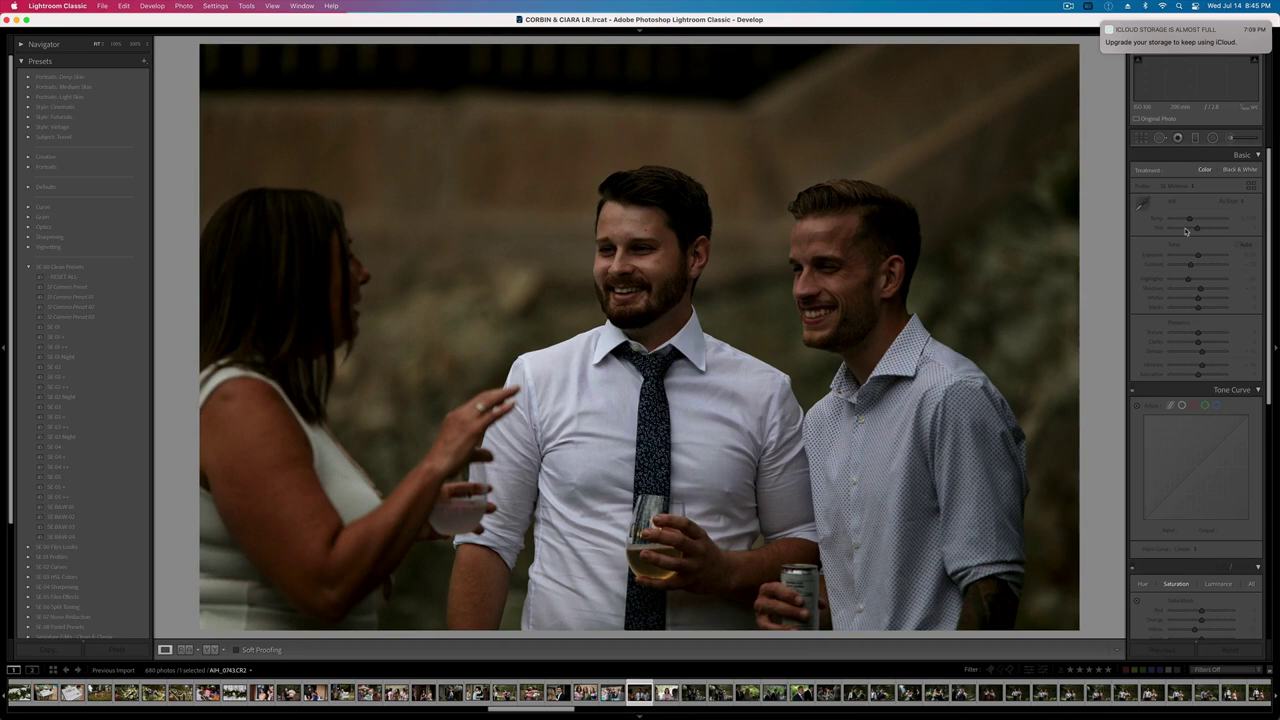
{"action": "key", "text": "super+alt+v"}
{"action": "key", "text": "shift+="}
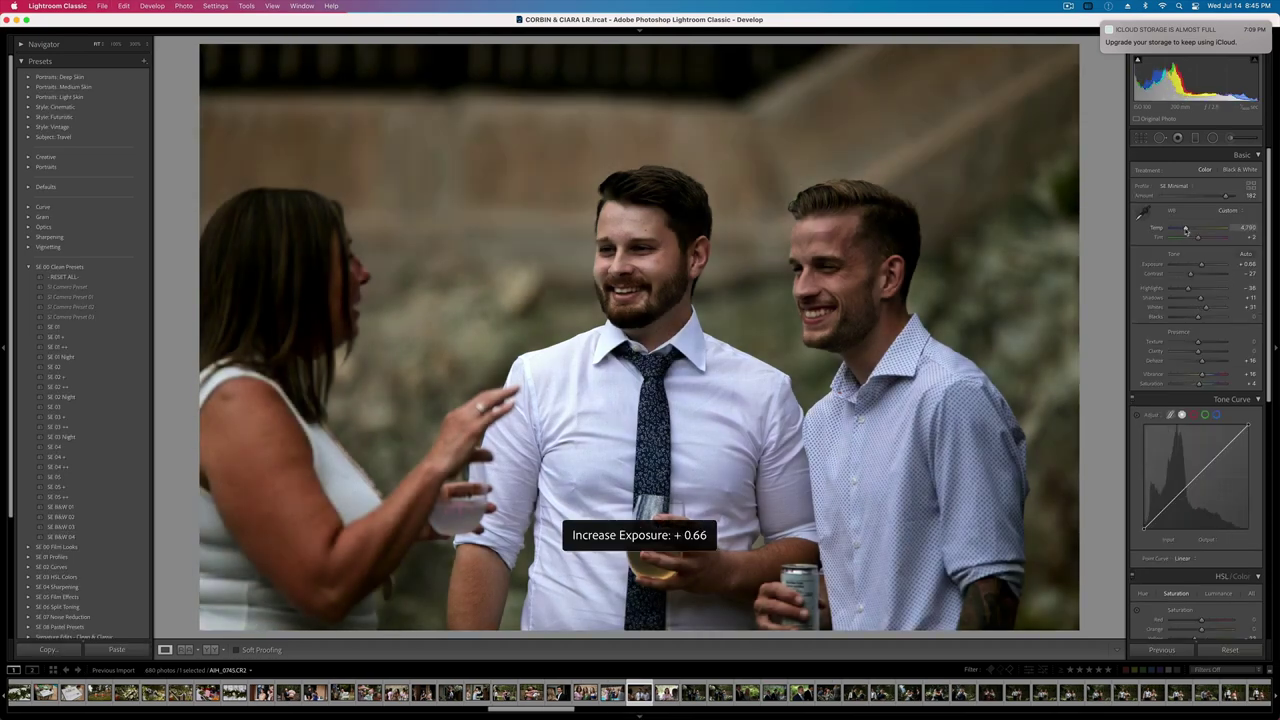
{"action": "key", "text": "shift+="}
{"action": "key", "text": "shift+="}
{"action": "left_click_drag", "start_coordinate": [1190, 273], "coordinate": [1196, 274]}
- Copy the two-men settings onto the smiling woman photo and lower its exposure to +0.23
{"action": "key", "text": "super+shift+c"}
{"action": "key", "text": "Return"}
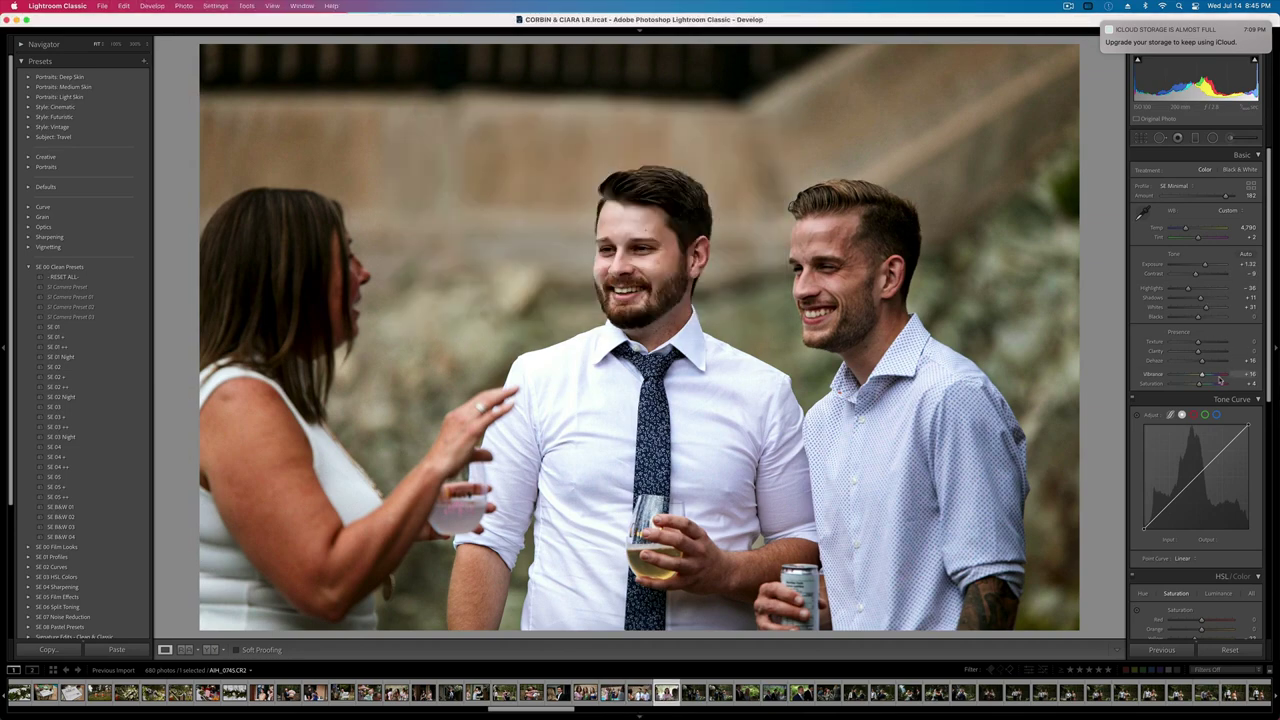
{"action": "key", "text": "Right"}
{"action": "key", "text": "super+shift+v"}
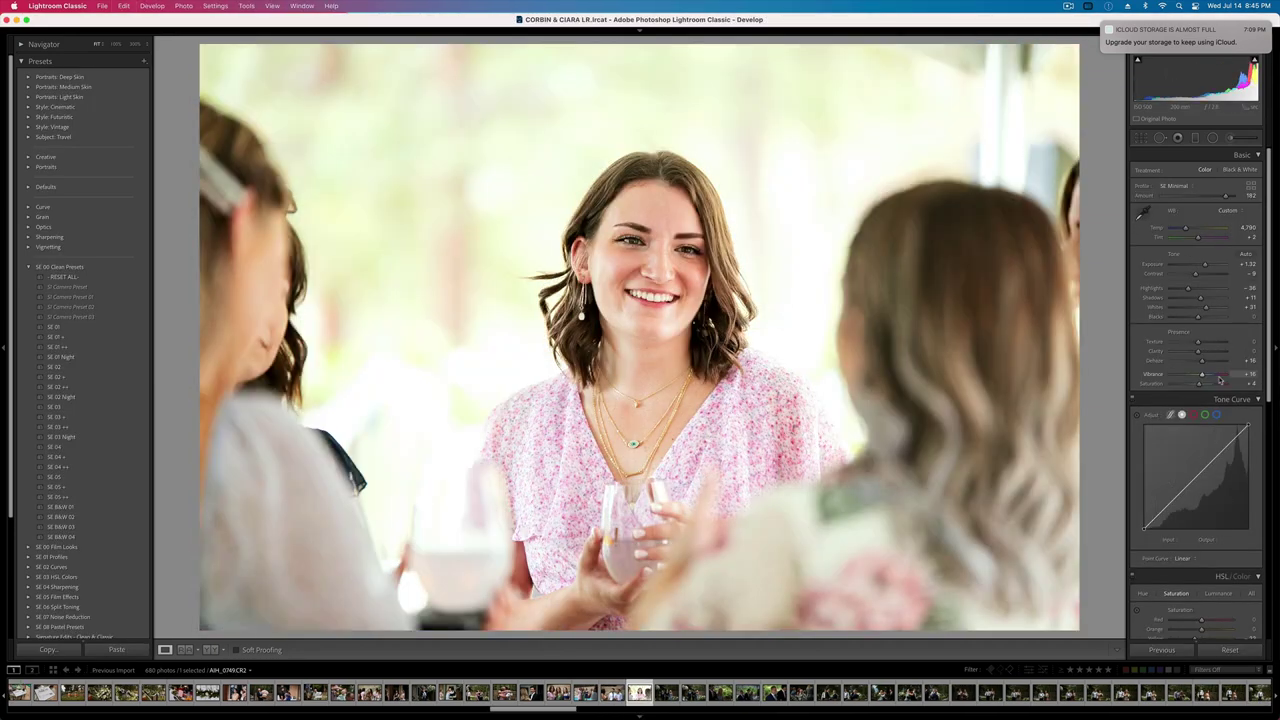
{"action": "key", "text": "shift+minus"}
{"action": "key", "text": "shift+minus"}
{"action": "key", "text": "shift+minus"}
{"action": "key", "text": "minus"}
{"action": "key", "text": "Right"}
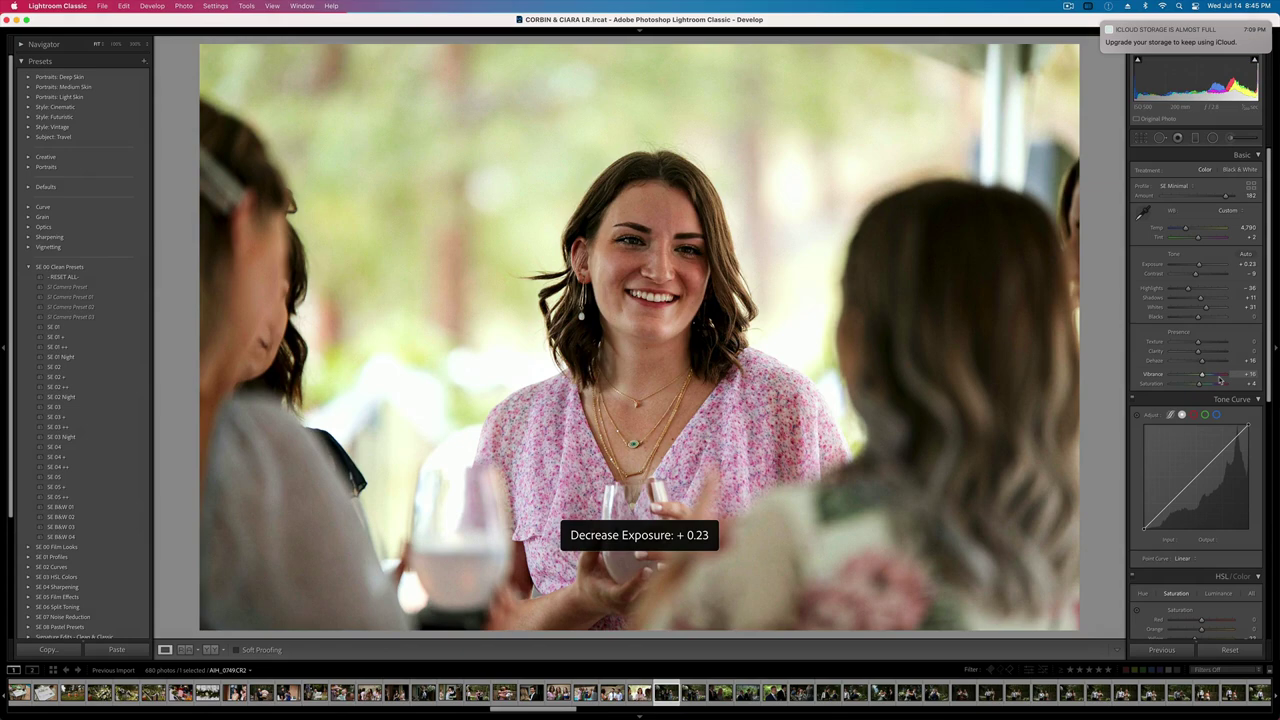
{"action": "key", "text": "Left"}
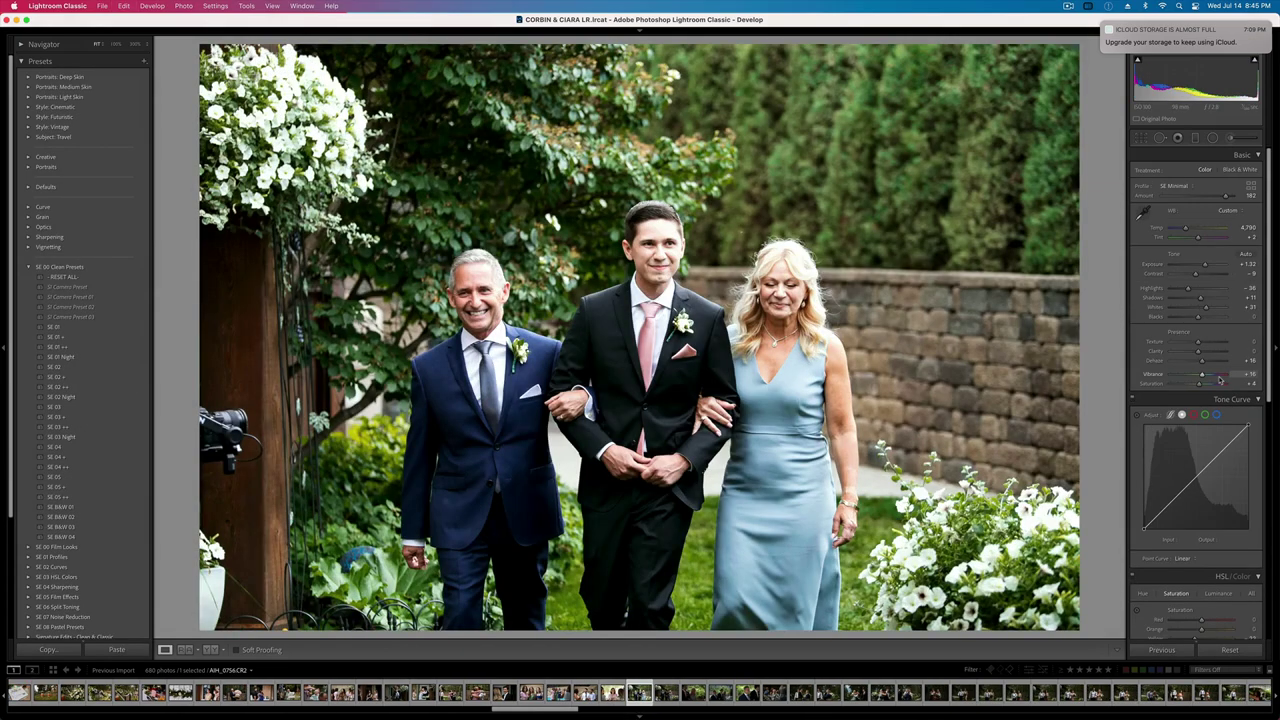
- Pull the groom's walk-in photo highlights down from -36 to -66
{"action": "key", "text": "super+z"}
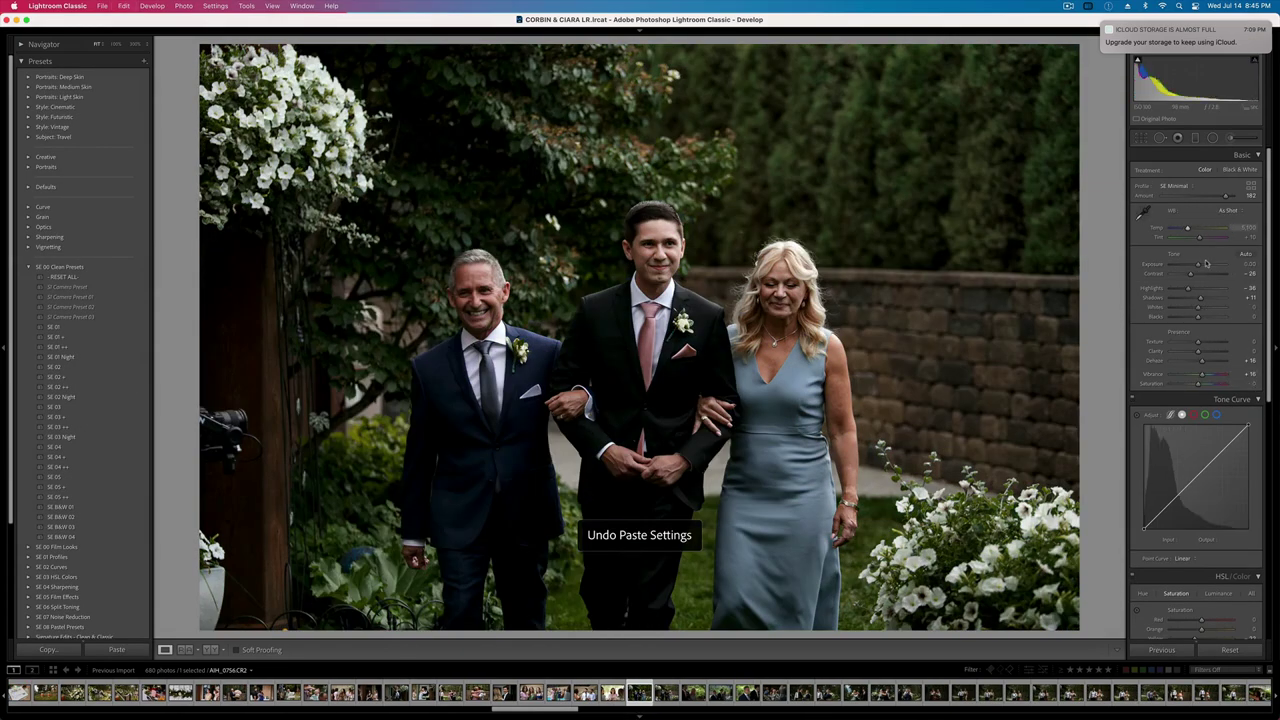
{"action": "key", "text": "super+shift+z"}
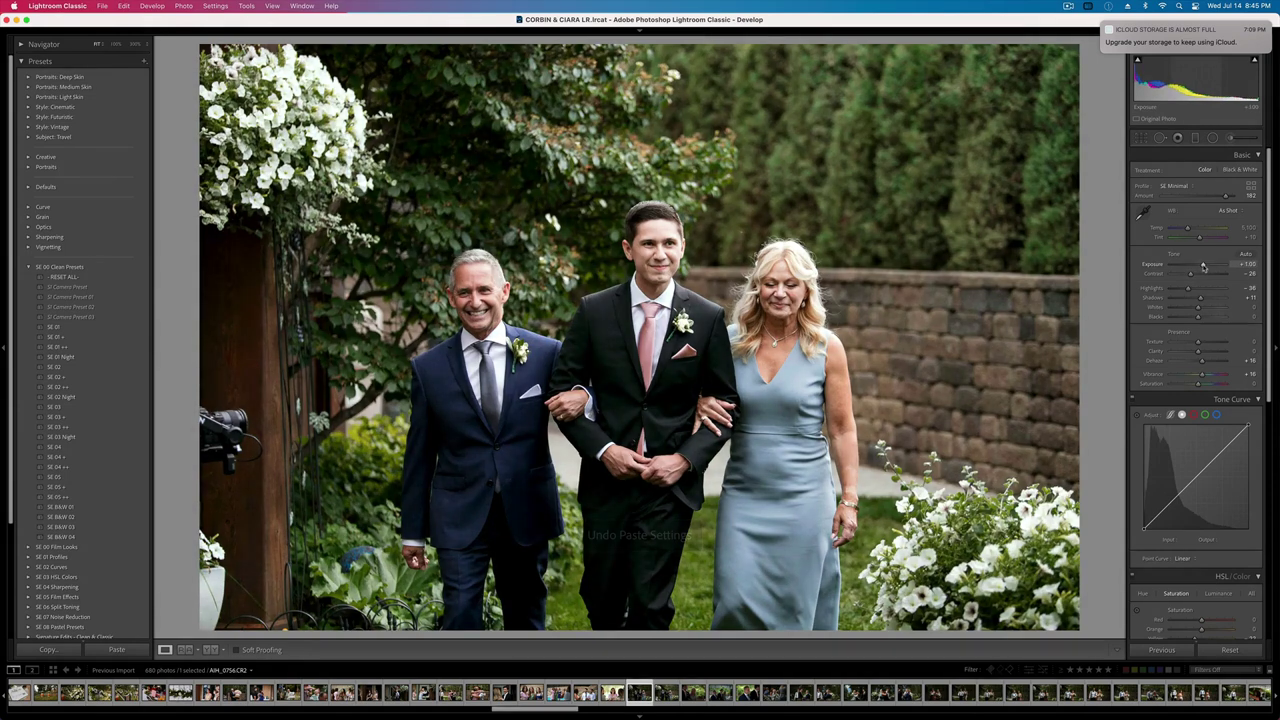
{"action": "left_click_drag", "start_coordinate": [1188, 288], "coordinate": [1187, 275]}
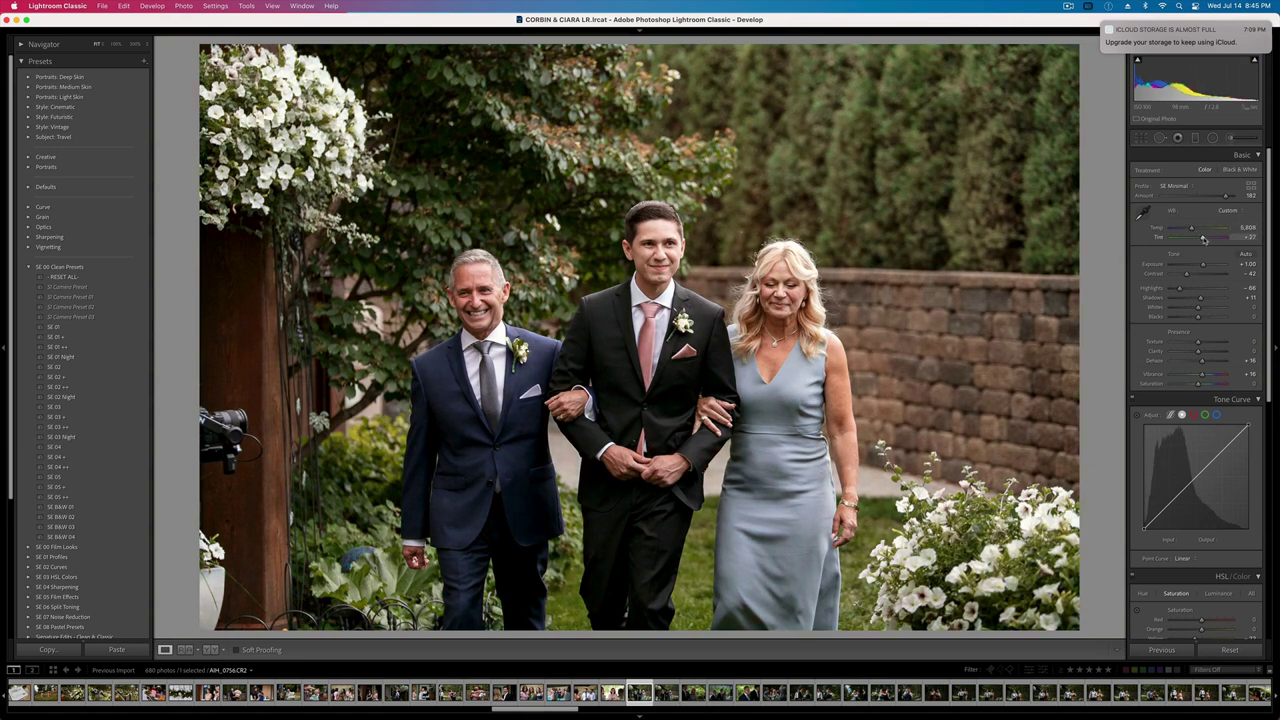
{"action": "key", "text": "super+bracketleft"}
{"action": "key", "text": "super+bracketleft"}
{"action": "key", "text": "super+bracketleft"}
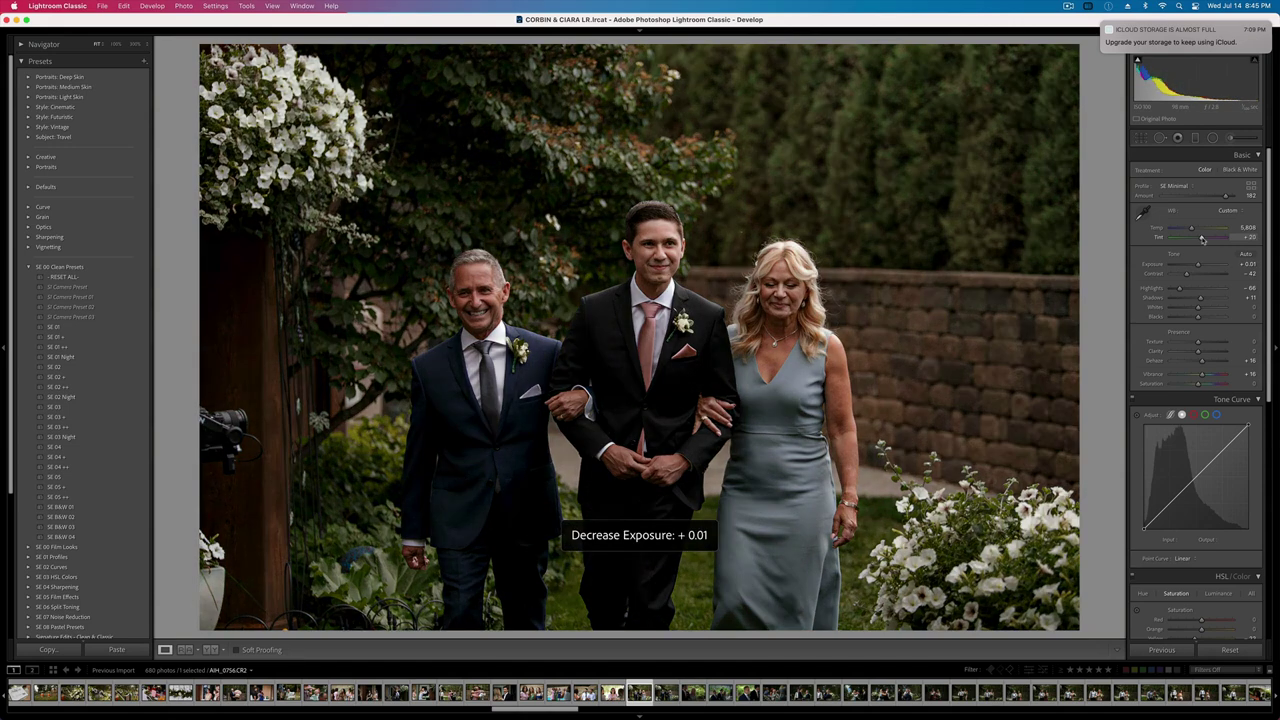
{"action": "key", "text": "super+bracketright"}
{"action": "key", "text": "super+bracketright"}
{"action": "key", "text": "super+bracketright"}
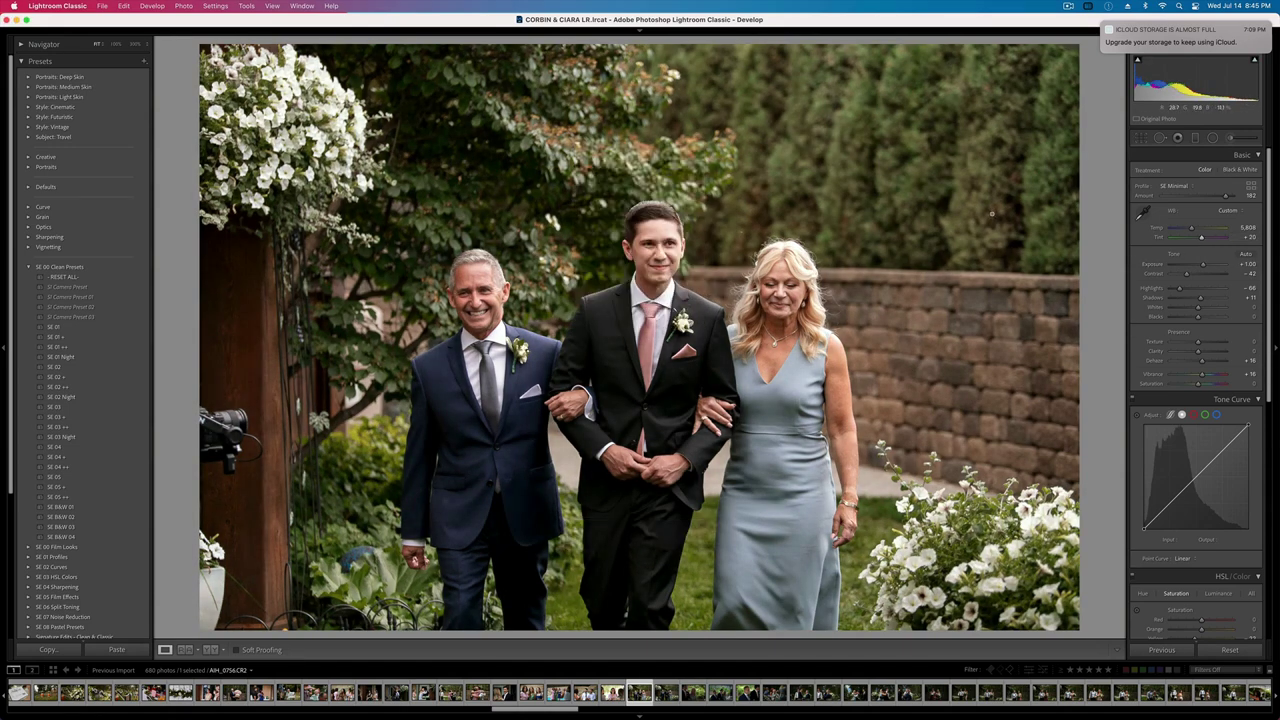
- Paint a brush mask over the groom's face and mother's hair and brighten it slightly
{"action": "key", "text": "k"}
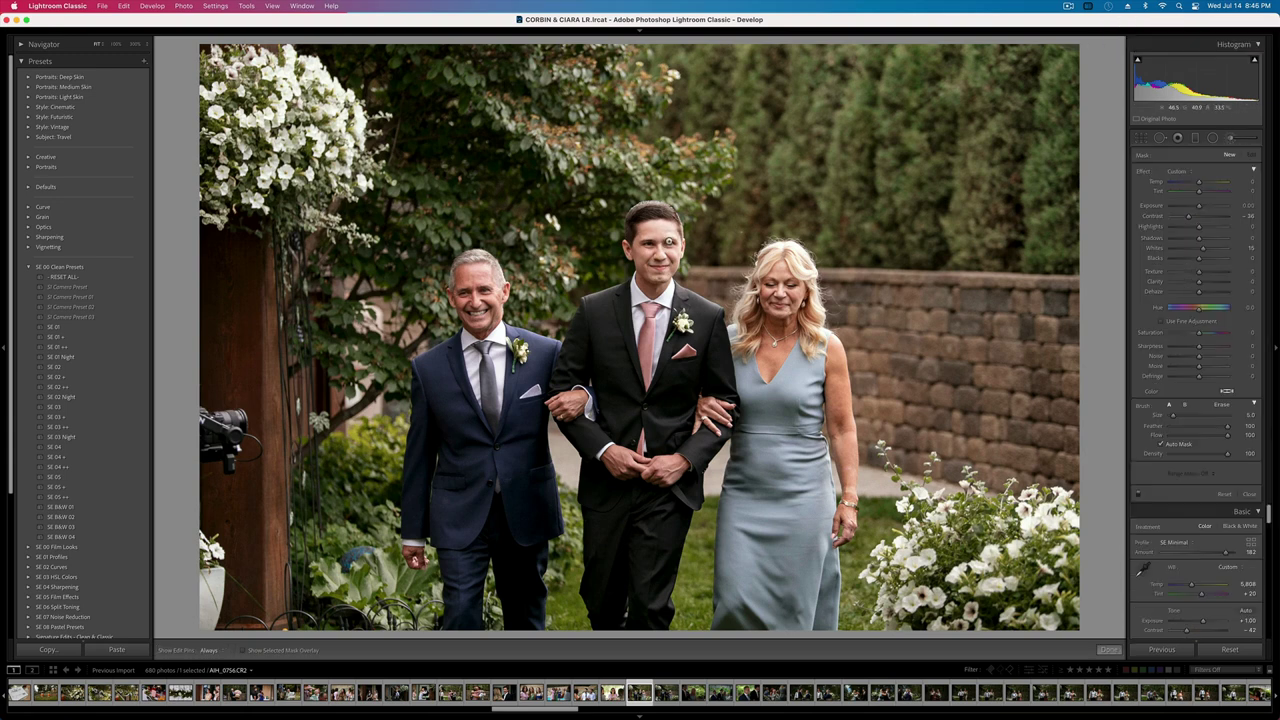
{"action": "left_click", "coordinate": [662, 230]}
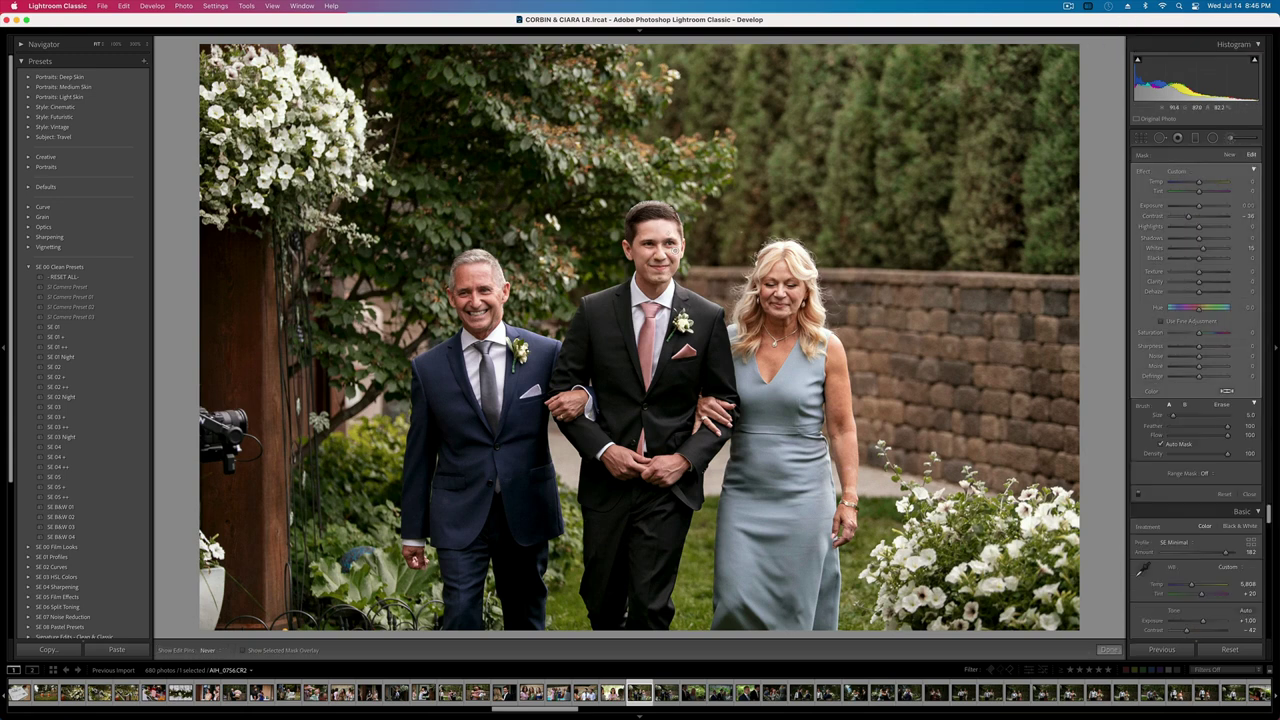
{"action": "key", "text": "o"}
{"action": "mouse_move", "coordinate": [790, 255]}
{"action": "left_mouse_down"}
{"action": "mouse_move", "coordinate": [812, 320]}
{"action": "mouse_move", "coordinate": [802, 262]}
{"action": "left_mouse_up"}
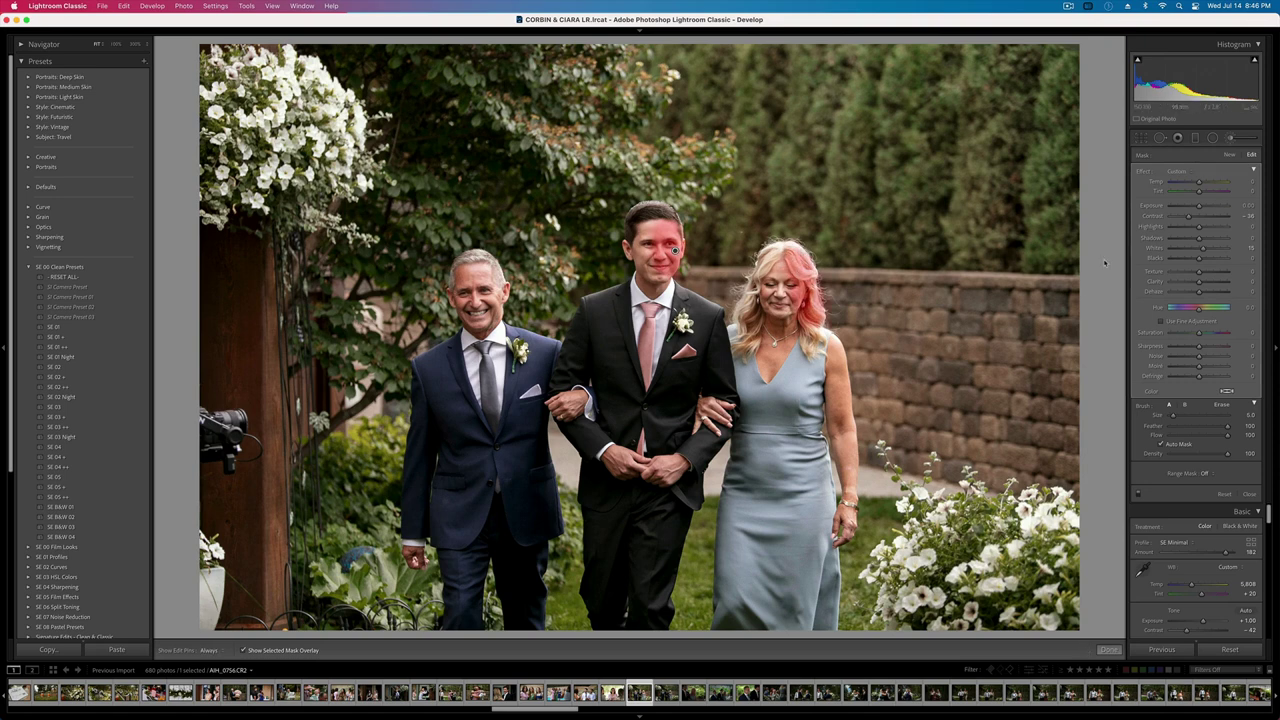
{"action": "key", "text": "o"}
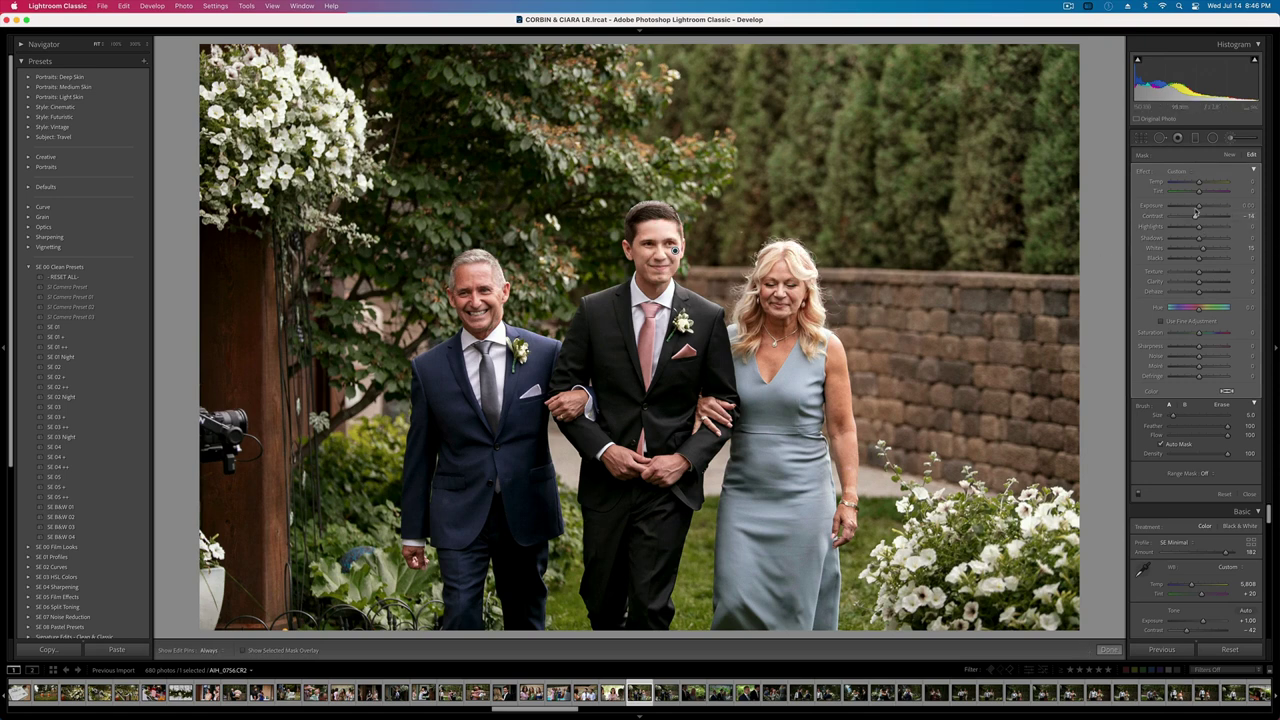
{"action": "left_click_drag", "start_coordinate": [1194, 207], "coordinate": [1196, 207]}
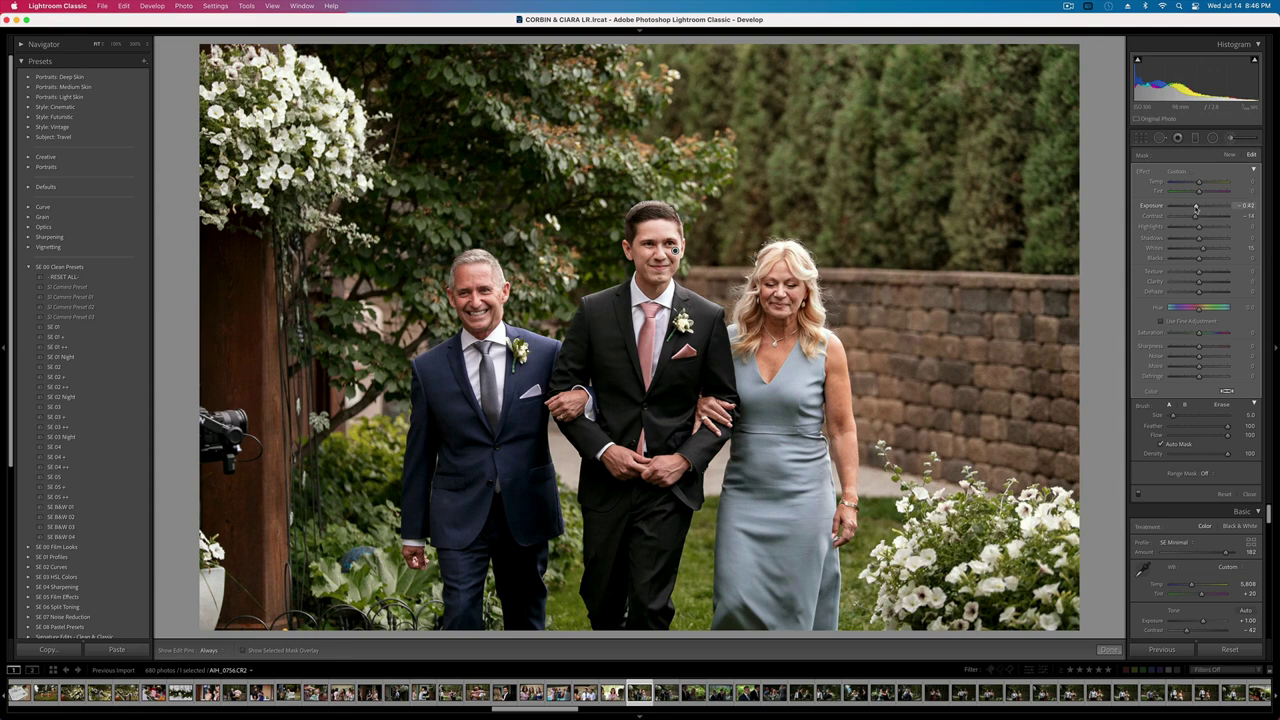
- Set overall contrast to -13 and collapse the presets panel
{"action": "key", "text": "k"}
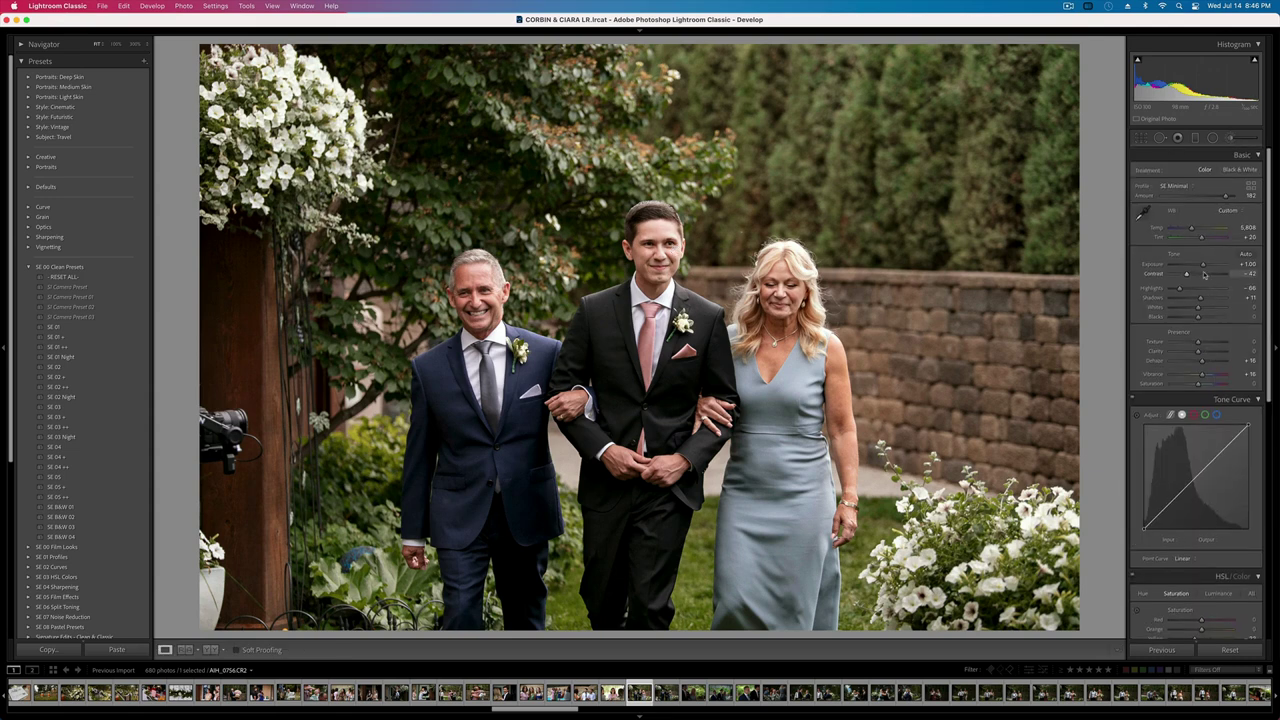
{"action": "left_click", "coordinate": [1194, 274]}
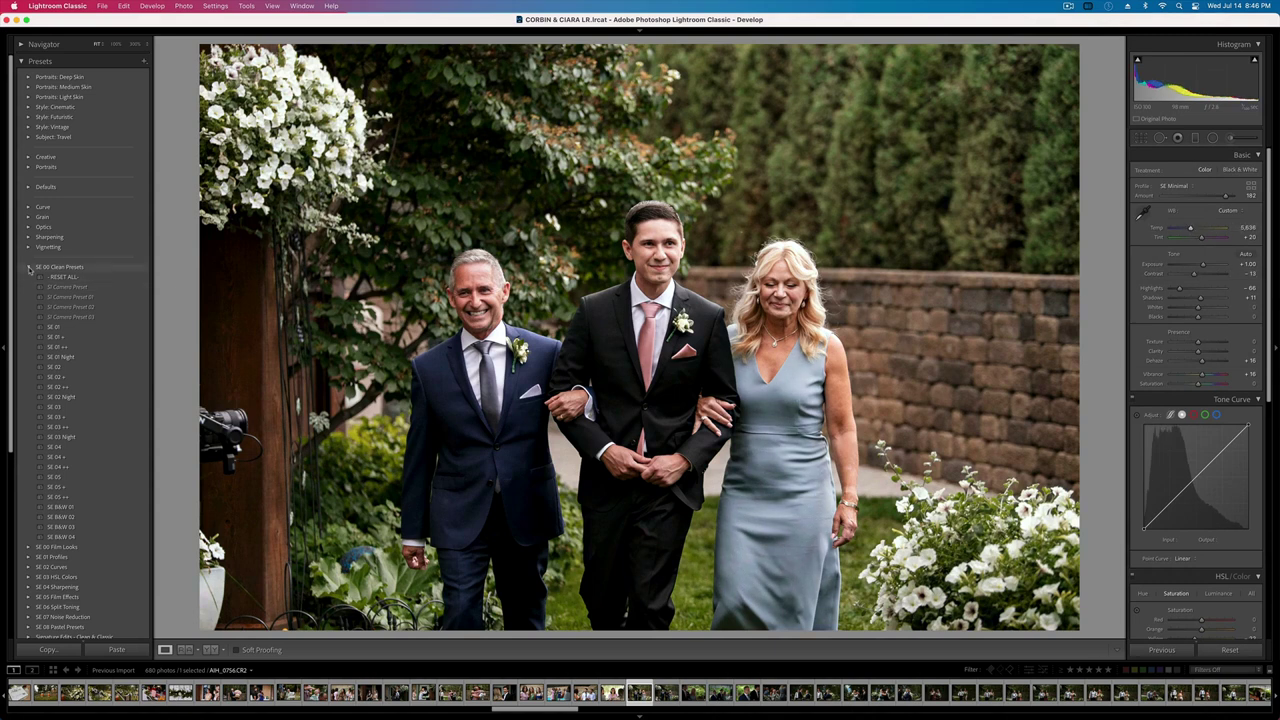
{"action": "left_click", "coordinate": [4, 348]}
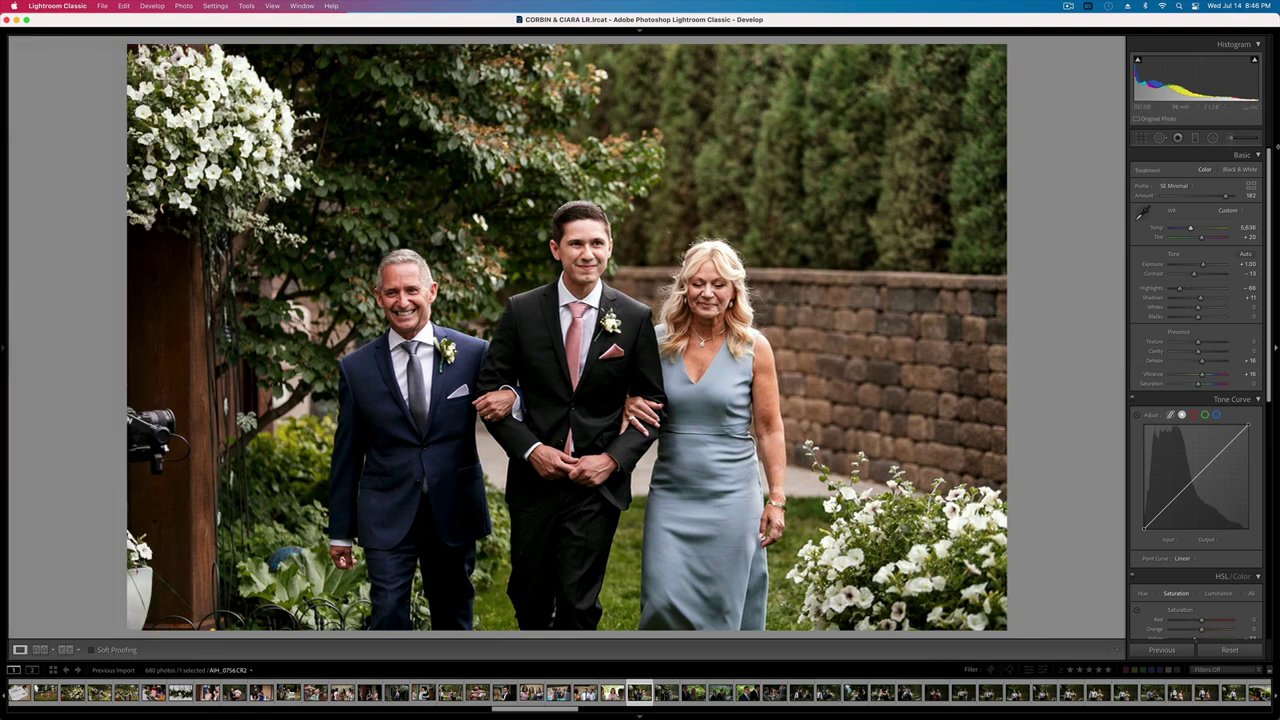
- Widen the right panel, lower the walking photo's exposure to +0.67, and copy its settings
{"action": "left_click_drag", "start_coordinate": [1124, 213], "coordinate": [1042, 231]}
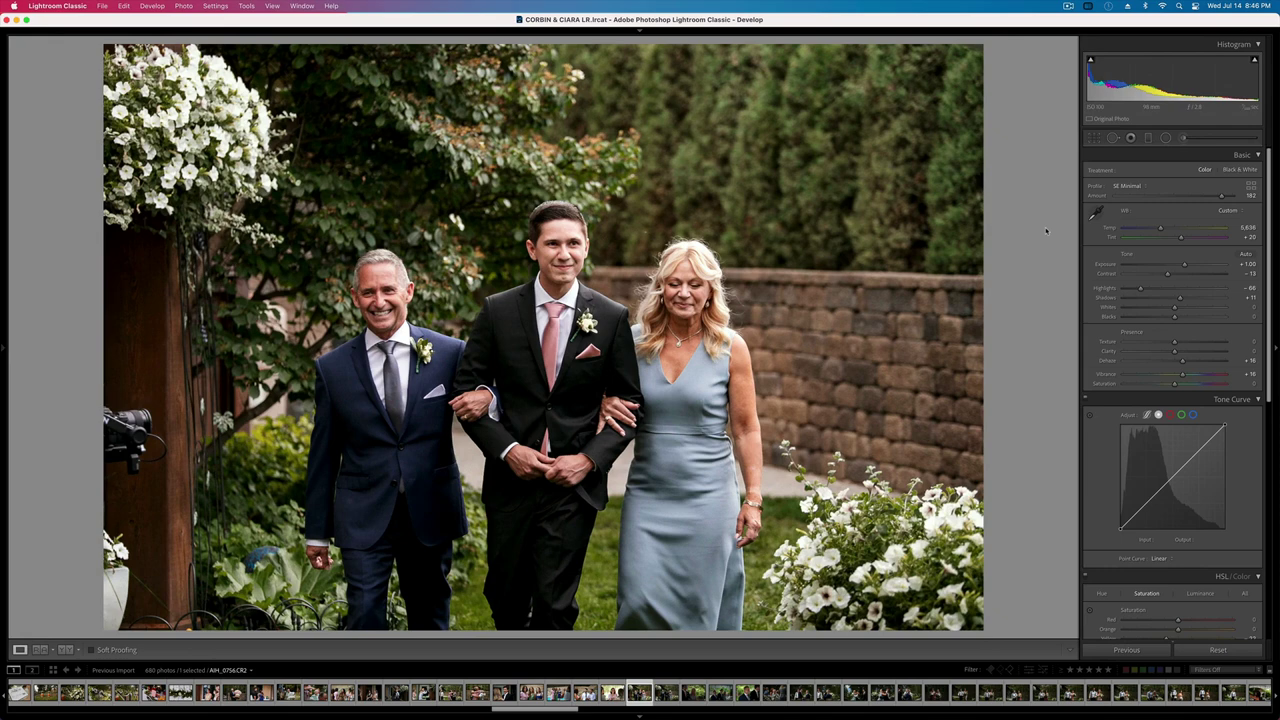
{"action": "key", "text": "minus"}
{"action": "key", "text": "super+shift+c"}
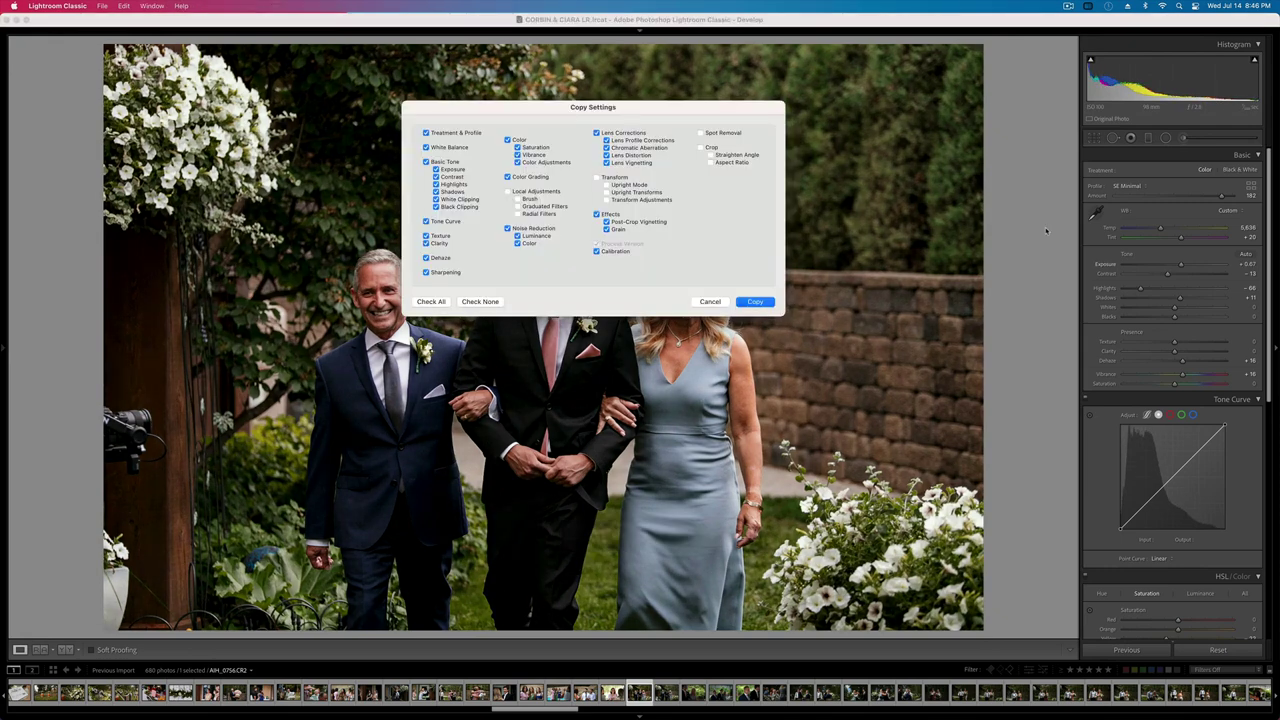
{"action": "key", "text": "Return"}
{"action": "key", "text": "backslash"}
{"action": "key", "text": "backslash"}
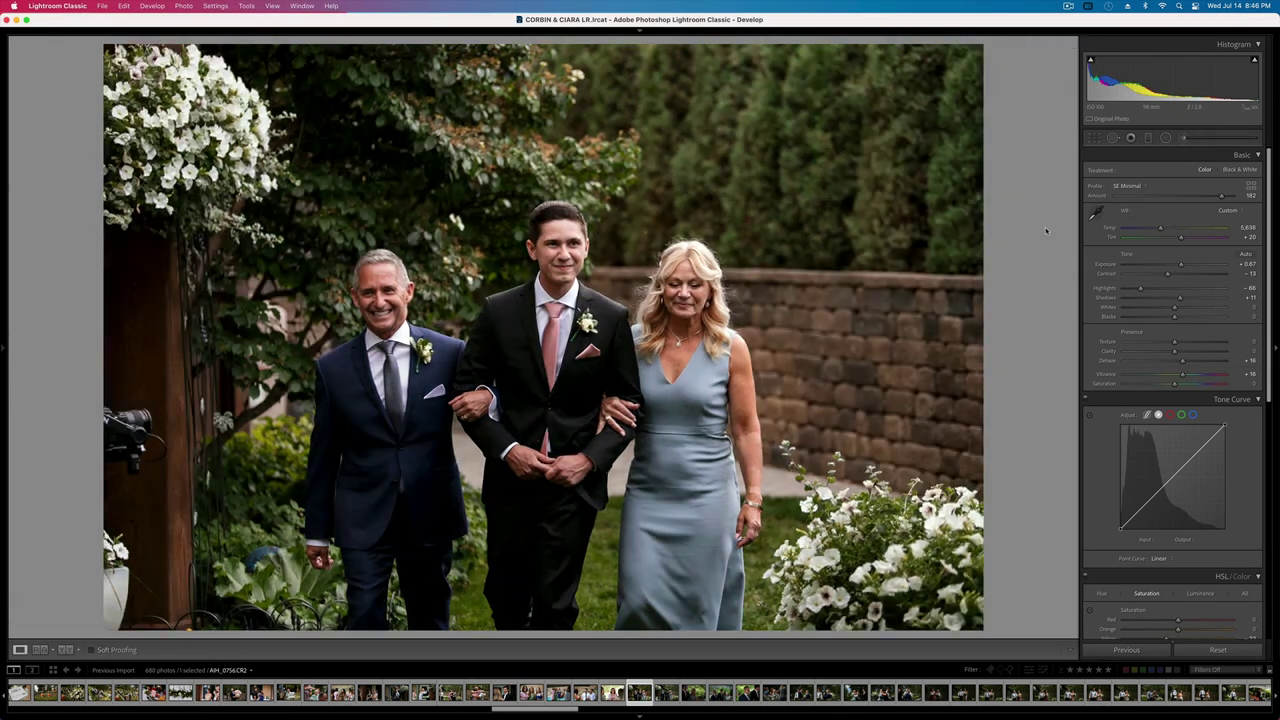
{"action": "key", "text": "super+shift+c"}
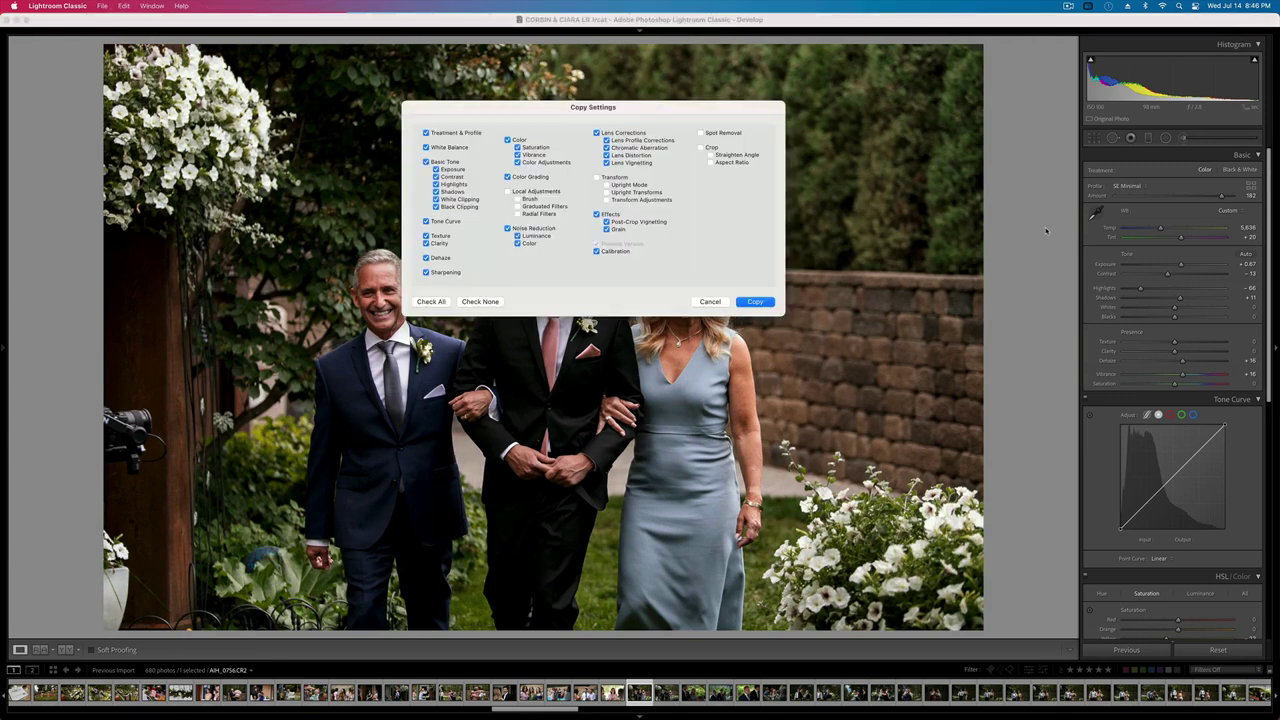
{"action": "key", "text": "Return"}
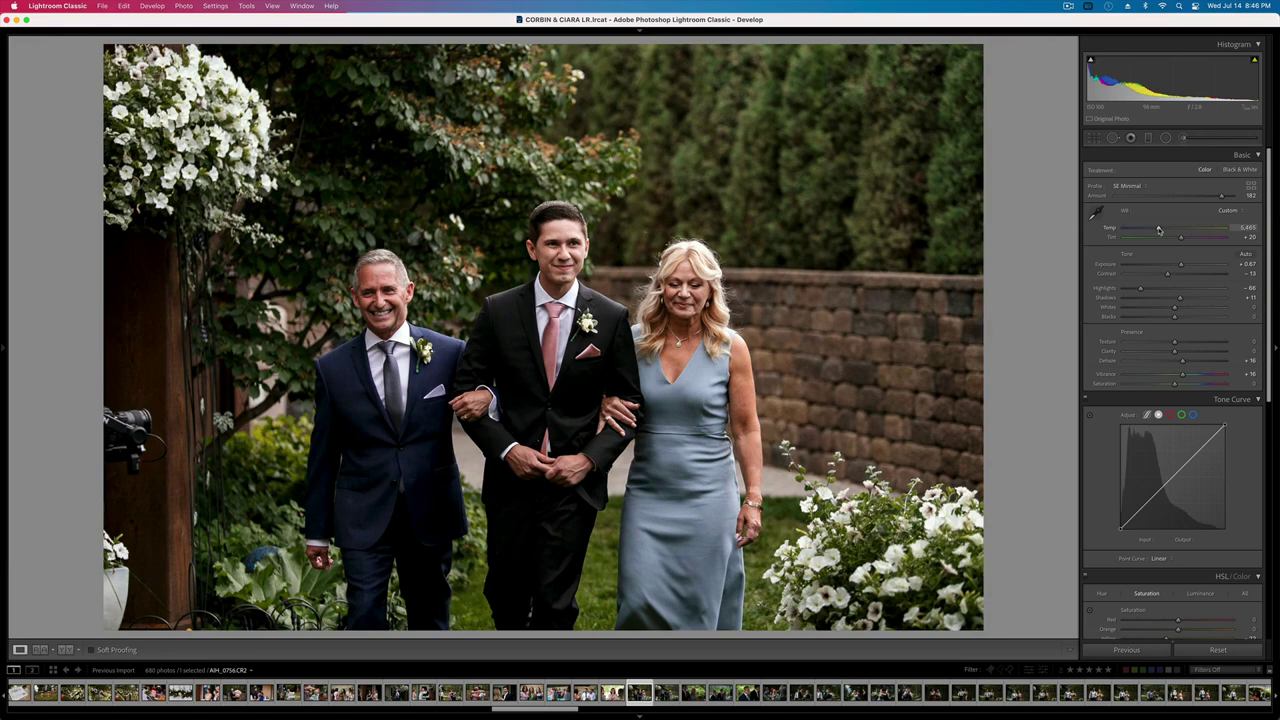
- Readjust the walking photo's exposure to +0.90 and copy its settings again
{"action": "key", "text": "shift+equal"}
{"action": "key", "text": "minus"}
{"action": "key", "text": "super+c"}
{"action": "key", "text": "Return"}
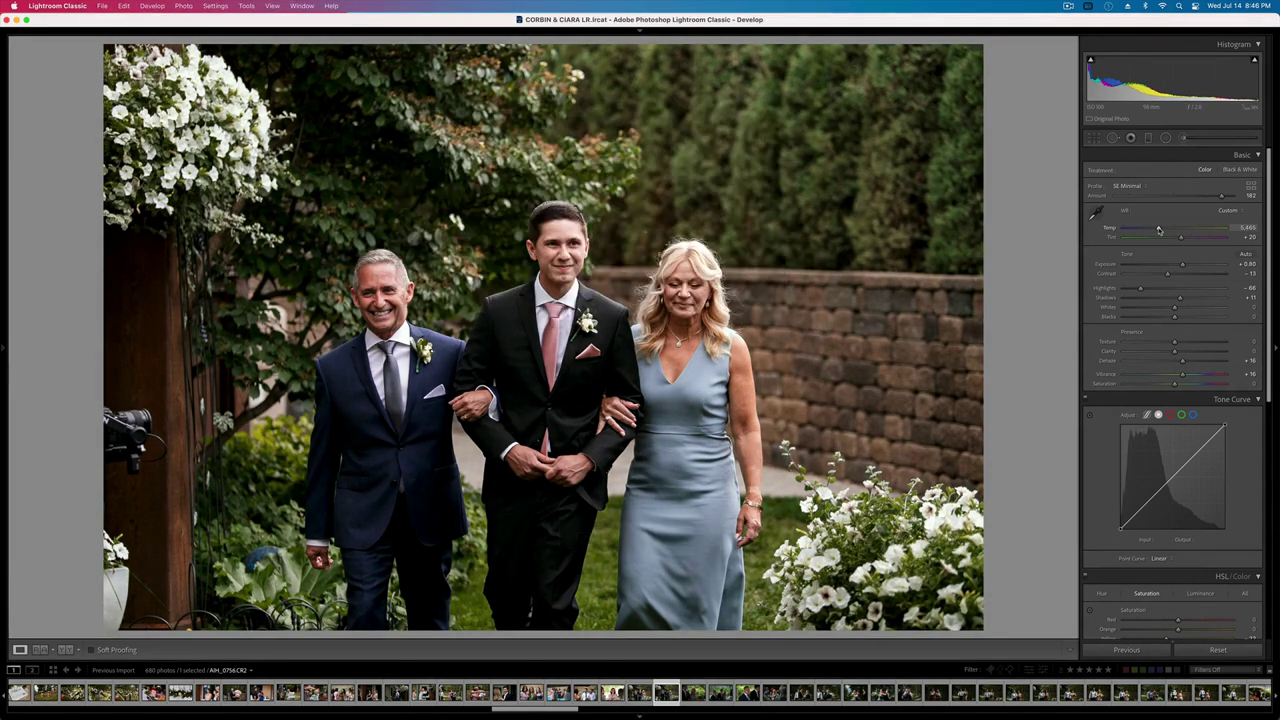
- Lower the next walk-in photo's exposure to +0.24
{"action": "key", "text": "Right"}
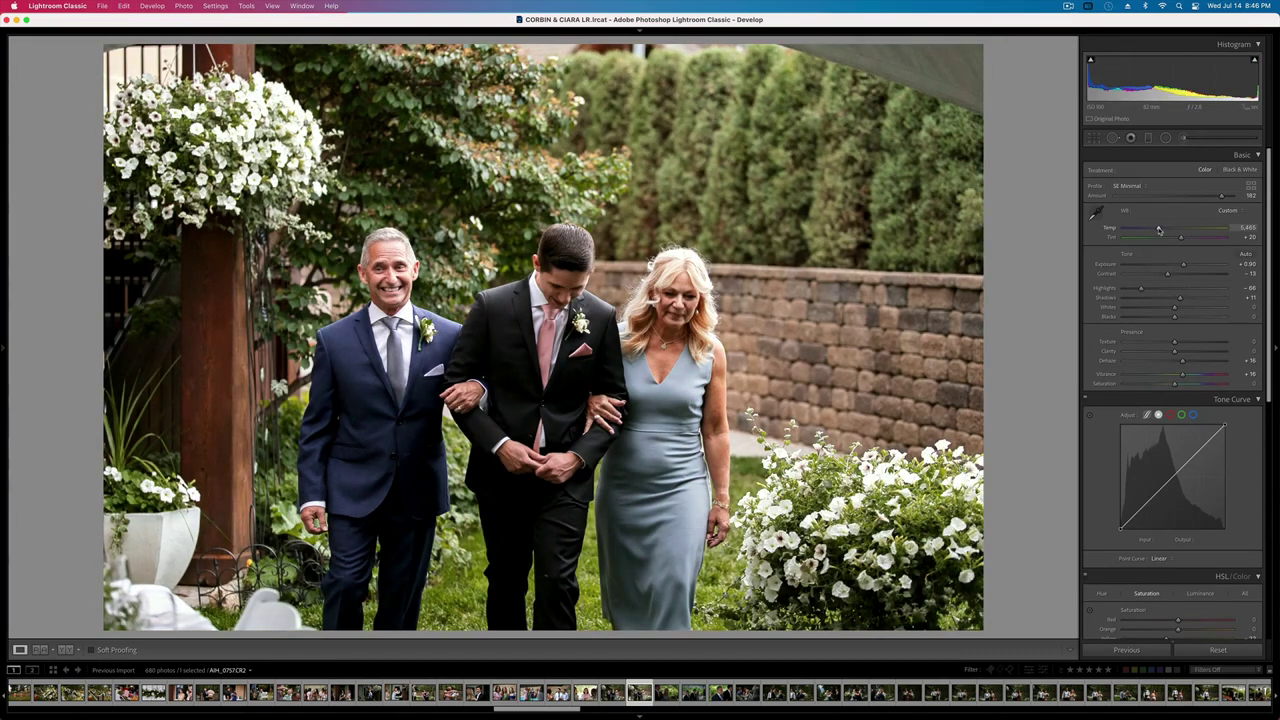
{"action": "key", "text": "minus"}
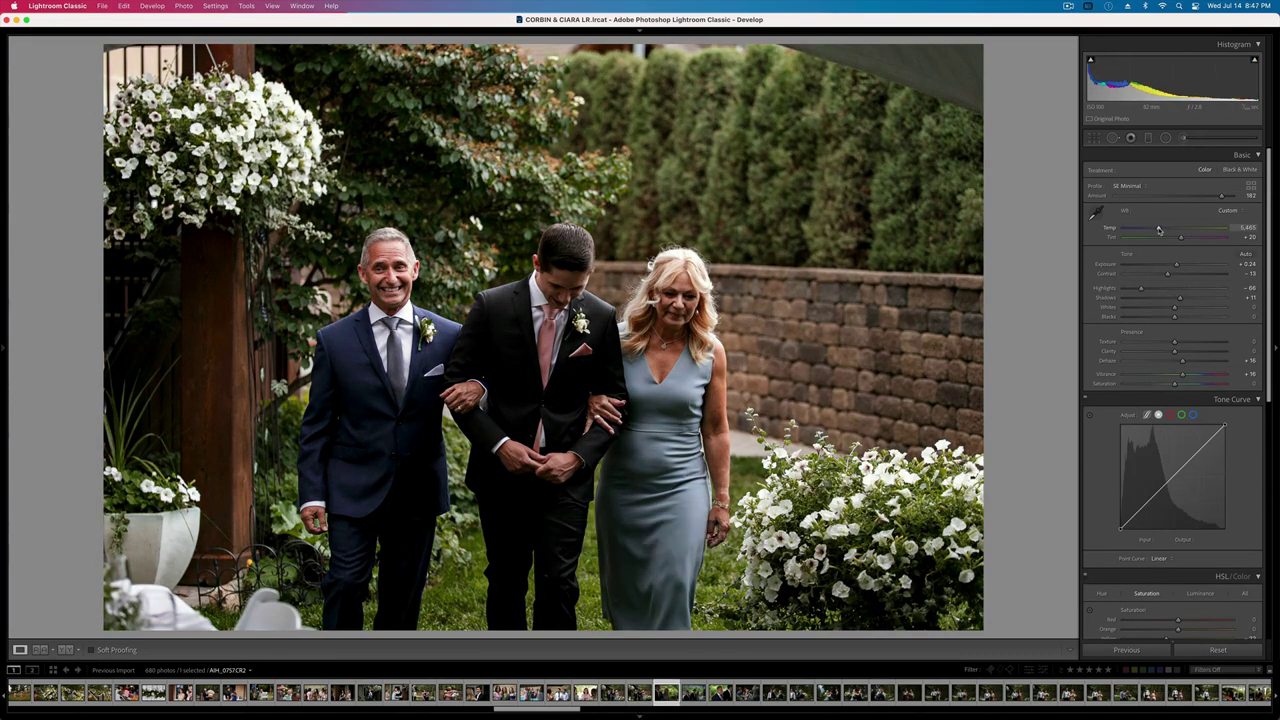
{"action": "key", "text": "Right"}
- Set the close-up's exposure to +1.23
{"action": "key", "text": "shift+="}
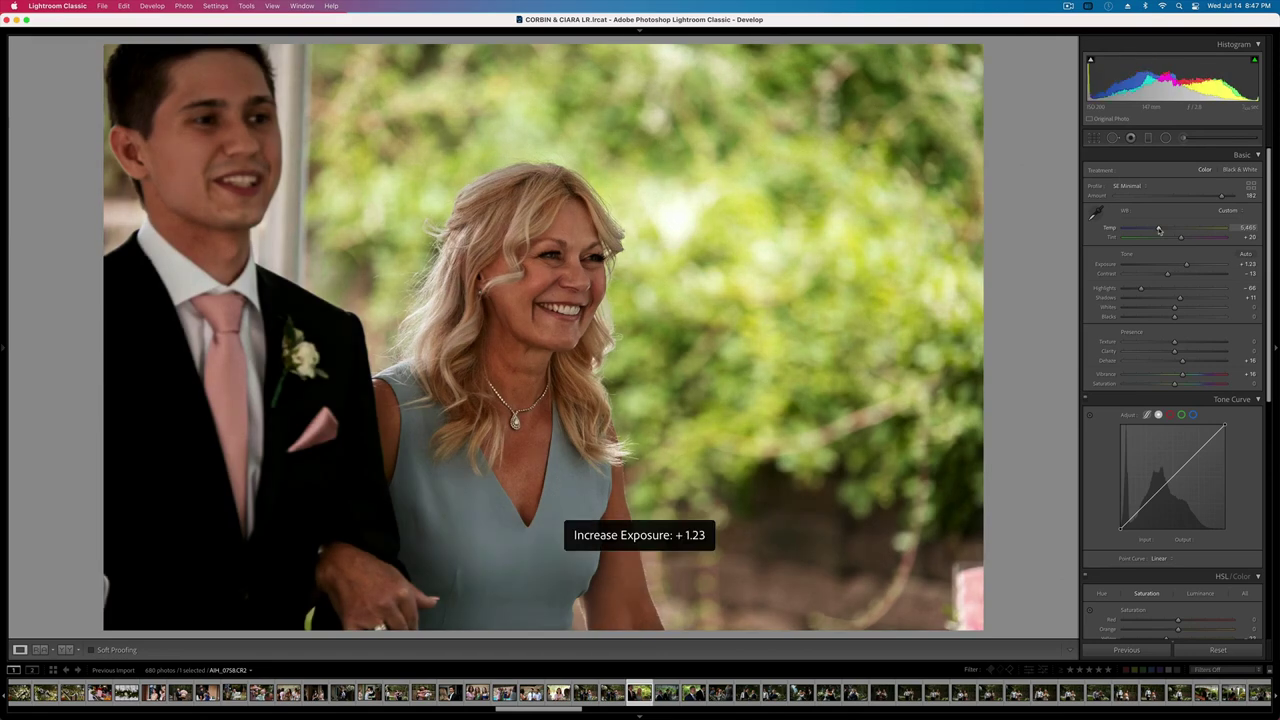
{"action": "key", "text": "shift+="}
{"action": "key", "text": "shift+-"}
- Try a Radial Filter on the mother with cooler temperature and raised whites, then delete it
{"action": "left_click", "coordinate": [1167, 138]}
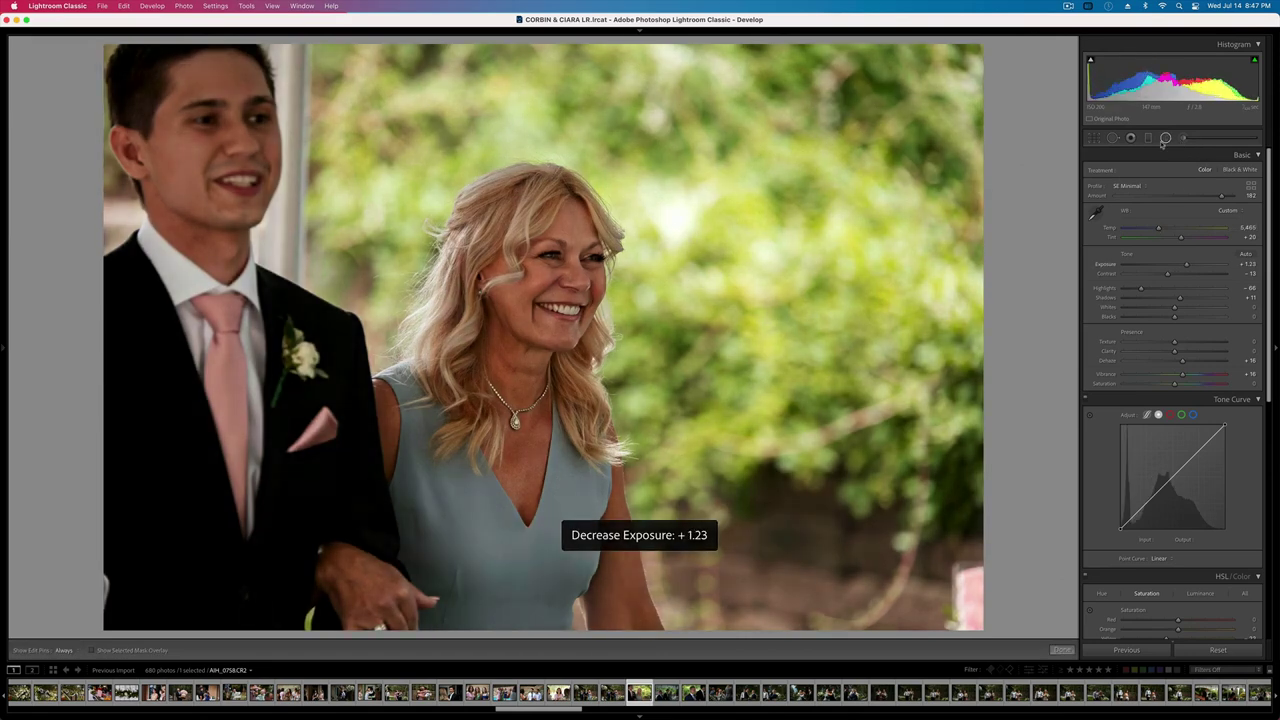
{"action": "left_click_drag", "start_coordinate": [547, 320], "coordinate": [703, 631]}
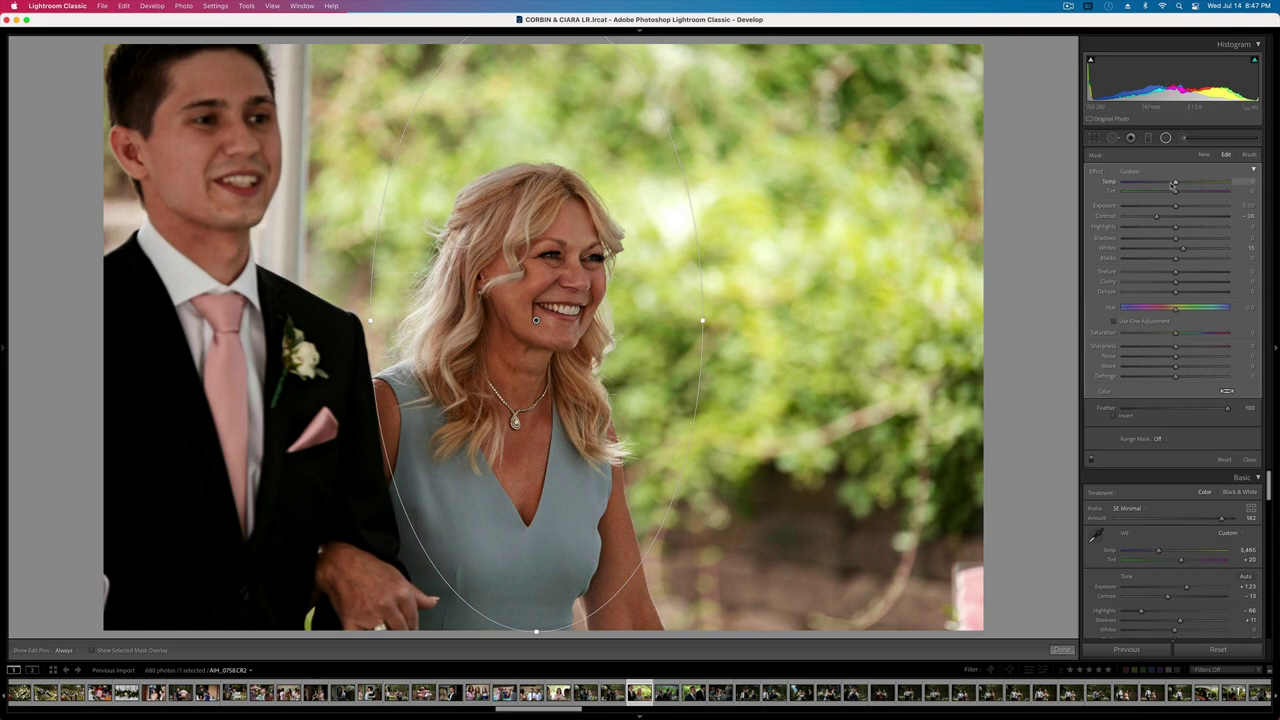
{"action": "left_click_drag", "start_coordinate": [1175, 185], "coordinate": [1175, 187]}
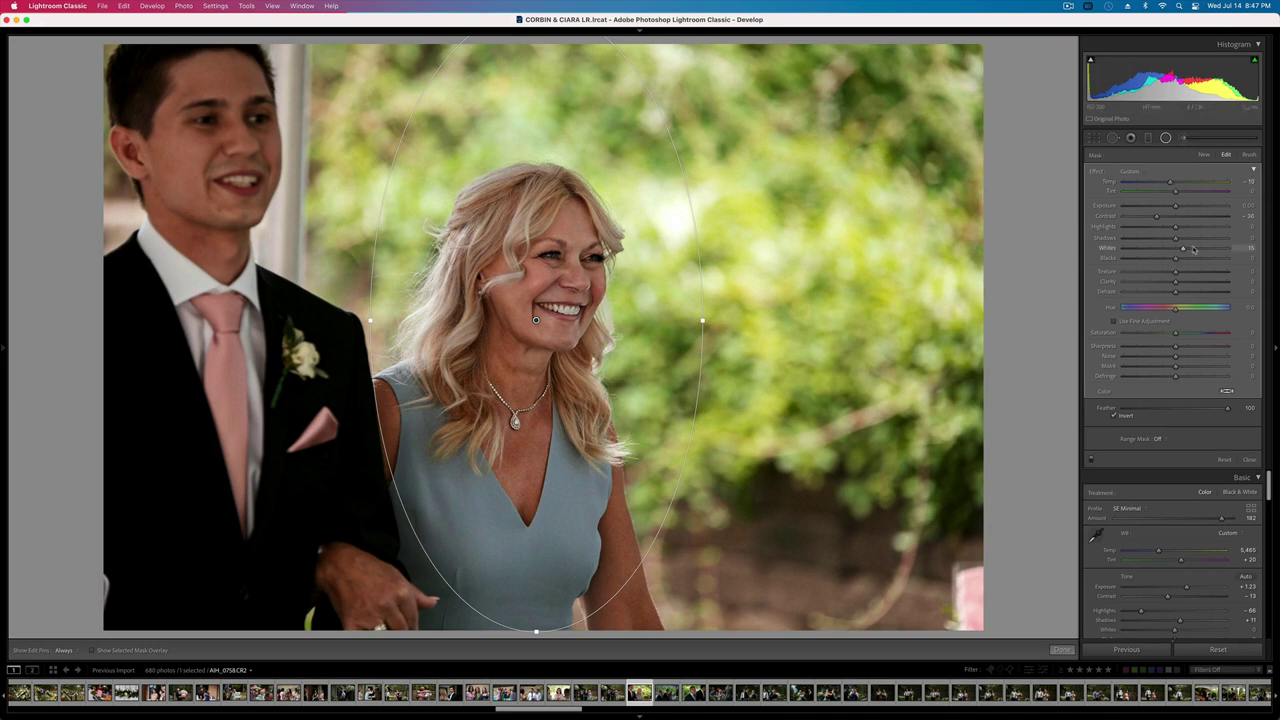
{"action": "left_click_drag", "start_coordinate": [1183, 248], "coordinate": [1213, 251]}
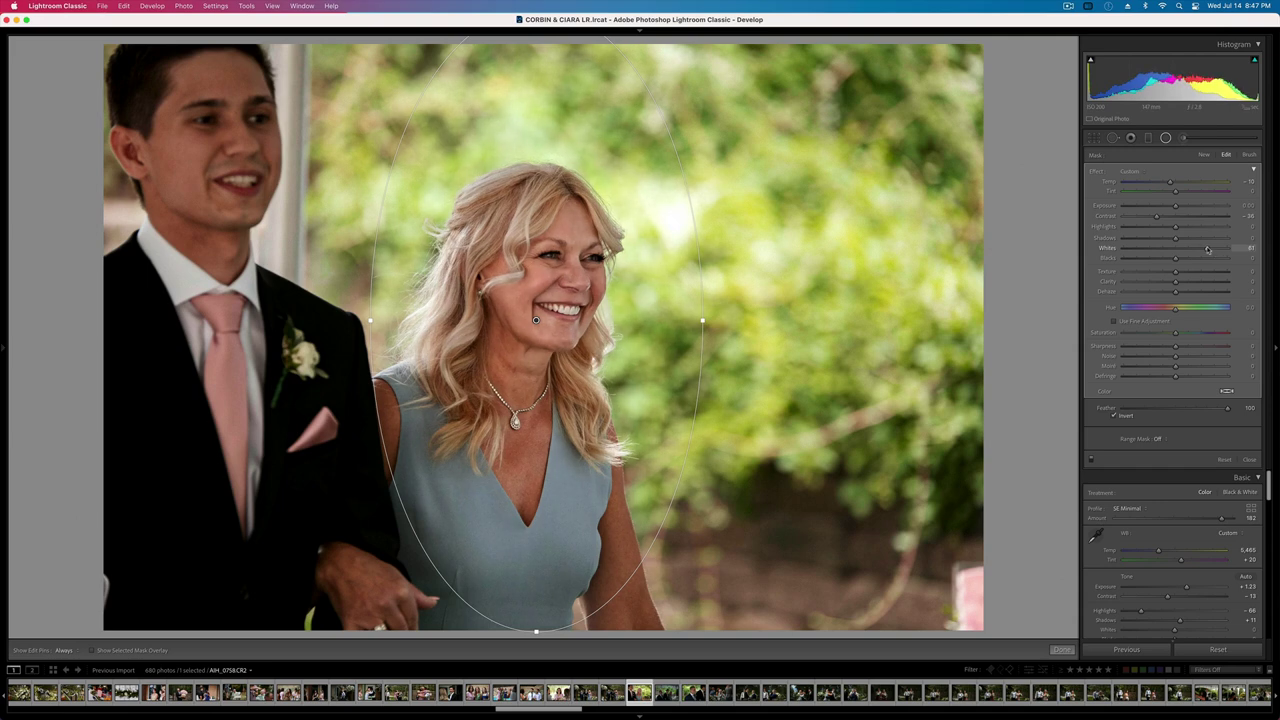
{"action": "key", "text": "Delete"}
{"action": "key", "text": "super+z"}
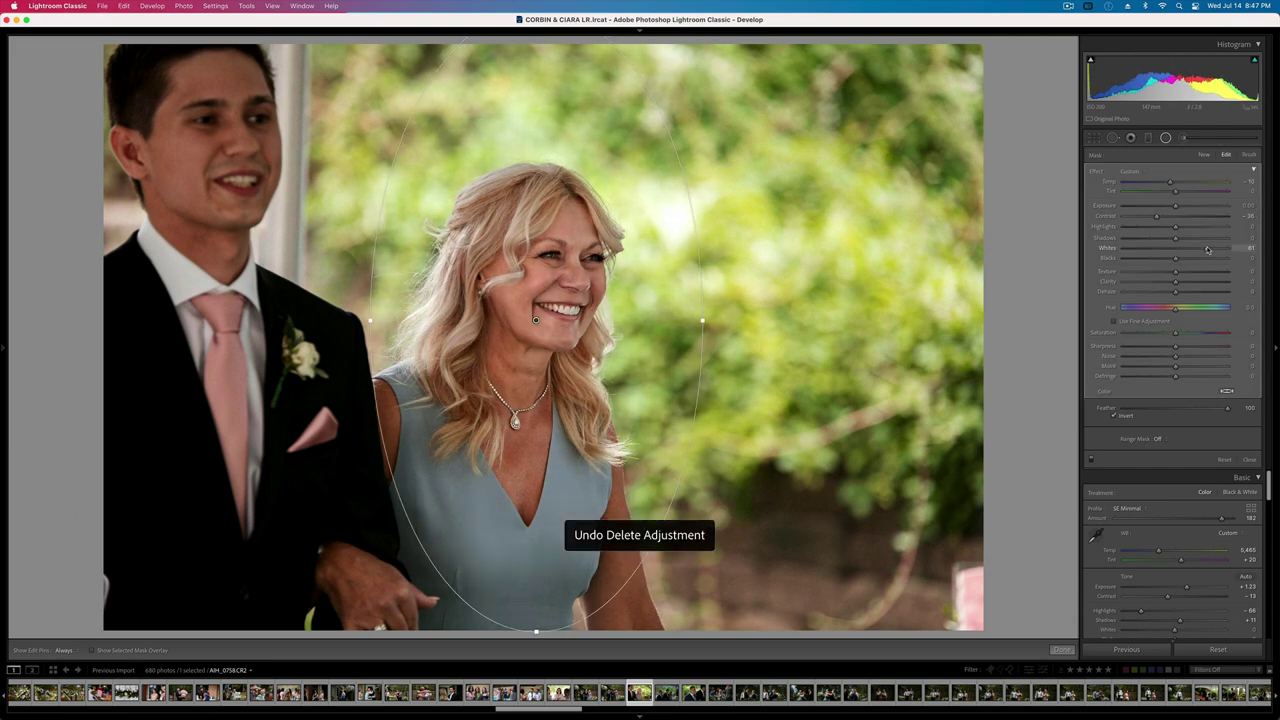
{"action": "key", "text": "Delete"}
- Return to global adjustments and settle the close-up's exposure at +1.13
{"action": "key", "text": "shift+m"}
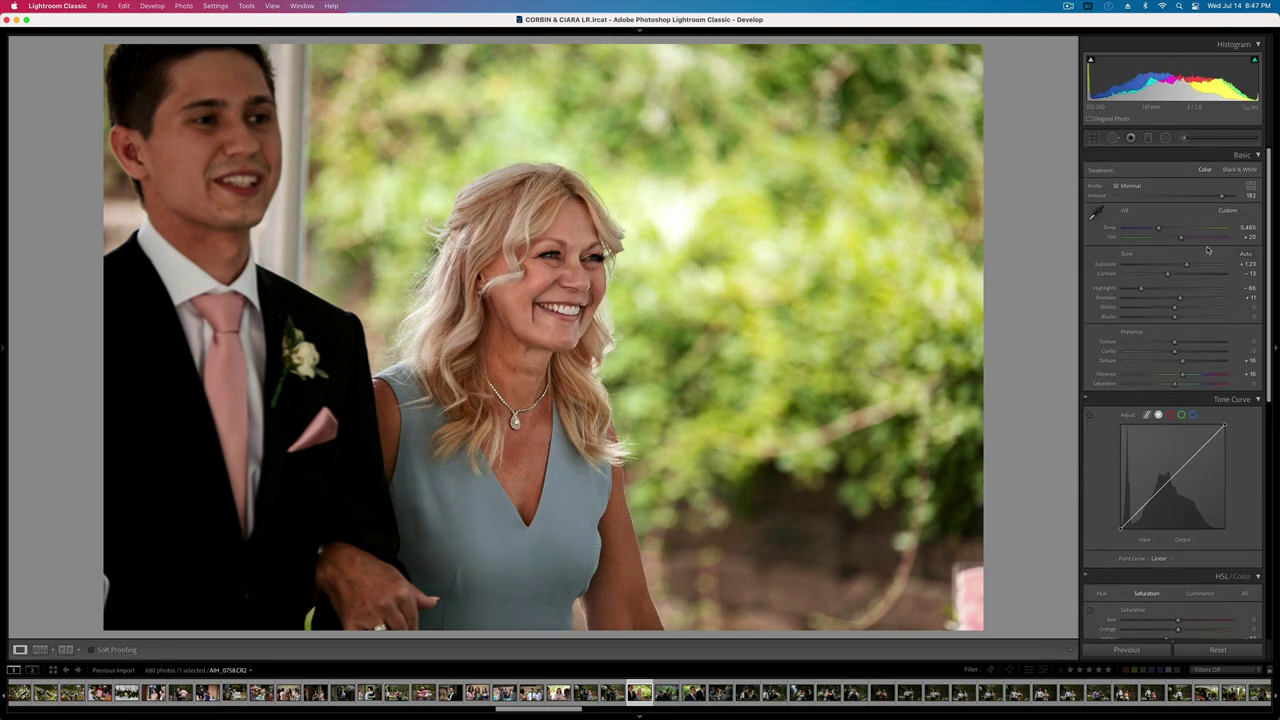
{"action": "key", "text": "minus"}
{"action": "key", "text": "minus"}
{"action": "key", "text": "equal"}
- Set the next tent photo's exposure to +1.46
{"action": "key", "text": "Right"}
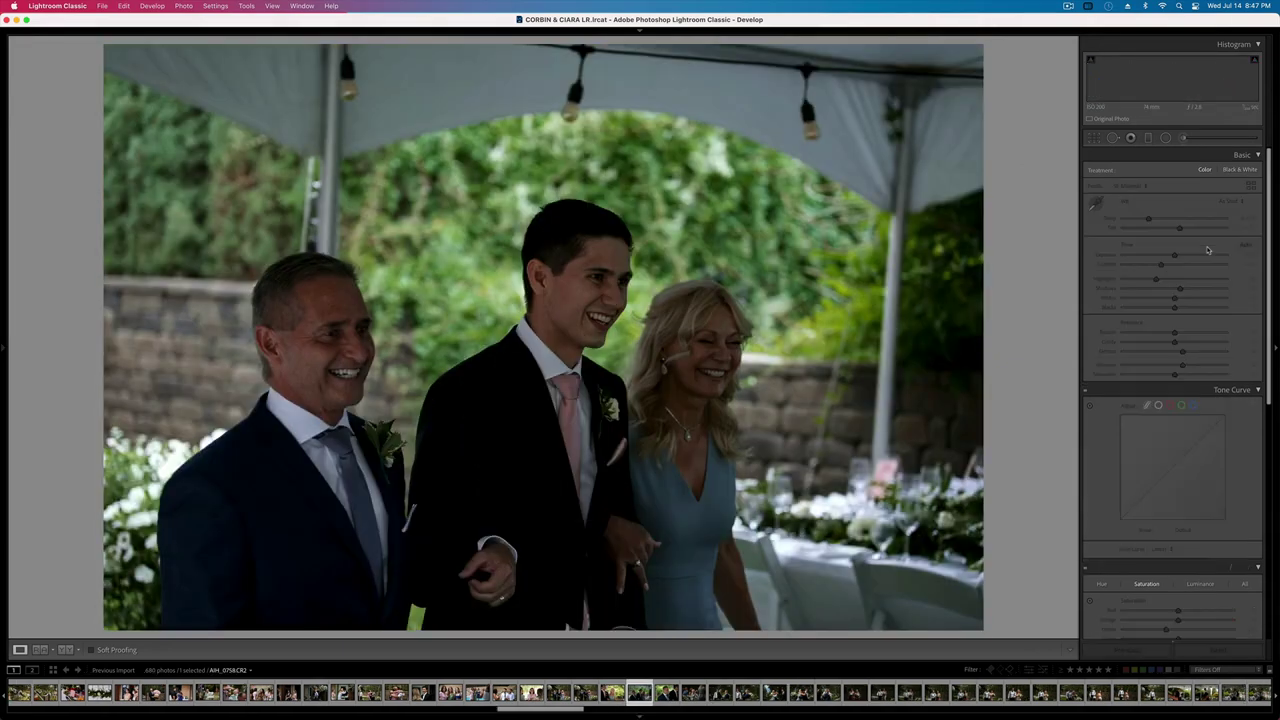
{"action": "key", "text": "equal"}
{"action": "key", "text": "equal"}
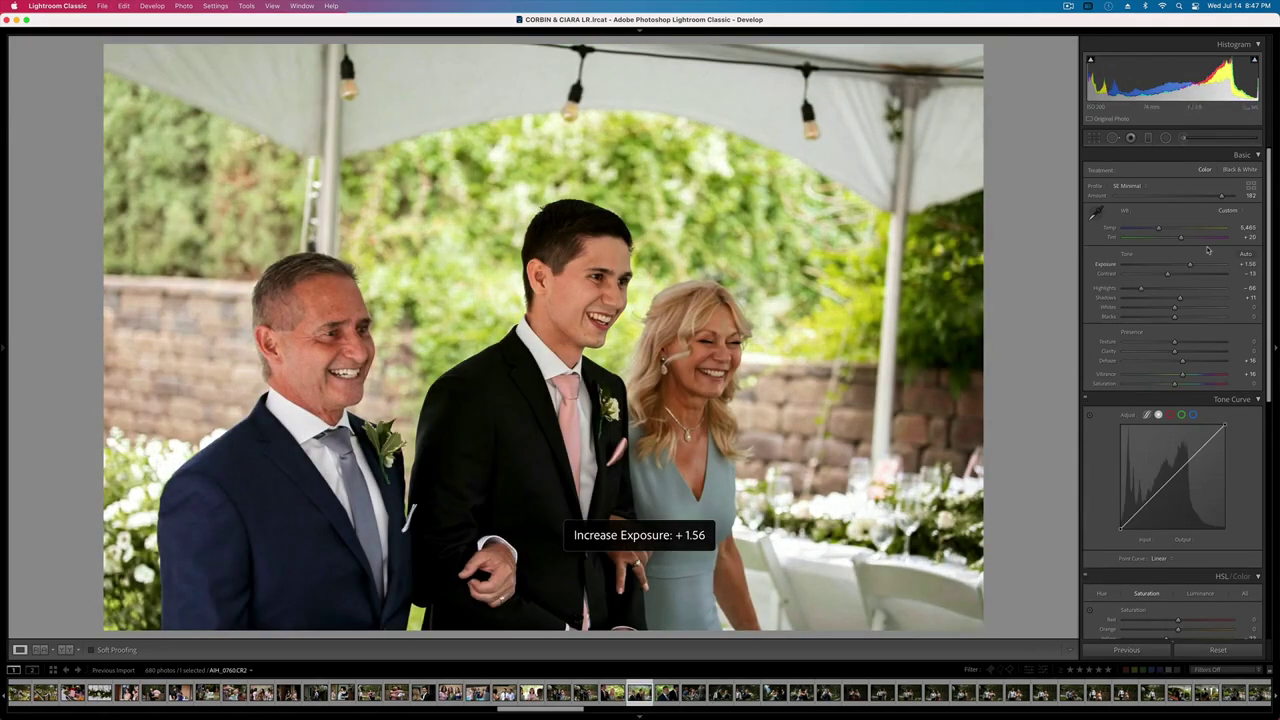
{"action": "key", "text": "minus"}
- Brush-mask to brighten the father's face and the mother's face, neck and chest
{"action": "key", "text": "k"}
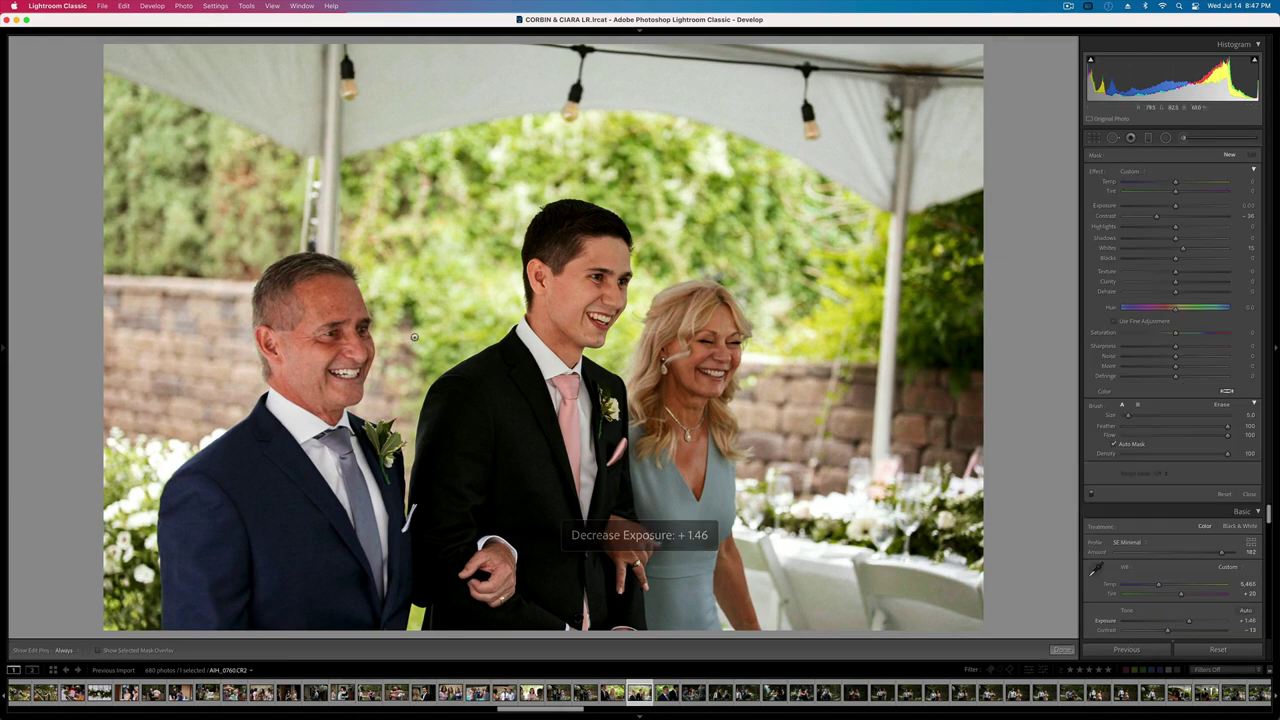
{"action": "scroll", "coordinate": [340, 318], "scroll_direction": "up", "scroll_amount": 6}
{"action": "left_click_drag", "start_coordinate": [319, 304], "coordinate": [332, 365]}
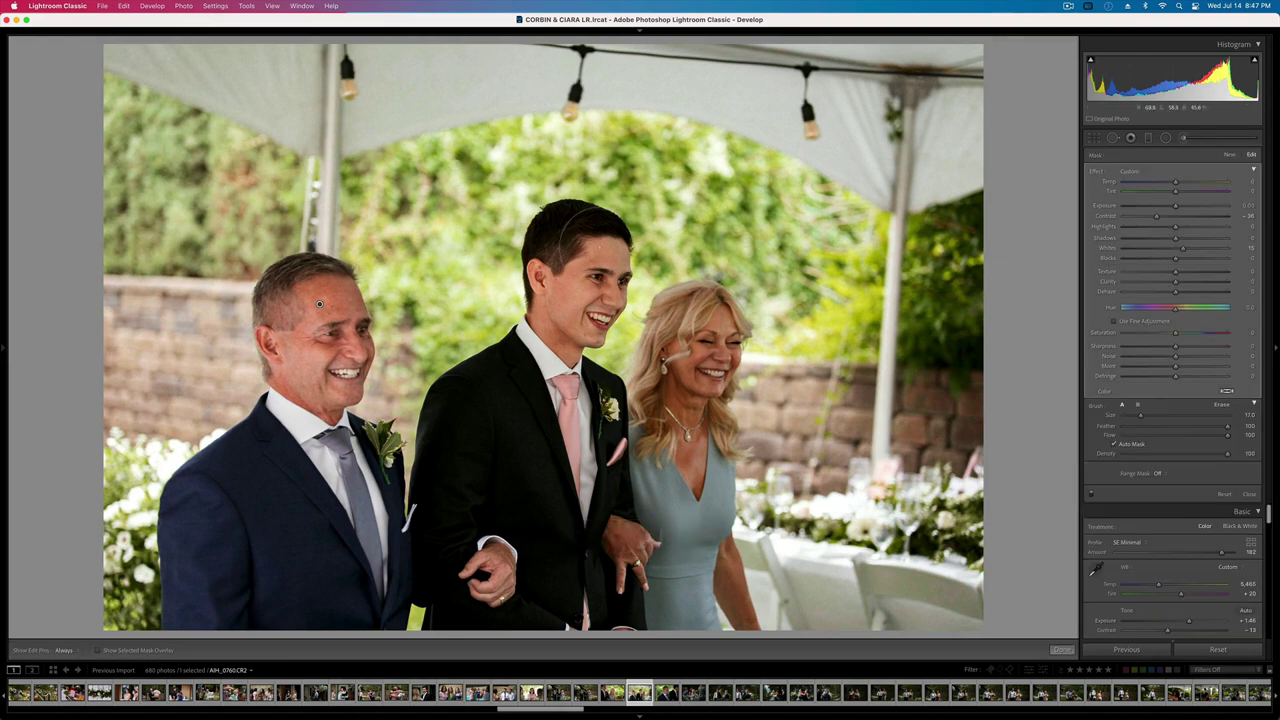
{"action": "key", "text": "h"}
{"action": "left_click_drag", "start_coordinate": [711, 342], "coordinate": [695, 488]}
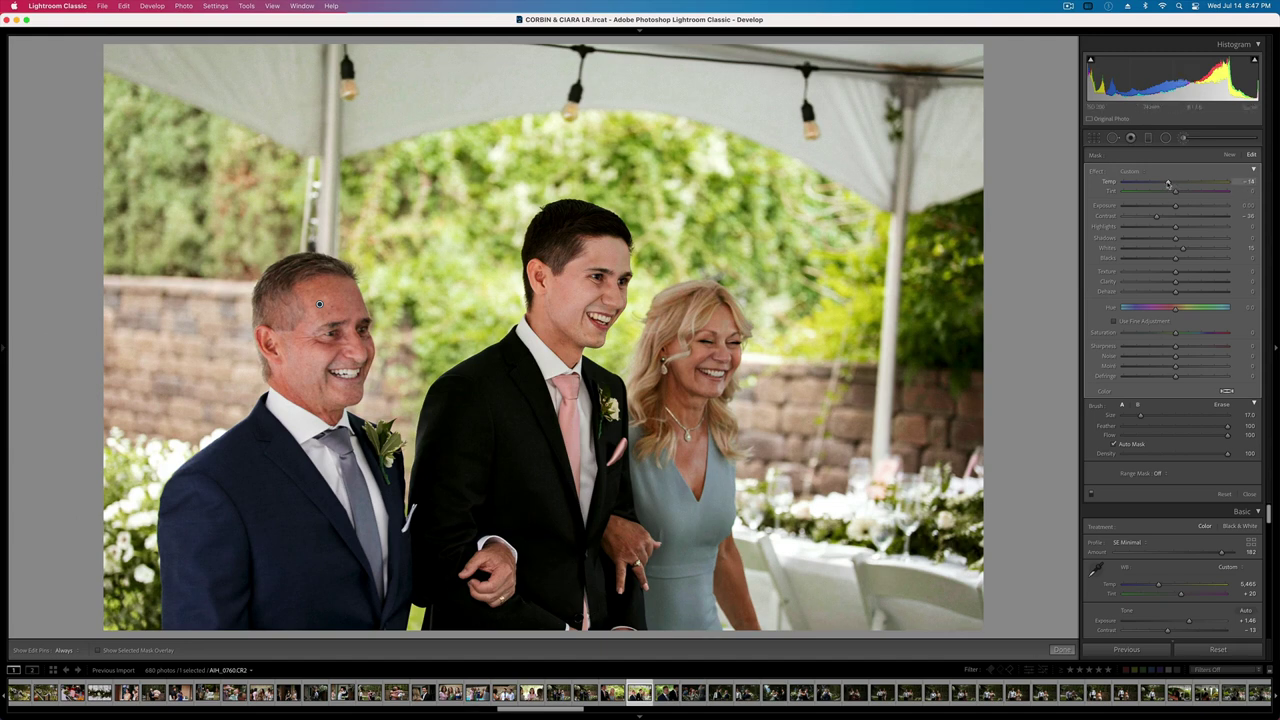
- Cool the brushed mask area slightly and settle the trio photo's exposure at +1.23
{"action": "left_click_drag", "start_coordinate": [1173, 184], "coordinate": [1169, 218]}
{"action": "key", "text": "k"}
{"action": "key", "text": "minus"}
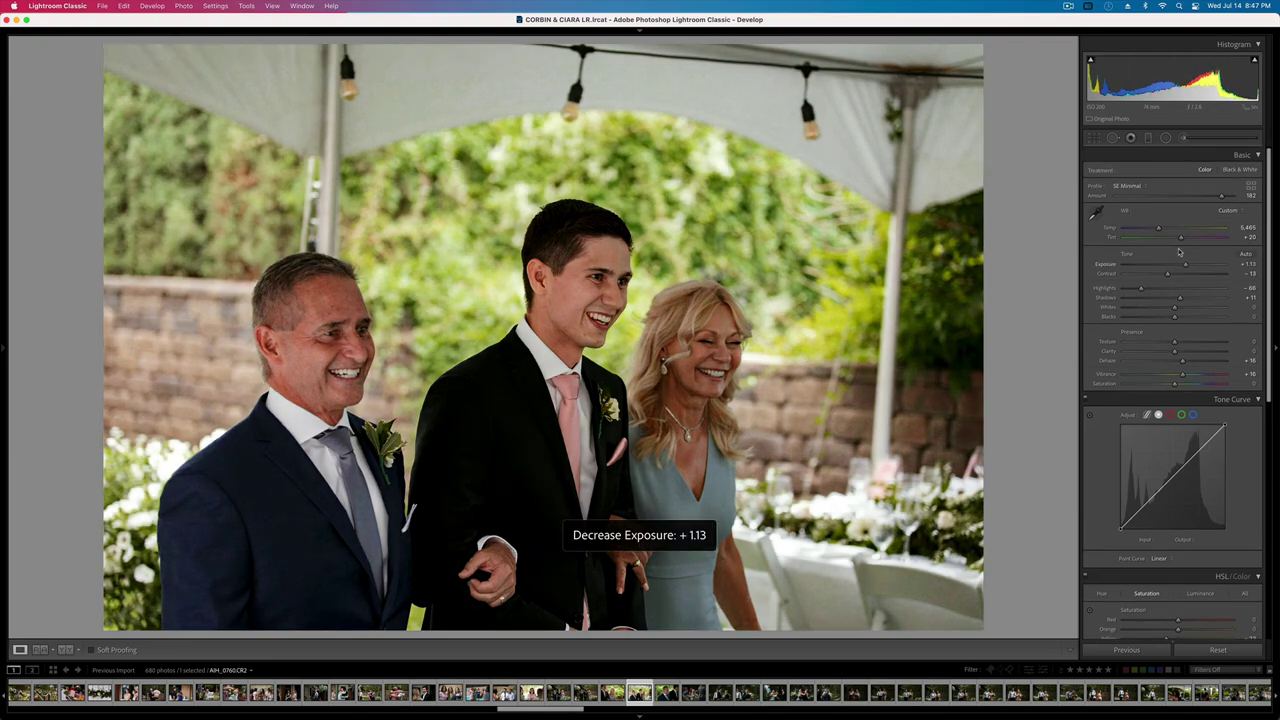
{"action": "key", "text": "equal"}
{"action": "key", "text": "Right"}
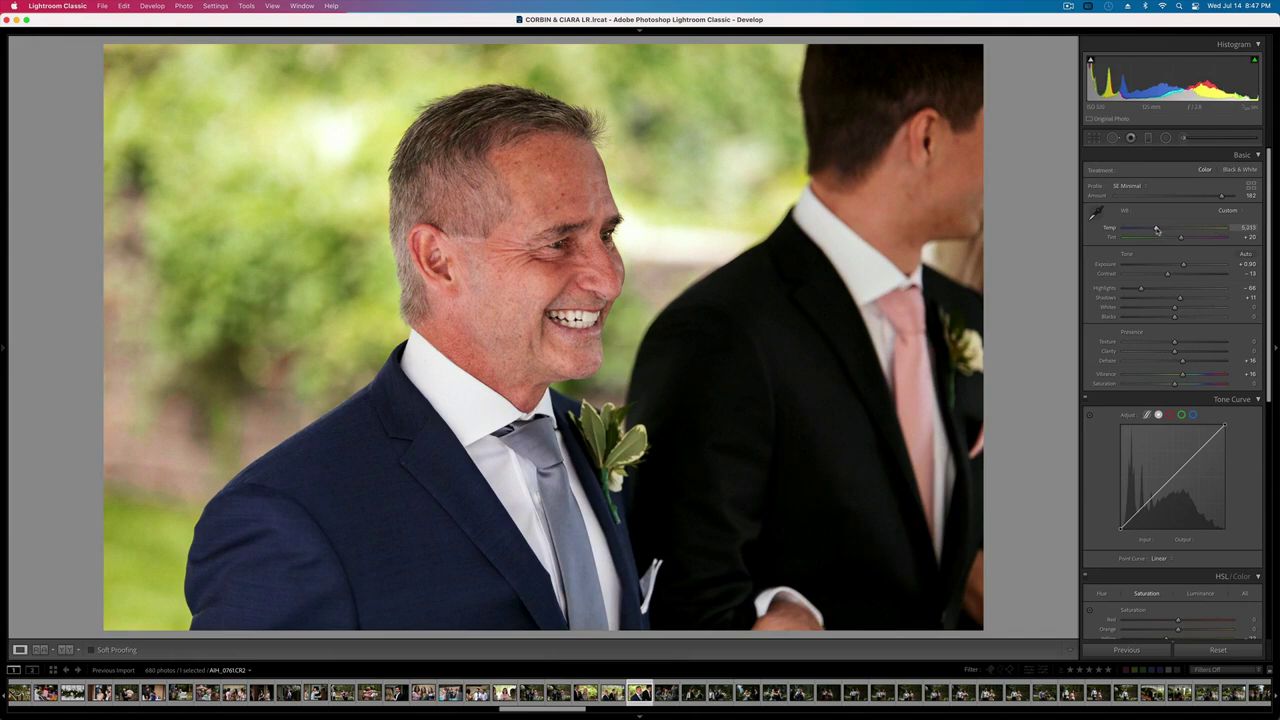
- Raise contrast on the father close-up and set its exposure to +0.77
{"action": "left_click_drag", "start_coordinate": [1167, 273], "coordinate": [1175, 274]}
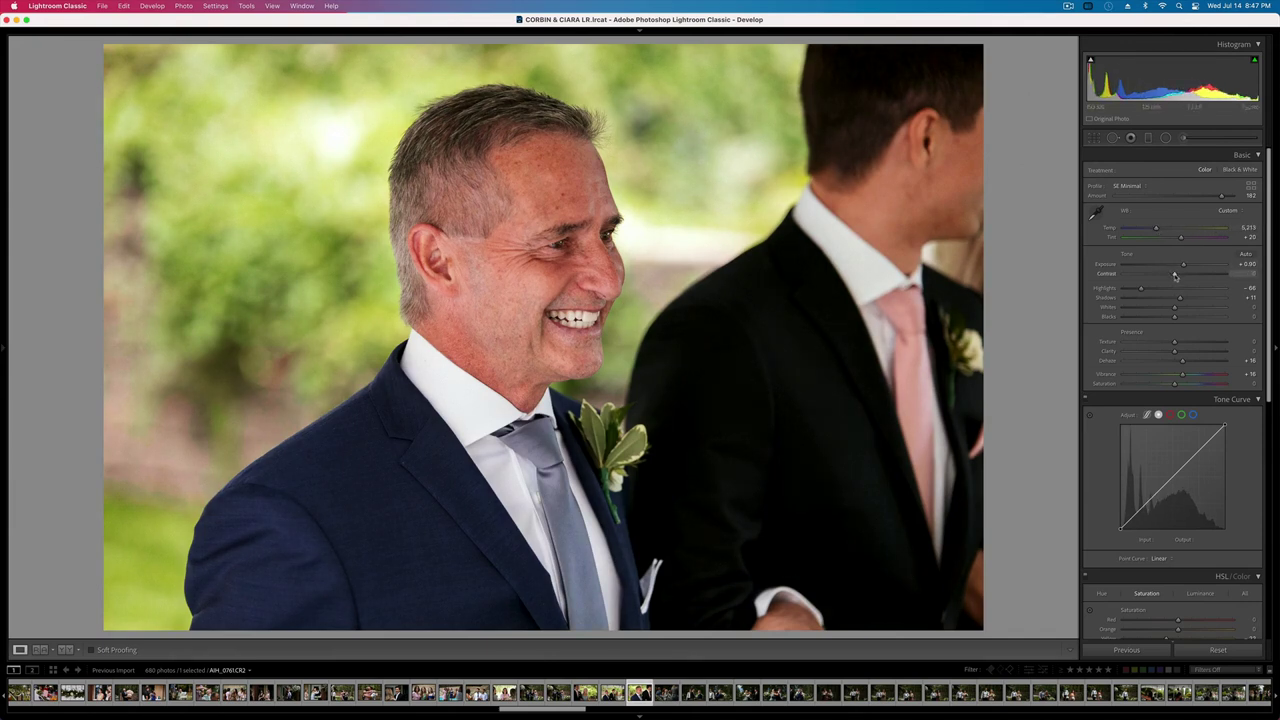
{"action": "key", "text": "minus"}
{"action": "key", "text": "equal"}
{"action": "key", "text": "equal"}
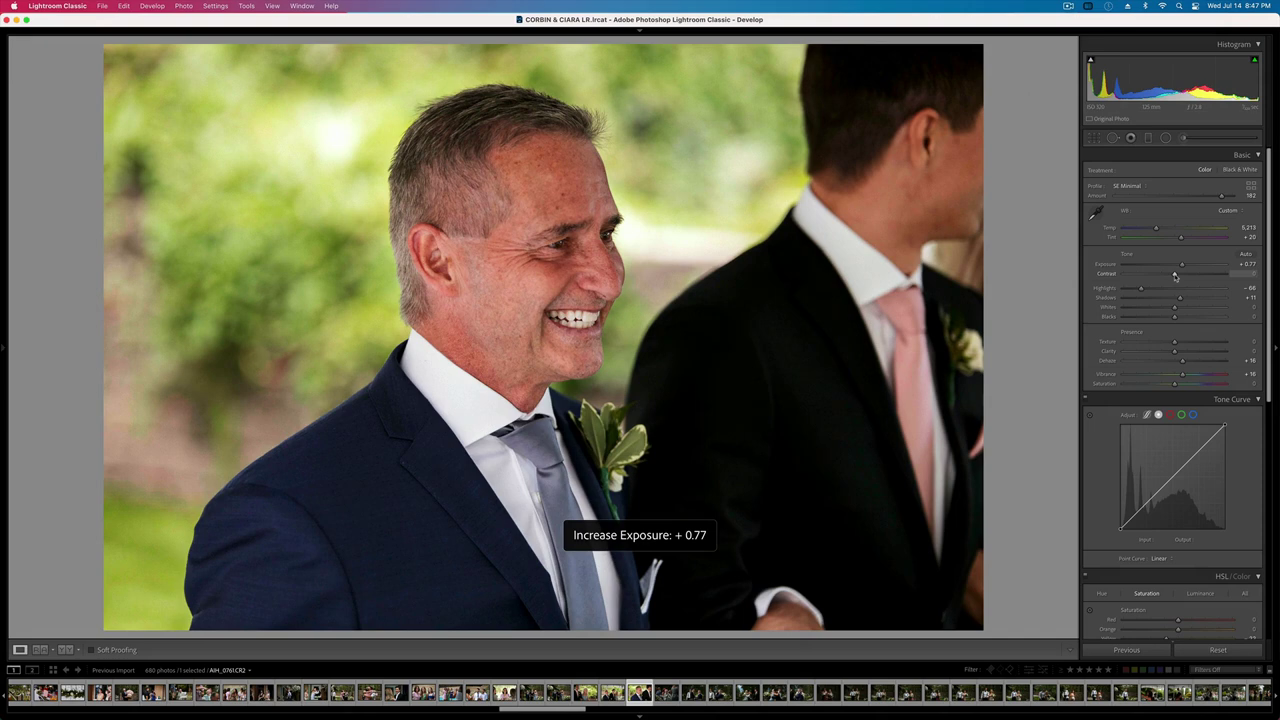
{"action": "key", "text": "Right"}
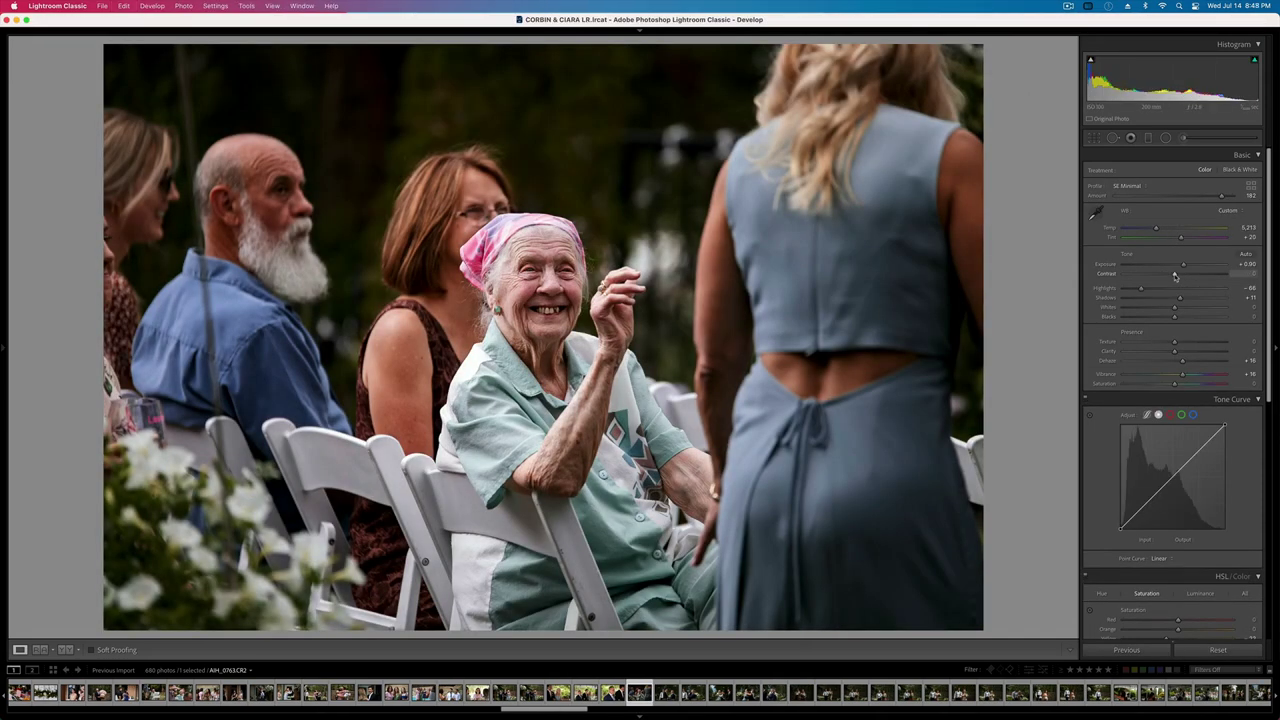
- Warm the elderly guest photo, drop contrast to -49, deepen blacks, and set exposure to +1.36
{"action": "left_click_drag", "start_coordinate": [1156, 228], "coordinate": [1162, 230]}
{"action": "key", "text": "equal"}
{"action": "key", "text": "equal"}
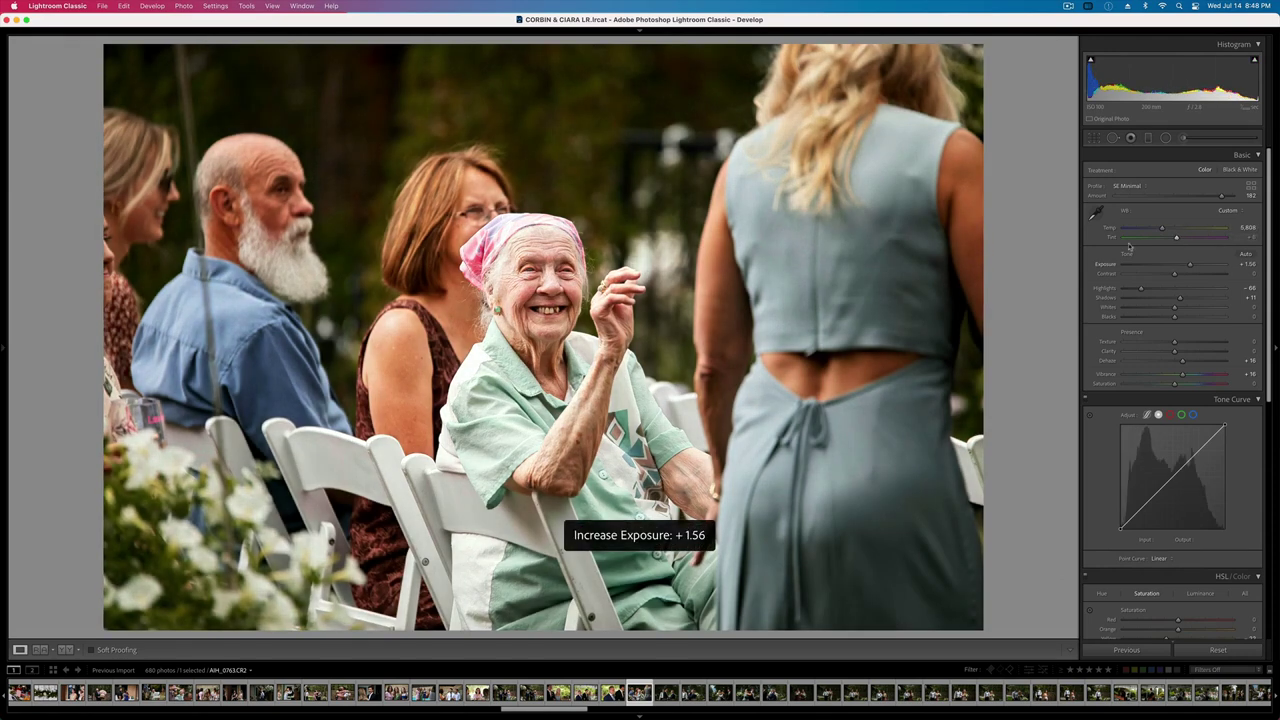
{"action": "key", "text": "minus"}
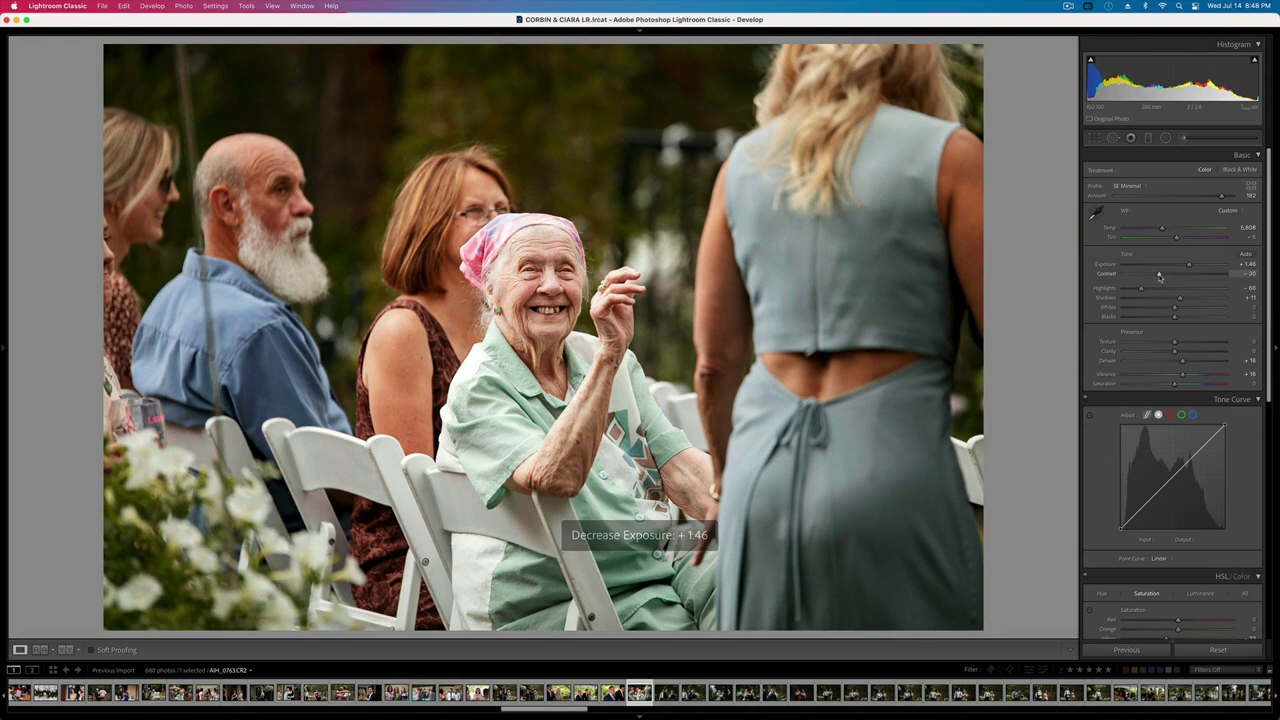
{"action": "left_click_drag", "start_coordinate": [1160, 277], "coordinate": [1149, 275]}
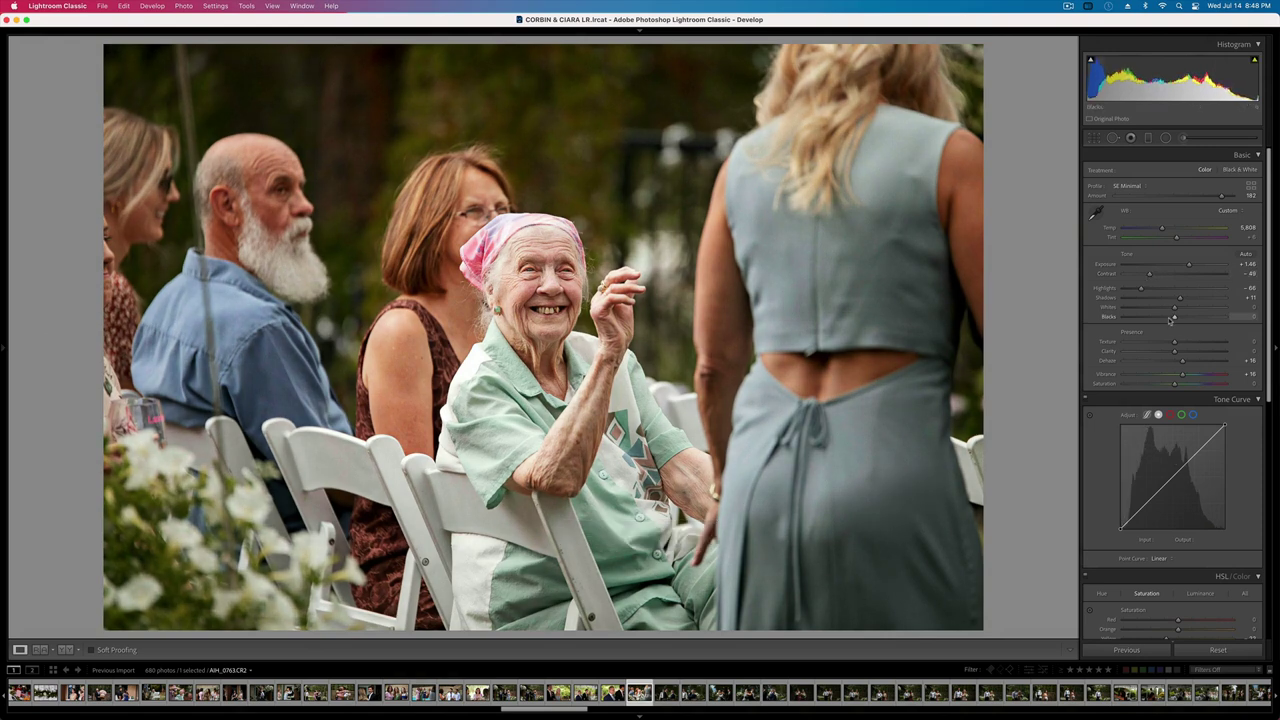
{"action": "left_click_drag", "start_coordinate": [1172, 319], "coordinate": [1165, 320]}
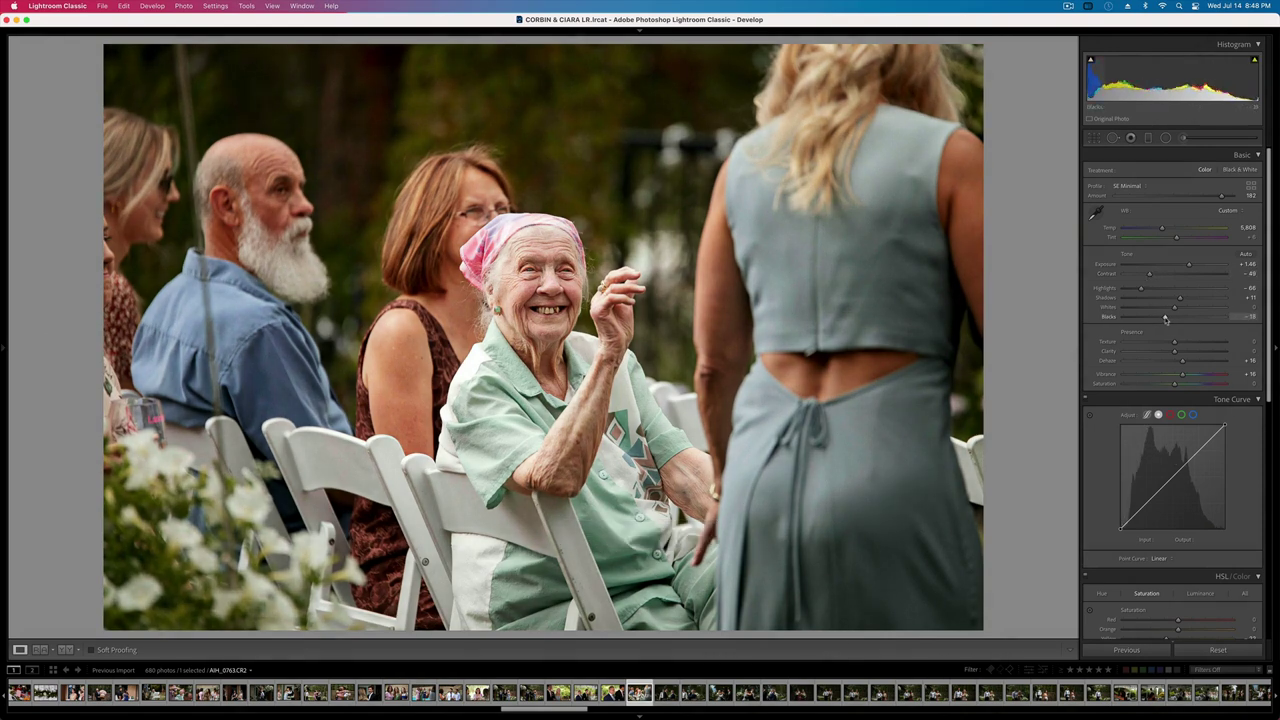
{"action": "key", "text": "minus"}
{"action": "key", "text": "minus"}
{"action": "key", "text": "equal"}
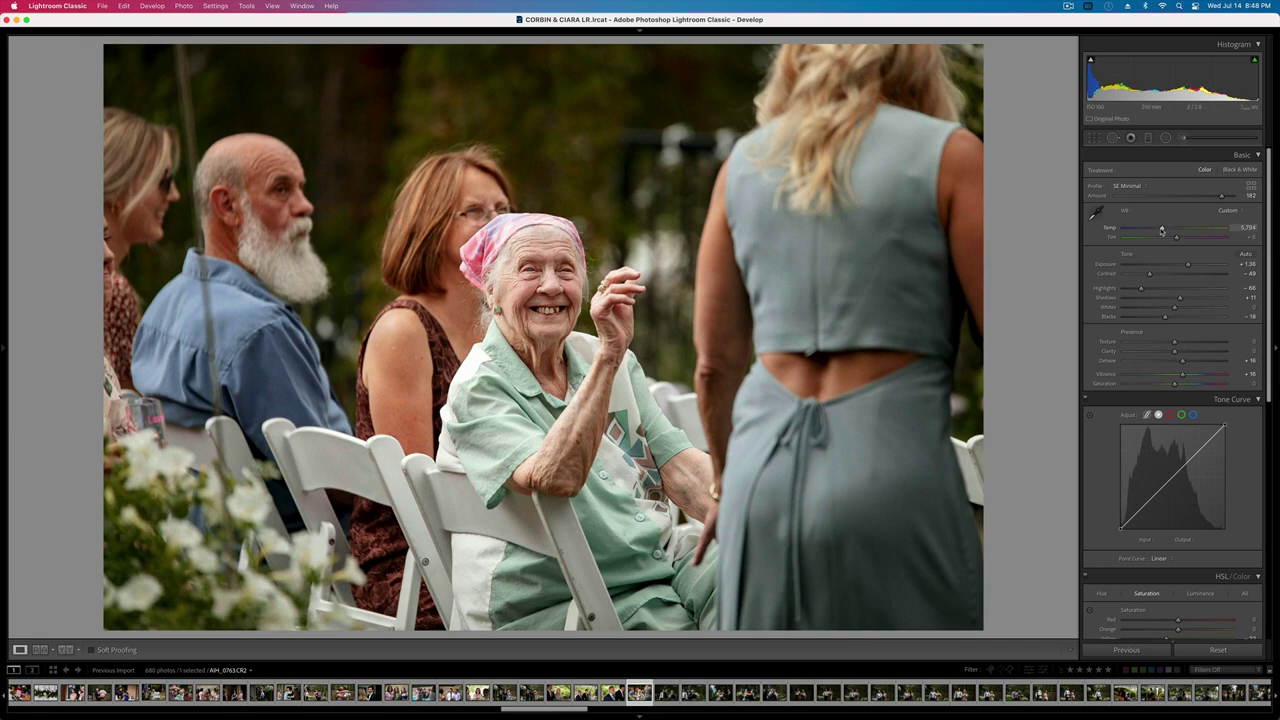
- Copy the guest photo's develop settings for the handshake photo
{"action": "key", "text": "super+shift+c"}
{"action": "key", "text": "Return"}
{"action": "key", "text": "equal"}
{"action": "key", "text": "equal"}
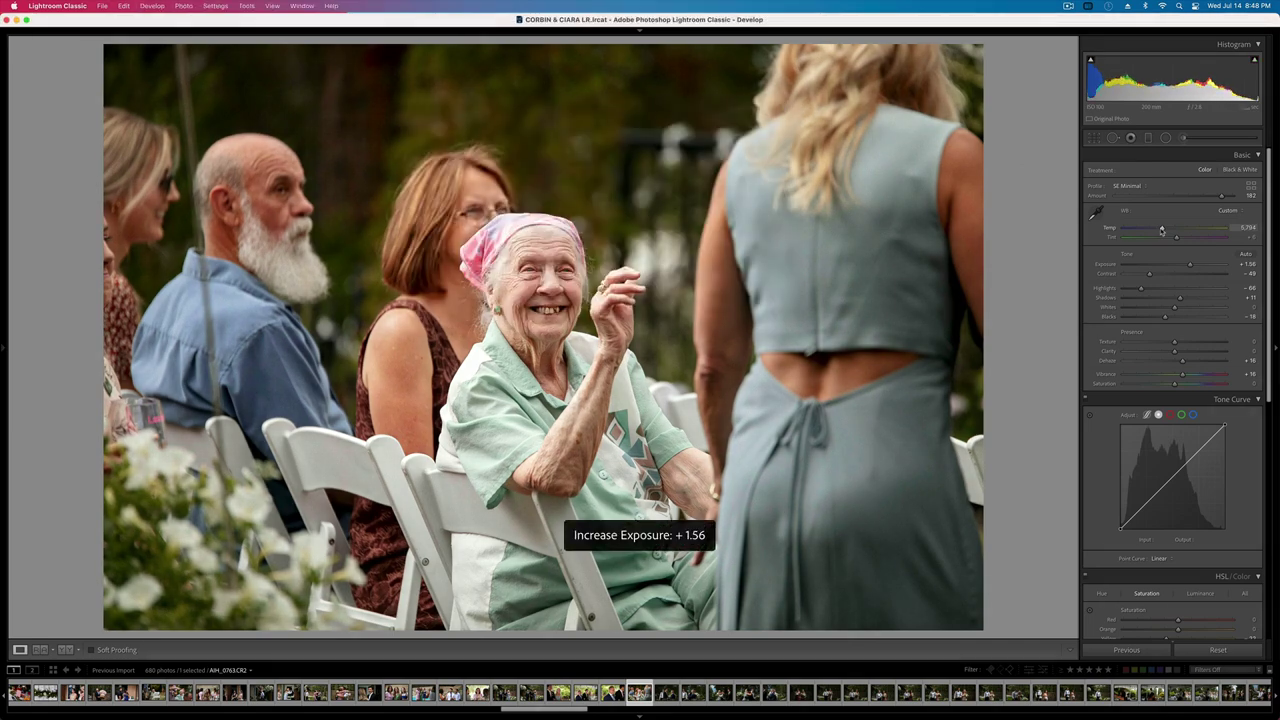
{"action": "key", "text": "super+shift+c"}
{"action": "key", "text": "Return"}
{"action": "key", "text": "Right"}
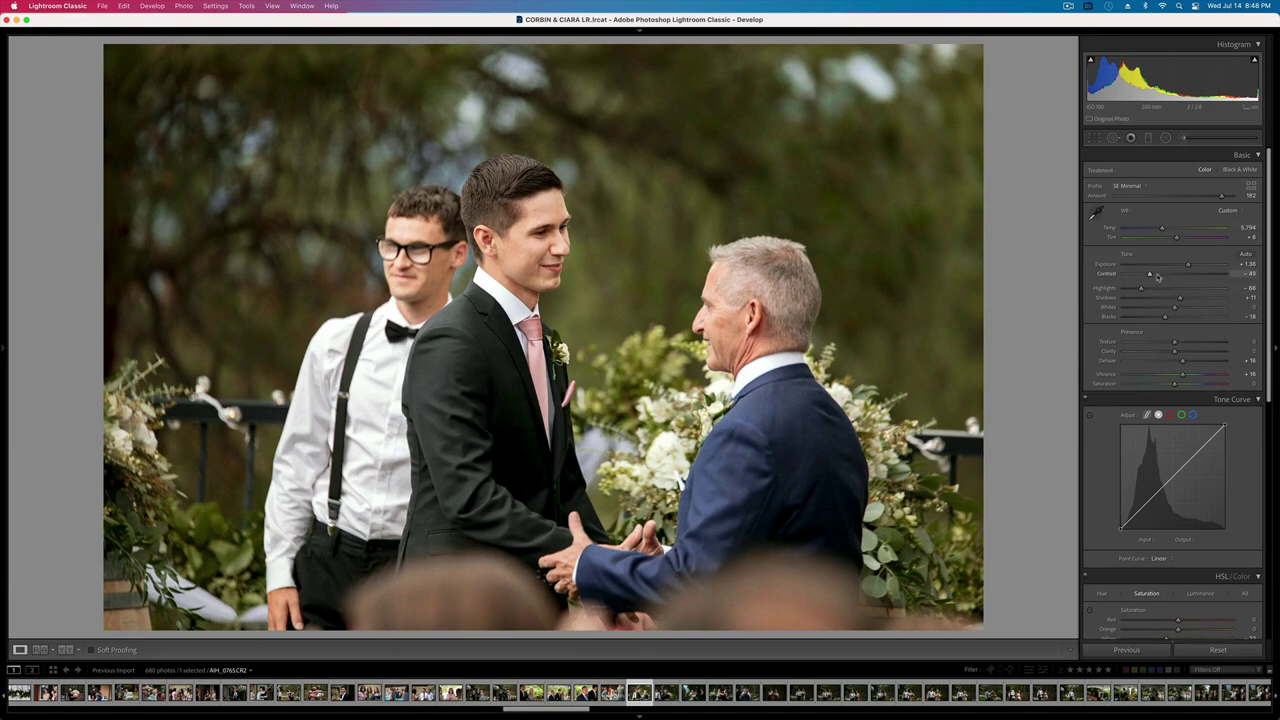
- Ease the handshake photo's contrast to -34, shift tint toward magenta, cool it slightly, and copy its settings
{"action": "left_click_drag", "start_coordinate": [1149, 273], "coordinate": [1157, 276]}
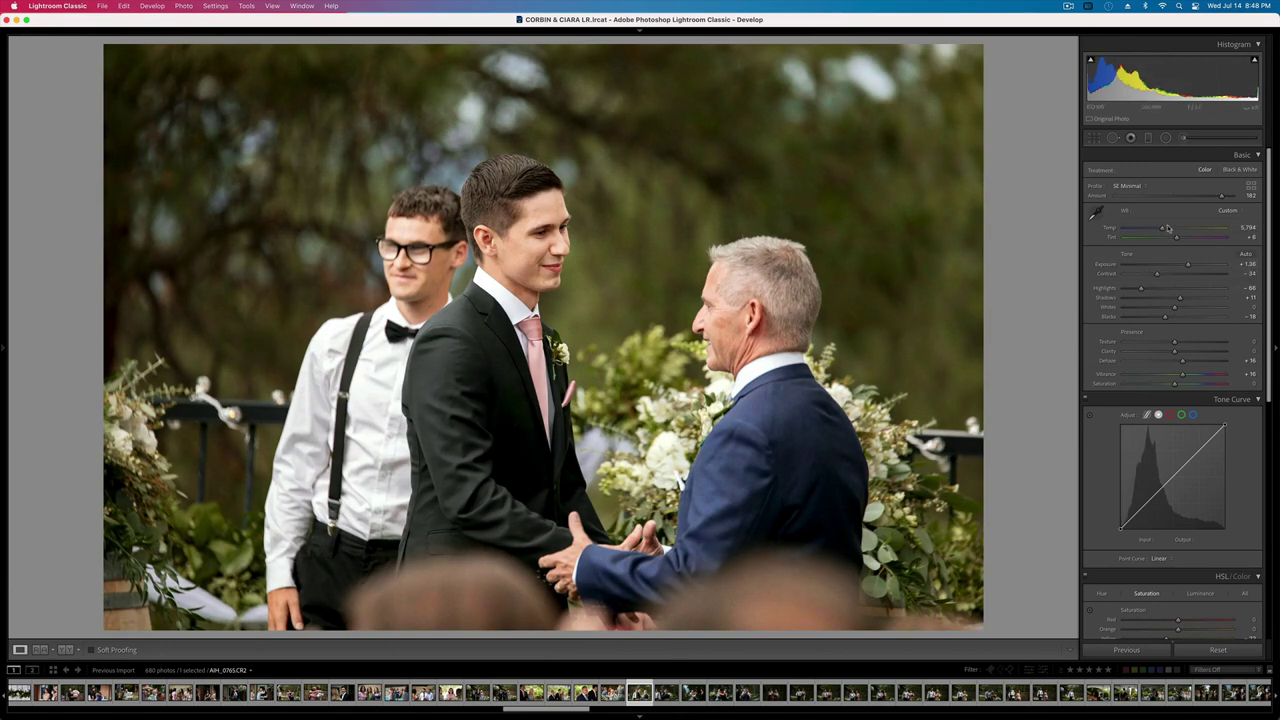
{"action": "left_click_drag", "start_coordinate": [1176, 239], "coordinate": [1176, 239]}
{"action": "left_click_drag", "start_coordinate": [1161, 229], "coordinate": [1160, 229]}
{"action": "key", "text": "super+shift+c"}
{"action": "key", "text": "Return"}
{"action": "key", "text": "Right"}
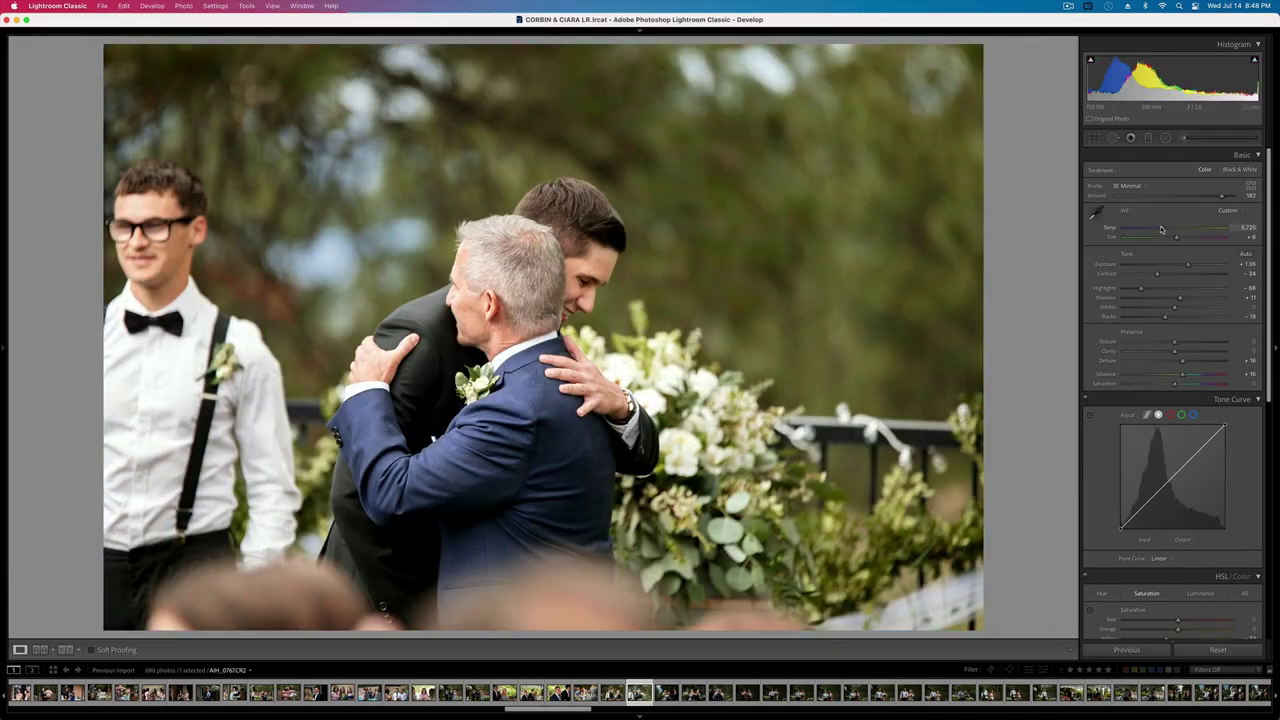
- Lower the first hug photo's exposure and copy its settings
{"action": "key", "text": "minus"}
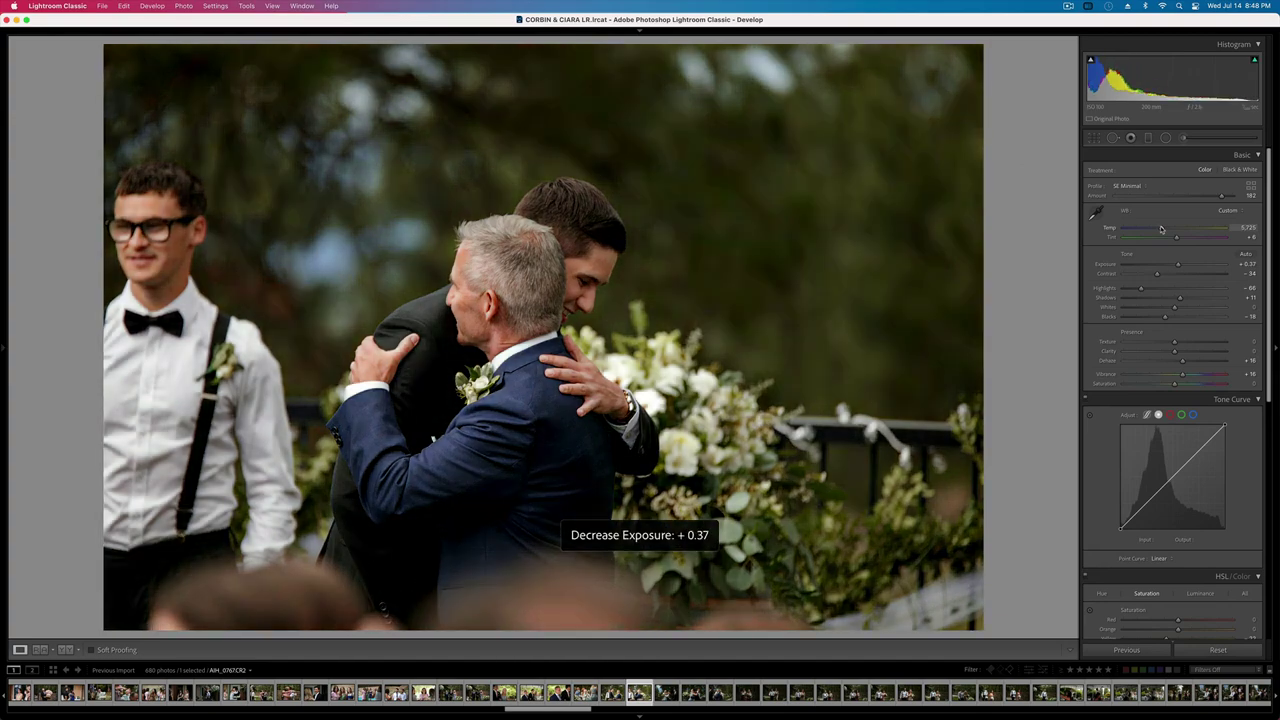
{"action": "key", "text": "super+shift+c"}
{"action": "key", "text": "Return"}
{"action": "key", "text": "Right"}
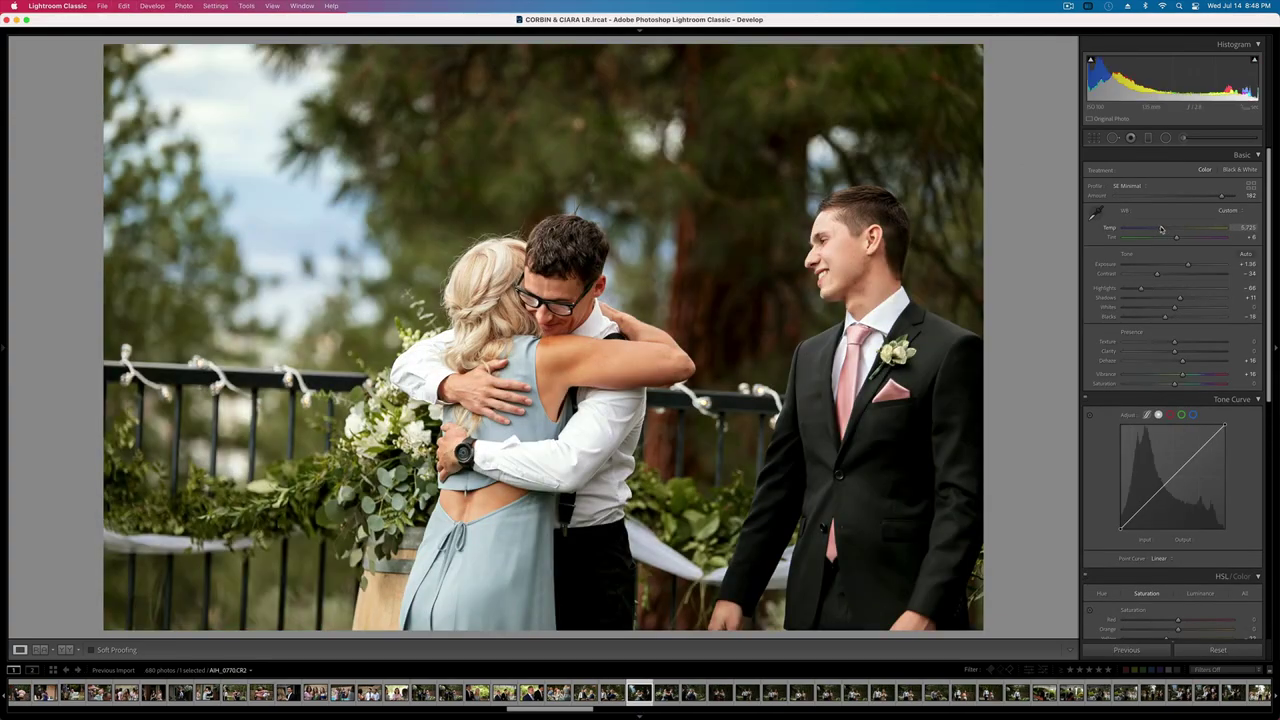
- Set the bride–groomsman hug to +0.70 exposure, straighten it about -2.6°, and tighten the crop
{"action": "key", "text": "minus"}
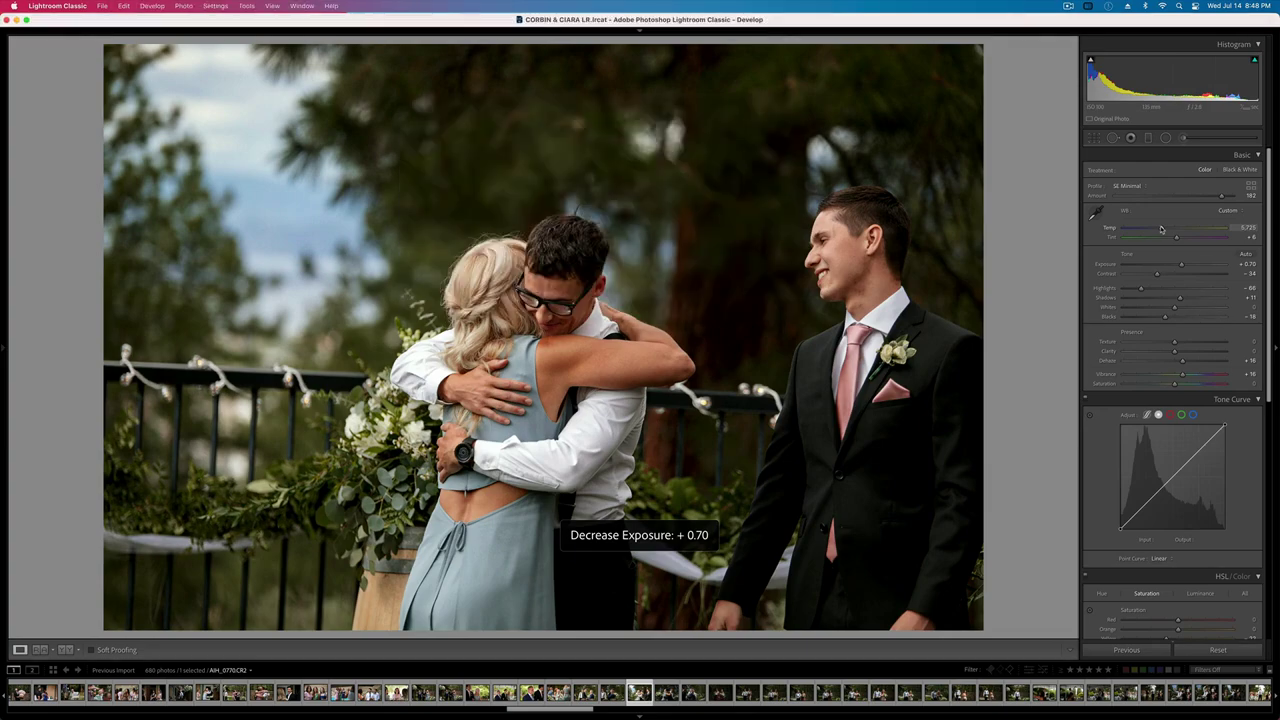
{"action": "key", "text": "r"}
{"action": "left_click_drag", "start_coordinate": [1008, 245], "coordinate": [1006, 199]}
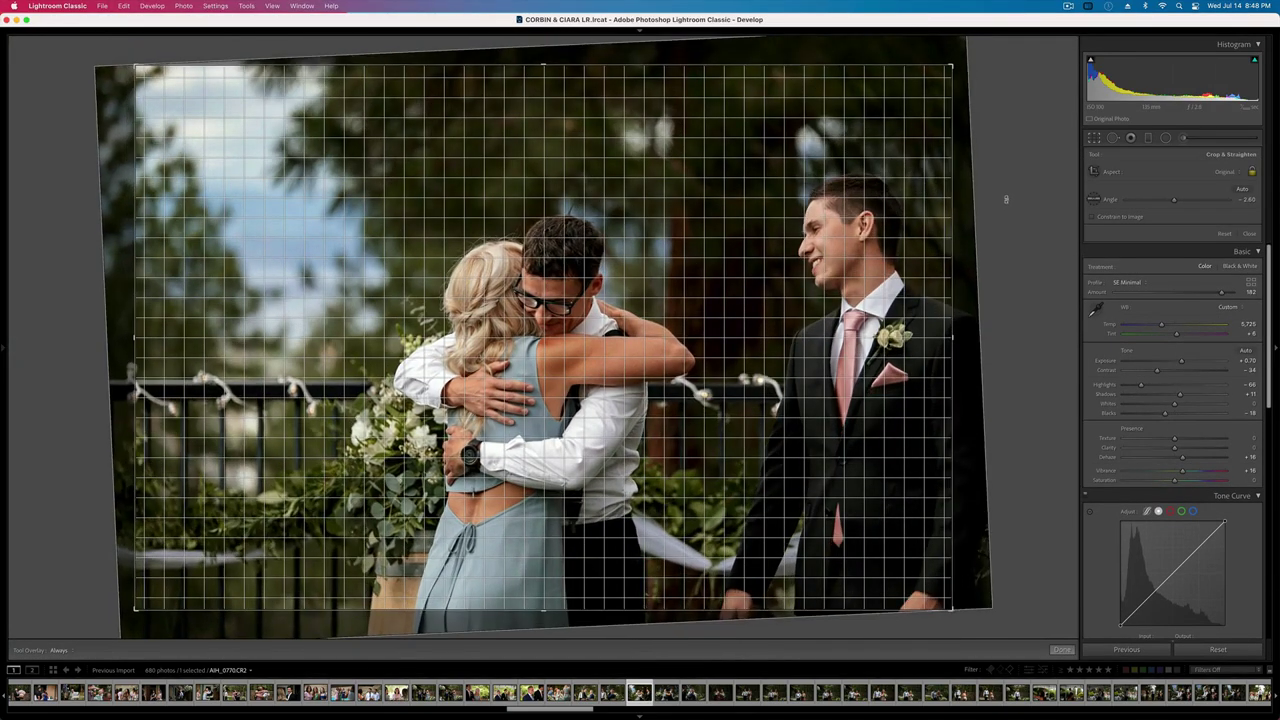
{"action": "left_click_drag", "start_coordinate": [135, 65], "coordinate": [187, 85]}
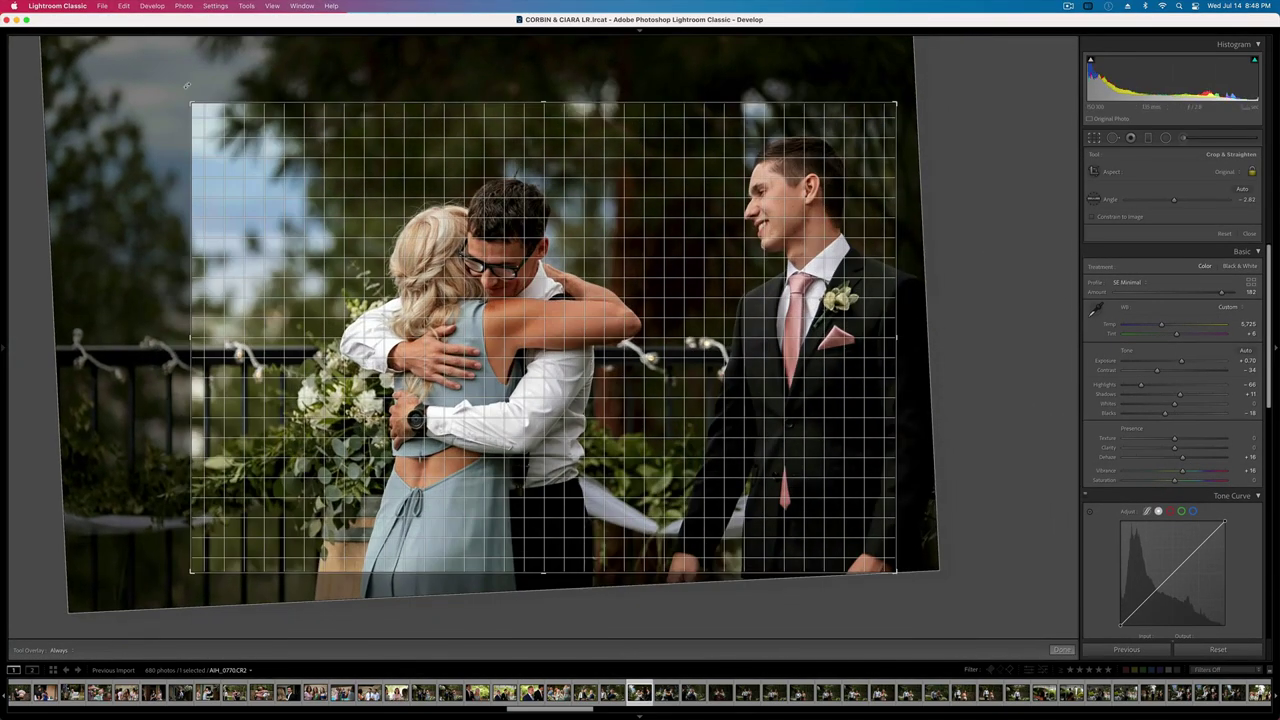
{"action": "key", "text": "Return"}
- Paste the hug photo's settings onto the next photo and raise its exposure to +0.80
{"action": "key", "text": "super+shift+c"}
{"action": "key", "text": "Return"}
{"action": "key", "text": "Right"}
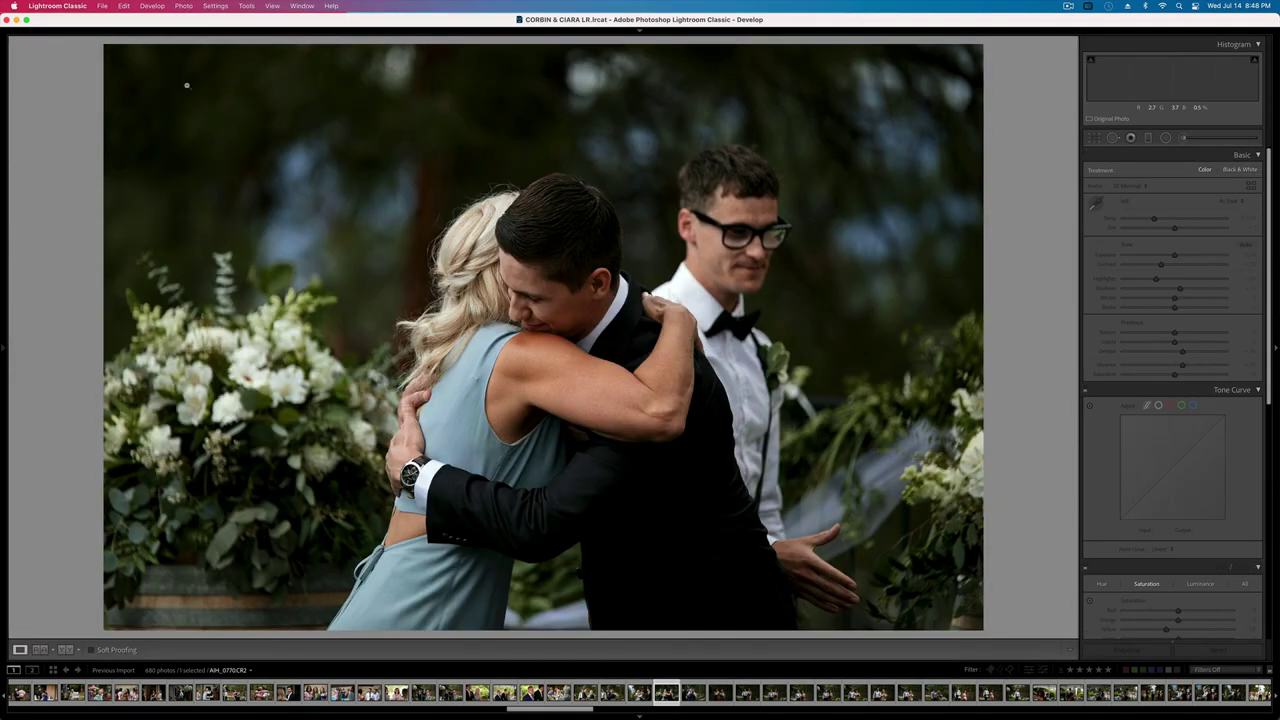
{"action": "key", "text": "super+shift+v"}
{"action": "key", "text": "equal"}
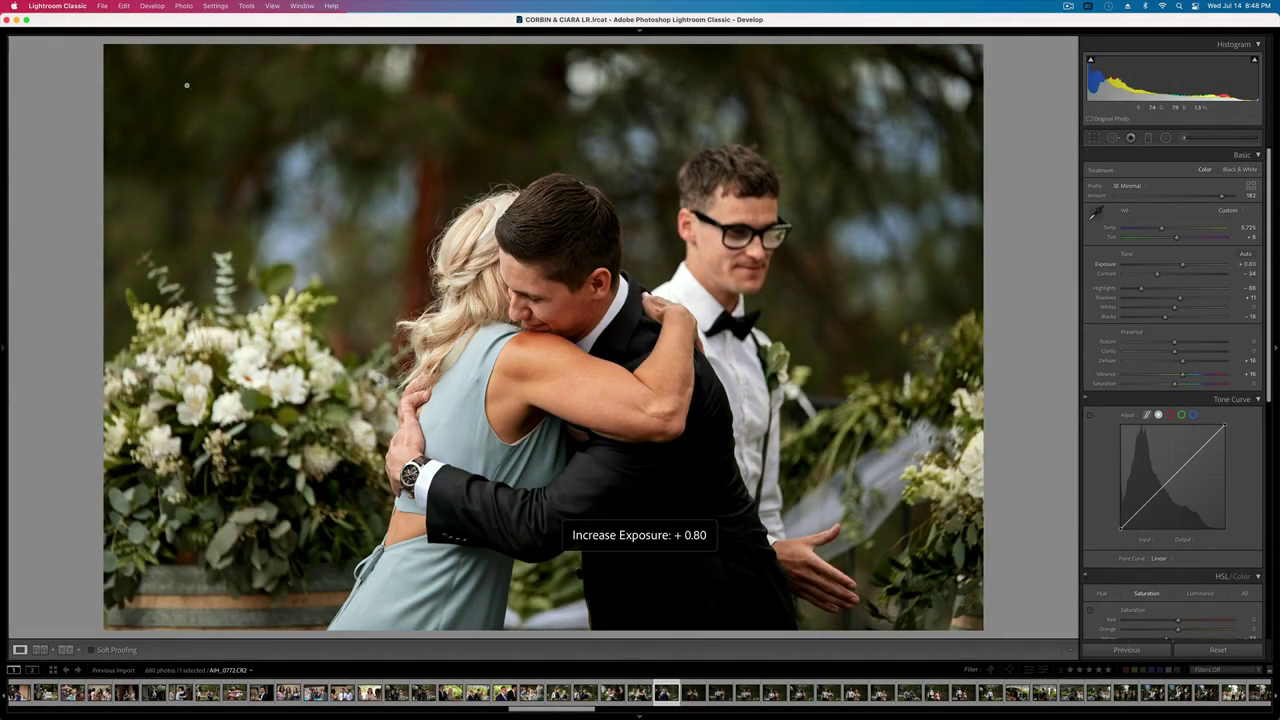
{"action": "key", "text": "Right"}
{"action": "key", "text": "Right"}
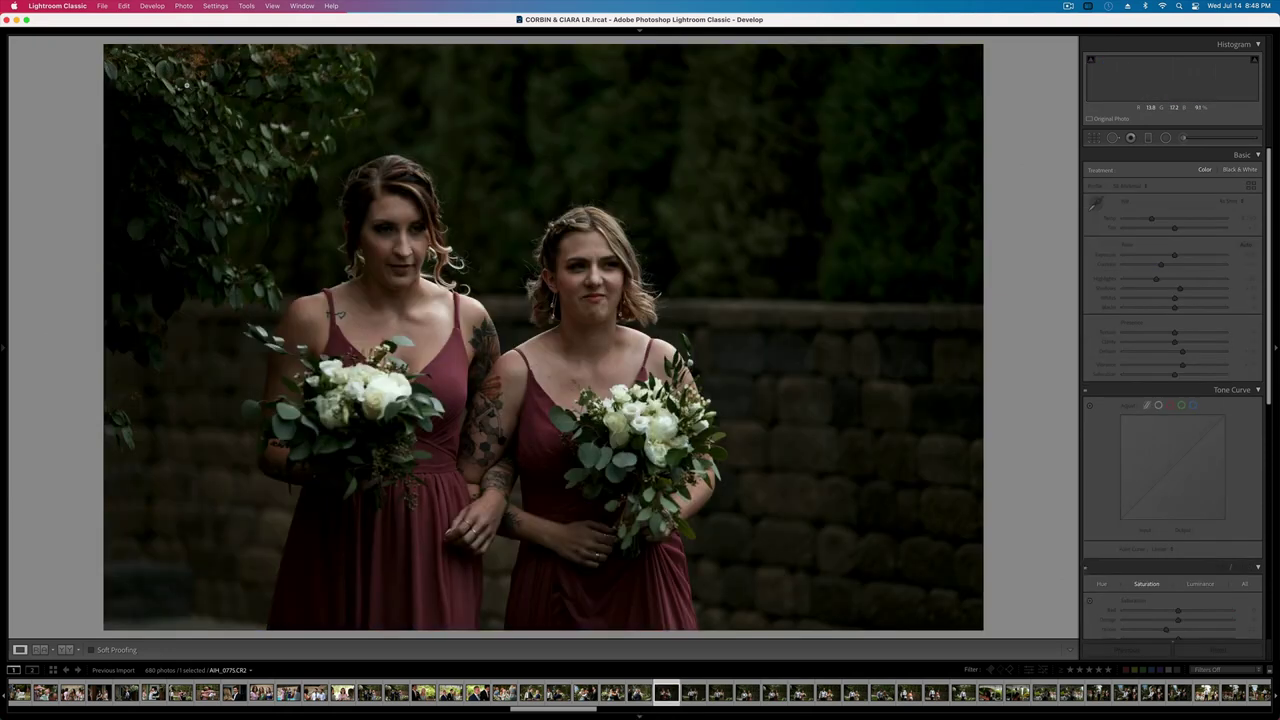
- Set the bridesmaids photo's exposure to +1.26 and copy its settings
{"action": "key", "text": "equal"}
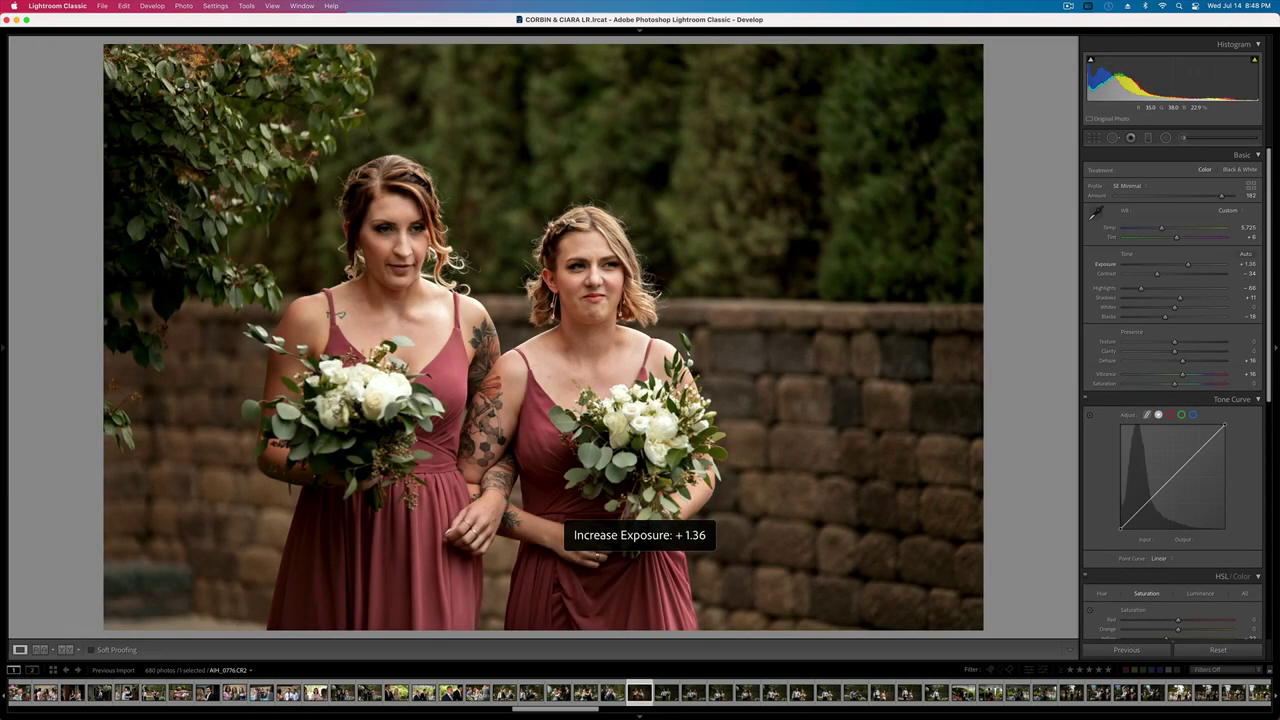
{"action": "key", "text": "minus"}
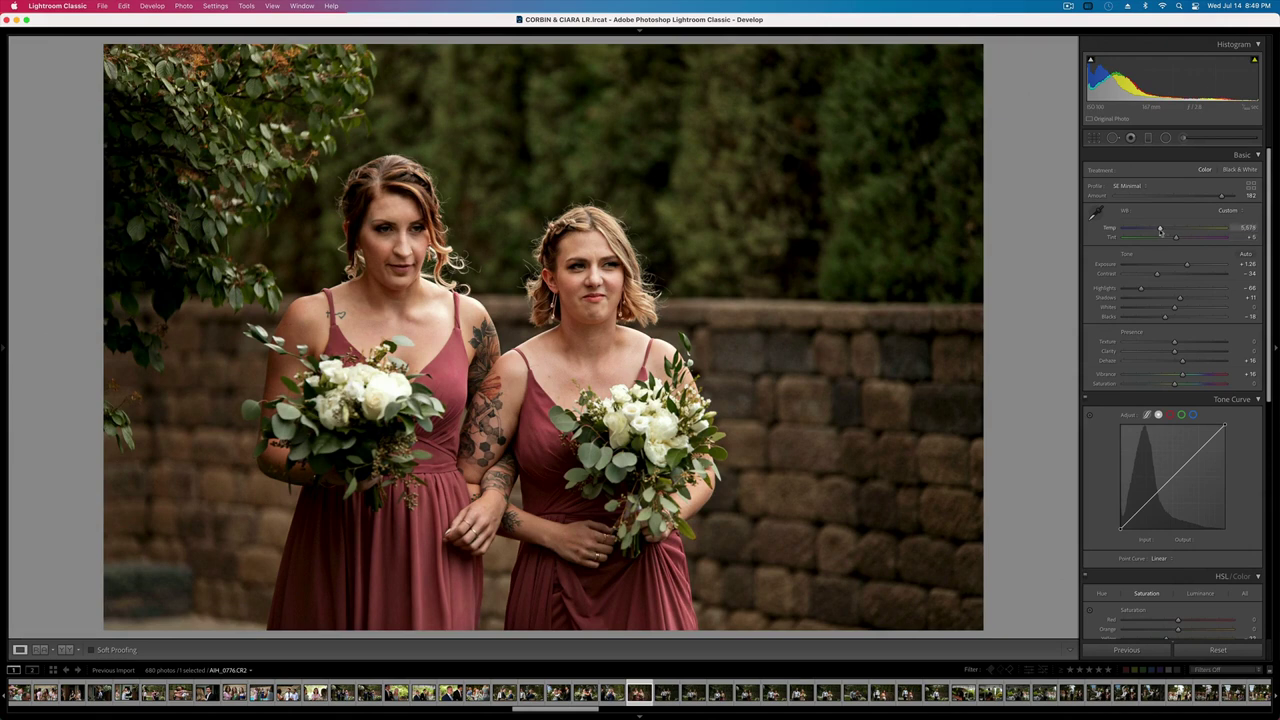
{"action": "key", "text": "super+shift+c"}
{"action": "key", "text": "Return"}
{"action": "key", "text": "Right"}
- Paste the copied settings onto the following photos and lower exposure to +0.60
{"action": "key", "text": "super+v"}
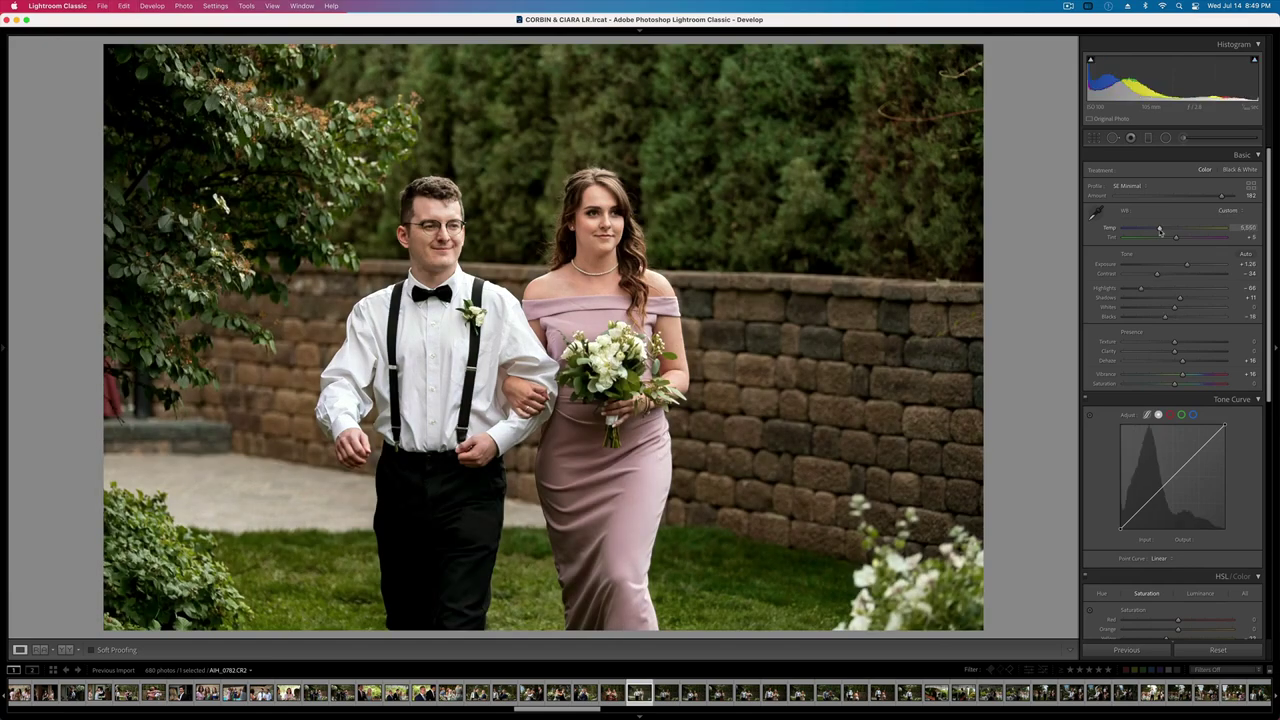
{"action": "key", "text": "shift+minus"}
{"action": "key", "text": "Right"}
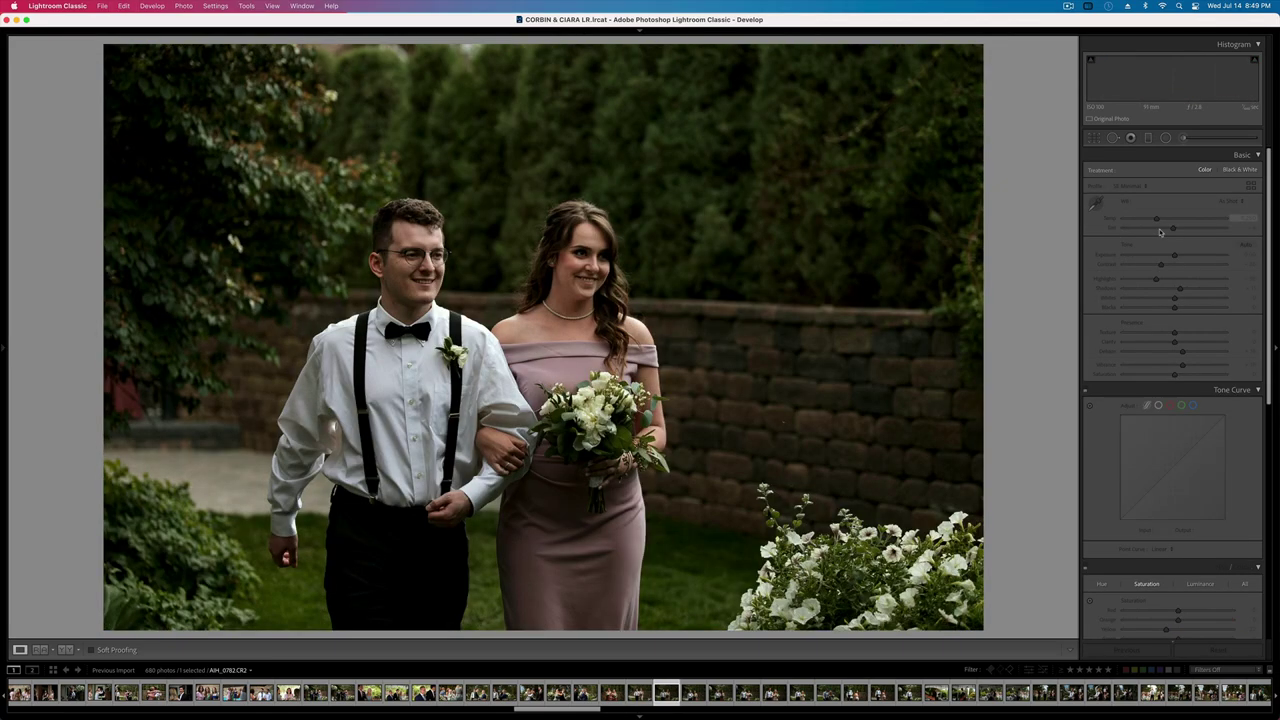
{"action": "key", "text": "super+v"}
{"action": "key", "text": "super+shift+v"}
{"action": "key", "text": "minus"}
{"action": "key", "text": "minus"}
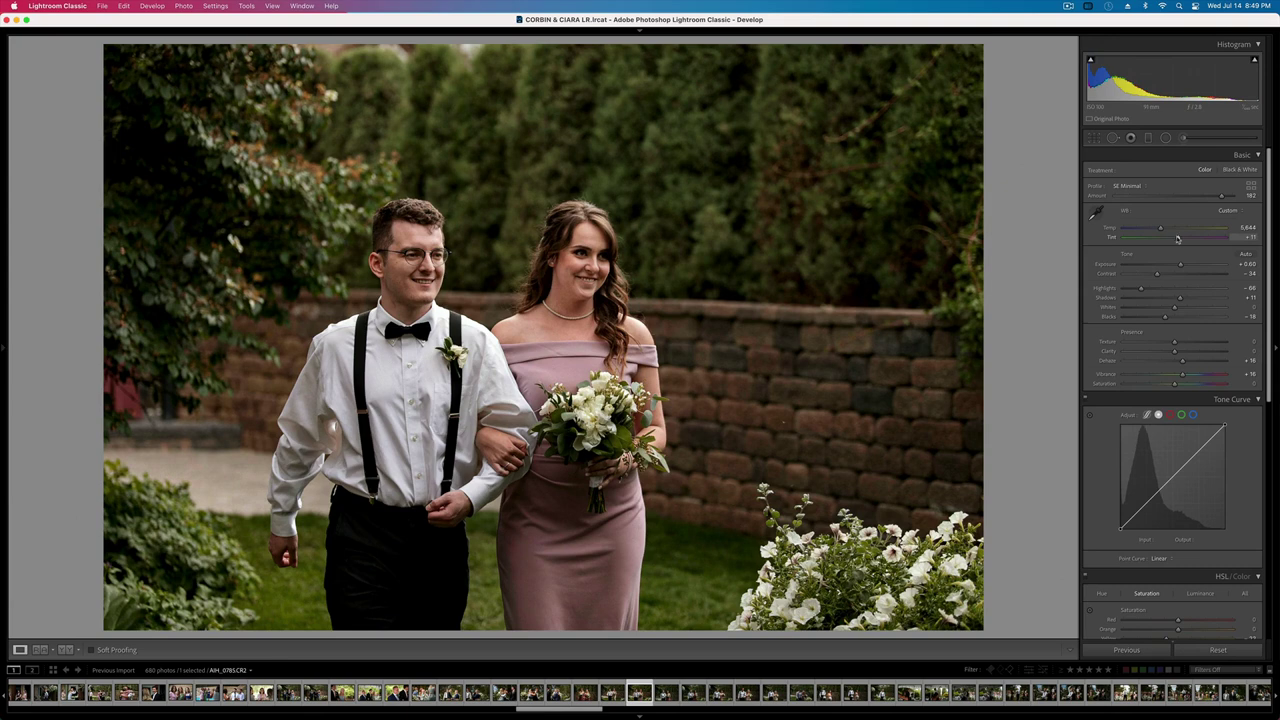
- Warm the photo slightly with exposure at +0.93, then lower the next photo's exposure
{"action": "left_click_drag", "start_coordinate": [1162, 229], "coordinate": [1163, 230]}
{"action": "key", "text": "super+period"}
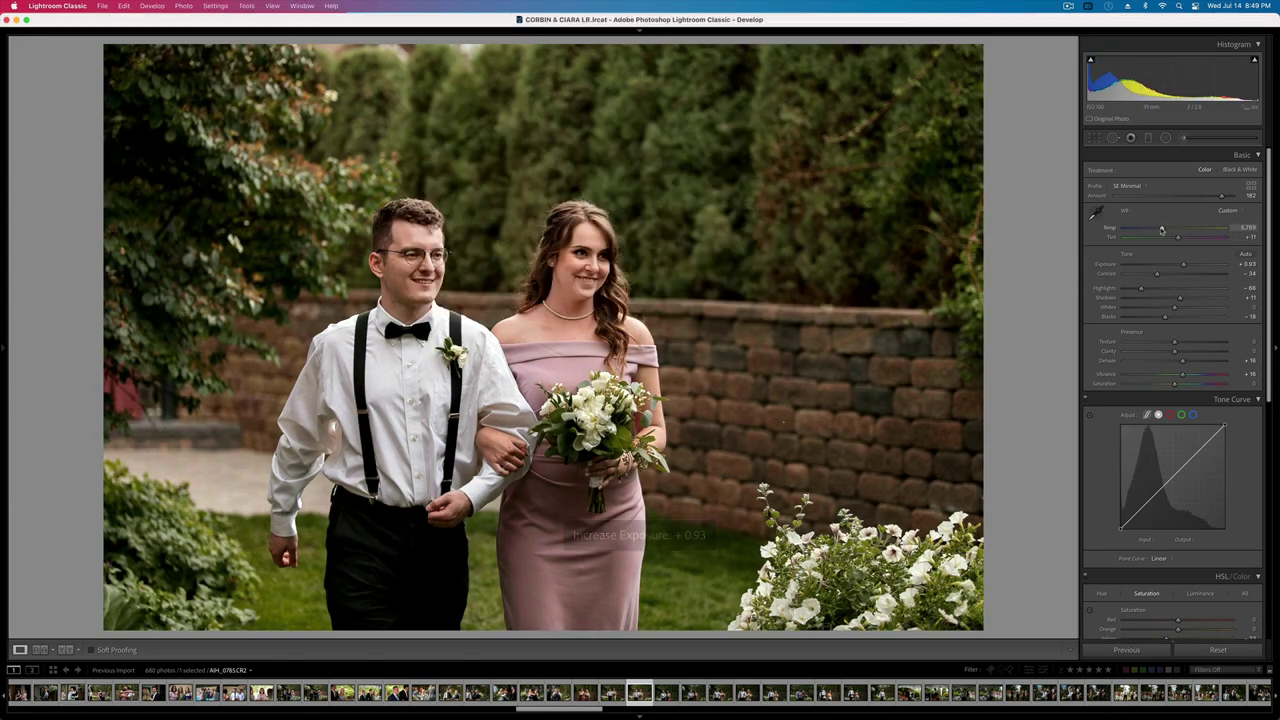
{"action": "key", "text": "Right"}
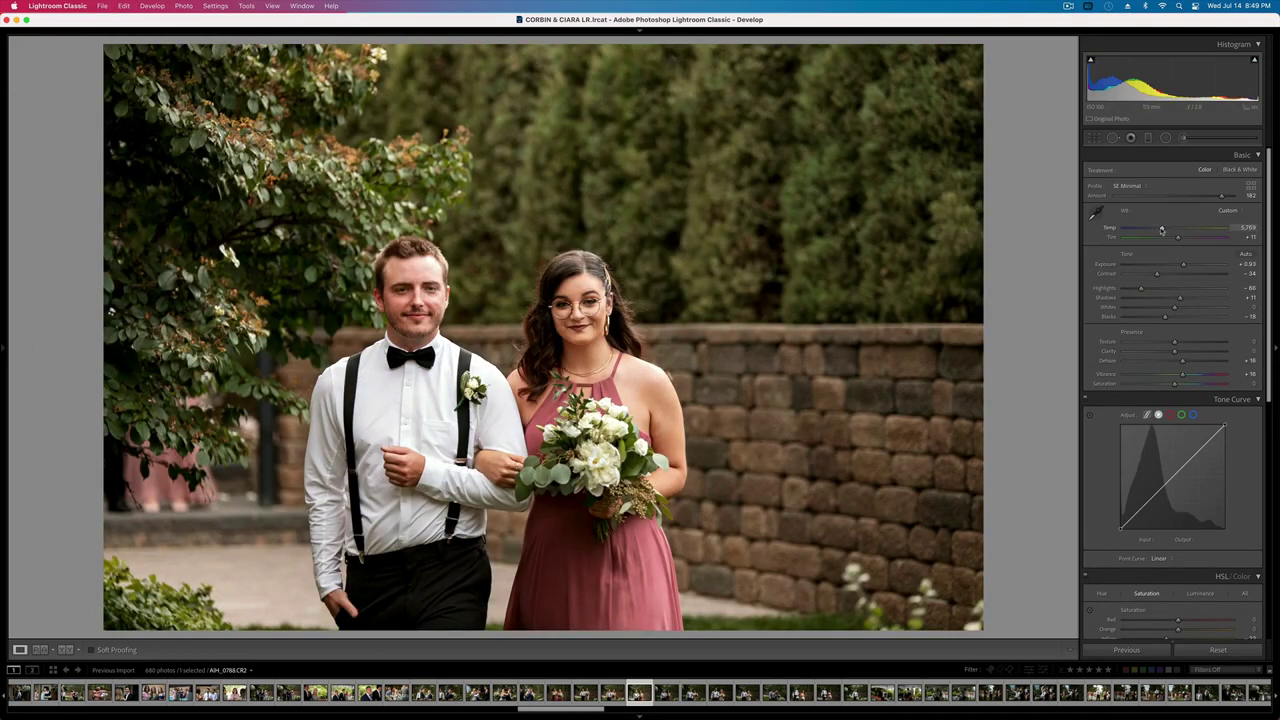
{"action": "key", "text": "super+comma"}
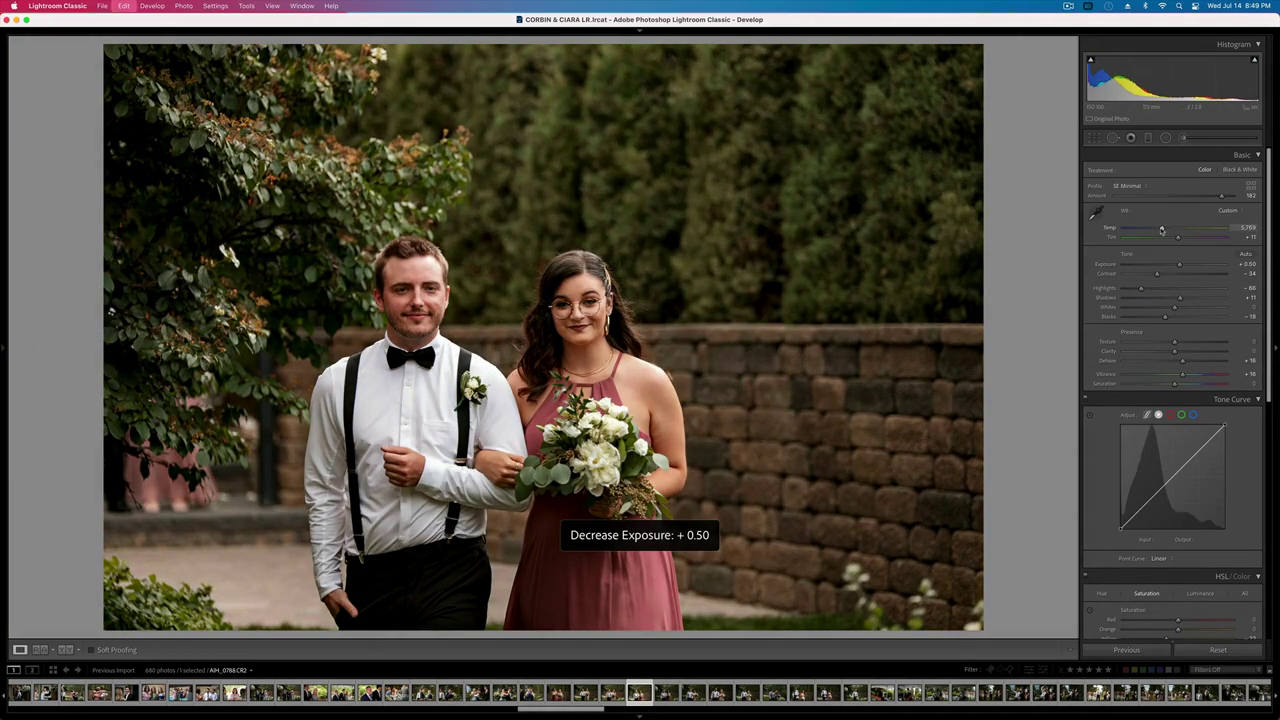
{"action": "key", "text": "Right"}
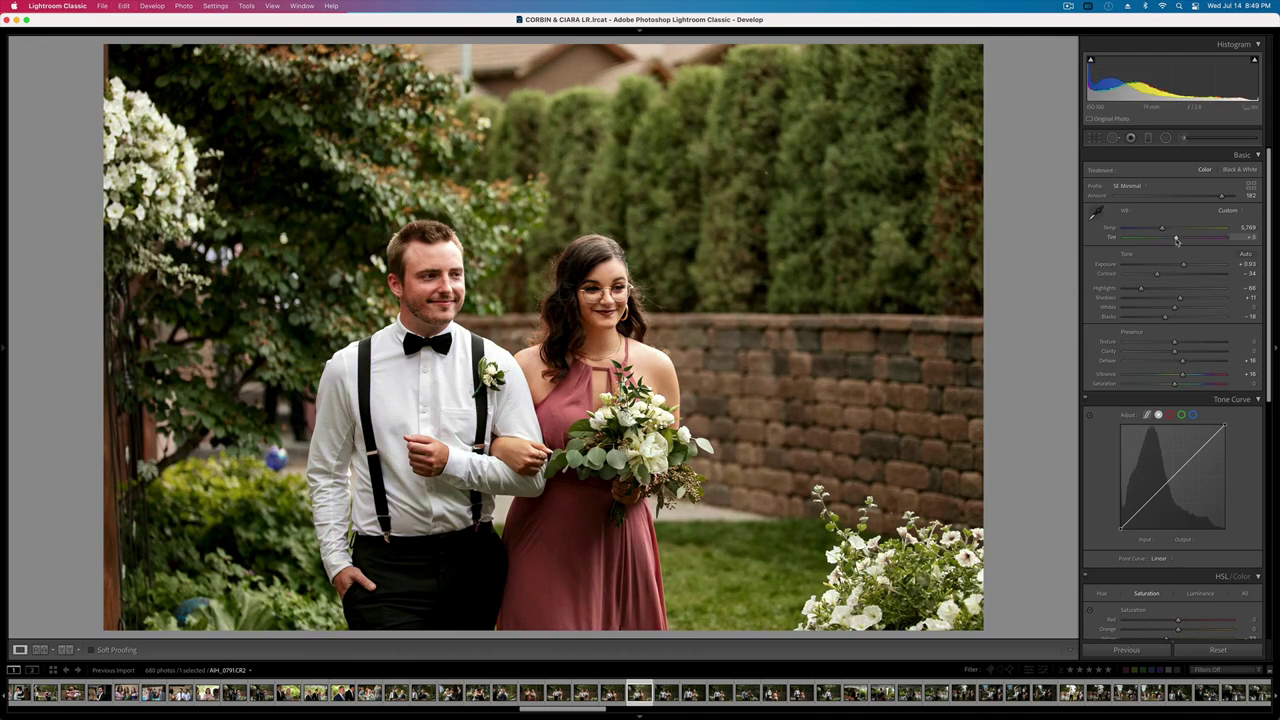
- Reduce the HSL Yellow saturation on the walking-couple photo
{"action": "scroll", "coordinate": [1167, 248], "scroll_direction": "down", "scroll_amount": 10}
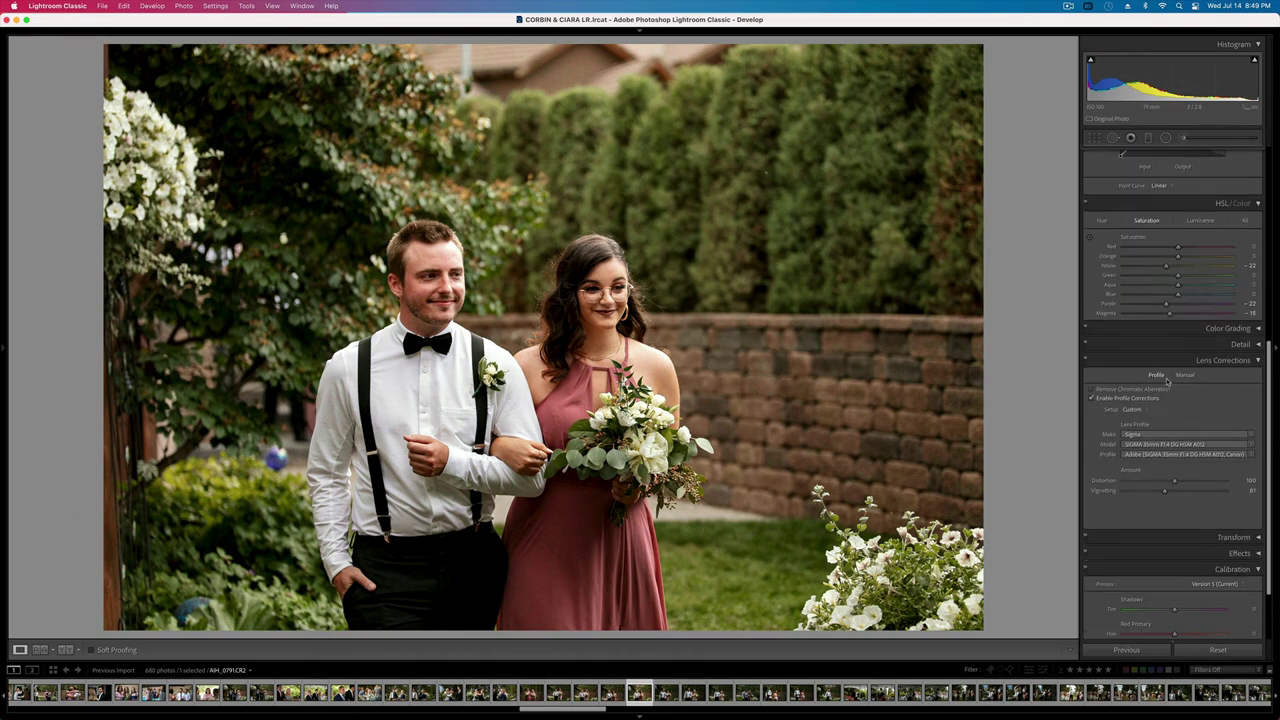
{"action": "left_click_drag", "start_coordinate": [1165, 266], "coordinate": [1147, 276]}
{"action": "key", "text": "Right"}
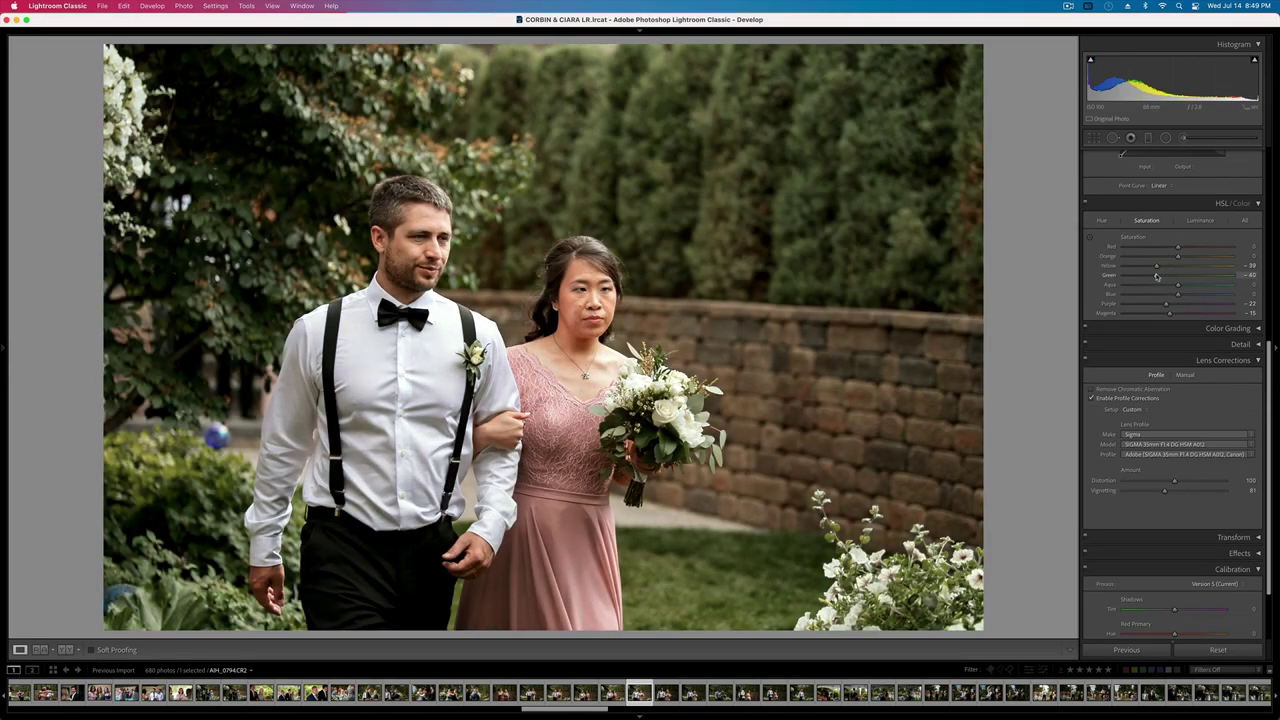
- Fine-tune the next photo's exposure and copy its develop settings
{"action": "key", "text": "minus"}
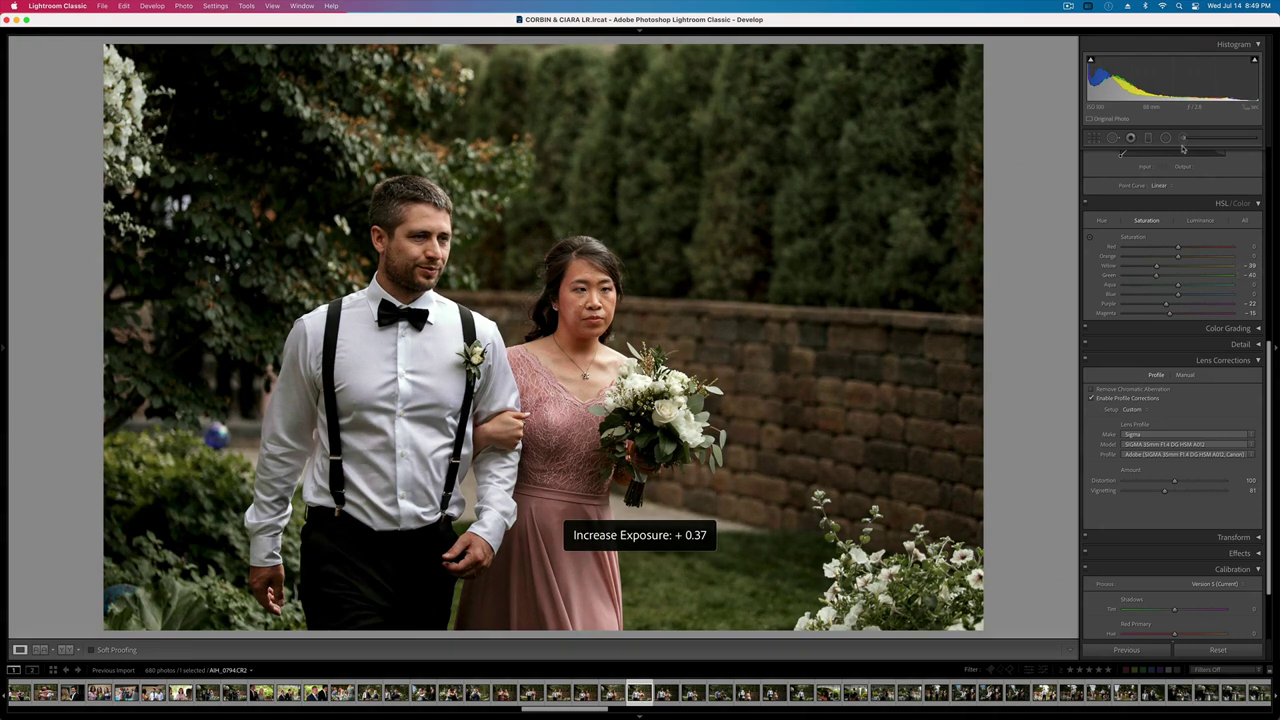
{"action": "scroll", "coordinate": [1197, 187], "scroll_direction": "up", "scroll_amount": 6}
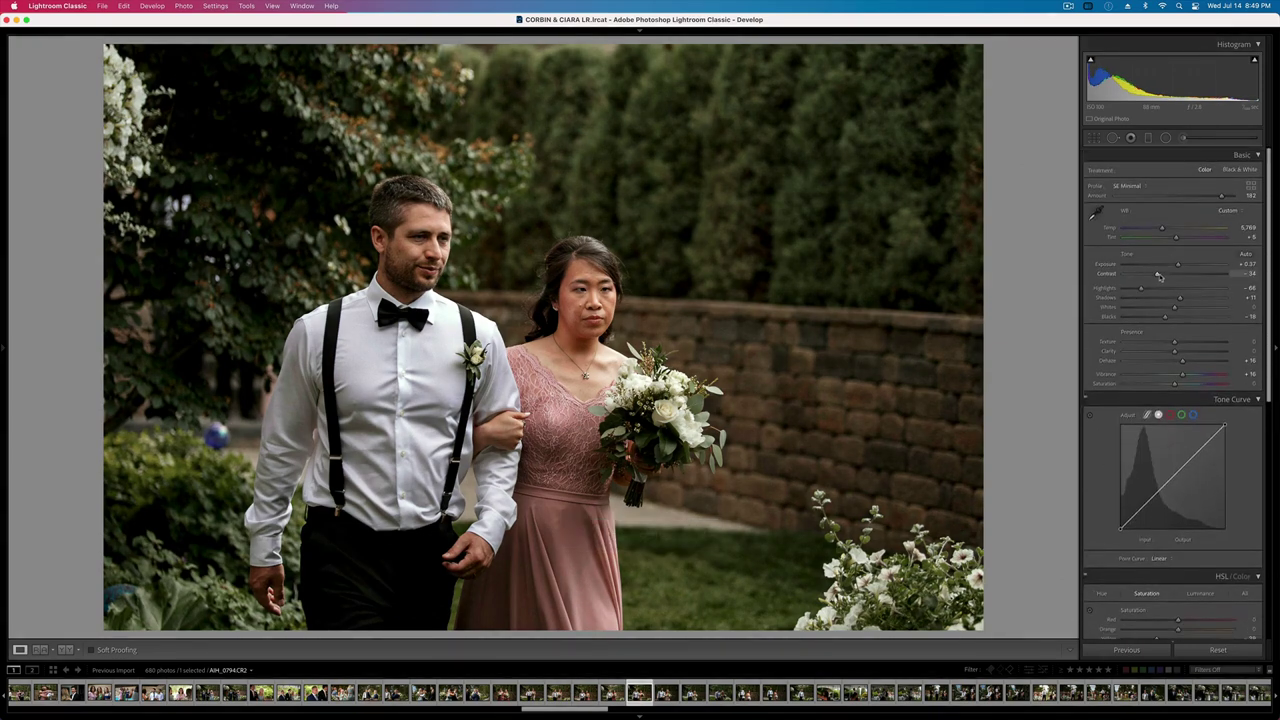
{"action": "key", "text": "equal"}
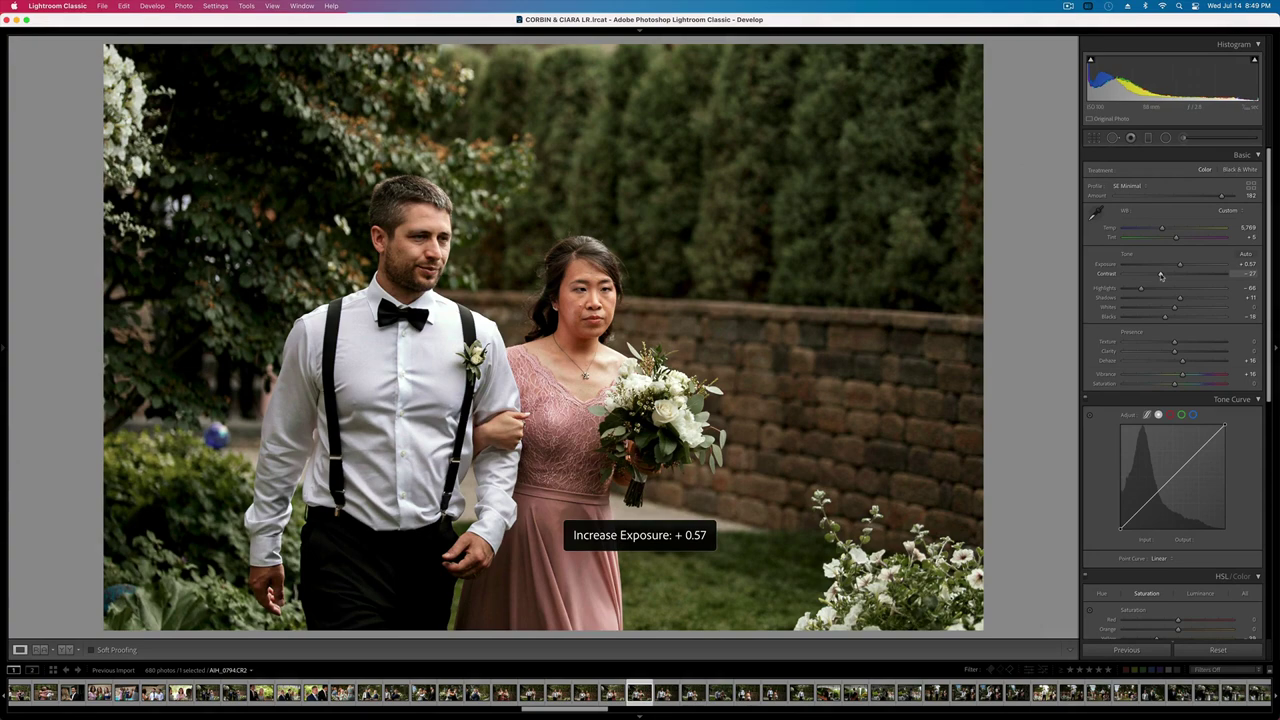
{"action": "key", "text": "super+shift+c"}
{"action": "key", "text": "Return"}
{"action": "key", "text": "Right"}
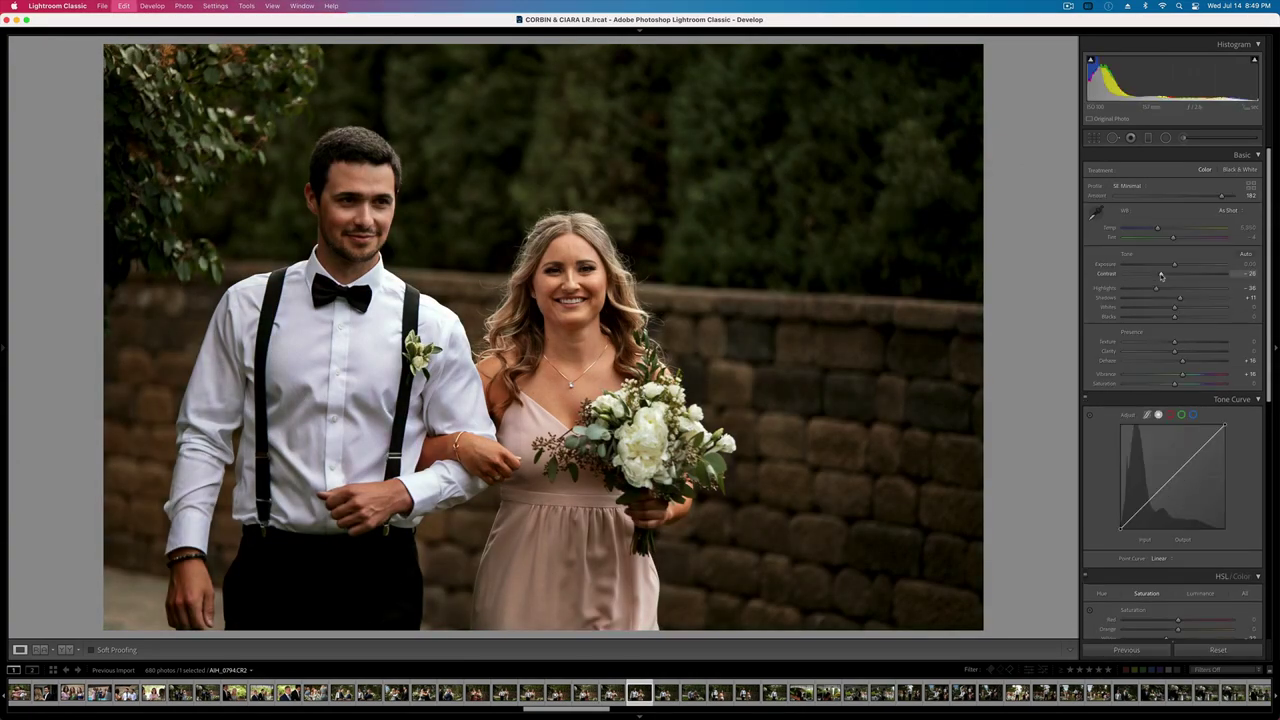
- Tune exposure on the next walking-couple photos, bringing the couple-by-flowers shot to +0.93
{"action": "key", "text": "equal"}
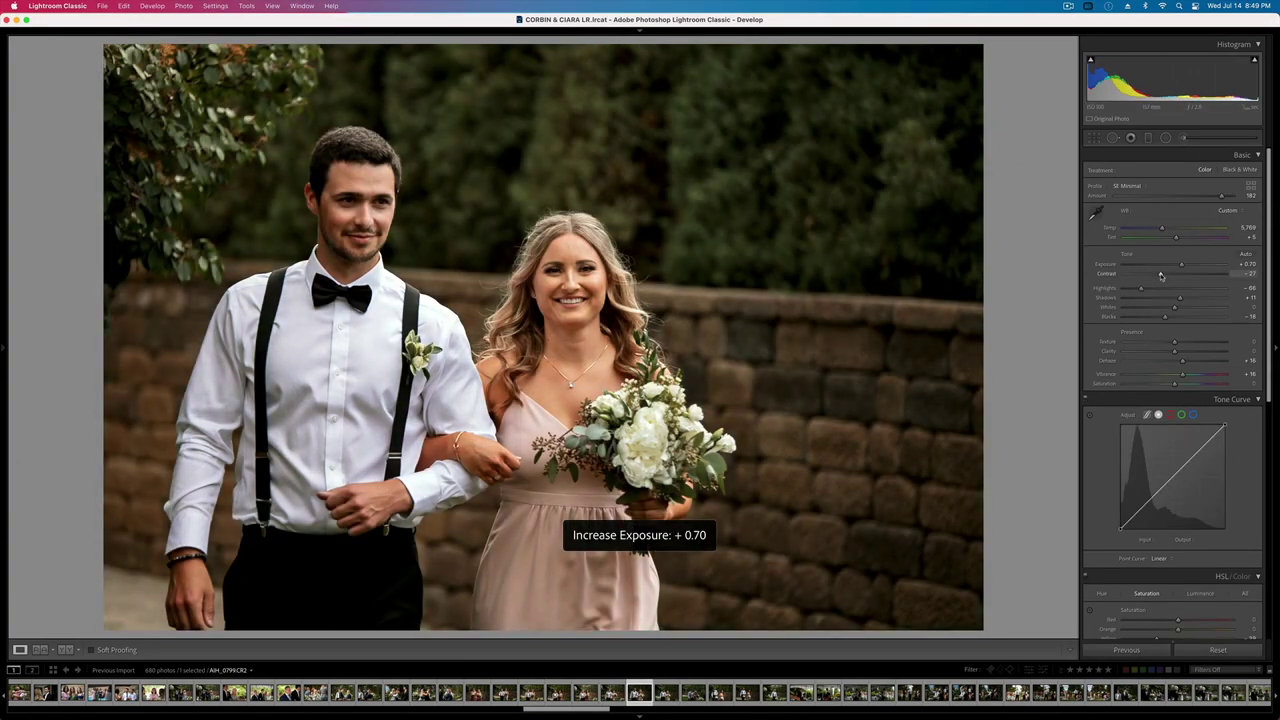
{"action": "key", "text": "Right"}
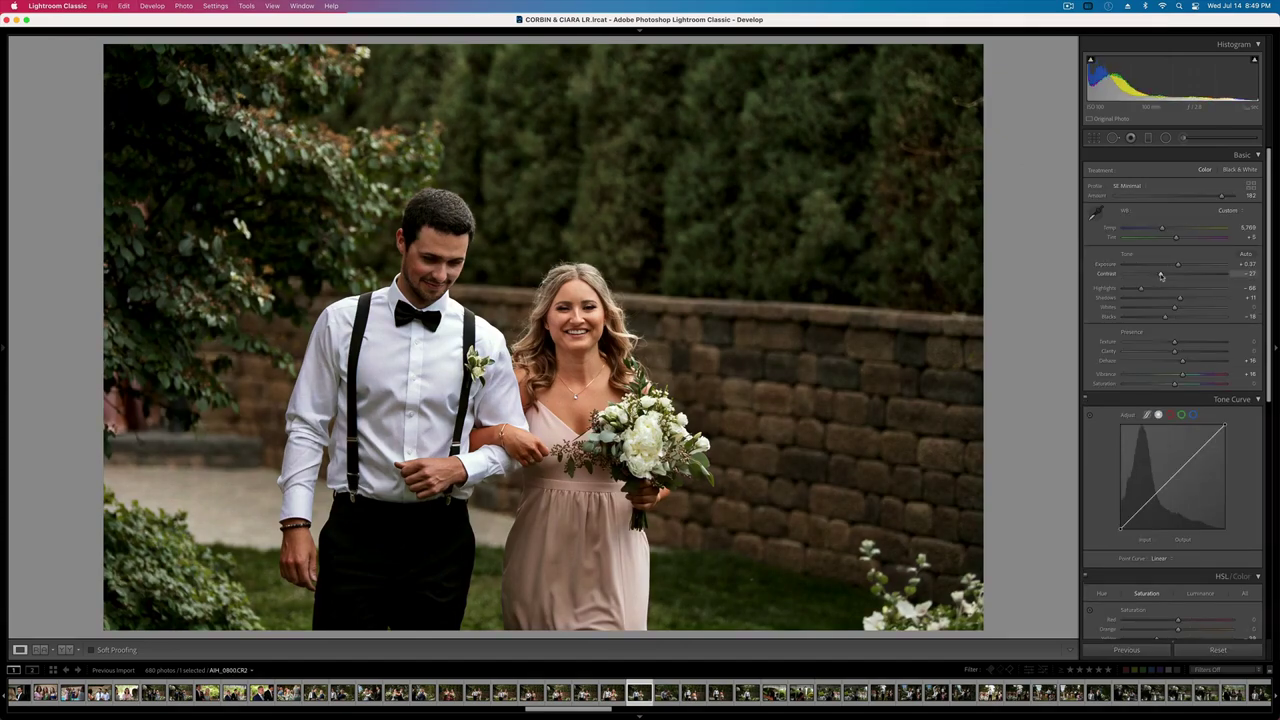
{"action": "key", "text": "equal"}
{"action": "key", "text": "minus"}
{"action": "key", "text": "minus"}
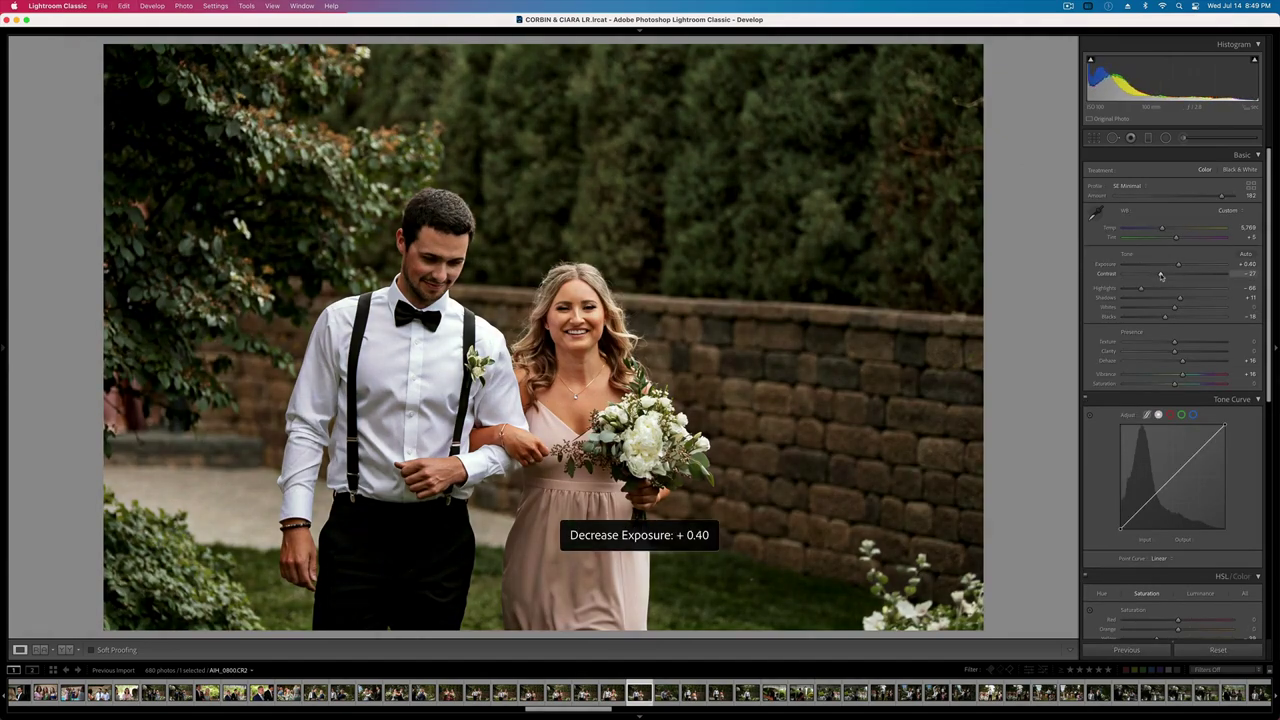
{"action": "key", "text": "Right"}
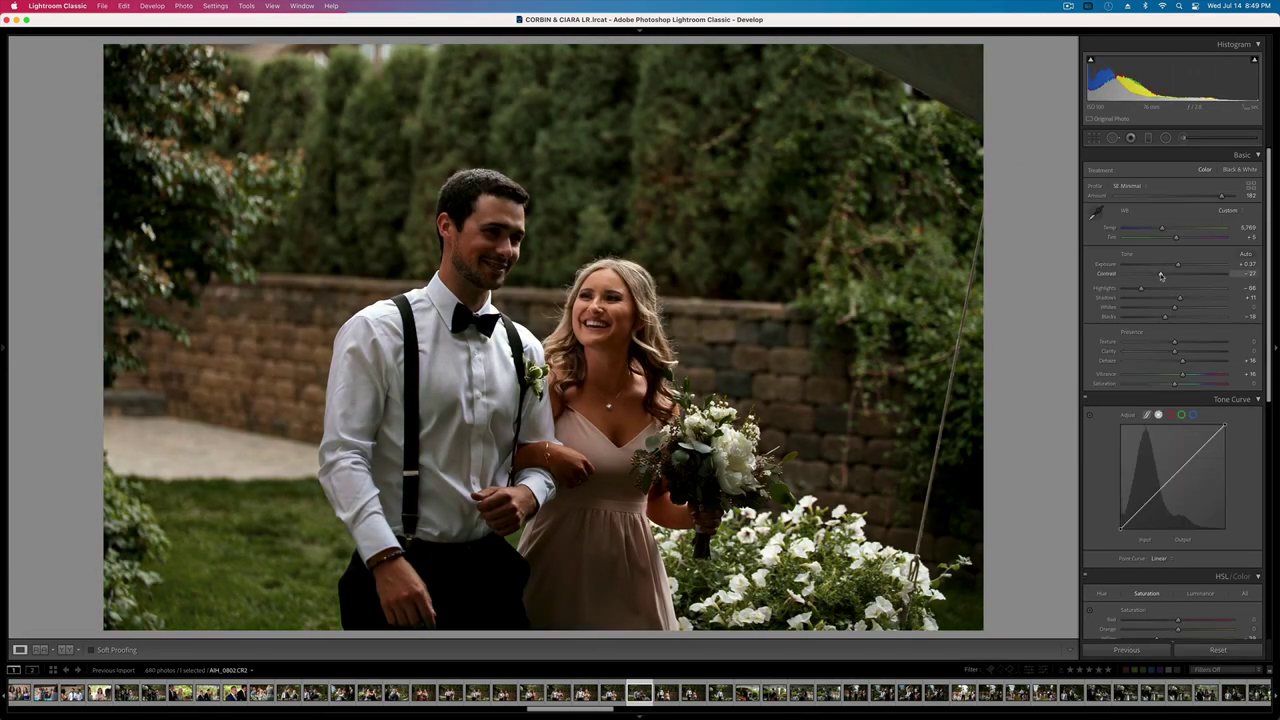
{"action": "key", "text": "equal"}
{"action": "key", "text": "equal"}
{"action": "key", "text": "minus"}
- Tighten the current photo's crop from the top-left corner
{"action": "key", "text": "r"}
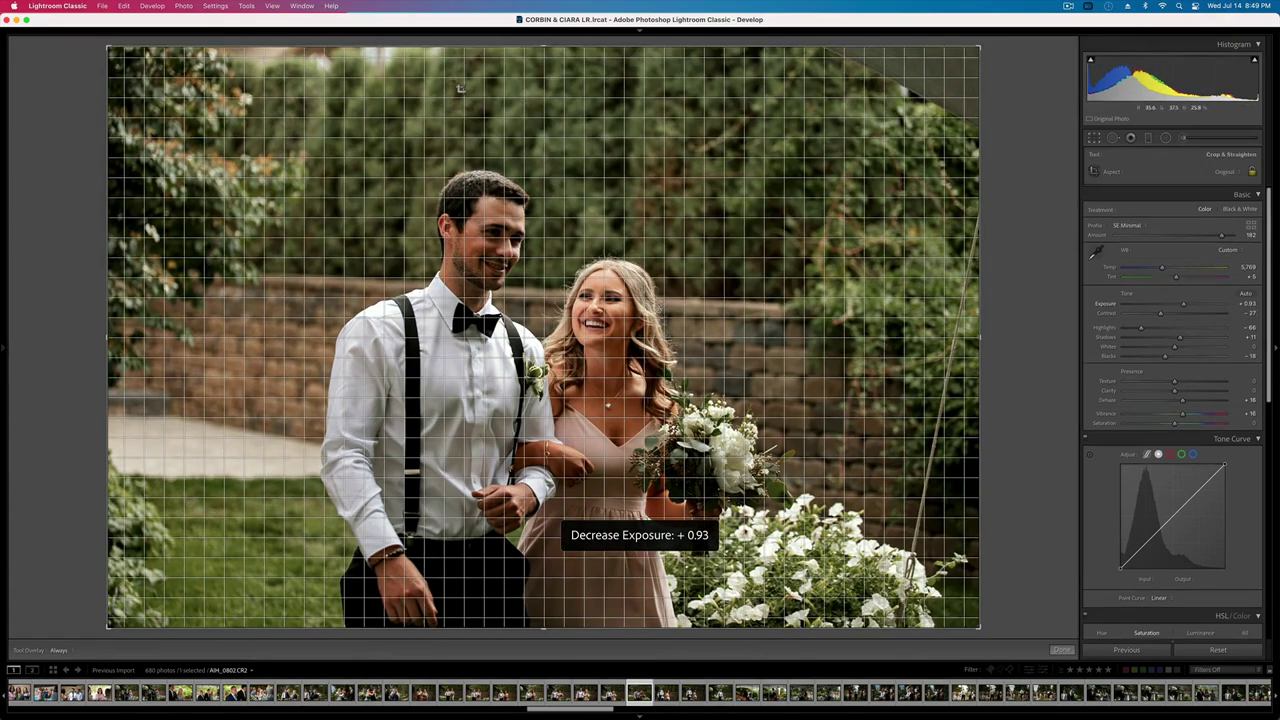
{"action": "left_click_drag", "start_coordinate": [97, 46], "coordinate": [143, 75]}
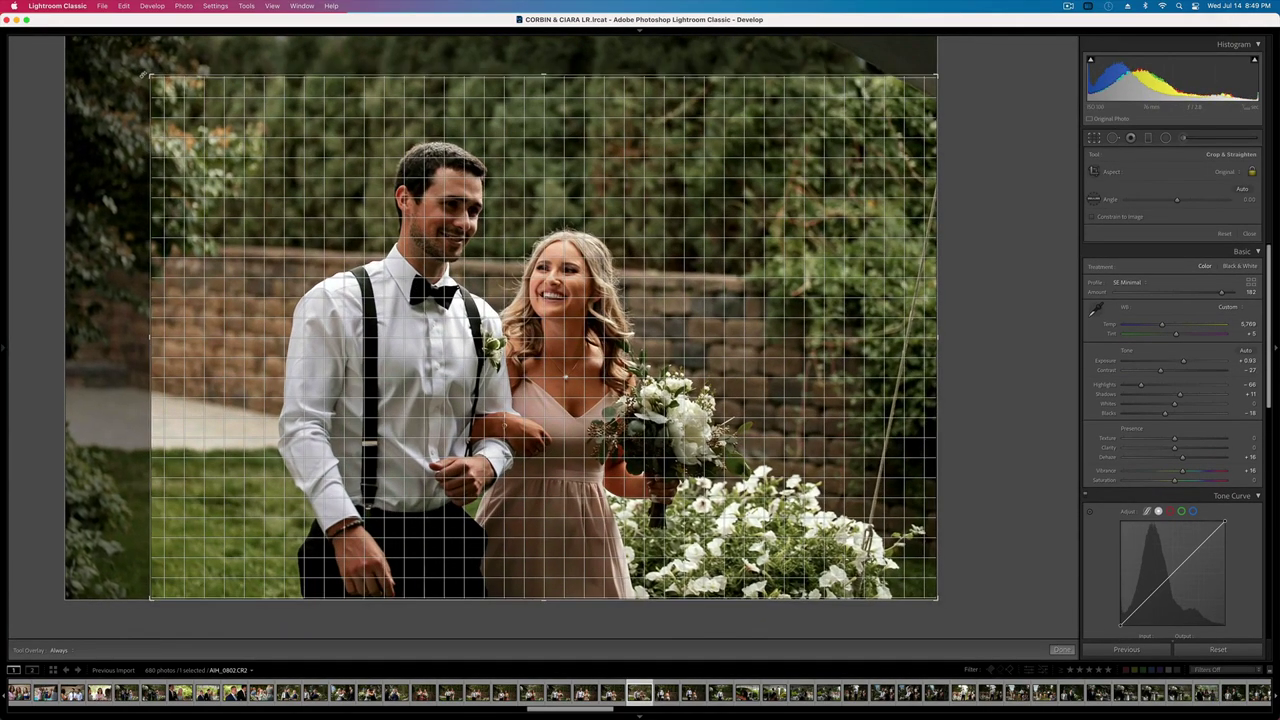
{"action": "key", "text": "Return"}
{"action": "key", "text": "Right"}
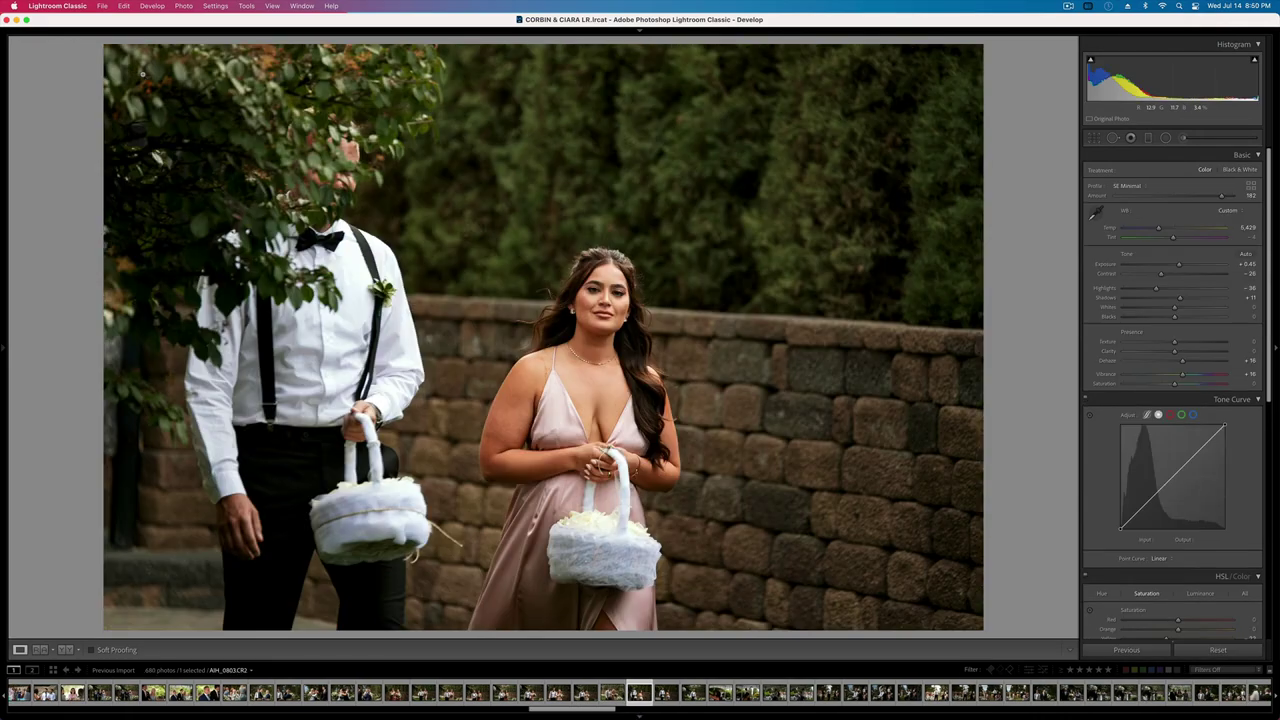
- Set the next photo's exposure to +0.60 and add a graduated filter from the bottom
{"action": "key", "text": "equal"}
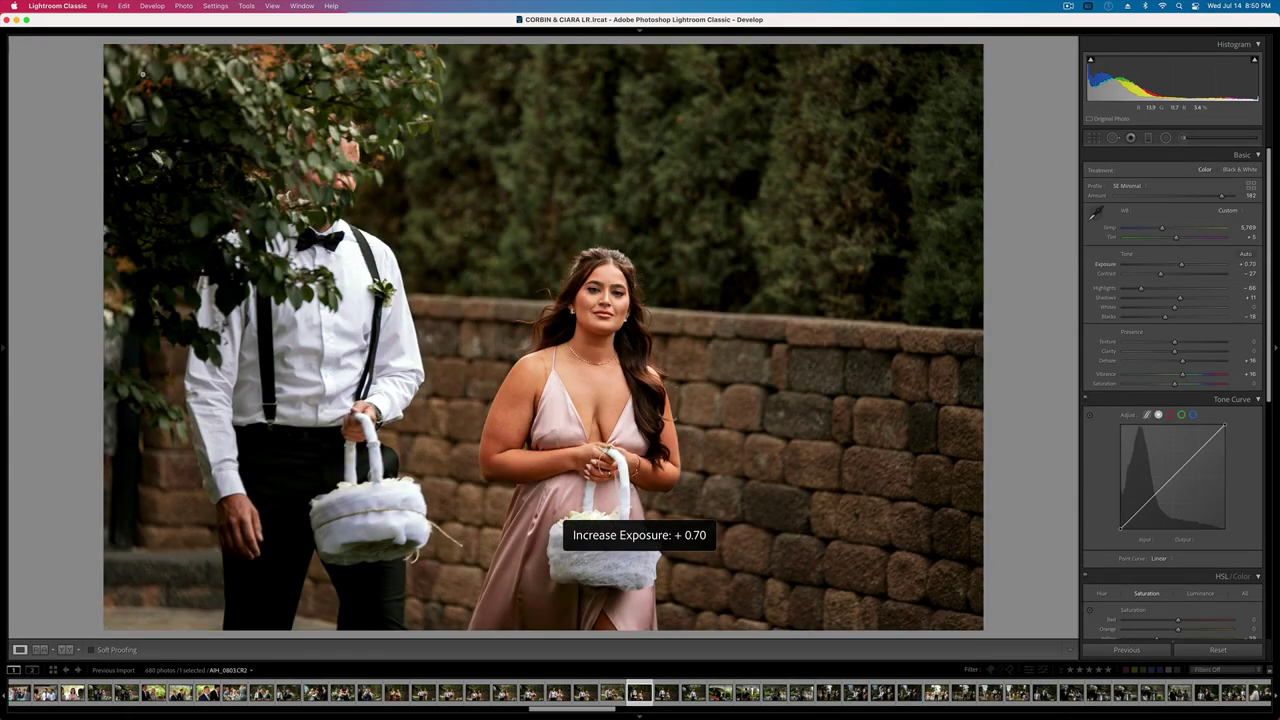
{"action": "key", "text": "minus"}
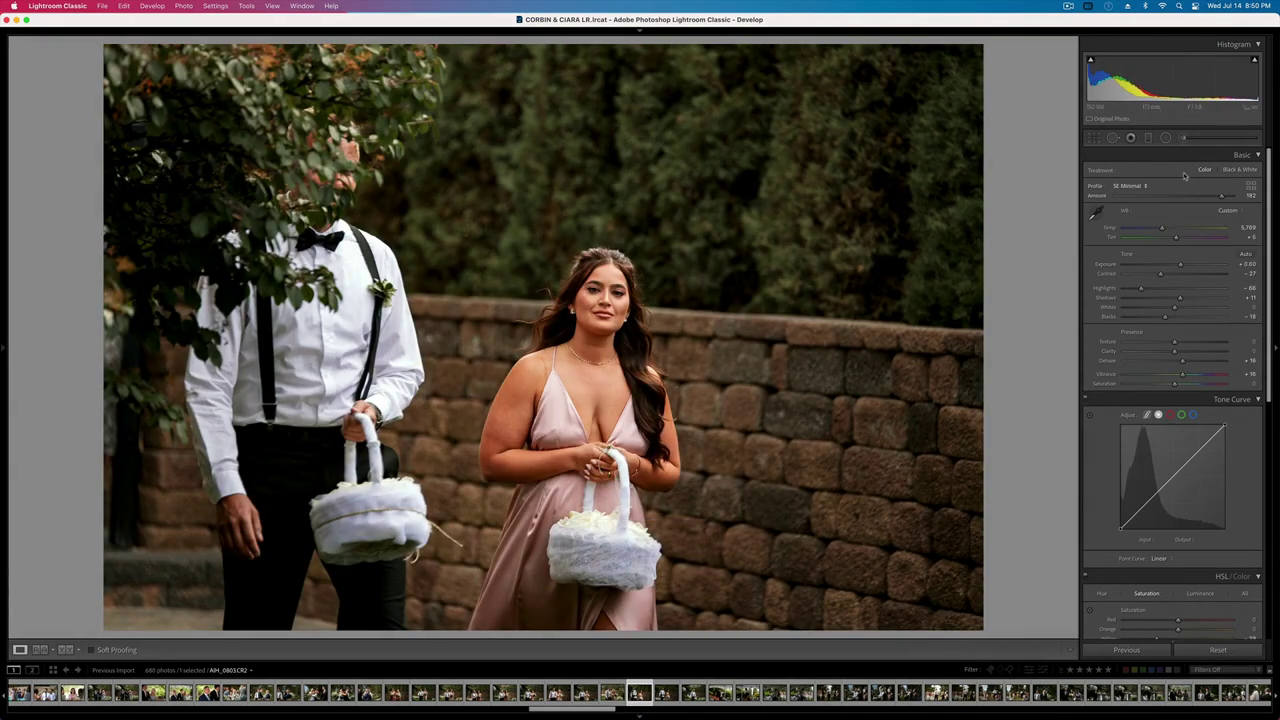
{"action": "key", "text": "k"}
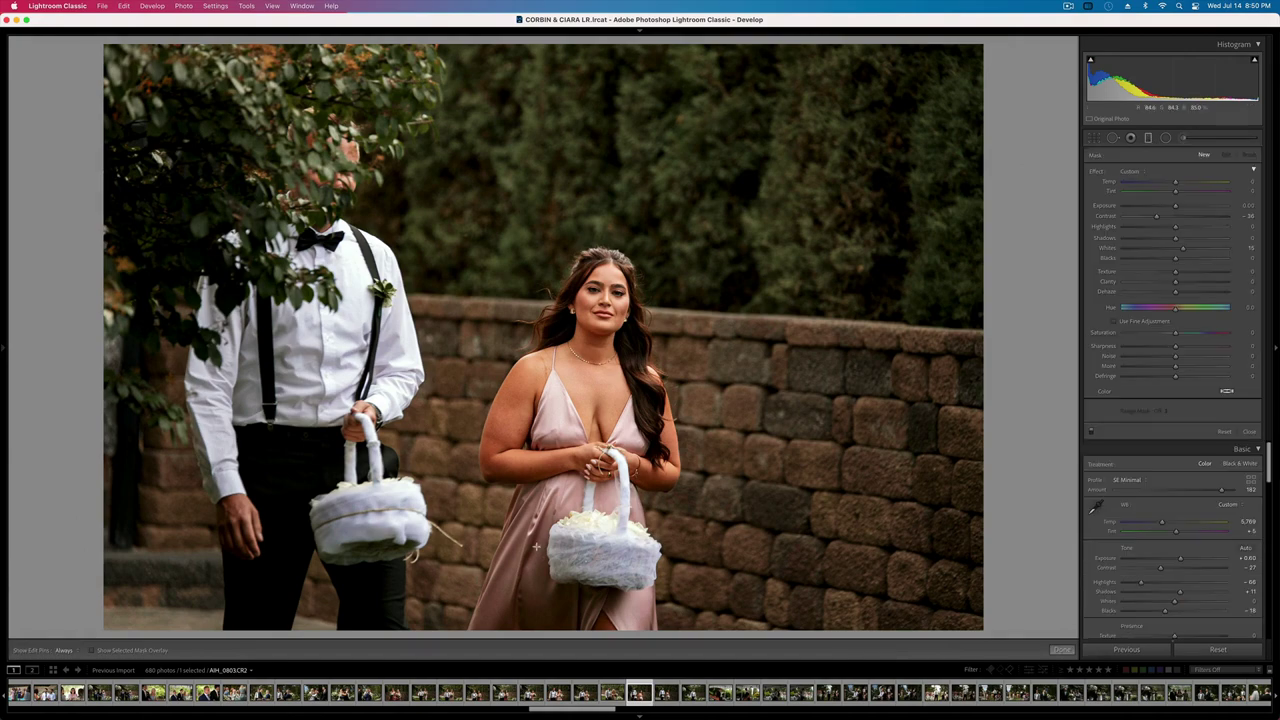
{"action": "left_click_drag", "start_coordinate": [533, 632], "coordinate": [456, 190]}
{"action": "key", "text": "m"}
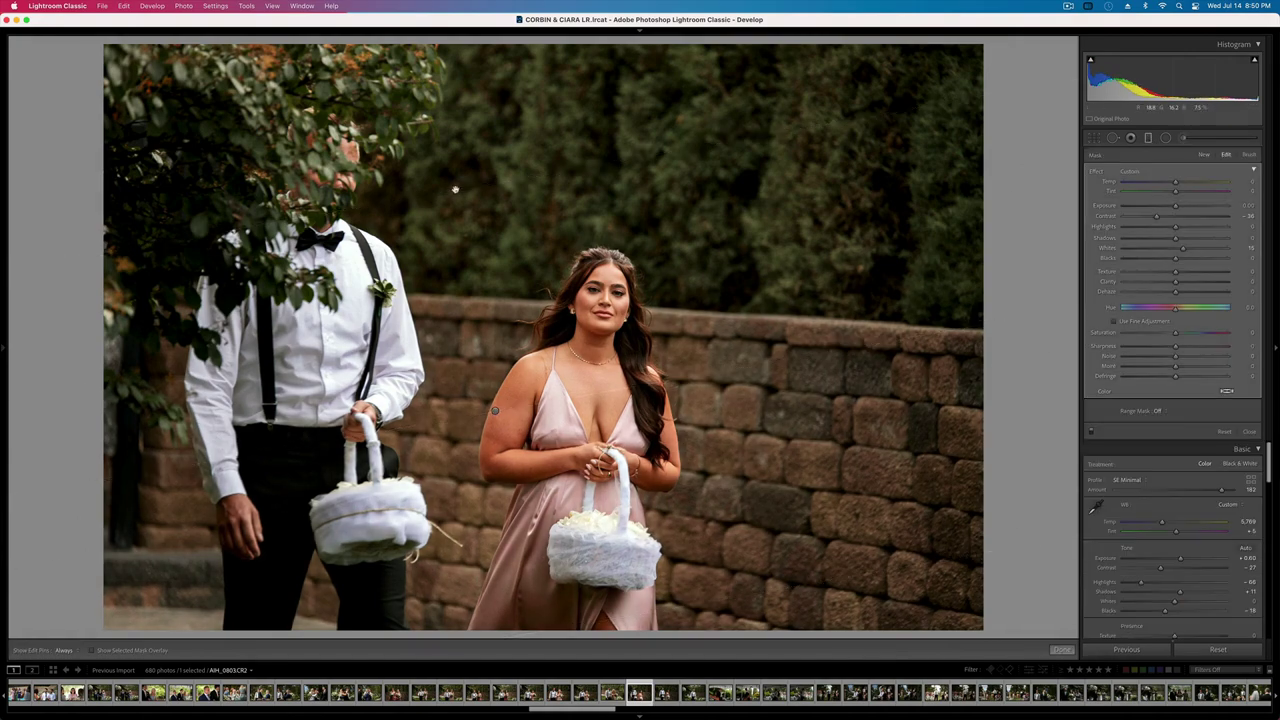
{"action": "key", "text": "Right"}
{"action": "key", "text": "Right"}
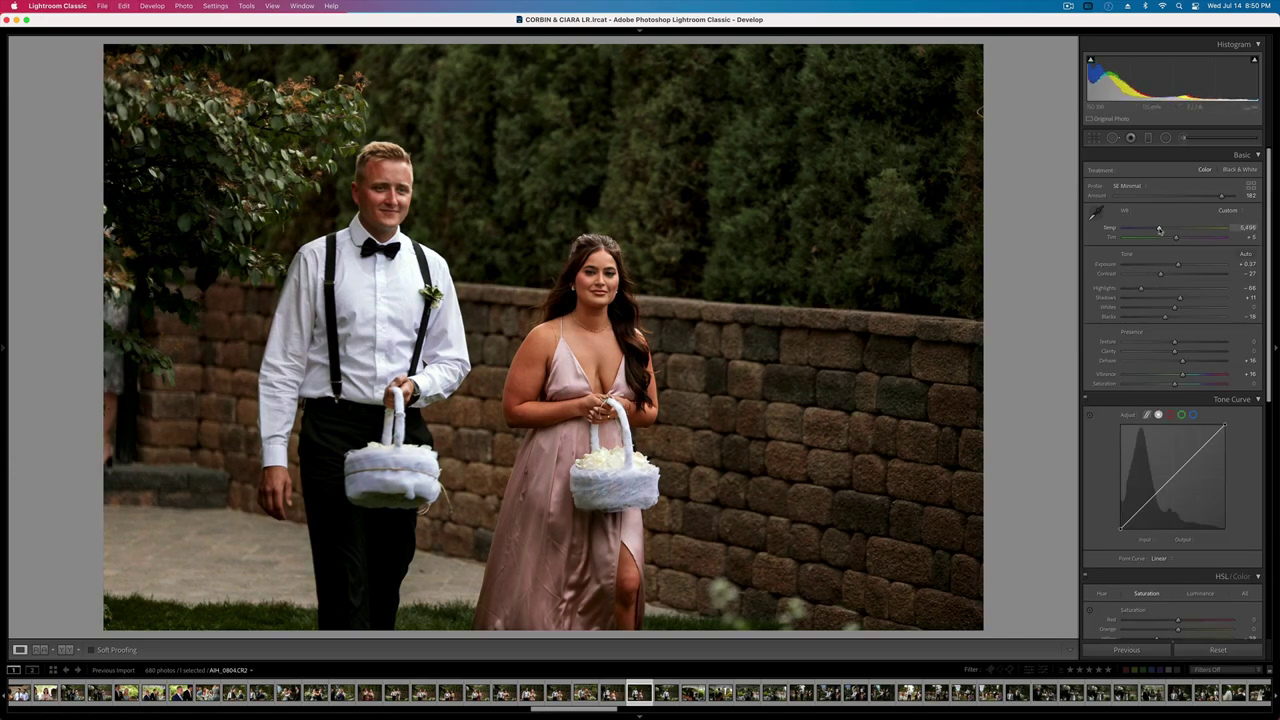
- Brighten the basket-carrying pair to +0.93 exposure and lower contrast to −44
{"action": "key", "text": "shift+equal"}
{"action": "key", "text": "shift+equal"}
{"action": "key", "text": "minus"}
{"action": "key", "text": "minus"}
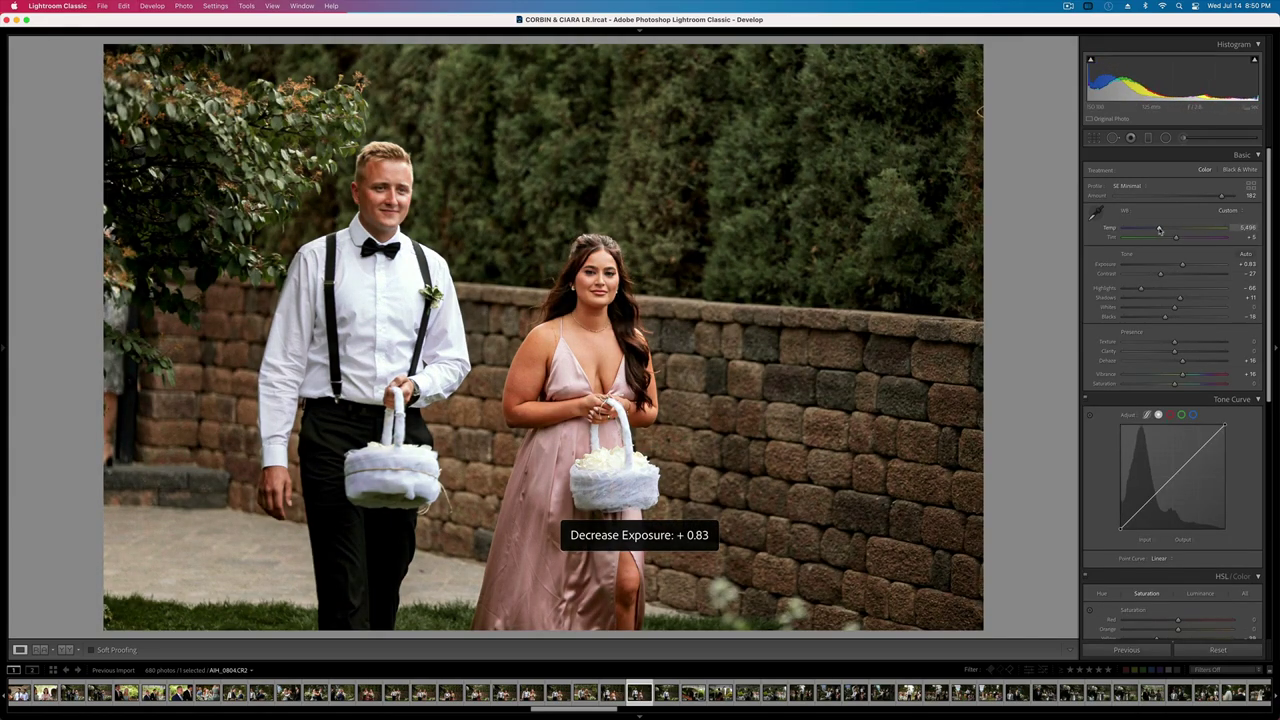
{"action": "key", "text": "equal"}
{"action": "left_click_drag", "start_coordinate": [1160, 274], "coordinate": [1157, 318]}
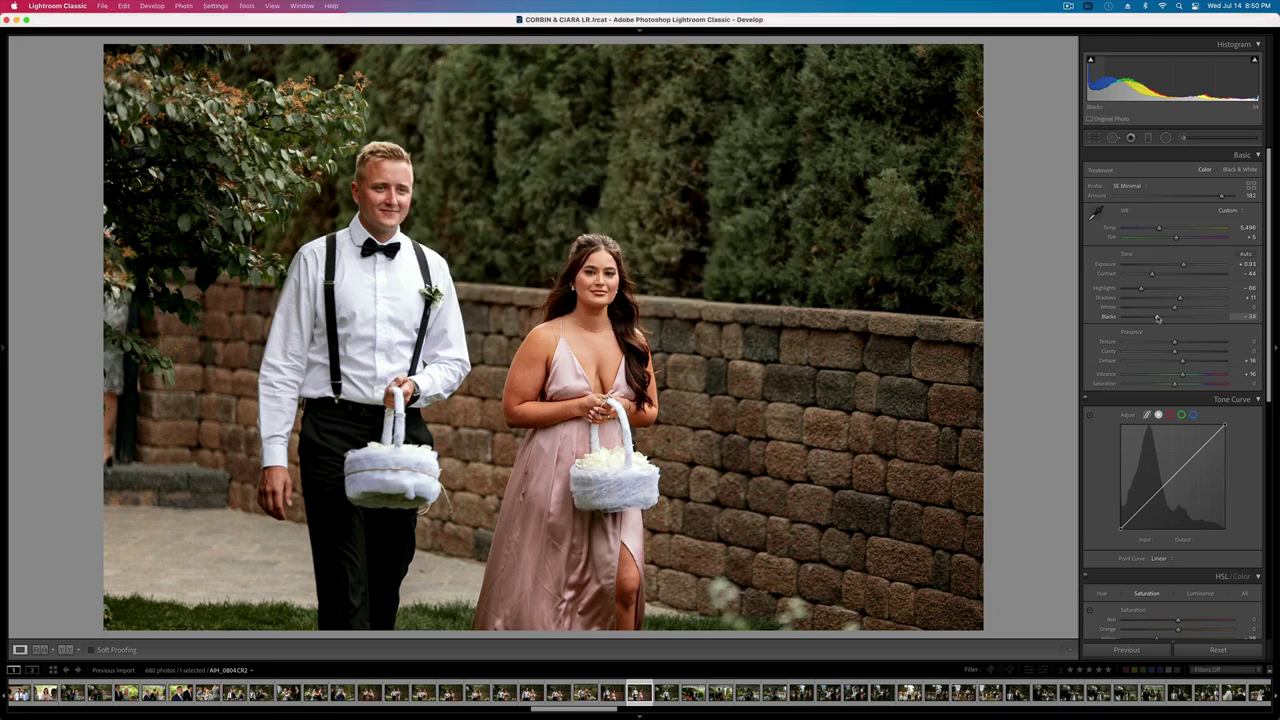
- Straighten the pair photo by −1.78°, tighten the crop from the top-right, and copy its settings
{"action": "key", "text": "r"}
{"action": "left_click_drag", "start_coordinate": [1000, 262], "coordinate": [1000, 232]}
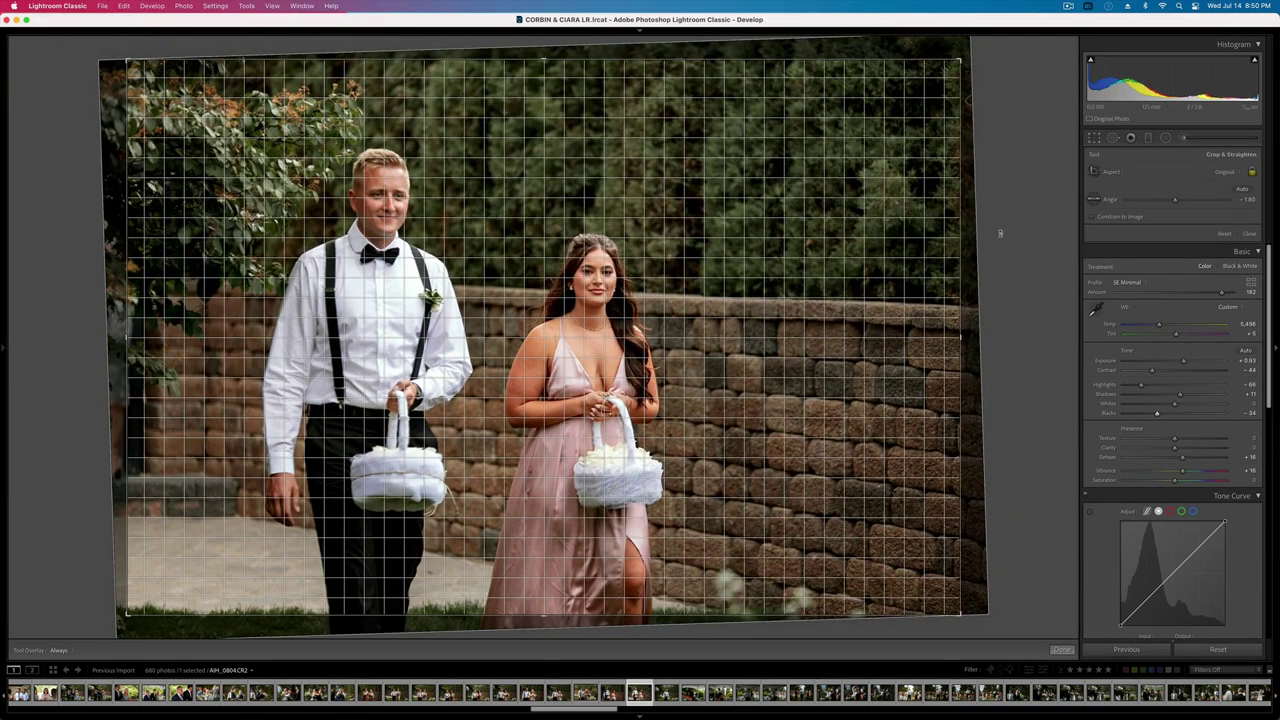
{"action": "left_click_drag", "start_coordinate": [958, 62], "coordinate": [935, 76]}
{"action": "key", "text": "Return"}
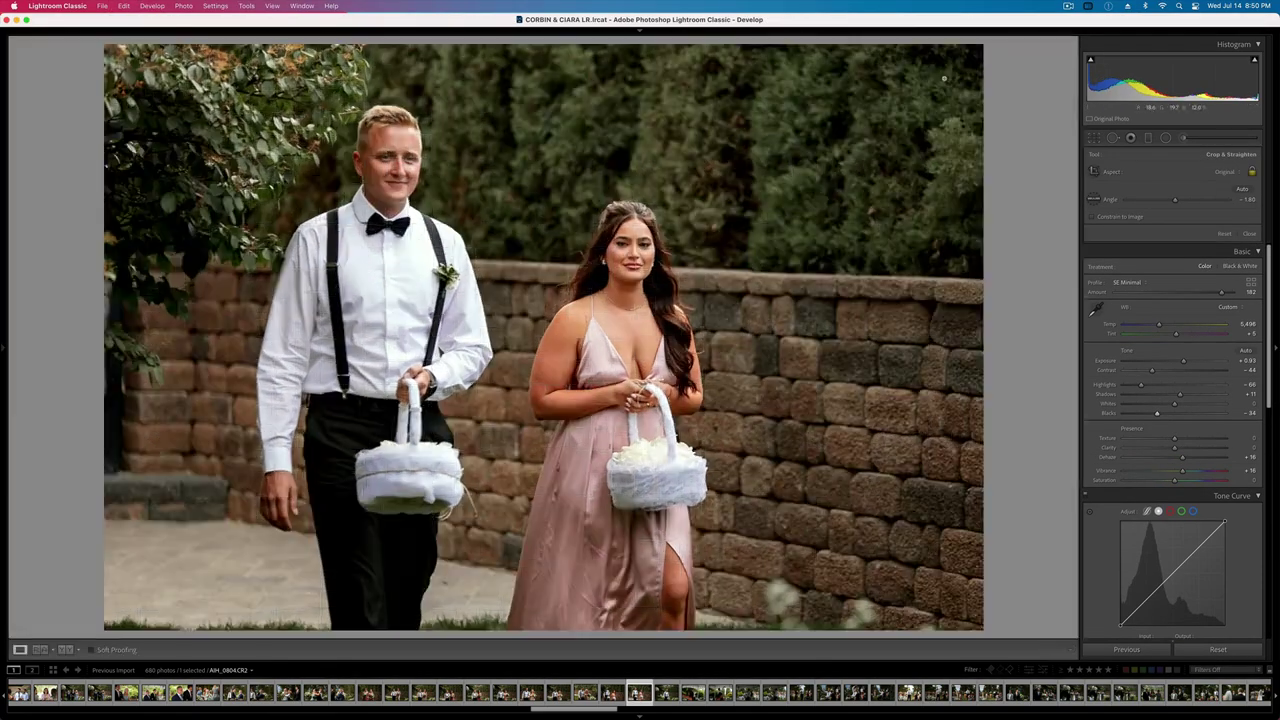
{"action": "key", "text": "super+shift+c"}
{"action": "key", "text": "Return"}
{"action": "key", "text": "Right"}
- Paste the copied settings onto the groom-alone photo and set exposure to +0.57
{"action": "key", "text": "ctrl+shift+v"}
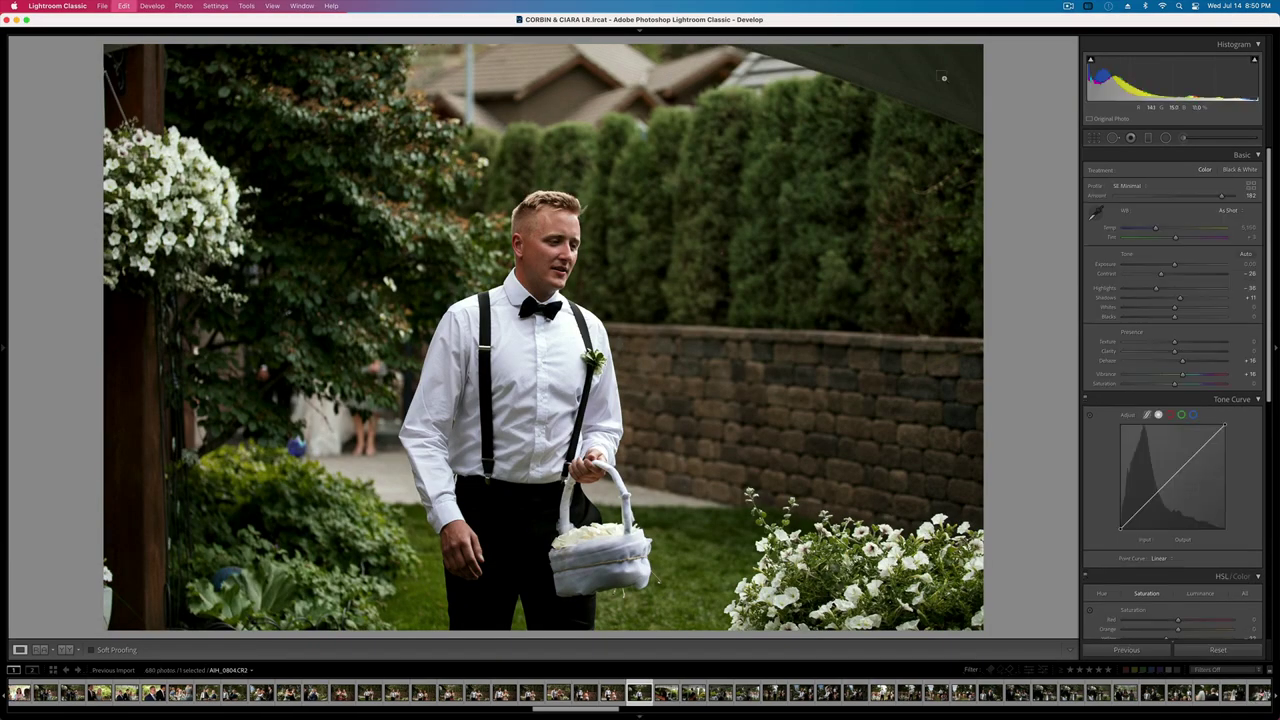
{"action": "key", "text": "minus"}
{"action": "key", "text": "minus"}
{"action": "key", "text": "equal"}
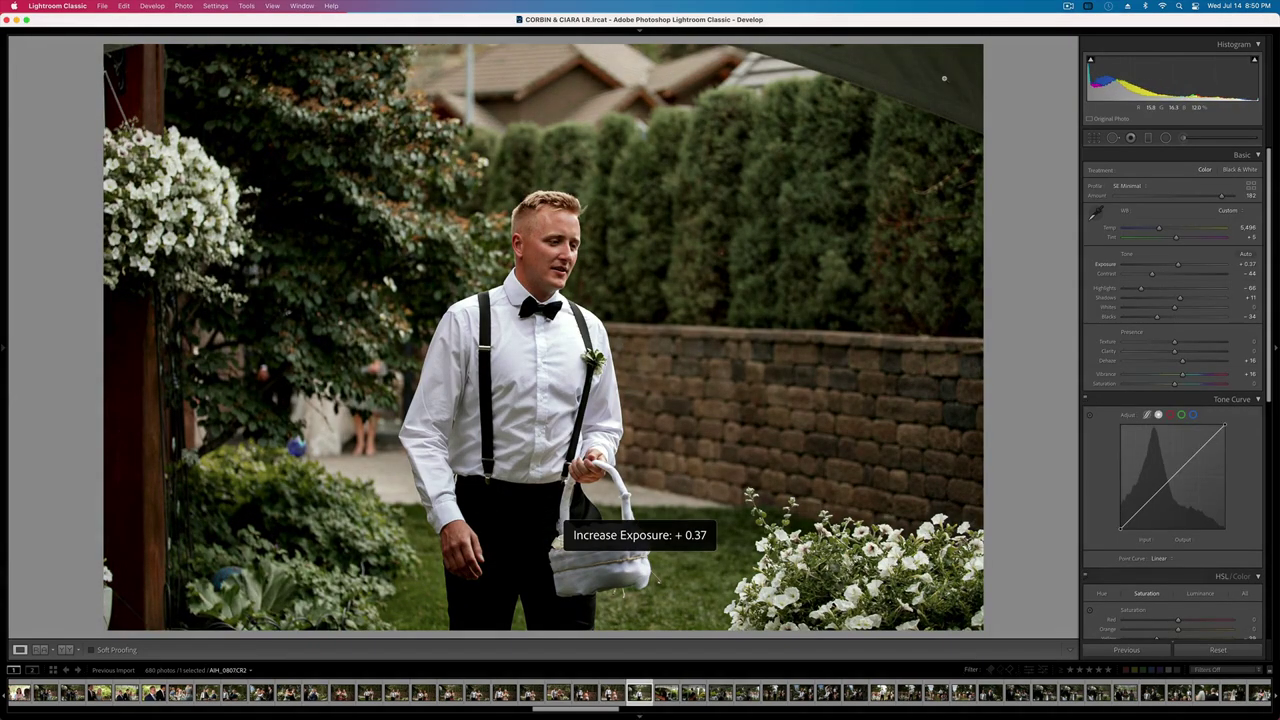
{"action": "key", "text": "equal"}
{"action": "key", "text": "equal"}
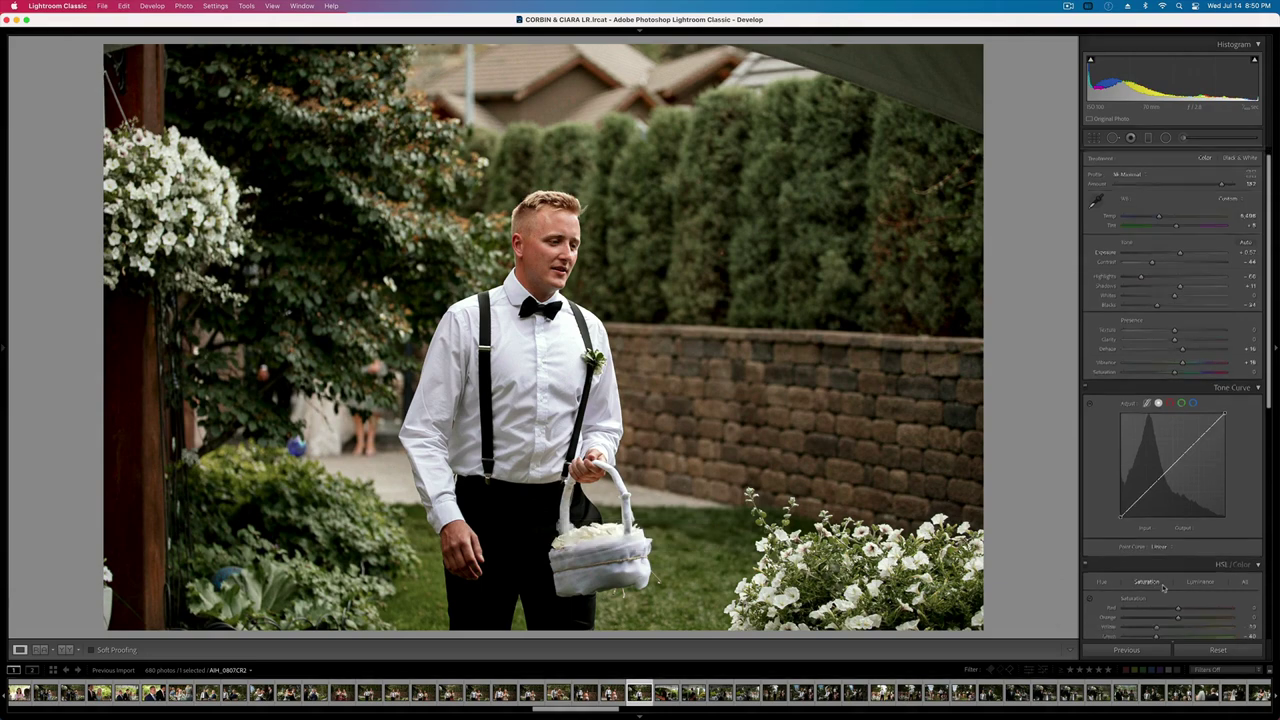
{"action": "scroll", "coordinate": [1160, 520], "scroll_direction": "down", "scroll_amount": 2}
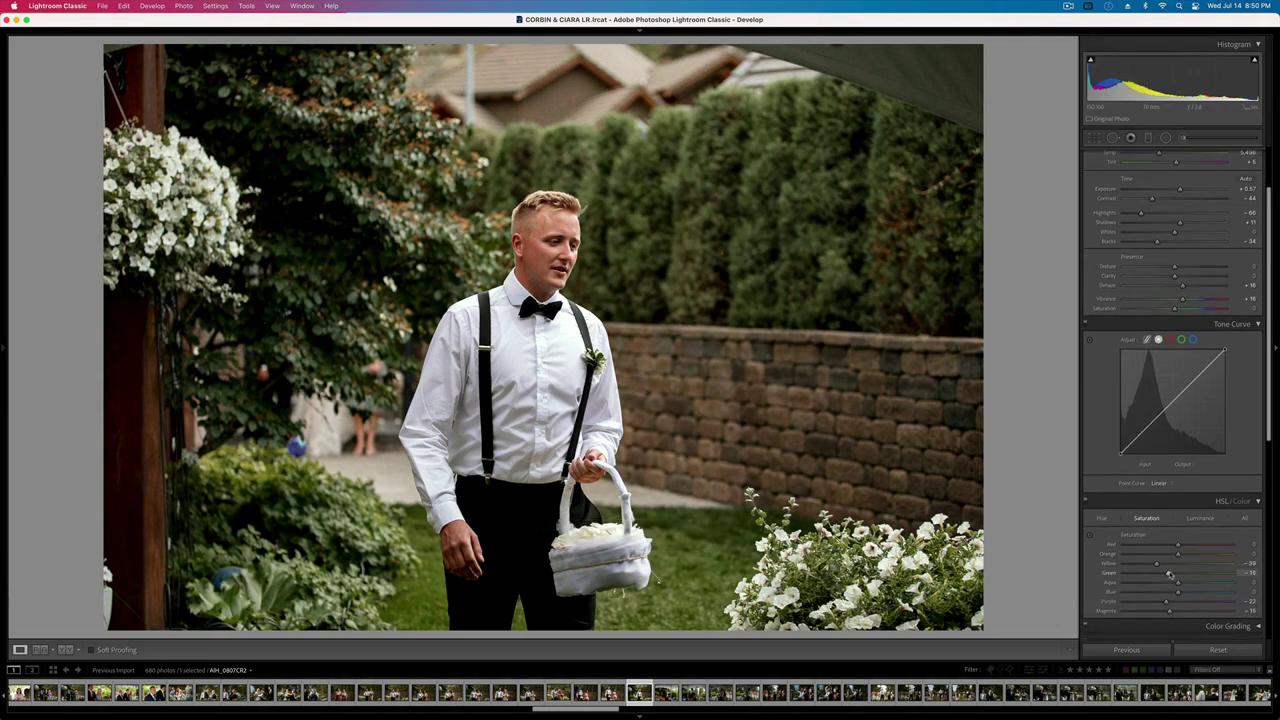
{"action": "key", "text": "Right"}
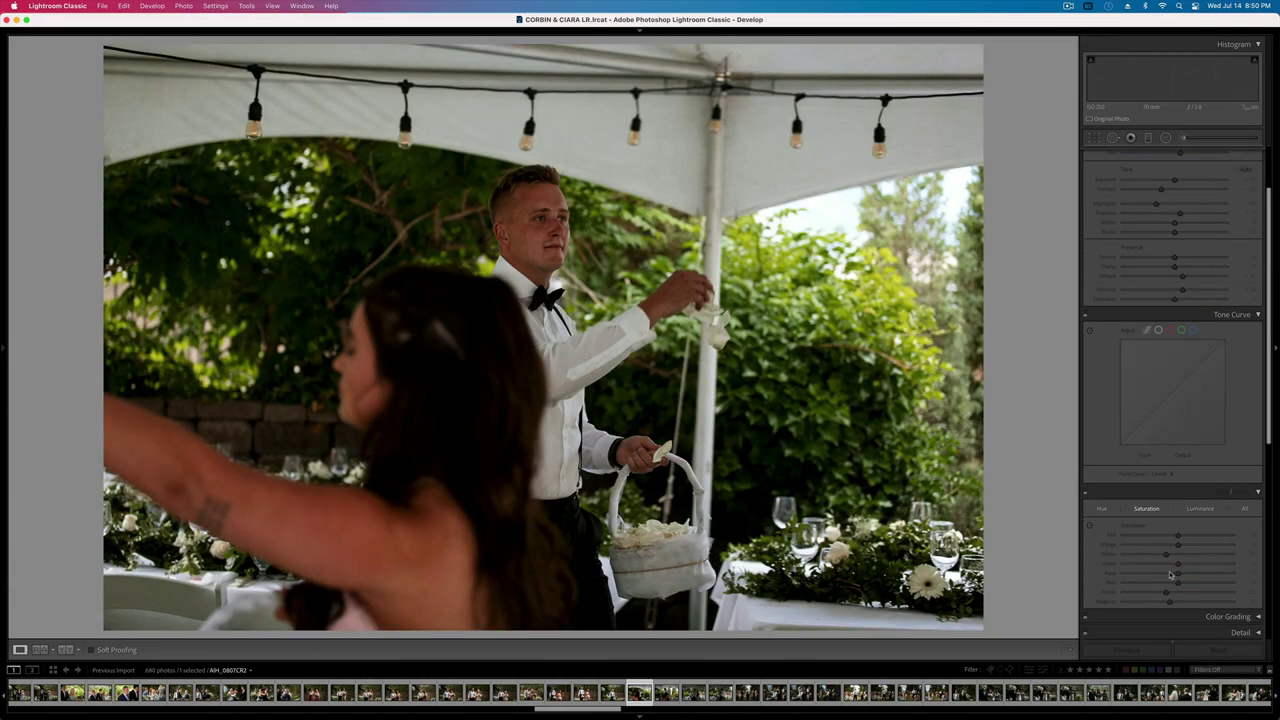
- Raise the tent photo's exposure to +0.90 and brush-lighten the bride's arm, shoulder and face
{"action": "key", "text": "shift+equal"}
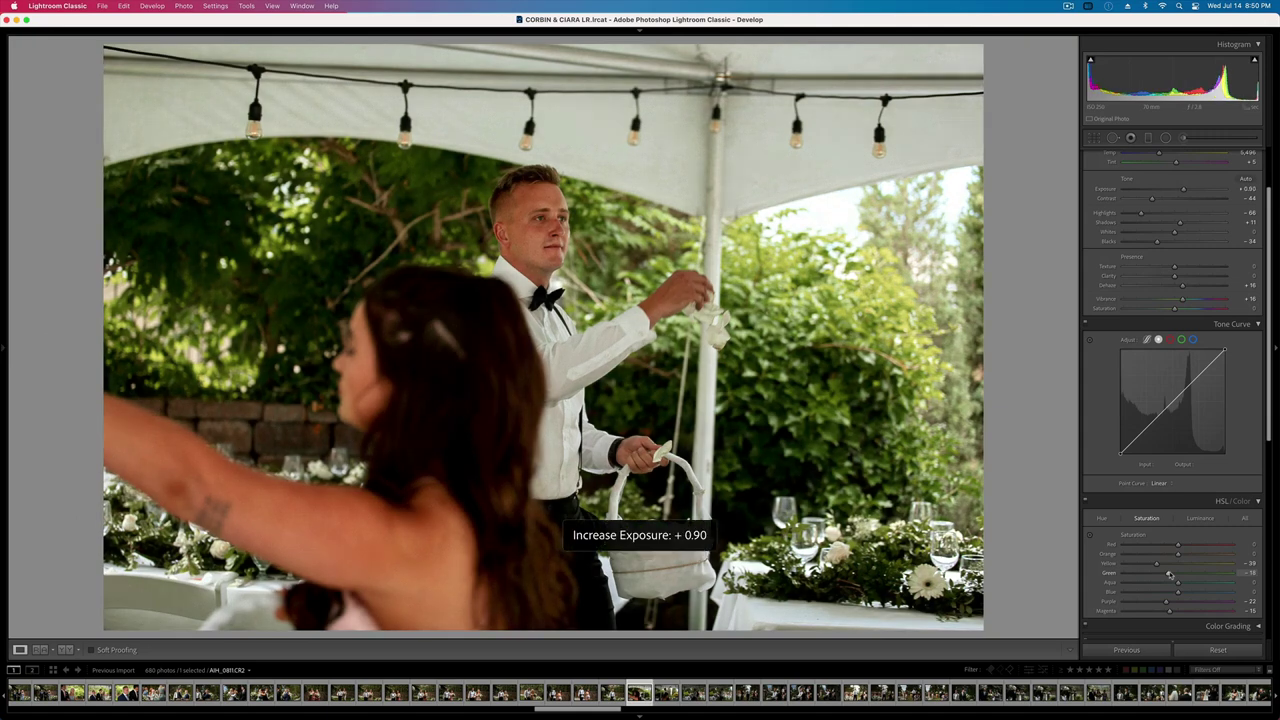
{"action": "left_click", "coordinate": [1183, 139]}
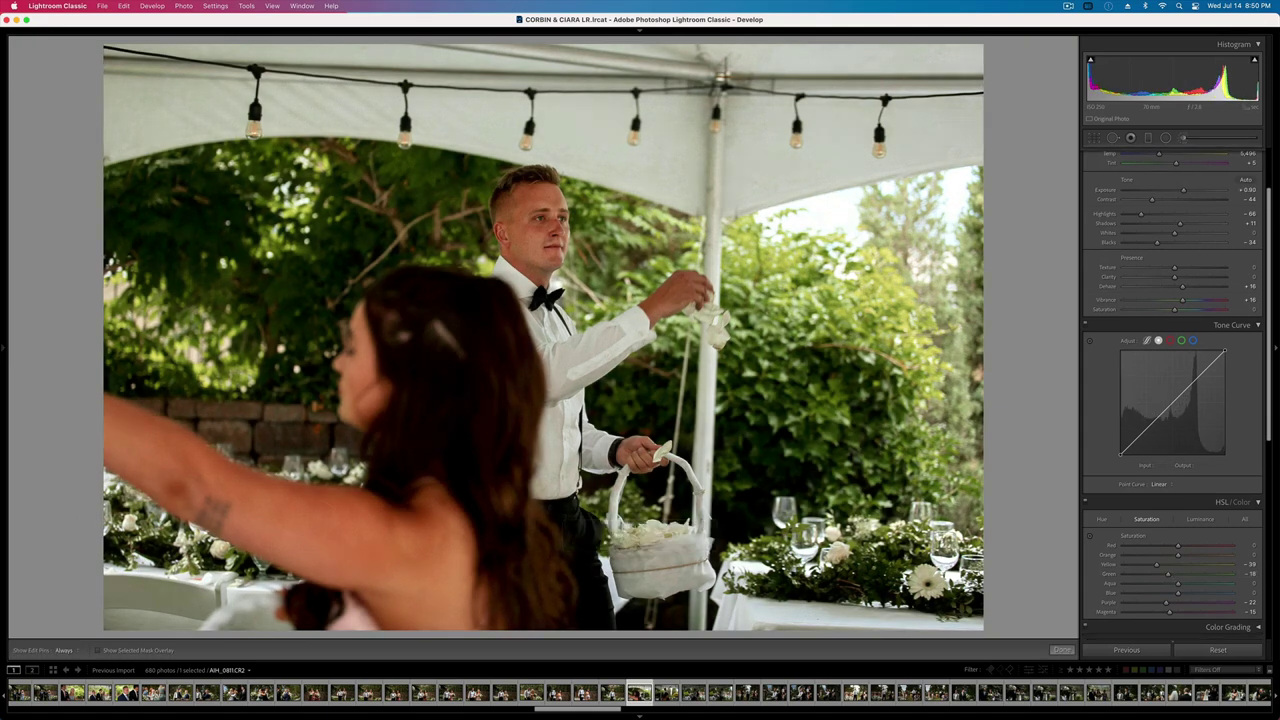
{"action": "mouse_move", "coordinate": [136, 451]}
{"action": "left_mouse_down"}
{"action": "mouse_move", "coordinate": [292, 515]}
{"action": "mouse_move", "coordinate": [387, 535]}
{"action": "mouse_move", "coordinate": [432, 513]}
{"action": "mouse_move", "coordinate": [428, 580]}
{"action": "left_mouse_up"}
{"action": "mouse_move", "coordinate": [389, 388]}
{"action": "left_mouse_down"}
{"action": "mouse_move", "coordinate": [368, 357]}
{"action": "mouse_move", "coordinate": [368, 416]}
{"action": "left_mouse_up"}
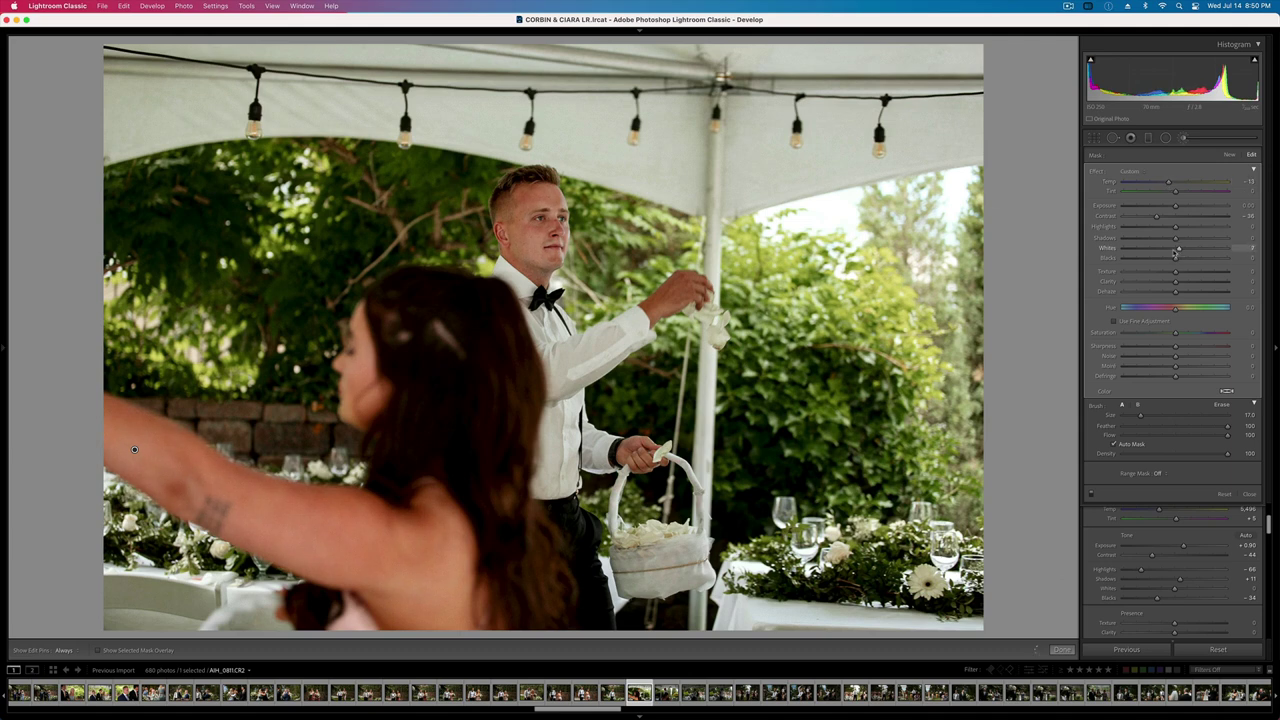
{"action": "key", "text": "Right"}
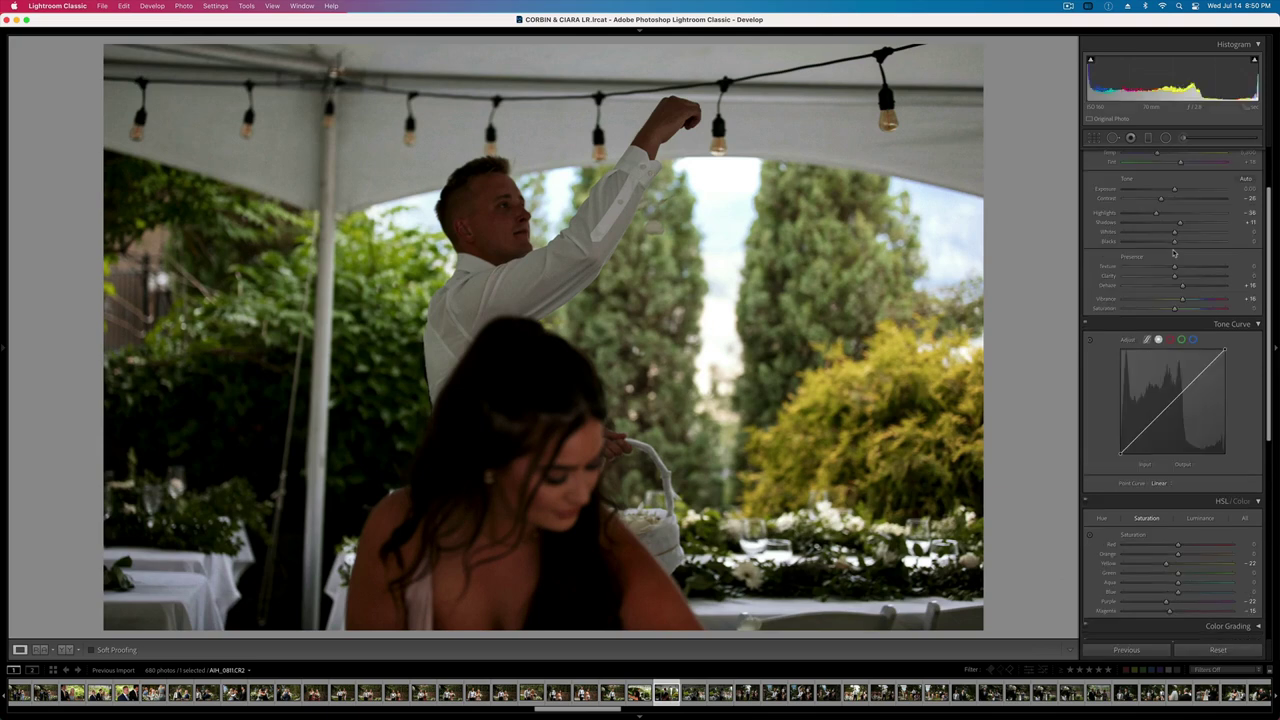
{"action": "key", "text": "Right"}
- Set the next tent photo to +1.23 exposure, brush-lighten the bride's face and chest, then reach +1.56
{"action": "key", "text": "equal"}
{"action": "key", "text": "equal"}
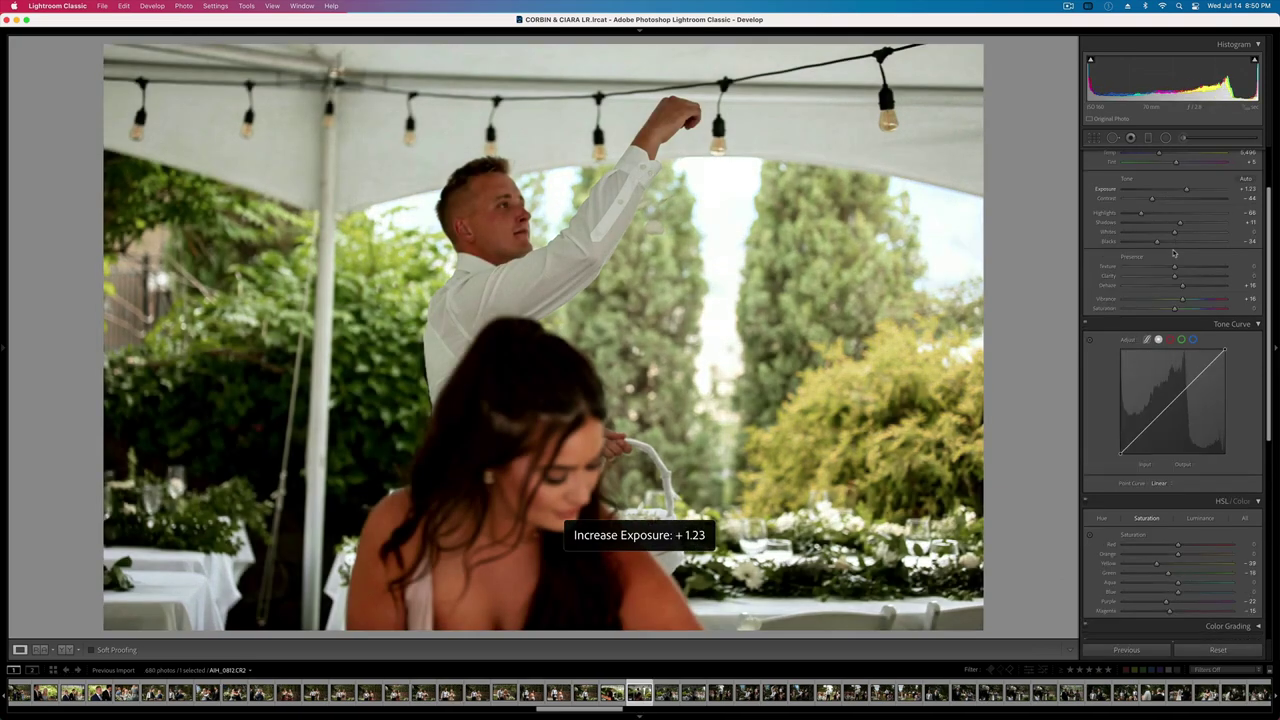
{"action": "left_click", "coordinate": [1184, 138]}
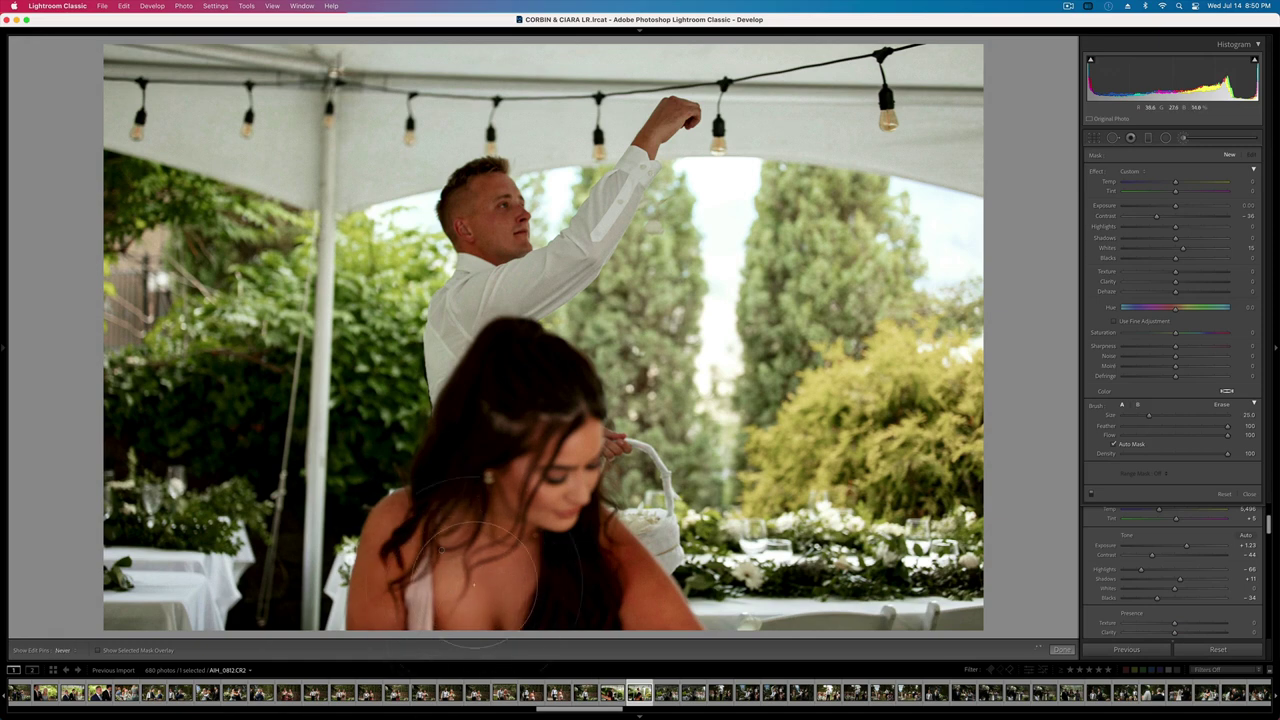
{"action": "mouse_move", "coordinate": [474, 585]}
{"action": "left_mouse_down"}
{"action": "mouse_move", "coordinate": [539, 464]}
{"action": "mouse_move", "coordinate": [620, 628]}
{"action": "left_mouse_up"}
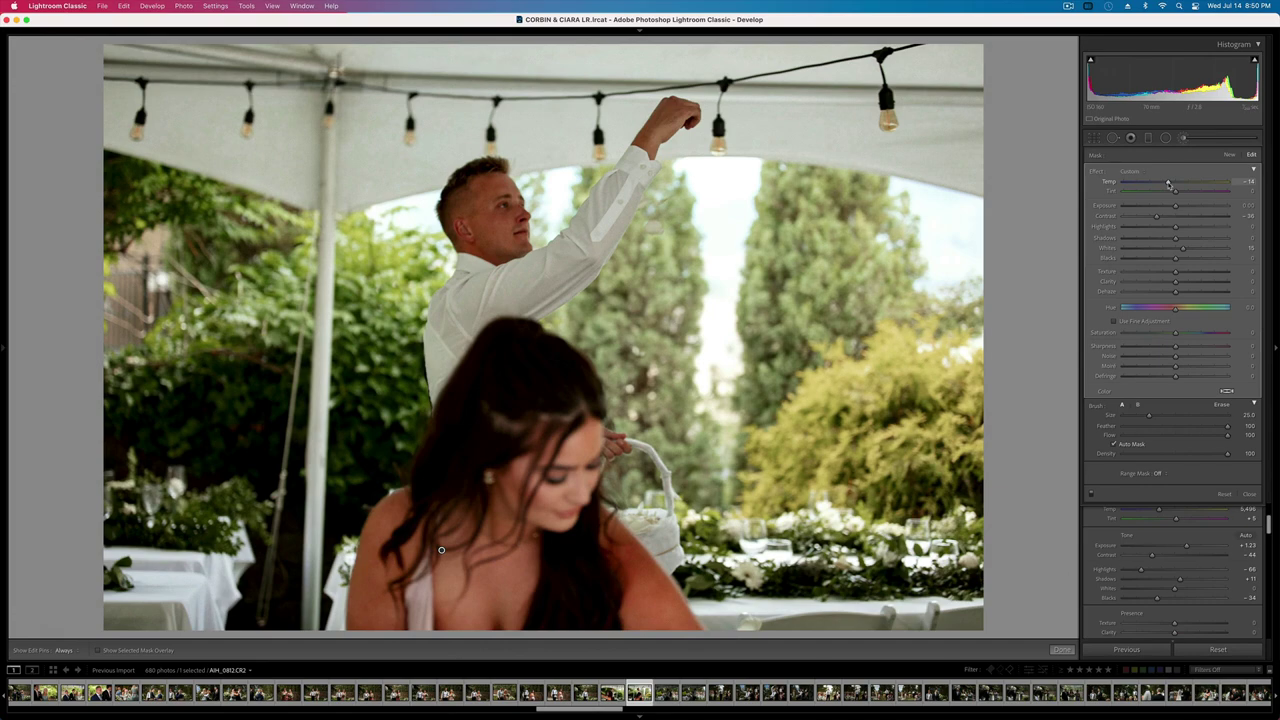
{"action": "key", "text": "shift+equal"}
{"action": "key", "text": "k"}
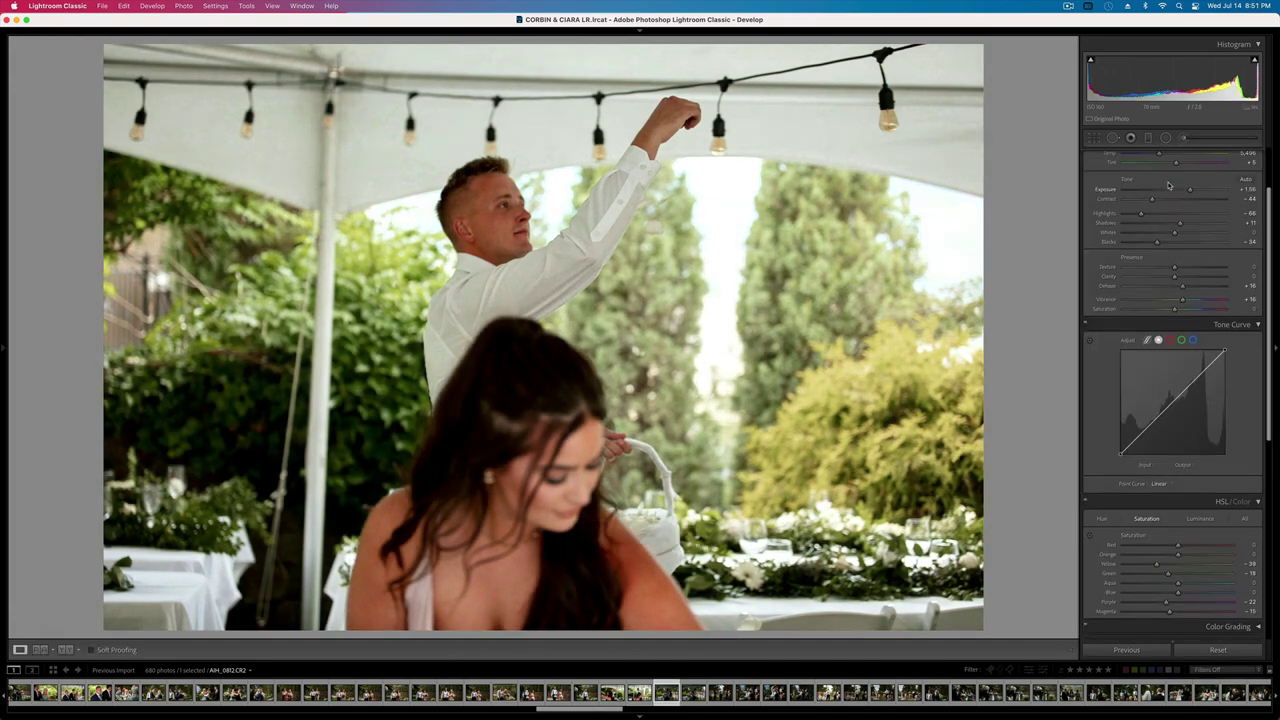
{"action": "key", "text": "Right"}
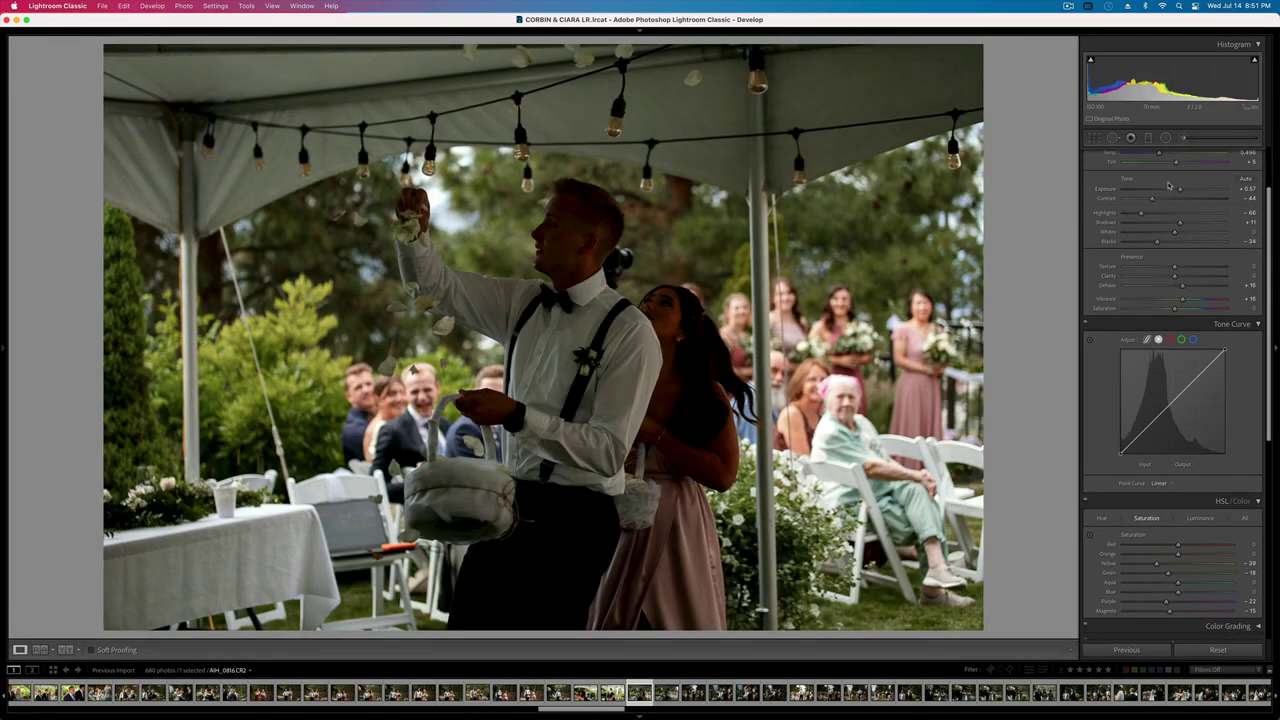
- Raise exposure to +1.23 and brush-lighten the groom's face and the bride's shoulder and arm
{"action": "key", "text": "equal"}
{"action": "key", "text": "equal"}
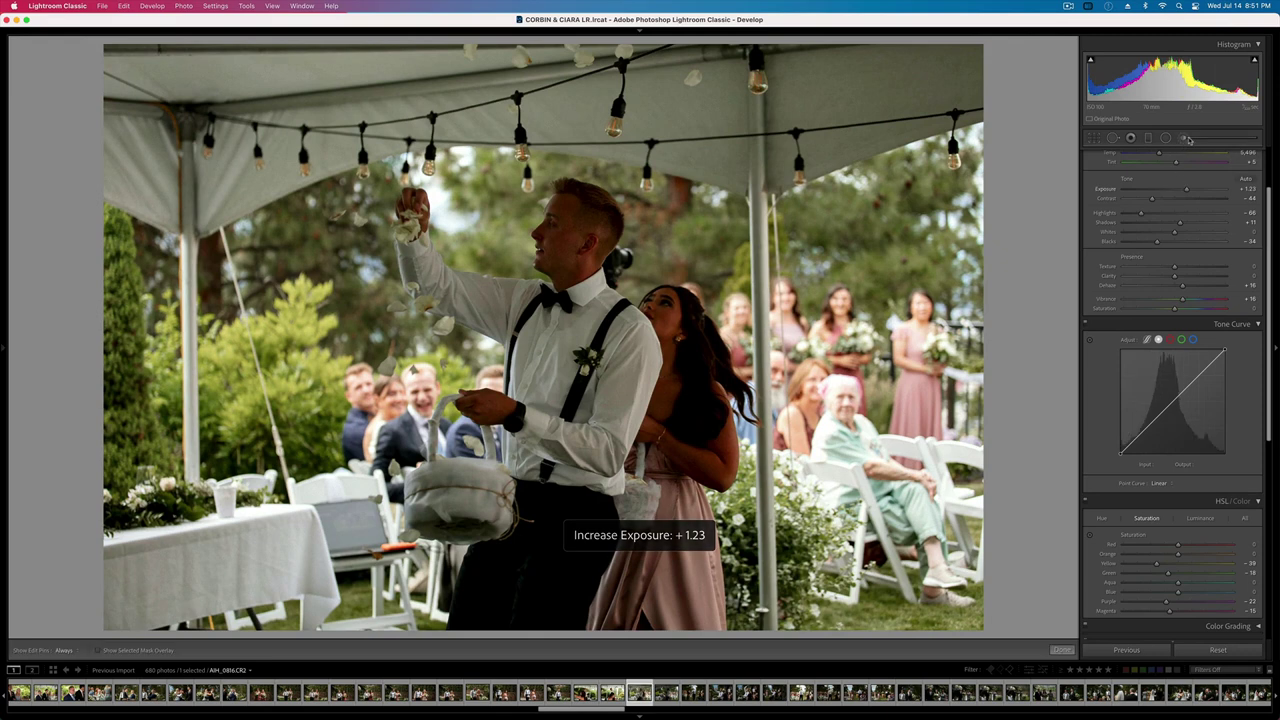
{"action": "key", "text": "k"}
{"action": "scroll", "coordinate": [570, 240], "scroll_direction": "down", "scroll_amount": 7}
{"action": "left_click_drag", "start_coordinate": [570, 214], "coordinate": [571, 262]}
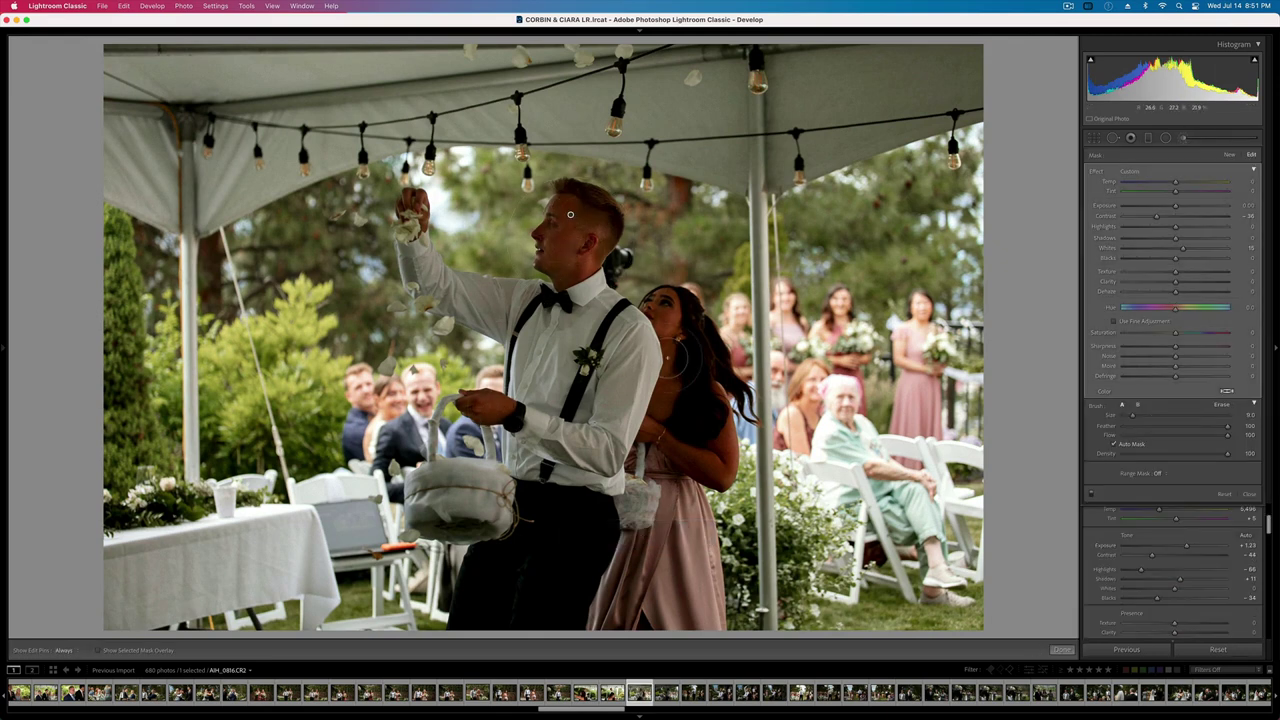
{"action": "key", "text": "h"}
{"action": "mouse_move", "coordinate": [660, 316]}
{"action": "left_mouse_down"}
{"action": "mouse_move", "coordinate": [666, 400]}
{"action": "mouse_move", "coordinate": [697, 447]}
{"action": "mouse_move", "coordinate": [714, 411]}
{"action": "mouse_move", "coordinate": [718, 445]}
{"action": "left_mouse_up"}
{"action": "key", "text": "h"}
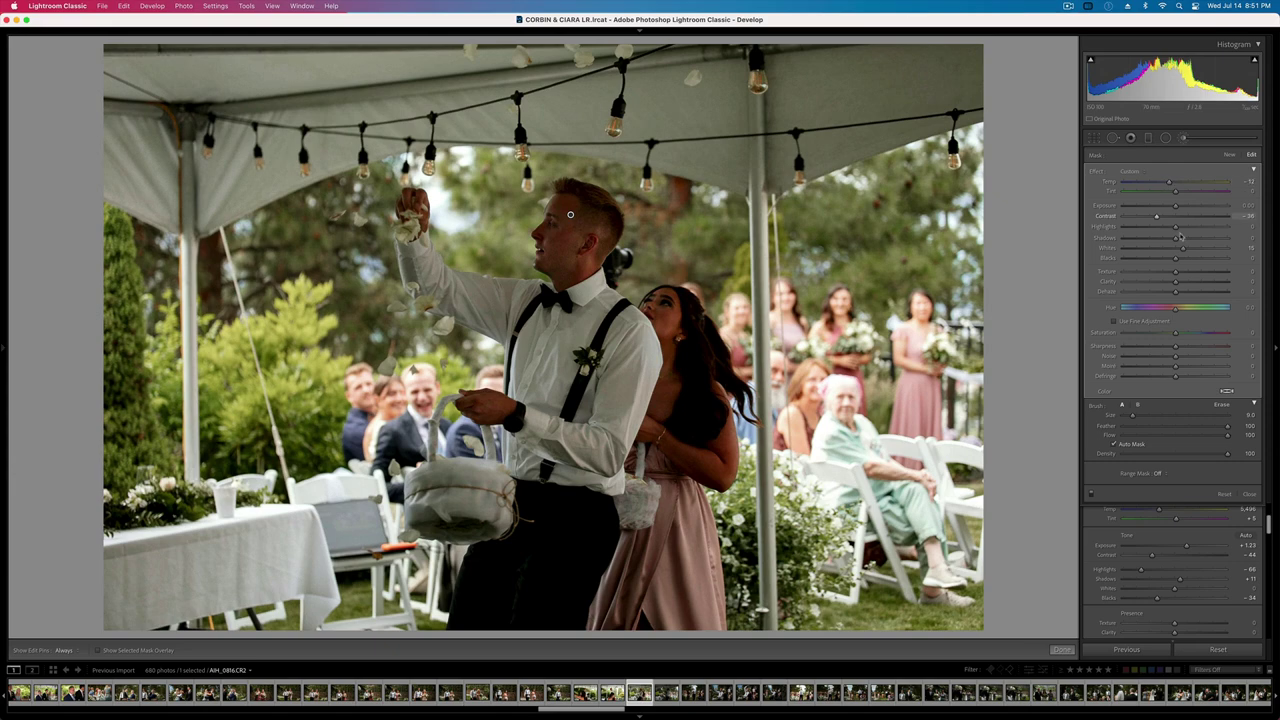
{"action": "left_click_drag", "start_coordinate": [1176, 248], "coordinate": [1204, 250]}
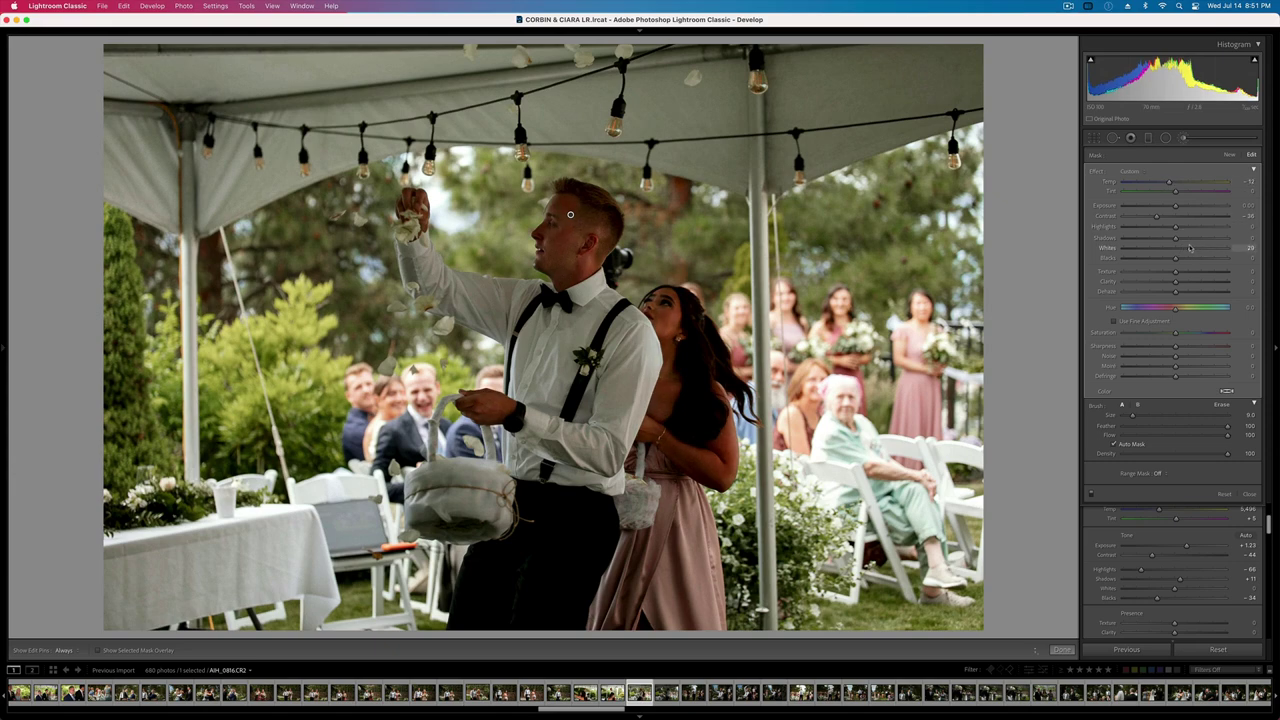
{"action": "key", "text": "shift+equal"}
{"action": "key", "text": "shift+equal"}
{"action": "key", "text": "shift+equal"}
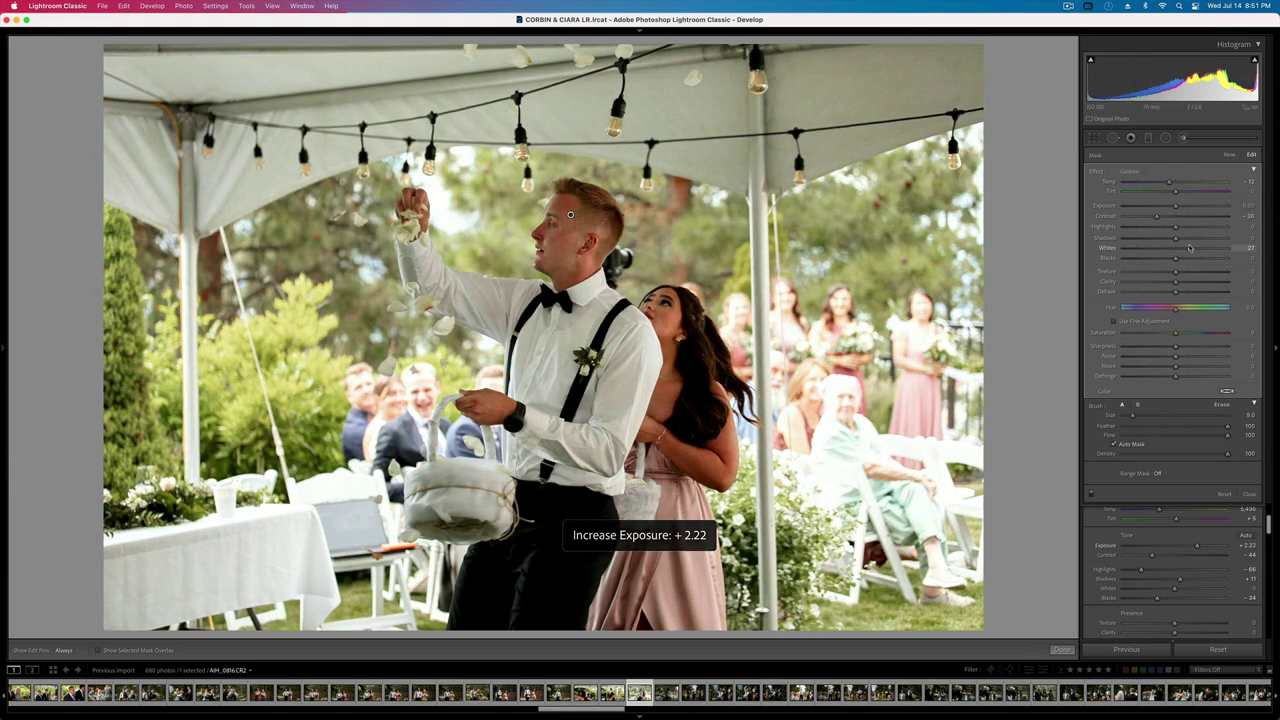
- On the next photo, brush-lighten the groom's raised arm with exposure around +1.89
{"action": "key", "text": "Right"}
{"action": "key", "text": "Right"}
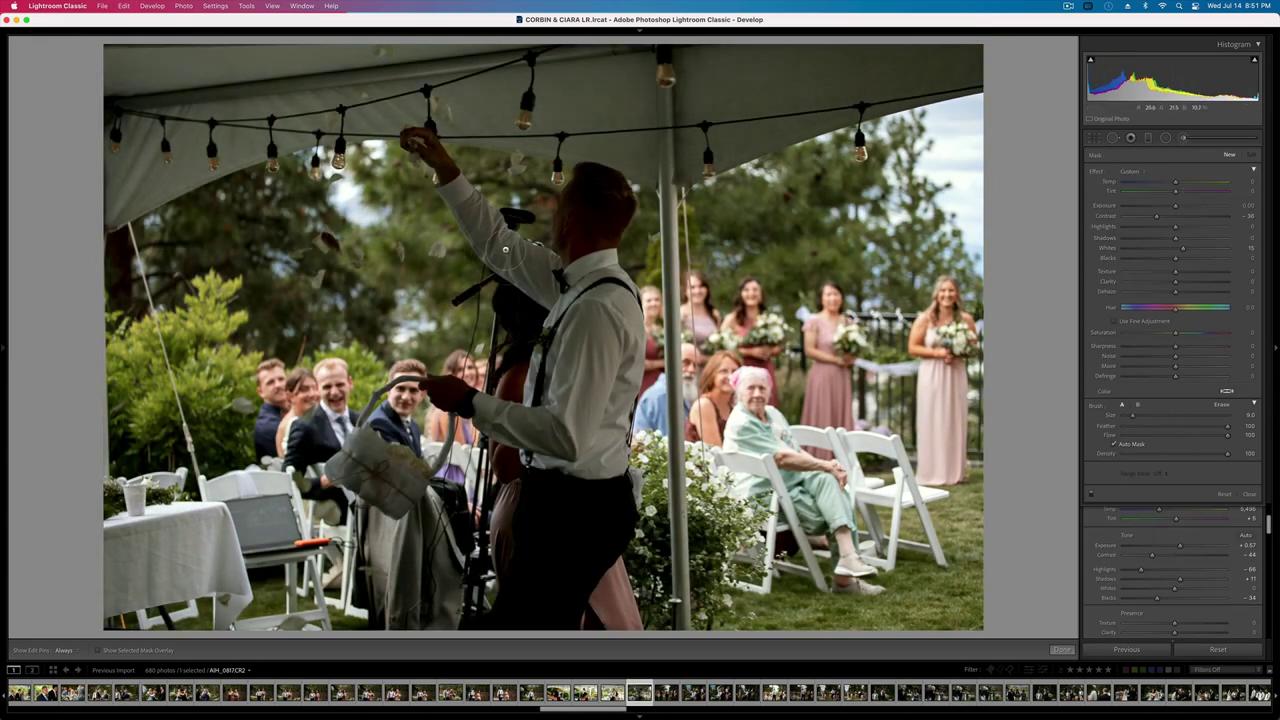
{"action": "left_click", "coordinate": [580, 197]}
{"action": "mouse_move", "coordinate": [468, 395]}
{"action": "left_mouse_down"}
{"action": "mouse_move", "coordinate": [514, 374]}
{"action": "mouse_move", "coordinate": [520, 428]}
{"action": "mouse_move", "coordinate": [433, 142]}
{"action": "mouse_move", "coordinate": [421, 143]}
{"action": "left_mouse_up"}
{"action": "key", "text": "h"}
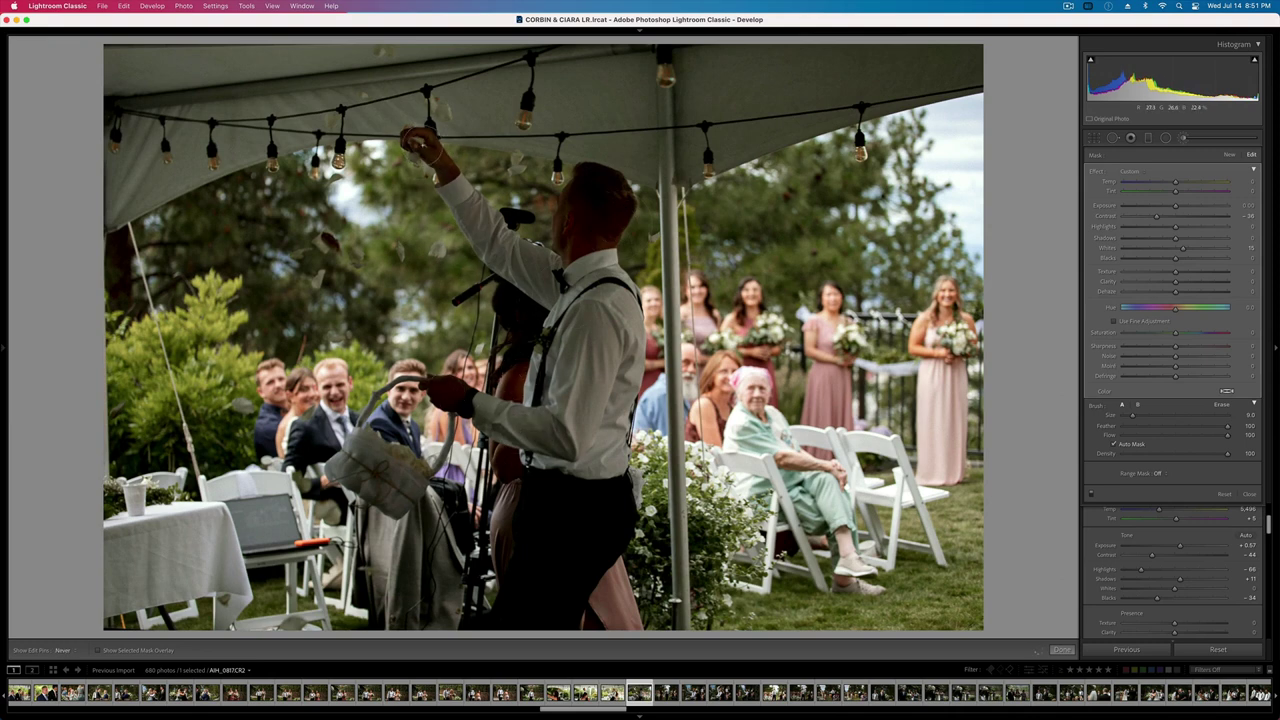
{"action": "key", "text": "h"}
{"action": "key", "text": "equal"}
{"action": "key", "text": "equal"}
{"action": "key", "text": "equal"}
{"action": "key", "text": "equal"}
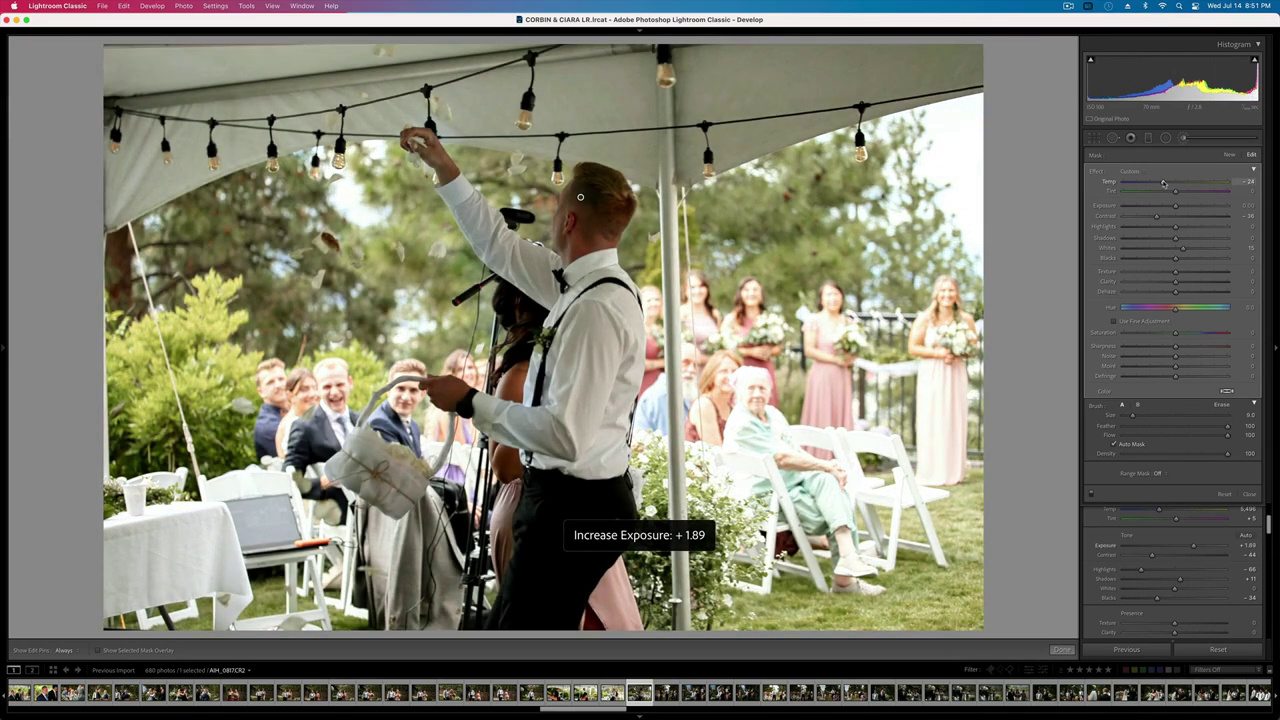
{"action": "key", "text": "minus"}
- Undo the brush mask and remove this photo from the catalog only
{"action": "key", "text": "BackSpace"}
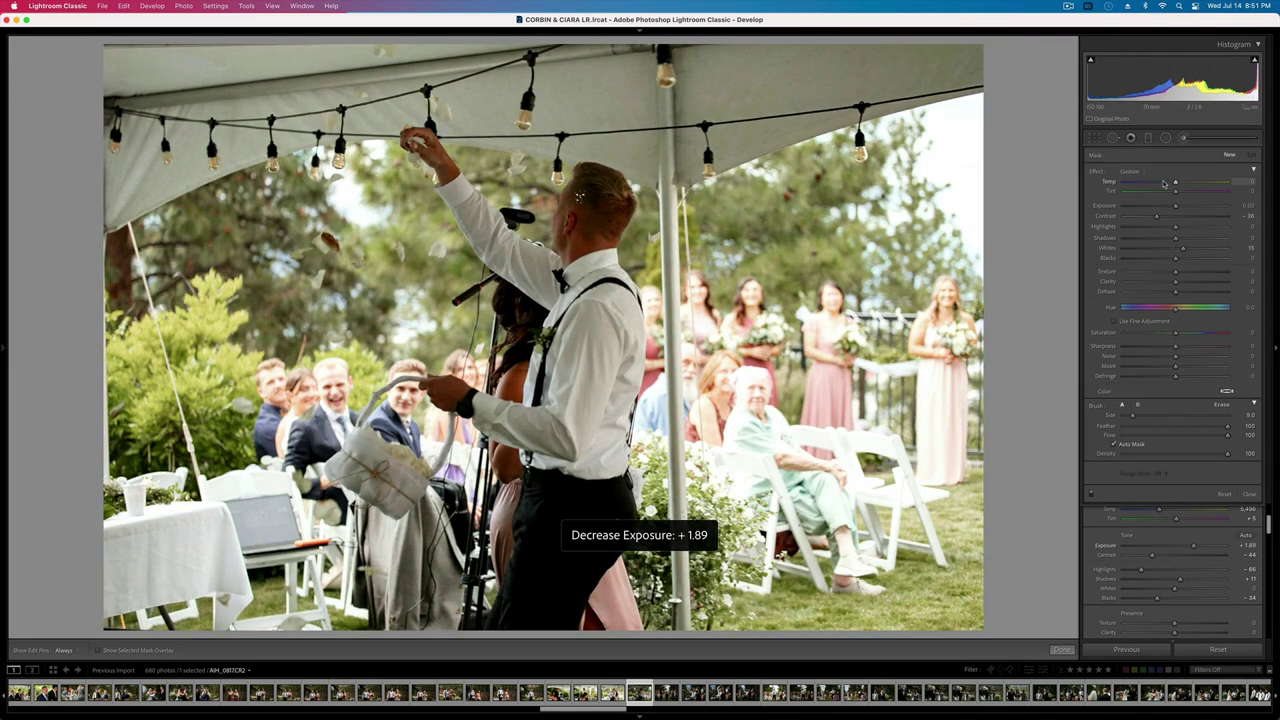
{"action": "key", "text": "BackSpace"}
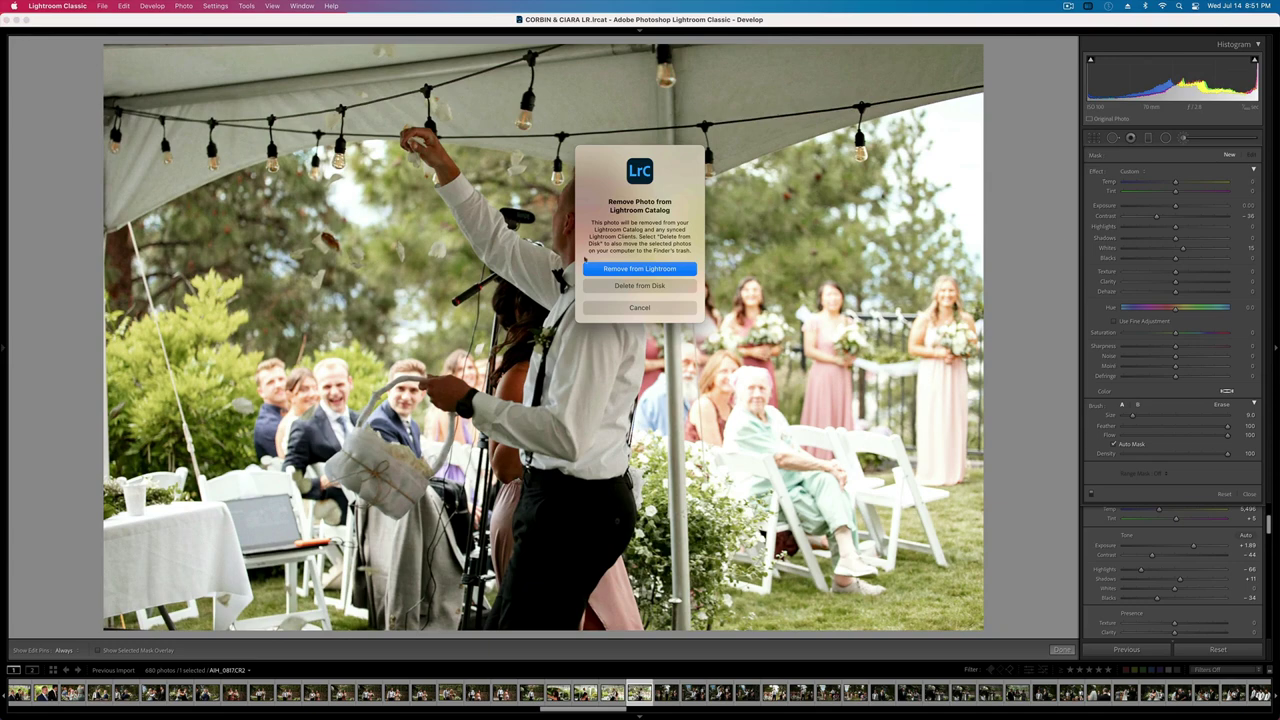
{"action": "left_click", "coordinate": [640, 268]}
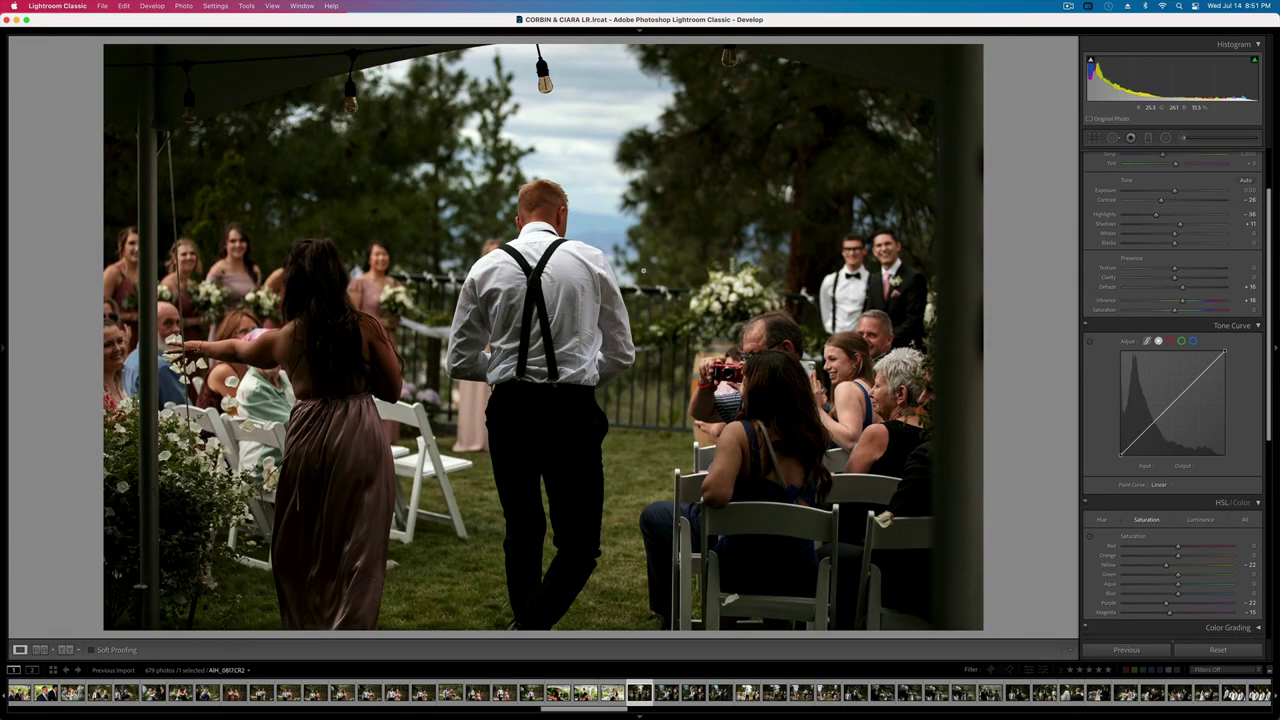
- Paste the previous settings, raise exposure to +1.56, and copy the develop settings
{"action": "key", "text": "super+v"}
{"action": "key", "text": "equal"}
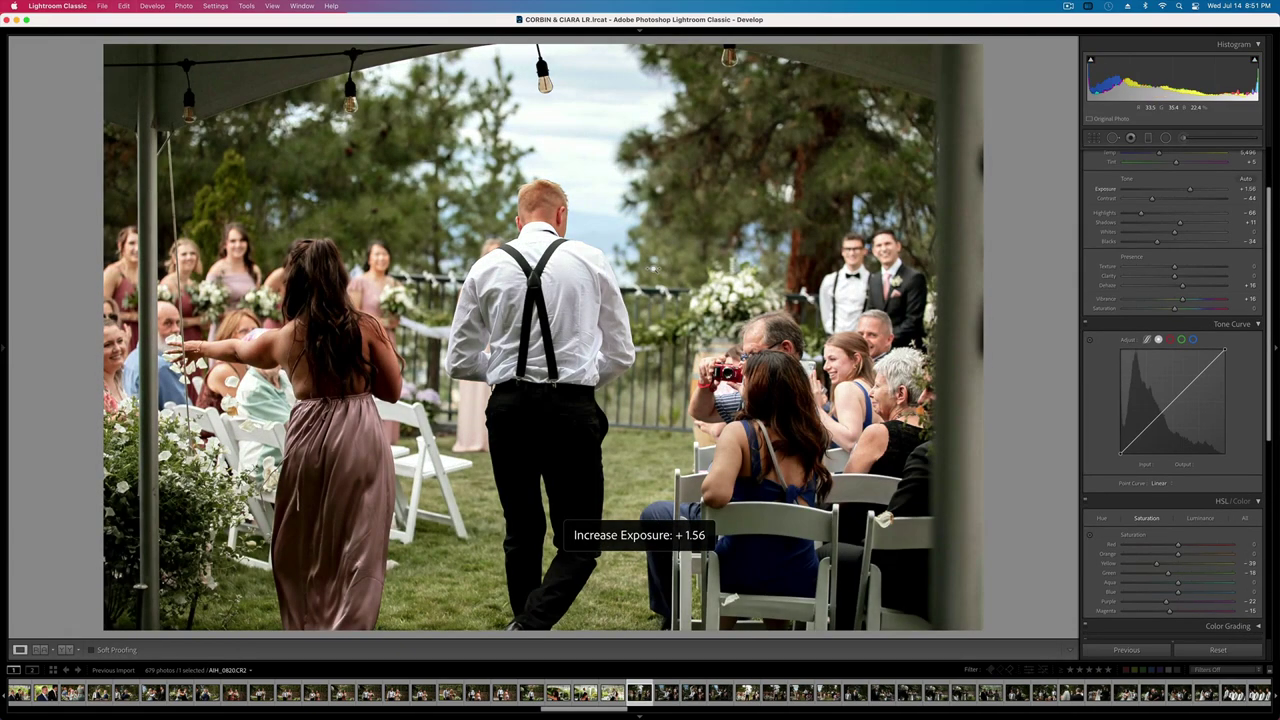
{"action": "key", "text": "shift+super+c"}
{"action": "key", "text": "Return"}
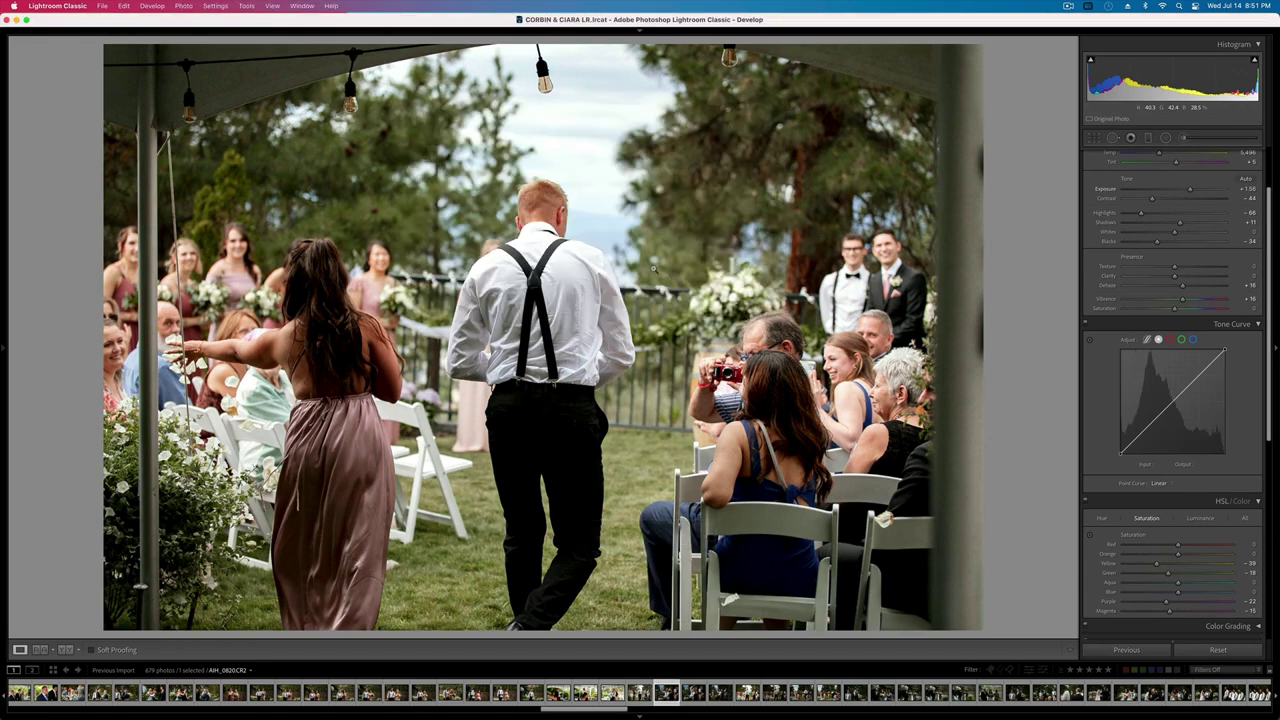
- Paste the copied settings onto the next few photos, lowering exposure to +1.23
{"action": "key", "text": "Right"}
{"action": "key", "text": "shift+super+v"}
{"action": "key", "text": "Right"}
{"action": "key", "text": "super+alt+v"}
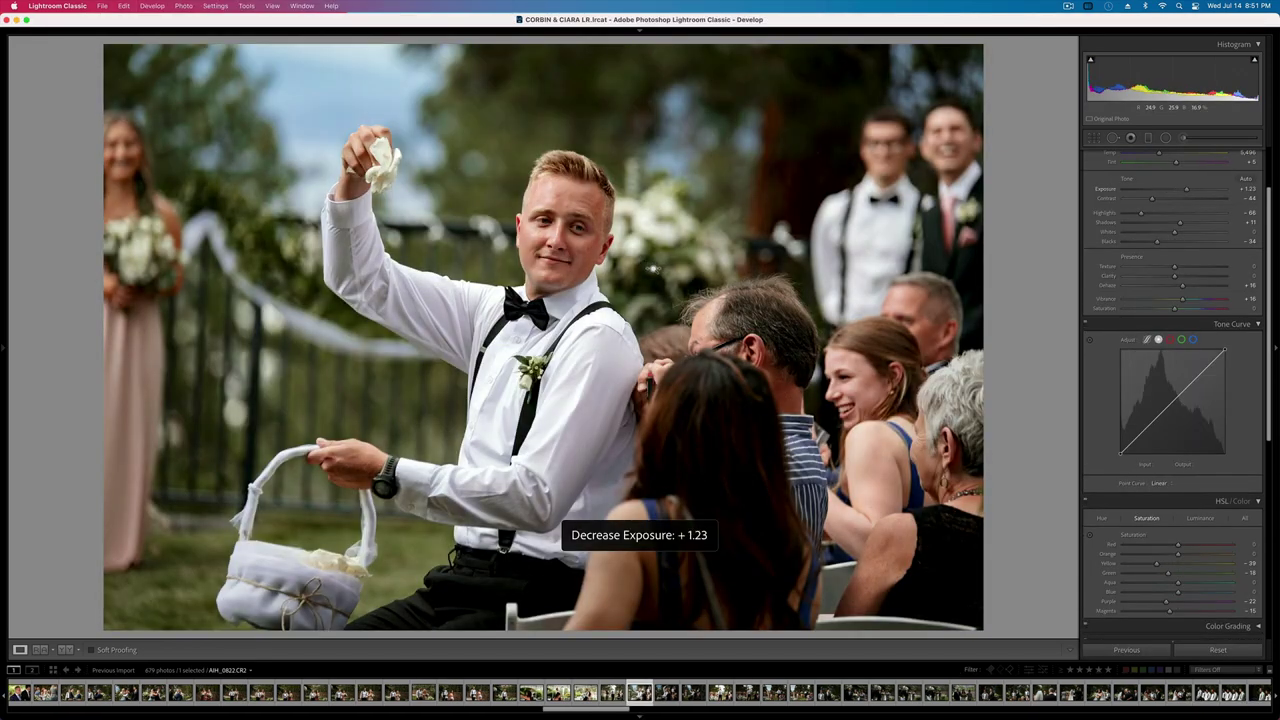
{"action": "key", "text": "Right"}
{"action": "key", "text": "Right"}
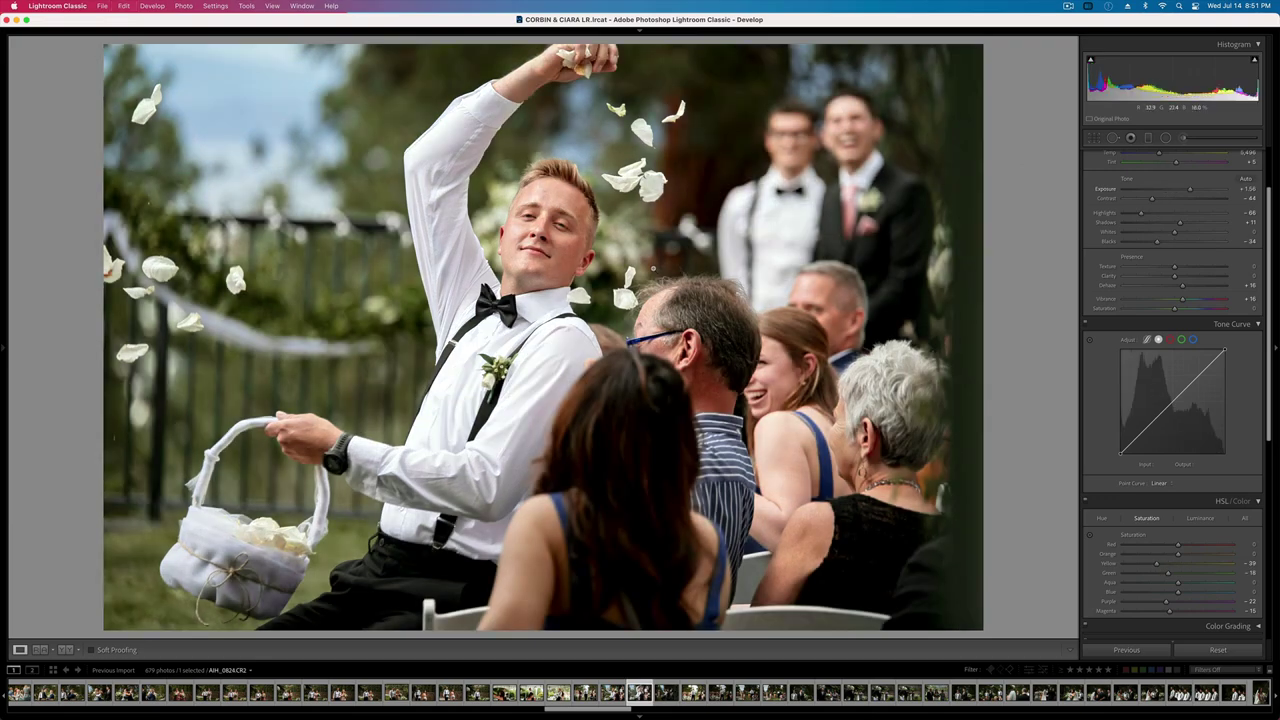
{"action": "key", "text": "super+alt+v"}
{"action": "key", "text": "Right"}
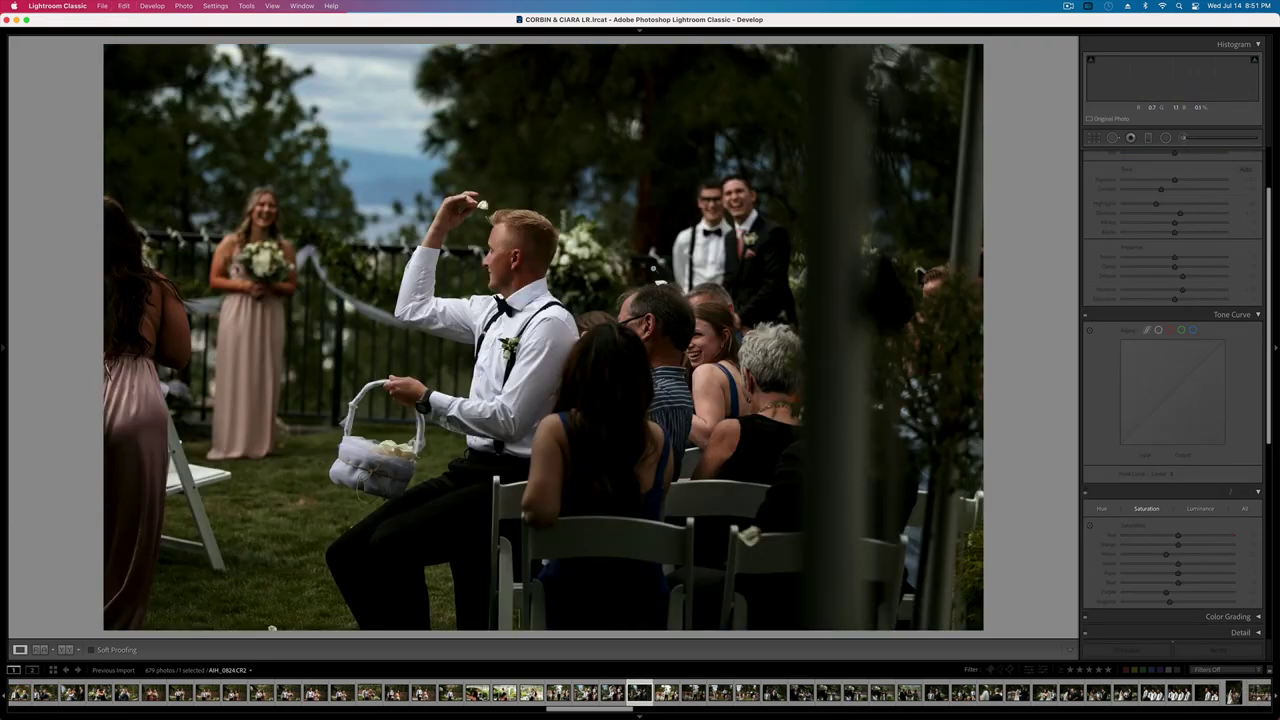
- Paste the settings onto the following ceremony photos, lowering exposure to +0.90
{"action": "key", "text": "super+alt+v"}
{"action": "key", "text": "super+alt+v"}
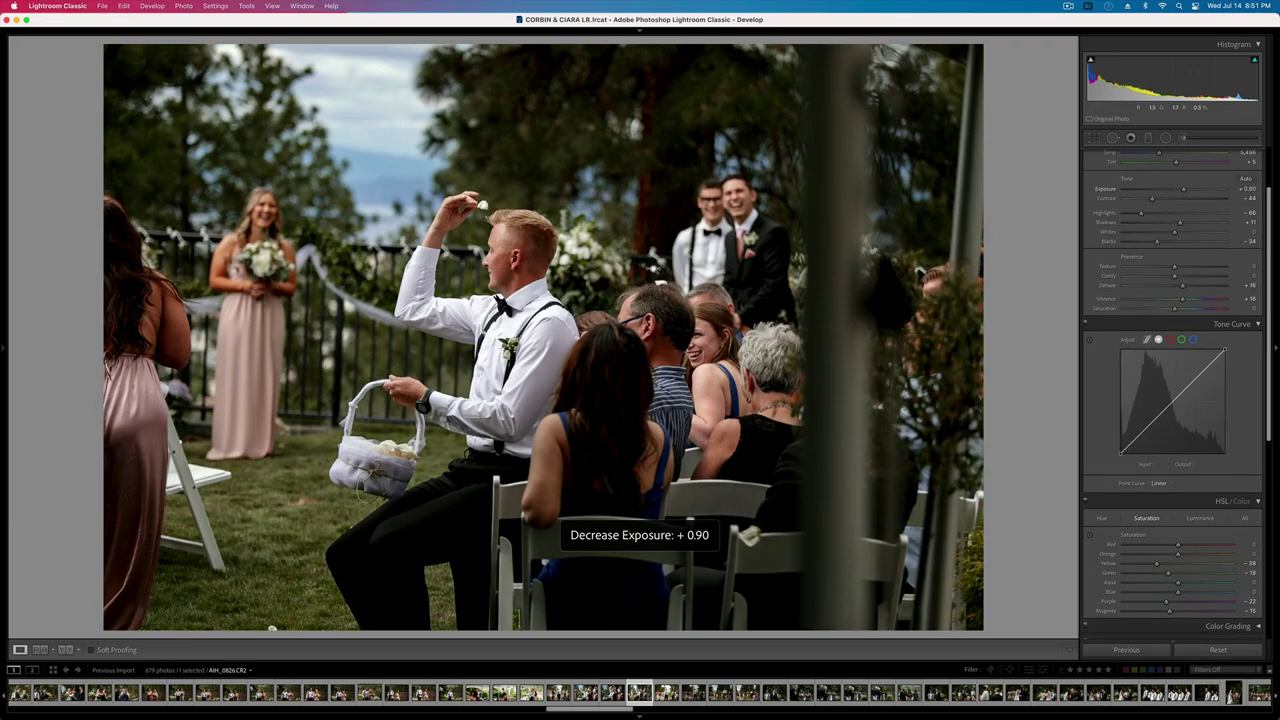
{"action": "key", "text": "Right"}
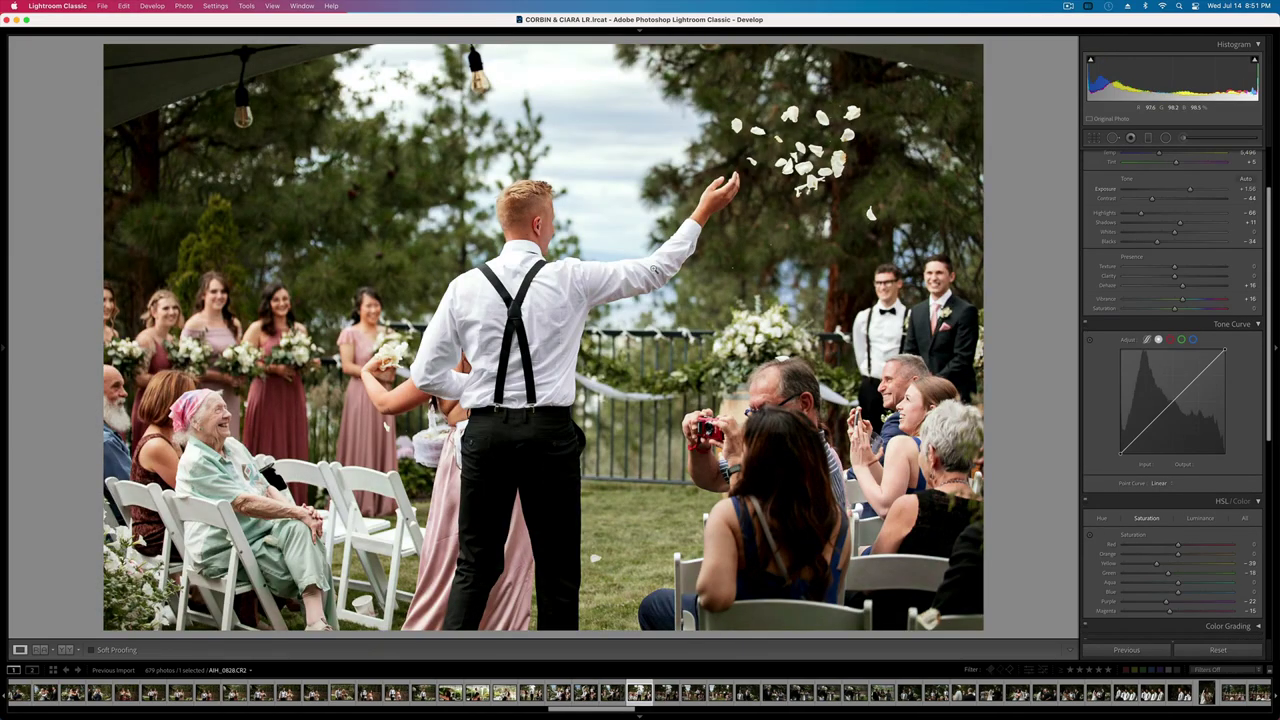
{"action": "key", "text": "super+alt+v"}
{"action": "key", "text": "shift+minus"}
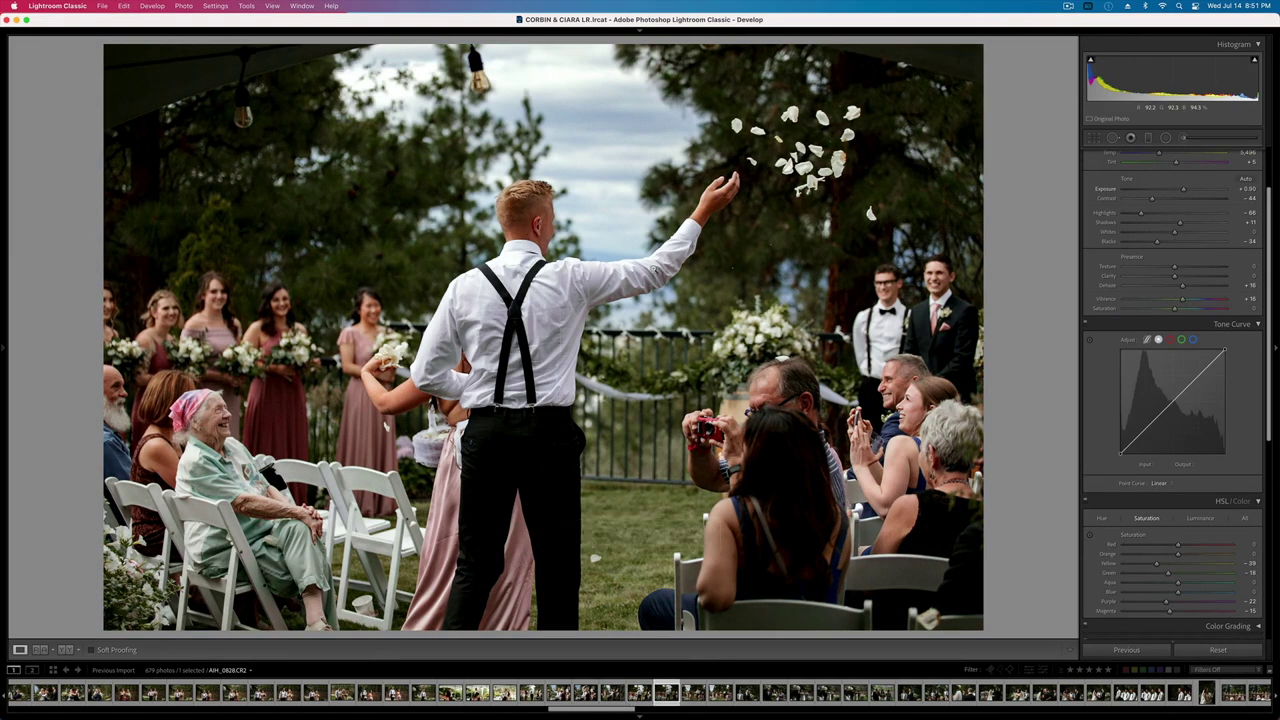
{"action": "key", "text": "Right"}
{"action": "key", "text": "super+alt+v"}
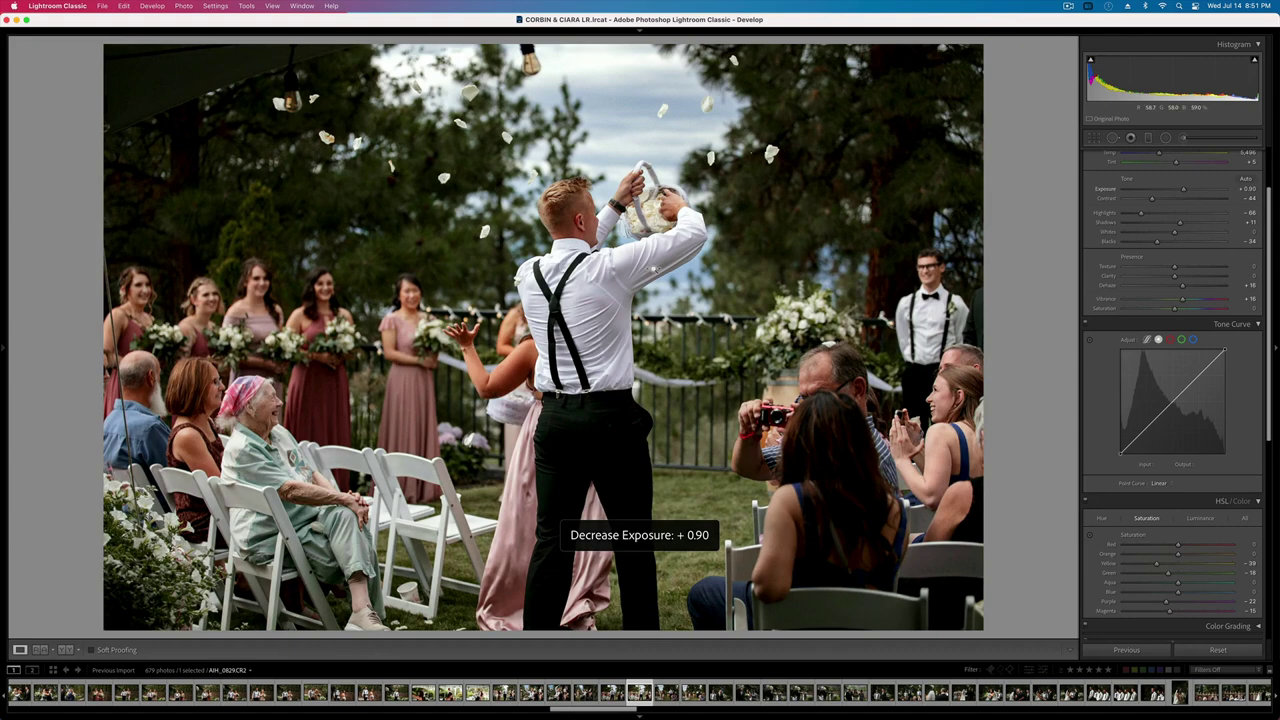
{"action": "key", "text": "Right"}
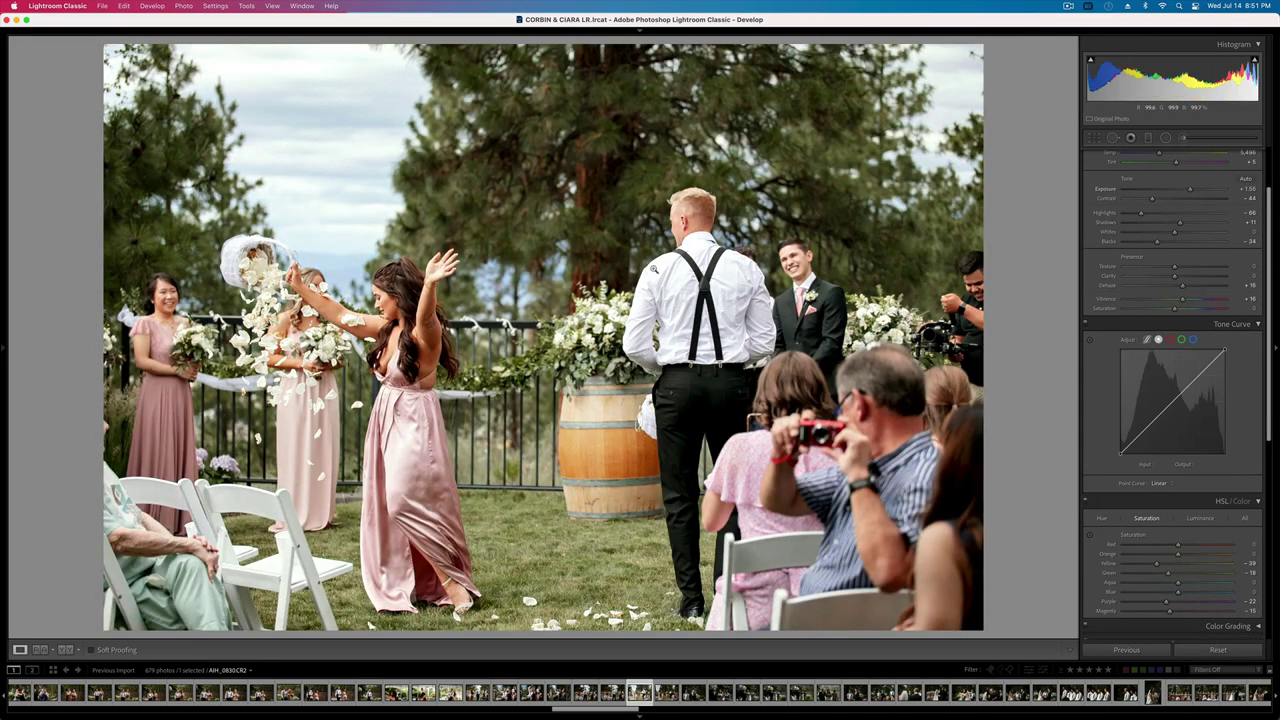
- Lower exposure to +0.90, copy the settings, and give the next photo +0.64 exposure
{"action": "key", "text": "shift+minus"}
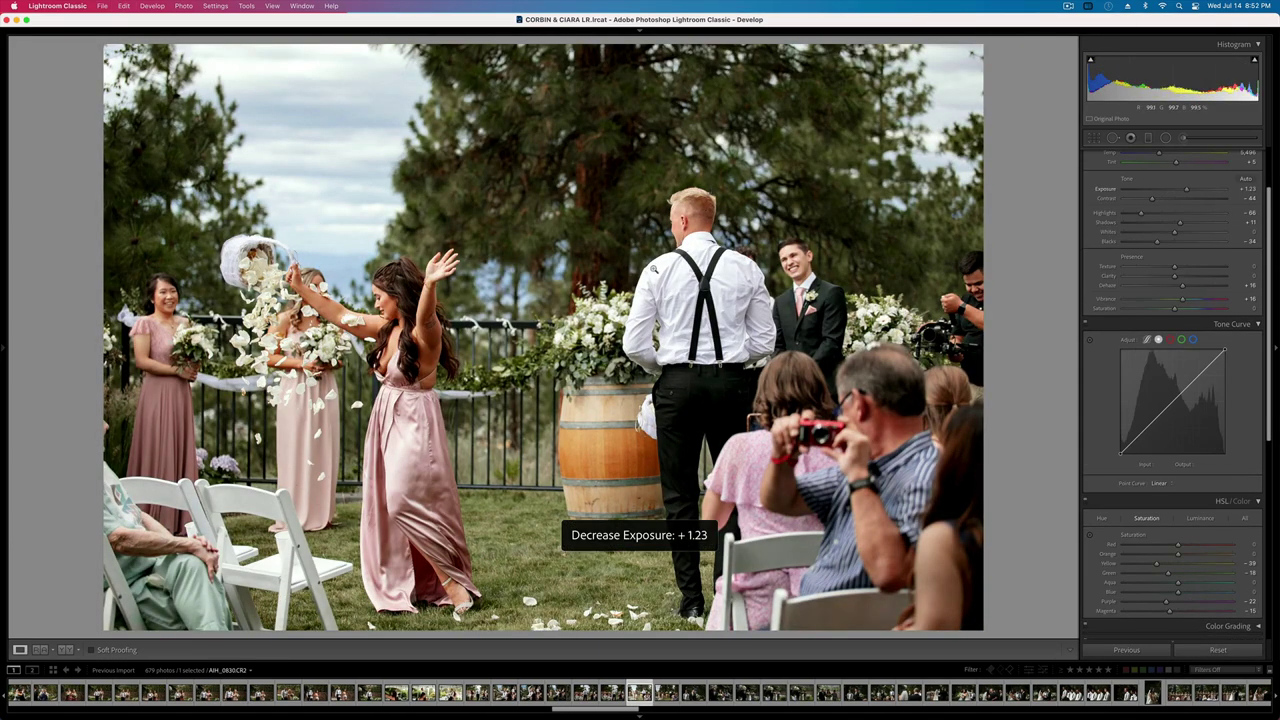
{"action": "key", "text": "minus"}
{"action": "key", "text": "super+shift+c"}
{"action": "key", "text": "Return"}
{"action": "key", "text": "Right"}
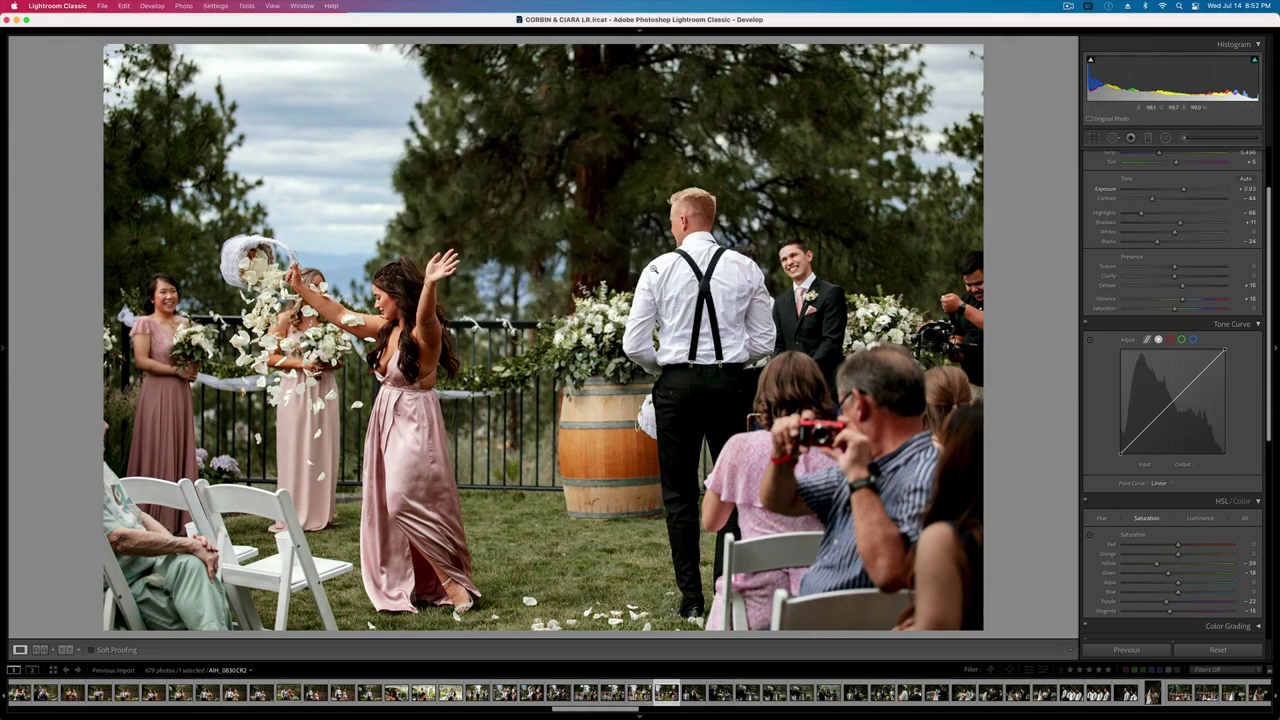
{"action": "key", "text": "minus"}
{"action": "key", "text": "minus"}
{"action": "key", "text": "minus"}
{"action": "key", "text": "minus"}
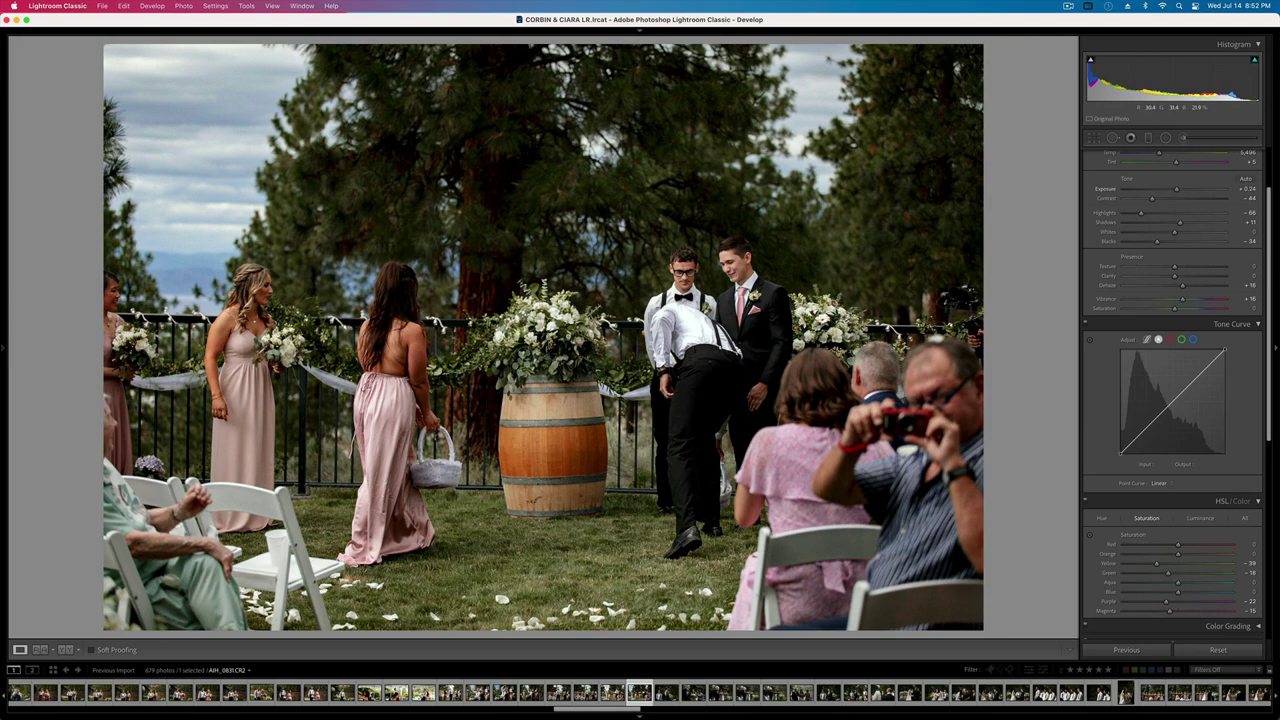
{"action": "key", "text": "equal"}
{"action": "key", "text": "equal"}
{"action": "key", "text": "equal"}
{"action": "key", "text": "equal"}
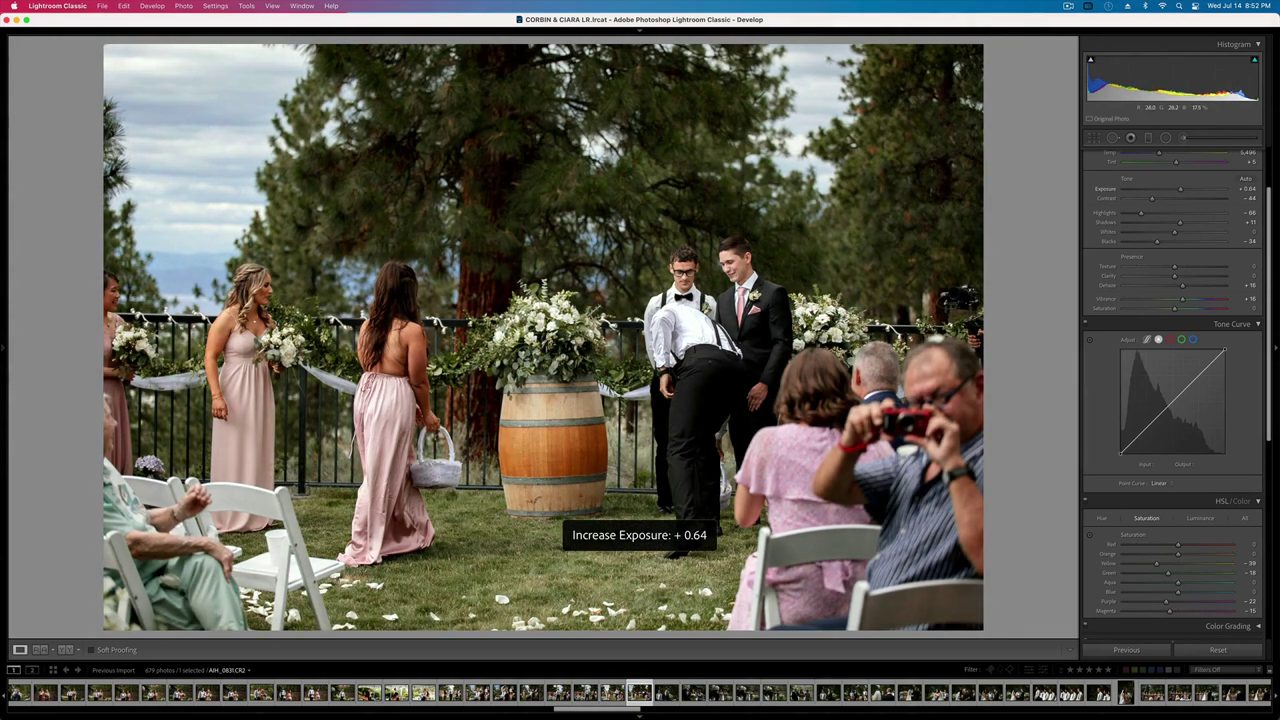
- Lower the groom photo to +0.57, copy its settings, and darken the bride photo to +0.24
{"action": "key", "text": "Right"}
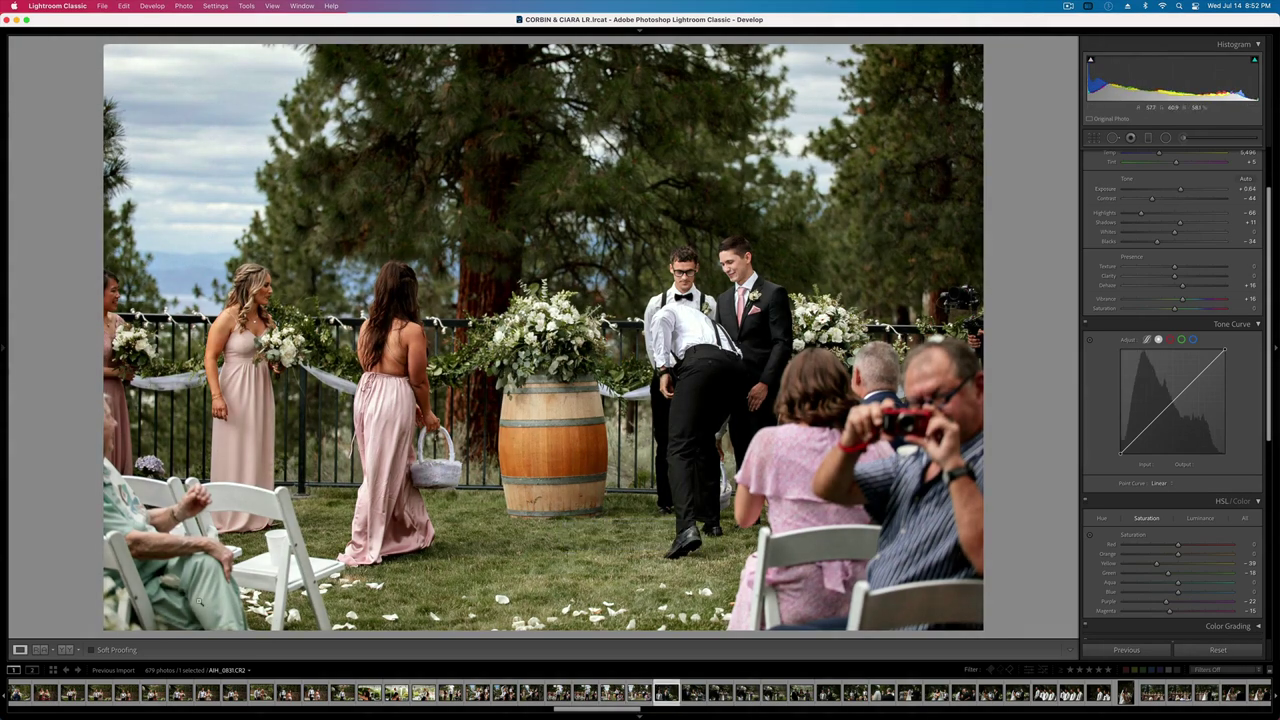
{"action": "key", "text": "minus"}
{"action": "key", "text": "minus"}
{"action": "key", "text": "minus"}
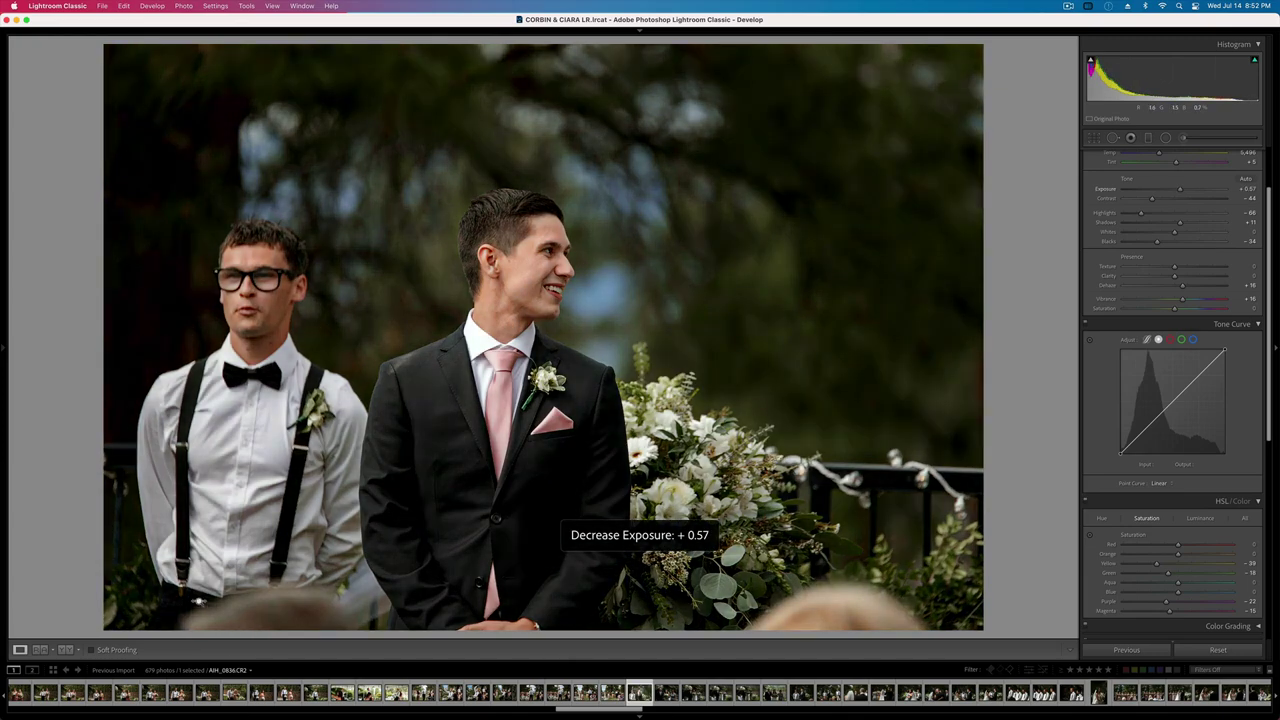
{"action": "key", "text": "minus"}
{"action": "key", "text": "ctrl+shift+c"}
{"action": "key", "text": "Return"}
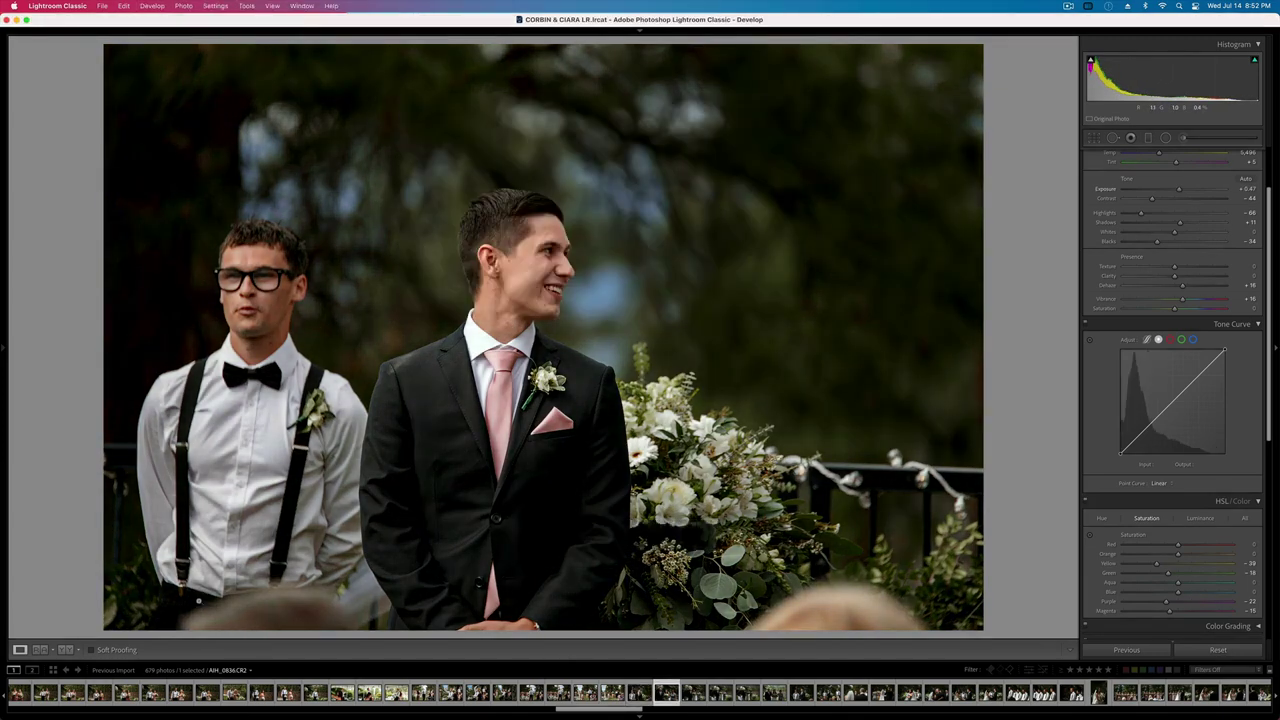
{"action": "key", "text": "Right"}
{"action": "key", "text": "minus"}
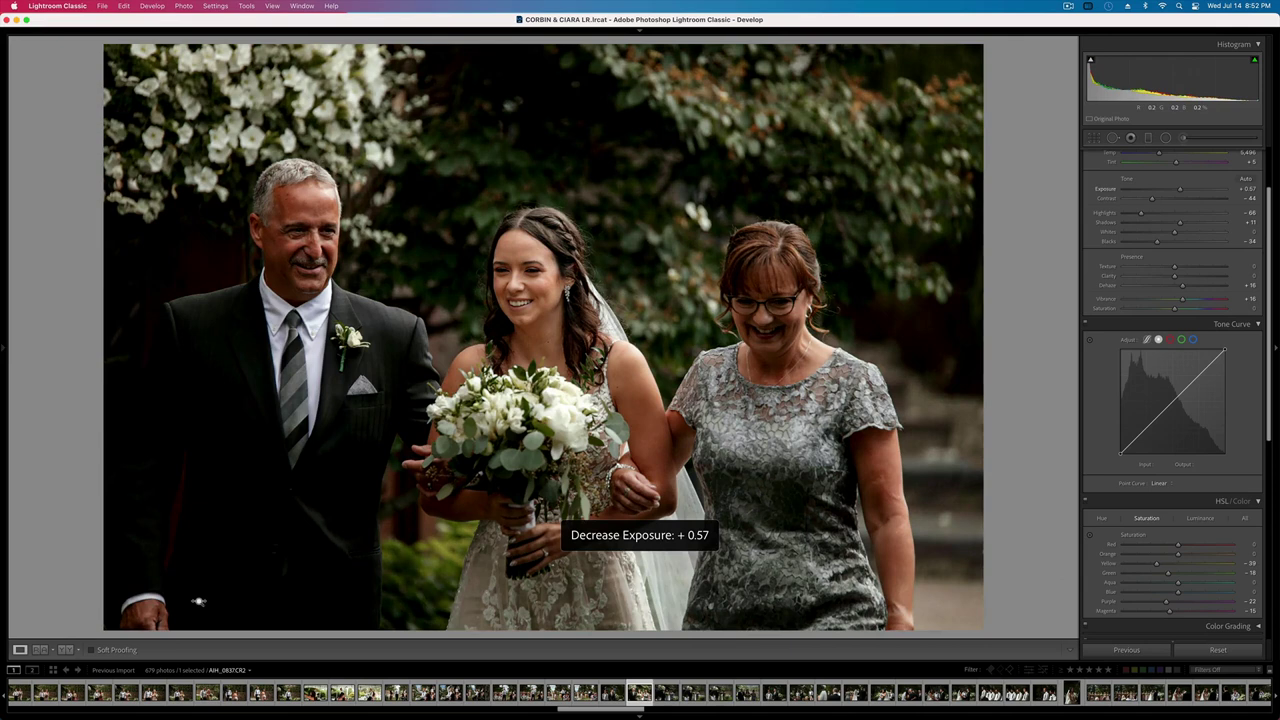
{"action": "key", "text": "minus"}
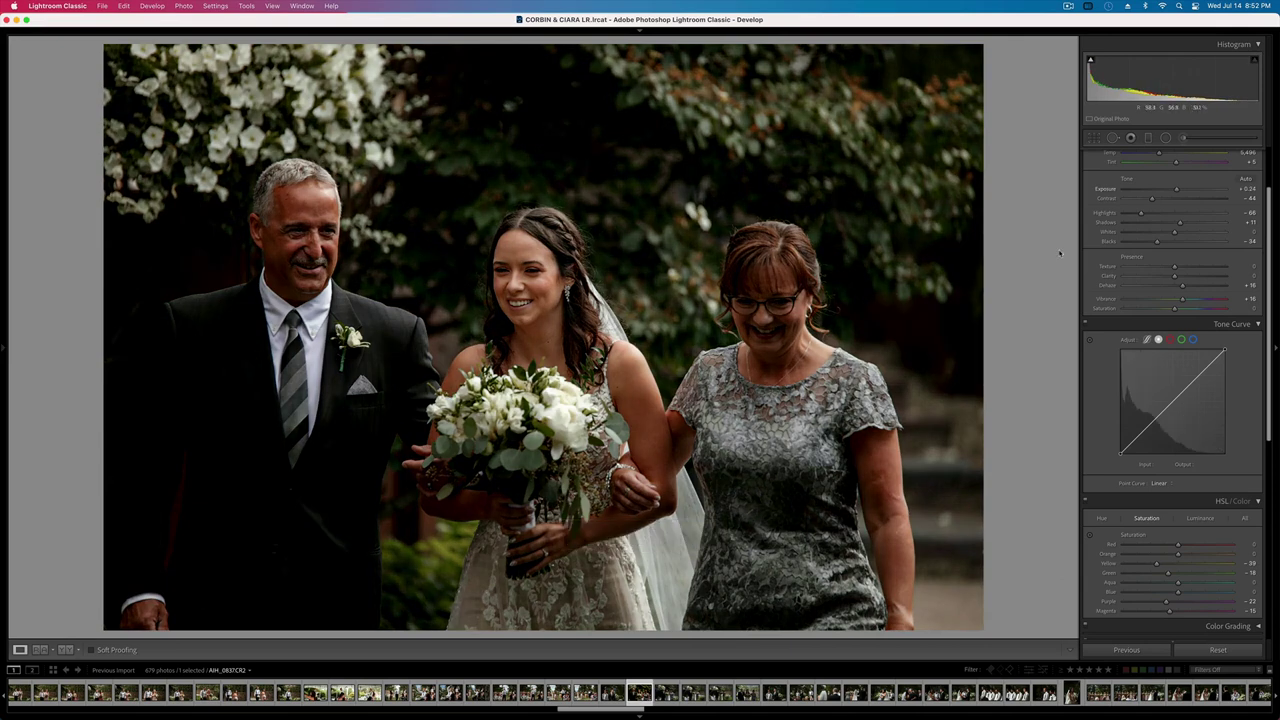
- Paint a brush mask over the father's suit, the bouquet and dress, and the mother's dress
{"action": "left_click", "coordinate": [1186, 140]}
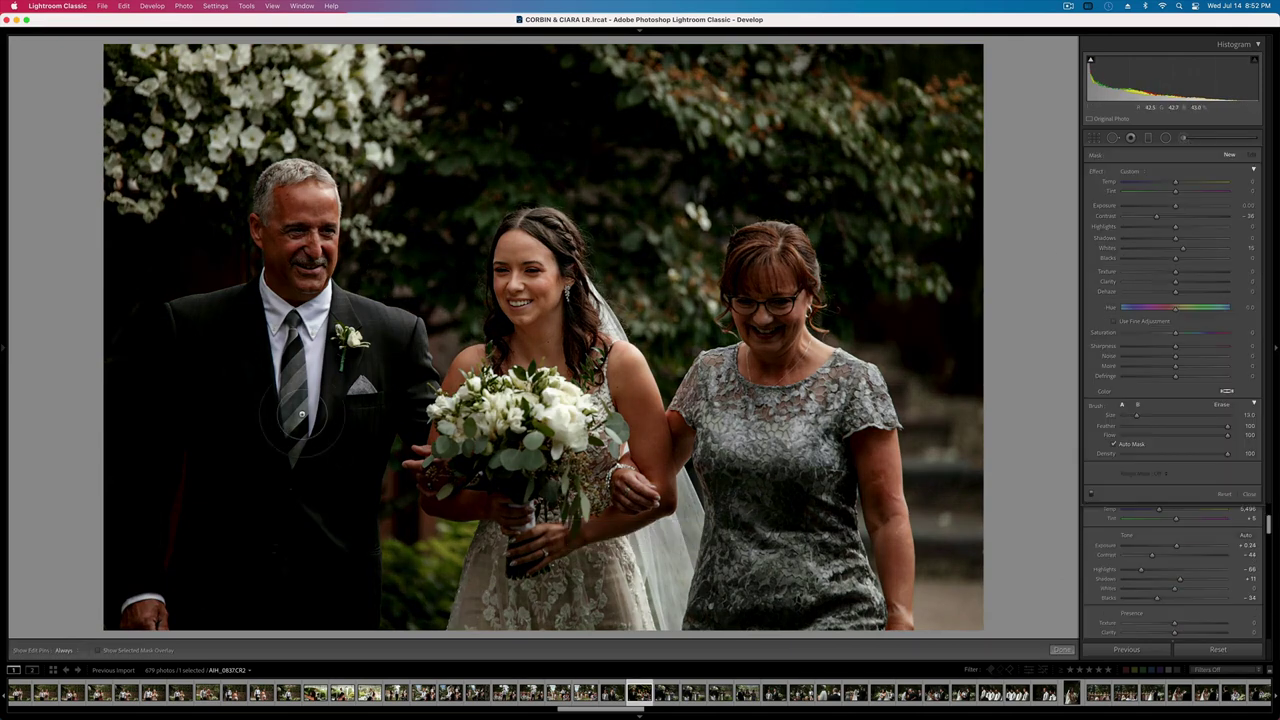
{"action": "mouse_move", "coordinate": [212, 528]}
{"action": "left_mouse_down"}
{"action": "mouse_move", "coordinate": [346, 364]}
{"action": "mouse_move", "coordinate": [362, 466]}
{"action": "mouse_move", "coordinate": [305, 238]}
{"action": "mouse_move", "coordinate": [338, 440]}
{"action": "left_mouse_up"}
{"action": "mouse_move", "coordinate": [542, 388]}
{"action": "left_mouse_down"}
{"action": "mouse_move", "coordinate": [497, 458]}
{"action": "mouse_move", "coordinate": [575, 497]}
{"action": "left_mouse_up"}
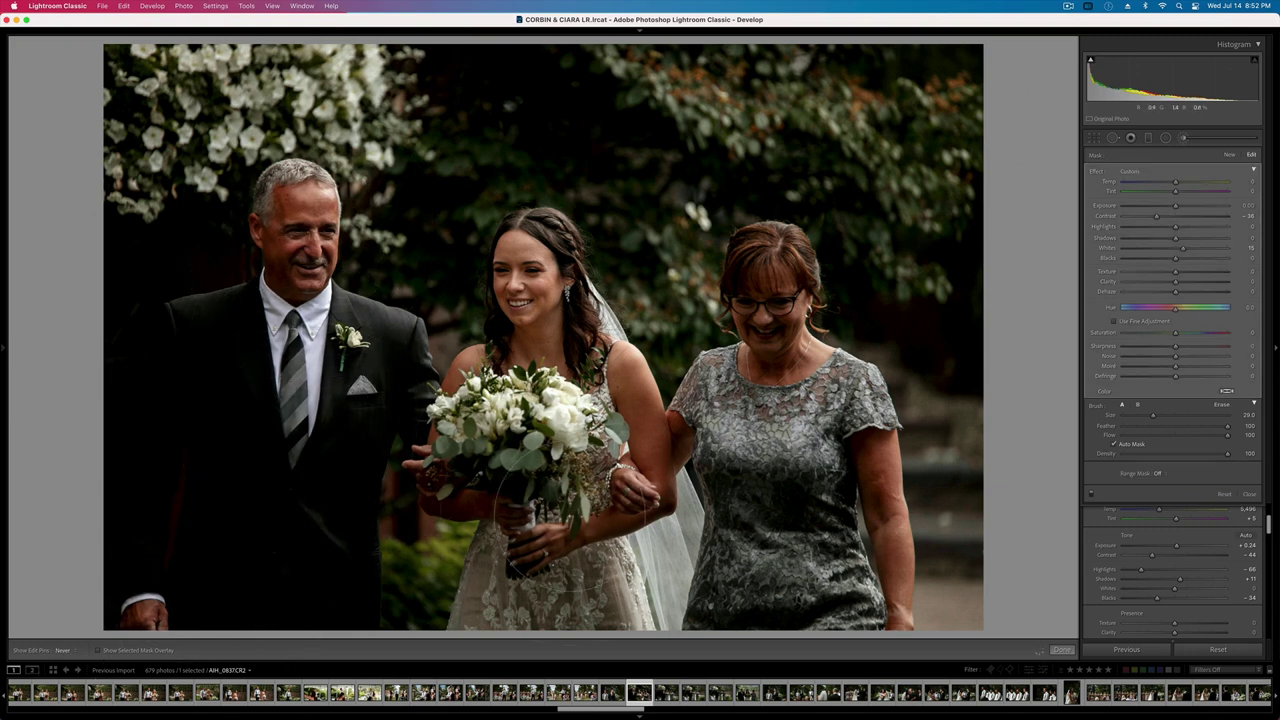
{"action": "scroll", "coordinate": [755, 326], "scroll_direction": "down", "scroll_amount": 3}
{"action": "scroll", "coordinate": [755, 324], "scroll_direction": "down", "scroll_amount": 3}
{"action": "key", "text": "h"}
{"action": "left_click_drag", "start_coordinate": [757, 302], "coordinate": [746, 494]}
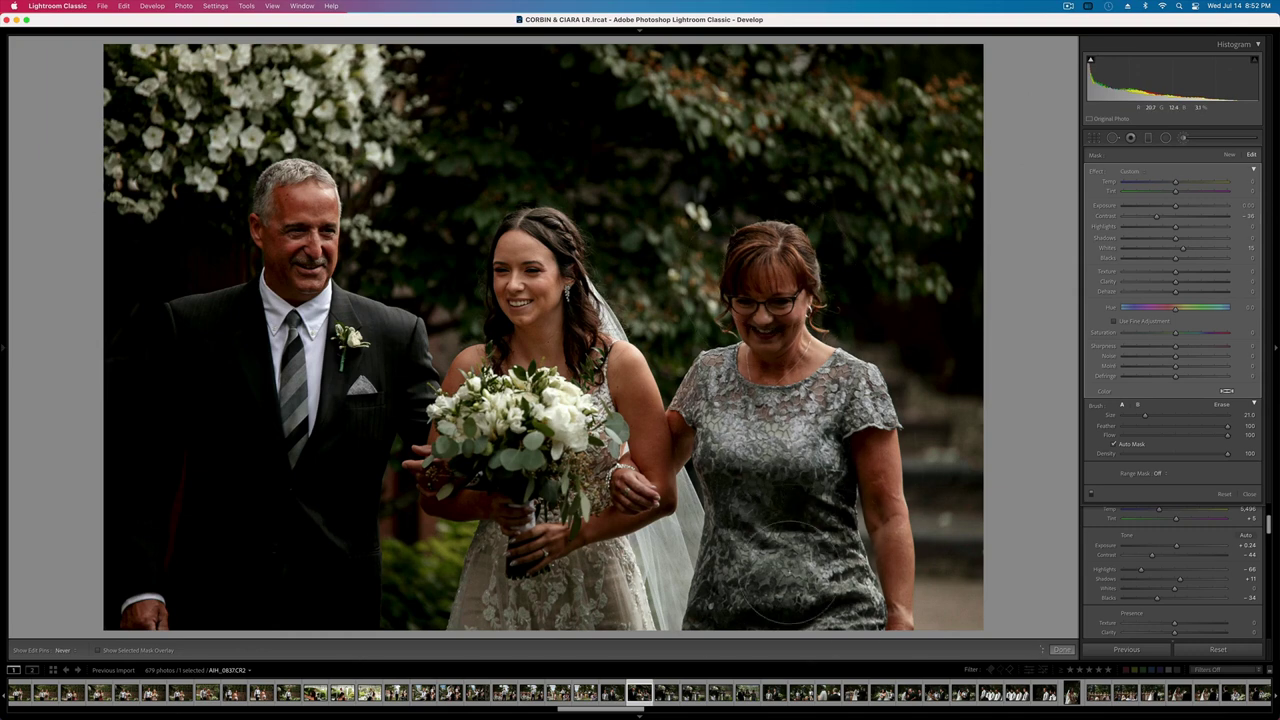
{"action": "key", "text": "h"}
- Set the mask's contrast to -76 and blacks to 28, and brush the dark background and left edge
{"action": "left_click", "coordinate": [1136, 216]}
{"action": "left_click", "coordinate": [1194, 259]}
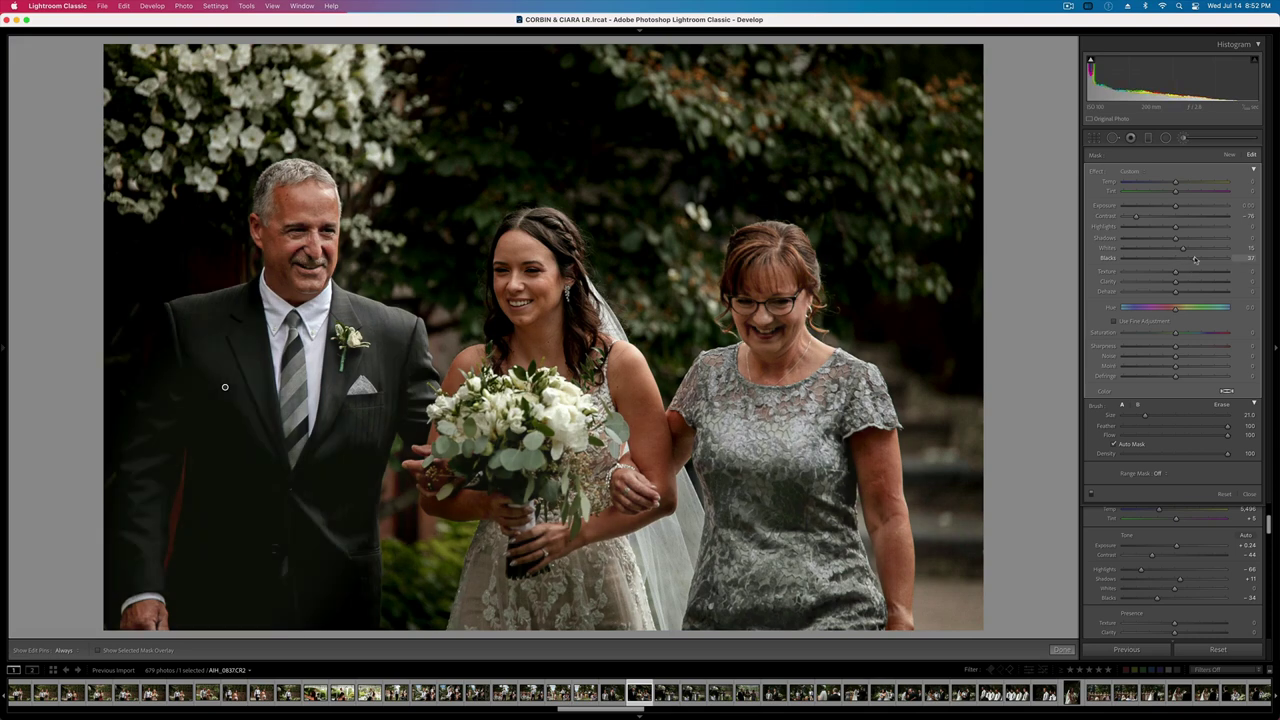
{"action": "left_click_drag", "start_coordinate": [1190, 259], "coordinate": [1189, 259]}
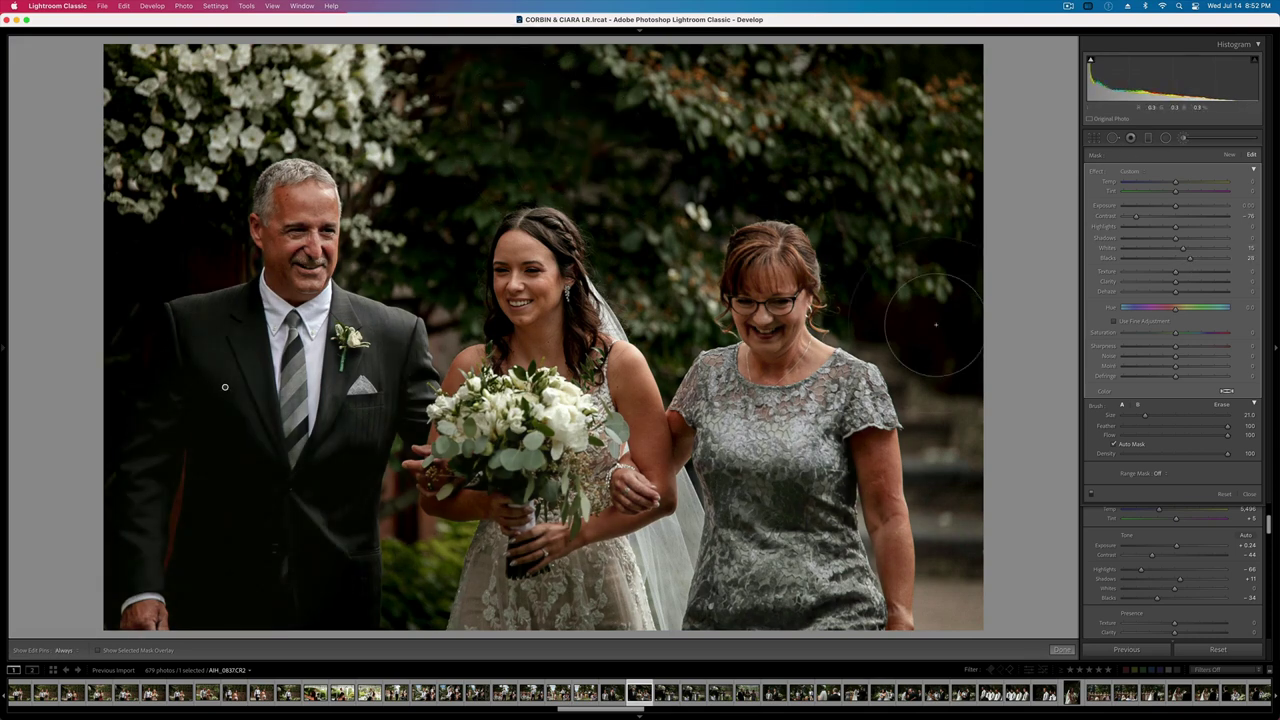
{"action": "left_click_drag", "start_coordinate": [936, 325], "coordinate": [955, 262]}
{"action": "left_click_drag", "start_coordinate": [137, 266], "coordinate": [153, 516]}
{"action": "key", "text": "h"}
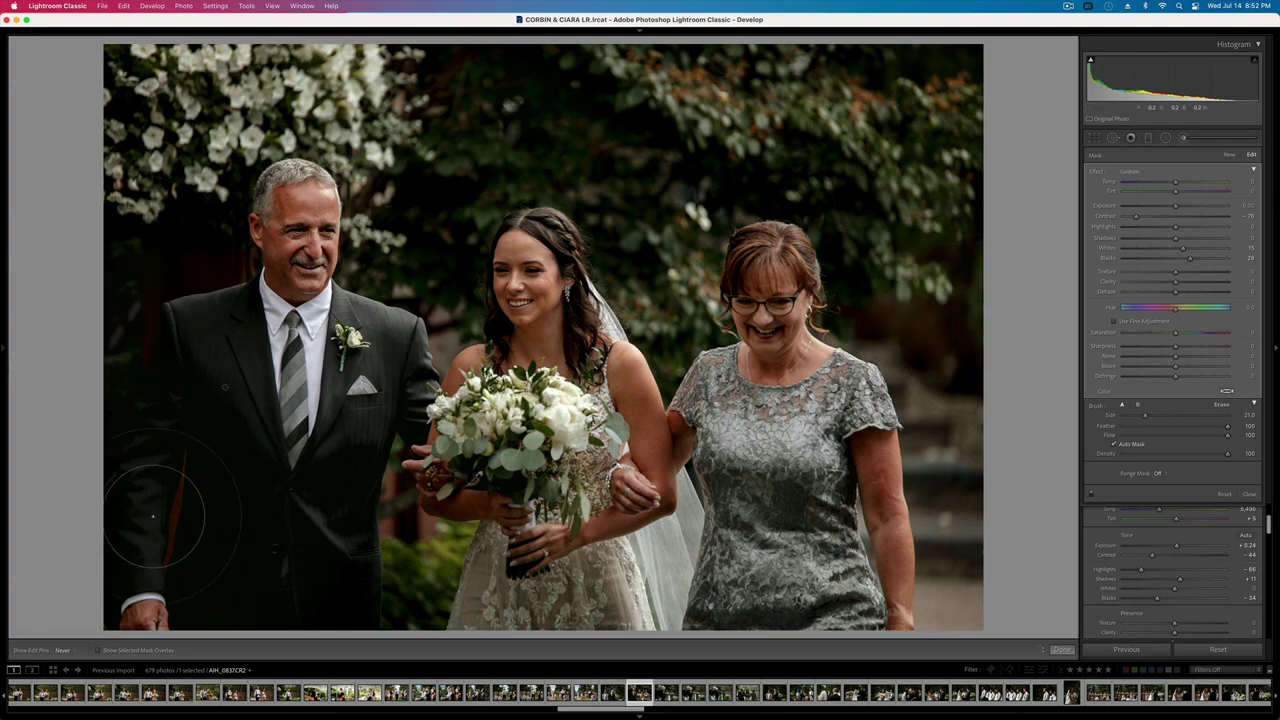
{"action": "key", "text": "k"}
- Set overall exposure to +0.80 and blacks to -20, then move to the next photo
{"action": "key", "text": "shift+equal"}
{"action": "key", "text": "shift+equal"}
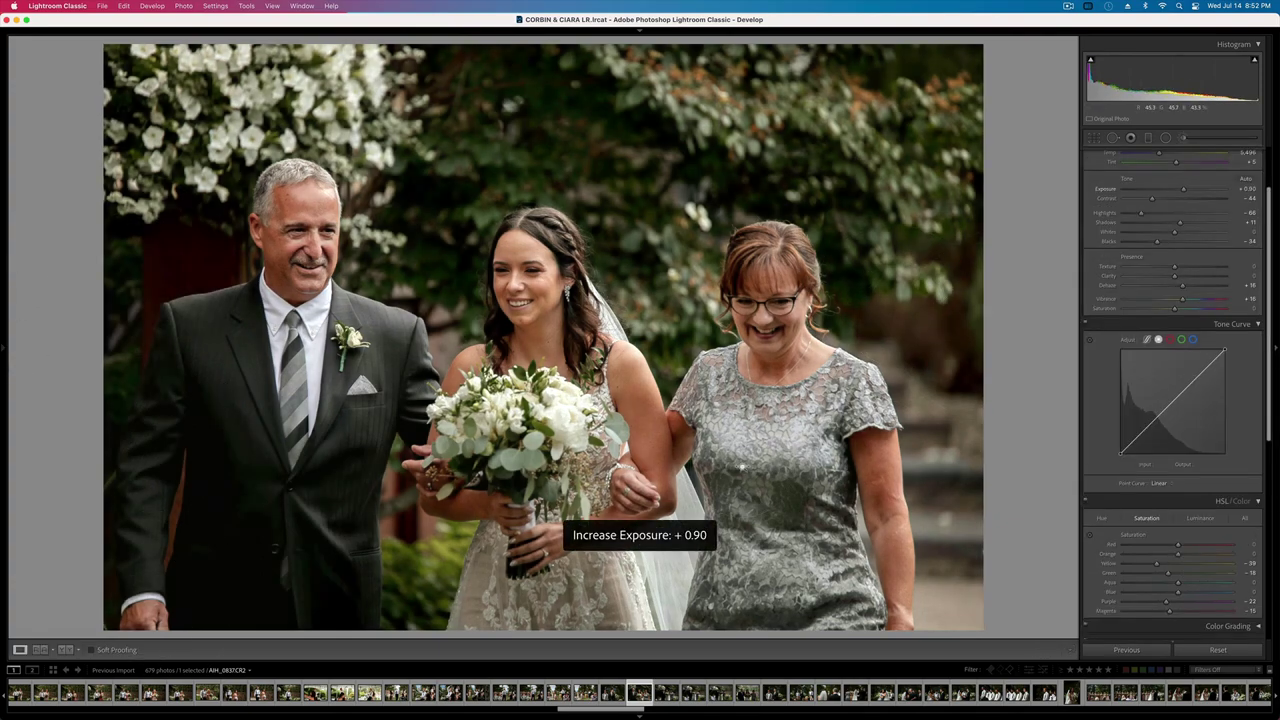
{"action": "key", "text": "minus"}
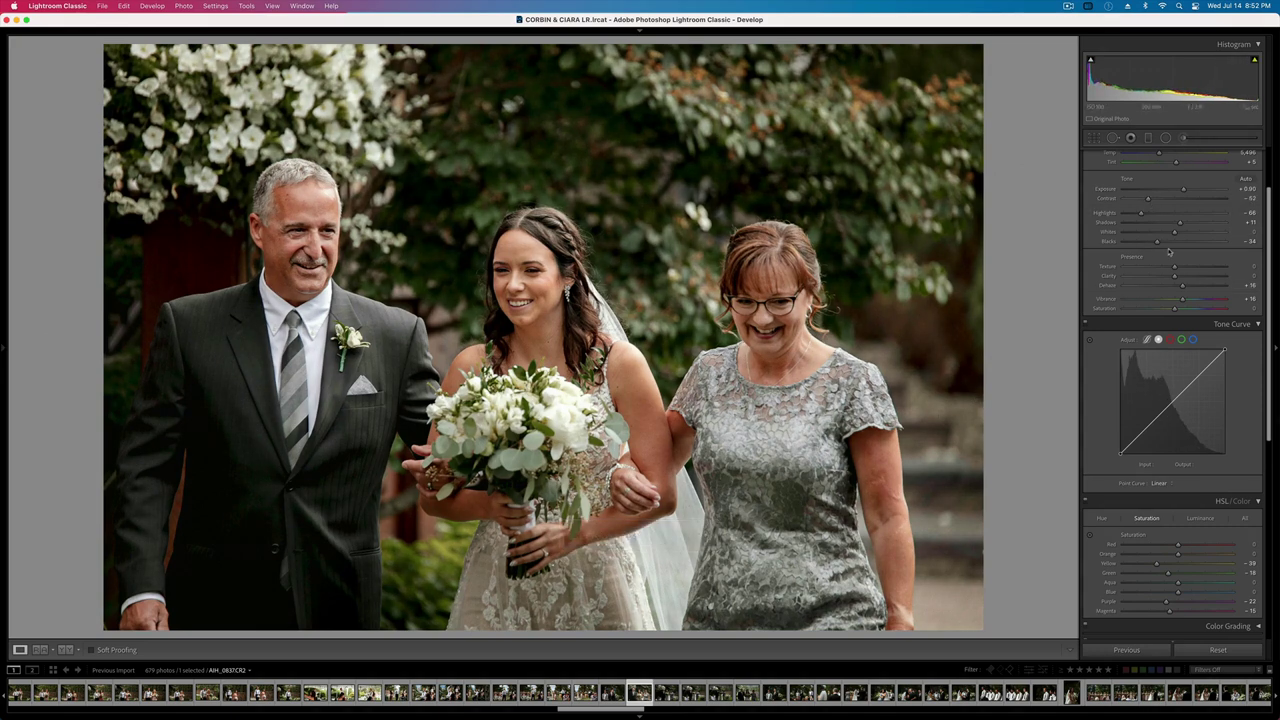
{"action": "left_click_drag", "start_coordinate": [1154, 245], "coordinate": [1152, 246]}
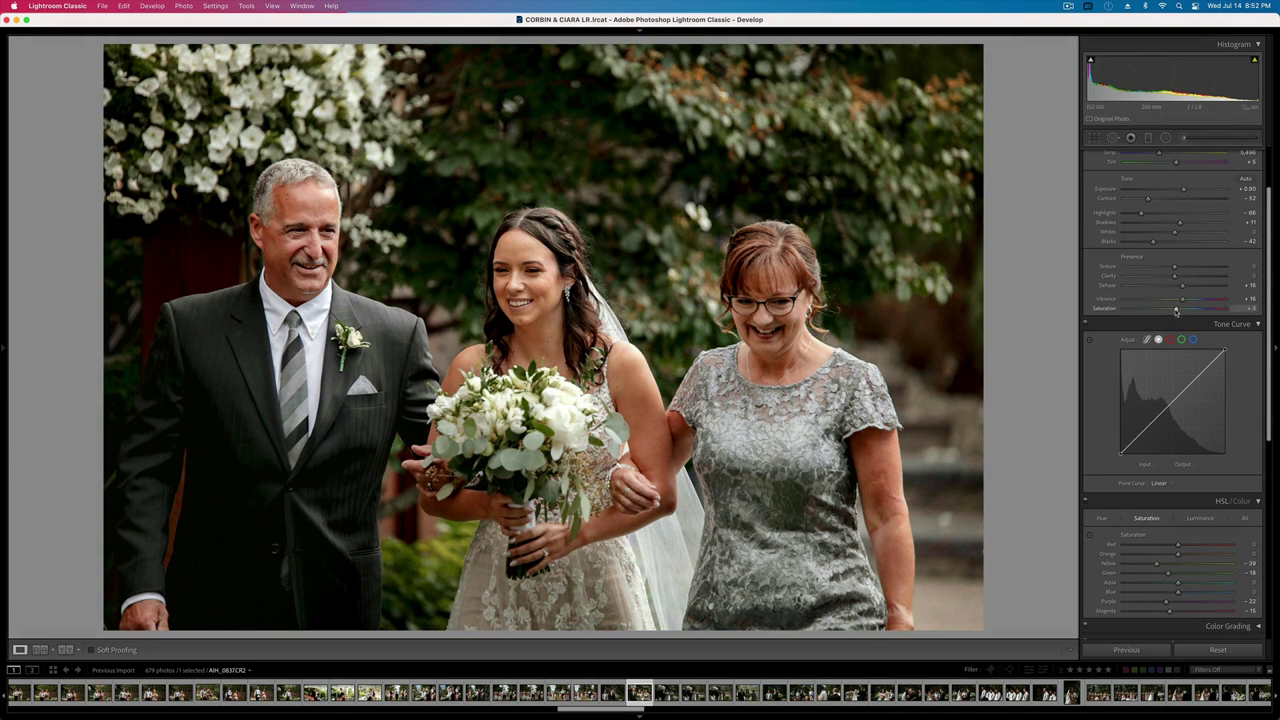
{"action": "key", "text": "equal"}
{"action": "key", "text": "equal"}
{"action": "key", "text": "minus"}
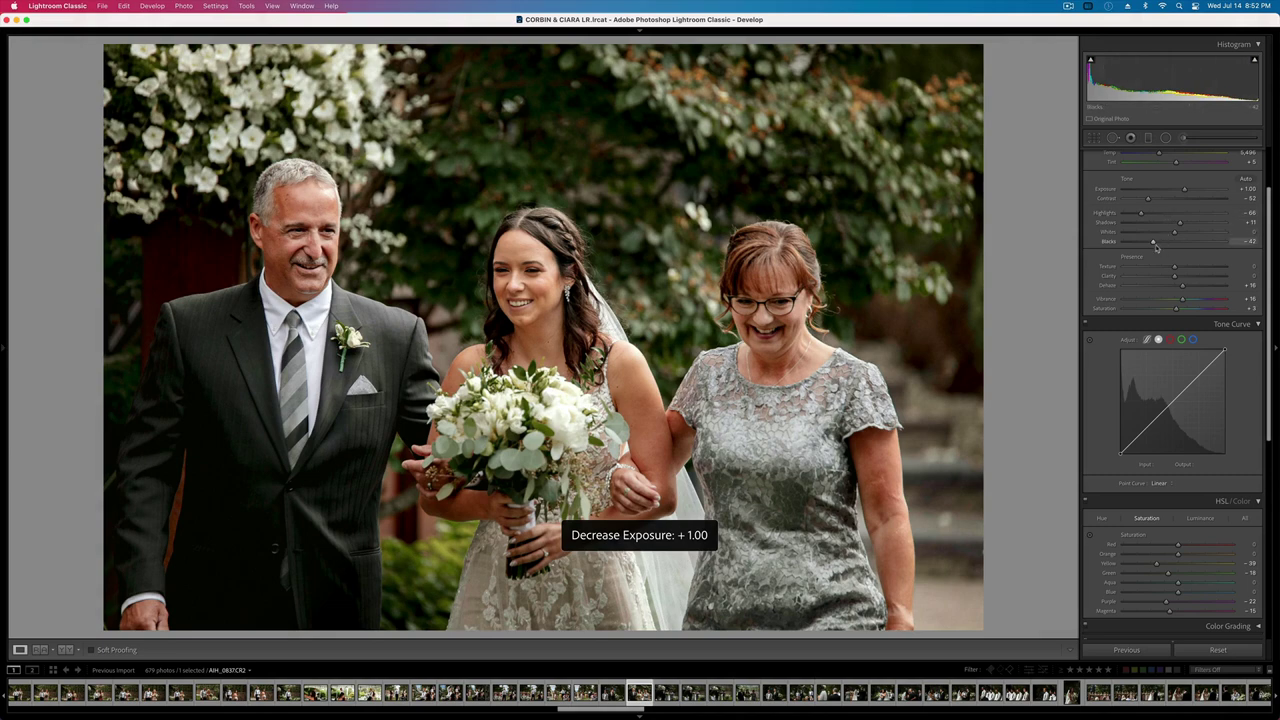
{"action": "left_click_drag", "start_coordinate": [1154, 241], "coordinate": [1164, 241]}
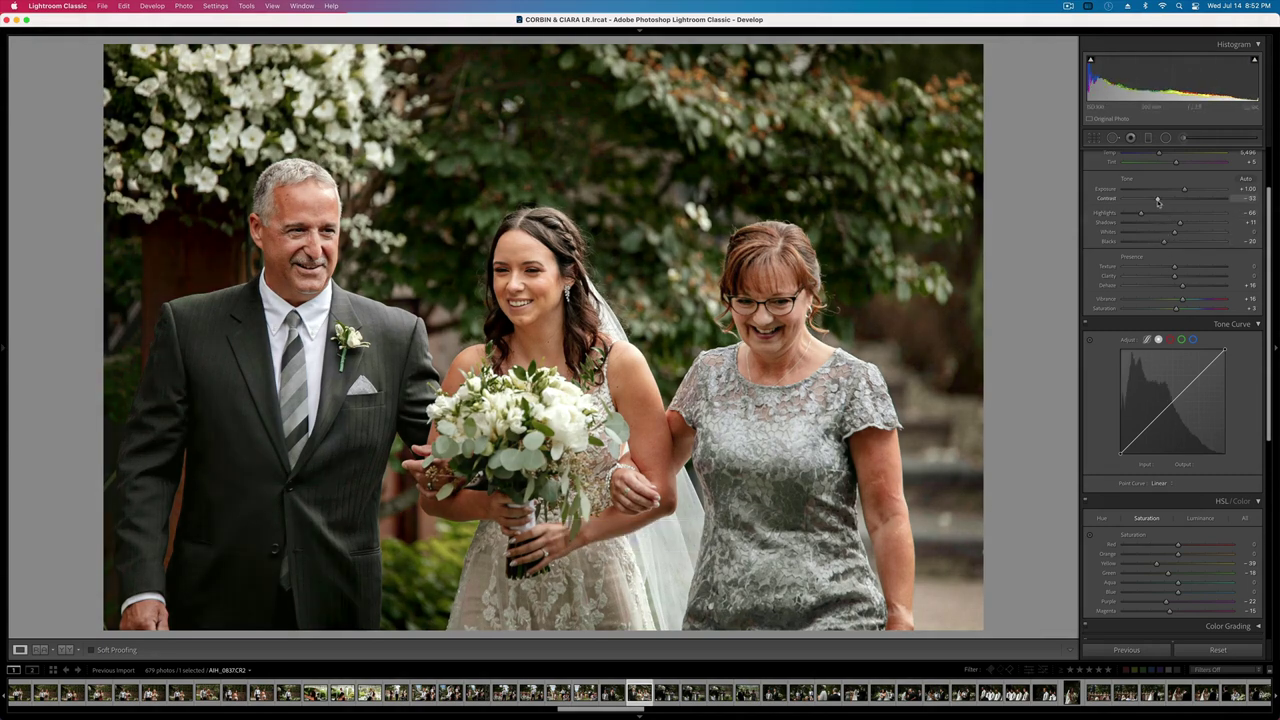
{"action": "key", "text": "minus"}
{"action": "key", "text": "minus"}
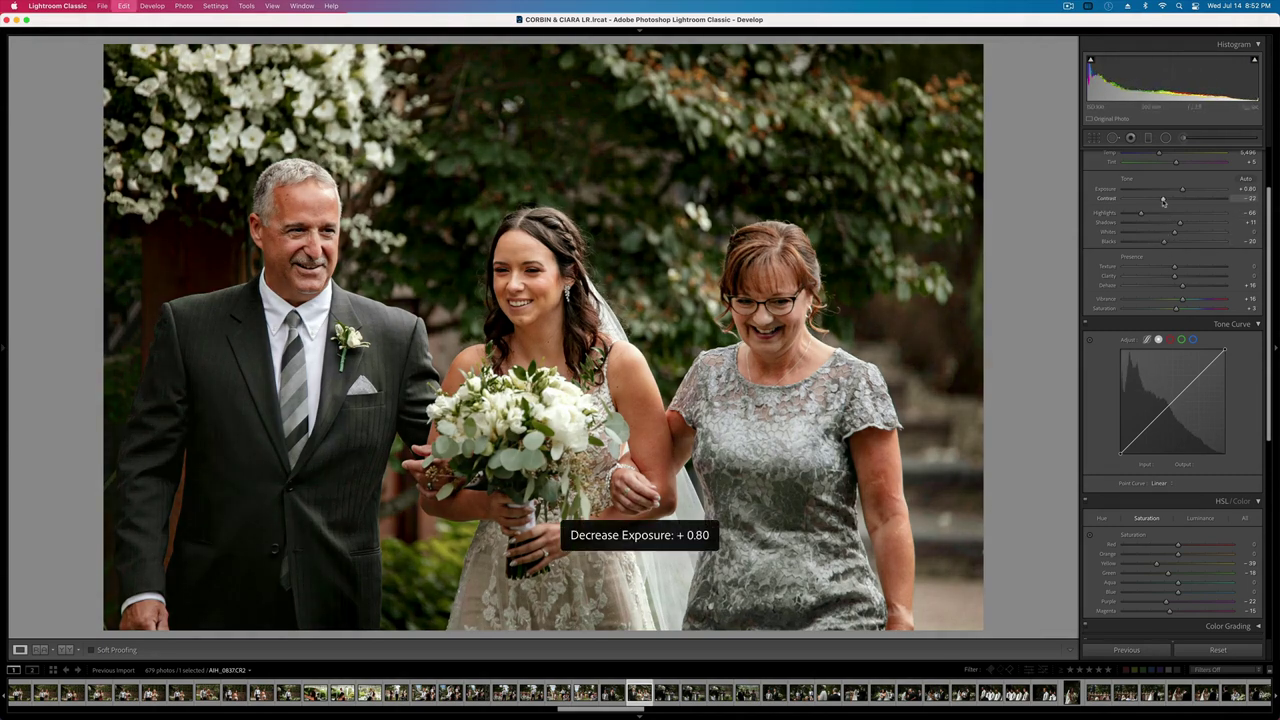
{"action": "key", "text": "Right"}
{"action": "key", "text": "Right"}
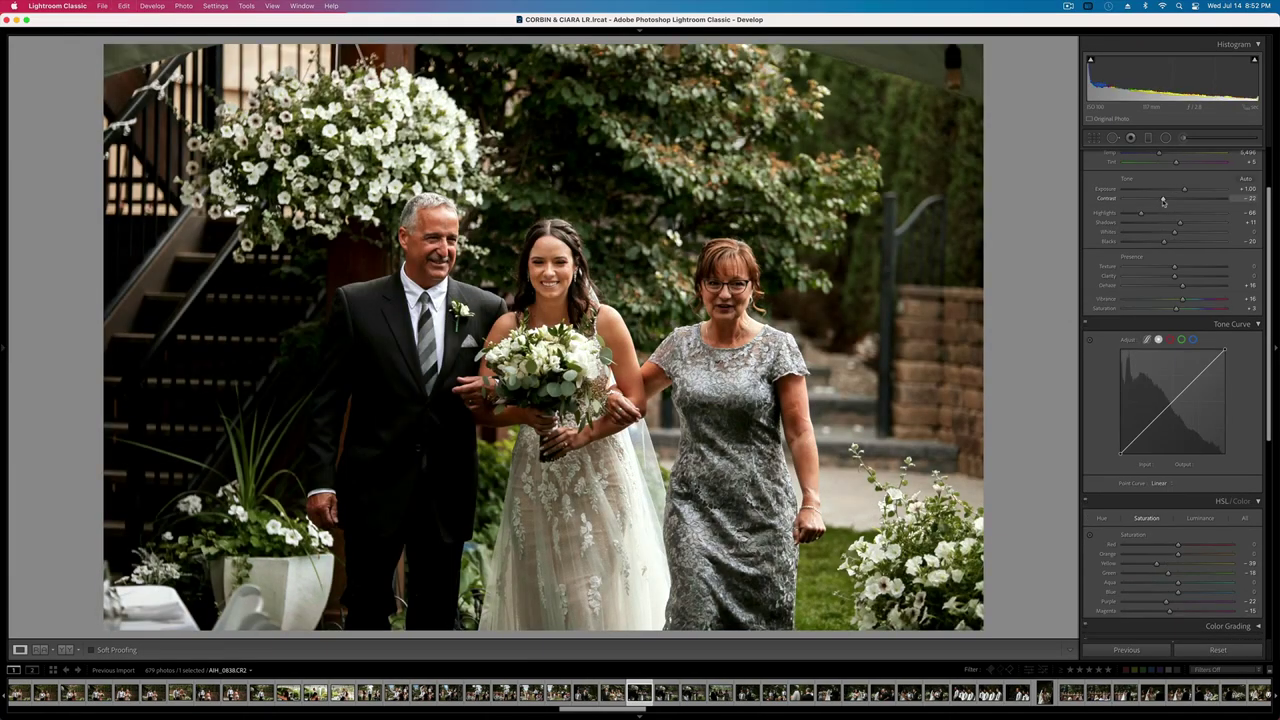
- Straighten the photo to -1.10° and tighten the crop from the top-left corner
{"action": "key", "text": "r"}
{"action": "left_click_drag", "start_coordinate": [1023, 254], "coordinate": [1020, 243]}
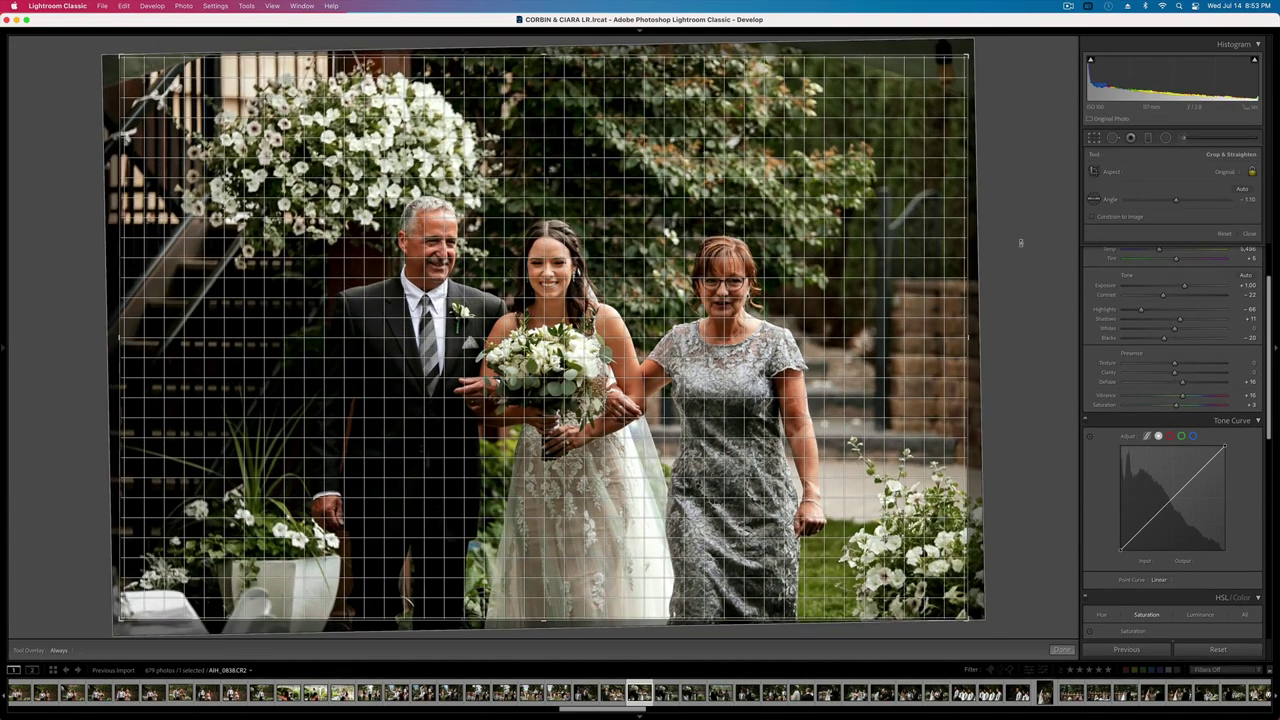
{"action": "left_click_drag", "start_coordinate": [118, 53], "coordinate": [139, 67]}
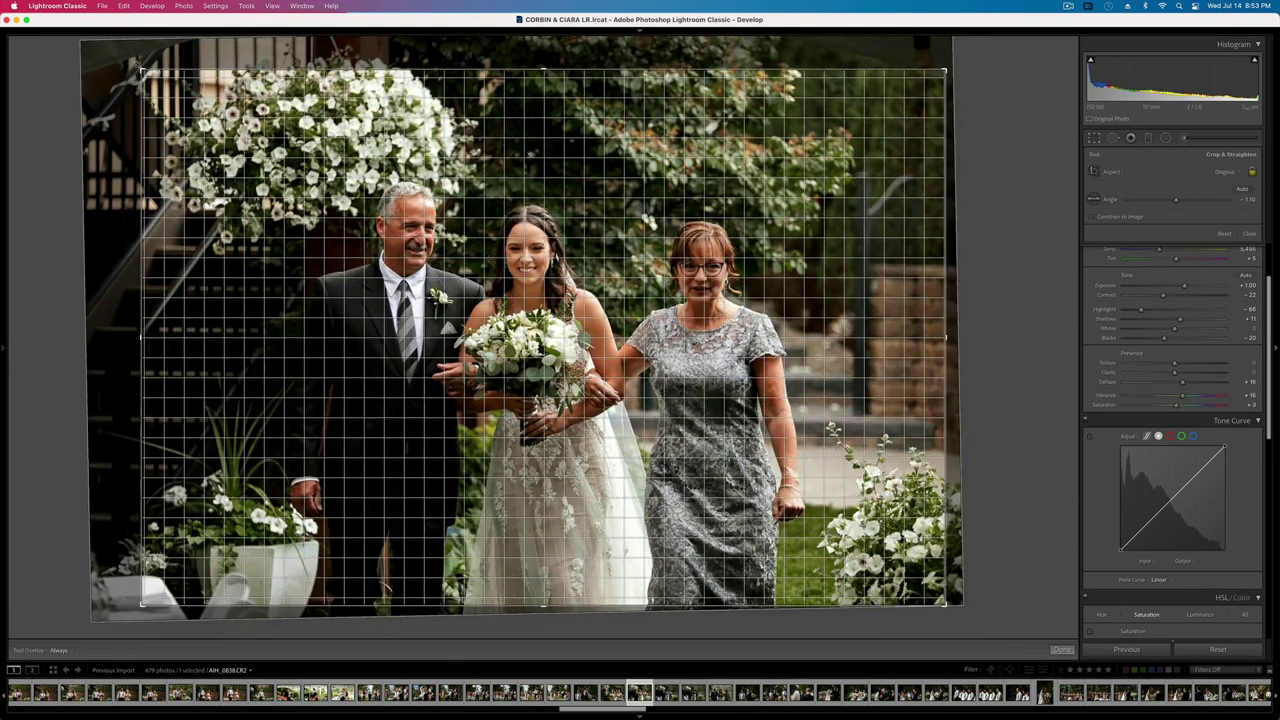
{"action": "key", "text": "Return"}
{"action": "key", "text": "Right"}
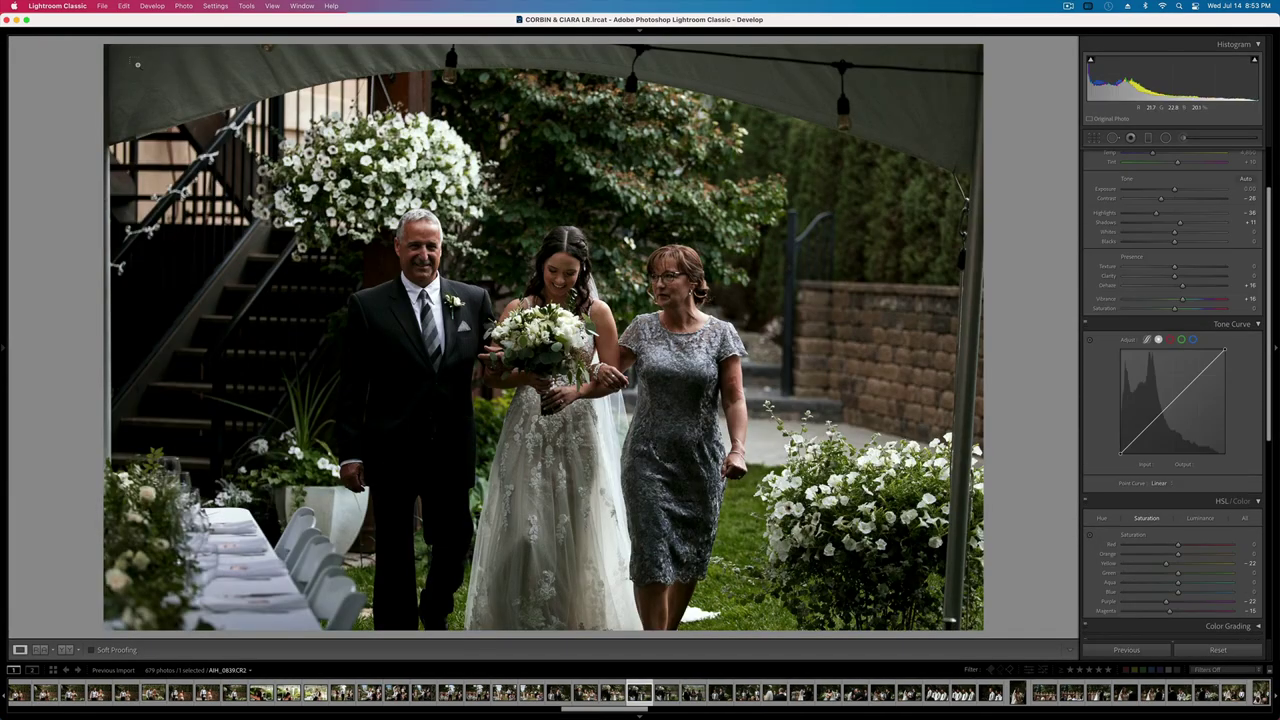
- Set the aisle photo's exposure to +0.67, straighten it to -2.33° and crop around the three people
{"action": "key", "text": "minus"}
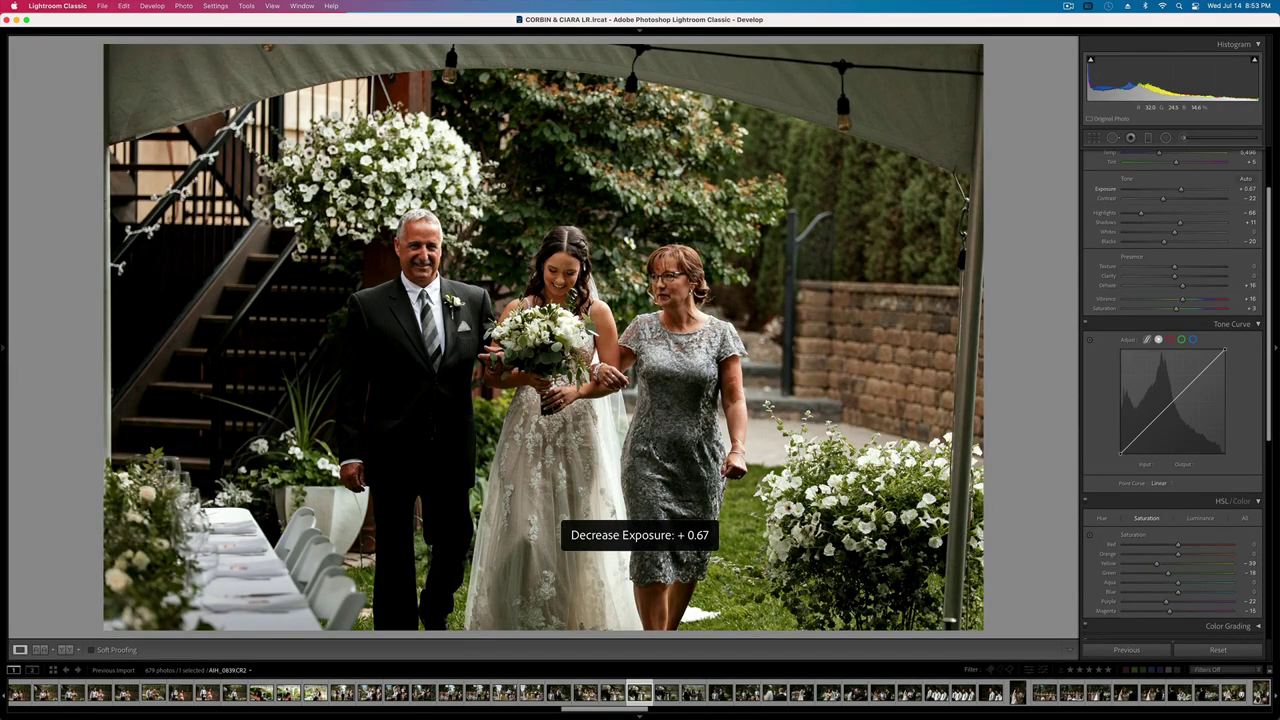
{"action": "key", "text": "Right"}
{"action": "key", "text": "Left"}
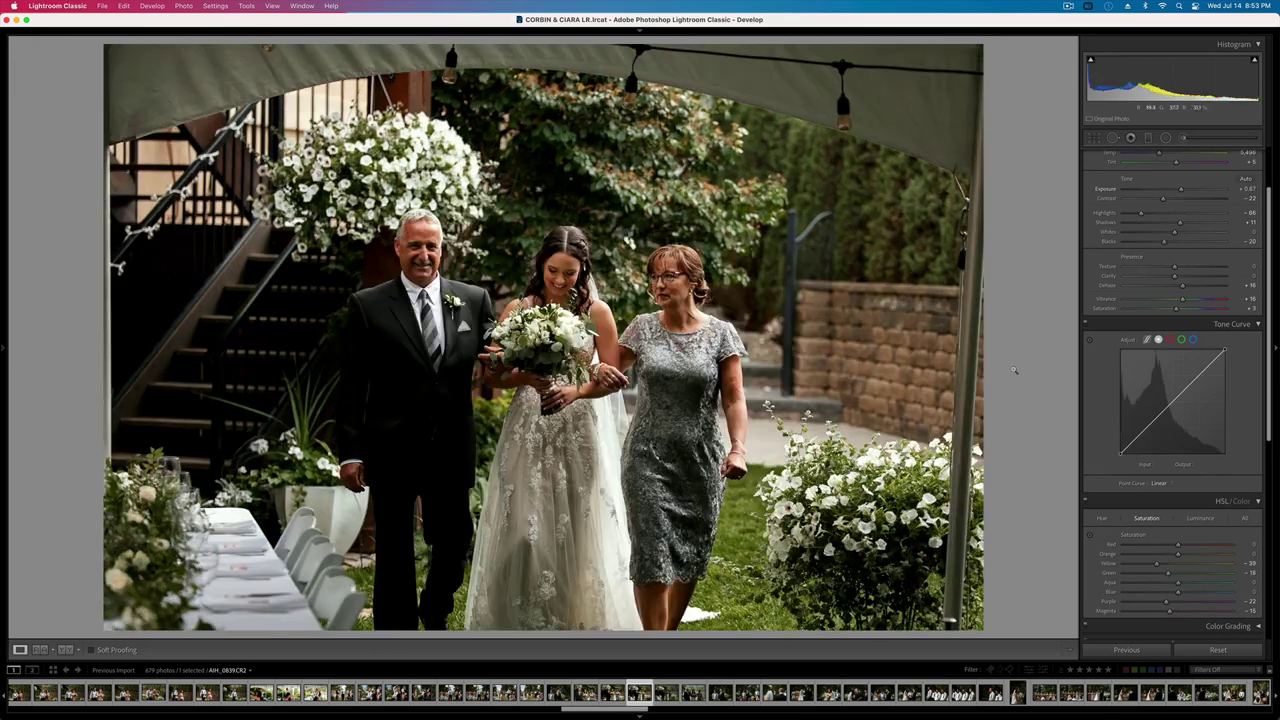
{"action": "key", "text": "r"}
{"action": "left_click_drag", "start_coordinate": [1013, 370], "coordinate": [995, 237]}
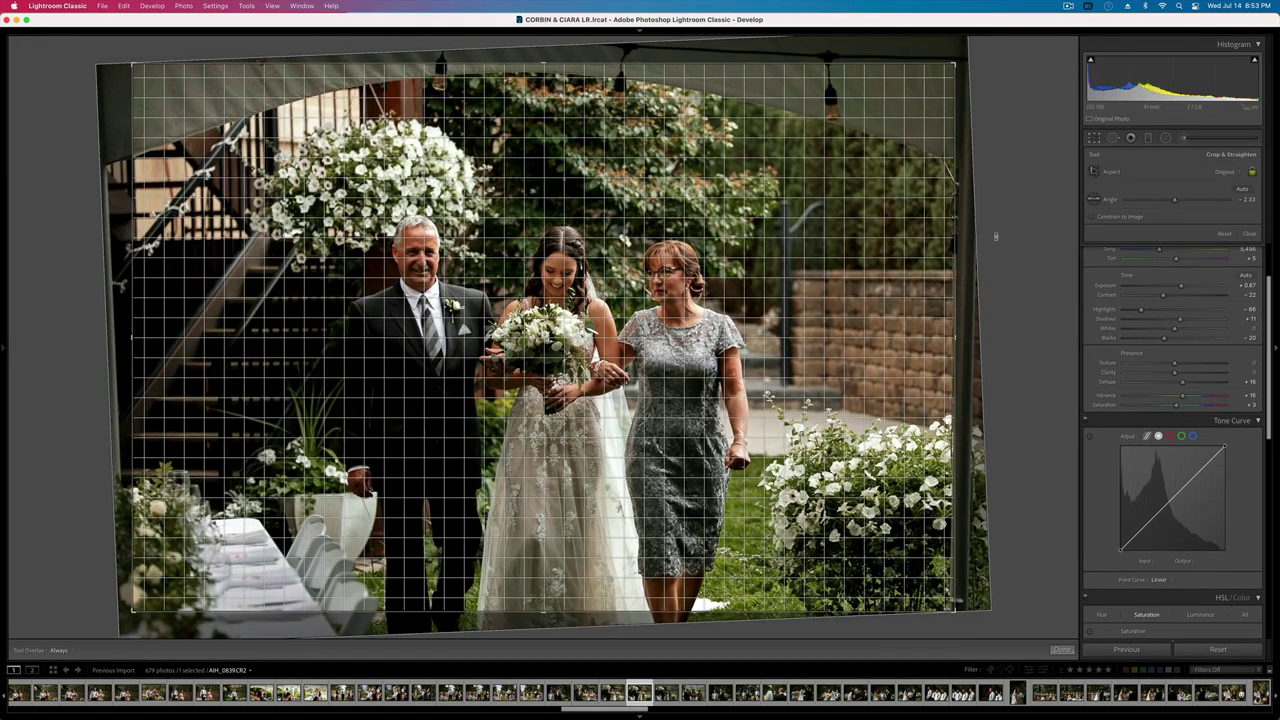
{"action": "left_click_drag", "start_coordinate": [131, 63], "coordinate": [201, 110]}
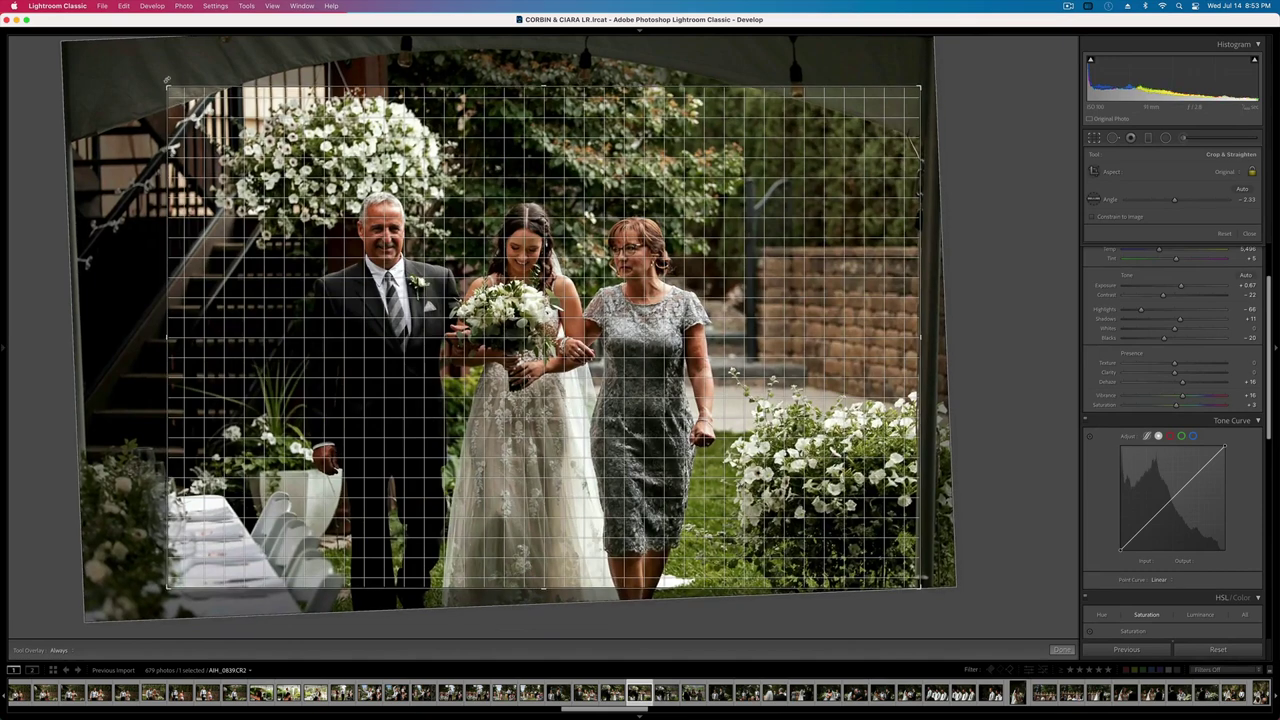
{"action": "key", "text": "Right"}
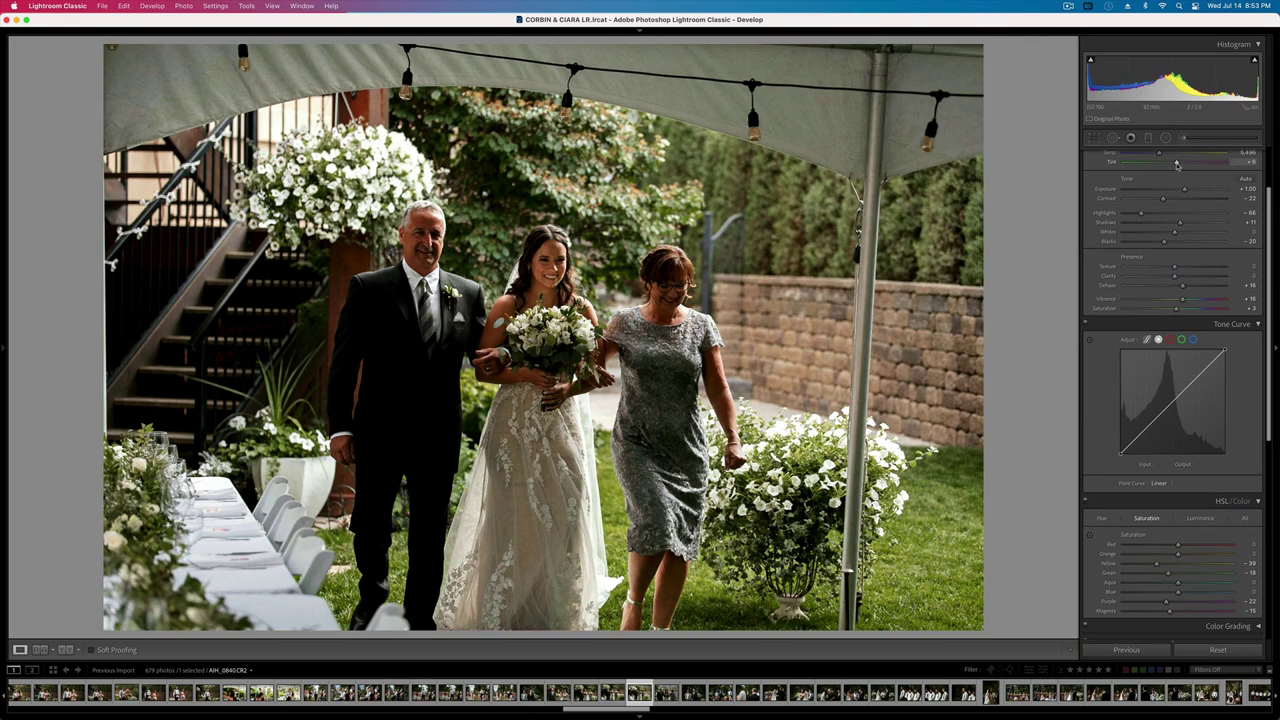
- Brush the bouquet and older woman's face, raising Whites and lowering Contrast in the mask
{"action": "key", "text": "k"}
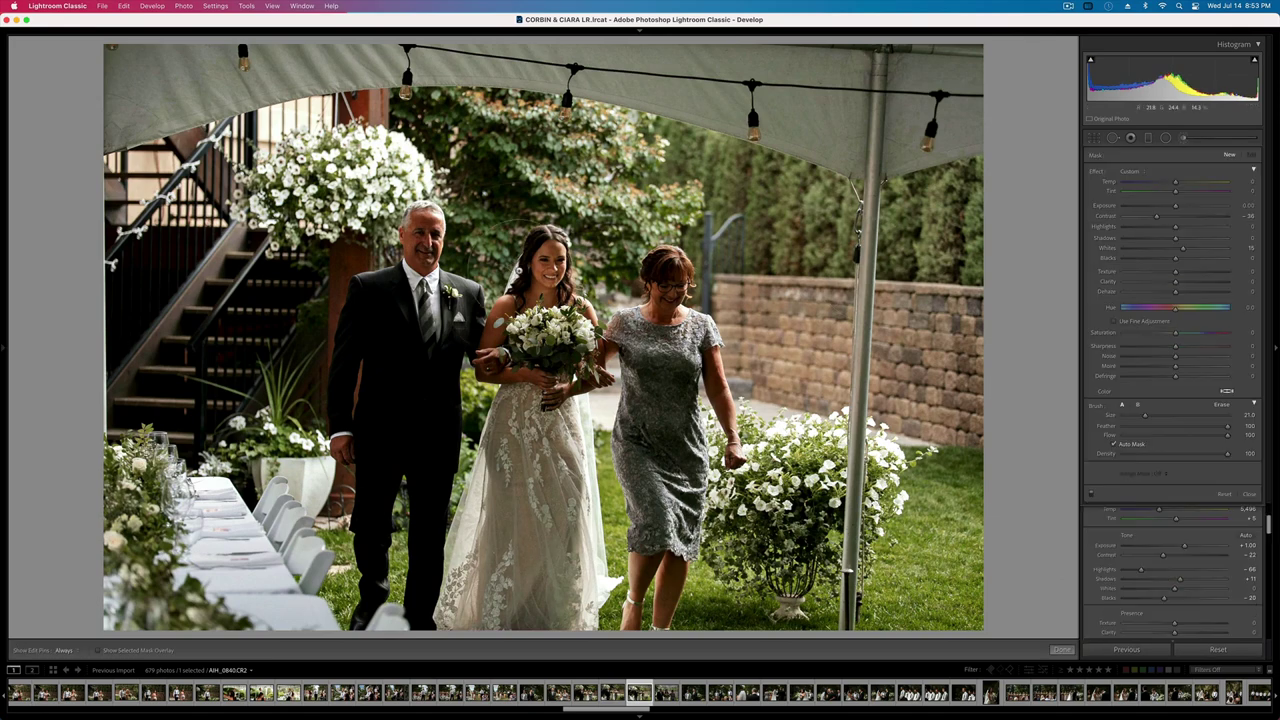
{"action": "left_click", "coordinate": [421, 228]}
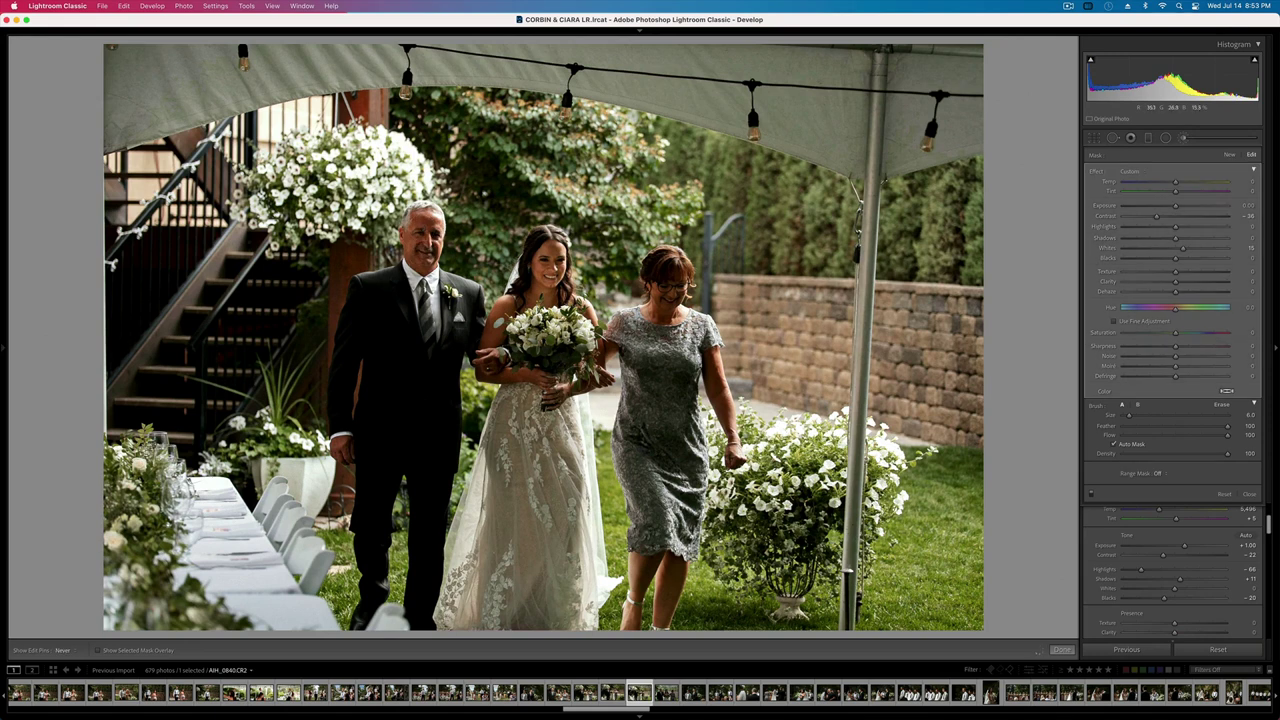
{"action": "mouse_move", "coordinate": [522, 376]}
{"action": "left_mouse_down"}
{"action": "mouse_move", "coordinate": [493, 367]}
{"action": "mouse_move", "coordinate": [499, 350]}
{"action": "left_mouse_up"}
{"action": "left_click_drag", "start_coordinate": [668, 287], "coordinate": [670, 318]}
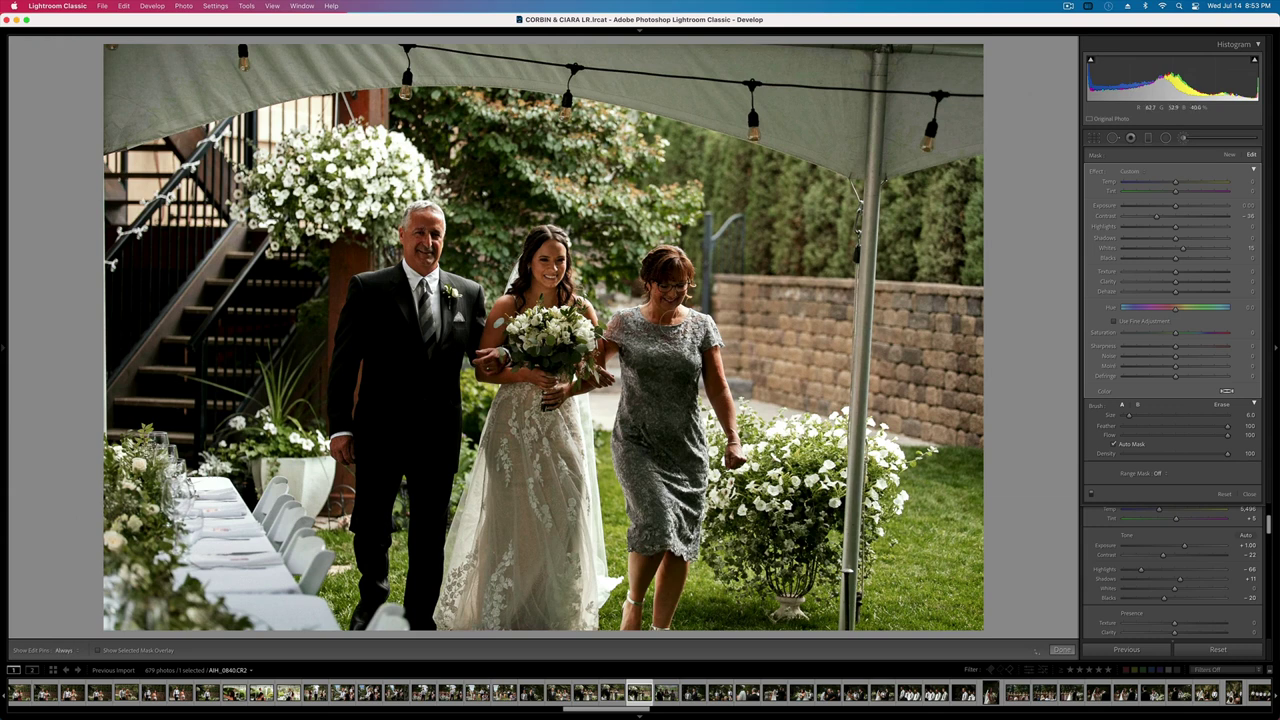
{"action": "key", "text": "h"}
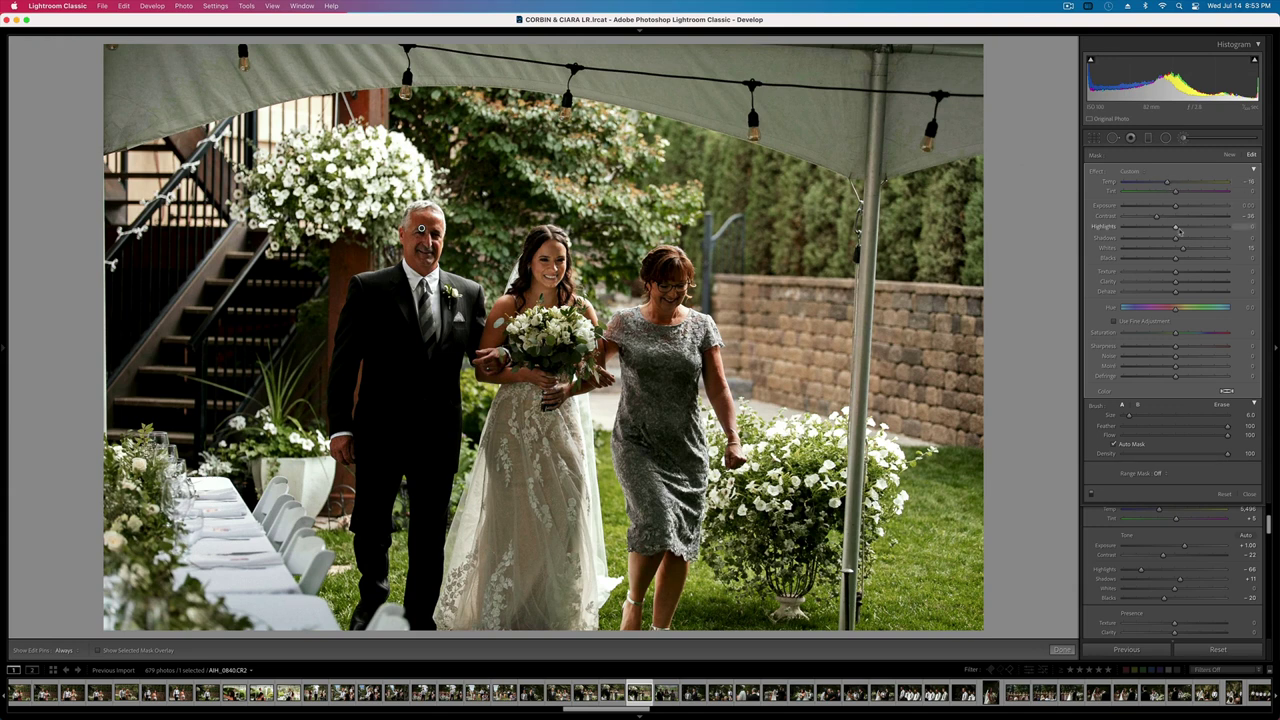
{"action": "left_click", "coordinate": [1204, 250]}
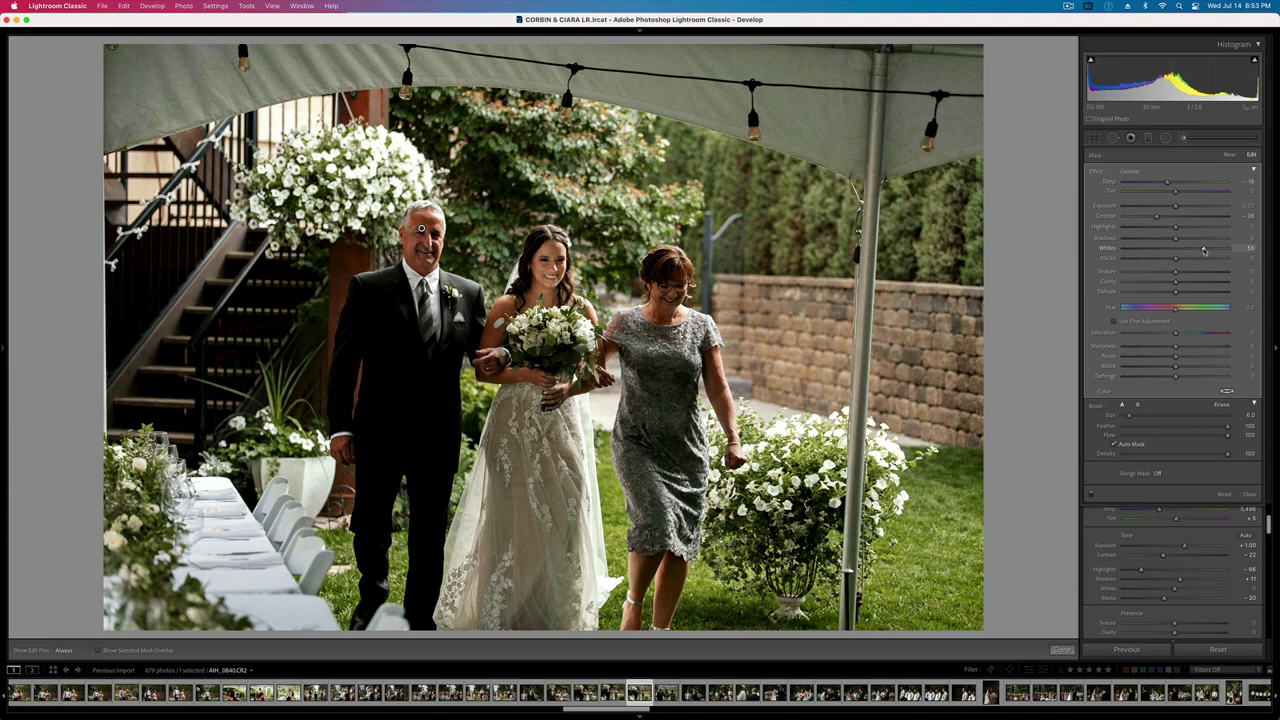
{"action": "left_click", "coordinate": [1143, 217]}
{"action": "key", "text": "k"}
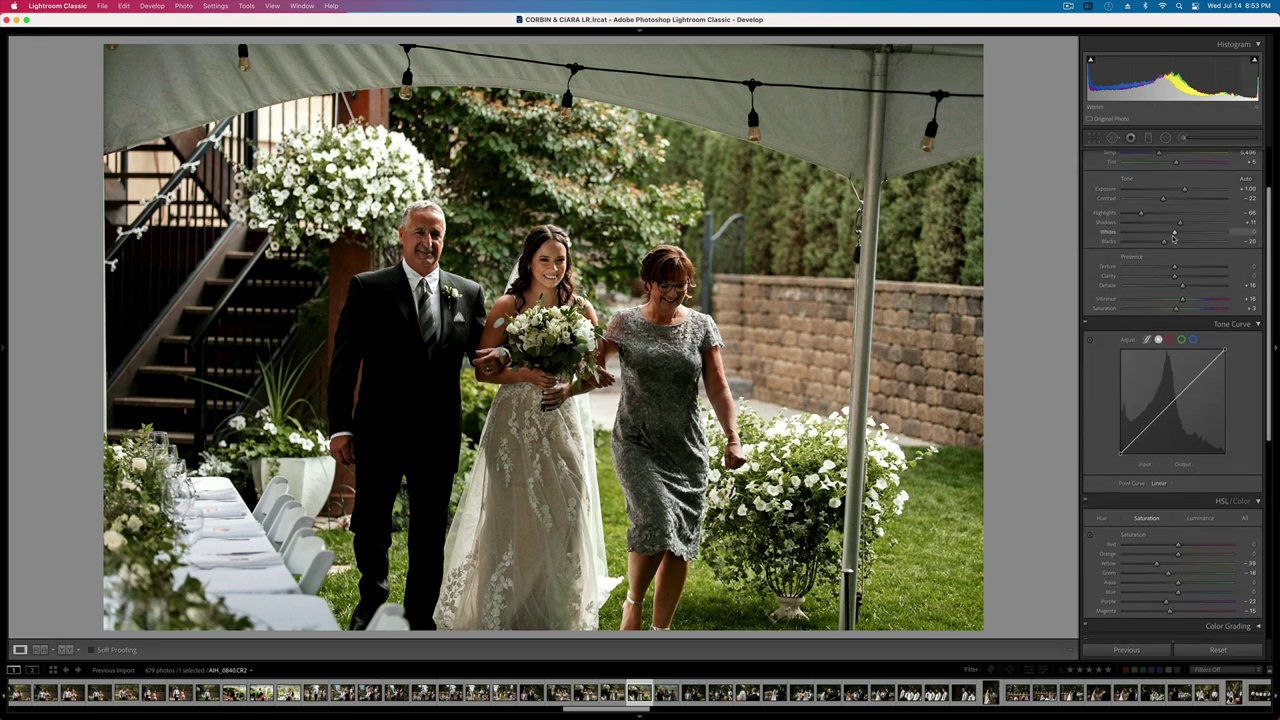
- Set overall exposure to +1.46 and darken the bride's brush mask to -0.84 exposure
{"action": "key", "text": "shift+equal"}
{"action": "key", "text": "shift+equal"}
{"action": "key", "text": "minus"}
{"action": "key", "text": "minus"}
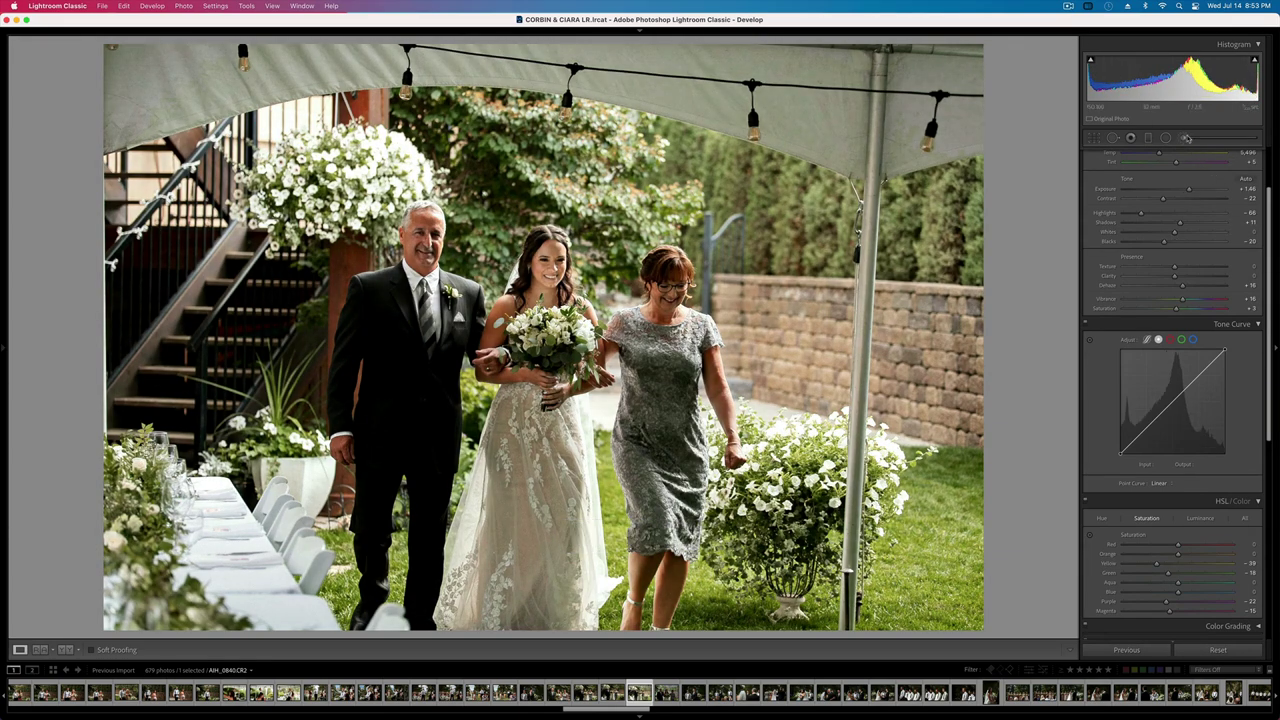
{"action": "left_click", "coordinate": [1186, 138]}
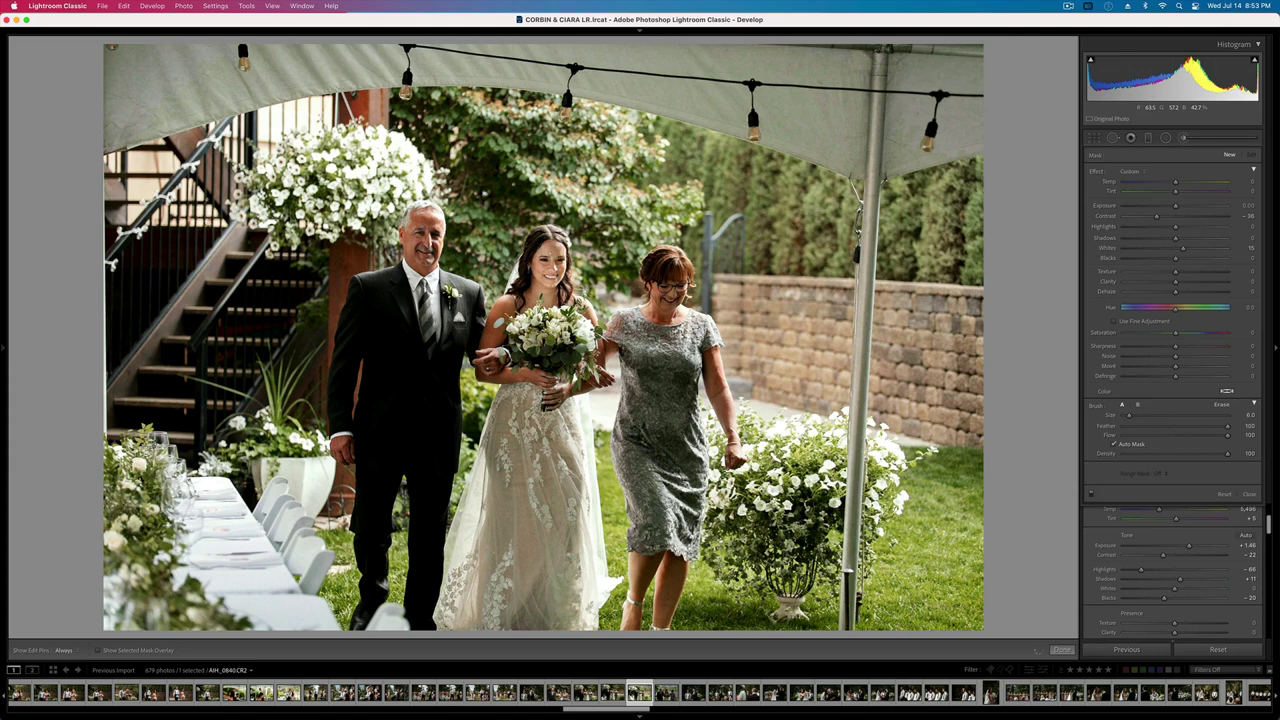
{"action": "left_click", "coordinate": [550, 256]}
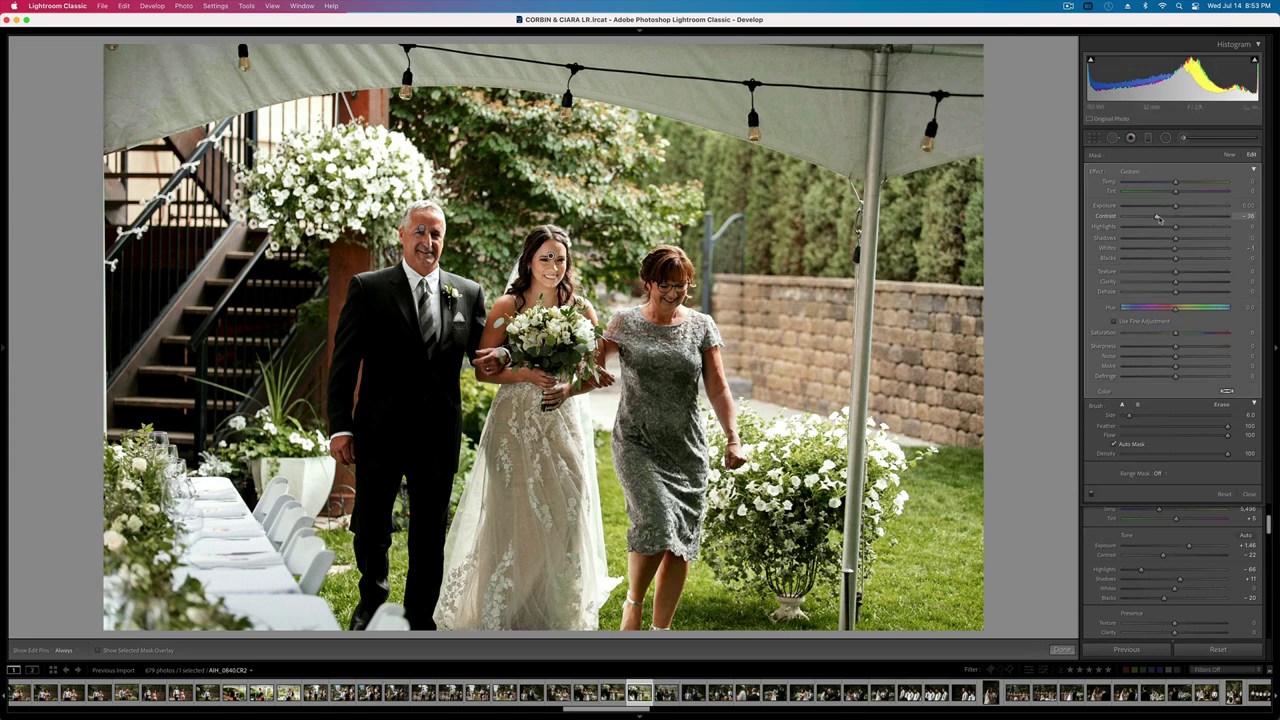
{"action": "left_click_drag", "start_coordinate": [1175, 205], "coordinate": [1165, 207]}
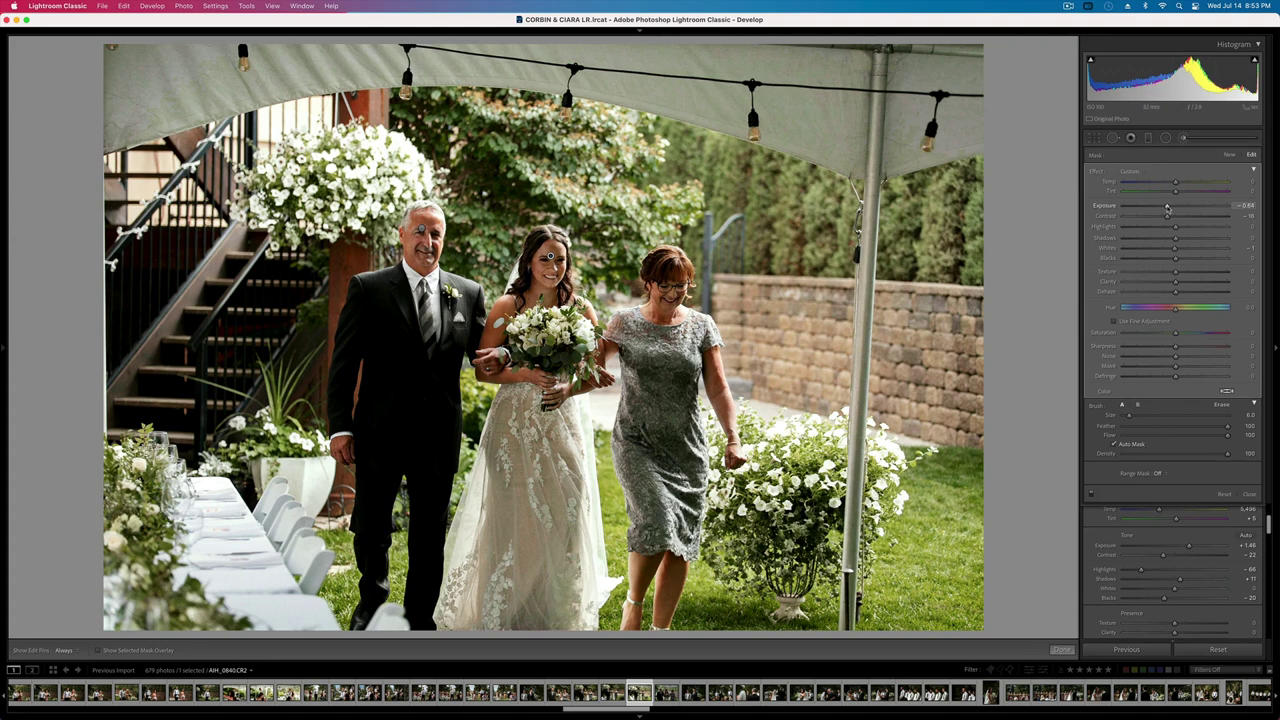
- Copy this photo's develop settings and paste them onto the next close-up
{"action": "key", "text": "k"}
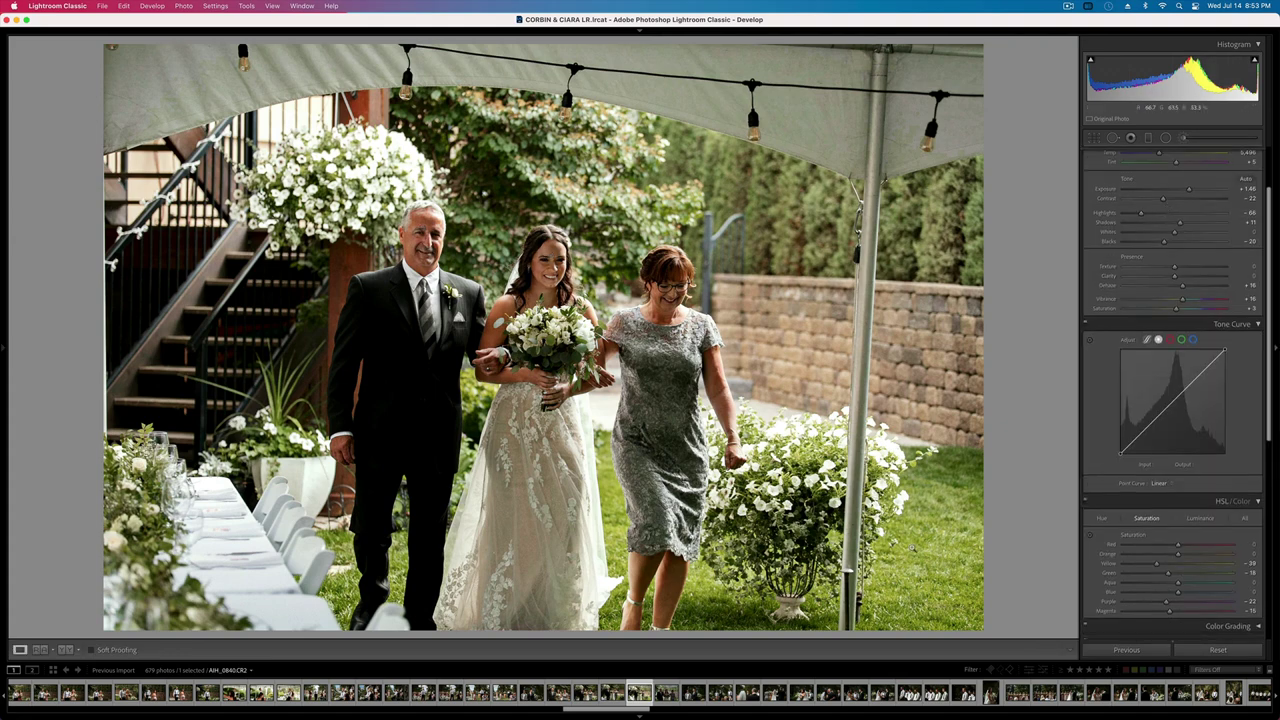
{"action": "key", "text": "super+bracketleft"}
{"action": "key", "text": "super+bracketright"}
{"action": "key", "text": "shift+super+c"}
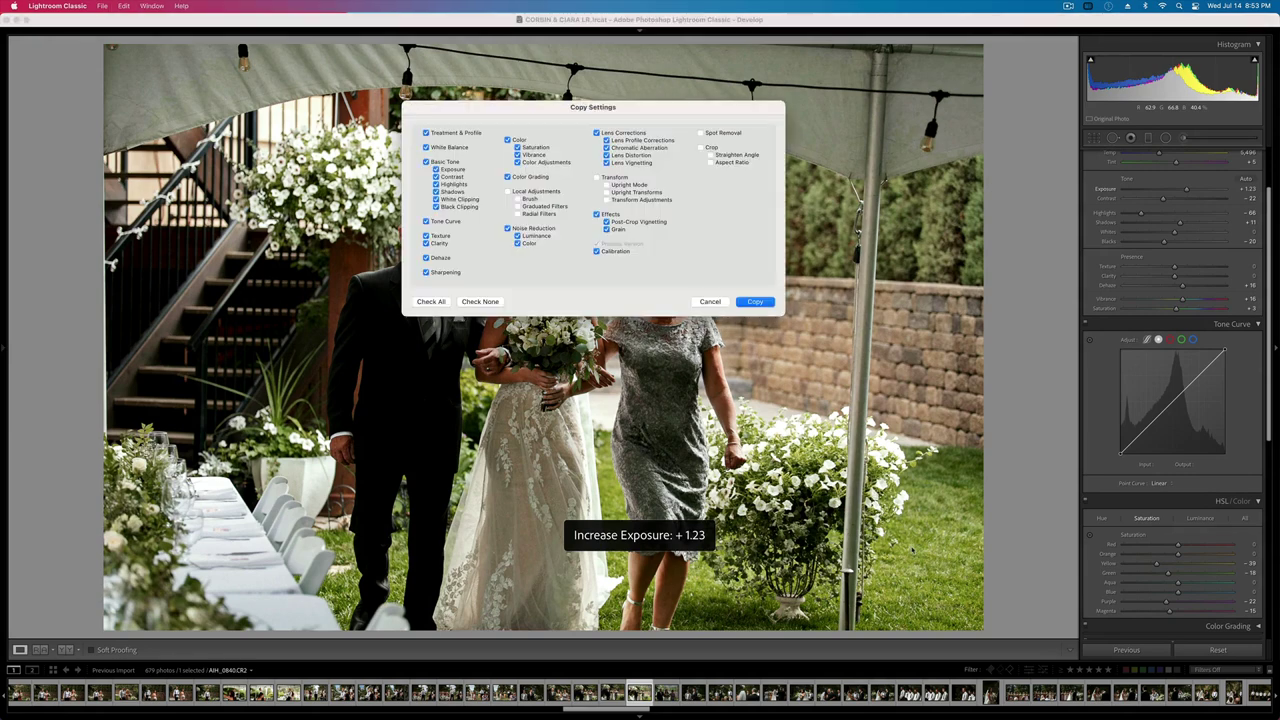
{"action": "key", "text": "Return"}
{"action": "key", "text": "Right"}
{"action": "key", "text": "shift+super+v"}
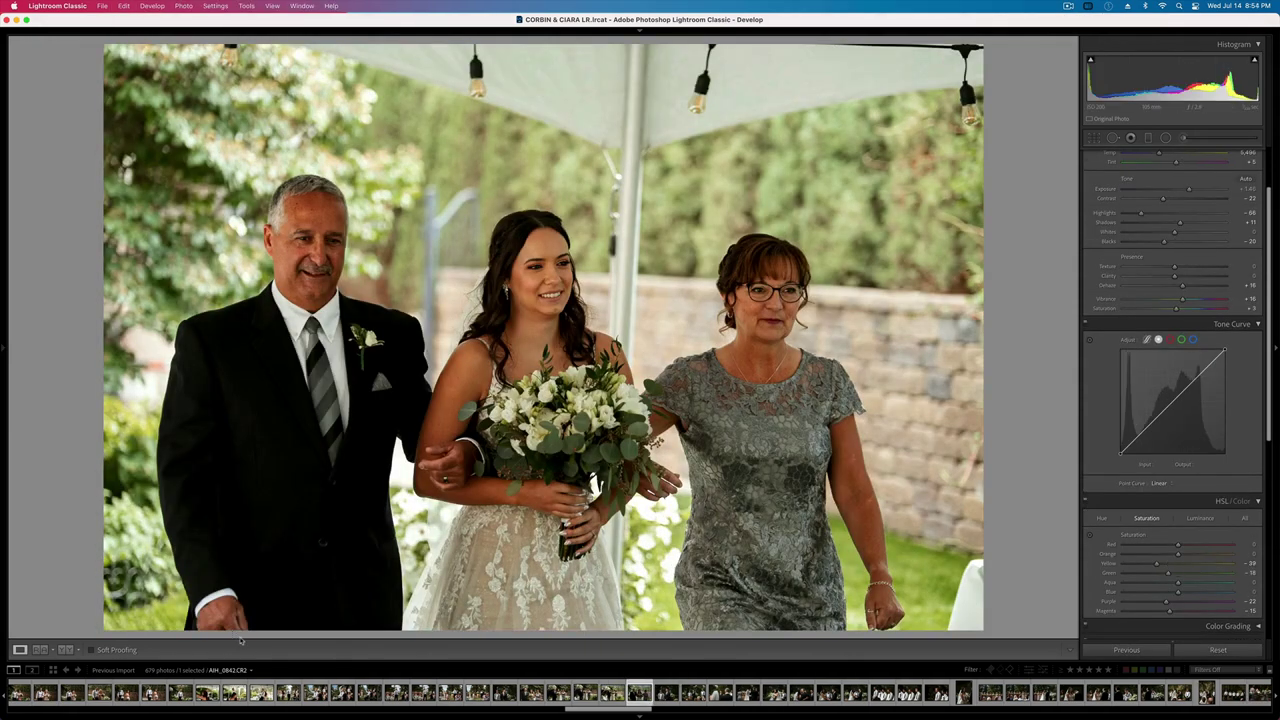
- Brush the man's face, bouquet, and right woman's face and arm, lifting mask shadows to 16
{"action": "left_click", "coordinate": [1185, 139]}
{"action": "mouse_move", "coordinate": [315, 275]}
{"action": "left_mouse_down"}
{"action": "mouse_move", "coordinate": [316, 196]}
{"action": "mouse_move", "coordinate": [333, 244]}
{"action": "left_mouse_up"}
{"action": "key", "text": "h"}
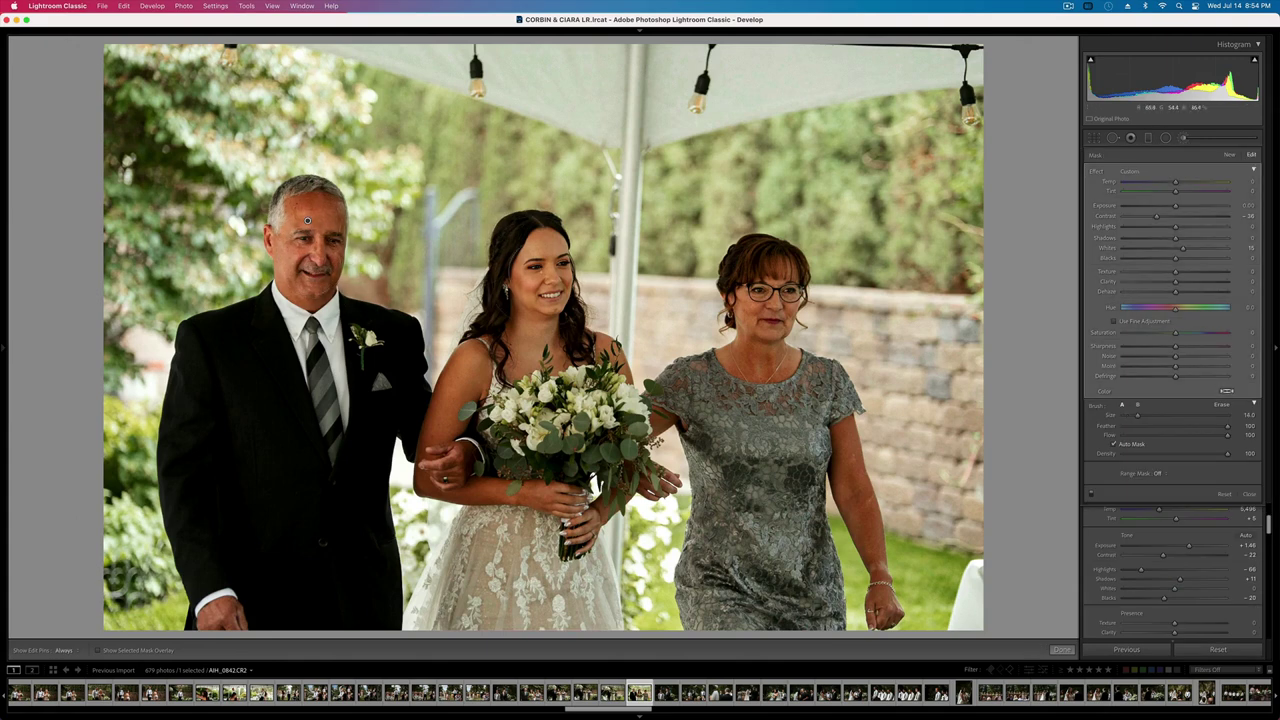
{"action": "left_click_drag", "start_coordinate": [608, 450], "coordinate": [600, 398]}
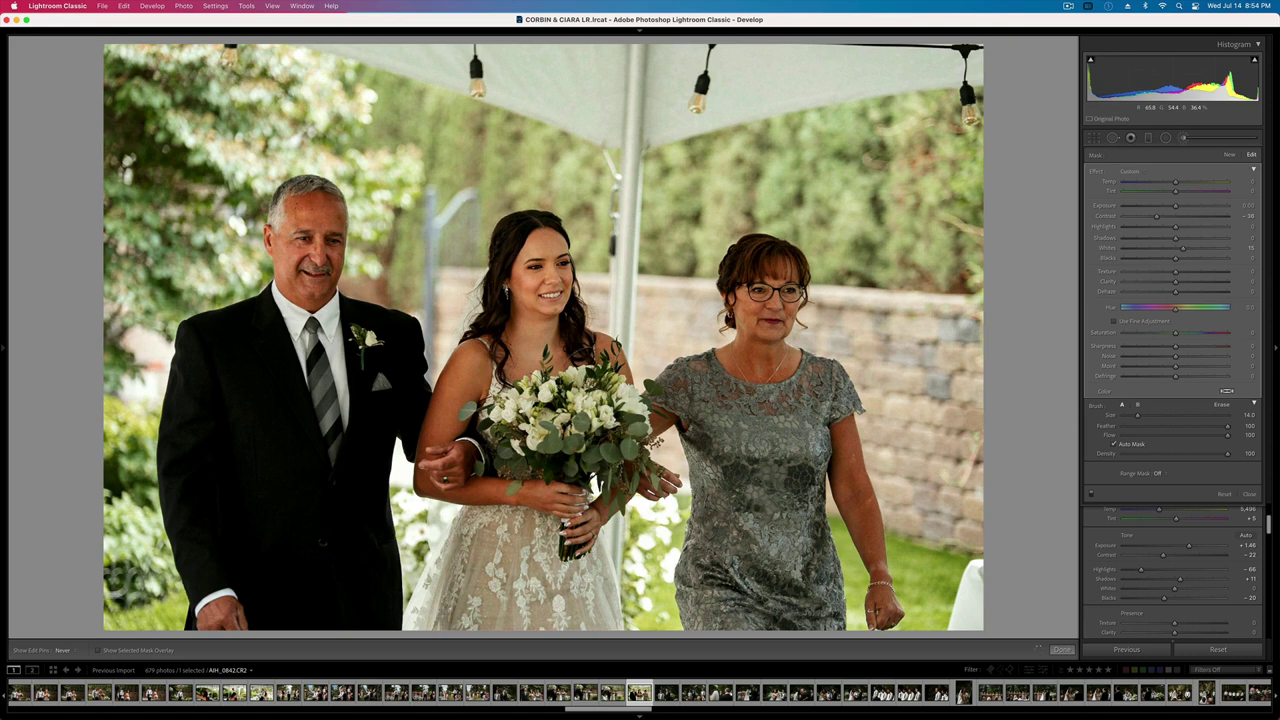
{"action": "left_click_drag", "start_coordinate": [780, 280], "coordinate": [766, 350]}
{"action": "key", "text": "h"}
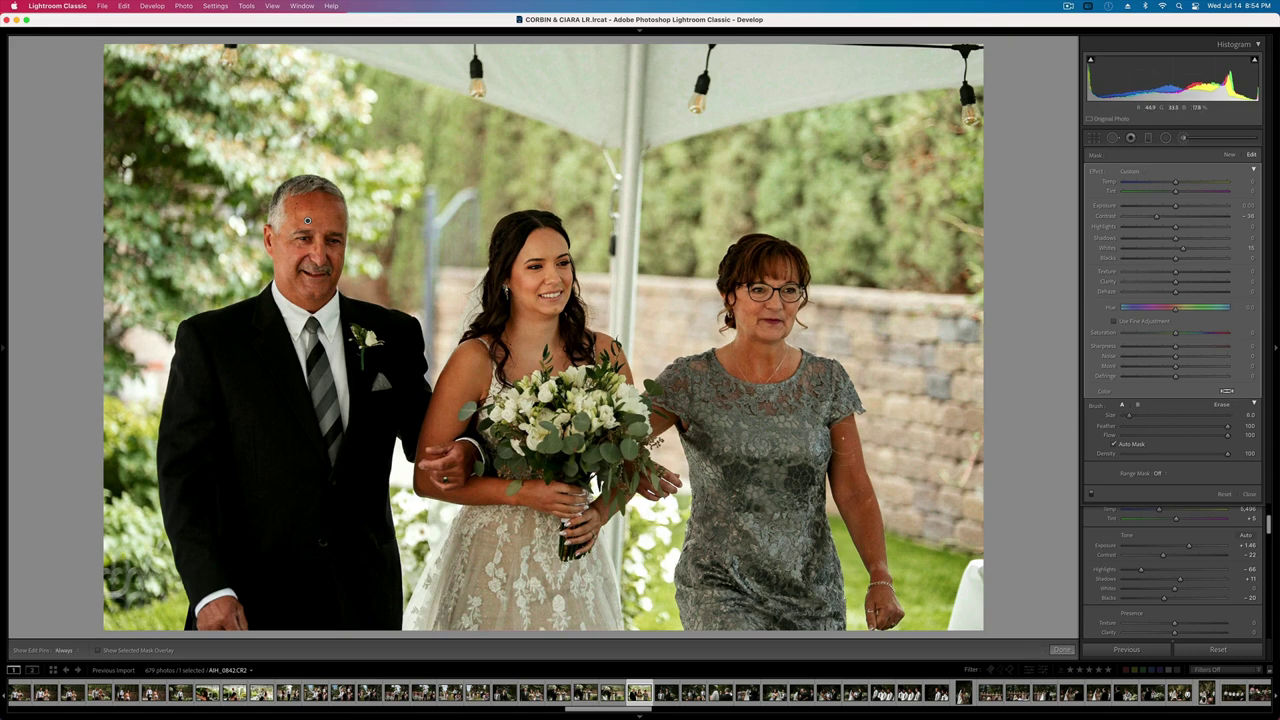
{"action": "left_click_drag", "start_coordinate": [837, 424], "coordinate": [886, 612]}
{"action": "scroll", "coordinate": [326, 554], "scroll_direction": "up", "scroll_amount": 6}
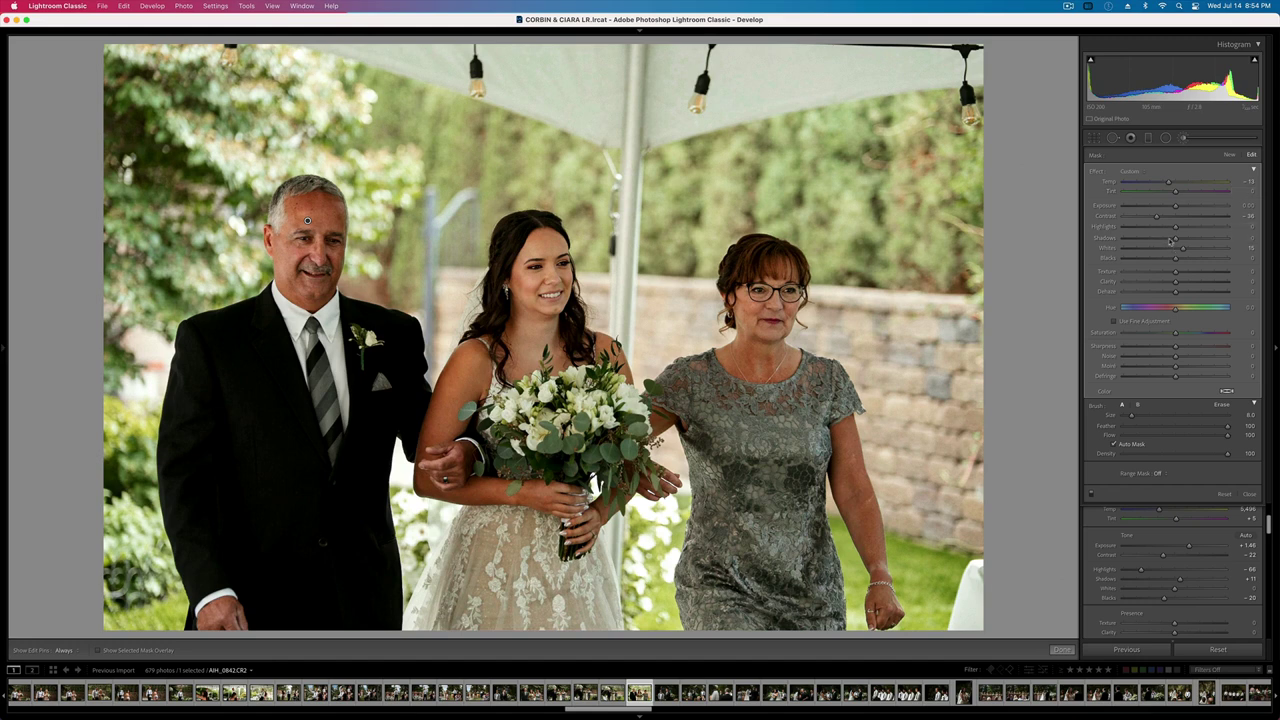
{"action": "mouse_move", "coordinate": [1175, 238]}
{"action": "left_mouse_down"}
{"action": "mouse_move", "coordinate": [1201, 241]}
{"action": "mouse_move", "coordinate": [1190, 240]}
{"action": "left_mouse_up"}
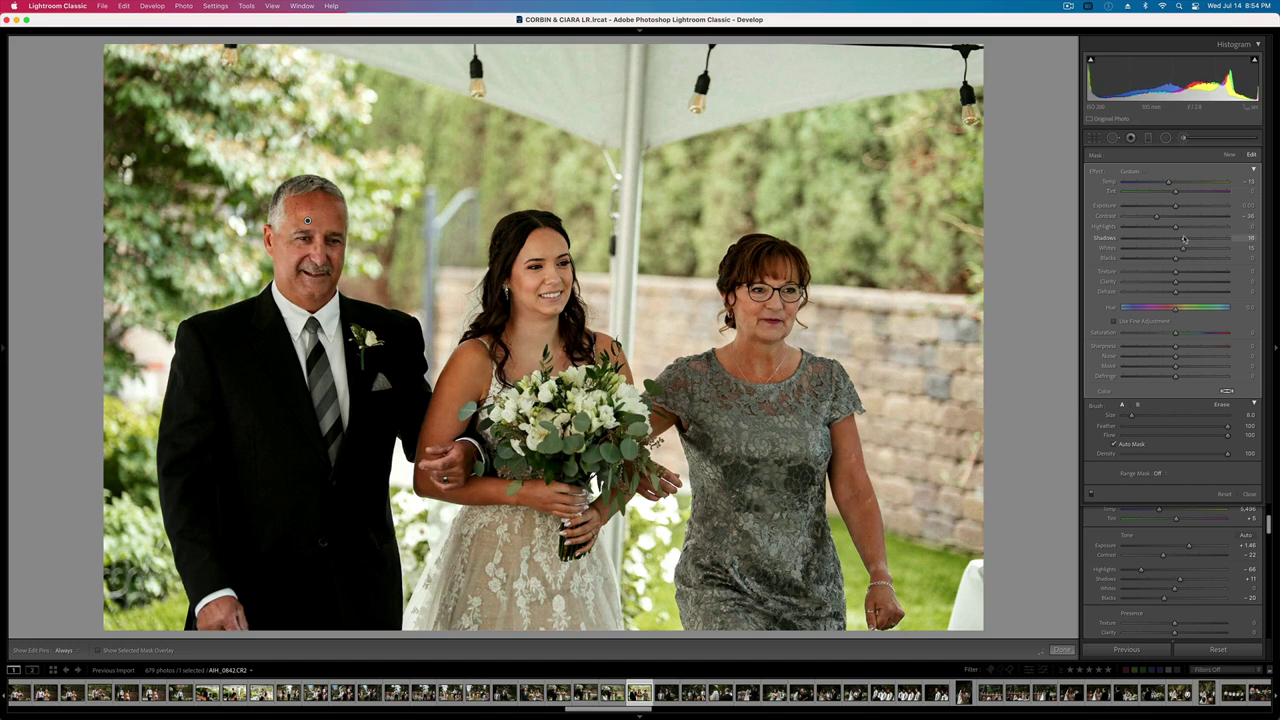
- Paint a separate brush mask over the bride's arm and bouquet
{"action": "left_click", "coordinate": [1229, 155]}
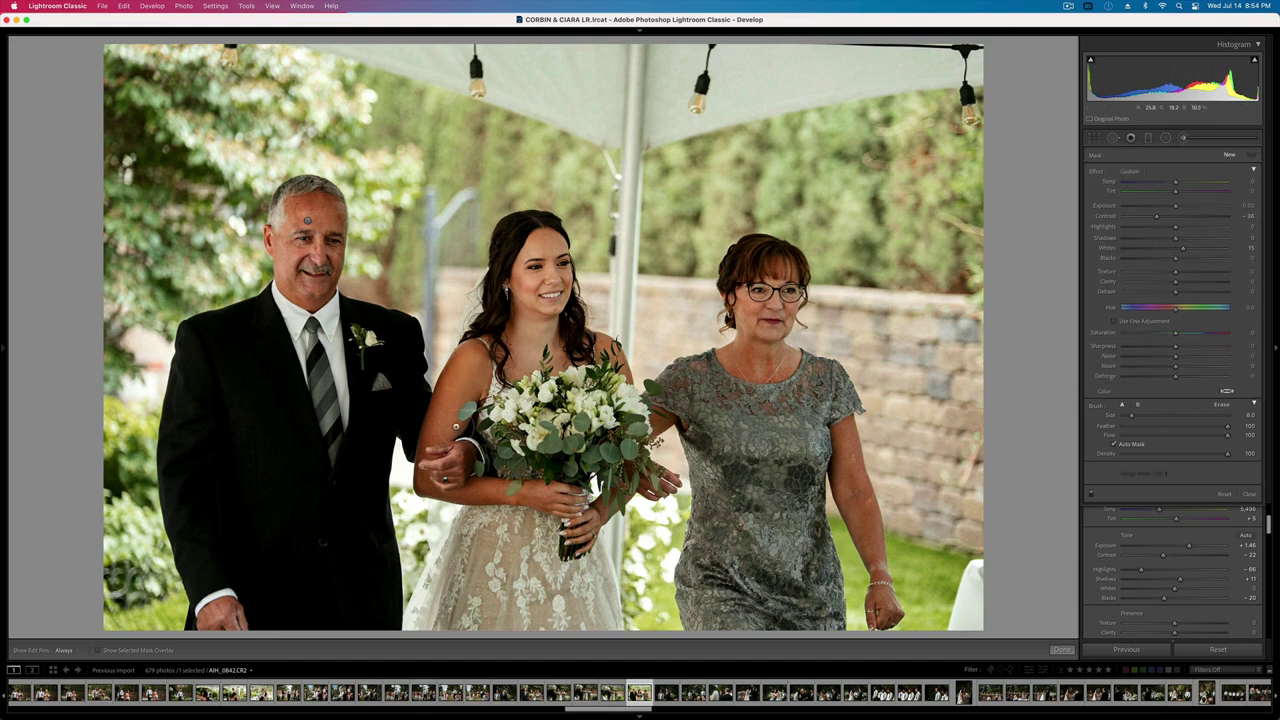
{"action": "mouse_move", "coordinate": [455, 427]}
{"action": "left_mouse_down"}
{"action": "mouse_move", "coordinate": [450, 480]}
{"action": "mouse_move", "coordinate": [425, 488]}
{"action": "mouse_move", "coordinate": [550, 490]}
{"action": "mouse_move", "coordinate": [560, 478]}
{"action": "left_mouse_up"}
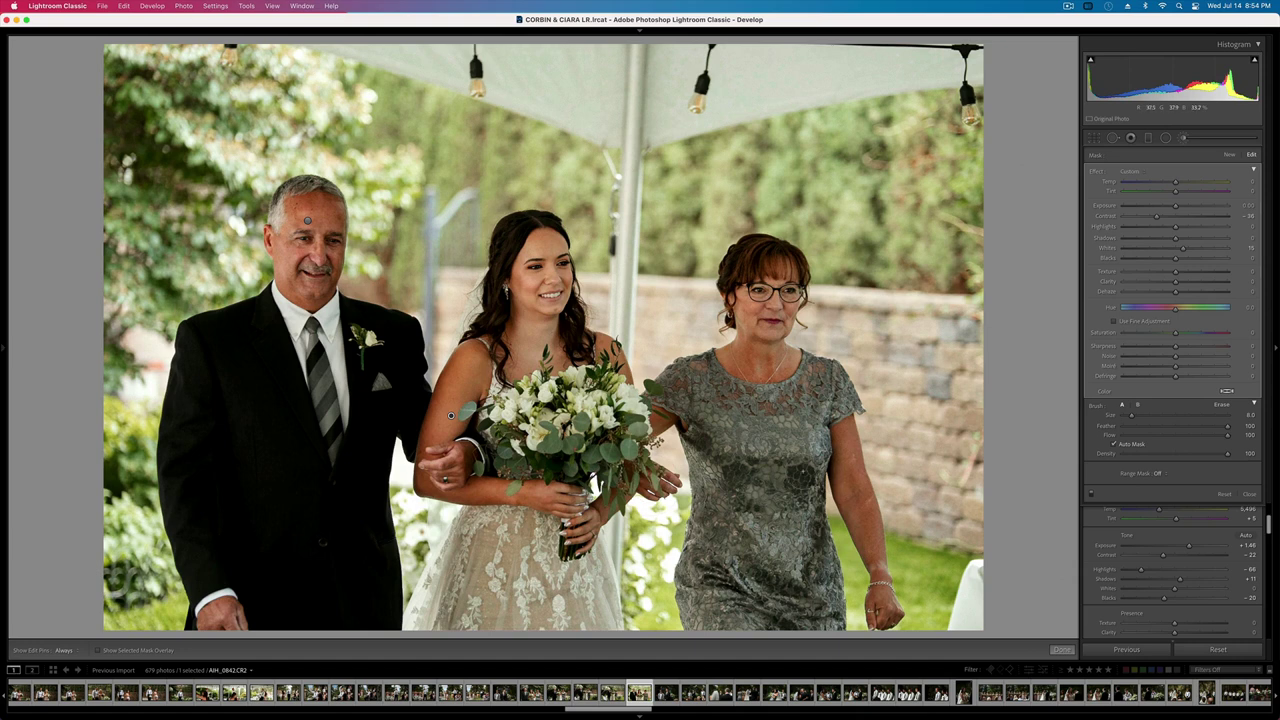
{"action": "key", "text": "h"}
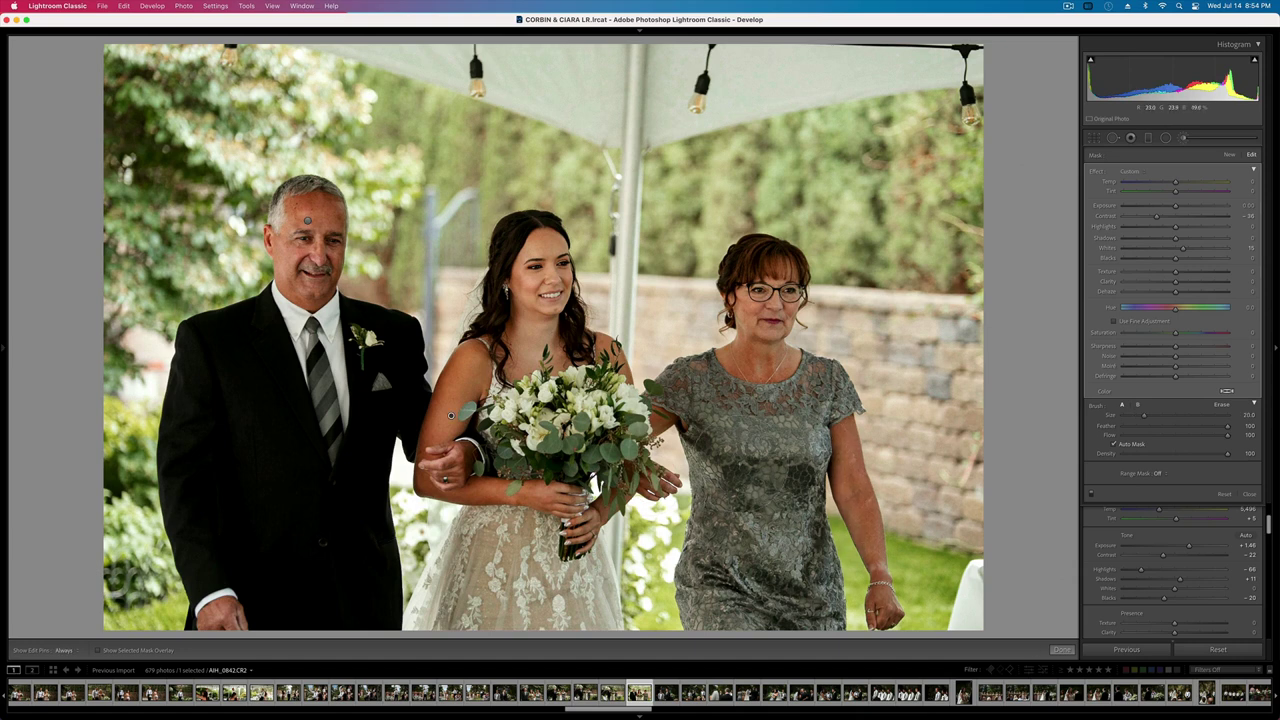
{"action": "left_click", "coordinate": [778, 688]}
- Set exposure to +1.69 and tint to +8, and darken the brush mask to -0.25 exposure
{"action": "key", "text": "k"}
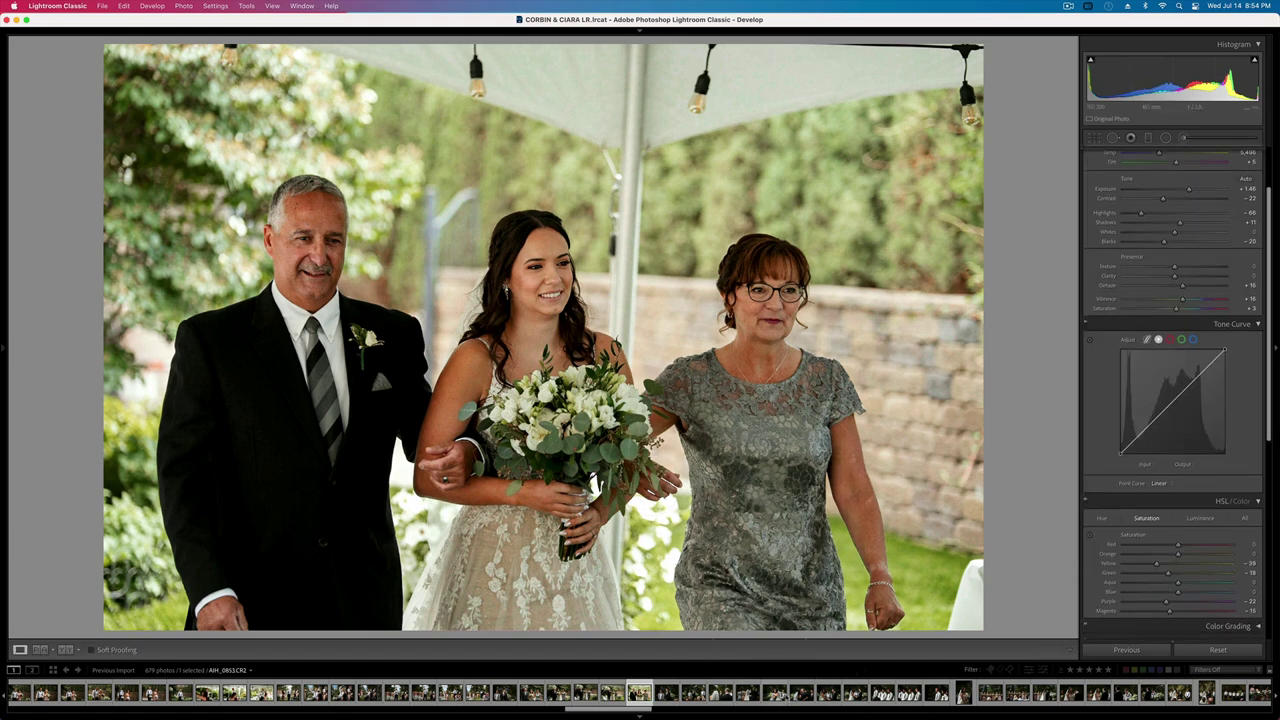
{"action": "key", "text": "equal"}
{"action": "key", "text": "minus"}
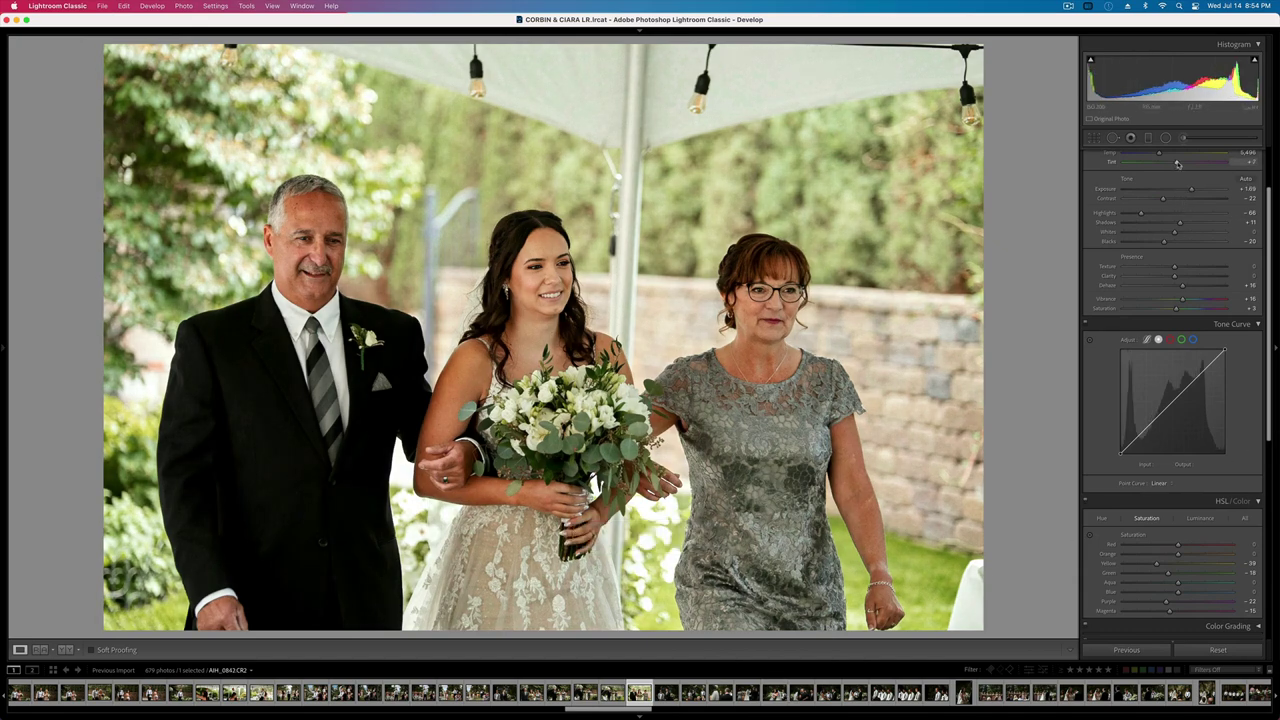
{"action": "left_click_drag", "start_coordinate": [1177, 163], "coordinate": [1178, 163]}
{"action": "left_click", "coordinate": [1184, 137]}
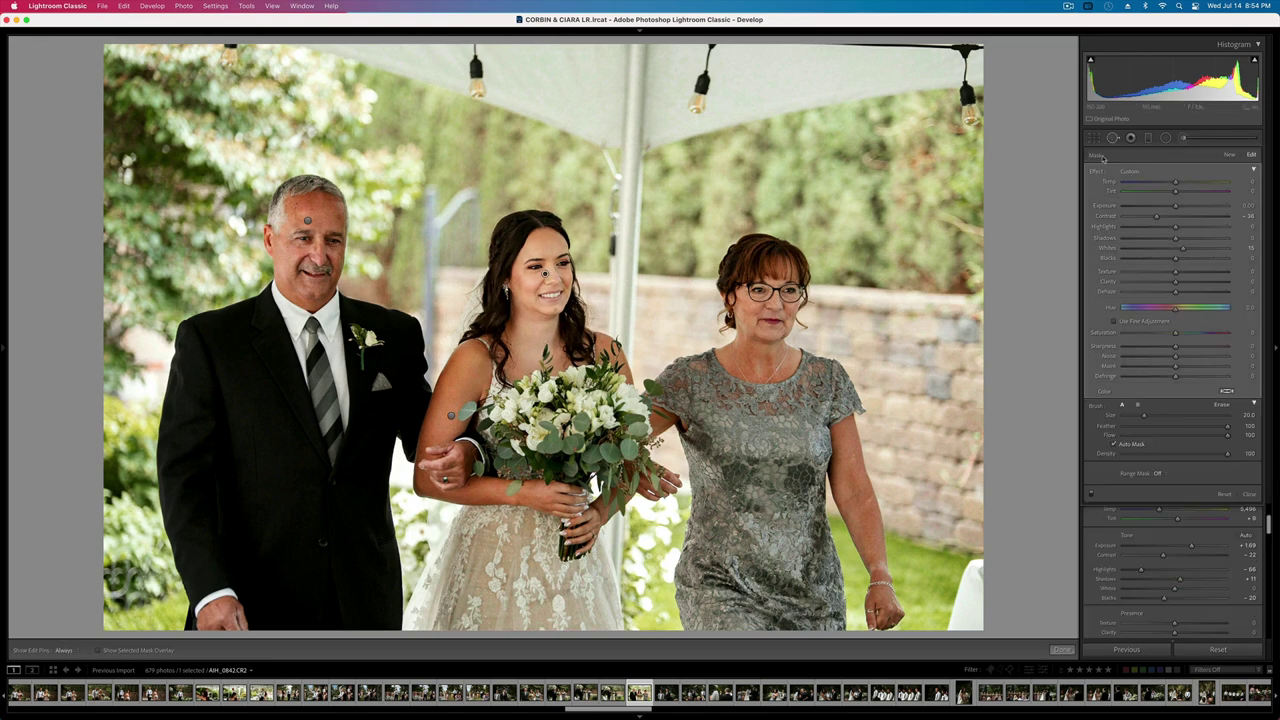
{"action": "key", "text": "alt"}
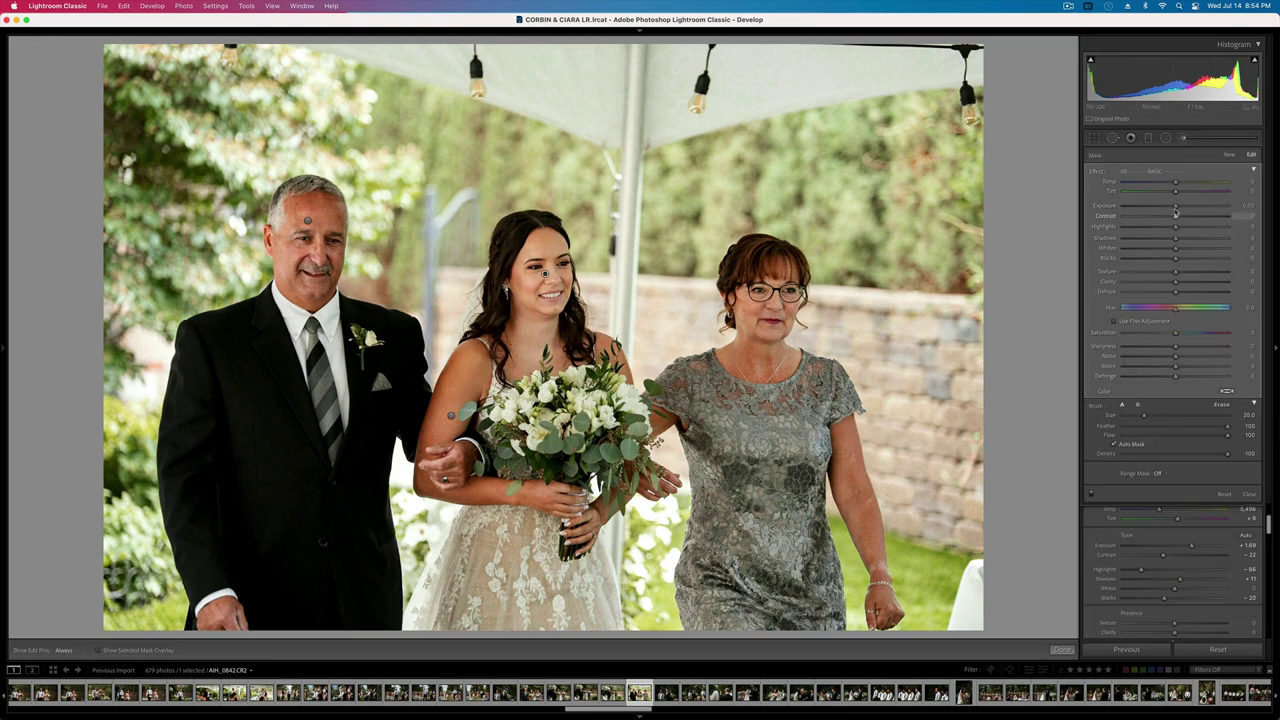
{"action": "left_click_drag", "start_coordinate": [1176, 206], "coordinate": [1173, 208]}
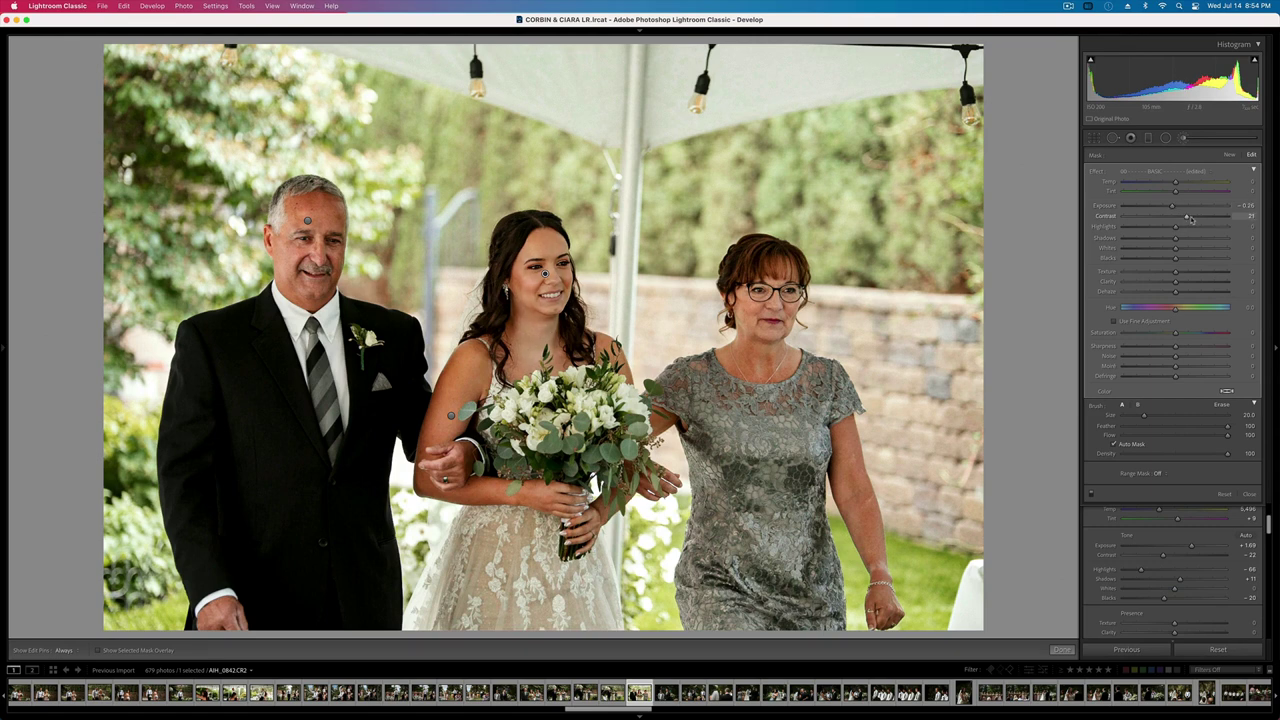
- Bring overall exposure to +1.79 and shift the HSL Orange hue to -17
{"action": "key", "text": "k"}
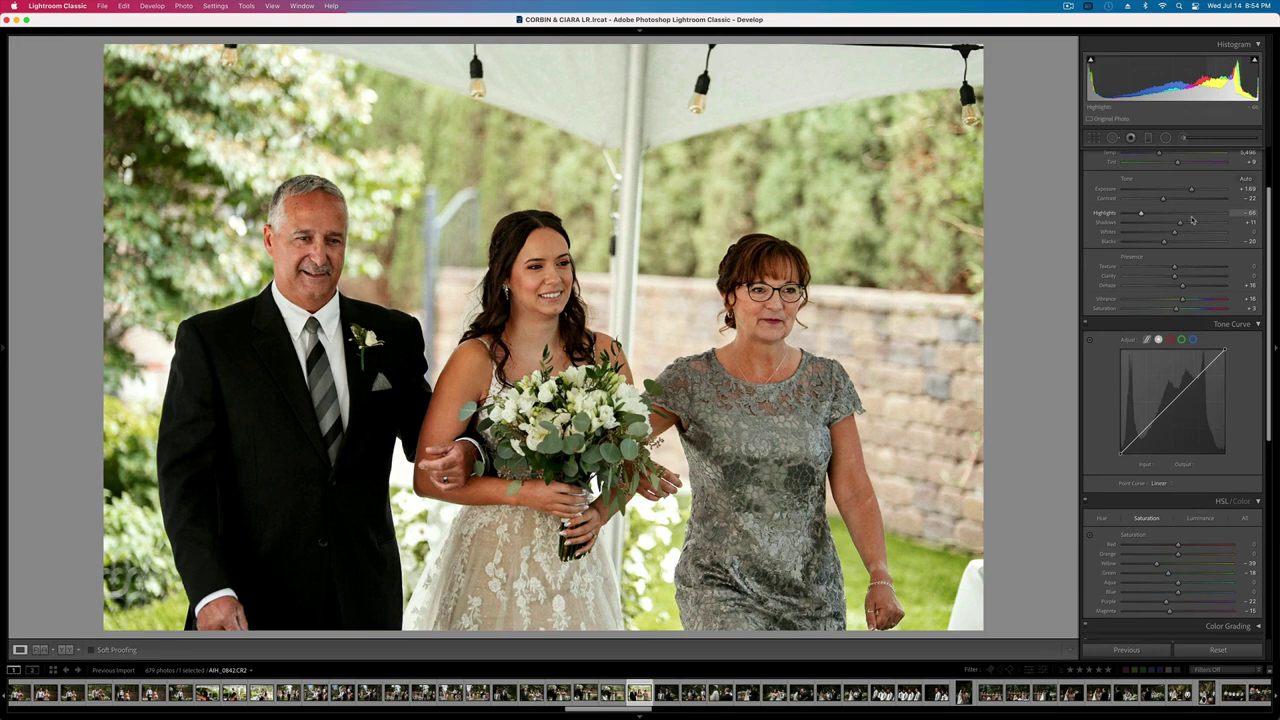
{"action": "key", "text": "equal"}
{"action": "key", "text": "equal"}
{"action": "key", "text": "minus"}
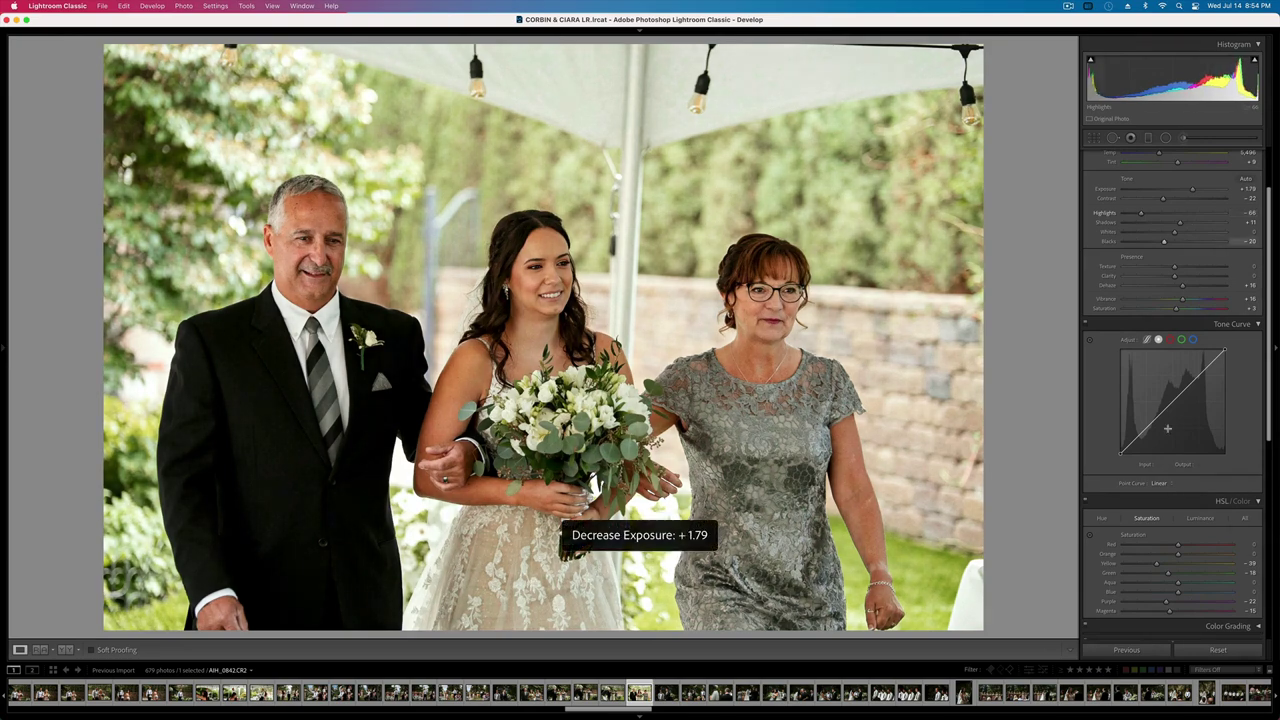
{"action": "left_click", "coordinate": [1101, 517]}
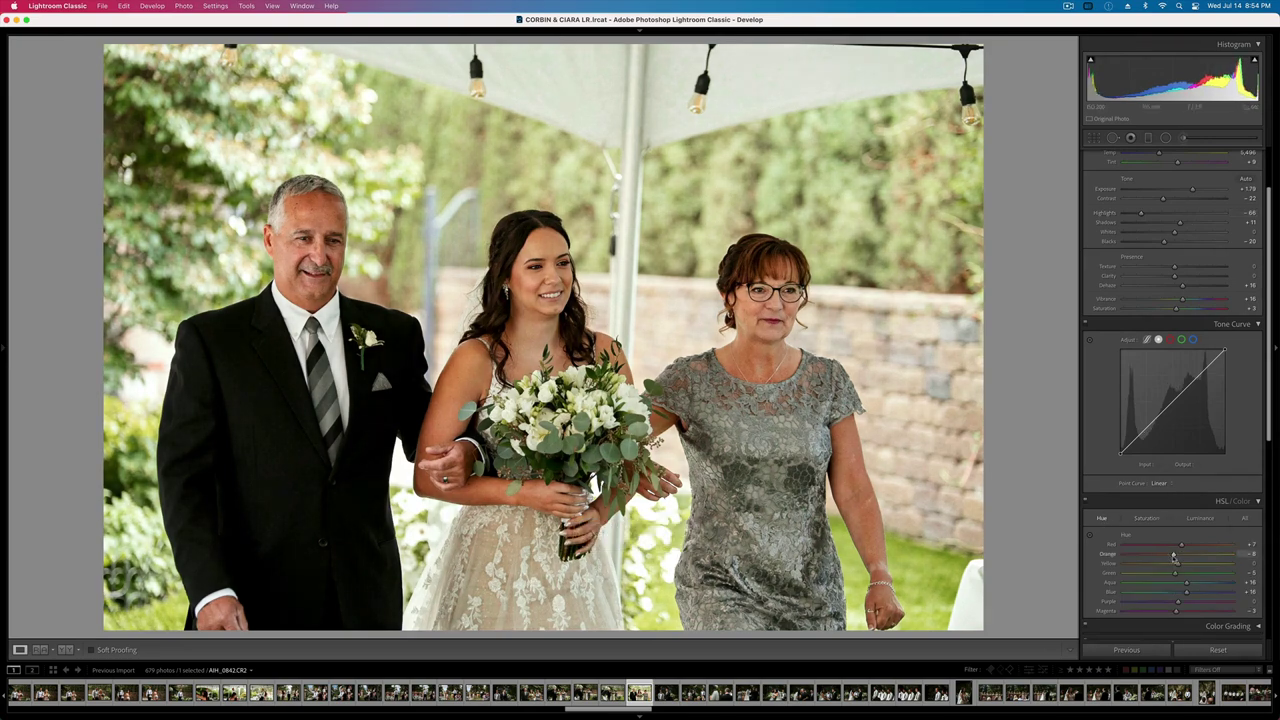
{"action": "left_click_drag", "start_coordinate": [1174, 558], "coordinate": [1168, 558]}
{"action": "key", "text": "Right"}
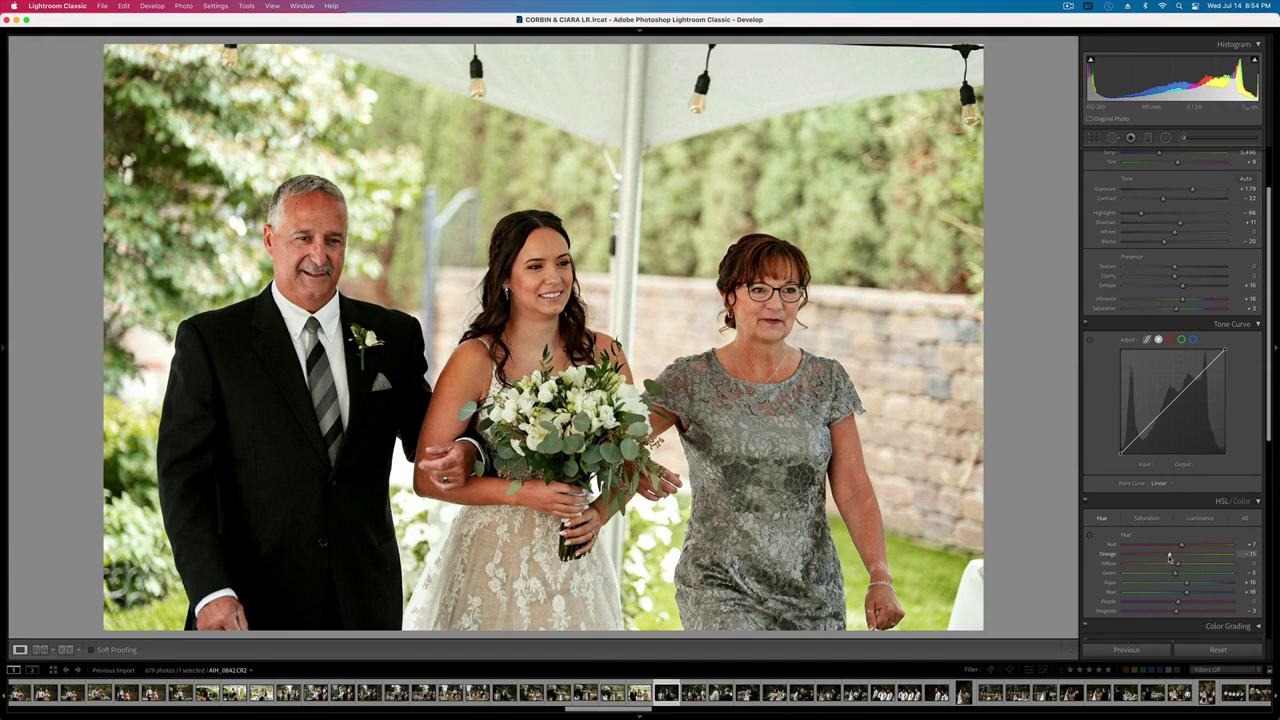
- Paste the previous edits onto the groom photo at +0.47 exposure, then the groomsmen photo at +0.14
{"action": "key", "text": "super+v"}
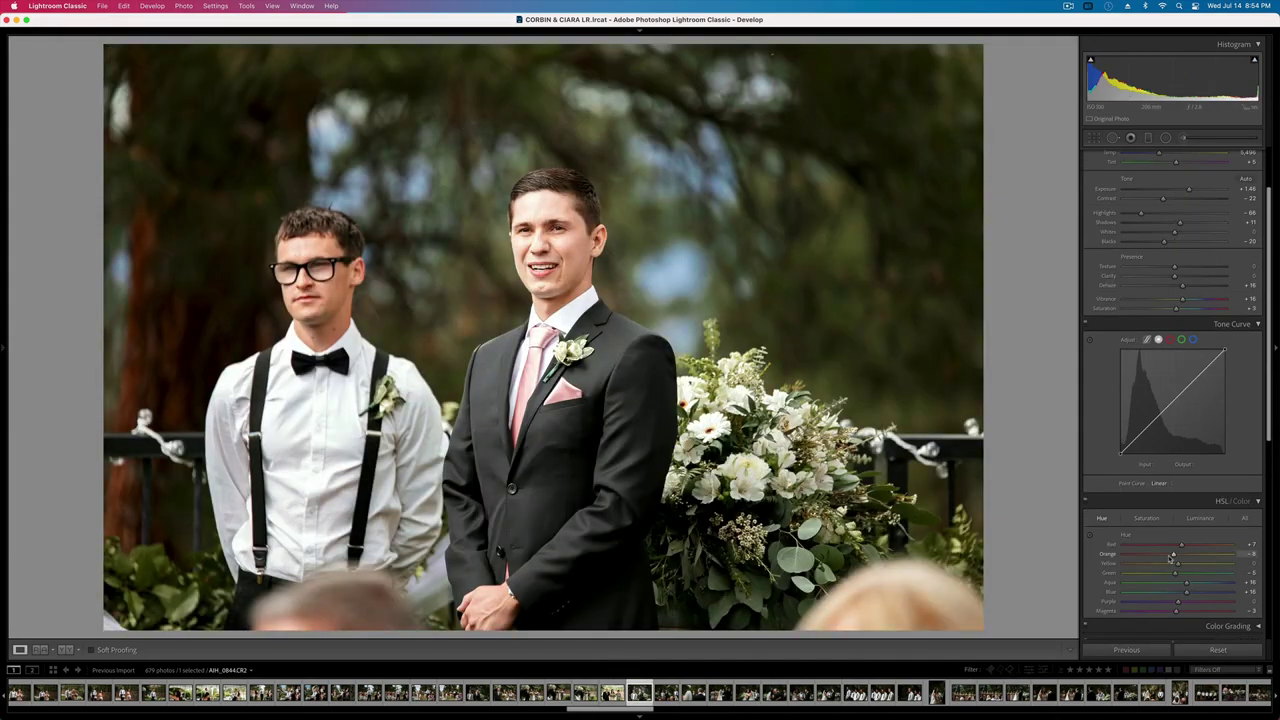
{"action": "key", "text": "shift+minus"}
{"action": "key", "text": "shift+minus"}
{"action": "key", "text": "shift+minus"}
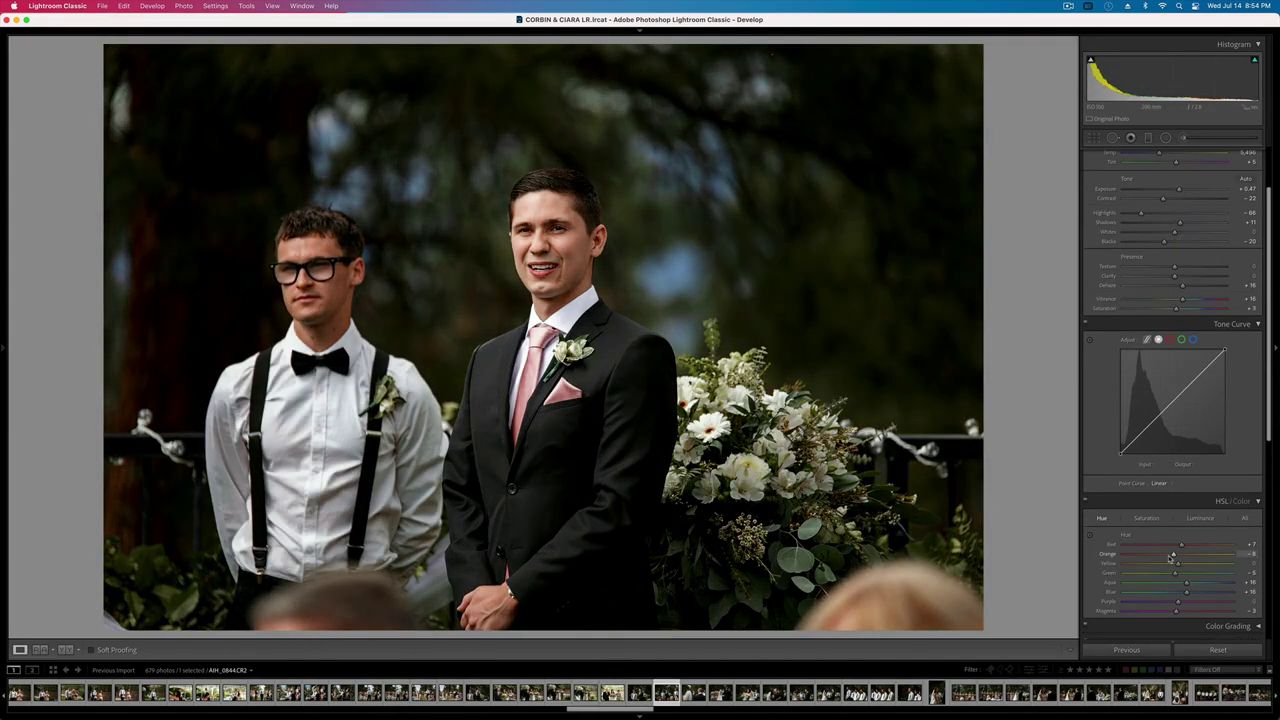
{"action": "key", "text": "Right"}
{"action": "key", "text": "super+alt+v"}
{"action": "key", "text": "minus"}
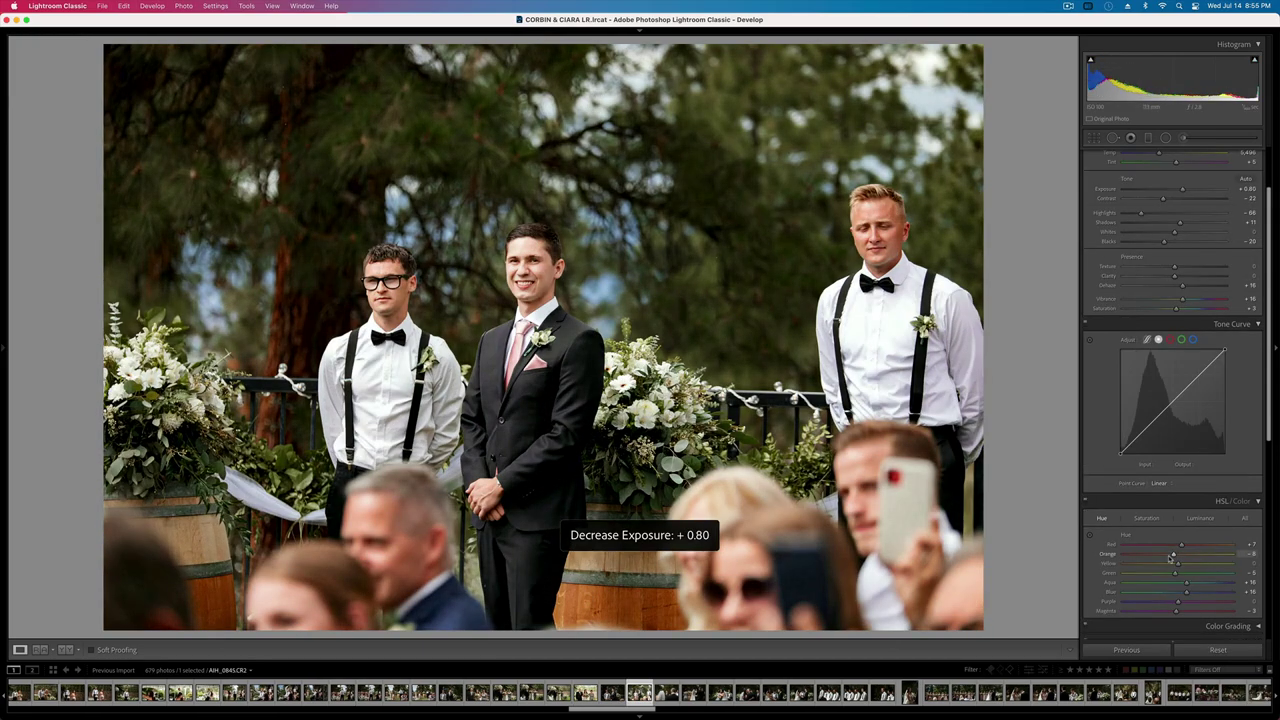
- Copy the groomsmen settings and paste them onto the next photo, settling exposure at +0.37
{"action": "key", "text": "shift+super+c"}
{"action": "key", "text": "Return"}
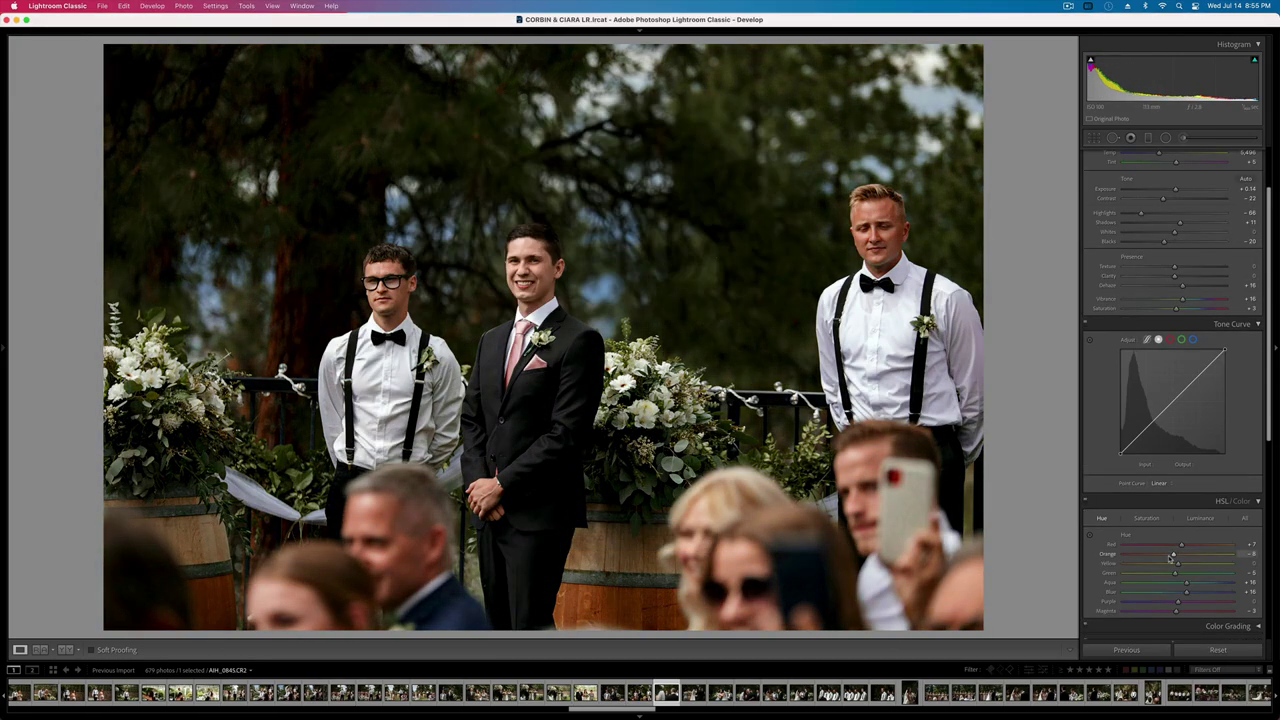
{"action": "key", "text": "Right"}
{"action": "key", "text": "super+alt+v"}
{"action": "key", "text": "equal"}
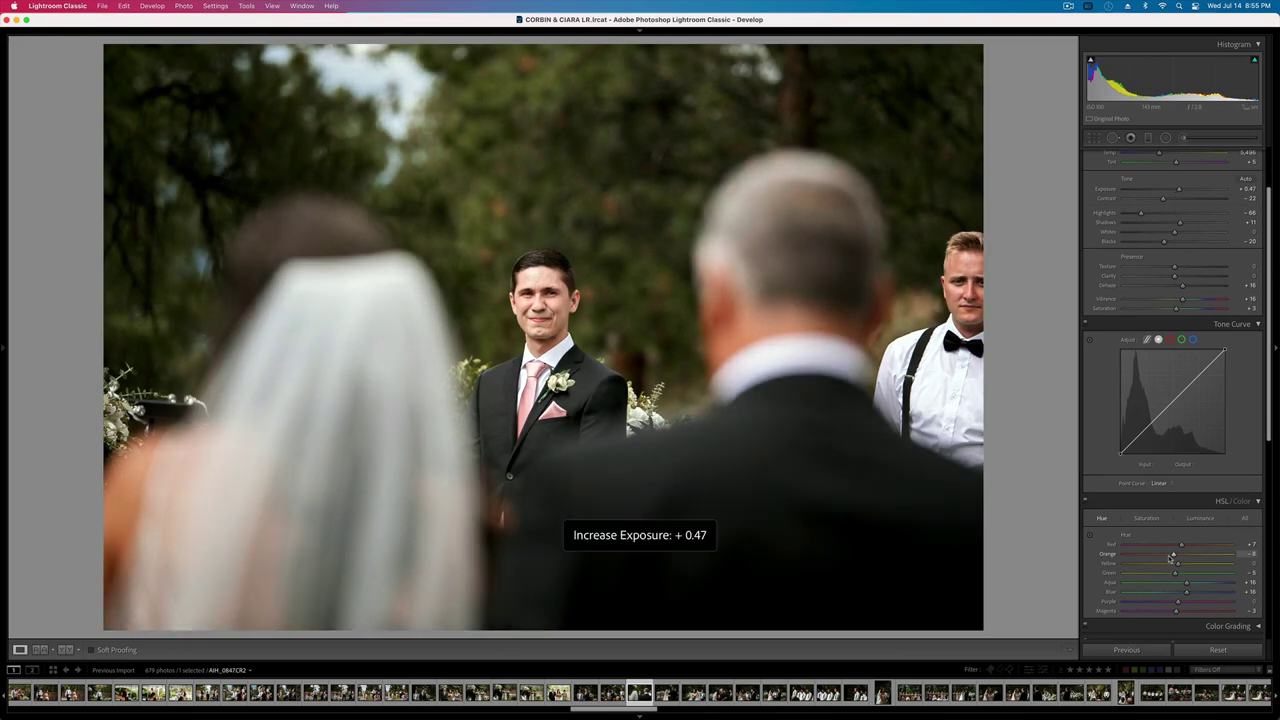
{"action": "key", "text": "minus"}
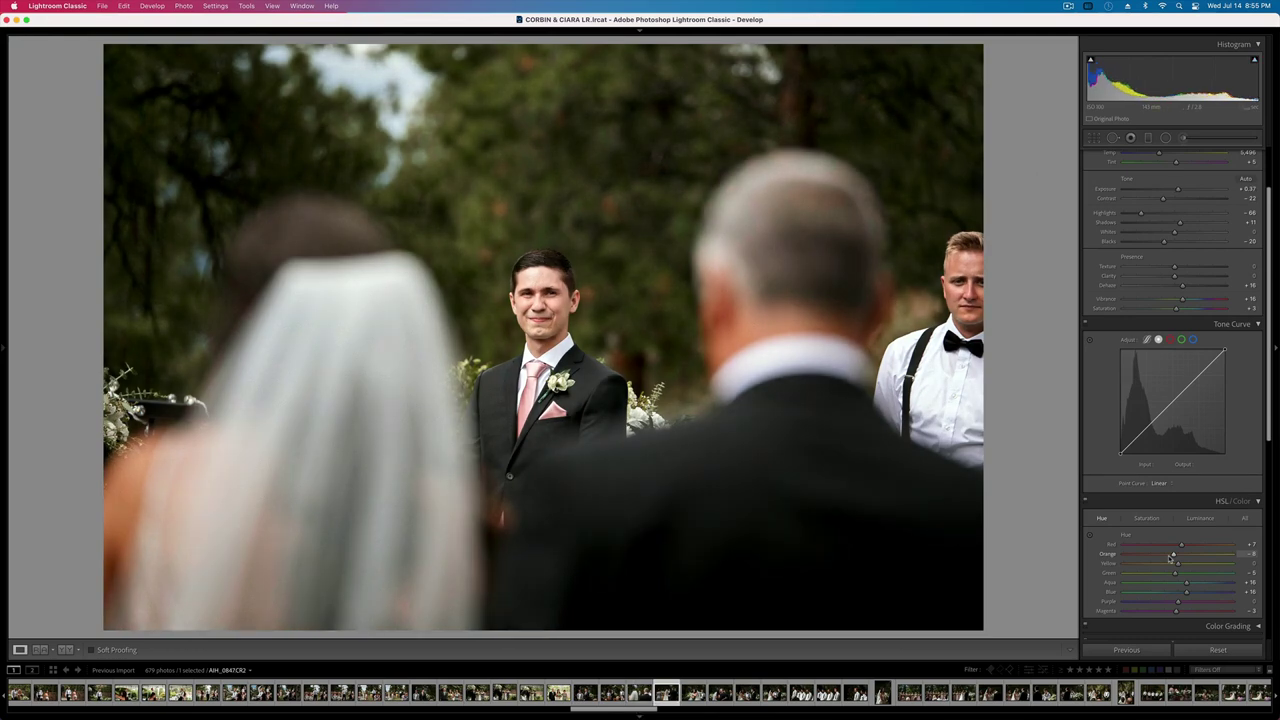
- Raise the aisle-walk photo to +0.80 exposure, copy its settings, and darken the hug photo
{"action": "key", "text": "Right"}
{"action": "key", "text": "equal"}
{"action": "key", "text": "equal"}
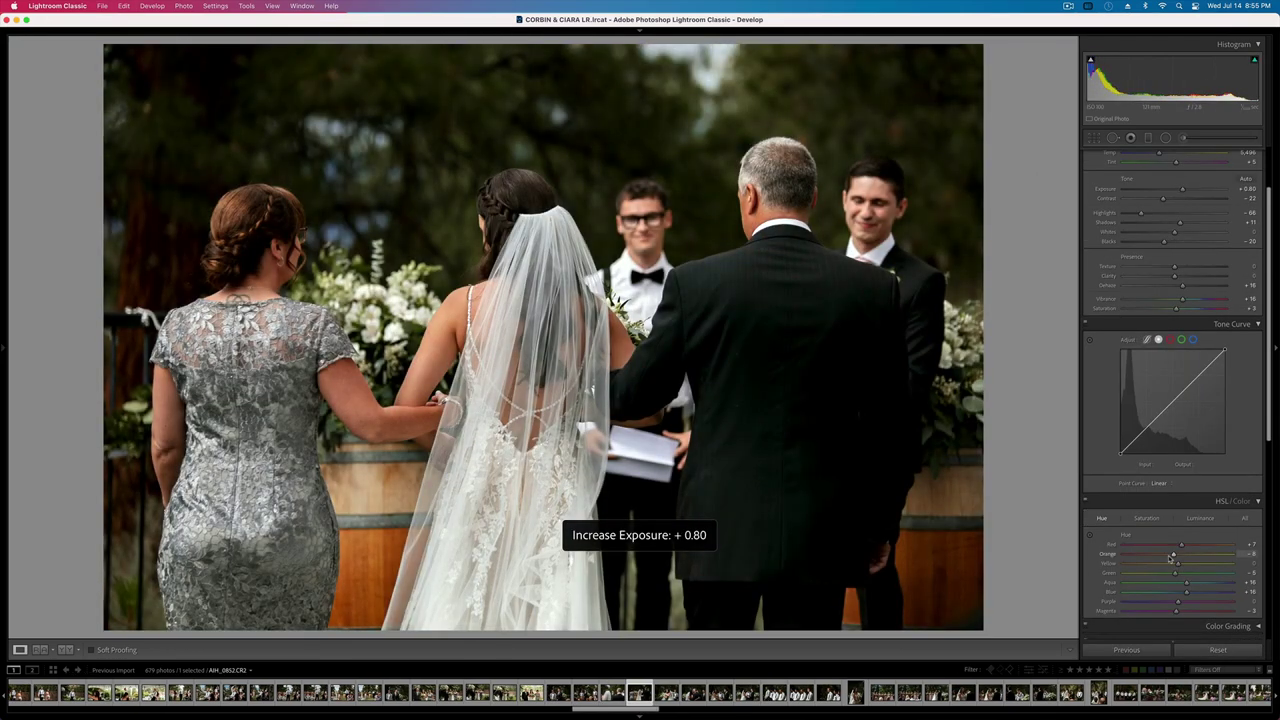
{"action": "key", "text": "super+shift+c"}
{"action": "key", "text": "Return"}
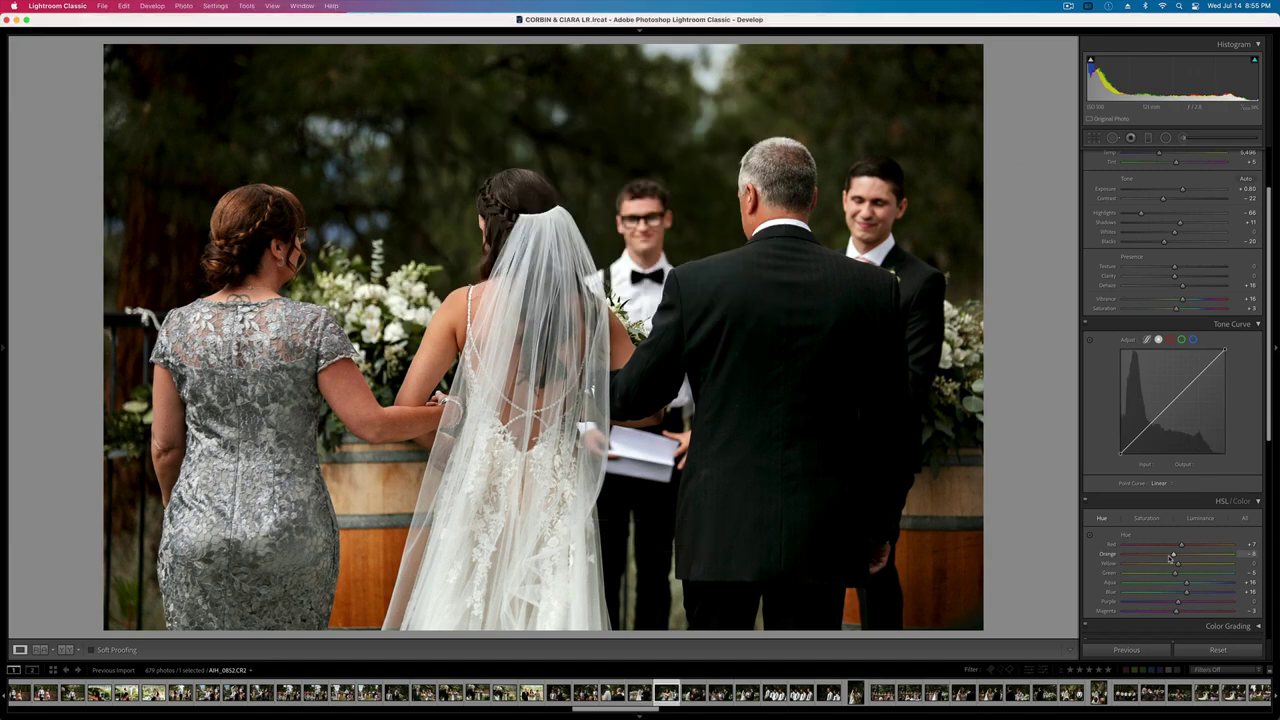
{"action": "key", "text": "Right"}
{"action": "key", "text": "minus"}
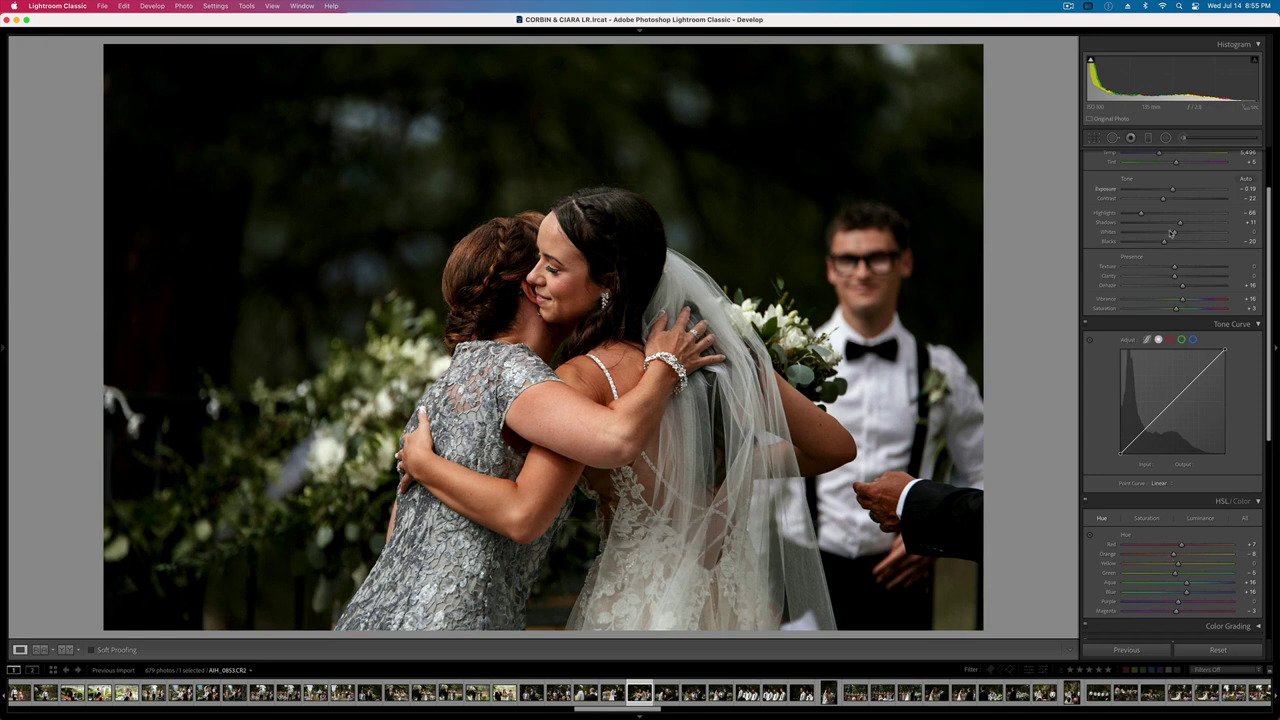
- Drop the hug photo's contrast to -37, lift its shadows, and copy its settings
{"action": "left_click", "coordinate": [1148, 199]}
{"action": "left_click_drag", "start_coordinate": [1149, 200], "coordinate": [1170, 244]}
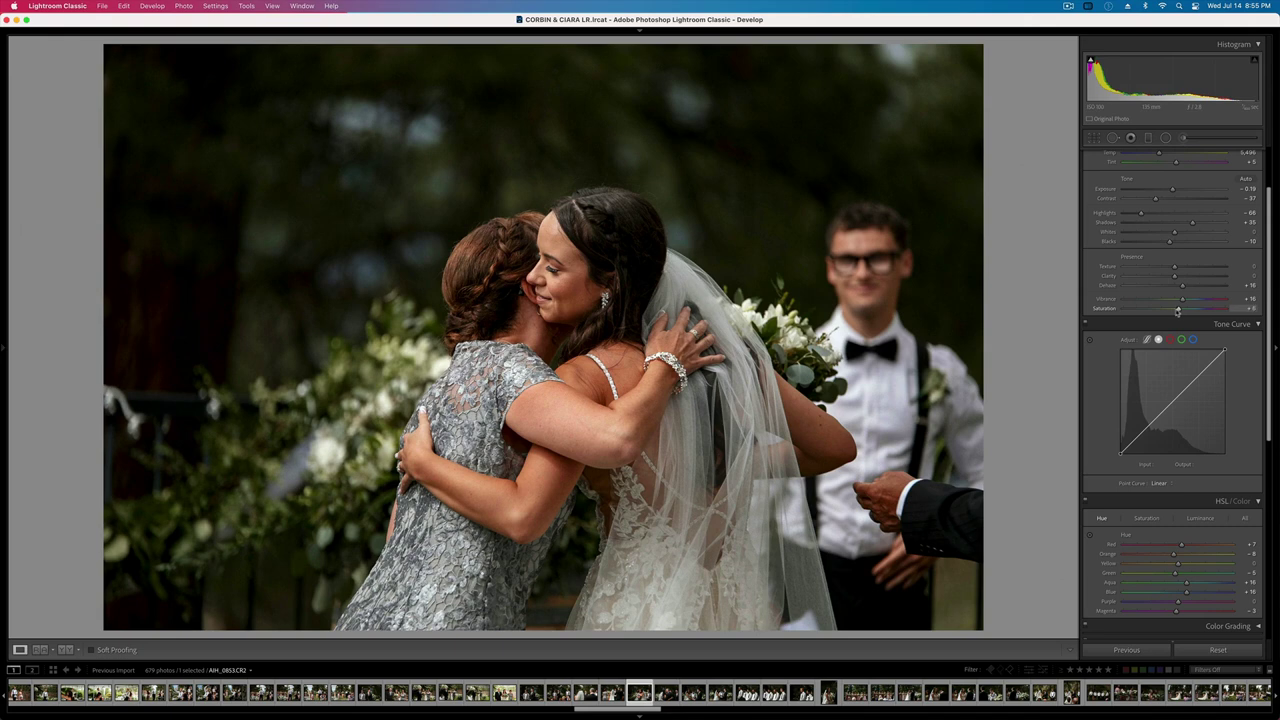
{"action": "key", "text": "super+shift+c"}
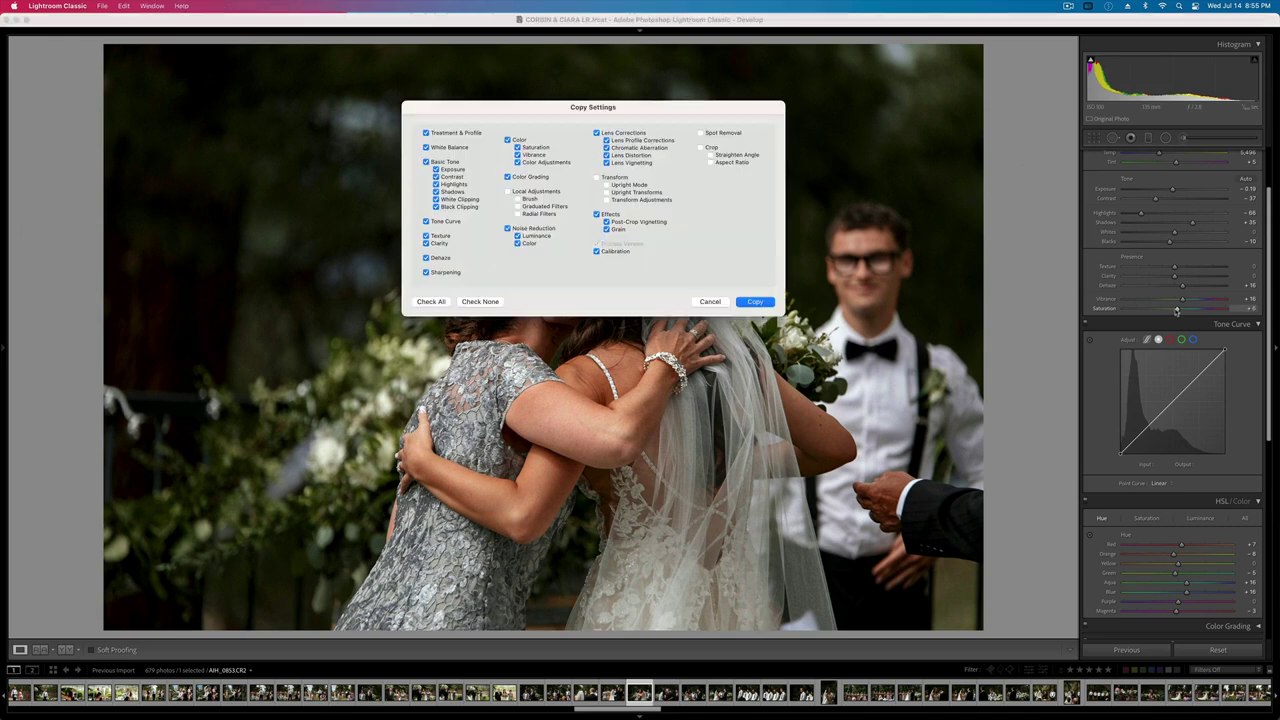
{"action": "key", "text": "Return"}
- Set exposure to +0.04 and contrast to -28, then copy the updated settings and advance
{"action": "key", "text": "equal"}
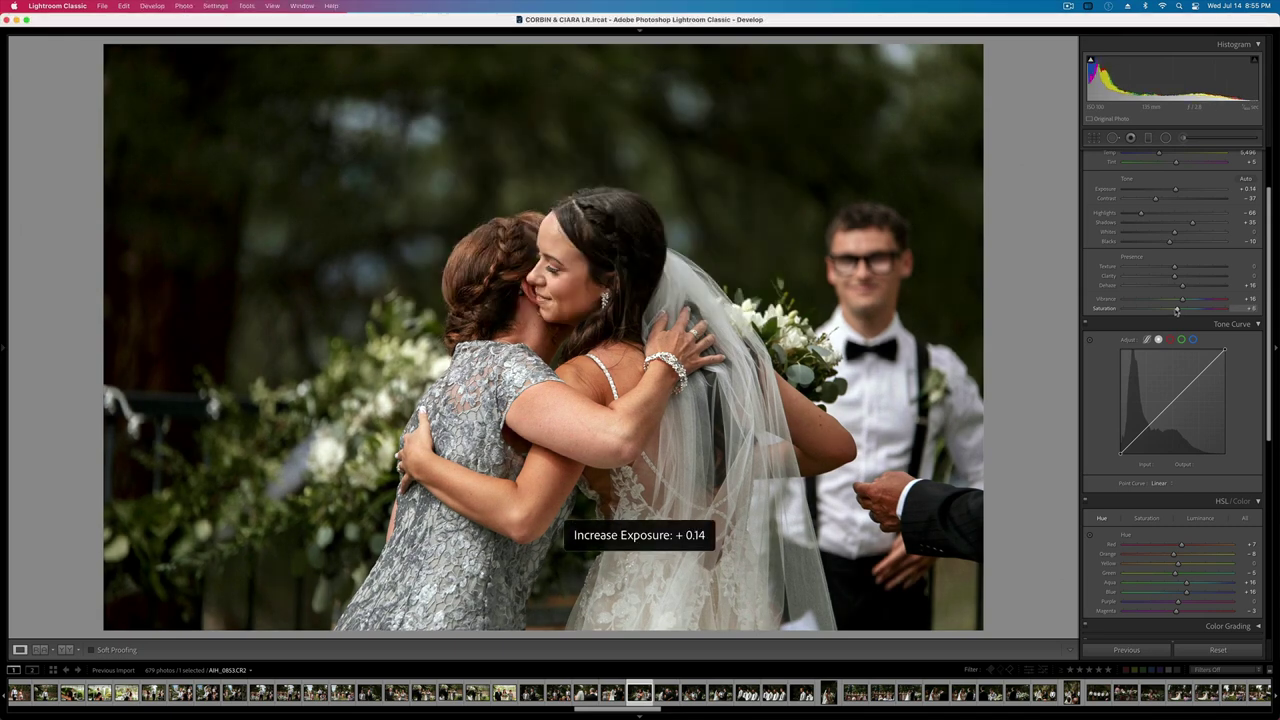
{"action": "key", "text": "minus"}
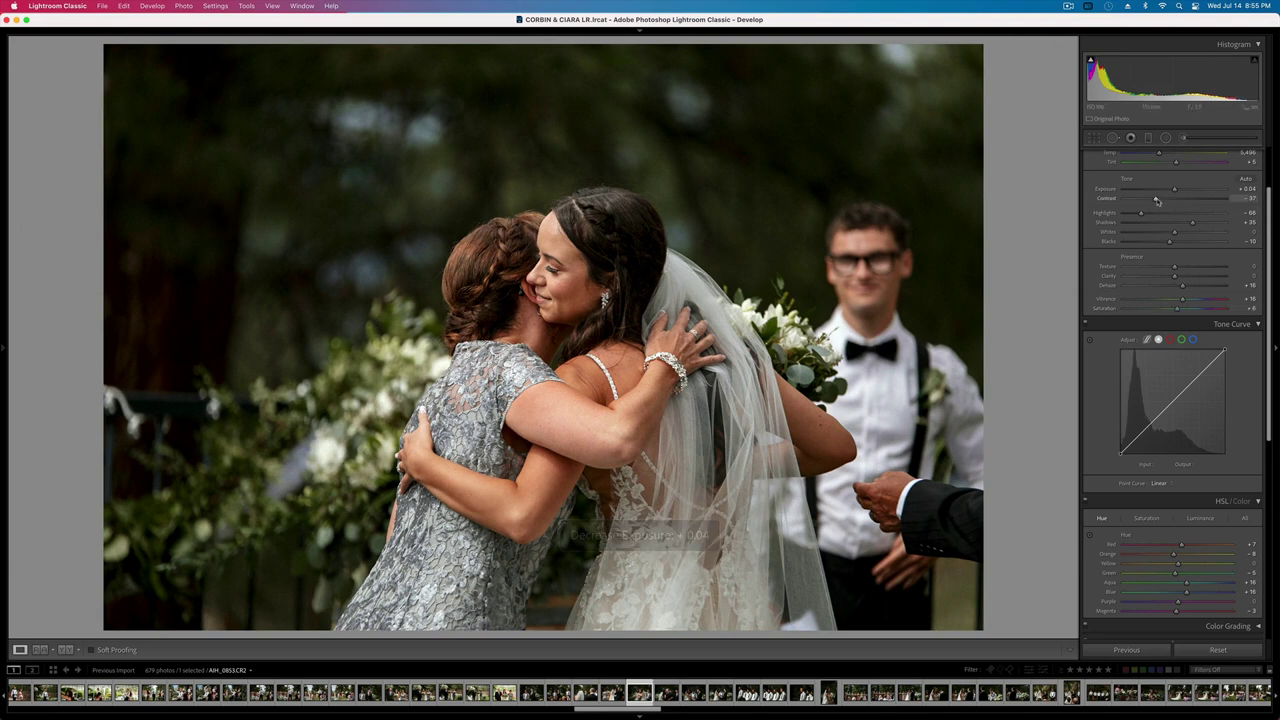
{"action": "left_click_drag", "start_coordinate": [1157, 200], "coordinate": [1161, 201]}
{"action": "key", "text": "super+shift+c"}
{"action": "key", "text": "Return"}
{"action": "key", "text": "Right"}
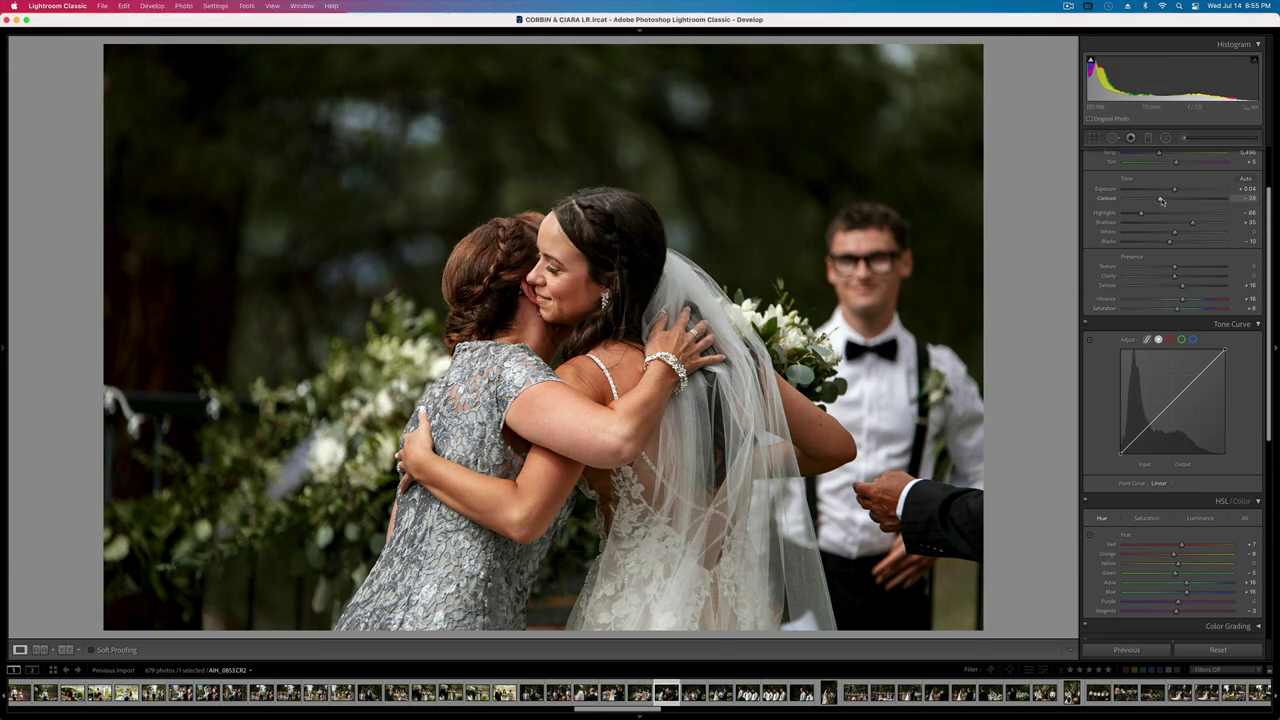
- Brighten the father–daughter kiss photo to around +0.37 exposure
{"action": "key", "text": "equal"}
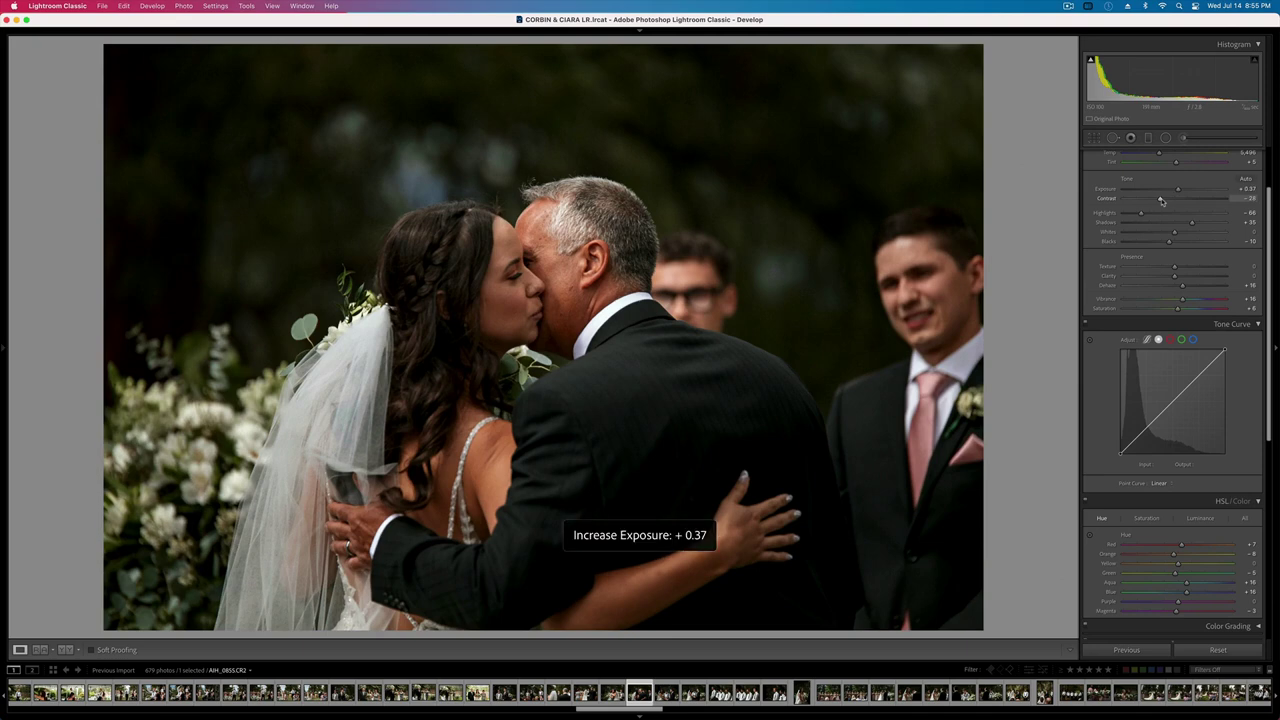
{"action": "key", "text": "equal"}
{"action": "key", "text": "minus"}
{"action": "key", "text": "Right"}
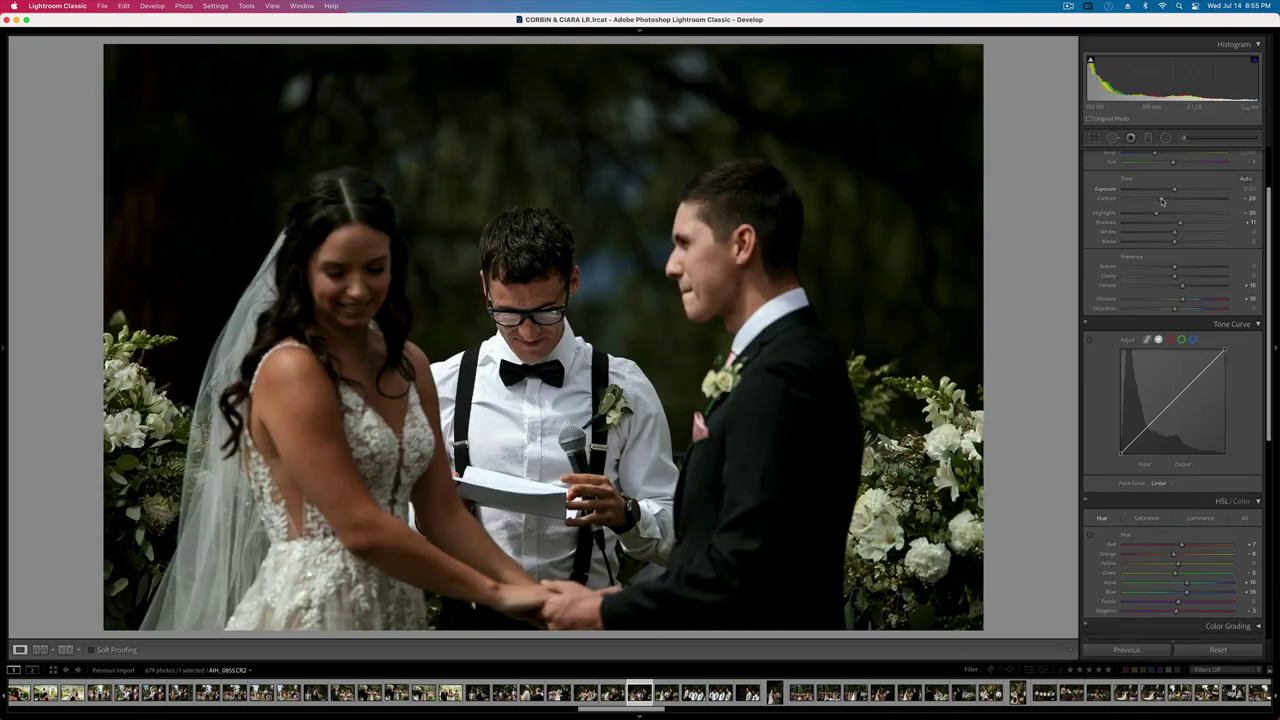
- Raise the vows photo to +0.70 exposure and the hand-holding photo to +0.37
{"action": "key", "text": "Right"}
{"action": "key", "text": "equal"}
{"action": "key", "text": "equal"}
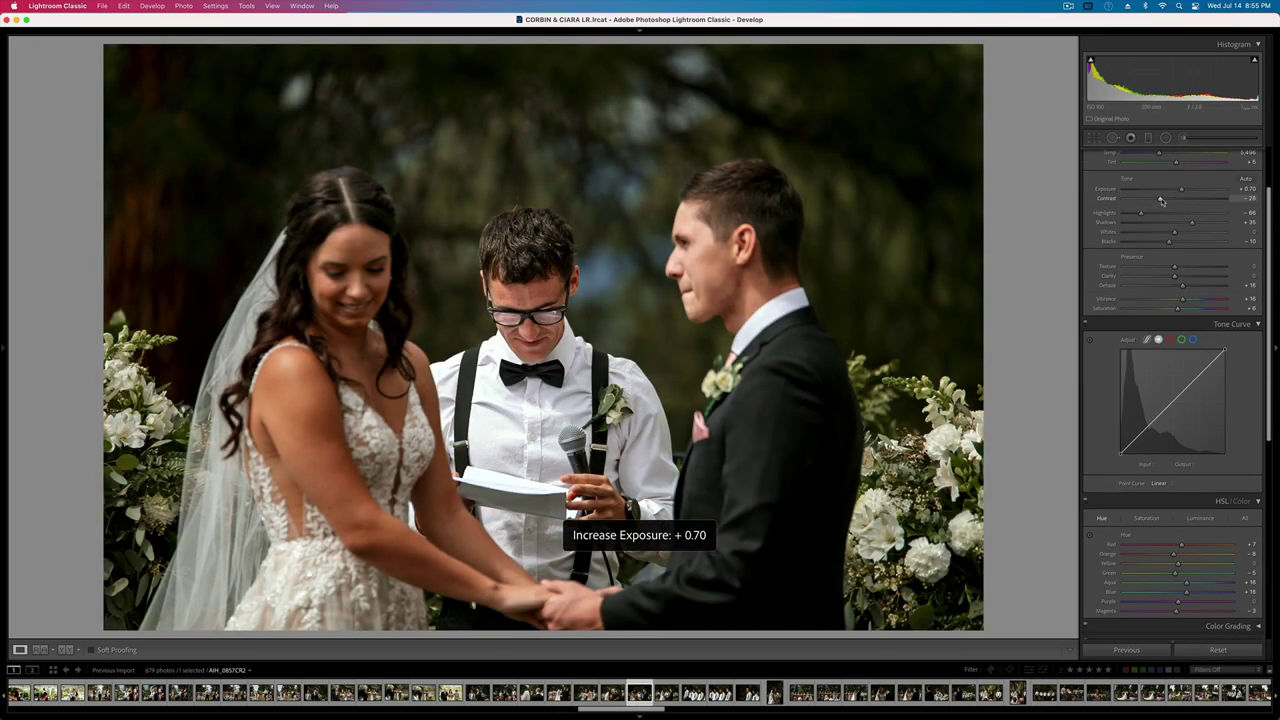
{"action": "key", "text": "Right"}
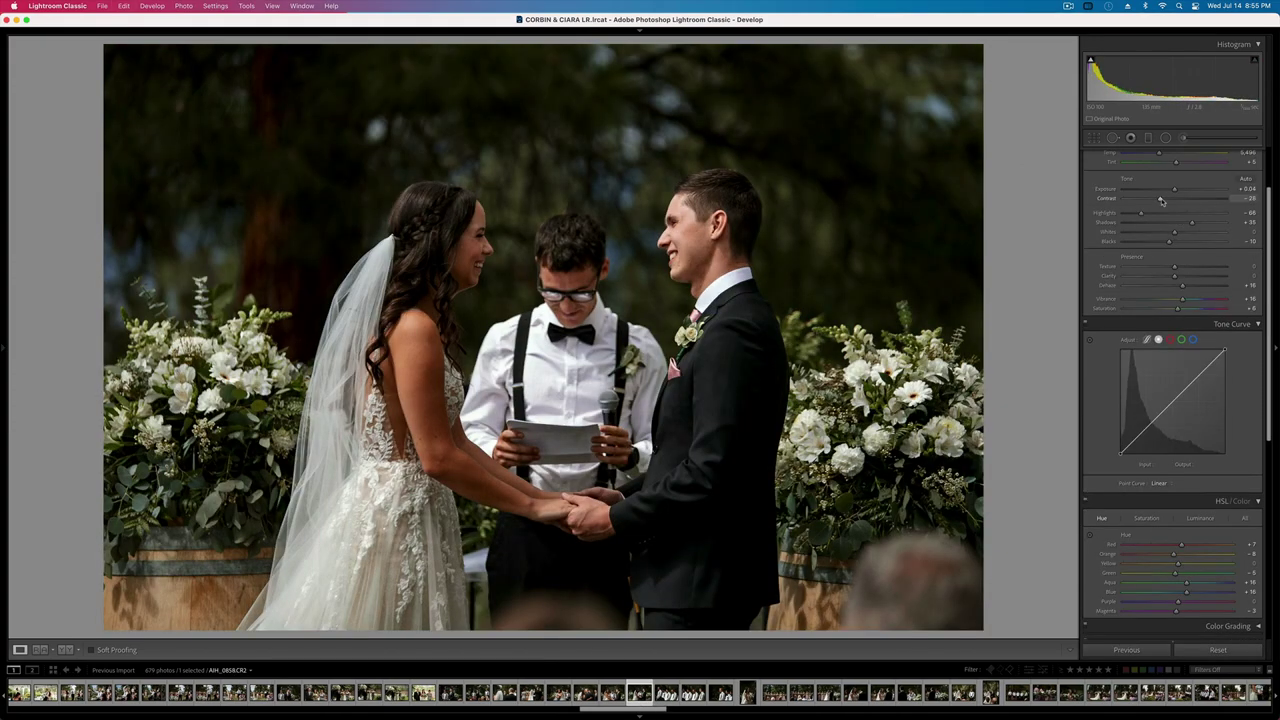
{"action": "key", "text": "equal"}
{"action": "key", "text": "equal"}
{"action": "key", "text": "minus"}
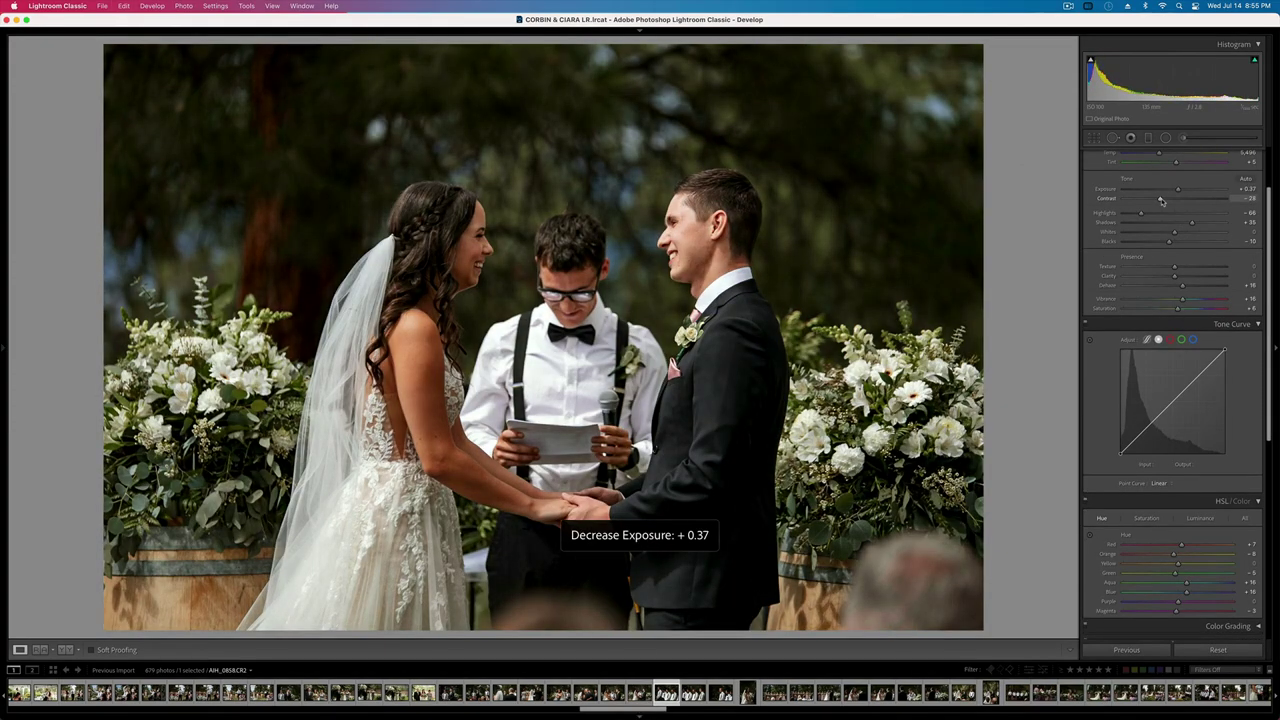
- On the groomsmen-row photo, compare the pasted edits, lower shadows to +13 and set exposure +0.24
{"action": "key", "text": "Right"}
{"action": "key", "text": "minus"}
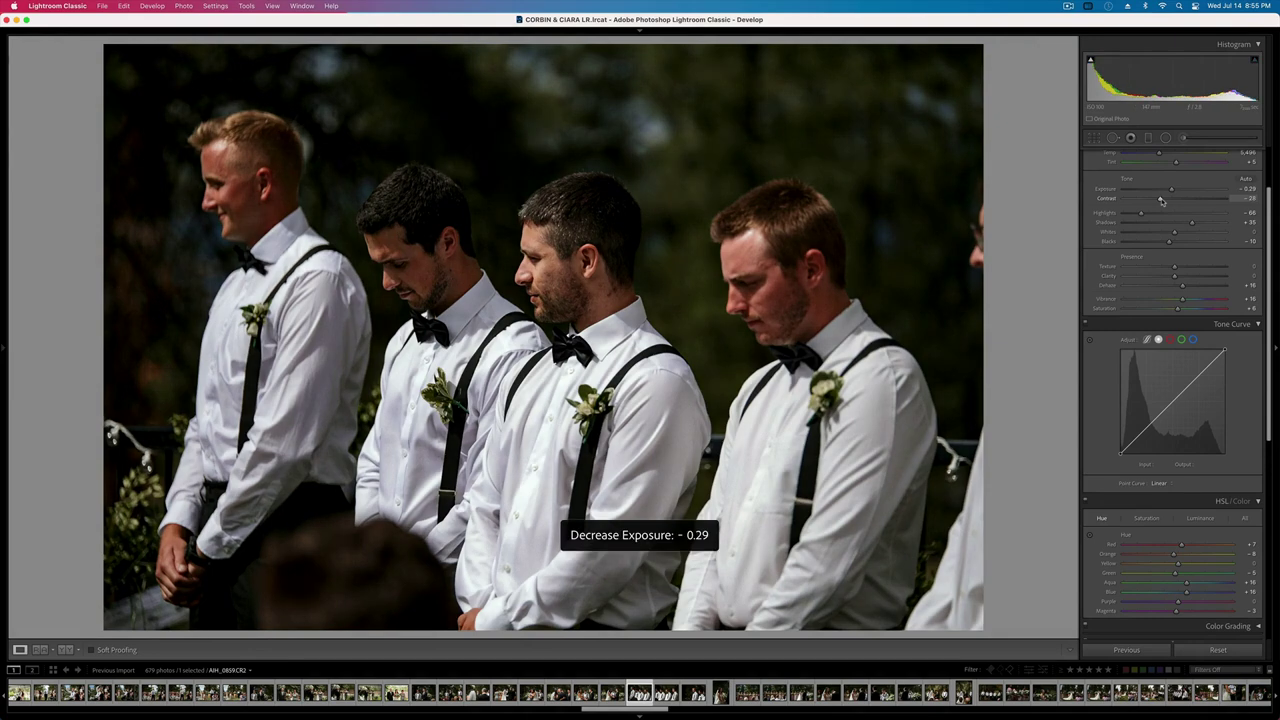
{"action": "key", "text": "equal"}
{"action": "key", "text": "super+z"}
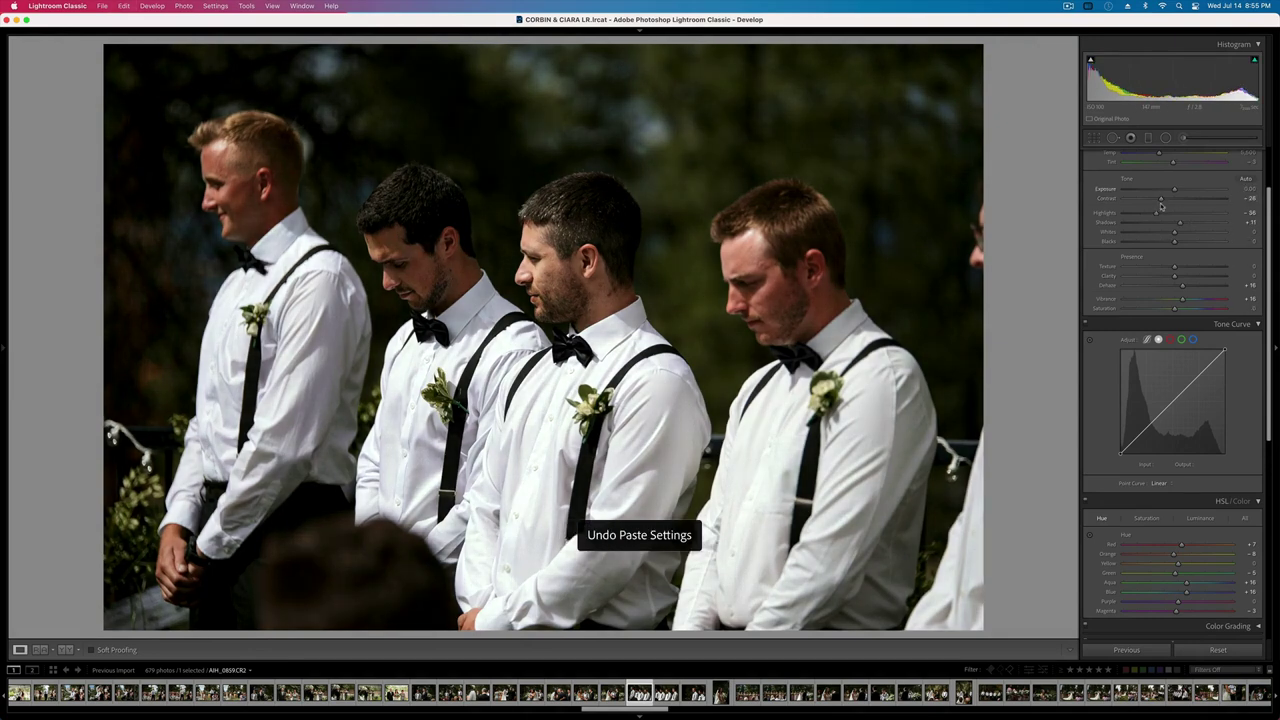
{"action": "key", "text": "super+shift+z"}
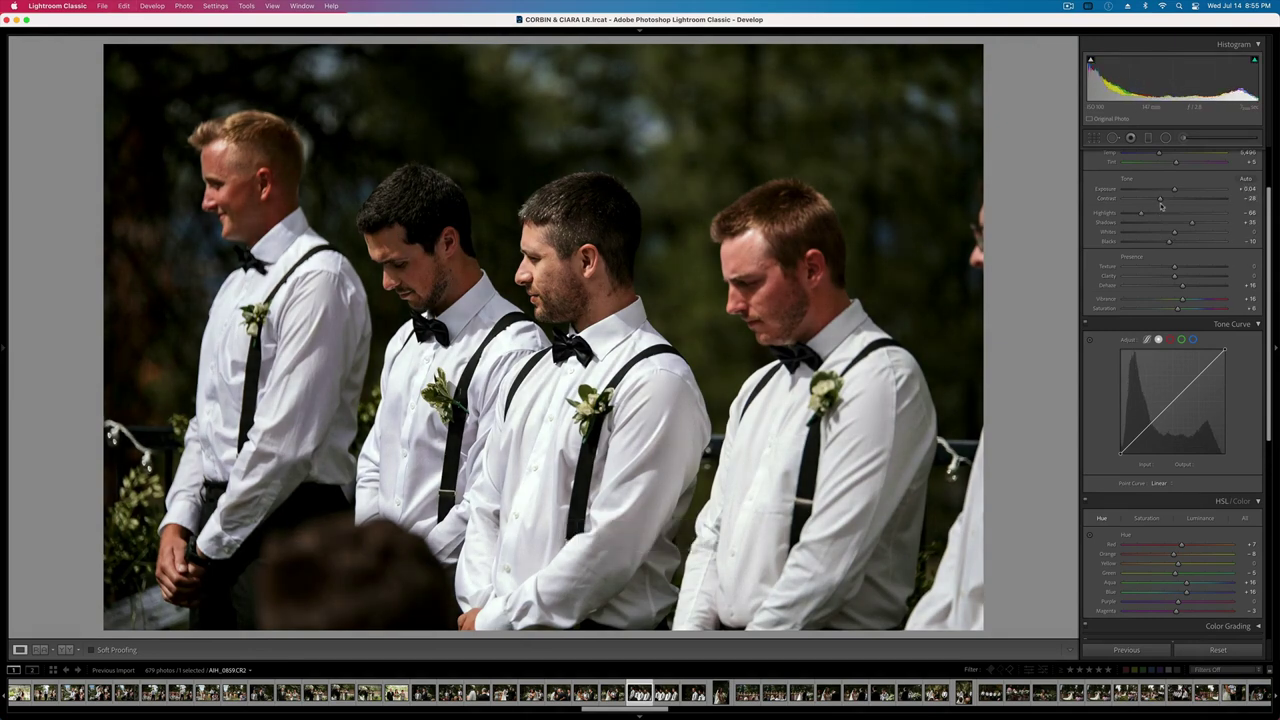
{"action": "left_click", "coordinate": [1180, 225]}
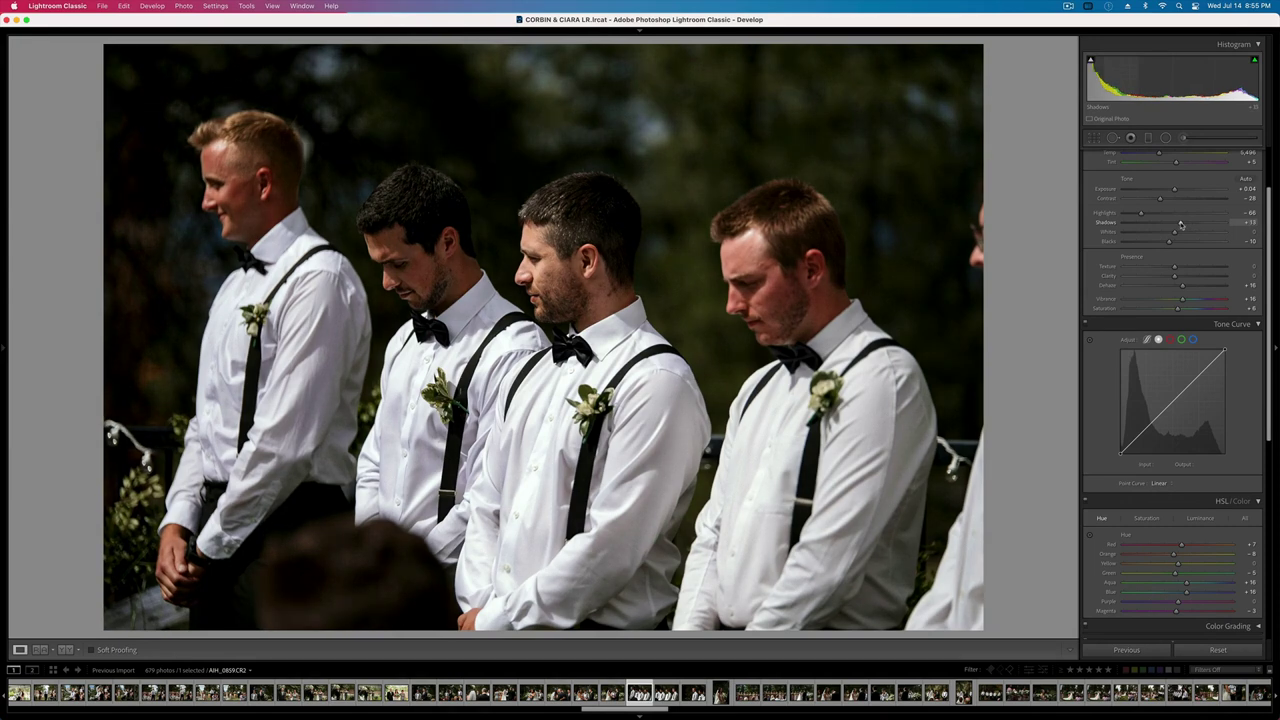
{"action": "key", "text": "equal"}
{"action": "key", "text": "equal"}
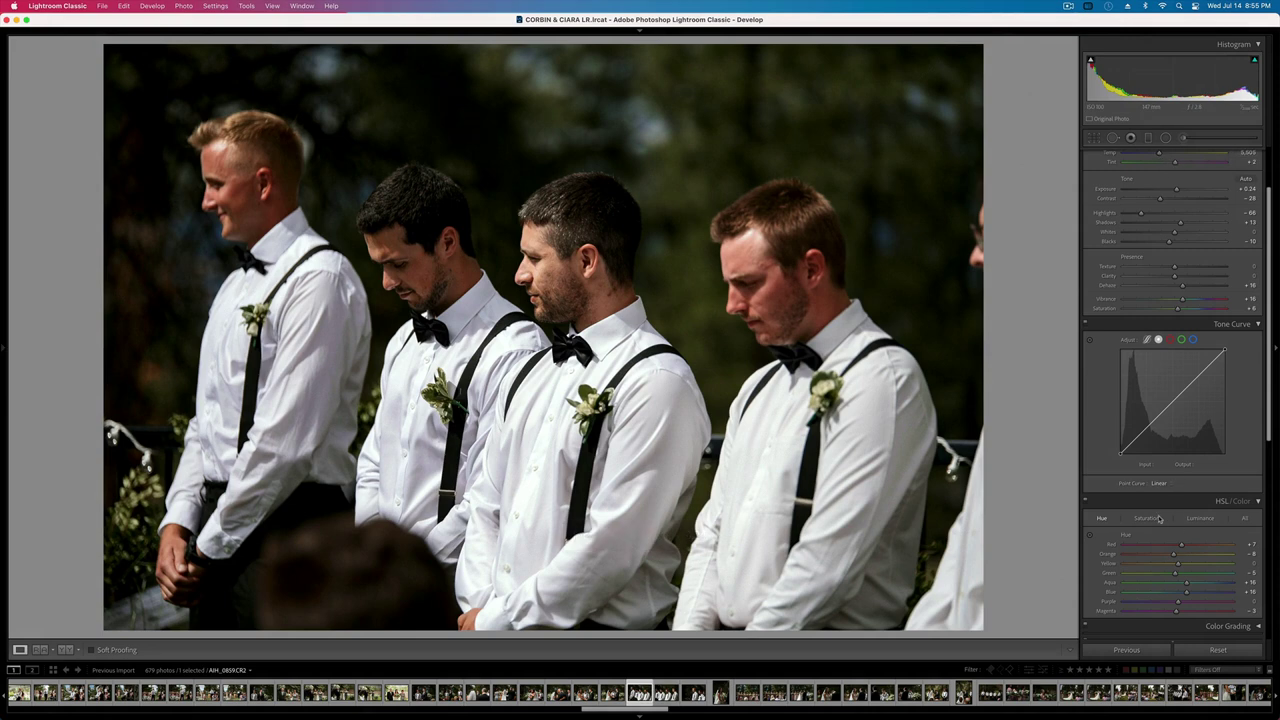
- Copy the current settings and brighten the next groomsmen photo to +0.57 exposure
{"action": "key", "text": "shift+super+c"}
{"action": "key", "text": "Return"}
{"action": "key", "text": "Right"}
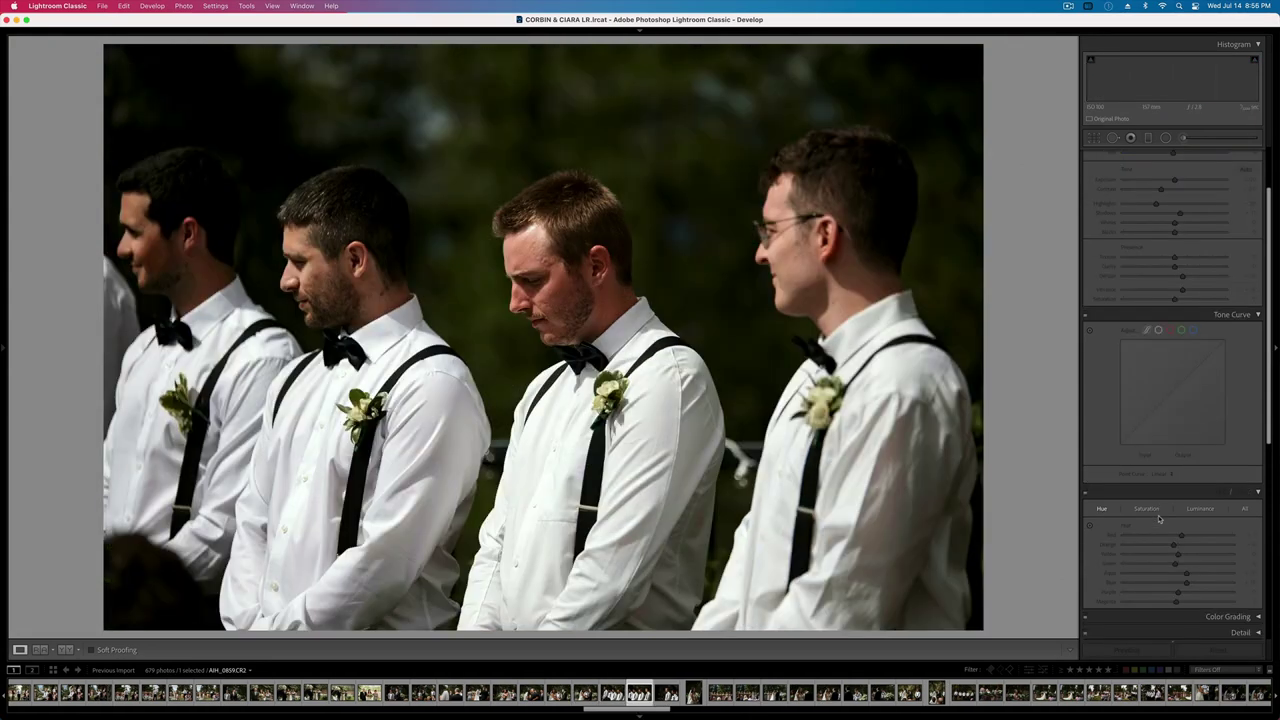
{"action": "key", "text": "equal"}
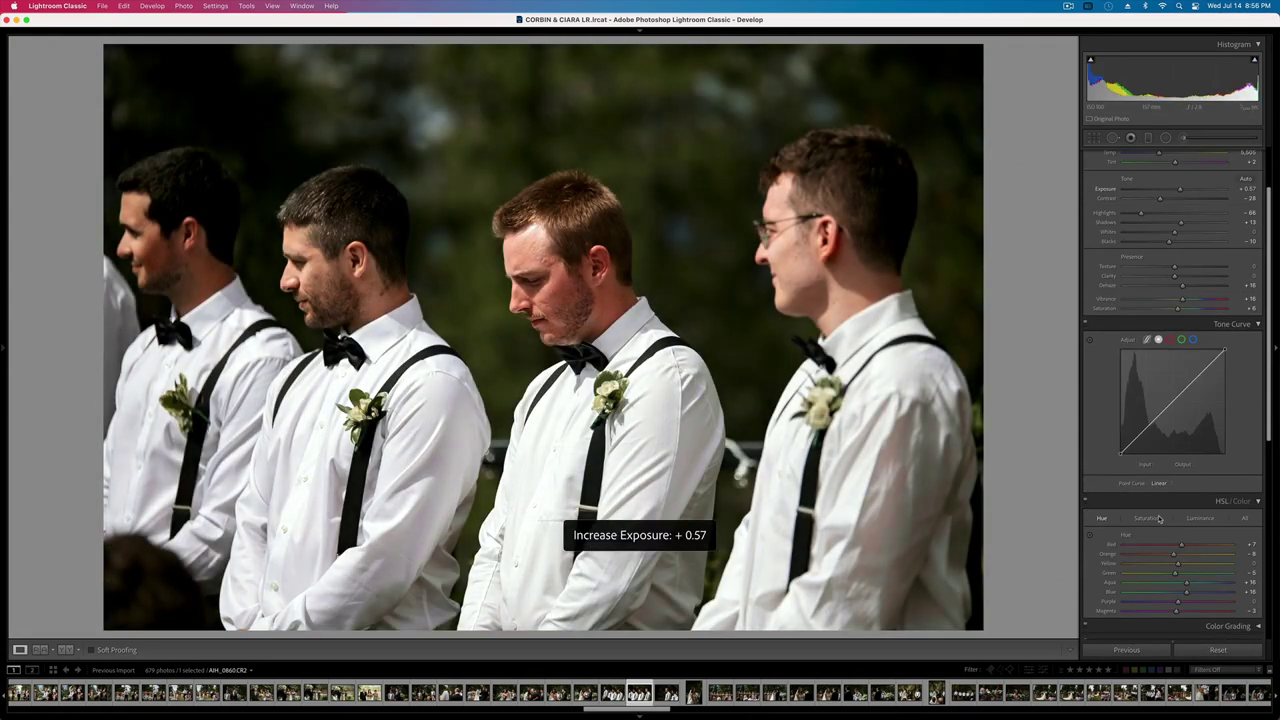
- Set the bride photo's exposure to about +1.13 and show HSL Saturation adjustments
{"action": "key", "text": "Right"}
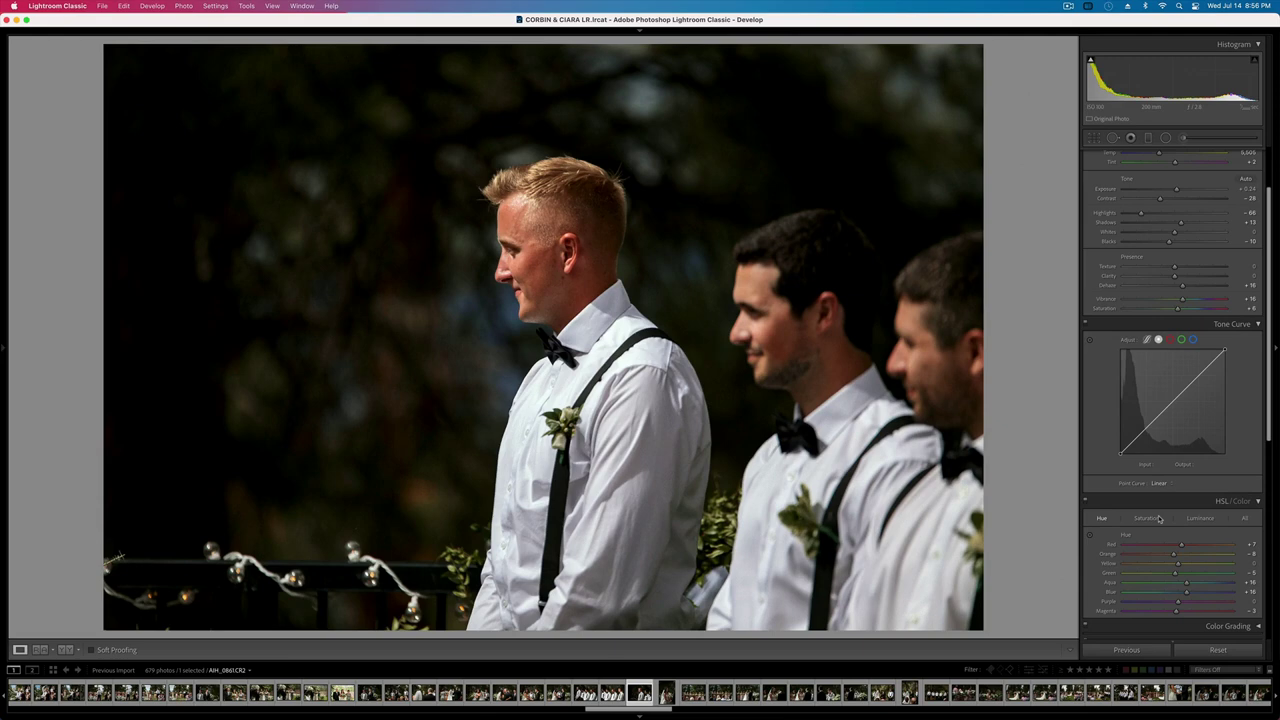
{"action": "key", "text": "Right"}
{"action": "key", "text": "equal"}
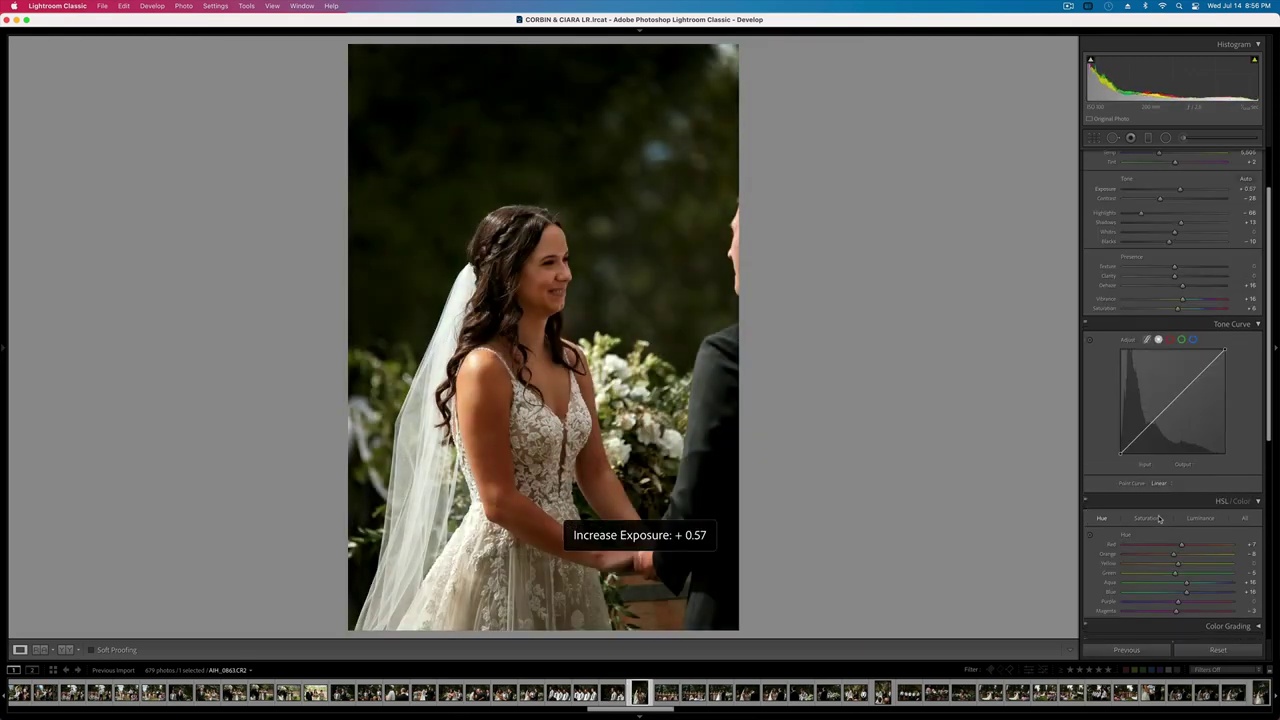
{"action": "key", "text": "equal"}
{"action": "key", "text": "equal"}
{"action": "key", "text": "minus"}
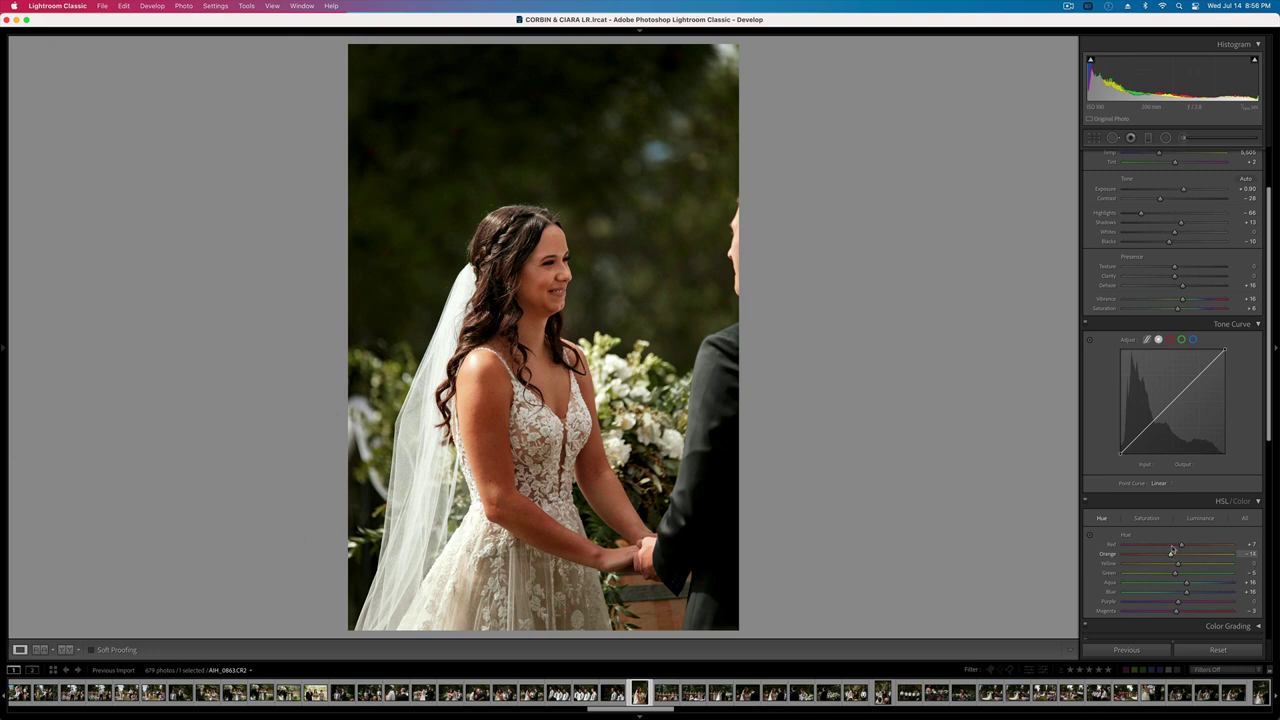
{"action": "left_click", "coordinate": [1146, 518]}
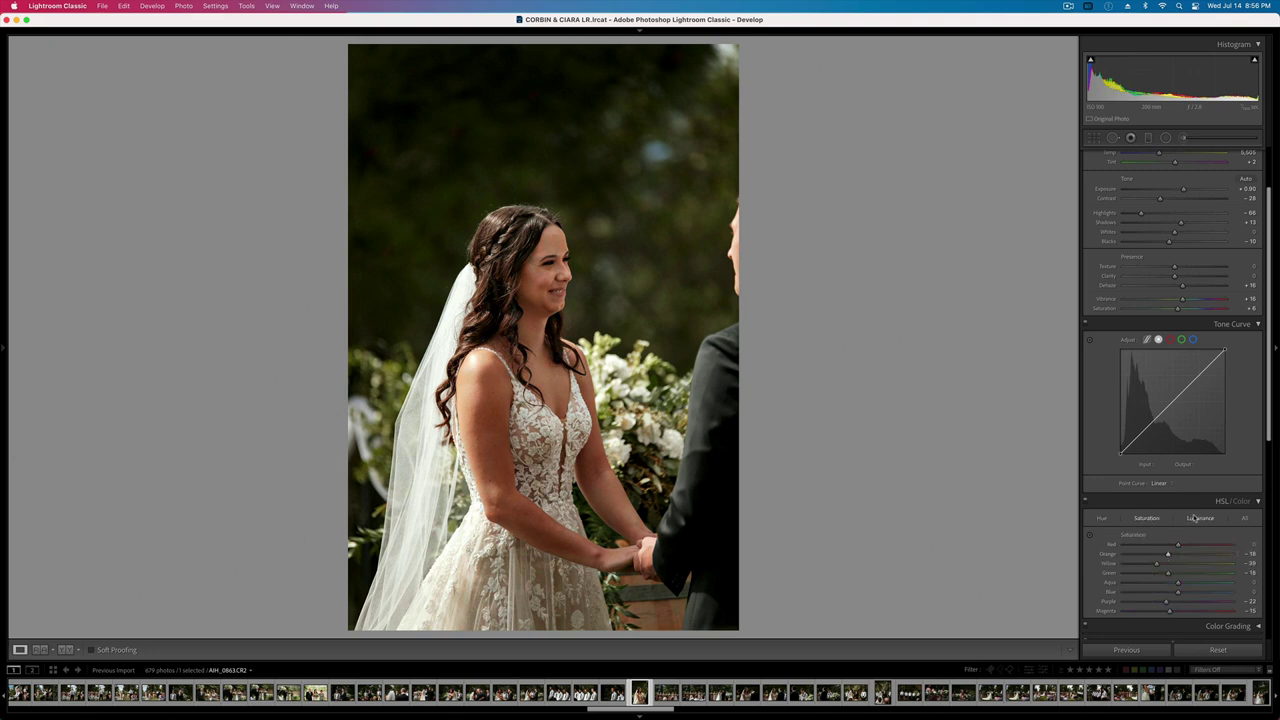
{"action": "key", "text": "equal"}
{"action": "key", "text": "equal"}
{"action": "key", "text": "minus"}
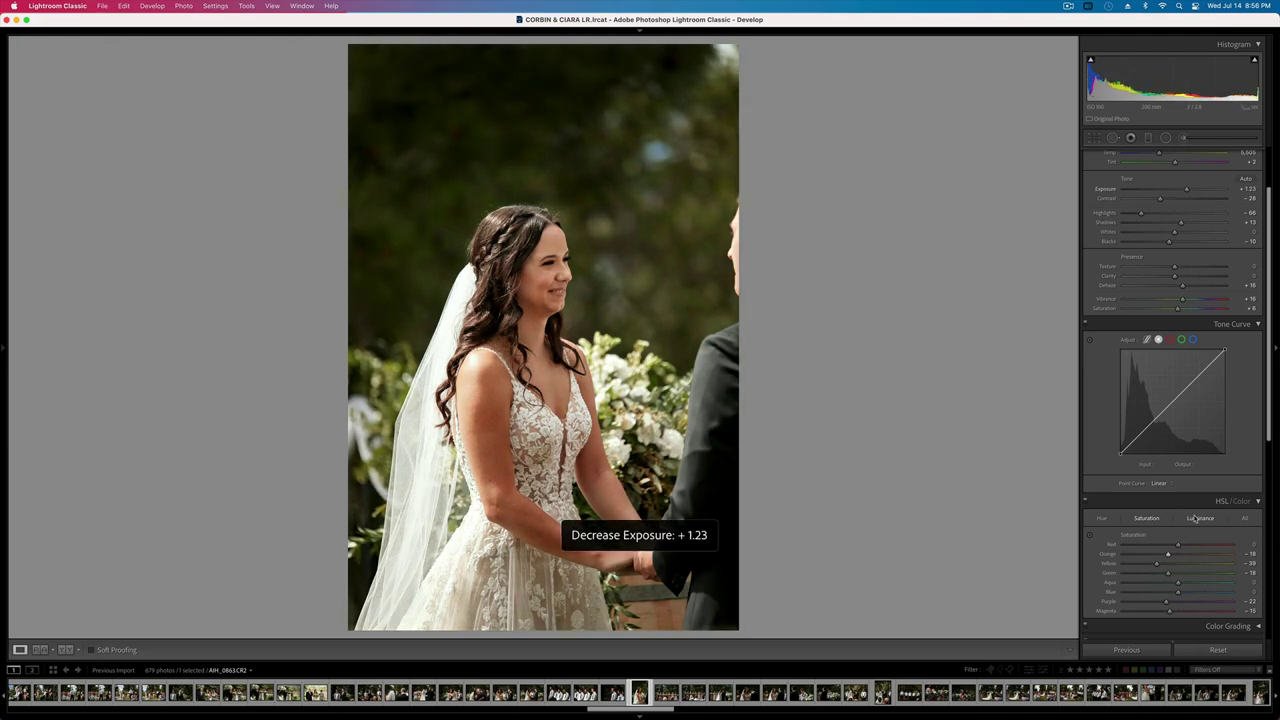
{"action": "key", "text": "minus"}
{"action": "key", "text": "equal"}
- Set the two bridesmaids photos to +0.24 and +0.54 exposure
{"action": "key", "text": "Right"}
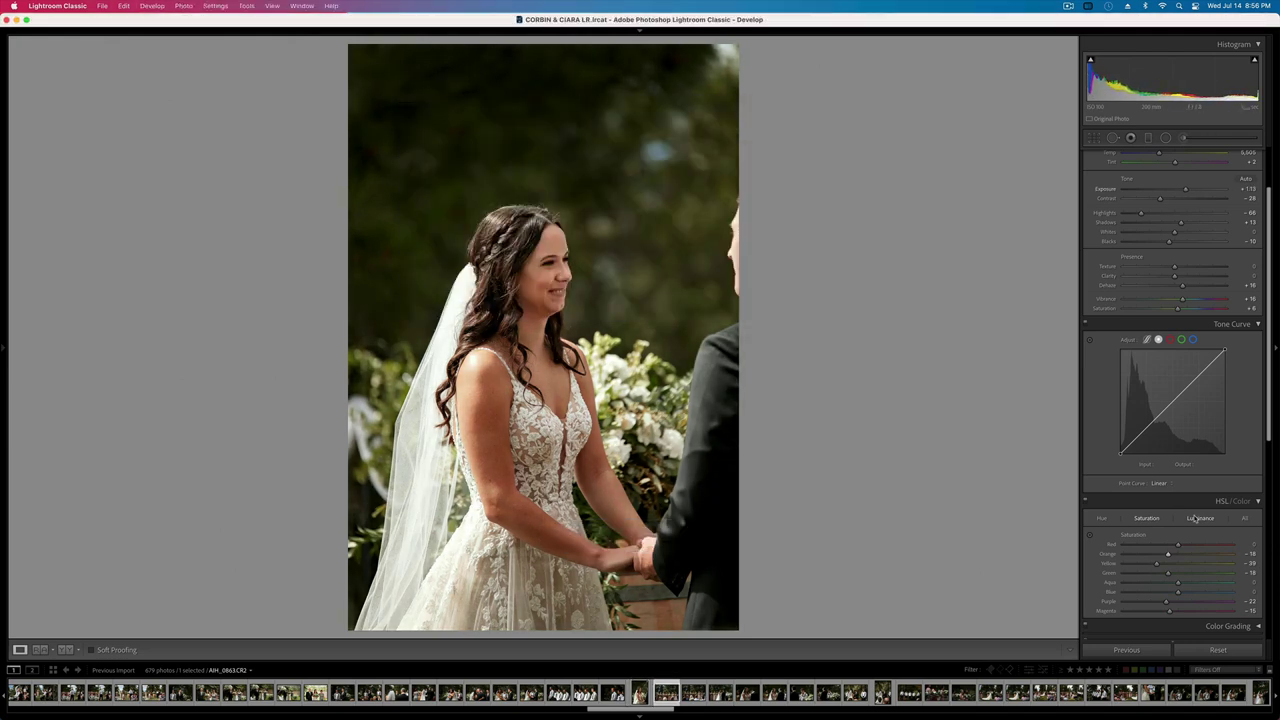
{"action": "key", "text": "Right"}
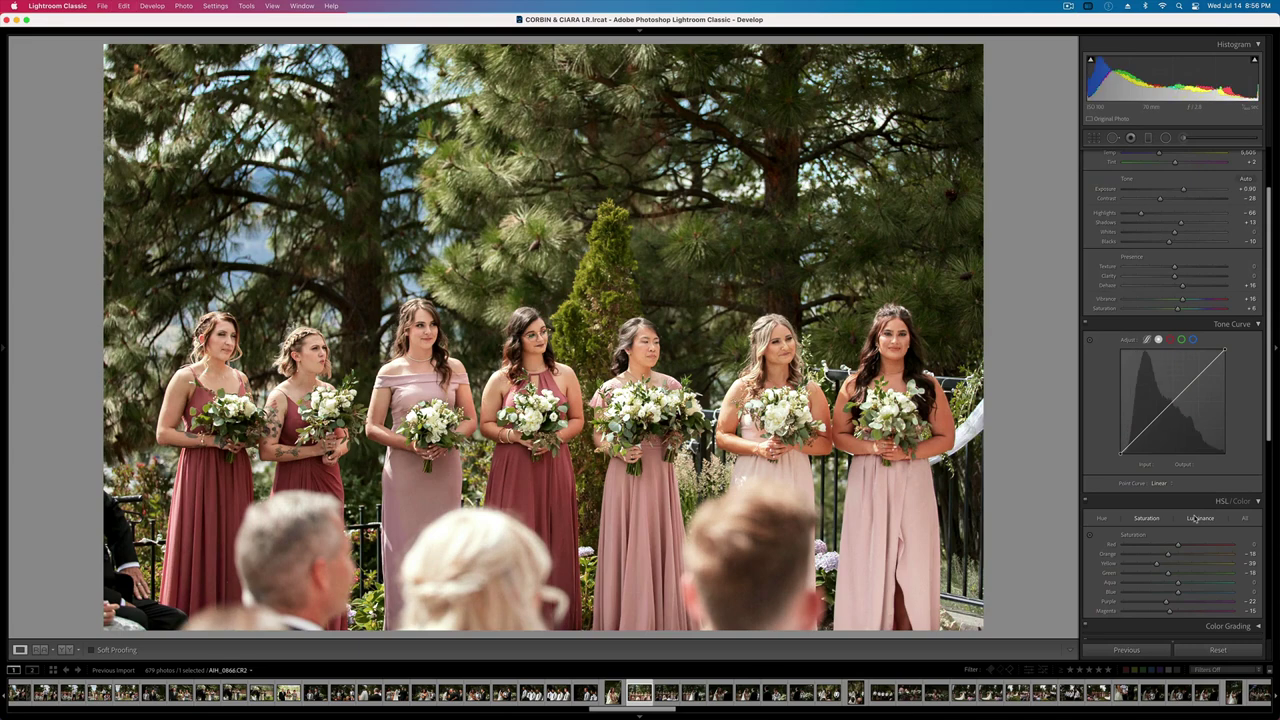
{"action": "key", "text": "minus"}
{"action": "key", "text": "minus"}
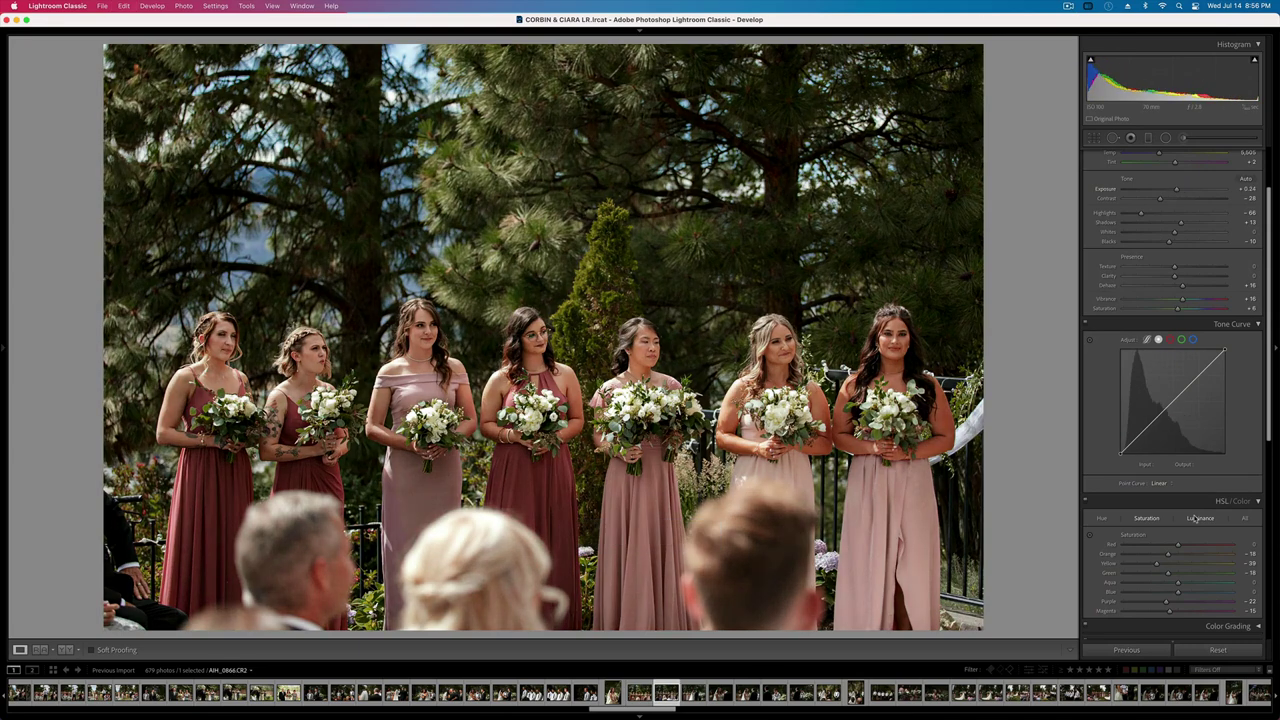
{"action": "key", "text": "Right"}
{"action": "key", "text": "minus"}
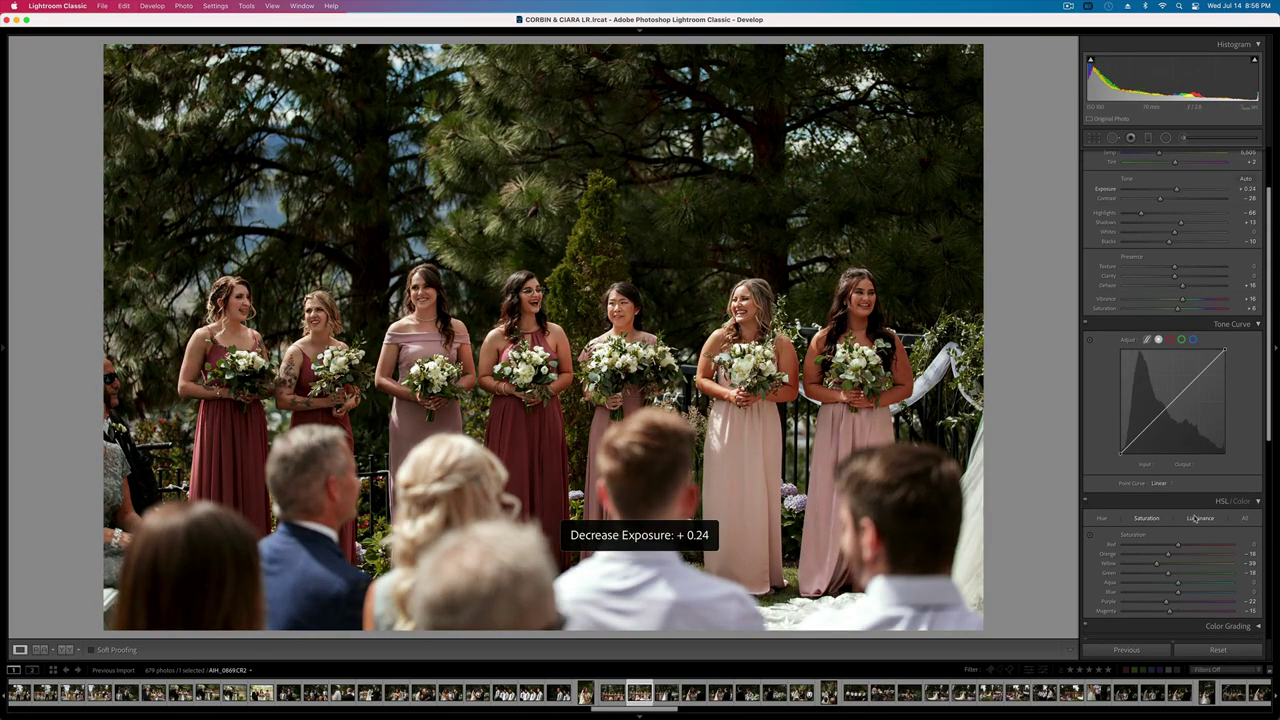
{"action": "key", "text": "equal"}
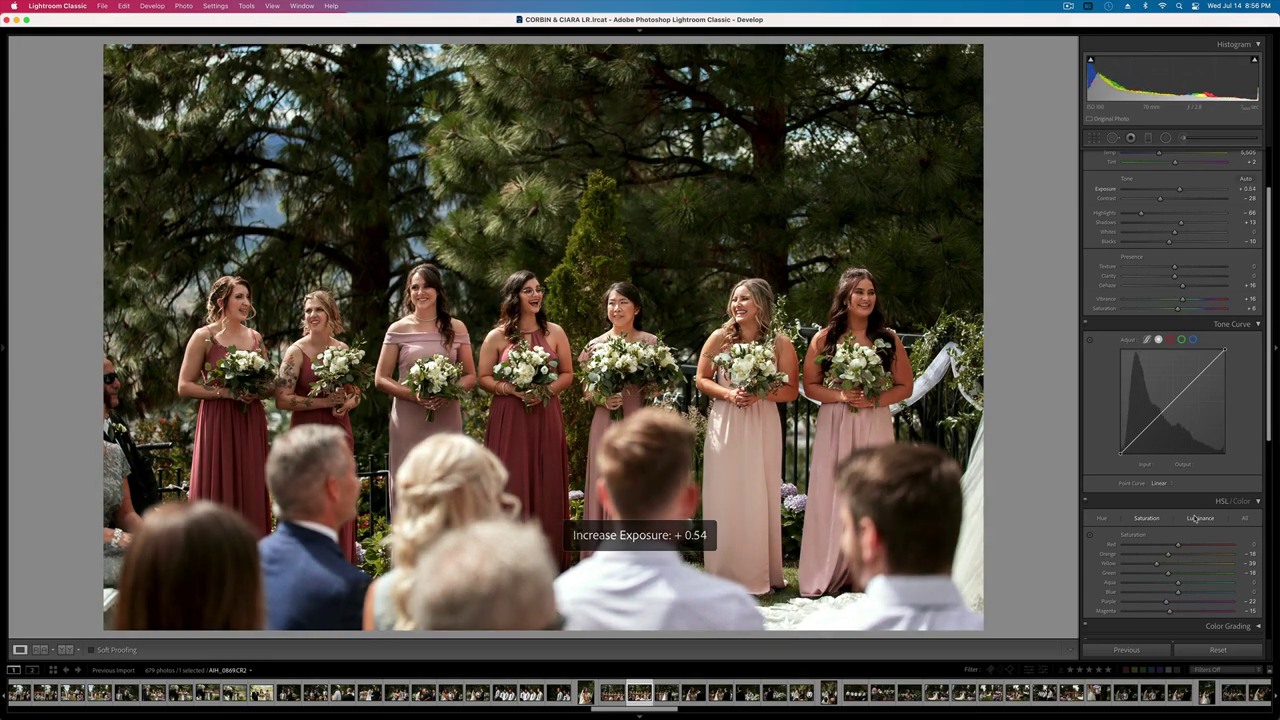
- Raise the vows photo's exposure to +0.67 and copy its develop settings
{"action": "key", "text": "Right"}
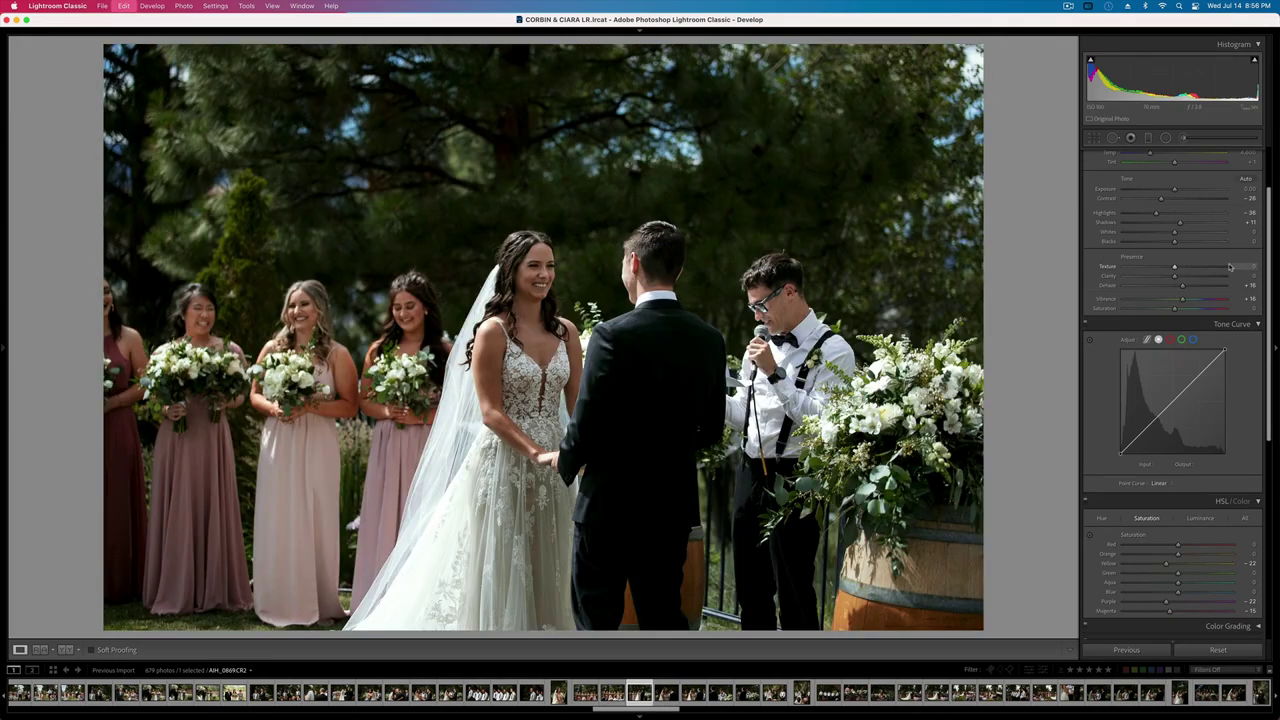
{"action": "key", "text": "minus"}
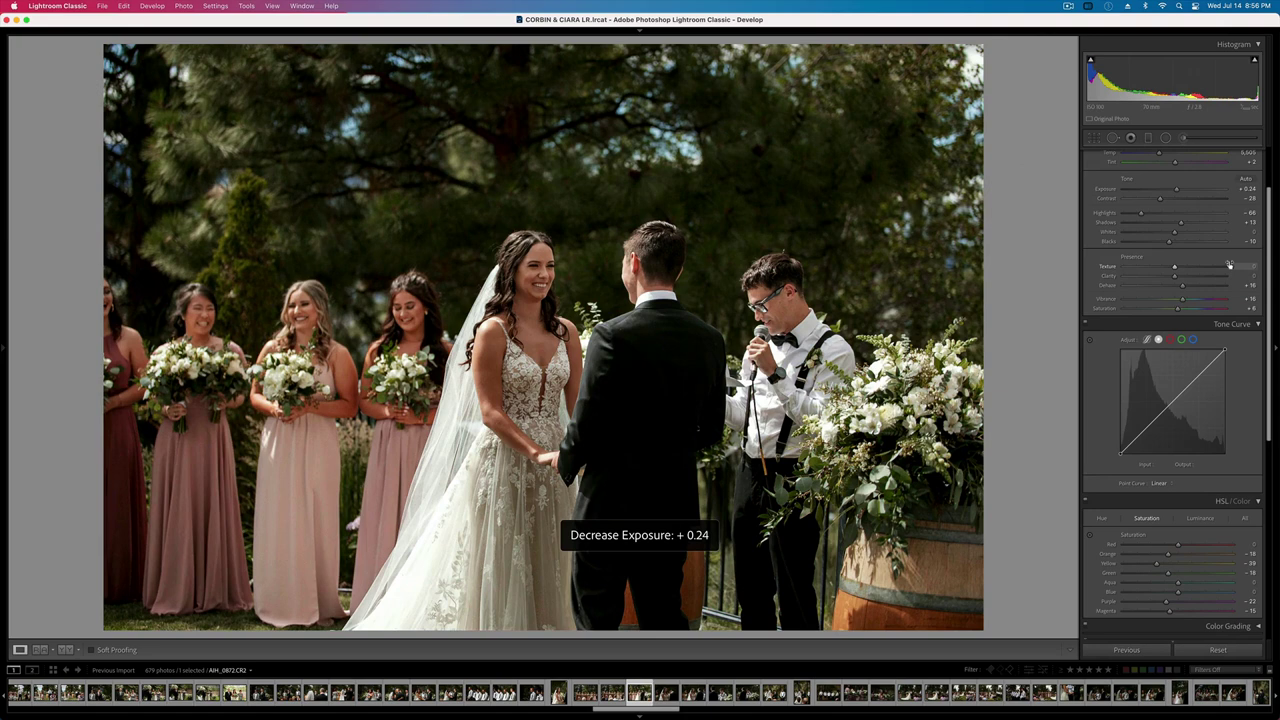
{"action": "key", "text": "equal"}
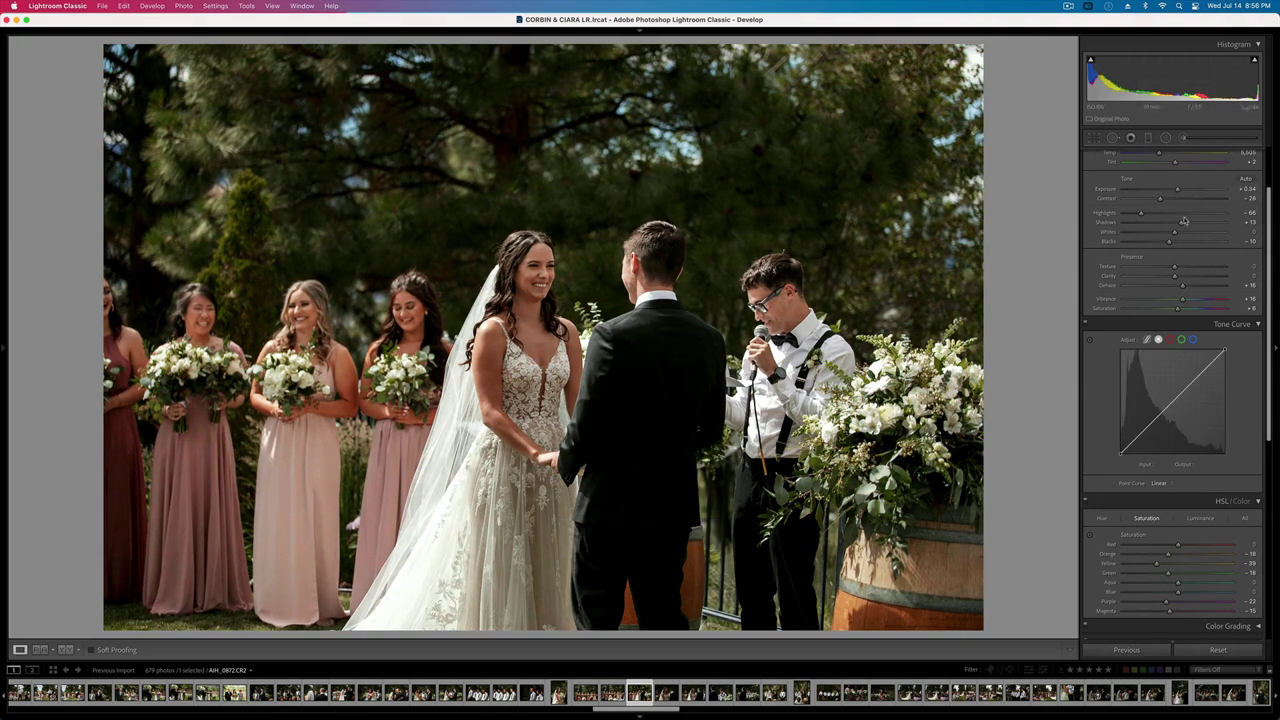
{"action": "key", "text": "equal"}
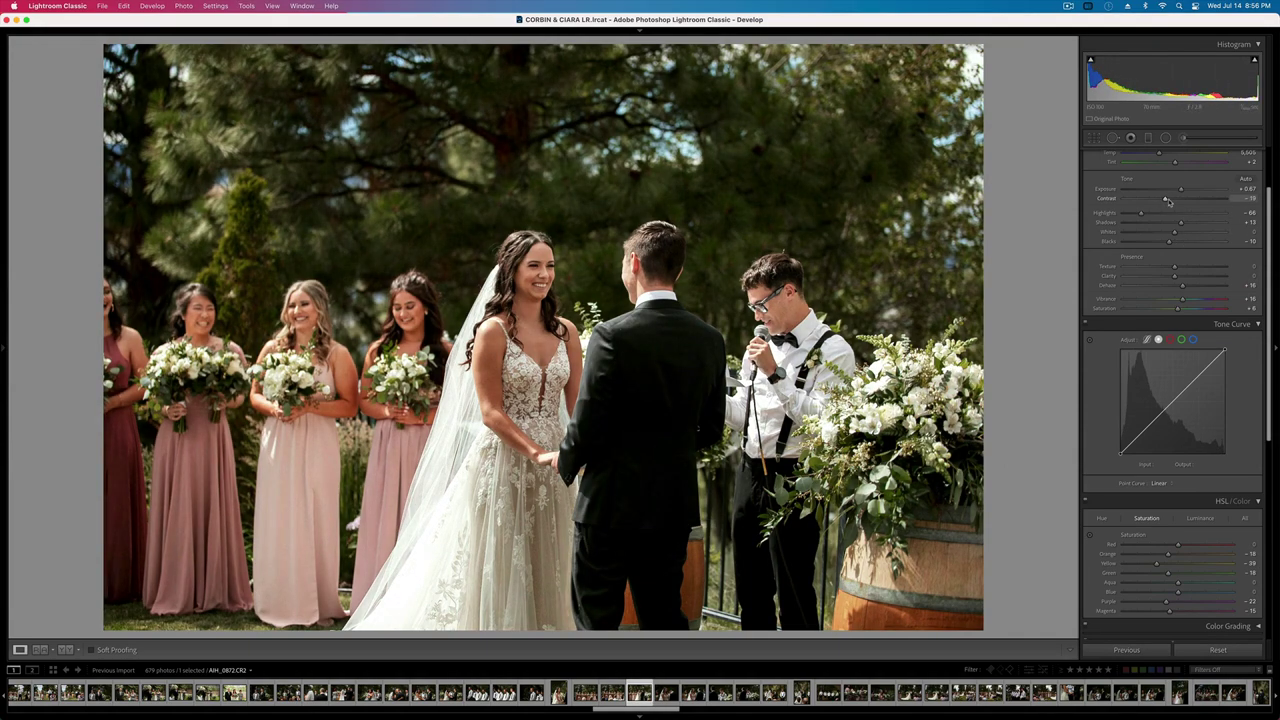
{"action": "key", "text": "super+shift+c"}
{"action": "key", "text": "Return"}
- Paste the settings onto the bride close-up, with exposure +1.33 and contrast -4
{"action": "key", "text": "Right"}
{"action": "key", "text": "super+v"}
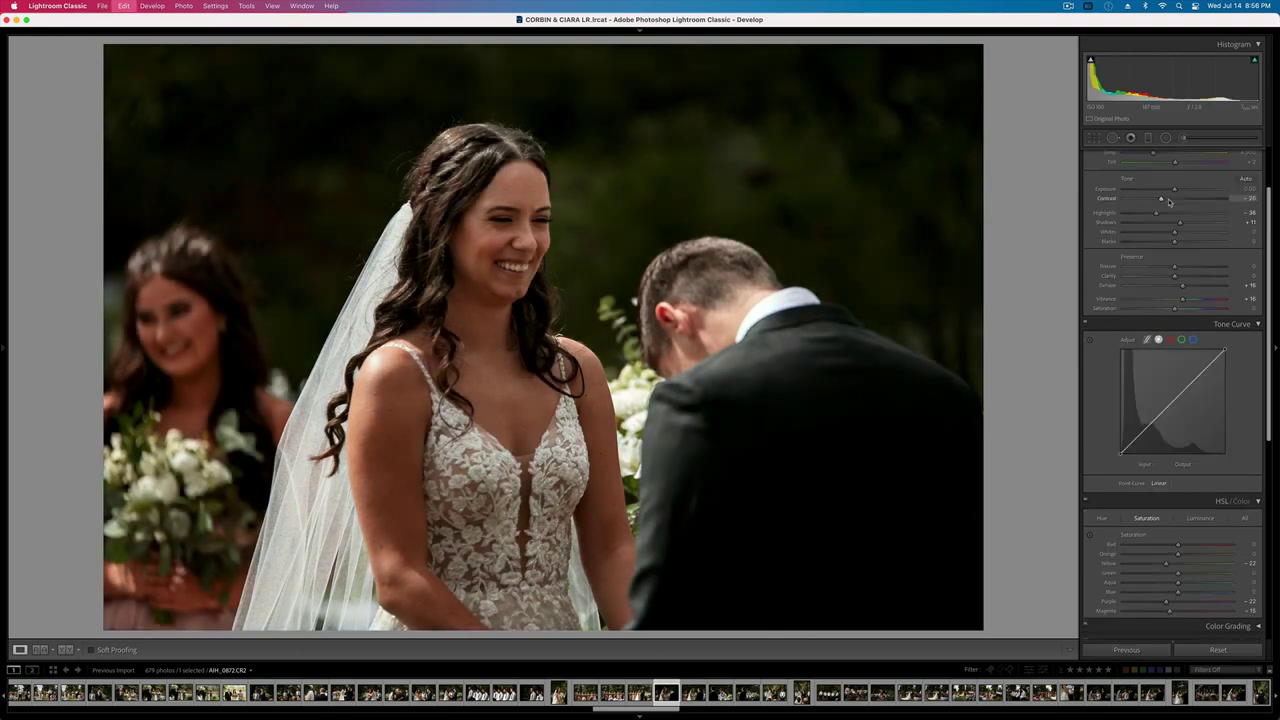
{"action": "key", "text": "equal"}
{"action": "key", "text": "equal"}
{"action": "left_click_drag", "start_coordinate": [1167, 201], "coordinate": [1172, 201]}
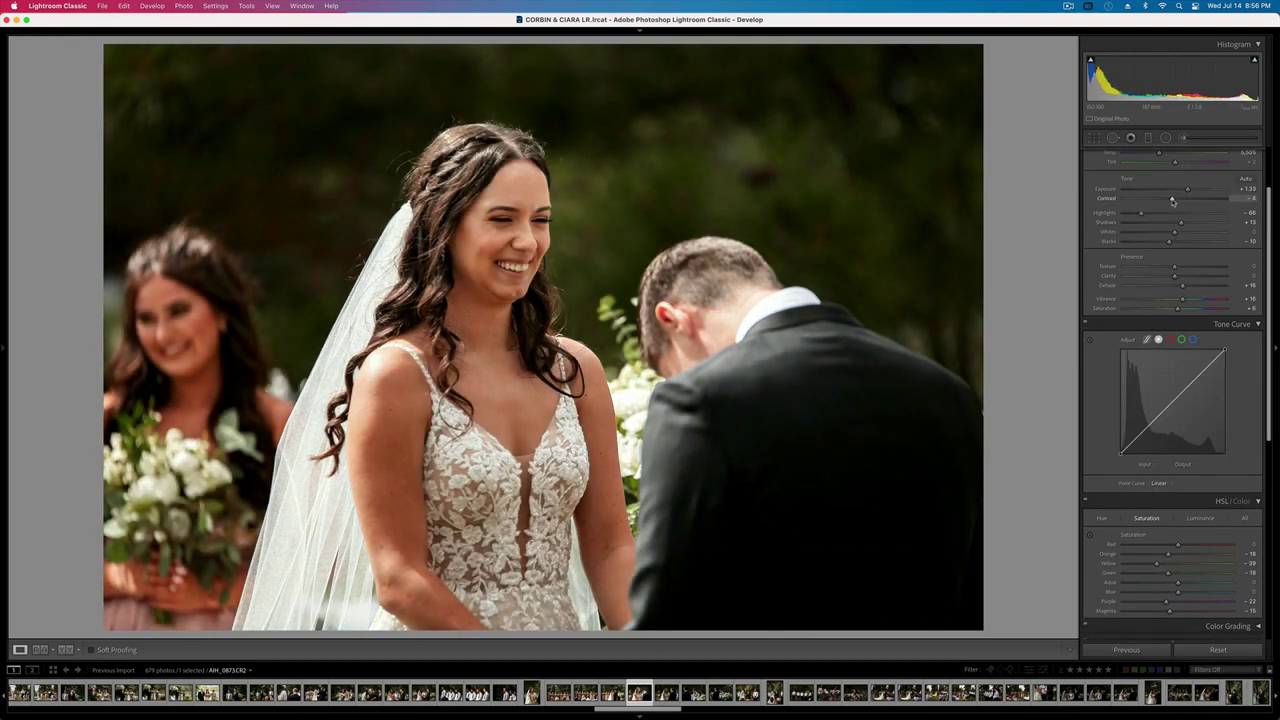
{"action": "key", "text": "equal"}
{"action": "key", "text": "minus"}
- Mute orange saturation, set exposure +1.36 and contrast -20; set the next photo to +0.70
{"action": "left_click_drag", "start_coordinate": [1165, 548], "coordinate": [1156, 558]}
{"action": "key", "text": "equal"}
{"action": "key", "text": "minus"}
{"action": "key", "text": "minus"}
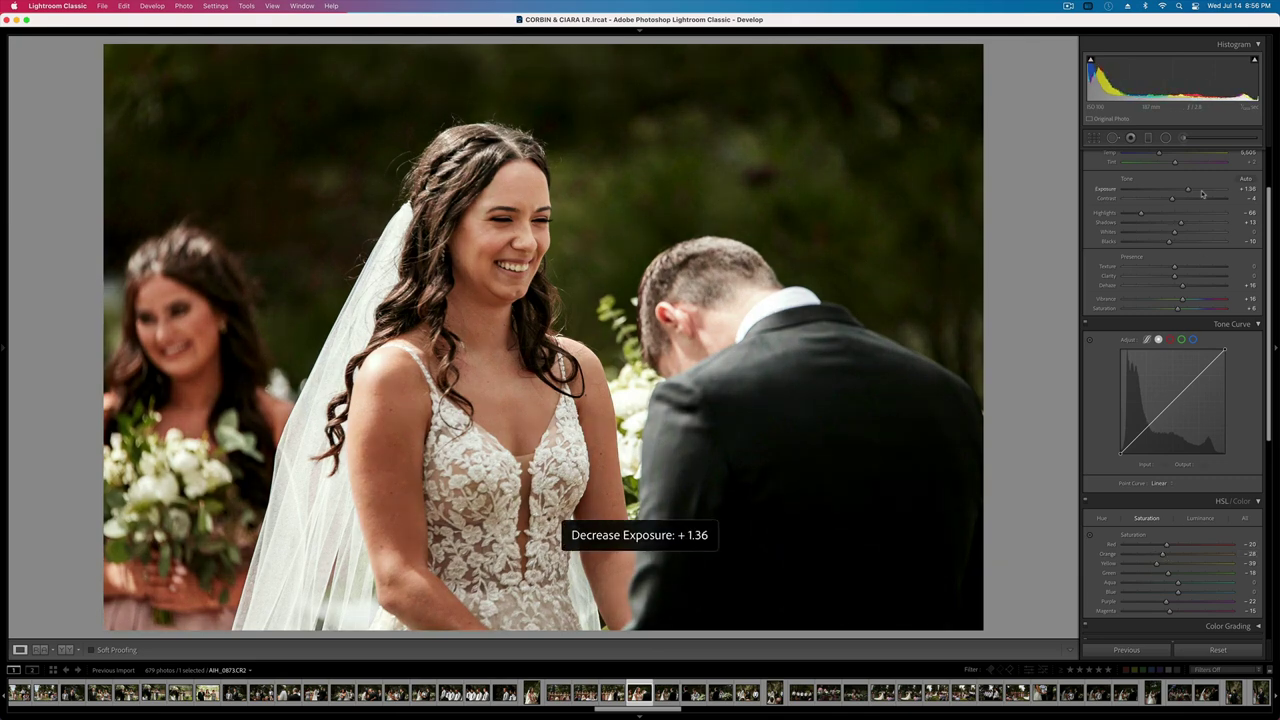
{"action": "mouse_move", "coordinate": [1172, 198]}
{"action": "left_mouse_down"}
{"action": "mouse_move", "coordinate": [1160, 200]}
{"action": "mouse_move", "coordinate": [1173, 199]}
{"action": "left_mouse_up"}
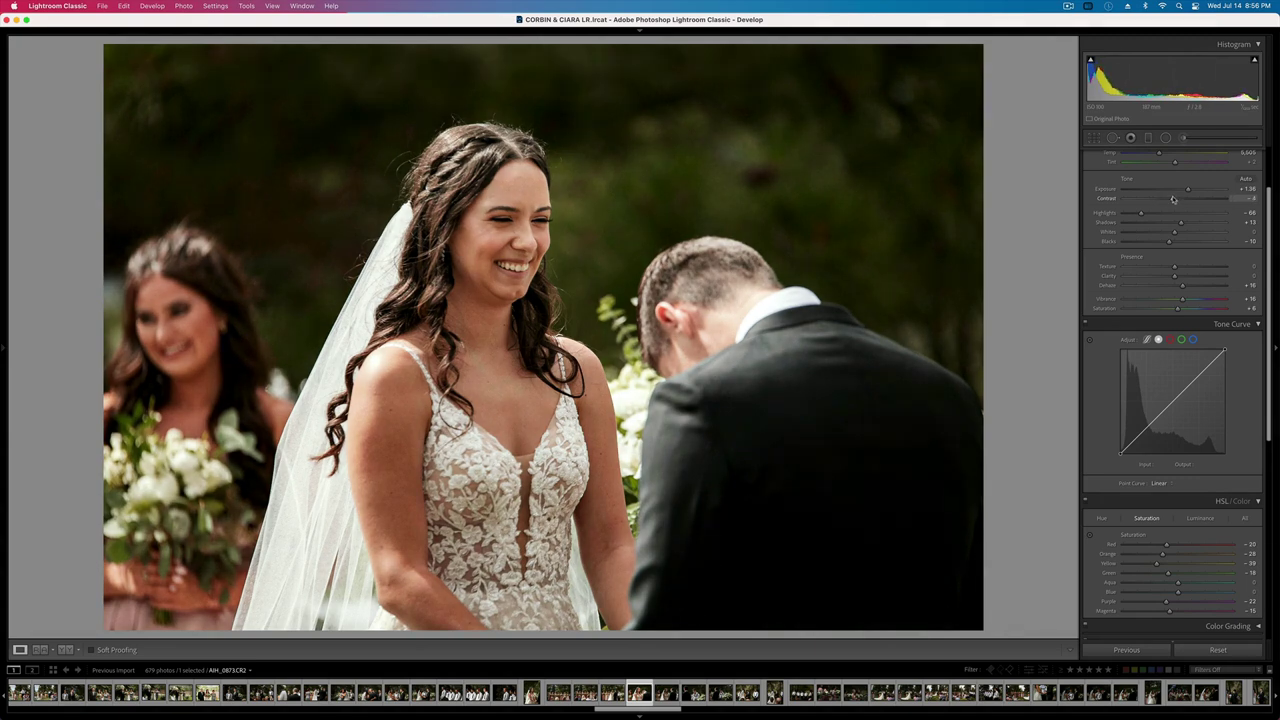
{"action": "key", "text": "Right"}
{"action": "key", "text": "Right"}
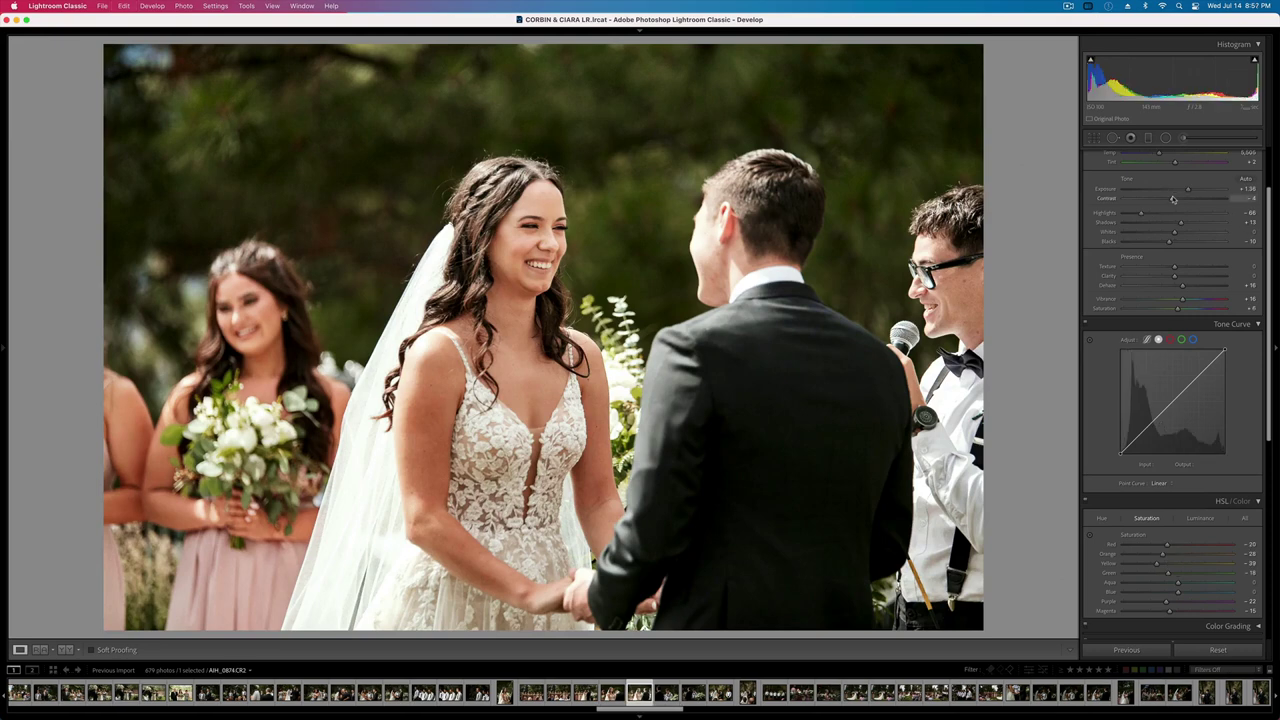
{"action": "key", "text": "minus"}
{"action": "key", "text": "minus"}
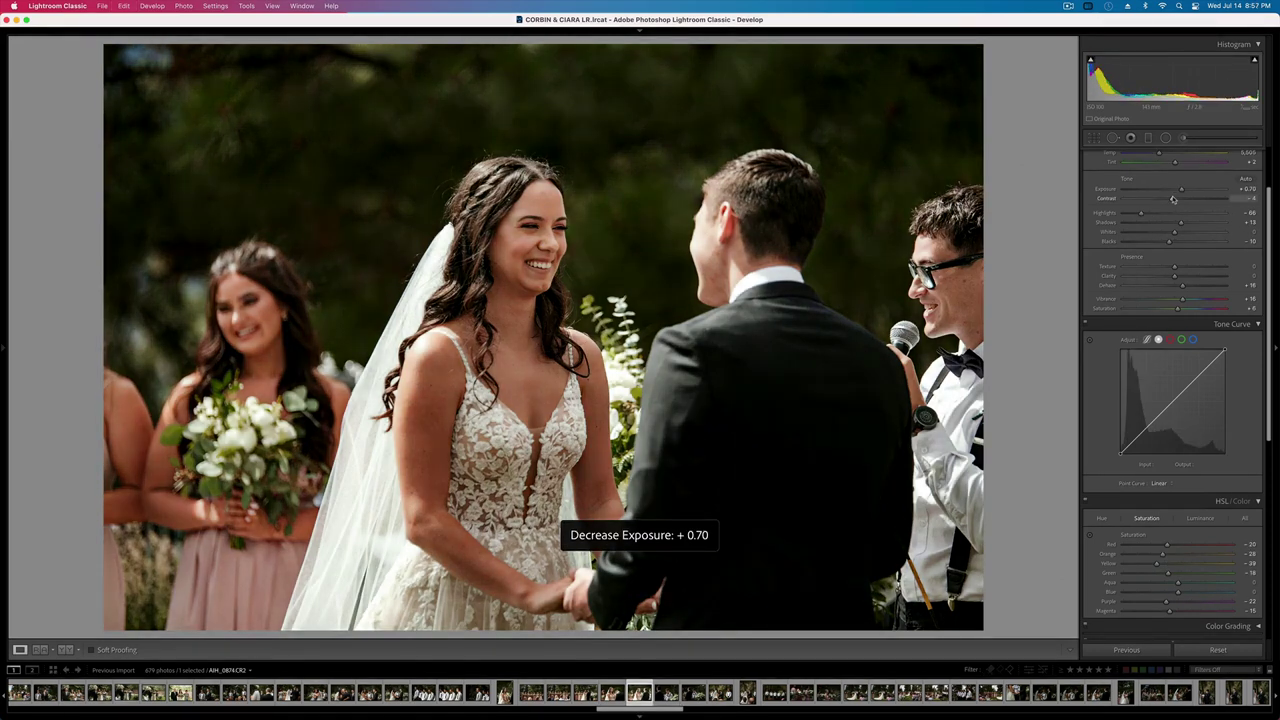
{"action": "key", "text": "Left"}
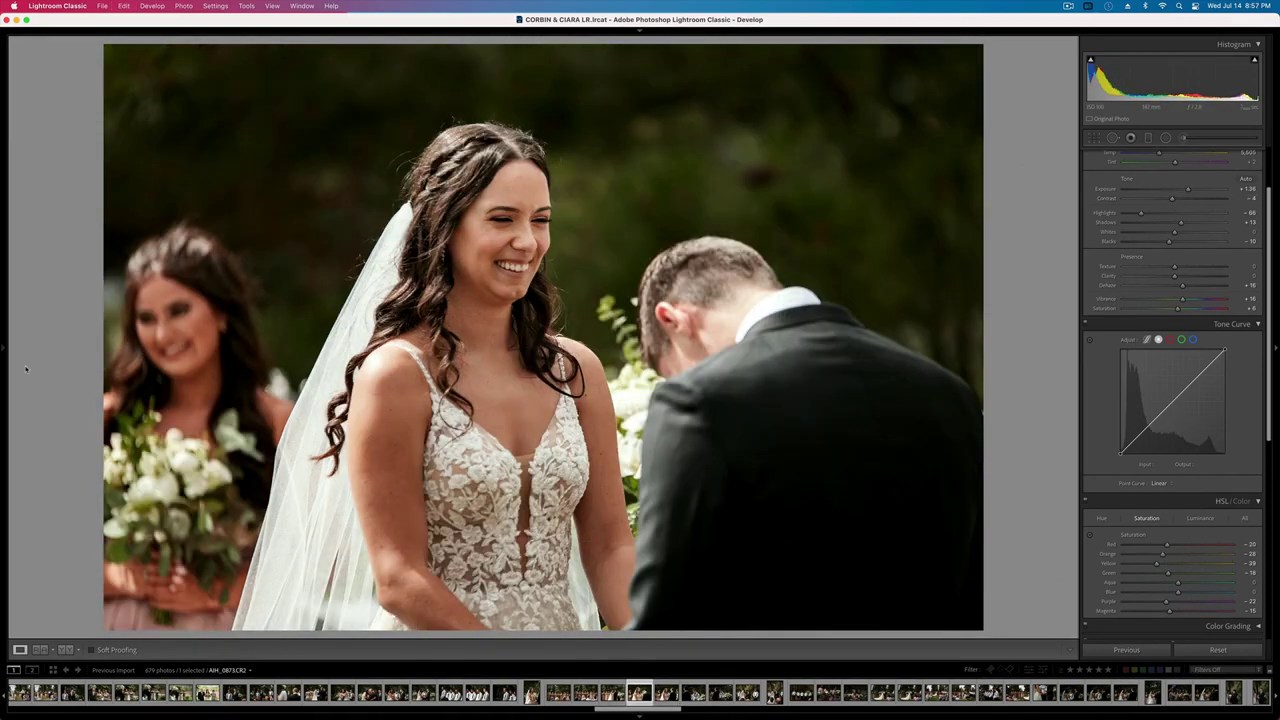
- Apply the SE B&W 03 preset to the bride shot and set exposure to +0.80
{"action": "left_click", "coordinate": [5, 350]}
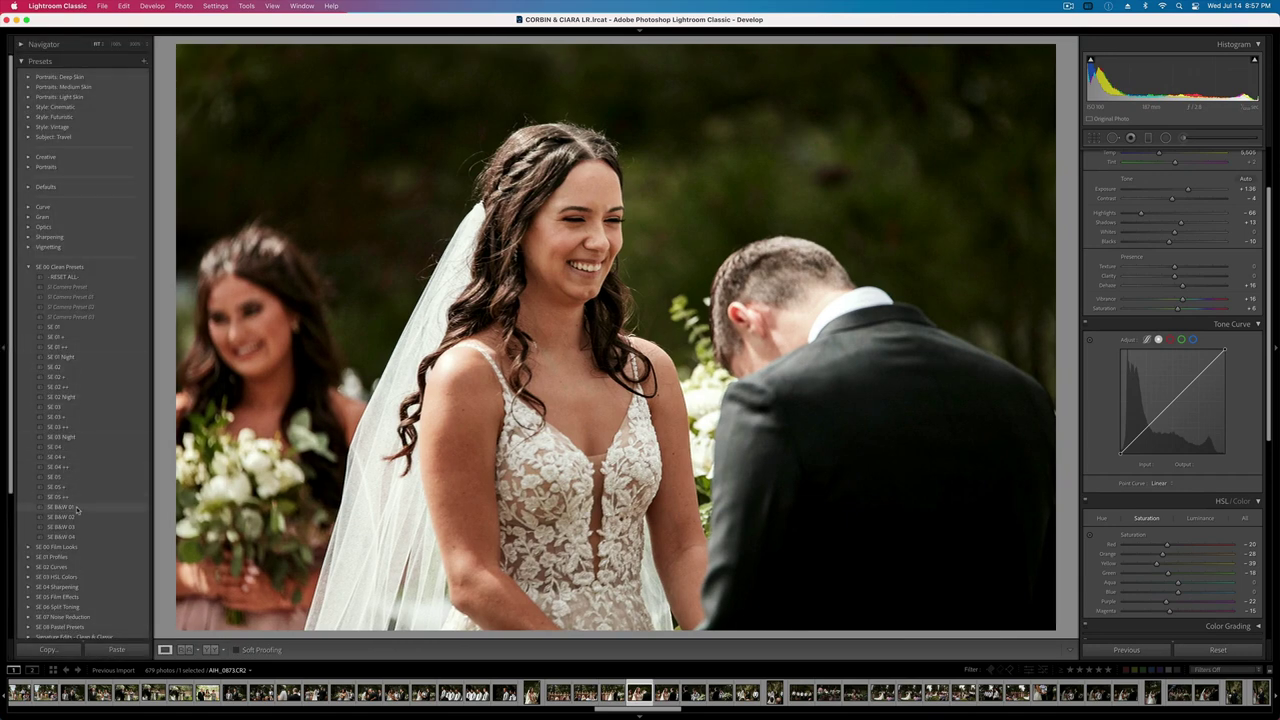
{"action": "left_click", "coordinate": [74, 527]}
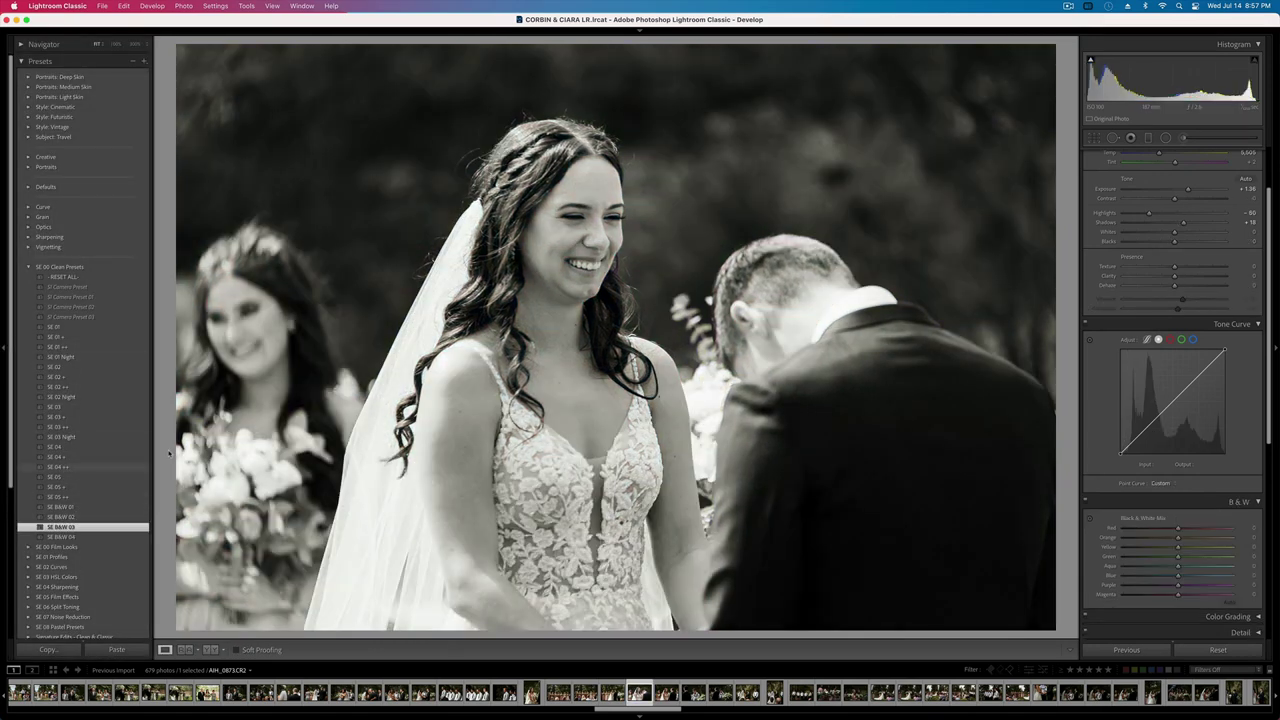
{"action": "key", "text": "shift+minus"}
{"action": "key", "text": "shift+minus"}
{"action": "key", "text": "equal"}
- Darken the groomsman speech photo to +0.37 exposure
{"action": "key", "text": "Right"}
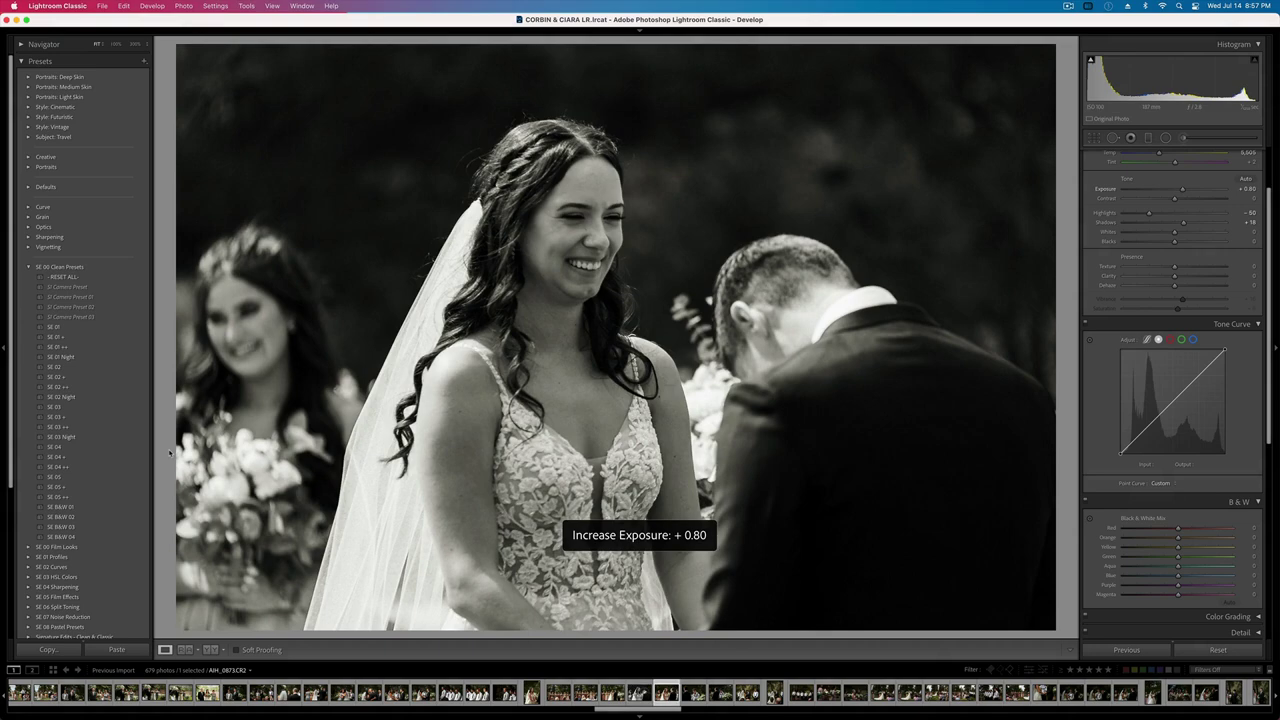
{"action": "key", "text": "Right"}
{"action": "key", "text": "Right"}
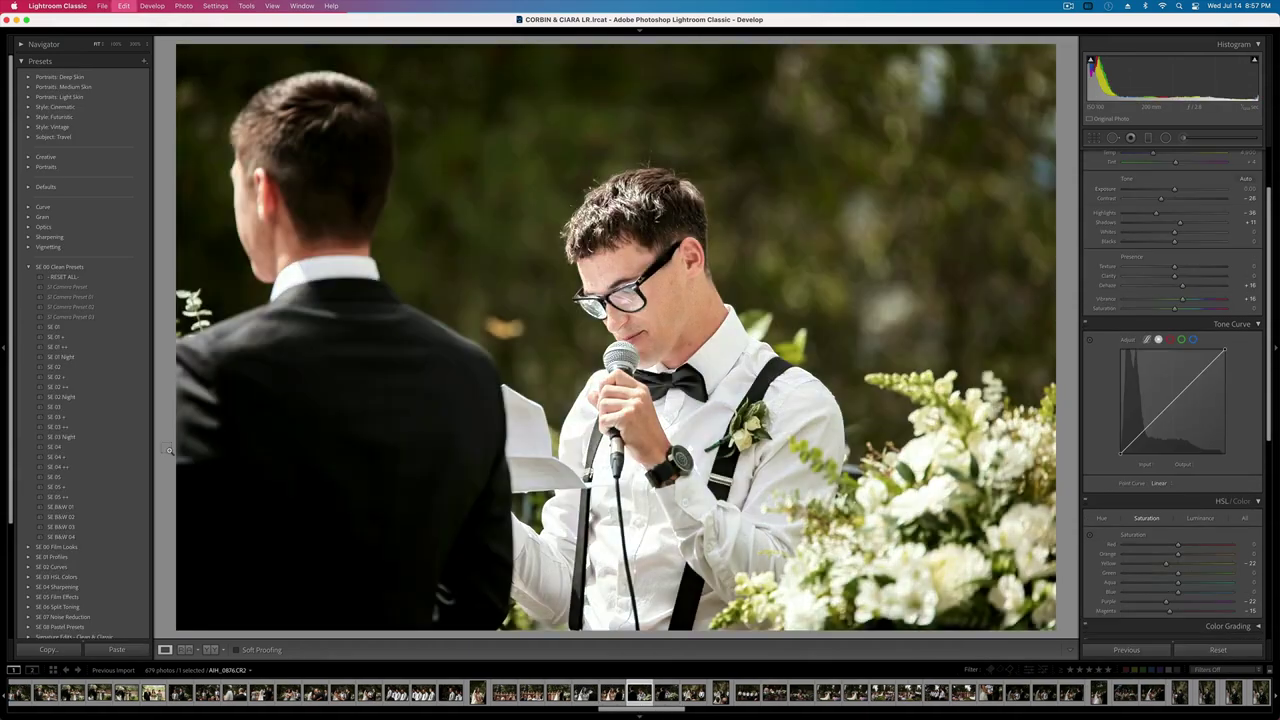
{"action": "key", "text": "minus"}
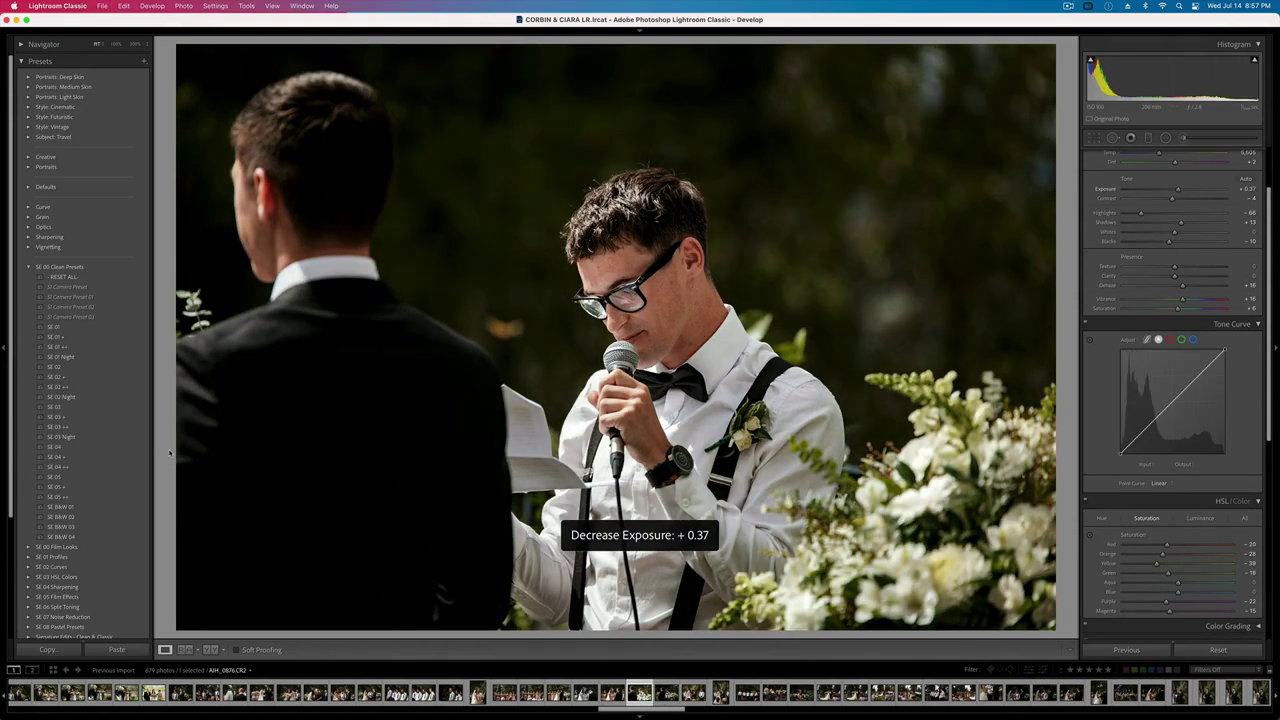
- Copy the earlier bride photo's settings, cancel the photo removal, and raise exposure to +0.57
{"action": "left_click", "coordinate": [478, 692]}
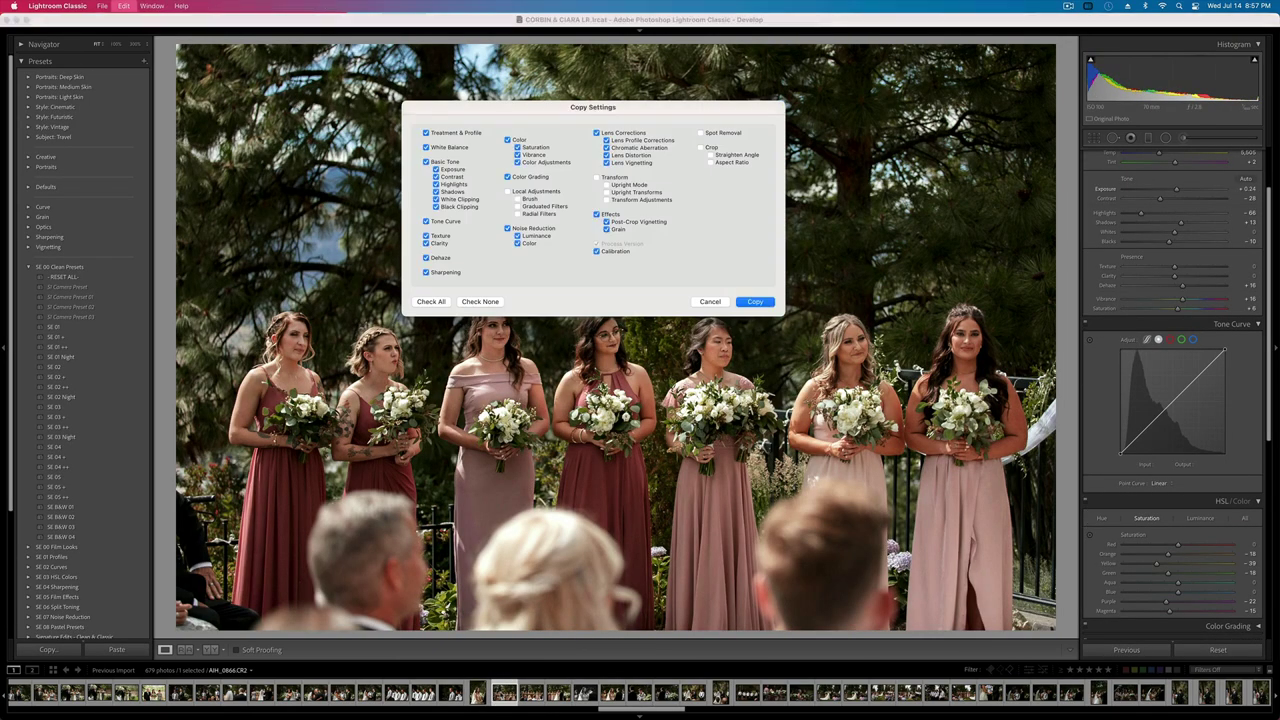
{"action": "key", "text": "Return"}
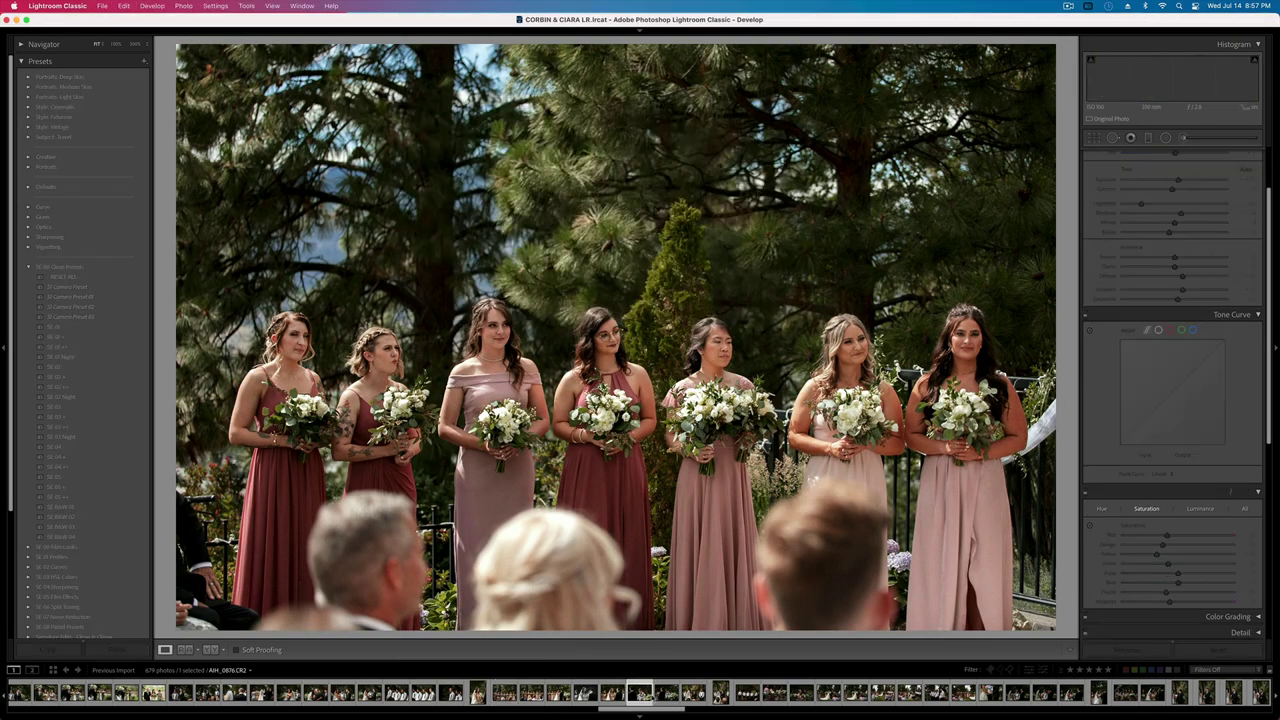
{"action": "key", "text": "Delete"}
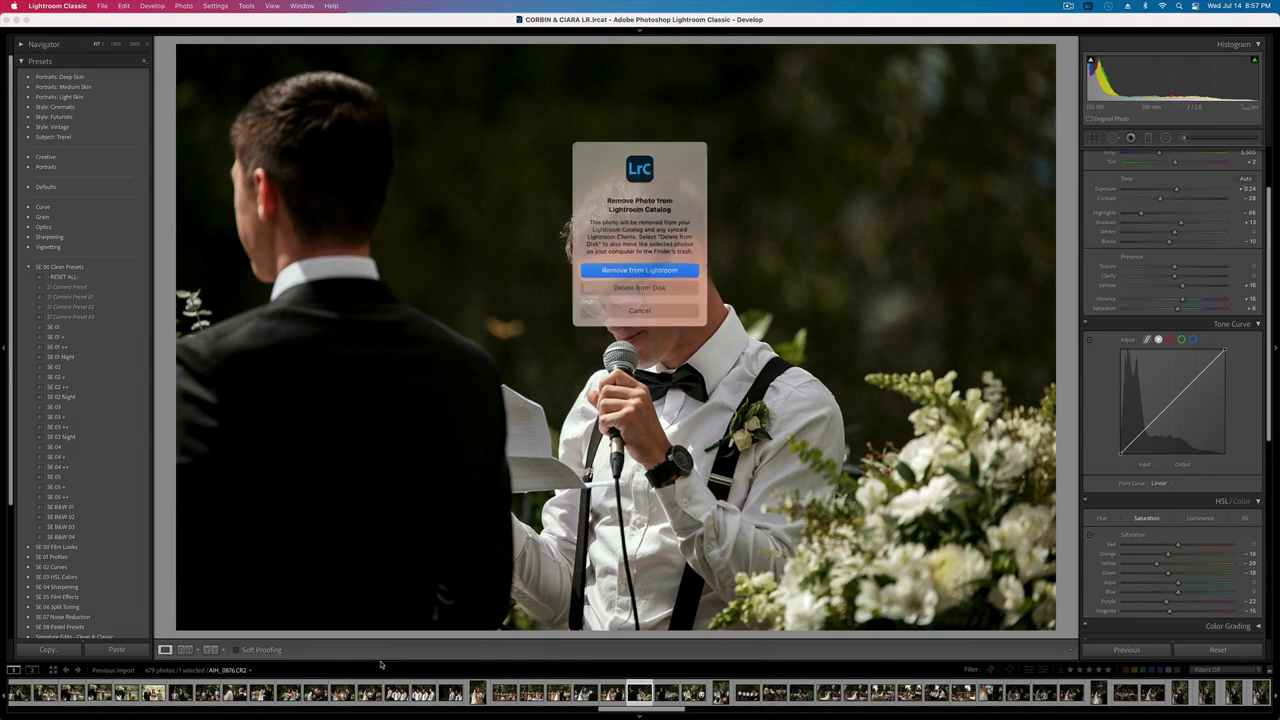
{"action": "left_click", "coordinate": [653, 310]}
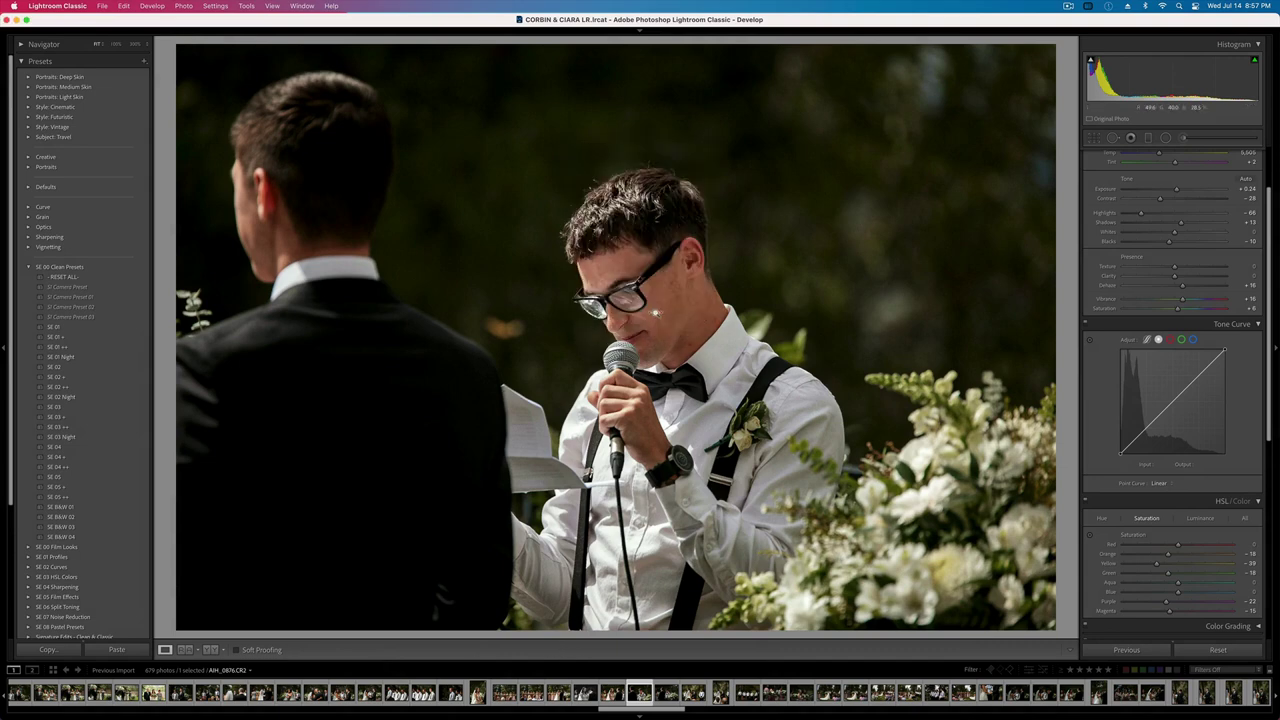
{"action": "key", "text": "shift+equal"}
- Brighten the officiant photo slightly and settle the couple-and-officiant photo at +0.90 exposure
{"action": "scroll", "coordinate": [1170, 270], "scroll_direction": "up", "scroll_amount": 3}
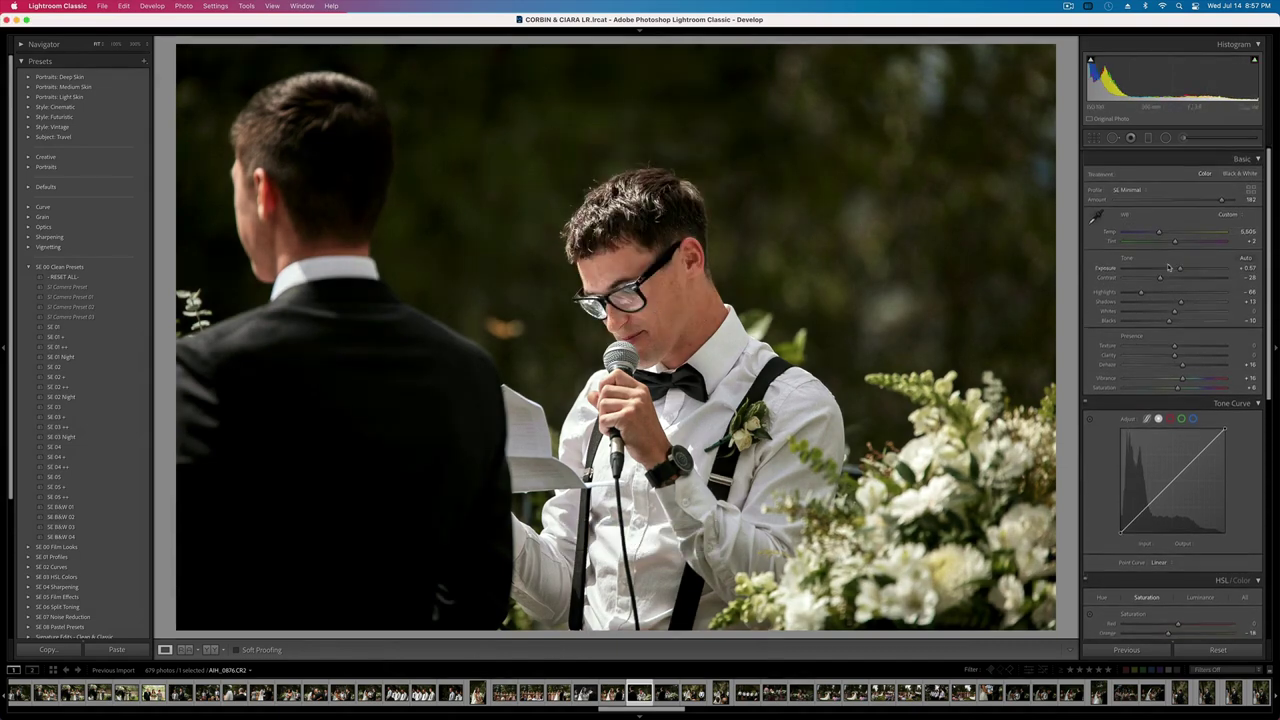
{"action": "key", "text": "equal"}
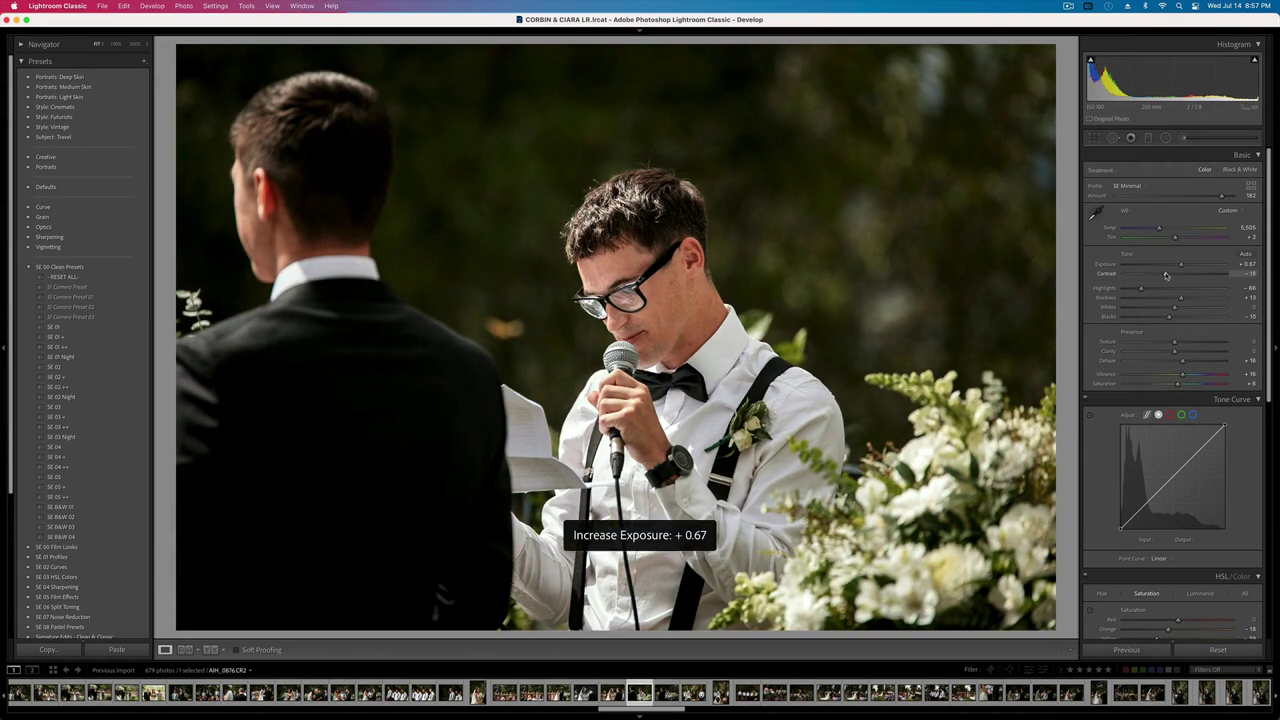
{"action": "key", "text": "Right"}
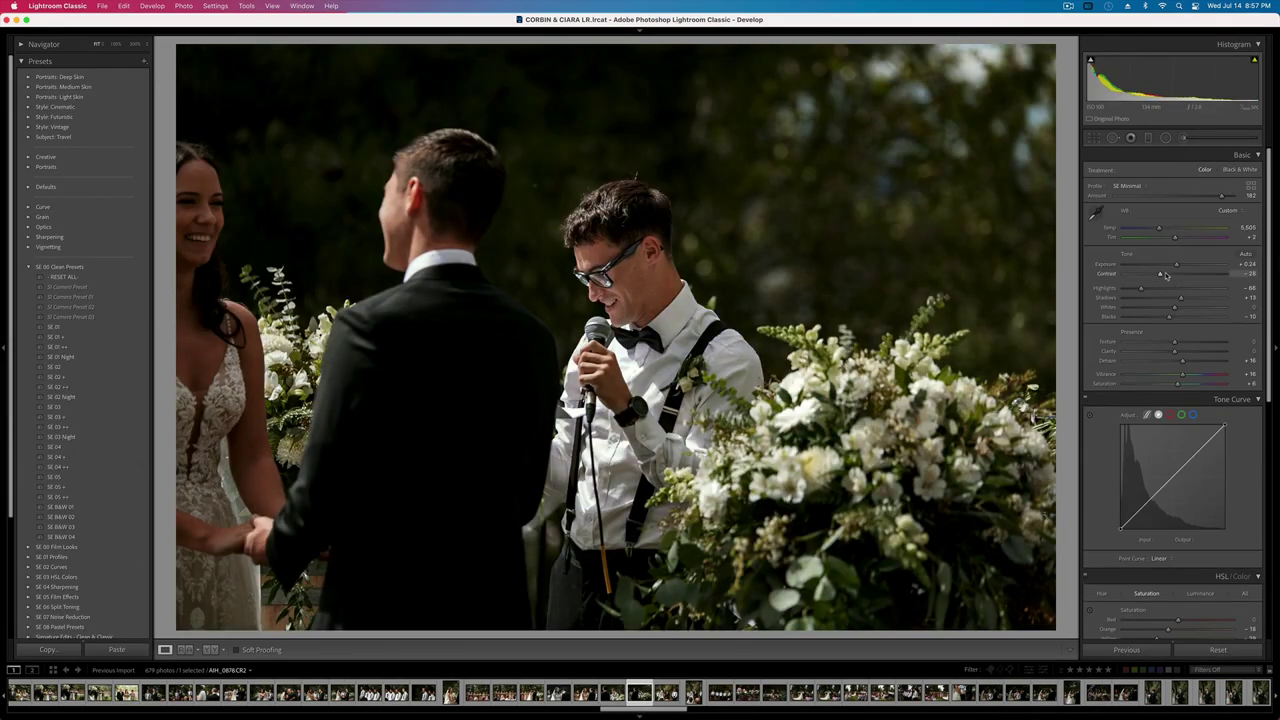
{"action": "key", "text": "equal"}
{"action": "key", "text": "equal"}
{"action": "key", "text": "equal"}
{"action": "key", "text": "minus"}
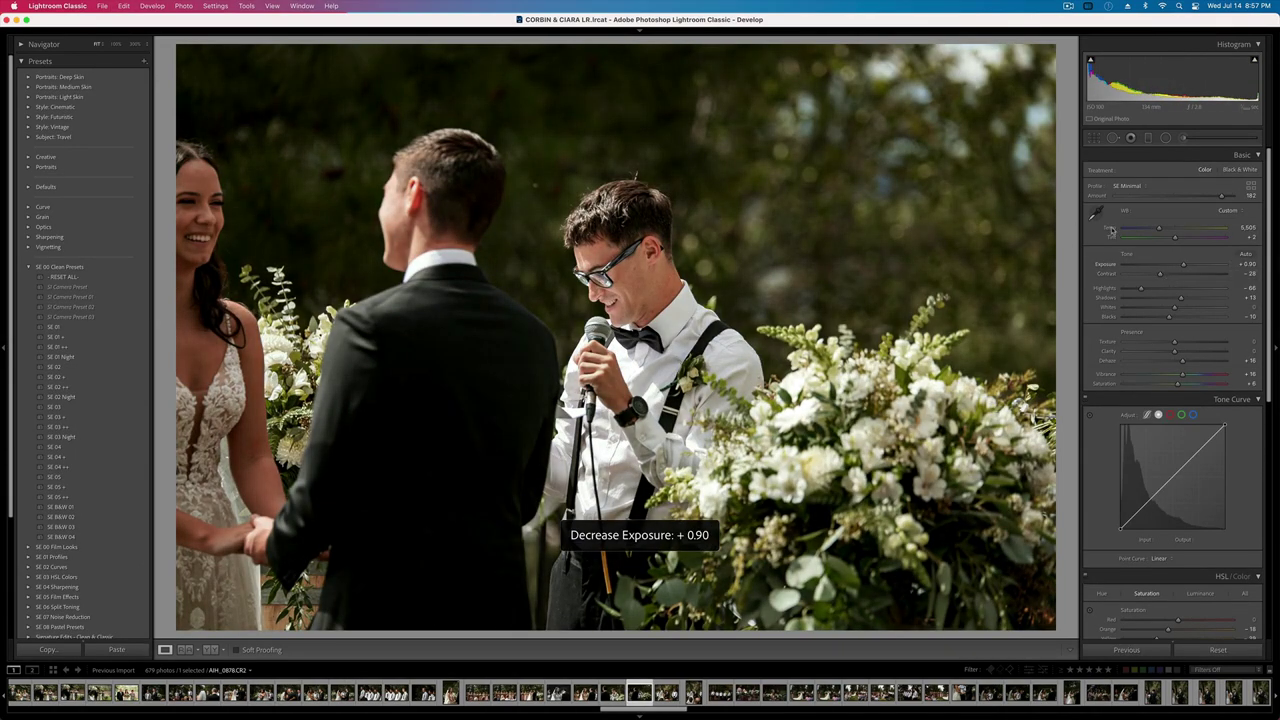
- Brighten the next ceremony photo to +0.90 exposure and copy its settings
{"action": "key", "text": "Right"}
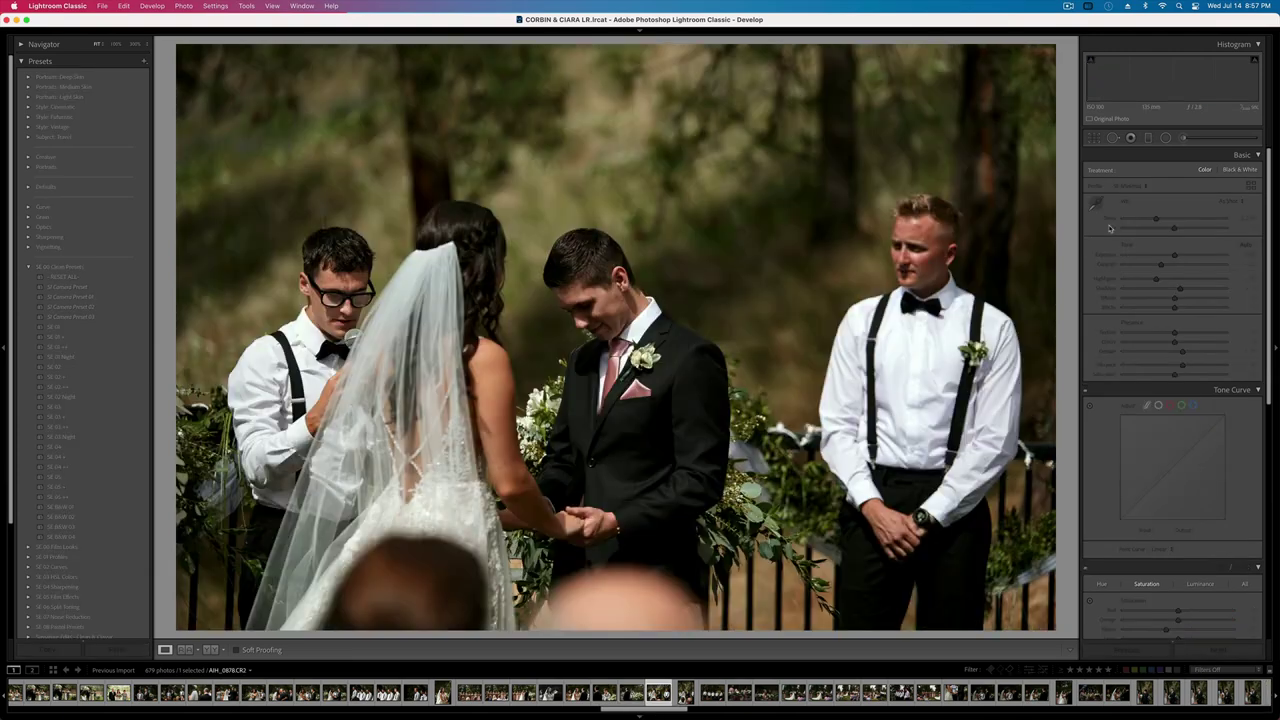
{"action": "key", "text": "equal"}
{"action": "key", "text": "equal"}
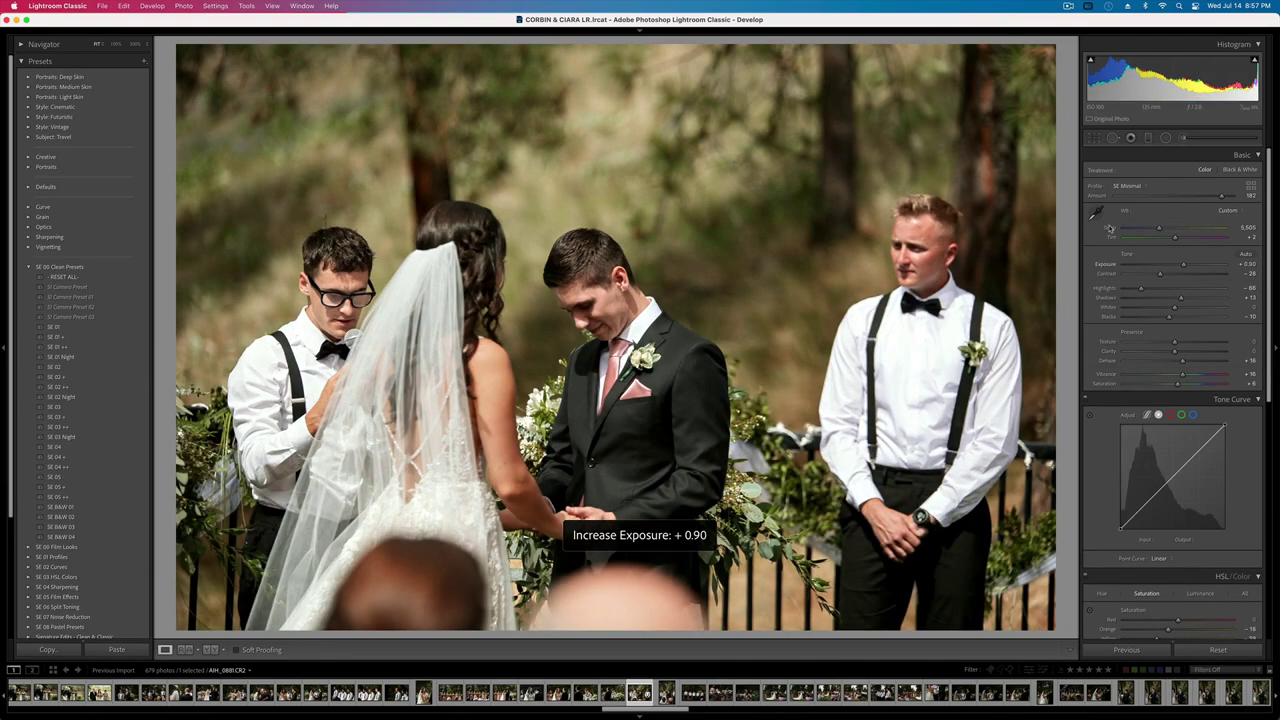
{"action": "key", "text": "super+shift+c"}
{"action": "key", "text": "Return"}
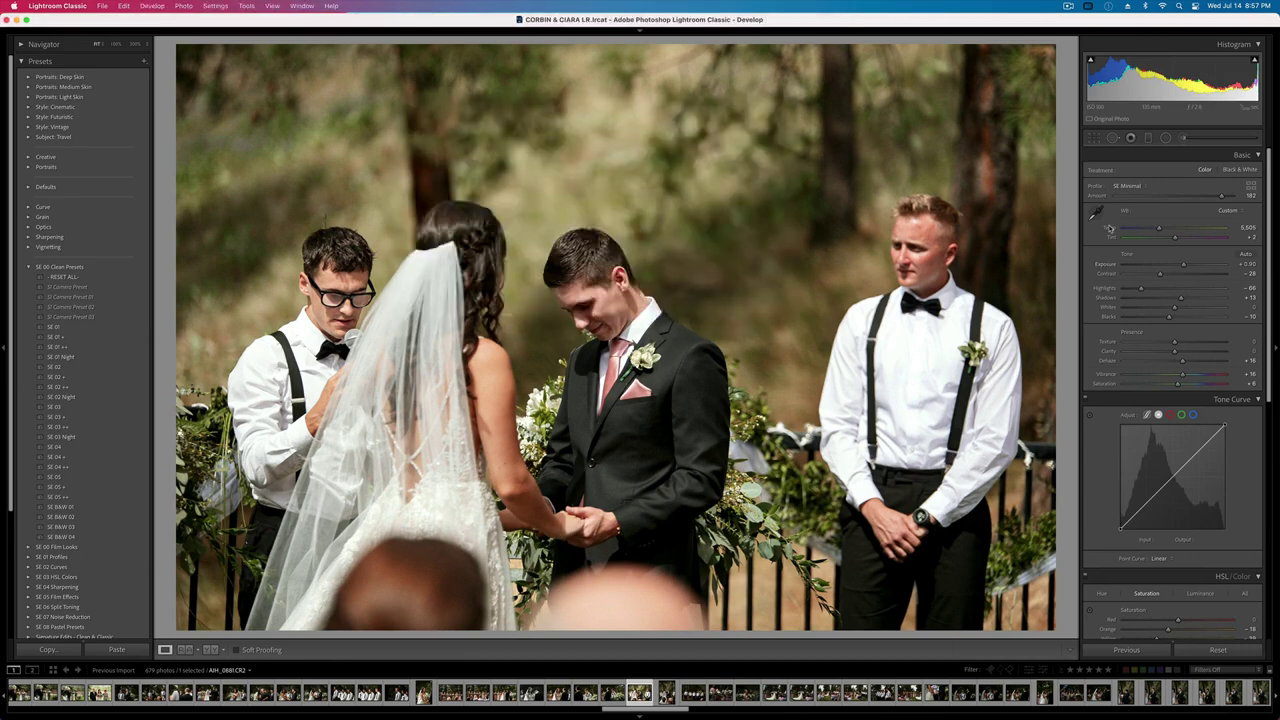
- Set the vertical couple photo to +0.80 exposure and straighten its crop by 1.21°
{"action": "key", "text": "Right"}
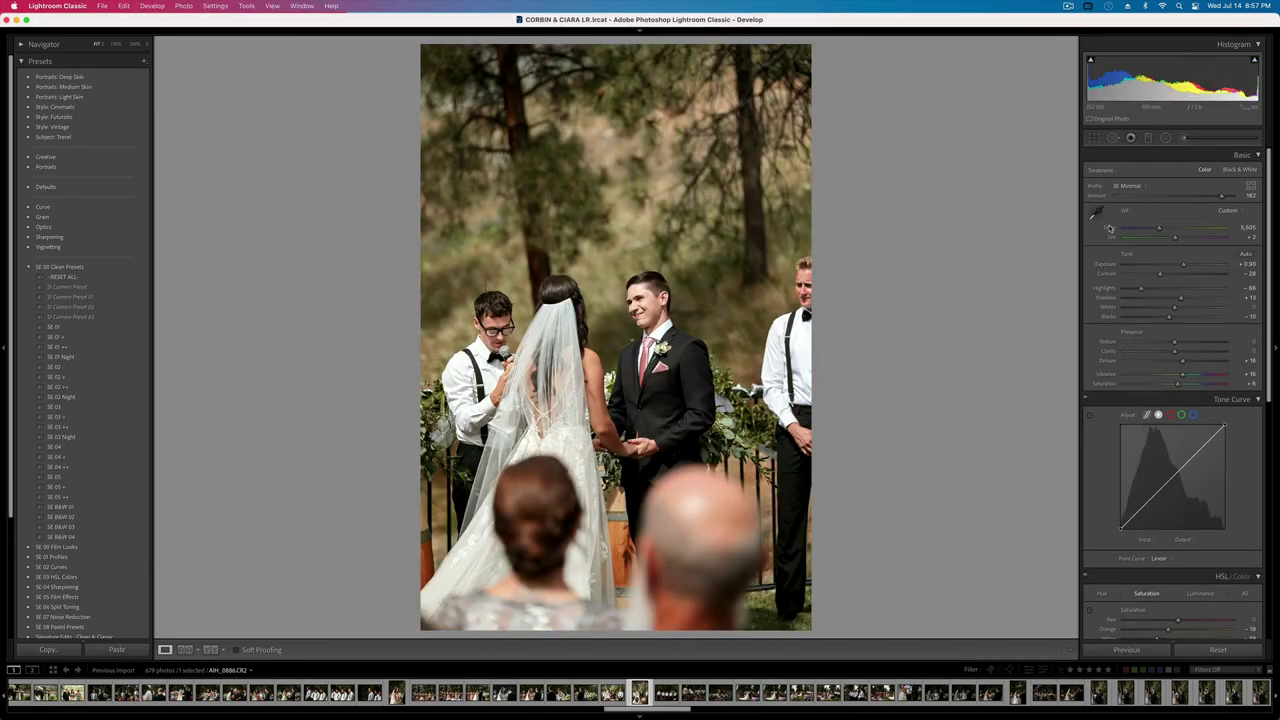
{"action": "key", "text": "minus"}
{"action": "key", "text": "r"}
{"action": "left_click_drag", "start_coordinate": [903, 203], "coordinate": [905, 213]}
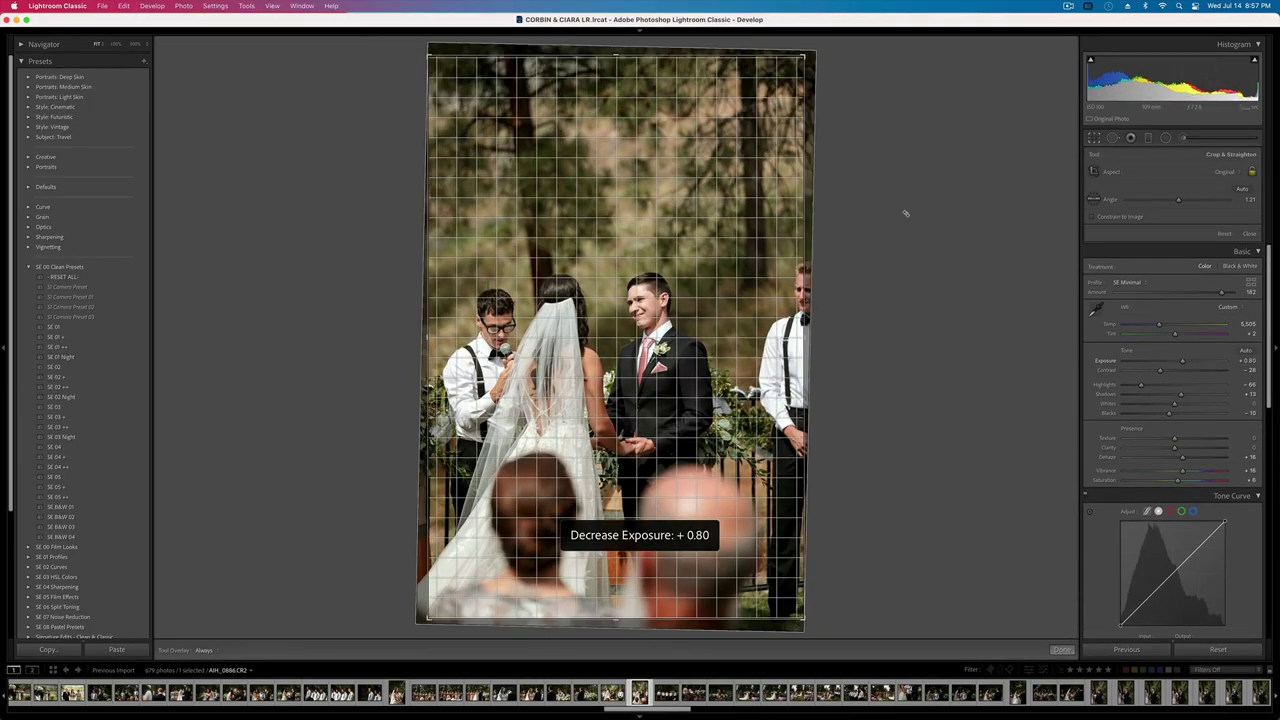
{"action": "key", "text": "Return"}
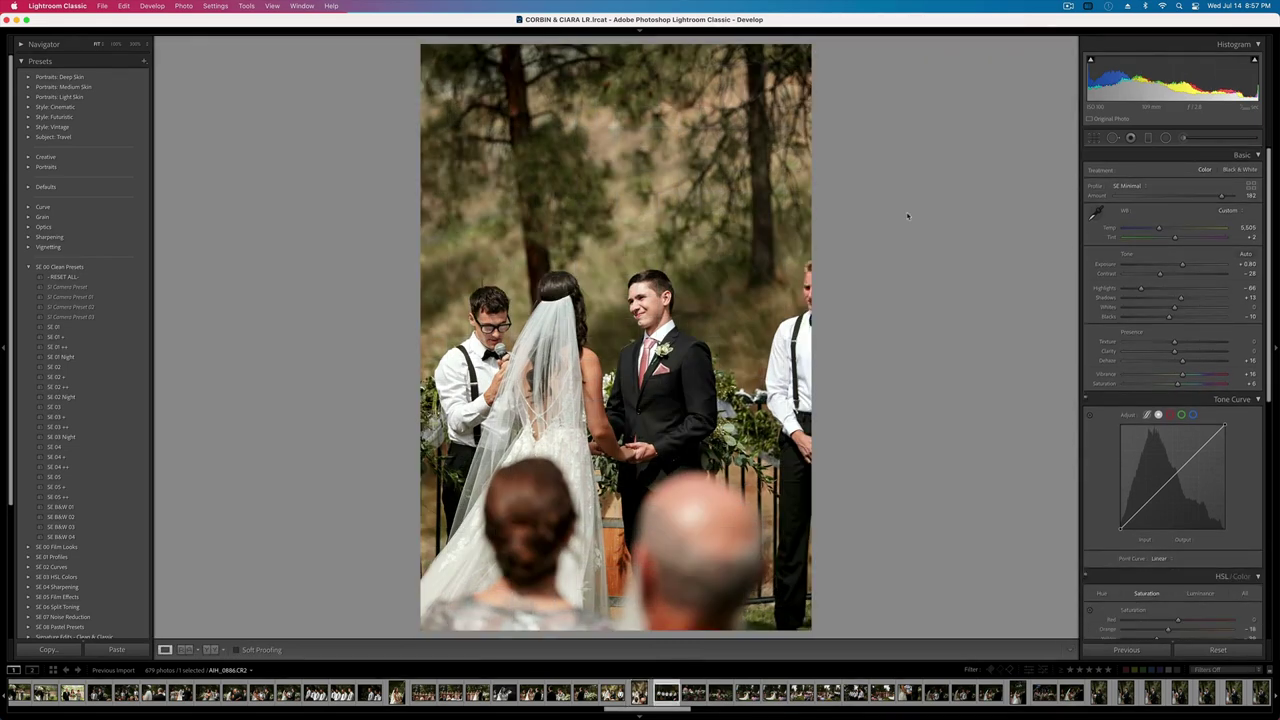
{"action": "key", "text": "Right"}
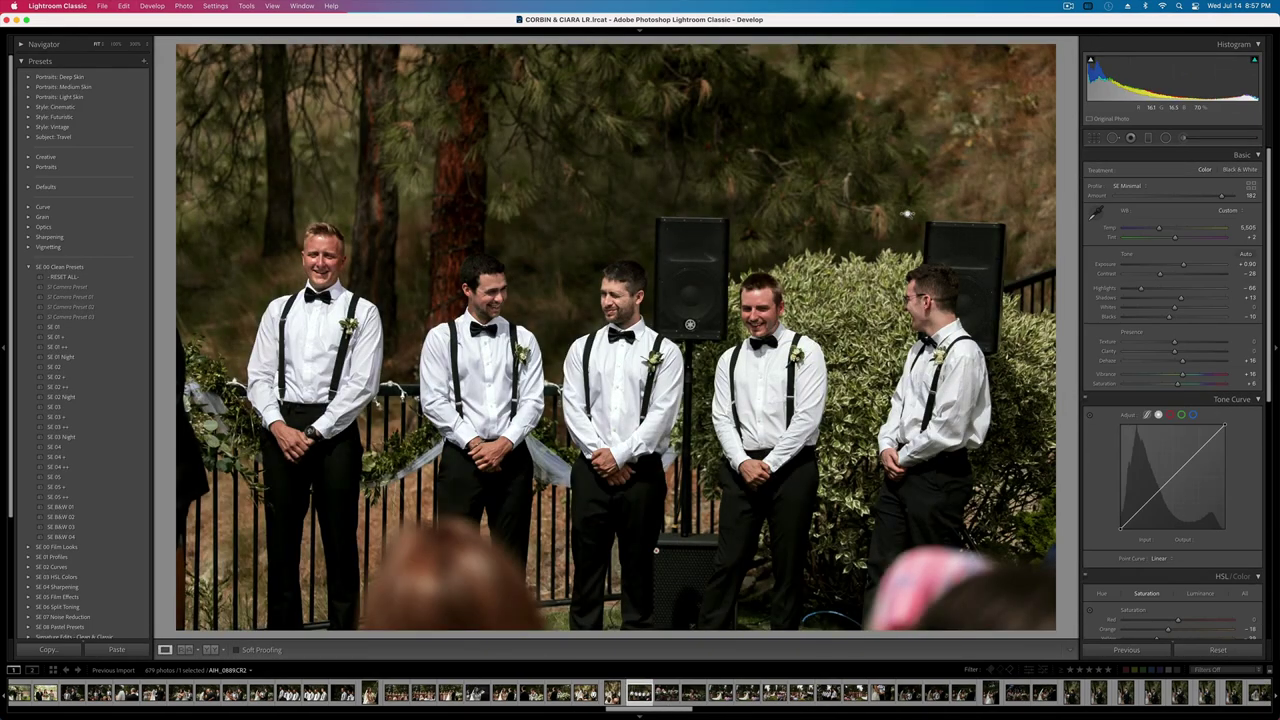
- Brighten the groomsmen photo to +1.23 exposure and the bridesmaids photo after it
{"action": "key", "text": "equal"}
{"action": "key", "text": "Right"}
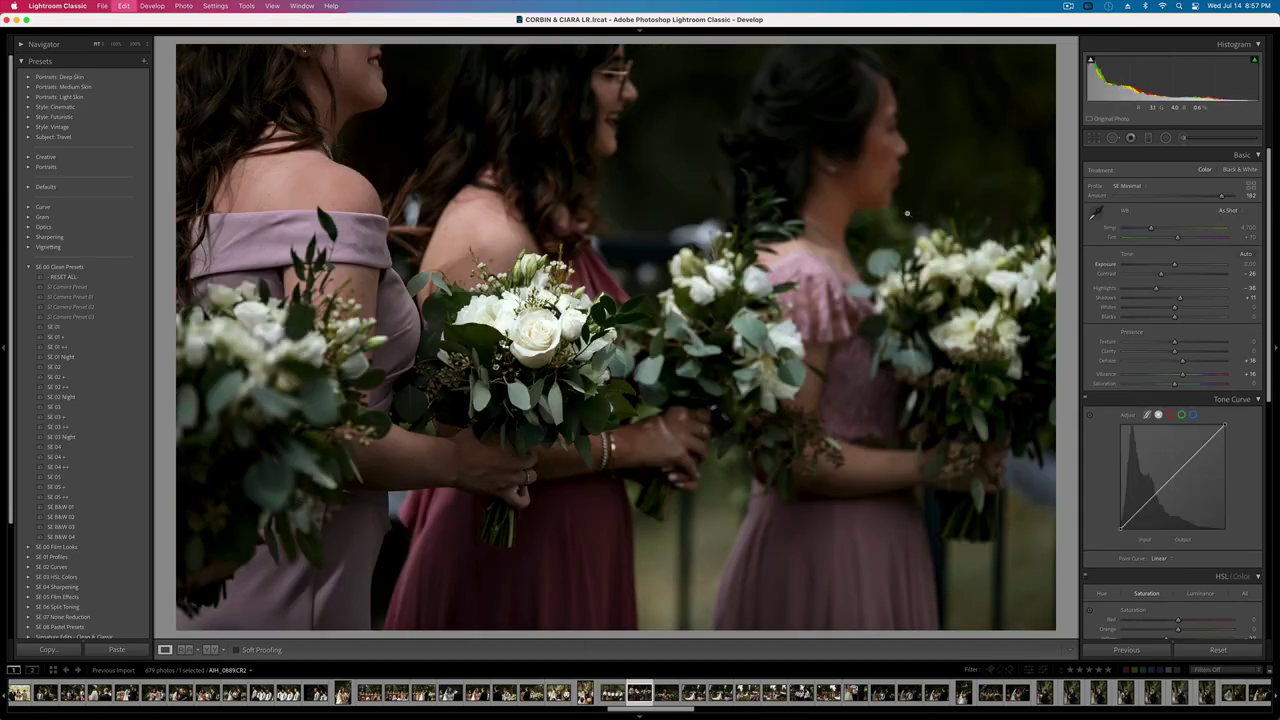
{"action": "key", "text": "equal"}
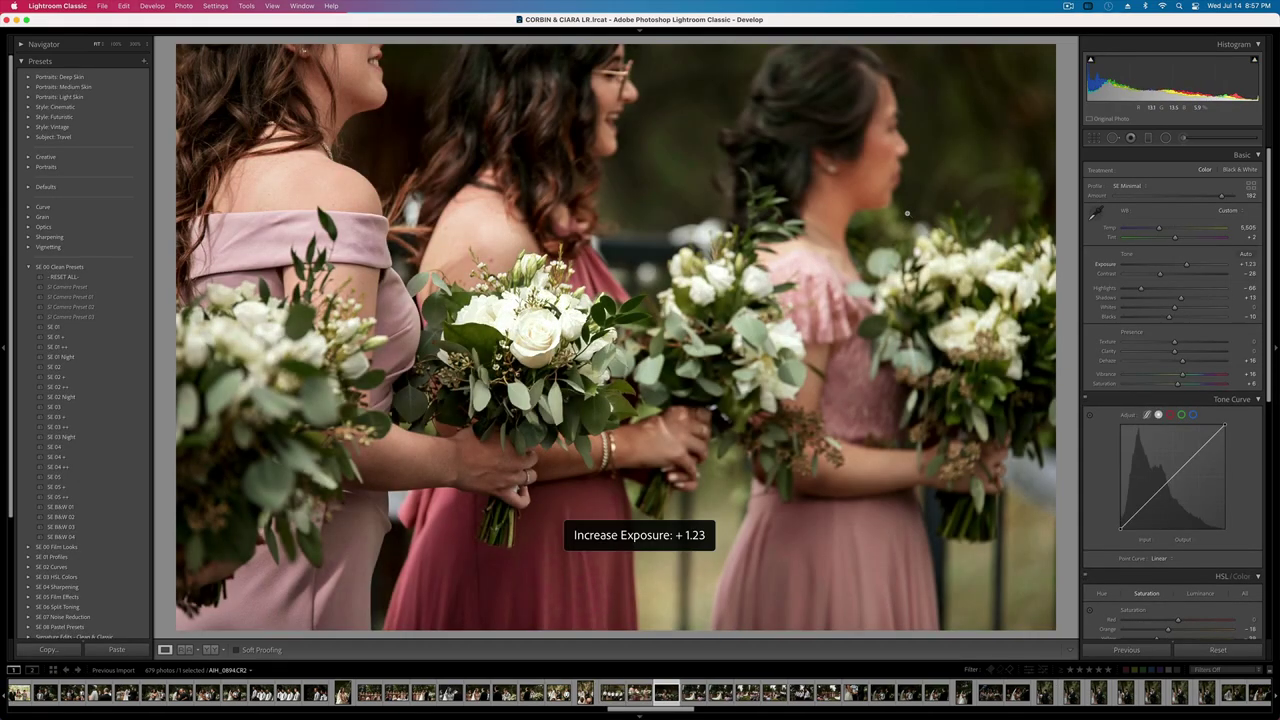
{"action": "key", "text": "Right"}
- Soften the pink-dress photo's highlights via the tone curve, set exposure +0.57, and copy settings
{"action": "key", "text": "Left"}
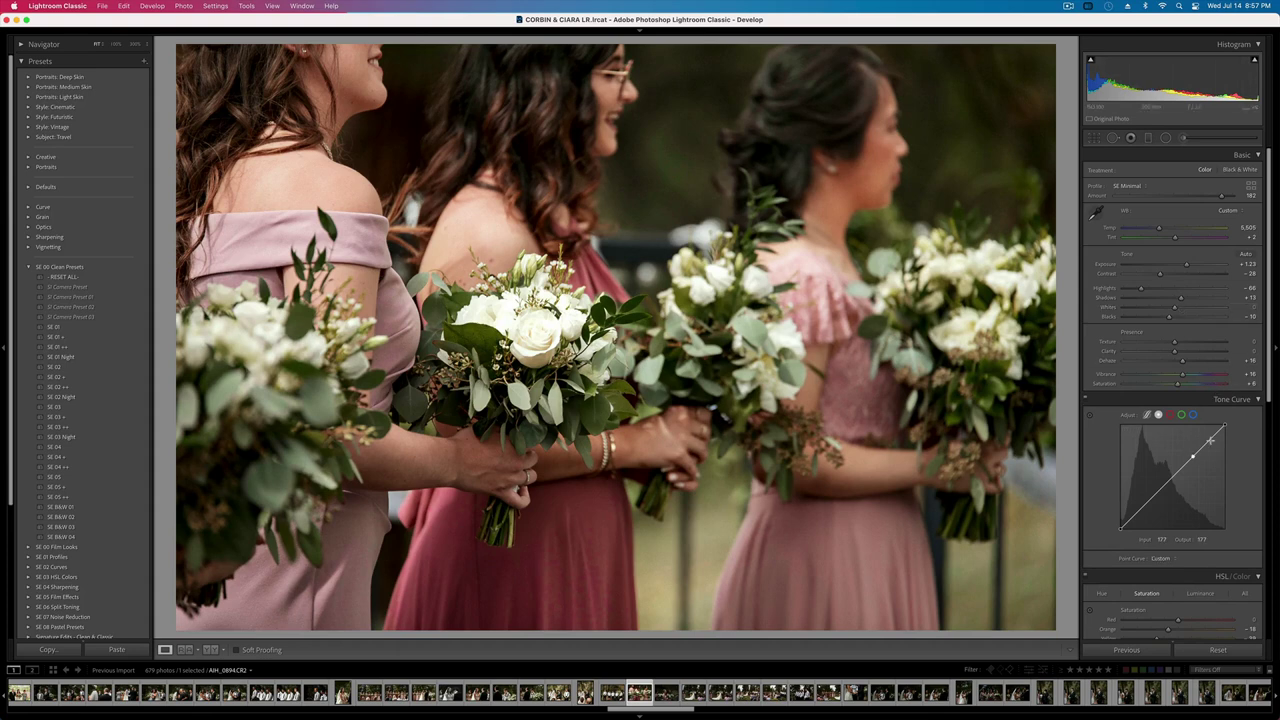
{"action": "left_click_drag", "start_coordinate": [1225, 428], "coordinate": [1231, 433]}
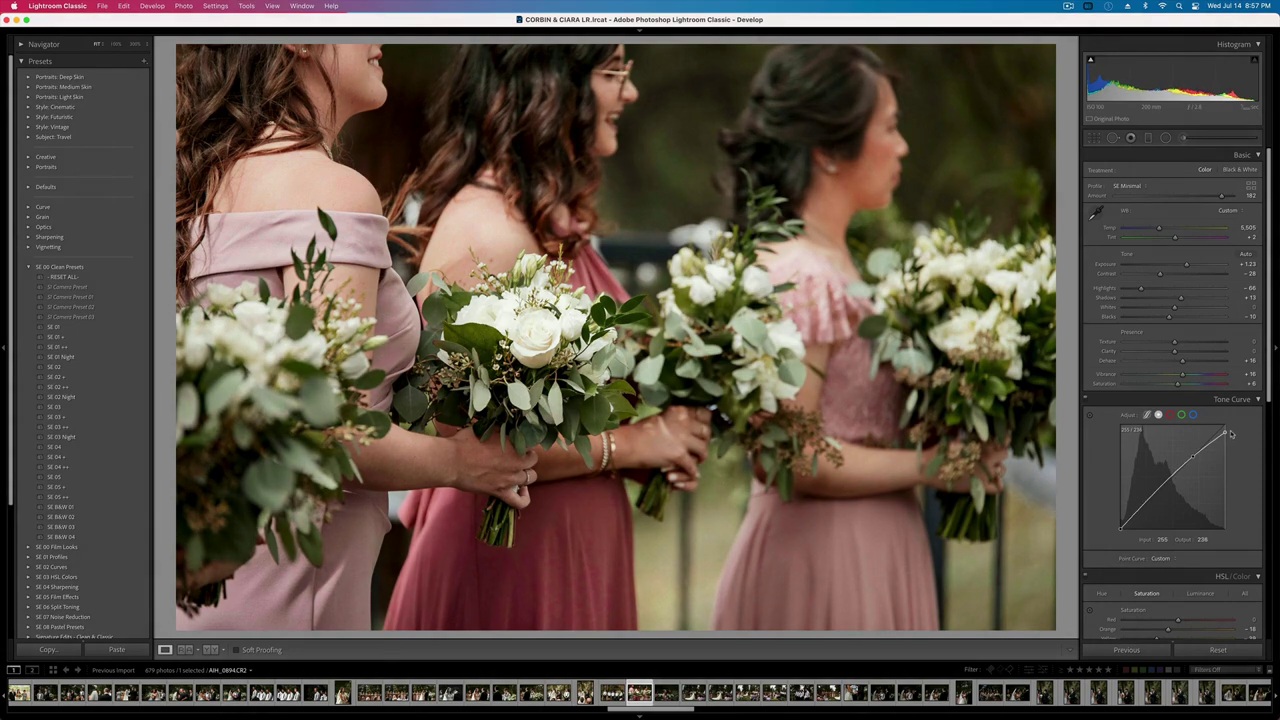
{"action": "key", "text": "Right"}
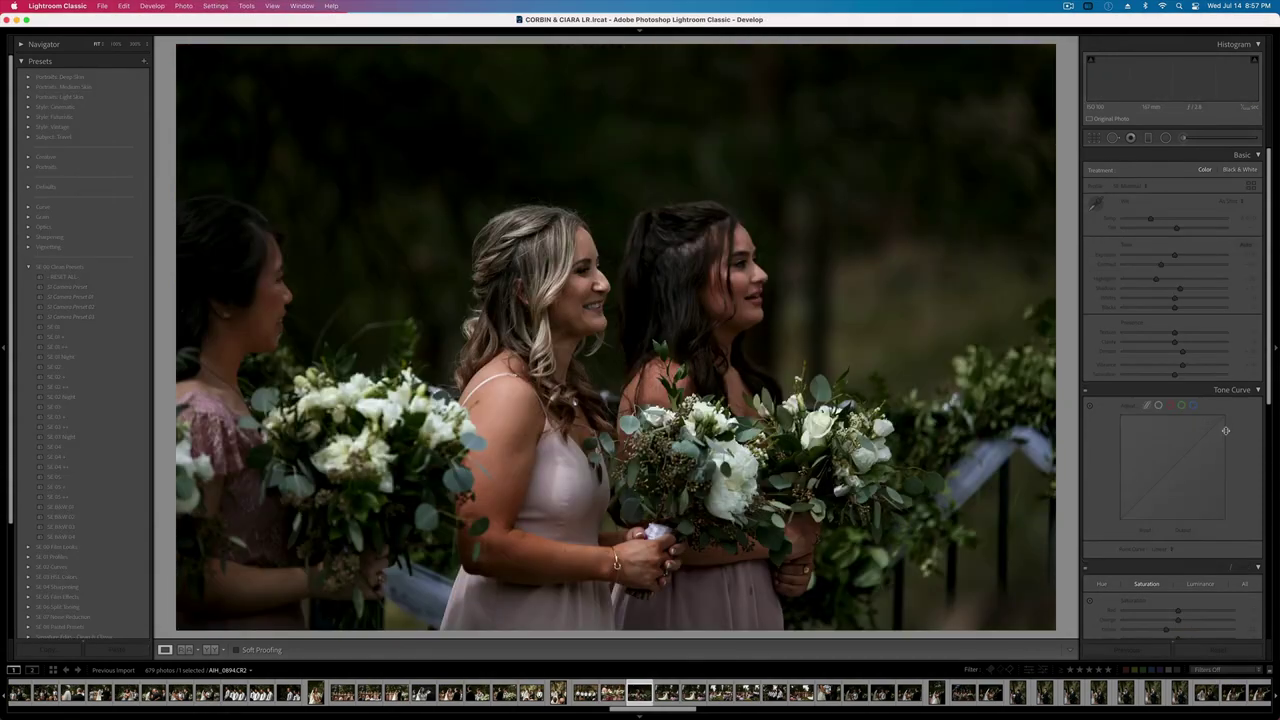
{"action": "key", "text": "Left"}
{"action": "key", "text": "shift+minus"}
{"action": "key", "text": "shift+minus"}
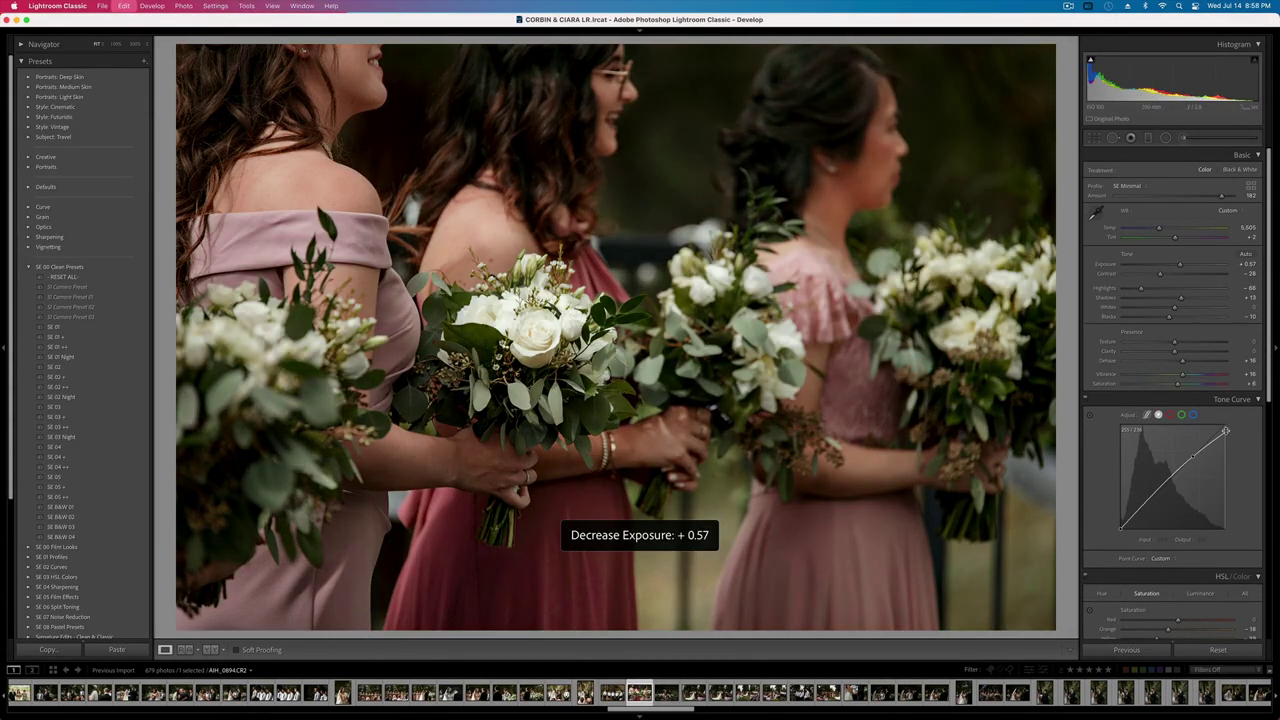
{"action": "key", "text": "super+shift+c"}
{"action": "key", "text": "Return"}
- Set the three-bridesmaids photo to +0.90 exposure and contrast -17, then copy its settings
{"action": "key", "text": "Right"}
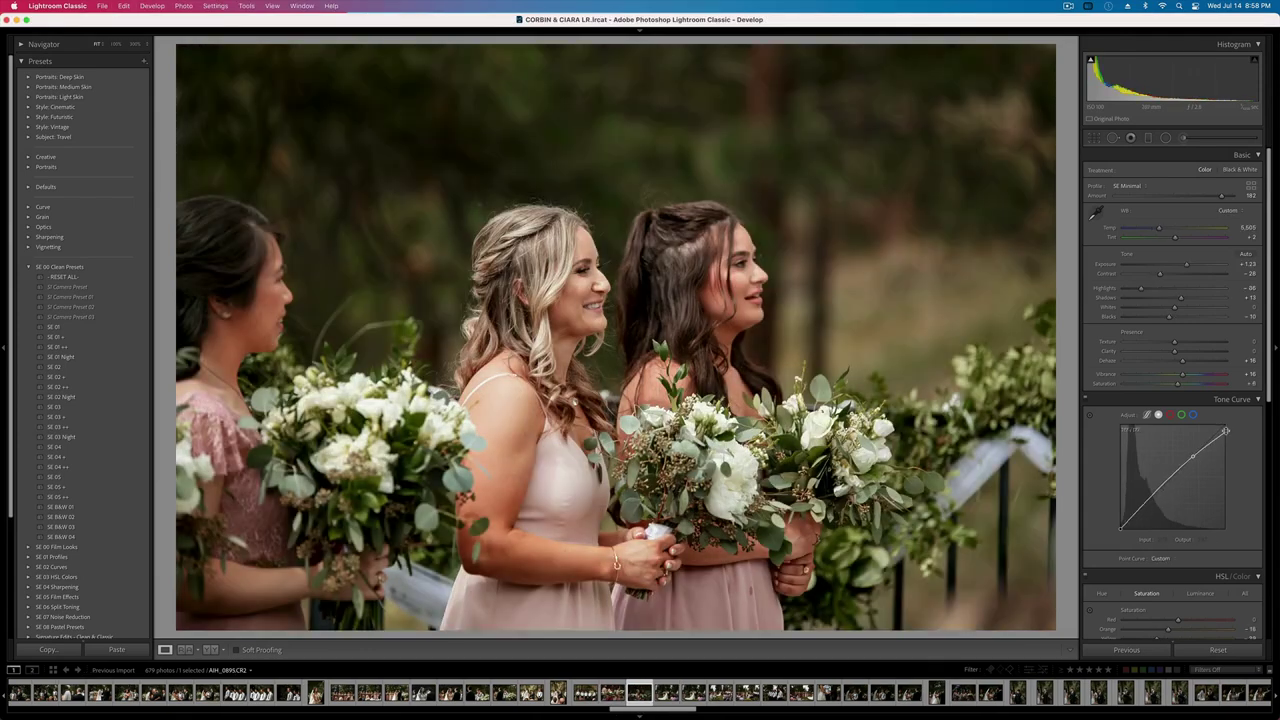
{"action": "key", "text": "minus"}
{"action": "key", "text": "minus"}
{"action": "key", "text": "equal"}
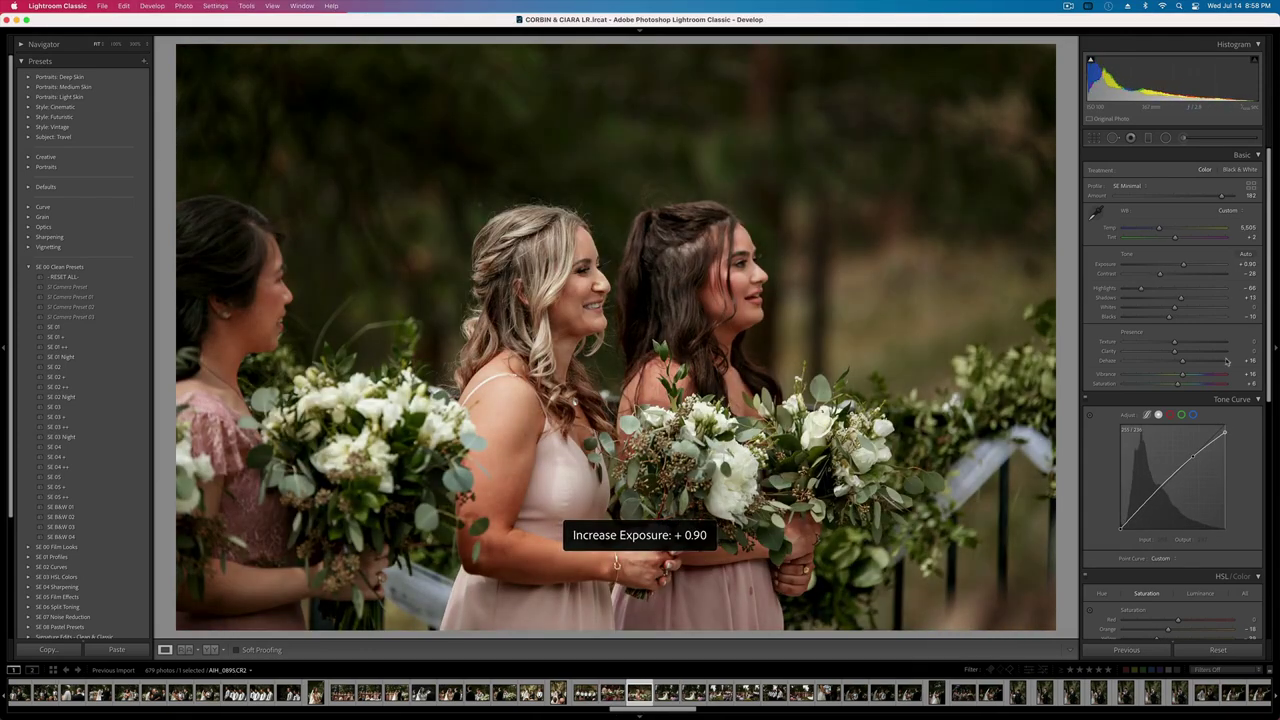
{"action": "left_click_drag", "start_coordinate": [1160, 274], "coordinate": [1166, 275]}
{"action": "key", "text": "super+shift+c"}
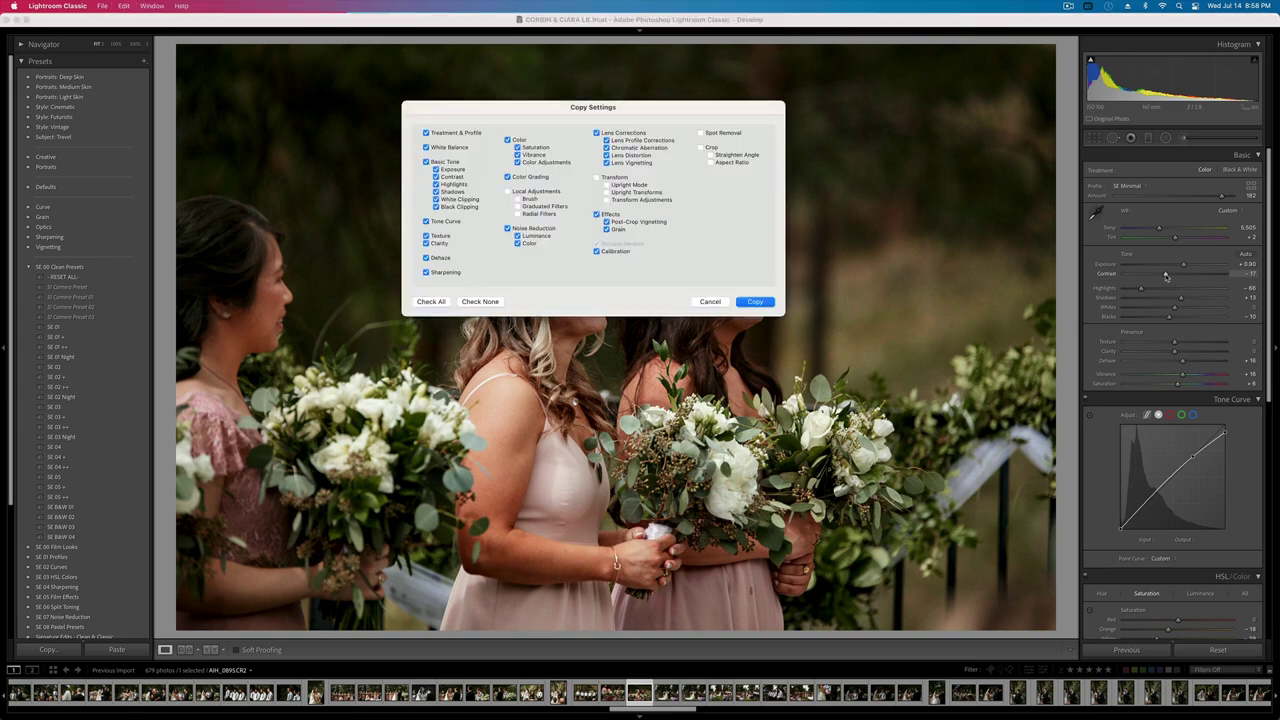
{"action": "key", "text": "Return"}
- Raise it to +1.10 exposure and paste the settings onto the next ceremony photo
{"action": "key", "text": "equal"}
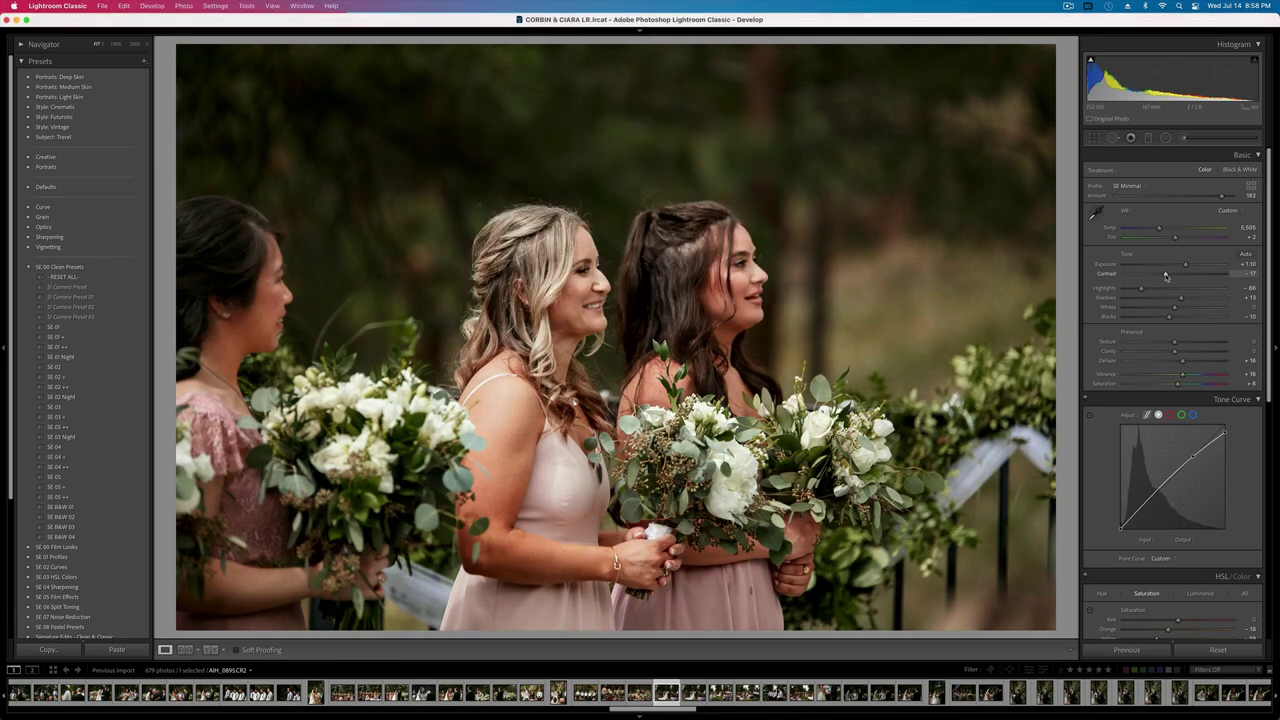
{"action": "key", "text": "Right"}
{"action": "key", "text": "super+shift+v"}
- Set the ceremony photo's exposure to +0.47 and rotate it to level the horizon
{"action": "key", "text": "minus"}
{"action": "key", "text": "minus"}
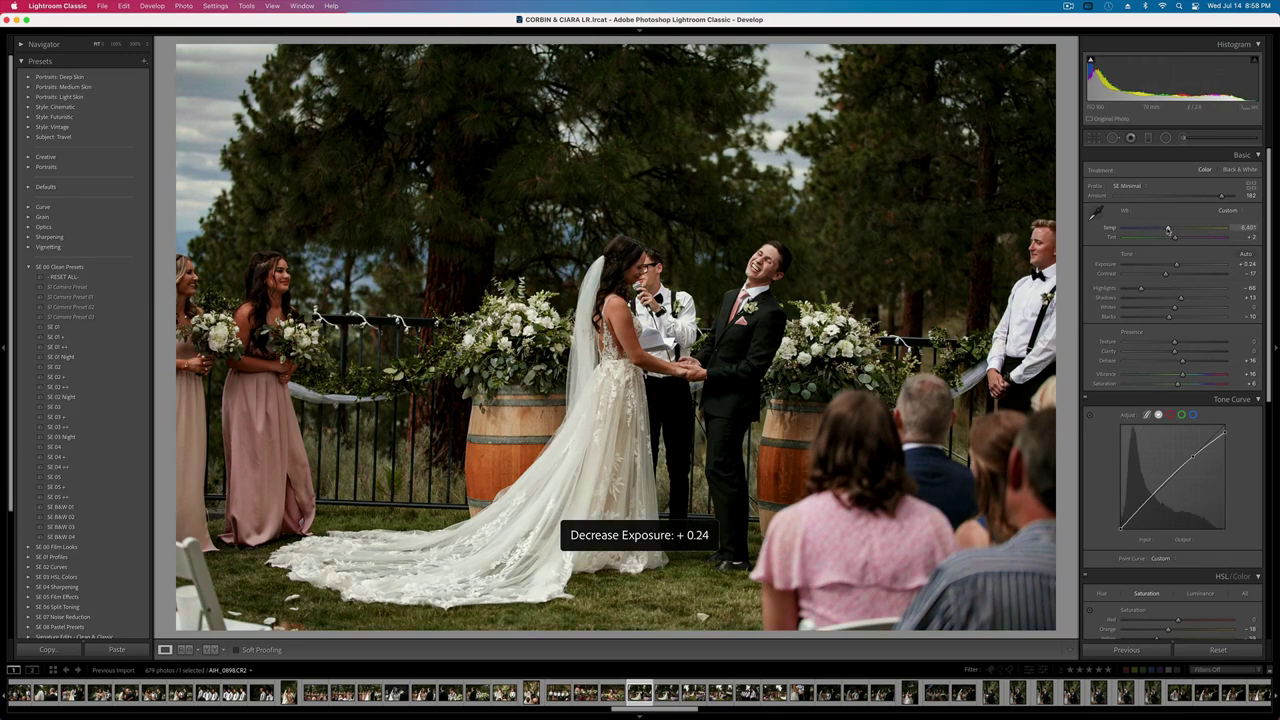
{"action": "key", "text": "equal"}
{"action": "key", "text": "minus"}
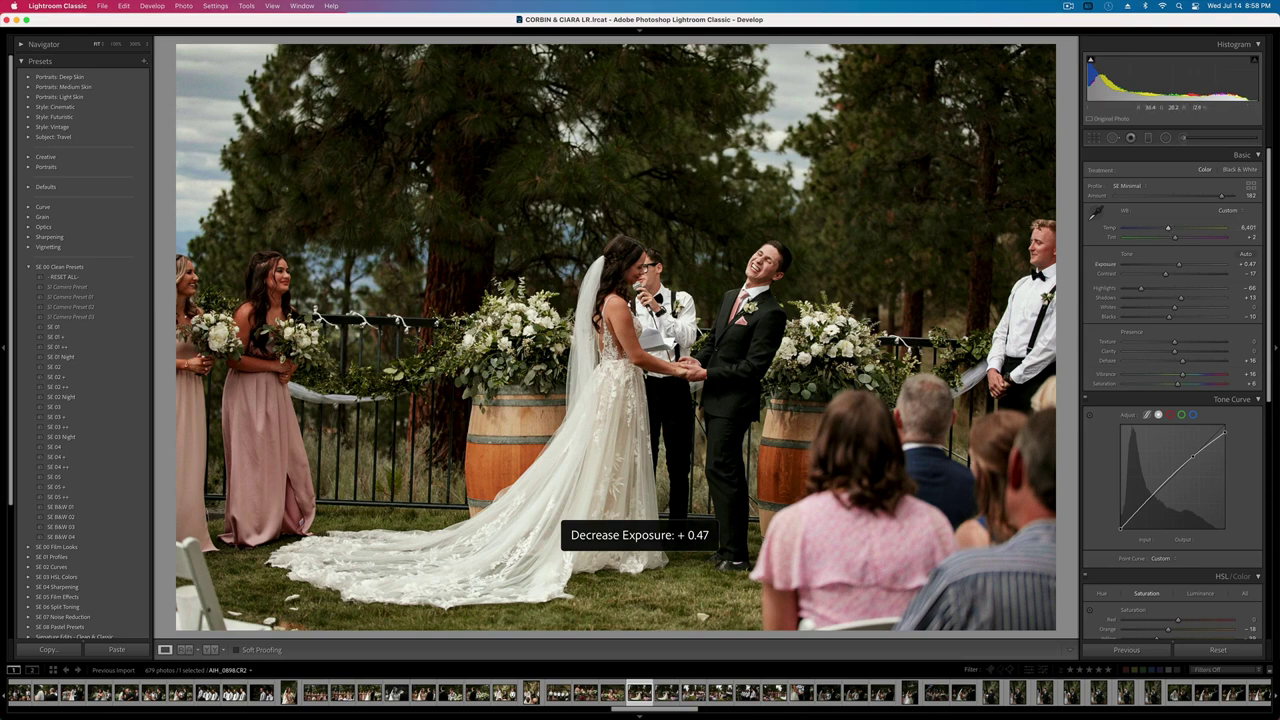
{"action": "key", "text": "r"}
{"action": "left_click_drag", "start_coordinate": [1060, 153], "coordinate": [1060, 144]}
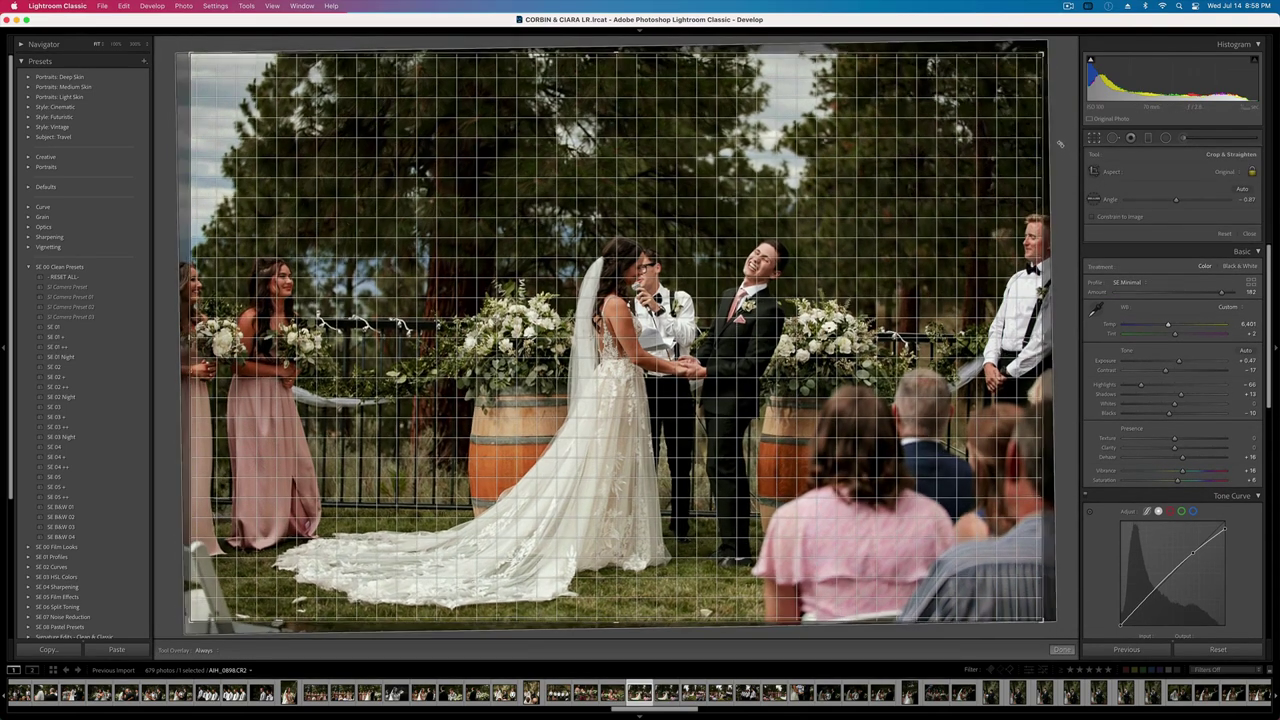
{"action": "key", "text": "r"}
- Copy this photo's settings and paste them onto the next ceremony photo
{"action": "key", "text": "super+shift+c"}
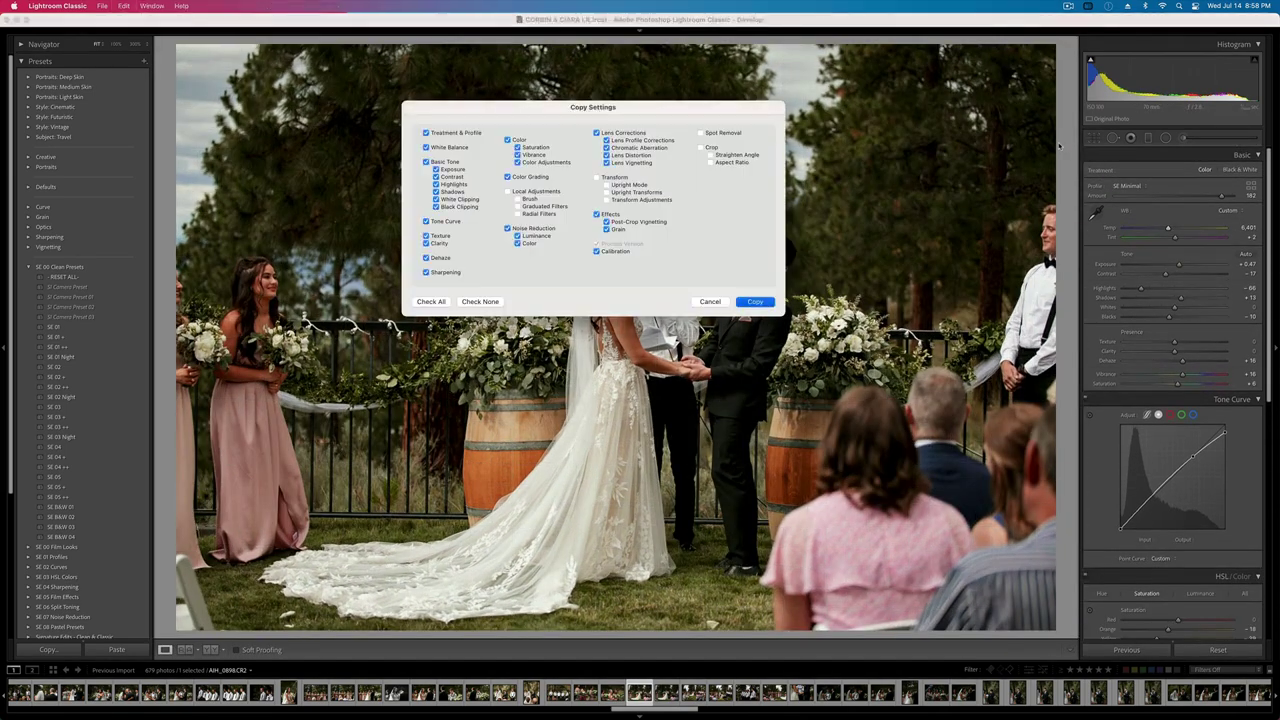
{"action": "key", "text": "Return"}
{"action": "key", "text": "Right"}
{"action": "key", "text": "super+shift+v"}
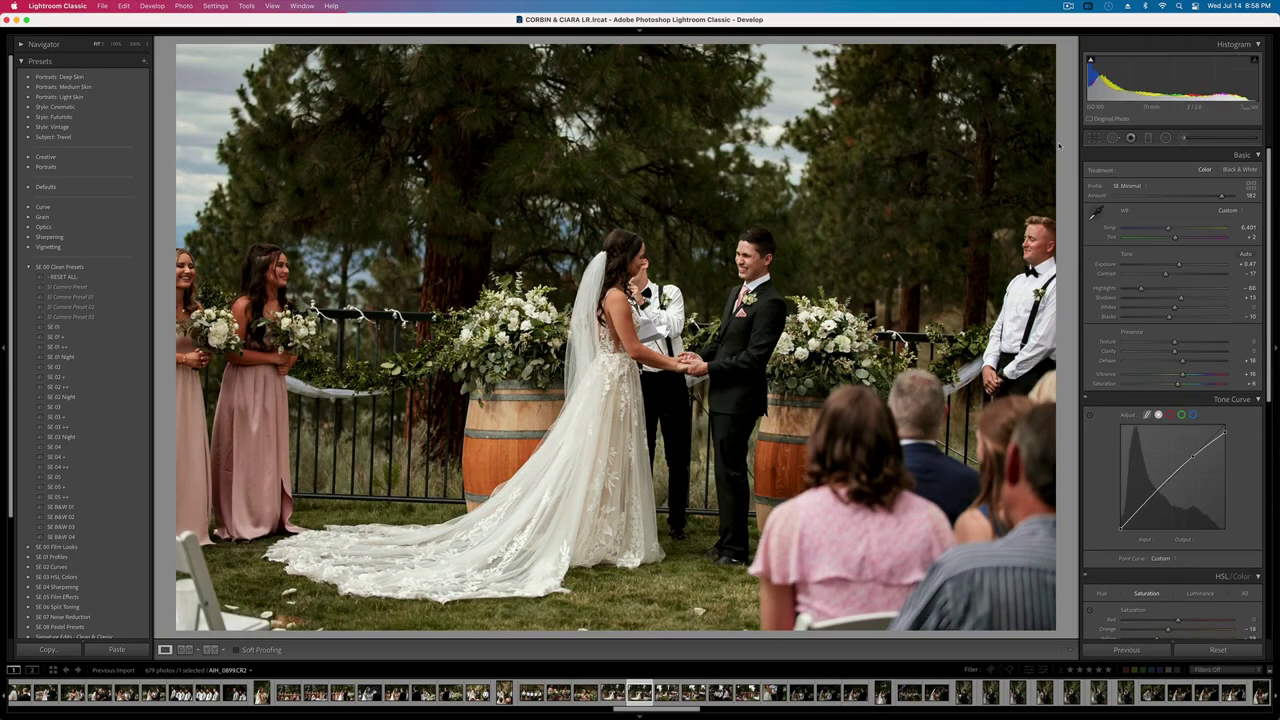
- Straighten the bride-and-groom photo to −1.46°, tighten its crop, and advance to the petal-aisle photo
{"action": "key", "text": "r"}
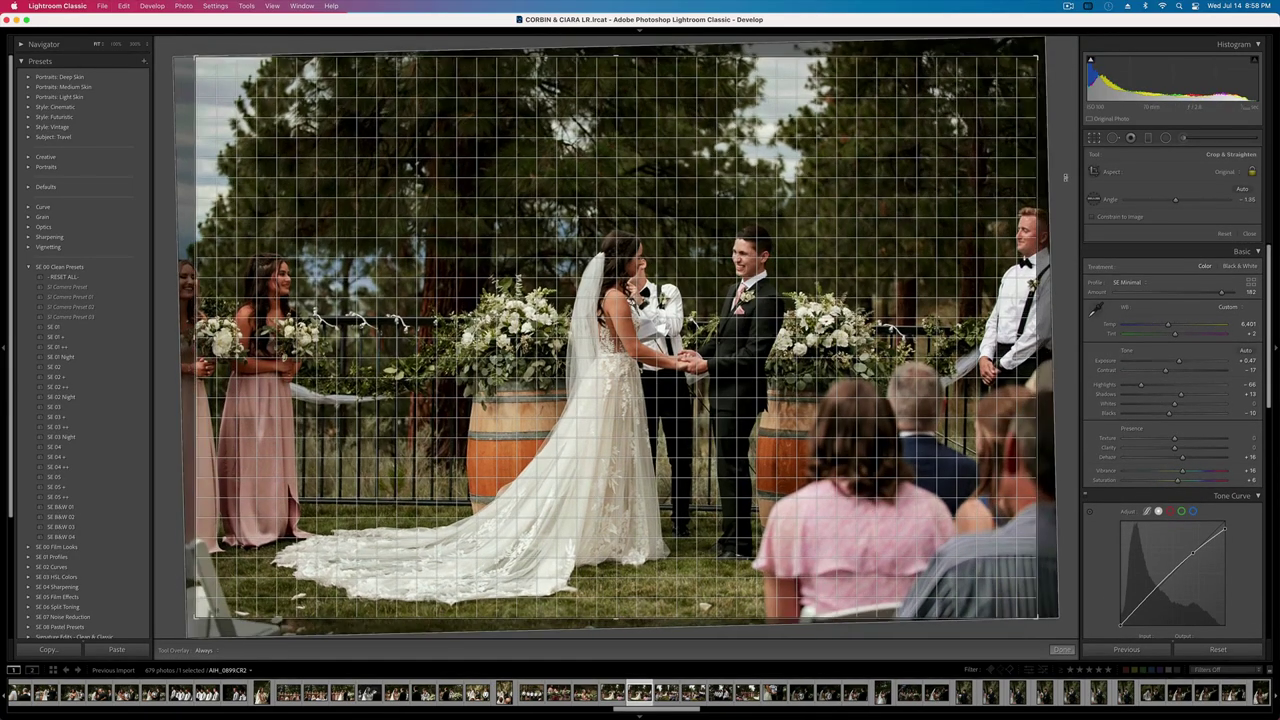
{"action": "left_click_drag", "start_coordinate": [1065, 178], "coordinate": [1066, 182]}
{"action": "left_click_drag", "start_coordinate": [192, 55], "coordinate": [225, 80]}
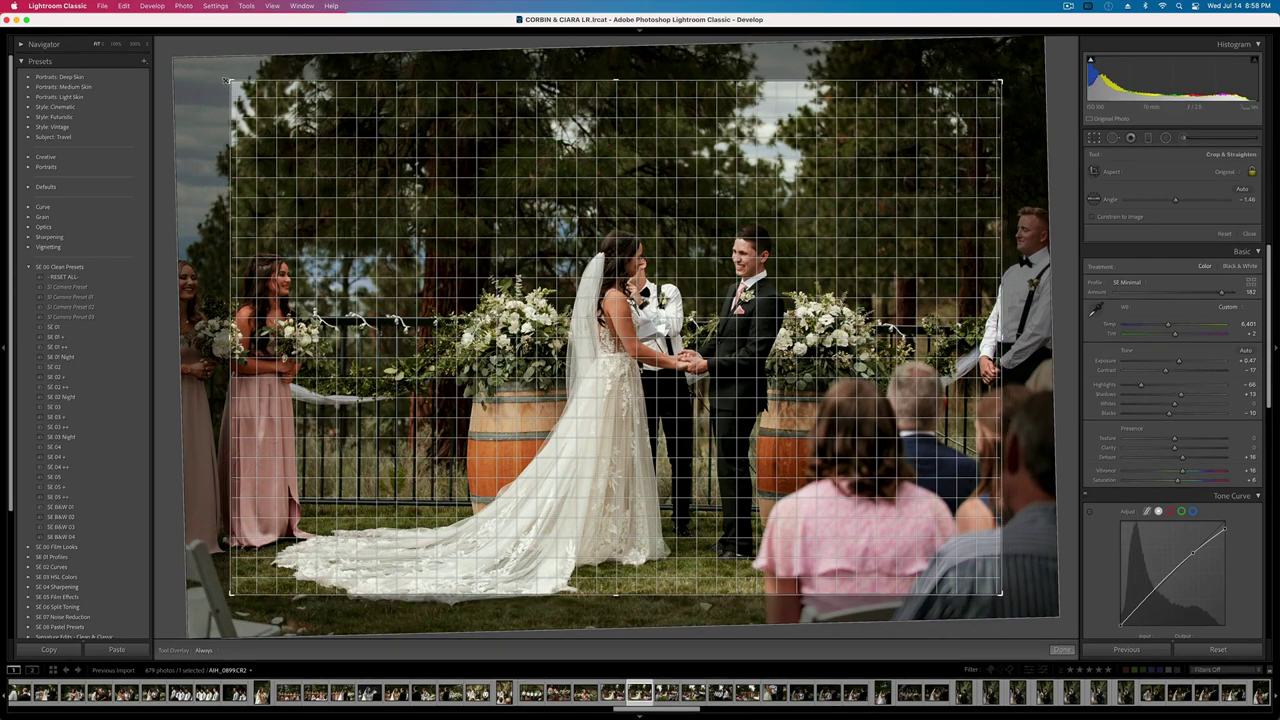
{"action": "left_click_drag", "start_coordinate": [306, 173], "coordinate": [263, 151]}
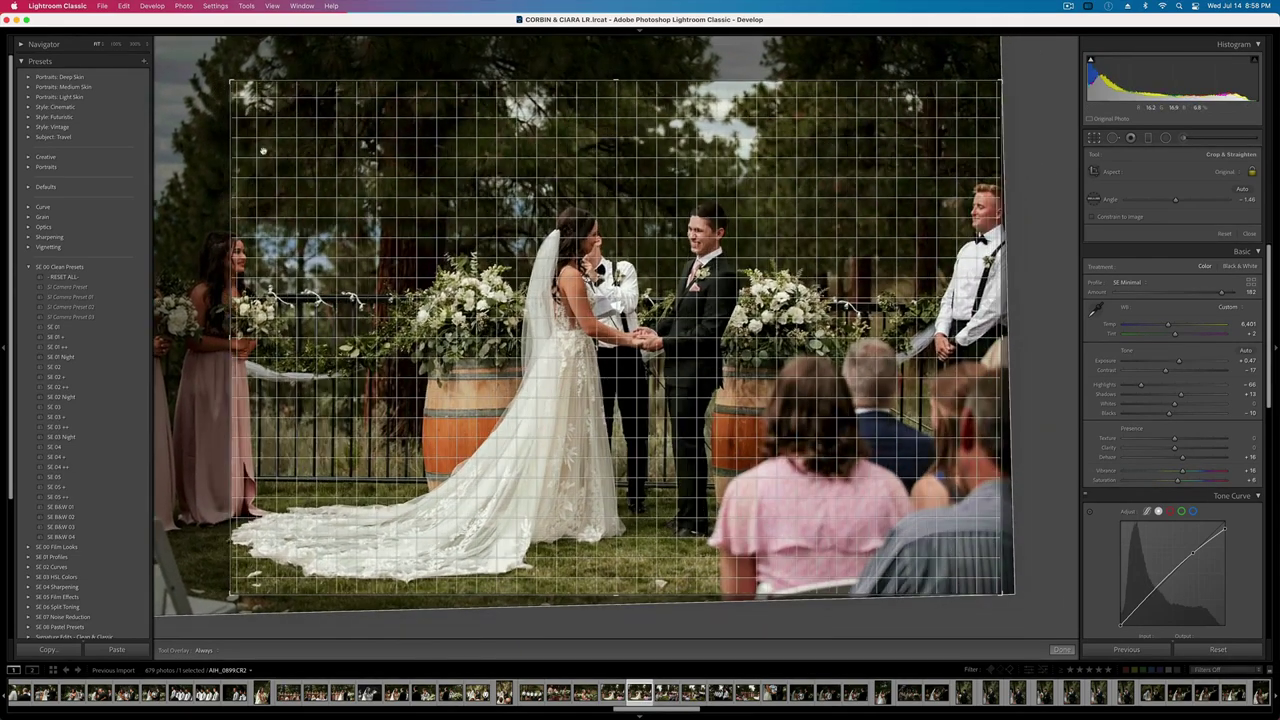
{"action": "key", "text": "Return"}
{"action": "key", "text": "Right"}
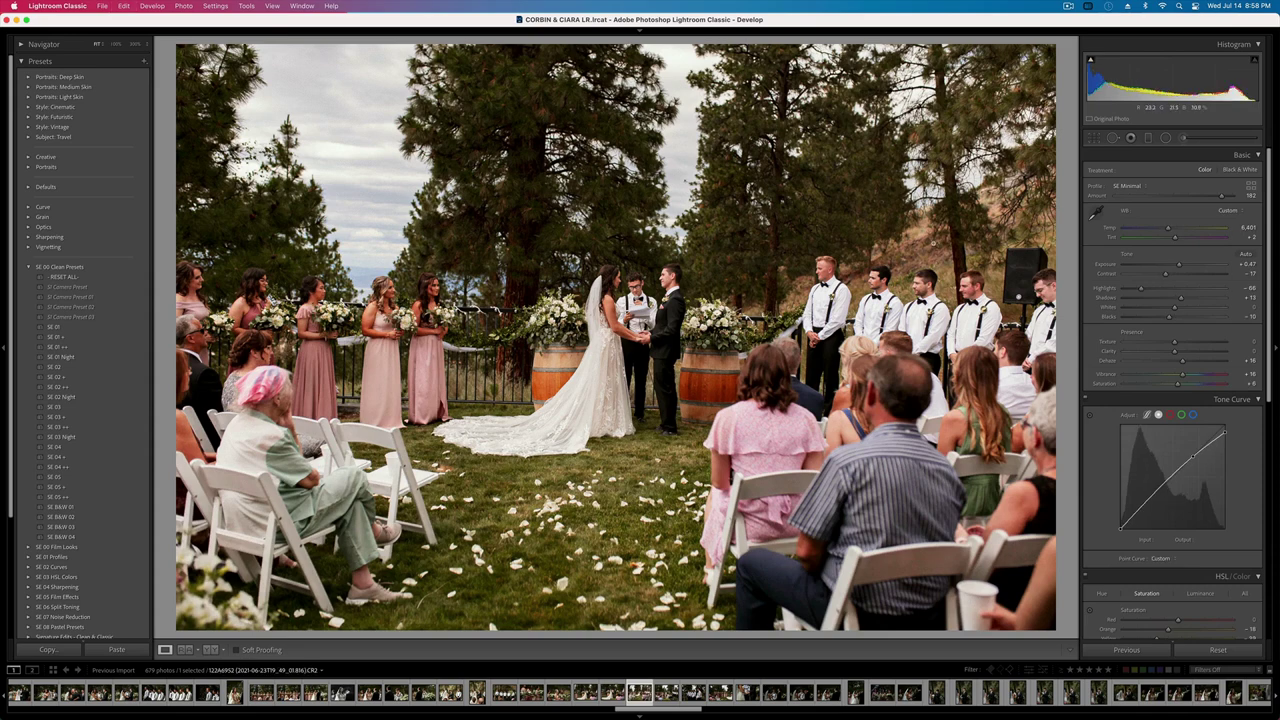
- Warm the petal-aisle photo's white balance, shift tint toward green, and lower Highlights to -77
{"action": "left_click_drag", "start_coordinate": [1174, 239], "coordinate": [1173, 239]}
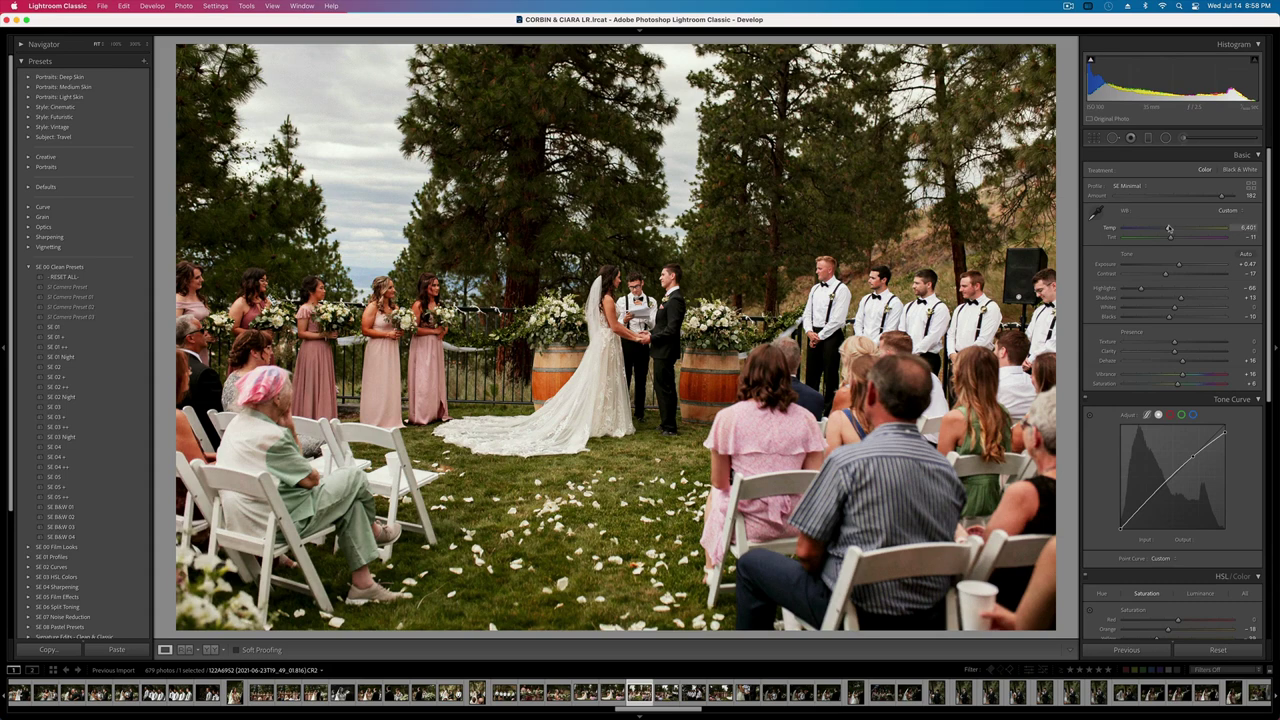
{"action": "left_click_drag", "start_coordinate": [1164, 229], "coordinate": [1165, 228]}
{"action": "left_click", "coordinate": [1131, 289]}
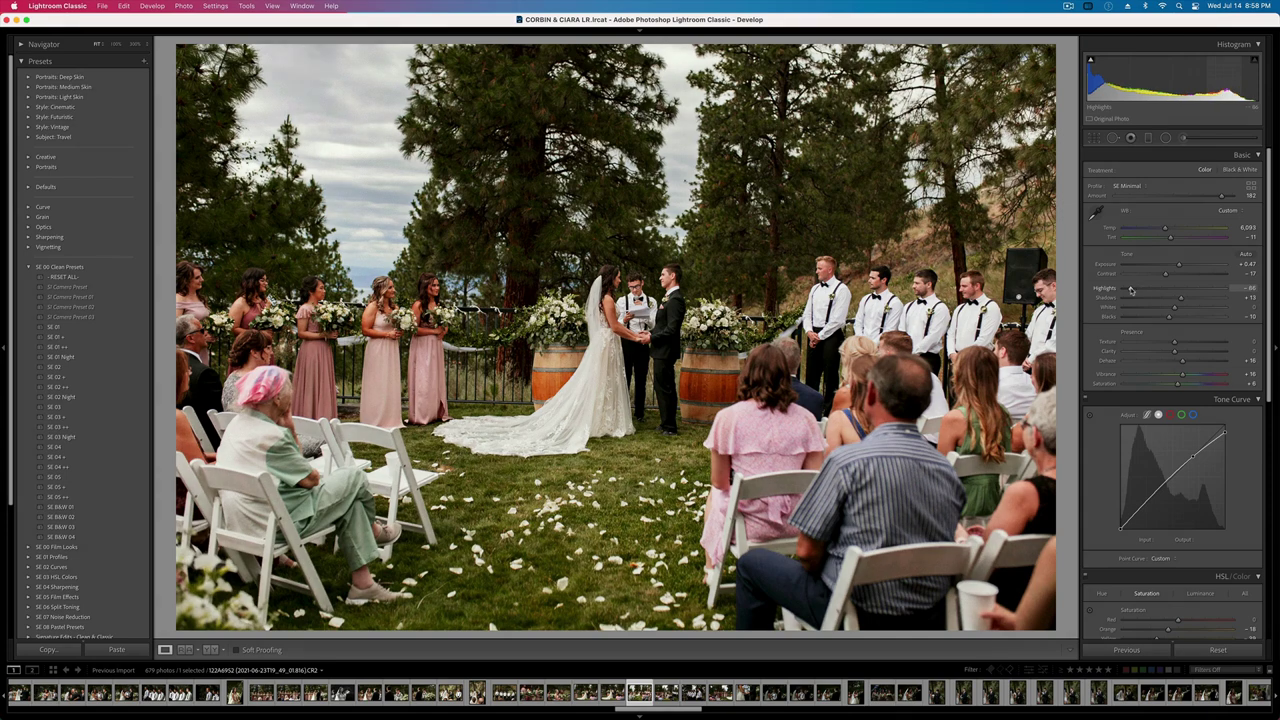
{"action": "key", "text": "equal"}
{"action": "key", "text": "equal"}
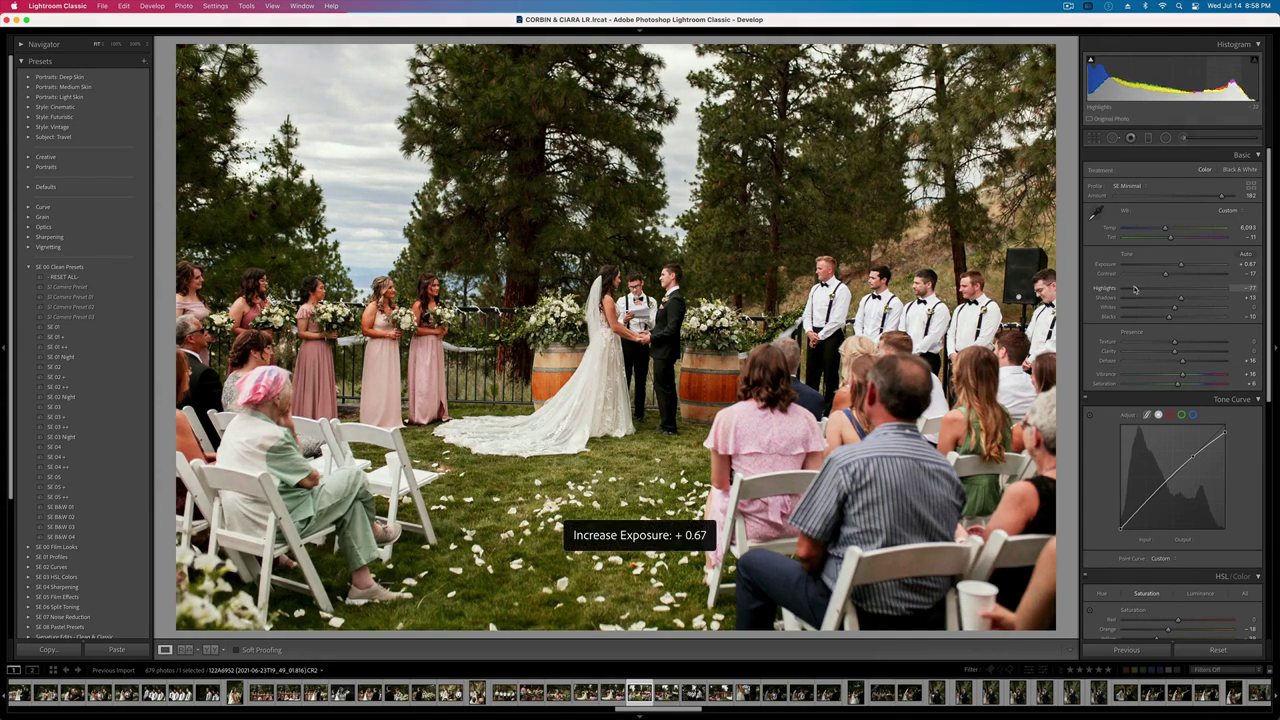
{"action": "key", "text": "minus"}
{"action": "key", "text": "minus"}
{"action": "key", "text": "minus"}
{"action": "key", "text": "equal"}
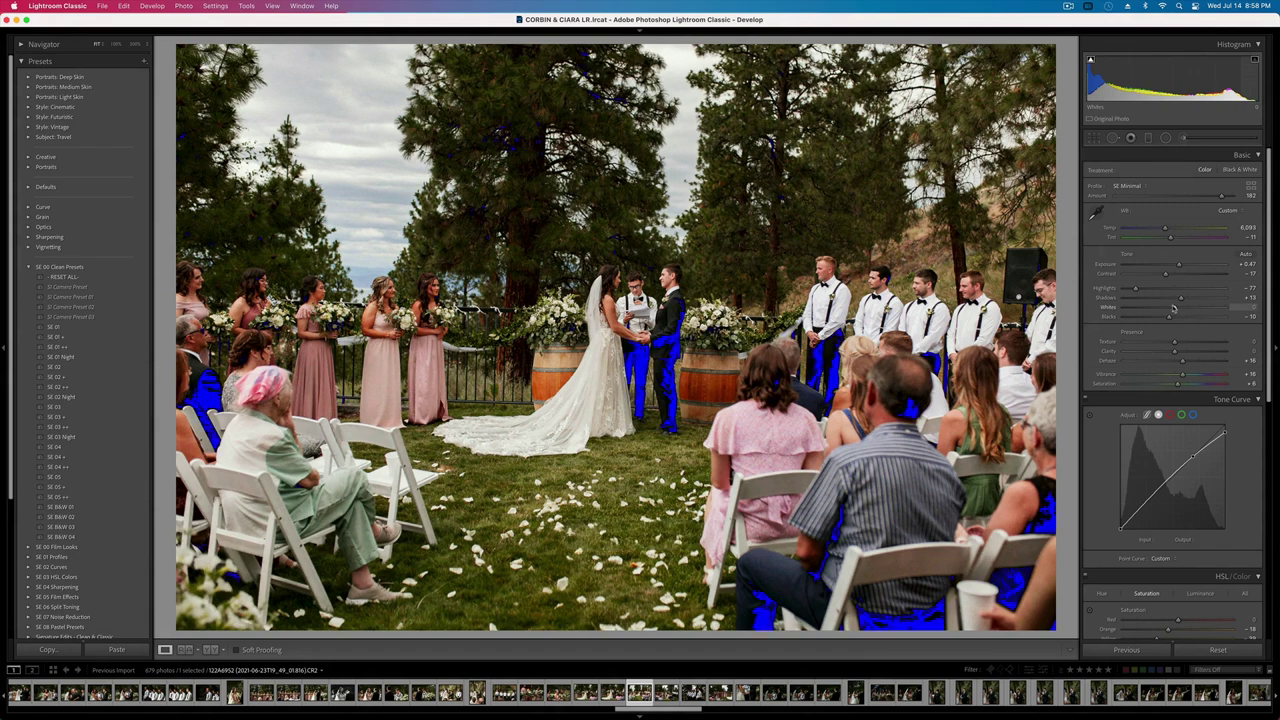
- Straighten the photo to −2.17°, set Exposure to +0.24, check shadow clipping, and advance
{"action": "key", "text": "r"}
{"action": "left_click_drag", "start_coordinate": [1056, 256], "coordinate": [1058, 240]}
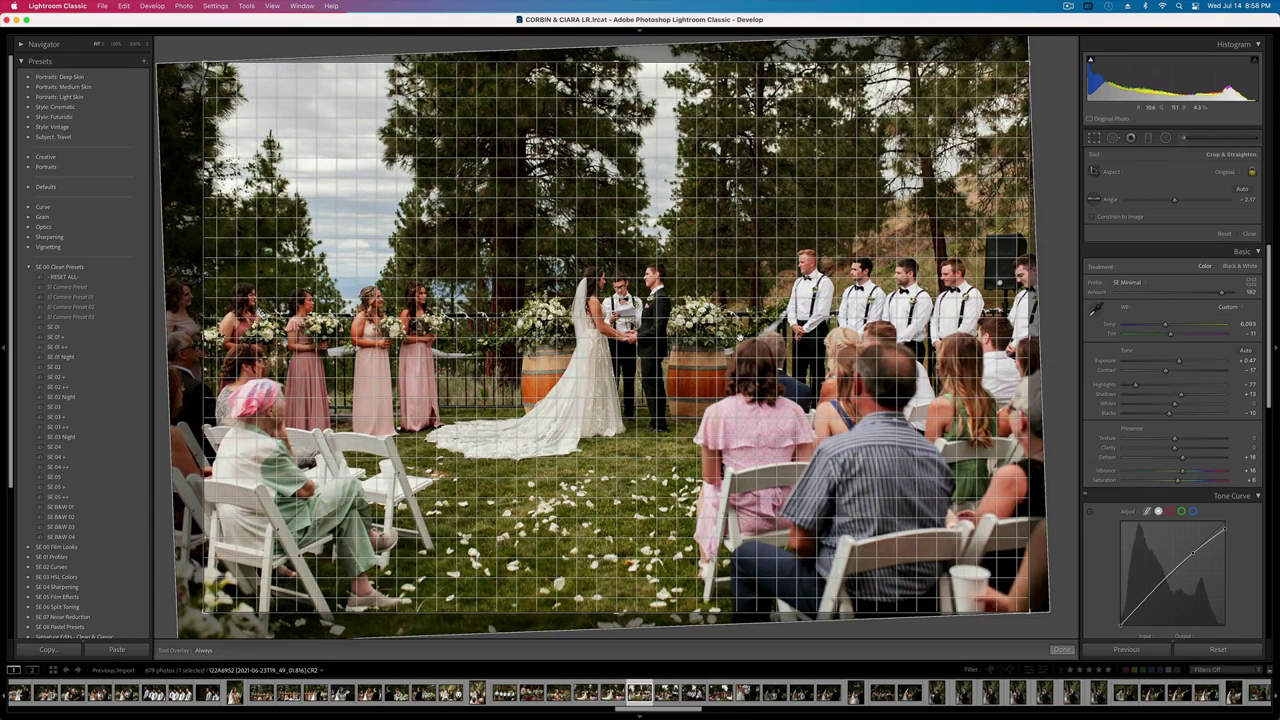
{"action": "key", "text": "Return"}
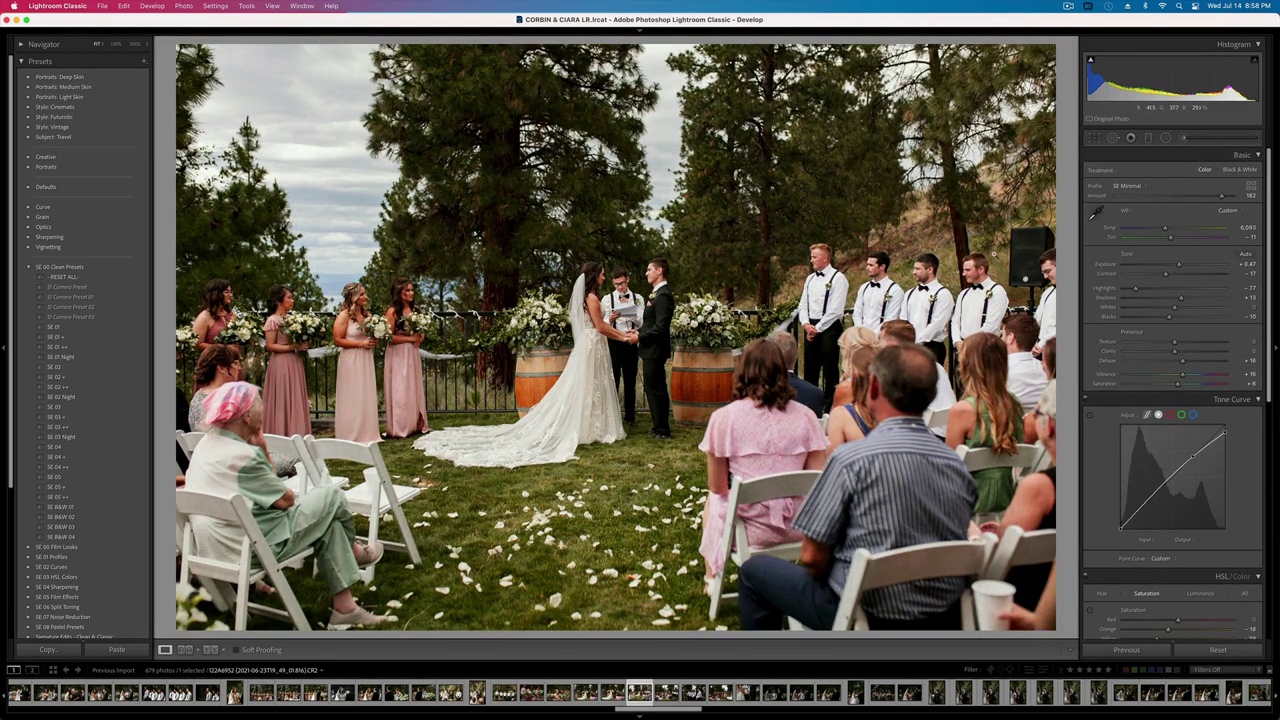
{"action": "key", "text": "shift+minus"}
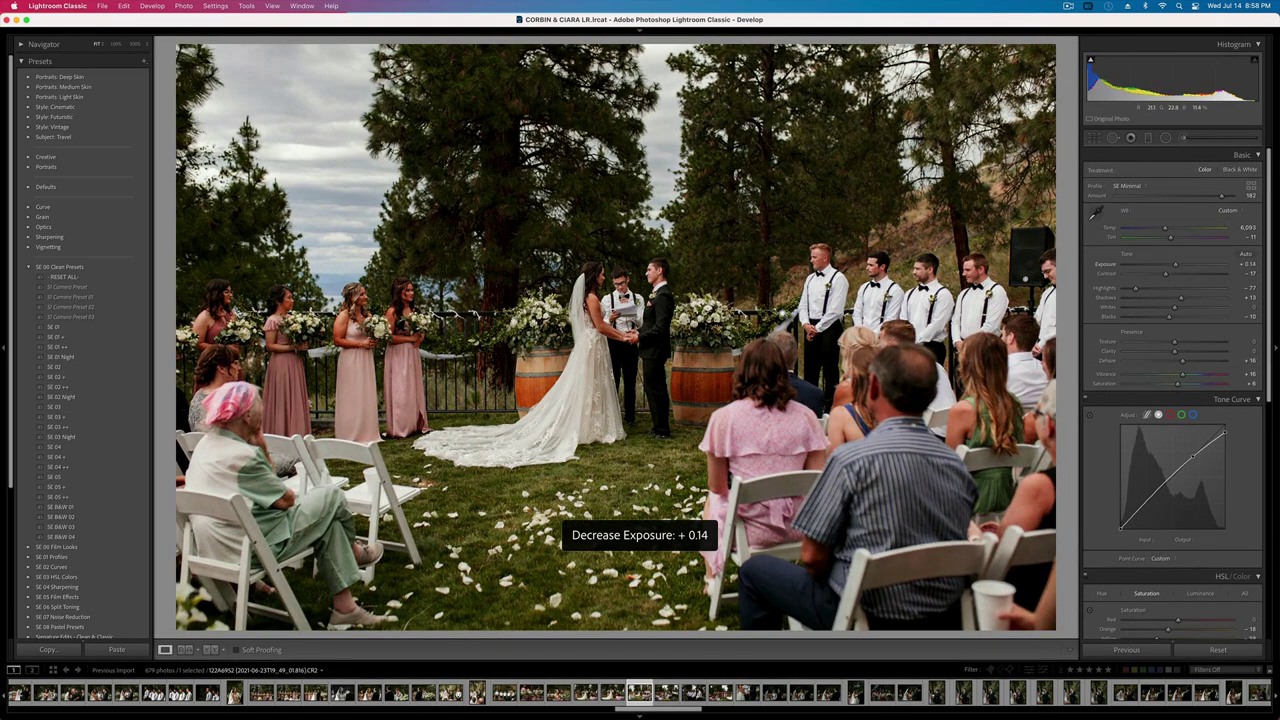
{"action": "key", "text": "equal"}
{"action": "key", "text": "j"}
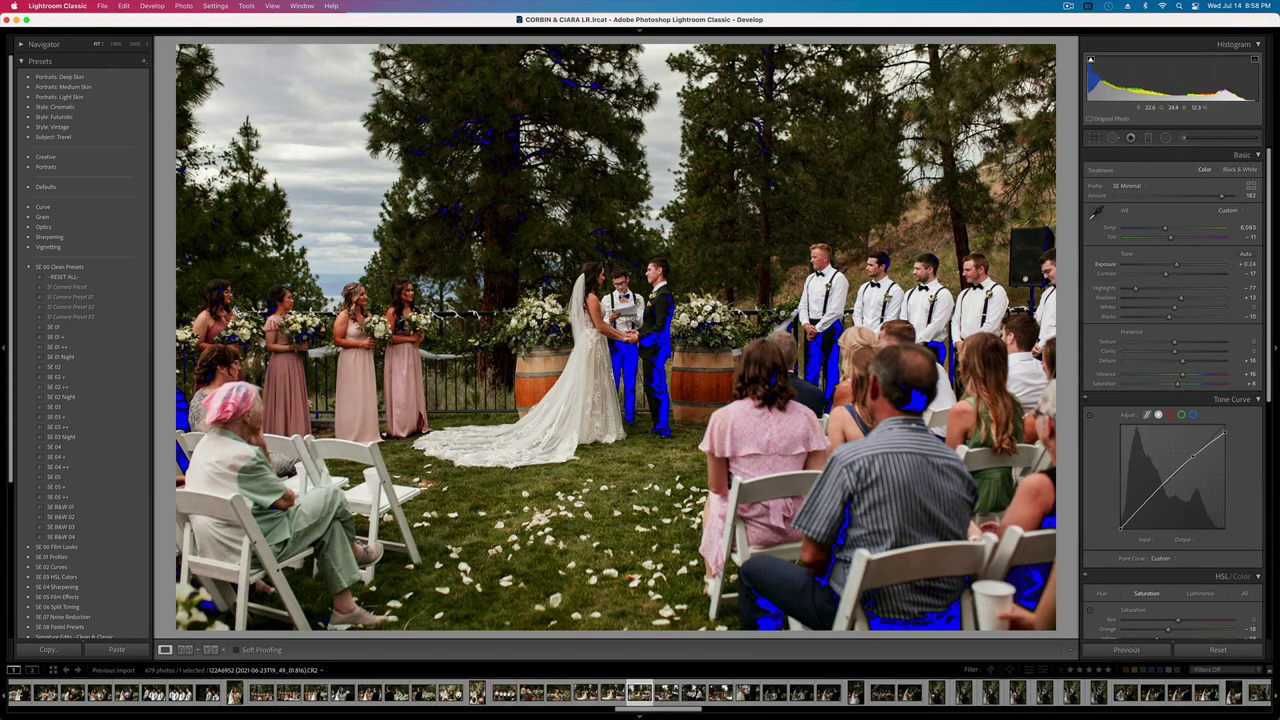
{"action": "key", "text": "j"}
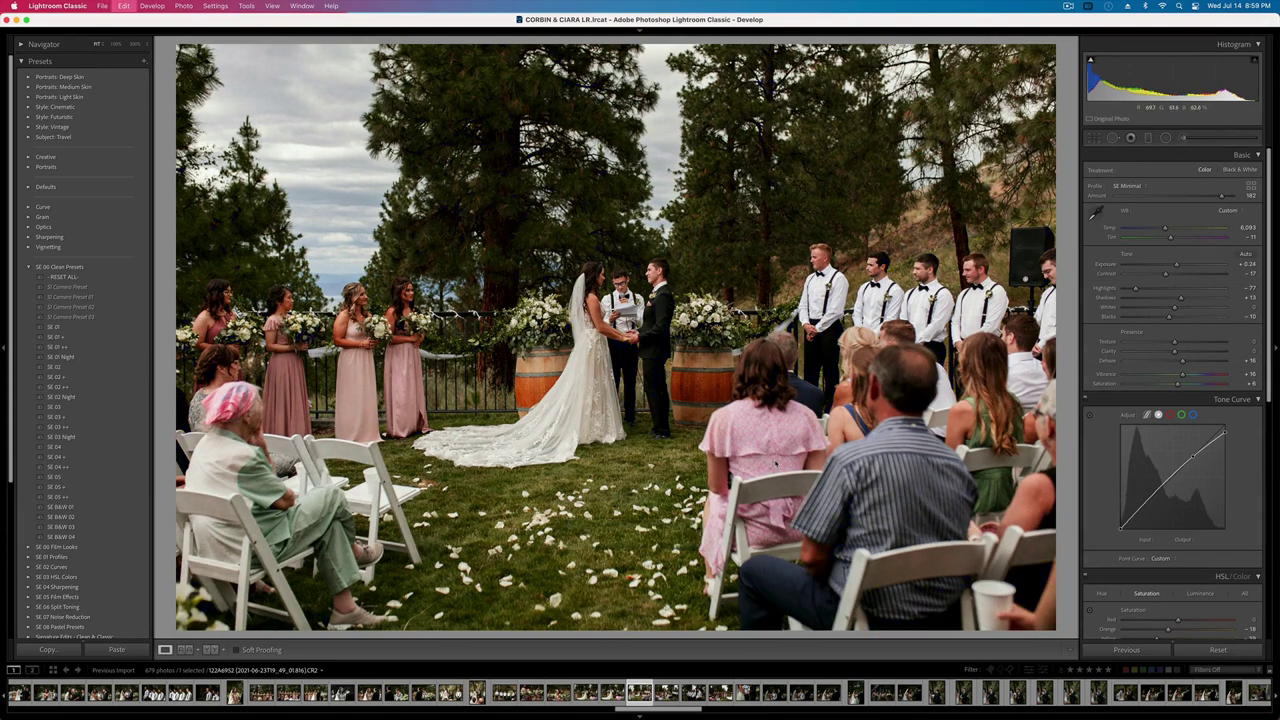
{"action": "key", "text": "Right"}
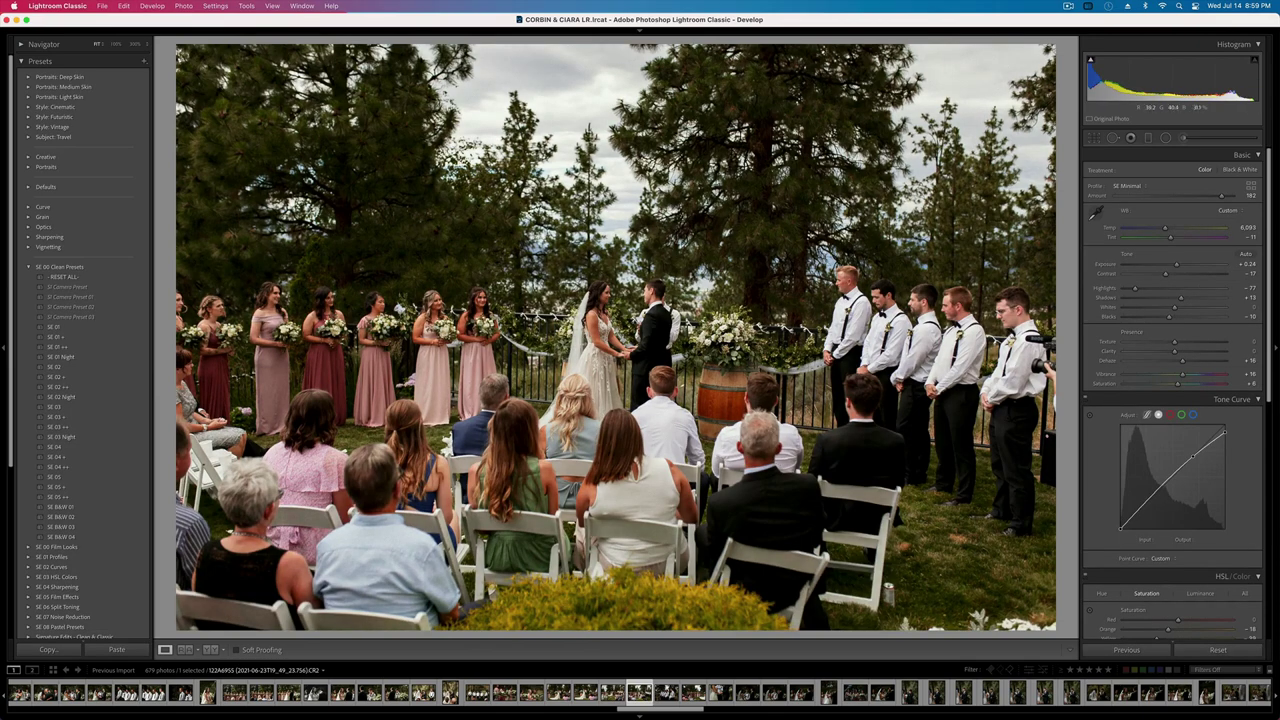
- Rotate the wedding-party photo level, commit the crop, and check shadow clipping
{"action": "key", "text": "r"}
{"action": "left_click_drag", "start_coordinate": [1060, 106], "coordinate": [1055, 94]}
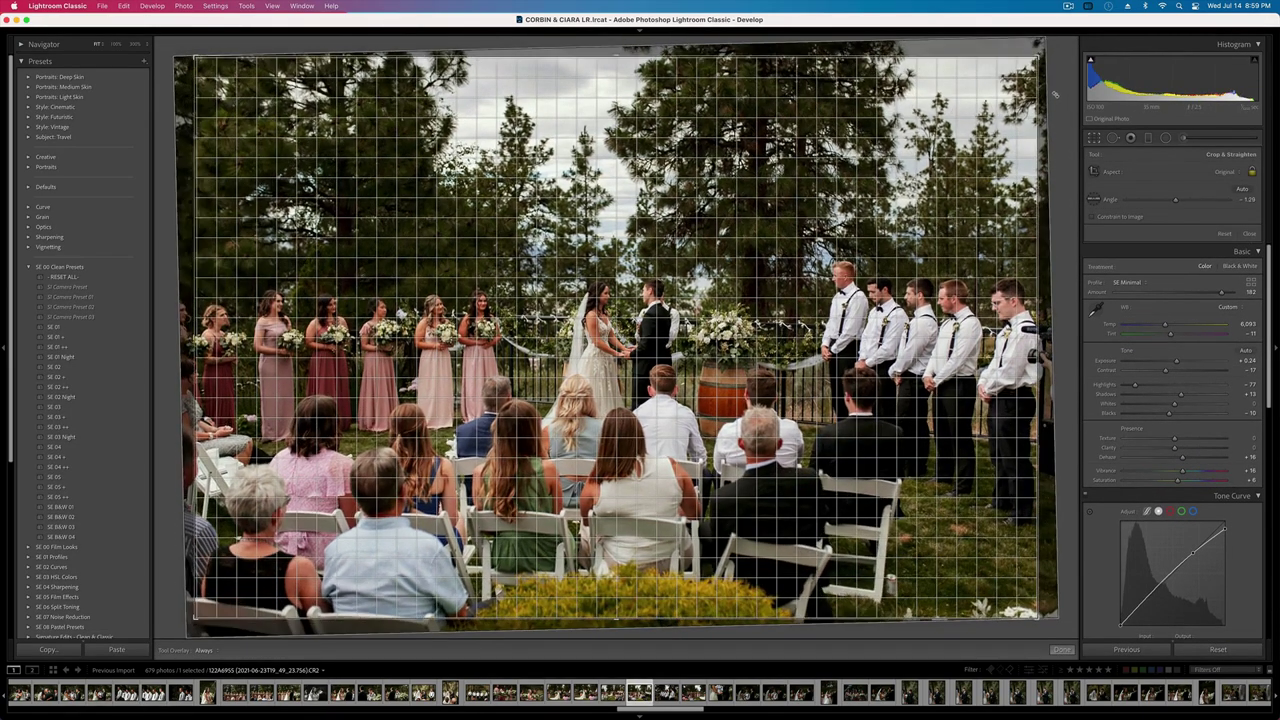
{"action": "key", "text": "Return"}
{"action": "key", "text": "j"}
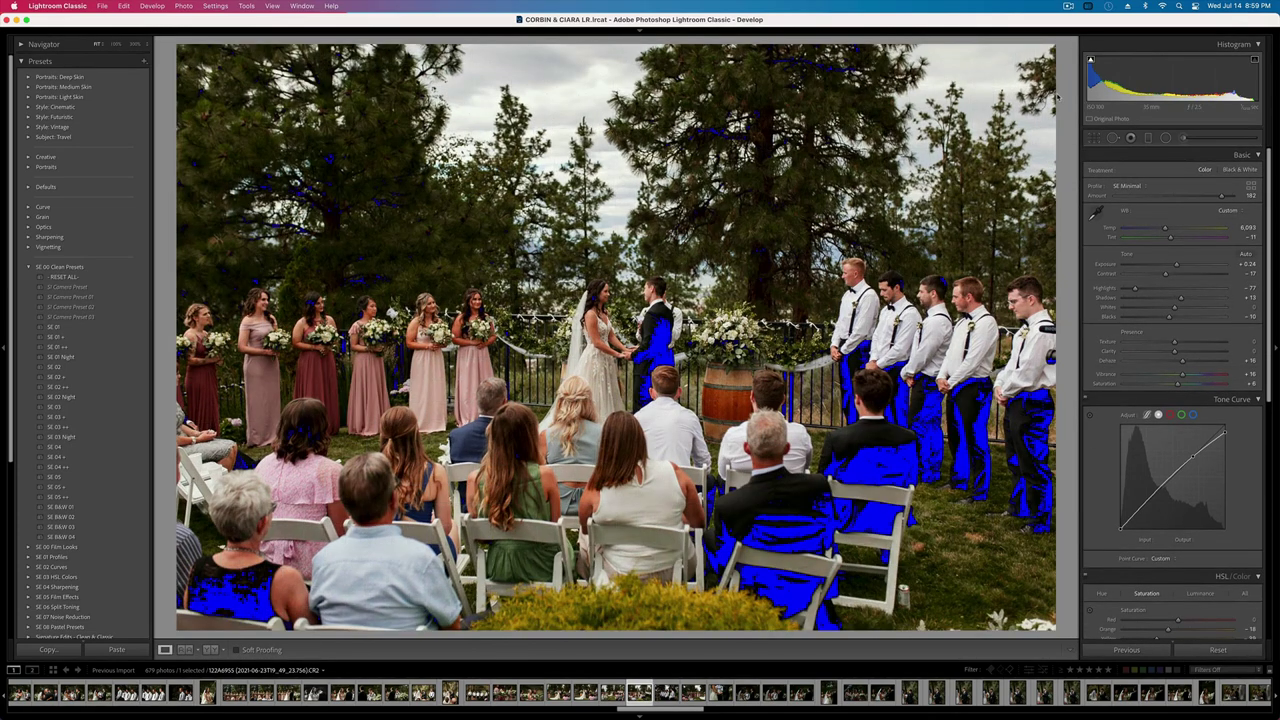
{"action": "key", "text": "j"}
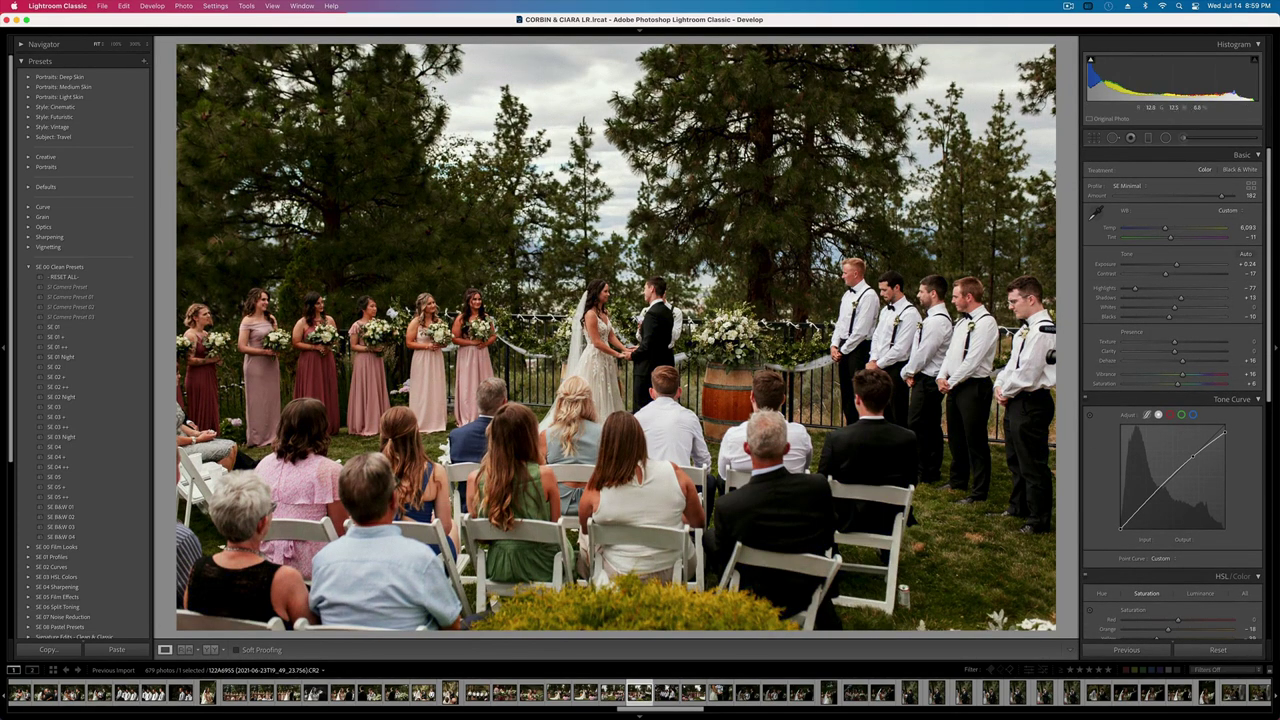
{"action": "key", "text": "Right"}
{"action": "key", "text": "Left"}
- Try brighter Whites and a large Exposure increase, then undo those changes
{"action": "left_click_drag", "start_coordinate": [1168, 309], "coordinate": [1200, 316]}
{"action": "key", "text": "j"}
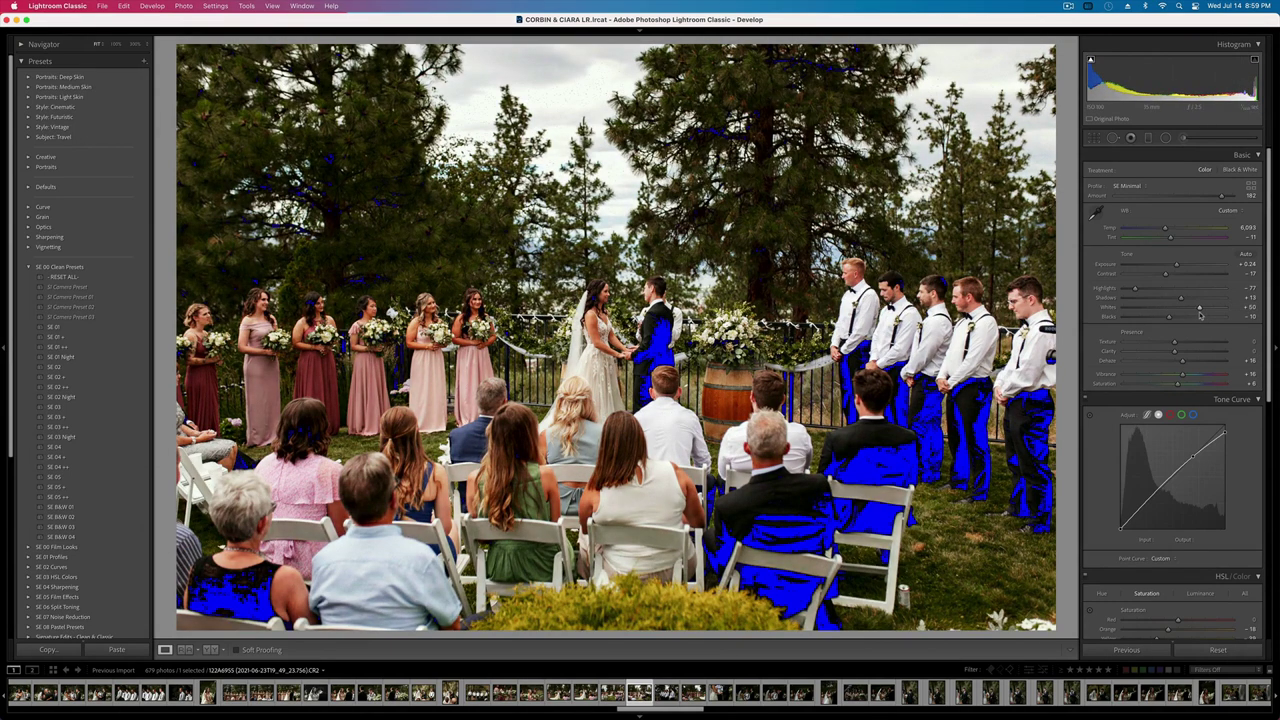
{"action": "left_click_drag", "start_coordinate": [1200, 310], "coordinate": [1234, 310]}
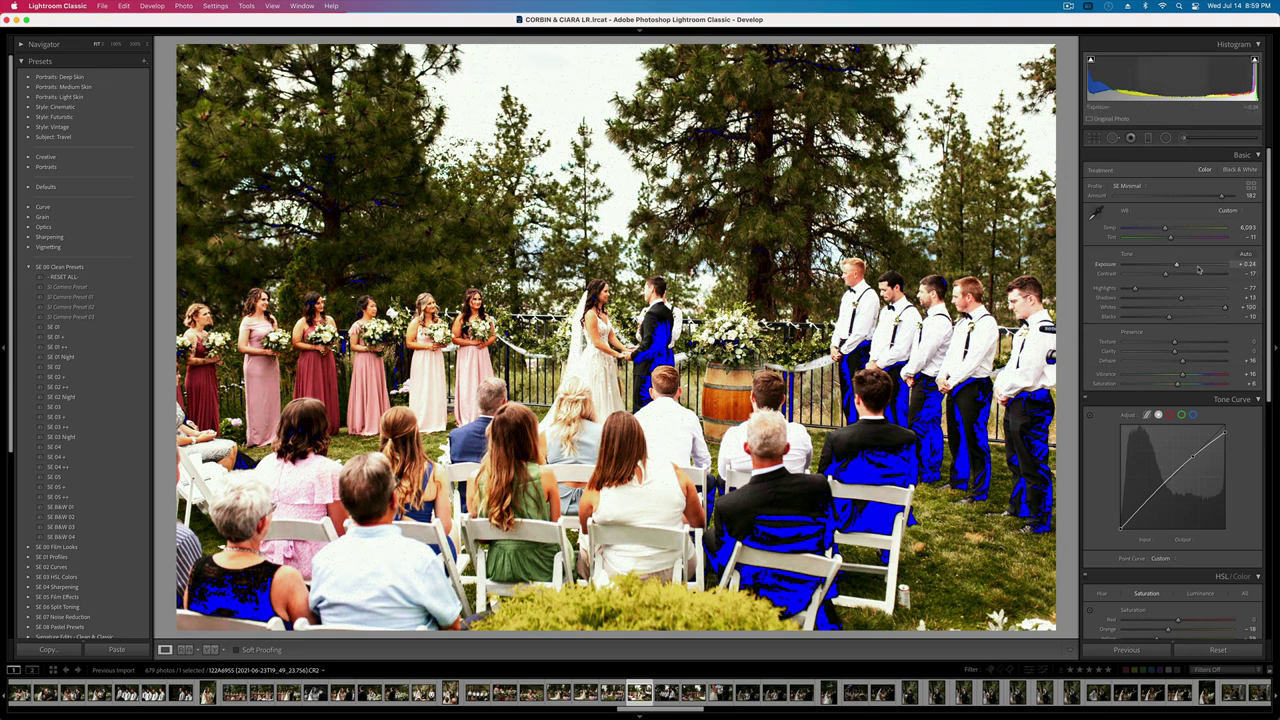
{"action": "left_click_drag", "start_coordinate": [1176, 265], "coordinate": [1196, 309]}
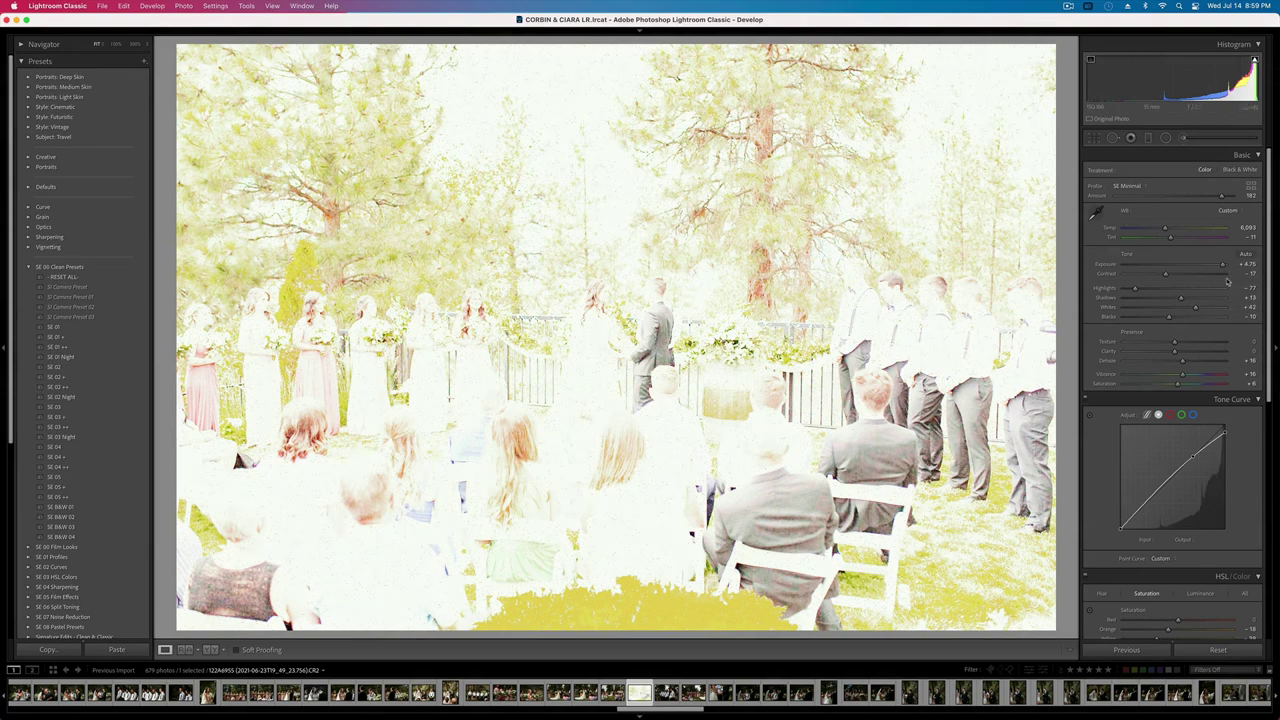
{"action": "left_click_drag", "start_coordinate": [1196, 307], "coordinate": [1194, 310]}
{"action": "key", "text": "super+z"}
{"action": "key", "text": "super+z"}
{"action": "key", "text": "super+z"}
{"action": "key", "text": "super+z"}
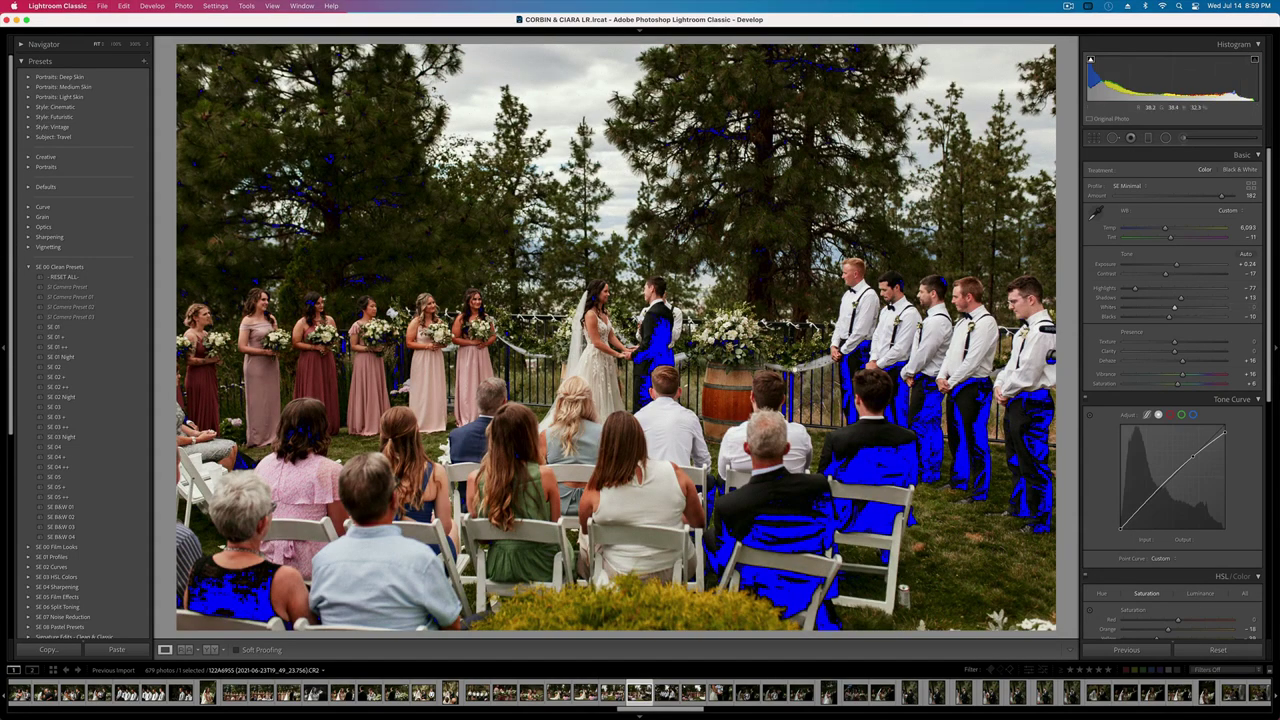
- Raise Exposure, lower Contrast to -15, clear the star rating, and nudge exposure on the next photo
{"action": "key", "text": "equal"}
{"action": "key", "text": "j"}
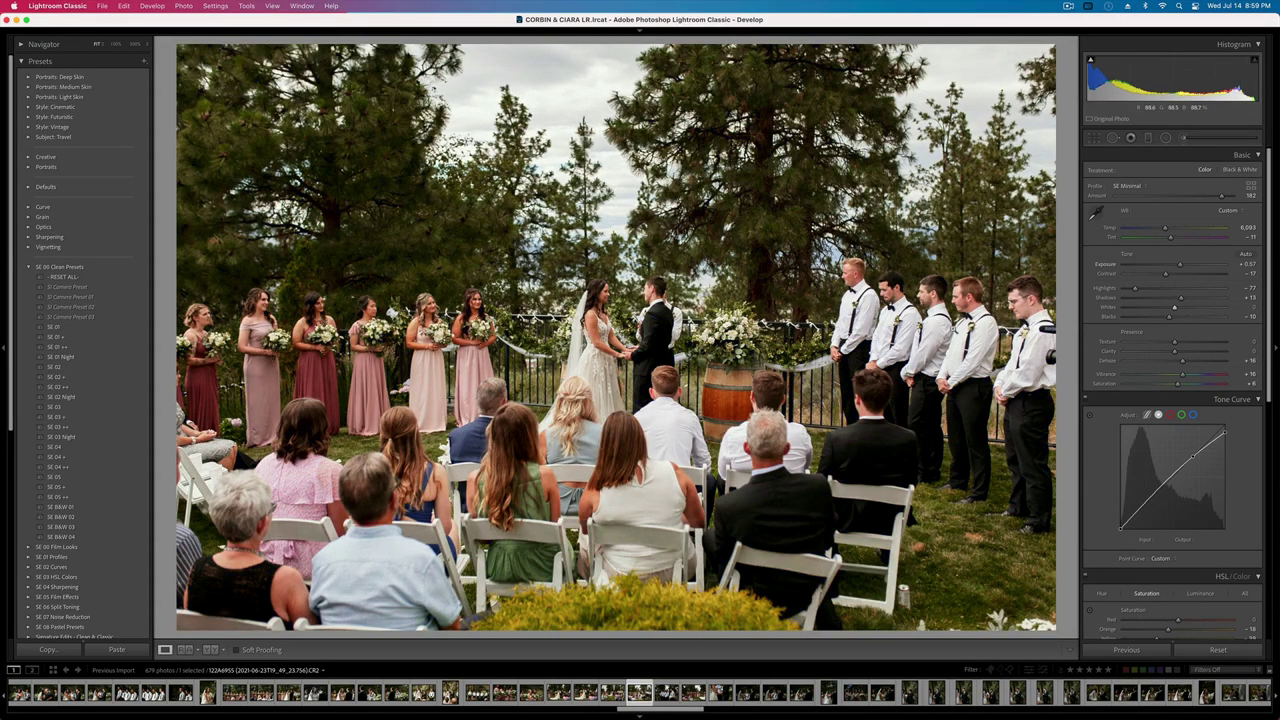
{"action": "left_click_drag", "start_coordinate": [1166, 275], "coordinate": [1136, 291]}
{"action": "key", "text": "0"}
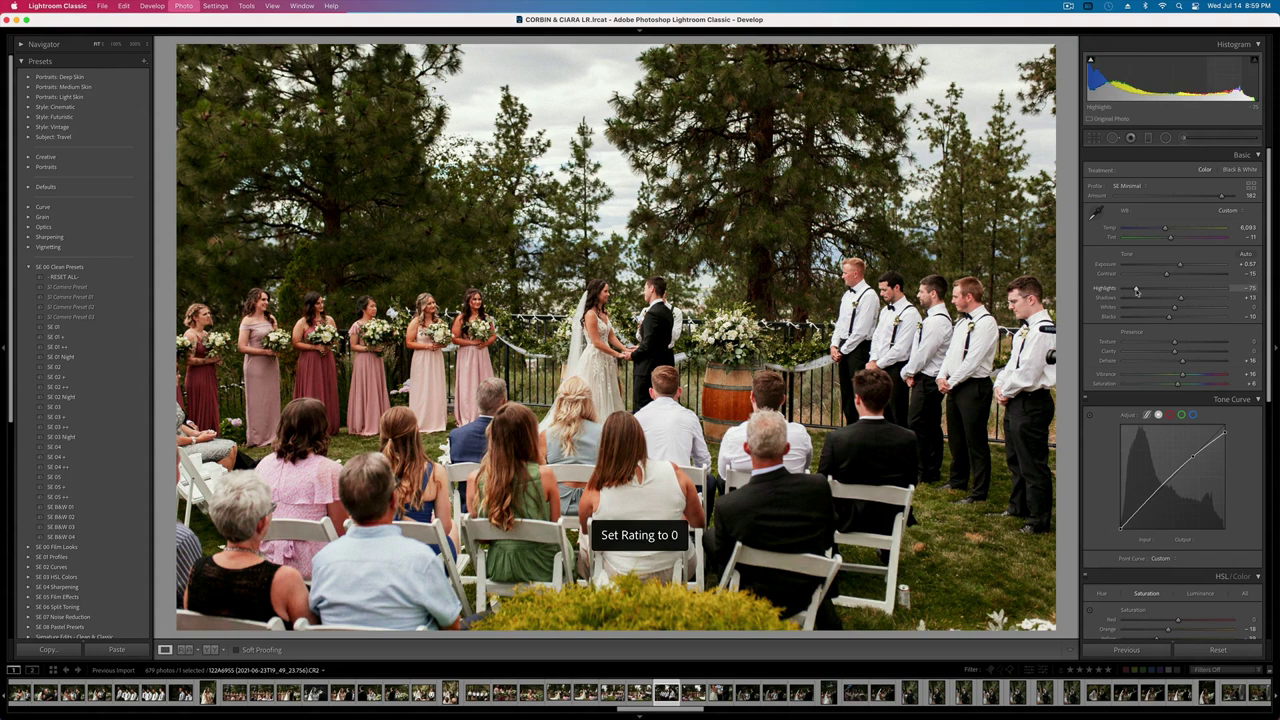
{"action": "key", "text": "Right"}
{"action": "key", "text": "Right"}
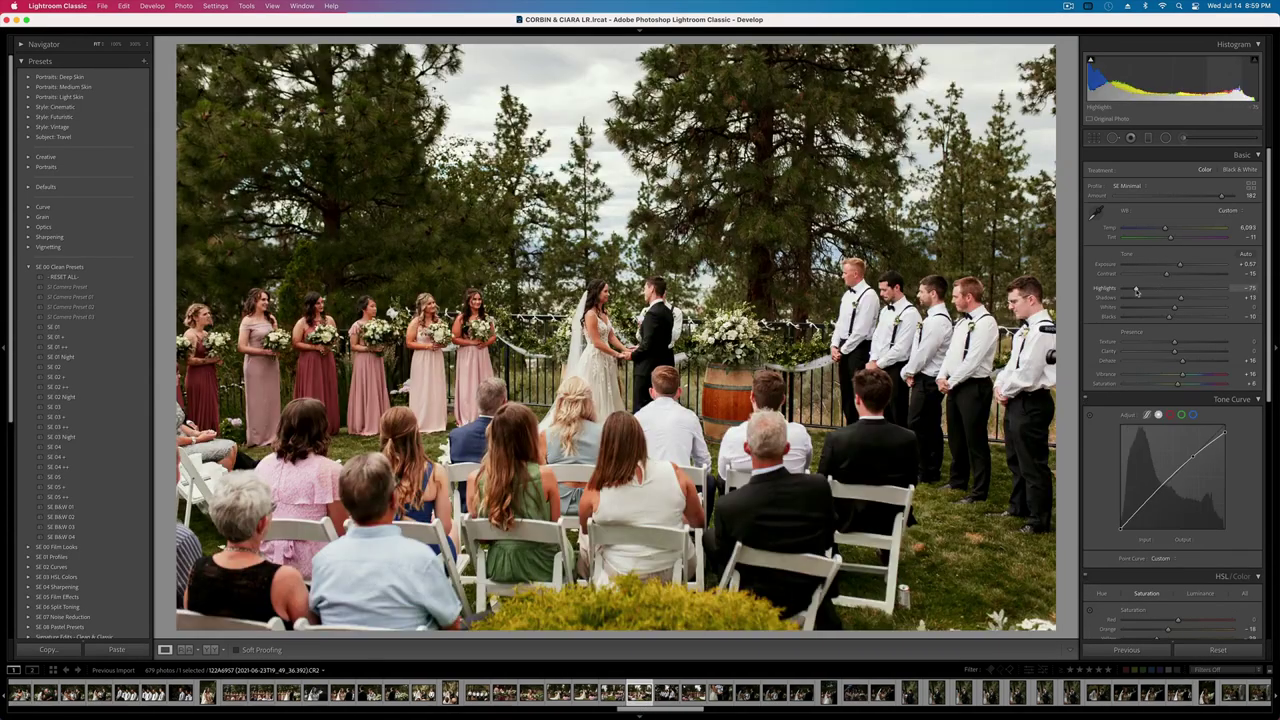
{"action": "key", "text": "minus"}
{"action": "key", "text": "equal"}
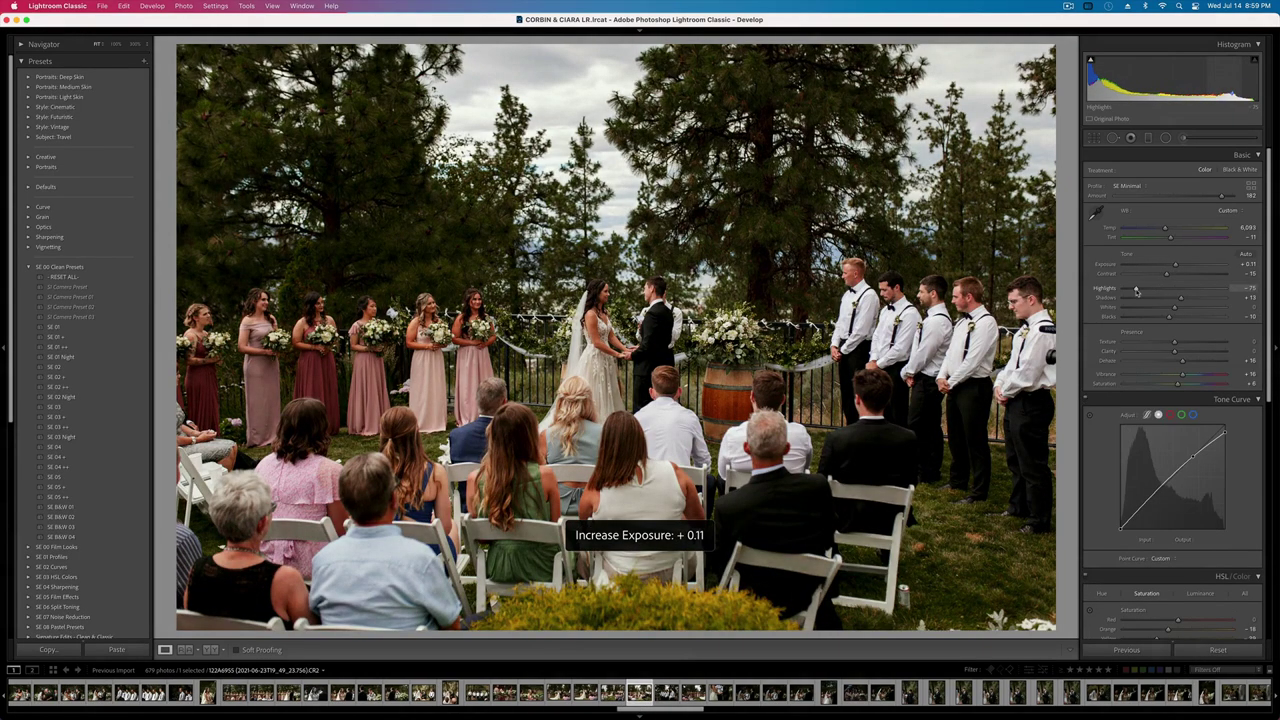
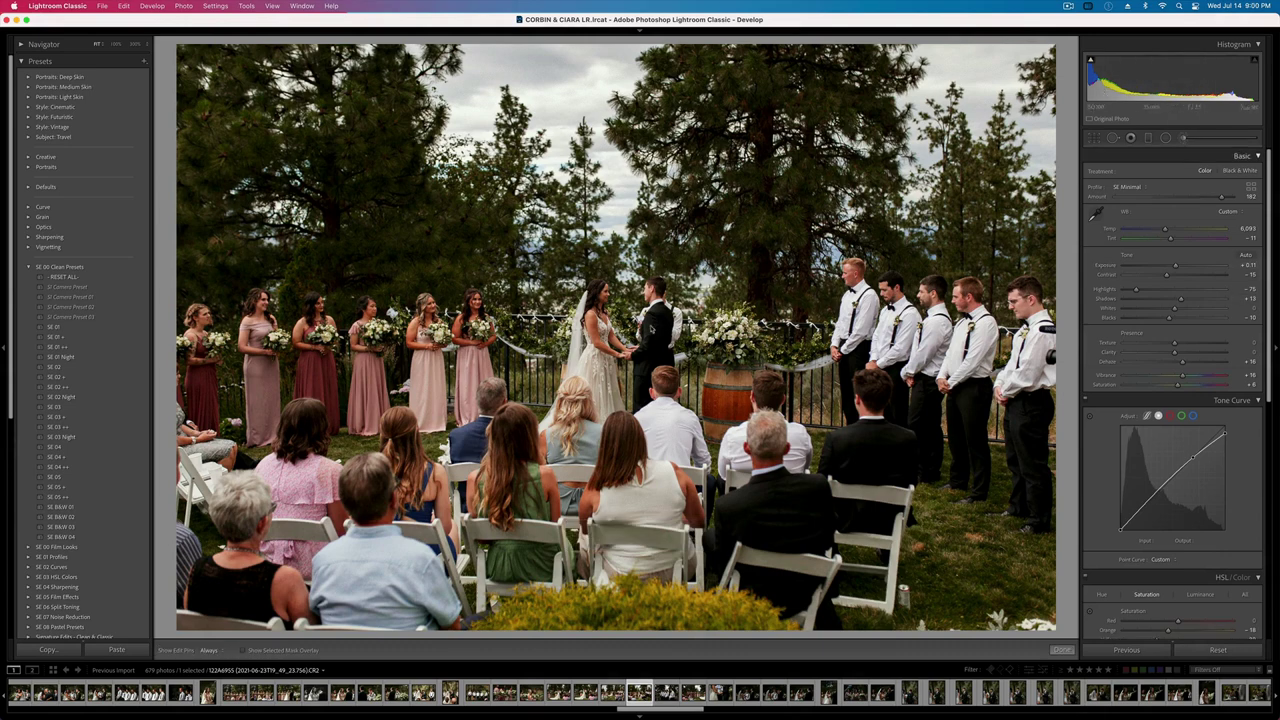
- Brush a local adjustment over the bridesmaids and strongly reduce its contrast
{"action": "left_click", "coordinate": [1184, 139]}
{"action": "left_click_drag", "start_coordinate": [277, 364], "coordinate": [437, 275]}
{"action": "left_click_drag", "start_coordinate": [1138, 214], "coordinate": [1135, 216]}
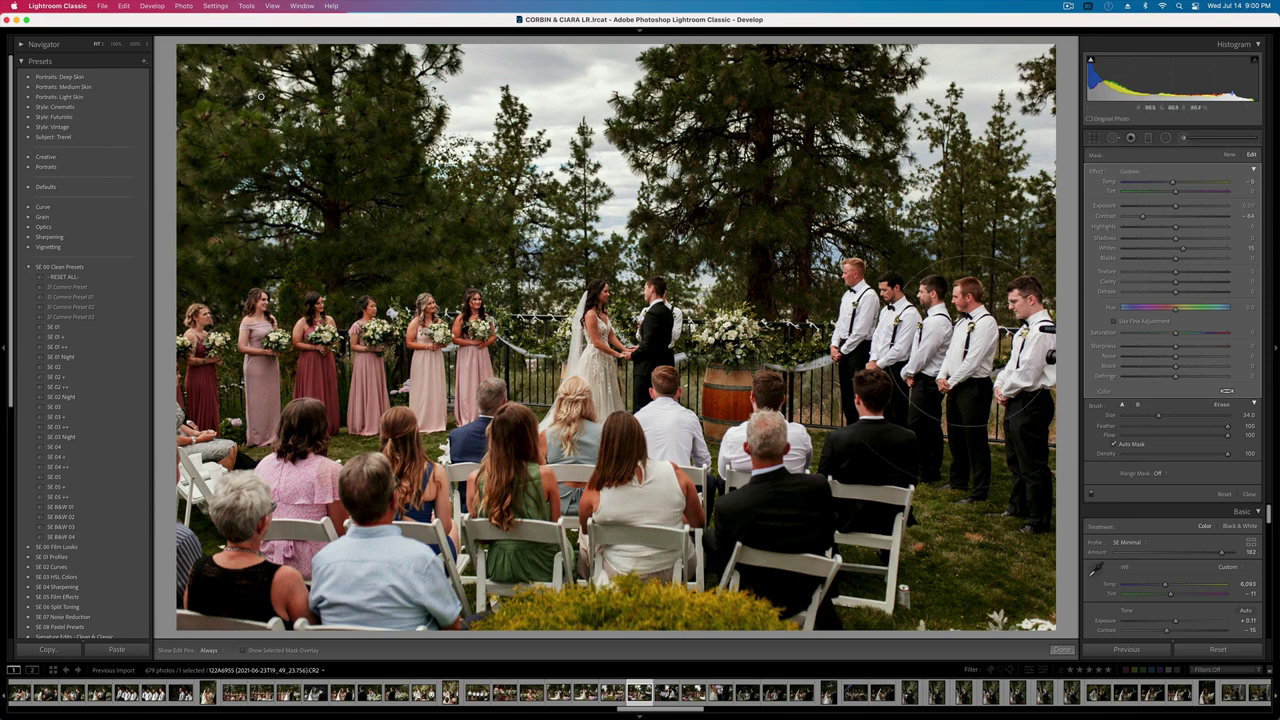
{"action": "scroll", "coordinate": [1018, 505], "scroll_direction": "down", "scroll_amount": 5}
{"action": "scroll", "coordinate": [1000, 502], "scroll_direction": "down", "scroll_amount": 1}
{"action": "scroll", "coordinate": [995, 490], "scroll_direction": "down", "scroll_amount": 7}
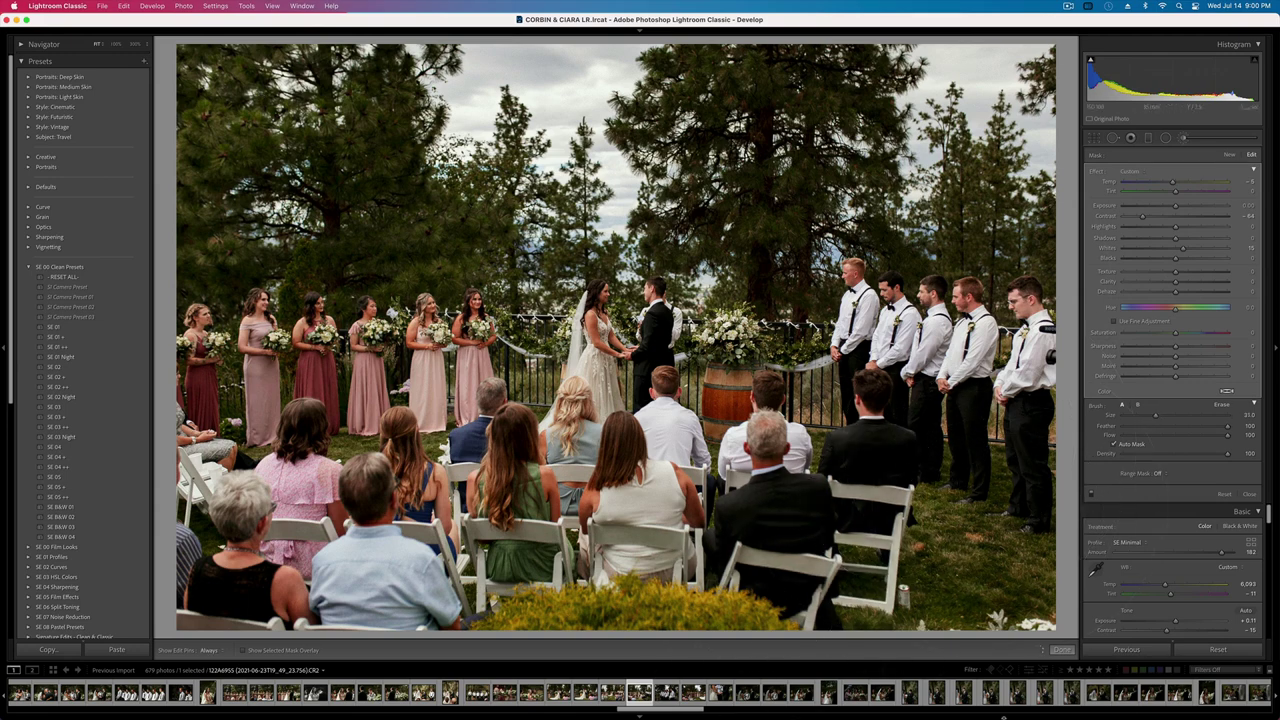
{"action": "scroll", "coordinate": [428, 48], "scroll_direction": "up", "scroll_amount": 8}
- Hide the edit pins, close the brush adjustment, and copy the photo's develop settings
{"action": "key", "text": "h"}
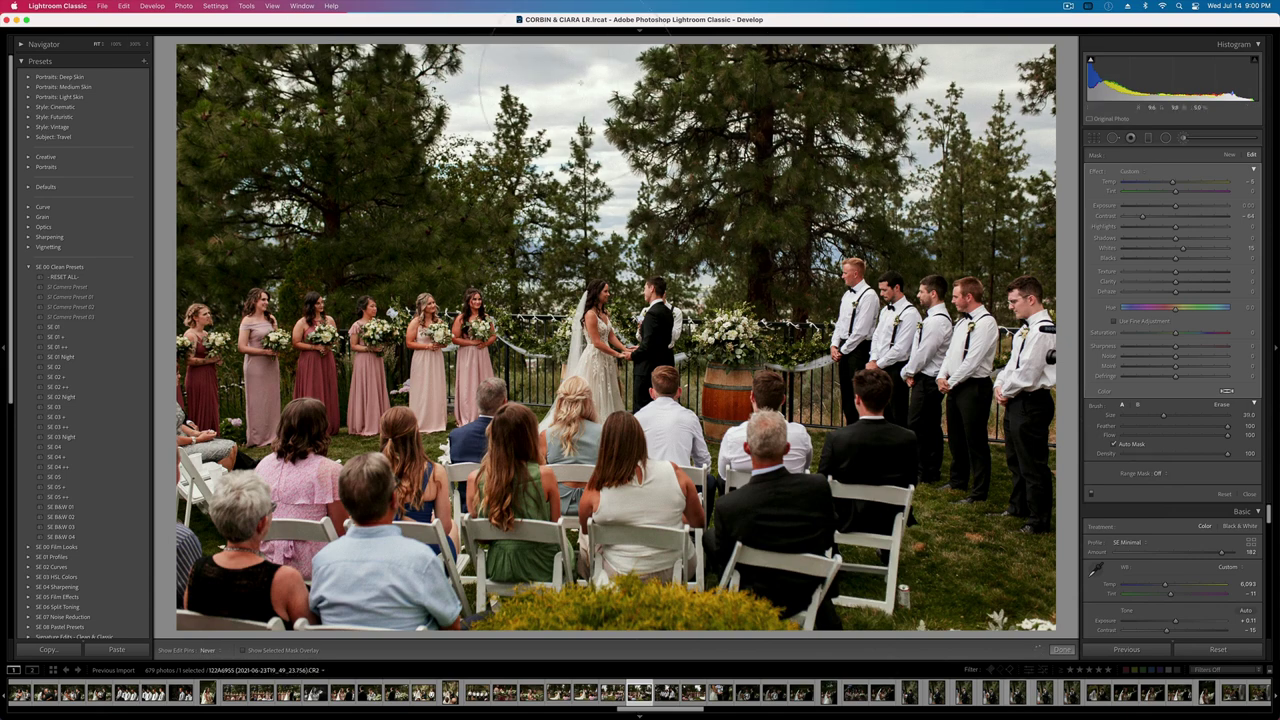
{"action": "key", "text": "k"}
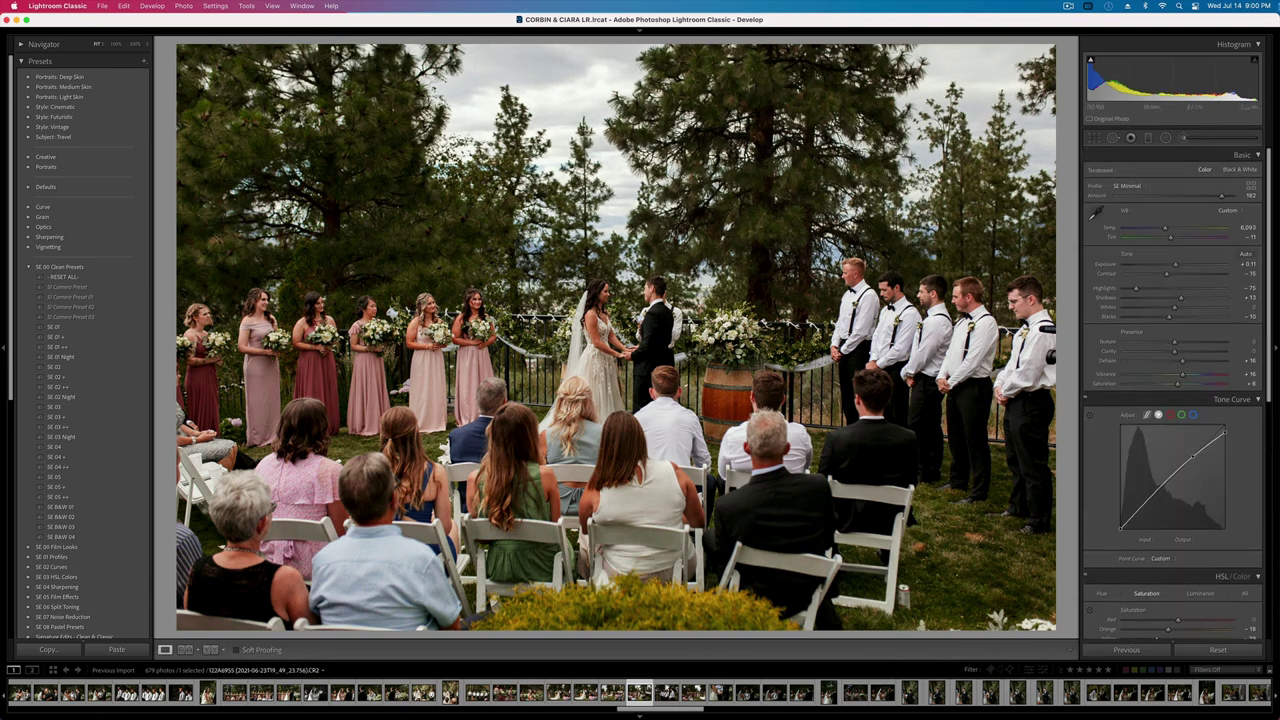
{"action": "key", "text": "backslash"}
{"action": "key", "text": "backslash"}
{"action": "key", "text": "super+shift+c"}
- Paste the settings onto the groomsmen photo, brighten it, and crop tighter from the top-right
{"action": "key", "text": "Return"}
{"action": "key", "text": "Right"}
{"action": "key", "text": "Right"}
{"action": "key", "text": "super+shift+v"}
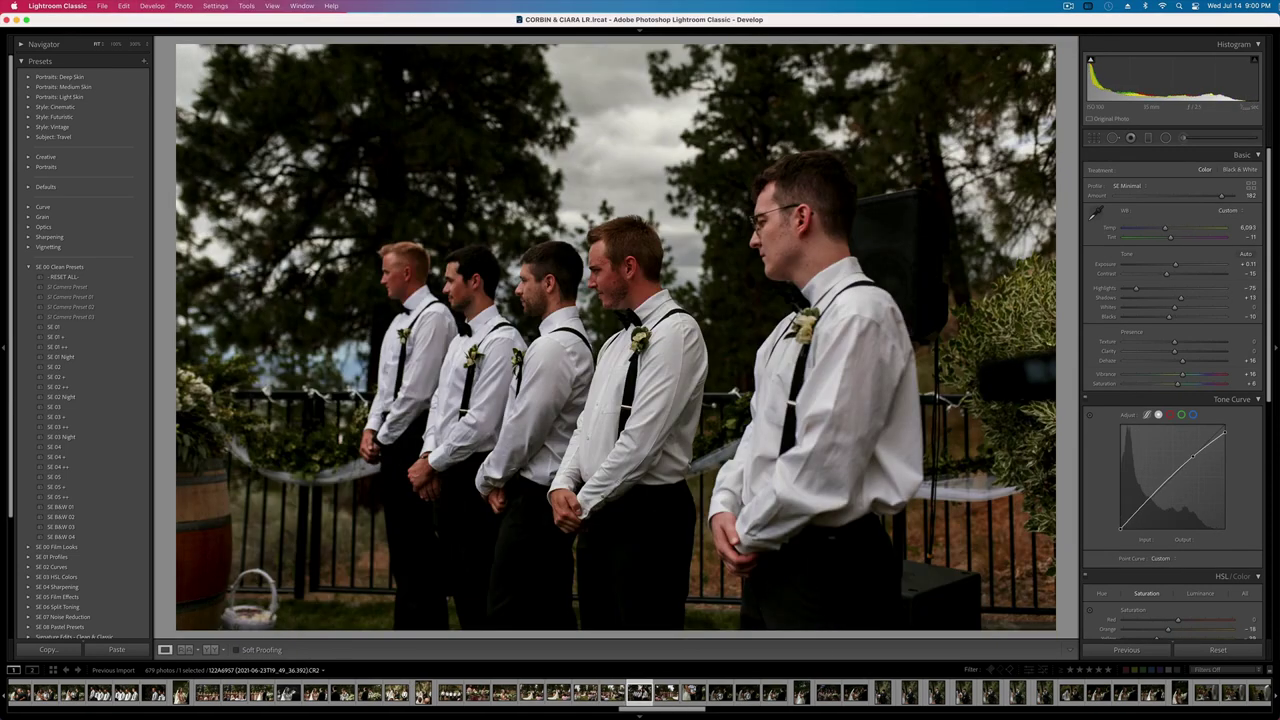
{"action": "key", "text": "shift+equal"}
{"action": "key", "text": "shift+equal"}
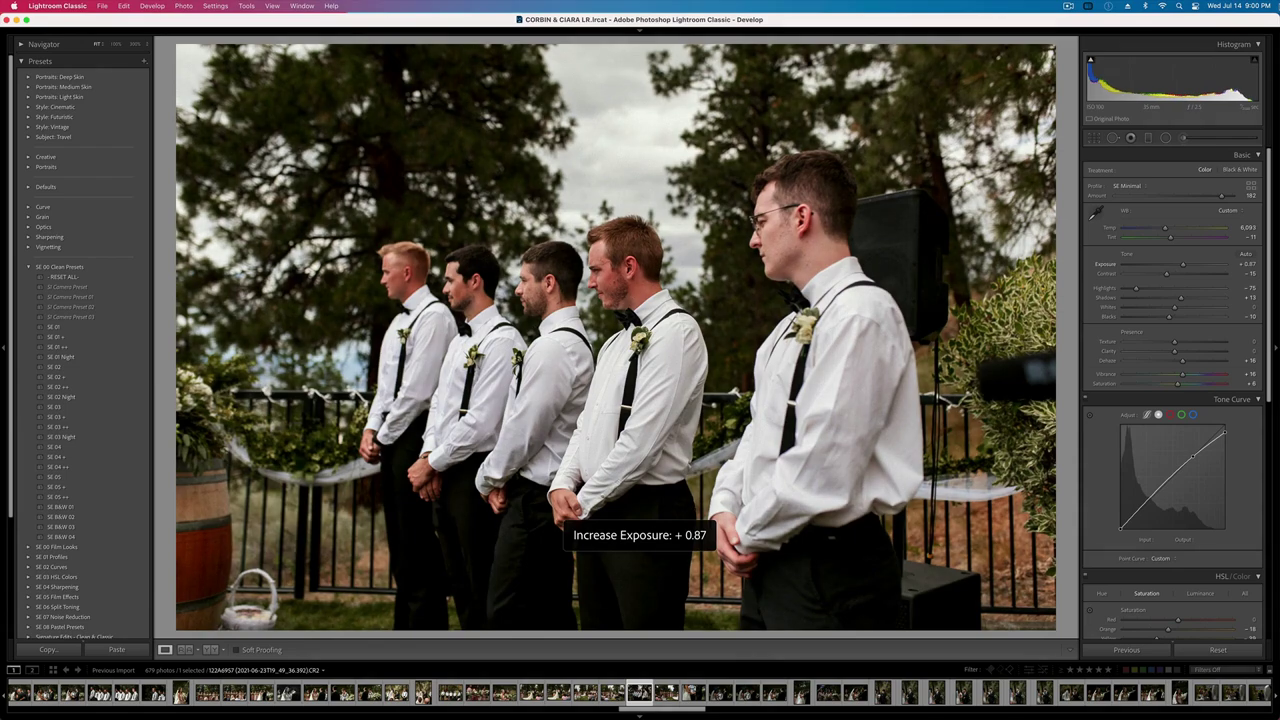
{"action": "key", "text": "r"}
{"action": "key", "text": "shift+equal"}
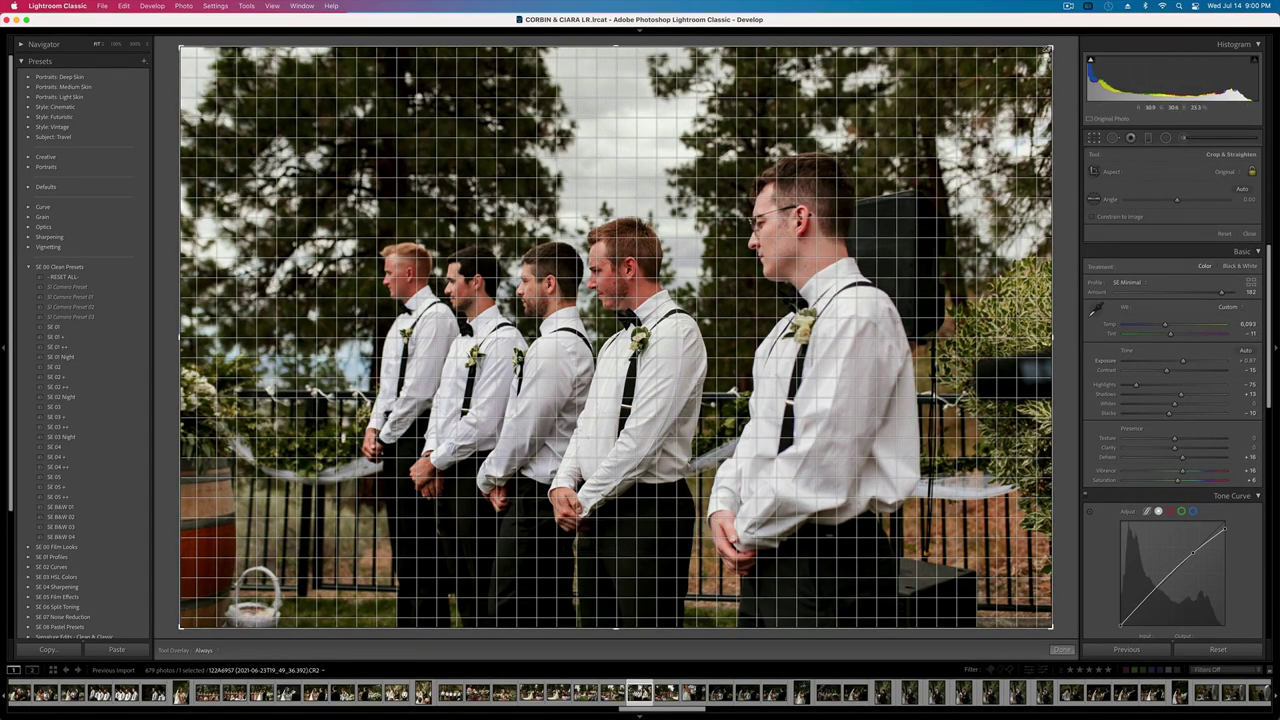
{"action": "left_click_drag", "start_coordinate": [1051, 47], "coordinate": [1014, 71]}
{"action": "key", "text": "Return"}
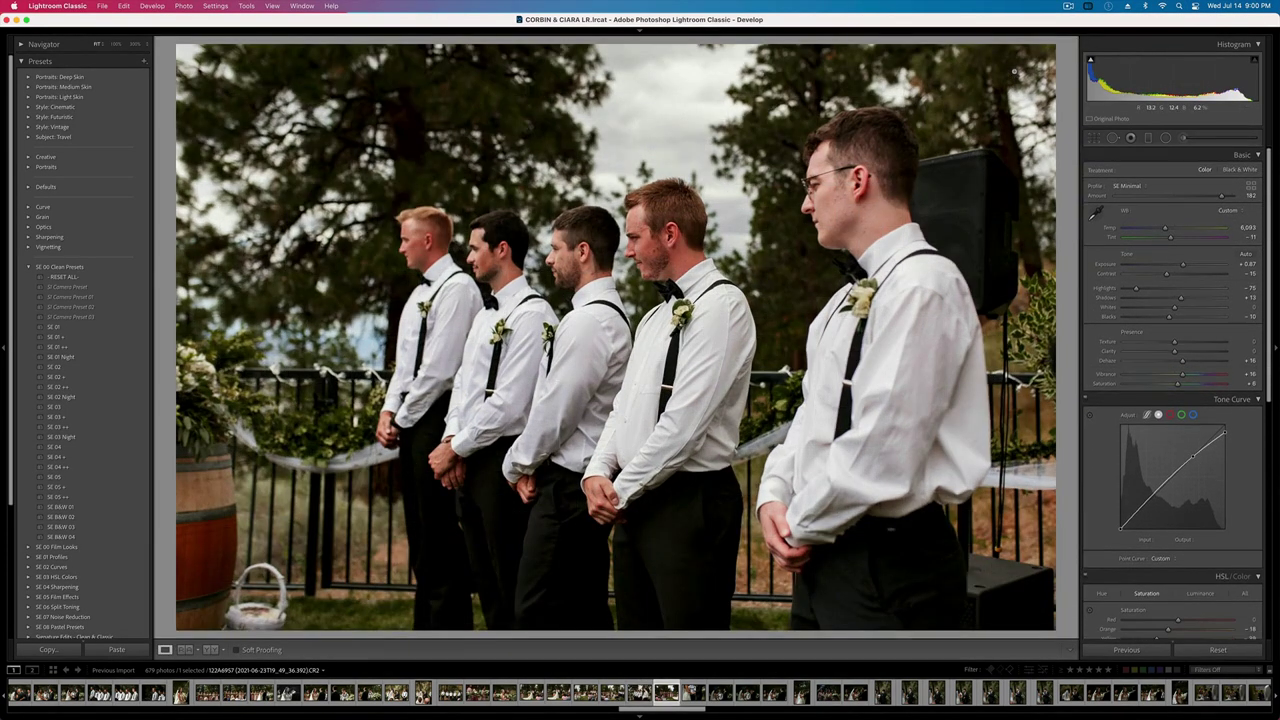
- Set the bridesmaids photo to +0.77 exposure and 5,830 temperature, and crop tighter from the top-left
{"action": "key", "text": "Right"}
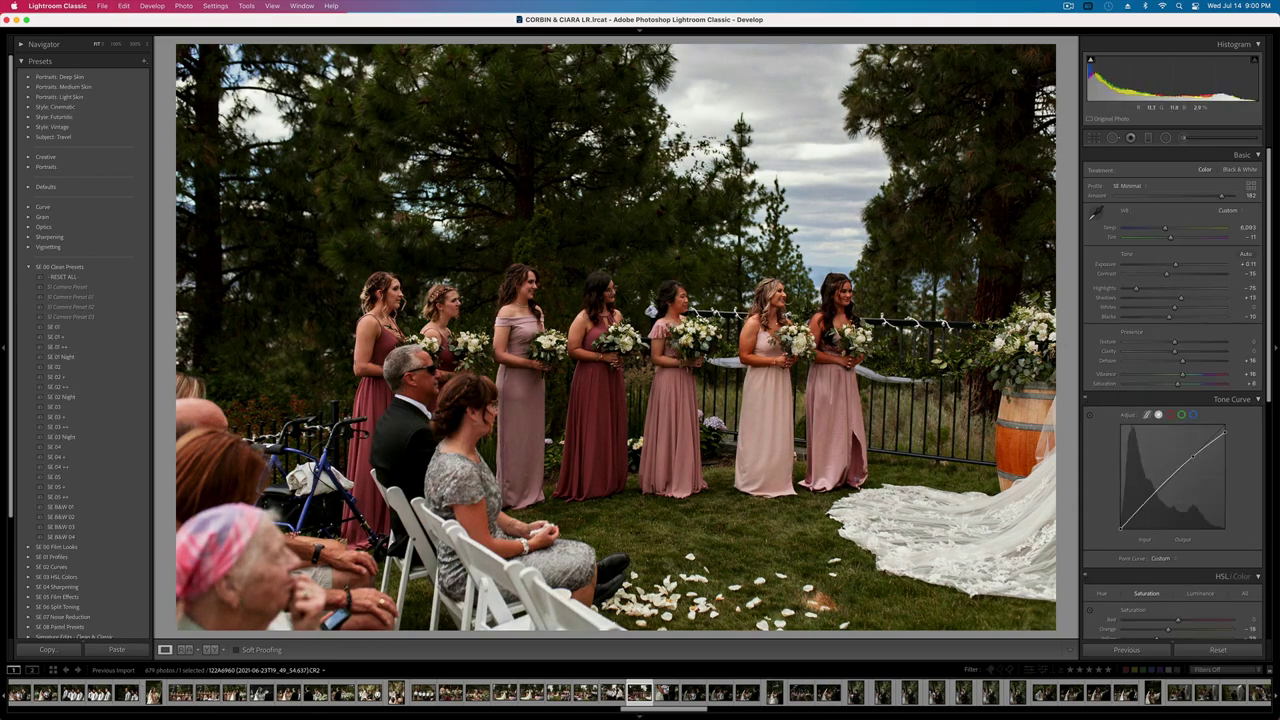
{"action": "key", "text": "shift+equal"}
{"action": "key", "text": "shift+equal"}
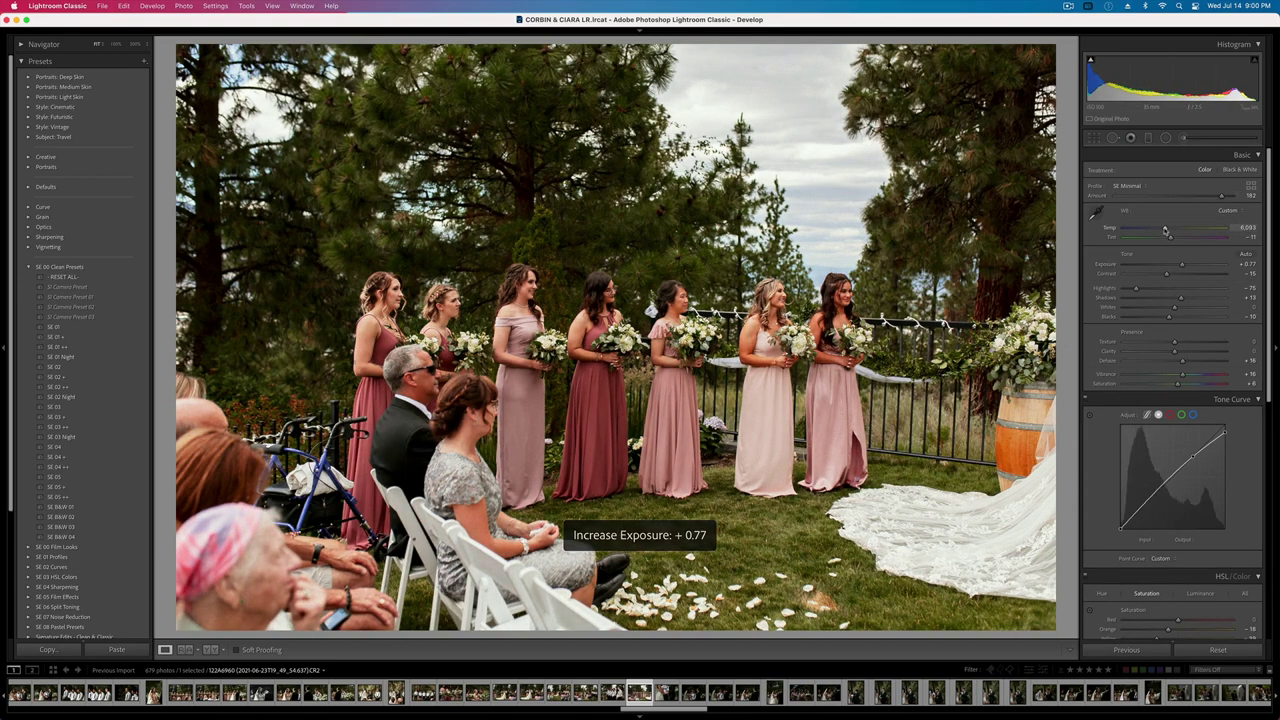
{"action": "left_click_drag", "start_coordinate": [1165, 229], "coordinate": [1157, 229]}
{"action": "key", "text": "r"}
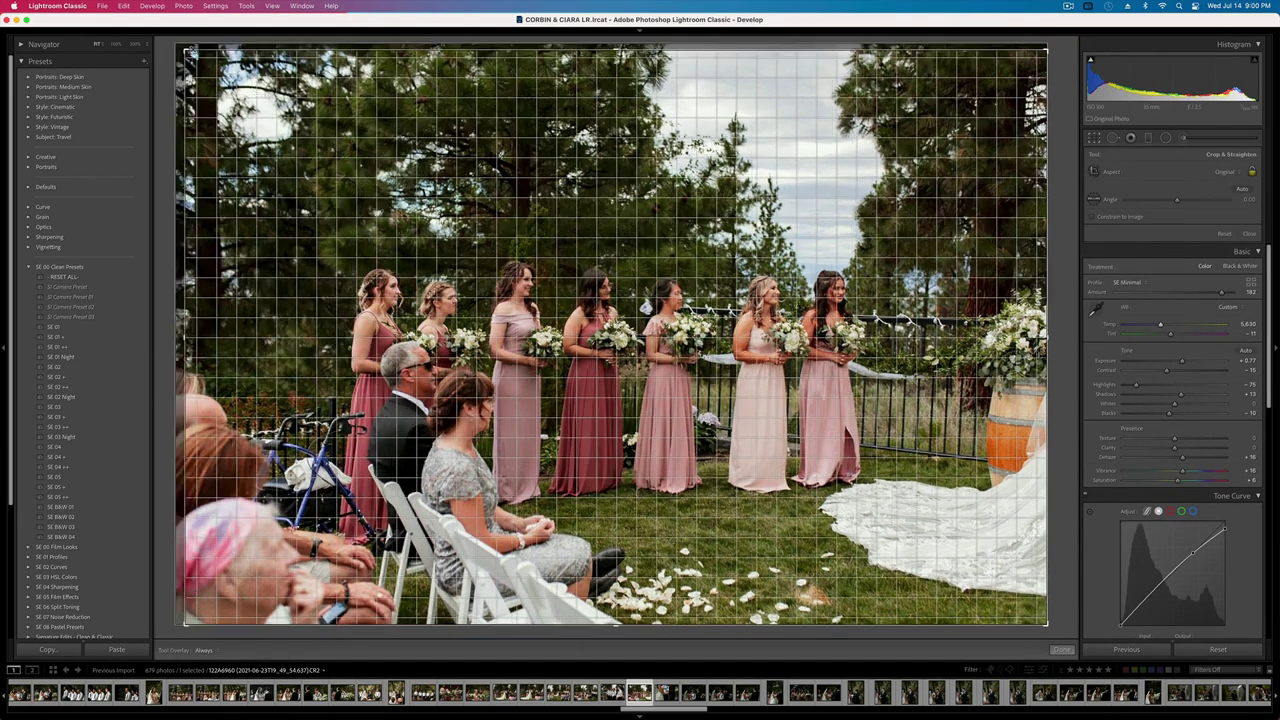
{"action": "left_click_drag", "start_coordinate": [185, 49], "coordinate": [227, 83]}
{"action": "key", "text": "Return"}
{"action": "key", "text": "r"}
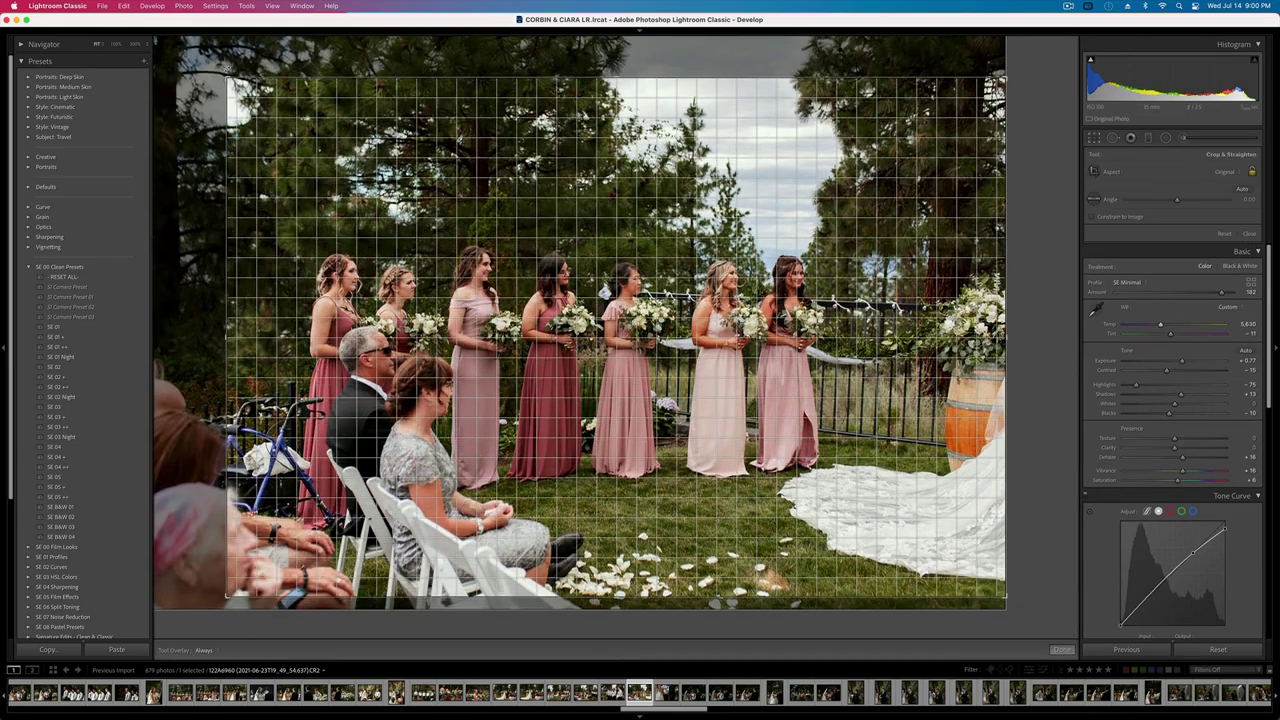
{"action": "key", "text": "Return"}
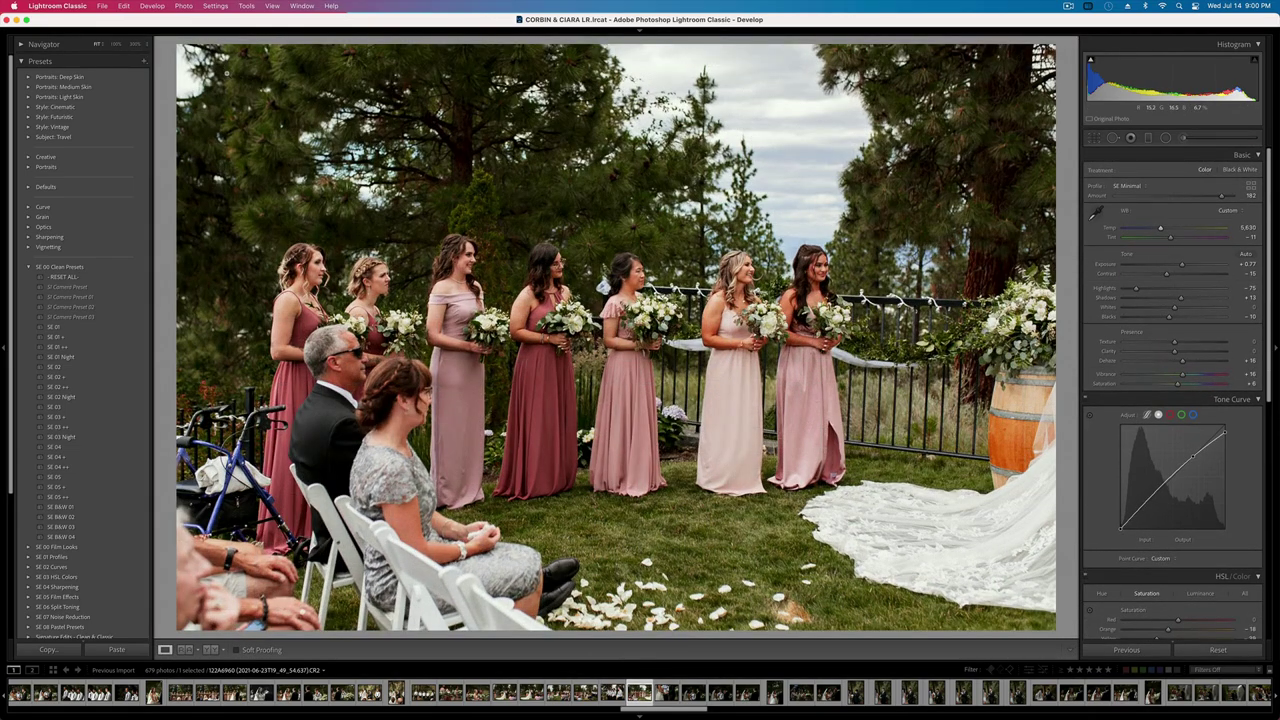
- Copy the bridesmaids photo's develop settings
{"action": "key", "text": "super+shift+c"}
{"action": "key", "text": "Return"}
{"action": "key", "text": "Right"}
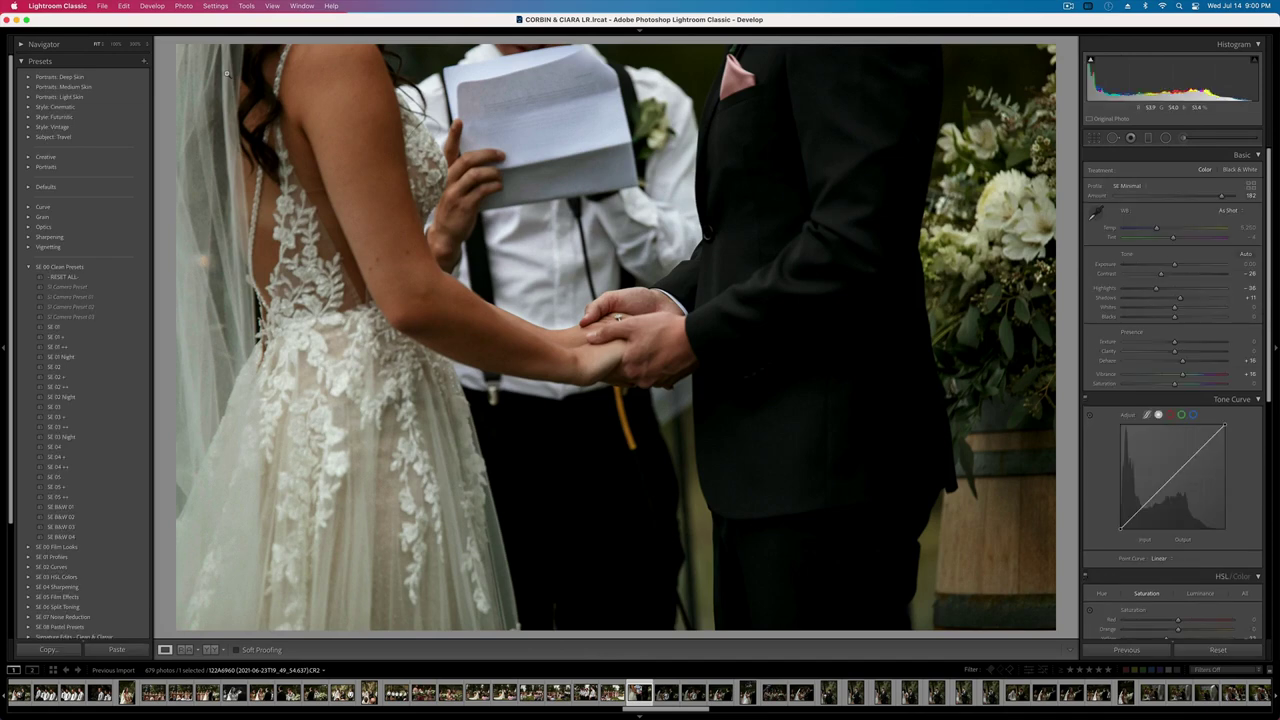
- Paste settings onto the hands photo, set the officiant photo to about +1.99 exposure, and copy it
{"action": "key", "text": "super+shift+v"}
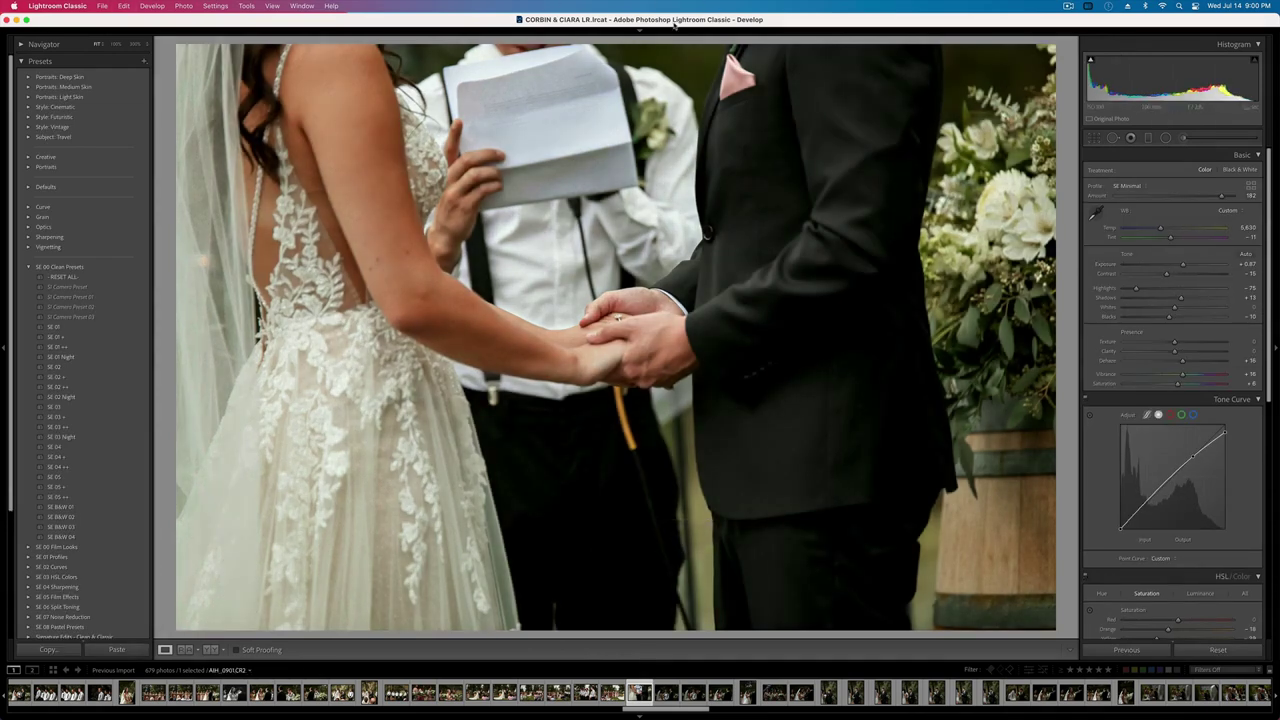
{"action": "key", "text": "Right"}
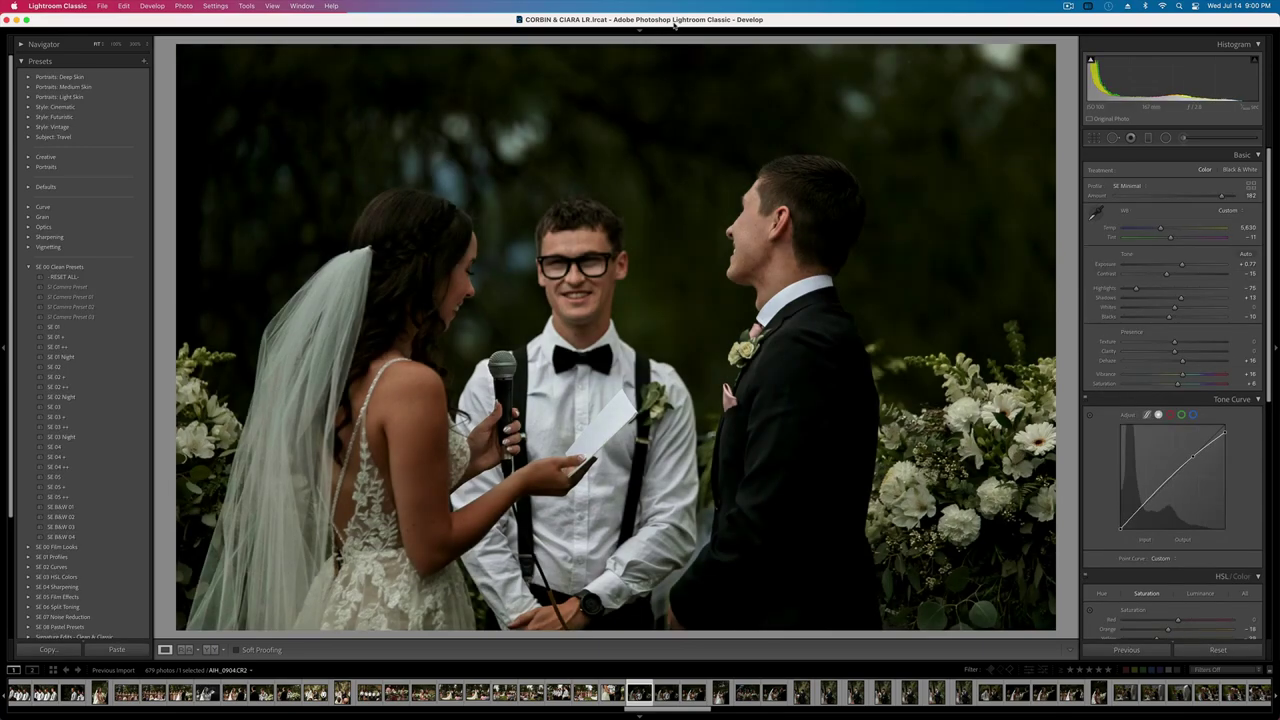
{"action": "key", "text": "equal"}
{"action": "key", "text": "equal"}
{"action": "key", "text": "equal"}
{"action": "key", "text": "equal"}
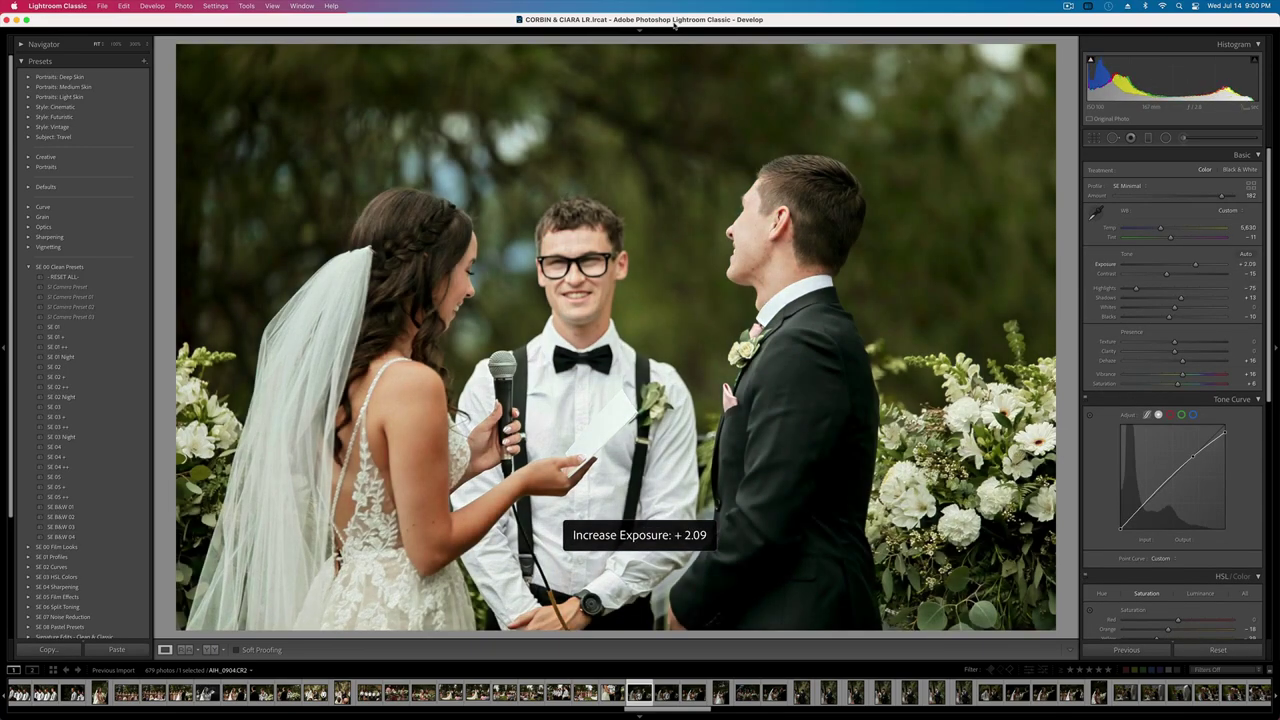
{"action": "key", "text": "minus"}
{"action": "key", "text": "super+shift+c"}
{"action": "key", "text": "Return"}
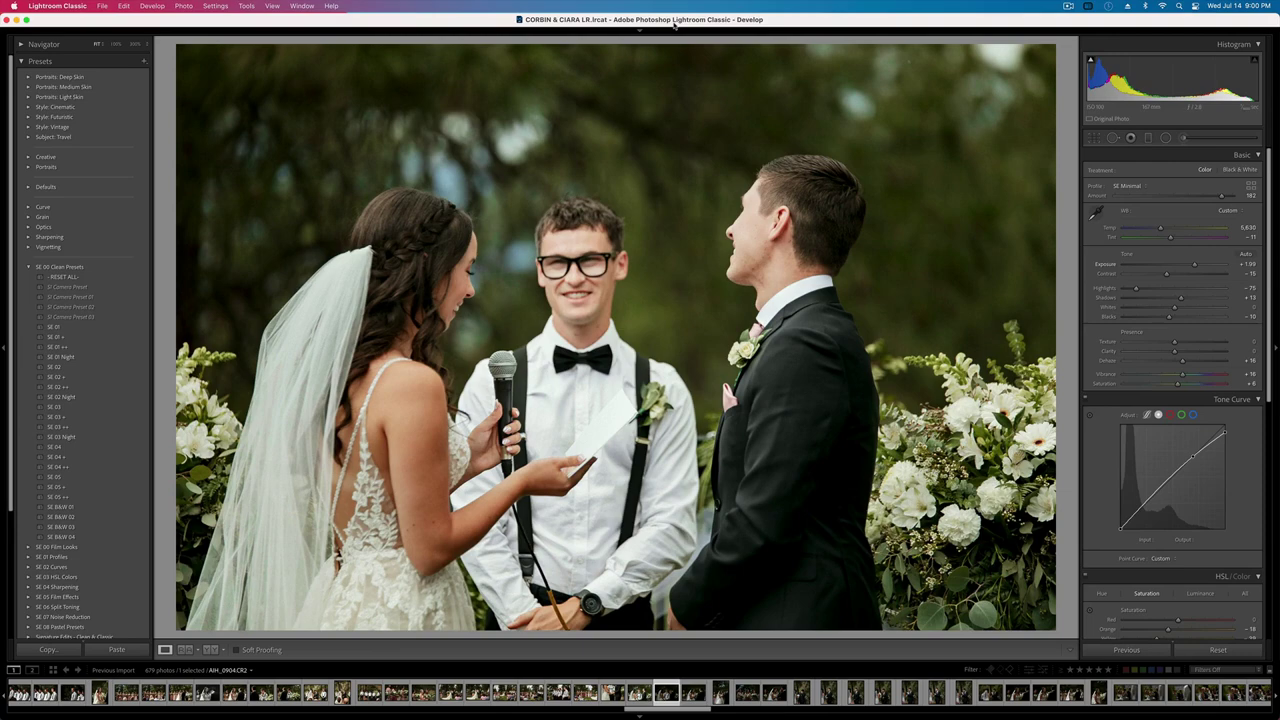
- Raise the next vow-exchange photo to +2.09 exposure, boost saturation, and copy its settings
{"action": "key", "text": "Right"}
{"action": "key", "text": "equal"}
{"action": "key", "text": "equal"}
{"action": "key", "text": "equal"}
{"action": "key", "text": "equal"}
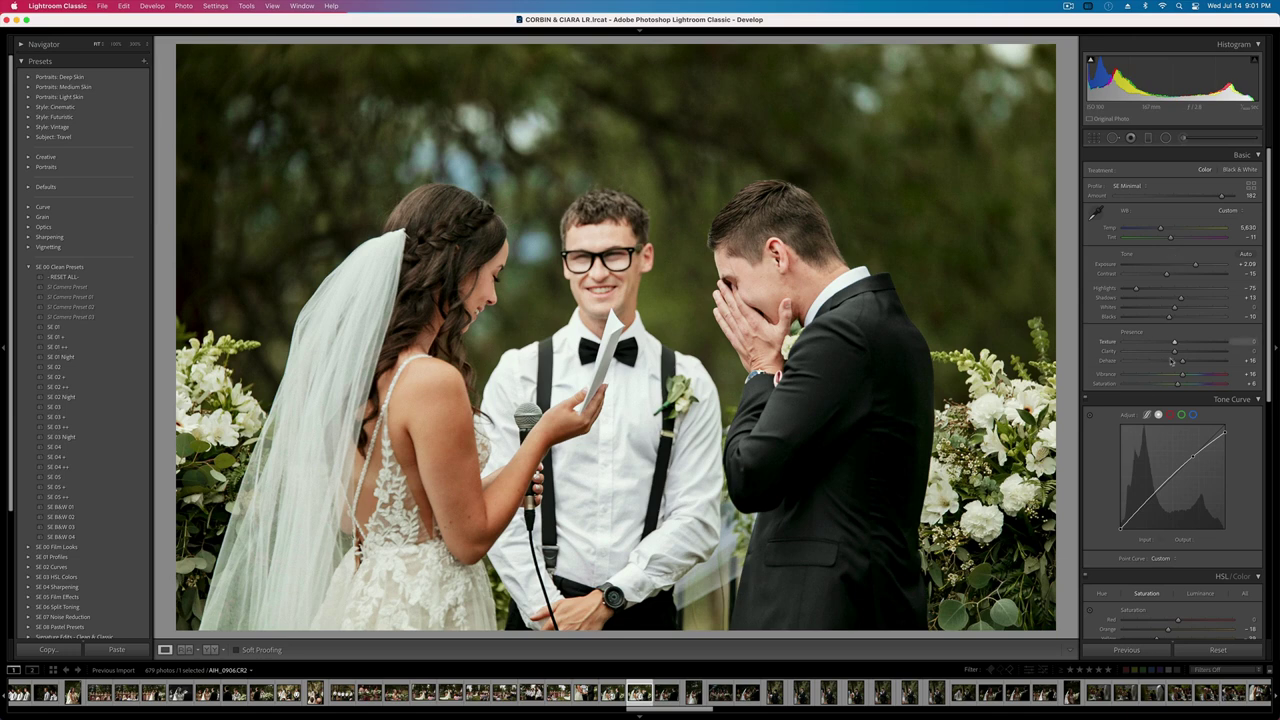
{"action": "left_click_drag", "start_coordinate": [1178, 384], "coordinate": [1187, 387]}
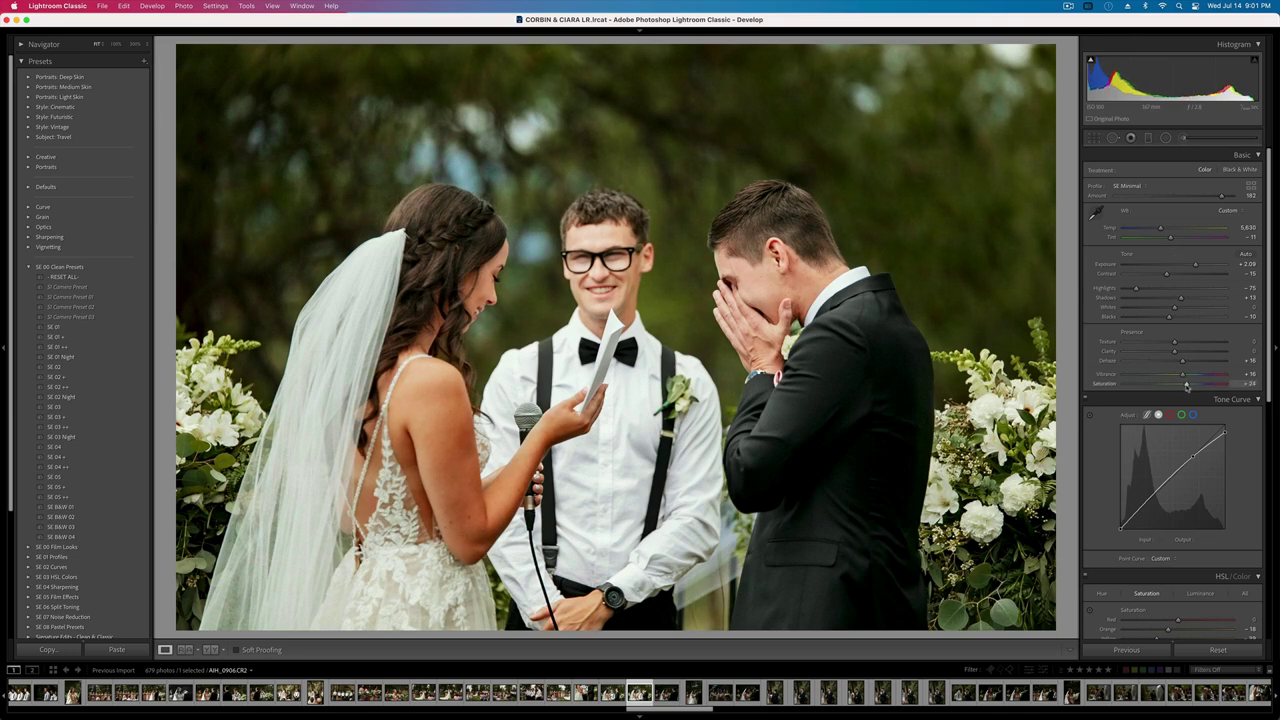
{"action": "key", "text": "super+shift+c"}
{"action": "key", "text": "Return"}
- Lower the bride reading vows photo's exposure to +1.10
{"action": "key", "text": "Left"}
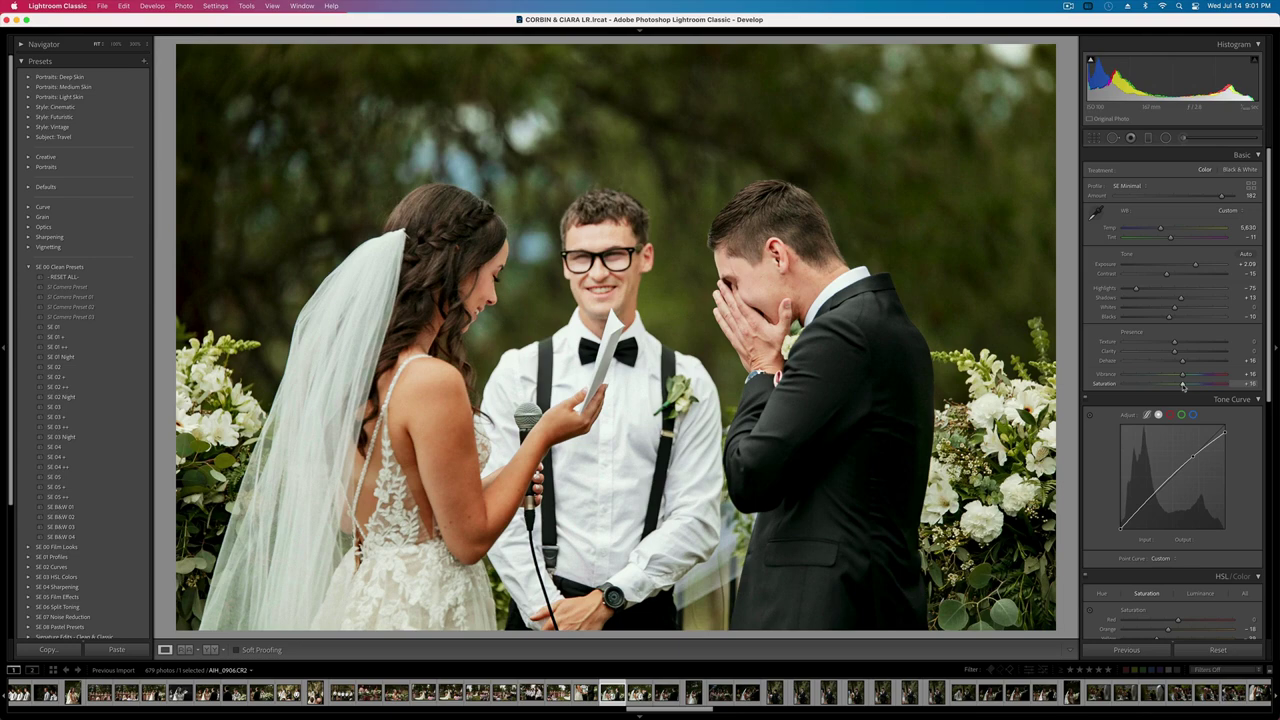
{"action": "key", "text": "Left"}
{"action": "key", "text": "Right"}
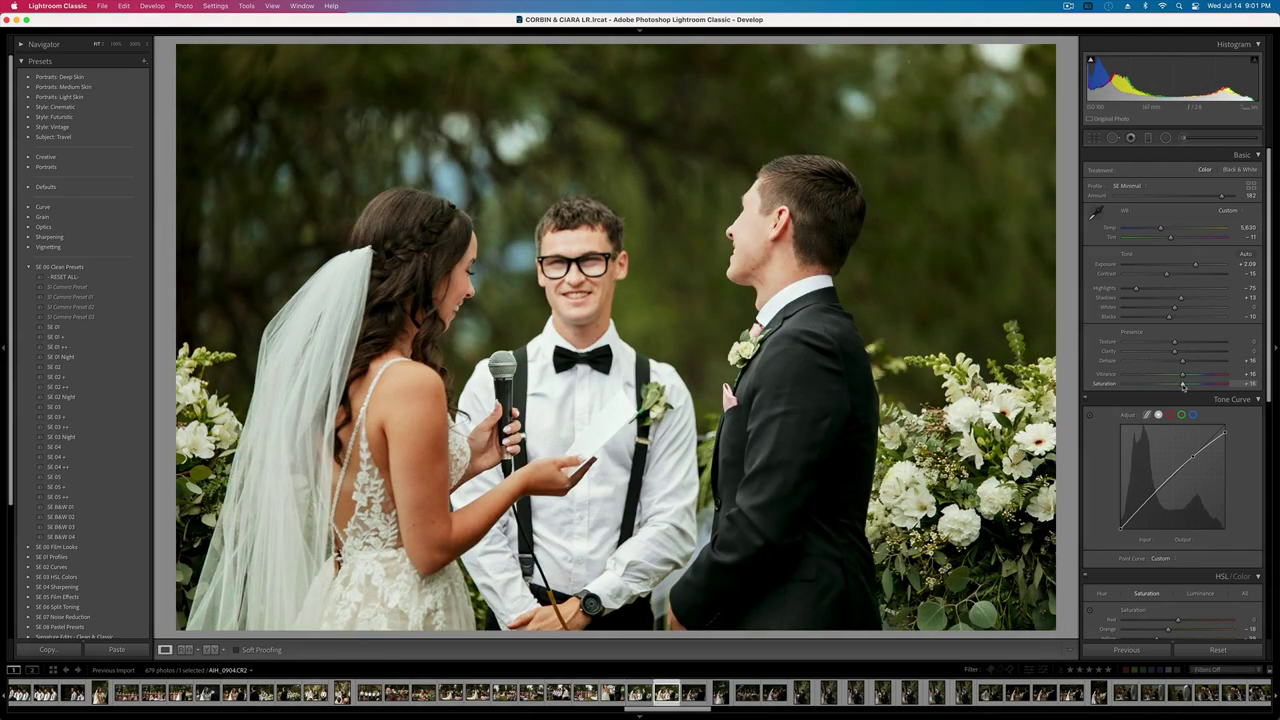
{"action": "key", "text": "Right"}
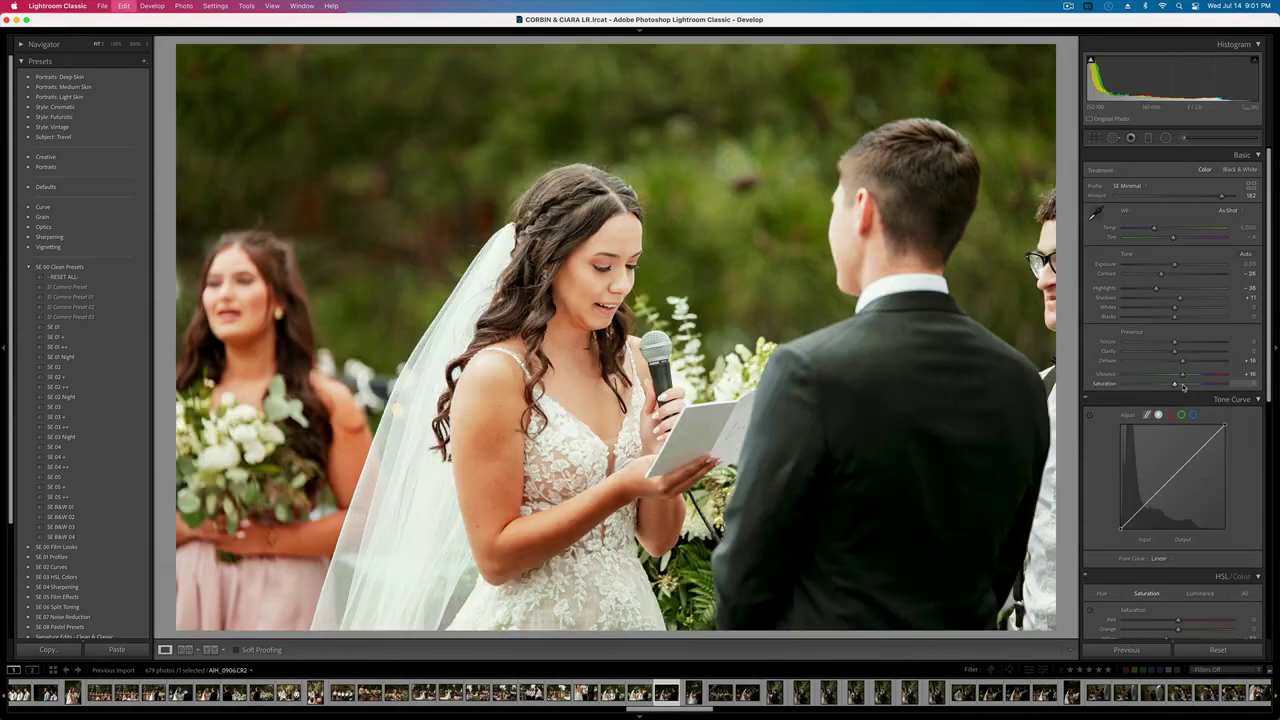
{"action": "key", "text": "minus"}
{"action": "key", "text": "minus"}
{"action": "key", "text": "minus"}
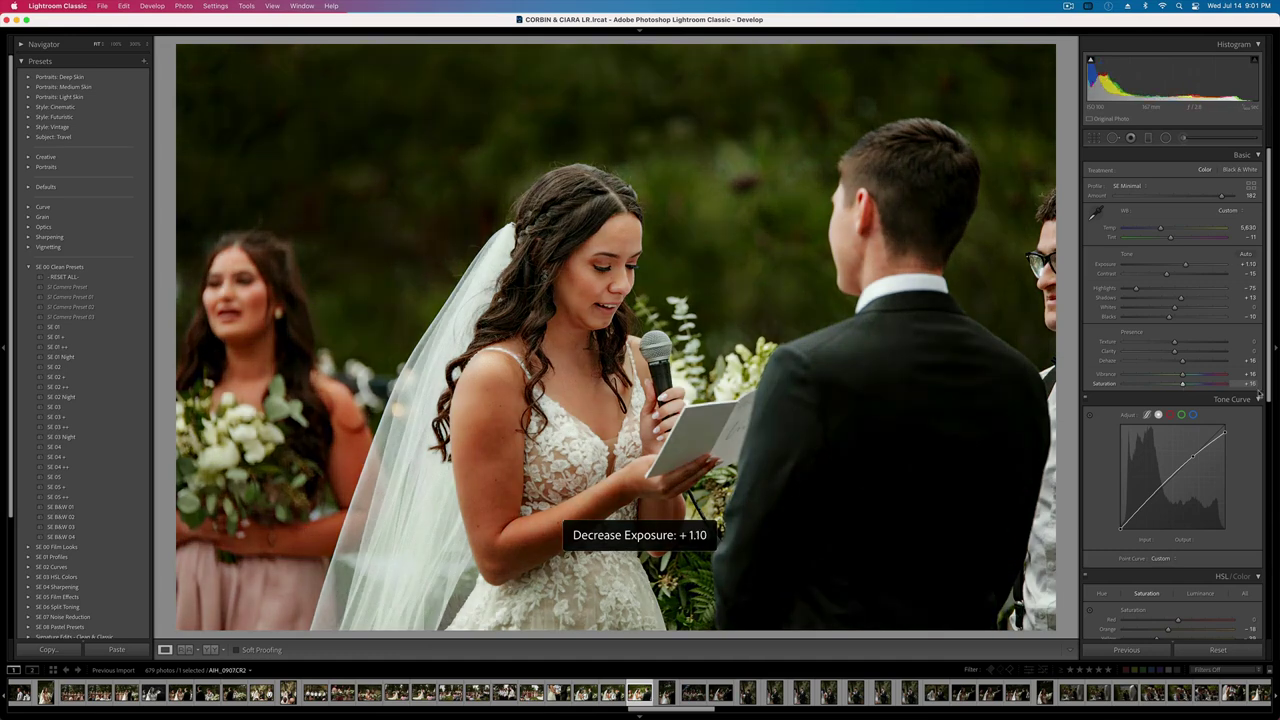
- Reduce green saturation and fully desaturate the yellows in HSL
{"action": "scroll", "coordinate": [1170, 450], "scroll_direction": "down", "scroll_amount": 3}
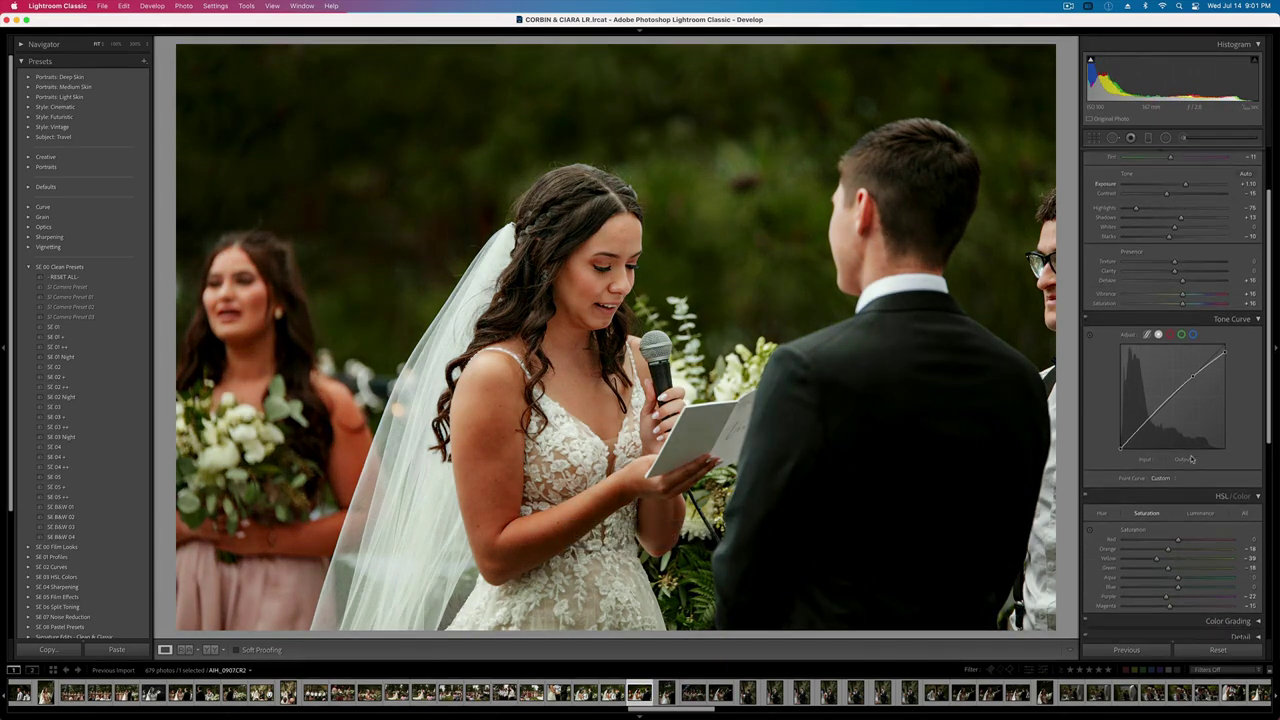
{"action": "left_click", "coordinate": [1164, 566]}
{"action": "left_click", "coordinate": [1143, 557]}
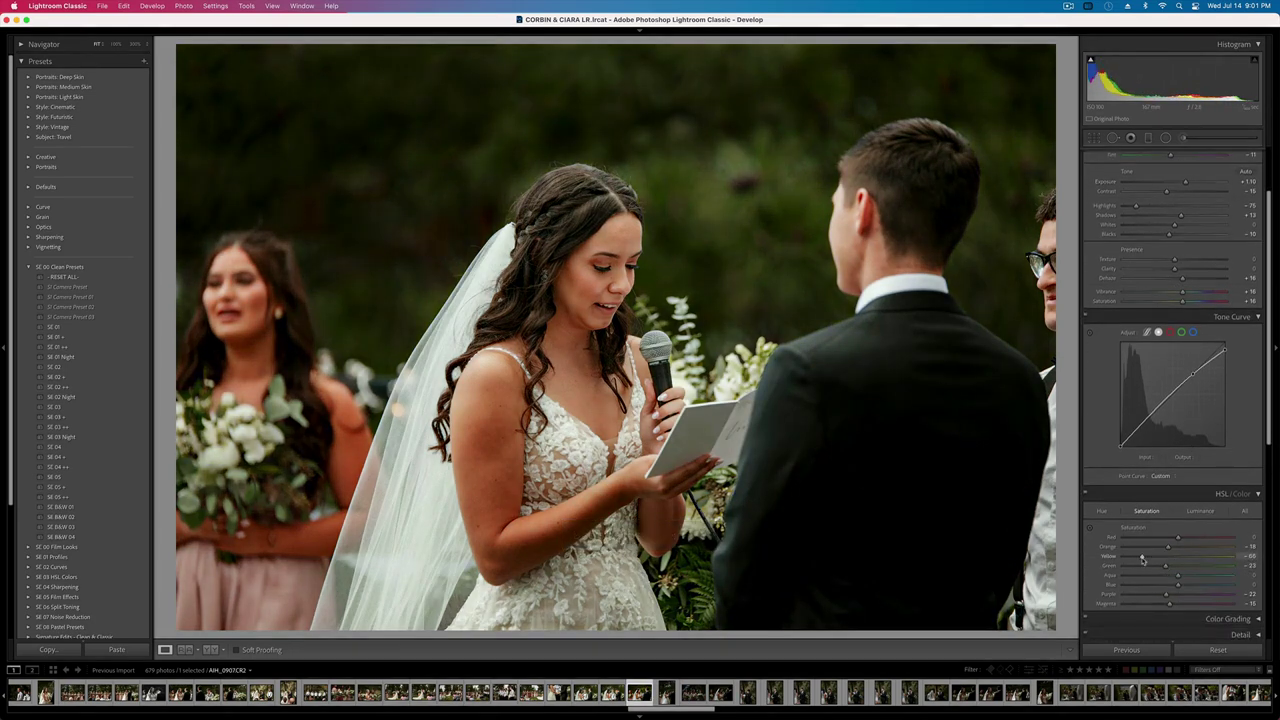
{"action": "left_click_drag", "start_coordinate": [1147, 559], "coordinate": [1187, 568]}
{"action": "left_click", "coordinate": [1200, 511]}
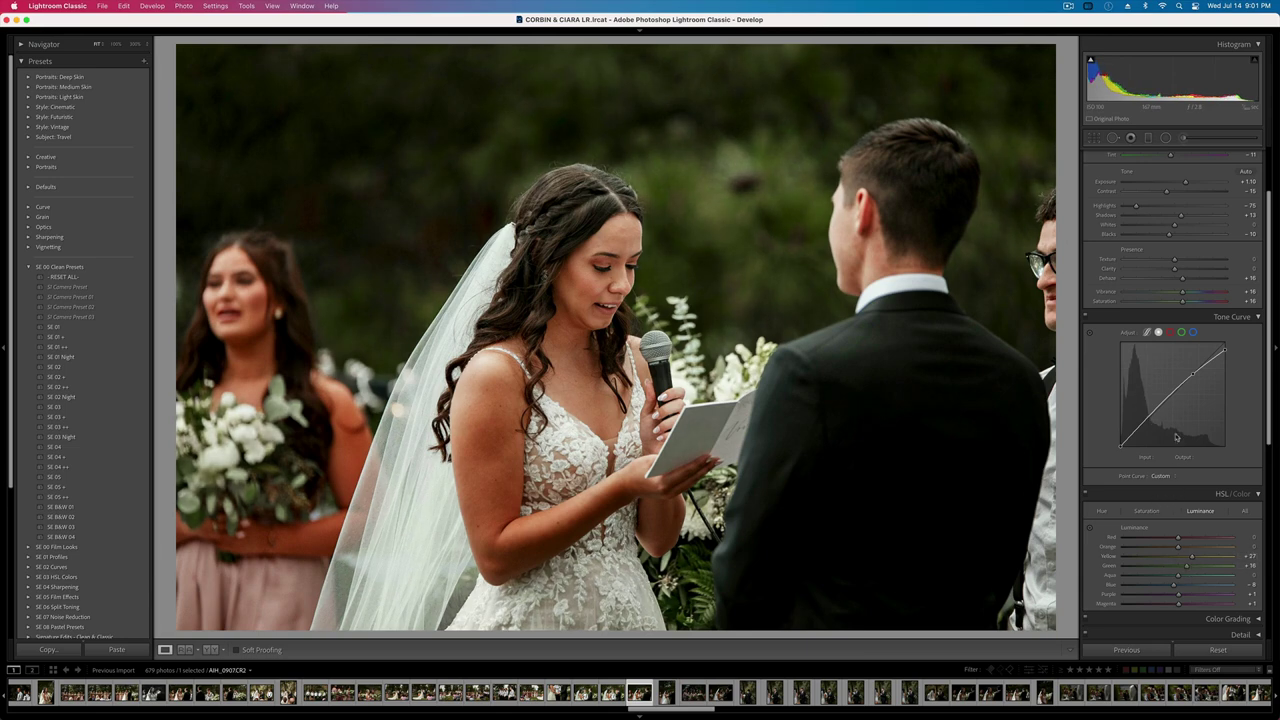
- Set Exposure to about +1.33 and copy the photo's settings
{"action": "key", "text": "shift+Up"}
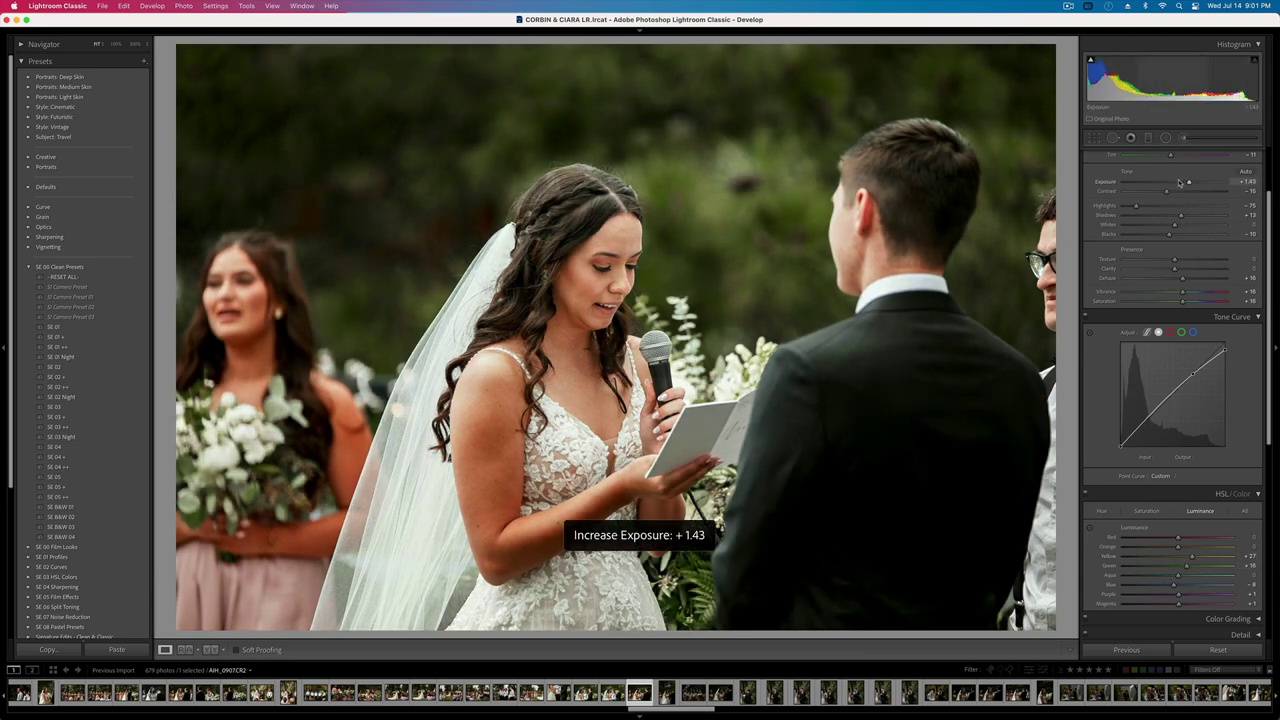
{"action": "key", "text": "Down"}
{"action": "key", "text": "super+shift+c"}
{"action": "key", "text": "Return"}
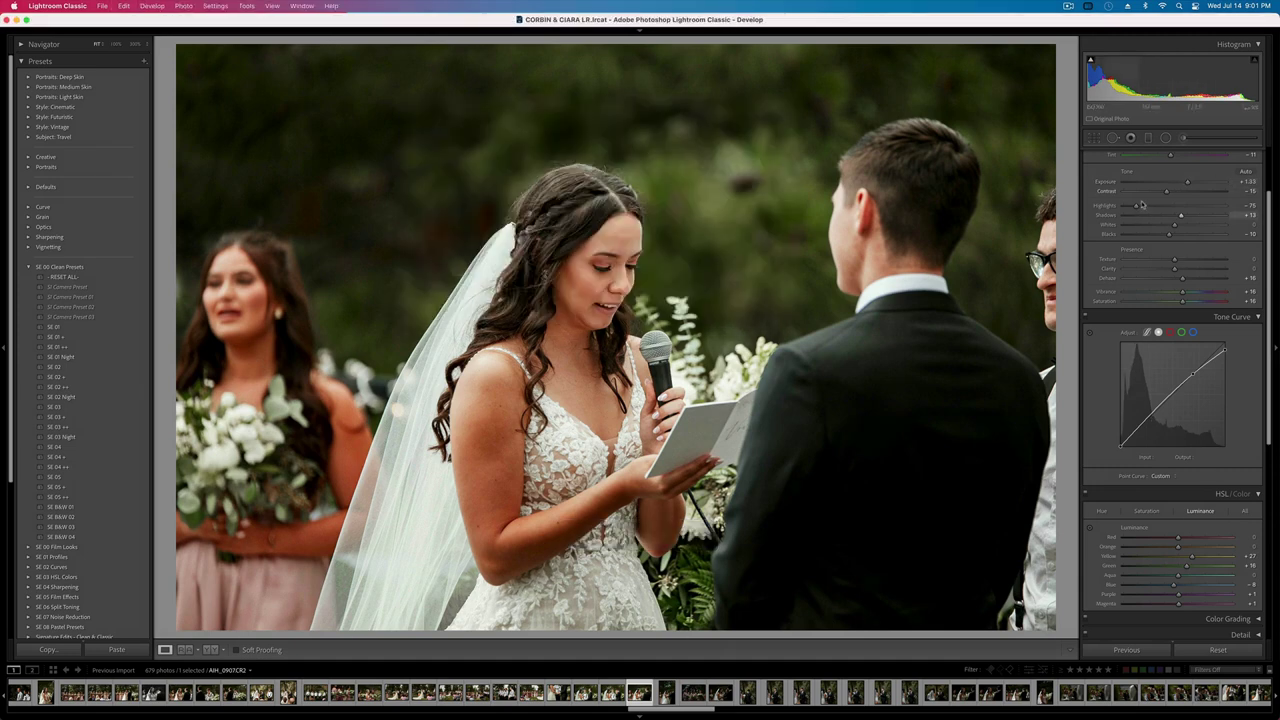
- Lower Contrast to -43, deepen Blacks to -37, and set Exposure to +1.43
{"action": "left_click_drag", "start_coordinate": [1149, 192], "coordinate": [1165, 194]}
{"action": "left_click", "coordinate": [1152, 192]}
{"action": "key", "text": "Down"}
{"action": "key", "text": "Down"}
{"action": "key", "text": "Down"}
{"action": "key", "text": "Down"}
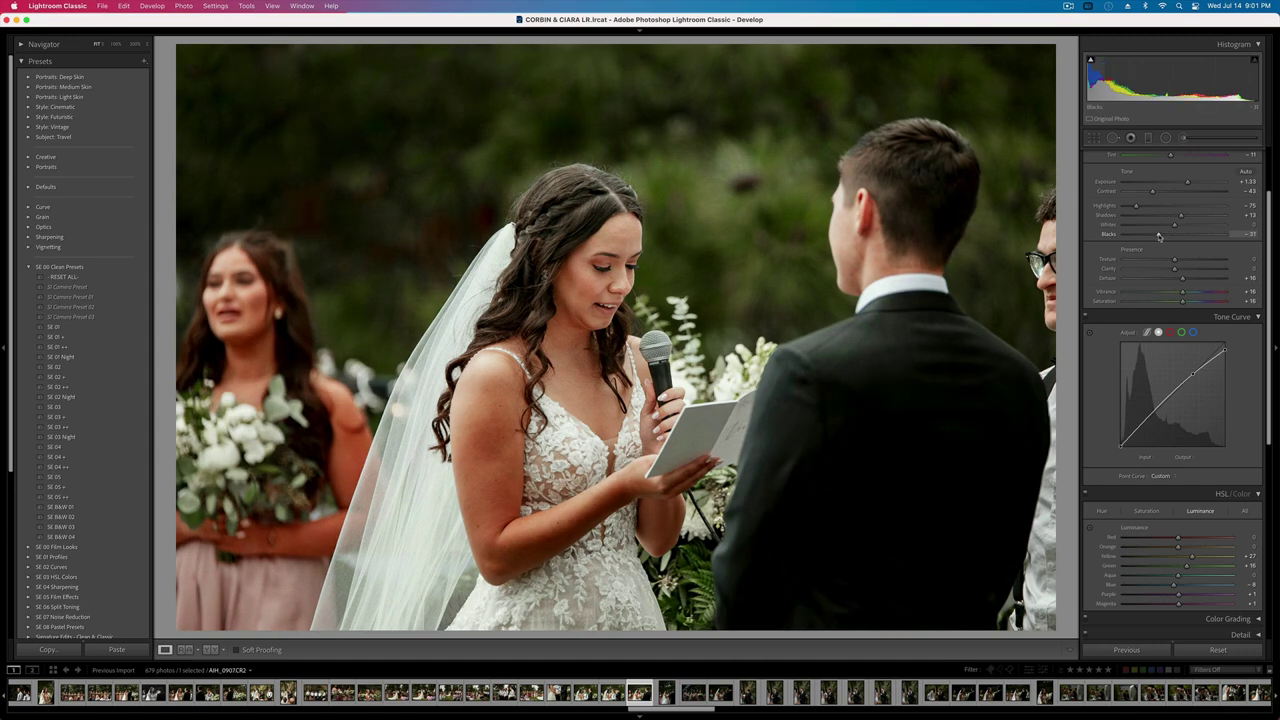
{"action": "key", "text": "="}
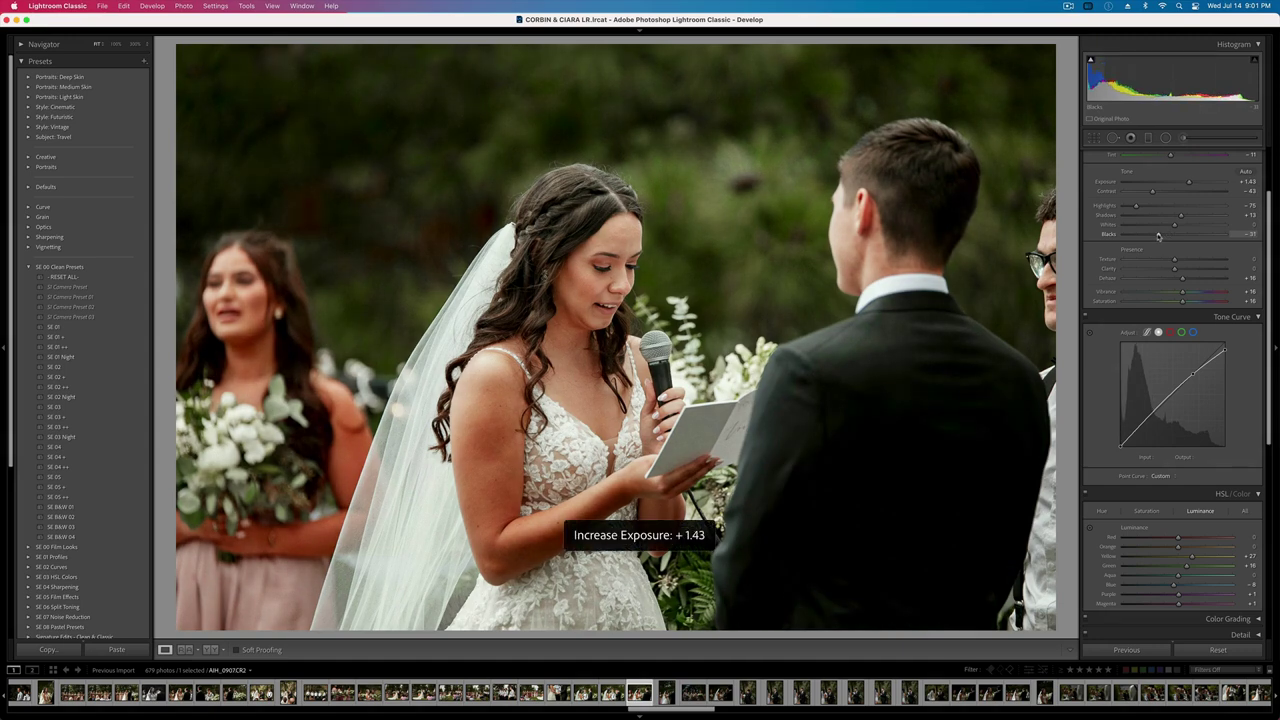
{"action": "key", "text": "Right"}
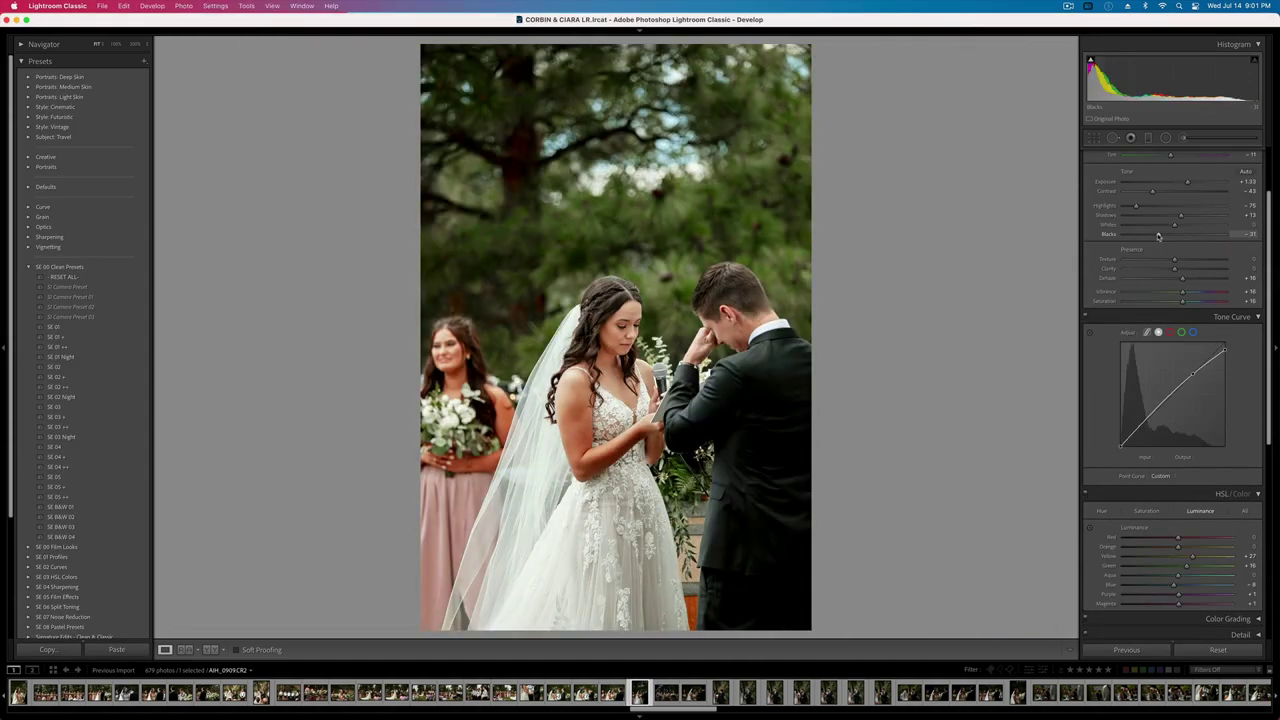
- Set the couple portrait to +0.87 exposure with lifted Blacks and Contrast at -23
{"action": "key", "text": "minus"}
{"action": "key", "text": "minus"}
{"action": "key", "text": "equal"}
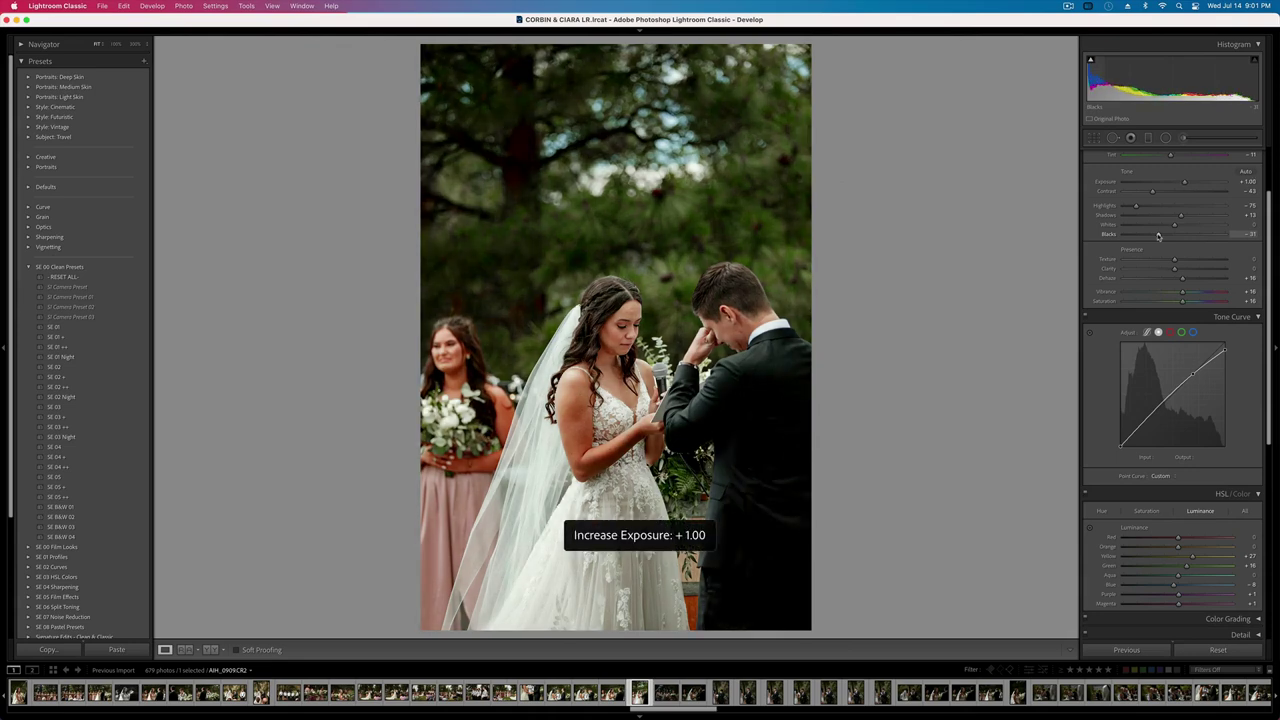
{"action": "left_click_drag", "start_coordinate": [1158, 235], "coordinate": [1167, 237]}
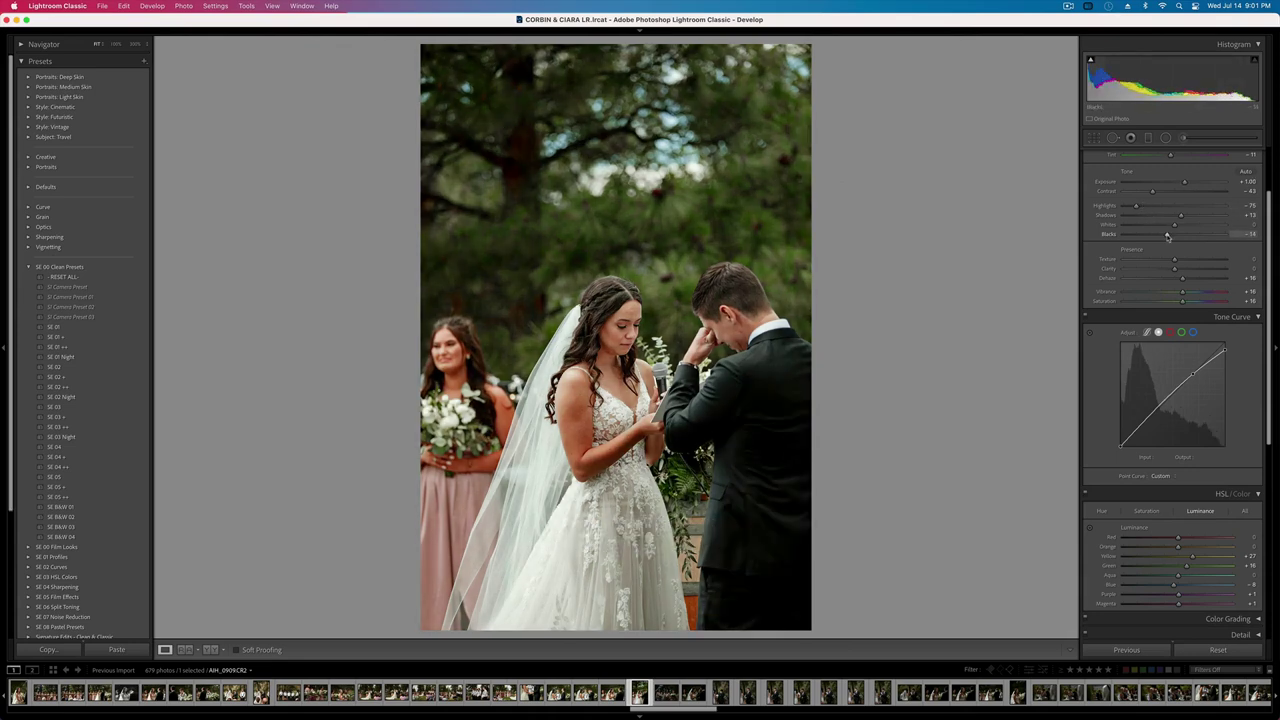
{"action": "left_click_drag", "start_coordinate": [1152, 191], "coordinate": [1163, 194]}
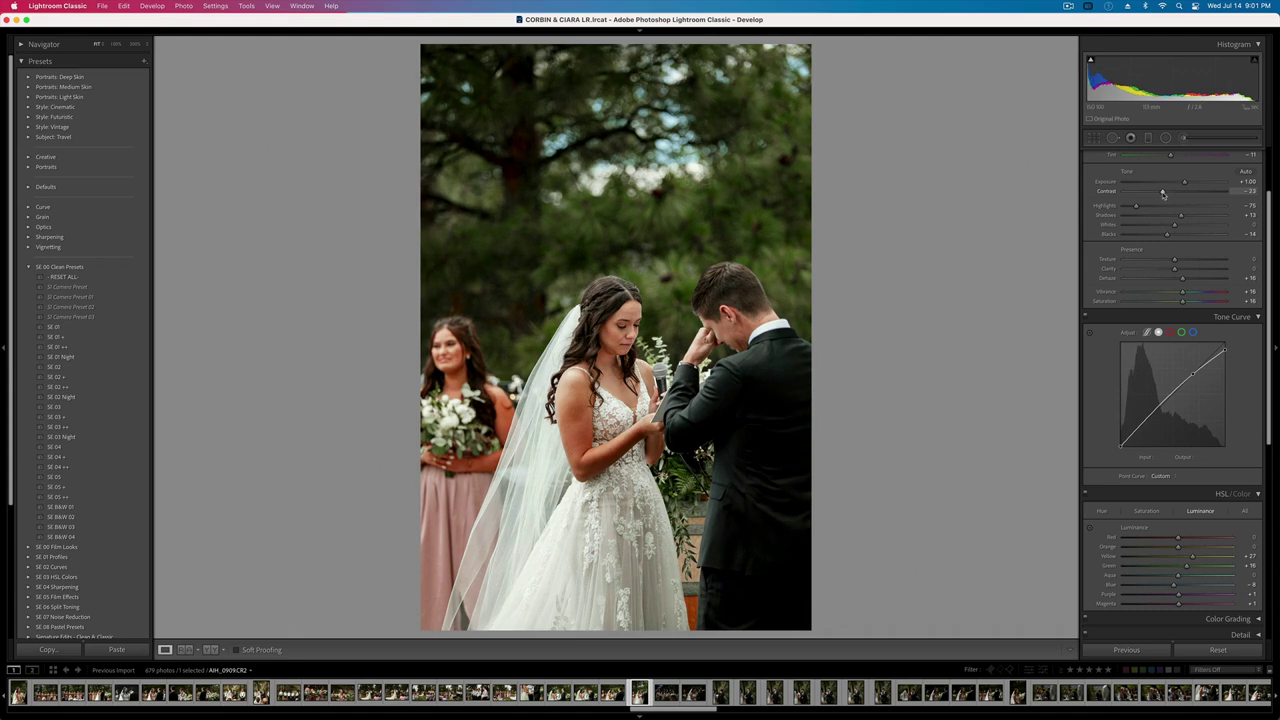
{"action": "key", "text": "minus"}
{"action": "key", "text": "equal"}
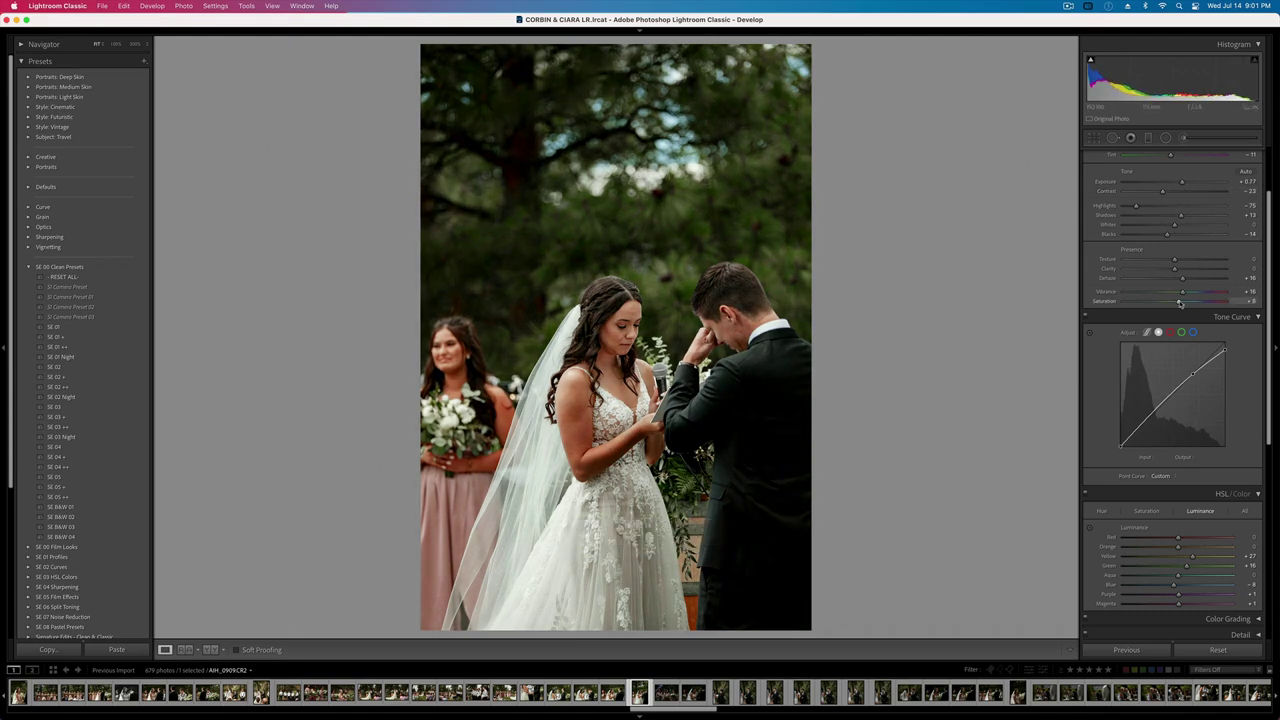
{"action": "key", "text": "equal"}
{"action": "key", "text": "equal"}
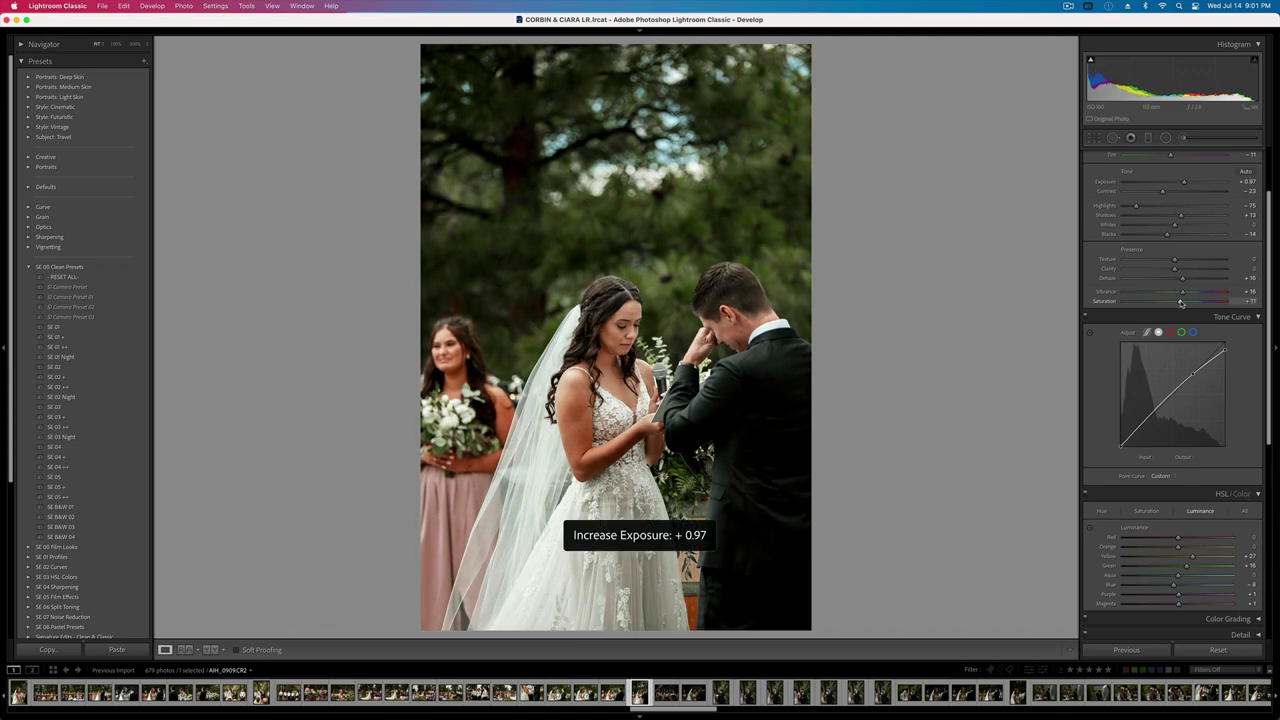
{"action": "key", "text": "minus"}
- Crop the couple portrait tighter from the top-left corner
{"action": "key", "text": "r"}
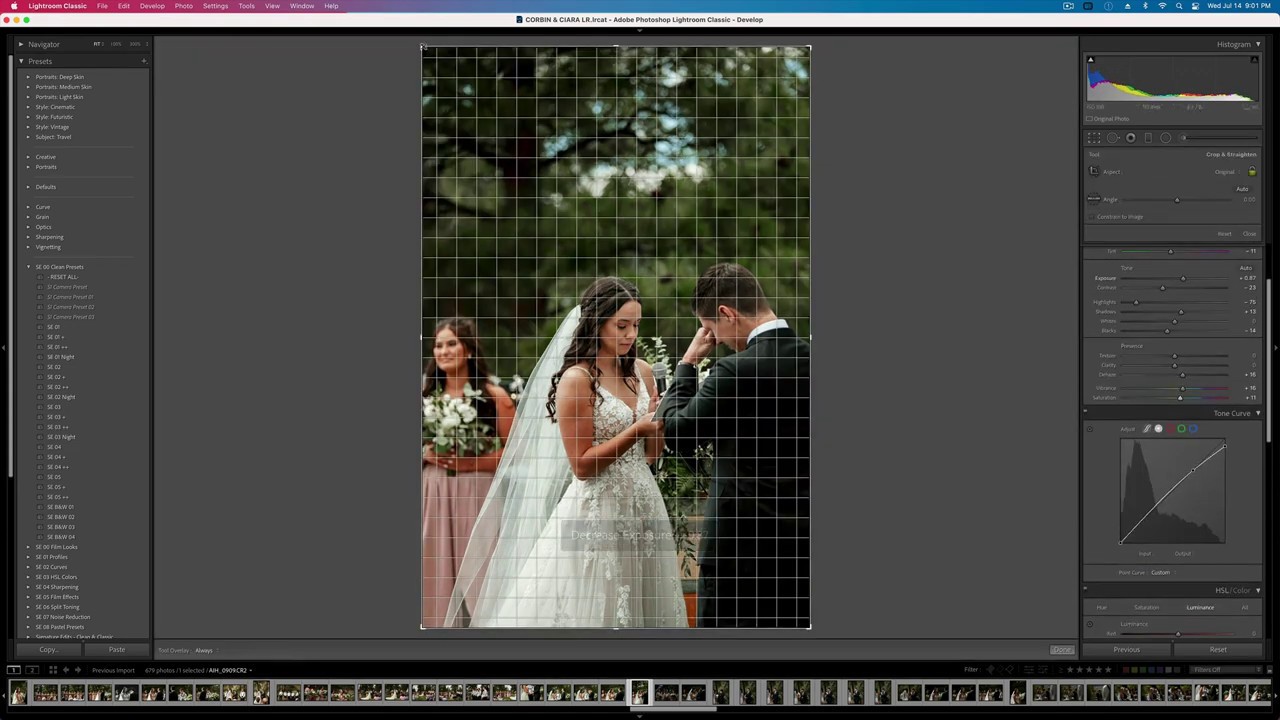
{"action": "left_click_drag", "start_coordinate": [423, 47], "coordinate": [455, 73]}
{"action": "key", "text": "Return"}
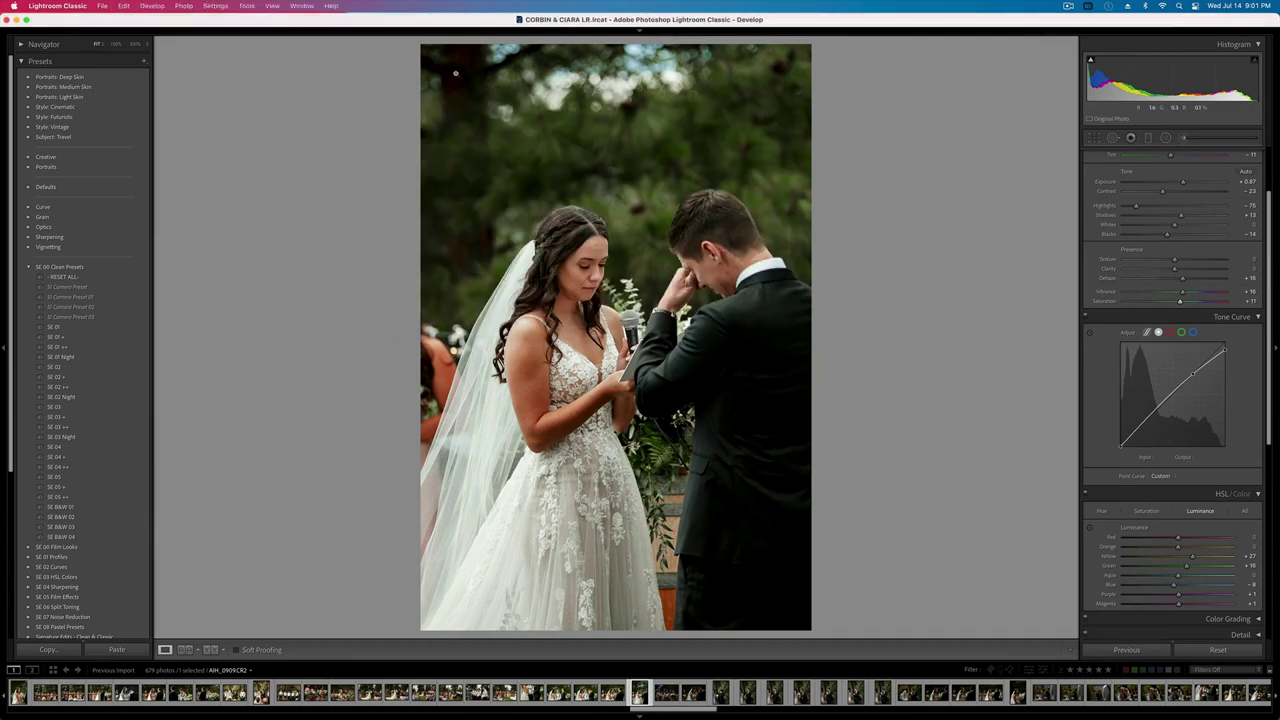
{"action": "key", "text": "Right"}
- Brighten the bridesmaids trio photo's exposure
{"action": "key", "text": "equal"}
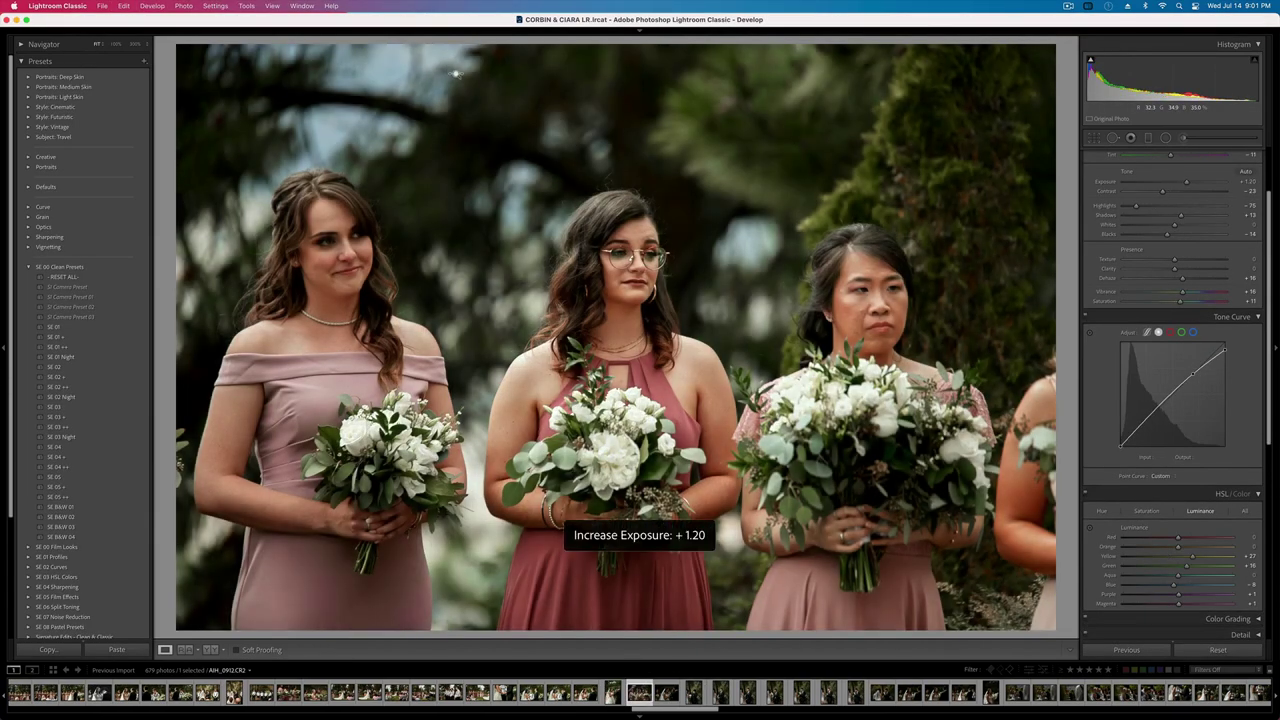
{"action": "key", "text": "equal"}
{"action": "key", "text": "minus"}
{"action": "key", "text": "Right"}
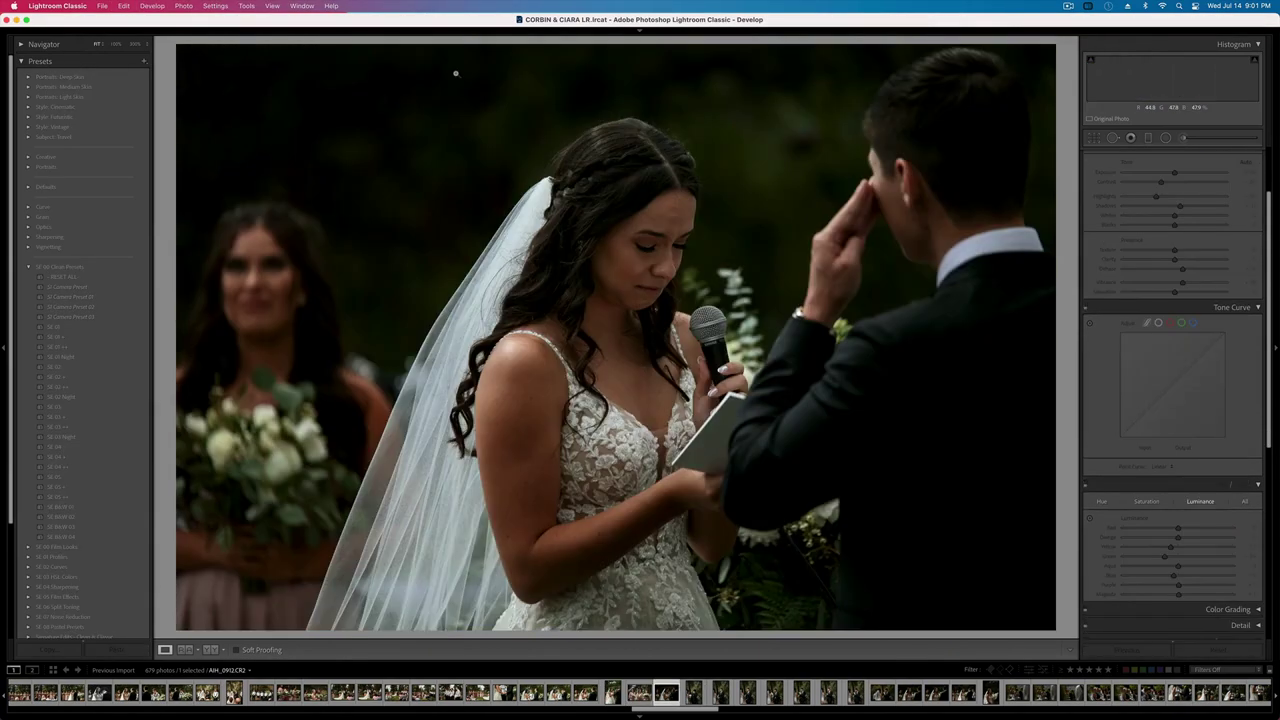
- Set the bride-at-microphone photo to +1.43 exposure and crop it tighter from the left corners
{"action": "key", "text": "equal"}
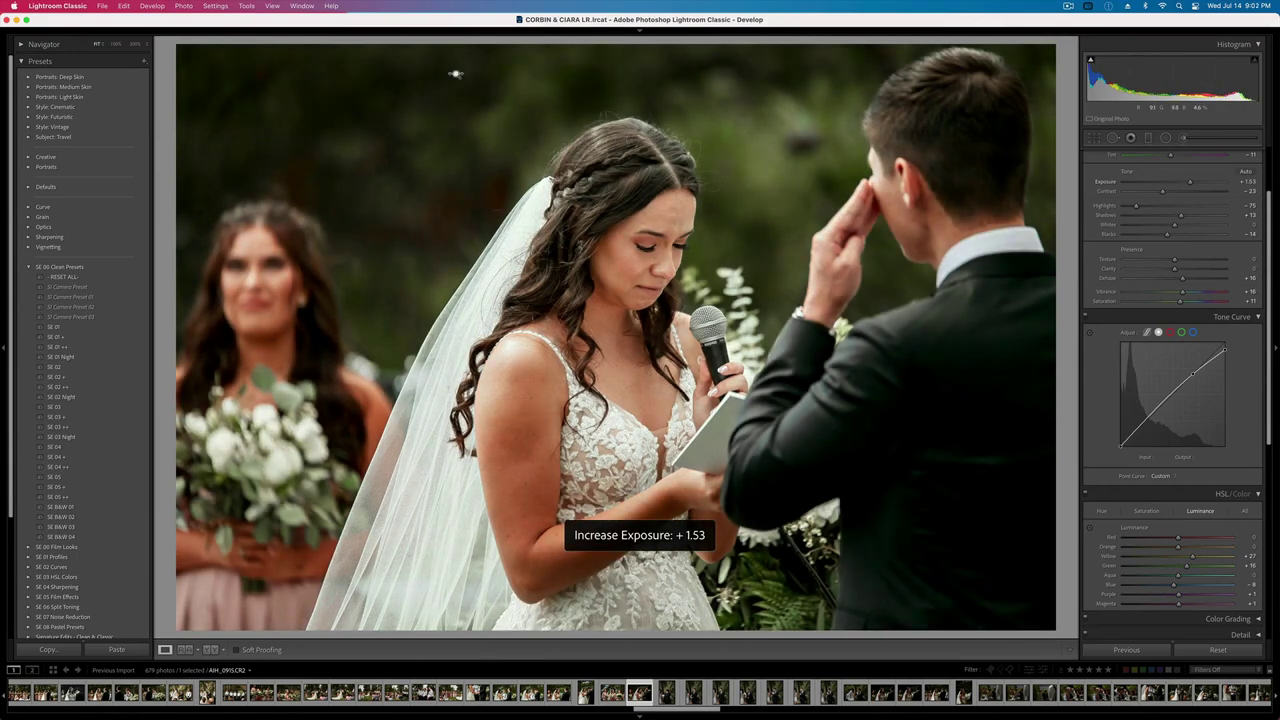
{"action": "key", "text": "minus"}
{"action": "key", "text": "r"}
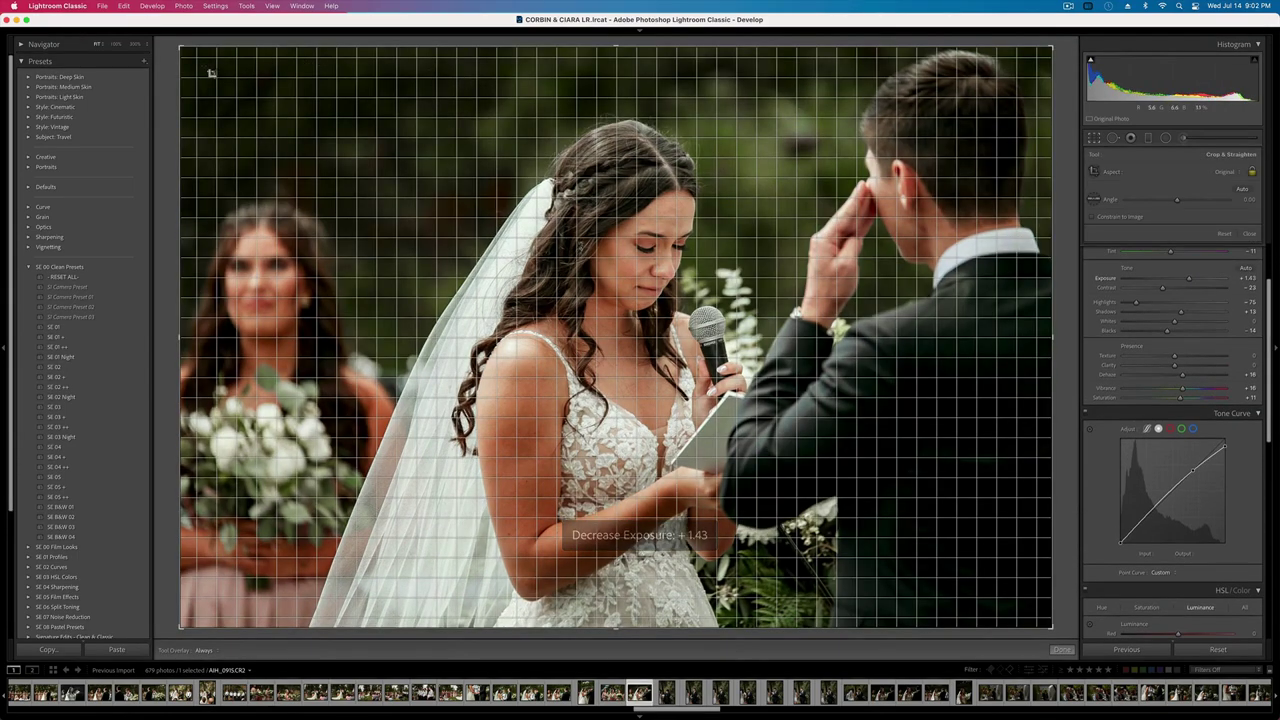
{"action": "left_click_drag", "start_coordinate": [181, 626], "coordinate": [238, 588]}
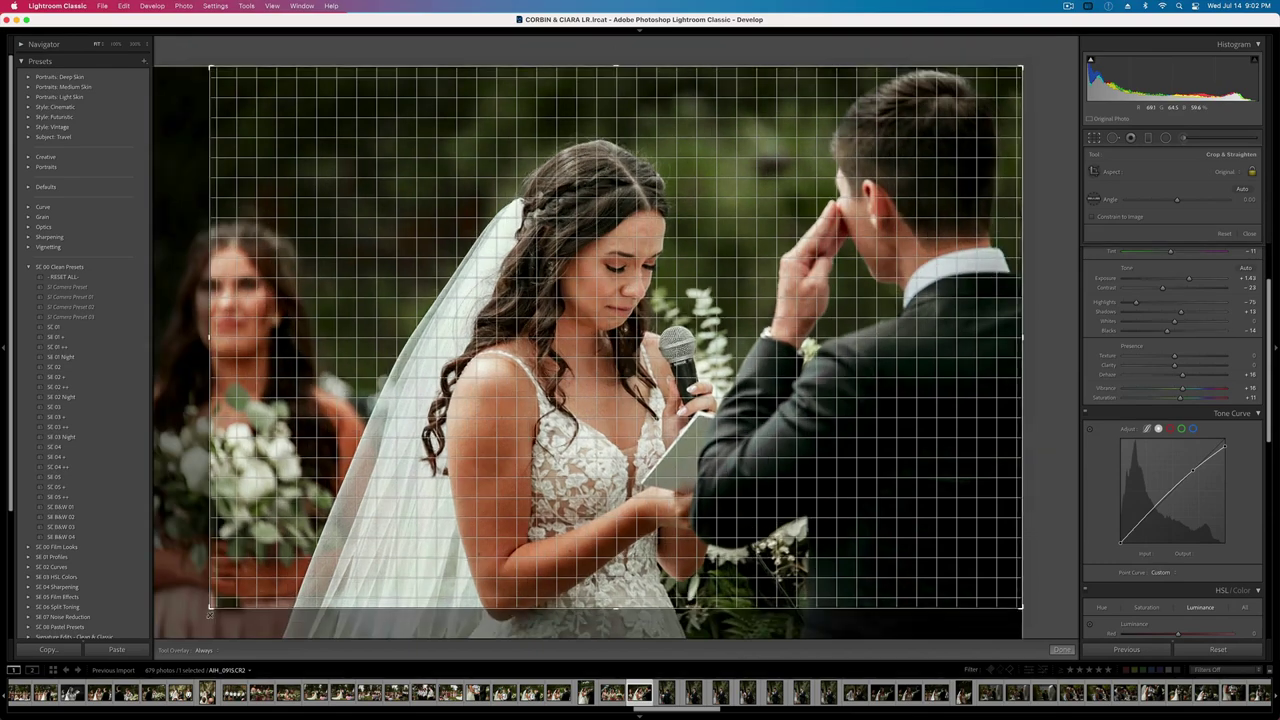
{"action": "left_click_drag", "start_coordinate": [206, 62], "coordinate": [241, 71]}
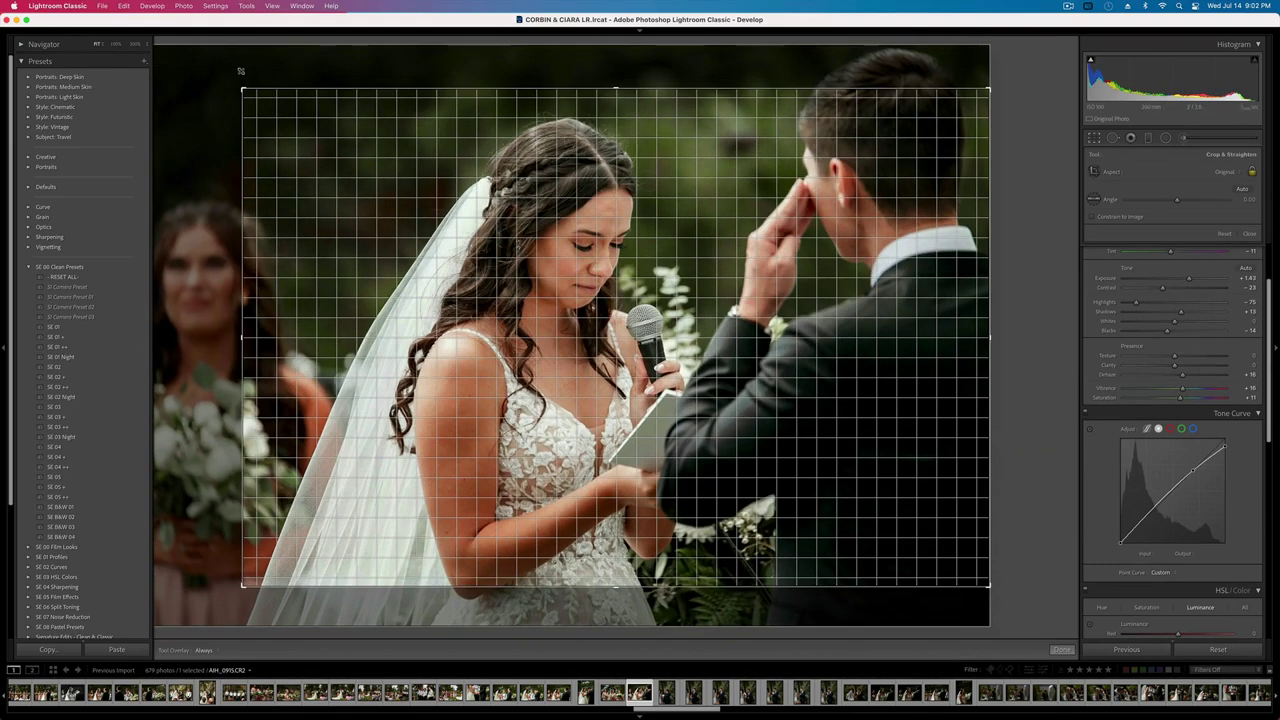
{"action": "key", "text": "Return"}
- Brighten the groom wiping tears to +1.53 exposure and ease Contrast to -10
{"action": "key", "text": "Right"}
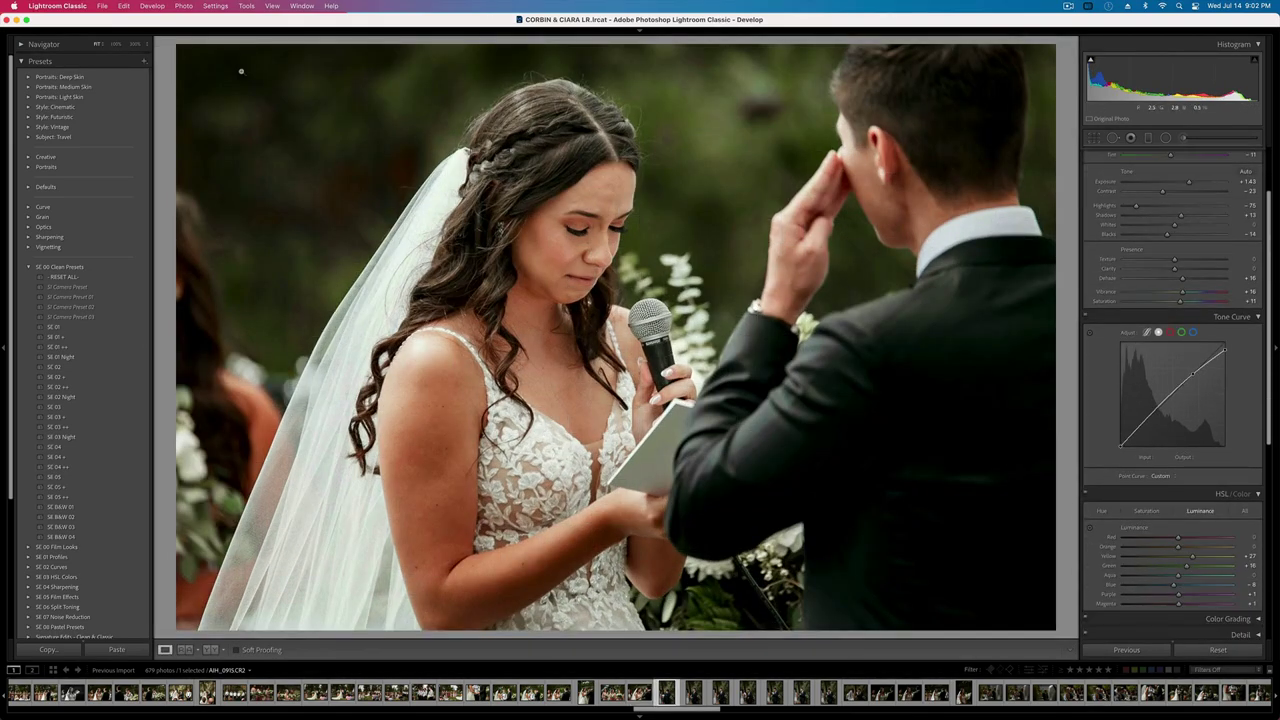
{"action": "key", "text": "shift+equal"}
{"action": "key", "text": "shift+equal"}
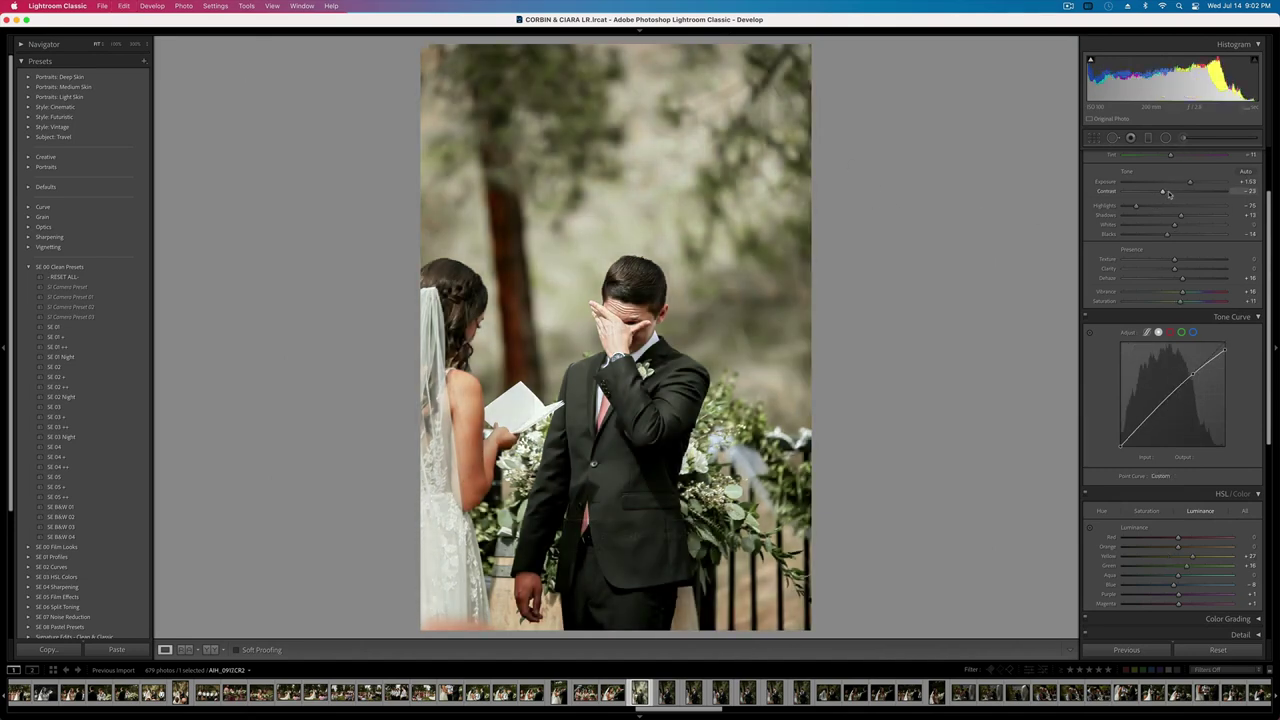
{"action": "left_click_drag", "start_coordinate": [1163, 191], "coordinate": [1170, 192]}
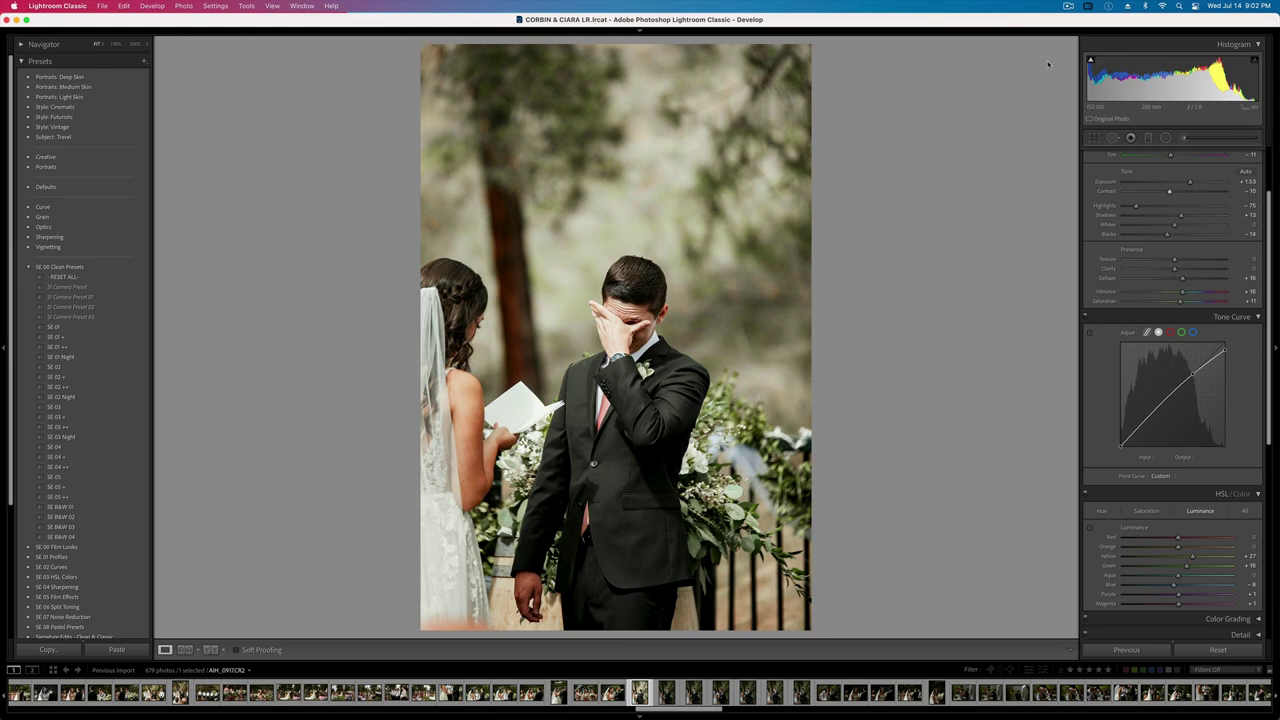
{"action": "key", "text": "l"}
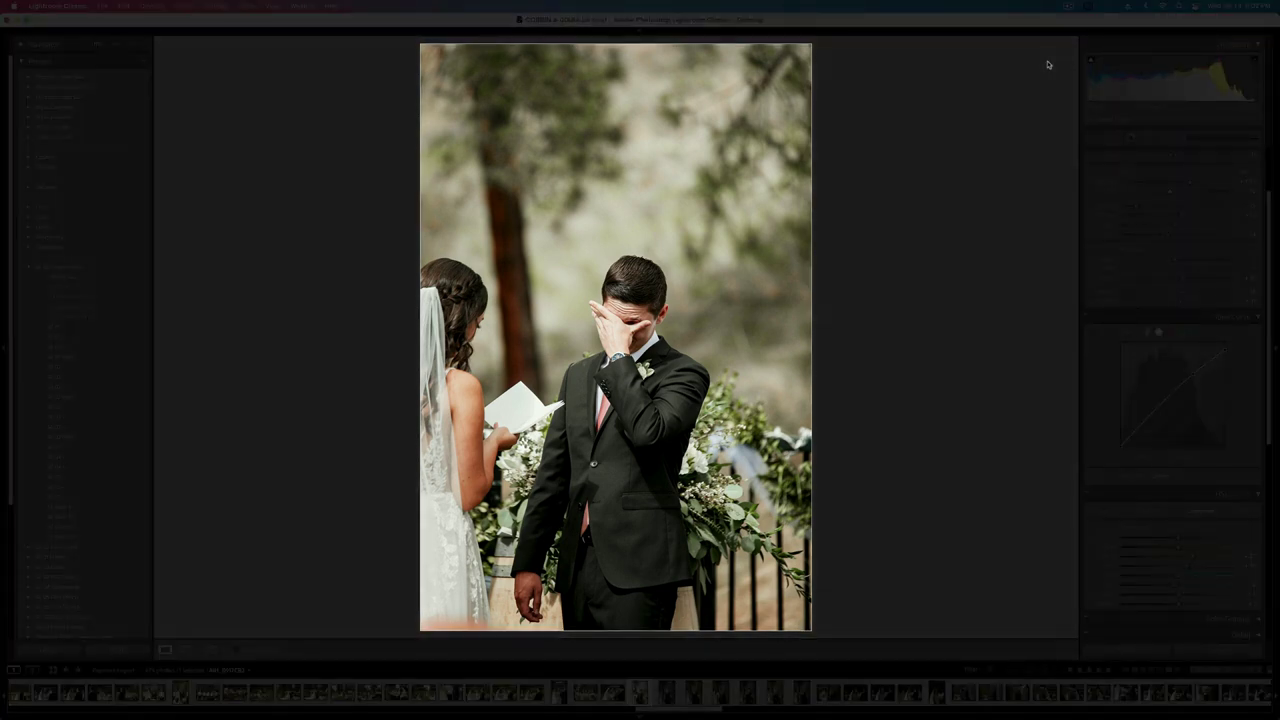
- Try the SE B&W 01 preset on the groom photo, then apply SE B&W 03
{"action": "key", "text": "l"}
{"action": "key", "text": "l"}
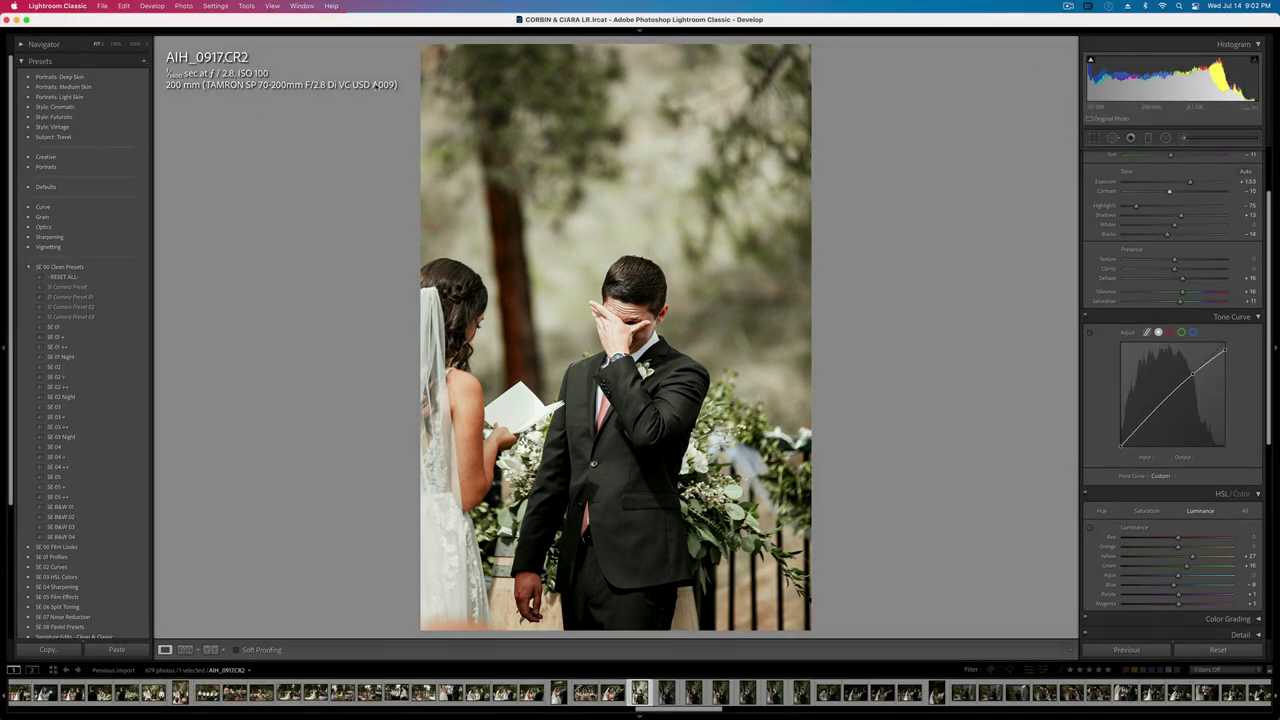
{"action": "key", "text": "i"}
{"action": "key", "text": "i"}
{"action": "key", "text": "i"}
{"action": "key", "text": "i"}
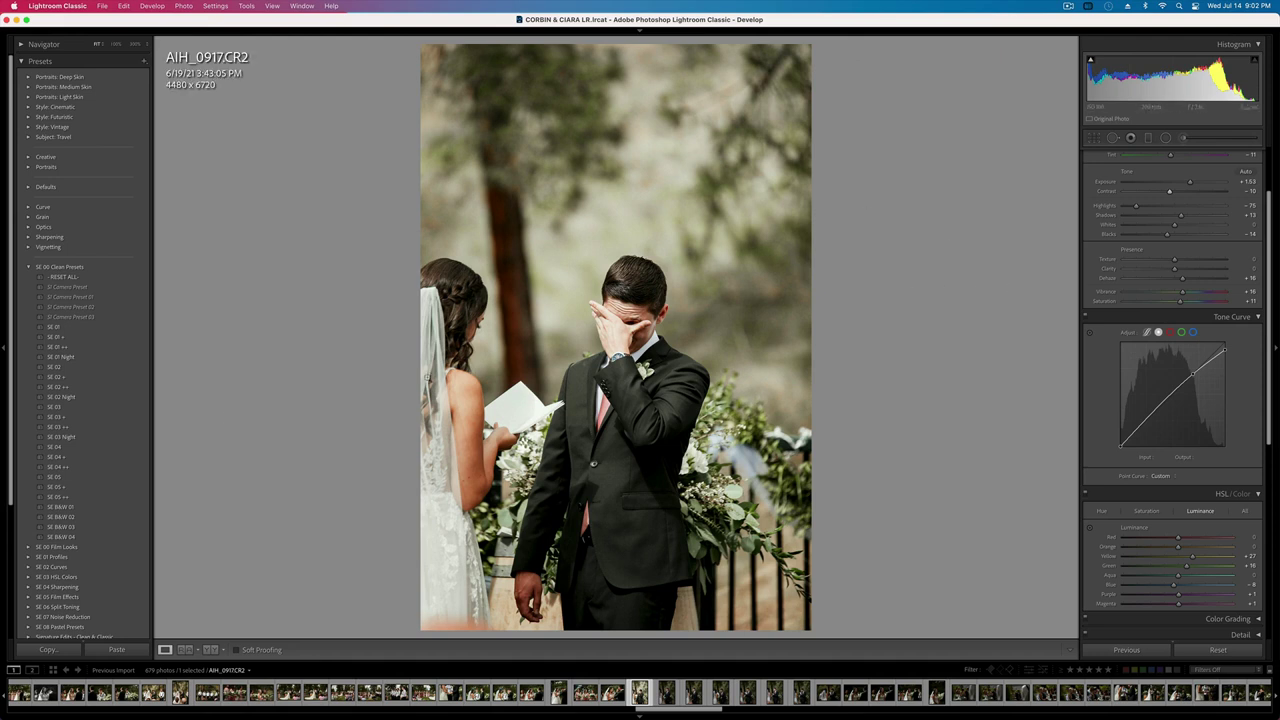
{"action": "left_click", "coordinate": [86, 509]}
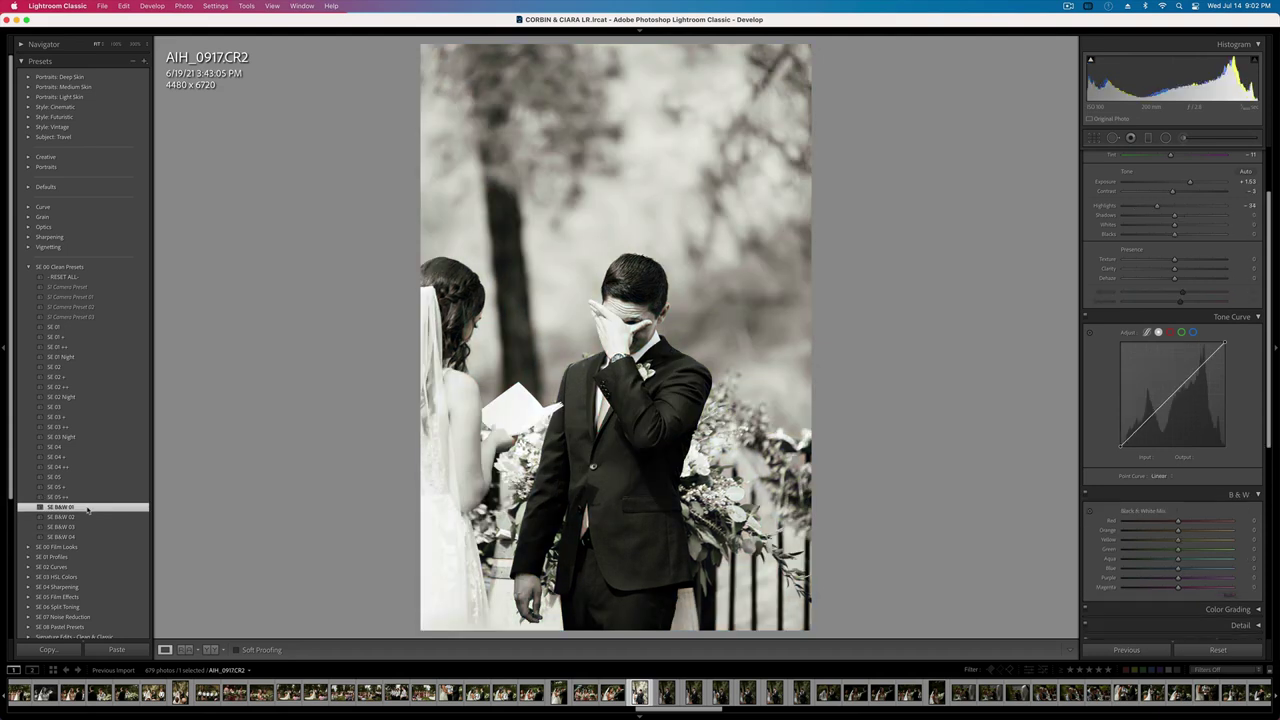
{"action": "left_click", "coordinate": [62, 527]}
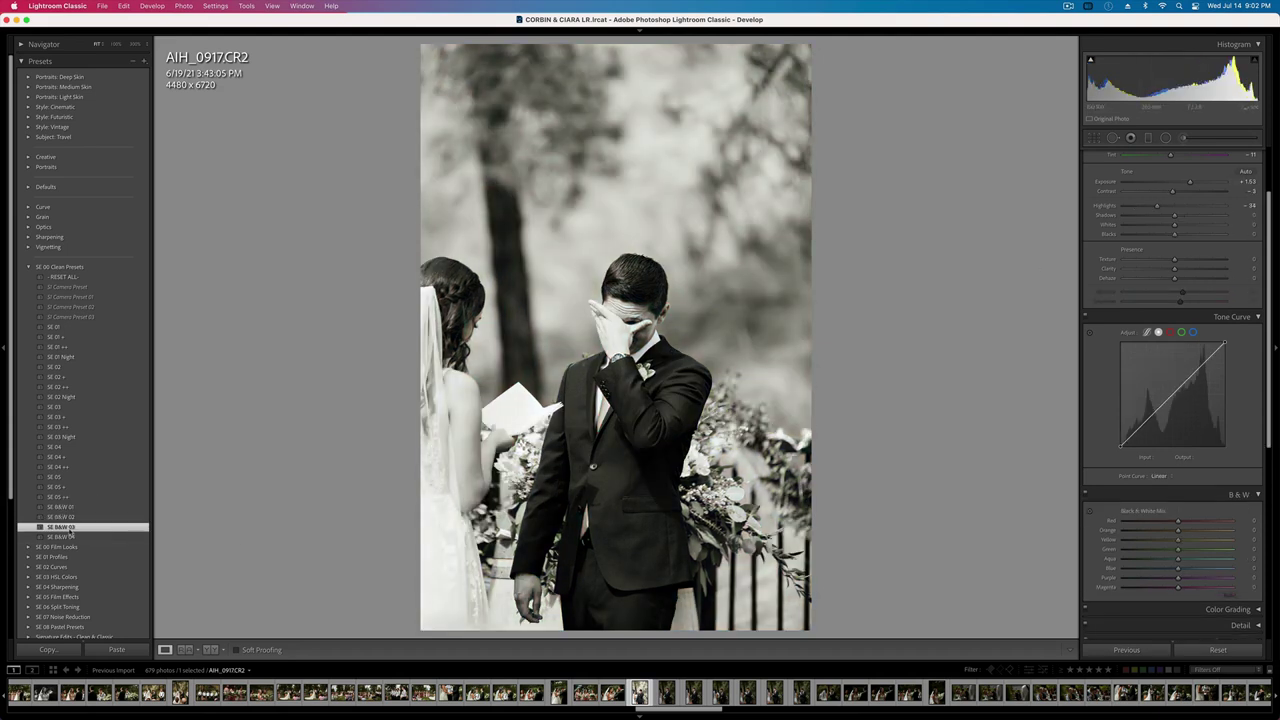
- Cut Contrast to -63, raise Whites, and settle Exposure at +0.12
{"action": "left_click", "coordinate": [1142, 191]}
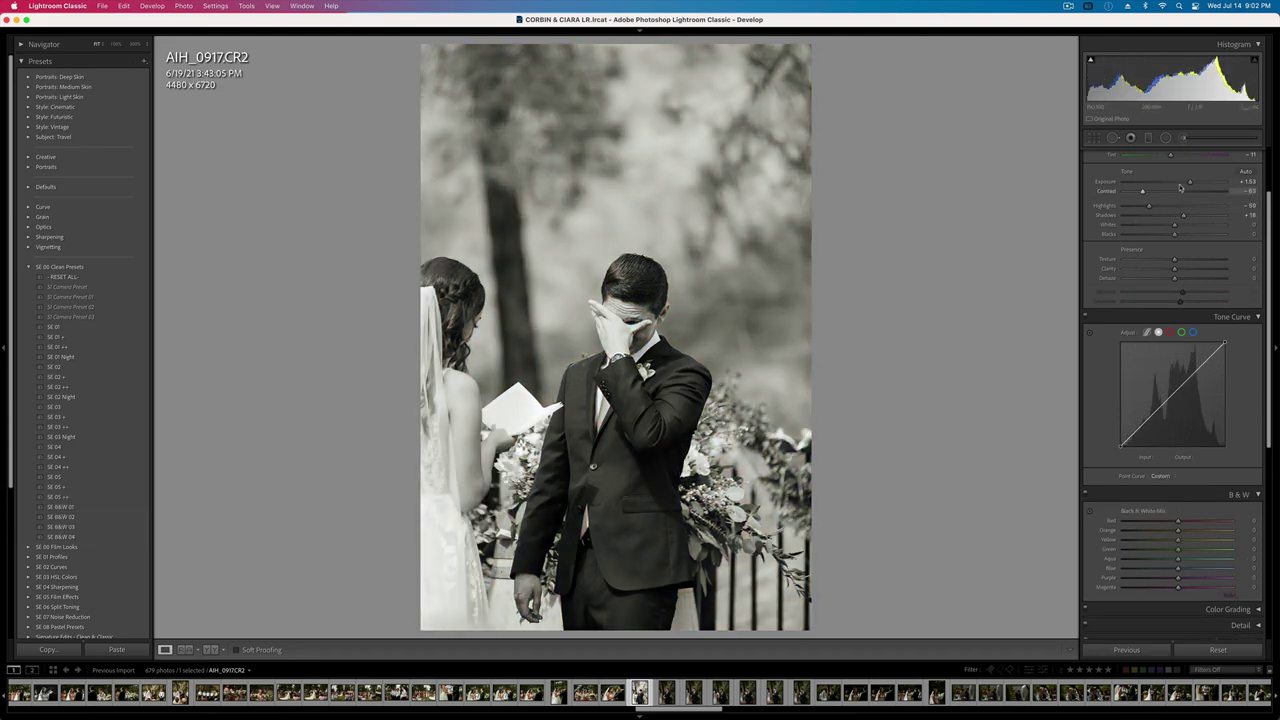
{"action": "left_click", "coordinate": [1178, 182]}
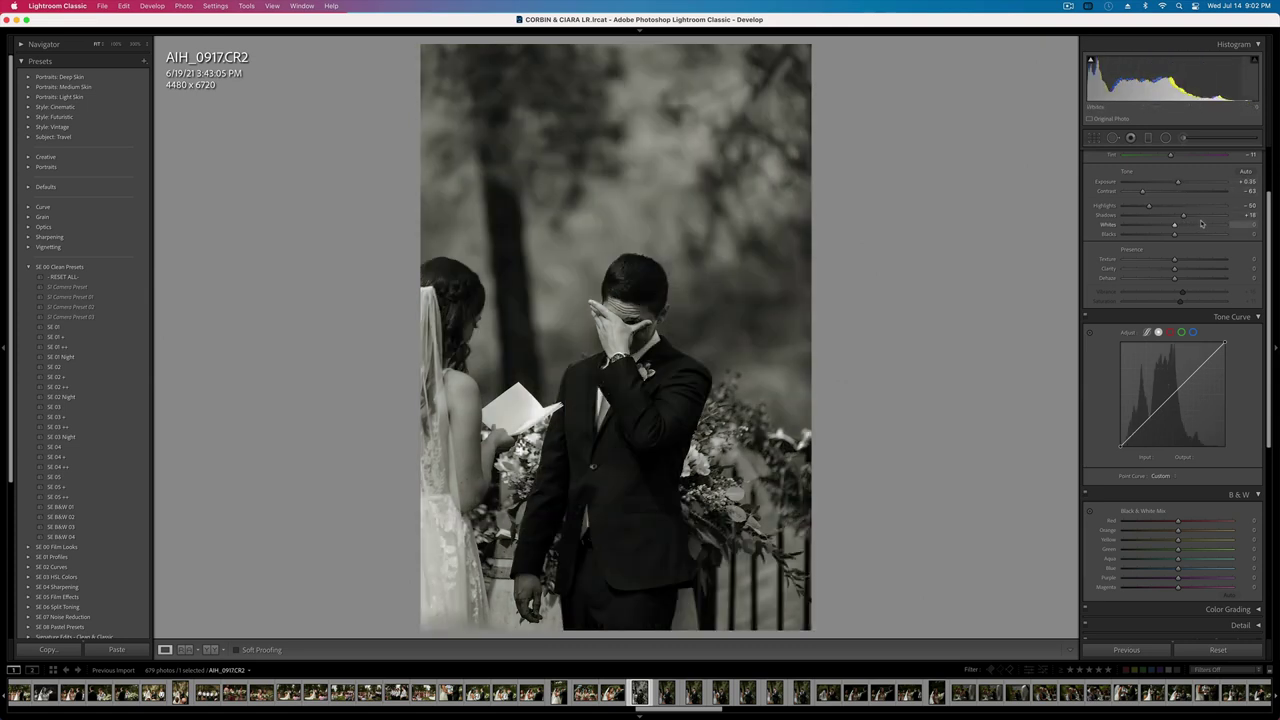
{"action": "left_click_drag", "start_coordinate": [1174, 224], "coordinate": [1200, 226]}
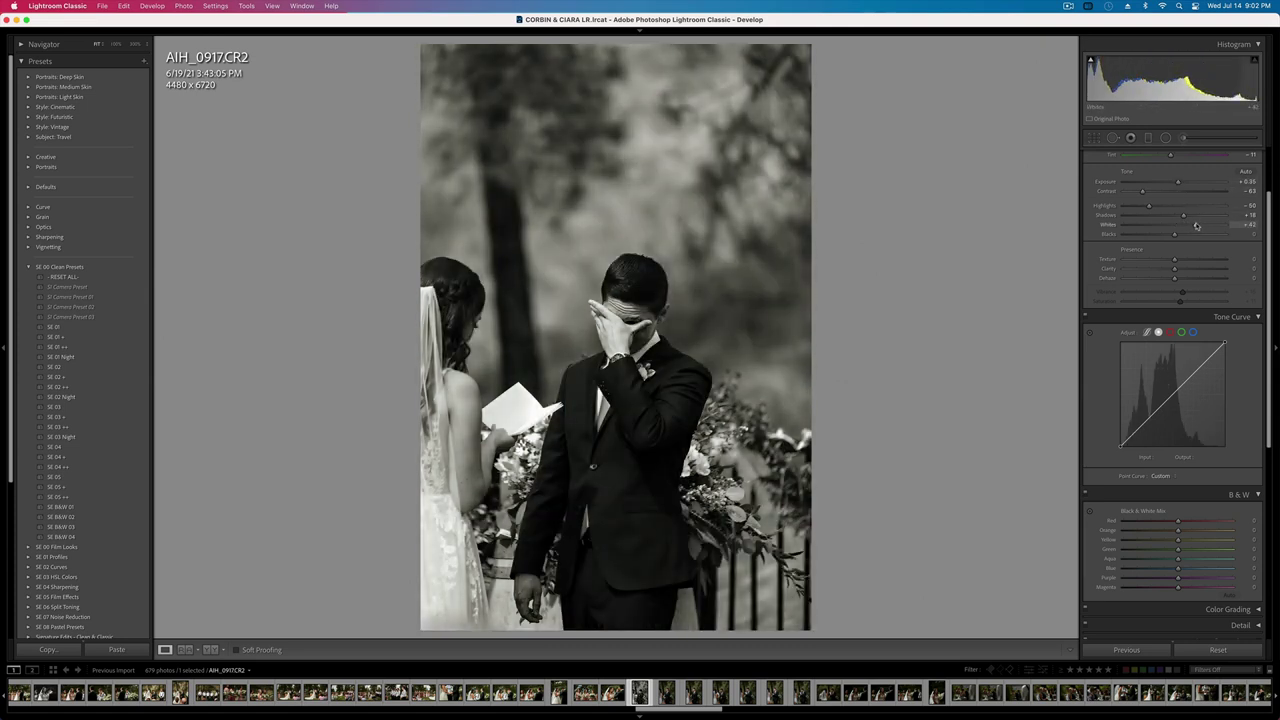
{"action": "left_click_drag", "start_coordinate": [1142, 191], "coordinate": [1130, 193]}
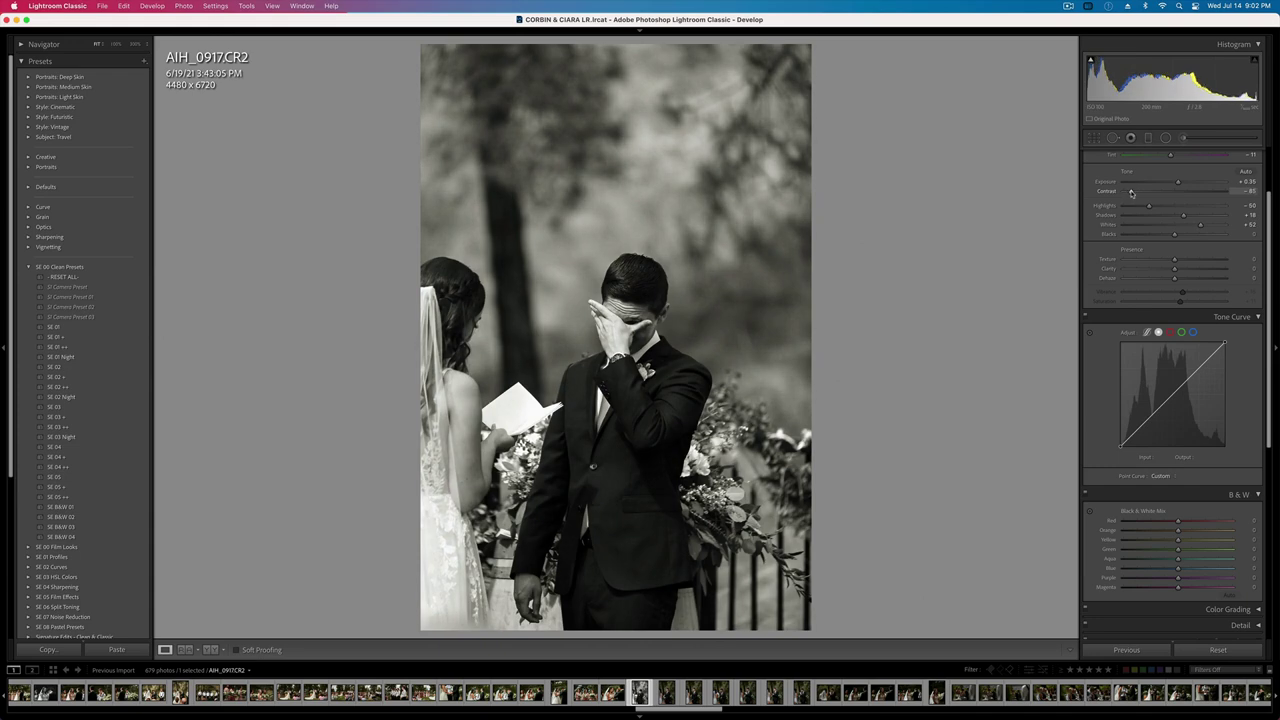
{"action": "key", "text": "shift+minus"}
{"action": "key", "text": "equal"}
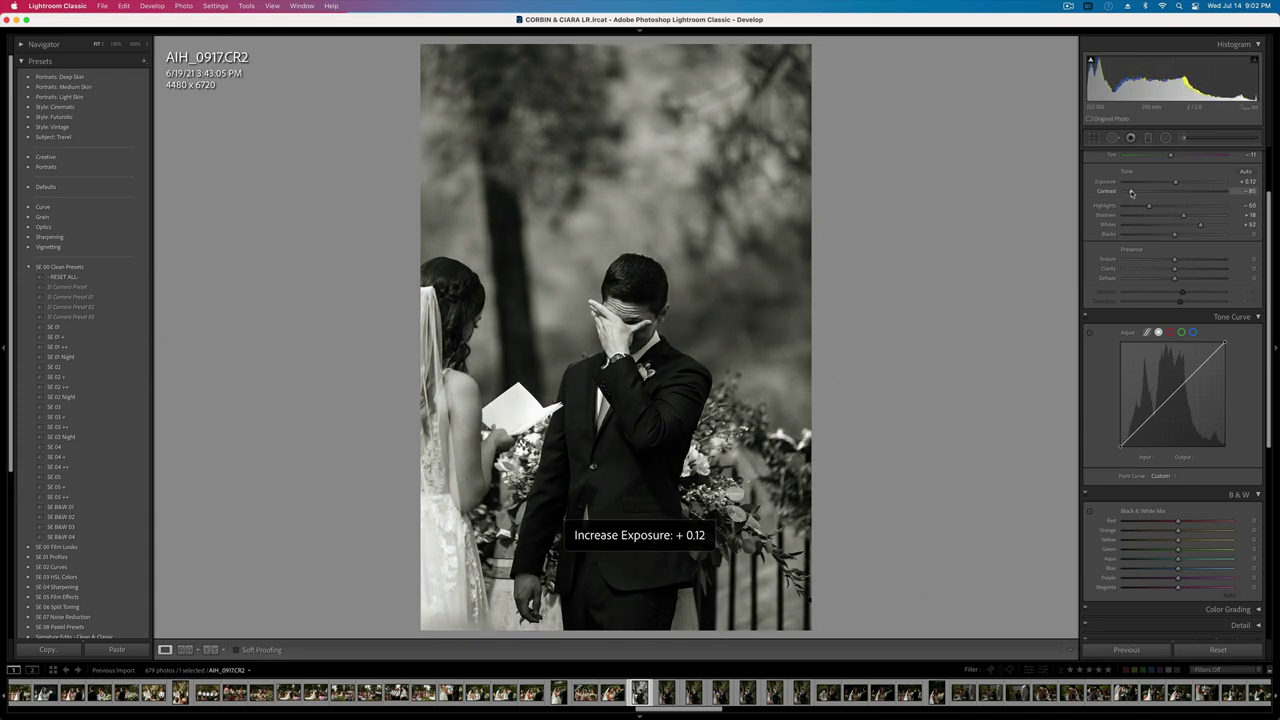
{"action": "key", "text": "Right"}
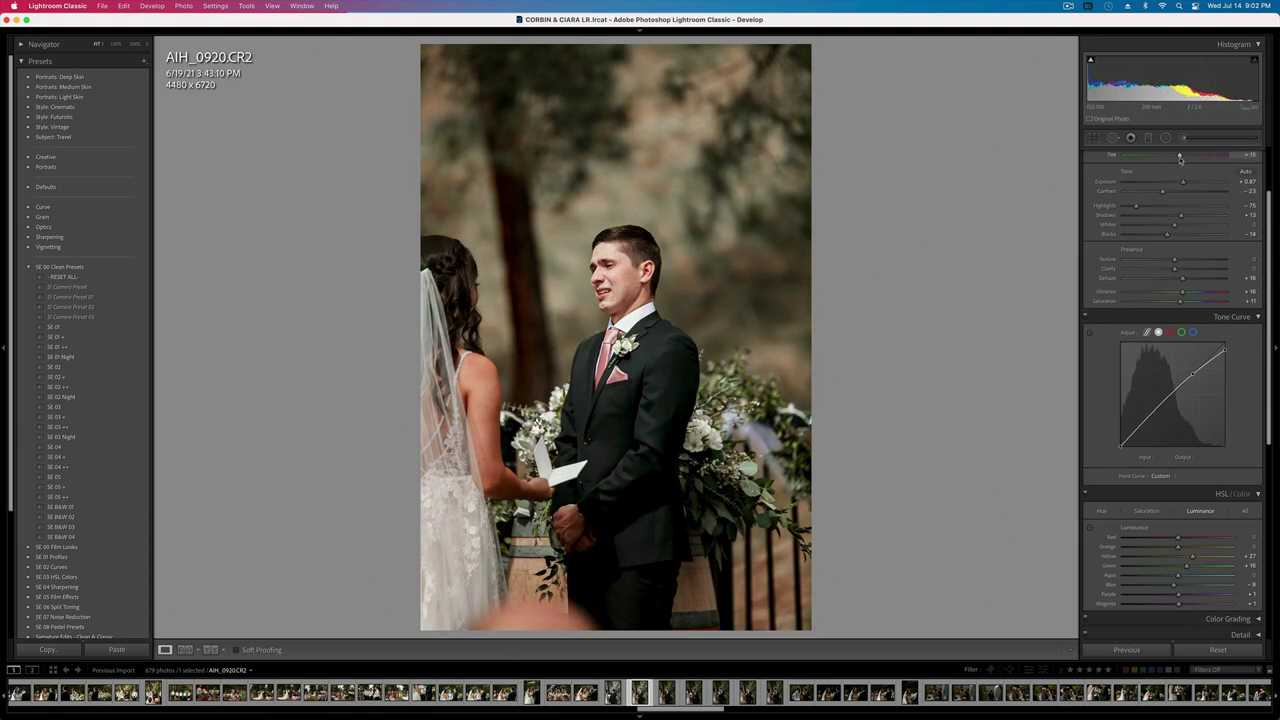
- Lower the Yellow saturation of AIH_0920 in HSL
{"action": "scroll", "coordinate": [1174, 176], "scroll_direction": "up", "scroll_amount": 3}
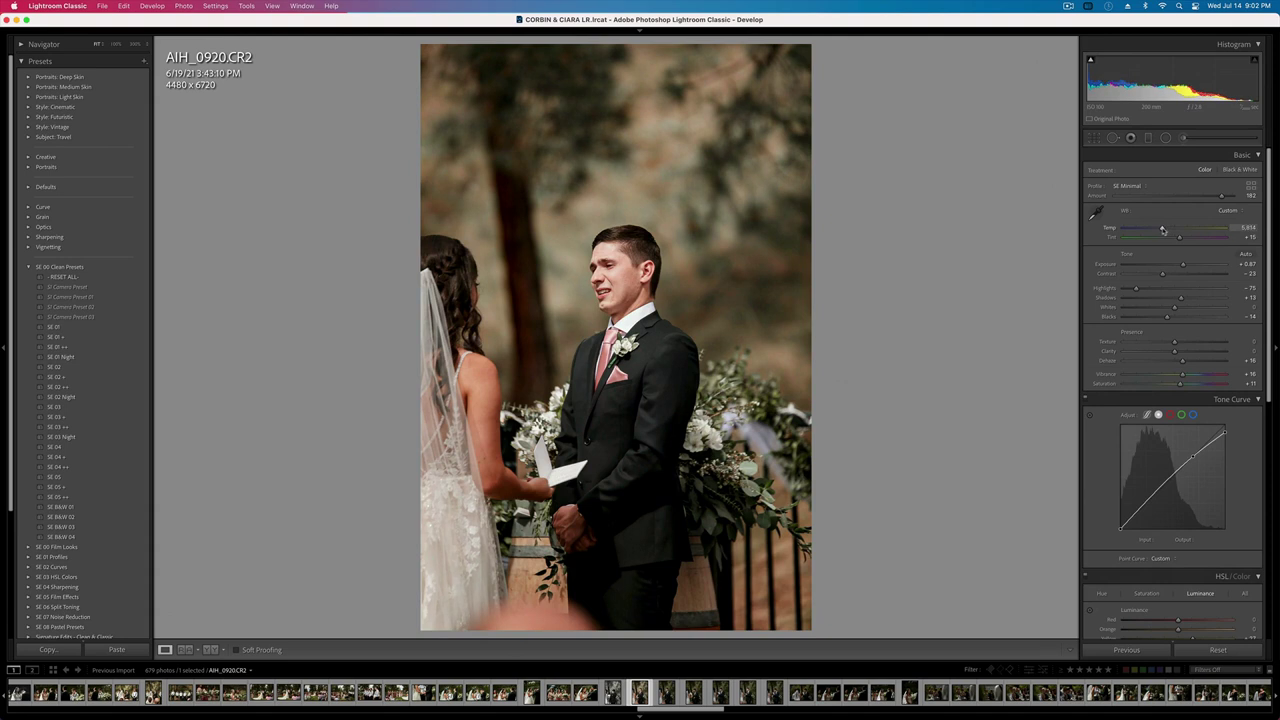
{"action": "scroll", "coordinate": [1163, 380], "scroll_direction": "down", "scroll_amount": 4}
{"action": "left_click", "coordinate": [1146, 425]}
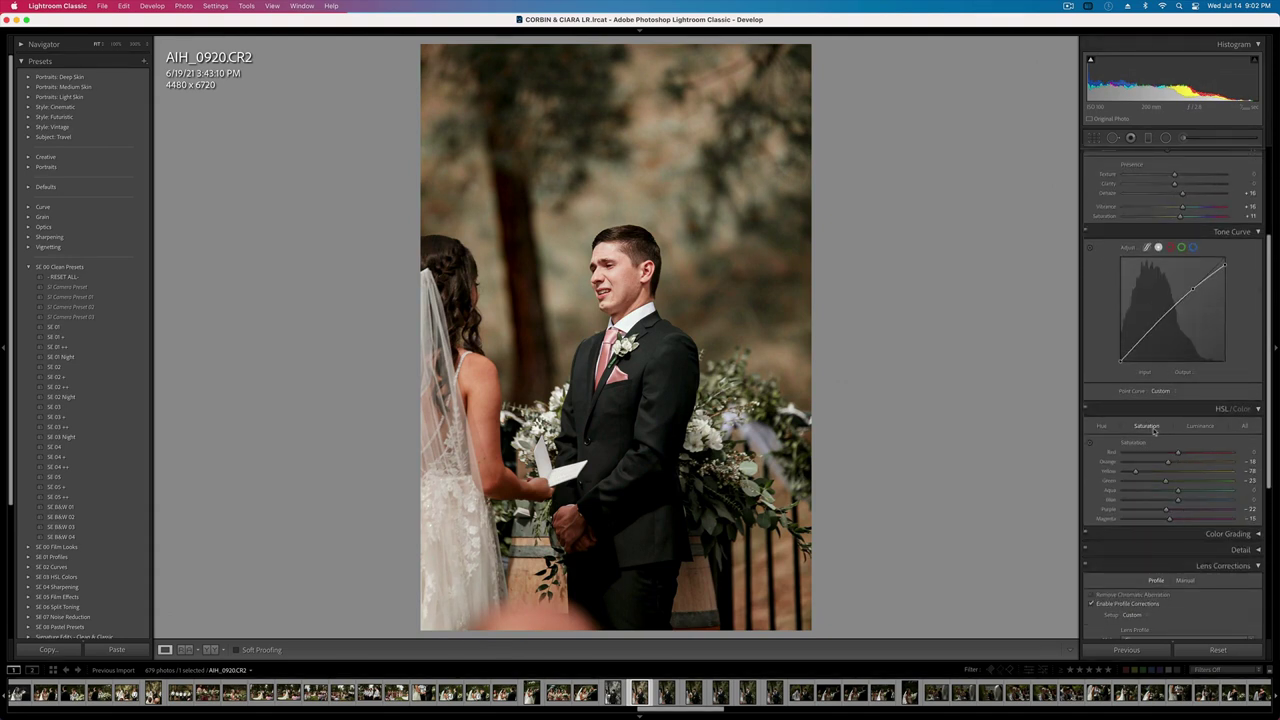
{"action": "mouse_move", "coordinate": [1178, 471]}
{"action": "left_mouse_down"}
{"action": "mouse_move", "coordinate": [1160, 474]}
{"action": "mouse_move", "coordinate": [1172, 484]}
{"action": "left_mouse_up"}
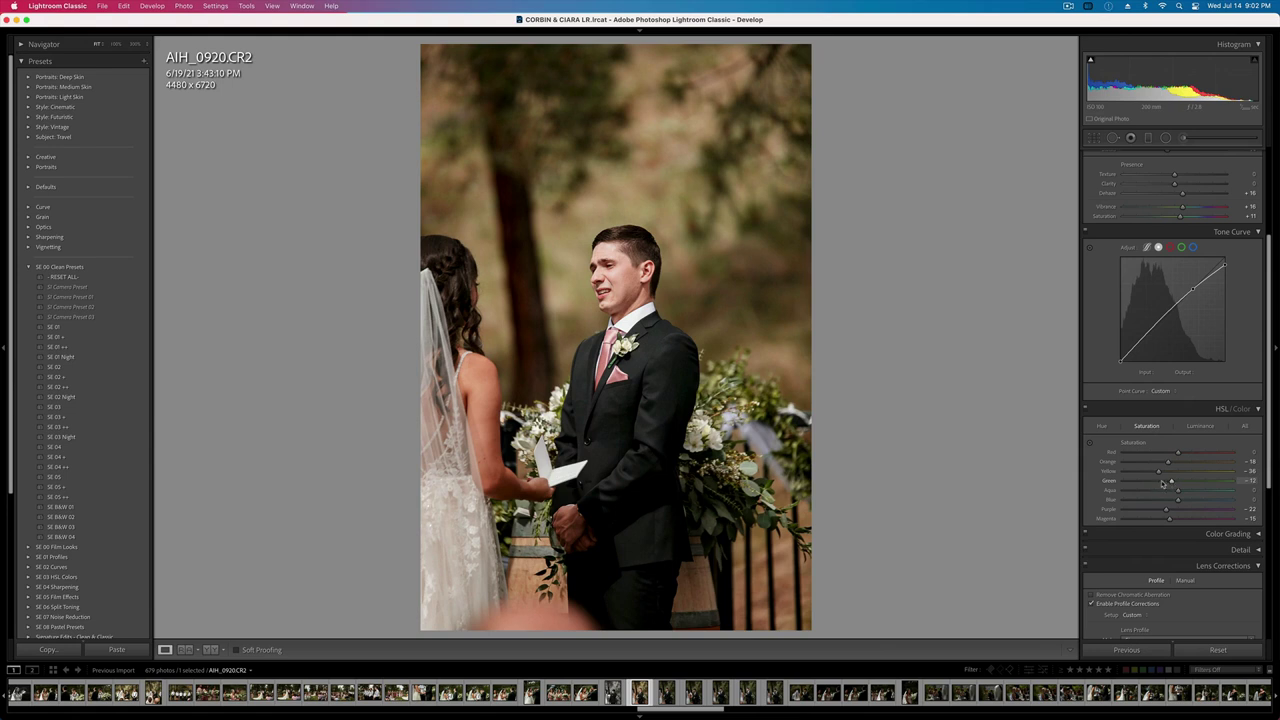
- Set Exposure to +0.74, cool Temp to 5,434, and start copying the settings
{"action": "key", "text": "minus"}
{"action": "key", "text": "equal"}
{"action": "key", "text": "equal"}
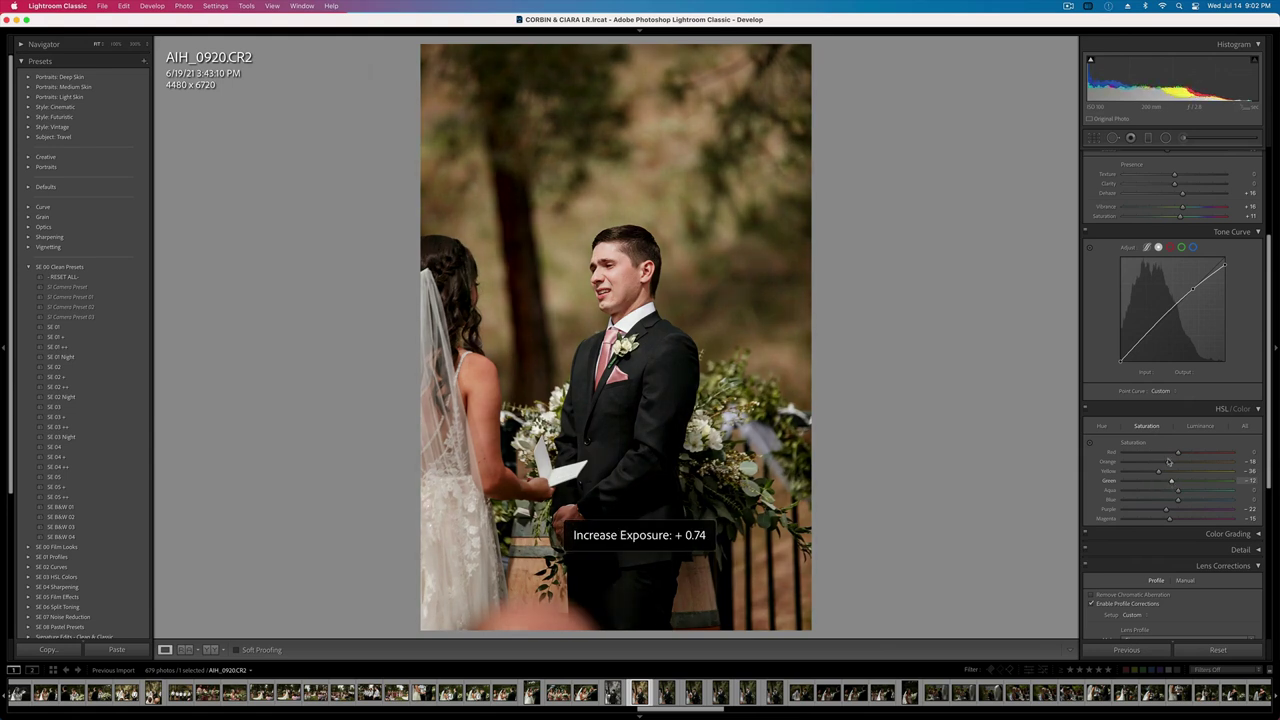
{"action": "scroll", "coordinate": [1169, 383], "scroll_direction": "up", "scroll_amount": 4}
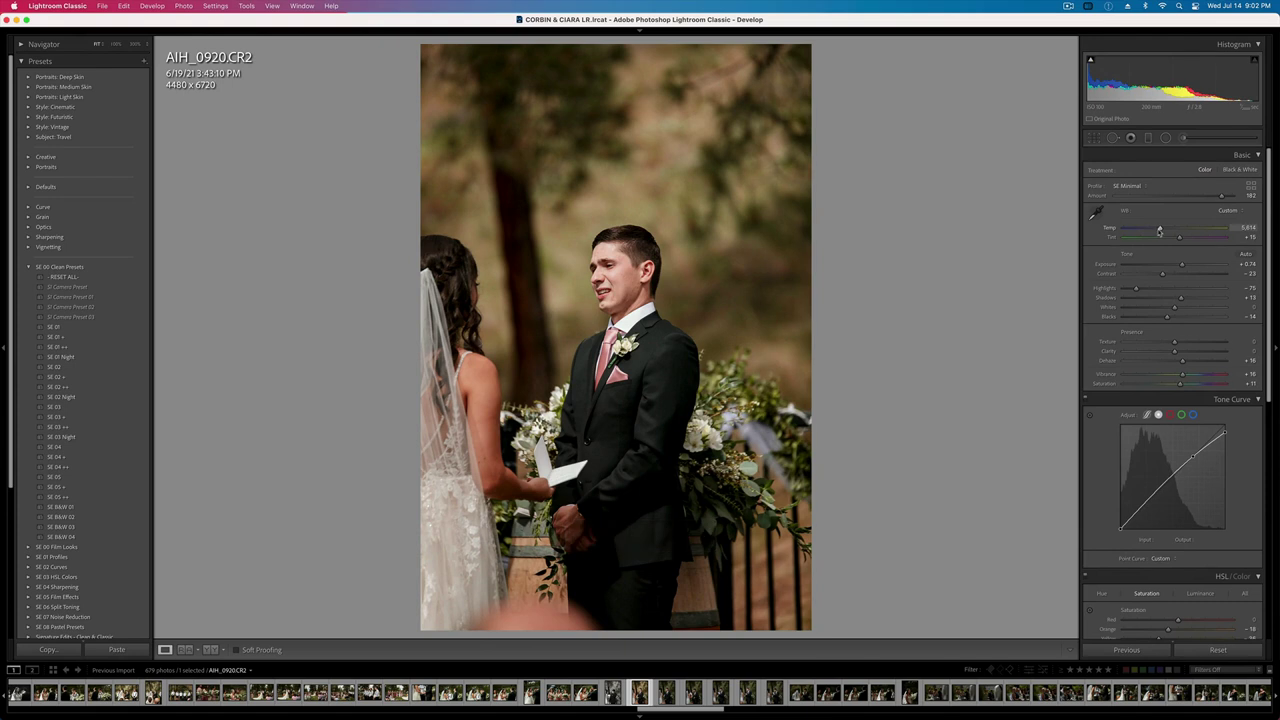
{"action": "left_click_drag", "start_coordinate": [1160, 230], "coordinate": [1158, 231]}
{"action": "key", "text": "super+shift+c"}
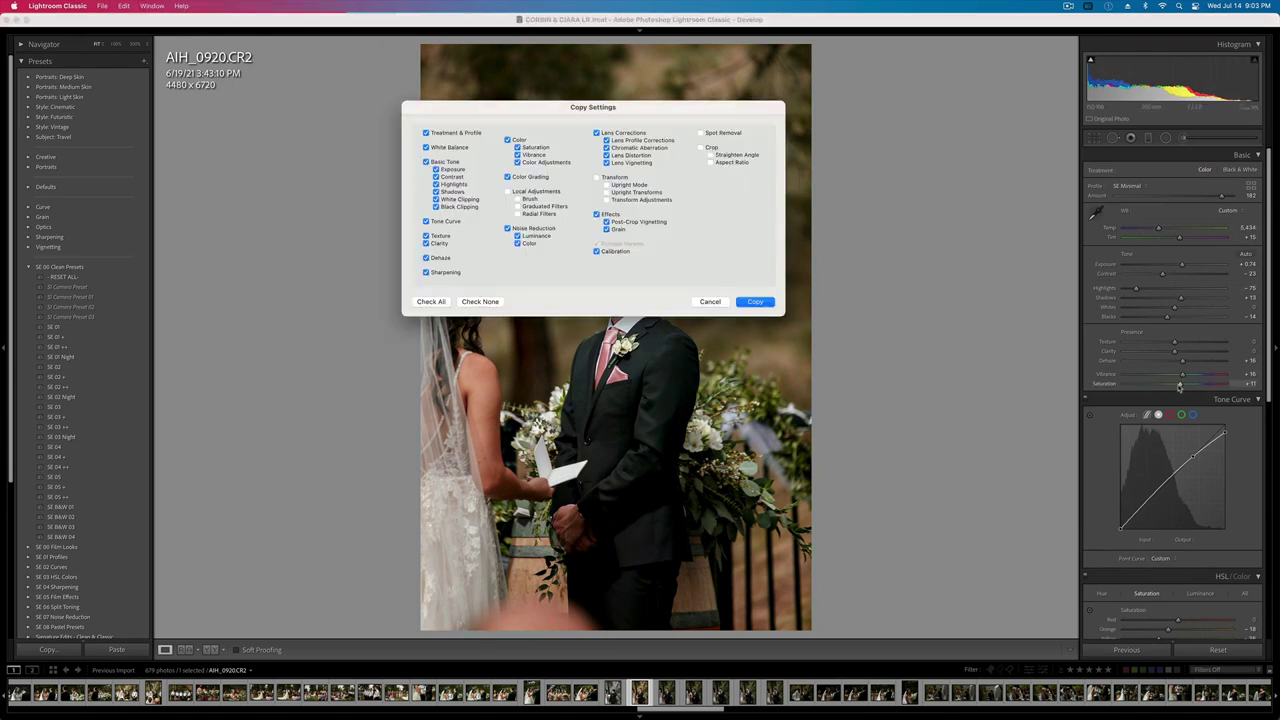
- Paste the copied settings onto AIH_0921, AIH_0923 and AIH_0926, lowering AIH_0926's exposure
{"action": "key", "text": "Return"}
{"action": "key", "text": "Right"}
{"action": "key", "text": "Right"}
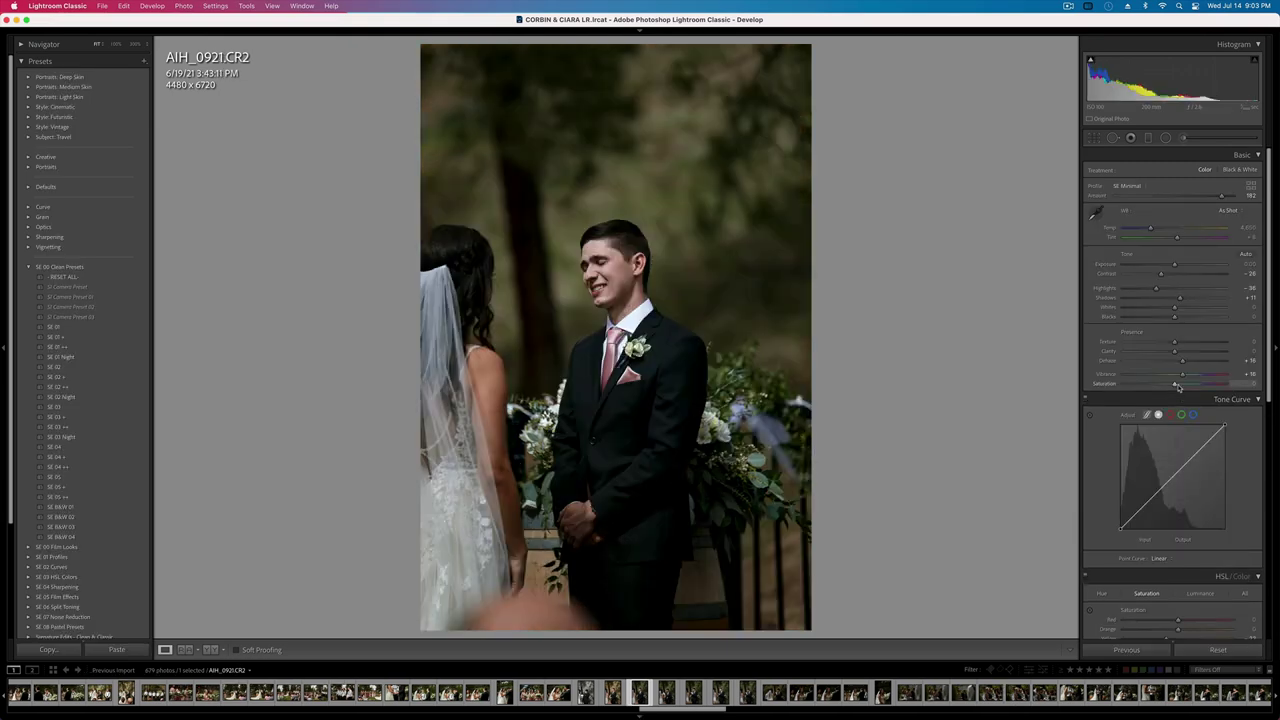
{"action": "key", "text": "super+shift+v"}
{"action": "key", "text": "Right"}
{"action": "key", "text": "super+shift+v"}
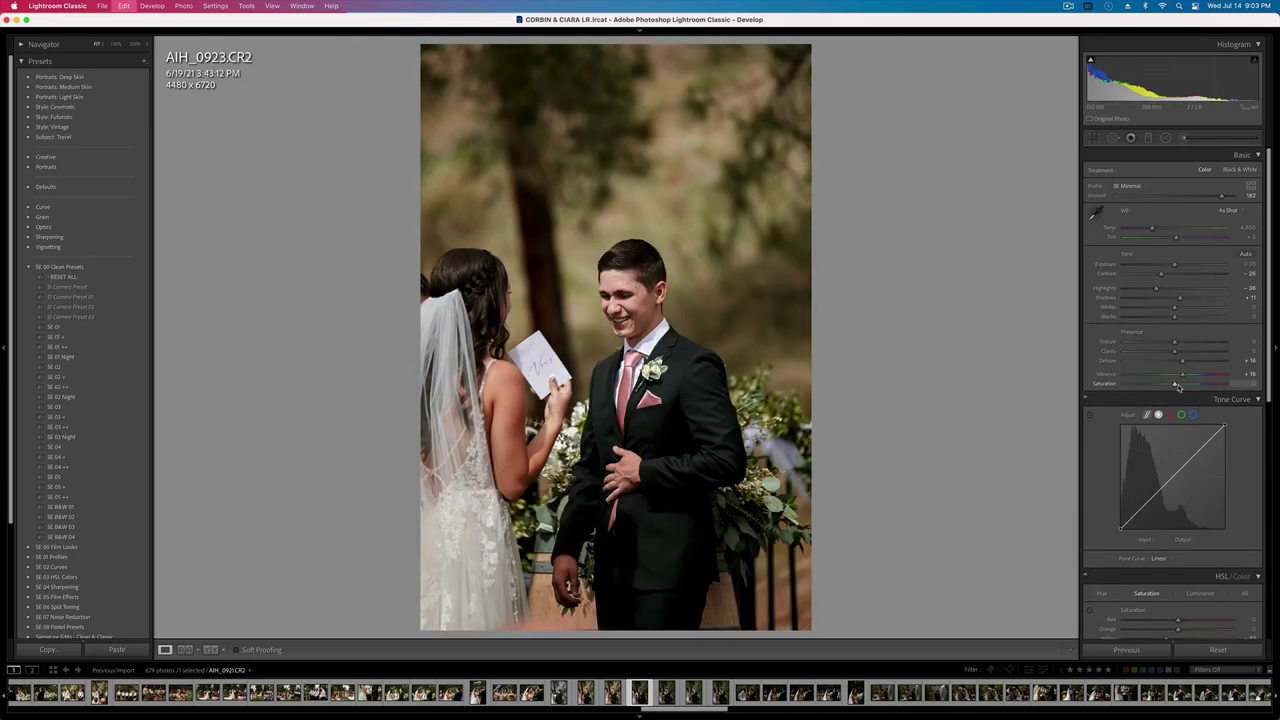
{"action": "key", "text": "Right"}
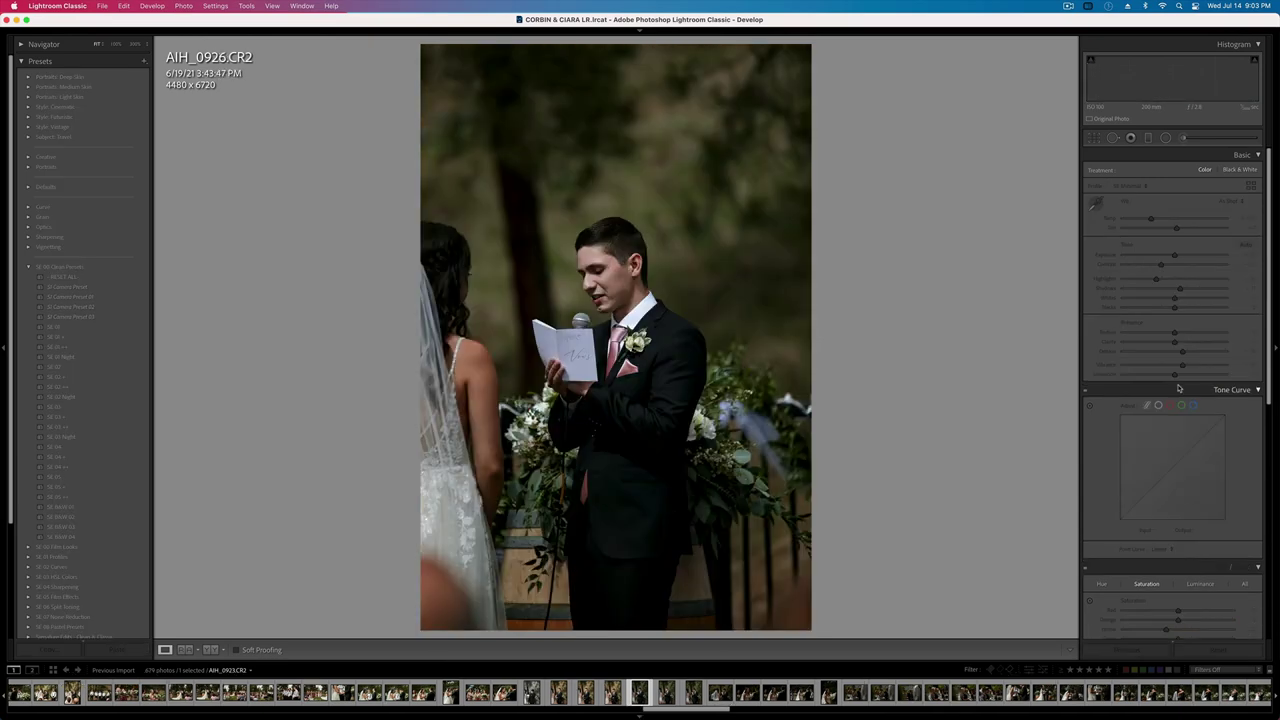
{"action": "key", "text": "super+shift+v"}
{"action": "key", "text": "minus"}
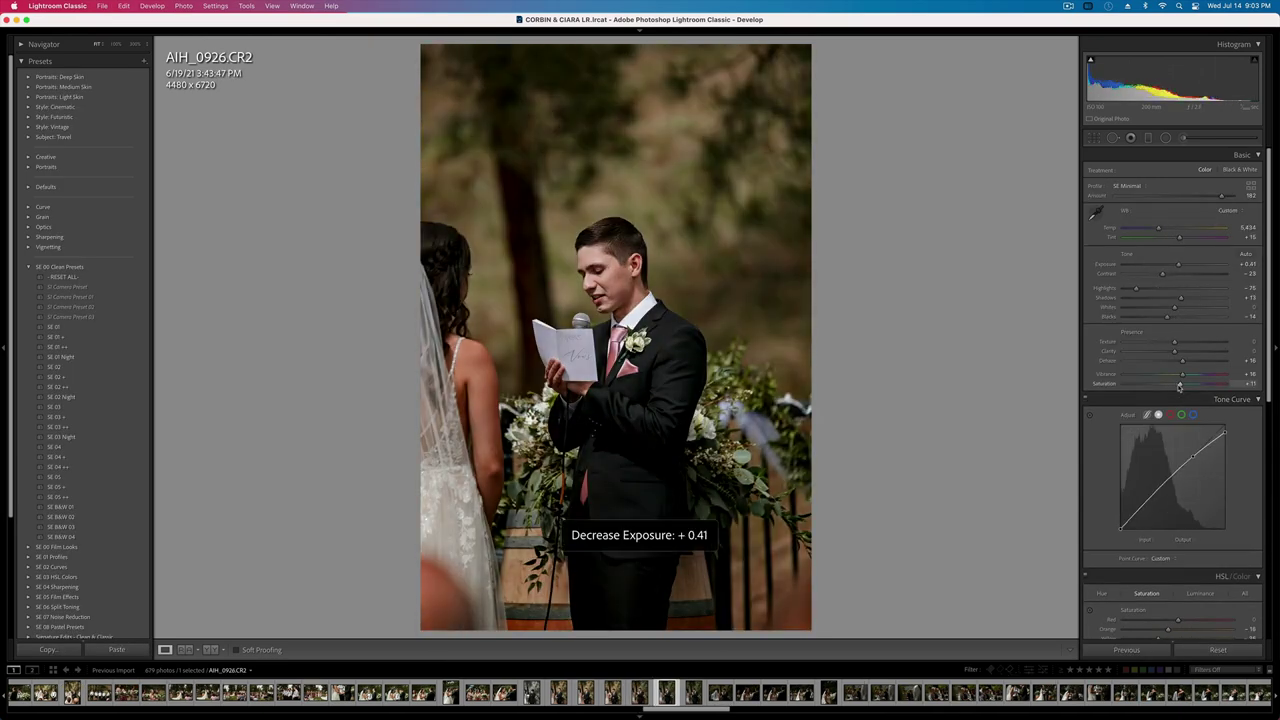
- Paste the settings onto AIH_0927, adjust its exposure, and cool its white balance
{"action": "key", "text": "Right"}
{"action": "key", "text": "super+shift+v"}
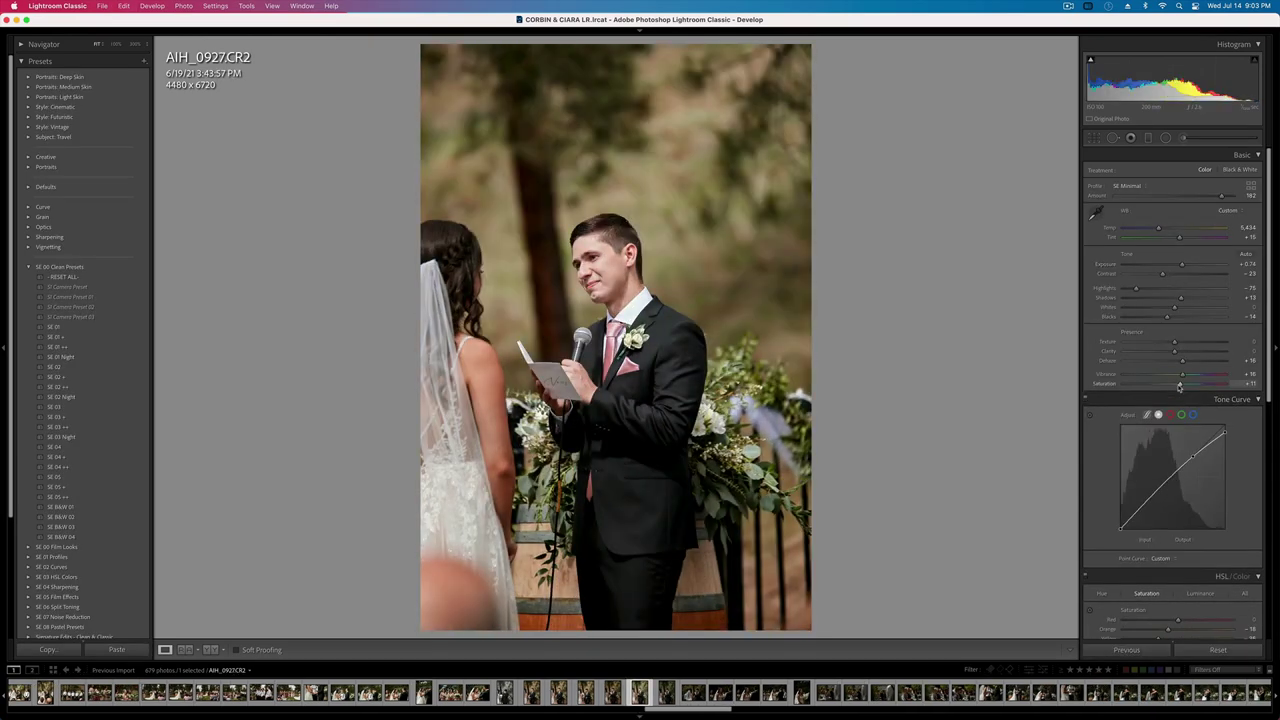
{"action": "key", "text": "shift+minus"}
{"action": "key", "text": "shift+minus"}
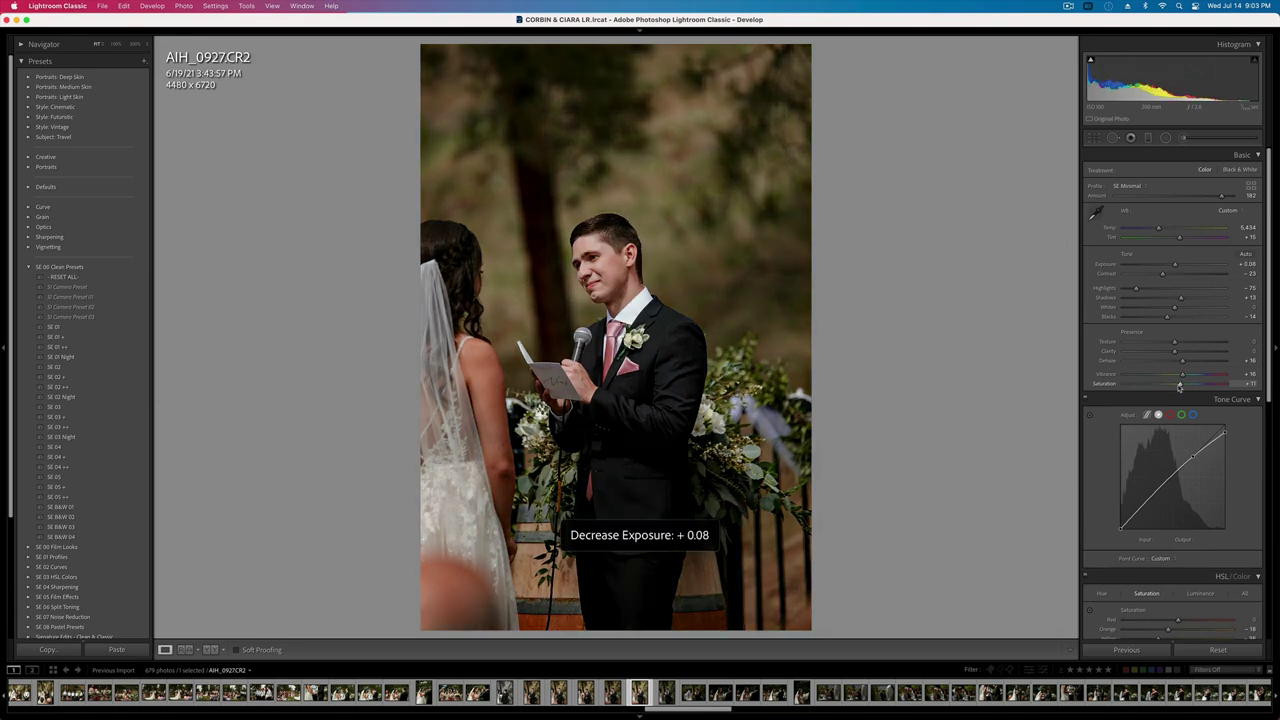
{"action": "key", "text": "equal"}
{"action": "key", "text": "equal"}
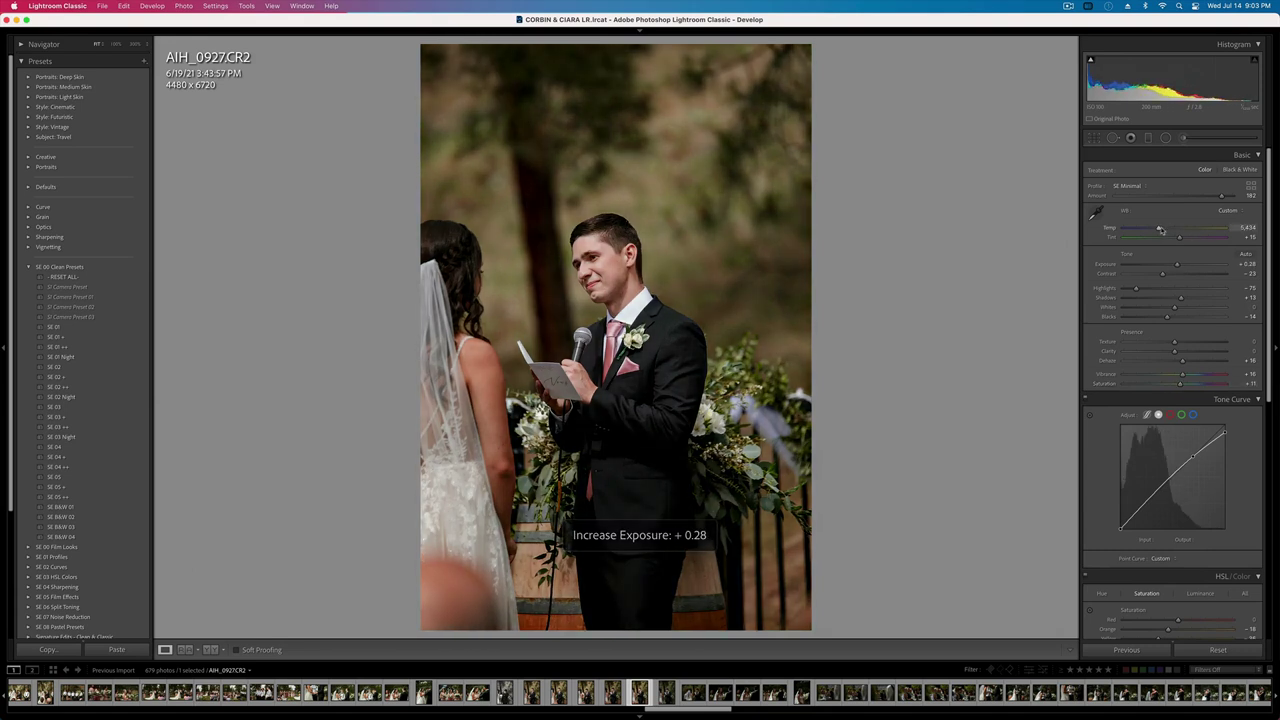
{"action": "left_click_drag", "start_coordinate": [1159, 228], "coordinate": [1157, 231]}
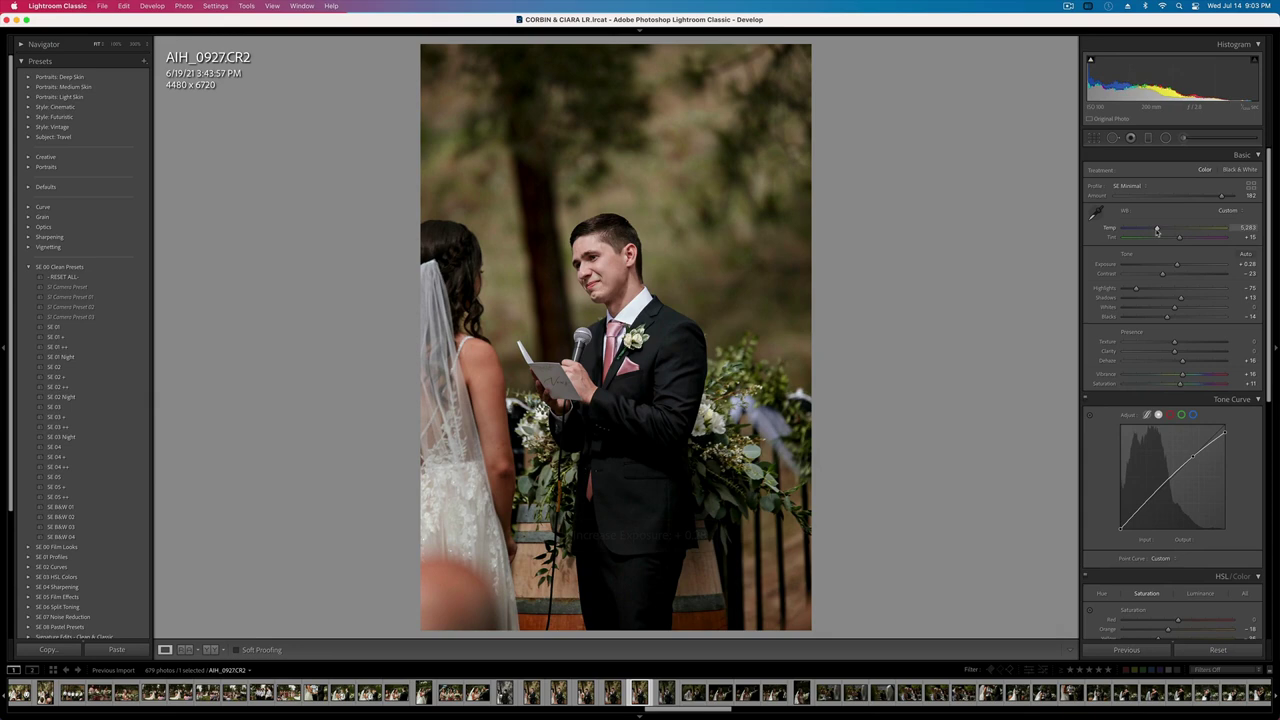
{"action": "key", "text": "shift+equal"}
{"action": "key", "text": "shift+minus"}
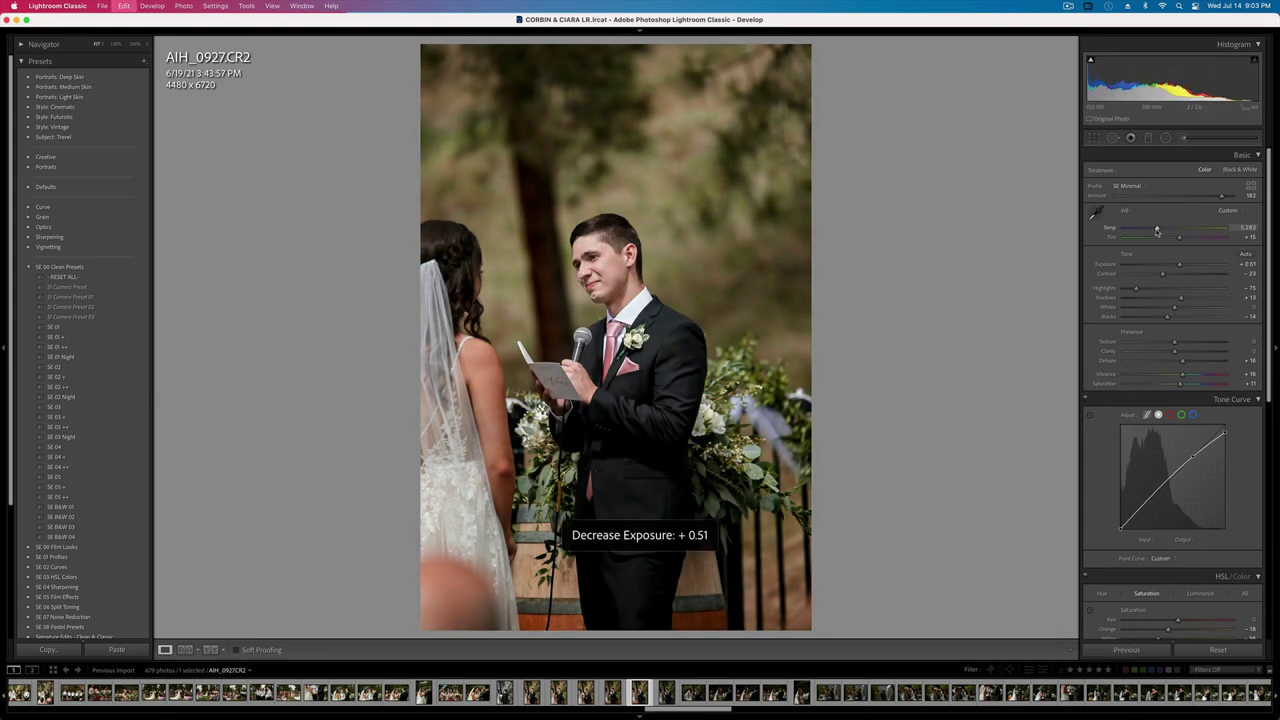
- Raise AIH_0926, AIH_0923 and AIH_0921 to +0.94 exposure, and AIH_0920 to +0.84
{"action": "key", "text": "Left"}
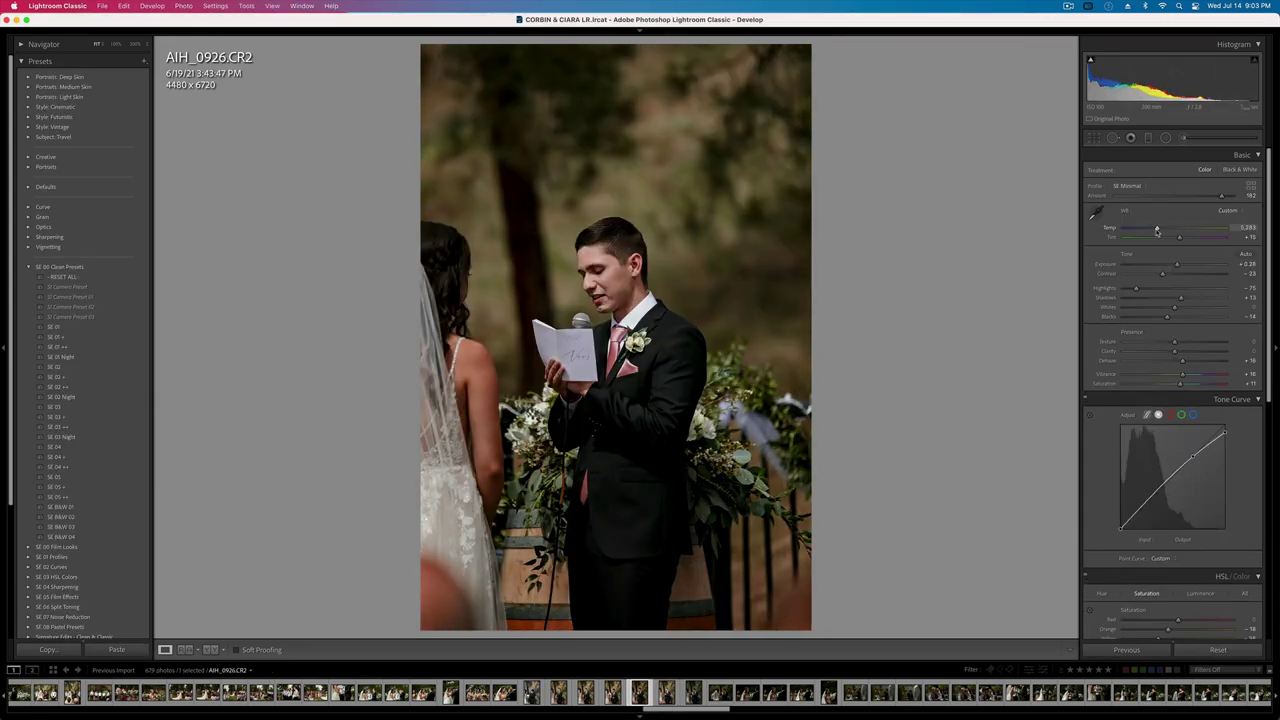
{"action": "key", "text": "shift+equal"}
{"action": "key", "text": "shift+equal"}
{"action": "key", "text": "shift+equal"}
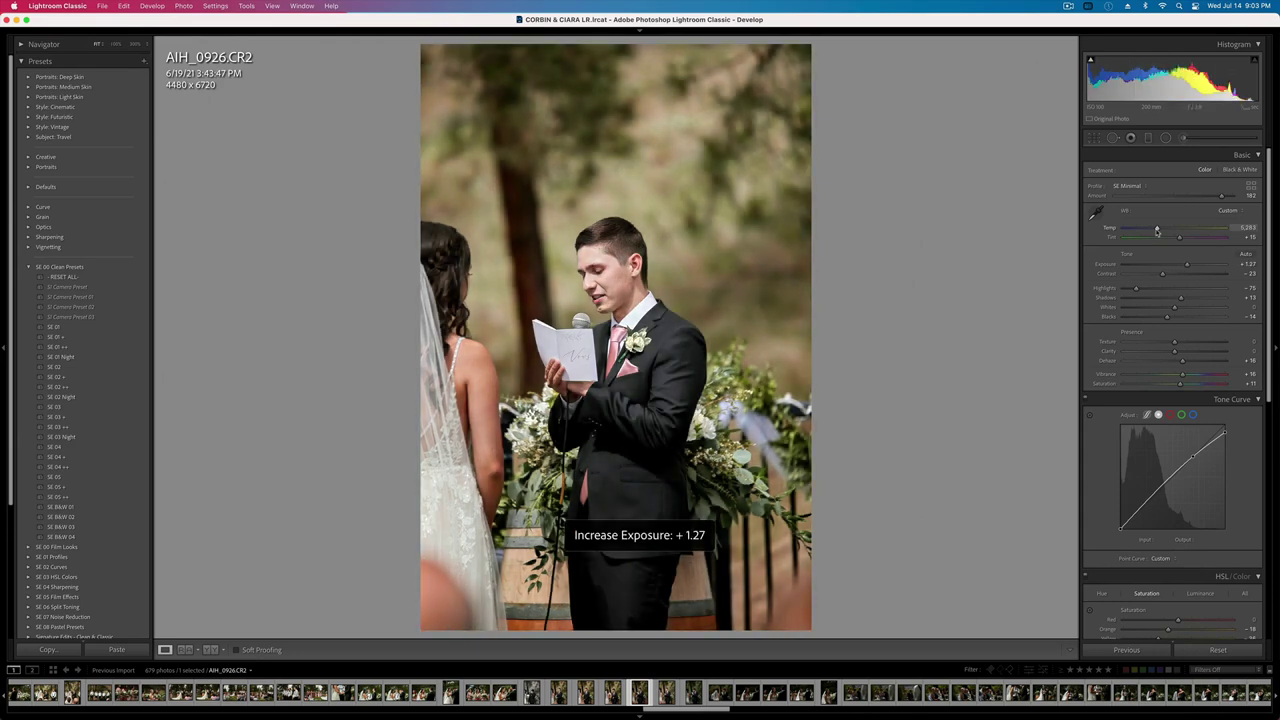
{"action": "key", "text": "shift+minus"}
{"action": "key", "text": "Left"}
{"action": "key", "text": "Left"}
{"action": "key", "text": "Left"}
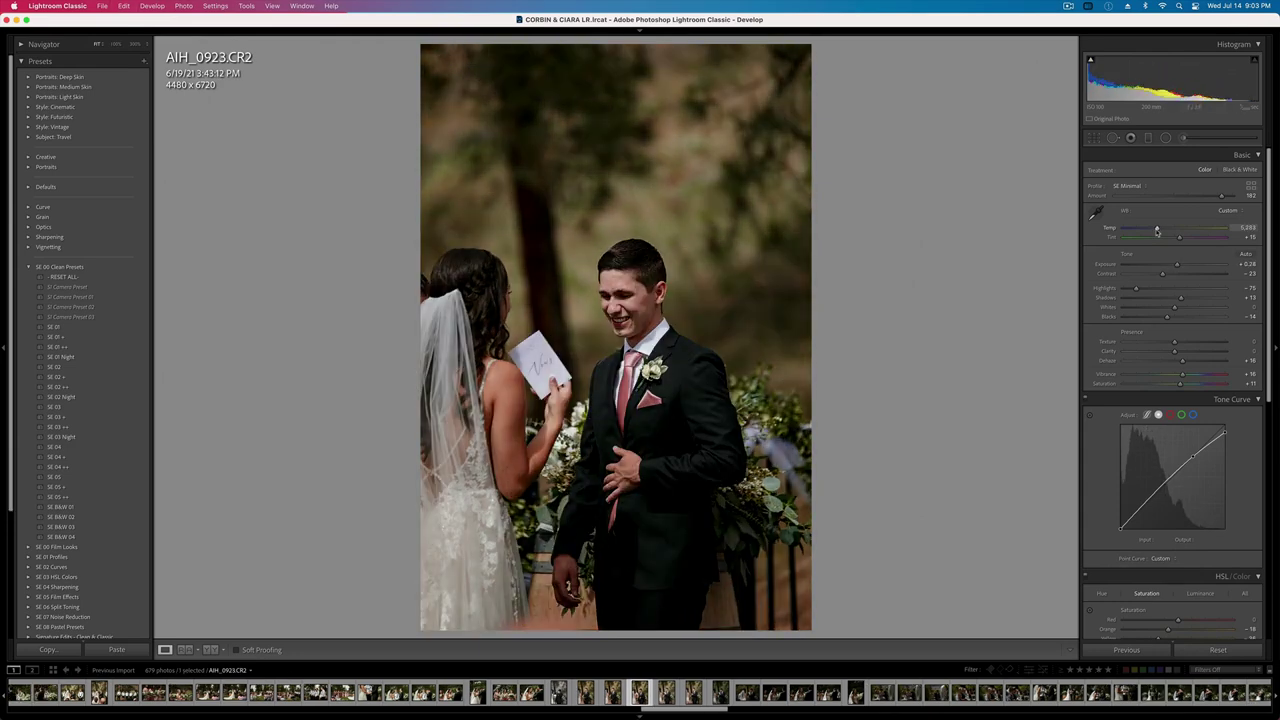
{"action": "key", "text": "shift+equal"}
{"action": "key", "text": "shift+equal"}
{"action": "key", "text": "Left"}
{"action": "key", "text": "Left"}
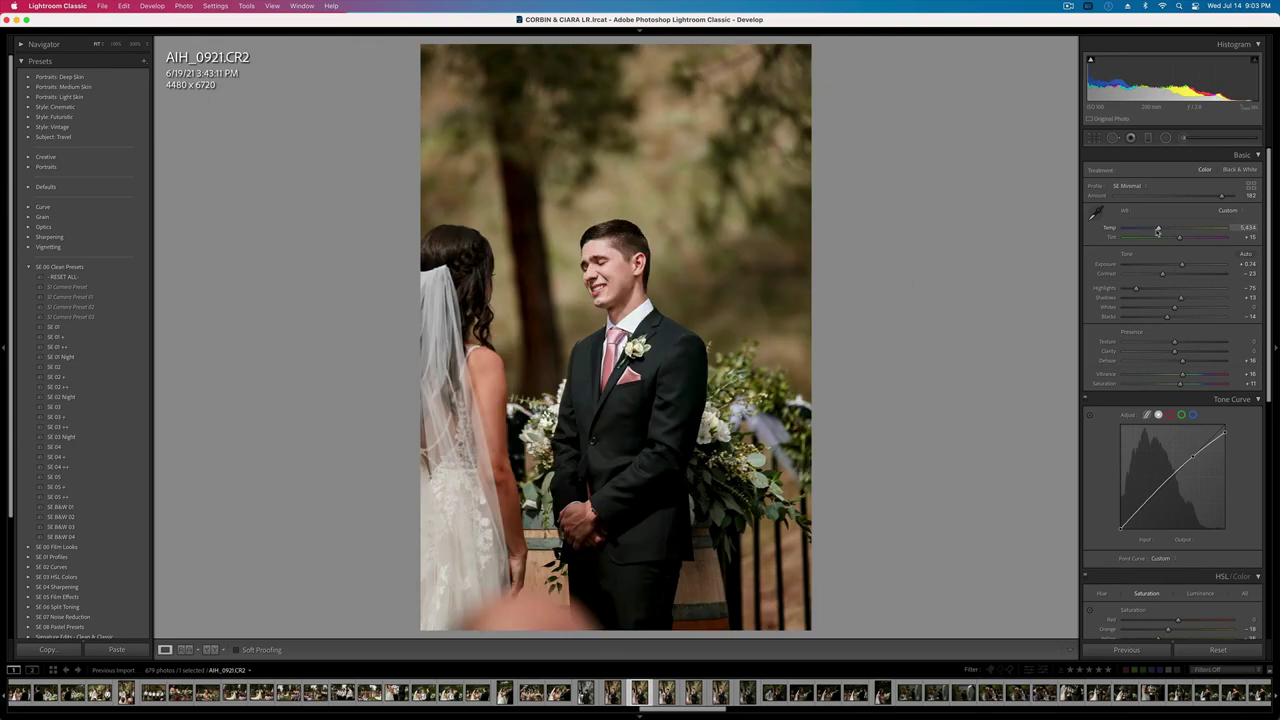
{"action": "key", "text": "shift+equal"}
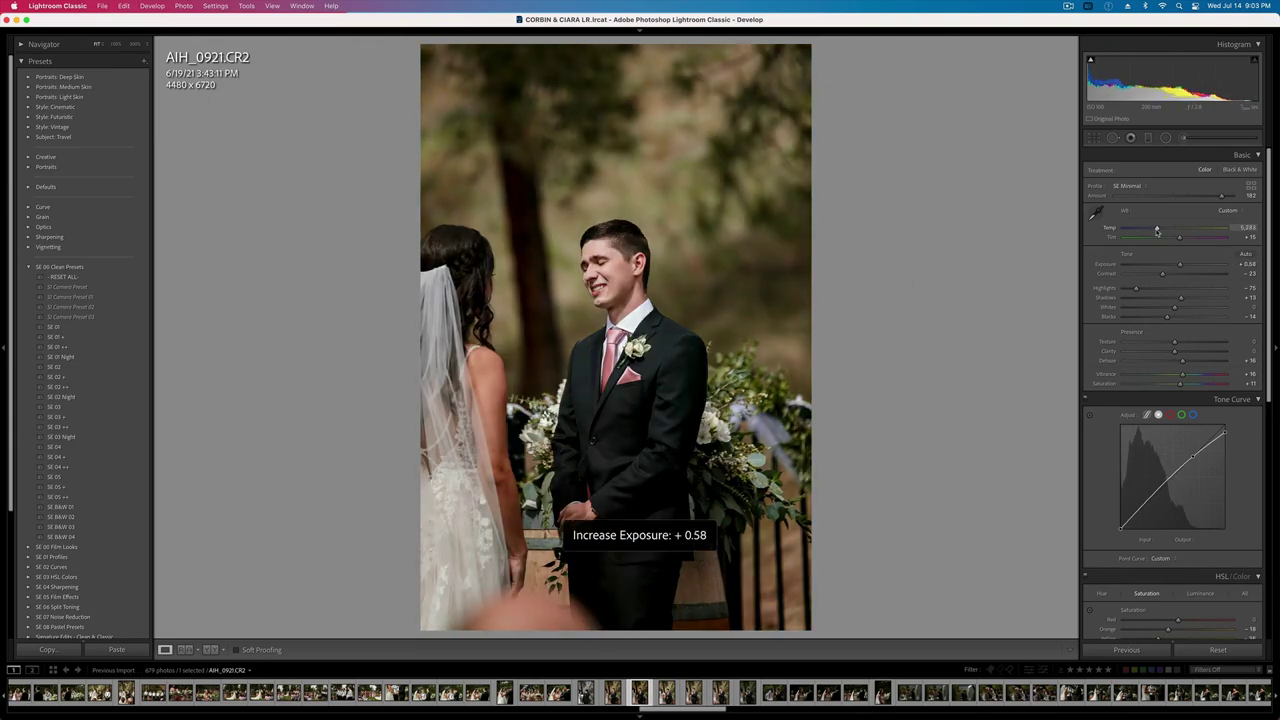
{"action": "key", "text": "Left"}
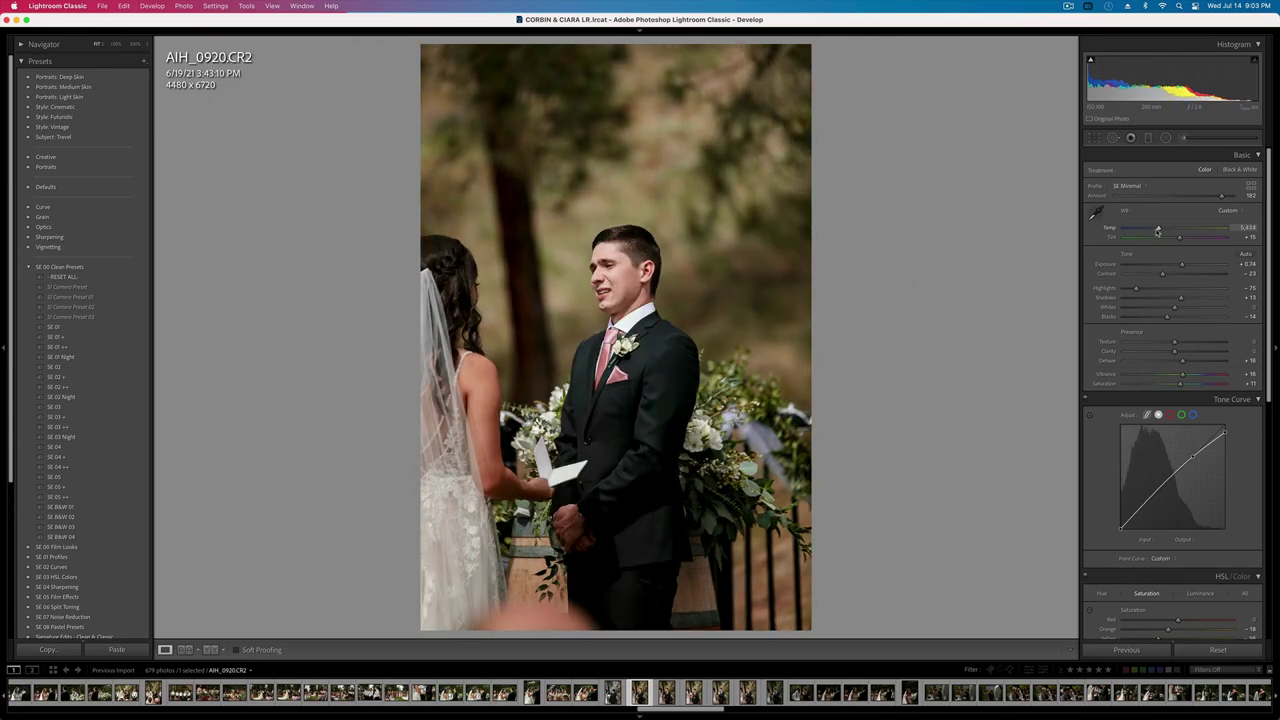
{"action": "key", "text": "shift+equal"}
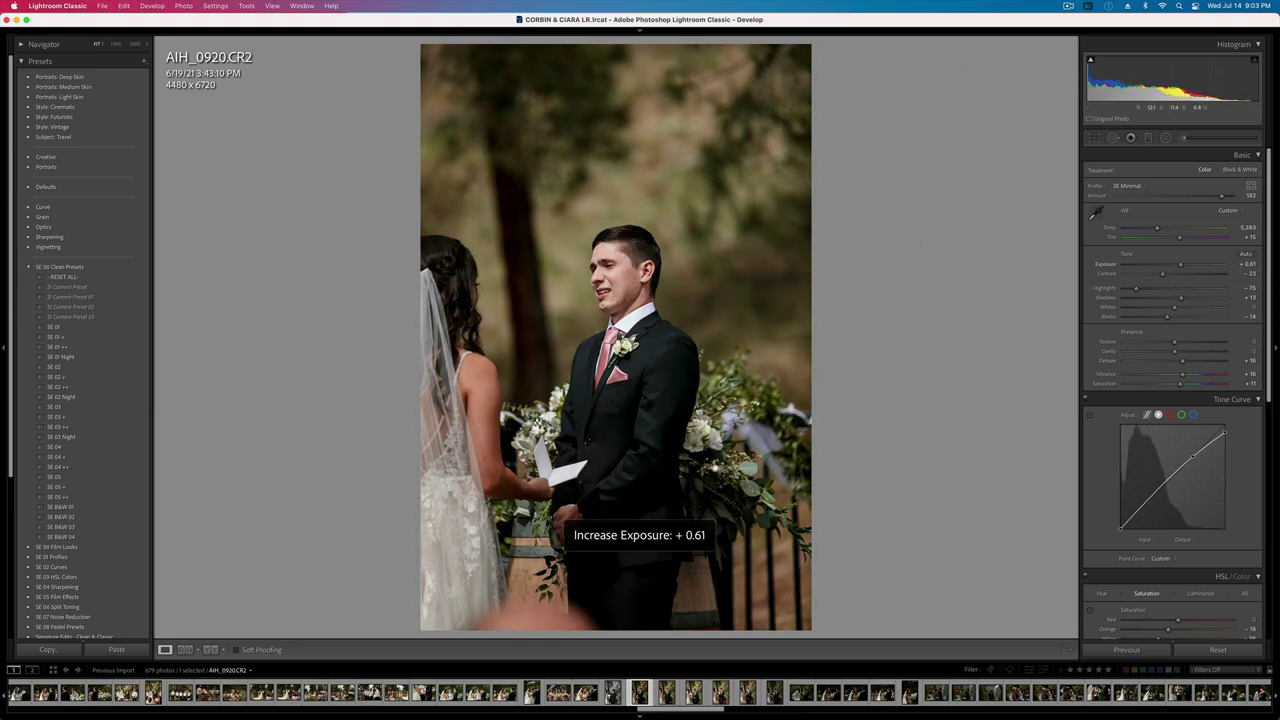
{"action": "key", "text": "shift+equal"}
{"action": "key", "text": "minus"}
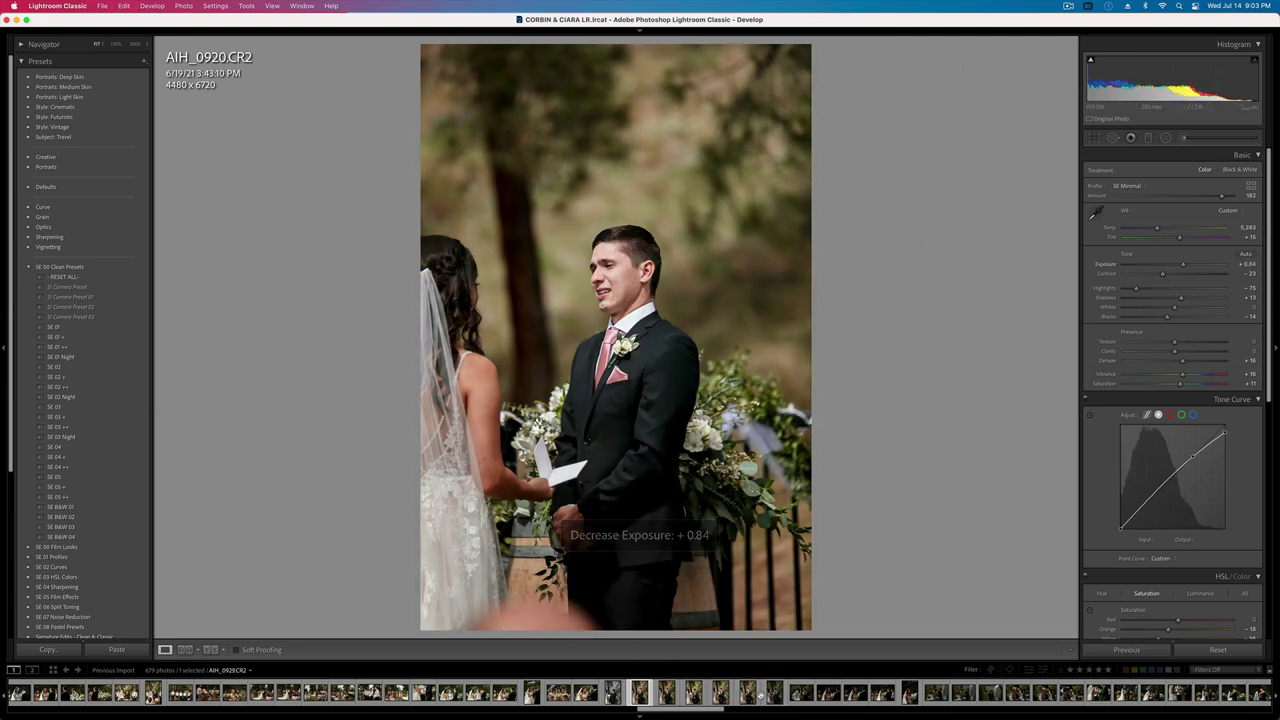
- Paste the settings onto AIH_0929 with +0.94 exposure and -14 contrast
{"action": "left_click", "coordinate": [775, 692]}
{"action": "key", "text": "super+v"}
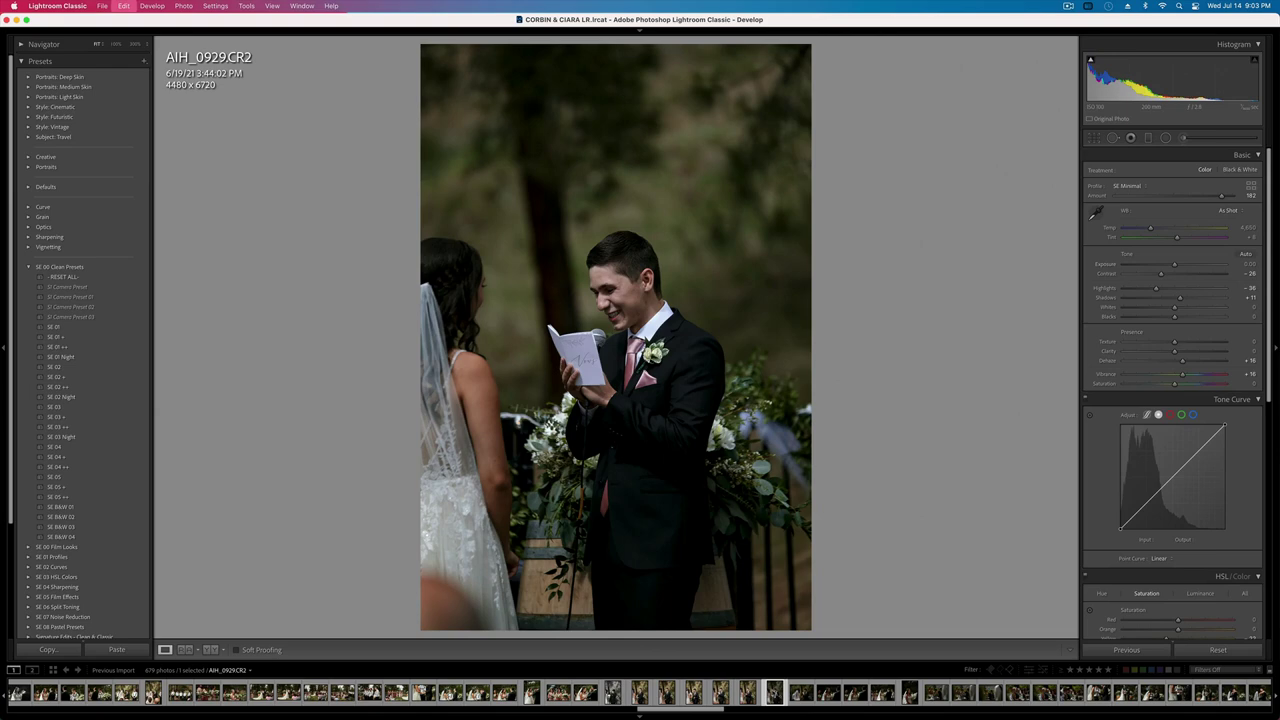
{"action": "key", "text": "shift+equal"}
{"action": "key", "text": "shift+equal"}
{"action": "key", "text": "shift+equal"}
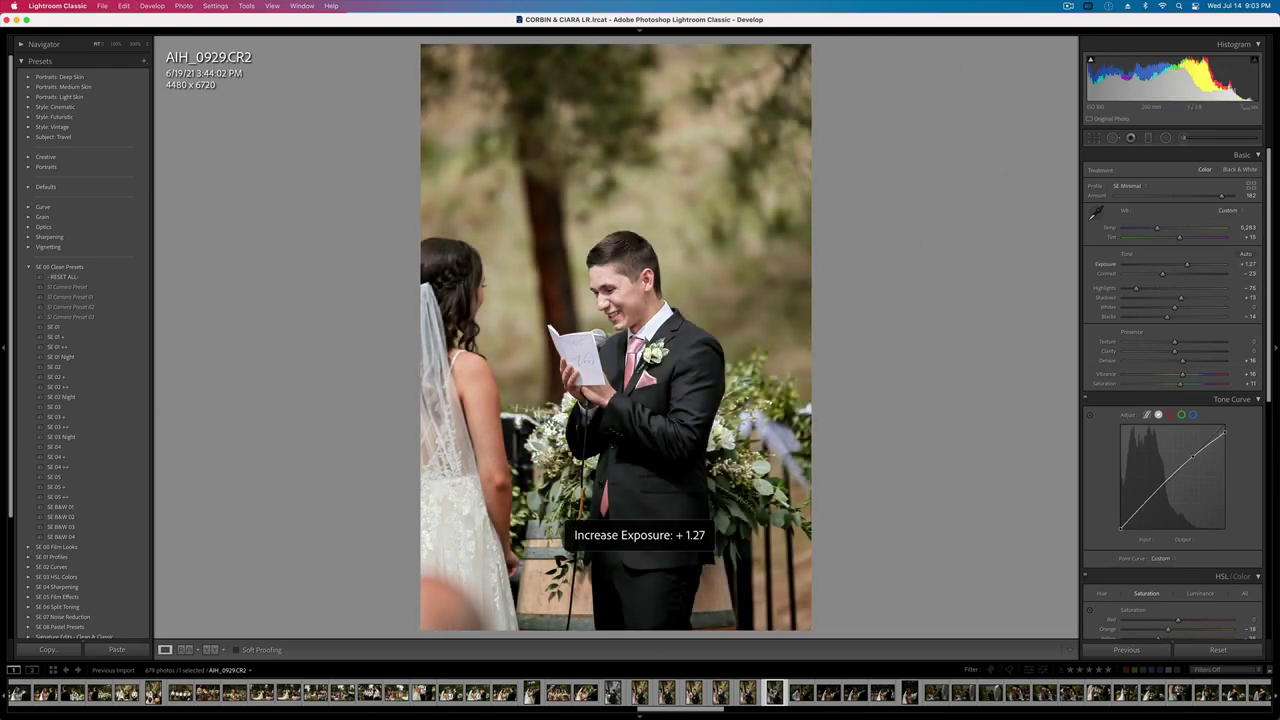
{"action": "key", "text": "minus"}
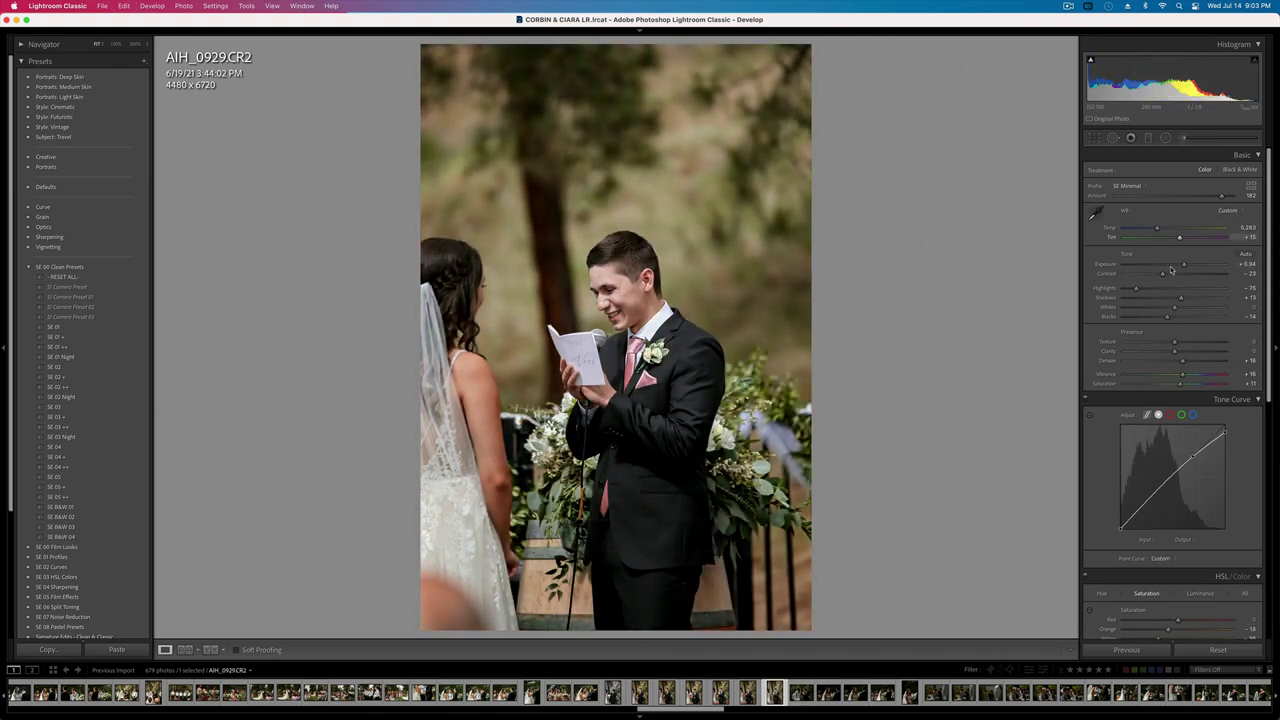
{"action": "left_click", "coordinate": [1167, 274]}
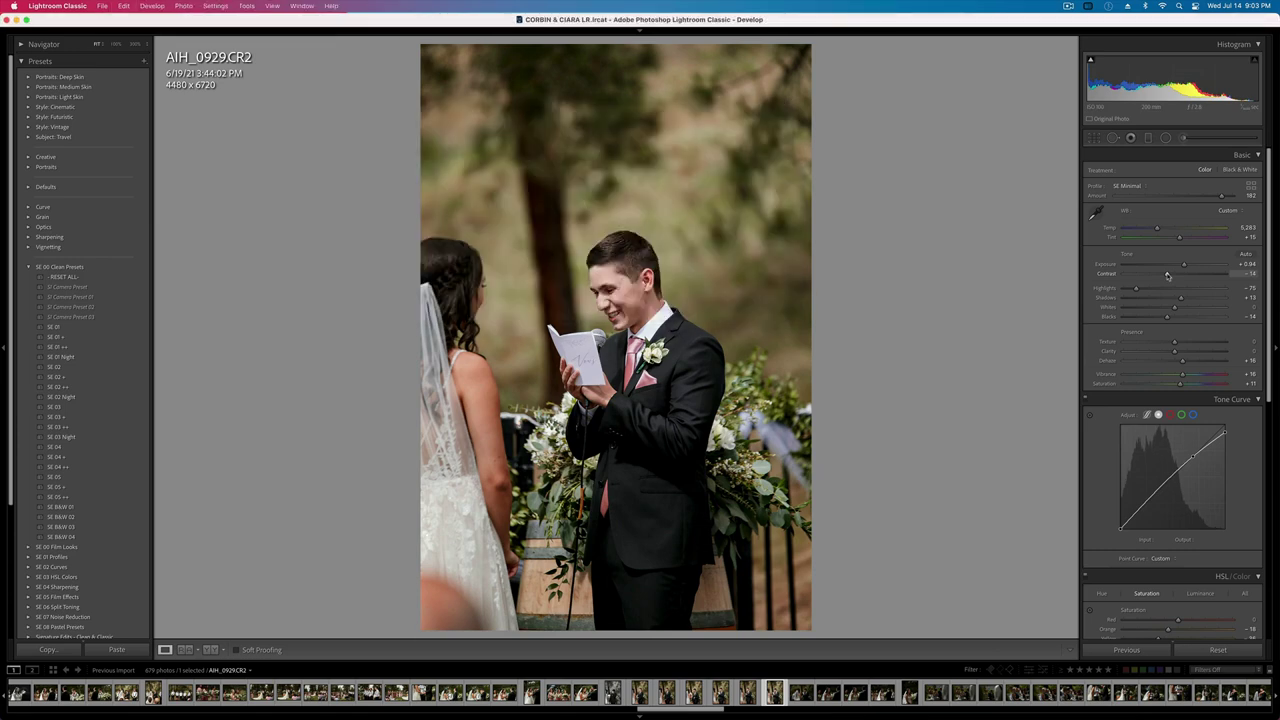
{"action": "key", "text": "Right"}
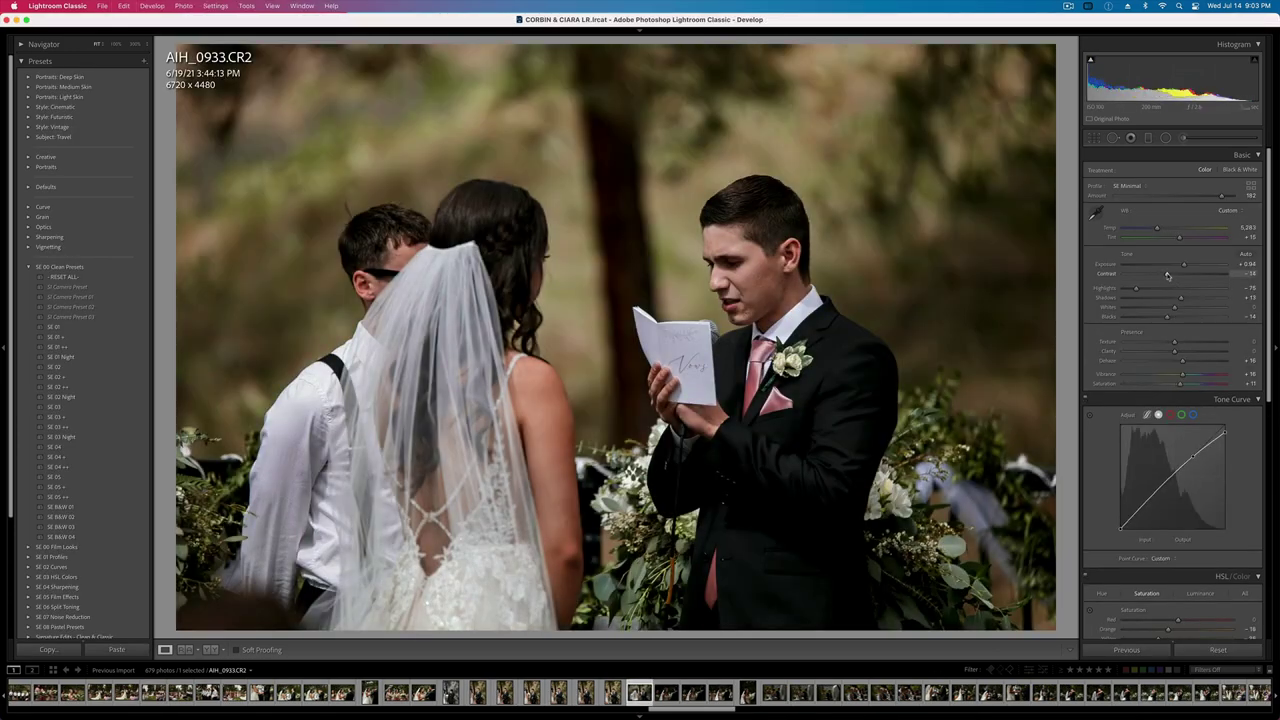
- Settle exposure at +1.27 on the current photo and +1.60 on AIH_0935
{"action": "key", "text": "equal"}
{"action": "key", "text": "equal"}
{"action": "key", "text": "minus"}
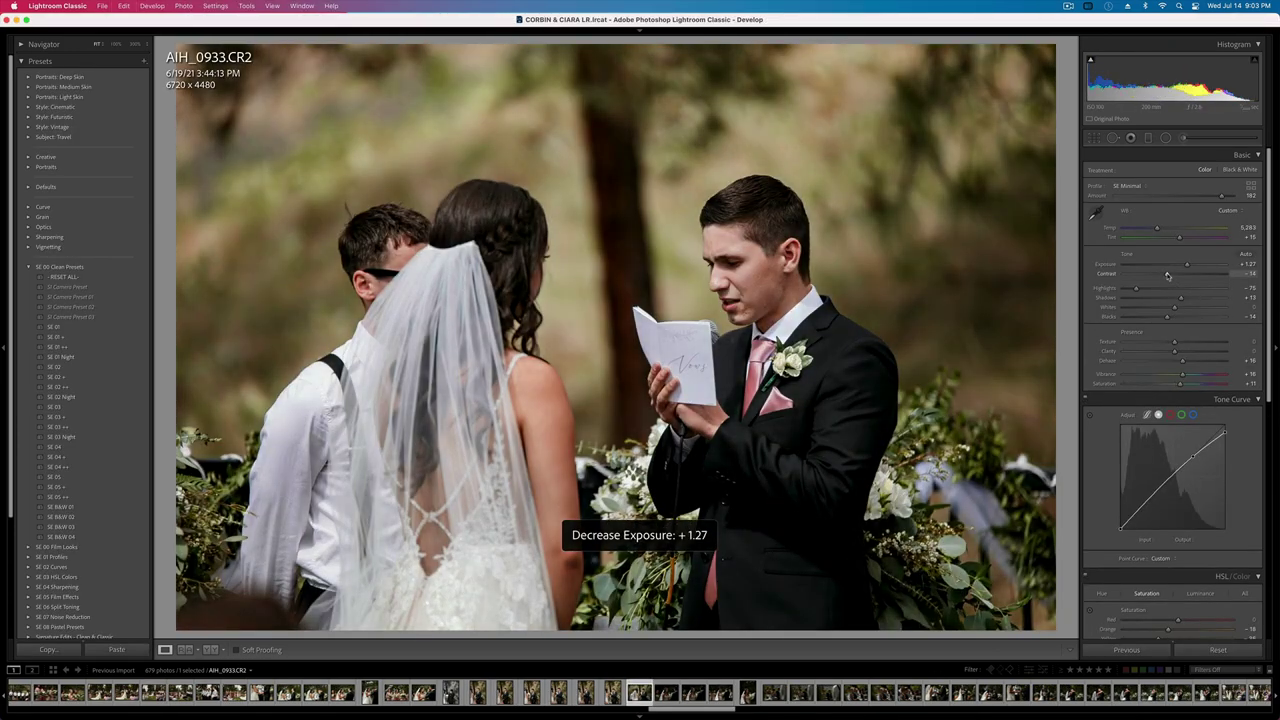
{"action": "key", "text": "Right"}
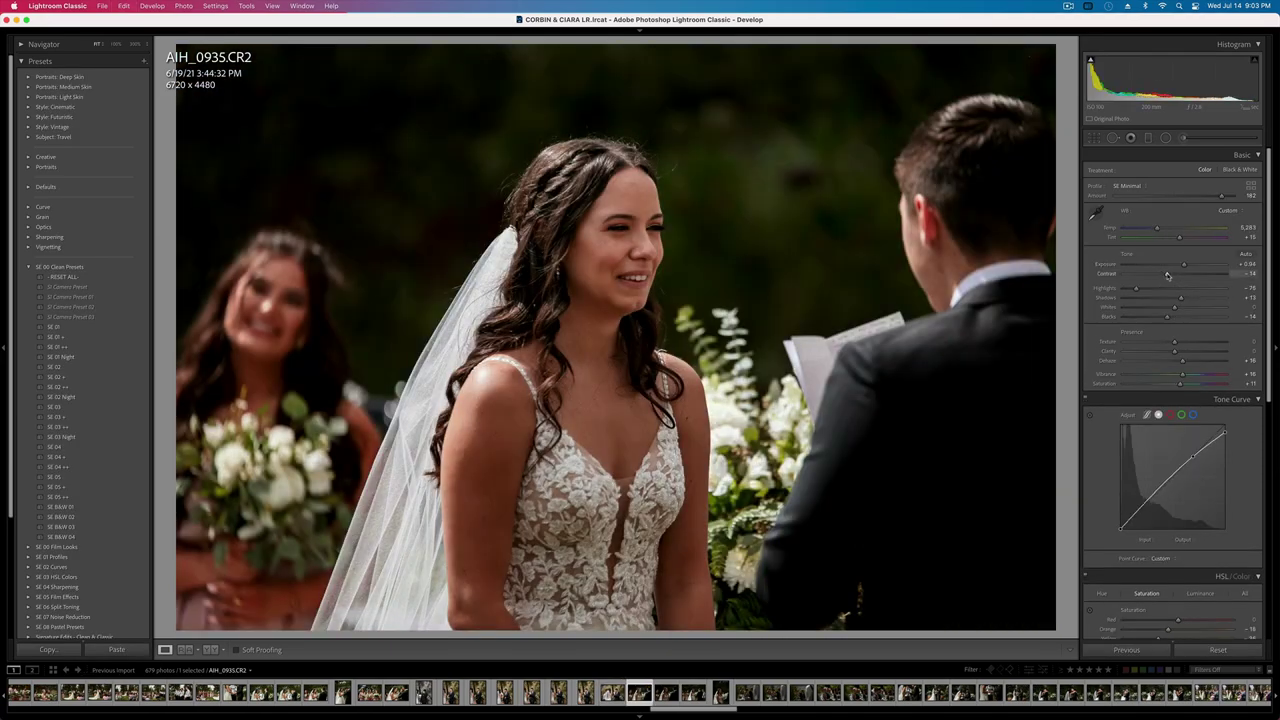
{"action": "key", "text": "equal"}
{"action": "key", "text": "equal"}
{"action": "key", "text": "equal"}
{"action": "key", "text": "minus"}
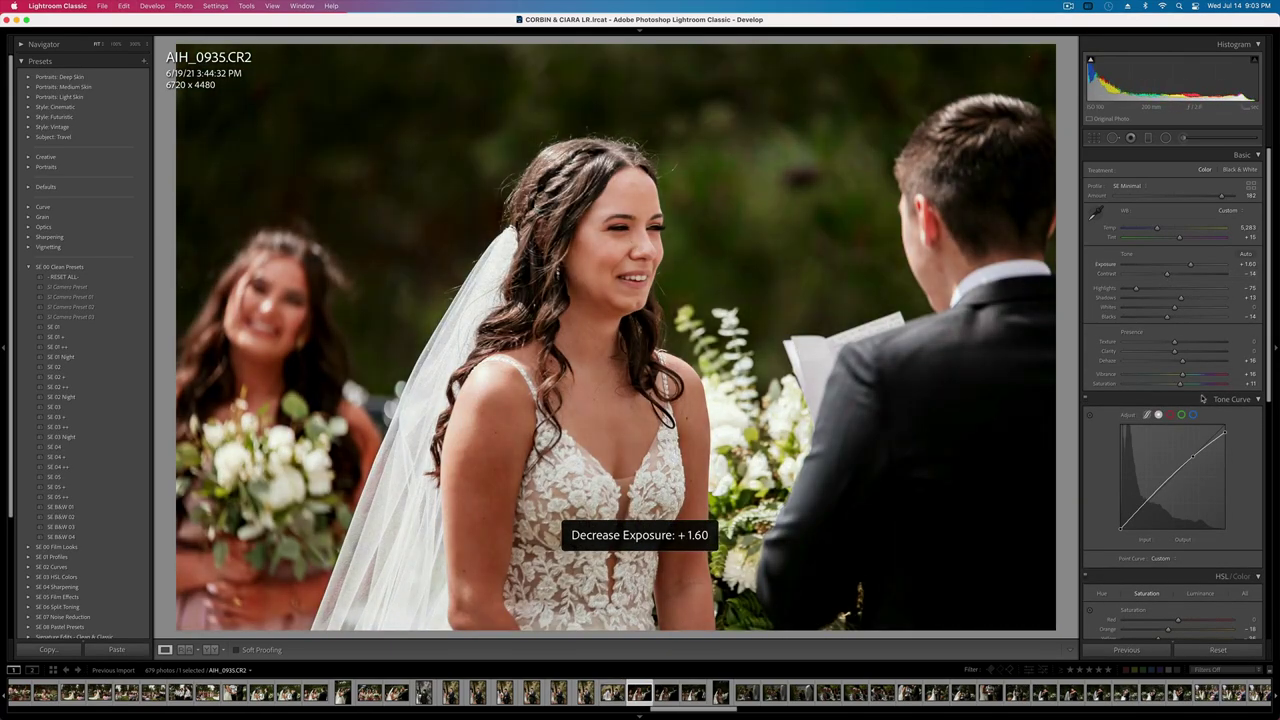
{"action": "scroll", "coordinate": [1160, 460], "scroll_direction": "down", "scroll_amount": 5}
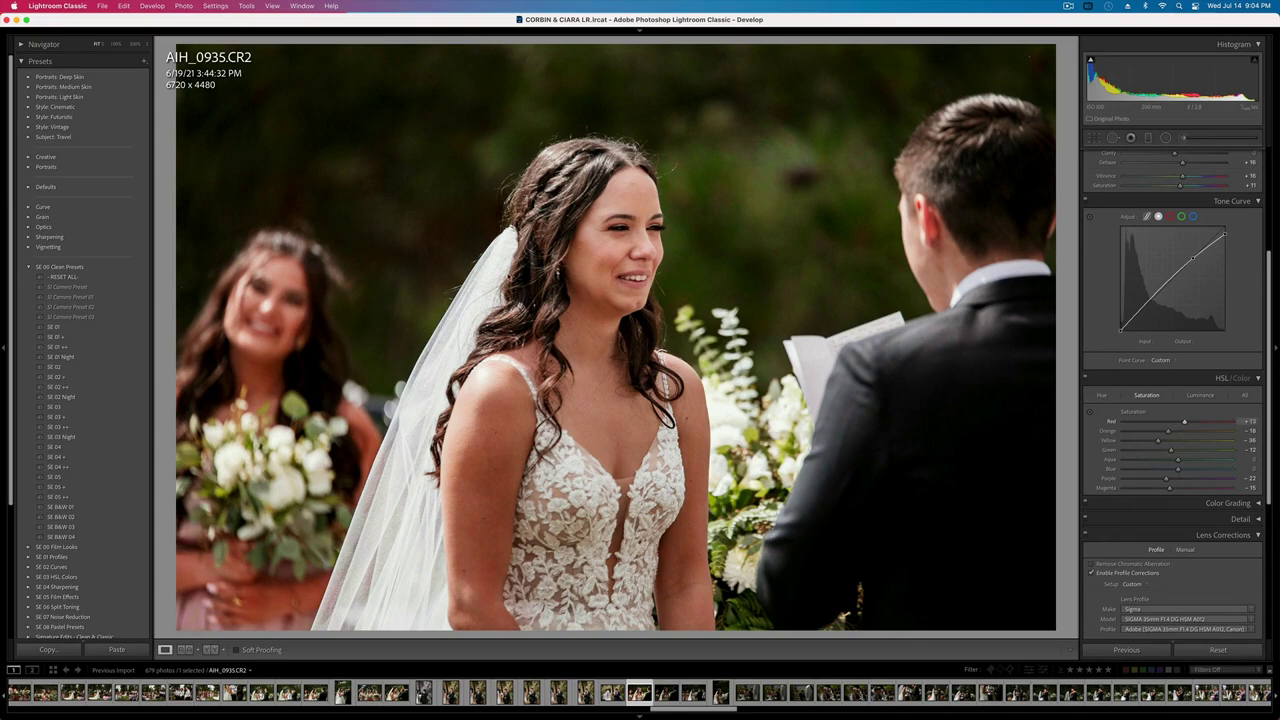
- Crop AIH_0935 tighter to 5462 x 3641 and reposition the photo within the frame
{"action": "key", "text": "r"}
{"action": "left_click_drag", "start_coordinate": [180, 47], "coordinate": [268, 67]}
{"action": "left_click_drag", "start_coordinate": [393, 162], "coordinate": [392, 207]}
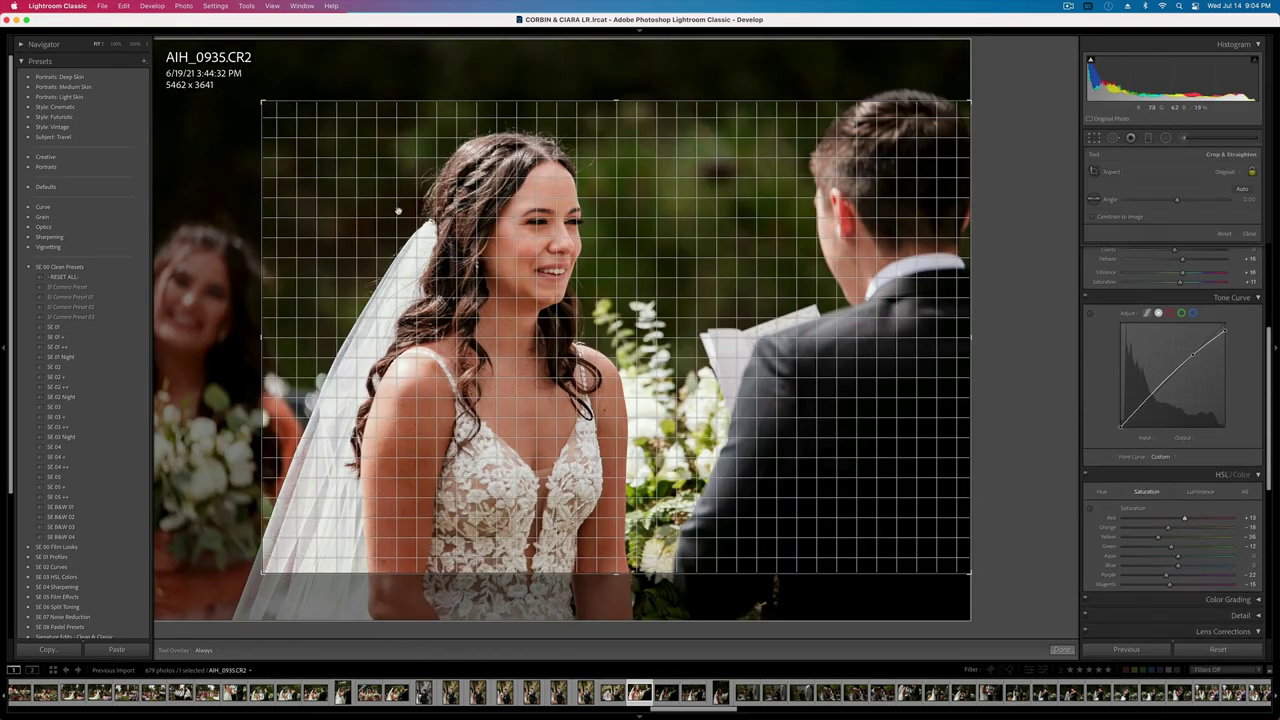
{"action": "key", "text": "Return"}
- Apply the SE B&W 03 preset to AIH_0936, then raise AIH_0937's exposure to +1.14
{"action": "key", "text": "Right"}
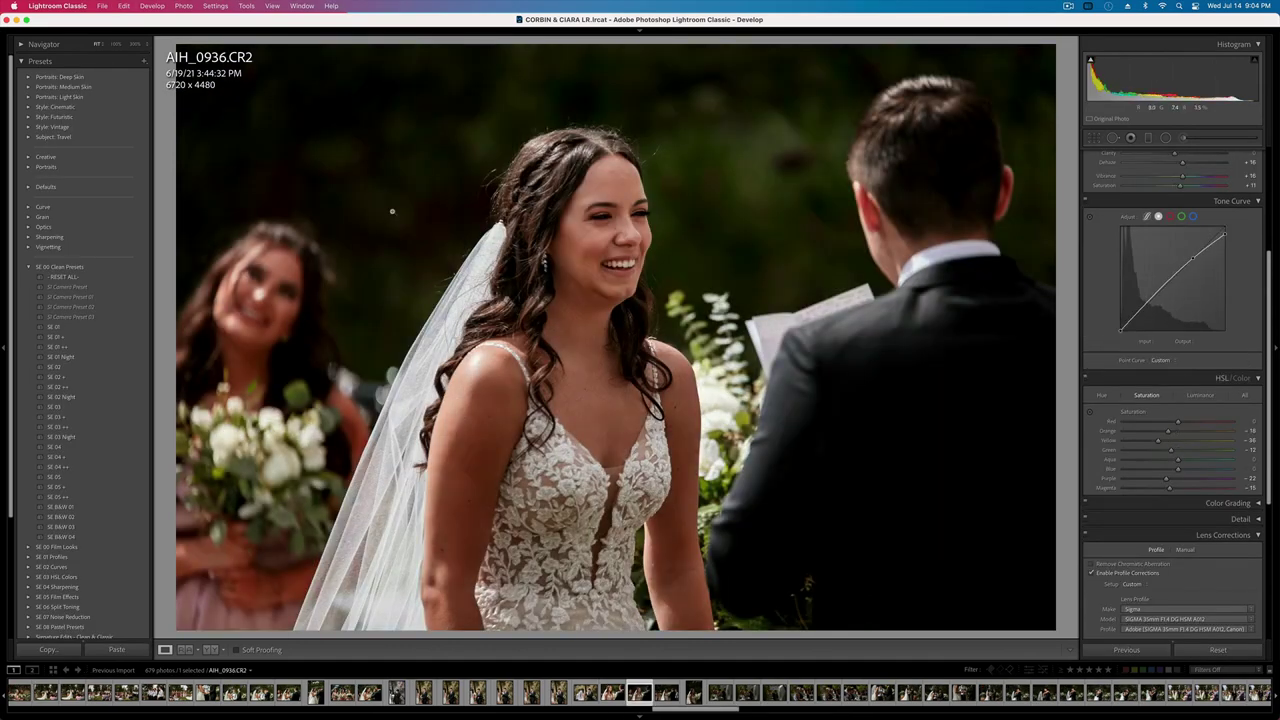
{"action": "left_click", "coordinate": [62, 527]}
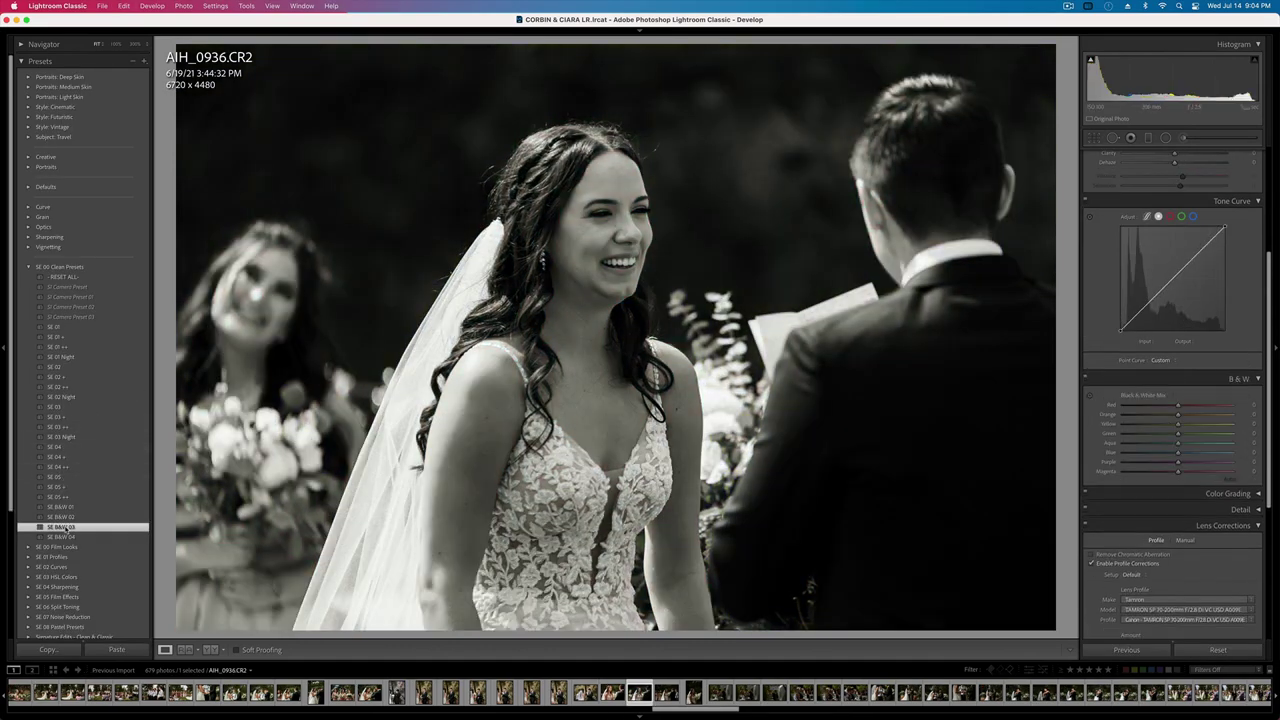
{"action": "key", "text": "Right"}
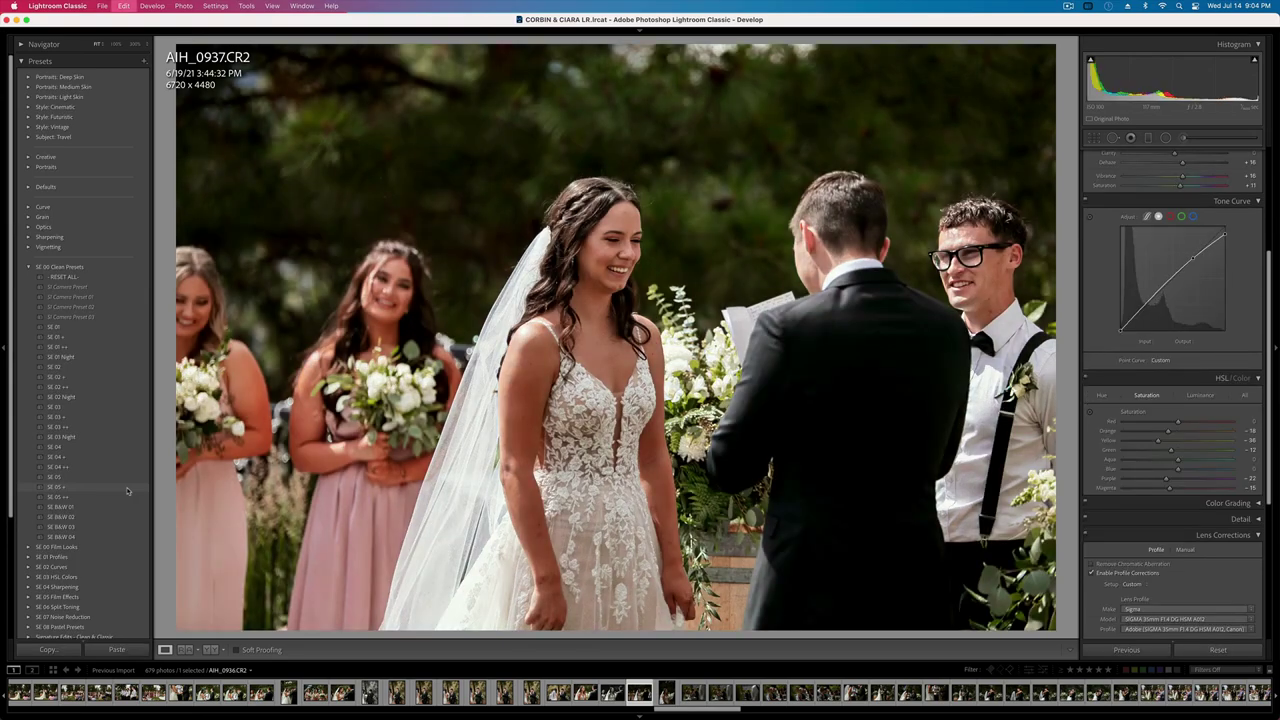
{"action": "key", "text": "="}
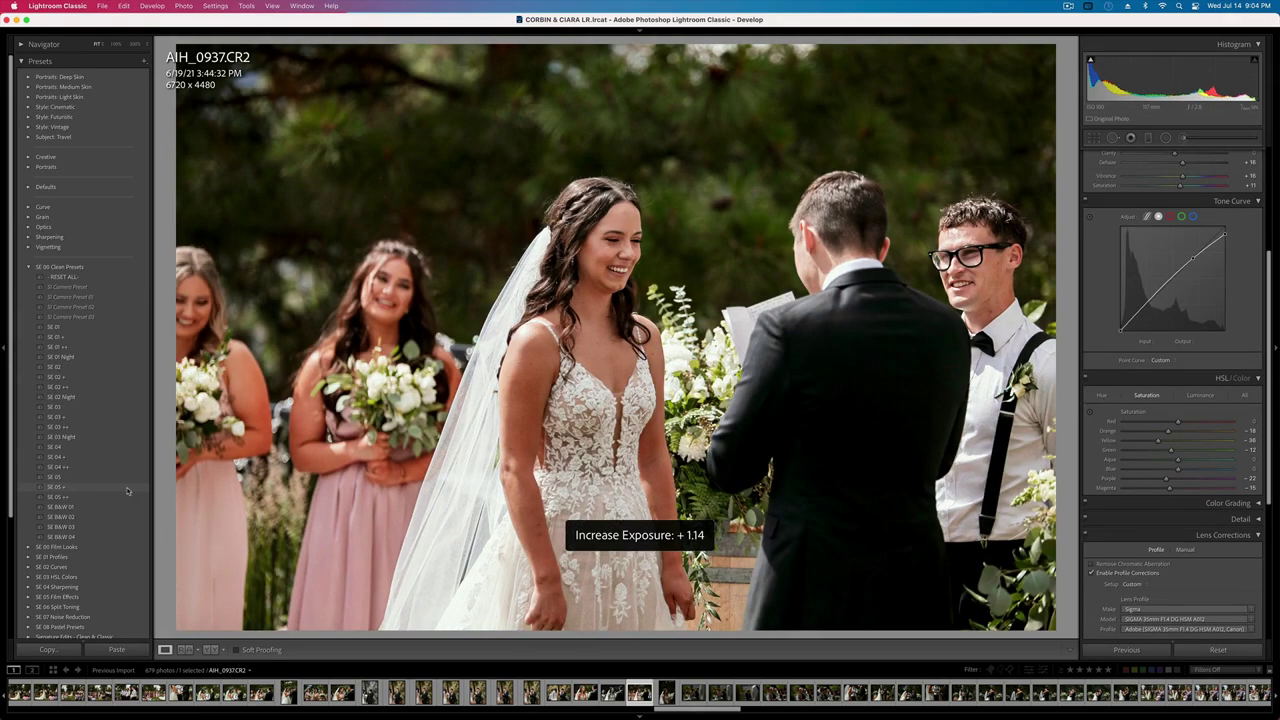
- Heal two small specks in AIH_0937's background at 300% zoom
{"action": "left_click", "coordinate": [366, 188]}
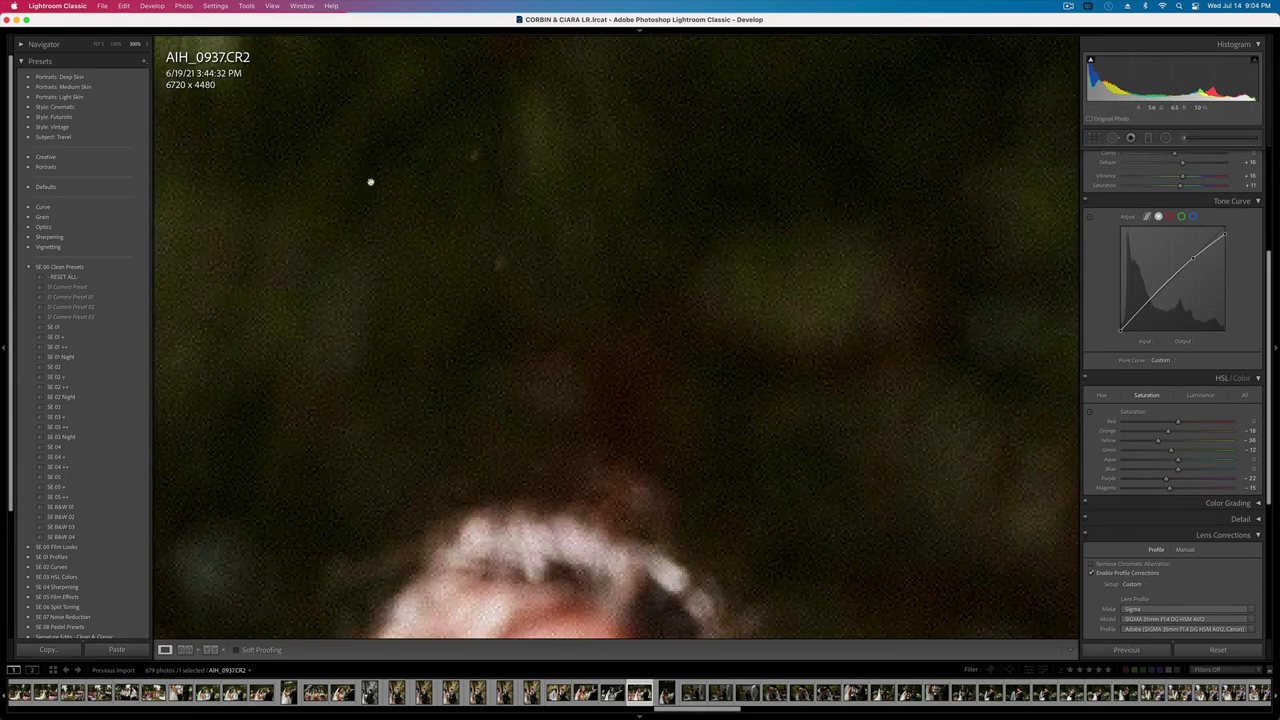
{"action": "left_click", "coordinate": [1120, 135]}
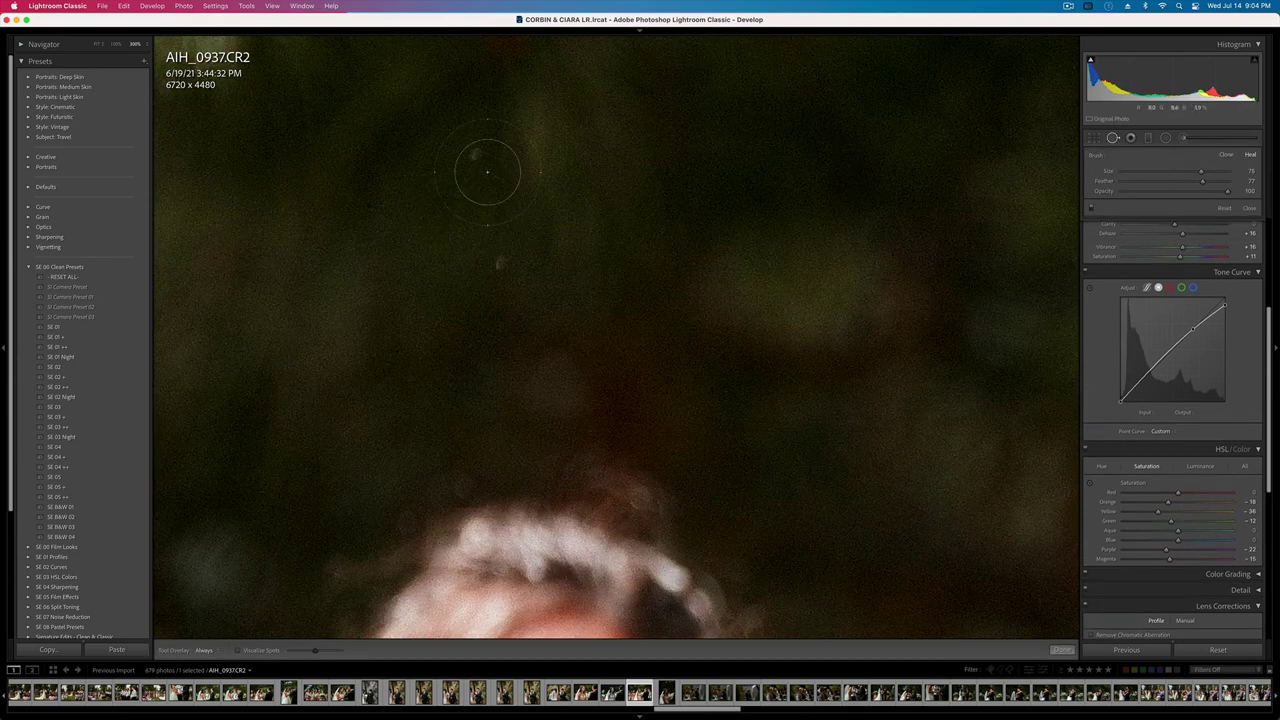
{"action": "left_click", "coordinate": [470, 148]}
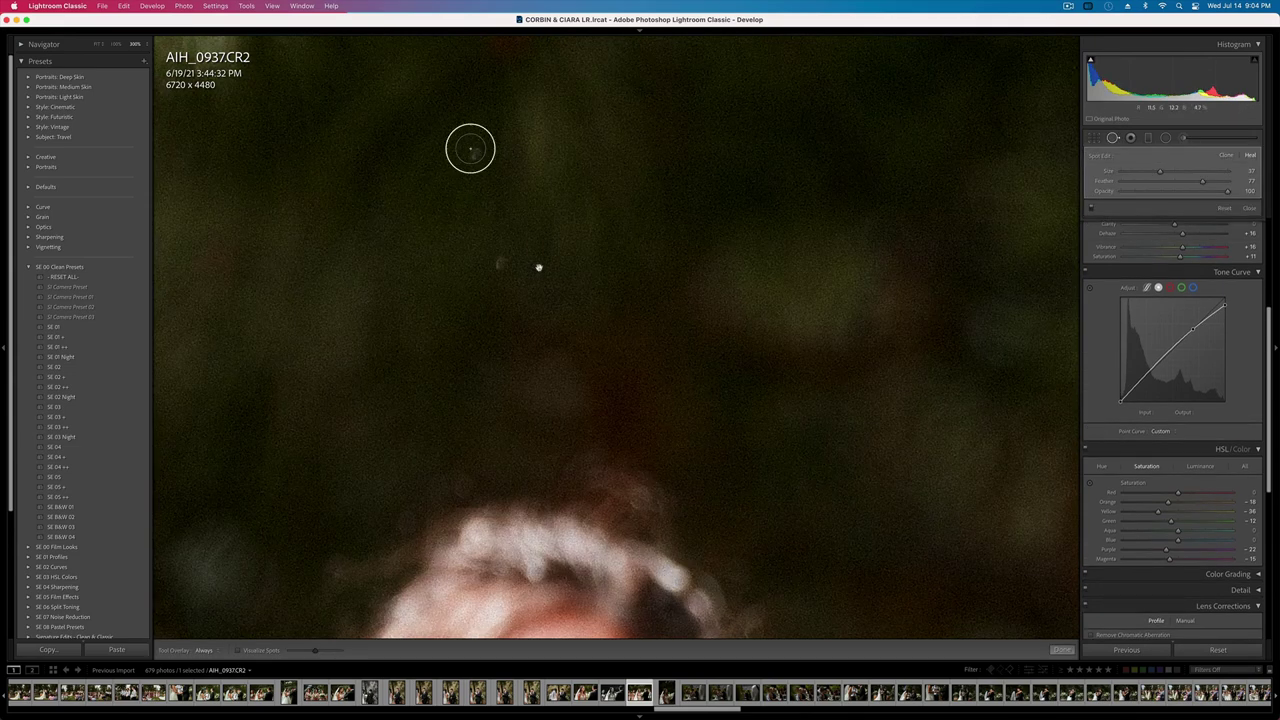
{"action": "left_click", "coordinate": [502, 262]}
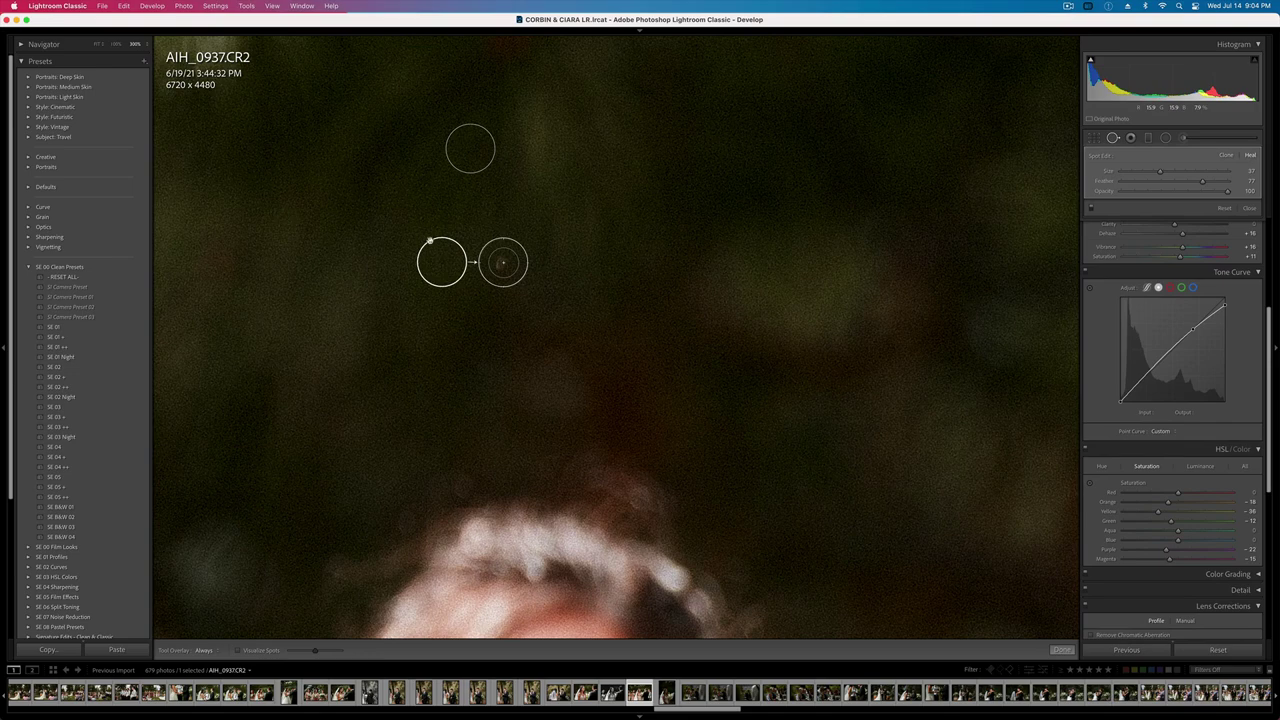
{"action": "key", "text": "q"}
{"action": "left_click", "coordinate": [455, 249]}
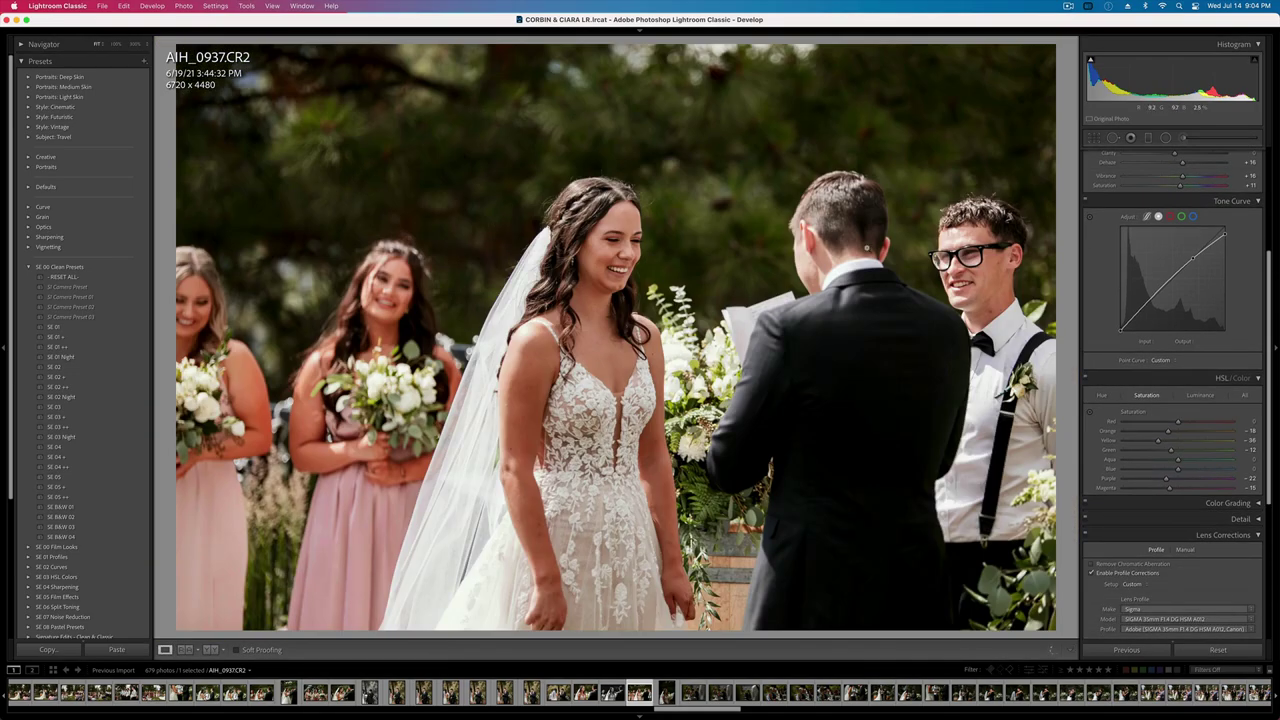
- Lower AIH_0937's exposure to +0.74 and raise saturation to +7, checking against the before view
{"action": "key", "text": "minus"}
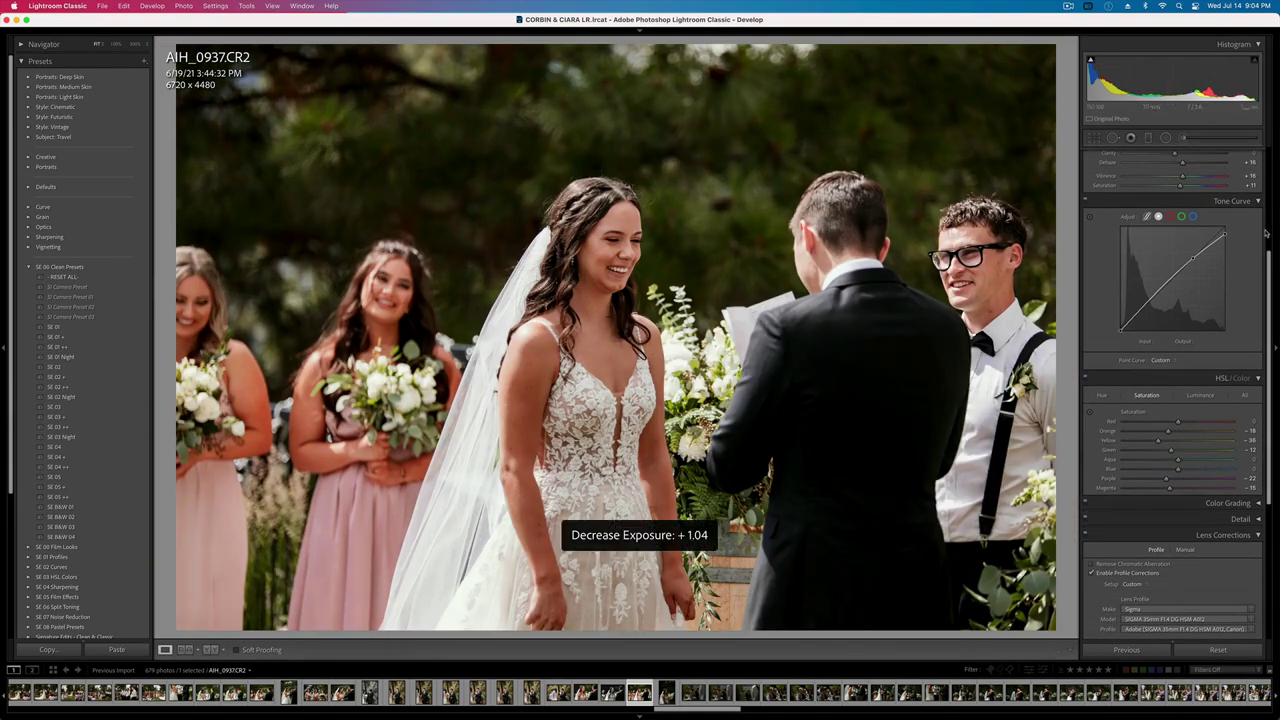
{"action": "scroll", "coordinate": [1183, 243], "scroll_direction": "up", "scroll_amount": 1}
{"action": "scroll", "coordinate": [1183, 243], "scroll_direction": "up", "scroll_amount": 3}
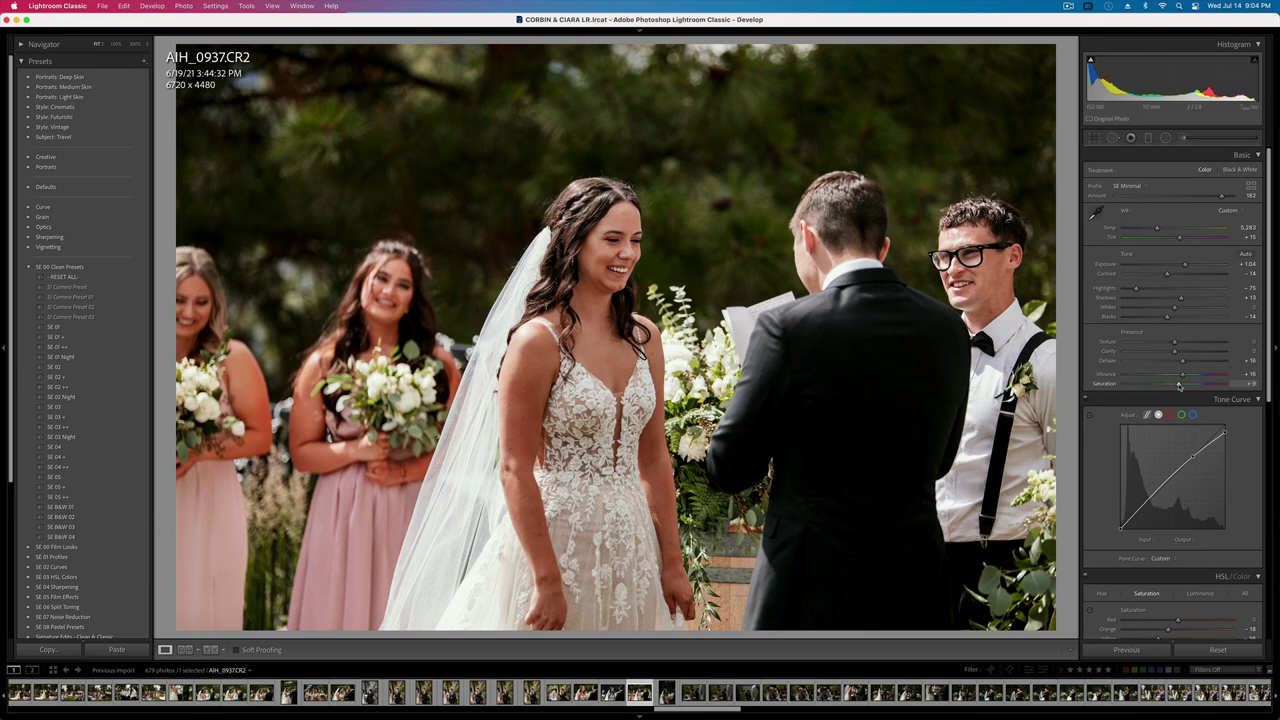
{"action": "key", "text": "minus"}
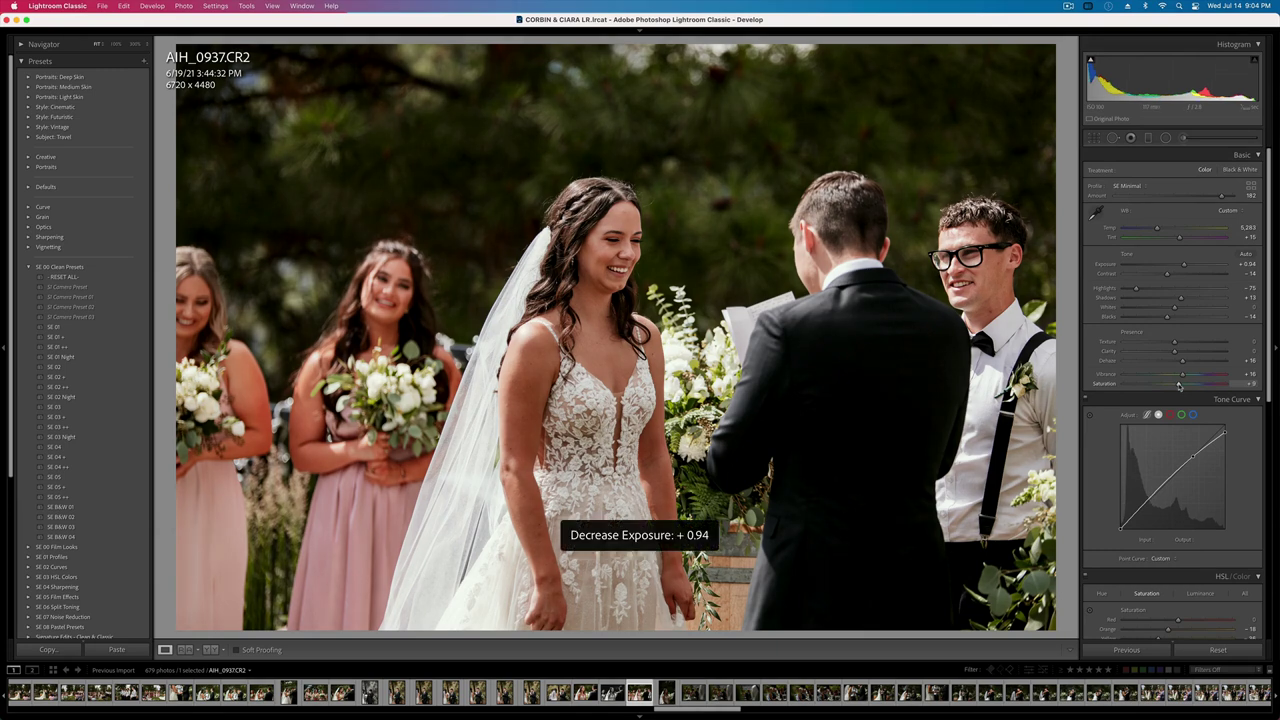
{"action": "key", "text": "backslash"}
{"action": "key", "text": "backslash"}
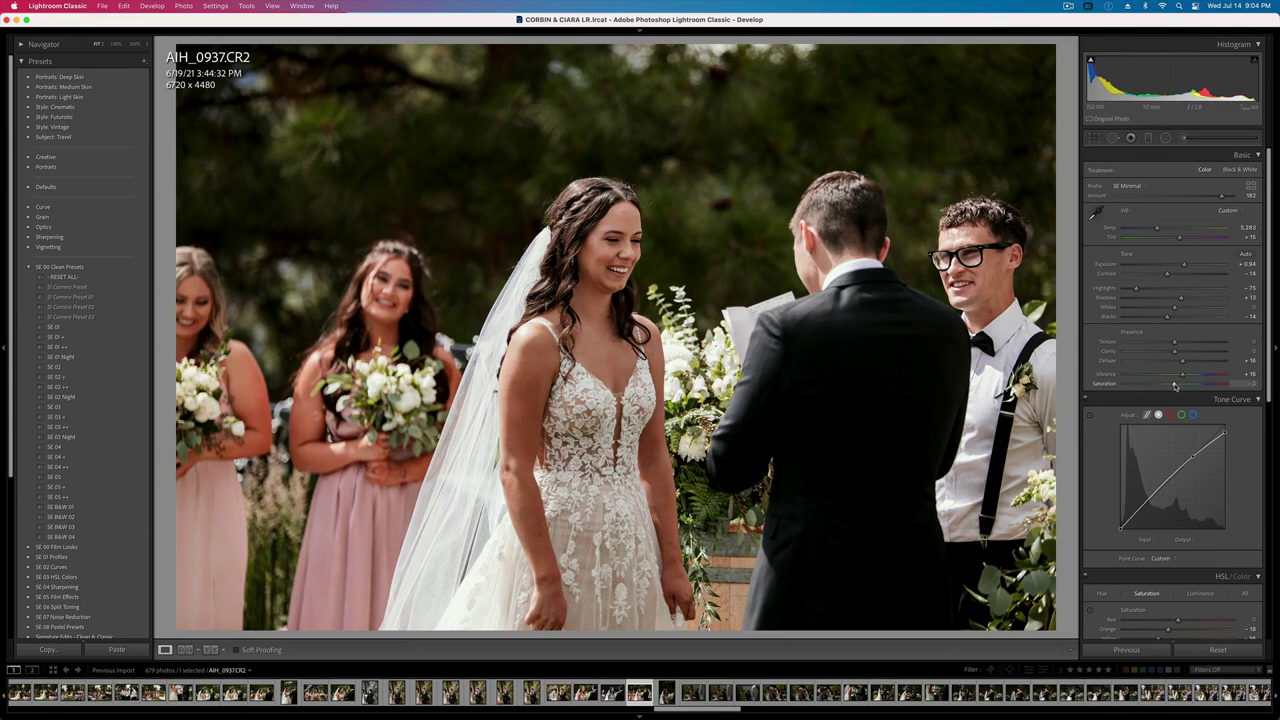
{"action": "left_click_drag", "start_coordinate": [1175, 386], "coordinate": [1178, 385]}
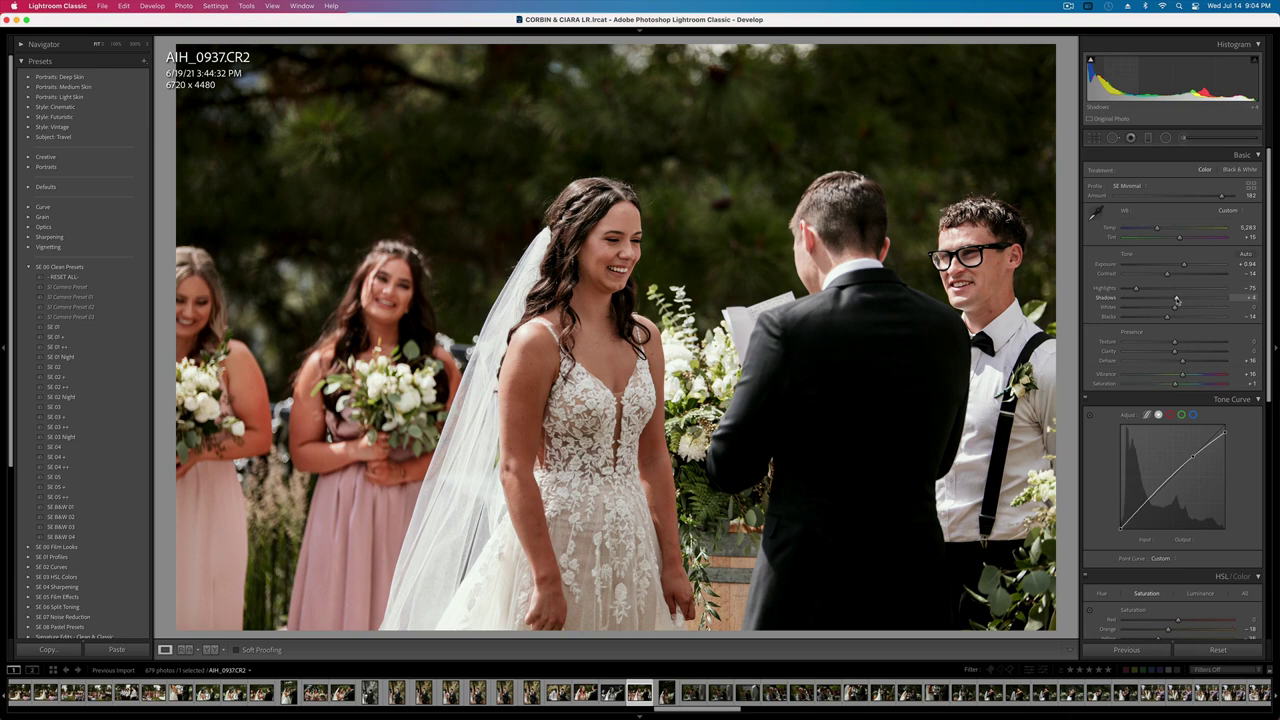
{"action": "key", "text": "minus"}
{"action": "key", "text": "minus"}
- Copy AIH_0937's develop settings and move on to AIH_0939
{"action": "key", "text": "ctrl+shift+c"}
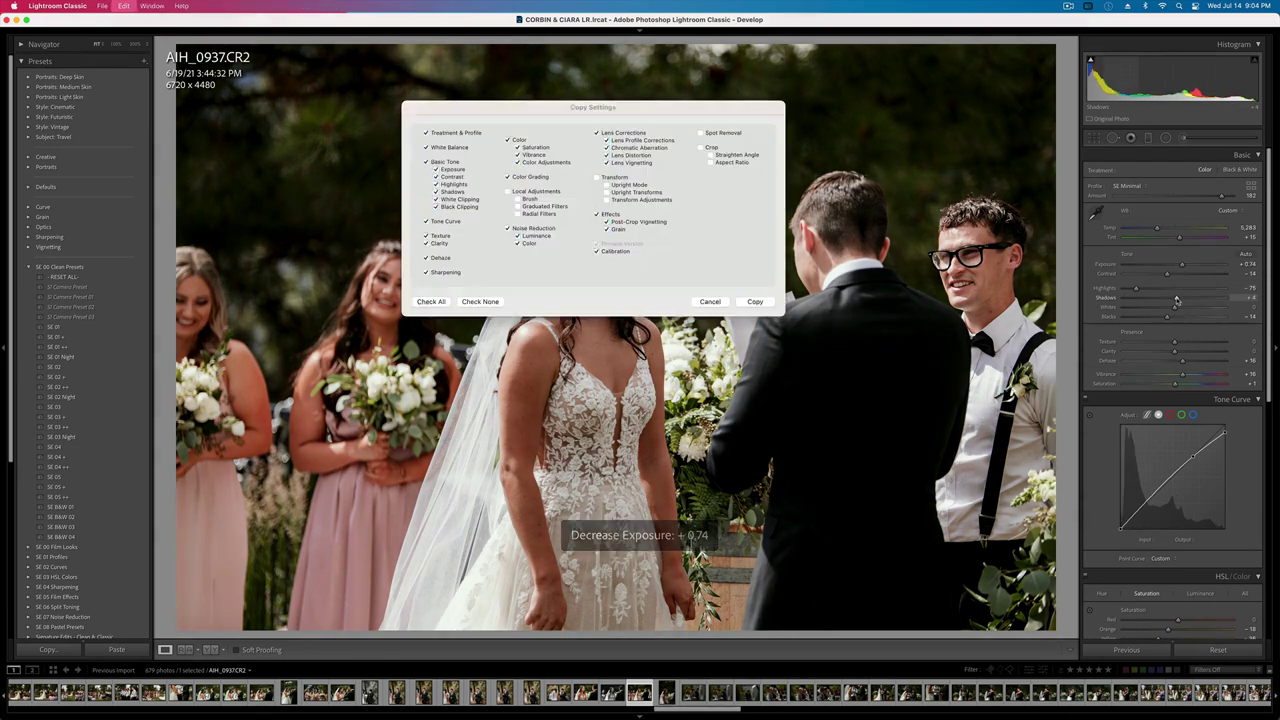
{"action": "key", "text": "Return"}
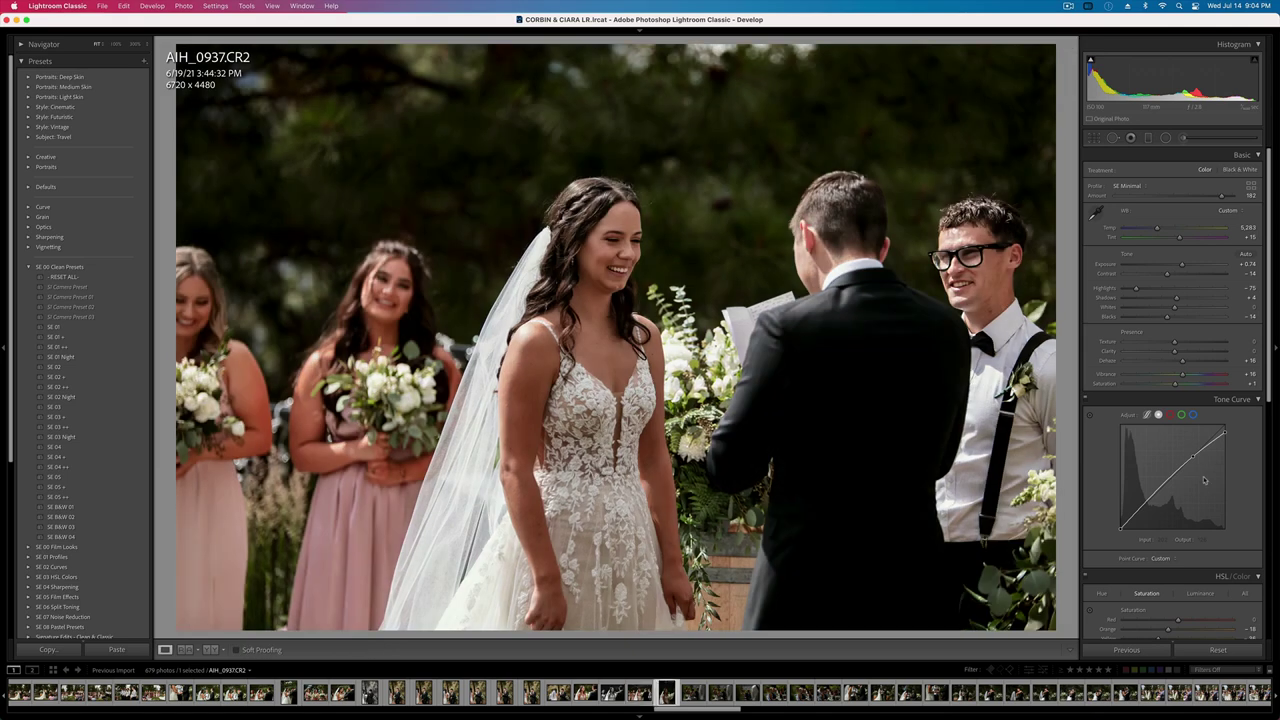
{"action": "key", "text": "Right"}
- Paste the copied settings onto AIH_0939 at +1.07 exposure and AIH_0940 at +1.40
{"action": "key", "text": "ctrl+shift+v"}
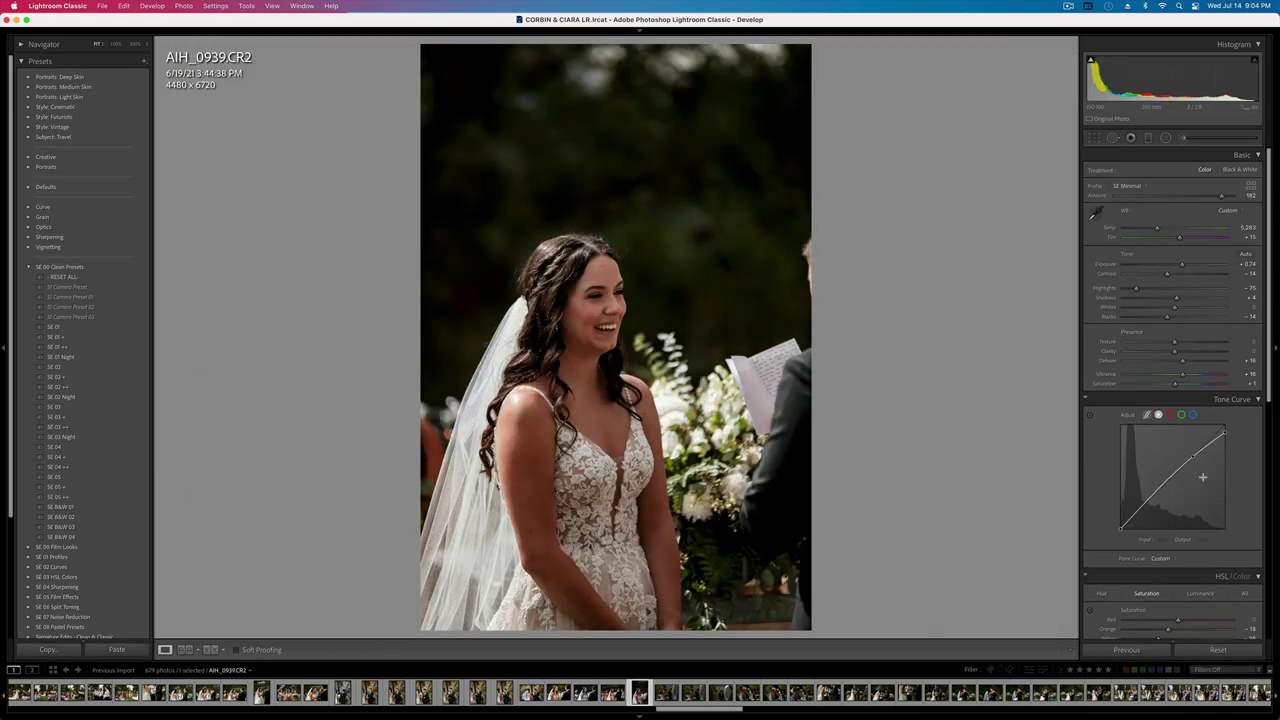
{"action": "key", "text": "equal"}
{"action": "key", "text": "equal"}
{"action": "key", "text": "minus"}
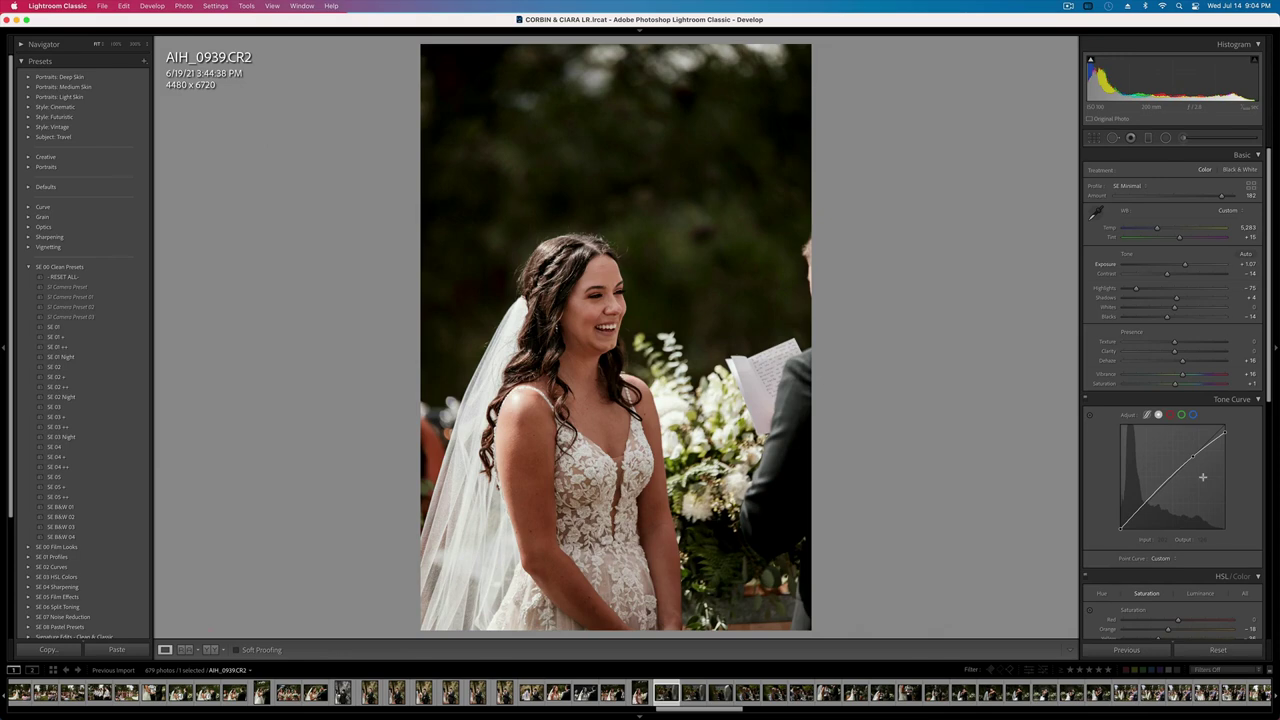
{"action": "key", "text": "Right"}
{"action": "key", "text": "ctrl+shift+v"}
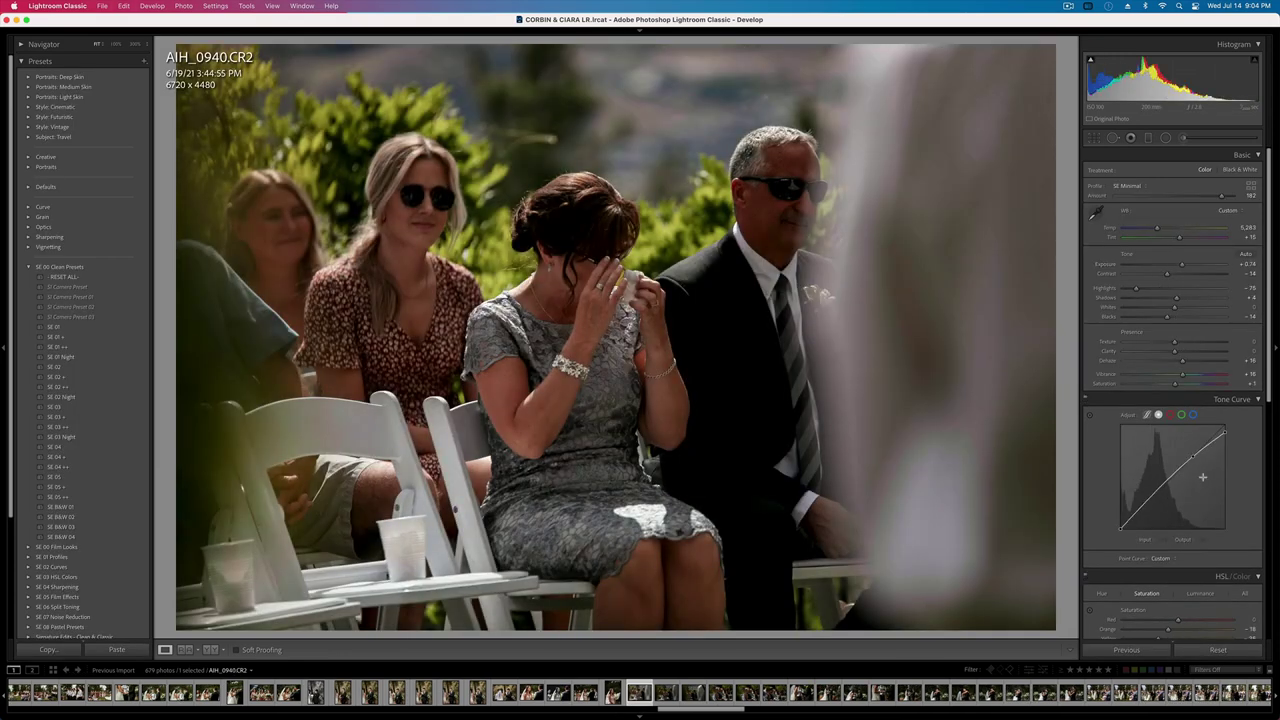
{"action": "key", "text": "equal"}
{"action": "key", "text": "equal"}
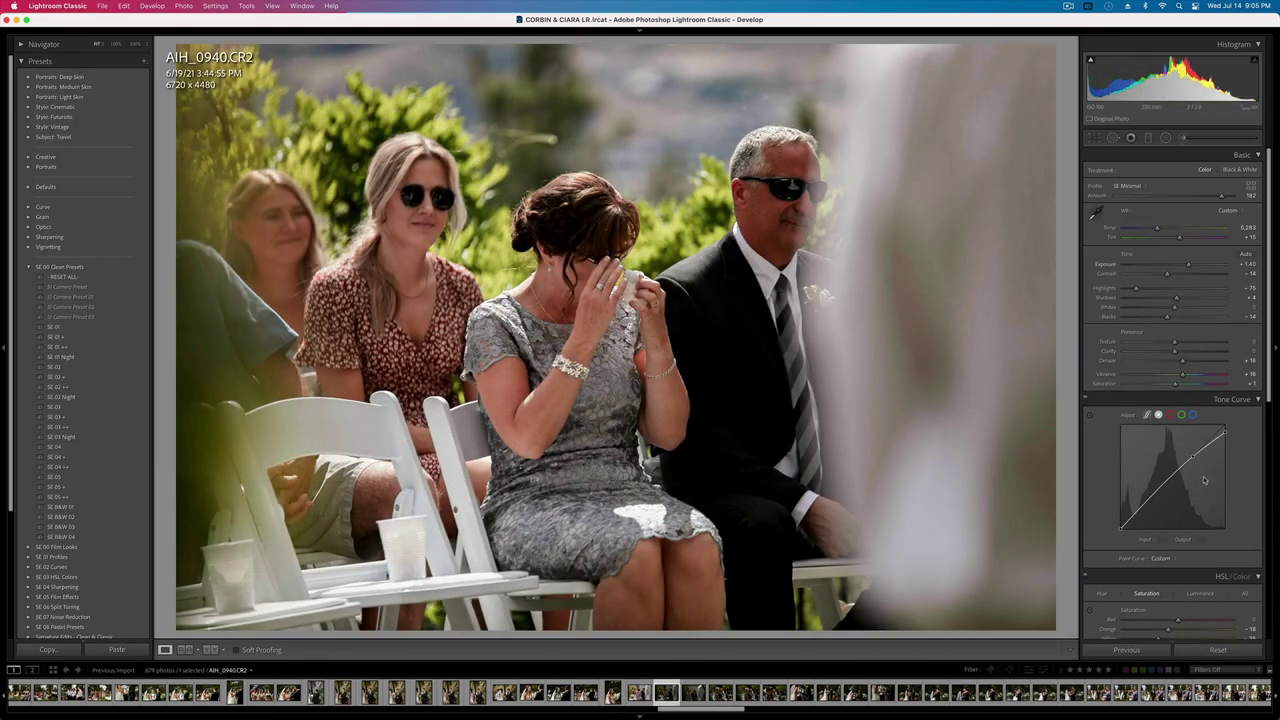
- Paste the settings onto AIH_0942 (+1.40) and AIH_0944 (+1.73); brighten AIH_0945 to +1.65
{"action": "key", "text": "Right"}
{"action": "key", "text": "ctrl+shift+v"}
{"action": "key", "text": "equal"}
{"action": "key", "text": "equal"}
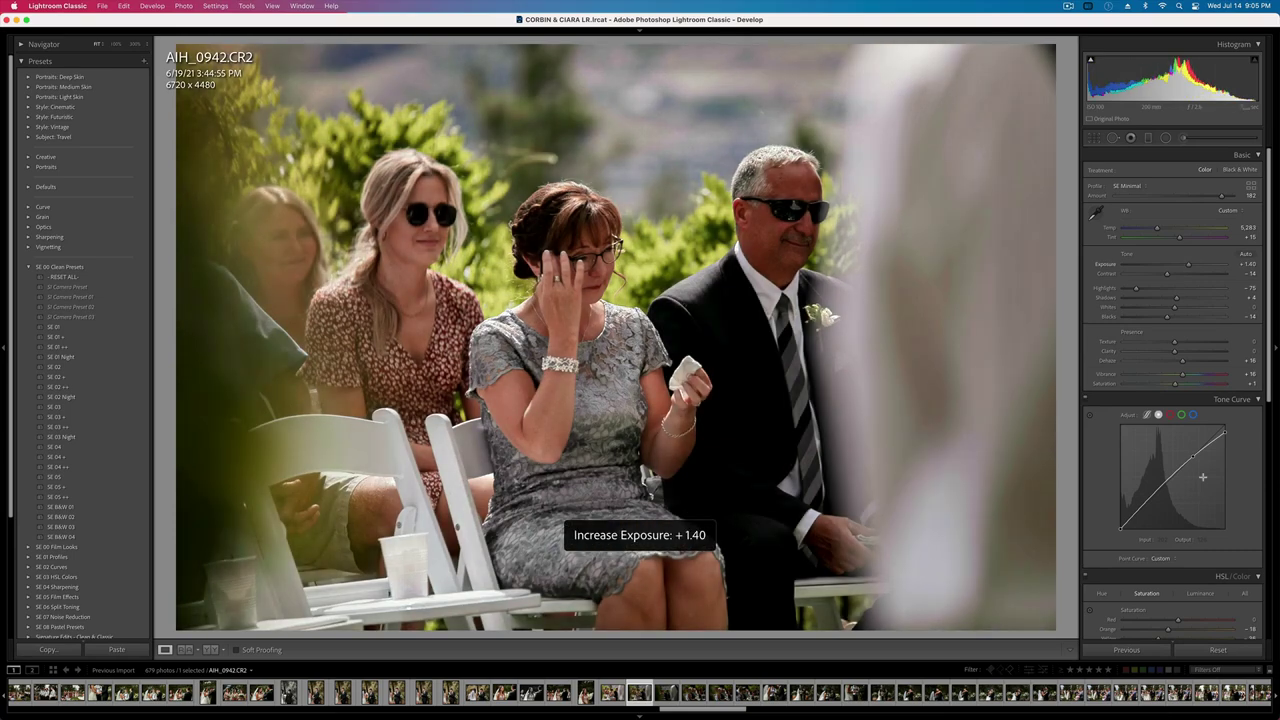
{"action": "key", "text": "Right"}
{"action": "key", "text": "ctrl+shift+v"}
{"action": "key", "text": "equal"}
{"action": "key", "text": "equal"}
{"action": "key", "text": "equal"}
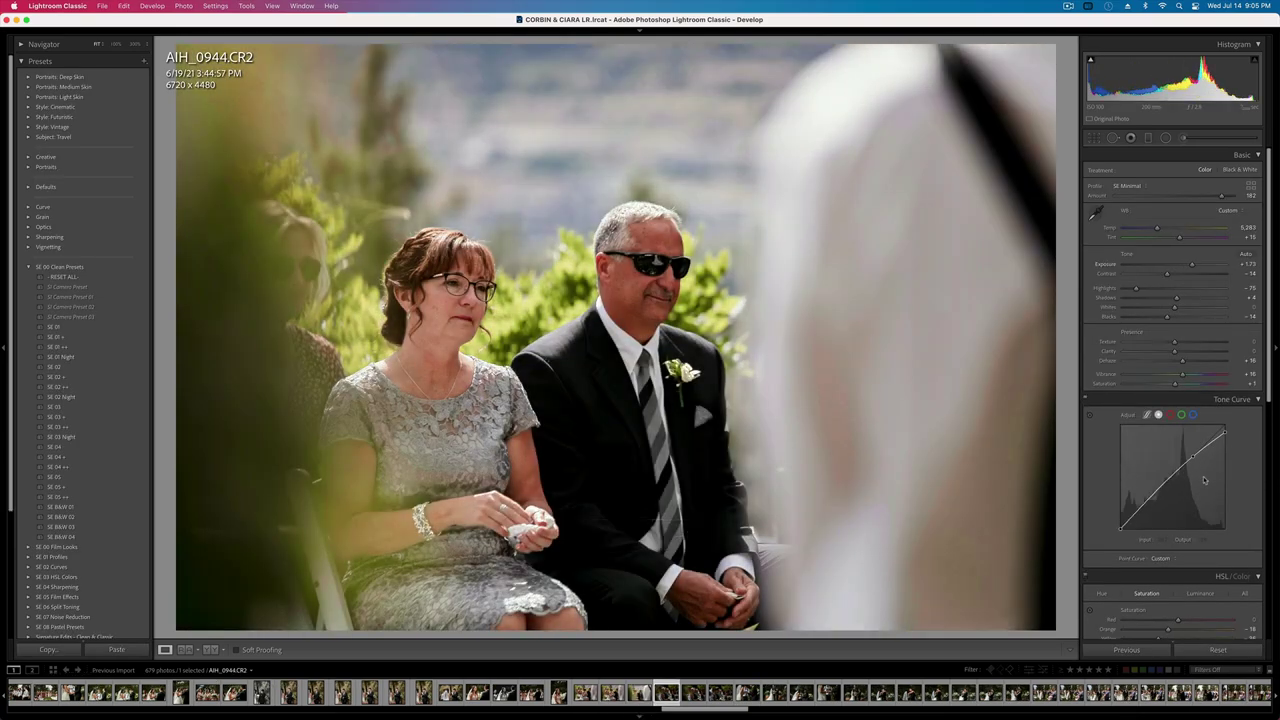
{"action": "key", "text": "Right"}
{"action": "key", "text": "equal"}
{"action": "key", "text": "equal"}
{"action": "key", "text": "equal"}
{"action": "key", "text": "equal"}
{"action": "key", "text": "equal"}
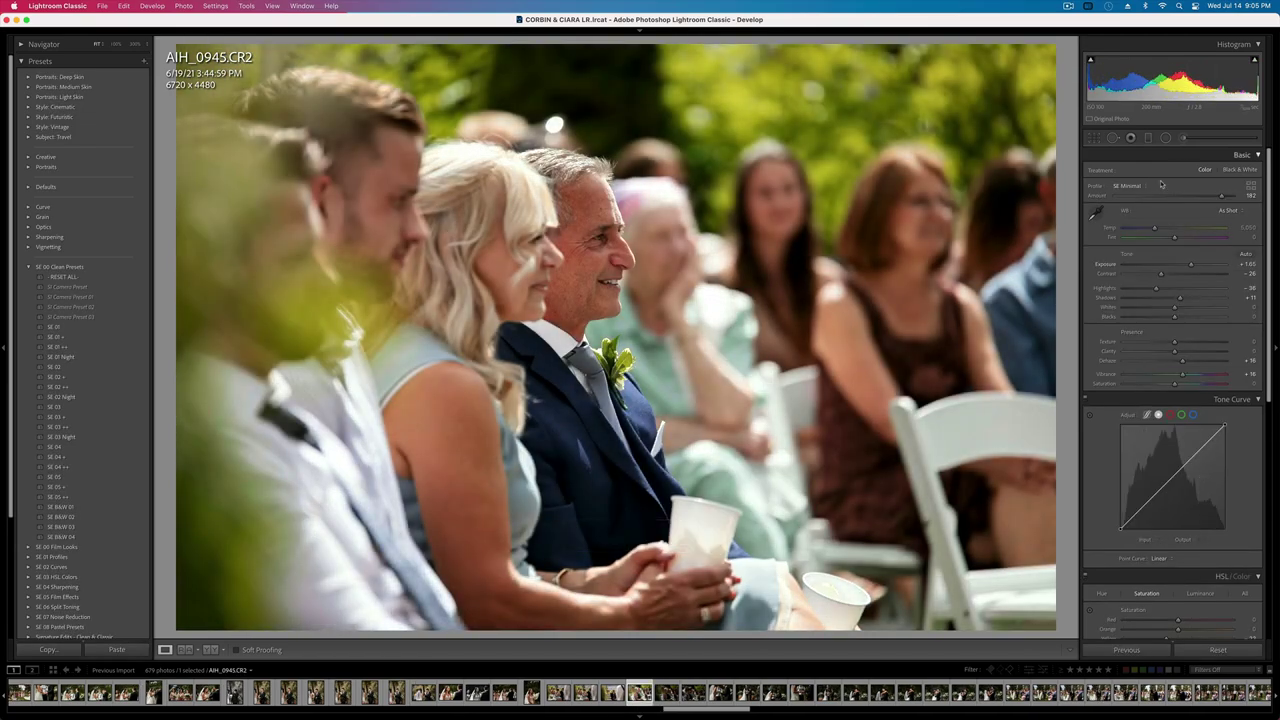
- Brighten AIH_0946 to +1.73, AIH_0950 to +1.65 and AIH_0952 to +1.40 exposure
{"action": "key", "text": "Right"}
{"action": "key", "text": "equal"}
{"action": "key", "text": "equal"}
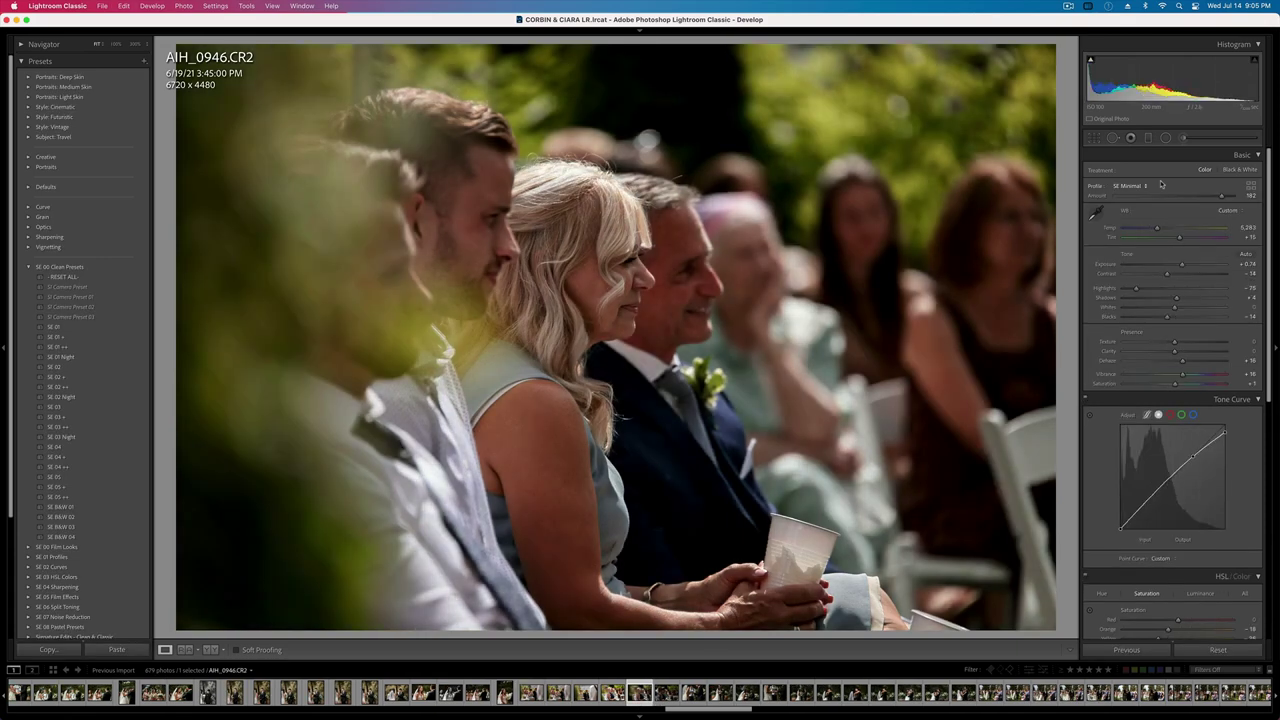
{"action": "key", "text": "equal"}
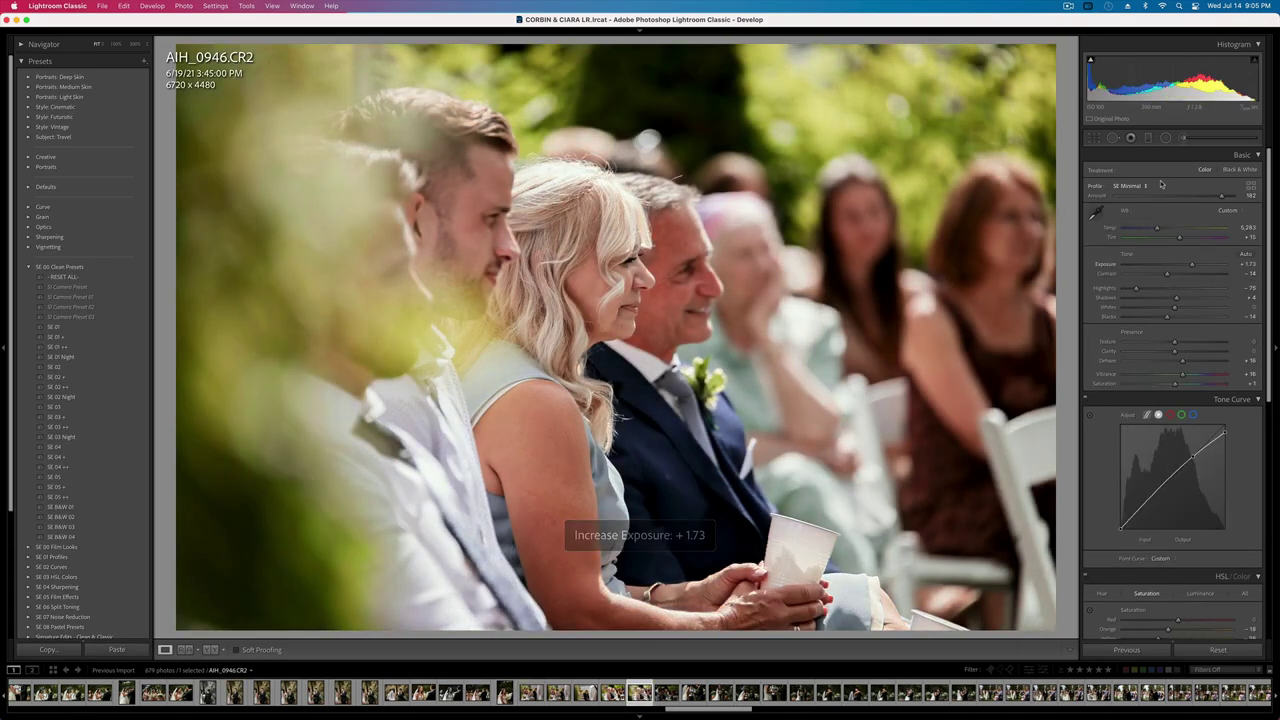
{"action": "left_click", "coordinate": [666, 270]}
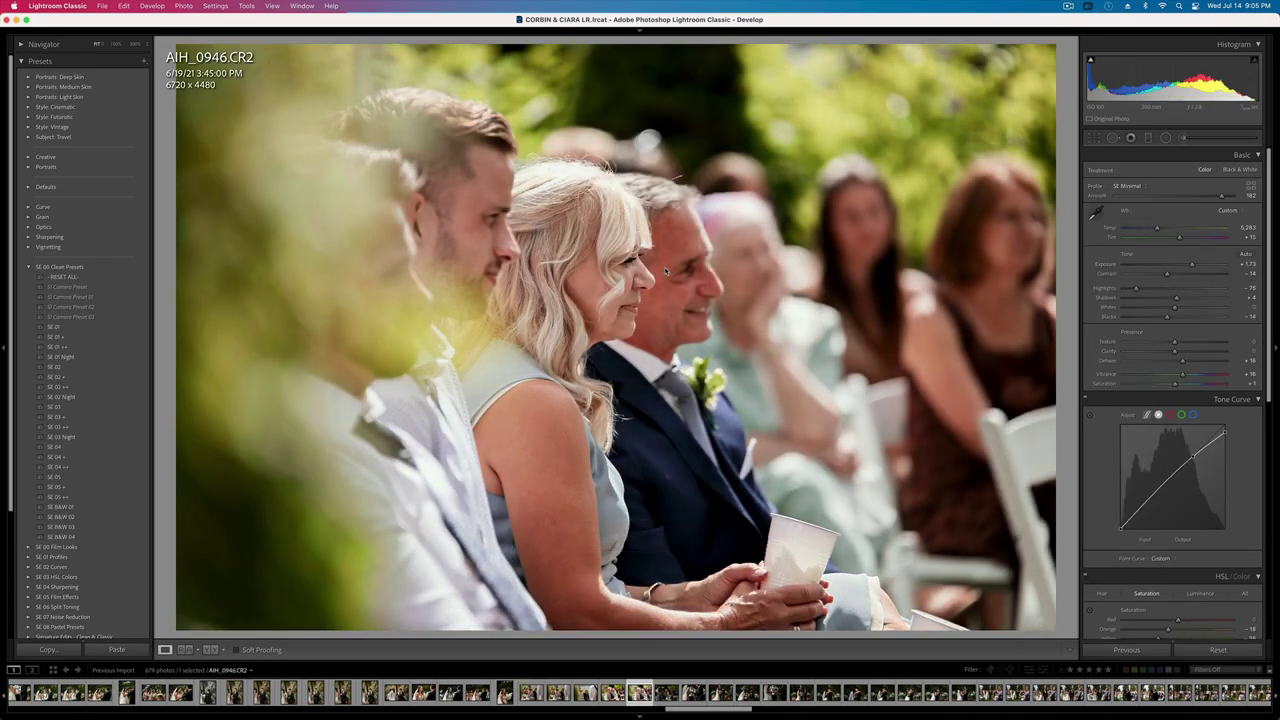
{"action": "key", "text": "Right"}
{"action": "key", "text": "equal"}
{"action": "key", "text": "equal"}
{"action": "key", "text": "equal"}
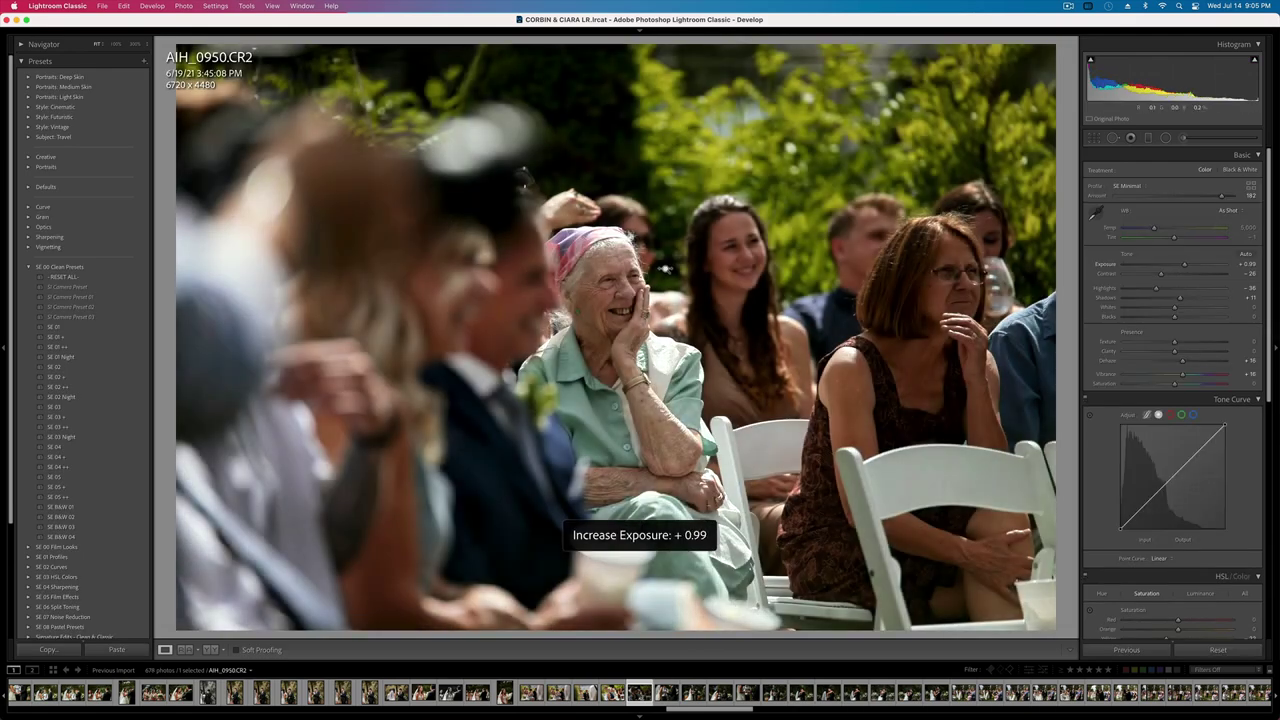
{"action": "key", "text": "equal"}
{"action": "key", "text": "equal"}
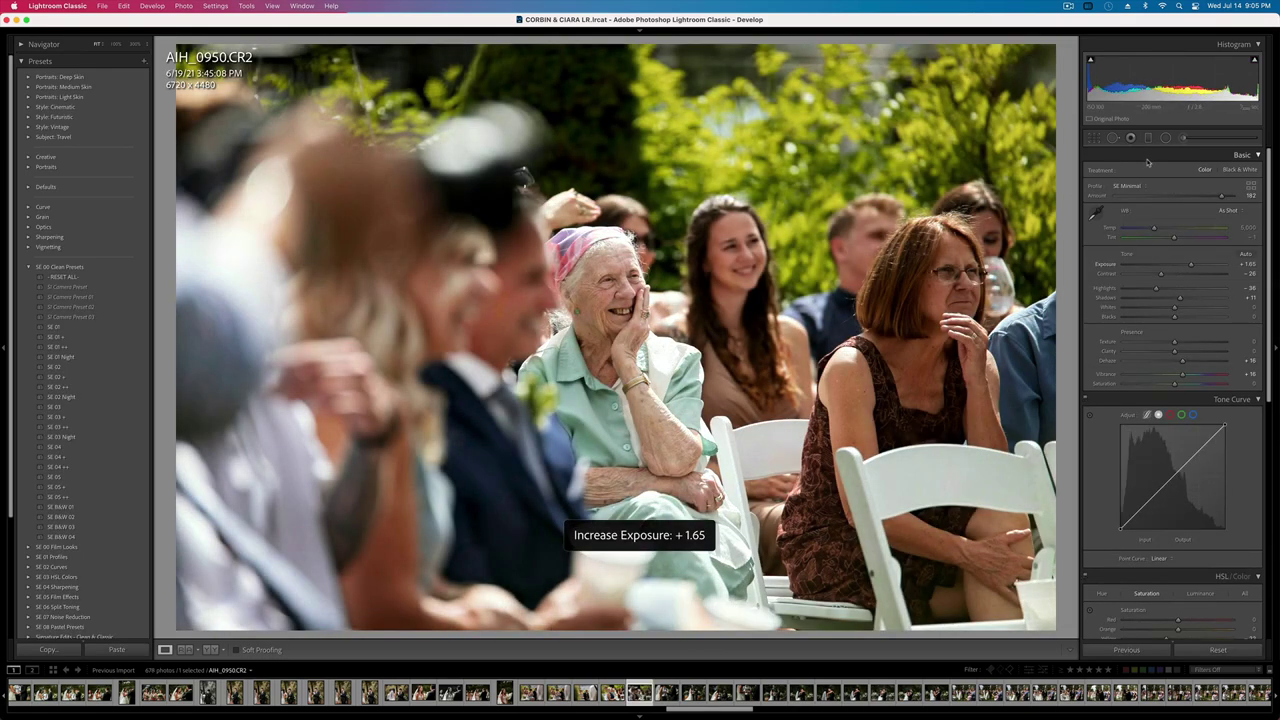
{"action": "key", "text": "Right"}
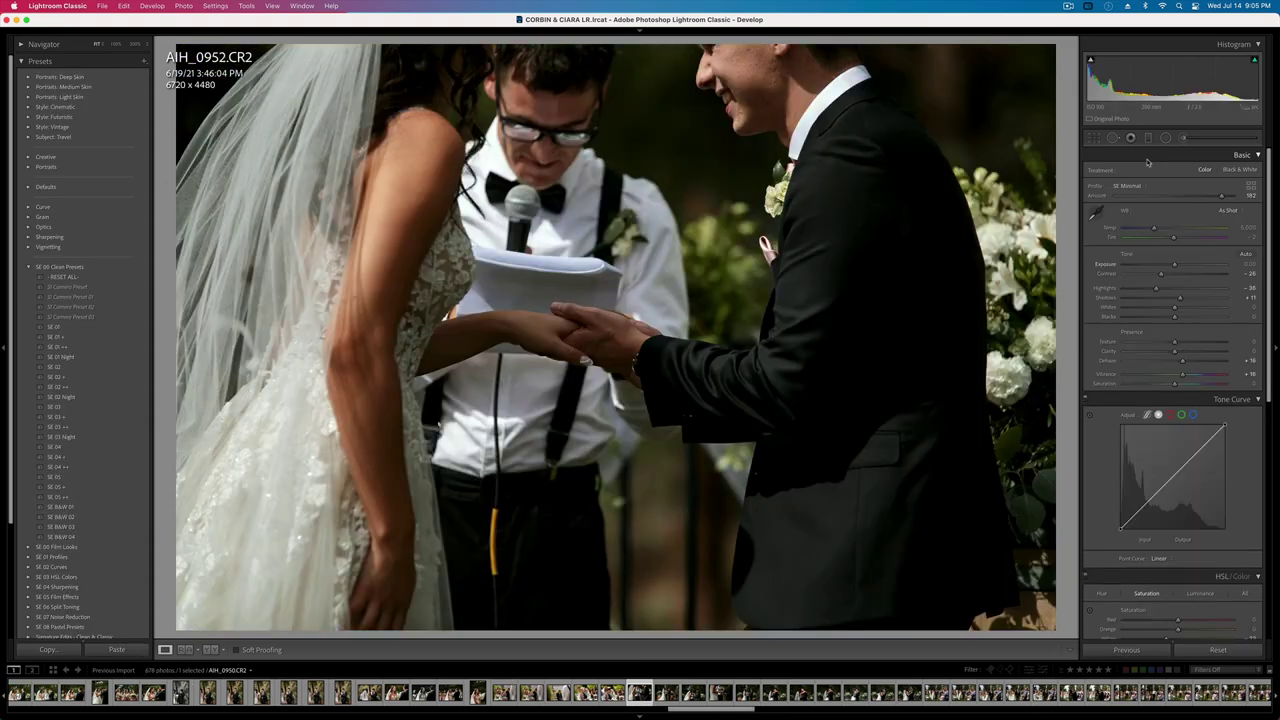
{"action": "key", "text": "equal"}
{"action": "key", "text": "equal"}
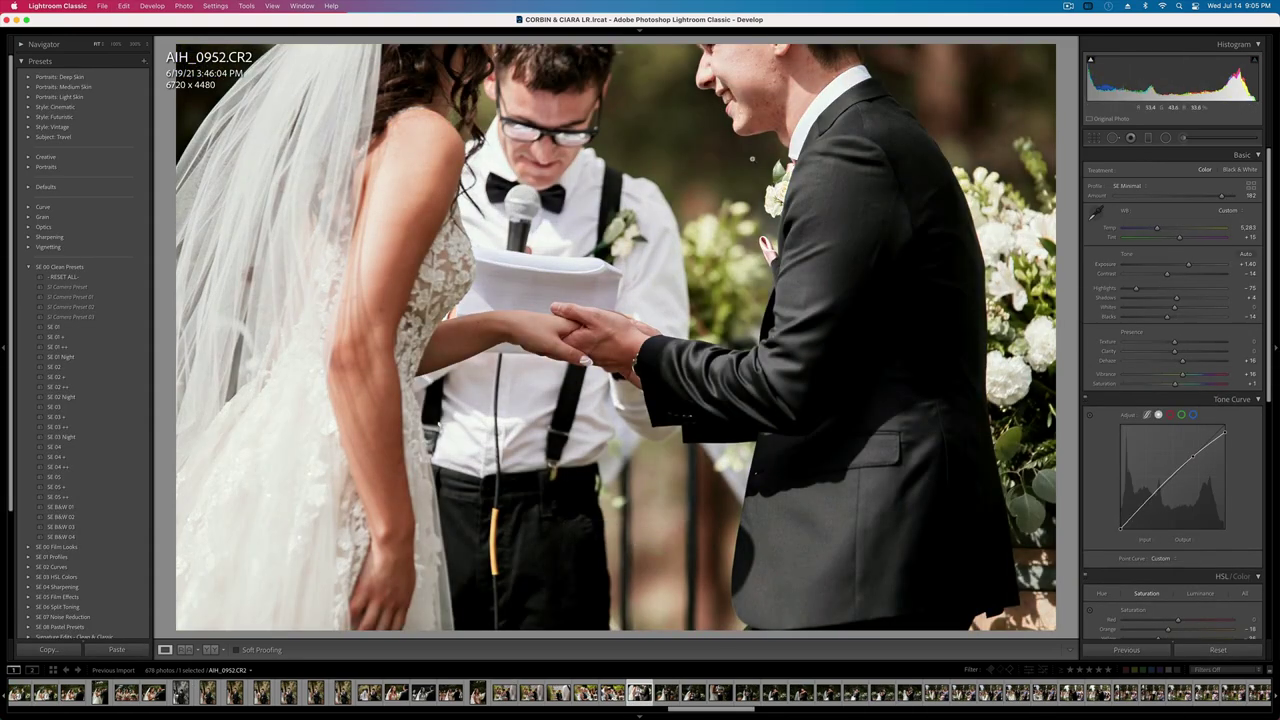
- Apply SE B&W 03 to AIH_0952 and crop tighter around the clasped hands, shifting the photo down
{"action": "left_click", "coordinate": [78, 527]}
{"action": "key", "text": "r"}
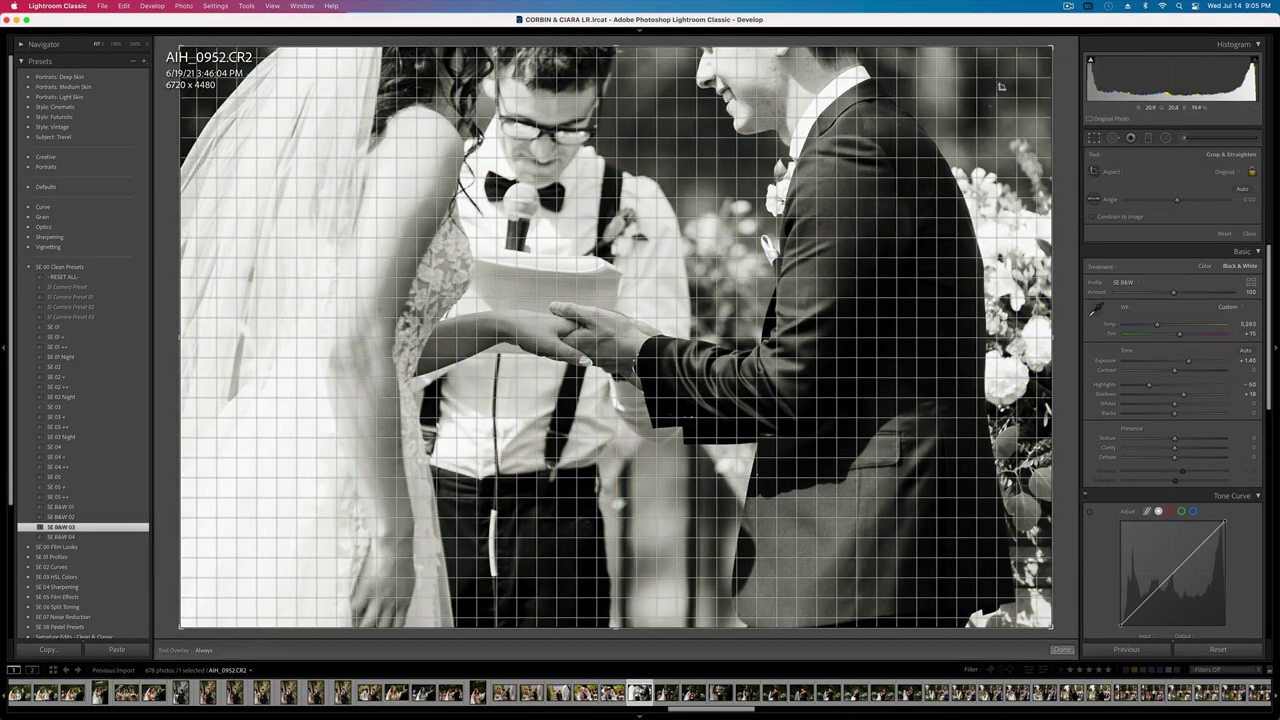
{"action": "left_click_drag", "start_coordinate": [1058, 38], "coordinate": [1014, 128]}
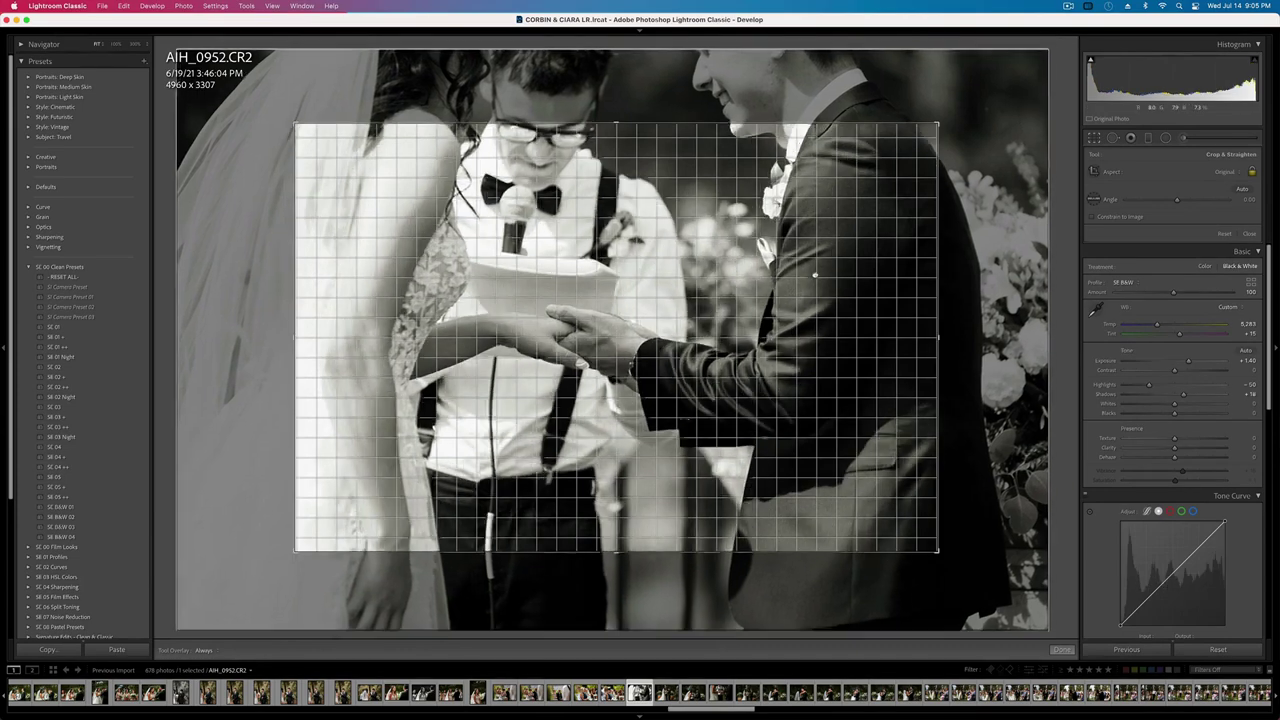
{"action": "key", "text": "Return"}
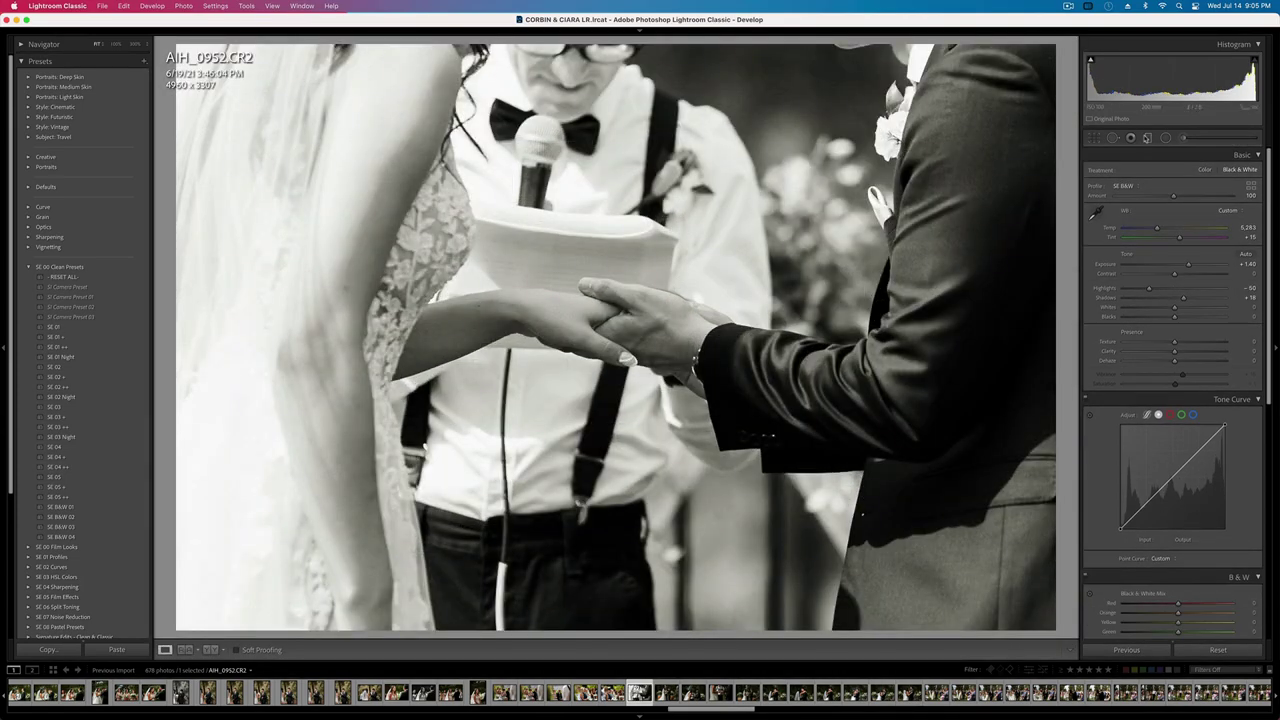
{"action": "key", "text": "r"}
{"action": "left_click_drag", "start_coordinate": [640, 340], "coordinate": [640, 355]}
{"action": "key", "text": "Return"}
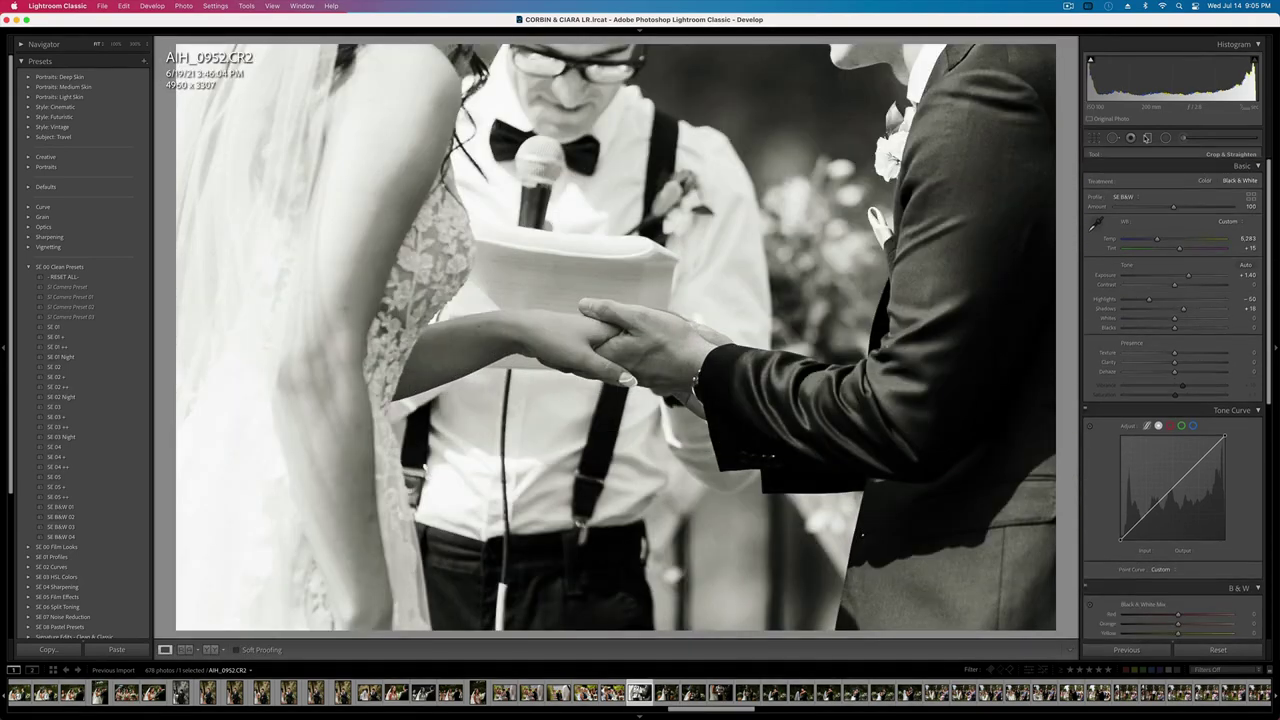
{"action": "key", "text": "r"}
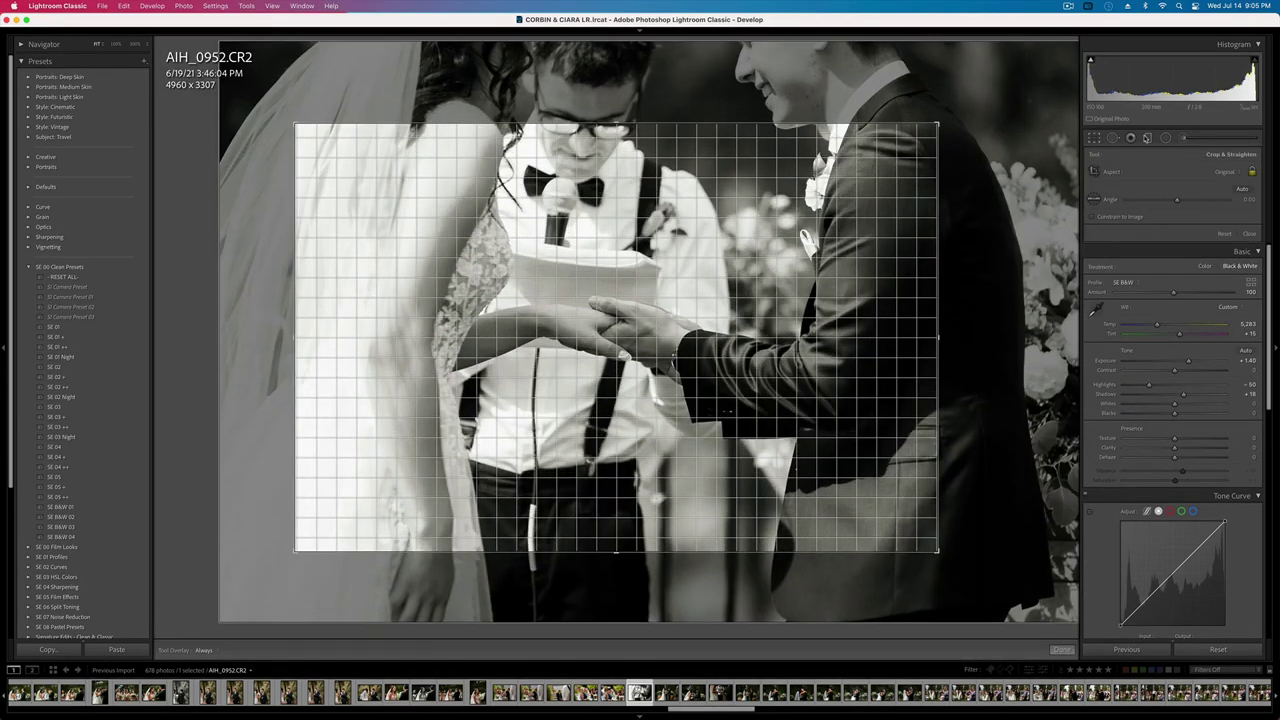
{"action": "key", "text": "Return"}
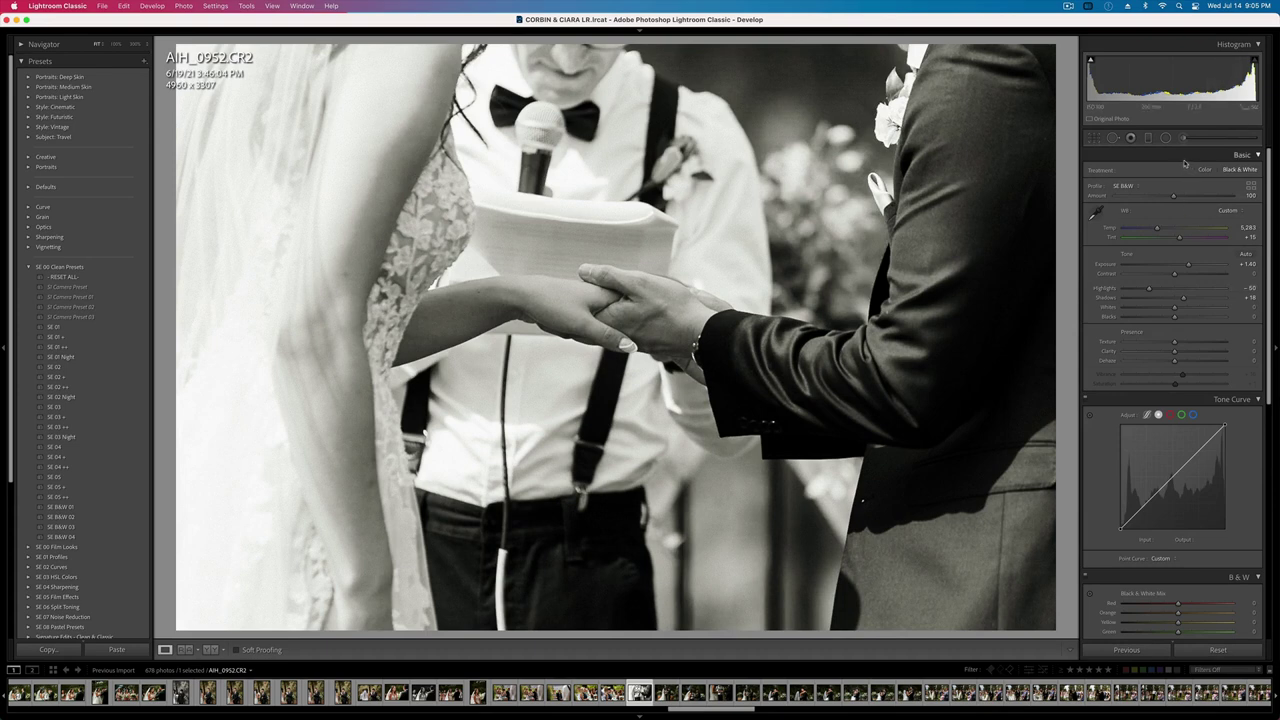
- Add a radial mask around the hands that darkens the surroundings, then fine-tune overall exposure
{"action": "left_click", "coordinate": [1165, 137]}
{"action": "left_click_drag", "start_coordinate": [589, 291], "coordinate": [942, 455]}
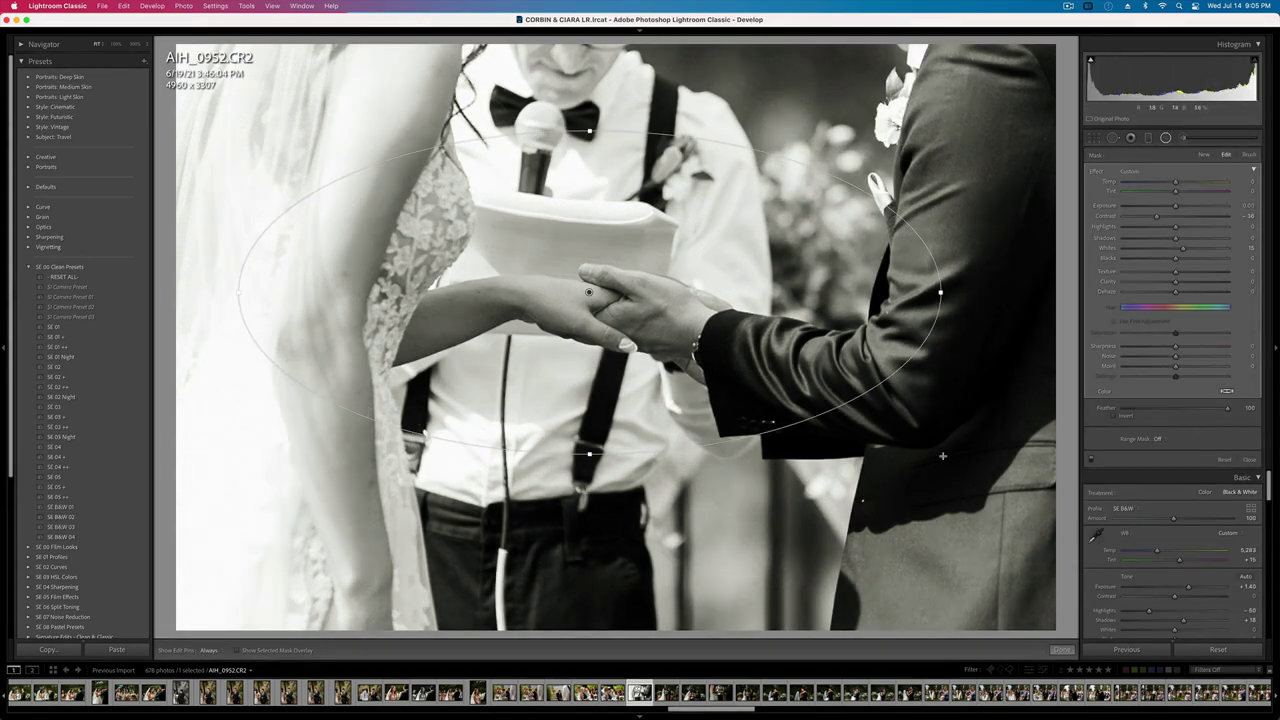
{"action": "left_click_drag", "start_coordinate": [1175, 205], "coordinate": [1160, 206]}
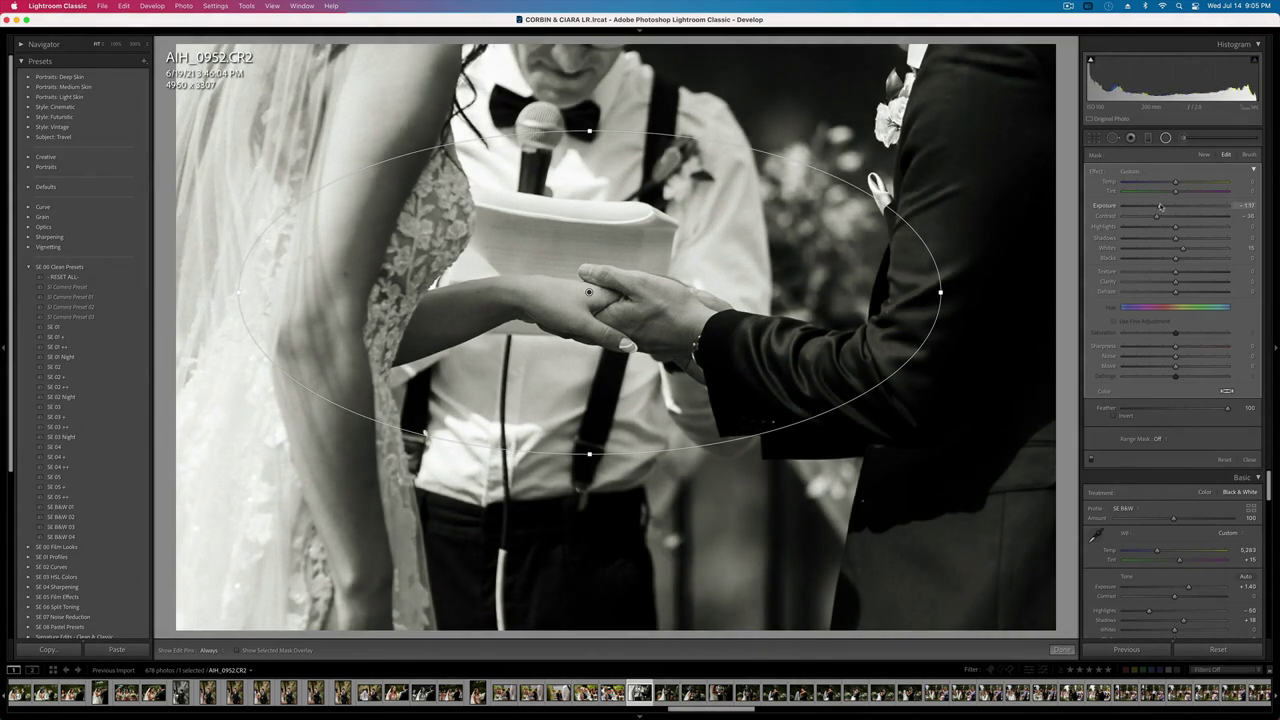
{"action": "key", "text": "Return"}
{"action": "key", "text": "shift+equal"}
{"action": "key", "text": "minus"}
{"action": "key", "text": "minus"}
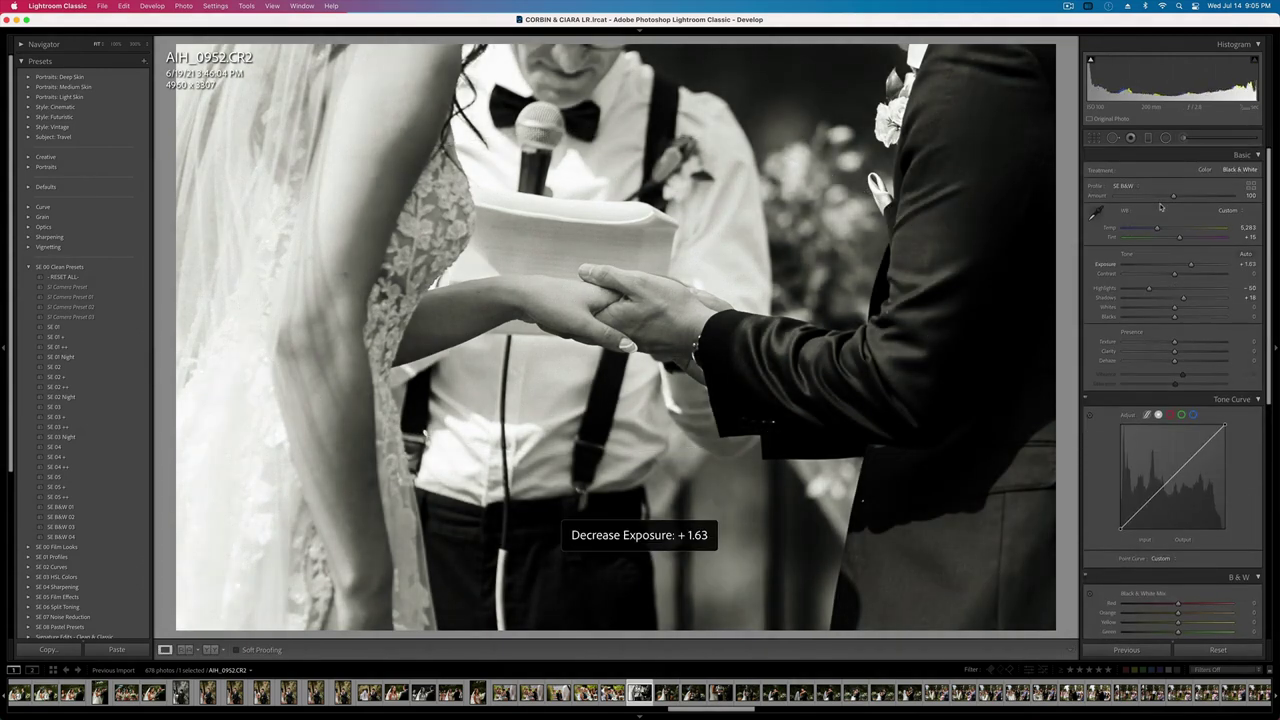
{"action": "key", "text": "Right"}
{"action": "key", "text": "Left"}
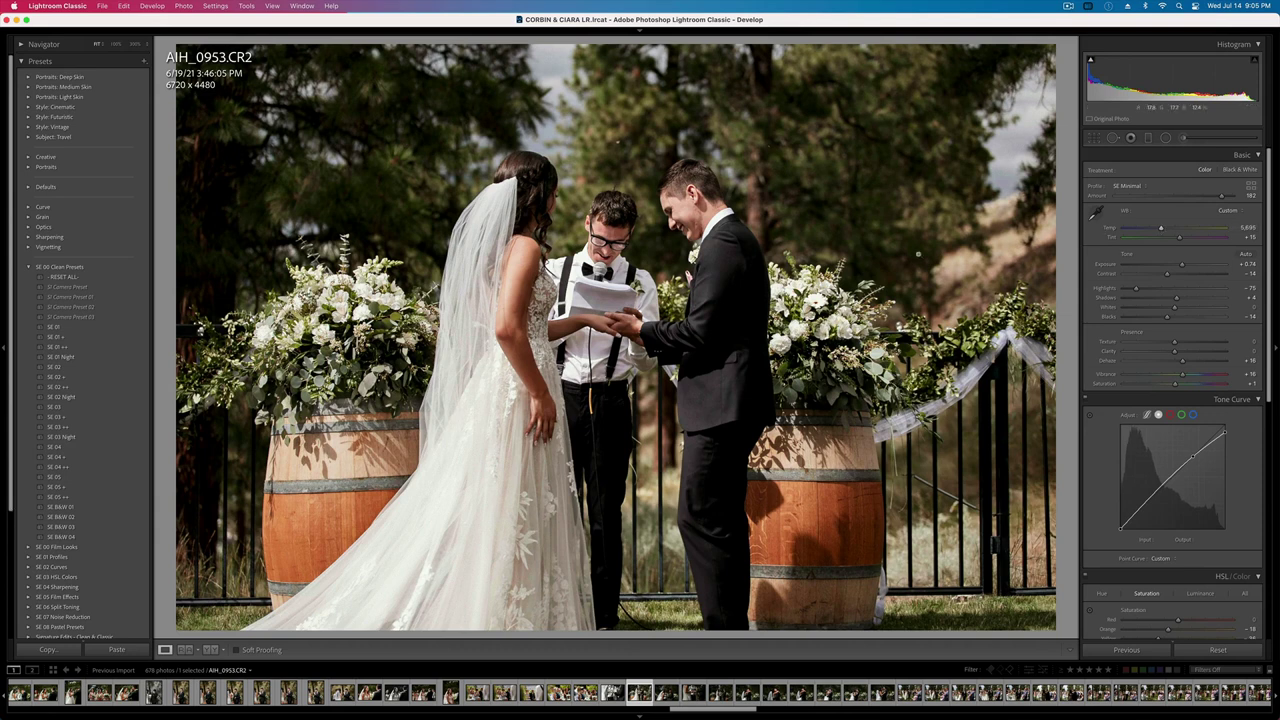
- Heal the stray hair above the officiant's head at 300% zoom
{"action": "left_click", "coordinate": [1113, 138]}
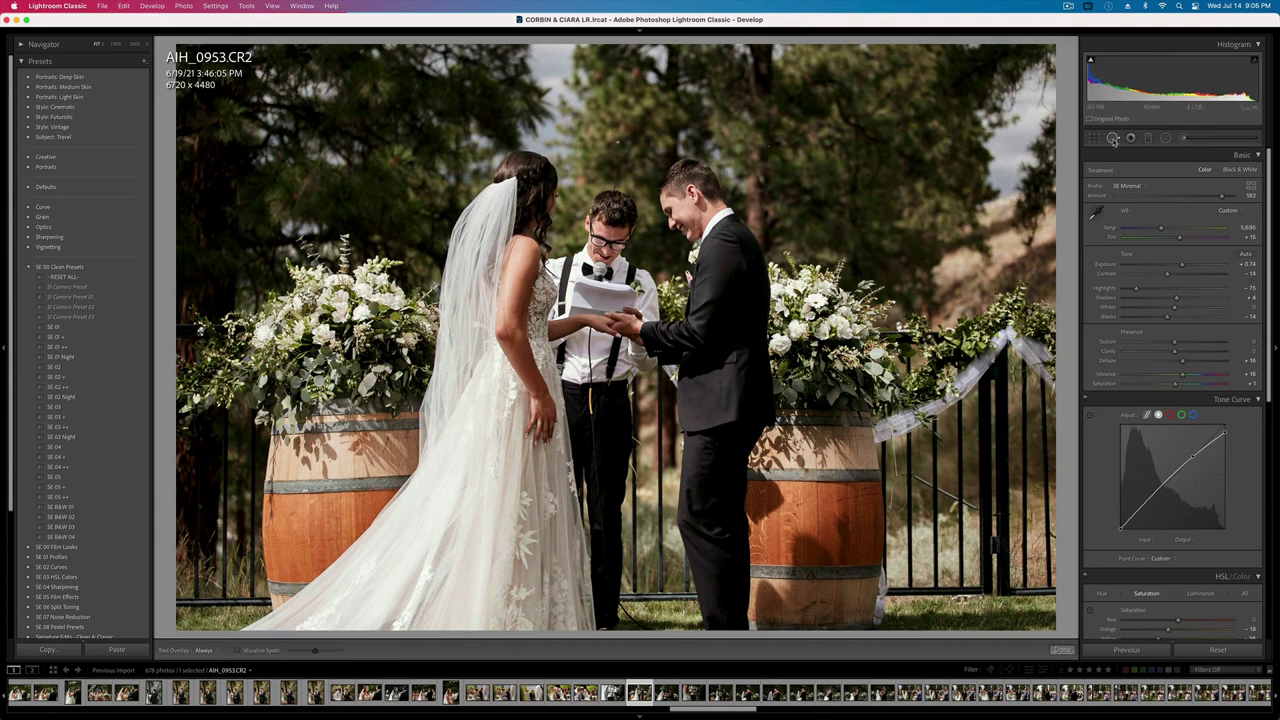
{"action": "left_click", "coordinate": [618, 142]}
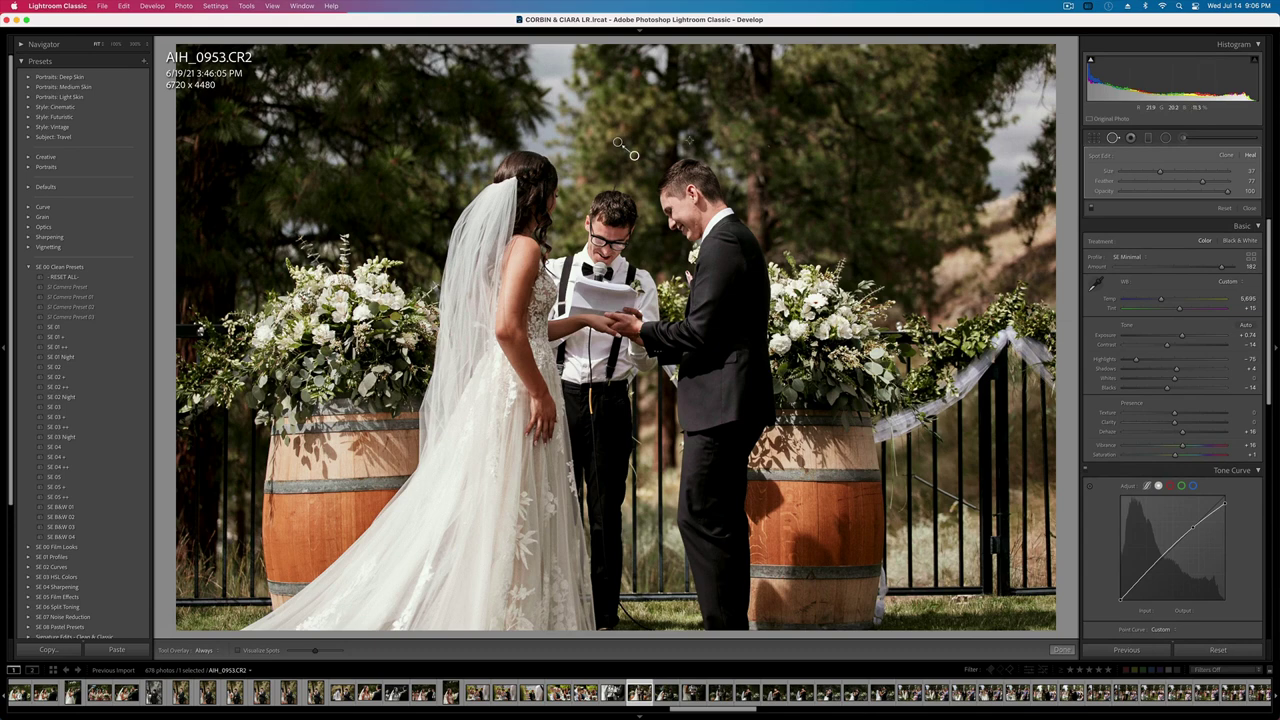
{"action": "key", "text": "q"}
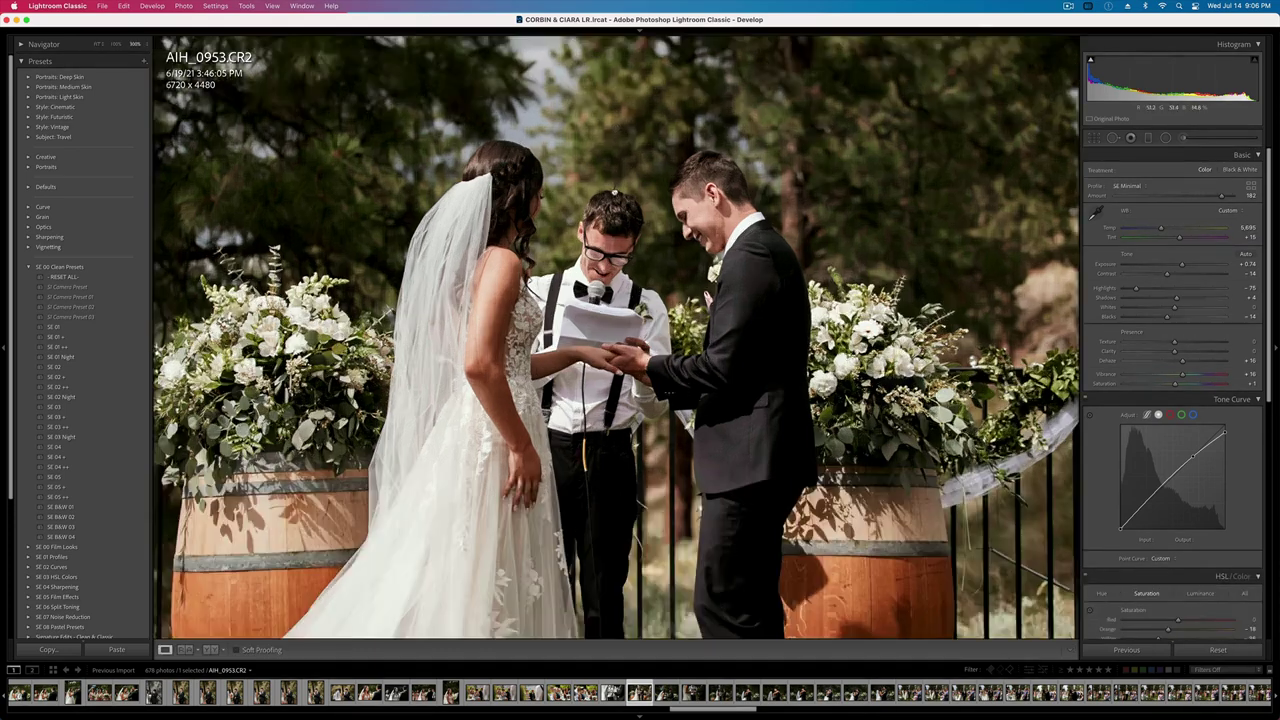
{"action": "left_click", "coordinate": [611, 228]}
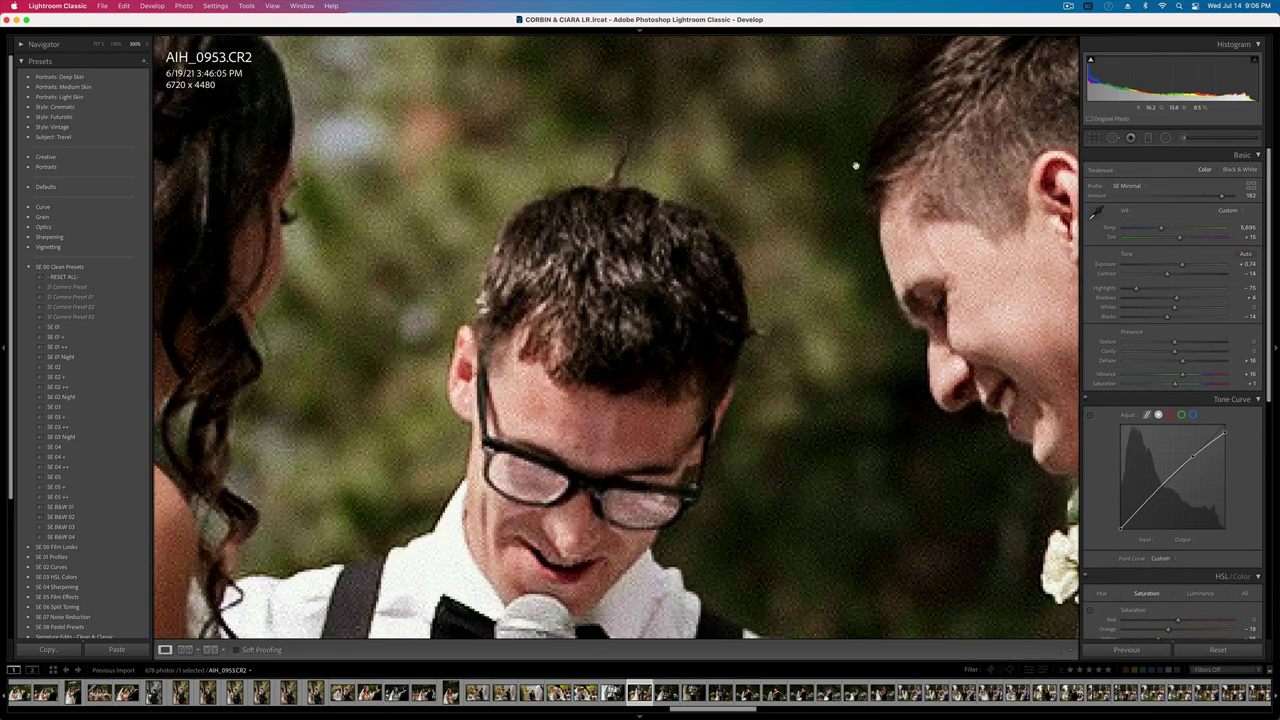
{"action": "left_click", "coordinate": [1112, 139]}
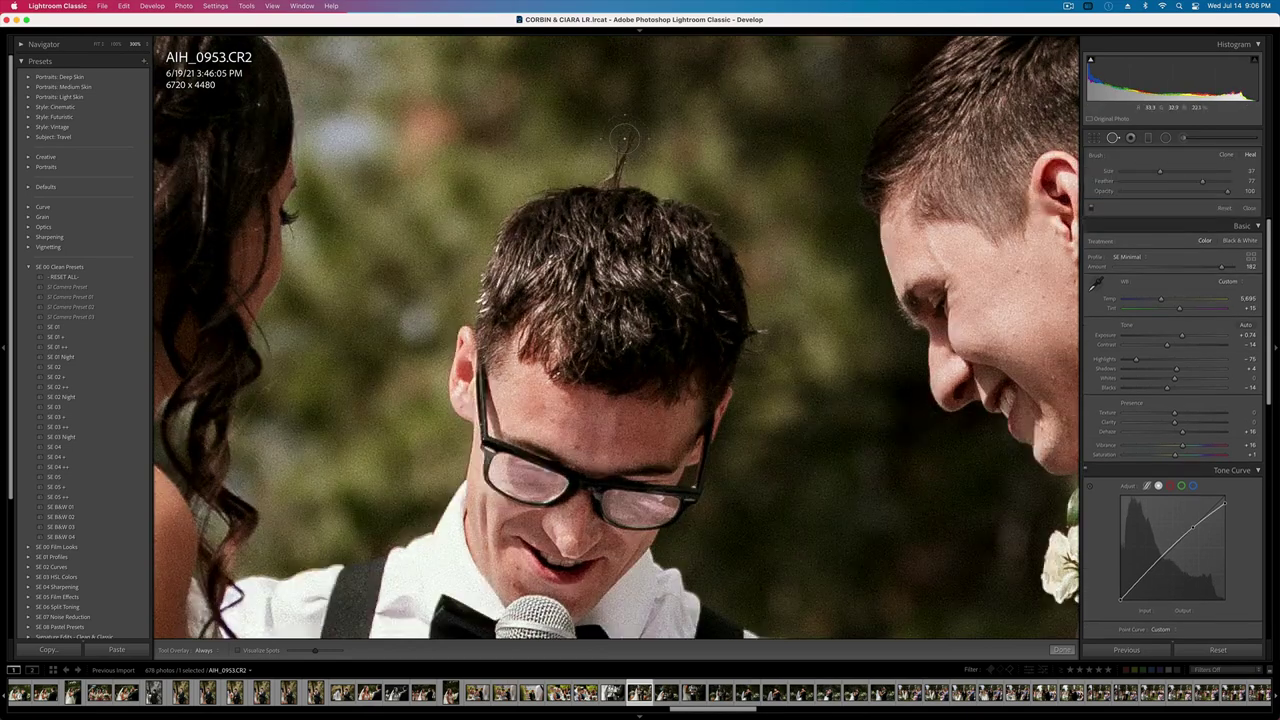
{"action": "mouse_move", "coordinate": [623, 138]}
{"action": "left_mouse_down"}
{"action": "mouse_move", "coordinate": [605, 172]}
{"action": "mouse_move", "coordinate": [612, 162]}
{"action": "left_mouse_up"}
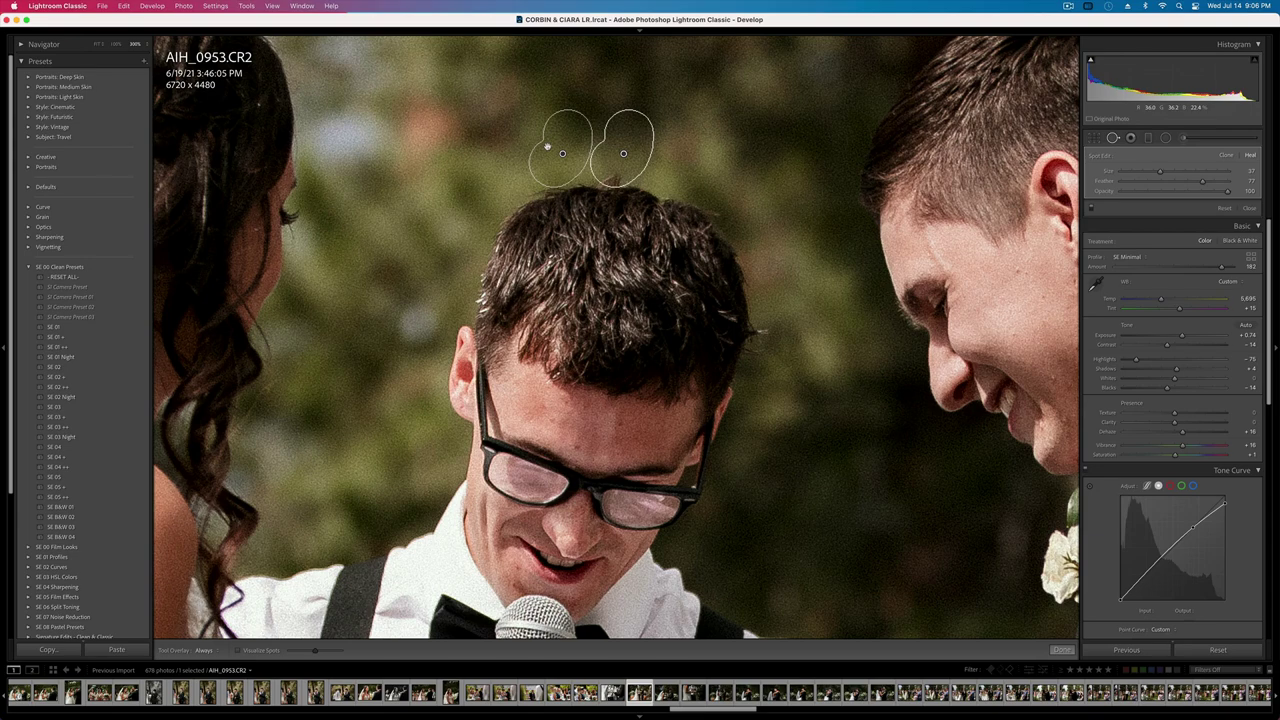
{"action": "key", "text": "q"}
{"action": "key", "text": "z"}
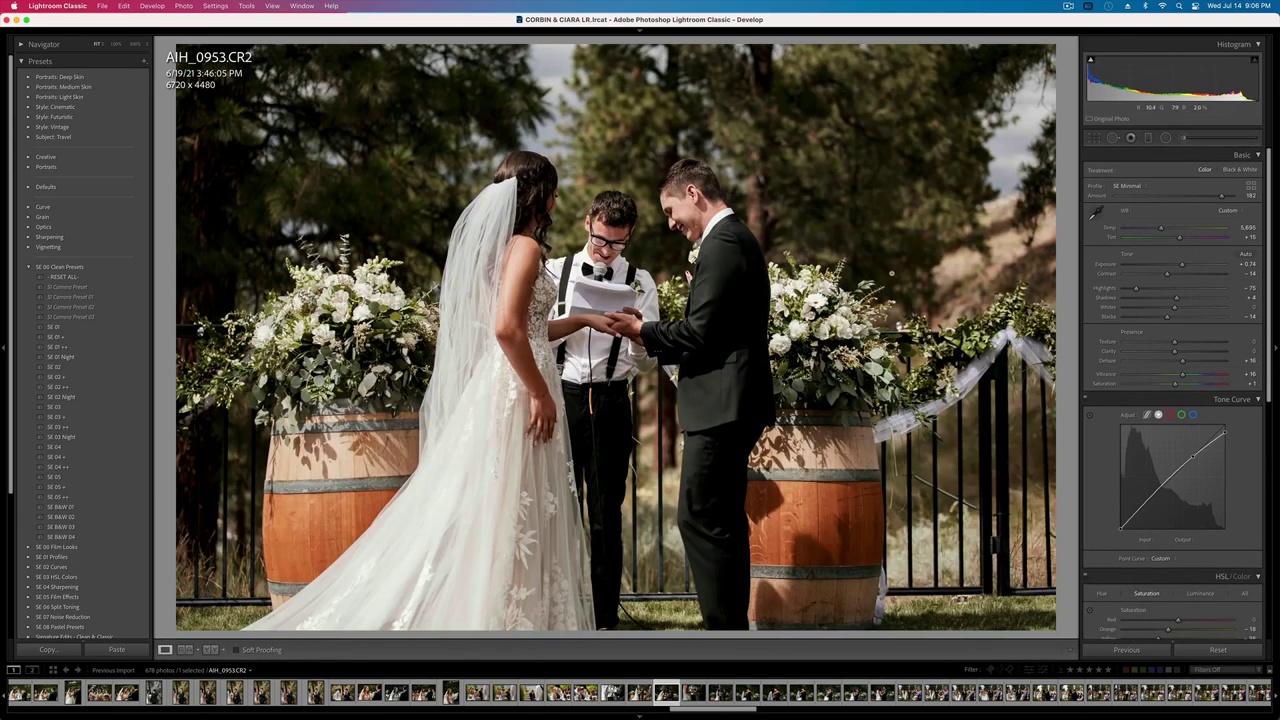
- Lower AIH_0953's contrast from -14 to -20 and darken its exposure to +0.44
{"action": "key", "text": "Right"}
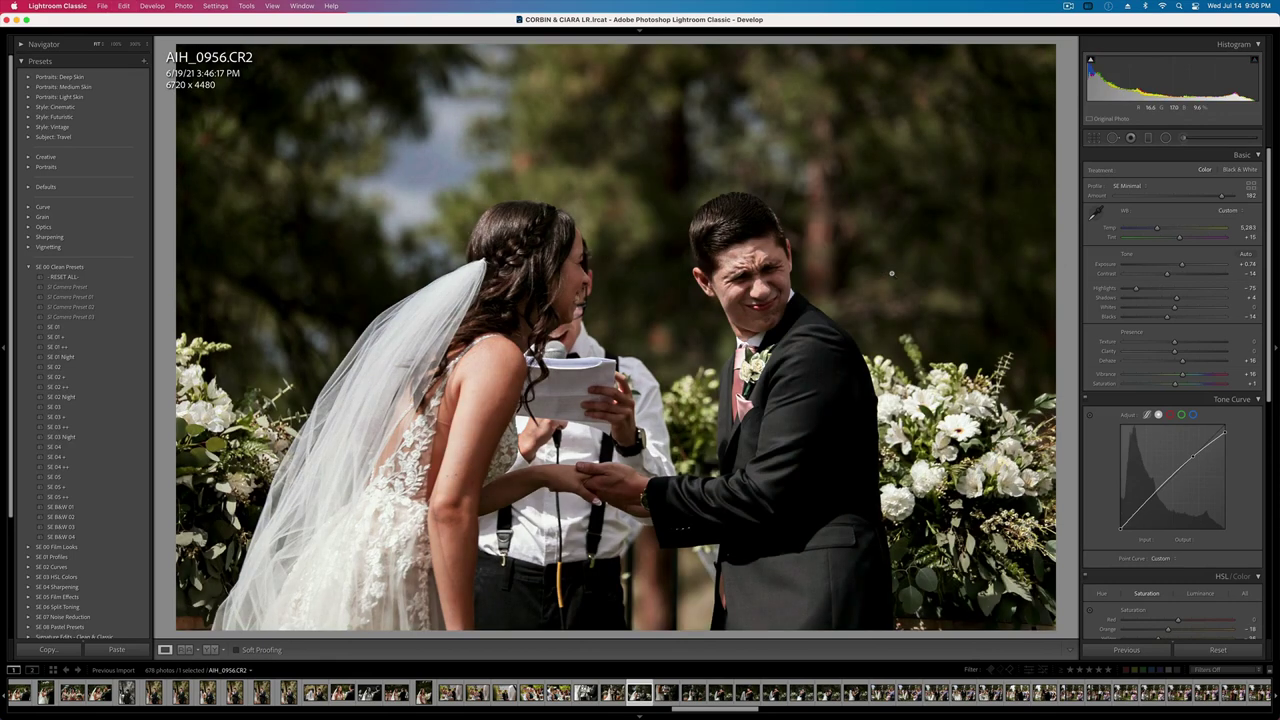
{"action": "key", "text": "minus"}
{"action": "key", "text": "Left"}
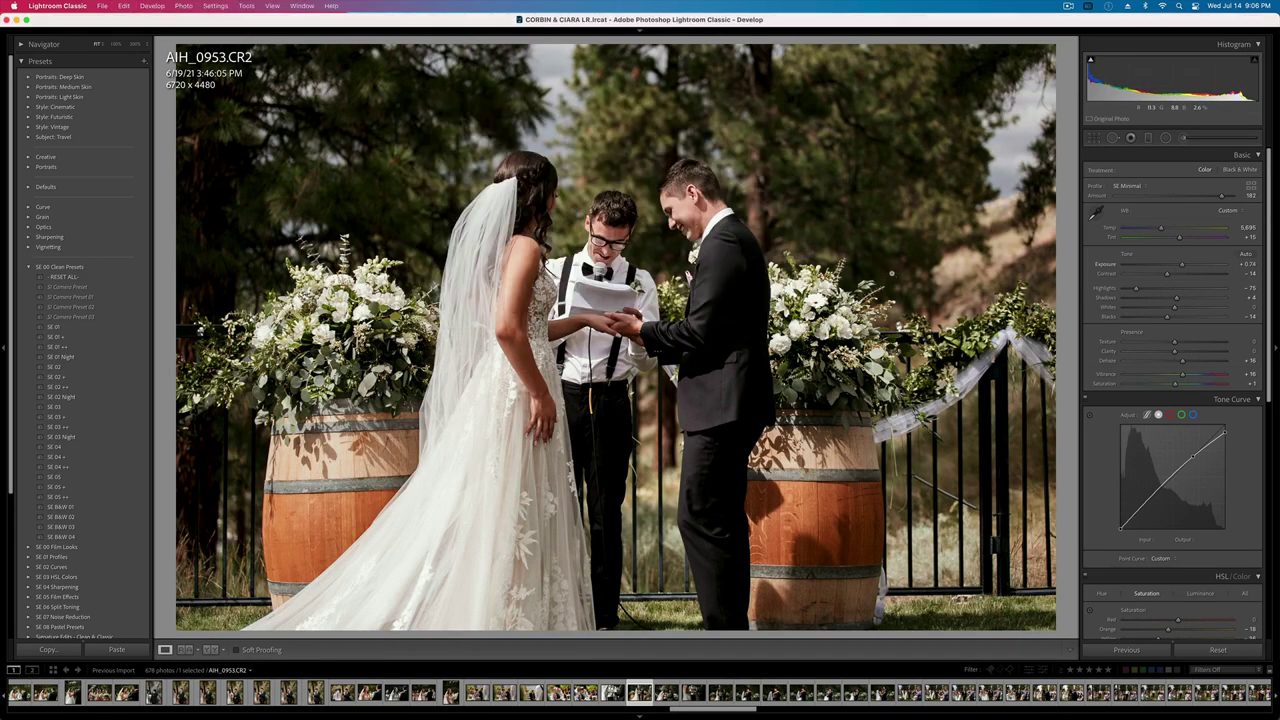
{"action": "left_click_drag", "start_coordinate": [1167, 273], "coordinate": [1160, 277]}
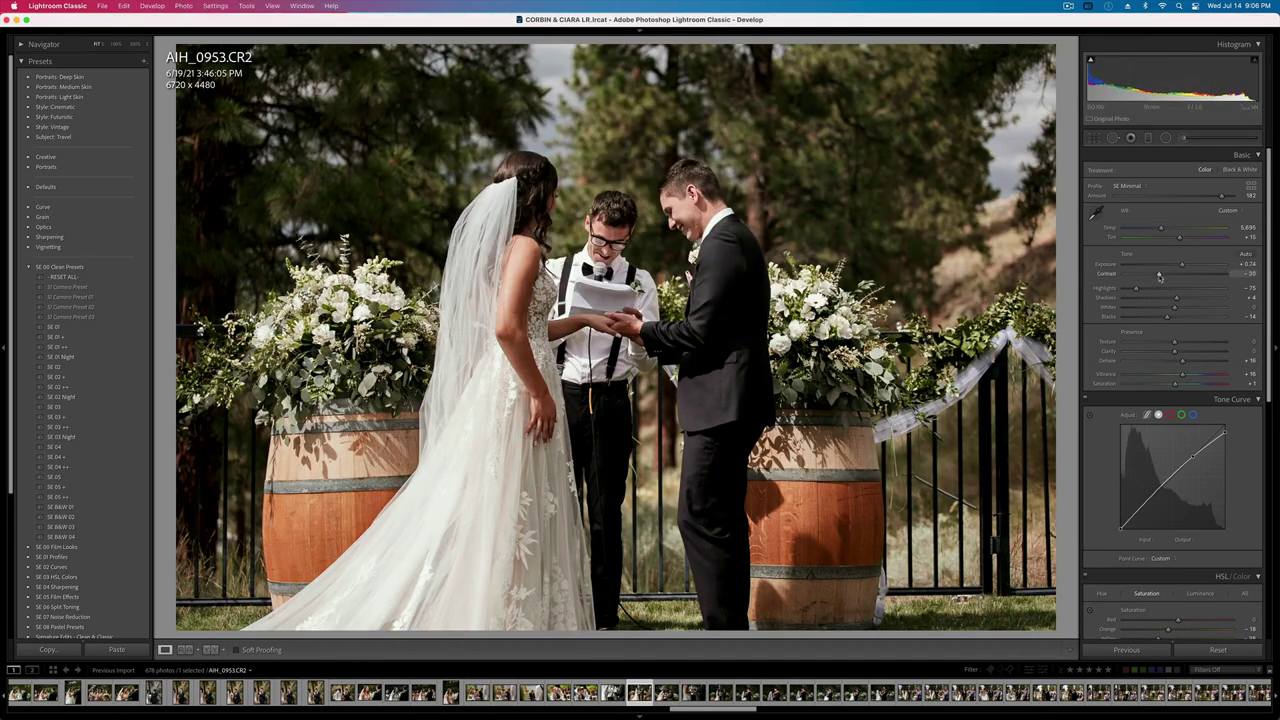
{"action": "key", "text": "minus"}
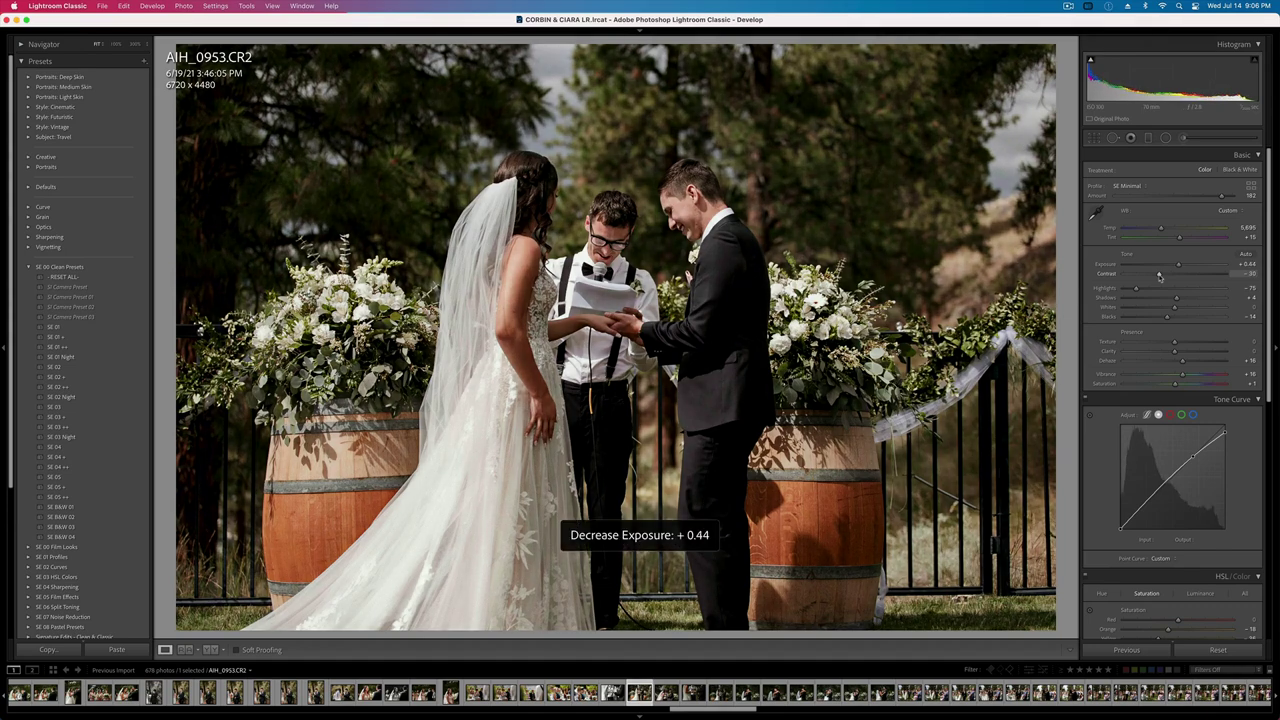
- Brighten AIH_0956 to +0.84, lower AIH_0958's tint to +3, and copy its develop settings
{"action": "key", "text": "Right"}
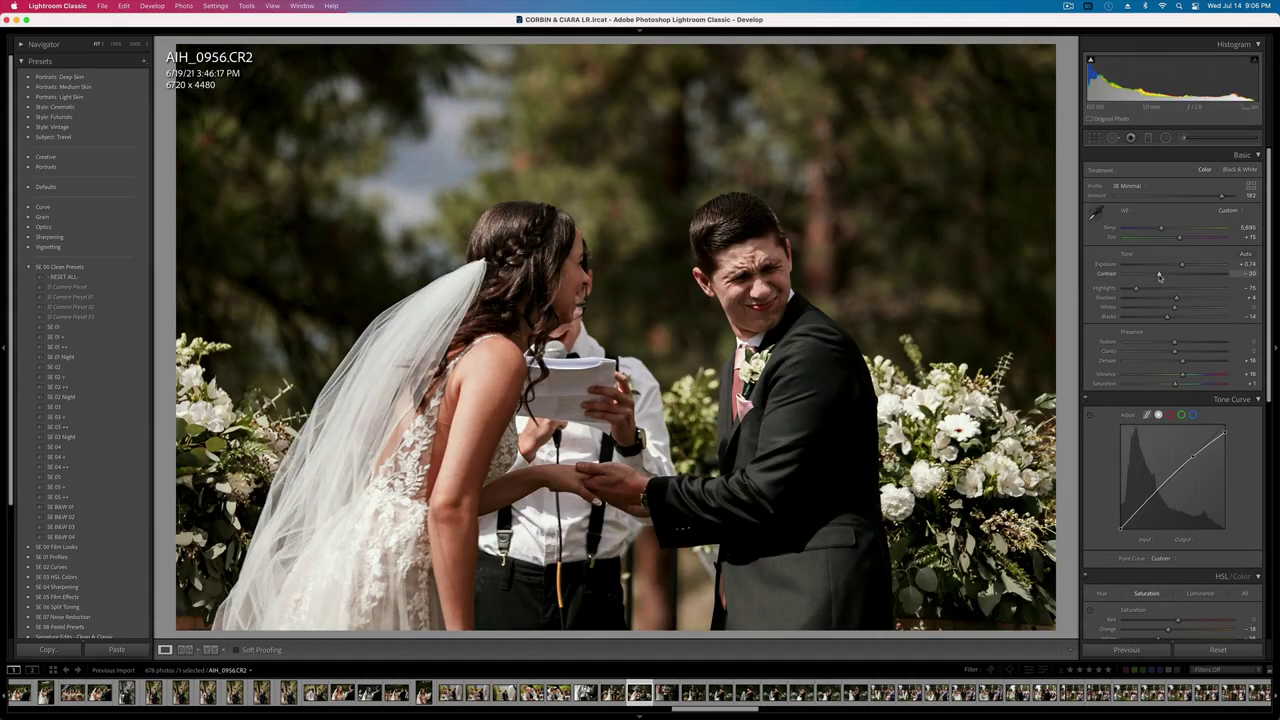
{"action": "key", "text": "equal"}
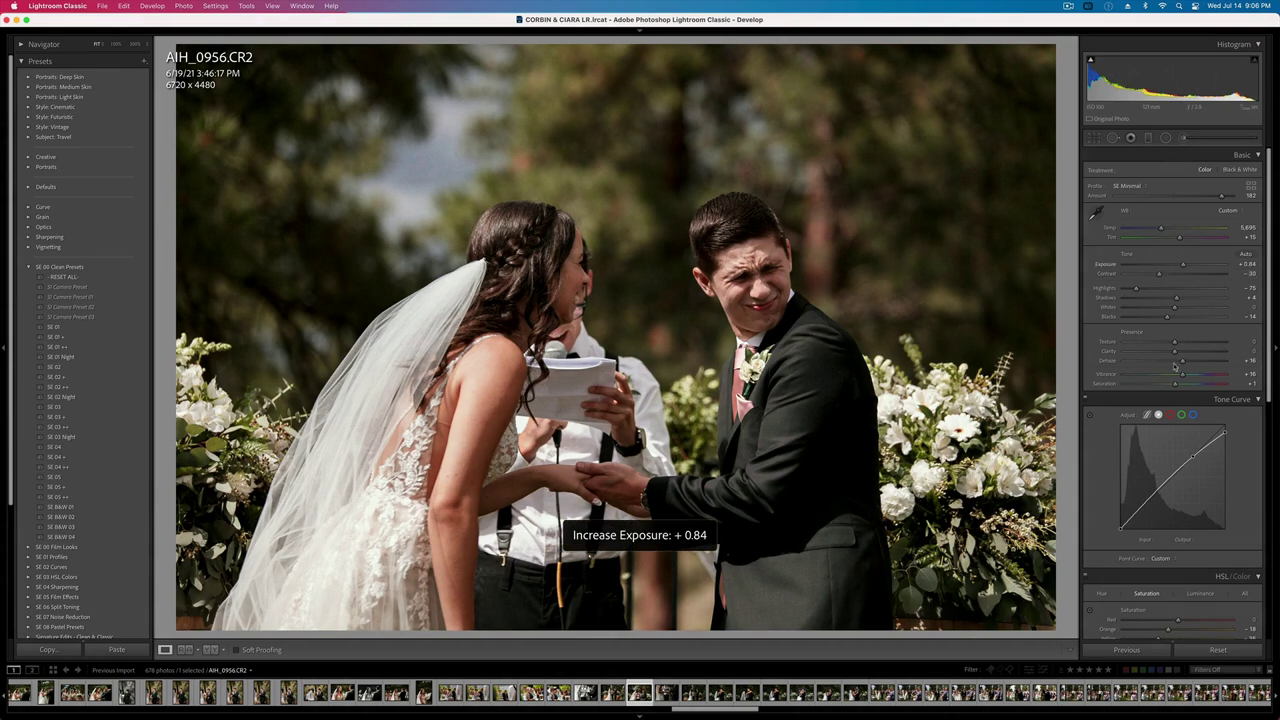
{"action": "key", "text": "Right"}
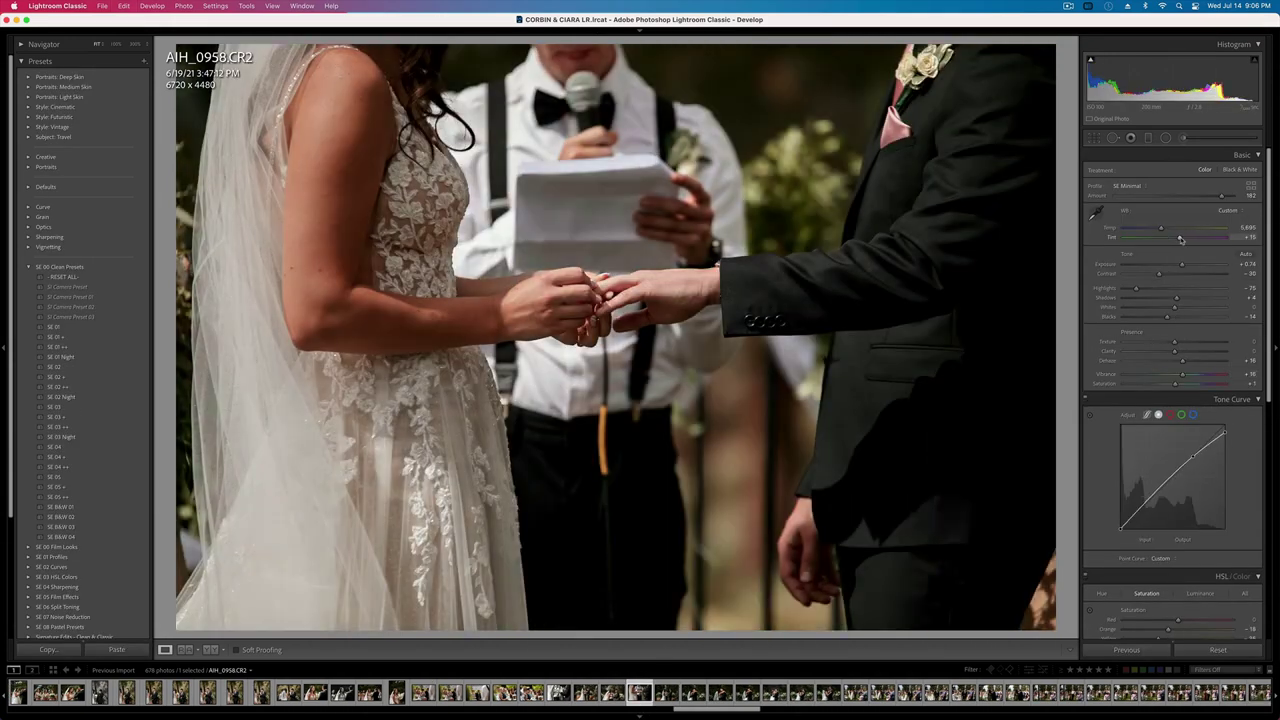
{"action": "left_click_drag", "start_coordinate": [1178, 239], "coordinate": [1175, 240]}
{"action": "key", "text": "super+shift+c"}
{"action": "key", "text": "Return"}
- Brush a mask down the bride's arm with temperature -37 and brighter whites, then retune exposure
{"action": "key", "text": "k"}
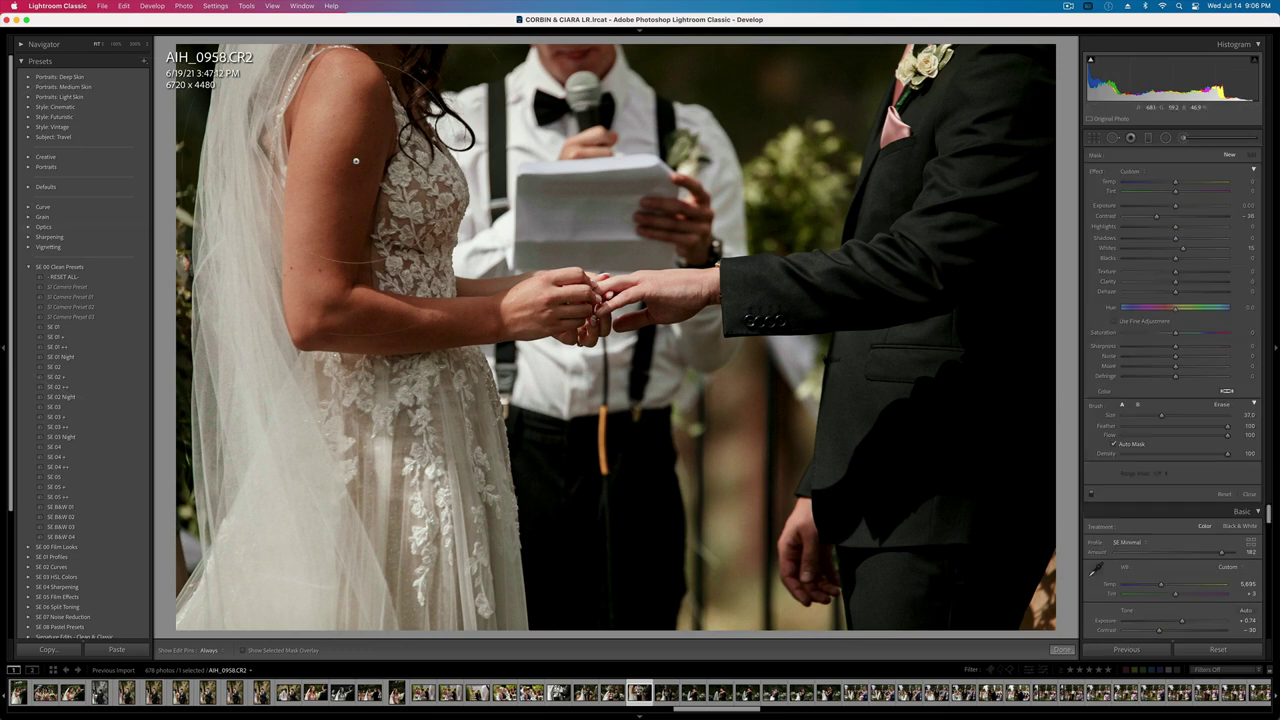
{"action": "mouse_move", "coordinate": [347, 120]}
{"action": "left_mouse_down"}
{"action": "mouse_move", "coordinate": [420, 300]}
{"action": "mouse_move", "coordinate": [476, 300]}
{"action": "left_mouse_up"}
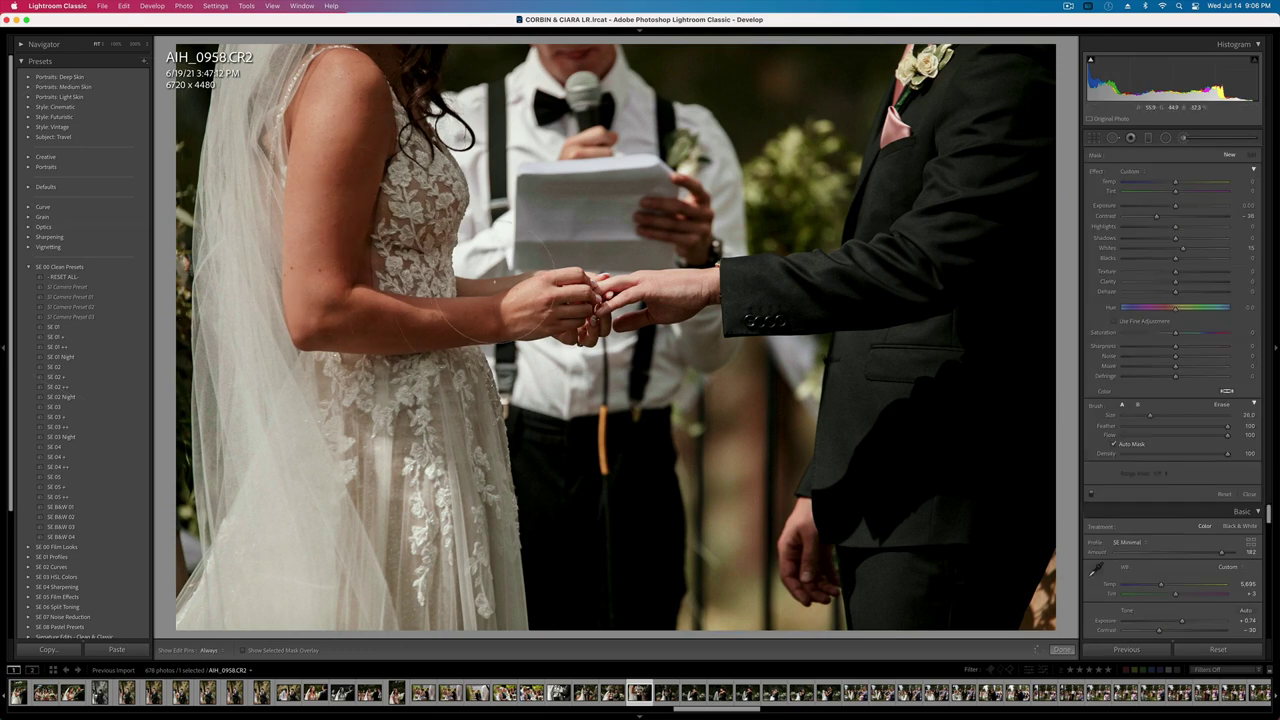
{"action": "left_click_drag", "start_coordinate": [1175, 181], "coordinate": [1167, 183]}
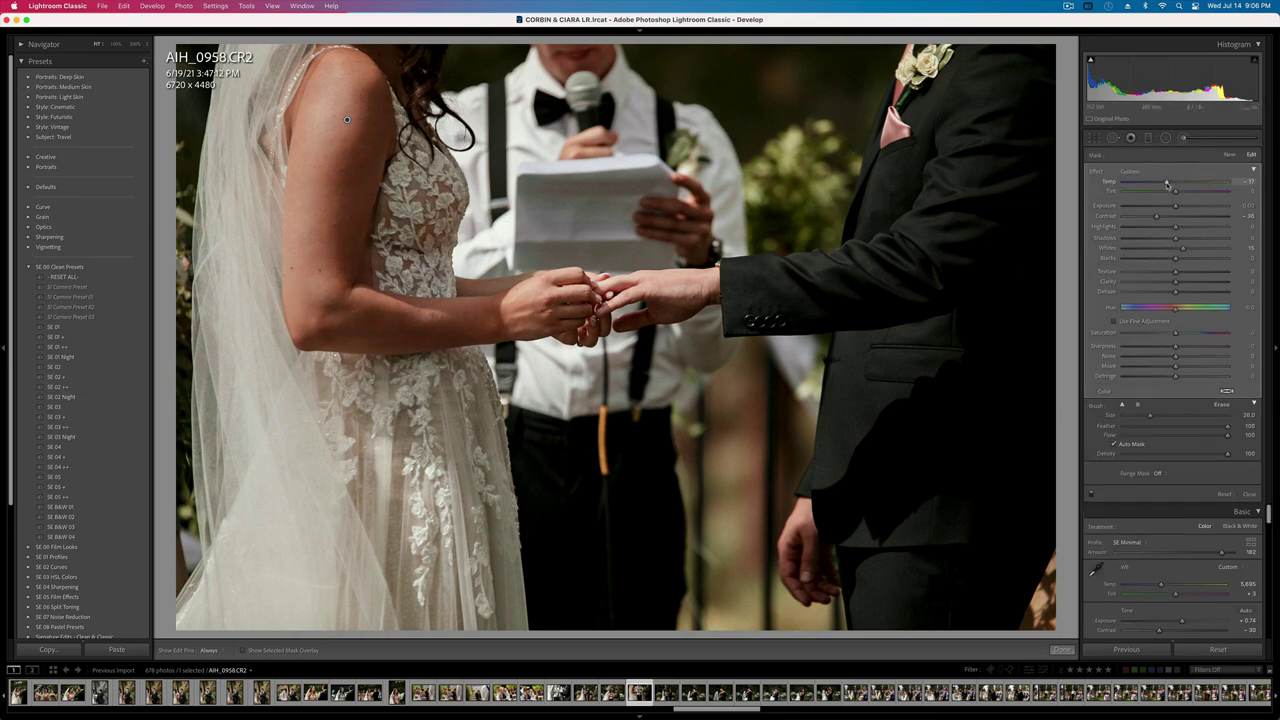
{"action": "left_click_drag", "start_coordinate": [1175, 248], "coordinate": [1197, 250]}
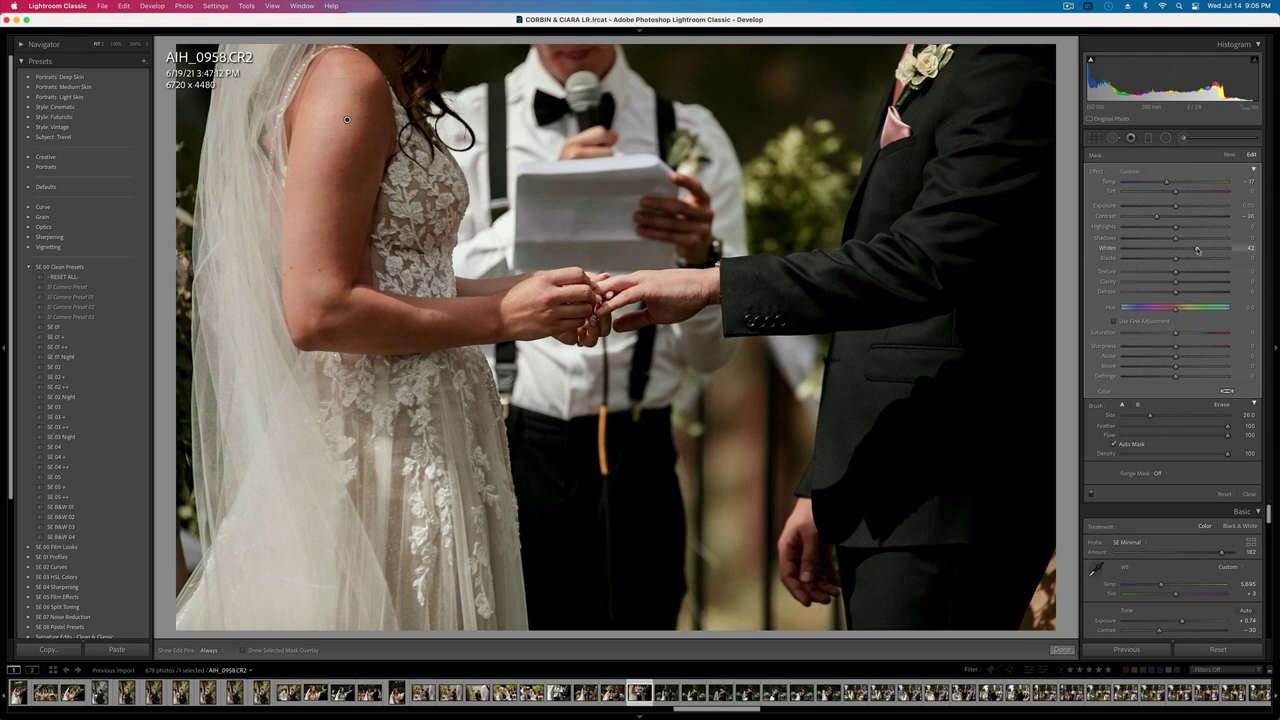
{"action": "key", "text": "k"}
{"action": "key", "text": "shift+minus"}
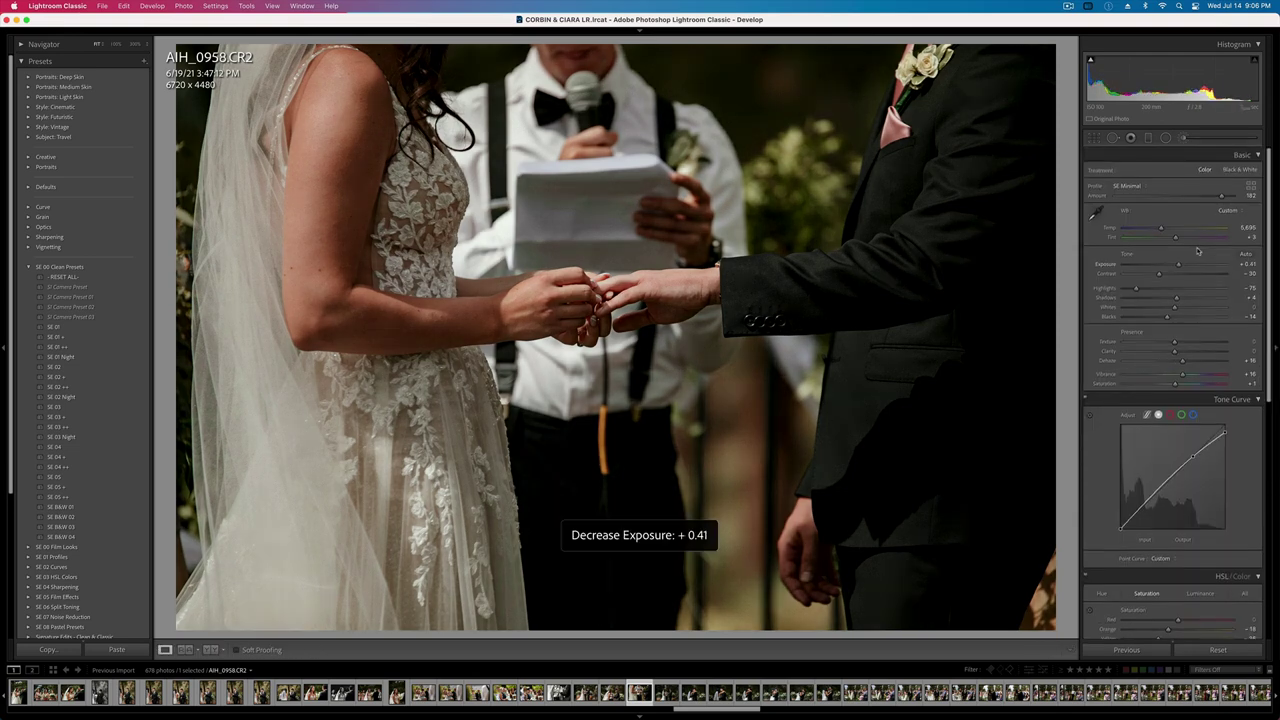
{"action": "key", "text": "equal"}
{"action": "key", "text": "equal"}
- Set exposure to +0.41 on the next two ceremony photos and +0.64 on AIH_0963
{"action": "key", "text": "Right"}
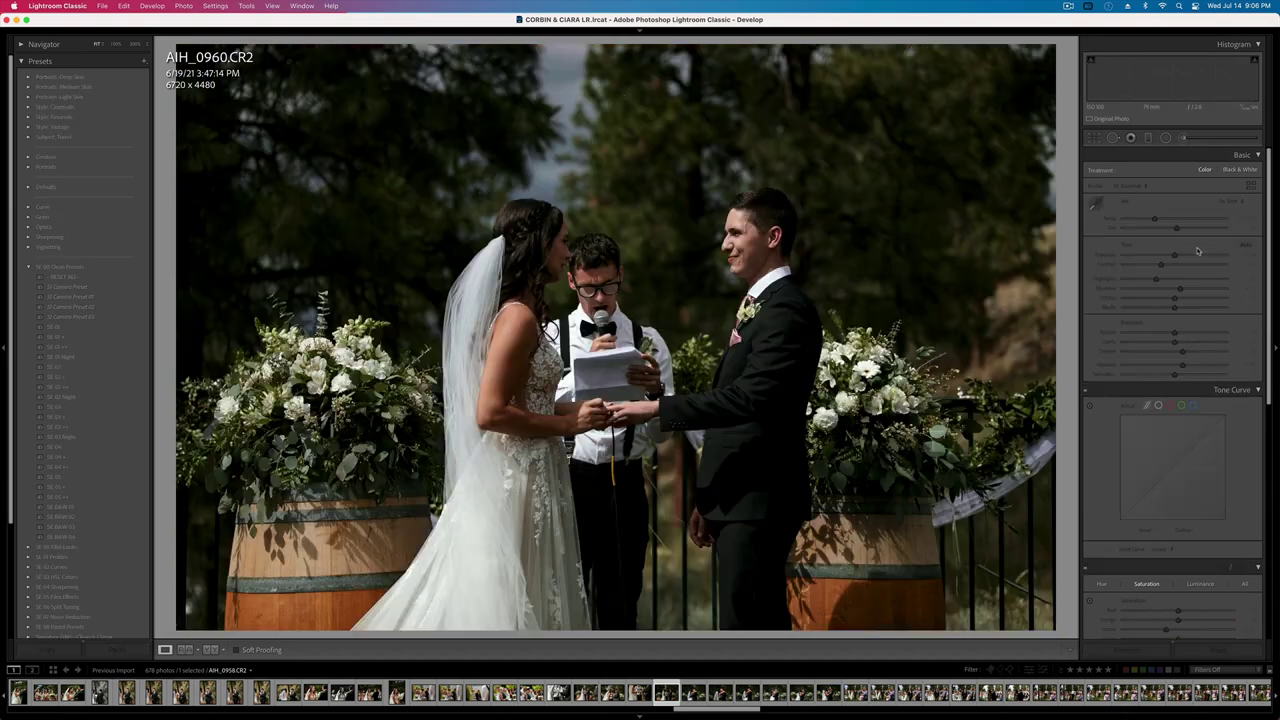
{"action": "key", "text": "minus"}
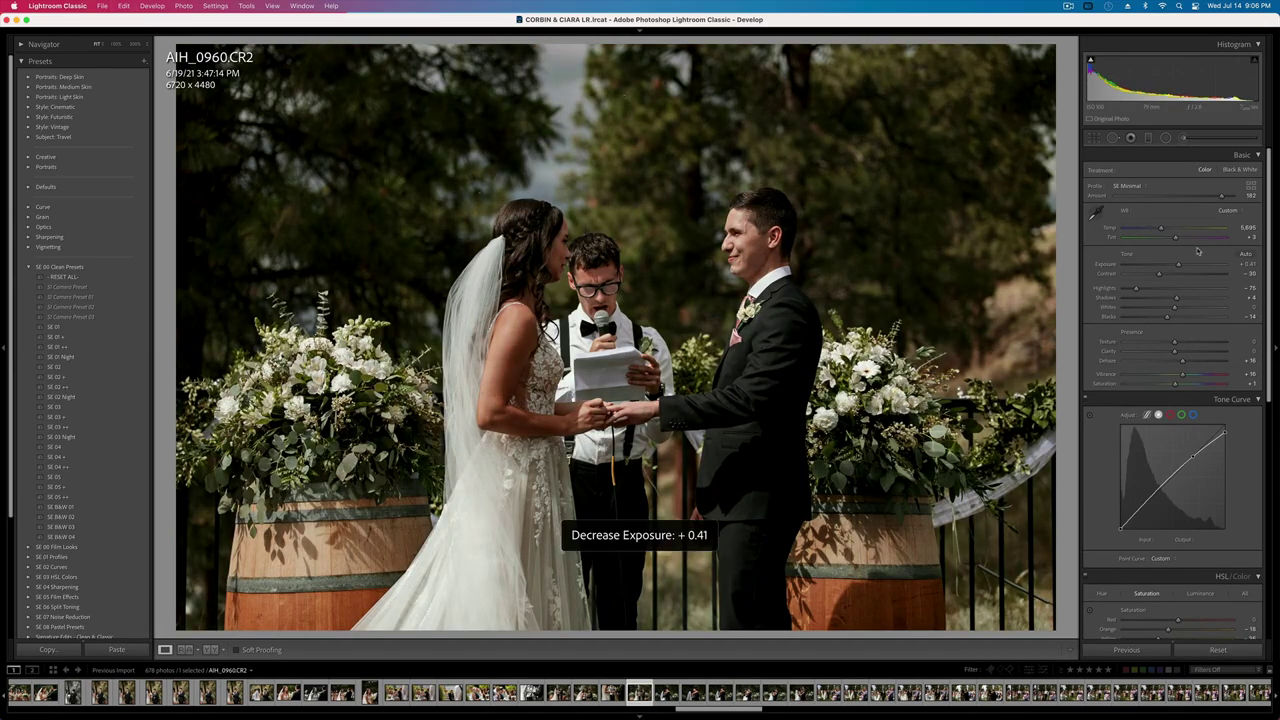
{"action": "key", "text": "Right"}
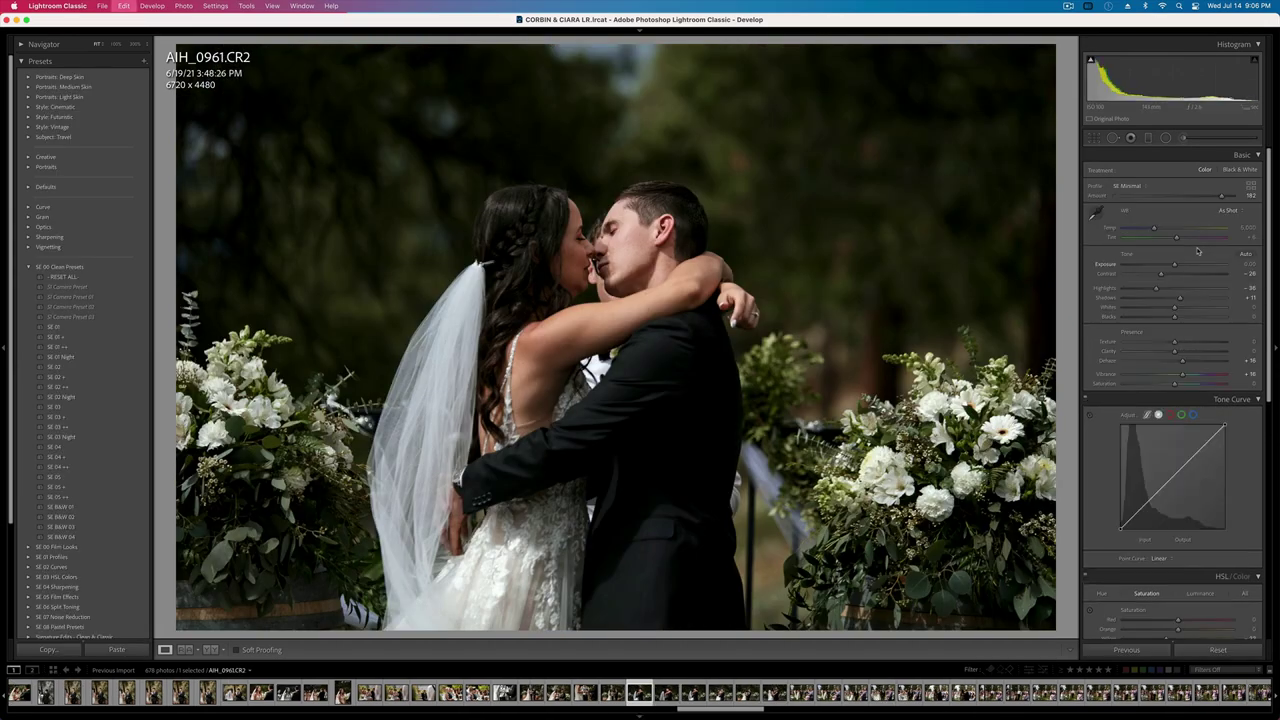
{"action": "key", "text": "minus"}
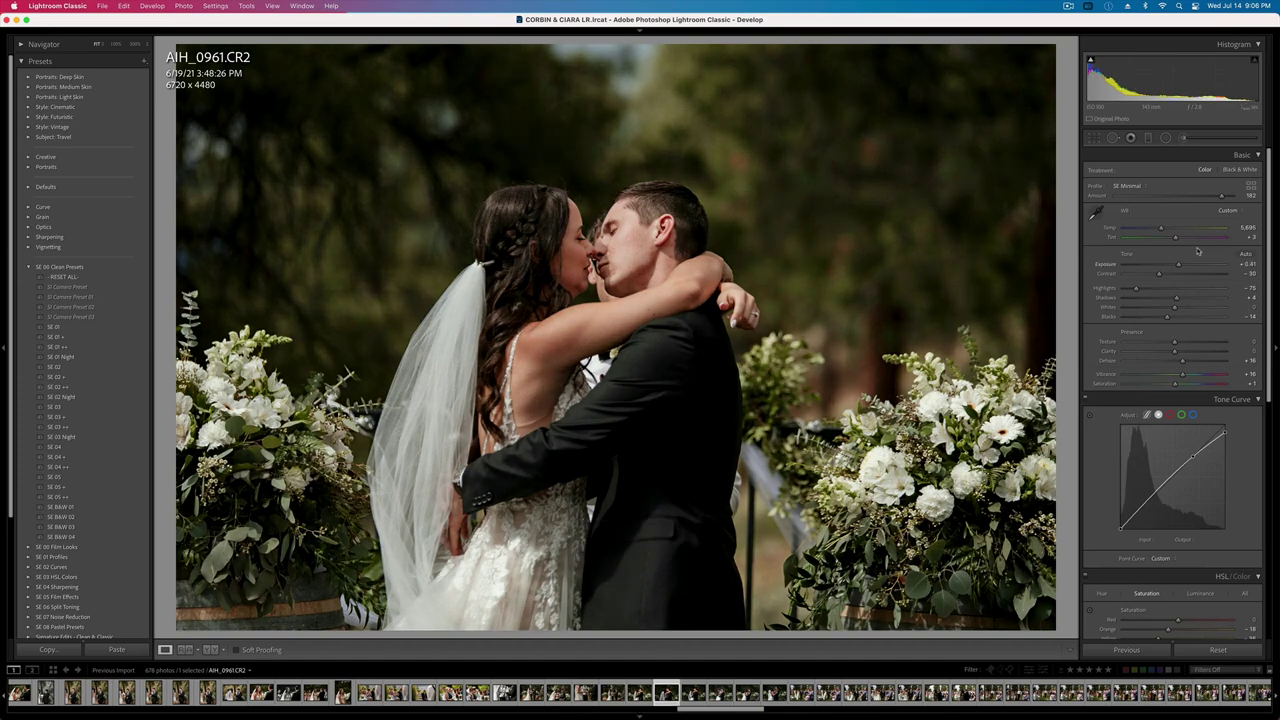
{"action": "key", "text": "Right"}
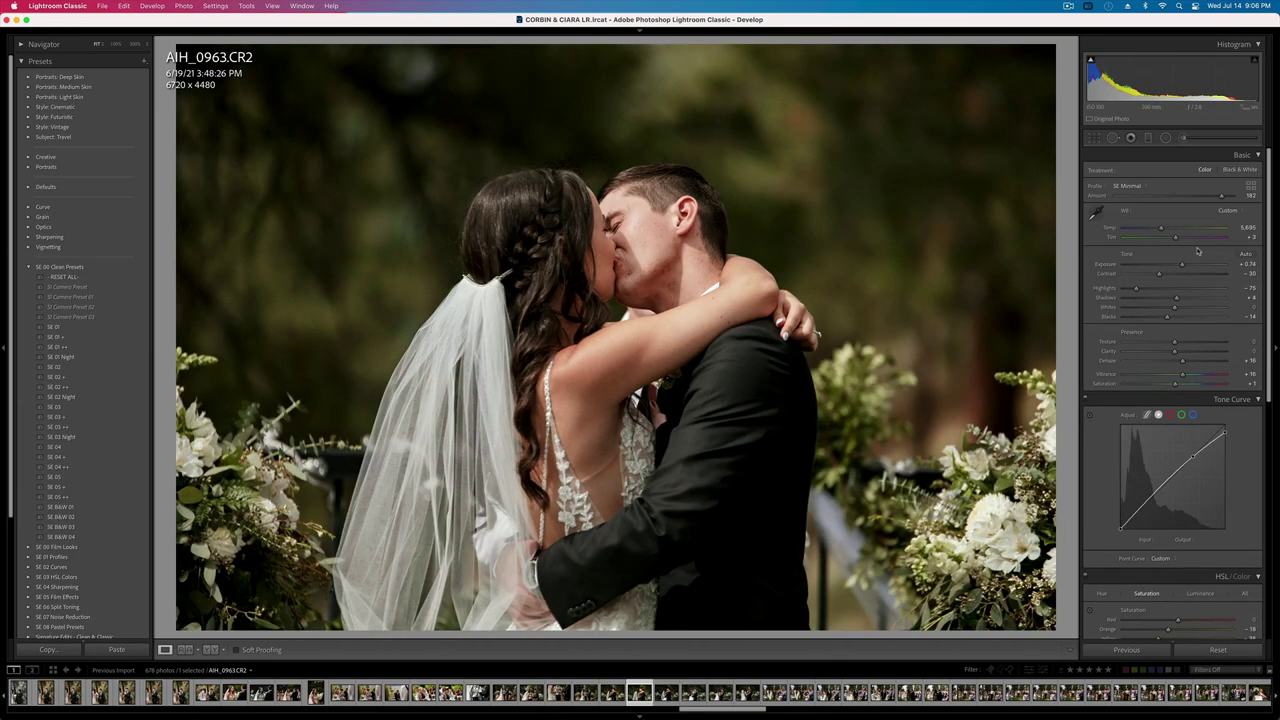
{"action": "key", "text": "minus"}
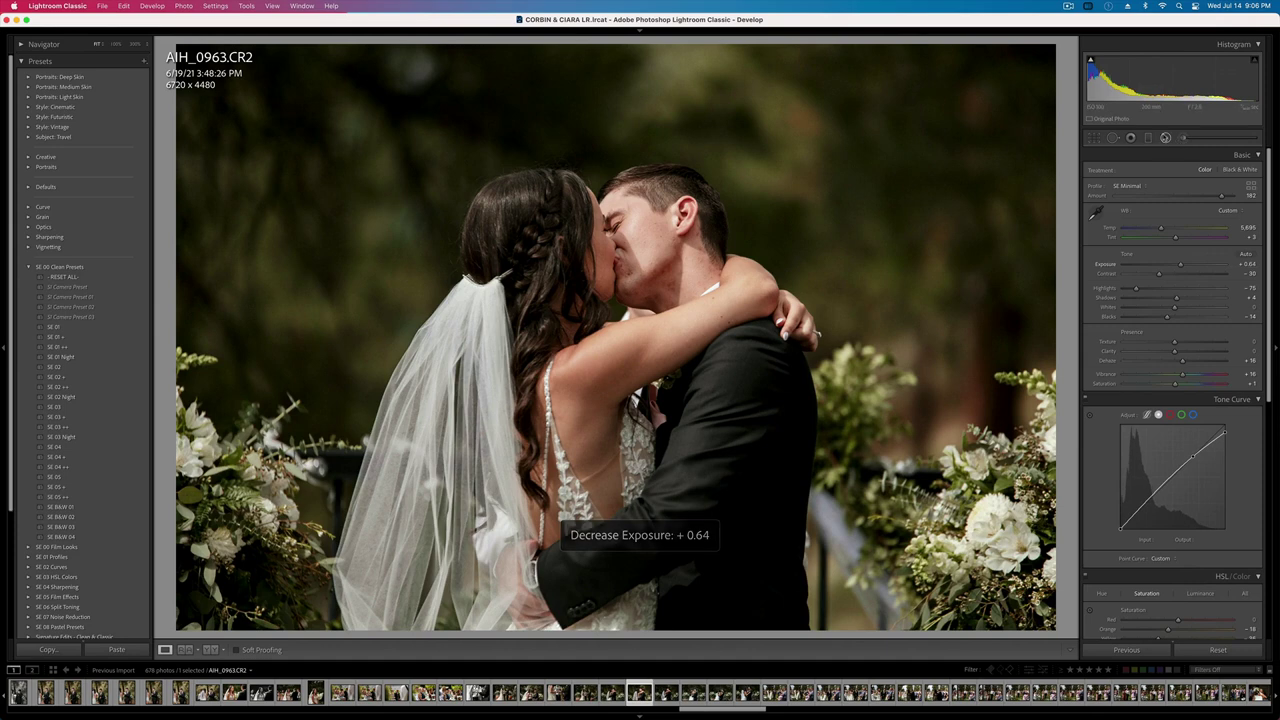
{"action": "key", "text": "shift+m"}
- Mask the kissing couple with an ellipse: slightly cooler, texture -30, a bit darker, touch more saturation
{"action": "left_click_drag", "start_coordinate": [585, 345], "coordinate": [784, 610]}
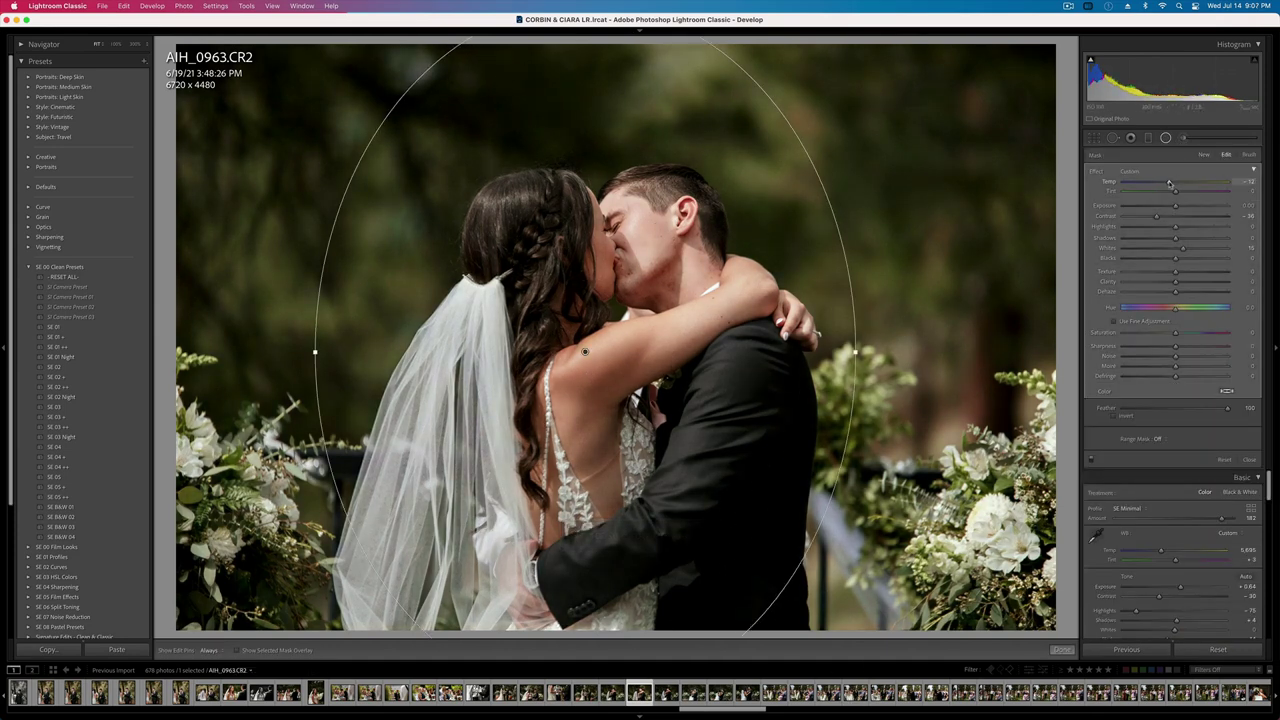
{"action": "left_click_drag", "start_coordinate": [1197, 180], "coordinate": [1182, 183]}
{"action": "left_click_drag", "start_coordinate": [1175, 272], "coordinate": [1161, 294]}
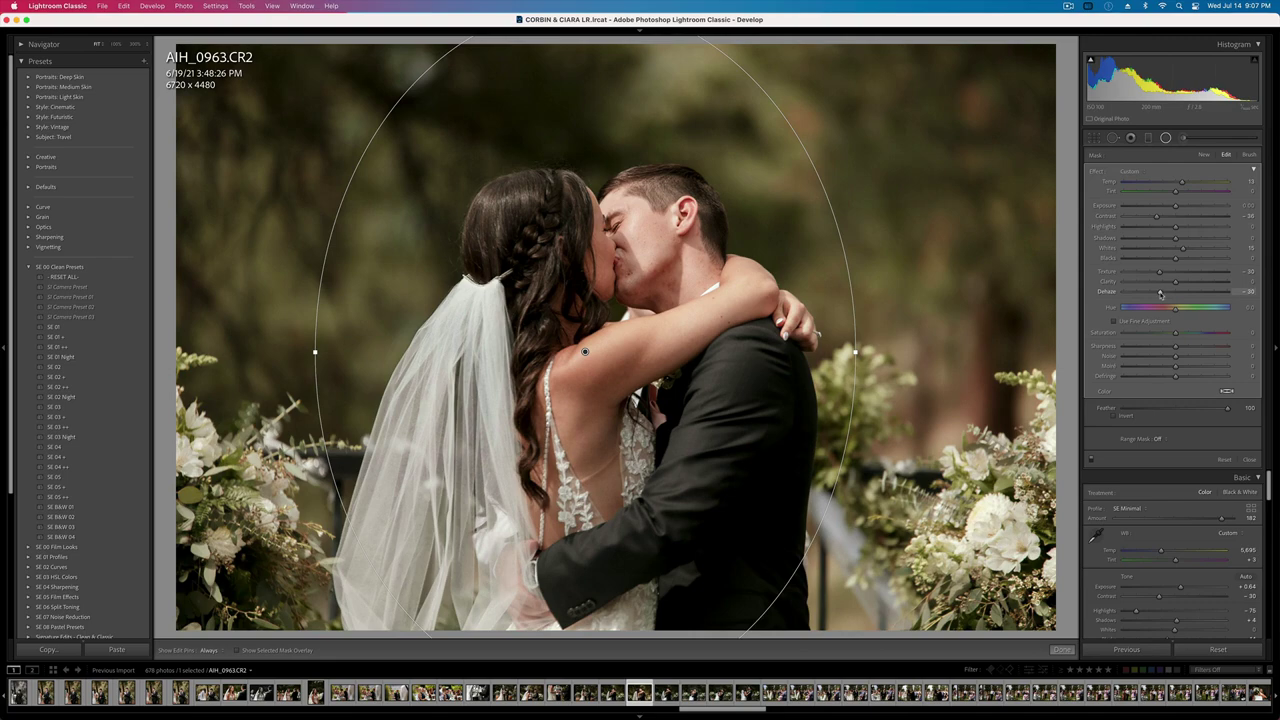
{"action": "left_click_drag", "start_coordinate": [1175, 205], "coordinate": [1178, 208]}
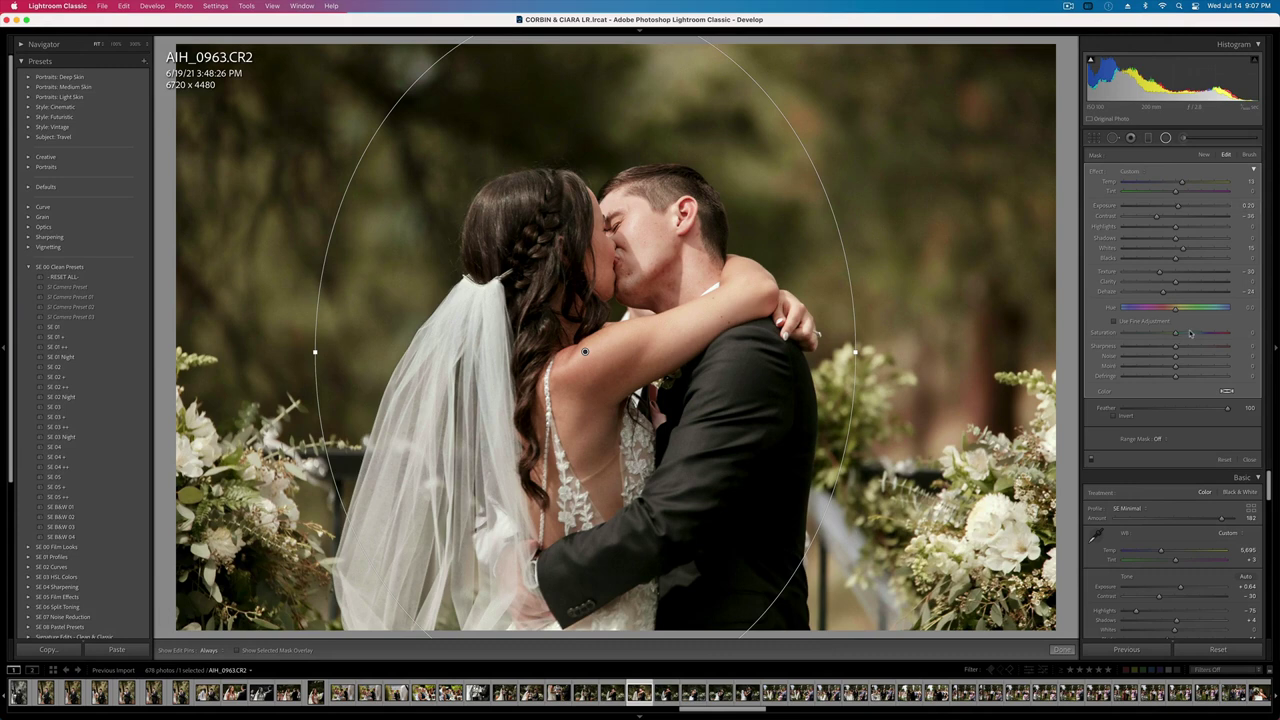
{"action": "left_click_drag", "start_coordinate": [1190, 333], "coordinate": [1181, 334]}
{"action": "key", "text": "Return"}
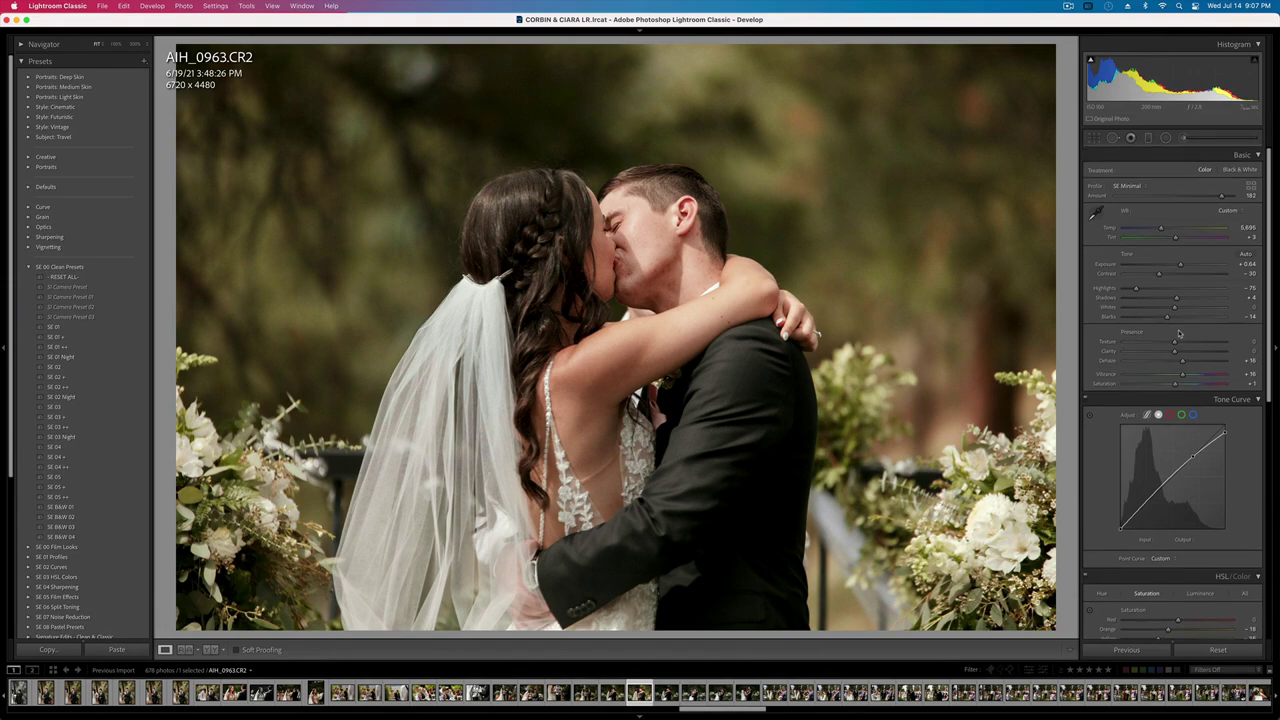
- Copy AIH_0963's develop settings, then brighten AIH_0965 and set AIH_0966's exposure to +0.21
{"action": "key", "text": "minus"}
{"action": "key", "text": "equal"}
{"action": "key", "text": "super+shift+c"}
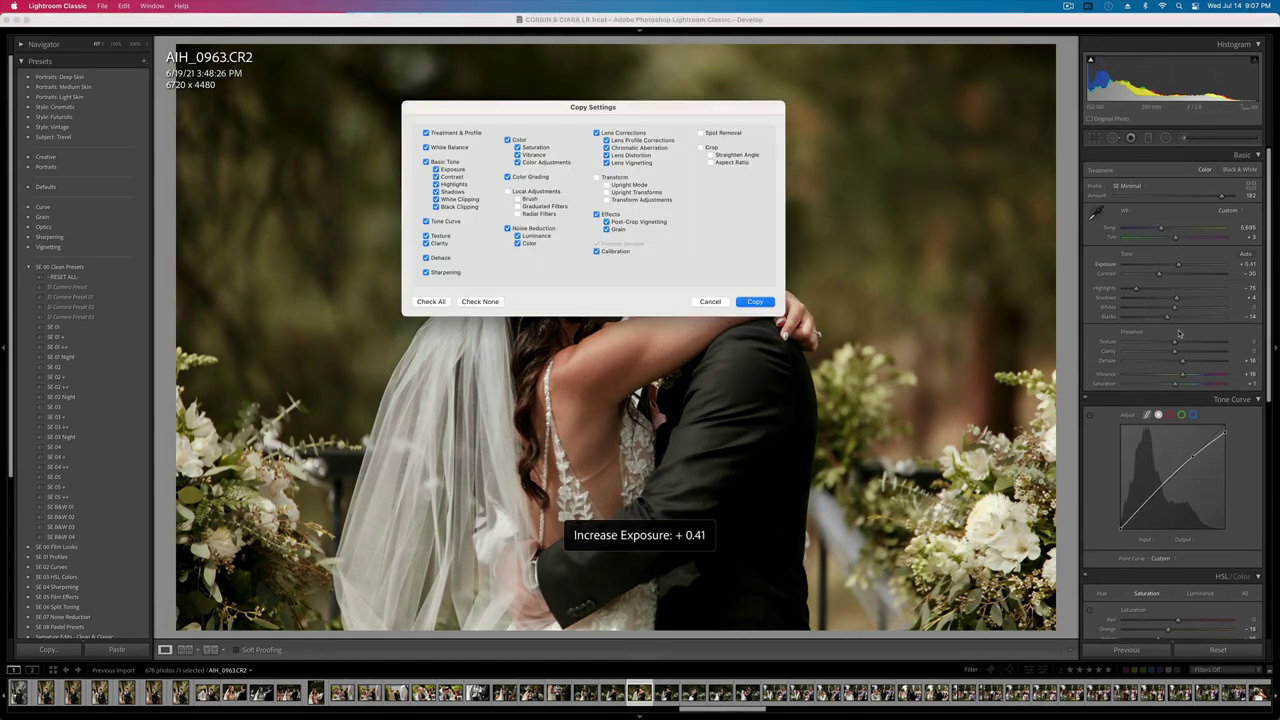
{"action": "key", "text": "Return"}
{"action": "key", "text": "Left"}
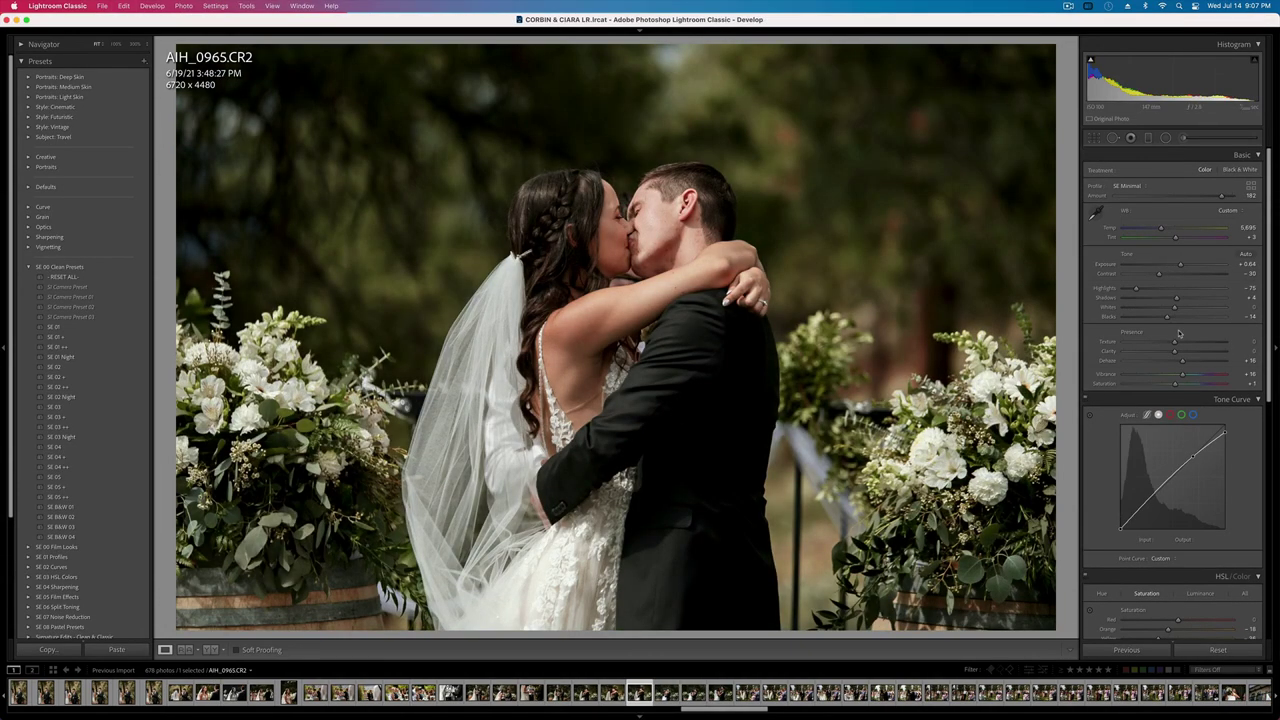
{"action": "key", "text": "equal"}
{"action": "key", "text": "Right"}
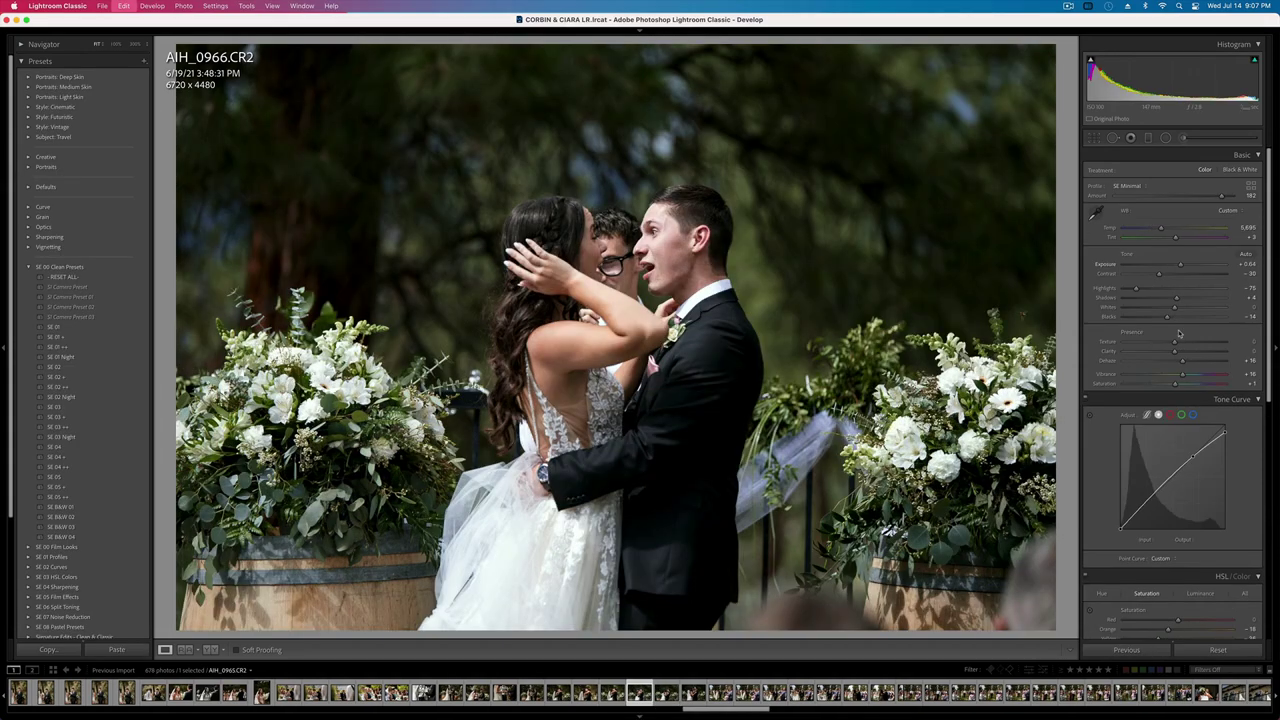
{"action": "key", "text": "minus"}
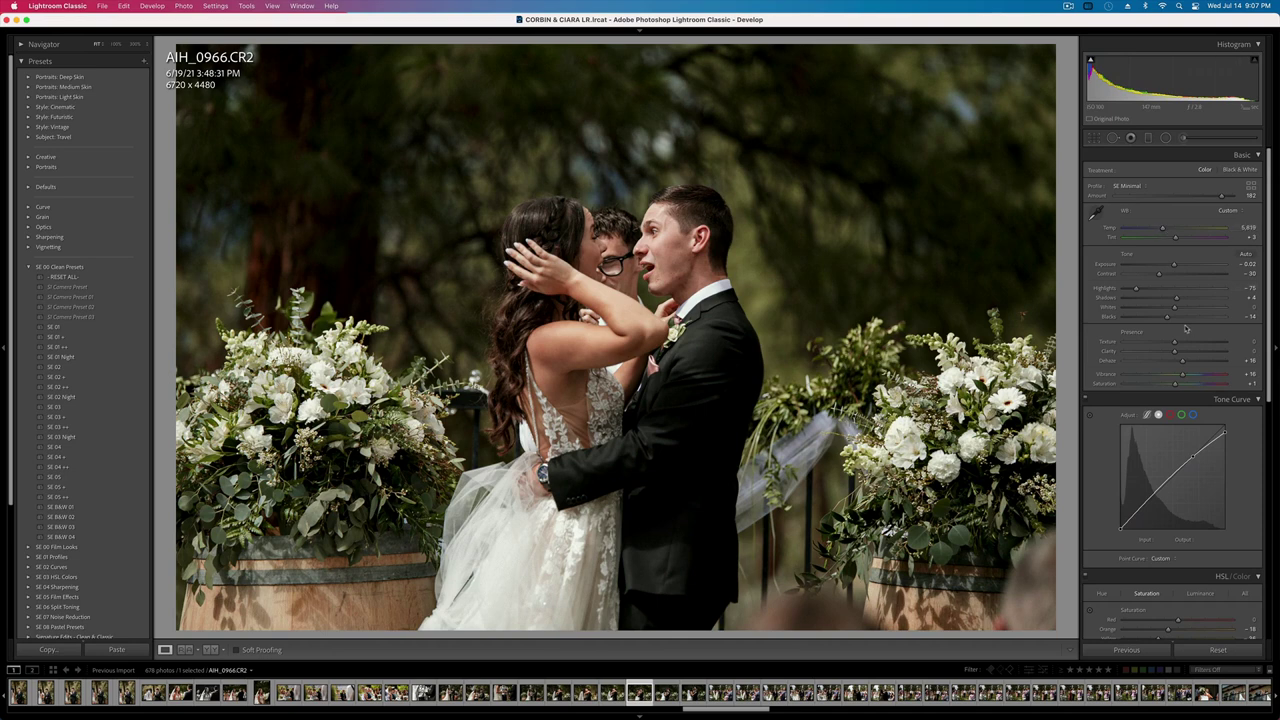
{"action": "key", "text": "equal"}
{"action": "key", "text": "minus"}
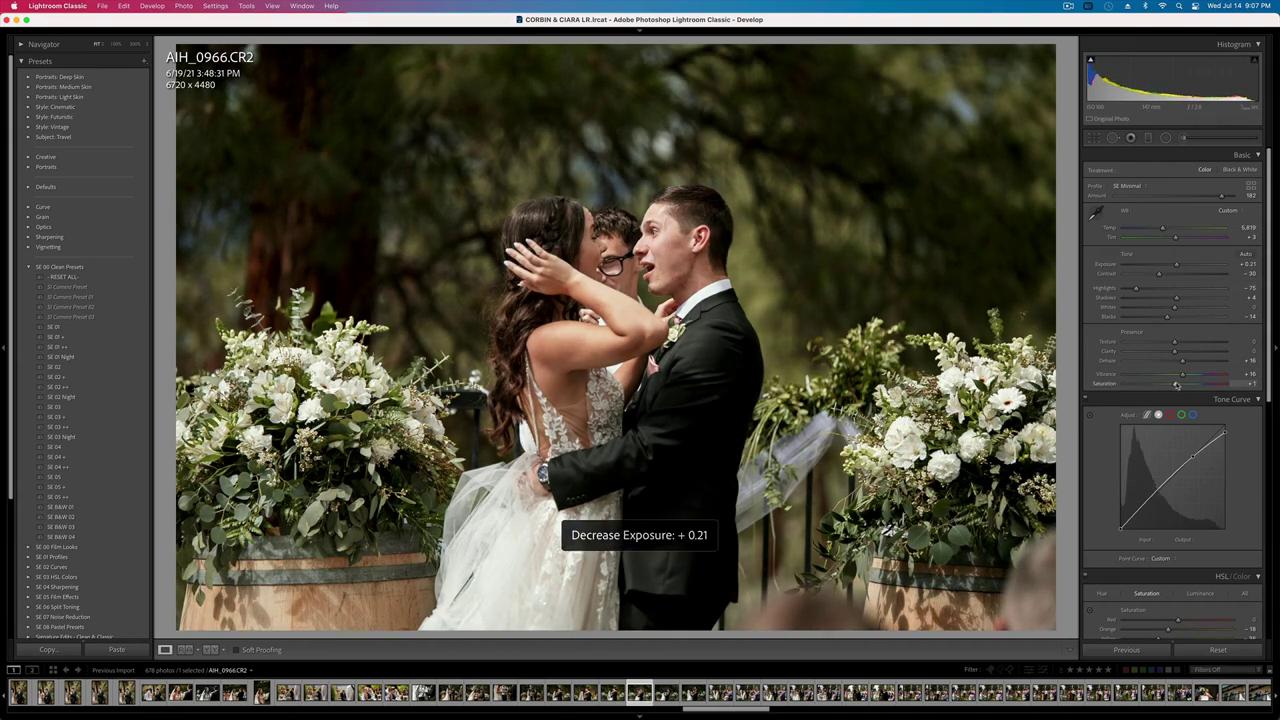
- Lower AIH_0966's exposure slightly and copy its develop settings
{"action": "key", "text": "super+shift+c"}
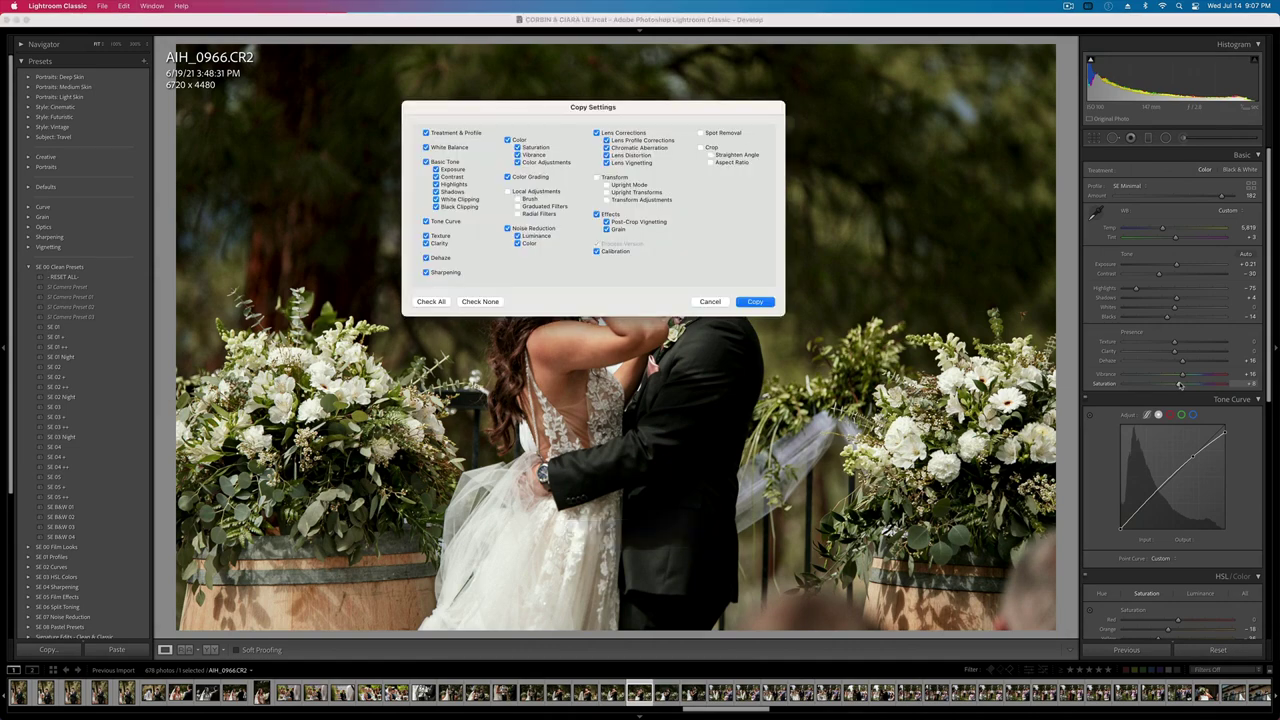
{"action": "key", "text": "Return"}
{"action": "key", "text": "minus"}
{"action": "key", "text": "super+shift+c"}
{"action": "key", "text": "Return"}
- Paste the edit onto AIH_0967 (+0.54), AIH_0968 (+0.41) and the first recessional shot
{"action": "key", "text": "Right"}
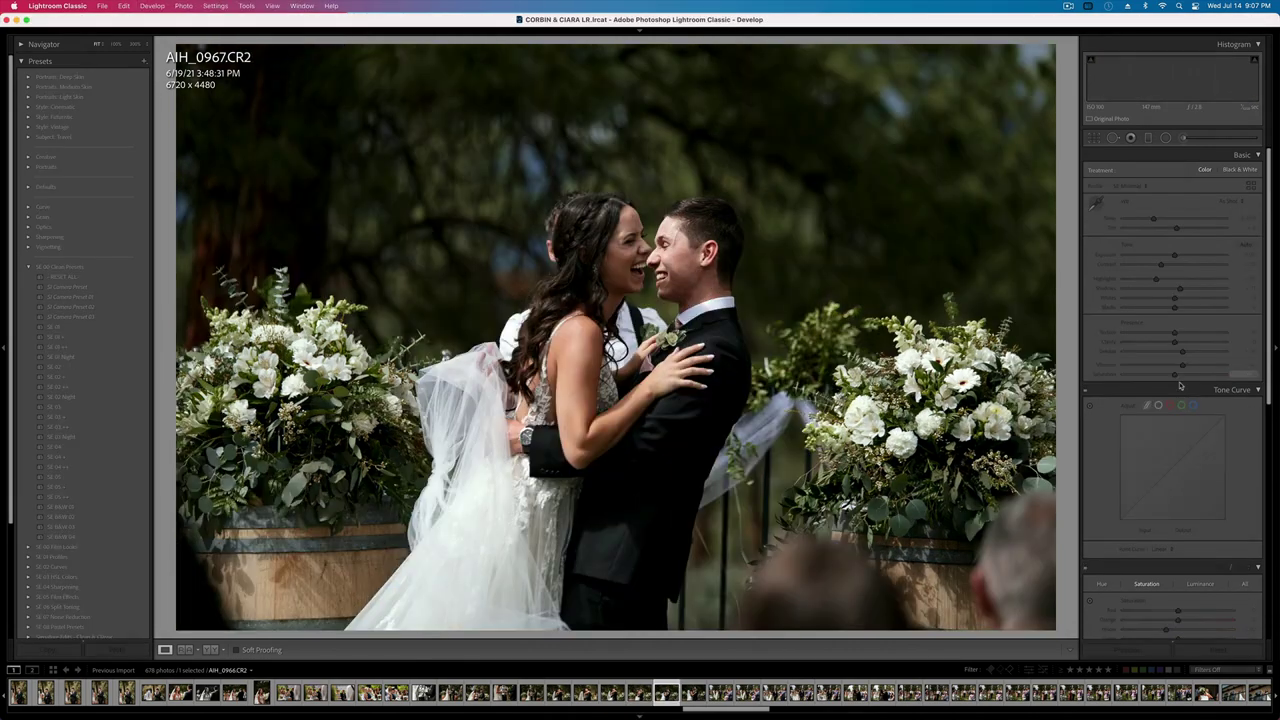
{"action": "key", "text": "super+shift+v"}
{"action": "key", "text": "equal"}
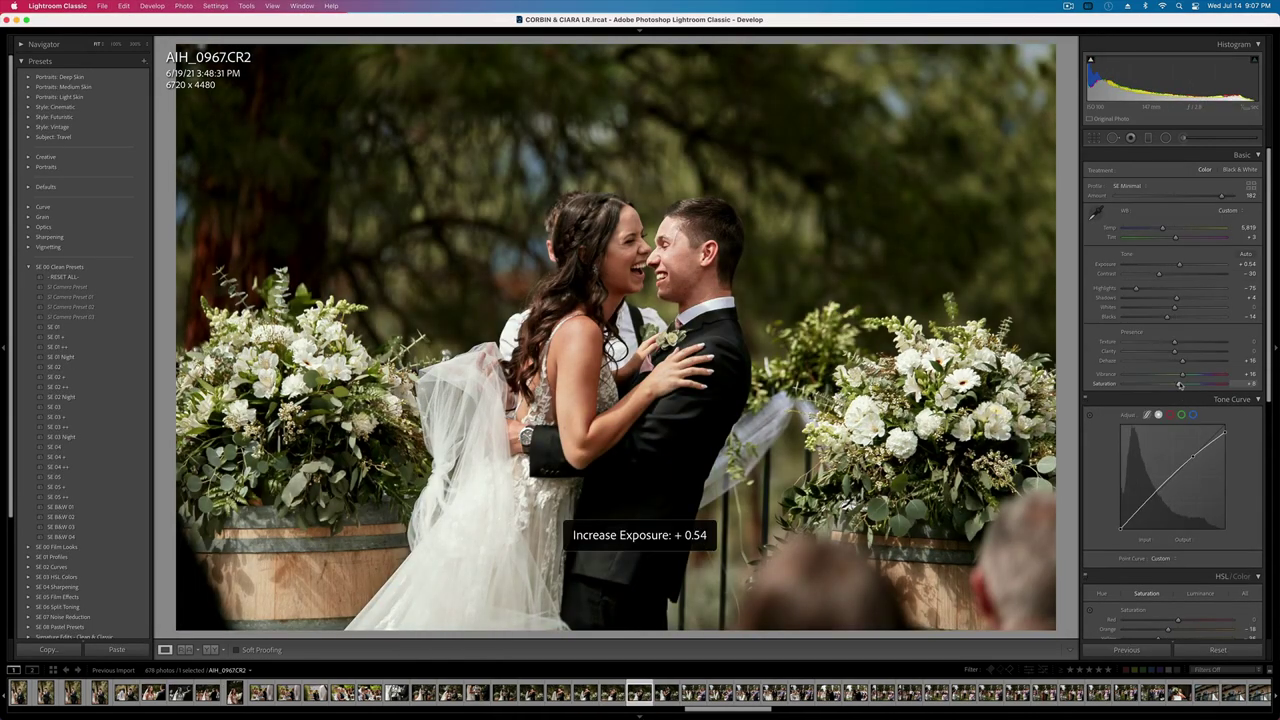
{"action": "key", "text": "Right"}
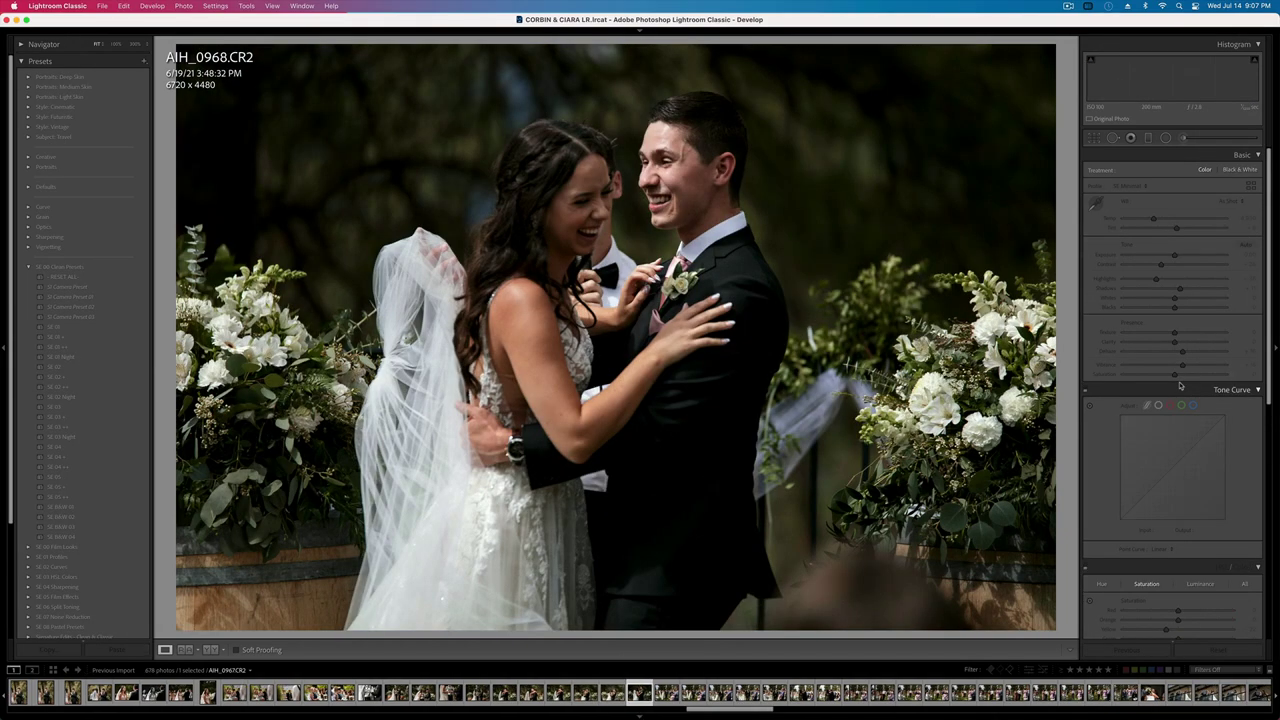
{"action": "key", "text": "super+shift+v"}
{"action": "key", "text": "equal"}
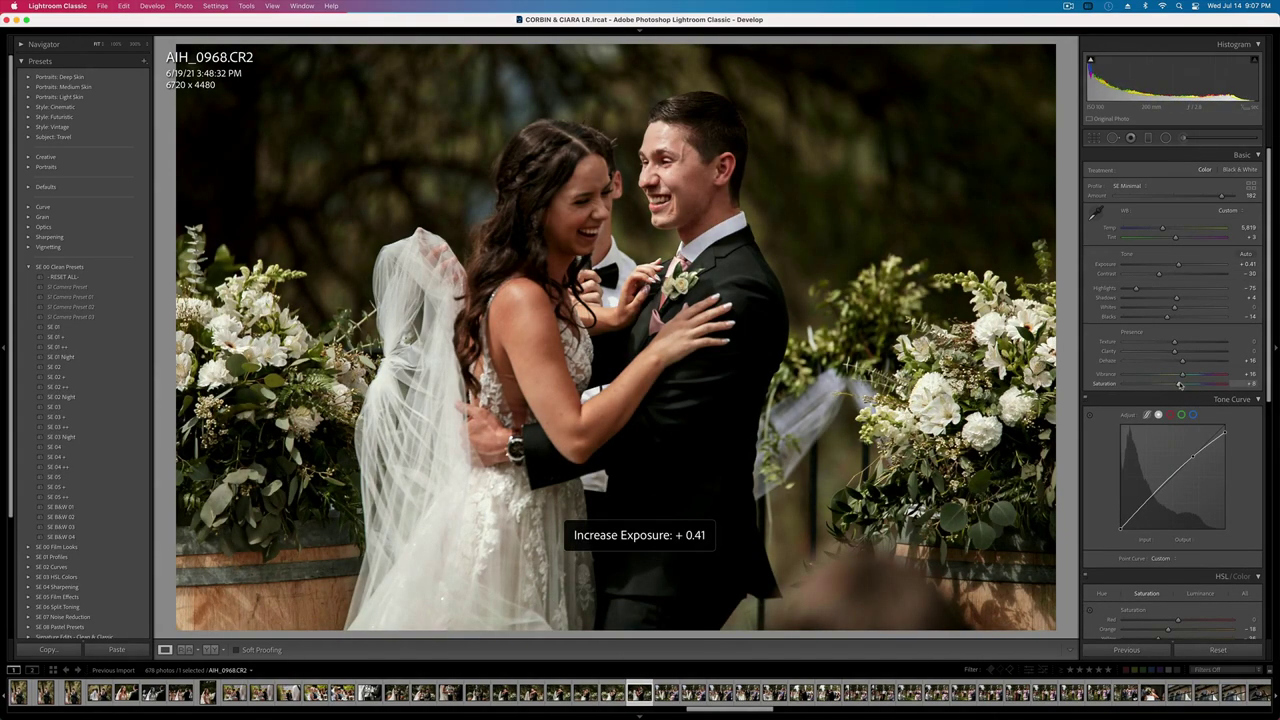
{"action": "key", "text": "Right"}
{"action": "key", "text": "super+shift+v"}
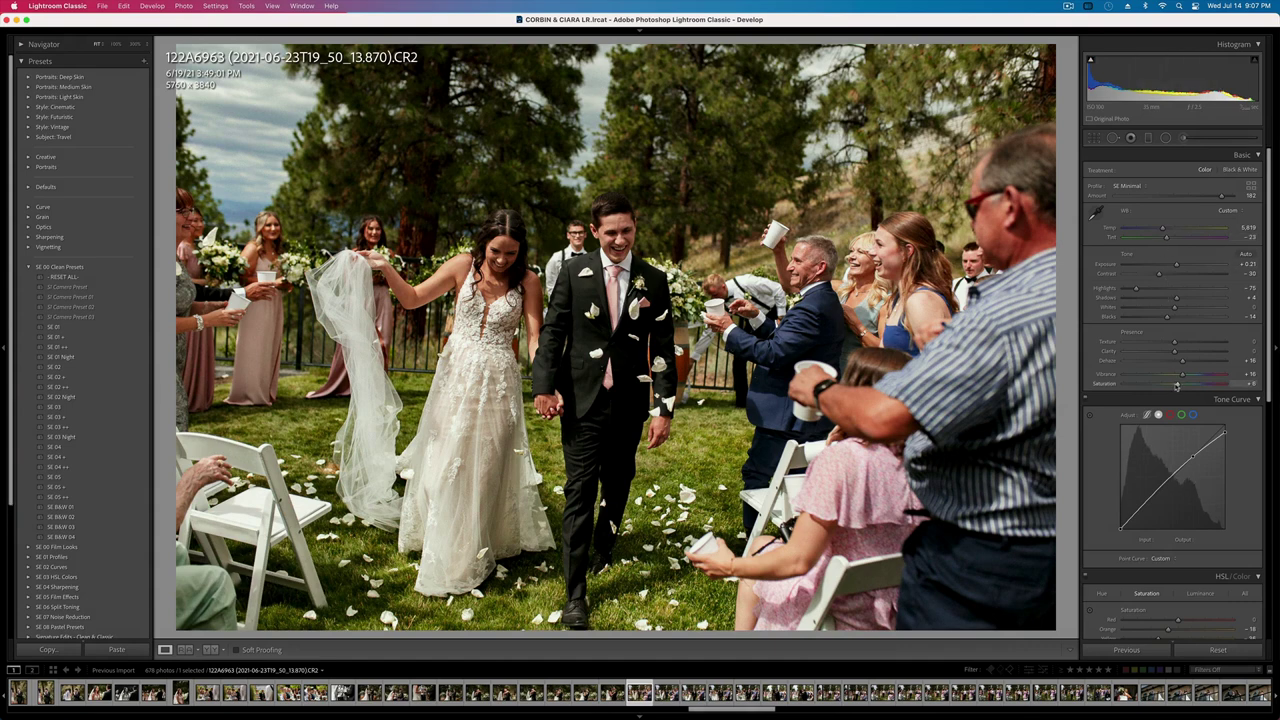
- Settle the exposure at +0.44 and desaturate the green tones
{"action": "key", "text": "equal"}
{"action": "key", "text": "minus"}
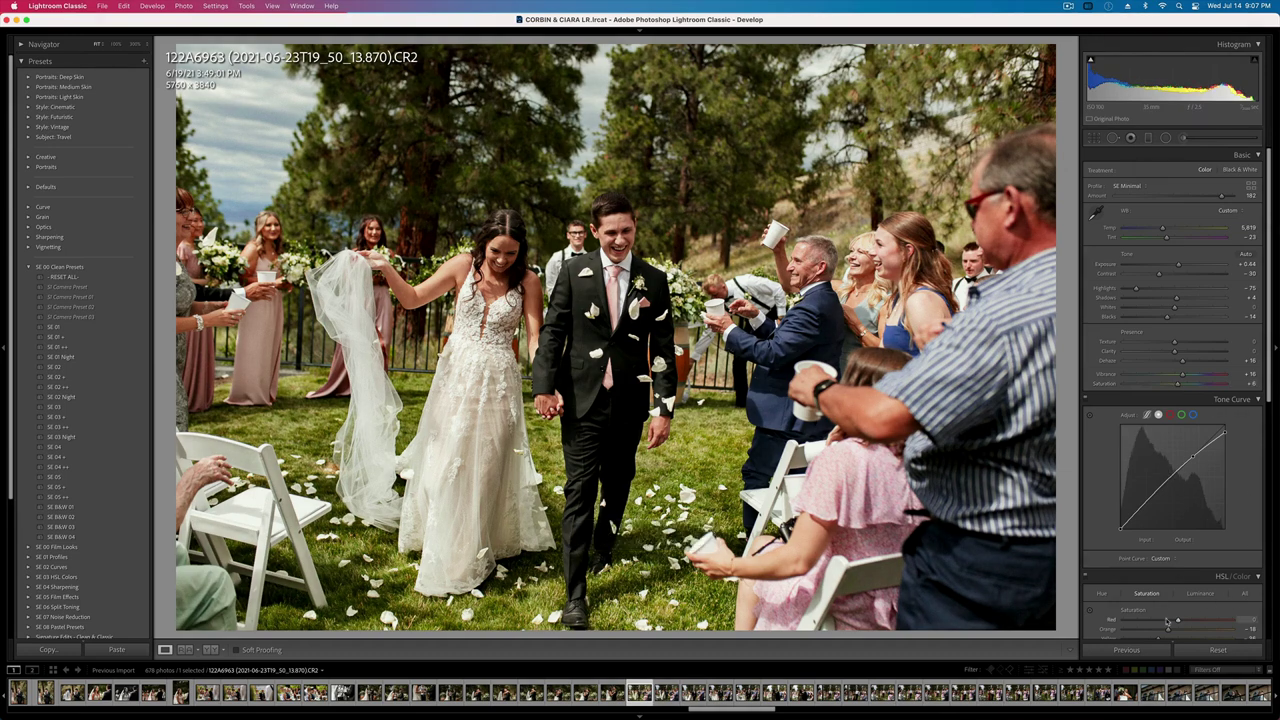
{"action": "scroll", "coordinate": [1166, 621], "scroll_direction": "down", "scroll_amount": 2}
{"action": "mouse_move", "coordinate": [1162, 612]}
{"action": "left_mouse_down"}
{"action": "mouse_move", "coordinate": [1134, 598]}
{"action": "mouse_move", "coordinate": [1149, 600]}
{"action": "left_mouse_up"}
- Copy the develop settings and paste them onto the next two recessional photos
{"action": "key", "text": "super+shift+c"}
{"action": "key", "text": "Return"}
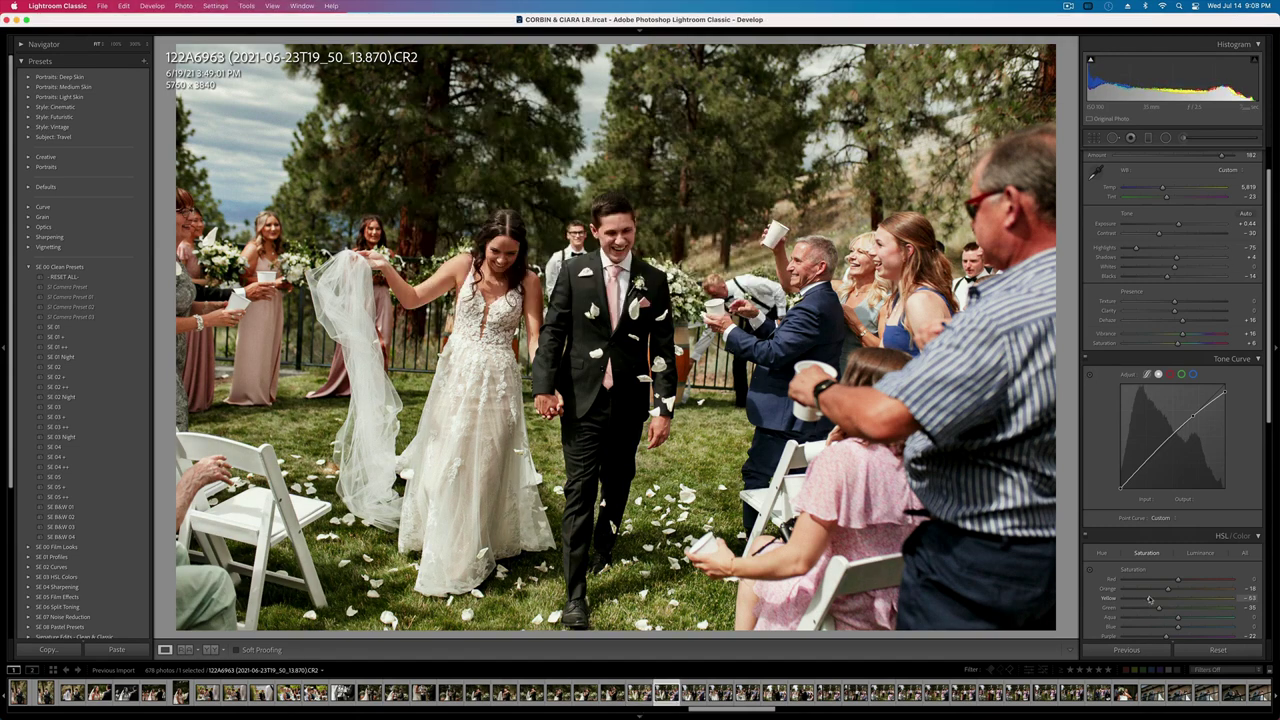
{"action": "key", "text": "Right"}
{"action": "key", "text": "super+shift+v"}
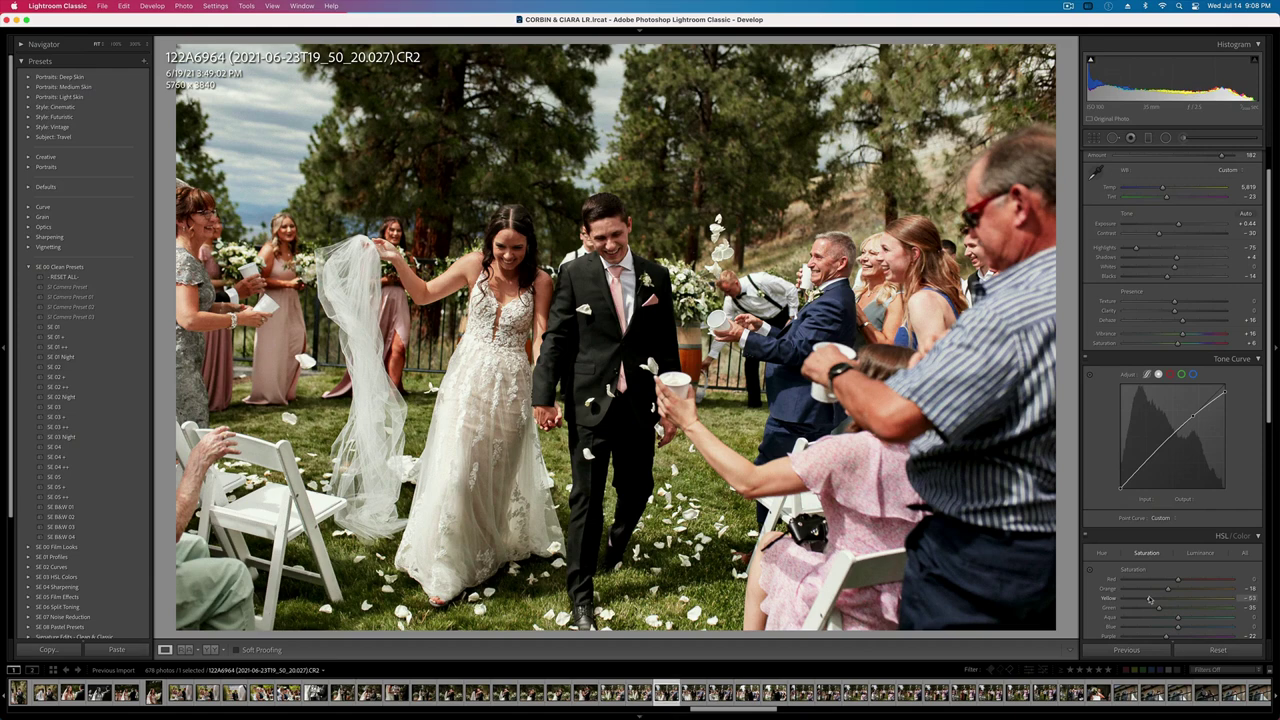
{"action": "key", "text": "Right"}
{"action": "key", "text": "super+shift+v"}
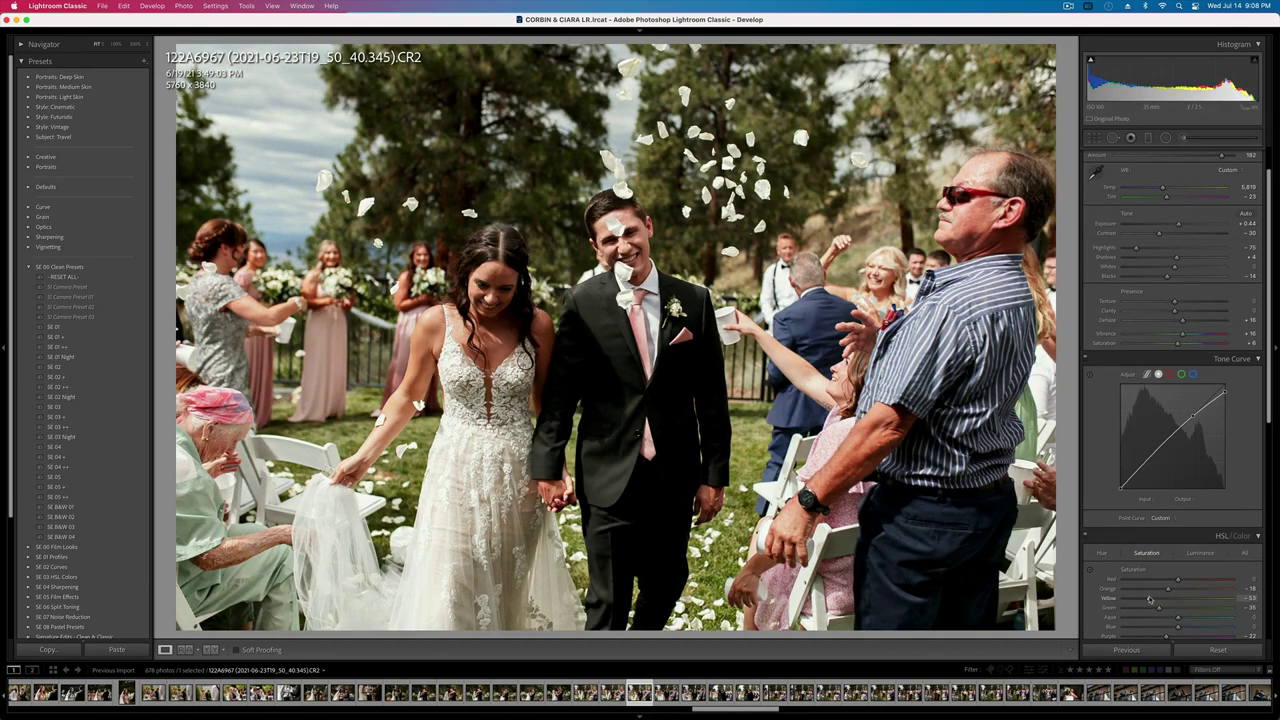
- Paste the settings onto two more recessional photos, keeping exposure at +0.44
{"action": "key", "text": "minus"}
{"action": "key", "text": "Right"}
{"action": "key", "text": "super+shift+v"}
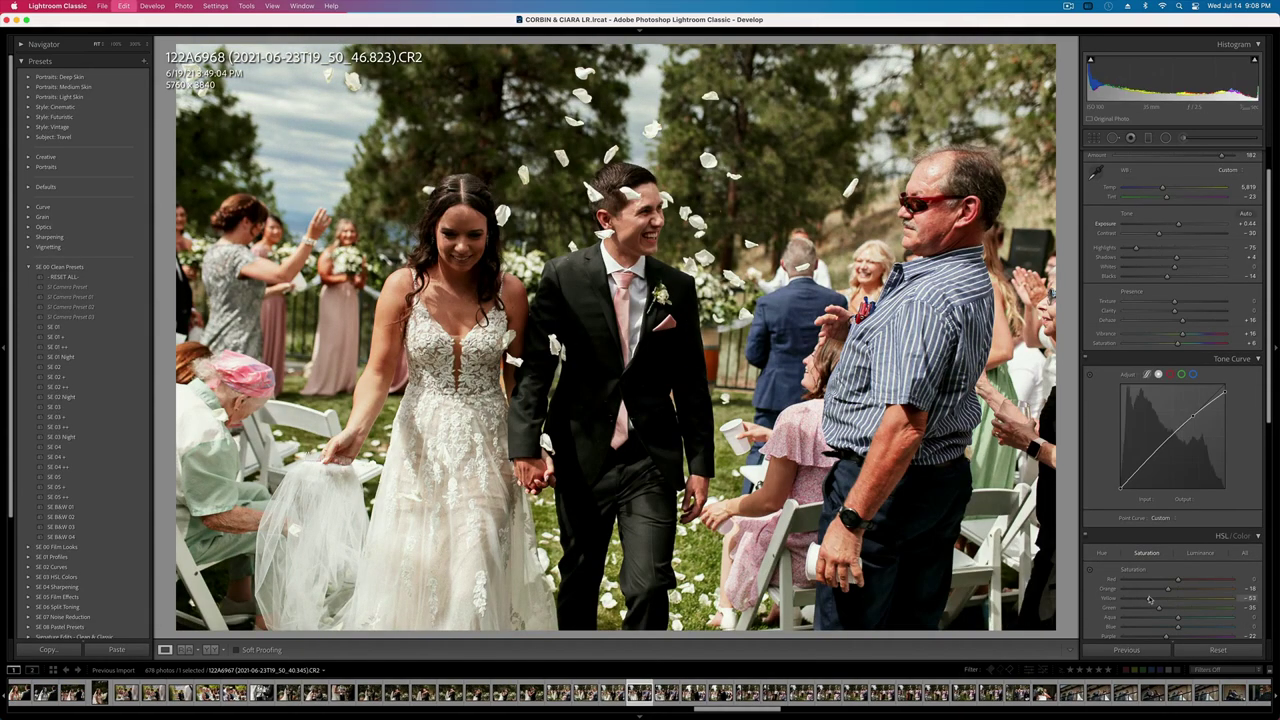
{"action": "key", "text": "Right"}
{"action": "key", "text": "super+shift+v"}
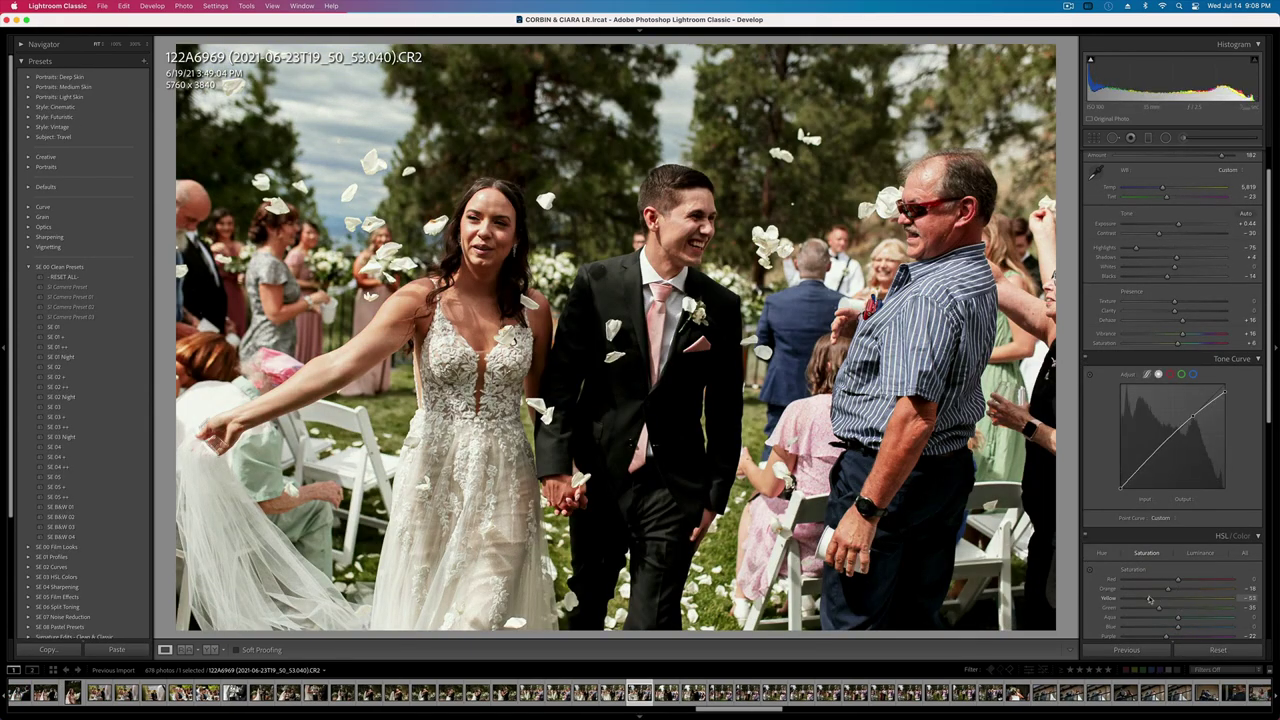
{"action": "key", "text": "minus"}
{"action": "key", "text": "minus"}
{"action": "key", "text": "equal"}
{"action": "key", "text": "equal"}
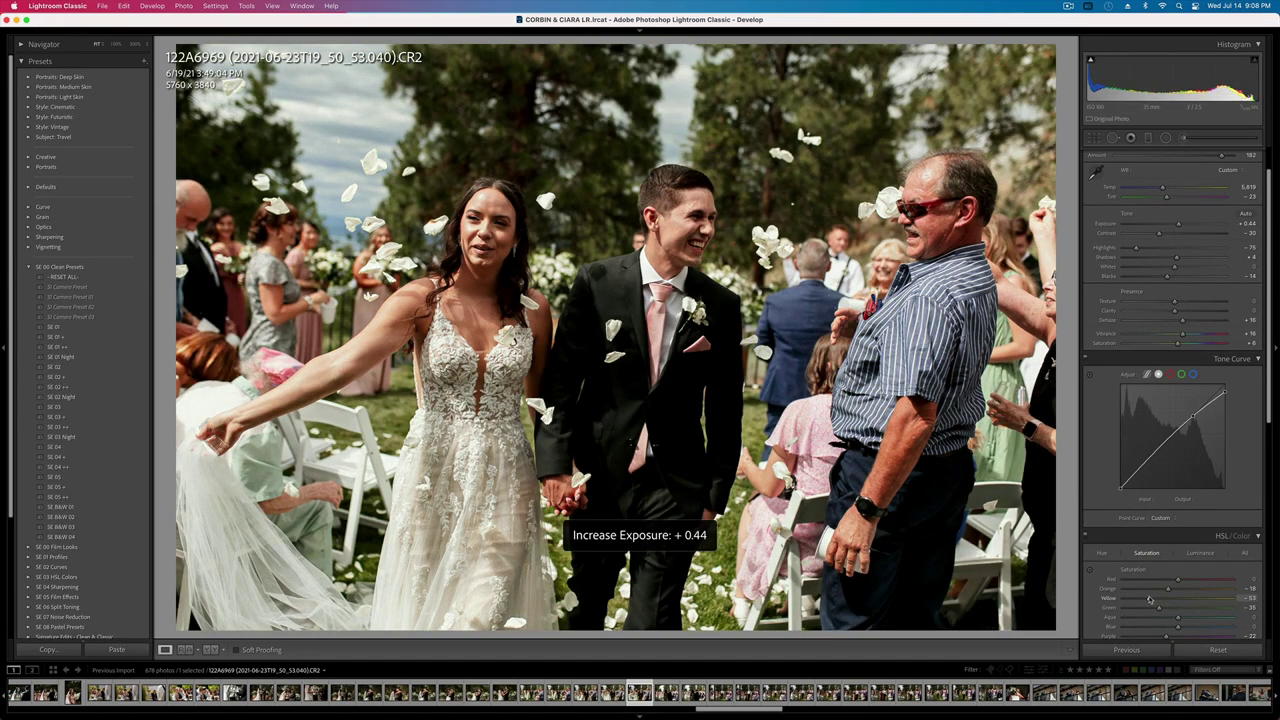
- Try SE B&W 03, then apply SE B&W 01 to the petal-toss photo and lower contrast
{"action": "left_click", "coordinate": [75, 527]}
{"action": "key", "text": "super+z"}
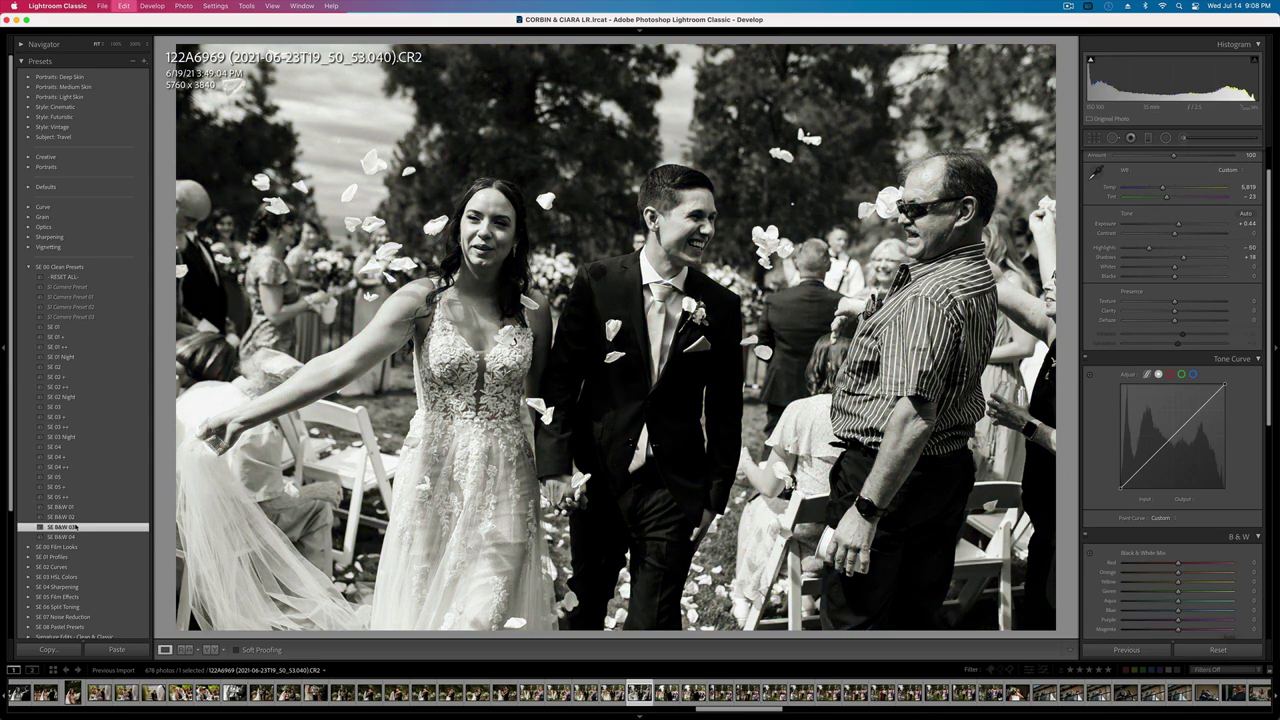
{"action": "key", "text": "shift+equal"}
{"action": "key", "text": "minus"}
{"action": "key", "text": "minus"}
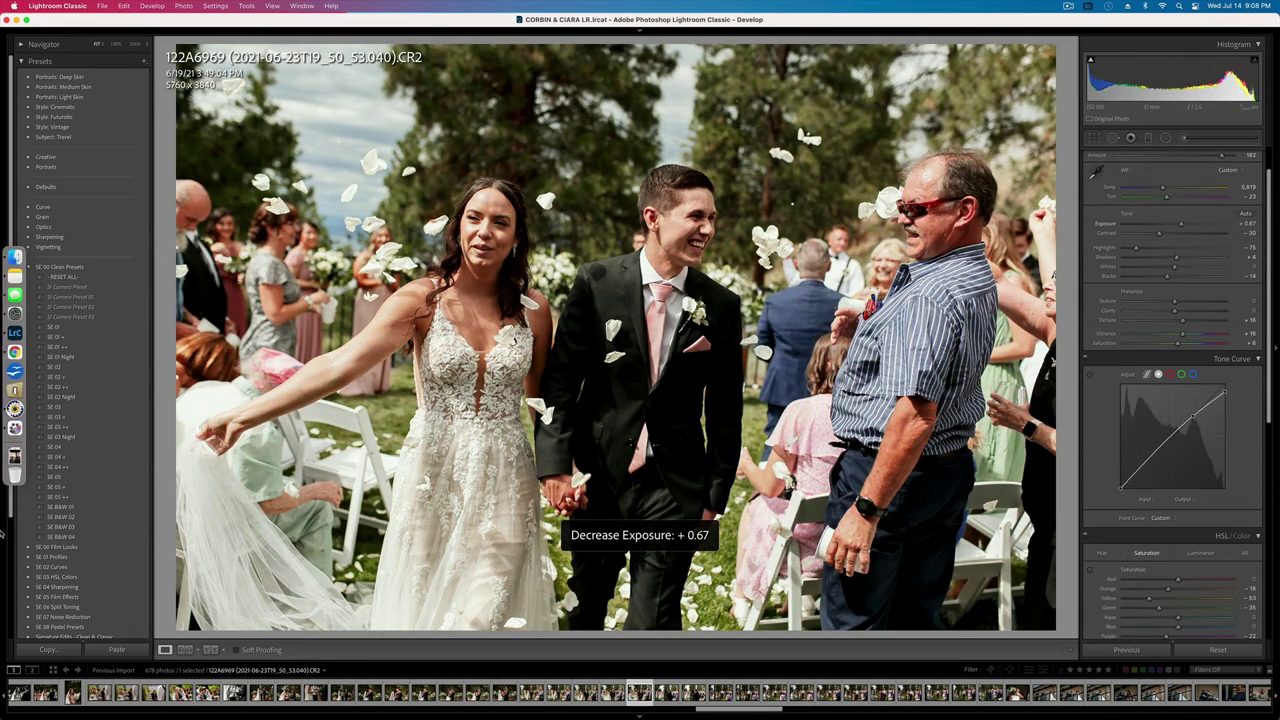
{"action": "left_click", "coordinate": [64, 508]}
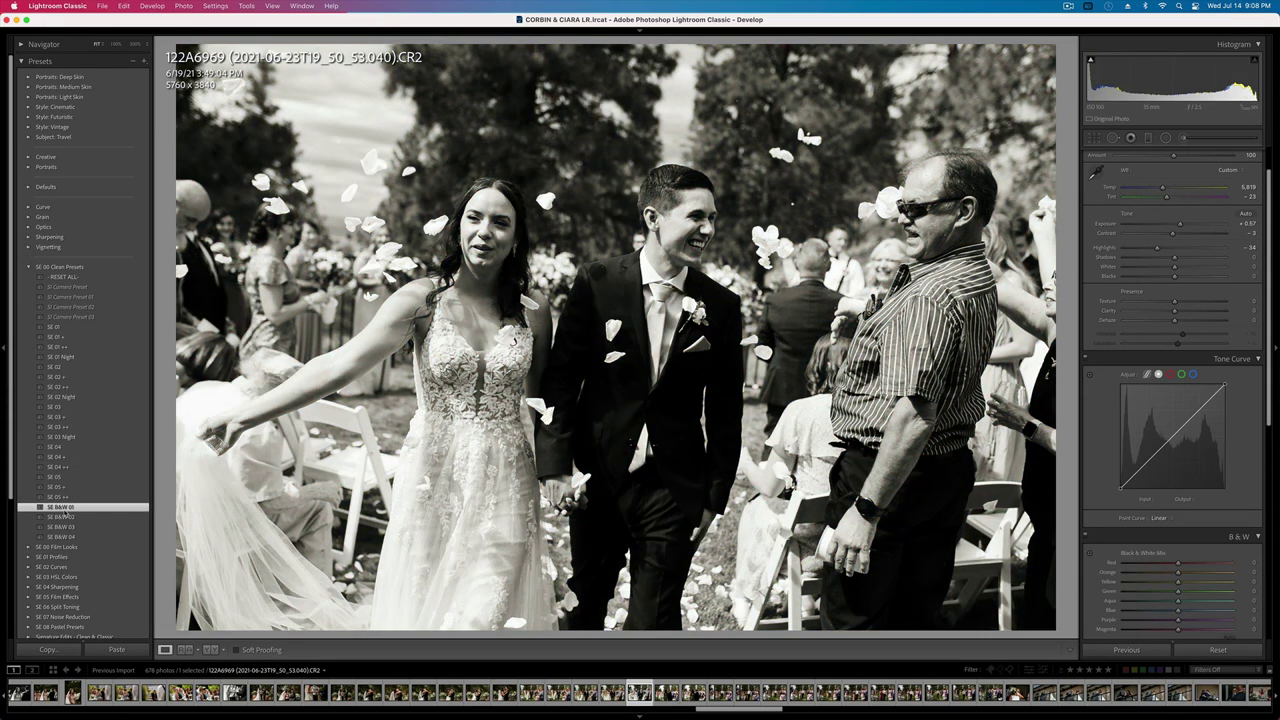
{"action": "mouse_move", "coordinate": [1140, 234]}
{"action": "left_mouse_down"}
{"action": "mouse_move", "coordinate": [1120, 234]}
{"action": "mouse_move", "coordinate": [1151, 234]}
{"action": "mouse_move", "coordinate": [1137, 251]}
{"action": "mouse_move", "coordinate": [1110, 255]}
{"action": "mouse_move", "coordinate": [1131, 254]}
{"action": "left_mouse_up"}
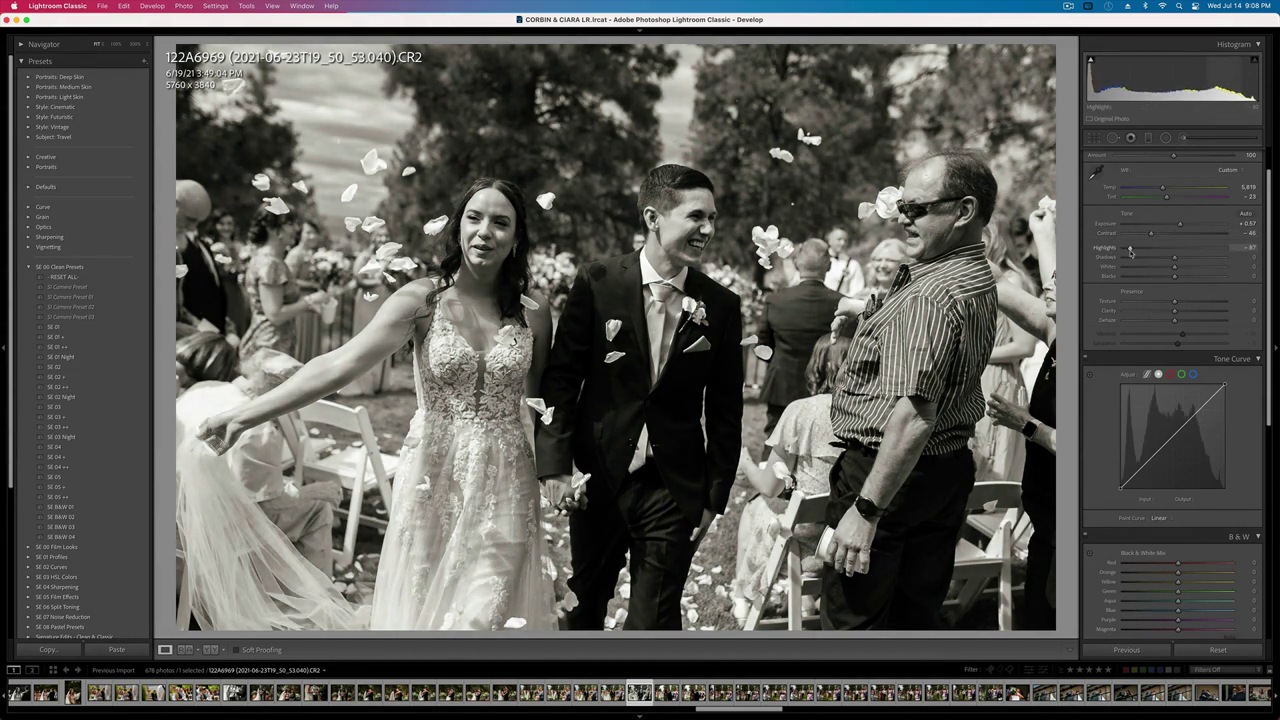
{"action": "key", "text": "Right"}
{"action": "key", "text": "Right"}
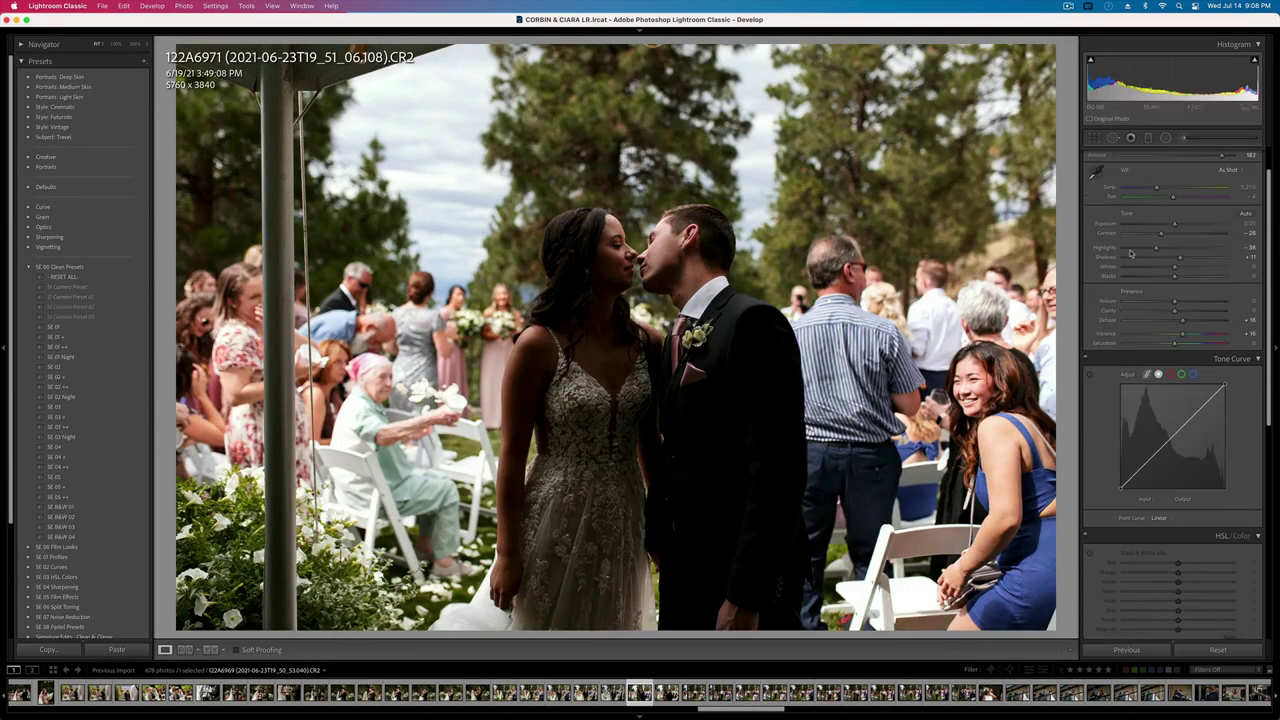
- Keep the kiss photo 122A6971's exposure at +0.44 after comparing with the next shot
{"action": "key", "text": "equal"}
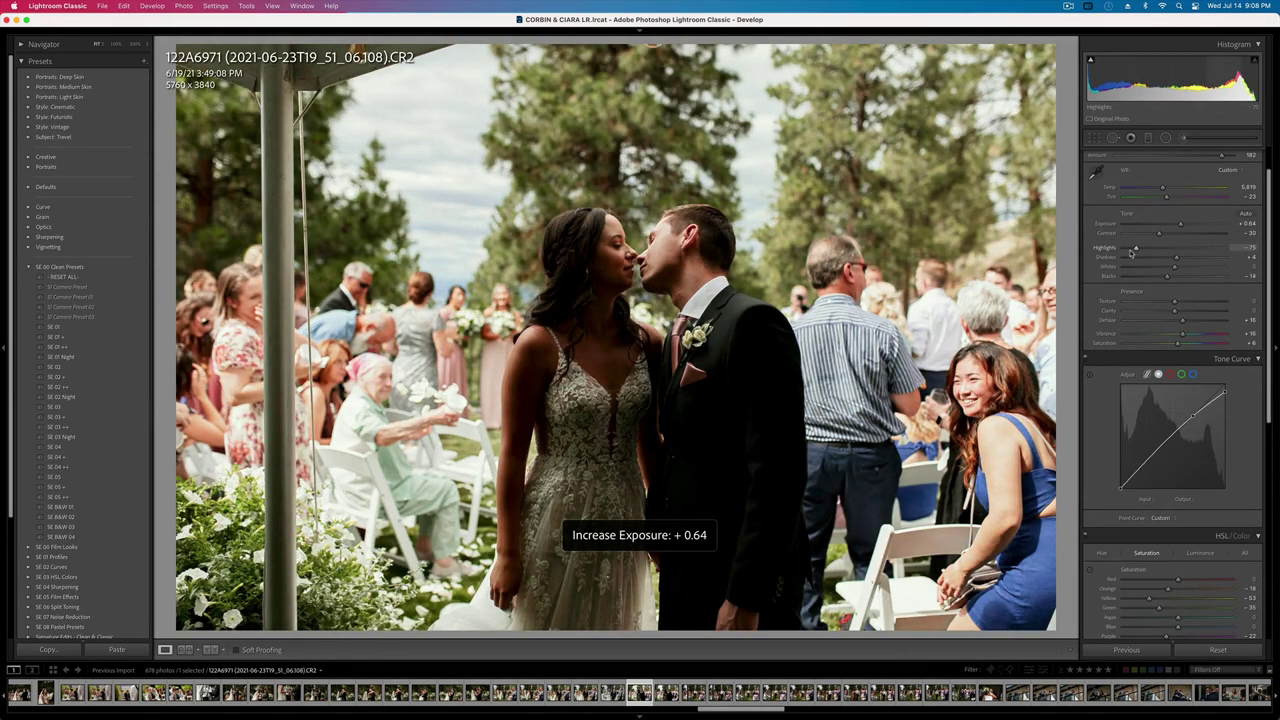
{"action": "key", "text": "minus"}
{"action": "key", "text": "Right"}
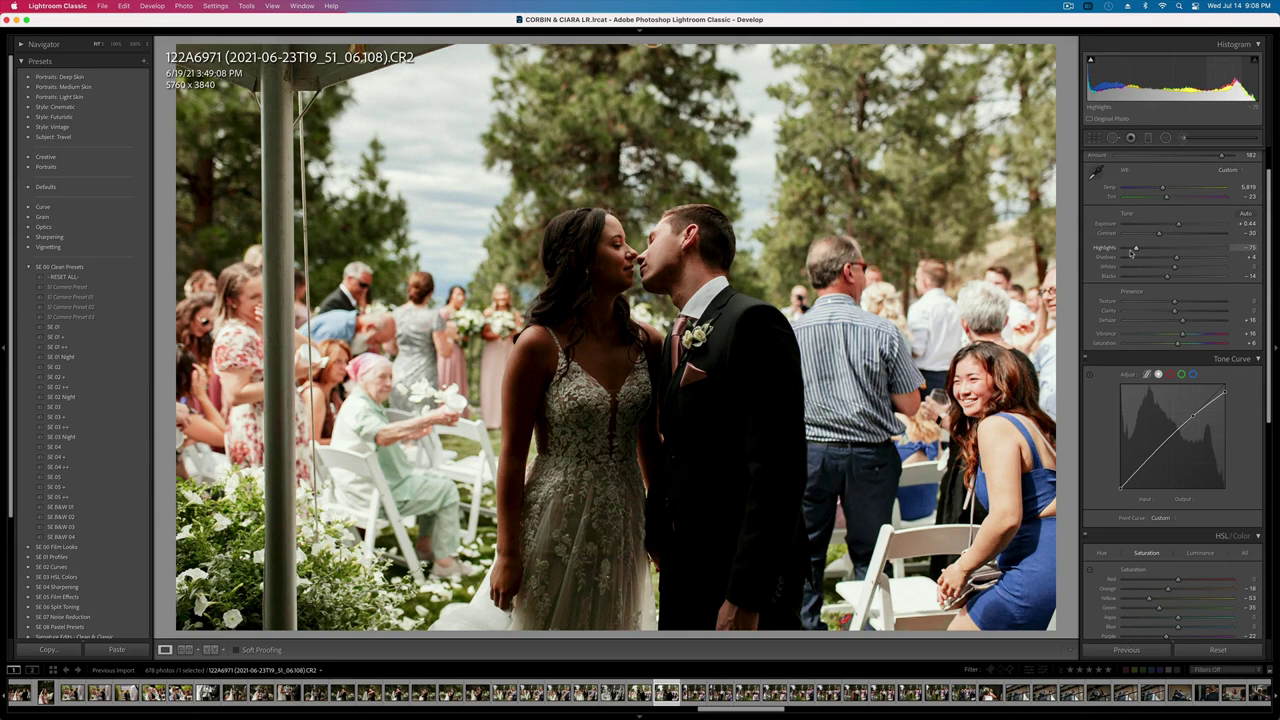
{"action": "key", "text": "Left"}
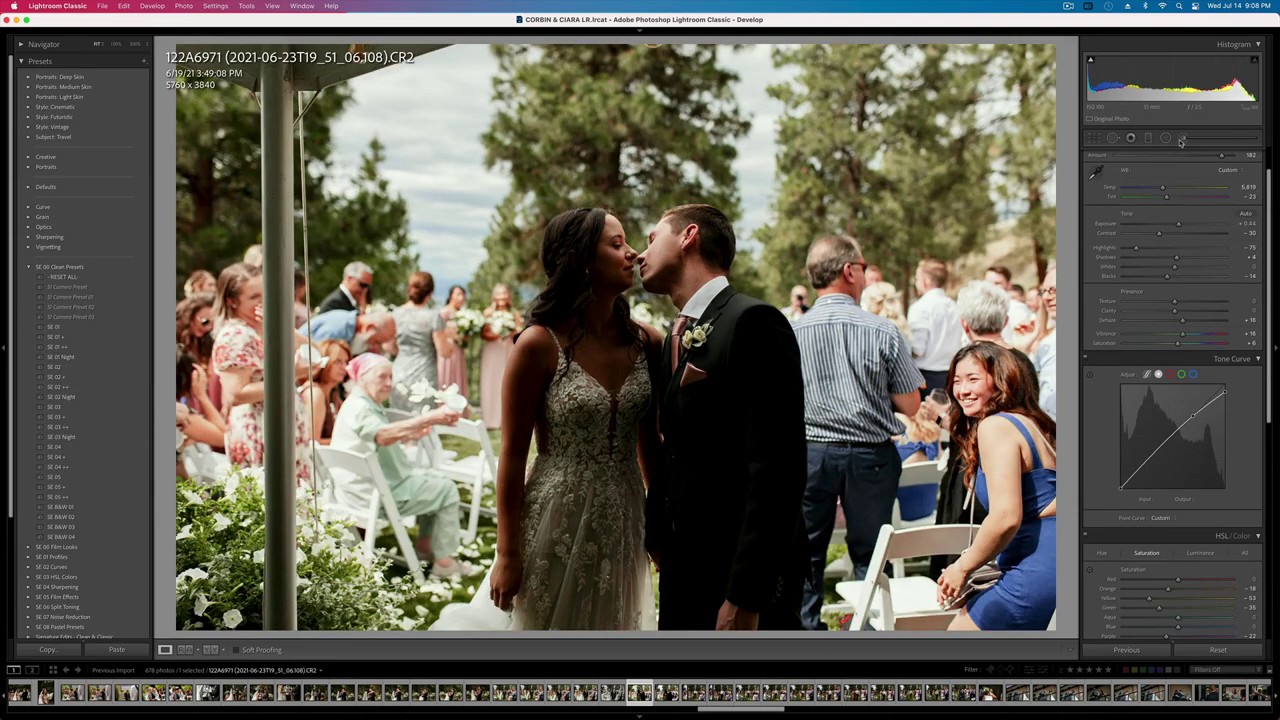
- Brush a mask over the bride's dress with magenta tint, slightly cooler temperature and brighter whites
{"action": "left_click", "coordinate": [1183, 137]}
{"action": "mouse_move", "coordinate": [577, 437]}
{"action": "left_mouse_down"}
{"action": "mouse_move", "coordinate": [586, 556]}
{"action": "mouse_move", "coordinate": [640, 480]}
{"action": "mouse_move", "coordinate": [652, 596]}
{"action": "left_mouse_up"}
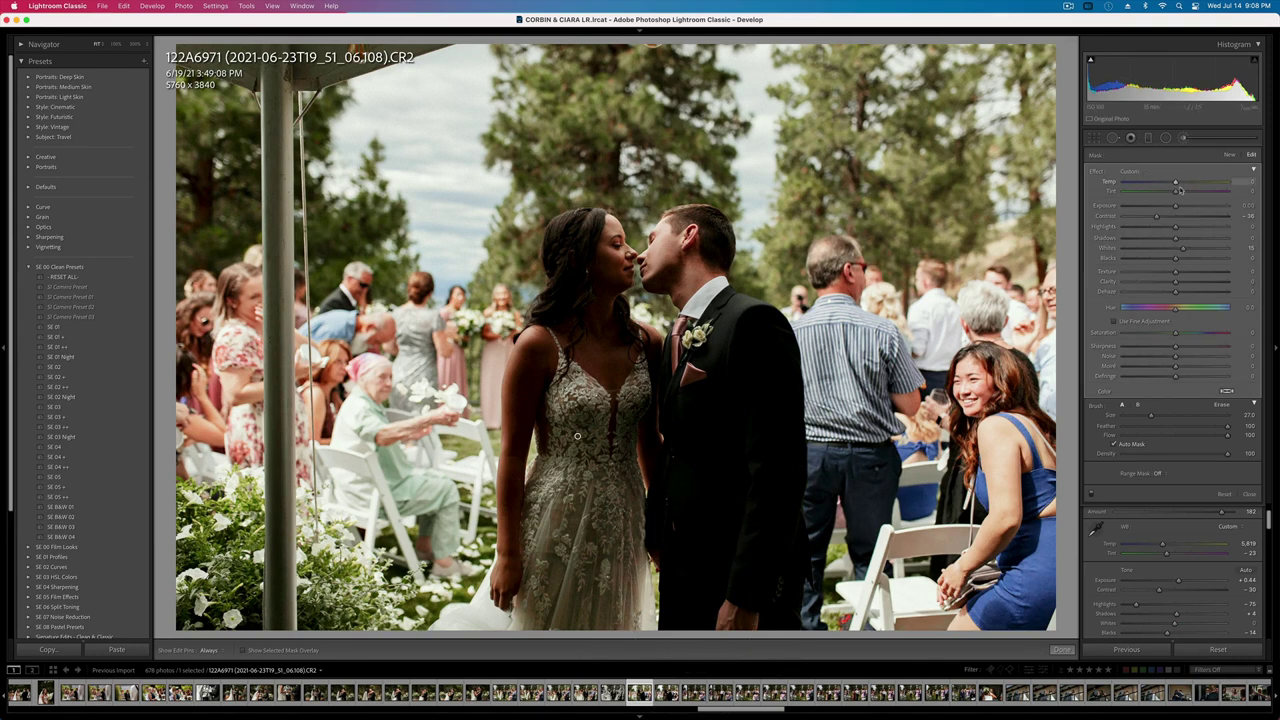
{"action": "left_click_drag", "start_coordinate": [1180, 190], "coordinate": [1184, 192]}
{"action": "left_click_drag", "start_coordinate": [1177, 183], "coordinate": [1169, 183]}
{"action": "mouse_move", "coordinate": [1183, 247]}
{"action": "left_mouse_down"}
{"action": "mouse_move", "coordinate": [1209, 250]}
{"action": "mouse_move", "coordinate": [1192, 244]}
{"action": "left_mouse_up"}
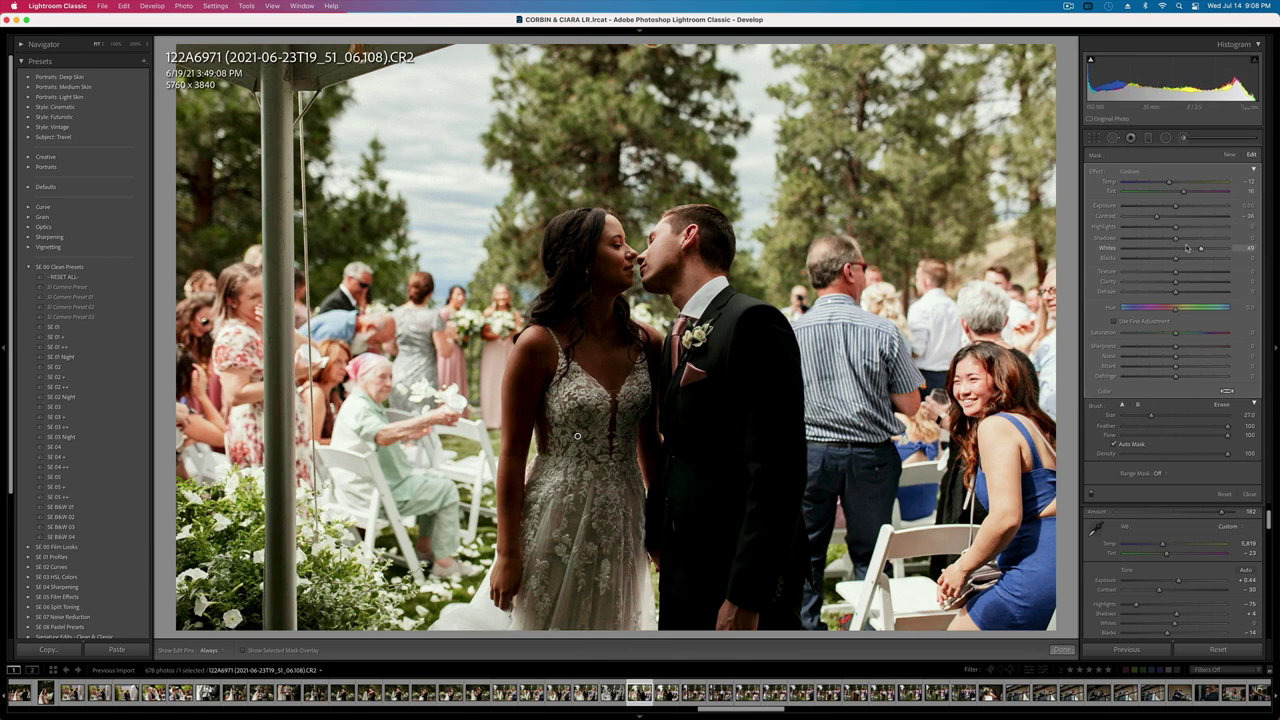
{"action": "key", "text": "k"}
- Shift the whole photo's tint to +17 and set exposure to +0.67
{"action": "left_click_drag", "start_coordinate": [1168, 197], "coordinate": [1170, 197]}
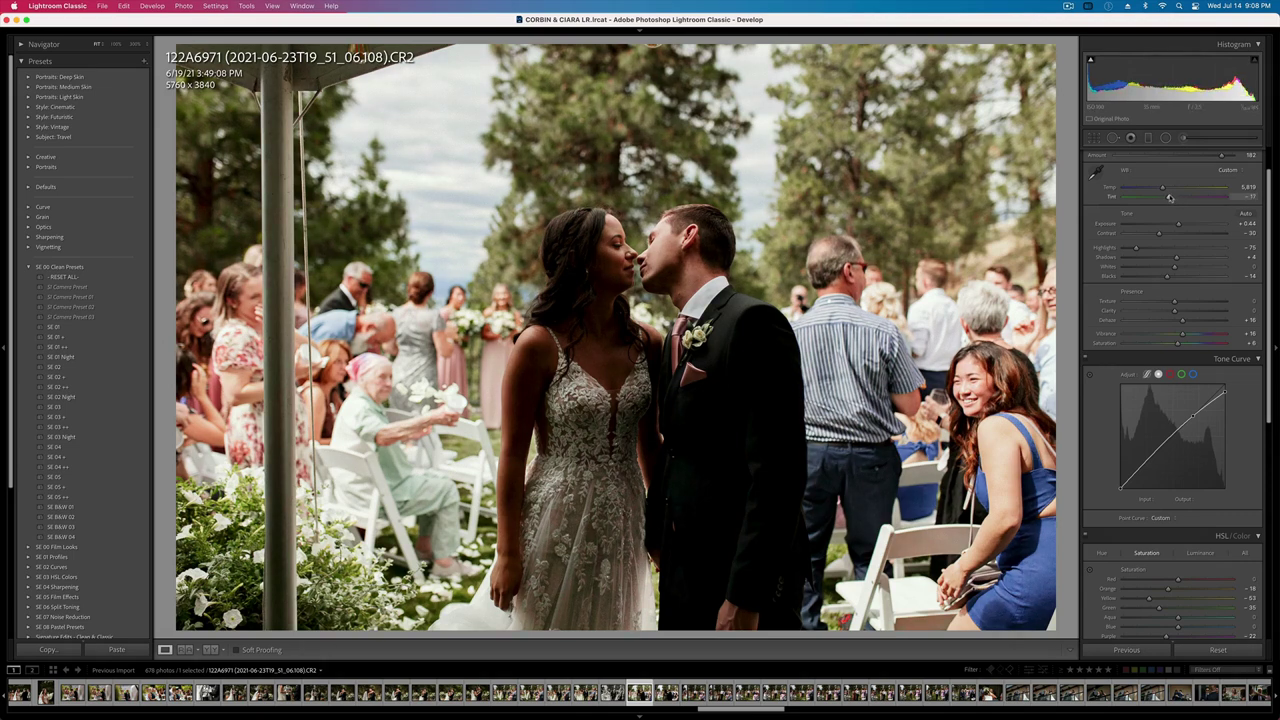
{"action": "key", "text": "shift+equal"}
{"action": "key", "text": "minus"}
- Copy the kiss photo's settings and paste them onto the next two photos
{"action": "key", "text": "super+c"}
{"action": "key", "text": "Return"}
{"action": "key", "text": "Right"}
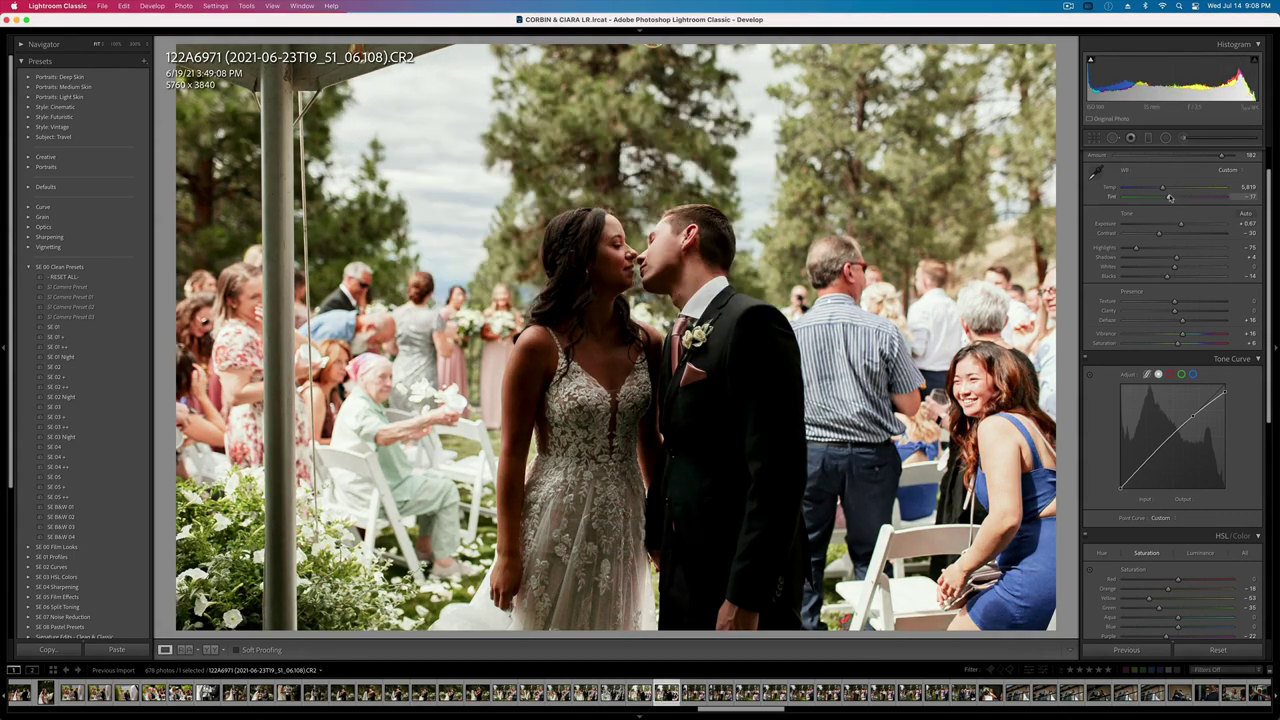
{"action": "key", "text": "Right"}
{"action": "key", "text": "super+shift+v"}
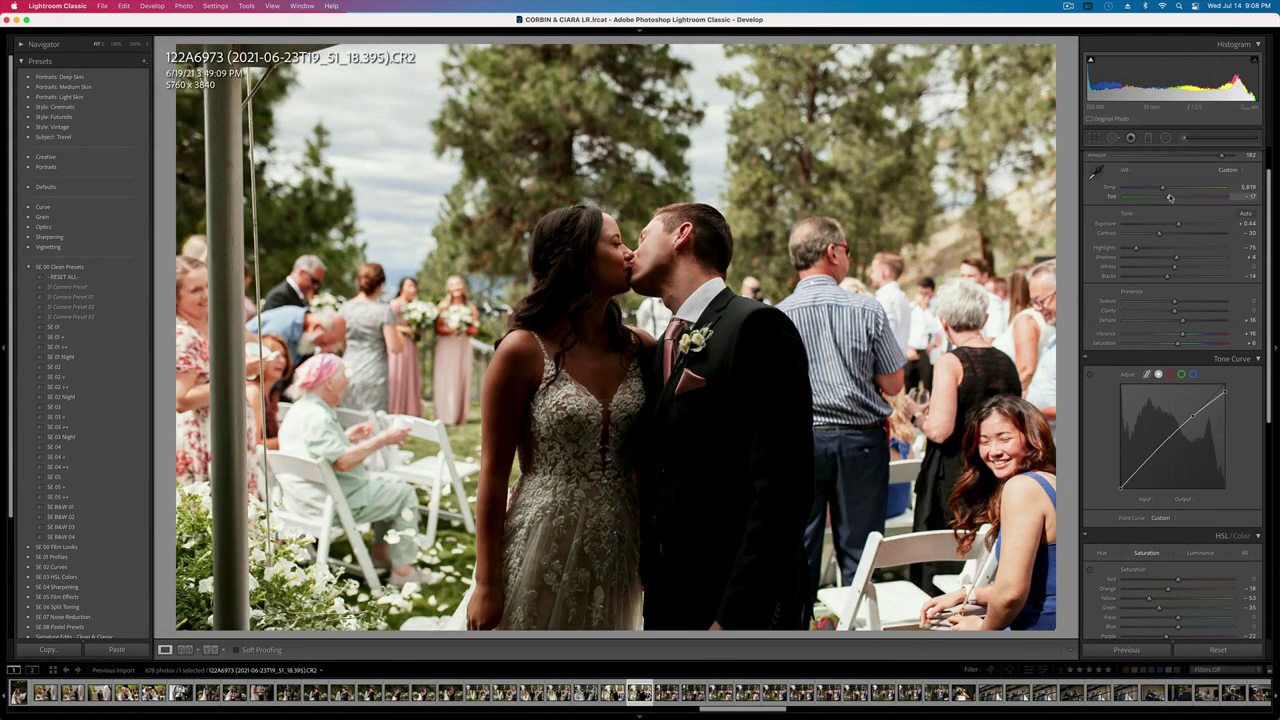
{"action": "key", "text": "Right"}
{"action": "key", "text": "super+shift+v"}
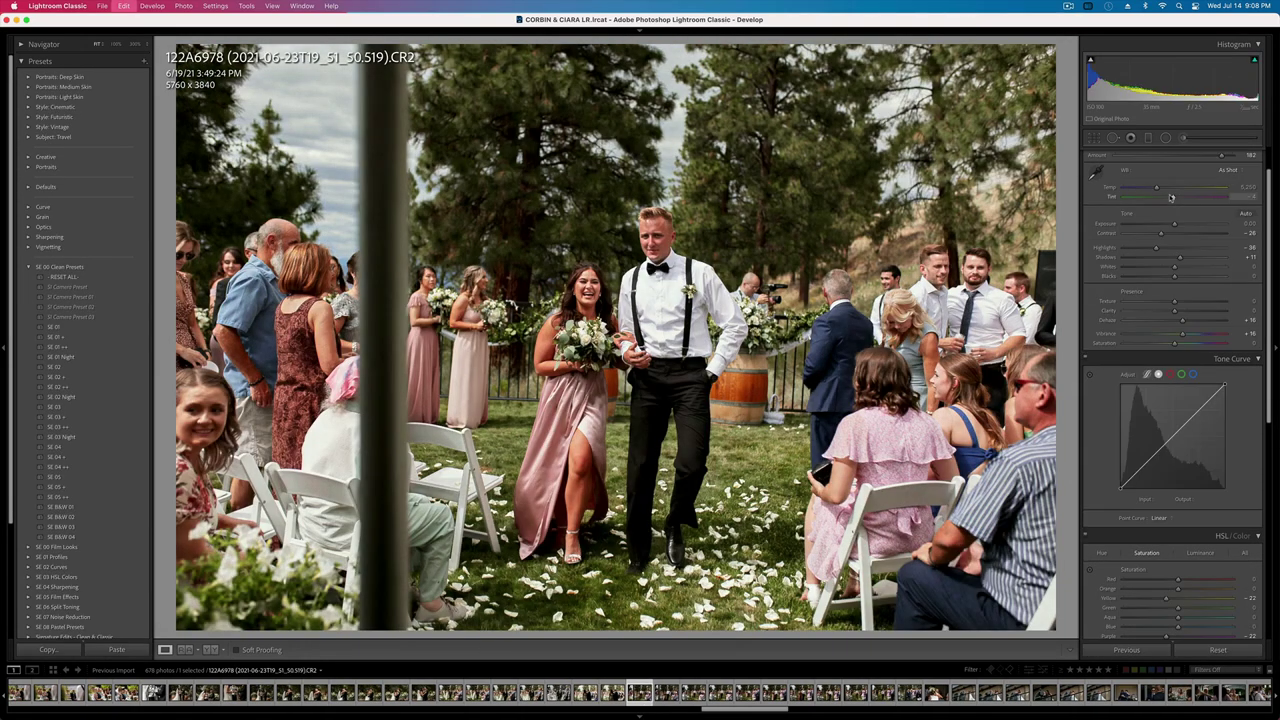
- Straighten 122A7002, set contrast -53 and exposure +0.11, then copy its settings
{"action": "key", "text": "r"}
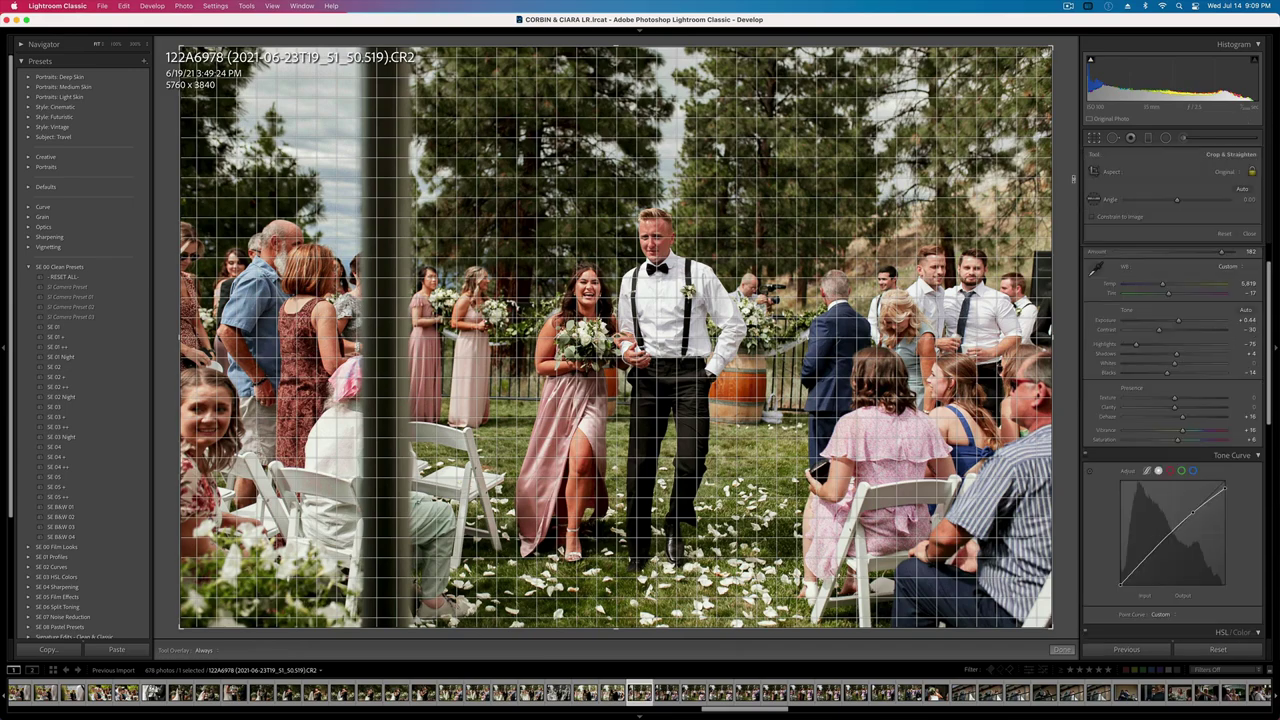
{"action": "left_click_drag", "start_coordinate": [1073, 179], "coordinate": [1066, 159]}
{"action": "key", "text": "Return"}
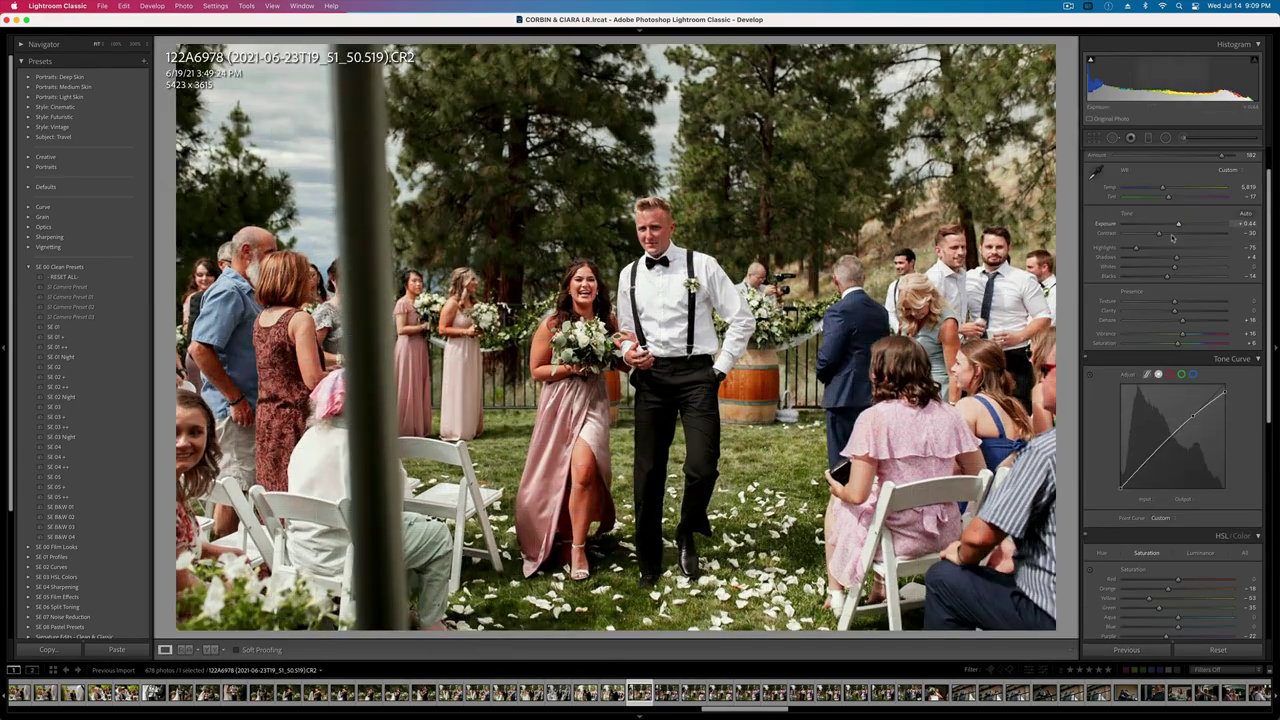
{"action": "left_click_drag", "start_coordinate": [1159, 234], "coordinate": [1148, 235]}
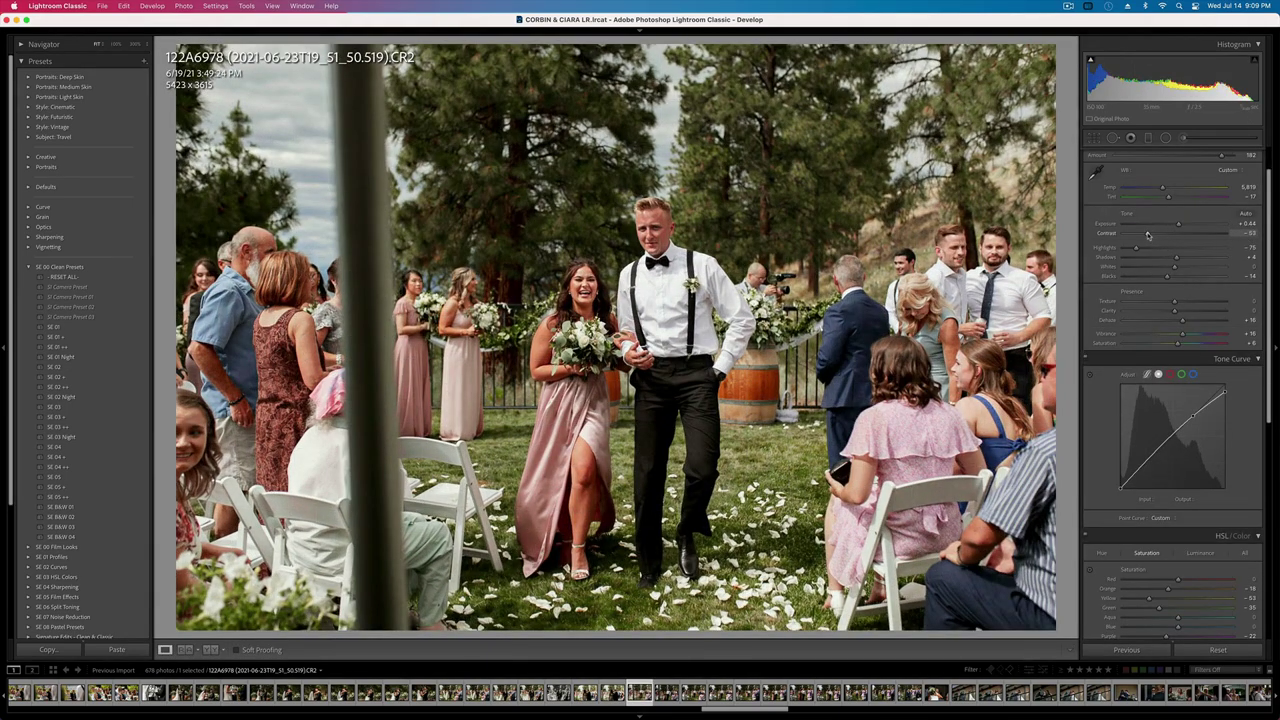
{"action": "key", "text": "shift+minus"}
{"action": "key", "text": "ctrl+shift+c"}
{"action": "key", "text": "Return"}
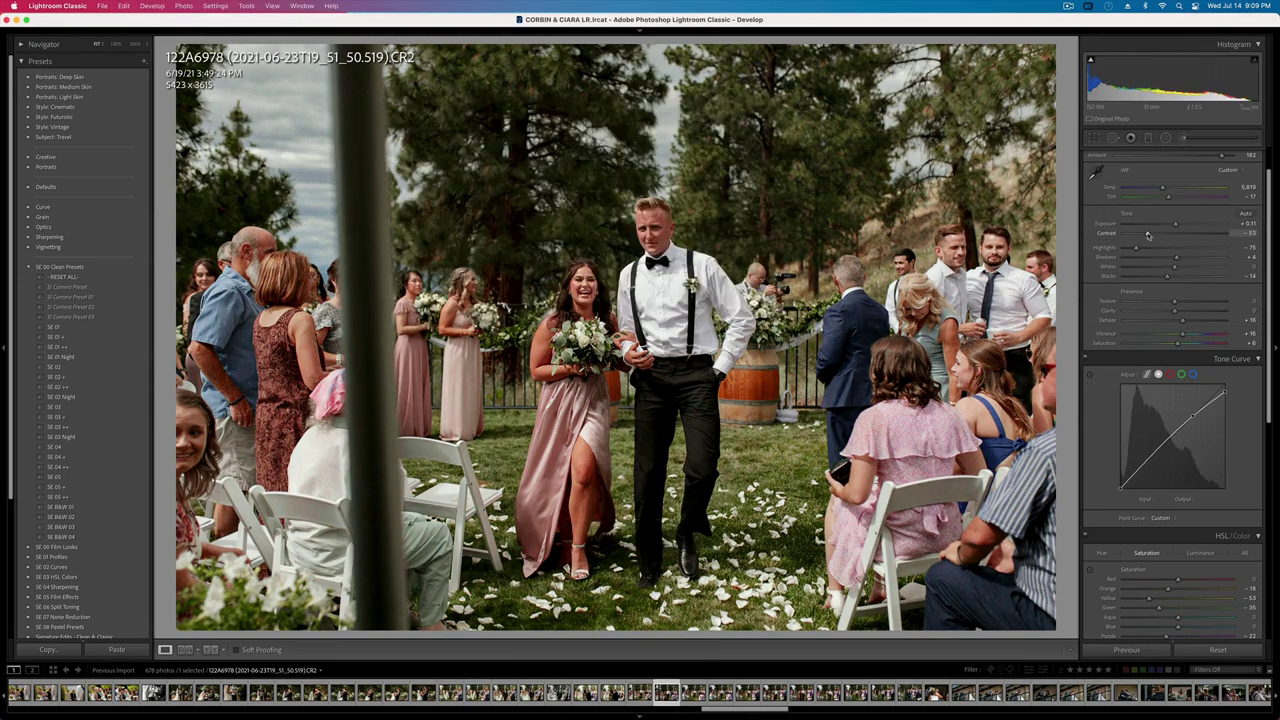
- Raise a later recessional photo's exposure to +0.54 and straighten it
{"action": "key", "text": "Right"}
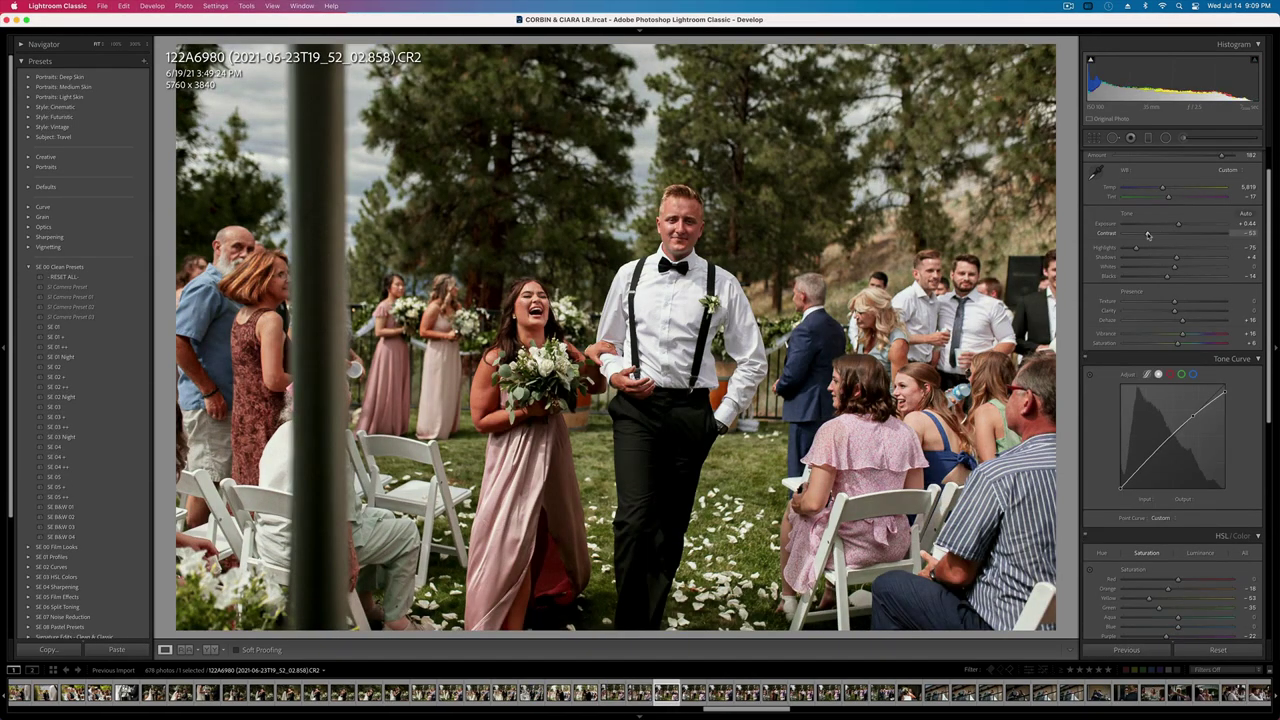
{"action": "key", "text": "Right"}
{"action": "key", "text": "equal"}
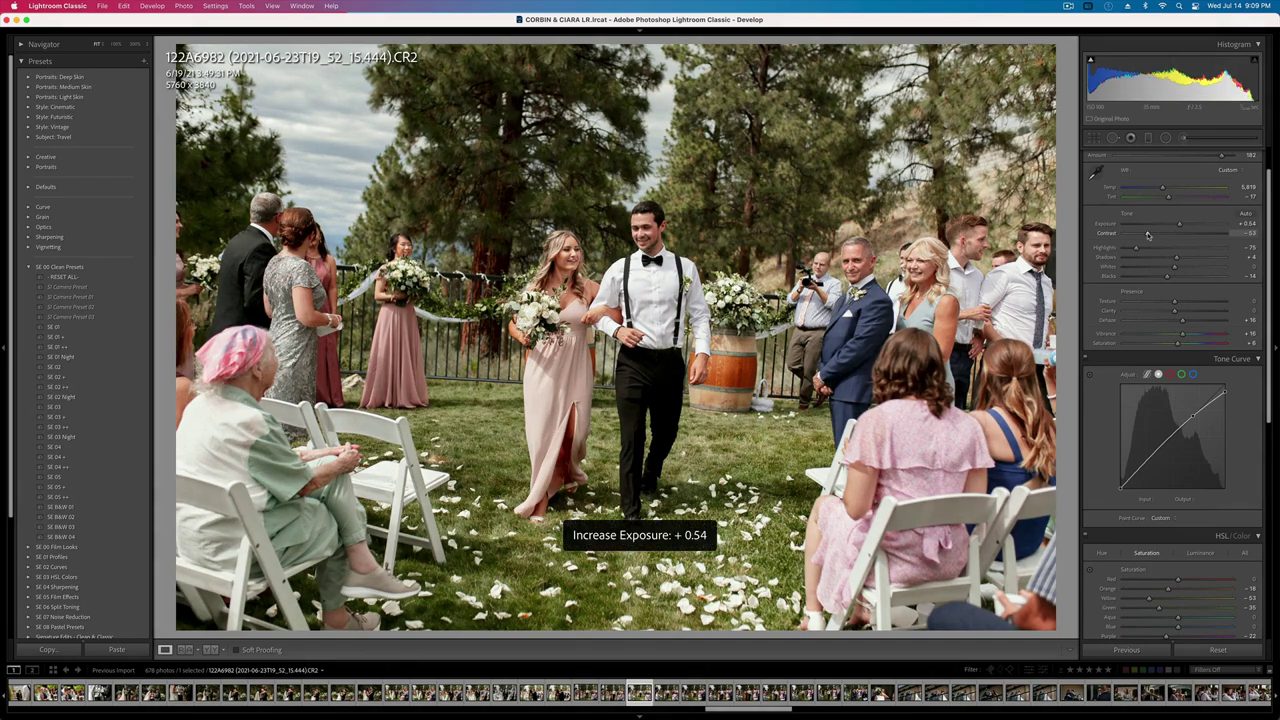
{"action": "key", "text": "r"}
{"action": "left_click_drag", "start_coordinate": [1062, 217], "coordinate": [1062, 201]}
{"action": "key", "text": "Return"}
- Paste the copied look onto the next two photos, darkening the second a step
{"action": "key", "text": "Right"}
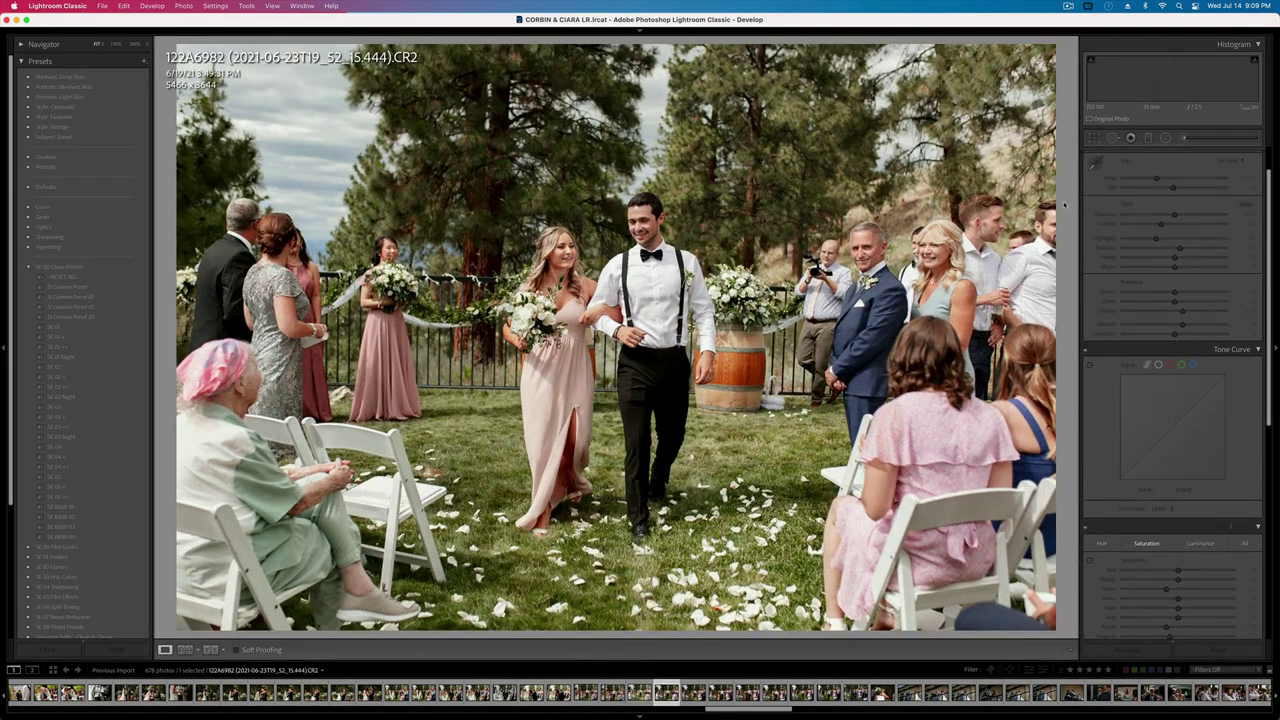
{"action": "key", "text": "super+v"}
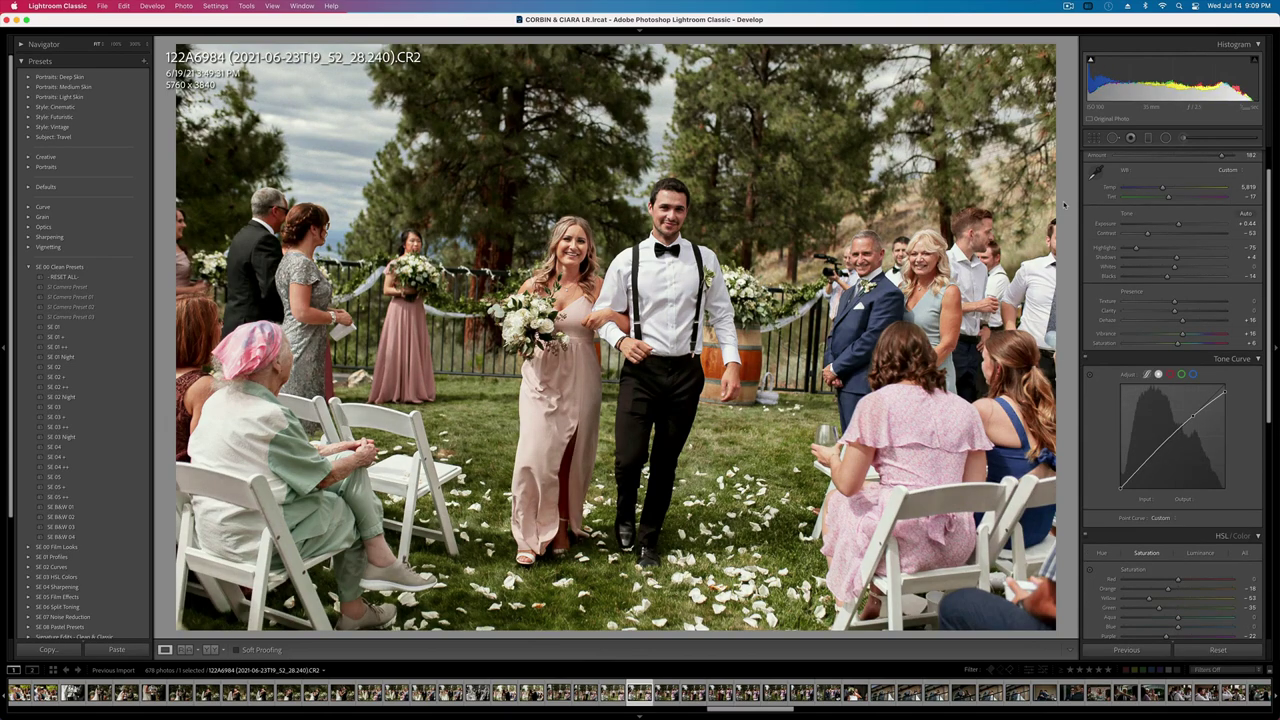
{"action": "key", "text": "backslash"}
{"action": "key", "text": "backslash"}
{"action": "key", "text": "Right"}
{"action": "key", "text": "super+shift+v"}
{"action": "key", "text": "minus"}
{"action": "key", "text": "minus"}
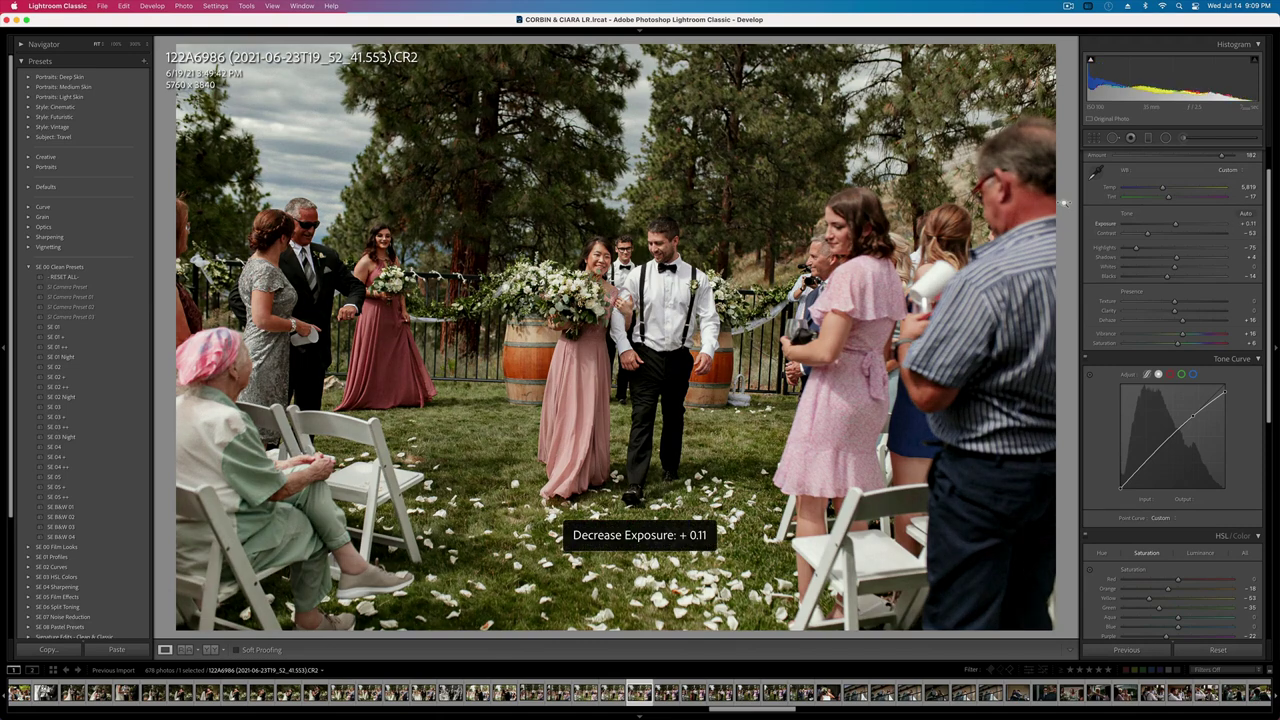
- Paste the look onto four more recessional photos, darkening exposure on two of them
{"action": "key", "text": "Right"}
{"action": "key", "text": "super+v"}
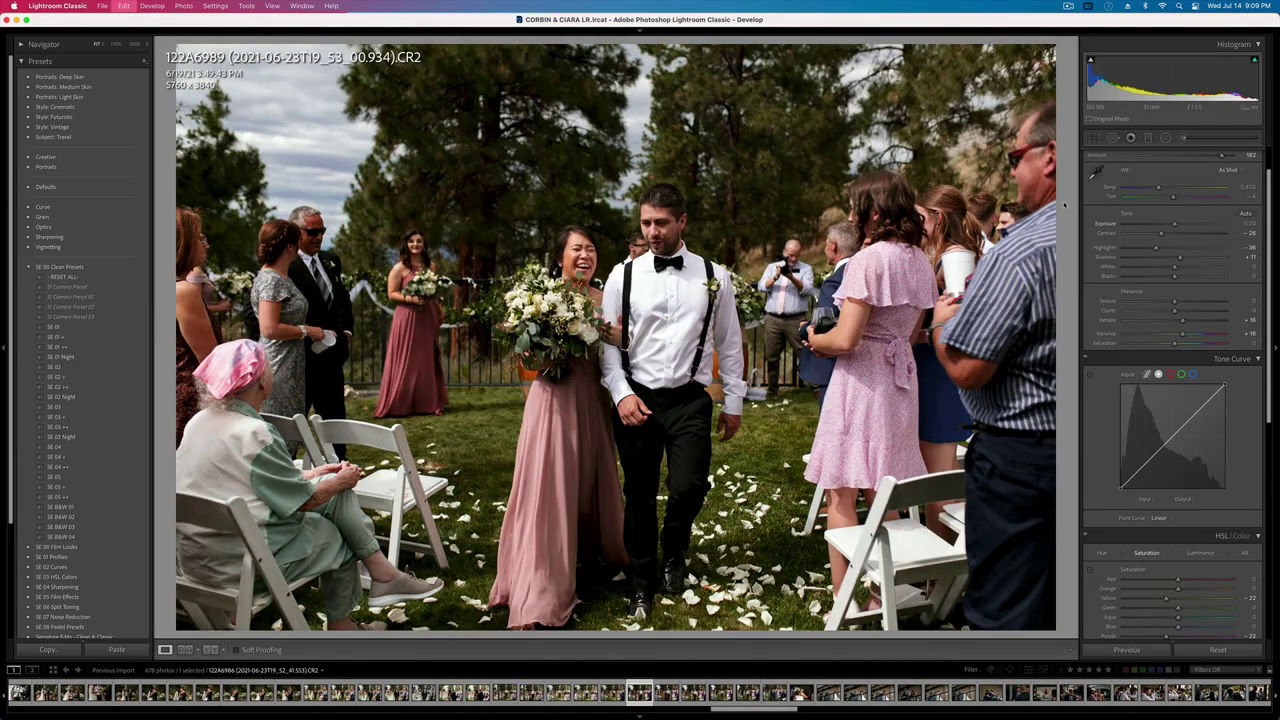
{"action": "key", "text": "minus"}
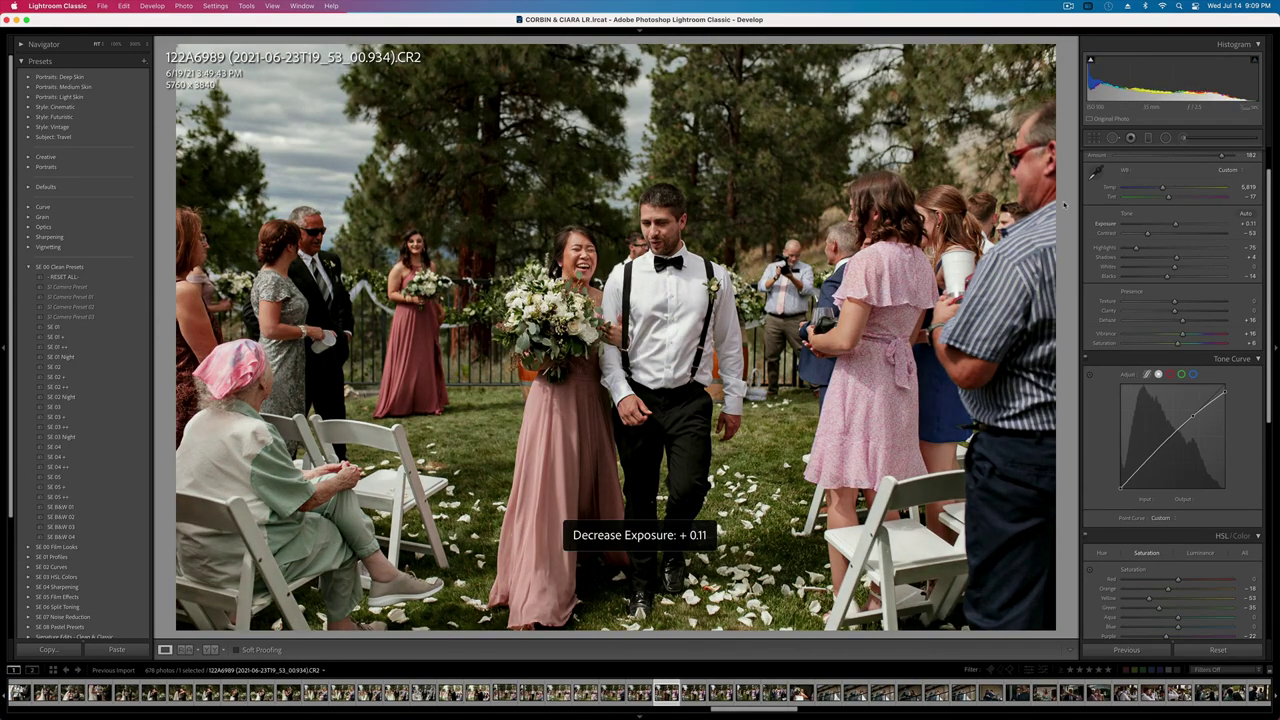
{"action": "key", "text": "Right"}
{"action": "key", "text": "super+shift+v"}
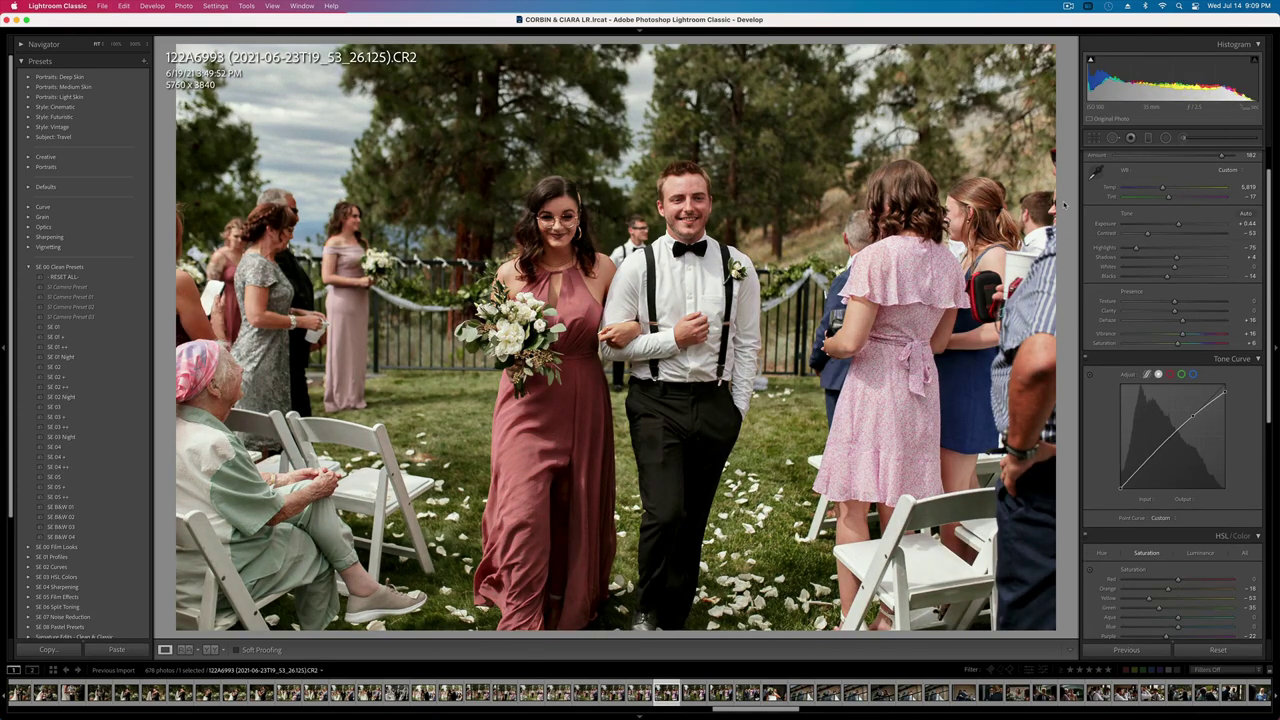
{"action": "key", "text": "Right"}
{"action": "key", "text": "super+shift+v"}
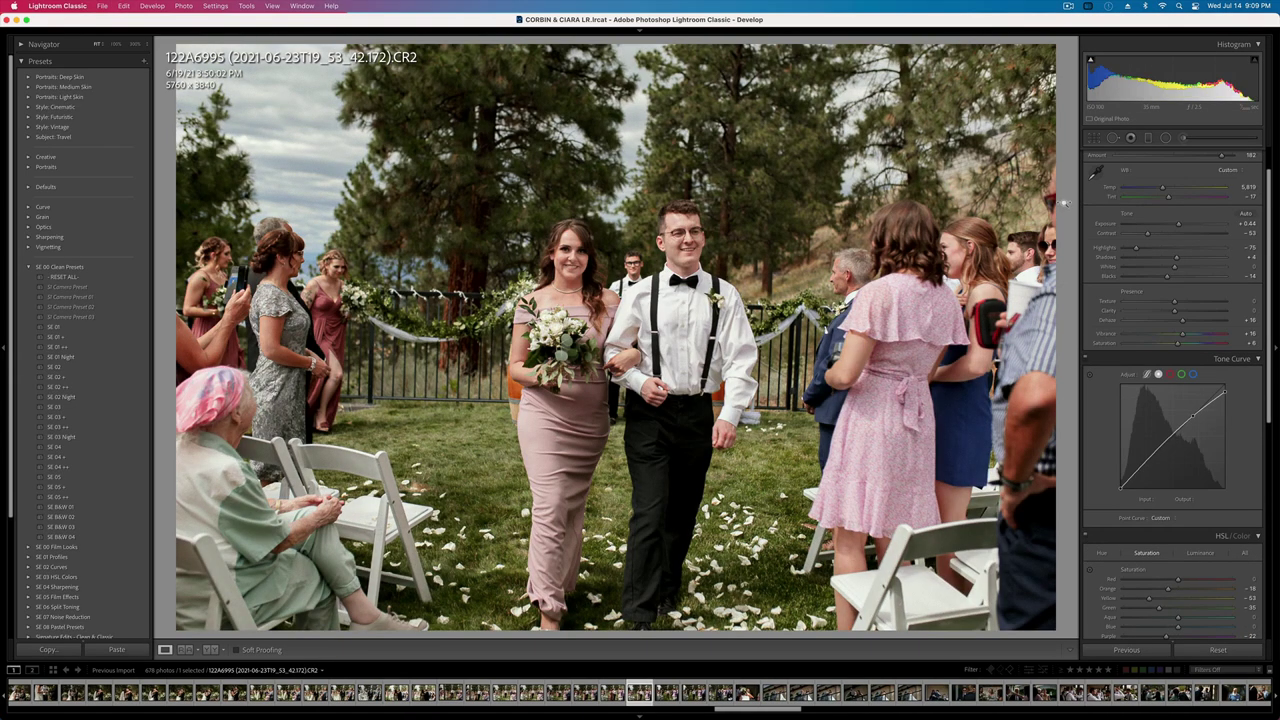
{"action": "key", "text": "minus"}
{"action": "key", "text": "Right"}
{"action": "key", "text": "super+shift+v"}
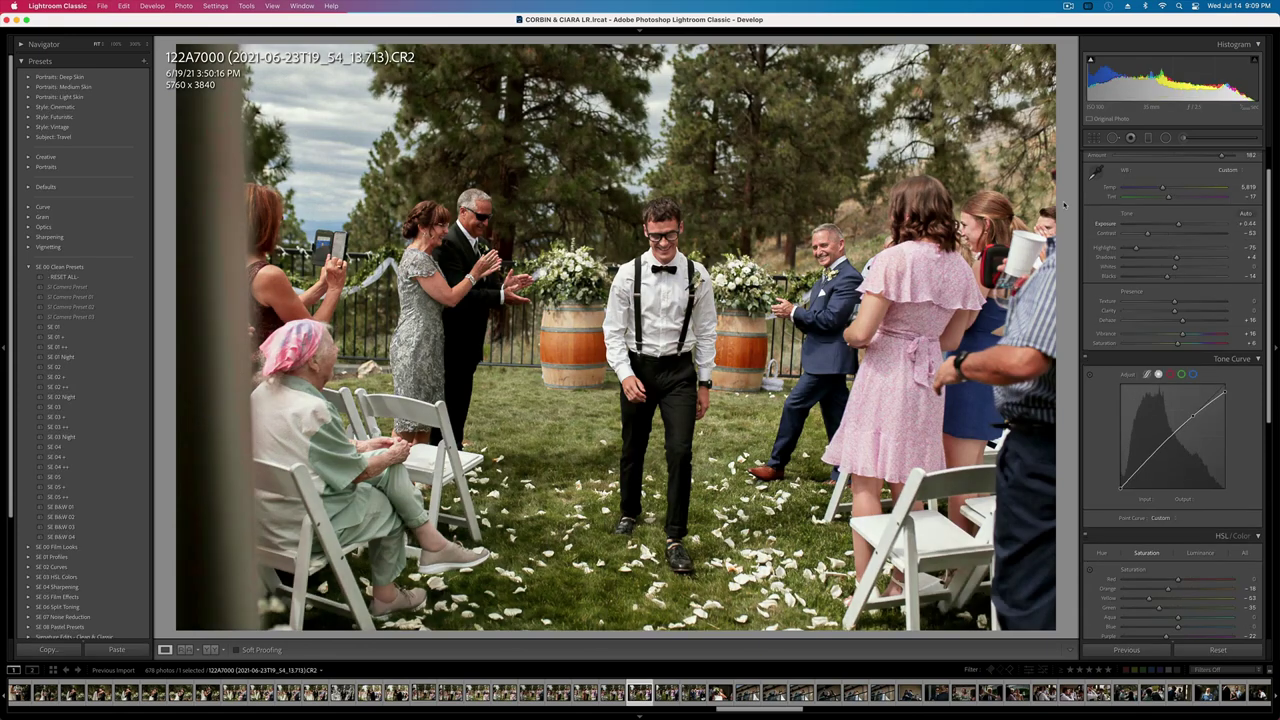
- Paste onto the remaining recessional photos, darkening each, and set 122A7007's exposure to +0.31
{"action": "key", "text": "minus"}
{"action": "key", "text": "Right"}
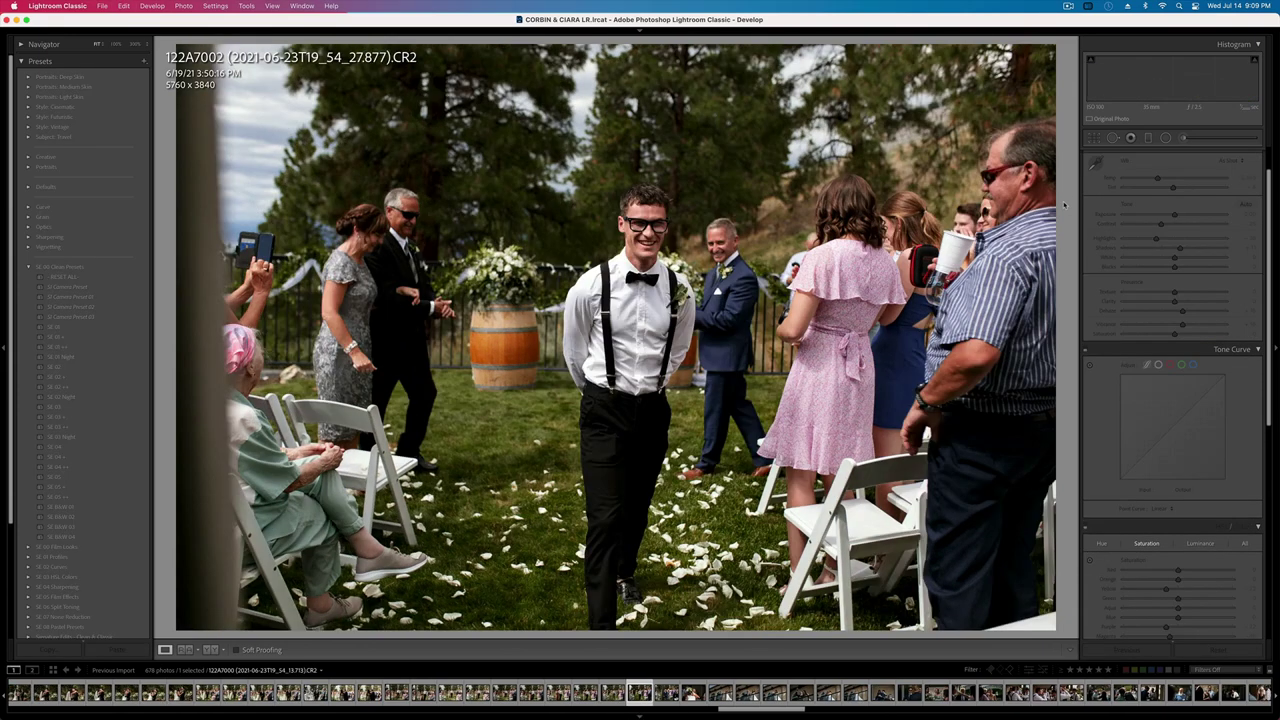
{"action": "key", "text": "super+shift+v"}
{"action": "key", "text": "minus"}
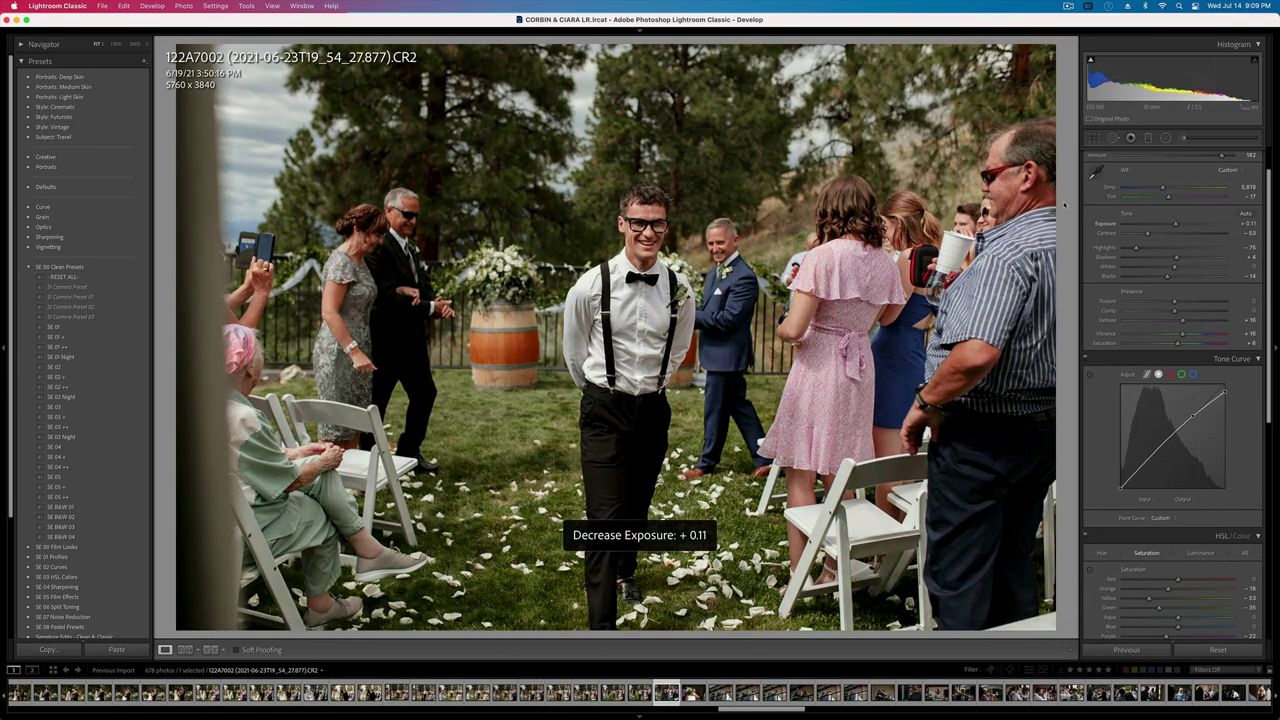
{"action": "key", "text": "Right"}
{"action": "key", "text": "super+shift+v"}
{"action": "key", "text": "minus"}
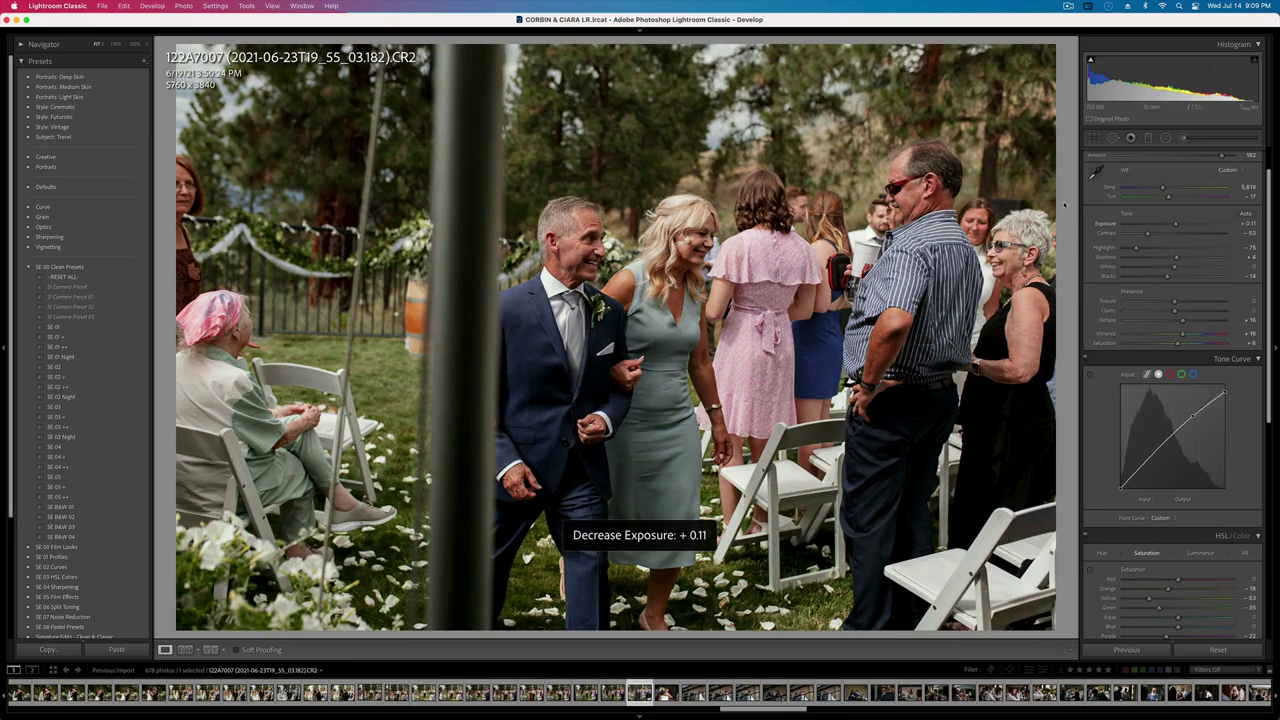
{"action": "key", "text": "equal"}
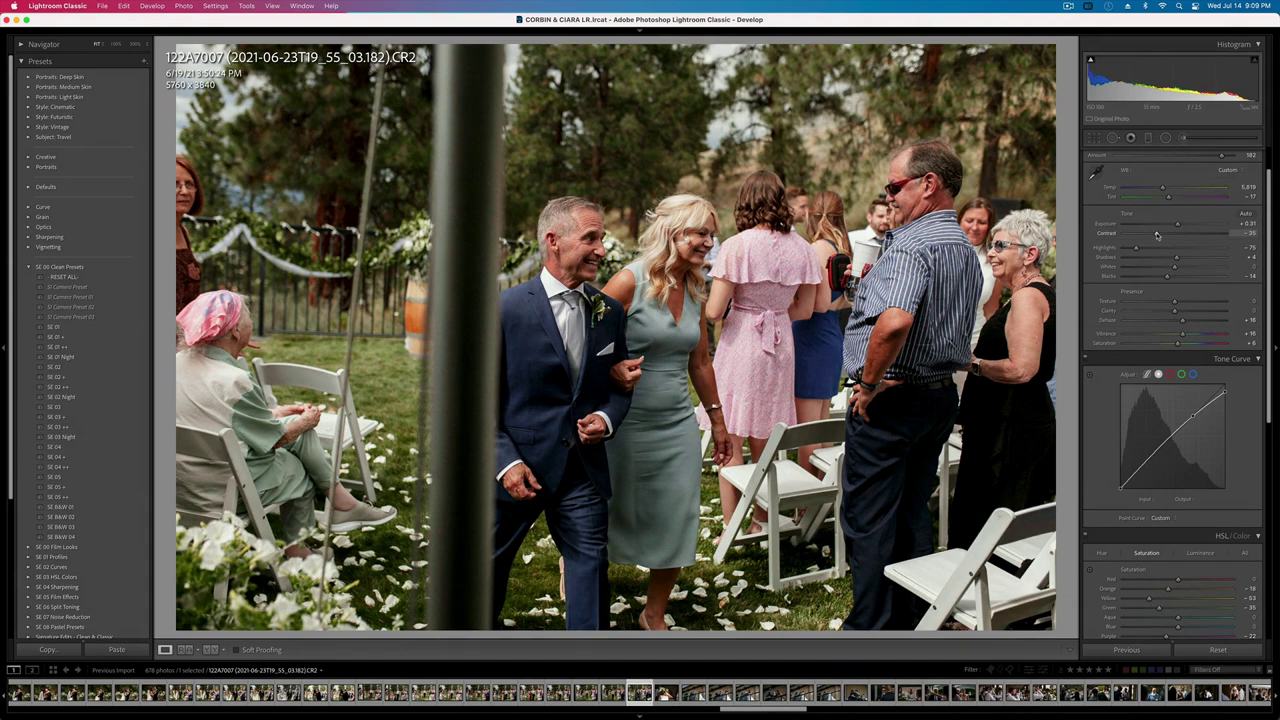
{"action": "key", "text": "Right"}
{"action": "key", "text": "Right"}
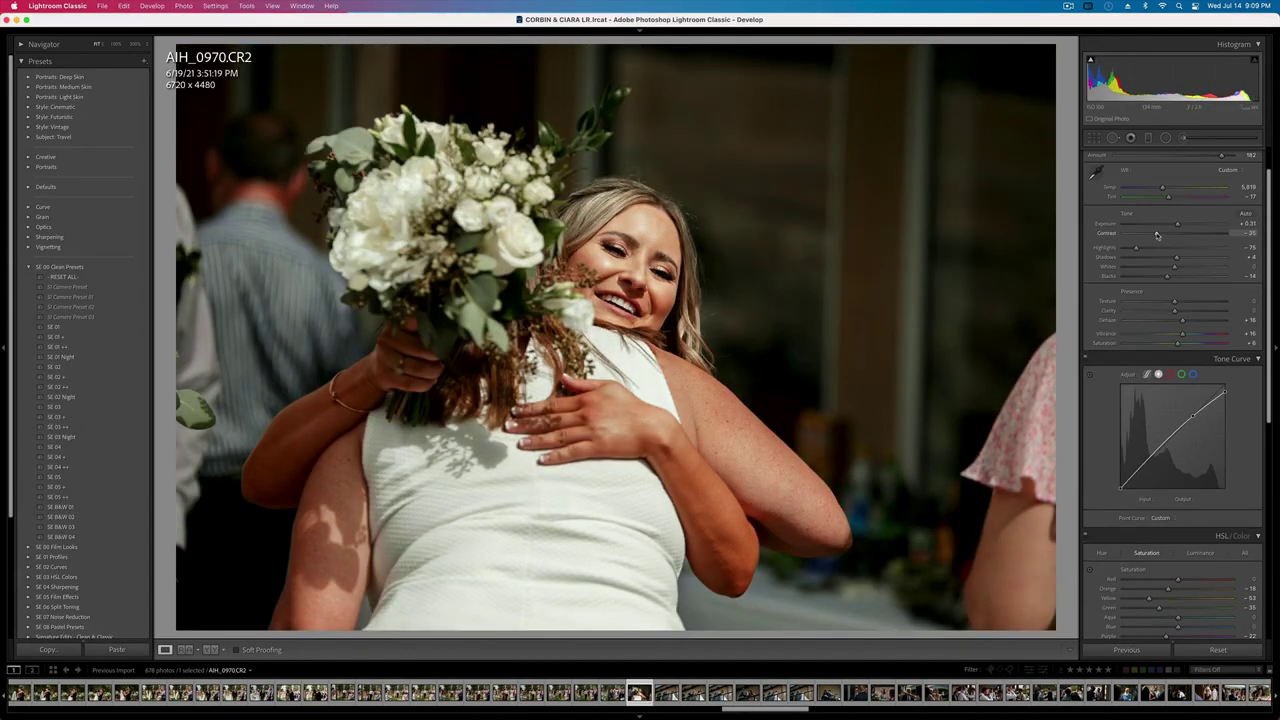
{"action": "key", "text": "Right"}
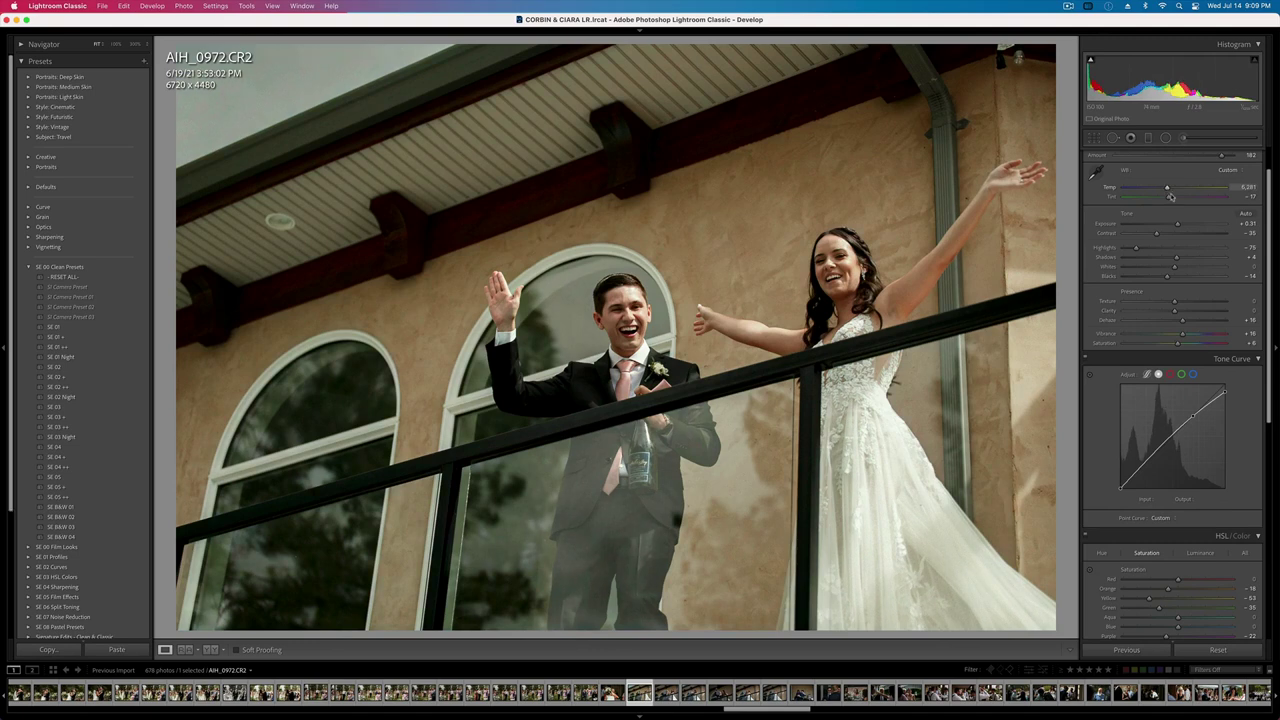
- Set tint to -5 and paste these settings onto AIH_0973
{"action": "left_click_drag", "start_coordinate": [1171, 196], "coordinate": [1173, 198]}
{"action": "key", "text": "super+c"}
{"action": "key", "text": "Return"}
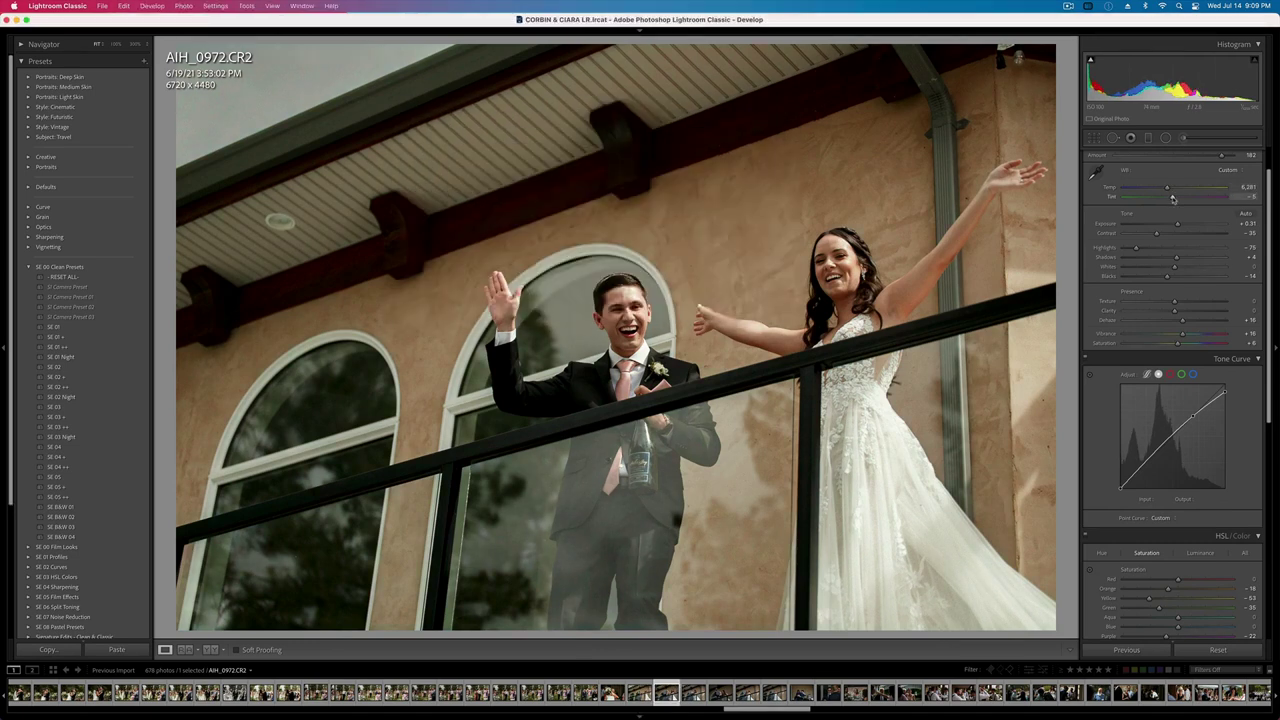
{"action": "key", "text": "Right"}
{"action": "key", "text": "super+v"}
- Brighten the champagne photo AIH_0978 and slightly lower AIH_0979's exposure
{"action": "key", "text": "Right"}
{"action": "key", "text": "Right"}
{"action": "key", "text": "Right"}
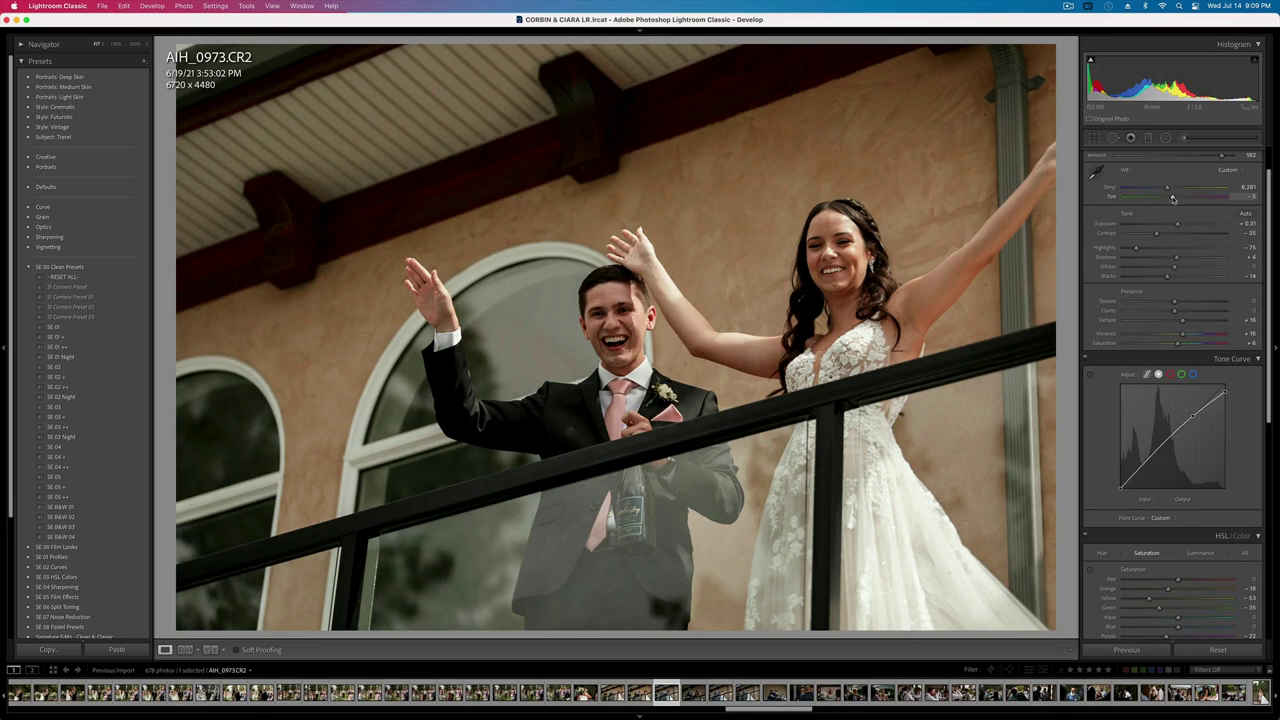
{"action": "key", "text": "Right"}
{"action": "key", "text": "Right"}
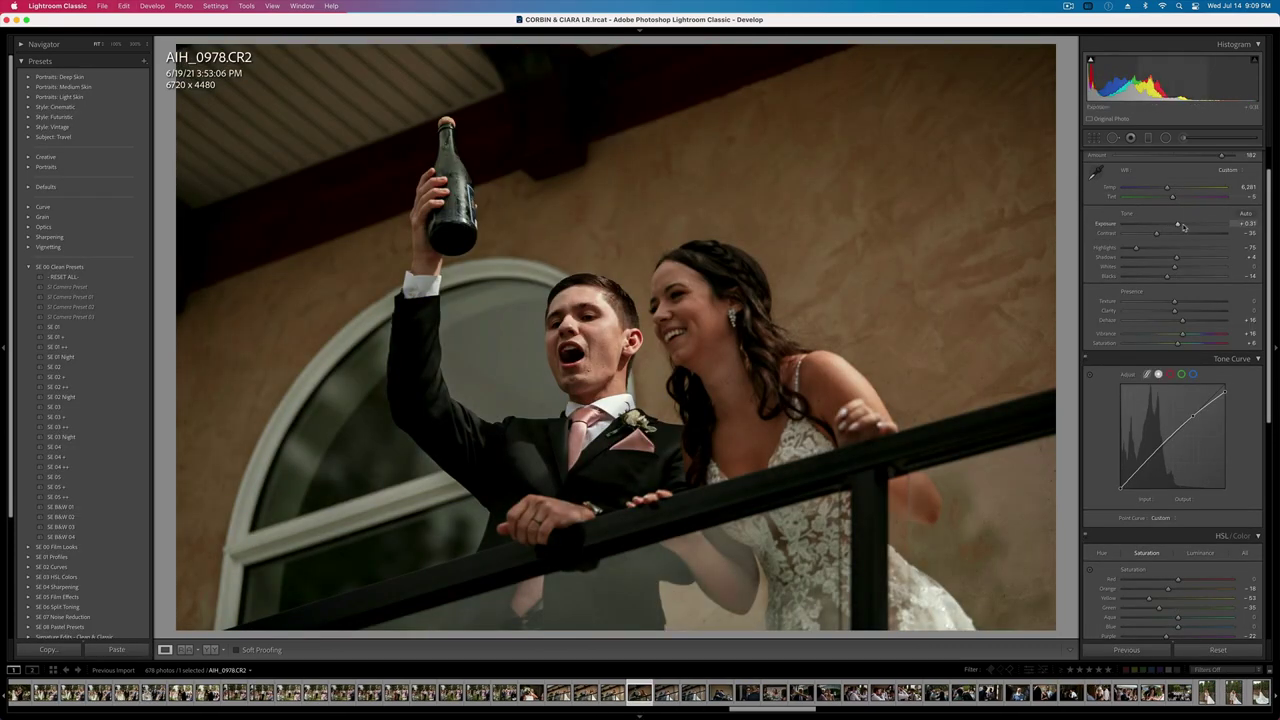
{"action": "left_click_drag", "start_coordinate": [1178, 225], "coordinate": [1163, 235]}
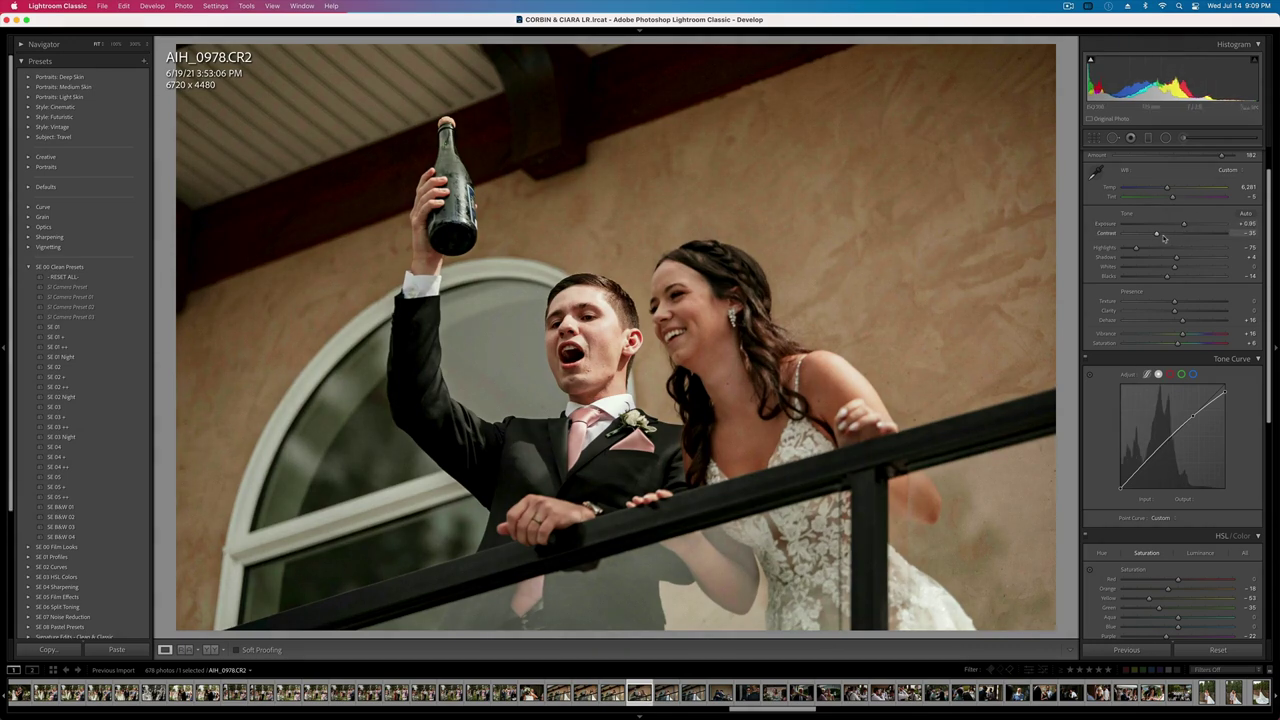
{"action": "key", "text": "Right"}
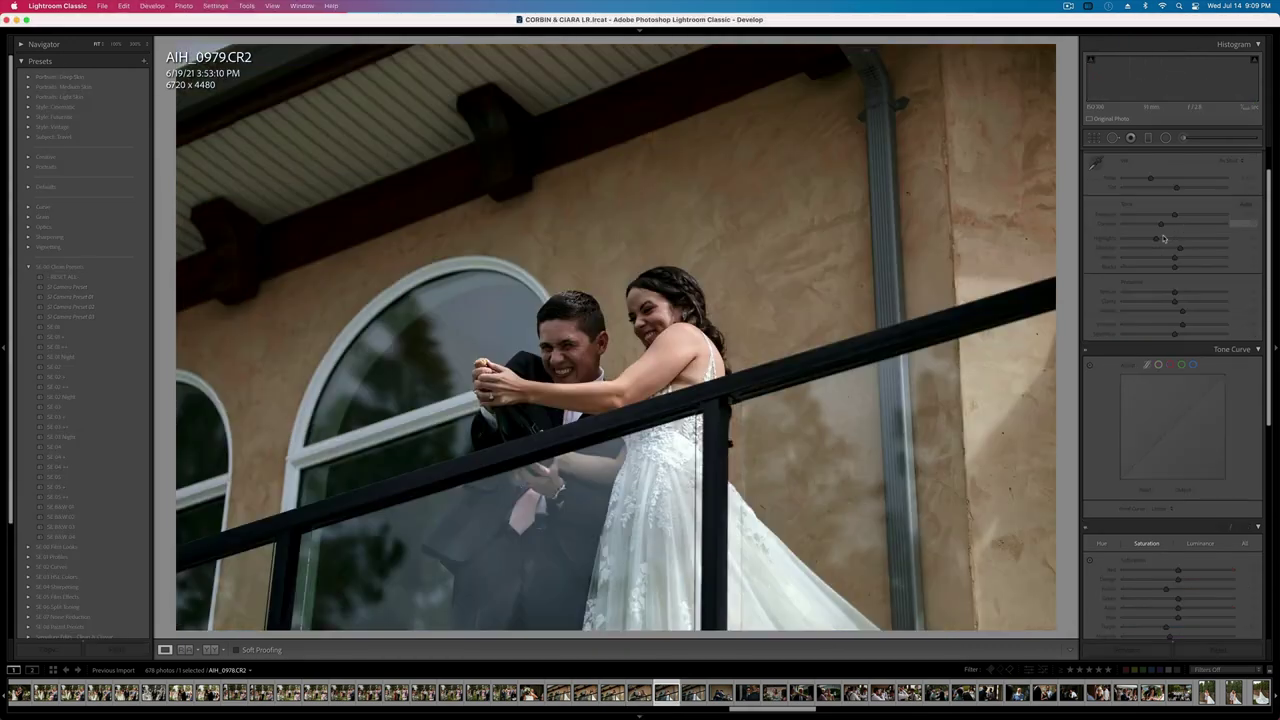
{"action": "key", "text": "shift+minus"}
{"action": "key", "text": "shift+minus"}
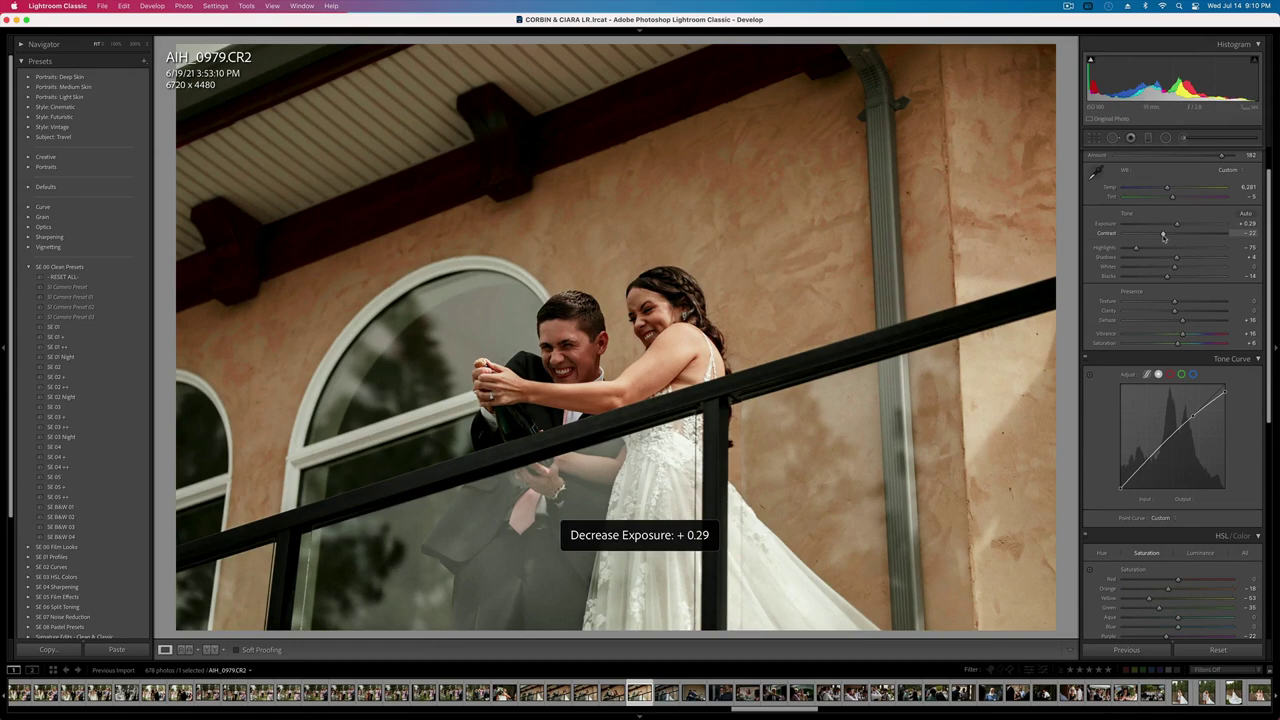
{"action": "key", "text": "equal"}
{"action": "key", "text": "equal"}
{"action": "key", "text": "equal"}
- Set AIH_0980's exposure to +0.29 and check it against the original
{"action": "key", "text": "Right"}
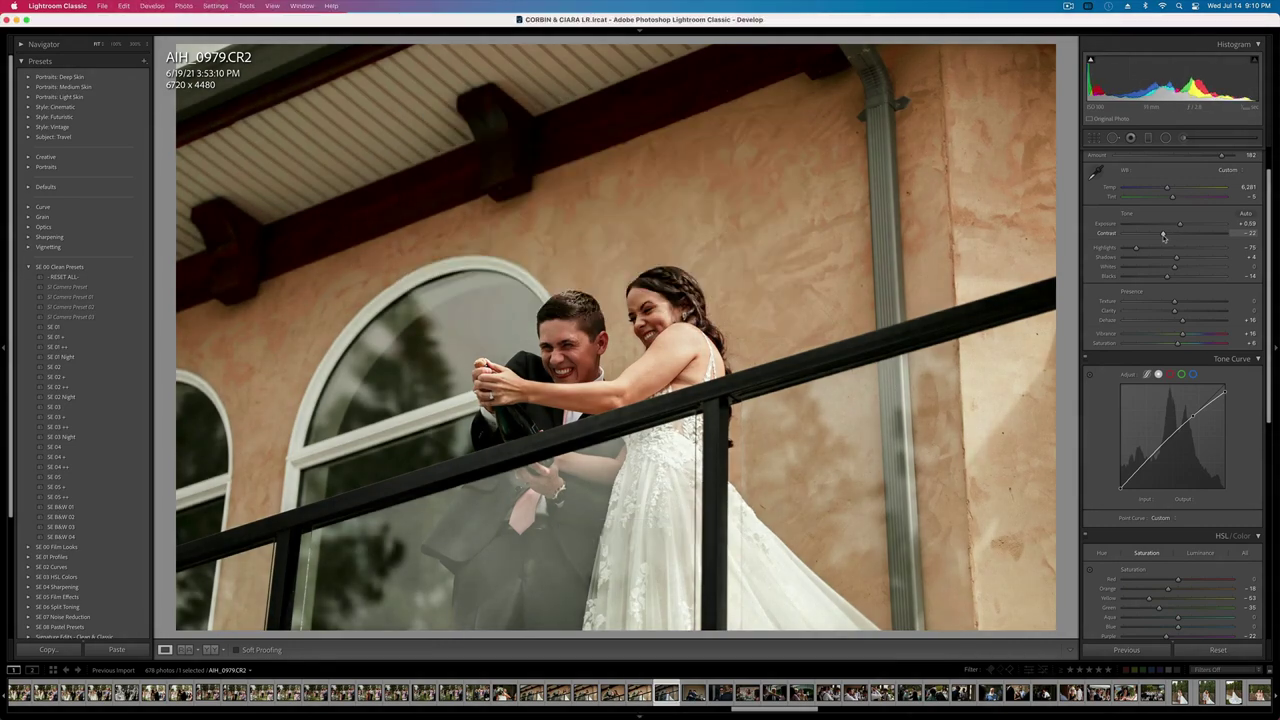
{"action": "key", "text": "minus"}
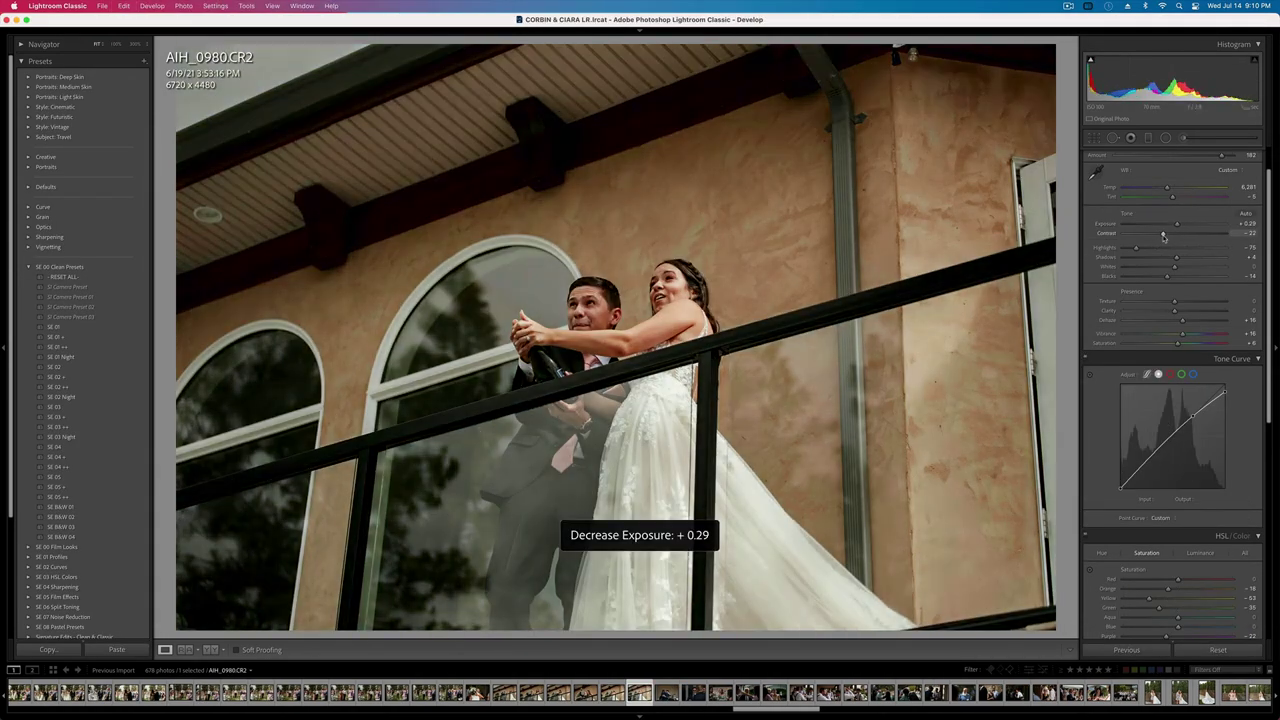
{"action": "key", "text": "equal"}
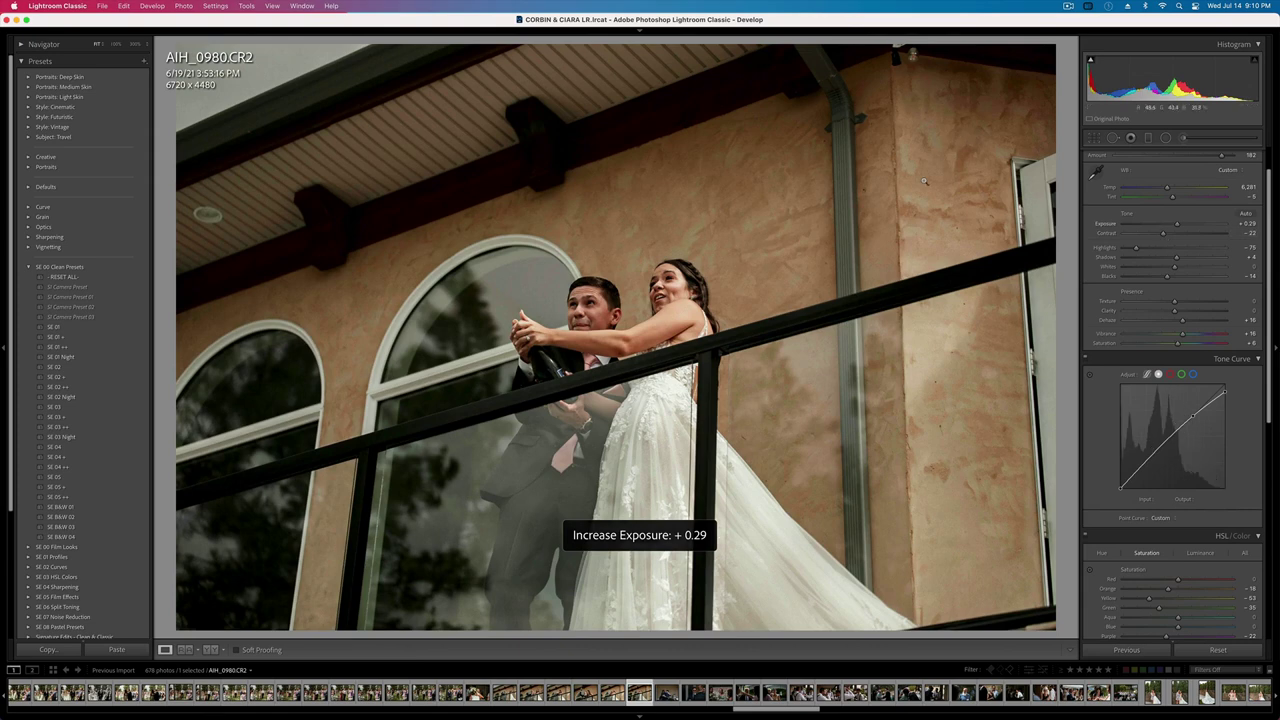
{"action": "key", "text": "backslash"}
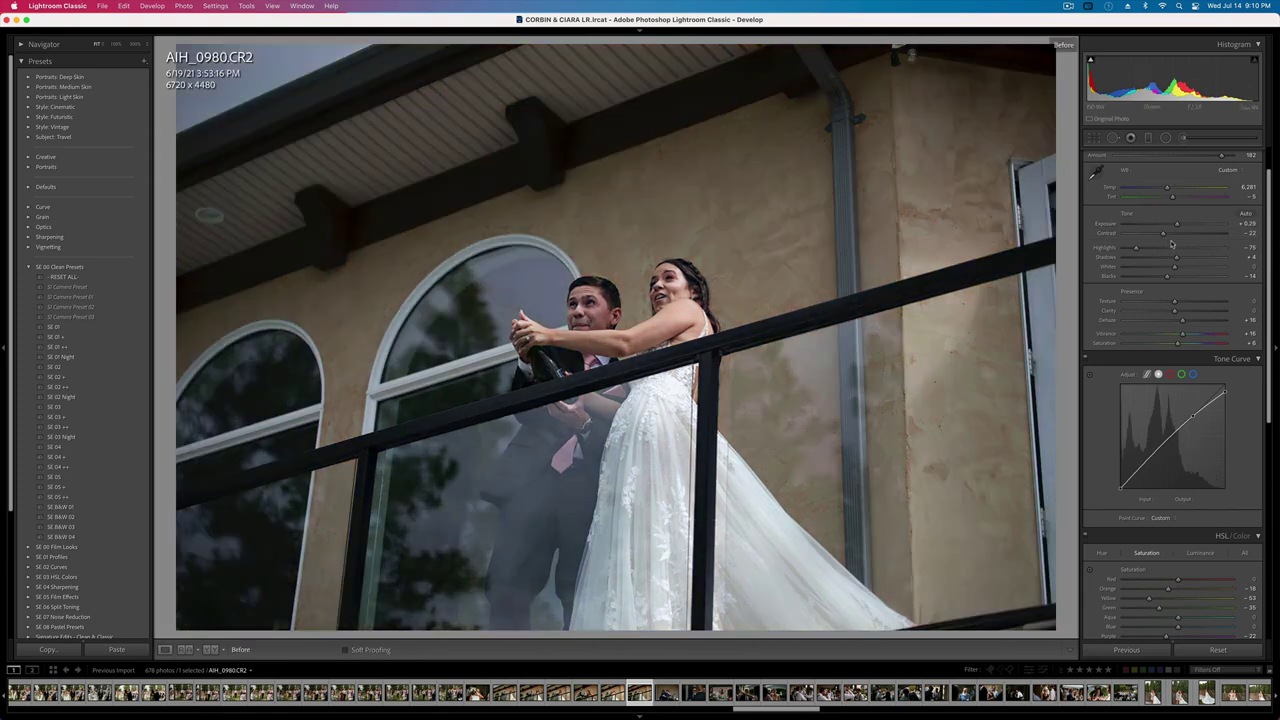
{"action": "key", "text": "backslash"}
- Set AIH_0982 to +0.29 exposure and crop tighter around the hugging men
{"action": "key", "text": "Right"}
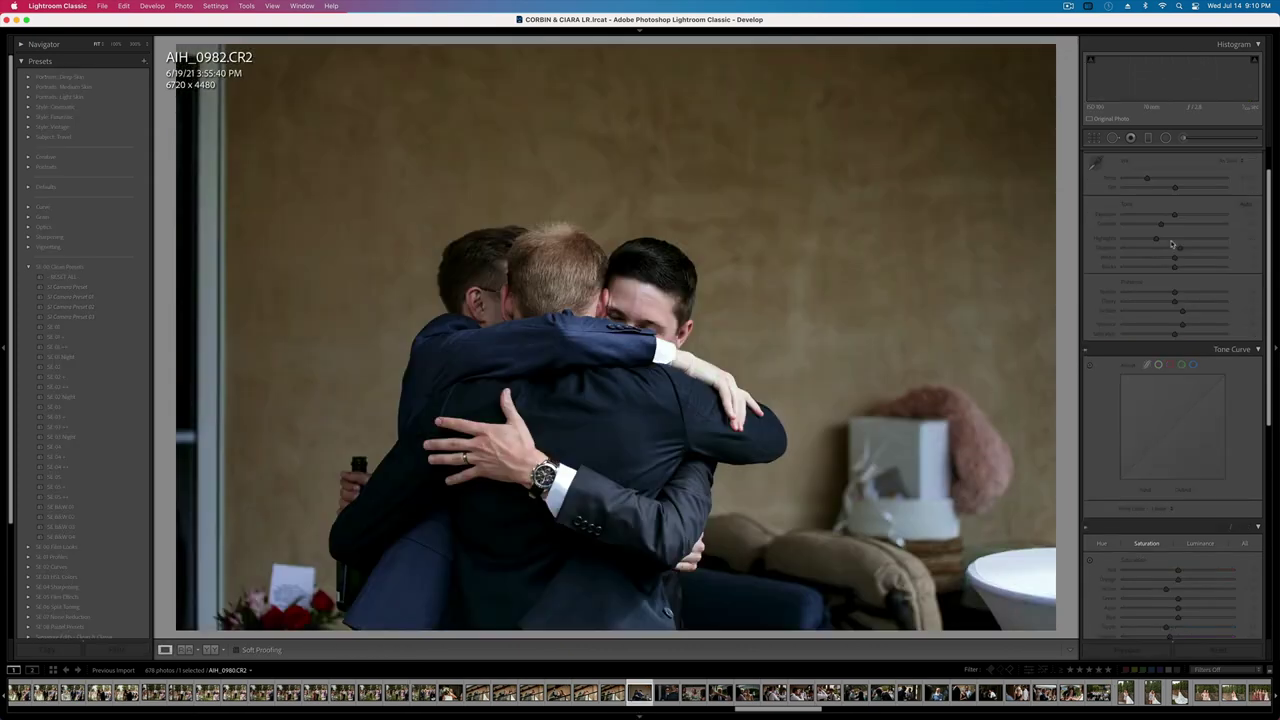
{"action": "key", "text": "shift+minus"}
{"action": "key", "text": "shift+minus"}
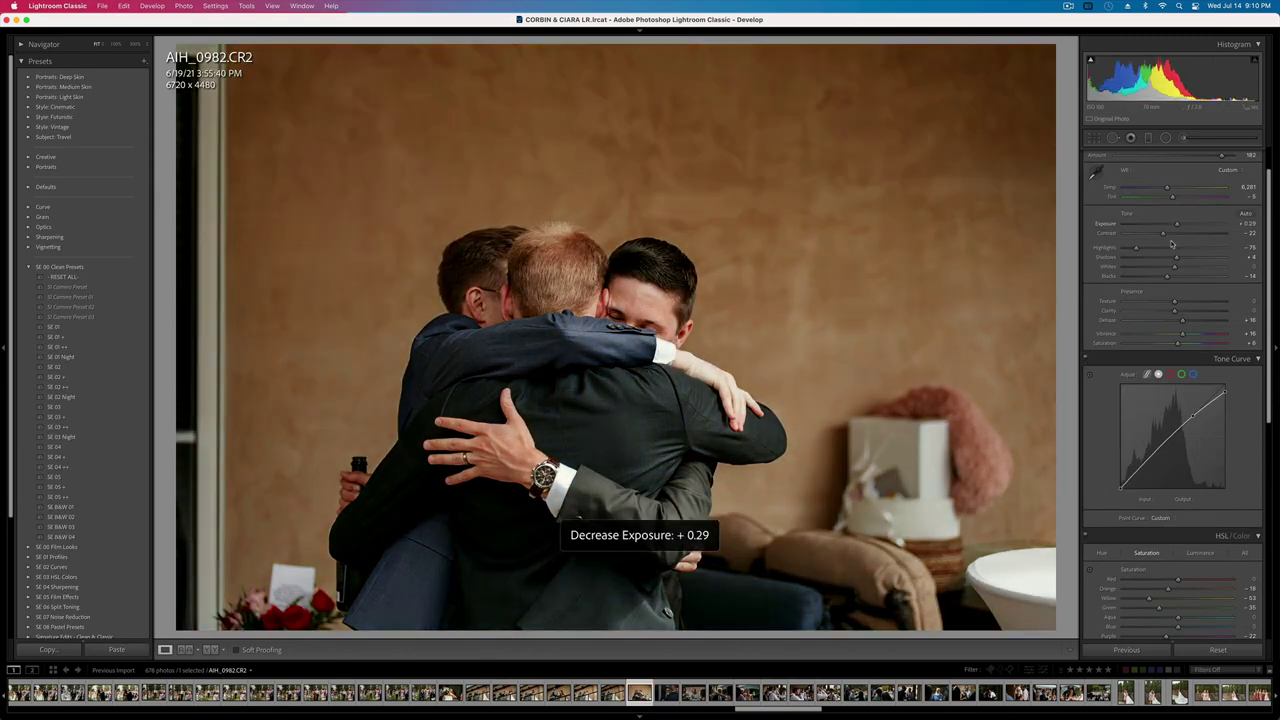
{"action": "key", "text": "r"}
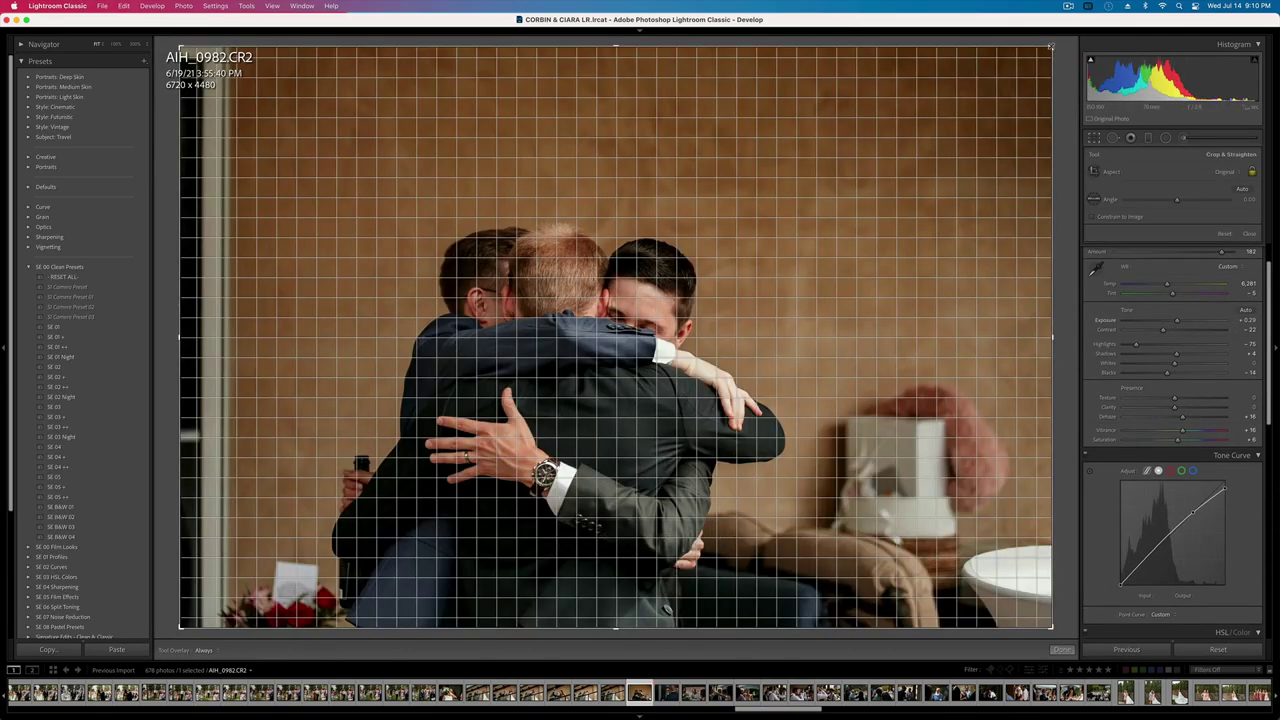
{"action": "left_click_drag", "start_coordinate": [1034, 61], "coordinate": [1000, 80]}
{"action": "key", "text": "Return"}
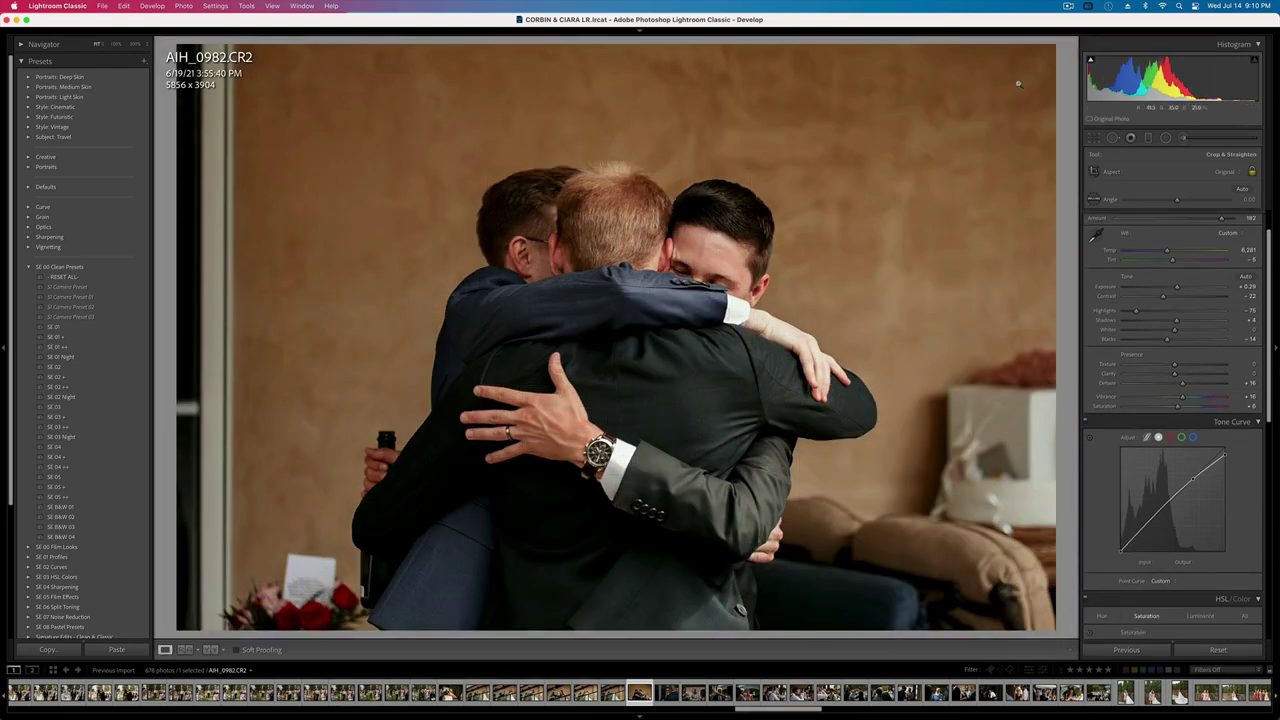
- Lower the exposure of the photo after AIH_0987
{"action": "key", "text": "Right"}
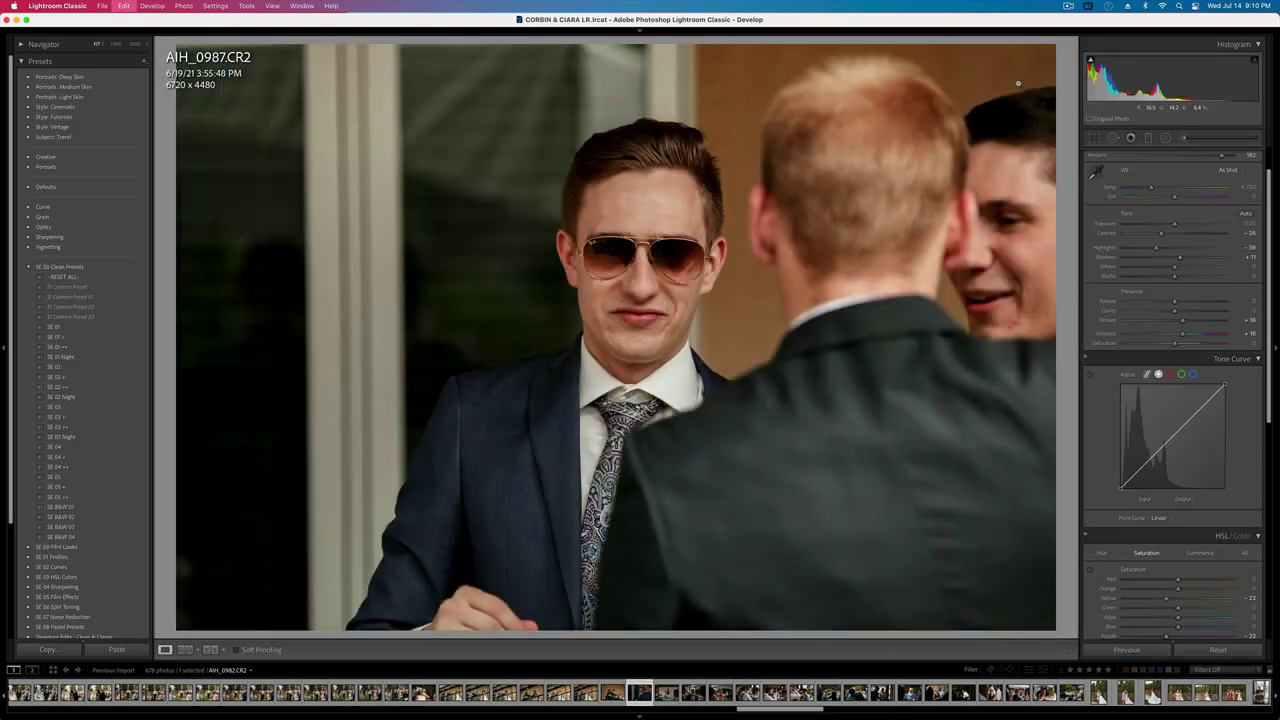
{"action": "key", "text": "Right"}
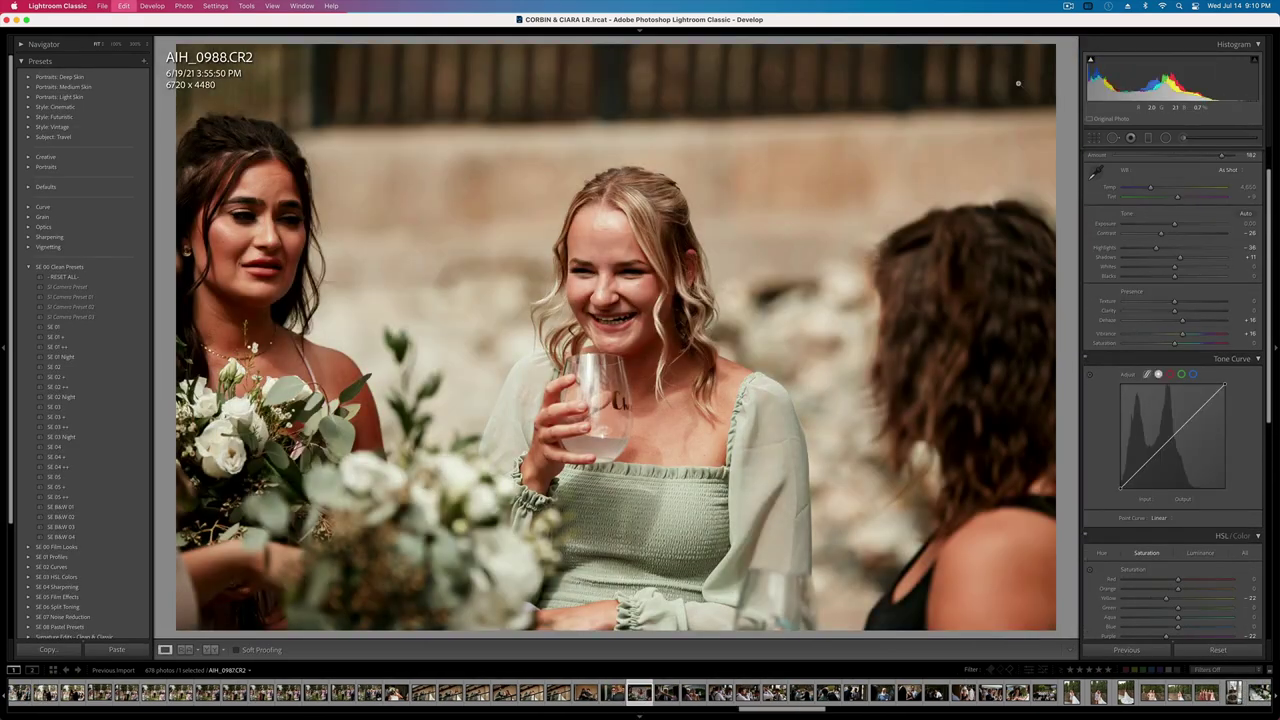
{"action": "key", "text": "minus"}
{"action": "key", "text": "Right"}
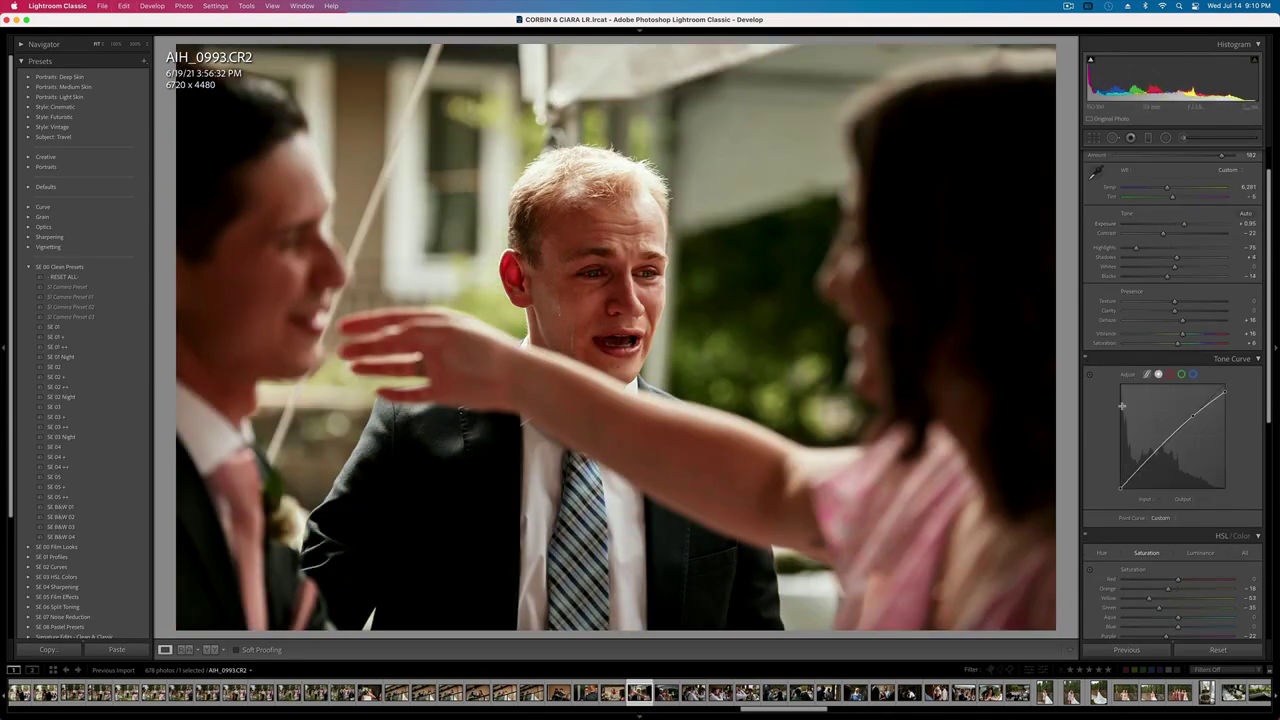
- Mute AIH_0993's reds, brush the crying face cooler and brighter, and retune overall exposure
{"action": "left_click_drag", "start_coordinate": [1177, 580], "coordinate": [1164, 581]}
{"action": "left_click", "coordinate": [1186, 139]}
{"action": "scroll", "coordinate": [661, 333], "scroll_direction": "down", "scroll_amount": 3}
{"action": "key", "text": "h"}
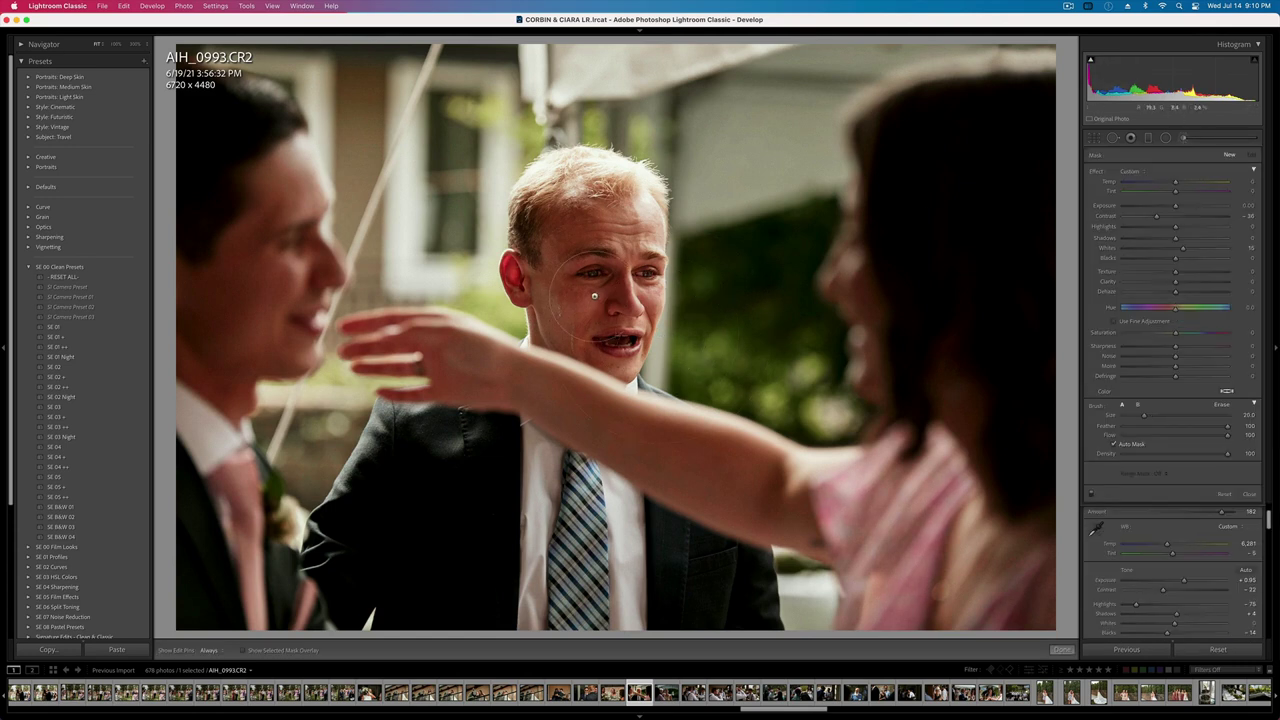
{"action": "mouse_move", "coordinate": [612, 300]}
{"action": "left_mouse_down"}
{"action": "mouse_move", "coordinate": [598, 270]}
{"action": "mouse_move", "coordinate": [618, 338]}
{"action": "mouse_move", "coordinate": [628, 322]}
{"action": "left_mouse_up"}
{"action": "mouse_move", "coordinate": [254, 260]}
{"action": "left_mouse_down"}
{"action": "mouse_move", "coordinate": [254, 363]}
{"action": "mouse_move", "coordinate": [261, 219]}
{"action": "mouse_move", "coordinate": [283, 293]}
{"action": "left_mouse_up"}
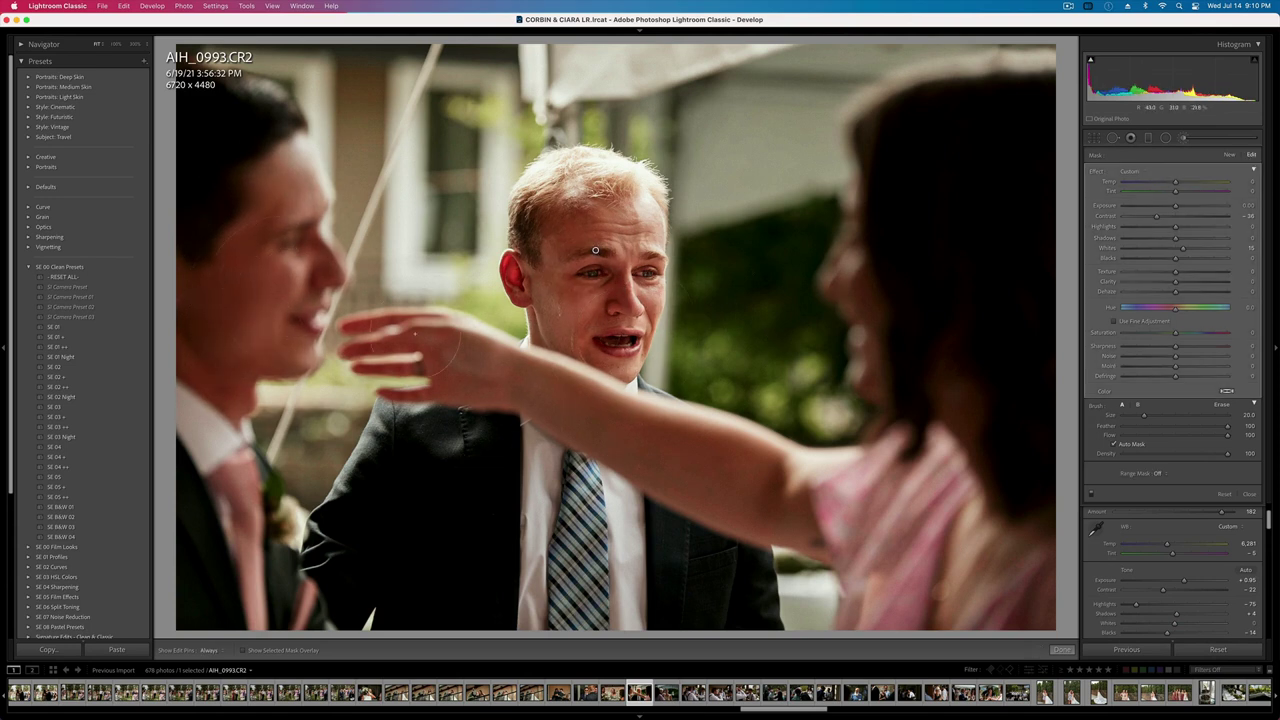
{"action": "left_click", "coordinate": [1168, 183]}
{"action": "left_click", "coordinate": [1181, 206]}
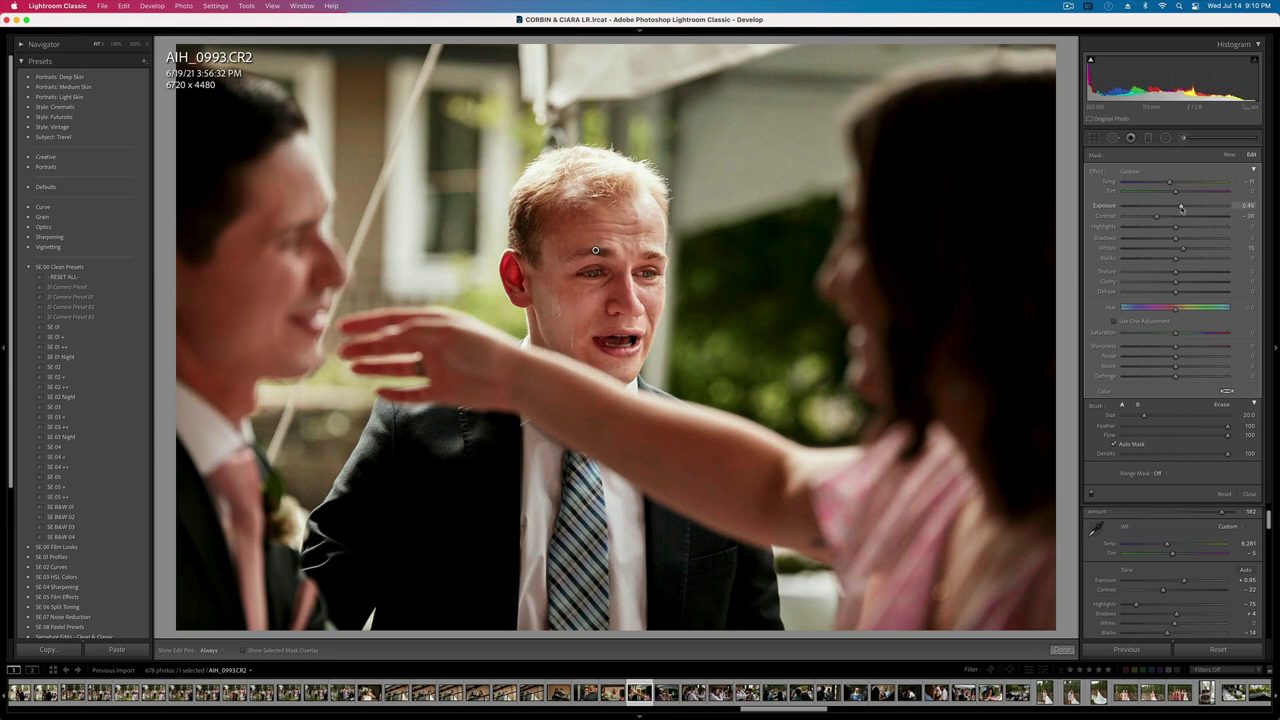
{"action": "key", "text": "k"}
{"action": "key", "text": "shift+minus"}
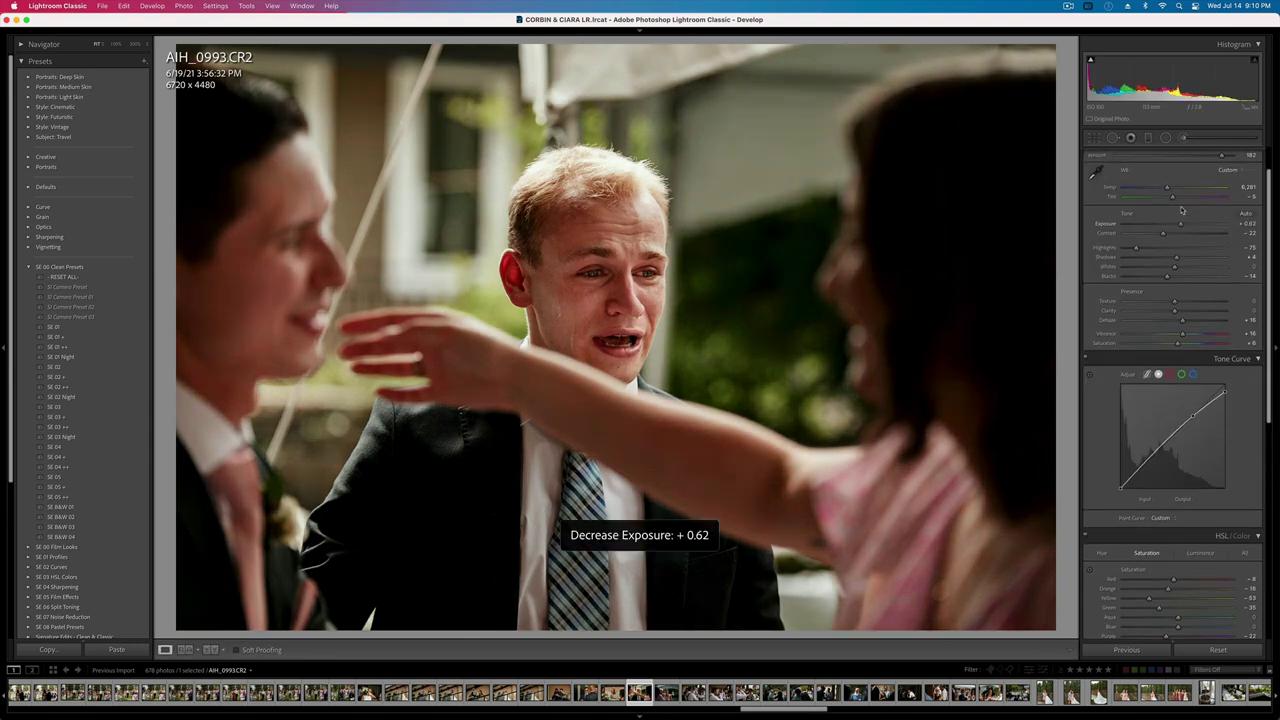
{"action": "key", "text": "equal"}
{"action": "key", "text": "equal"}
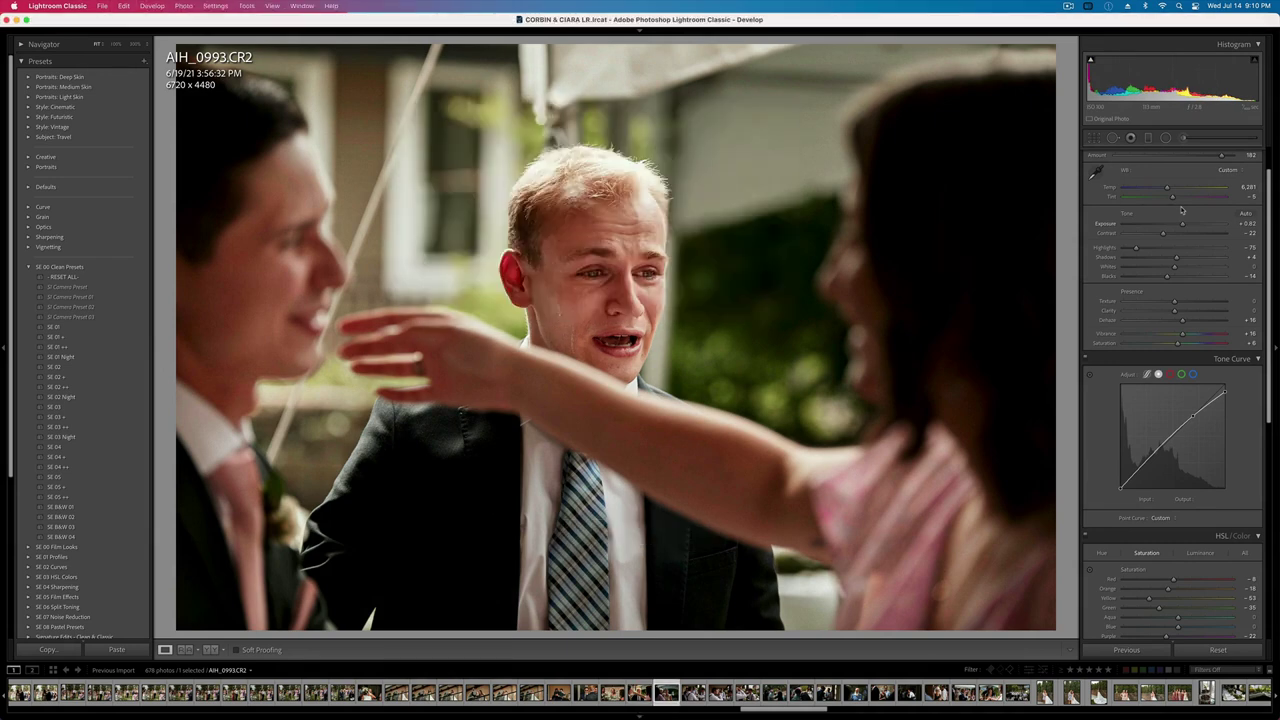
- Cool AIH_0996's white balance slightly and brush-cool the woman's face
{"action": "key", "text": "Right"}
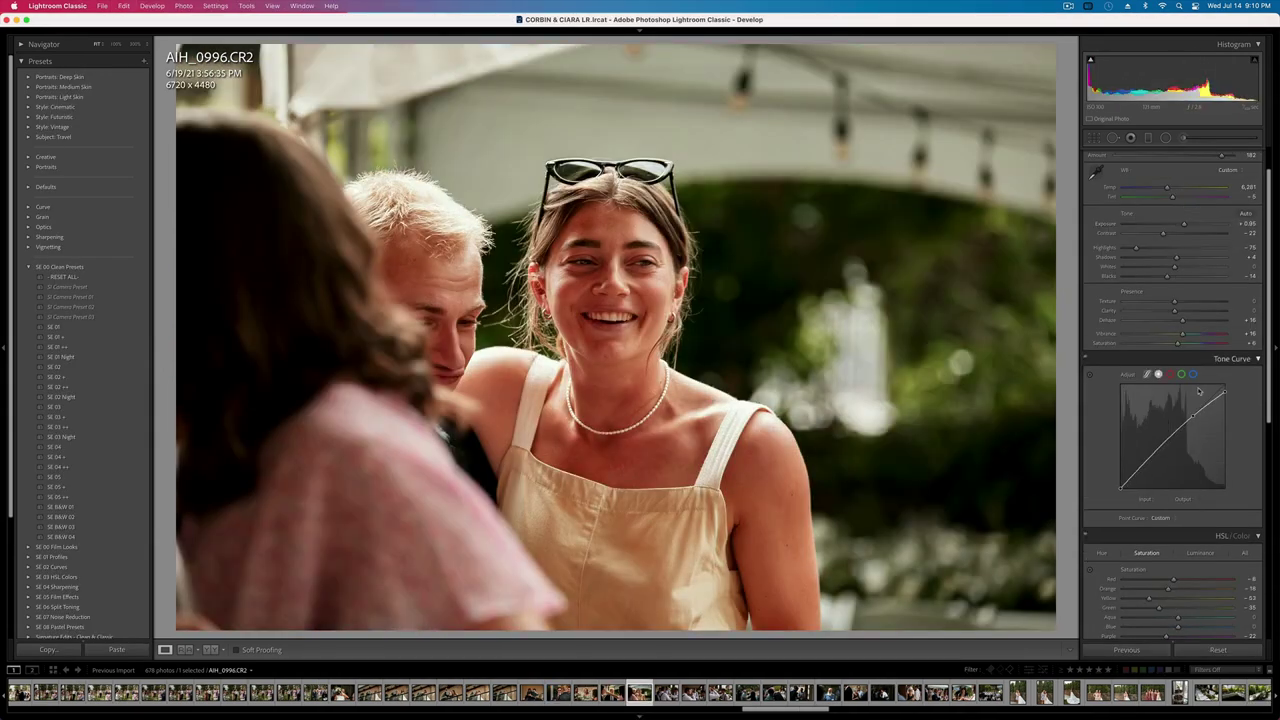
{"action": "scroll", "coordinate": [1160, 250], "scroll_direction": "up", "scroll_amount": 2}
{"action": "left_click_drag", "start_coordinate": [1167, 231], "coordinate": [1157, 229]}
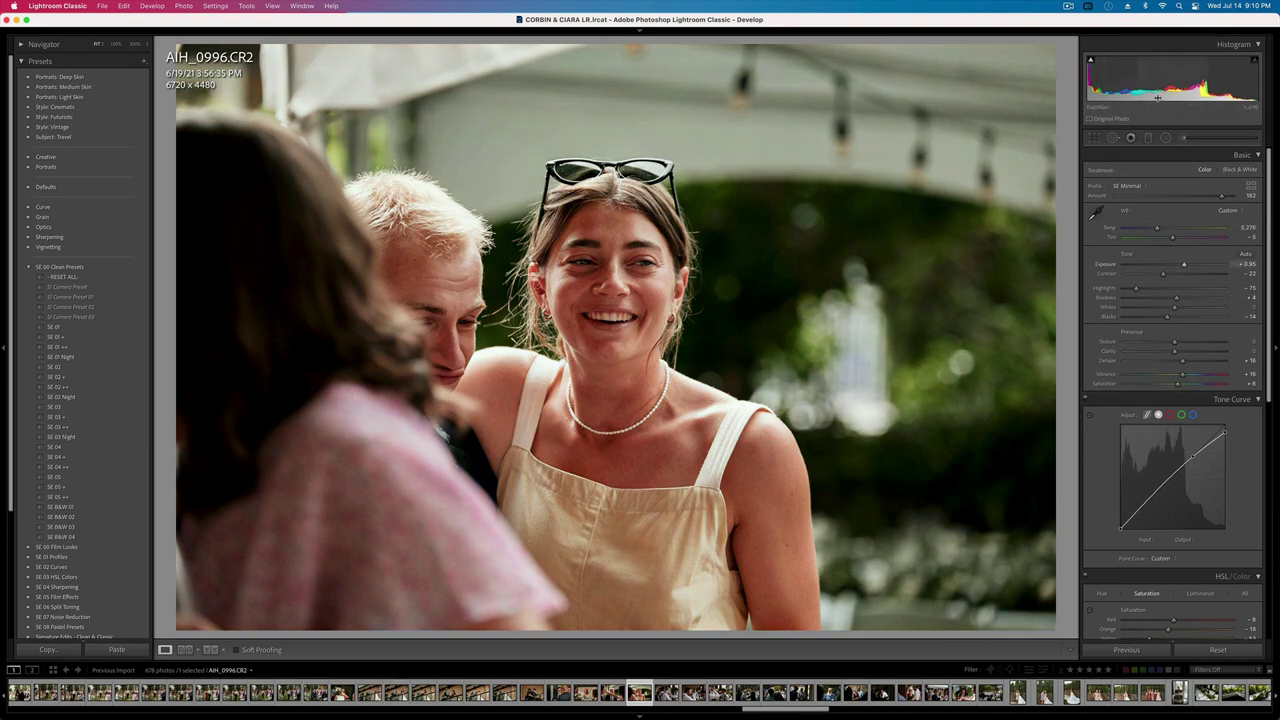
{"action": "key", "text": "k"}
{"action": "key", "text": "h"}
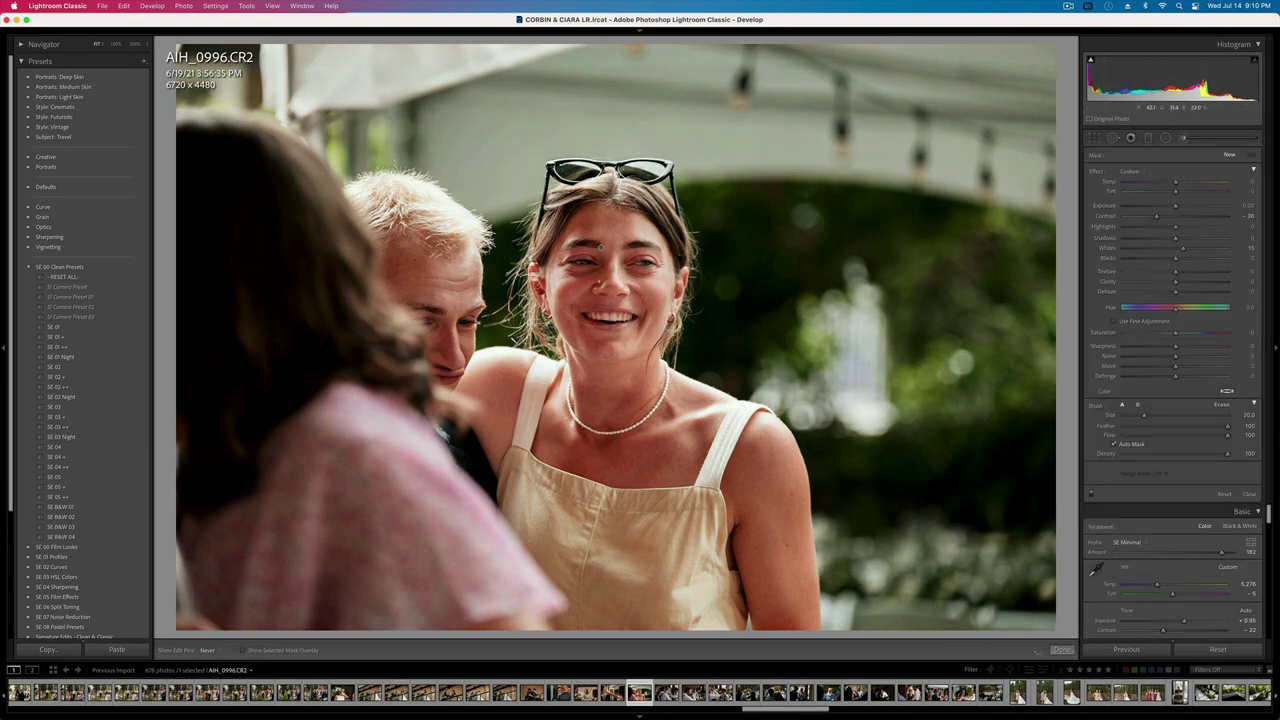
{"action": "key", "text": "h"}
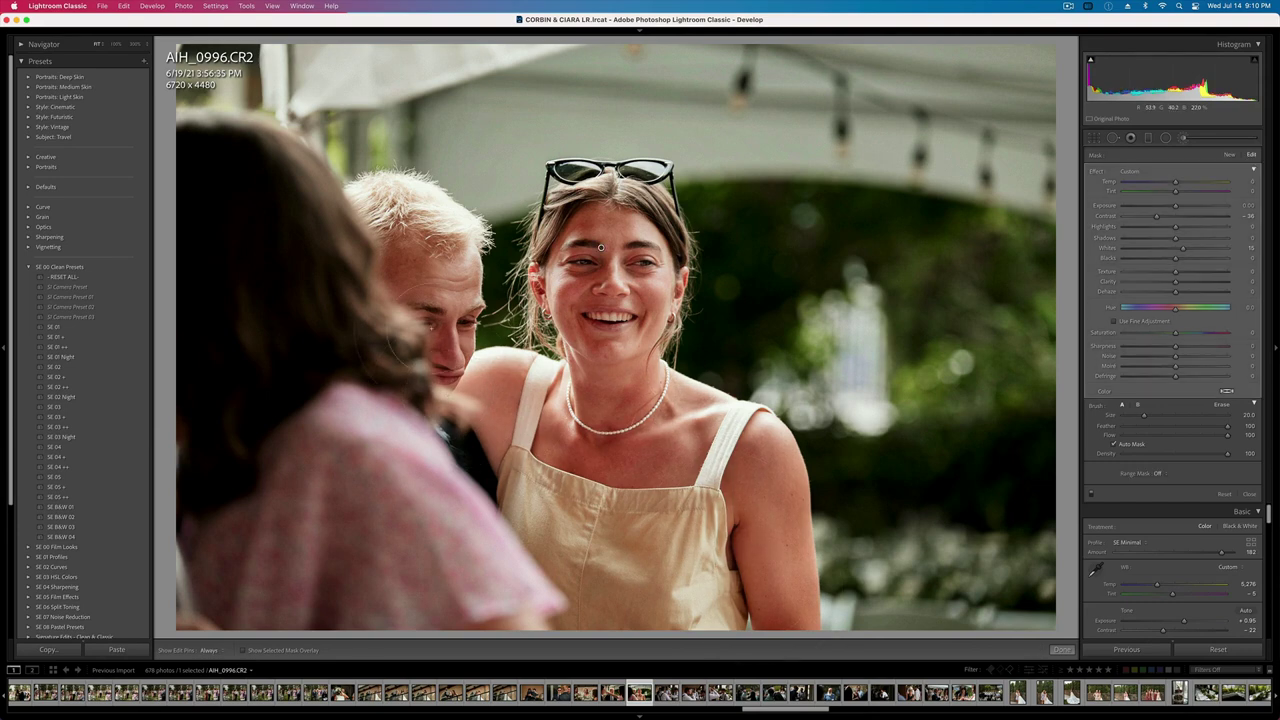
{"action": "left_click_drag", "start_coordinate": [1175, 182], "coordinate": [1170, 183]}
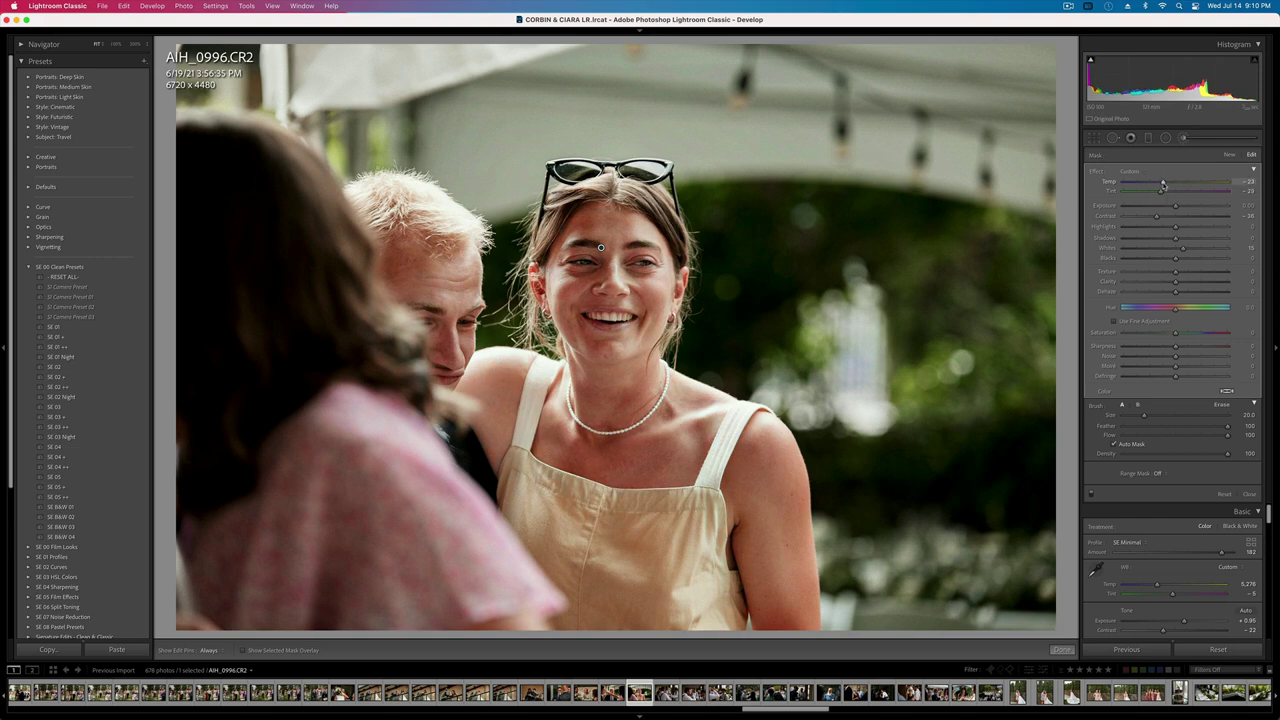
- Finish the face brush on AIH_0996 and advance to photo 122A7009
{"action": "key", "text": "k"}
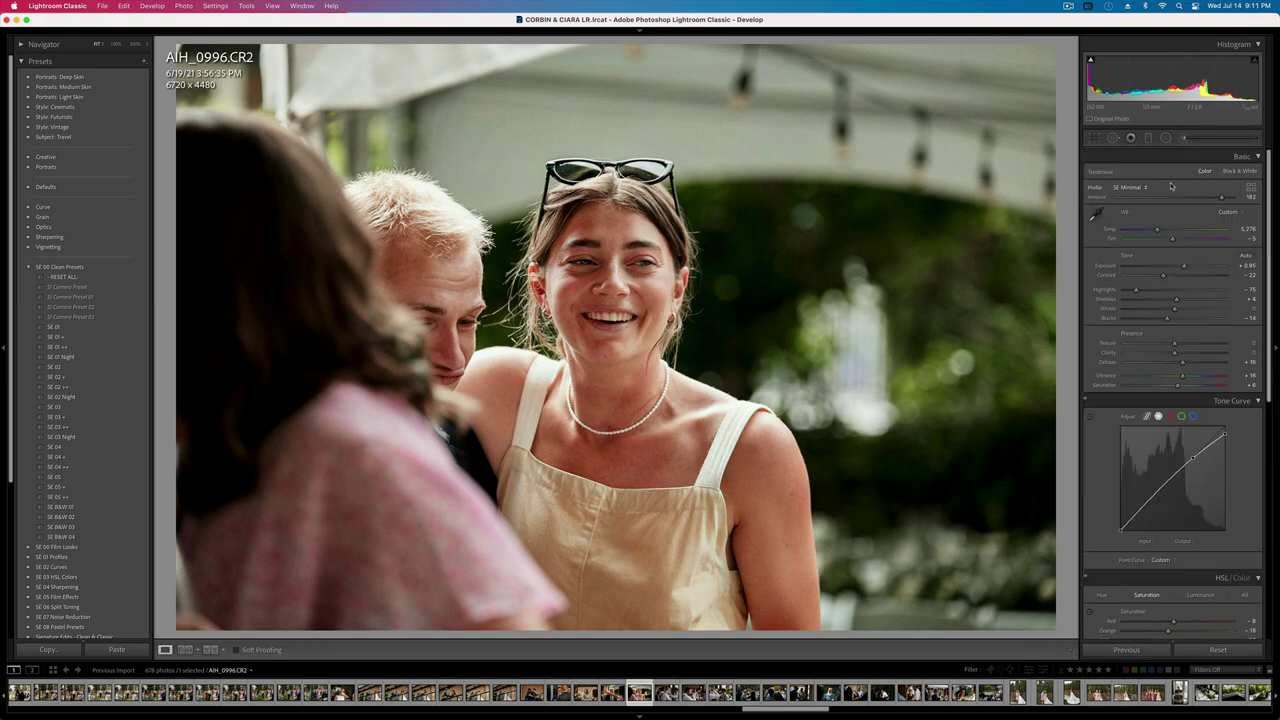
{"action": "key", "text": "Right"}
- Cool the next groomsmen photo's white balance and raise its exposure to +1.28
{"action": "key", "text": "super+v"}
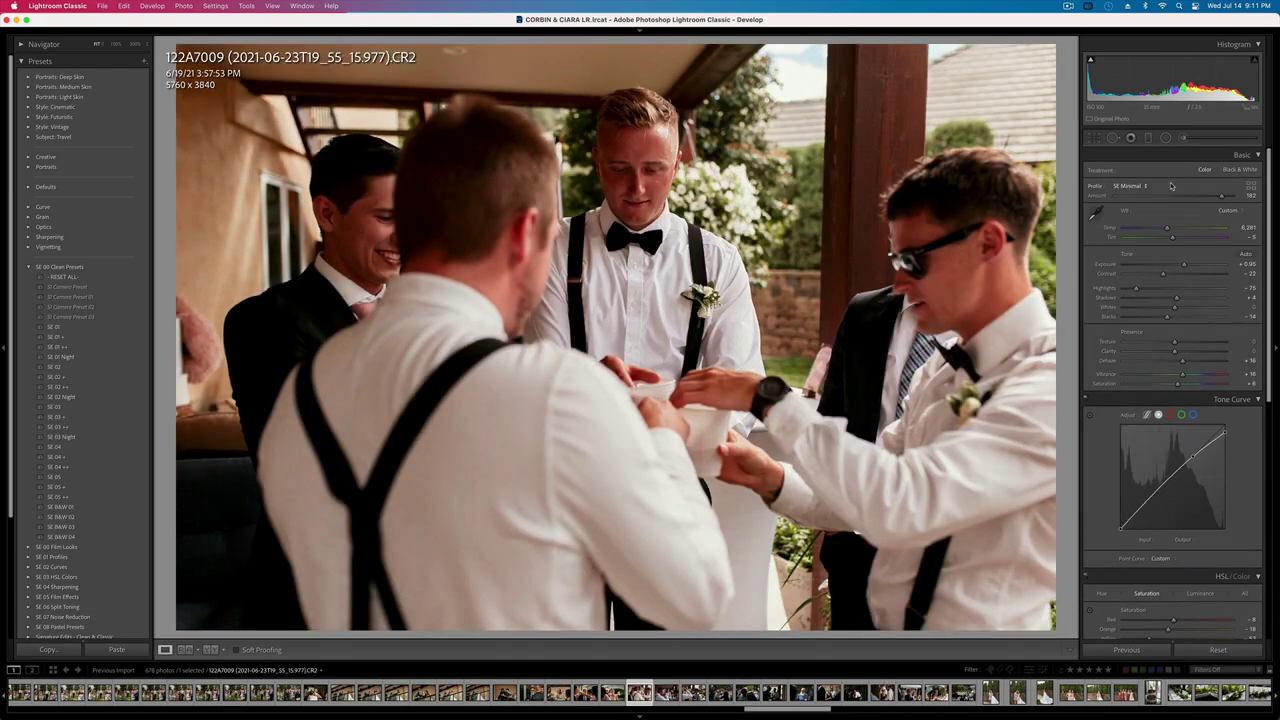
{"action": "key", "text": "shift+minus"}
{"action": "key", "text": "shift+equal"}
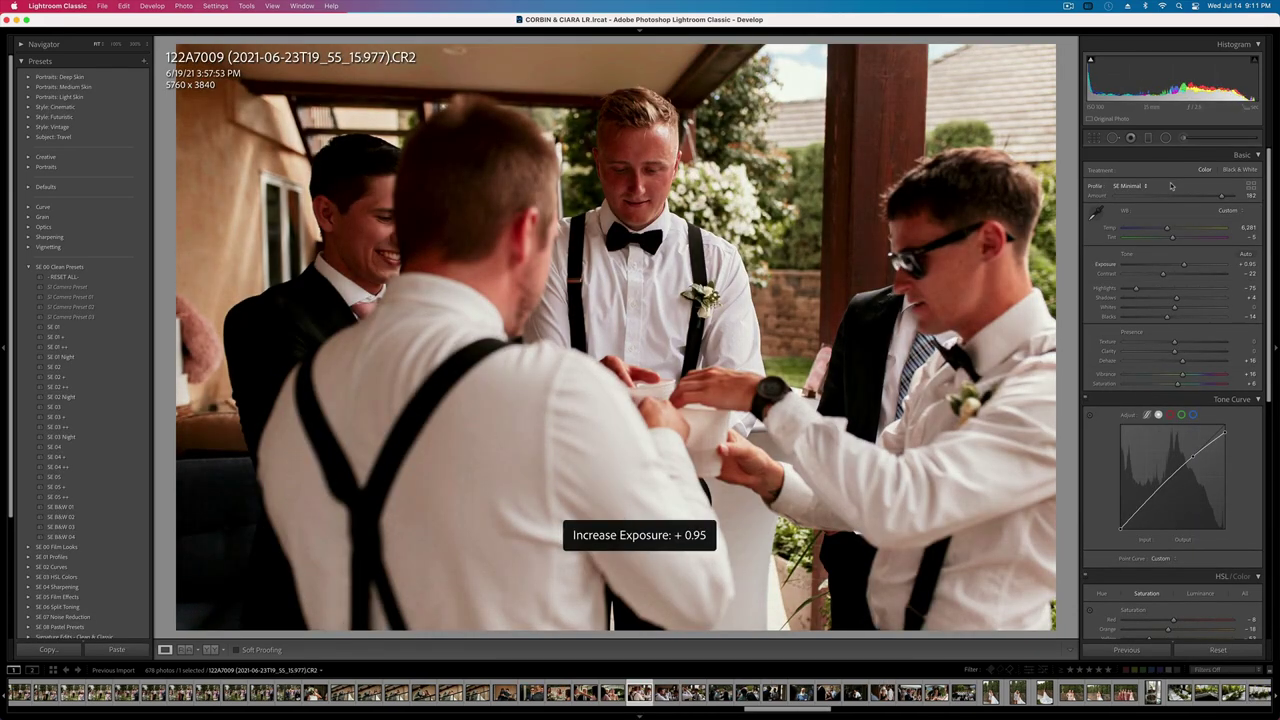
{"action": "left_click_drag", "start_coordinate": [1167, 229], "coordinate": [1159, 229]}
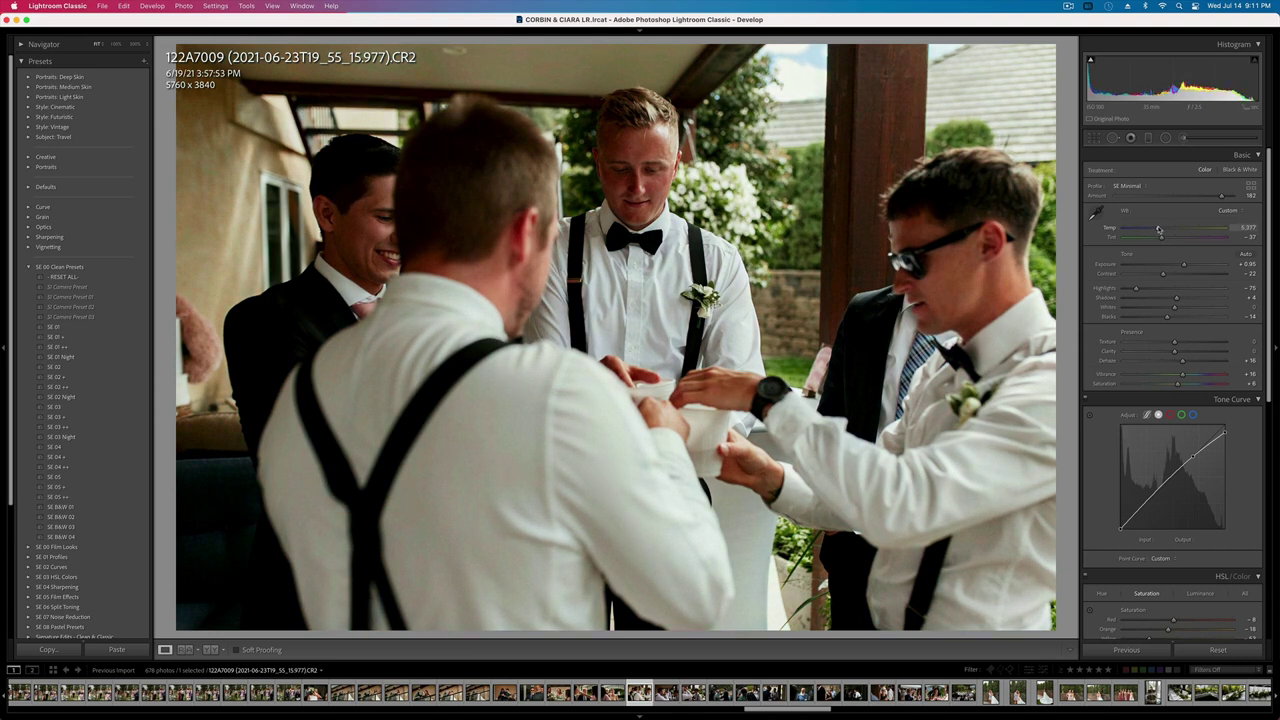
{"action": "key", "text": "shift+equal"}
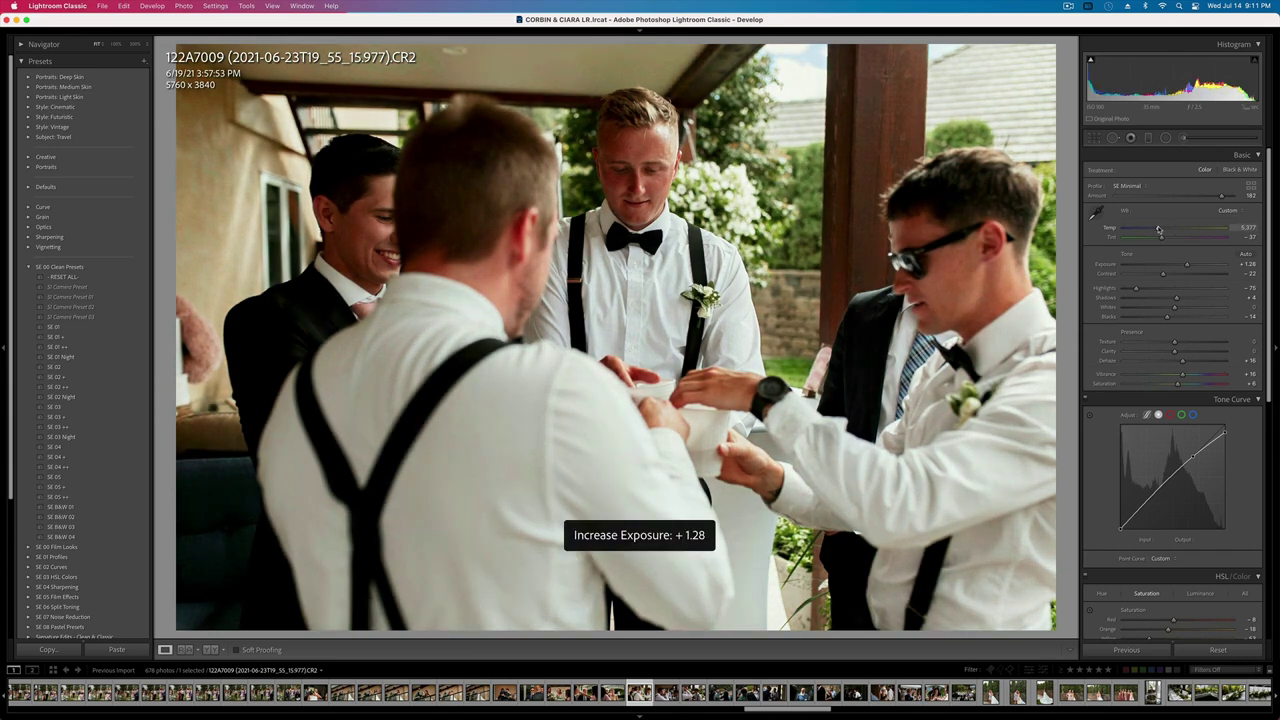
- On the following groomsmen shot, warm the white balance slightly and keep exposure at +0.95
{"action": "key", "text": "Right"}
{"action": "key", "text": "Right"}
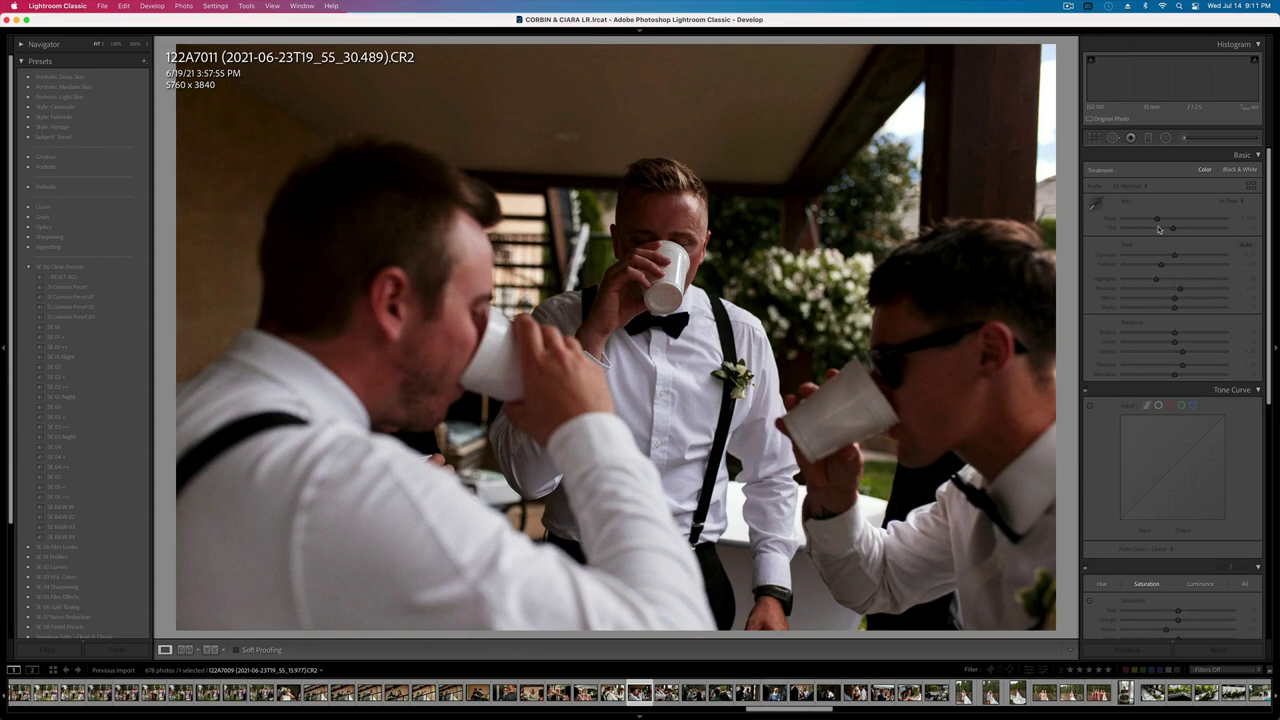
{"action": "key", "text": "Right"}
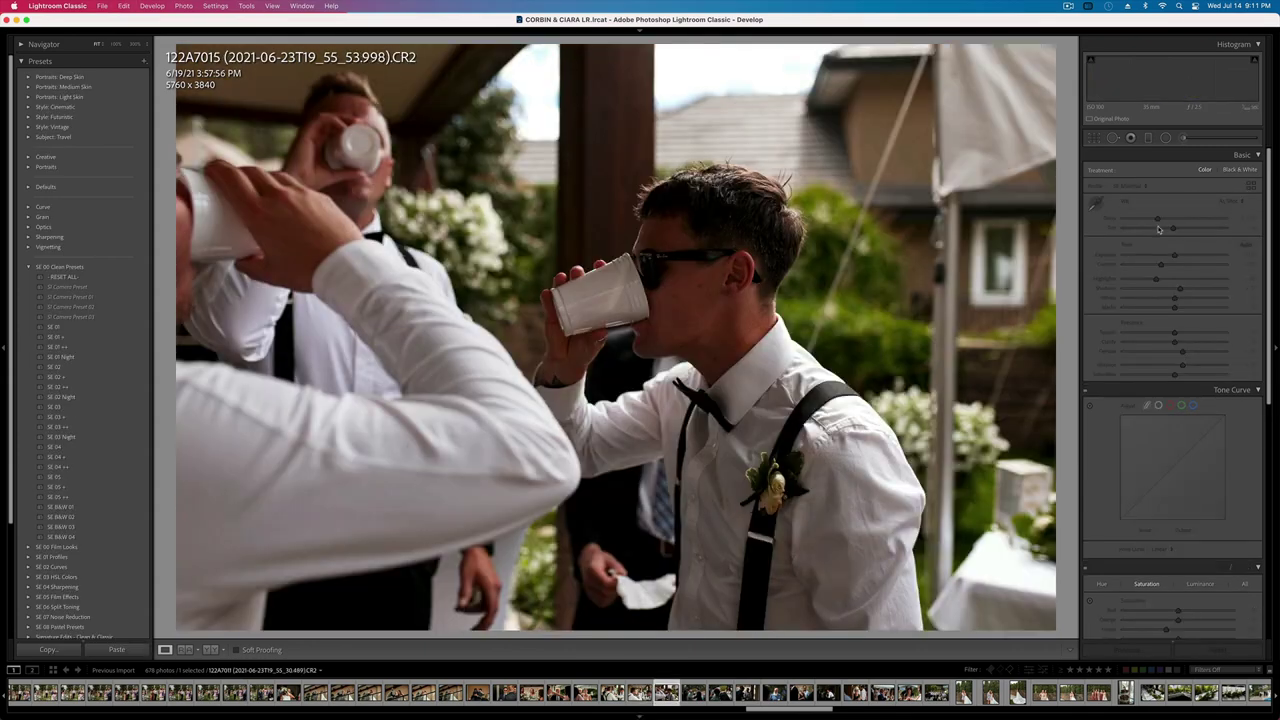
{"action": "key", "text": "minus"}
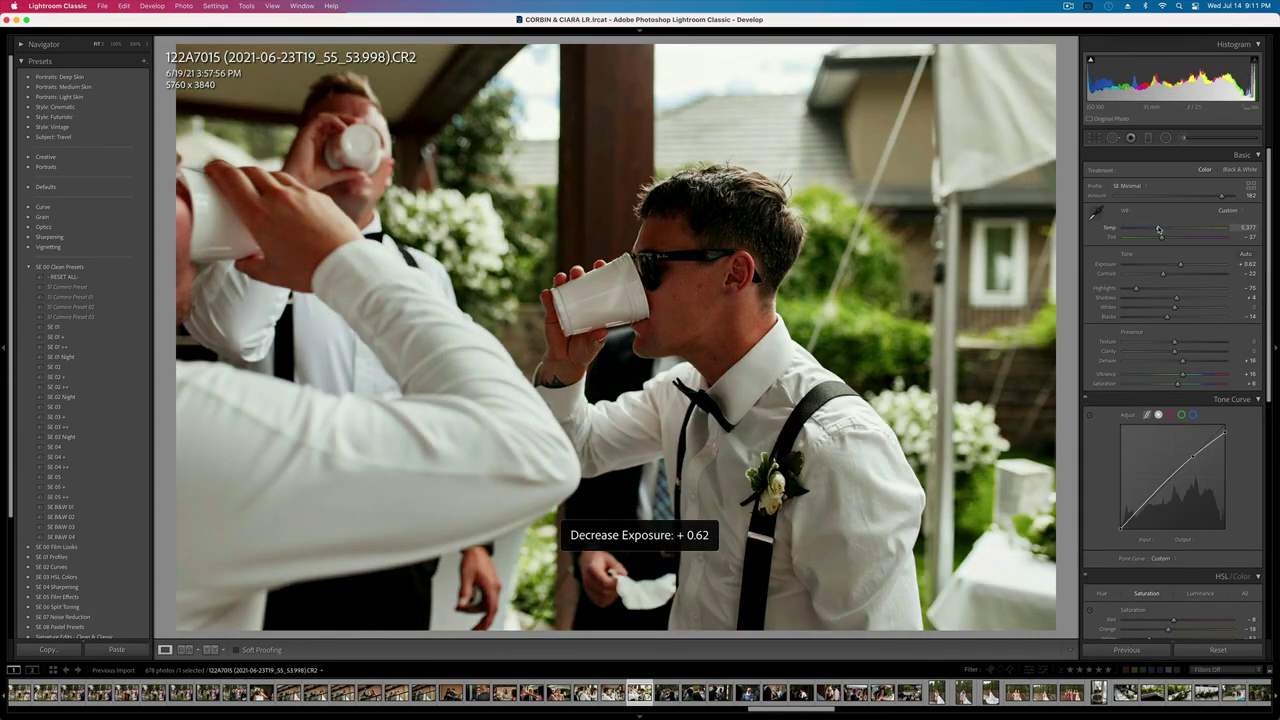
{"action": "key", "text": "equal"}
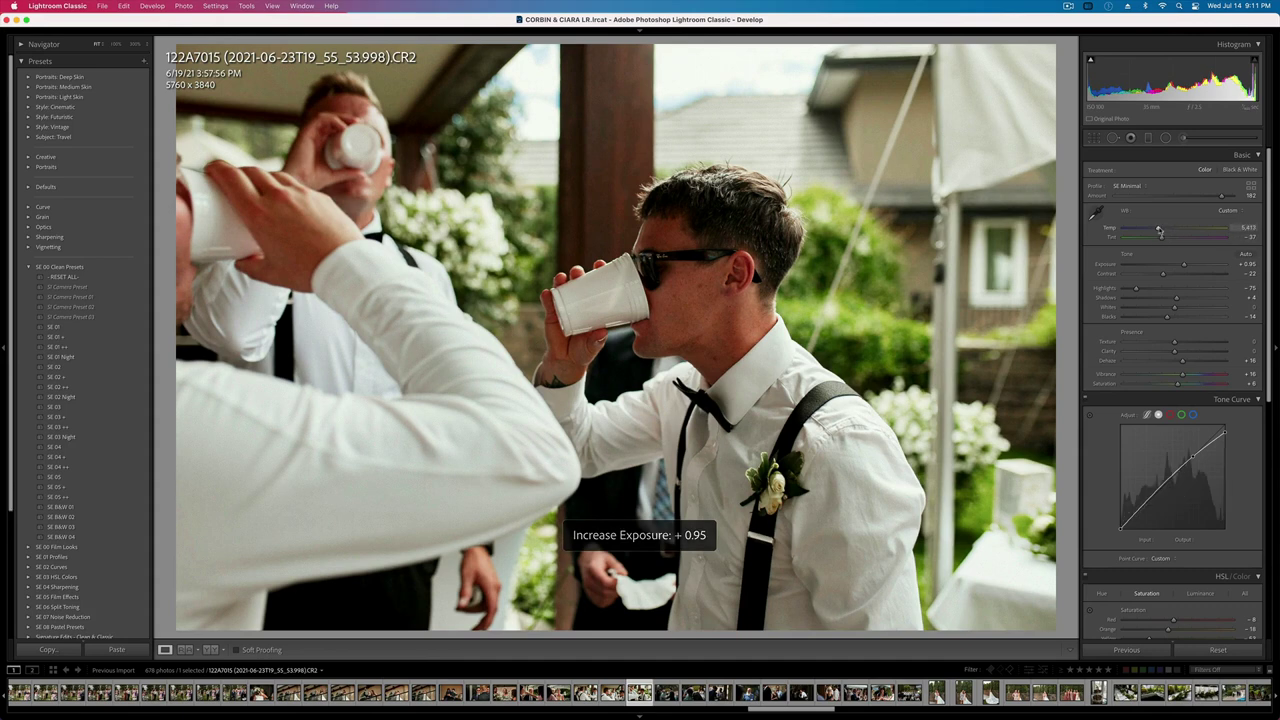
{"action": "left_click_drag", "start_coordinate": [1158, 229], "coordinate": [1166, 240]}
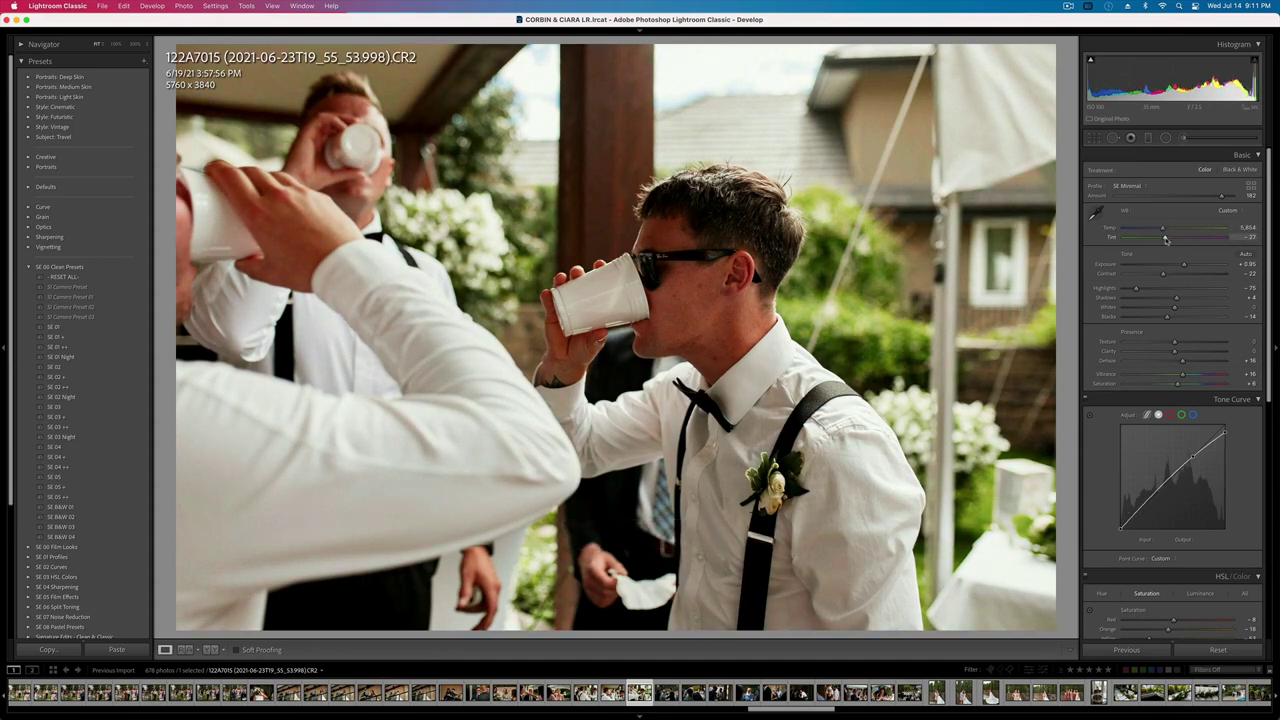
{"action": "key", "text": "minus"}
{"action": "key", "text": "equal"}
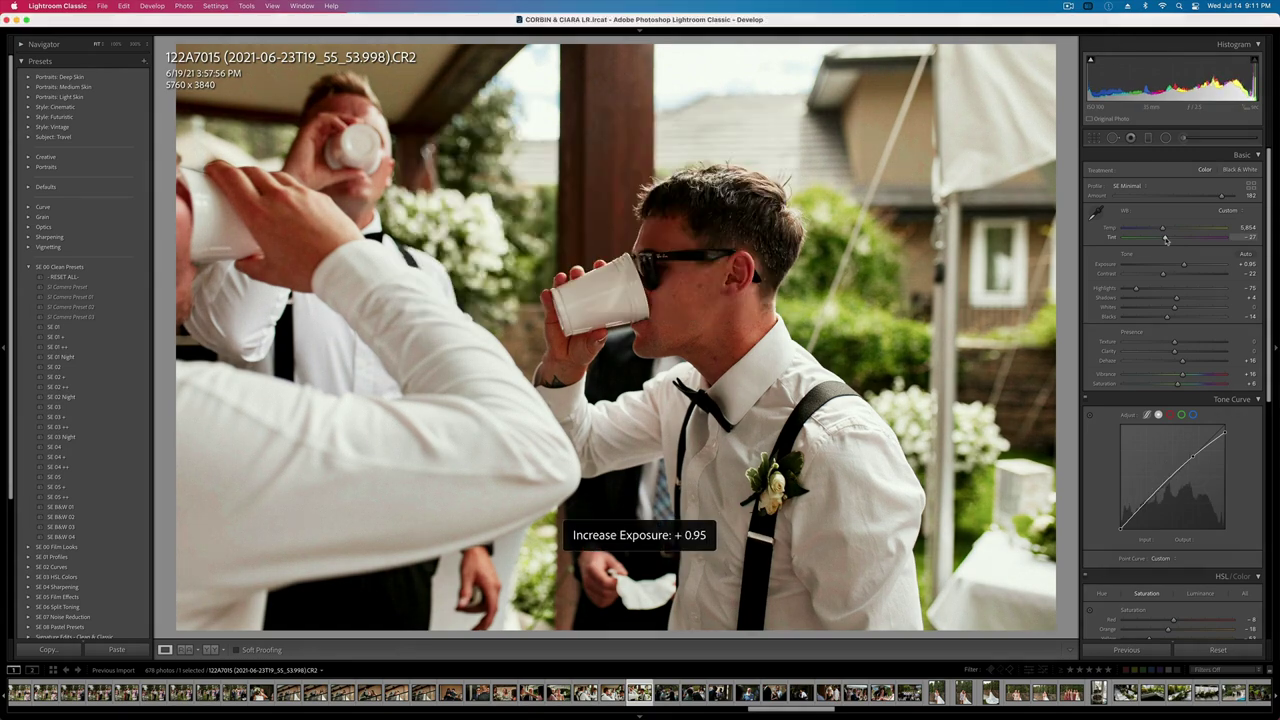
- Give AIH_0999 tint -8, a warmer temperature and Saturation +23
{"action": "key", "text": "Right"}
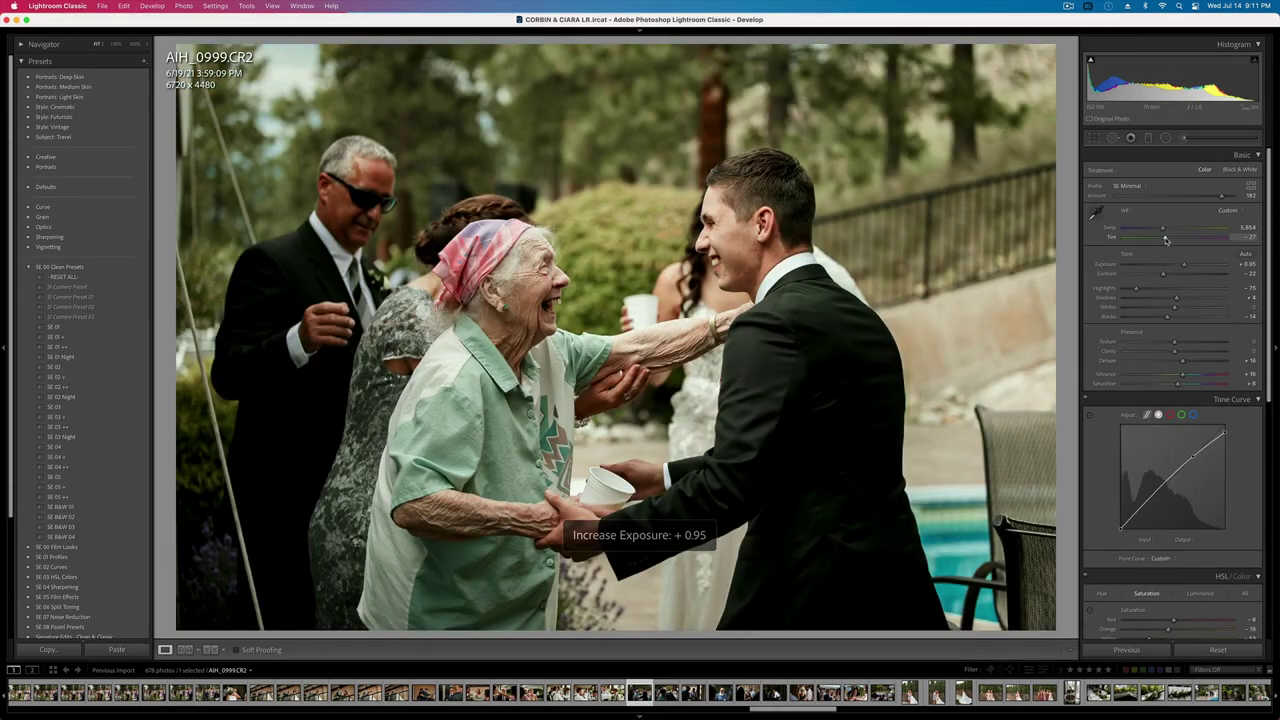
{"action": "left_click", "coordinate": [1171, 238]}
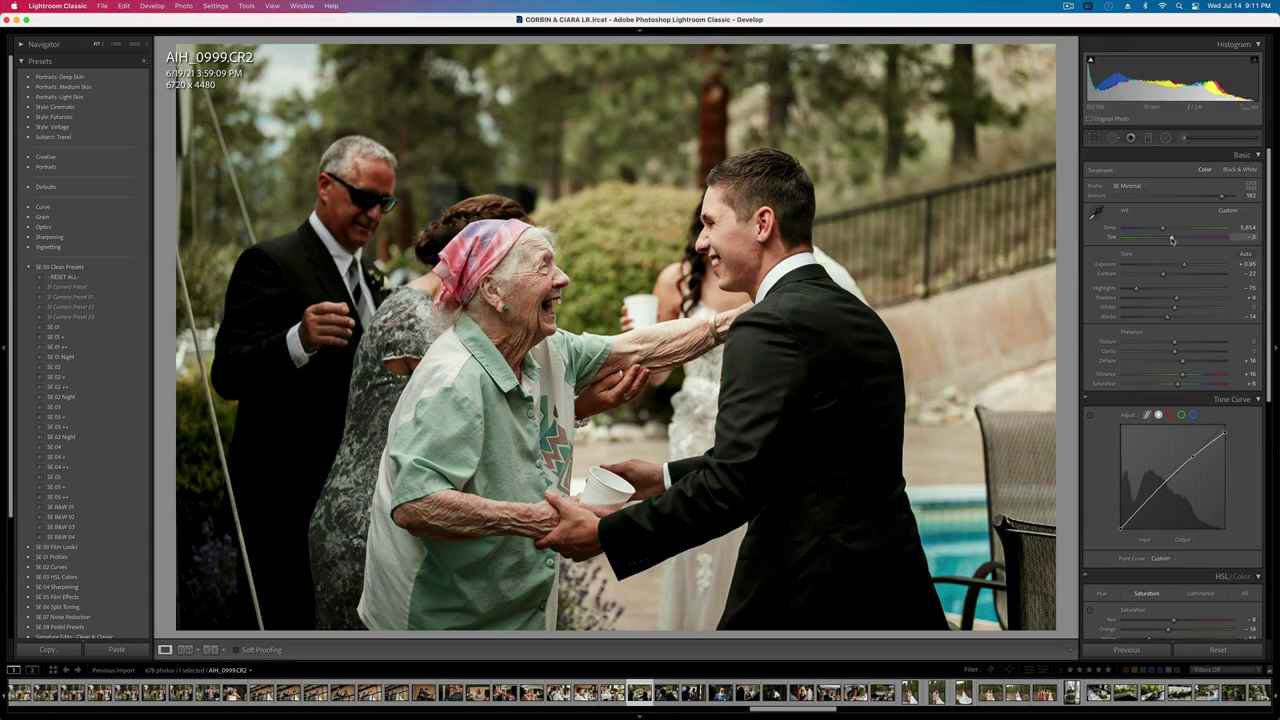
{"action": "left_click", "coordinate": [1170, 228]}
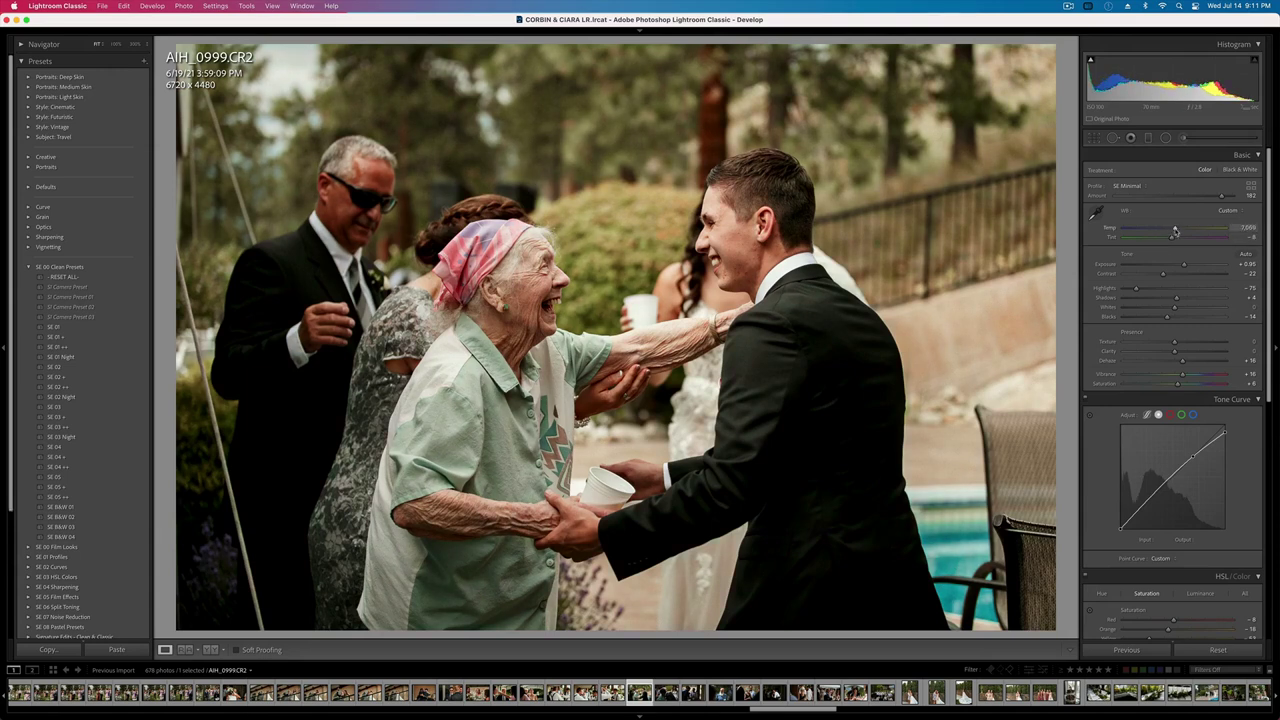
{"action": "left_click_drag", "start_coordinate": [1172, 232], "coordinate": [1170, 231]}
{"action": "left_click_drag", "start_coordinate": [1178, 384], "coordinate": [1187, 386]}
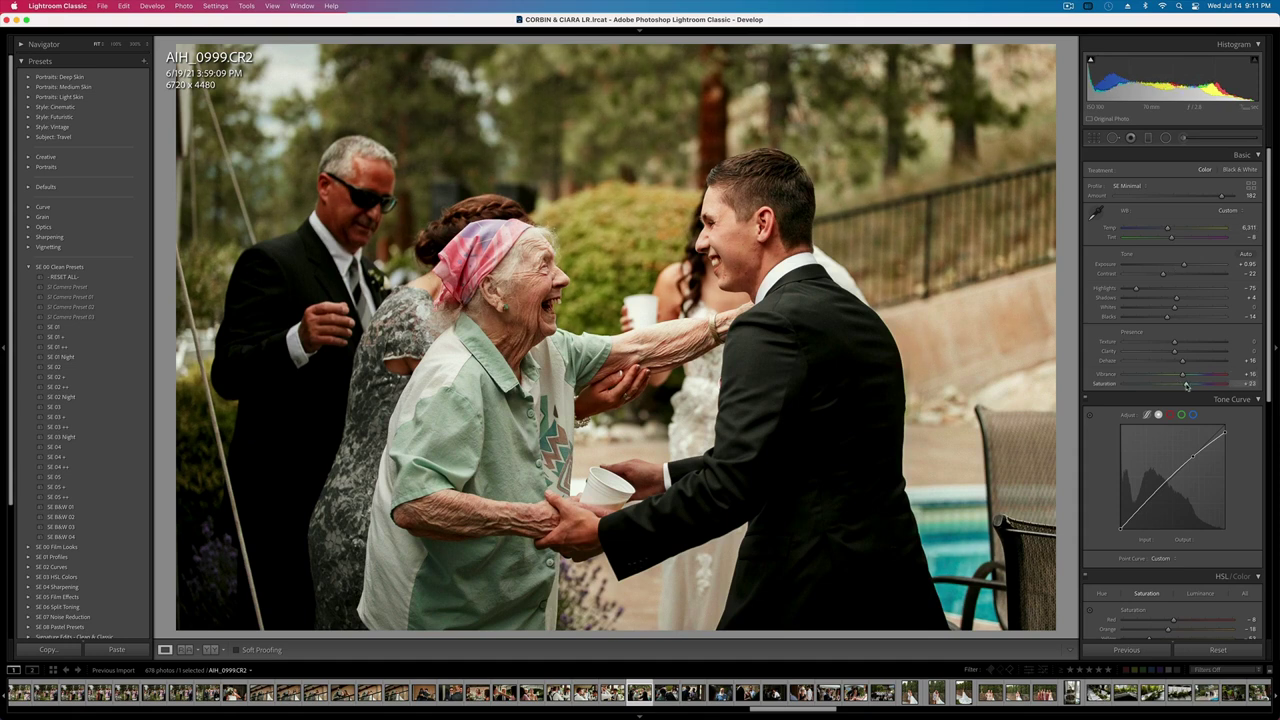
- Paint a size-10 brush over the left man's face in AIH_0999 with Contrast -65
{"action": "left_click", "coordinate": [1183, 137]}
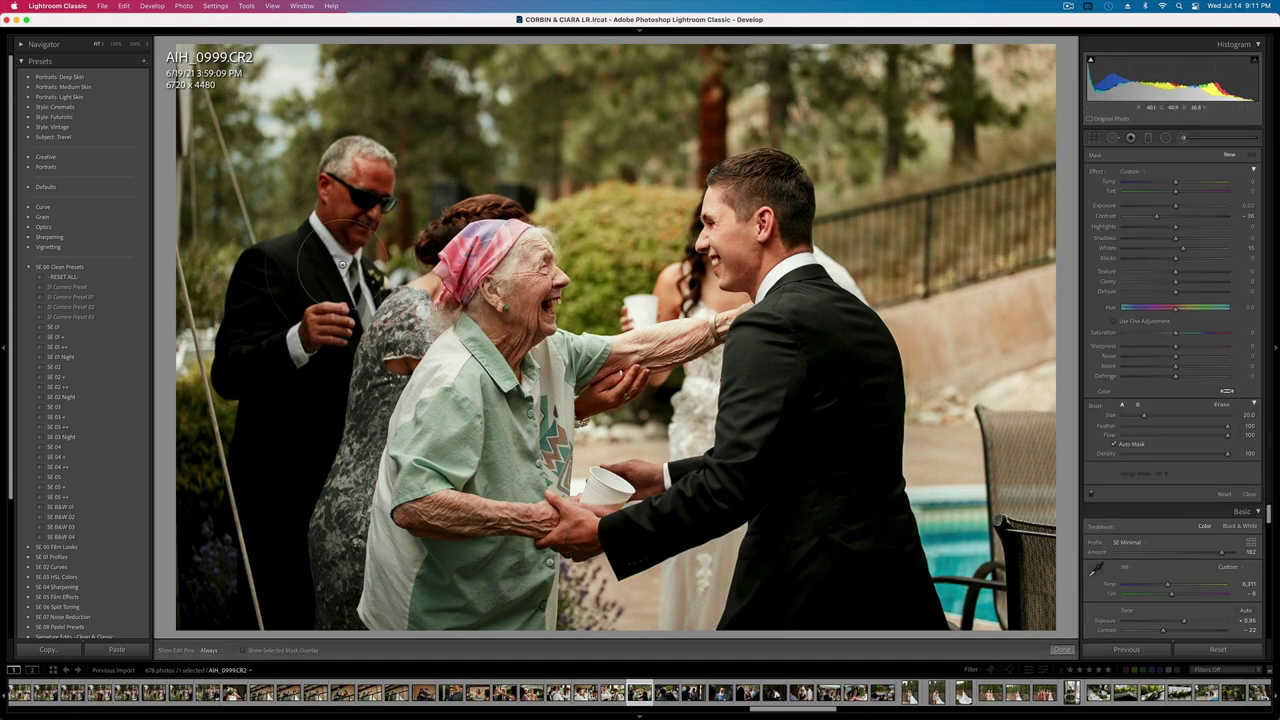
{"action": "scroll", "coordinate": [358, 201], "scroll_direction": "down", "scroll_amount": 5}
{"action": "left_click", "coordinate": [356, 183]}
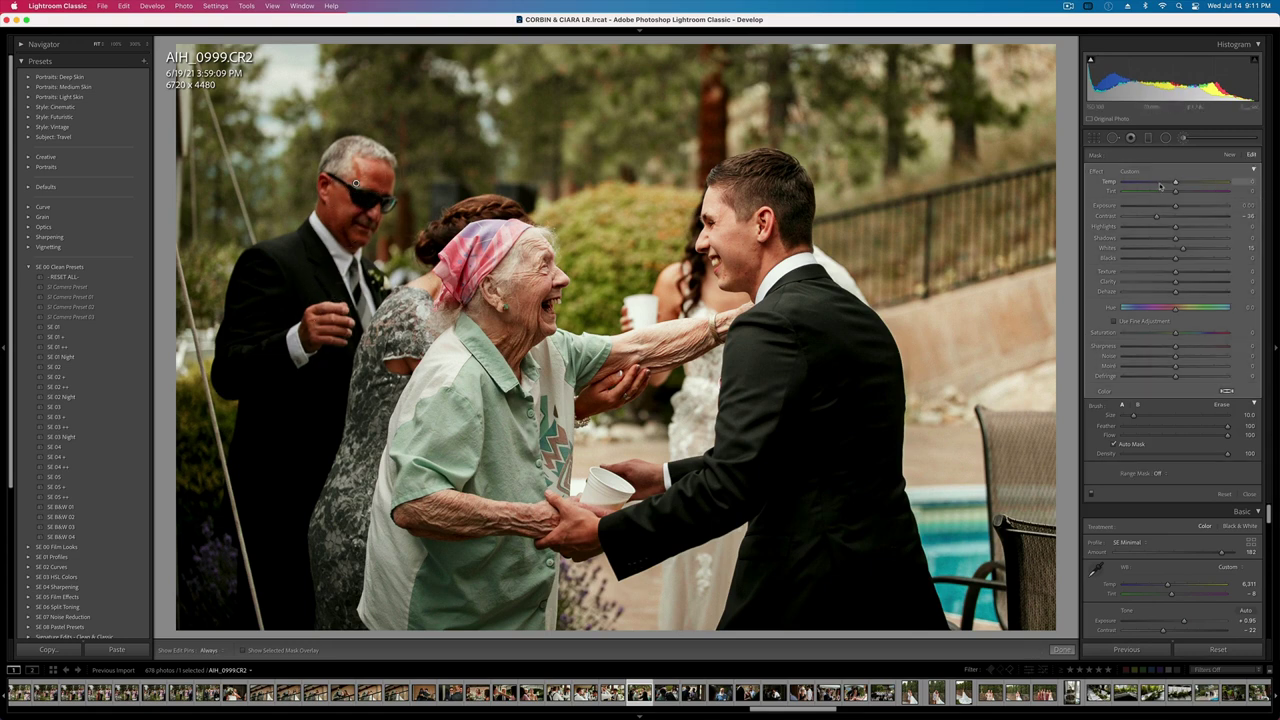
{"action": "left_click_drag", "start_coordinate": [1156, 216], "coordinate": [1142, 218]}
{"action": "key", "text": "k"}
{"action": "key", "text": "Right"}
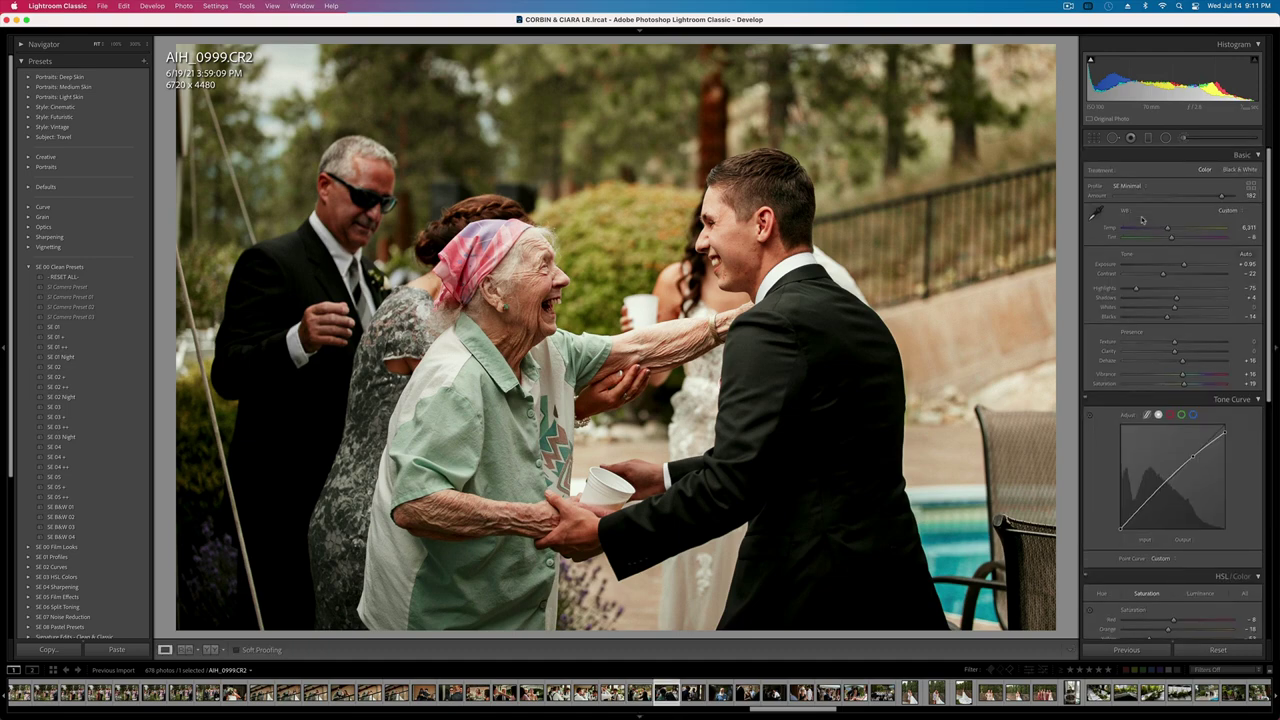
- Paste the previous settings onto AIH_1001 and lower its exposure to +0.75
{"action": "key", "text": "super+shift+v"}
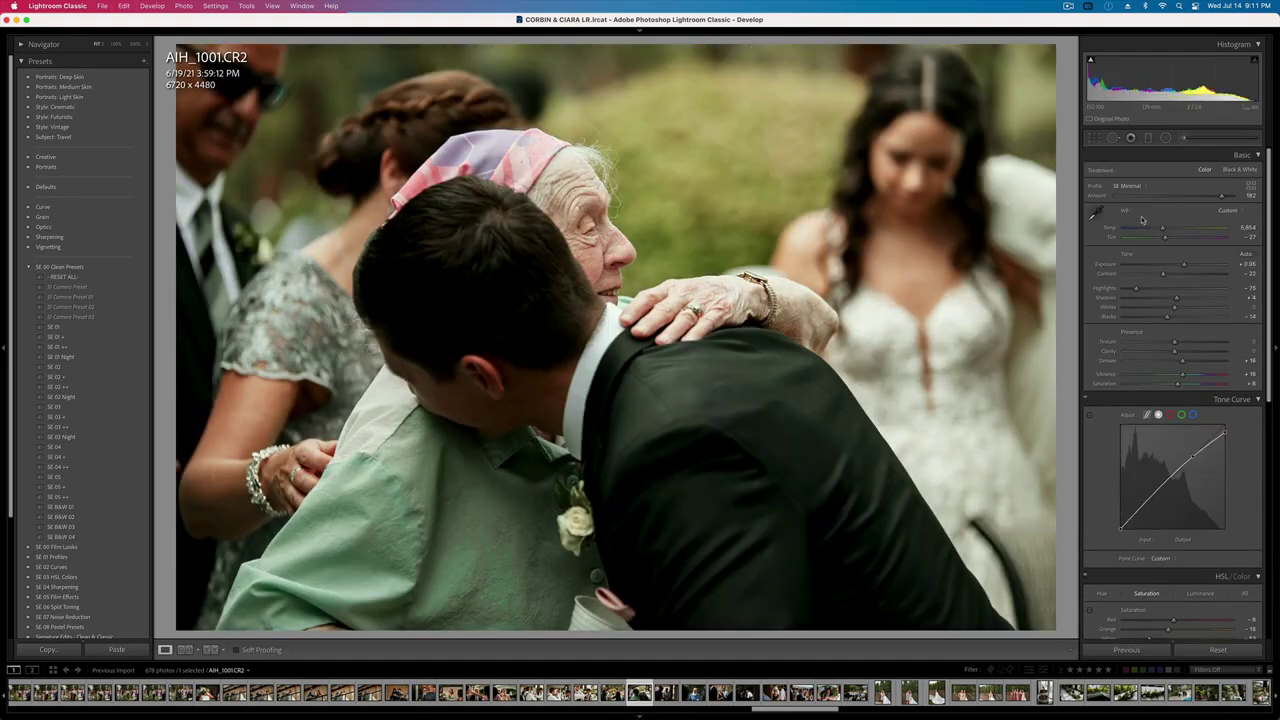
{"action": "key", "text": "Right"}
{"action": "key", "text": "Left"}
{"action": "key", "text": "super+z"}
{"action": "key", "text": "minus"}
{"action": "key", "text": "minus"}
{"action": "key", "text": "Right"}
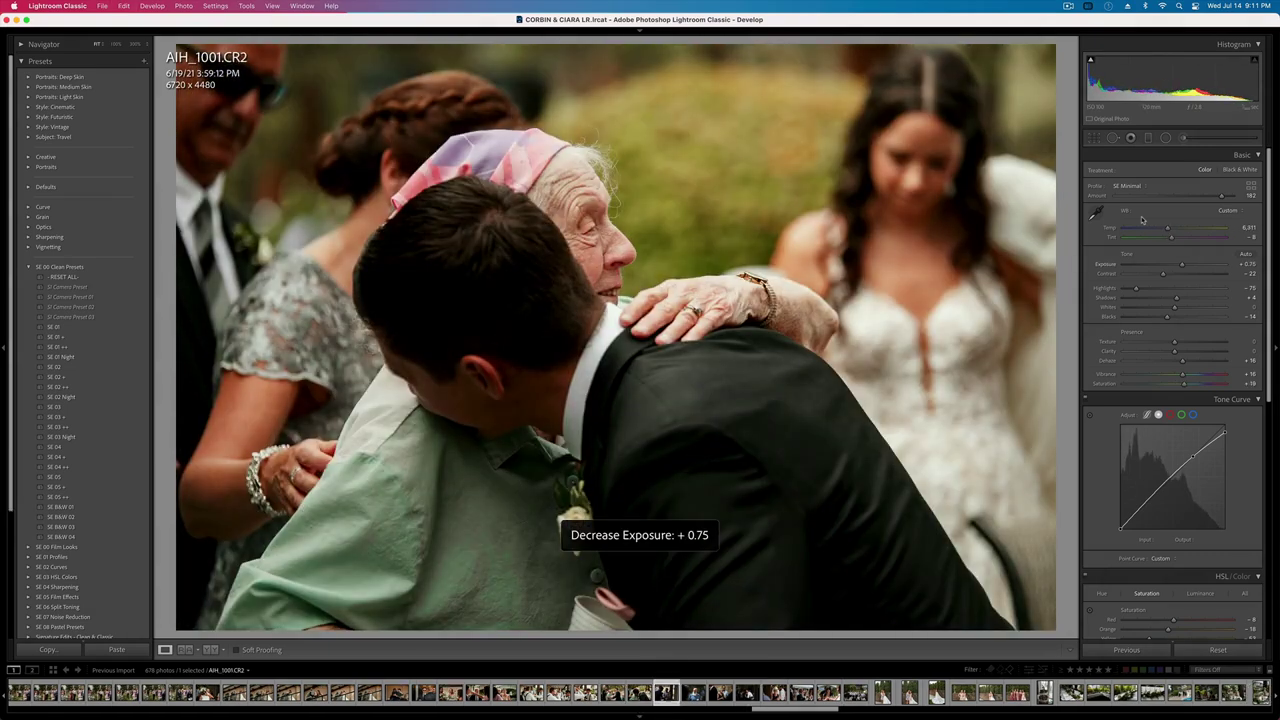
- Cool AIH_1002 to 5,190, shift its tint toward green, and raise exposure to +1.28
{"action": "key", "text": "Right"}
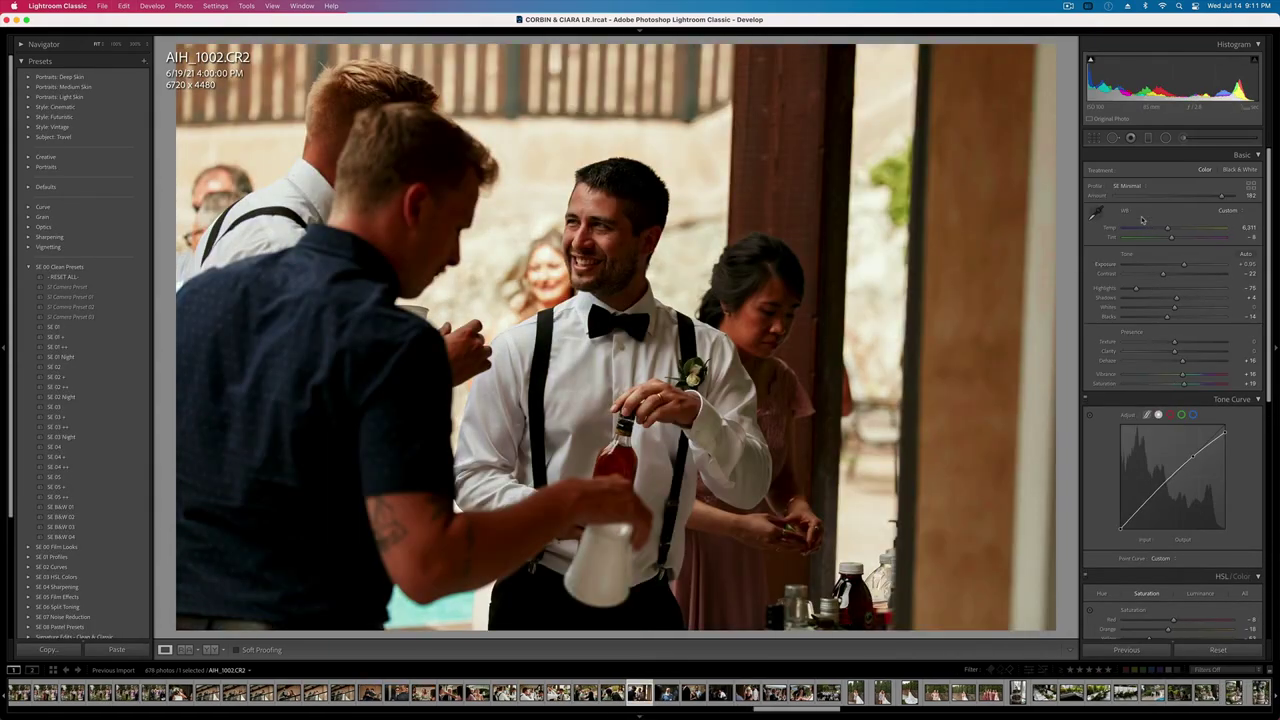
{"action": "left_click_drag", "start_coordinate": [1164, 228], "coordinate": [1156, 229]}
{"action": "left_click", "coordinate": [1161, 238]}
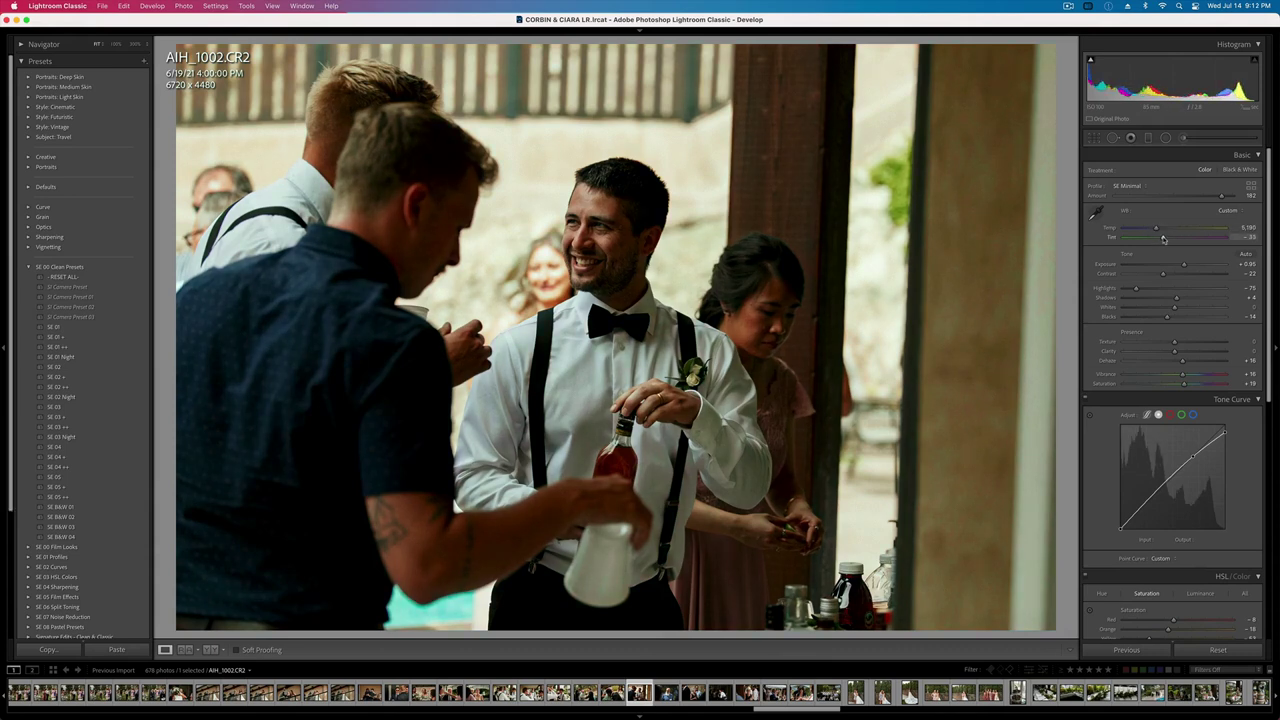
{"action": "key", "text": "equal"}
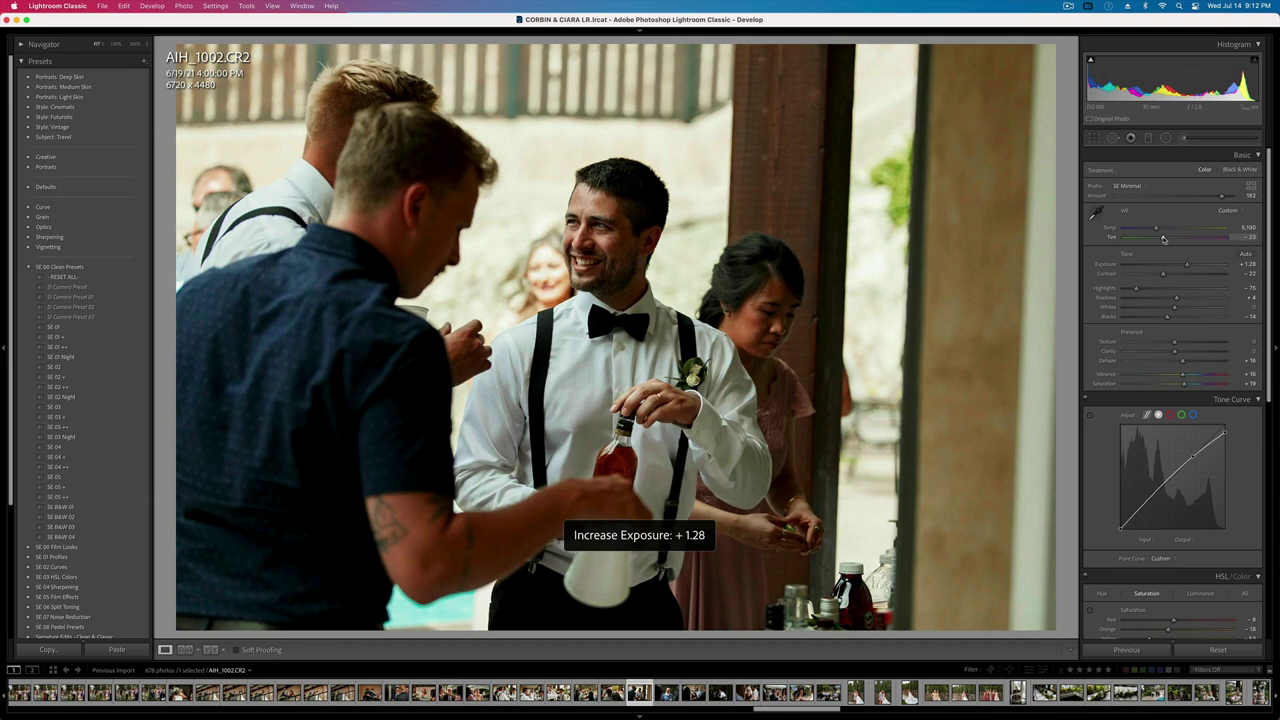
{"action": "left_click_drag", "start_coordinate": [1163, 238], "coordinate": [1165, 239]}
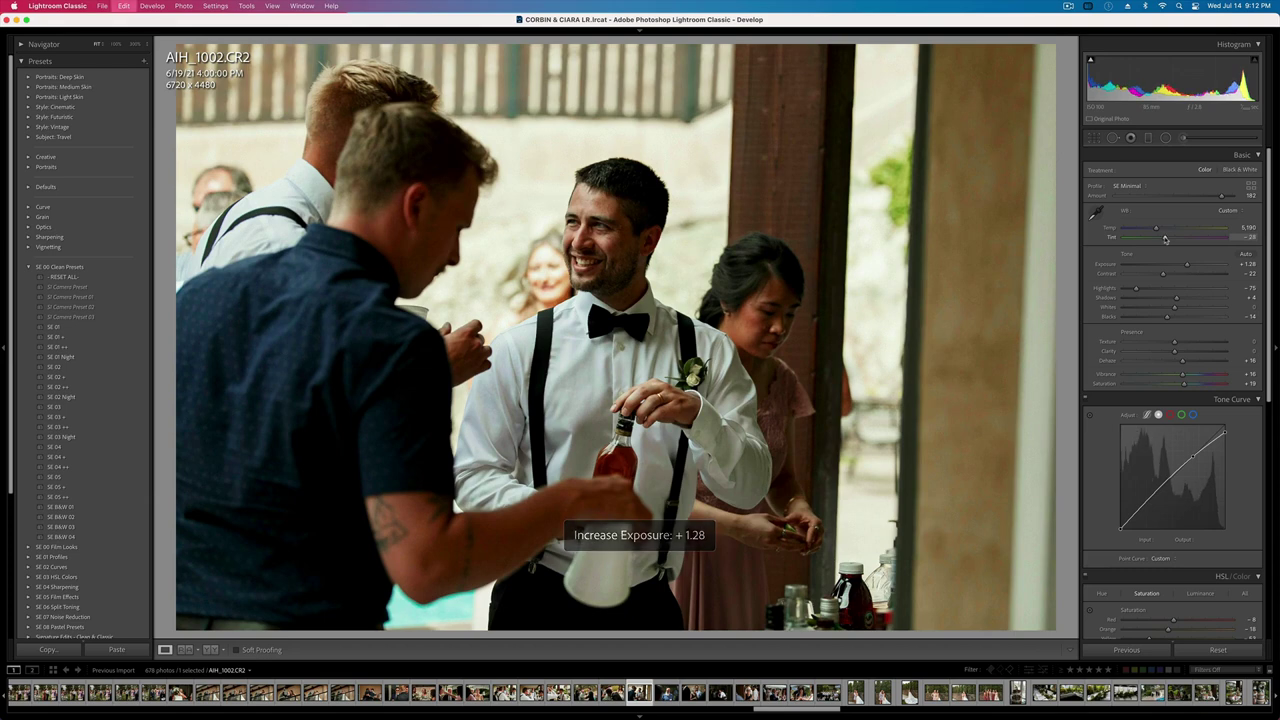
- Set AIH_1006's exposure to +0.40 and copy its develop settings
{"action": "key", "text": "Right"}
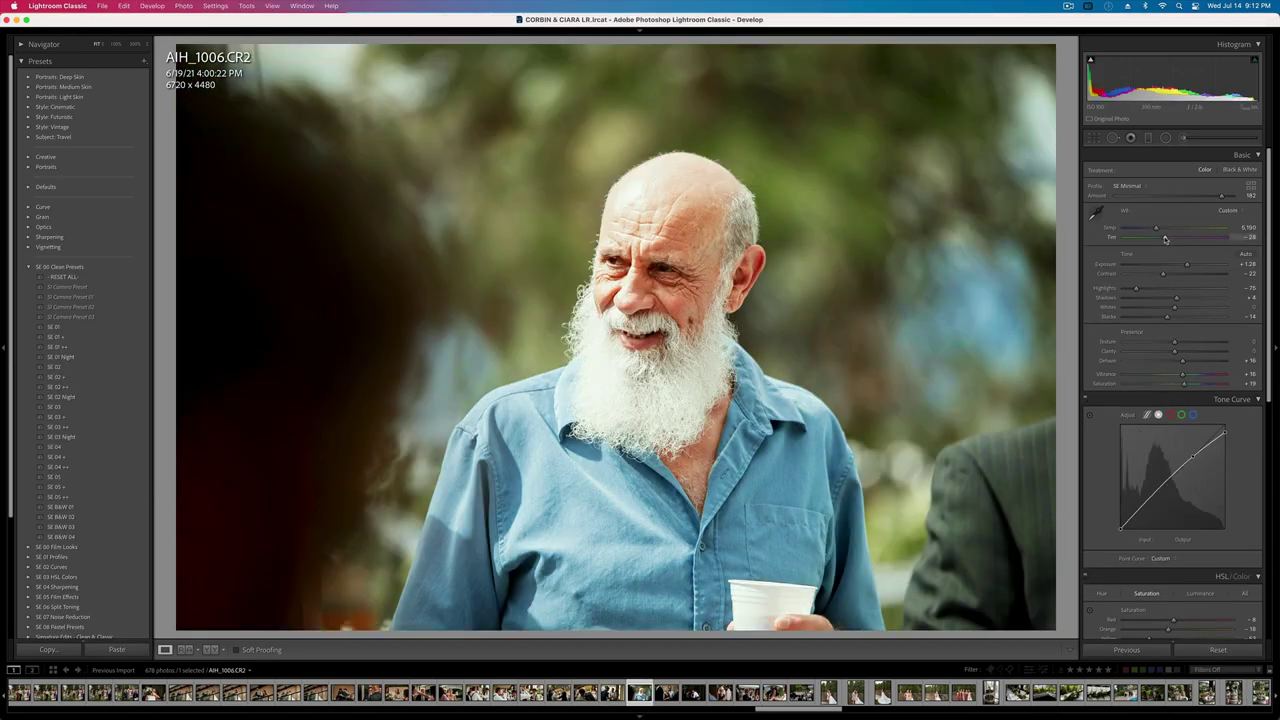
{"action": "left_click_drag", "start_coordinate": [1186, 264], "coordinate": [1176, 266]}
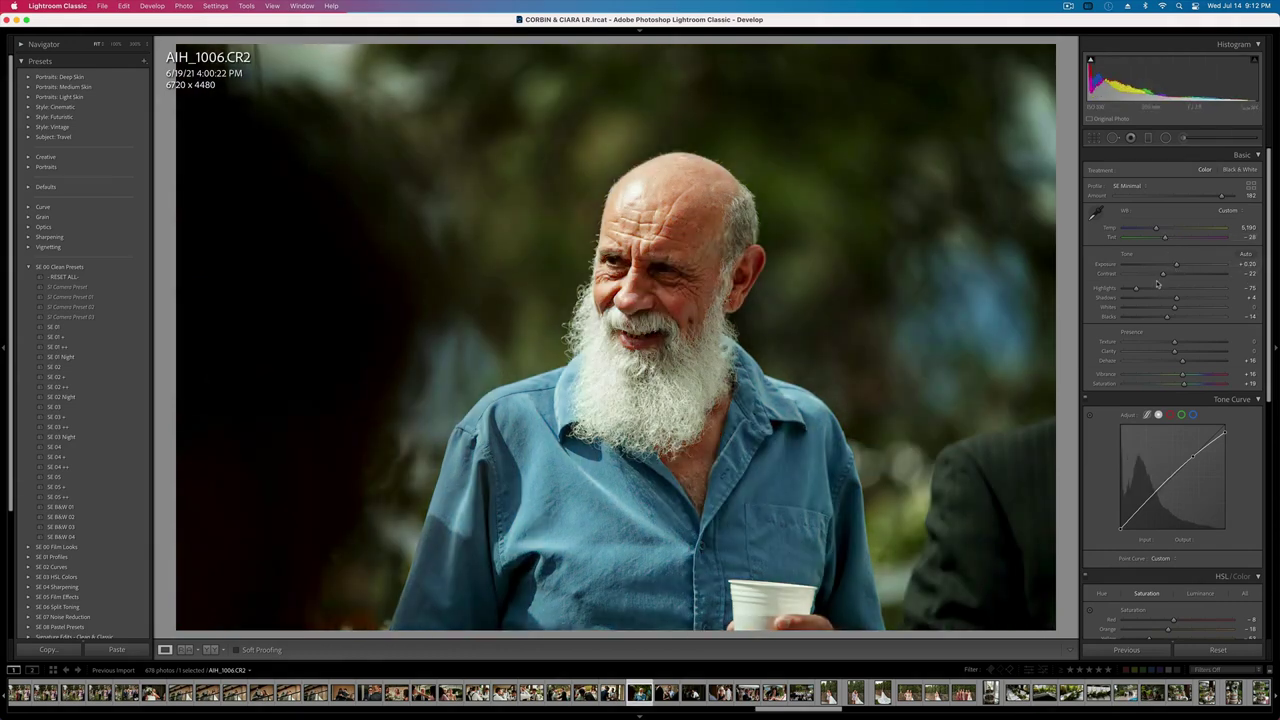
{"action": "key", "text": "equal"}
{"action": "key", "text": "equal"}
{"action": "key", "text": "super+c"}
{"action": "key", "text": "Return"}
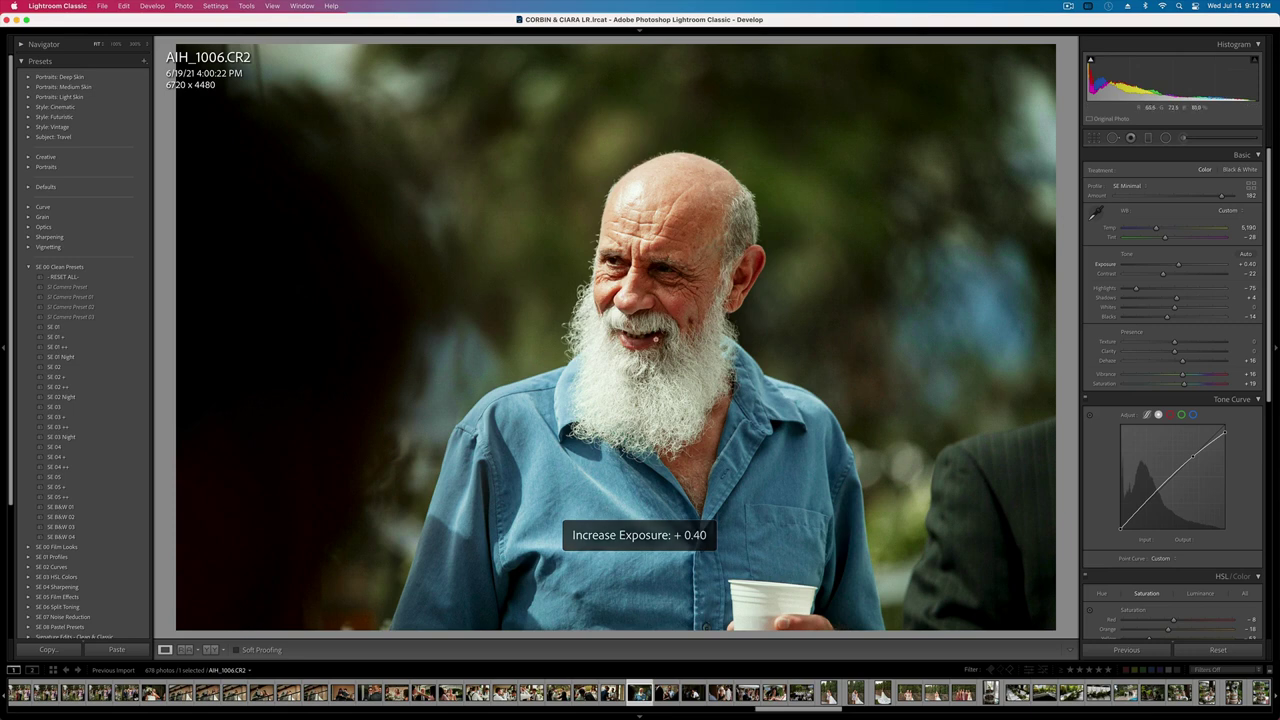
- Paste the settings onto AIH_1010 (exposure +0.86) and AIH_1015 (exposure +1.52, tint shifted)
{"action": "key", "text": "Right"}
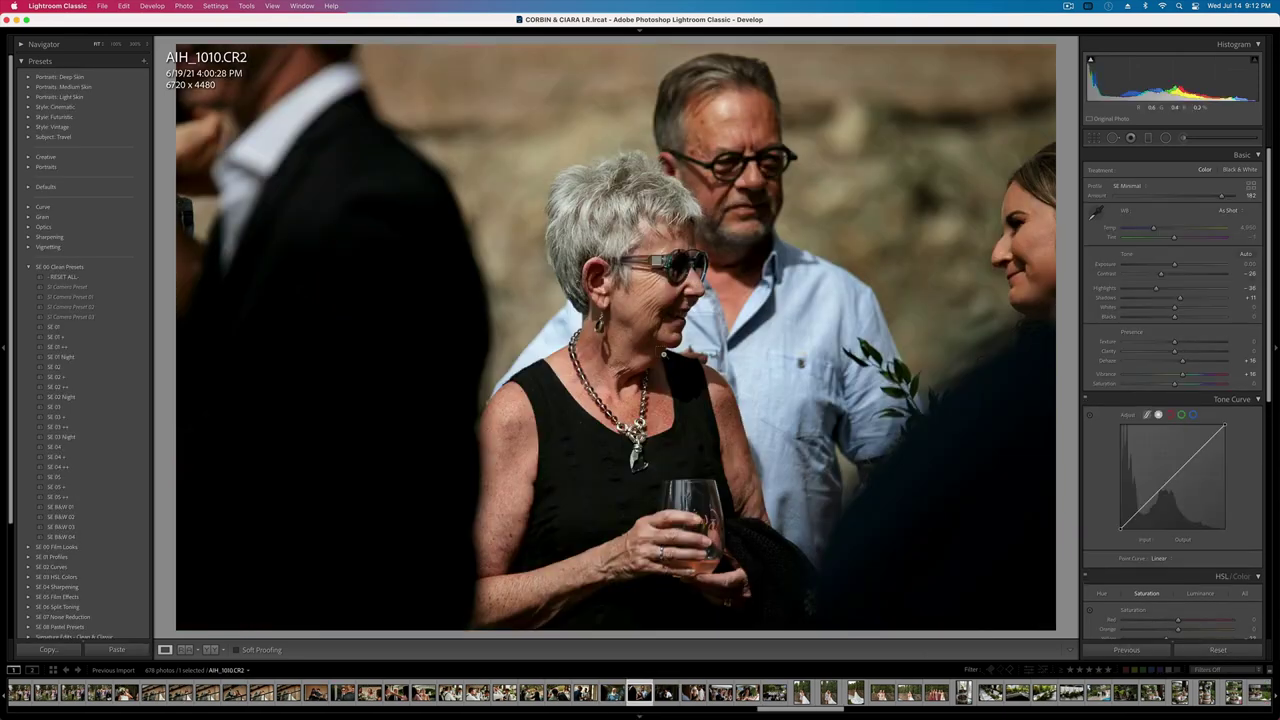
{"action": "key", "text": "super+shift+v"}
{"action": "key", "text": "equal"}
{"action": "key", "text": "equal"}
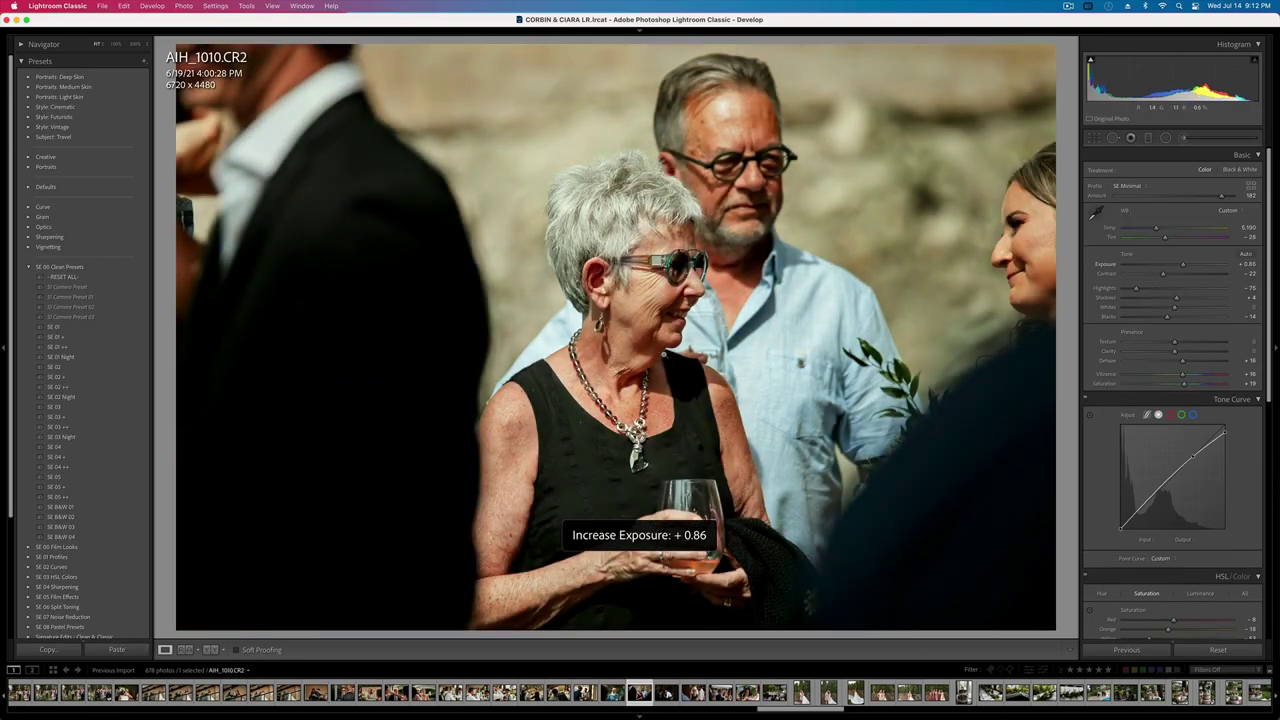
{"action": "key", "text": "Right"}
{"action": "key", "text": "super+shift+v"}
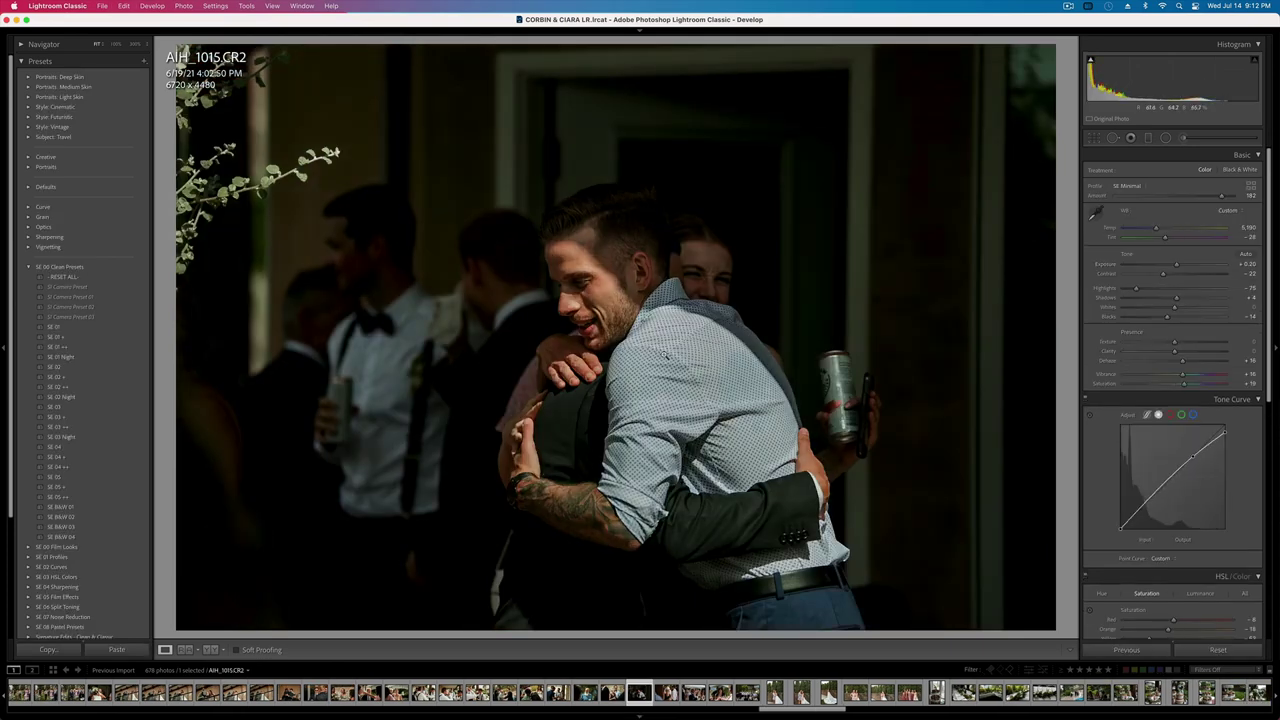
{"action": "key", "text": "equal"}
{"action": "key", "text": "equal"}
{"action": "key", "text": "equal"}
{"action": "key", "text": "equal"}
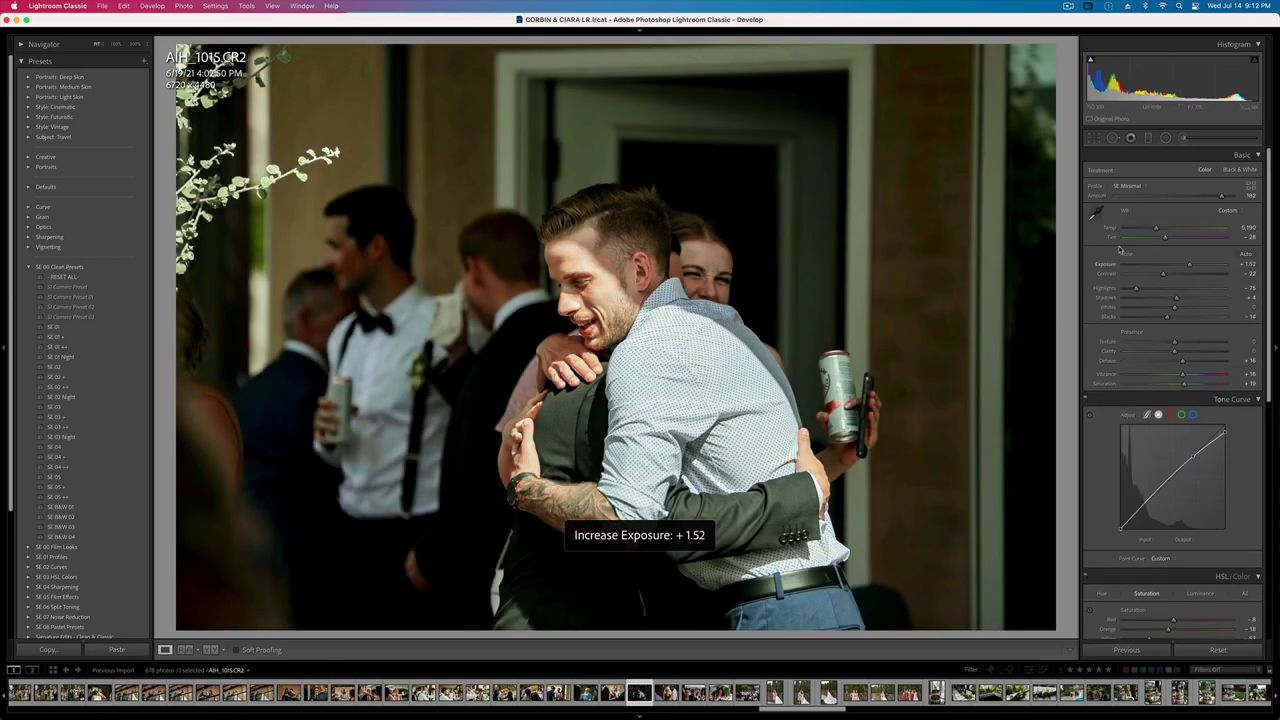
{"action": "left_click_drag", "start_coordinate": [1163, 239], "coordinate": [1172, 239]}
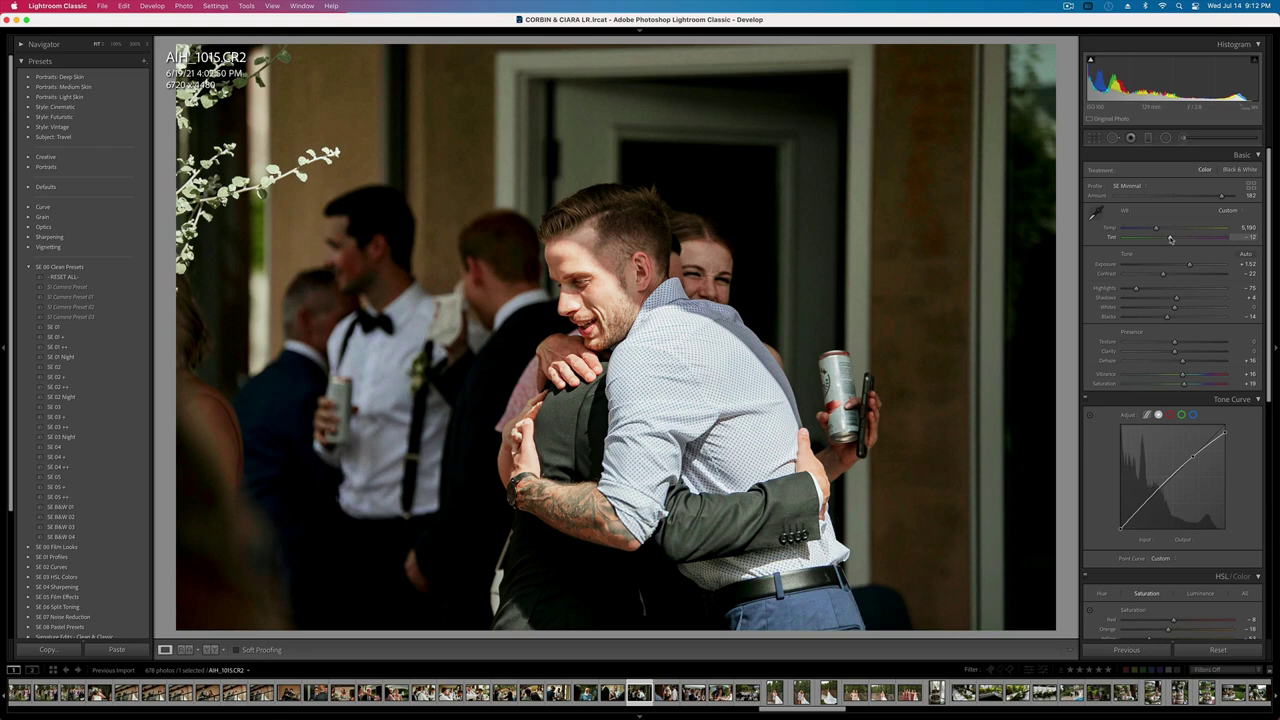
{"action": "key", "text": "equal"}
{"action": "key", "text": "minus"}
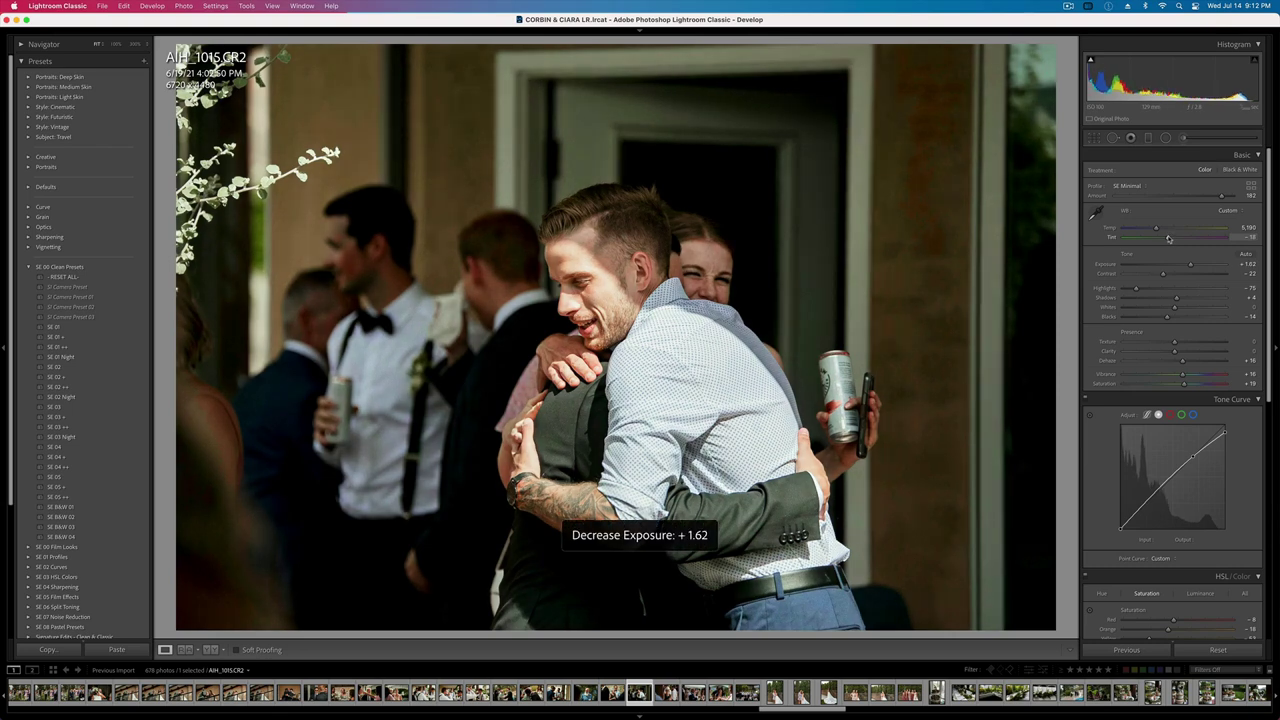
- Lower exposure on AIH_1021, AIH_1024 and AIH_1027 (to +0.43), copying AIH_1021's settings
{"action": "key", "text": "Right"}
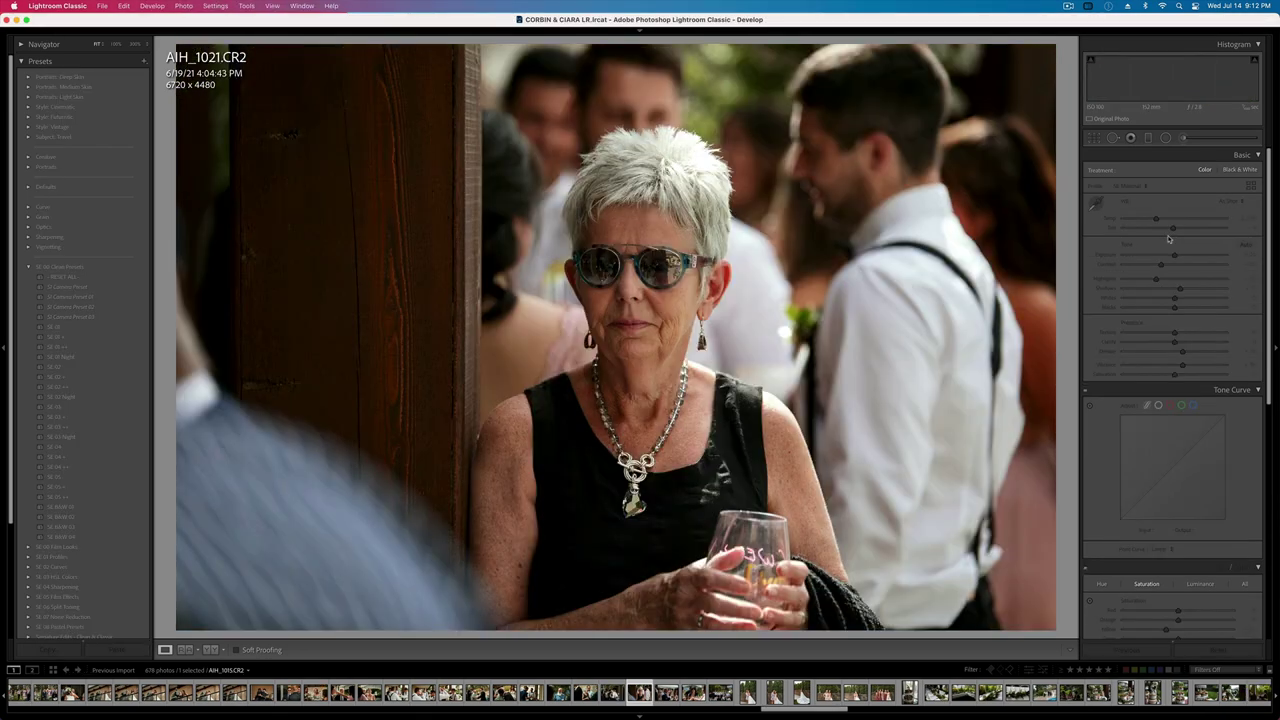
{"action": "key", "text": "minus"}
{"action": "key", "text": "minus"}
{"action": "key", "text": "minus"}
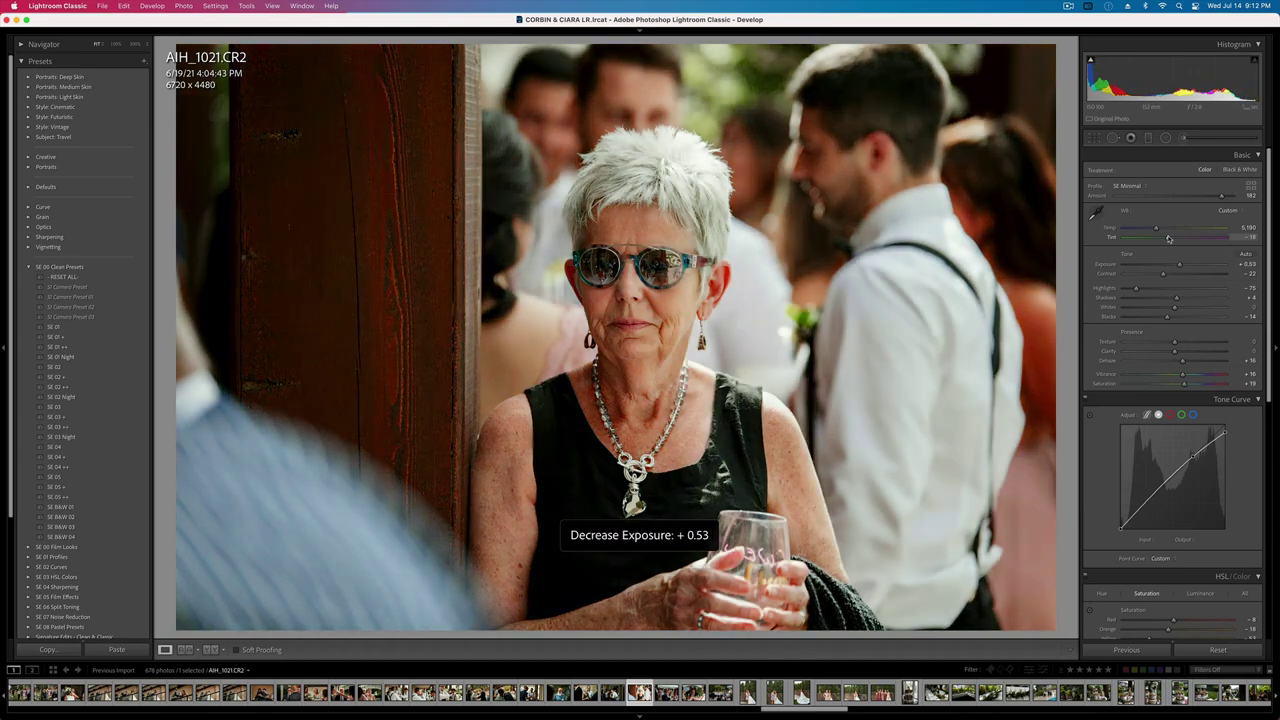
{"action": "key", "text": "super+shift+c"}
{"action": "key", "text": "Return"}
{"action": "key", "text": "Right"}
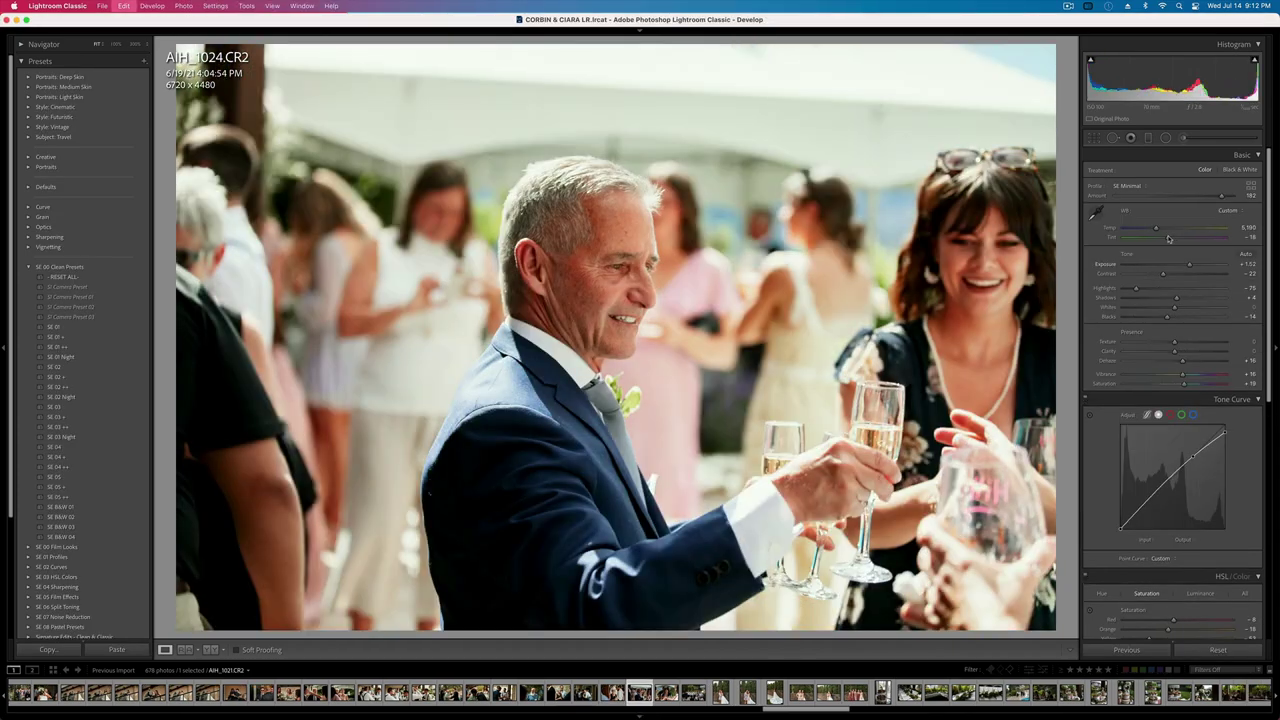
{"action": "key", "text": "minus"}
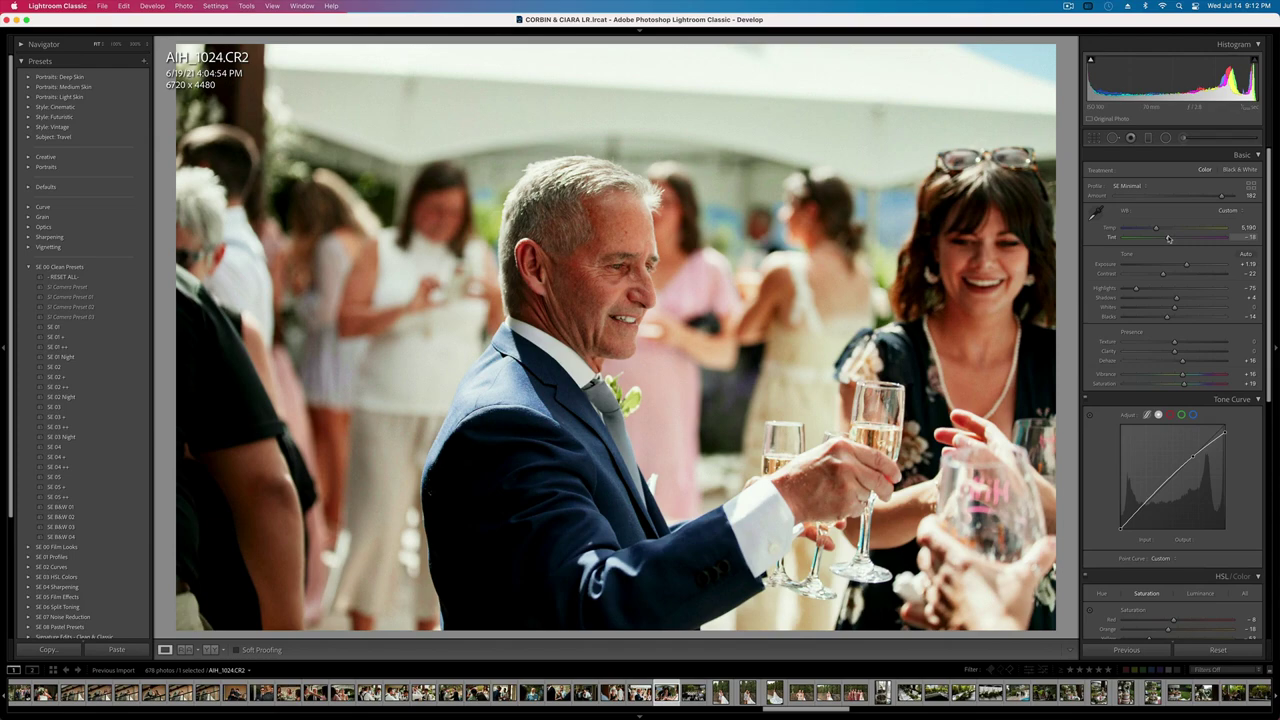
{"action": "key", "text": "Right"}
{"action": "key", "text": "minus"}
{"action": "key", "text": "minus"}
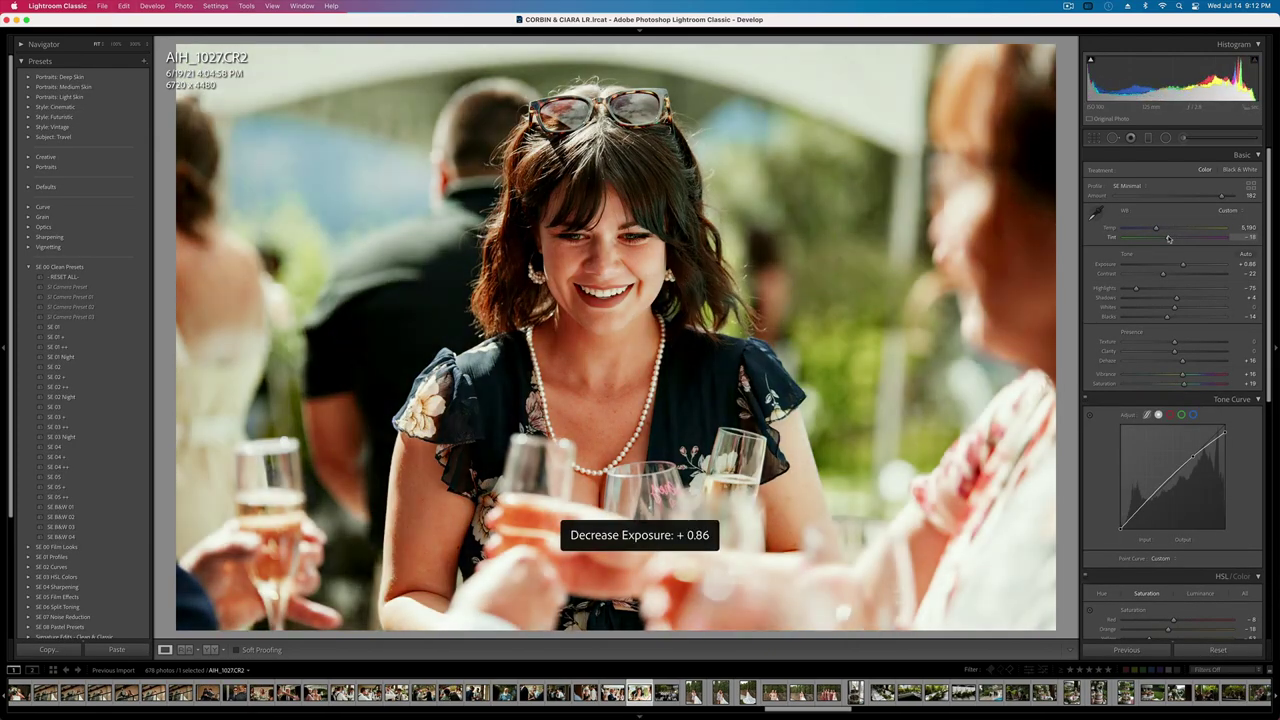
{"action": "key", "text": "minus"}
{"action": "key", "text": "minus"}
{"action": "key", "text": "equal"}
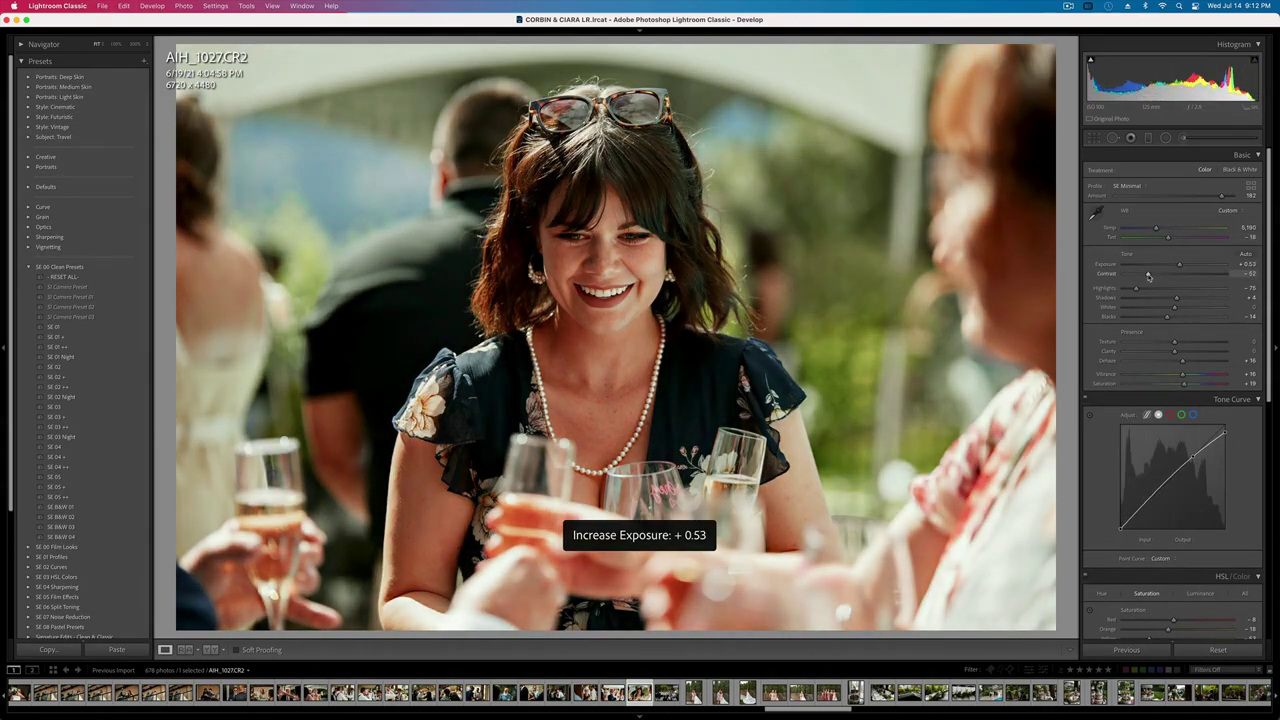
{"action": "key", "text": "minus"}
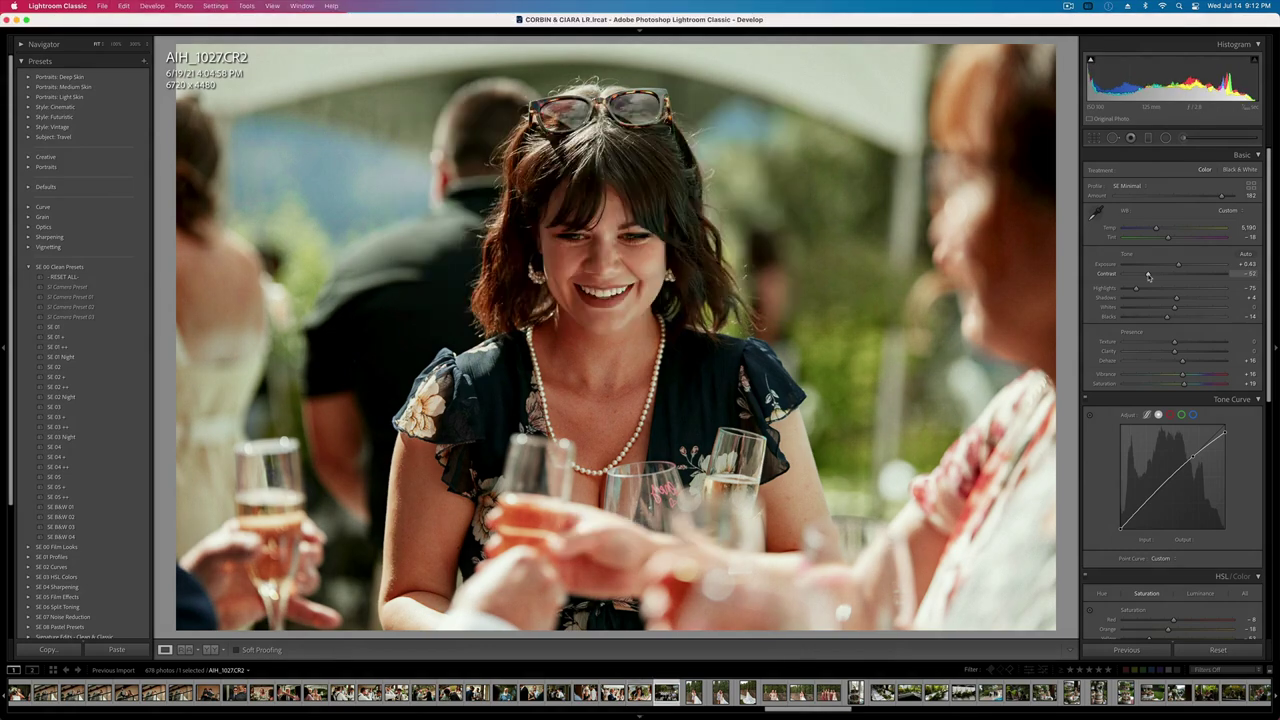
- Warm AIH_1045 to 7,022, raise contrast from -52, boost saturation and tune Yellow saturation
{"action": "key", "text": "Right"}
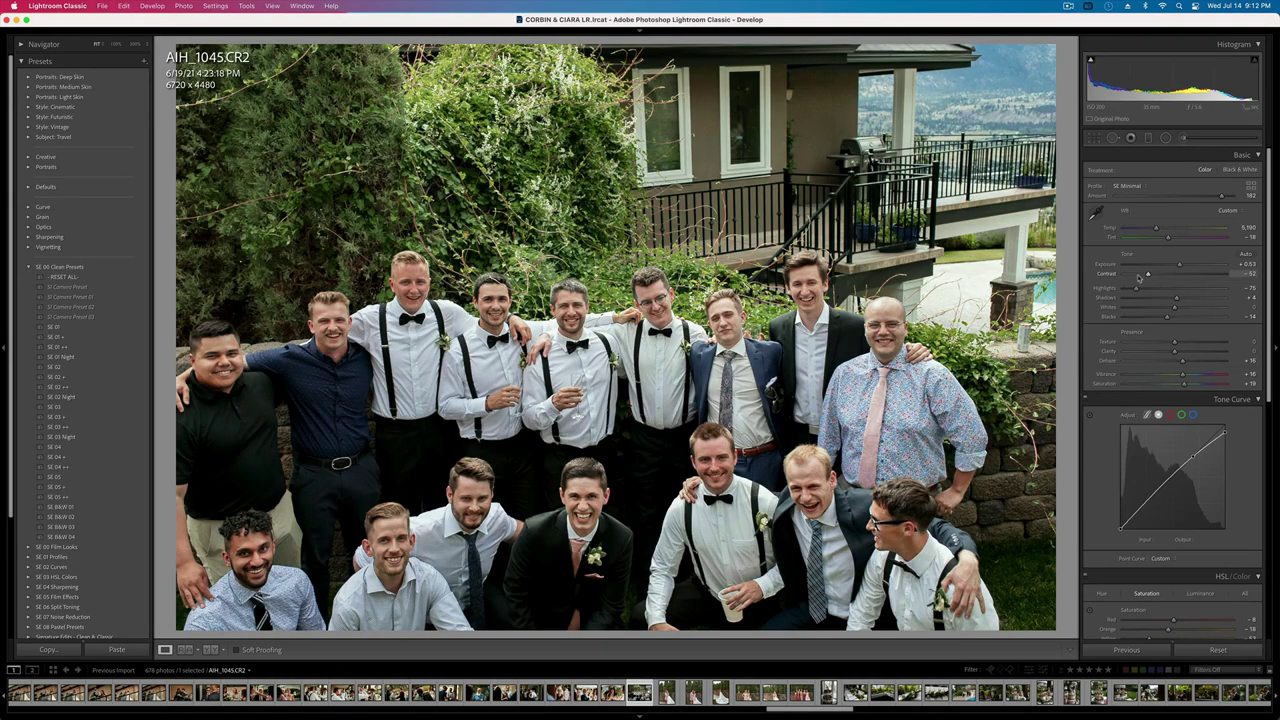
{"action": "left_click", "coordinate": [1166, 229]}
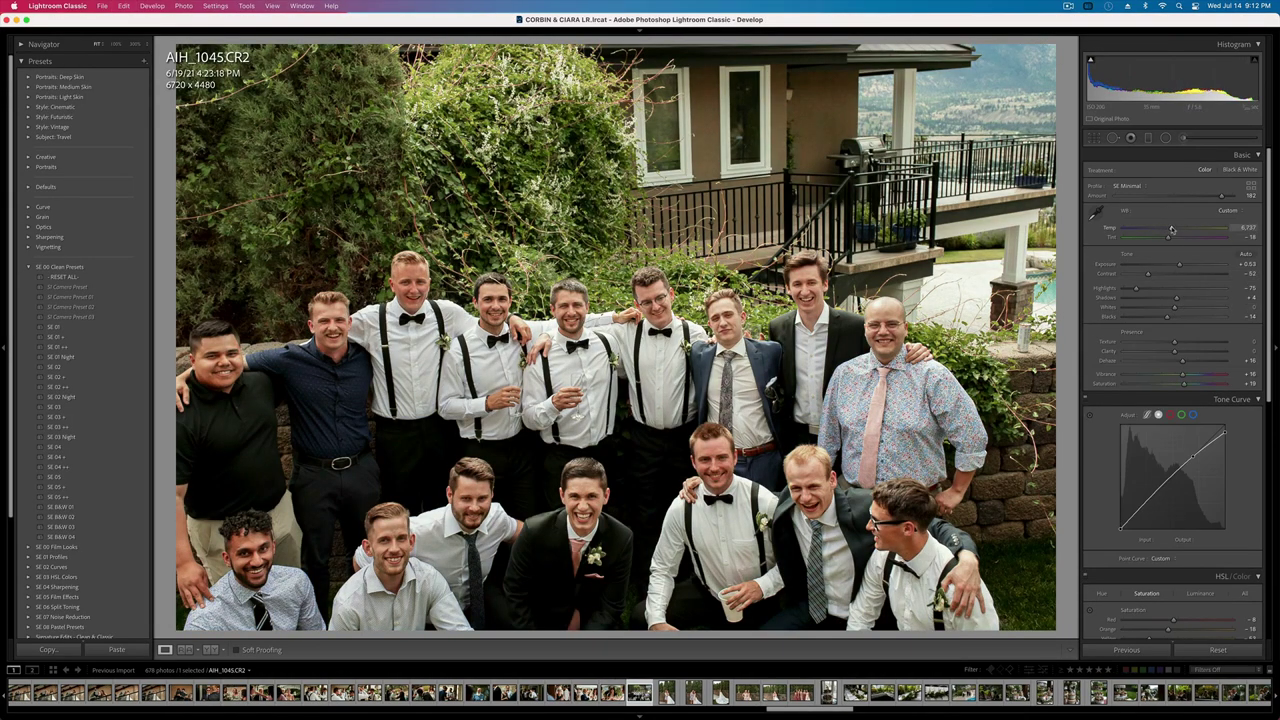
{"action": "left_click_drag", "start_coordinate": [1176, 229], "coordinate": [1174, 229]}
{"action": "left_click_drag", "start_coordinate": [1148, 274], "coordinate": [1156, 274]}
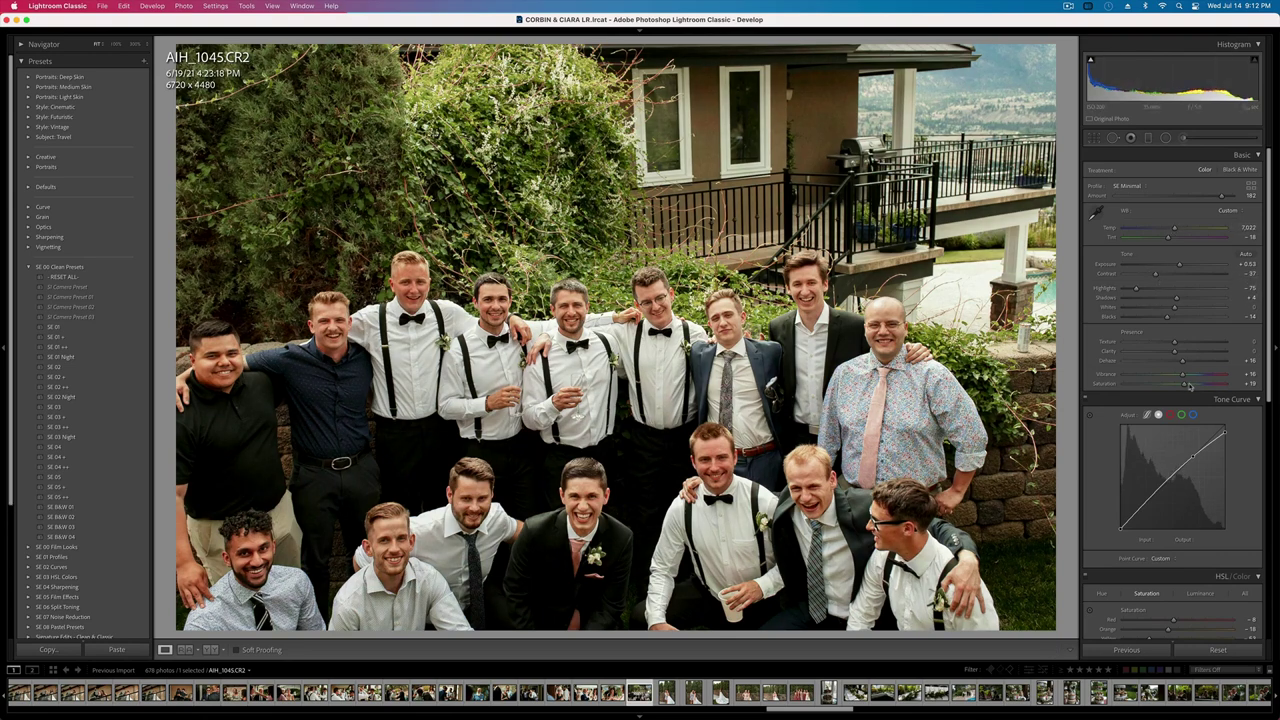
{"action": "left_click_drag", "start_coordinate": [1182, 384], "coordinate": [1189, 385]}
{"action": "scroll", "coordinate": [1180, 450], "scroll_direction": "down", "scroll_amount": 3}
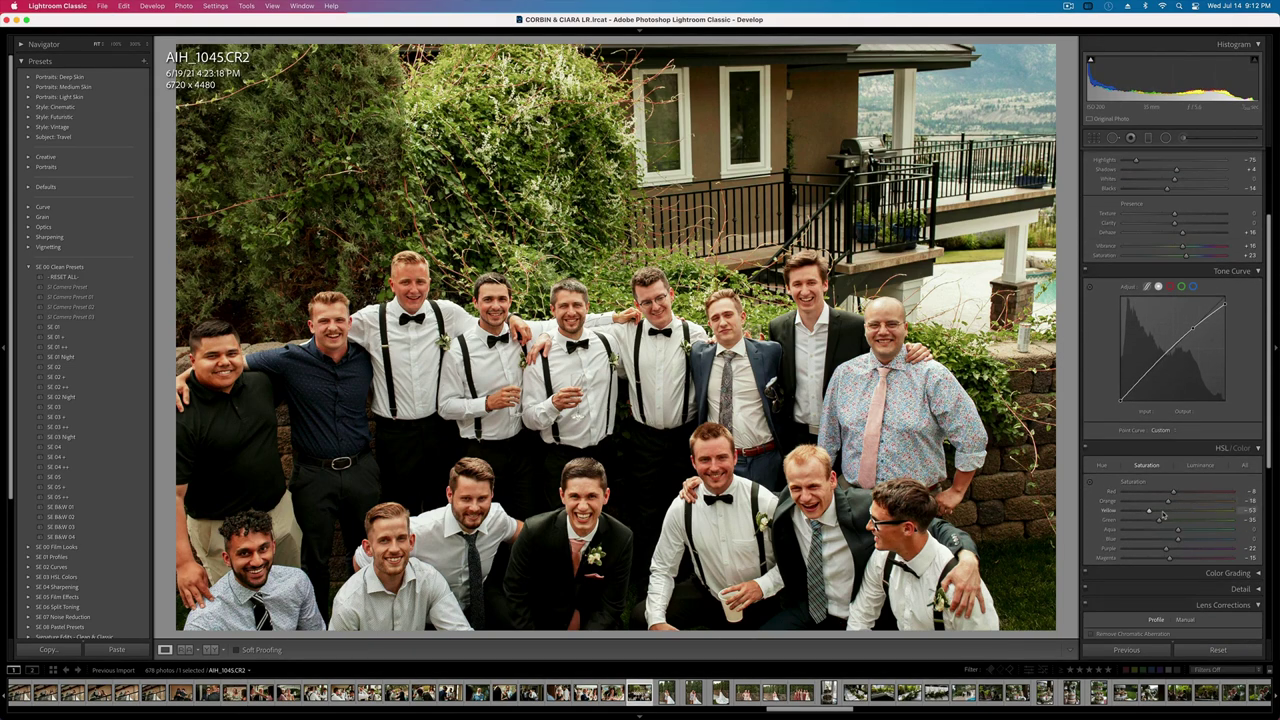
{"action": "left_click_drag", "start_coordinate": [1163, 512], "coordinate": [1164, 512]}
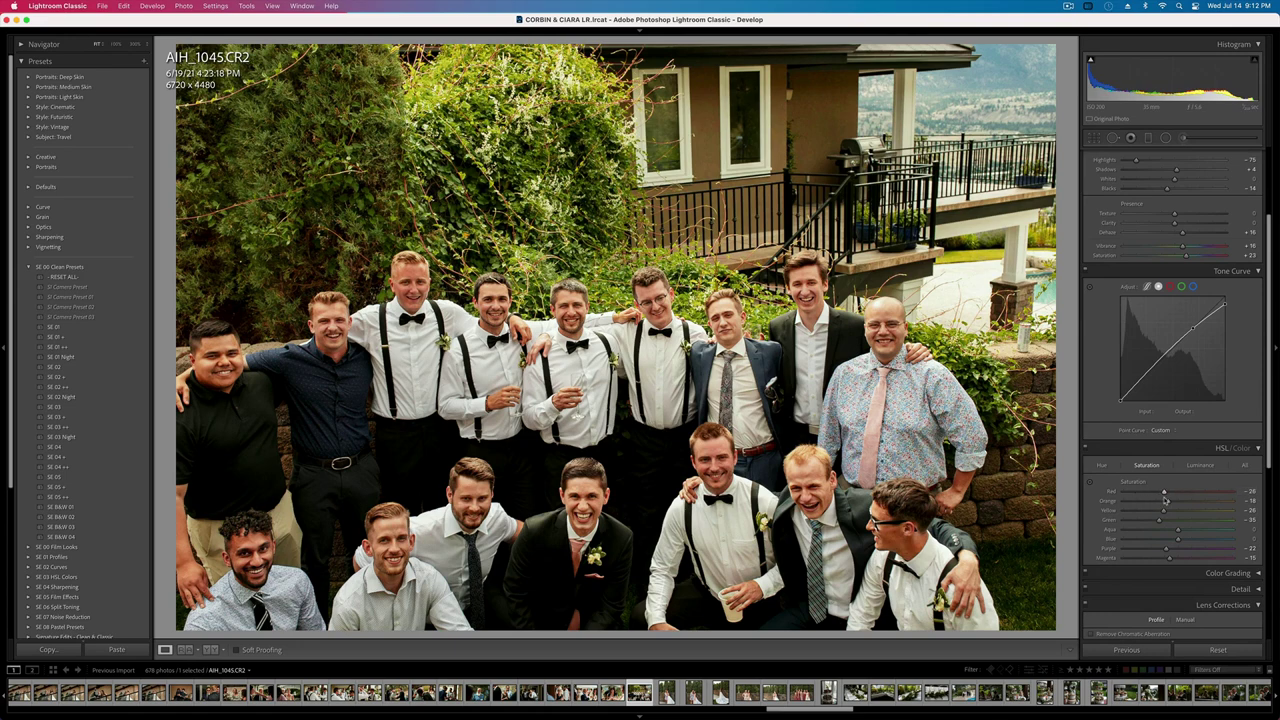
{"action": "scroll", "coordinate": [1163, 200], "scroll_direction": "up", "scroll_amount": 1}
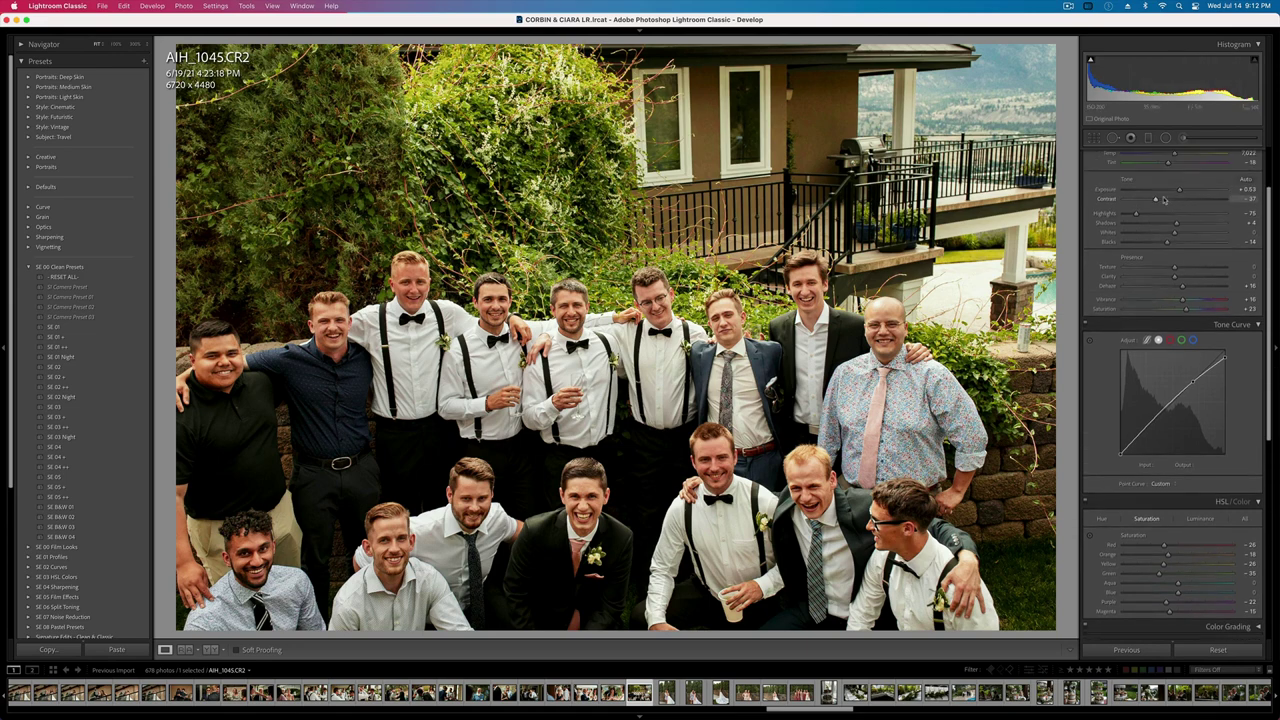
{"action": "left_click_drag", "start_coordinate": [1147, 202], "coordinate": [1159, 201]}
- Straighten and crop AIH_1045 from 6720 × 4480 to 5859 × 3906
{"action": "key", "text": "r"}
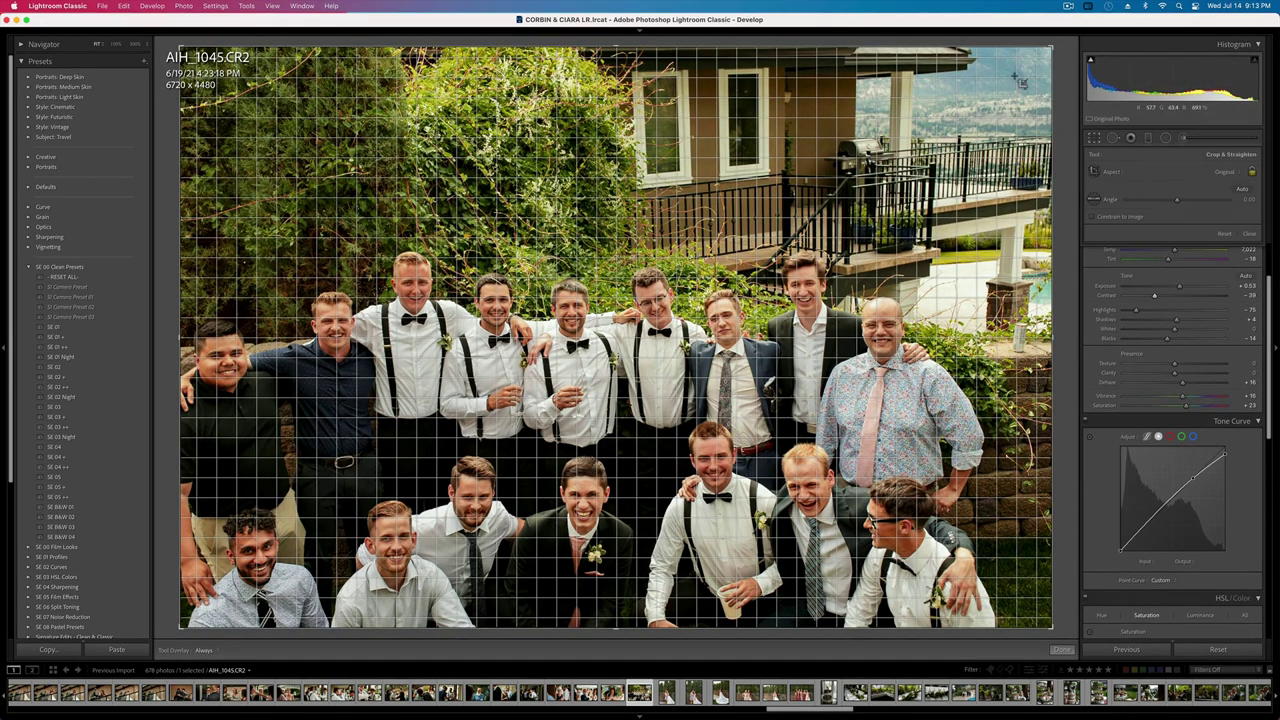
{"action": "left_click_drag", "start_coordinate": [1053, 46], "coordinate": [1026, 81]}
{"action": "key", "text": "Return"}
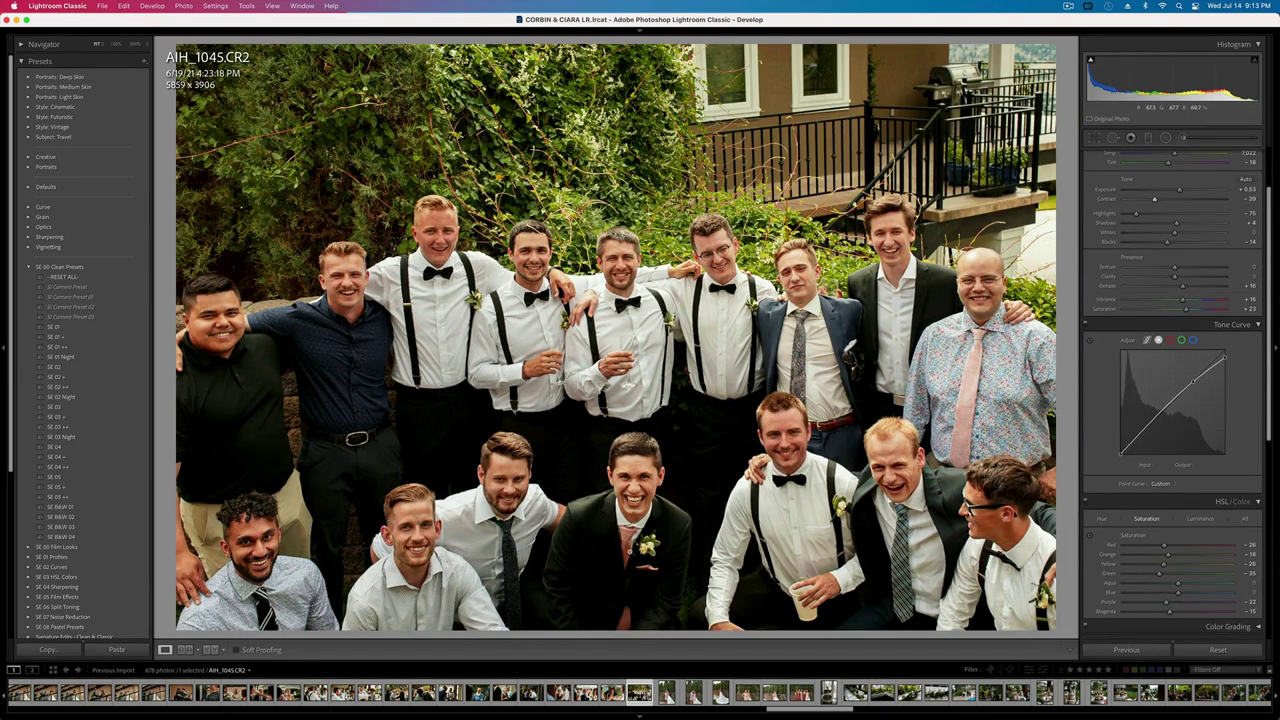
{"action": "left_click", "coordinate": [631, 488]}
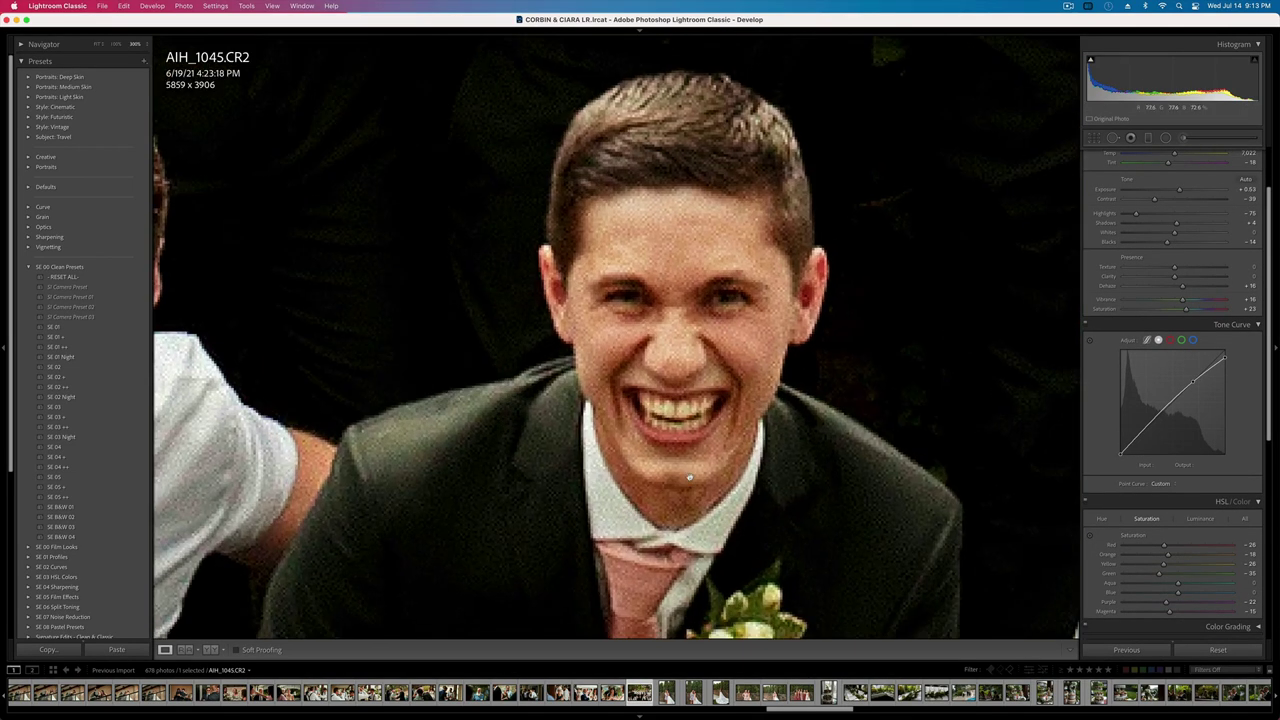
{"action": "left_click", "coordinate": [646, 384]}
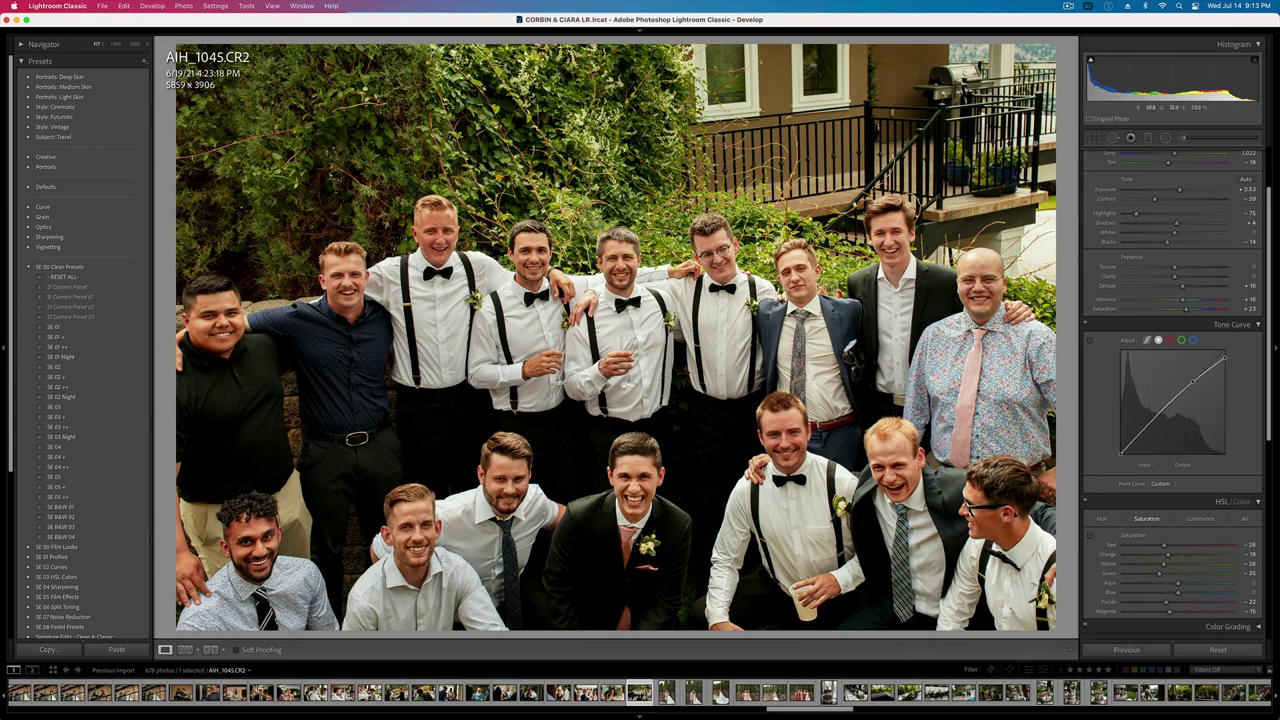
- Brush a mask across the top background, darkening it to exposure -0.66 with less dehaze
{"action": "left_click", "coordinate": [1184, 137]}
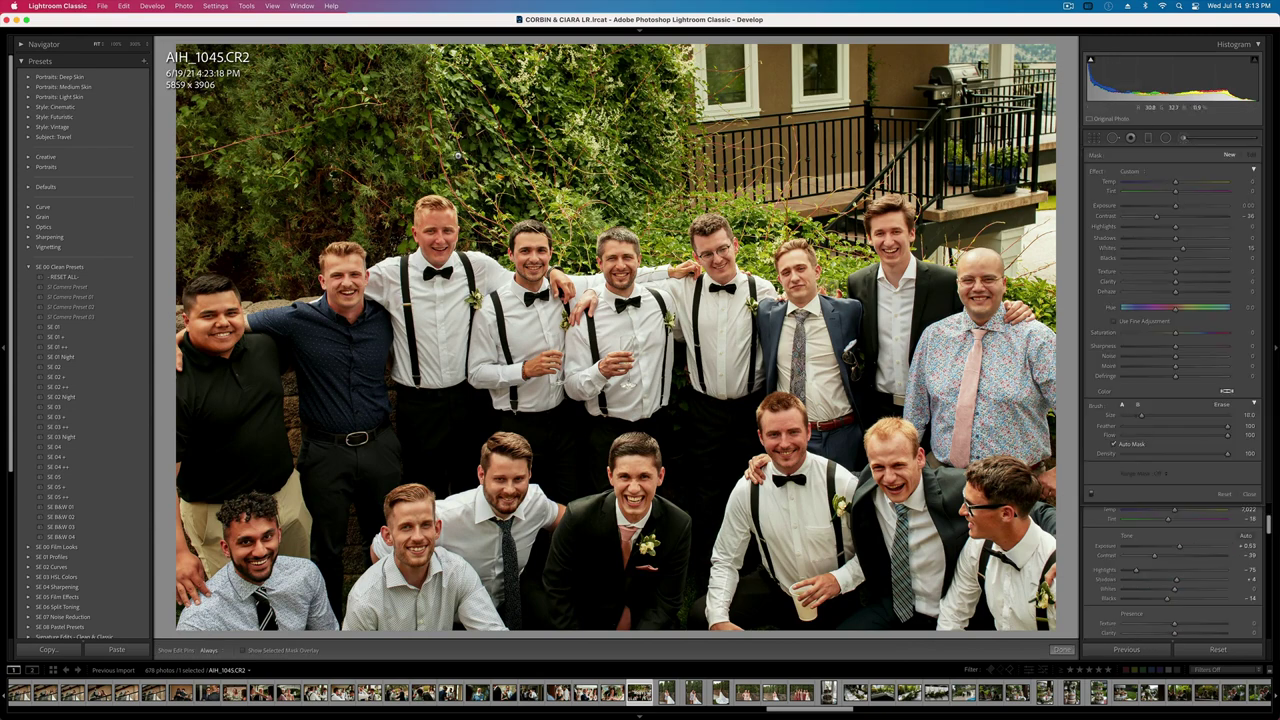
{"action": "key", "text": "h"}
{"action": "scroll", "coordinate": [490, 132], "scroll_direction": "up", "scroll_amount": 5}
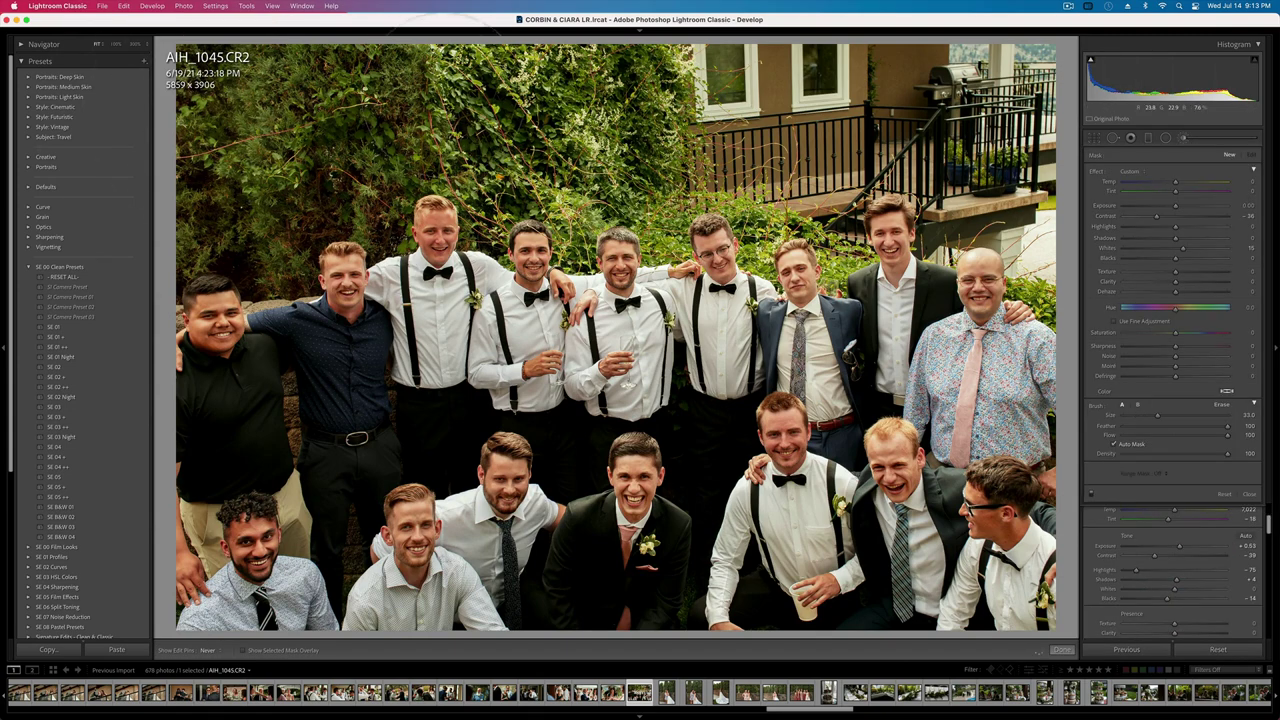
{"action": "mouse_move", "coordinate": [540, 130]}
{"action": "left_mouse_down"}
{"action": "mouse_move", "coordinate": [880, 130]}
{"action": "mouse_move", "coordinate": [1042, 118]}
{"action": "mouse_move", "coordinate": [1036, 108]}
{"action": "left_mouse_up"}
{"action": "left_click_drag", "start_coordinate": [1175, 205], "coordinate": [1165, 207]}
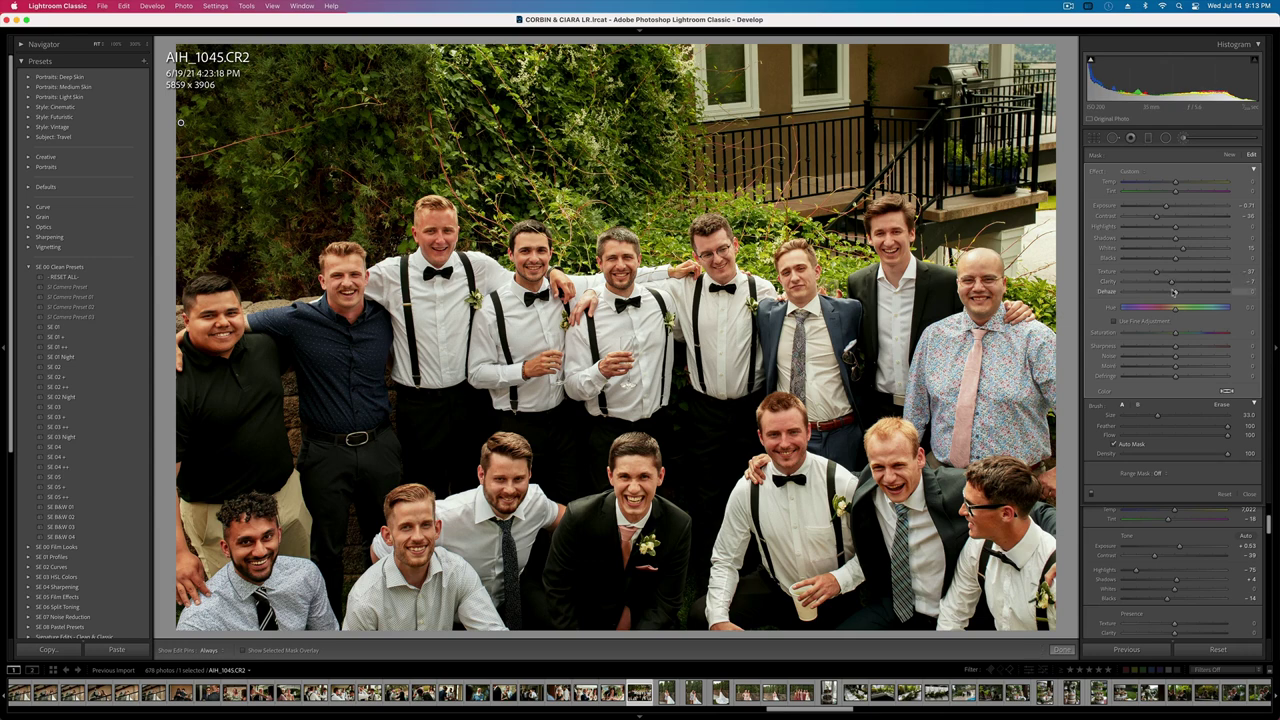
{"action": "left_click", "coordinate": [1163, 291]}
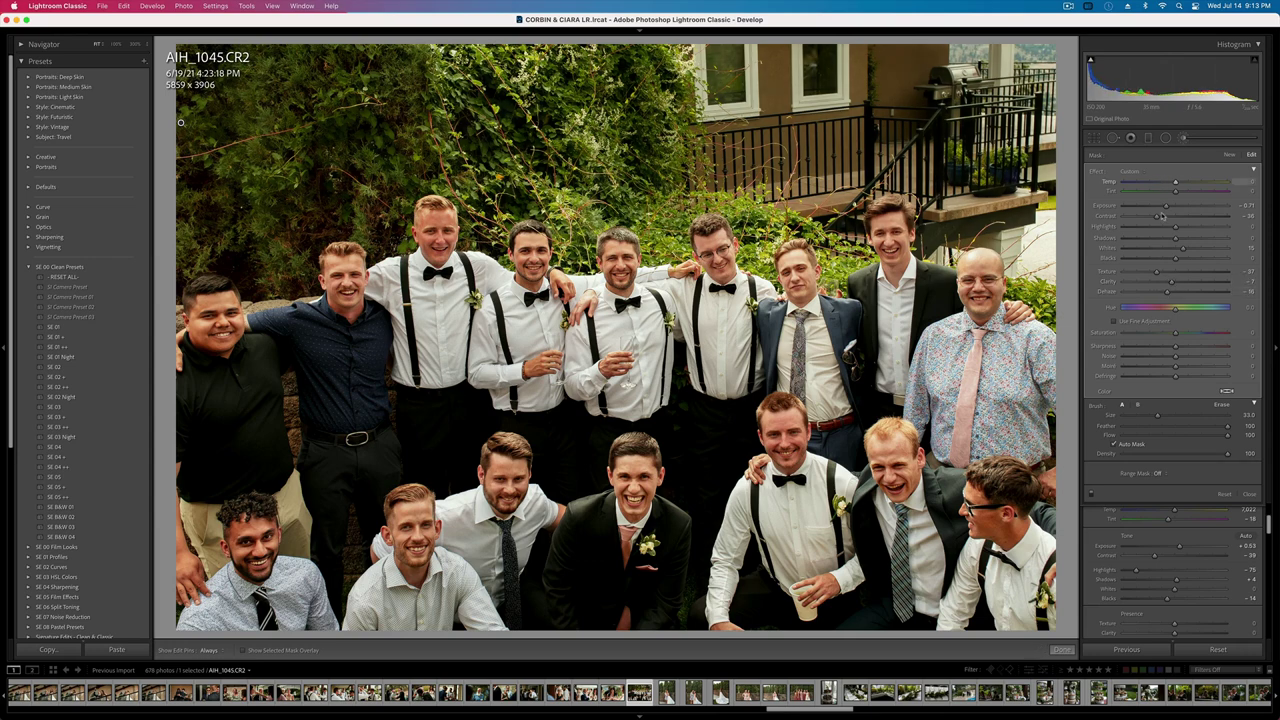
{"action": "left_click", "coordinate": [1164, 206]}
{"action": "left_click_drag", "start_coordinate": [1164, 206], "coordinate": [1167, 206]}
{"action": "key", "text": "Delete"}
{"action": "key", "text": "super+z"}
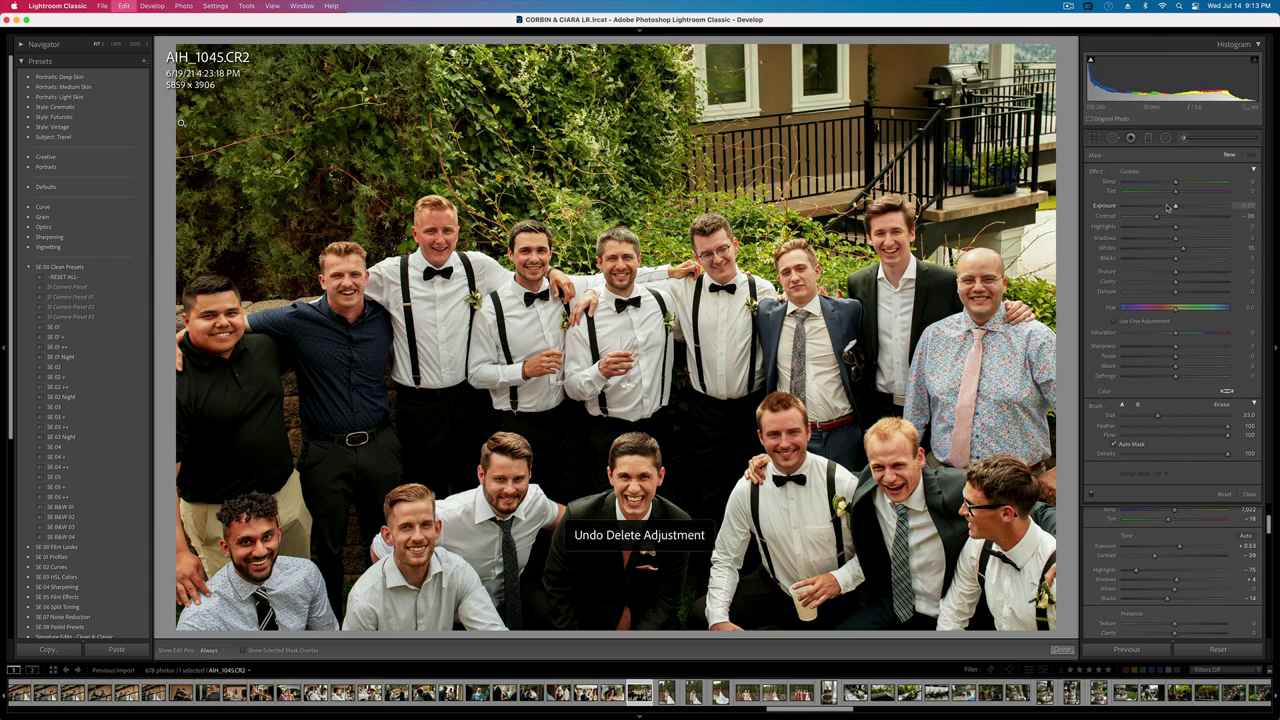
- Extend the background mask over foliage between two heads and along the right edge
{"action": "scroll", "coordinate": [628, 209], "scroll_direction": "down", "scroll_amount": 6}
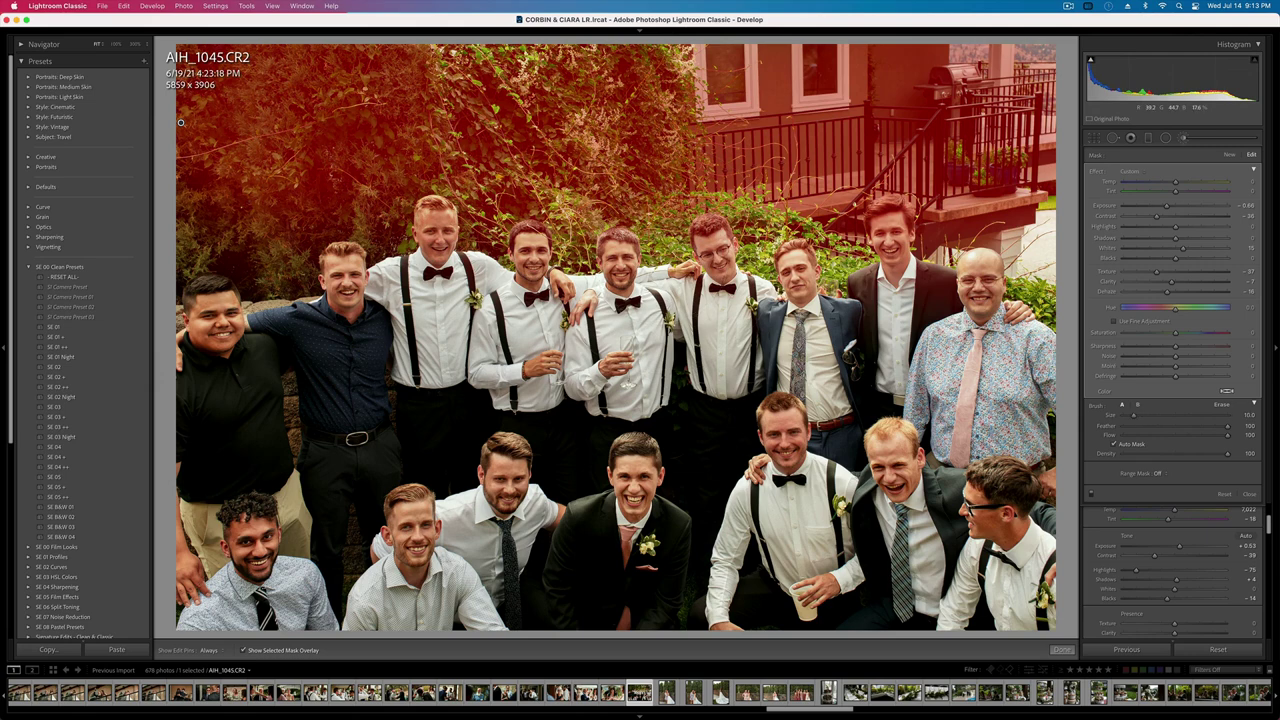
{"action": "key", "text": "h"}
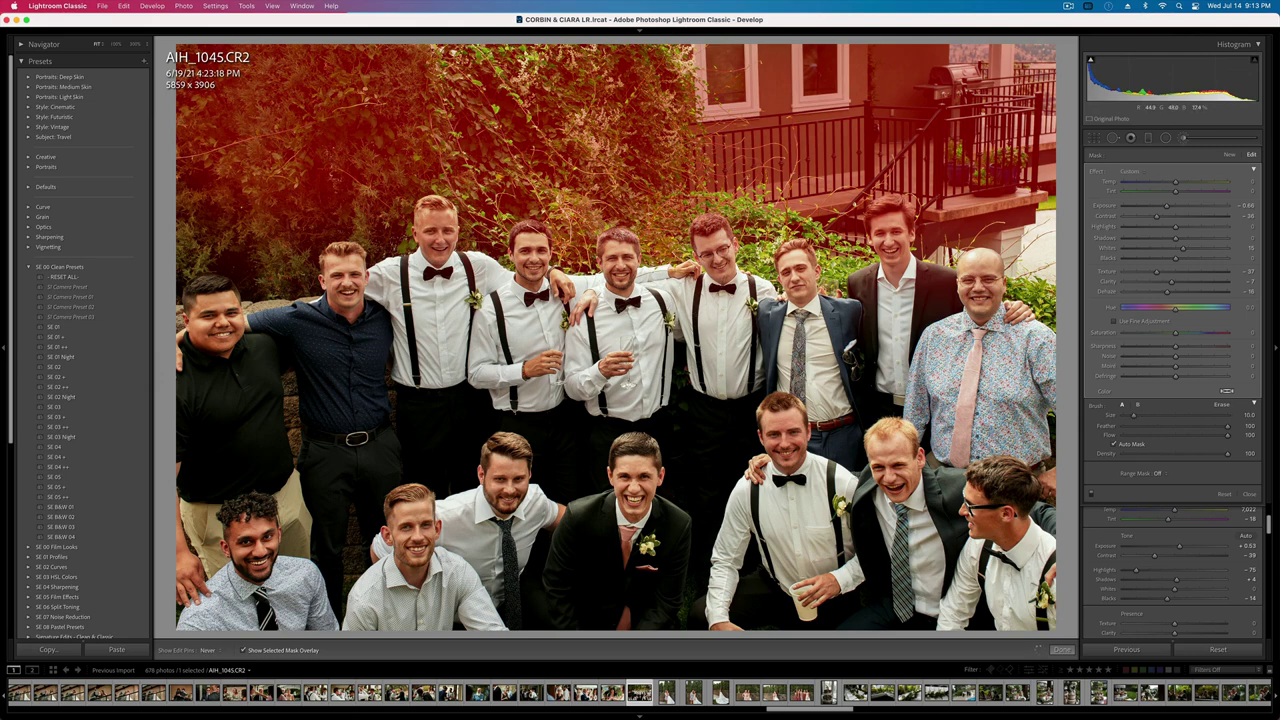
{"action": "left_click_drag", "start_coordinate": [834, 240], "coordinate": [841, 264]}
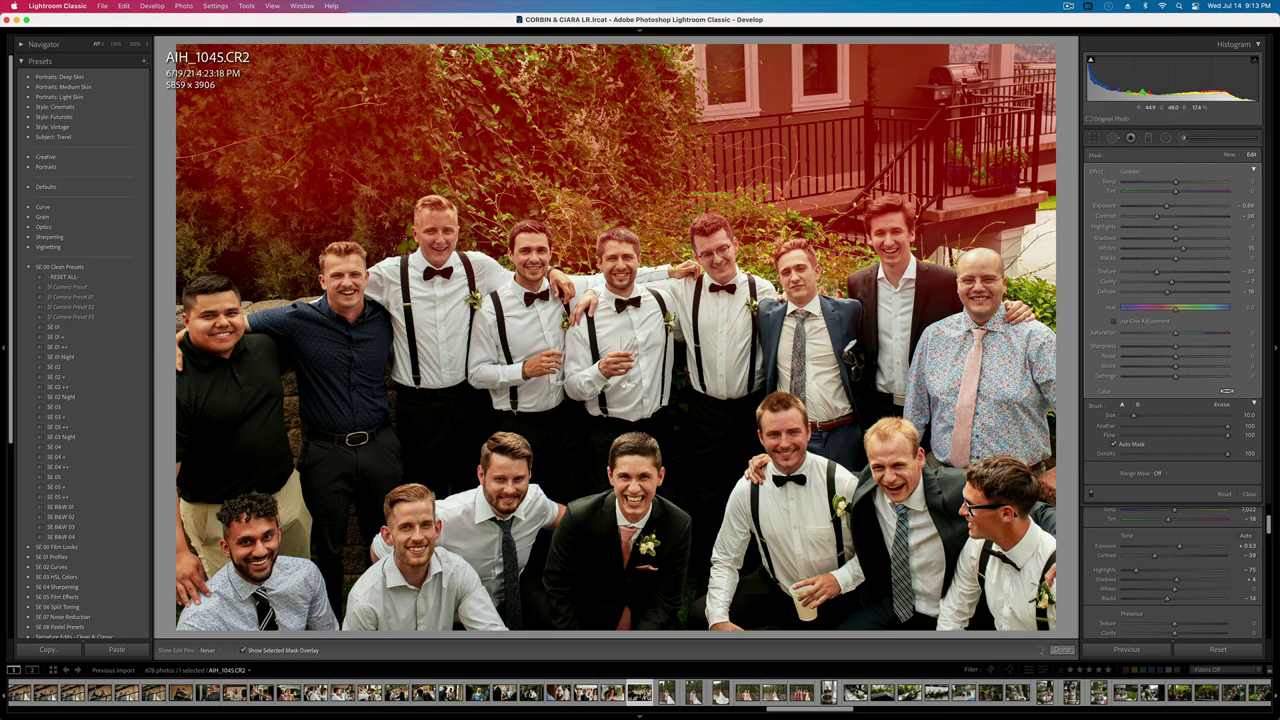
{"action": "left_click_drag", "start_coordinate": [1008, 228], "coordinate": [1046, 286]}
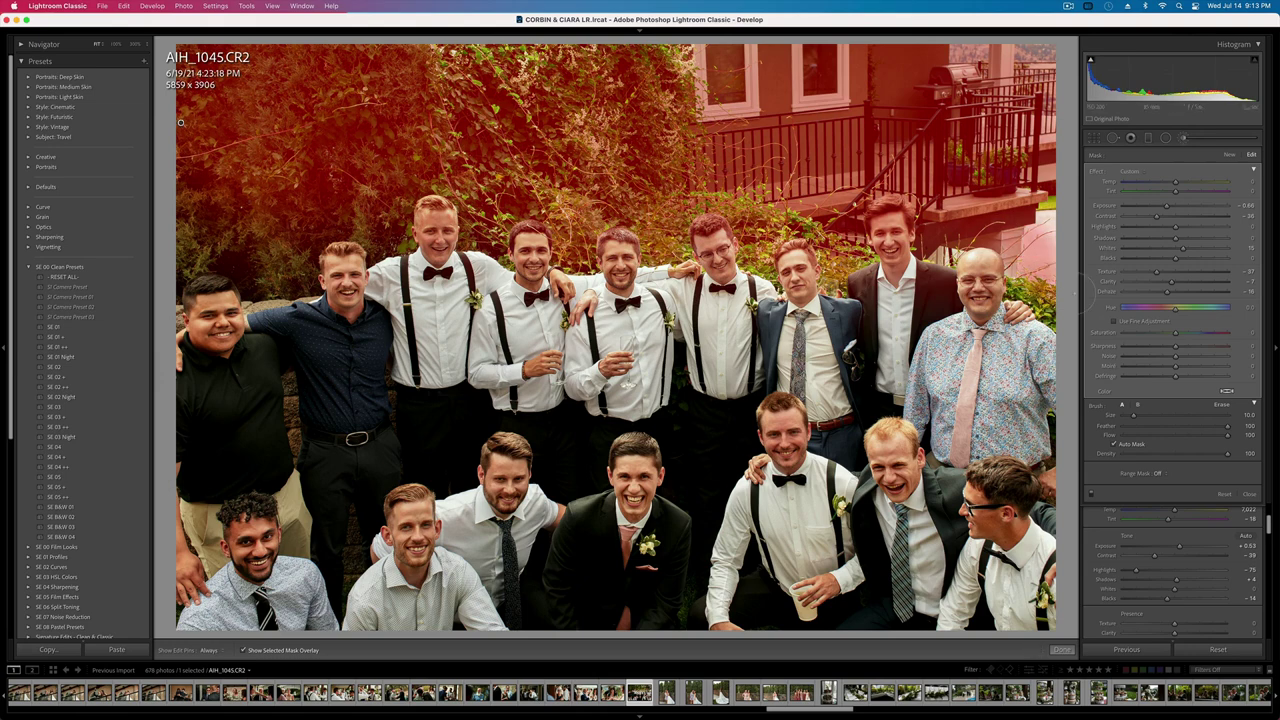
{"action": "key", "text": "h"}
{"action": "key", "text": "o"}
{"action": "key", "text": "o"}
{"action": "key", "text": "k"}
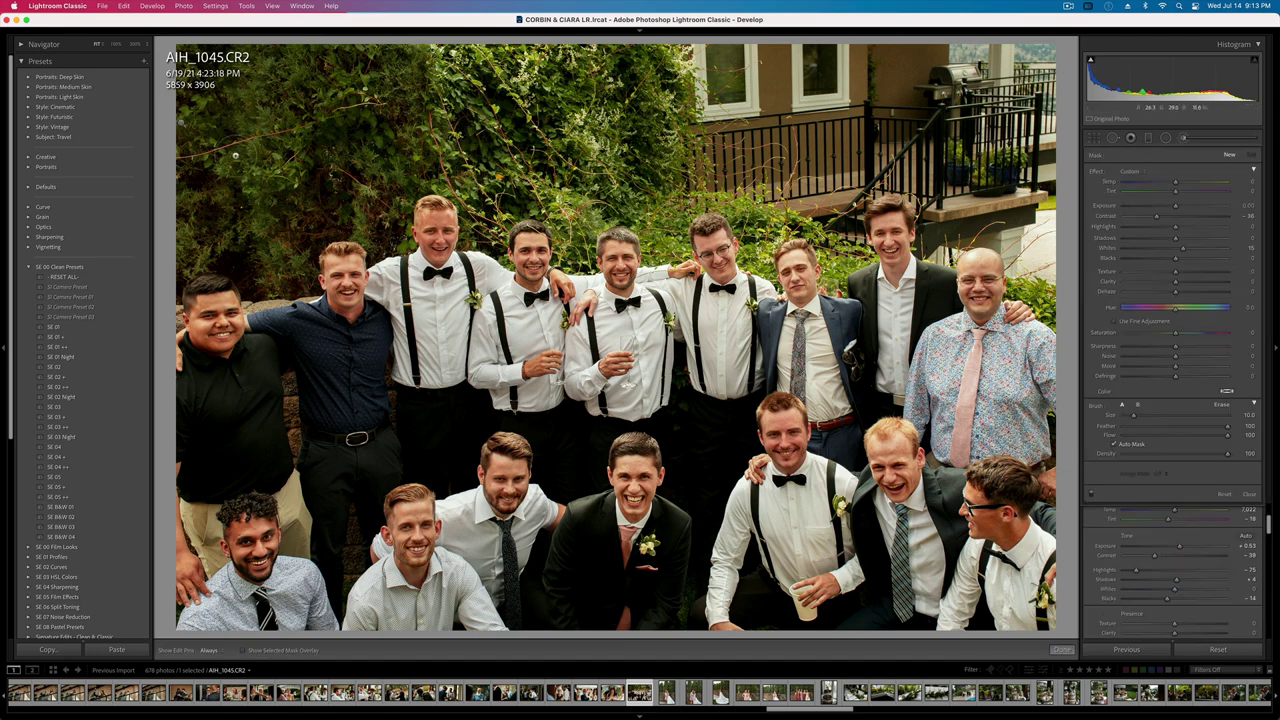
{"action": "key", "text": "k"}
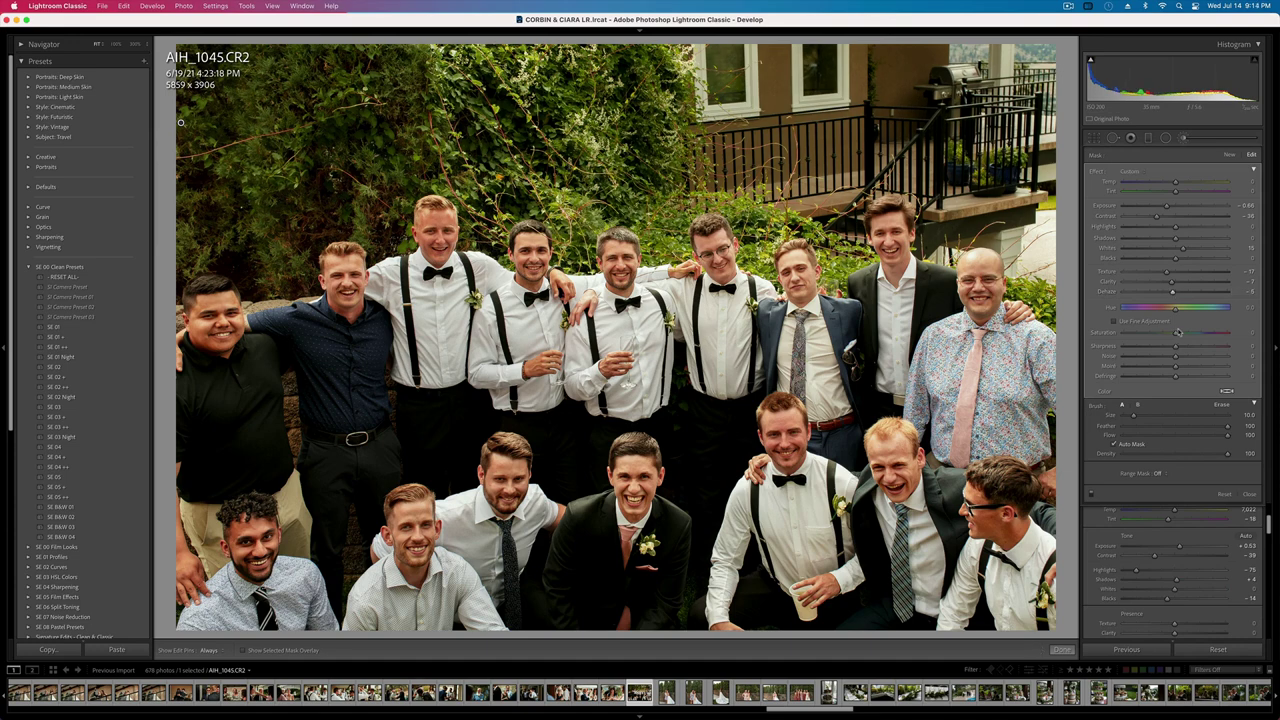
- Set AIH_1052 to exposure -0.46 with a slightly cooler temperature and Blacks about -22
{"action": "key", "text": "k"}
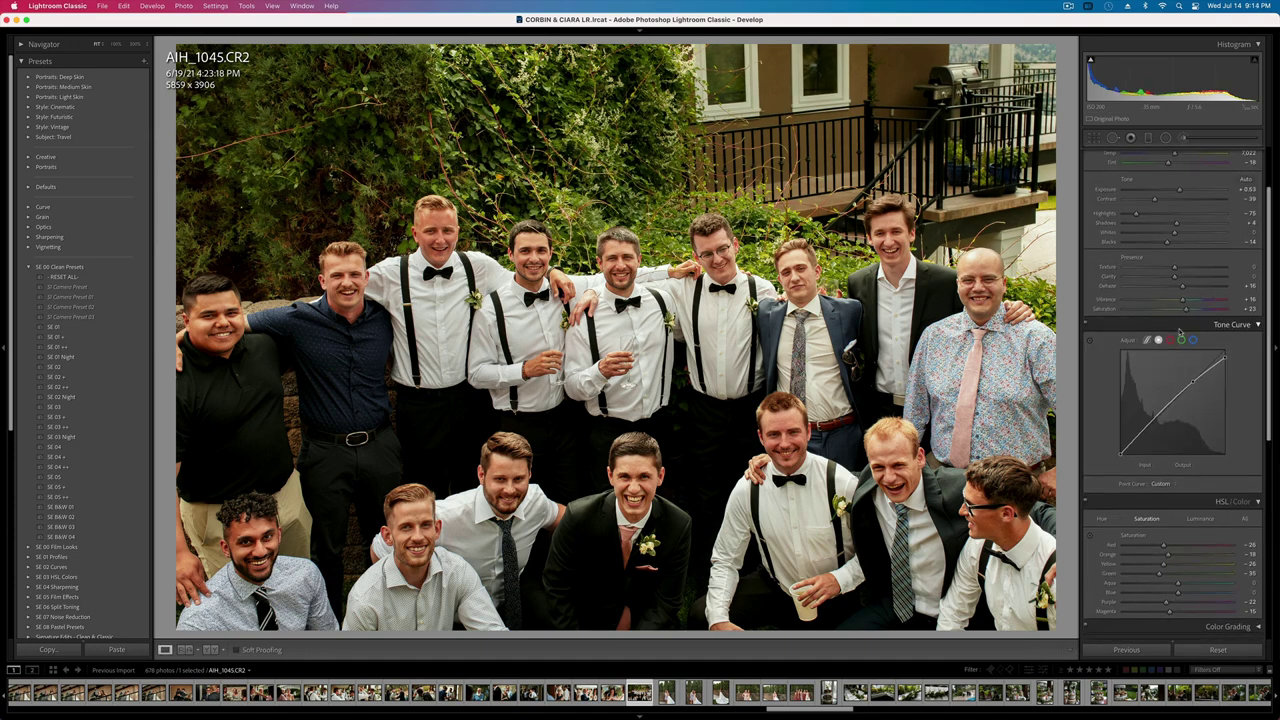
{"action": "key", "text": "Right"}
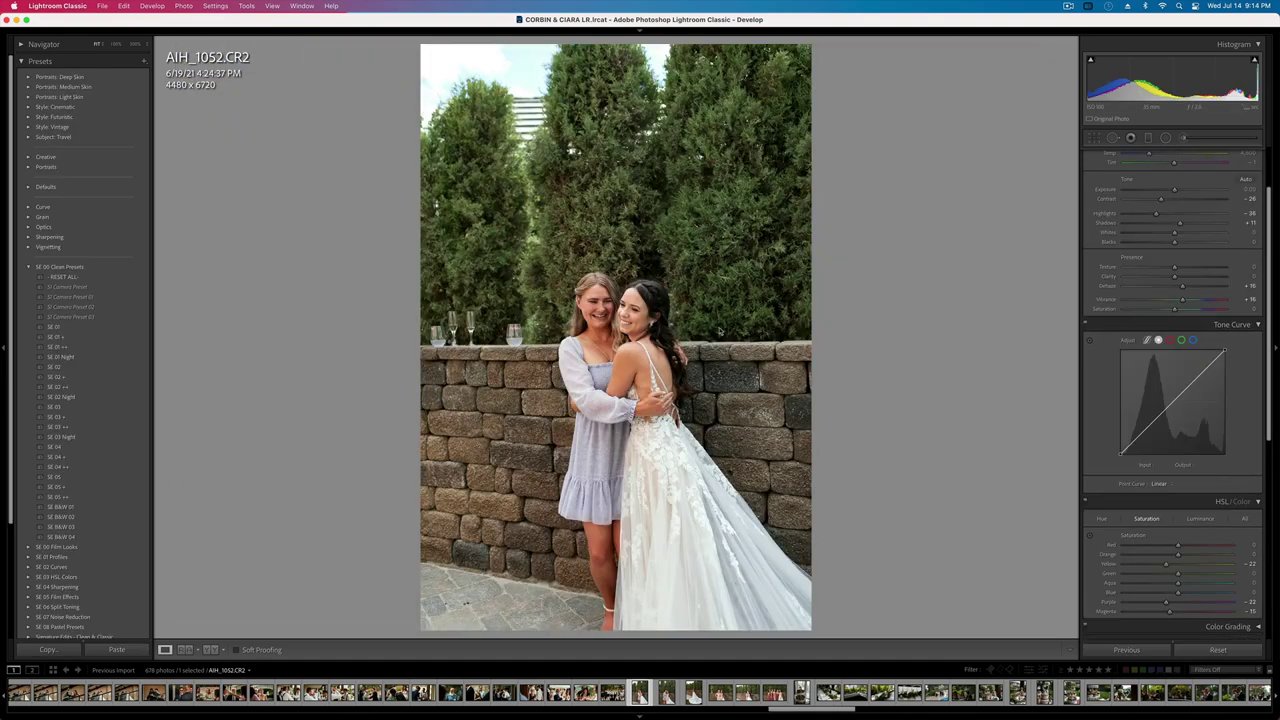
{"action": "key", "text": "super+v"}
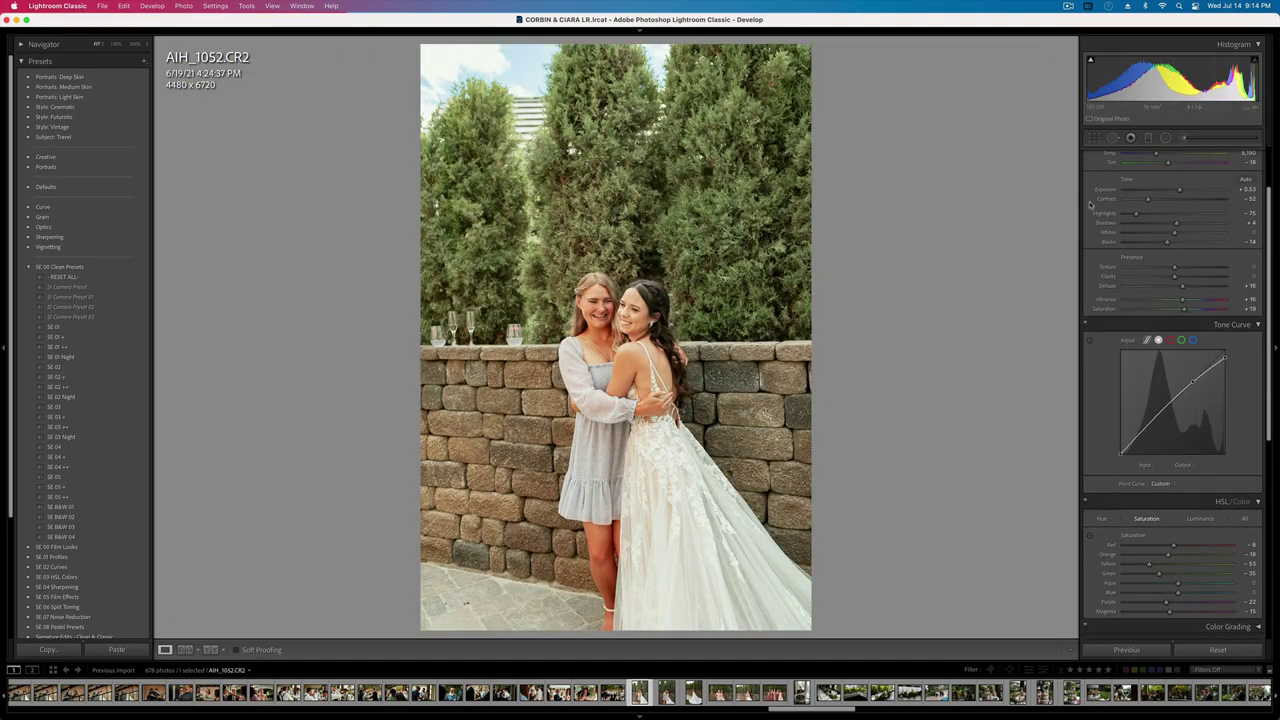
{"action": "key", "text": "super+z"}
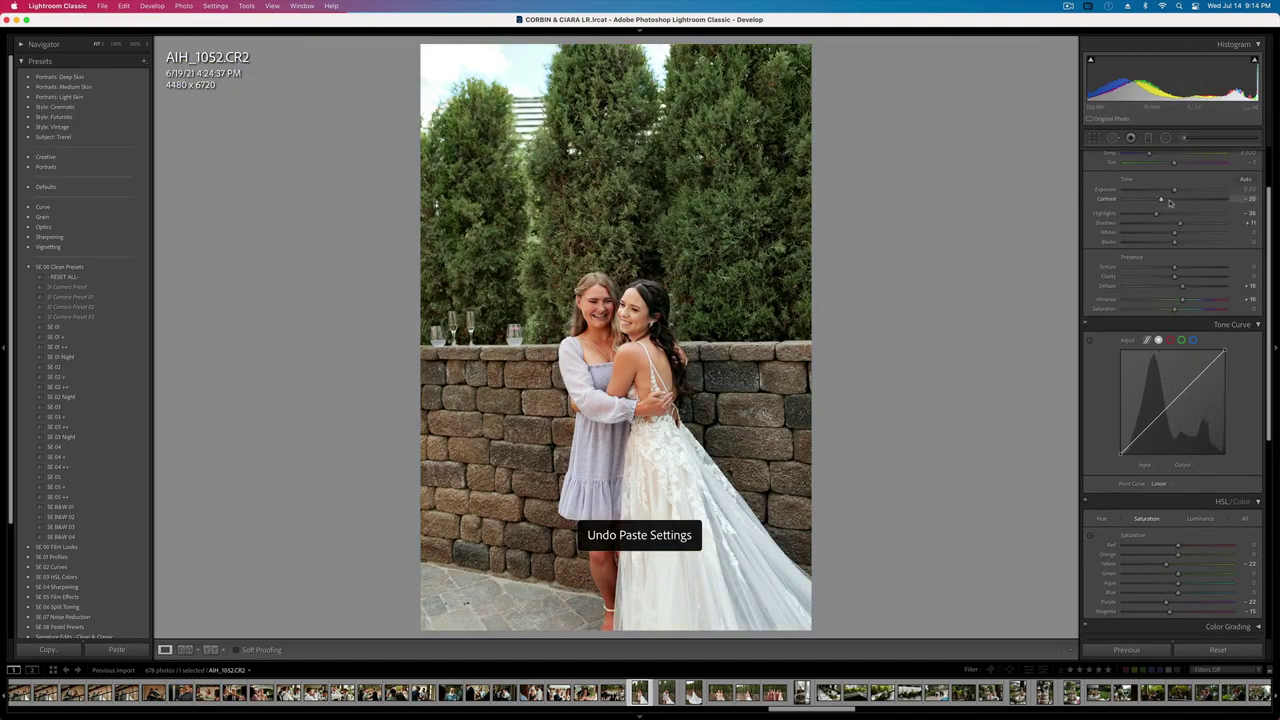
{"action": "key", "text": "shift+minus"}
{"action": "key", "text": "shift+minus"}
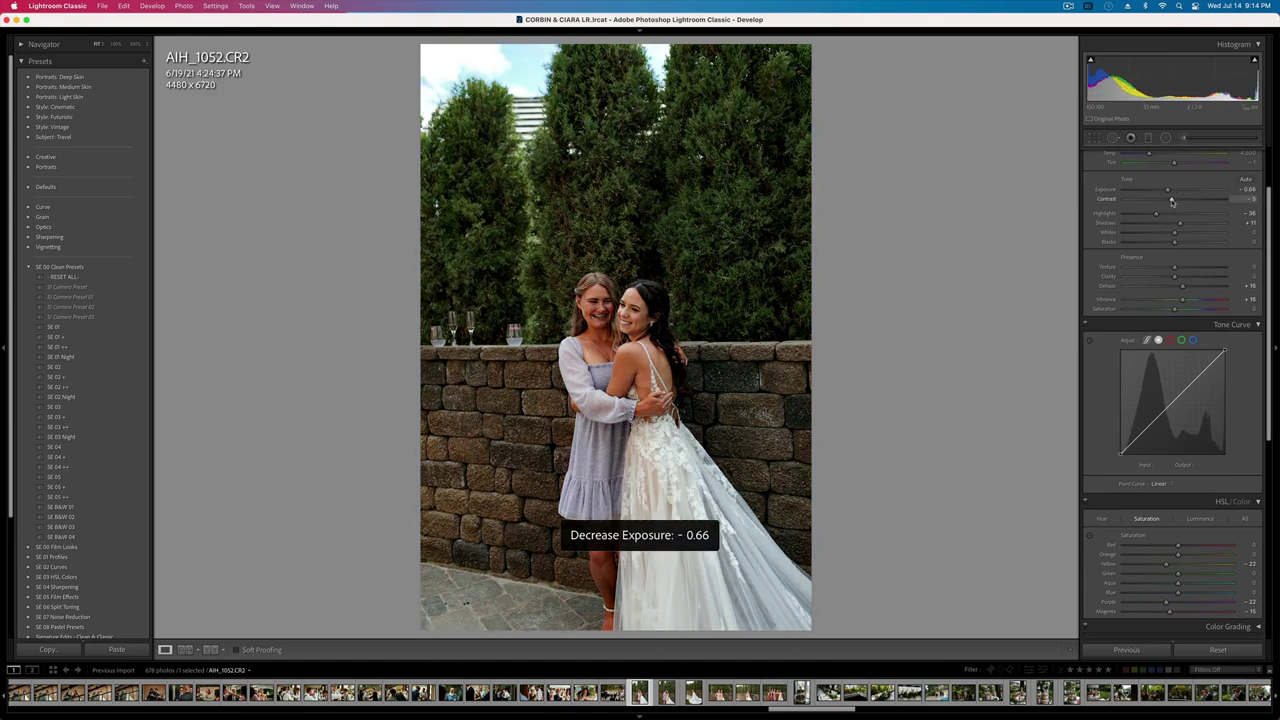
{"action": "key", "text": "equal"}
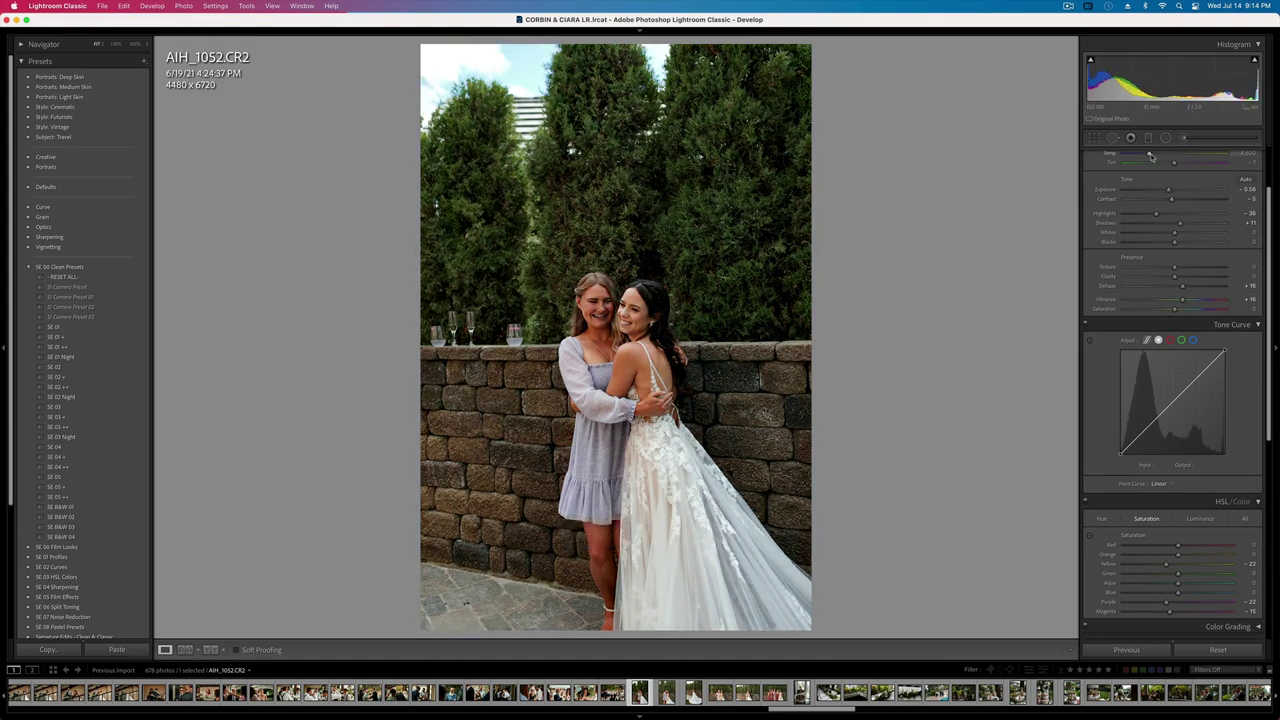
{"action": "left_click_drag", "start_coordinate": [1151, 156], "coordinate": [1149, 158]}
{"action": "key", "text": "equal"}
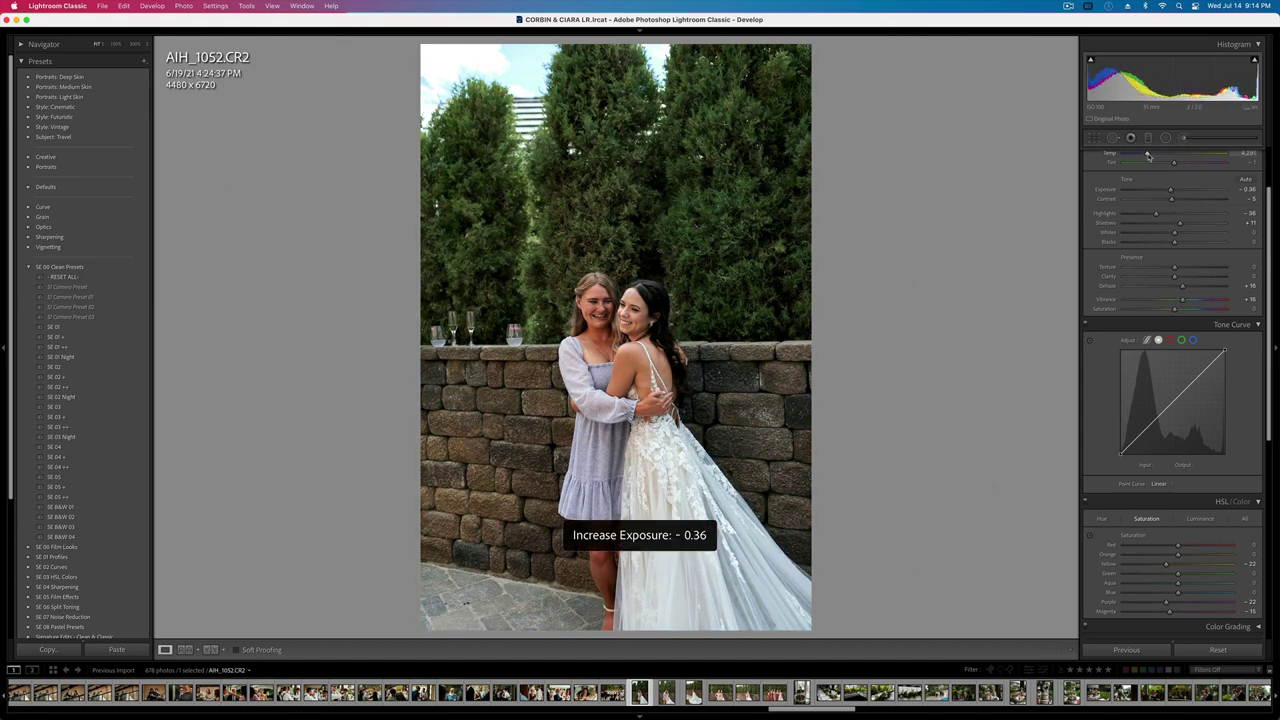
{"action": "left_click_drag", "start_coordinate": [1174, 243], "coordinate": [1168, 243]}
{"action": "key", "text": "minus"}
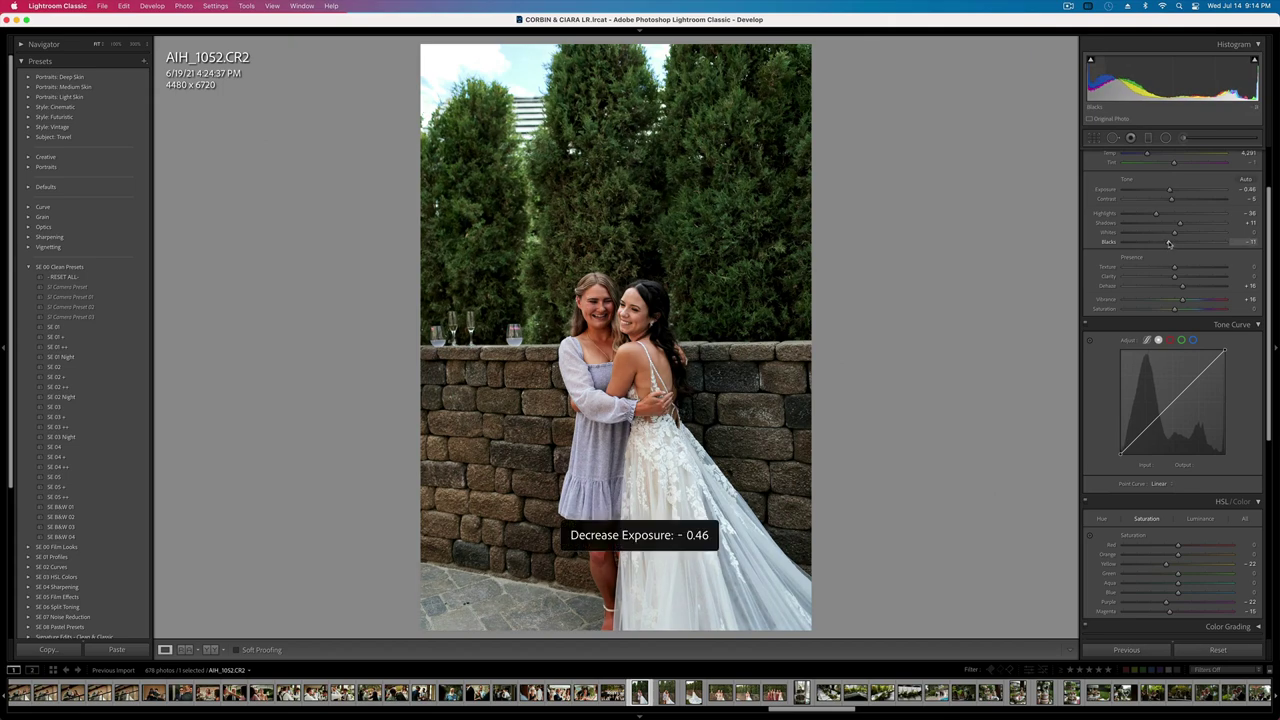
- Give AIH_1055 contrast +6, then straighten and crop it to 3787 × 5680
{"action": "key", "text": "Right"}
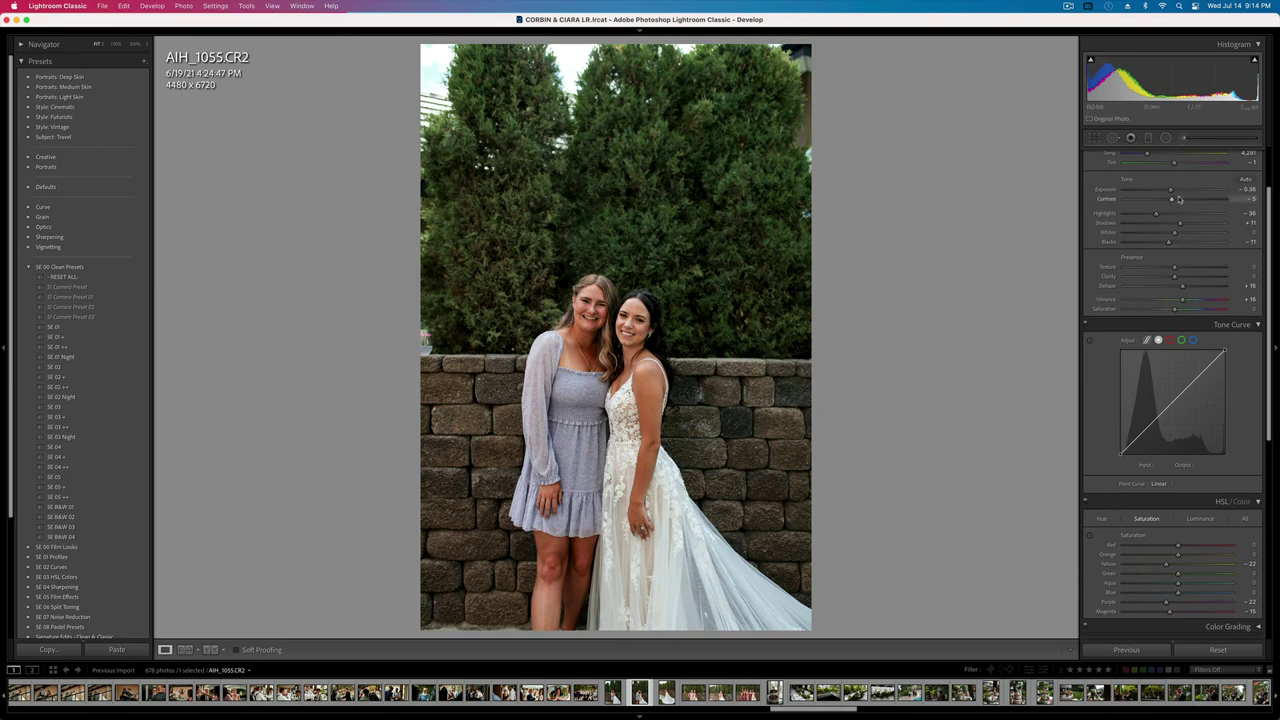
{"action": "left_click_drag", "start_coordinate": [1181, 200], "coordinate": [1176, 200]}
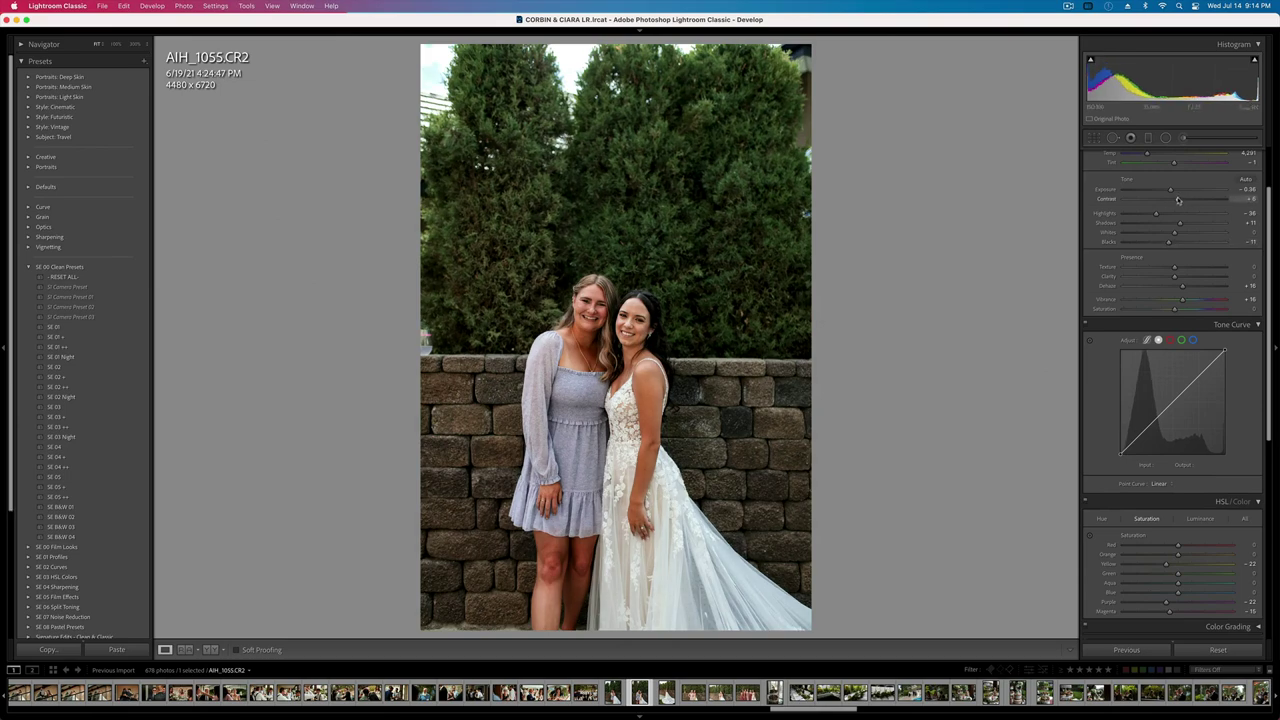
{"action": "key", "text": "r"}
{"action": "left_click_drag", "start_coordinate": [864, 308], "coordinate": [869, 297]}
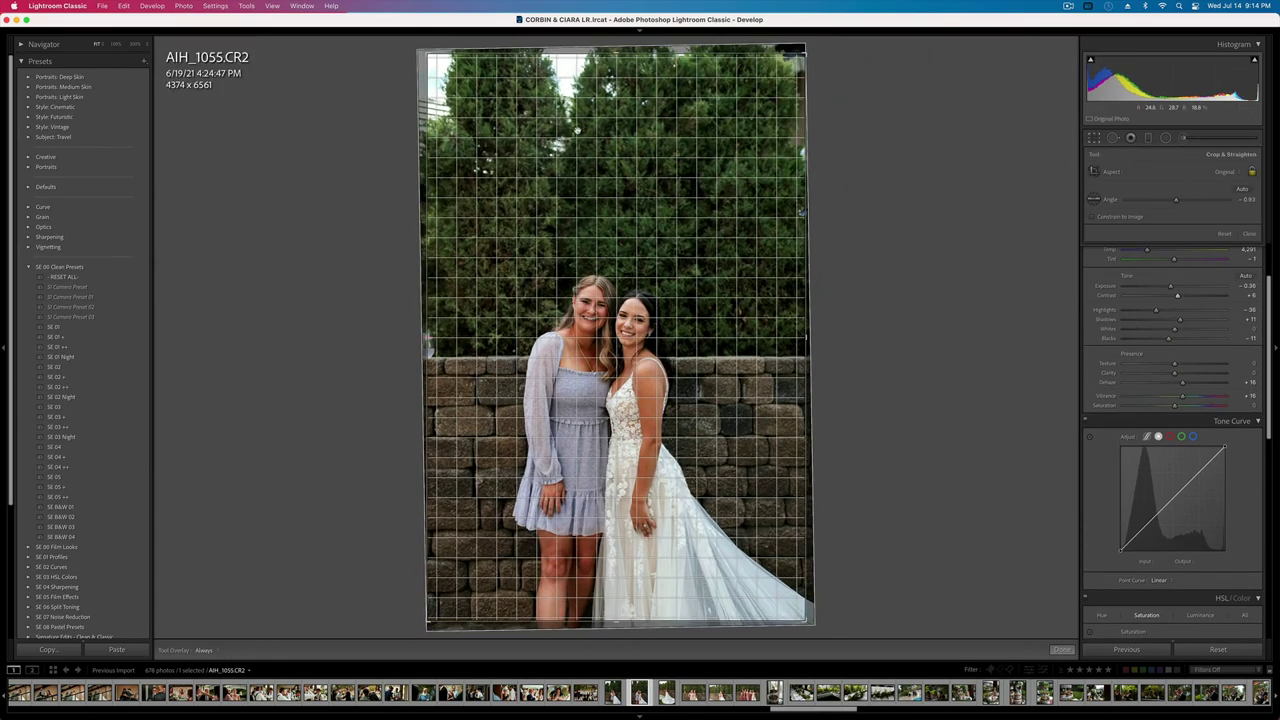
{"action": "key", "text": "Return"}
{"action": "key", "text": "r"}
{"action": "left_click_drag", "start_coordinate": [645, 55], "coordinate": [647, 88]}
{"action": "key", "text": "Return"}
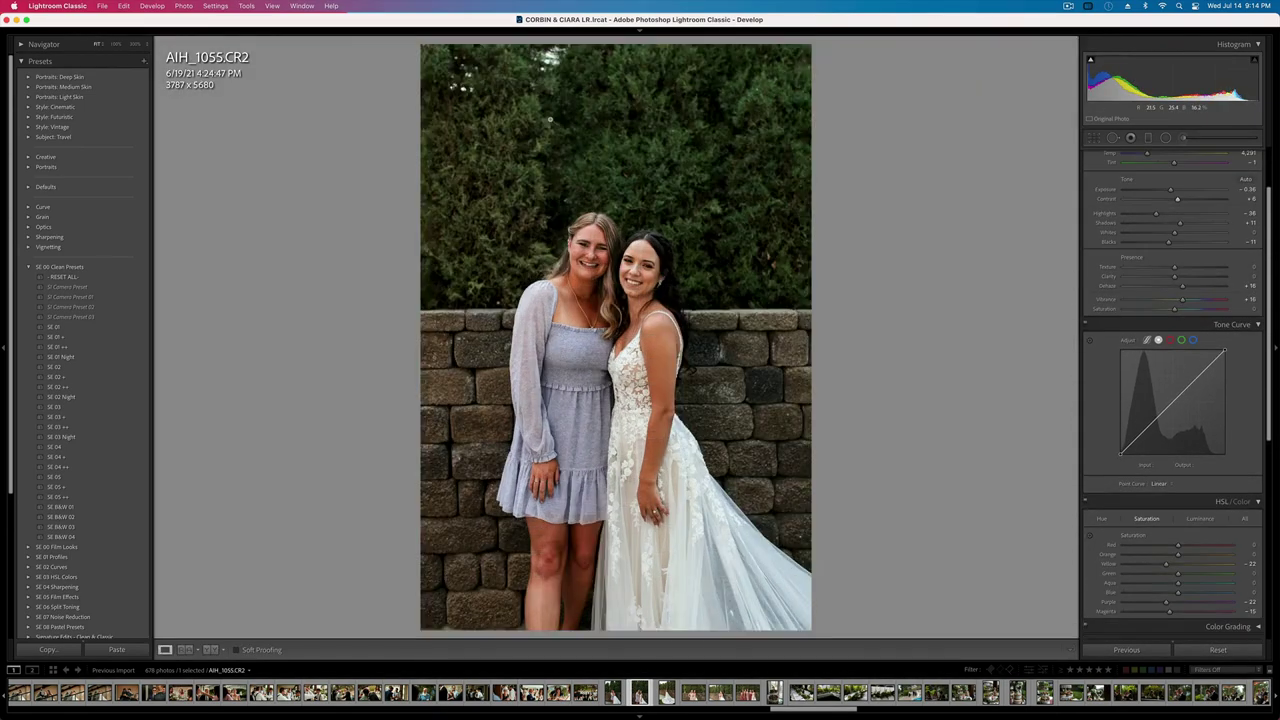
{"action": "key", "text": "Right"}
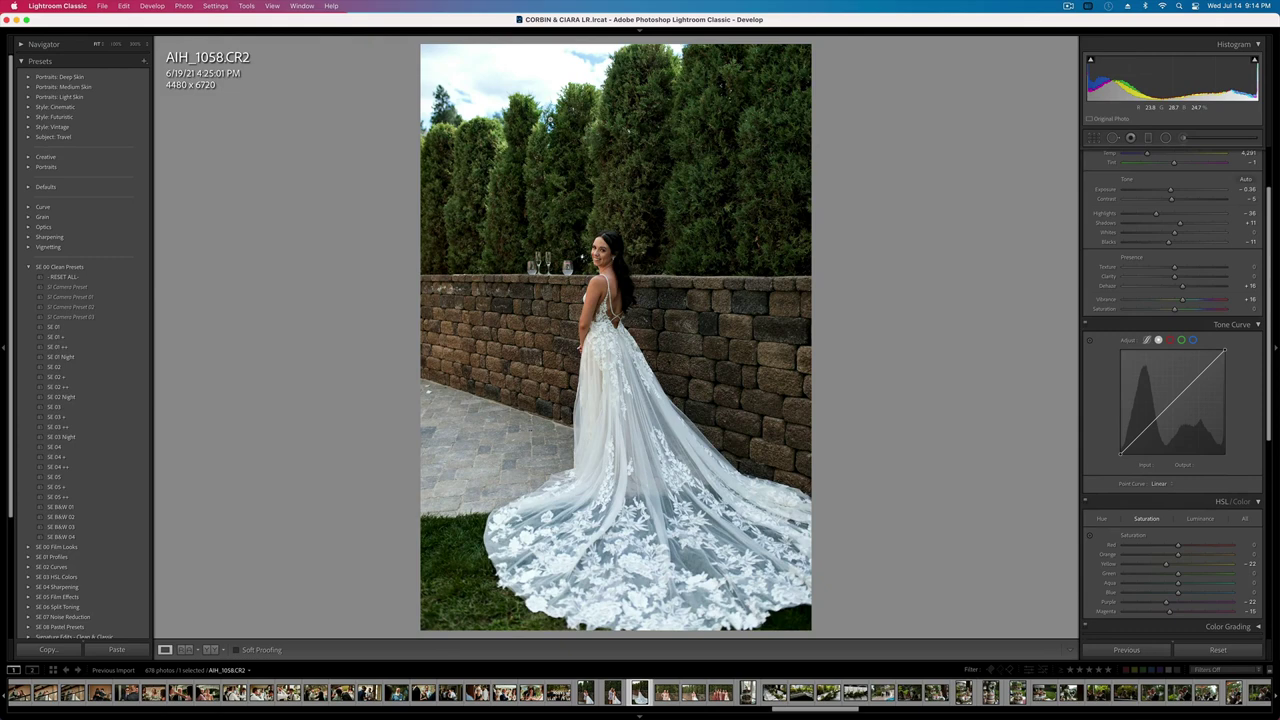
- Fine-tune AIH_1058's temperature and bring its contrast to about +1
{"action": "left_click_drag", "start_coordinate": [1146, 154], "coordinate": [1182, 164]}
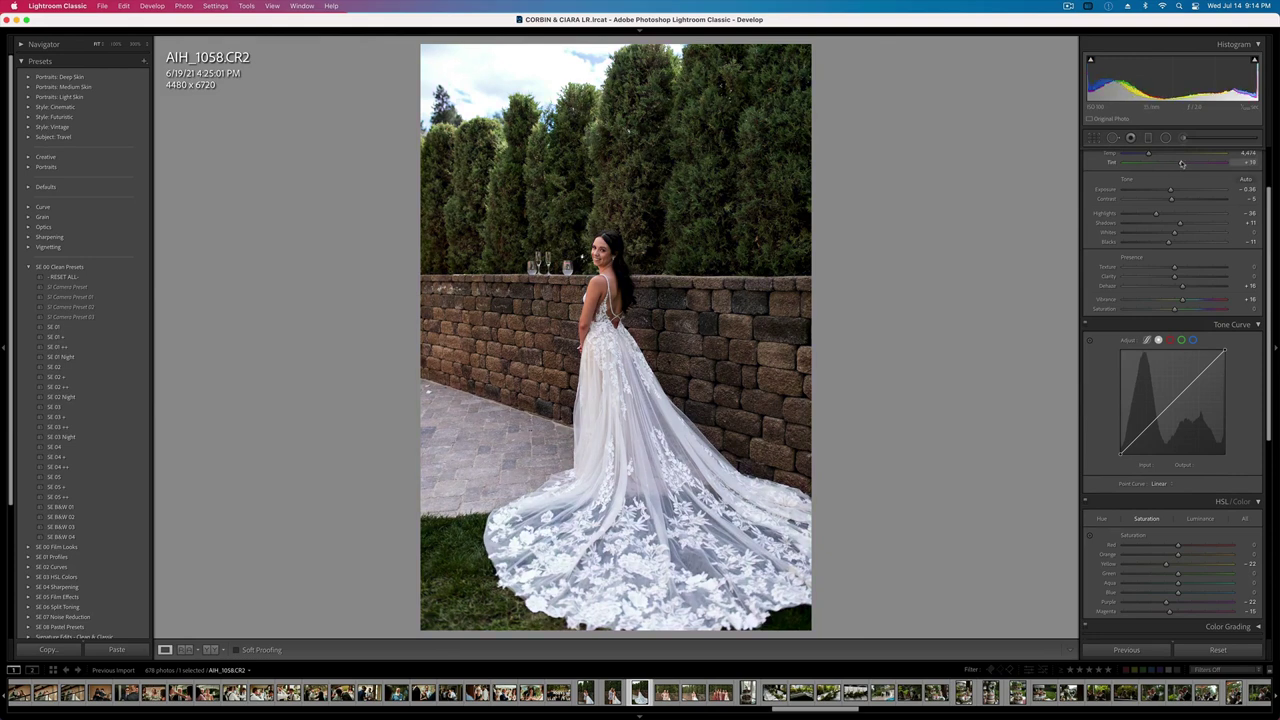
{"action": "left_click", "coordinate": [1182, 199]}
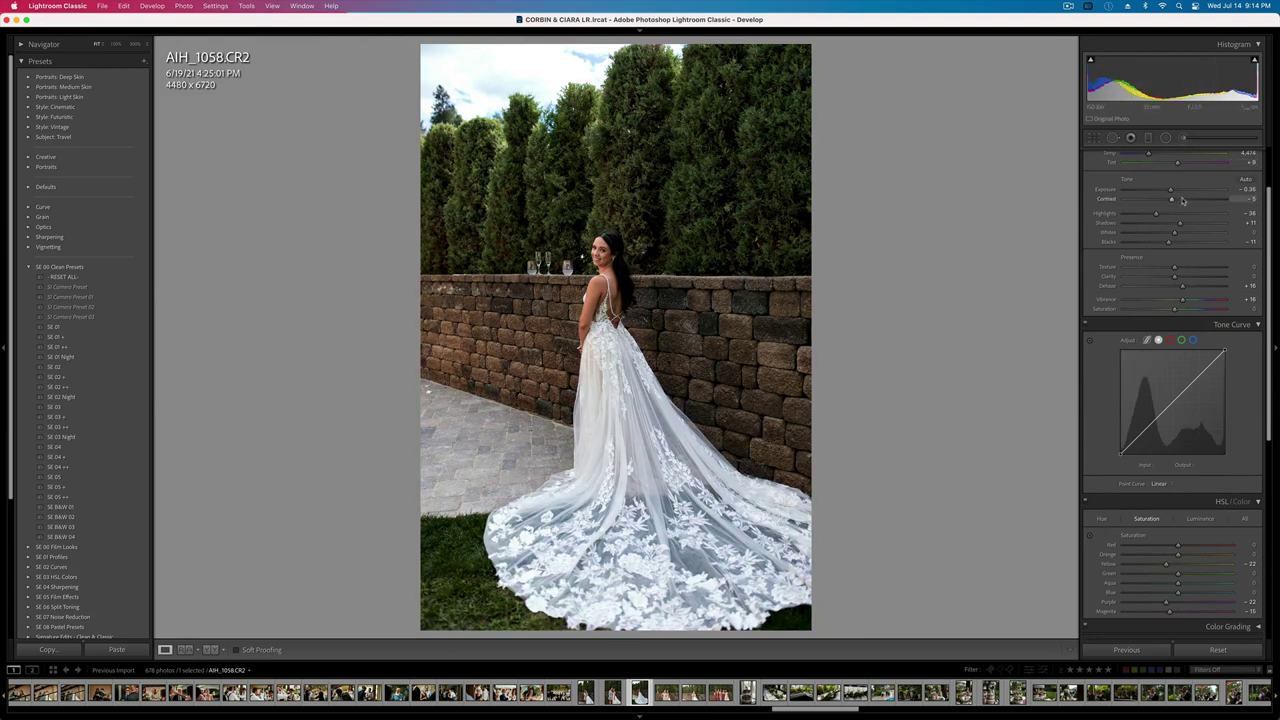
{"action": "left_click_drag", "start_coordinate": [1182, 200], "coordinate": [1171, 200]}
{"action": "left_click_drag", "start_coordinate": [1151, 155], "coordinate": [1154, 155]}
{"action": "left_click", "coordinate": [1101, 519]}
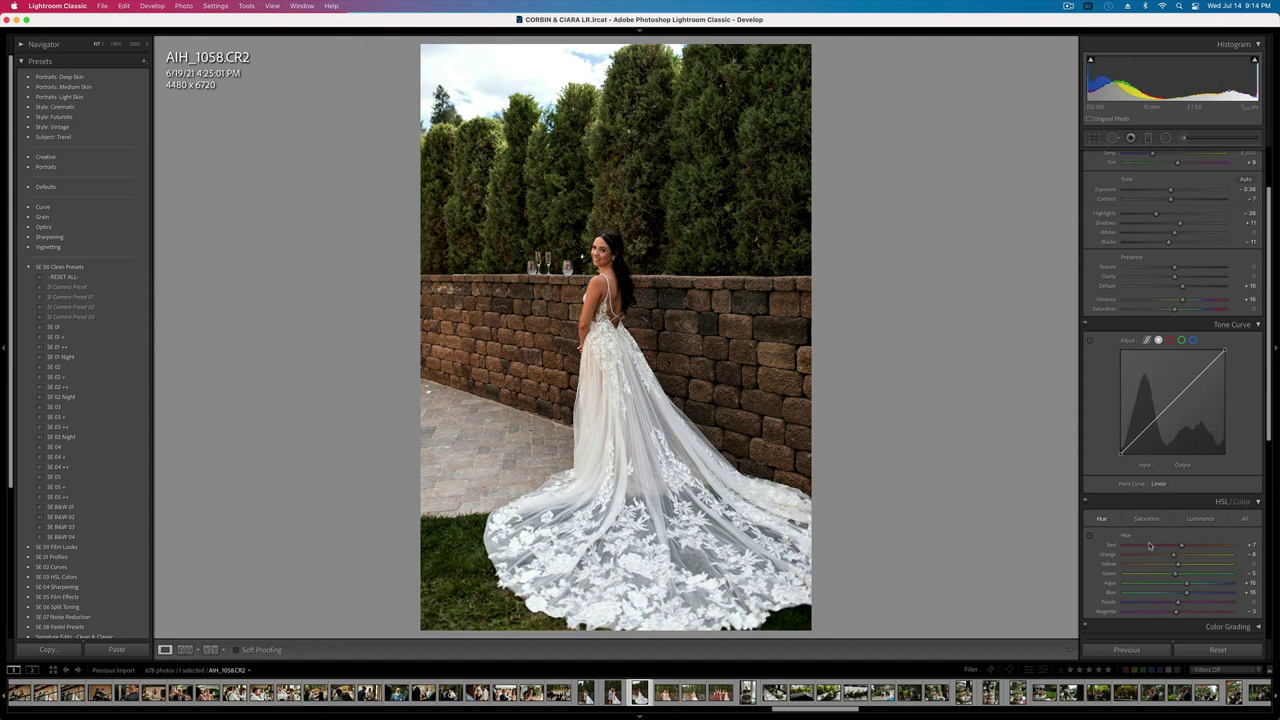
{"action": "left_click", "coordinate": [1147, 519]}
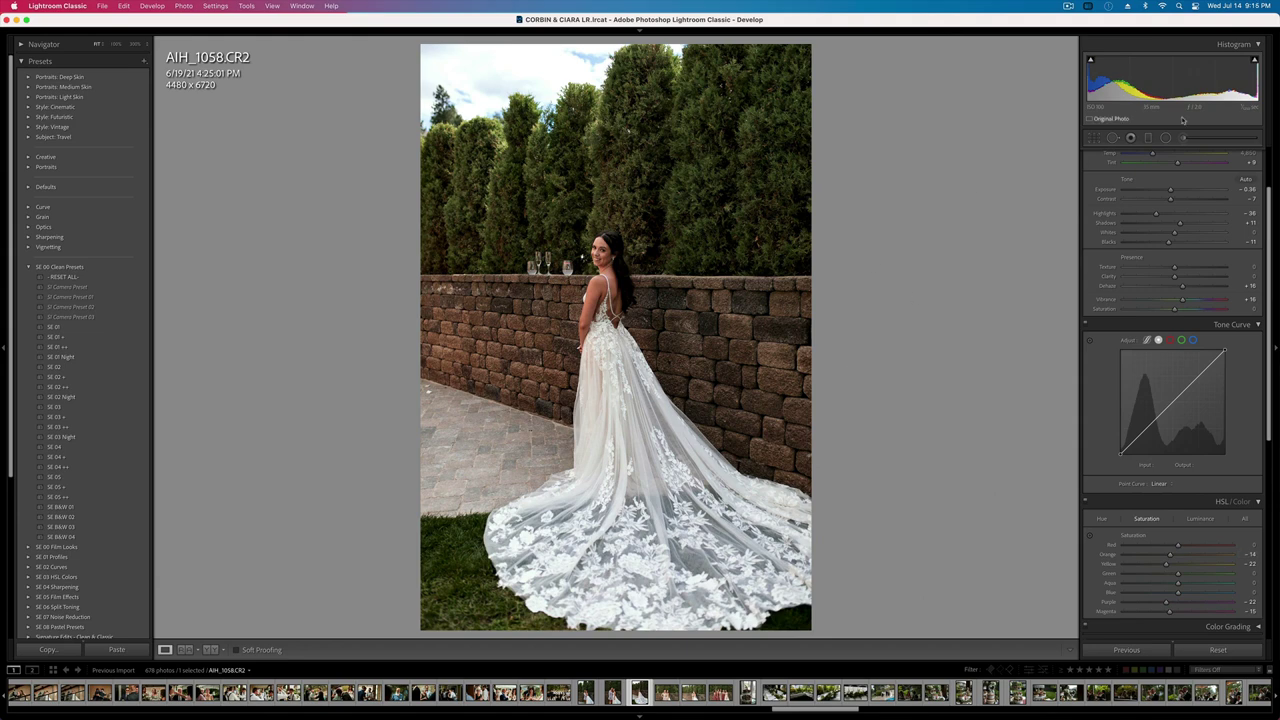
{"action": "scroll", "coordinate": [1130, 284], "scroll_direction": "up", "scroll_amount": 3}
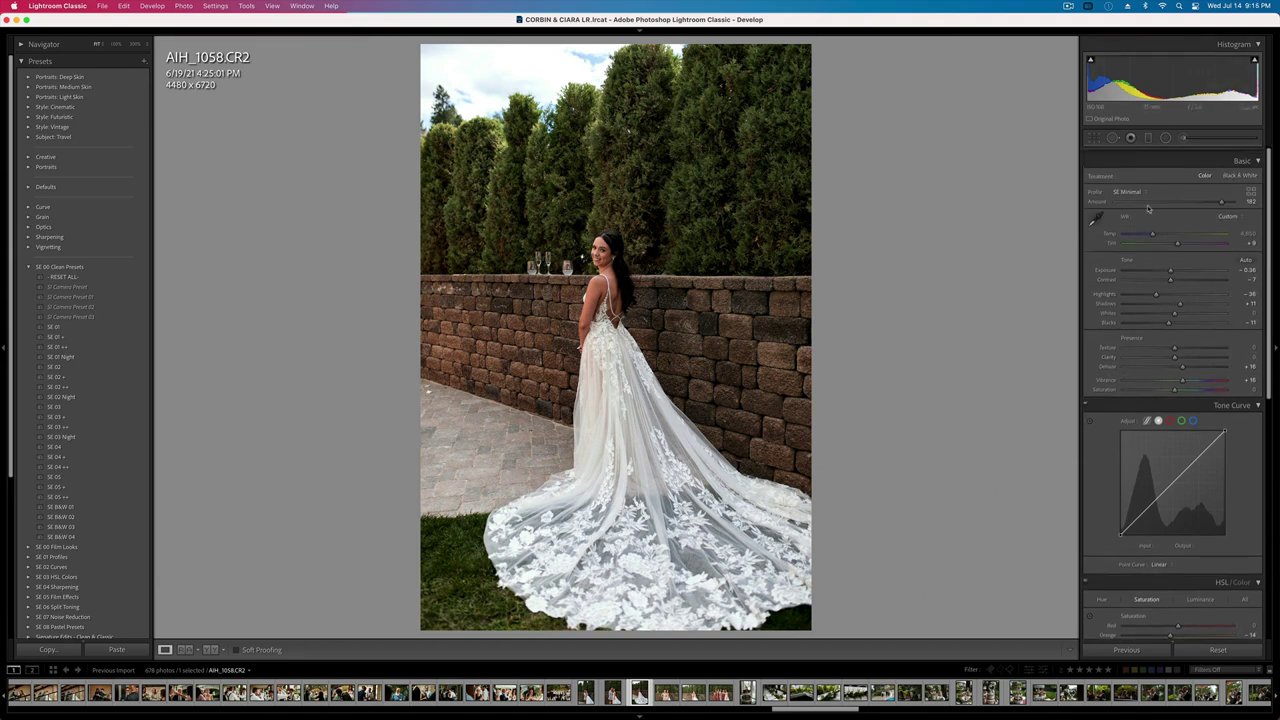
{"action": "left_click_drag", "start_coordinate": [1149, 229], "coordinate": [1148, 229]}
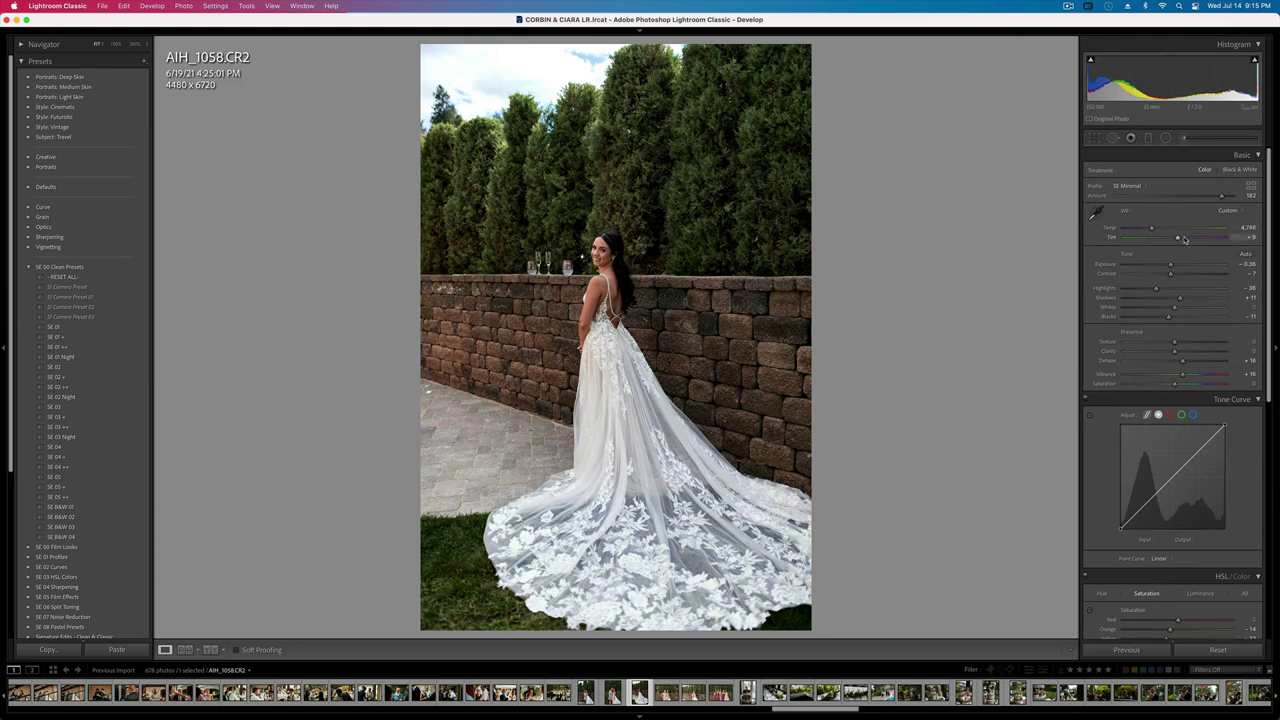
{"action": "left_click_drag", "start_coordinate": [1170, 273], "coordinate": [1179, 276]}
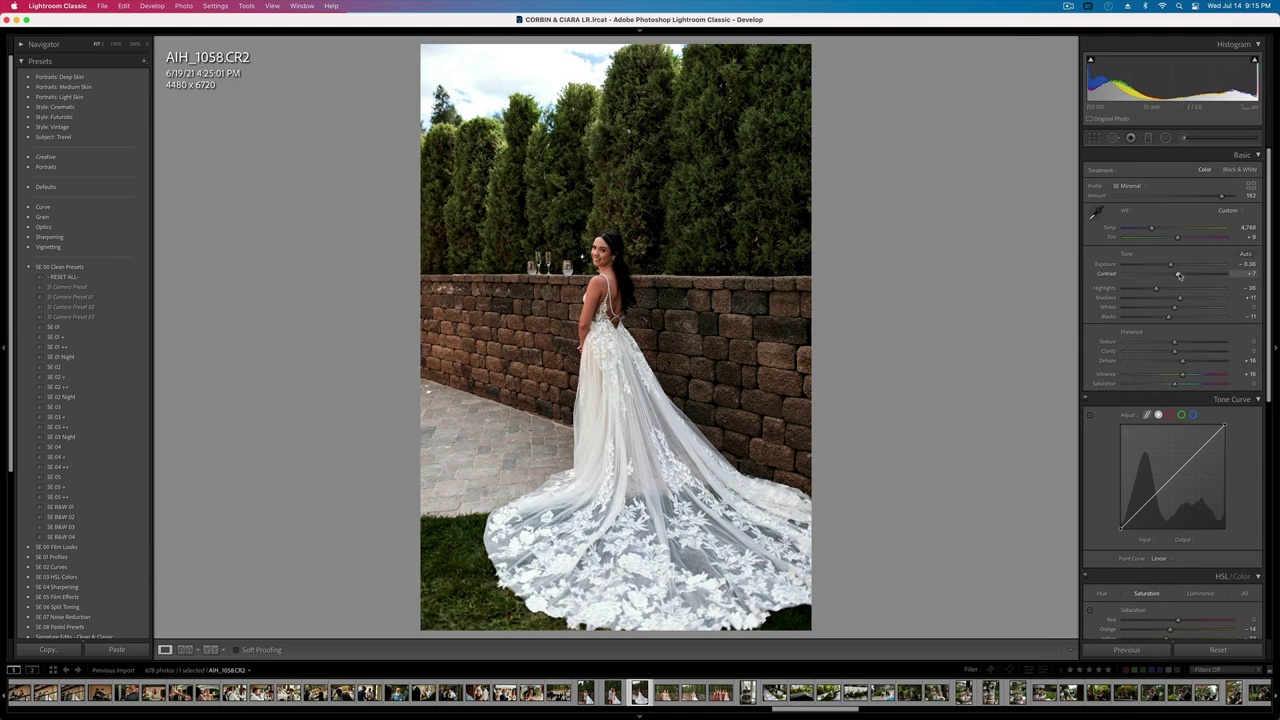
- Lower yellow saturation, brighten yellow and green luminance (green +72), and set exposure -0.26
{"action": "key", "text": "shift+equal"}
{"action": "key", "text": "minus"}
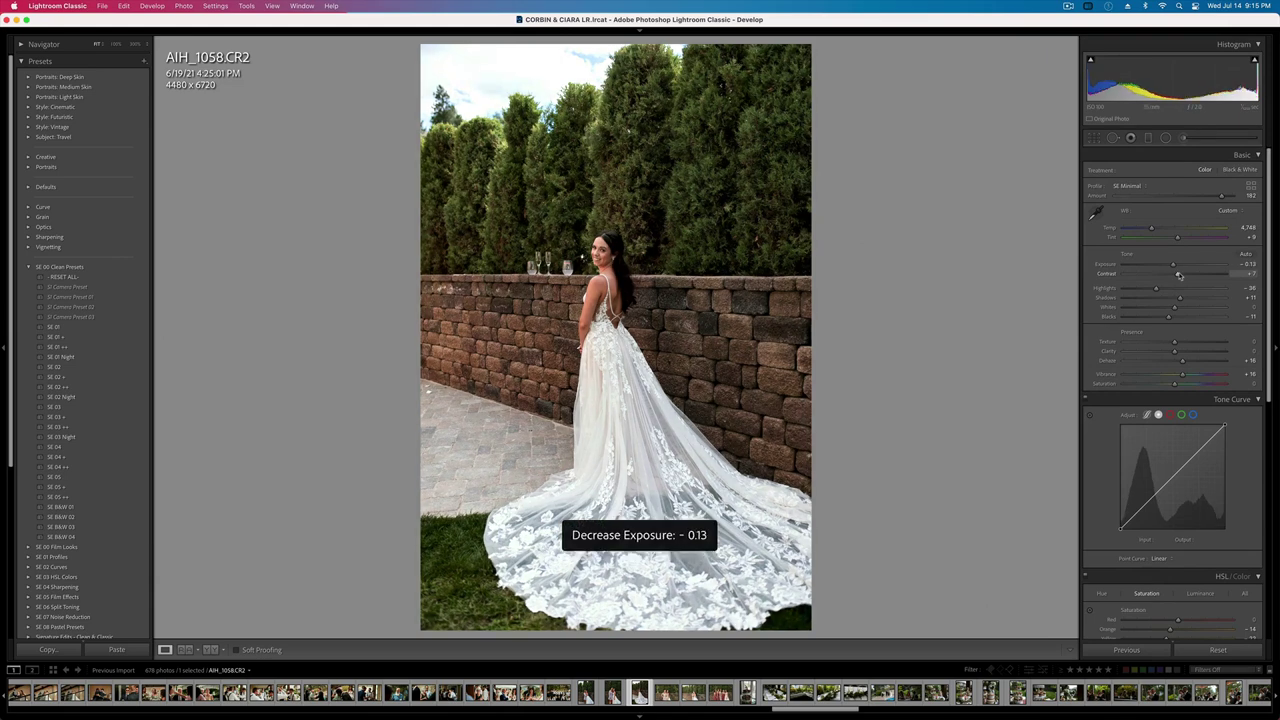
{"action": "scroll", "coordinate": [1179, 360], "scroll_direction": "down", "scroll_amount": 5}
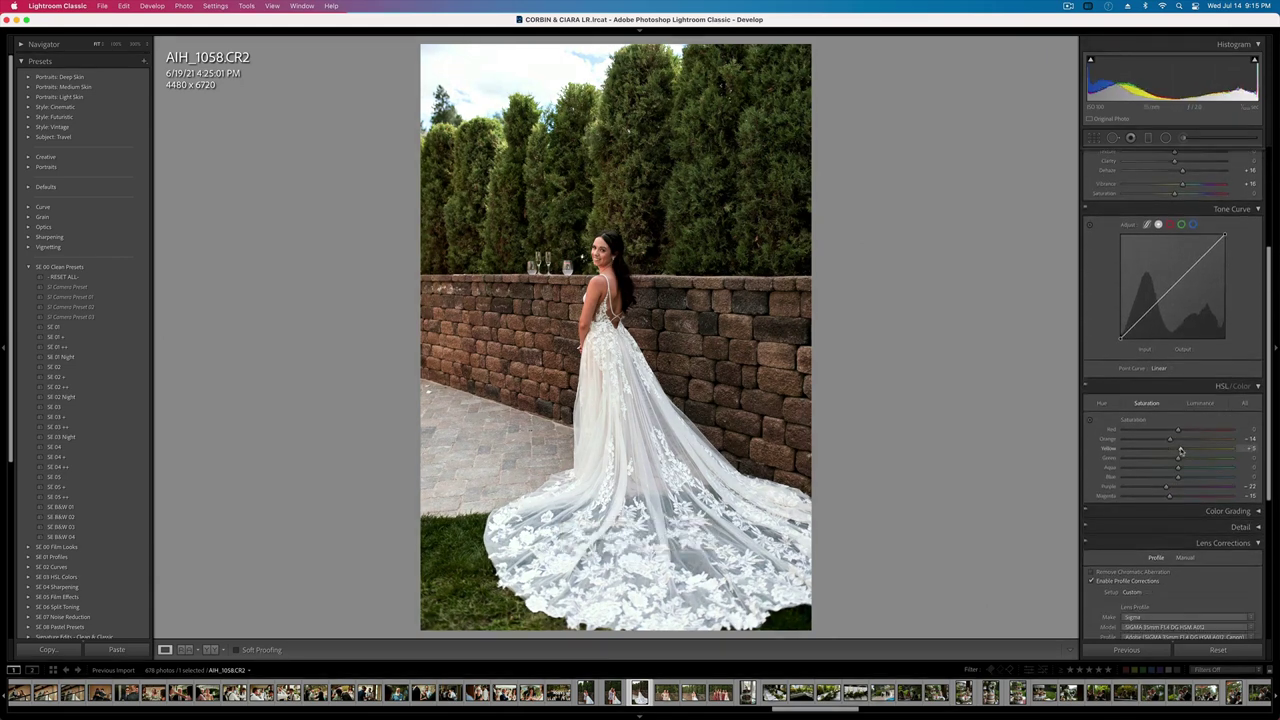
{"action": "left_click_drag", "start_coordinate": [1180, 451], "coordinate": [1217, 460]}
{"action": "left_click", "coordinate": [1200, 403]}
{"action": "left_click", "coordinate": [1200, 458]}
{"action": "key", "text": "shift+minus"}
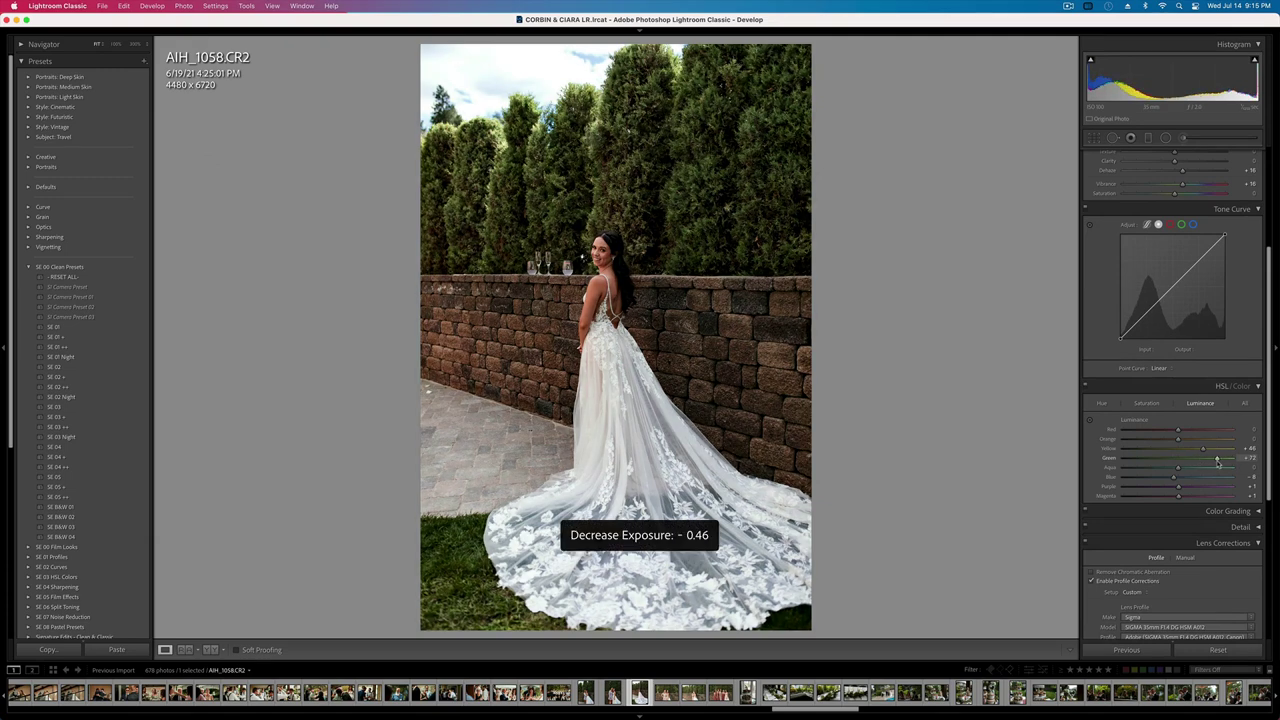
{"action": "key", "text": "equal"}
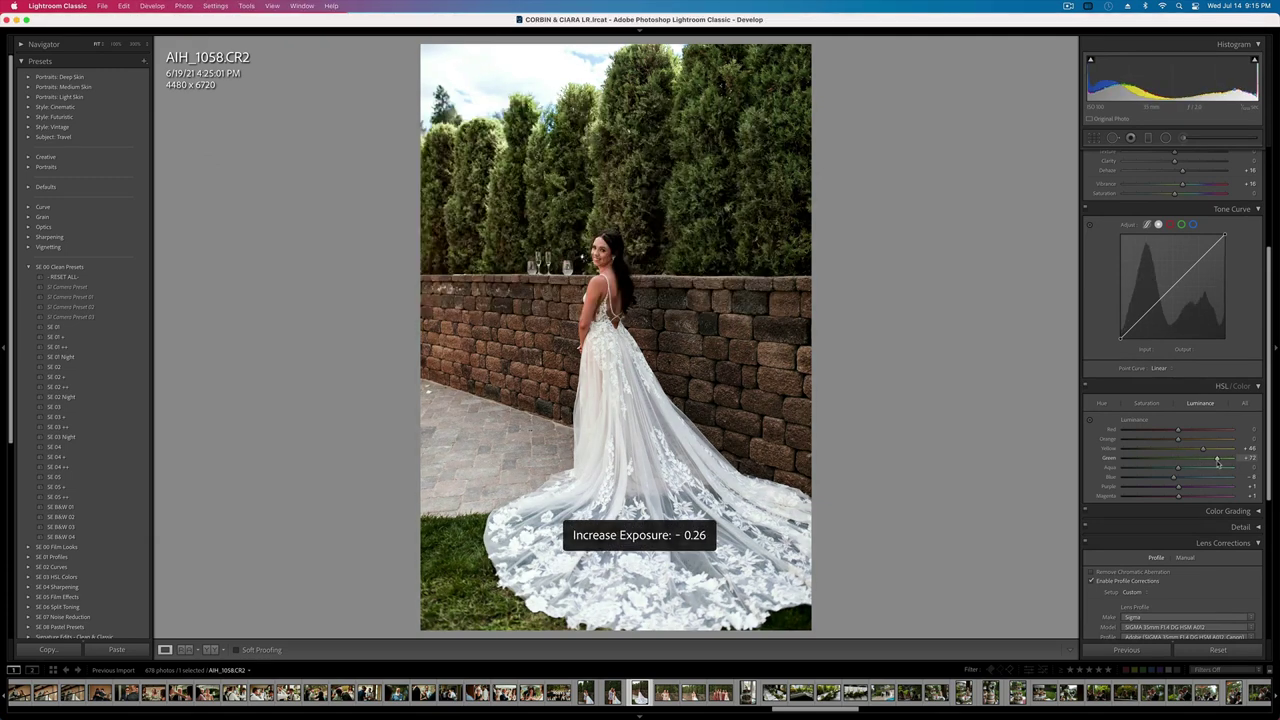
- Set AIH_1064's exposure to -0.36, then return to AIH_1052
{"action": "key", "text": "Right"}
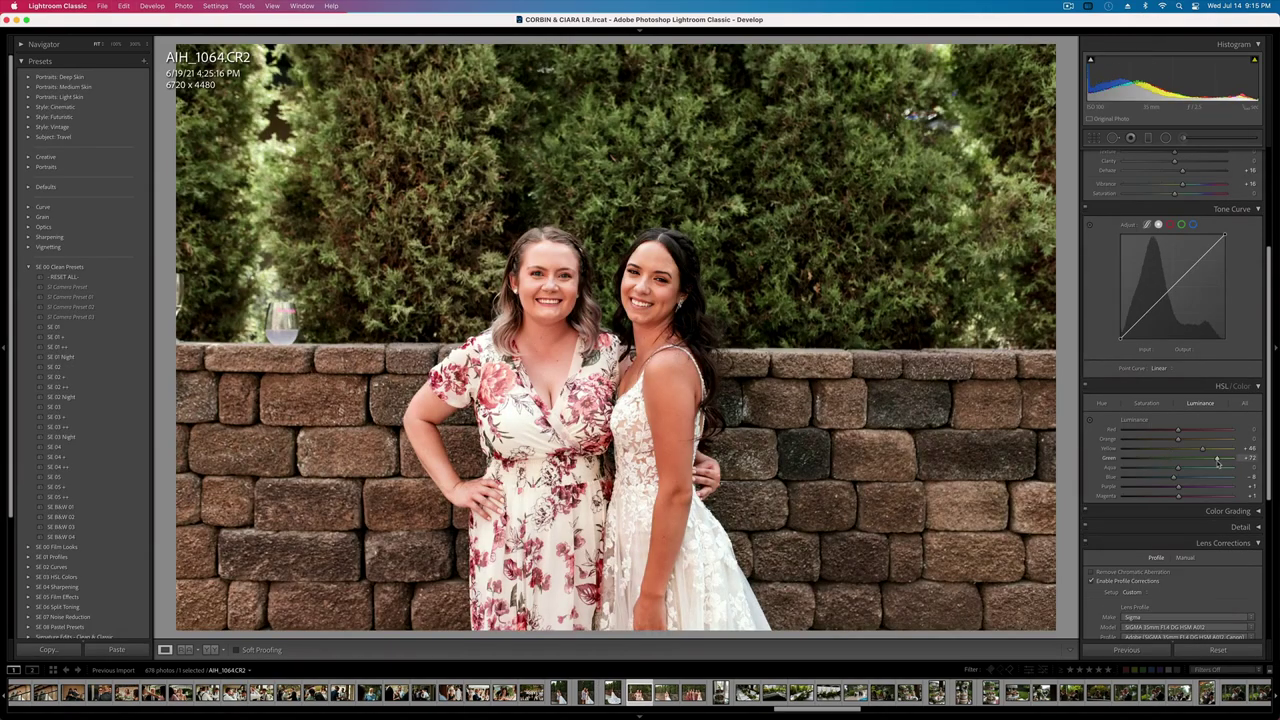
{"action": "key", "text": "minus"}
{"action": "key", "text": "equal"}
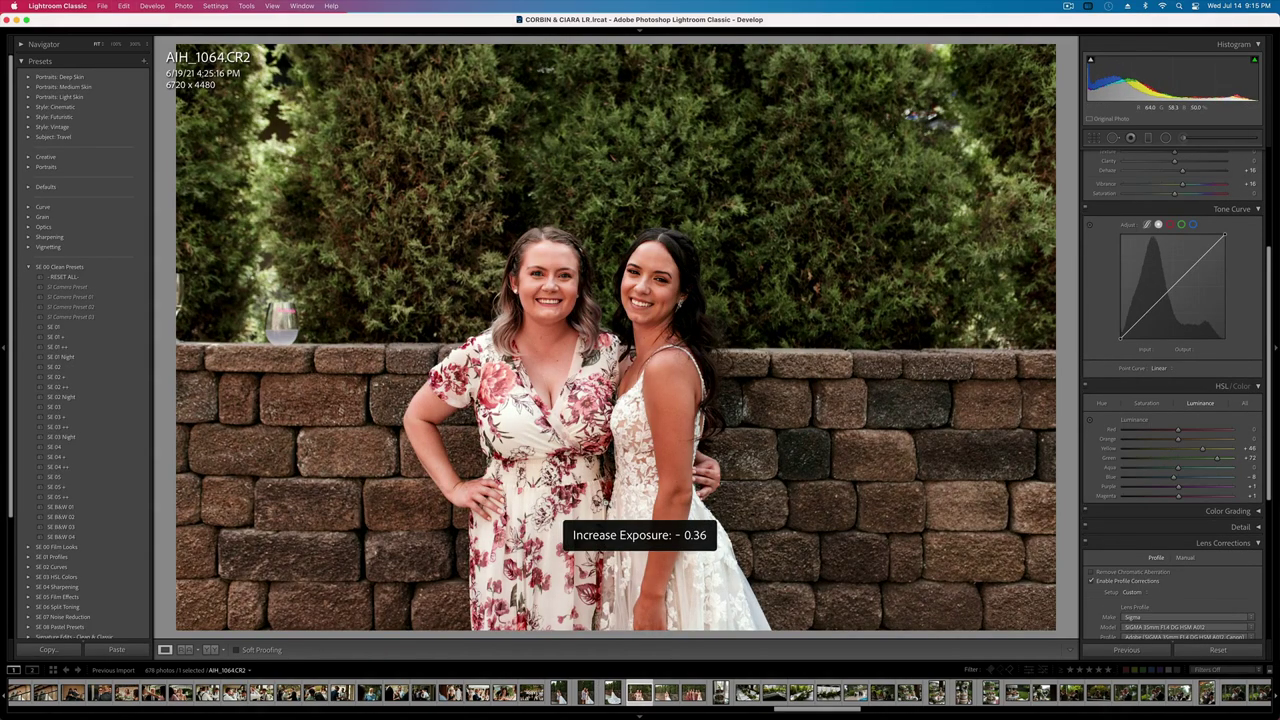
{"action": "left_click", "coordinate": [1101, 403]}
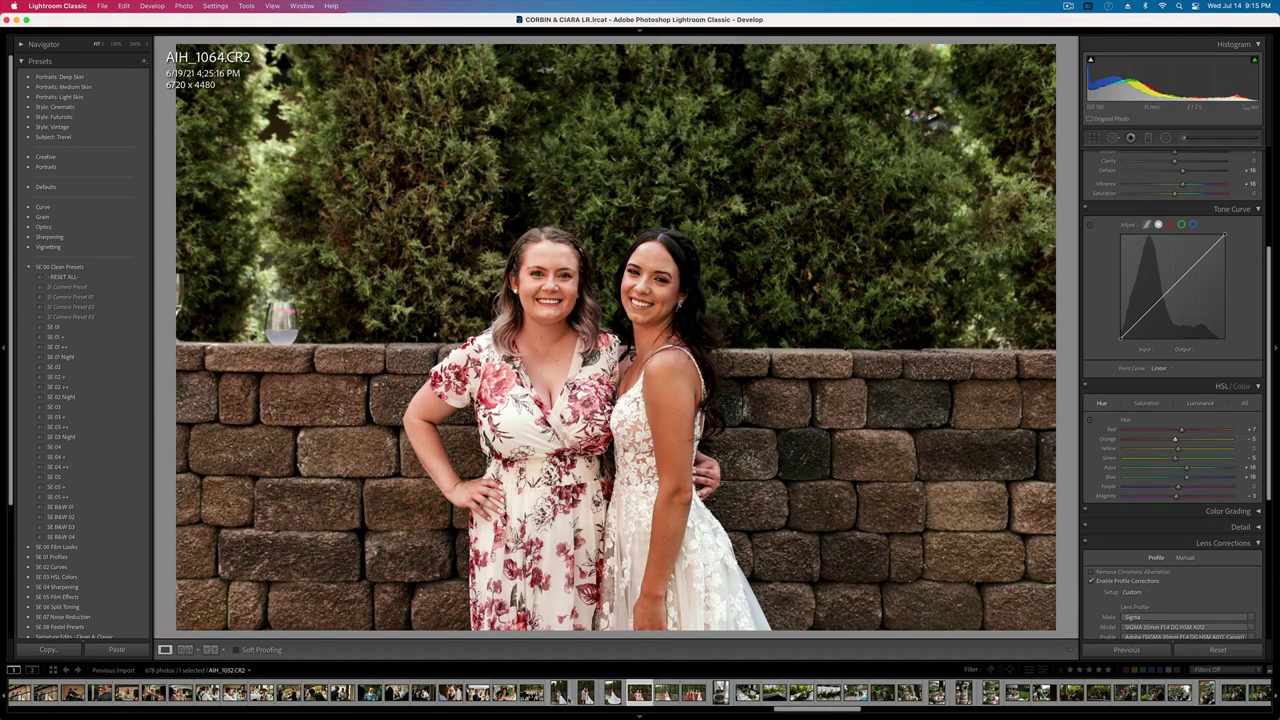
{"action": "left_click", "coordinate": [558, 692]}
- Copy the current develop settings and paste them onto AIH_1064
{"action": "key", "text": "super+shift+c"}
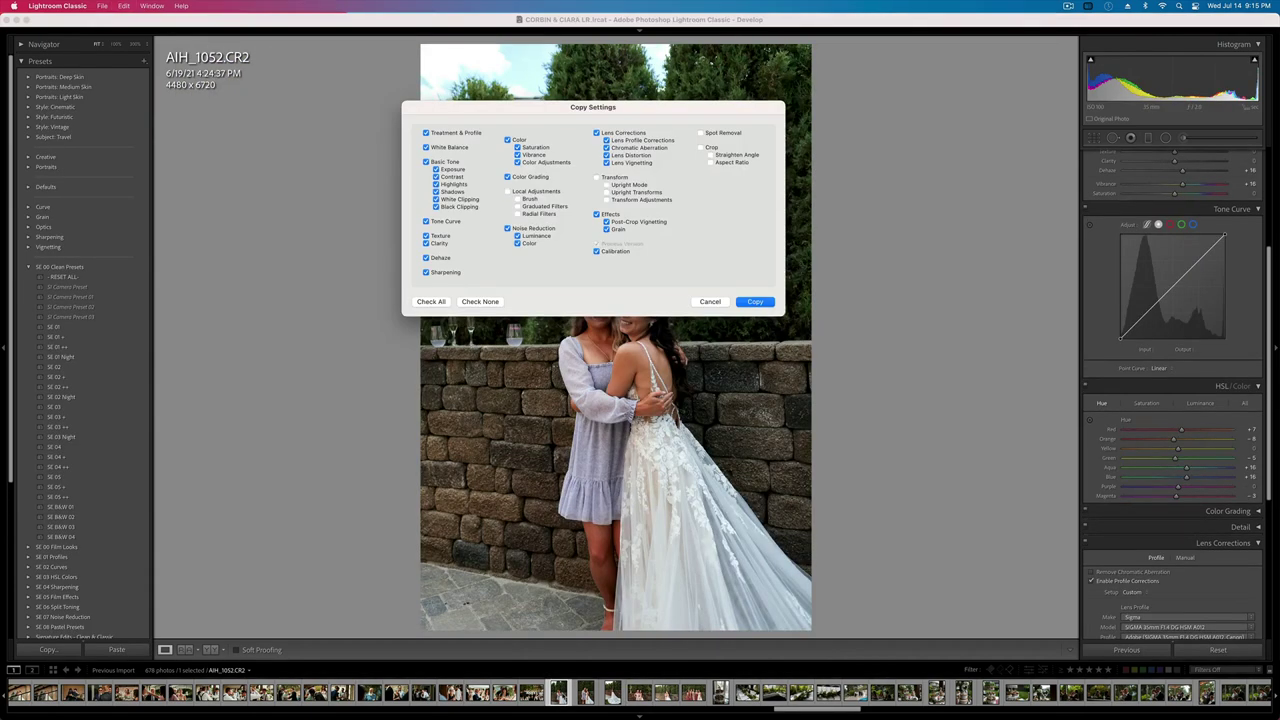
{"action": "key", "text": "Return"}
{"action": "left_click", "coordinate": [640, 693]}
{"action": "key", "text": "super+shift+v"}
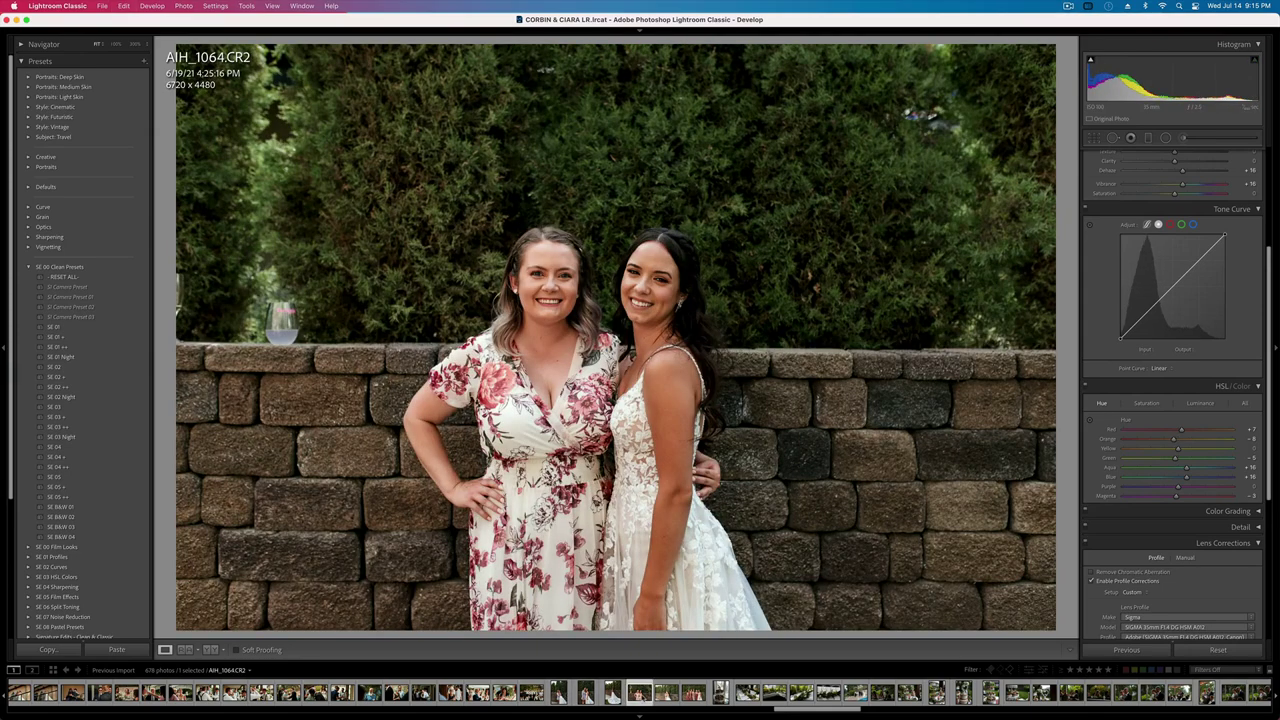
- Paste the copied settings onto AIH_1067 and set its exposure to -0.79
{"action": "key", "text": "Right"}
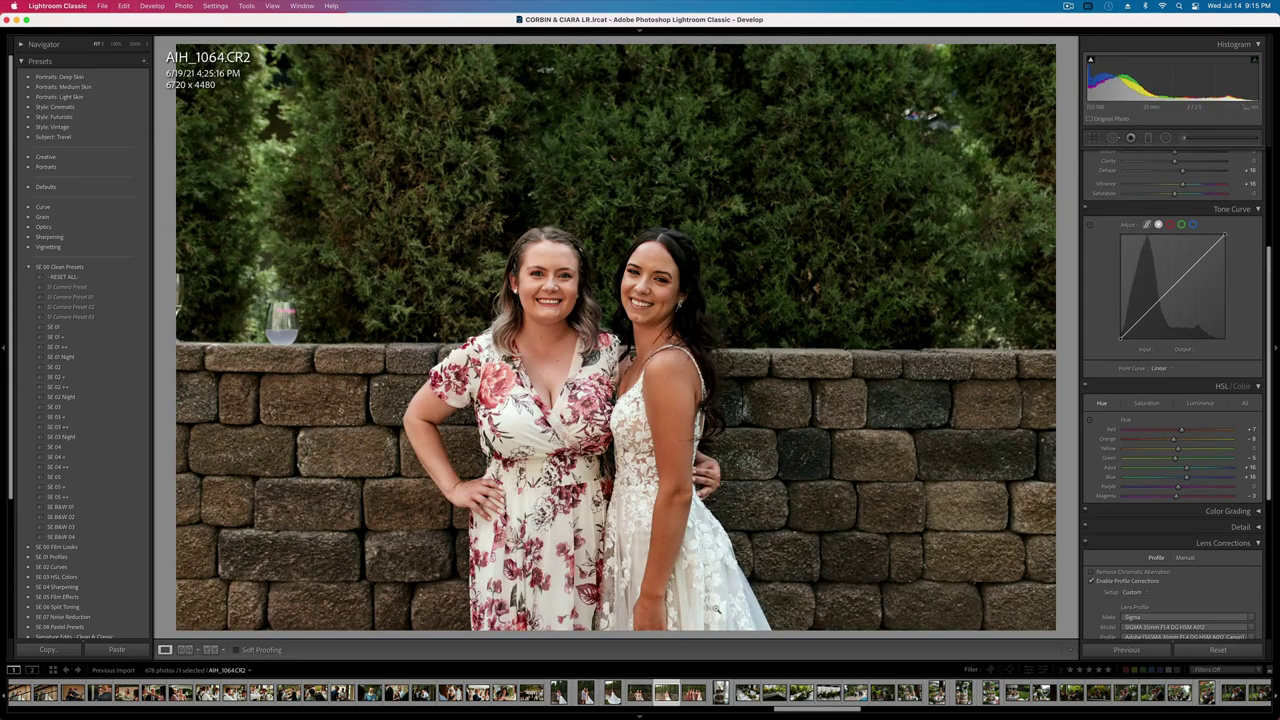
{"action": "key", "text": "super+shift+v"}
{"action": "key", "text": "minus"}
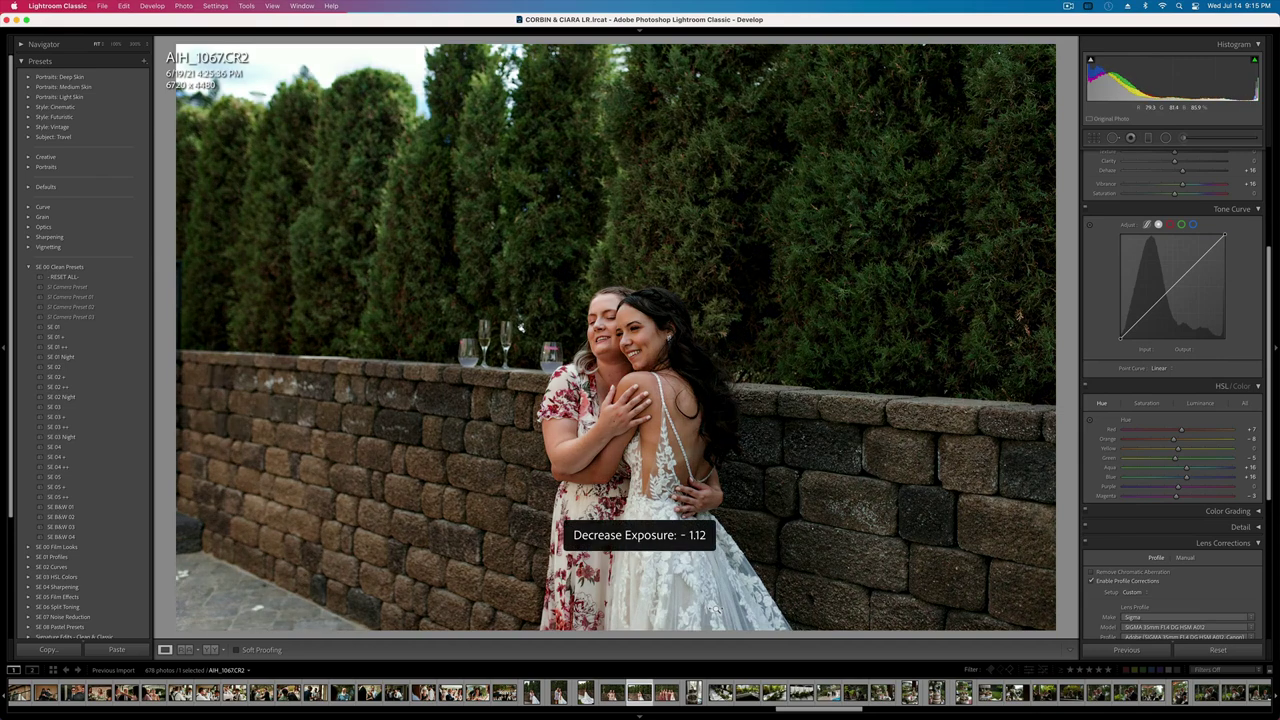
{"action": "key", "text": "equal"}
{"action": "scroll", "coordinate": [1173, 268], "scroll_direction": "up", "scroll_amount": 5}
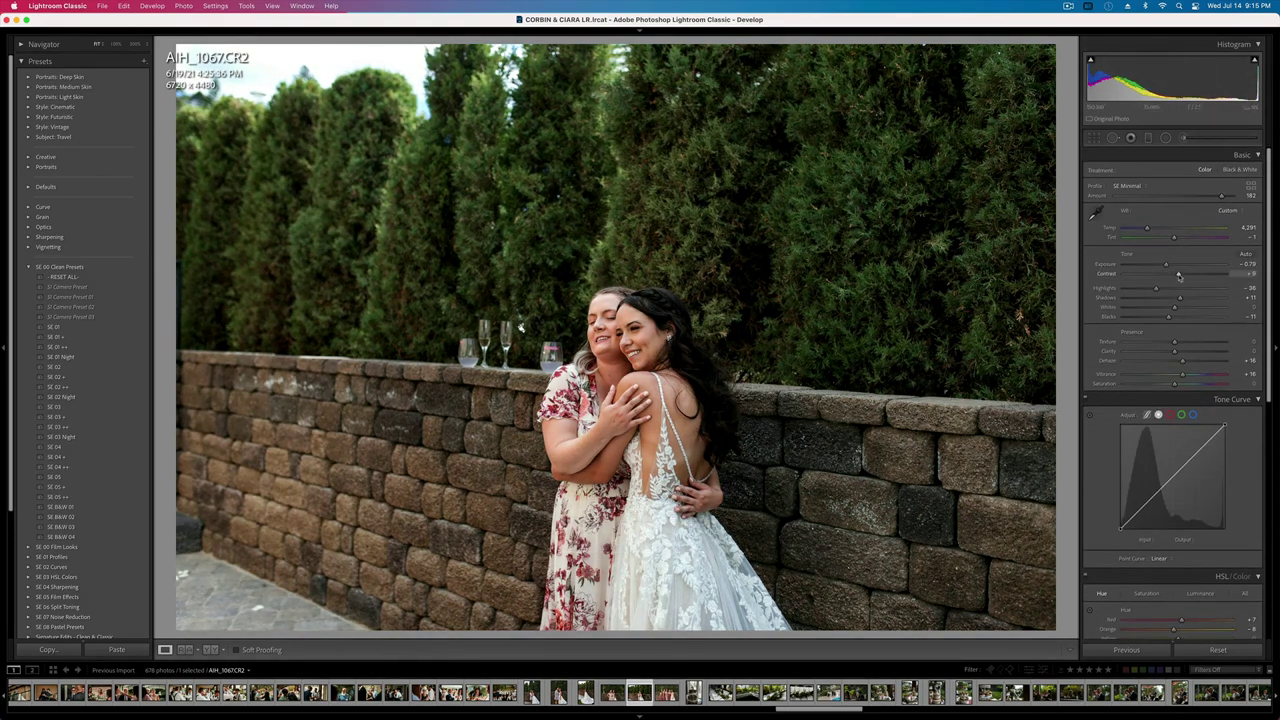
- Raise AIH_1069's exposure to -0.13 and show the HSL saturation values
{"action": "key", "text": "Right"}
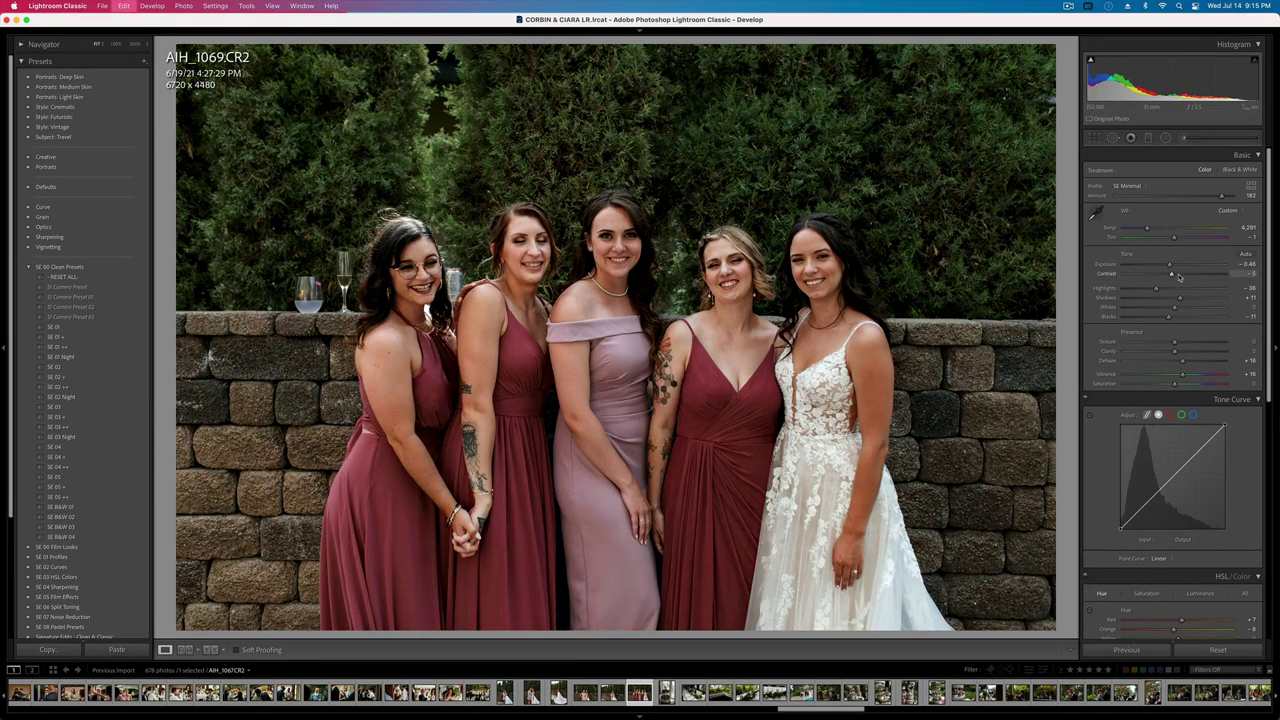
{"action": "key", "text": "equal"}
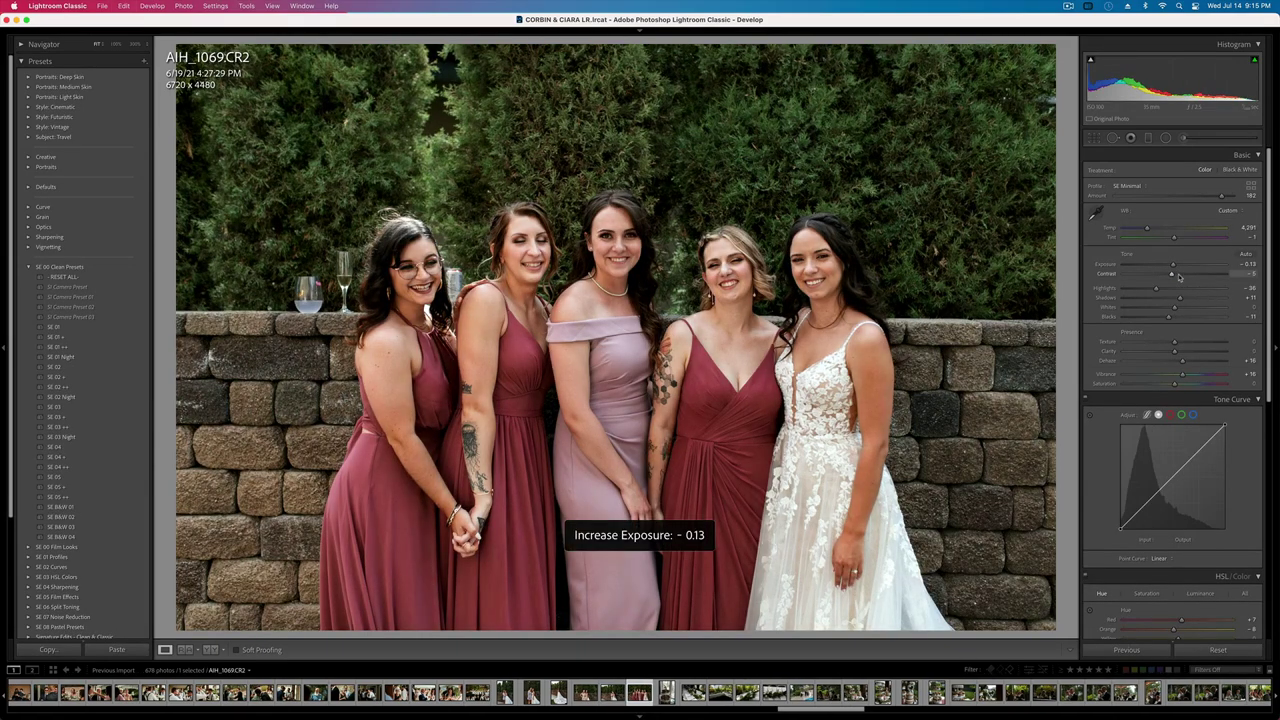
{"action": "key", "text": "Right"}
{"action": "key", "text": "Right"}
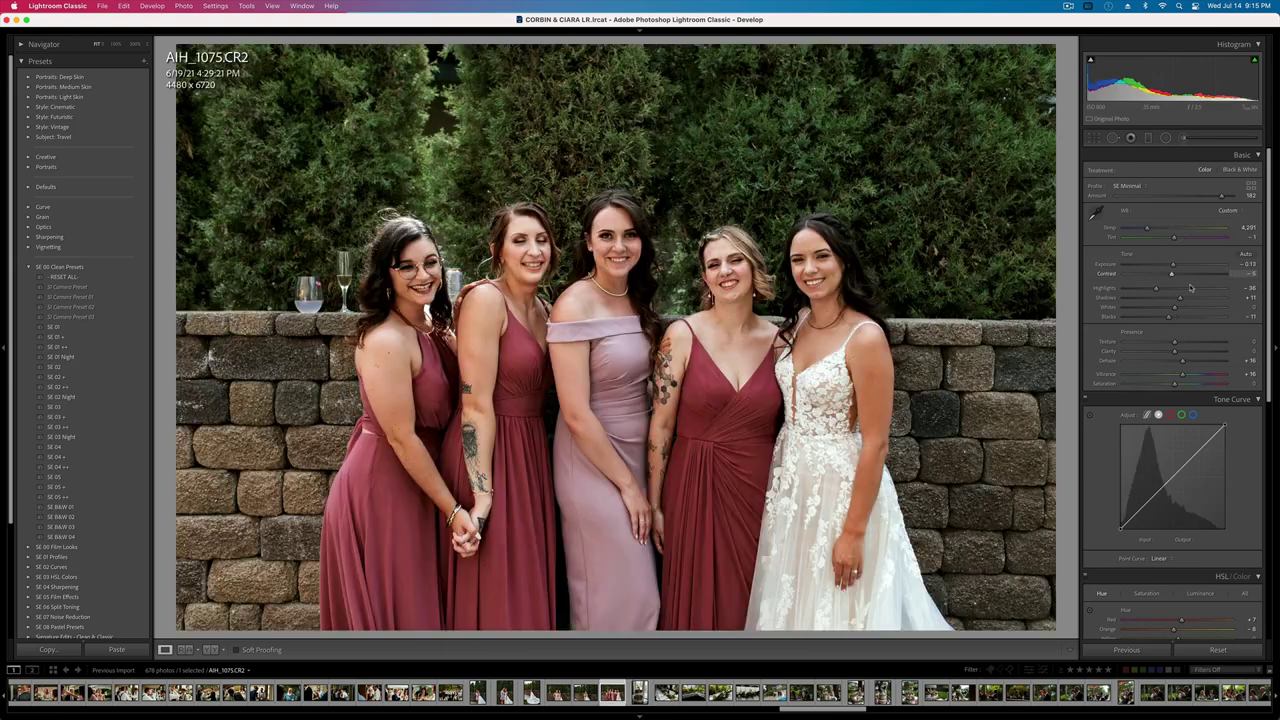
{"action": "key", "text": "Left"}
{"action": "key", "text": "Left"}
{"action": "scroll", "coordinate": [1160, 450], "scroll_direction": "down", "scroll_amount": 2}
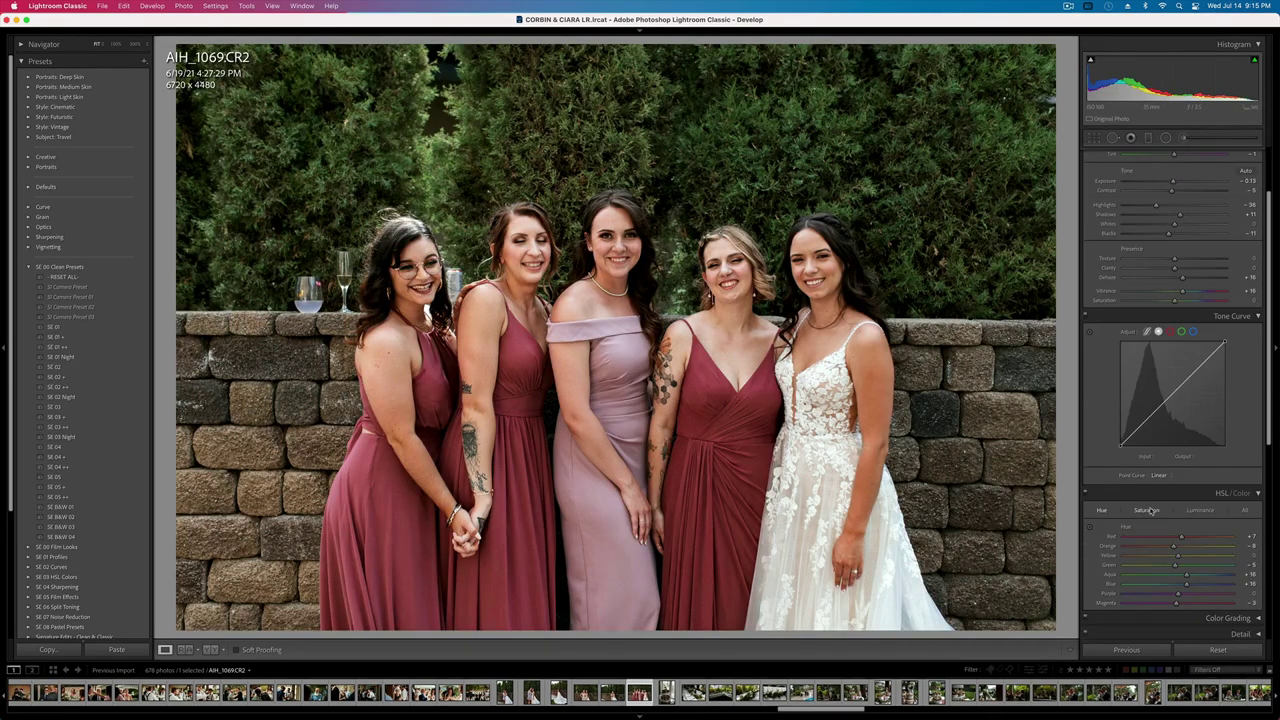
{"action": "left_click", "coordinate": [1147, 511]}
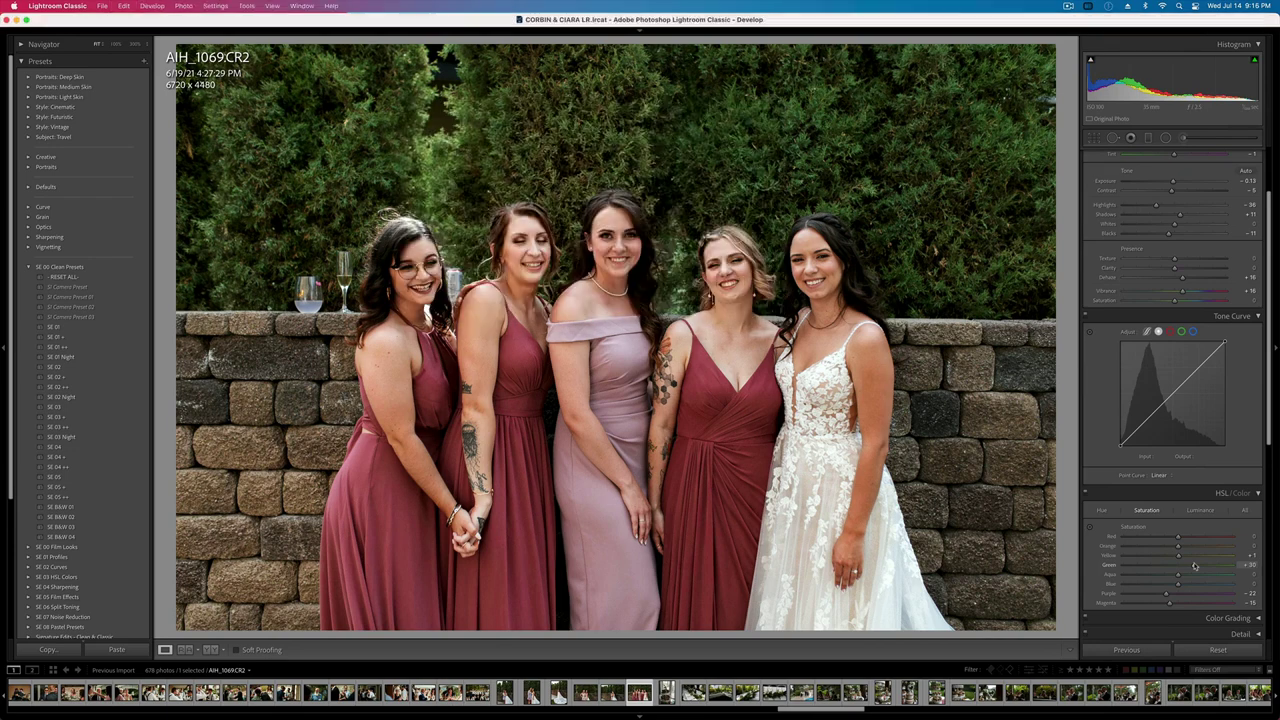
- Remove the cupcake-tower photo from the catalog and brighten the next table photo
{"action": "key", "text": "Right"}
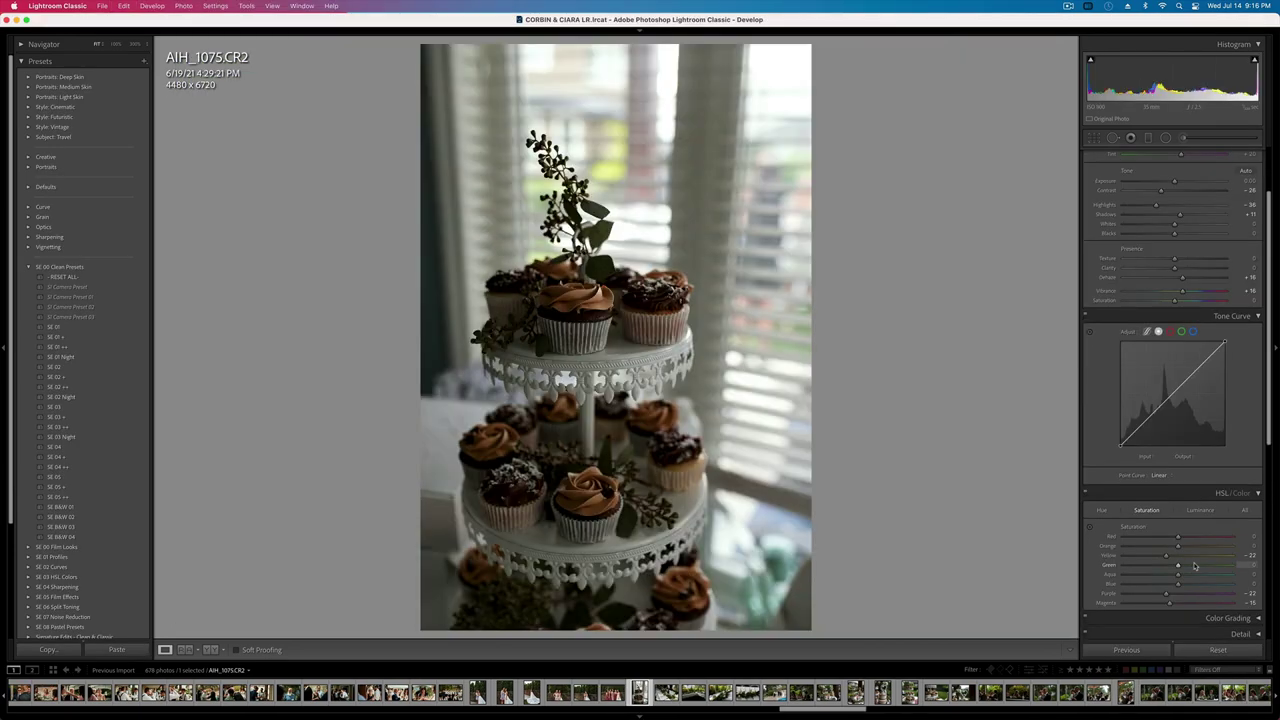
{"action": "key", "text": "super+v"}
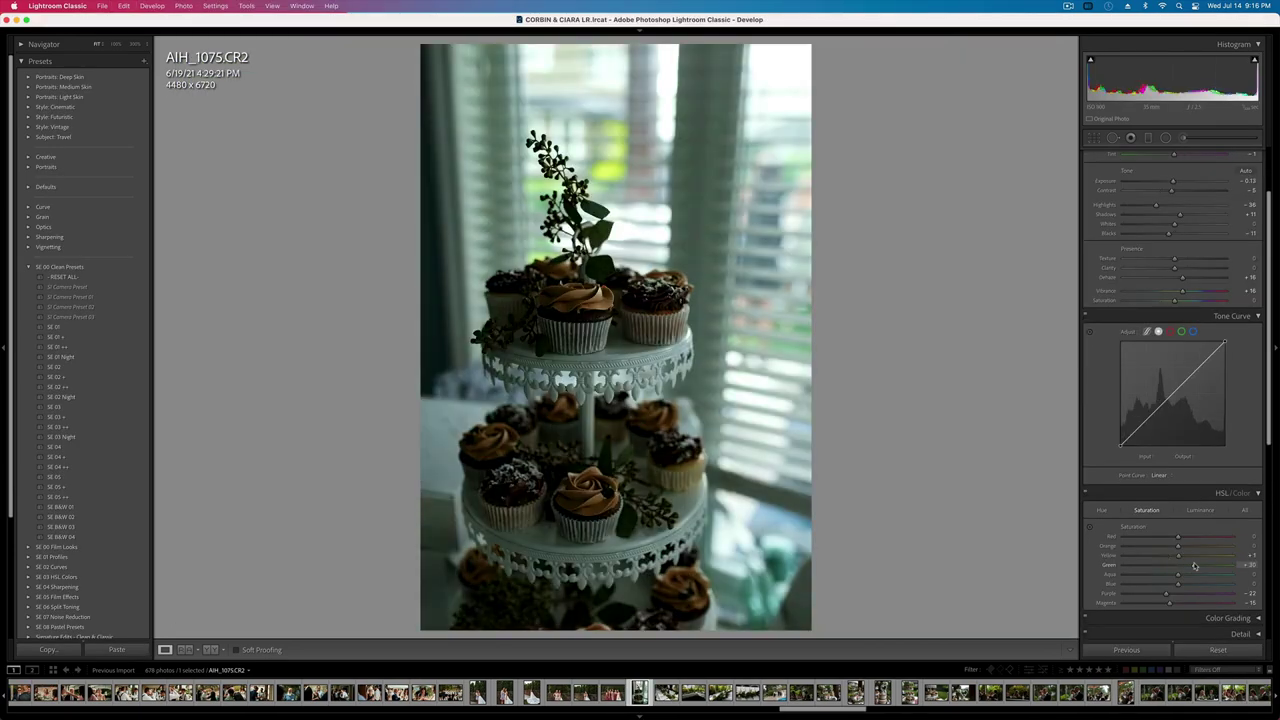
{"action": "key", "text": "BackSpace"}
{"action": "key", "text": "Return"}
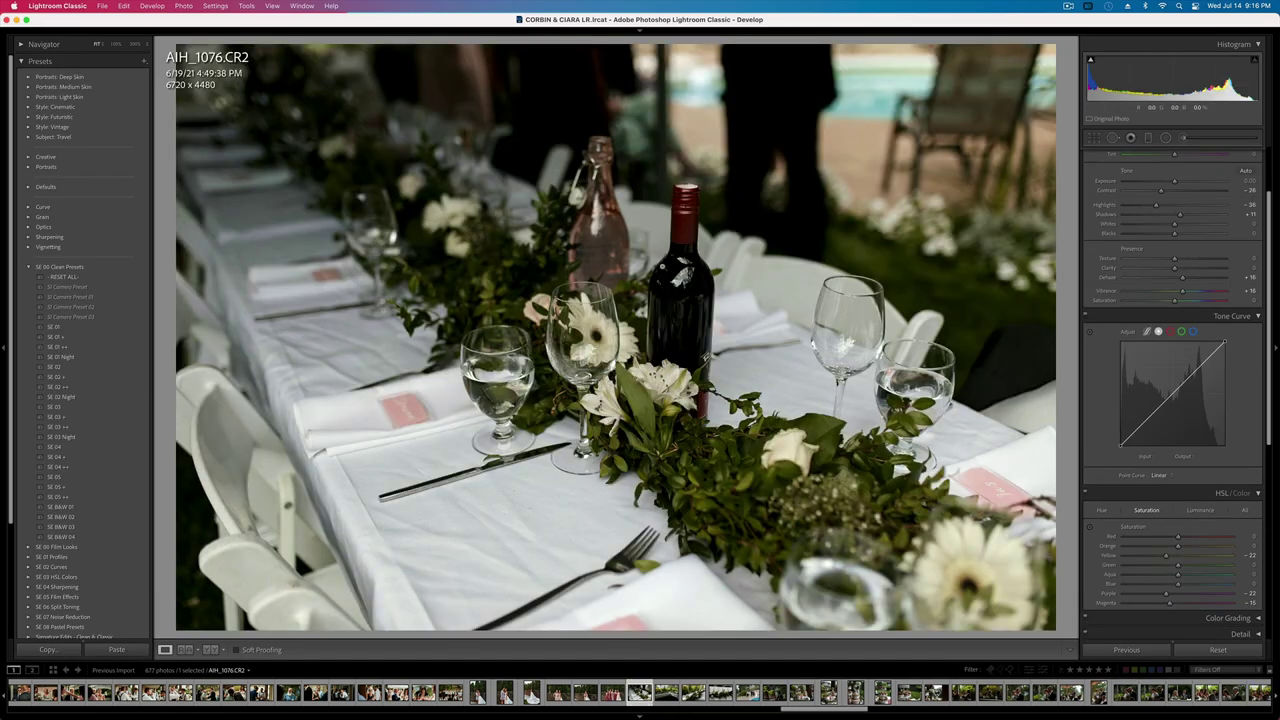
{"action": "key", "text": "equal"}
{"action": "key", "text": "equal"}
- Cancel removing the tent photo and fine-tune its exposure
{"action": "key", "text": "Right"}
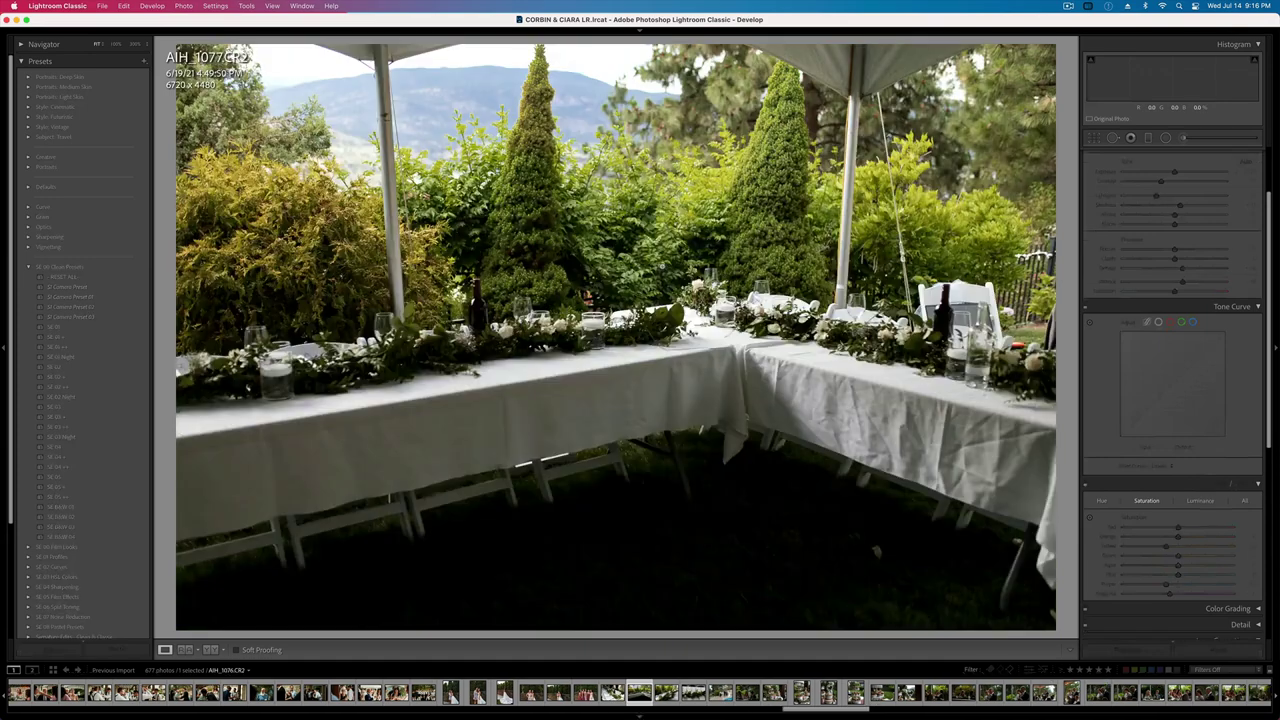
{"action": "key", "text": "BackSpace"}
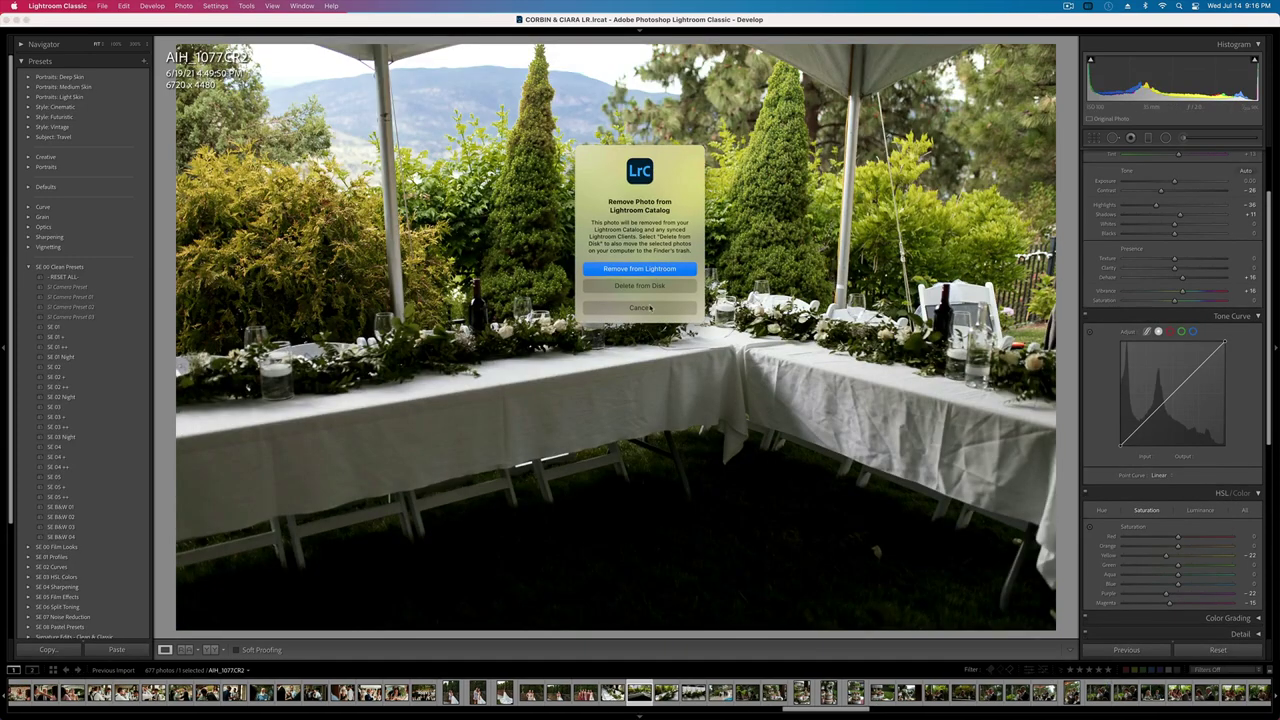
{"action": "left_click", "coordinate": [650, 309]}
{"action": "key", "text": "equal"}
{"action": "key", "text": "equal"}
{"action": "key", "text": "equal"}
{"action": "key", "text": "equal"}
{"action": "key", "text": "equal"}
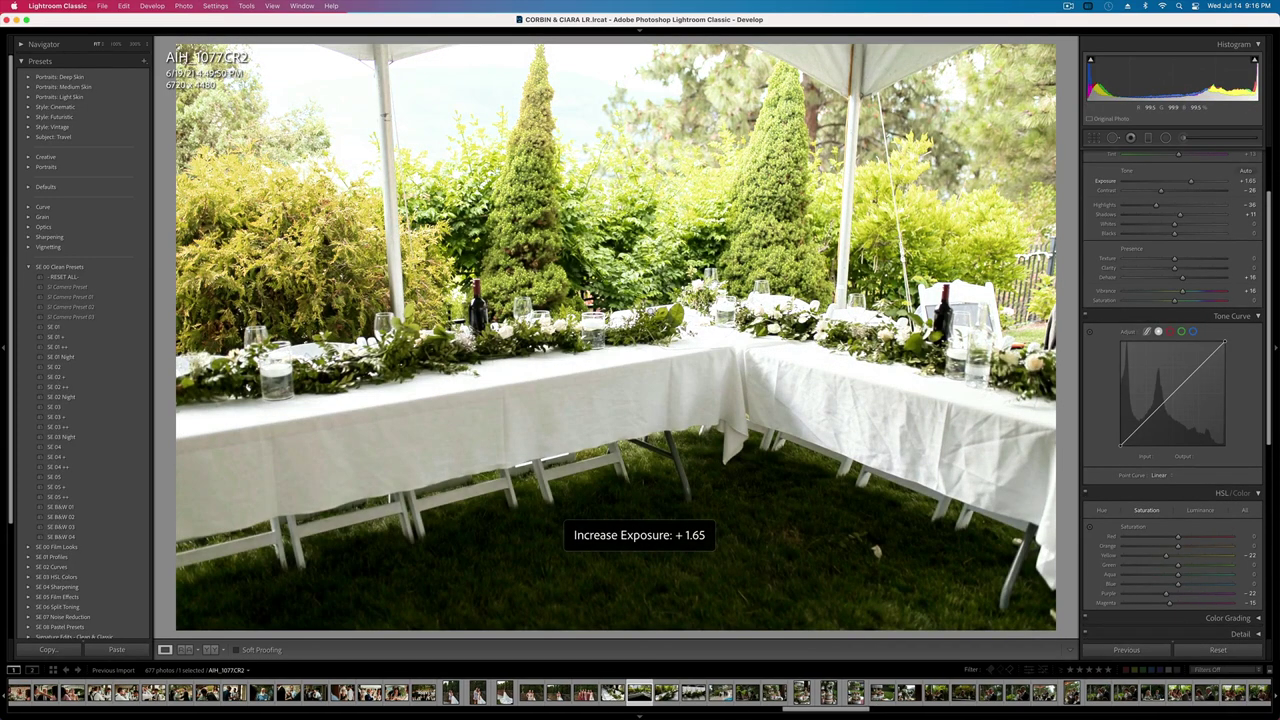
{"action": "key", "text": "minus"}
{"action": "key", "text": "equal"}
{"action": "key", "text": "equal"}
{"action": "key", "text": "equal"}
{"action": "key", "text": "minus"}
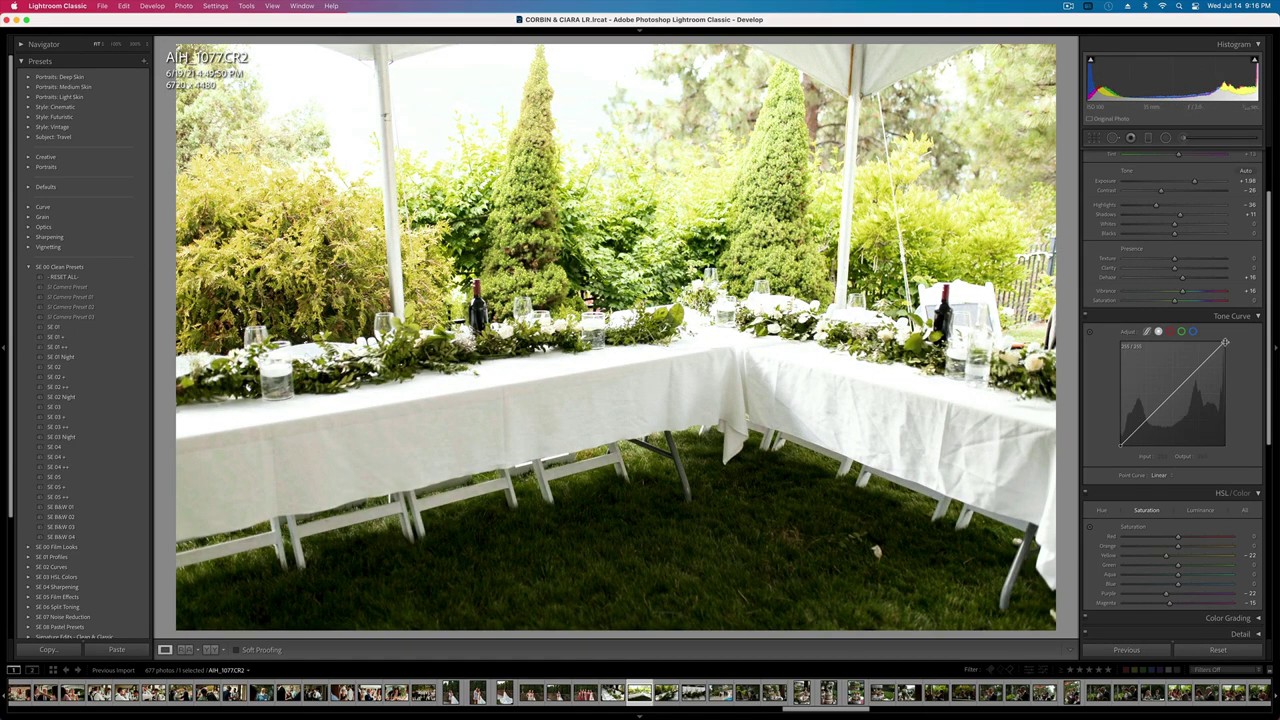
- Lower the tone curve's white point and set Highlights to -85 to recover the sky
{"action": "left_click", "coordinate": [1193, 376]}
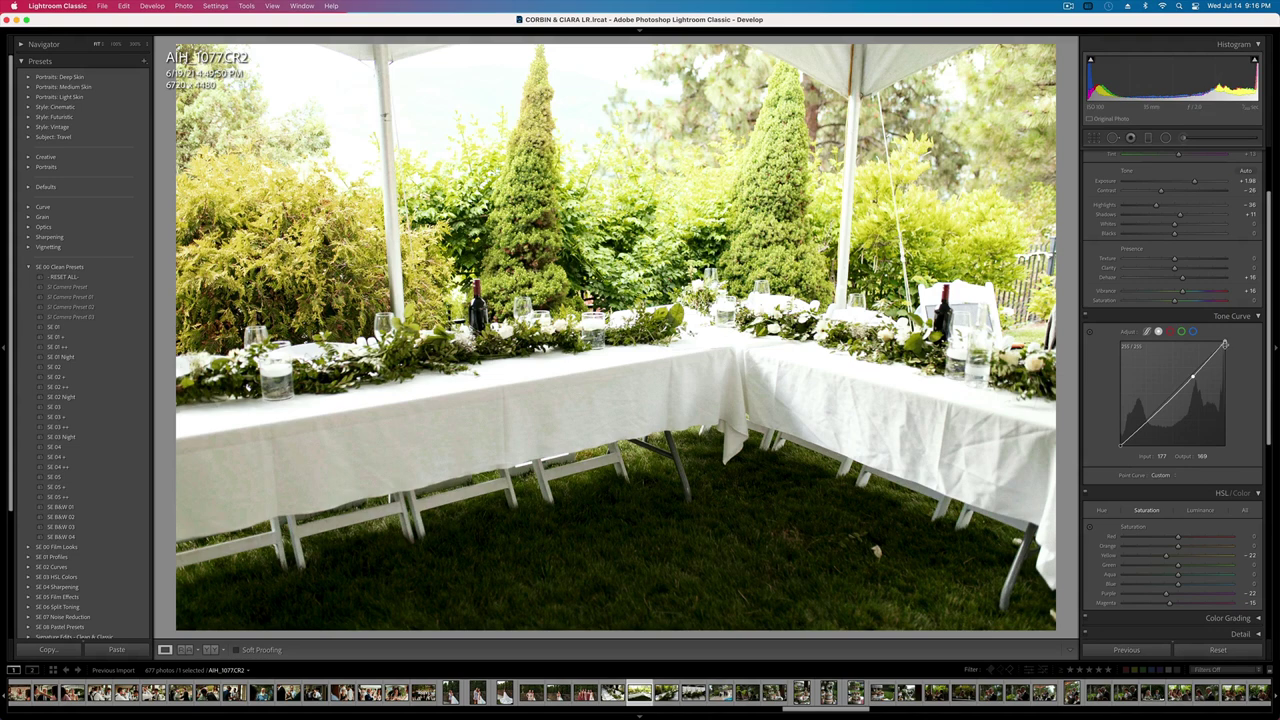
{"action": "mouse_move", "coordinate": [1224, 345]}
{"action": "left_mouse_down"}
{"action": "mouse_move", "coordinate": [1226, 382]}
{"action": "mouse_move", "coordinate": [1241, 352]}
{"action": "left_mouse_up"}
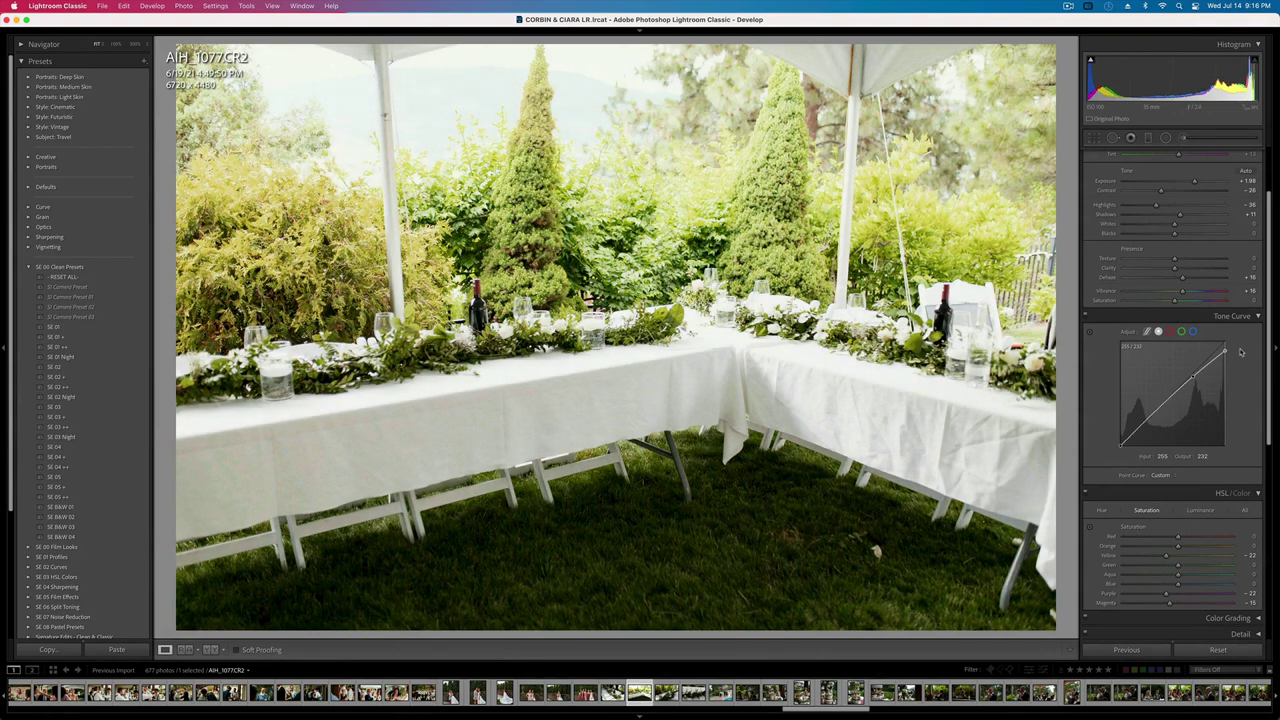
{"action": "scroll", "coordinate": [1214, 270], "scroll_direction": "up", "scroll_amount": 2}
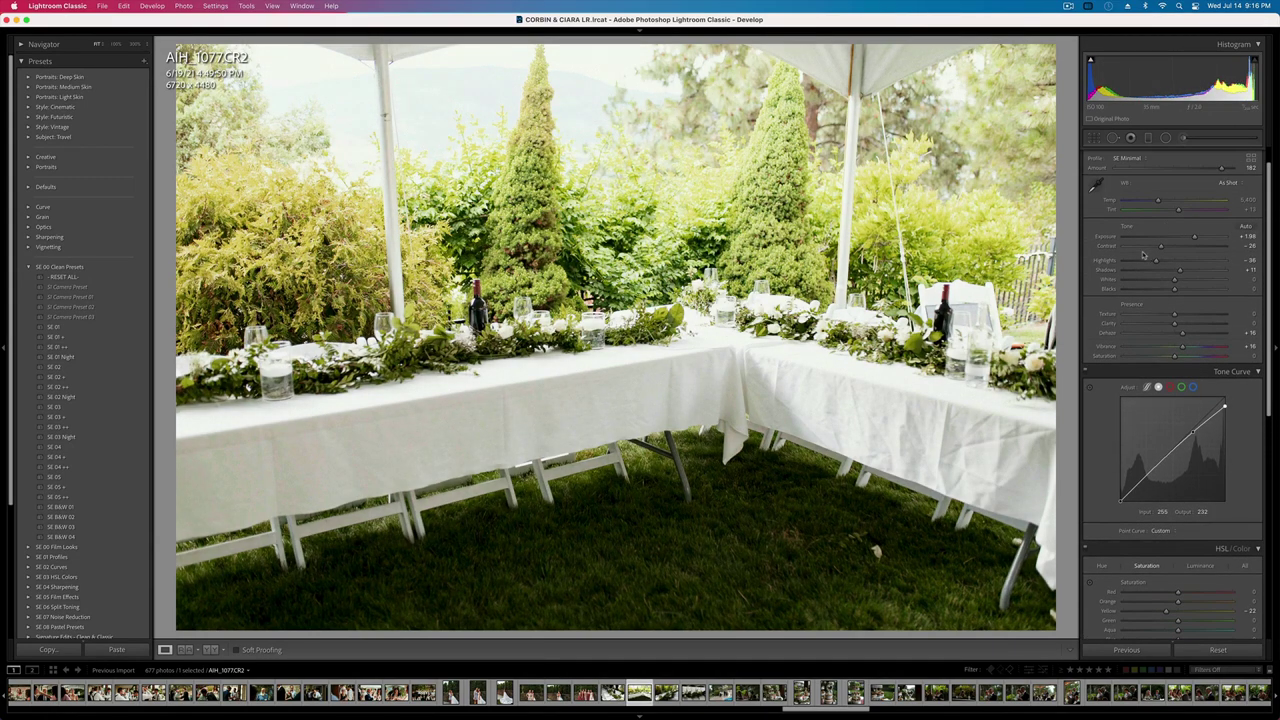
{"action": "mouse_move", "coordinate": [1143, 257]}
{"action": "left_mouse_down"}
{"action": "mouse_move", "coordinate": [1080, 262]}
{"action": "mouse_move", "coordinate": [1130, 261]}
{"action": "left_mouse_up"}
{"action": "left_click", "coordinate": [588, 330]}
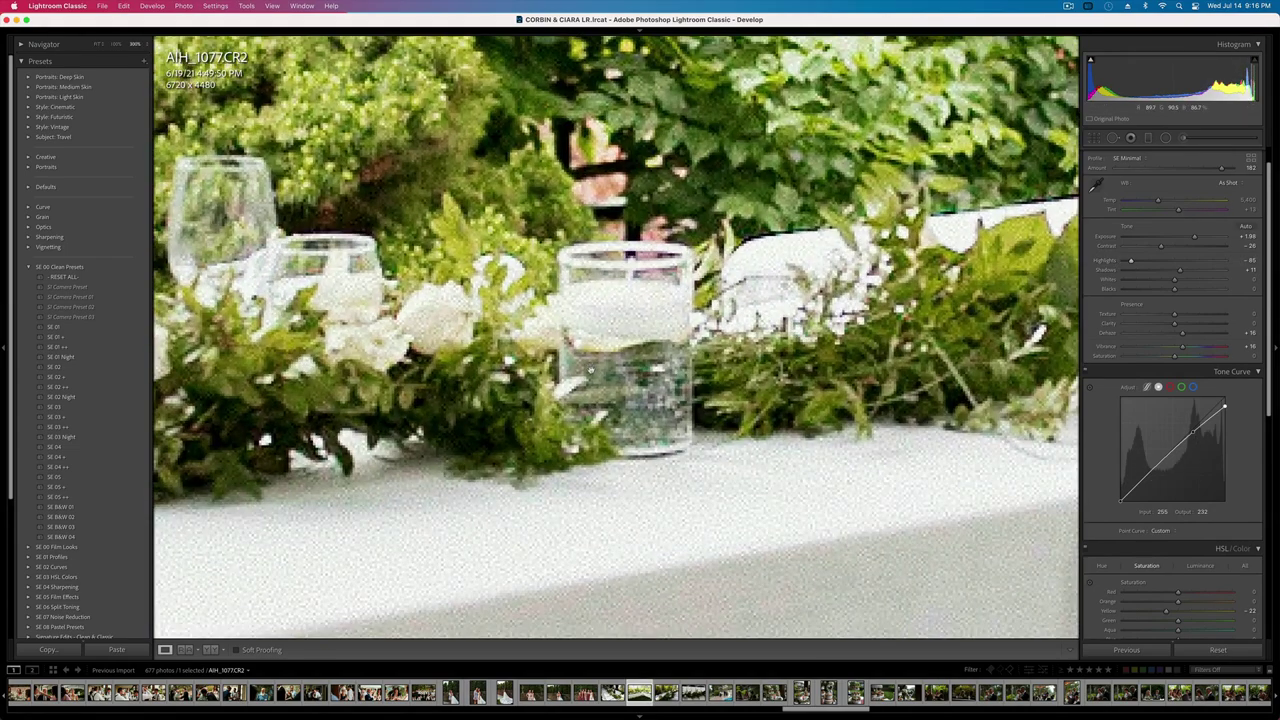
{"action": "left_click", "coordinate": [691, 335]}
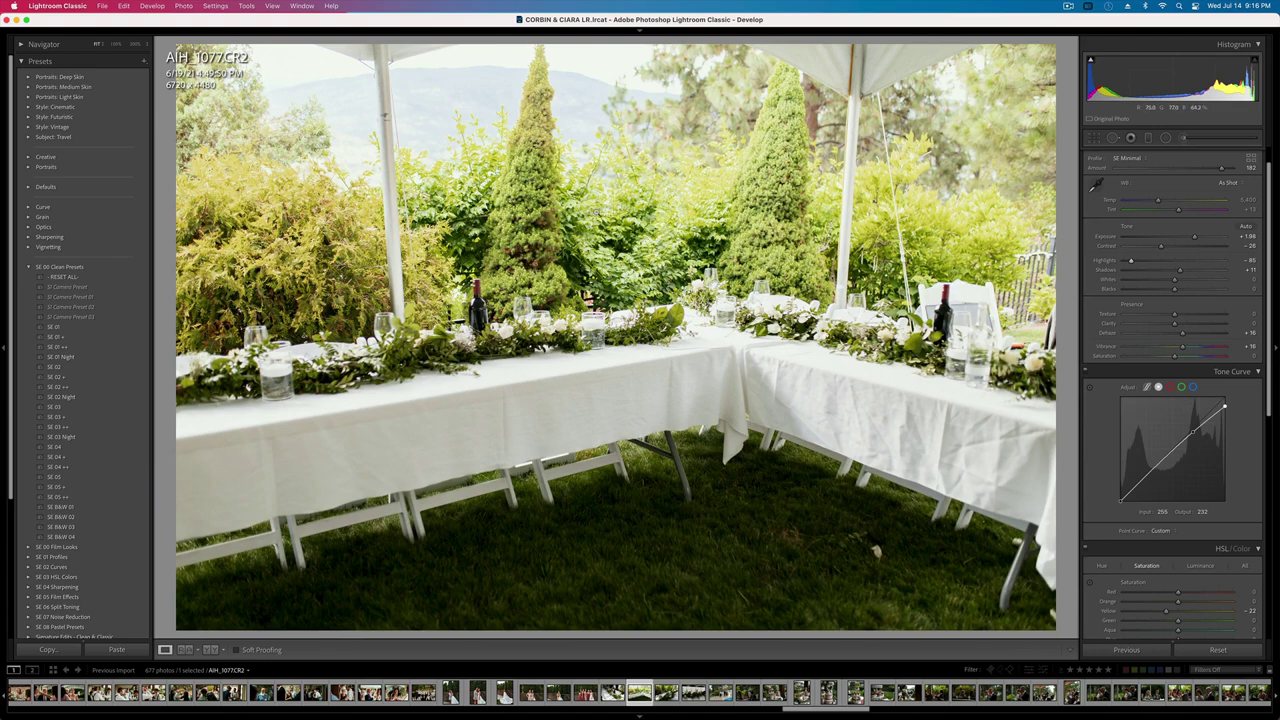
- Add an inverted radial mask over the sky using the warm sunset preset
{"action": "left_click", "coordinate": [1166, 139]}
{"action": "left_click_drag", "start_coordinate": [639, 73], "coordinate": [648, 78]}
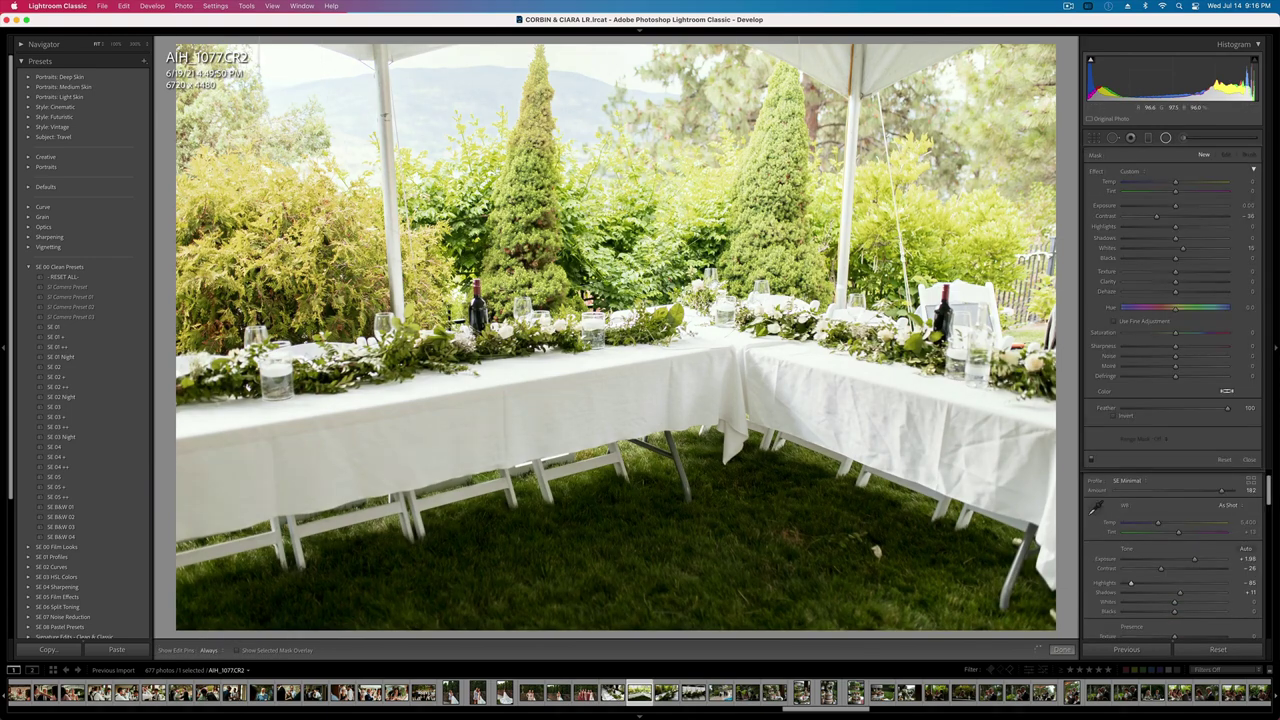
{"action": "left_click", "coordinate": [1153, 178]}
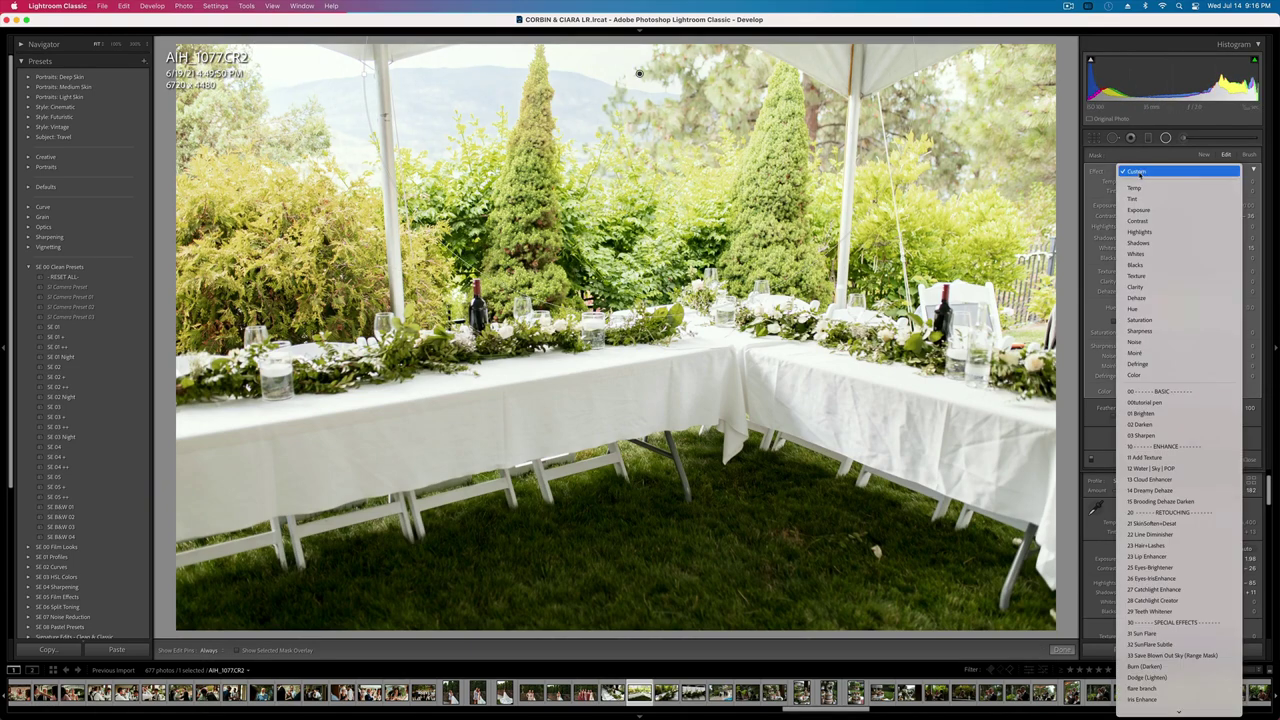
{"action": "mouse_move", "coordinate": [1172, 714]}
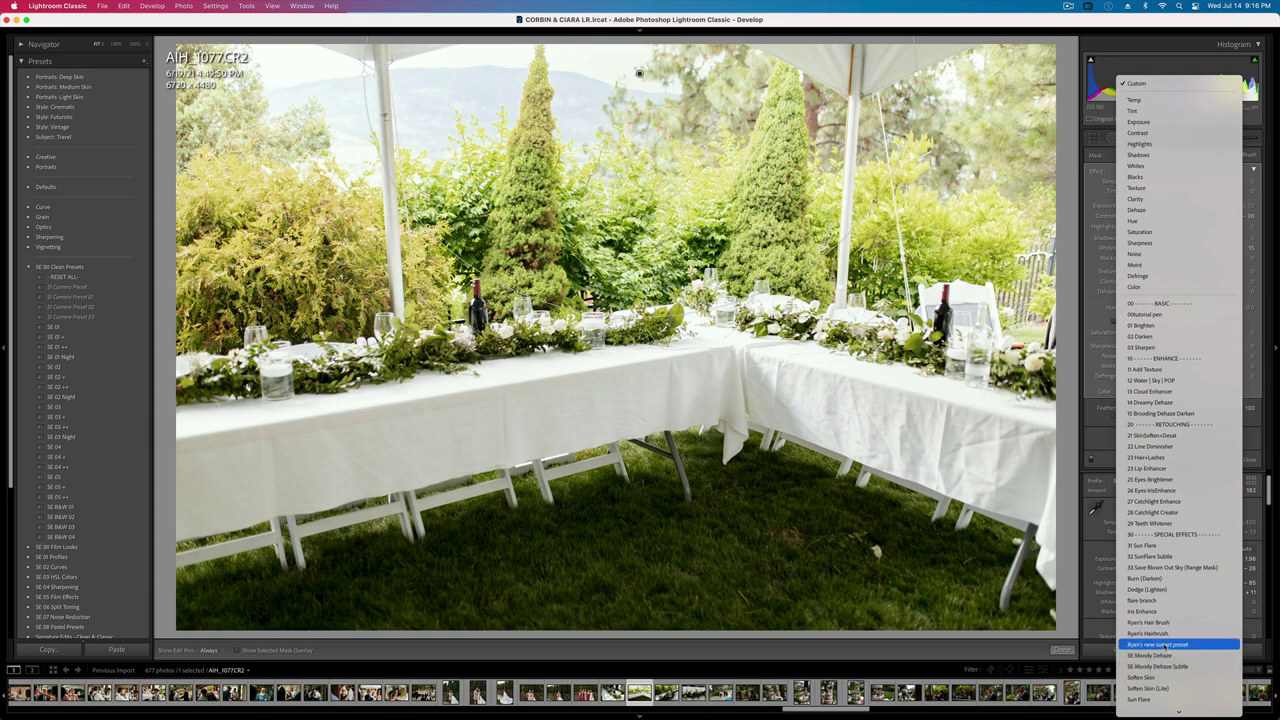
{"action": "left_click", "coordinate": [1152, 644]}
{"action": "key", "text": "apostrophe"}
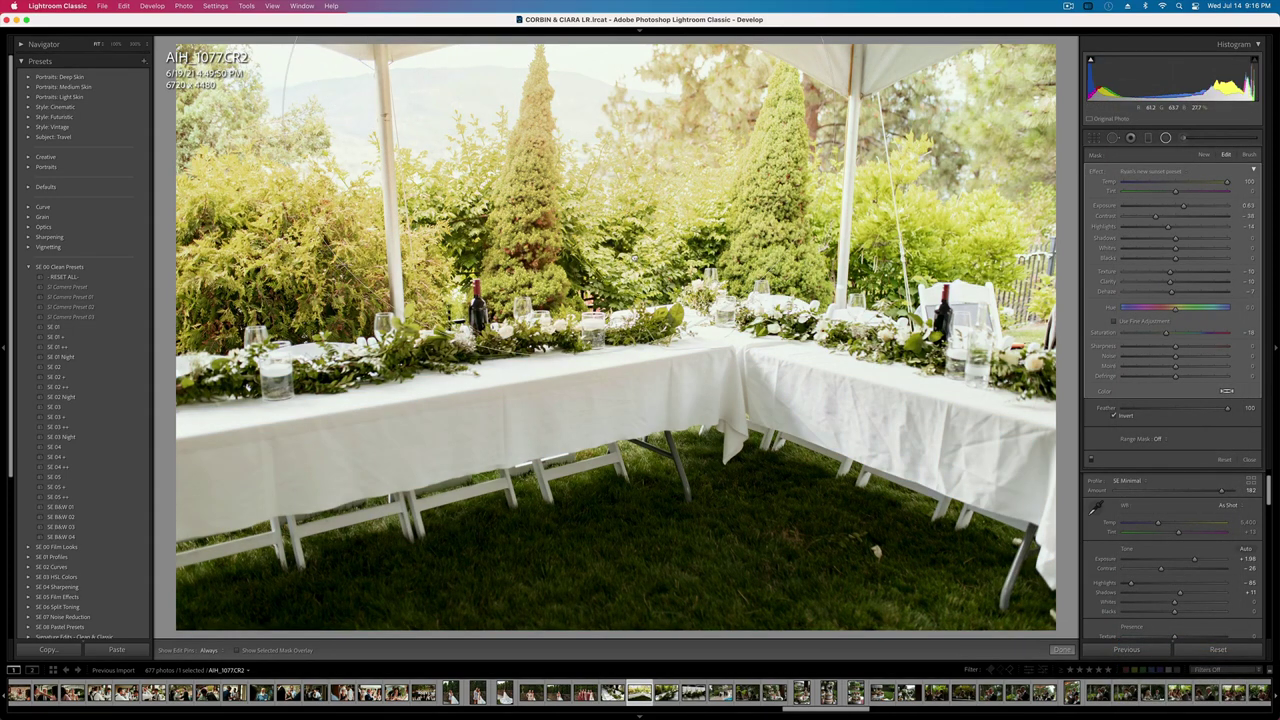
- Remove the mask's warm temperature shift, move it over the trees and brighten it
{"action": "left_click_drag", "start_coordinate": [1227, 181], "coordinate": [1175, 186]}
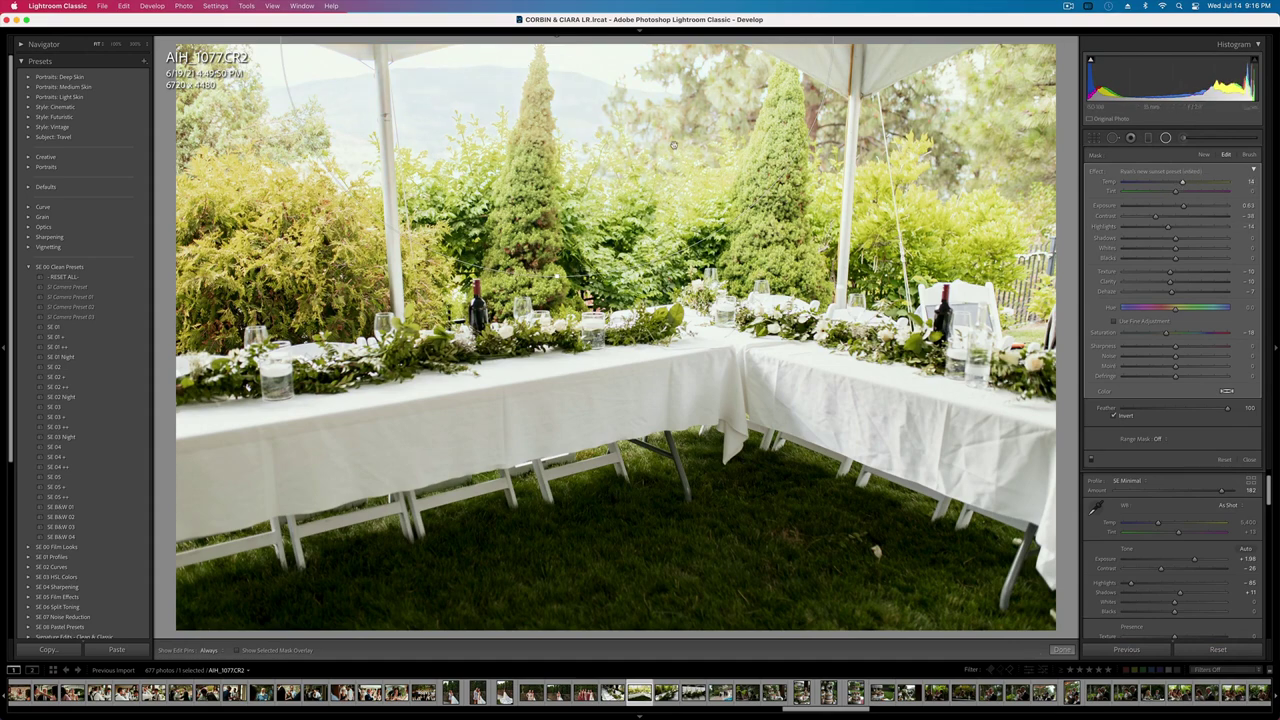
{"action": "left_click_drag", "start_coordinate": [674, 145], "coordinate": [745, 202]}
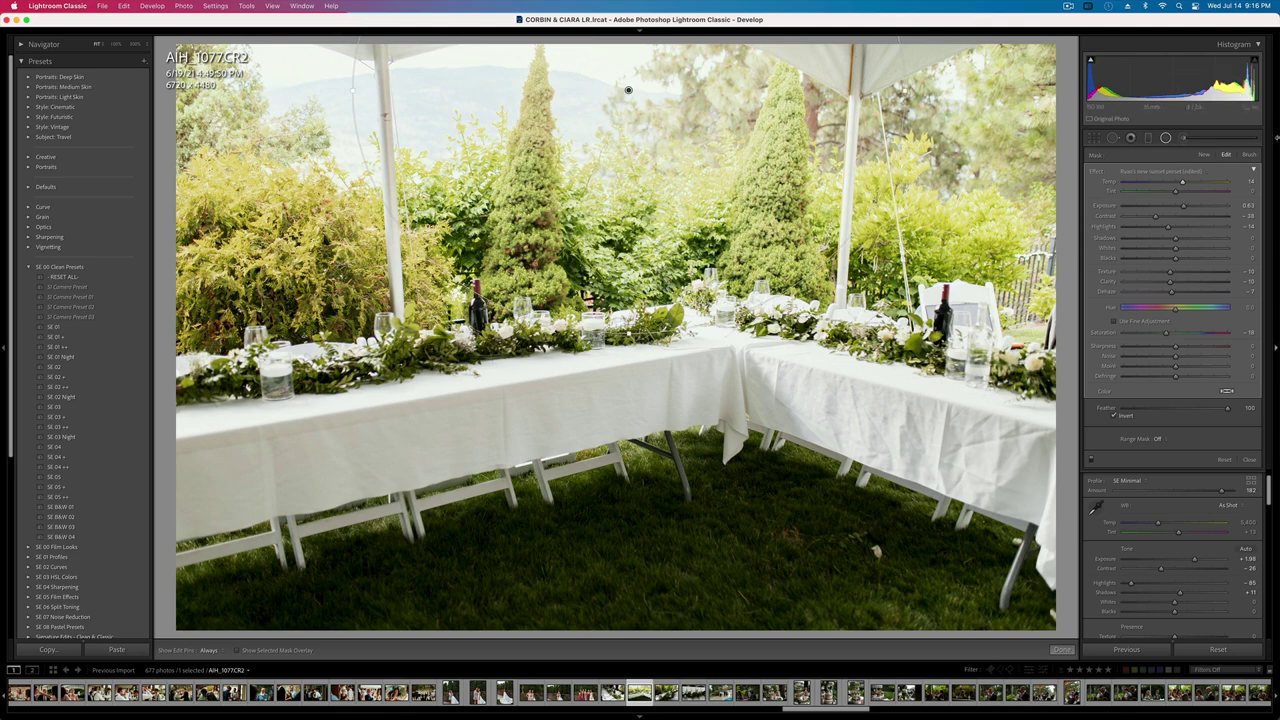
{"action": "left_click_drag", "start_coordinate": [1184, 206], "coordinate": [1256, 211]}
{"action": "key", "text": "shift+m"}
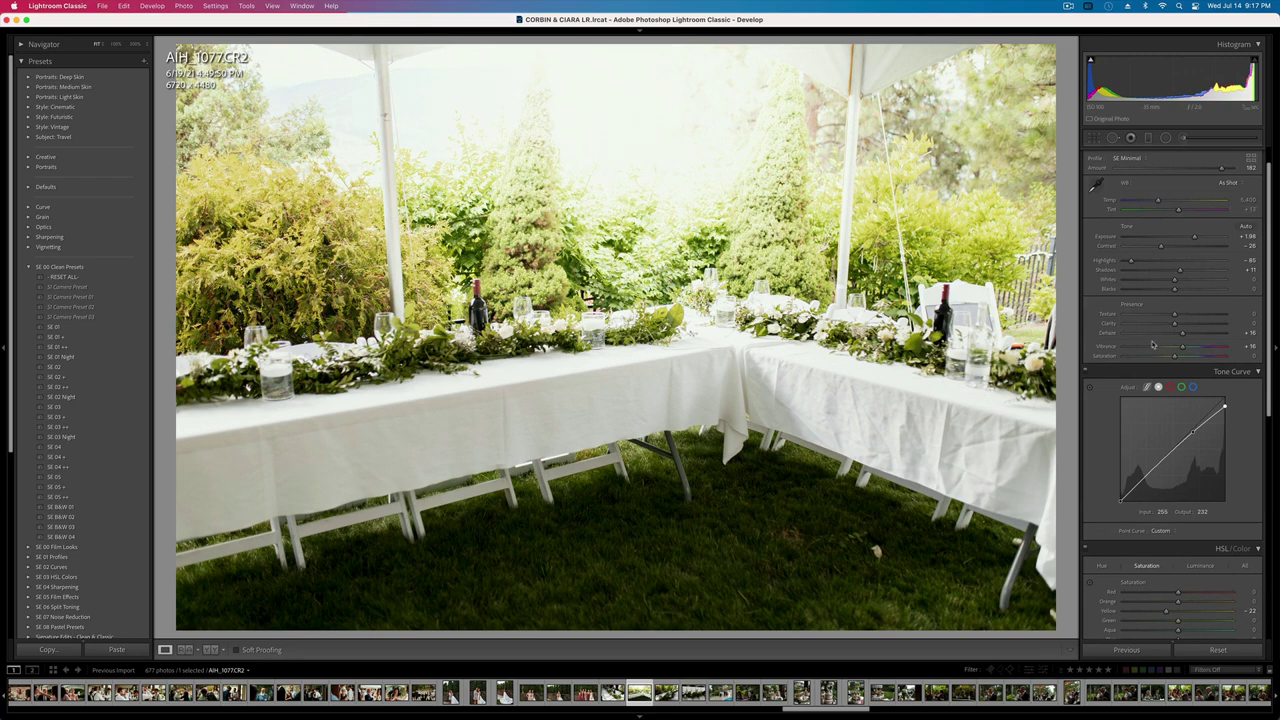
- Compare against the original and lower the overall exposure to +0.99
{"action": "key", "text": "backslash"}
{"action": "key", "text": "backslash"}
{"action": "left_click", "coordinate": [1165, 138]}
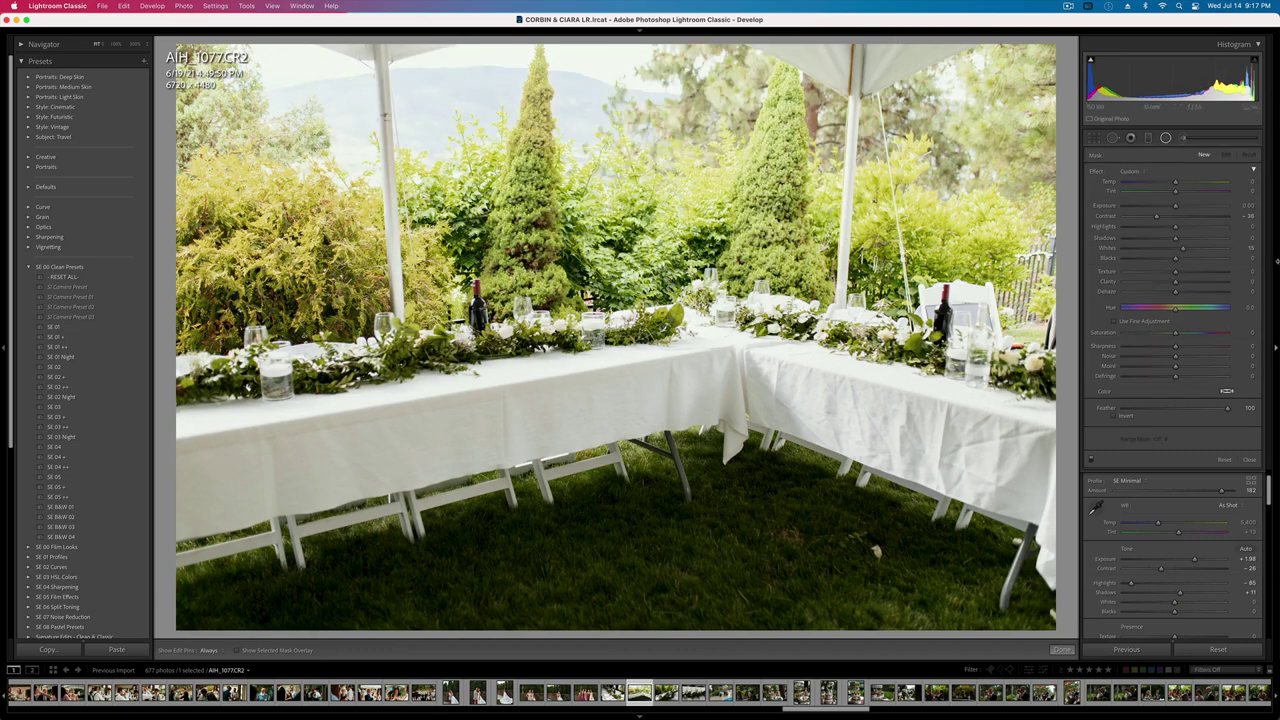
{"action": "key", "text": "minus"}
{"action": "key", "text": "minus"}
{"action": "key", "text": "minus"}
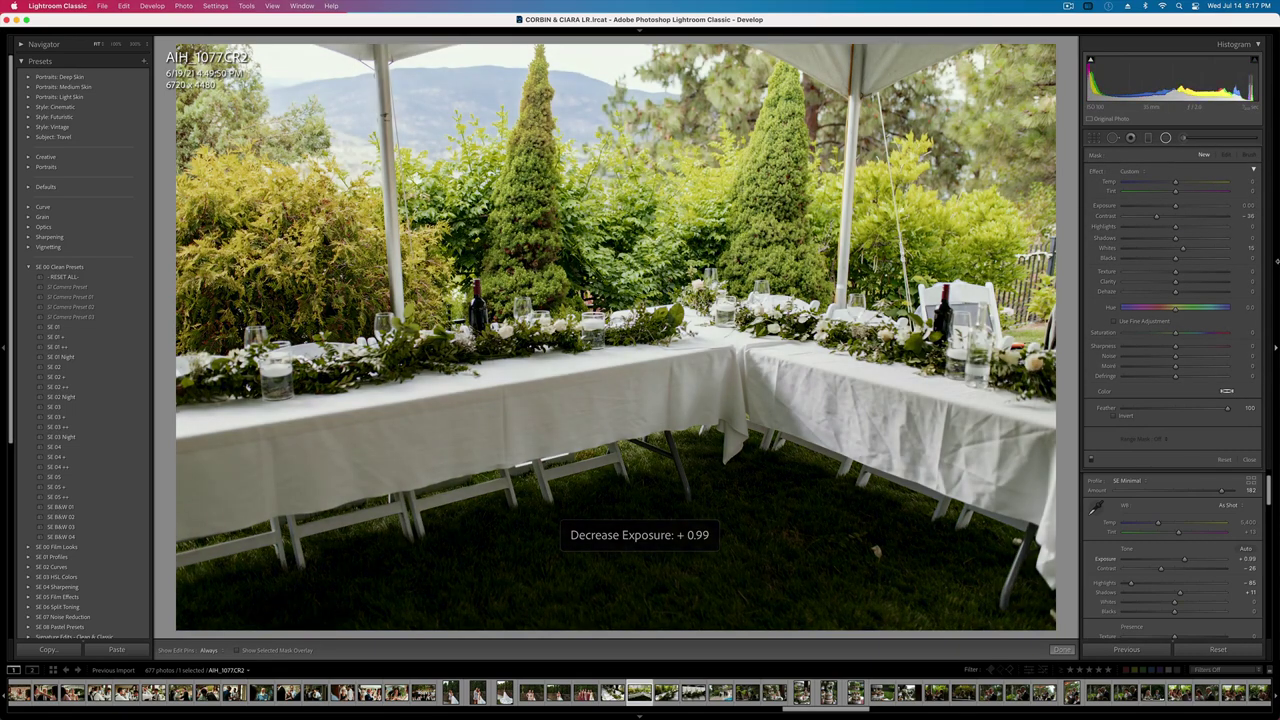
- On the next photo, adjust exposure and reduce Yellow and Green saturation
{"action": "key", "text": "Right"}
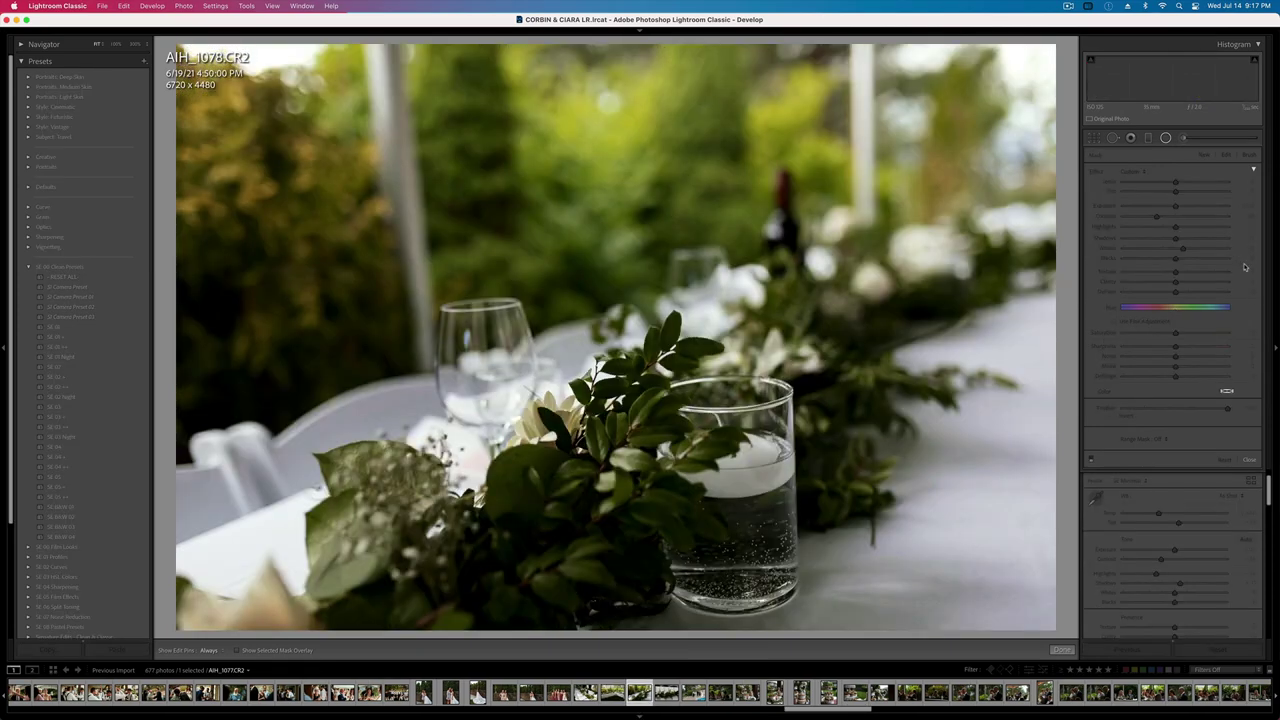
{"action": "key", "text": "equal"}
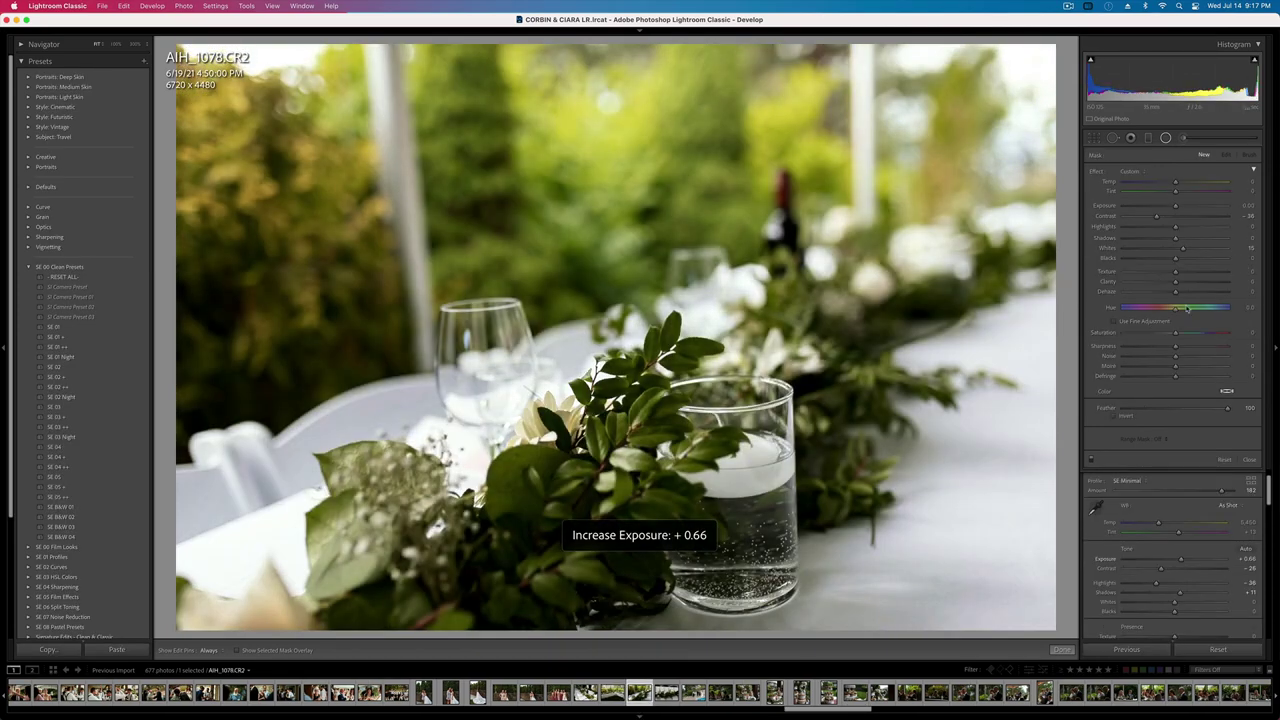
{"action": "left_click", "coordinate": [1249, 459]}
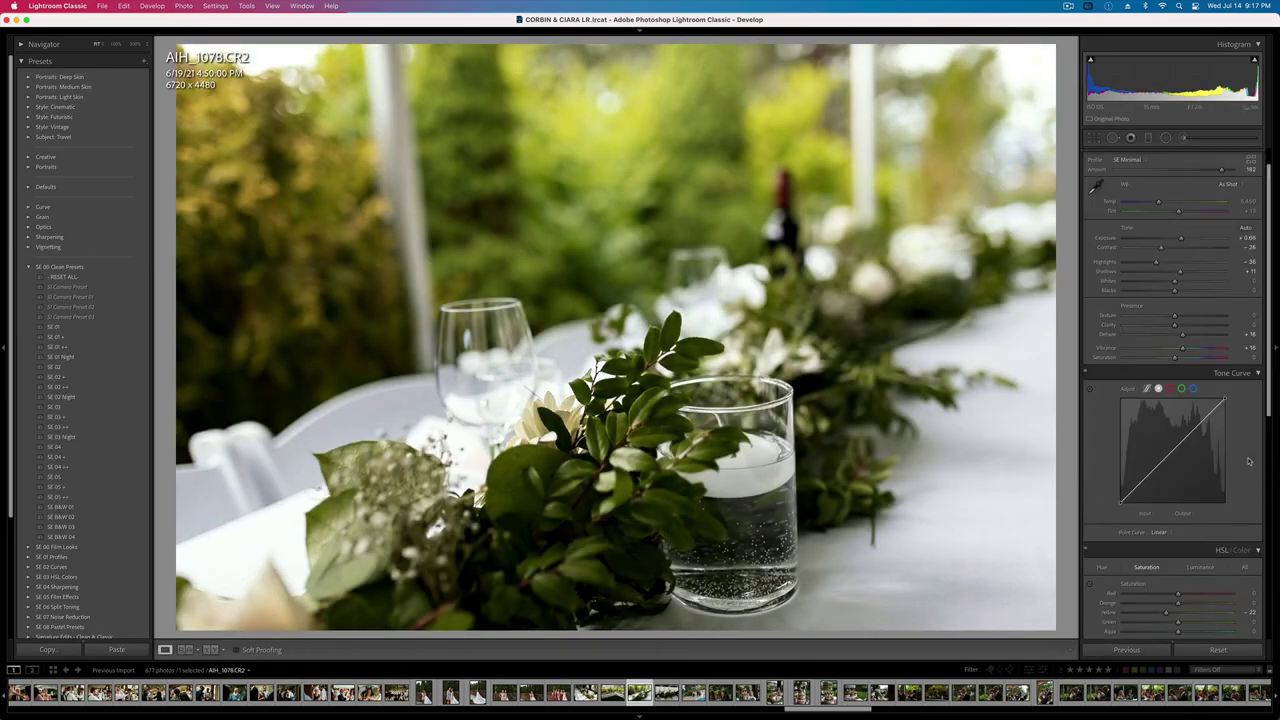
{"action": "scroll", "coordinate": [1136, 468], "scroll_direction": "down", "scroll_amount": 3}
{"action": "mouse_move", "coordinate": [1166, 476]}
{"action": "left_mouse_down"}
{"action": "mouse_move", "coordinate": [1143, 479]}
{"action": "mouse_move", "coordinate": [1157, 478]}
{"action": "left_mouse_up"}
{"action": "left_click", "coordinate": [1157, 486]}
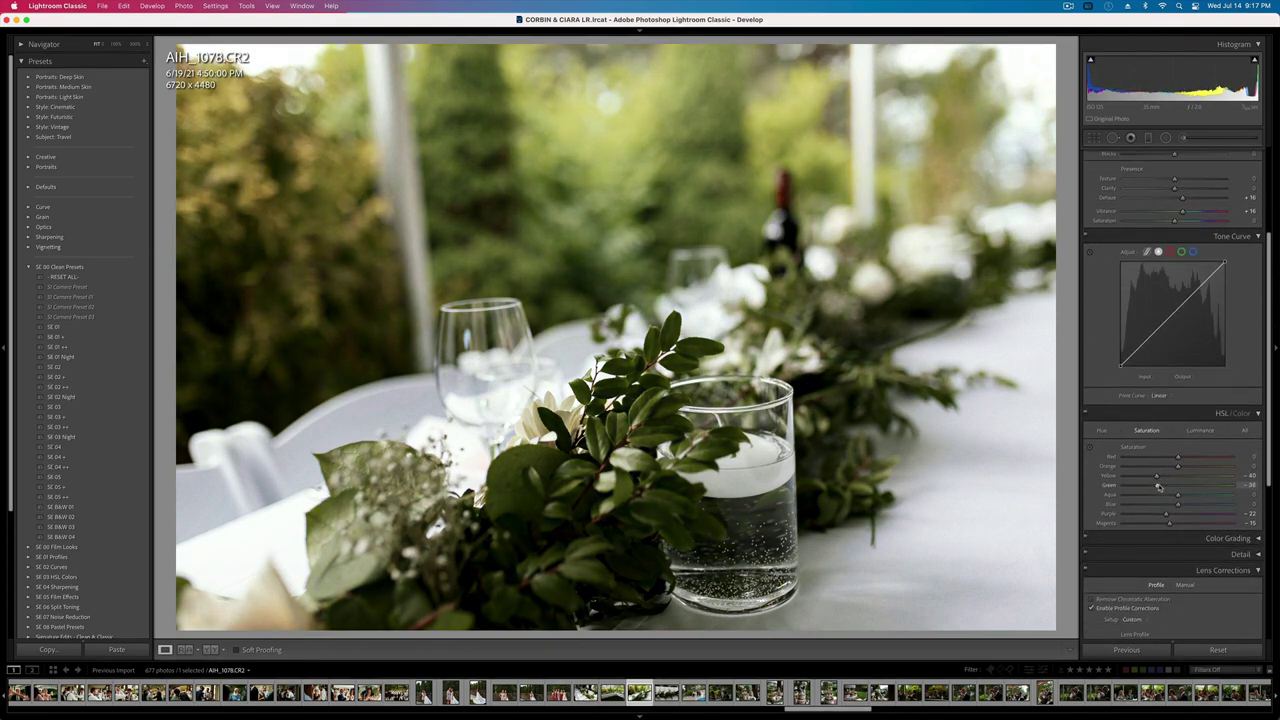
{"action": "key", "text": "minus"}
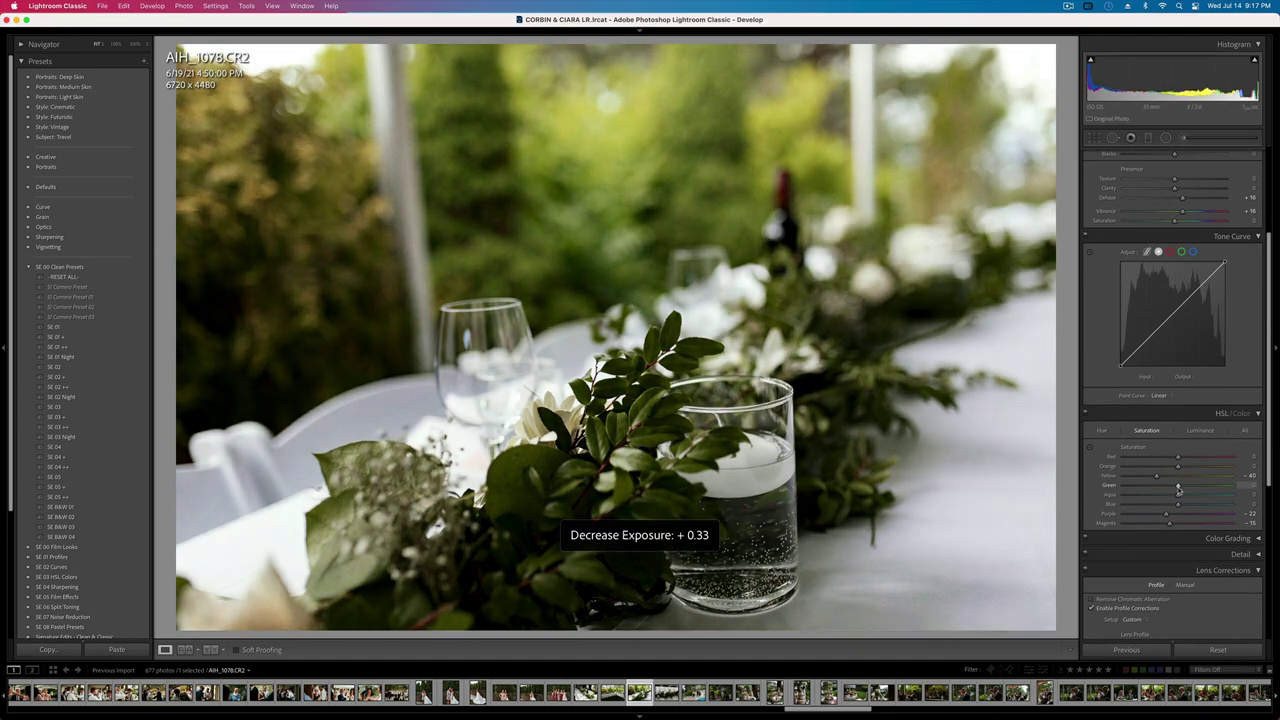
- Straighten this photo and the next place-setting photo with slight crop rotations
{"action": "key", "text": "r"}
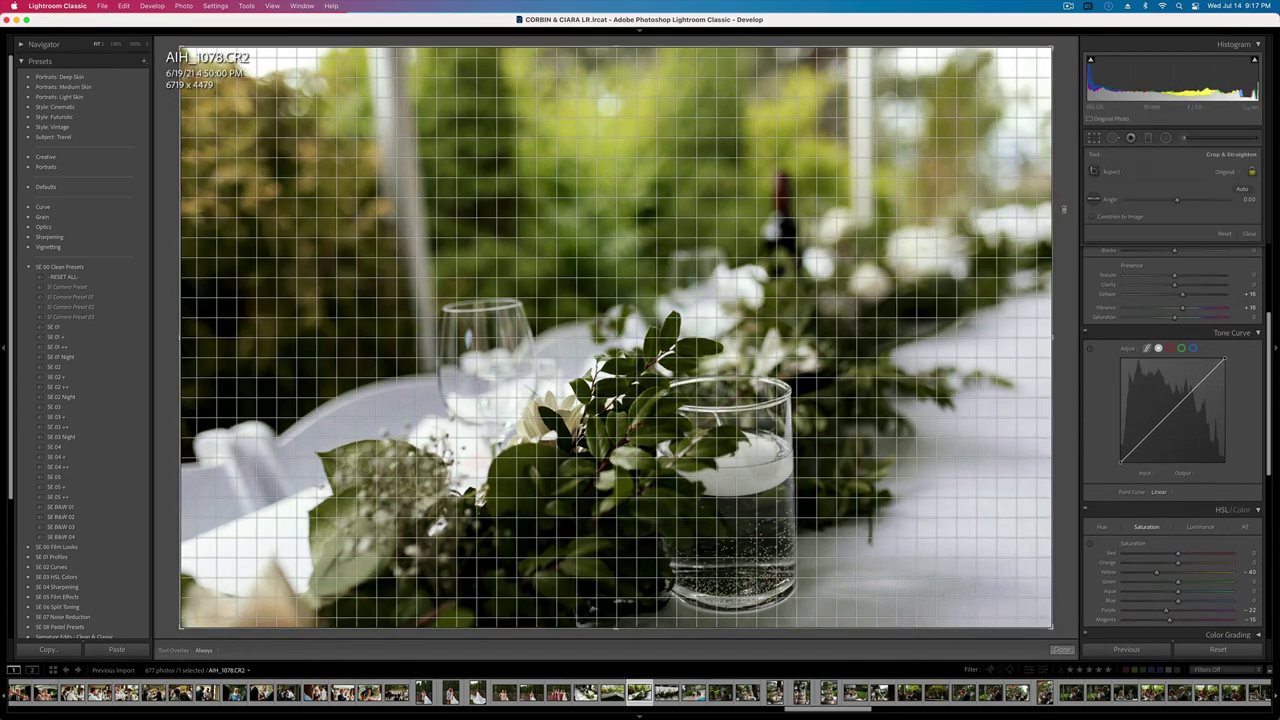
{"action": "left_click_drag", "start_coordinate": [1063, 209], "coordinate": [1065, 220]}
{"action": "key", "text": "Return"}
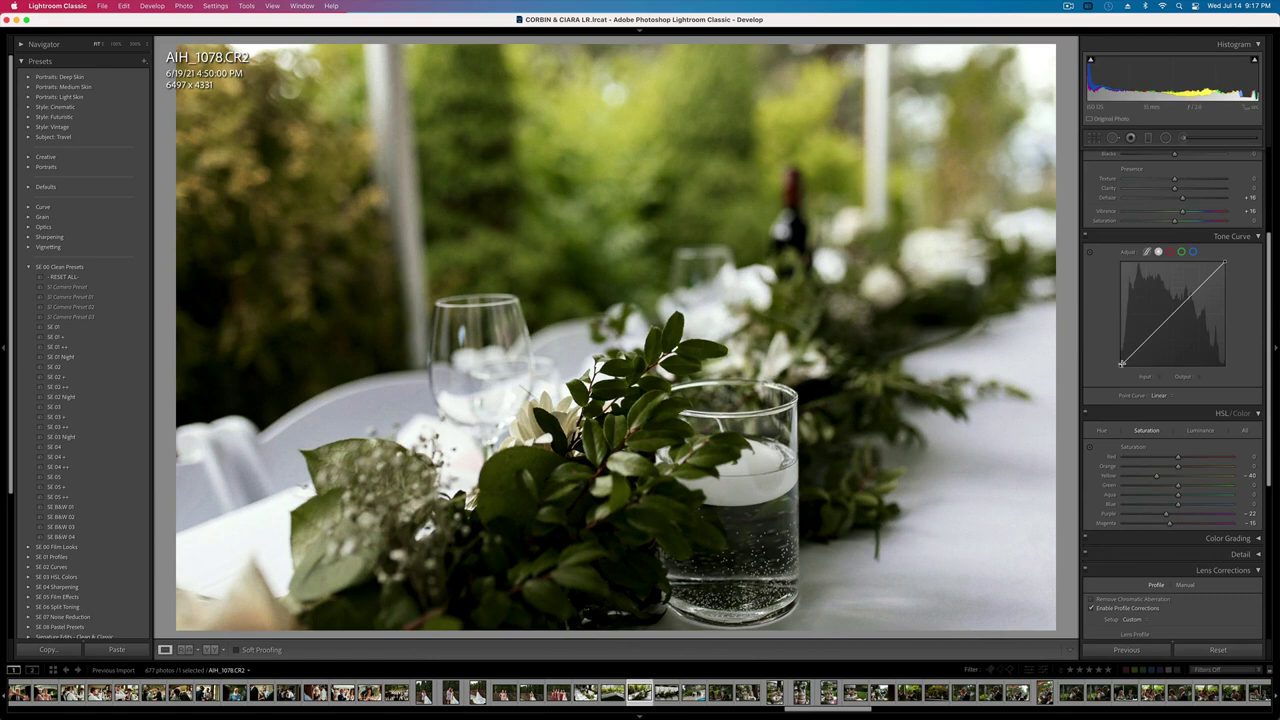
{"action": "key", "text": "Right"}
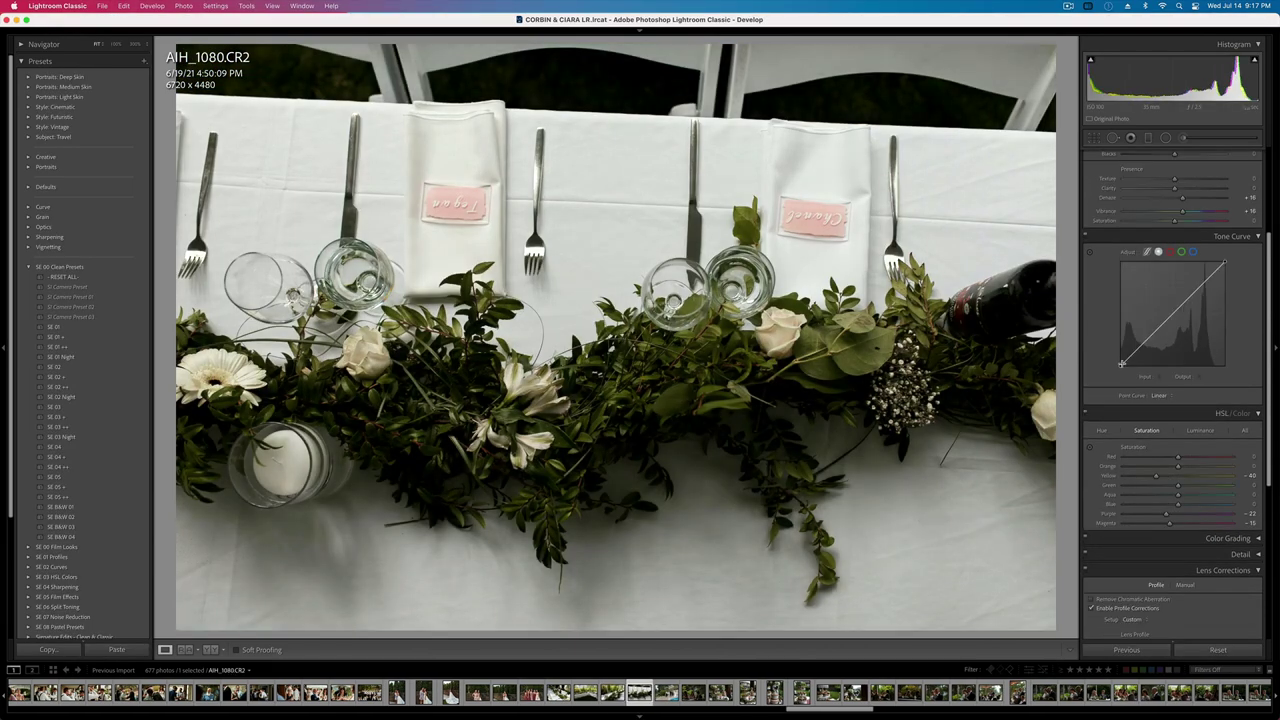
{"action": "key", "text": "r"}
{"action": "left_click_drag", "start_coordinate": [1062, 291], "coordinate": [1060, 273]}
{"action": "key", "text": "Return"}
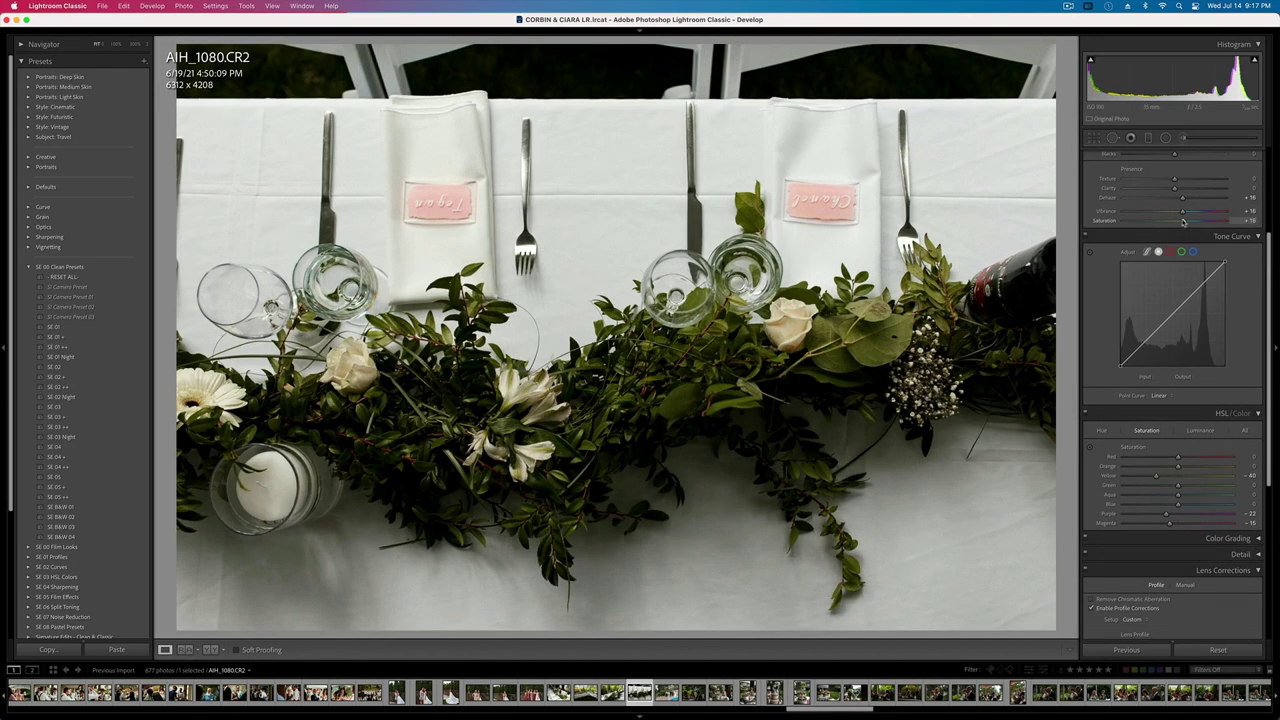
- Shift the greens' hue toward olive, then paste these settings onto AIH_1084 at -0.33 exposure
{"action": "left_click", "coordinate": [1102, 430]}
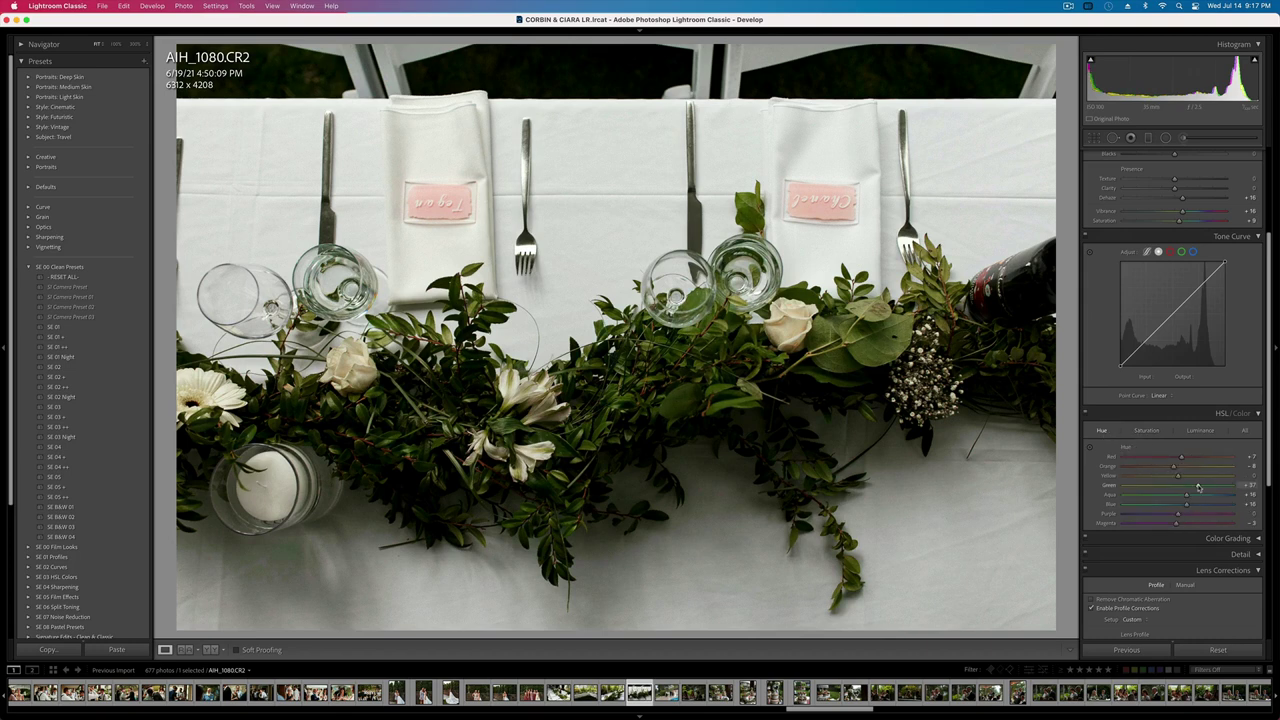
{"action": "left_click_drag", "start_coordinate": [1228, 487], "coordinate": [1122, 495]}
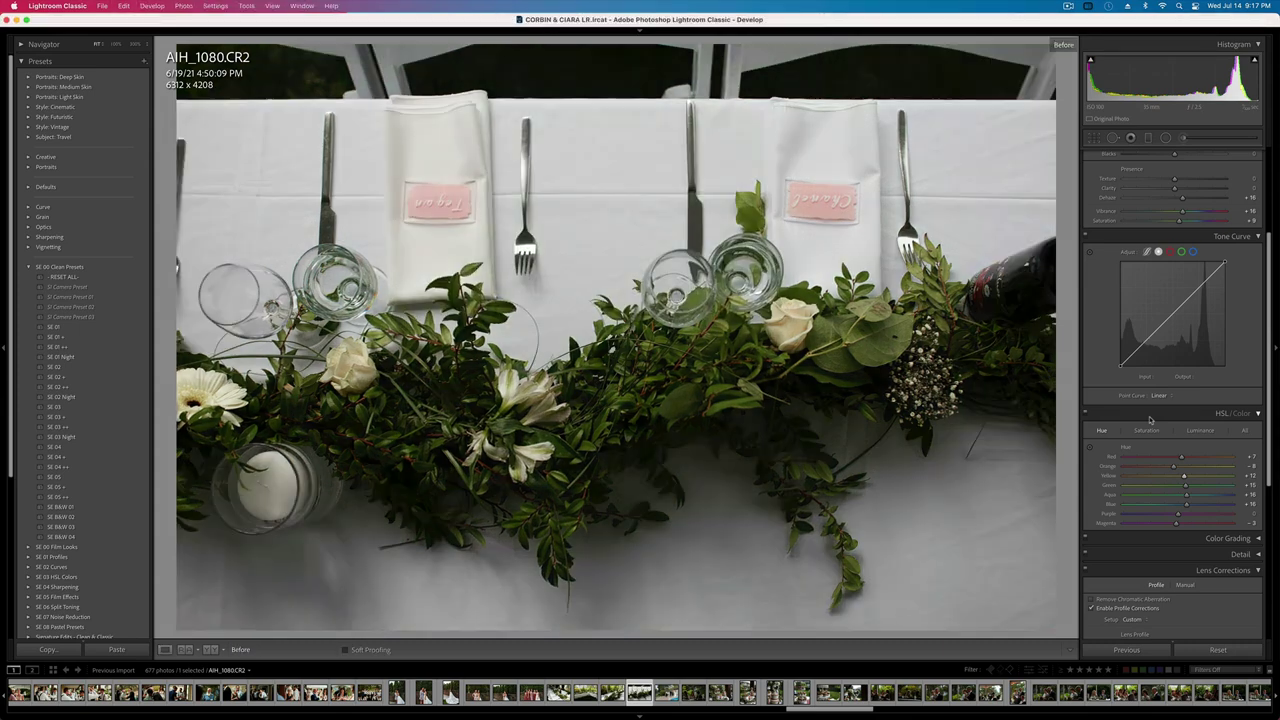
{"action": "key", "text": "super+shift+c"}
{"action": "key", "text": "Return"}
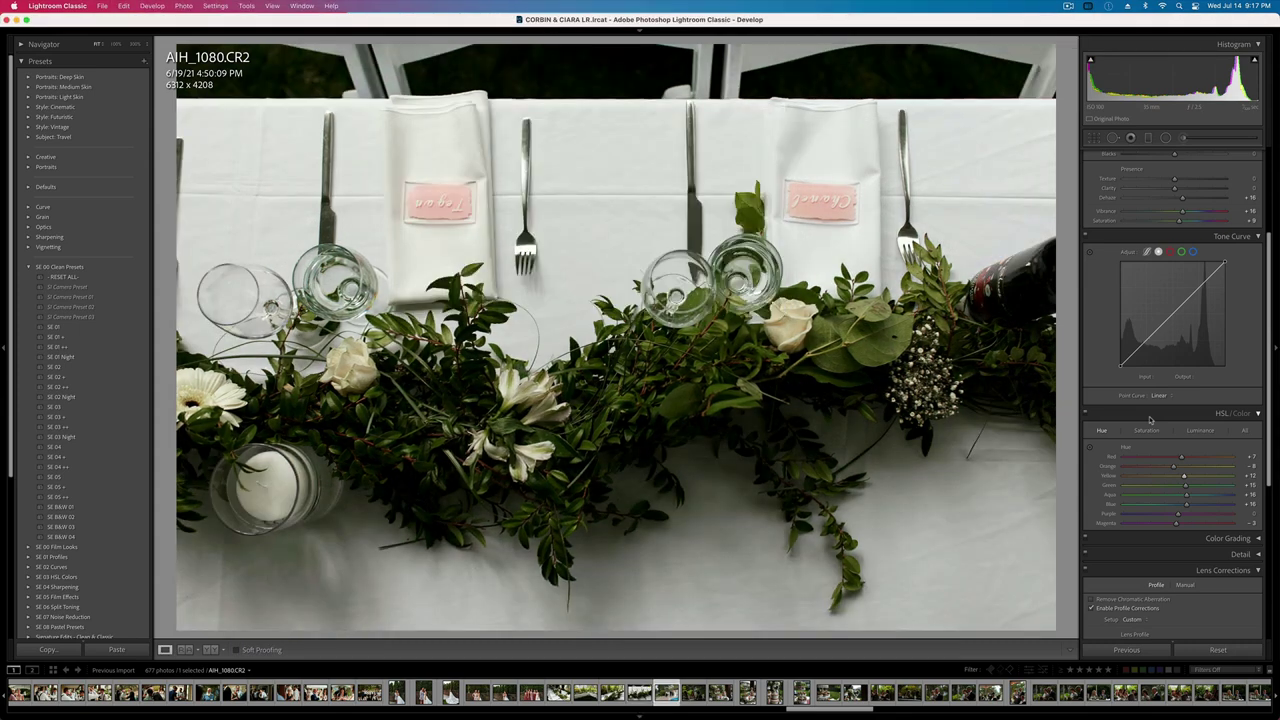
{"action": "key", "text": "Left"}
{"action": "key", "text": "super+shift+v"}
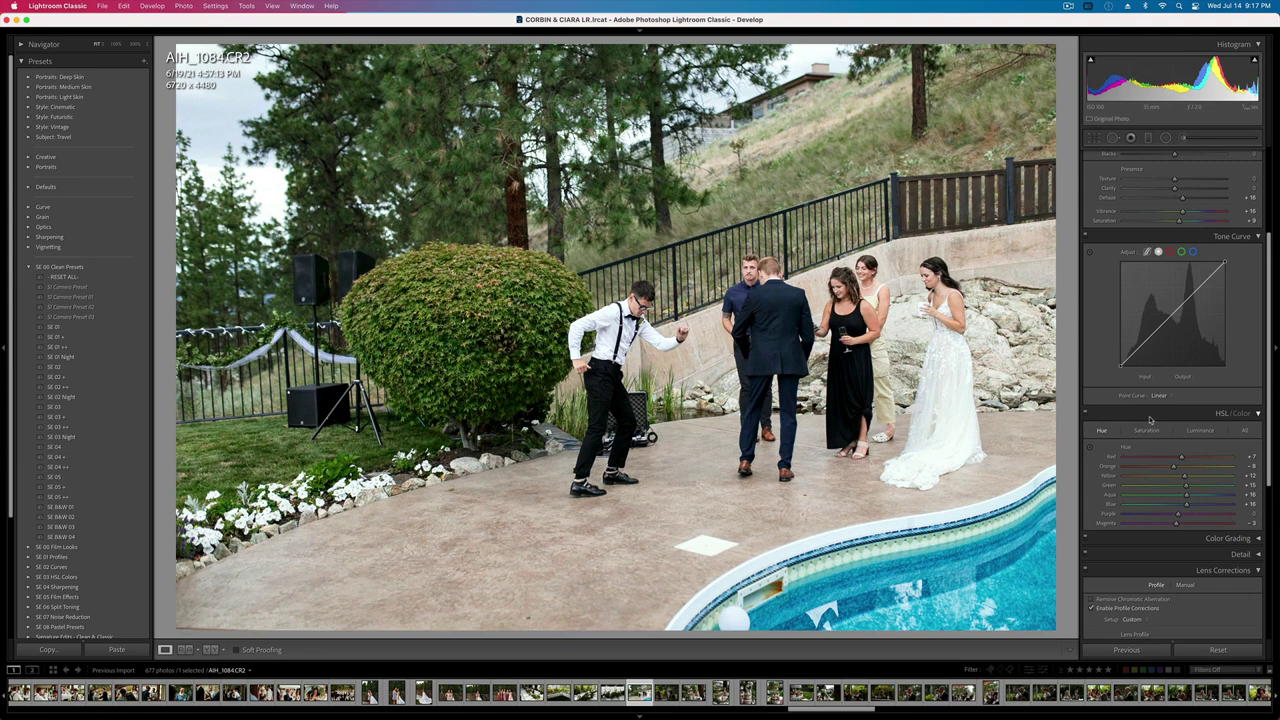
{"action": "key", "text": "super+bracketleft"}
{"action": "scroll", "coordinate": [1187, 327], "scroll_direction": "up", "scroll_amount": 5}
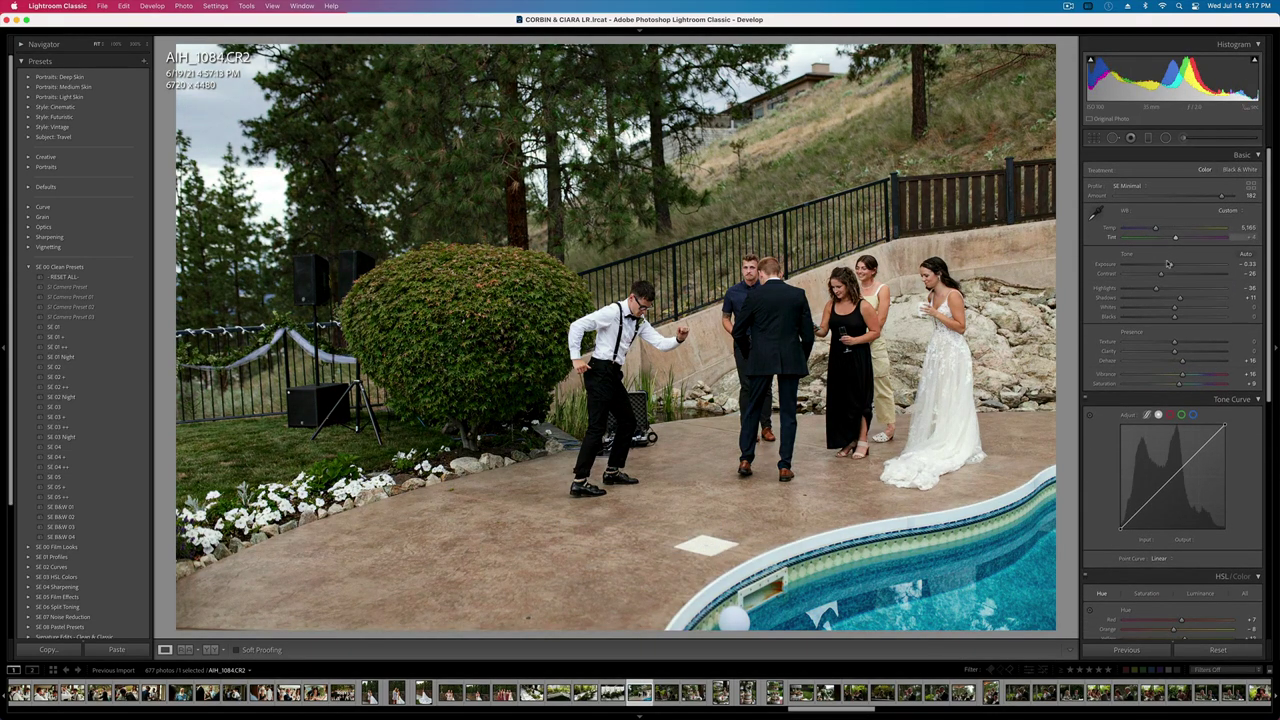
- Raise contrast from -26 to -5, keeping exposure at -0.33
{"action": "left_click_drag", "start_coordinate": [1161, 273], "coordinate": [1172, 276]}
{"action": "key", "text": "super+bracketright"}
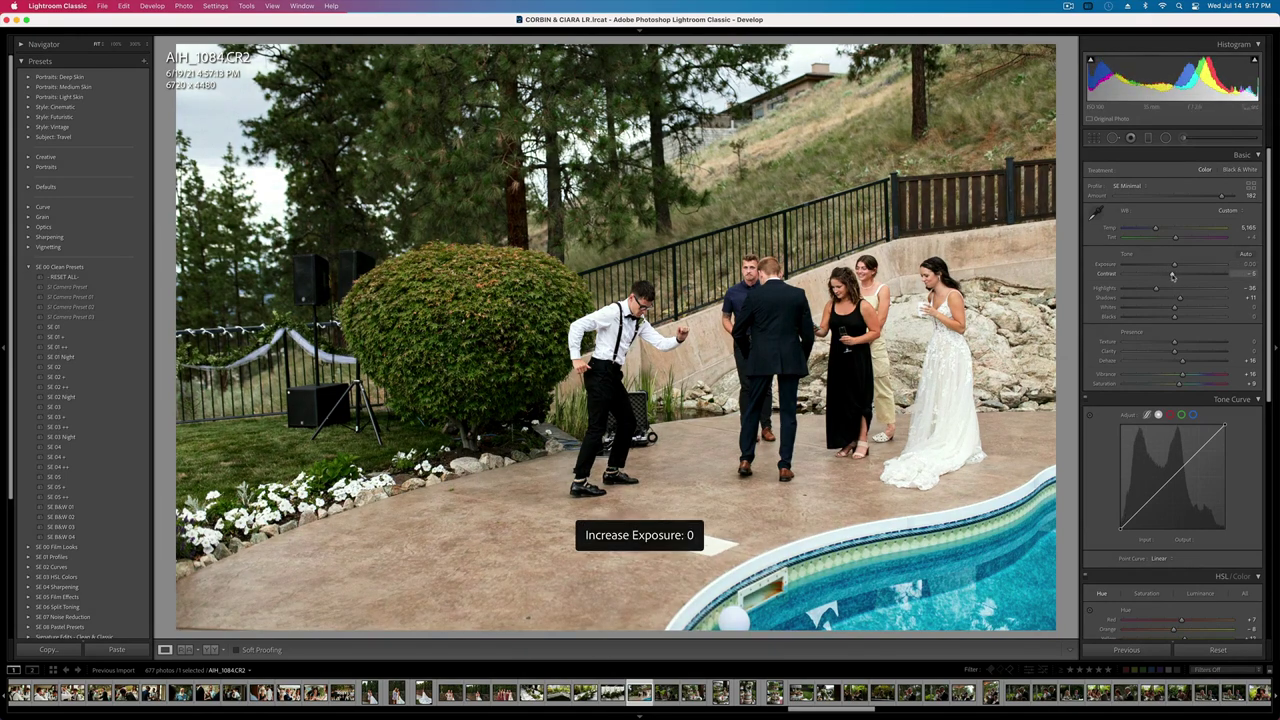
{"action": "key", "text": "super+bracketleft"}
- Set the toast photo's exposure to +1.55, cool its white balance and lower saturation
{"action": "key", "text": "Right"}
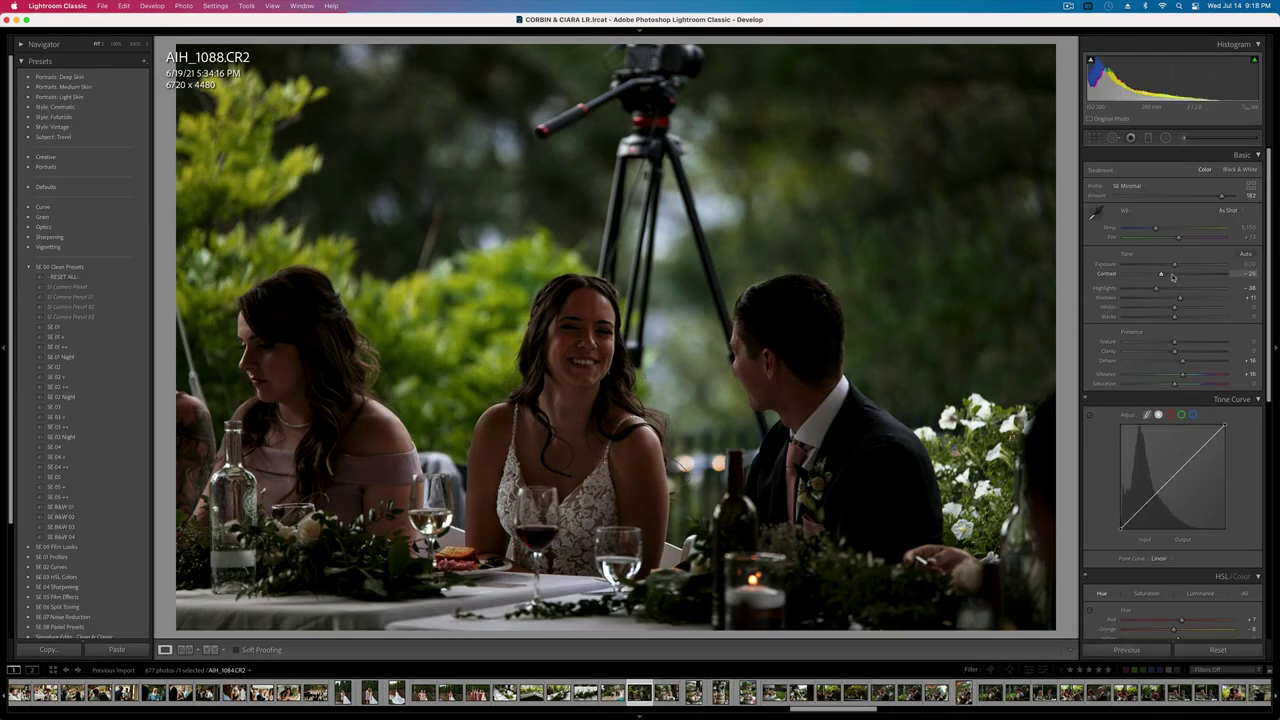
{"action": "key", "text": "super+bracketright"}
{"action": "key", "text": "super+bracketright"}
{"action": "key", "text": "super+bracketright"}
{"action": "key", "text": "super+bracketright"}
{"action": "key", "text": "super+bracketright"}
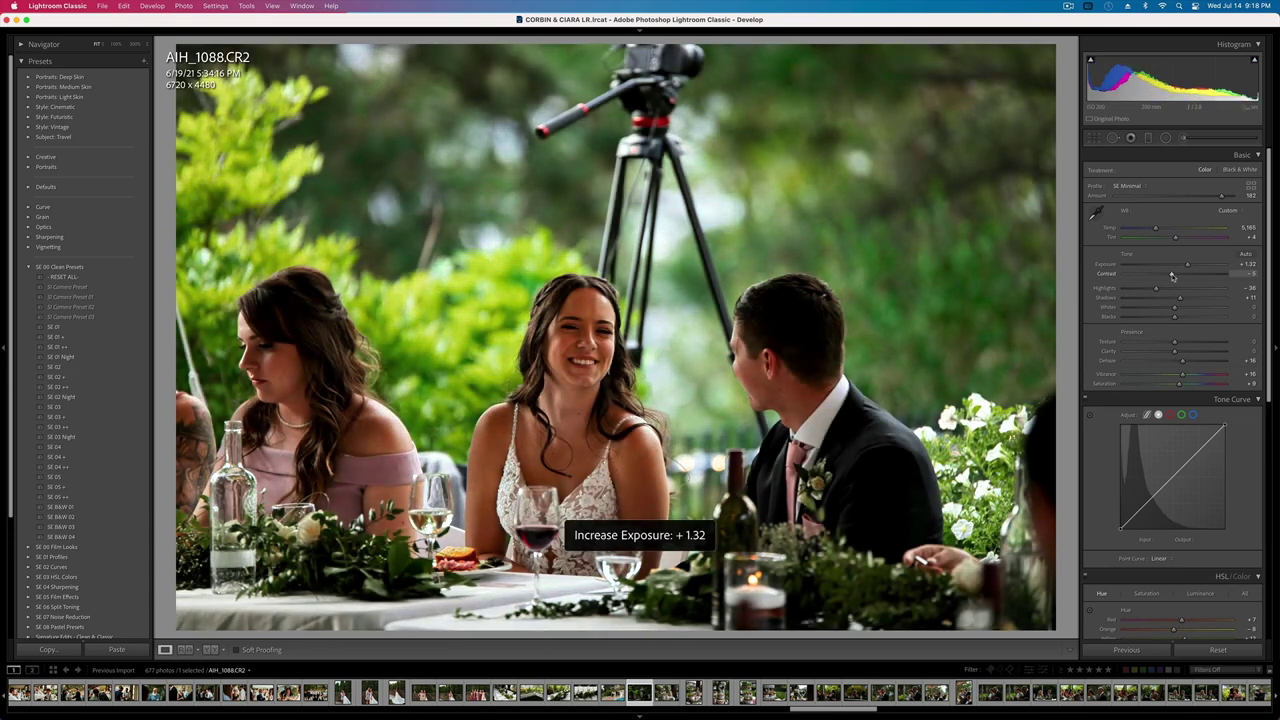
{"action": "left_click_drag", "start_coordinate": [1154, 230], "coordinate": [1150, 230]}
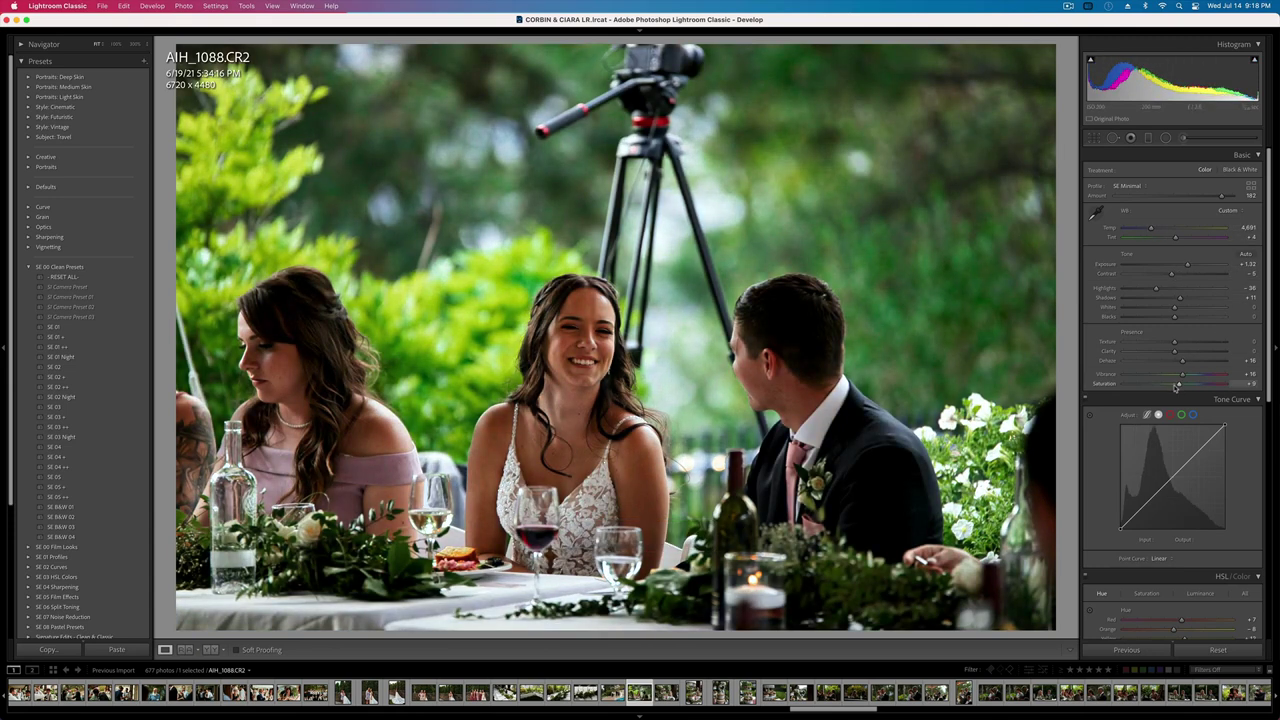
{"action": "left_click_drag", "start_coordinate": [1177, 387], "coordinate": [1175, 388]}
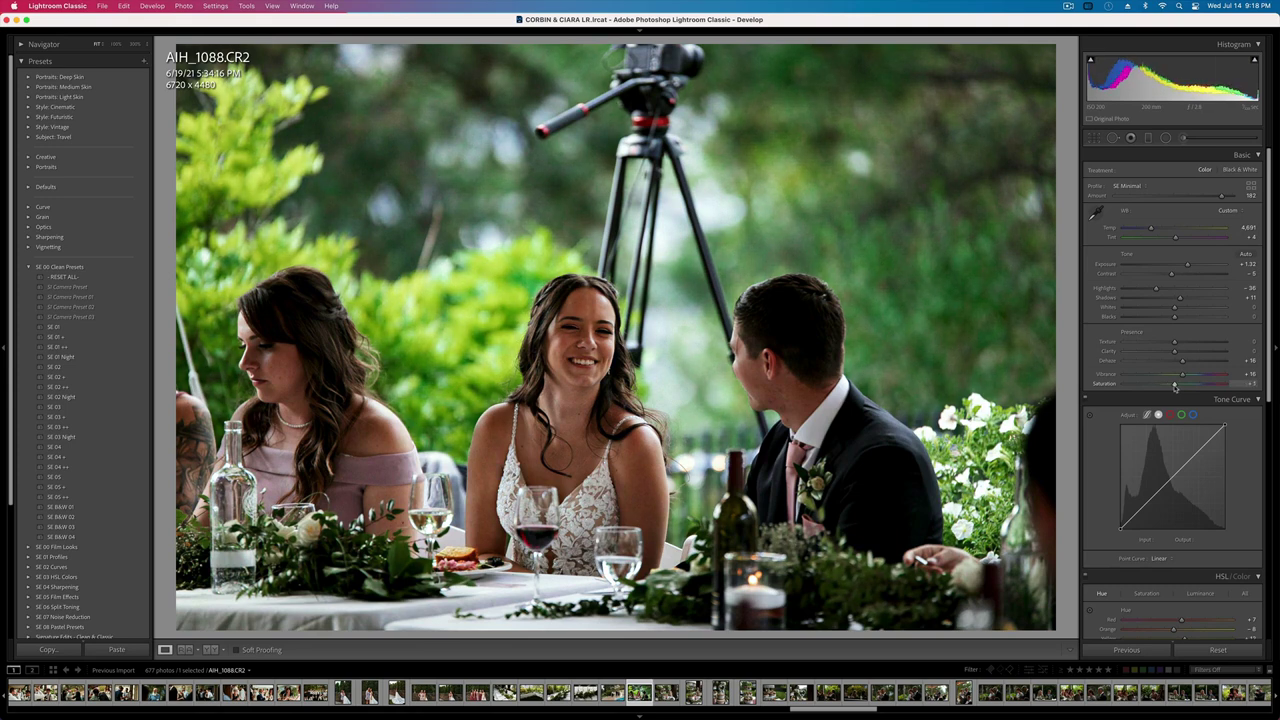
{"action": "key", "text": "shift+equal"}
{"action": "key", "text": "minus"}
- Desaturate the greens to -12 in HSL and shift their hue
{"action": "scroll", "coordinate": [1184, 543], "scroll_direction": "down", "scroll_amount": 3}
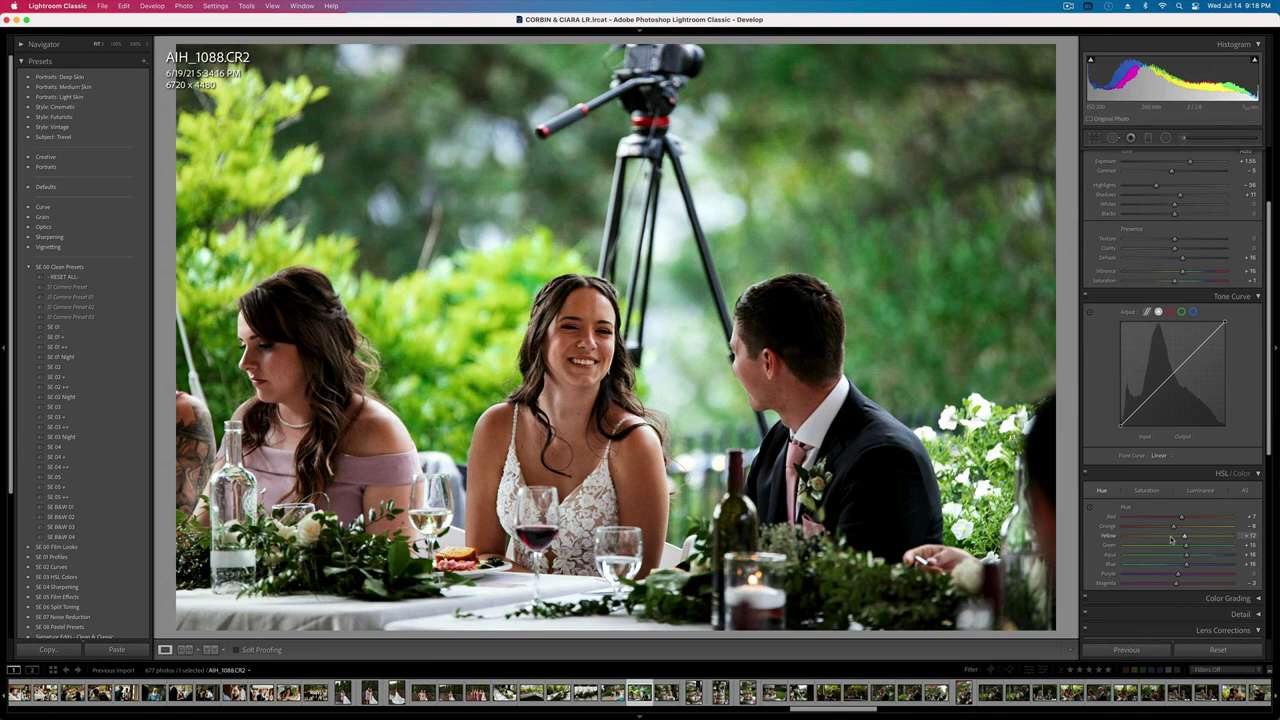
{"action": "left_click", "coordinate": [1146, 490]}
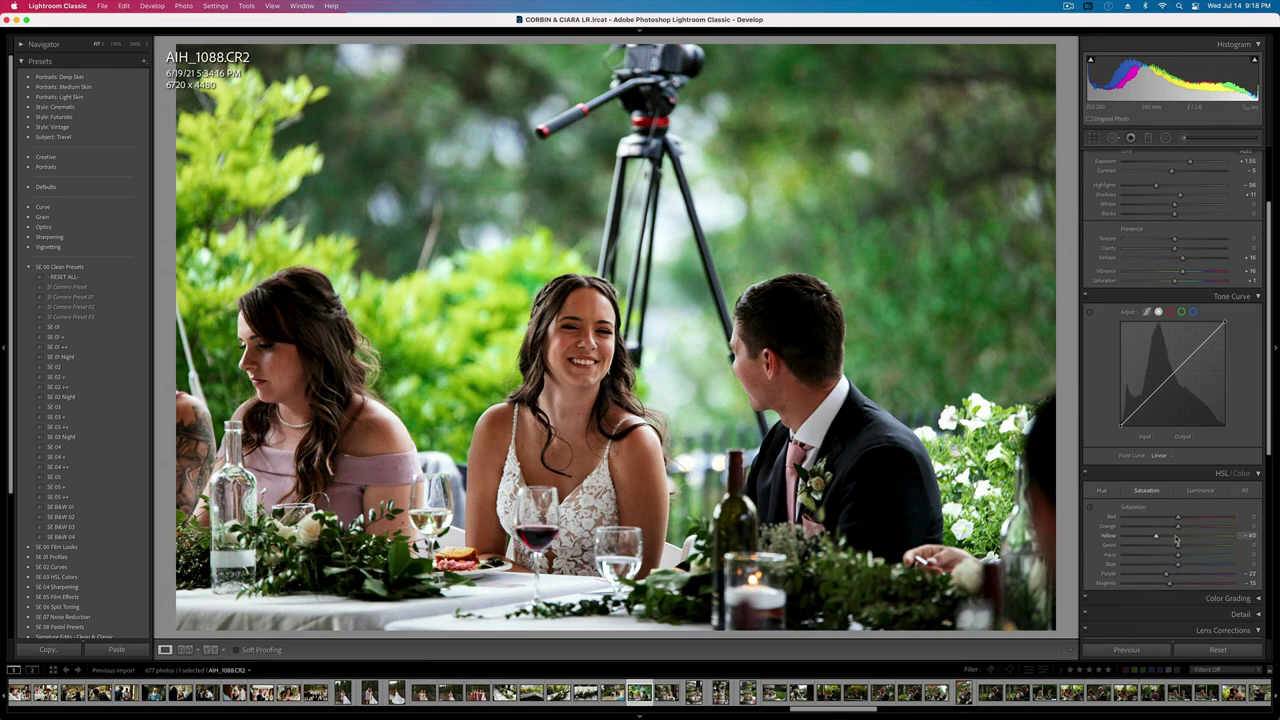
{"action": "left_click_drag", "start_coordinate": [1161, 546], "coordinate": [1146, 537]}
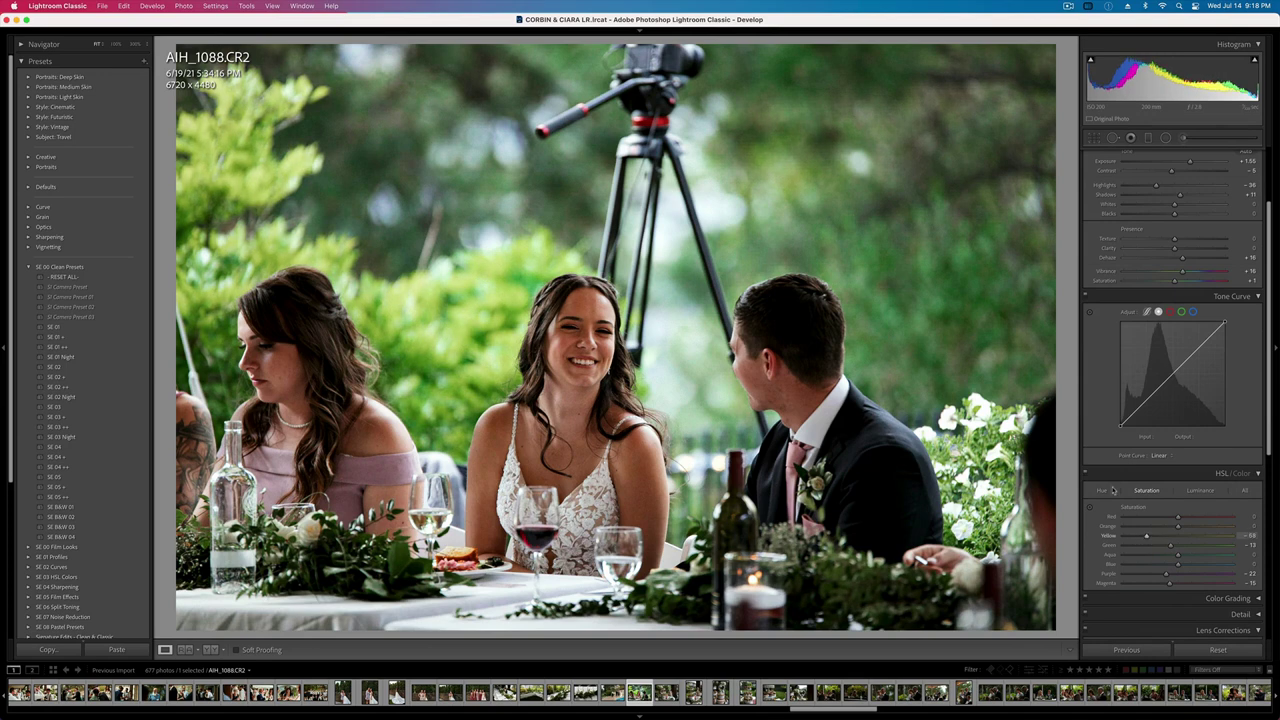
{"action": "left_click", "coordinate": [1101, 490]}
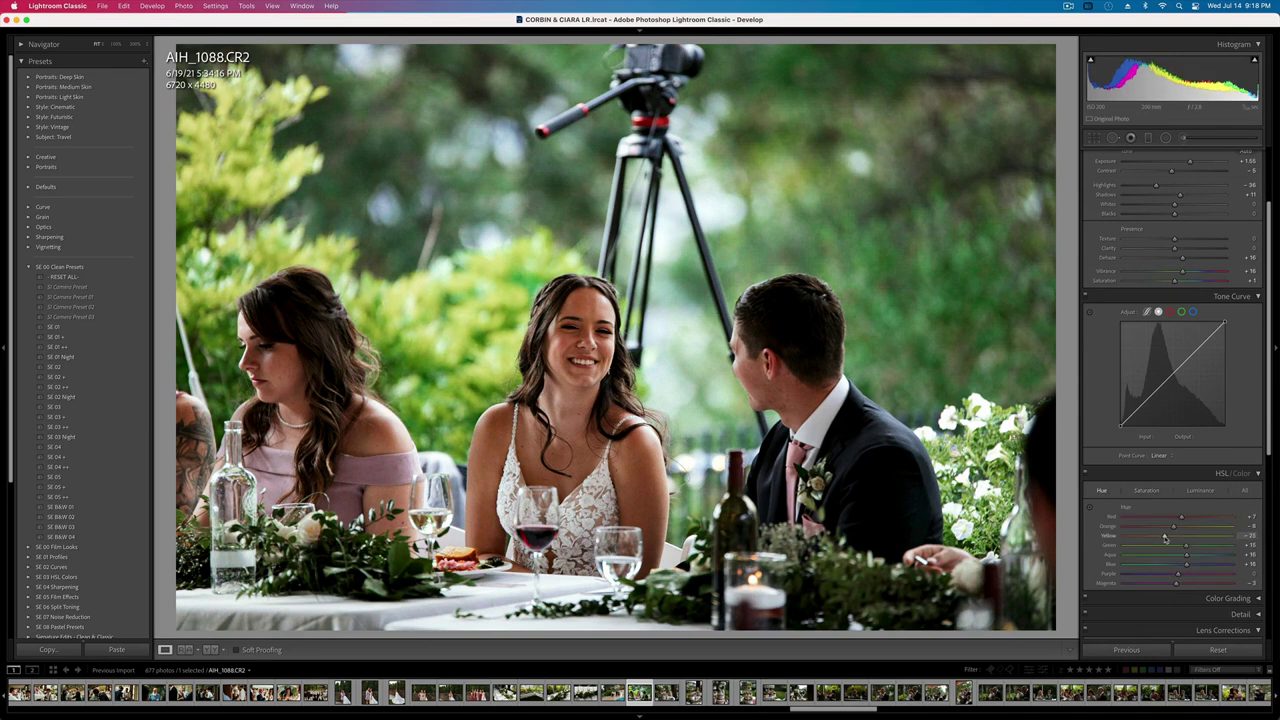
{"action": "left_click_drag", "start_coordinate": [1175, 545], "coordinate": [1167, 548]}
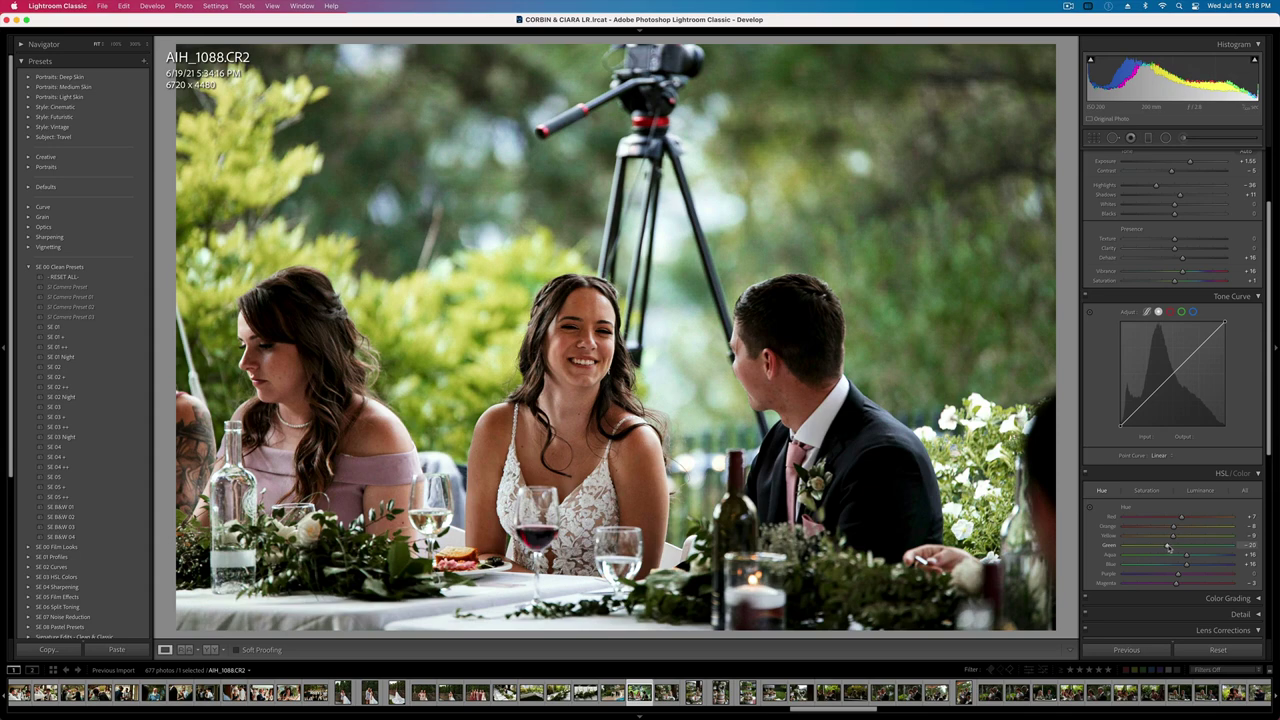
- Copy the toast photo's settings and paste them onto the cake photo
{"action": "key", "text": "super+shift+c"}
{"action": "key", "text": "Return"}
{"action": "key", "text": "Right"}
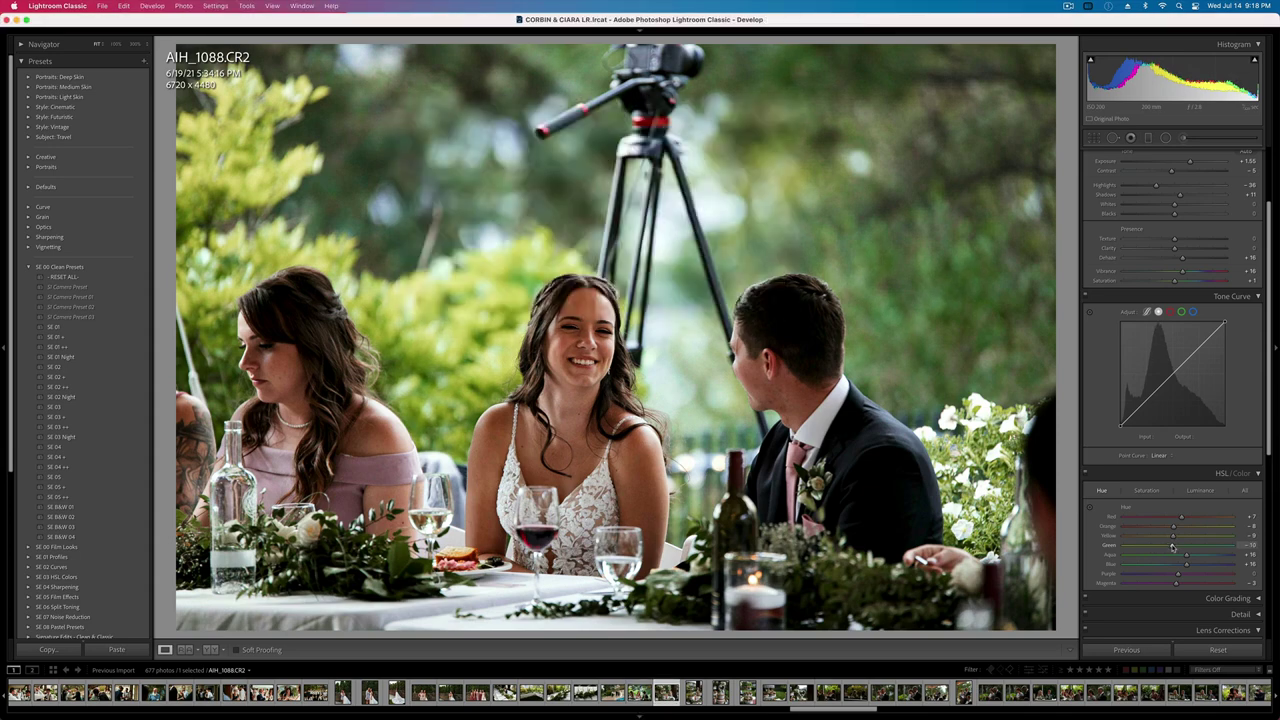
{"action": "key", "text": "super+shift+v"}
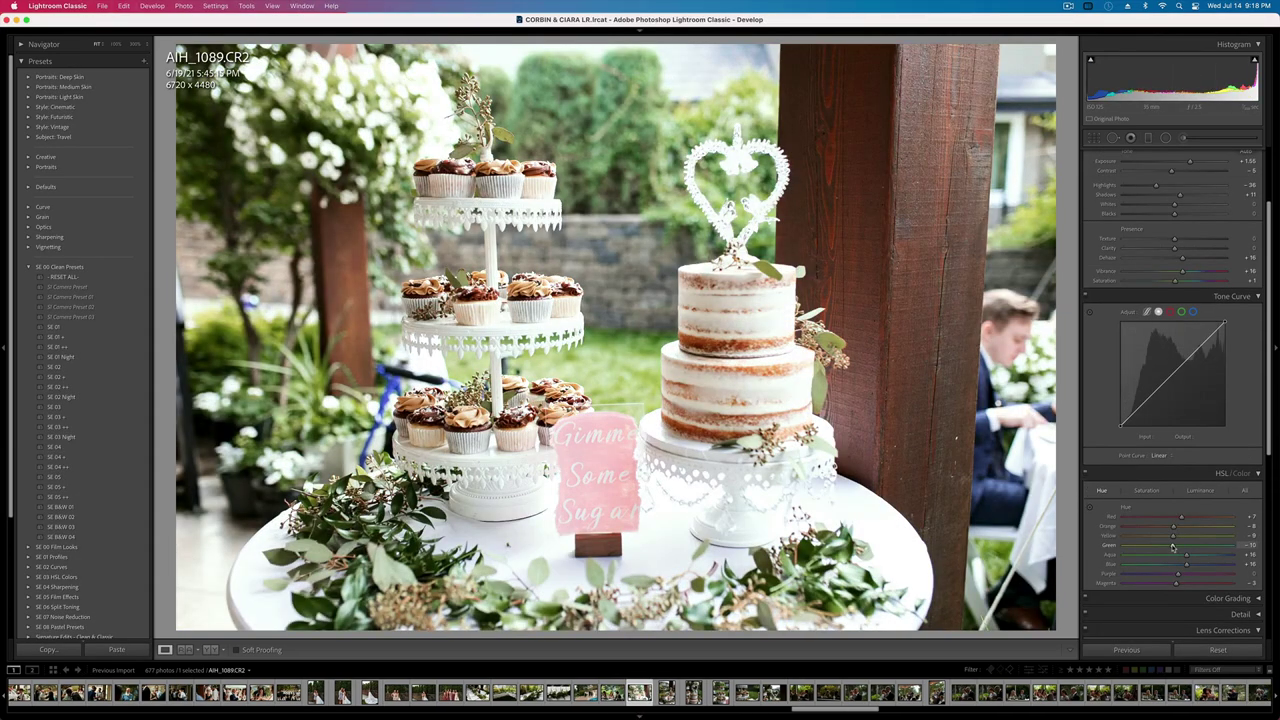
- Set the cake photos' exposure to about +0.56 and +0.66, and the cupcake tower's to +0.89
{"action": "key", "text": "shift+minus"}
{"action": "key", "text": "shift+minus"}
{"action": "key", "text": "shift+minus"}
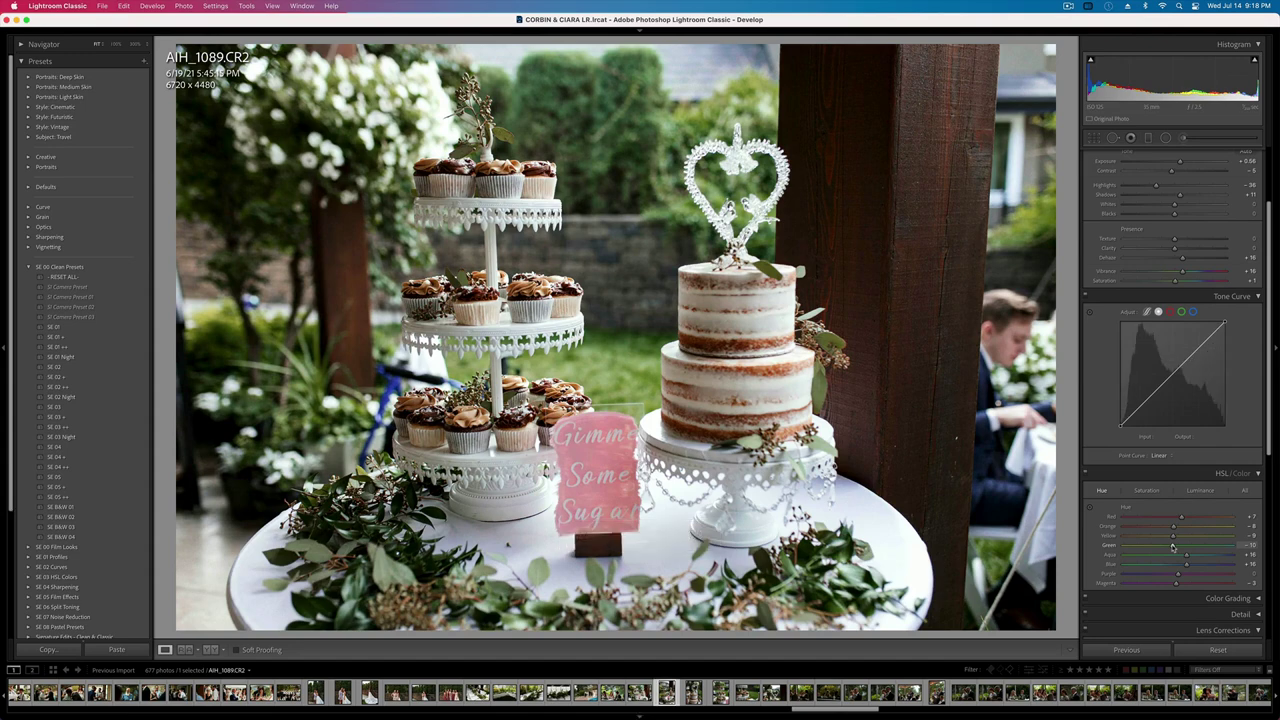
{"action": "key", "text": "Right"}
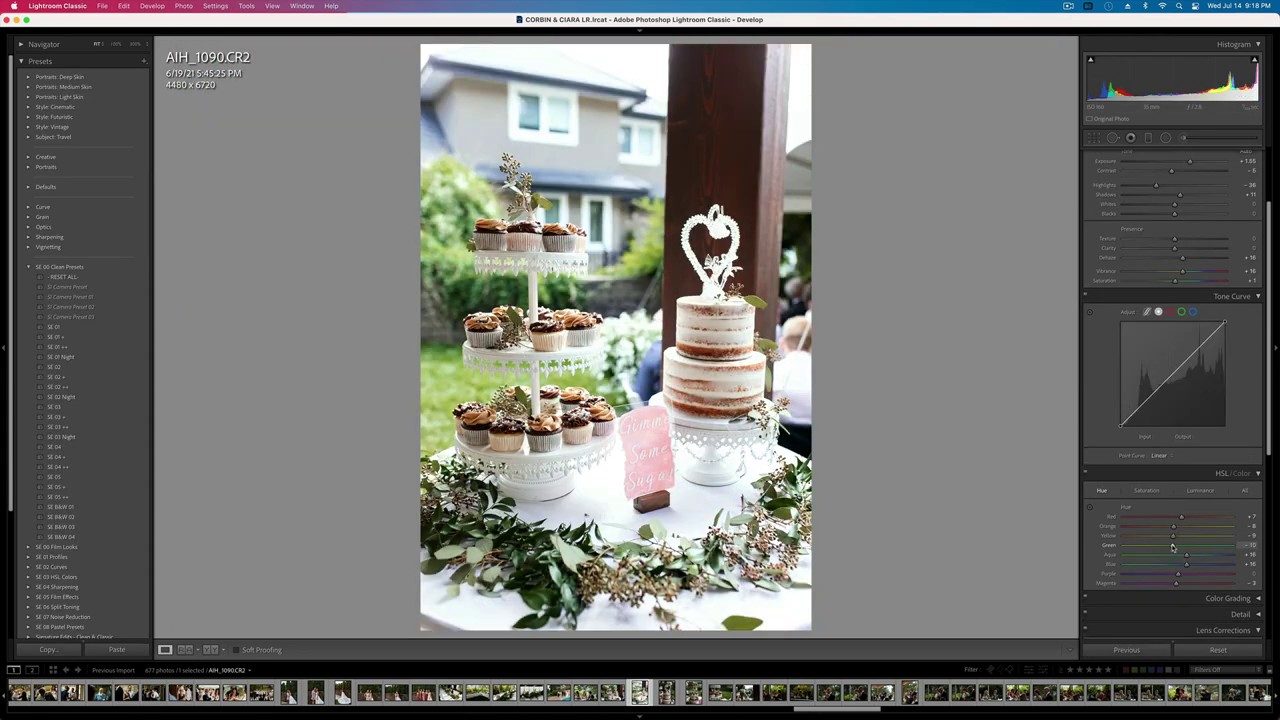
{"action": "key", "text": "minus"}
{"action": "key", "text": "equal"}
{"action": "key", "text": "Right"}
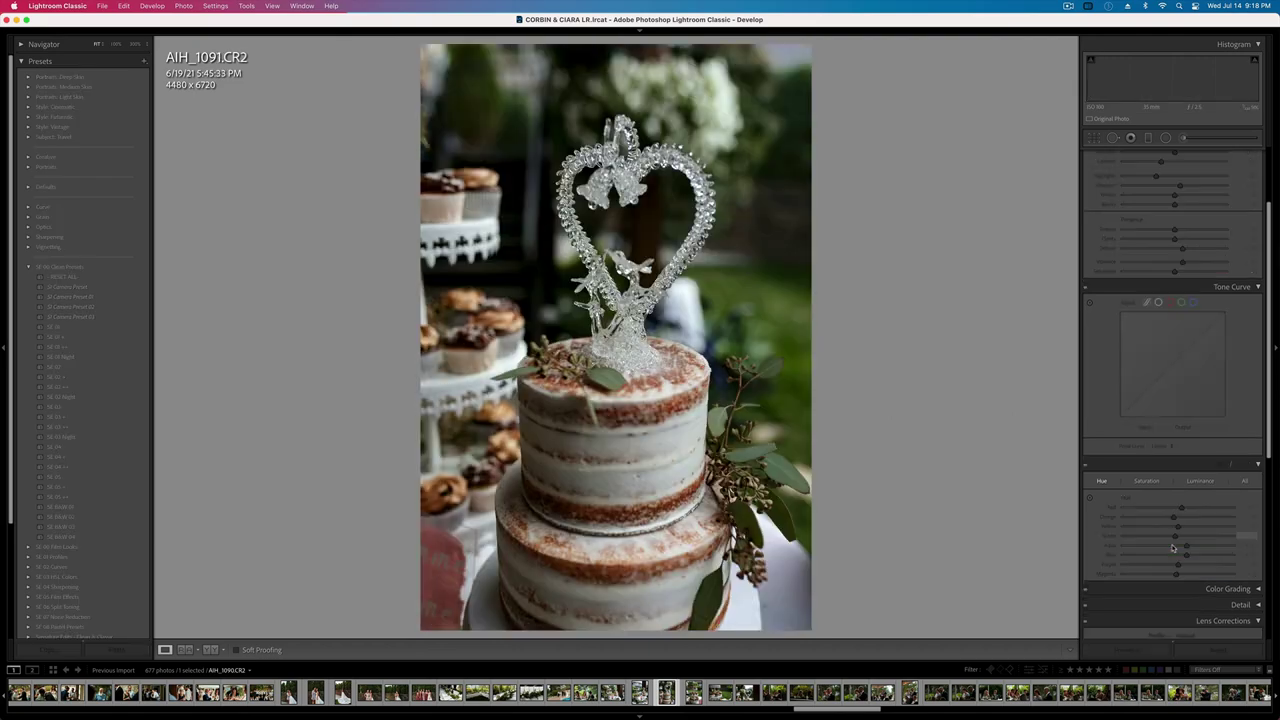
{"action": "key", "text": "minus"}
{"action": "key", "text": "equal"}
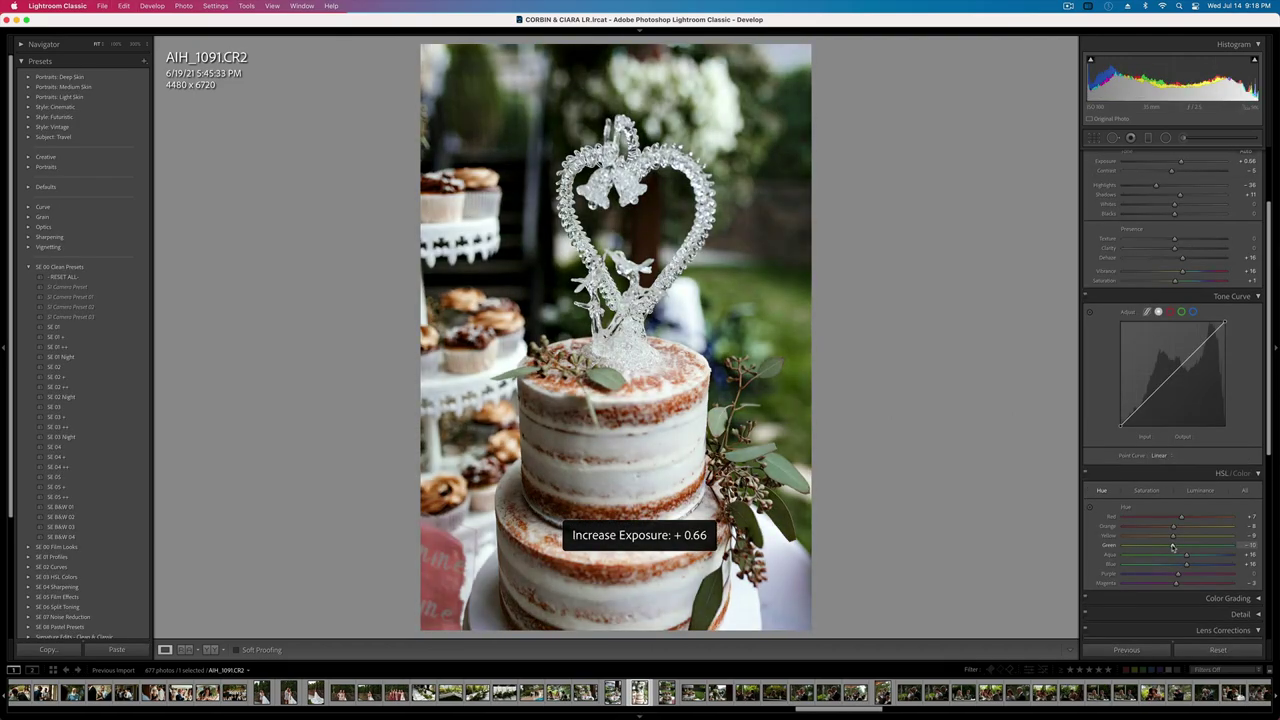
{"action": "key", "text": "Right"}
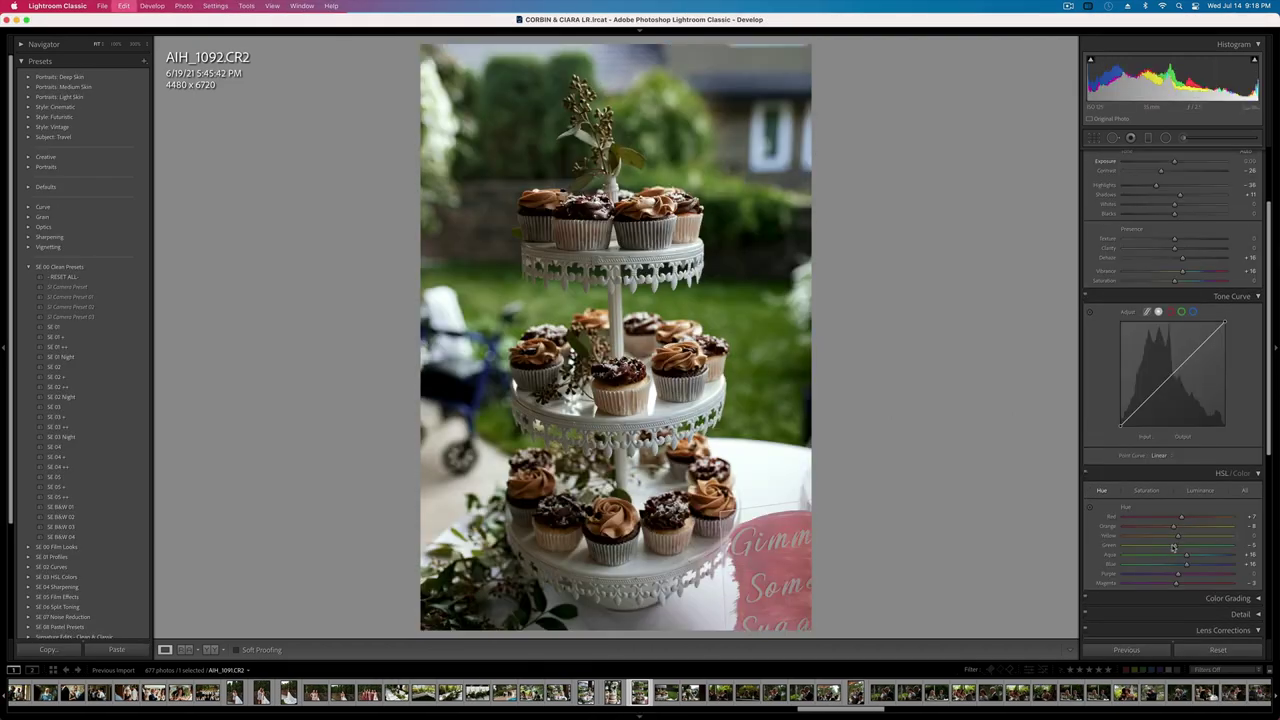
{"action": "key", "text": "minus"}
{"action": "key", "text": "minus"}
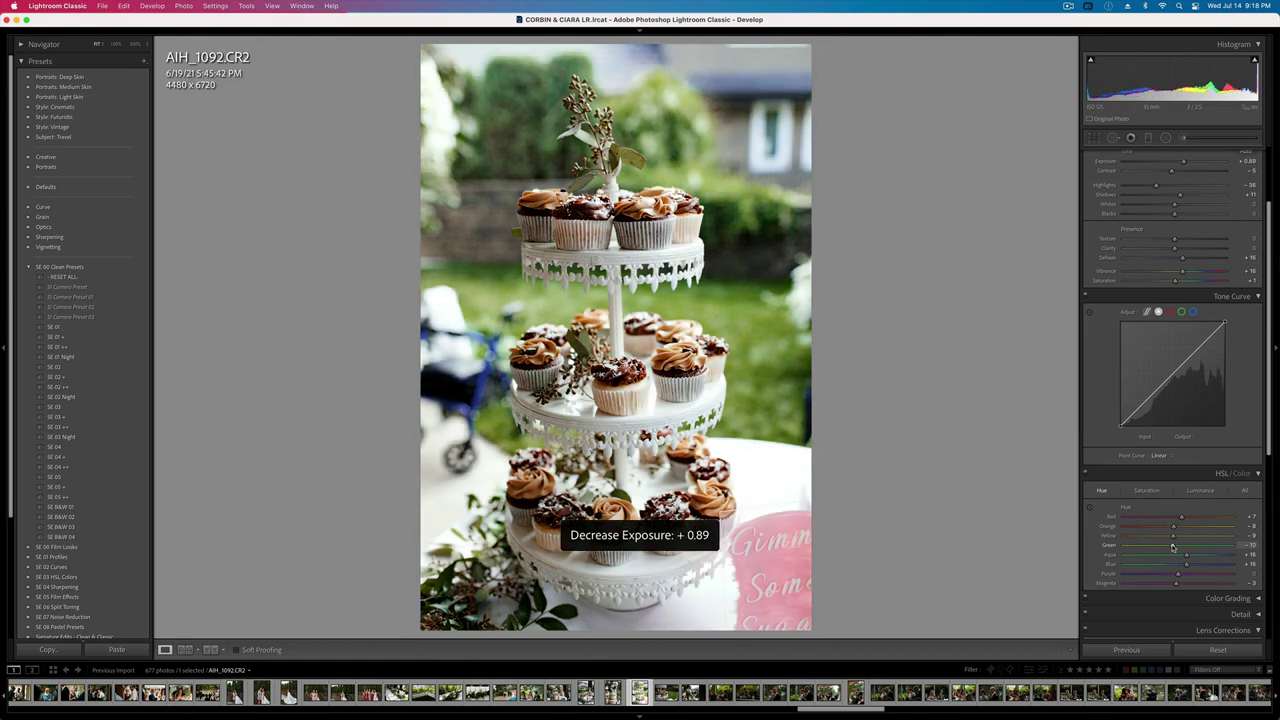
- Copy the cupcake tower's settings and set the cupcake close-up near +0.56 exposure, copying it too
{"action": "key", "text": "super+shift+c"}
{"action": "key", "text": "Return"}
{"action": "key", "text": "Right"}
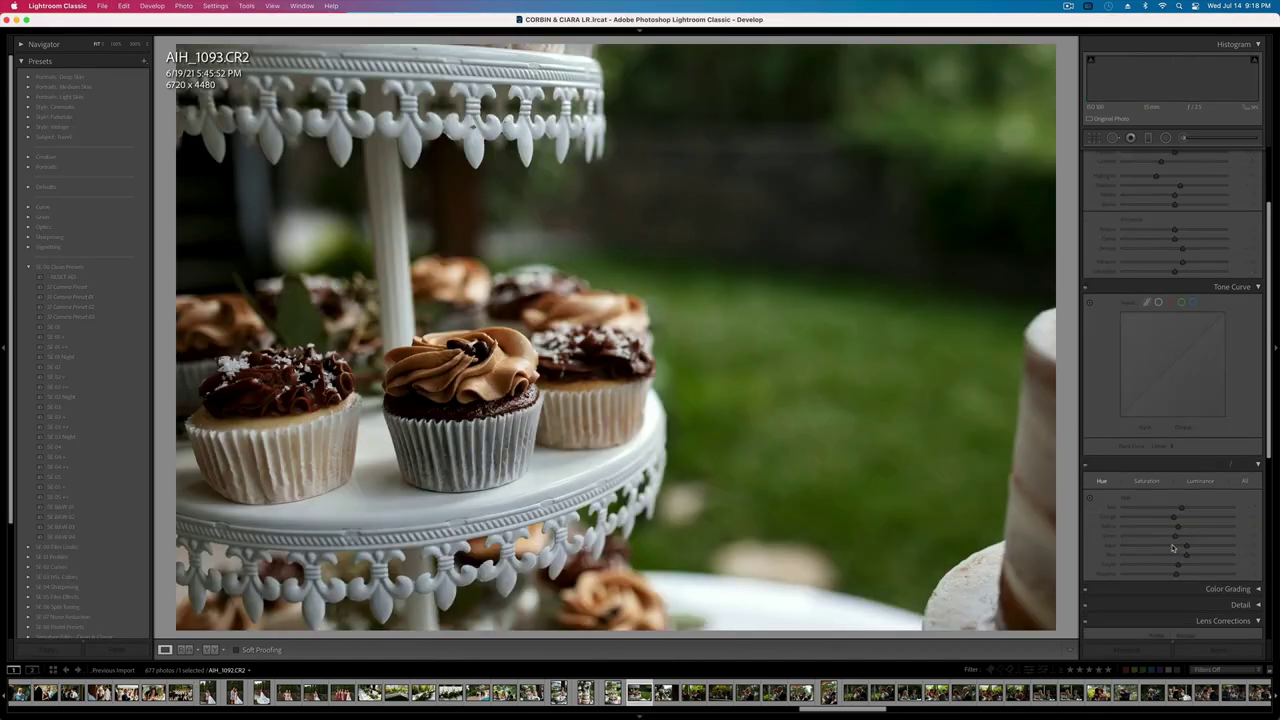
{"action": "key", "text": "Left"}
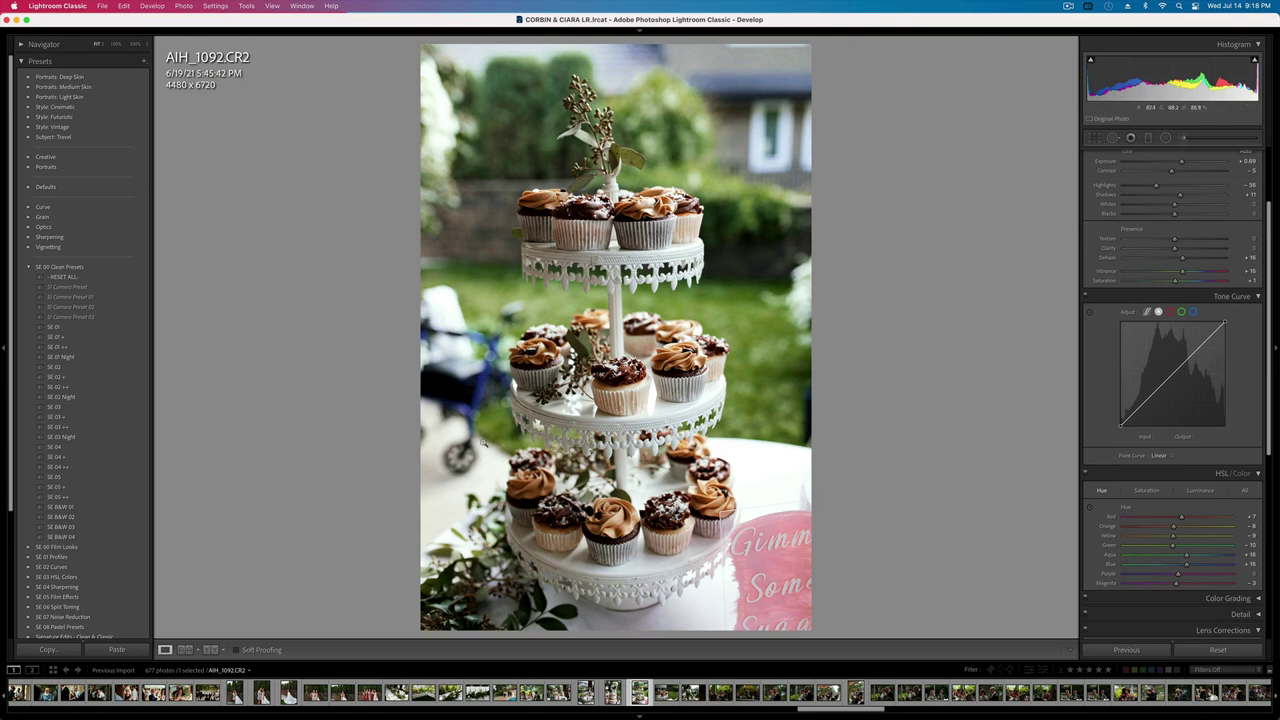
{"action": "key", "text": "Right"}
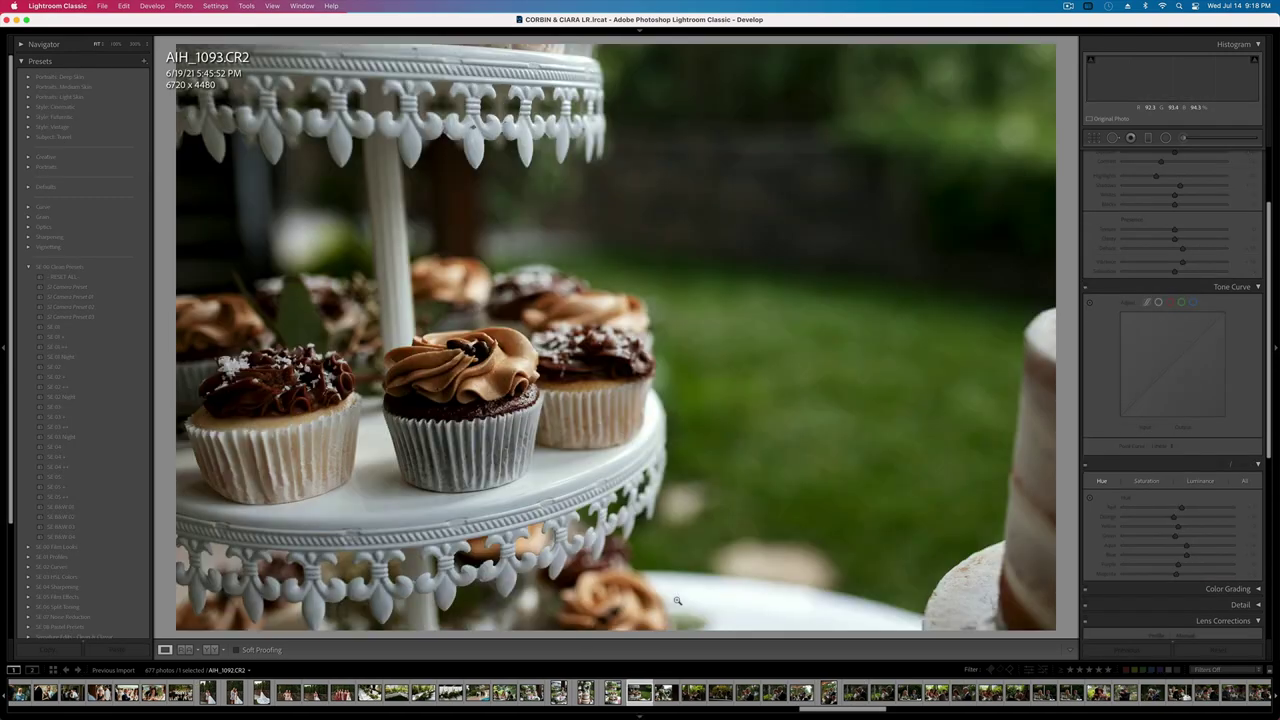
{"action": "key", "text": "shift+minus"}
{"action": "key", "text": "shift+minus"}
{"action": "key", "text": "shift+minus"}
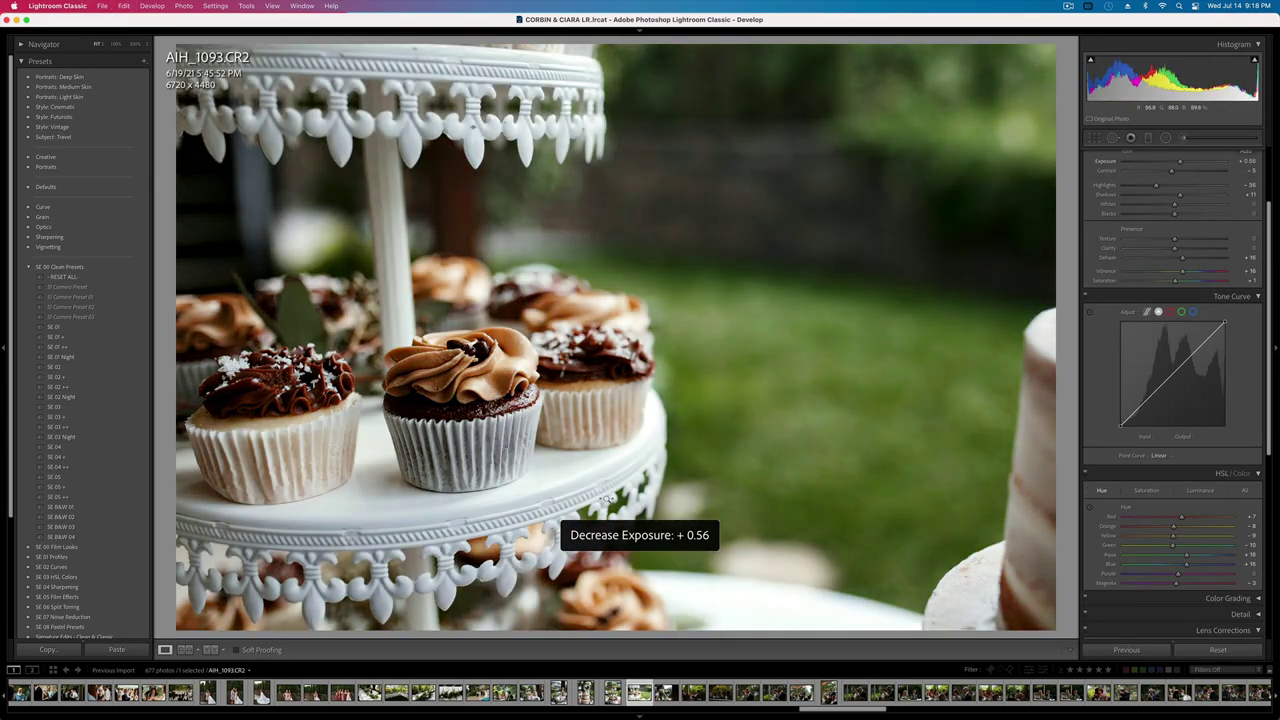
{"action": "key", "text": "equal"}
{"action": "key", "text": "super+shift+c"}
{"action": "key", "text": "Return"}
- Lower the glass heart topper photo to +0.56, crop it to 5550×3700 and copy its settings
{"action": "key", "text": "Right"}
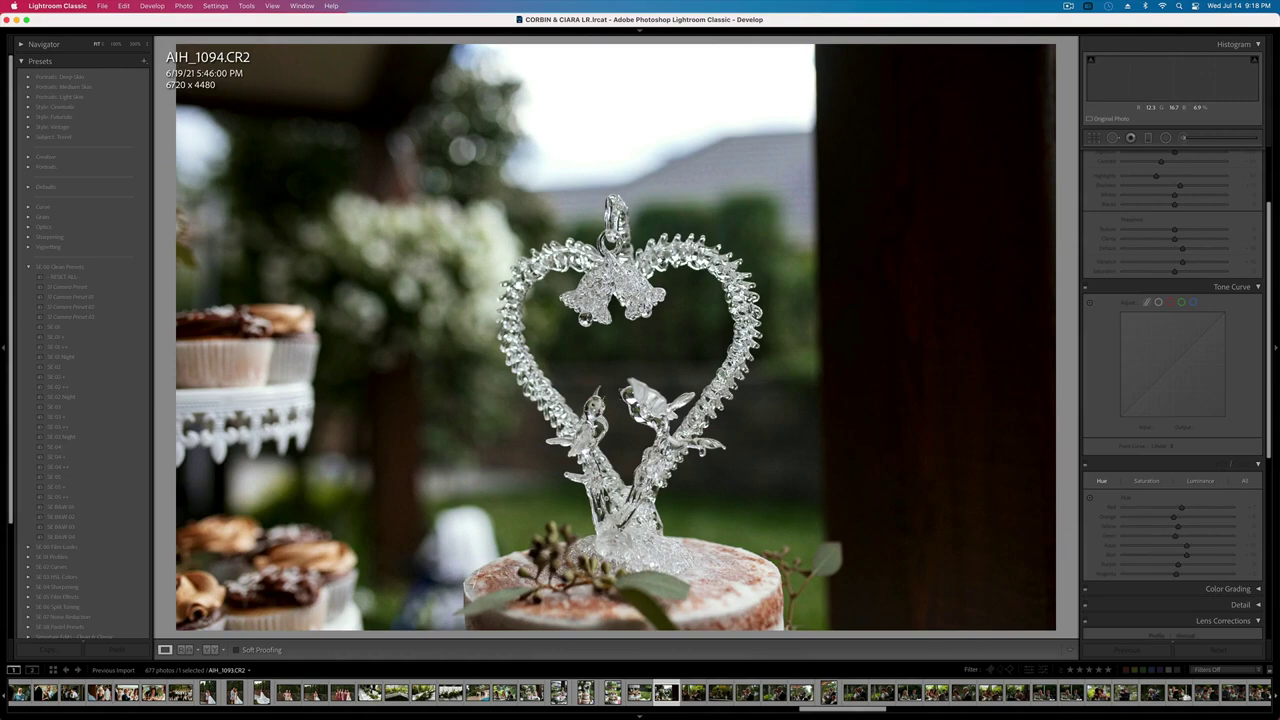
{"action": "key", "text": "shift+minus"}
{"action": "key", "text": "shift+minus"}
{"action": "key", "text": "shift+minus"}
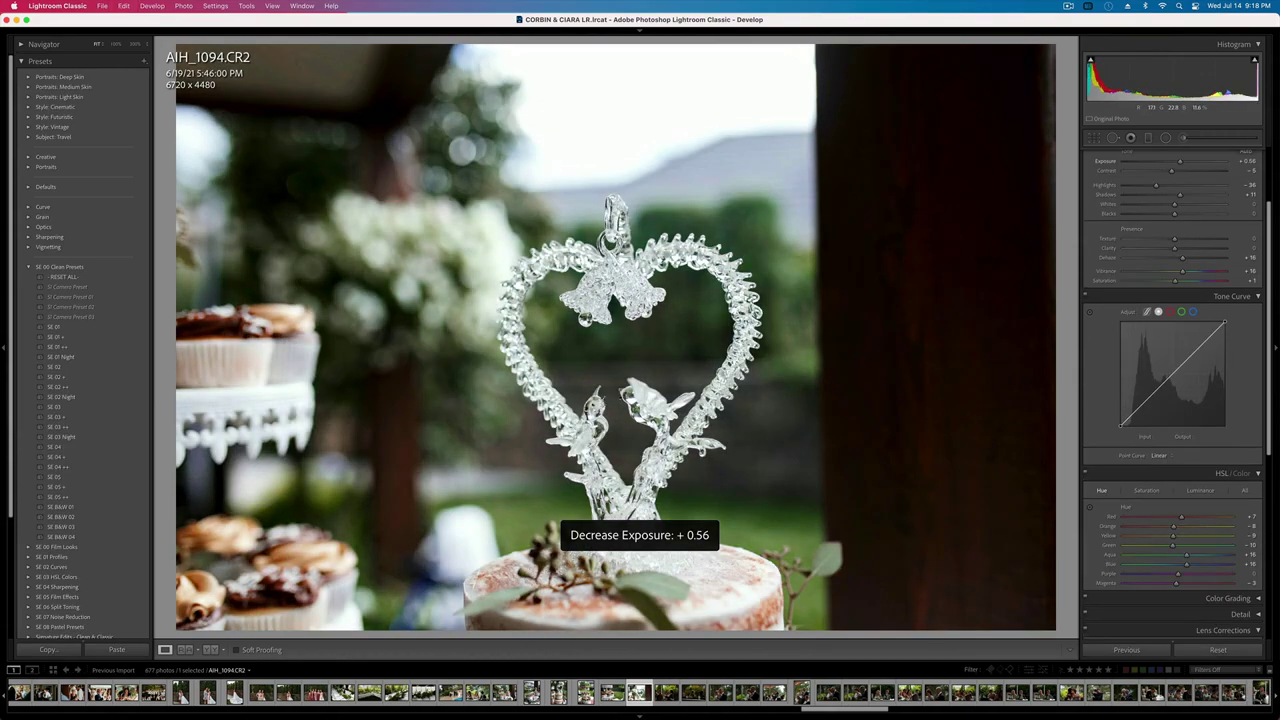
{"action": "key", "text": "r"}
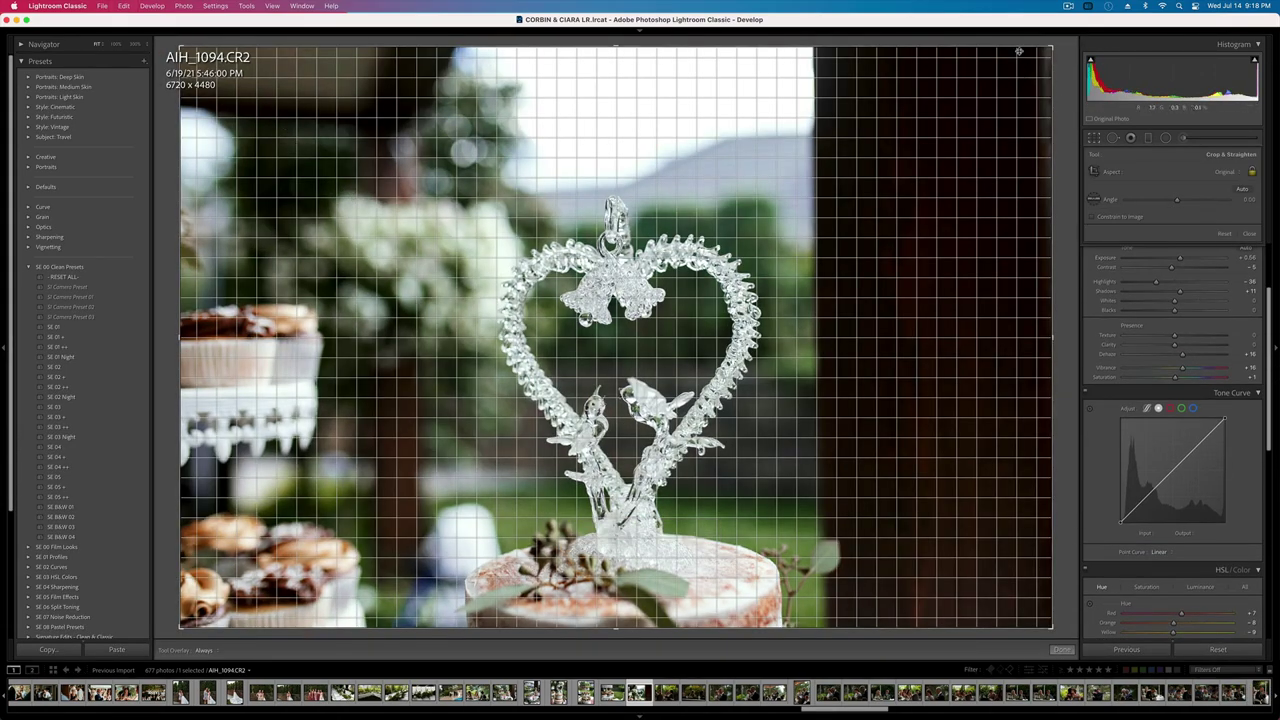
{"action": "left_click_drag", "start_coordinate": [1048, 46], "coordinate": [1020, 94]}
{"action": "key", "text": "Return"}
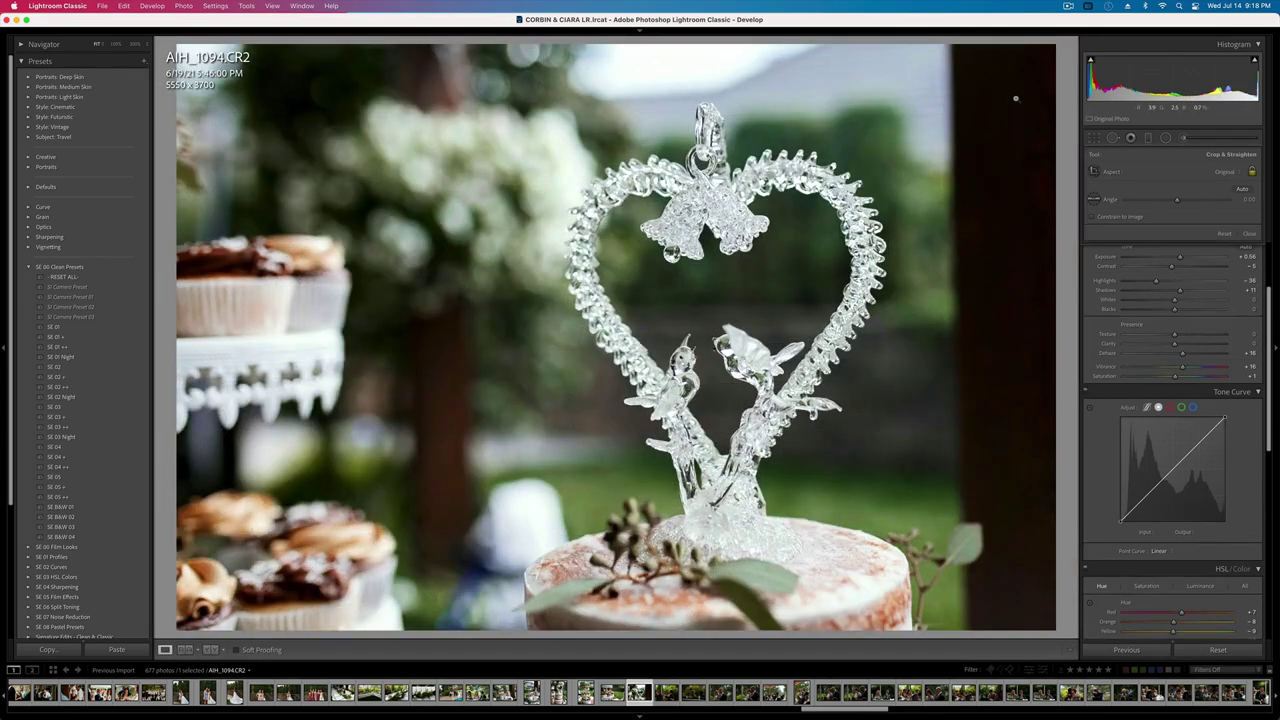
{"action": "key", "text": "super+shift+c"}
{"action": "key", "text": "Return"}
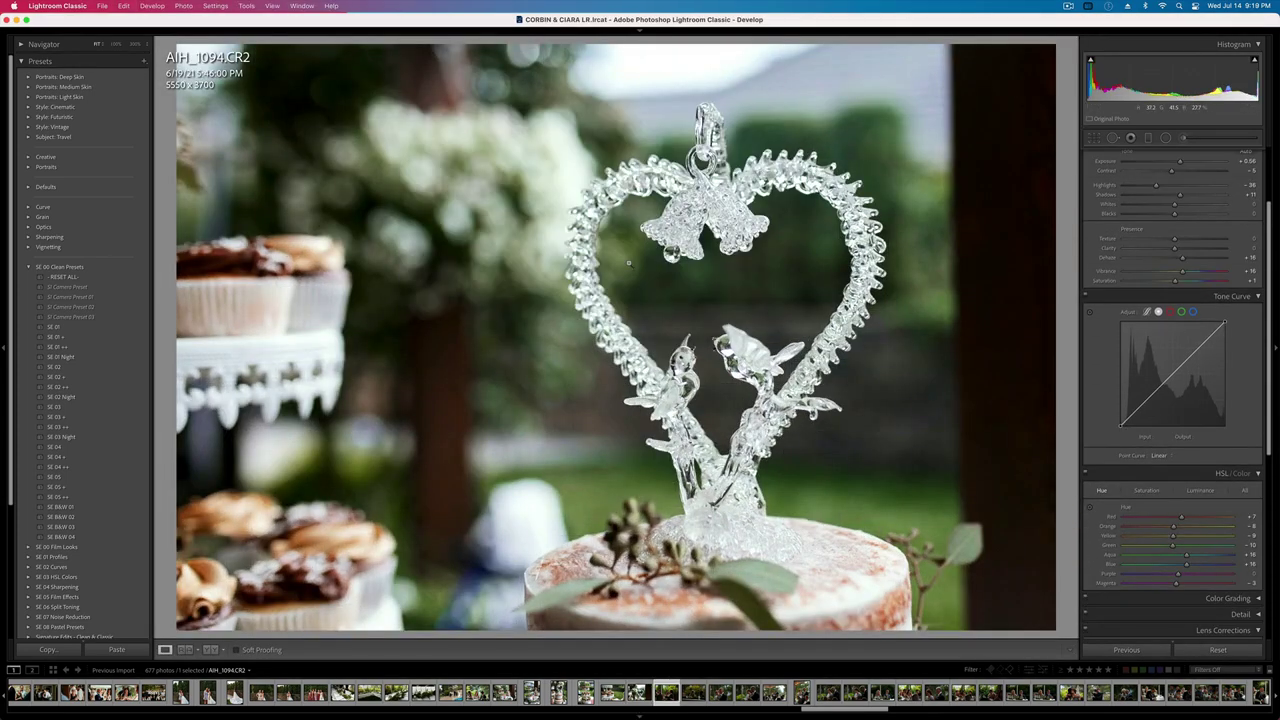
{"action": "key", "text": "Right"}
- Tune AIH_1095 to exposure +0.99 and vibrance +3
{"action": "key", "text": "equal"}
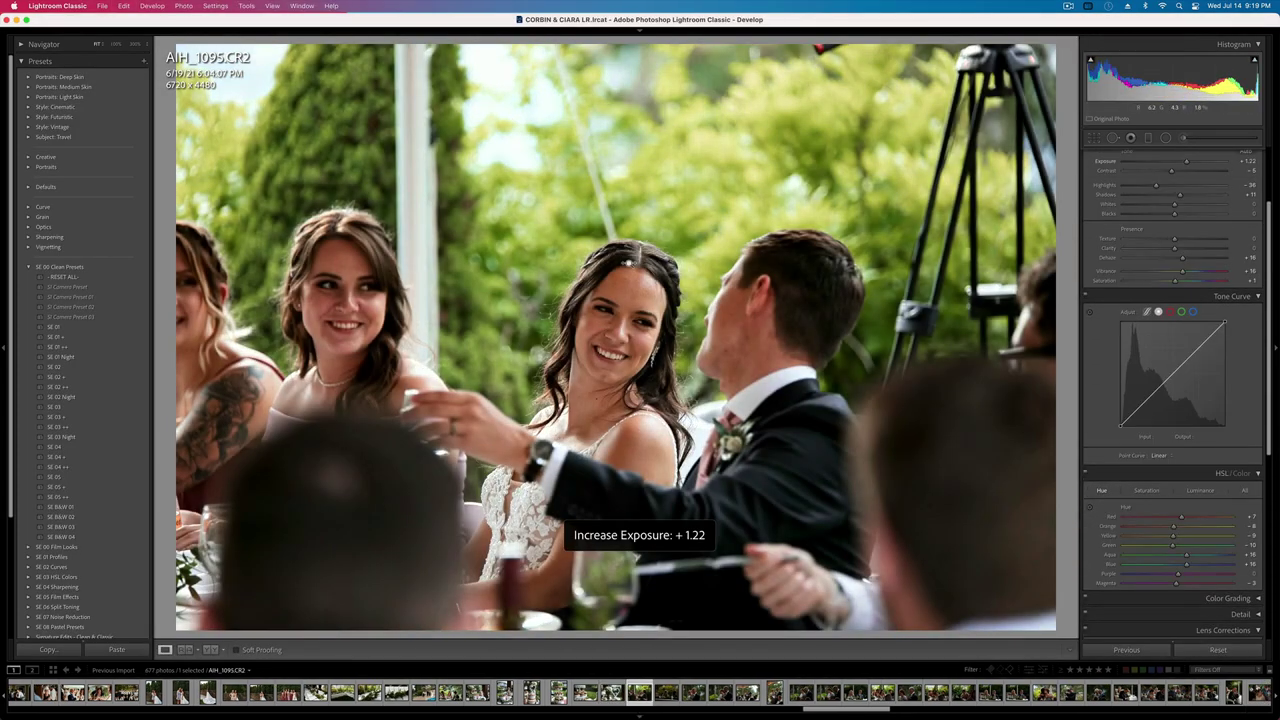
{"action": "key", "text": "="}
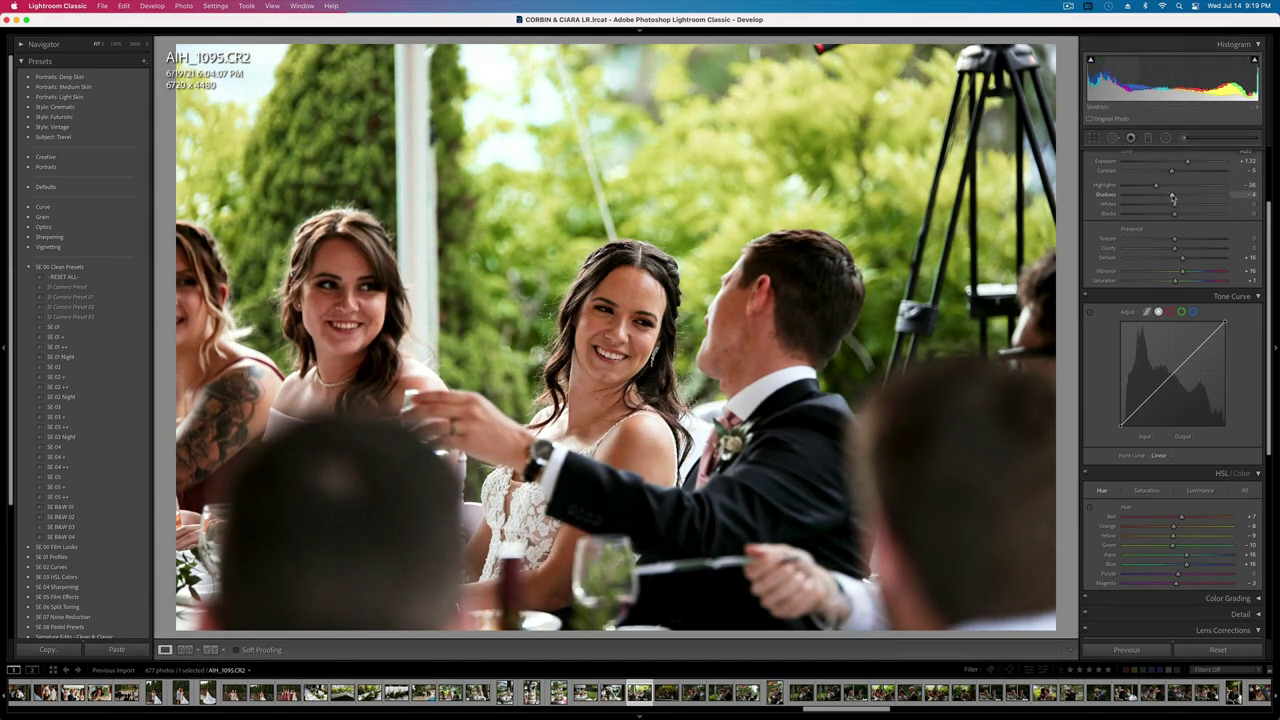
{"action": "left_click_drag", "start_coordinate": [1183, 272], "coordinate": [1176, 276]}
{"action": "key", "text": "shift+minus"}
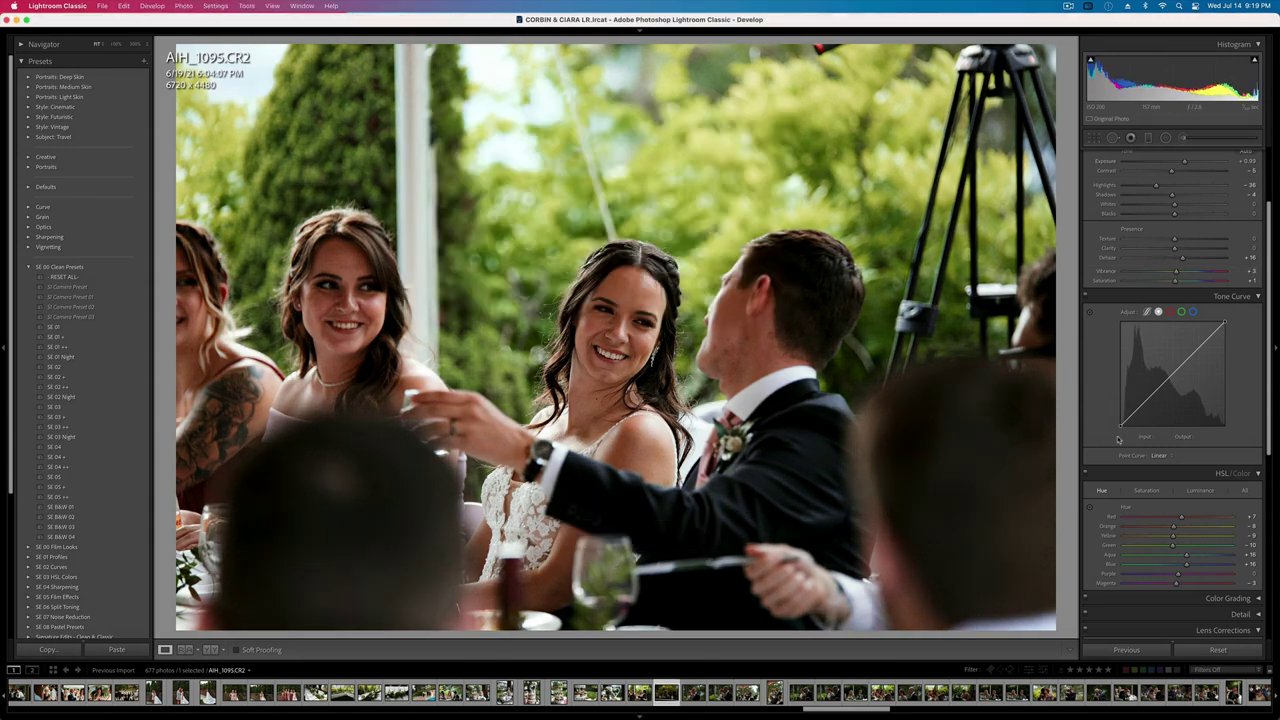
- On AIH_1096, keep exposure at +0.99 and straighten the crop to level the table
{"action": "key", "text": "Right"}
{"action": "key", "text": "shift+minus"}
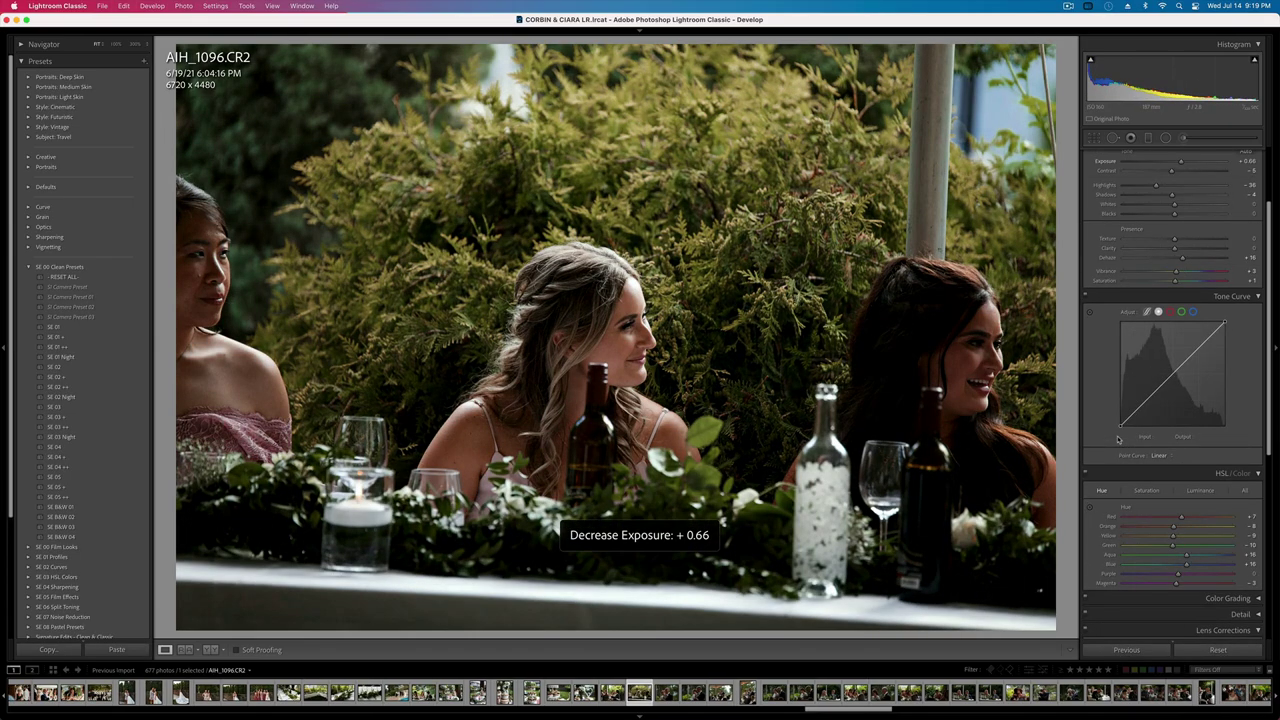
{"action": "key", "text": "shift+equal"}
{"action": "key", "text": "r"}
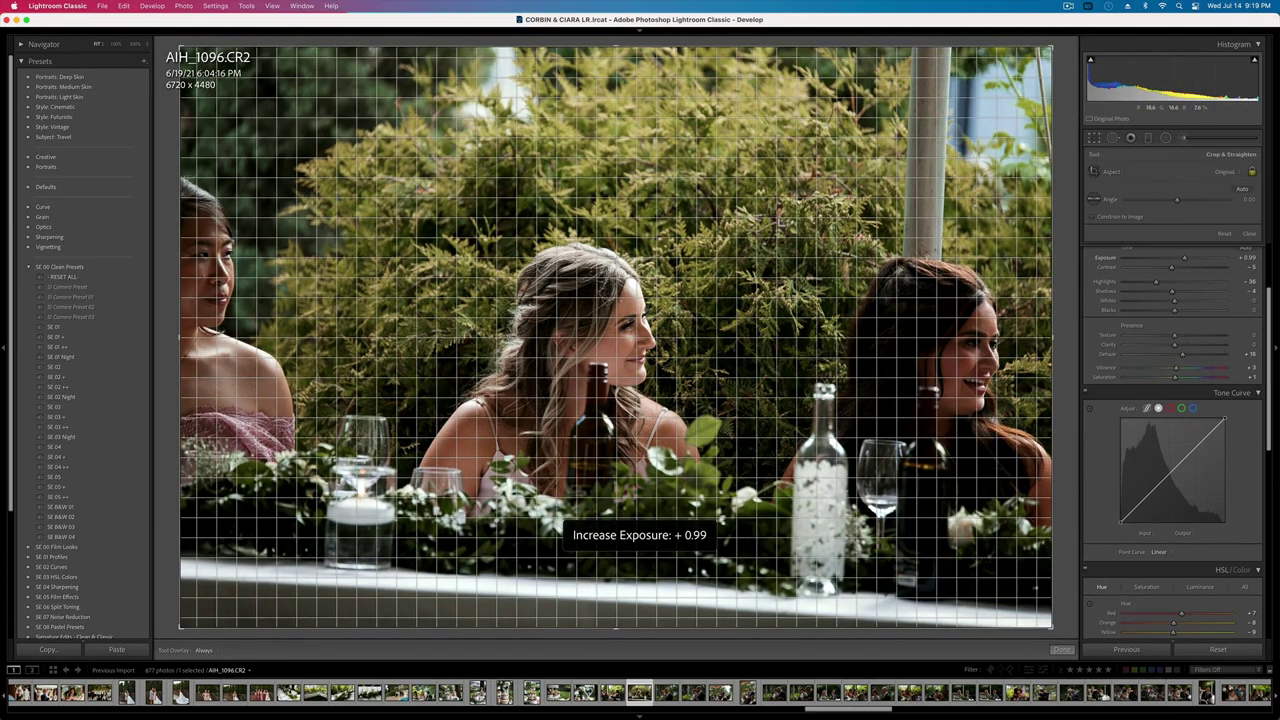
{"action": "left_click_drag", "start_coordinate": [1055, 174], "coordinate": [1055, 149]}
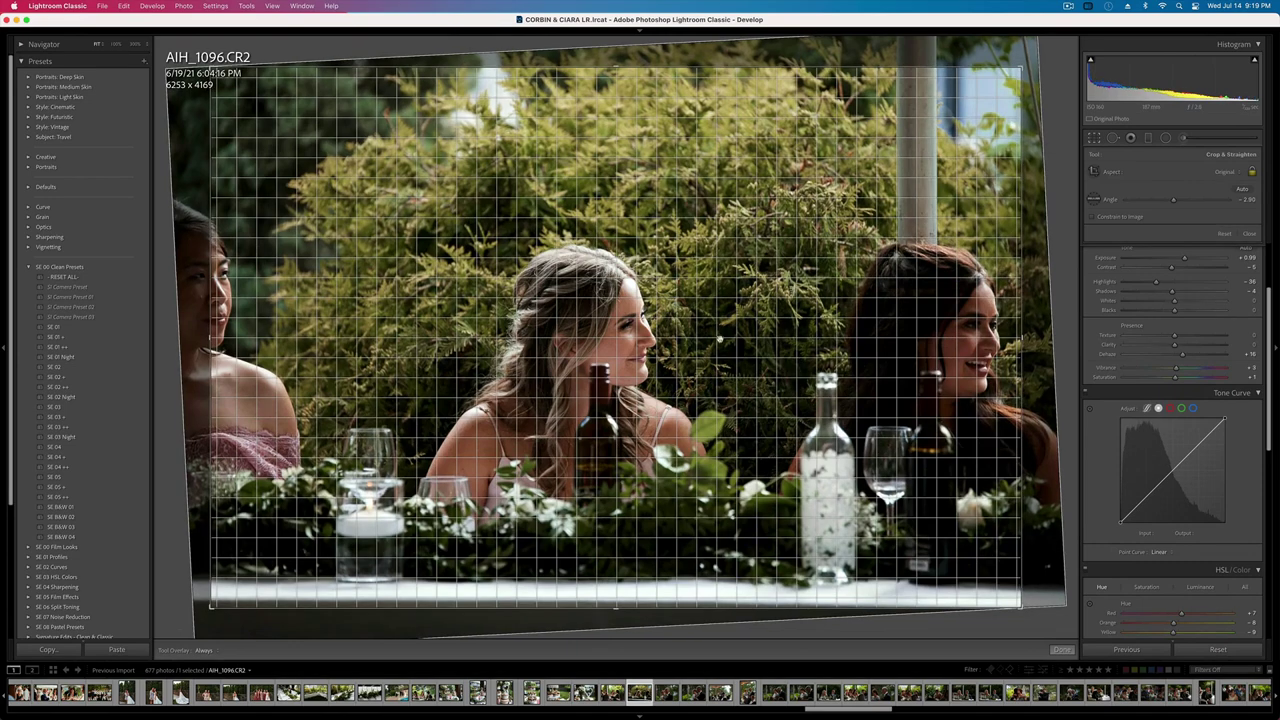
{"action": "left_click_drag", "start_coordinate": [720, 337], "coordinate": [624, 322]}
{"action": "key", "text": "Return"}
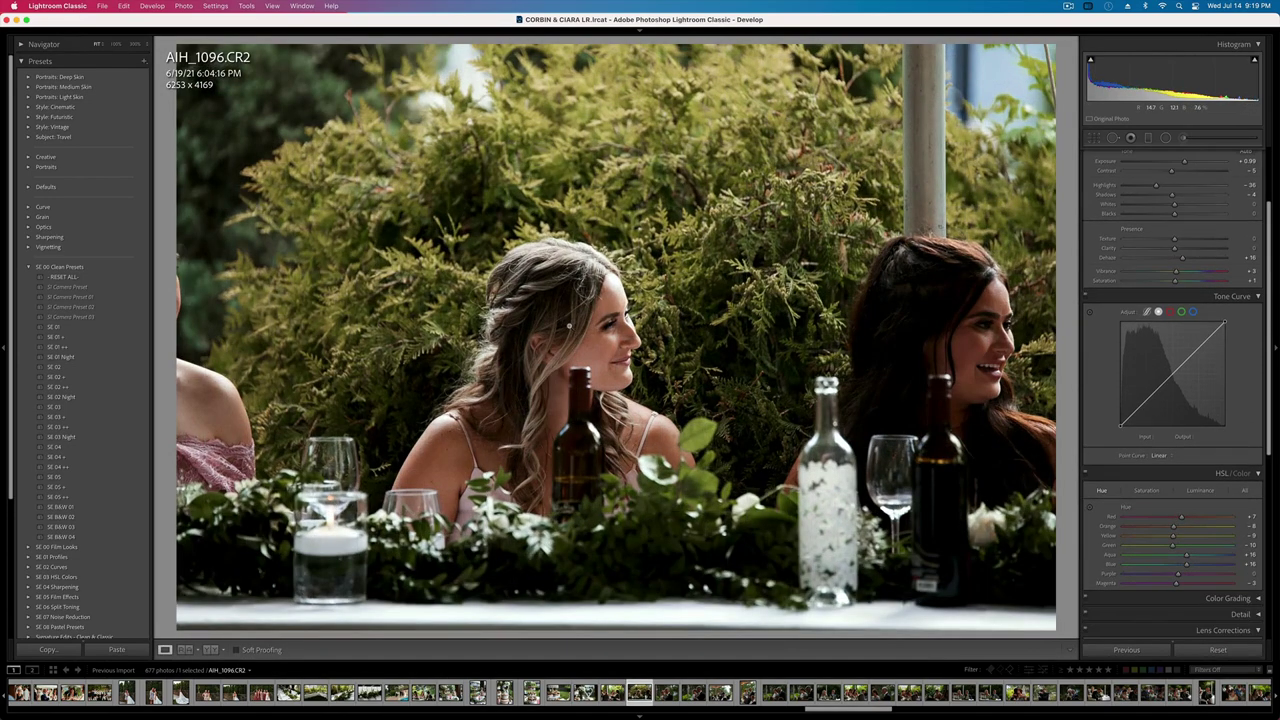
- Return to AIH_1095 and set its exposure to +0.90
{"action": "key", "text": "Left"}
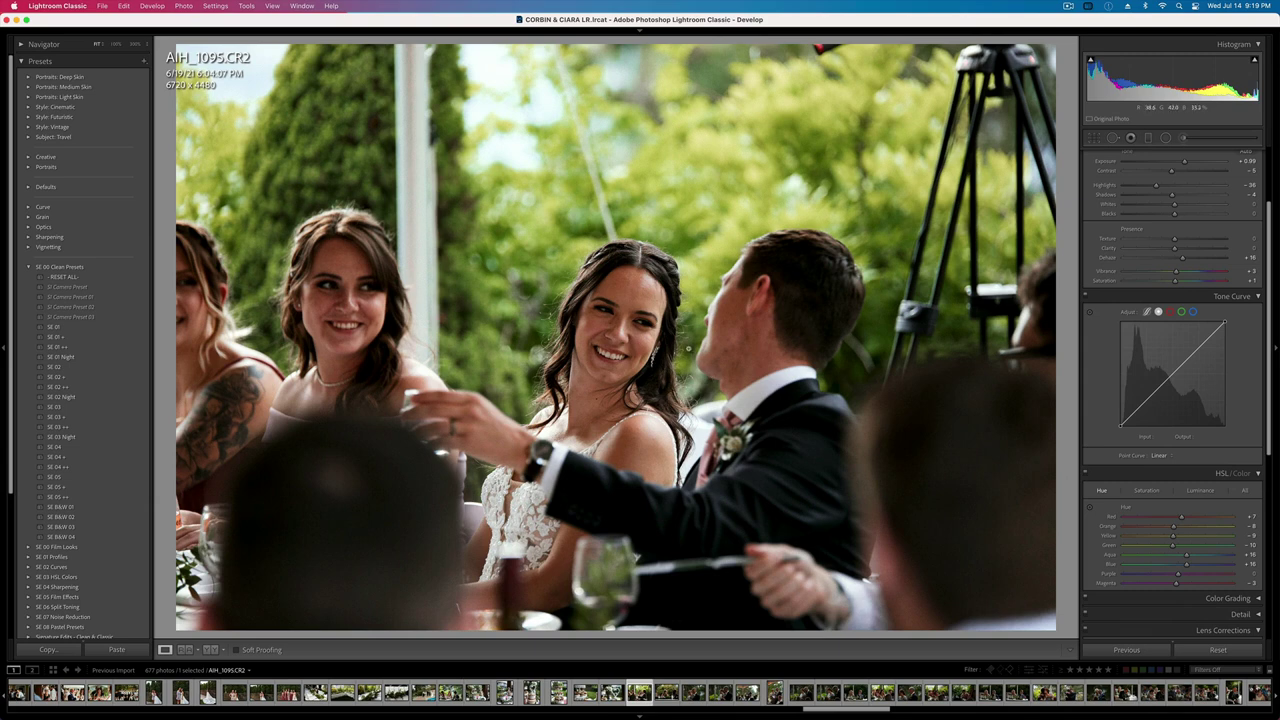
{"action": "scroll", "coordinate": [1180, 240], "scroll_direction": "up", "scroll_amount": 3}
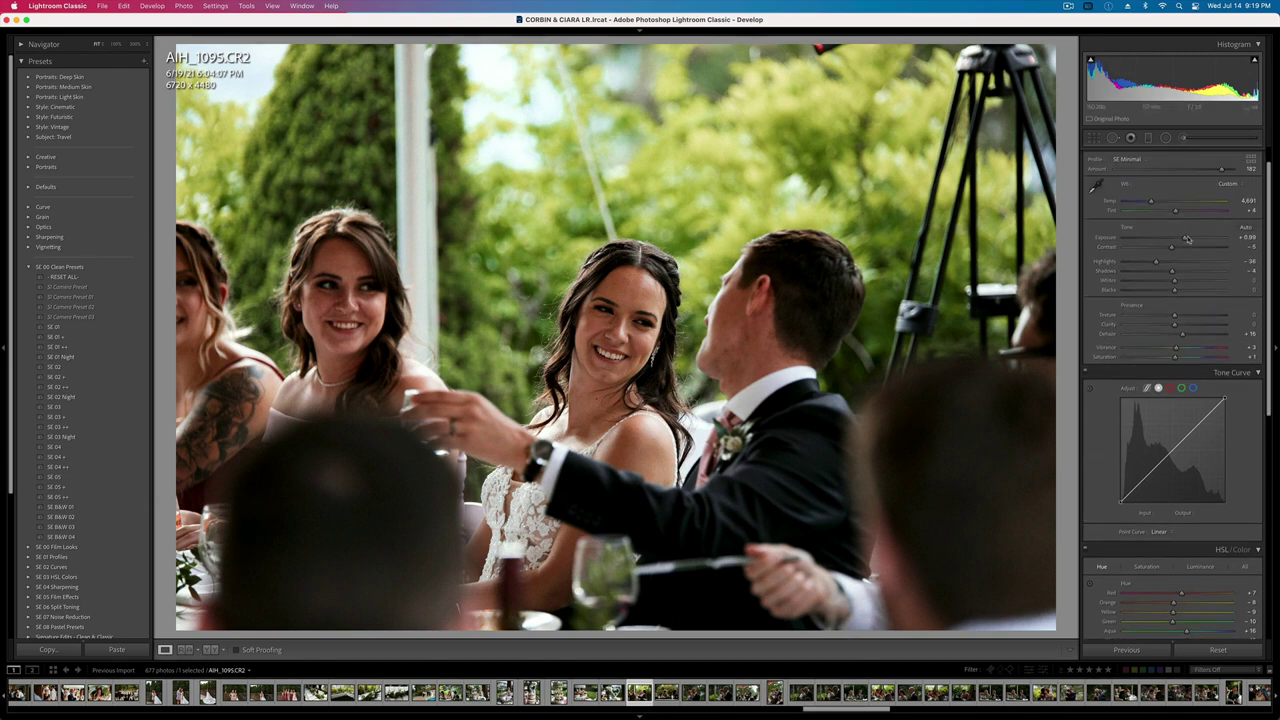
{"action": "left_click_drag", "start_coordinate": [1184, 240], "coordinate": [1180, 240]}
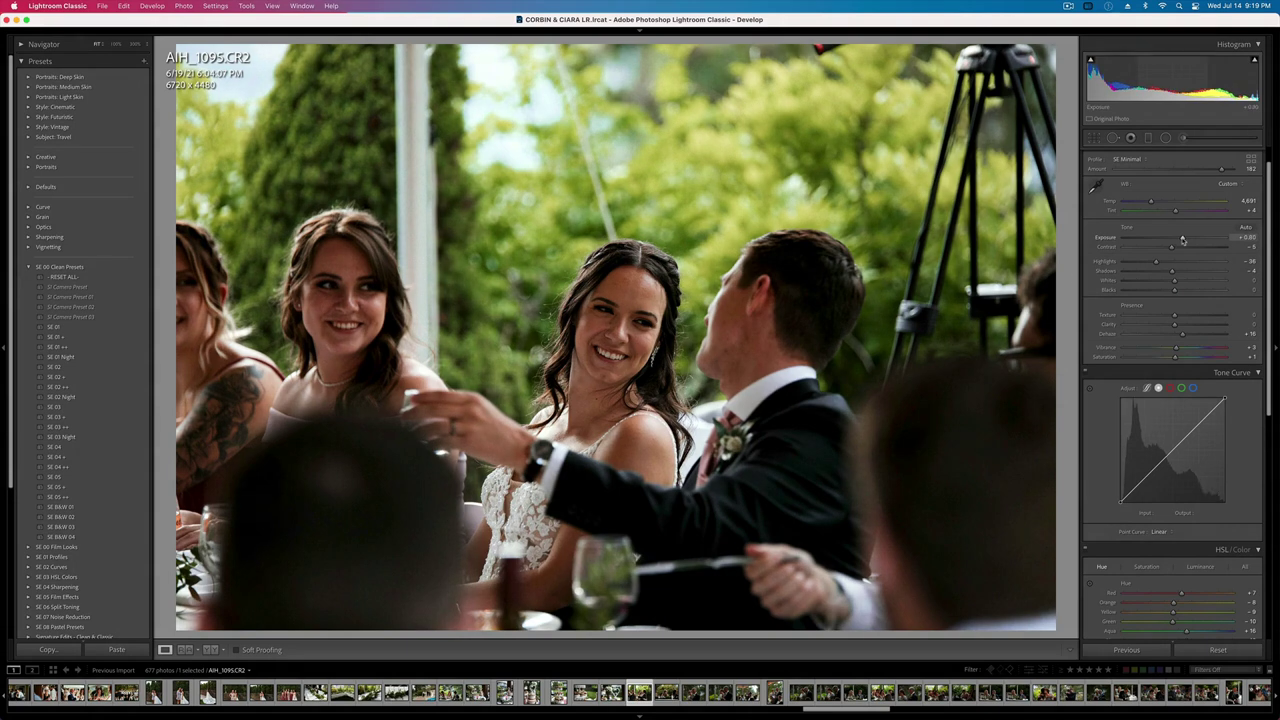
{"action": "key", "text": "equal"}
{"action": "key", "text": "equal"}
{"action": "key", "text": "minus"}
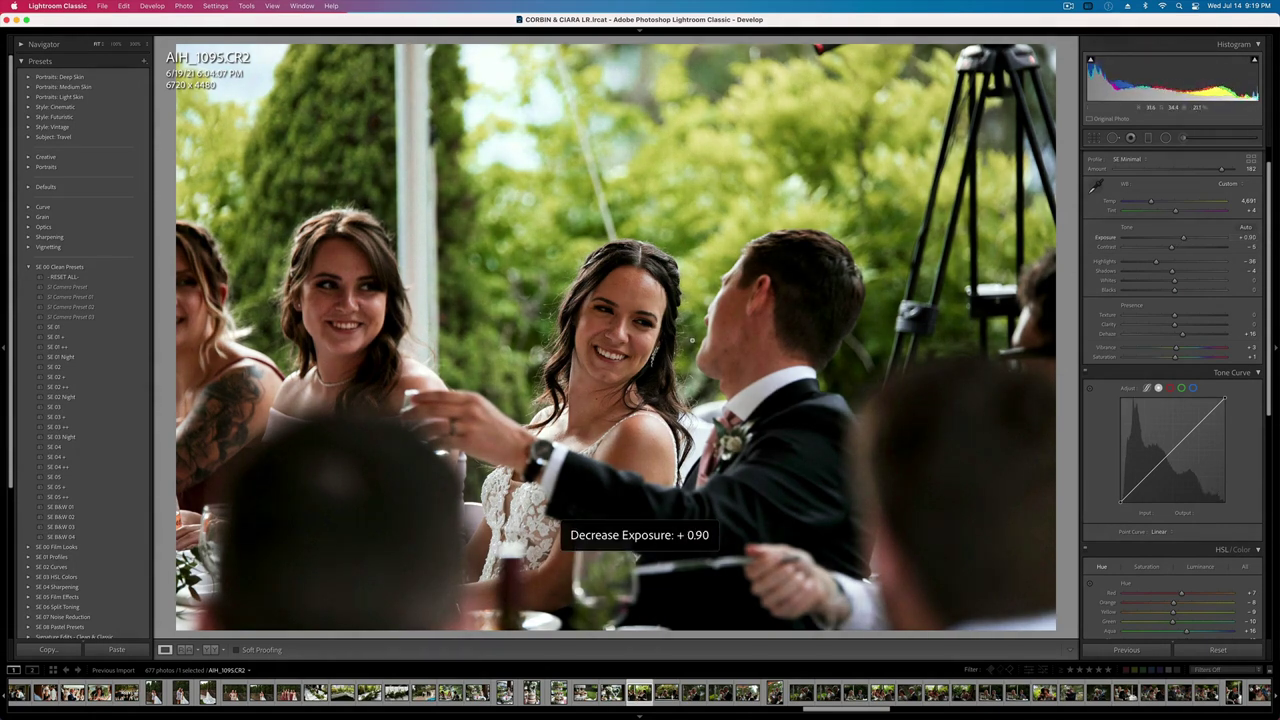
- Compare AIH_1095 with AIH_1096, then straighten and tighten AIH_1095's crop
{"action": "key", "text": "c"}
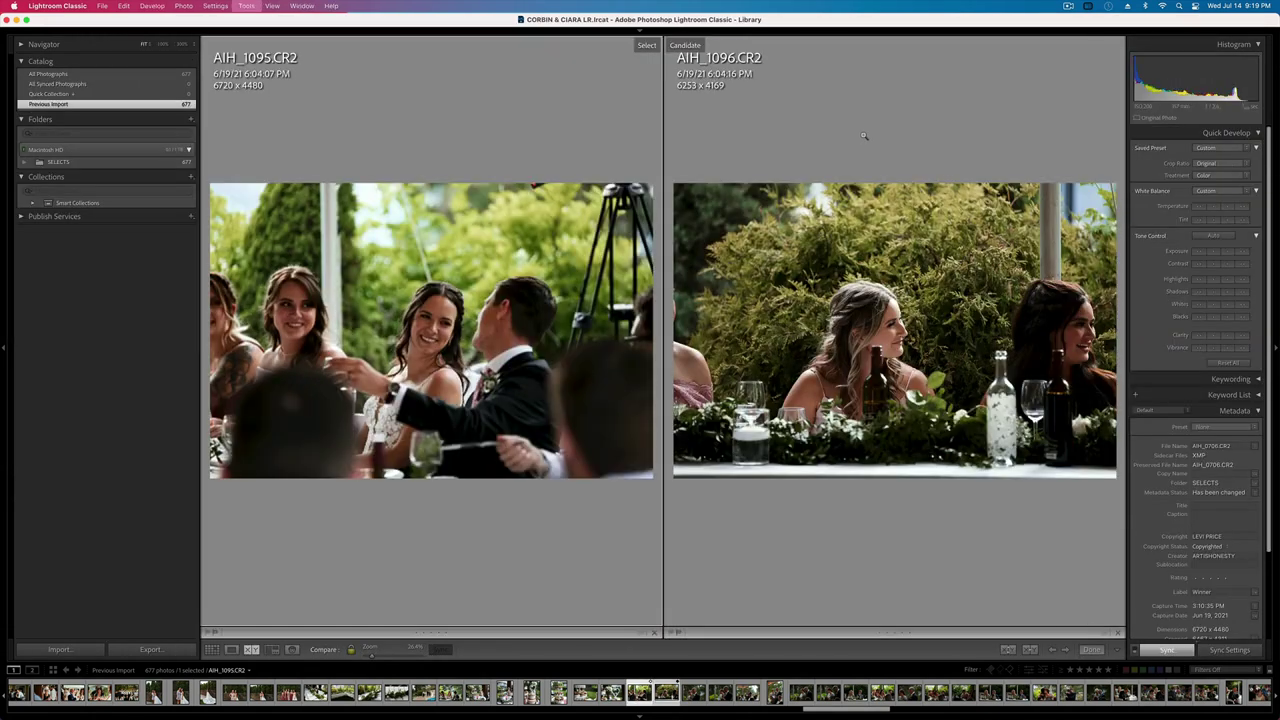
{"action": "key", "text": "d"}
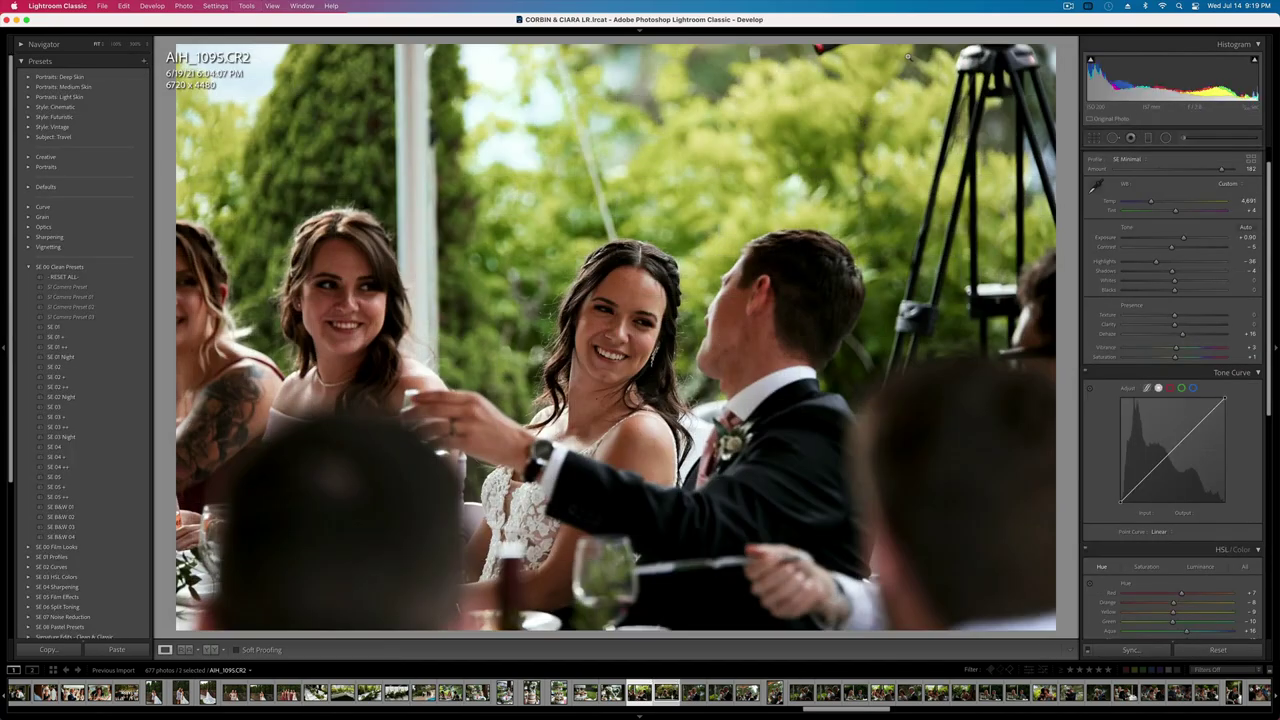
{"action": "key", "text": "r"}
{"action": "left_click_drag", "start_coordinate": [1050, 44], "coordinate": [1033, 66]}
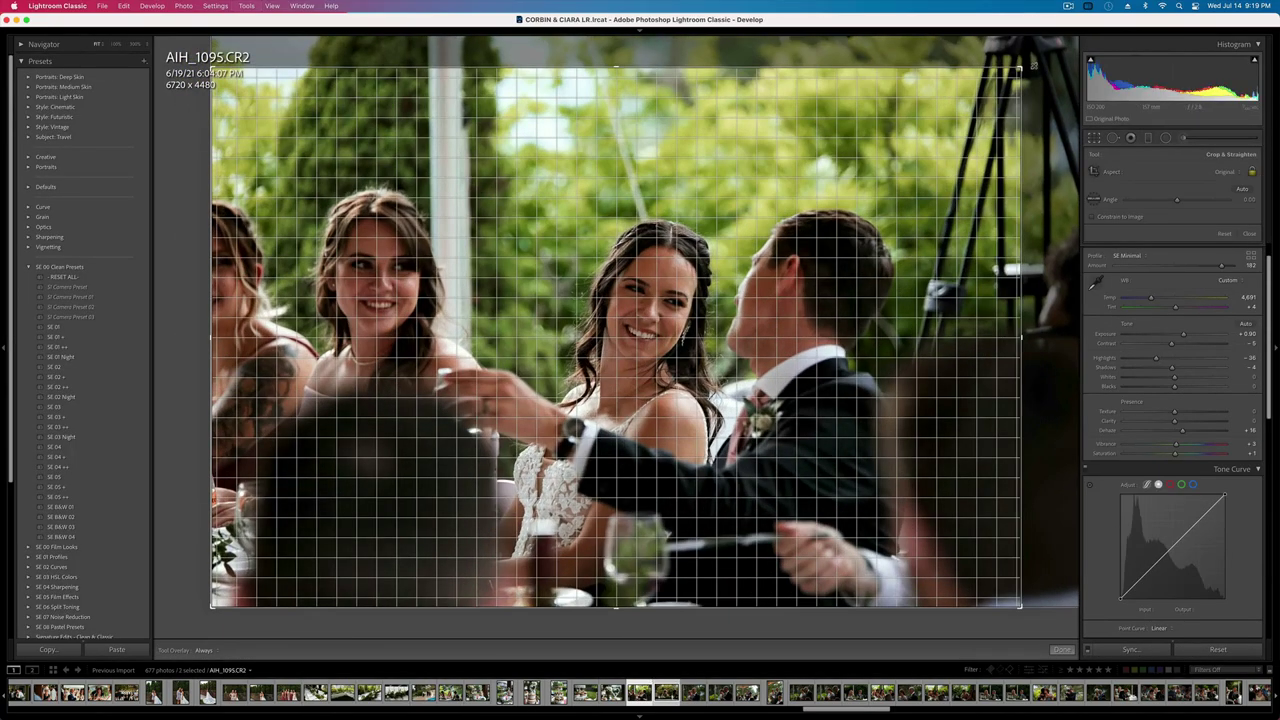
{"action": "key", "text": "Return"}
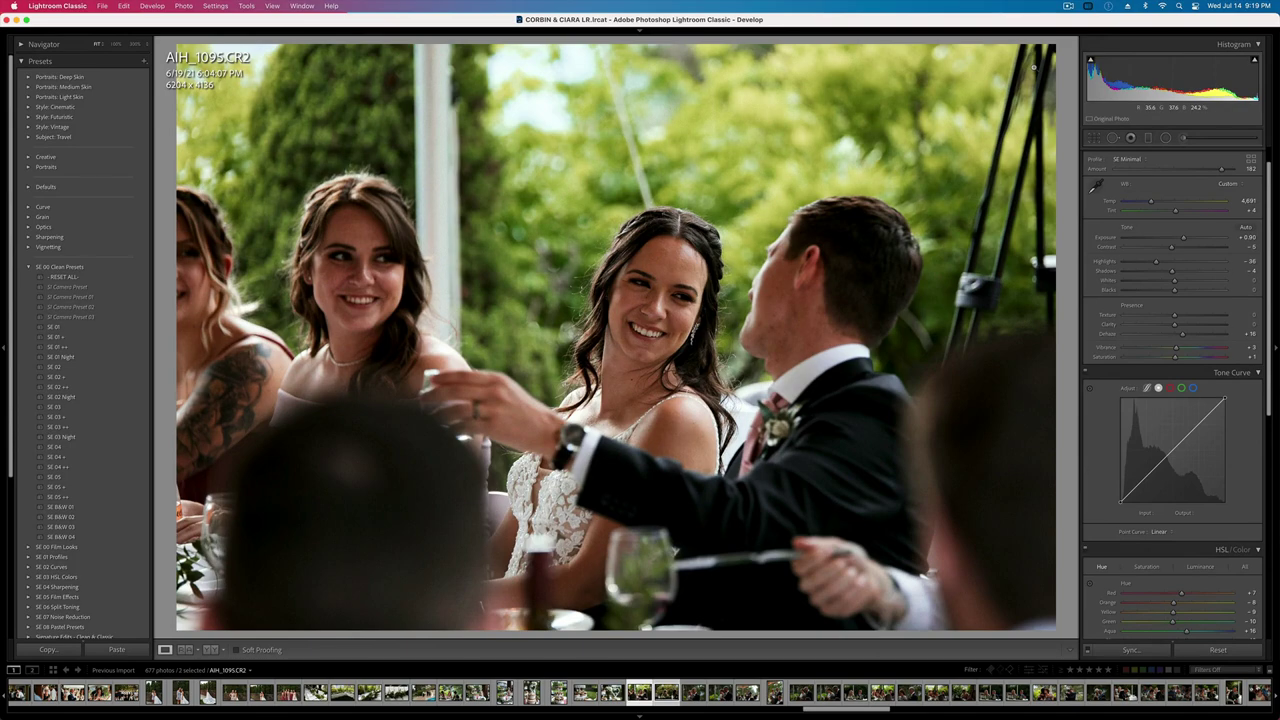
- On AIH_1096, boost vibrance to about +54 and settle exposure at +1.12
{"action": "key", "text": "Right"}
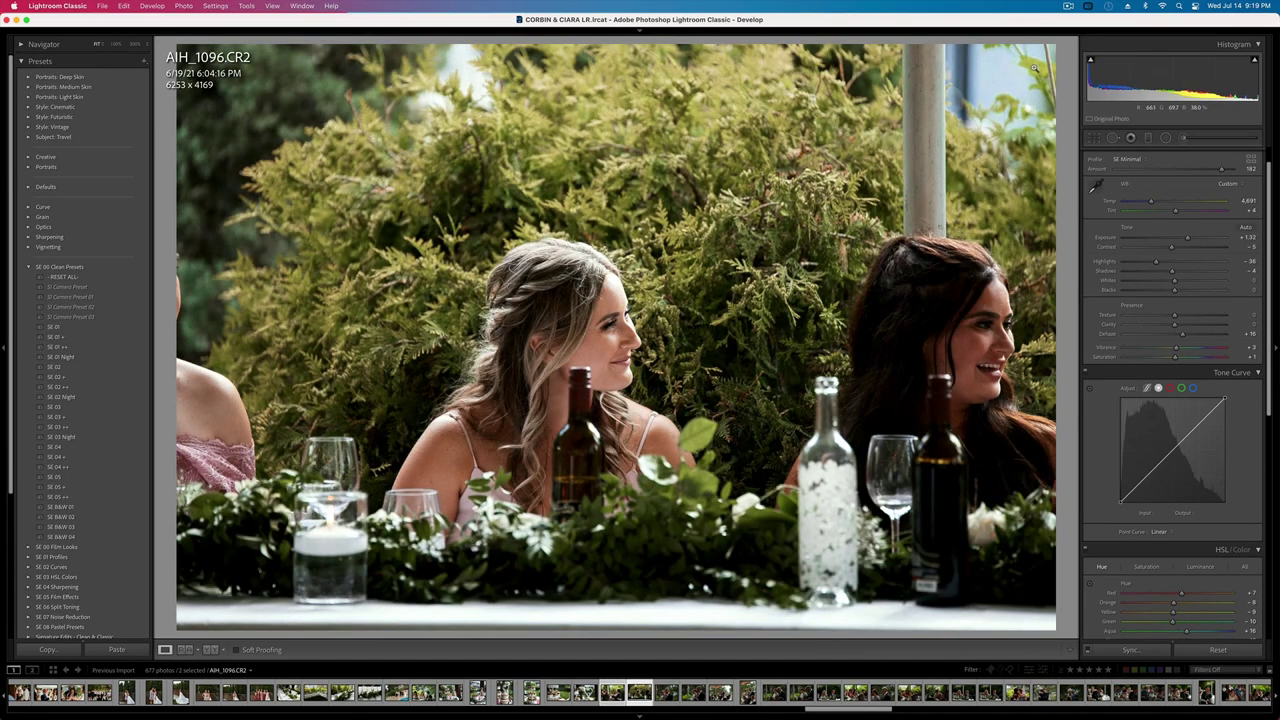
{"action": "key", "text": "shift+minus"}
{"action": "key", "text": "shift+minus"}
{"action": "key", "text": "equal"}
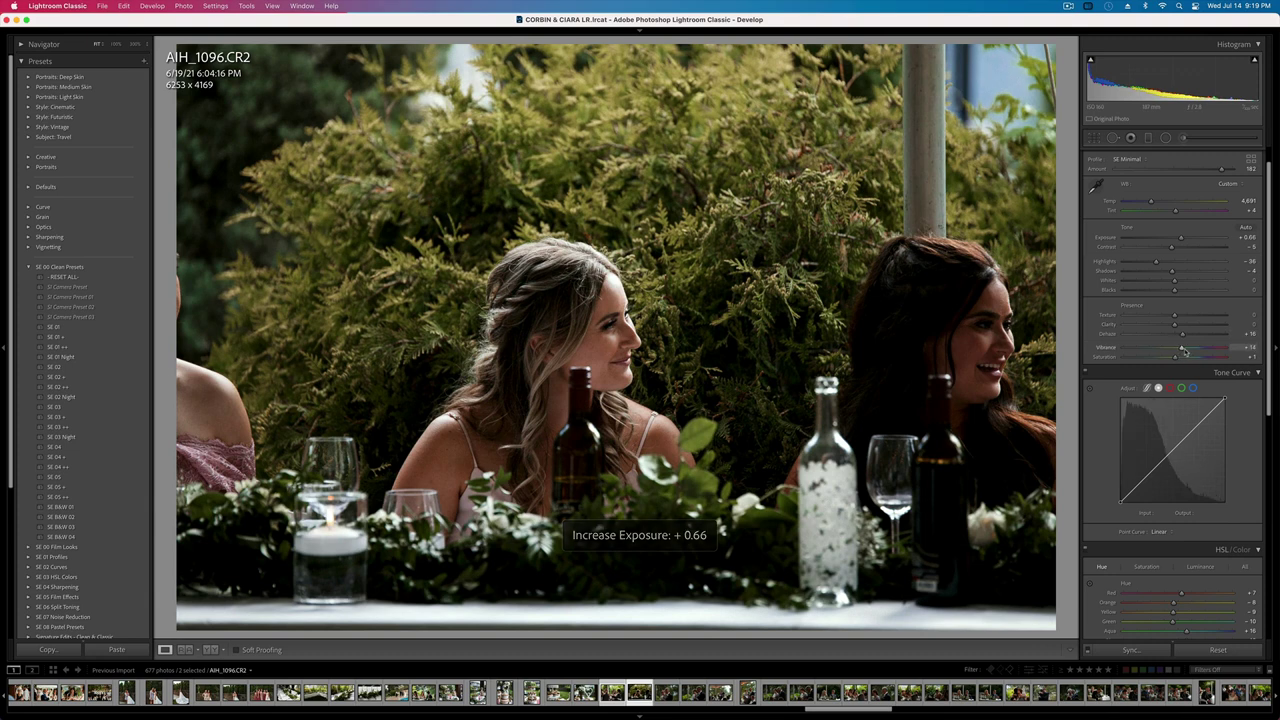
{"action": "left_click_drag", "start_coordinate": [1190, 350], "coordinate": [1205, 353]}
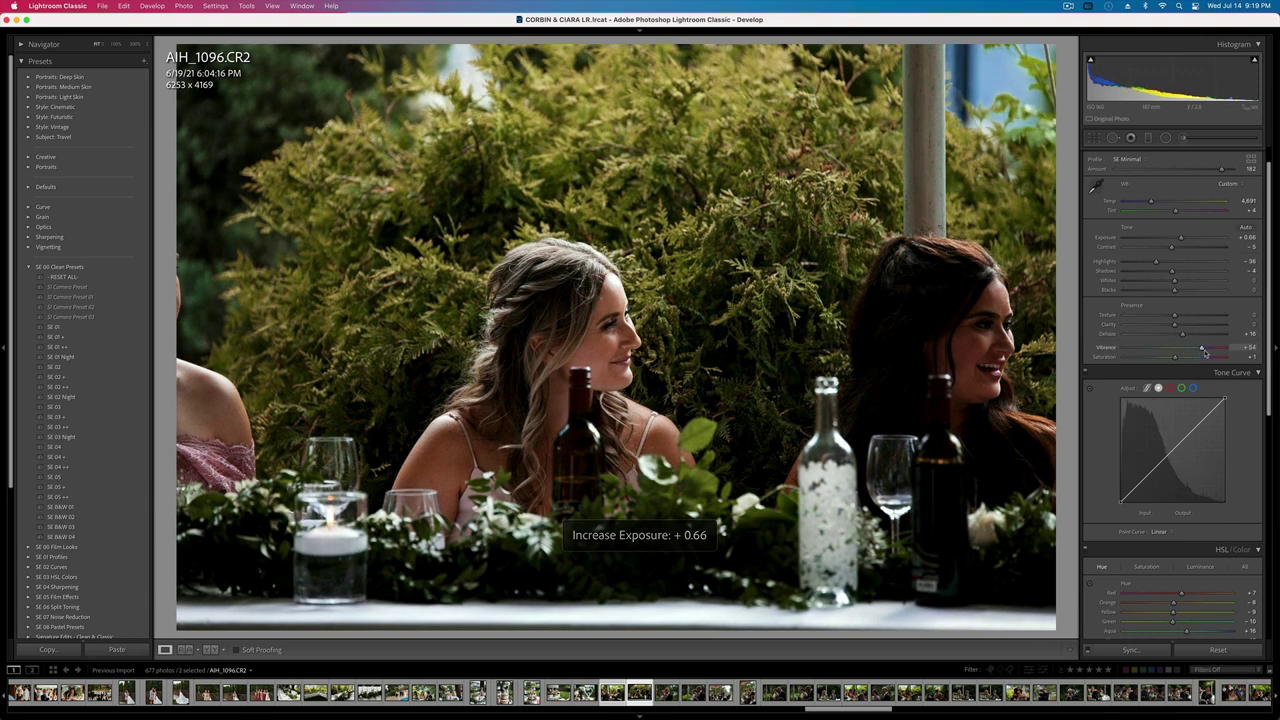
{"action": "key", "text": "minus"}
{"action": "key", "text": "minus"}
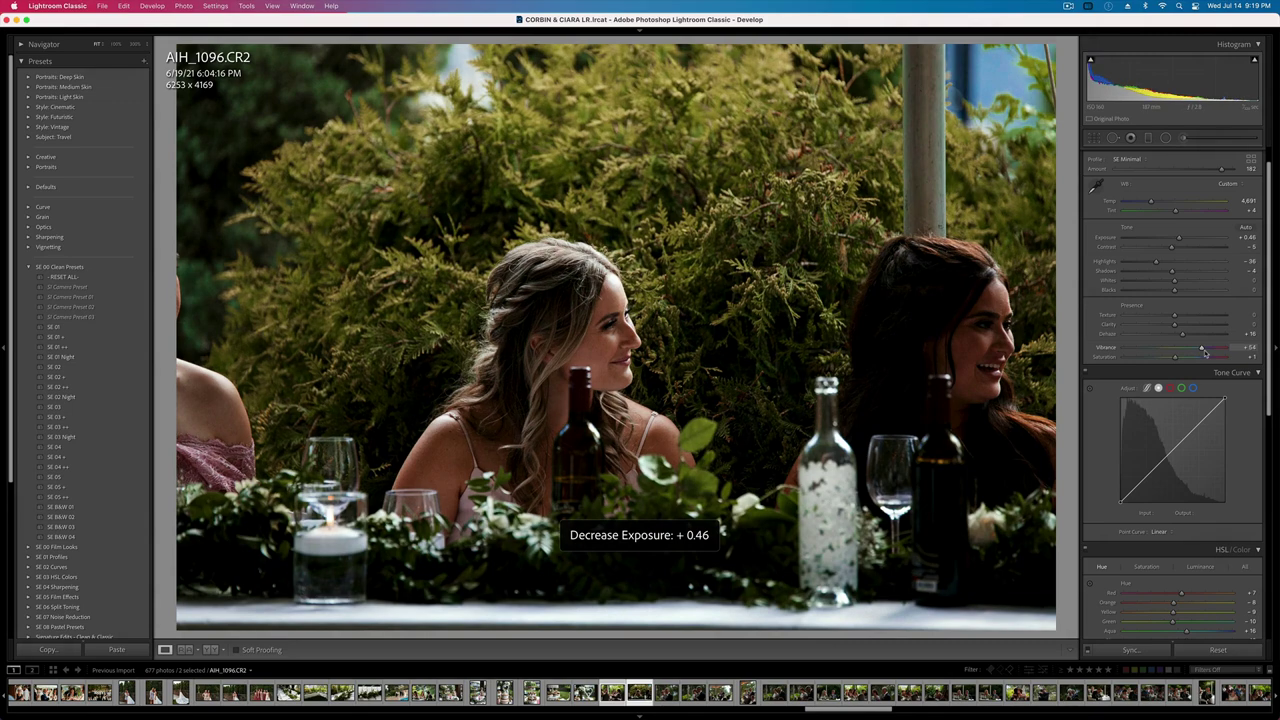
{"action": "key", "text": "equal"}
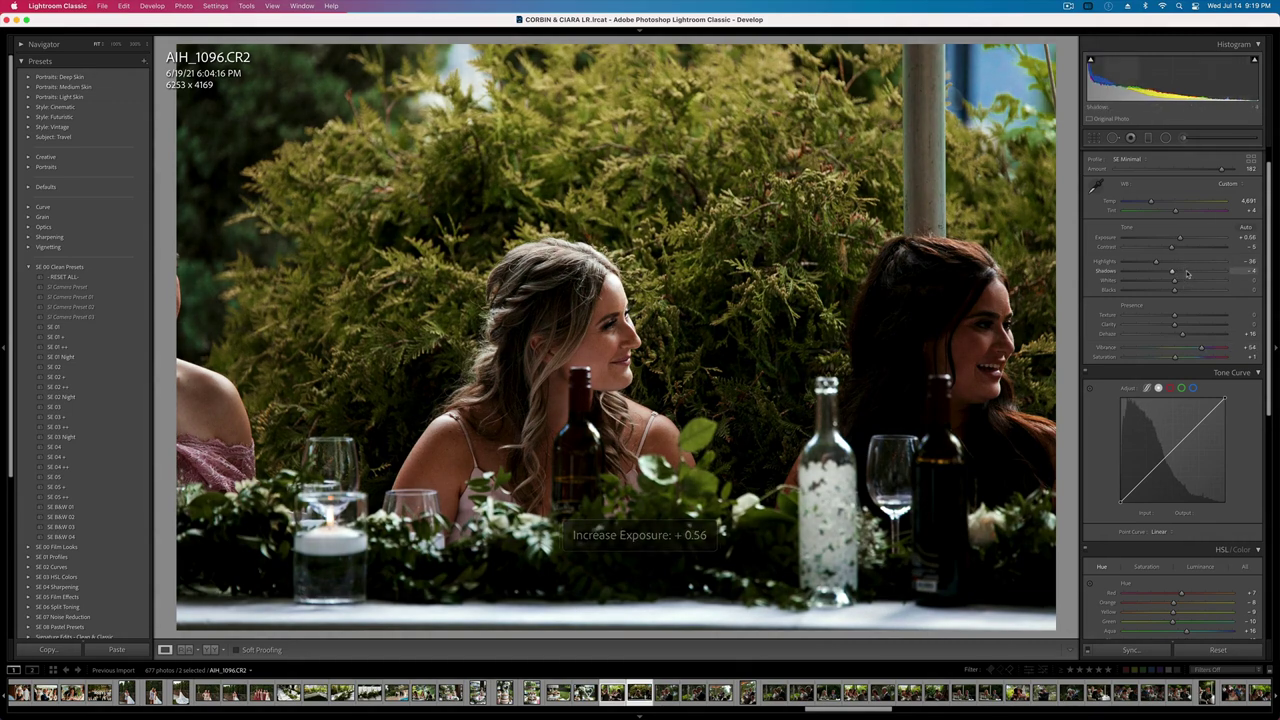
{"action": "key", "text": "shift+equal"}
{"action": "key", "text": "shift+equal"}
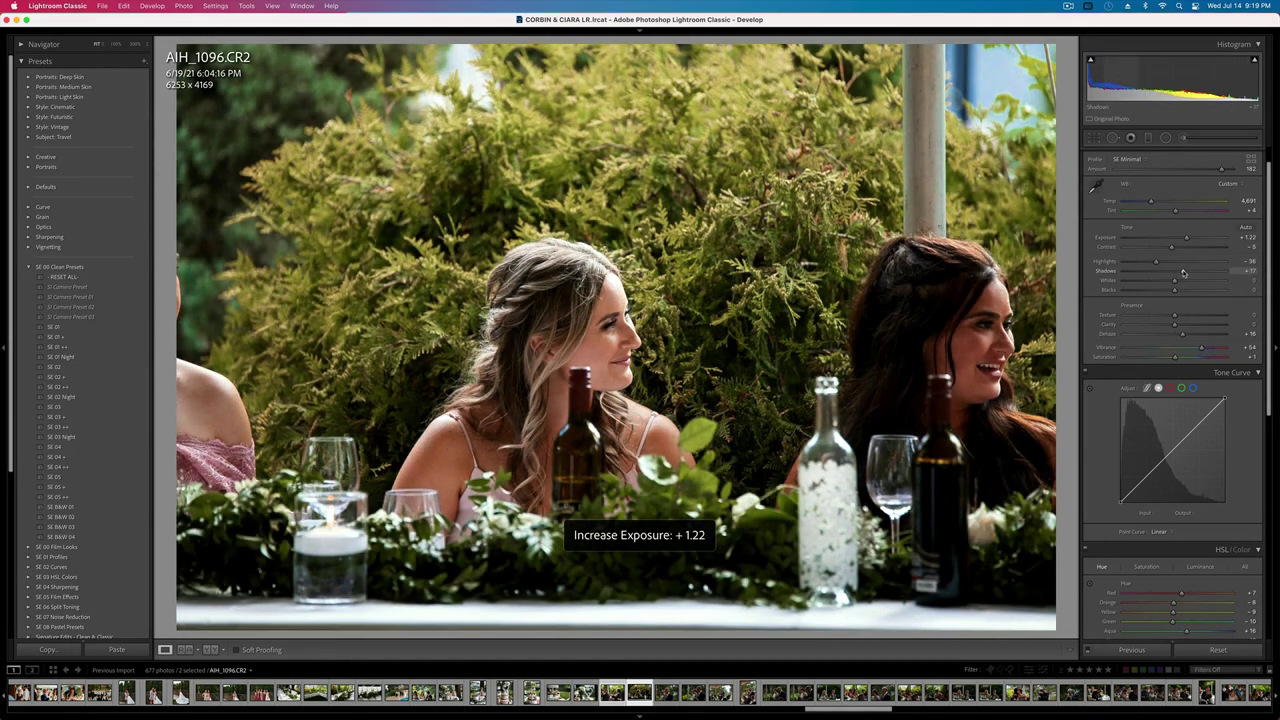
{"action": "key", "text": "minus"}
- Copy AIH_1096's develop settings and undo the paste on AIH_1095
{"action": "key", "text": "super+shift+c"}
{"action": "key", "text": "Return"}
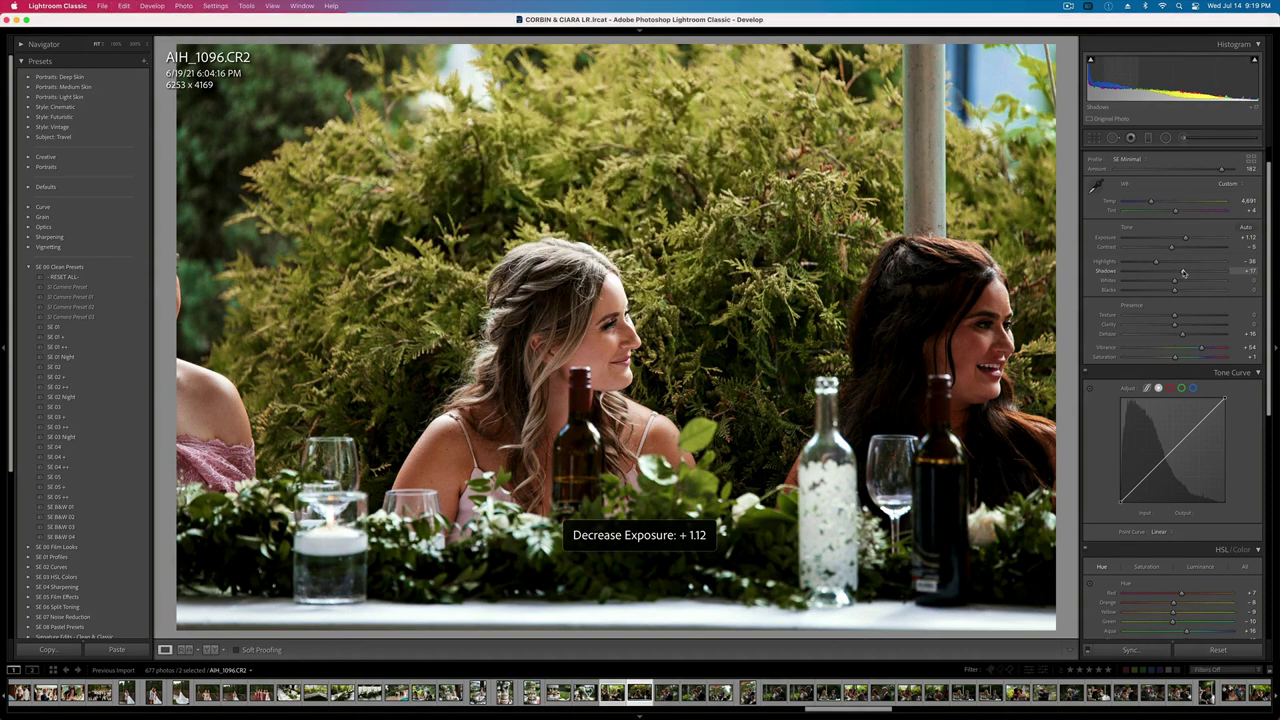
{"action": "key", "text": "Left"}
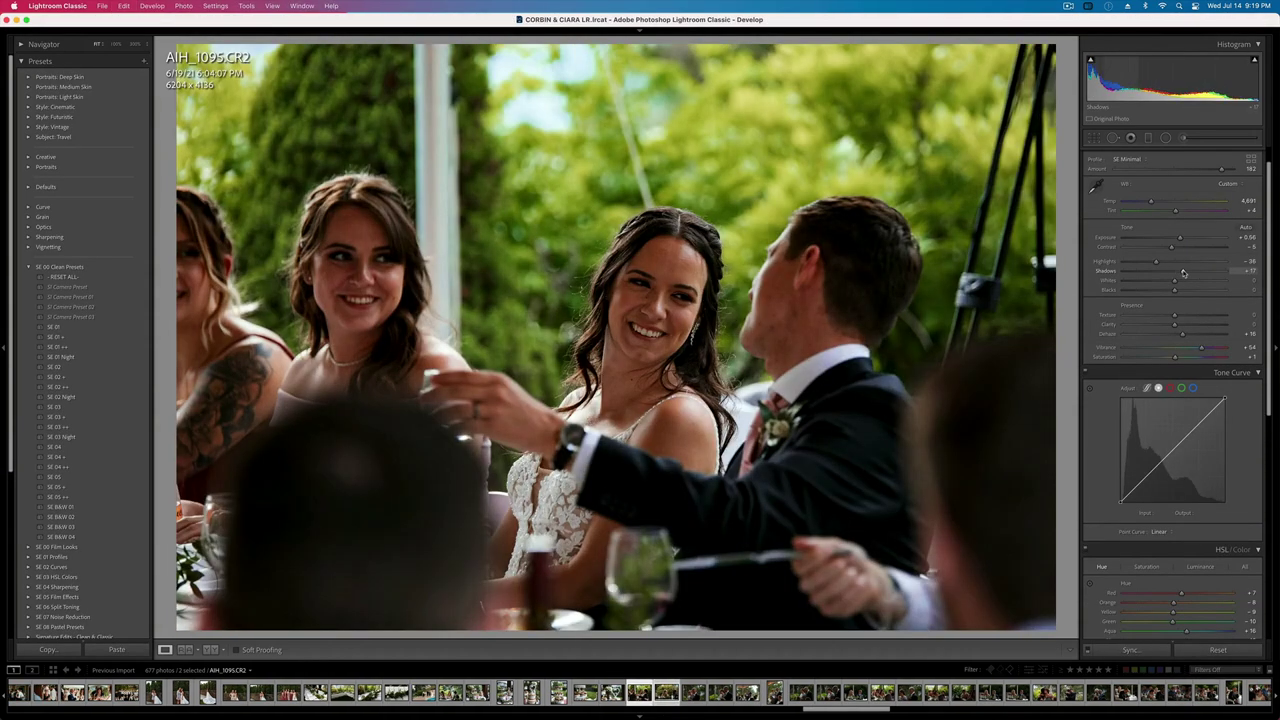
{"action": "key", "text": "super+z"}
- Brighten AIH_1104 to exposure +1.12, reduce vibrance to +18 and raise contrast slightly
{"action": "left_click", "coordinate": [695, 698]}
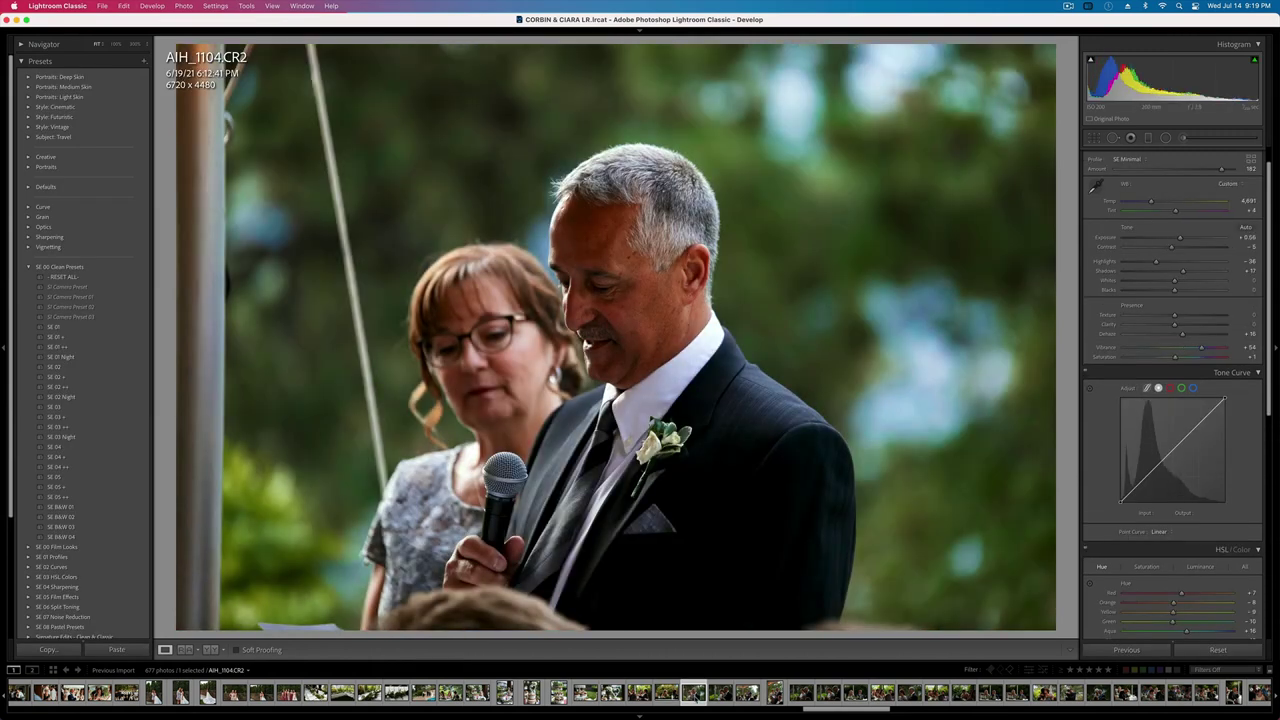
{"action": "key", "text": "shift+equal"}
{"action": "key", "text": "shift+equal"}
{"action": "key", "text": "minus"}
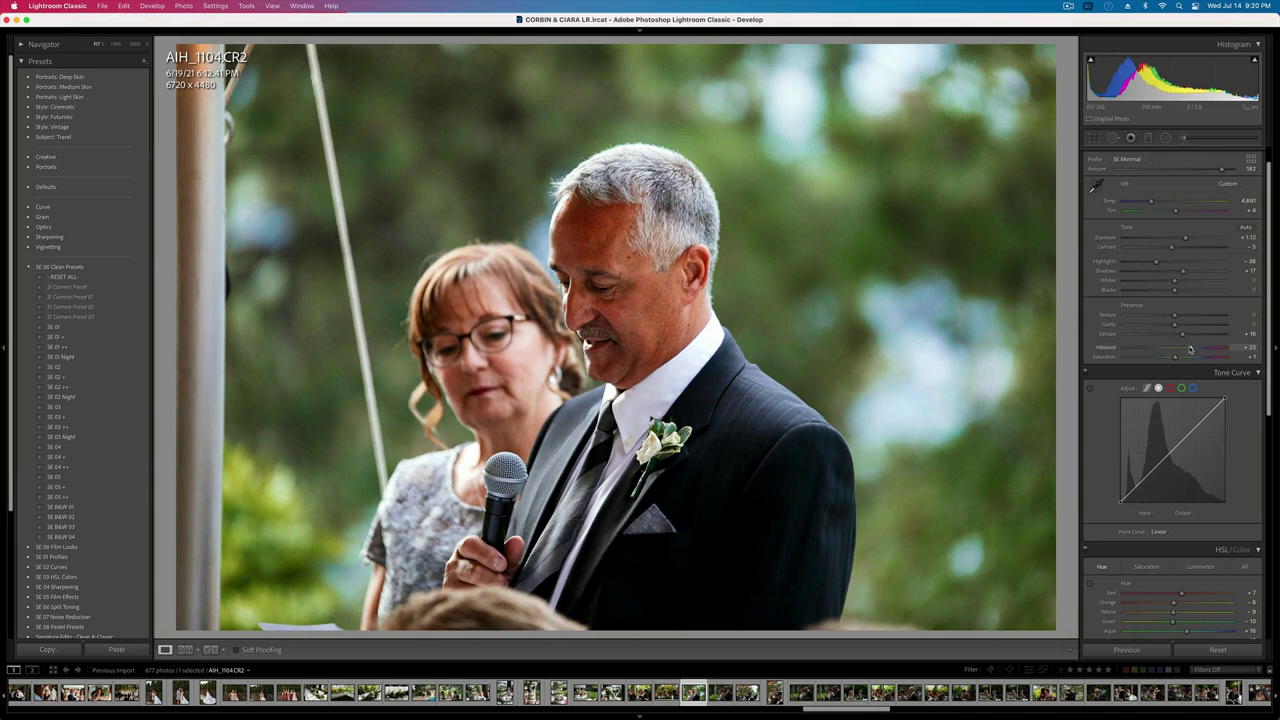
{"action": "left_click_drag", "start_coordinate": [1190, 349], "coordinate": [1181, 349]}
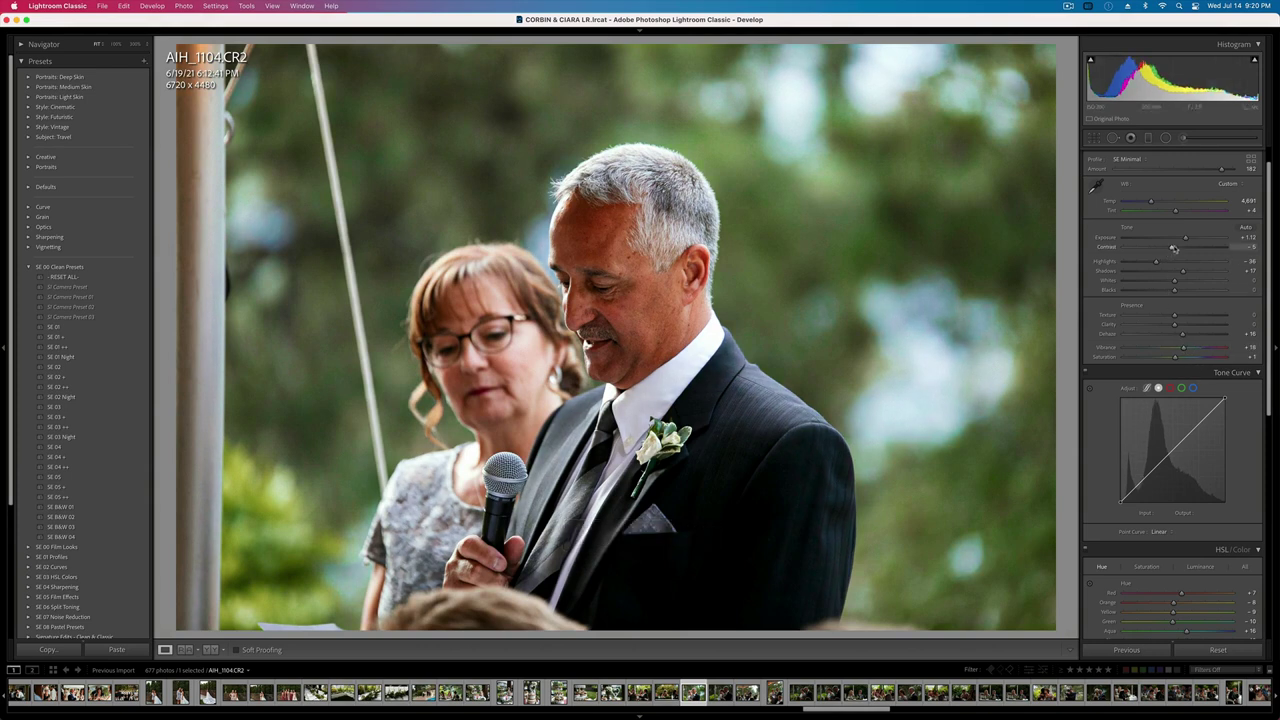
{"action": "left_click_drag", "start_coordinate": [1172, 248], "coordinate": [1177, 273]}
- Copy AIH_1104's develop settings and paste them onto AIH_1105
{"action": "key", "text": "super+shift+c"}
{"action": "key", "text": "Return"}
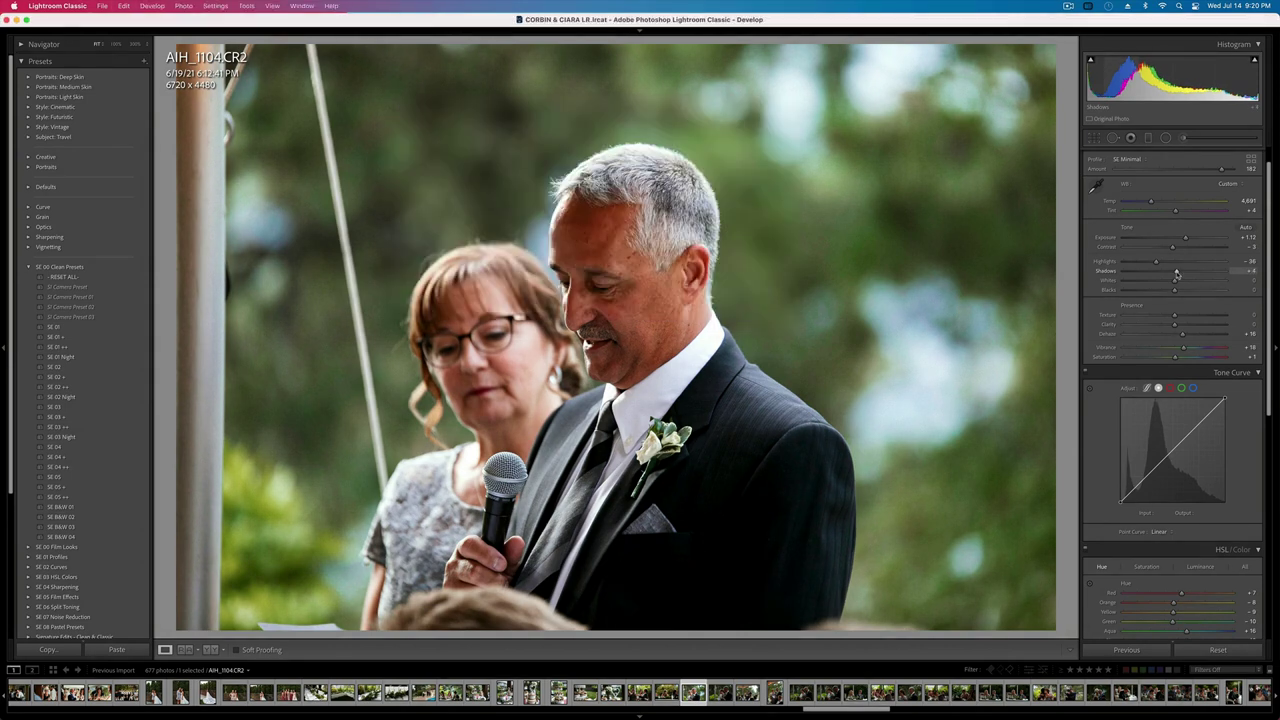
{"action": "key", "text": "Right"}
{"action": "key", "text": "super+shift+v"}
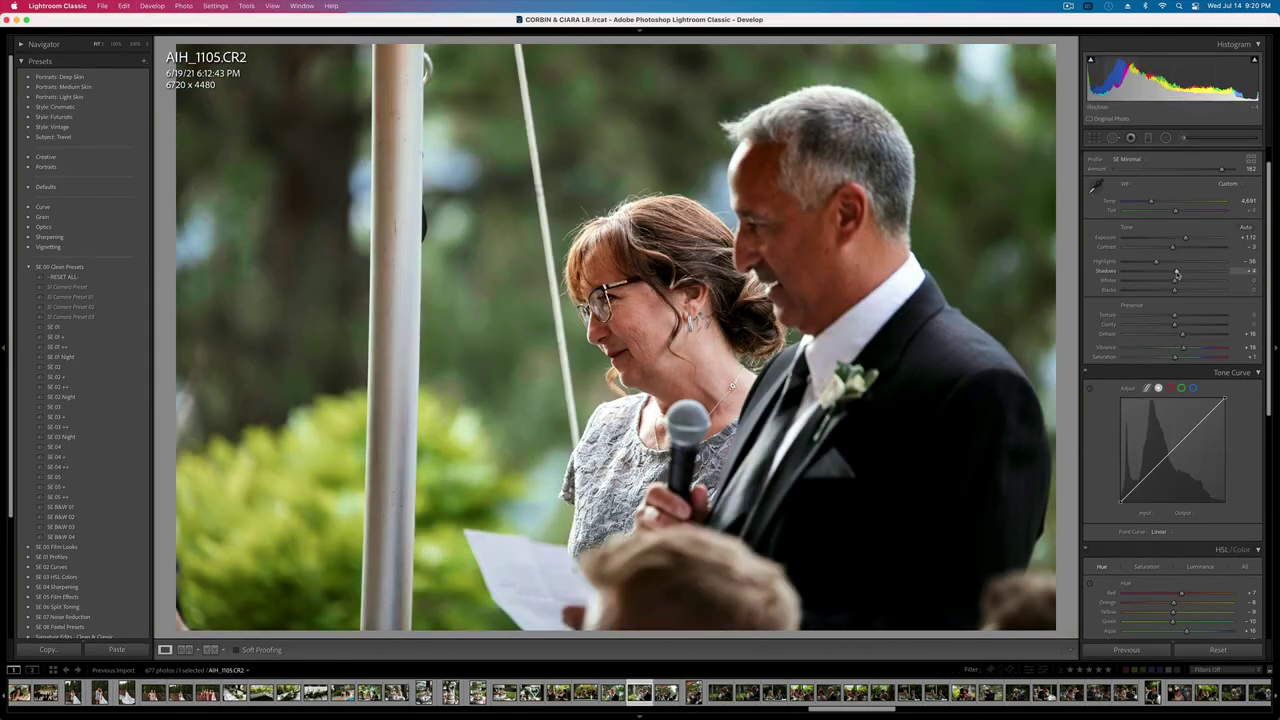
- Paste the settings onto AIH_1109, warm its white balance to about 5,522 and adjust exposure
{"action": "key", "text": "shift+minus"}
{"action": "key", "text": "Right"}
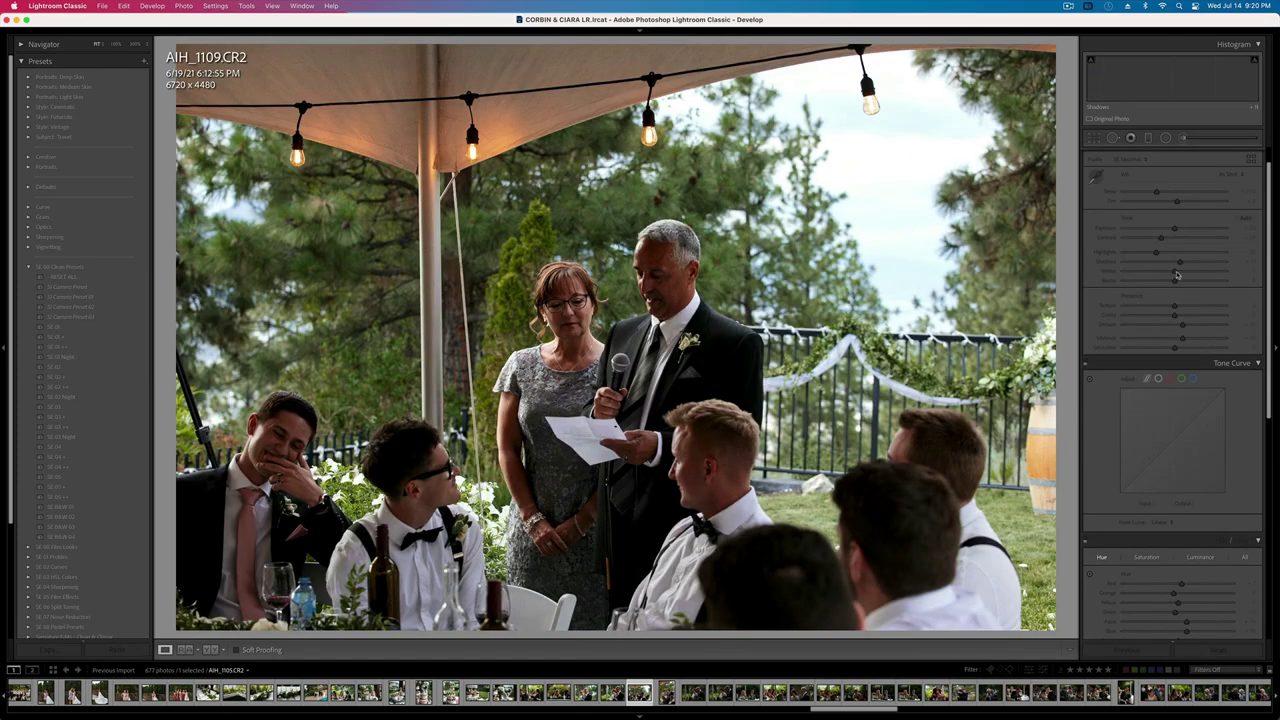
{"action": "key", "text": "super+shift+v"}
{"action": "key", "text": "minus"}
{"action": "key", "text": "minus"}
{"action": "key", "text": "minus"}
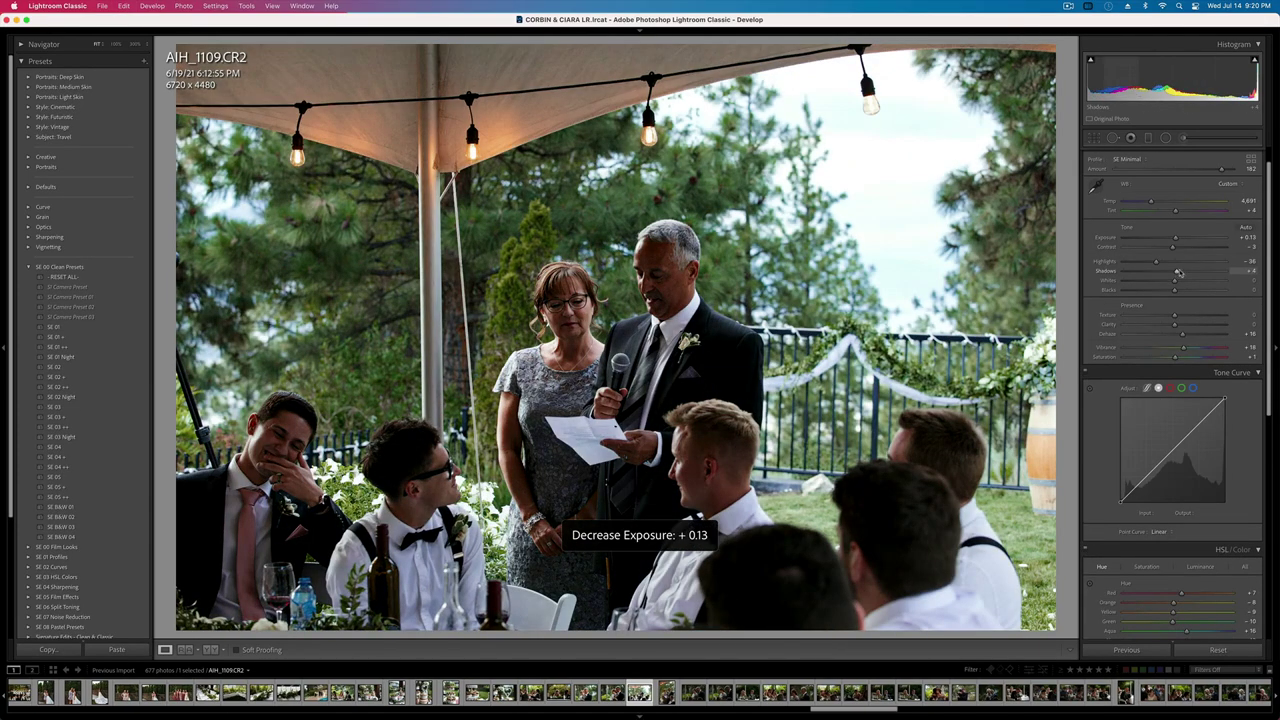
{"action": "left_click_drag", "start_coordinate": [1151, 202], "coordinate": [1159, 203]}
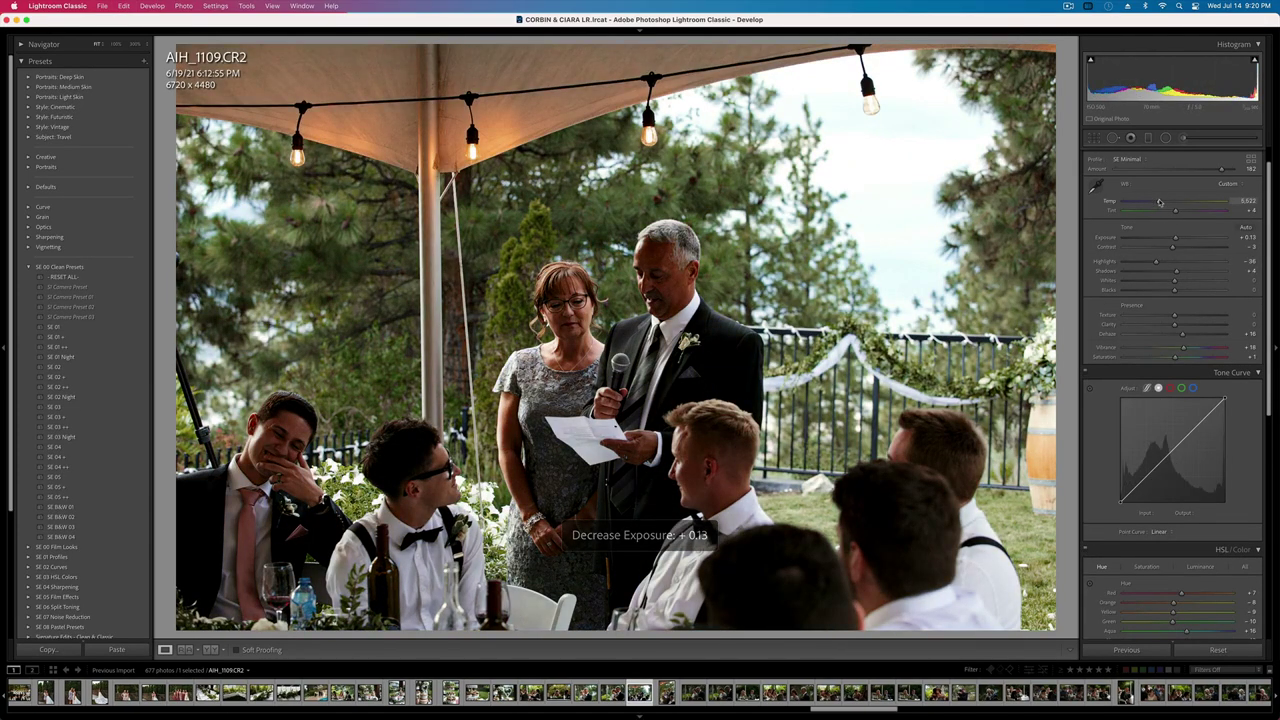
{"action": "key", "text": "equal"}
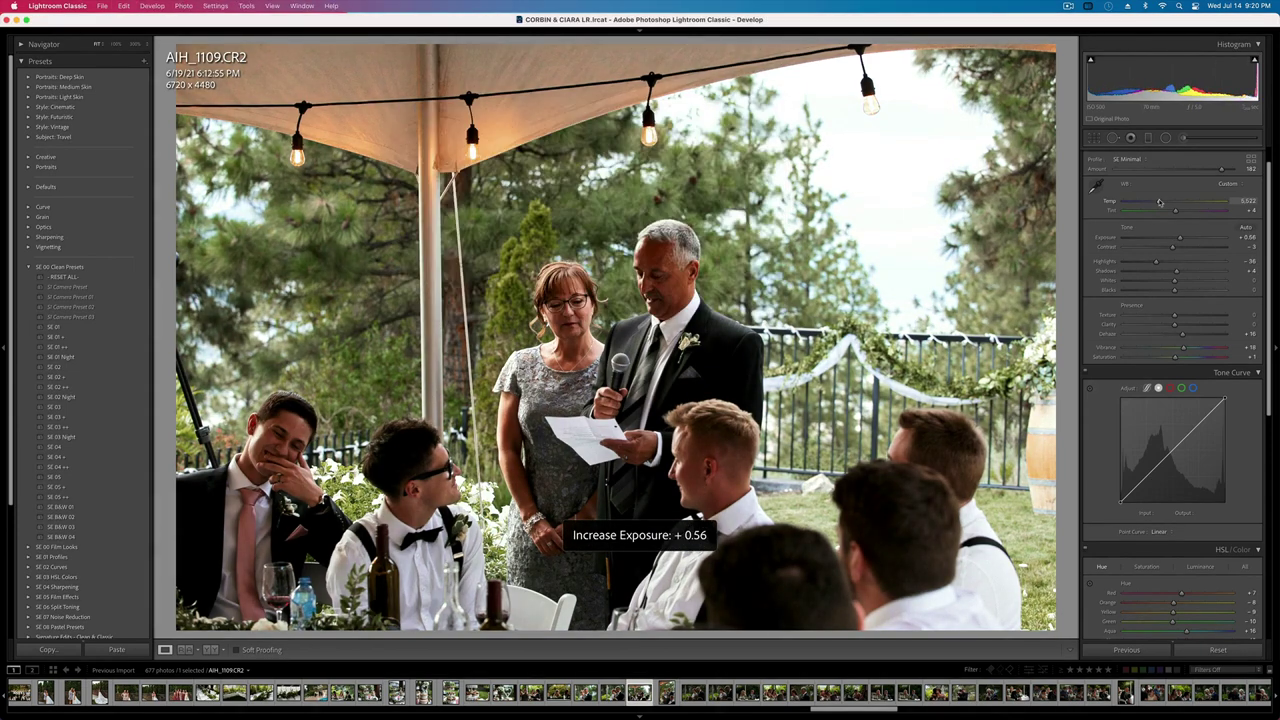
- Undo the paste on AIH_1111, brighten it to exposure +0.95 and copy its settings
{"action": "key", "text": "Right"}
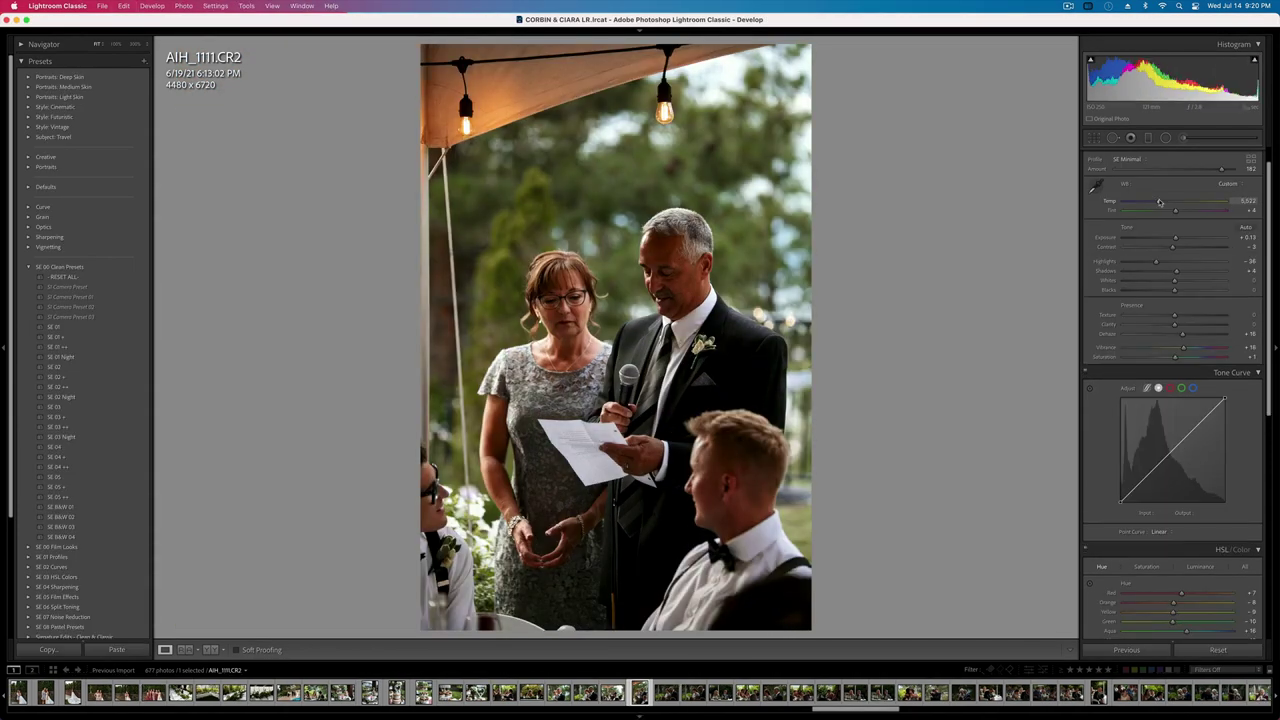
{"action": "key", "text": "shift+="}
{"action": "key", "text": "shift+="}
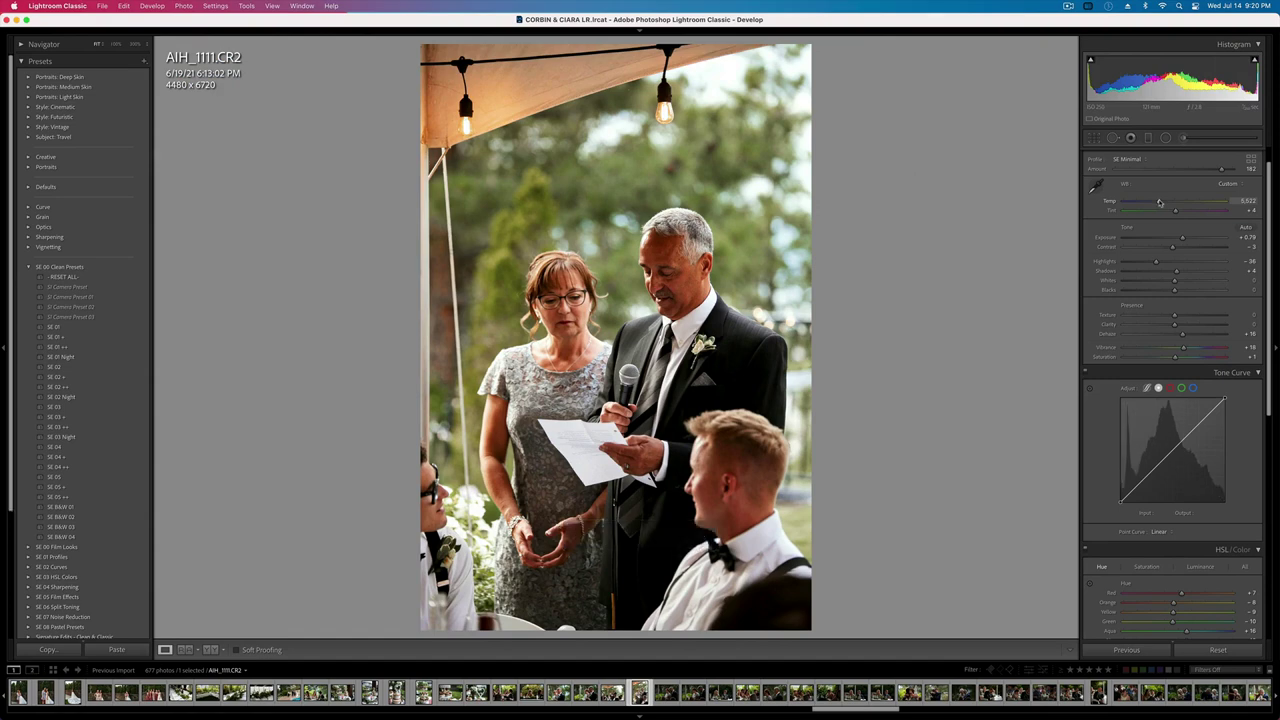
{"action": "key", "text": "super+z"}
{"action": "key", "text": "super+z"}
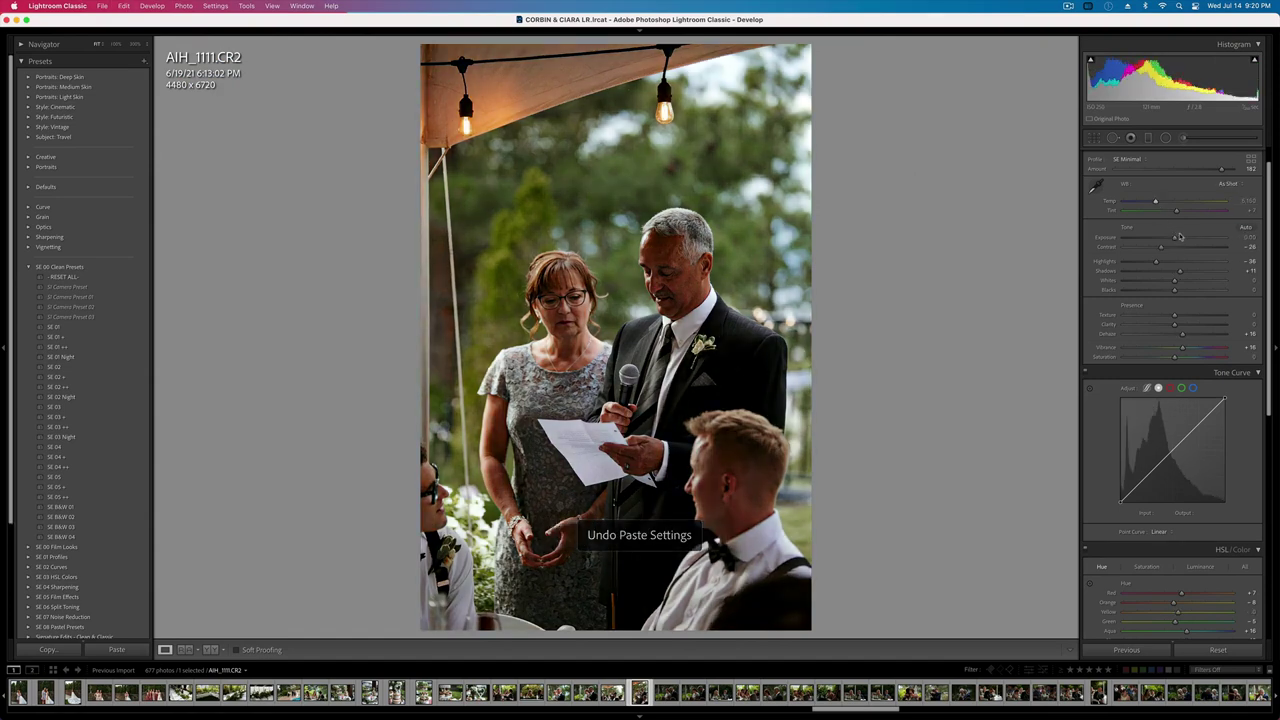
{"action": "left_click_drag", "start_coordinate": [1176, 238], "coordinate": [1168, 249]}
{"action": "key", "text": "super+shift+c"}
{"action": "key", "text": "Return"}
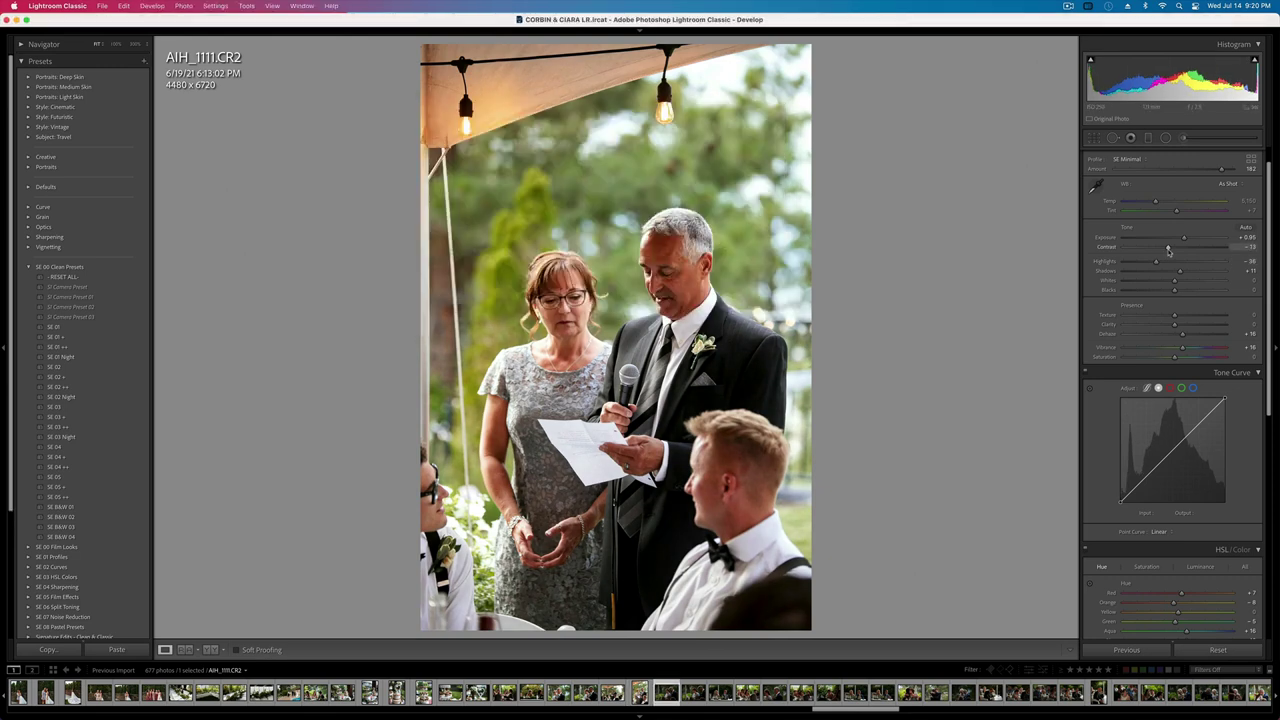
- Paste AIH_1111's settings onto AIH_1112, AIH_1114 and AIH_1116, lowering AIH_1116's exposure
{"action": "key", "text": "Right"}
{"action": "key", "text": "shift+super+v"}
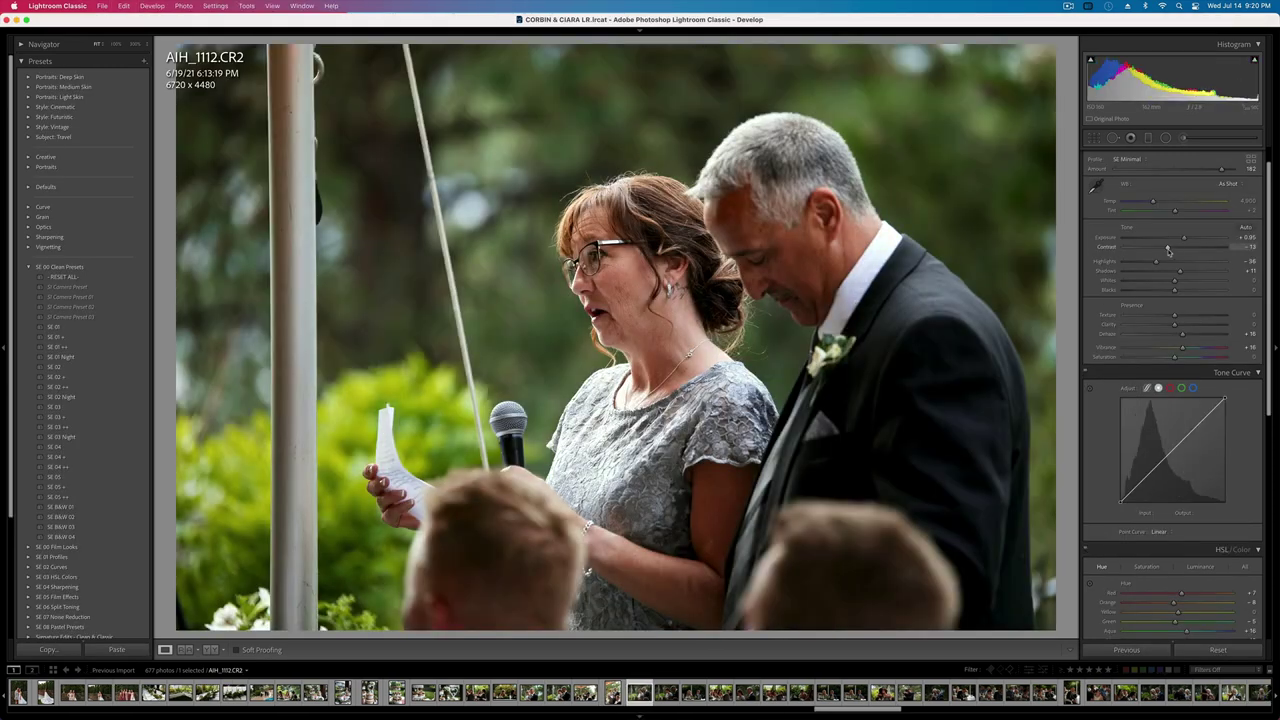
{"action": "key", "text": "Right"}
{"action": "key", "text": "shift+super+v"}
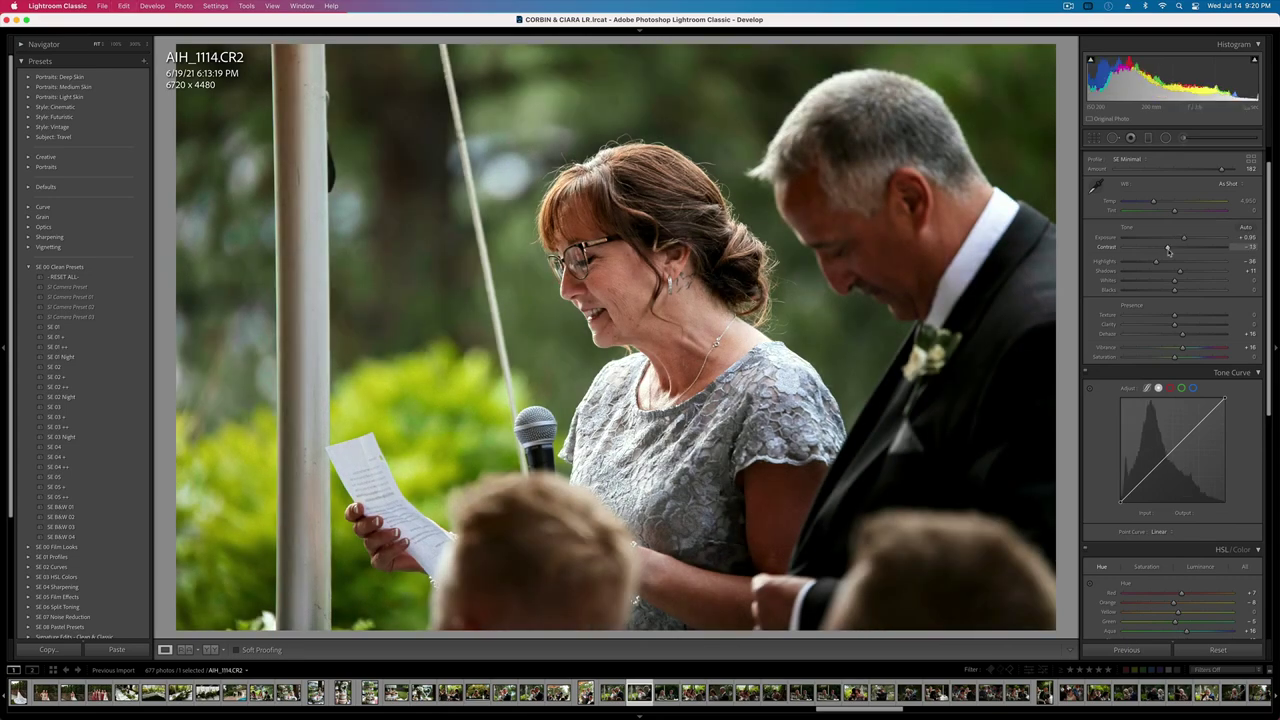
{"action": "key", "text": "Right"}
{"action": "key", "text": "shift+super+v"}
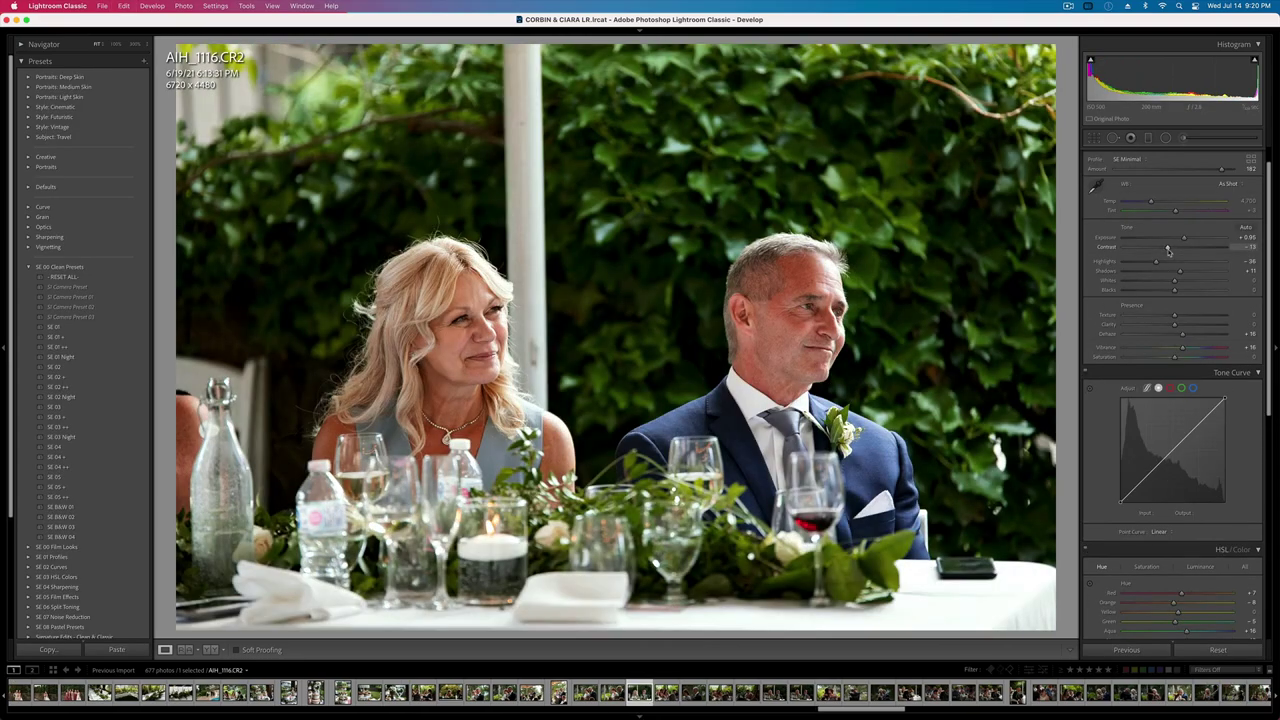
{"action": "key", "text": "minus"}
- Brighten Green in HSL Luminance and copy the develop settings
{"action": "scroll", "coordinate": [1165, 380], "scroll_direction": "down", "scroll_amount": 3}
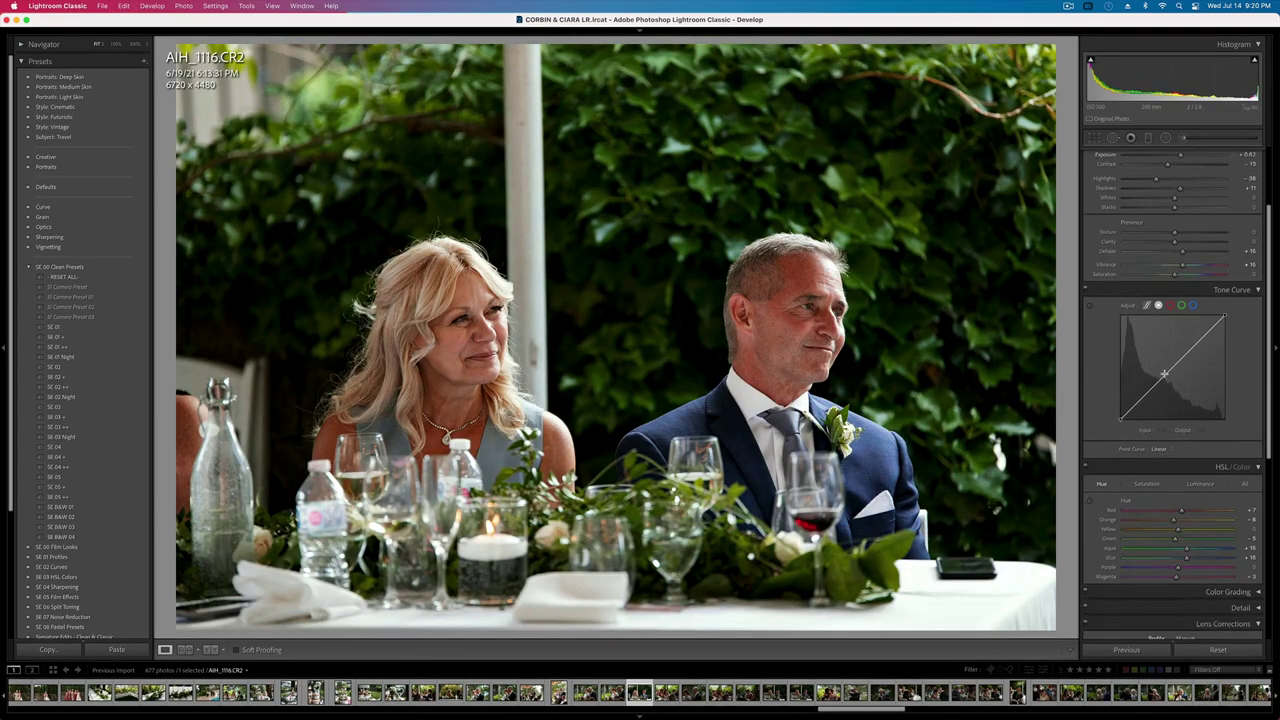
{"action": "left_click", "coordinate": [1150, 470]}
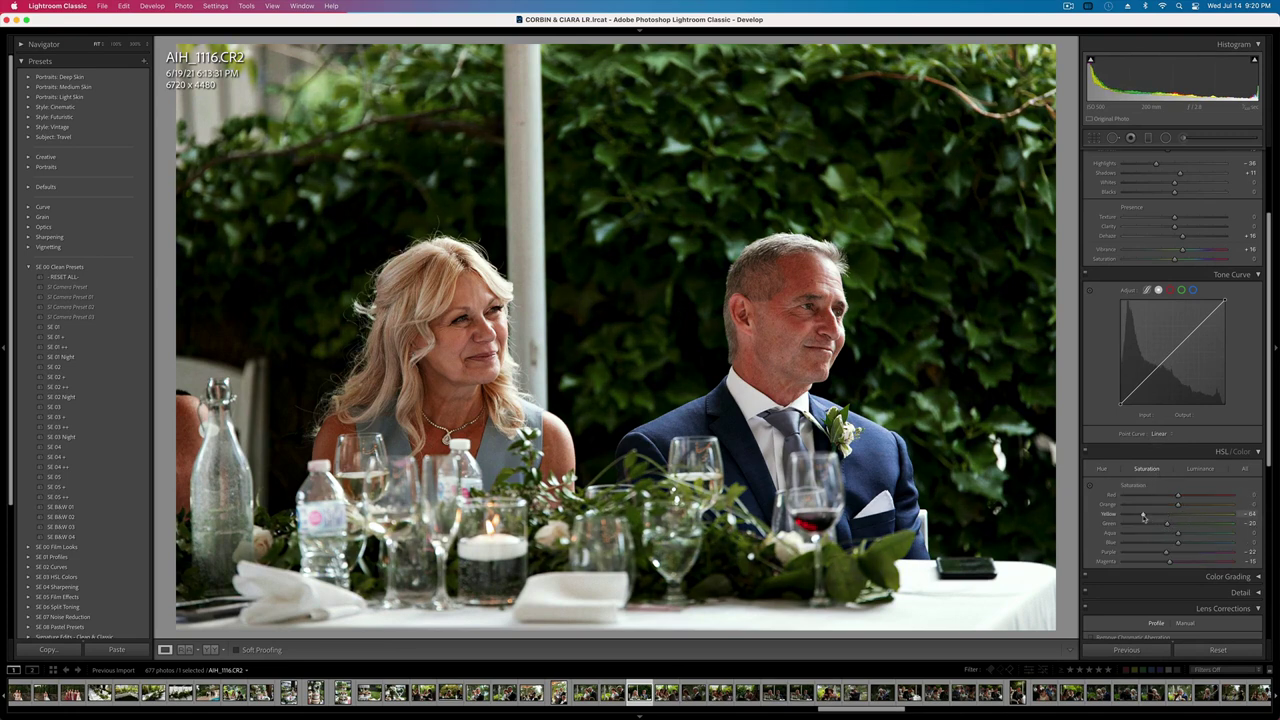
{"action": "left_click", "coordinate": [1199, 469]}
{"action": "left_click_drag", "start_coordinate": [1172, 523], "coordinate": [1181, 525]}
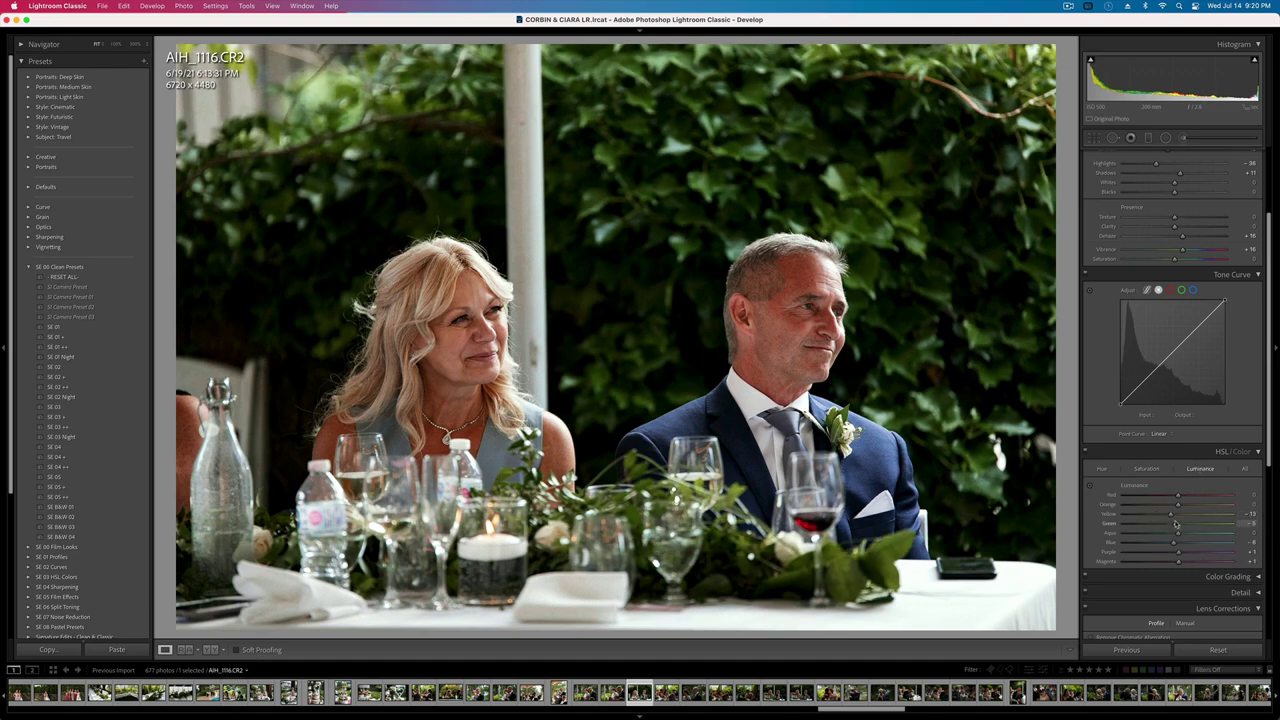
{"action": "key", "text": "super+shift+c"}
{"action": "key", "text": "Return"}
- Paste the copied settings onto AIH_1118, AIH_1121 and AIH_1123
{"action": "key", "text": "Right"}
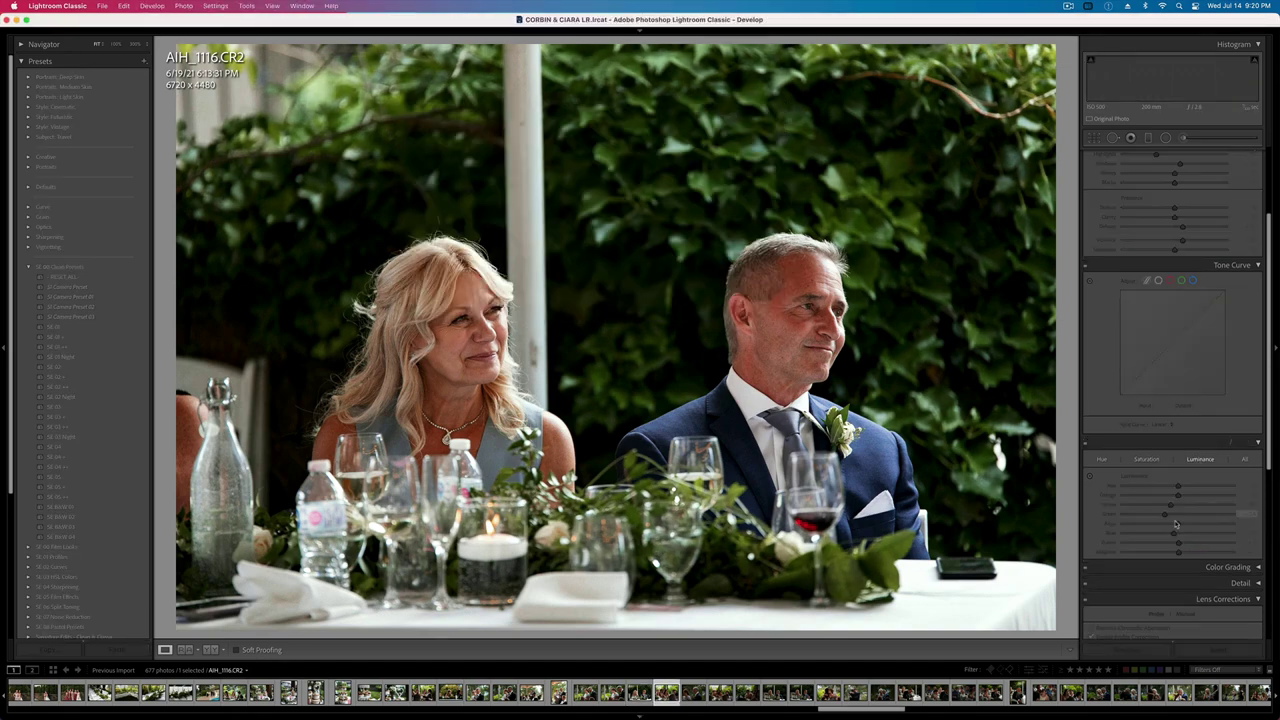
{"action": "key", "text": "super+v"}
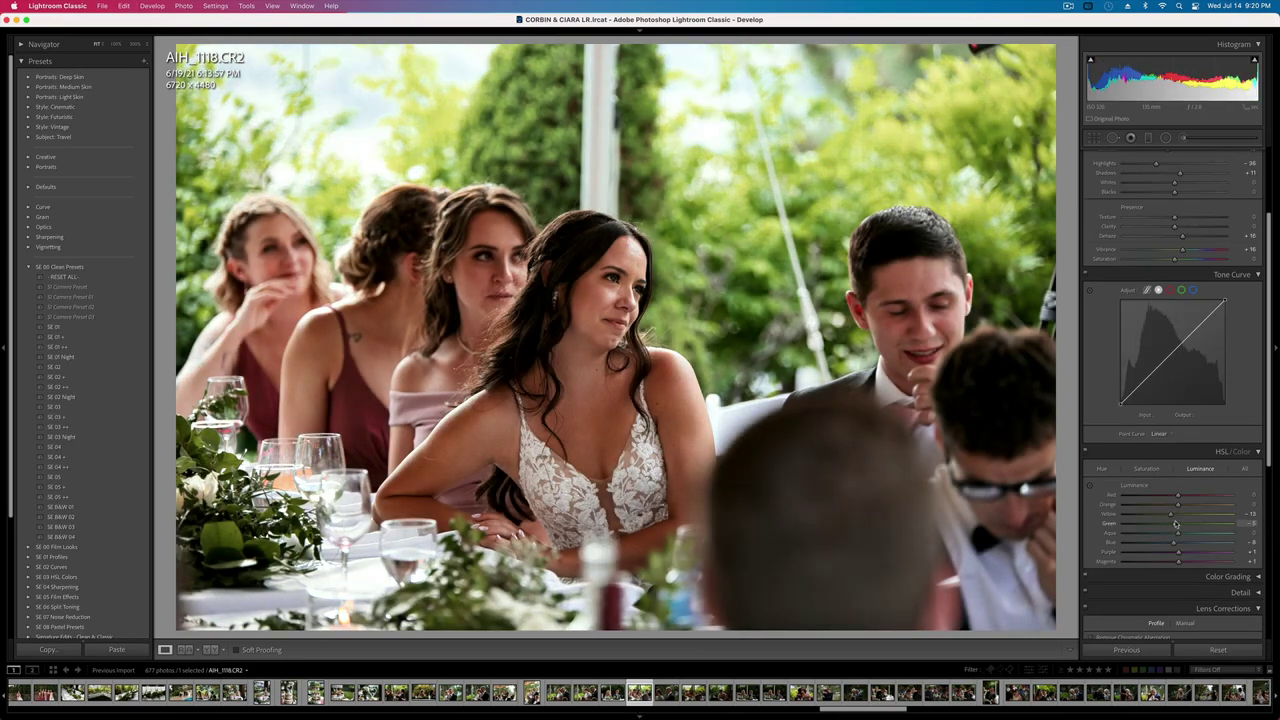
{"action": "key", "text": "Right"}
{"action": "key", "text": "super+shift+v"}
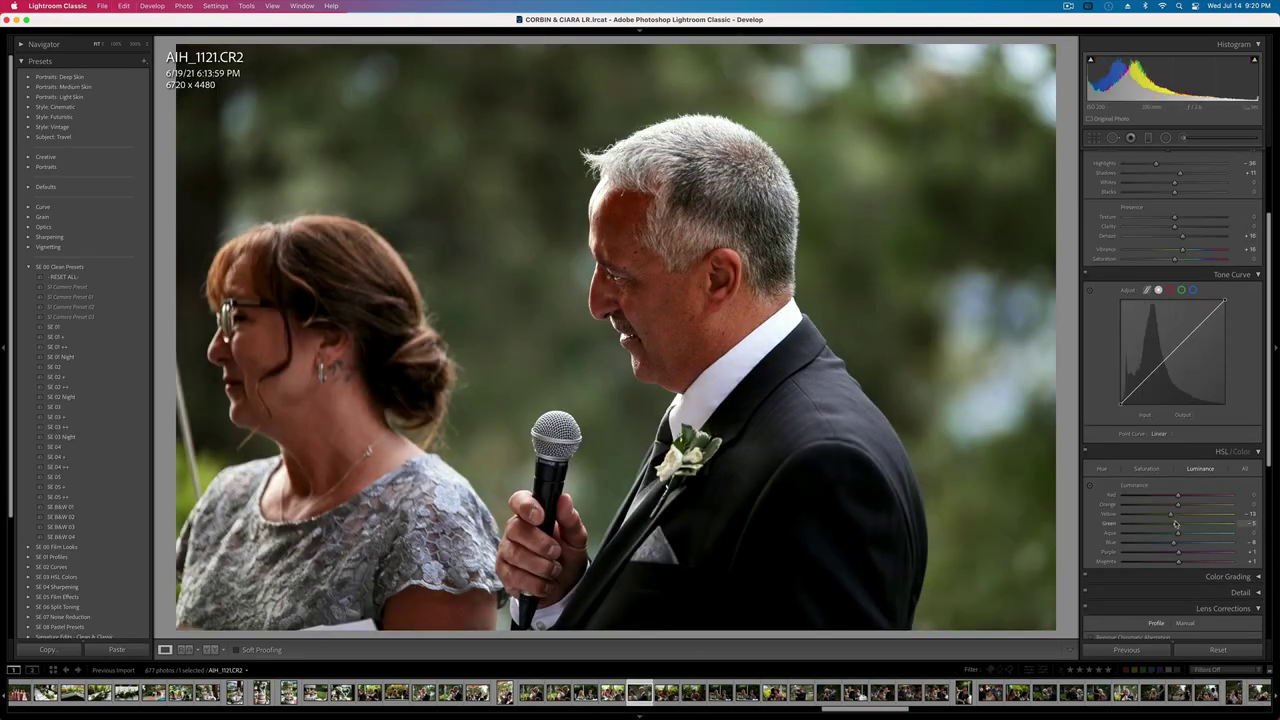
{"action": "key", "text": "Right"}
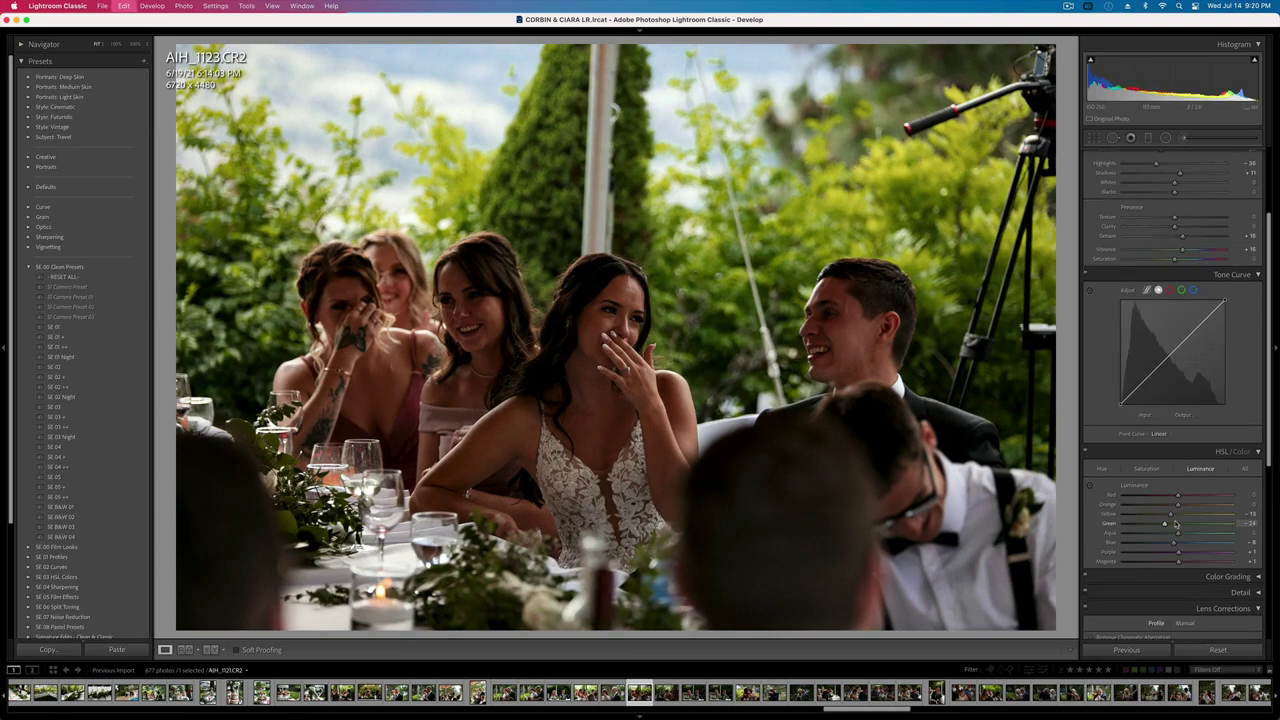
{"action": "key", "text": "super+shift+v"}
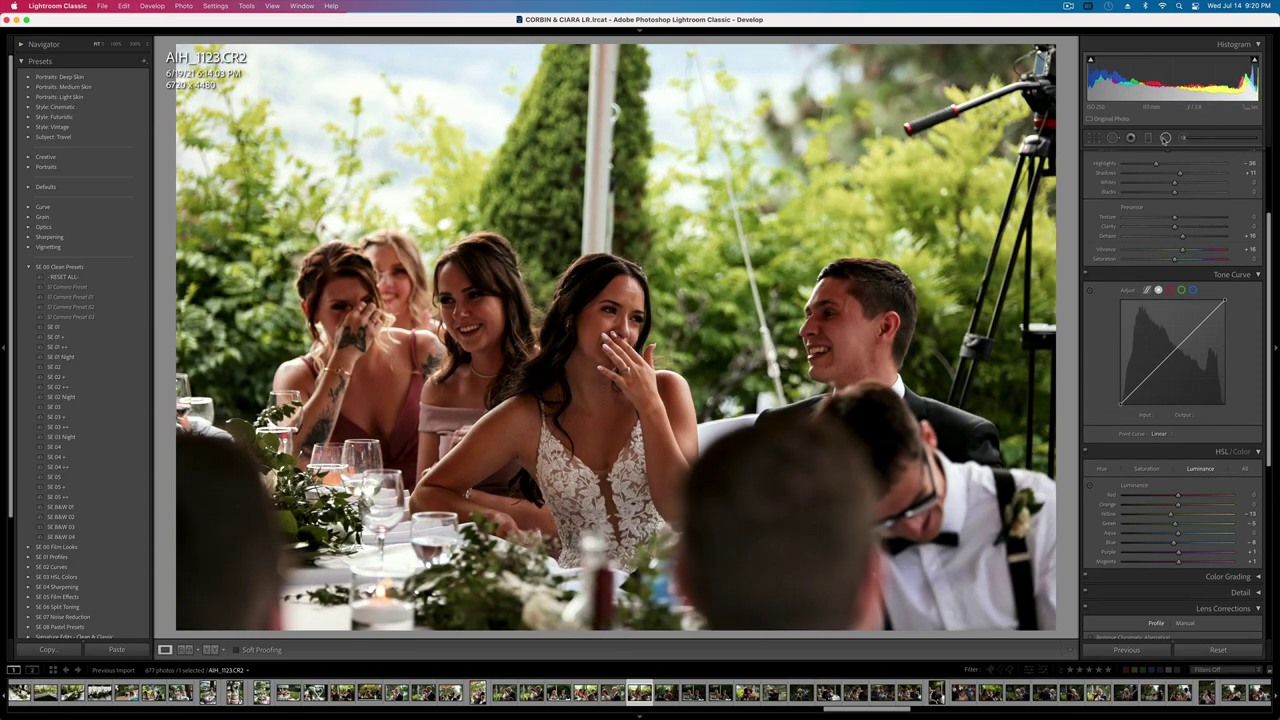
- Add an inverted radial filter around the bride's group on AIH_1123 at exposure 0.42
{"action": "left_click", "coordinate": [1164, 139]}
{"action": "left_click_drag", "start_coordinate": [592, 368], "coordinate": [933, 593]}
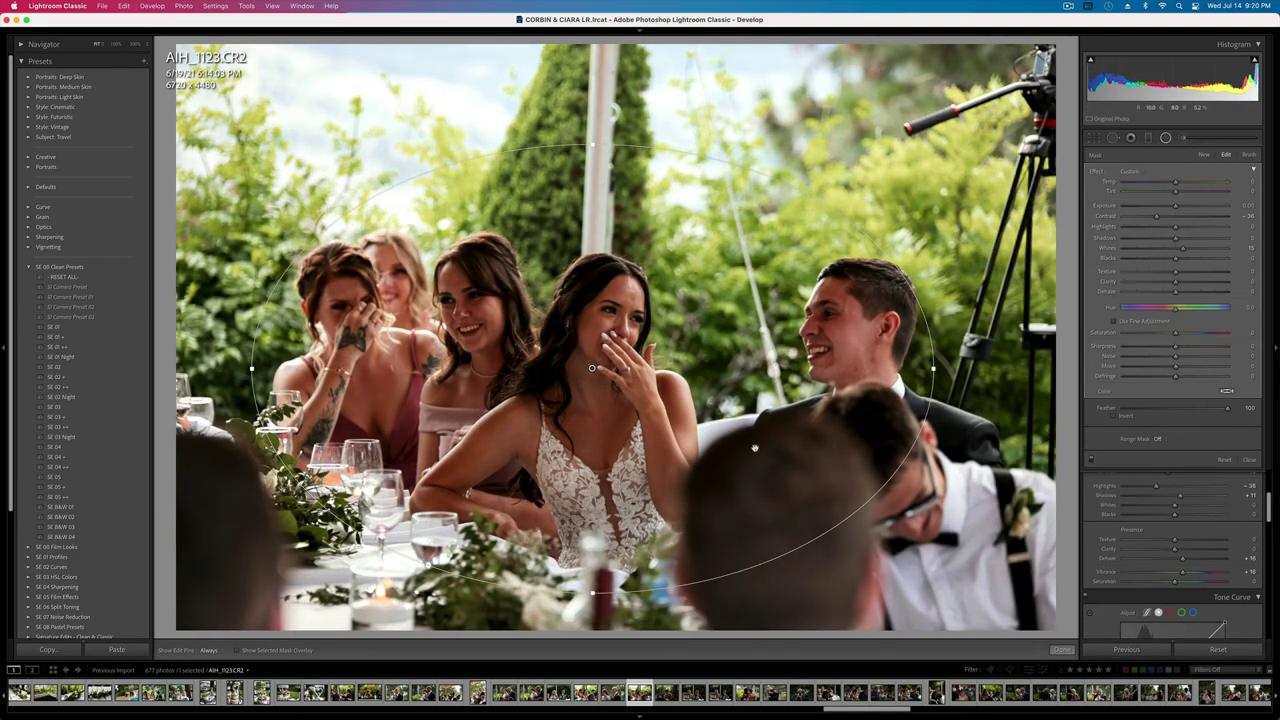
{"action": "key", "text": "apostrophe"}
{"action": "left_click_drag", "start_coordinate": [1176, 206], "coordinate": [1181, 208]}
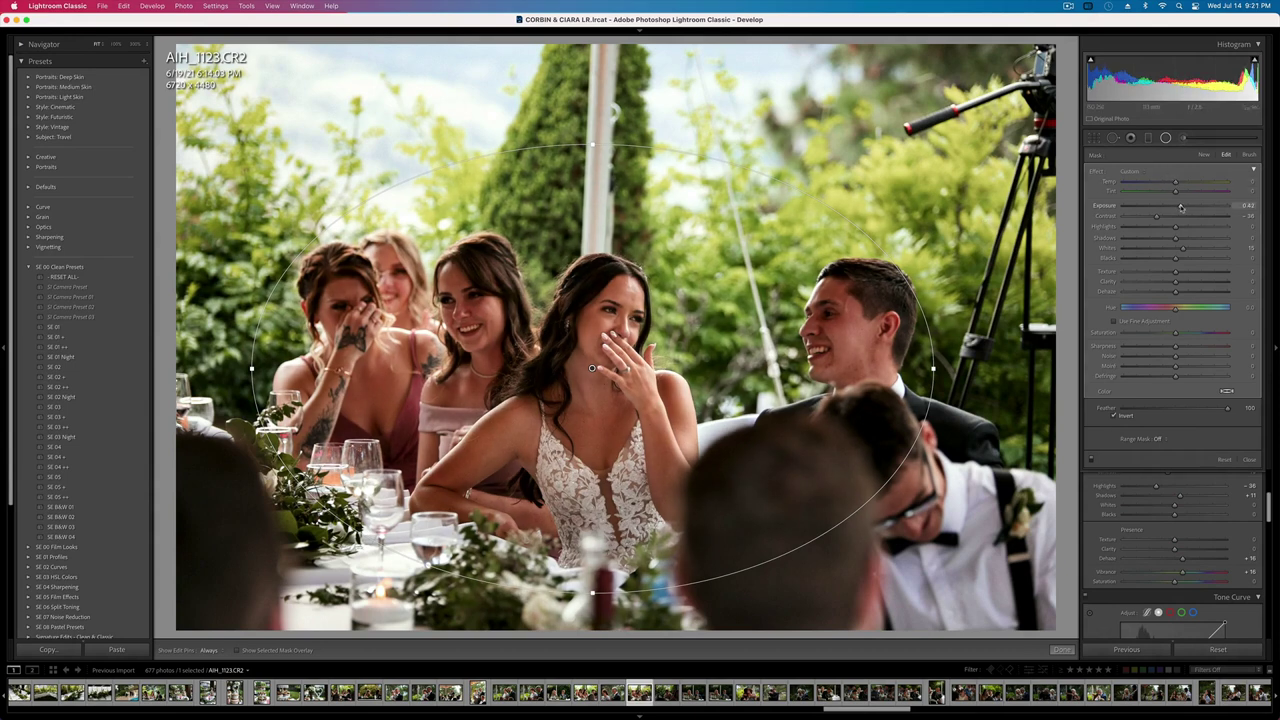
{"action": "key", "text": "Return"}
{"action": "key", "text": "minus"}
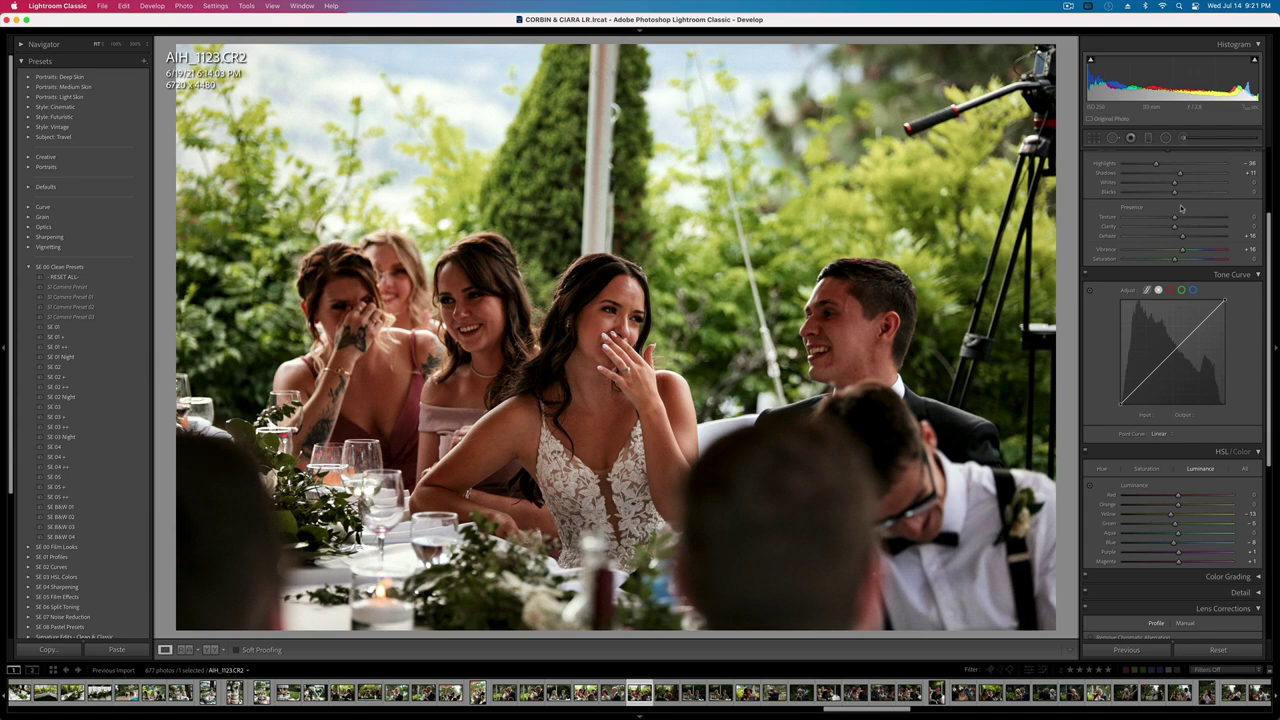
- Brighten AIH_1124 and tighten its crop from the top-left
{"action": "key", "text": "Right"}
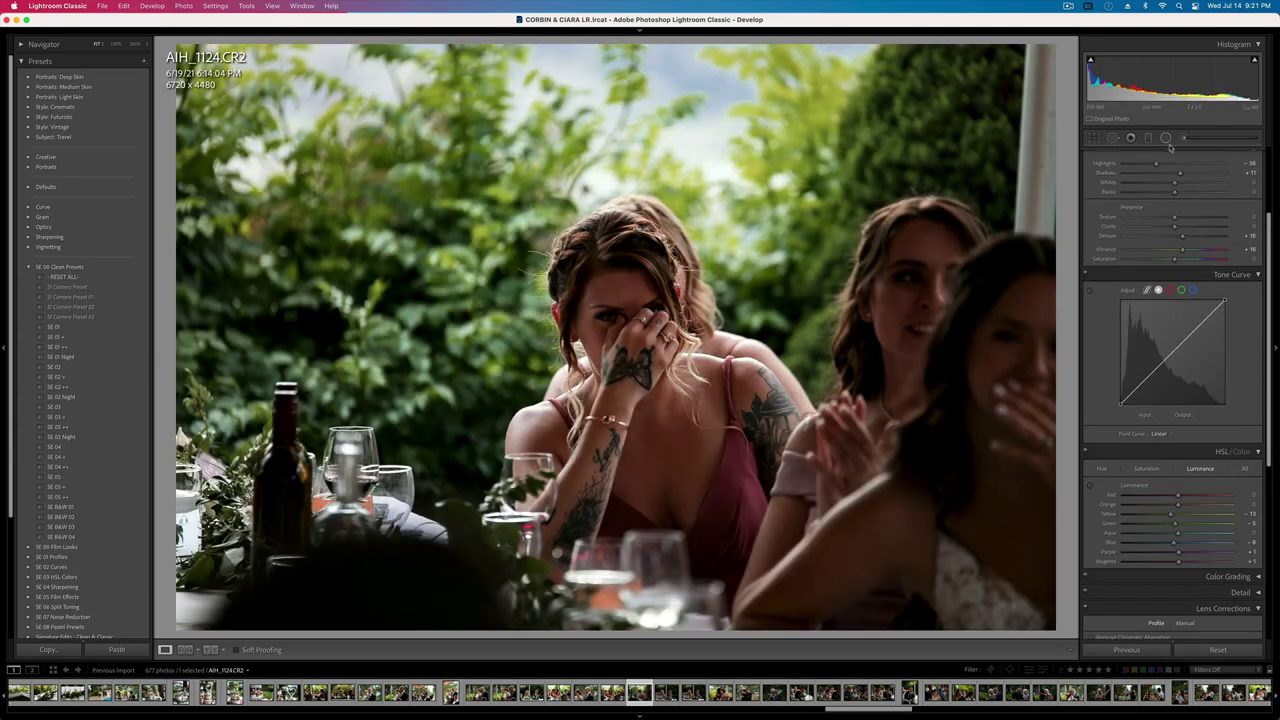
{"action": "key", "text": "equal"}
{"action": "key", "text": "equal"}
{"action": "key", "text": "equal"}
{"action": "key", "text": "equal"}
{"action": "key", "text": "equal"}
{"action": "key", "text": "equal"}
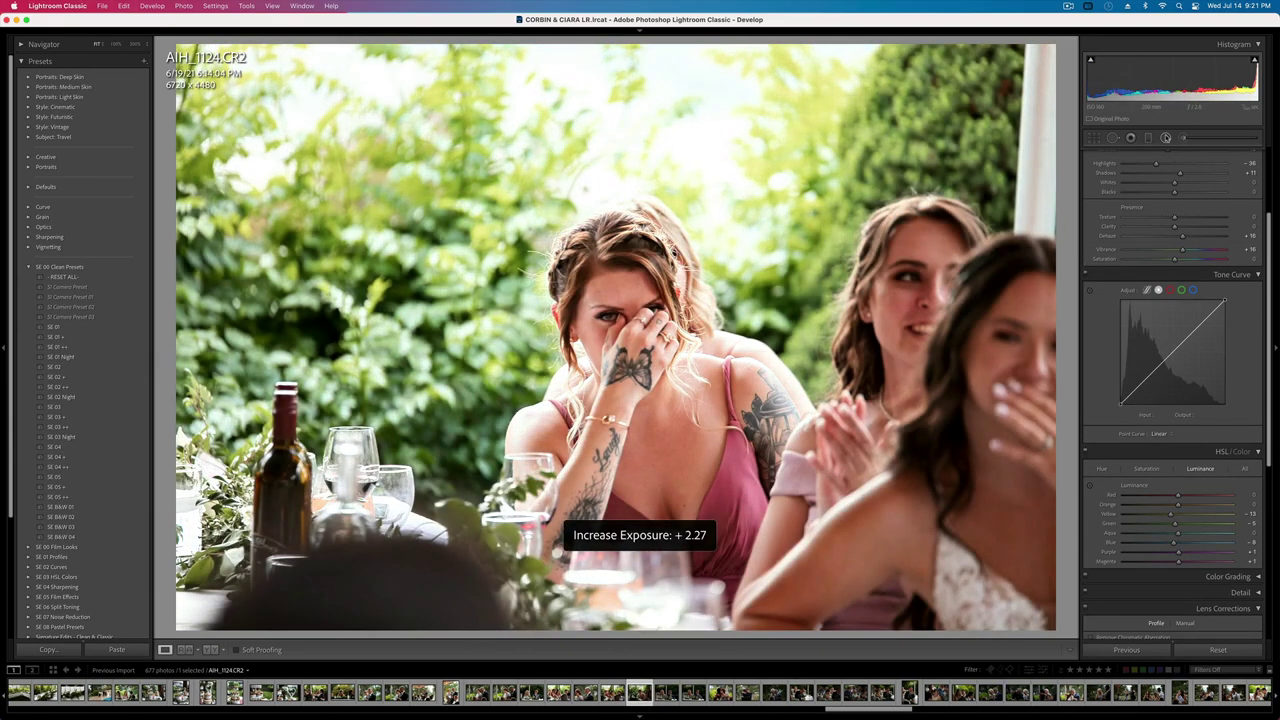
{"action": "key", "text": "minus"}
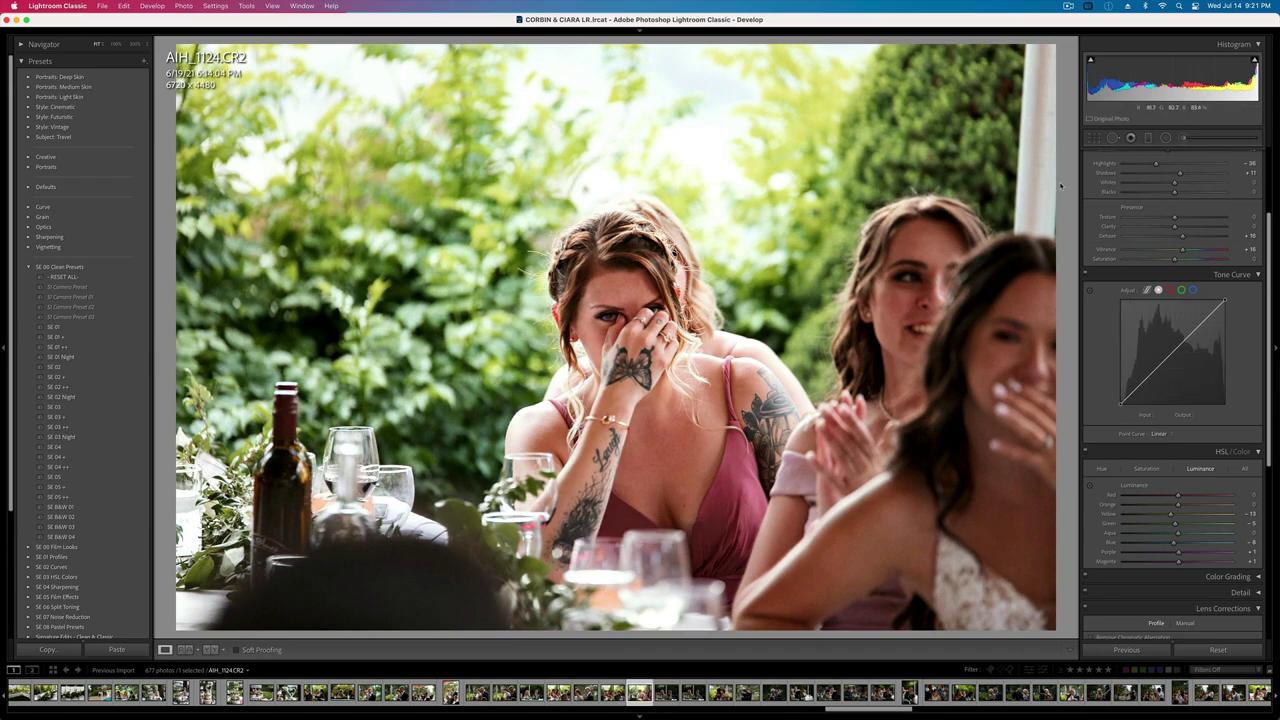
{"action": "key", "text": "r"}
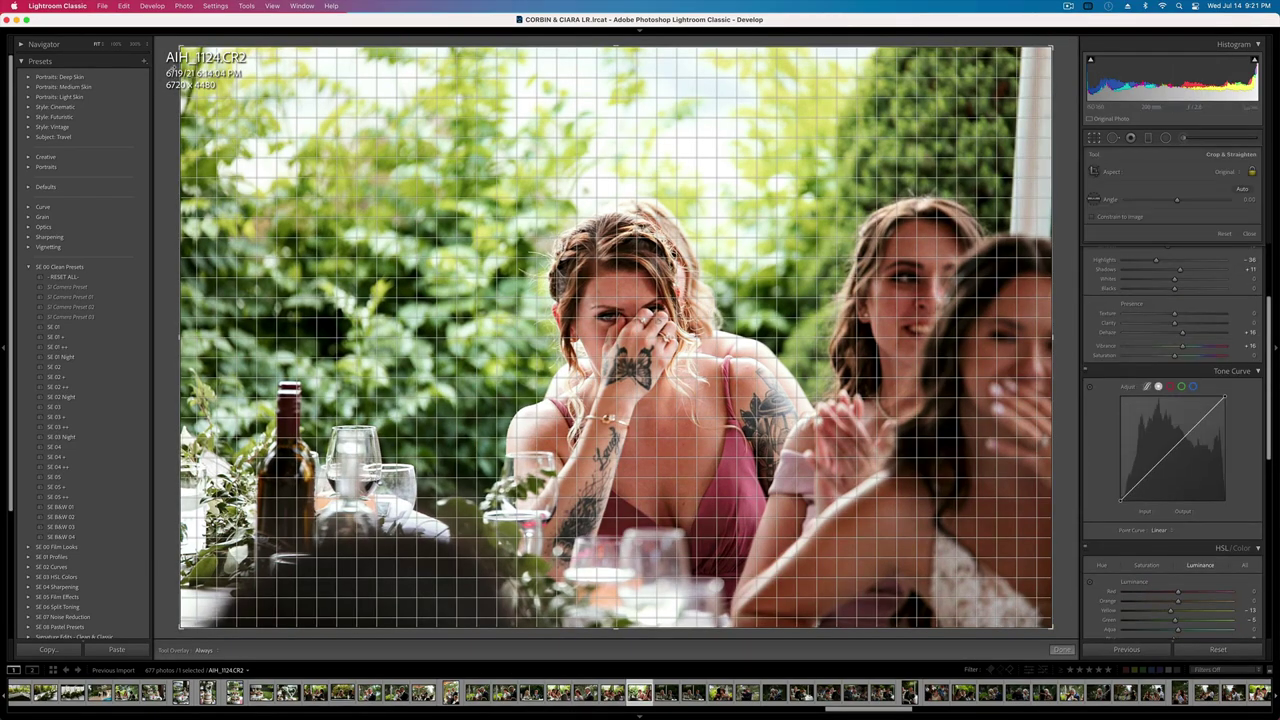
{"action": "left_click_drag", "start_coordinate": [176, 47], "coordinate": [219, 82]}
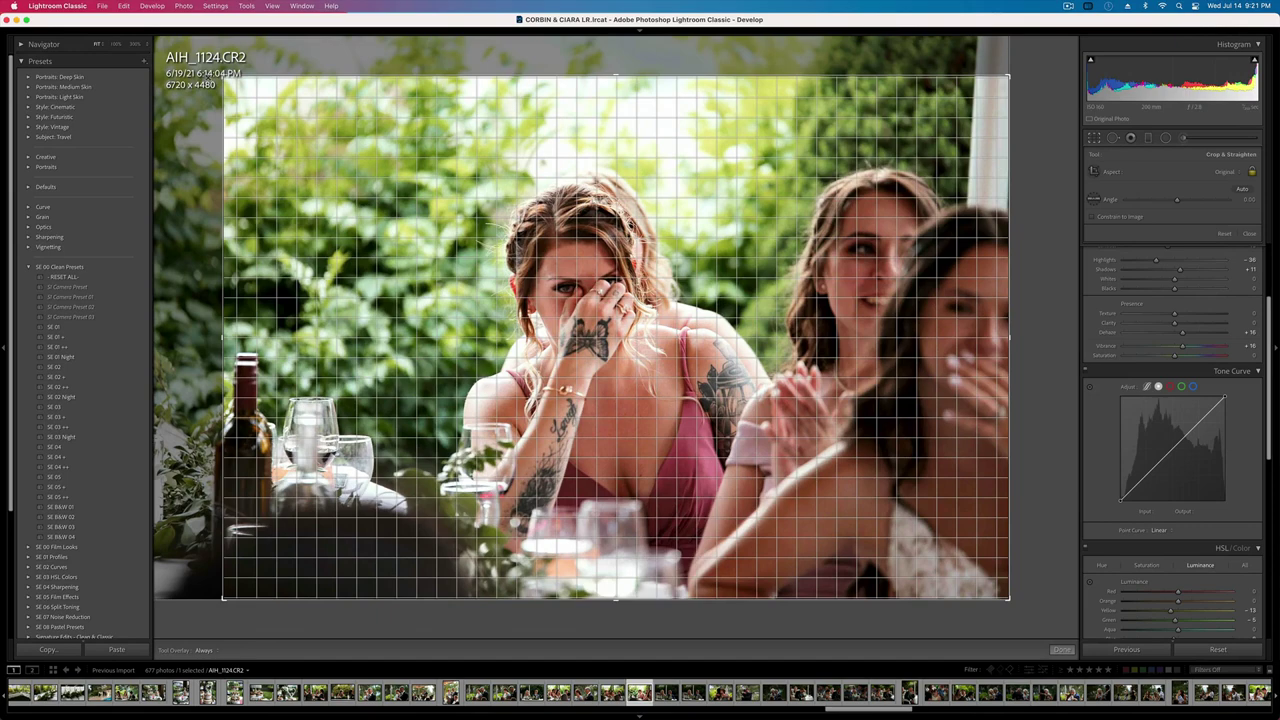
{"action": "key", "text": "Return"}
- Raise AIH_1126's exposure to +0.95 and begin cropping it
{"action": "key", "text": "Right"}
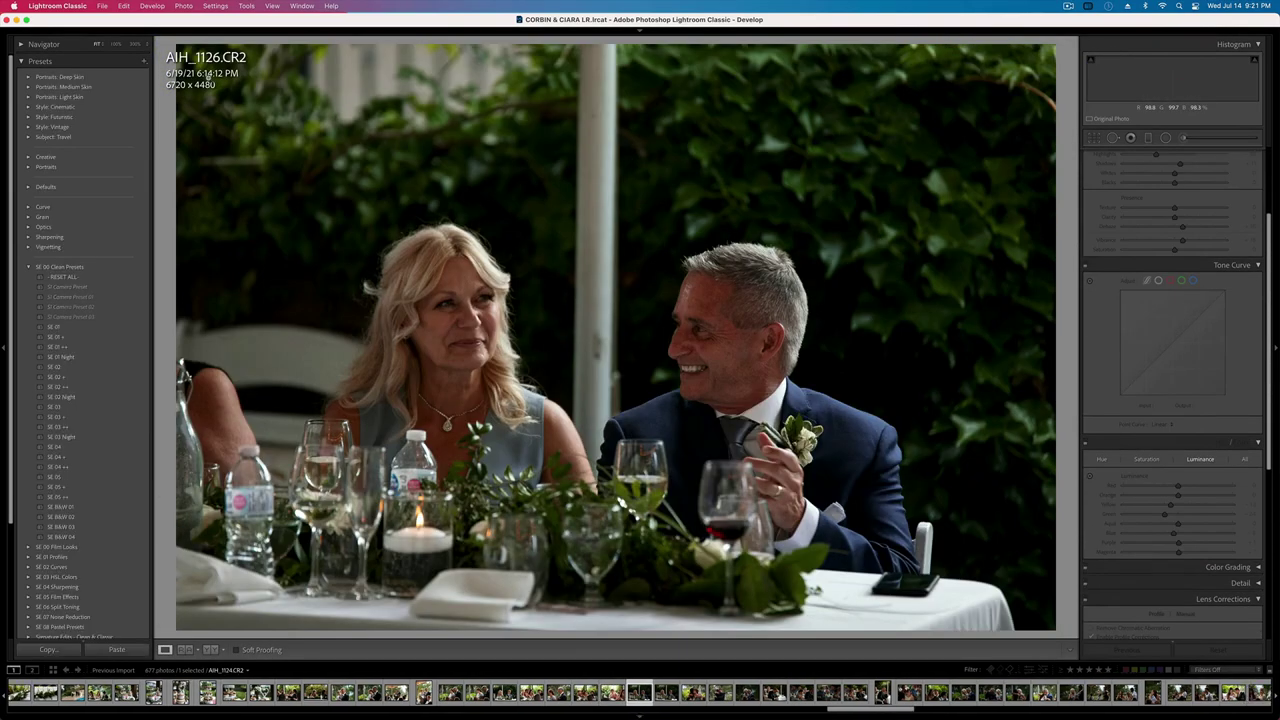
{"action": "key", "text": "="}
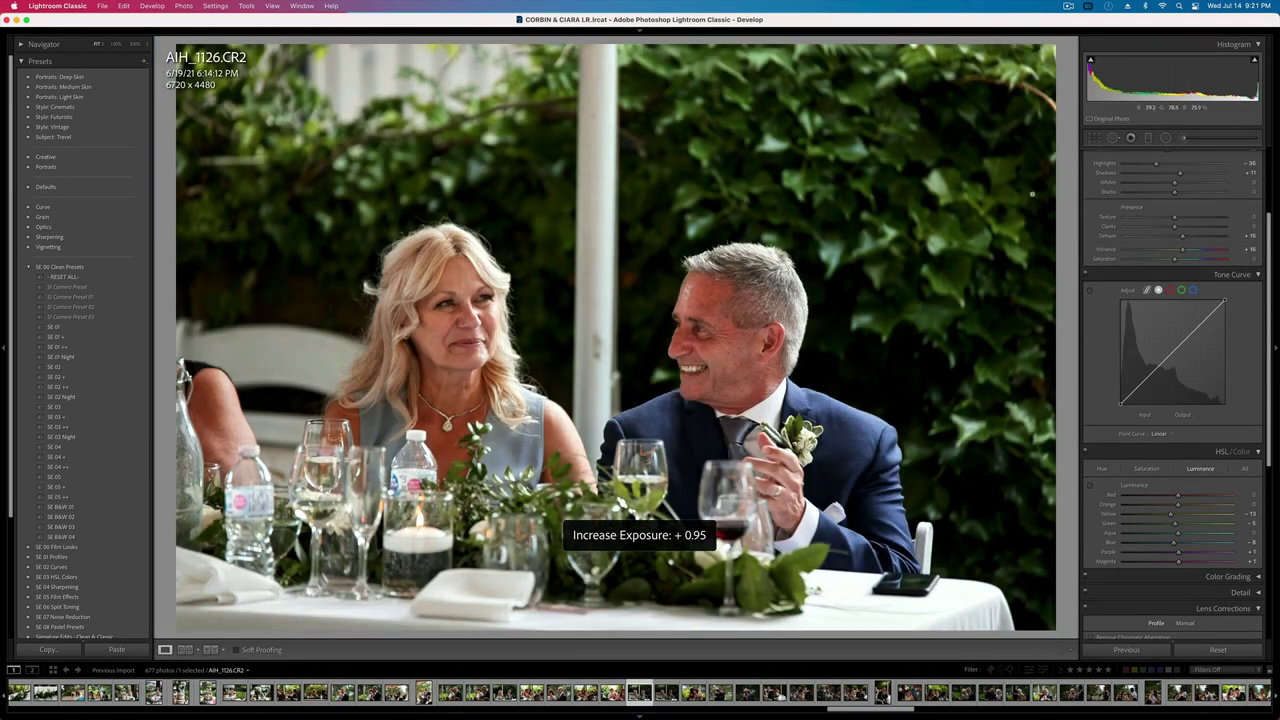
{"action": "key", "text": "r"}
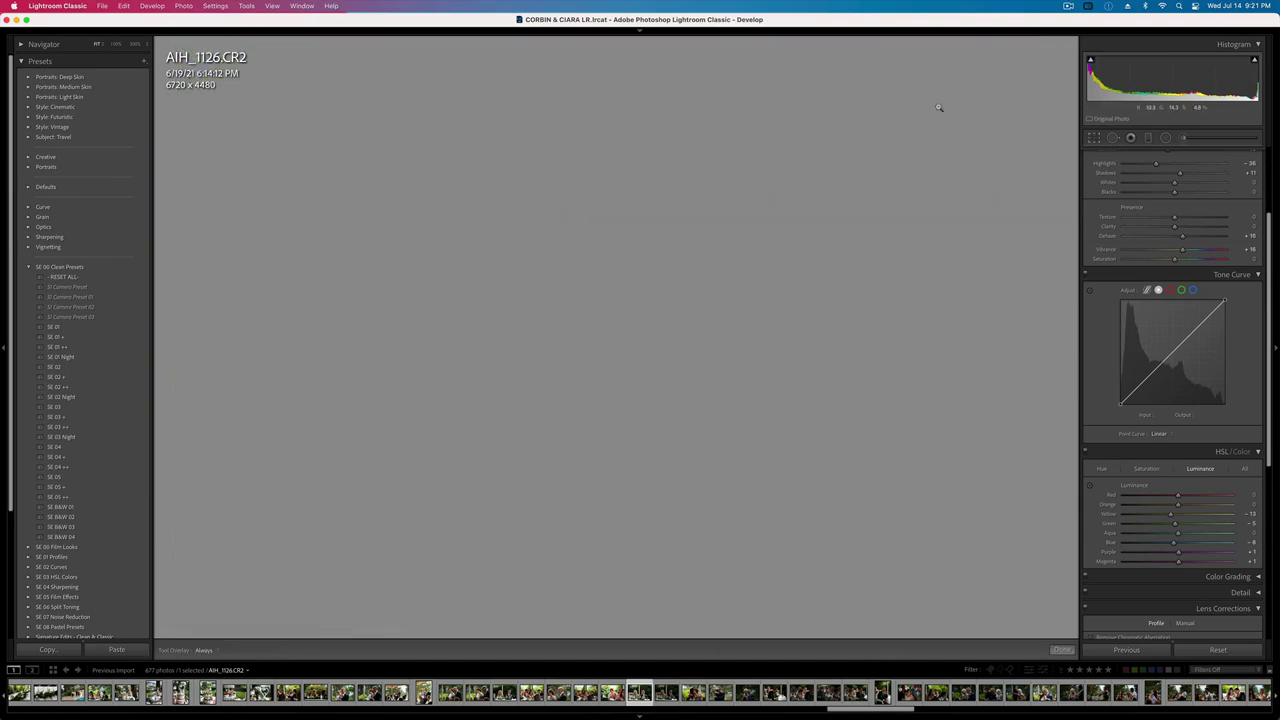
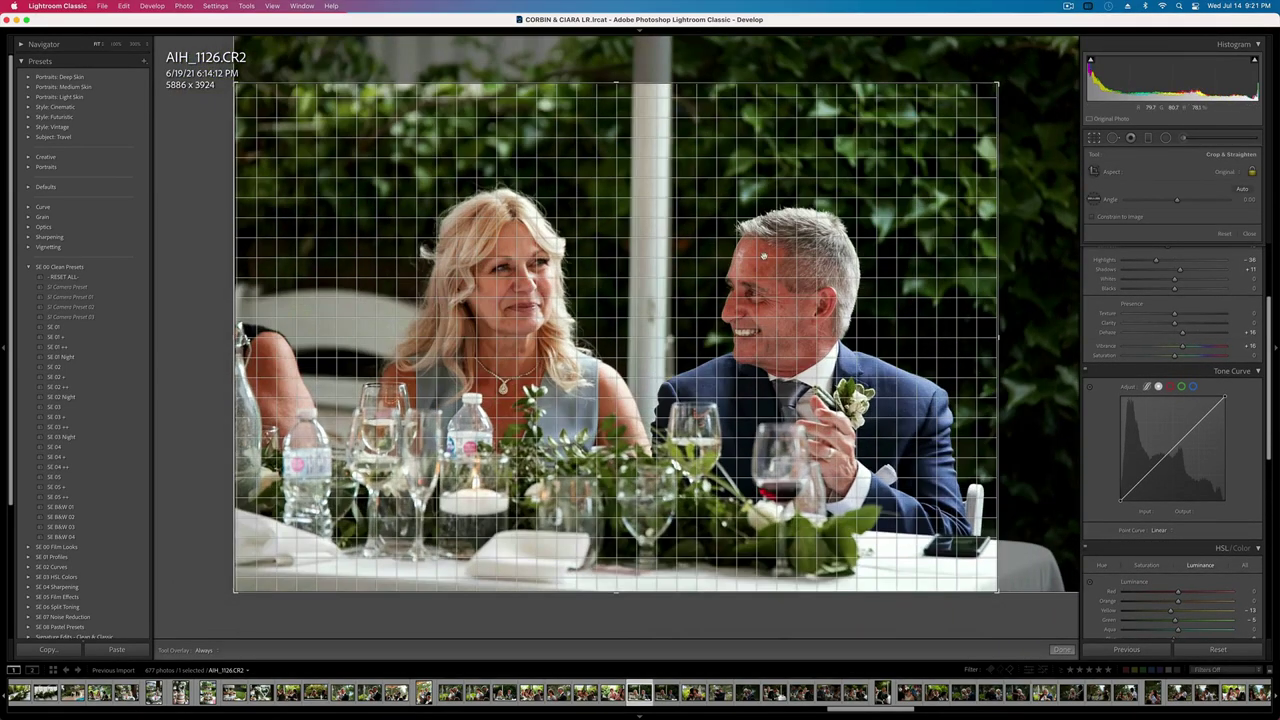
- Reposition and apply AIH_1126's crop at 5886×3924, then return to AIH_1128
{"action": "left_click_drag", "start_coordinate": [764, 256], "coordinate": [725, 256]}
{"action": "key", "text": "Return"}
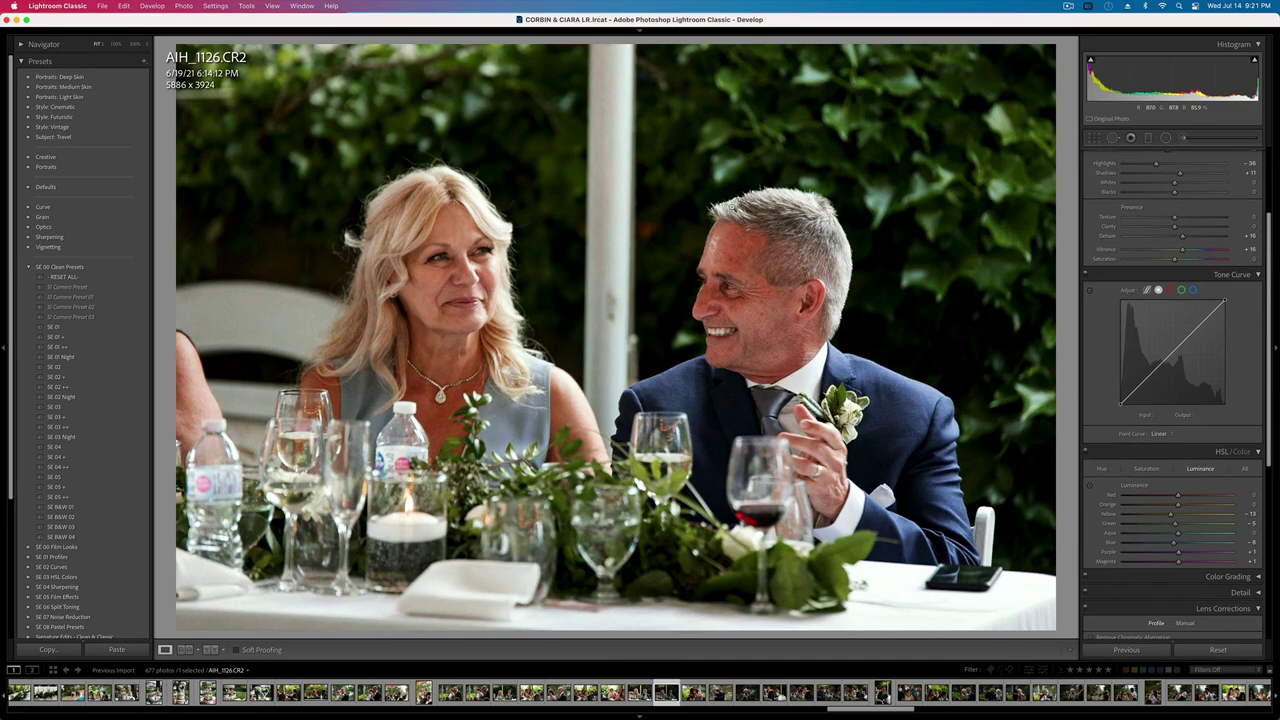
{"action": "key", "text": "Right"}
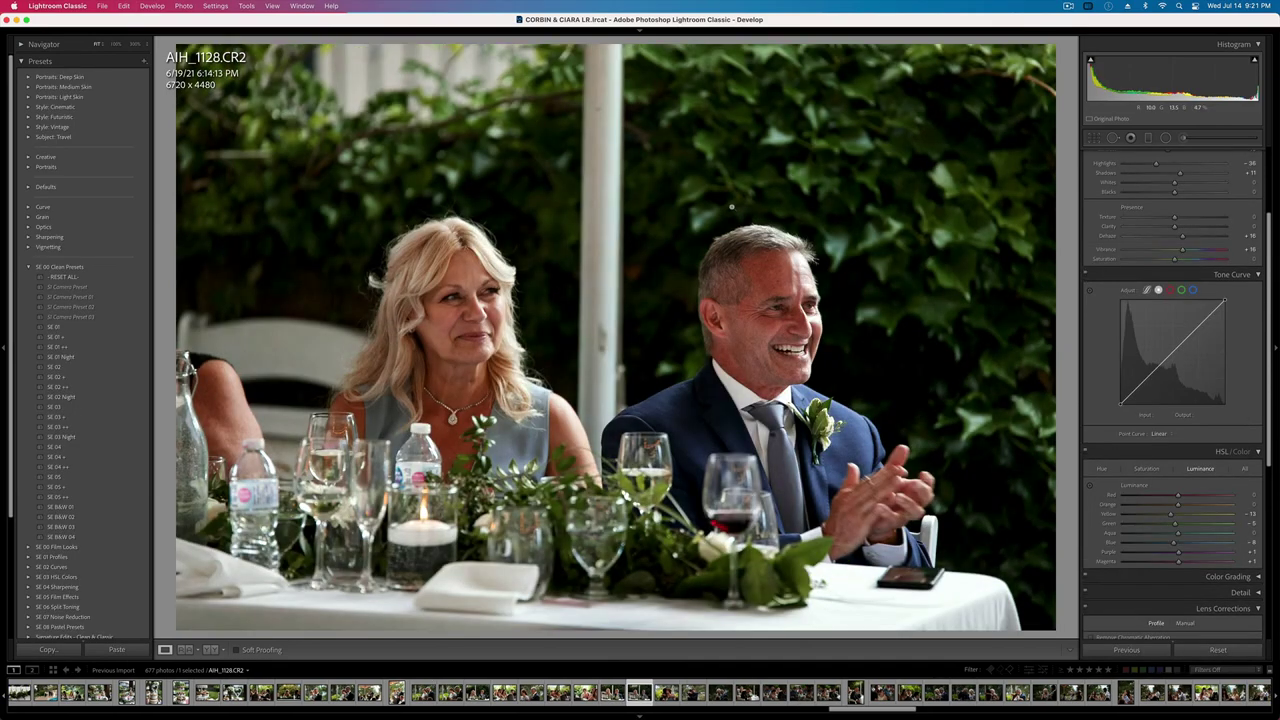
{"action": "key", "text": "Right"}
{"action": "key", "text": "Left"}
- Crop AIH_1128 tighter to 6091×4060 and brighten it to +1.28 exposure
{"action": "key", "text": "r"}
{"action": "left_click_drag", "start_coordinate": [177, 45], "coordinate": [221, 71]}
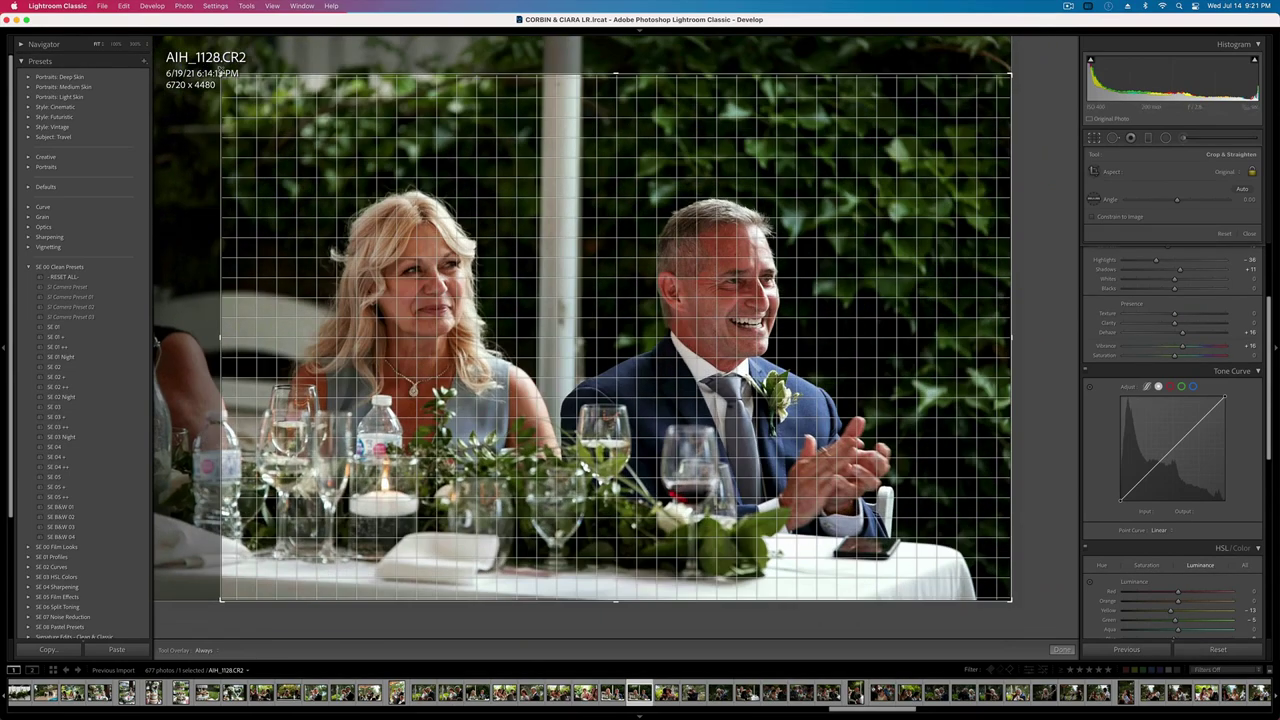
{"action": "key", "text": "Return"}
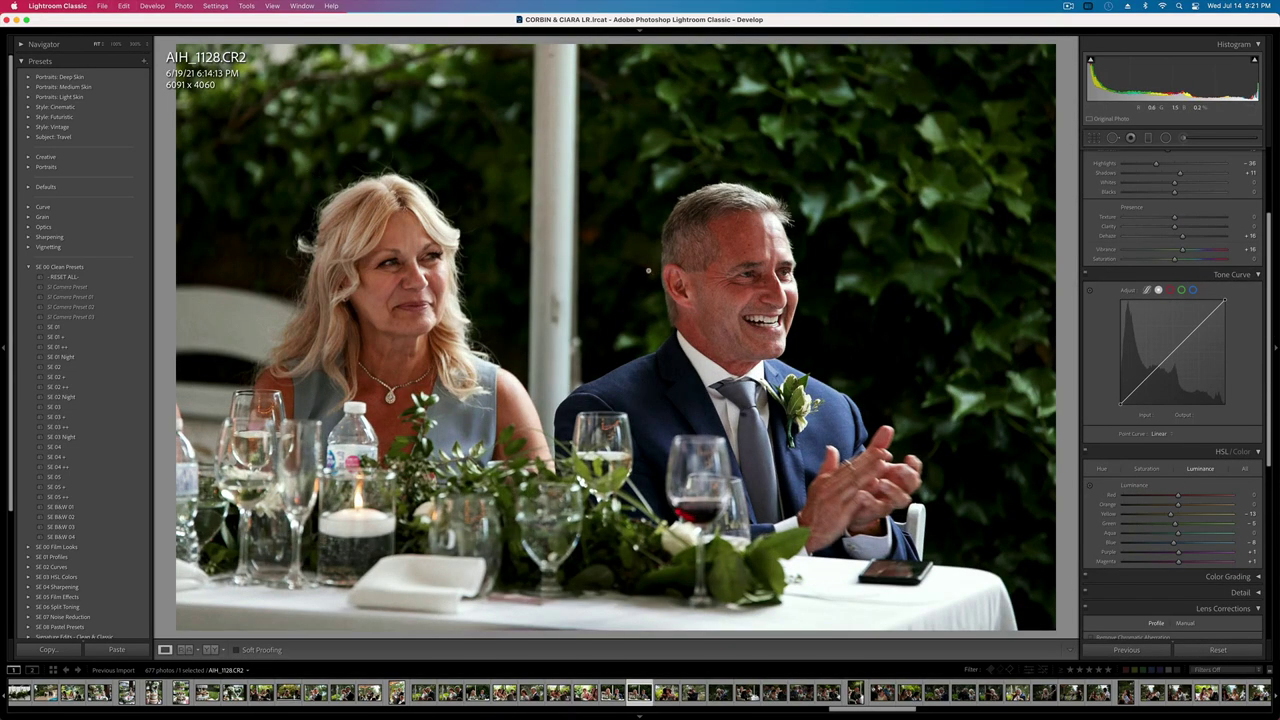
{"action": "scroll", "coordinate": [1103, 249], "scroll_direction": "up", "scroll_amount": 5}
{"action": "key", "text": "equal"}
{"action": "key", "text": "equal"}
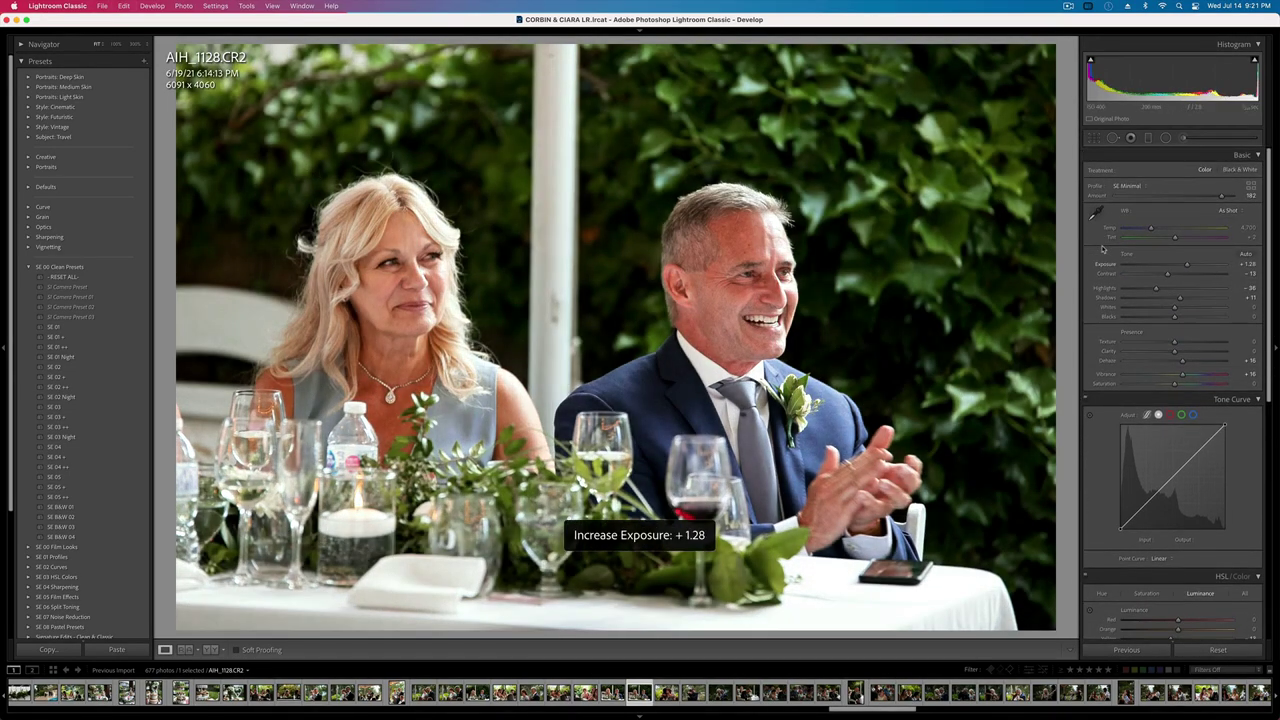
- Set AIH_1128 back to +0.95 exposure and darken the hug photo AIH_1130 to +0.29
{"action": "key", "text": "minus"}
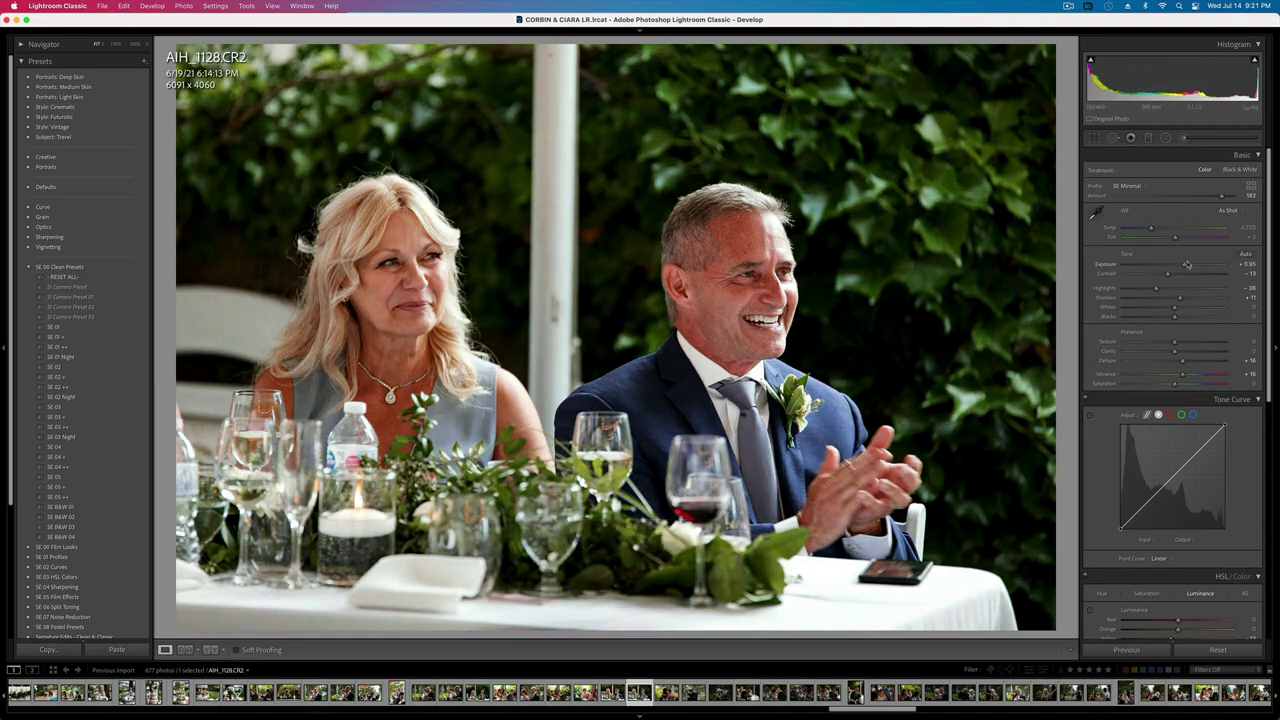
{"action": "key", "text": "Right"}
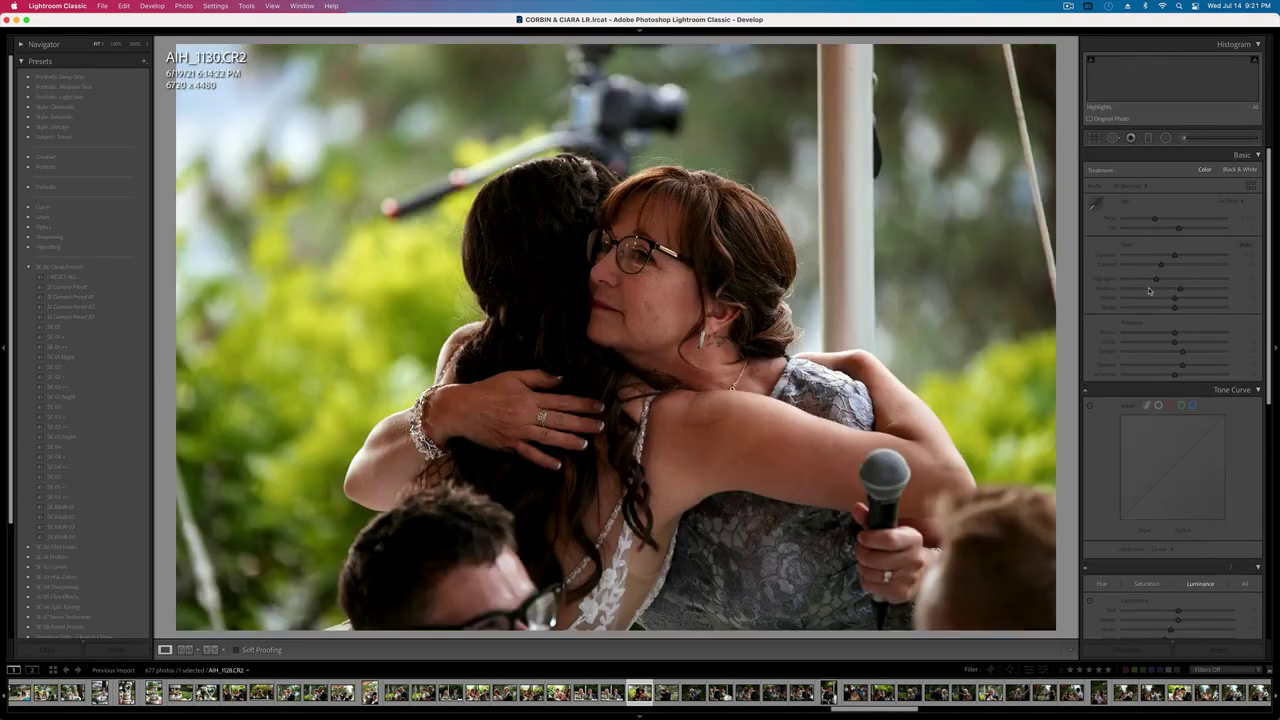
{"action": "key", "text": "minus"}
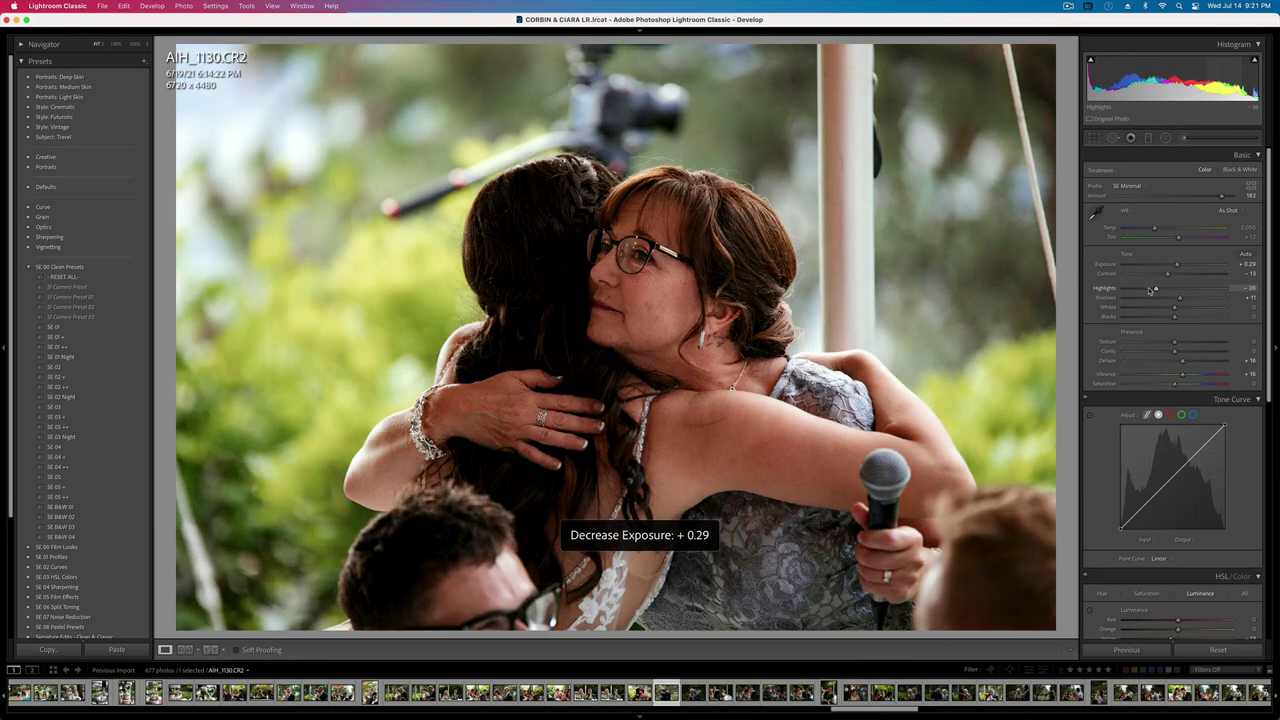
- Boost AIH_1132's vibrance to about +45 and lower its exposure a step
{"action": "key", "text": "Right"}
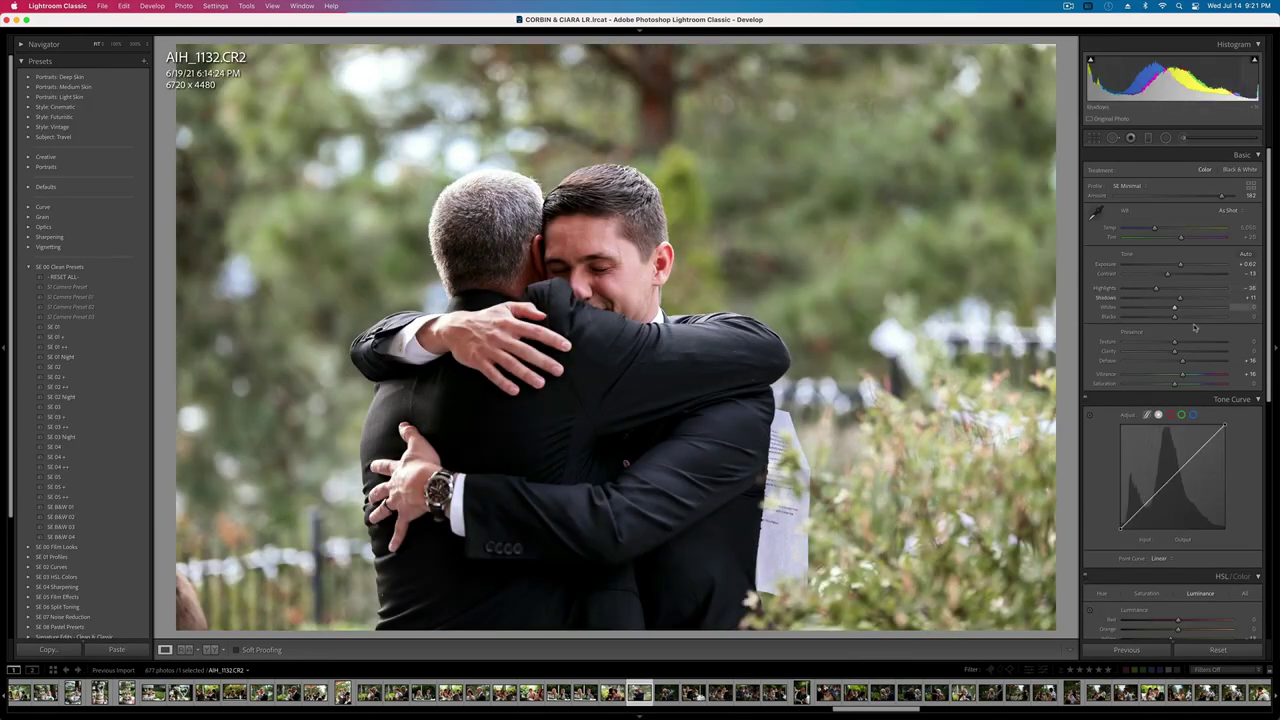
{"action": "left_click_drag", "start_coordinate": [1182, 375], "coordinate": [1198, 375]}
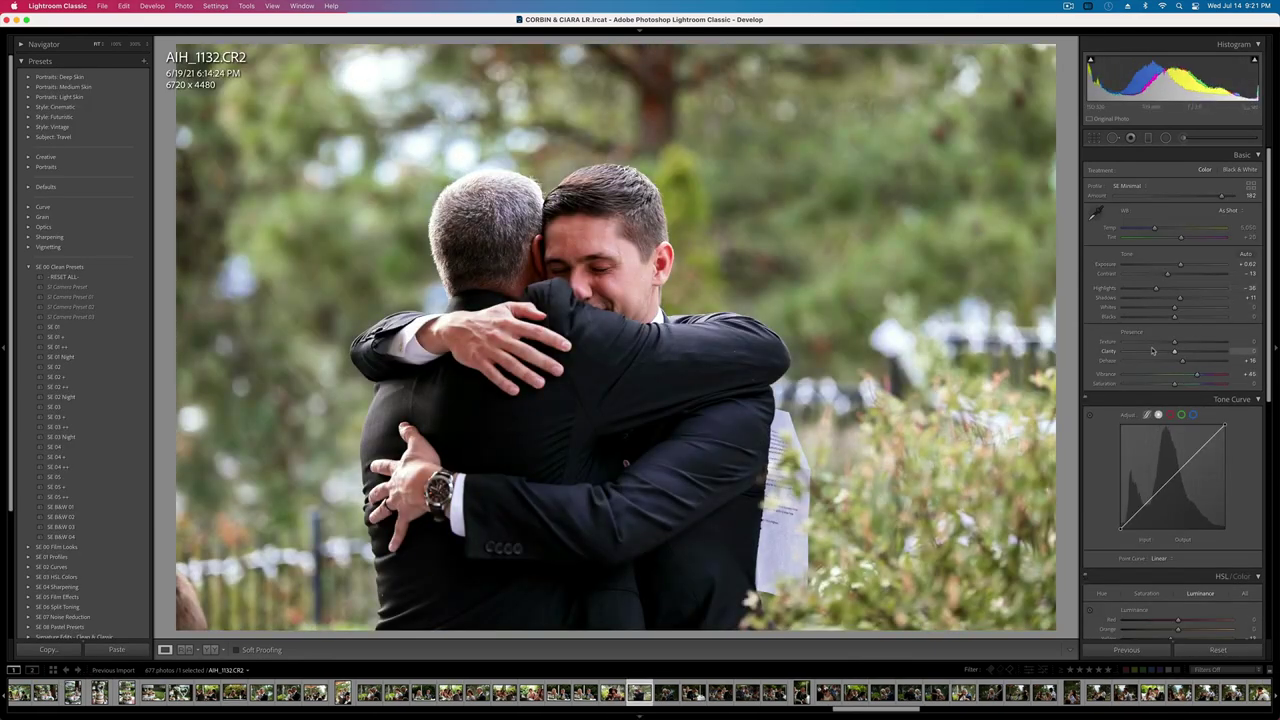
{"action": "key", "text": "minus"}
- Brighten AIH_1135 to +1.28, warm its temperature to about 5,851, and copy its settings
{"action": "key", "text": "Right"}
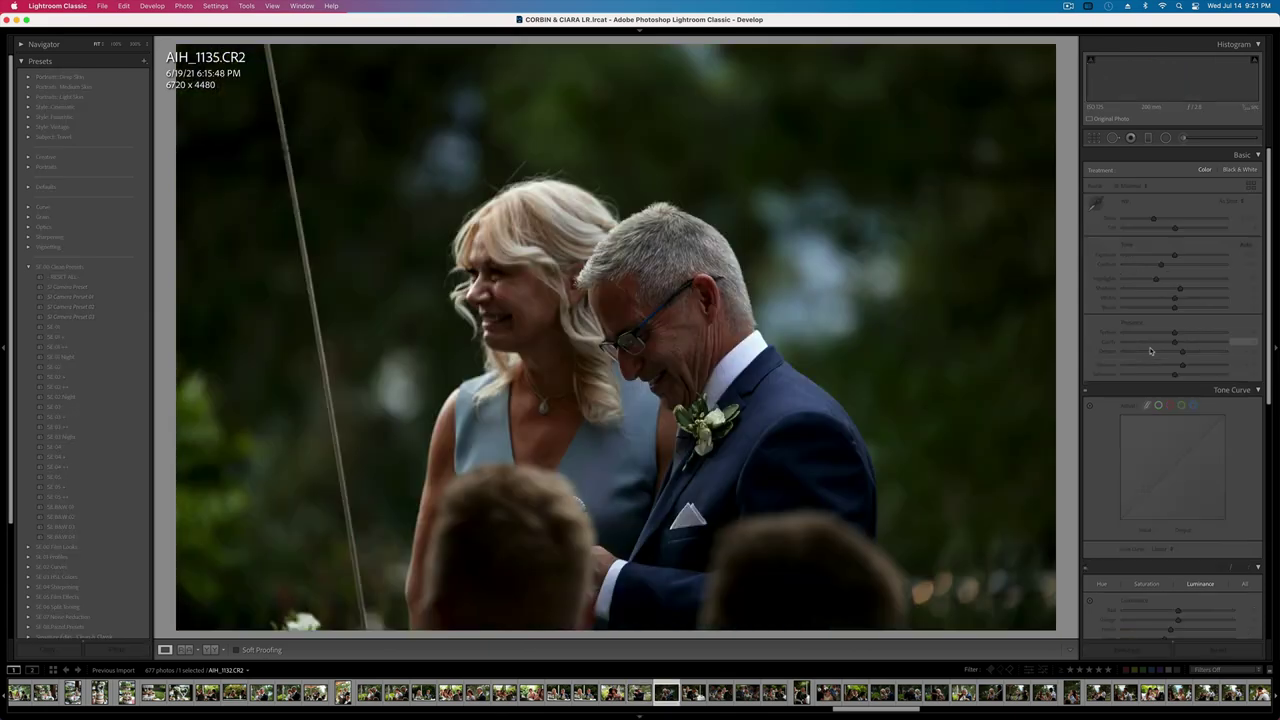
{"action": "key", "text": "equal"}
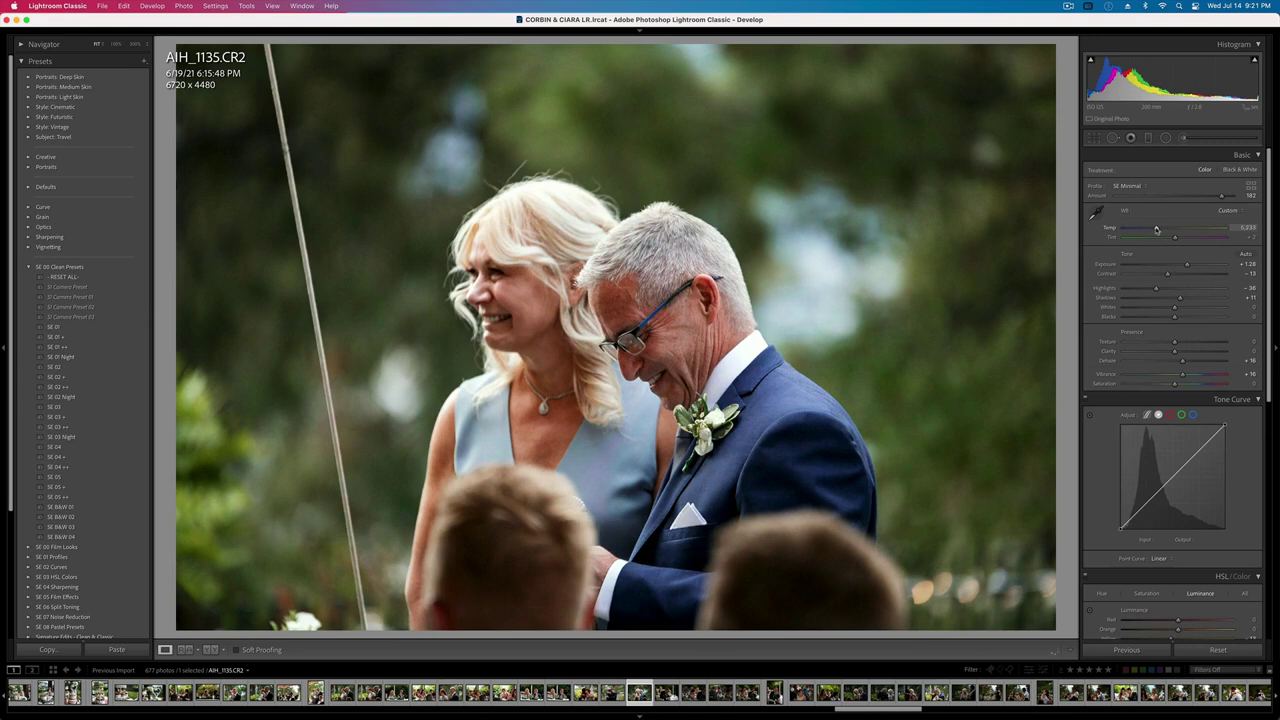
{"action": "left_click_drag", "start_coordinate": [1158, 229], "coordinate": [1163, 230]}
{"action": "key", "text": "super+shift+c"}
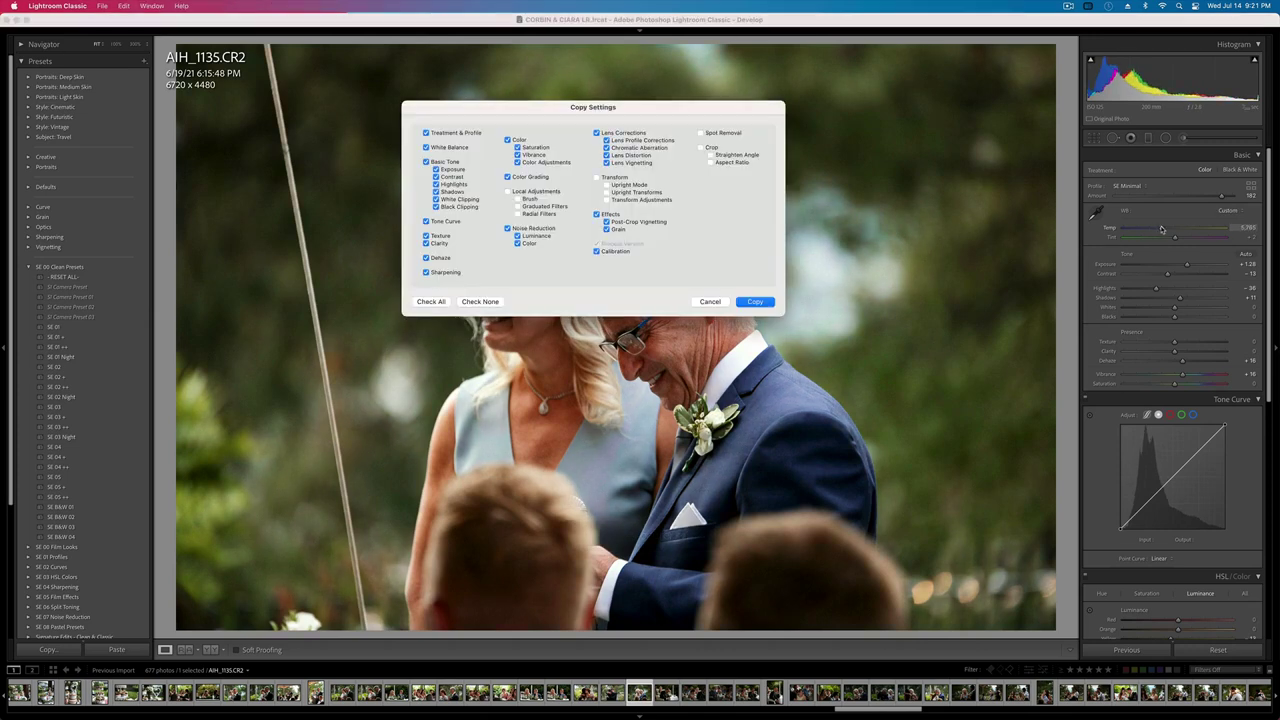
{"action": "key", "text": "Return"}
- Paste the settings onto AIH_1145, cool its white balance, and set exposure to +0.95
{"action": "key", "text": "Right"}
{"action": "key", "text": "super+shift+v"}
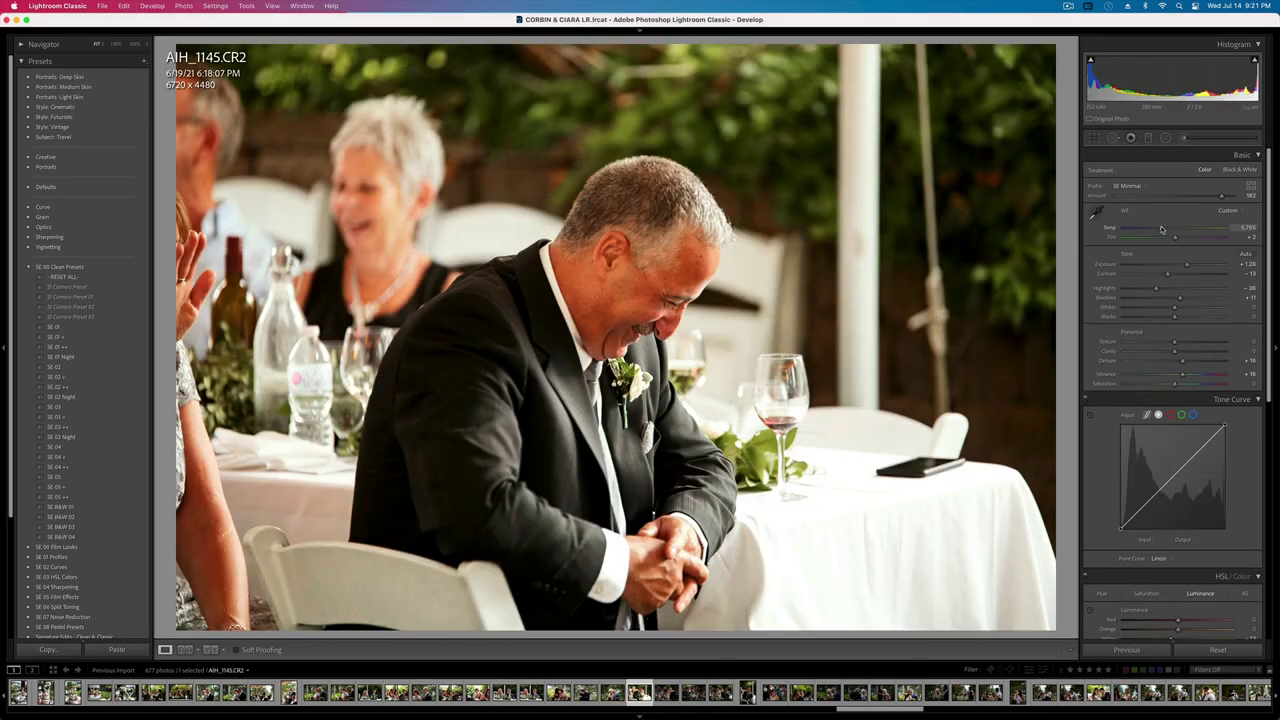
{"action": "left_click", "coordinate": [1153, 231]}
{"action": "left_click_drag", "start_coordinate": [1150, 229], "coordinate": [1150, 229]}
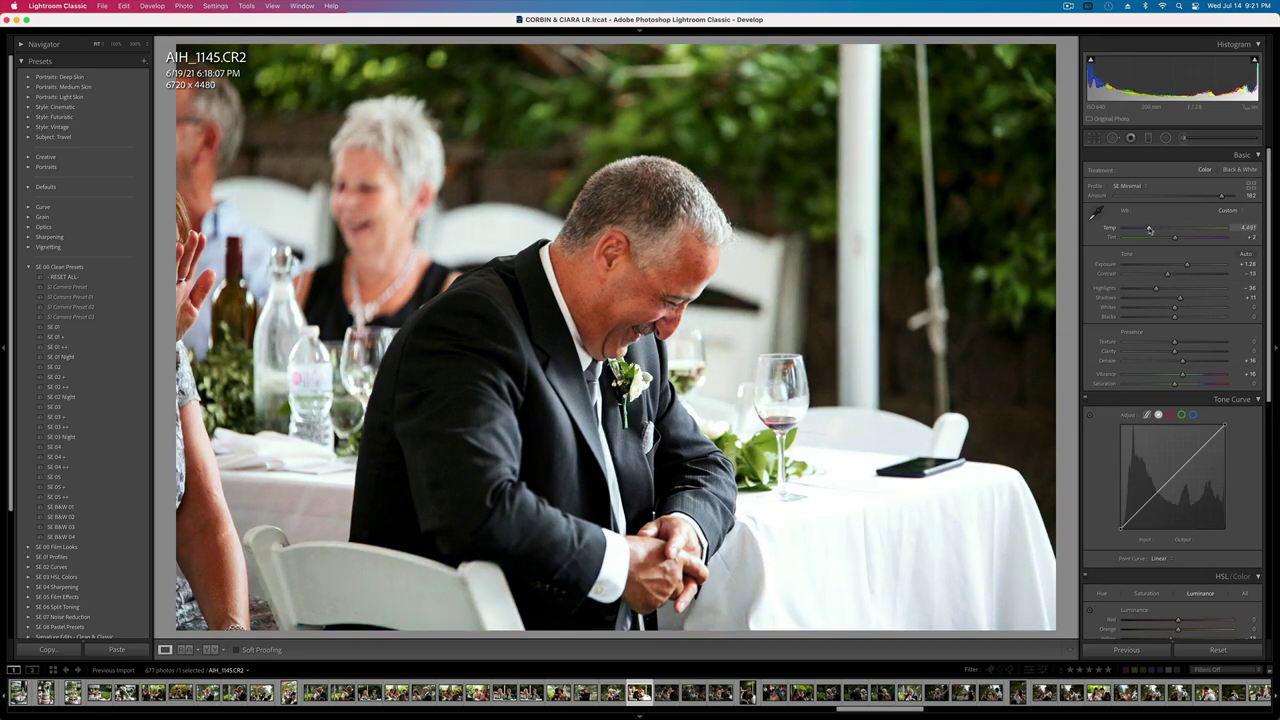
{"action": "key", "text": "shift+minus"}
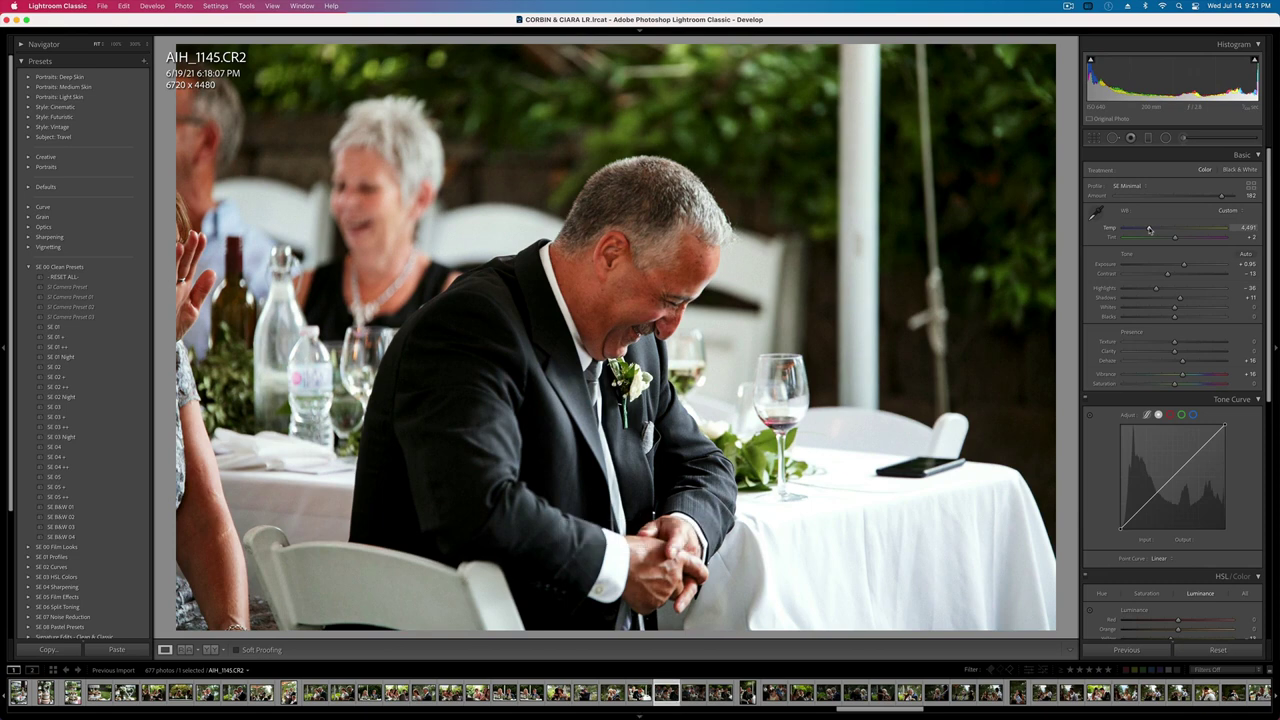
- Undo the pasted settings on AIH_1147 and brighten it to +0.66 exposure
{"action": "key", "text": "Right"}
{"action": "key", "text": "super+z"}
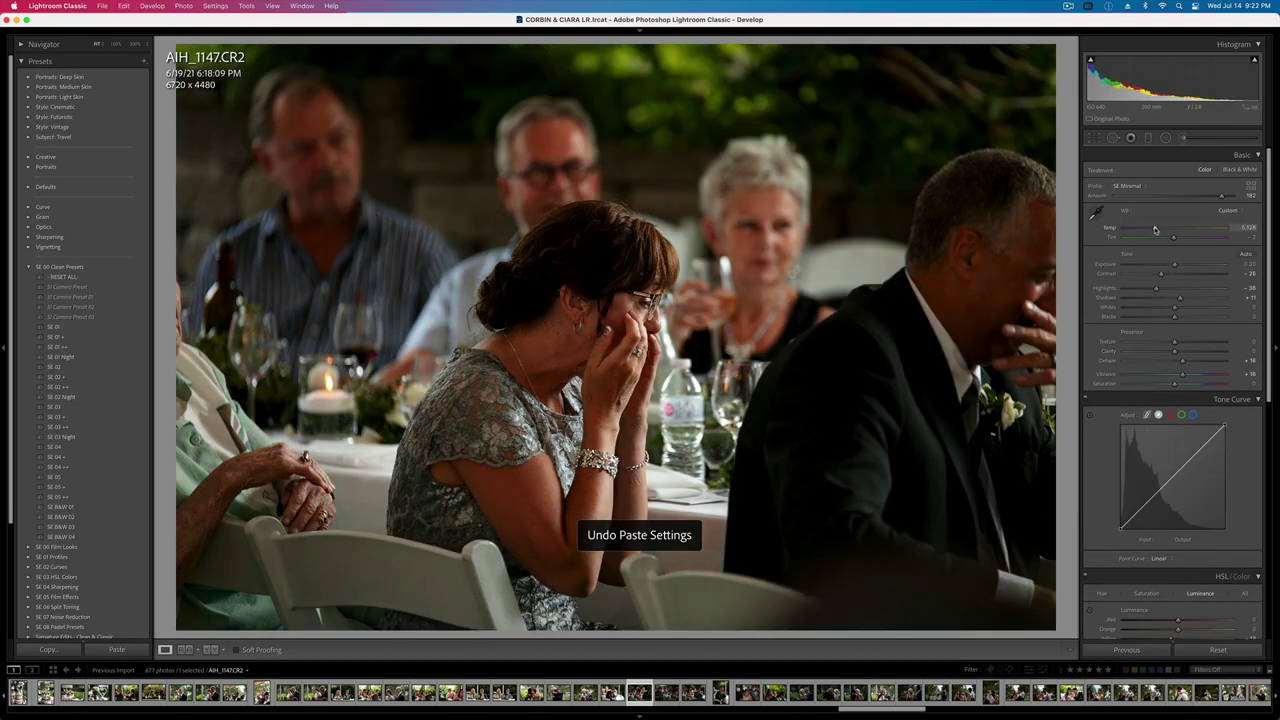
{"action": "key", "text": "super+bracketright"}
{"action": "key", "text": "super+bracketright"}
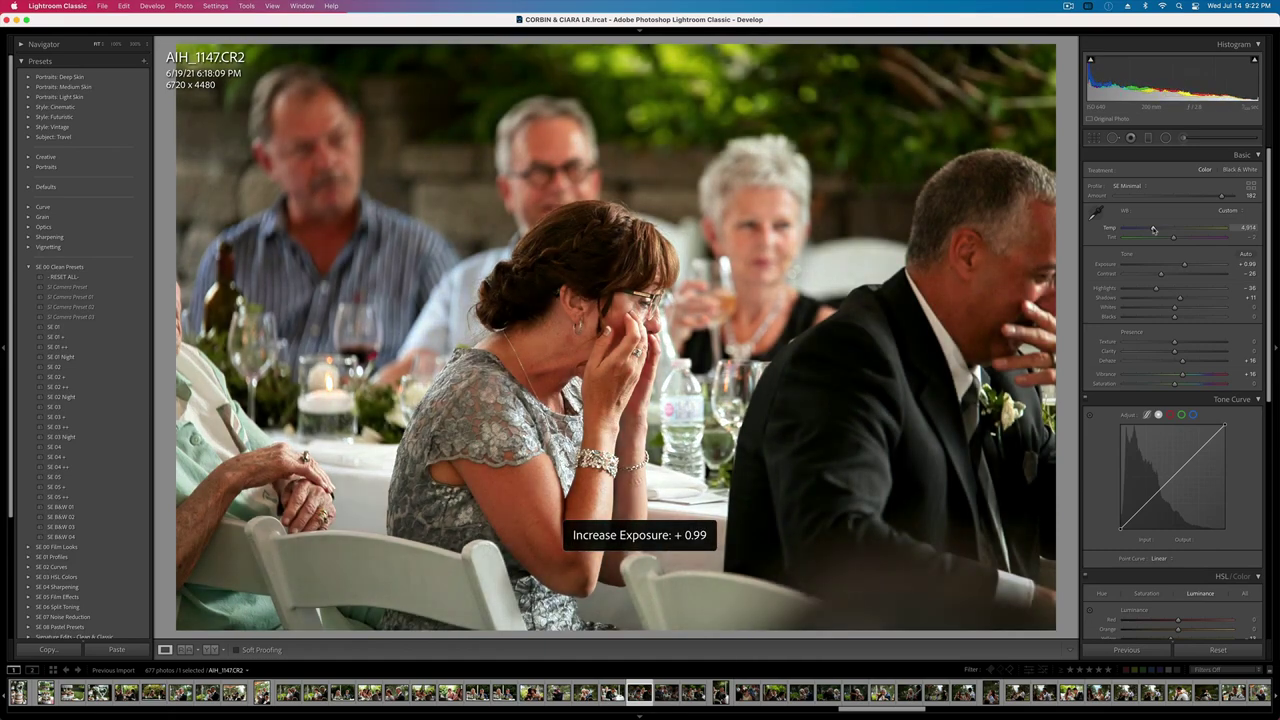
- Brighten AIH_1149 to about +0.99 exposure and AIH_1151 to +1.32
{"action": "key", "text": "Right"}
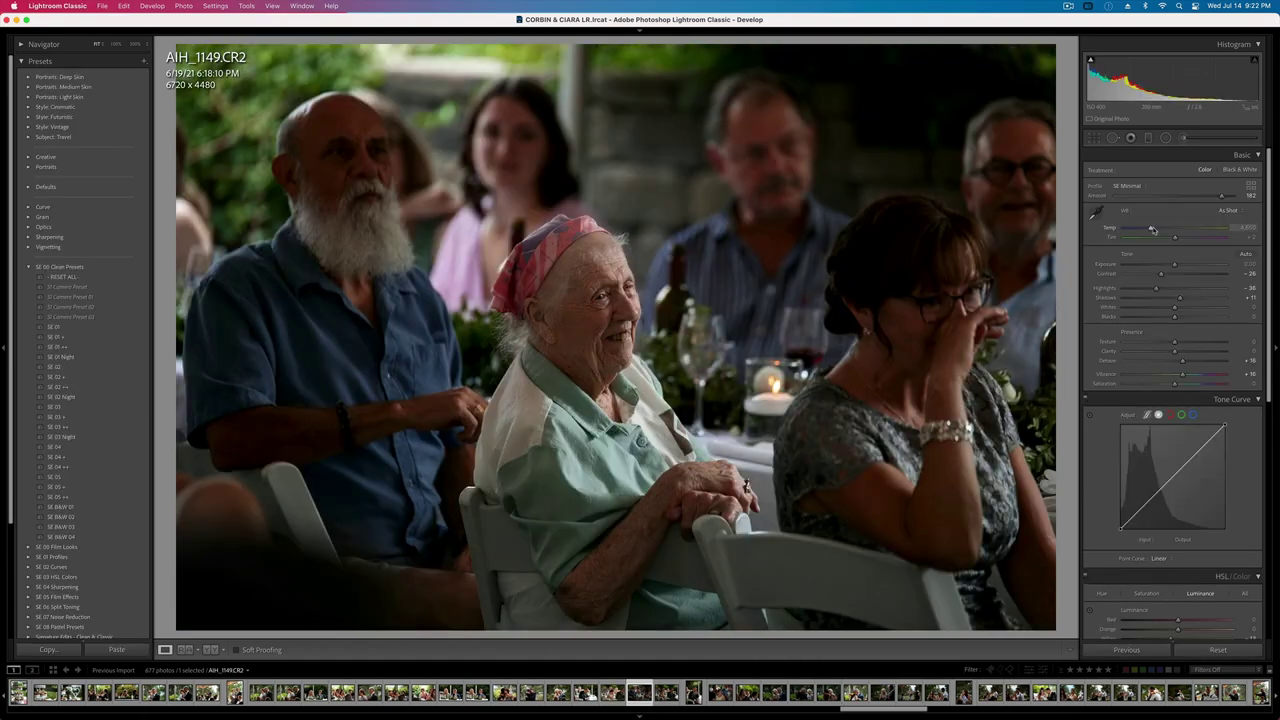
{"action": "key", "text": "super+bracketright"}
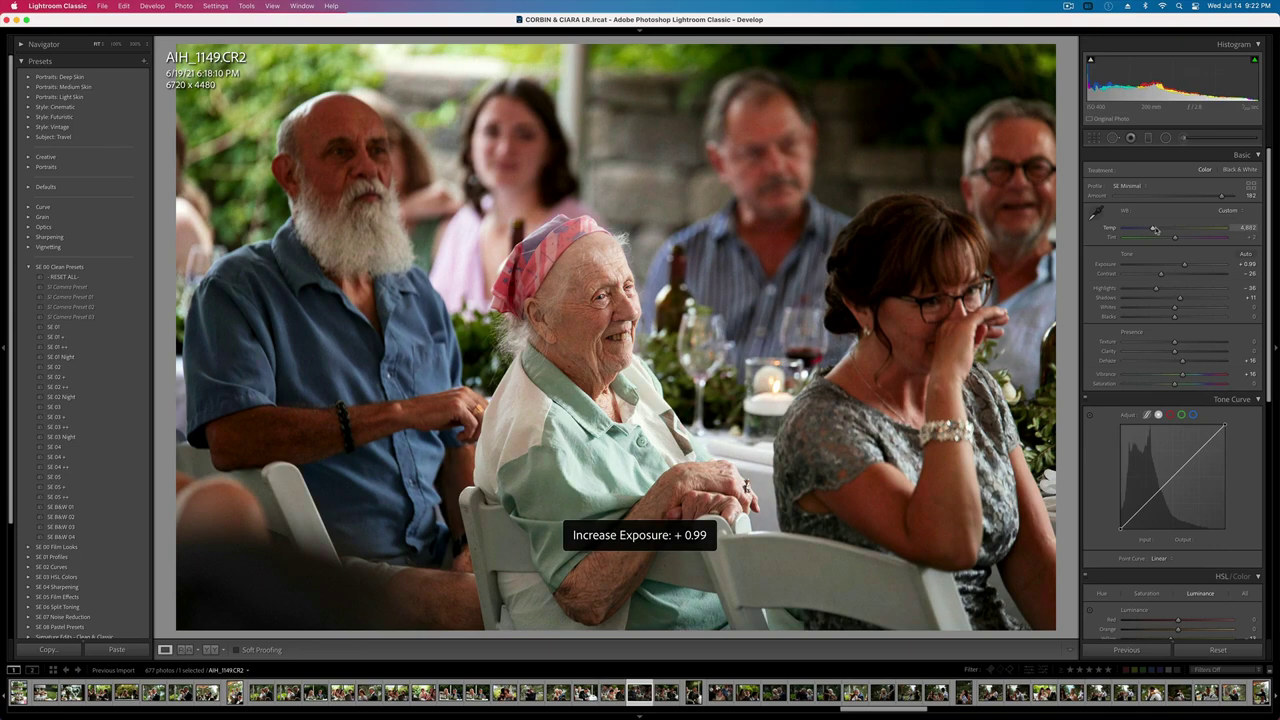
{"action": "key", "text": "super+bracketleft"}
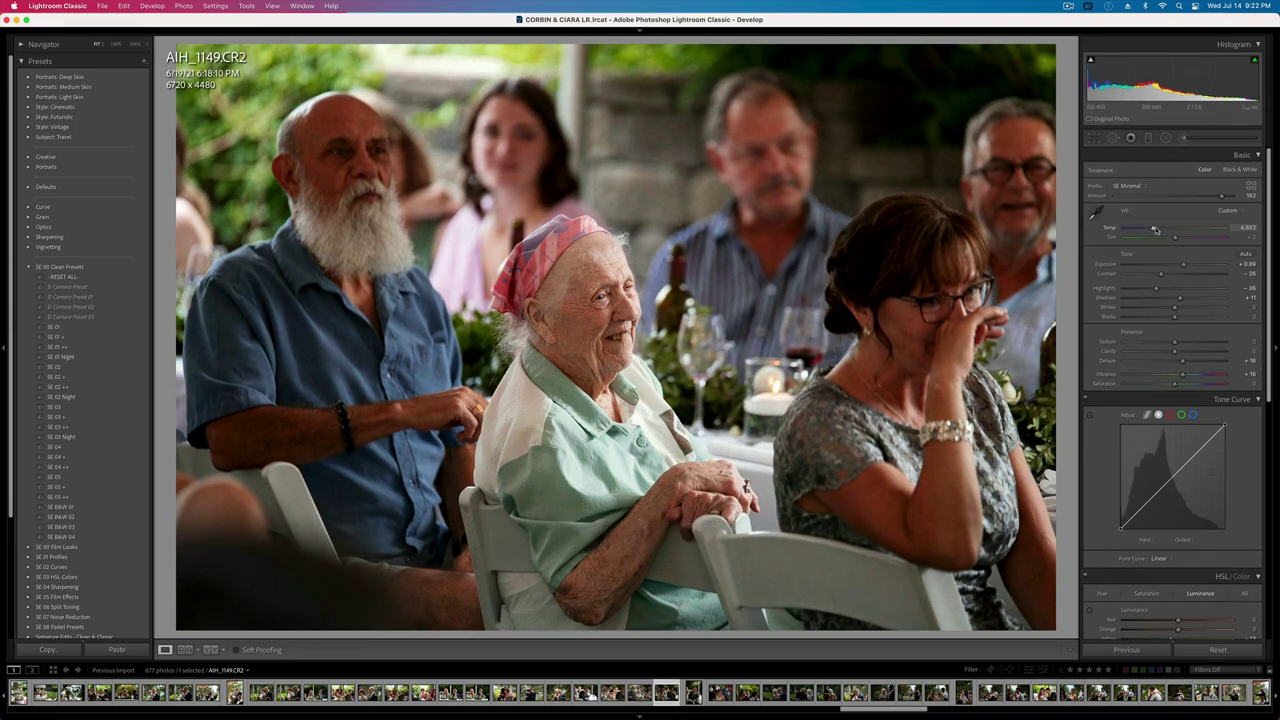
{"action": "key", "text": "Right"}
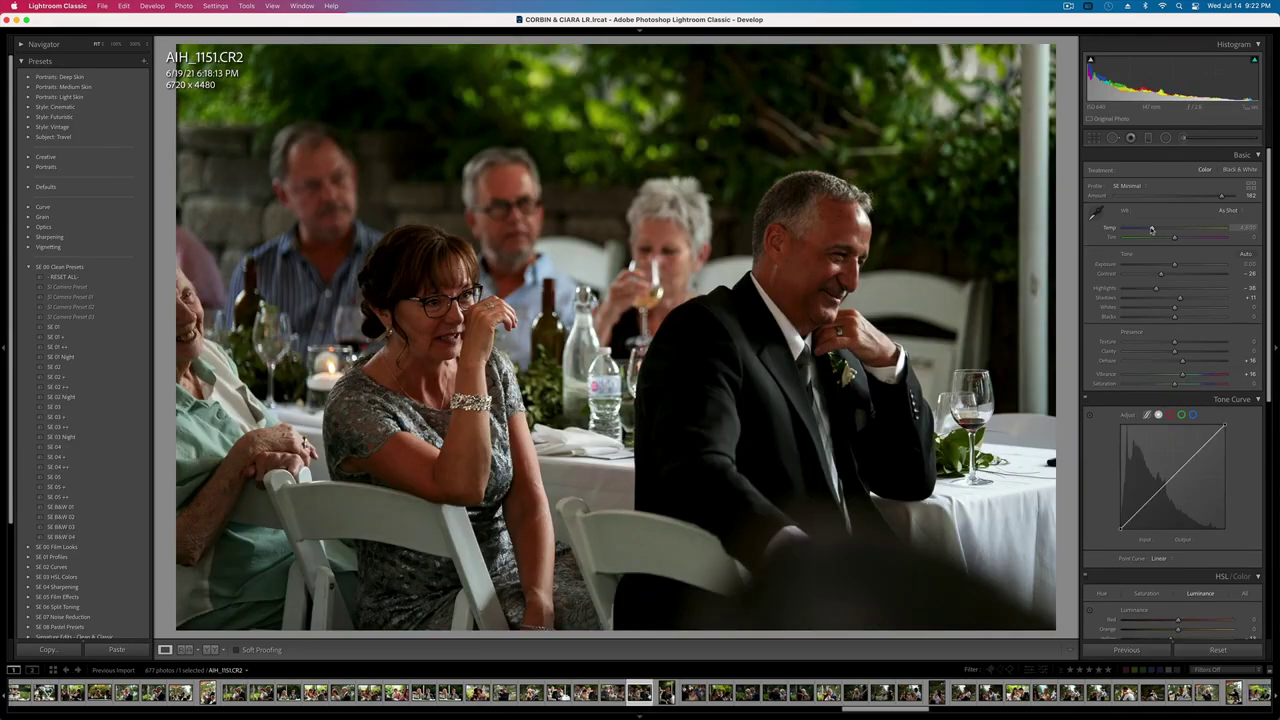
{"action": "key", "text": "super+bracketright"}
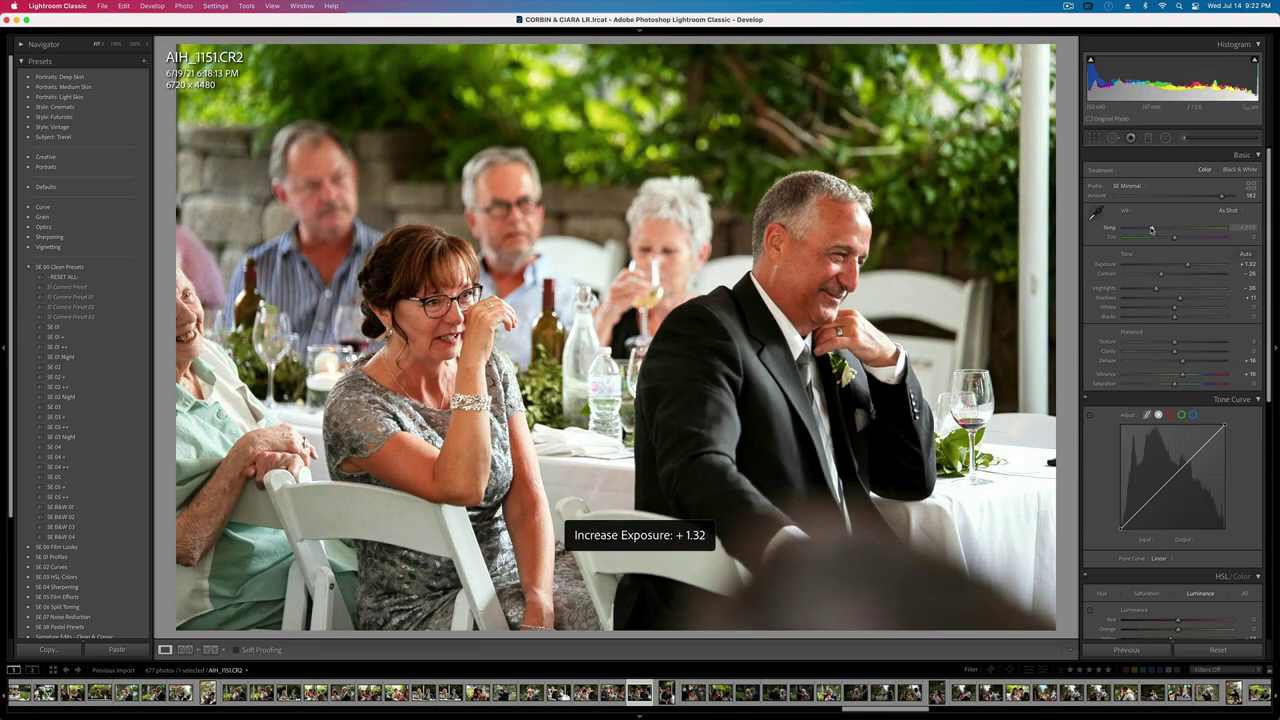
{"action": "scroll", "coordinate": [1197, 492], "scroll_direction": "down", "scroll_amount": 4}
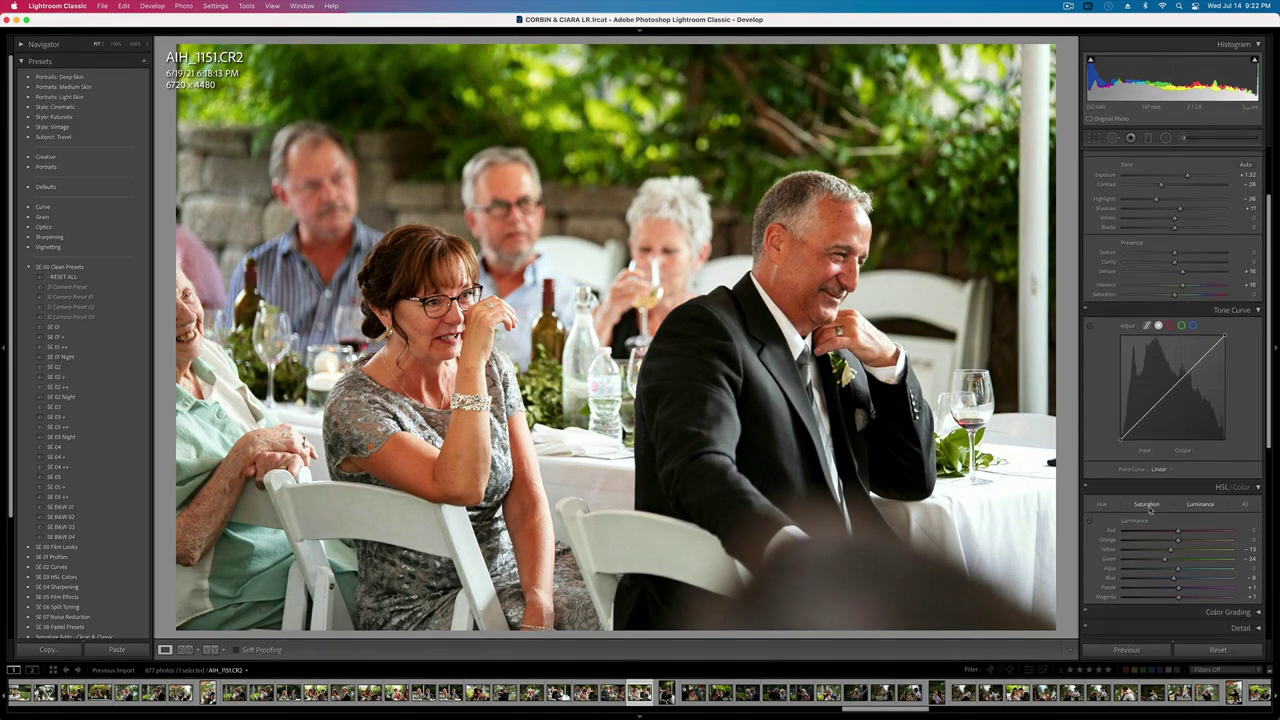
- Raise exposure on portraits AIH_1153 and AIH_1154, bringing AIH_1154 to +0.99
{"action": "left_click", "coordinate": [1148, 505]}
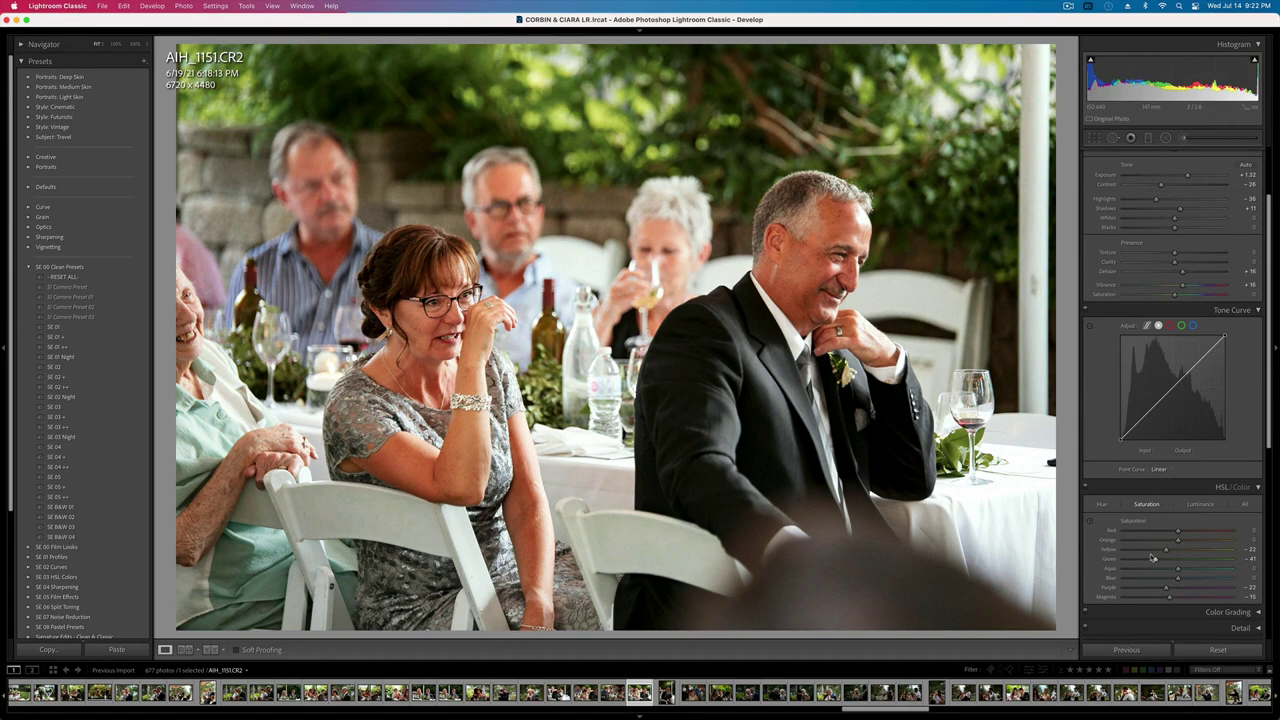
{"action": "key", "text": "Right"}
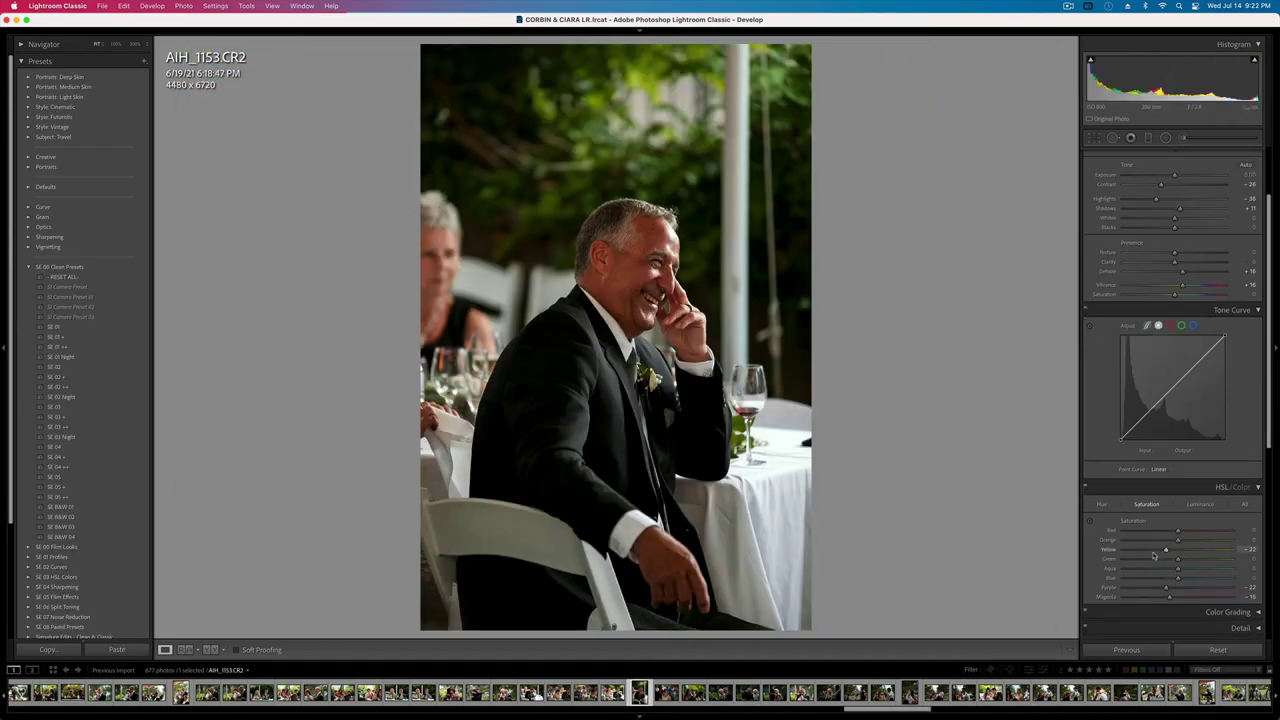
{"action": "key", "text": "super+bracketright"}
{"action": "key", "text": "super+bracketright"}
{"action": "key", "text": "Right"}
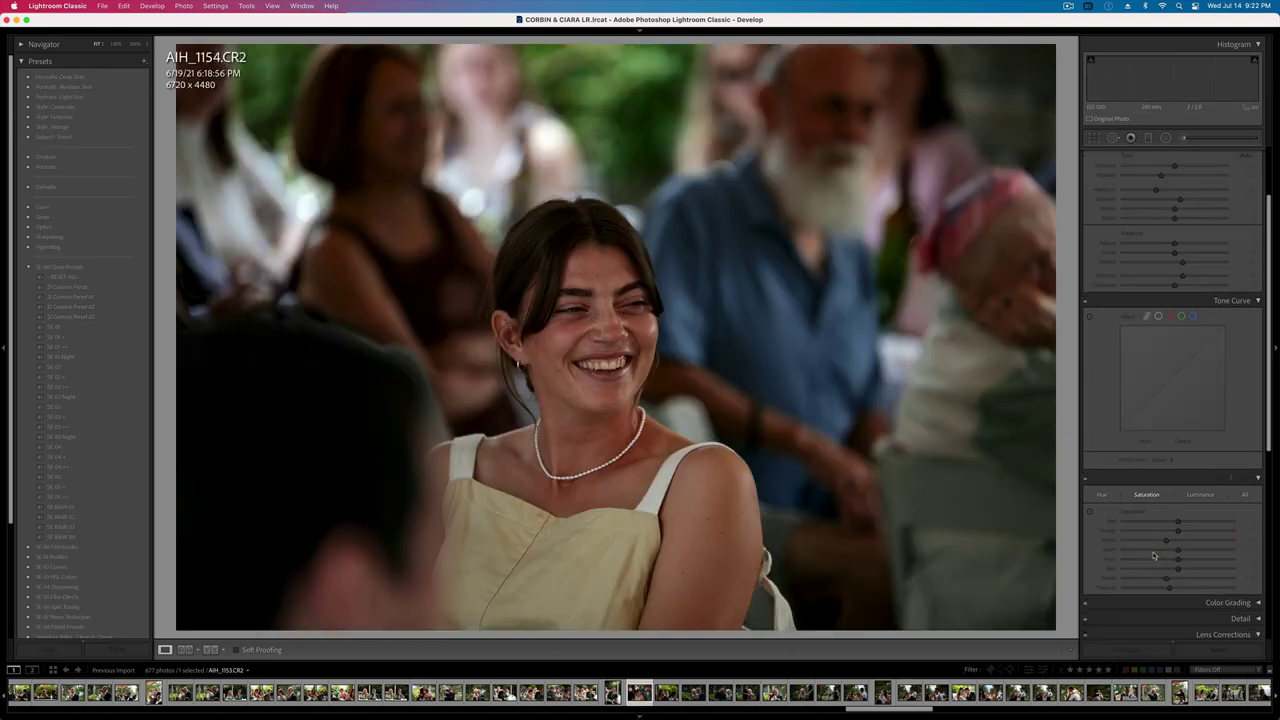
{"action": "key", "text": "super+bracketright"}
{"action": "key", "text": "super+bracketright"}
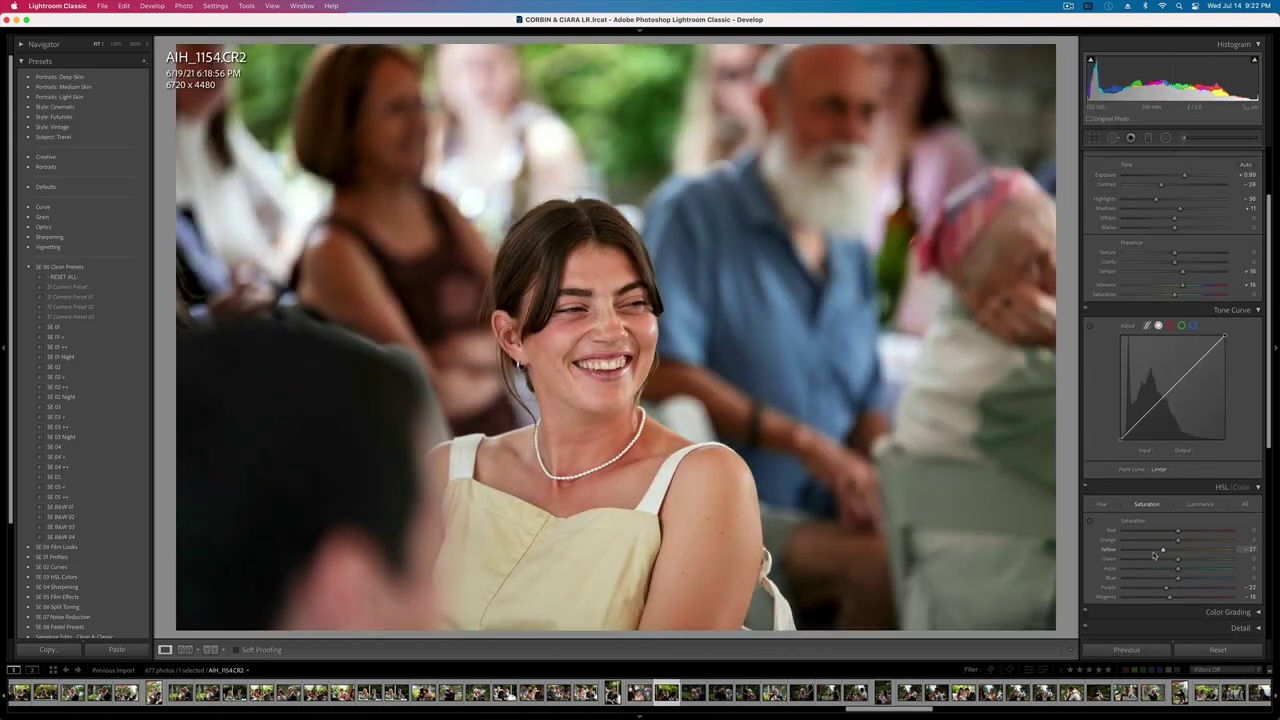
- Cut AIH_1159's yellow saturation to about -40 and settle its exposure around +0.66
{"action": "key", "text": "Right"}
{"action": "key", "text": "super+bracketright"}
{"action": "key", "text": "super+bracketright"}
{"action": "key", "text": "super+bracketright"}
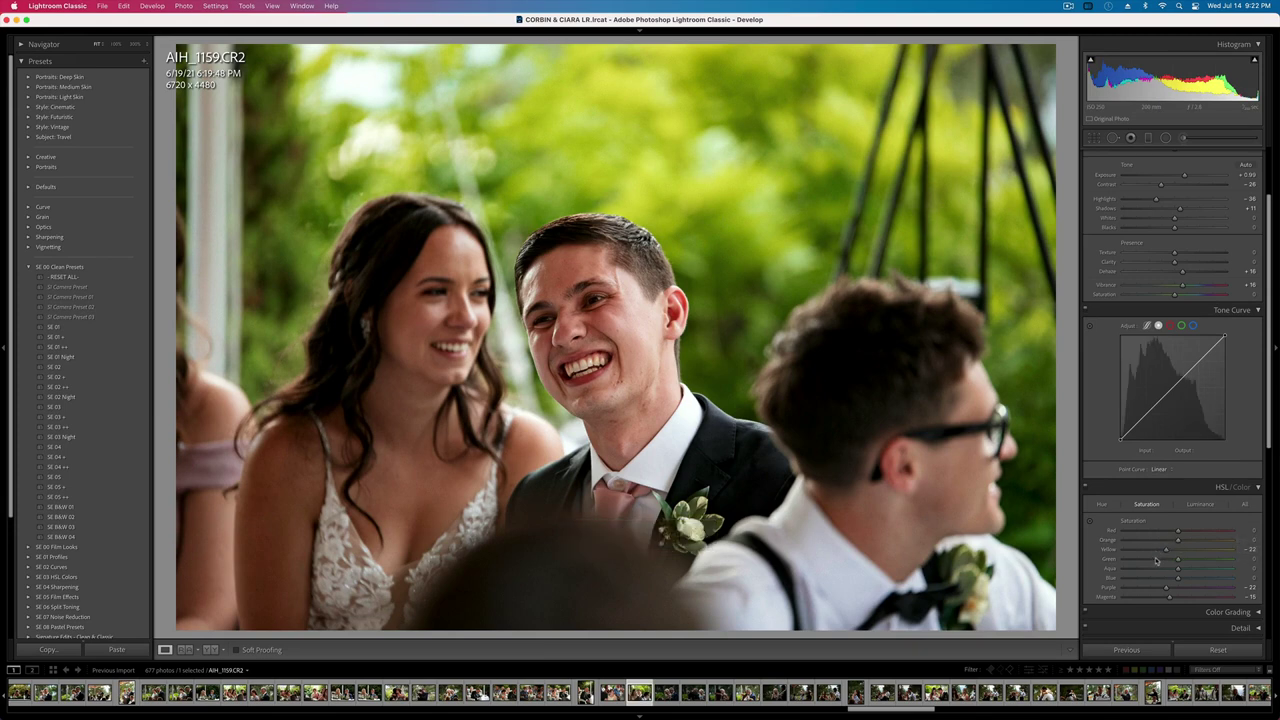
{"action": "mouse_move", "coordinate": [1177, 559]}
{"action": "left_mouse_down"}
{"action": "mouse_move", "coordinate": [1141, 552]}
{"action": "mouse_move", "coordinate": [1156, 553]}
{"action": "left_mouse_up"}
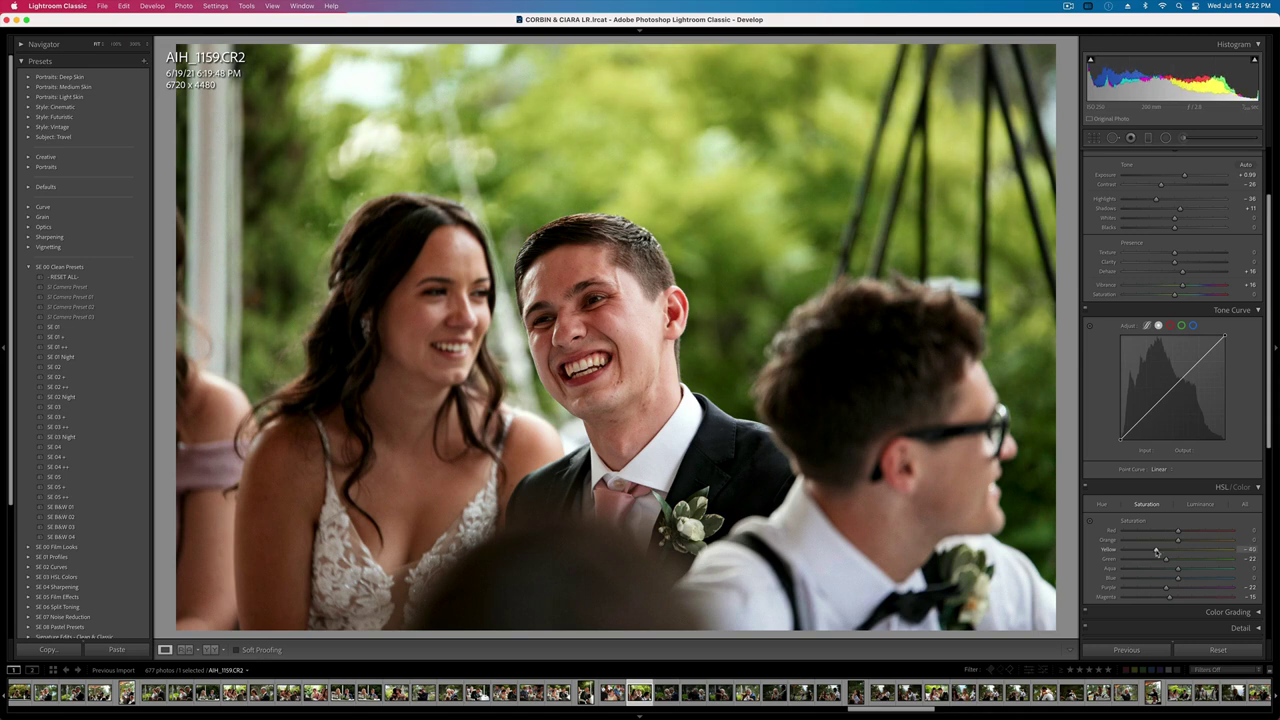
{"action": "key", "text": "shift+minus"}
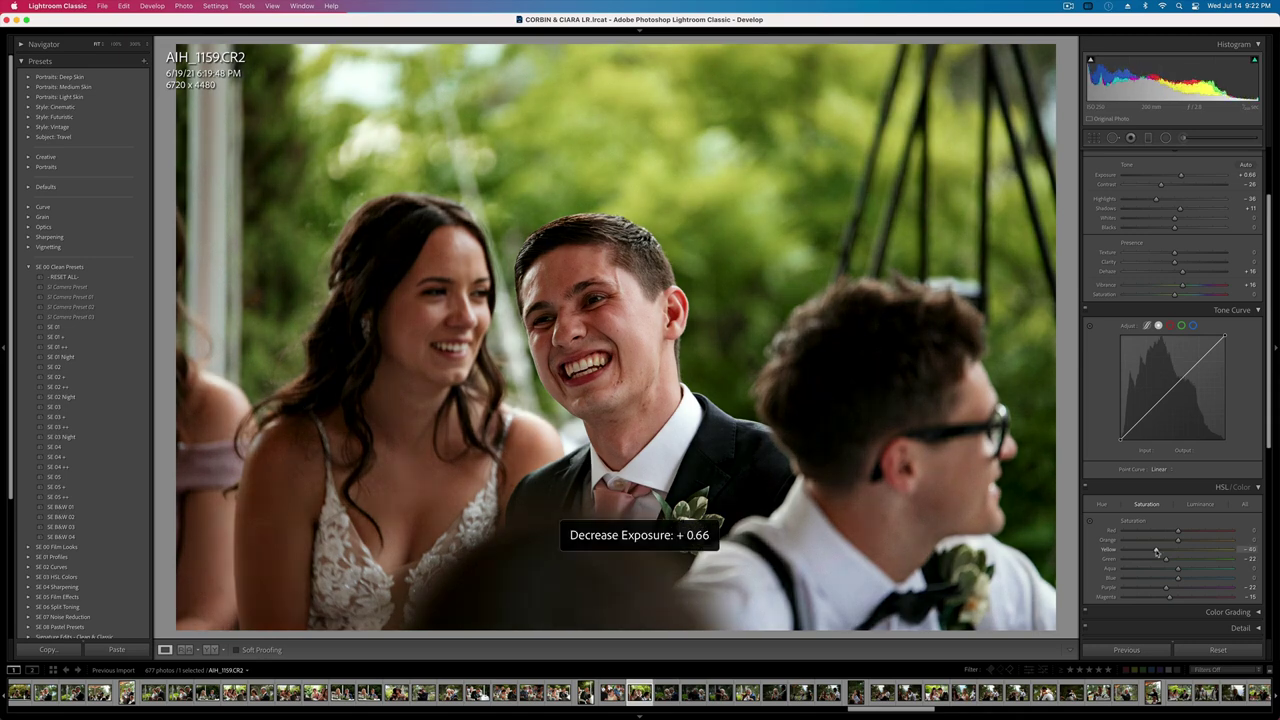
{"action": "key", "text": "equal"}
- Brighten the toast photo AIH_1160 to +0.99 exposure
{"action": "key", "text": "Right"}
{"action": "key", "text": "Right"}
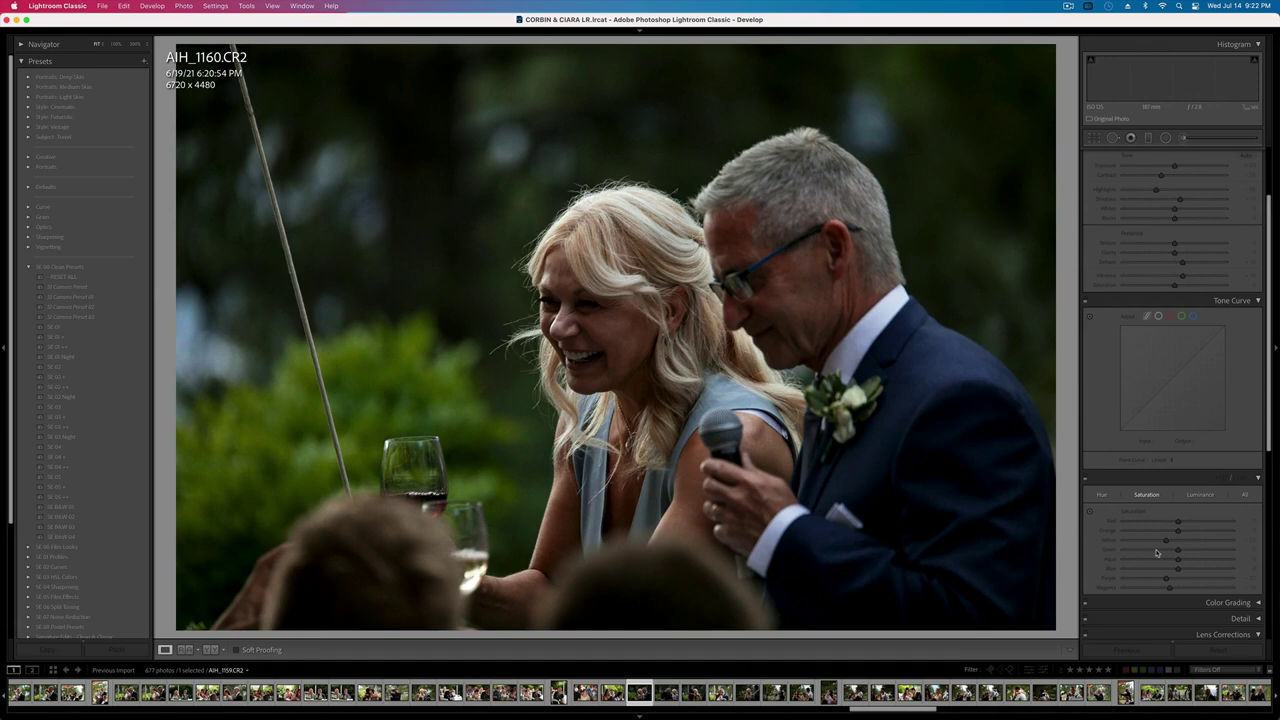
{"action": "key", "text": "equal"}
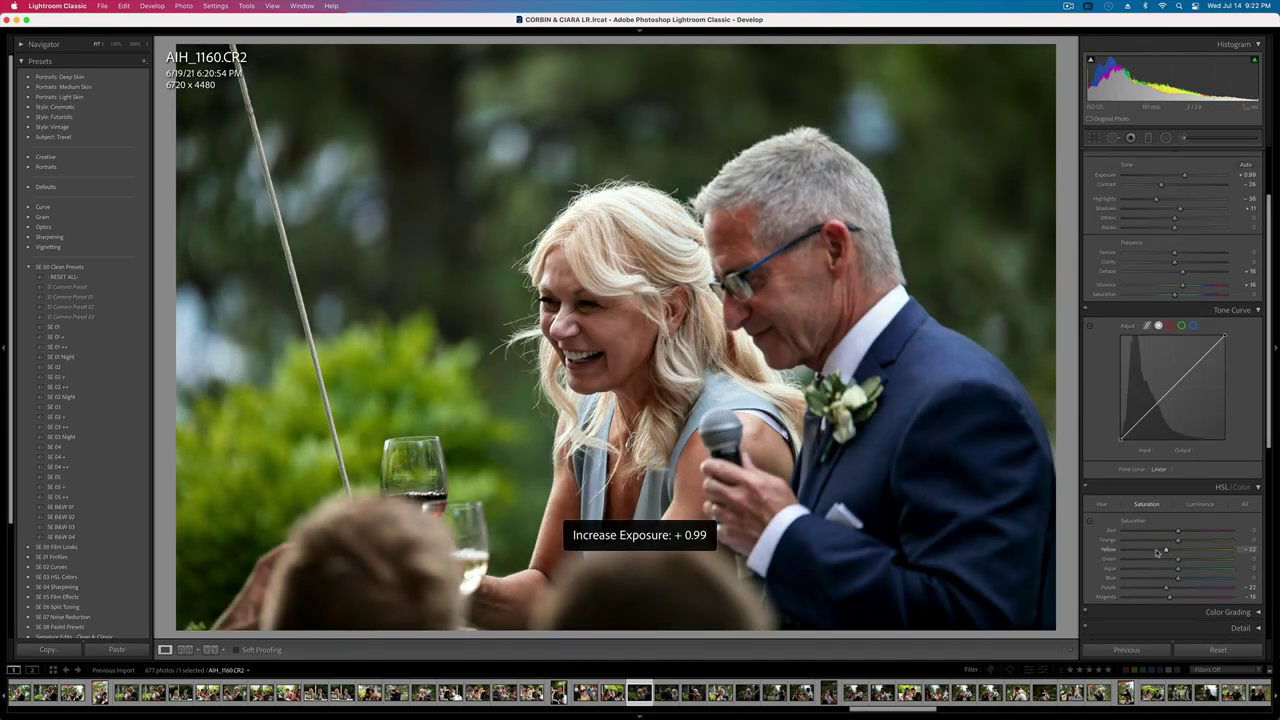
{"action": "scroll", "coordinate": [1165, 221], "scroll_direction": "up", "scroll_amount": 5}
- Set AIH_1160's temperature to 5,766, exposure to +1.32, adjust contrast, and copy its settings
{"action": "left_click", "coordinate": [1164, 228]}
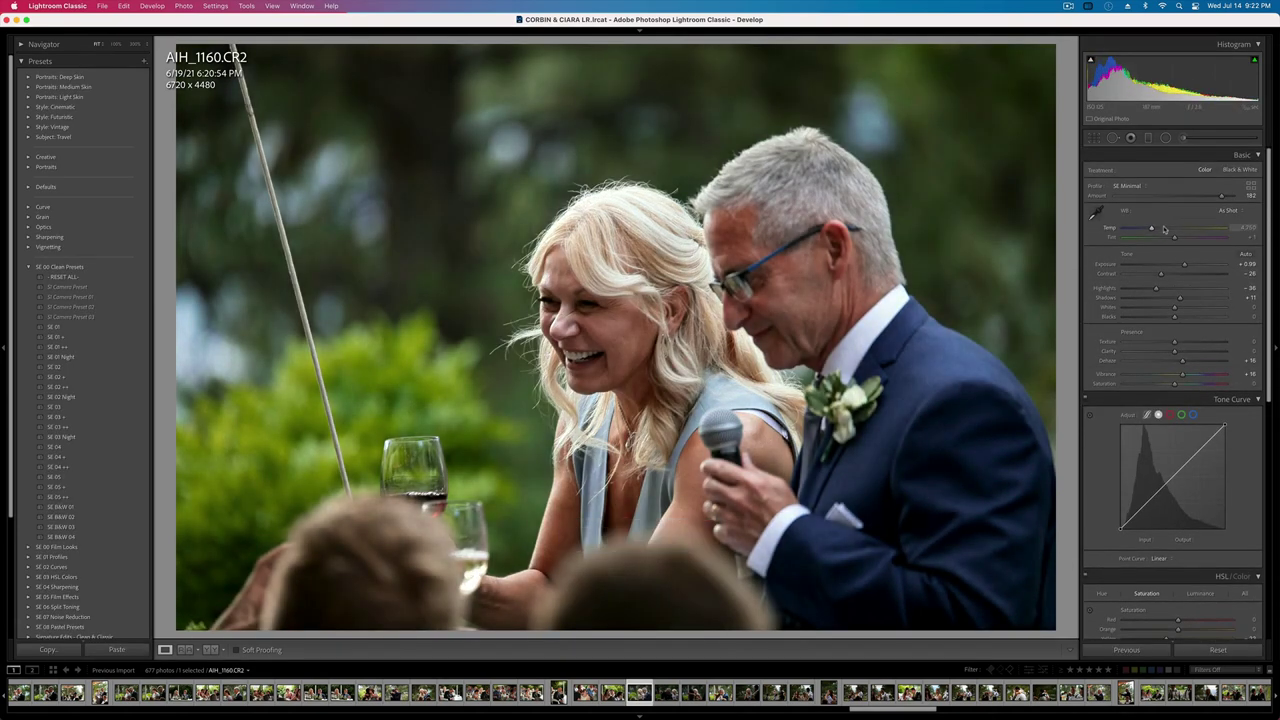
{"action": "left_click_drag", "start_coordinate": [1164, 229], "coordinate": [1162, 229]}
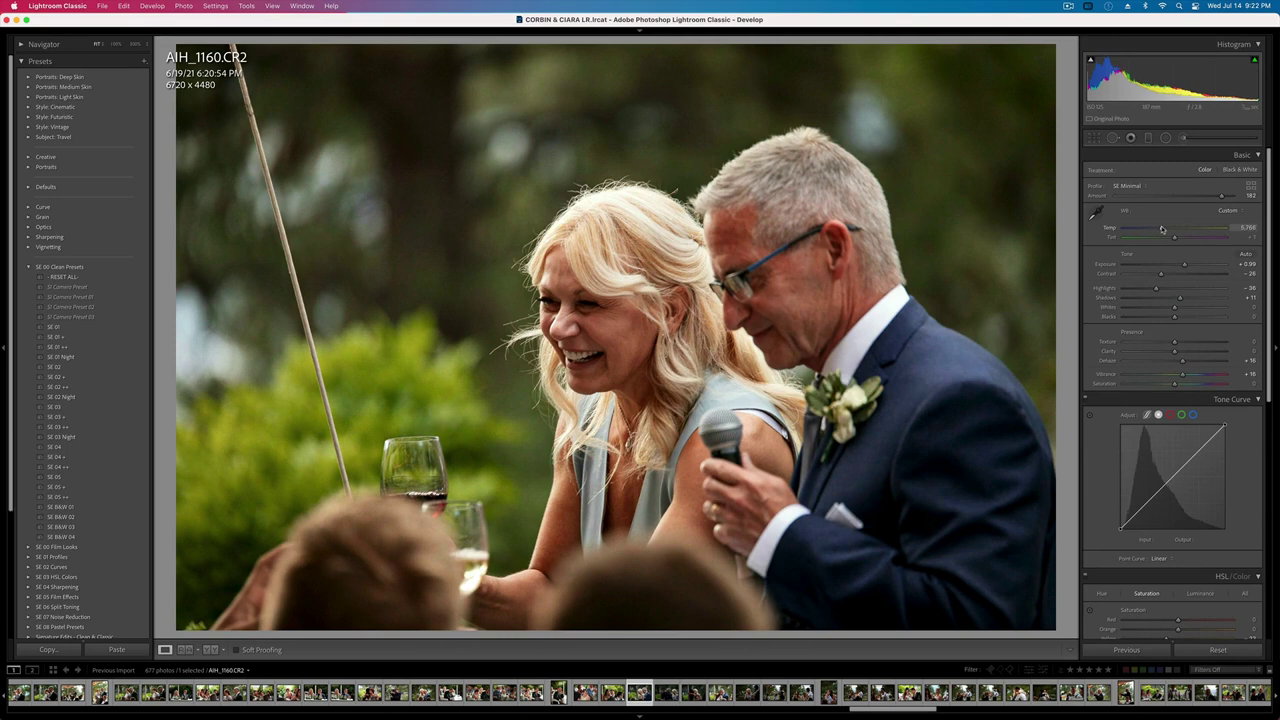
{"action": "key", "text": "minus"}
{"action": "key", "text": "equal"}
{"action": "key", "text": "equal"}
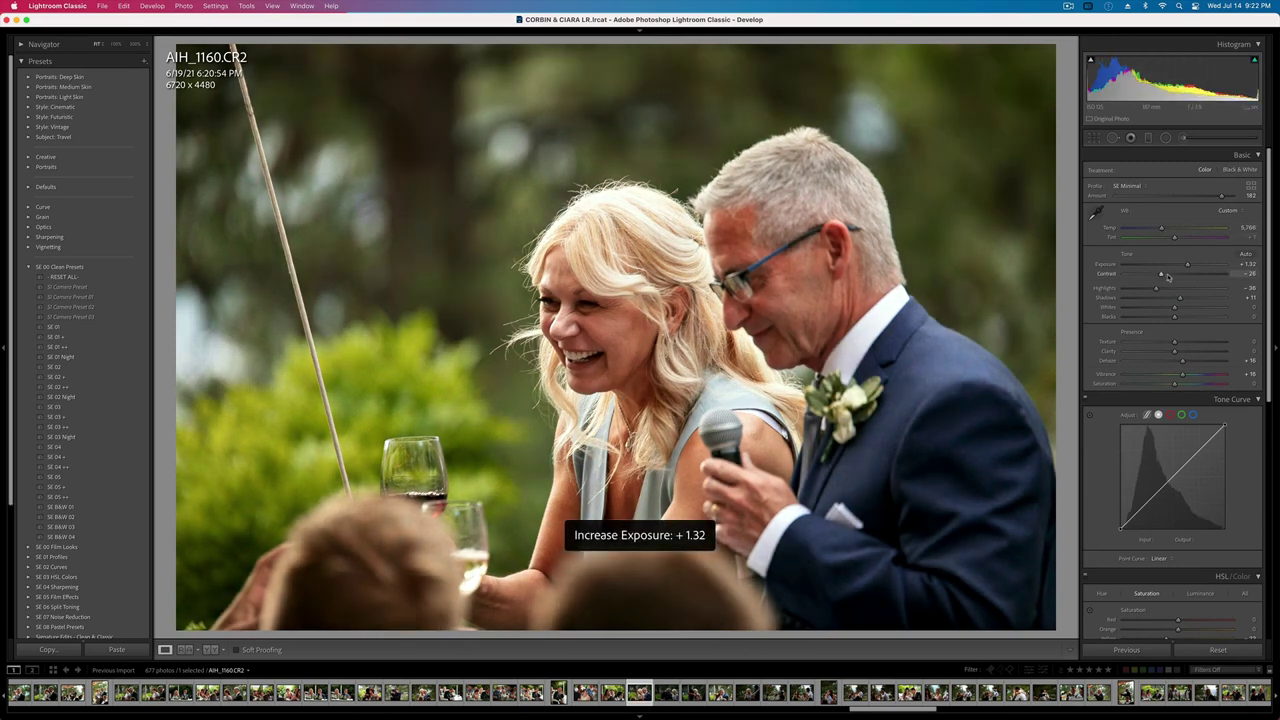
{"action": "left_click", "coordinate": [1167, 275]}
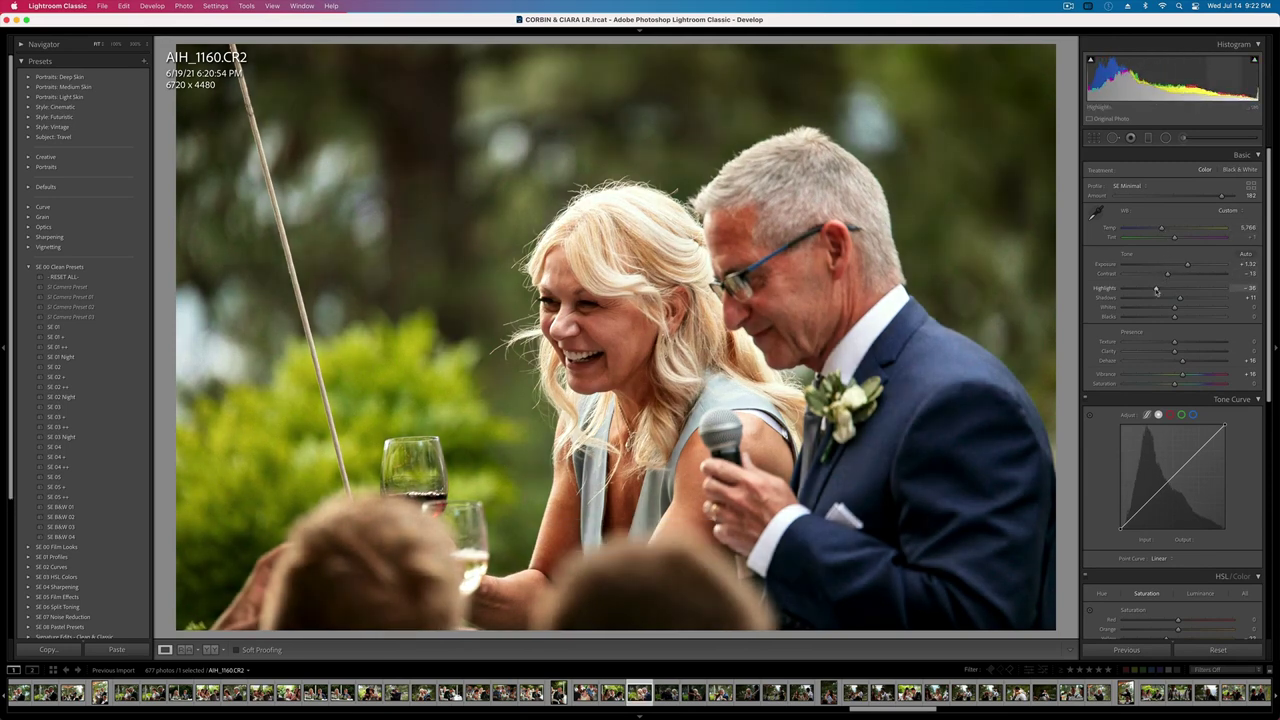
{"action": "key", "text": "super+shift+c"}
{"action": "key", "text": "Return"}
- Cool AIH_1165 slightly at +0.88 exposure, copy its settings, and raise AIH_1166 to +1.32
{"action": "key", "text": "Right"}
{"action": "key", "text": "Right"}
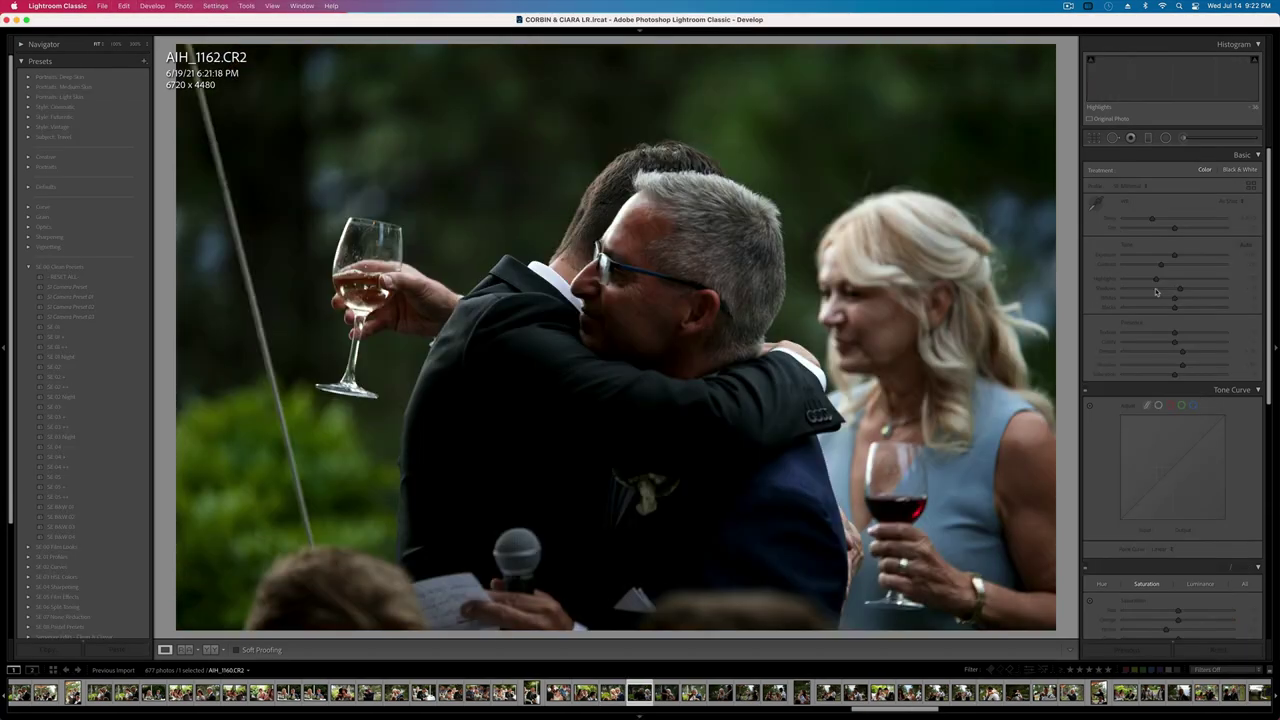
{"action": "key", "text": "Right"}
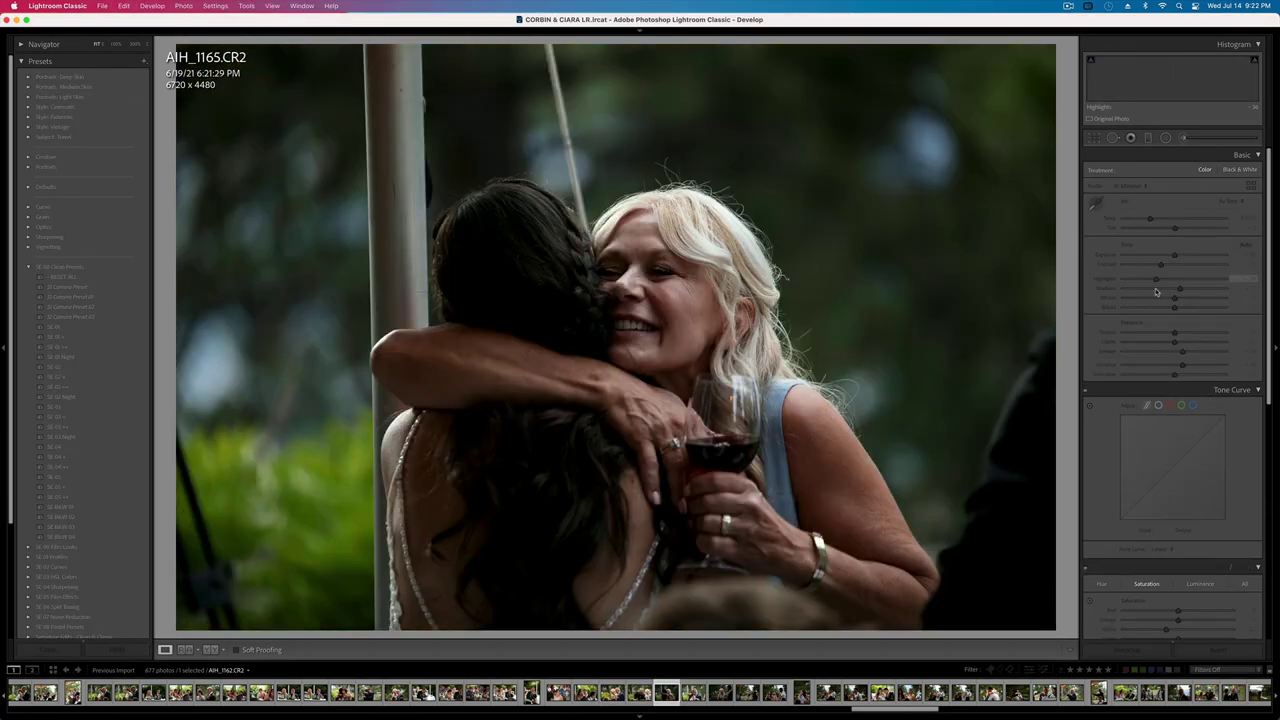
{"action": "key", "text": "minus"}
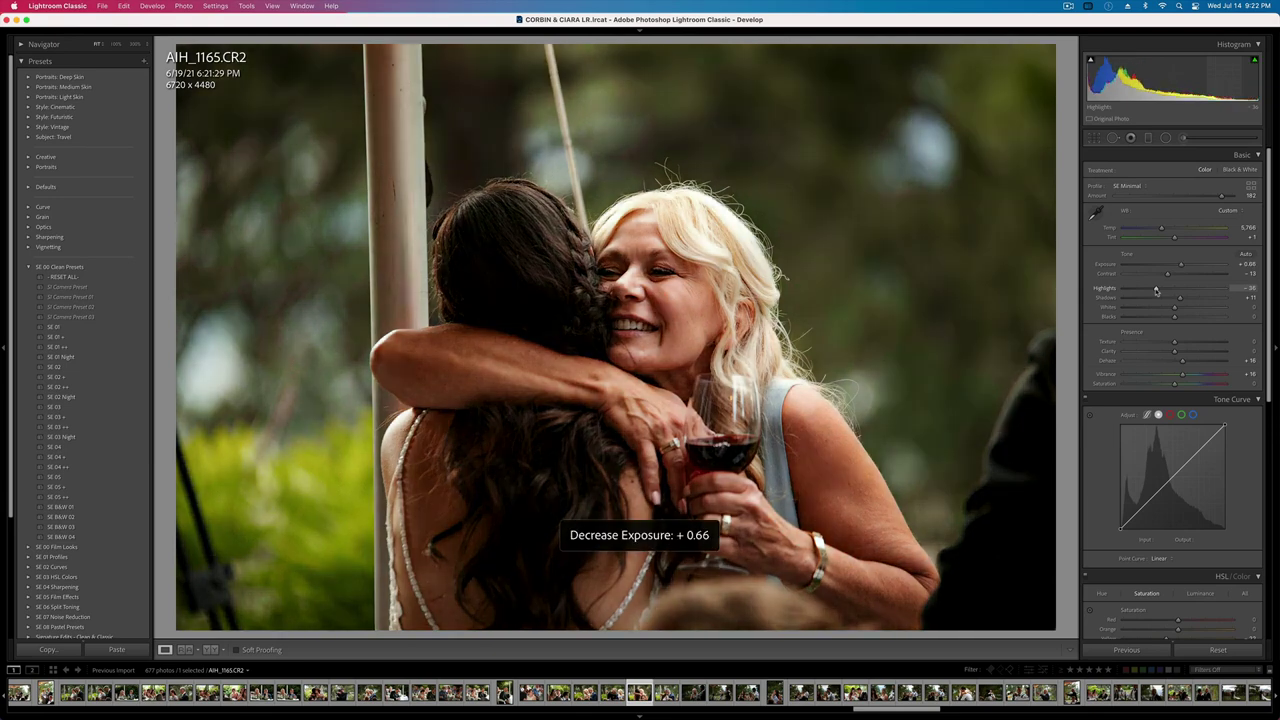
{"action": "left_click_drag", "start_coordinate": [1162, 228], "coordinate": [1159, 230]}
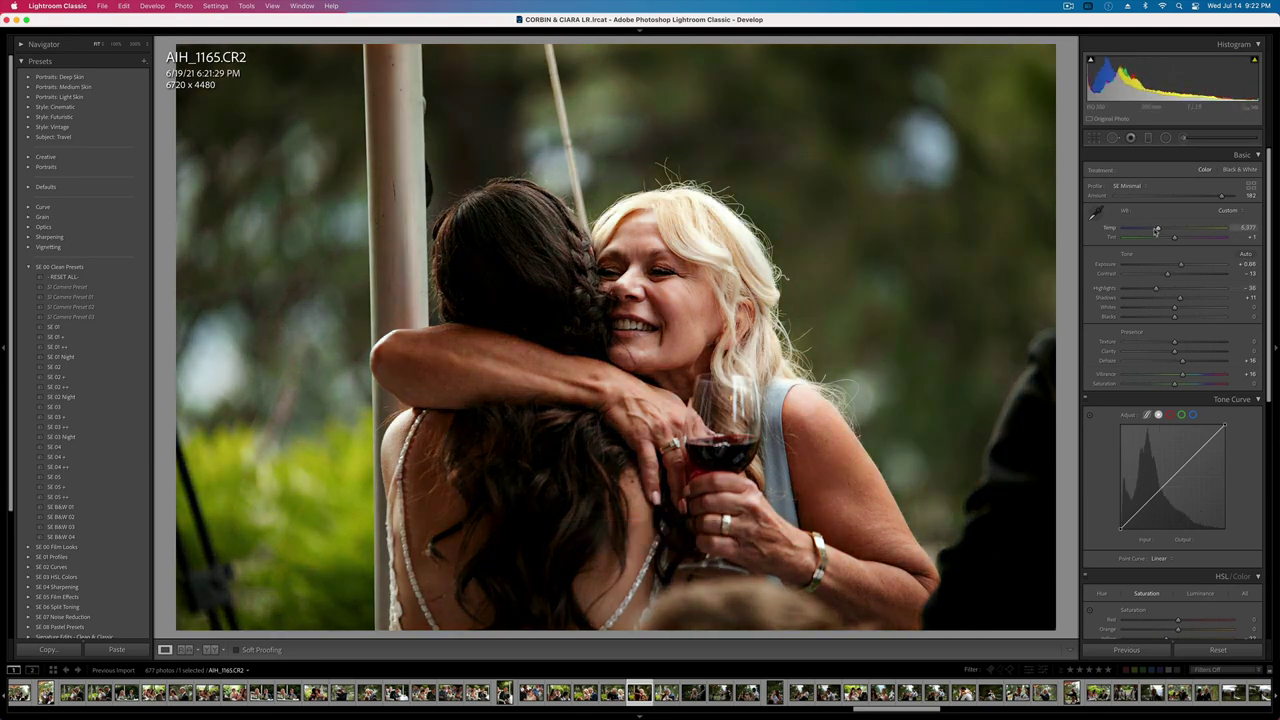
{"action": "key", "text": "equal"}
{"action": "key", "text": "minus"}
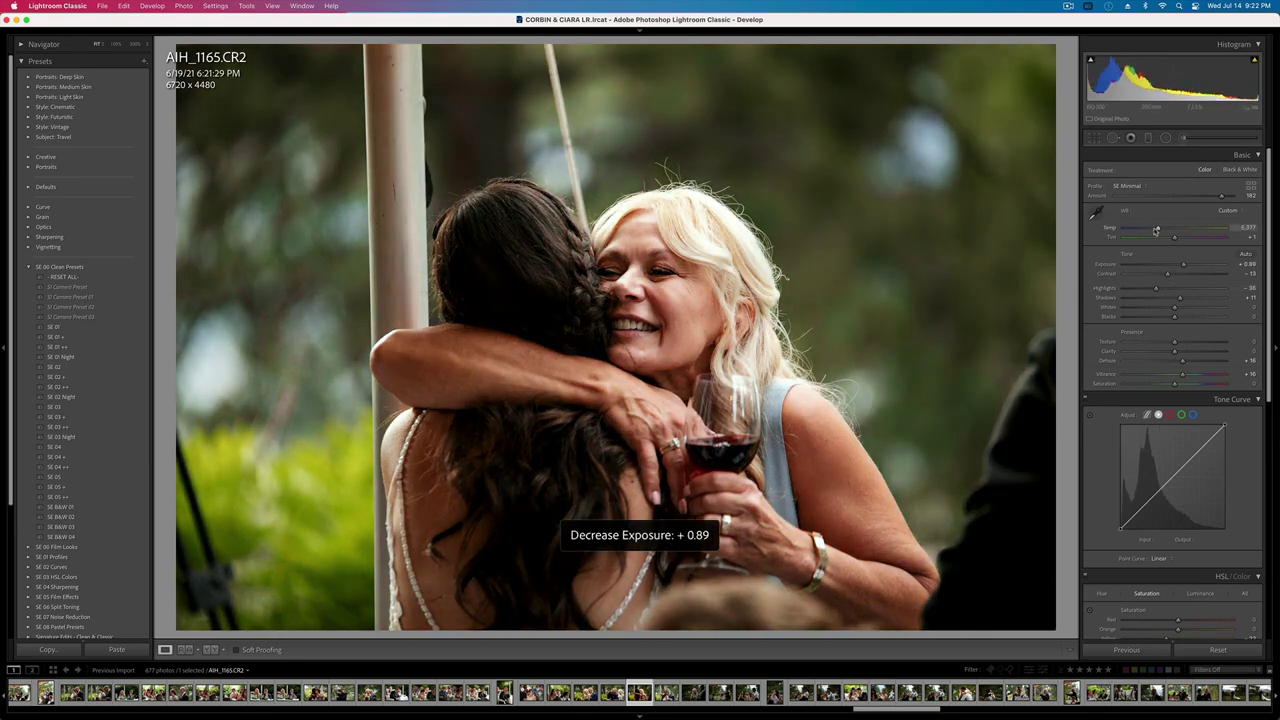
{"action": "key", "text": "super+shift+c"}
{"action": "key", "text": "Return"}
{"action": "key", "text": "Right"}
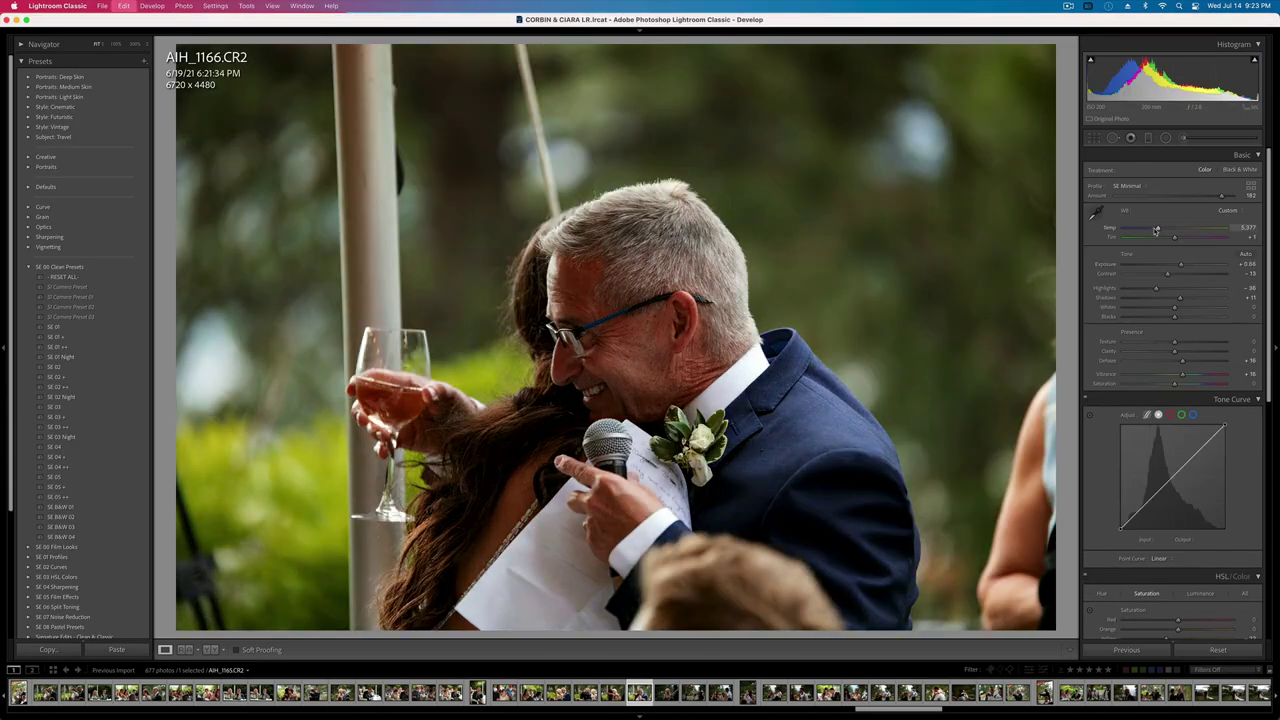
{"action": "key", "text": "equal"}
- Give AIH_1169 +14 tint, +41 vibrance and +1.22 exposure
{"action": "key", "text": "Right"}
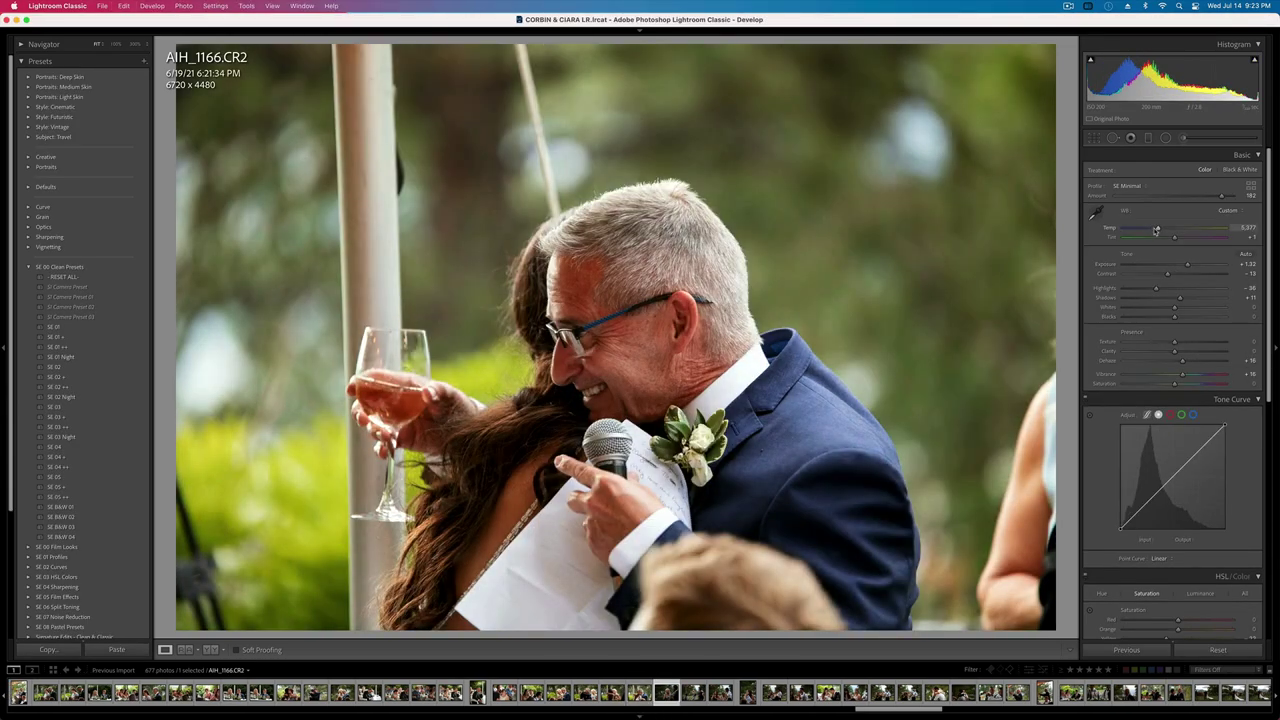
{"action": "key", "text": "equal"}
{"action": "key", "text": "equal"}
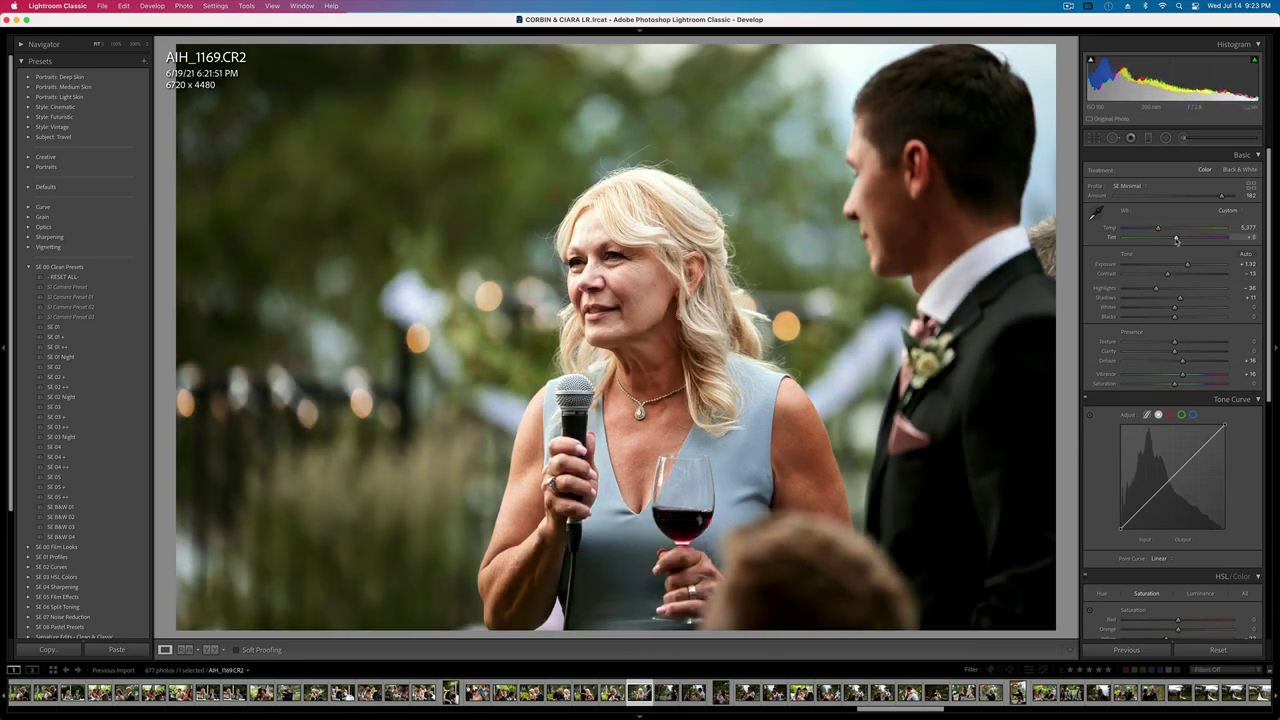
{"action": "left_click_drag", "start_coordinate": [1176, 240], "coordinate": [1179, 240]}
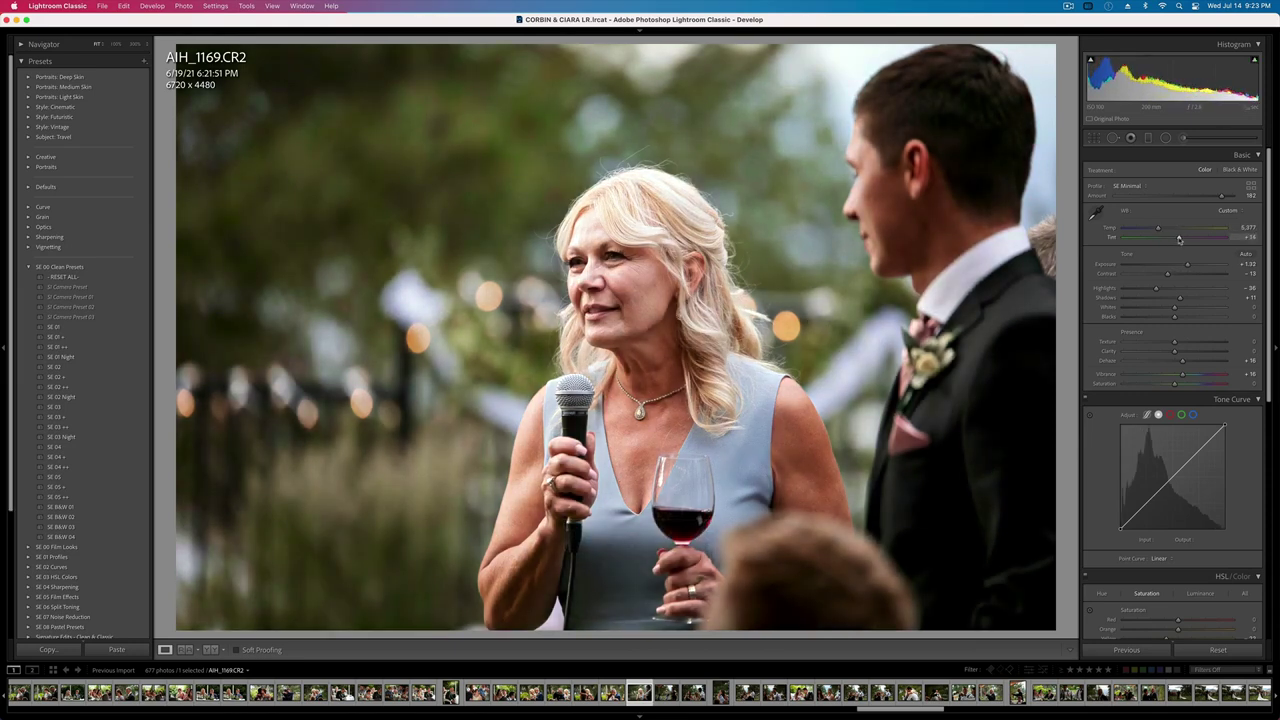
{"action": "left_click_drag", "start_coordinate": [1185, 376], "coordinate": [1195, 377]}
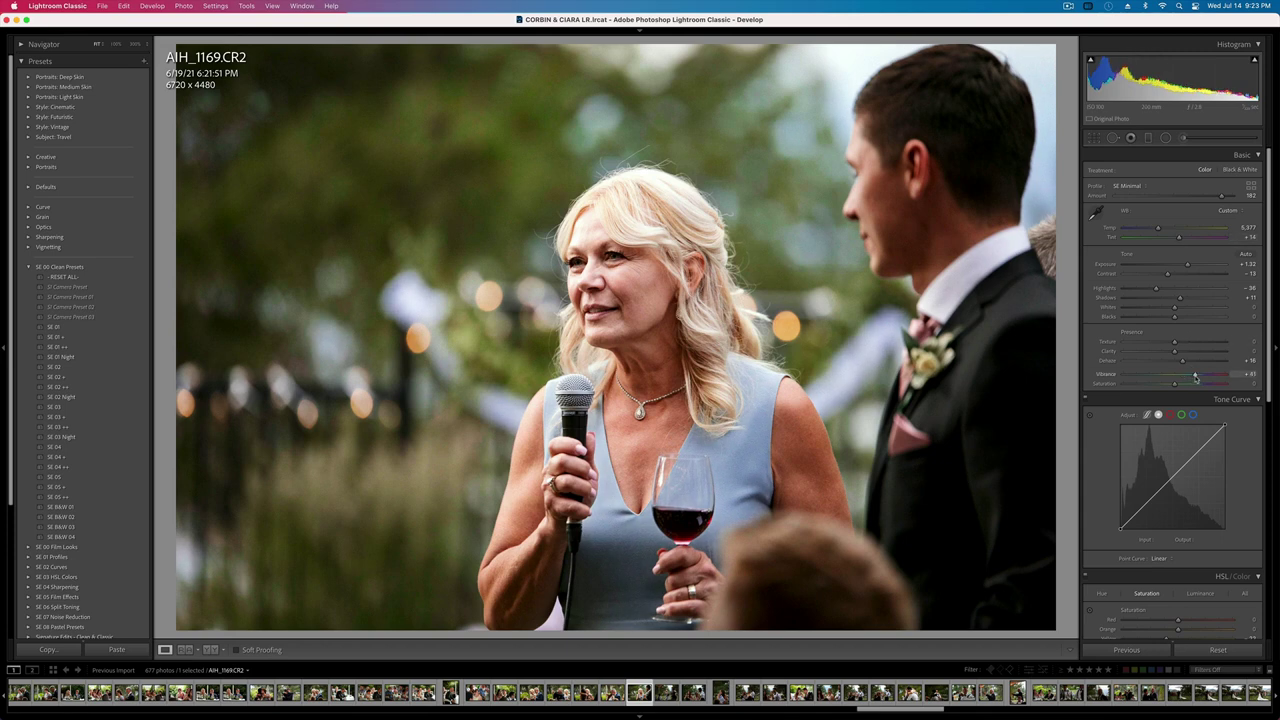
{"action": "key", "text": "minus"}
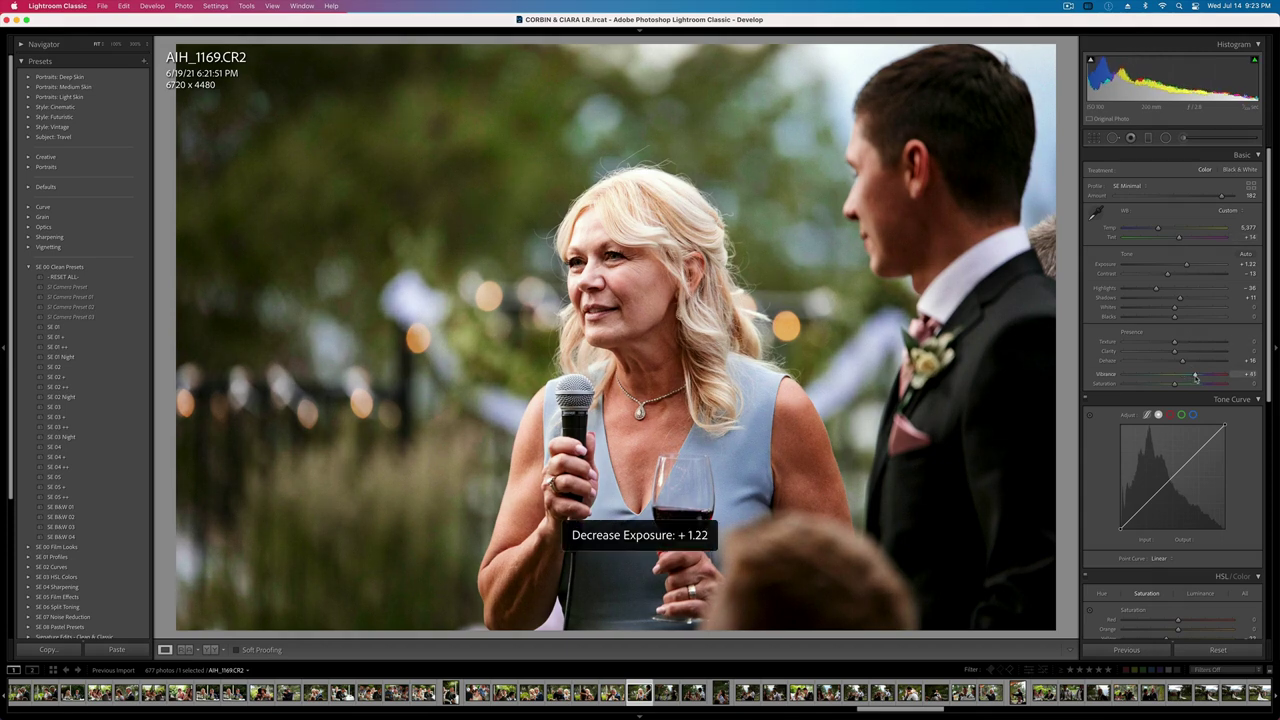
- Darken AIH_1172 to +0.33 exposure and copy its develop settings
{"action": "key", "text": "Right"}
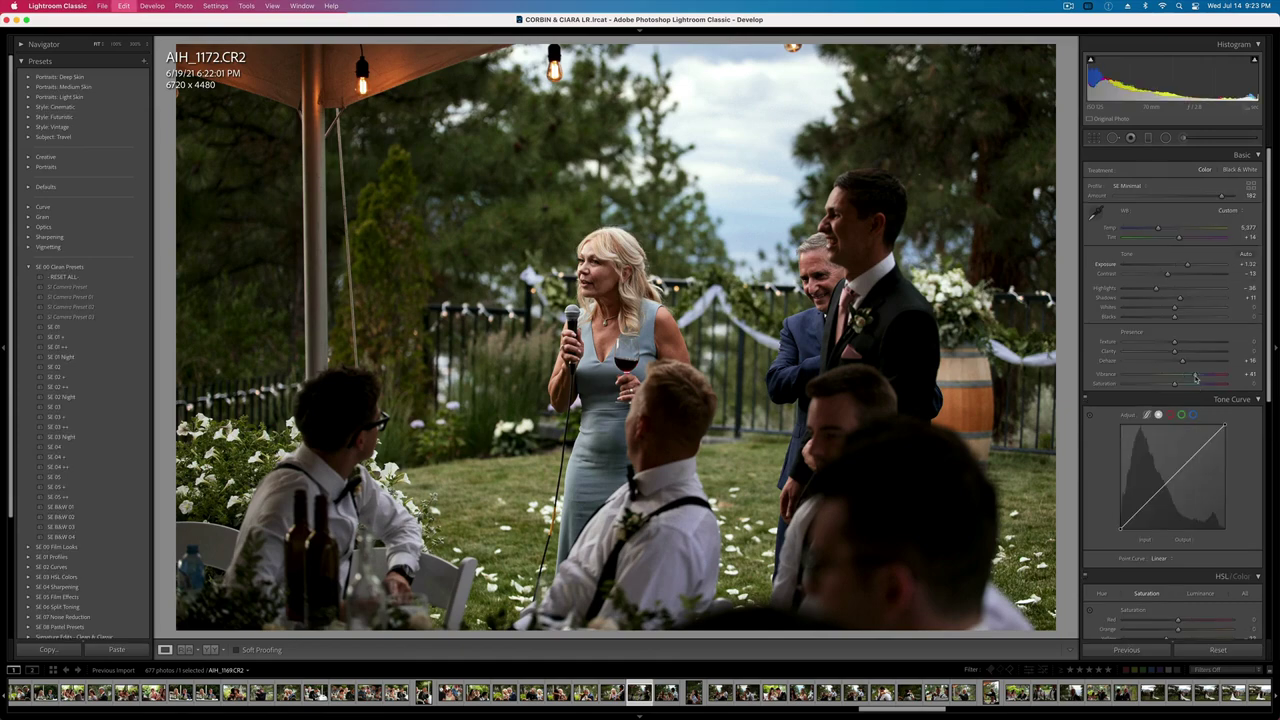
{"action": "key", "text": "minus"}
{"action": "key", "text": "minus"}
{"action": "key", "text": "minus"}
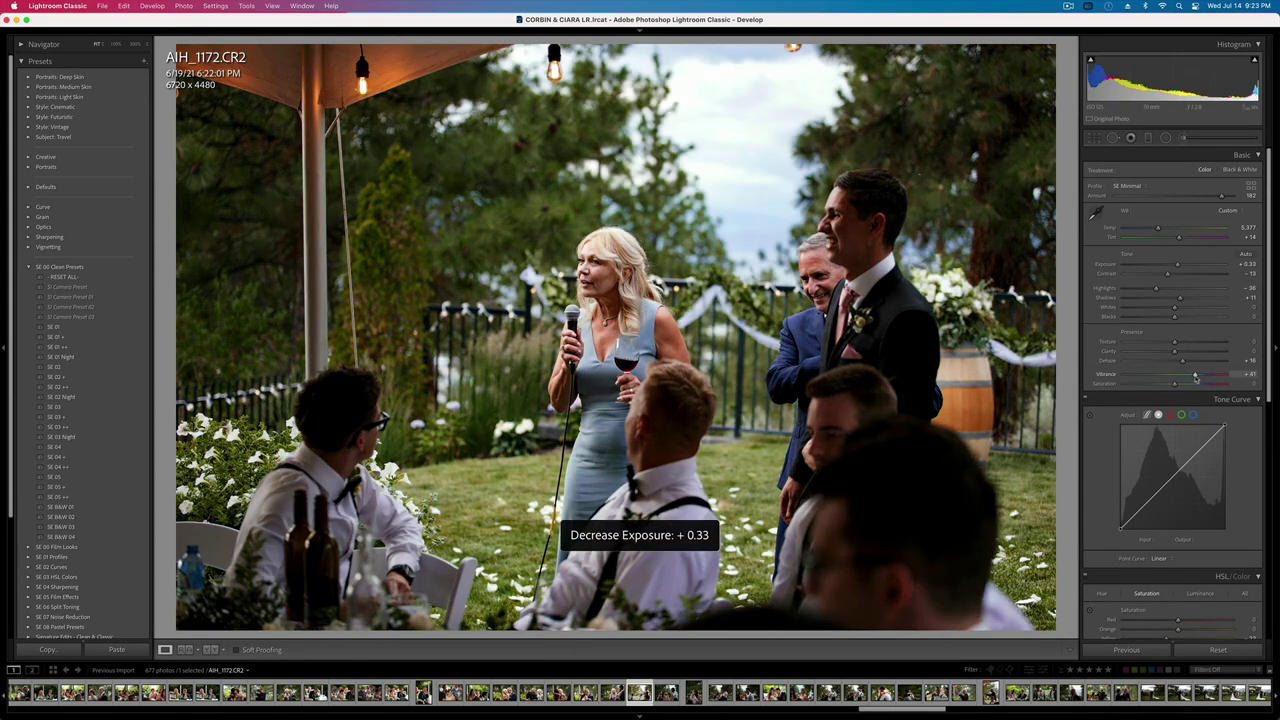
{"action": "key", "text": "super+shift+c"}
{"action": "key", "text": "Return"}
{"action": "key", "text": "Right"}
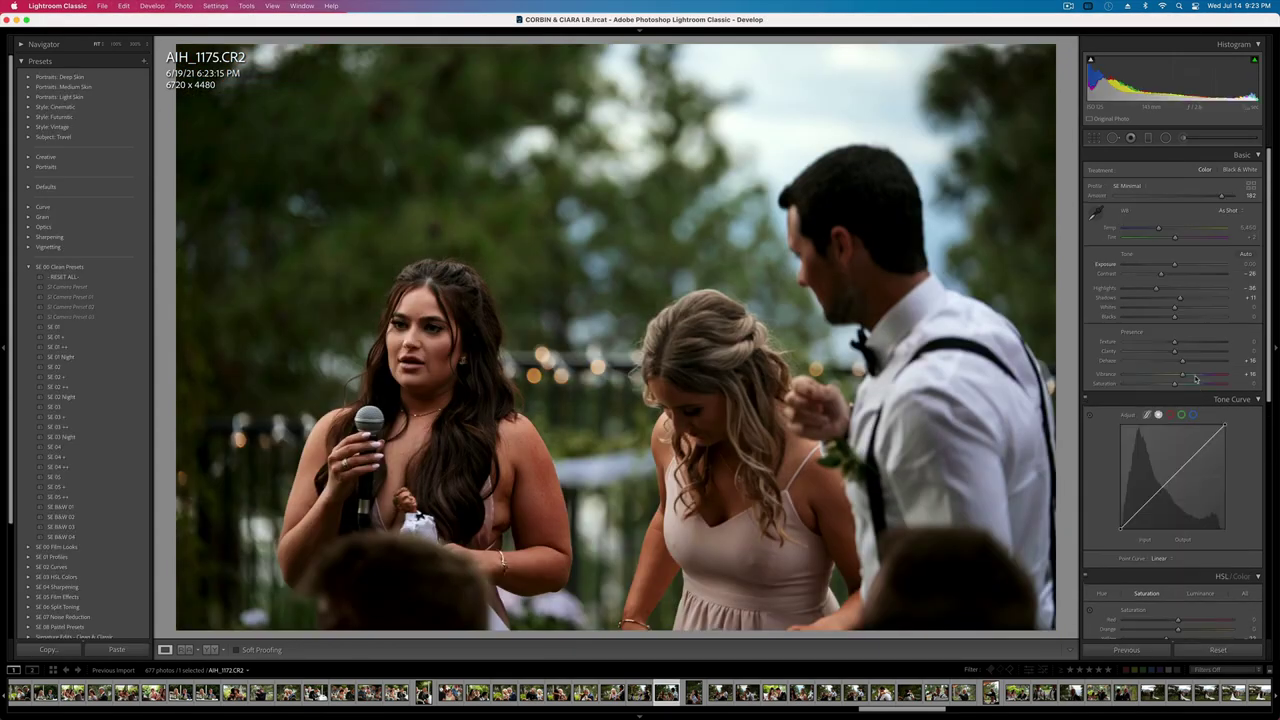
{"action": "key", "text": "Left"}
- Paint an adjustment-brush mask over the groom and foreground with boosted Whites
{"action": "left_click", "coordinate": [1183, 137]}
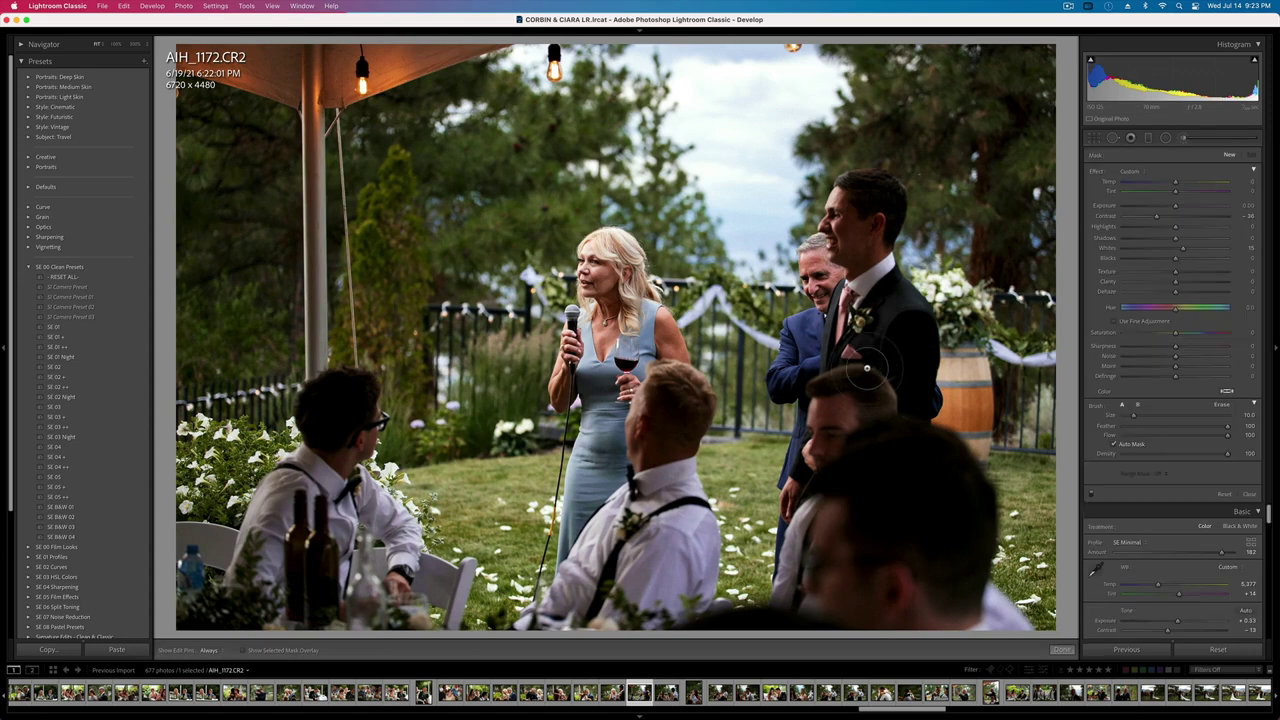
{"action": "mouse_move", "coordinate": [860, 232]}
{"action": "left_mouse_down"}
{"action": "mouse_move", "coordinate": [866, 509]}
{"action": "mouse_move", "coordinate": [950, 569]}
{"action": "mouse_move", "coordinate": [751, 576]}
{"action": "left_mouse_up"}
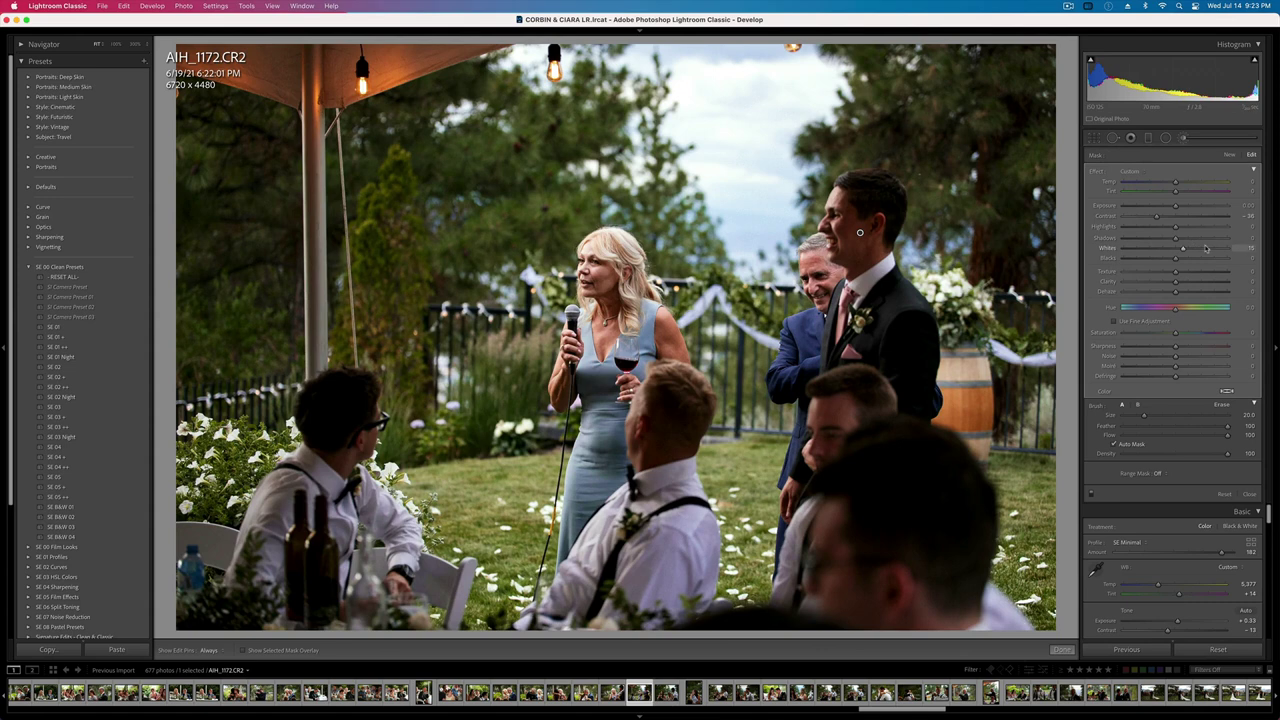
{"action": "left_click_drag", "start_coordinate": [1183, 248], "coordinate": [1206, 248]}
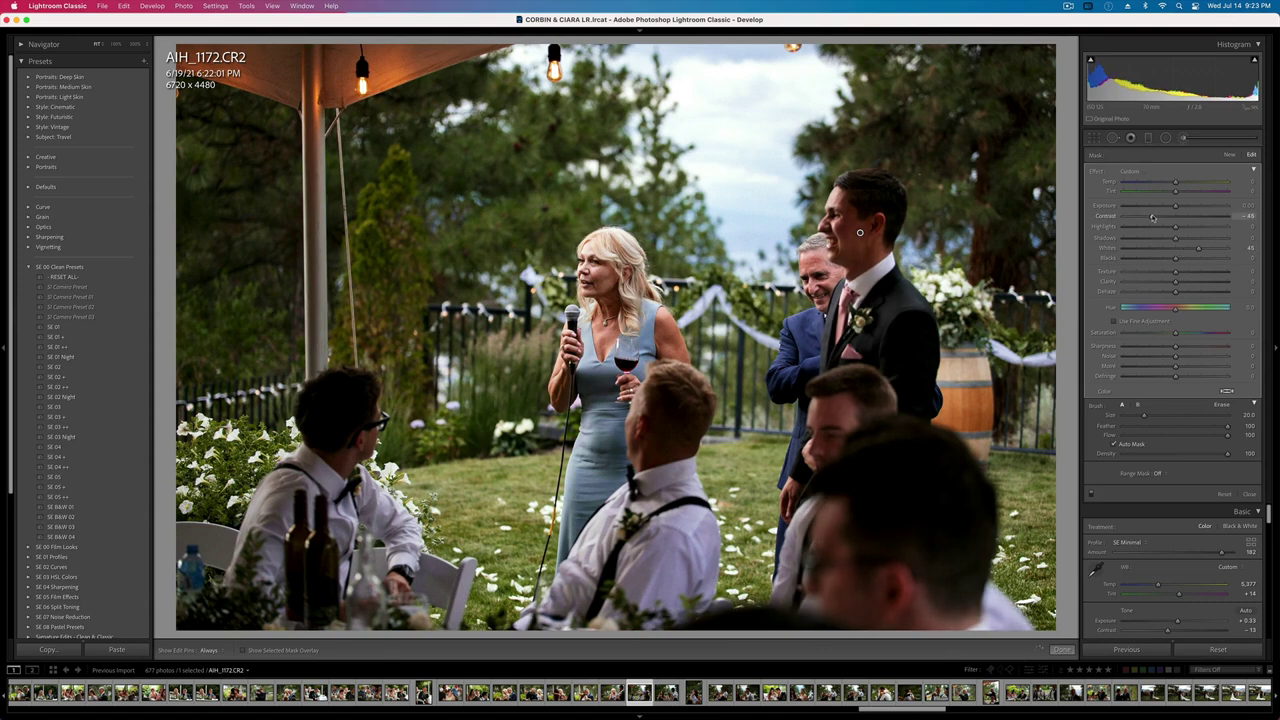
{"action": "key", "text": "k"}
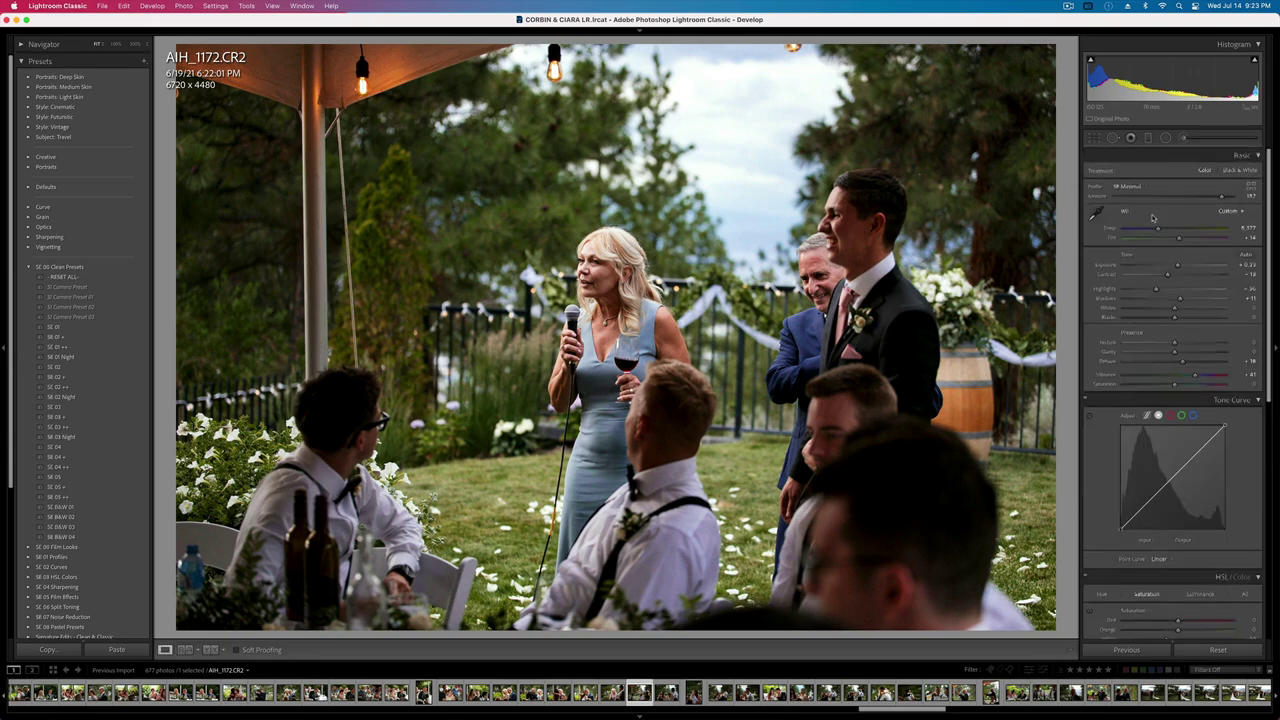
- Heal a spot in the trees above the groom's head with Spot Removal
{"action": "key", "text": "Right"}
{"action": "key", "text": "Left"}
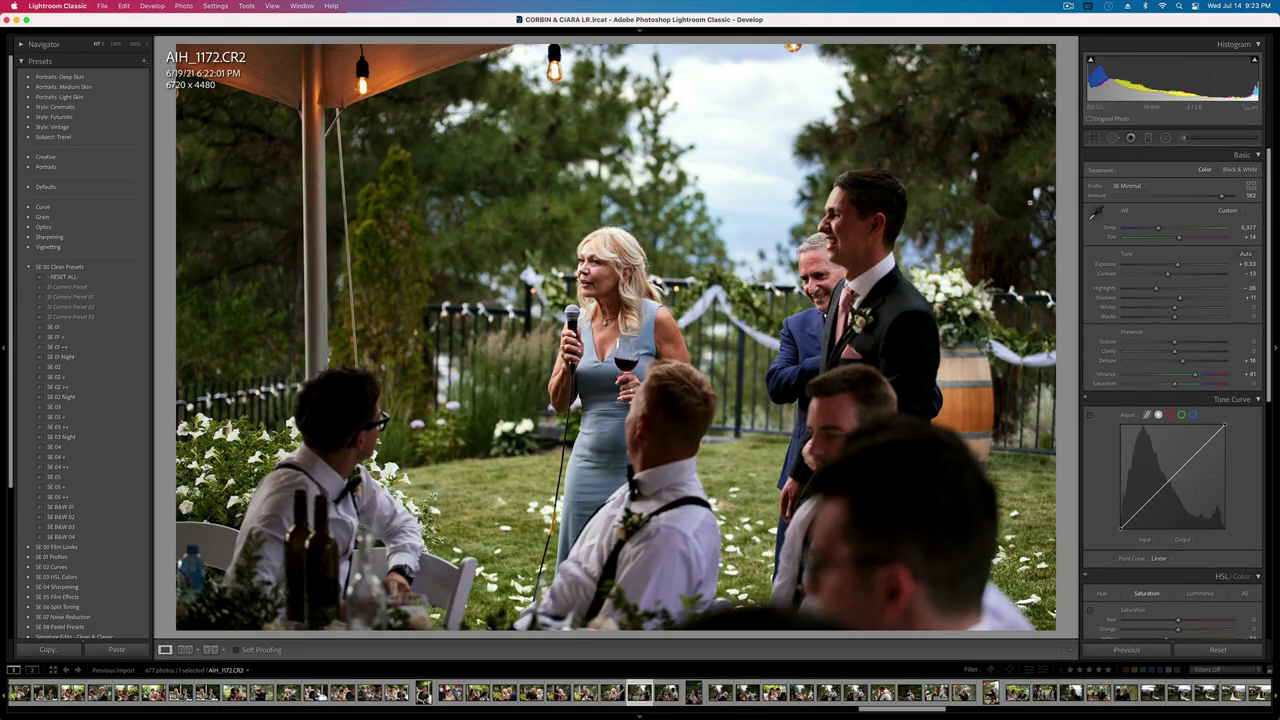
{"action": "left_click", "coordinate": [880, 290]}
{"action": "left_click", "coordinate": [1112, 138]}
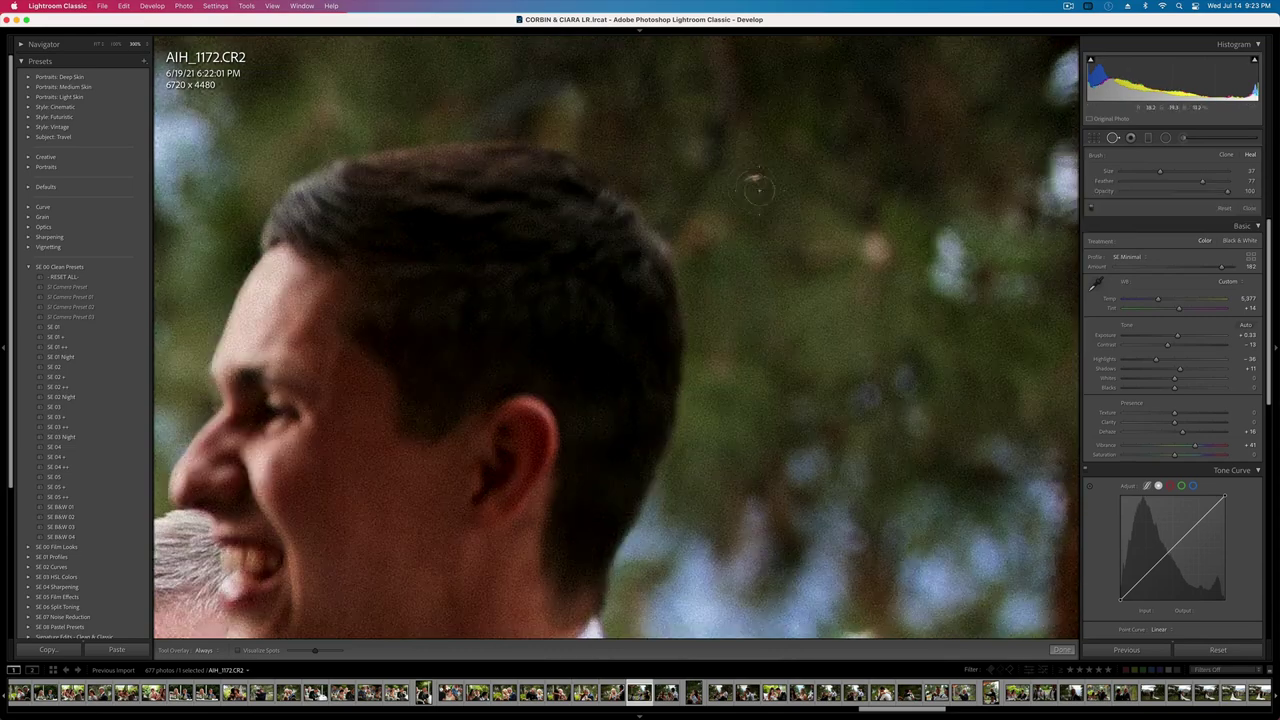
{"action": "left_click", "coordinate": [755, 177]}
{"action": "key", "text": "q"}
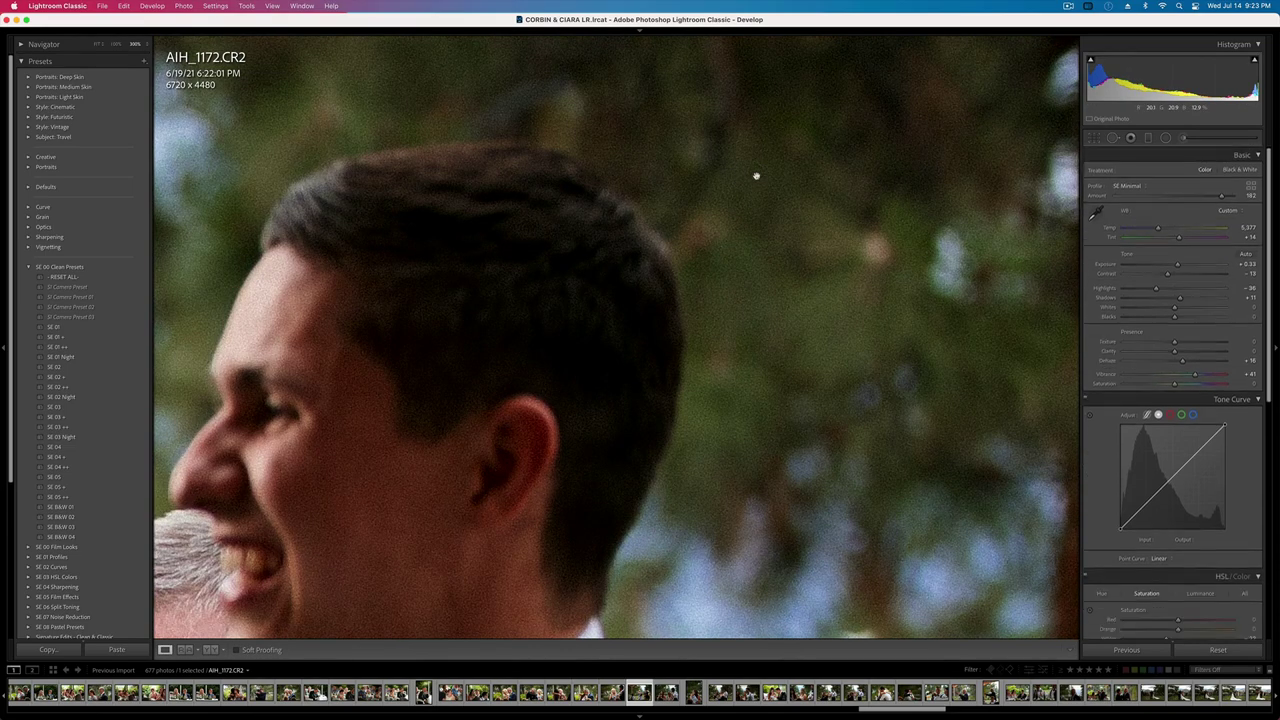
{"action": "left_click", "coordinate": [757, 177]}
- Paste settings onto AIH_1175, set exposure to +0.43, and straighten and crop it to 6104×4069
{"action": "key", "text": "Right"}
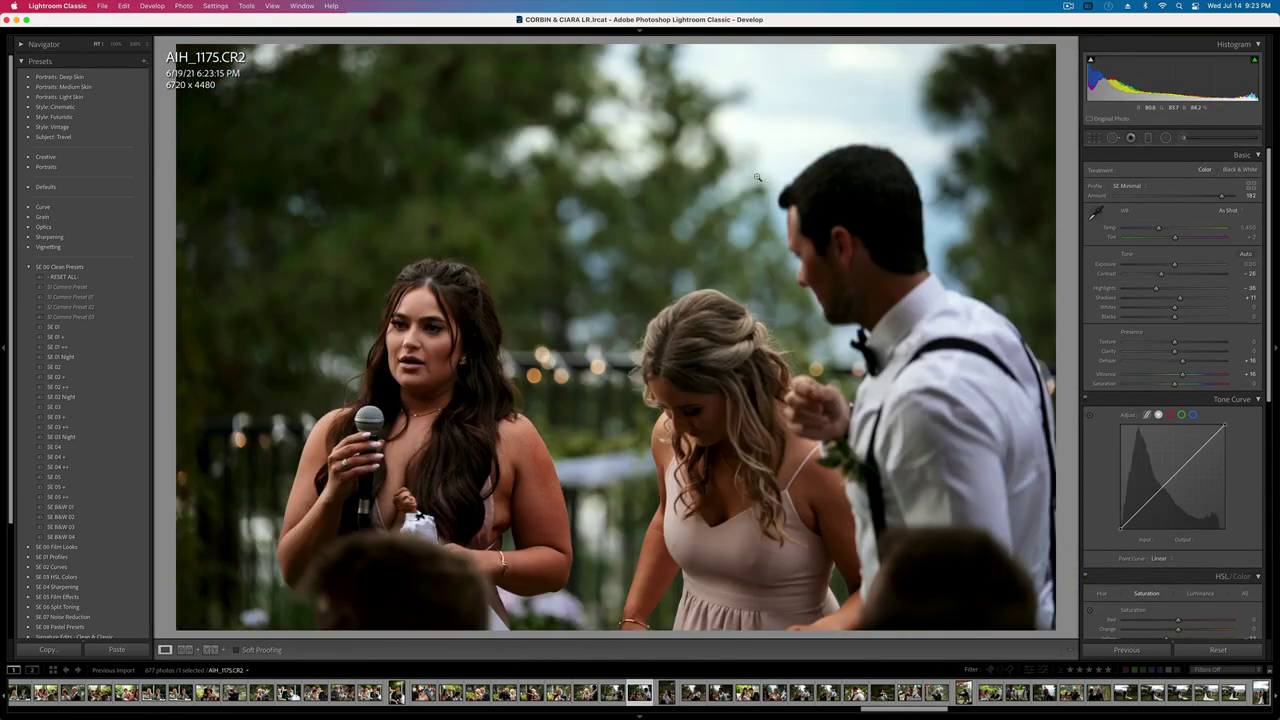
{"action": "key", "text": "super+v"}
{"action": "key", "text": "shift+minus"}
{"action": "key", "text": "shift+minus"}
{"action": "key", "text": "shift+minus"}
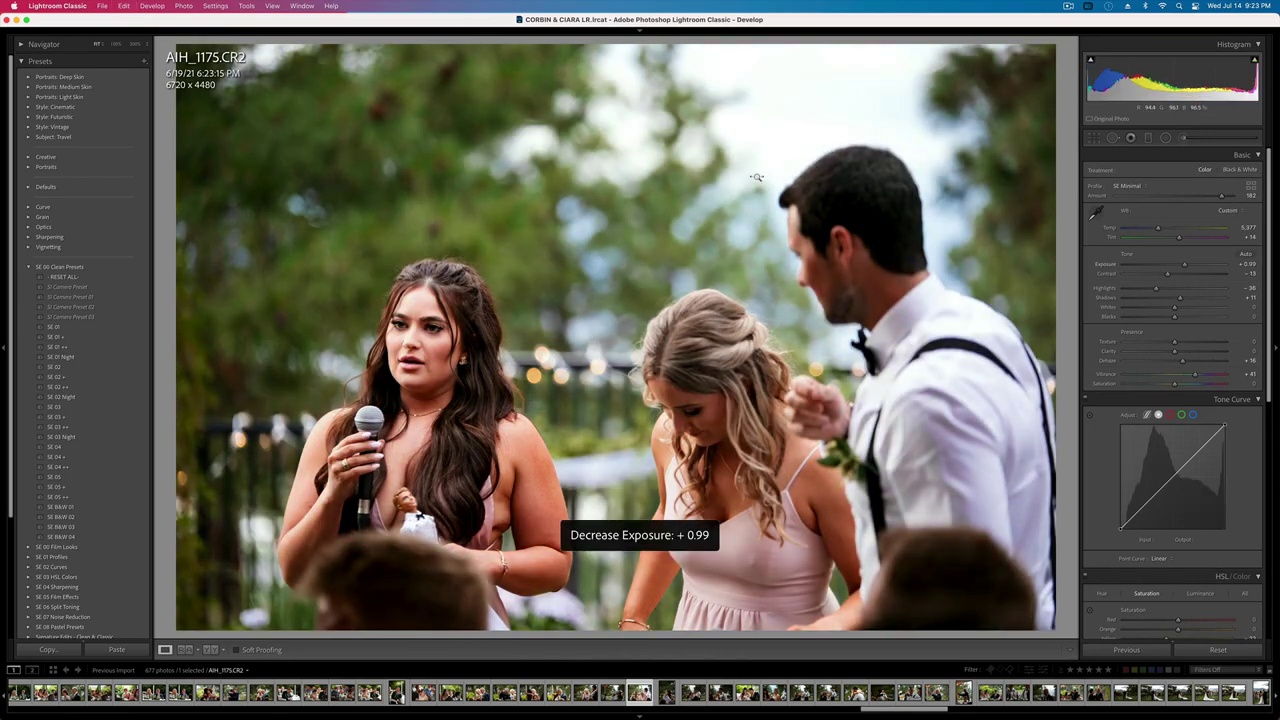
{"action": "key", "text": "equal"}
{"action": "key", "text": "r"}
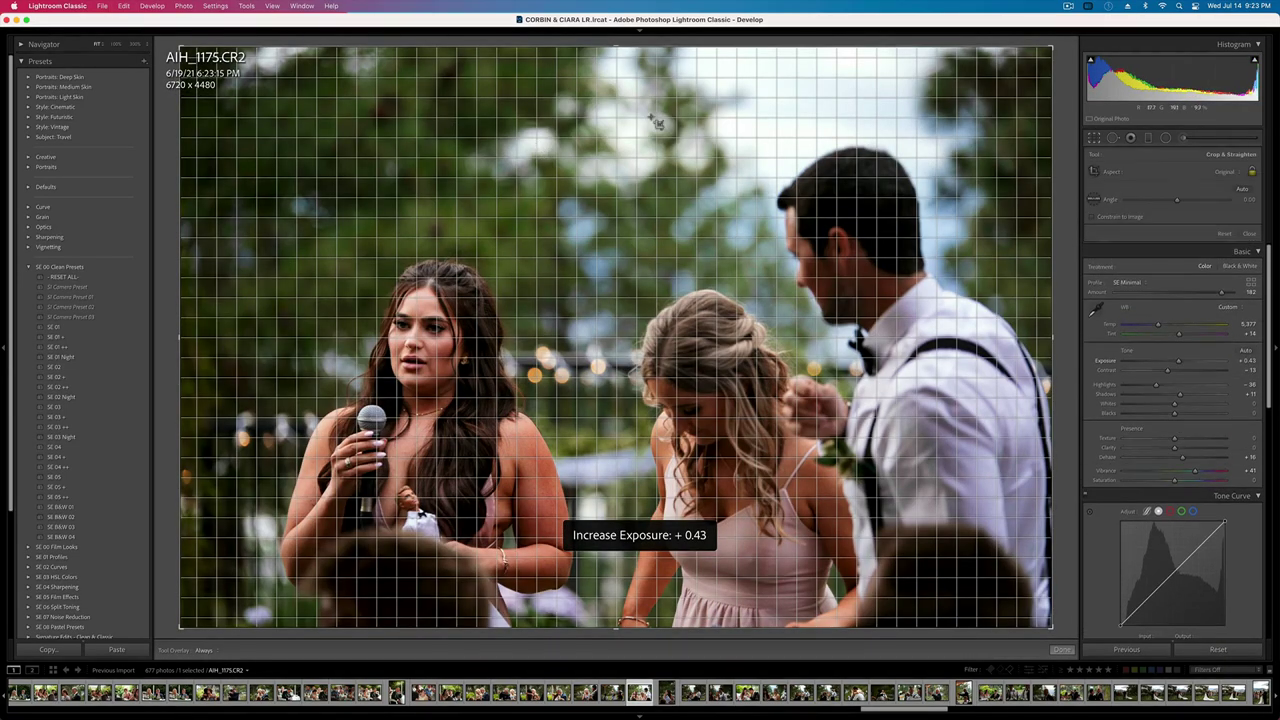
{"action": "left_click_drag", "start_coordinate": [1059, 100], "coordinate": [1058, 81]}
{"action": "left_click_drag", "start_coordinate": [189, 55], "coordinate": [243, 86]}
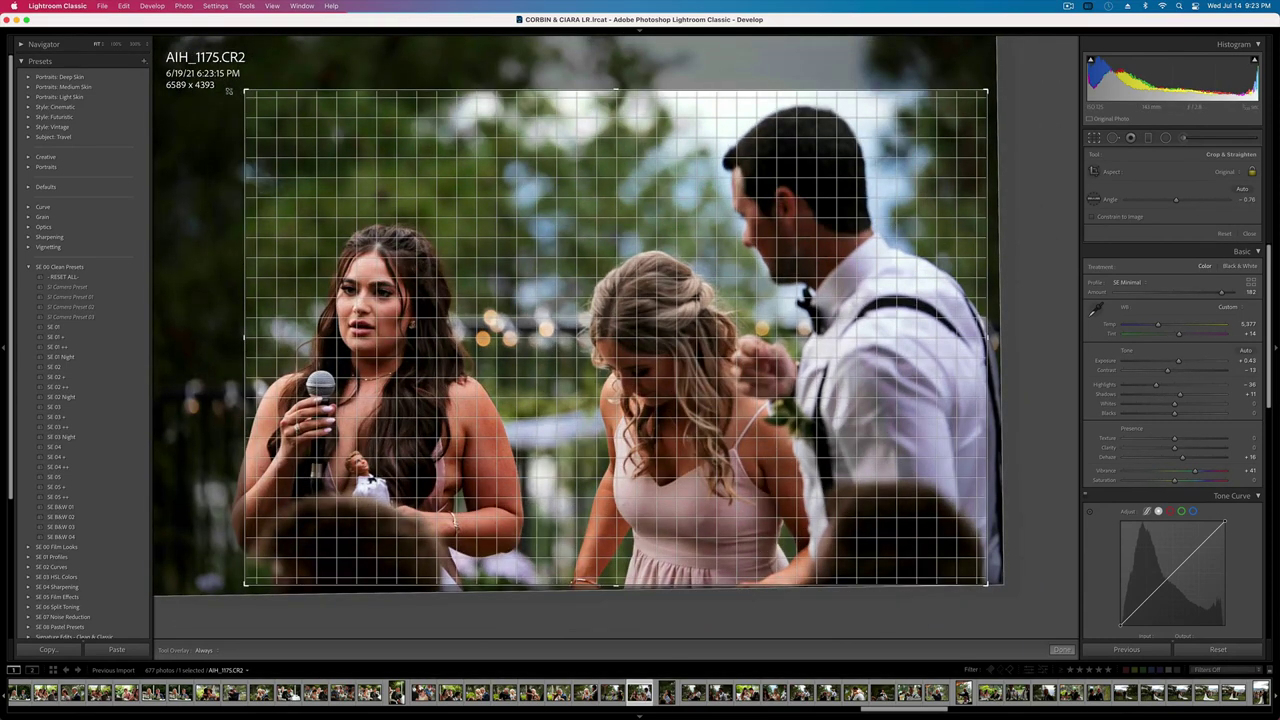
{"action": "key", "text": "Return"}
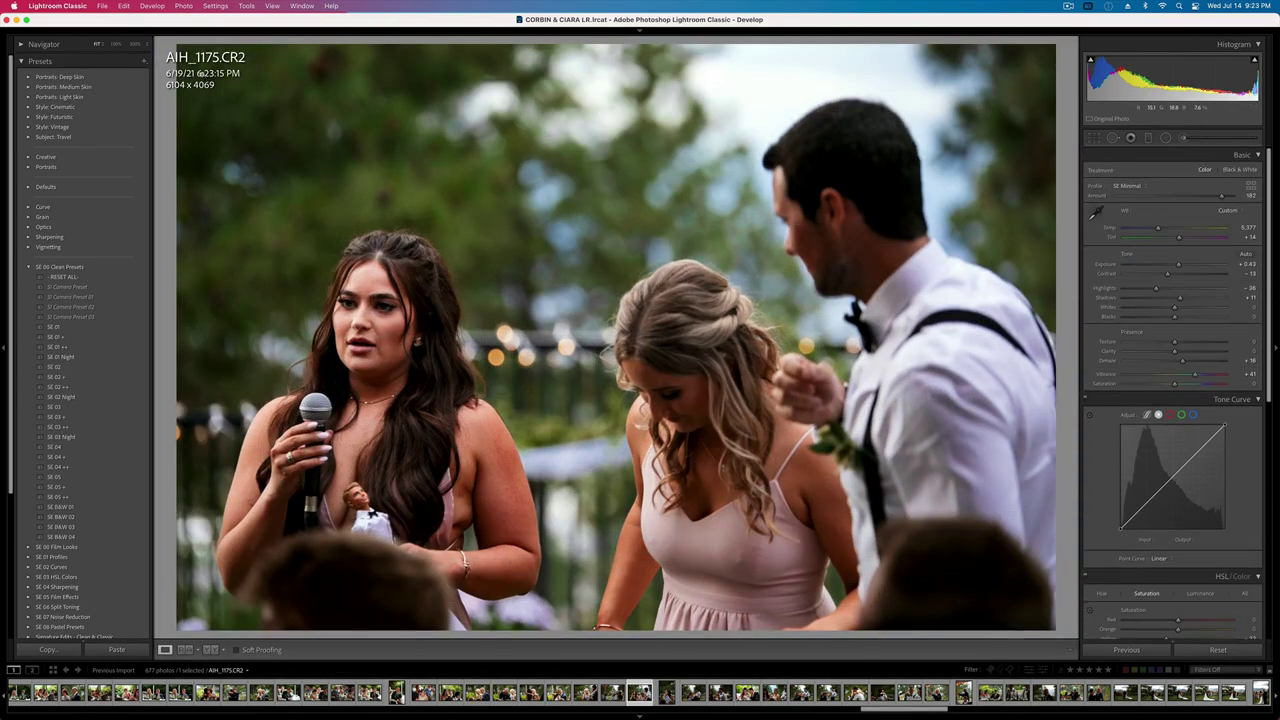
- Darken portrait AIH_1179 to +0.93 exposure and advance to AIH_1192
{"action": "key", "text": "Right"}
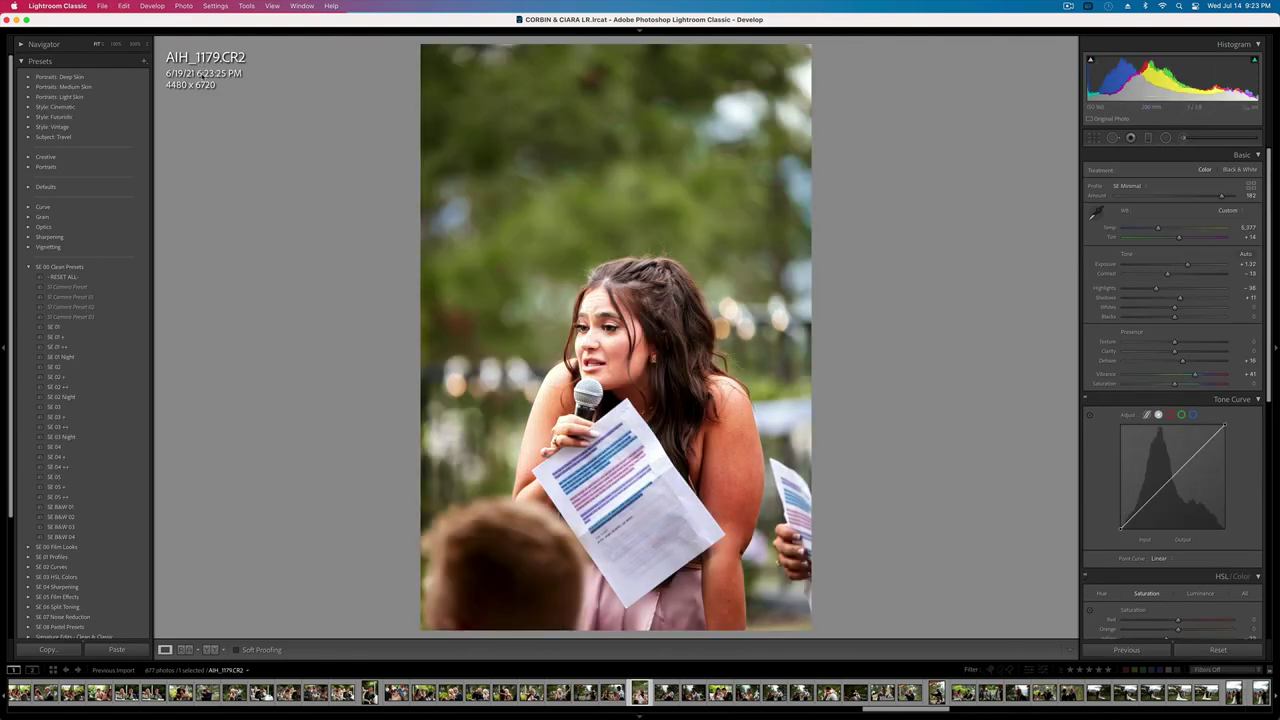
{"action": "key", "text": "minus"}
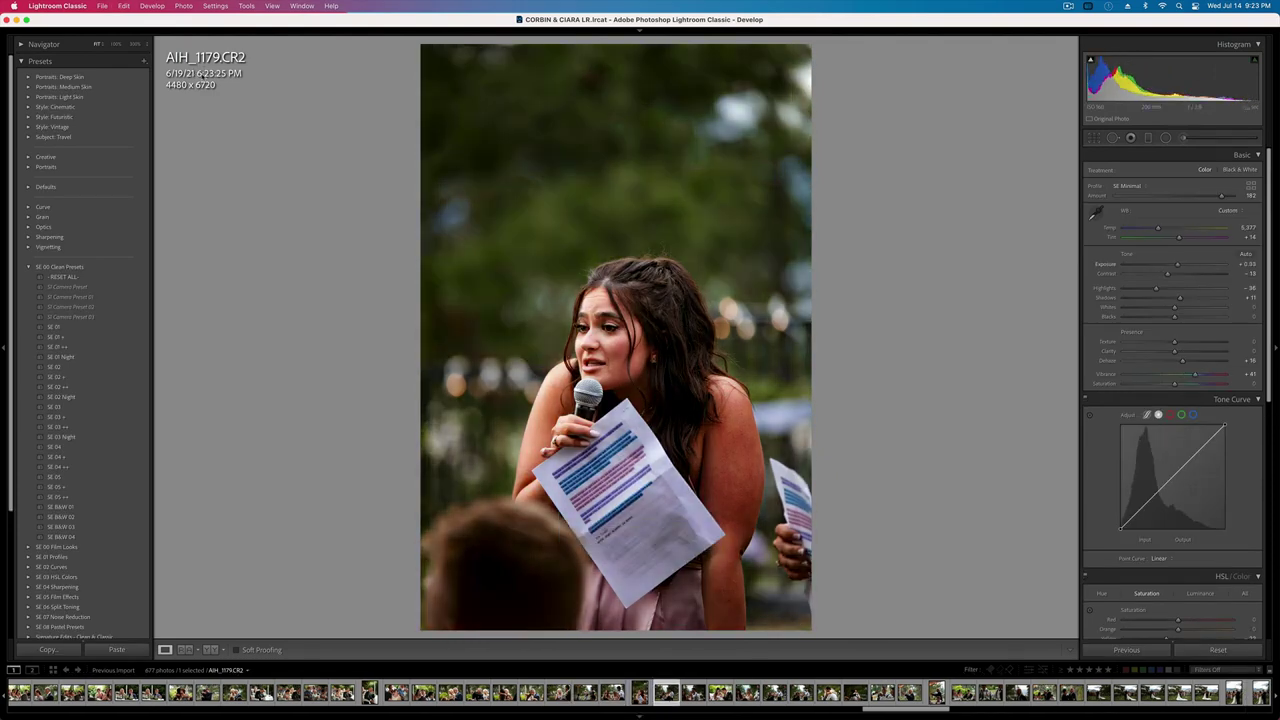
{"action": "key", "text": "Right"}
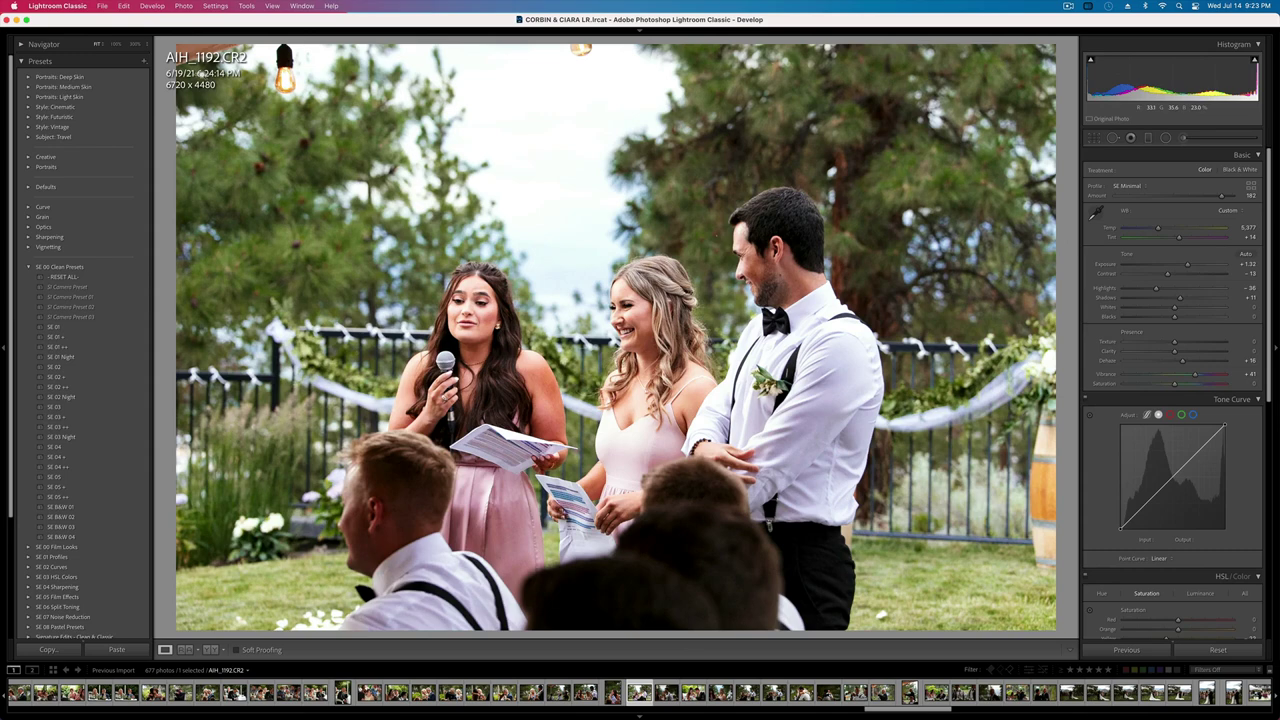
- Warm AIH_1192's temperature slightly and fine-tune its exposure
{"action": "key", "text": "minus"}
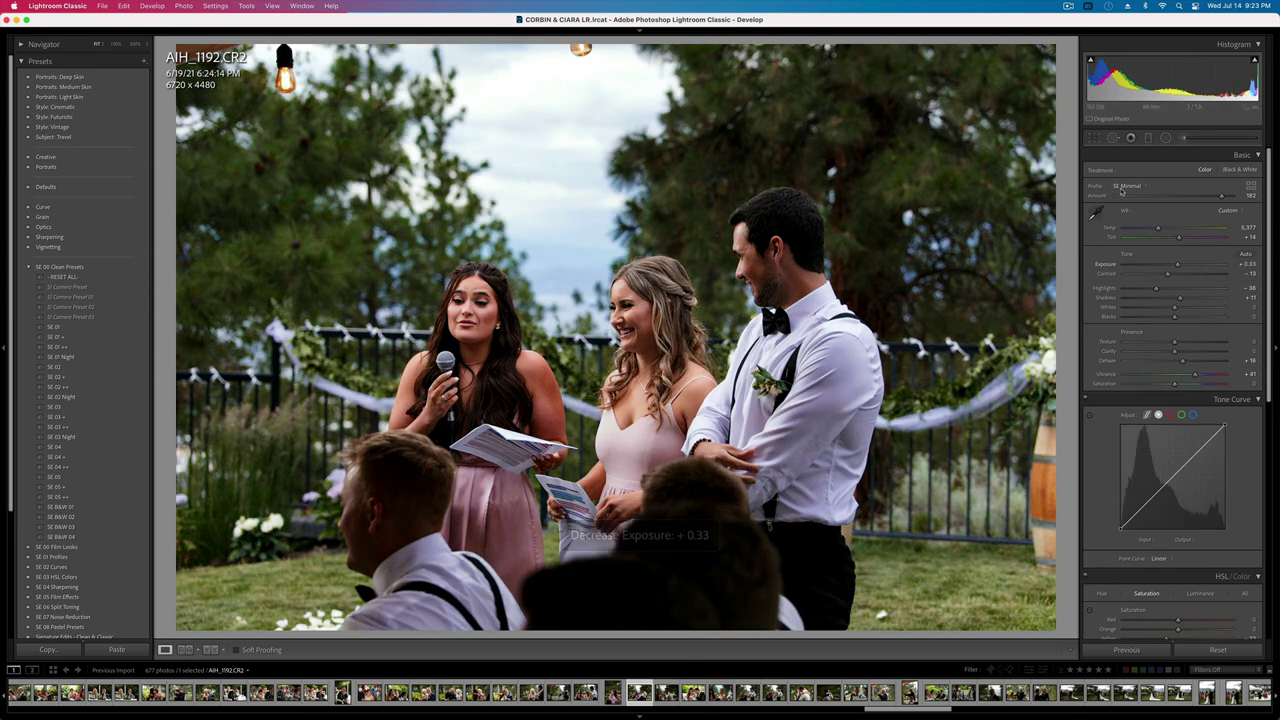
{"action": "left_click_drag", "start_coordinate": [1158, 229], "coordinate": [1161, 230]}
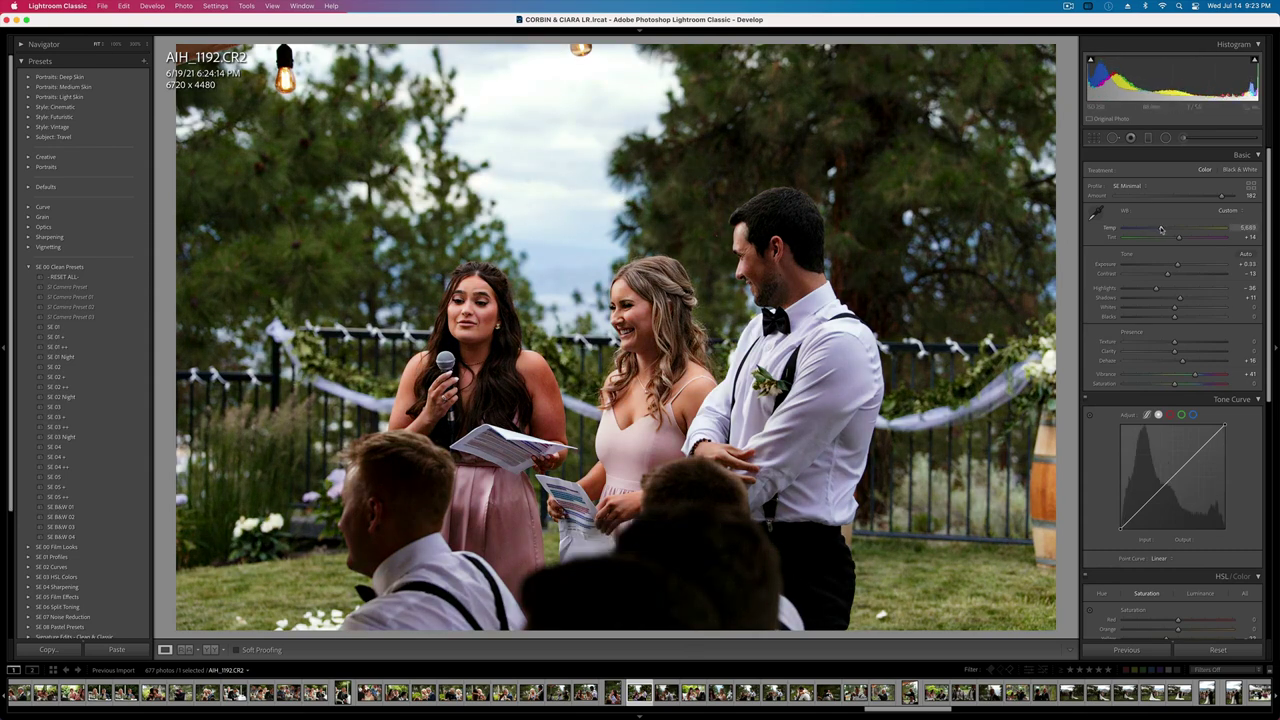
{"action": "key", "text": "equal"}
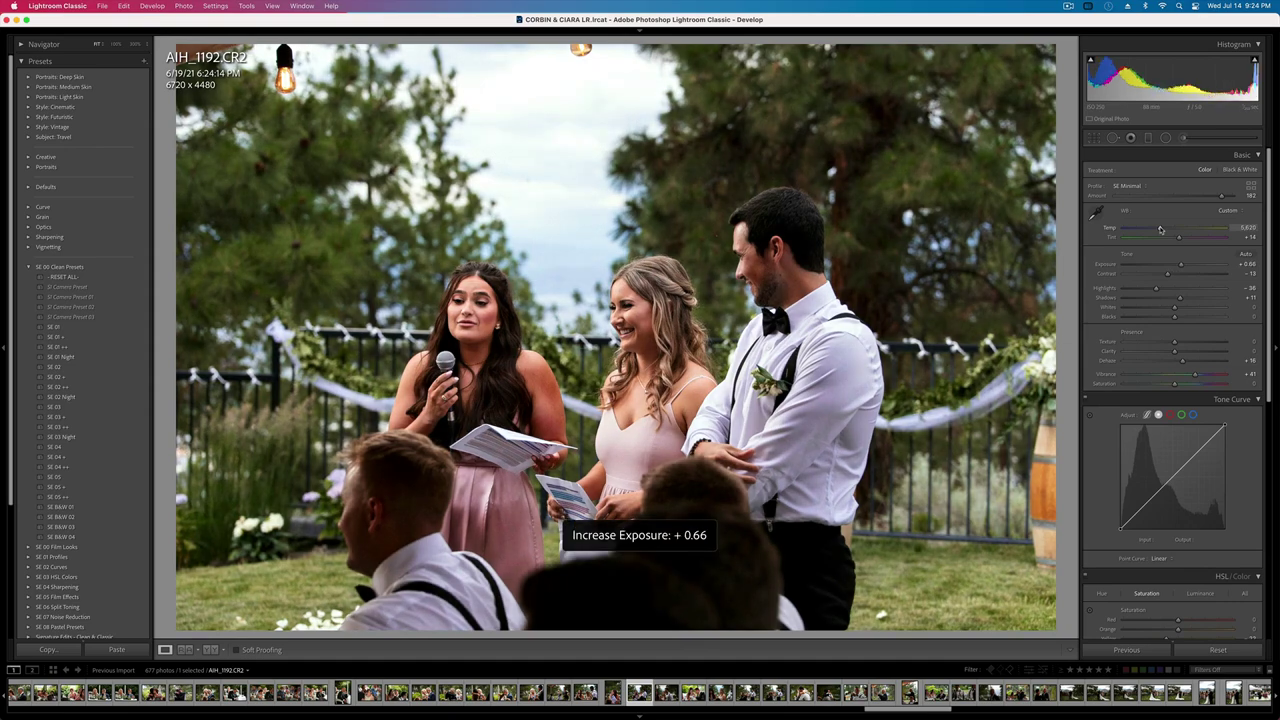
{"action": "key", "text": "minus"}
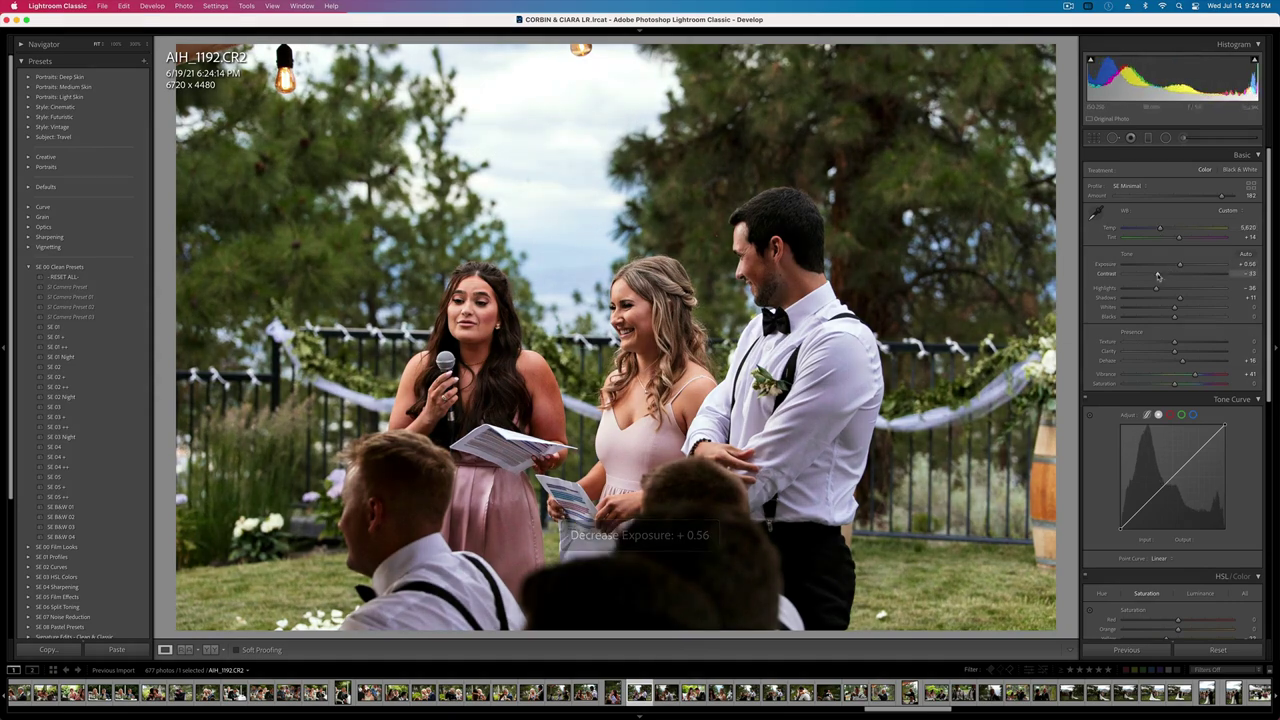
- Heal two background spots near and above the groom with Spot Removal
{"action": "left_click", "coordinate": [743, 230]}
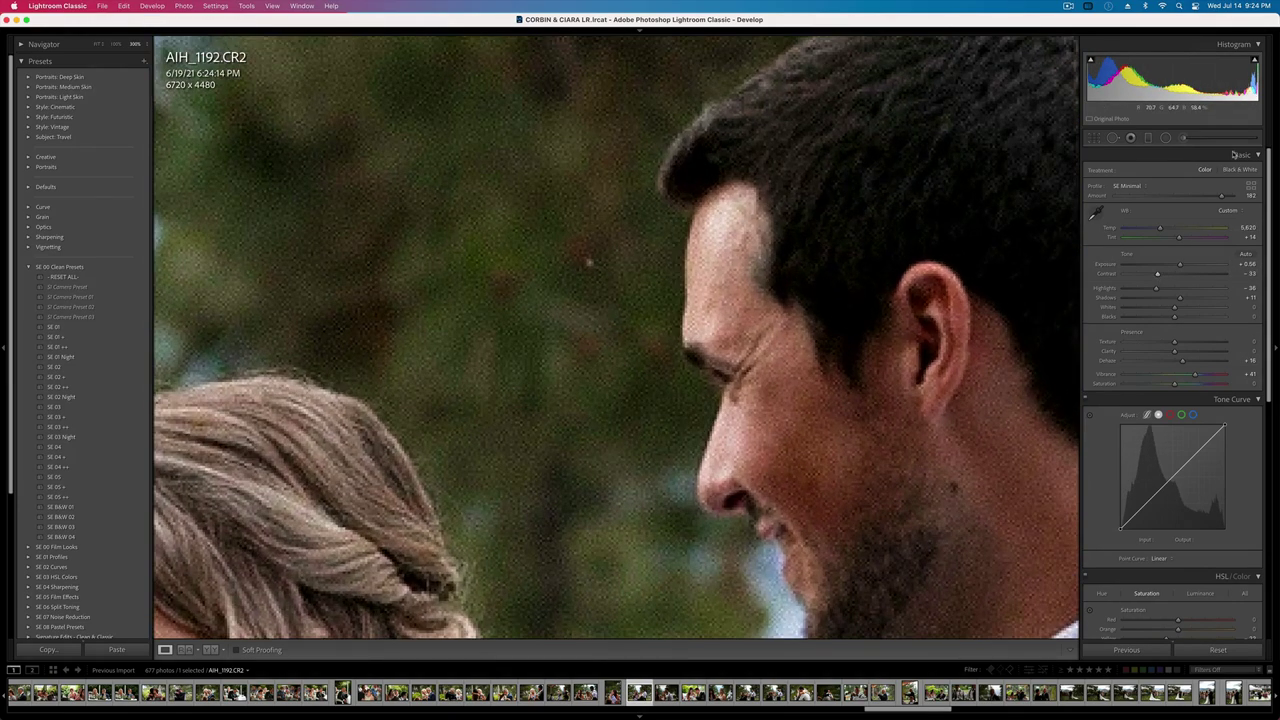
{"action": "key", "text": "q"}
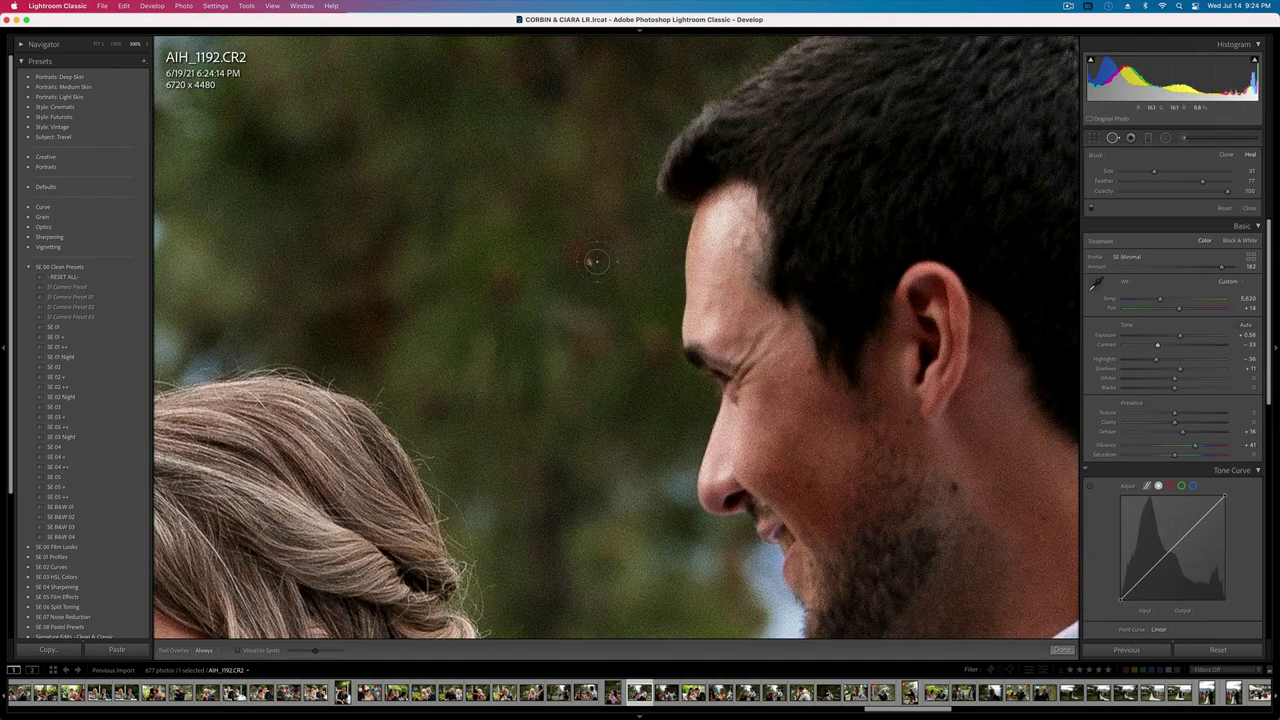
{"action": "left_click", "coordinate": [588, 262]}
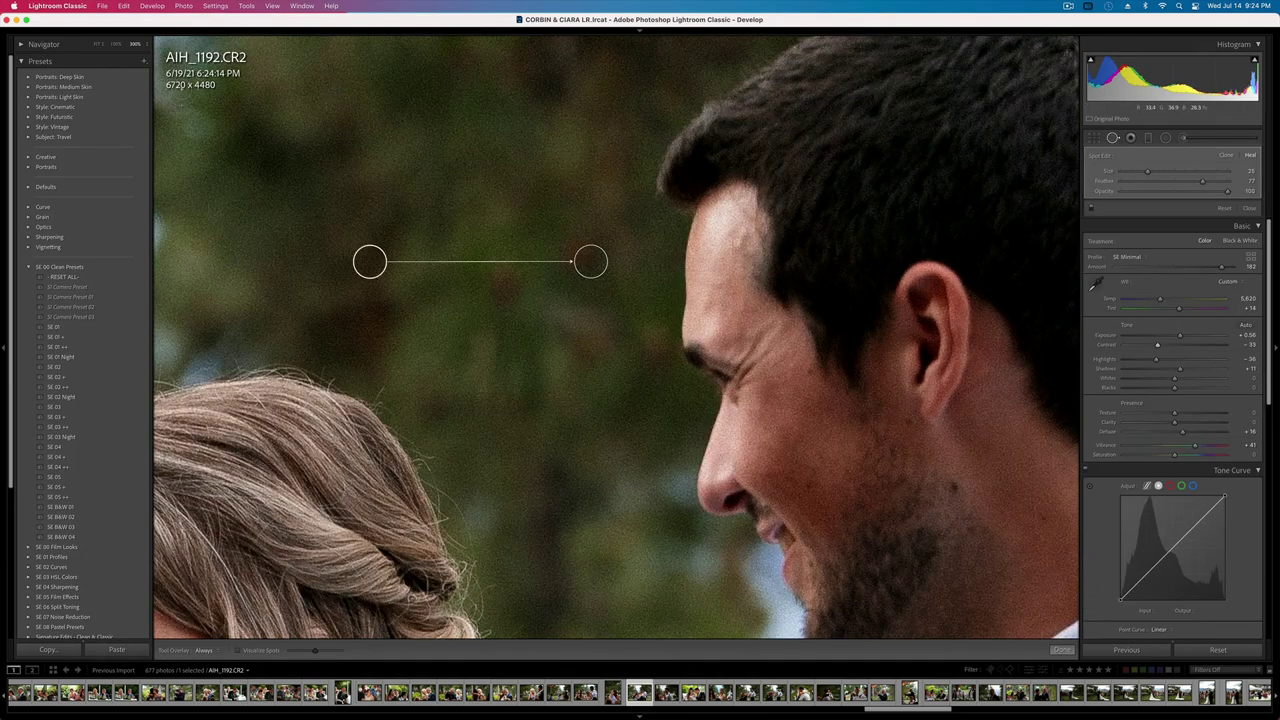
{"action": "key", "text": "q"}
{"action": "left_click", "coordinate": [238, 96]}
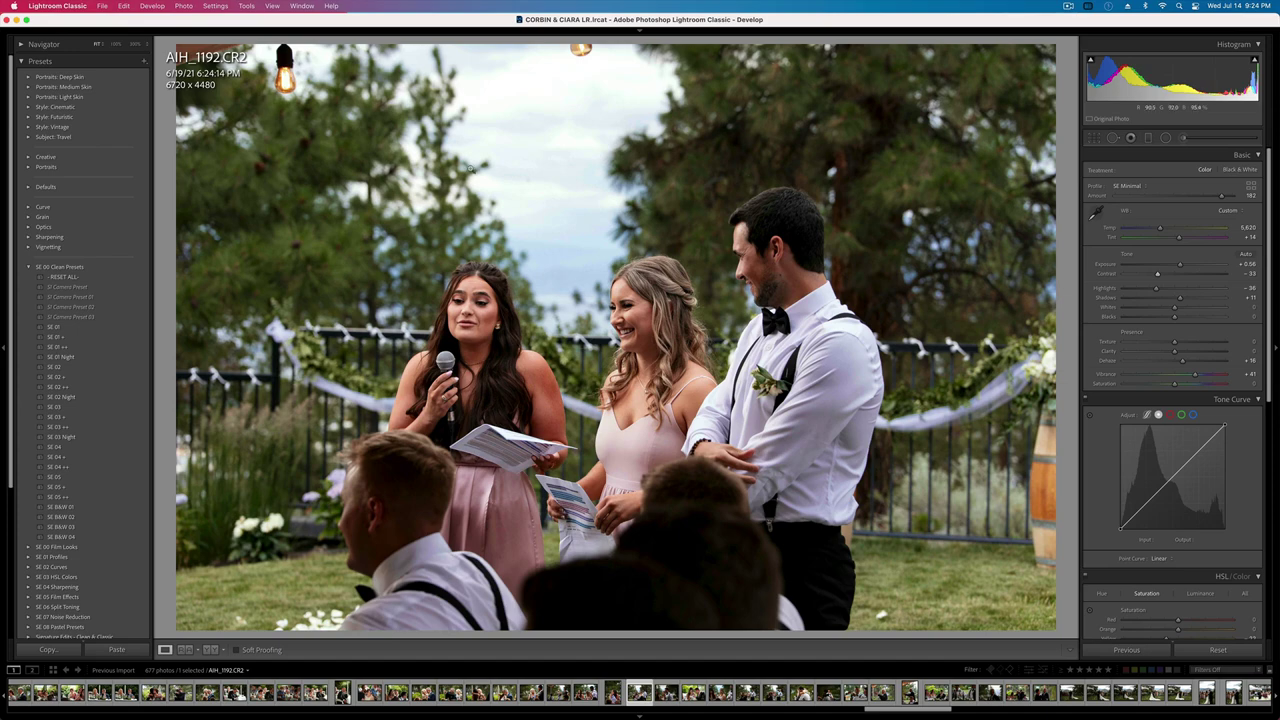
{"action": "key", "text": "z"}
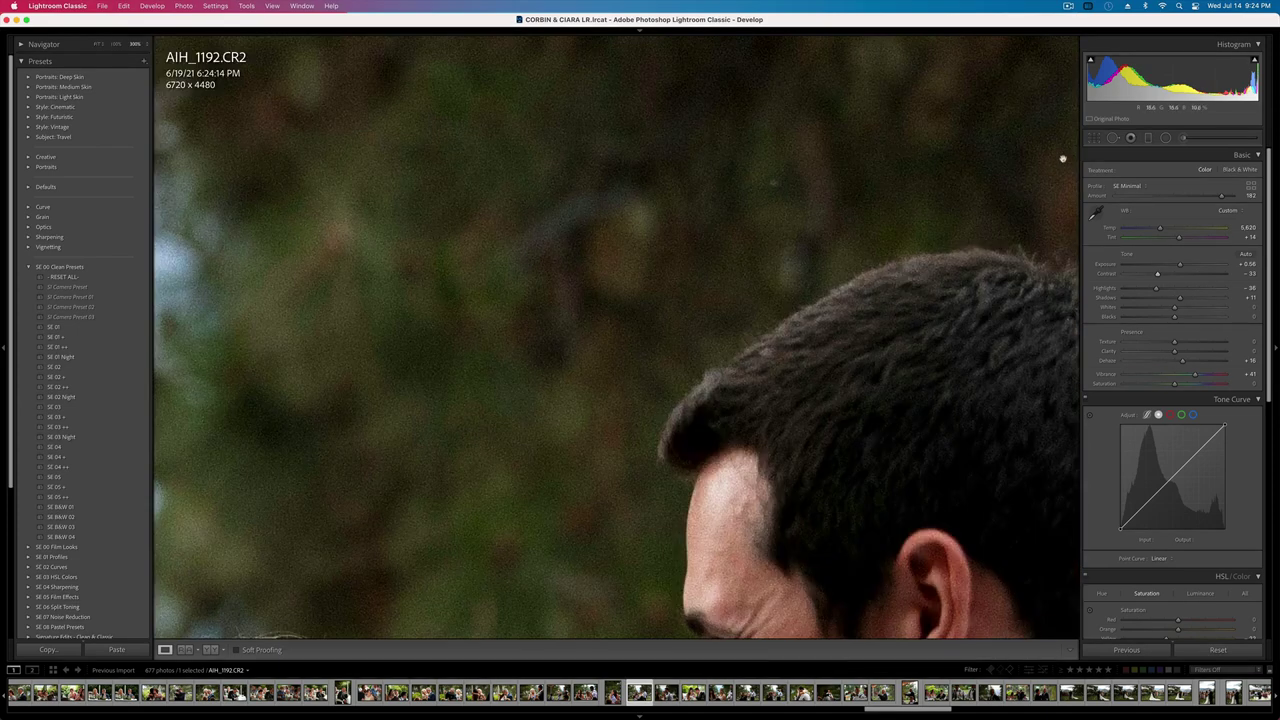
{"action": "key", "text": "q"}
{"action": "left_click", "coordinate": [772, 178]}
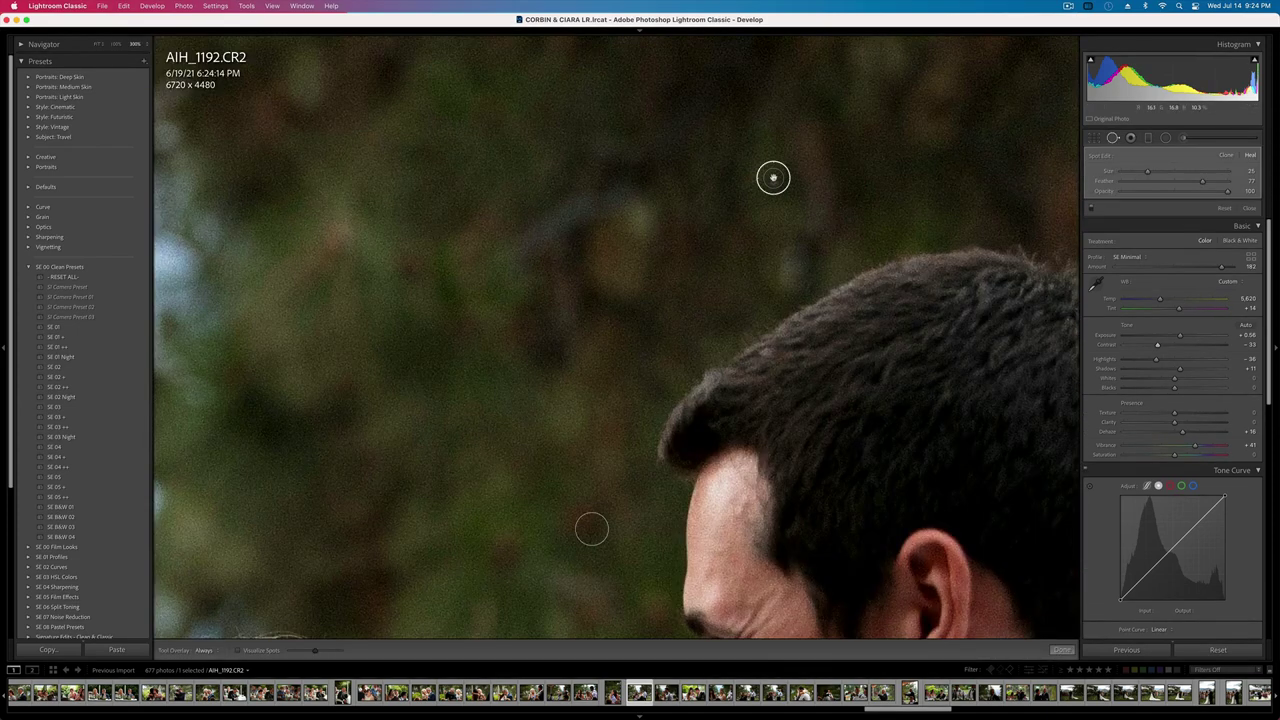
{"action": "key", "text": "q"}
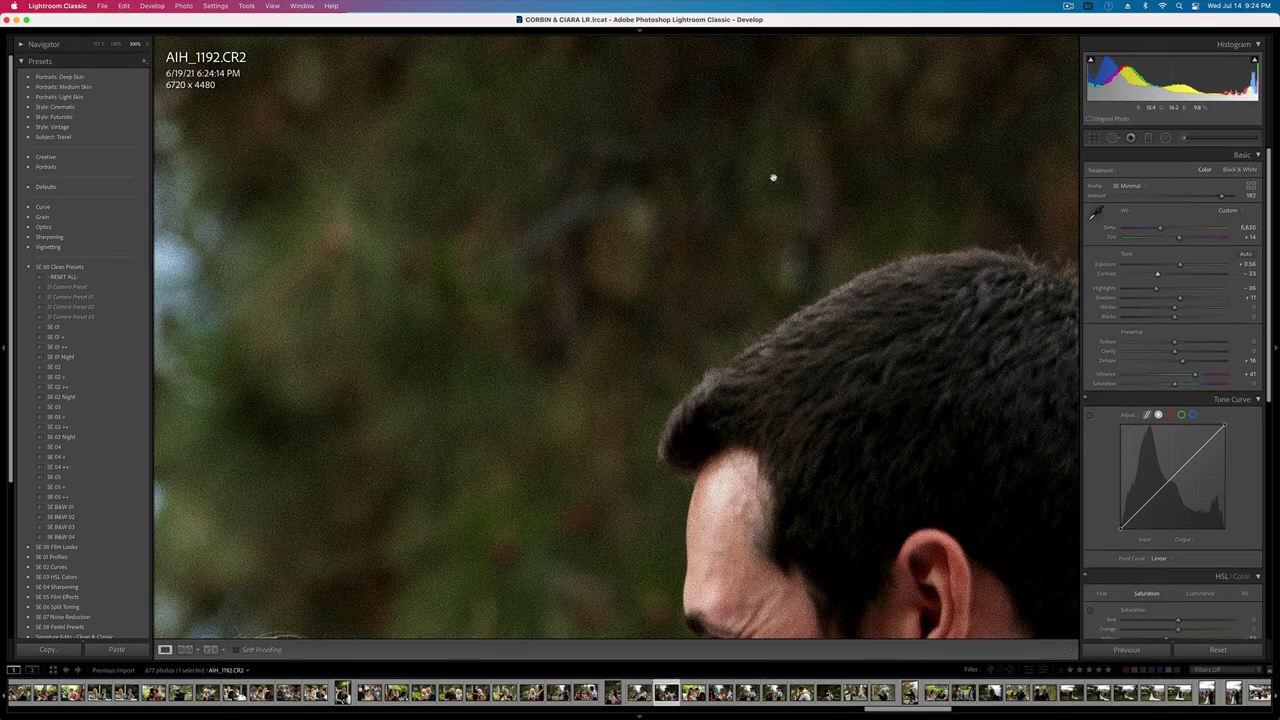
{"action": "key", "text": "Right"}
{"action": "key", "text": "Right"}
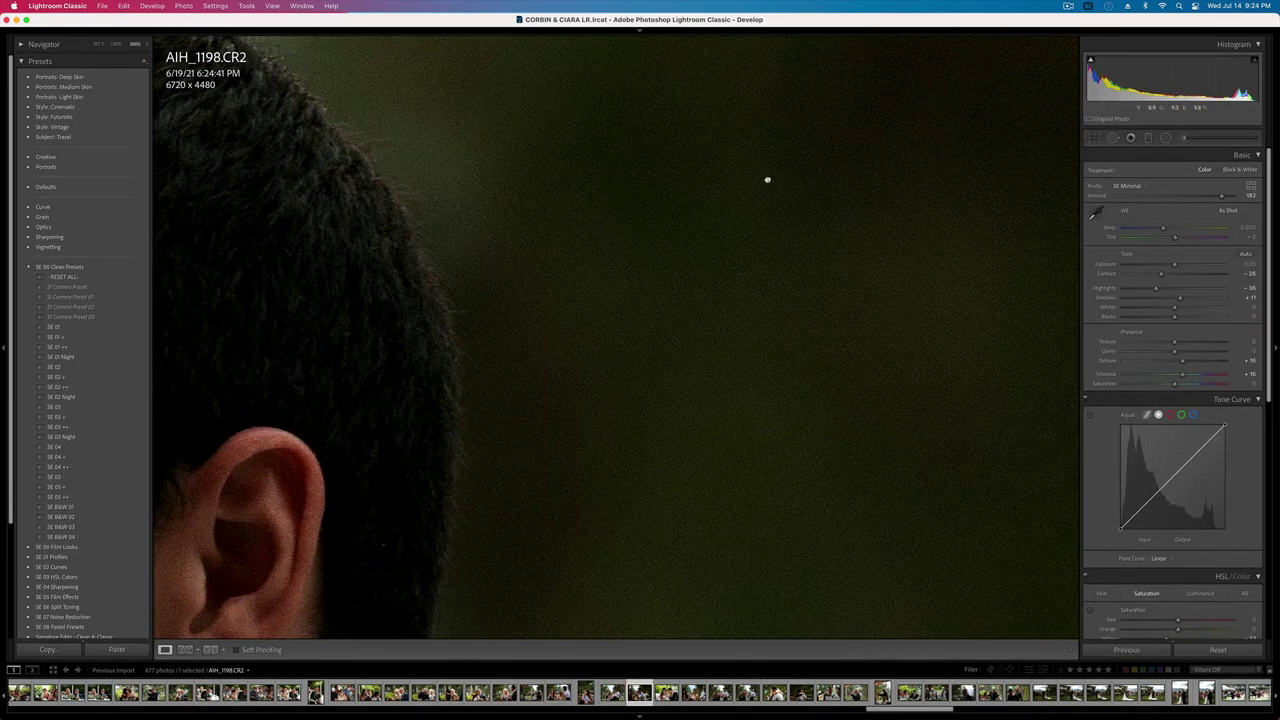
{"action": "left_click", "coordinate": [767, 180]}
- Set AIH_1192 to +0.36 exposure and -25 contrast, then copy its settings
{"action": "key", "text": "Right"}
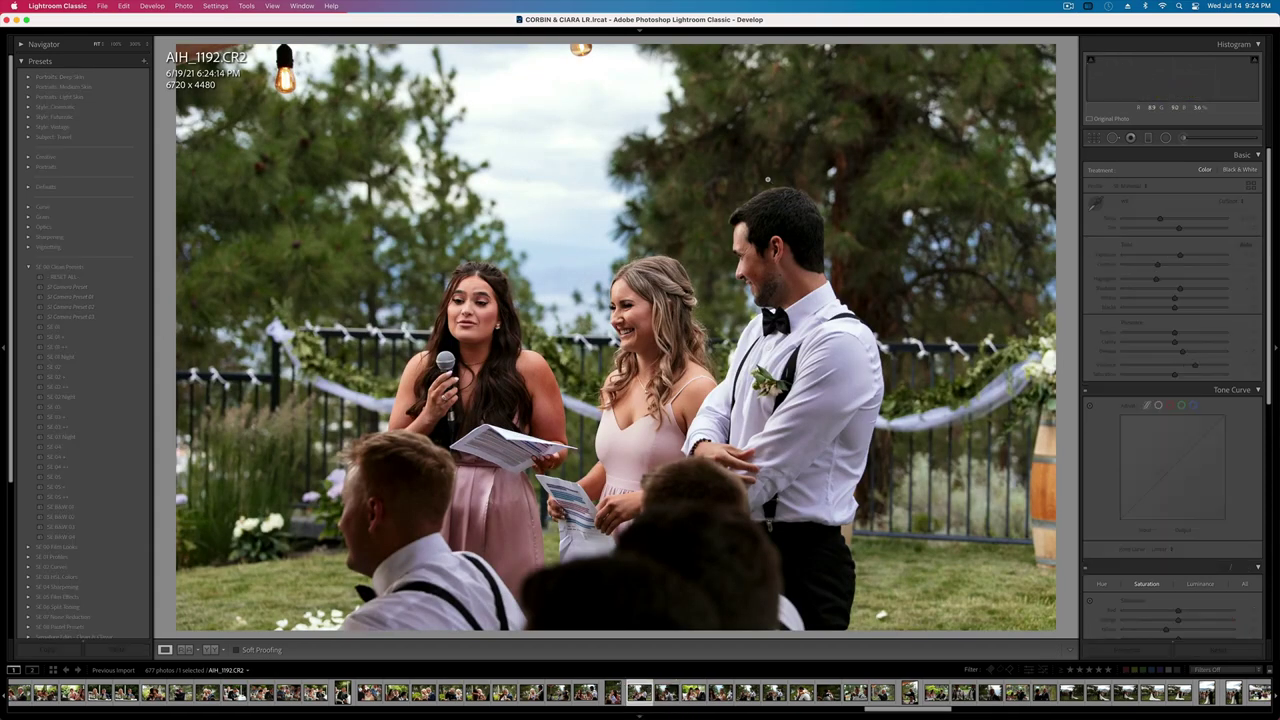
{"action": "key", "text": "minus"}
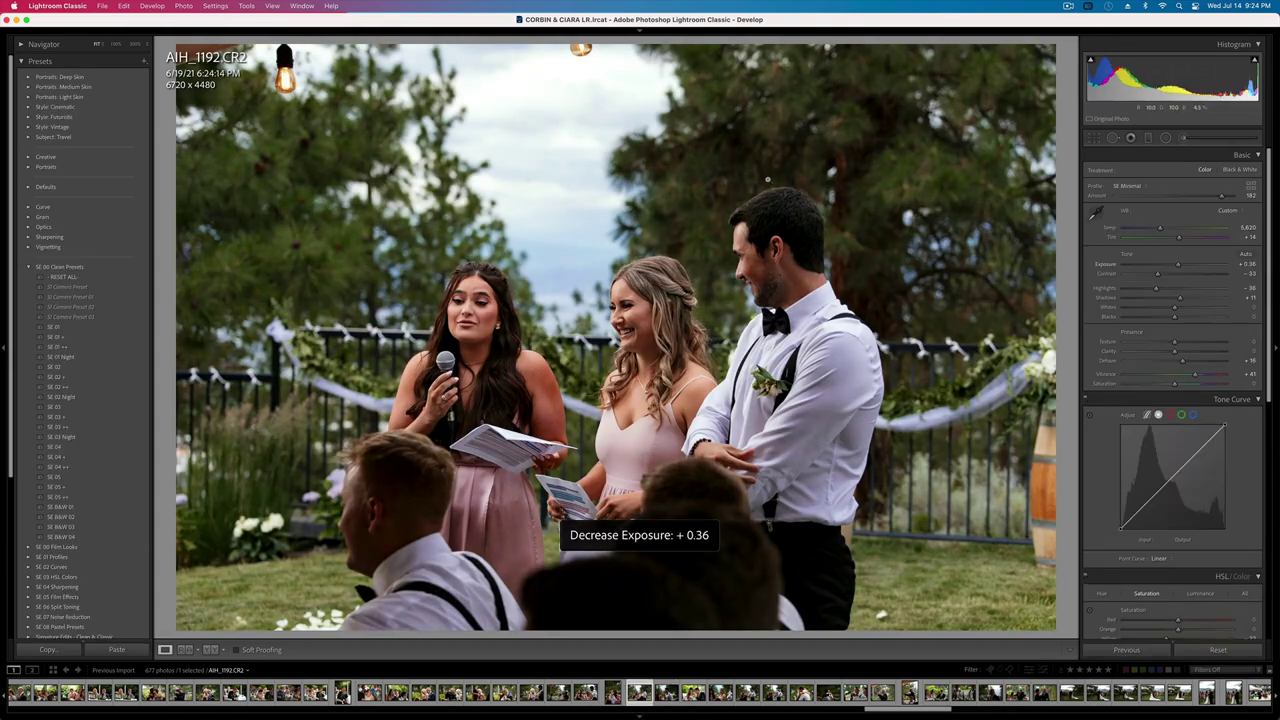
{"action": "left_click_drag", "start_coordinate": [1157, 274], "coordinate": [1163, 275]}
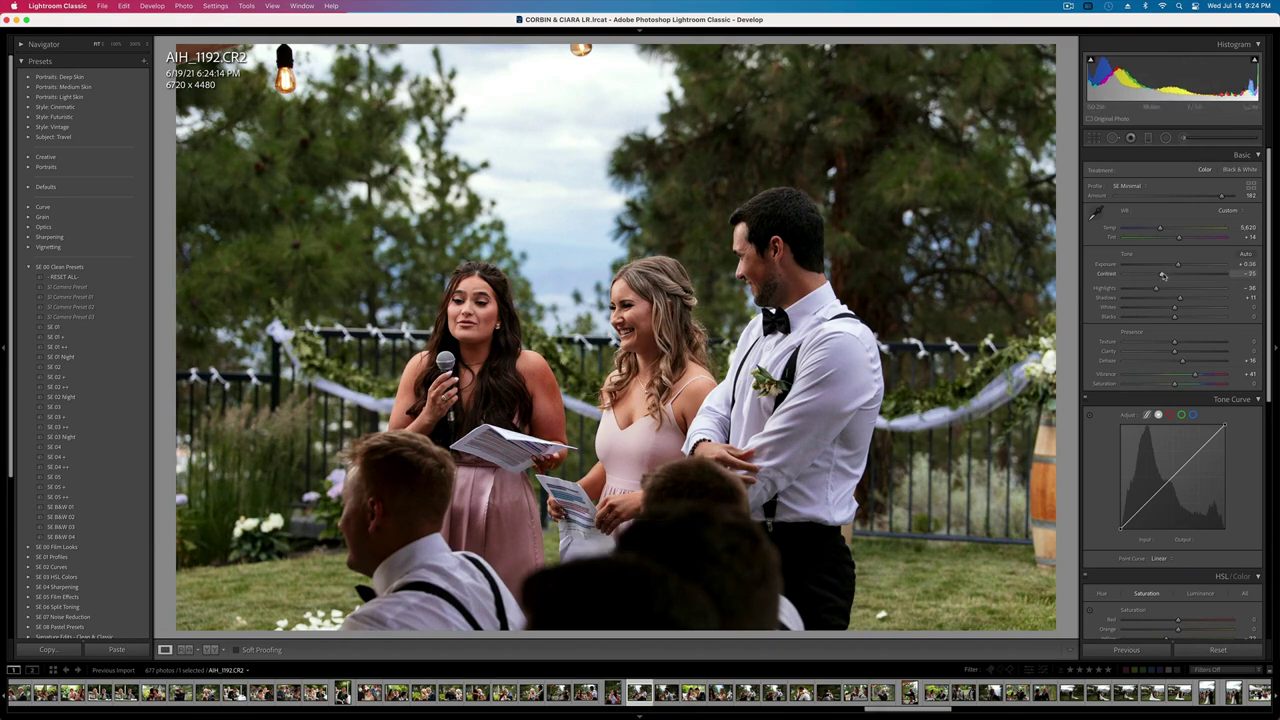
{"action": "key", "text": "super+shift+c"}
{"action": "key", "text": "Return"}
- Paste settings onto AIH_1198, set exposure to +0.92, adjust temperature, and copy its settings
{"action": "key", "text": "Right"}
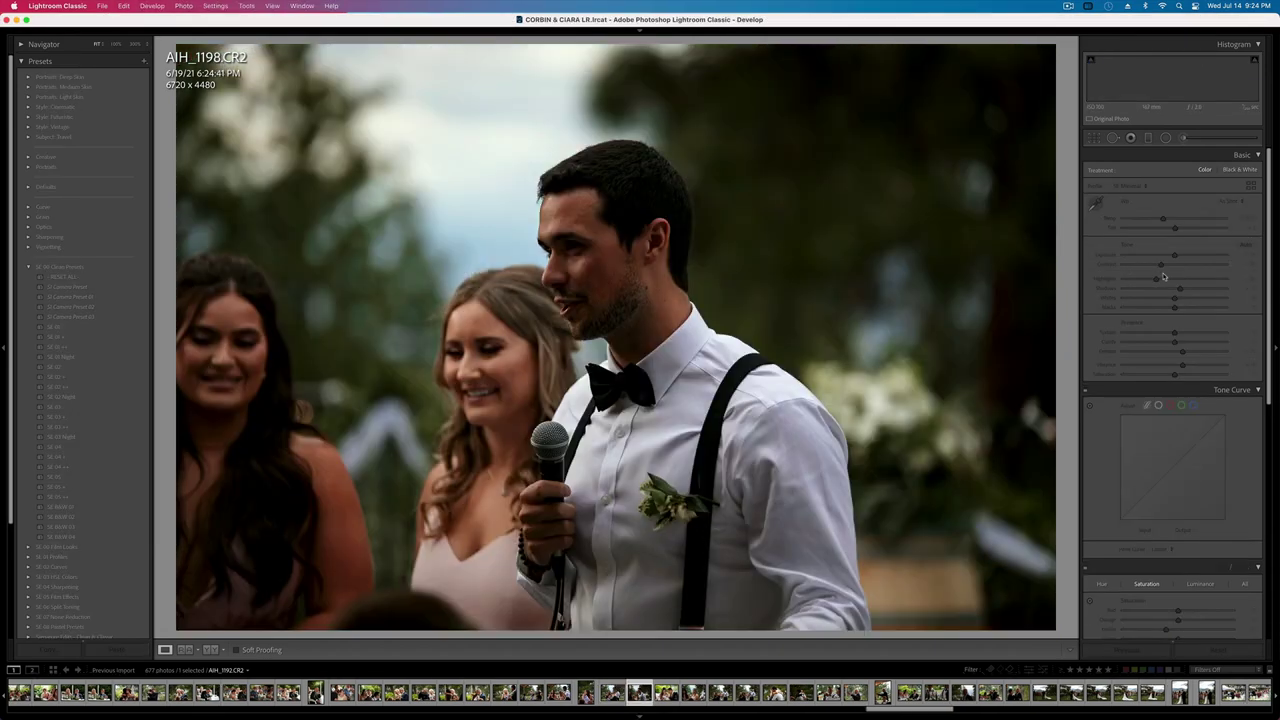
{"action": "key", "text": "super+shift+v"}
{"action": "key", "text": "equal"}
{"action": "key", "text": "equal"}
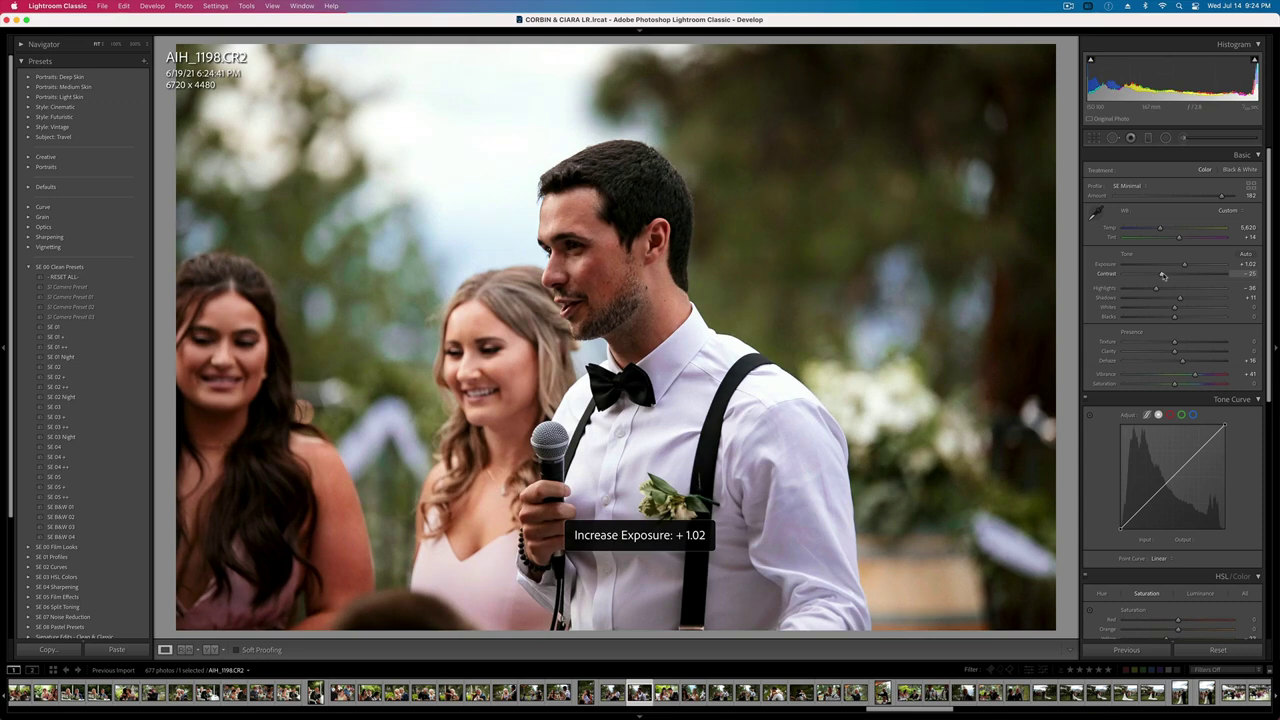
{"action": "key", "text": "minus"}
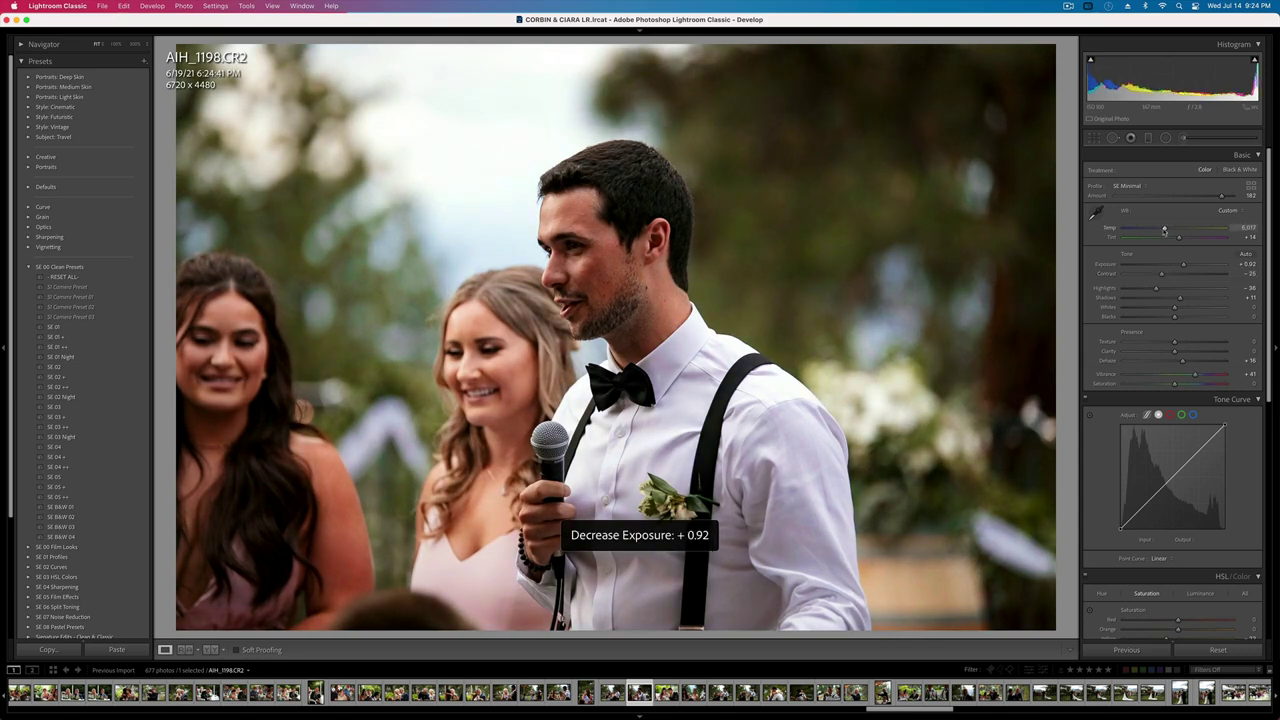
{"action": "left_click_drag", "start_coordinate": [1164, 229], "coordinate": [1175, 242]}
{"action": "key", "text": "super+c"}
{"action": "key", "text": "Return"}
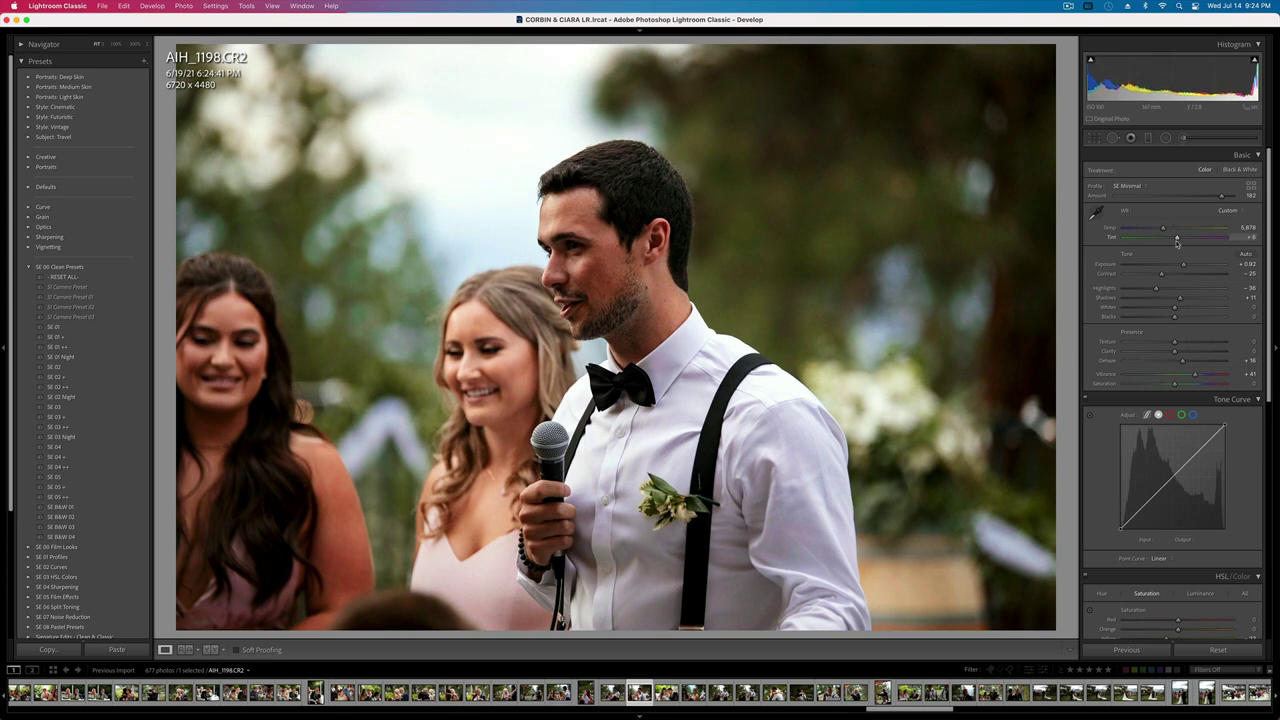
{"action": "key", "text": "super+shift+c"}
{"action": "key", "text": "Return"}
- Undo the paste on AIH_1206, warm it to about 4,967, and desaturate green and yellow foliage
{"action": "key", "text": "Right"}
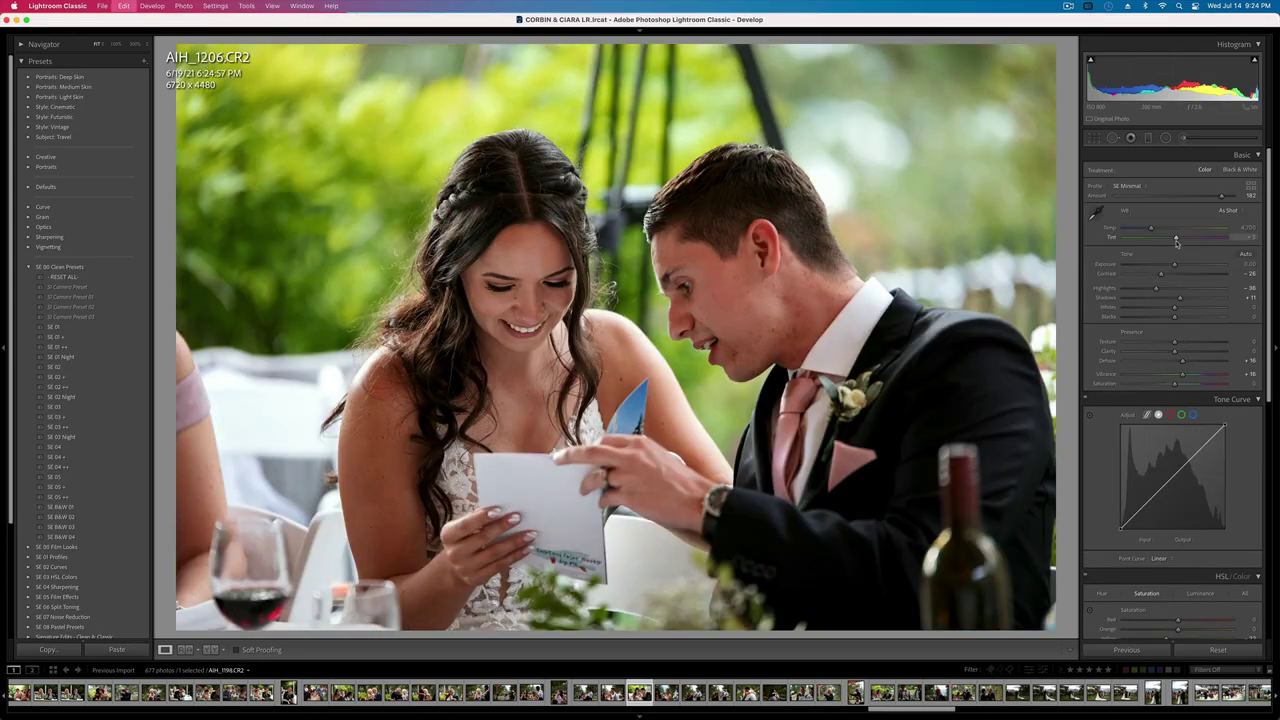
{"action": "key", "text": "super+shift+v"}
{"action": "key", "text": "super+z"}
{"action": "key", "text": "equal"}
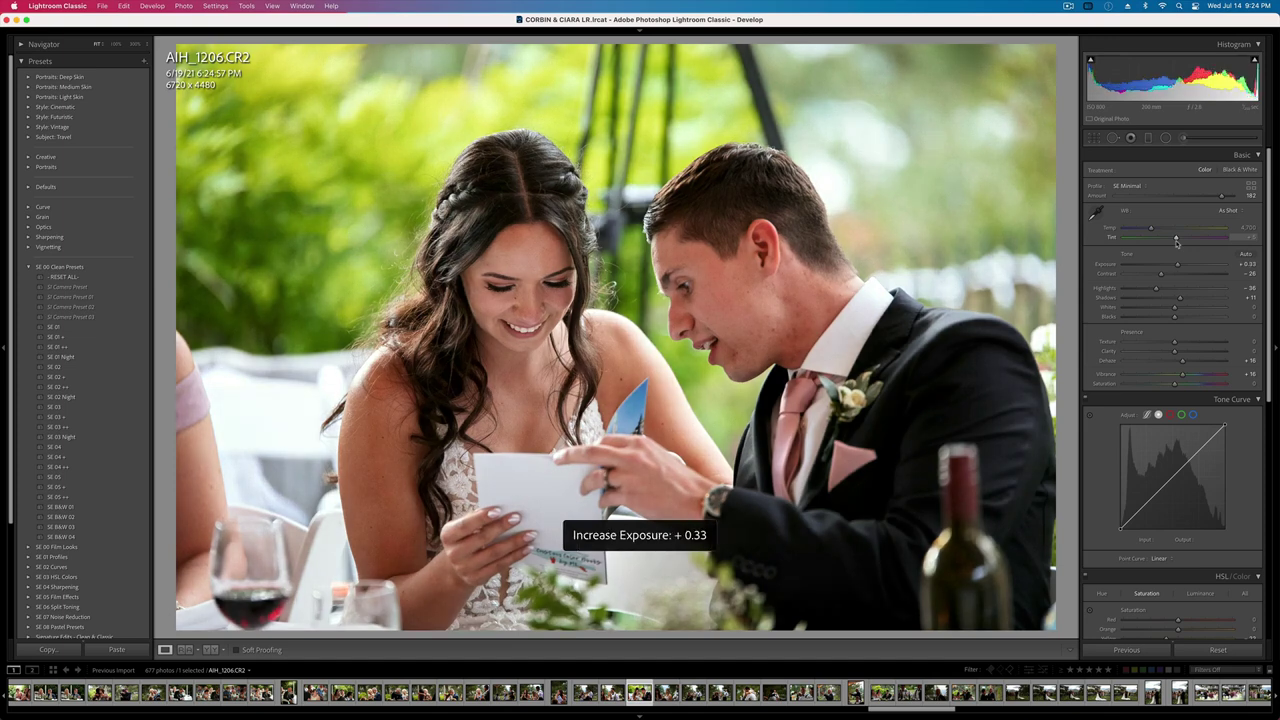
{"action": "left_click_drag", "start_coordinate": [1150, 228], "coordinate": [1155, 230]}
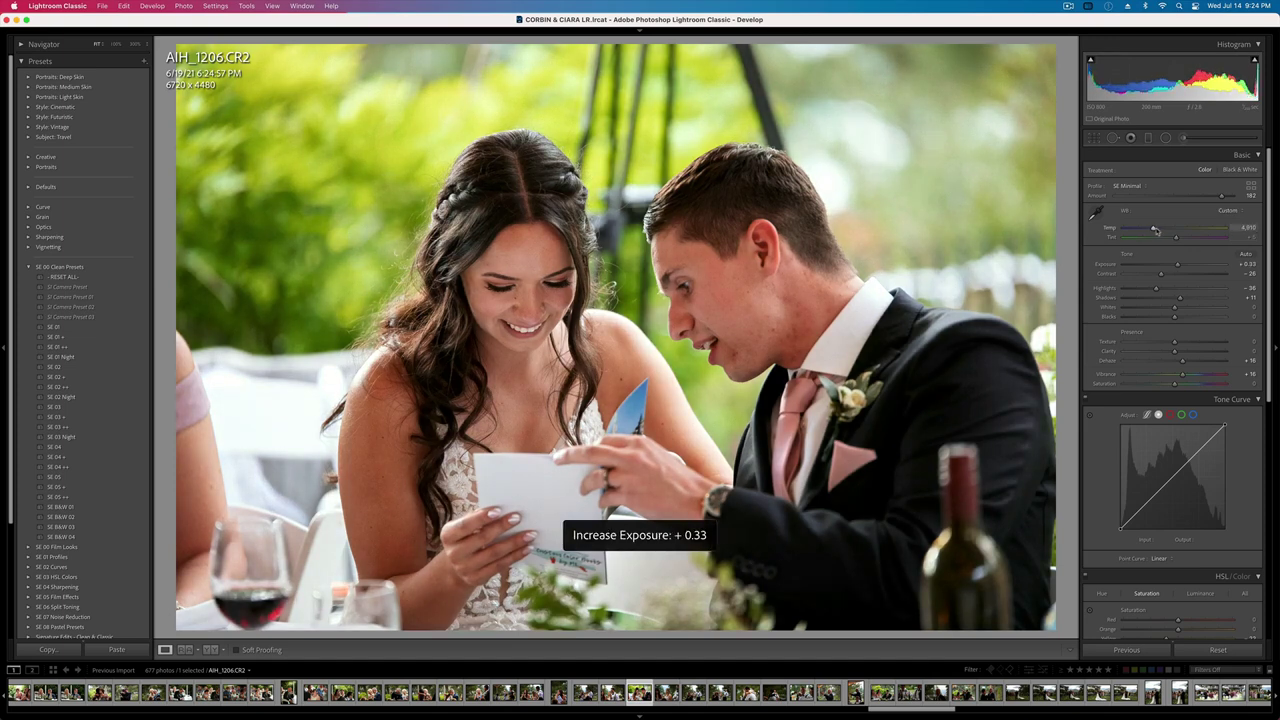
{"action": "key", "text": "minus"}
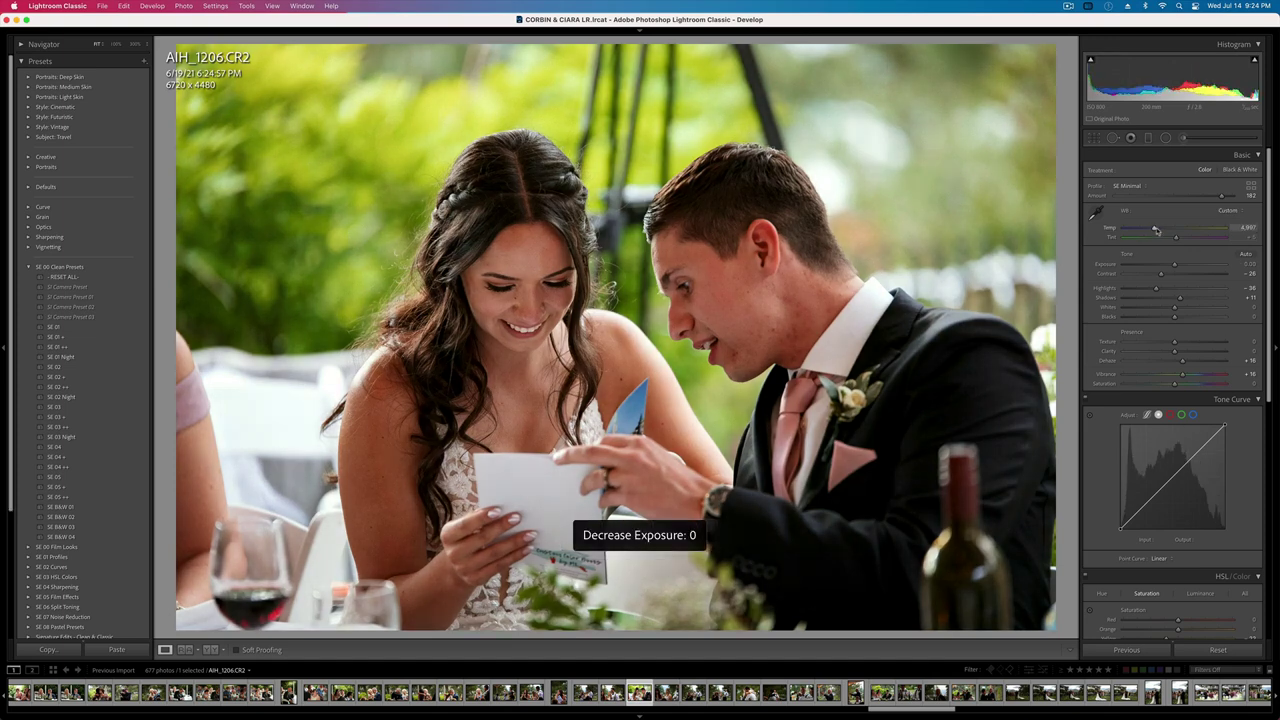
{"action": "scroll", "coordinate": [1163, 544], "scroll_direction": "down", "scroll_amount": 3}
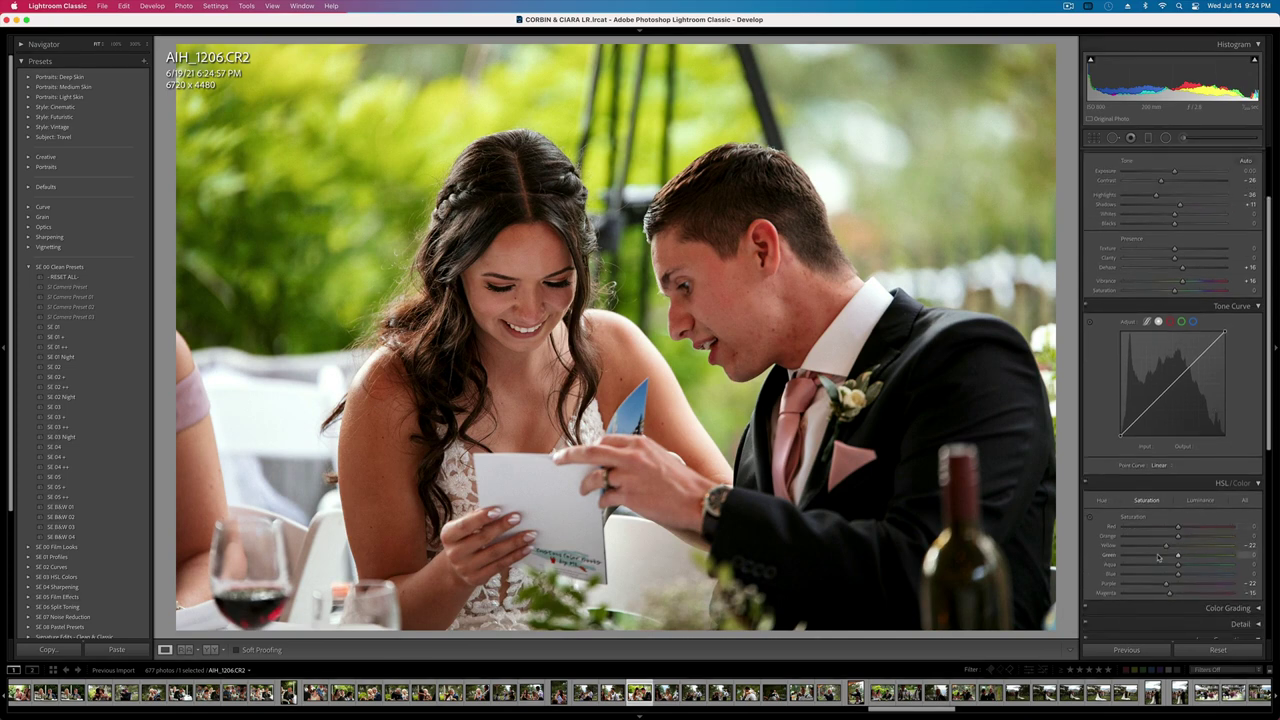
{"action": "mouse_move", "coordinate": [1178, 555]}
{"action": "left_mouse_down"}
{"action": "mouse_move", "coordinate": [1152, 546]}
{"action": "mouse_move", "coordinate": [1173, 555]}
{"action": "left_mouse_up"}
- Copy the develop settings, paste them onto AIH_1212, then undo the paste
{"action": "key", "text": "super+shift+c"}
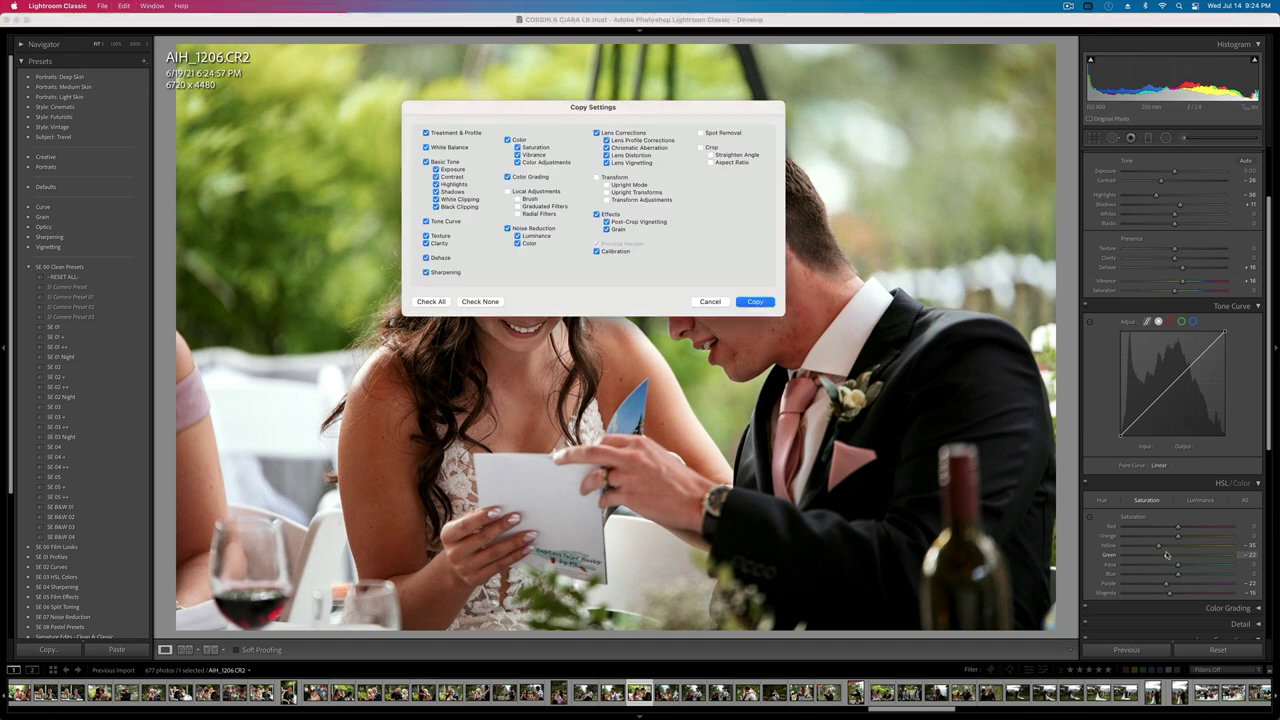
{"action": "key", "text": "Return"}
{"action": "key", "text": "Right"}
{"action": "key", "text": "super+shift+v"}
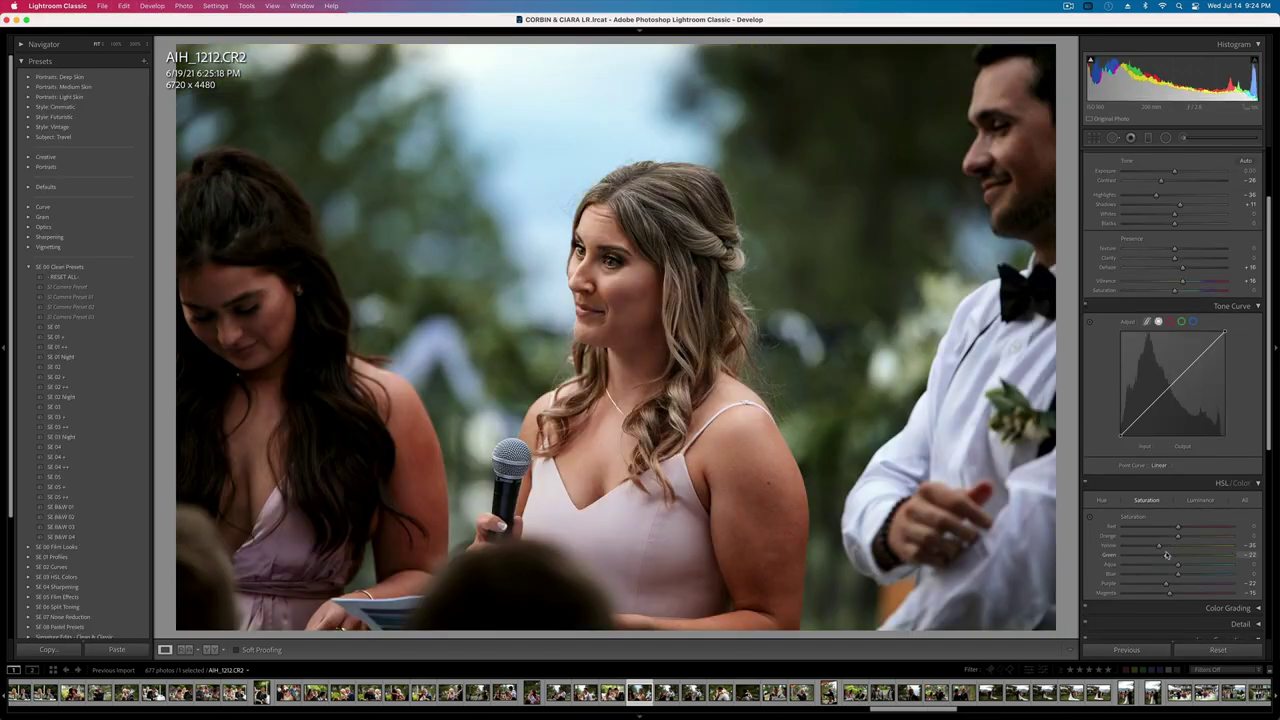
{"action": "key", "text": "super+z"}
- Set AIH_1212 to tint +7, temperature 5,527, contrast -8 and exposure +0.10
{"action": "scroll", "coordinate": [1170, 420], "scroll_direction": "up", "scroll_amount": 3}
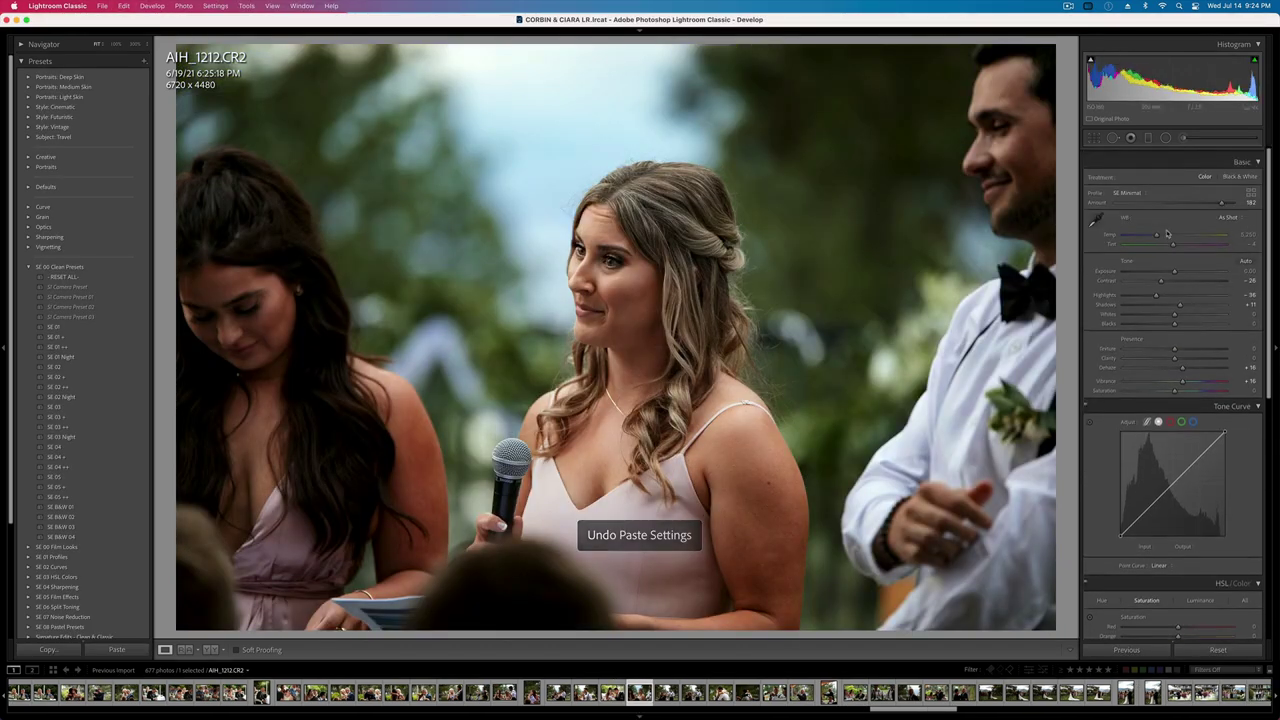
{"action": "left_click", "coordinate": [1176, 240]}
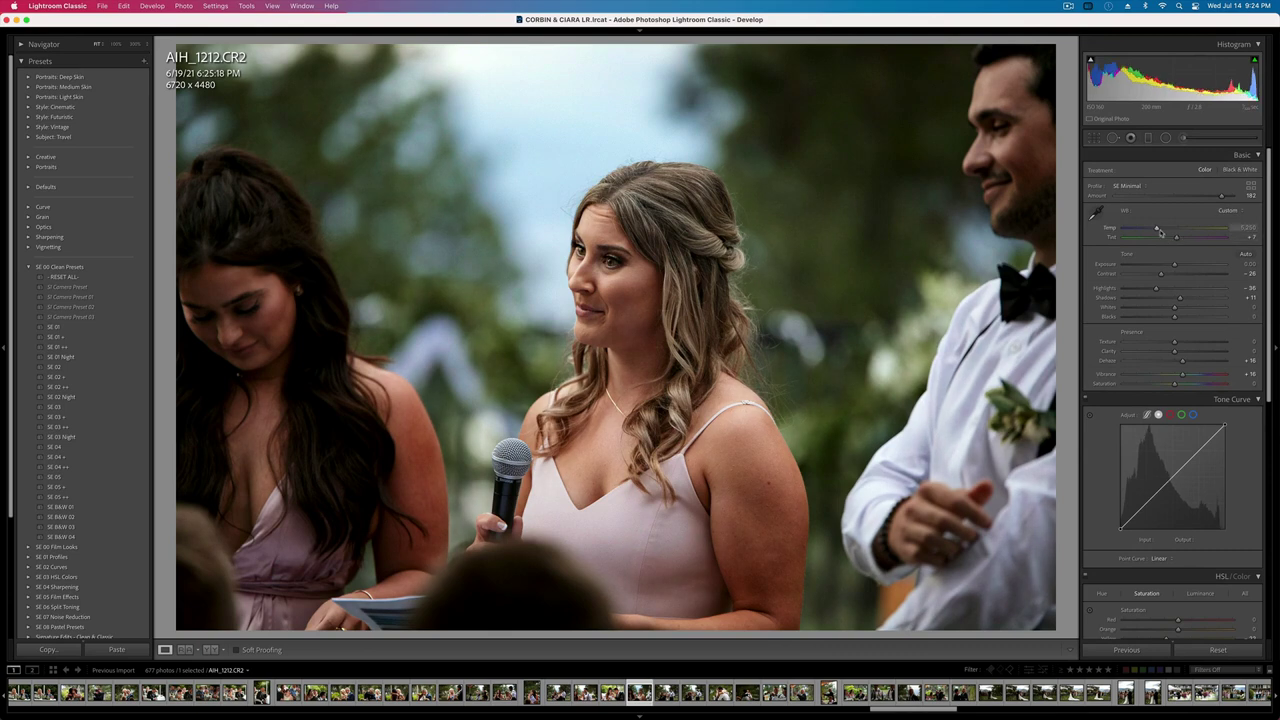
{"action": "left_click", "coordinate": [1162, 231]}
{"action": "left_click", "coordinate": [1171, 275]}
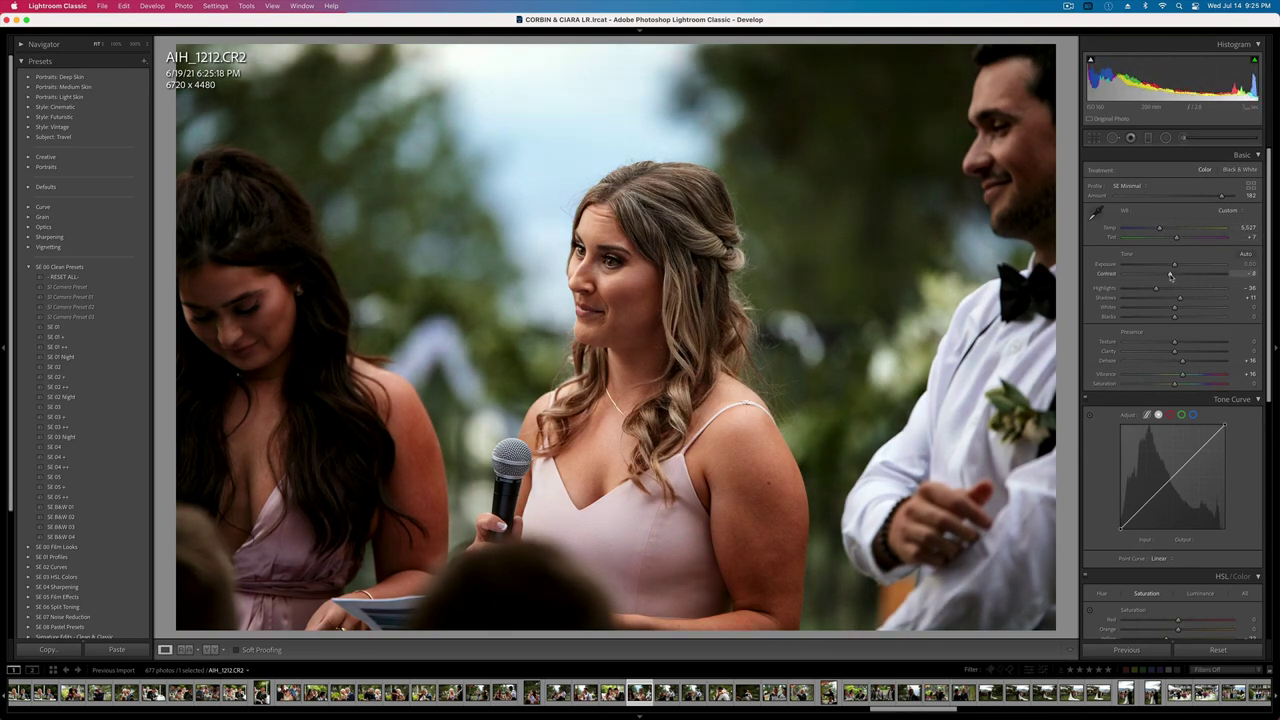
{"action": "key", "text": "="}
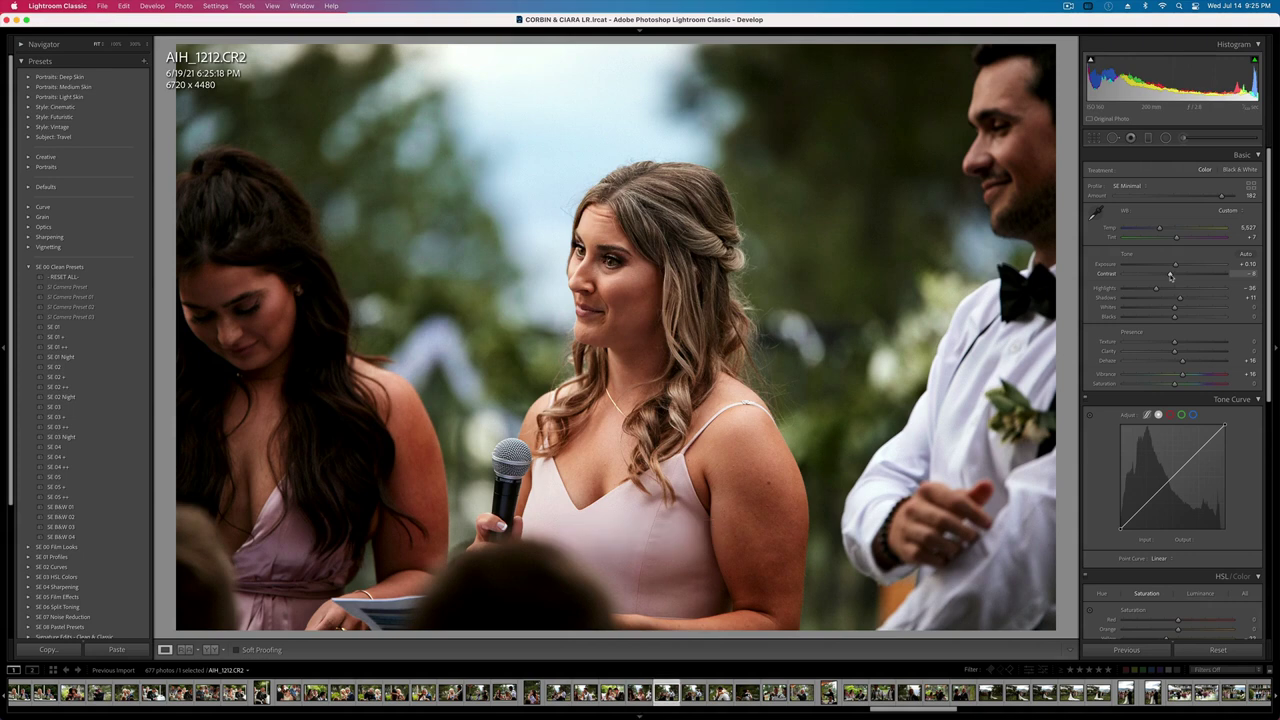
- On AIH_1216, raise exposure to +0.33 and warm the white balance slightly
{"action": "key", "text": "Right"}
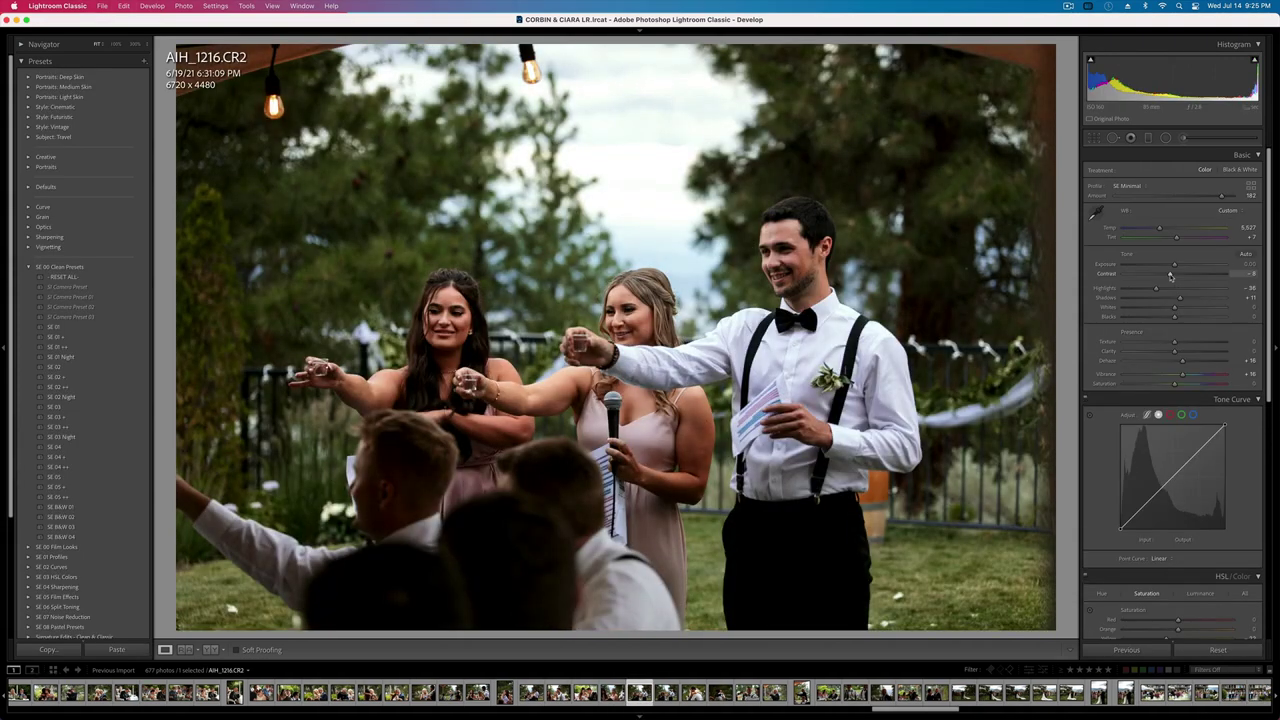
{"action": "key", "text": "equal"}
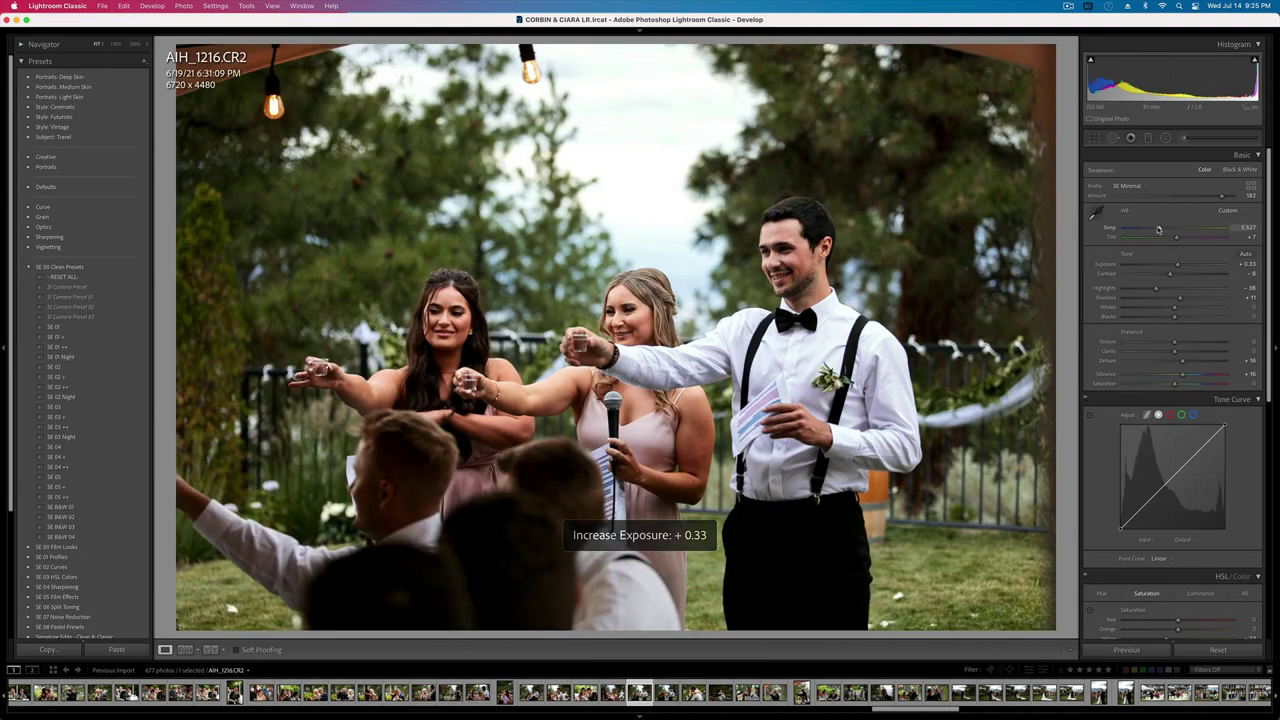
{"action": "left_click_drag", "start_coordinate": [1163, 229], "coordinate": [1161, 229]}
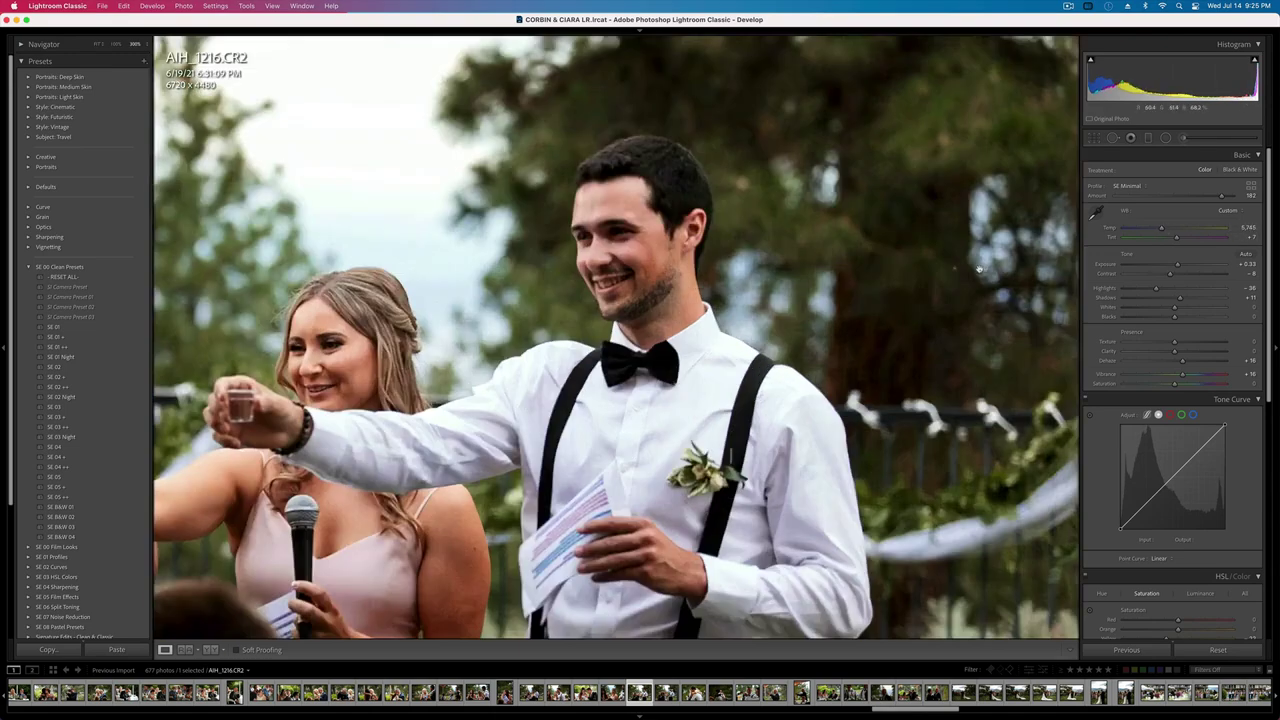
- Zoom to 1:1 and heal the dust speck in the trees with Spot Removal
{"action": "key", "text": "z"}
{"action": "left_click", "coordinate": [1112, 138]}
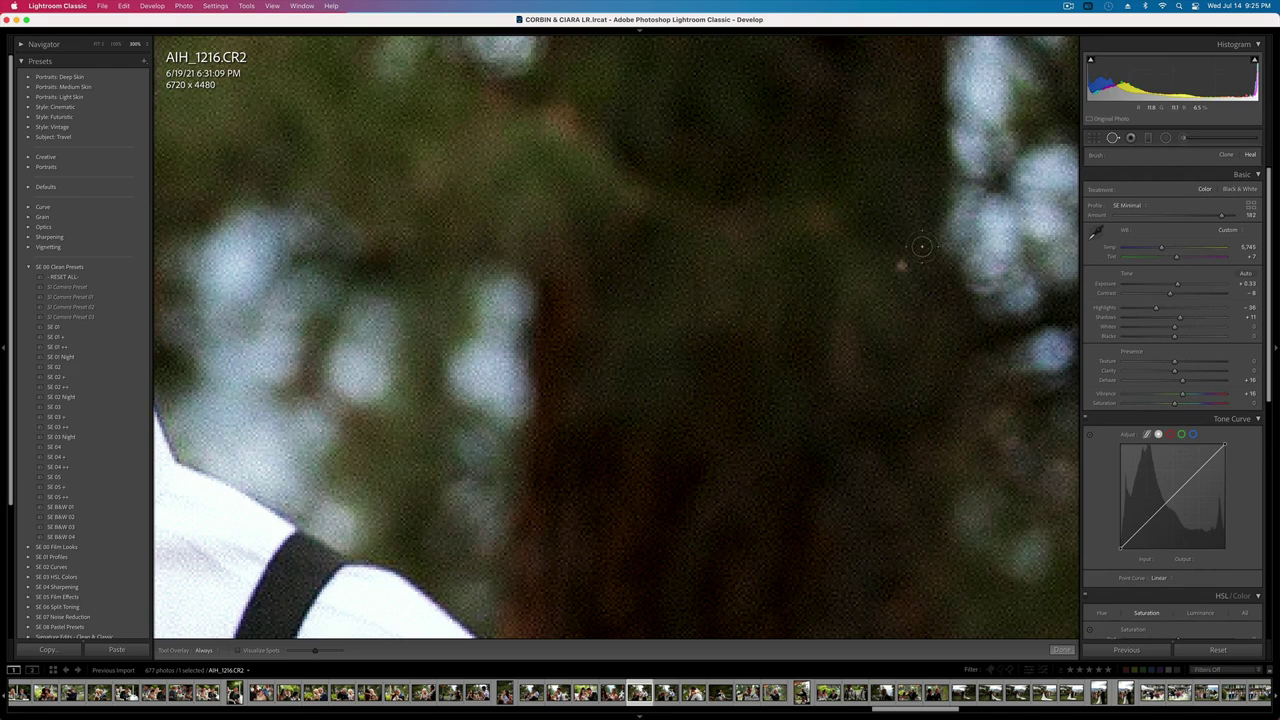
{"action": "left_click", "coordinate": [901, 268]}
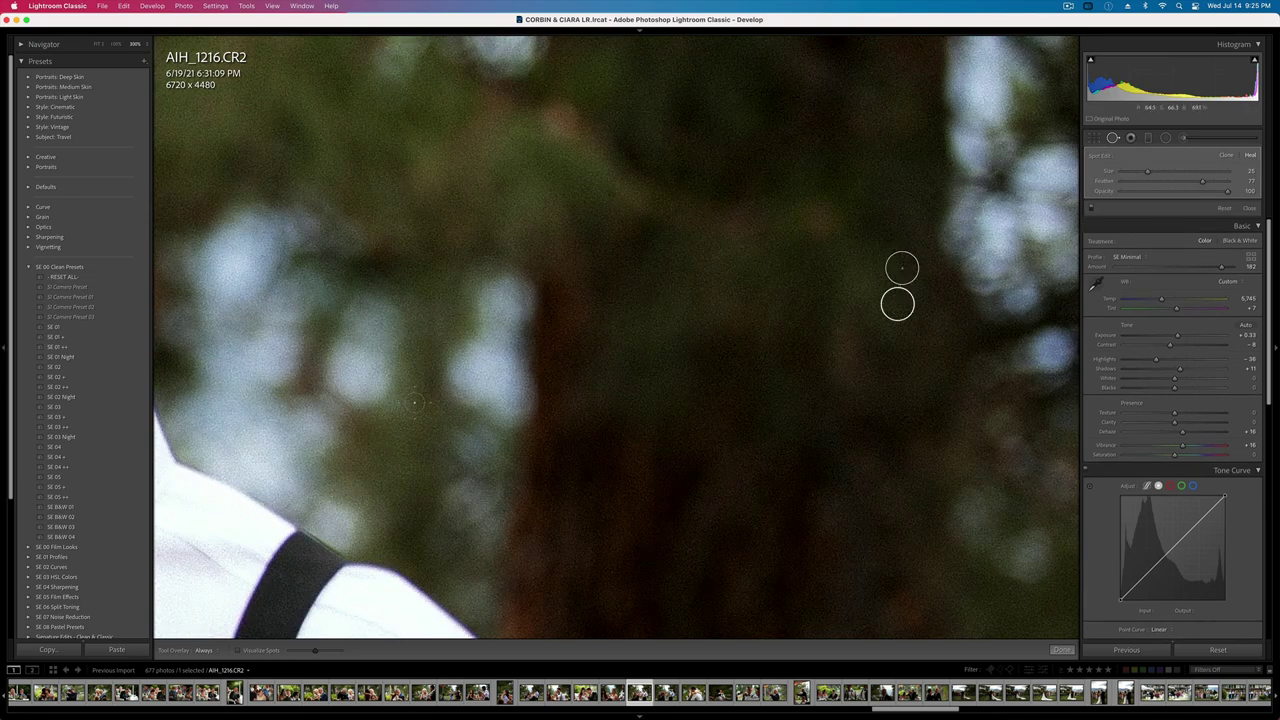
{"action": "key", "text": "q"}
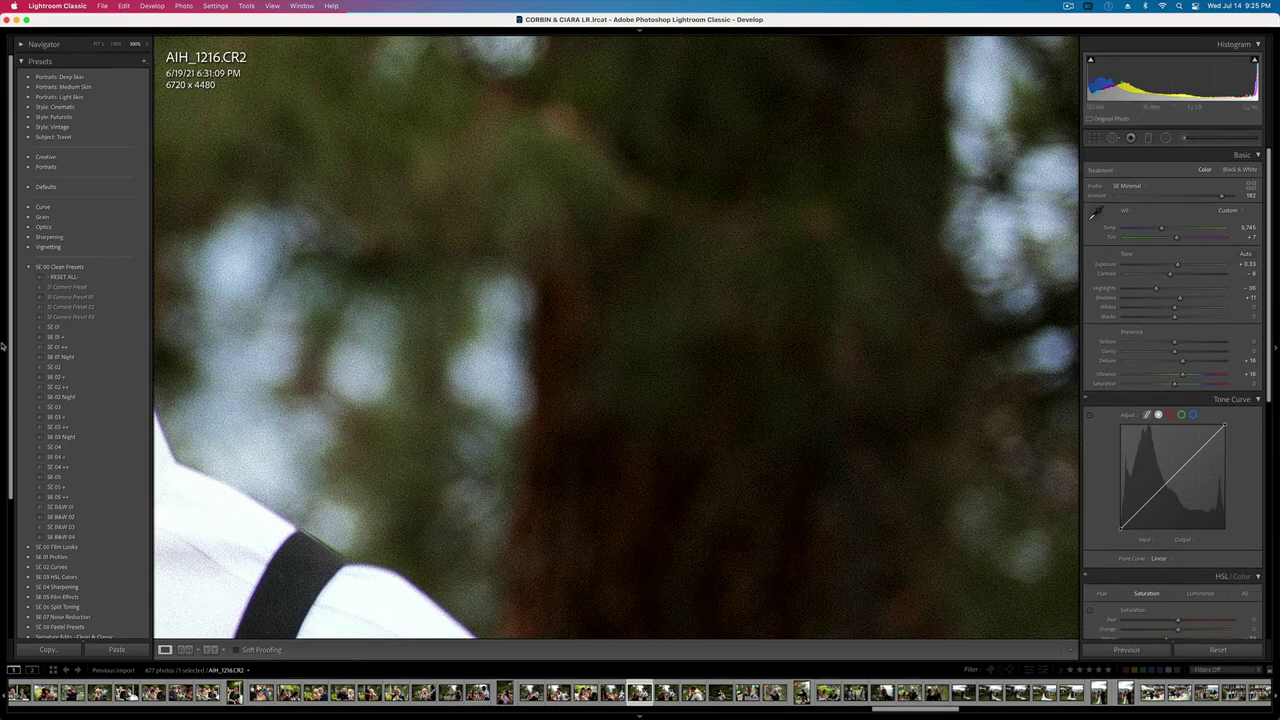
{"action": "left_click", "coordinate": [488, 388]}
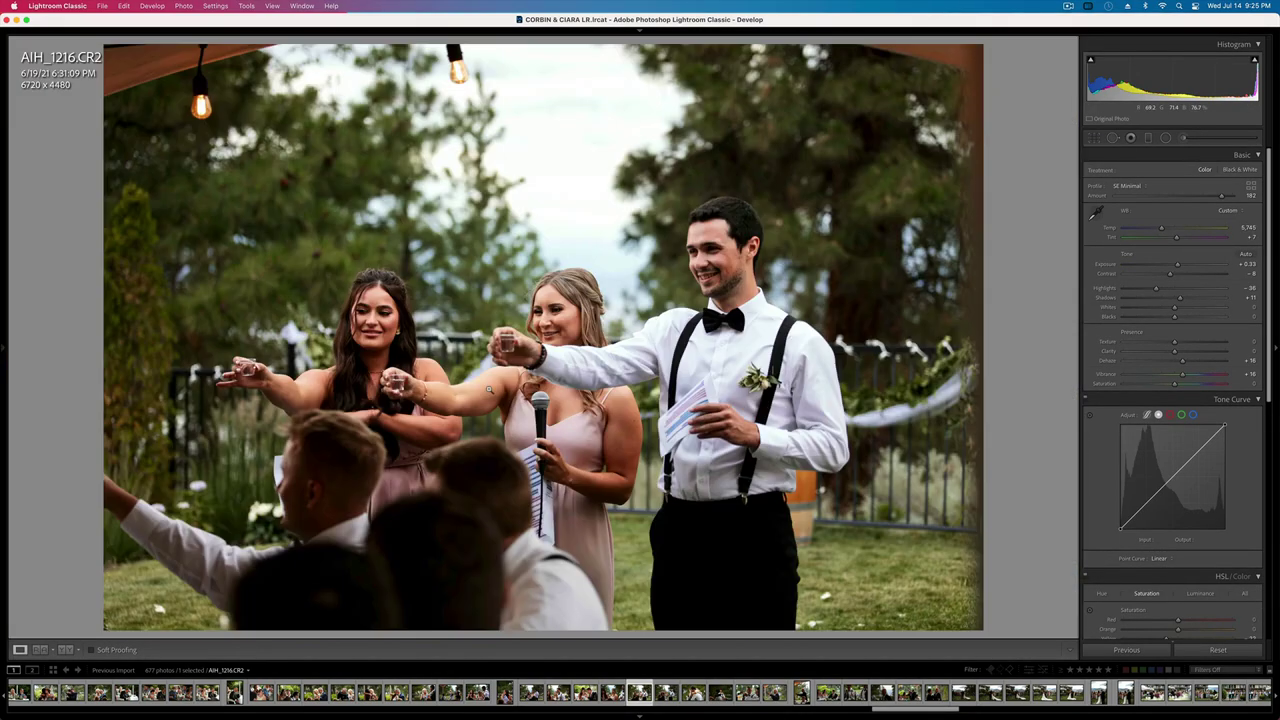
- Set contrast -32 and exposure 0, then paste onto AIH_1218 and lower it to -0.20
{"action": "left_click_drag", "start_coordinate": [1169, 275], "coordinate": [1158, 275]}
{"action": "key", "text": "shift+minus"}
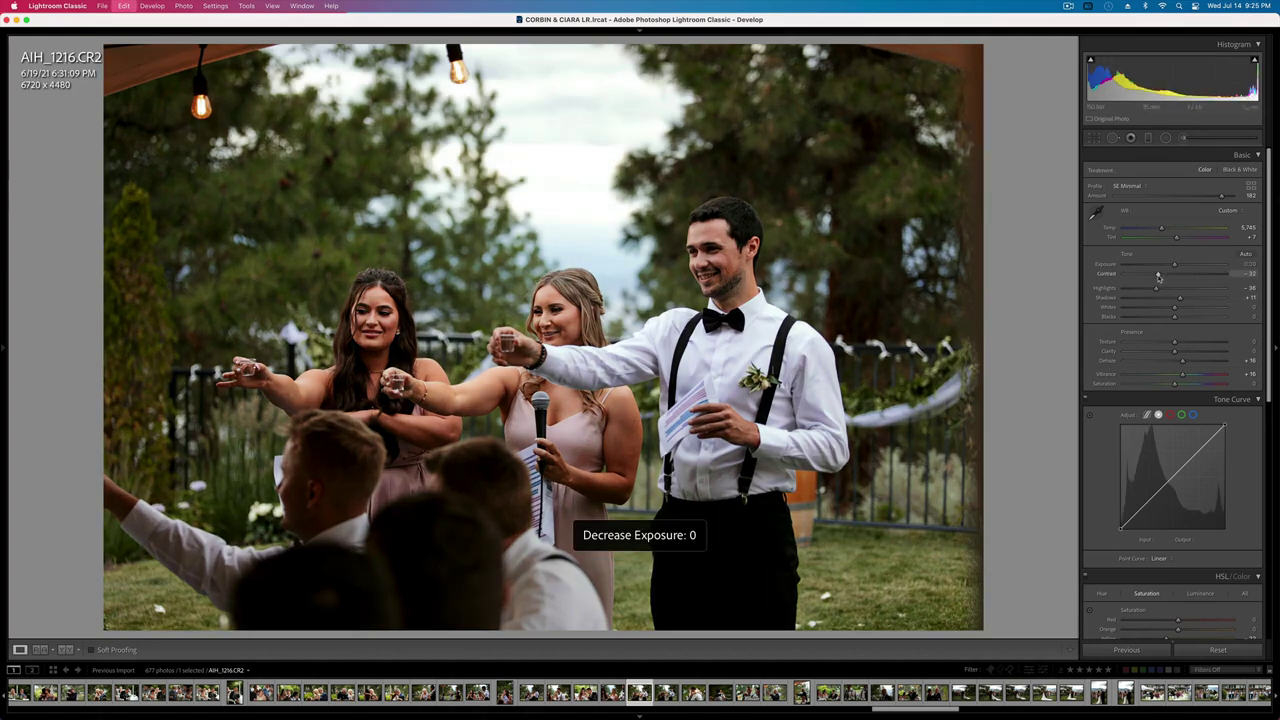
{"action": "key", "text": "Right"}
{"action": "key", "text": "super+v"}
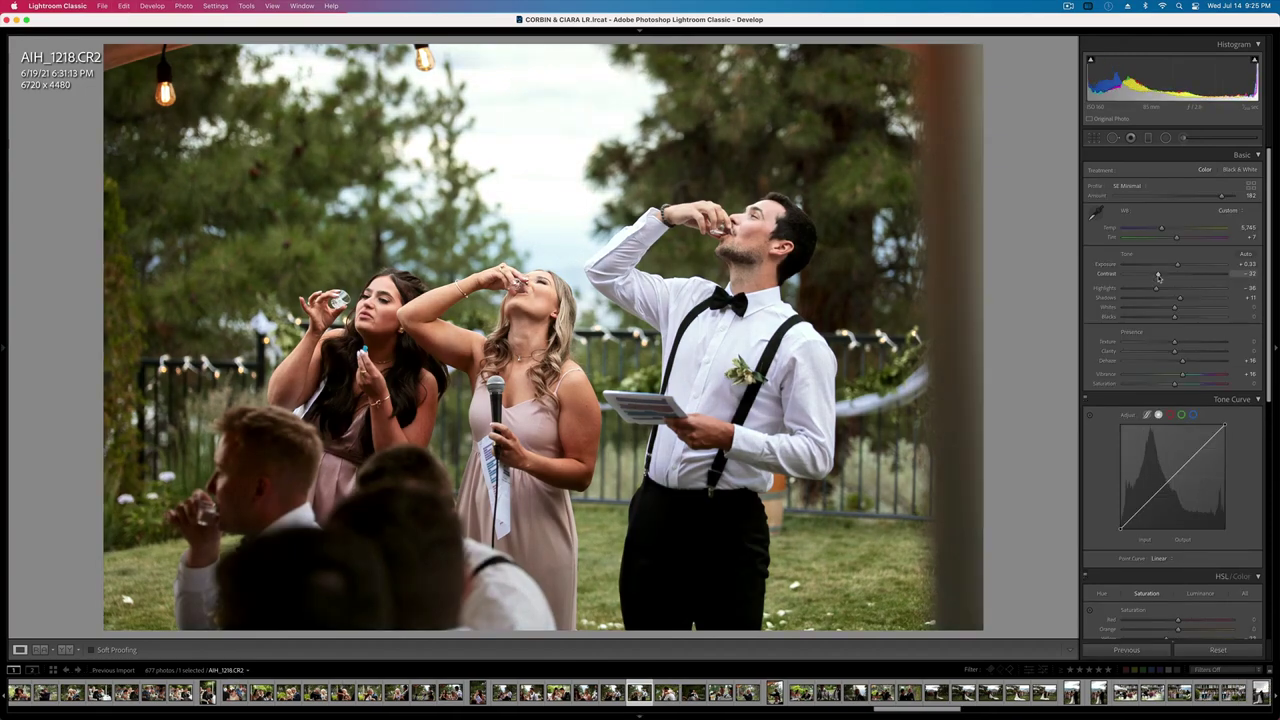
{"action": "key", "text": "minus"}
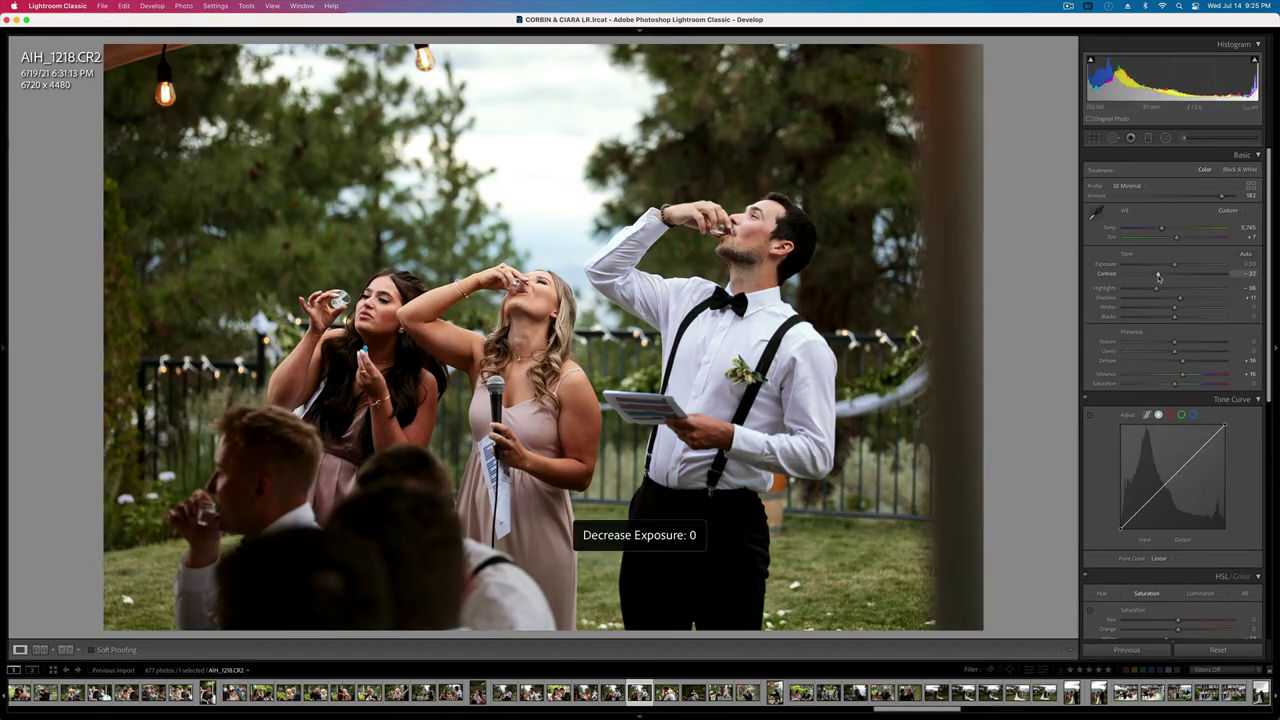
{"action": "key", "text": "minus"}
- Copy AIH_1218's develop settings and paste them onto AIH_1226
{"action": "key", "text": "super+c"}
{"action": "key", "text": "Return"}
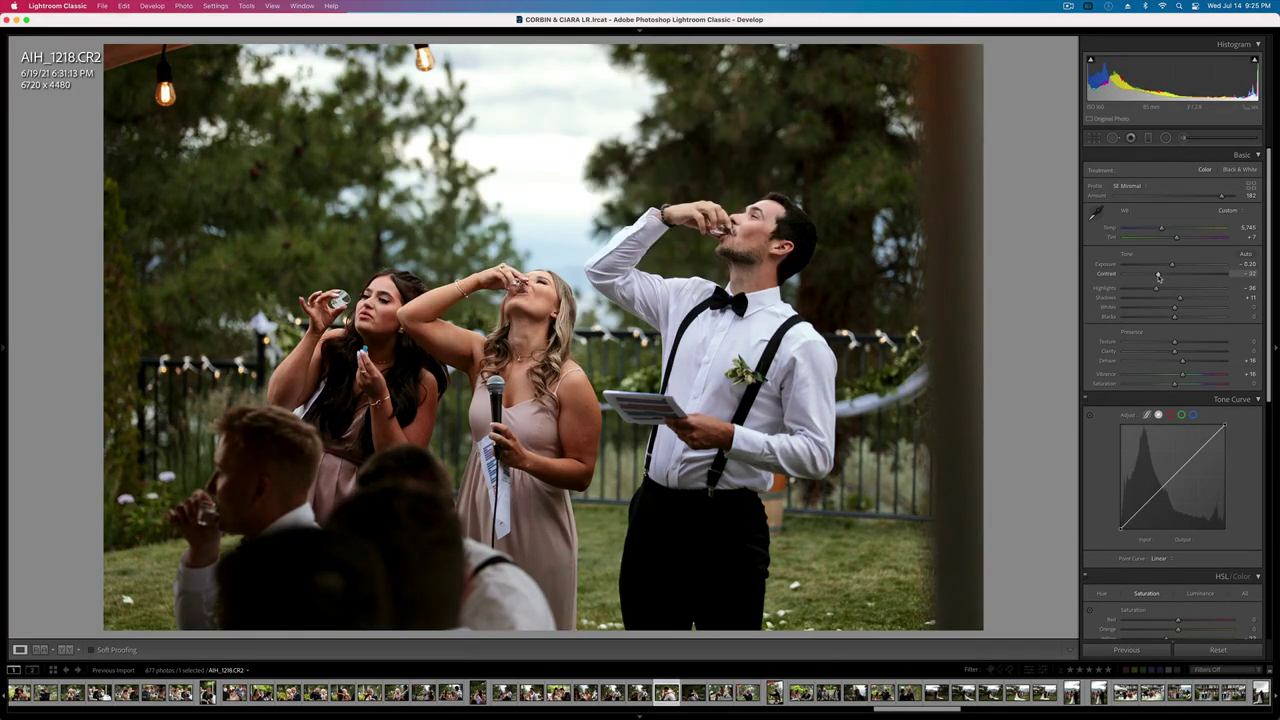
{"action": "key", "text": "Right"}
{"action": "key", "text": "super+v"}
- Raise exposure to +0.43 and add an inverted radial filter around the couple with whites 29
{"action": "key", "text": "equal"}
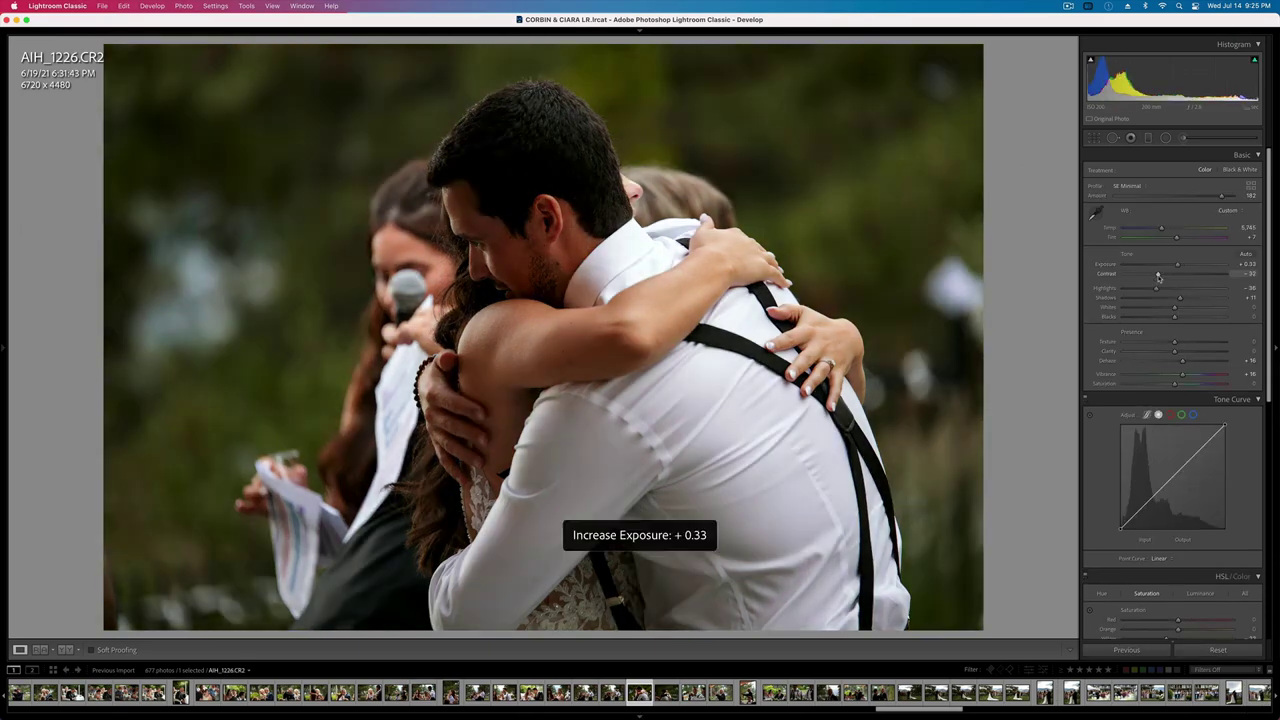
{"action": "key", "text": "equal"}
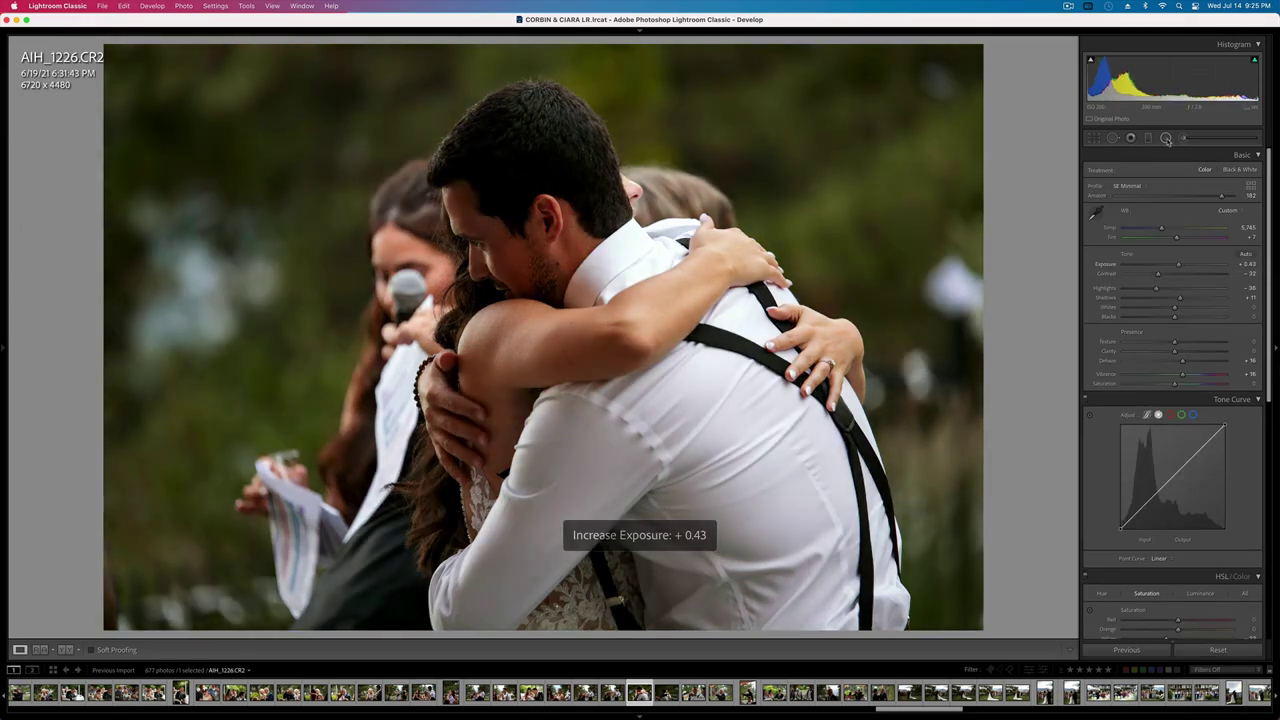
{"action": "left_click", "coordinate": [1165, 137]}
{"action": "left_click_drag", "start_coordinate": [456, 264], "coordinate": [636, 579]}
{"action": "key", "text": "apostrophe"}
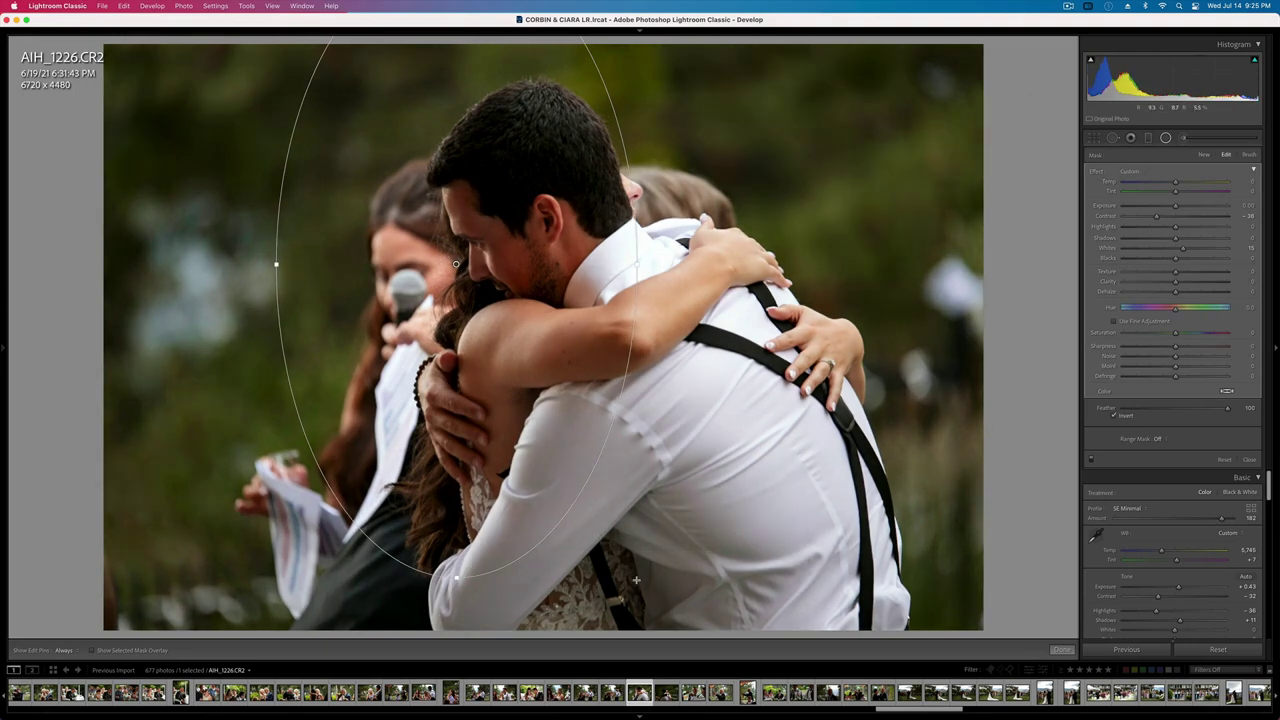
{"action": "key", "text": "shift+m"}
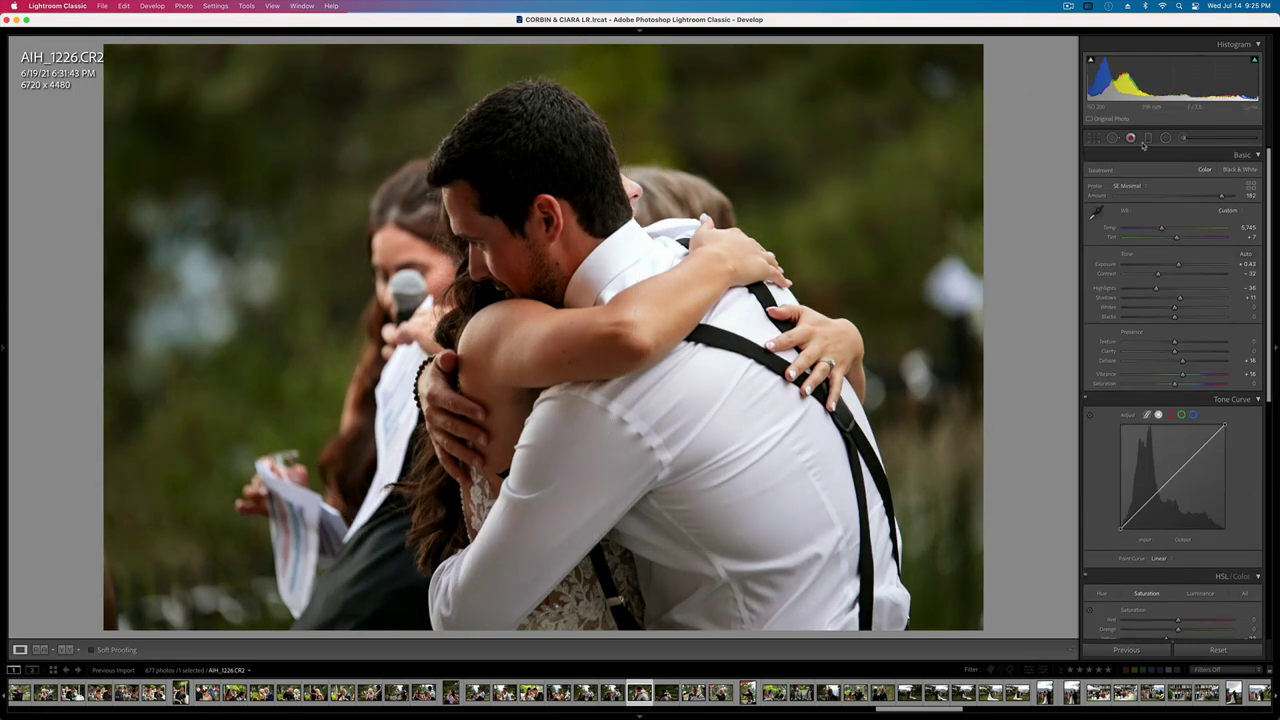
{"action": "key", "text": "shift+m"}
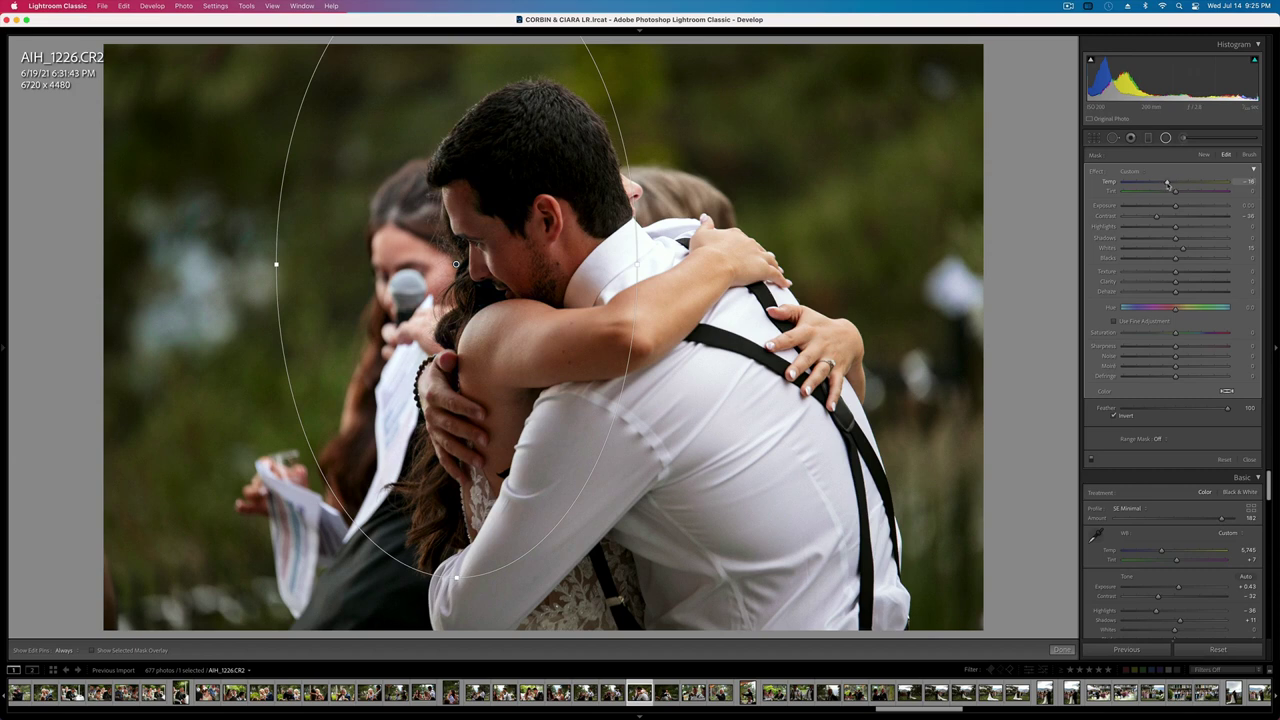
{"action": "left_click_drag", "start_coordinate": [1200, 250], "coordinate": [1217, 250]}
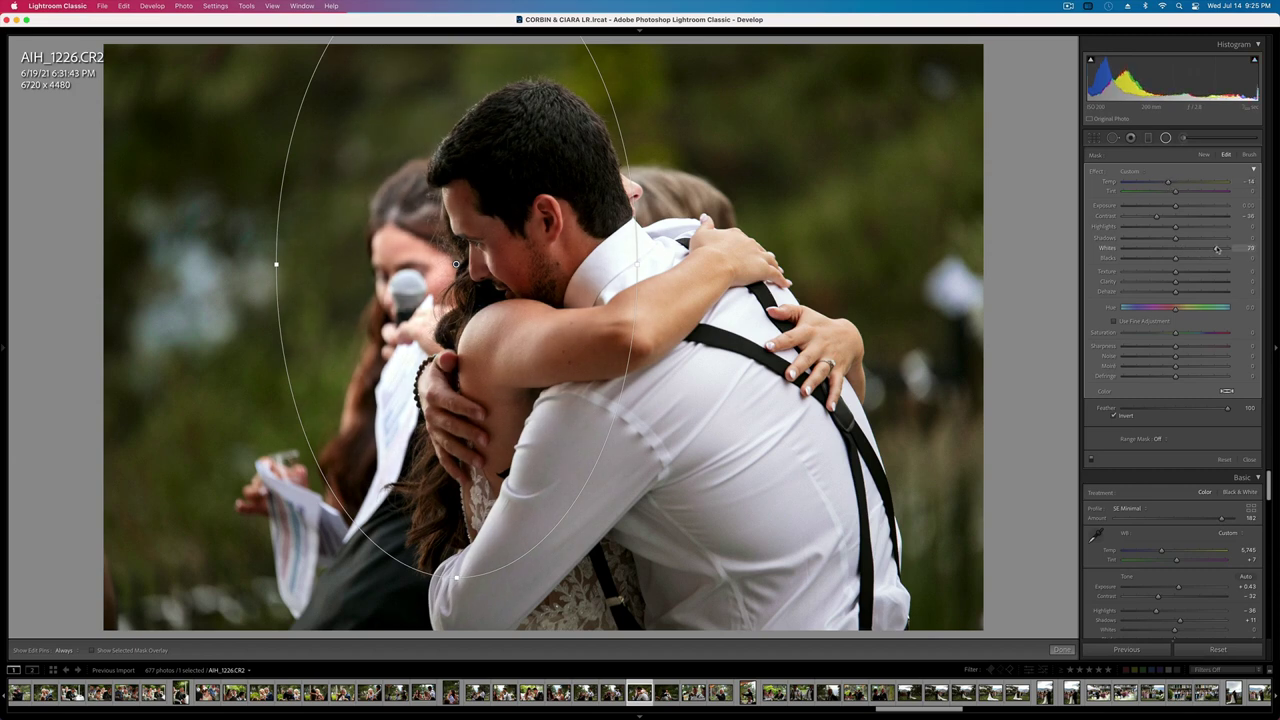
{"action": "key", "text": "shift+m"}
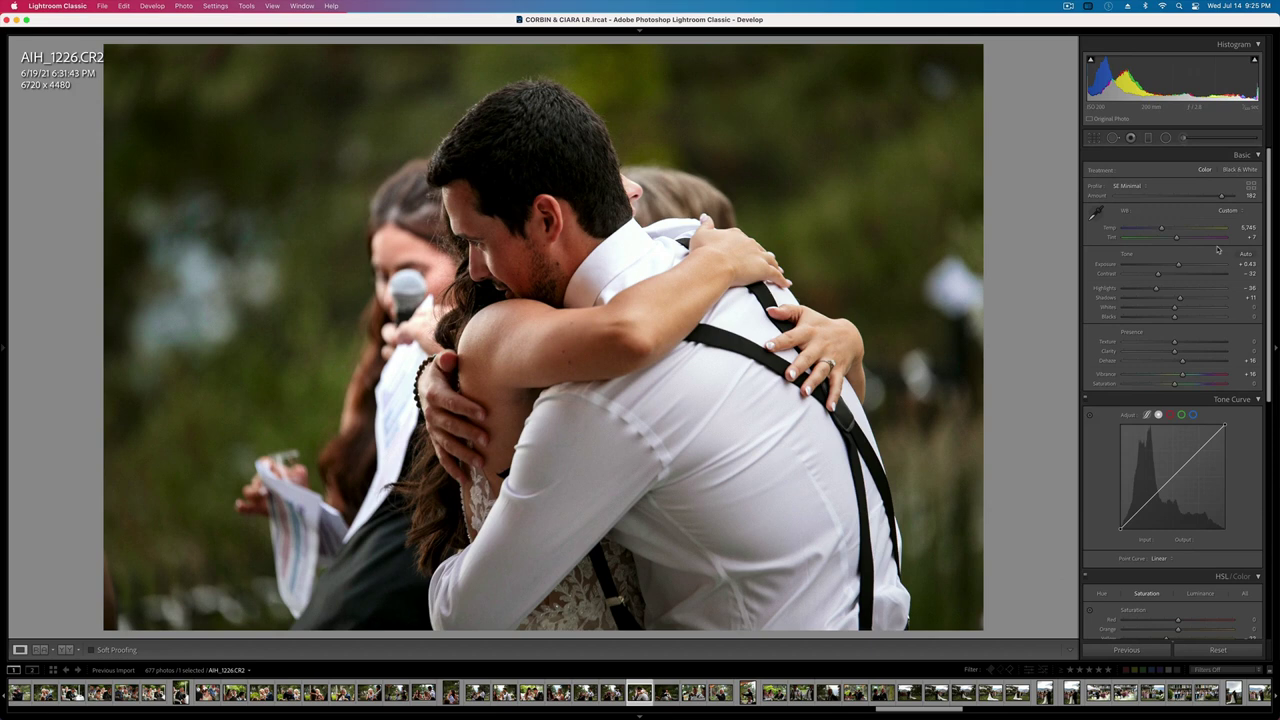
- Lower exposure slightly, then on AIH_1227 undo the paste and raise exposure to +0.66
{"action": "key", "text": "minus"}
{"action": "key", "text": "Right"}
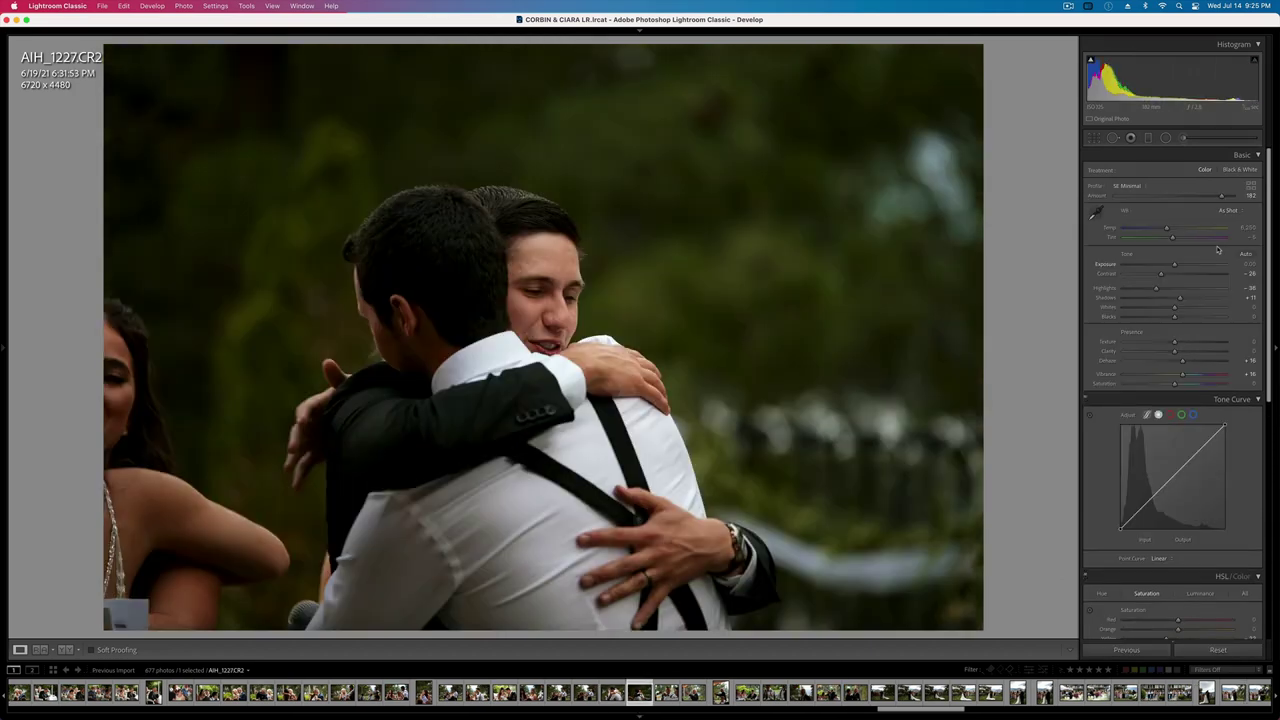
{"action": "key", "text": "super+z"}
{"action": "key", "text": "super+z"}
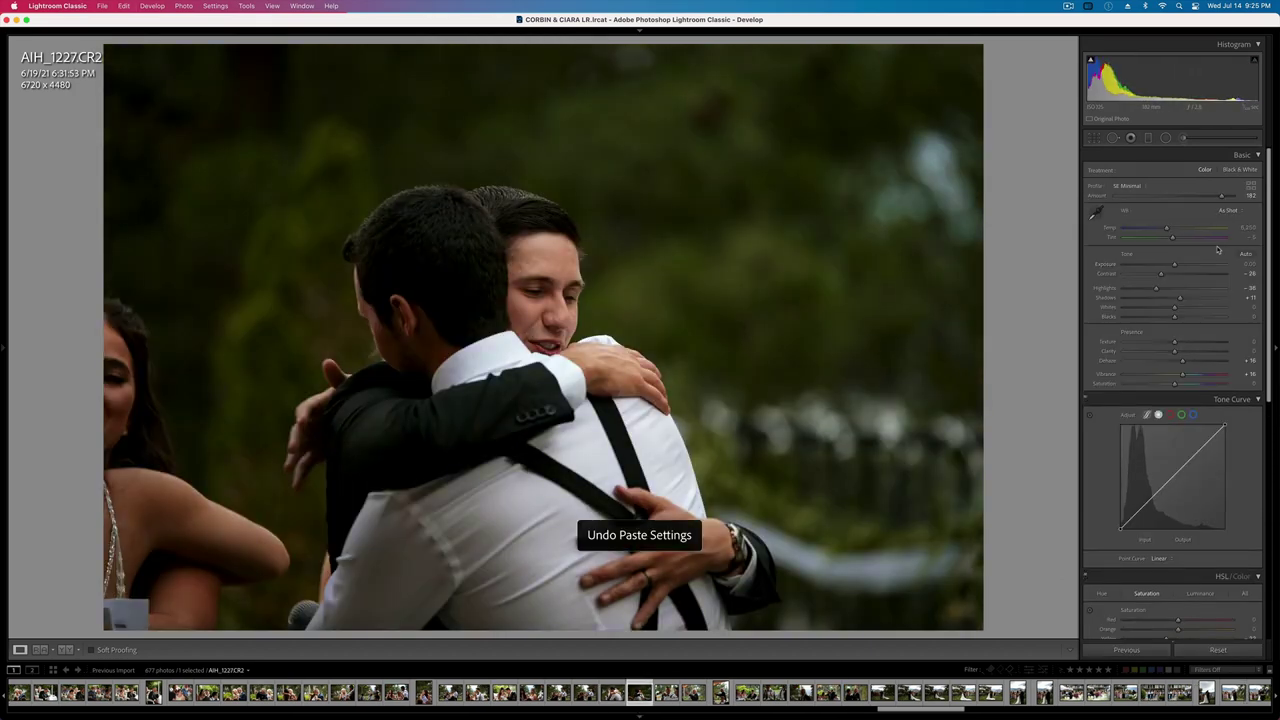
{"action": "key", "text": "equal"}
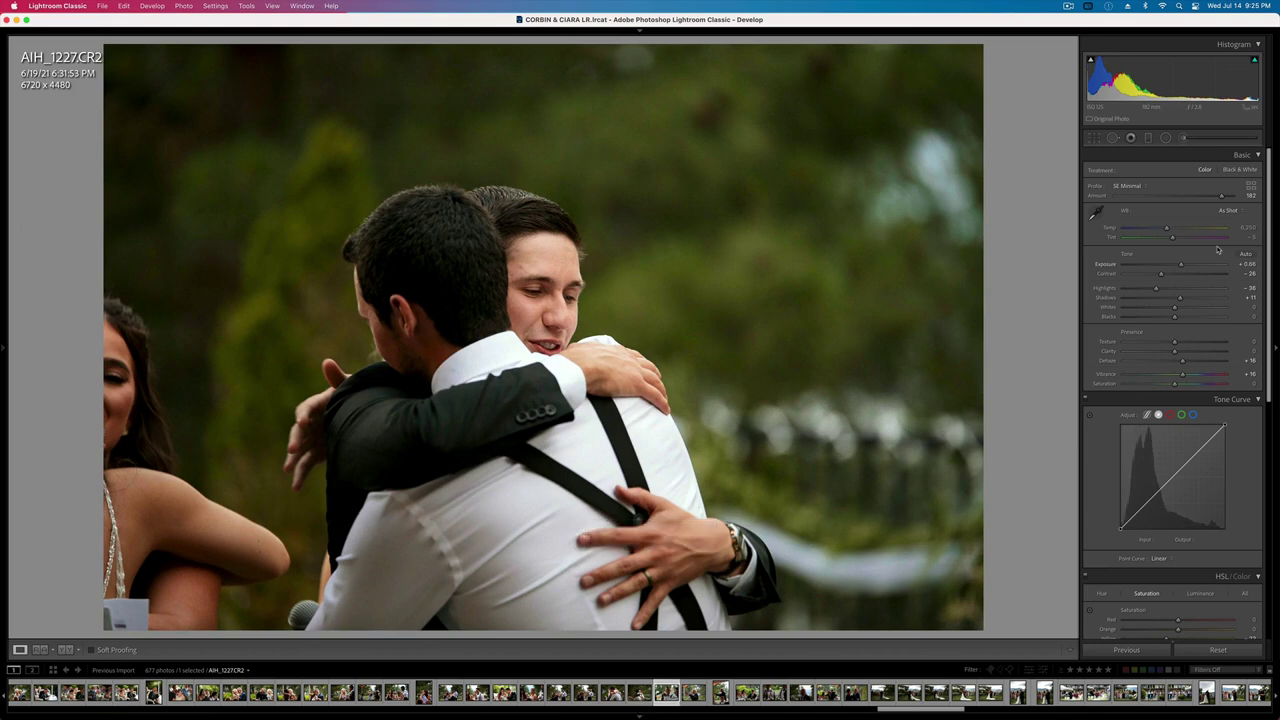
{"action": "key", "text": "Right"}
- Paste and undo settings on AIH_1230, raise exposure, and warm the temperature to about 5,202
{"action": "key", "text": "super+shift+v"}
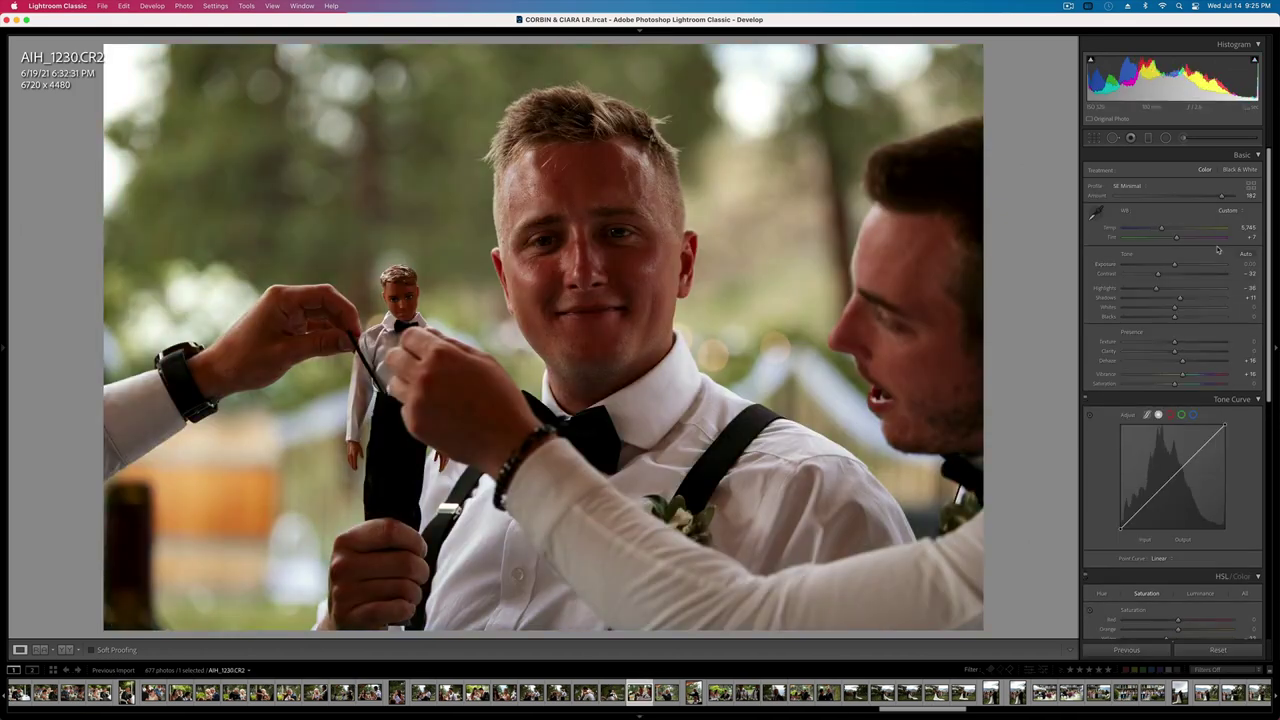
{"action": "key", "text": "super+z"}
{"action": "key", "text": "equal"}
{"action": "key", "text": "equal"}
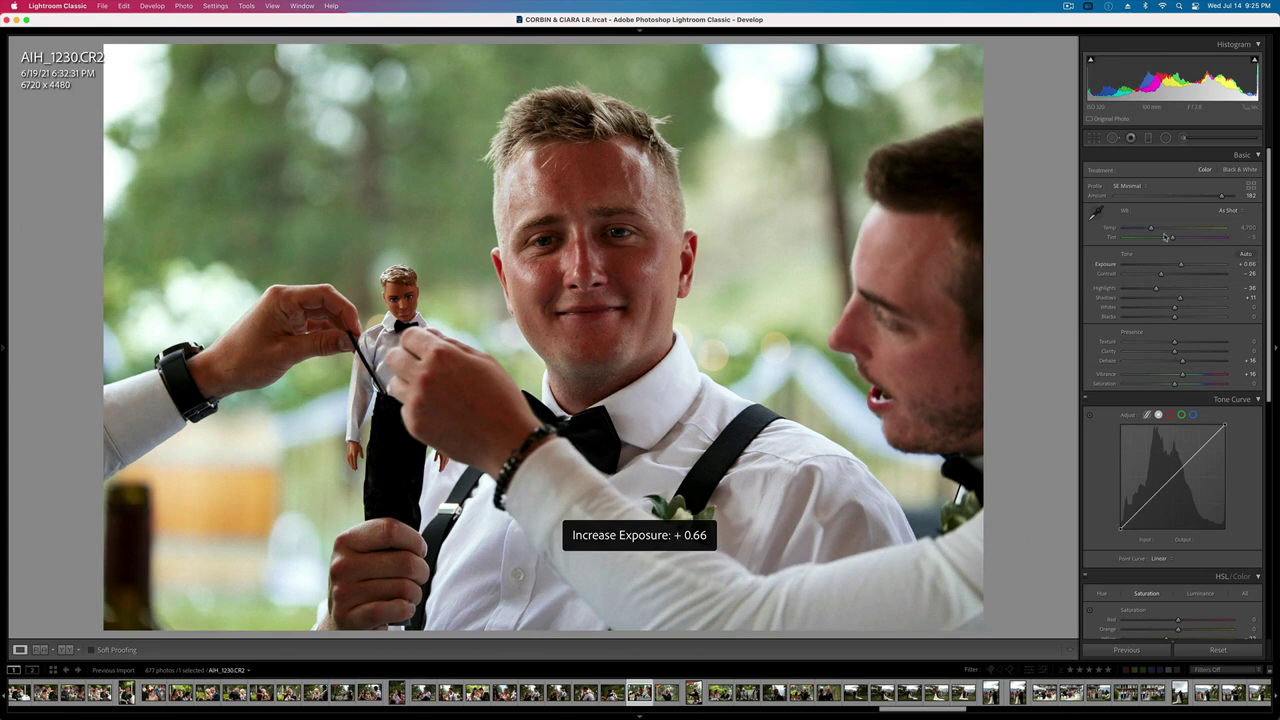
{"action": "left_click_drag", "start_coordinate": [1151, 228], "coordinate": [1157, 230]}
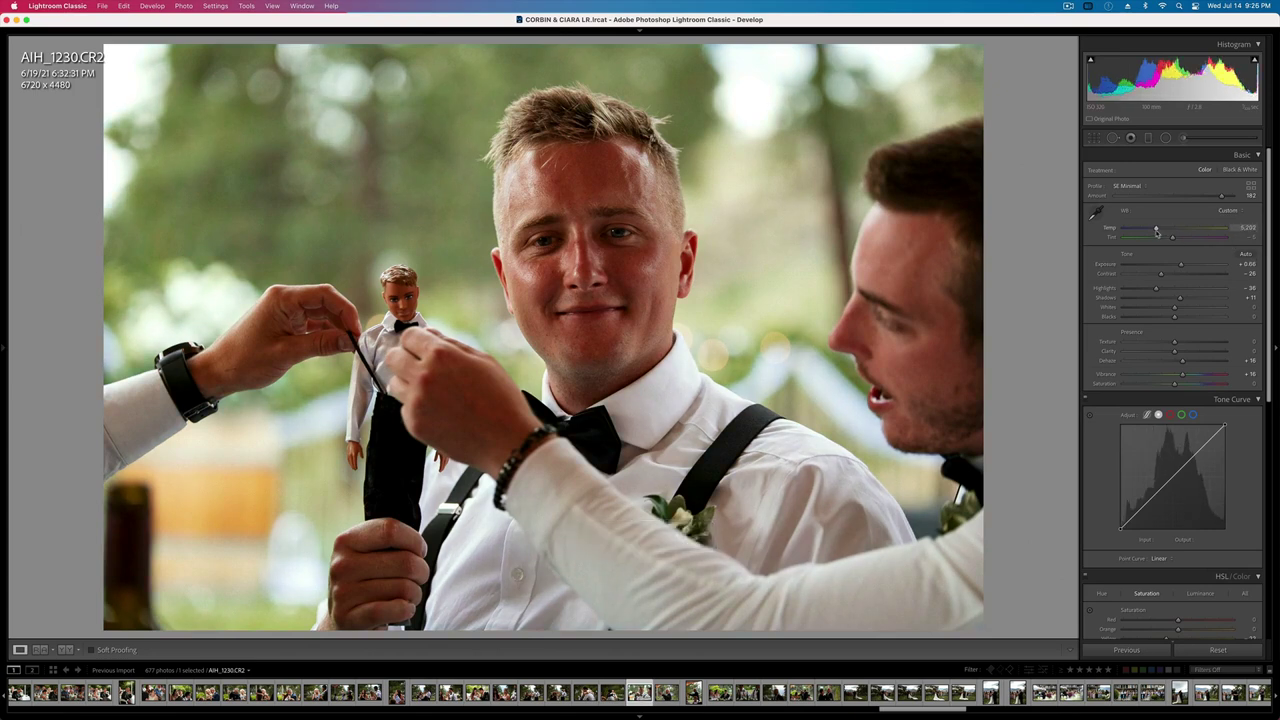
- Brush the central man's face with Temp -38 and Whites 39, then lower exposure to +0.46
{"action": "left_click", "coordinate": [1185, 140]}
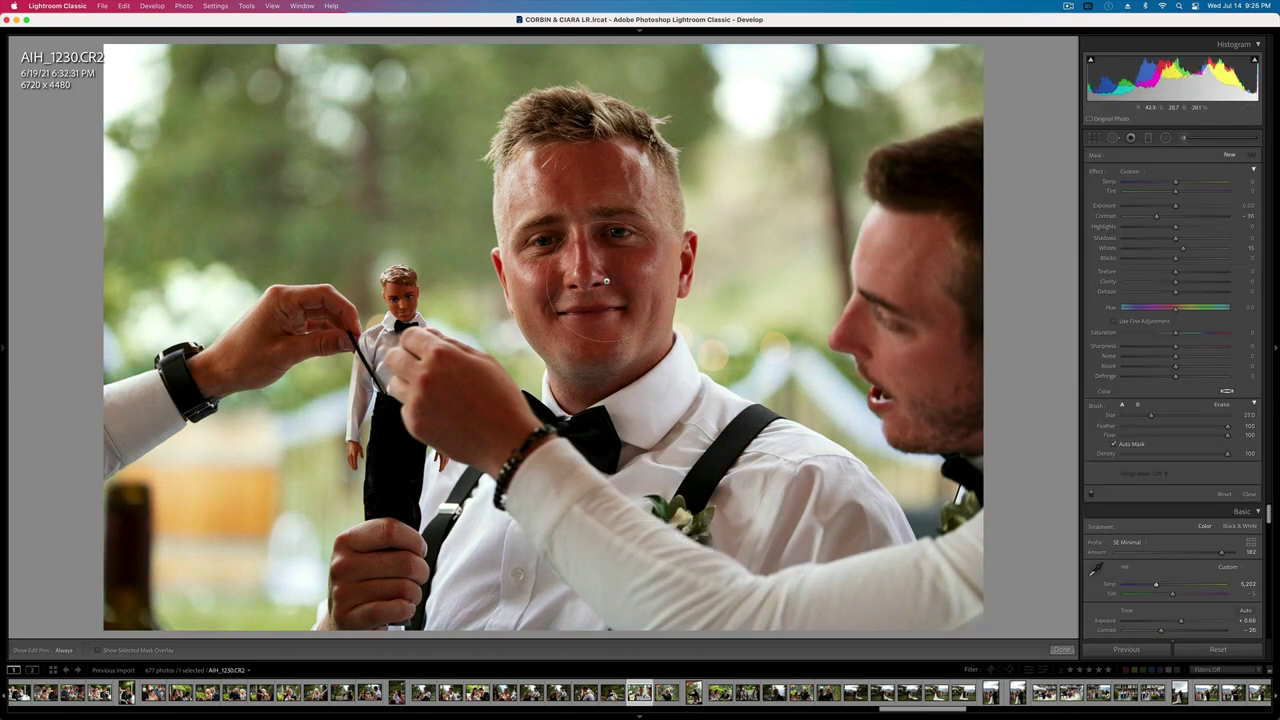
{"action": "mouse_move", "coordinate": [830, 293]}
{"action": "left_mouse_down"}
{"action": "mouse_move", "coordinate": [988, 283]}
{"action": "mouse_move", "coordinate": [950, 416]}
{"action": "left_mouse_up"}
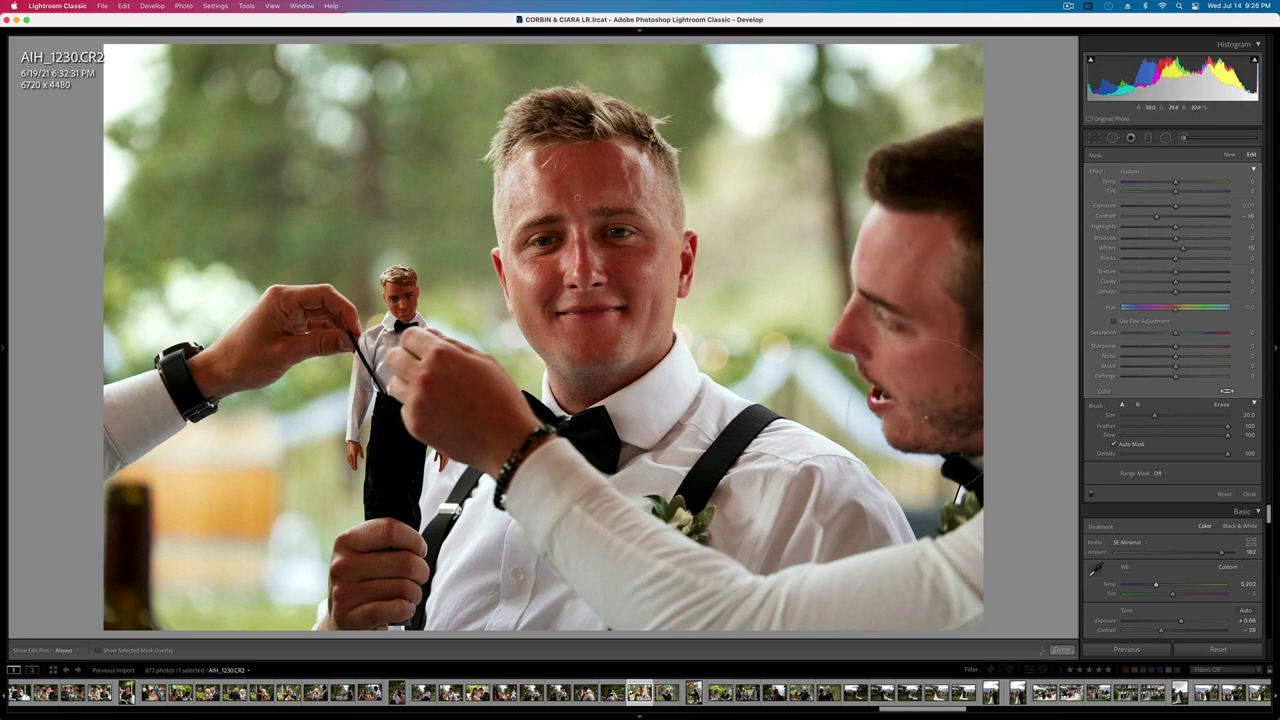
{"action": "scroll", "coordinate": [443, 382], "scroll_direction": "down", "scroll_amount": 3}
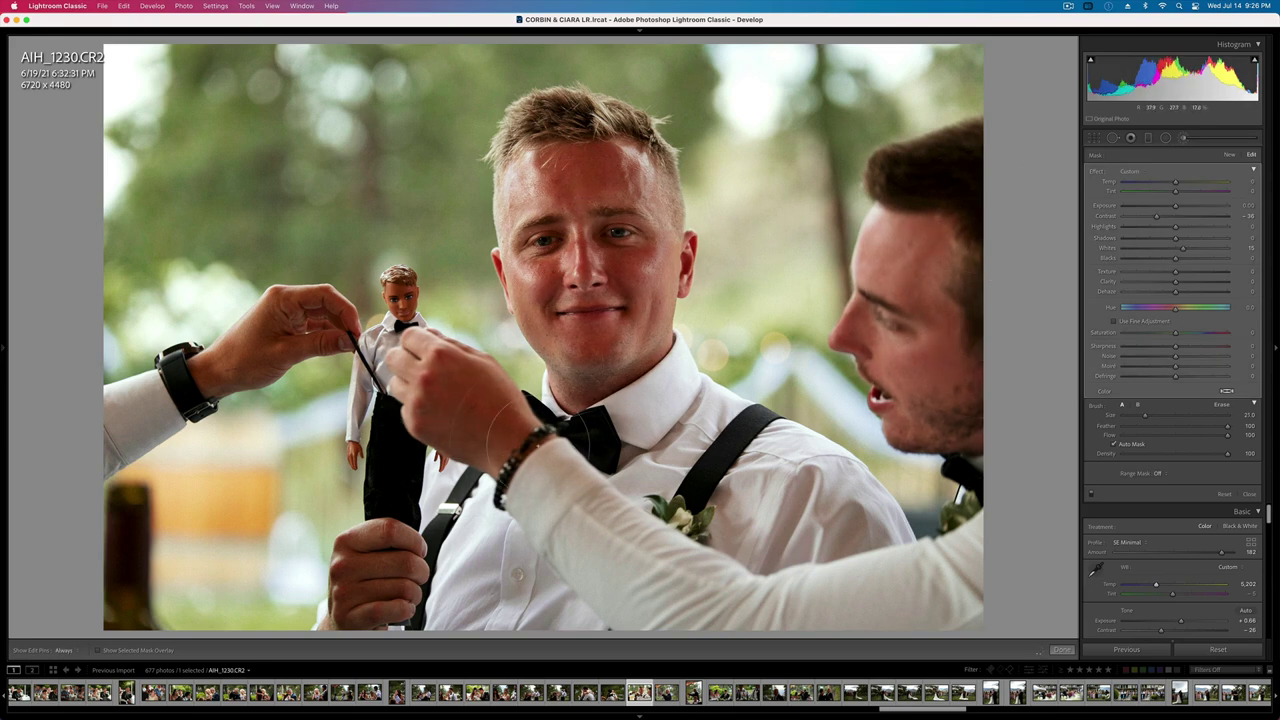
{"action": "left_click_drag", "start_coordinate": [1175, 182], "coordinate": [1165, 183]}
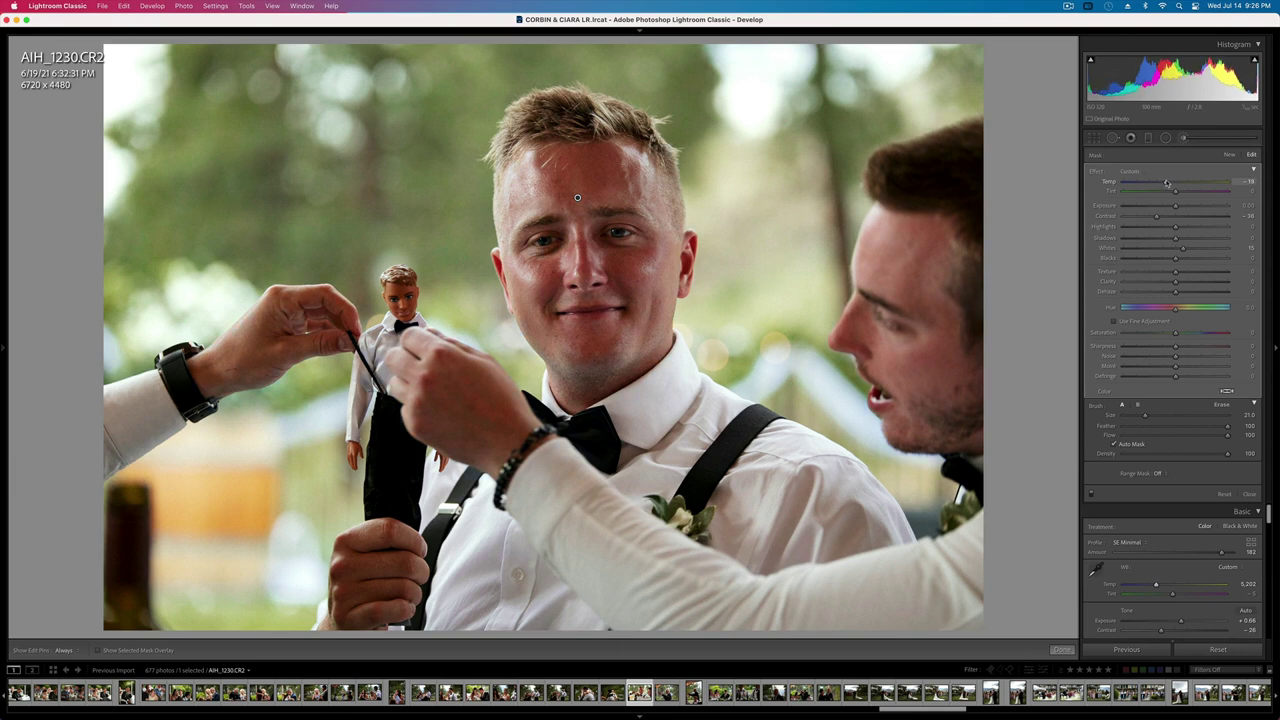
{"action": "left_click_drag", "start_coordinate": [1183, 248], "coordinate": [1195, 250]}
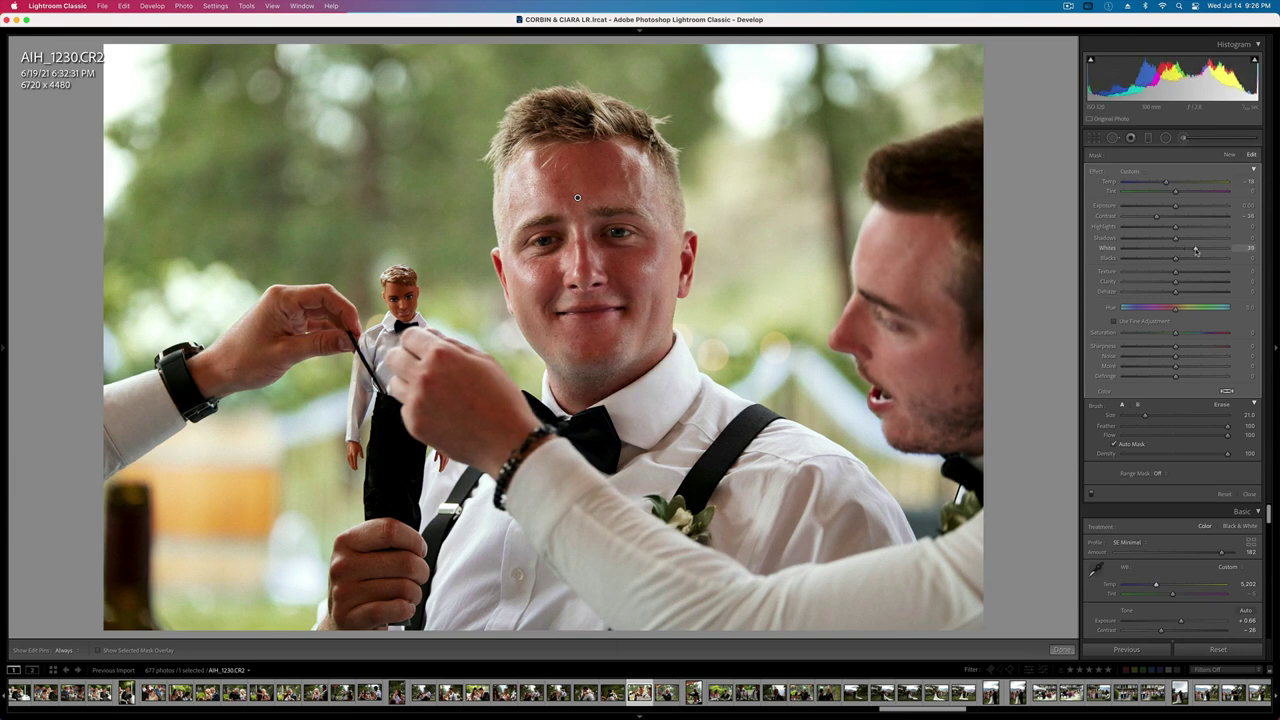
{"action": "key", "text": "k"}
{"action": "key", "text": "minus"}
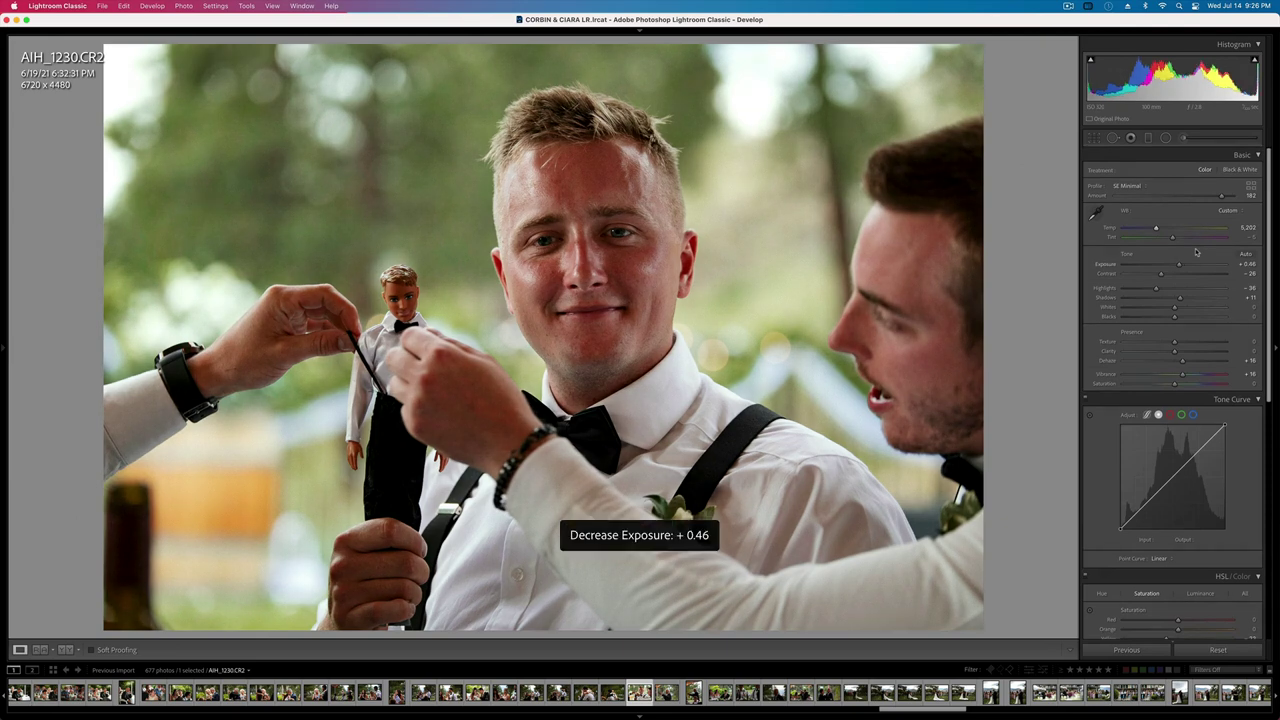
{"action": "key", "text": "Right"}
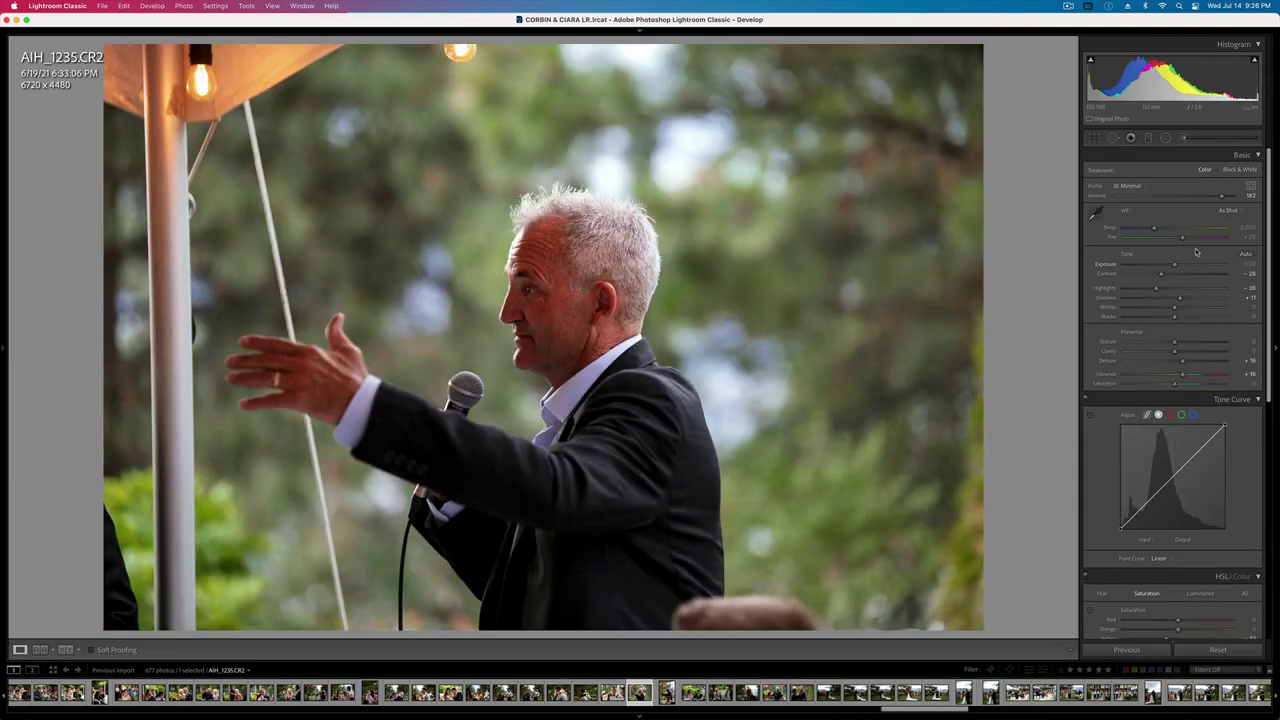
- Raise AIH_1238's exposure, then brighten AIH_1239 by a third stop and mute its greens
{"action": "key", "text": "Right"}
{"action": "key", "text": "Right"}
{"action": "key", "text": "Right"}
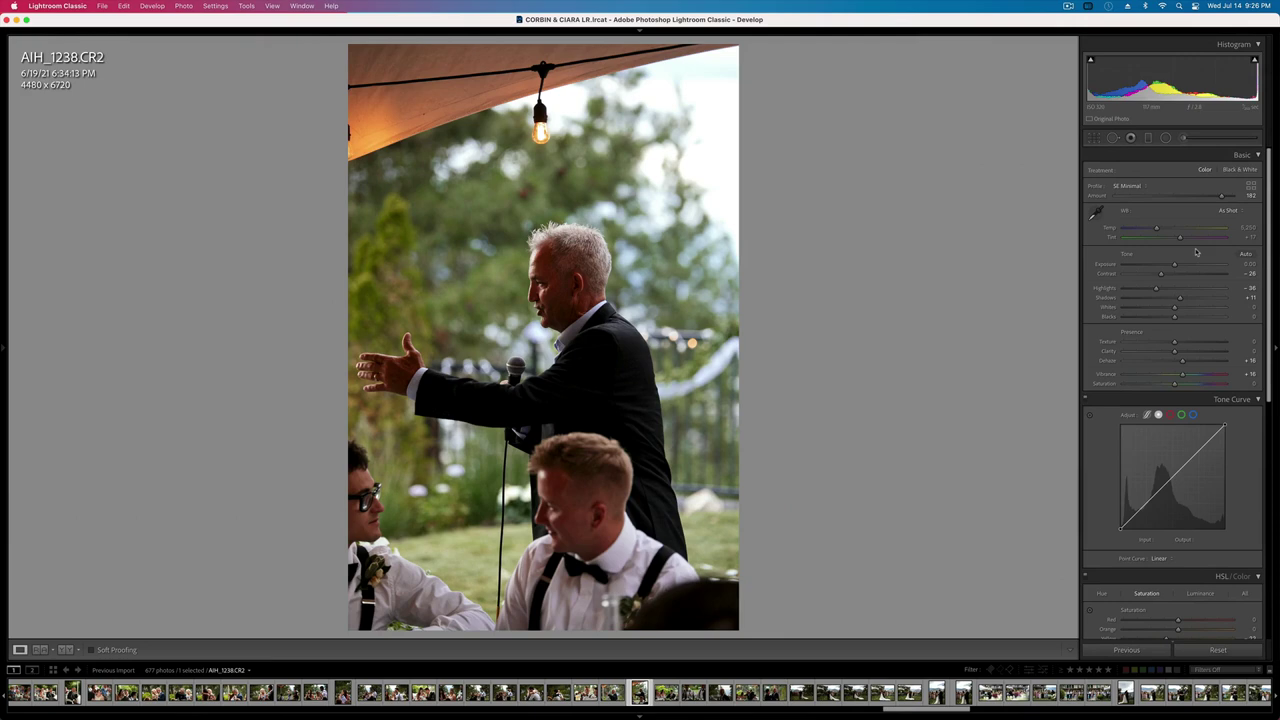
{"action": "key", "text": "equal"}
{"action": "key", "text": "Right"}
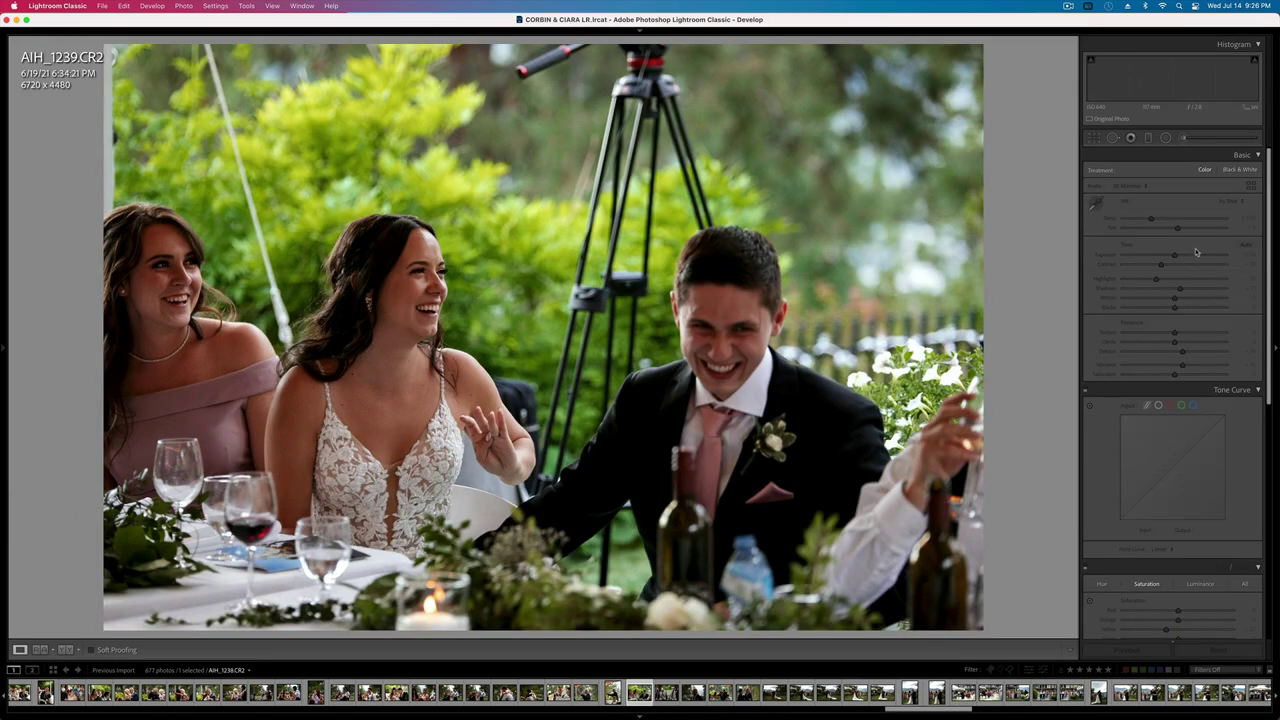
{"action": "key", "text": "equal"}
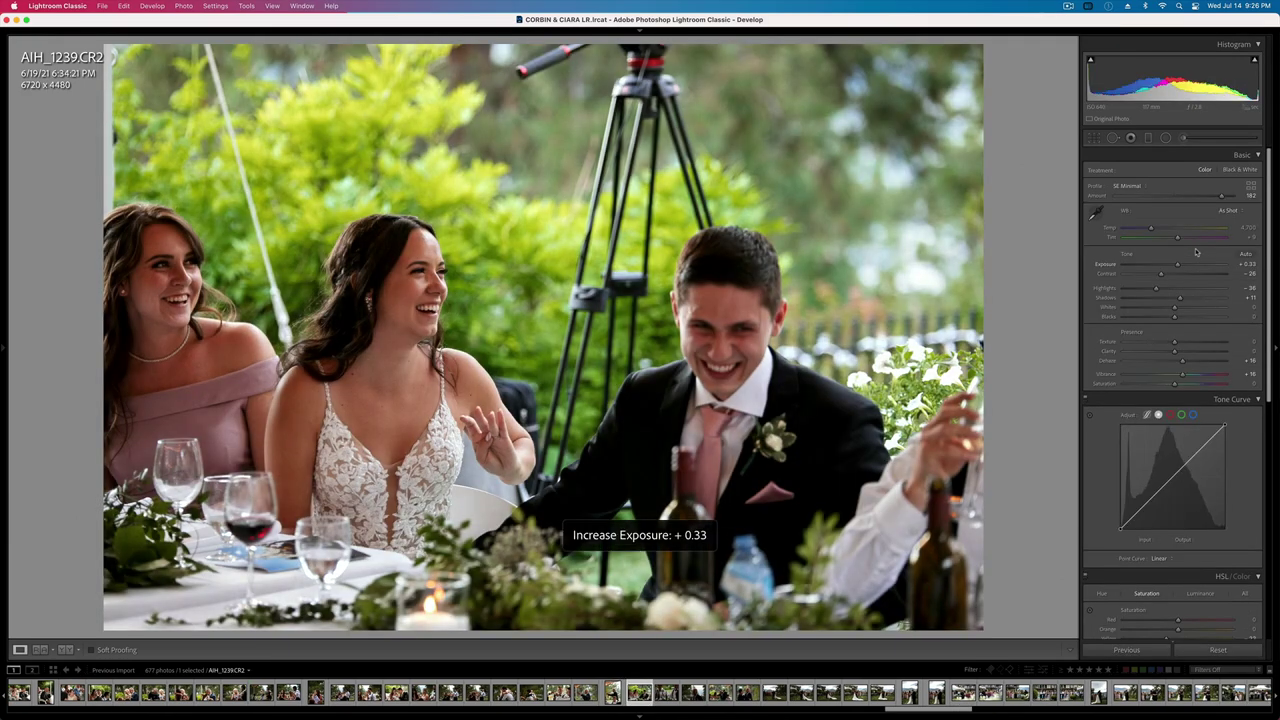
{"action": "scroll", "coordinate": [1174, 580], "scroll_direction": "down", "scroll_amount": 3}
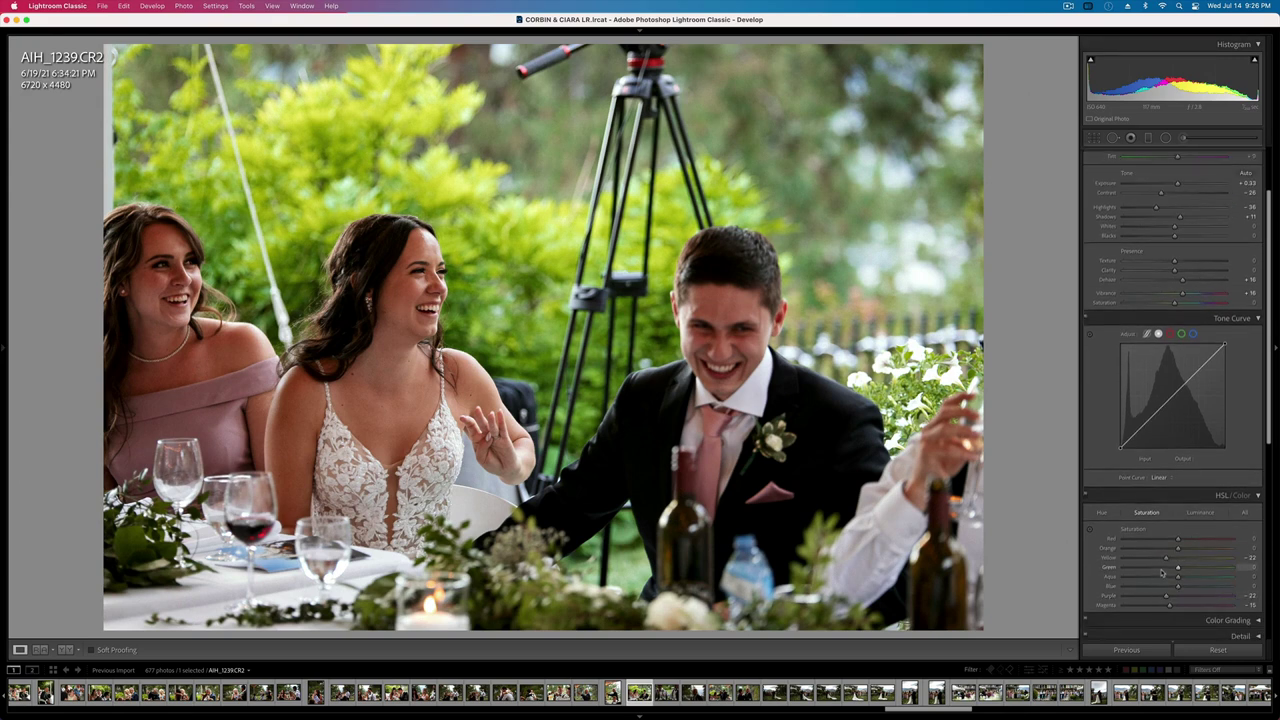
{"action": "left_click_drag", "start_coordinate": [1177, 567], "coordinate": [1150, 566]}
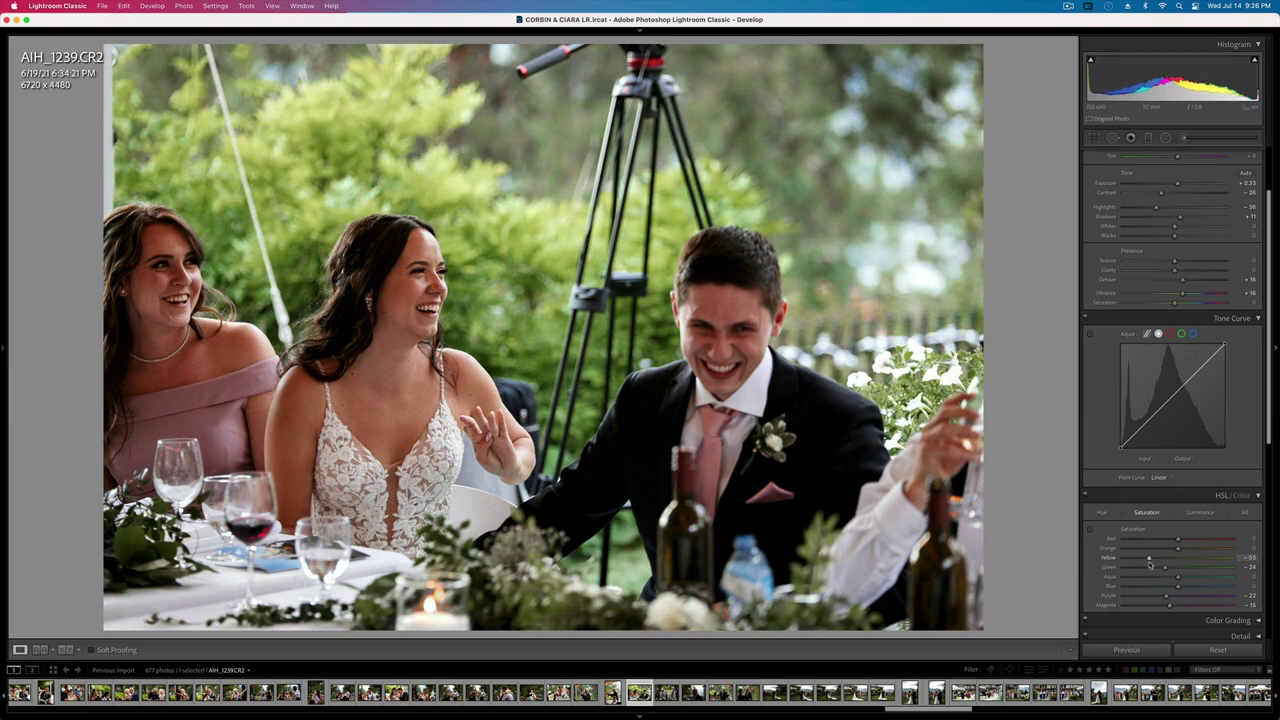
- On AIH_1248, raise exposure to +0.66 and cut yellow saturation to -53, green to about -24
{"action": "key", "text": "Right"}
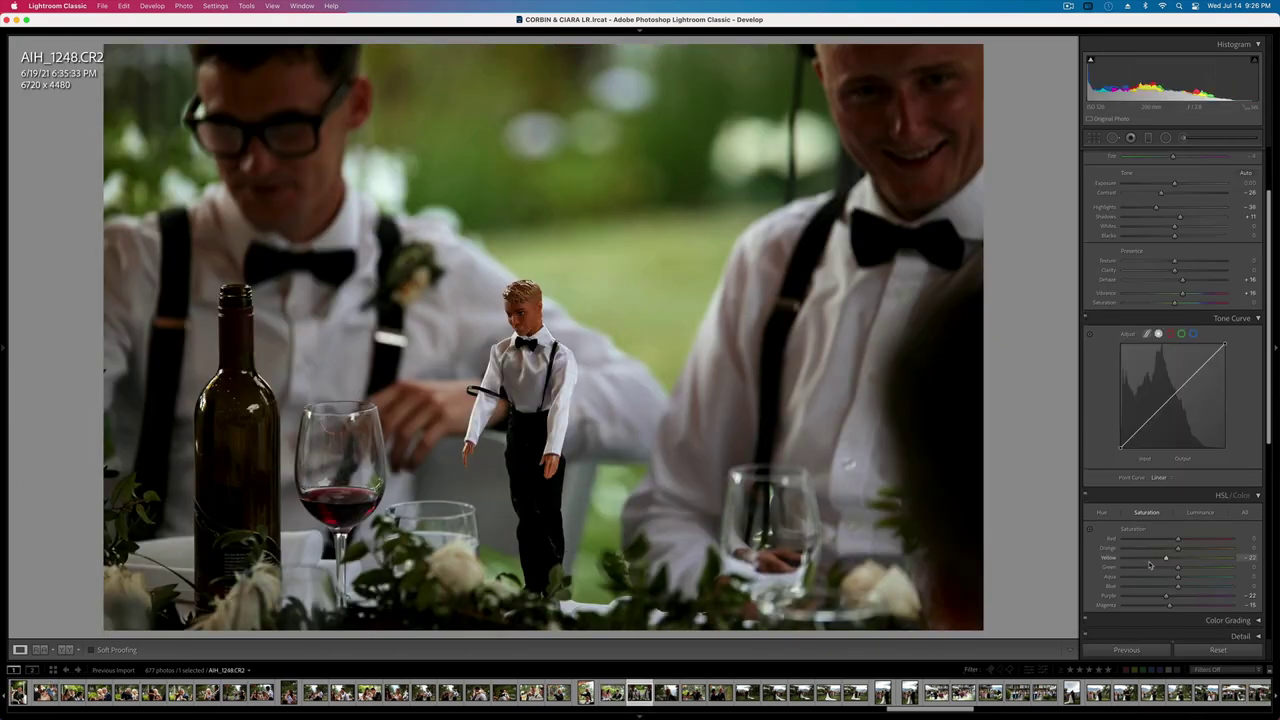
{"action": "key", "text": "equal"}
{"action": "key", "text": "equal"}
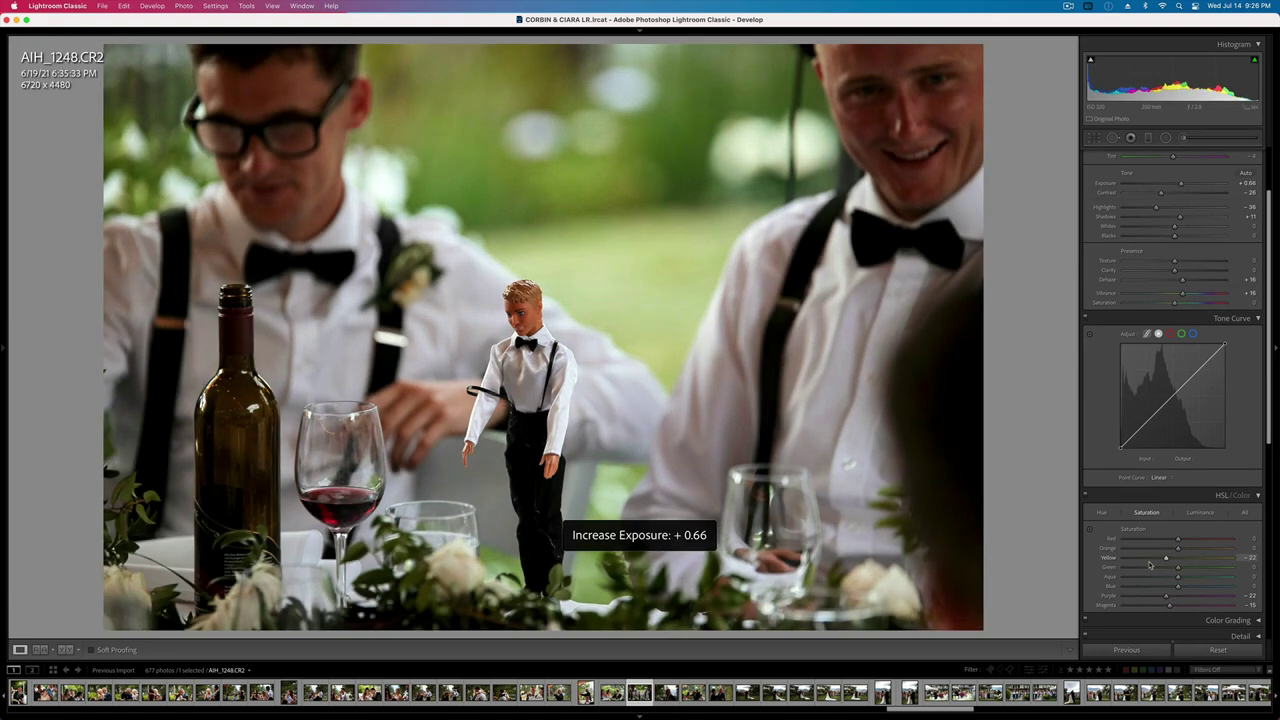
{"action": "left_click", "coordinate": [1149, 558]}
{"action": "left_click_drag", "start_coordinate": [1154, 568], "coordinate": [1174, 570]}
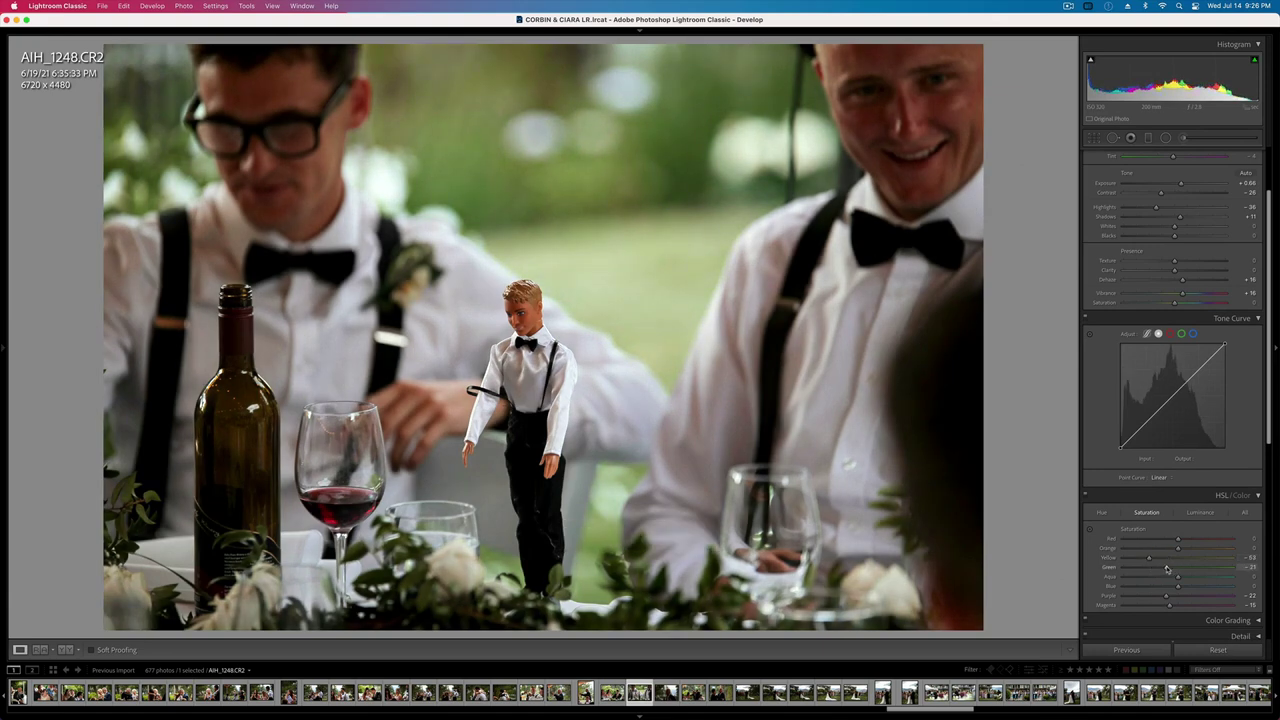
- Move to AIH_1250, set exposure to +1.65 and adjust the white balance temperature
{"action": "key", "text": "Right"}
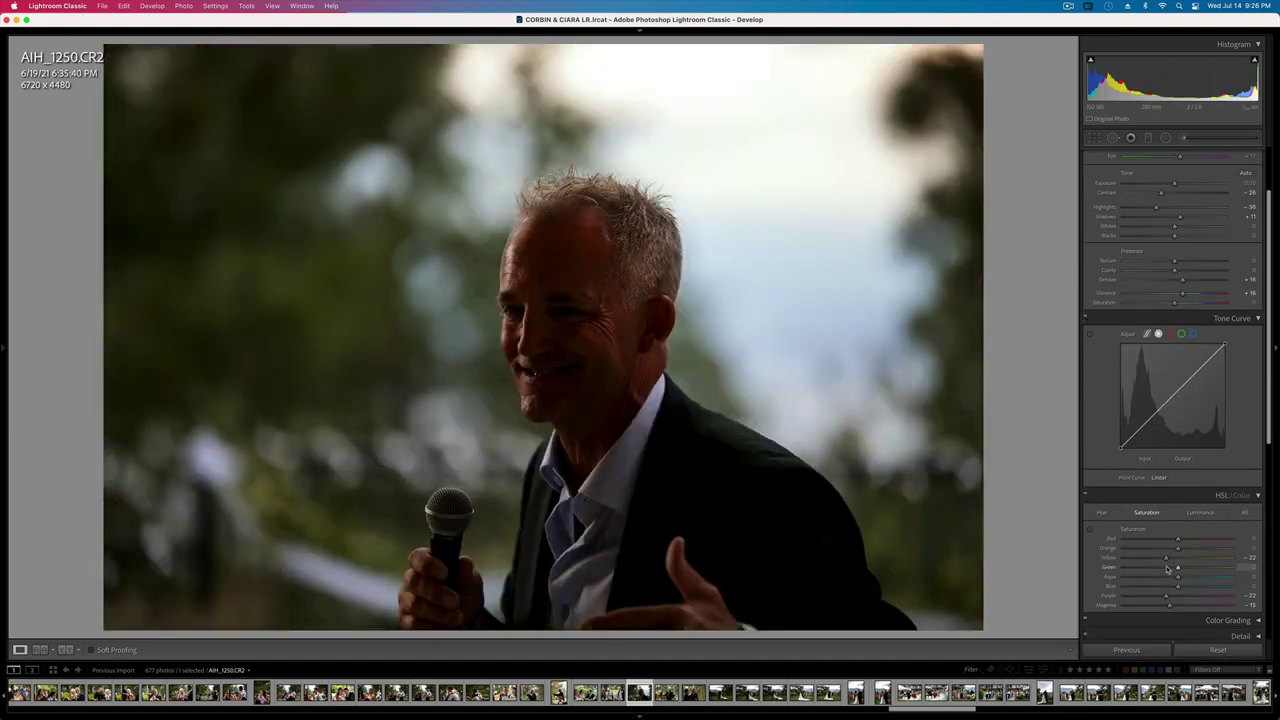
{"action": "key", "text": "shift+equal"}
{"action": "key", "text": "shift+equal"}
{"action": "key", "text": "shift+equal"}
{"action": "key", "text": "shift+equal"}
{"action": "key", "text": "shift+equal"}
{"action": "key", "text": "shift+equal"}
{"action": "key", "text": "shift+minus"}
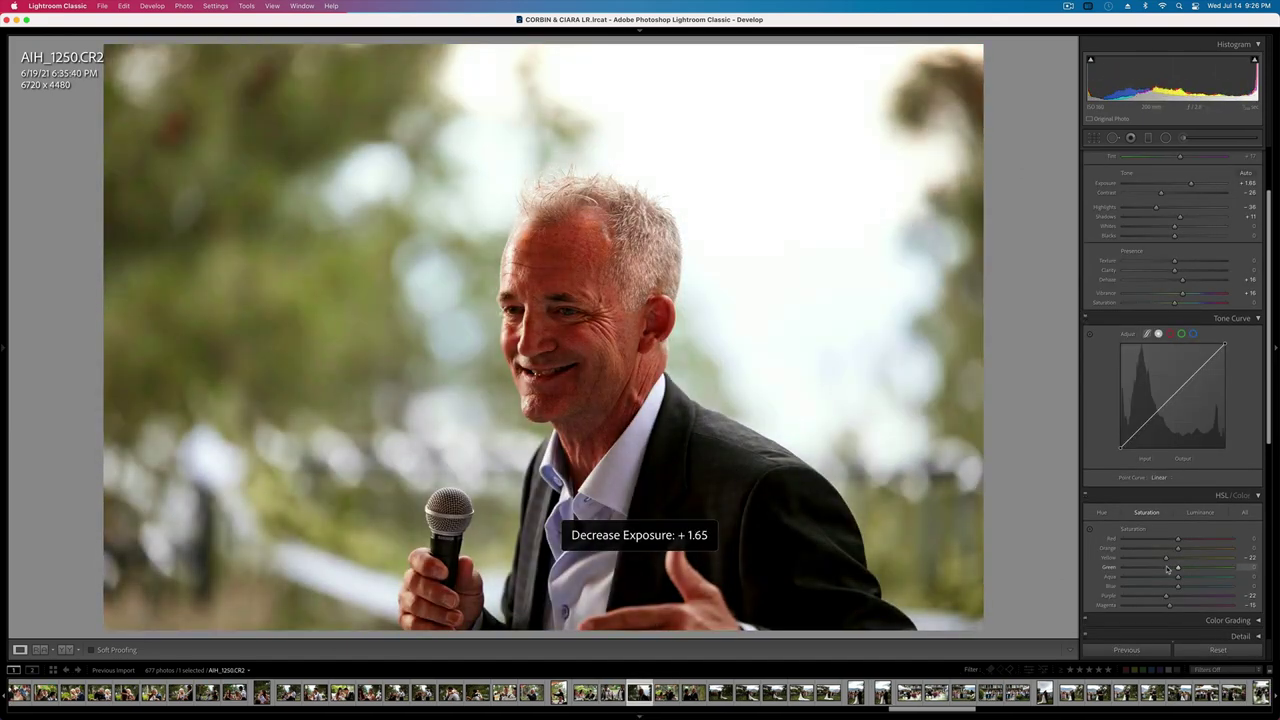
{"action": "scroll", "coordinate": [1164, 384], "scroll_direction": "up", "scroll_amount": 2}
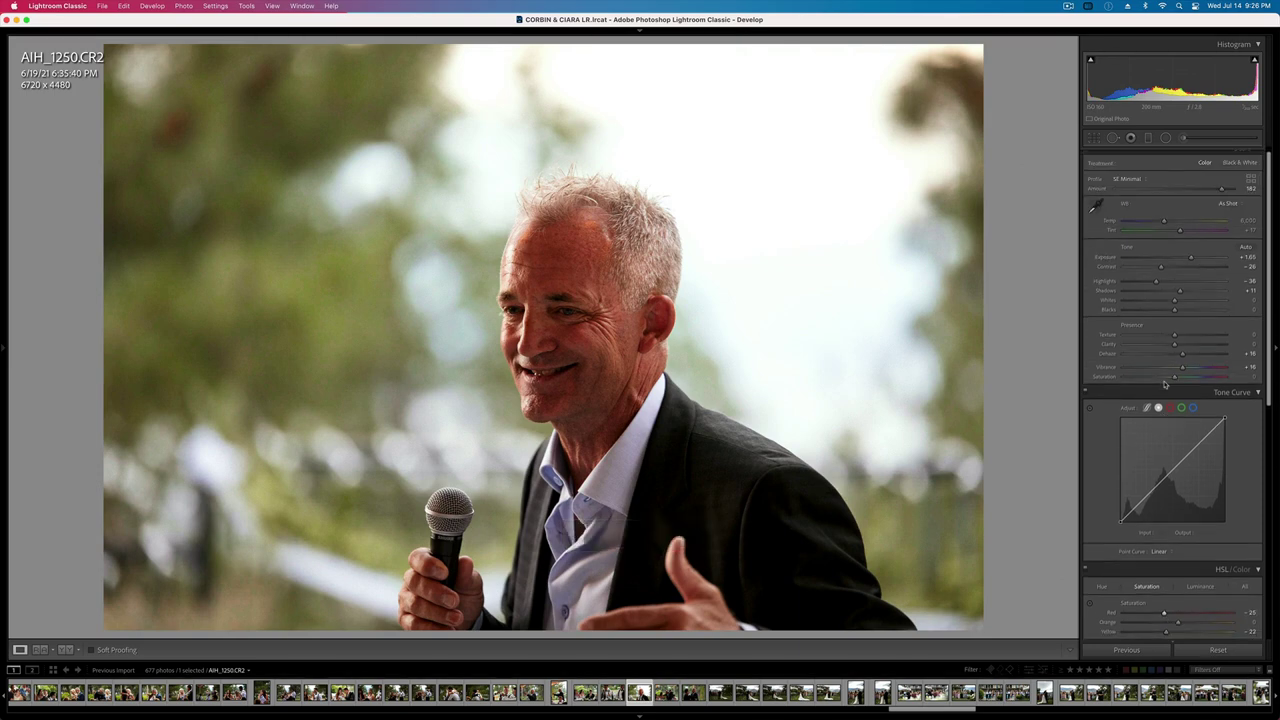
{"action": "scroll", "coordinate": [1164, 384], "scroll_direction": "up", "scroll_amount": 1}
{"action": "left_click_drag", "start_coordinate": [1163, 227], "coordinate": [1161, 230]}
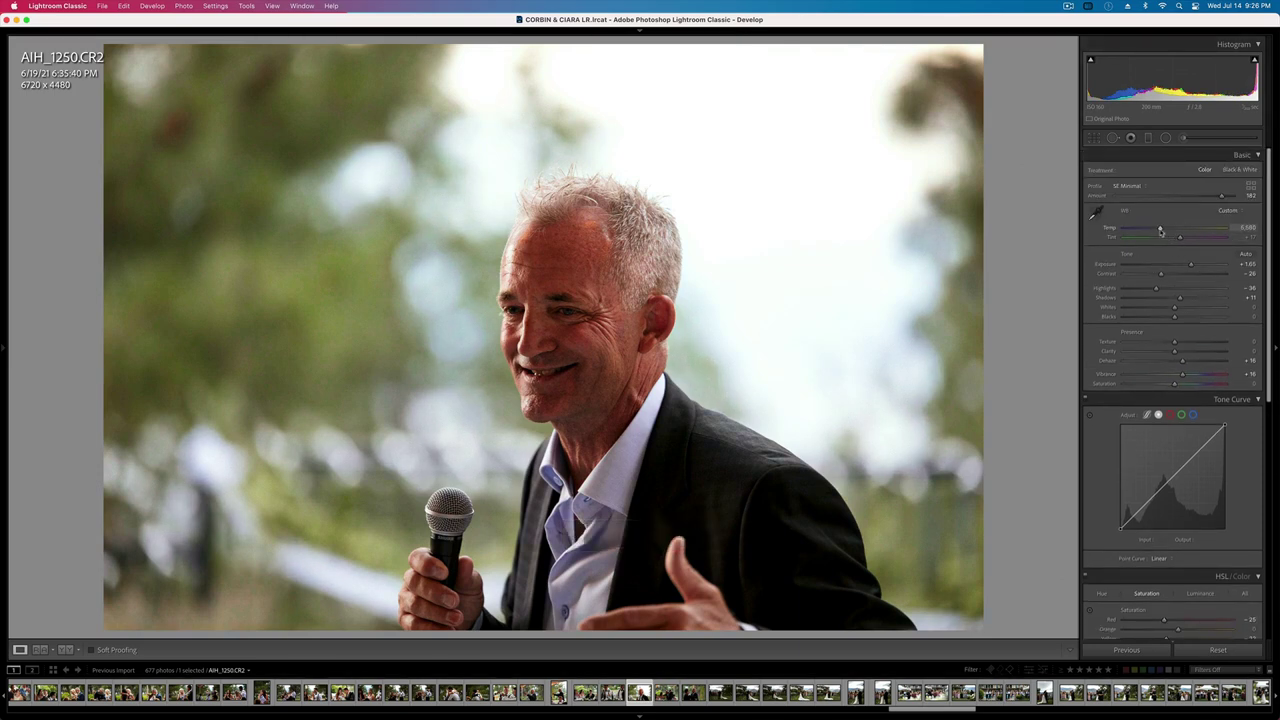
- Brush the man's face with an adjustment brush, raising whites and cooling it slightly
{"action": "left_click", "coordinate": [1189, 138]}
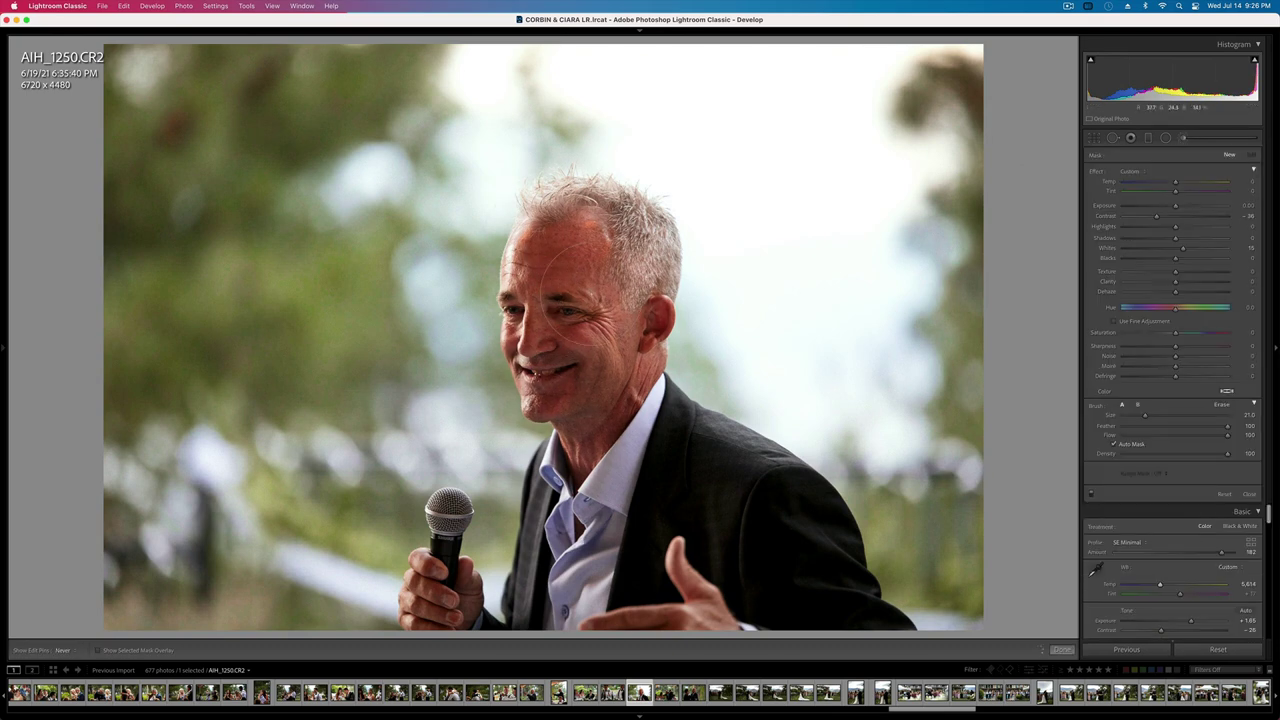
{"action": "left_click_drag", "start_coordinate": [568, 252], "coordinate": [590, 300]}
{"action": "left_click_drag", "start_coordinate": [1183, 248], "coordinate": [1197, 249]}
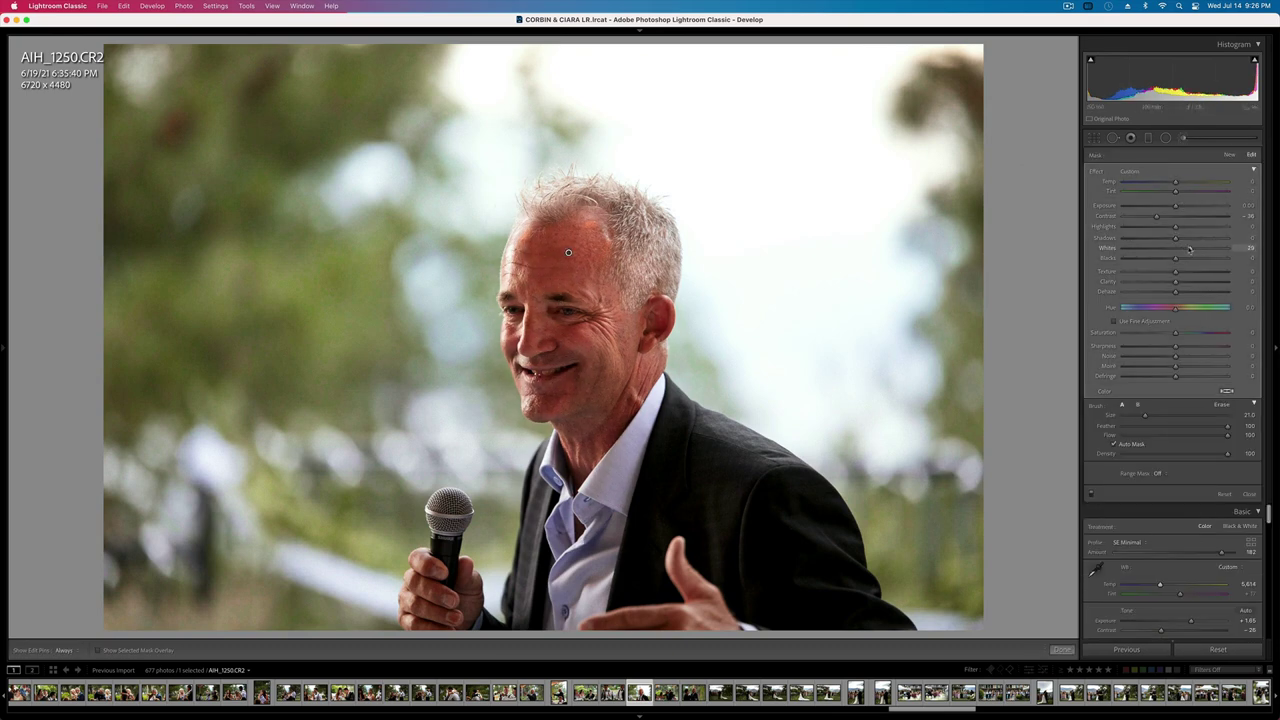
{"action": "left_click_drag", "start_coordinate": [1175, 182], "coordinate": [1169, 183]}
{"action": "left_click_drag", "start_coordinate": [1191, 248], "coordinate": [1206, 249]}
{"action": "key", "text": "k"}
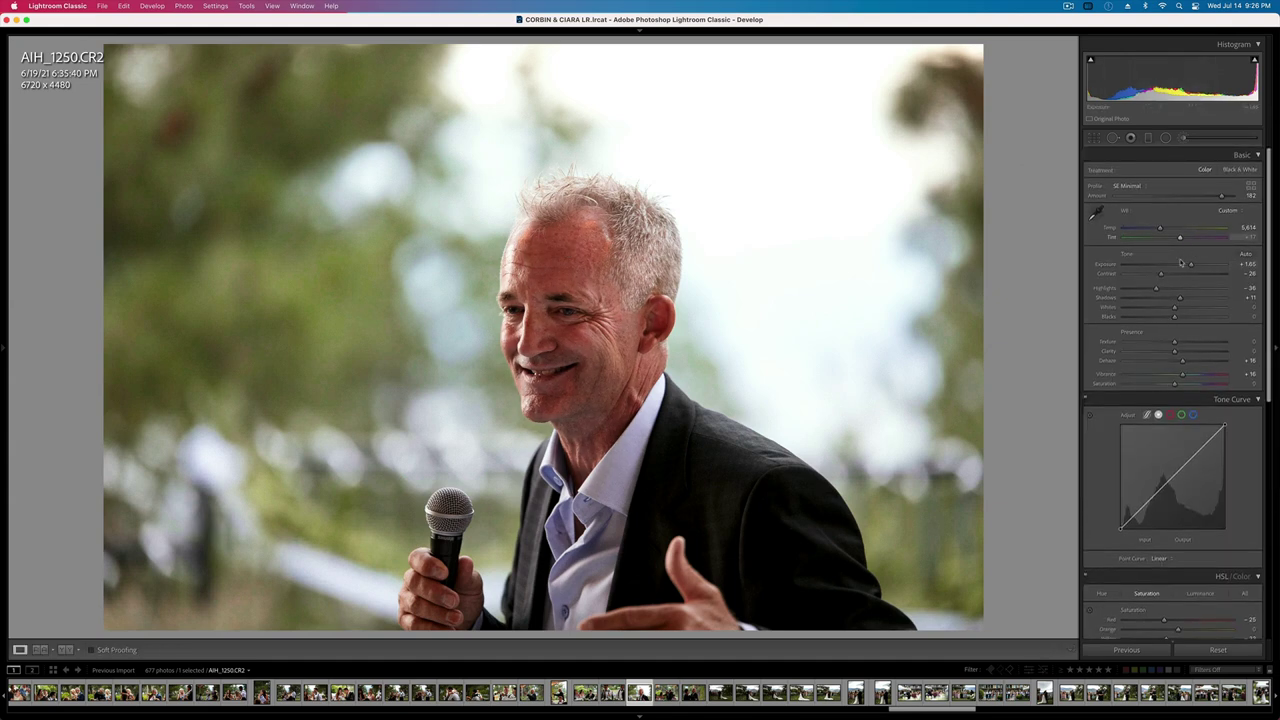
- Ease contrast to -13 and keep exposure at +1.65
{"action": "left_click", "coordinate": [1168, 275]}
{"action": "key", "text": "equal"}
{"action": "key", "text": "minus"}
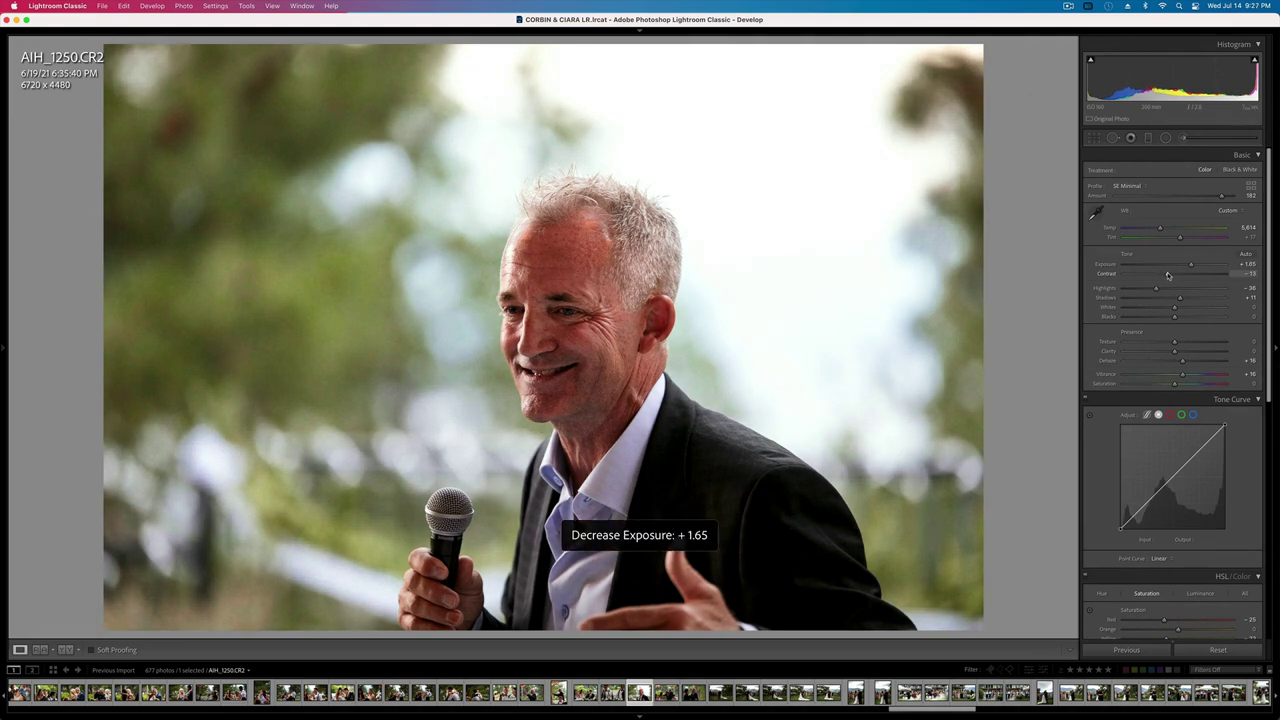
- Move to AIH_1254, undo a settings paste, and brighten it by a third stop
{"action": "key", "text": "Right"}
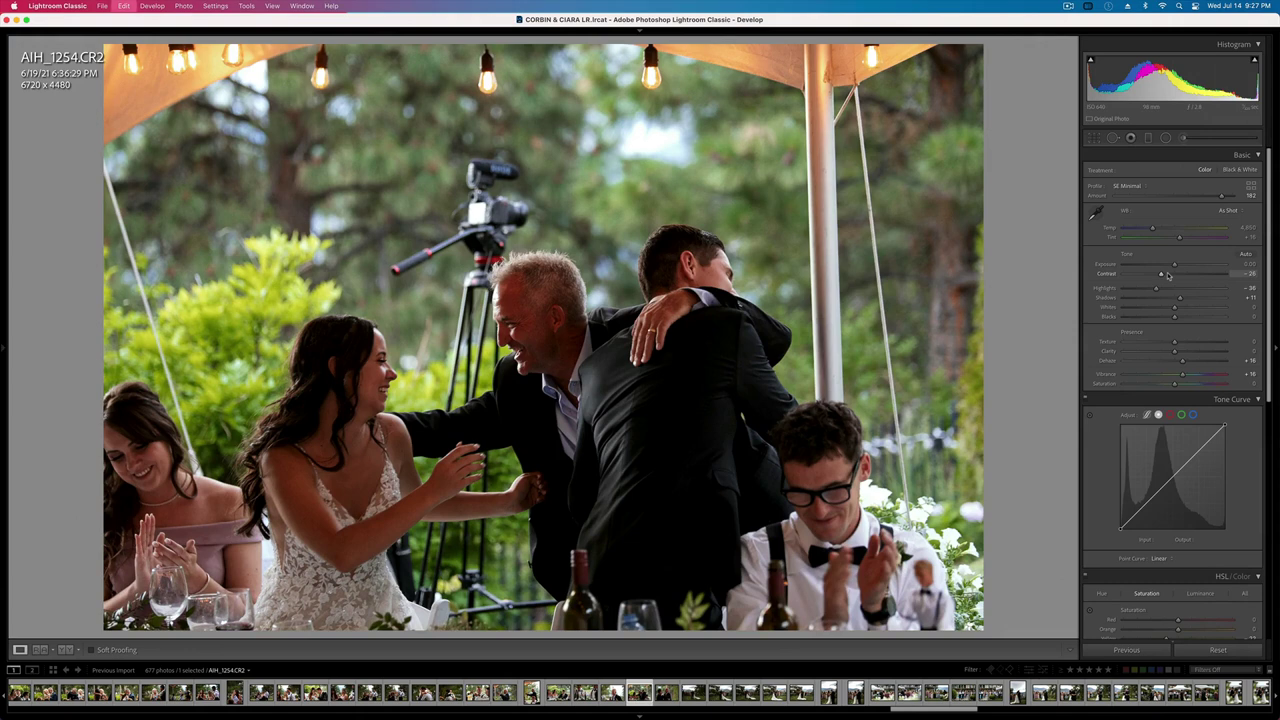
{"action": "key", "text": "super+shift+v"}
{"action": "key", "text": "super+z"}
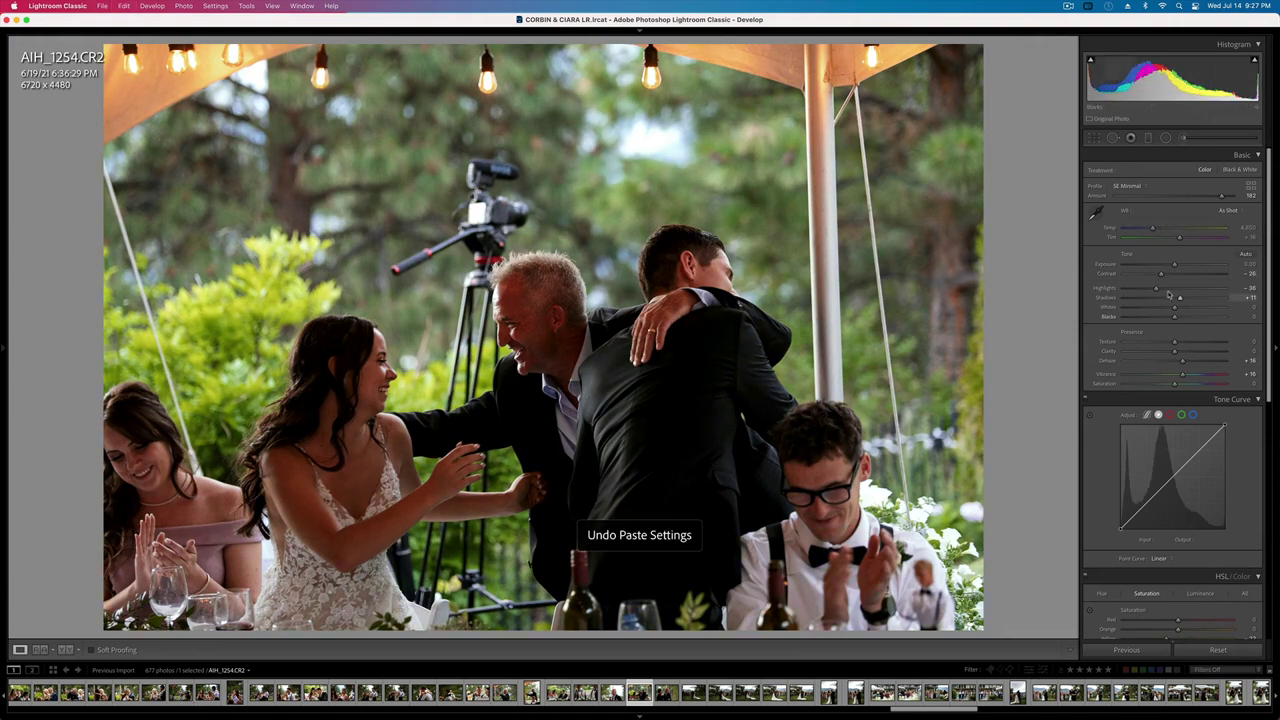
{"action": "key", "text": "super+period"}
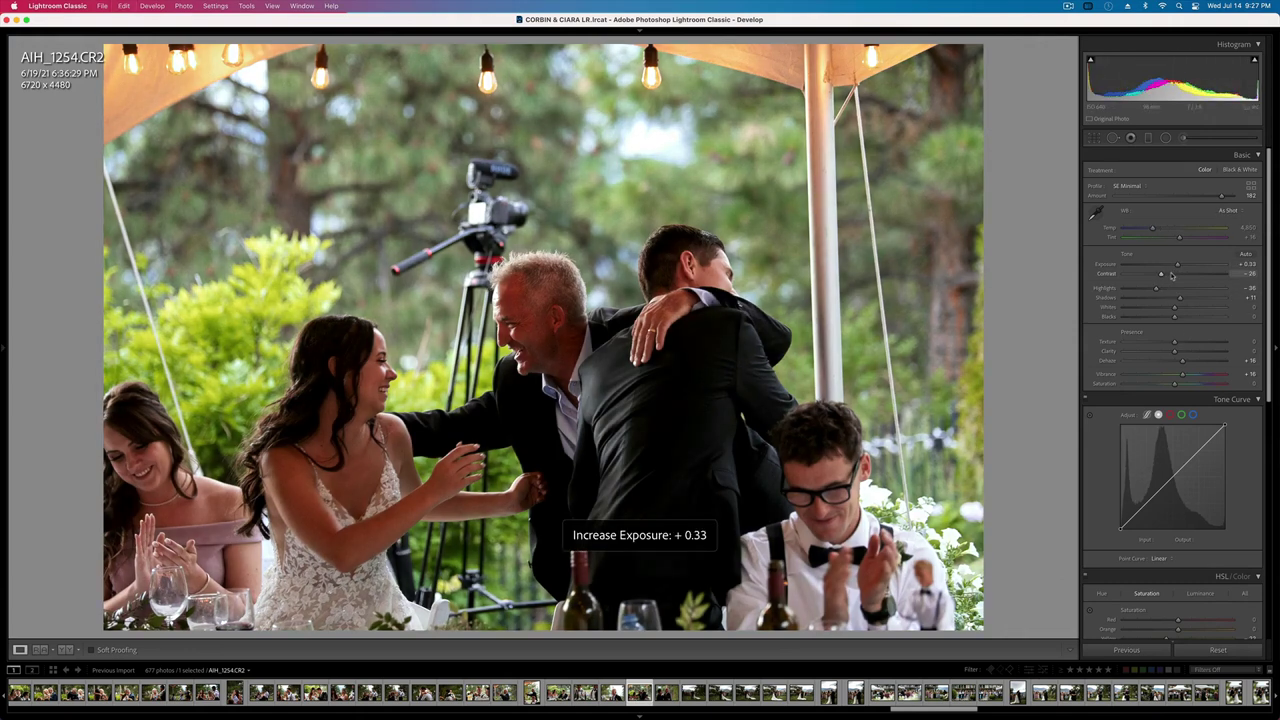
- Brush the grey-haired man's face with a smaller brush and cool it to Temp -21
{"action": "key", "text": "k"}
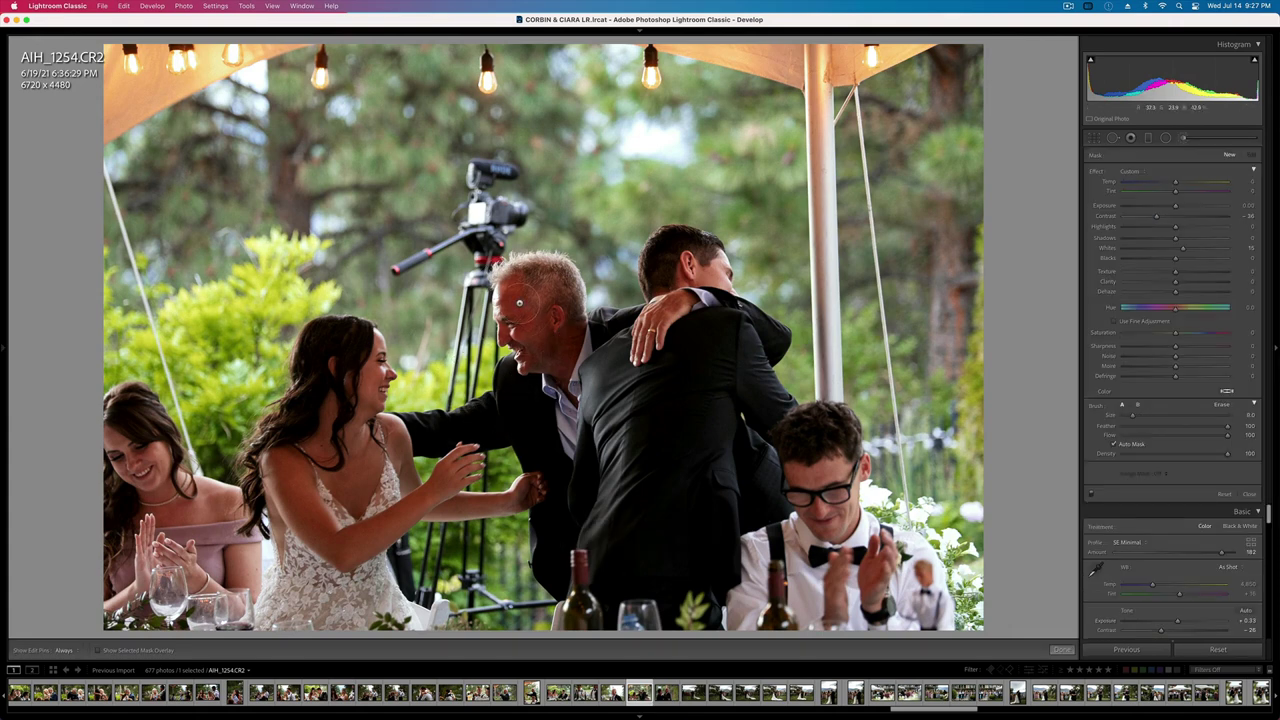
{"action": "key", "text": "h"}
{"action": "key", "text": "bracketleft"}
{"action": "key", "text": "bracketleft"}
{"action": "mouse_move", "coordinate": [519, 303]}
{"action": "left_mouse_down"}
{"action": "mouse_move", "coordinate": [509, 285]}
{"action": "mouse_move", "coordinate": [538, 362]}
{"action": "mouse_move", "coordinate": [530, 330]}
{"action": "mouse_move", "coordinate": [561, 363]}
{"action": "mouse_move", "coordinate": [566, 328]}
{"action": "mouse_move", "coordinate": [560, 374]}
{"action": "left_mouse_up"}
{"action": "scroll", "coordinate": [346, 393], "scroll_direction": "up", "scroll_amount": 5}
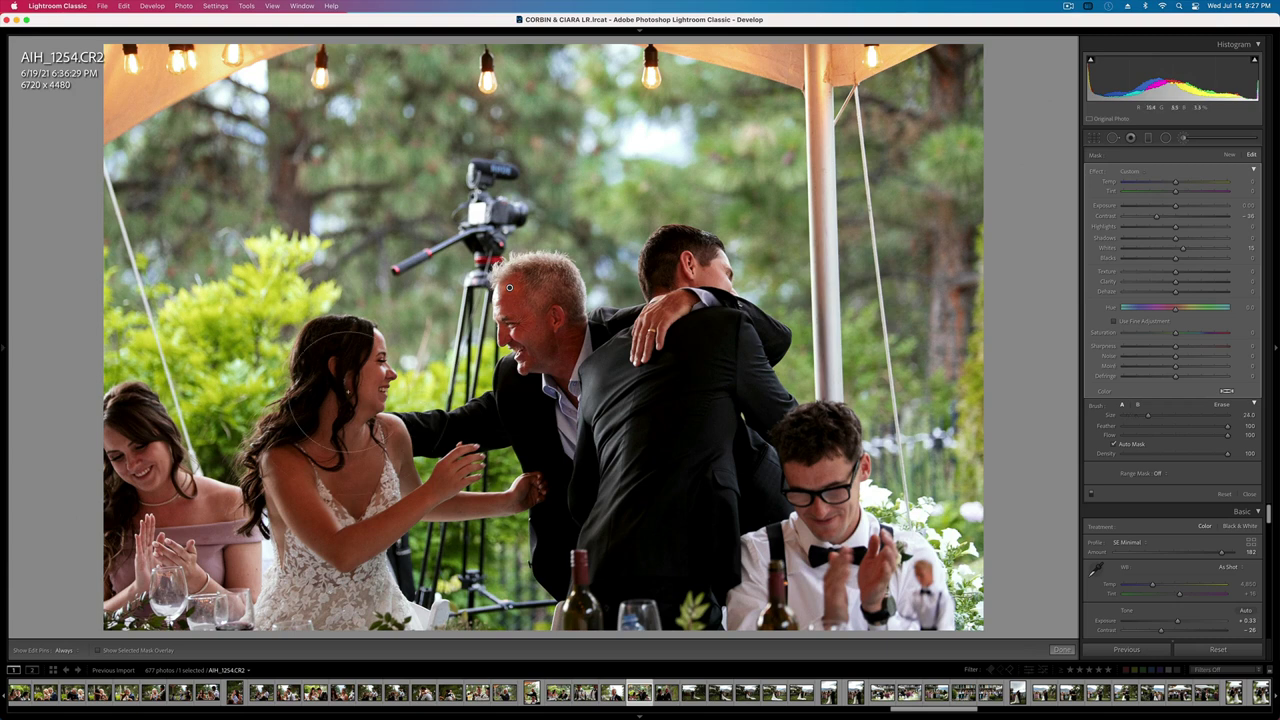
{"action": "key", "text": "h"}
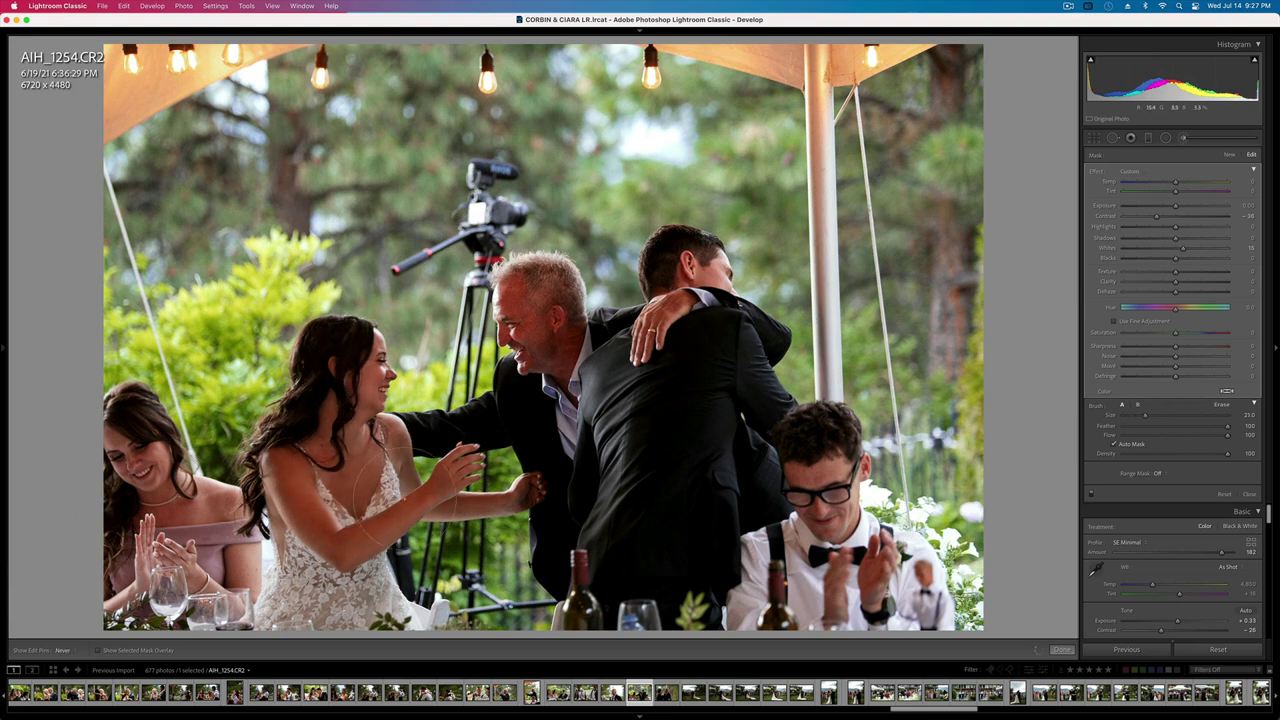
{"action": "key", "text": "h"}
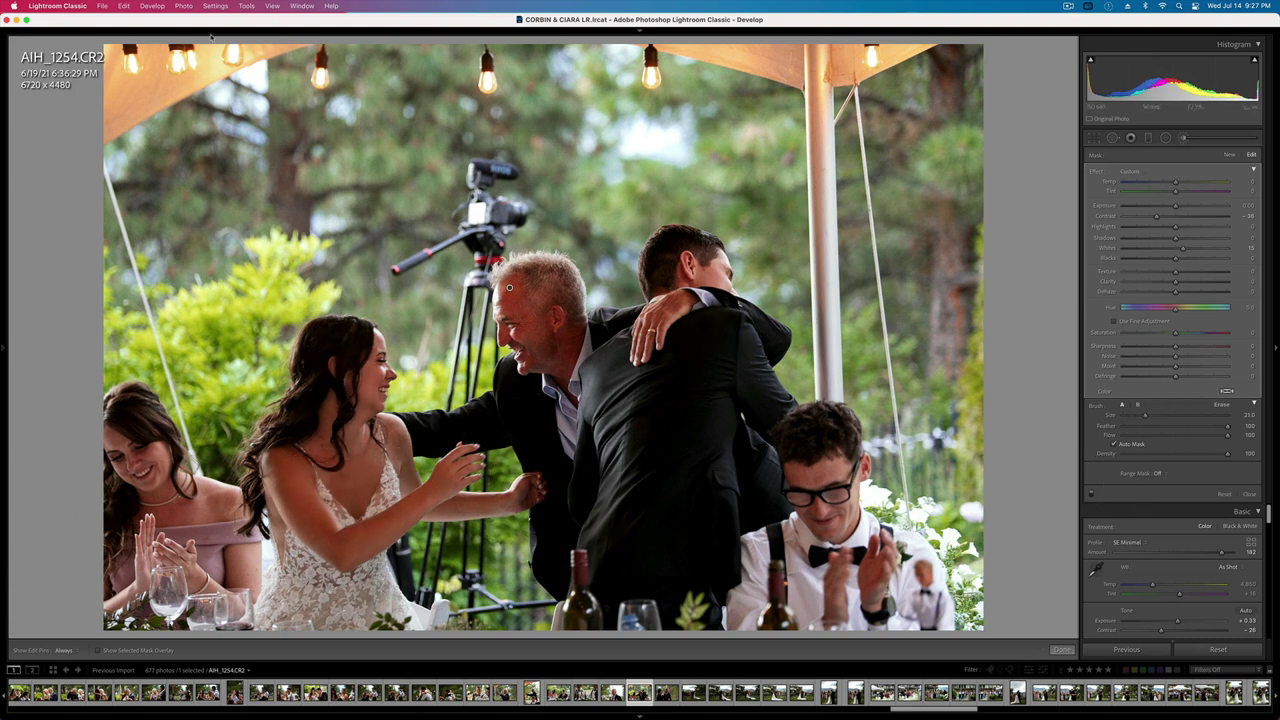
{"action": "left_click", "coordinate": [1165, 182]}
{"action": "key", "text": "k"}
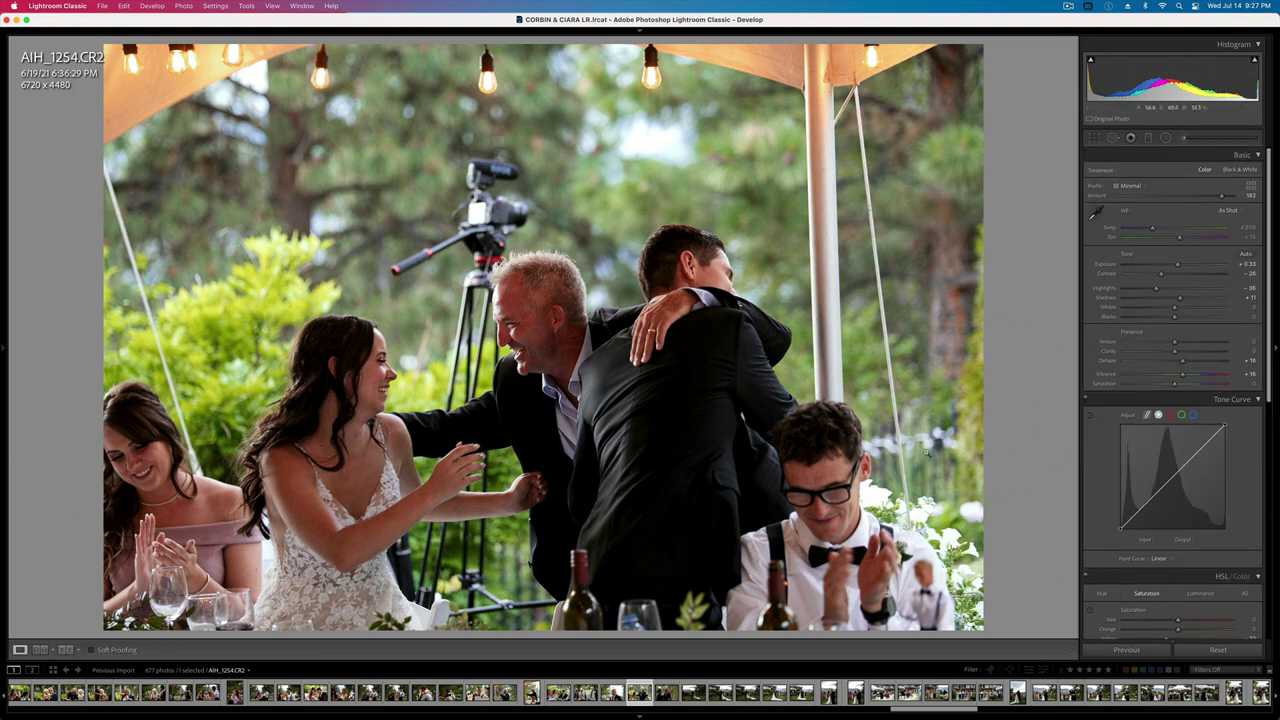
- Warm the white balance slightly, ease contrast to about -16, and fine-tune exposure
{"action": "left_click_drag", "start_coordinate": [1152, 228], "coordinate": [1156, 229]}
{"action": "left_click_drag", "start_coordinate": [1161, 274], "coordinate": [1163, 275]}
{"action": "key", "text": "minus"}
{"action": "key", "text": "minus"}
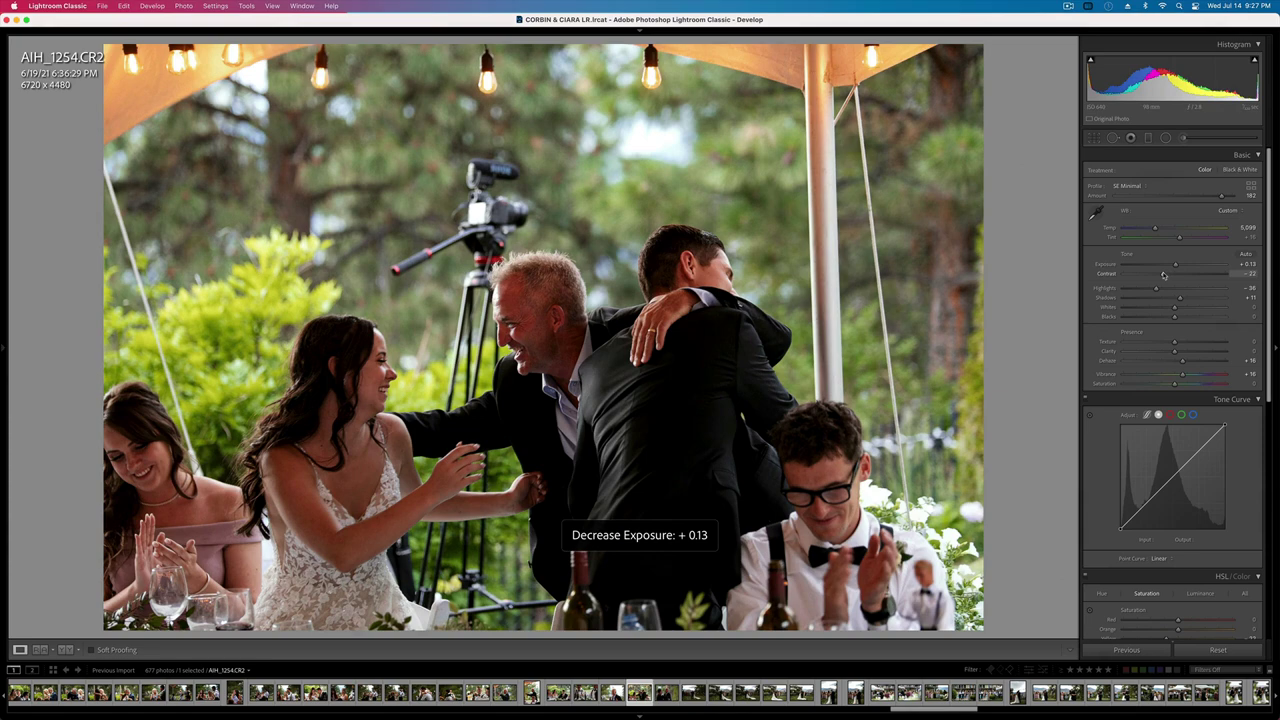
{"action": "key", "text": "equal"}
- Copy AIH_1254's develop settings and move to AIH_1259
{"action": "key", "text": "super+shift+c"}
{"action": "key", "text": "Return"}
{"action": "key", "text": "Right"}
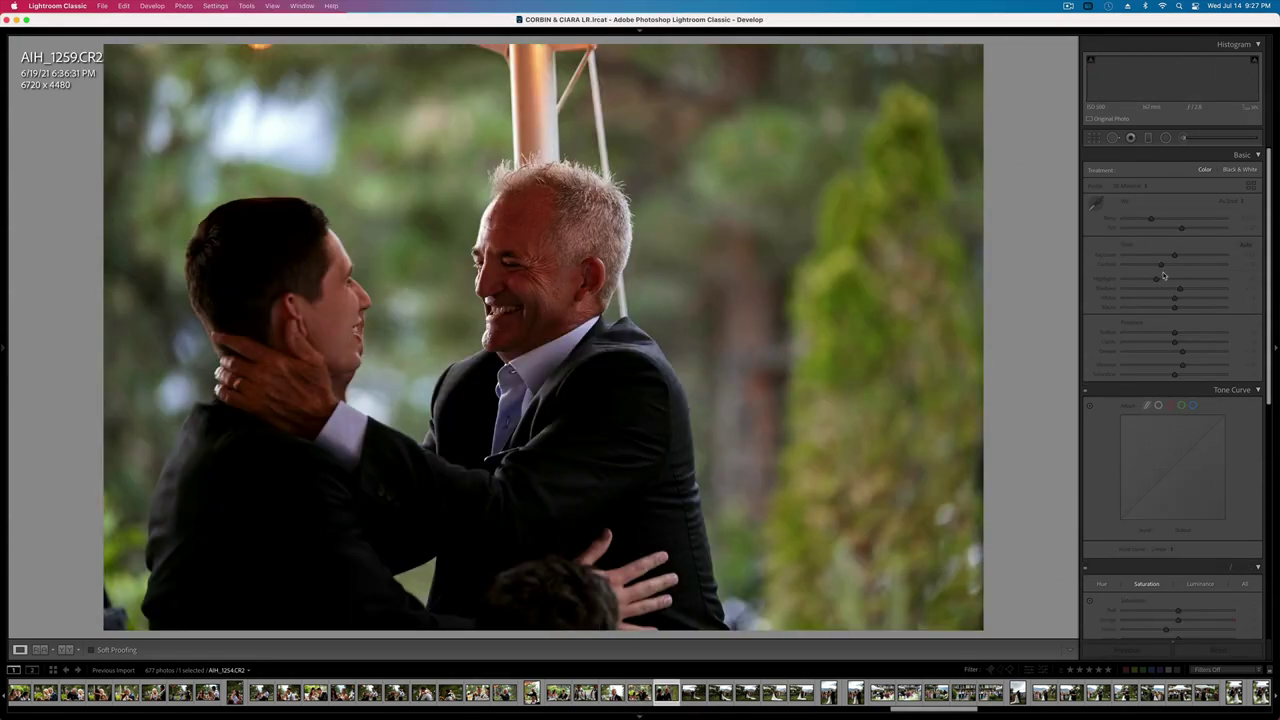
- Undo a settings paste, then brush both men's faces and brighten their whites
{"action": "key", "text": "super+v"}
{"action": "key", "text": "super+z"}
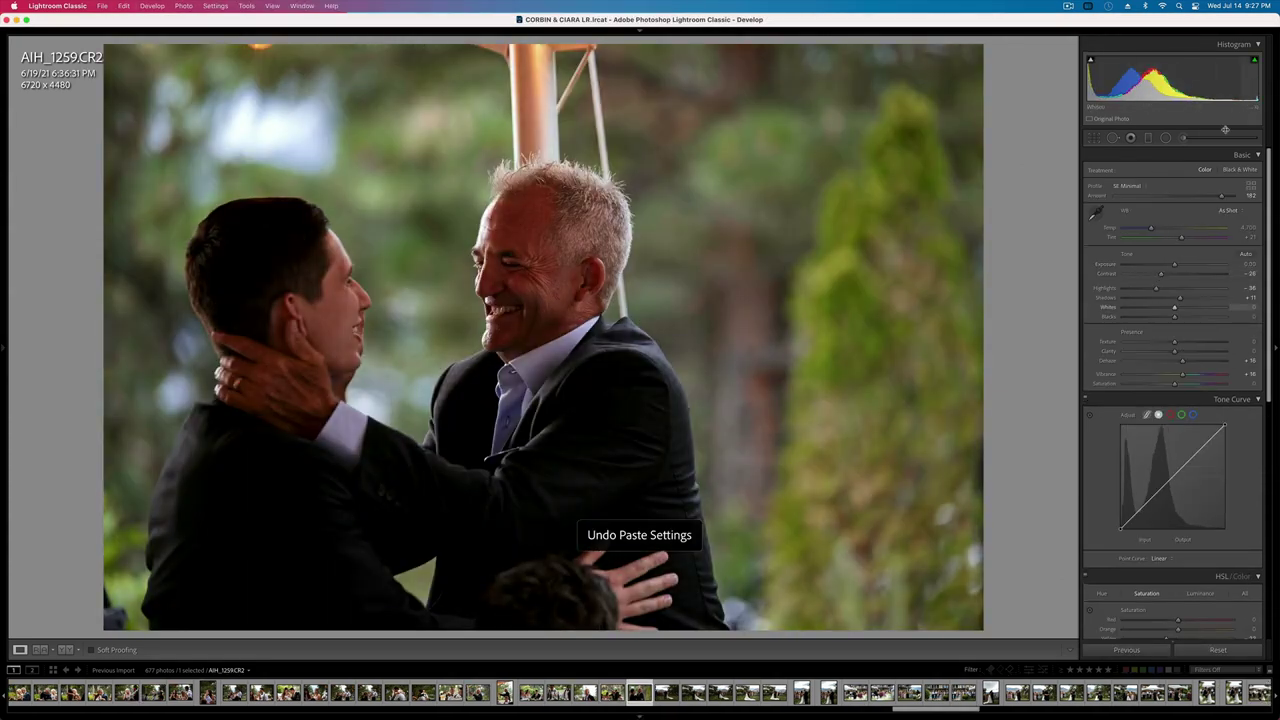
{"action": "left_click", "coordinate": [1183, 138]}
{"action": "mouse_move", "coordinate": [245, 352]}
{"action": "left_mouse_down"}
{"action": "mouse_move", "coordinate": [295, 410]}
{"action": "mouse_move", "coordinate": [290, 302]}
{"action": "left_mouse_up"}
{"action": "key", "text": "h"}
{"action": "mouse_move", "coordinate": [530, 245]}
{"action": "left_mouse_down"}
{"action": "mouse_move", "coordinate": [530, 277]}
{"action": "mouse_move", "coordinate": [576, 255]}
{"action": "left_mouse_up"}
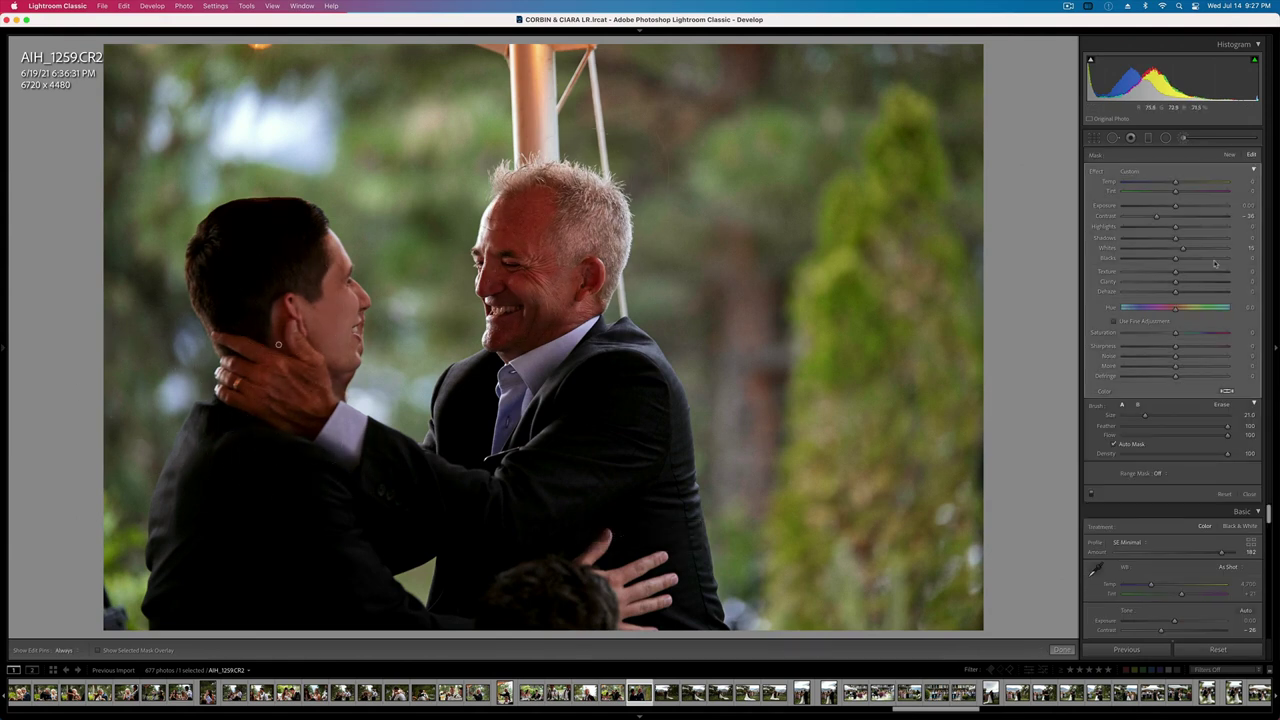
{"action": "mouse_move", "coordinate": [1175, 247]}
{"action": "left_mouse_down"}
{"action": "mouse_move", "coordinate": [1212, 250]}
{"action": "mouse_move", "coordinate": [1201, 248]}
{"action": "left_mouse_up"}
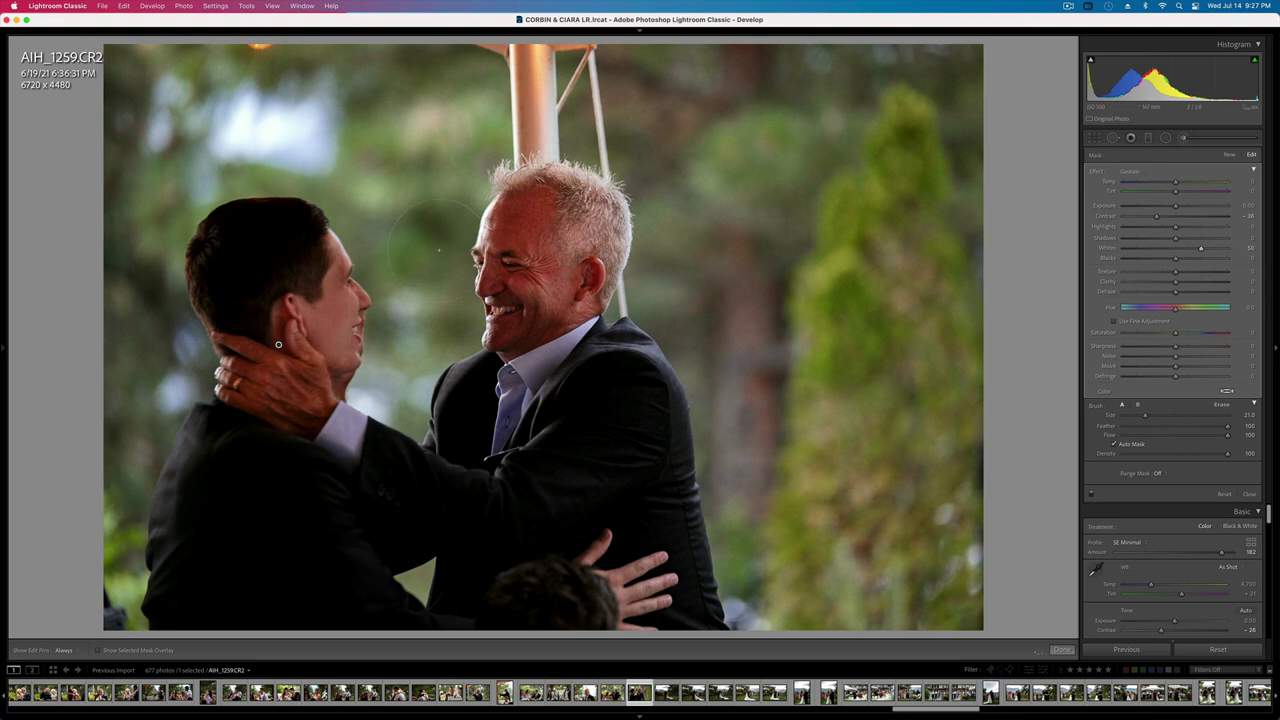
- Raise the exposure of the brushed faces
{"action": "key", "text": "h"}
{"action": "scroll", "coordinate": [505, 300], "scroll_direction": "down", "scroll_amount": 4}
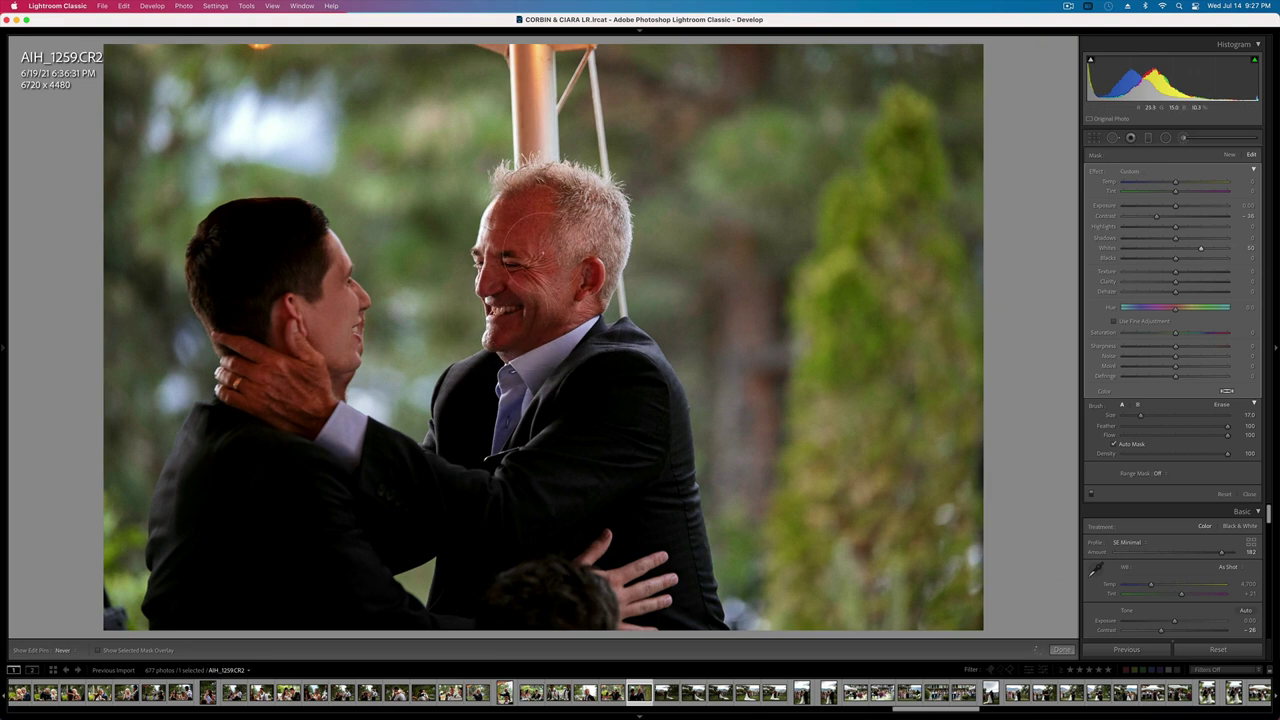
{"action": "key", "text": "h"}
{"action": "left_click_drag", "start_coordinate": [1175, 206], "coordinate": [1181, 207]}
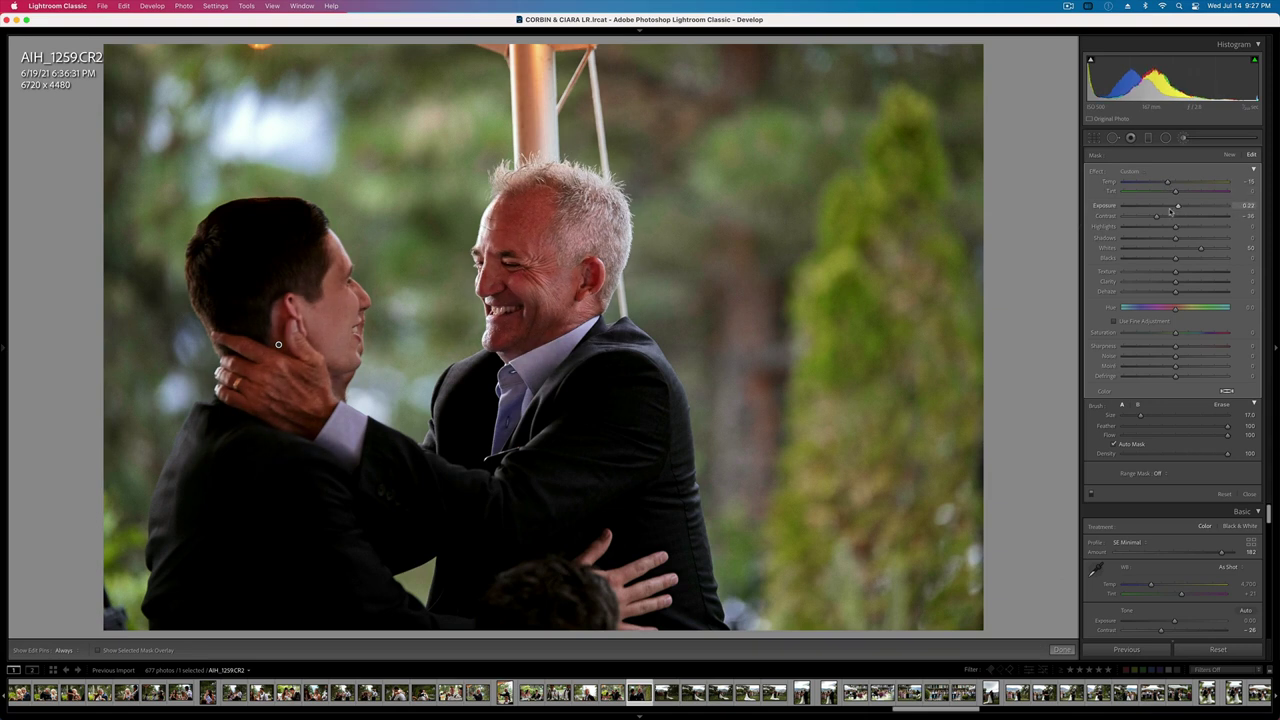
{"action": "key", "text": "k"}
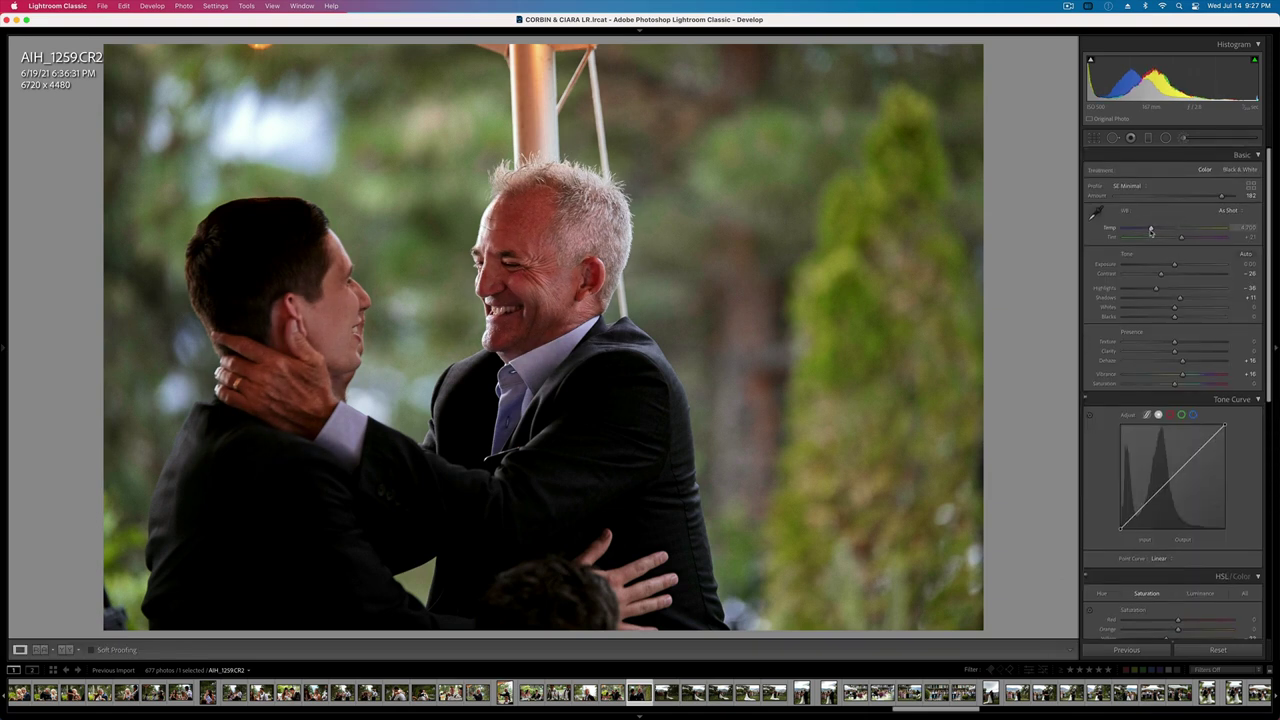
- Warm the white balance slightly, cut red saturation to -34 and boost vibrance to +41
{"action": "left_click_drag", "start_coordinate": [1151, 230], "coordinate": [1153, 232]}
{"action": "left_click_drag", "start_coordinate": [1176, 620], "coordinate": [1160, 622]}
{"action": "left_click_drag", "start_coordinate": [1183, 375], "coordinate": [1191, 376]}
- Set exposure to +0.33 and raise contrast from -26 to -8
{"action": "key", "text": "minus"}
{"action": "key", "text": "minus"}
{"action": "key", "text": "equal"}
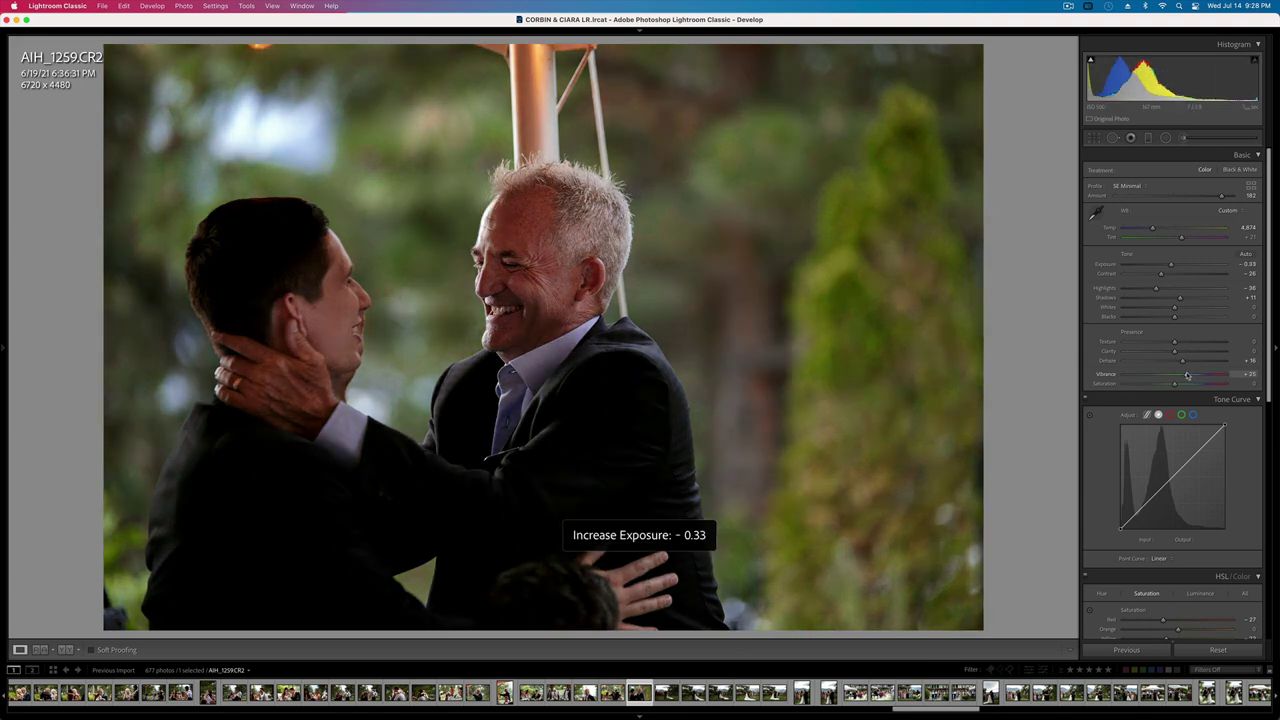
{"action": "key", "text": "equal"}
{"action": "key", "text": "equal"}
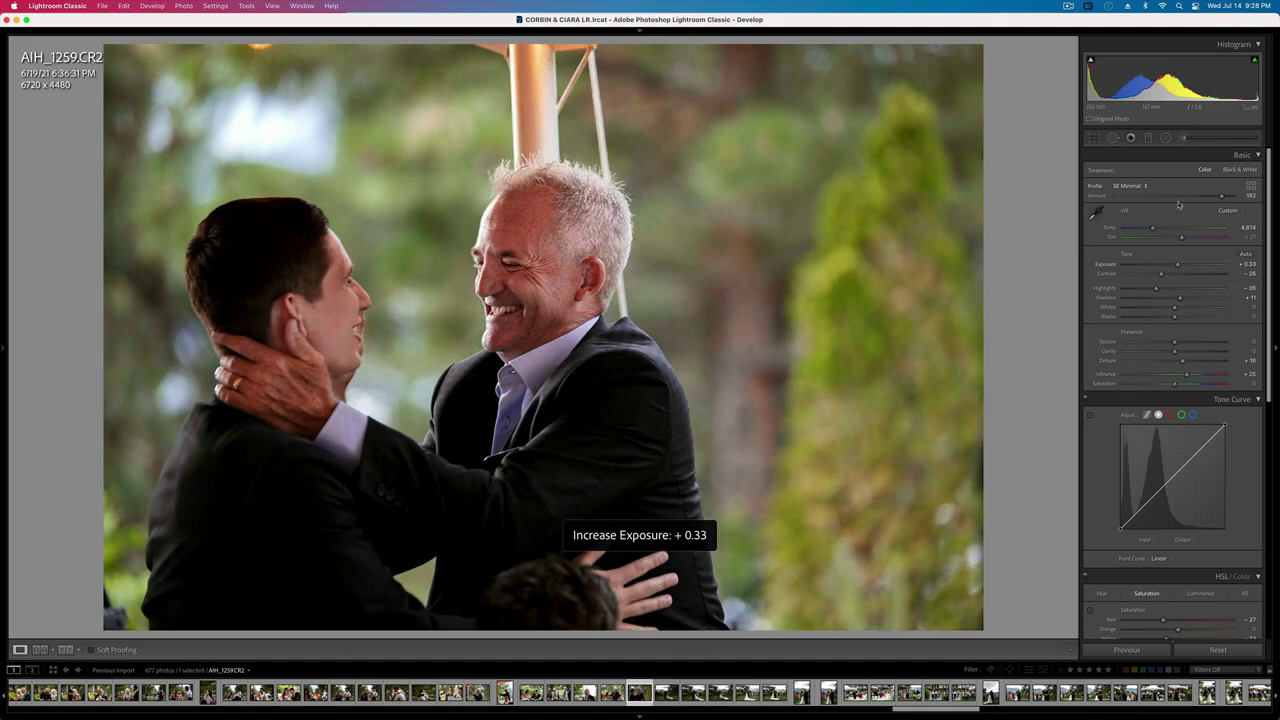
{"action": "left_click", "coordinate": [1171, 274]}
- Copy AIH_1259's develop settings and move to AIH_1263
{"action": "key", "text": "super+shift+c"}
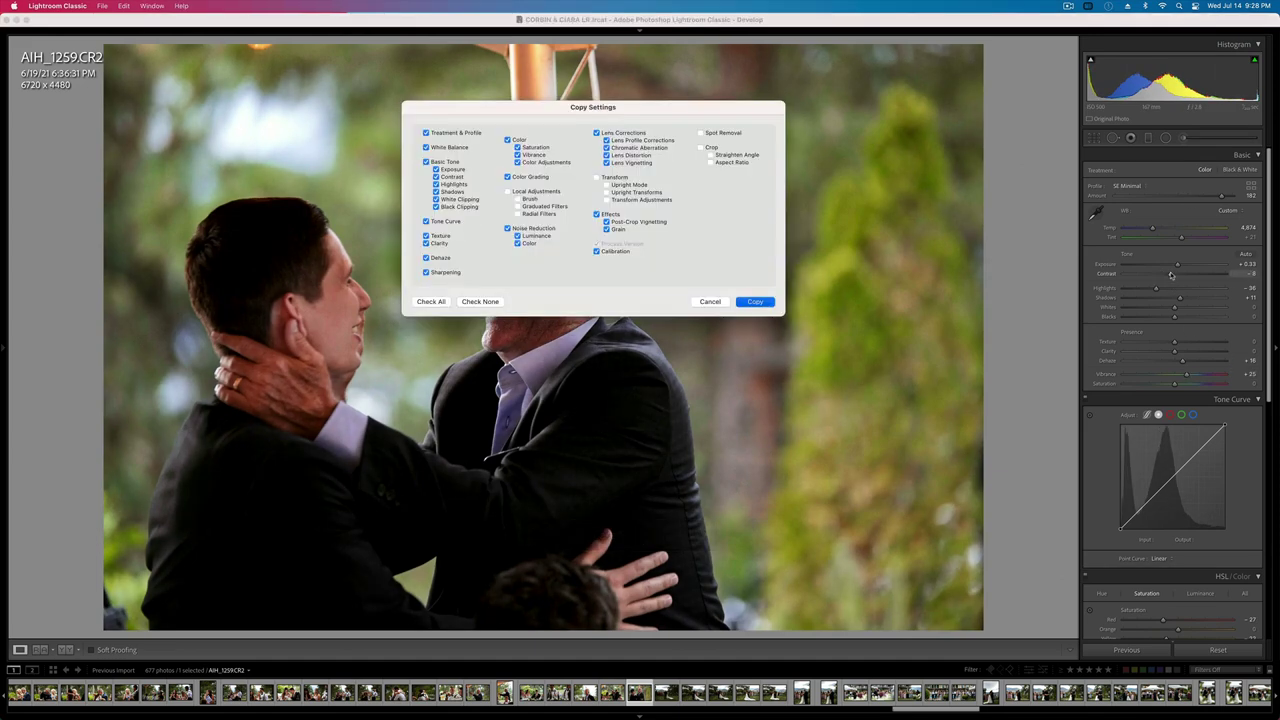
{"action": "key", "text": "Return"}
{"action": "key", "text": "Right"}
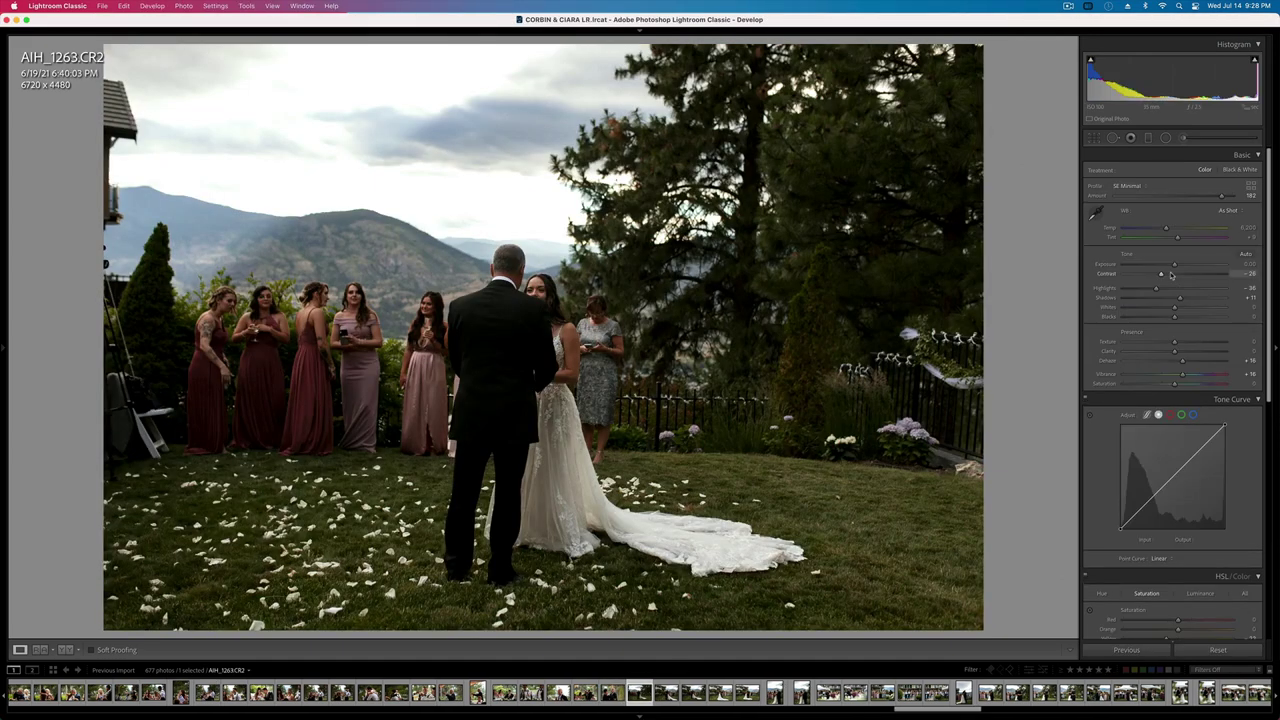
- Set Temp to 6,656, Vibrance about +47, Highlights about +10 and Exposure +0.23, and copy the settings
{"action": "left_click_drag", "start_coordinate": [1165, 228], "coordinate": [1177, 229]}
{"action": "left_click_drag", "start_coordinate": [1182, 374], "coordinate": [1200, 374]}
{"action": "left_click_drag", "start_coordinate": [1177, 229], "coordinate": [1172, 229]}
{"action": "mouse_move", "coordinate": [1156, 288]}
{"action": "left_mouse_down"}
{"action": "mouse_move", "coordinate": [1196, 290]}
{"action": "mouse_move", "coordinate": [1163, 311]}
{"action": "left_mouse_up"}
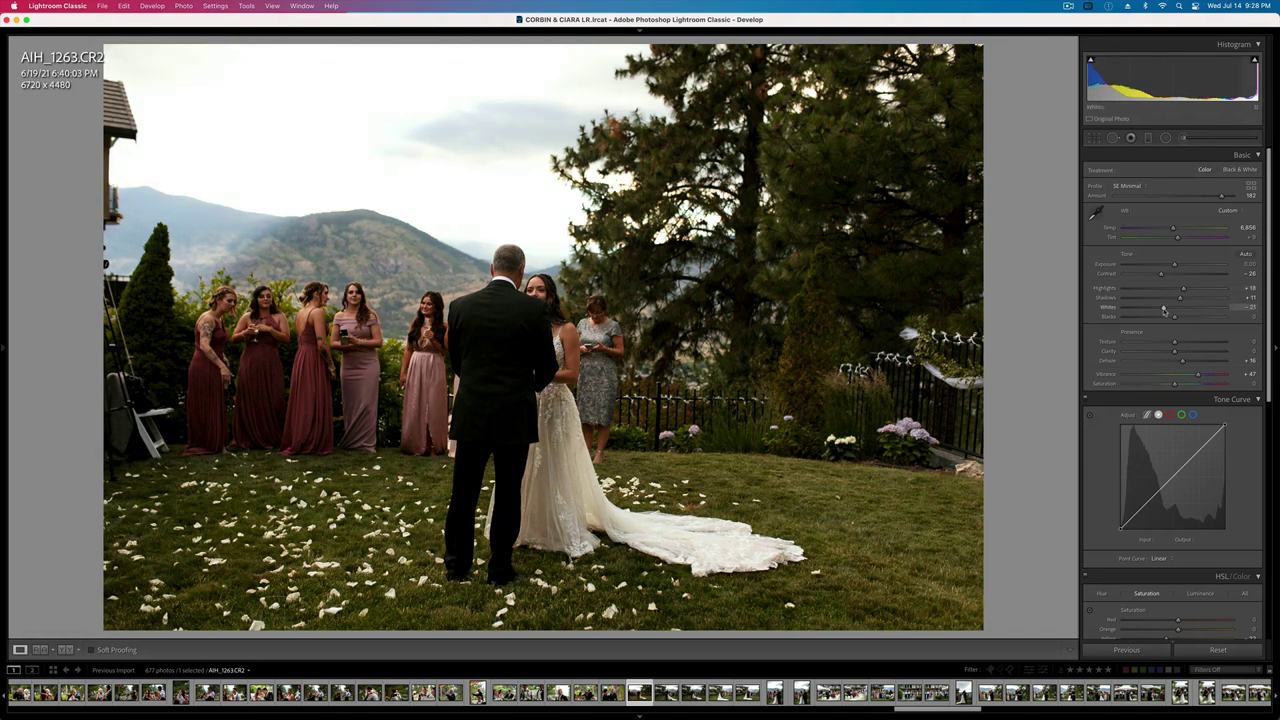
{"action": "key", "text": "shift+="}
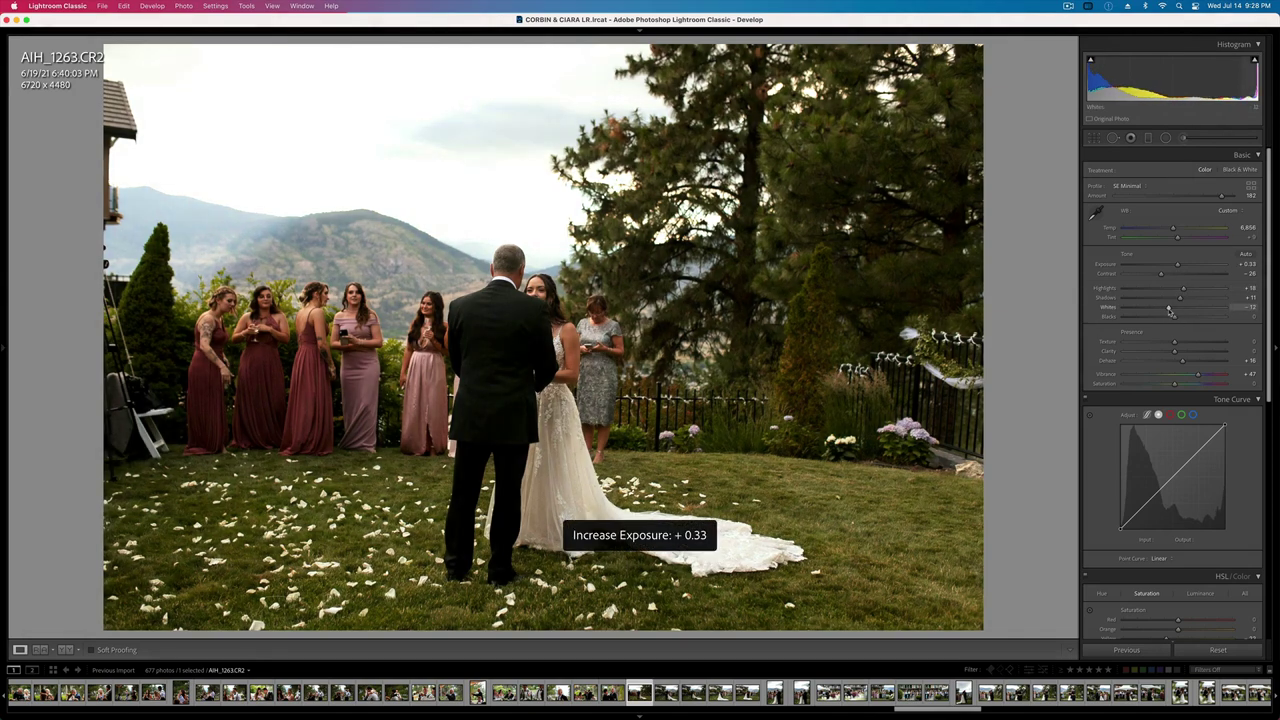
{"action": "key", "text": "-"}
{"action": "key", "text": "super+c"}
{"action": "key", "text": "Return"}
{"action": "key", "text": "Right"}
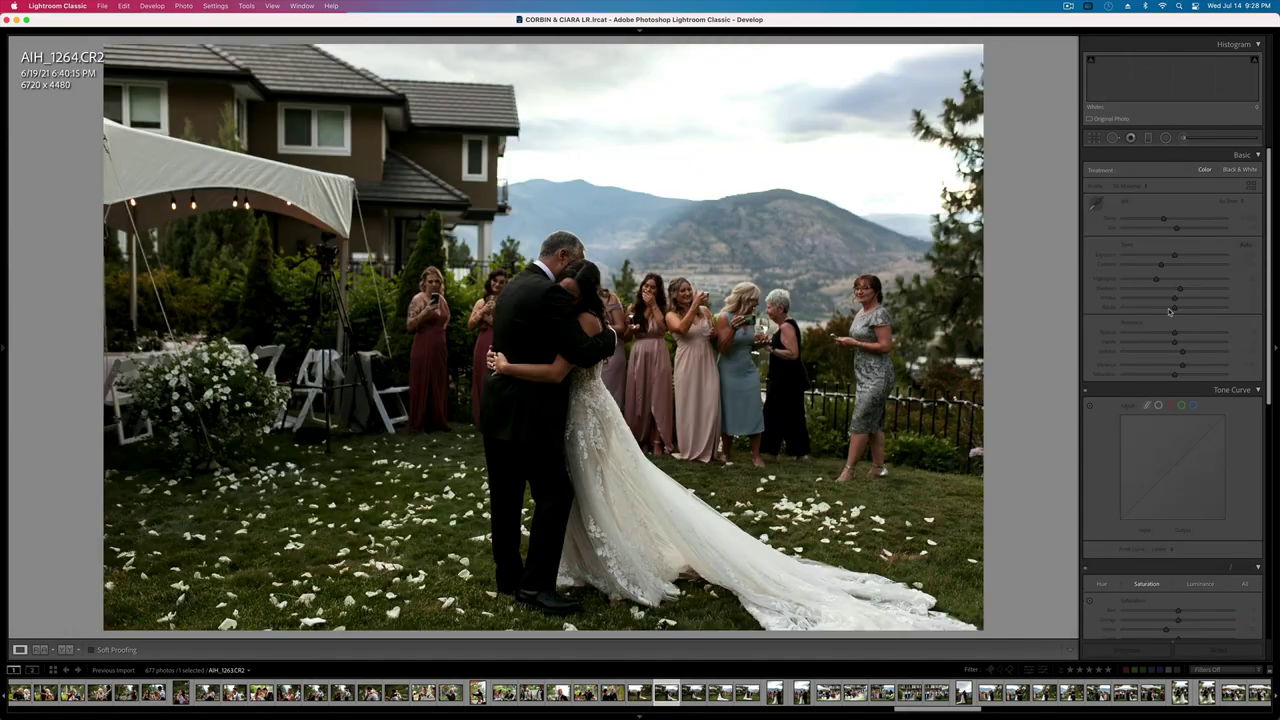
{"action": "key", "text": "Left"}
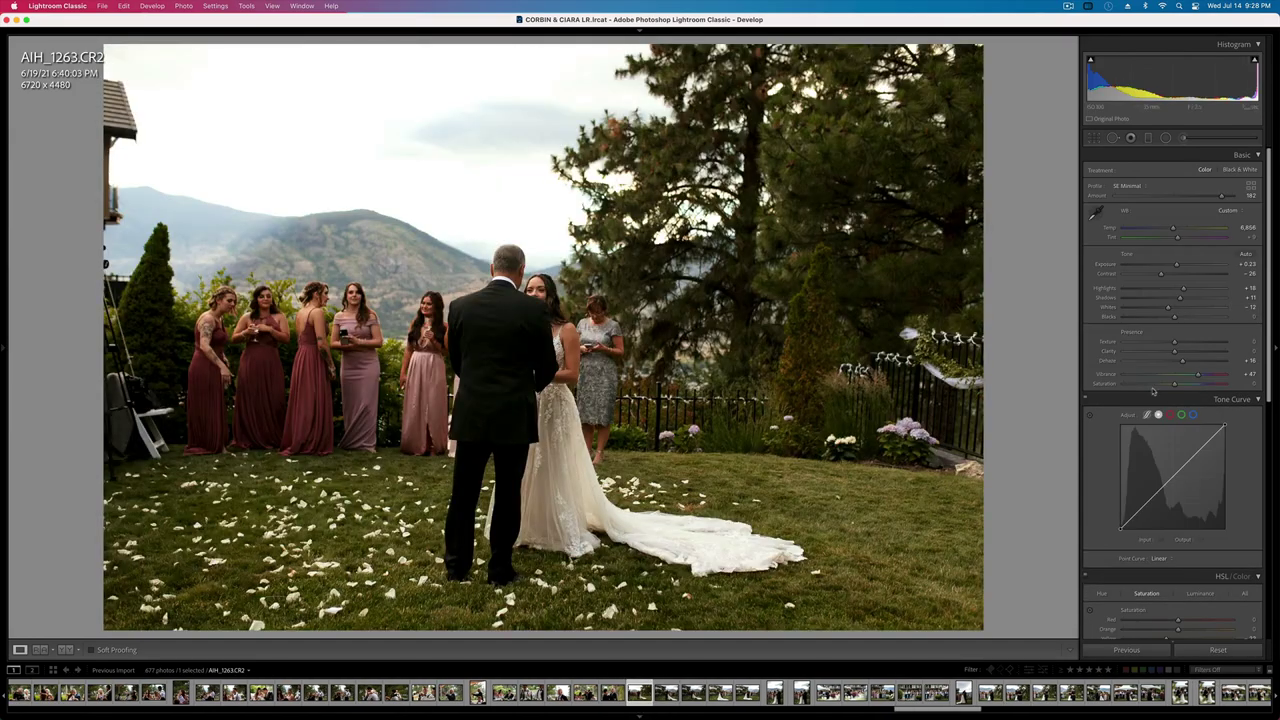
- In HSL, warm the green hue, desaturate yellows to about -49, set green luminance to -50, and copy the settings
{"action": "scroll", "coordinate": [1154, 392], "scroll_direction": "down", "scroll_amount": 3}
{"action": "left_click", "coordinate": [1102, 496]}
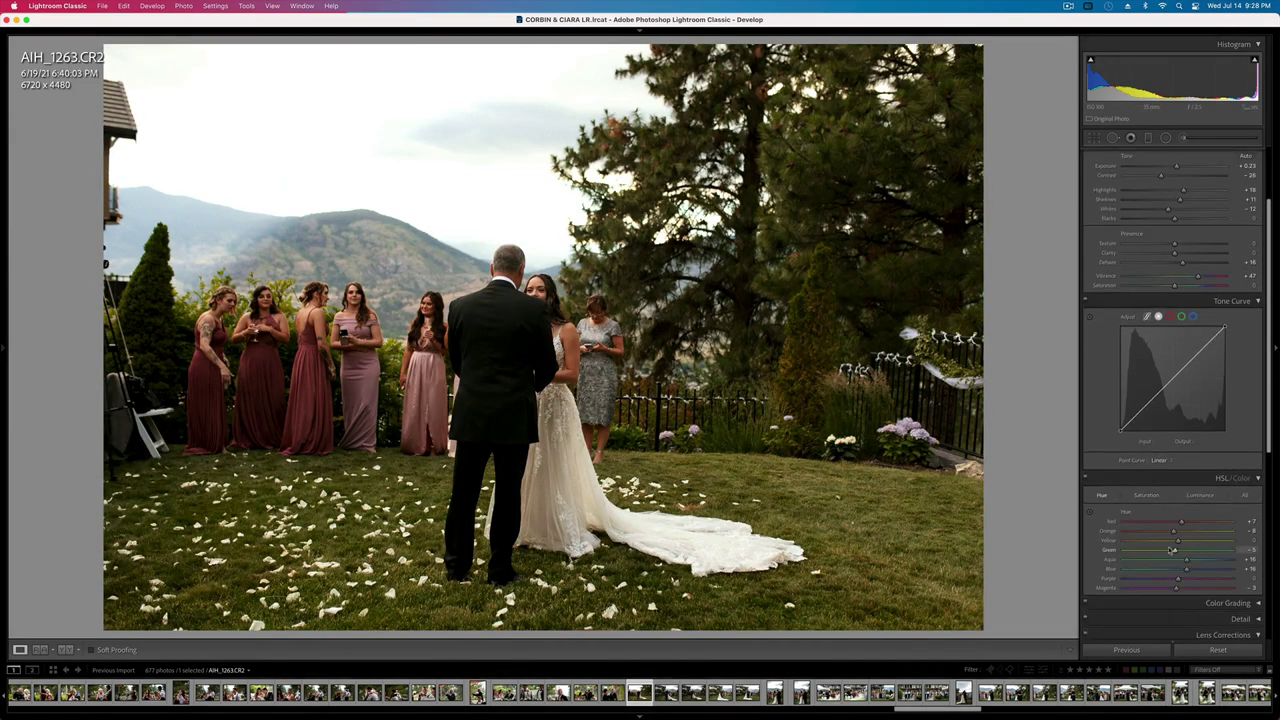
{"action": "left_click_drag", "start_coordinate": [1160, 552], "coordinate": [1199, 554]}
{"action": "left_click", "coordinate": [1146, 495]}
{"action": "mouse_move", "coordinate": [1177, 540]}
{"action": "left_mouse_down"}
{"action": "mouse_move", "coordinate": [1146, 554]}
{"action": "mouse_move", "coordinate": [1162, 554]}
{"action": "left_mouse_up"}
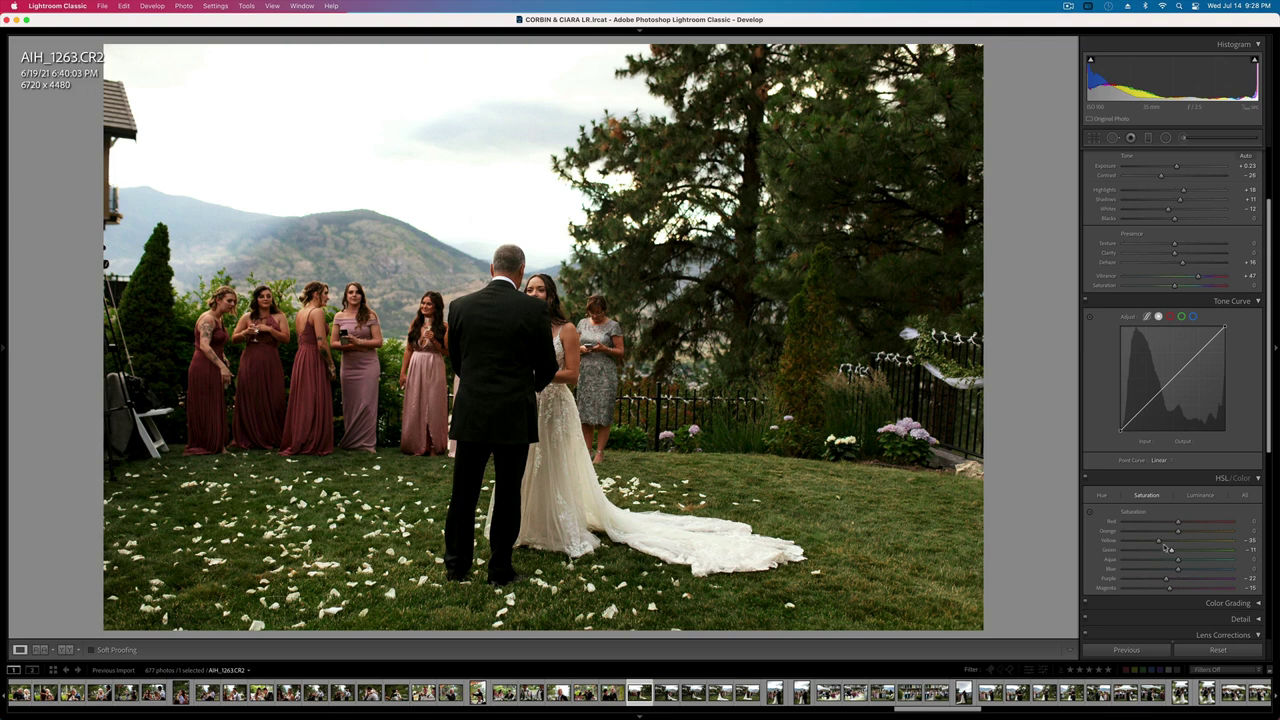
{"action": "left_click", "coordinate": [1197, 496]}
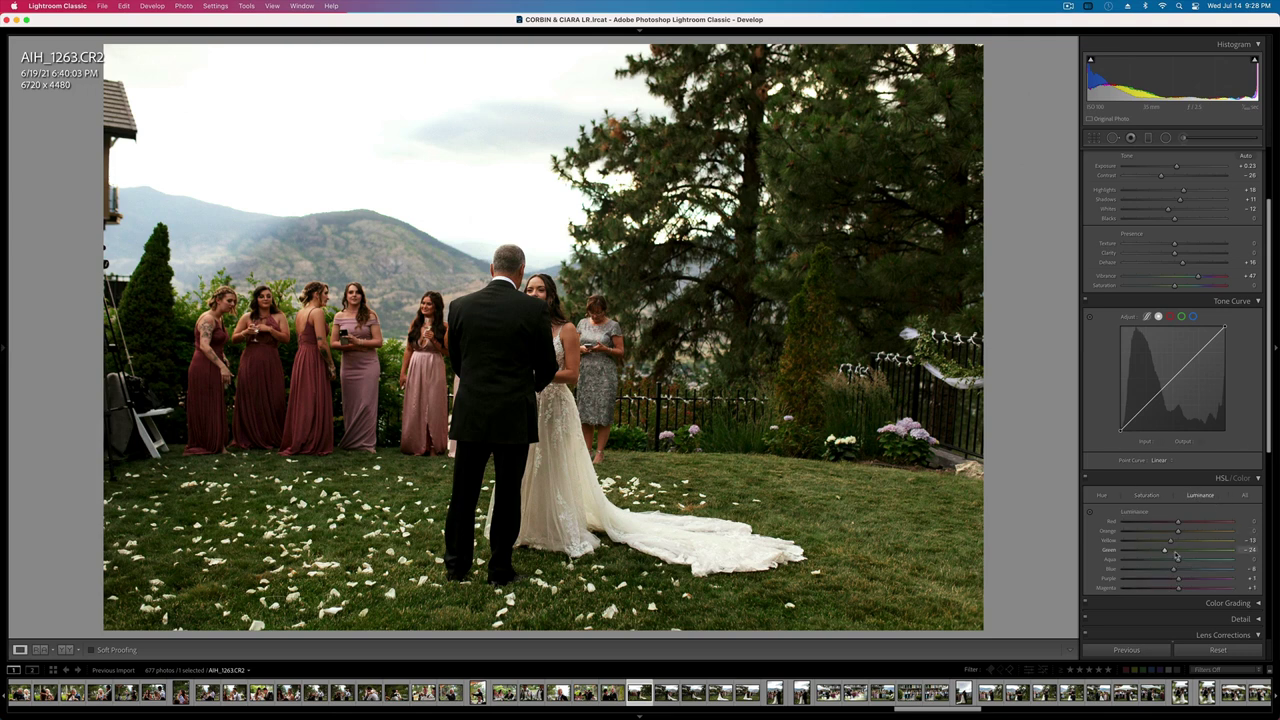
{"action": "mouse_move", "coordinate": [1148, 552]}
{"action": "left_mouse_down"}
{"action": "mouse_move", "coordinate": [1118, 555]}
{"action": "mouse_move", "coordinate": [1155, 545]}
{"action": "left_mouse_up"}
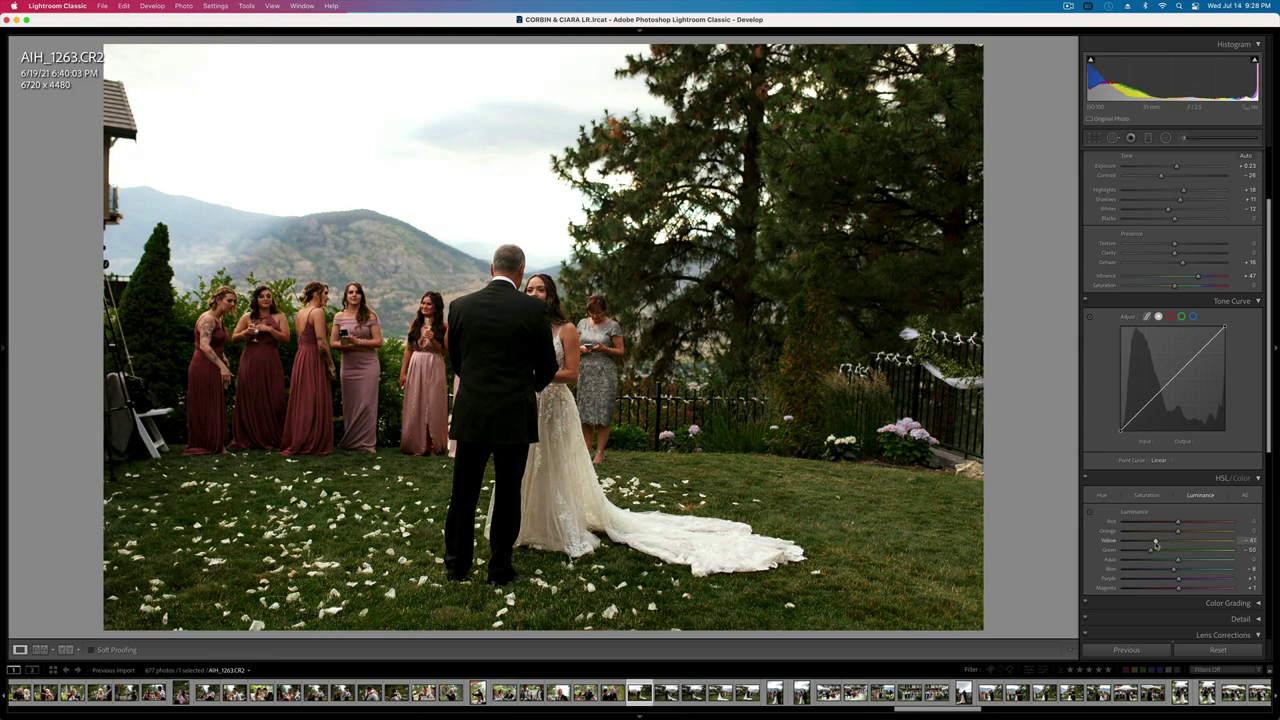
{"action": "key", "text": "super+shift+c"}
{"action": "key", "text": "Return"}
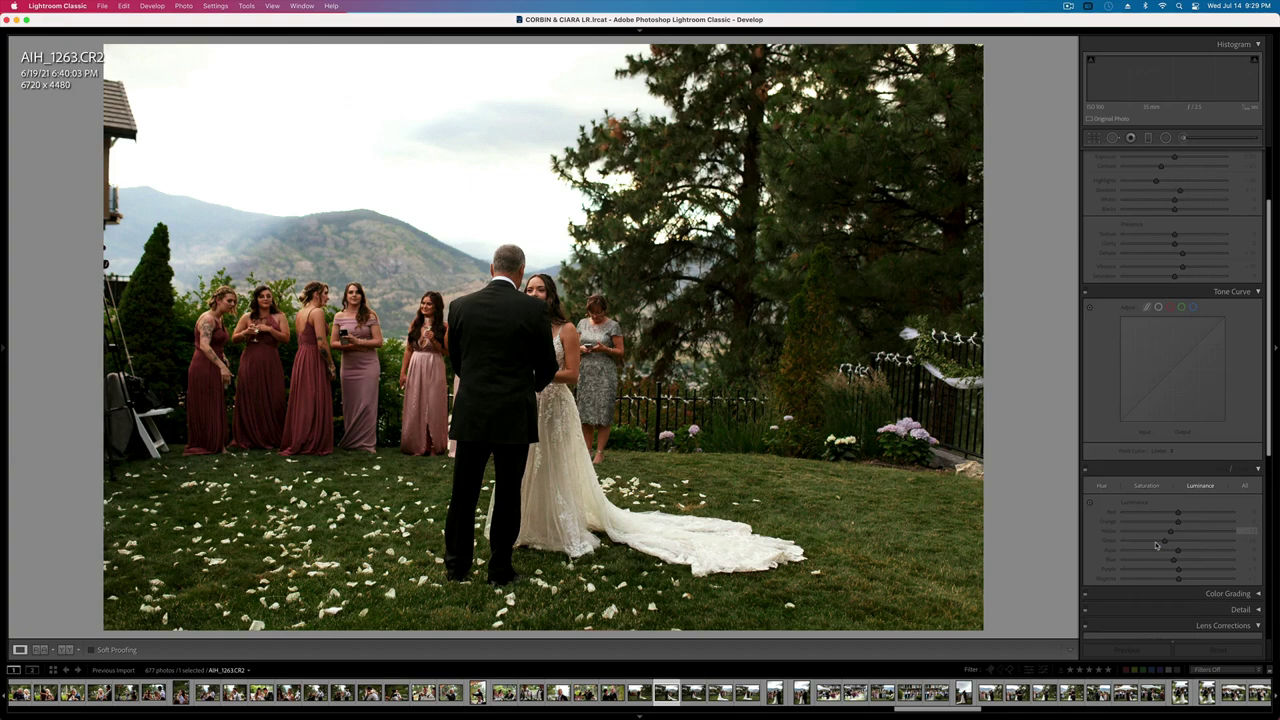
{"action": "key", "text": "Right"}
- Paste the copied settings onto AIH_1264 and AIH_1266, and compare AIH_1266 with its before view
{"action": "key", "text": "super+shift+v"}
{"action": "key", "text": "Right"}
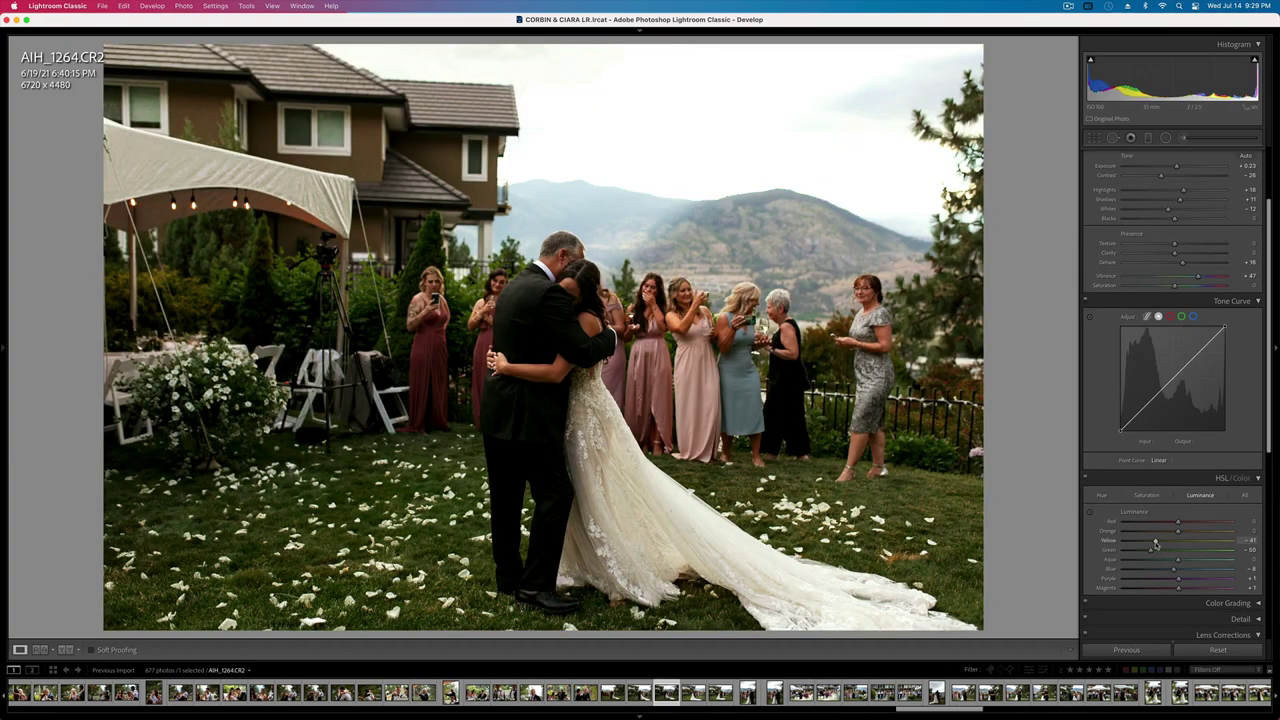
{"action": "key", "text": "super+shift+v"}
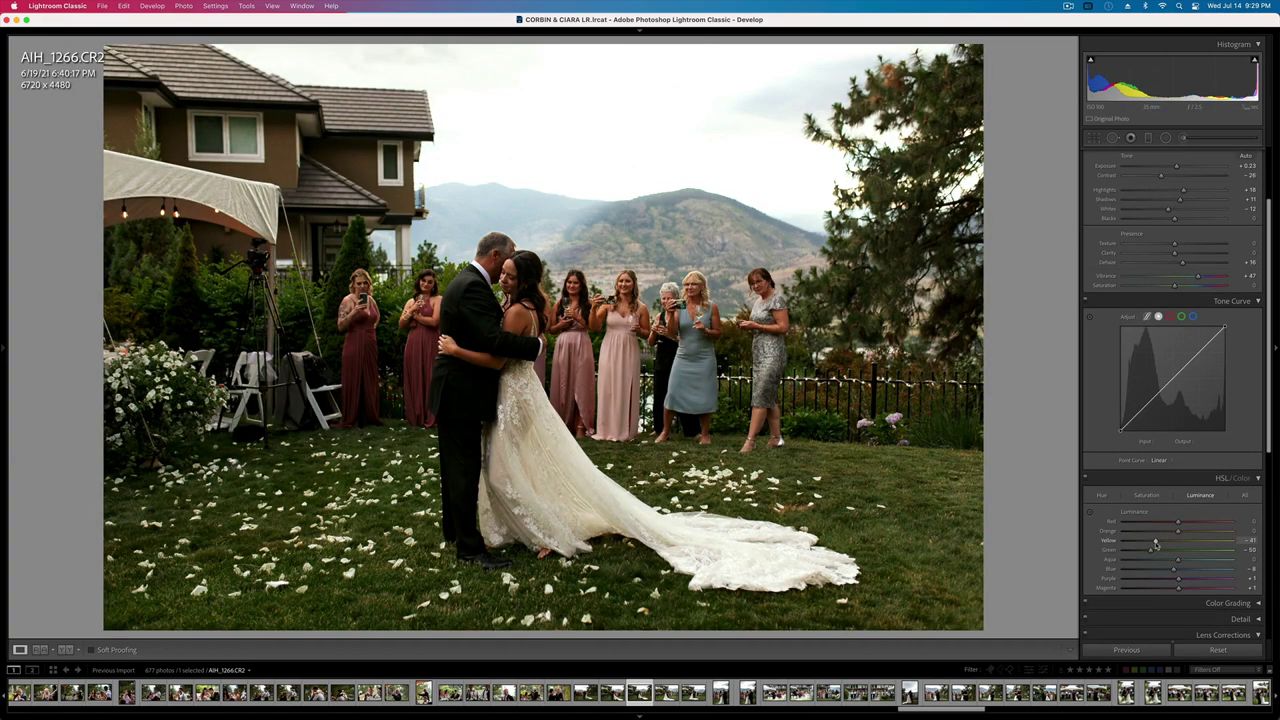
{"action": "key", "text": "backslash"}
{"action": "key", "text": "backslash"}
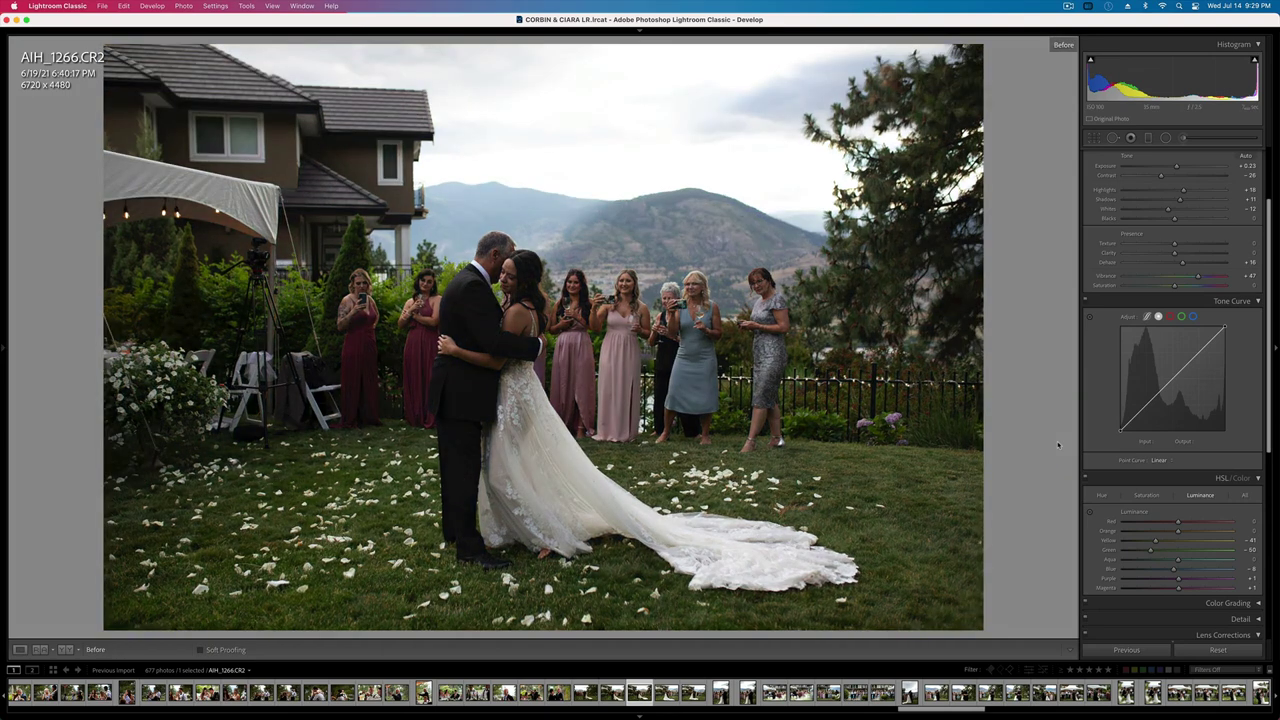
{"action": "key", "text": "backslash"}
{"action": "key", "text": "backslash"}
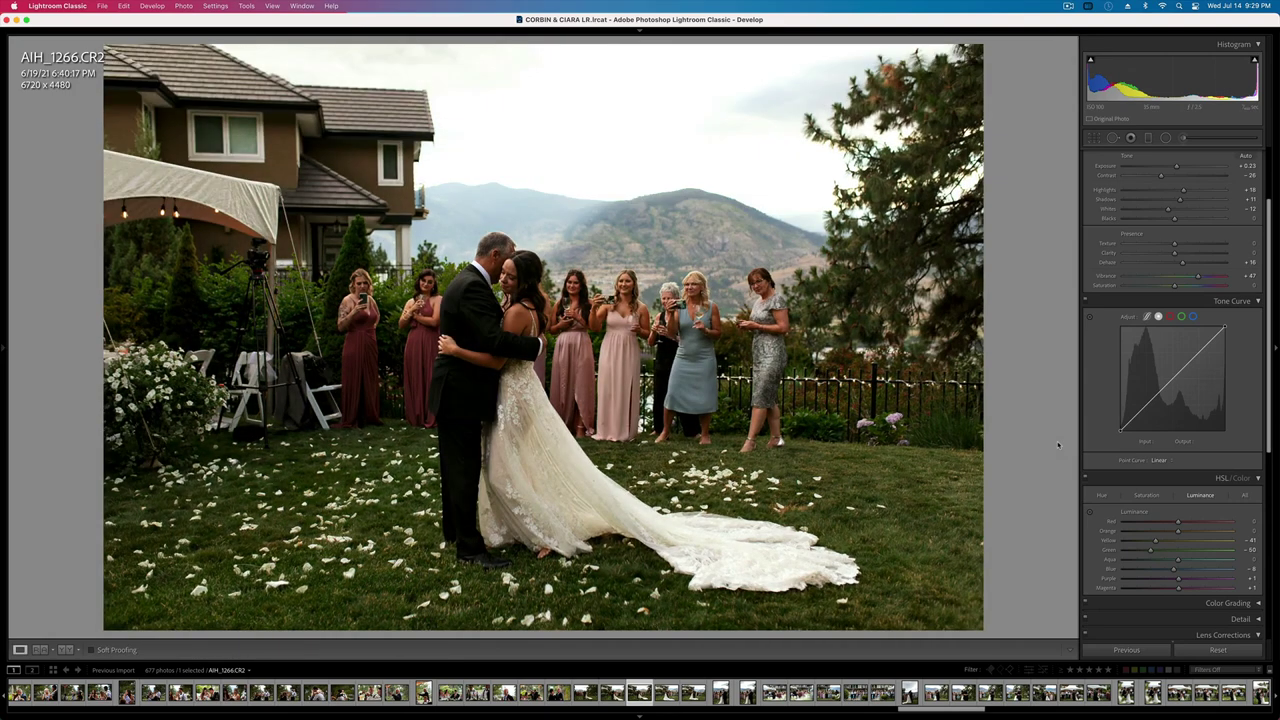
- Lighten green luminance from -50 to -10 and raise orange saturation to about -10
{"action": "left_click", "coordinate": [1147, 495]}
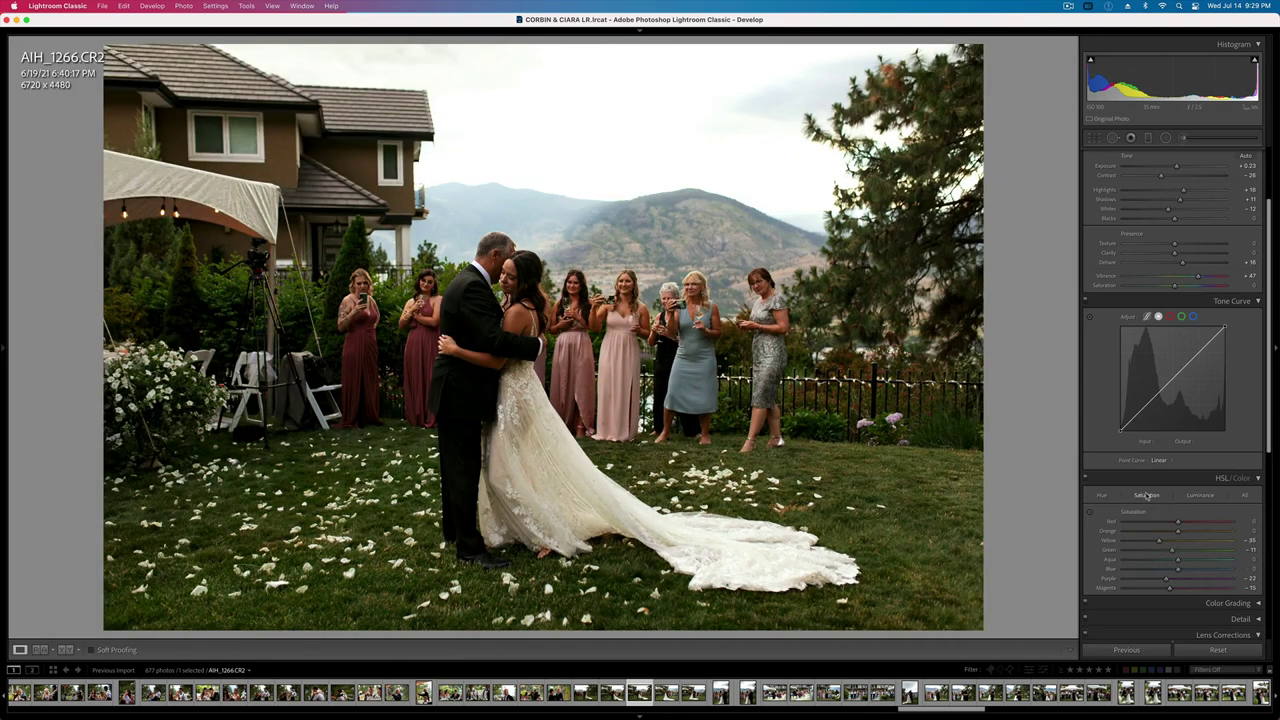
{"action": "left_click", "coordinate": [1200, 495]}
{"action": "left_click_drag", "start_coordinate": [1165, 547], "coordinate": [1173, 552]}
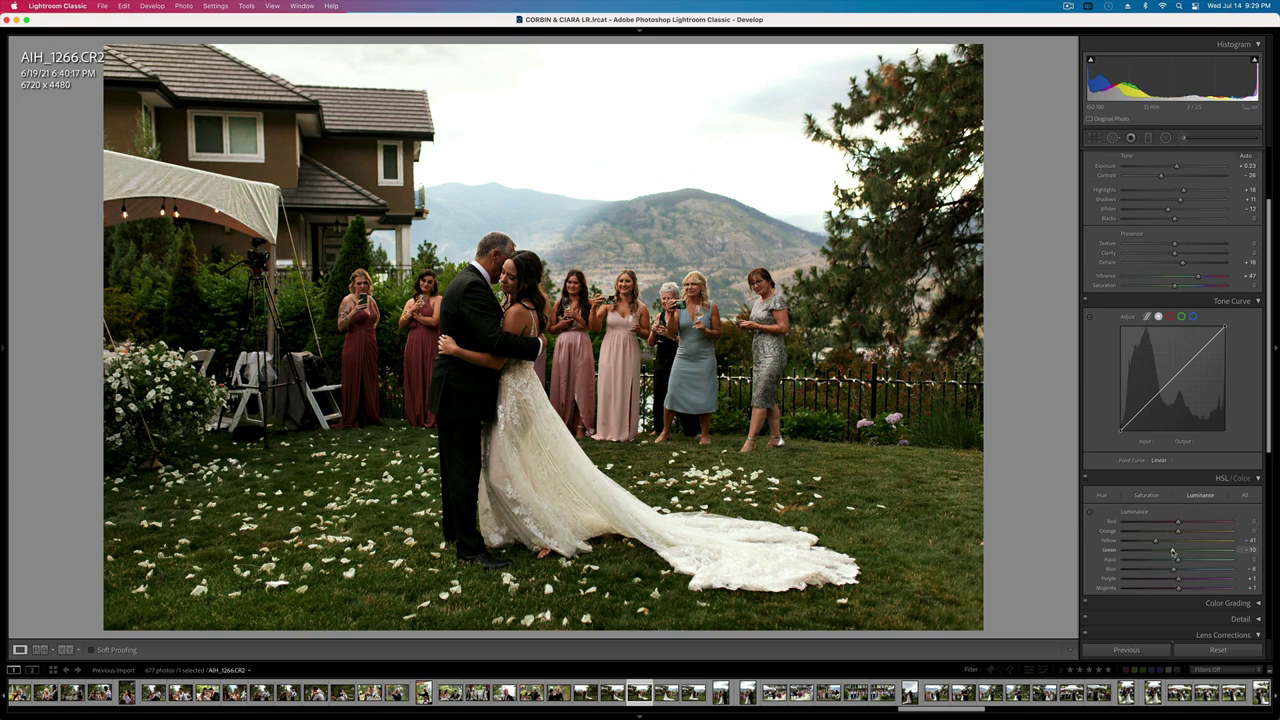
{"action": "left_click", "coordinate": [1147, 495]}
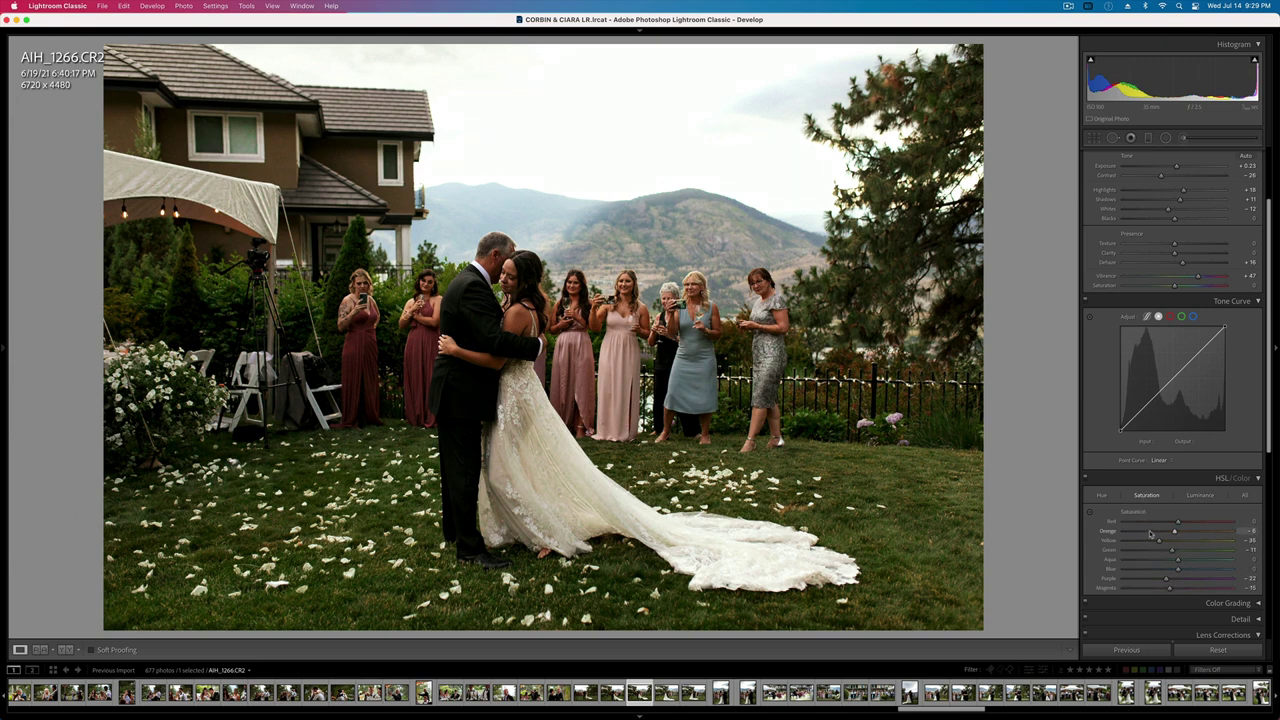
{"action": "left_click_drag", "start_coordinate": [1158, 533], "coordinate": [1168, 532]}
- Select 90 filmstrip photos, set exposure to +0.46, synchronize the settings to all of them, then reselect AIH_1266
{"action": "scroll", "coordinate": [965, 697], "scroll_direction": "down", "scroll_amount": 5}
{"action": "scroll", "coordinate": [965, 697], "scroll_direction": "down", "scroll_amount": 3}
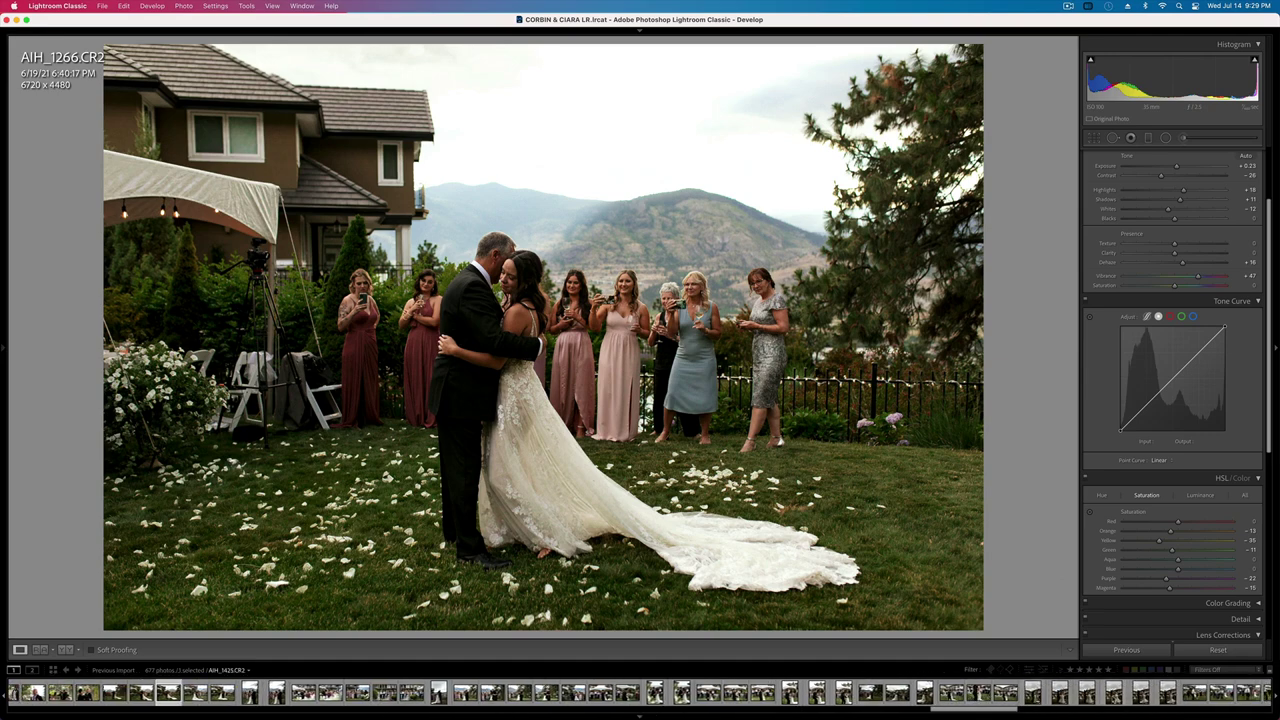
{"action": "scroll", "coordinate": [1050, 697], "scroll_direction": "down", "scroll_amount": 3}
{"action": "scroll", "coordinate": [1050, 695], "scroll_direction": "down", "scroll_amount": 5}
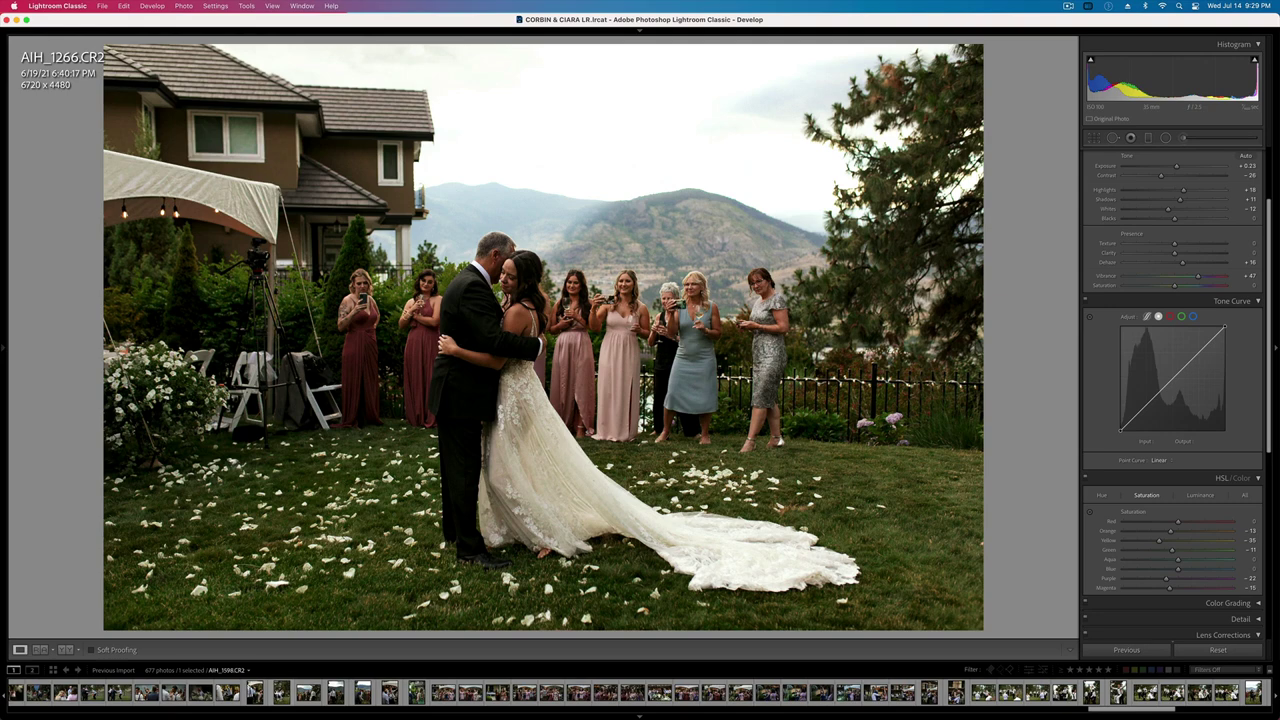
{"action": "left_click", "coordinate": [281, 693], "text": "shift"}
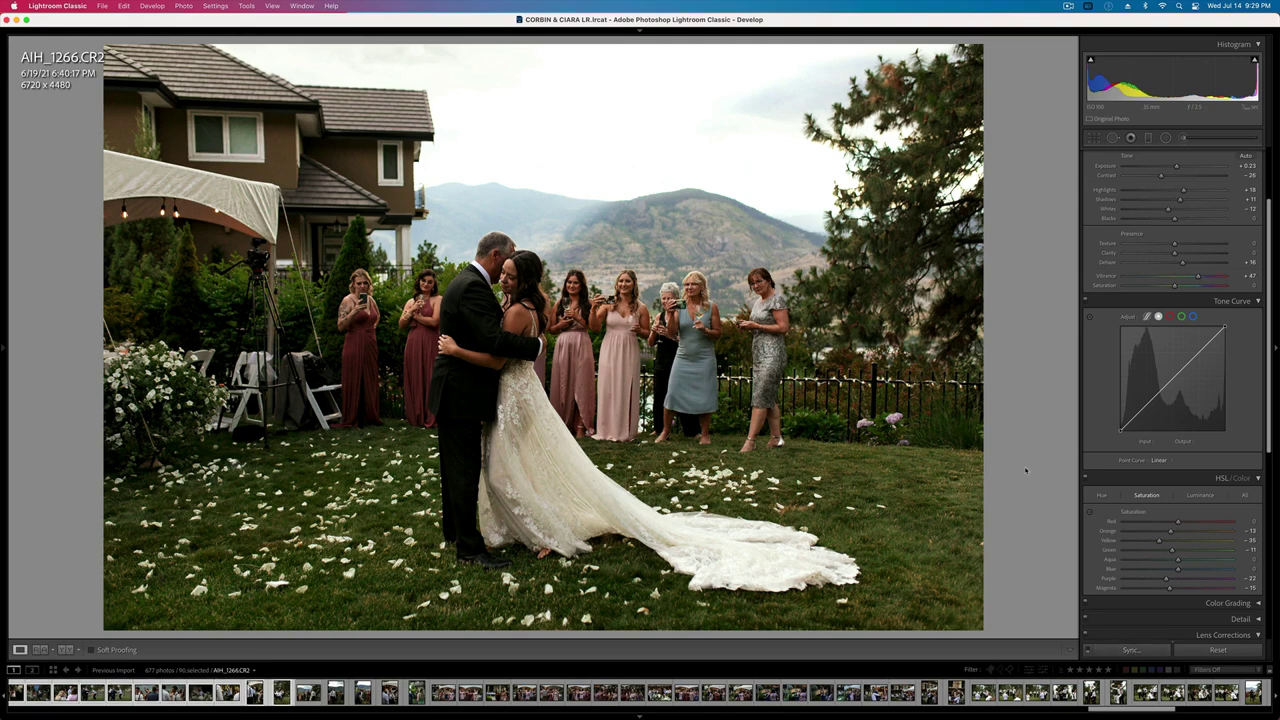
{"action": "key", "text": "shift+equal"}
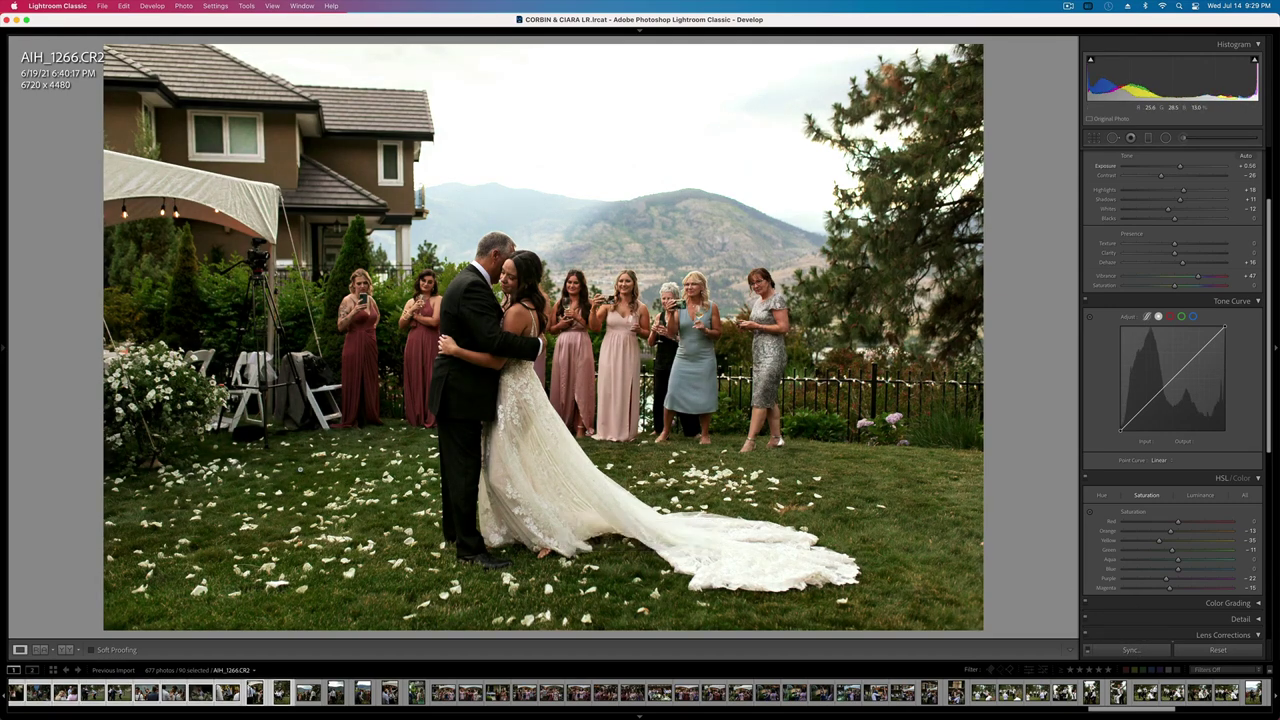
{"action": "key", "text": "minus"}
{"action": "left_click", "coordinate": [1131, 650]}
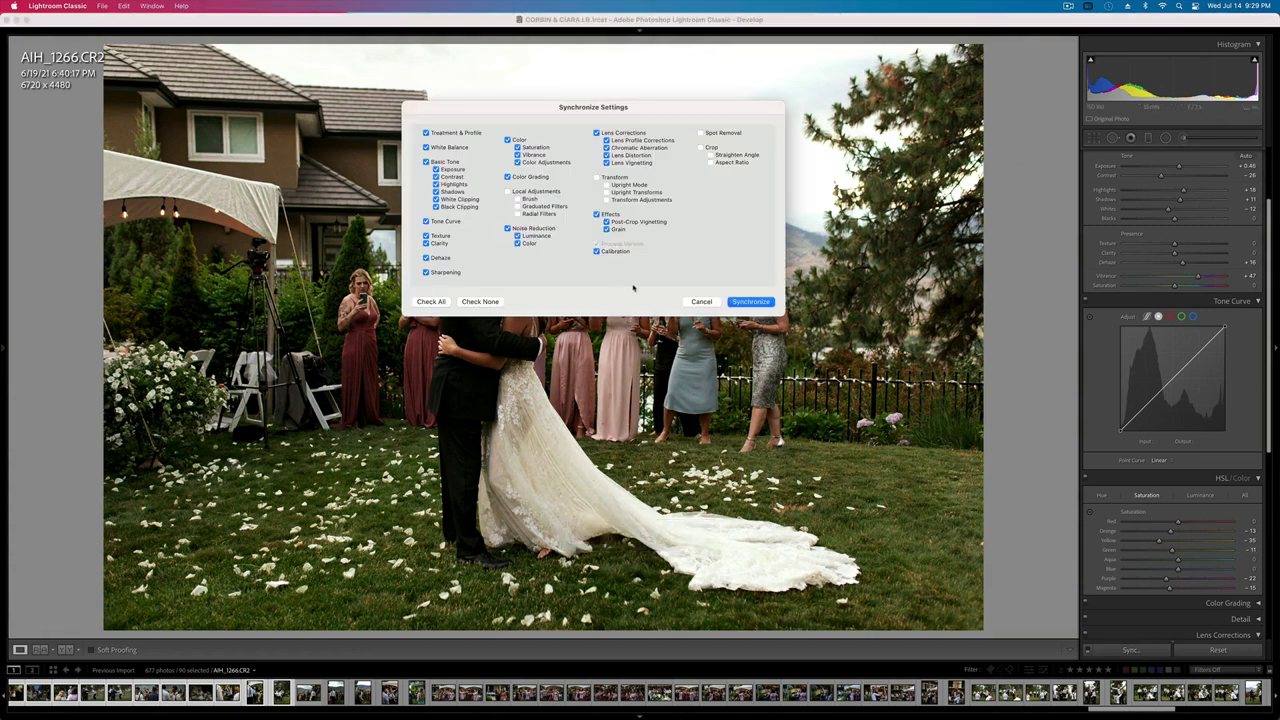
{"action": "left_click", "coordinate": [750, 301]}
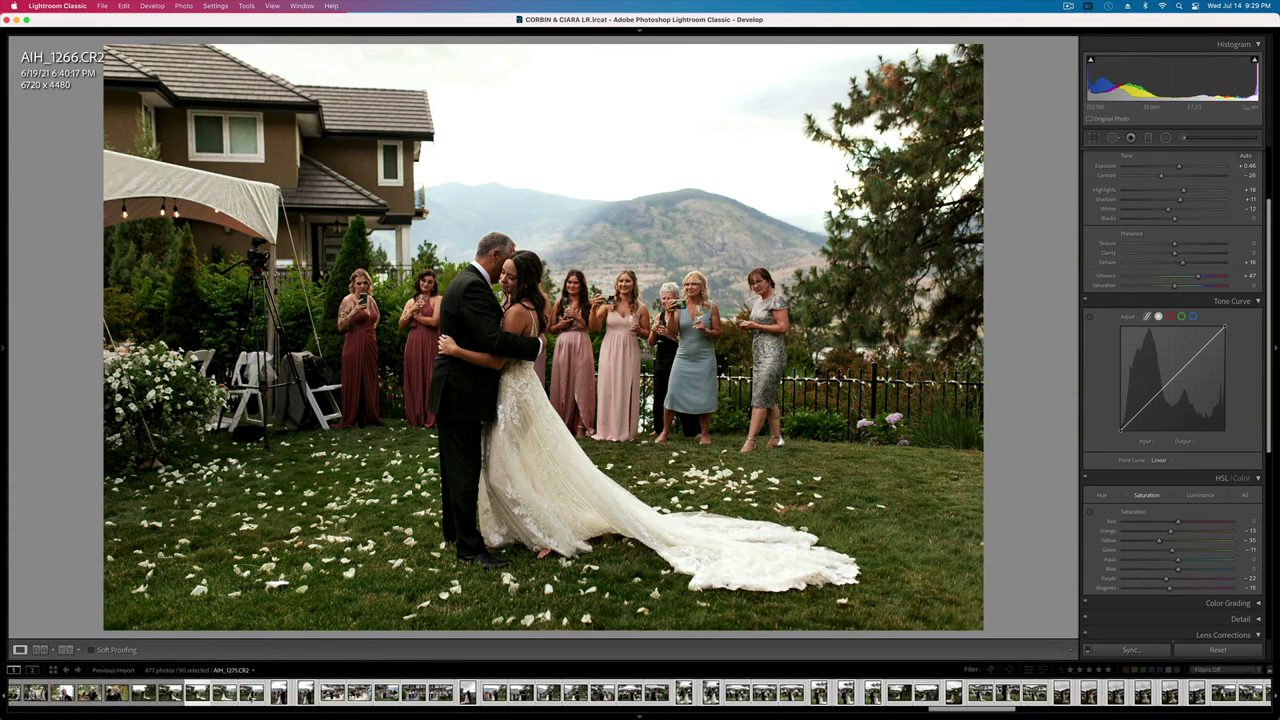
{"action": "scroll", "coordinate": [250, 698], "scroll_direction": "left", "scroll_amount": 3}
{"action": "left_click", "coordinate": [515, 698]}
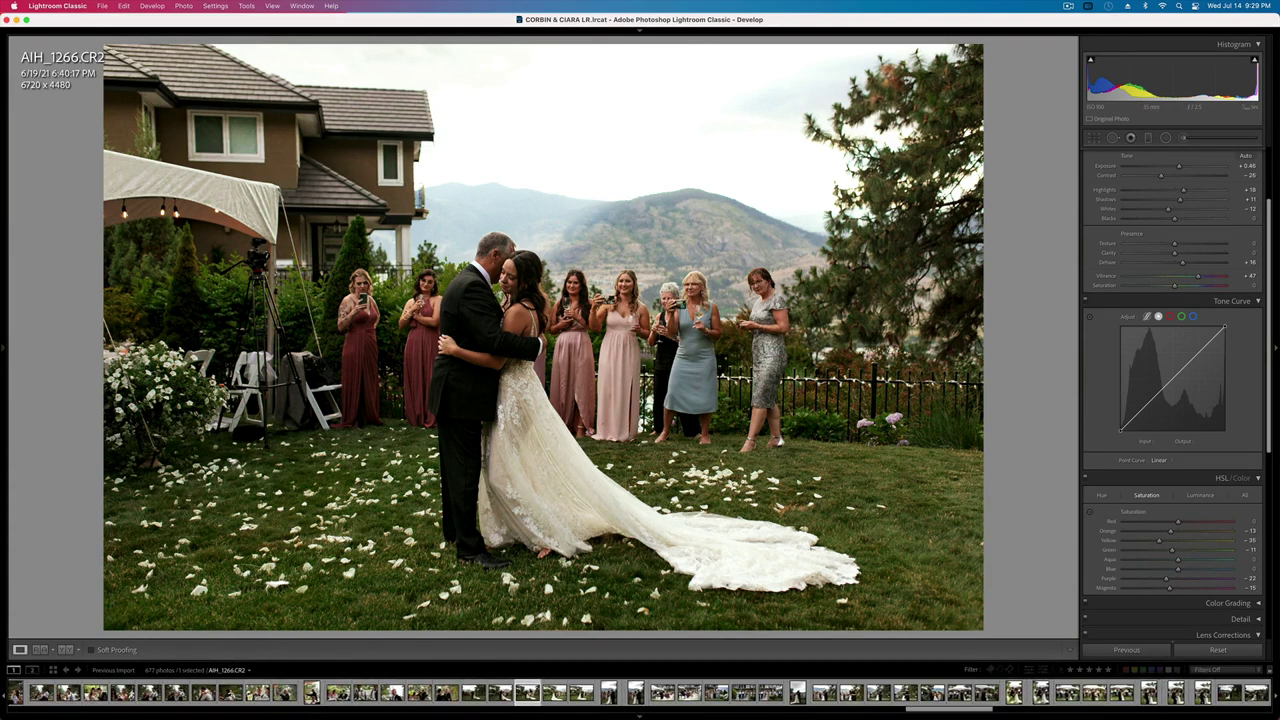
- Straighten AIH_1264 to -1.37 degrees and tighten its crop from the top-left corner
{"action": "left_click", "coordinate": [500, 693]}
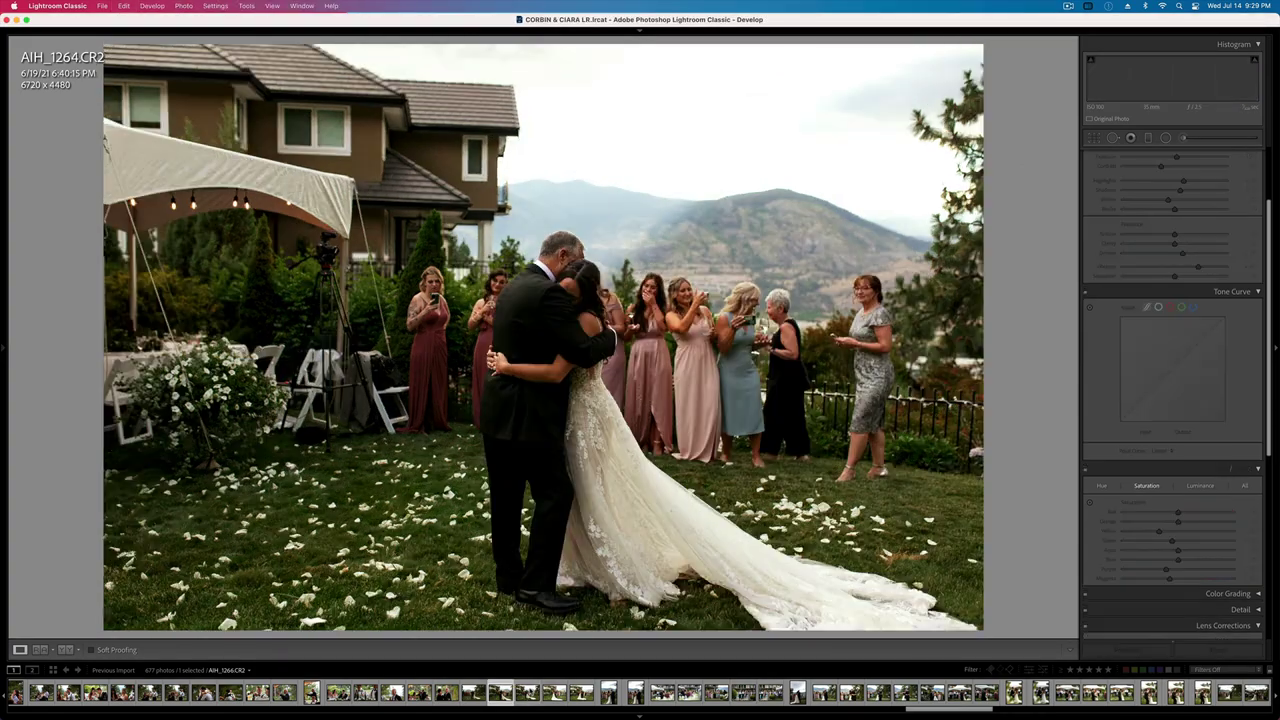
{"action": "key", "text": "r"}
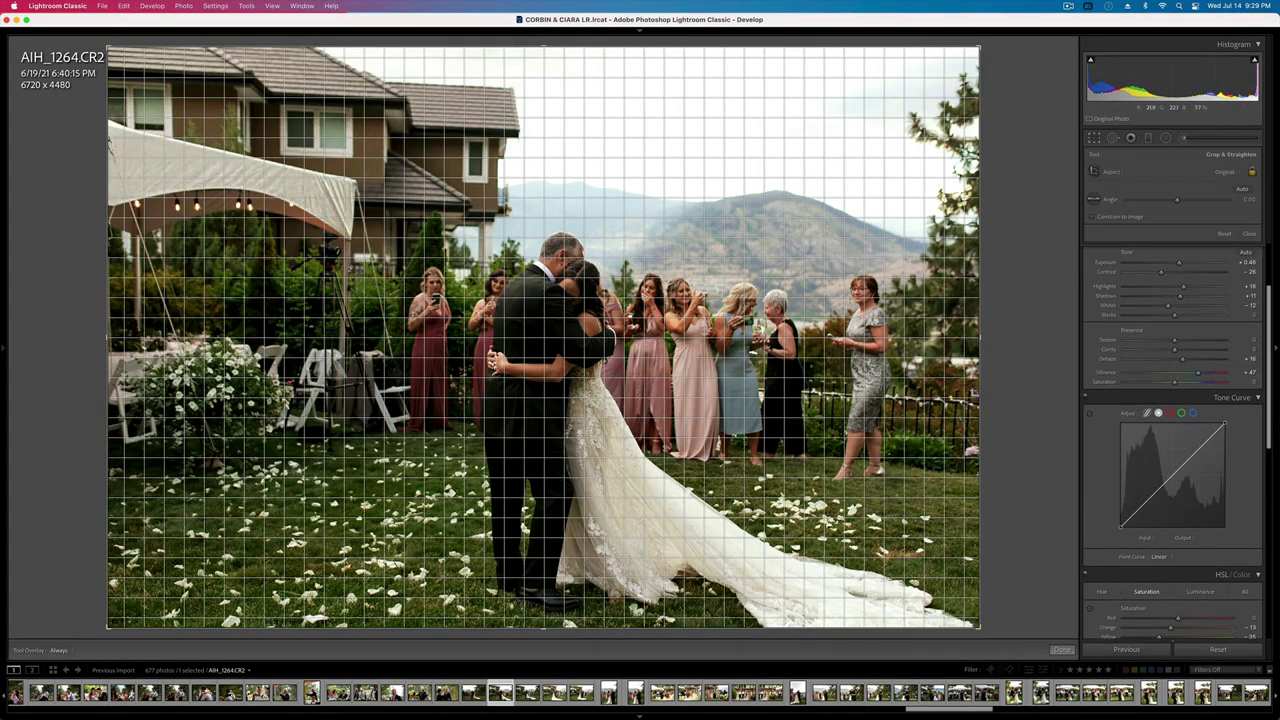
{"action": "left_click_drag", "start_coordinate": [997, 366], "coordinate": [996, 362]}
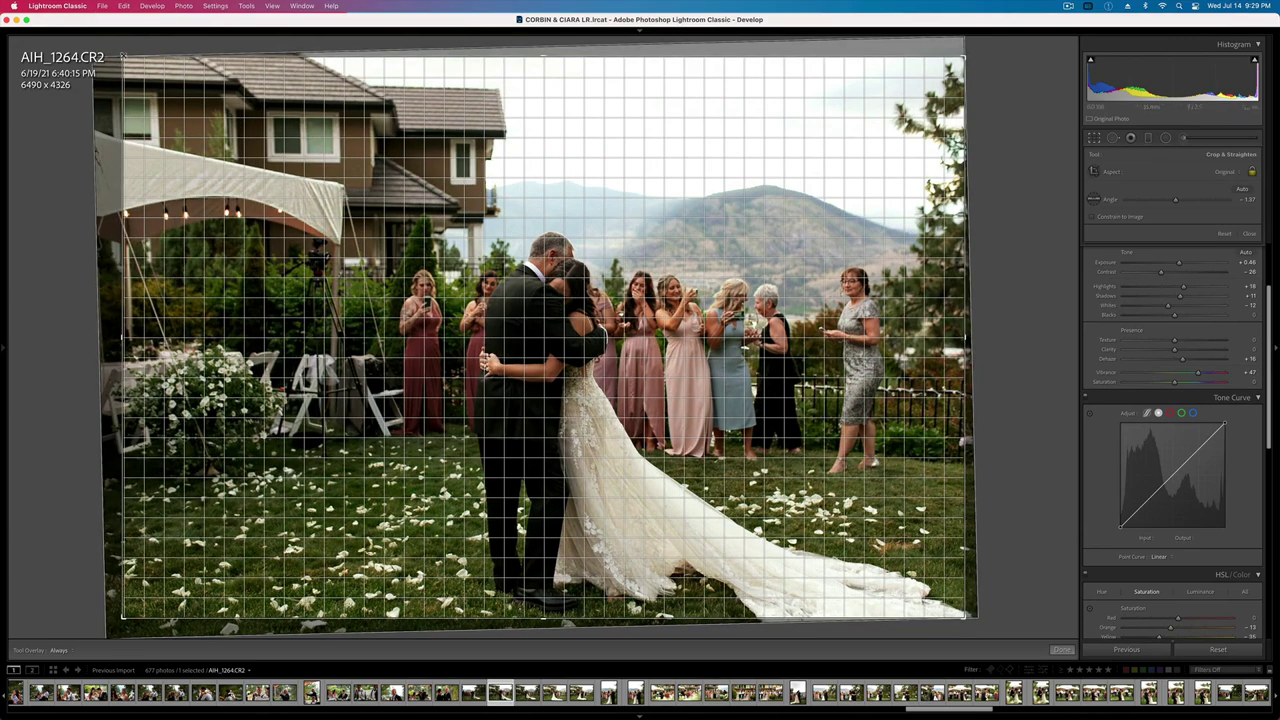
{"action": "left_click_drag", "start_coordinate": [122, 57], "coordinate": [158, 80]}
{"action": "key", "text": "Left"}
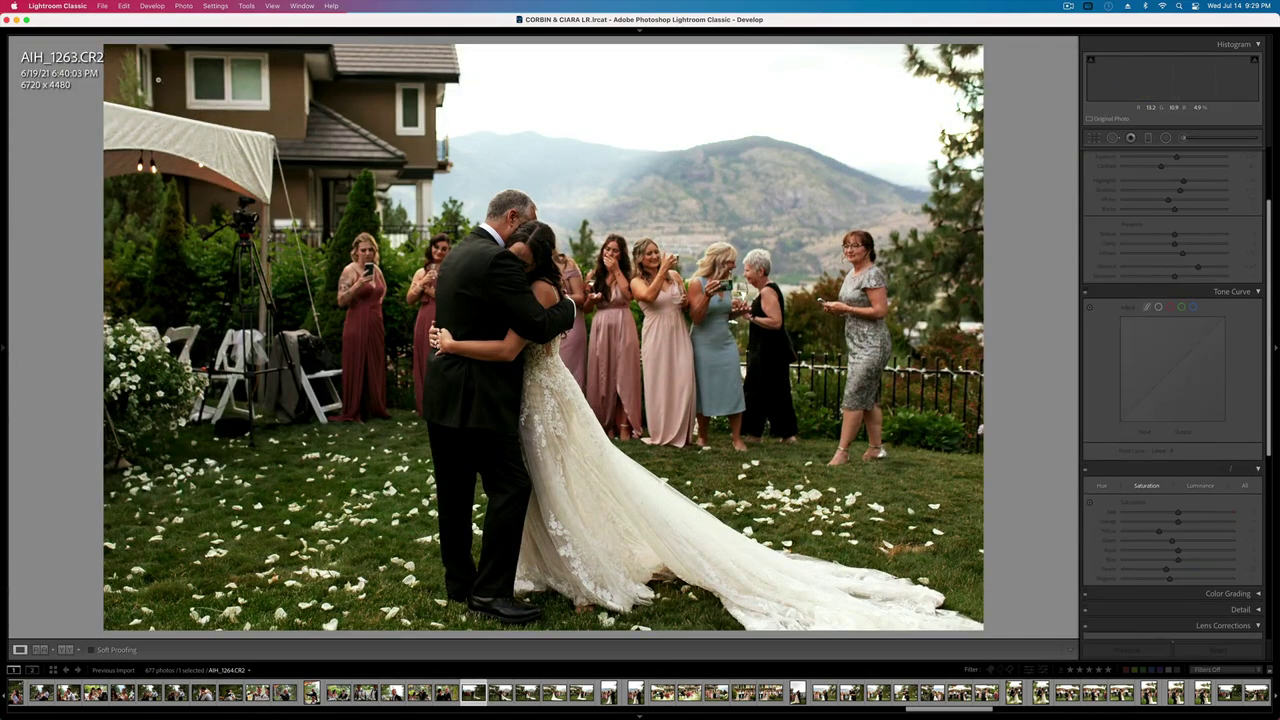
- Straighten AIH_1263 level, then remove it from the Lightroom catalog only
{"action": "key", "text": "r"}
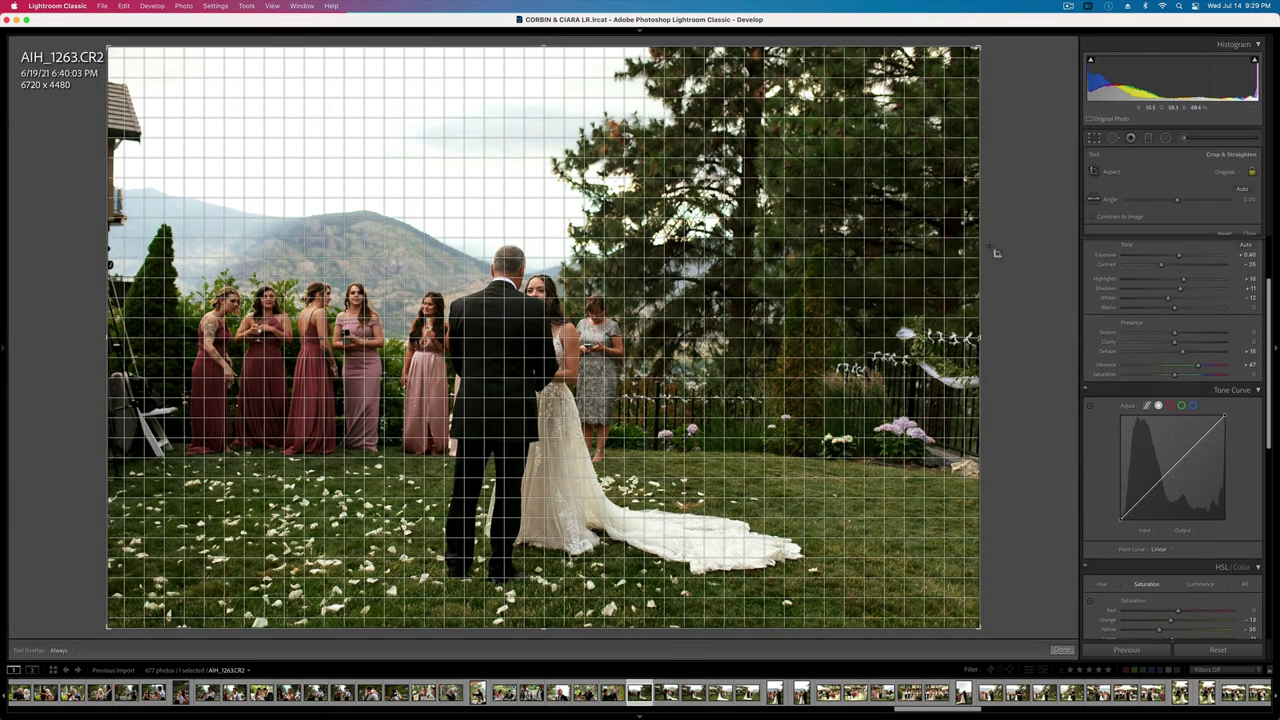
{"action": "left_click_drag", "start_coordinate": [1014, 223], "coordinate": [1011, 212]}
{"action": "key", "text": "Return"}
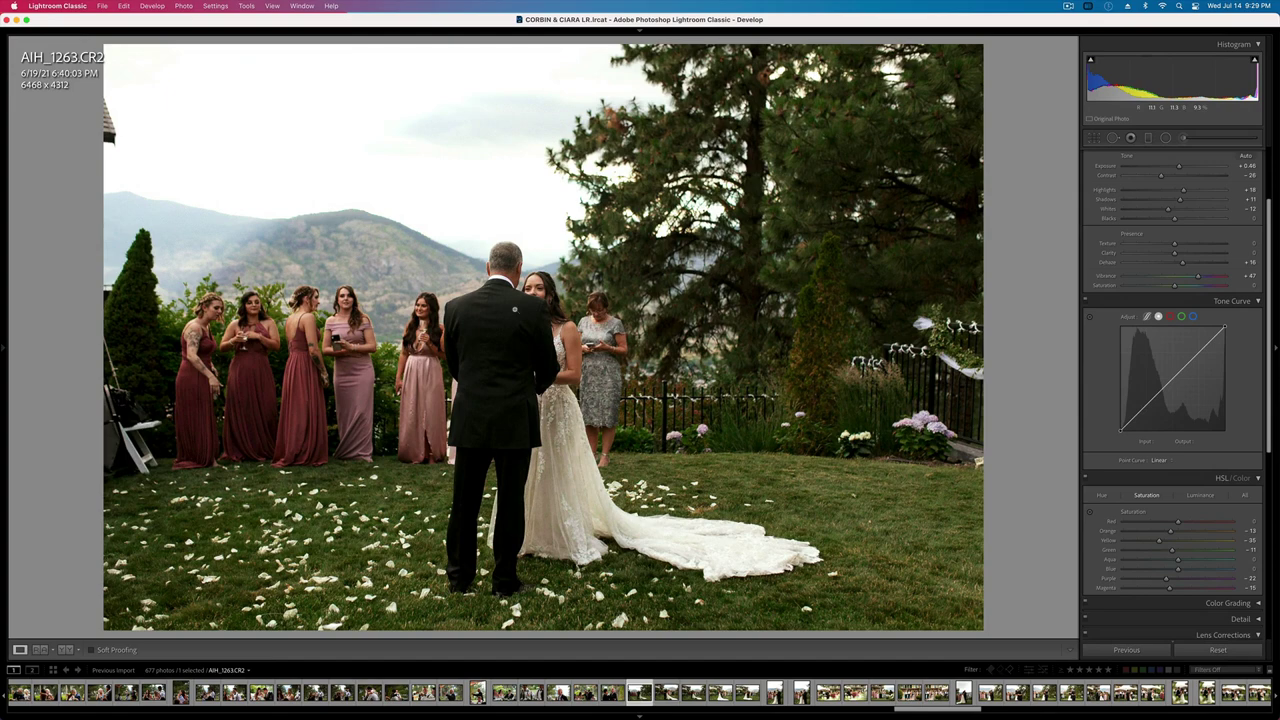
{"action": "key", "text": "BackSpace"}
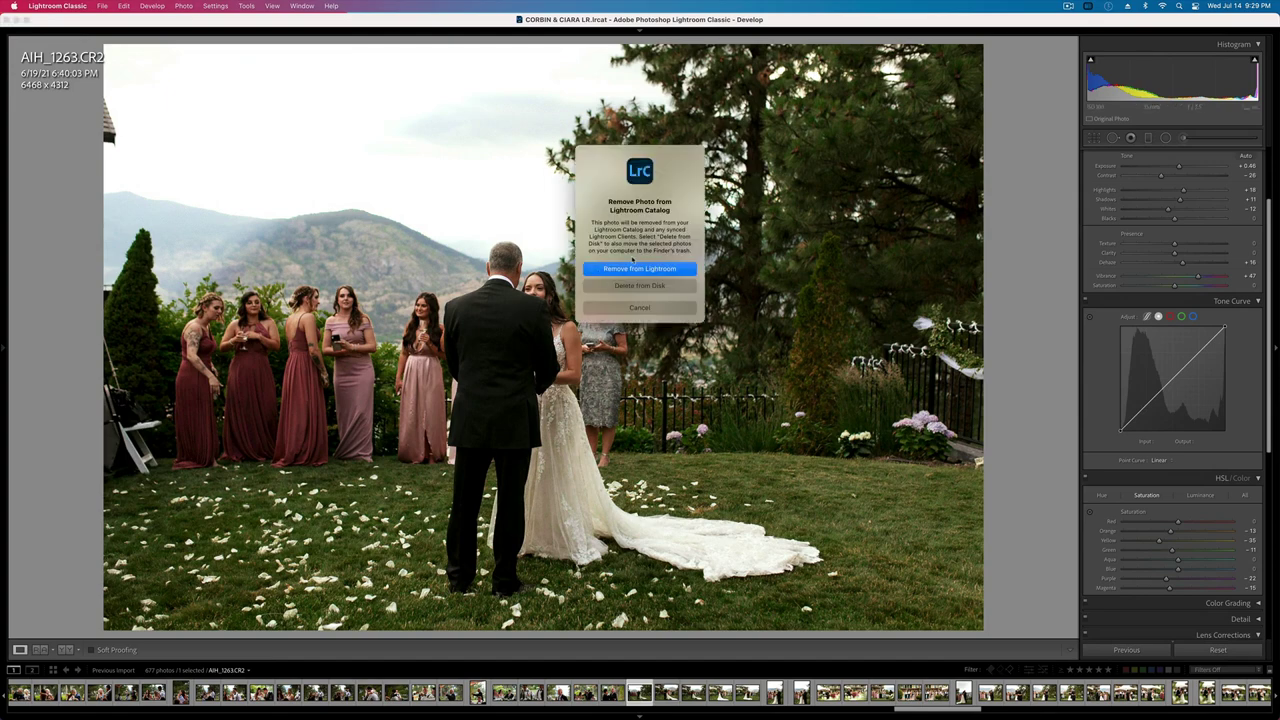
{"action": "left_click", "coordinate": [648, 269]}
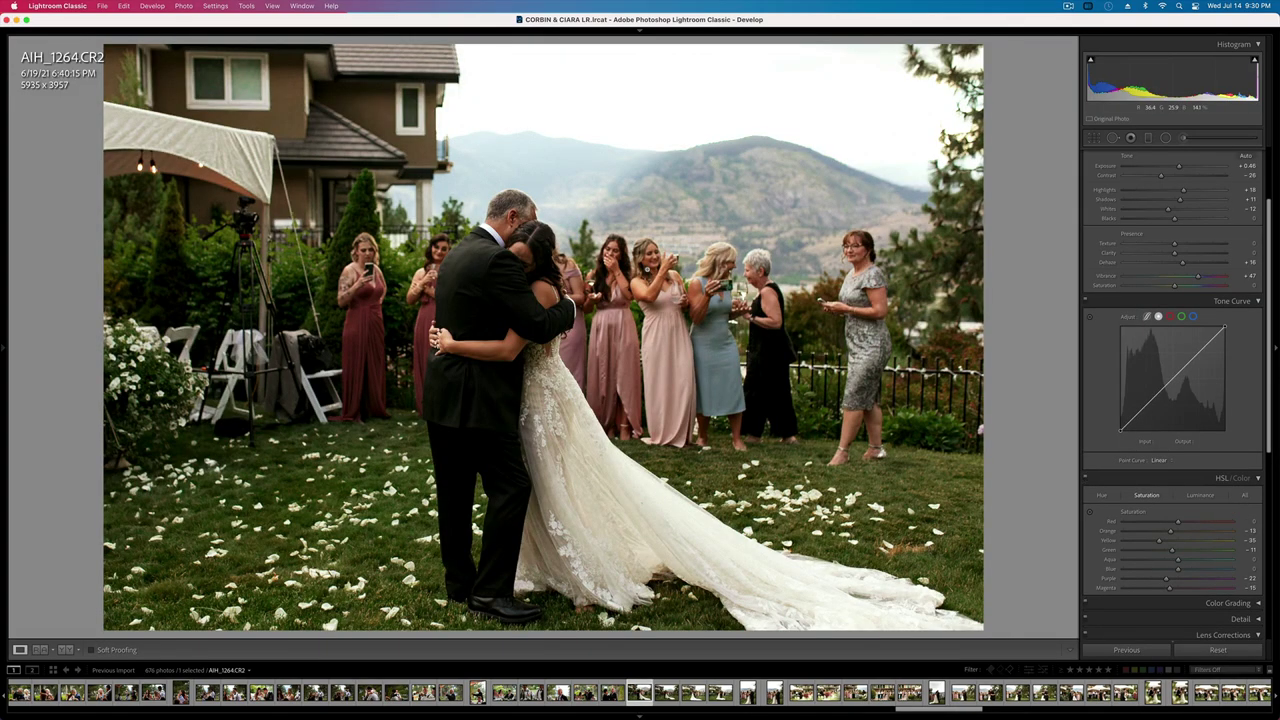
- Fine-tune exposure on AIH_1266, then lower AIH_1275's exposure to +0.13
{"action": "key", "text": "Right"}
{"action": "key", "text": "Right"}
{"action": "key", "text": "Right"}
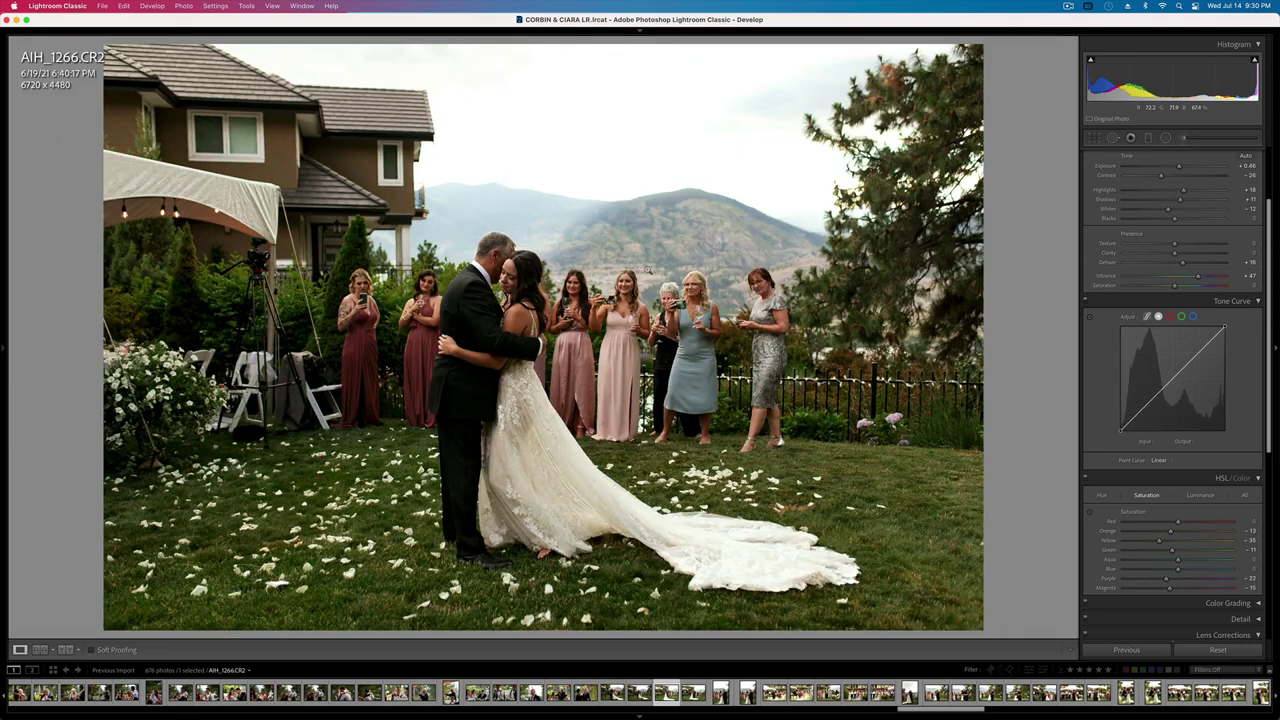
{"action": "key", "text": "shift+minus"}
{"action": "key", "text": "shift+minus"}
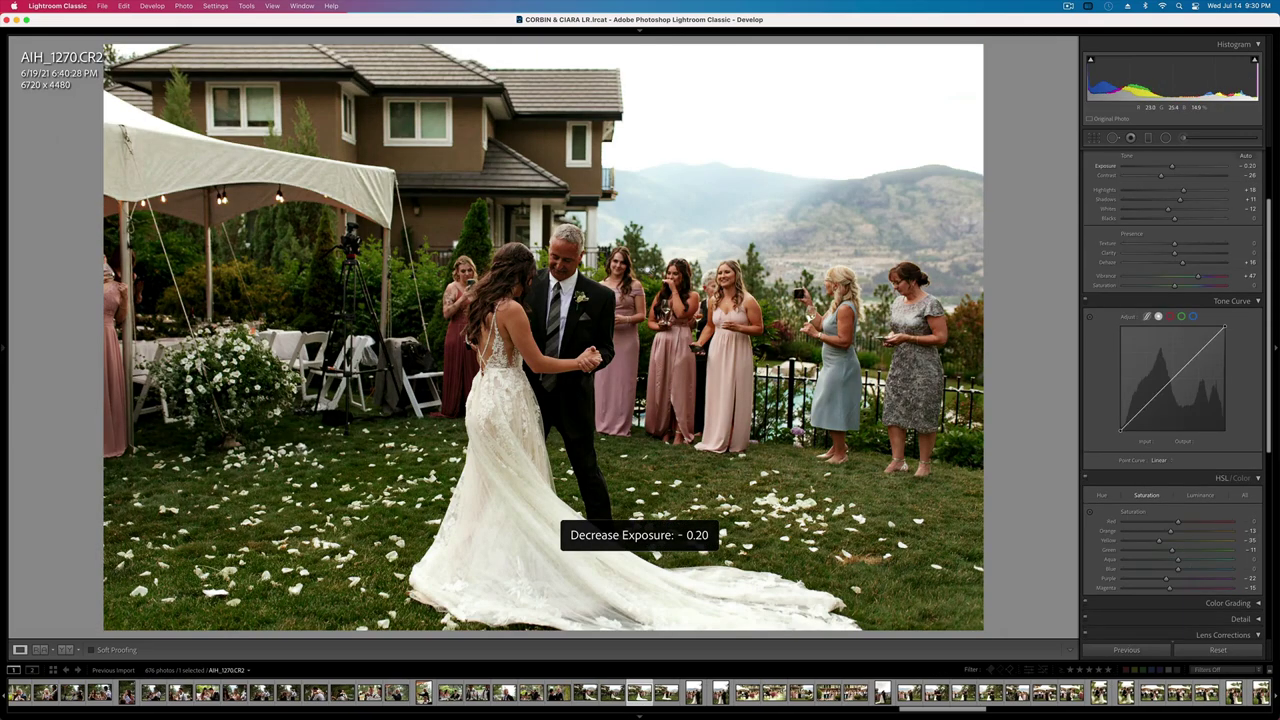
{"action": "key", "text": "equal"}
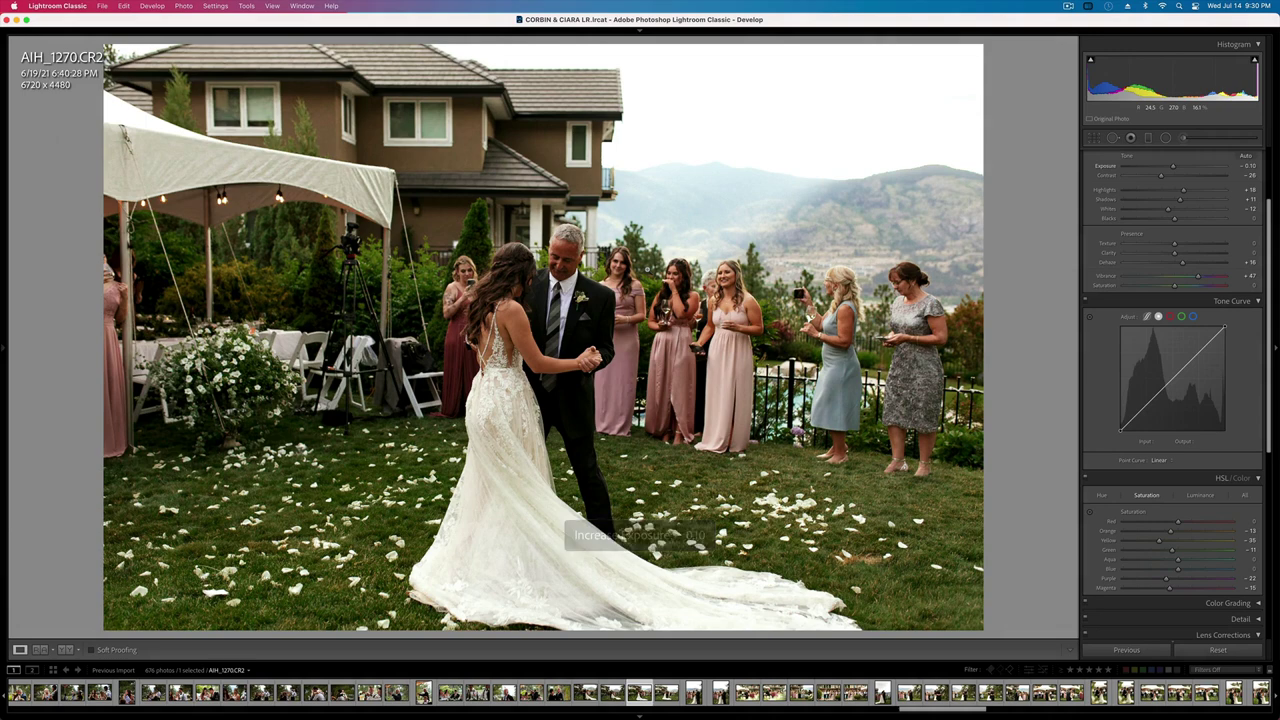
{"action": "key", "text": "Right"}
{"action": "key", "text": "shift+minus"}
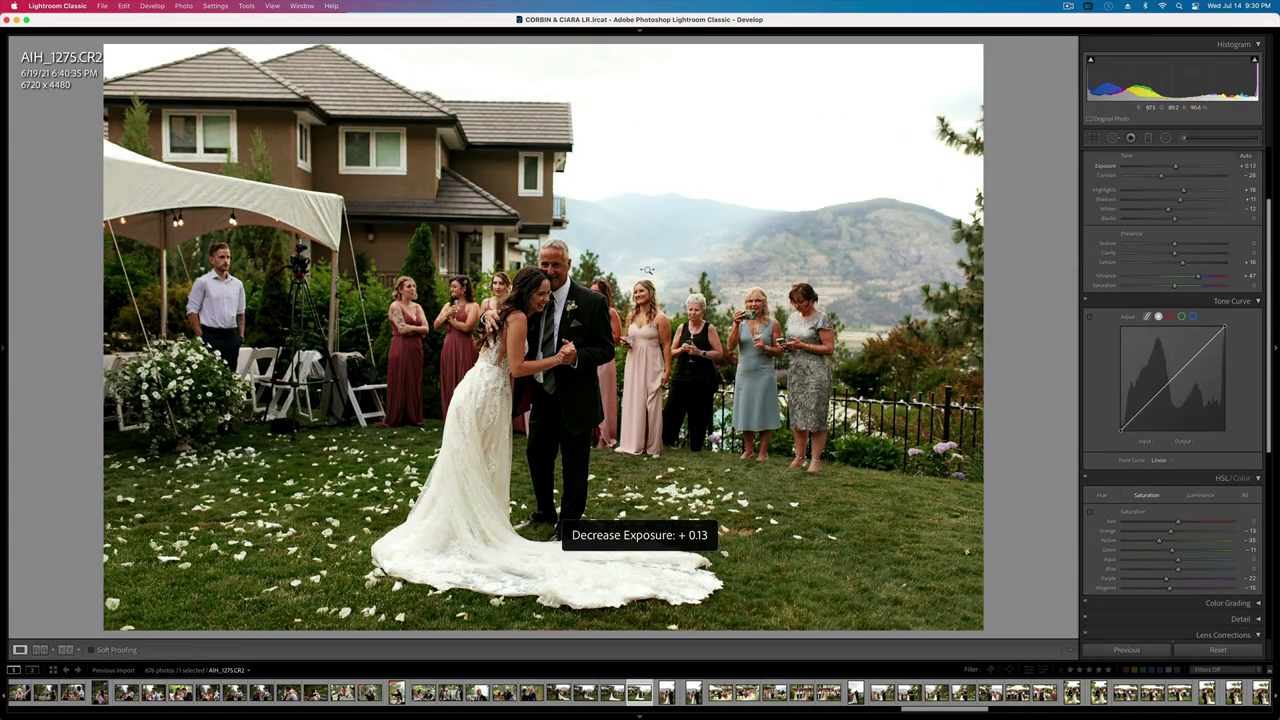
- On AIH_1286, reduce contrast and shadows, raise exposure to +0.46, and copy its settings
{"action": "key", "text": "Right"}
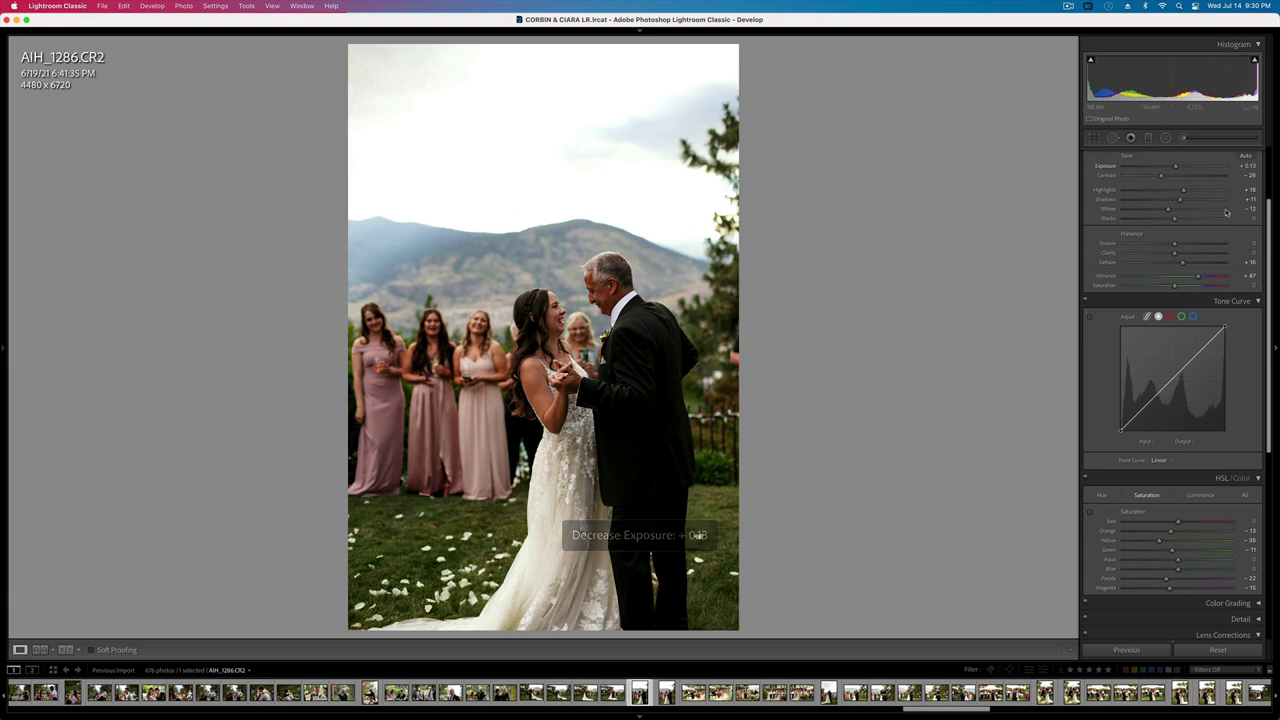
{"action": "left_click_drag", "start_coordinate": [1160, 176], "coordinate": [1172, 201]}
{"action": "key", "text": "equal"}
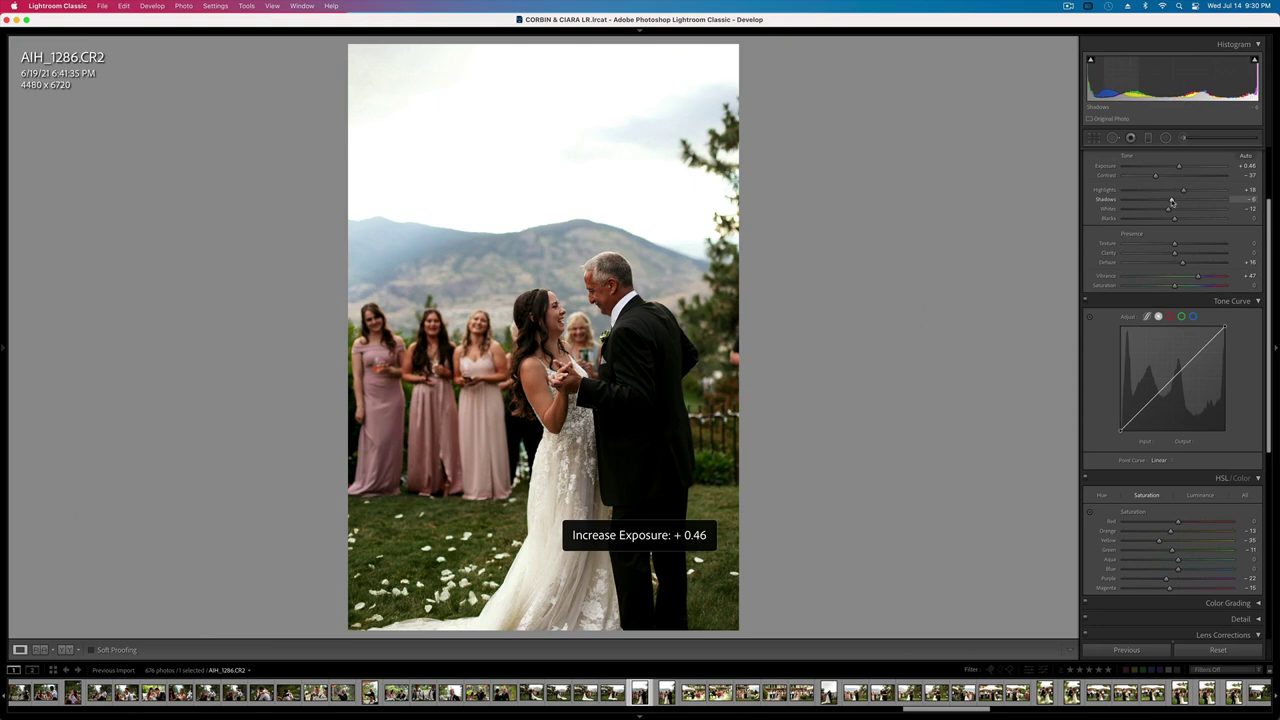
{"action": "key", "text": "super+shift+c"}
{"action": "key", "text": "Return"}
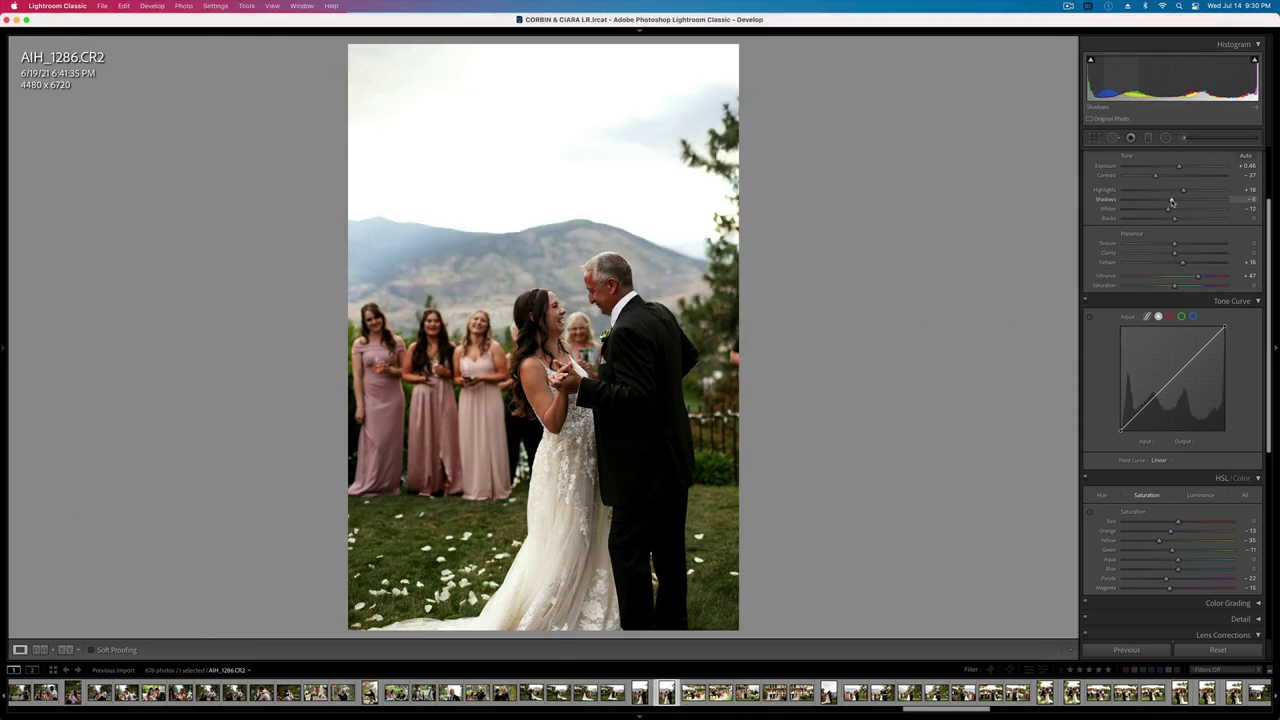
- Paste the settings onto AIH_1287, keep exposure at +0.46, and adjust its contrast
{"action": "key", "text": "Right"}
{"action": "key", "text": "super+shift+v"}
{"action": "key", "text": "equal"}
{"action": "key", "text": "equal"}
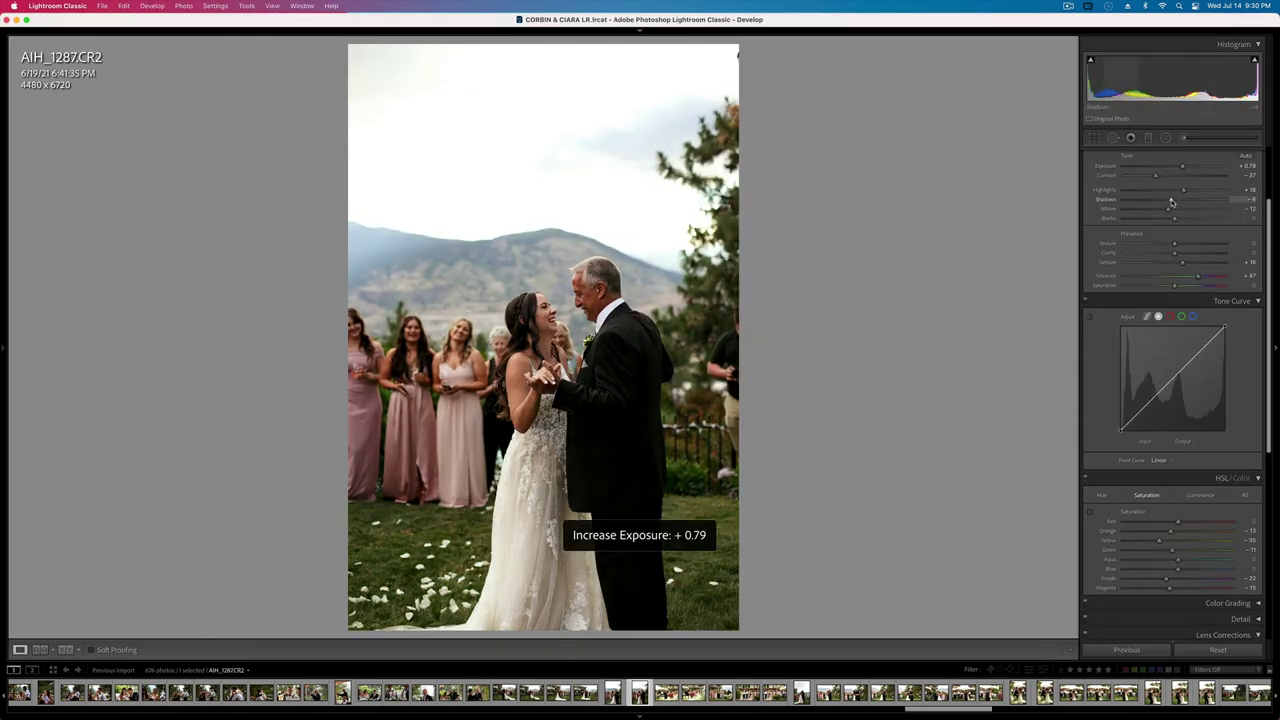
{"action": "key", "text": "minus"}
{"action": "left_click", "coordinate": [1162, 177]}
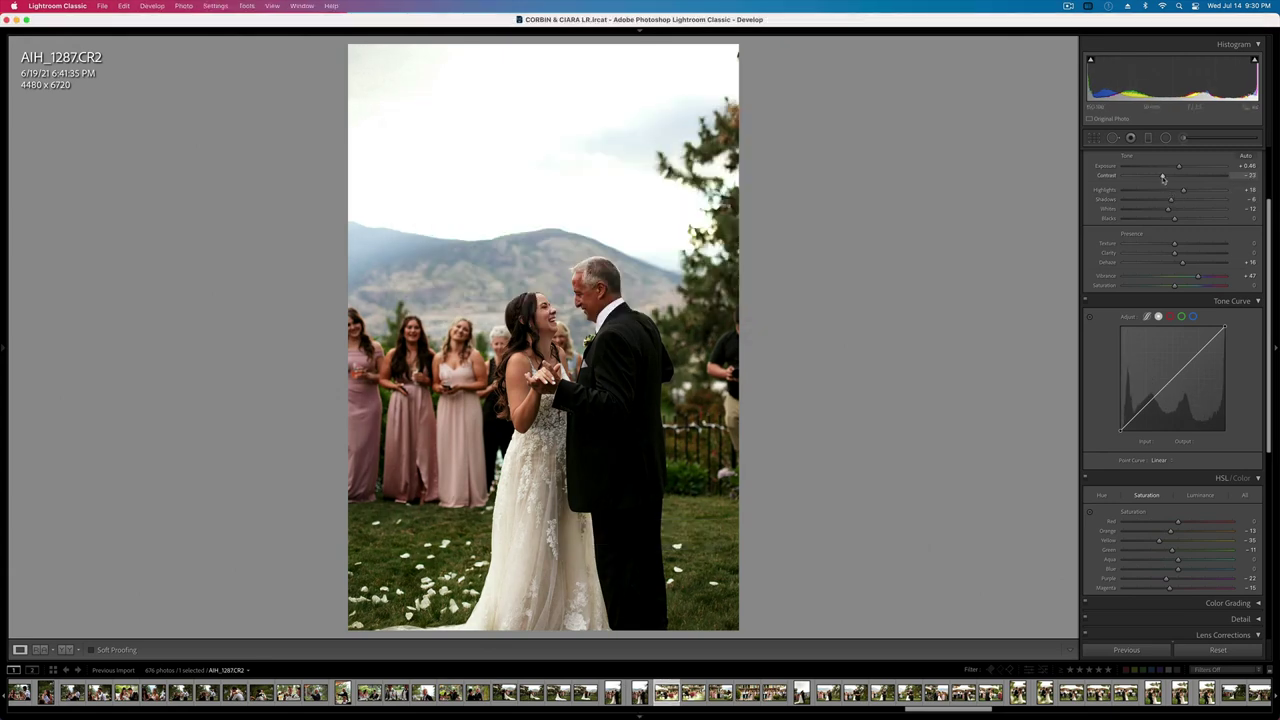
- Apply the settings to AIH_1296 and lower its exposure to +0.13
{"action": "key", "text": "Right"}
{"action": "key", "text": "super+z"}
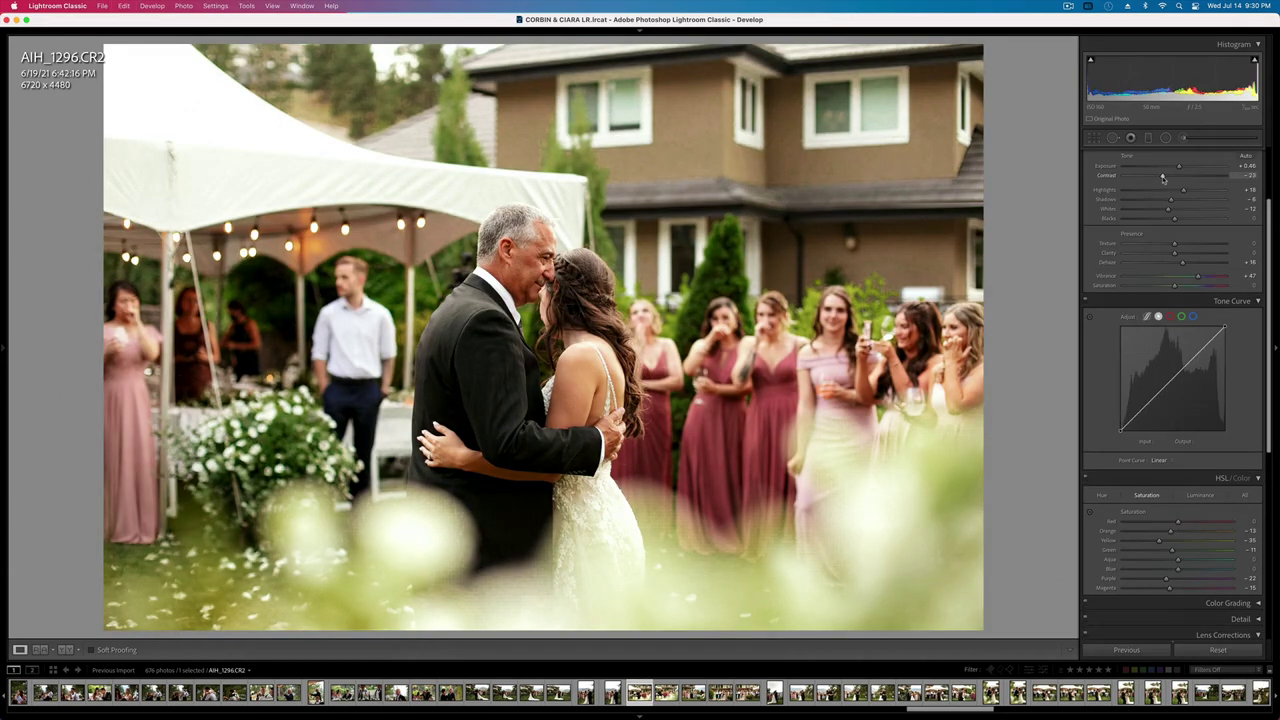
{"action": "key", "text": "super+minus"}
{"action": "scroll", "coordinate": [1196, 178], "scroll_direction": "up", "scroll_amount": 3}
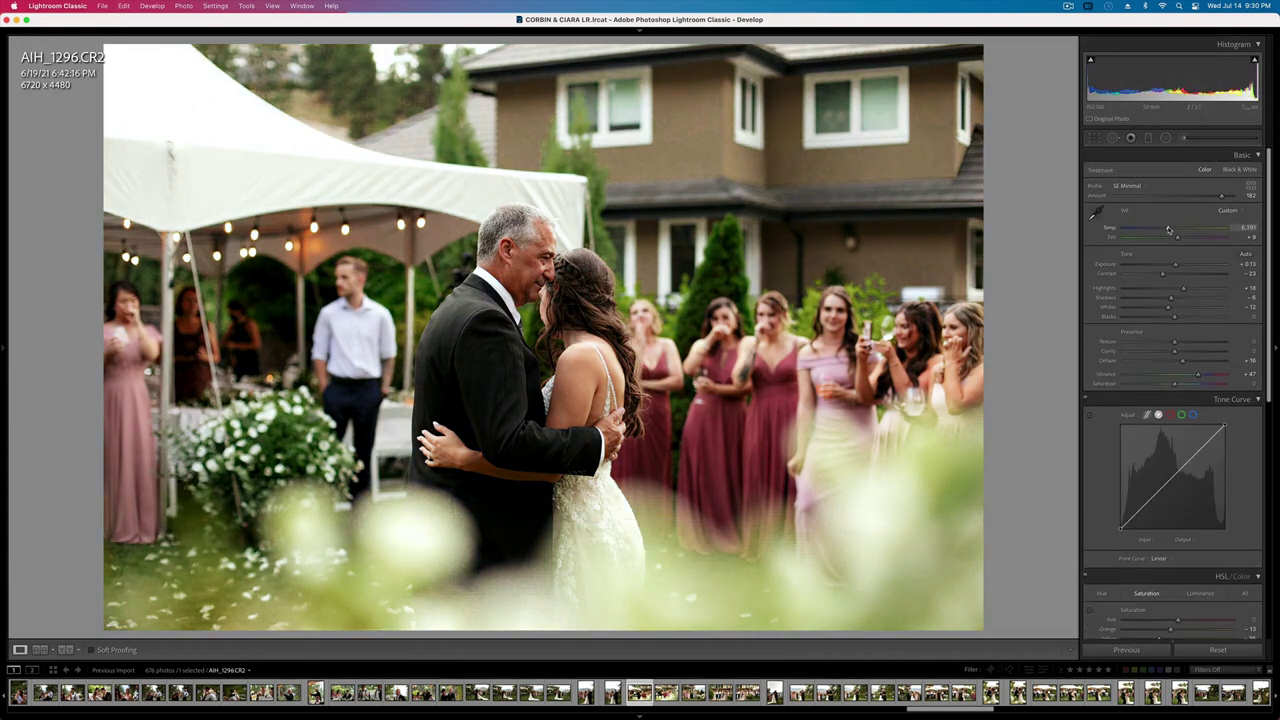
{"action": "scroll", "coordinate": [1190, 617], "scroll_direction": "down", "scroll_amount": 1}
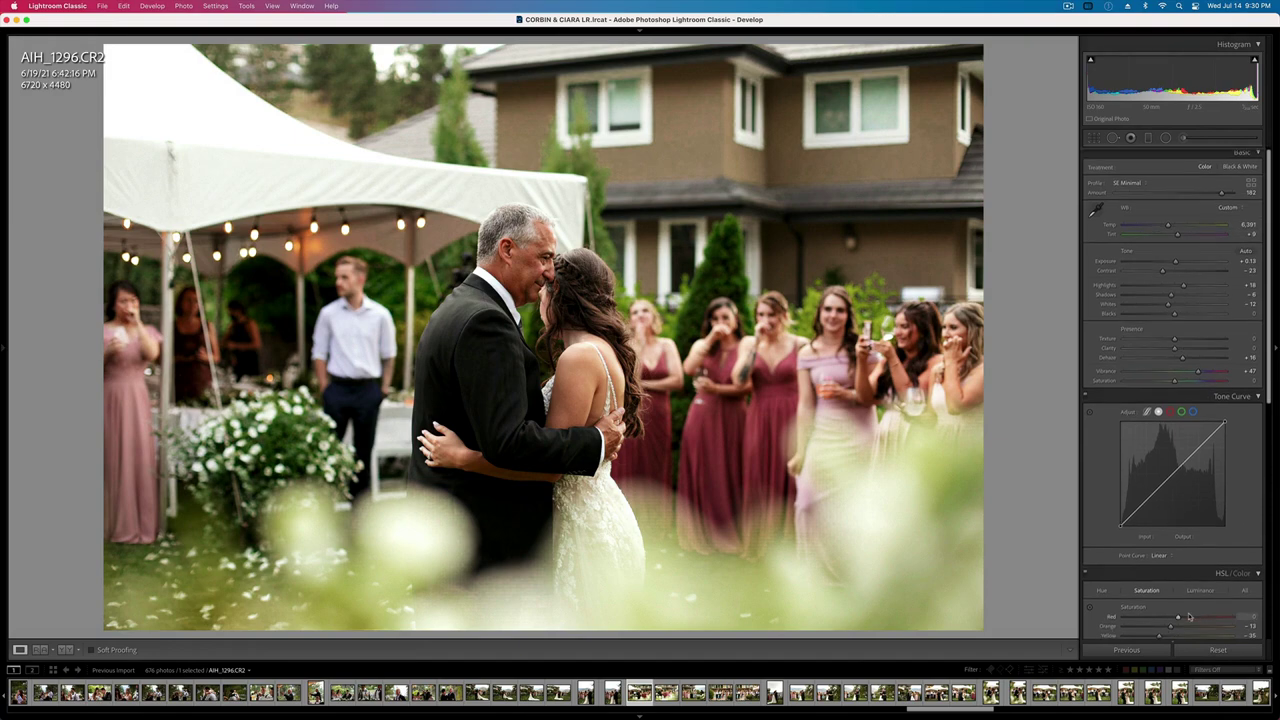
- Carry AIH_1296's settings onto AIH_1297, darken its exposure to -0.53 and lift the Blacks
{"action": "key", "text": "super+shift+c"}
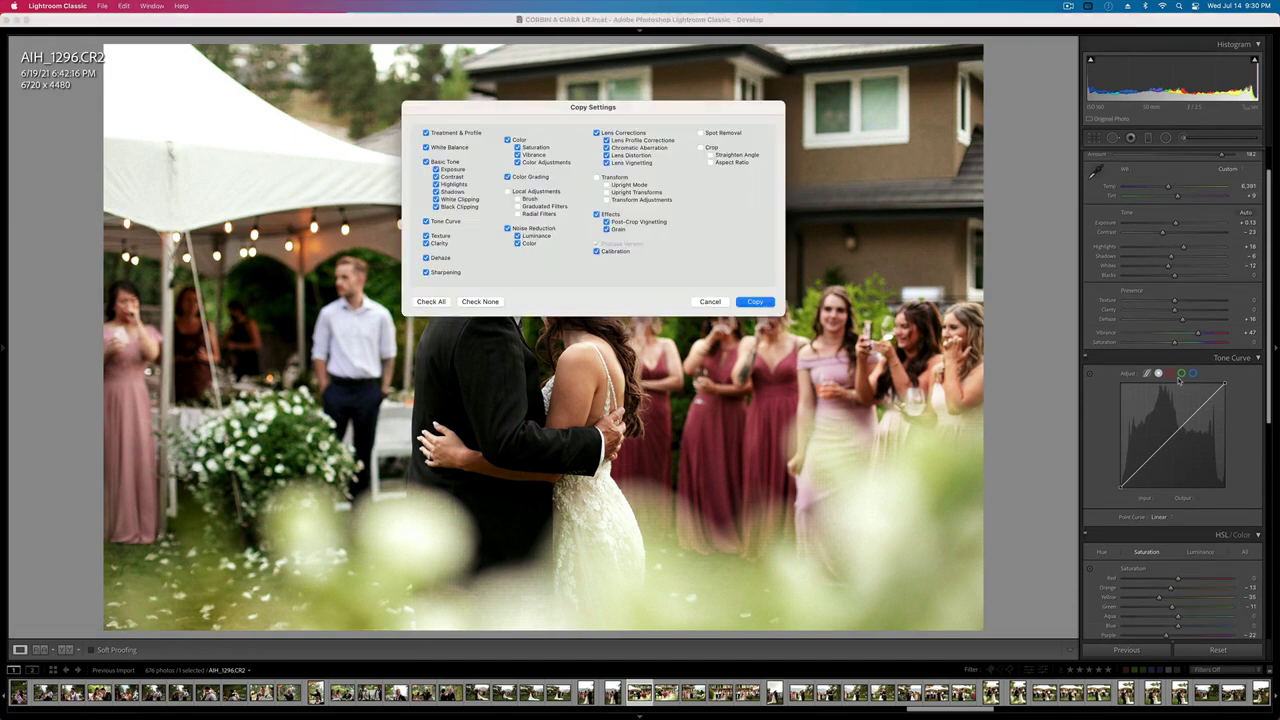
{"action": "key", "text": "Return"}
{"action": "key", "text": "Right"}
{"action": "key", "text": "super+shift+v"}
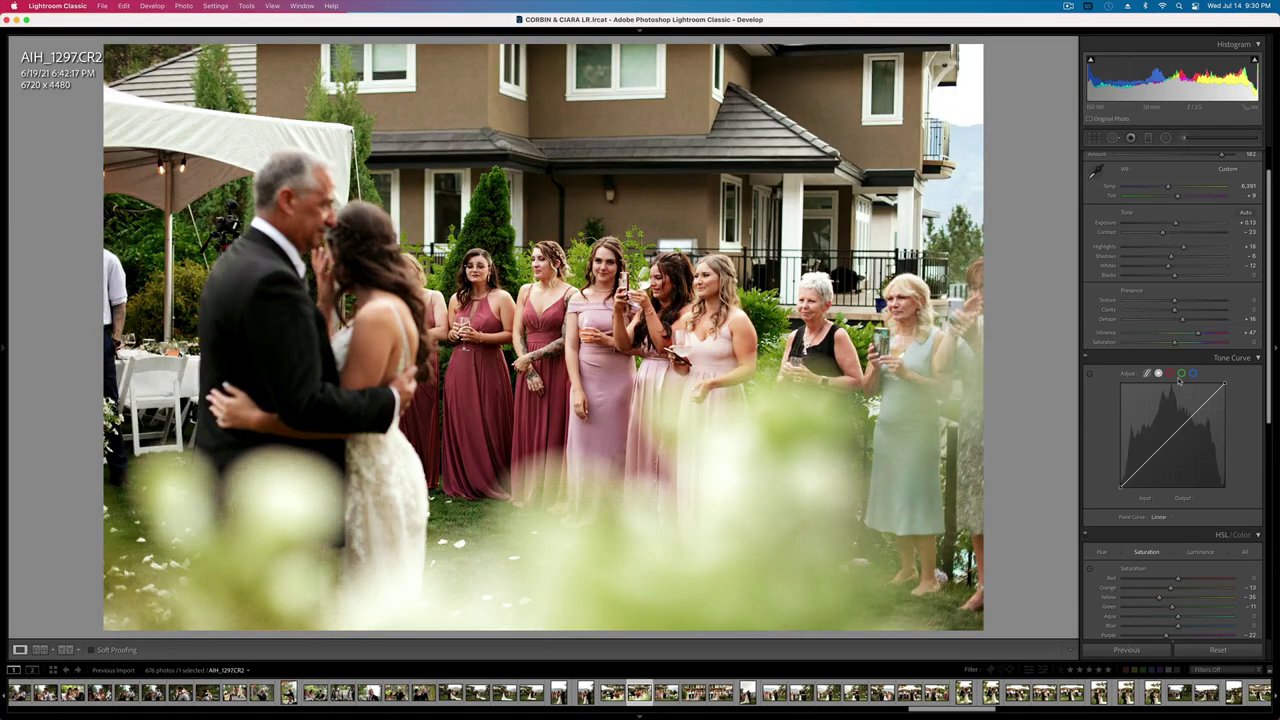
{"action": "key", "text": "minus"}
{"action": "key", "text": "minus"}
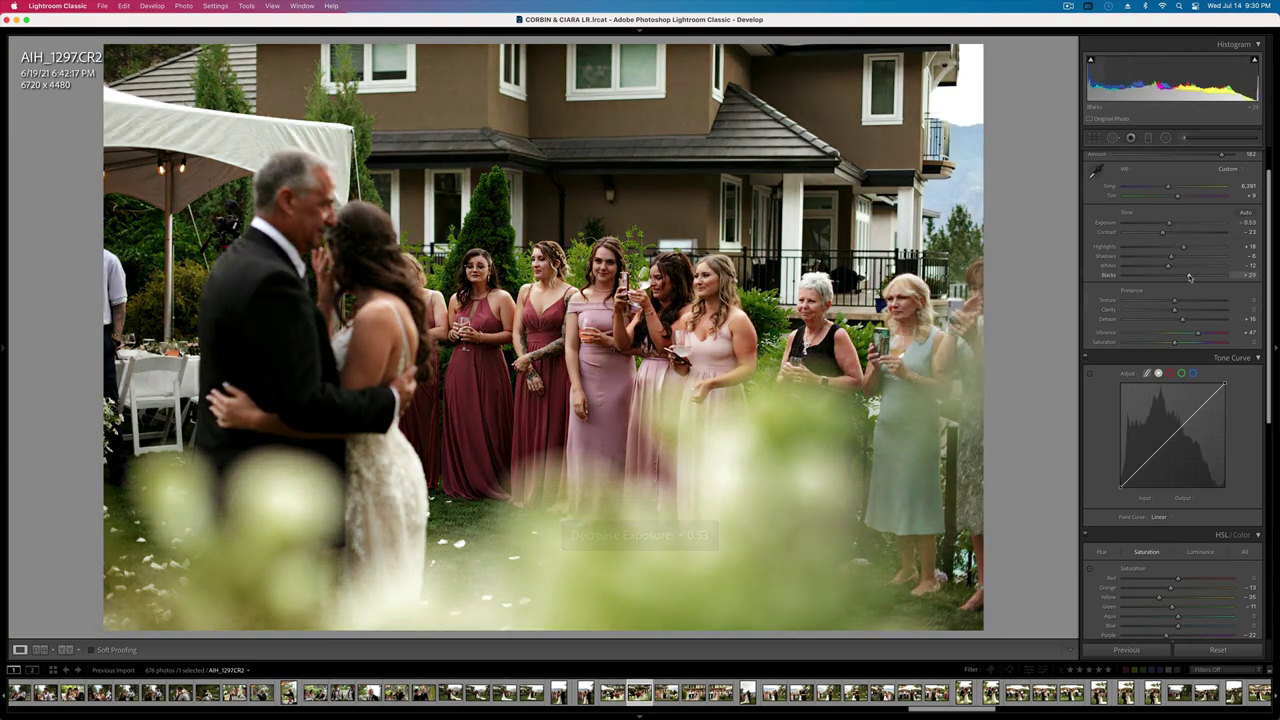
{"action": "left_click_drag", "start_coordinate": [1189, 277], "coordinate": [1216, 277]}
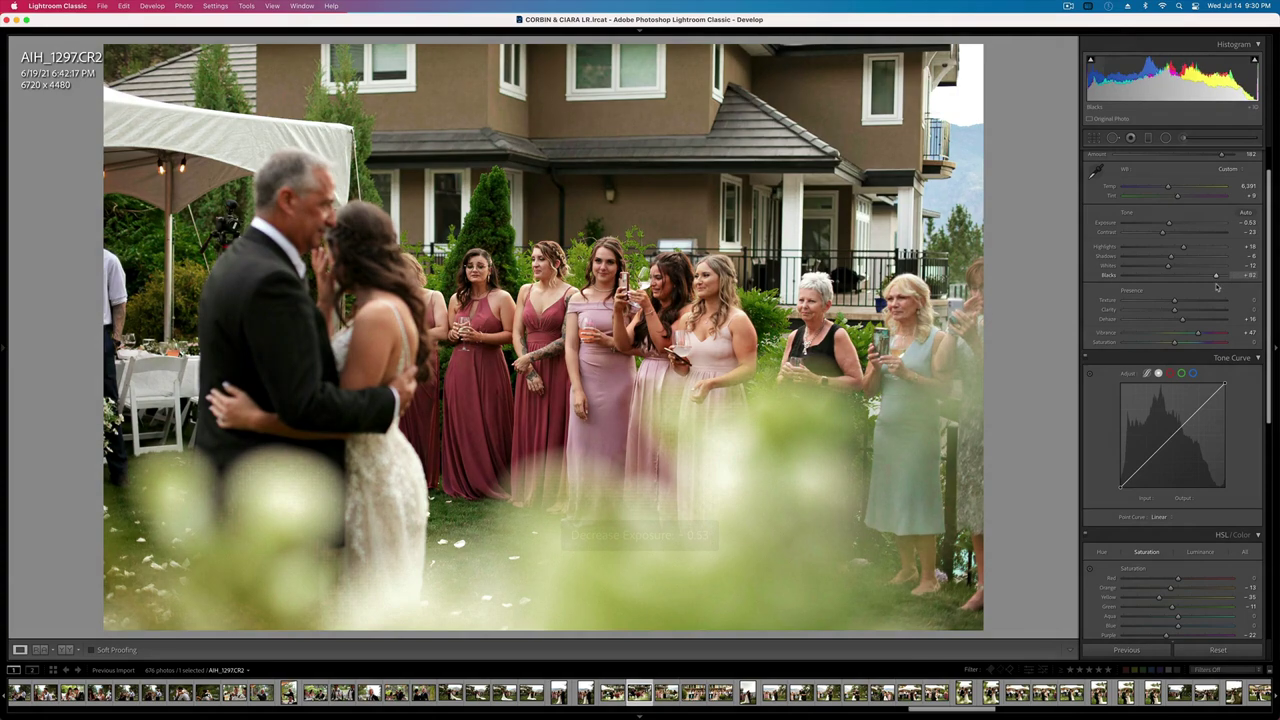
- Copy AIH_1297's settings and set AIH_1298's exposure to -0.17
{"action": "key", "text": "super+shift+c"}
{"action": "key", "text": "Return"}
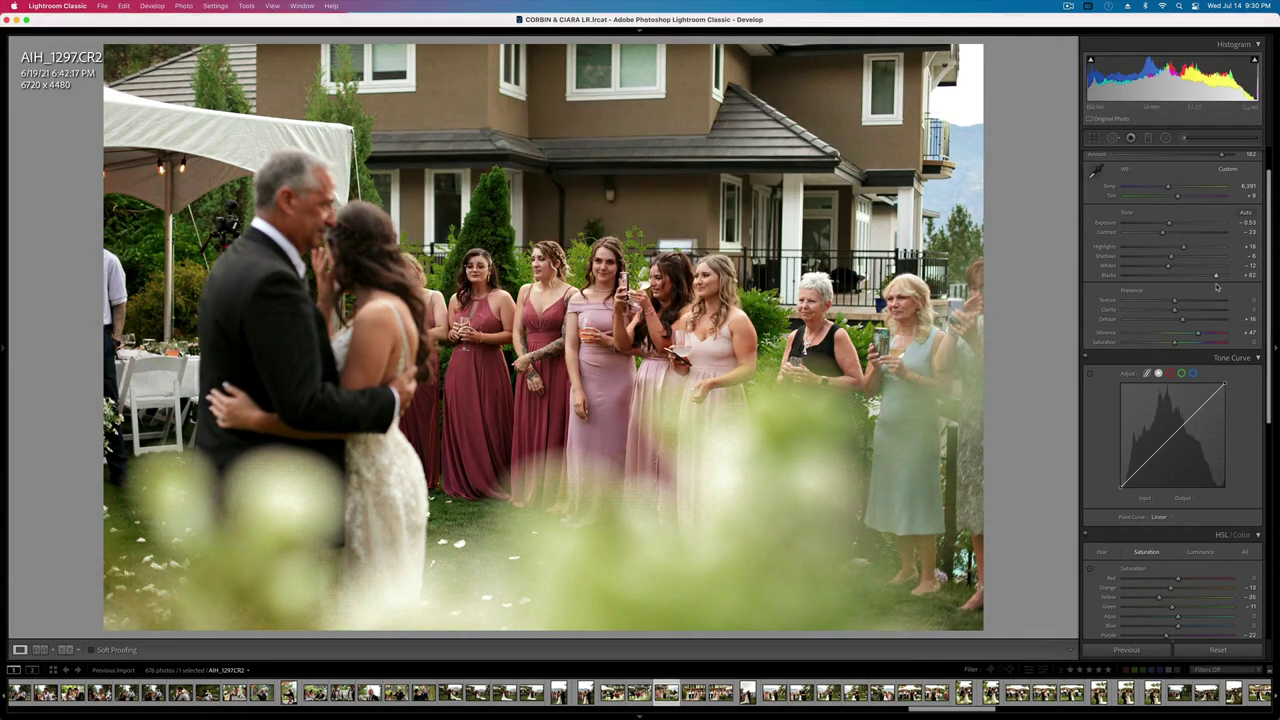
{"action": "key", "text": "Right"}
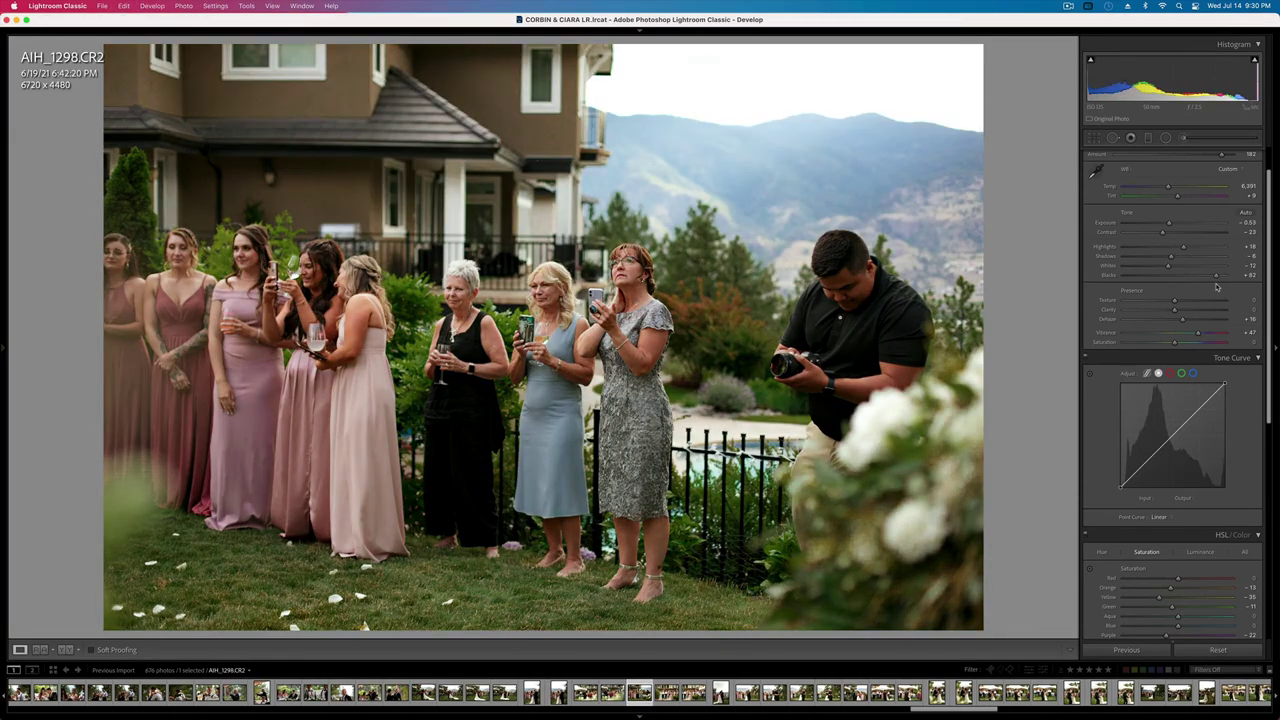
{"action": "key", "text": "equal"}
{"action": "key", "text": "minus"}
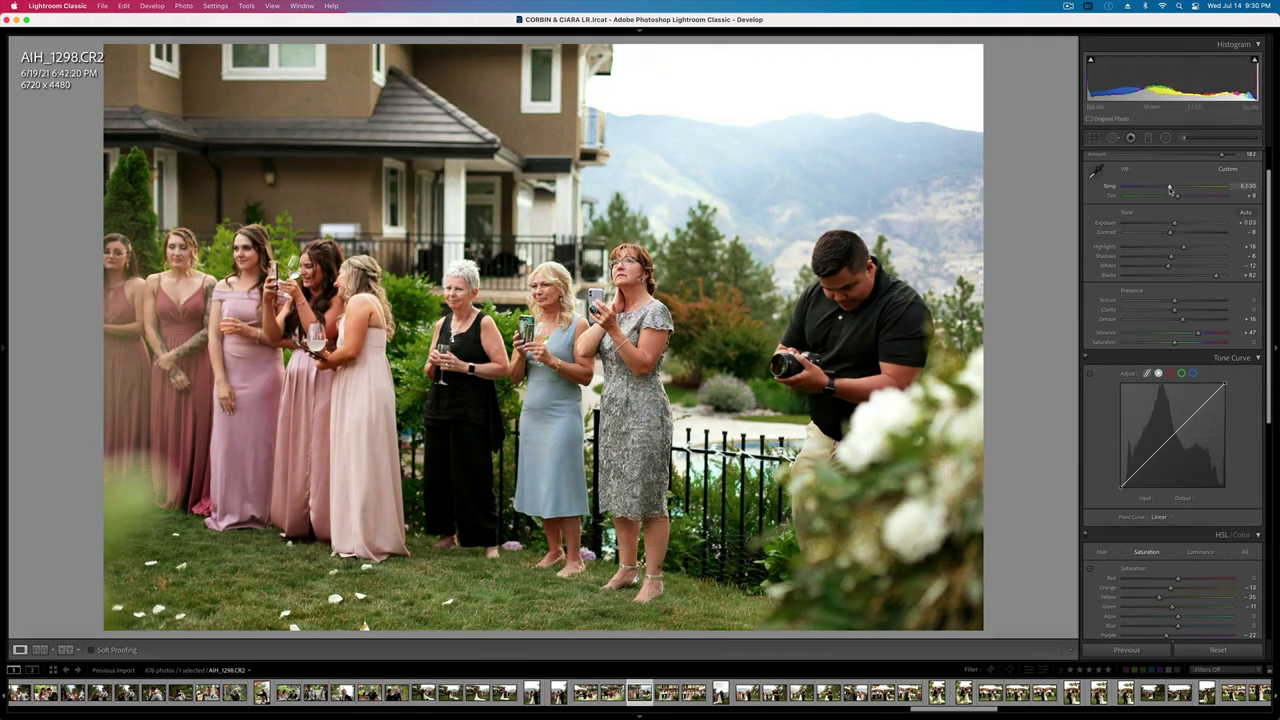
{"action": "key", "text": "minus"}
{"action": "key", "text": "minus"}
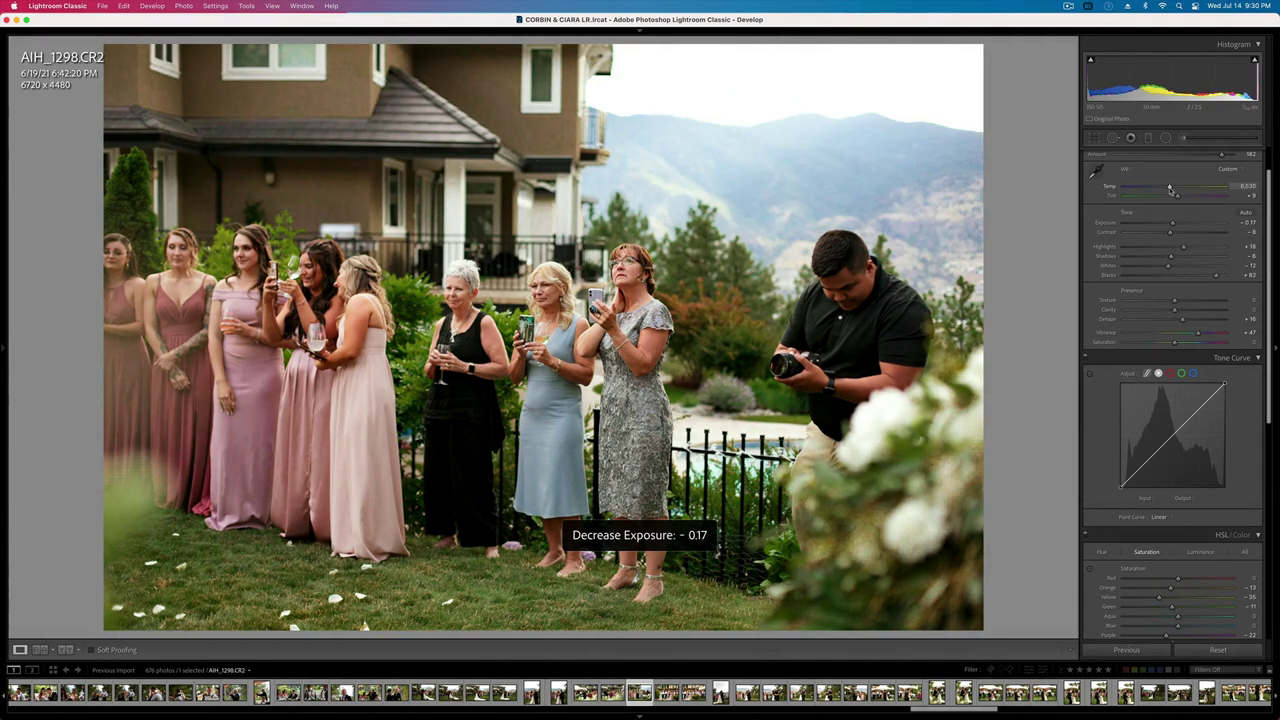
- Paste AIH_1298's settings onto AIH_1301, pull down Highlights, and set exposure to -0.07
{"action": "key", "text": "super+shift+c"}
{"action": "key", "text": "Return"}
{"action": "key", "text": "Right"}
{"action": "key", "text": "super+shift+v"}
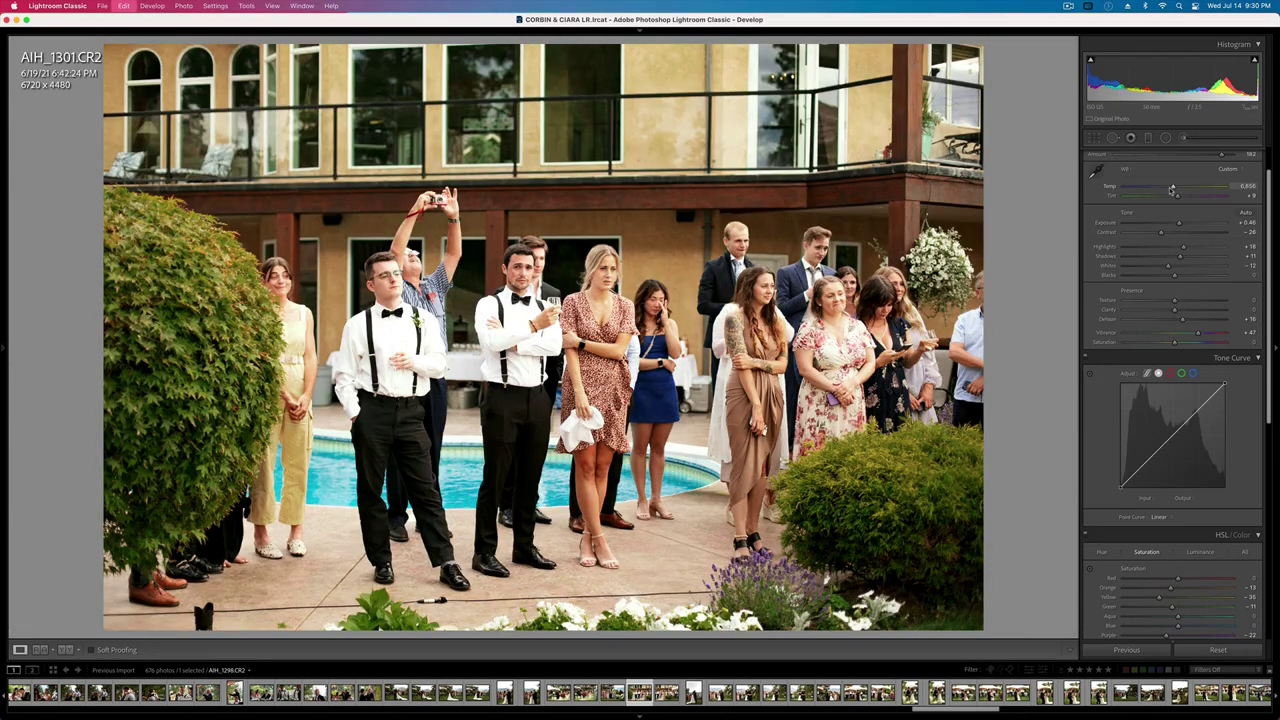
{"action": "left_click_drag", "start_coordinate": [1157, 250], "coordinate": [1146, 250]}
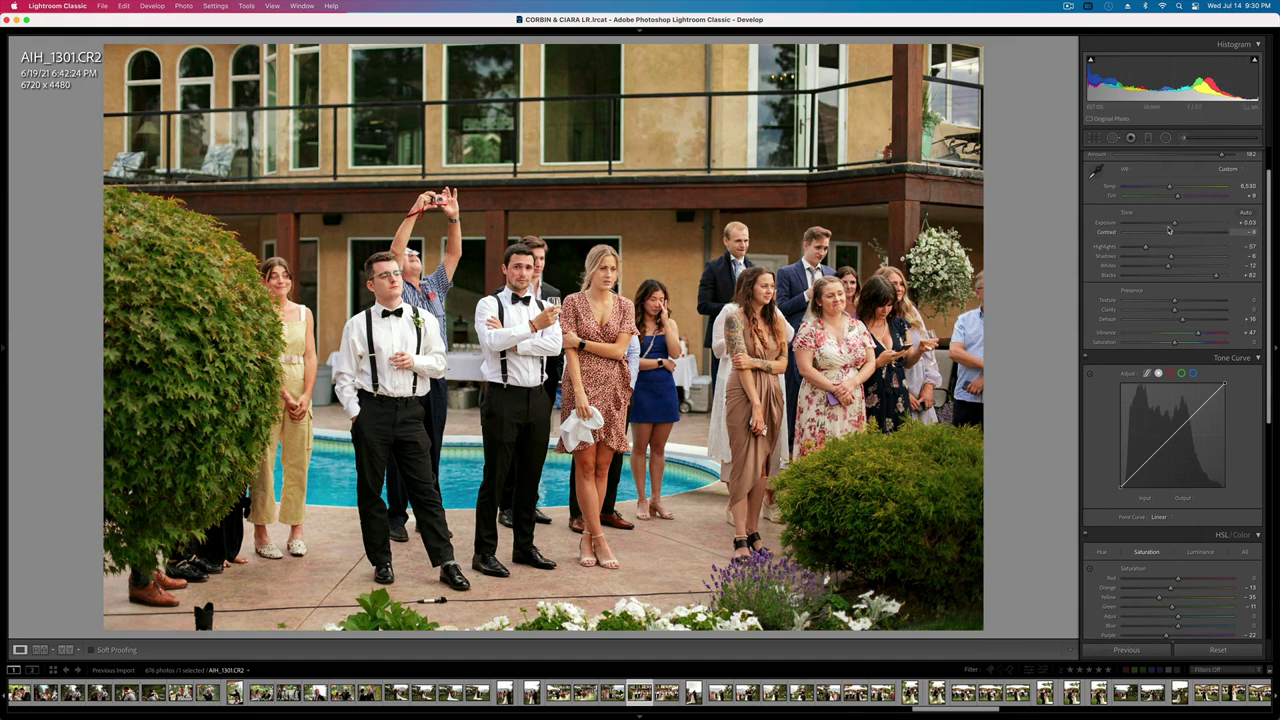
{"action": "key", "text": "shift+minus"}
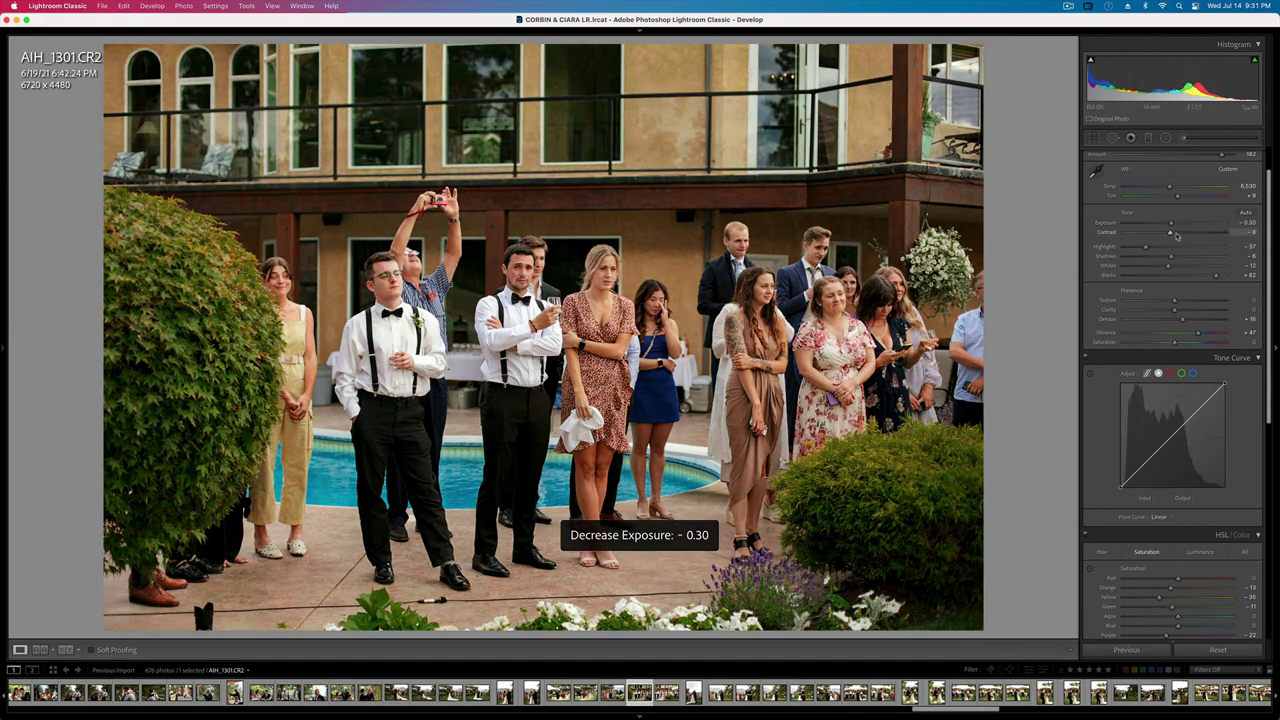
{"action": "key", "text": "equal"}
{"action": "key", "text": "minus"}
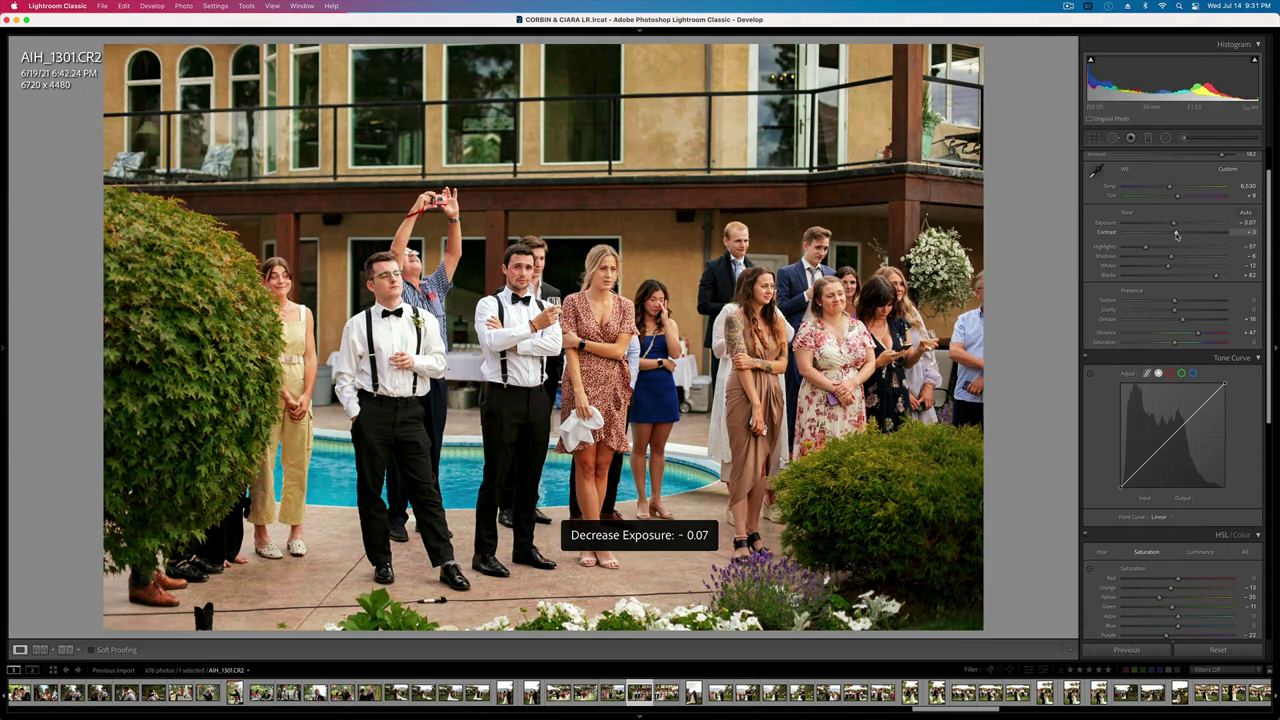
- Paste settings onto AIH_1303 with stronger contrast at -0.07 exposure, then brighten AIH_1312 to +0.92
{"action": "key", "text": "shift+super+c"}
{"action": "key", "text": "Return"}
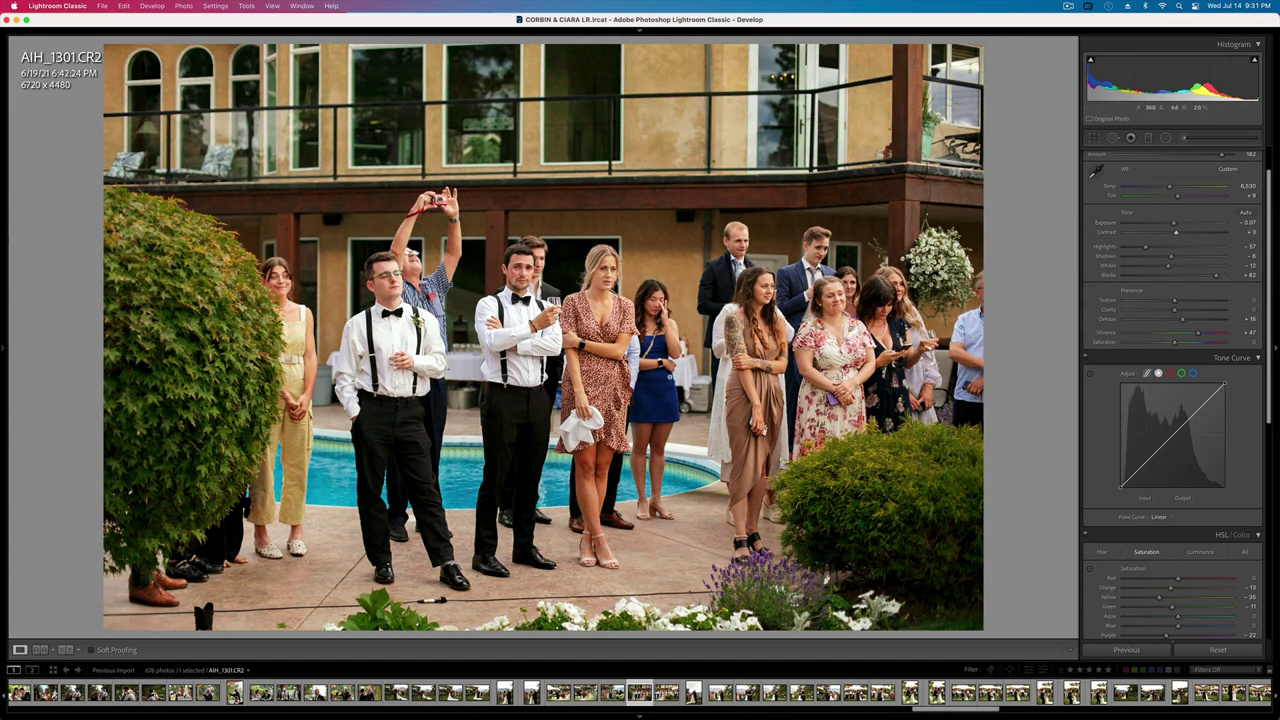
{"action": "key", "text": "Right"}
{"action": "key", "text": "shift+super+v"}
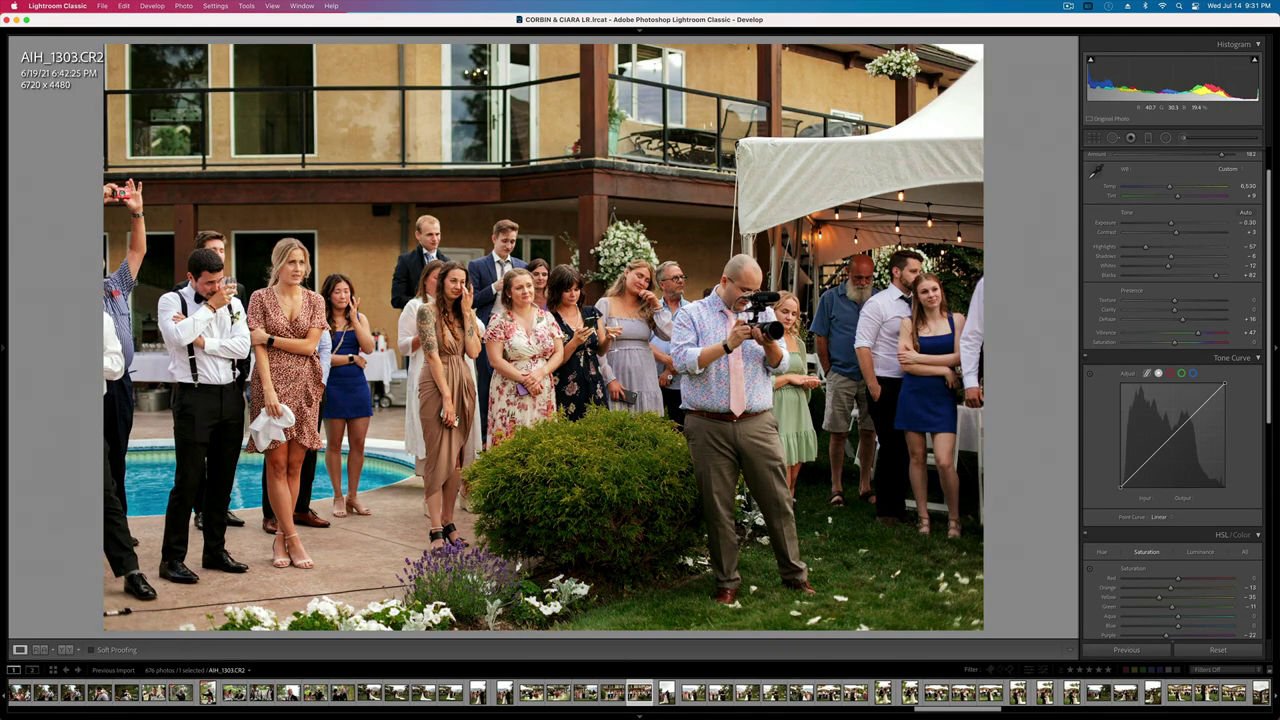
{"action": "left_click_drag", "start_coordinate": [1176, 232], "coordinate": [1176, 233]}
{"action": "key", "text": "shift+="}
{"action": "key", "text": "-"}
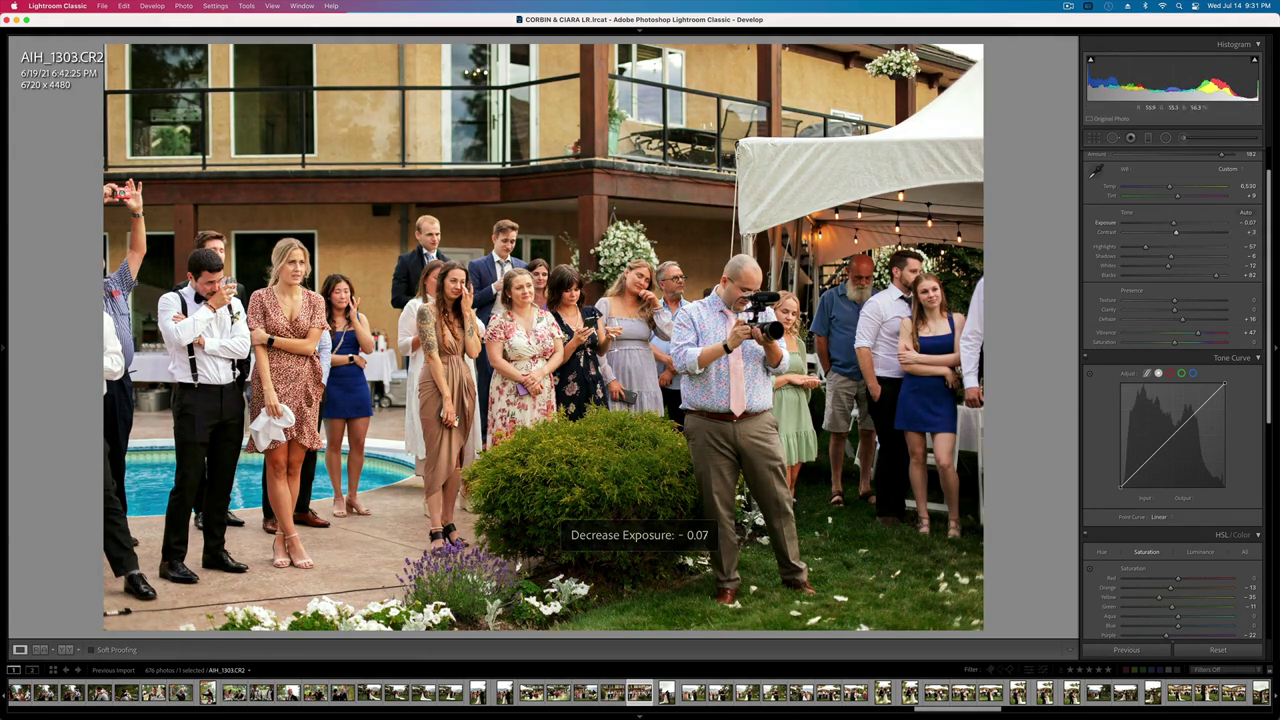
{"action": "key", "text": "Right"}
{"action": "key", "text": "Right"}
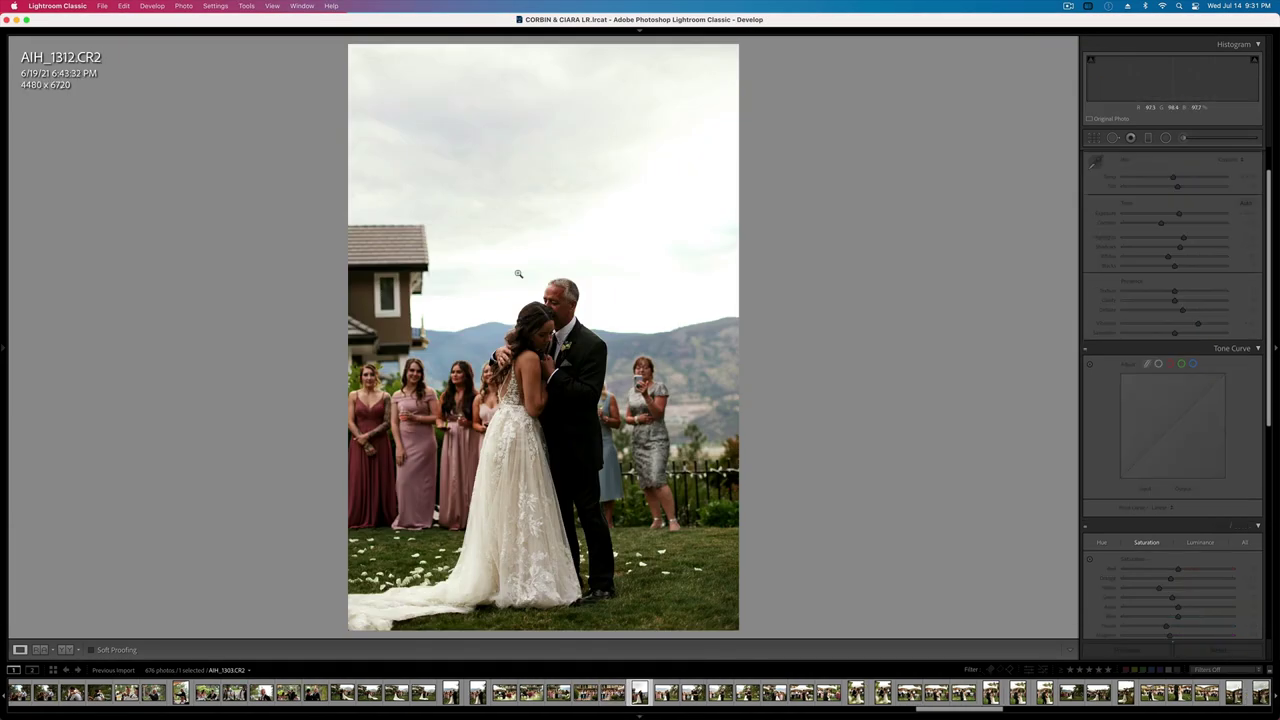
{"action": "key", "text": "equal"}
{"action": "key", "text": "equal"}
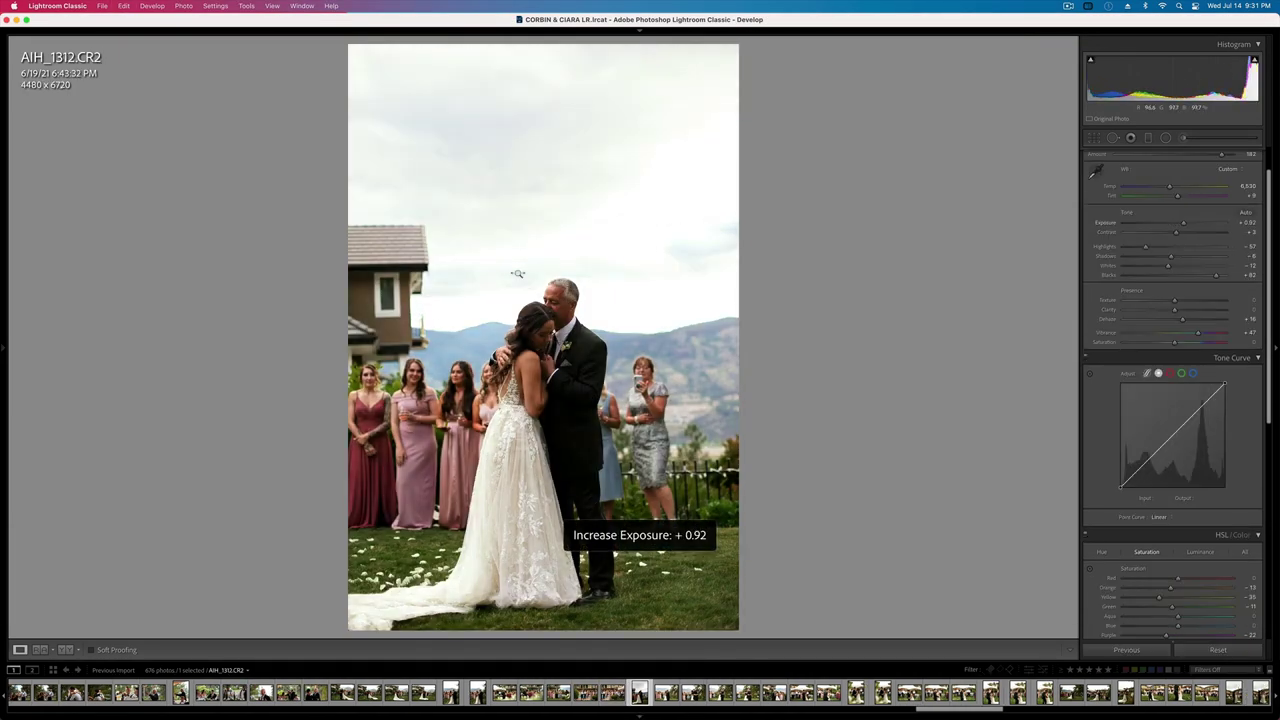
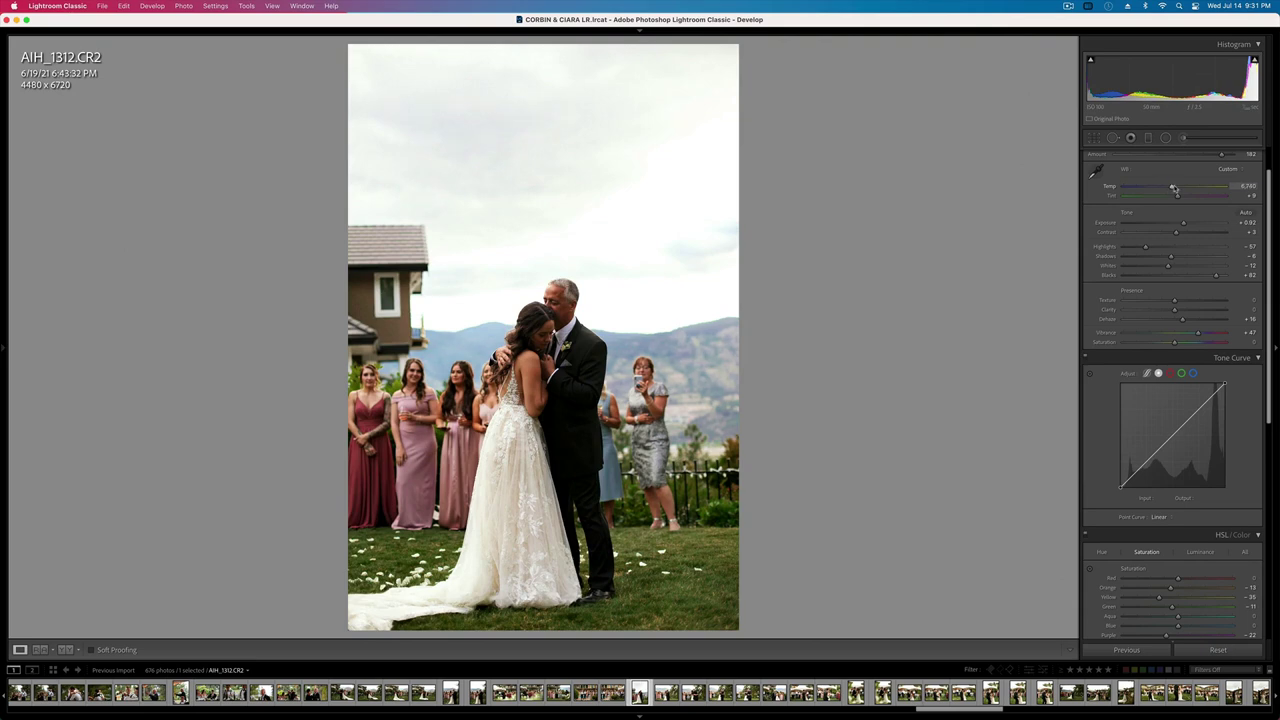
- Darken AIH_1316 to -0.40 exposure, then raise AIH_1320's contrast slightly and fine-tune its exposure
{"action": "key", "text": "Right"}
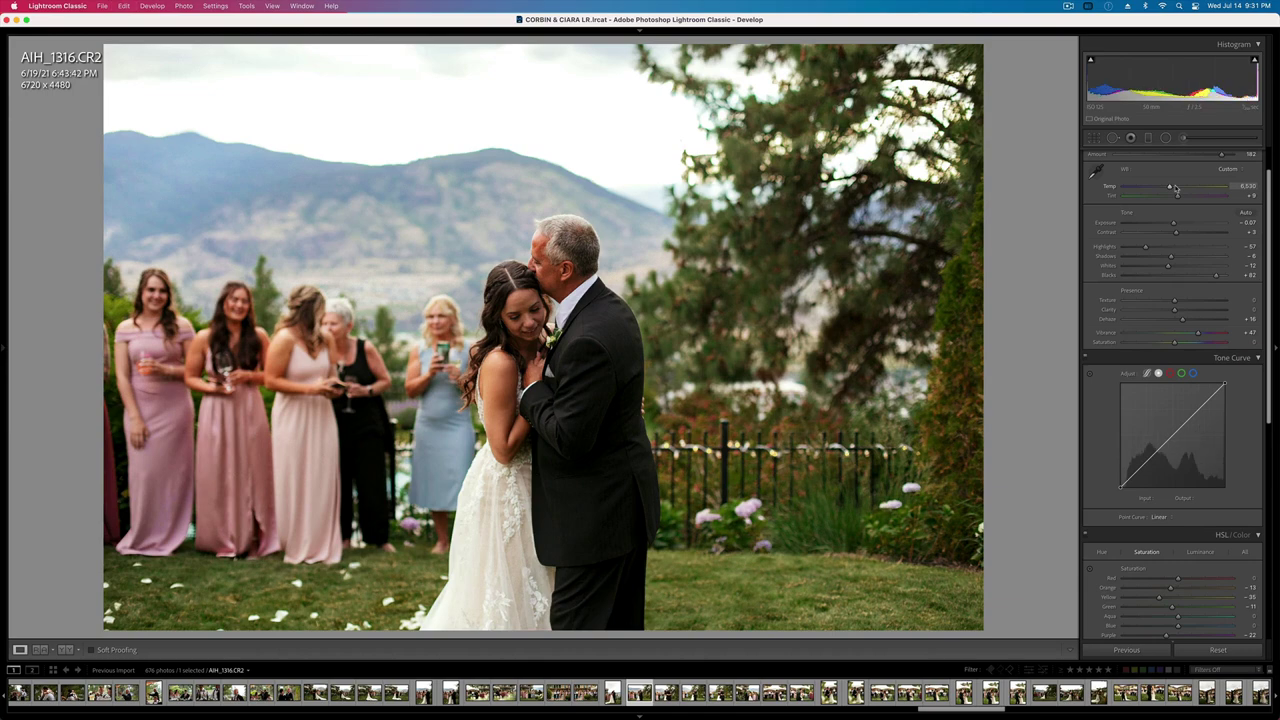
{"action": "key", "text": "shift+minus"}
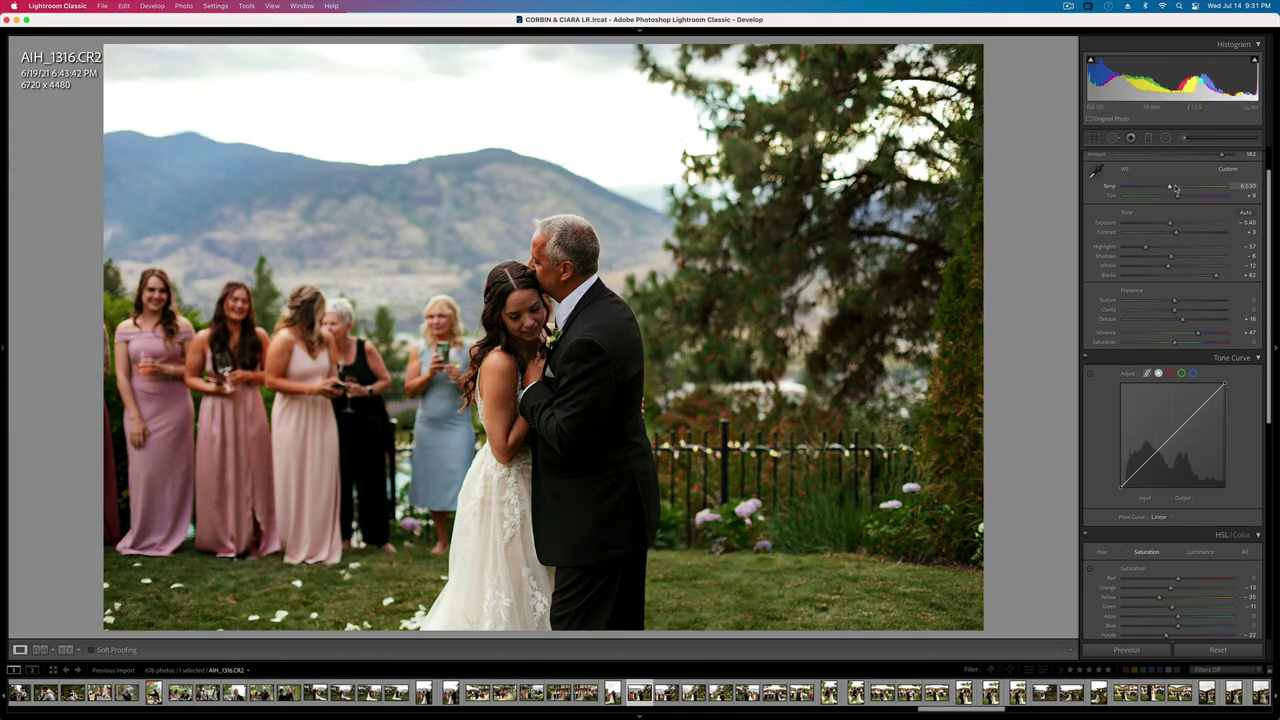
{"action": "key", "text": "Right"}
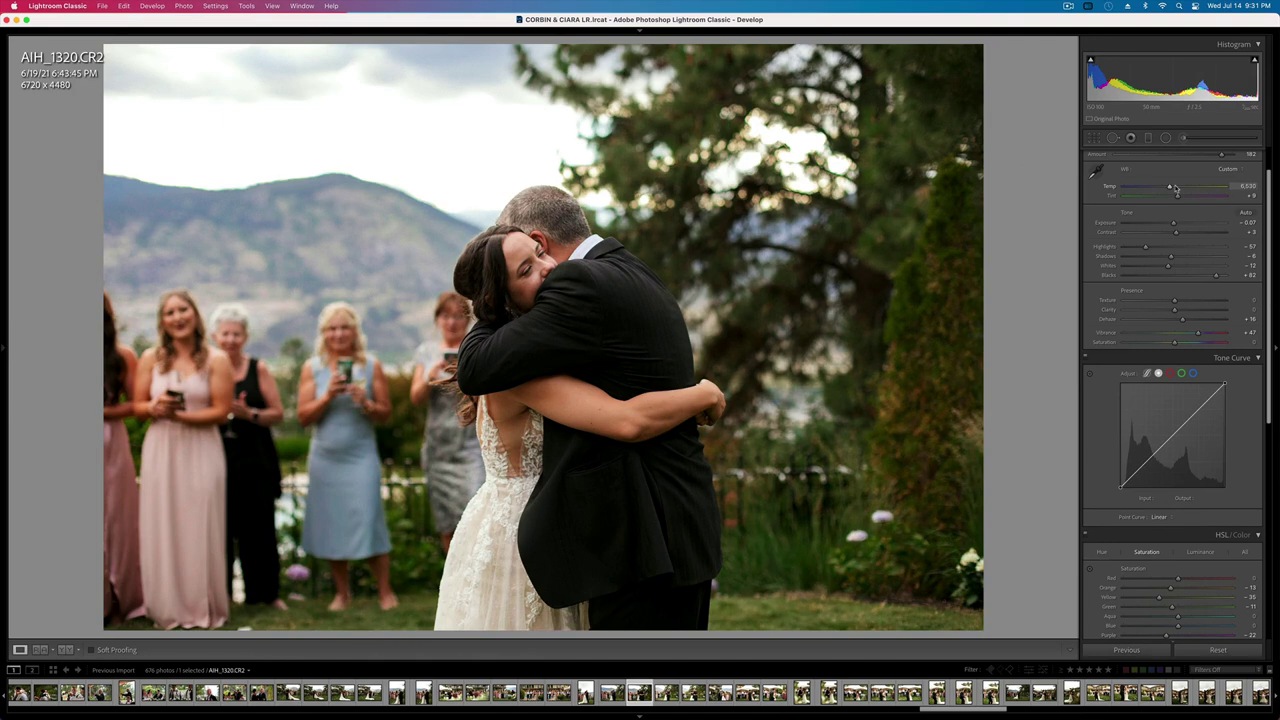
{"action": "left_click_drag", "start_coordinate": [1176, 233], "coordinate": [1183, 233]}
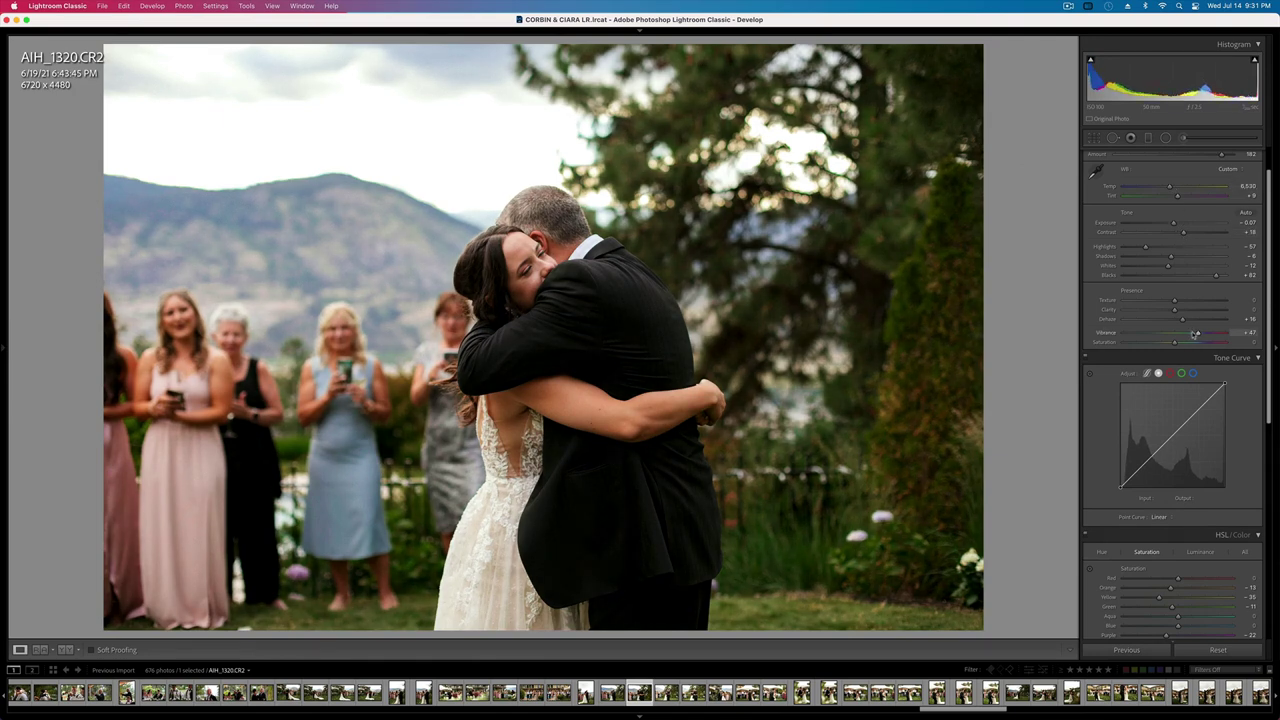
{"action": "key", "text": "super+shift+c"}
{"action": "key", "text": "Return"}
{"action": "key", "text": "minus"}
{"action": "key", "text": "minus"}
{"action": "key", "text": "equal"}
{"action": "key", "text": "super+z"}
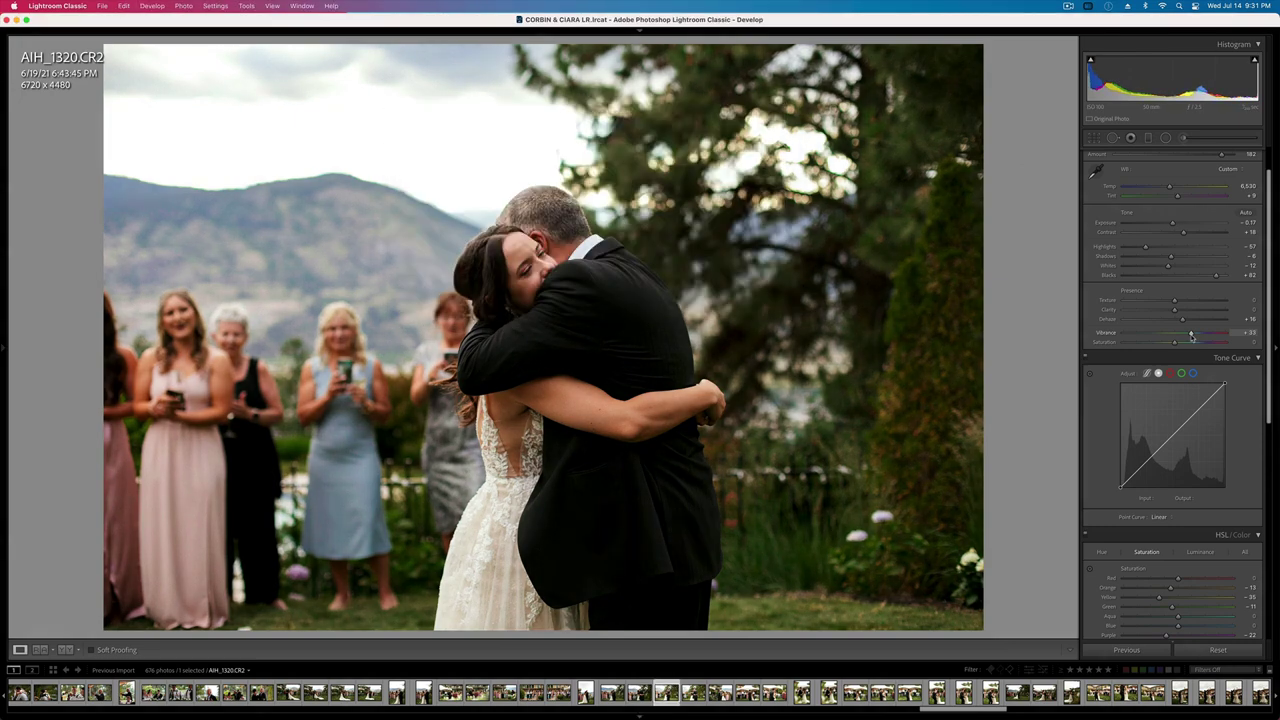
- Darken AIH_1322 to -0.40 exposure and straighten it with a crop
{"action": "key", "text": "Right"}
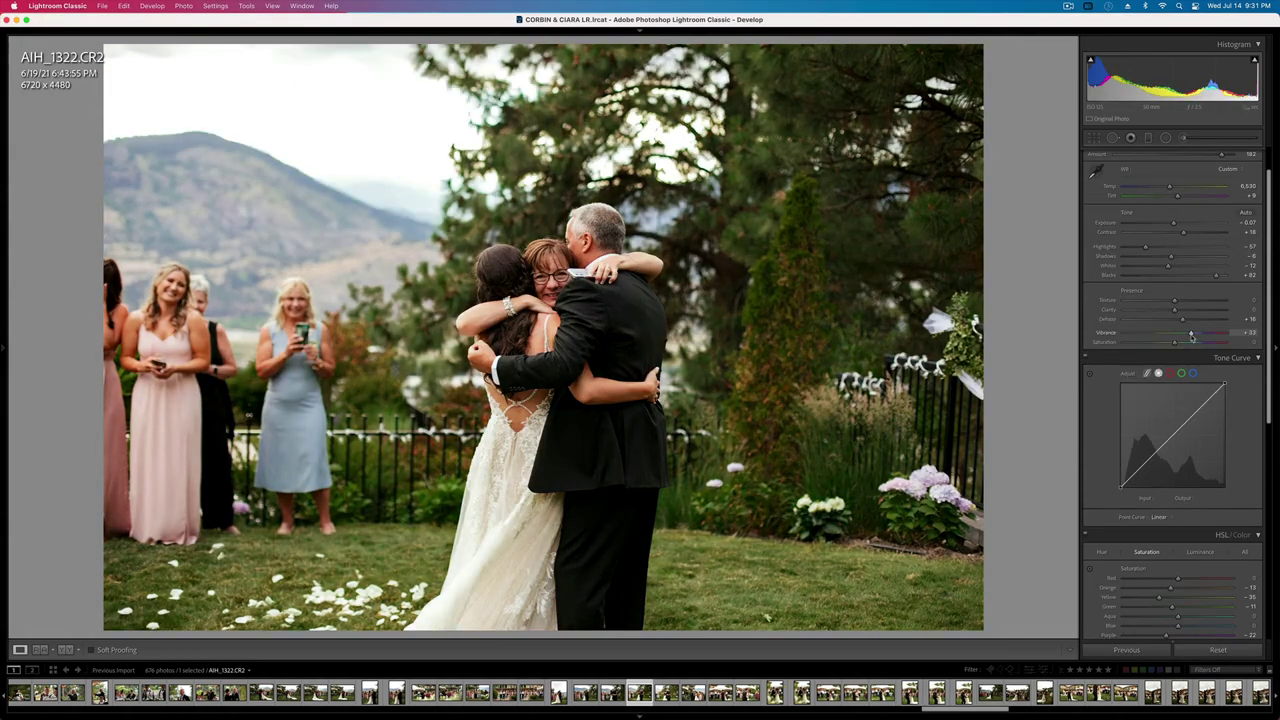
{"action": "key", "text": "minus"}
{"action": "key", "text": "r"}
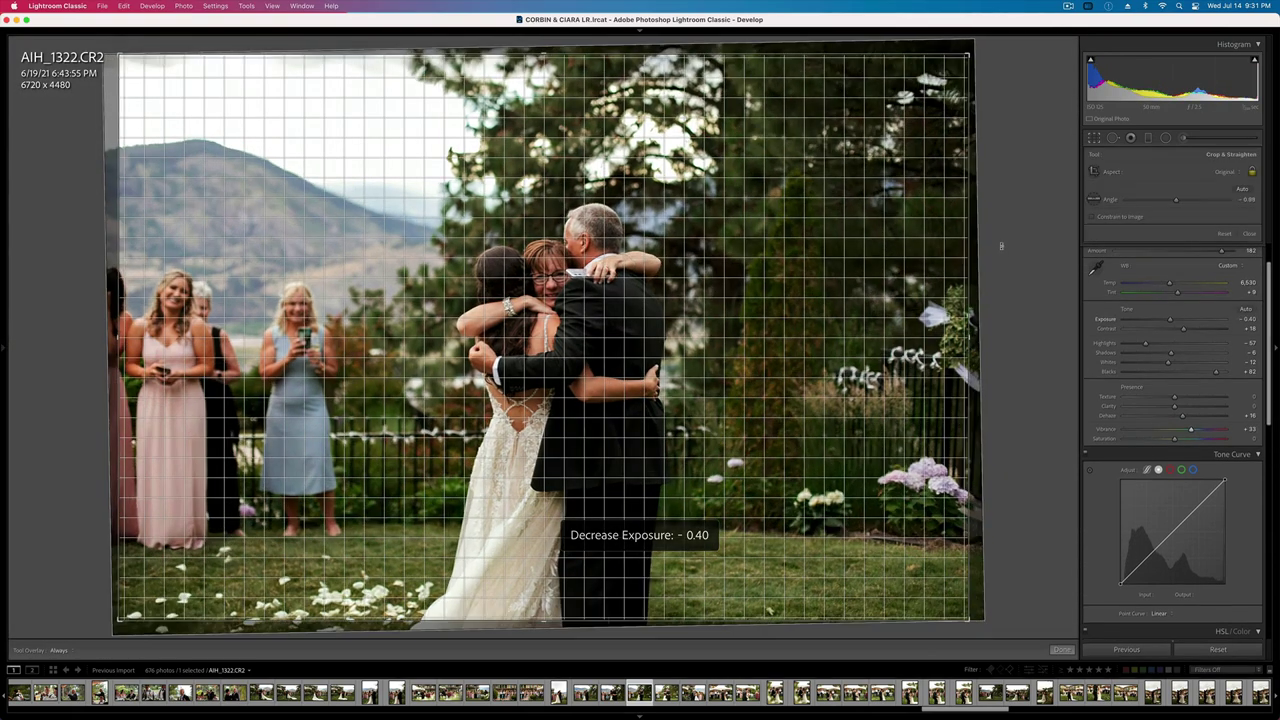
{"action": "key", "text": "r"}
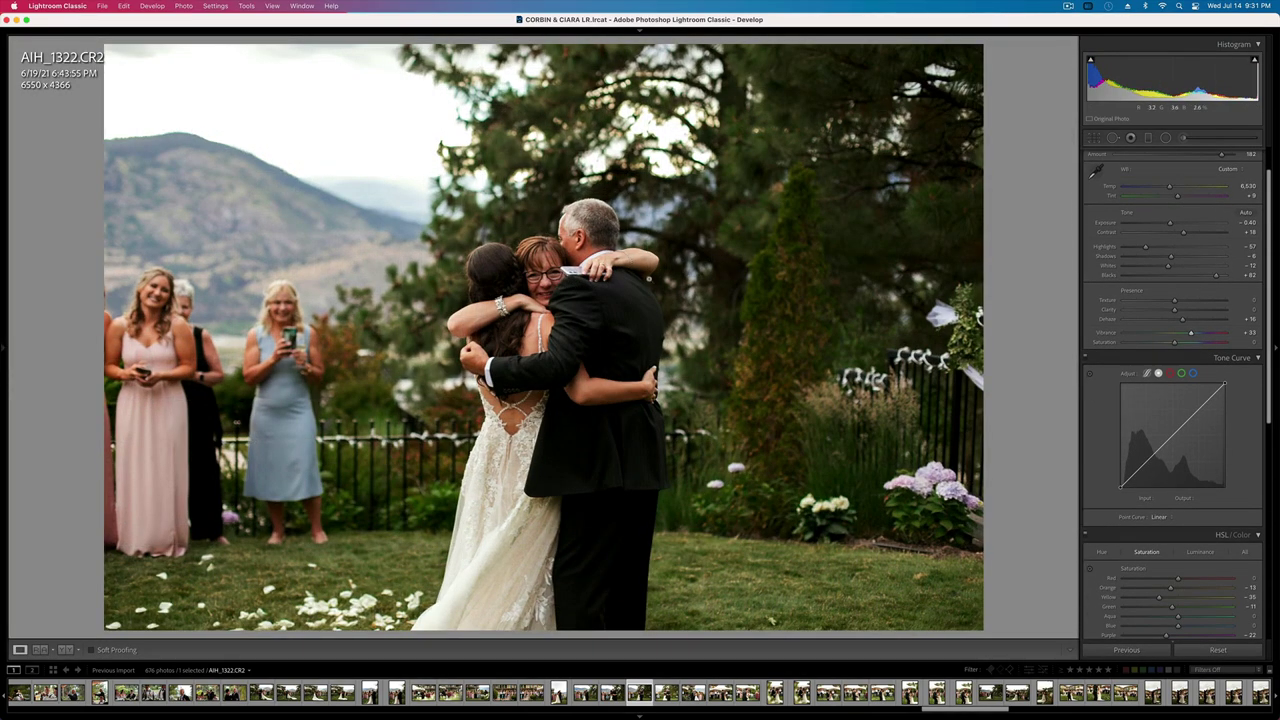
- Add an inverted radial filter around the hugging group to darken the surroundings, and lower exposure slightly
{"action": "left_click", "coordinate": [1165, 139]}
{"action": "mouse_move", "coordinate": [570, 367]}
{"action": "left_mouse_down"}
{"action": "mouse_move", "coordinate": [657, 626]}
{"action": "mouse_move", "coordinate": [743, 697]}
{"action": "left_mouse_up"}
{"action": "key", "text": "apostrophe"}
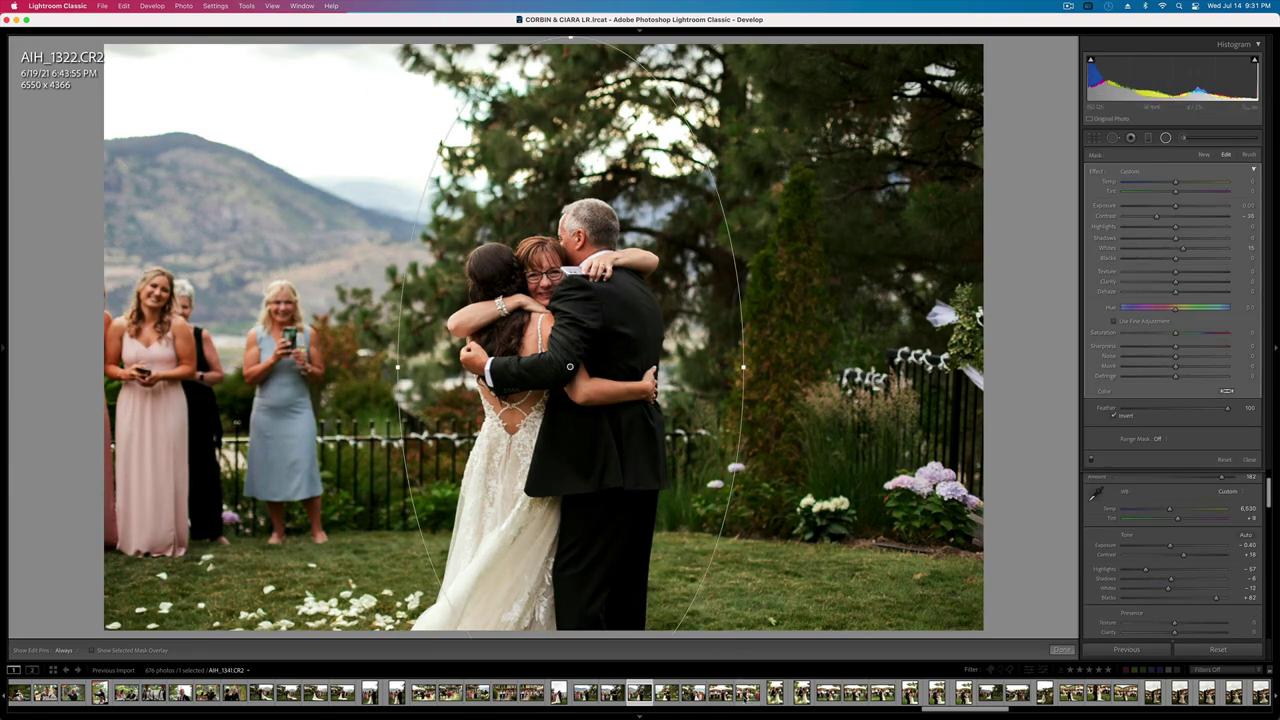
{"action": "key", "text": "shift+m"}
{"action": "key", "text": "shift+minus"}
{"action": "key", "text": "equal"}
{"action": "key", "text": "Right"}
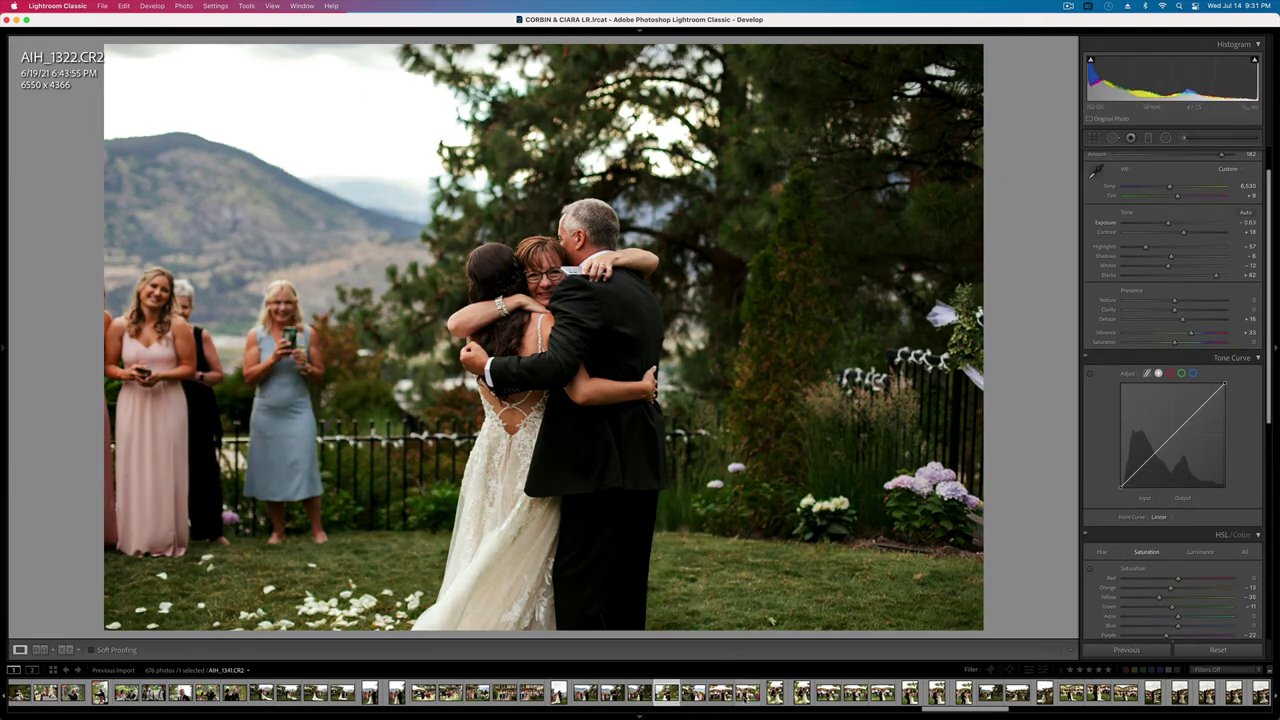
- Set AIH_1325 to -0.40 exposure and crop it to a 2987 x 4480 portrait frame
{"action": "key", "text": "Right"}
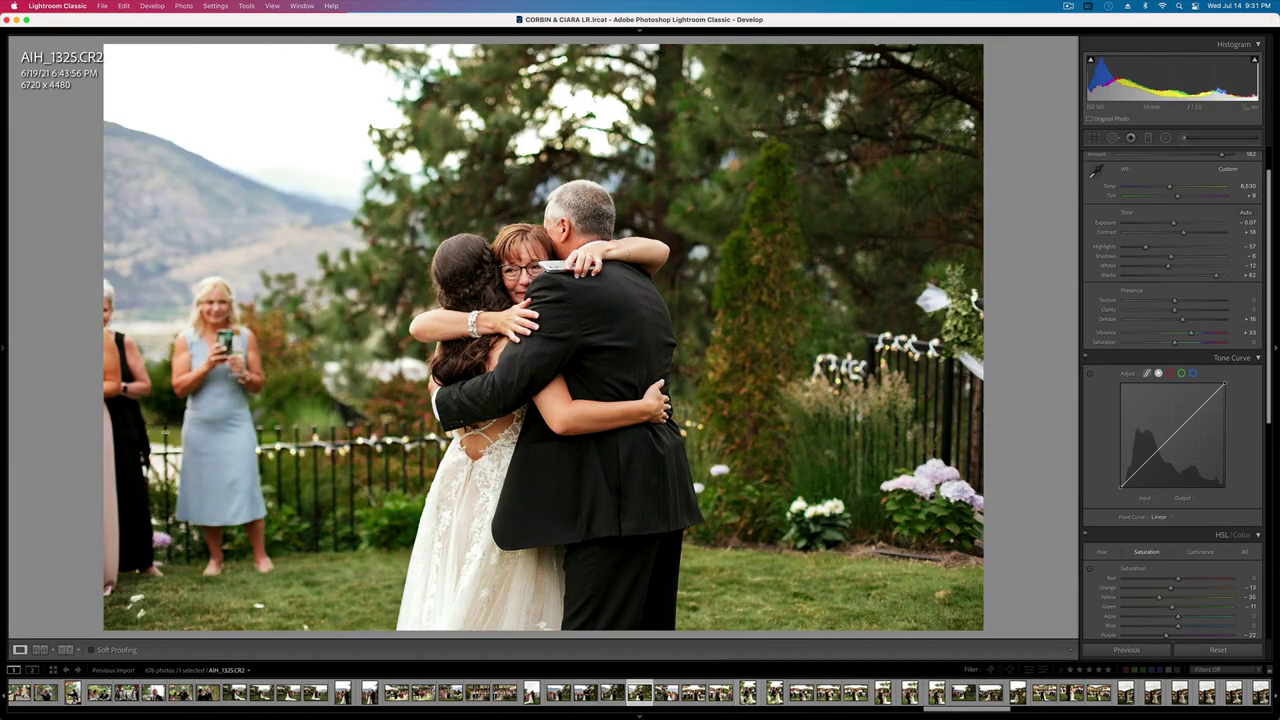
{"action": "key", "text": "minus"}
{"action": "key", "text": "equal"}
{"action": "key", "text": "minus"}
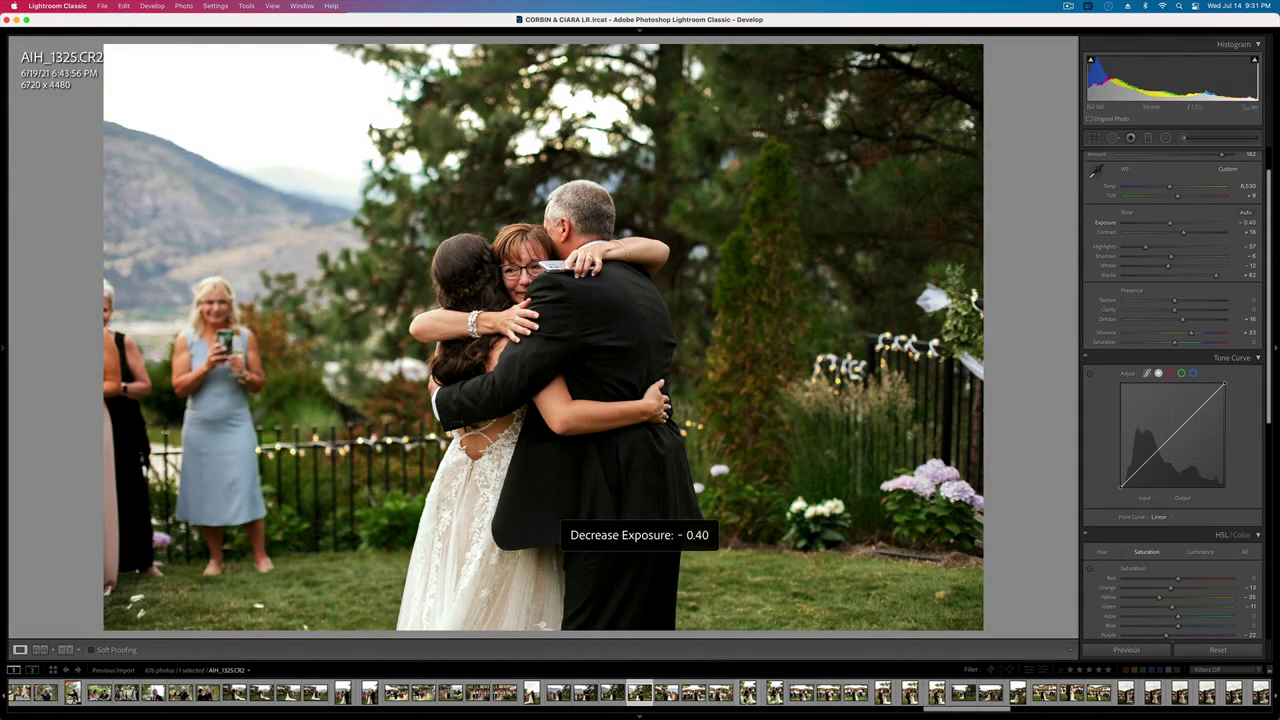
{"action": "key", "text": "r"}
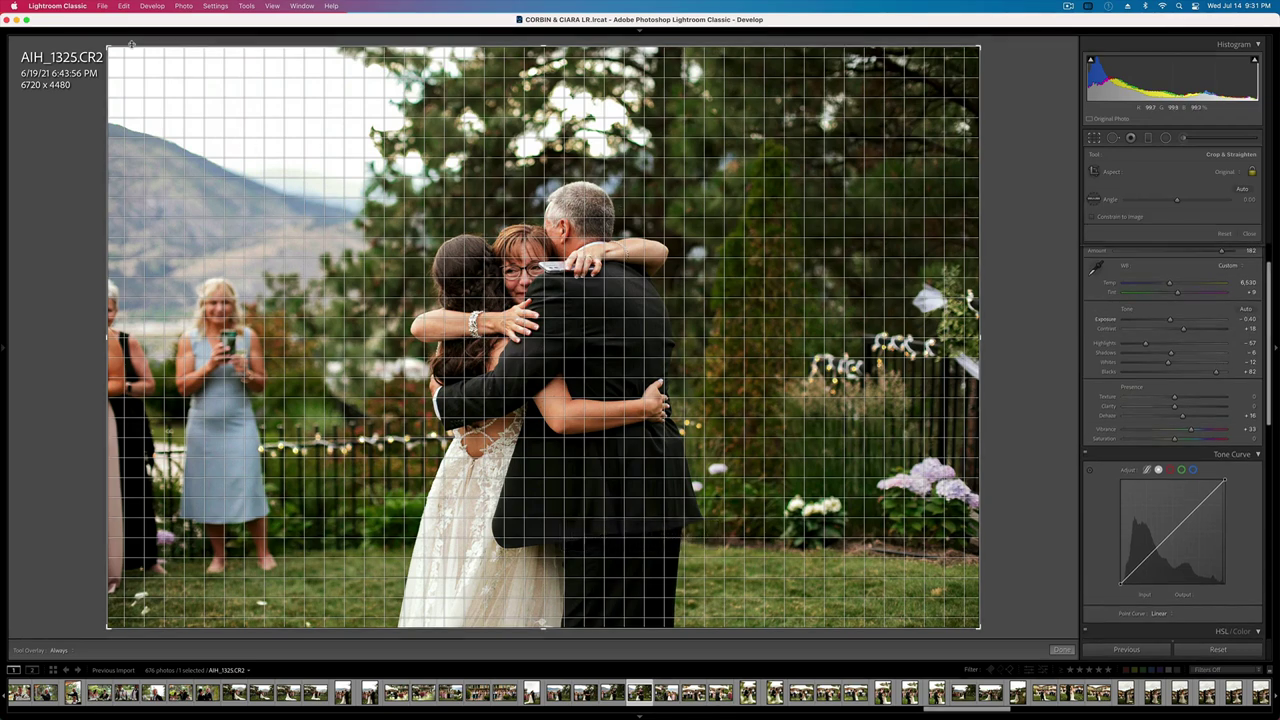
{"action": "key", "text": "x"}
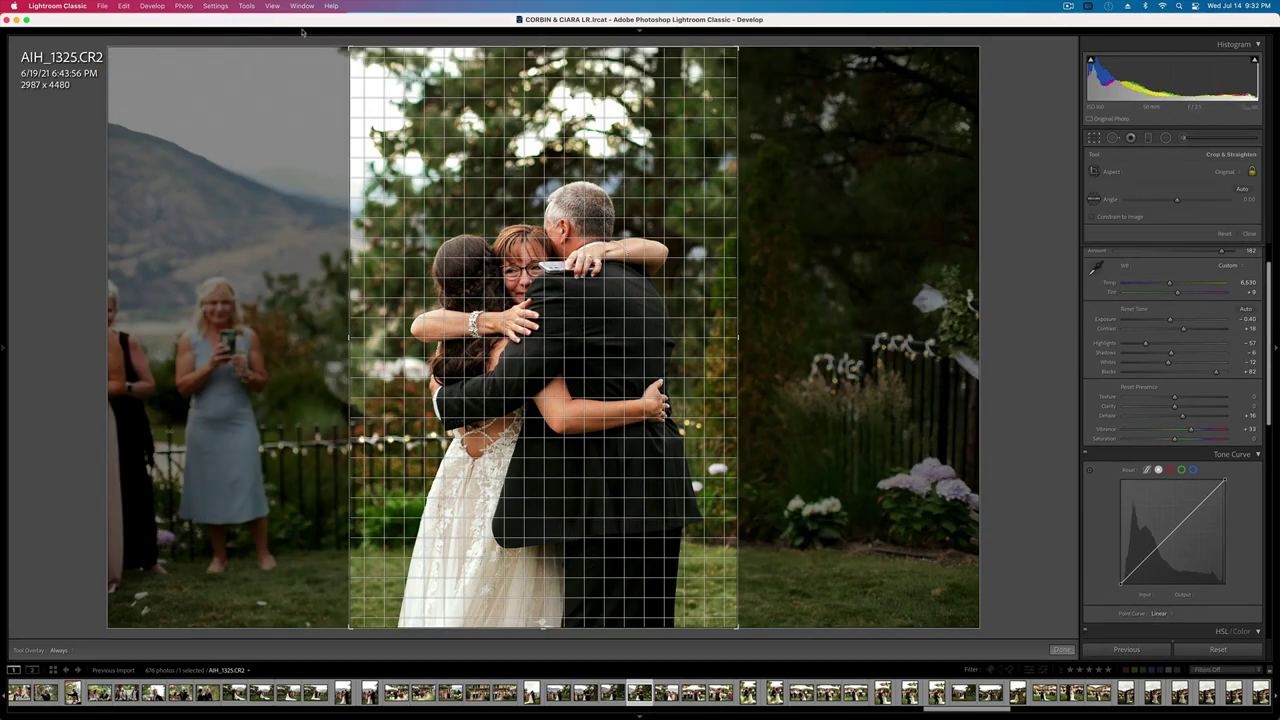
{"action": "key", "text": "Return"}
- Set exposure on AIH_1332 (+0.13), AIH_1339 (+0.33) and AIH_1341 (-0.40), and brighten AIH_1344
{"action": "key", "text": "Right"}
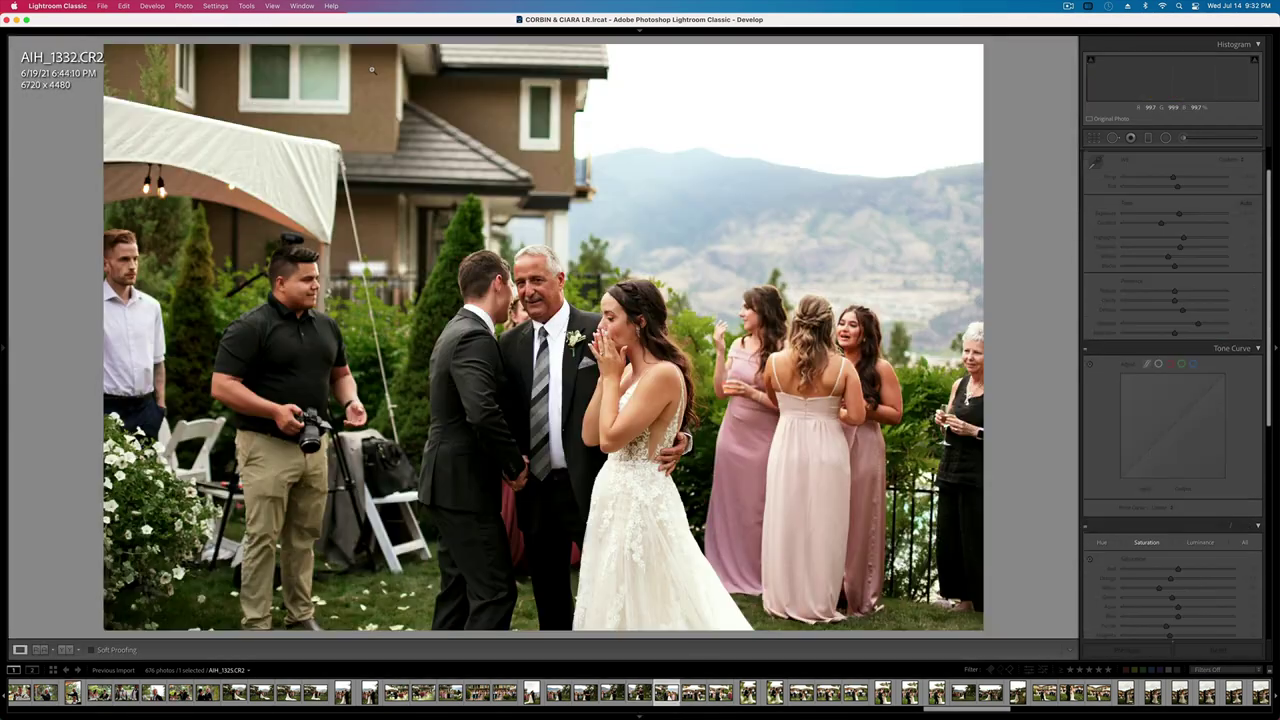
{"action": "key", "text": "minus"}
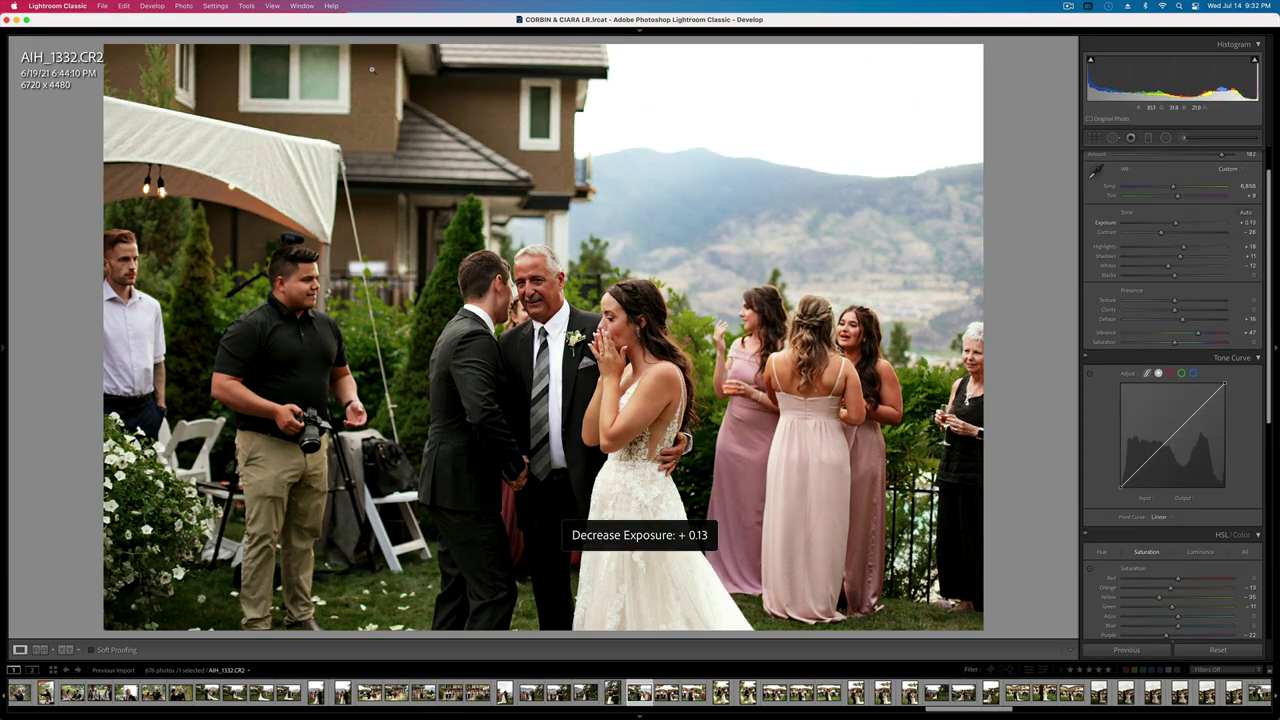
{"action": "key", "text": "Right"}
{"action": "key", "text": "minus"}
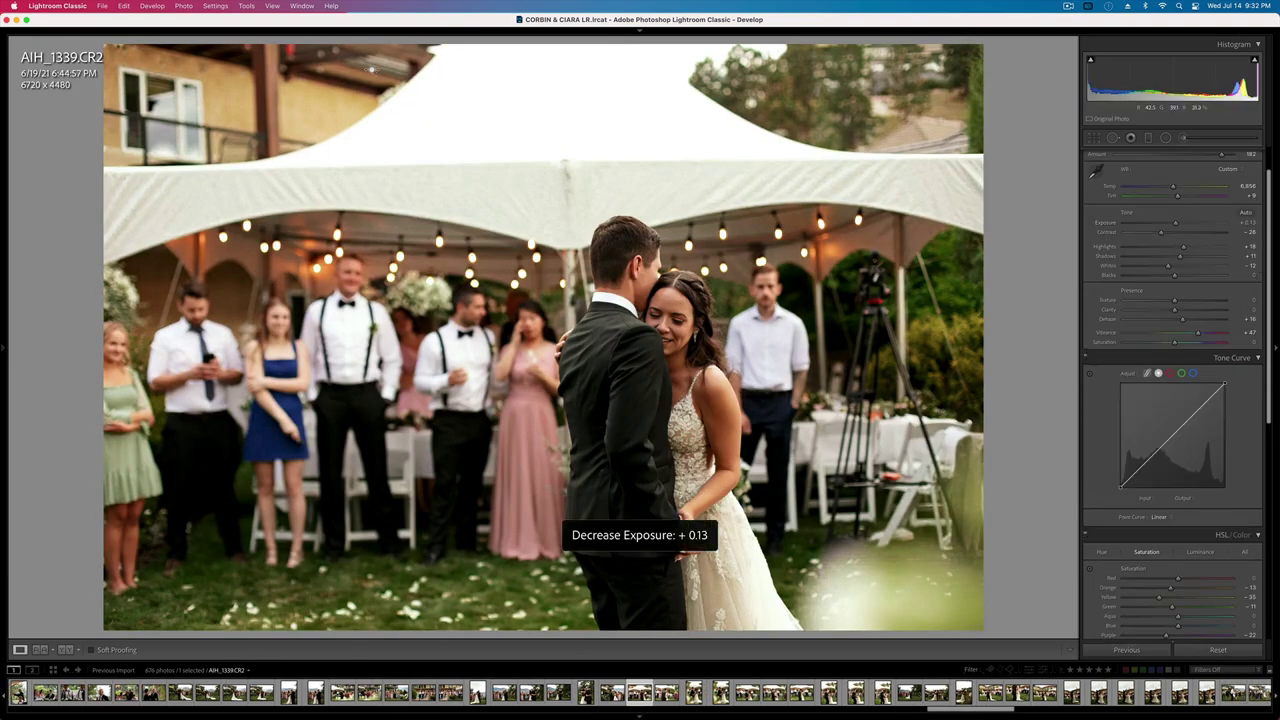
{"action": "key", "text": "equal"}
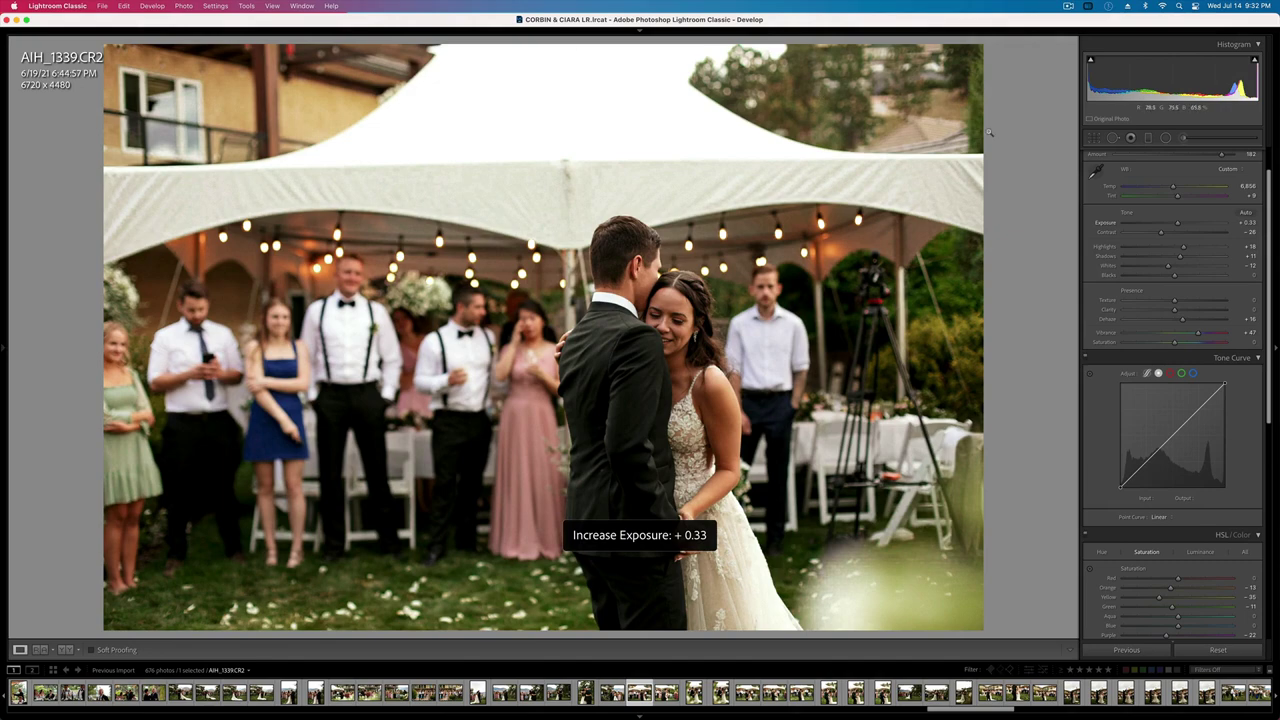
{"action": "key", "text": "Right"}
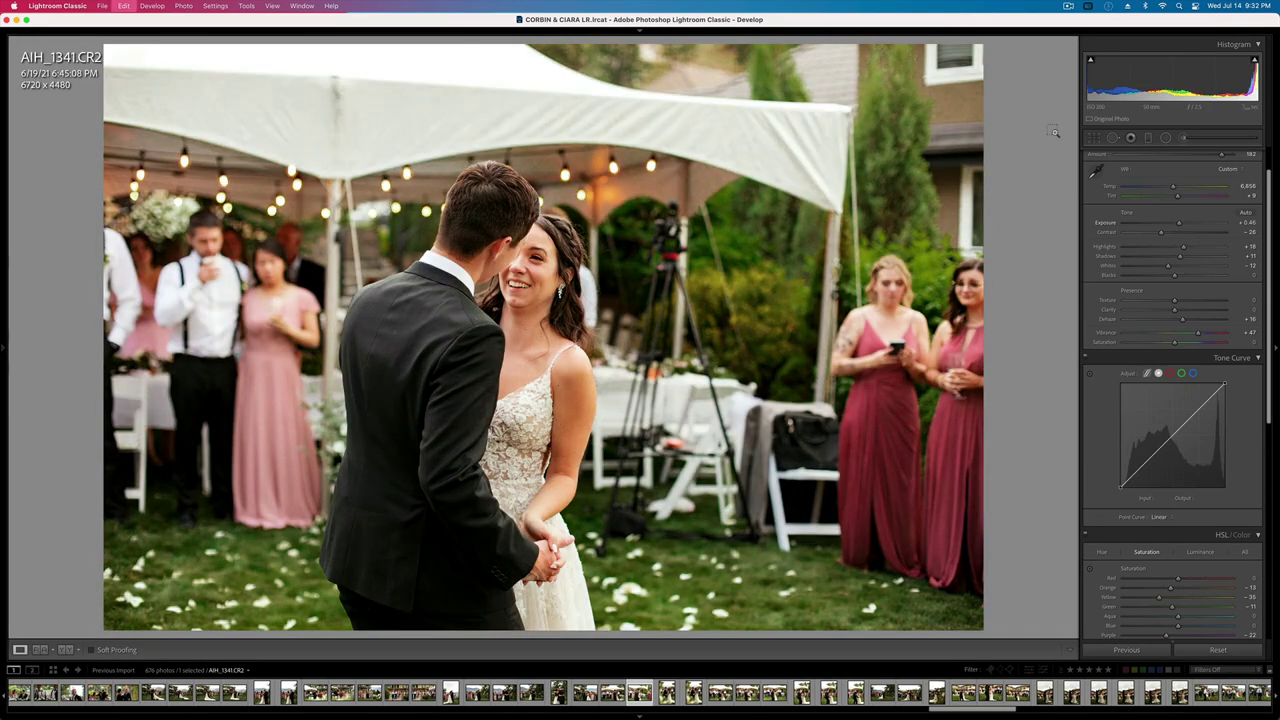
{"action": "key", "text": "minus"}
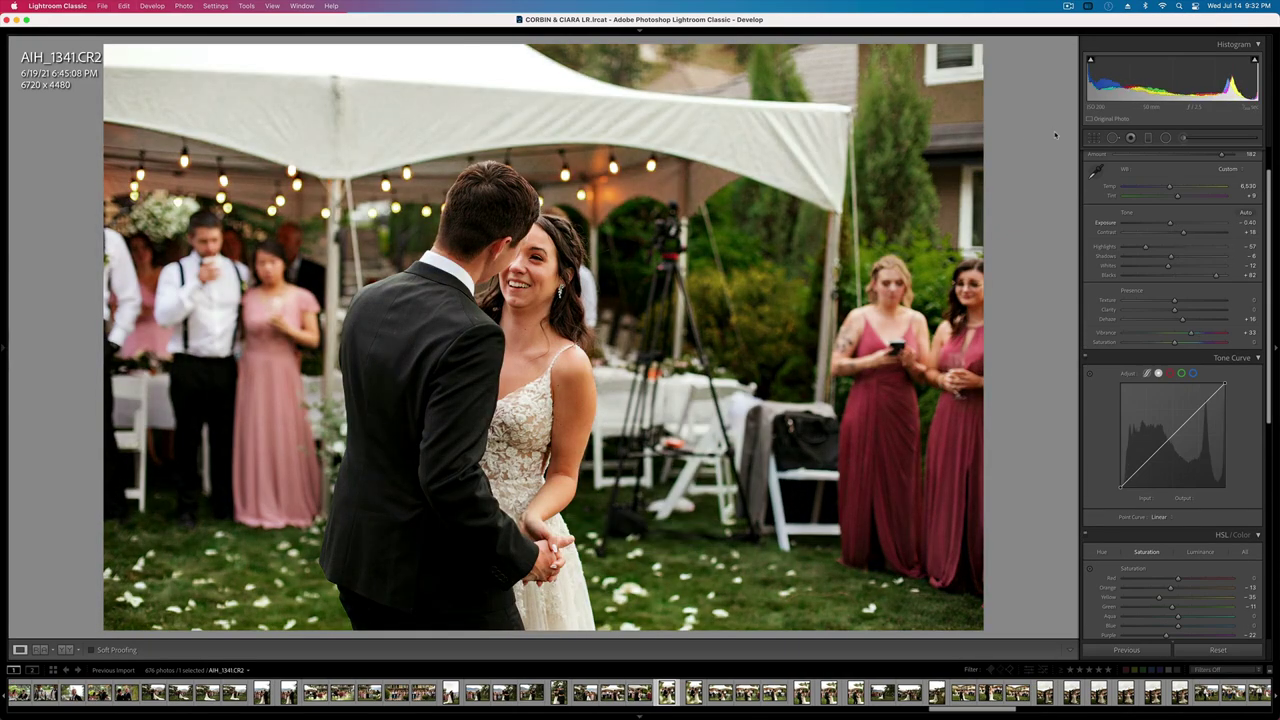
{"action": "key", "text": "Right"}
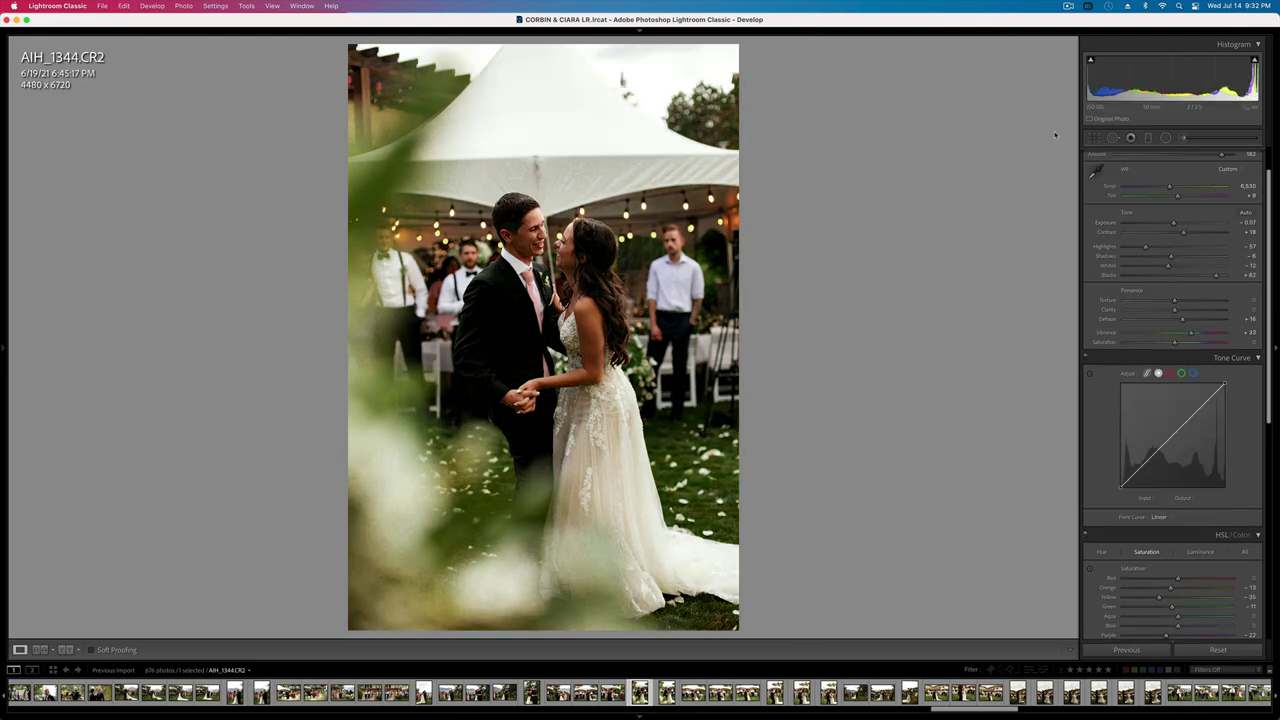
{"action": "key", "text": "equal"}
{"action": "key", "text": "equal"}
- Clear AIH_1345's star rating and darken AIH_1349 to -0.20 exposure
{"action": "key", "text": "Right"}
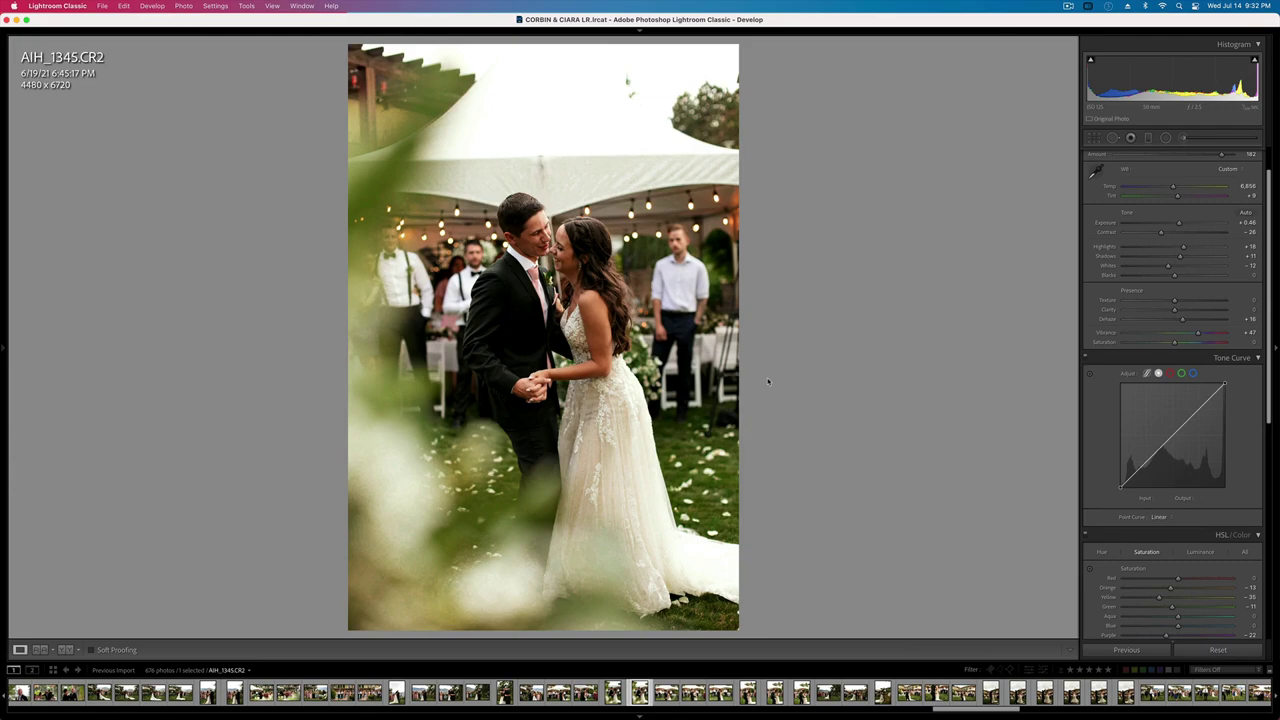
{"action": "key", "text": "0"}
{"action": "key", "text": "Right"}
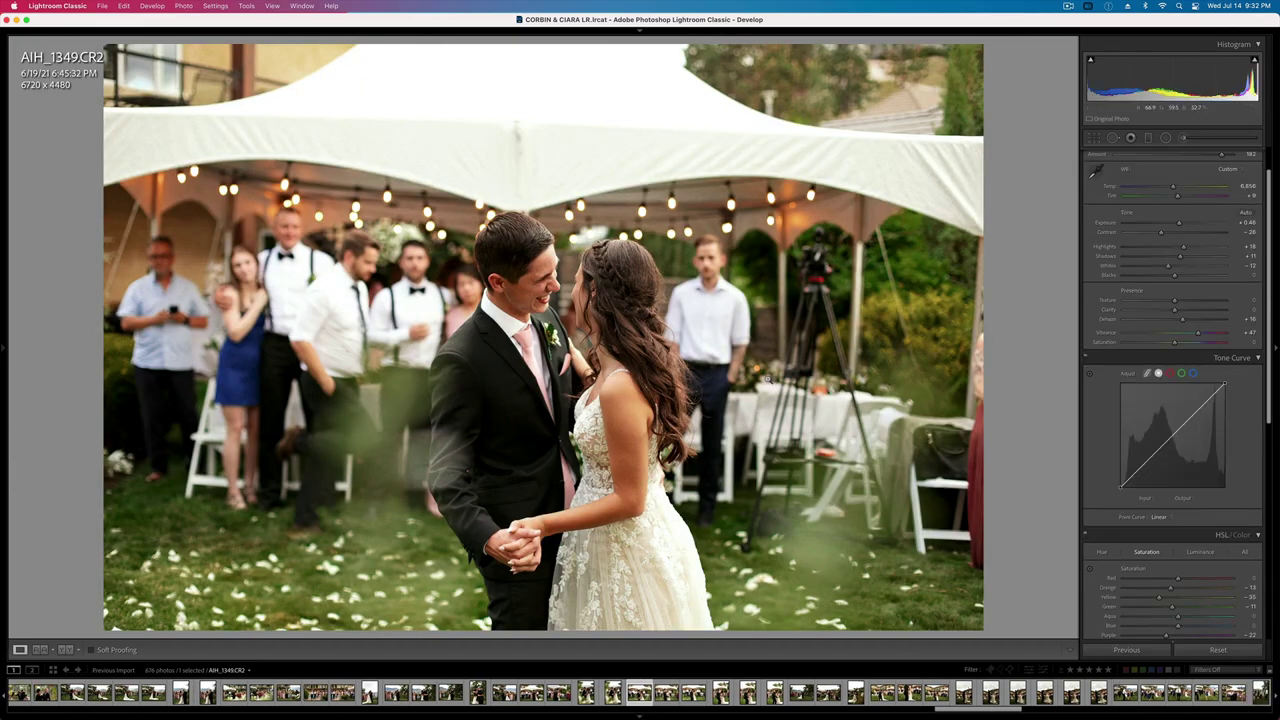
{"action": "key", "text": "minus"}
- Straighten AIH_1349 by -2.44° to level the tent and crop it to 6322 x 4215
{"action": "key", "text": "r"}
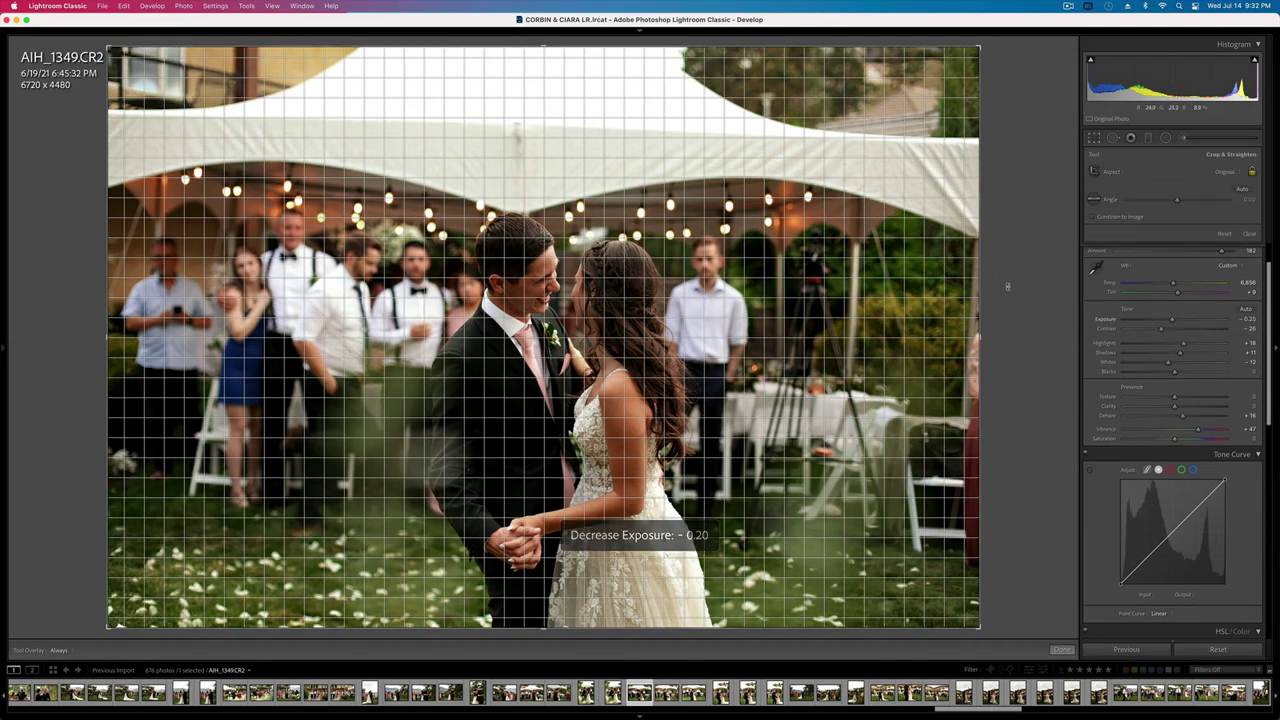
{"action": "left_click_drag", "start_coordinate": [1004, 280], "coordinate": [1011, 269]}
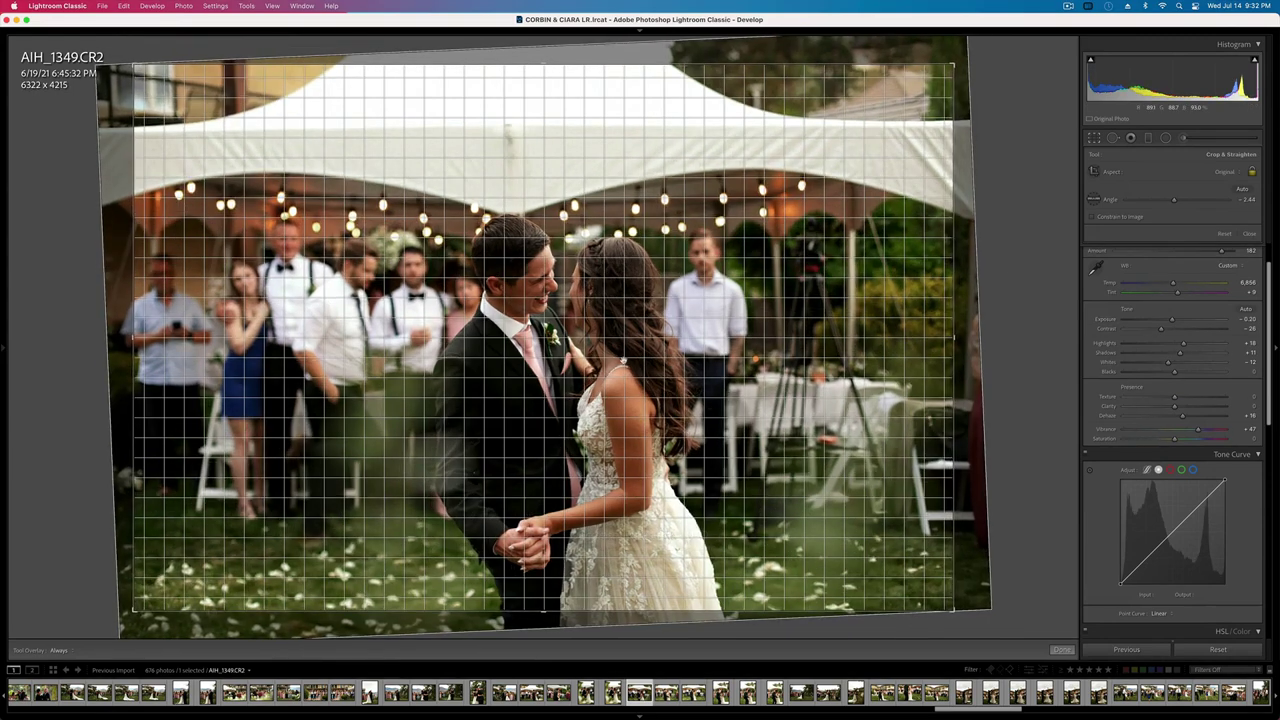
{"action": "left_click_drag", "start_coordinate": [611, 304], "coordinate": [597, 304]}
{"action": "key", "text": "Return"}
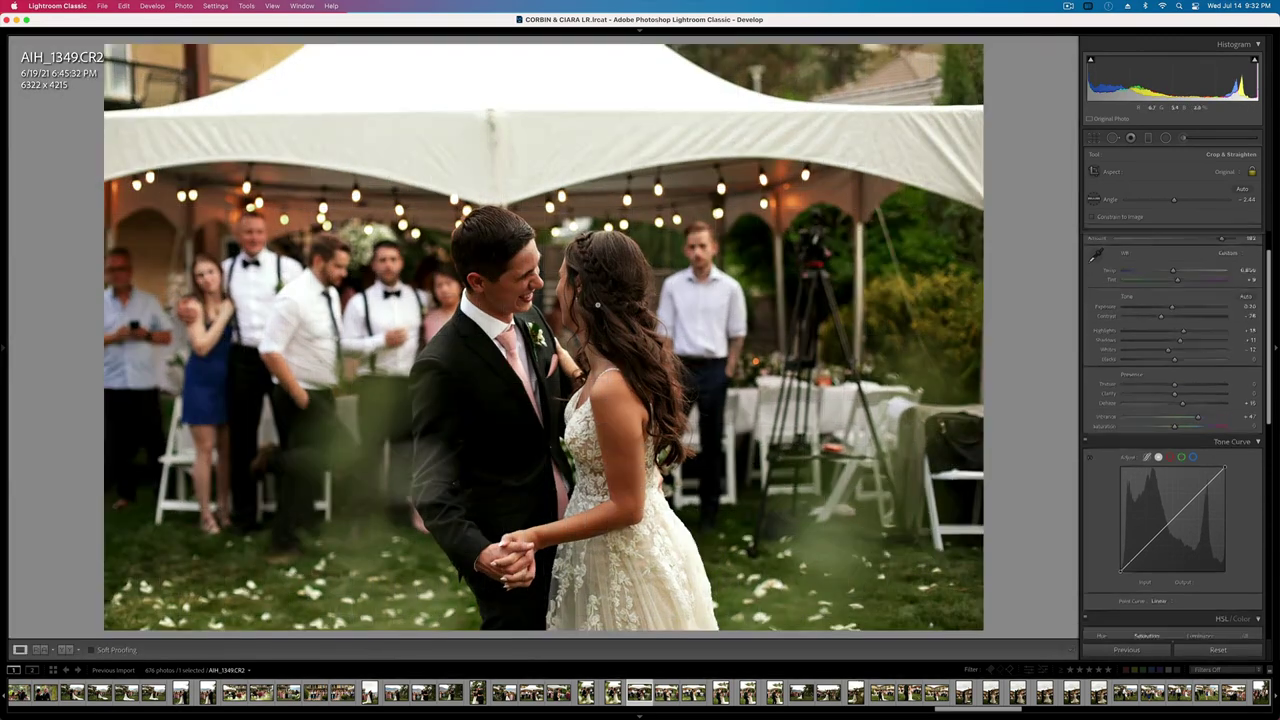
{"action": "key", "text": "Right"}
{"action": "key", "text": "Right"}
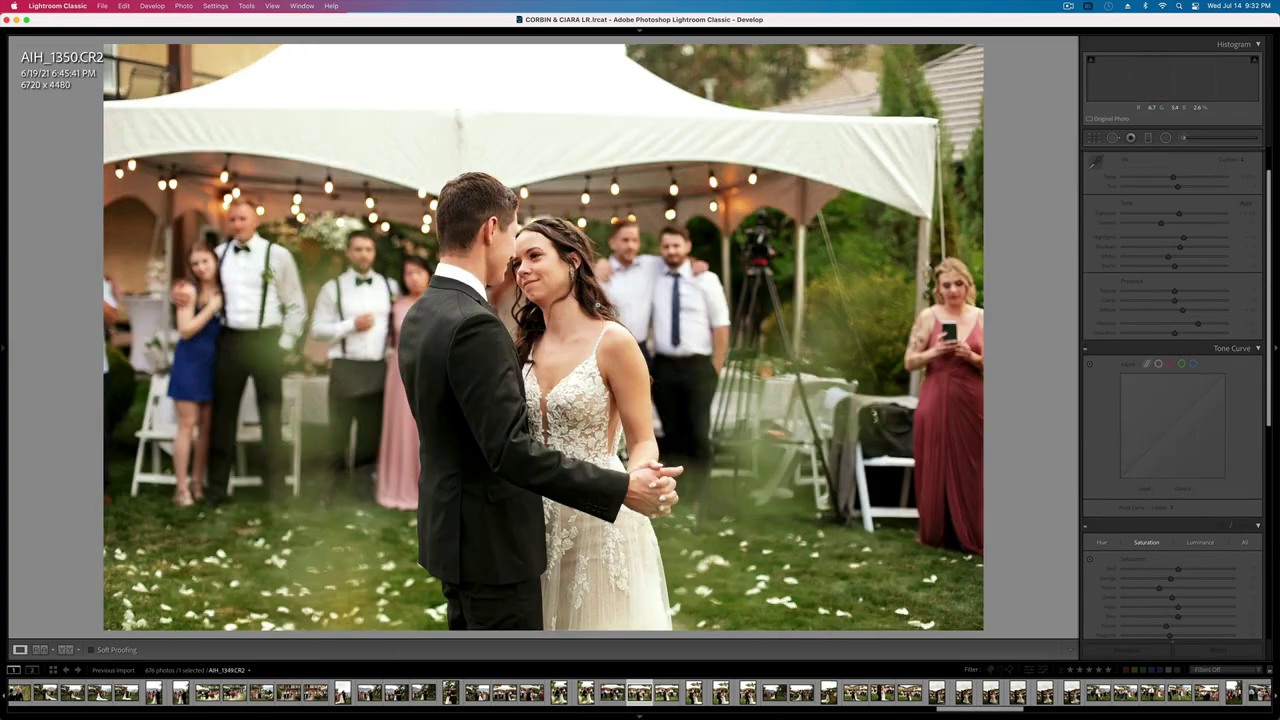
- Zoom in to inspect AIH_1349's groom's sleeve and bride's dress for spots
{"action": "key", "text": "Left"}
{"action": "left_click", "coordinate": [453, 501]}
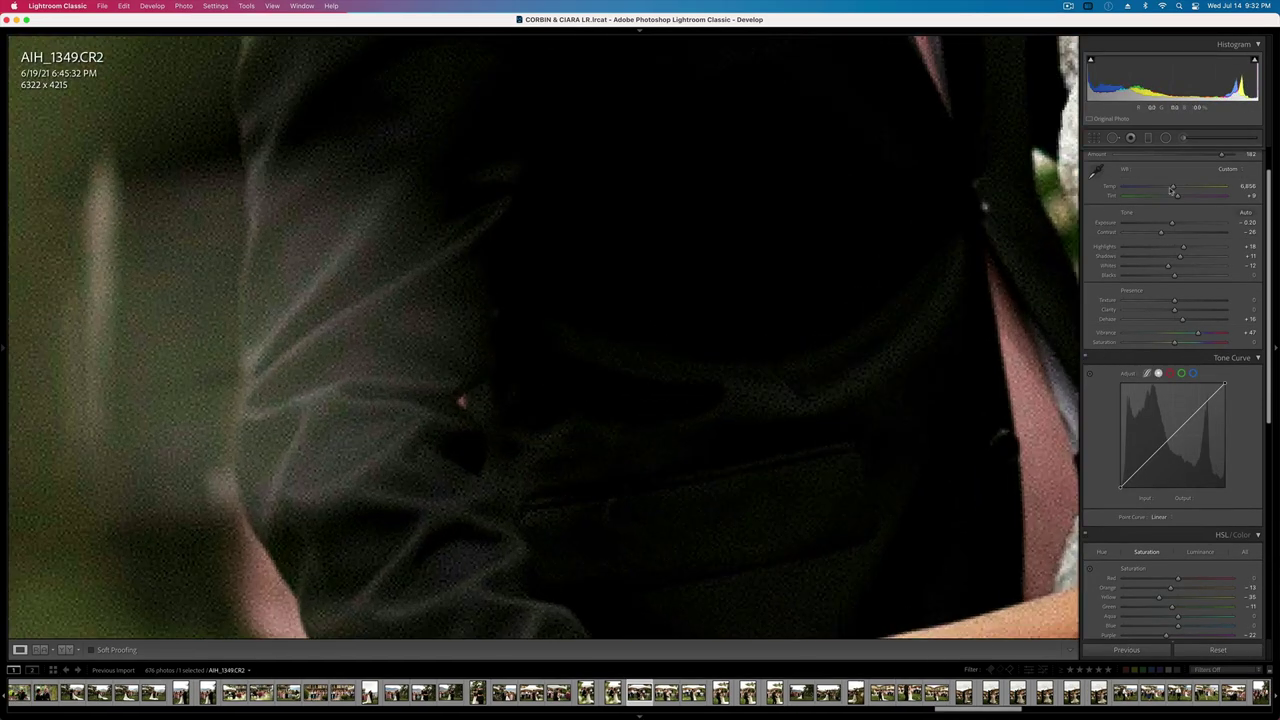
{"action": "left_click", "coordinate": [1113, 138]}
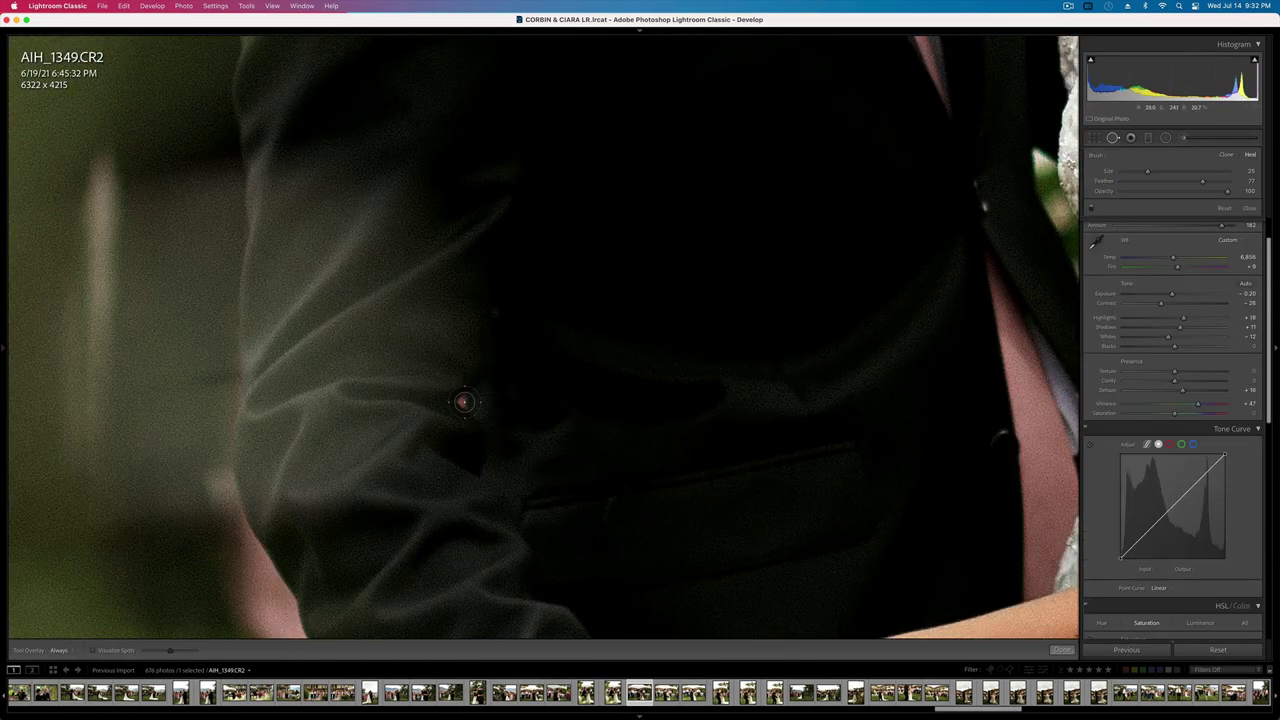
{"action": "key", "text": "q"}
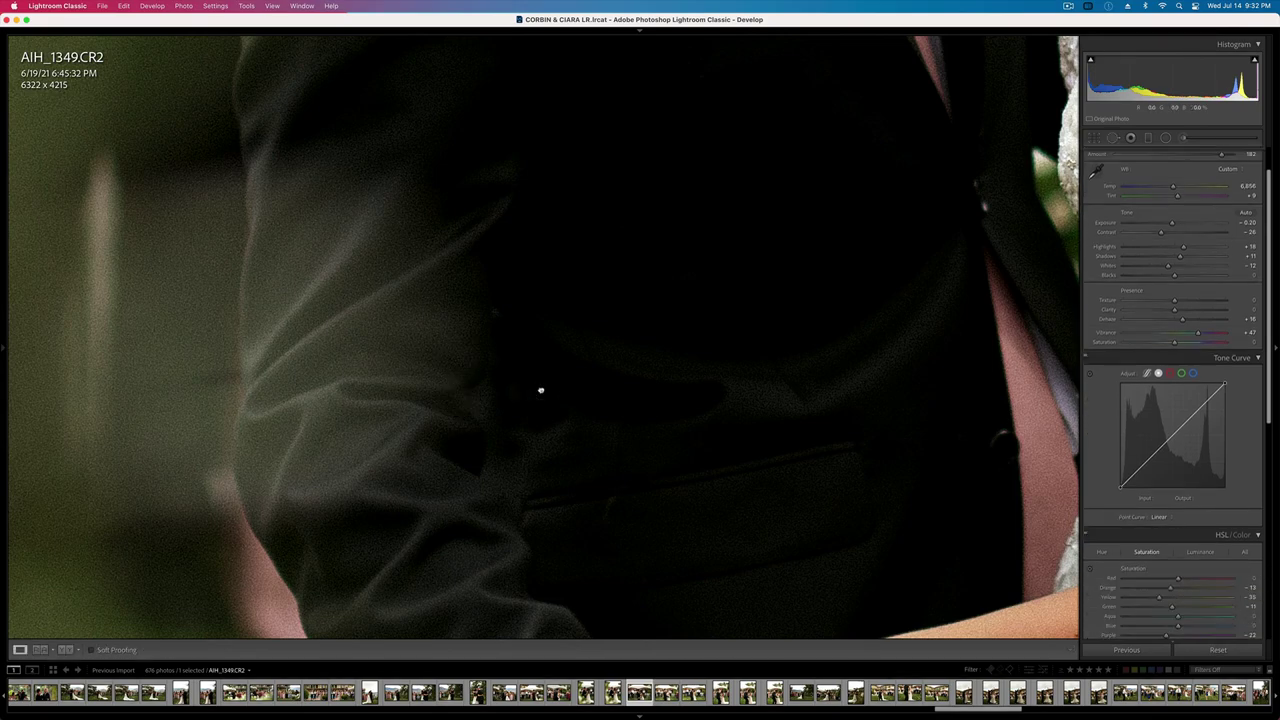
{"action": "key", "text": "z"}
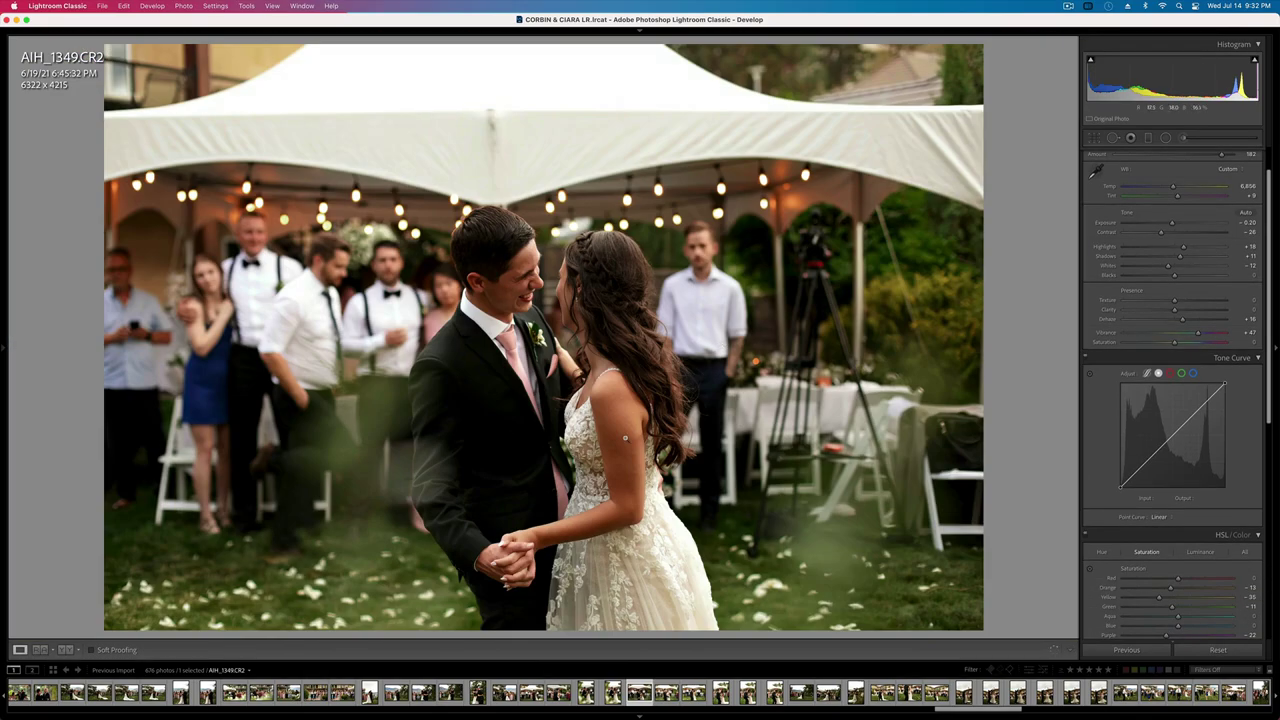
{"action": "left_click", "coordinate": [558, 455]}
{"action": "left_click", "coordinate": [558, 455]}
- Lower AIH_1350's exposure to -0.53 and rotate it slightly to level it
{"action": "key", "text": "Right"}
{"action": "key", "text": "shift+minus"}
{"action": "key", "text": "shift+minus"}
{"action": "key", "text": "shift+minus"}
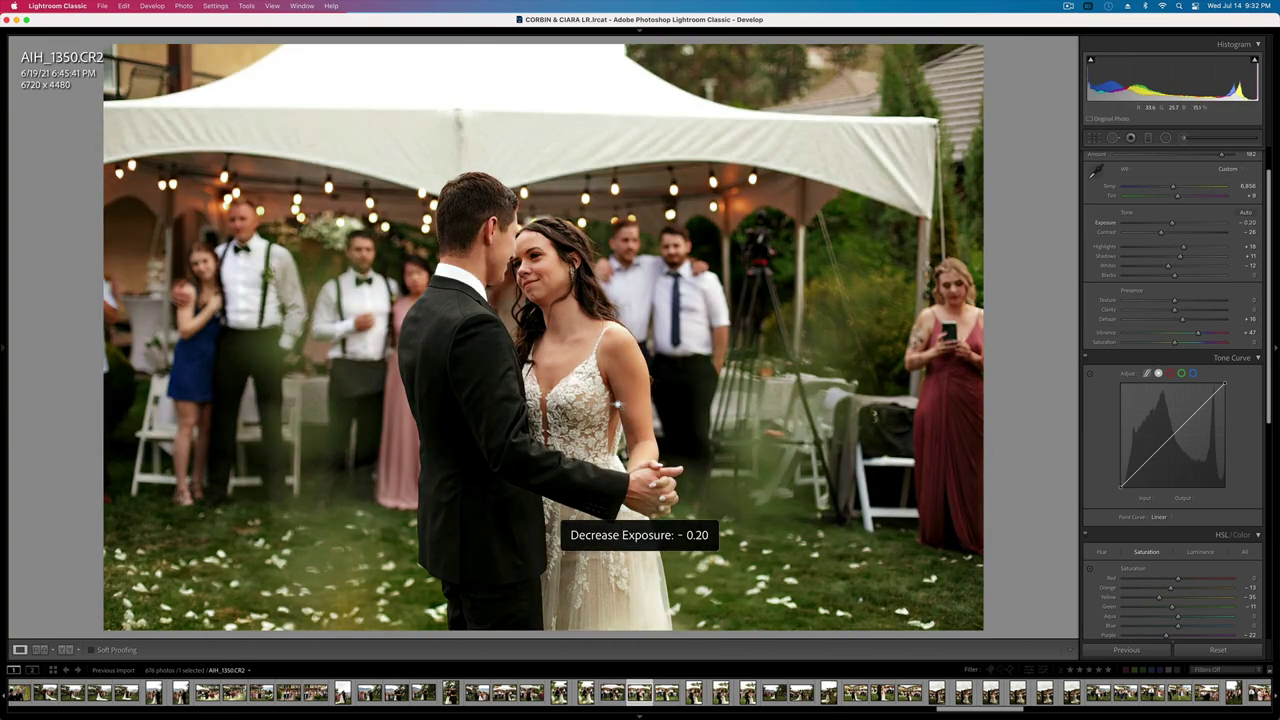
{"action": "key", "text": "r"}
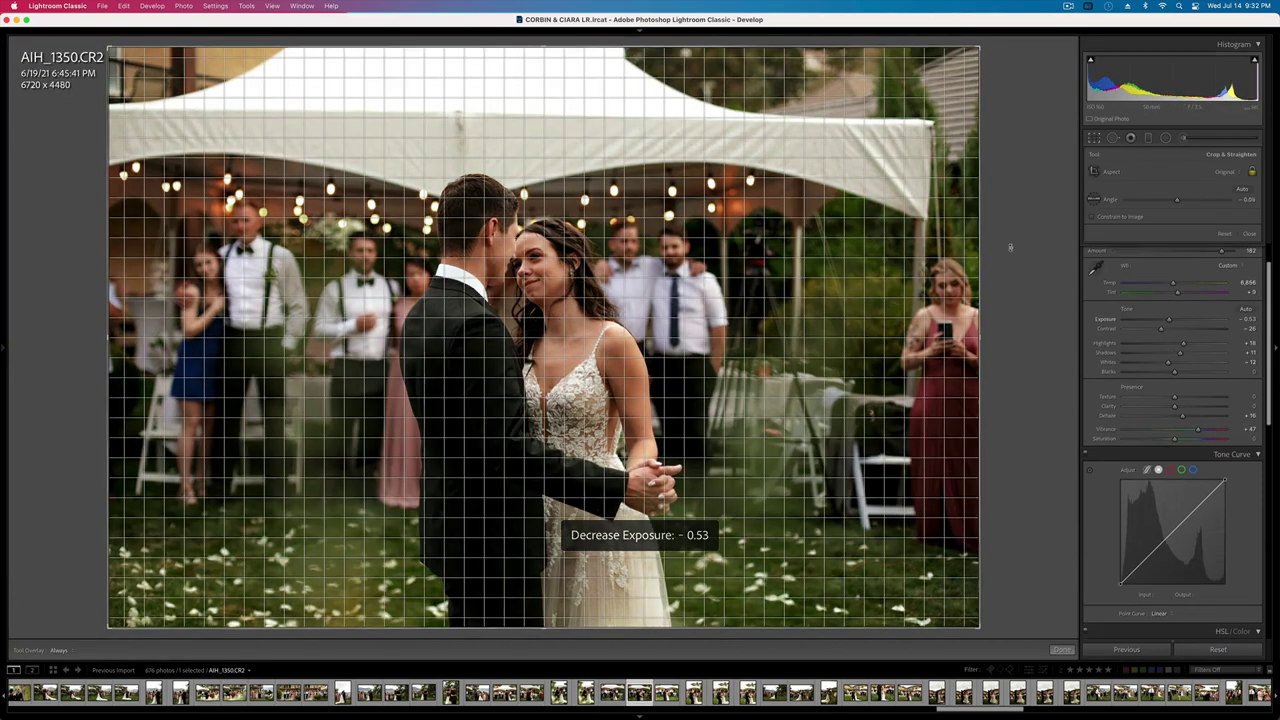
{"action": "left_click_drag", "start_coordinate": [1006, 243], "coordinate": [1005, 236]}
- Apply the straightened crop and convert the photo to black and white with the SE B&W 03 preset
{"action": "key", "text": "r"}
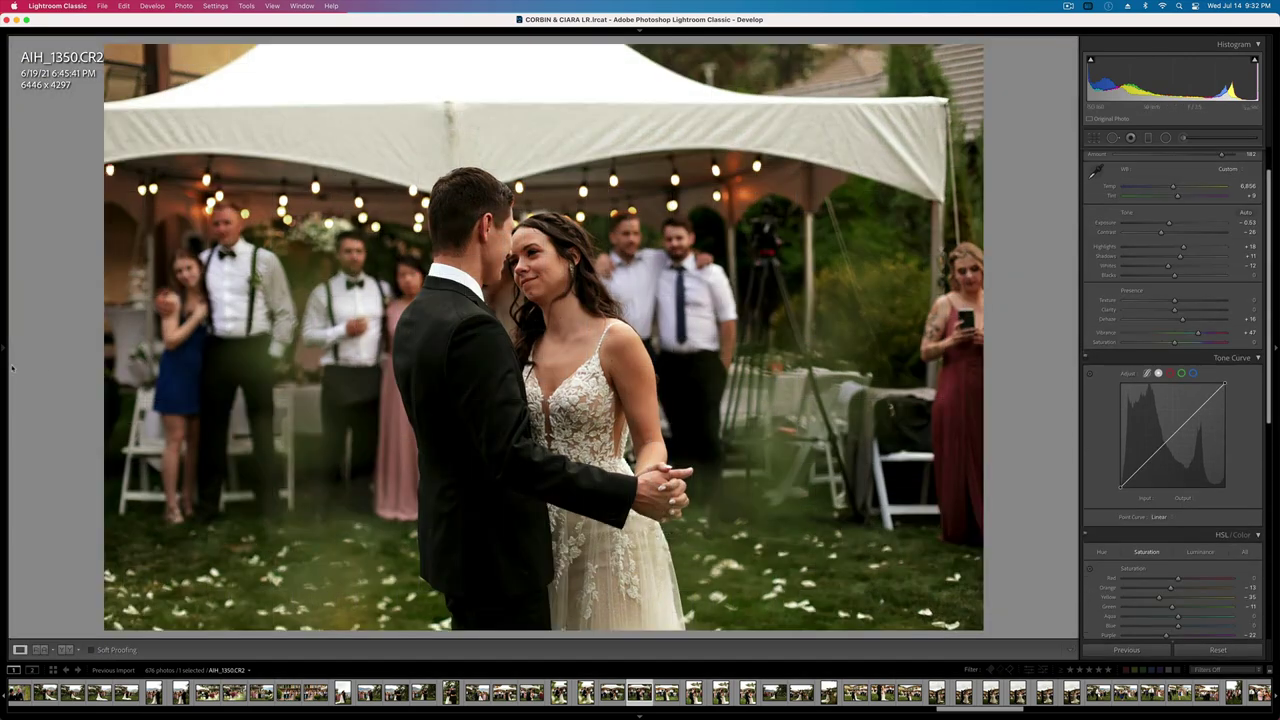
{"action": "mouse_move", "coordinate": [4, 355]}
{"action": "left_click", "coordinate": [94, 529]}
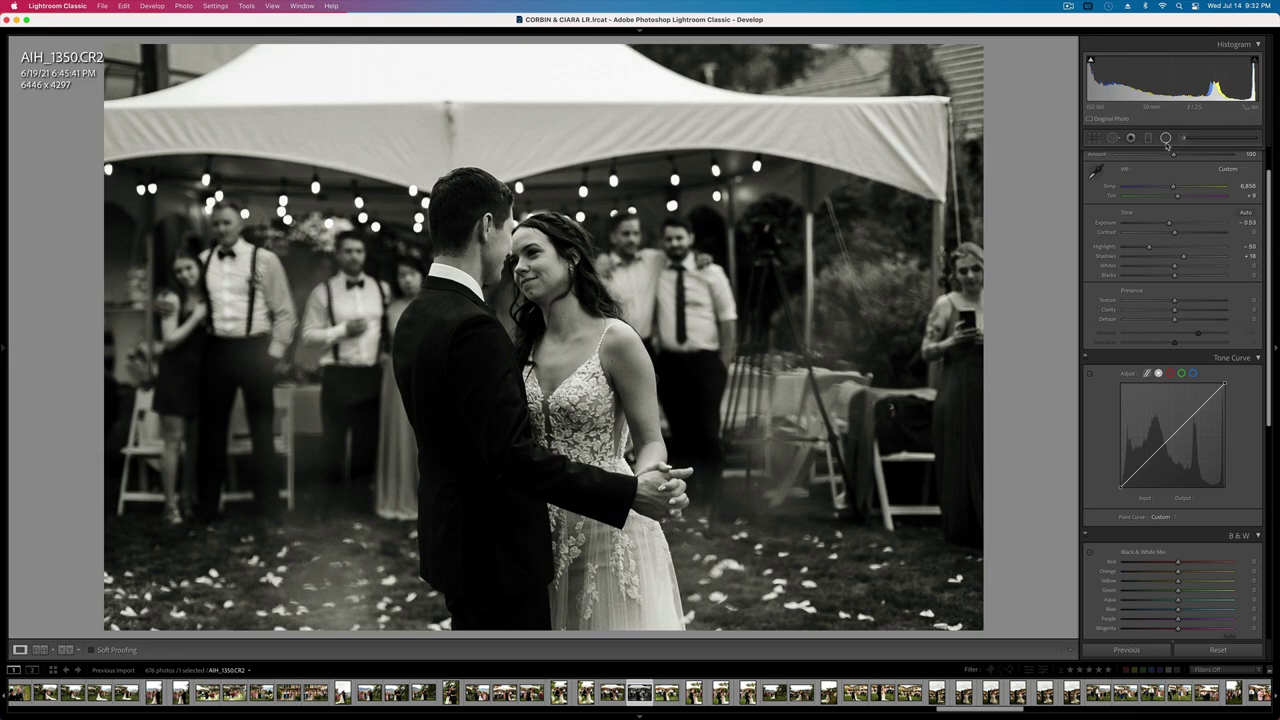
- Give the radial mask the 15 Brooding Dehaze Darken effect and move it up over the couple
{"action": "left_click", "coordinate": [1166, 138]}
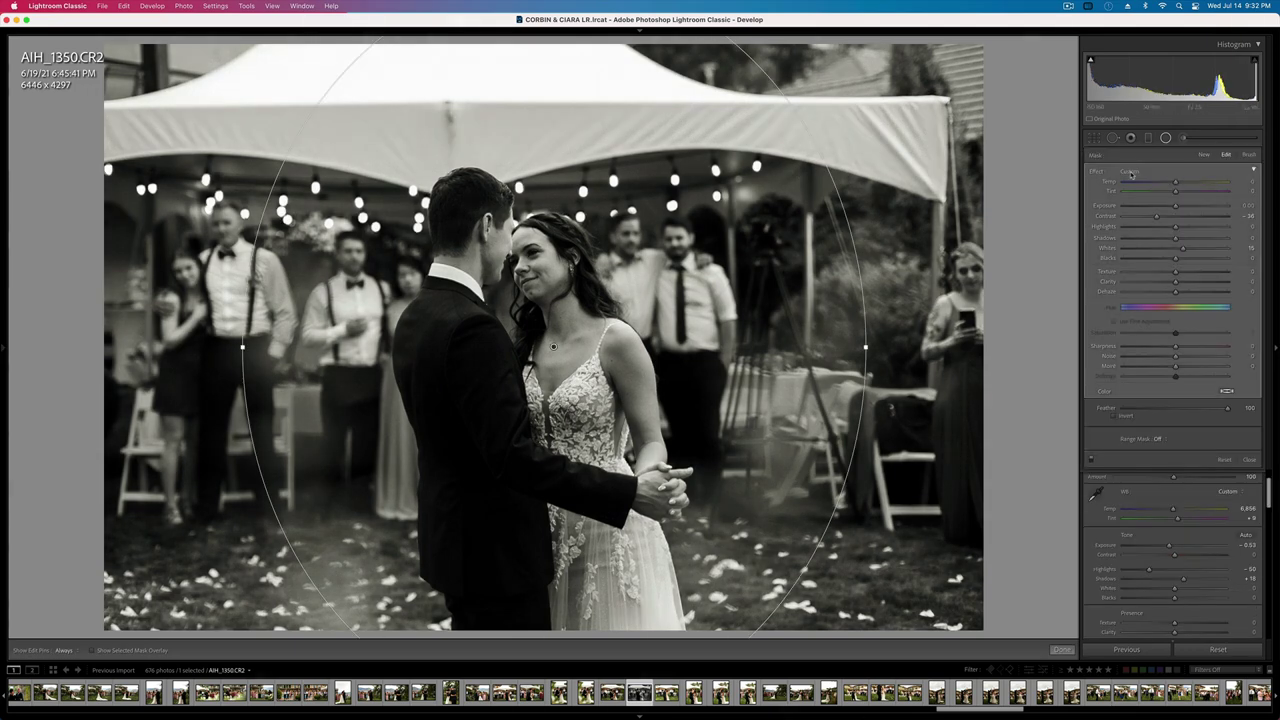
{"action": "left_click", "coordinate": [1159, 174]}
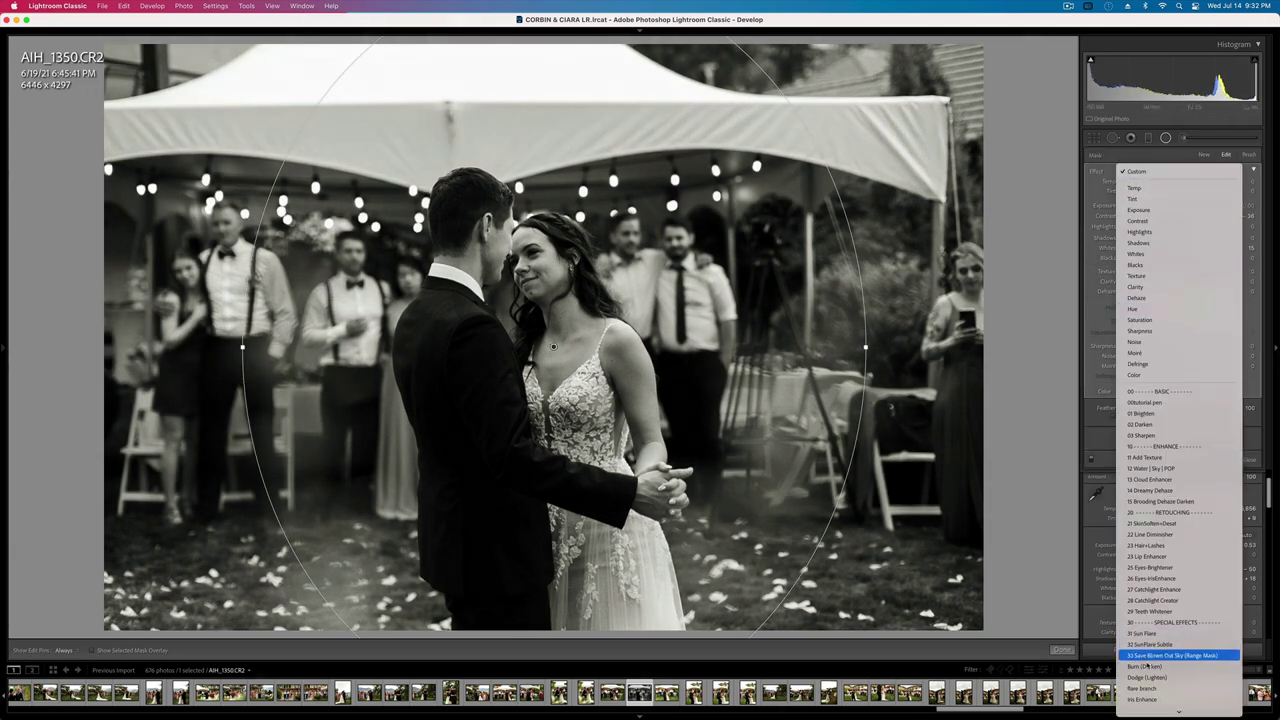
{"action": "left_click", "coordinate": [1165, 501]}
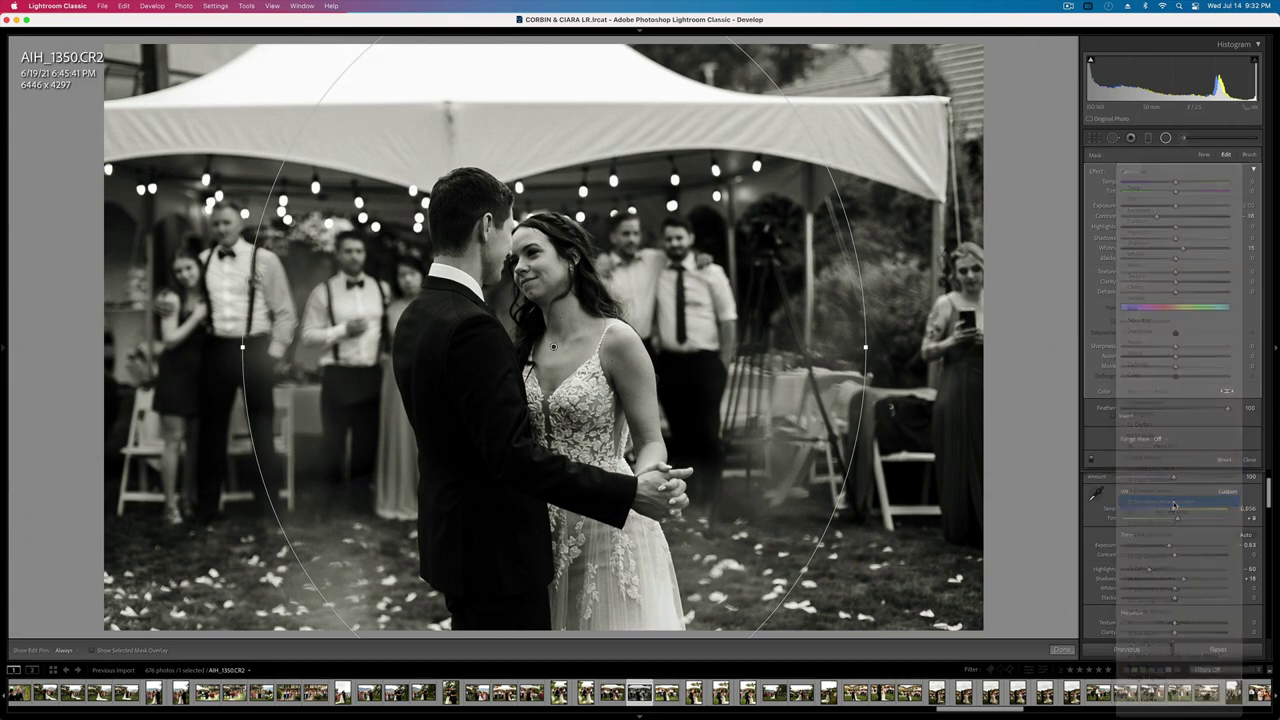
{"action": "left_click_drag", "start_coordinate": [549, 378], "coordinate": [551, 344]}
{"action": "key", "text": "shift+m"}
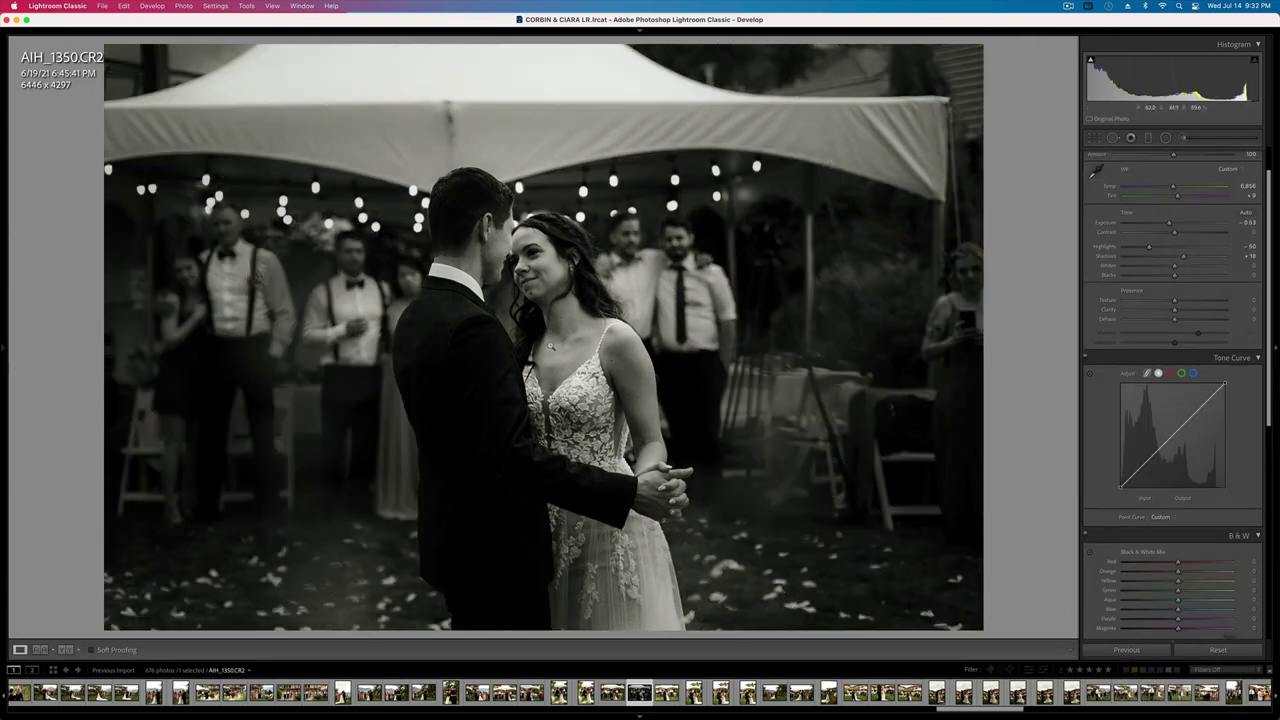
- Compare the edit against the original and set exposure to -0.20
{"action": "key", "text": "backslash"}
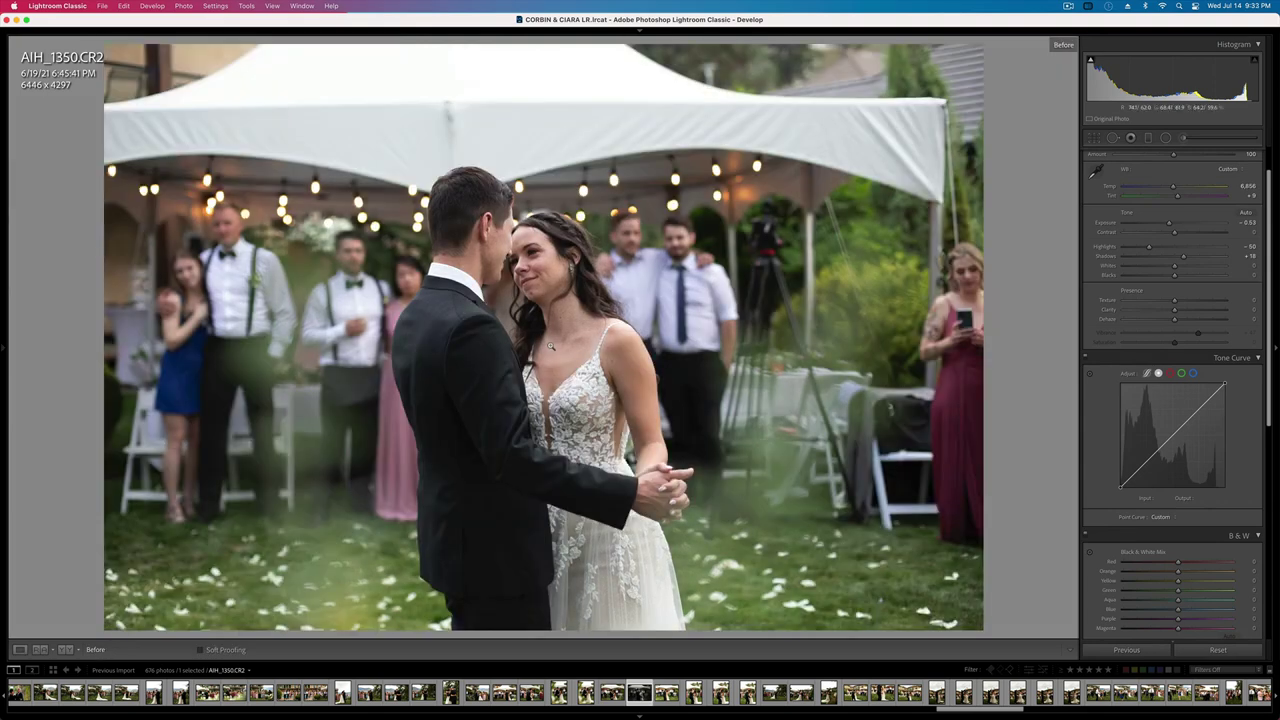
{"action": "key", "text": "backslash"}
{"action": "key", "text": "shift+equal"}
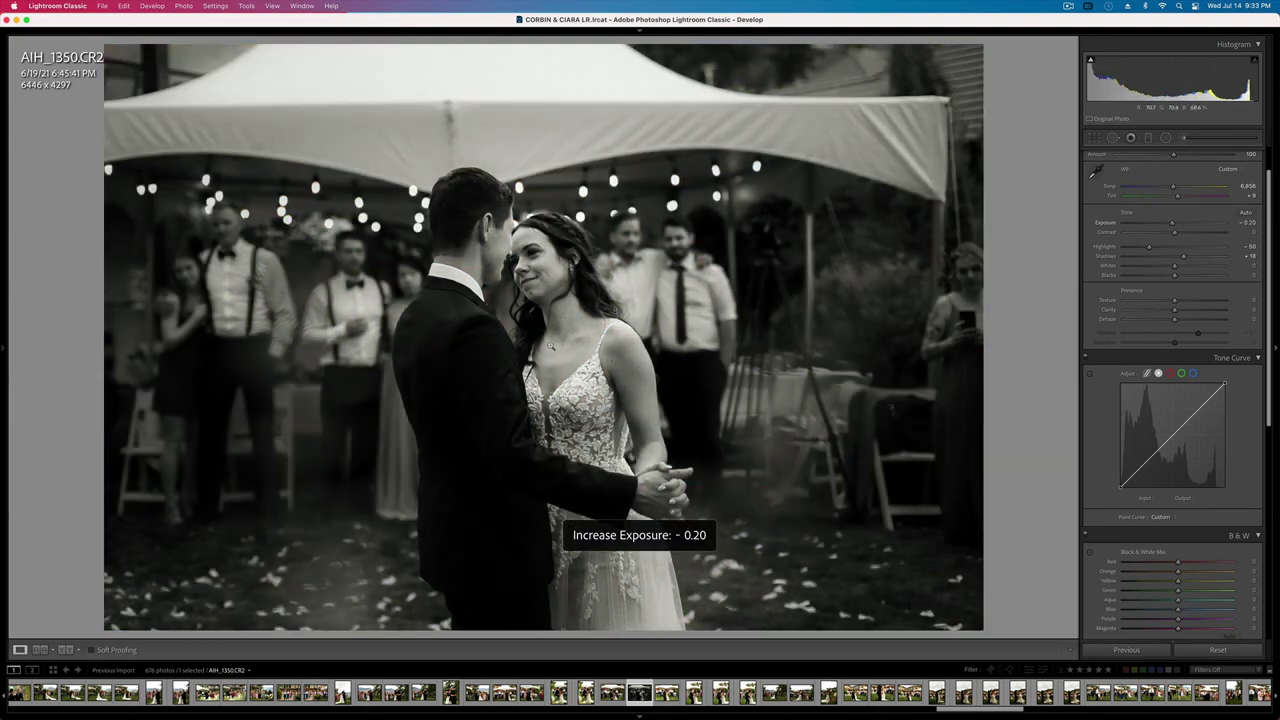
{"action": "key", "text": "minus"}
- Set AIH_1352's exposure to -0.20
{"action": "key", "text": "Right"}
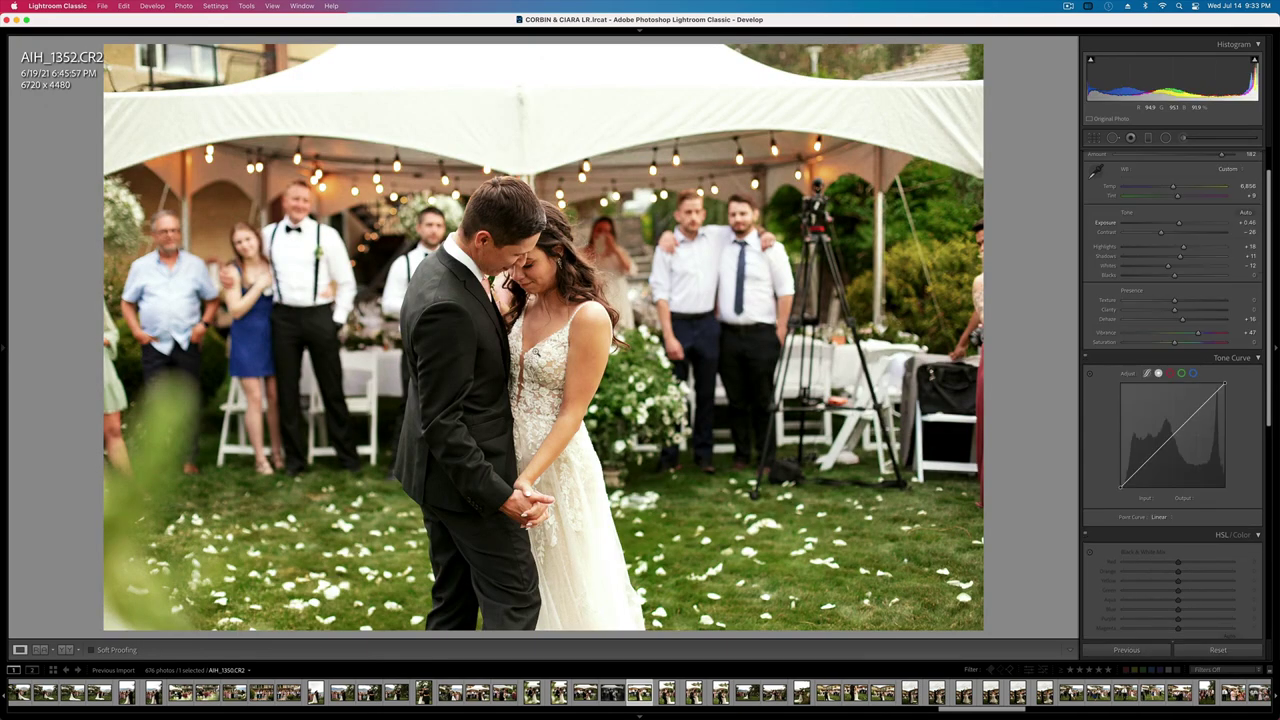
{"action": "key", "text": "minus"}
{"action": "key", "text": "minus"}
{"action": "key", "text": "minus"}
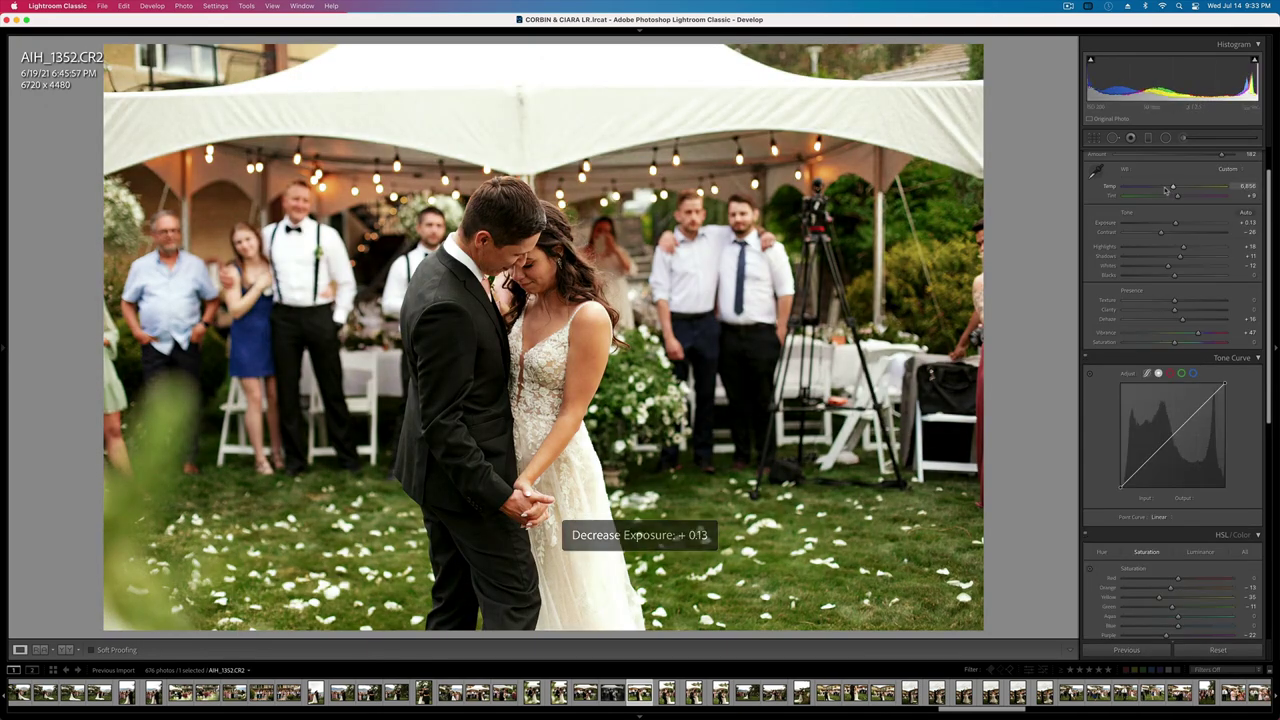
{"action": "key", "text": "equal"}
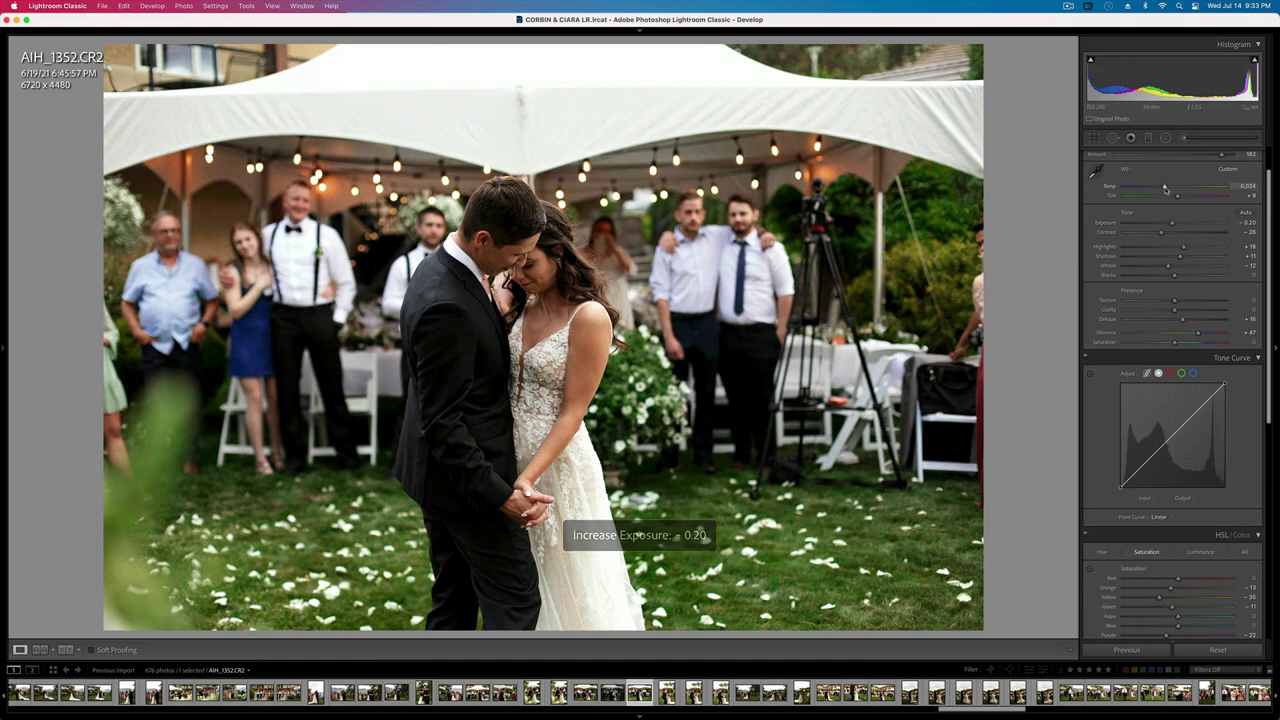
- Draw a radial filter around the couple with slightly eased darkening outside them
{"action": "left_click", "coordinate": [1165, 138]}
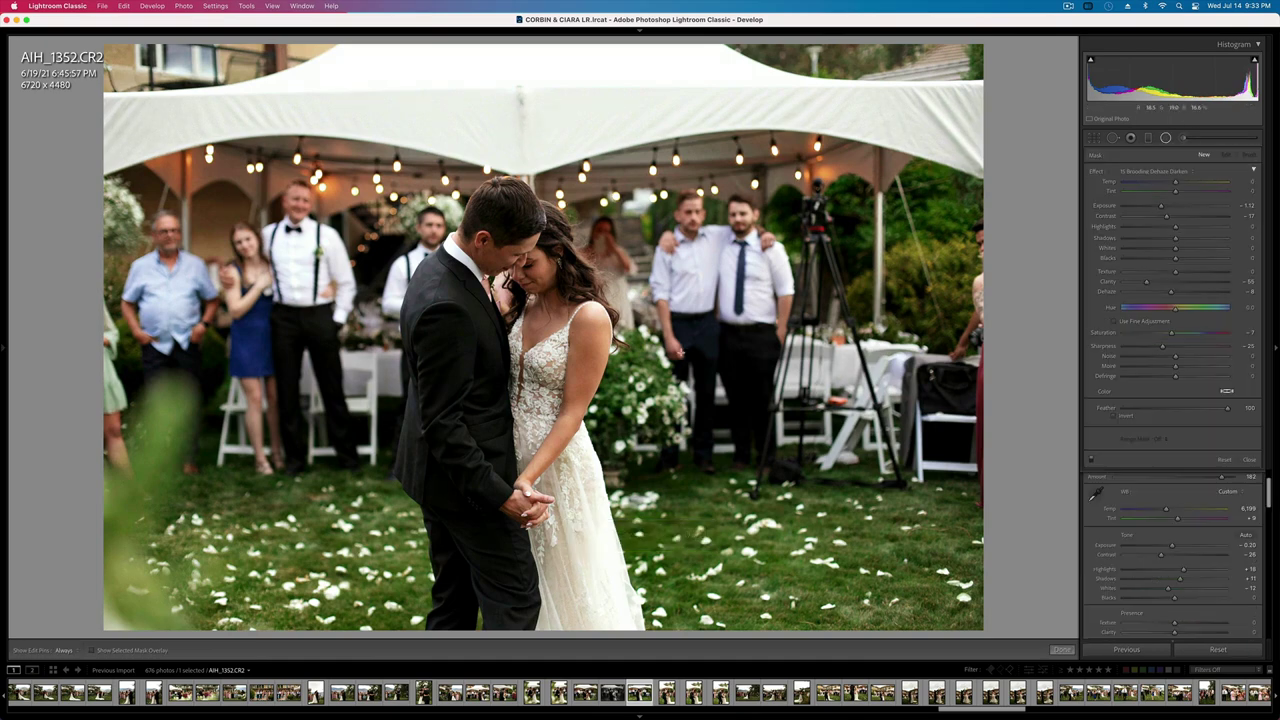
{"action": "left_click_drag", "start_coordinate": [506, 332], "coordinate": [805, 615]}
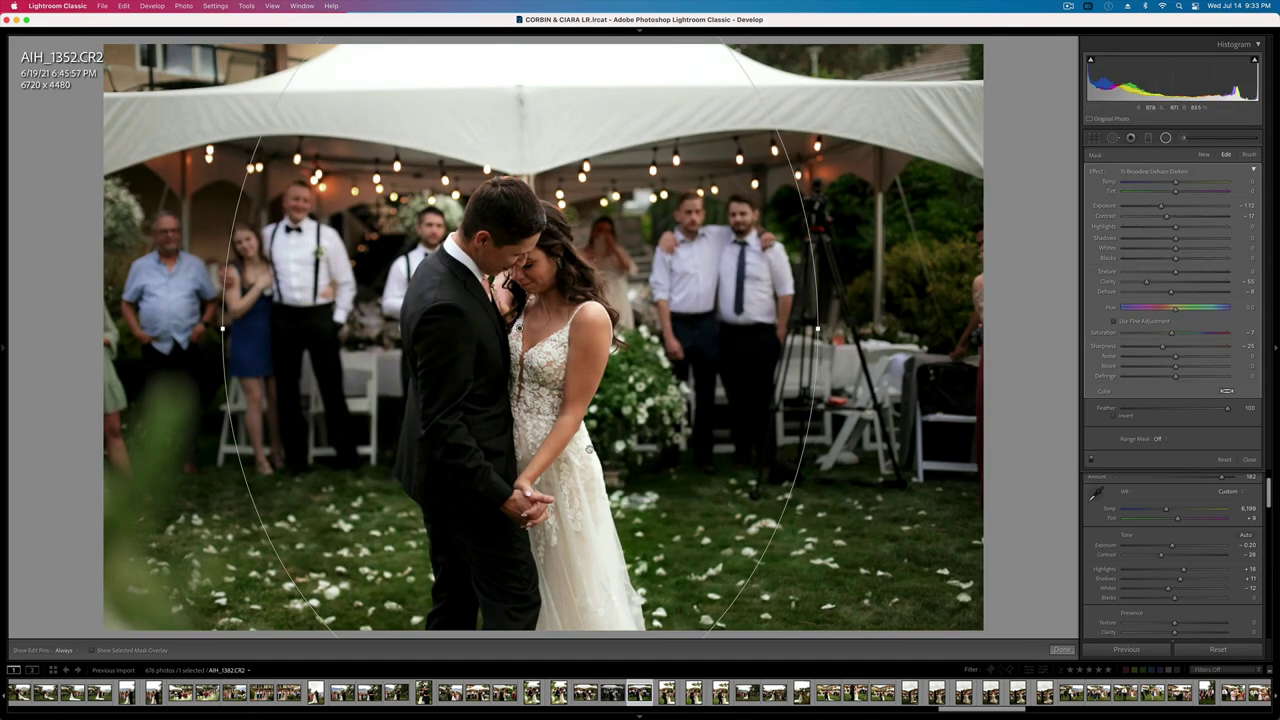
{"action": "left_click_drag", "start_coordinate": [1161, 205], "coordinate": [1166, 207]}
{"action": "key", "text": "BackSpace"}
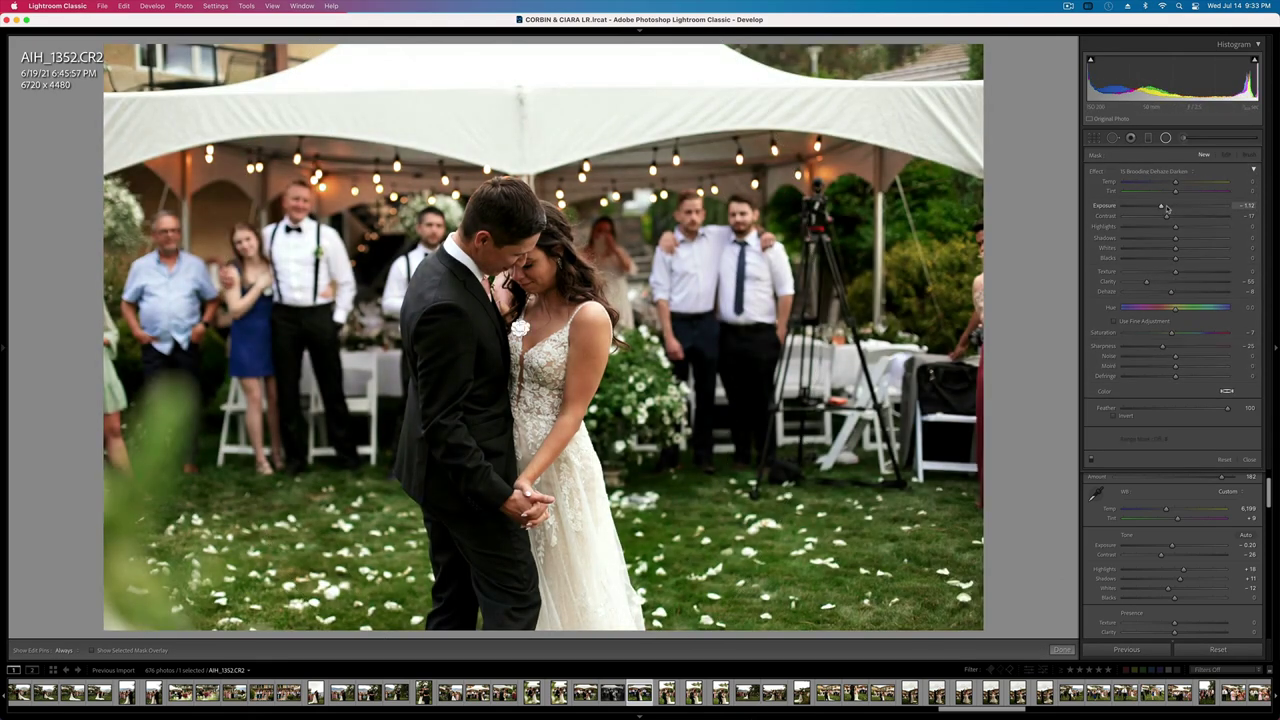
{"action": "key", "text": "super+z"}
{"action": "key", "text": "Return"}
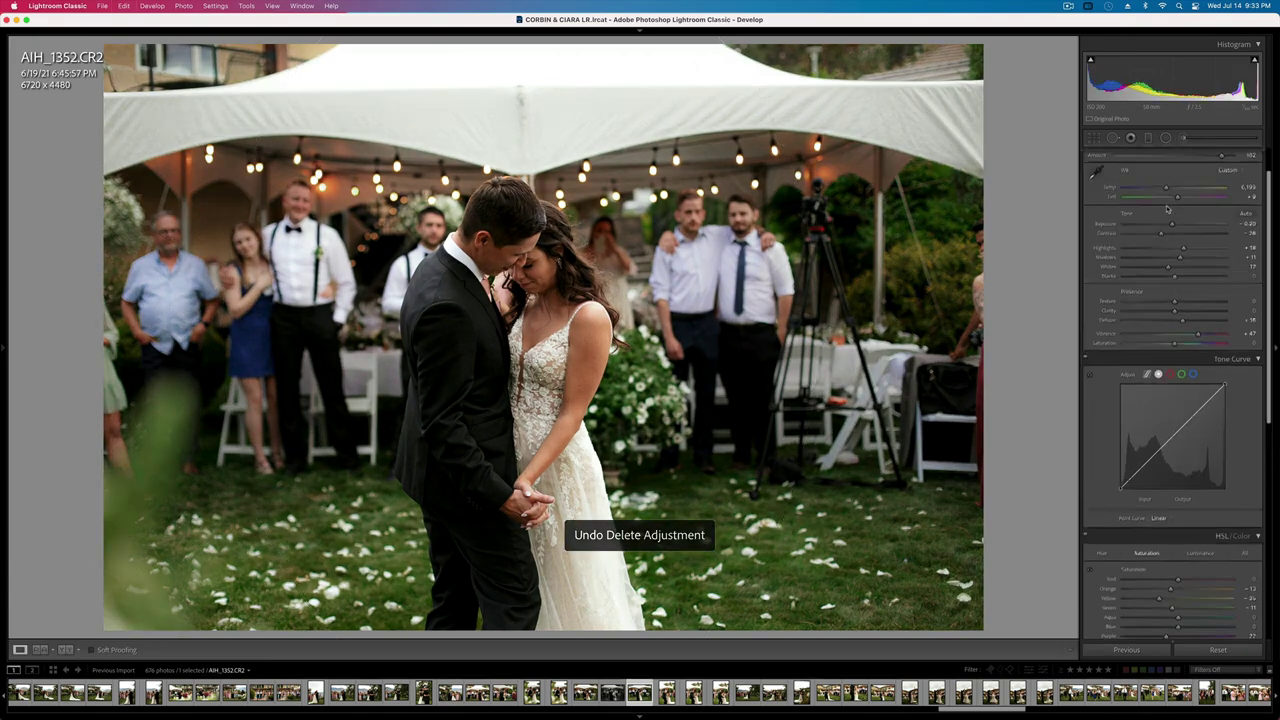
{"action": "key", "text": "Right"}
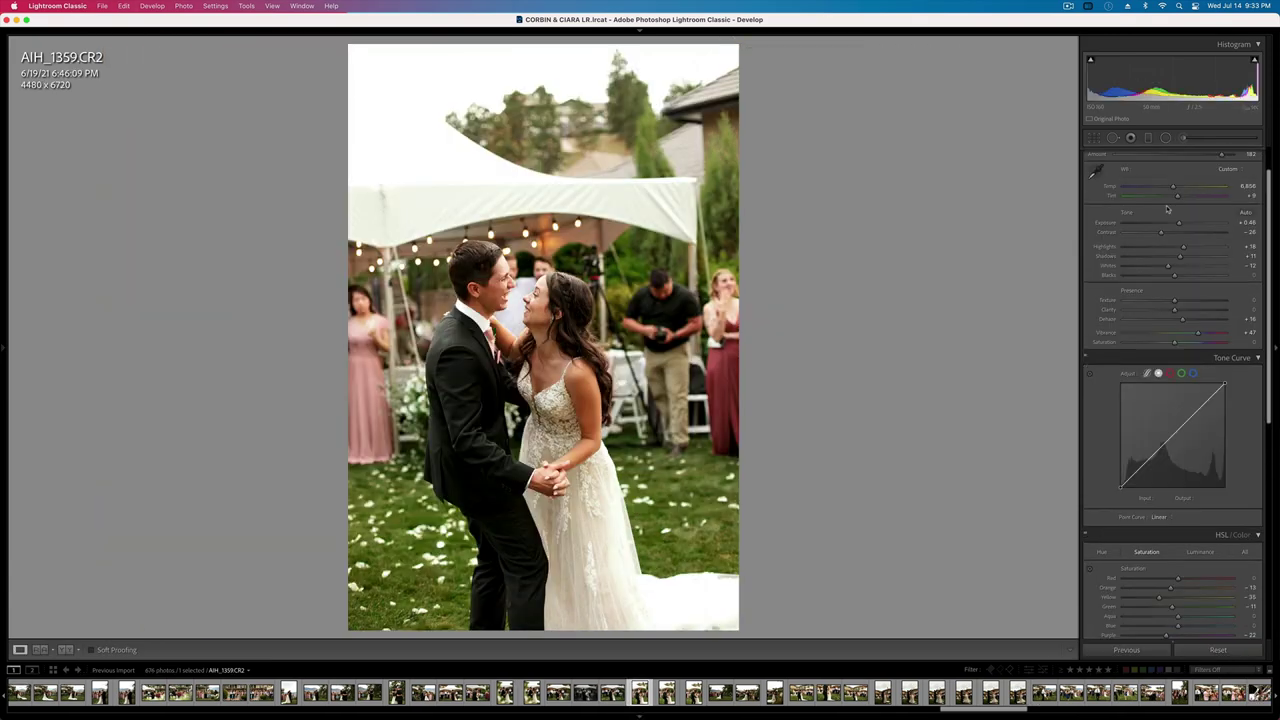
{"action": "key", "text": "Left"}
{"action": "key", "text": "Left"}
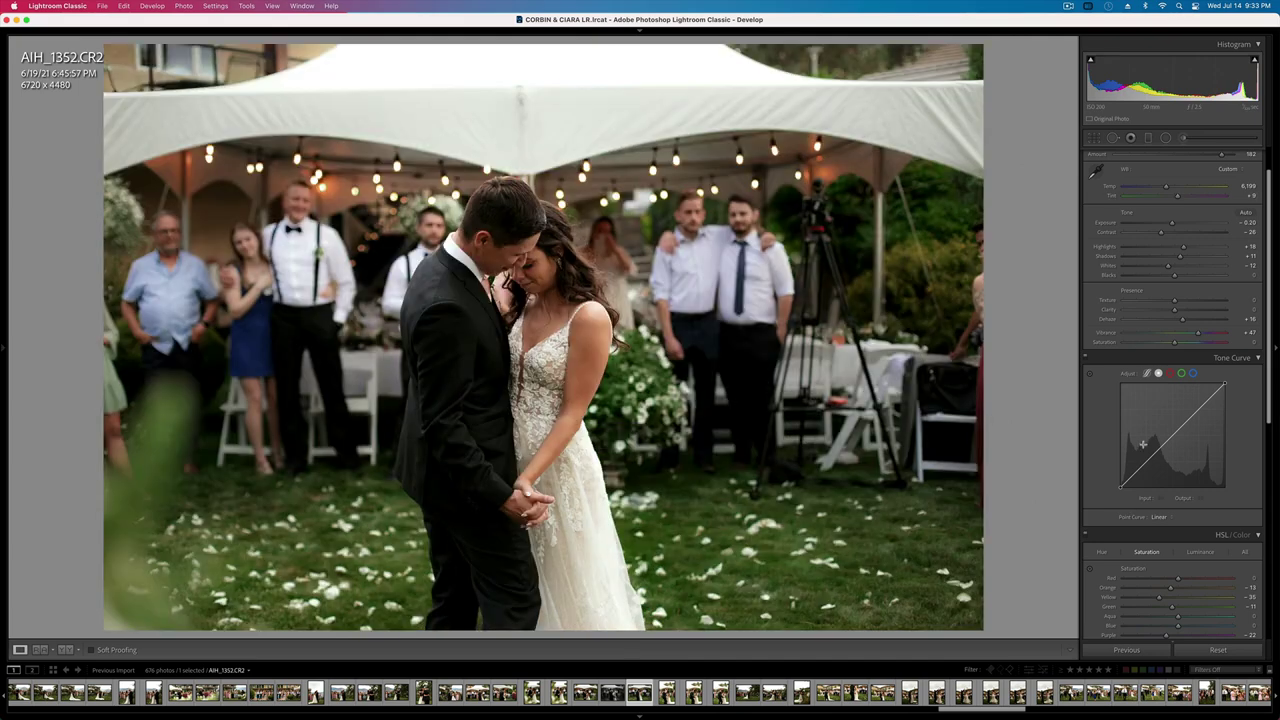
- Reduce the yellow saturation in HSL to about -38
{"action": "scroll", "coordinate": [1152, 524], "scroll_direction": "down", "scroll_amount": 2}
{"action": "scroll", "coordinate": [1152, 524], "scroll_direction": "down", "scroll_amount": 3}
{"action": "left_click_drag", "start_coordinate": [1158, 440], "coordinate": [1145, 444]}
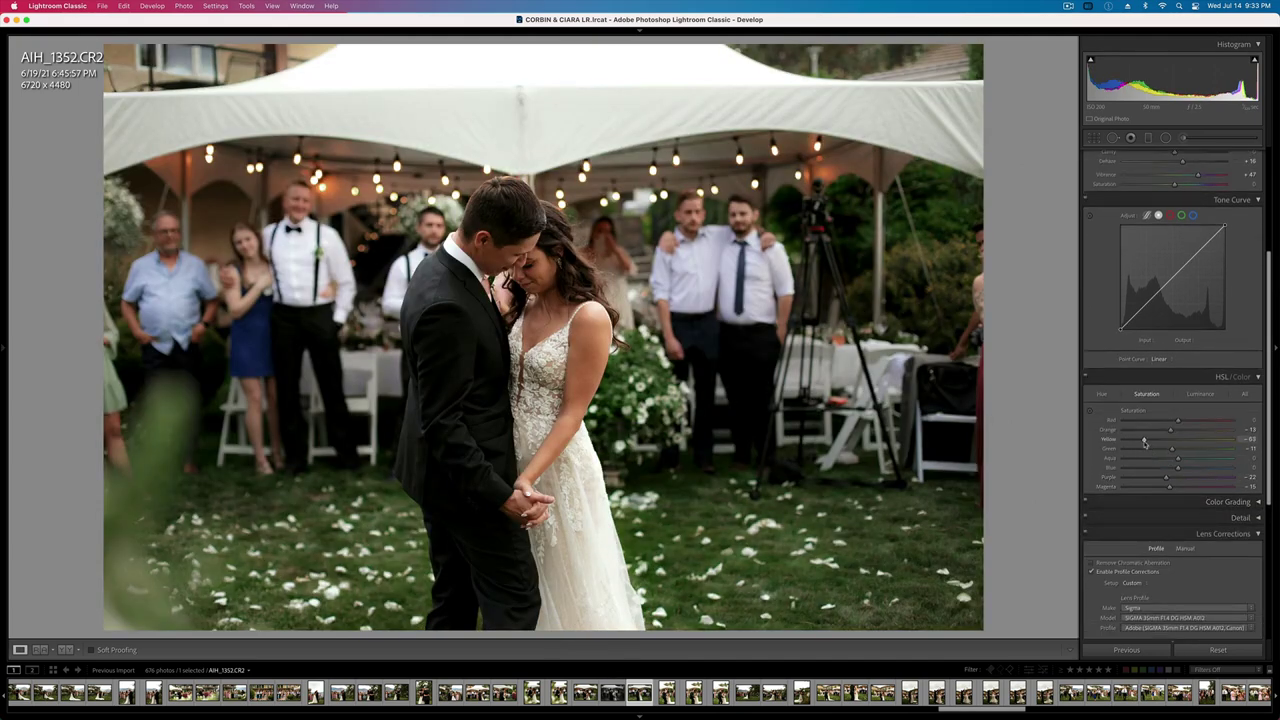
{"action": "left_click", "coordinate": [1167, 440]}
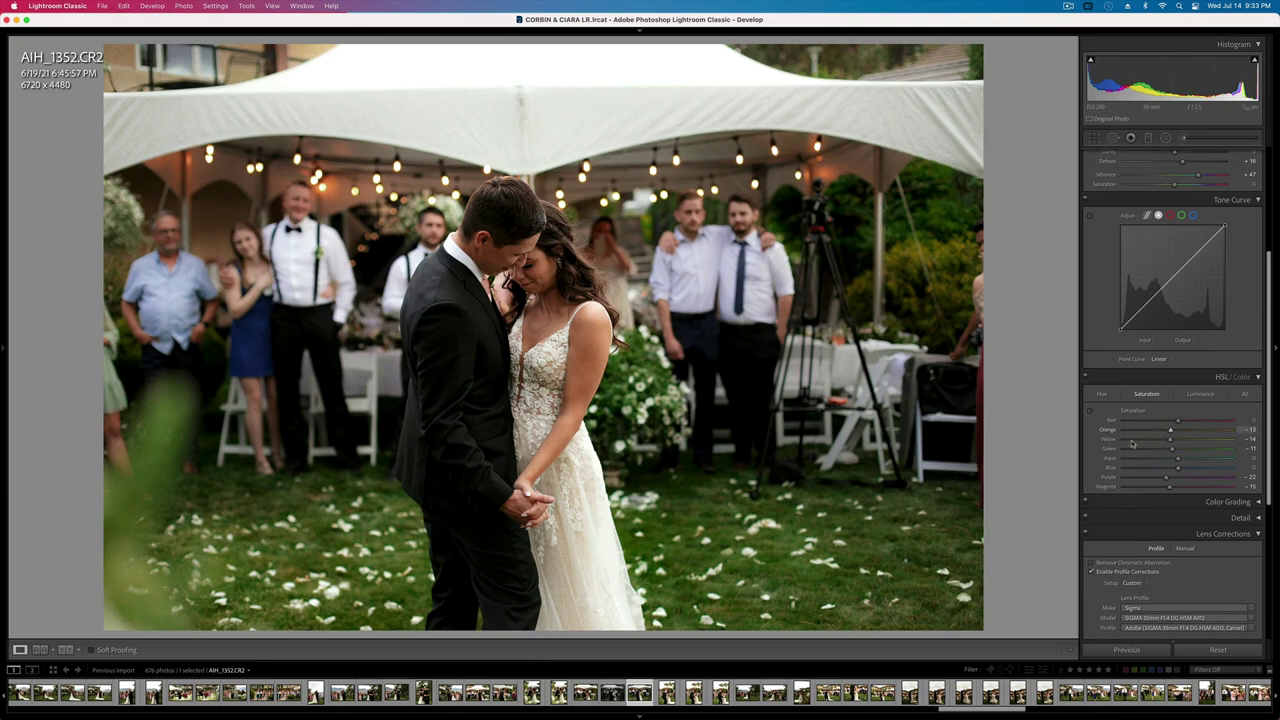
{"action": "left_click", "coordinate": [1158, 440]}
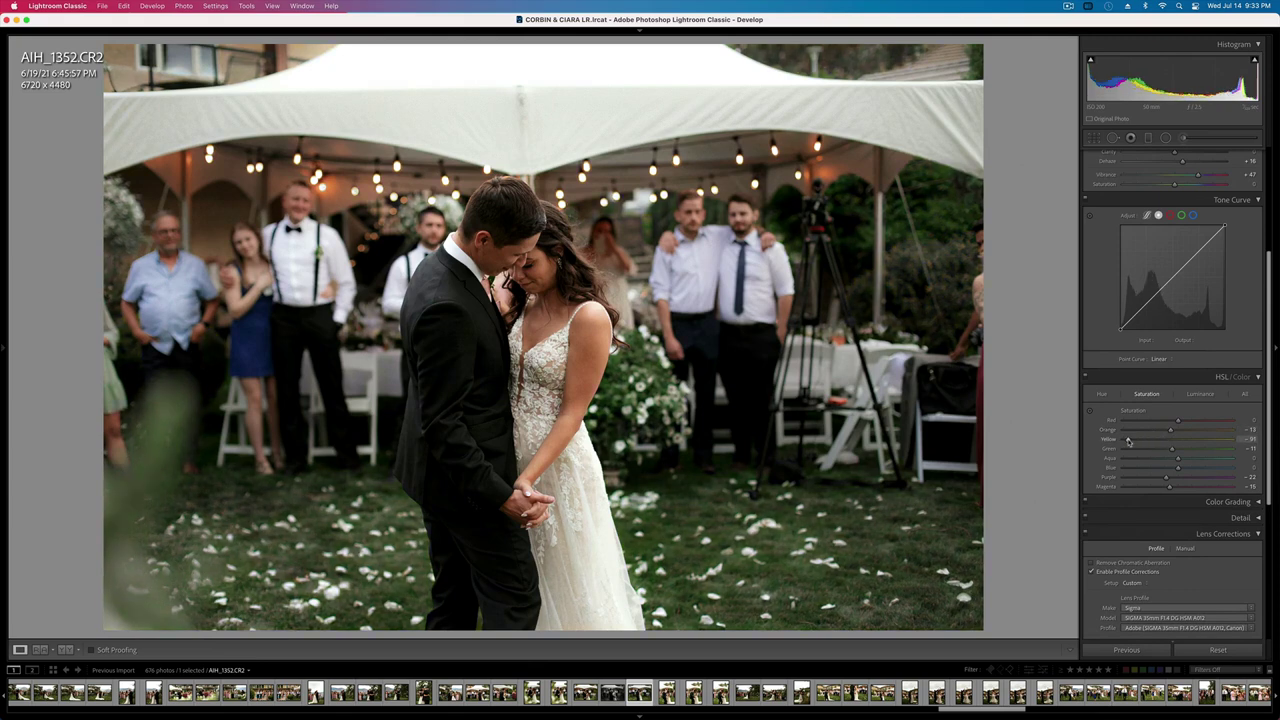
- Raise yellow luminance for the foliage and green luminance for the grass, then settle the exposure
{"action": "left_click", "coordinate": [1200, 393]}
{"action": "left_click_drag", "start_coordinate": [1174, 440], "coordinate": [1179, 440]}
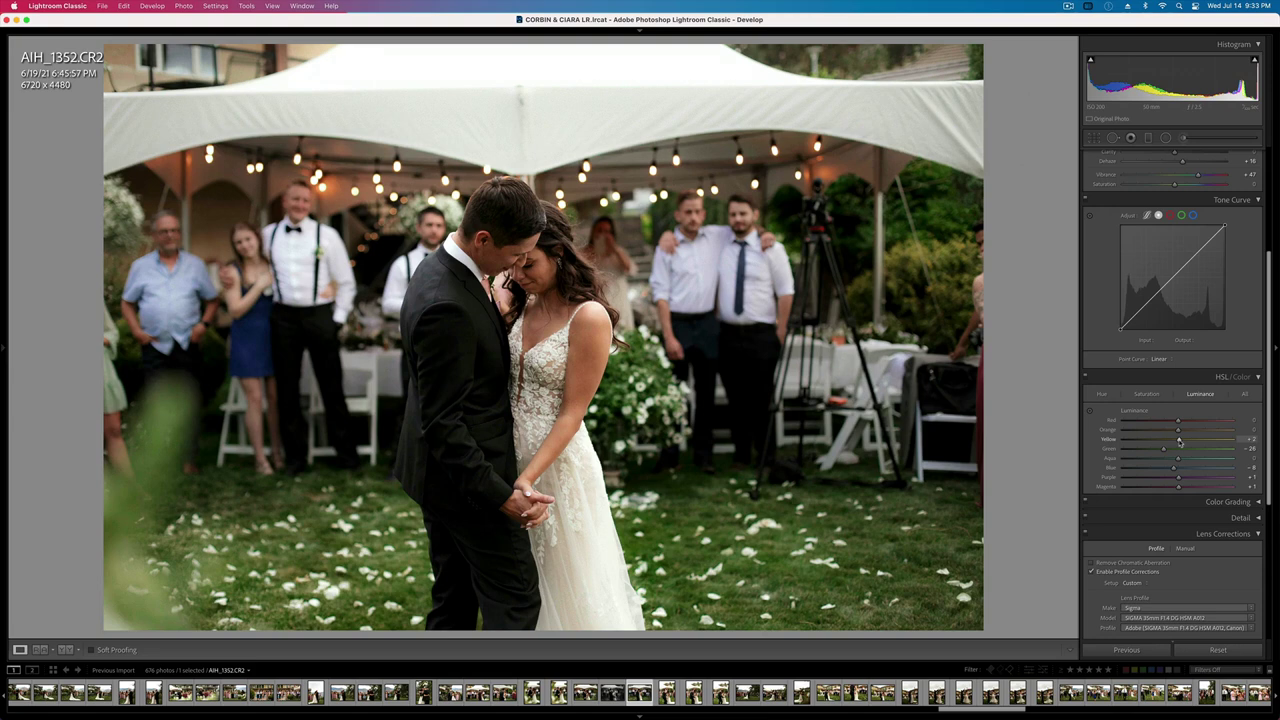
{"action": "left_click", "coordinate": [1208, 440]}
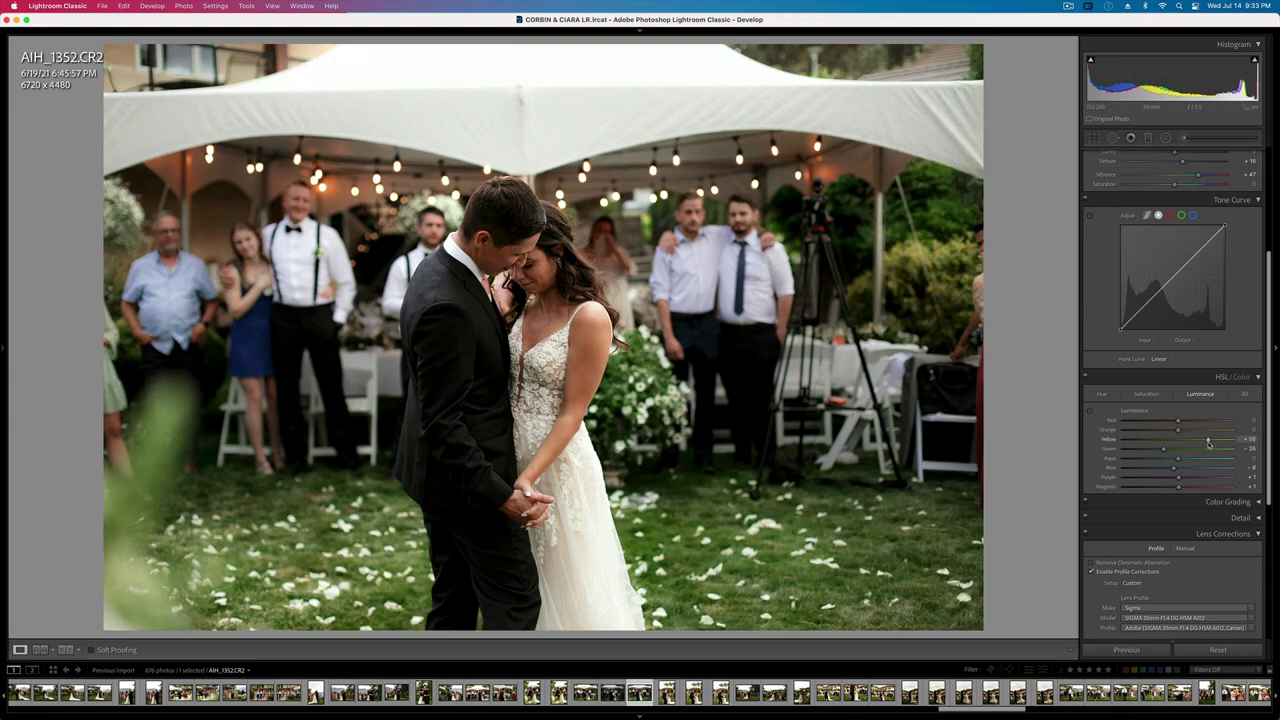
{"action": "left_click_drag", "start_coordinate": [1208, 441], "coordinate": [1229, 441]}
{"action": "left_click", "coordinate": [1197, 449]}
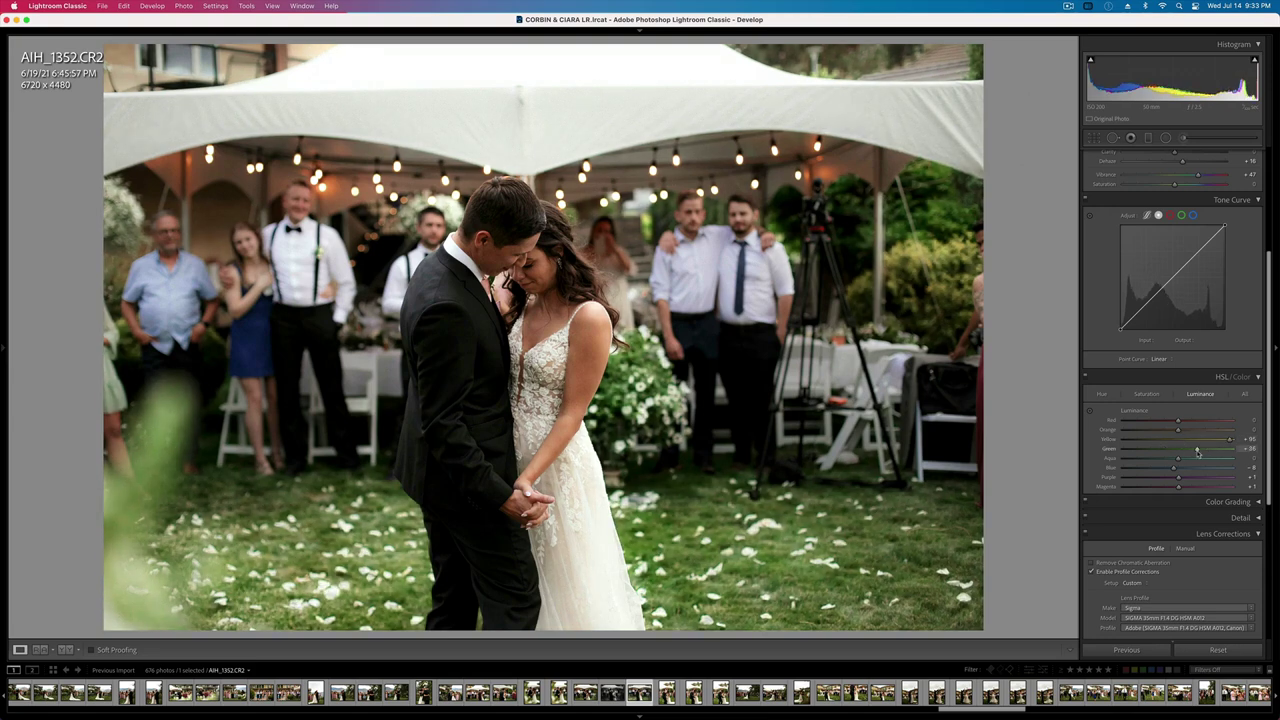
{"action": "key", "text": "minus"}
{"action": "key", "text": "equal"}
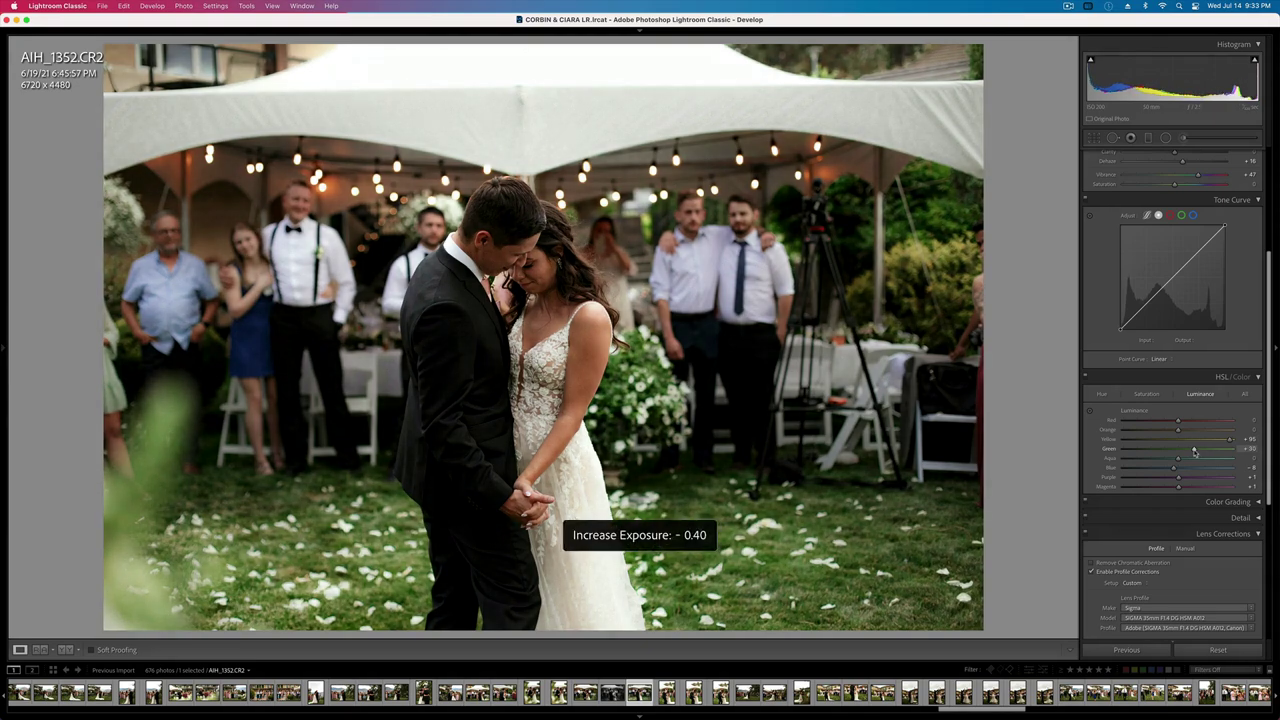
{"action": "key", "text": "Right"}
{"action": "key", "text": "Right"}
{"action": "key", "text": "Right"}
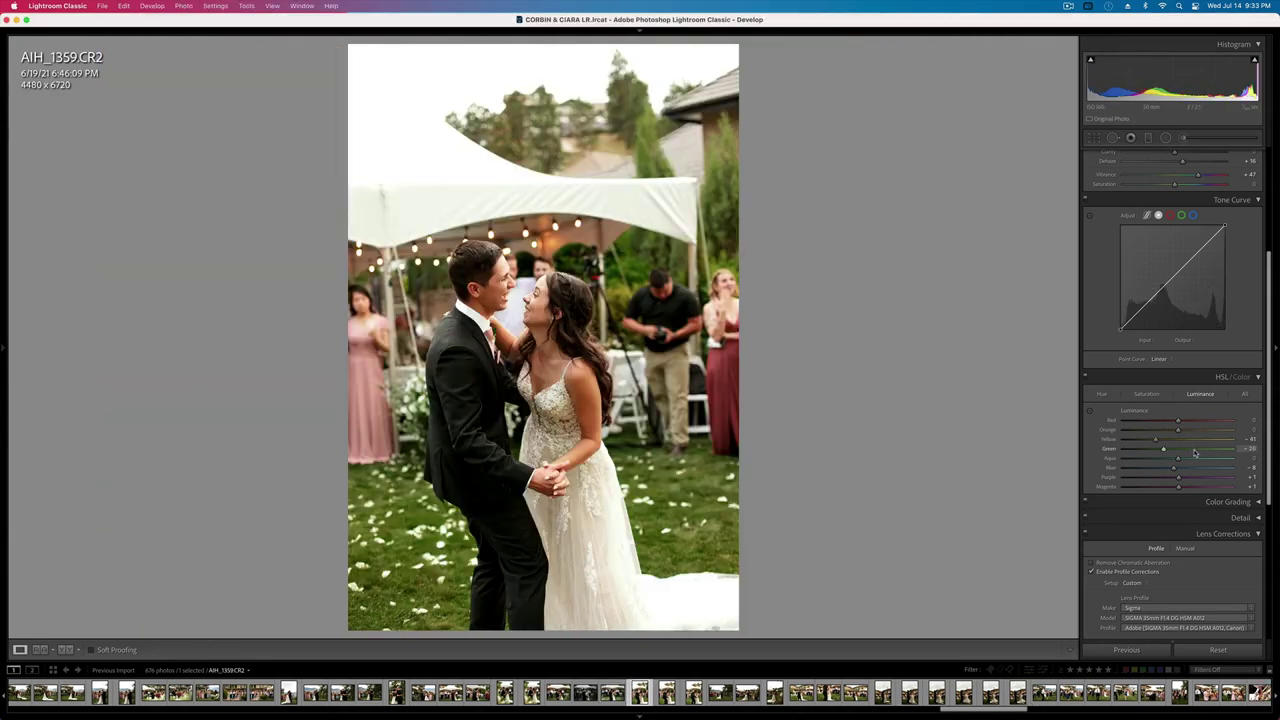
- Undo the pasted settings on AIH_1359, set its exposure around -0.20, and copy its develop settings
{"action": "key", "text": "super+z"}
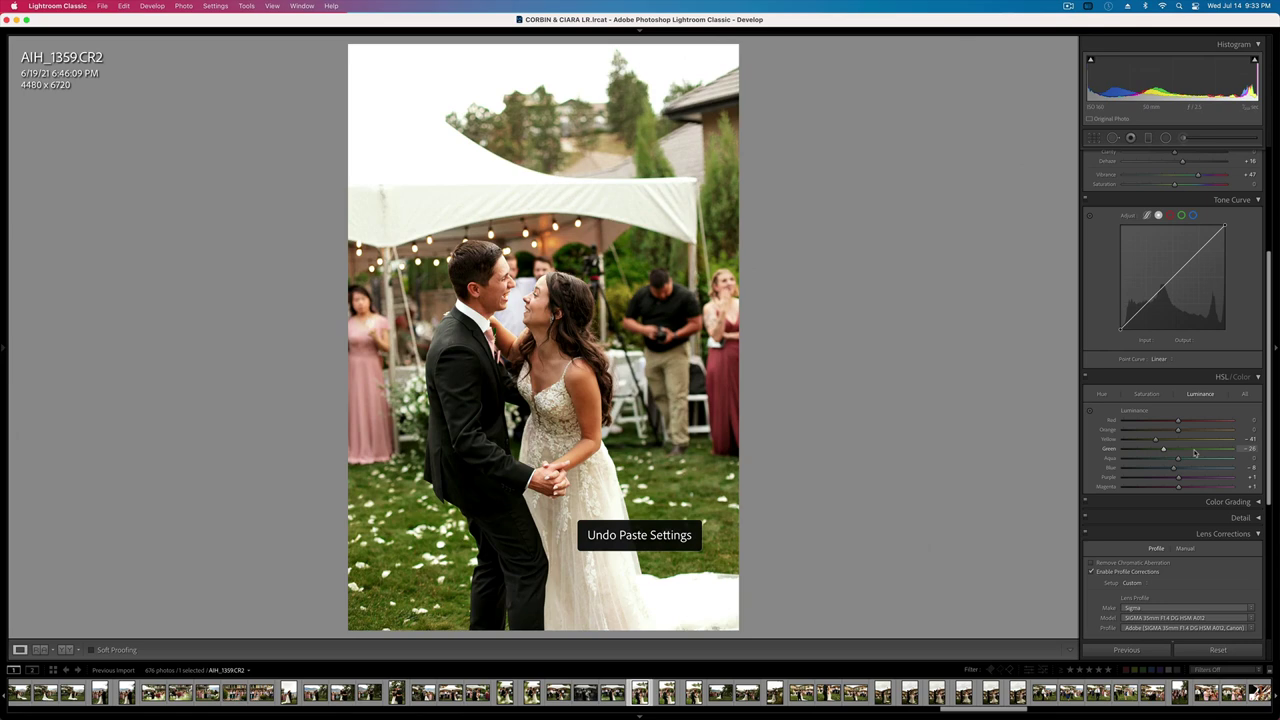
{"action": "key", "text": "minus"}
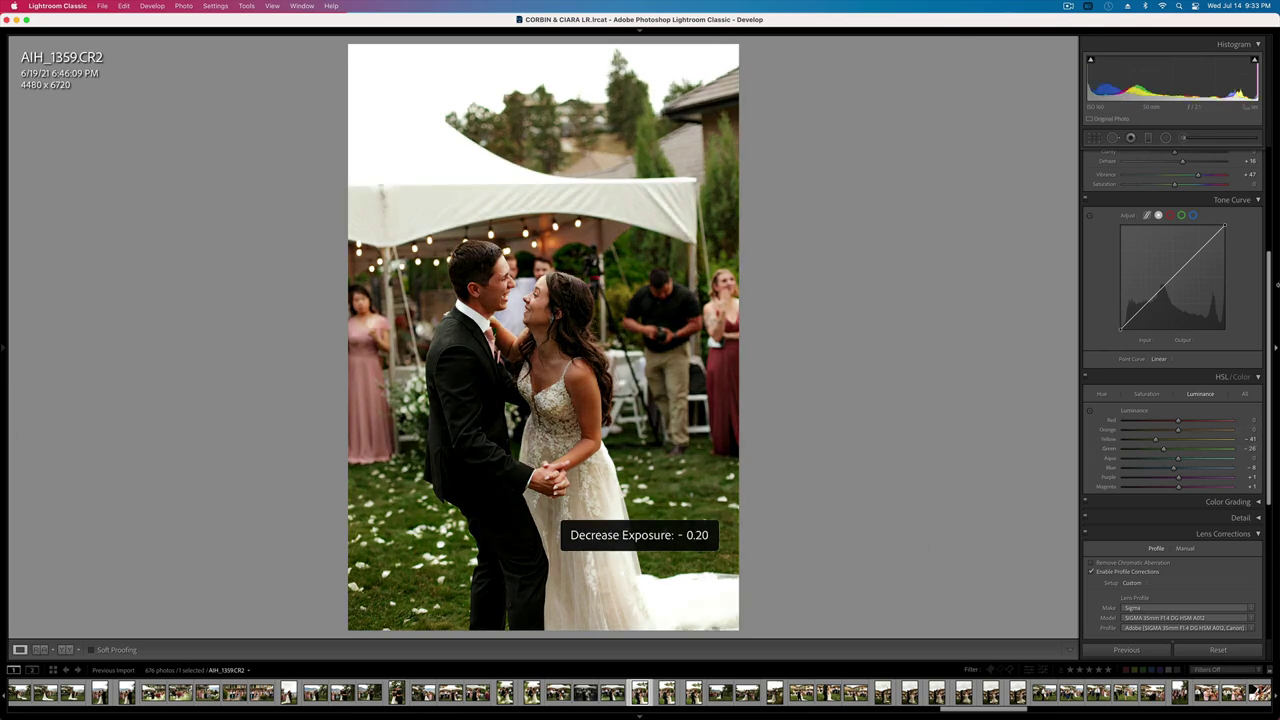
{"action": "scroll", "coordinate": [1164, 229], "scroll_direction": "up", "scroll_amount": 5}
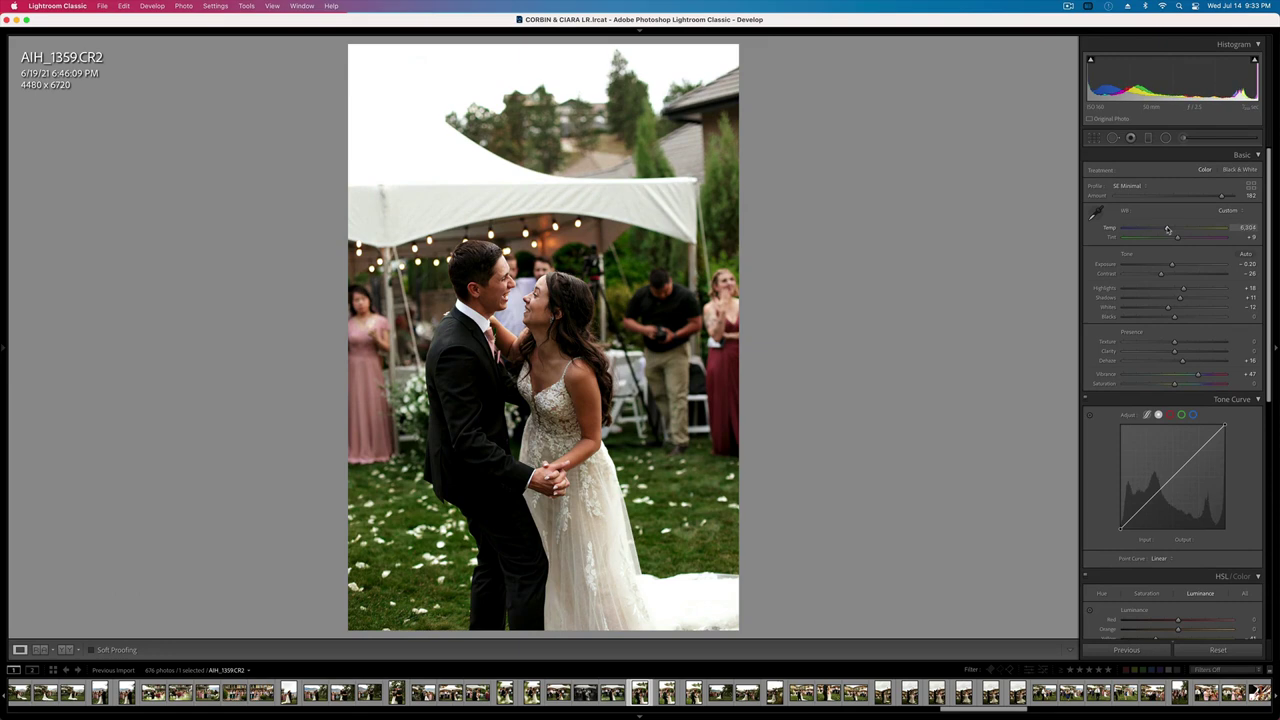
{"action": "key", "text": "shift+equal"}
{"action": "key", "text": "minus"}
{"action": "key", "text": "super+c"}
{"action": "key", "text": "Return"}
{"action": "key", "text": "Right"}
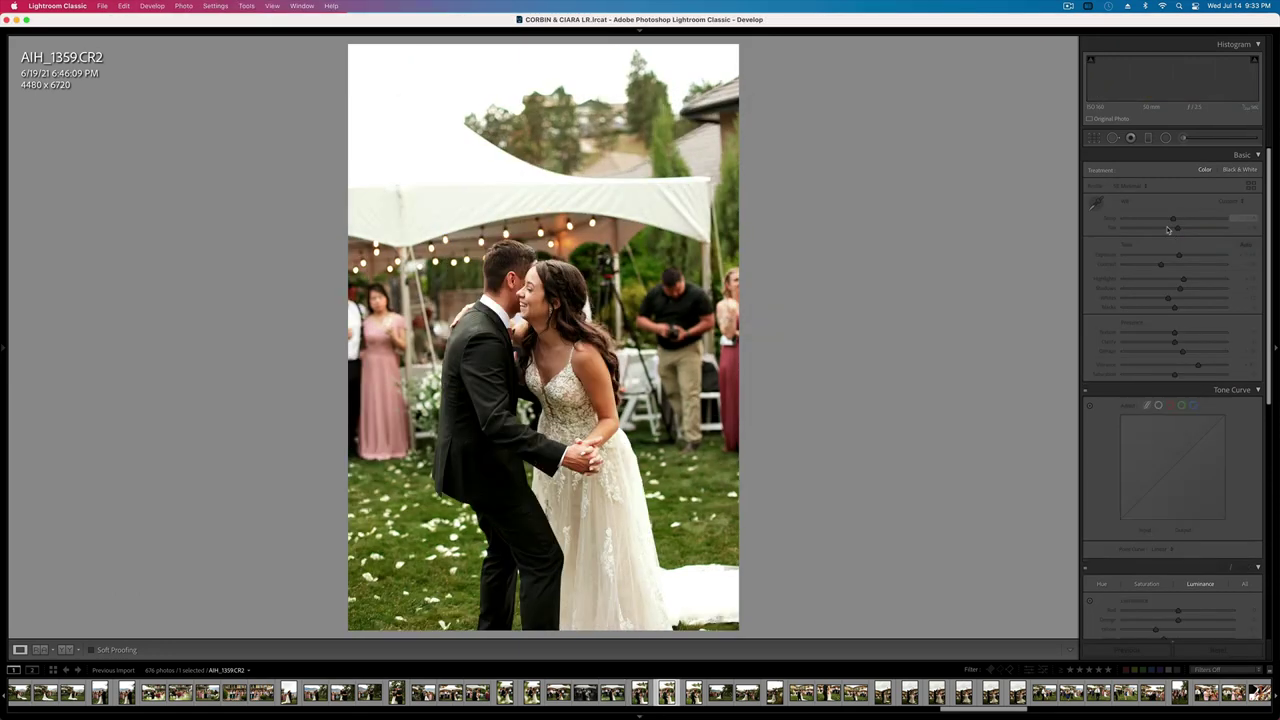
- Darken AIH_1360 to -0.30 exposure and brighten AIH_1361's exposure slightly
{"action": "key", "text": "Right"}
{"action": "key", "text": "minus"}
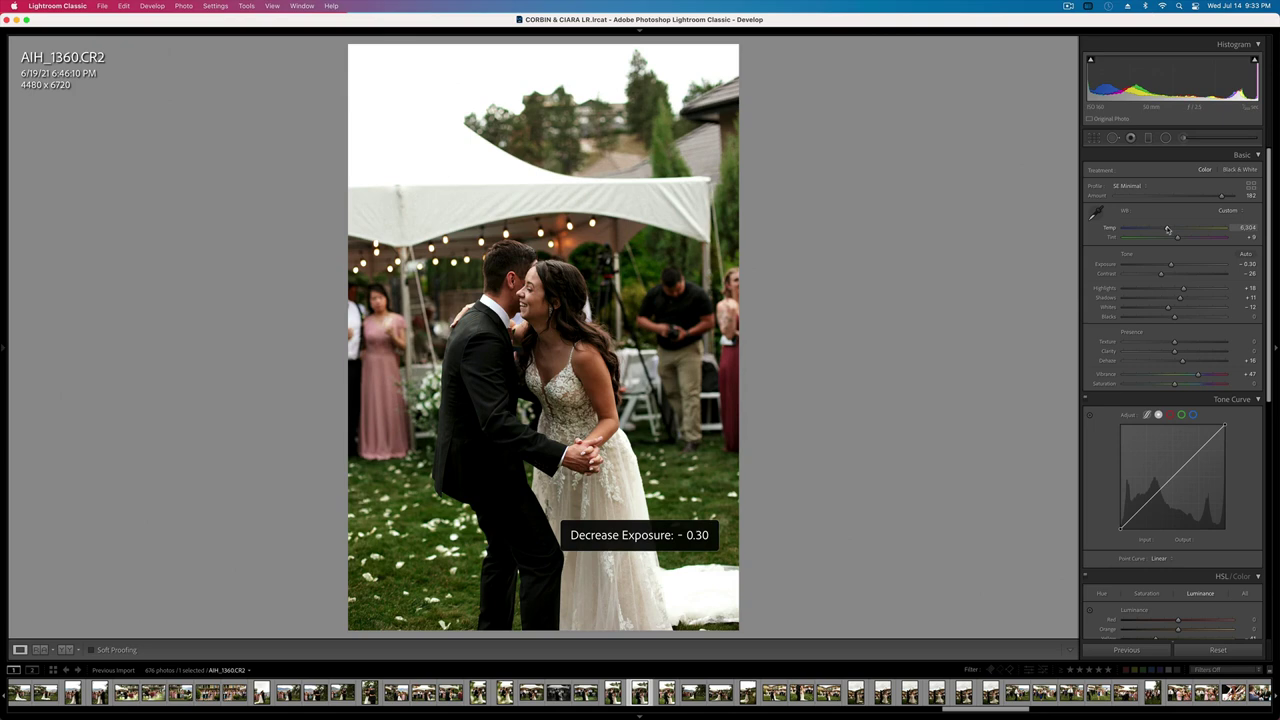
{"action": "key", "text": "Right"}
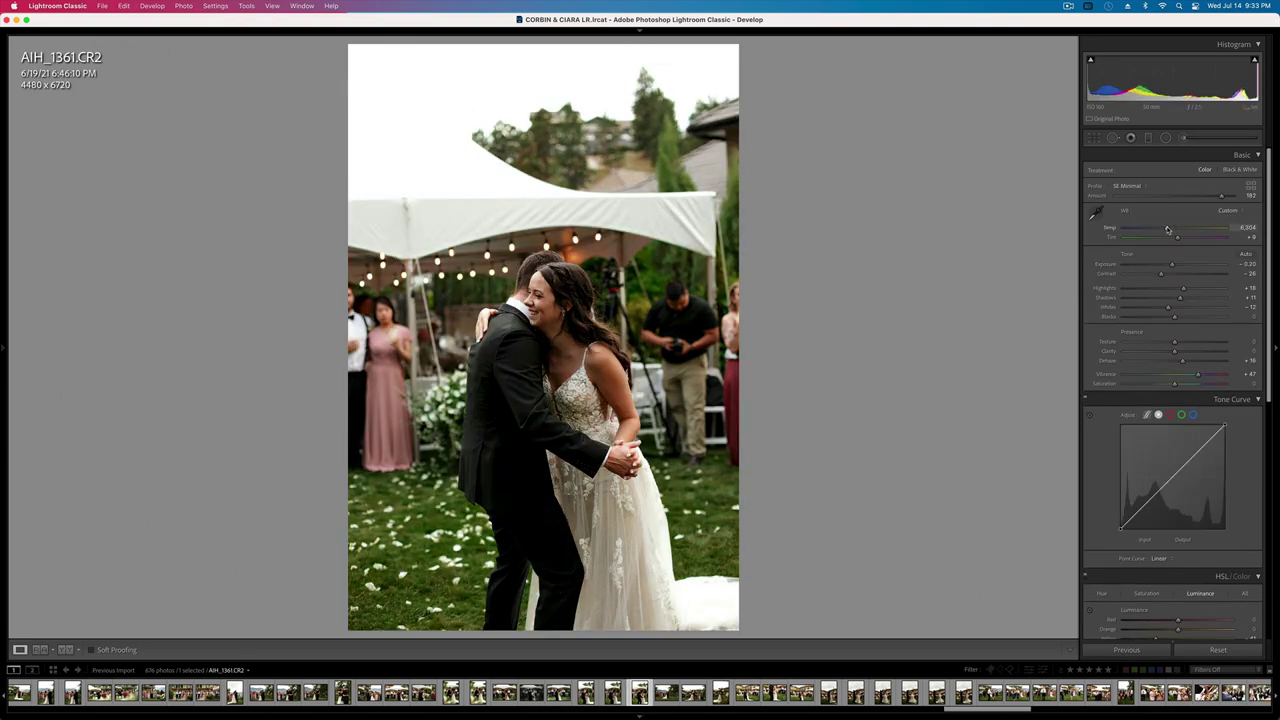
{"action": "key", "text": "equal"}
{"action": "key", "text": "Right"}
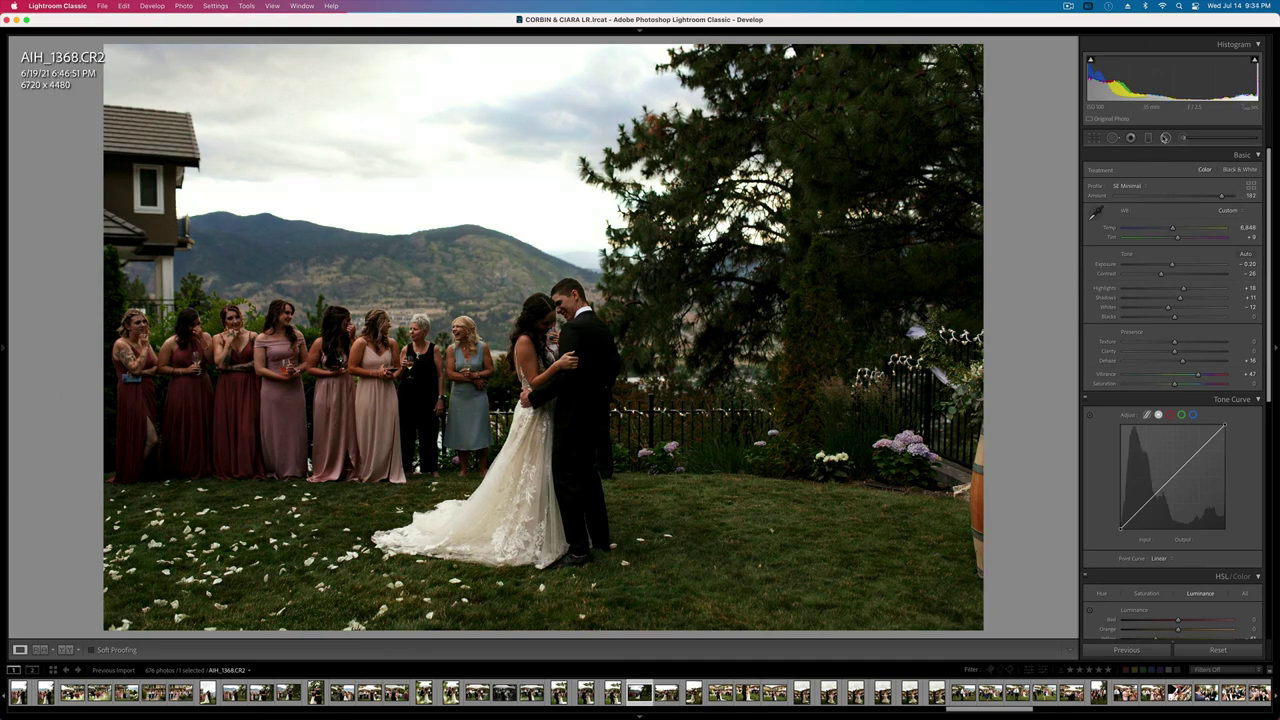
- Add an inverted radial mask over the dancing couple, reset its adjustments, and raise Whites to brighten them
{"action": "left_click", "coordinate": [1165, 137]}
{"action": "left_click_drag", "start_coordinate": [583, 418], "coordinate": [737, 661]}
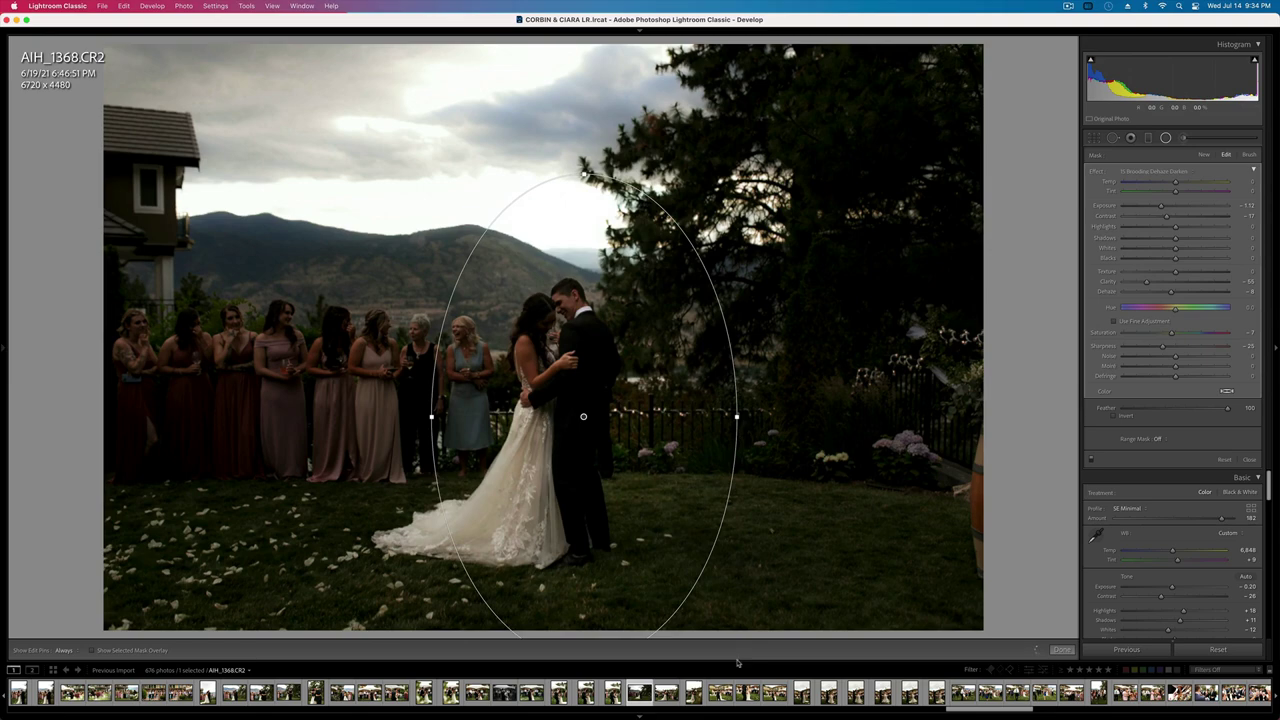
{"action": "key", "text": "apostrophe"}
{"action": "left_click_drag", "start_coordinate": [573, 510], "coordinate": [539, 482]}
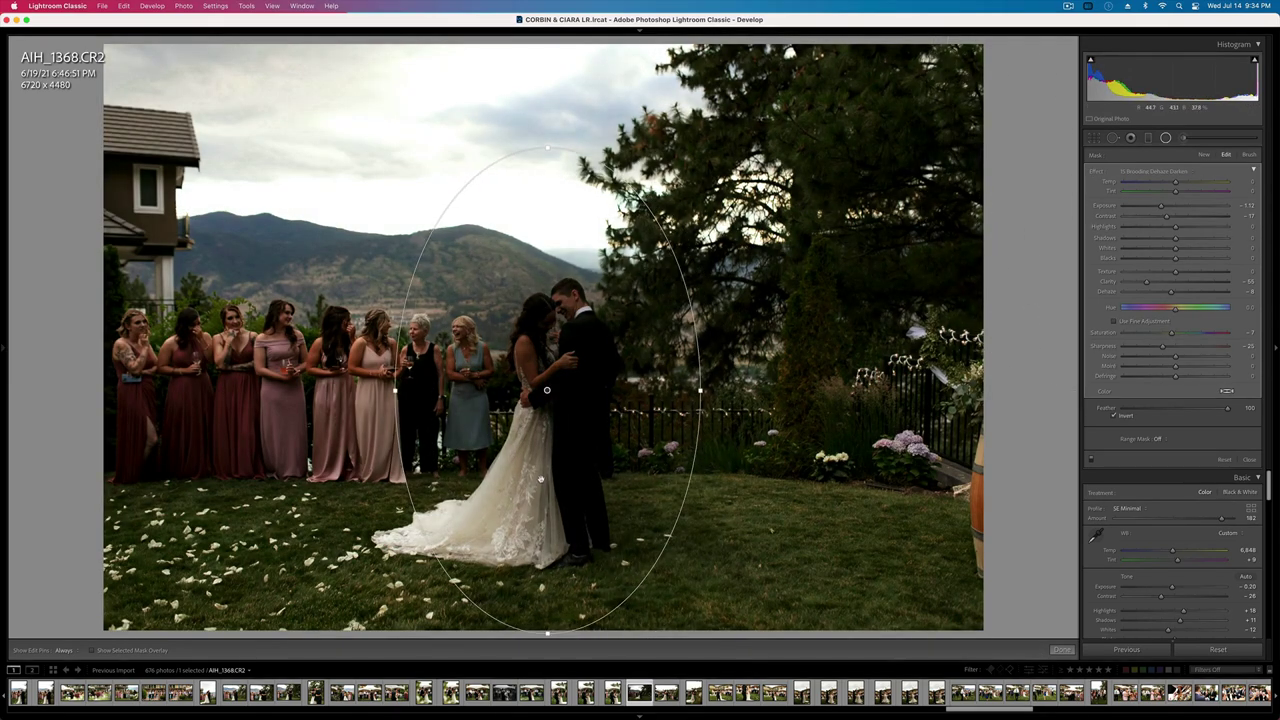
{"action": "left_click", "coordinate": [1095, 170], "text": "alt"}
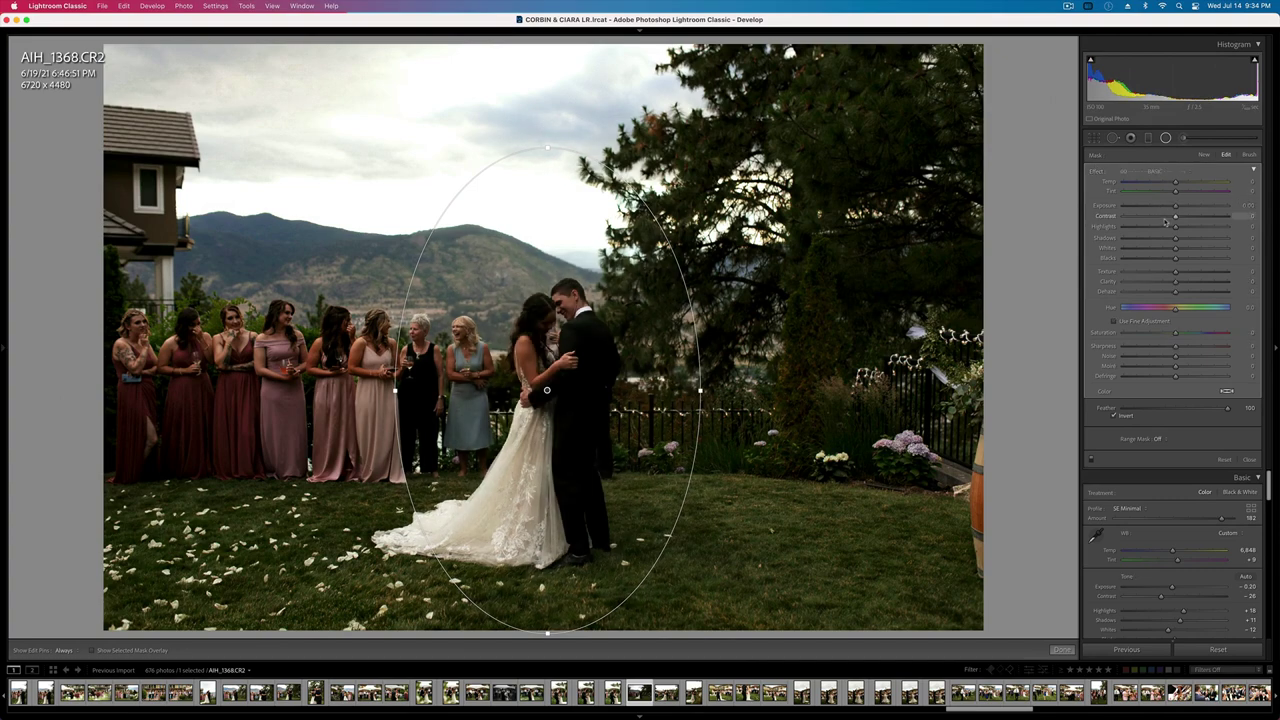
{"action": "left_click_drag", "start_coordinate": [1193, 250], "coordinate": [1235, 250]}
{"action": "key", "text": "Return"}
- Set AIH_1368's exposure to +0.49 with lower shadows and contrast at -13
{"action": "key", "text": "shift+equal"}
{"action": "key", "text": "shift+equal"}
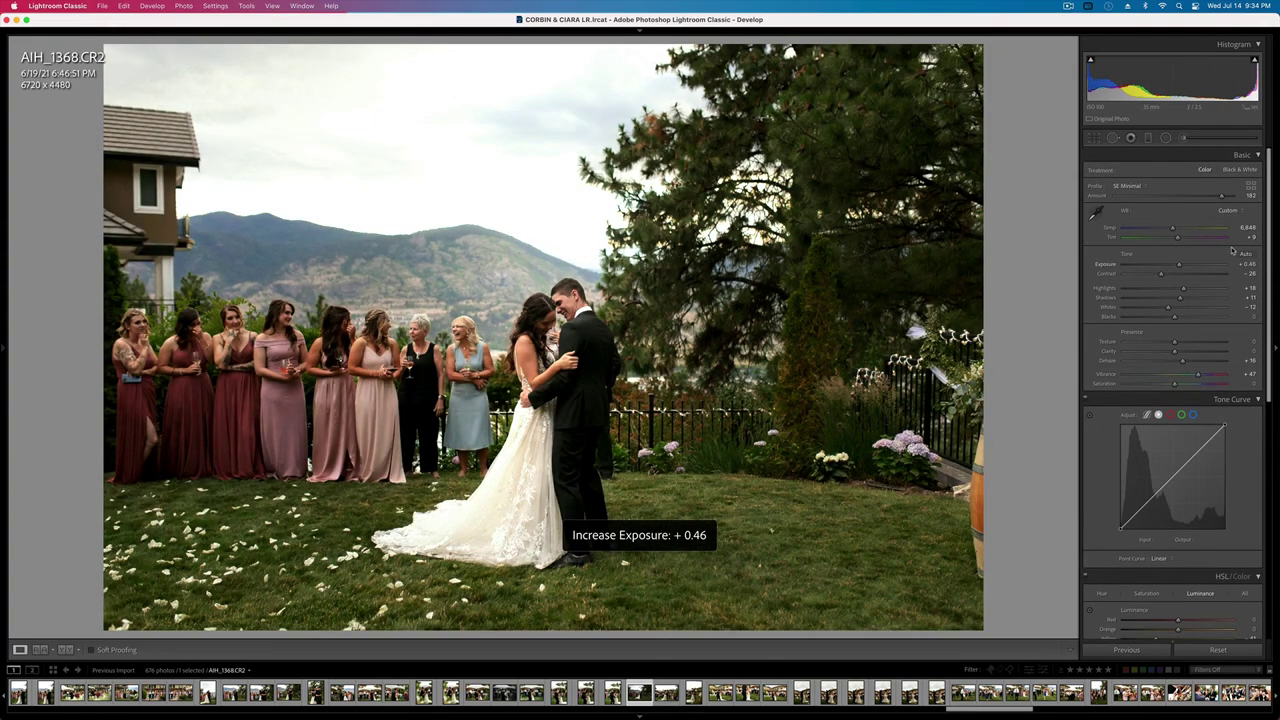
{"action": "key", "text": "super+comma"}
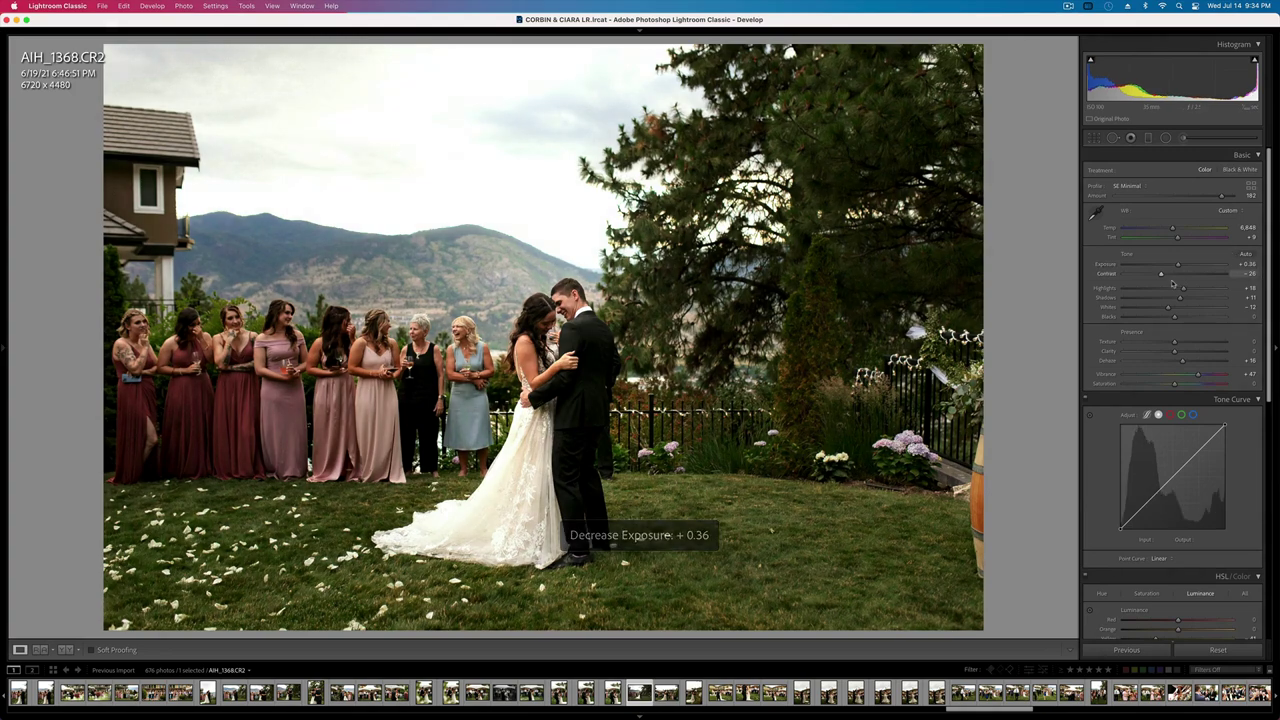
{"action": "left_click_drag", "start_coordinate": [1180, 297], "coordinate": [1170, 275]}
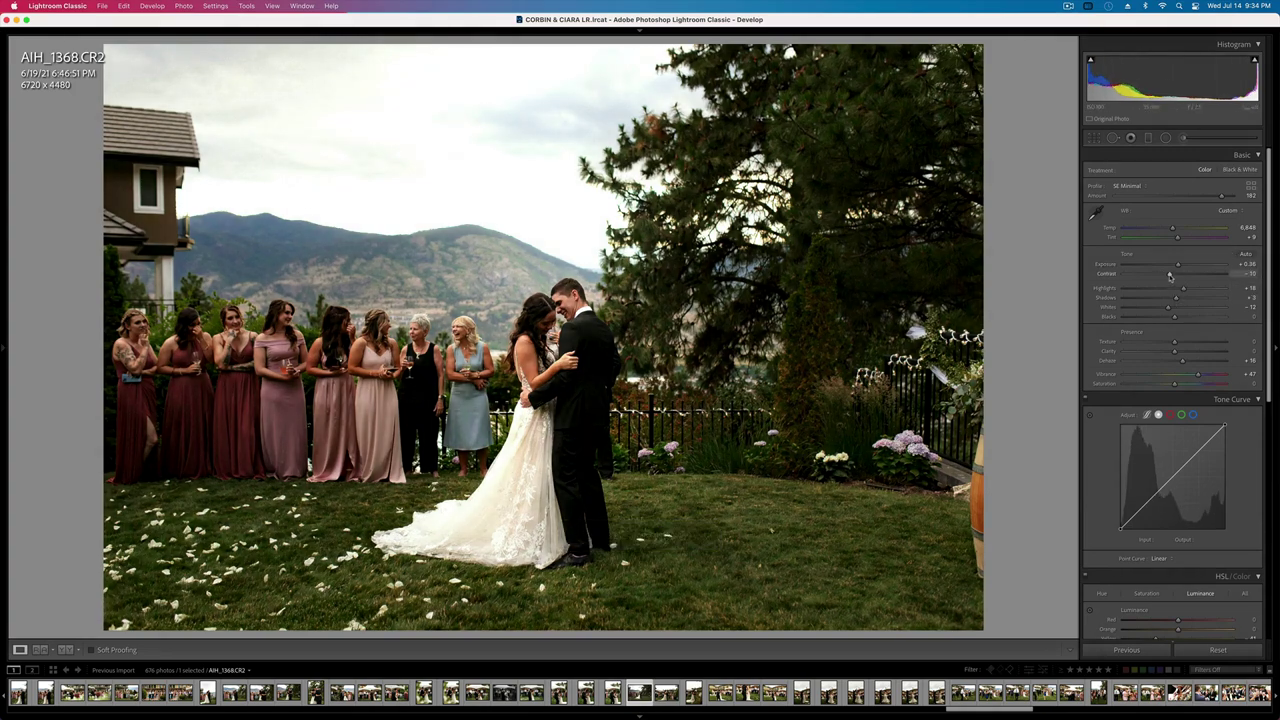
{"action": "key", "text": "super+period"}
{"action": "key", "text": "super+period"}
{"action": "key", "text": "super+comma"}
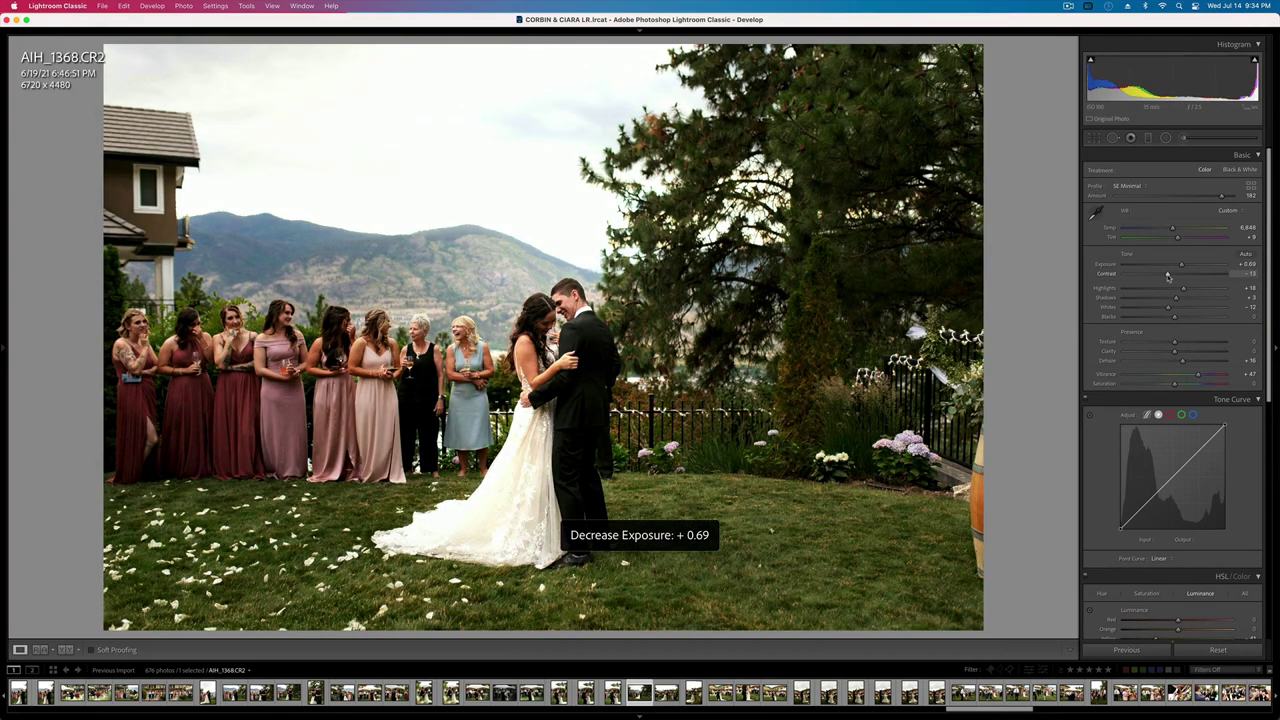
{"action": "key", "text": "super+comma"}
- Copy AIH_1368's develop settings and paste them onto AIH_1382
{"action": "key", "text": "super+shift+c"}
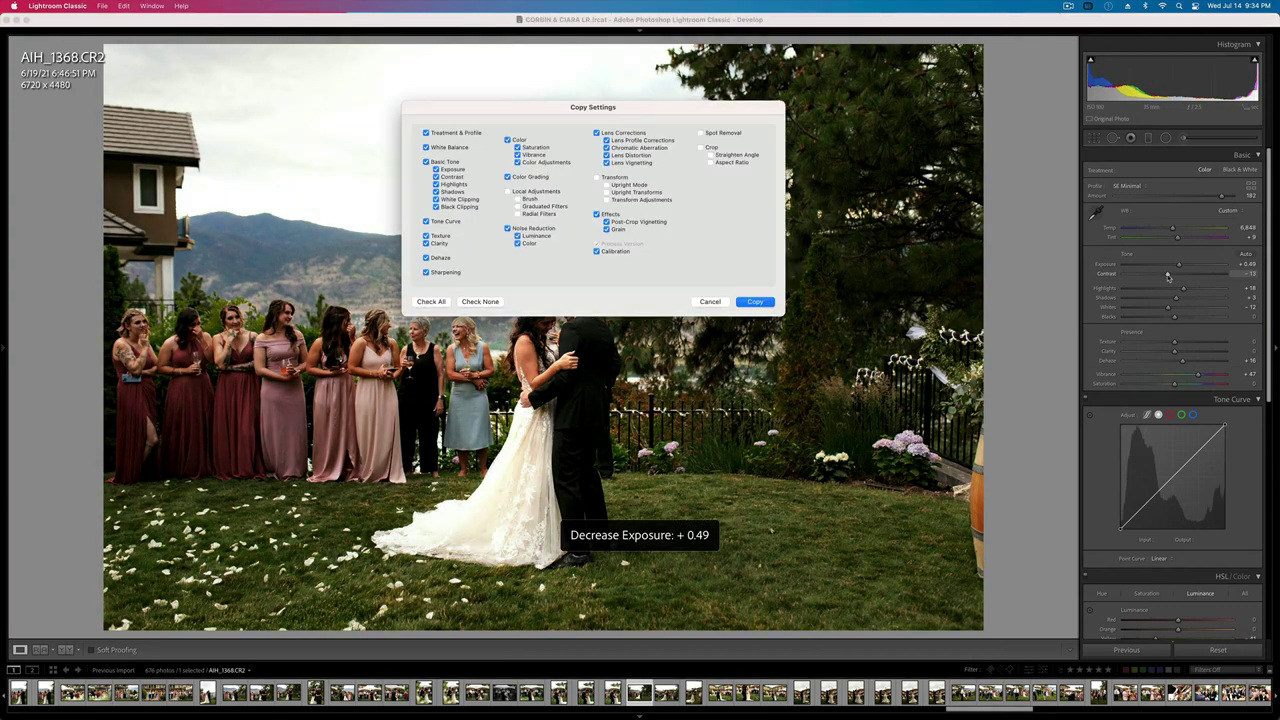
{"action": "key", "text": "Return"}
{"action": "key", "text": "Right"}
{"action": "key", "text": "super+shift+v"}
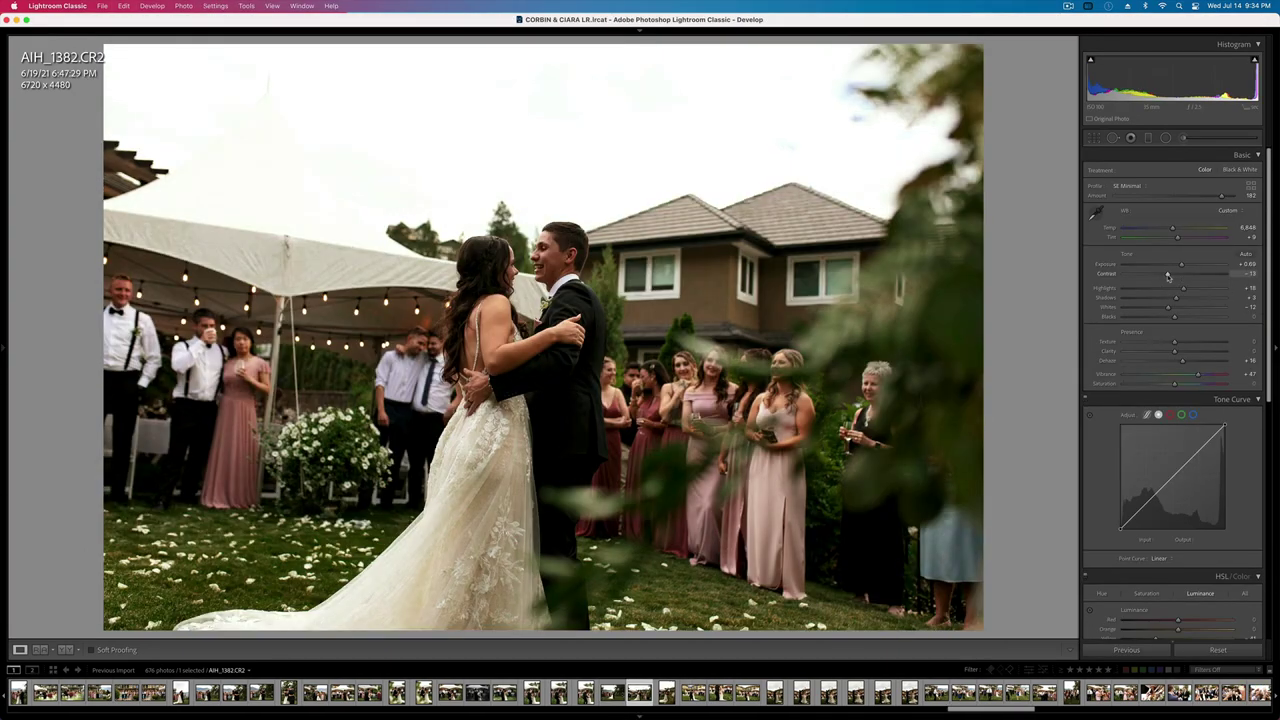
- Straighten AIH_1382 and crop it, shifting the photo slightly right in the frame
{"action": "key", "text": "r"}
{"action": "left_click_drag", "start_coordinate": [1016, 279], "coordinate": [1017, 254]}
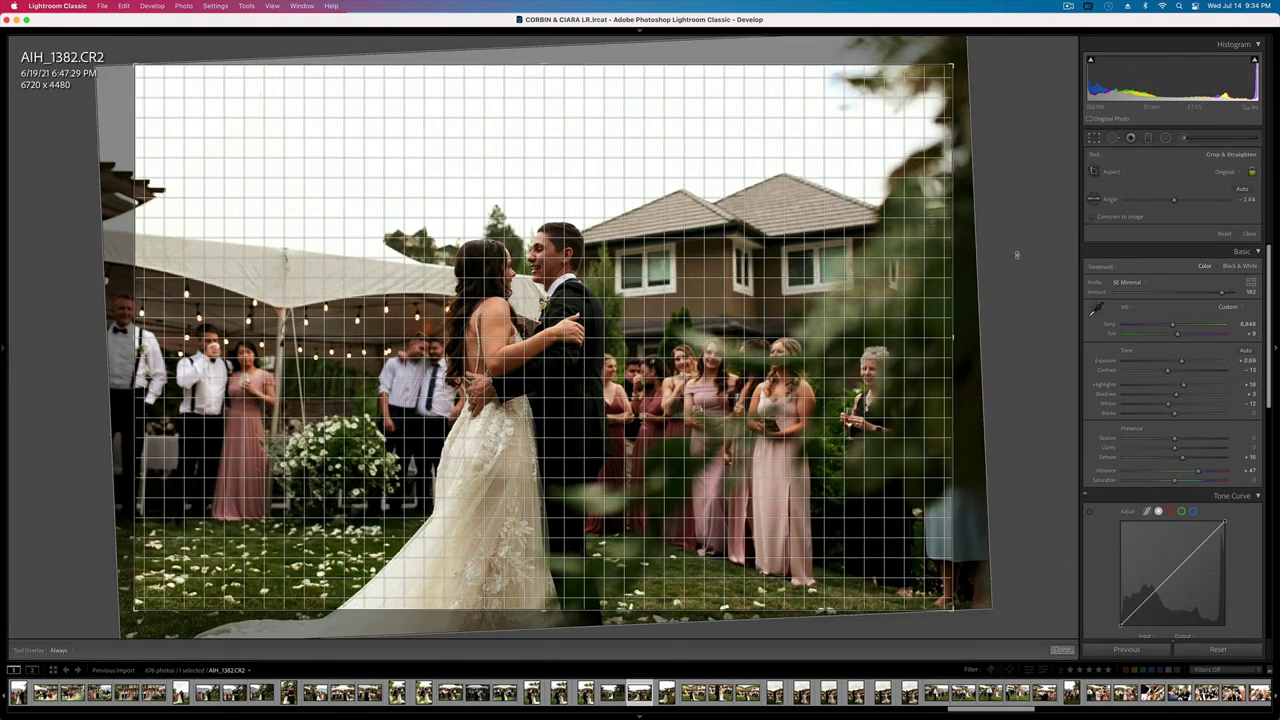
{"action": "left_click_drag", "start_coordinate": [835, 362], "coordinate": [851, 361]}
{"action": "key", "text": "Return"}
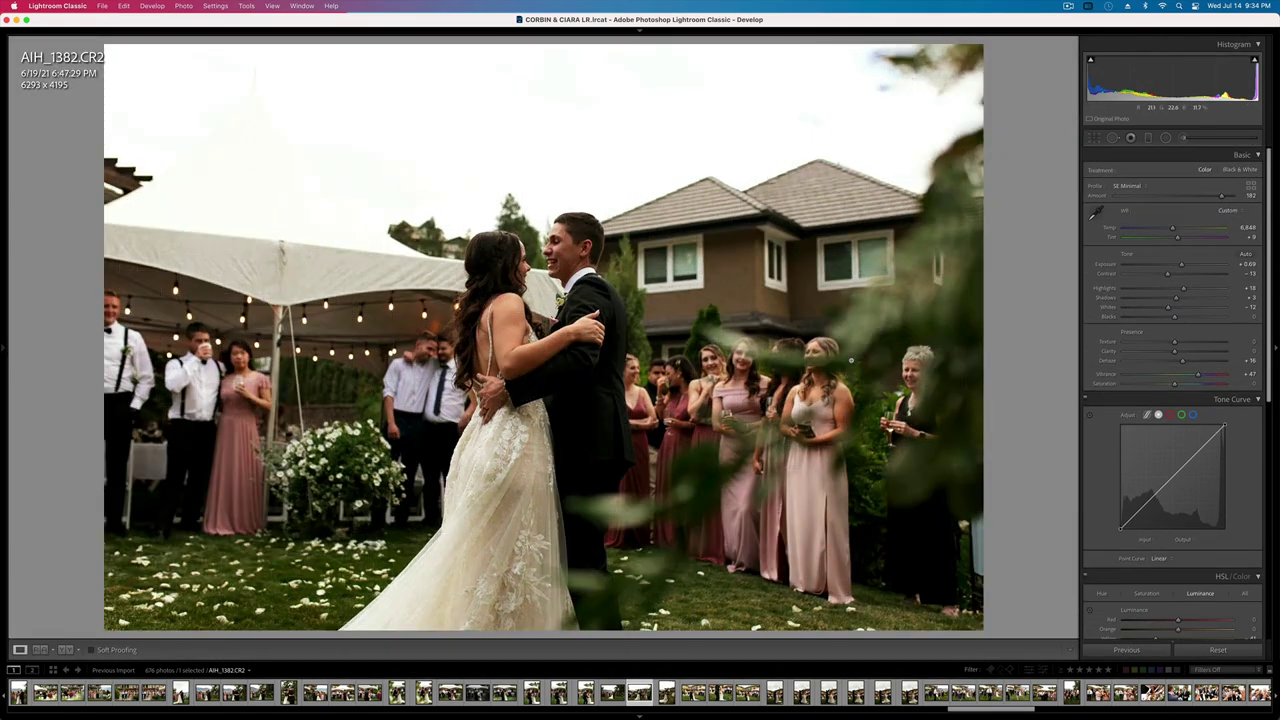
- On AIH_1386, raise exposure to +1.02 and apply a black-and-white preset
{"action": "key", "text": "Right"}
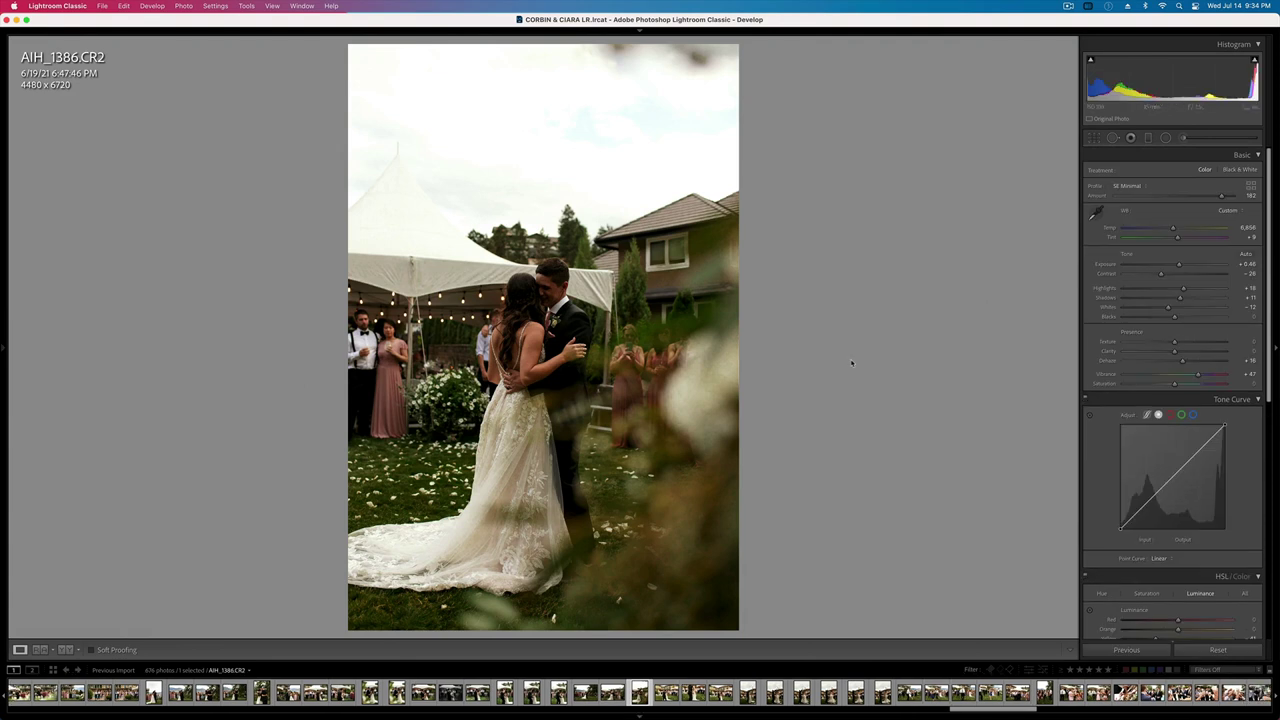
{"action": "key", "text": "equal"}
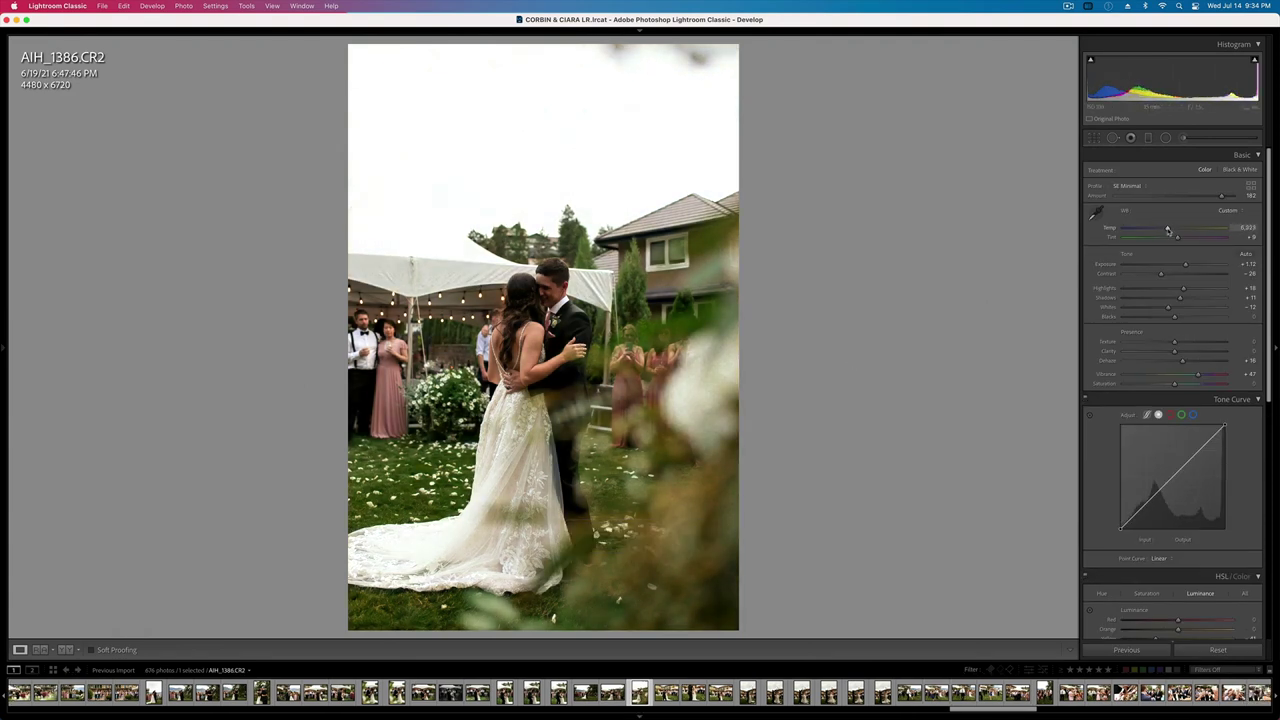
{"action": "key", "text": "minus"}
{"action": "key", "text": "minus"}
{"action": "key", "text": "equal"}
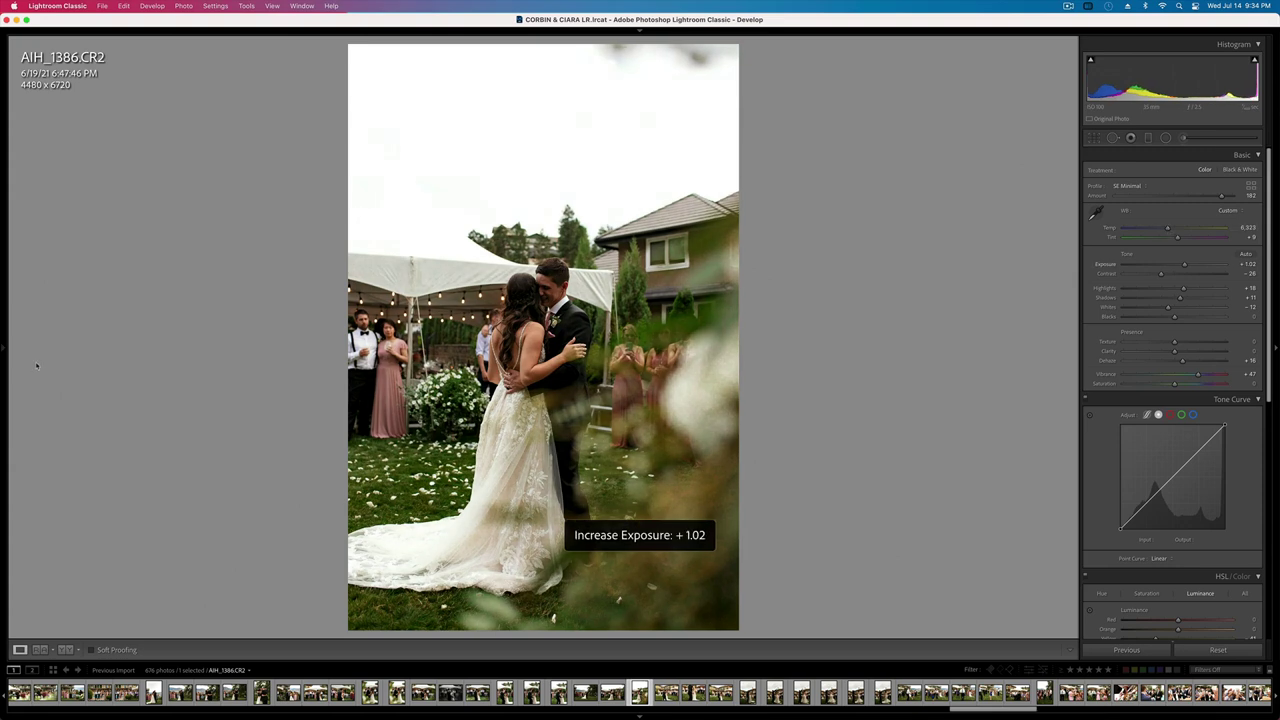
{"action": "mouse_move", "coordinate": [5, 365]}
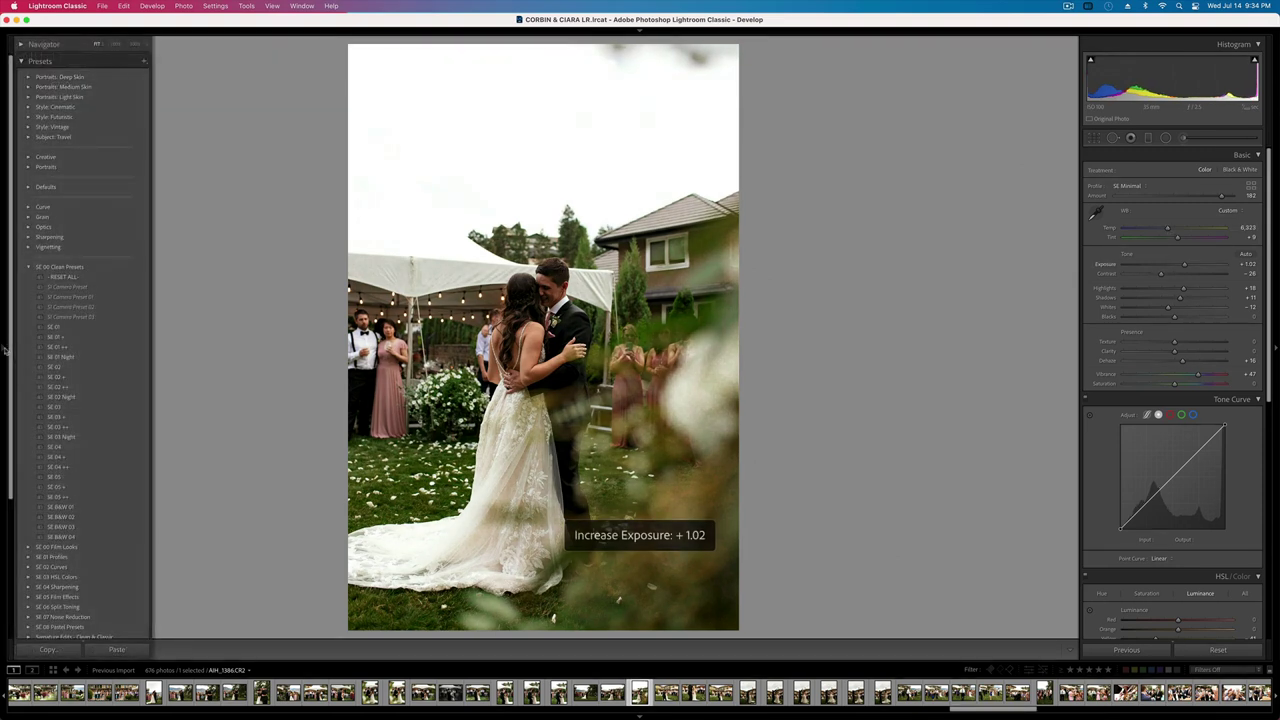
{"action": "left_click", "coordinate": [64, 527]}
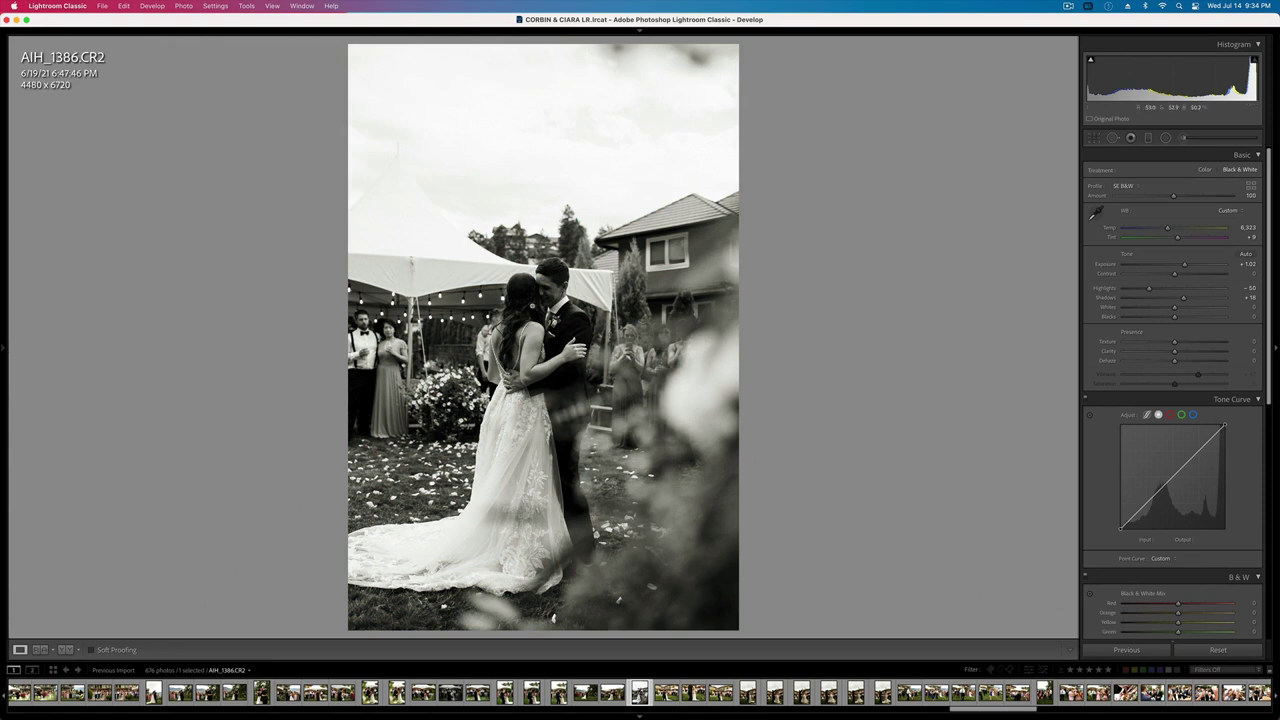
- Brush the man's face with Texture and Clarity at -22 and a slight Dehaze boost
{"action": "left_click", "coordinate": [545, 294]}
{"action": "left_click_drag", "start_coordinate": [842, 205], "coordinate": [742, 372]}
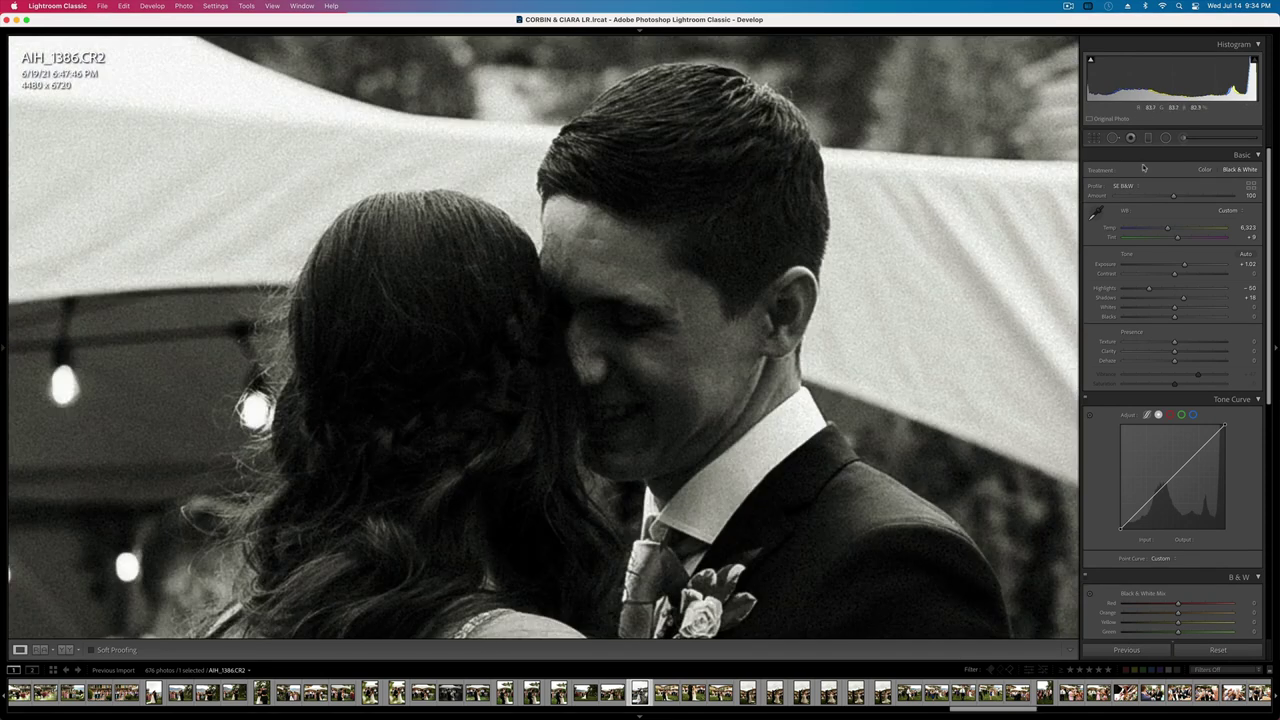
{"action": "left_click", "coordinate": [1182, 139]}
{"action": "scroll", "coordinate": [573, 224], "scroll_direction": "down", "scroll_amount": 5}
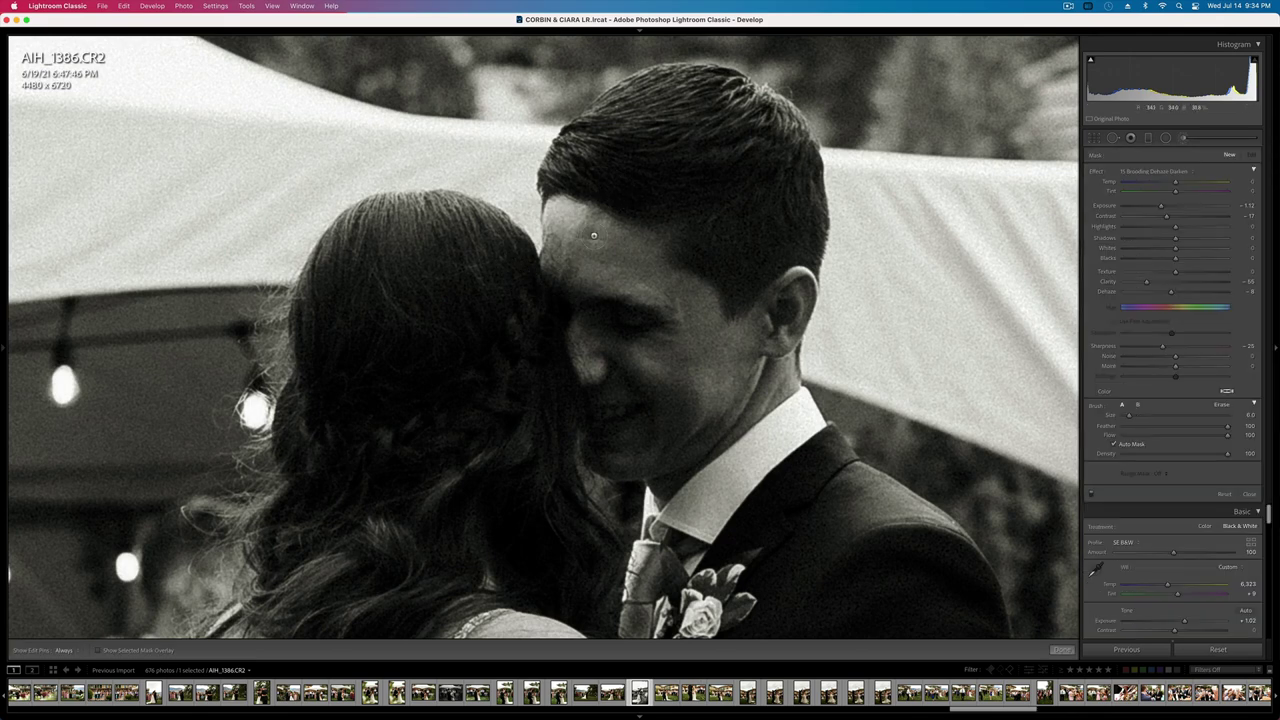
{"action": "key", "text": "h"}
{"action": "mouse_move", "coordinate": [580, 230]}
{"action": "left_mouse_down"}
{"action": "mouse_move", "coordinate": [696, 310]}
{"action": "mouse_move", "coordinate": [709, 348]}
{"action": "mouse_move", "coordinate": [676, 390]}
{"action": "left_mouse_up"}
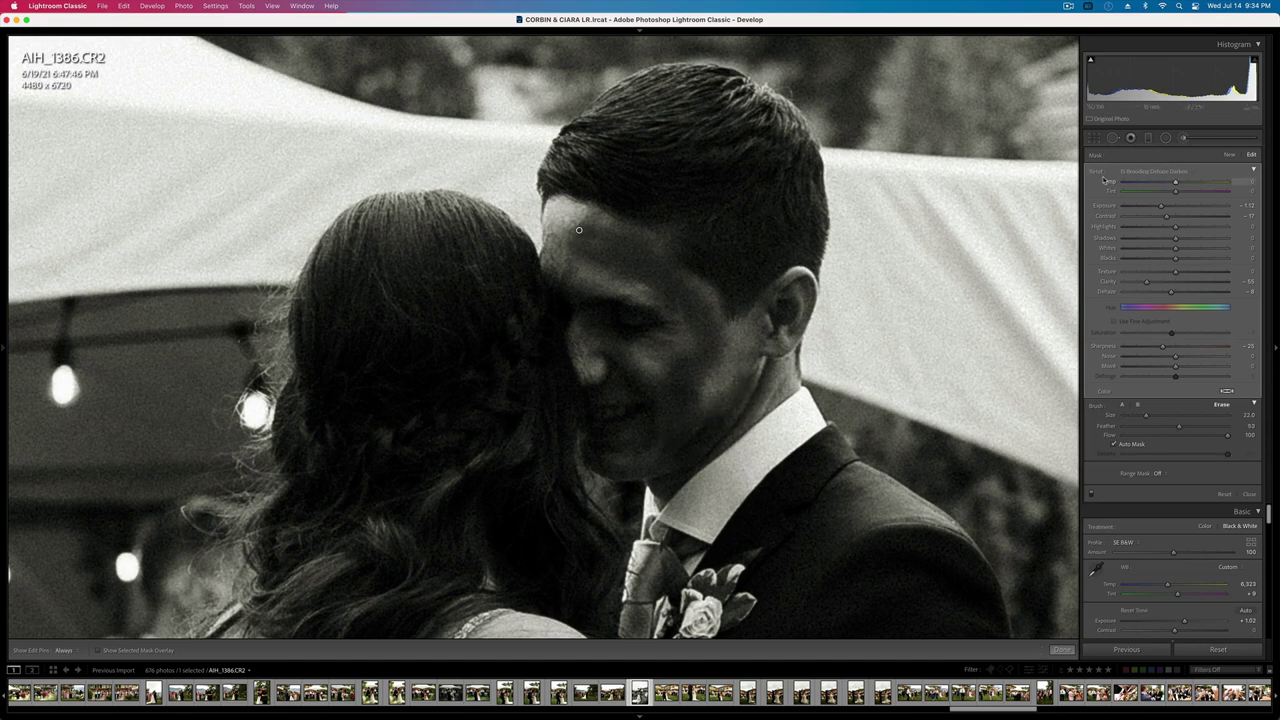
{"action": "left_click", "coordinate": [1098, 174], "text": "alt"}
{"action": "left_click", "coordinate": [1164, 271]}
{"action": "left_click", "coordinate": [1164, 281]}
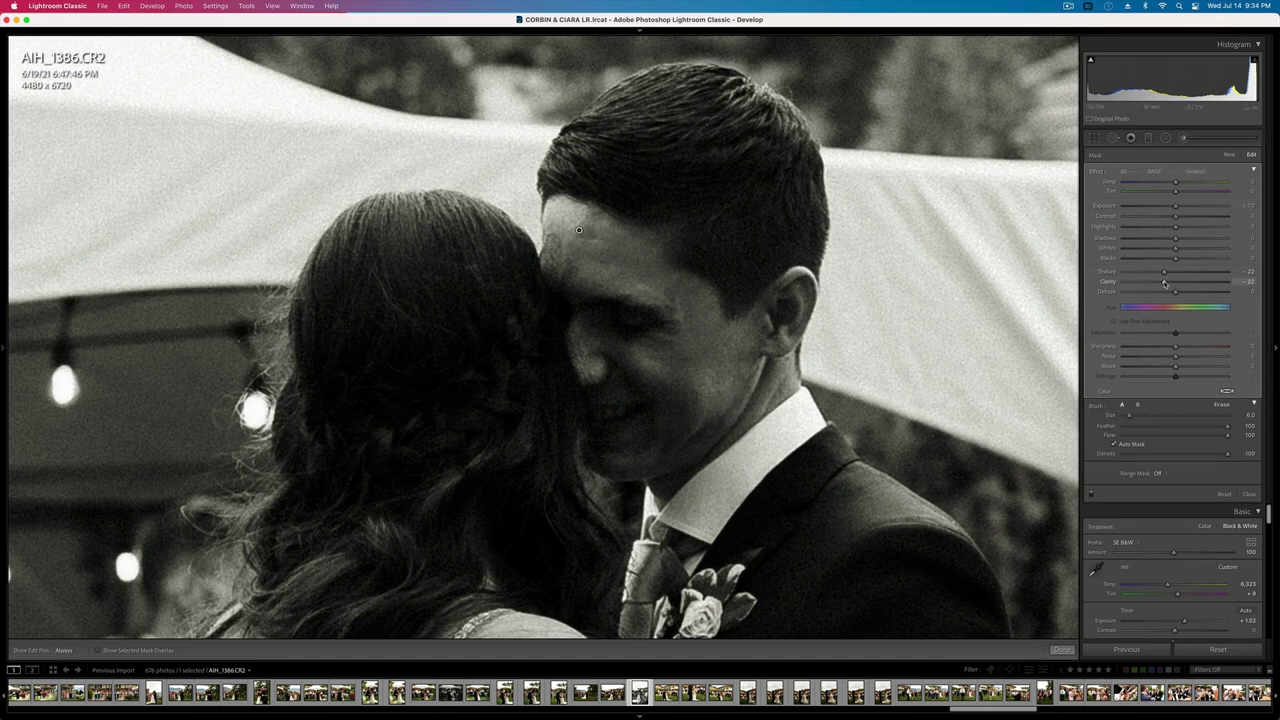
{"action": "left_click_drag", "start_coordinate": [1167, 293], "coordinate": [1173, 293]}
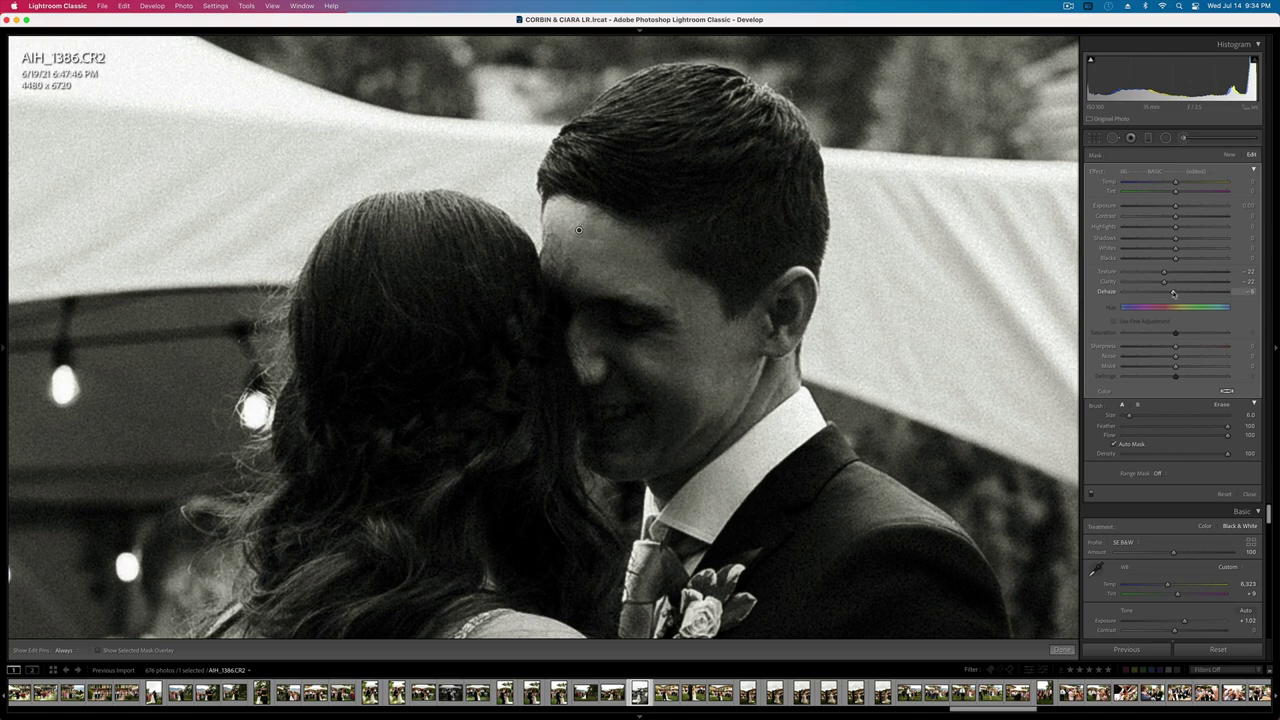
{"action": "key", "text": "k"}
{"action": "left_click", "coordinate": [692, 365]}
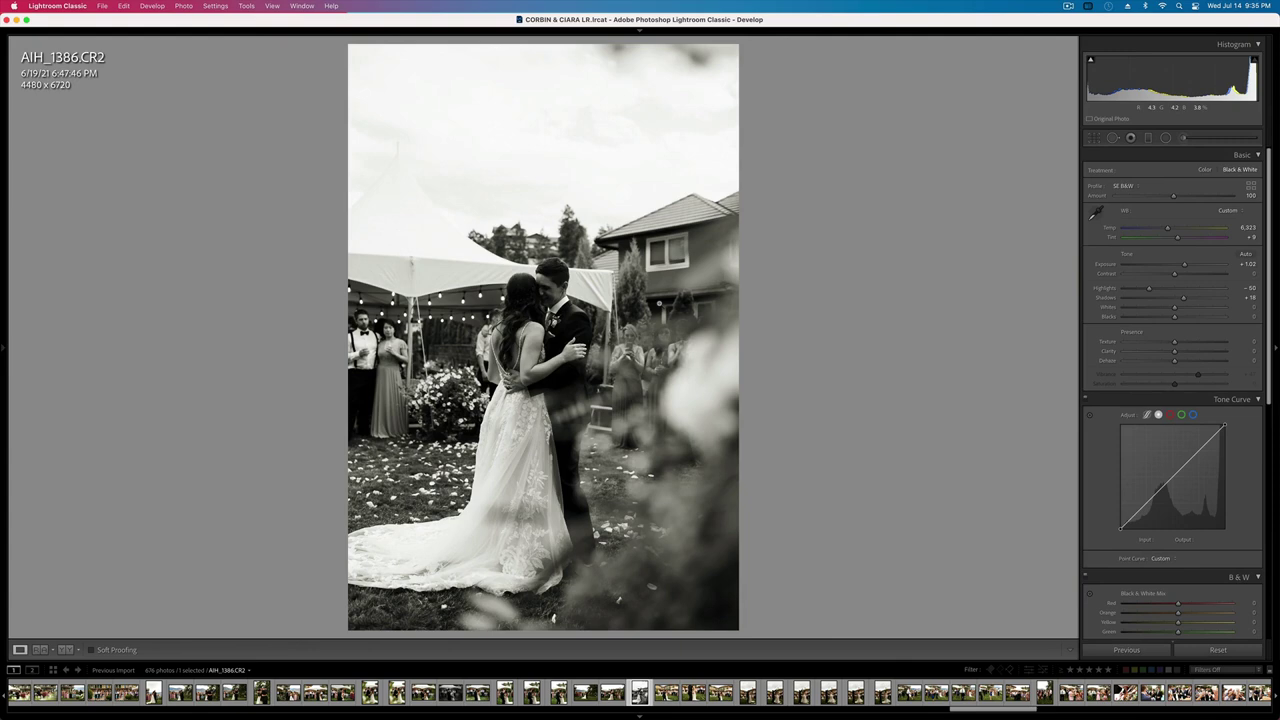
- Settle AIH_1386's exposure at +0.36 and lift the shadows, then move to AIH_1395
{"action": "key", "text": "minus"}
{"action": "key", "text": "minus"}
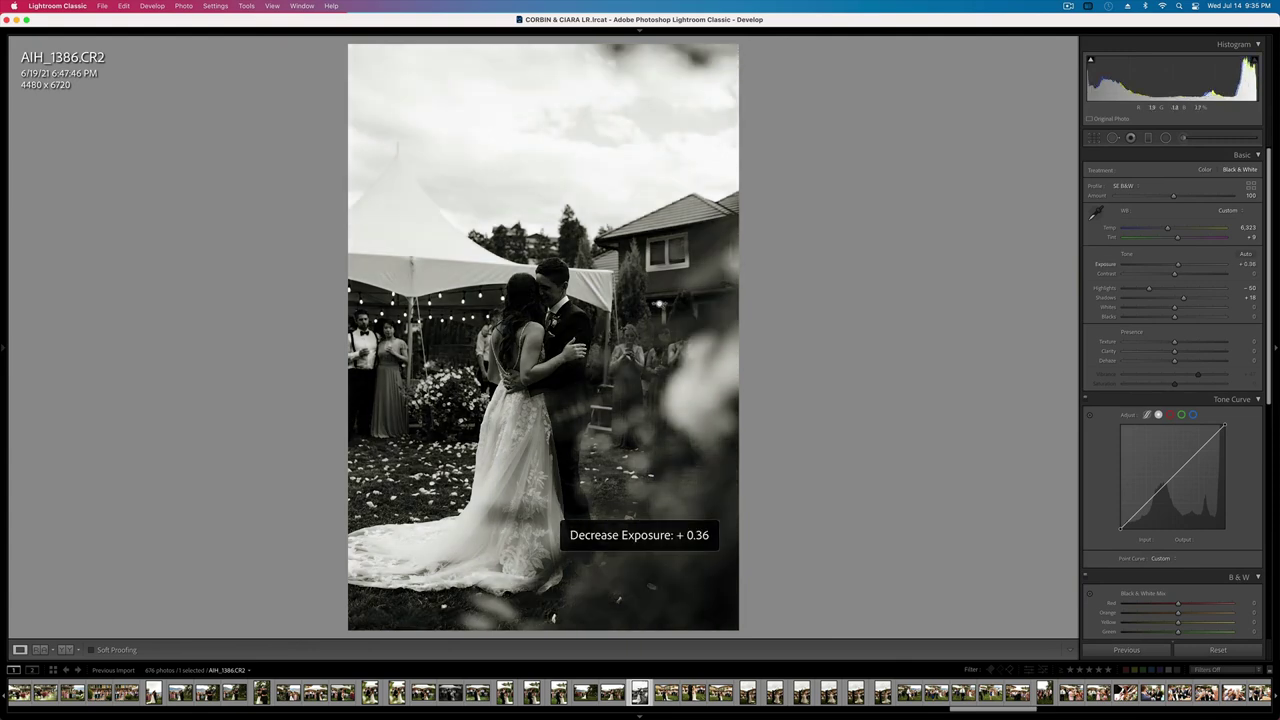
{"action": "key", "text": "equal"}
{"action": "key", "text": "equal"}
{"action": "key", "text": "minus"}
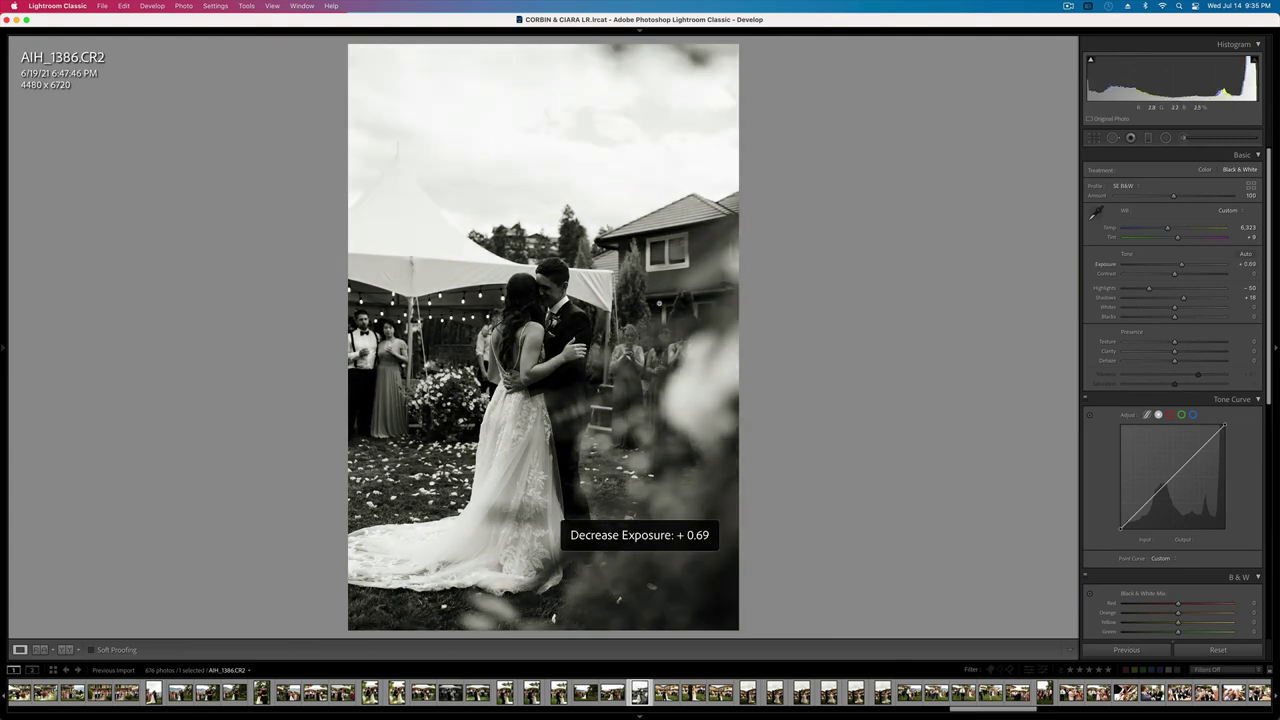
{"action": "left_click_drag", "start_coordinate": [1183, 298], "coordinate": [1135, 290]}
{"action": "key", "text": "minus"}
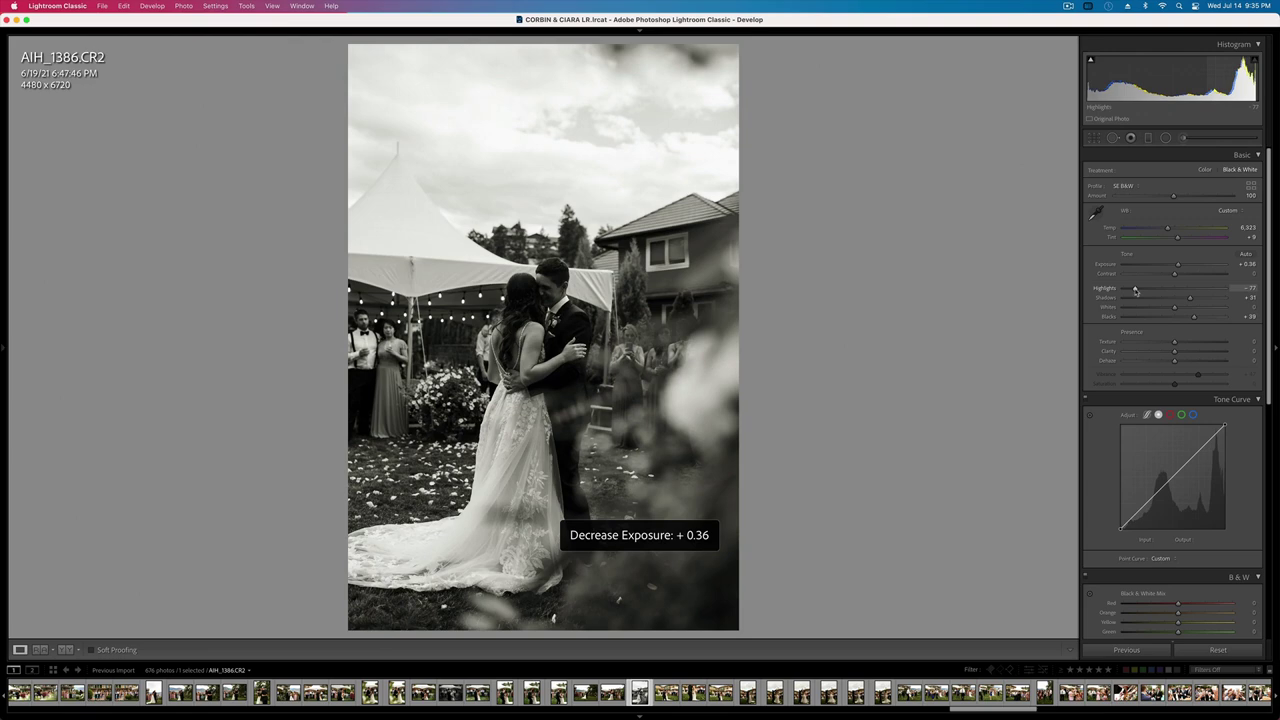
{"action": "key", "text": "Right"}
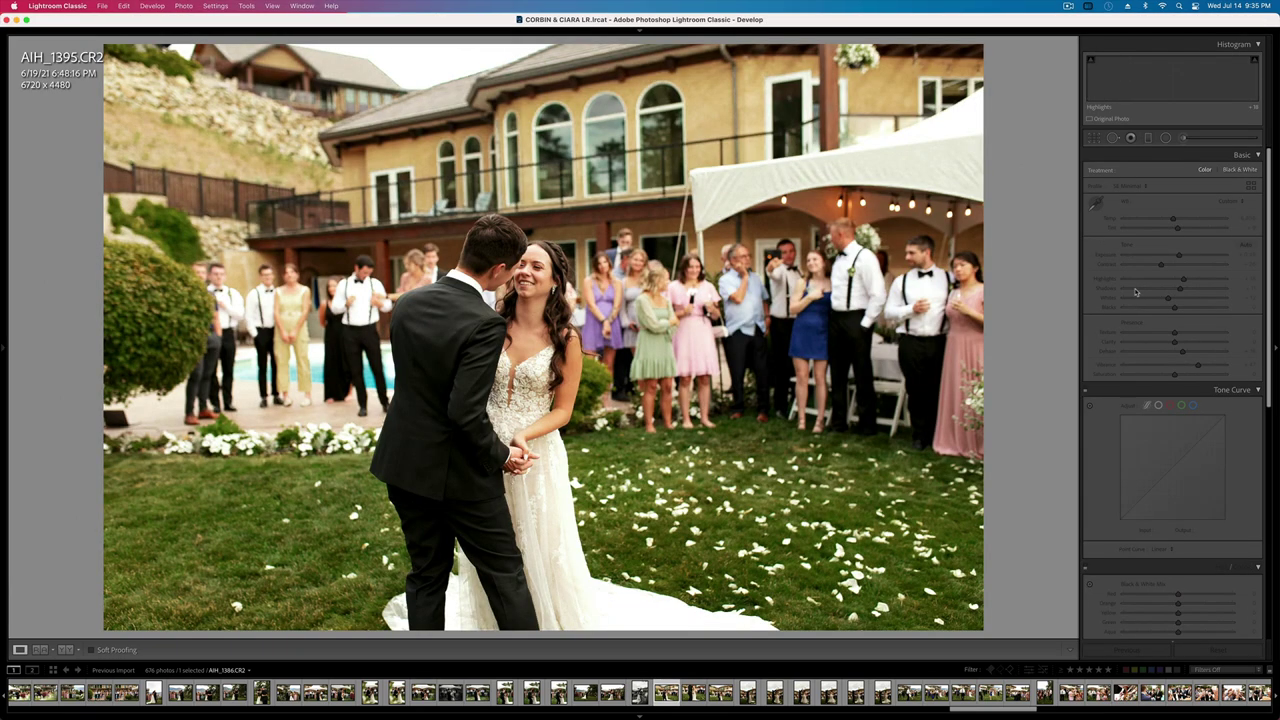
- Cool AIH_1395's colour temperature and lower its exposure to -0.53
{"action": "key", "text": "minus"}
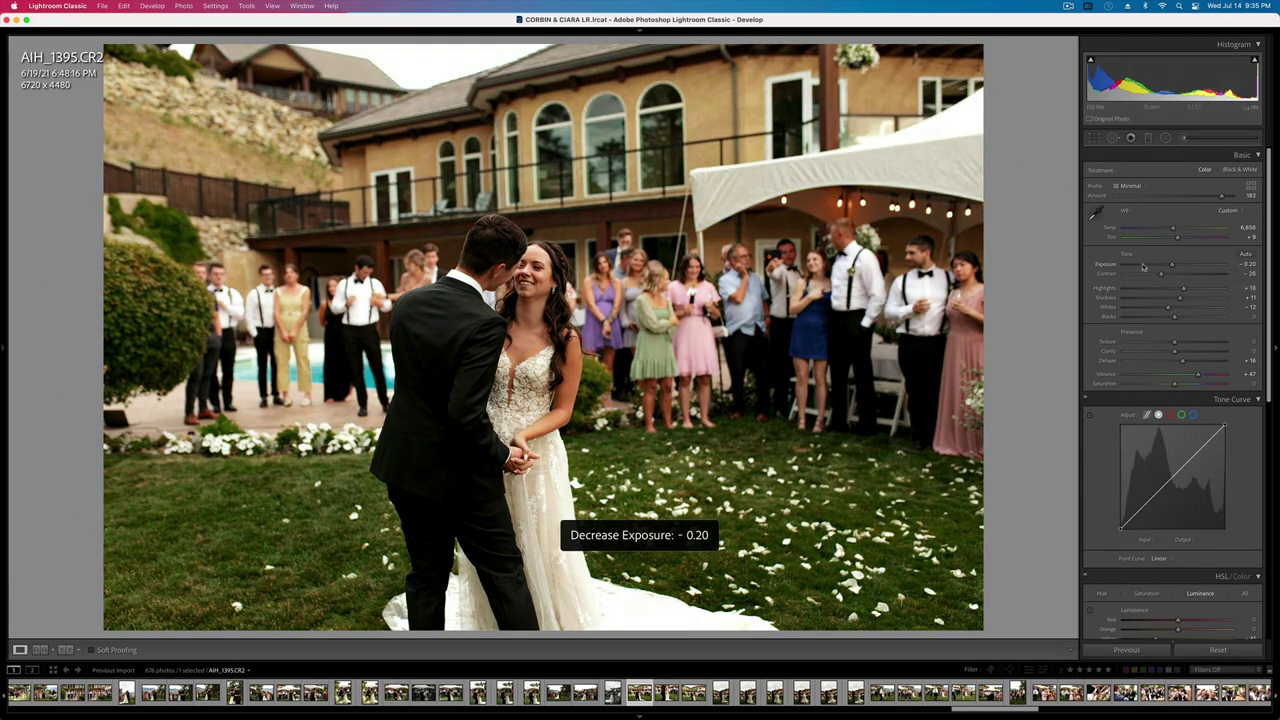
{"action": "left_click_drag", "start_coordinate": [1173, 228], "coordinate": [1162, 230]}
{"action": "key", "text": "minus"}
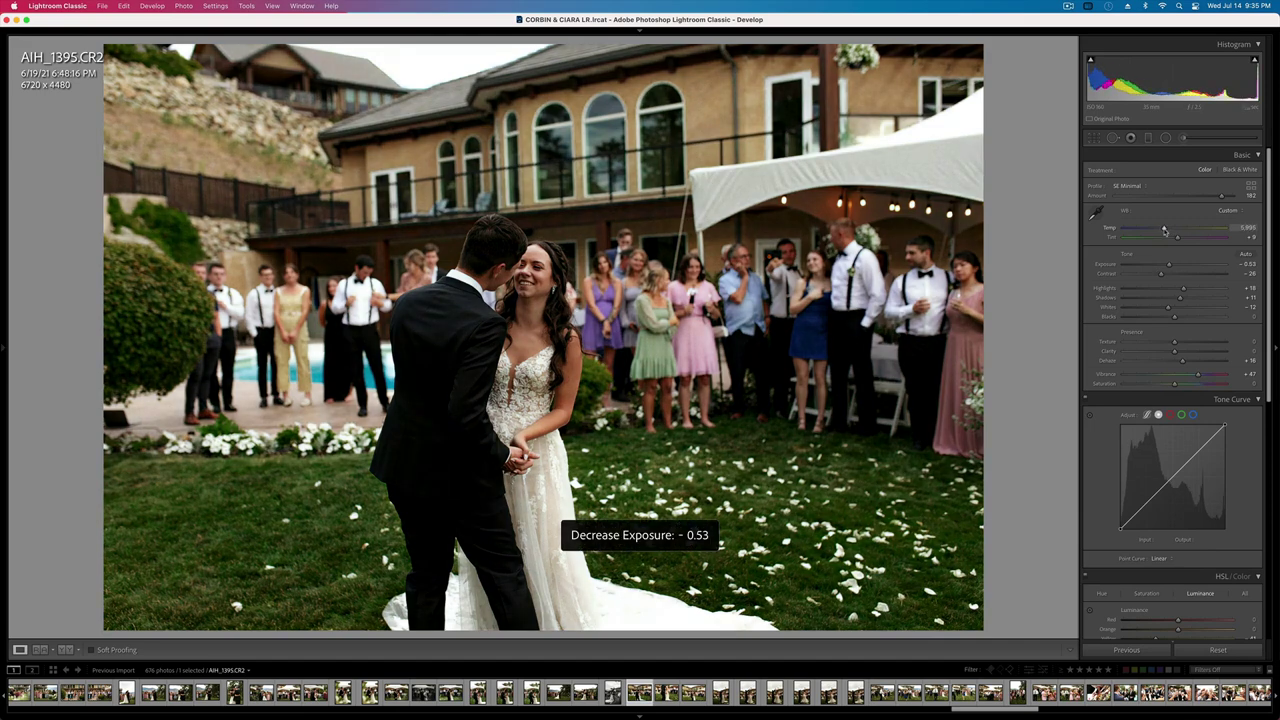
- In HSL, desaturate yellows to -67 and greens to -58, lighten yellows to +41 and greens to +80
{"action": "scroll", "coordinate": [1180, 400], "scroll_direction": "down", "scroll_amount": 5}
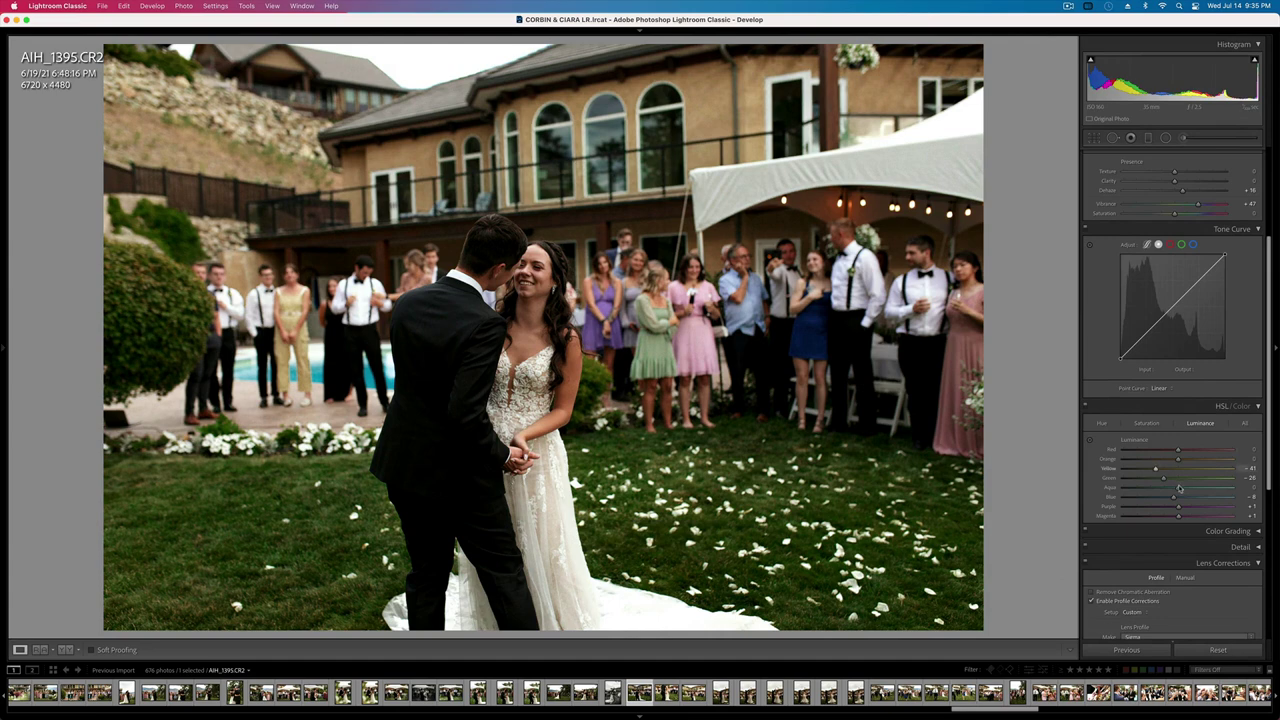
{"action": "left_click", "coordinate": [1146, 423]}
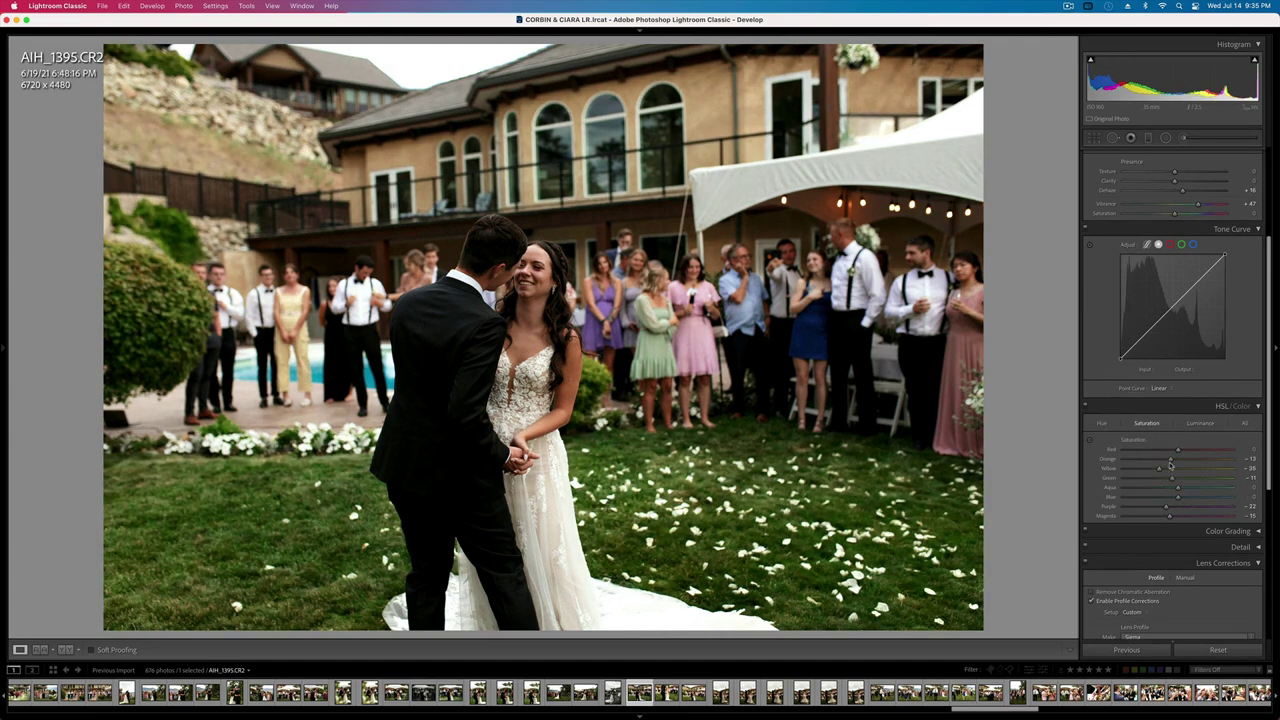
{"action": "left_click_drag", "start_coordinate": [1172, 468], "coordinate": [1141, 470]}
{"action": "left_click", "coordinate": [1147, 479]}
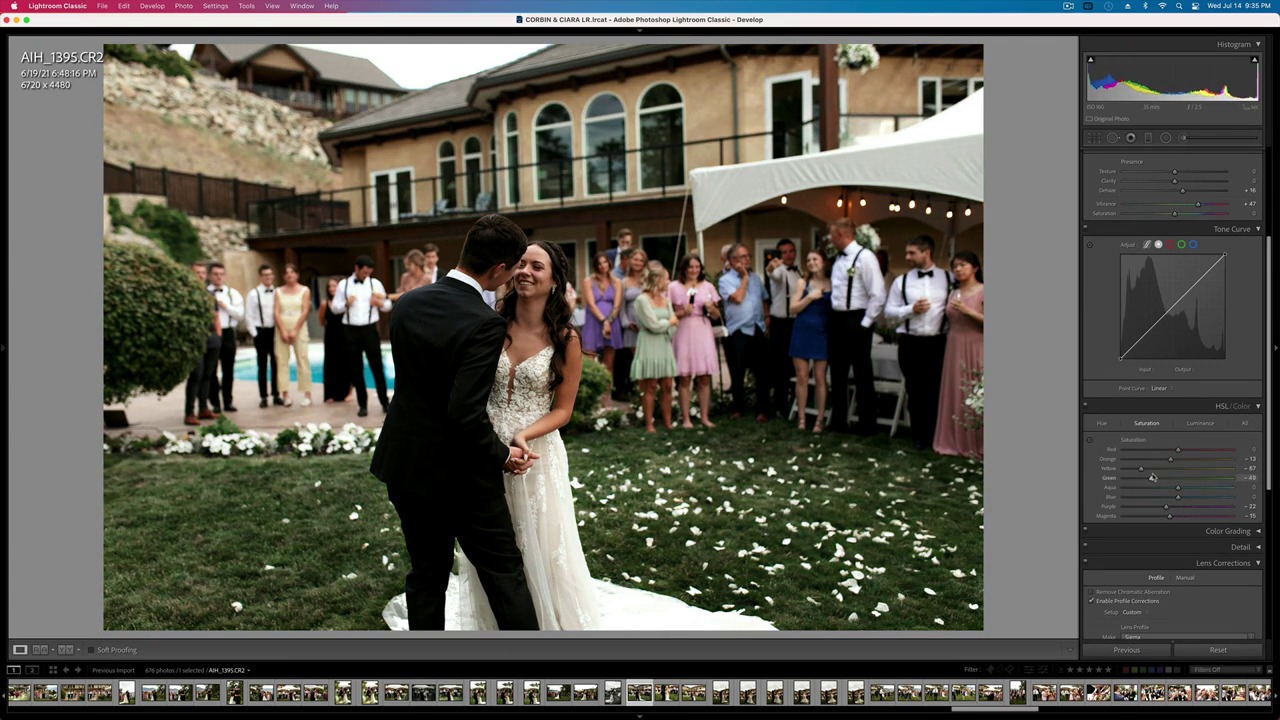
{"action": "left_click", "coordinate": [1200, 423]}
{"action": "left_click_drag", "start_coordinate": [1178, 468], "coordinate": [1218, 470]}
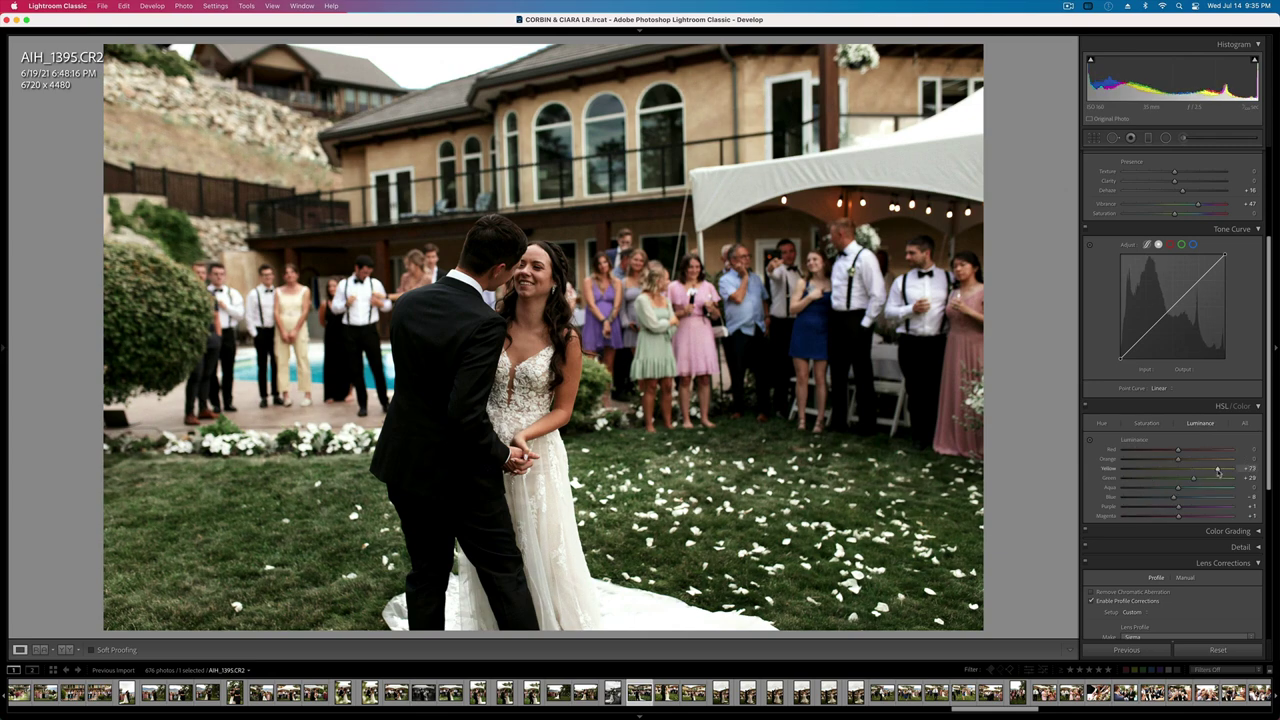
{"action": "left_click", "coordinate": [1220, 479]}
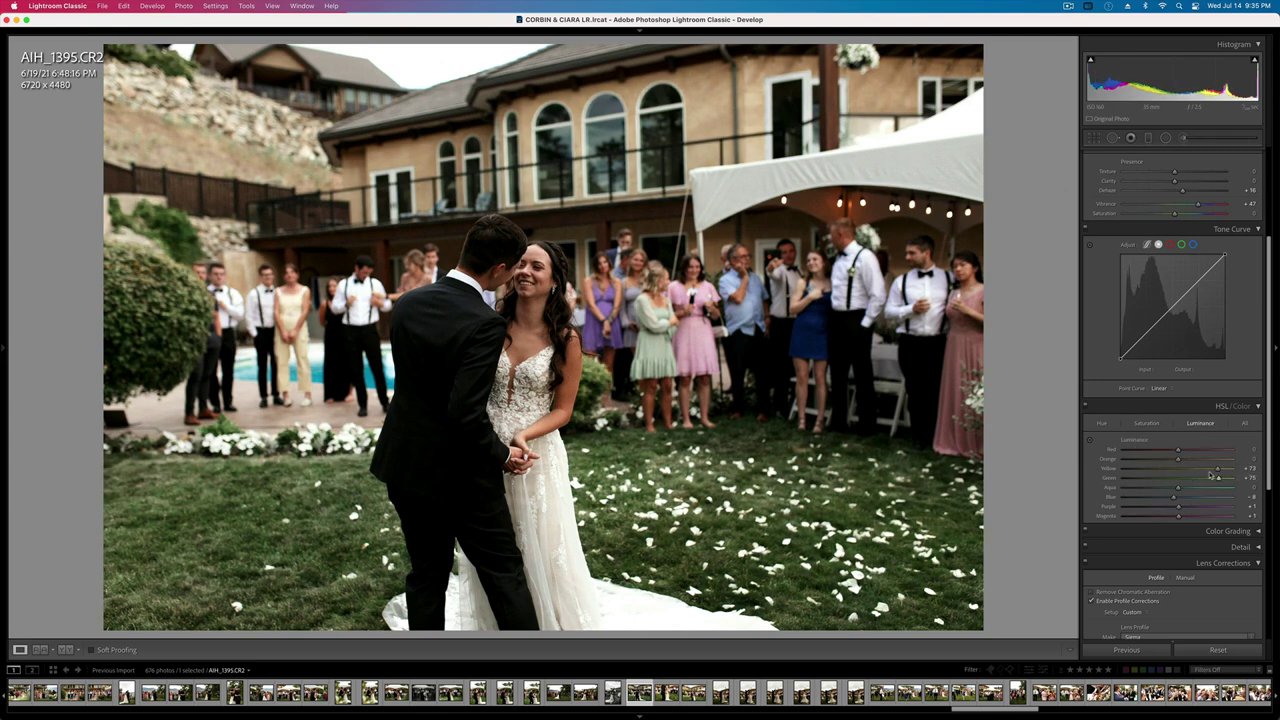
{"action": "left_click", "coordinate": [1200, 468]}
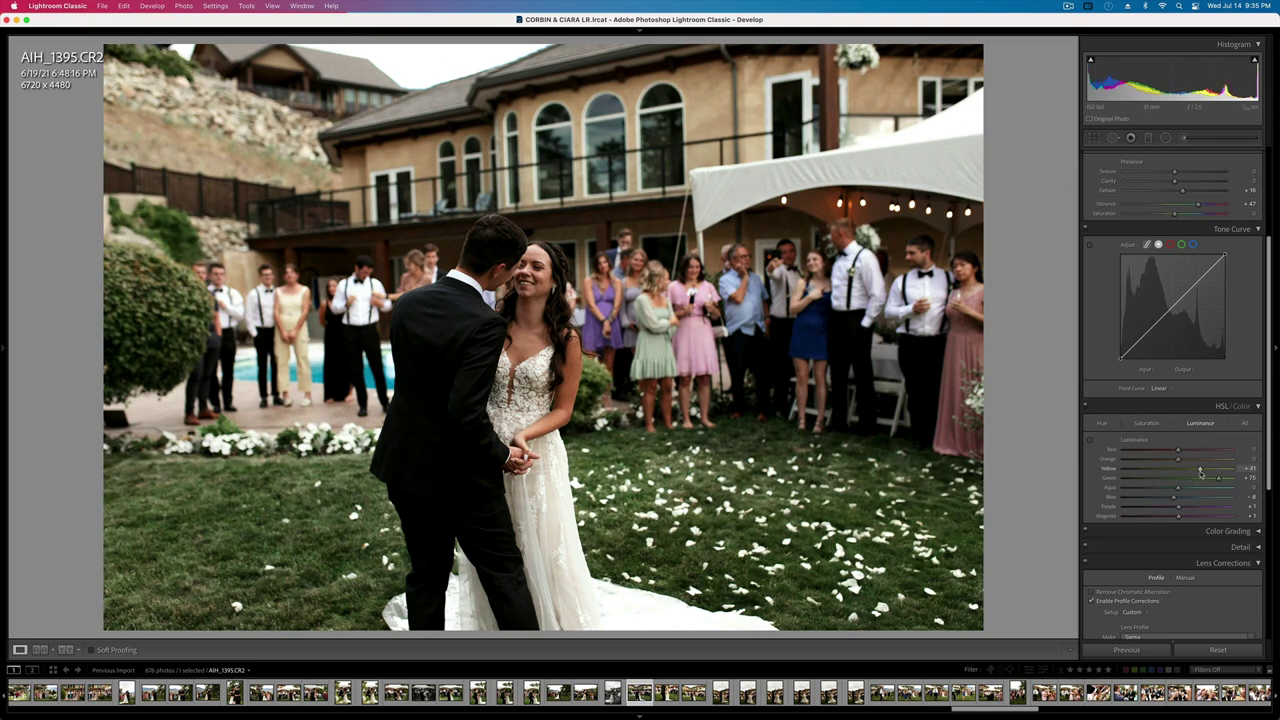
{"action": "left_click", "coordinate": [1146, 423]}
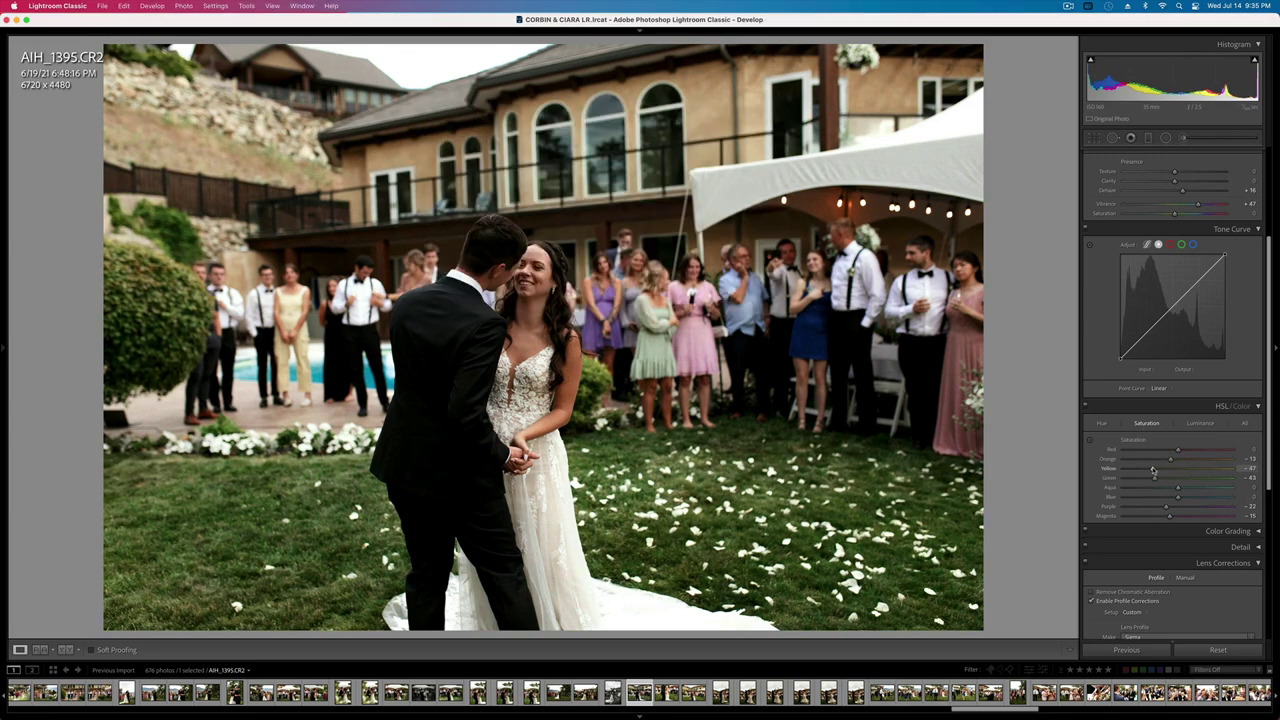
- Set exposure to -0.30, copy the develop settings and move to AIH_1408
{"action": "key", "text": "equal"}
{"action": "key", "text": "equal"}
{"action": "key", "text": "equal"}
{"action": "key", "text": "minus"}
{"action": "key", "text": "super+shift+c"}
{"action": "key", "text": "Return"}
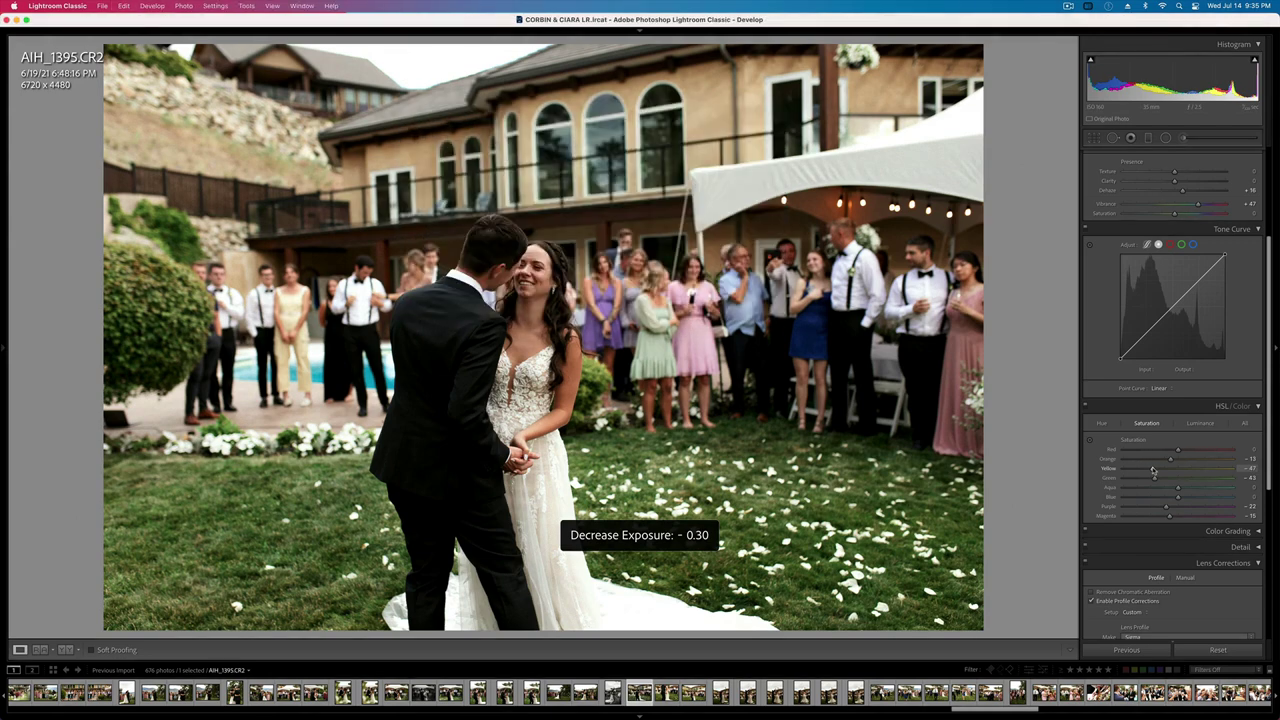
{"action": "key", "text": "Right"}
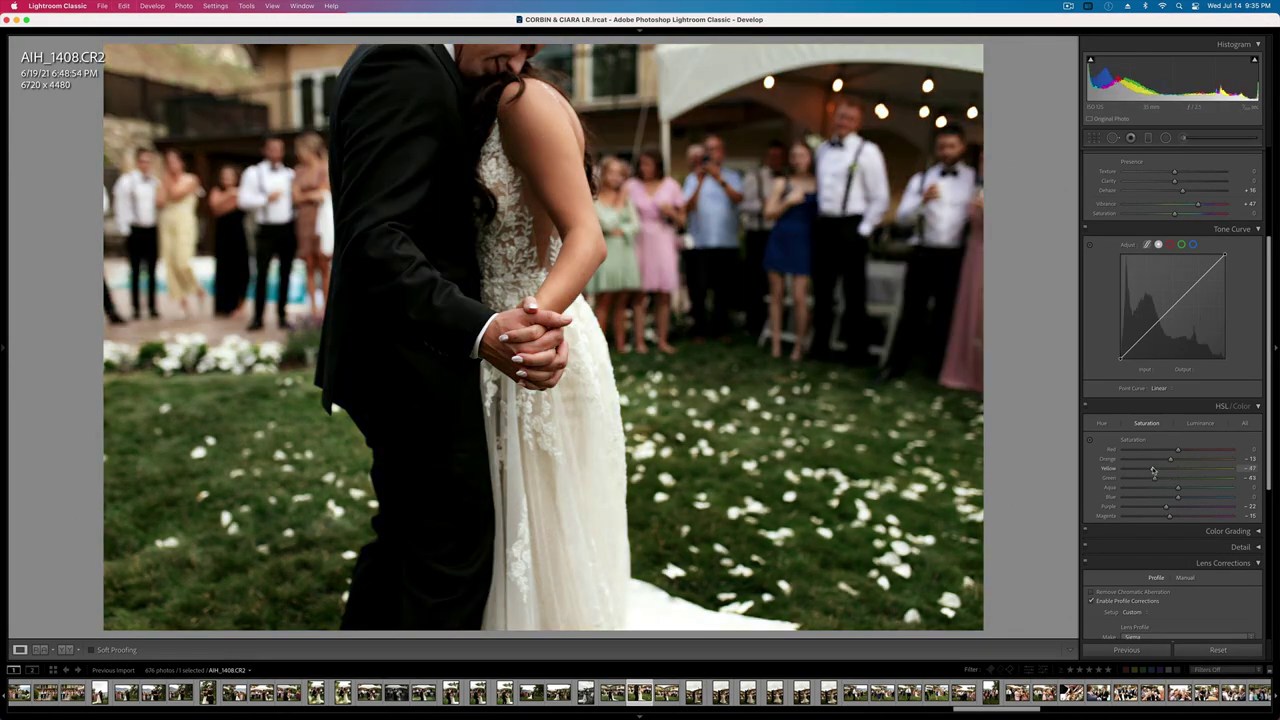
- Darken AIH_1408 slightly and lower AIH_1412's exposure to -0.53
{"action": "key", "text": "equal"}
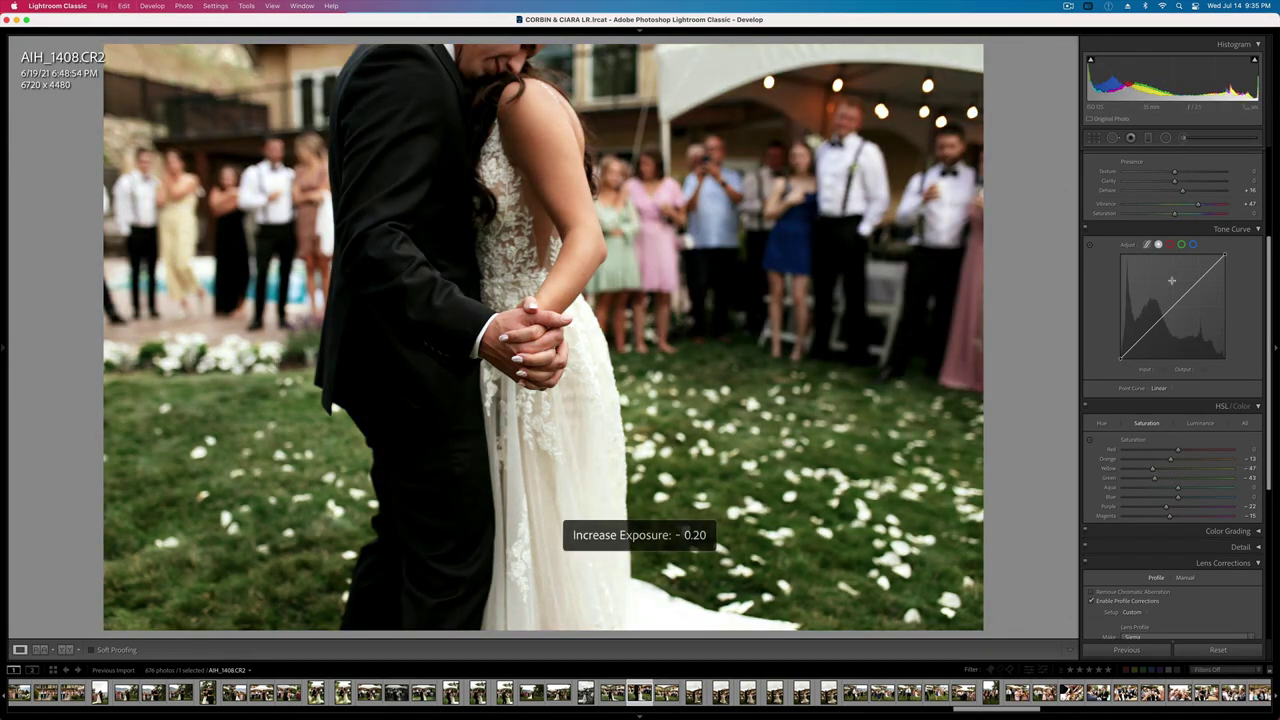
{"action": "scroll", "coordinate": [1160, 300], "scroll_direction": "up", "scroll_amount": 5}
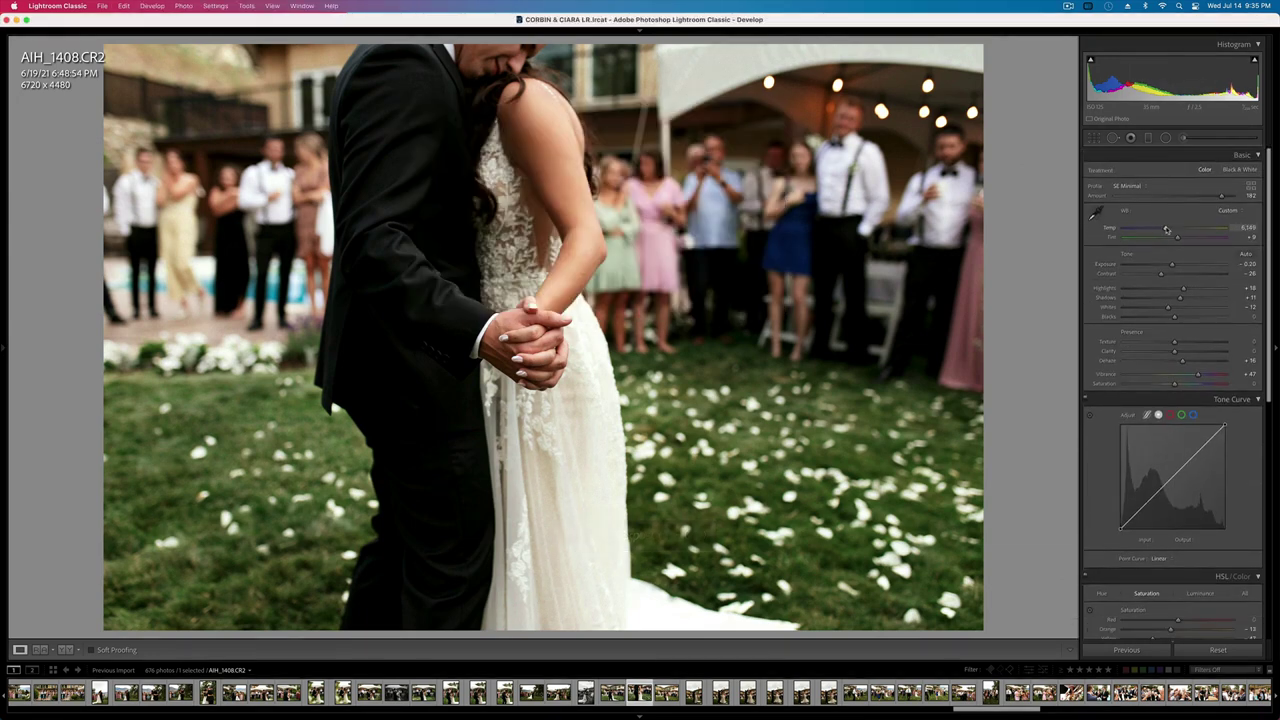
{"action": "key", "text": "minus"}
{"action": "key", "text": "Right"}
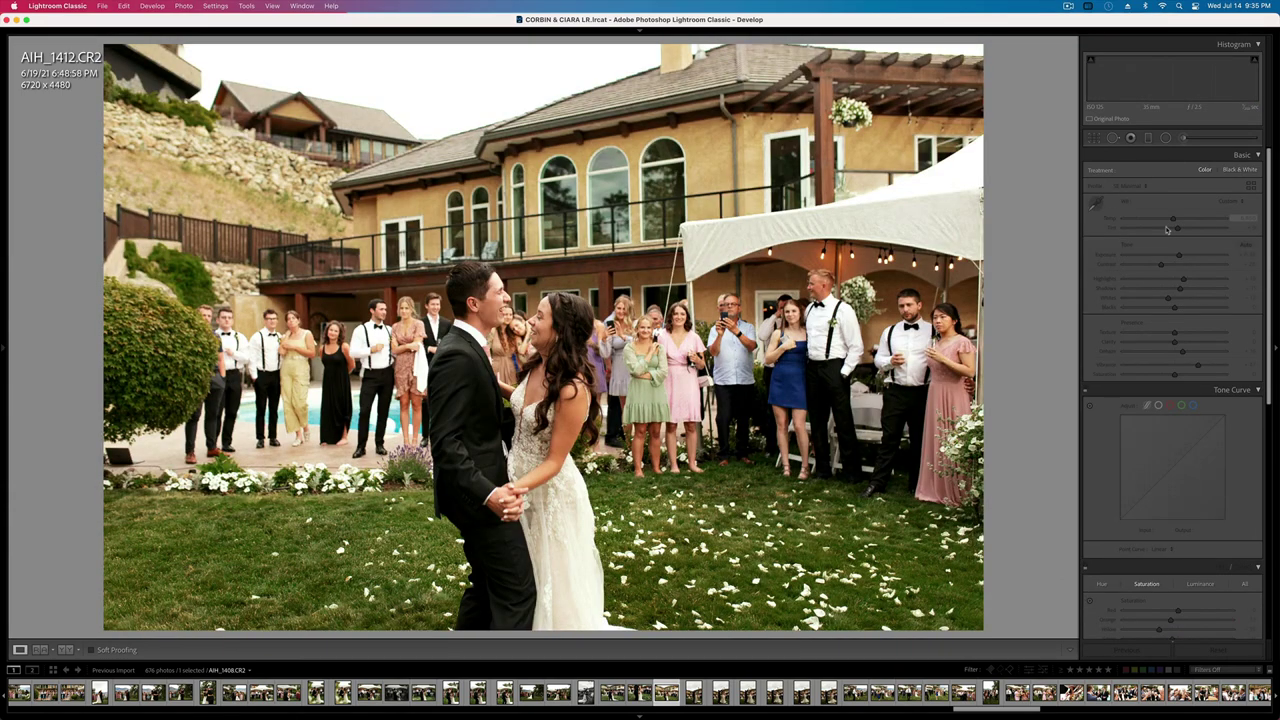
{"action": "scroll", "coordinate": [1174, 467], "scroll_direction": "down", "scroll_amount": 3}
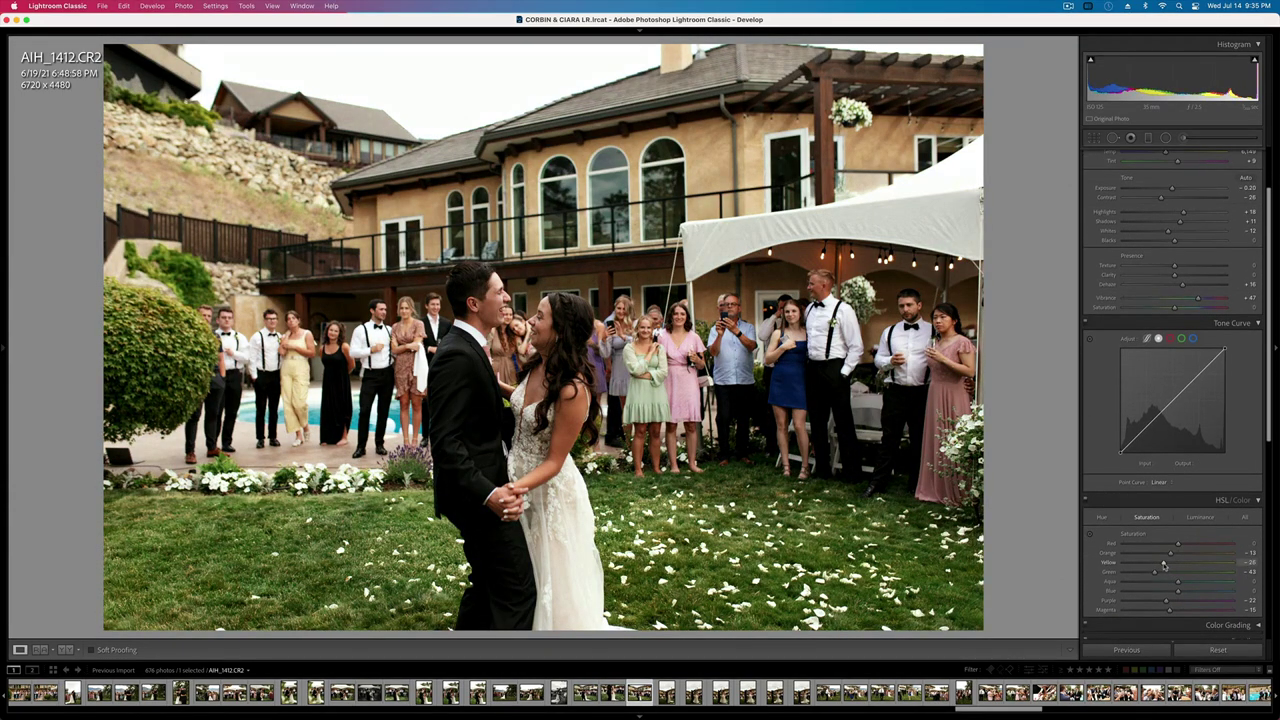
{"action": "key", "text": "minus"}
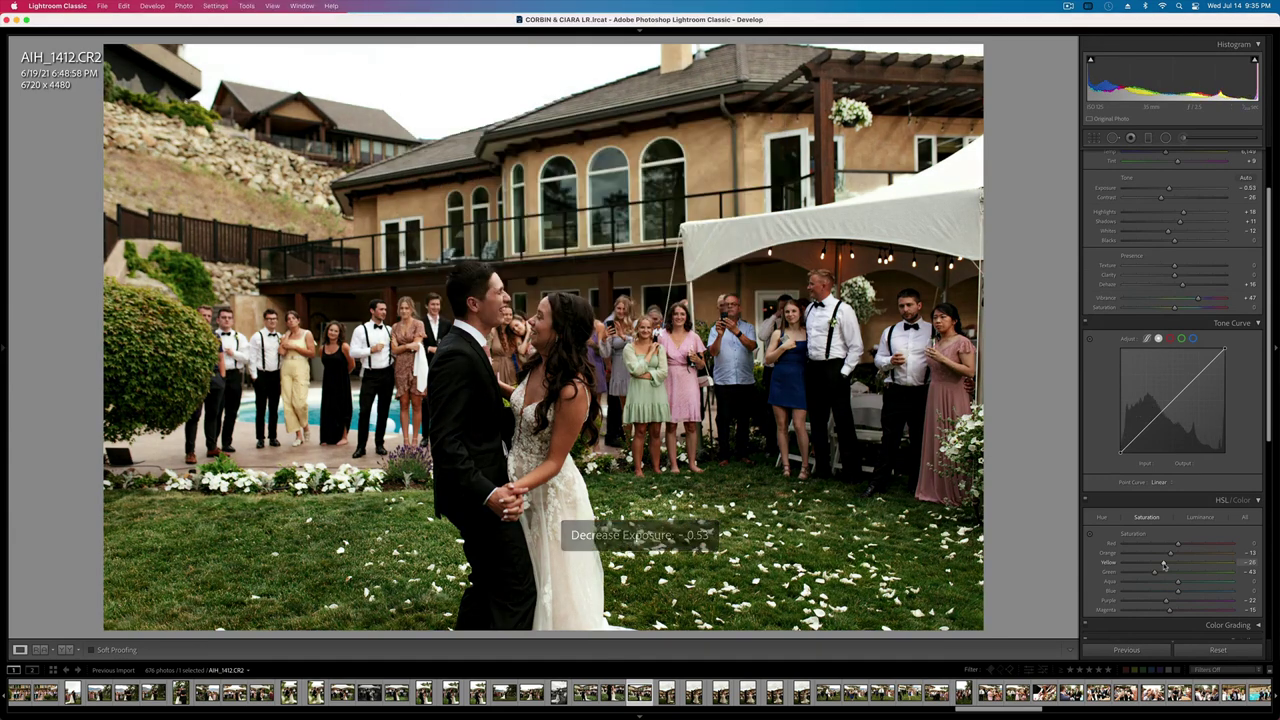
- Move to AIH_1418 and brighten its exposure above +1
{"action": "key", "text": "Right"}
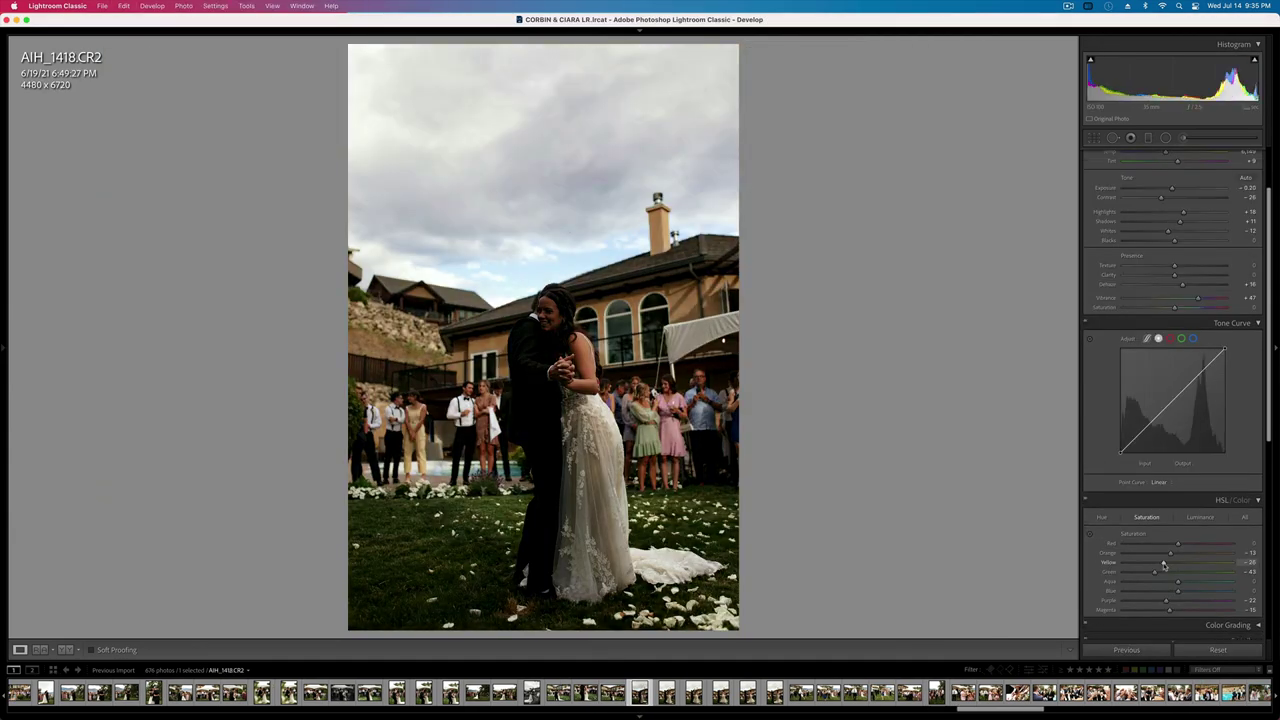
{"action": "key", "text": "equal"}
{"action": "key", "text": "equal"}
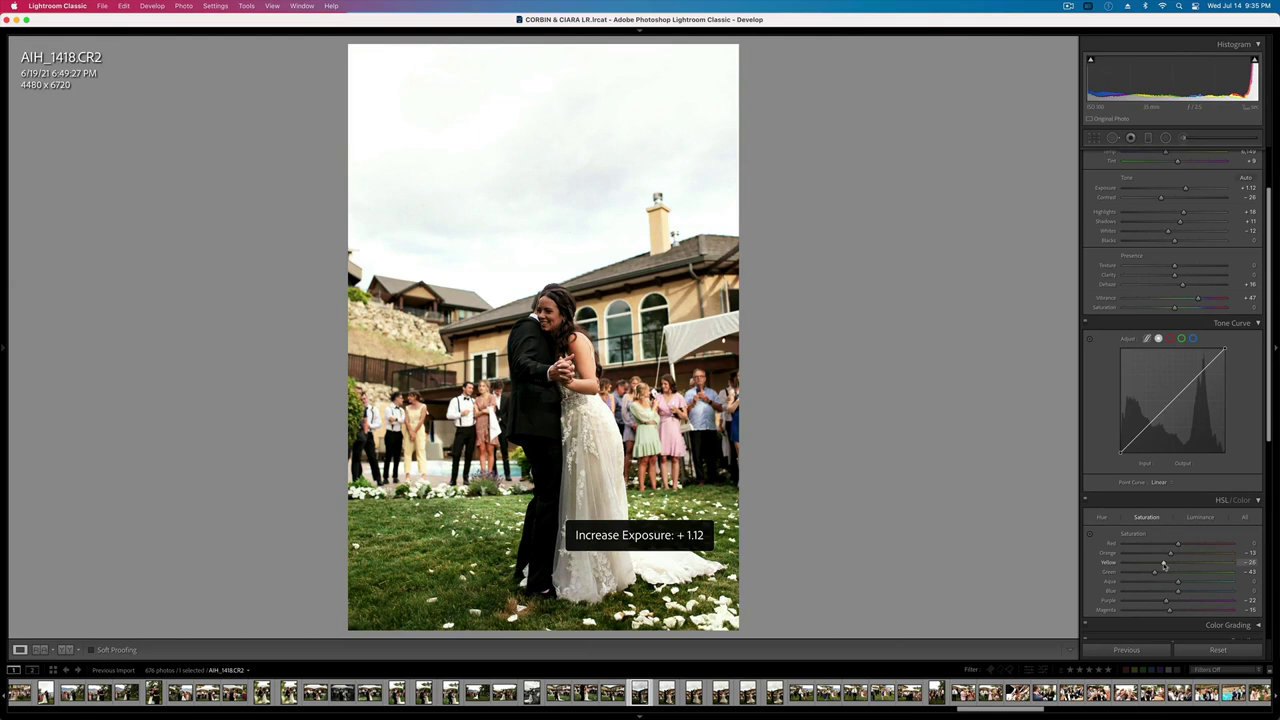
{"action": "key", "text": "equal"}
{"action": "key", "text": "minus"}
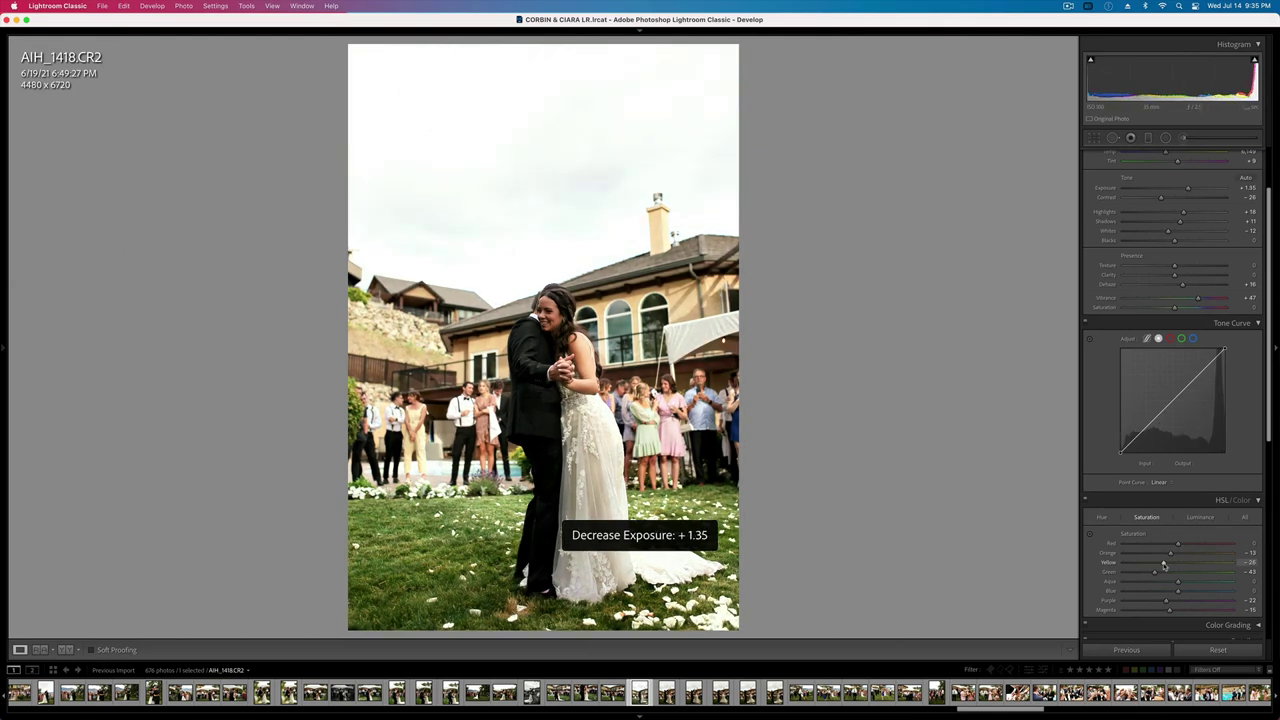
- Apply the SE B&W 03 preset, cut contrast to -54, set exposure +0.69, then open AIH_1423
{"action": "mouse_move", "coordinate": [4, 350]}
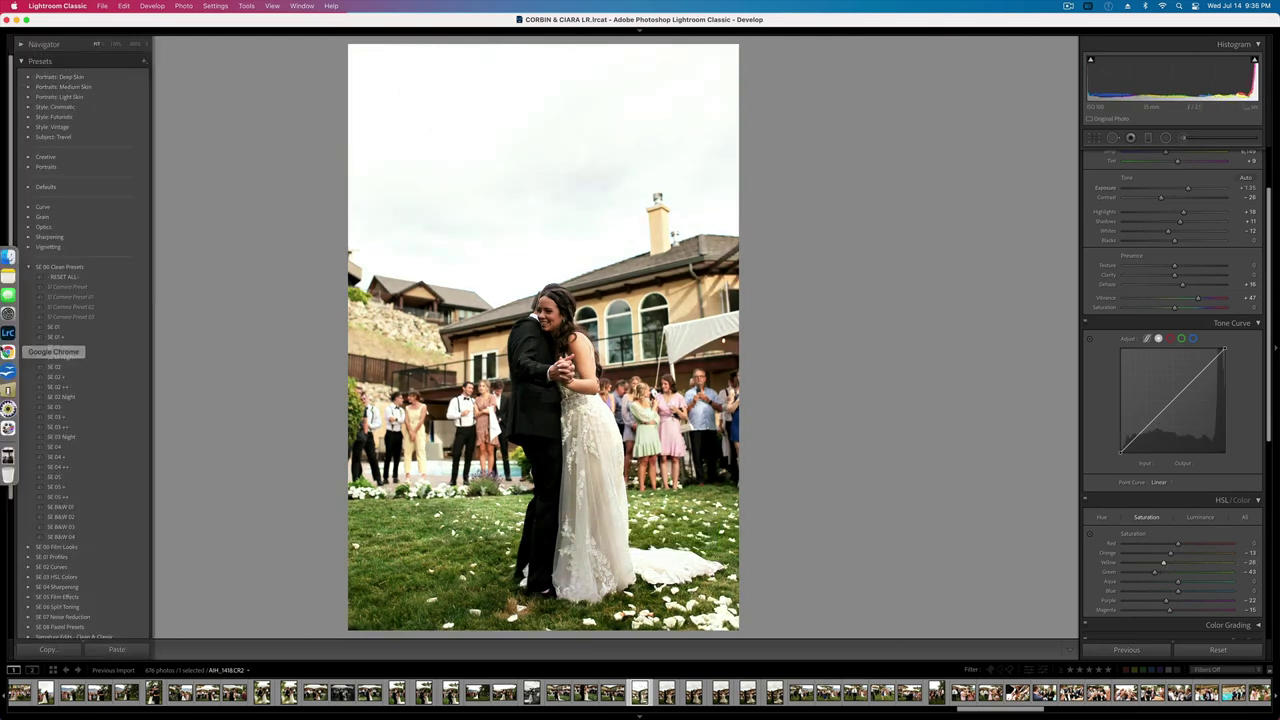
{"action": "left_click", "coordinate": [62, 527]}
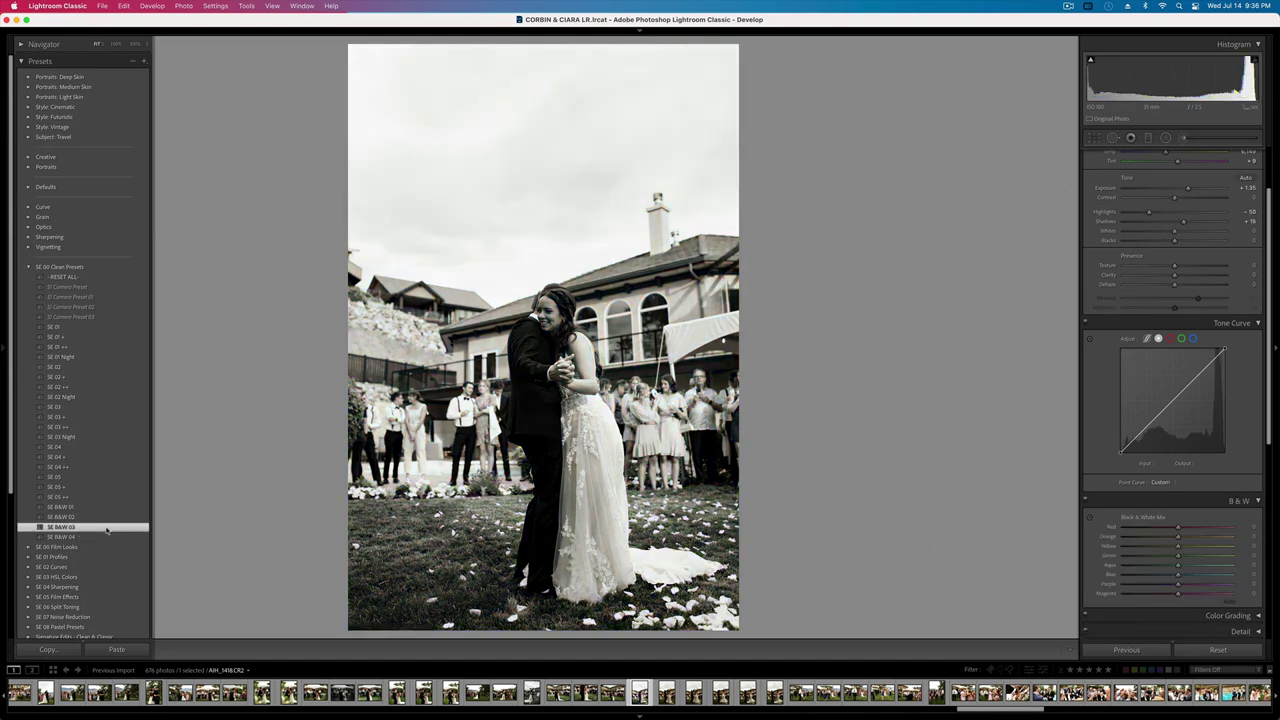
{"action": "left_click_drag", "start_coordinate": [1158, 199], "coordinate": [1147, 198]}
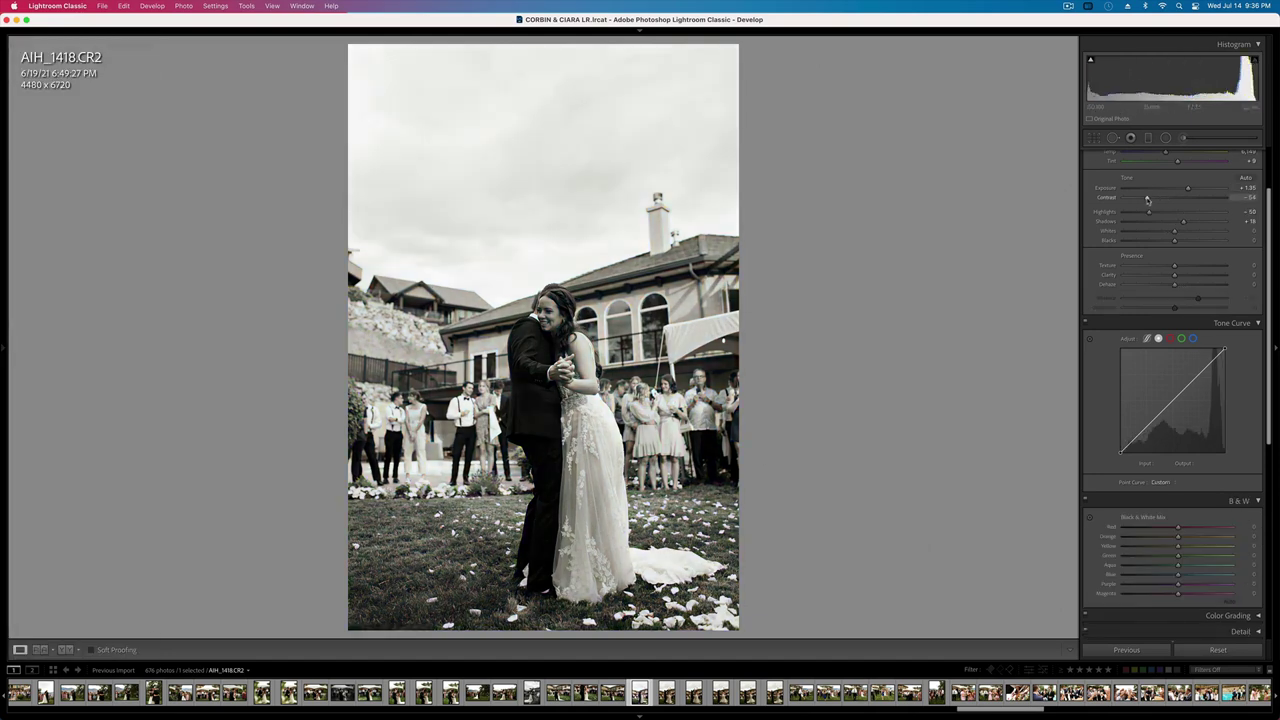
{"action": "key", "text": "super+bracketleft"}
{"action": "key", "text": "super+bracketleft"}
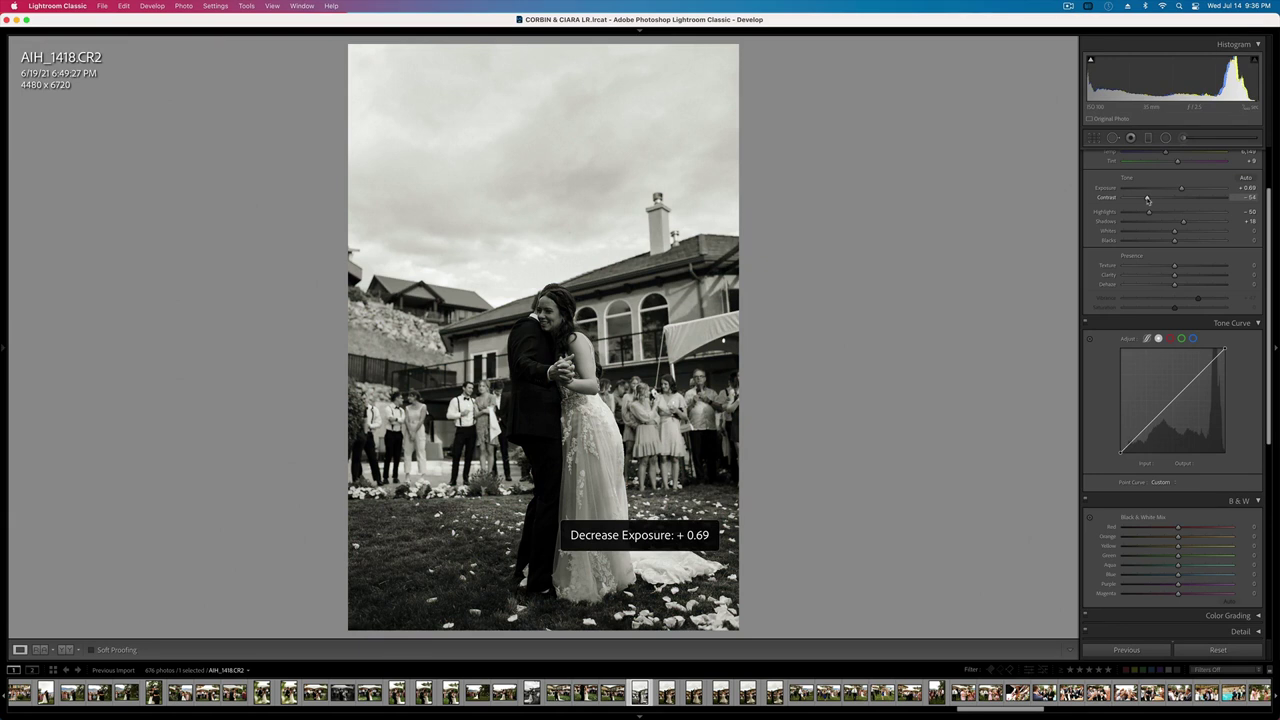
{"action": "key", "text": "Right"}
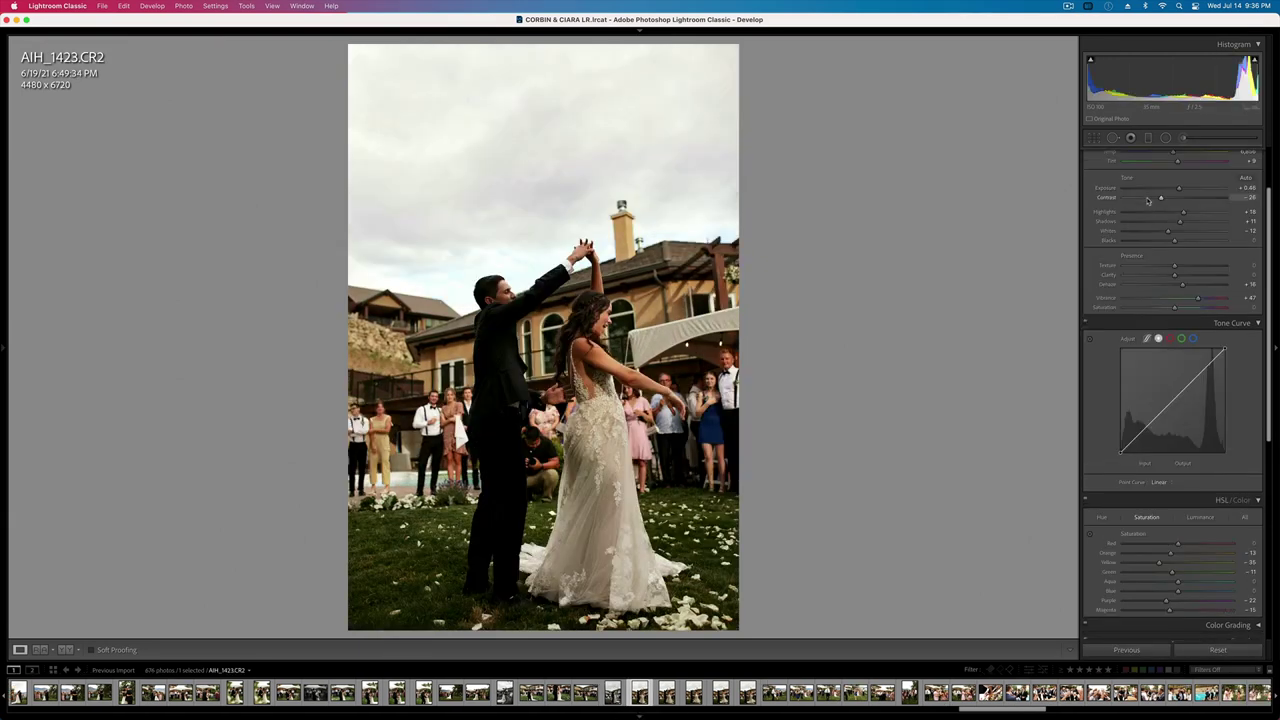
- Warm the white balance slightly and add a reduced-strength radial filter around the dancing couple
{"action": "scroll", "coordinate": [1150, 260], "scroll_direction": "up", "scroll_amount": 4}
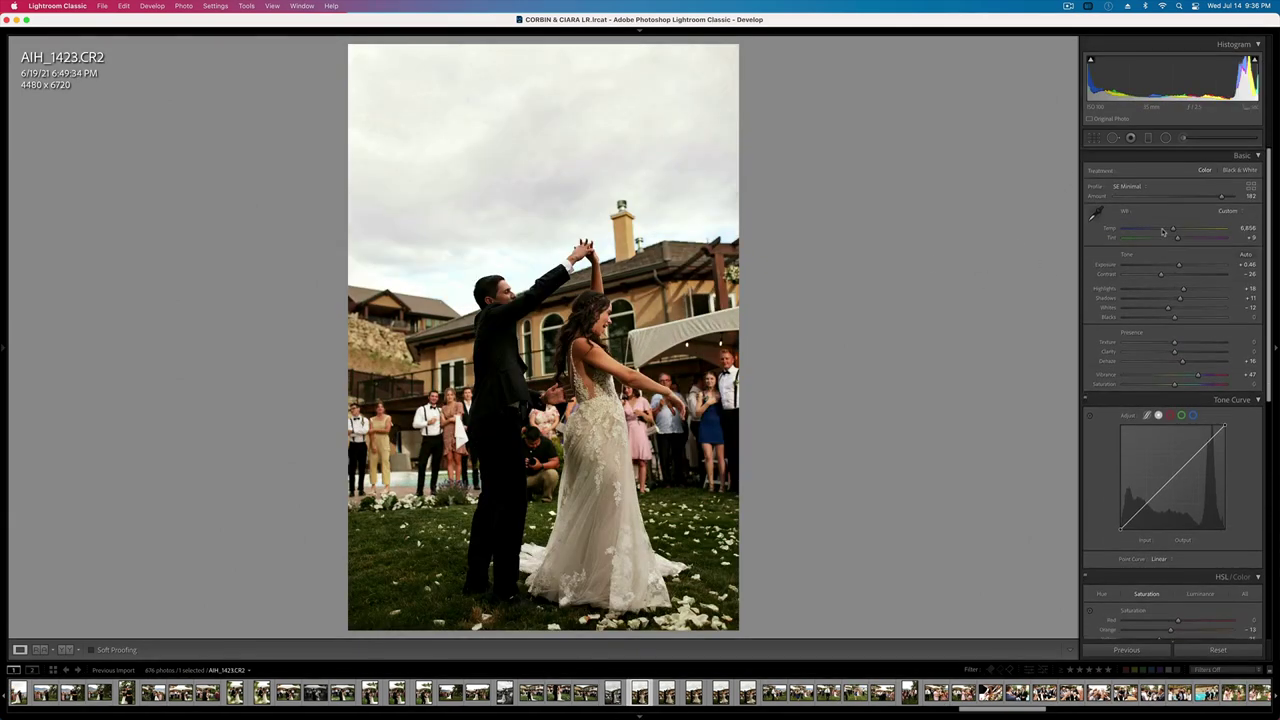
{"action": "left_click_drag", "start_coordinate": [1165, 230], "coordinate": [1167, 230]}
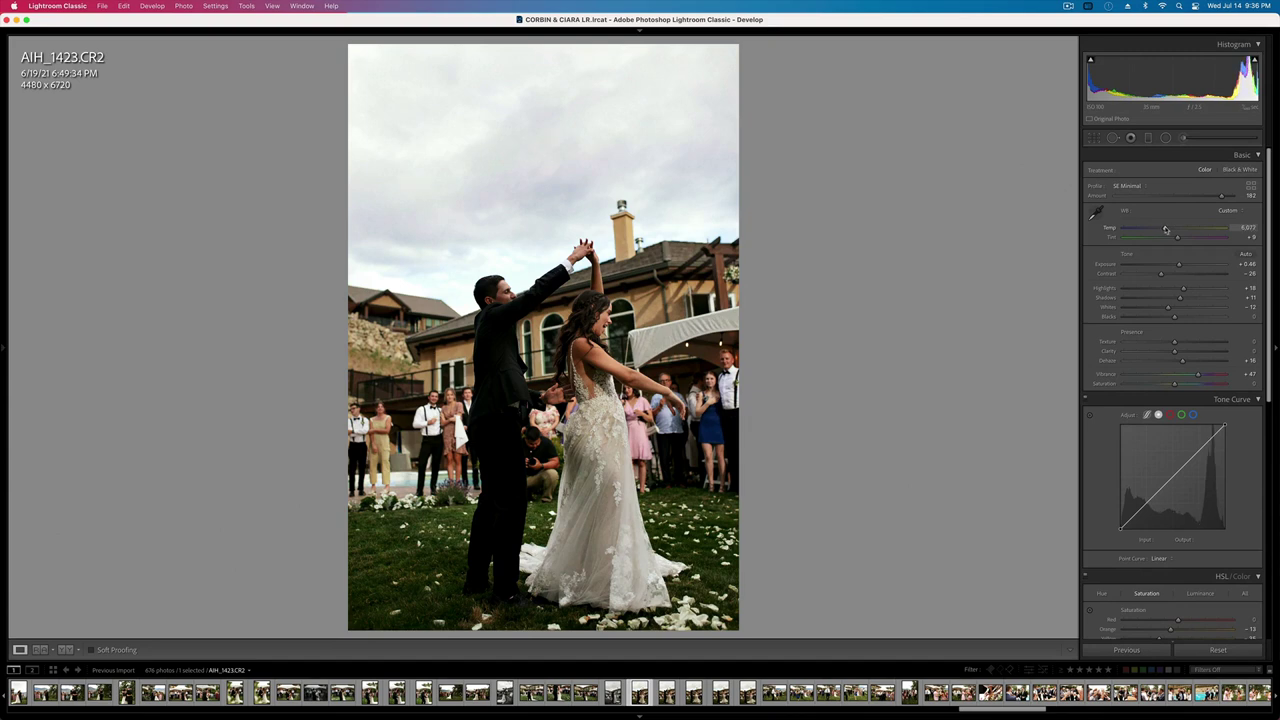
{"action": "left_click", "coordinate": [1166, 137]}
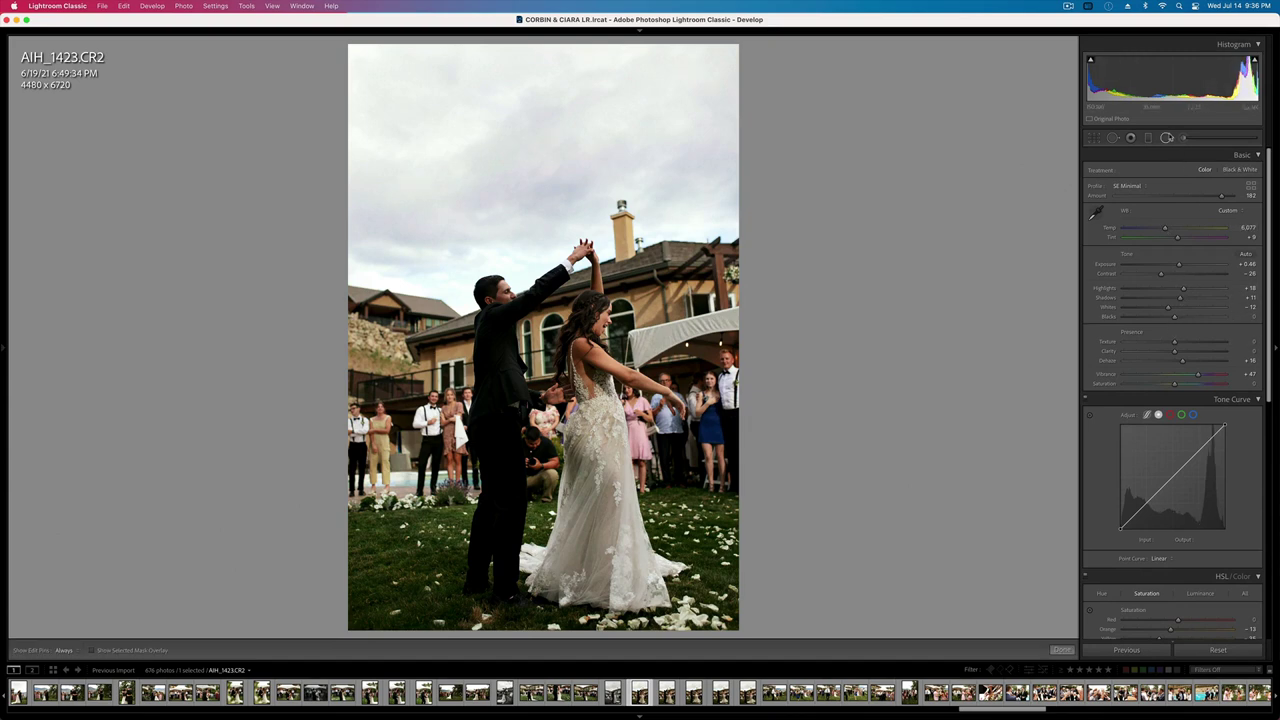
{"action": "left_click_drag", "start_coordinate": [500, 380], "coordinate": [576, 411]}
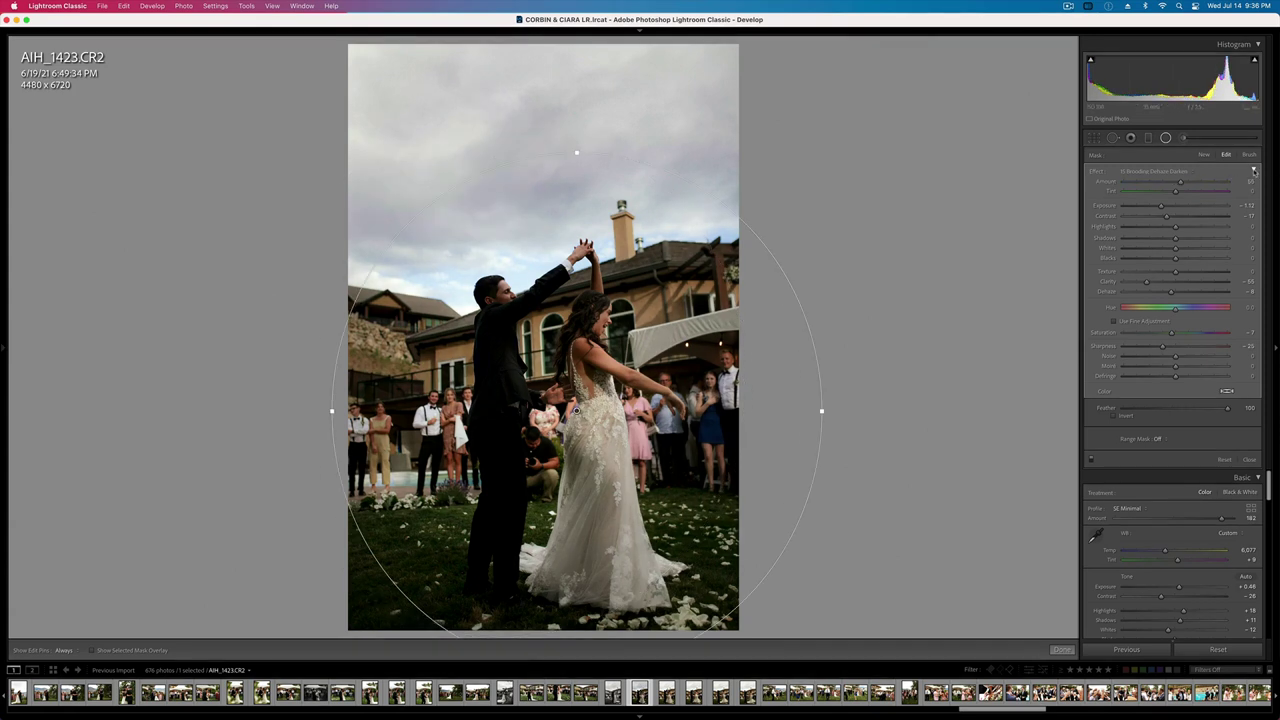
{"action": "left_click", "coordinate": [1254, 172]}
{"action": "left_click_drag", "start_coordinate": [1180, 183], "coordinate": [1140, 183]}
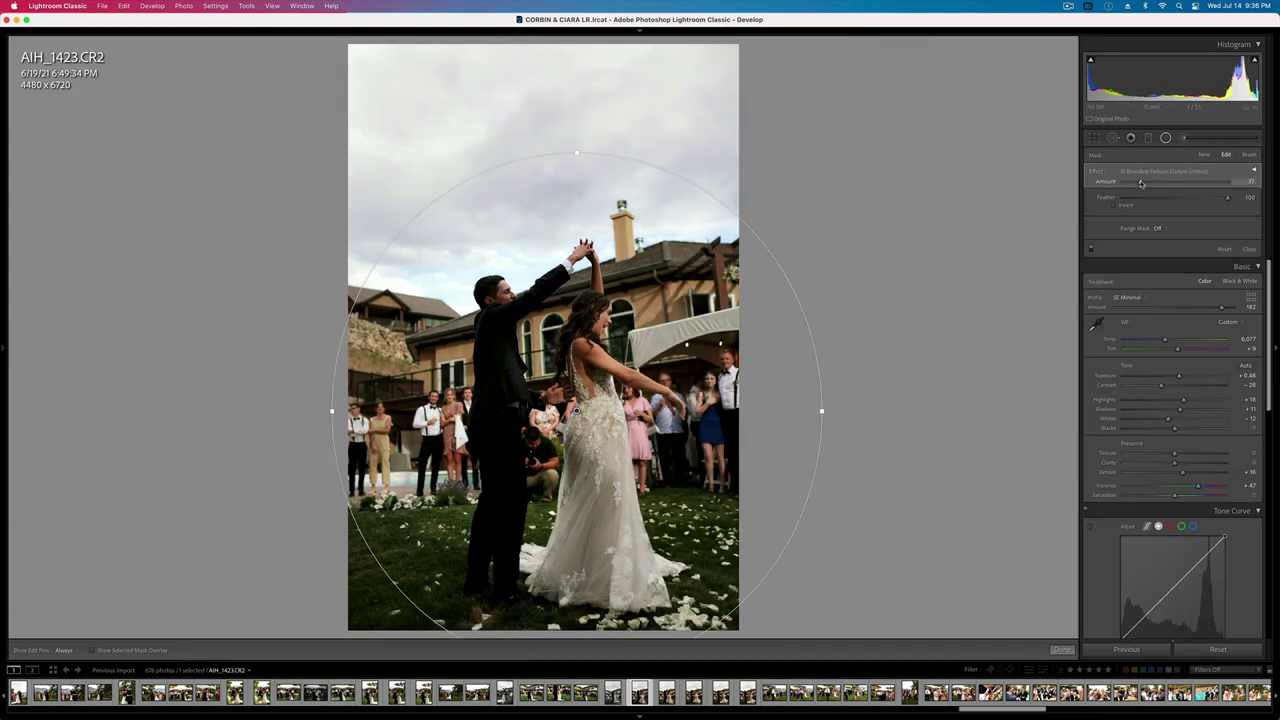
{"action": "key", "text": "Return"}
- Set exposure to +0.23, lift blacks to +38, adjust shadows, and copy the develop settings
{"action": "key", "text": "shift+minus"}
{"action": "key", "text": "equal"}
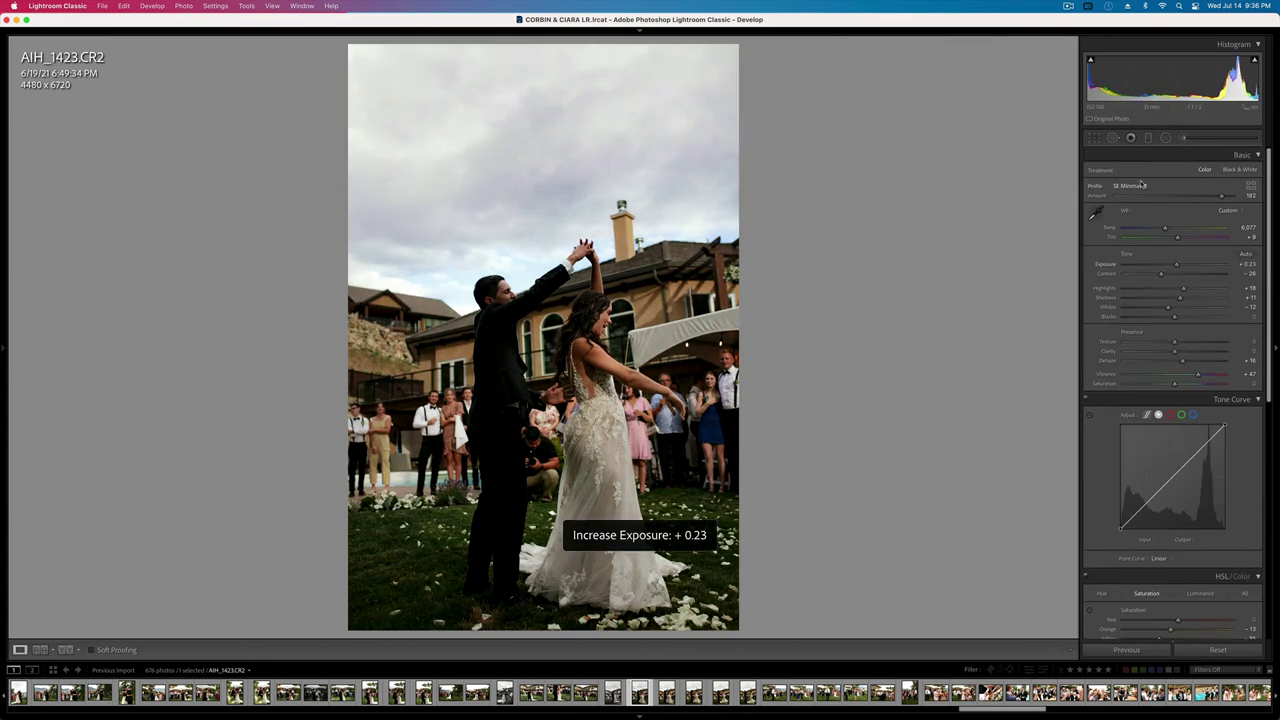
{"action": "left_click_drag", "start_coordinate": [1175, 316], "coordinate": [1151, 276]}
{"action": "left_click", "coordinate": [1201, 299]}
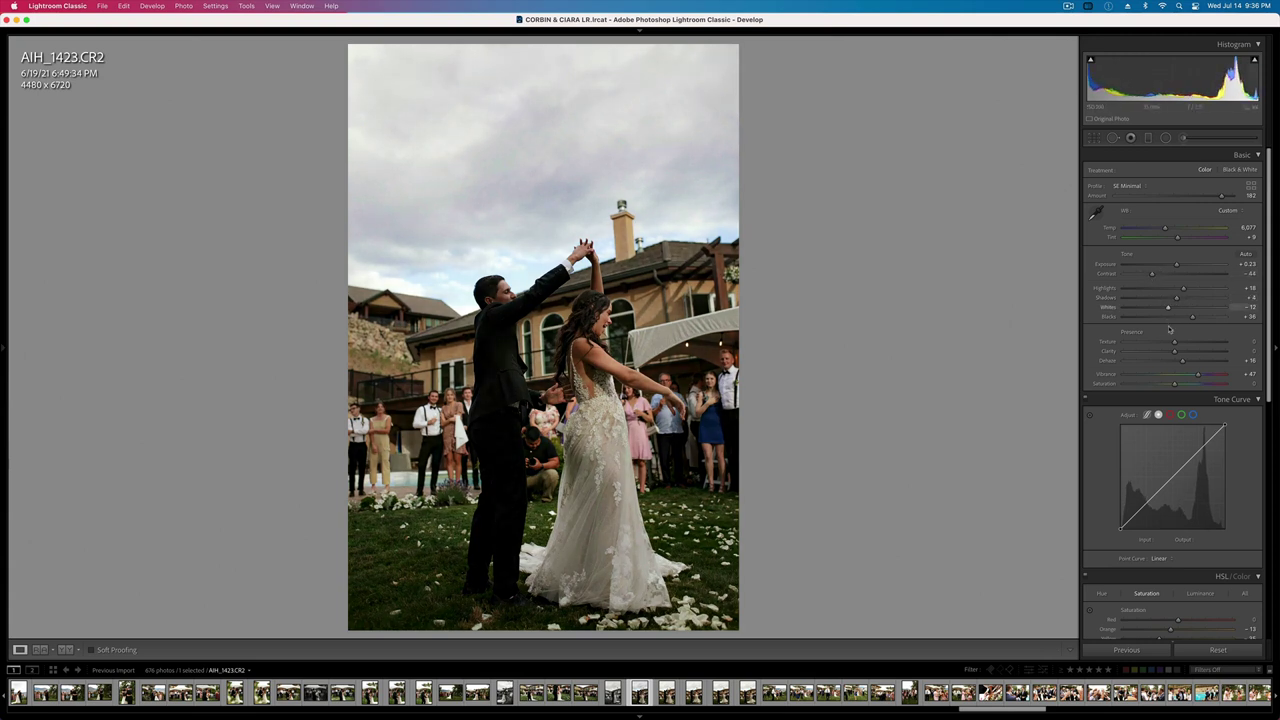
{"action": "key", "text": "super+shift+c"}
{"action": "key", "text": "Return"}
- Raise exposure to +0.63, crop to 4173 x 6260 from the top-left, copy settings, and open AIH_1424
{"action": "key", "text": "equal"}
{"action": "key", "text": "equal"}
{"action": "key", "text": "equal"}
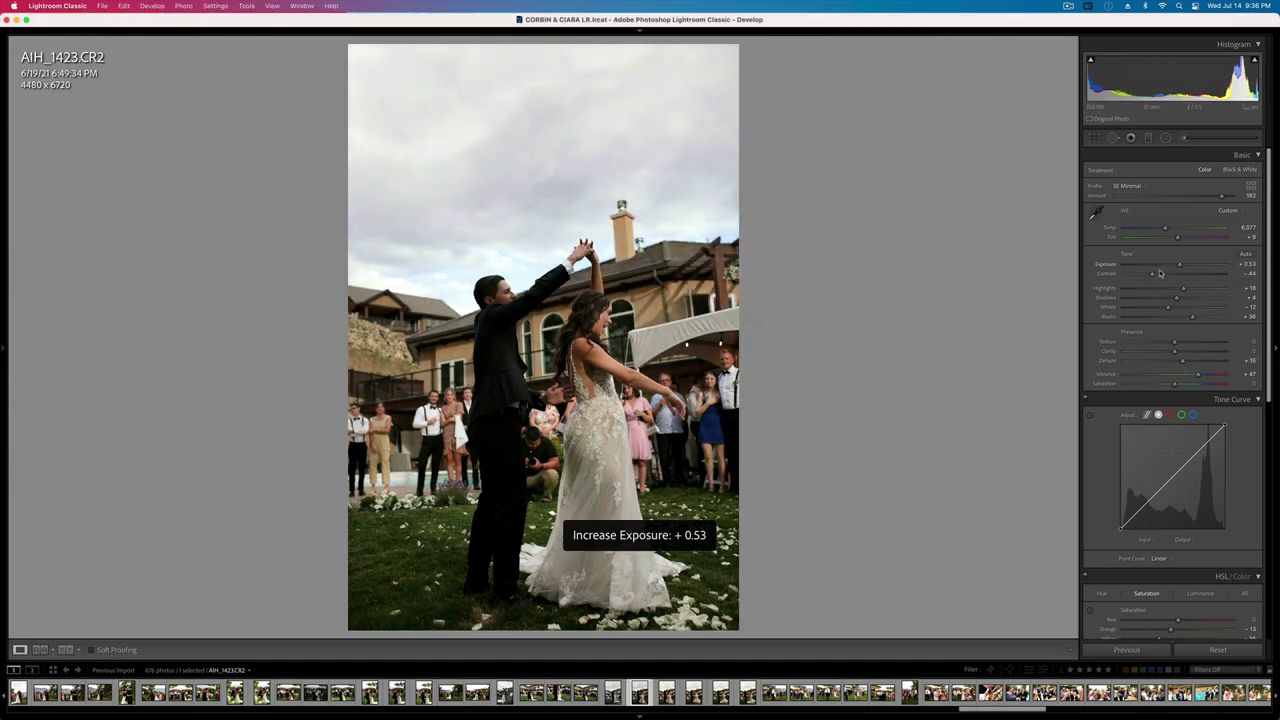
{"action": "key", "text": "equal"}
{"action": "key", "text": "r"}
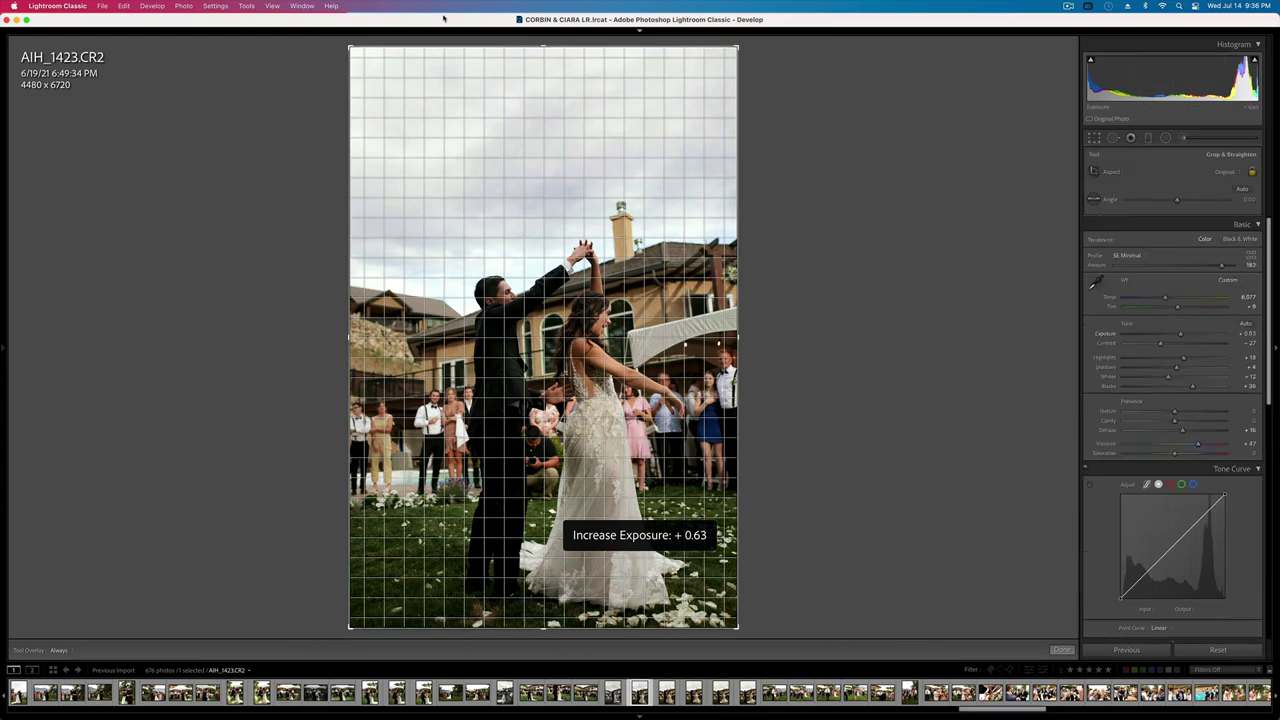
{"action": "left_click_drag", "start_coordinate": [348, 44], "coordinate": [362, 55]}
{"action": "key", "text": "Return"}
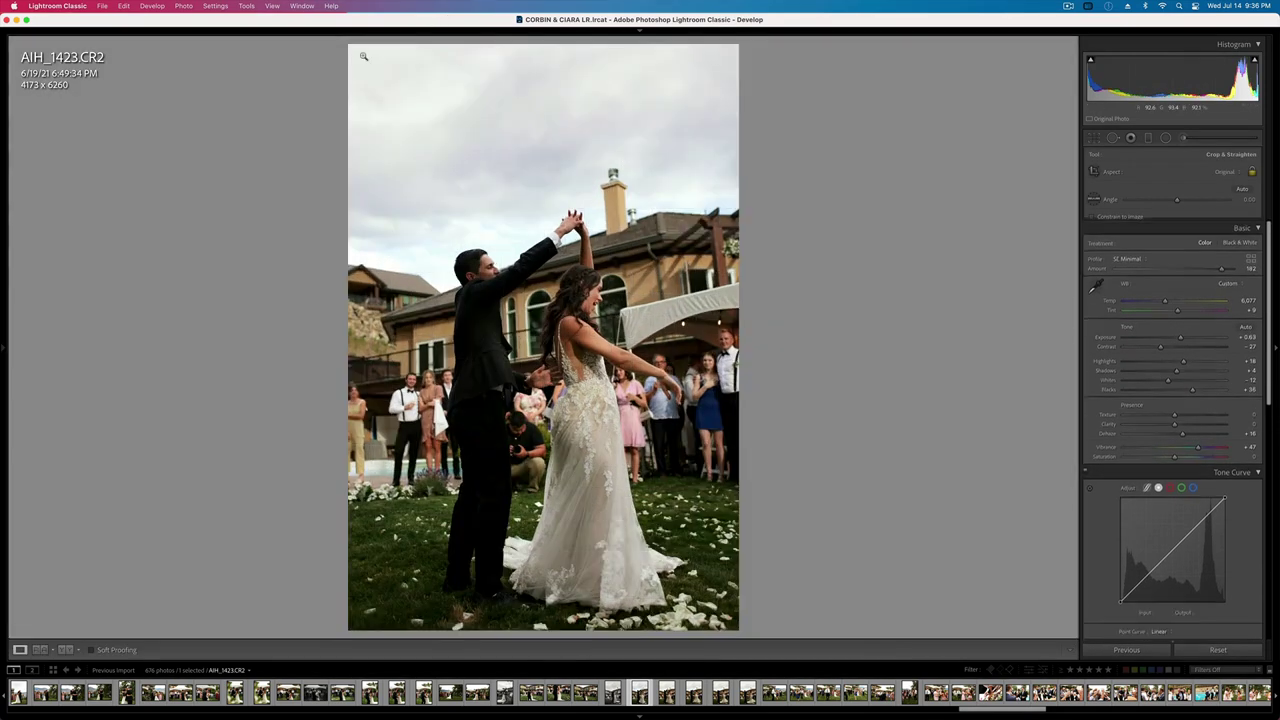
{"action": "key", "text": "super+shift+c"}
{"action": "key", "text": "Return"}
{"action": "key", "text": "Right"}
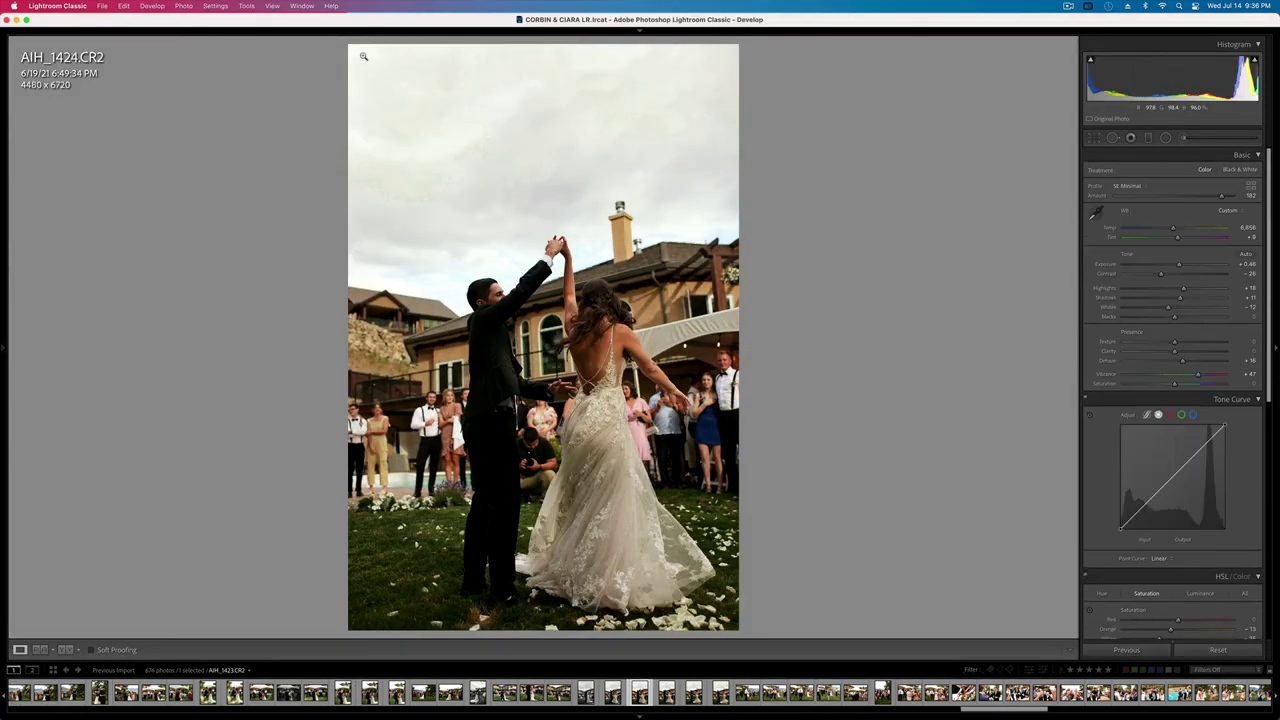
- Crop AIH_1424 in from the top-left corner
{"action": "key", "text": "r"}
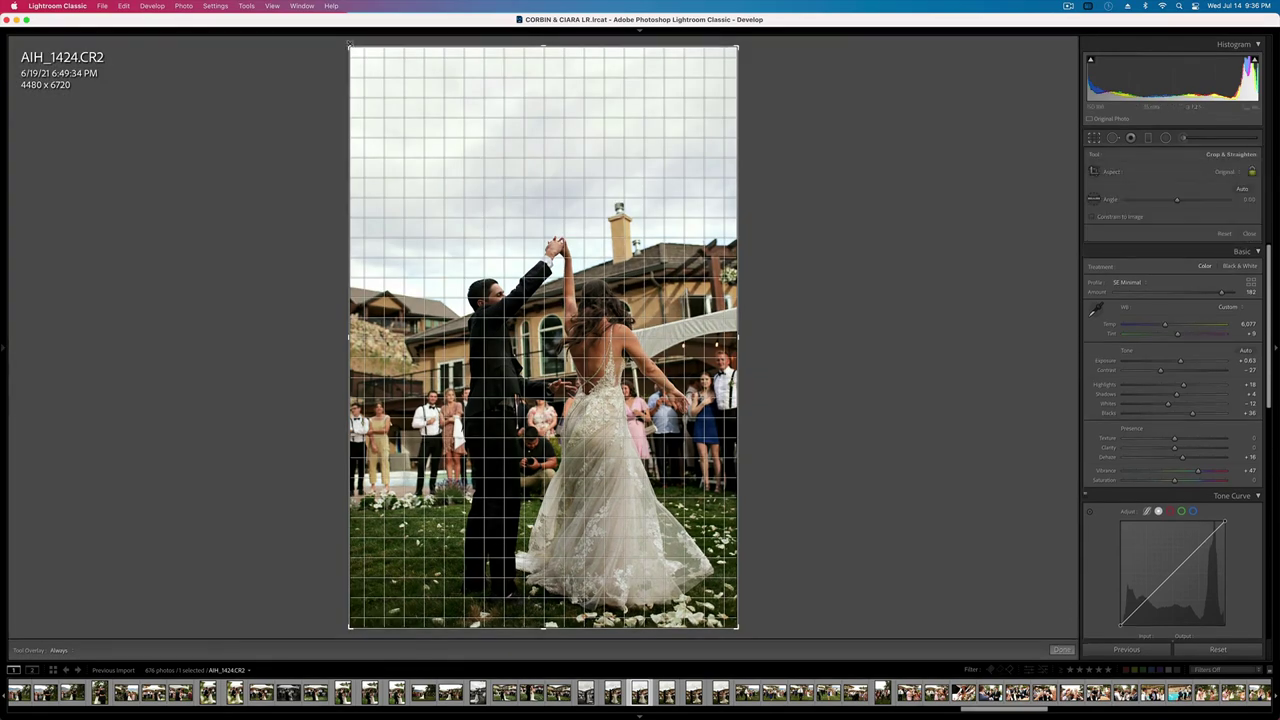
{"action": "left_click_drag", "start_coordinate": [356, 56], "coordinate": [369, 66]}
{"action": "key", "text": "Return"}
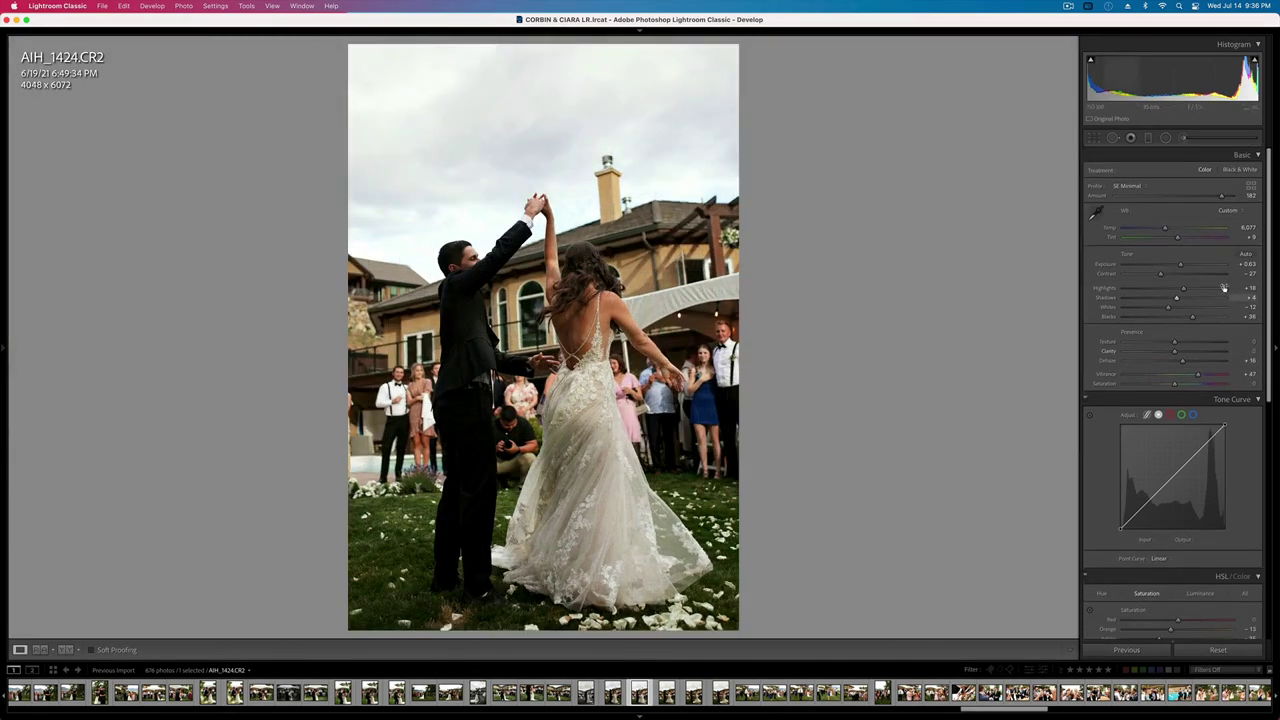
- Raise whites to about +23 and contrast to about -6, then copy the develop settings
{"action": "left_click_drag", "start_coordinate": [1168, 307], "coordinate": [1187, 310]}
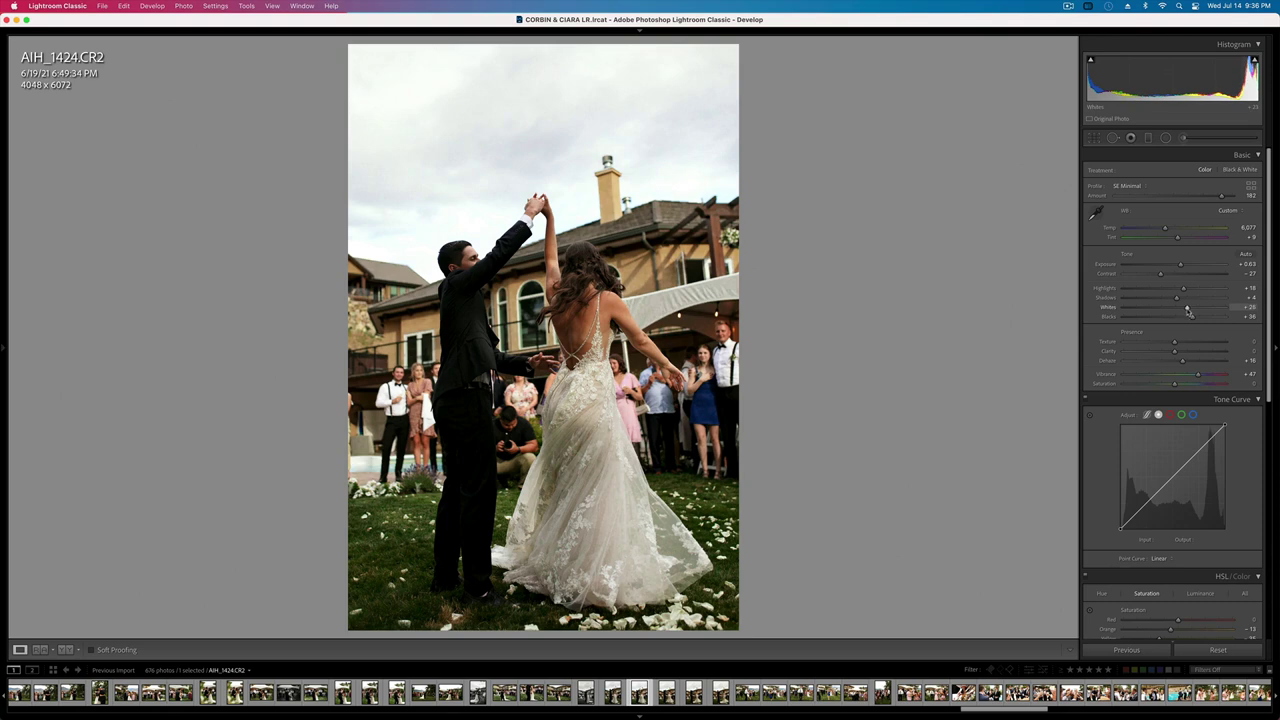
{"action": "left_click", "coordinate": [1174, 275]}
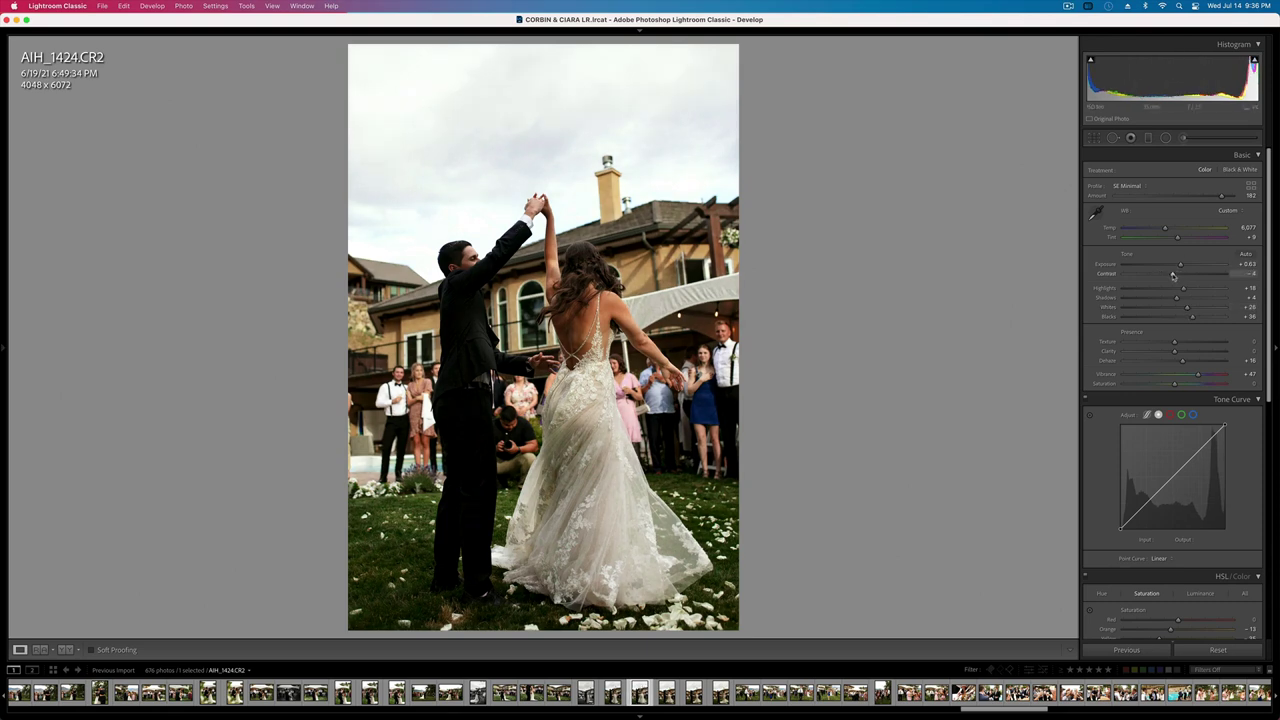
{"action": "key", "text": "super+shift+c"}
{"action": "key", "text": "Return"}
- Lift the shadows and lower exposure to +0.30 on AIH_1424
{"action": "left_click", "coordinate": [1196, 299]}
{"action": "left_click_drag", "start_coordinate": [1196, 299], "coordinate": [1190, 300]}
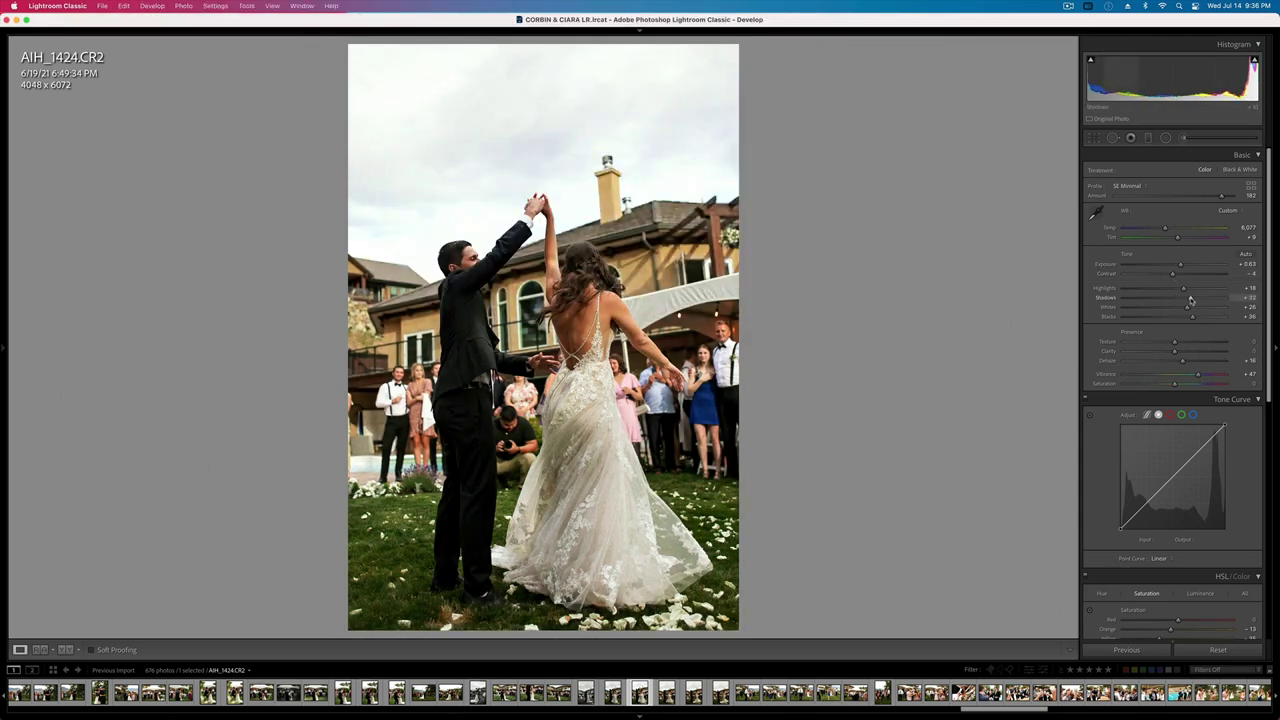
{"action": "key", "text": "super+bracketleft"}
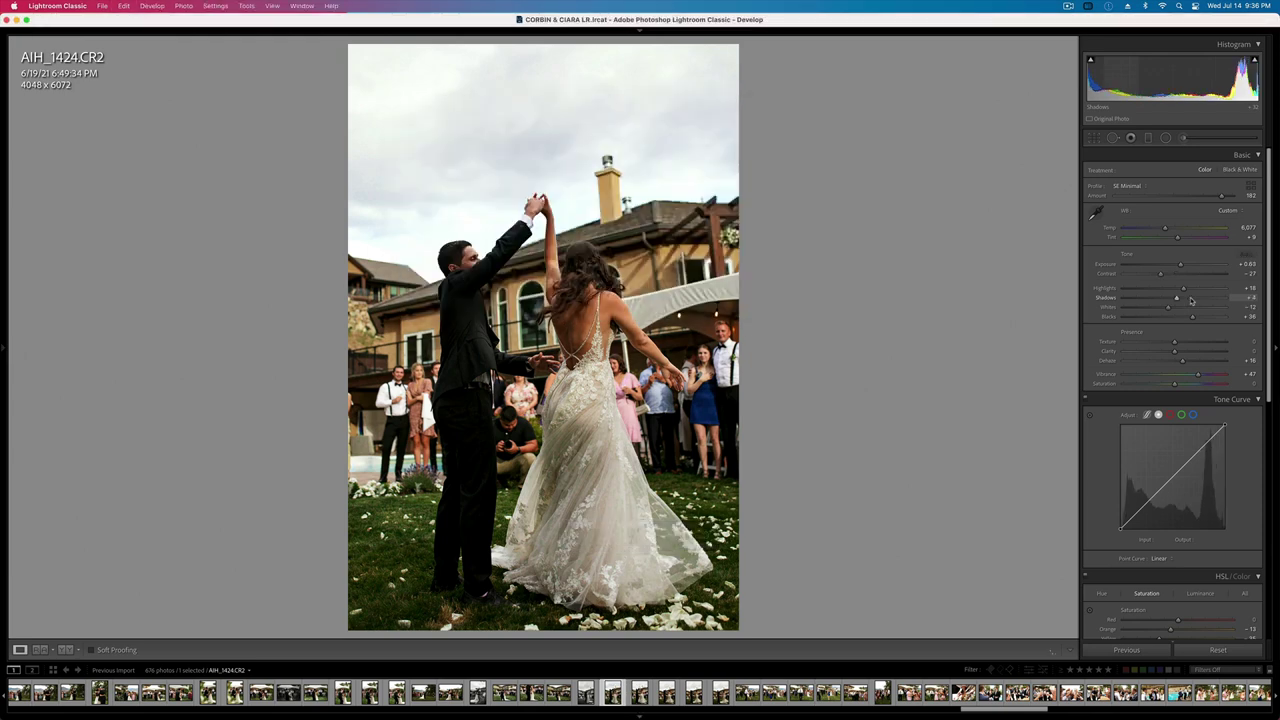
{"action": "key", "text": "Left"}
{"action": "key", "text": "Right"}
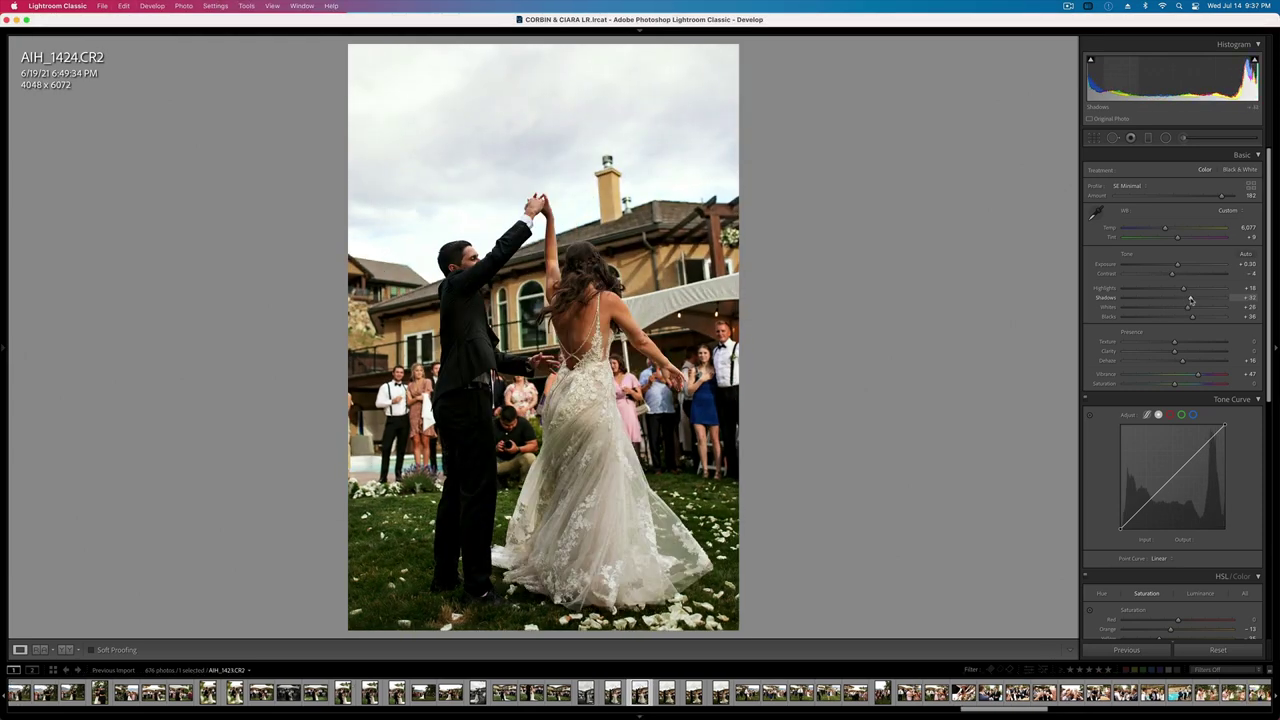
- Set AIH_1425 to exposure +0.30 and contrast +13, then copy its develop settings
{"action": "key", "text": "super+shift+comma"}
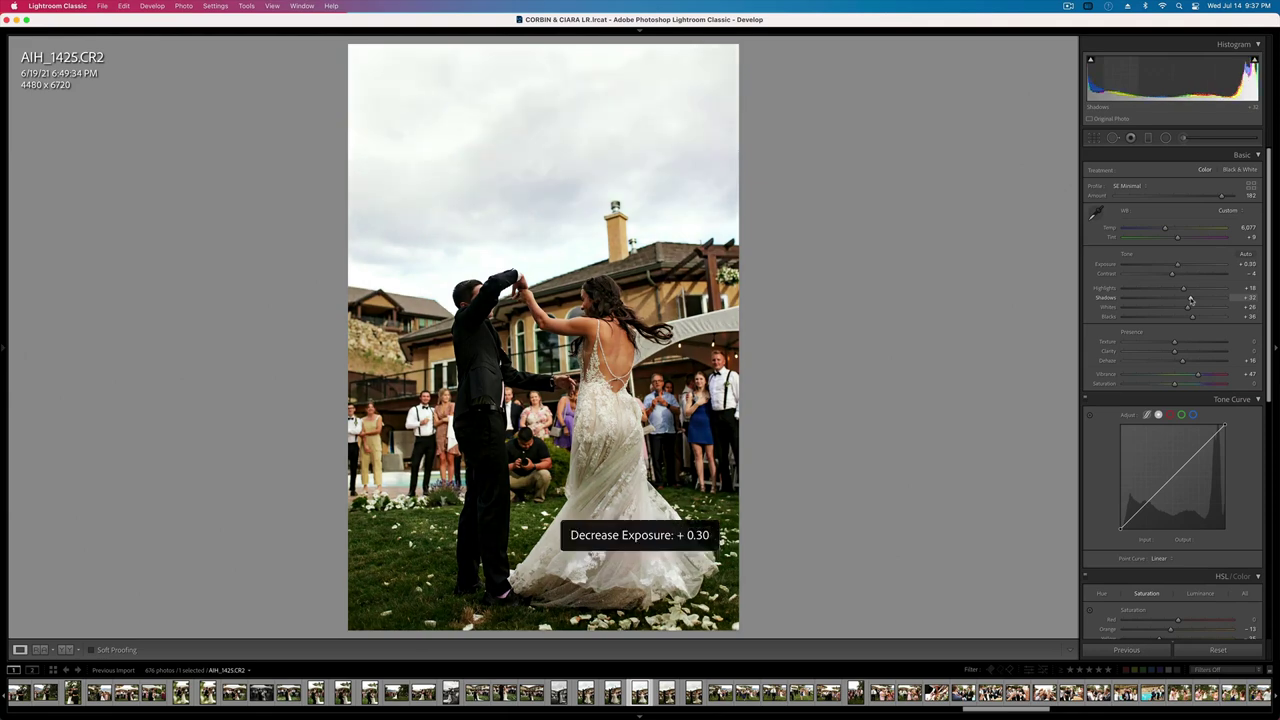
{"action": "left_click_drag", "start_coordinate": [1173, 274], "coordinate": [1174, 275]}
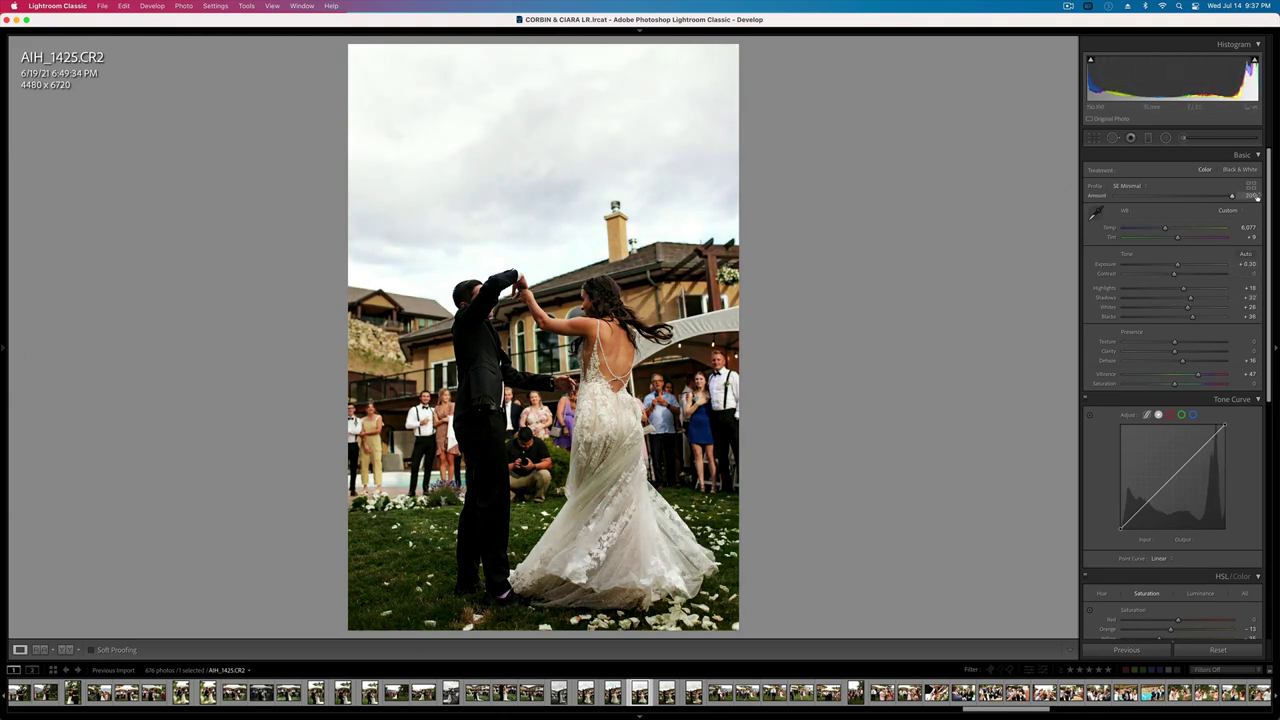
{"action": "key", "text": "super+shift+c"}
{"action": "key", "text": "Return"}
- Brighten the exposure slightly on AIH_1426 and AIH_1427
{"action": "key", "text": "Right"}
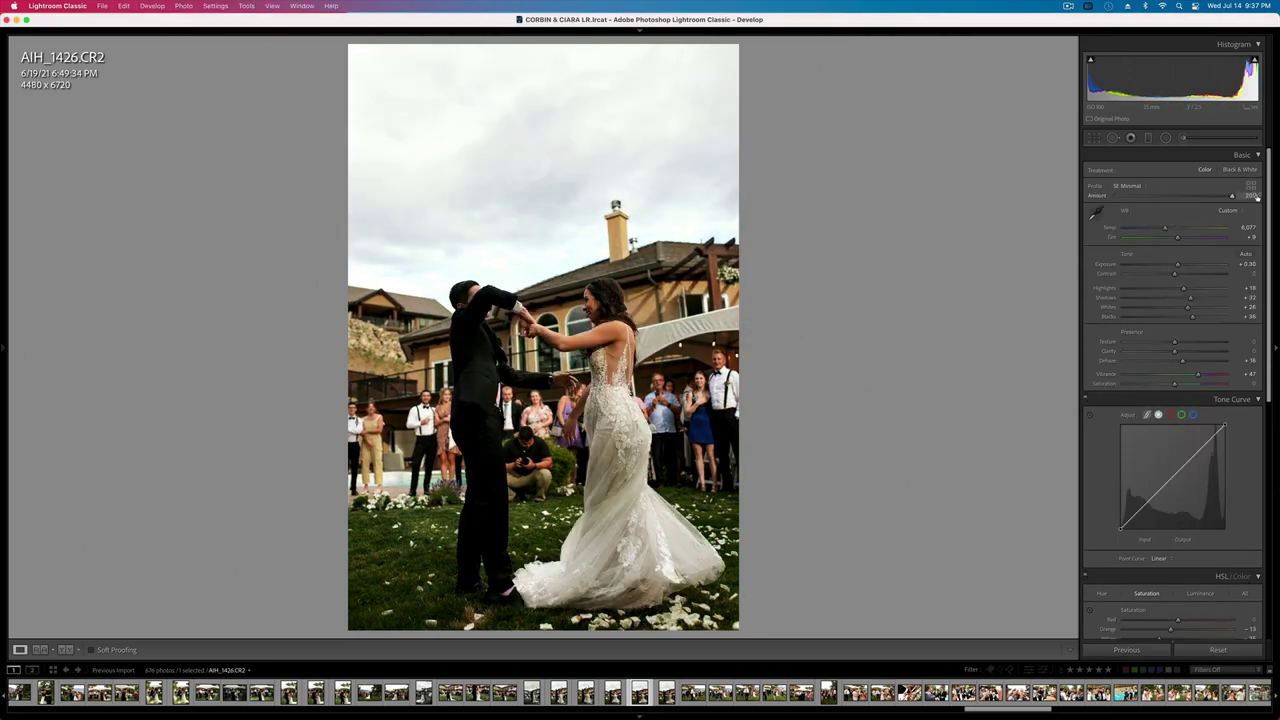
{"action": "key", "text": "="}
{"action": "key", "text": "="}
{"action": "key", "text": "Right"}
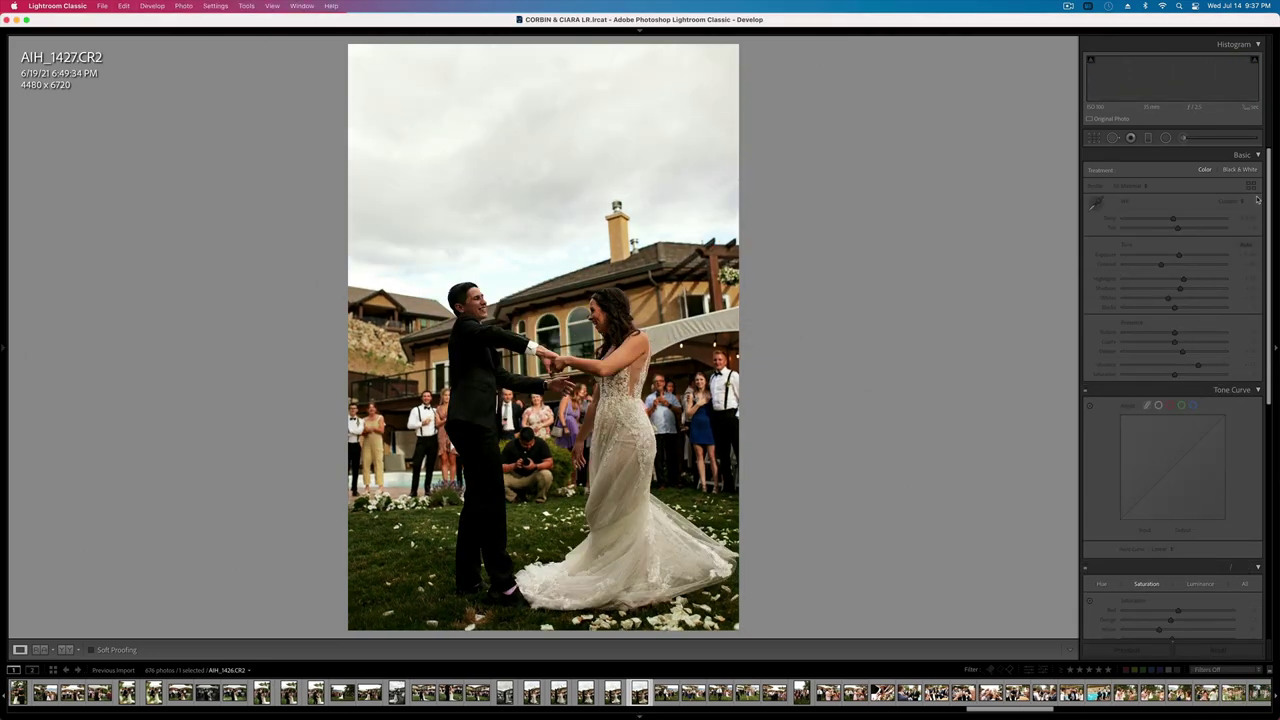
{"action": "key", "text": "equal"}
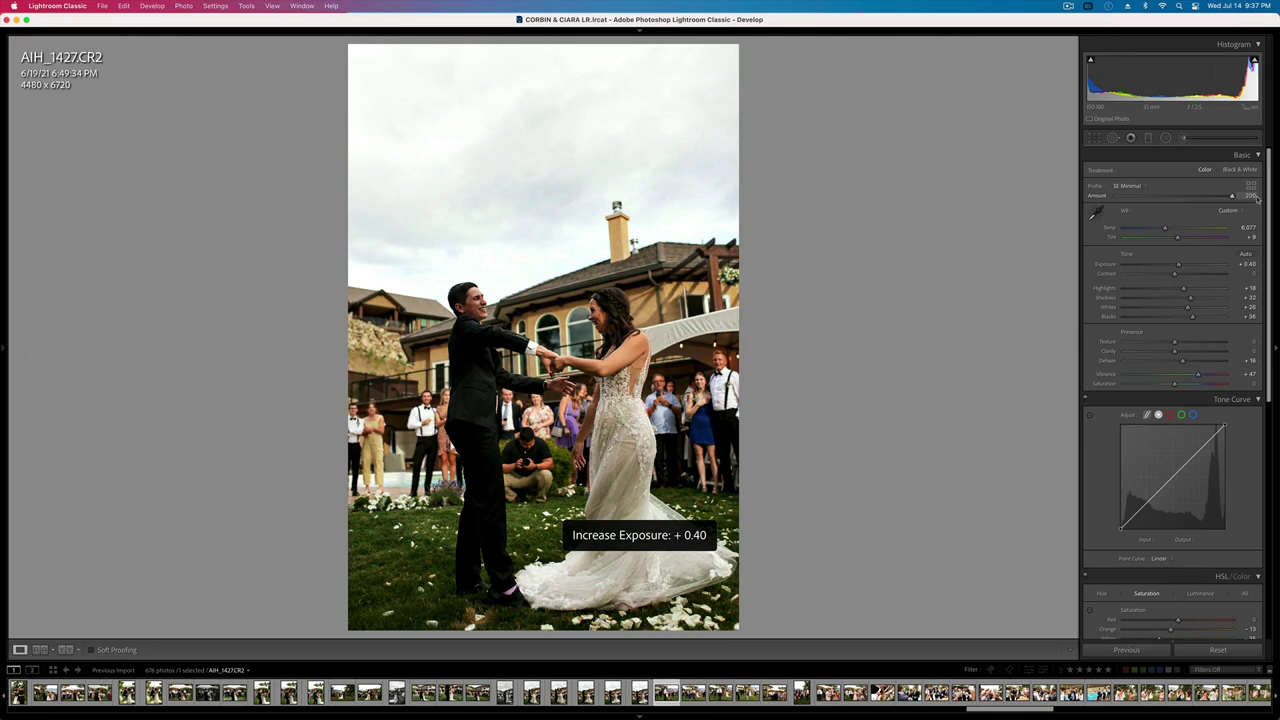
- Paste settings onto AIH_1431, set exposure +0.10 and vibrance +24, copy settings and select all photos
{"action": "key", "text": "Right"}
{"action": "key", "text": "super+shift+v"}
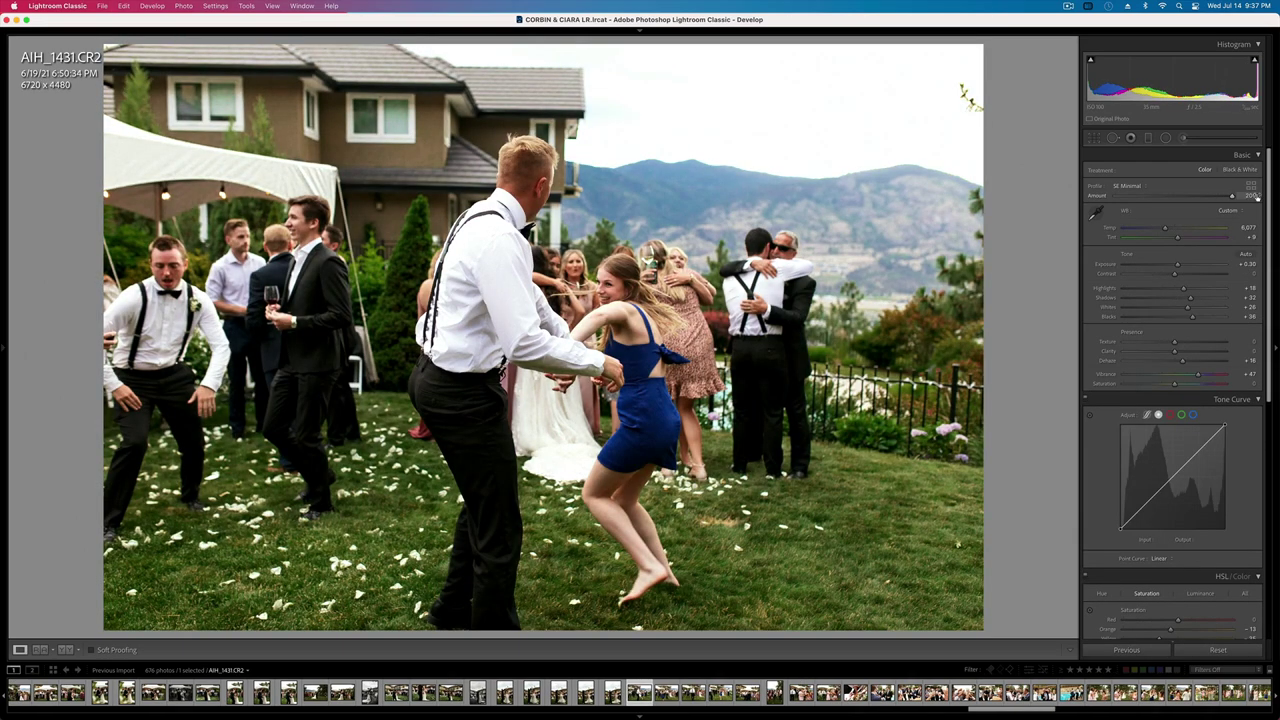
{"action": "key", "text": "minus"}
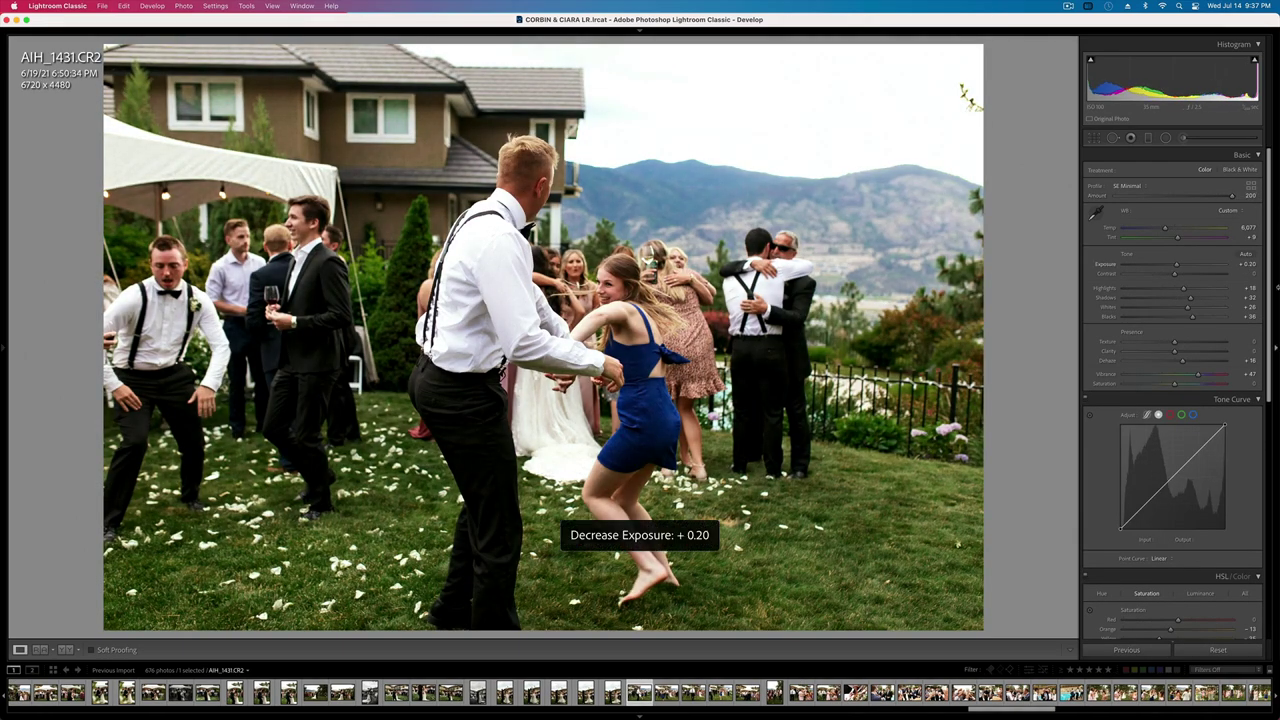
{"action": "left_click_drag", "start_coordinate": [1198, 374], "coordinate": [1187, 377]}
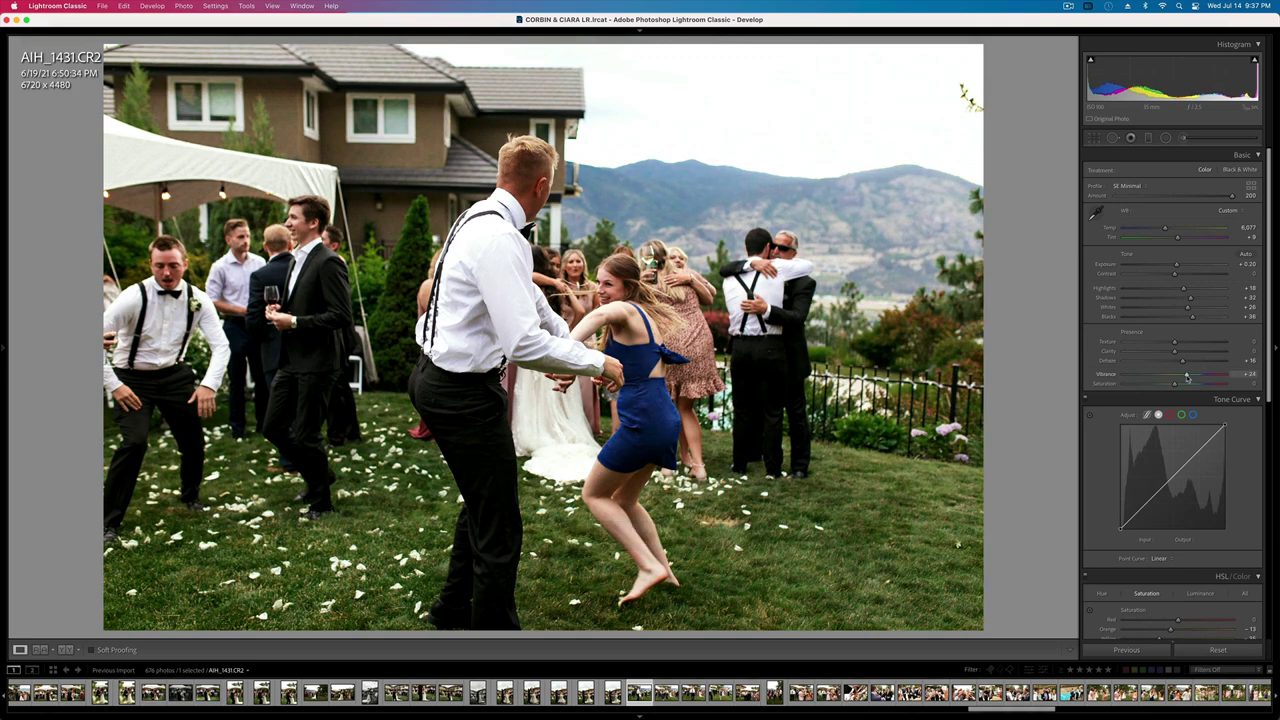
{"action": "key", "text": "minus"}
{"action": "key", "text": "super+shift+c"}
{"action": "key", "text": "Return"}
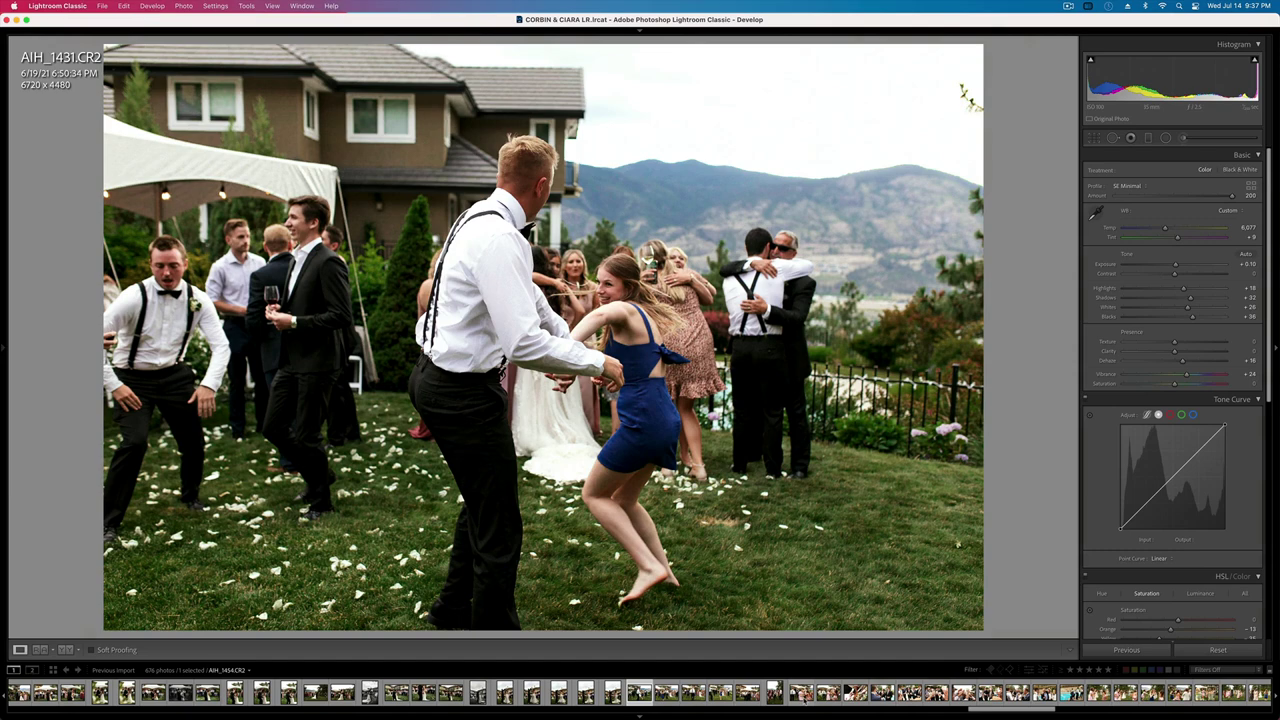
{"action": "key", "text": "super+a"}
{"action": "scroll", "coordinate": [1259, 697], "scroll_direction": "down", "scroll_amount": 5}
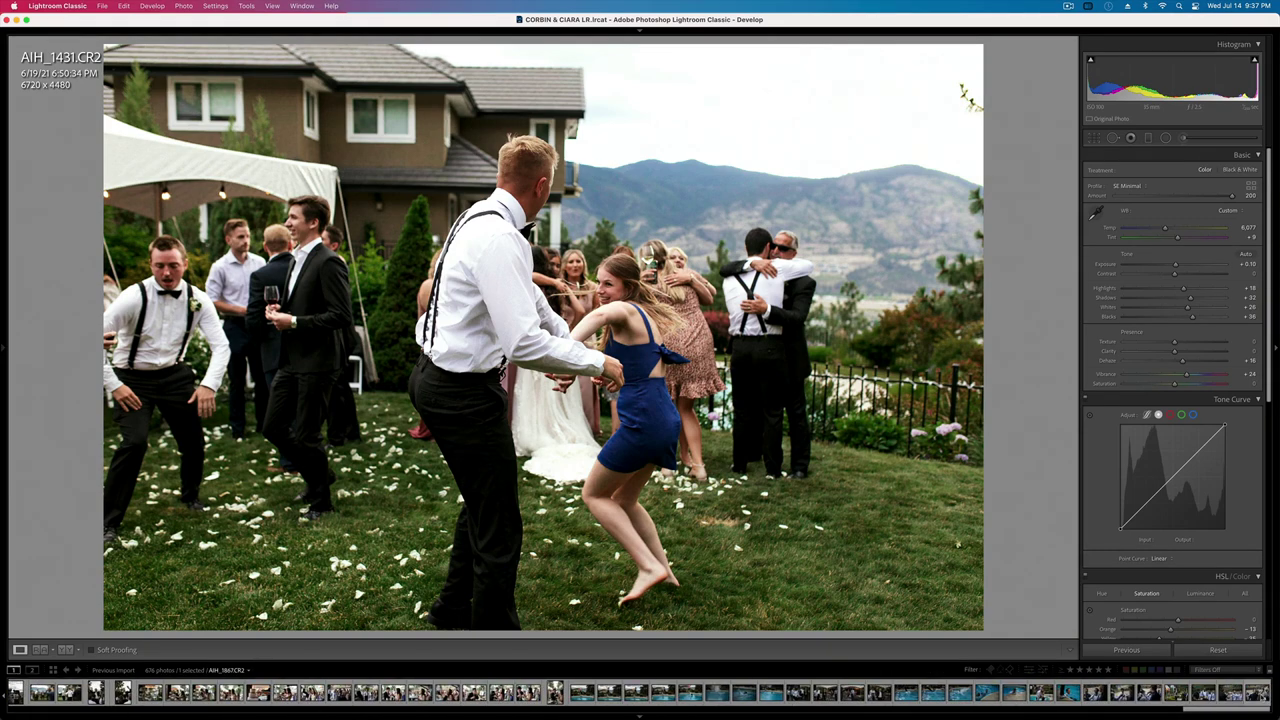
- Select through the last photo, set white balance to Auto (6,450, +7) and sync all 139 photos
{"action": "left_click", "coordinate": [1259, 697], "text": "shift"}
{"action": "left_click", "coordinate": [1230, 209]}
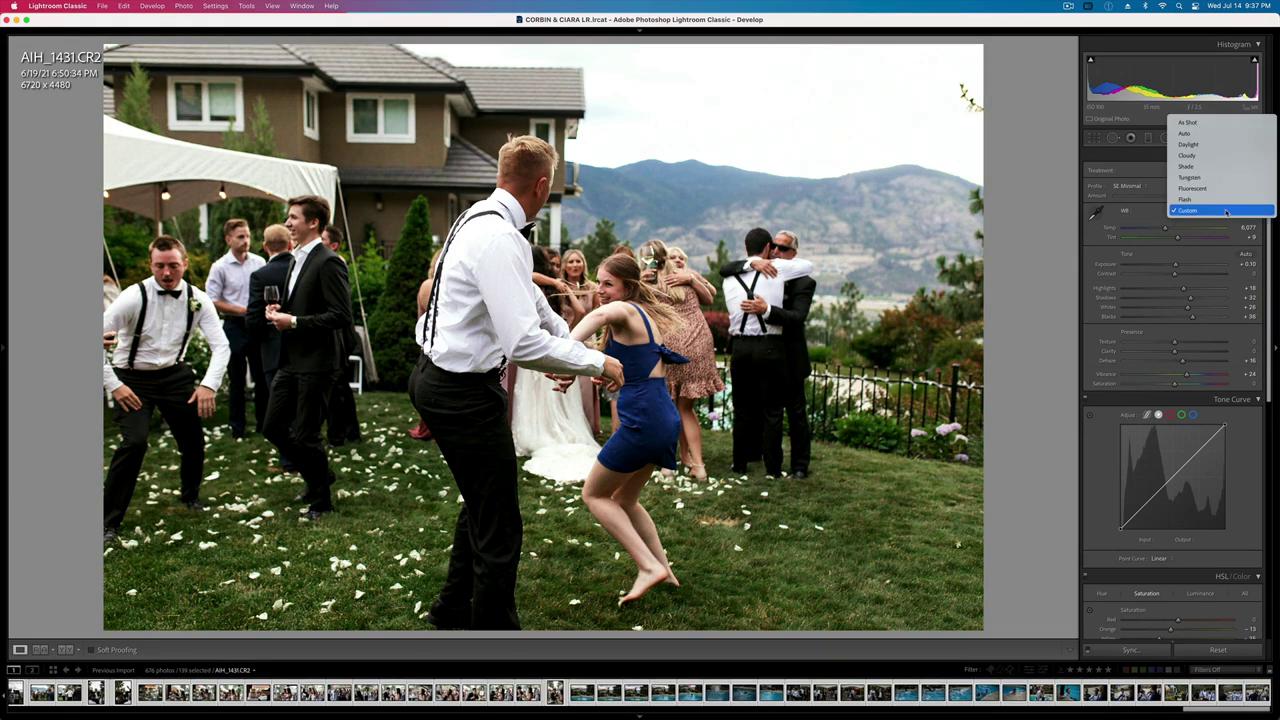
{"action": "left_click", "coordinate": [1198, 137]}
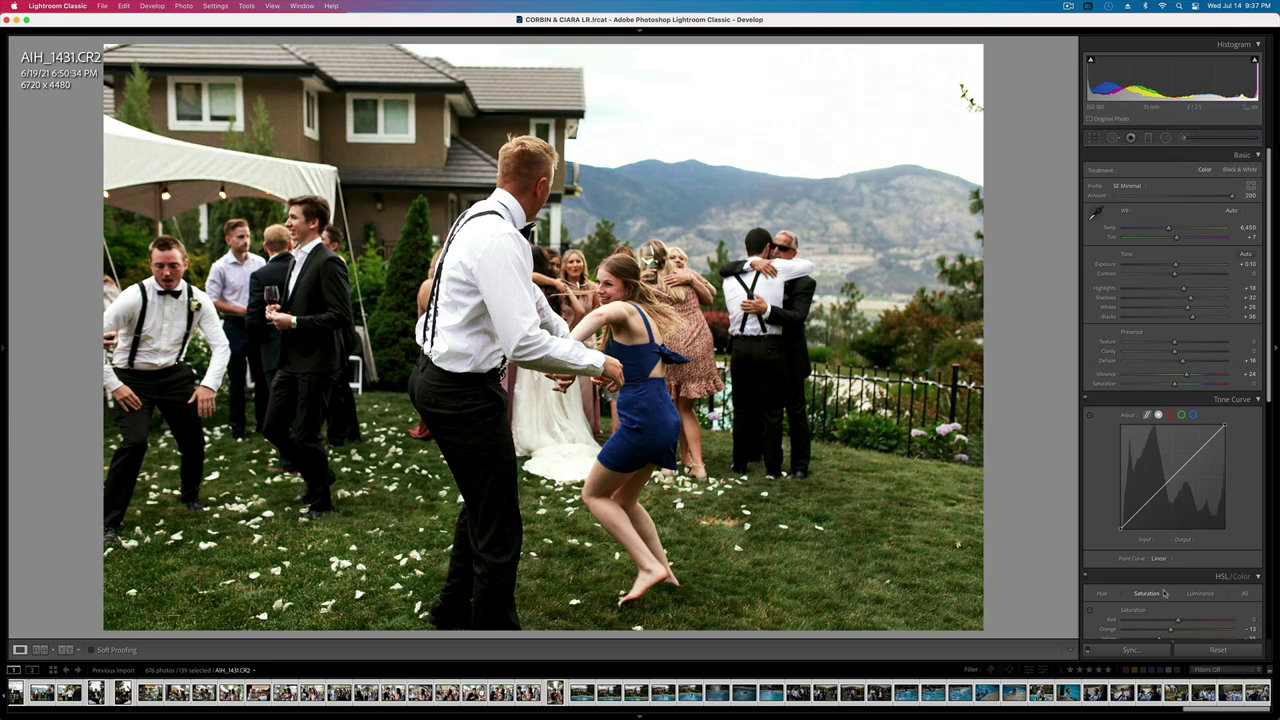
{"action": "left_click", "coordinate": [1130, 649]}
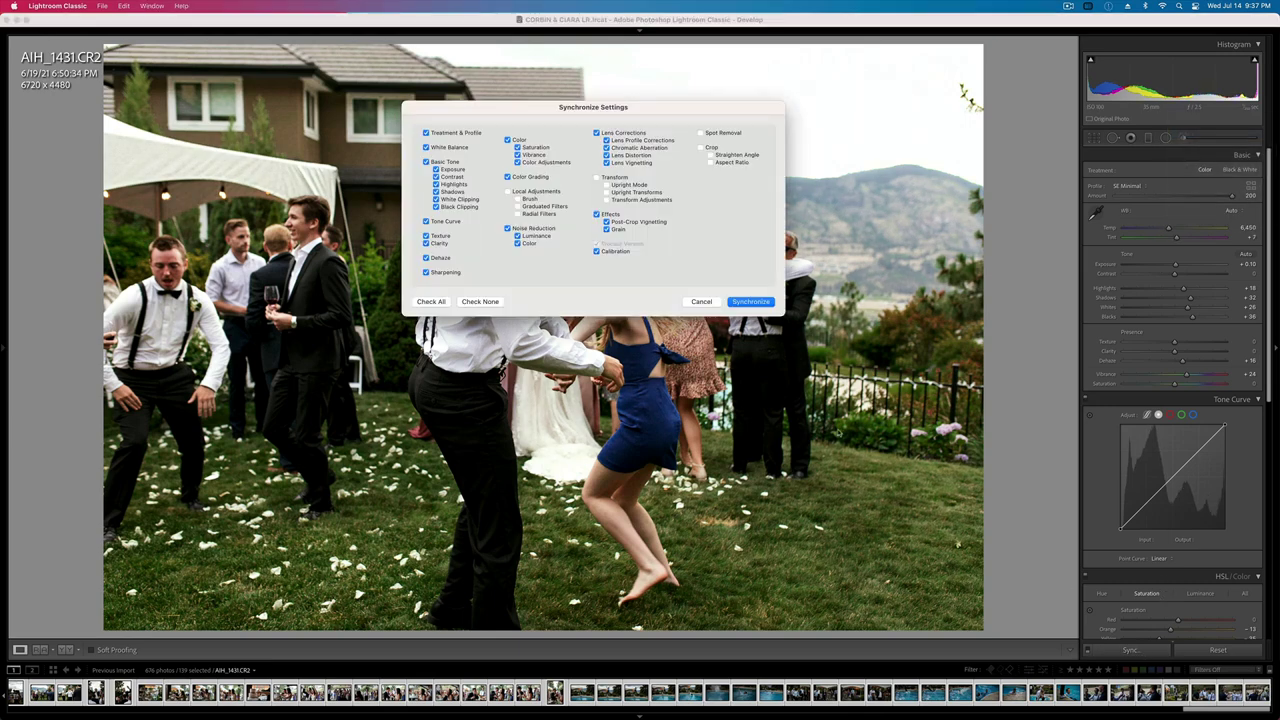
{"action": "left_click", "coordinate": [749, 302]}
{"action": "scroll", "coordinate": [640, 692], "scroll_direction": "up", "scroll_amount": 15}
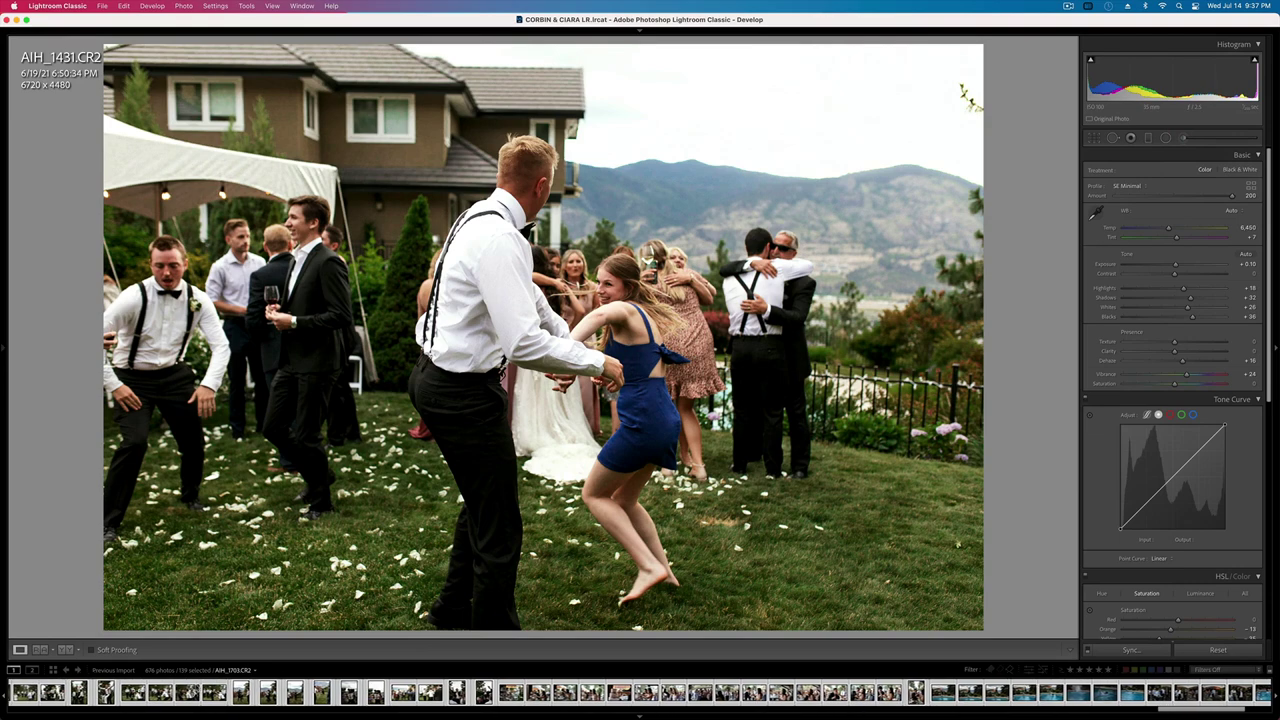
{"action": "scroll", "coordinate": [455, 692], "scroll_direction": "up", "scroll_amount": 15}
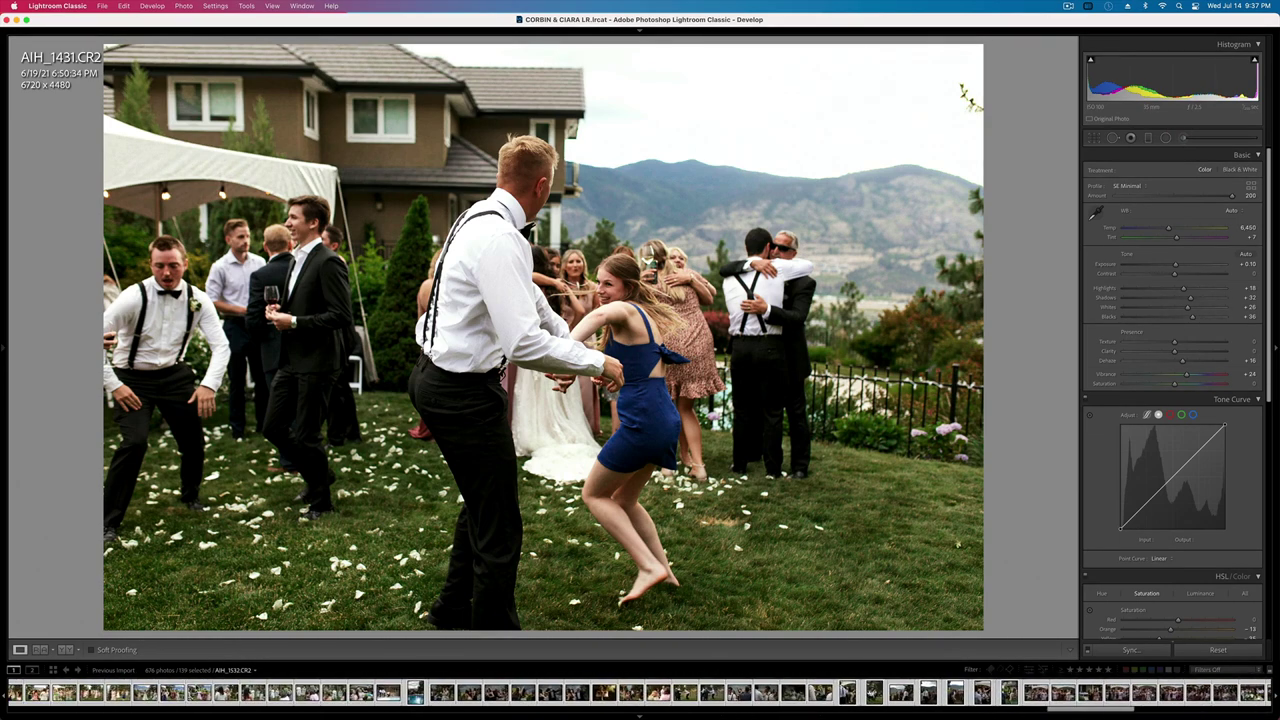
{"action": "scroll", "coordinate": [540, 692], "scroll_direction": "up", "scroll_amount": 10}
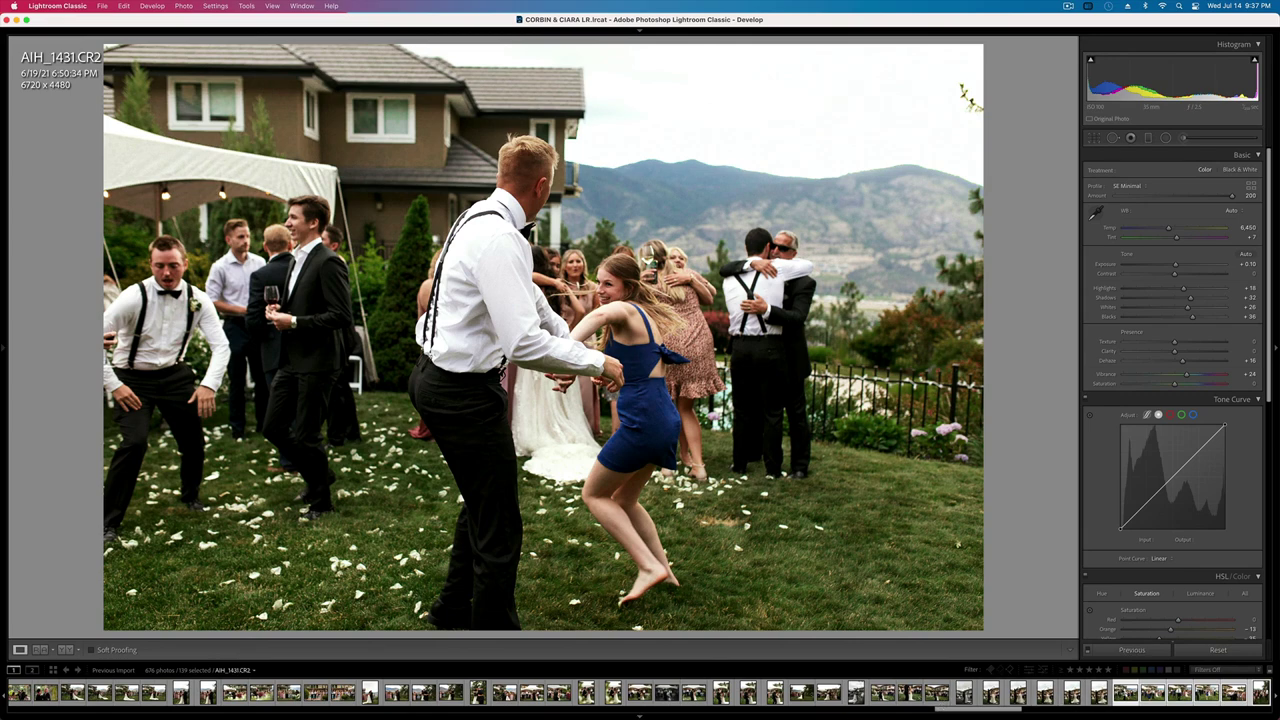
- Narrow the selection to AIH_1431, then darken AIH_1432 to -0.56 and AIH_1435 to -0.33
{"action": "key", "text": "super+d"}
{"action": "key", "text": "Right"}
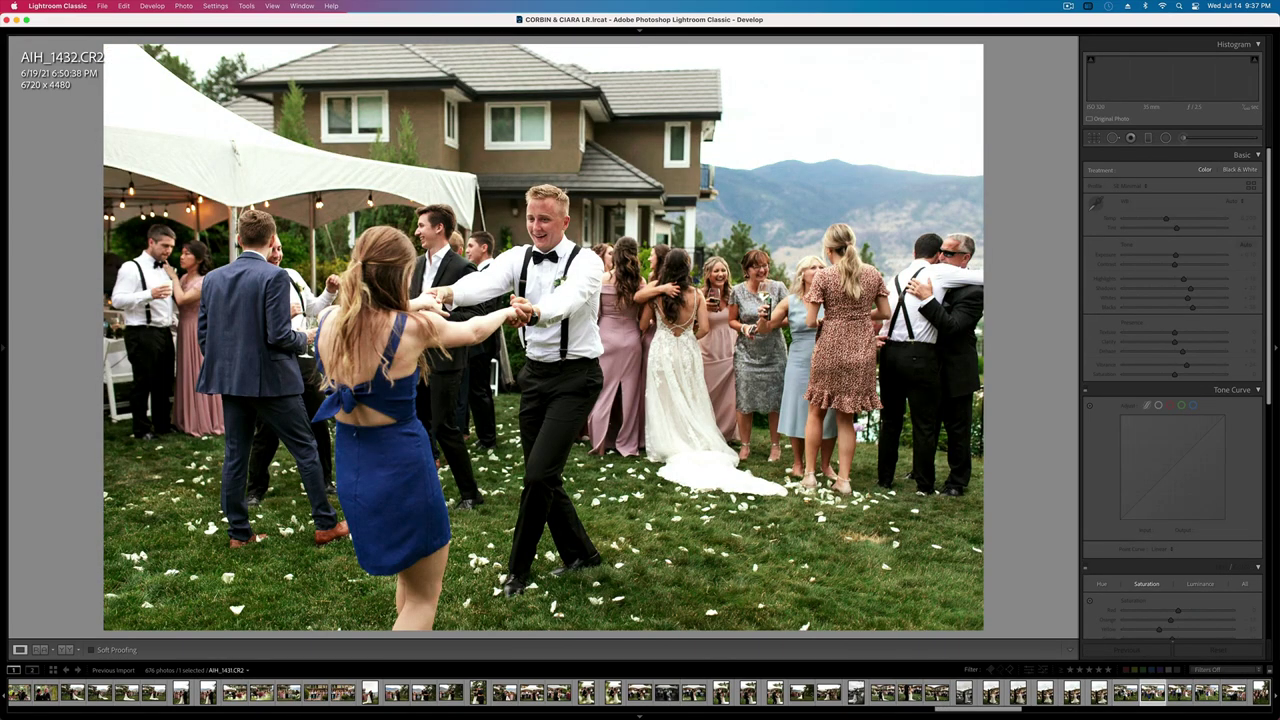
{"action": "key", "text": "shift+minus"}
{"action": "key", "text": "shift+minus"}
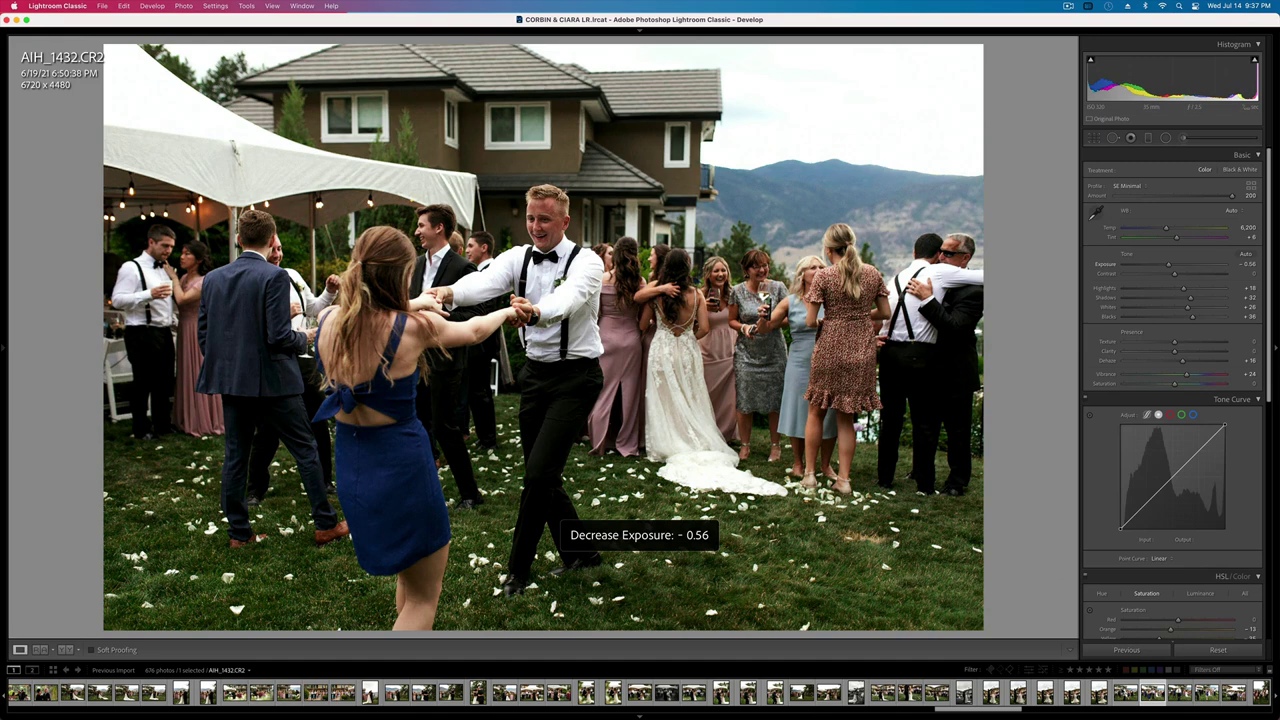
{"action": "key", "text": "Right"}
{"action": "key", "text": "shift+minus"}
{"action": "key", "text": "shift+minus"}
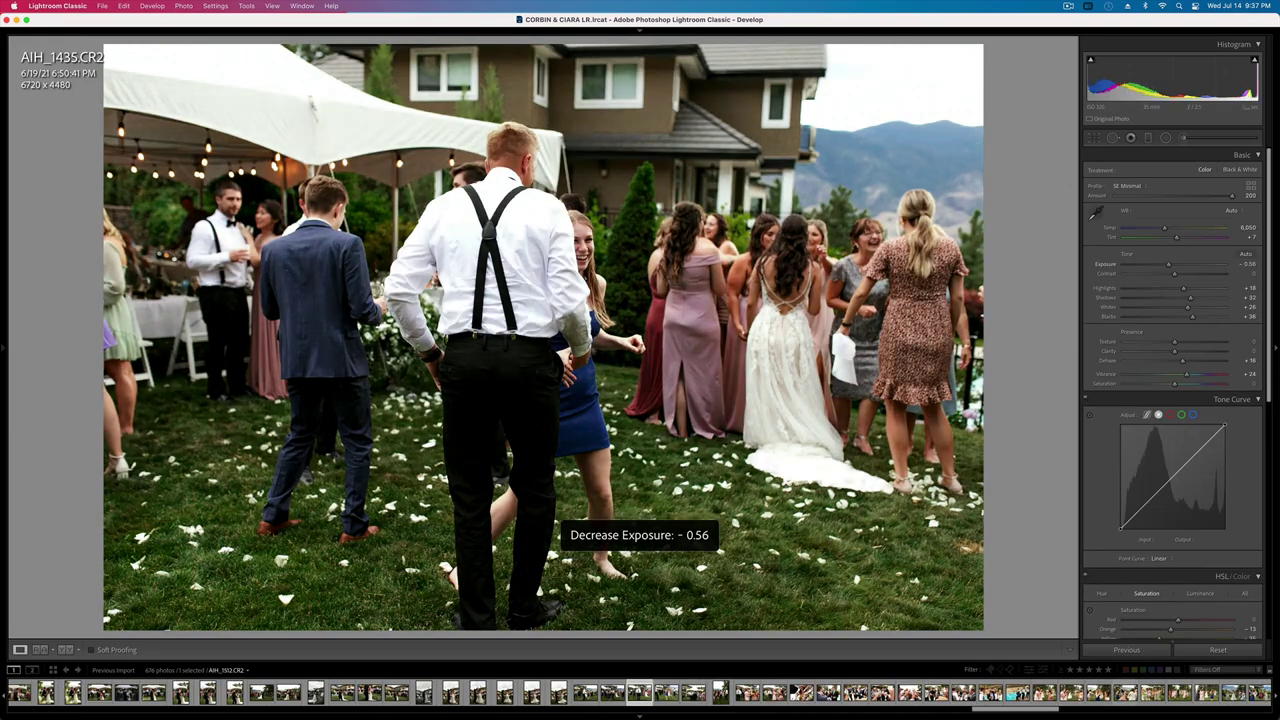
{"action": "key", "text": "equal"}
- Set AIH_1437 to exposure -0.56 and temperature 6,740, copy its settings, and open AIH_1443
{"action": "key", "text": "Right"}
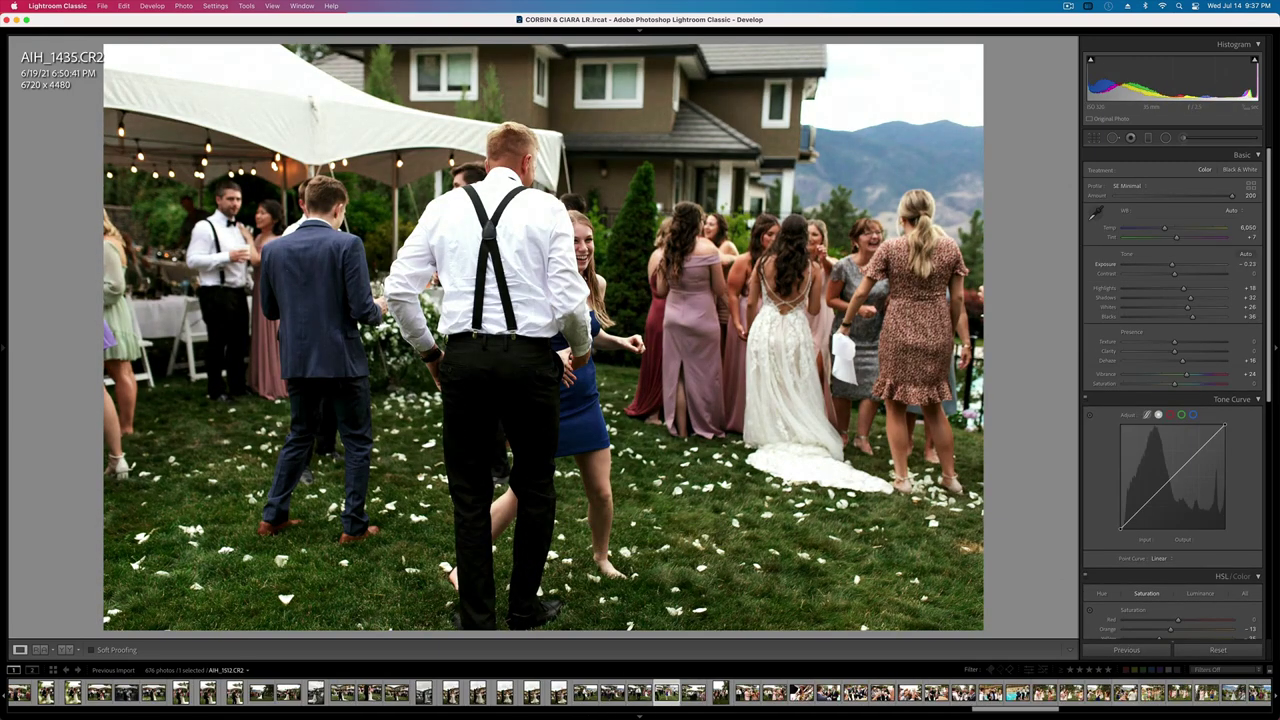
{"action": "key", "text": "minus"}
{"action": "key", "text": "minus"}
{"action": "key", "text": "minus"}
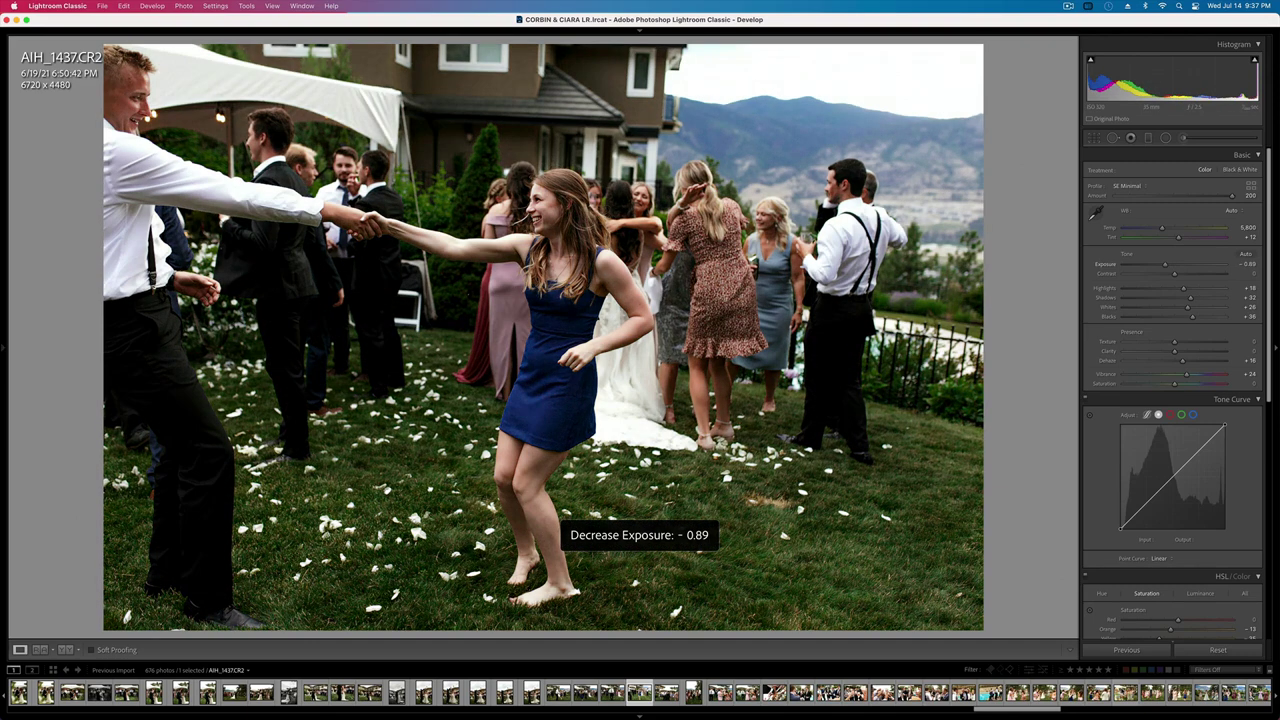
{"action": "key", "text": "equal"}
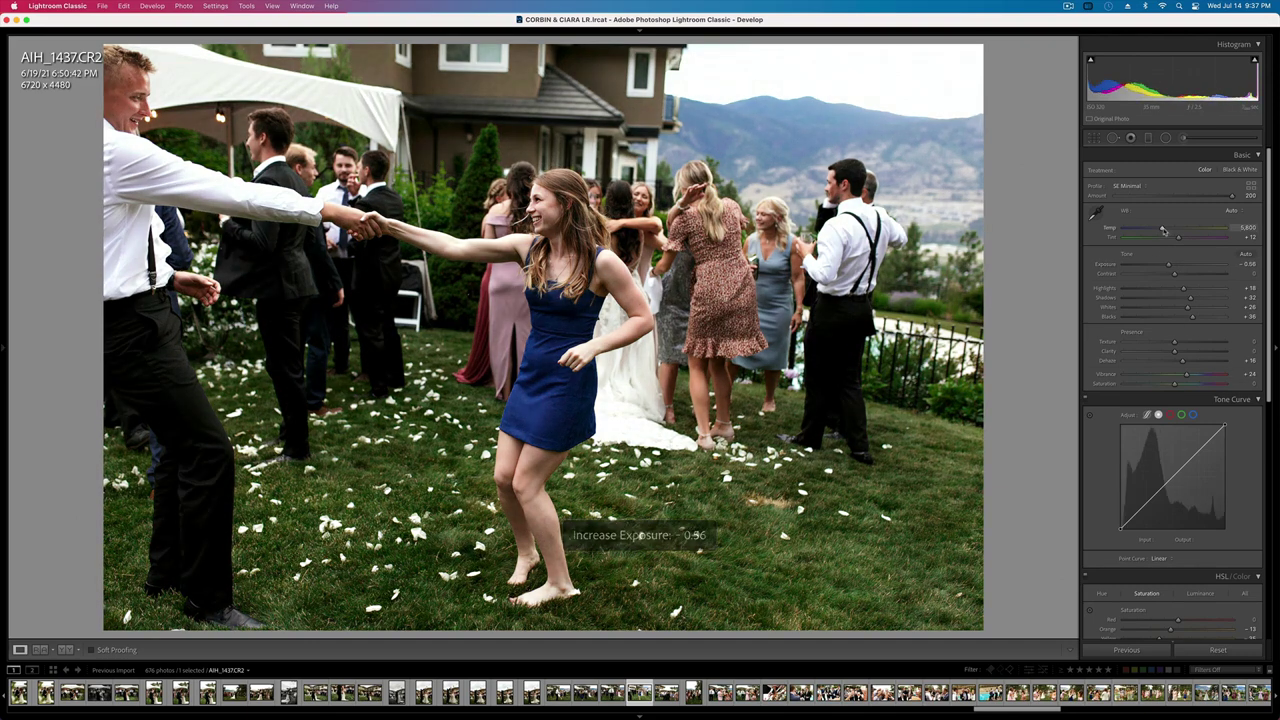
{"action": "left_click_drag", "start_coordinate": [1162, 228], "coordinate": [1164, 229]}
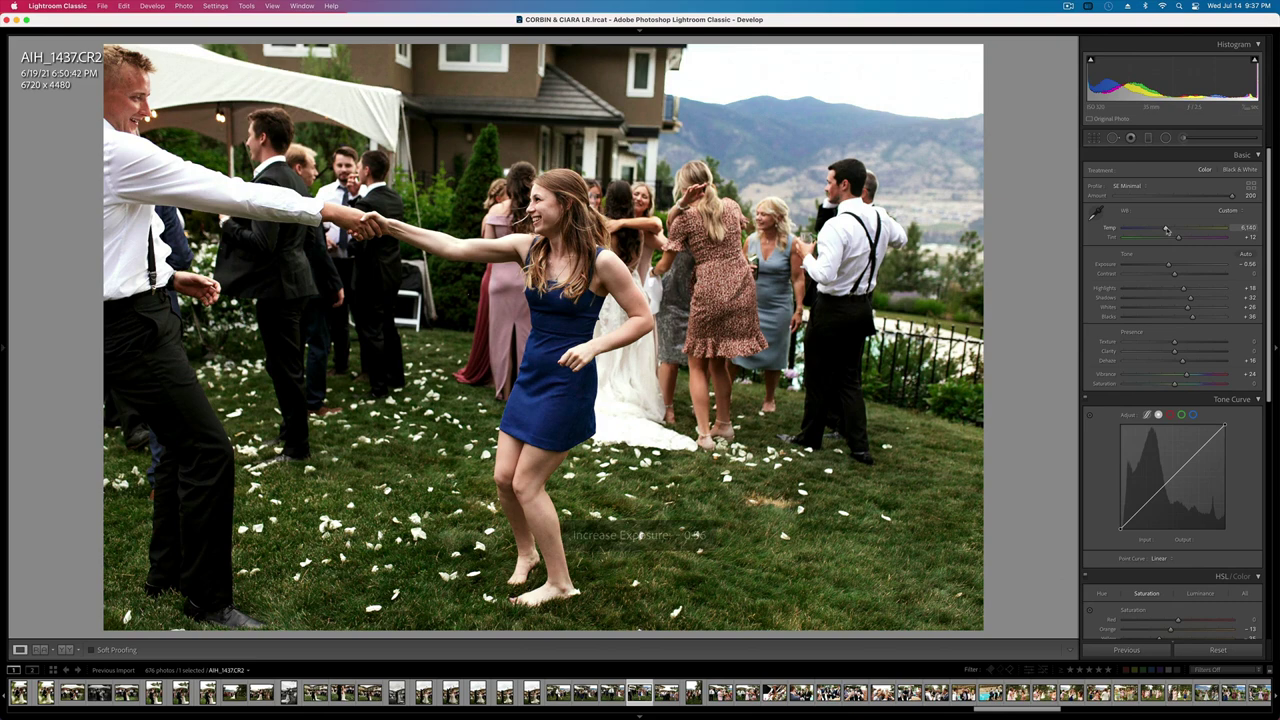
{"action": "key", "text": "super+shift+c"}
{"action": "key", "text": "Return"}
{"action": "key", "text": "Right"}
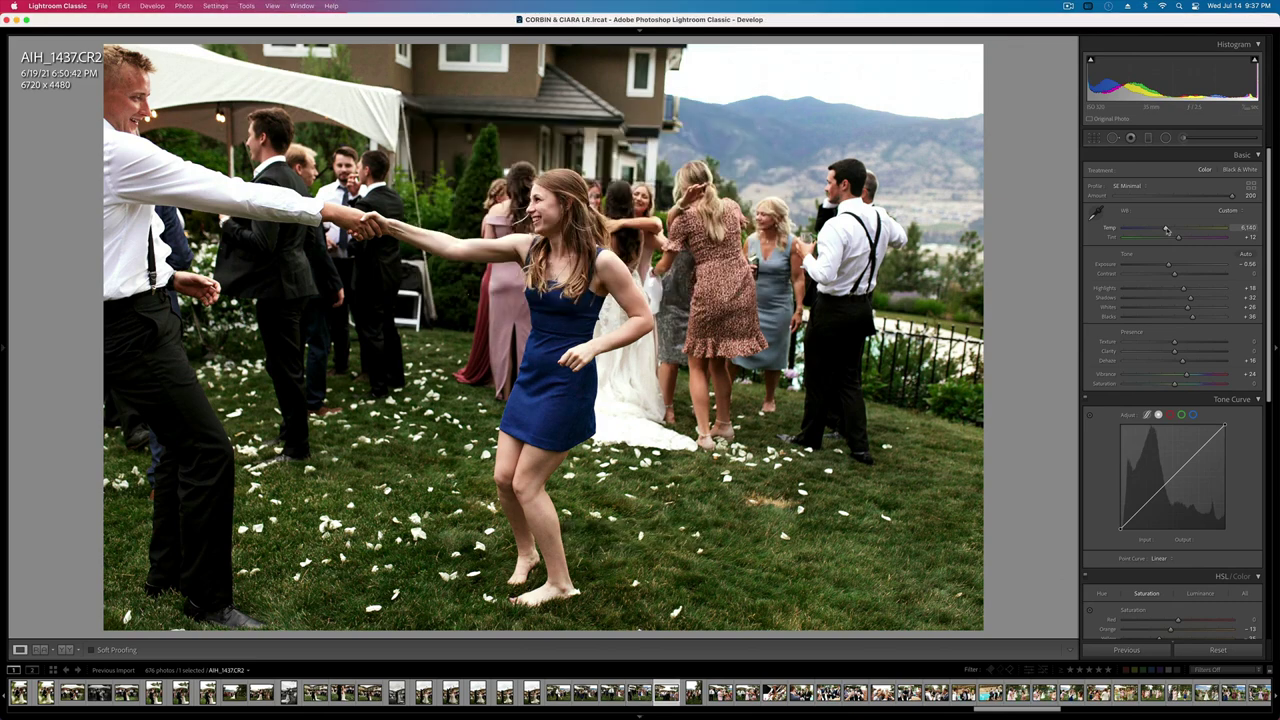
- Paste the copied settings onto AIH_1443, AIH_1451 and AIH_1454, with exposure at -0.23 and +0.10
{"action": "key", "text": "super+shift+v"}
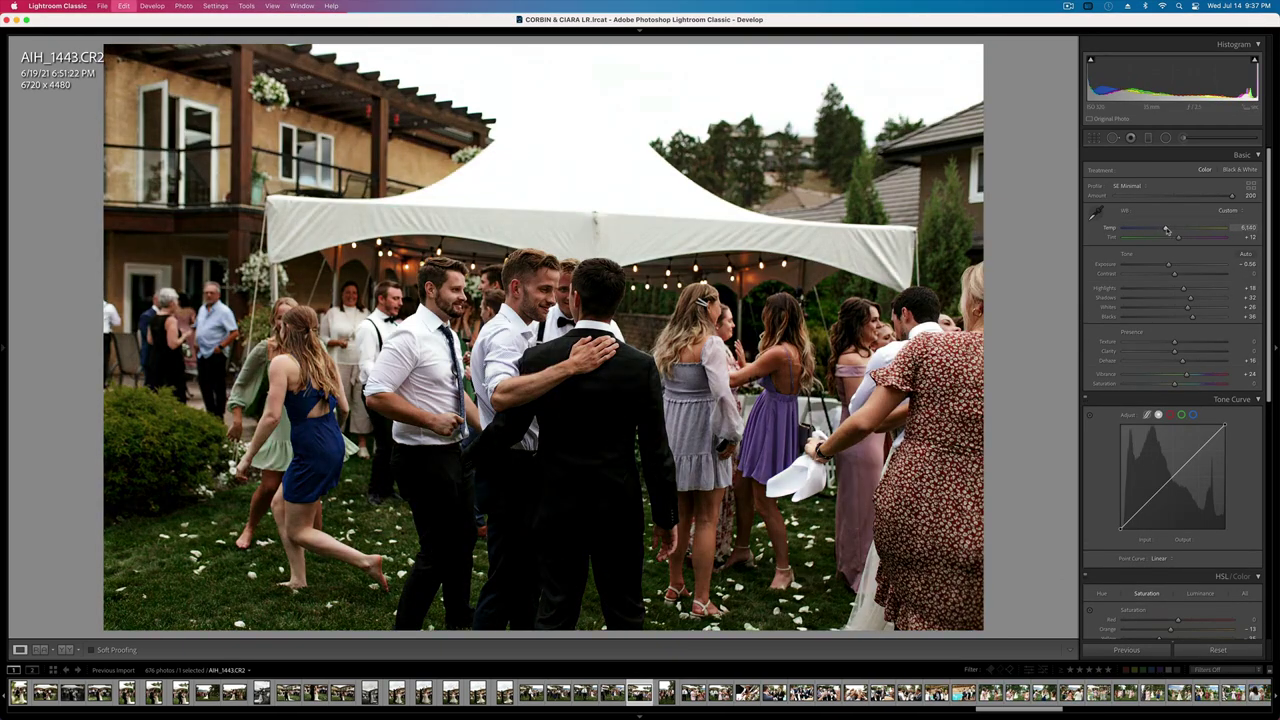
{"action": "key", "text": "shift+equal"}
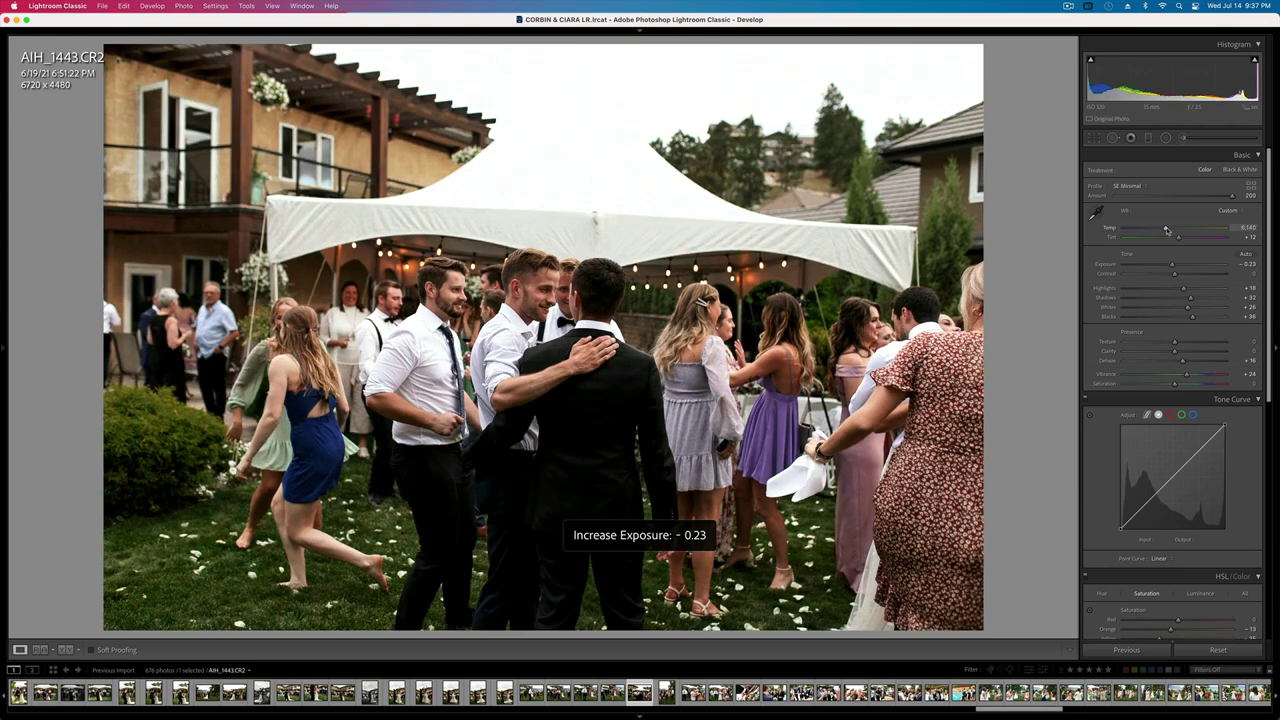
{"action": "key", "text": "Right"}
{"action": "key", "text": "super+shift+v"}
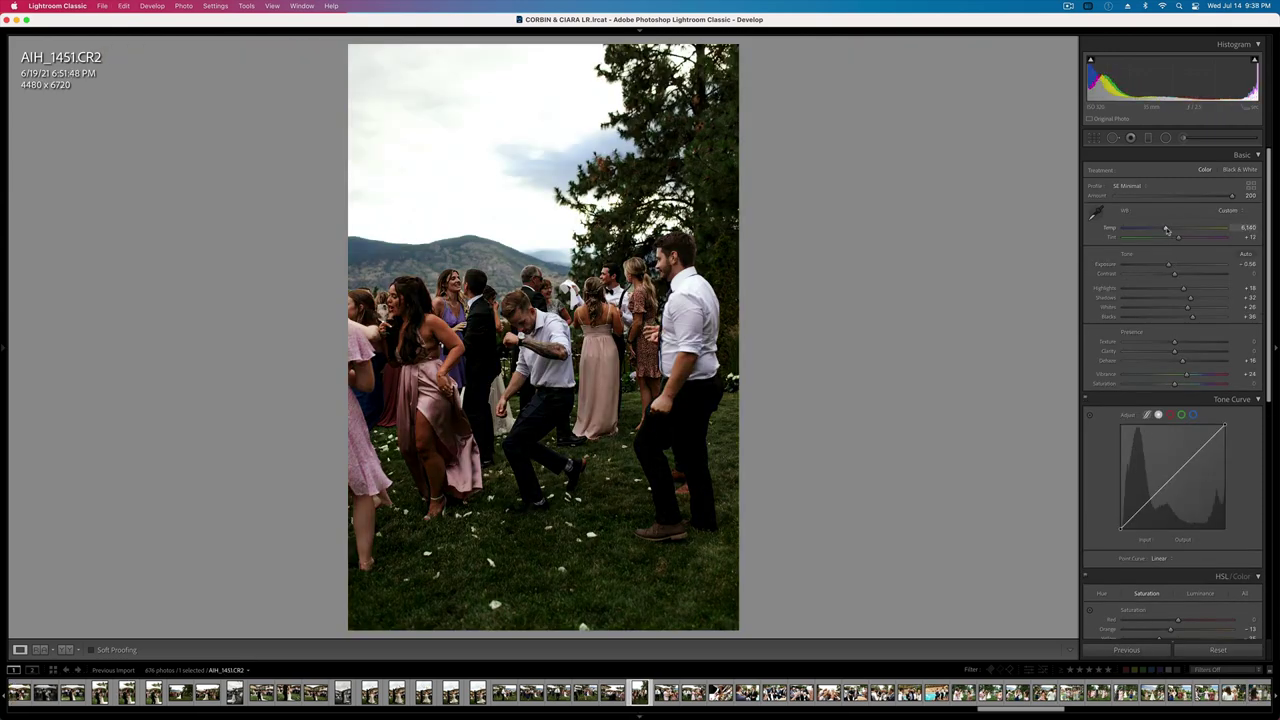
{"action": "key", "text": "shift+equal"}
{"action": "key", "text": "shift+equal"}
{"action": "key", "text": "Right"}
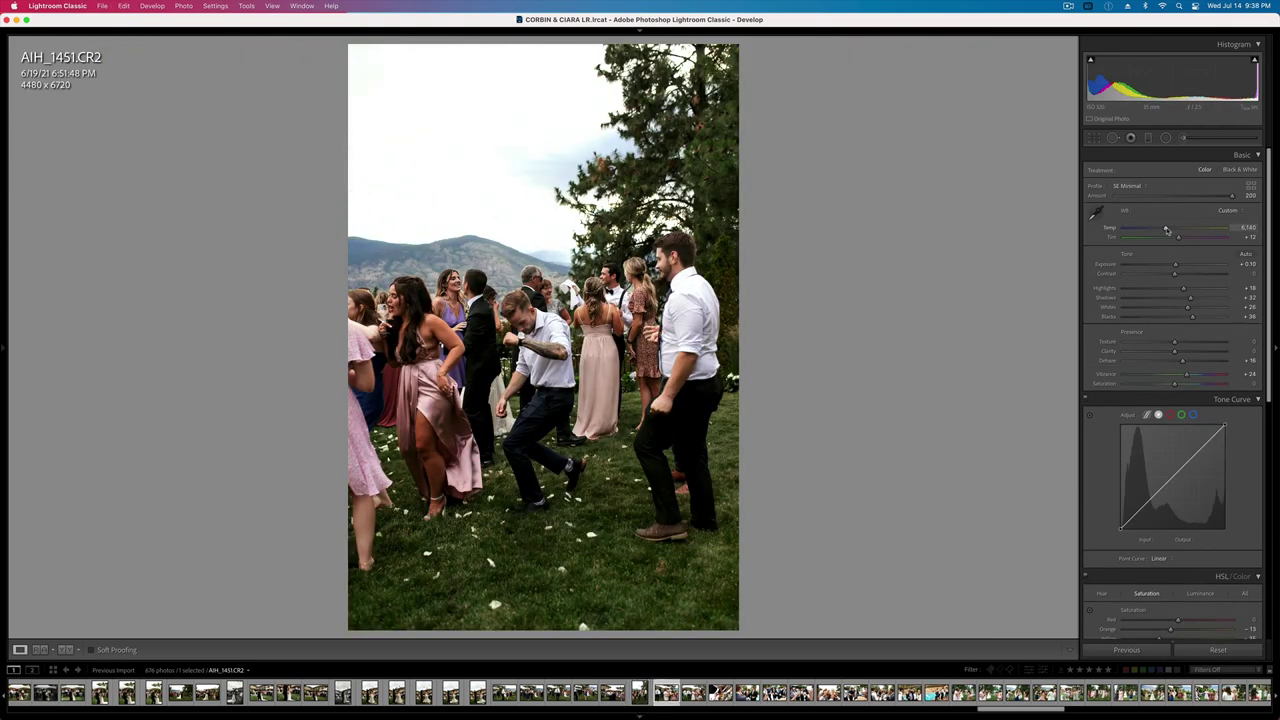
{"action": "key", "text": "super+shift+v"}
- Set AIH_1457 to -0.23 exposure, darken AIH_1465 and brighten AIH_1467
{"action": "key", "text": "Right"}
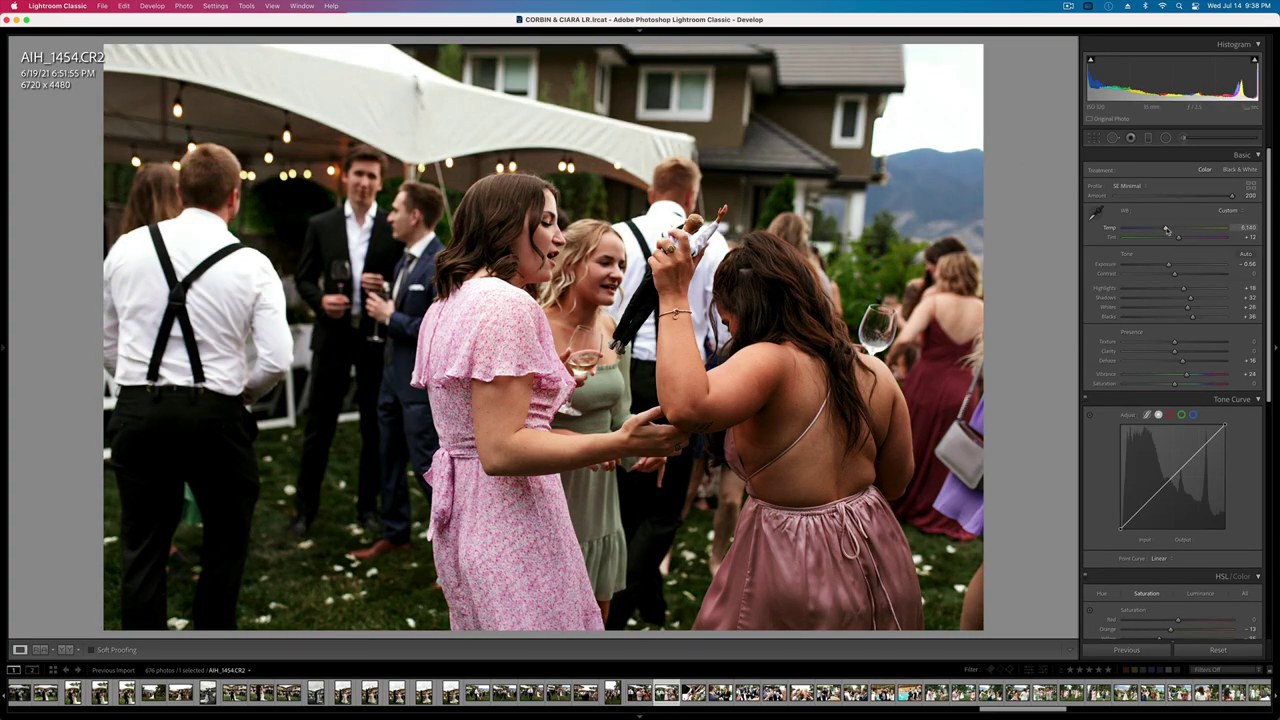
{"action": "key", "text": "shift+minus"}
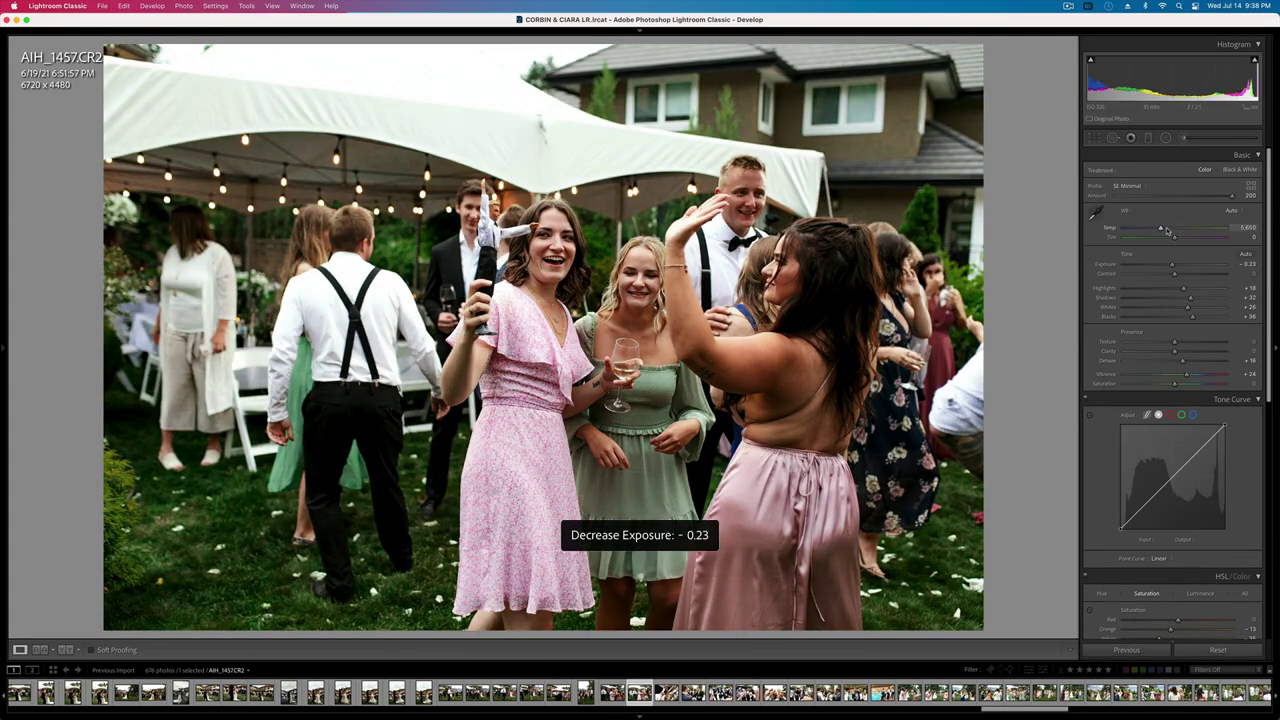
{"action": "key", "text": "Right"}
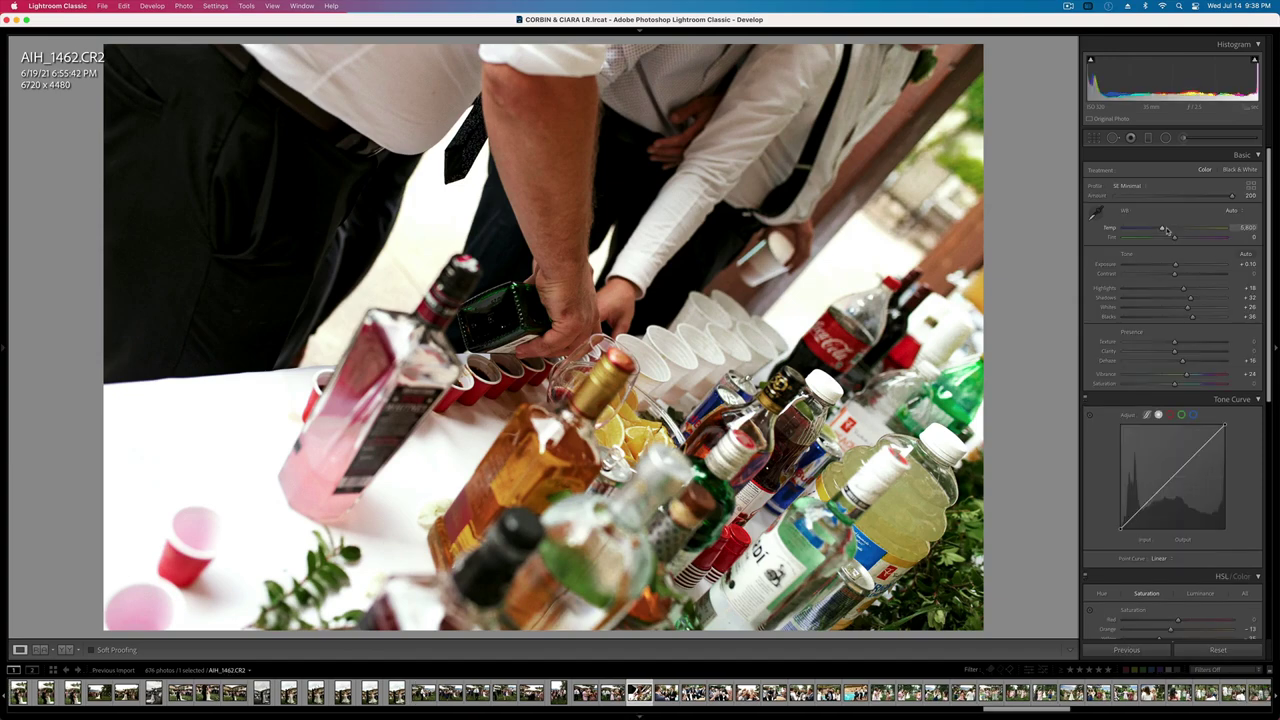
{"action": "key", "text": "Right"}
{"action": "key", "text": "shift+minus"}
{"action": "key", "text": "shift+minus"}
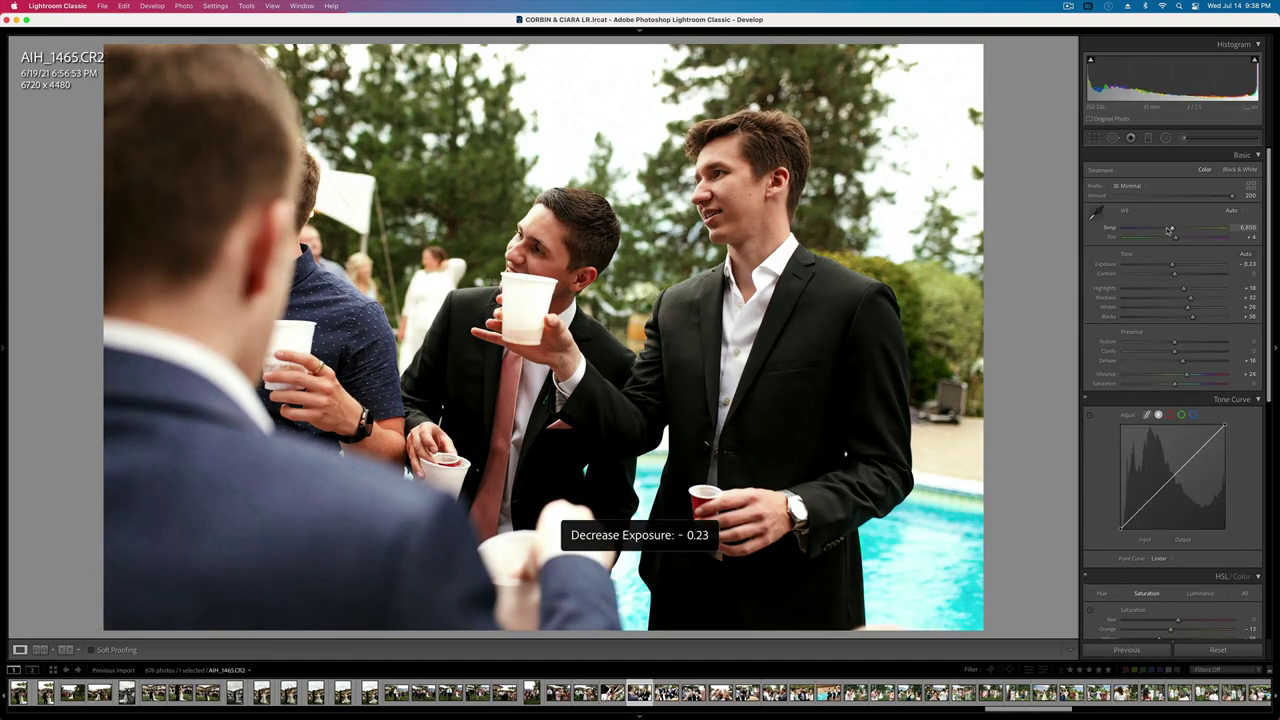
{"action": "key", "text": "Right"}
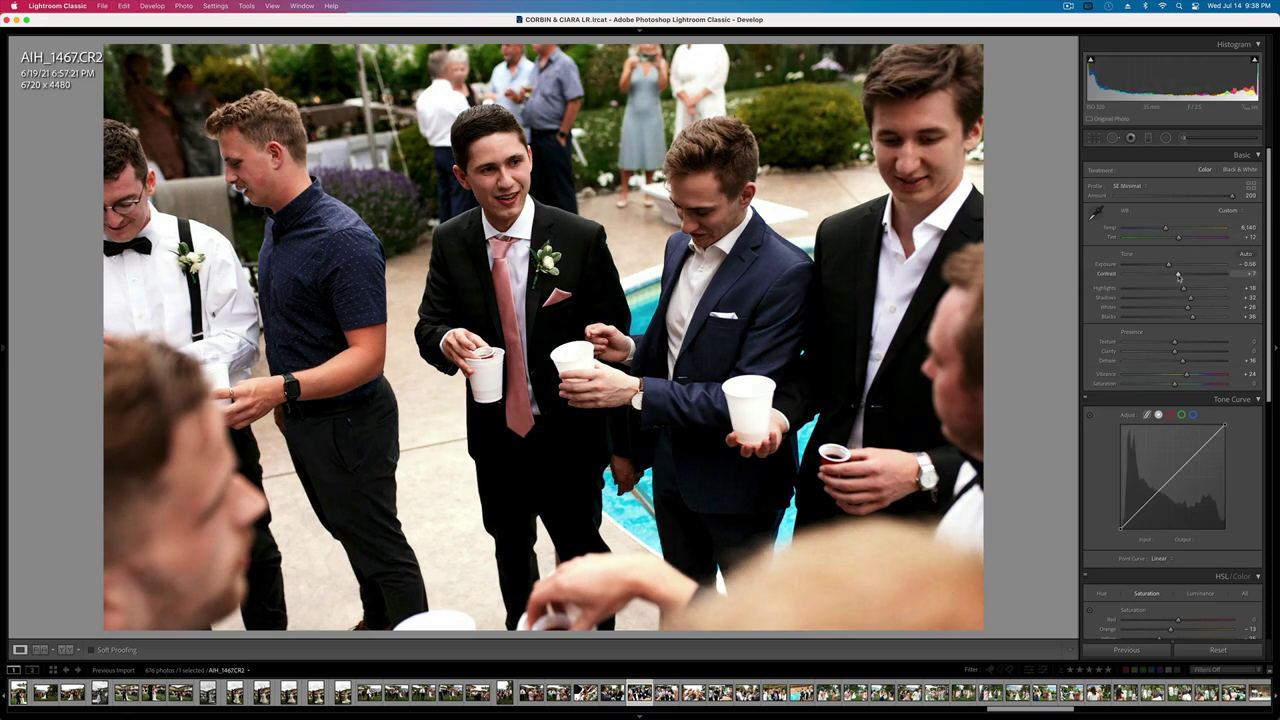
{"action": "key", "text": "shift+equal"}
- Tweak AIH_1470's exposure, give AIH_1474 -0.23 exposure and +20 contrast, and AIH_1484 +16 contrast
{"action": "key", "text": "Right"}
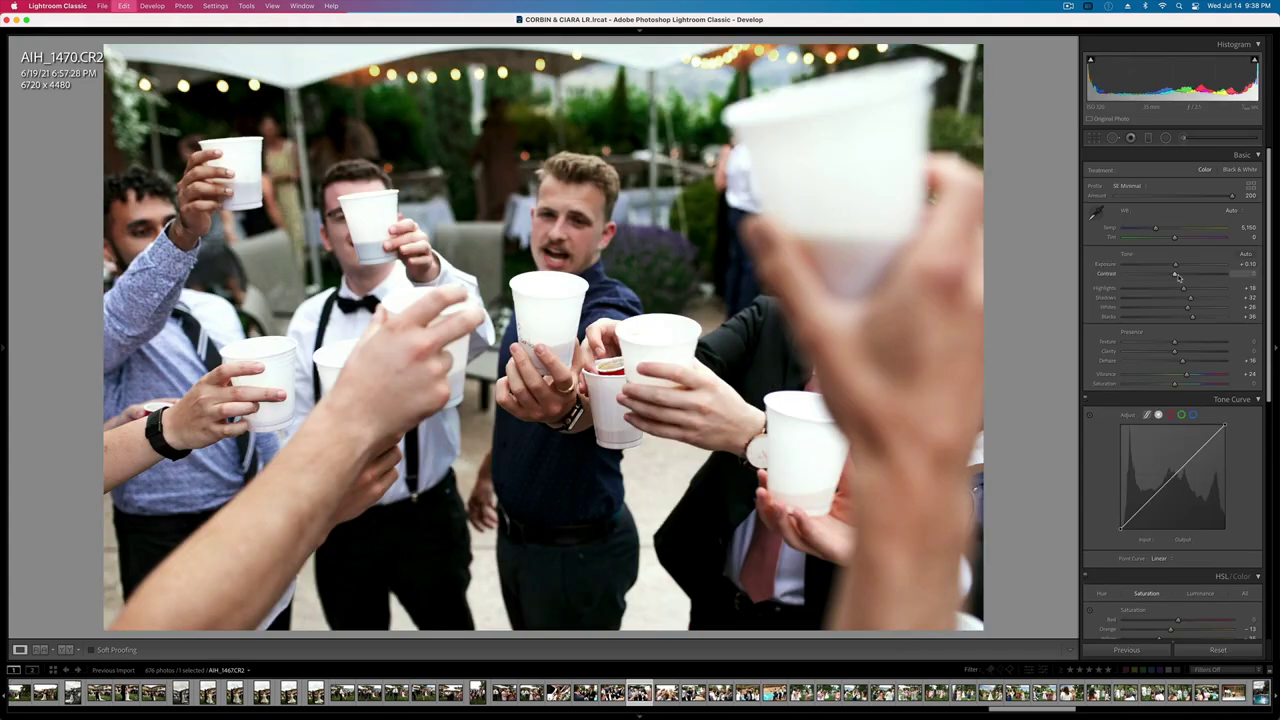
{"action": "key", "text": "shift+equal"}
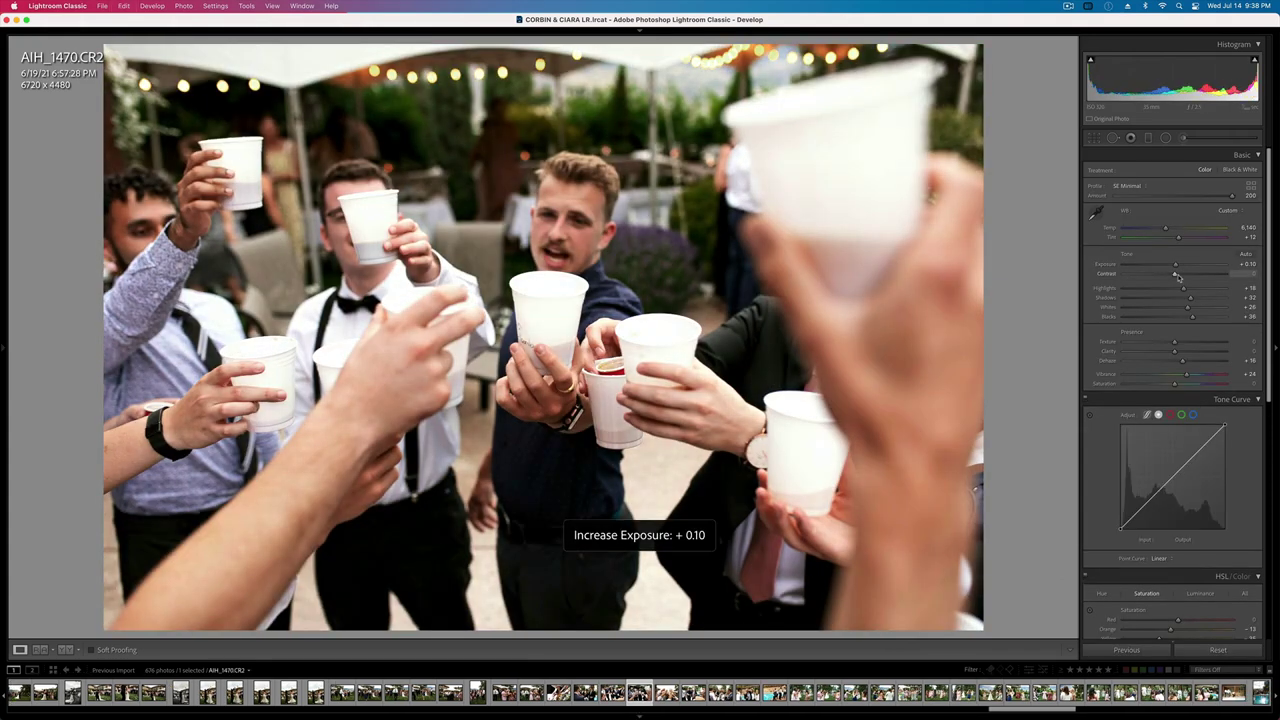
{"action": "key", "text": "minus"}
{"action": "key", "text": "Right"}
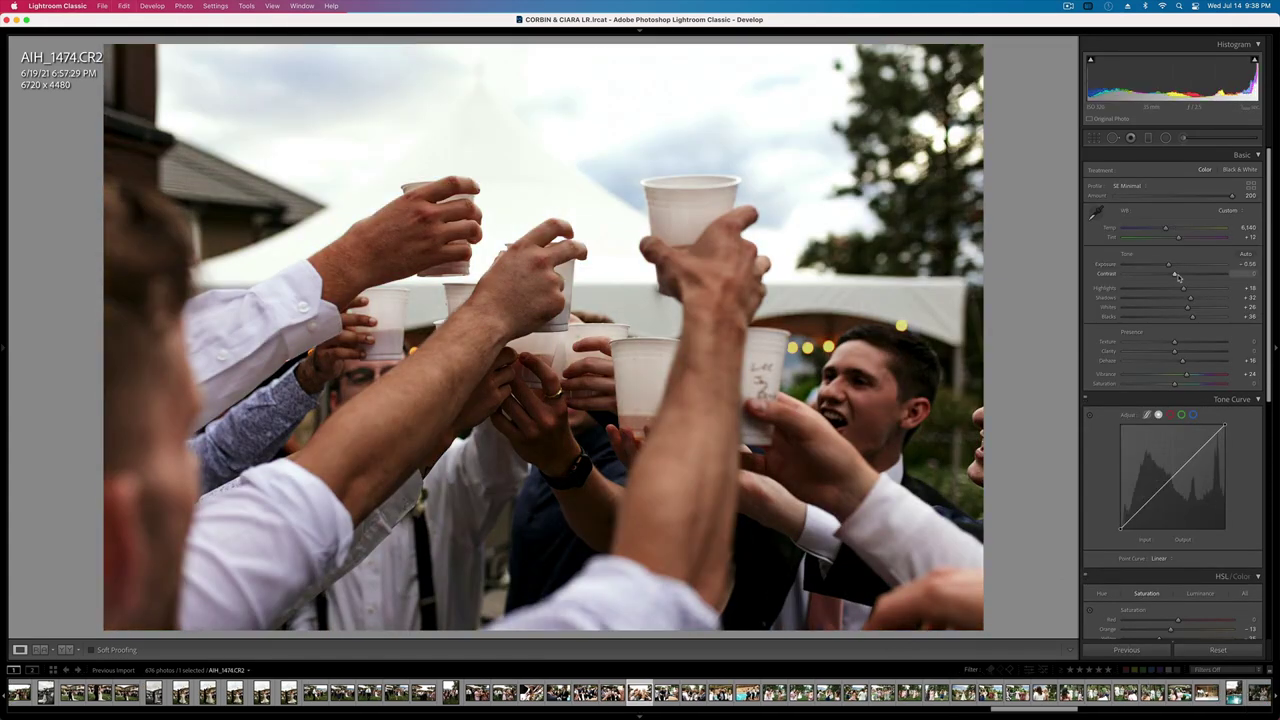
{"action": "key", "text": "shift+equal"}
{"action": "left_click_drag", "start_coordinate": [1175, 275], "coordinate": [1185, 275]}
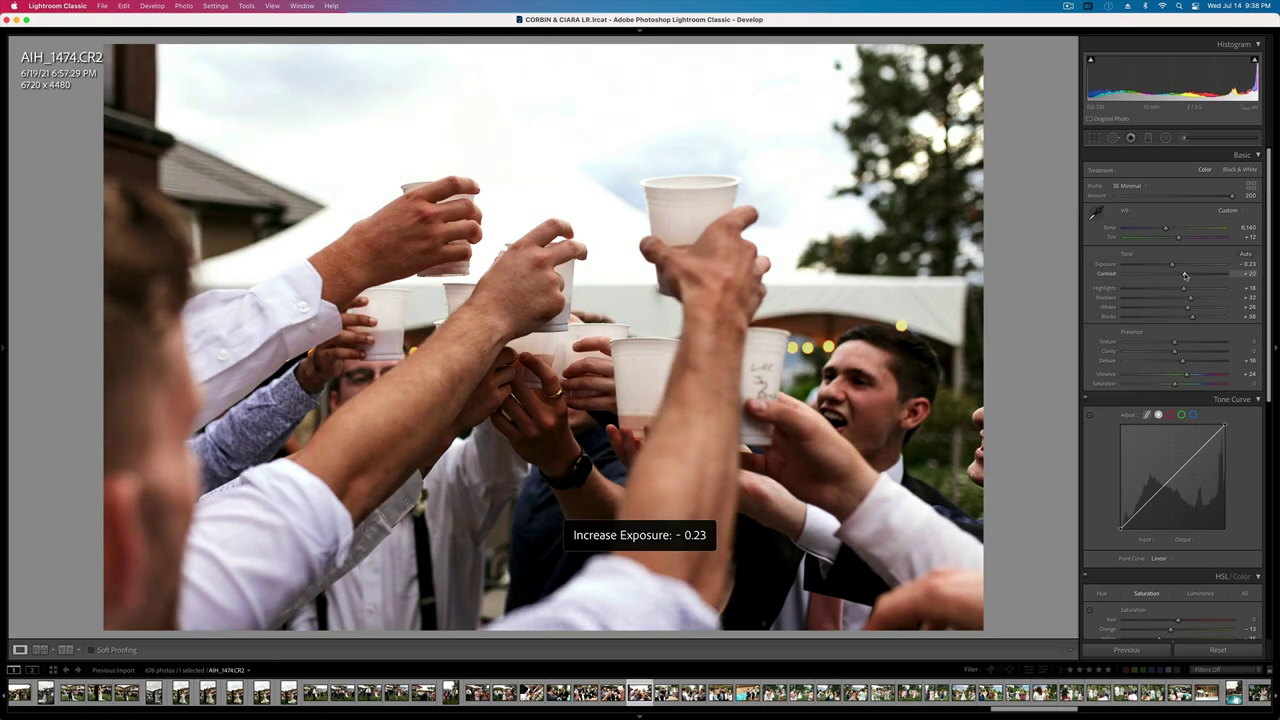
{"action": "key", "text": "Right"}
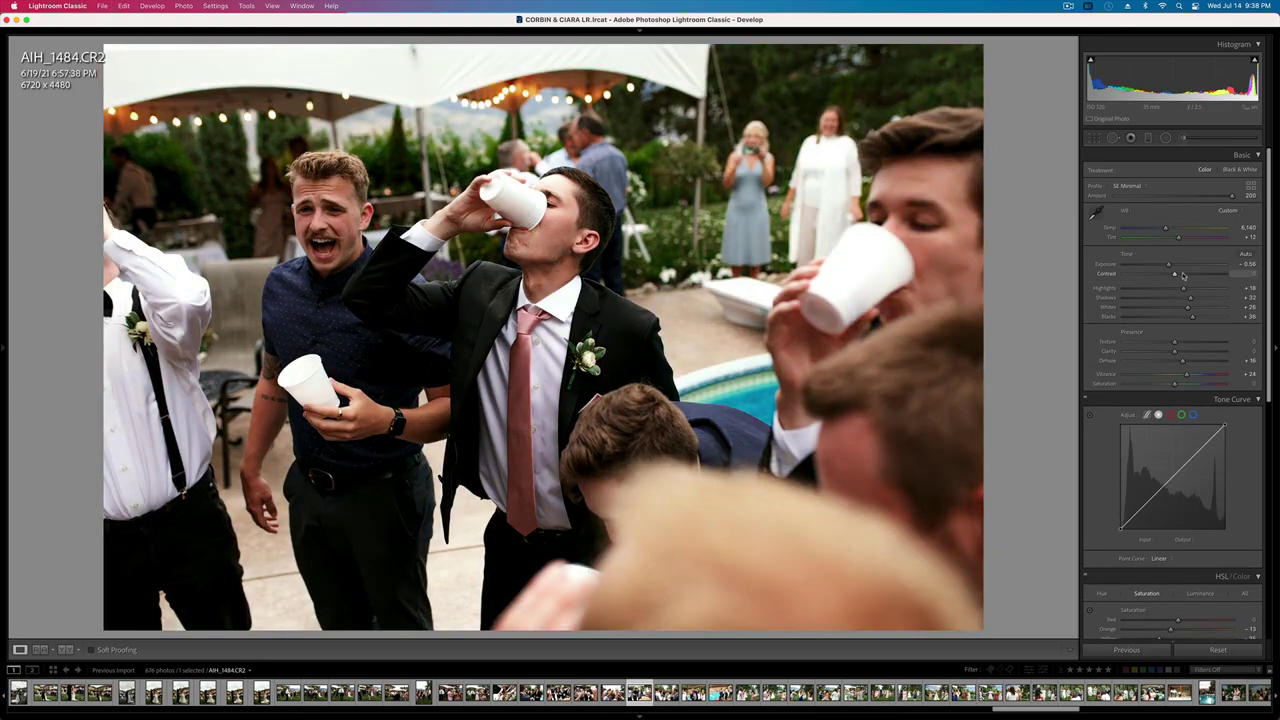
{"action": "left_click", "coordinate": [1183, 275]}
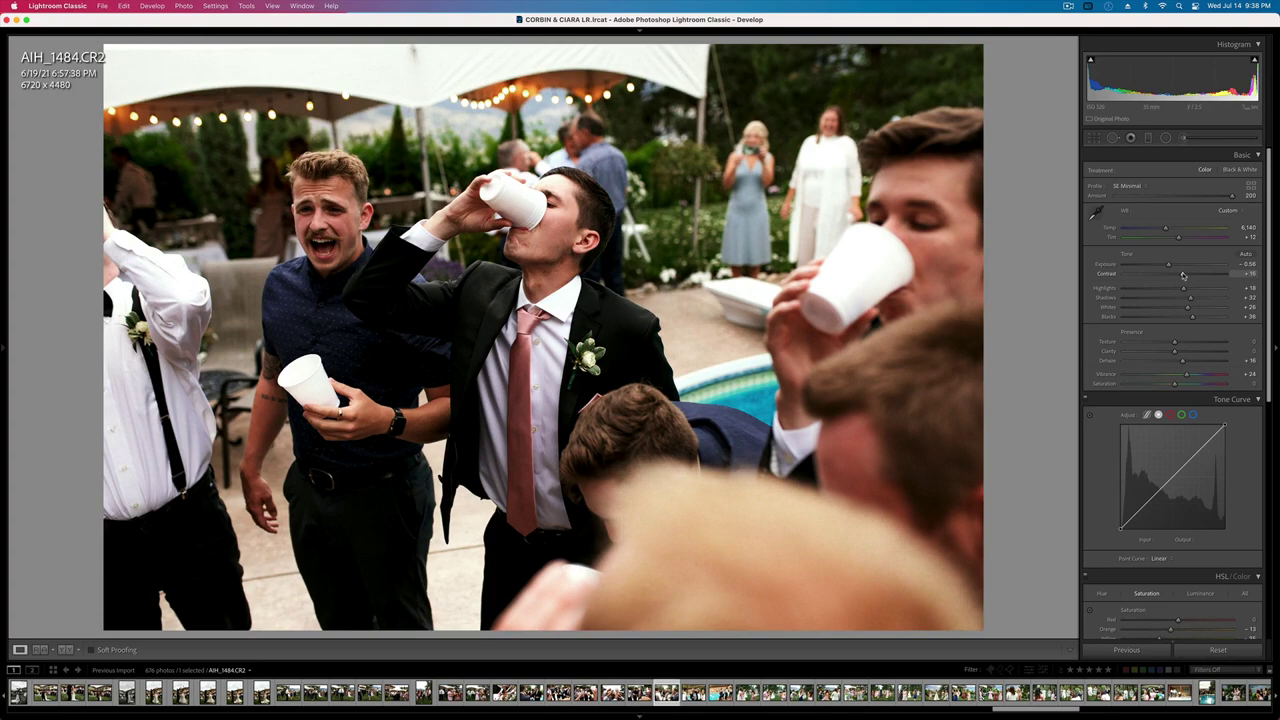
- Set AIH_1489's exposure to -0.26, then adjust AIH_1495's tint and settle its exposure at +0.03
{"action": "key", "text": "Right"}
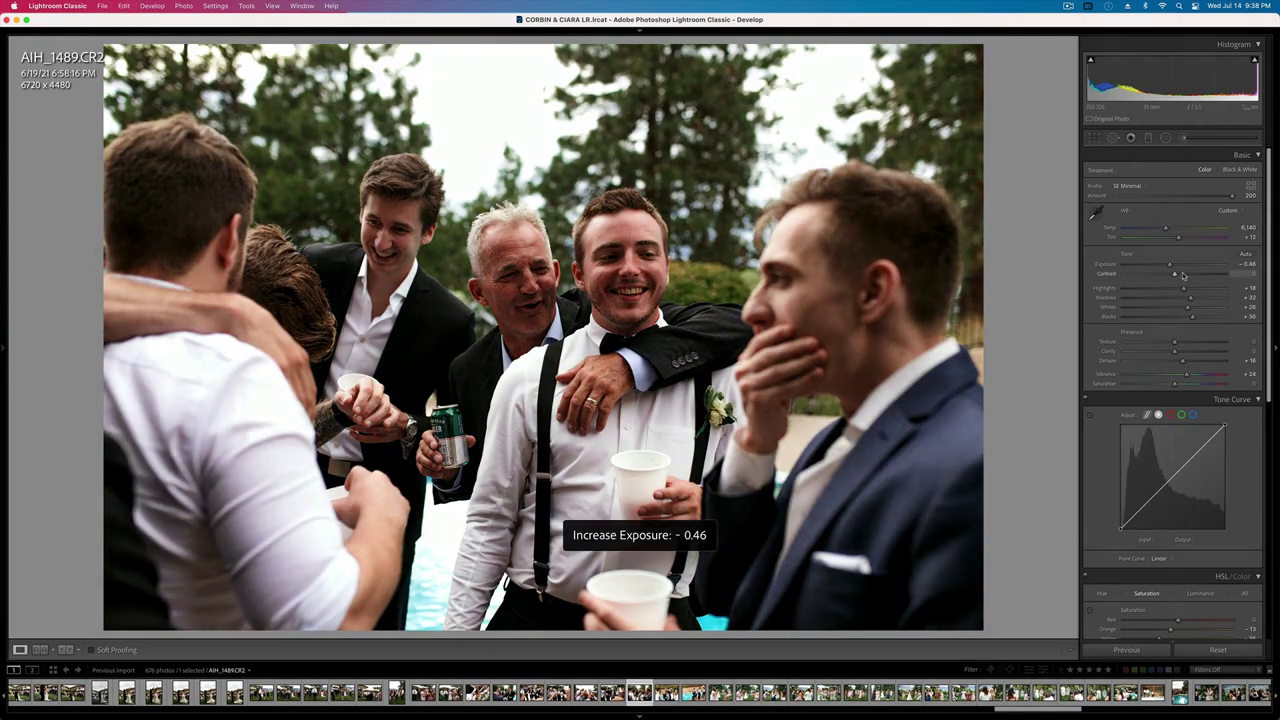
{"action": "key", "text": "equal"}
{"action": "key", "text": "equal"}
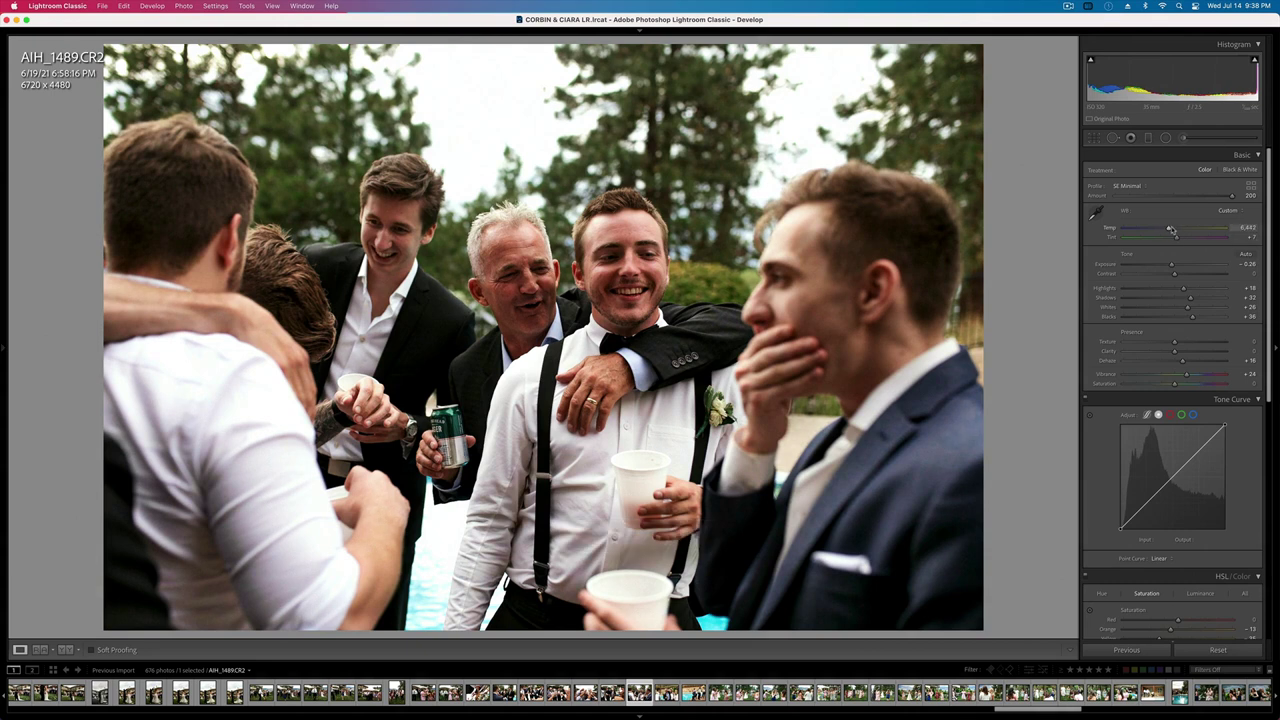
{"action": "key", "text": "Right"}
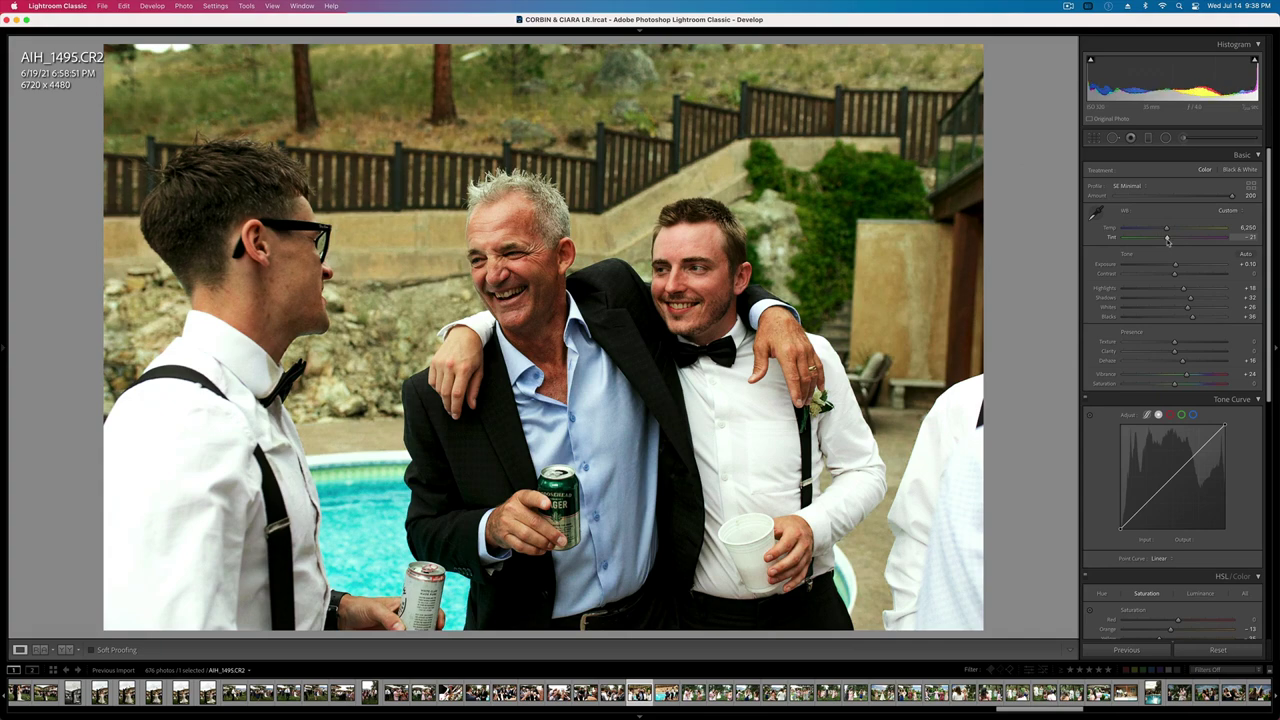
{"action": "left_click_drag", "start_coordinate": [1168, 242], "coordinate": [1158, 229]}
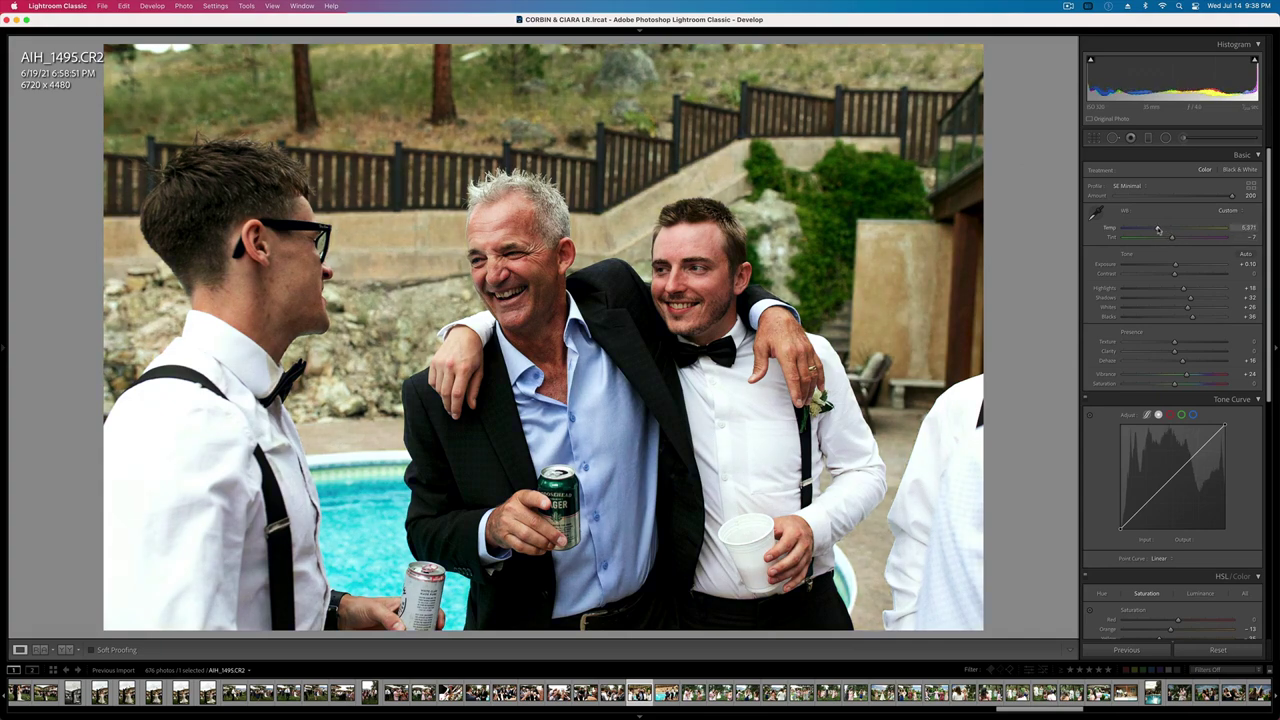
{"action": "key", "text": "minus"}
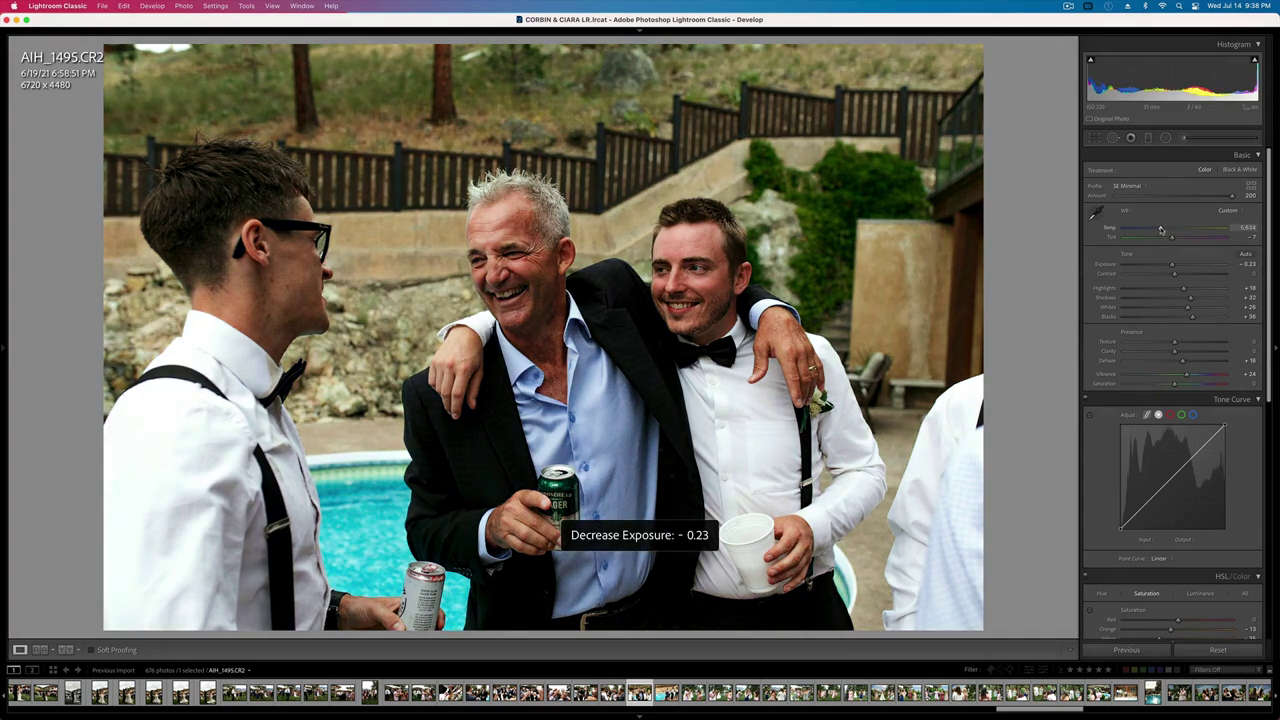
{"action": "key", "text": "equal"}
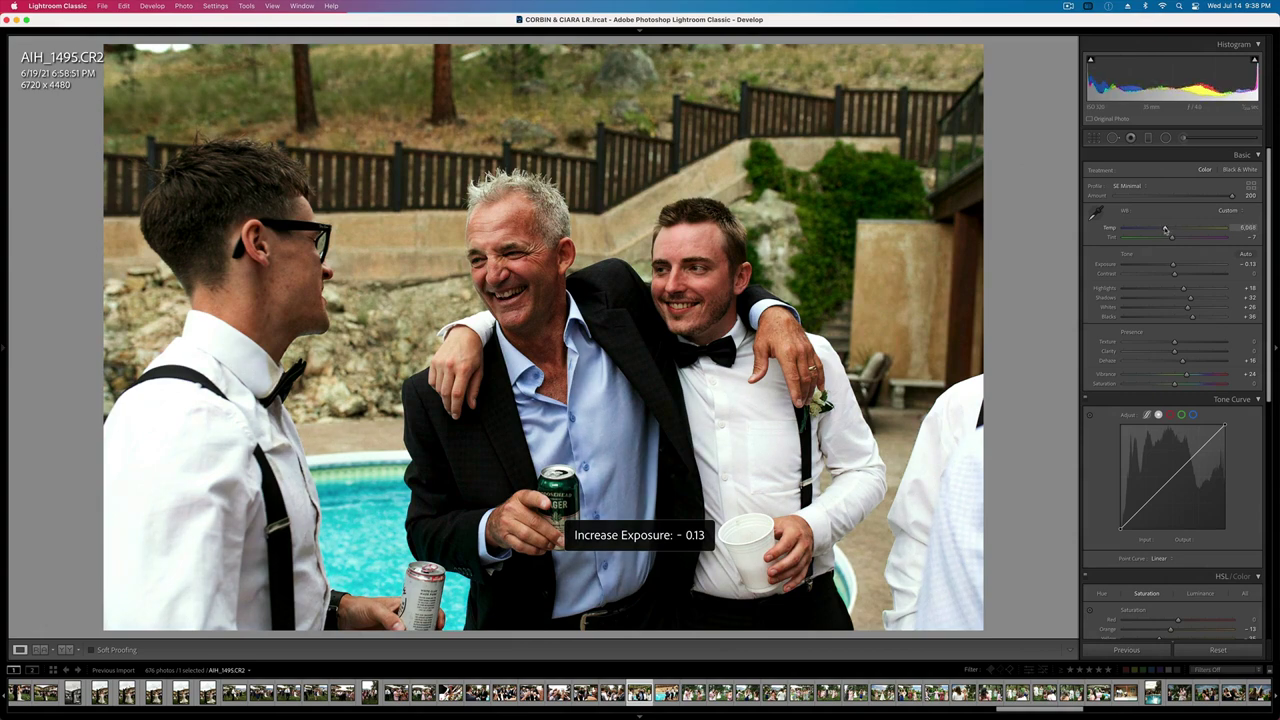
{"action": "key", "text": "equal"}
{"action": "key", "text": "equal"}
{"action": "key", "text": "minus"}
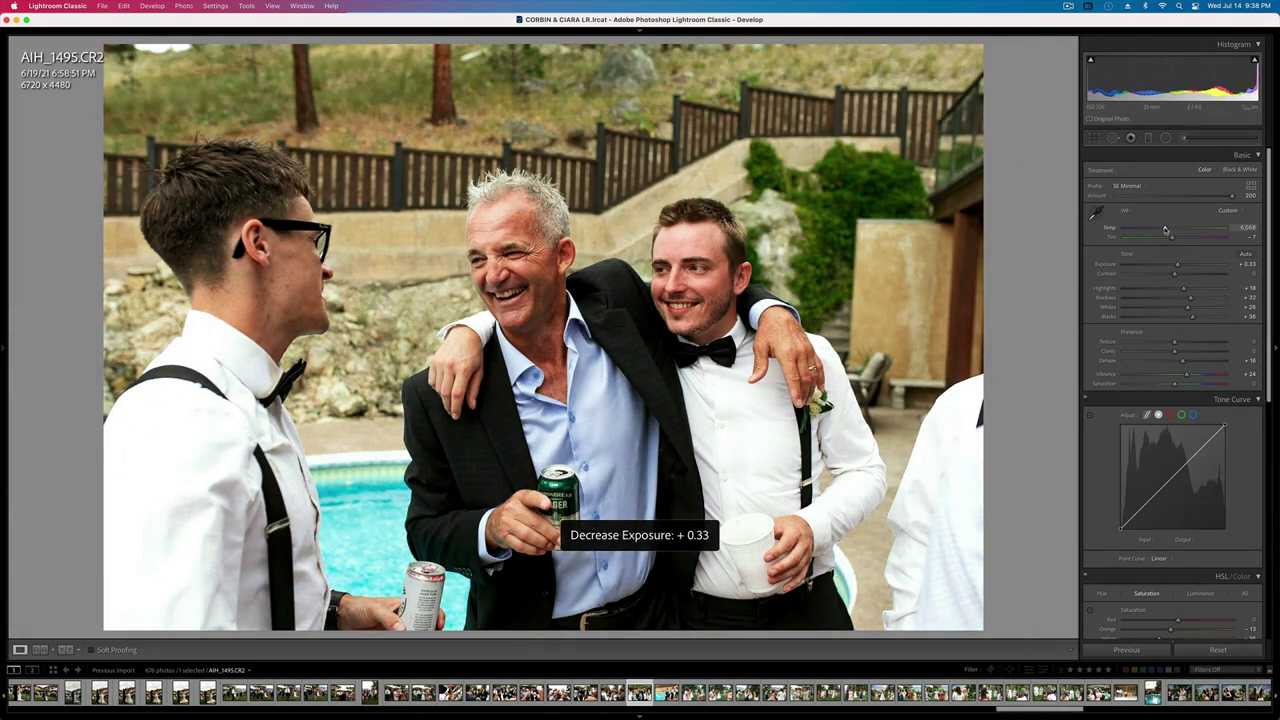
{"action": "key", "text": "minus"}
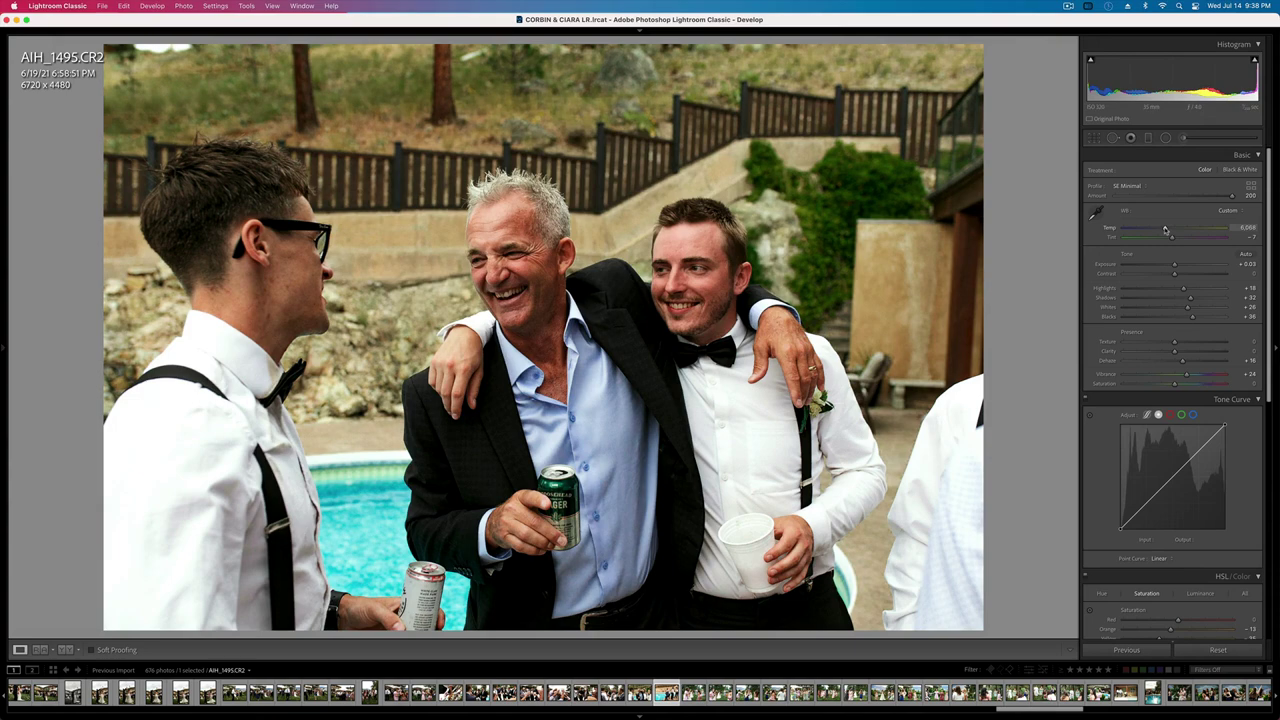
- Undo the pasted settings on AIH_1498, then set its tint to +14 and exposure to -0.23
{"action": "key", "text": "Right"}
{"action": "key", "text": "super+z"}
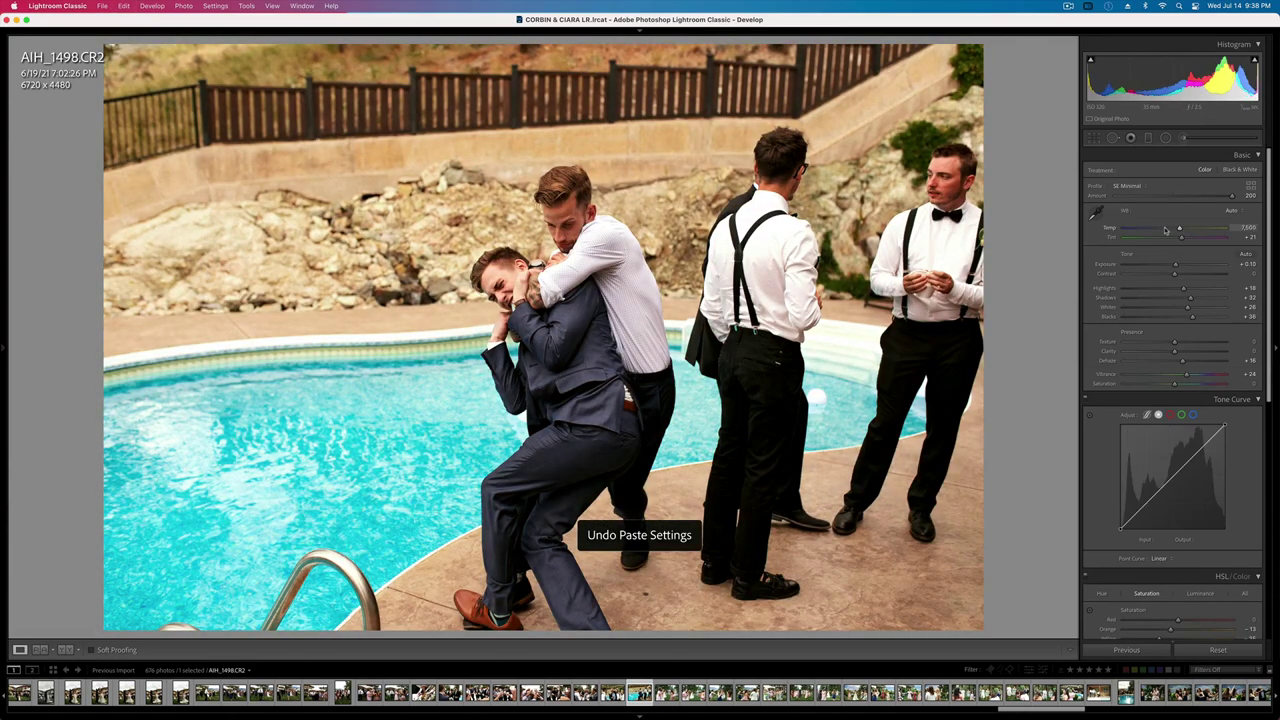
{"action": "left_click_drag", "start_coordinate": [1181, 240], "coordinate": [1174, 231]}
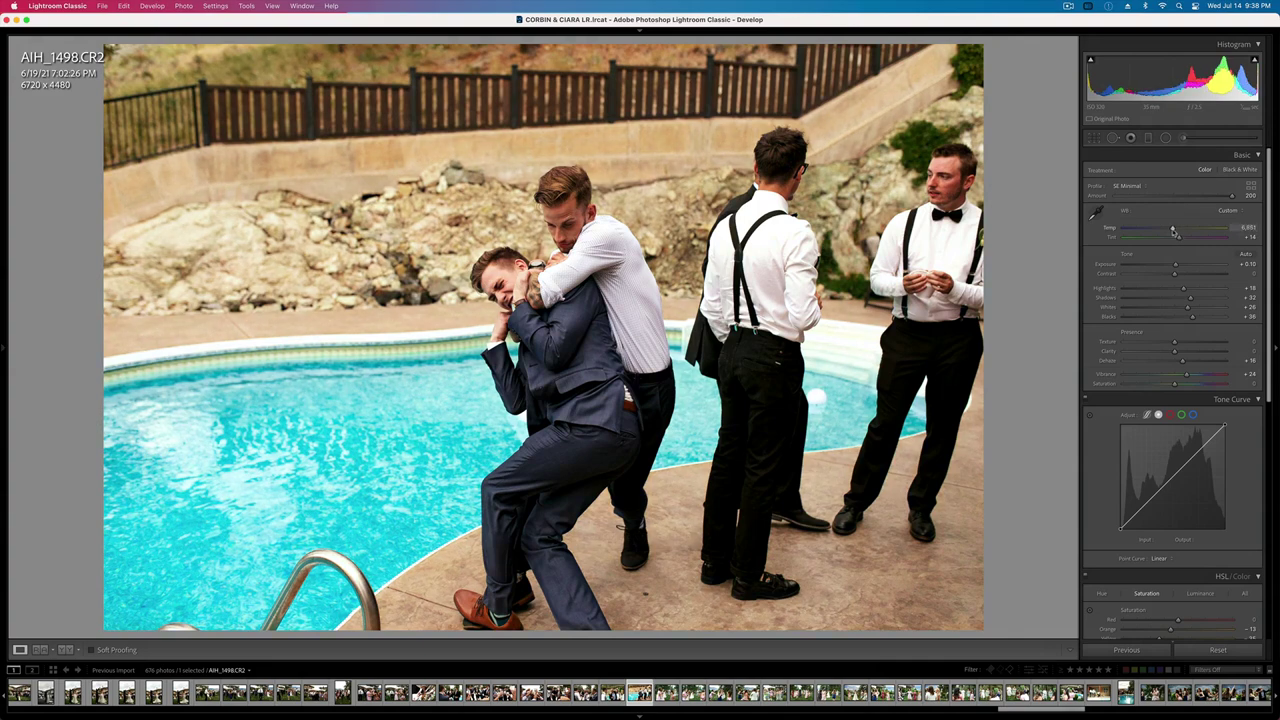
{"action": "key", "text": "shift+minus"}
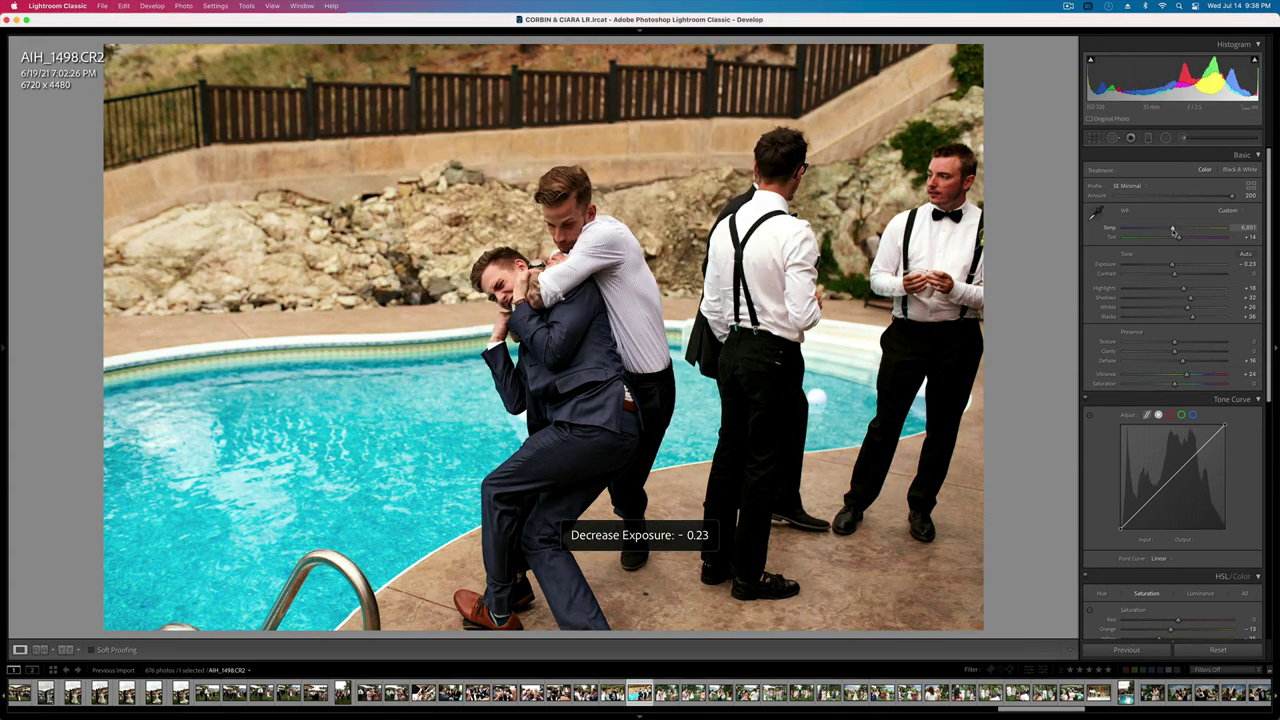
- Warm AIH_1503's white balance, set tint to about +8 and exposure to -0.43
{"action": "key", "text": "Right"}
{"action": "left_click", "coordinate": [1174, 231]}
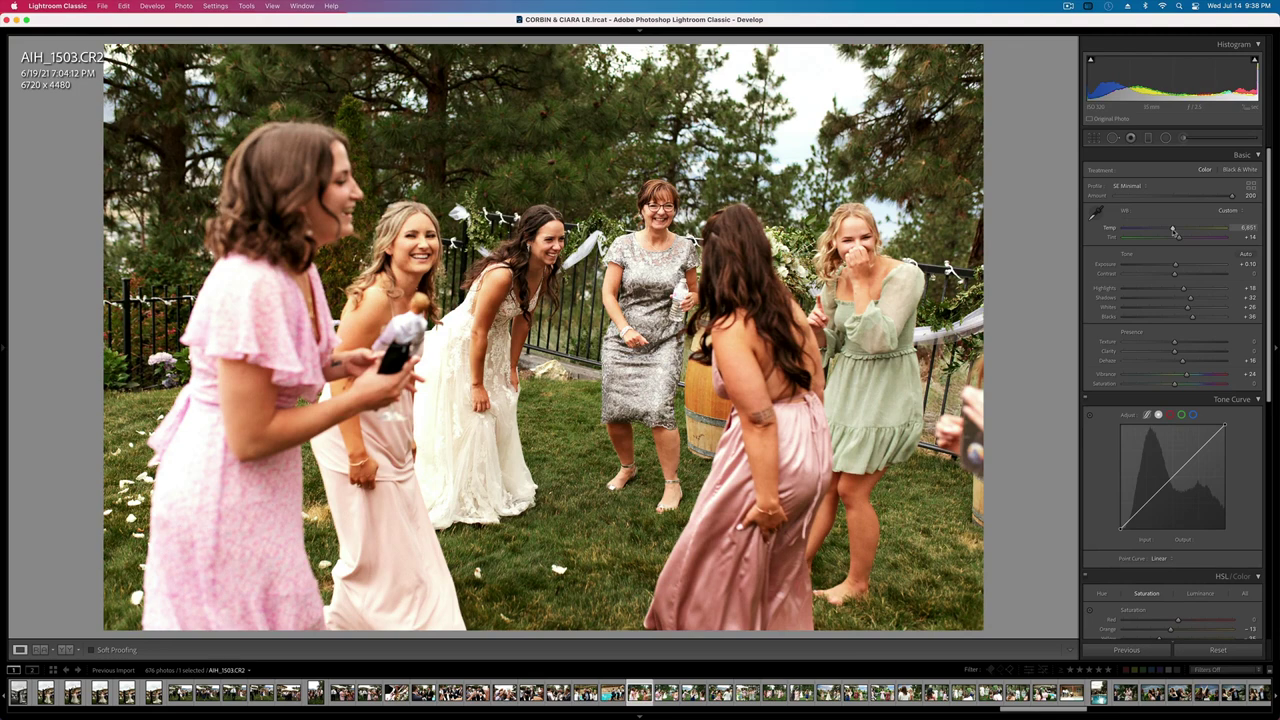
{"action": "key", "text": "minus"}
{"action": "left_click", "coordinate": [1172, 237]}
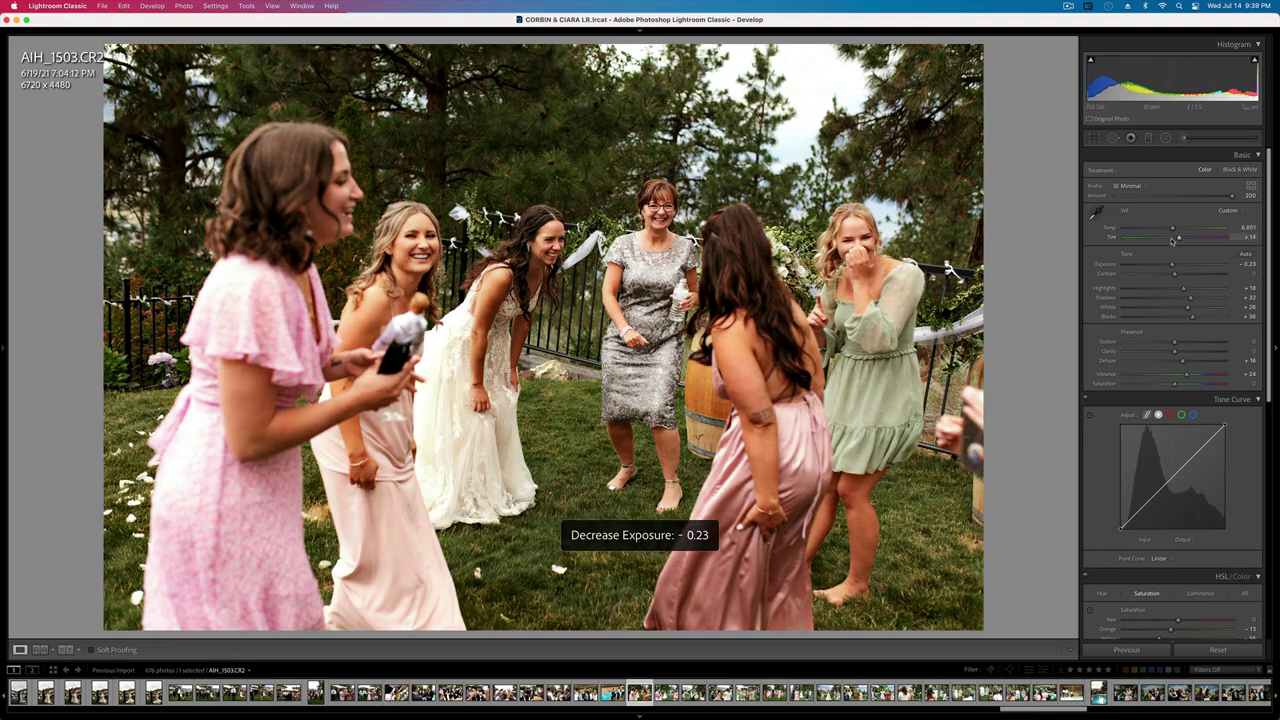
{"action": "left_click_drag", "start_coordinate": [1172, 238], "coordinate": [1177, 239]}
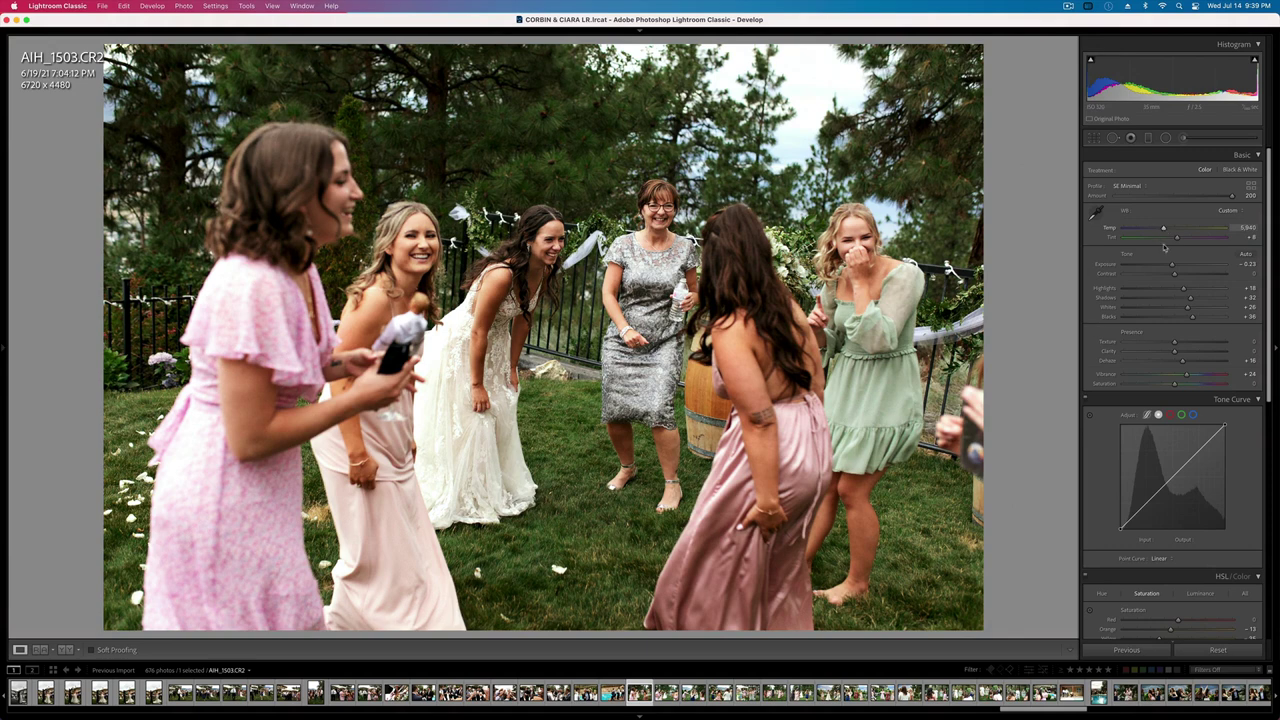
{"action": "key", "text": "minus"}
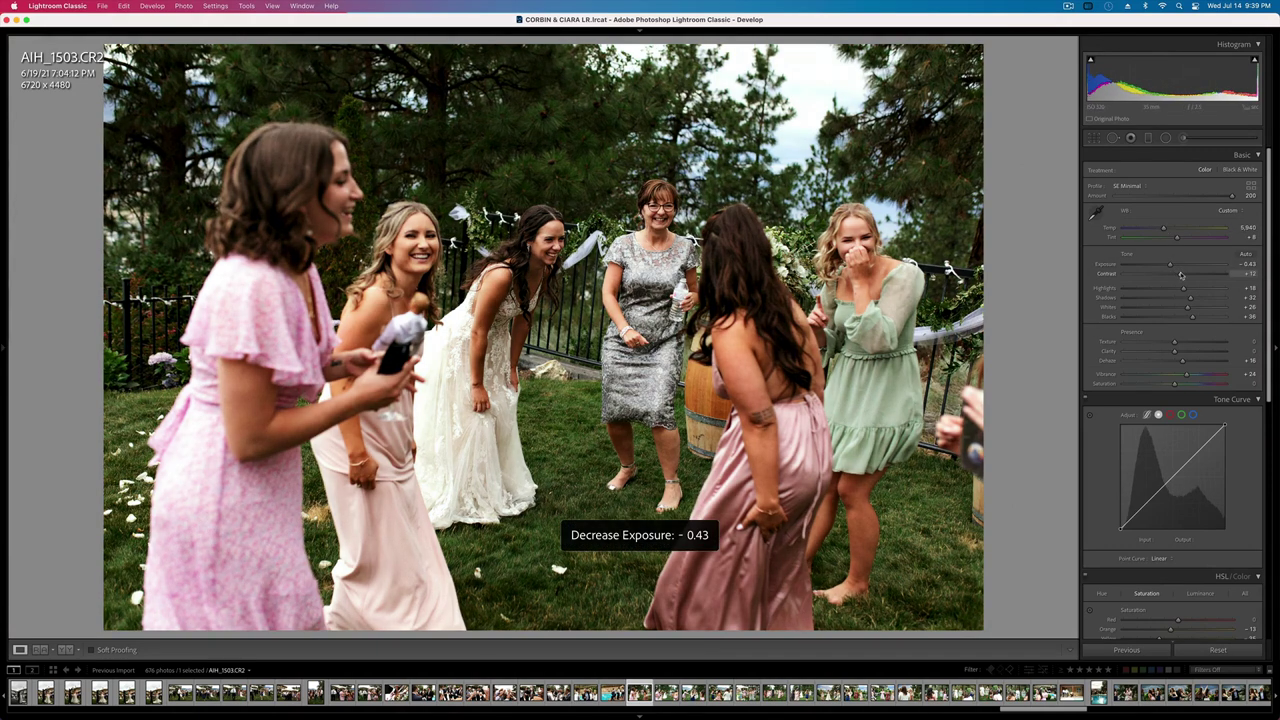
{"action": "key", "text": "Right"}
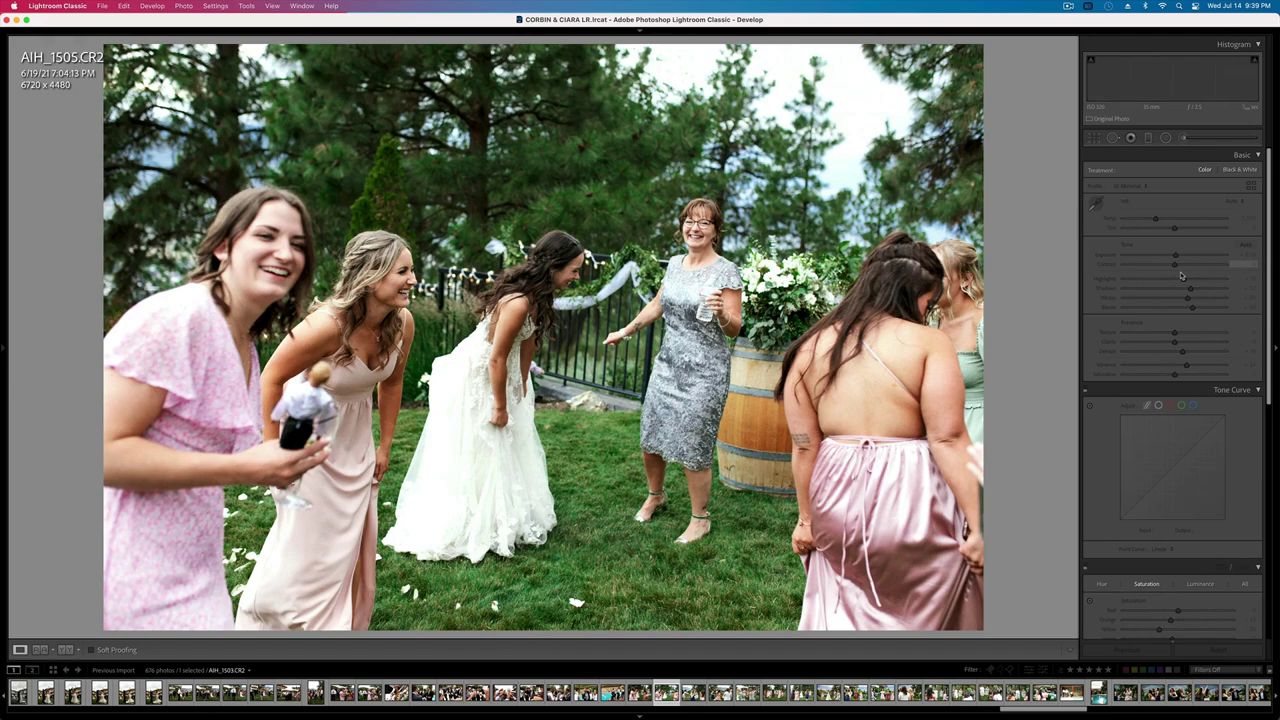
{"action": "key", "text": "Left"}
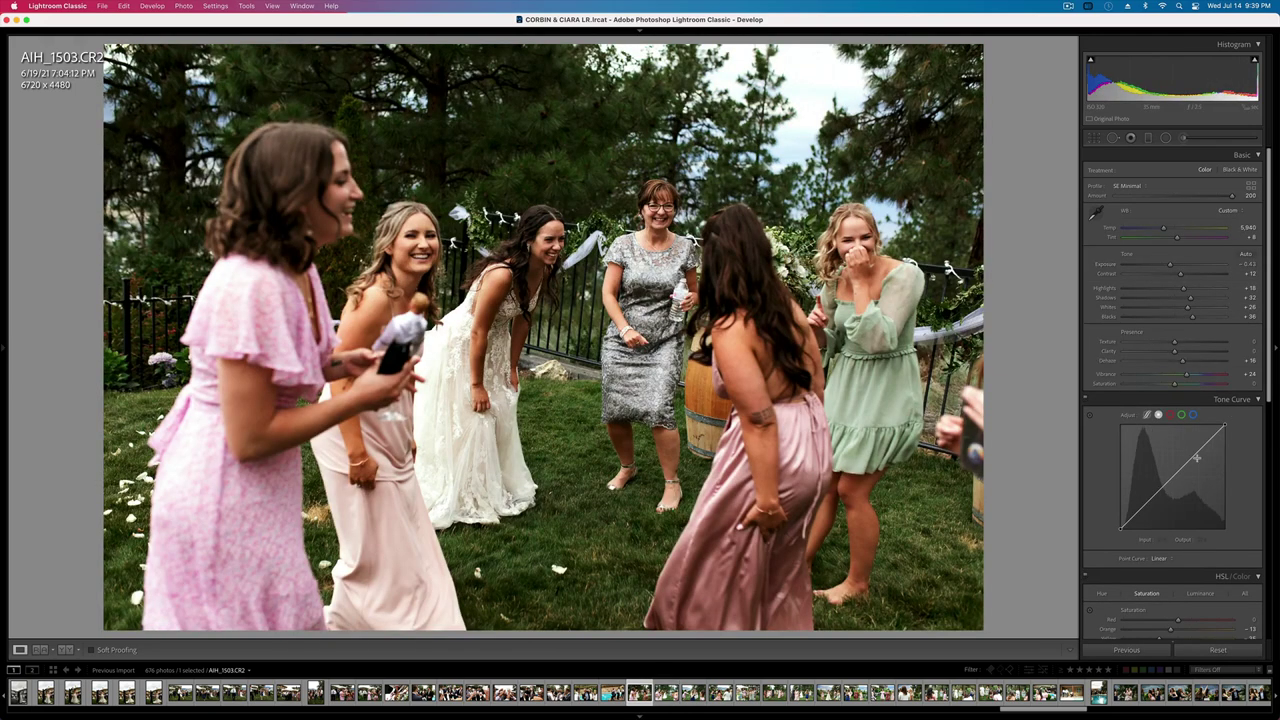
- Darken AIH_1503's upper tones and highlights with the tone curve, then copy its settings
{"action": "left_click", "coordinate": [1196, 458]}
{"action": "left_click_drag", "start_coordinate": [1224, 427], "coordinate": [1197, 455]}
{"action": "key", "text": "ctrl+shift+c"}
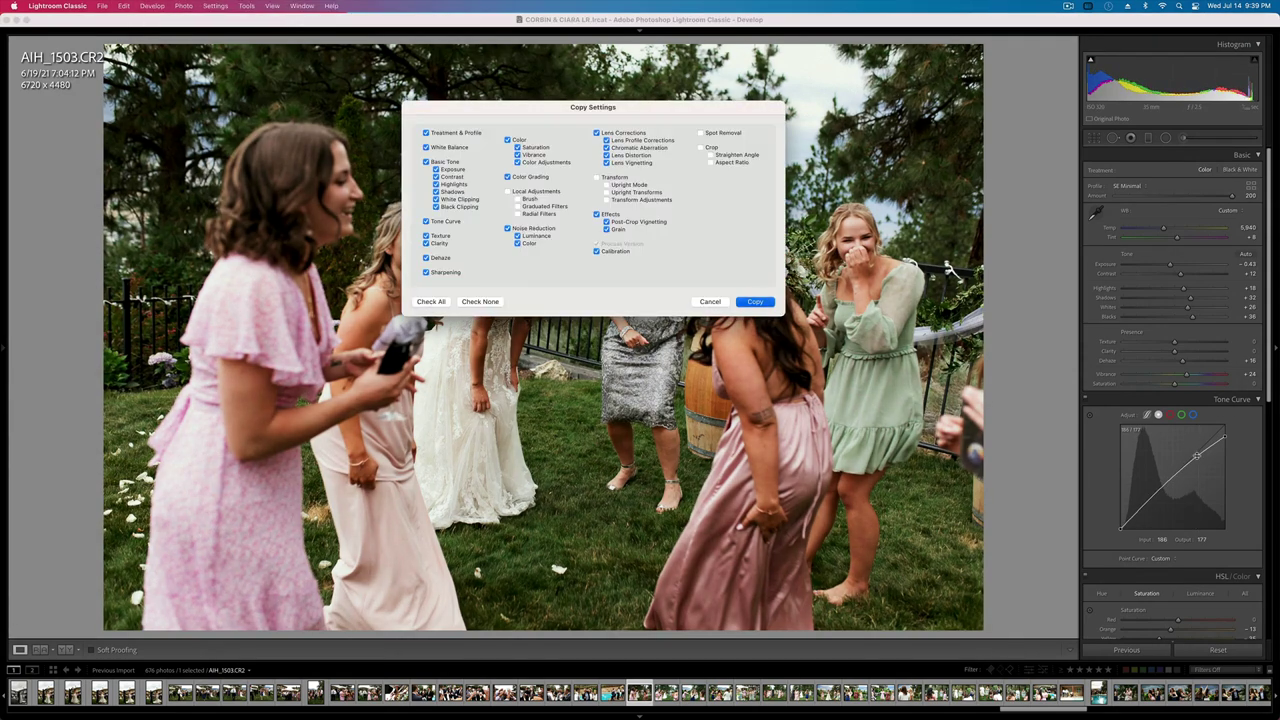
{"action": "key", "text": "Return"}
- Paste the look onto AIH_1505 and adjust exposure through AIH_1522, which ends at -0.76
{"action": "key", "text": "Right"}
{"action": "key", "text": "ctrl+shift+v"}
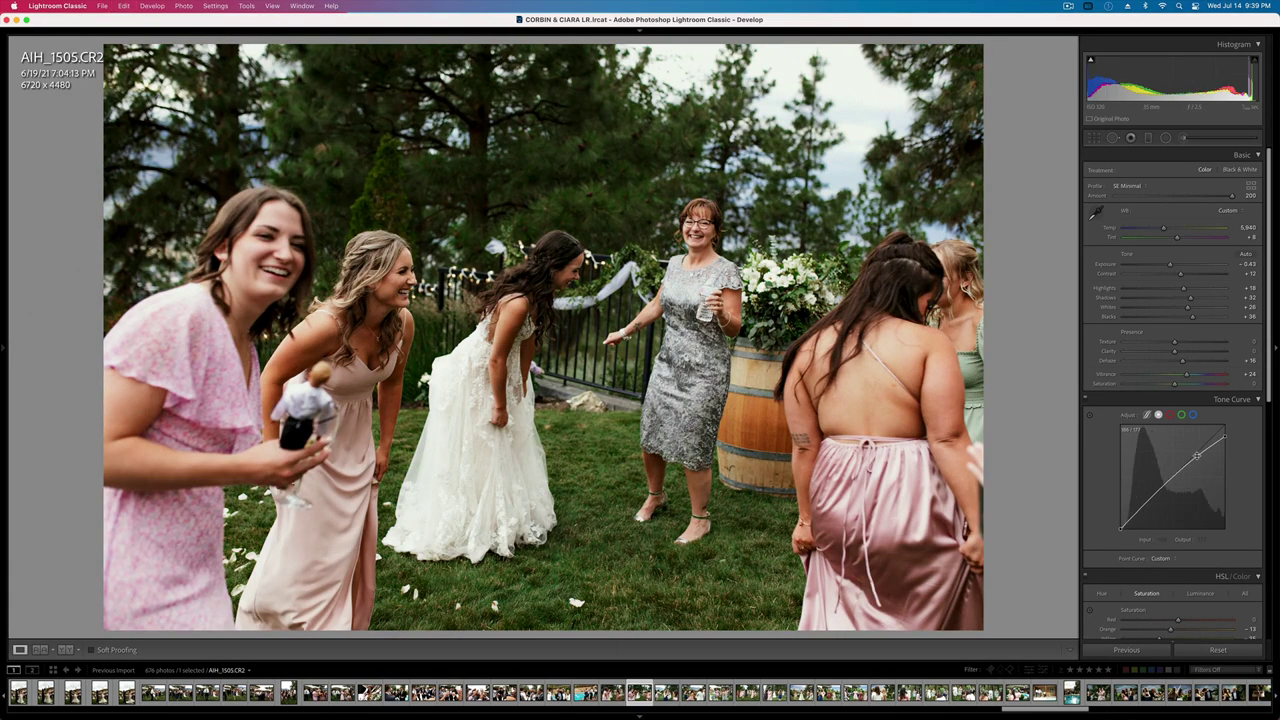
{"action": "key", "text": "minus"}
{"action": "key", "text": "Right"}
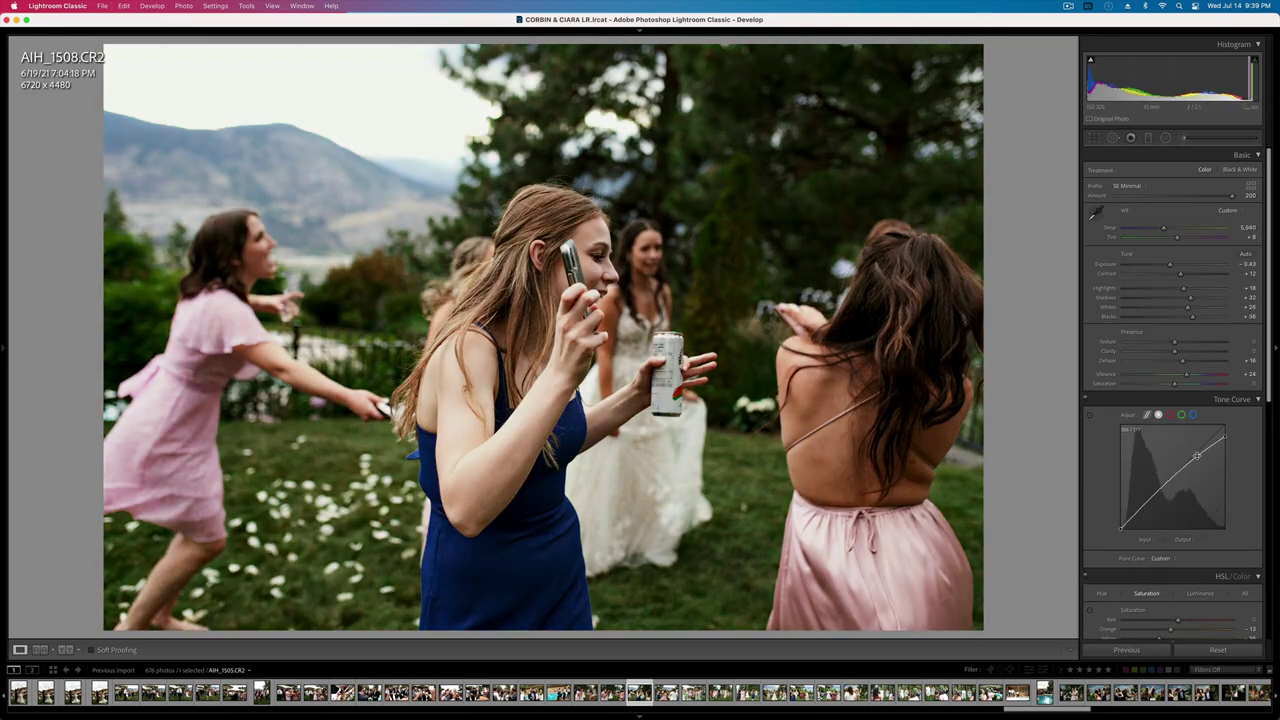
{"action": "key", "text": "equal"}
{"action": "key", "text": "Right"}
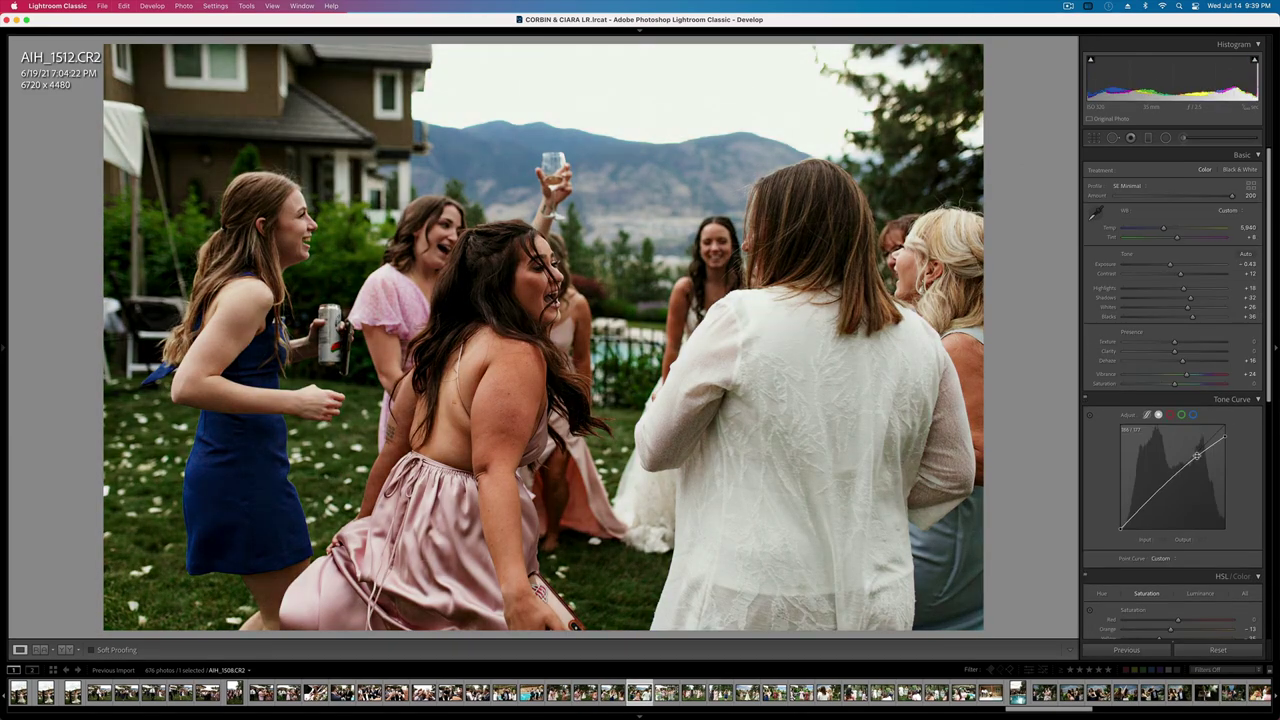
{"action": "key", "text": "Right"}
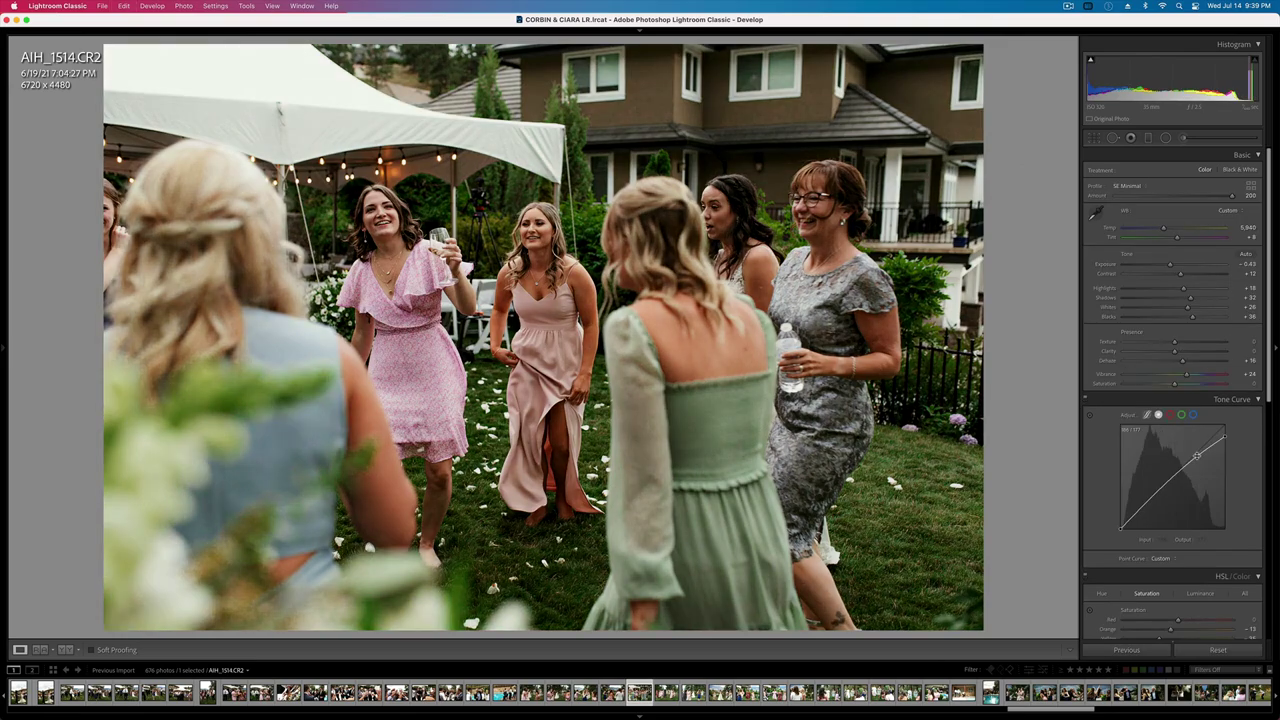
{"action": "key", "text": "Right"}
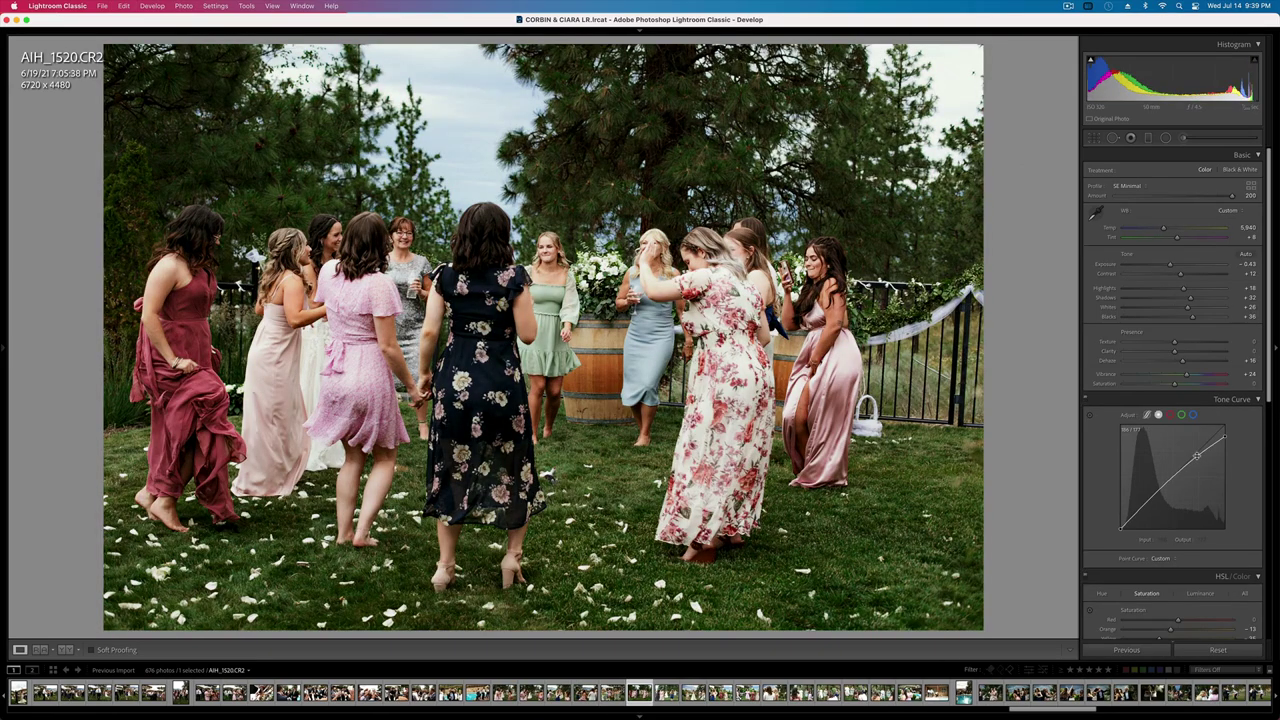
{"action": "key", "text": "minus"}
{"action": "key", "text": "Right"}
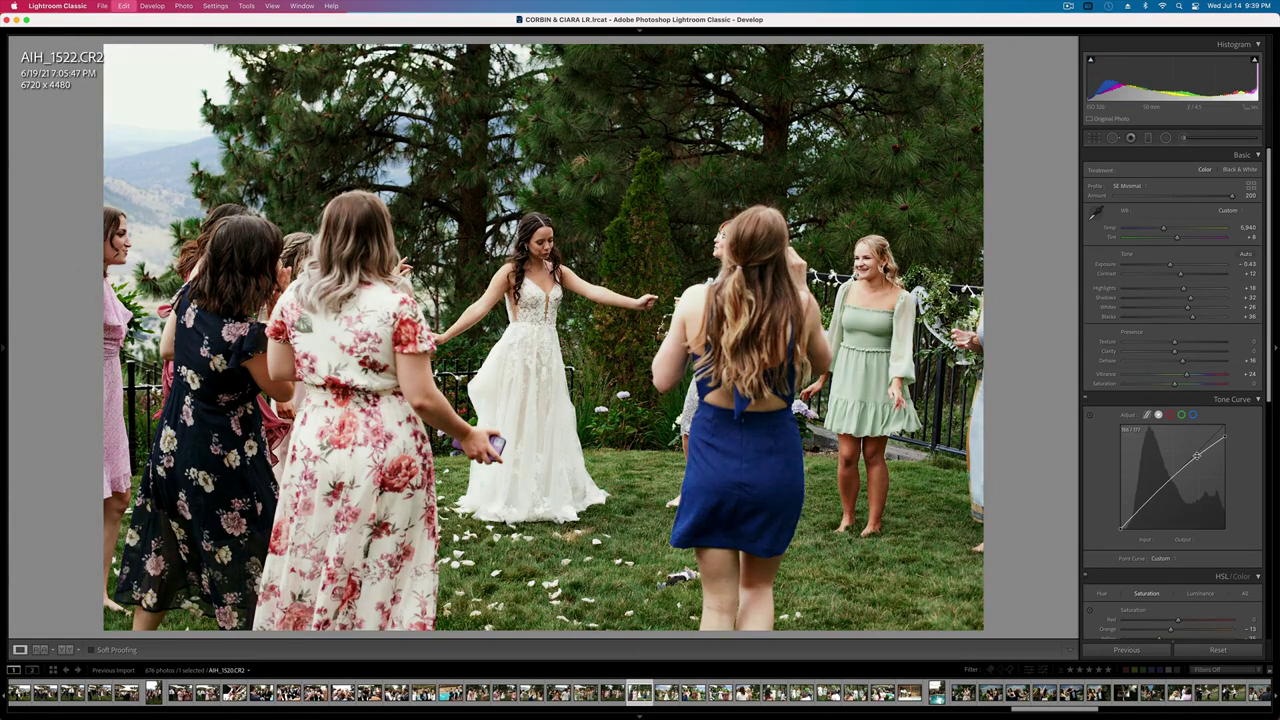
{"action": "key", "text": "minus"}
{"action": "key", "text": "Right"}
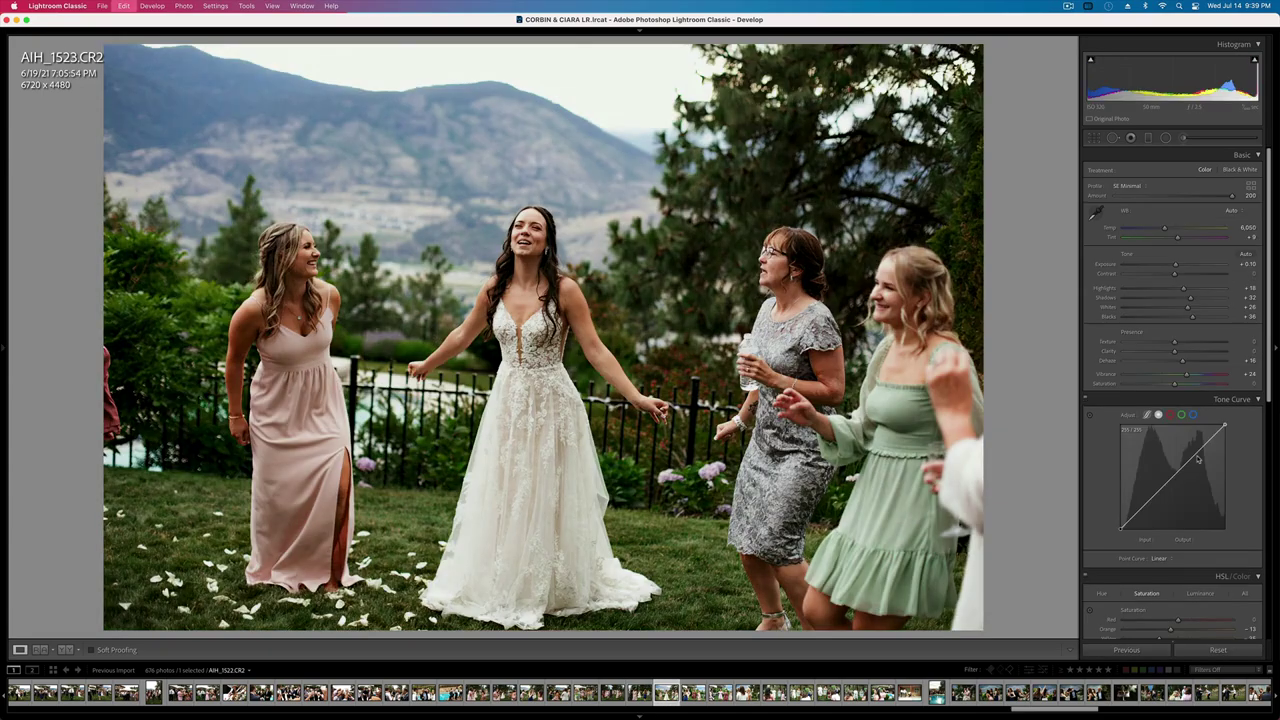
- Set AIH_1523 to -0.76 exposure and about -7 contrast, then copy its develop settings
{"action": "key", "text": "minus"}
{"action": "key", "text": "minus"}
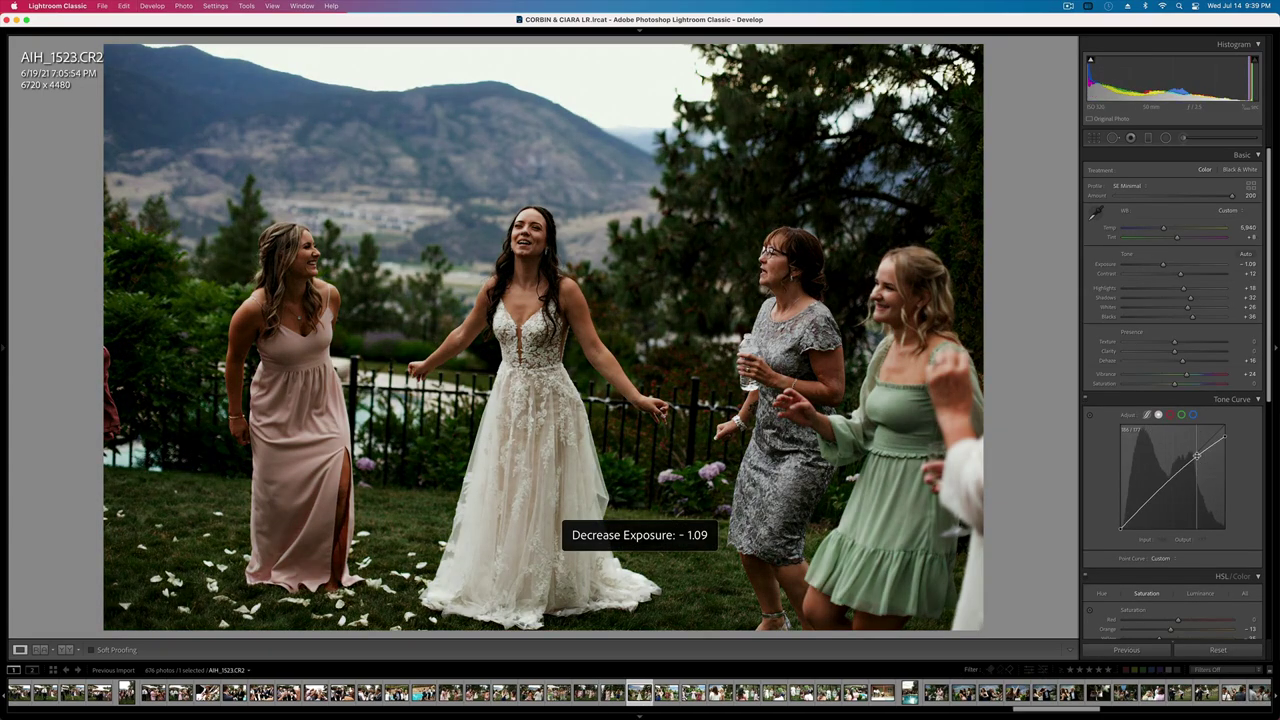
{"action": "key", "text": "equal"}
{"action": "key", "text": "equal"}
{"action": "key", "text": "minus"}
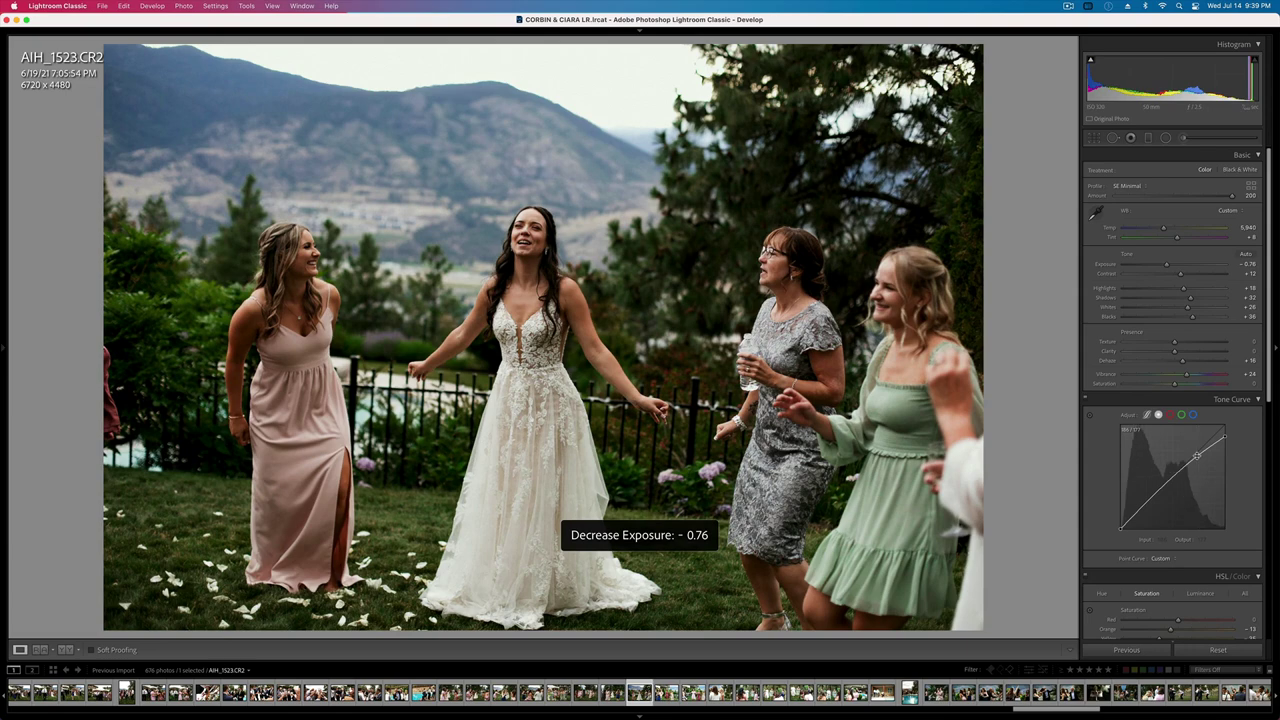
{"action": "left_click_drag", "start_coordinate": [1180, 273], "coordinate": [1158, 275]}
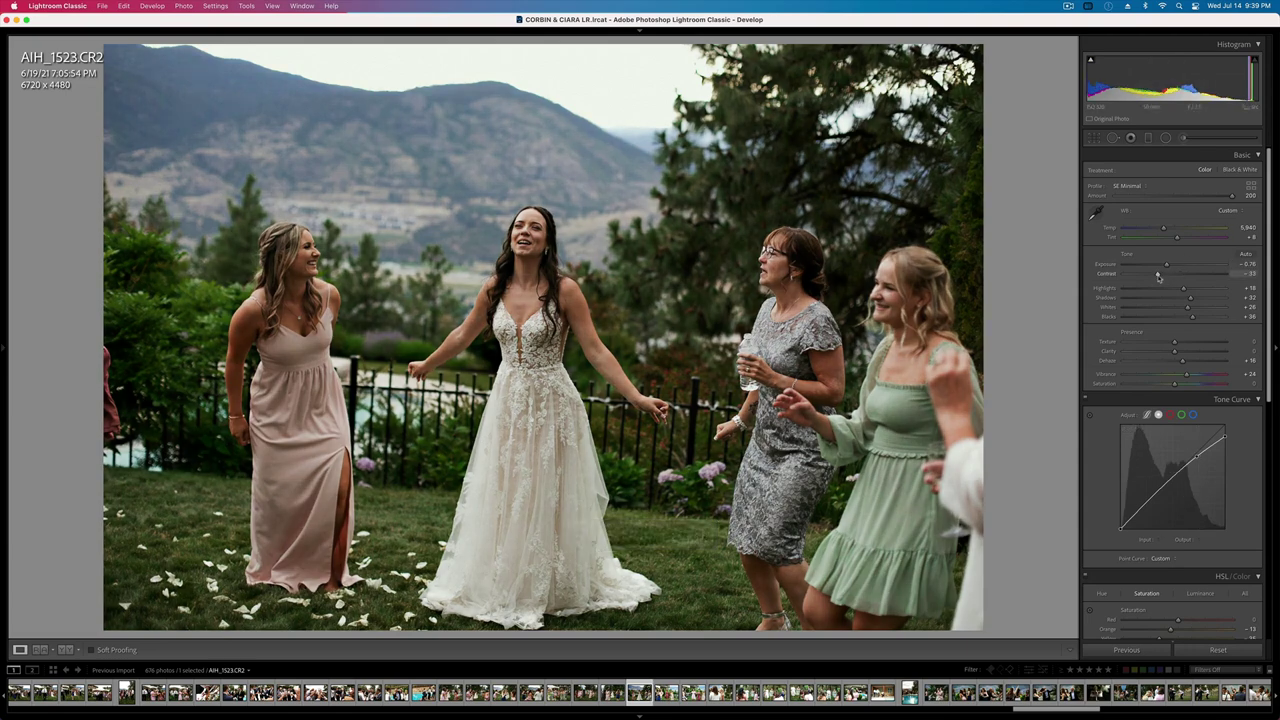
{"action": "key", "text": "minus"}
{"action": "key", "text": "minus"}
{"action": "key", "text": "equal"}
{"action": "key", "text": "equal"}
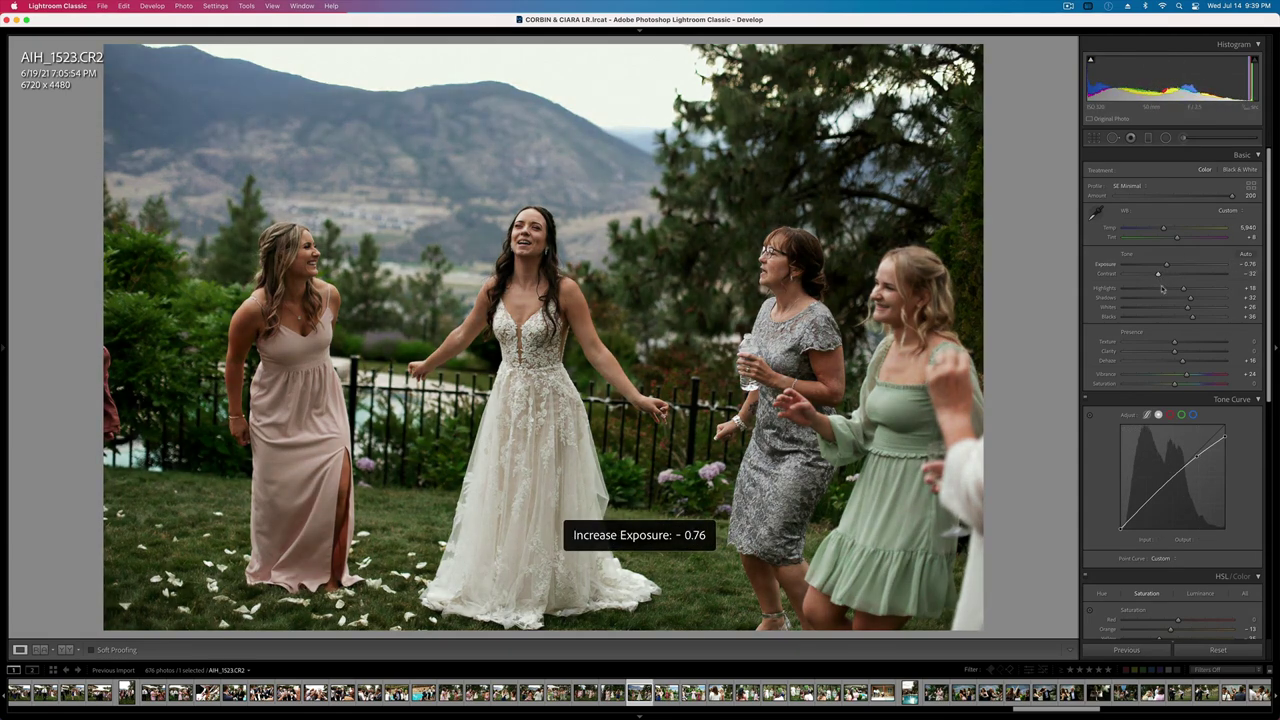
{"action": "left_click_drag", "start_coordinate": [1159, 274], "coordinate": [1171, 277]}
{"action": "key", "text": "super+shift+c"}
{"action": "key", "text": "Return"}
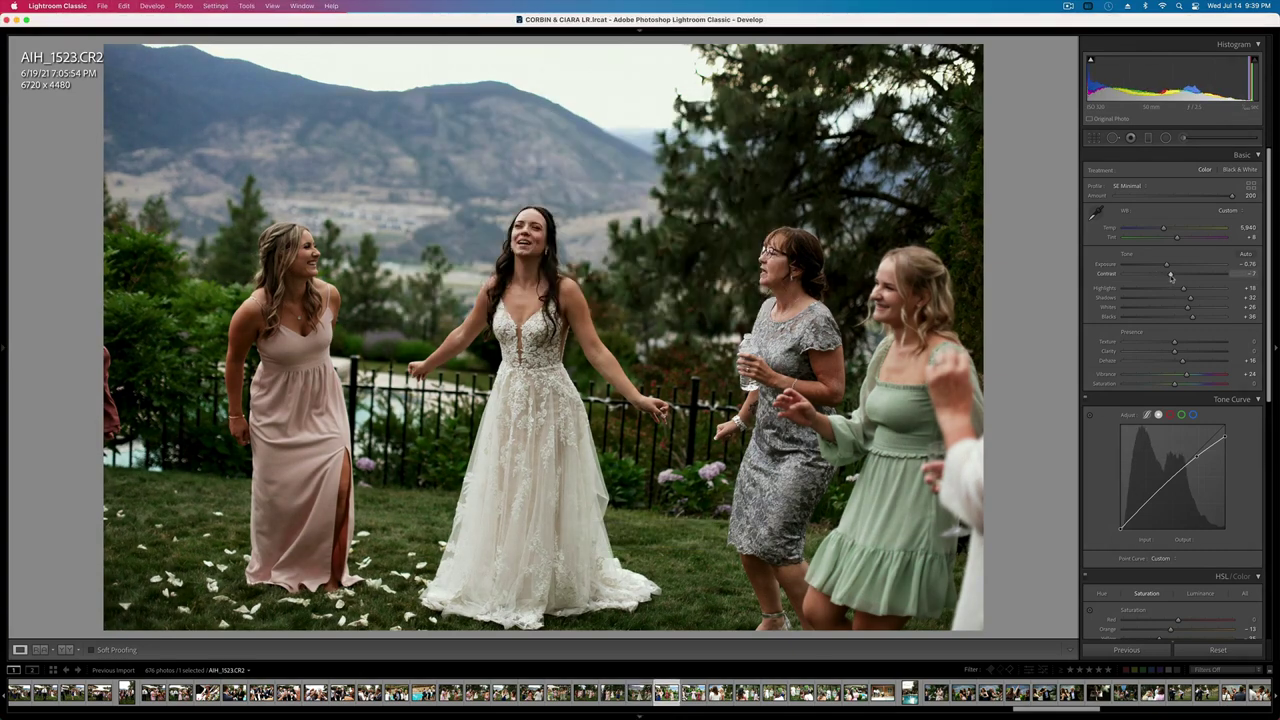
- Brighten AIH_1525 slightly, set AIH_1532 to -0.66, and paste onto AIH_1534 with slightly lower exposure
{"action": "key", "text": "Right"}
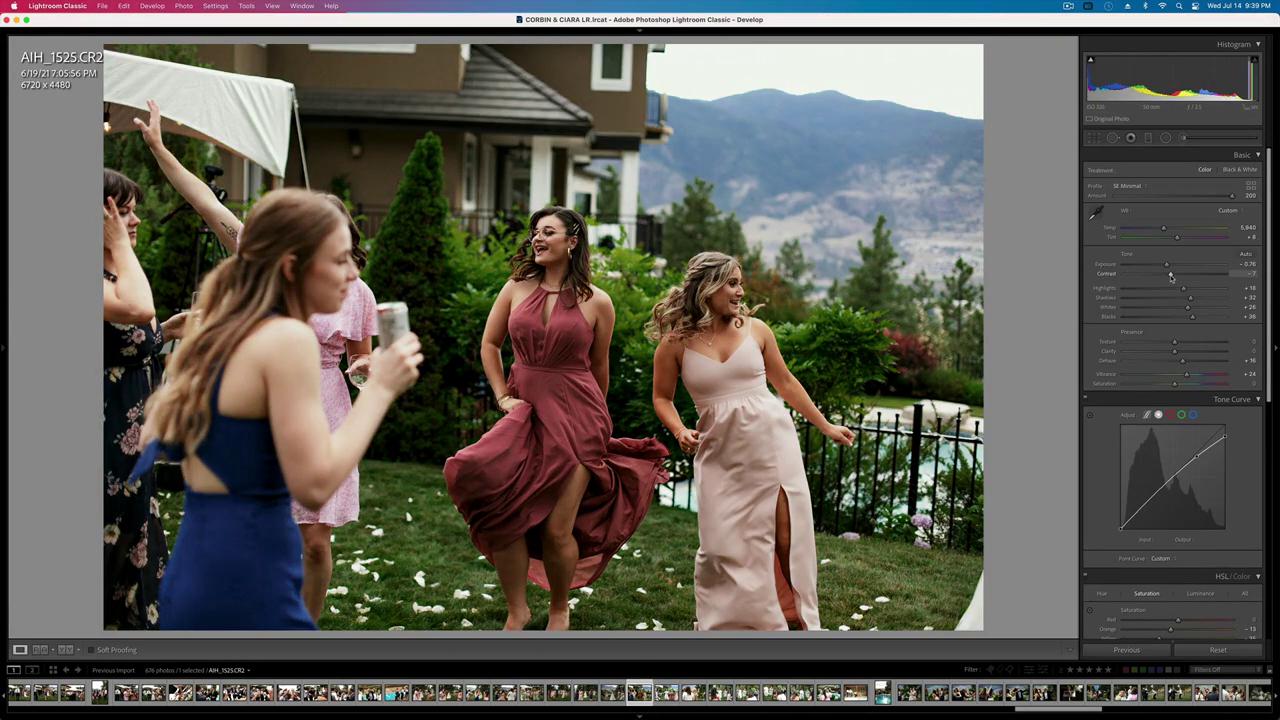
{"action": "key", "text": "equal"}
{"action": "key", "text": "Right"}
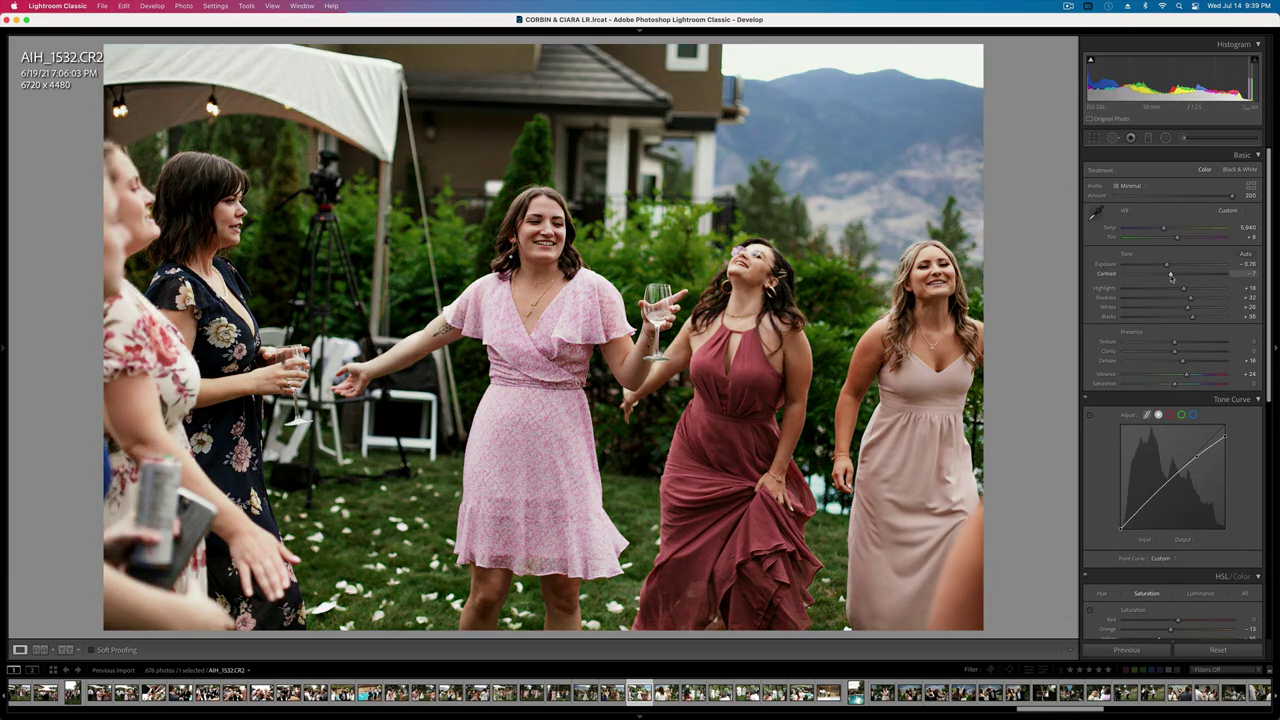
{"action": "key", "text": "equal"}
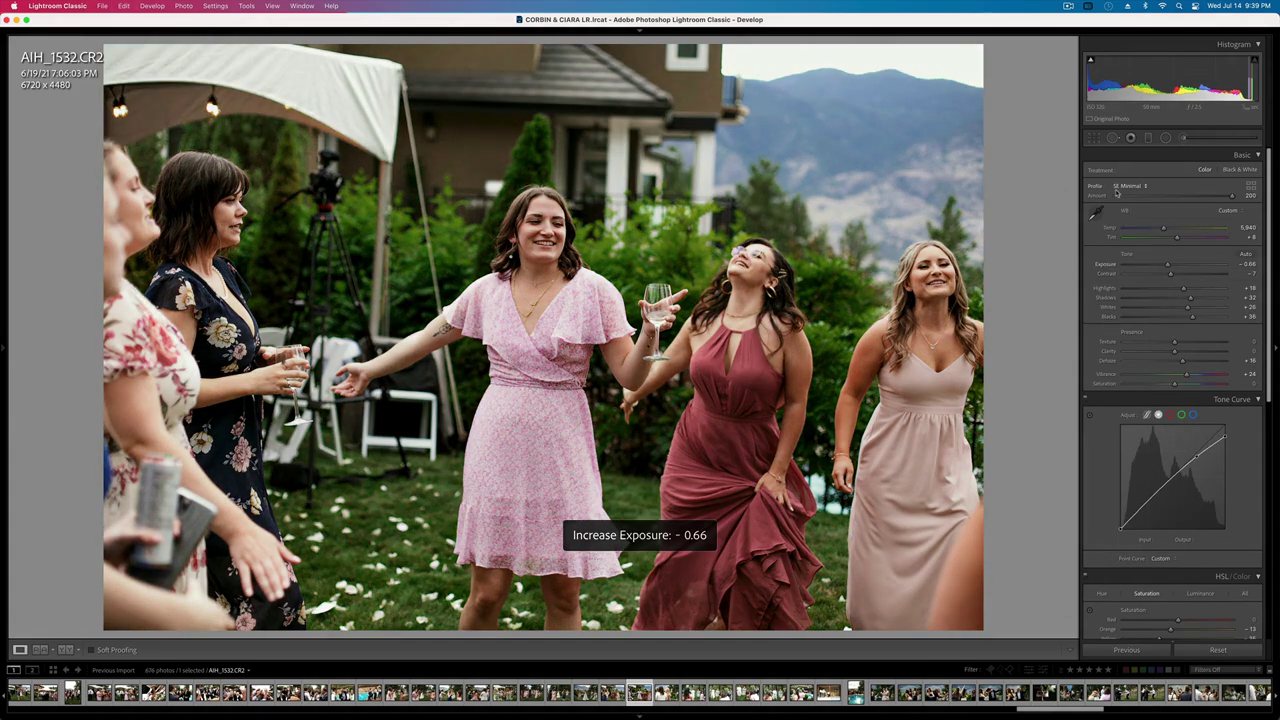
{"action": "key", "text": "Right"}
{"action": "key", "text": "super+v"}
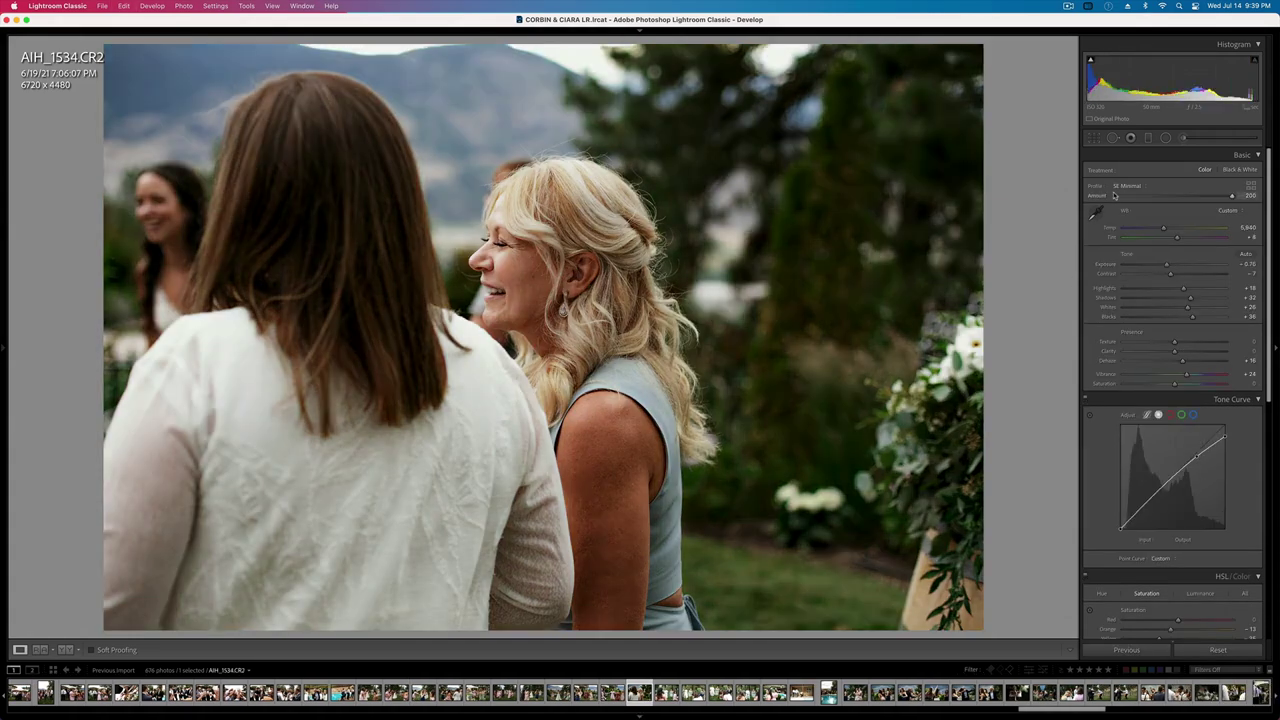
{"action": "key", "text": "minus"}
{"action": "key", "text": "Right"}
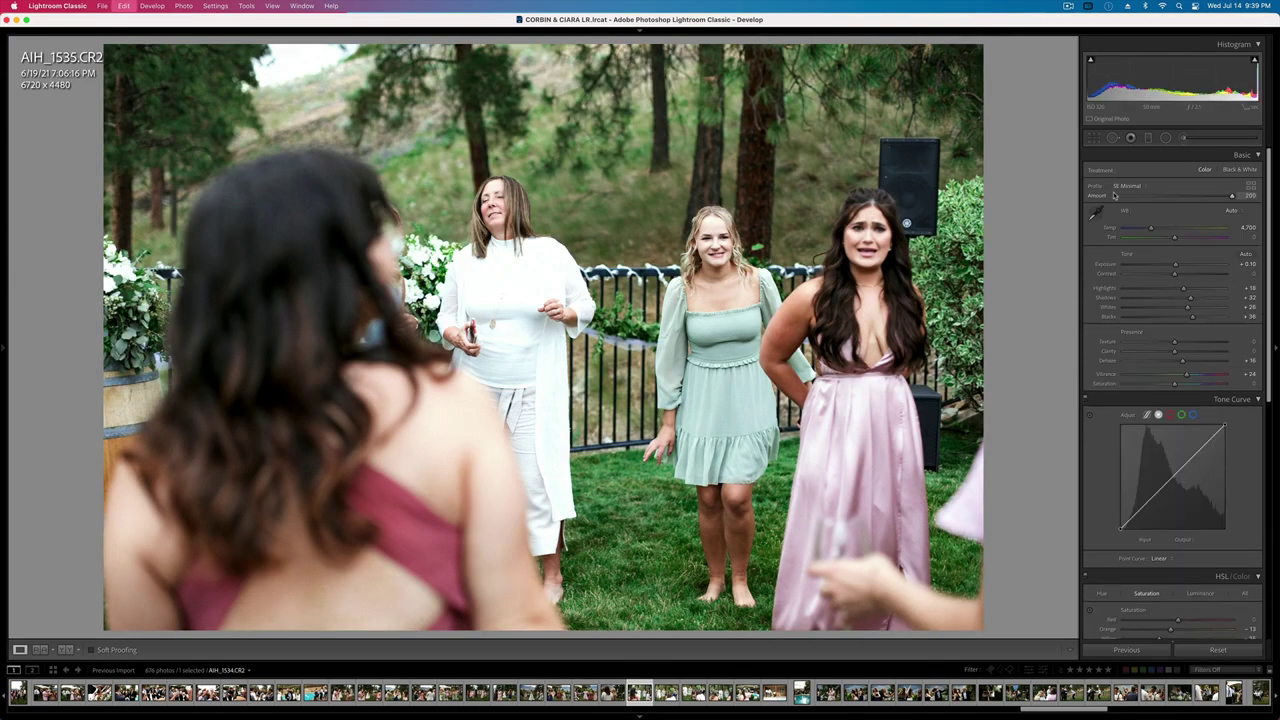
- Paste onto AIH_1535, set Contrast +7, Exposure -0.66, Highlights -20, and copy its settings
{"action": "key", "text": "super+shift+v"}
{"action": "left_click_drag", "start_coordinate": [1171, 274], "coordinate": [1179, 275]}
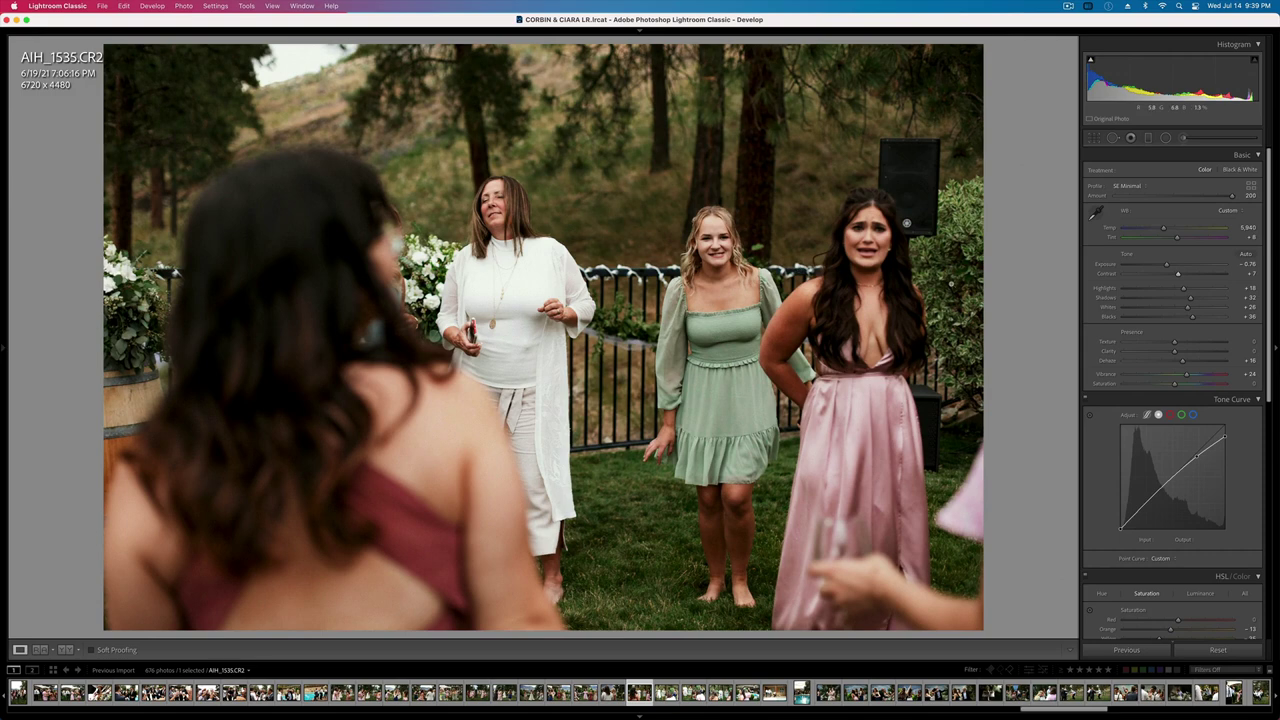
{"action": "key", "text": "equal"}
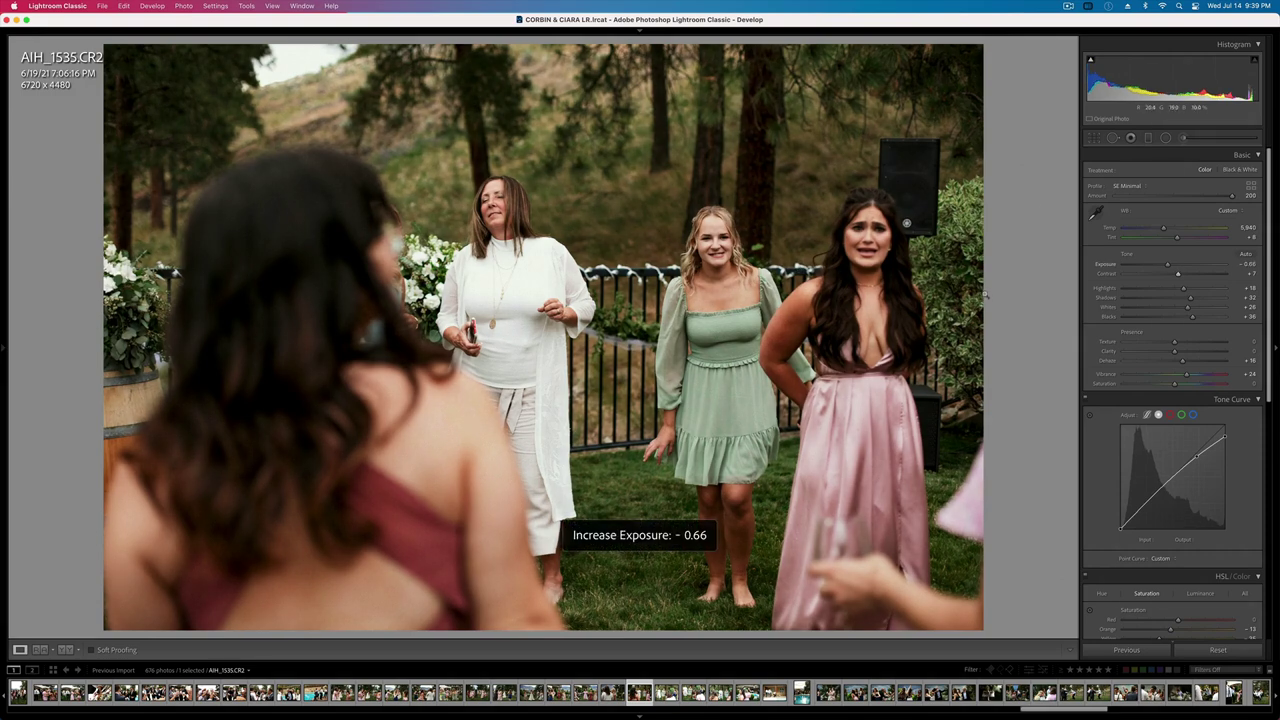
{"action": "left_click_drag", "start_coordinate": [1183, 288], "coordinate": [1164, 290]}
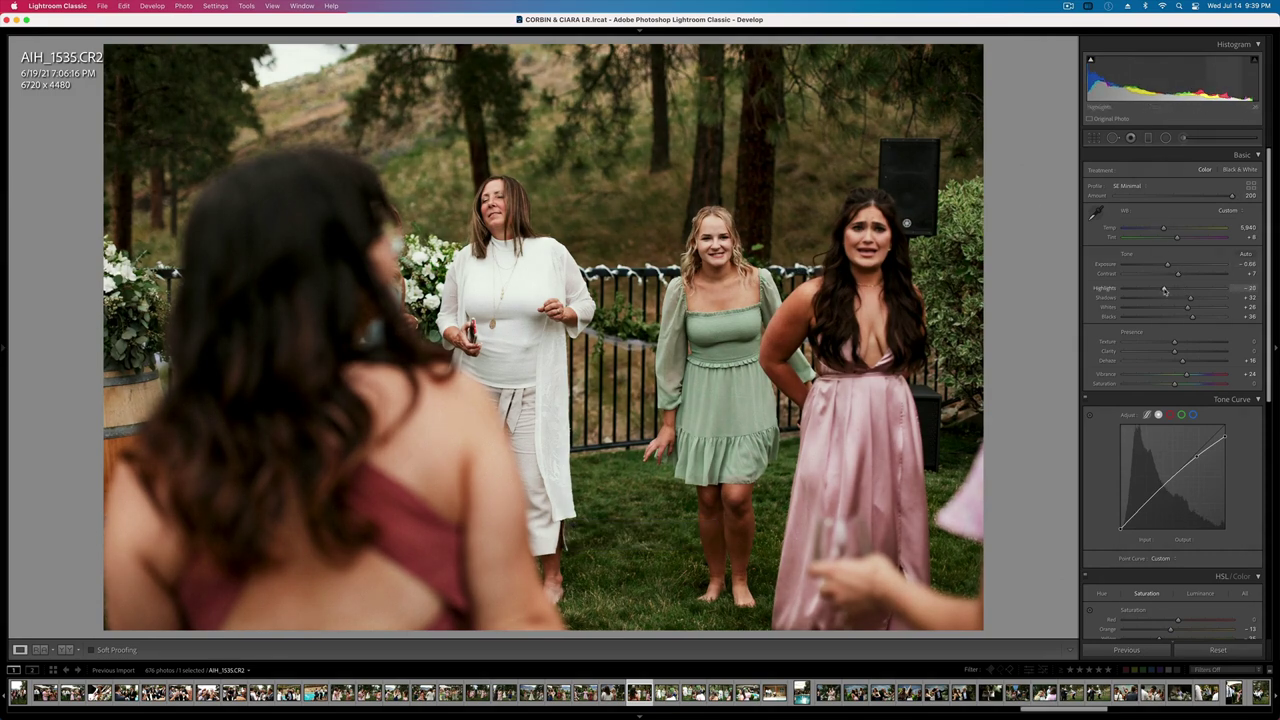
{"action": "key", "text": "super+c"}
{"action": "key", "text": "Return"}
- Paste the settings onto AIH_1537, keep it in the Remove dialog, set exposure -0.56, and crop tightly around the central group
{"action": "key", "text": "Right"}
{"action": "key", "text": "super+v"}
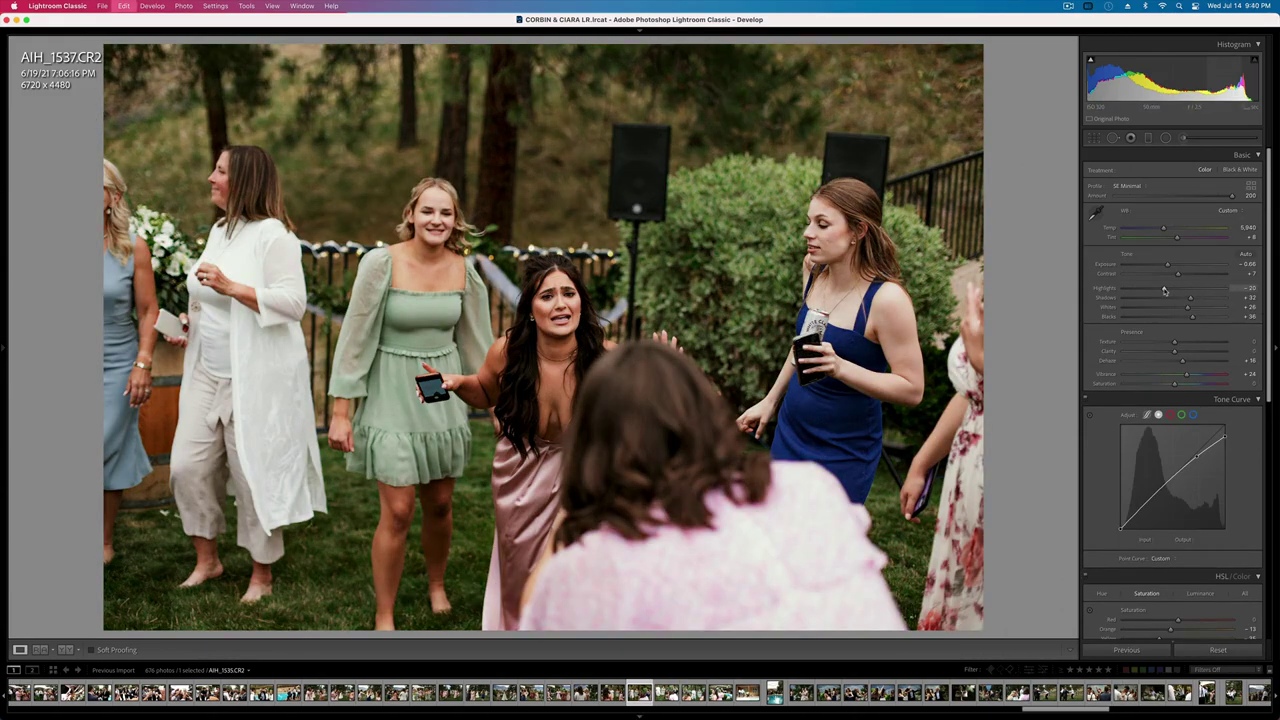
{"action": "key", "text": "Delete"}
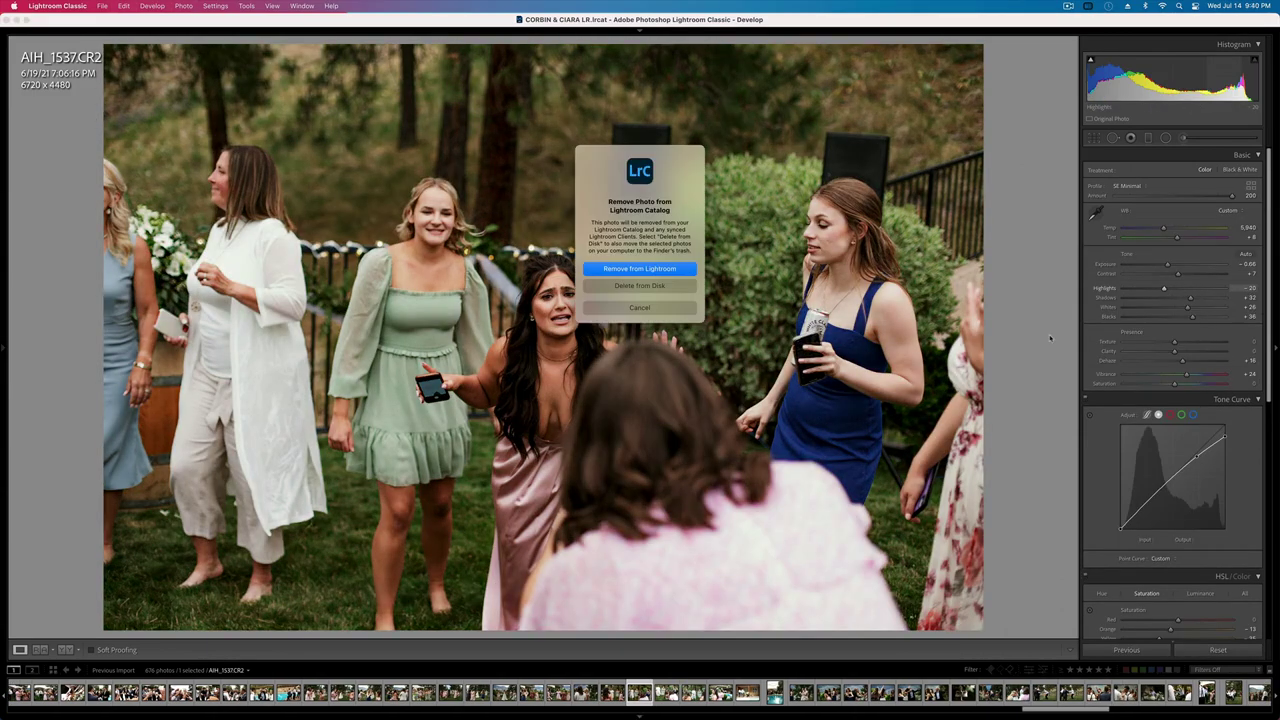
{"action": "left_click", "coordinate": [639, 308]}
{"action": "key", "text": "equal"}
{"action": "key", "text": "r"}
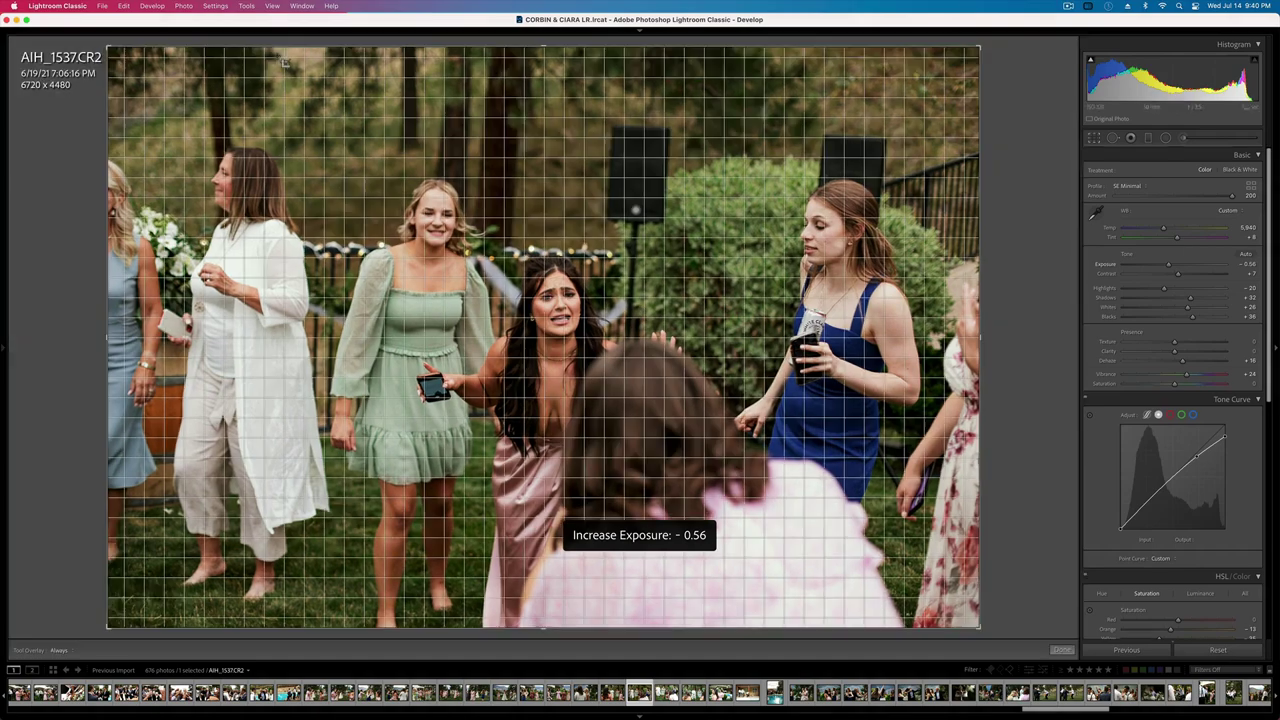
{"action": "left_click_drag", "start_coordinate": [108, 47], "coordinate": [155, 98]}
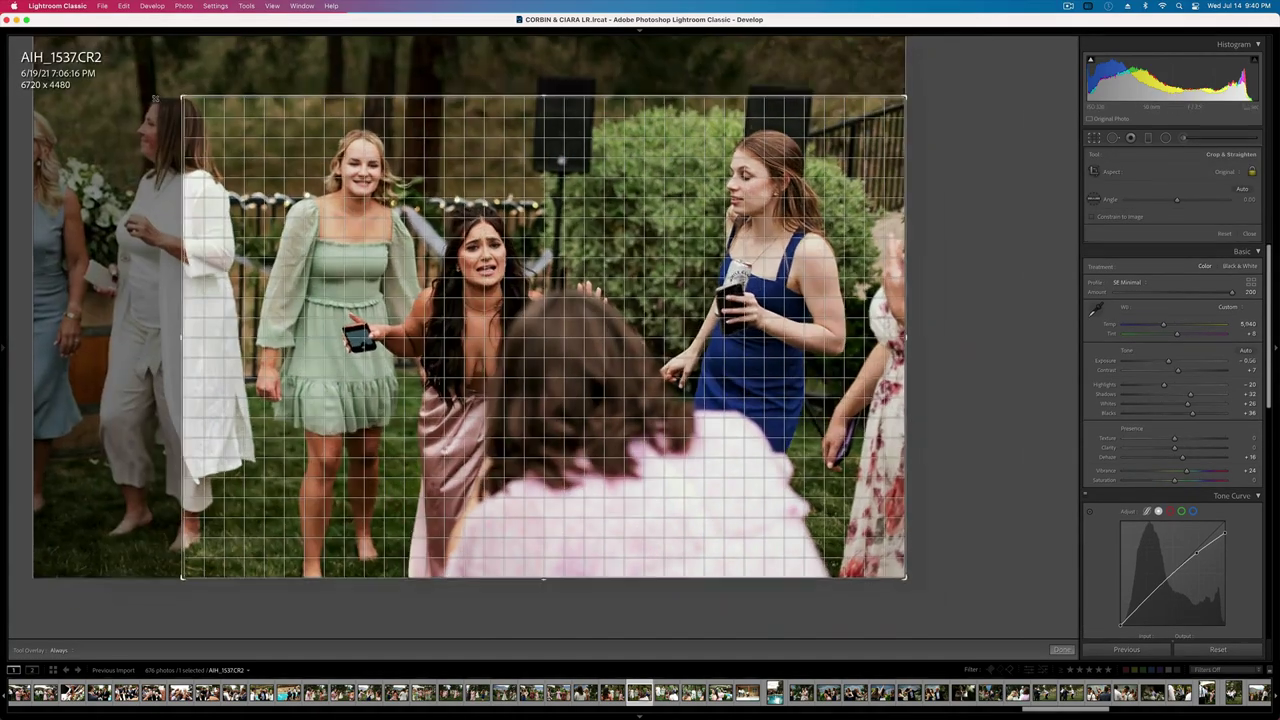
{"action": "key", "text": "Return"}
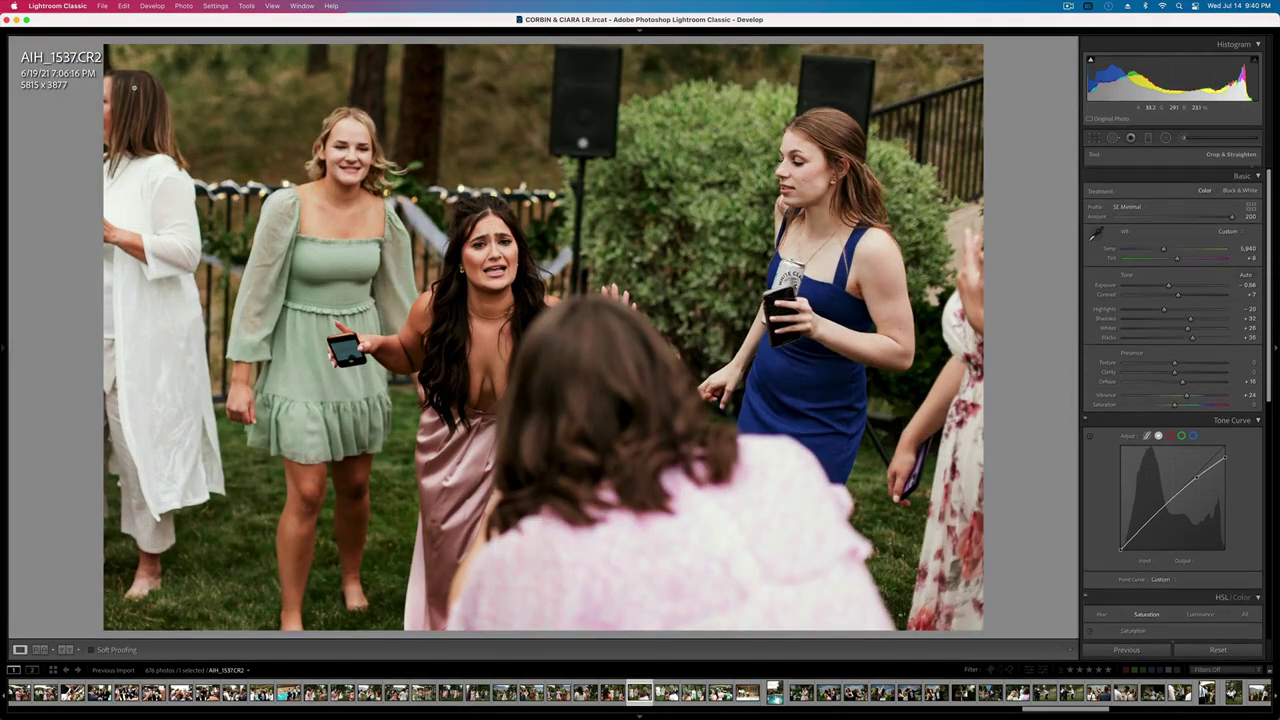
- Paste the look onto AIH_1539 (-0.56), AIH_1541 (-0.36) and AIH_1544 (-0.33); darken AIH_1548 to -0.99
{"action": "key", "text": "Right"}
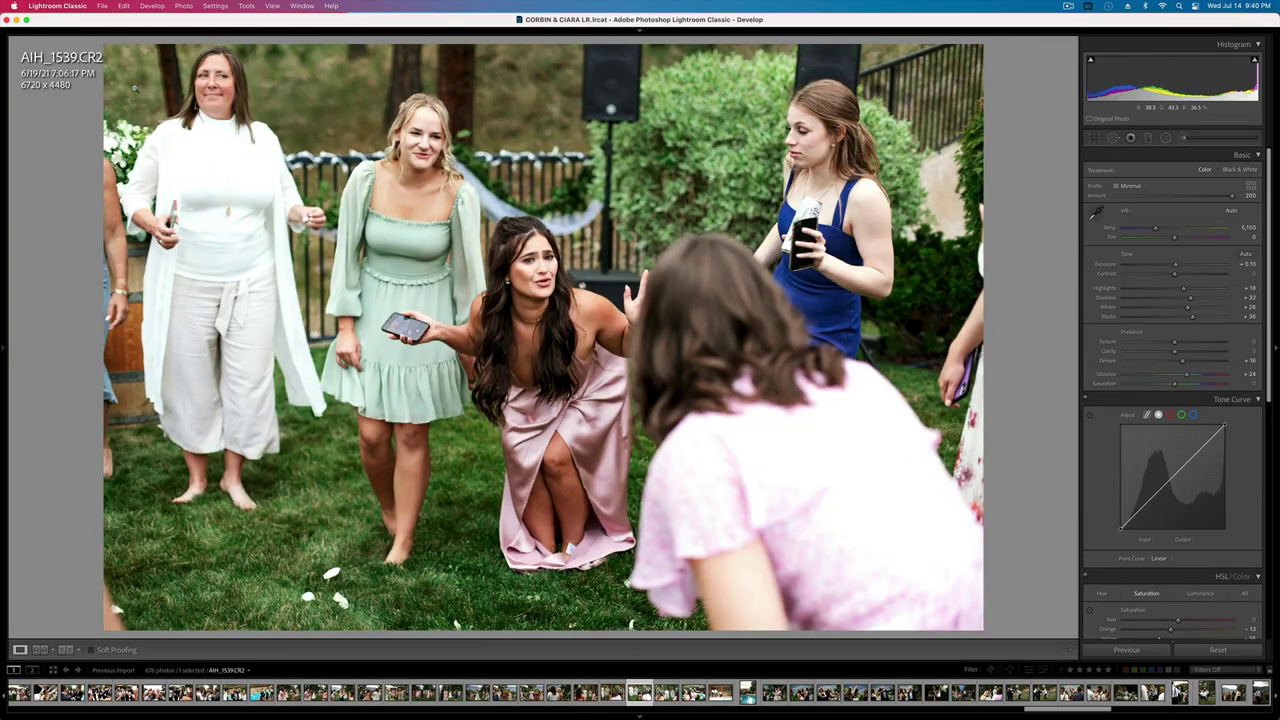
{"action": "key", "text": "super+shift+v"}
{"action": "key", "text": "equal"}
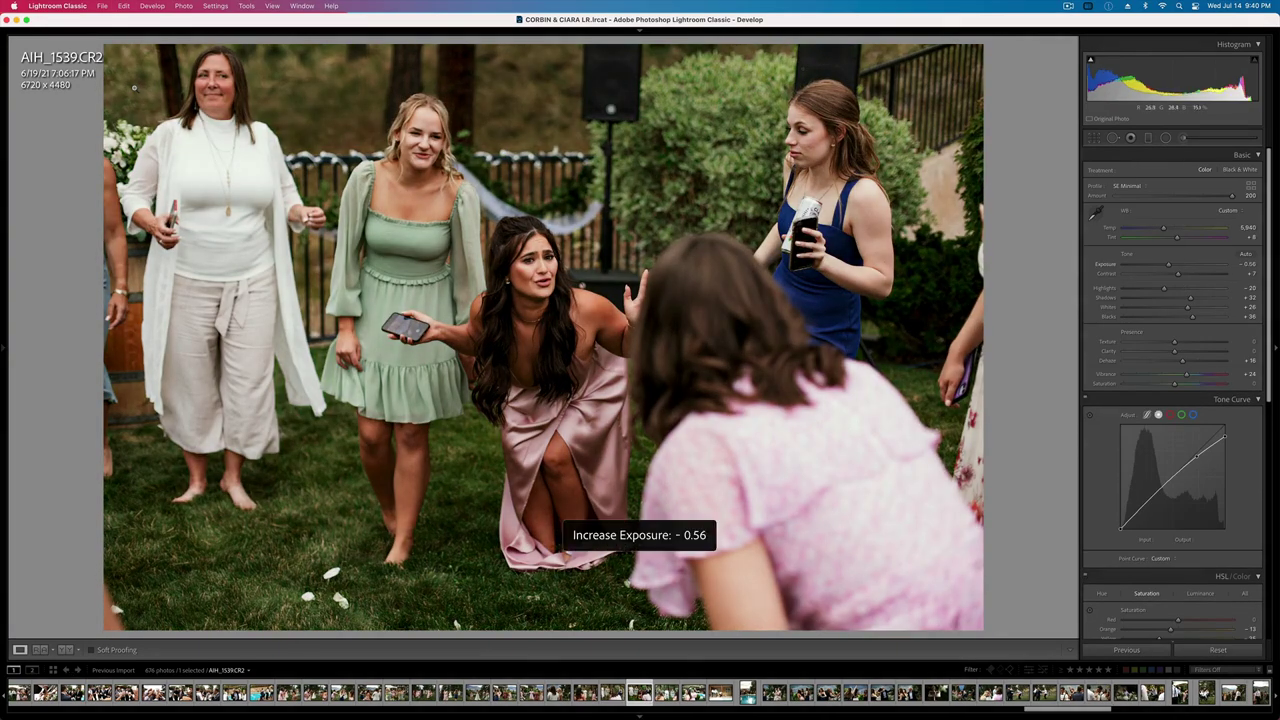
{"action": "key", "text": "Right"}
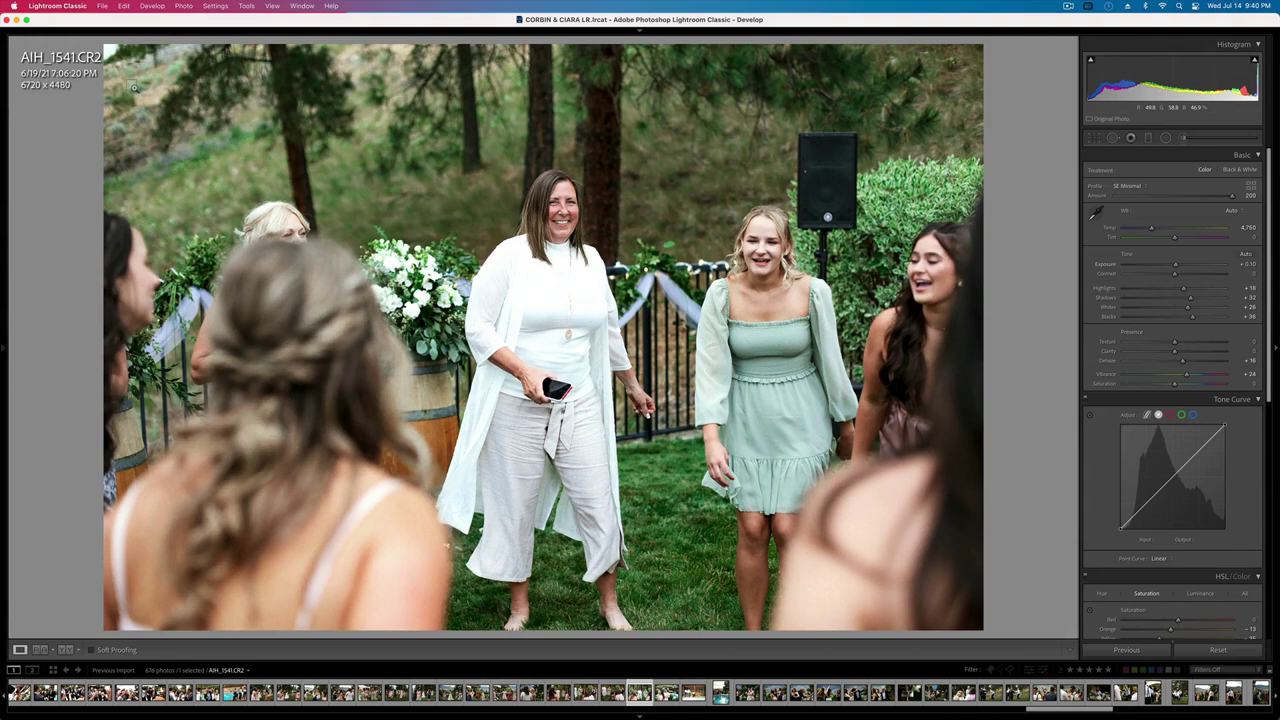
{"action": "key", "text": "super+shift+v"}
{"action": "key", "text": "equal"}
{"action": "key", "text": "equal"}
{"action": "key", "text": "equal"}
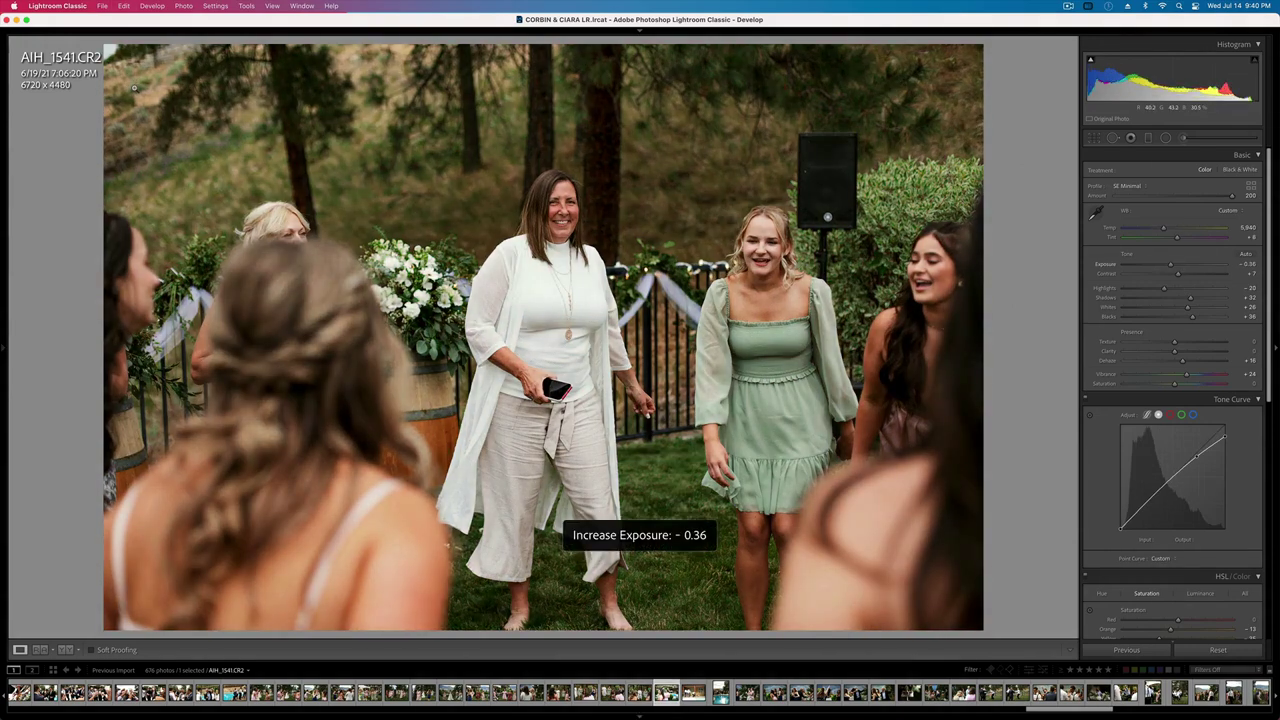
{"action": "key", "text": "Right"}
{"action": "key", "text": "super+shift+v"}
{"action": "key", "text": "equal"}
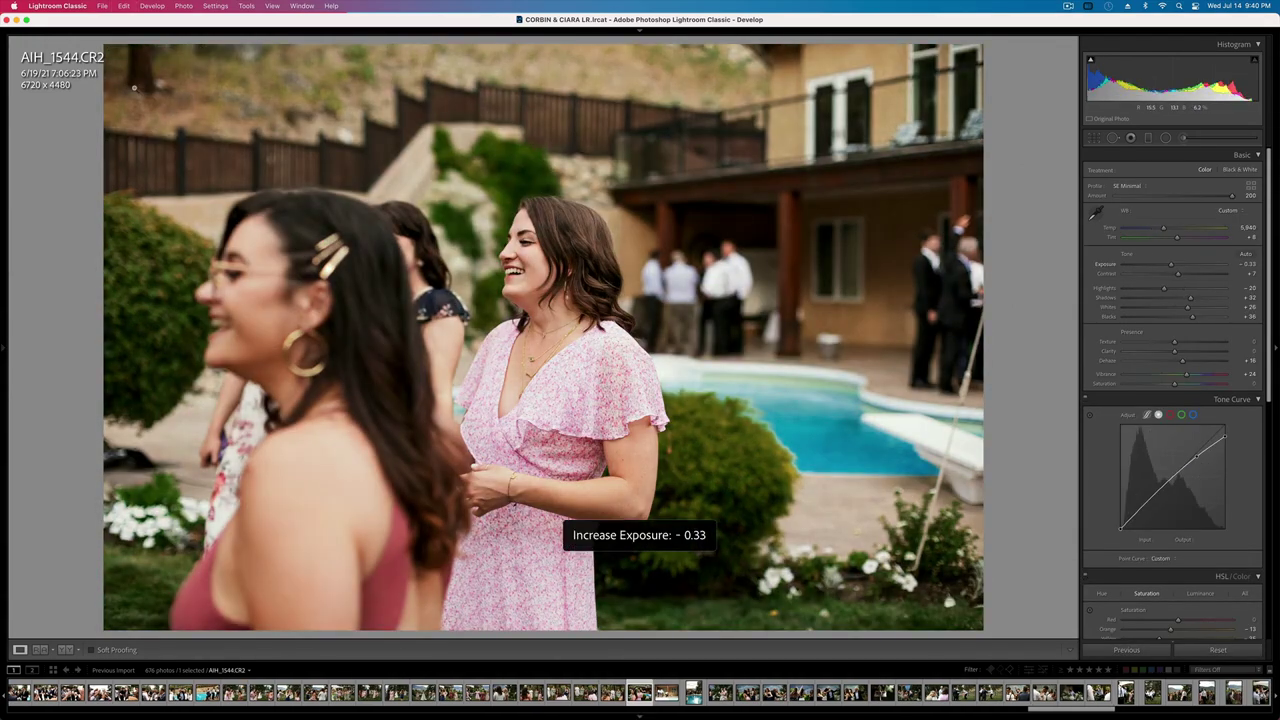
{"action": "key", "text": "Right"}
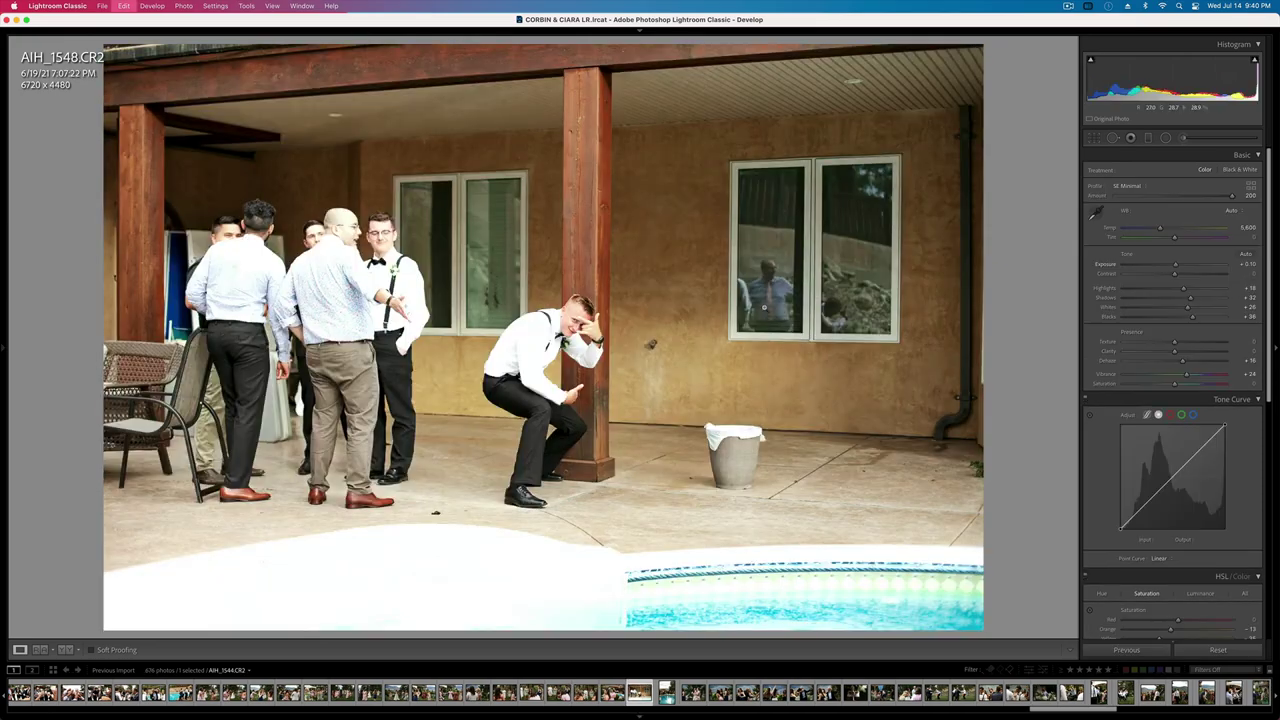
{"action": "key", "text": "shift+minus"}
- Undo the paste on AIH_1549, lower exposure, and paint a sky brush mask with Highlights -73
{"action": "key", "text": "Right"}
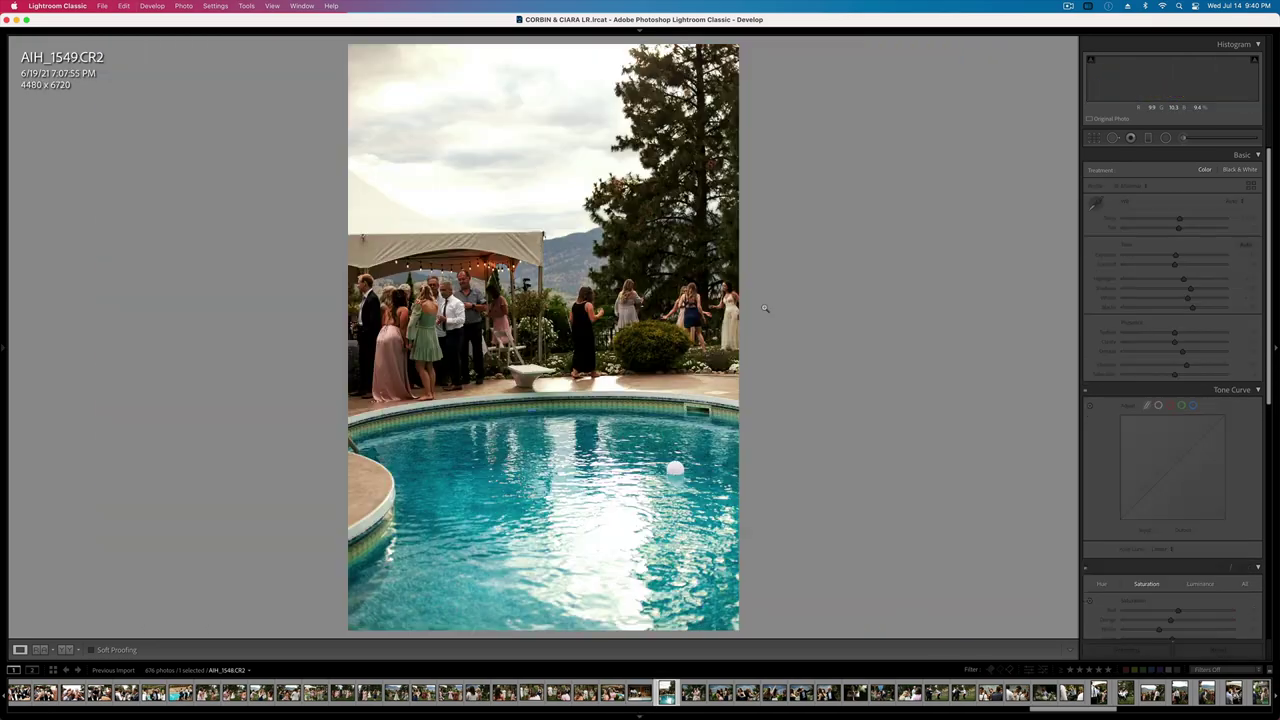
{"action": "key", "text": "super+z"}
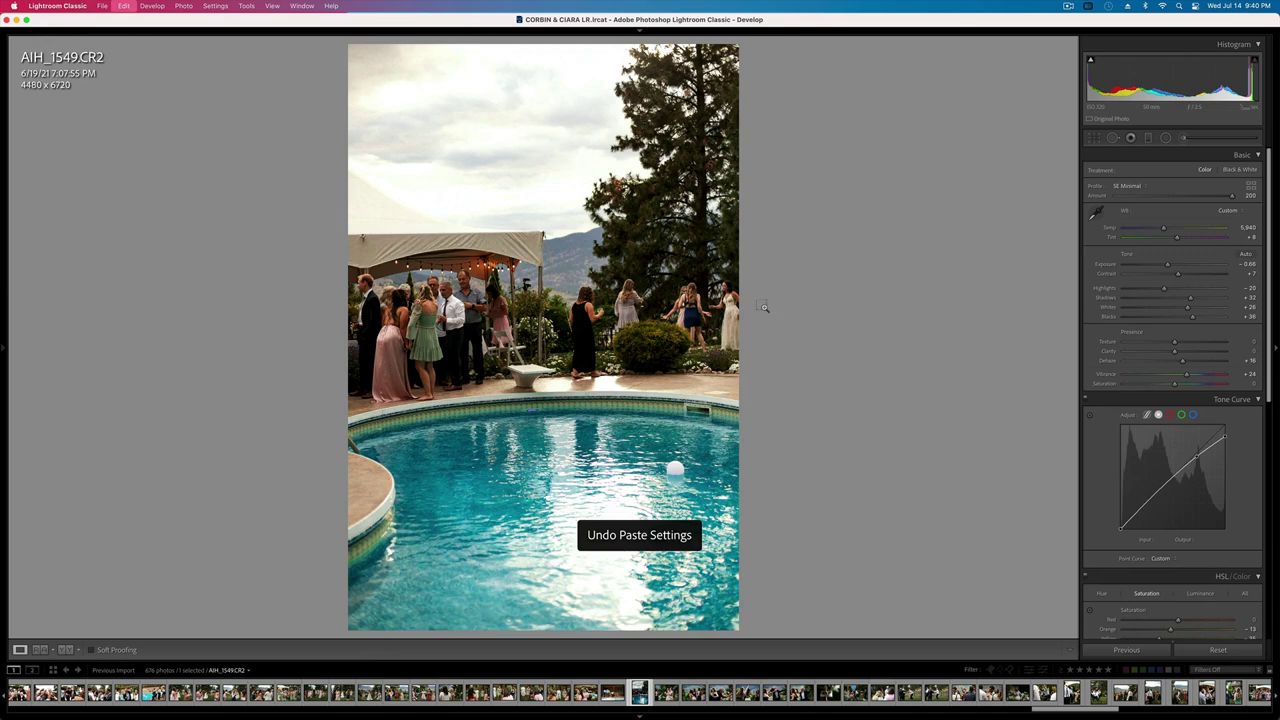
{"action": "key", "text": "minus"}
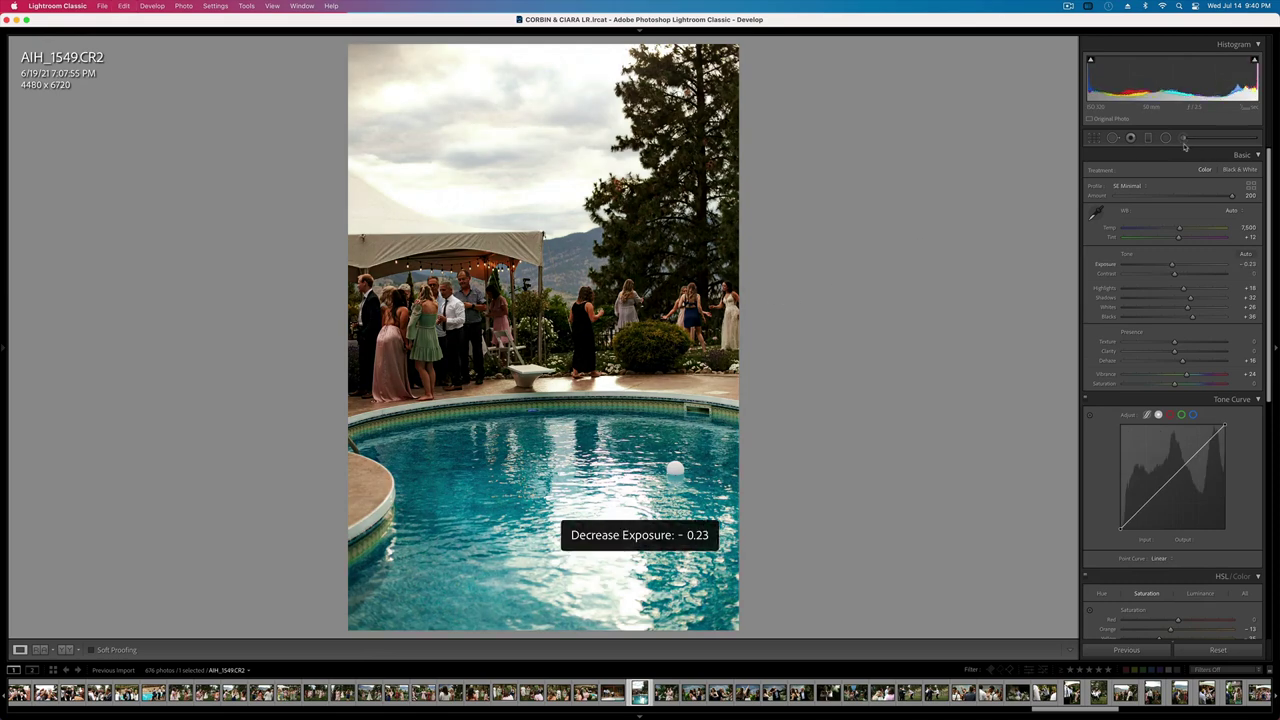
{"action": "left_click", "coordinate": [1165, 138]}
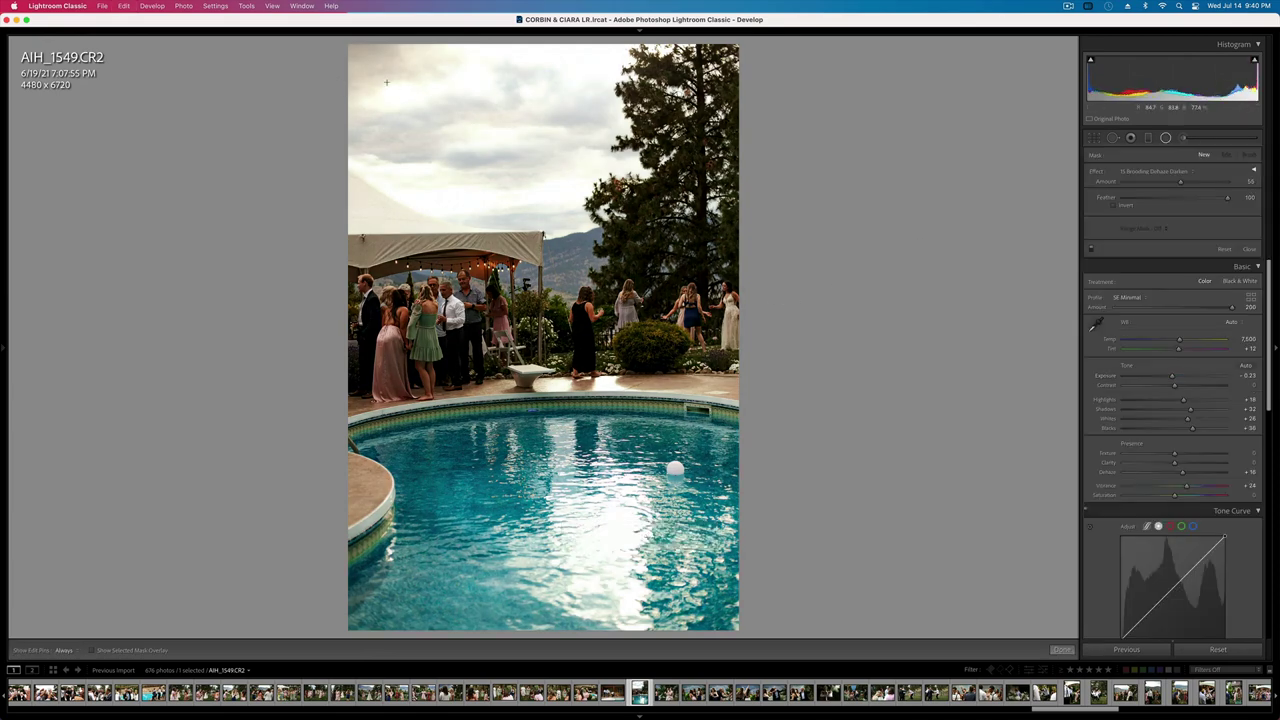
{"action": "left_click", "coordinate": [1186, 138]}
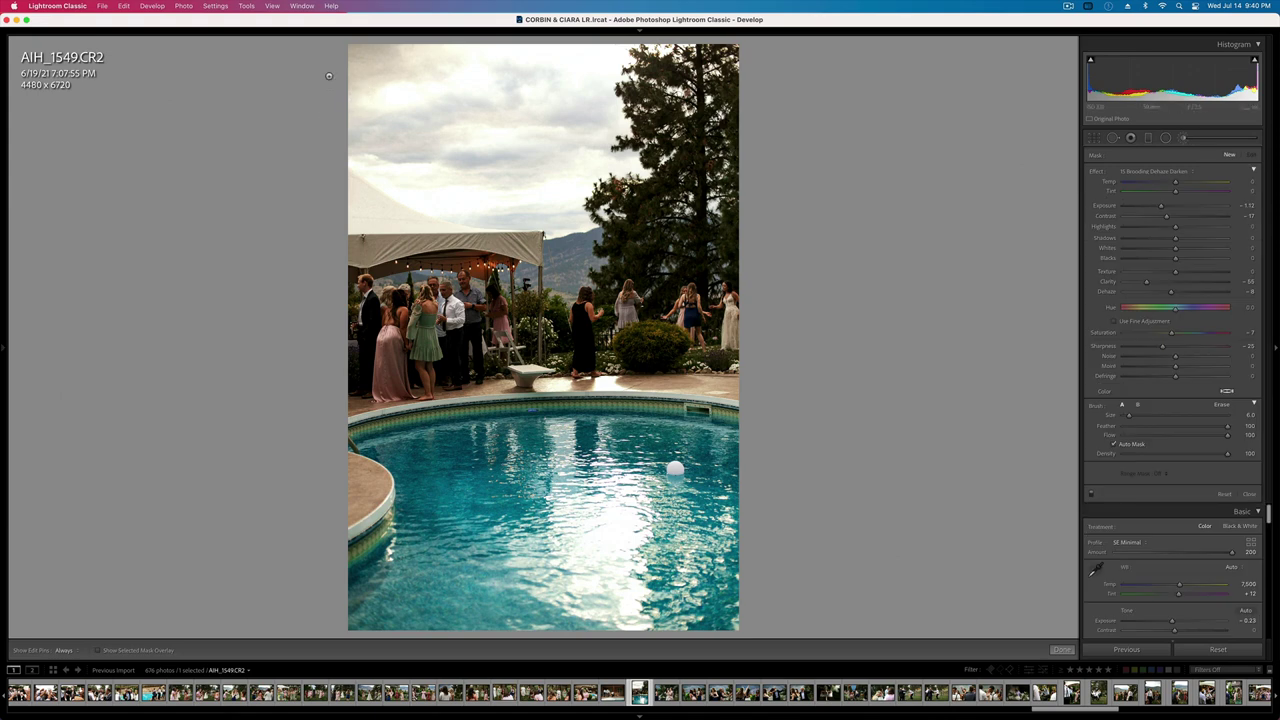
{"action": "mouse_move", "coordinate": [407, 88]}
{"action": "left_mouse_down"}
{"action": "mouse_move", "coordinate": [507, 116]}
{"action": "mouse_move", "coordinate": [492, 72]}
{"action": "mouse_move", "coordinate": [480, 112]}
{"action": "mouse_move", "coordinate": [382, 170]}
{"action": "mouse_move", "coordinate": [605, 170]}
{"action": "left_mouse_up"}
{"action": "double_click", "coordinate": [1097, 171]}
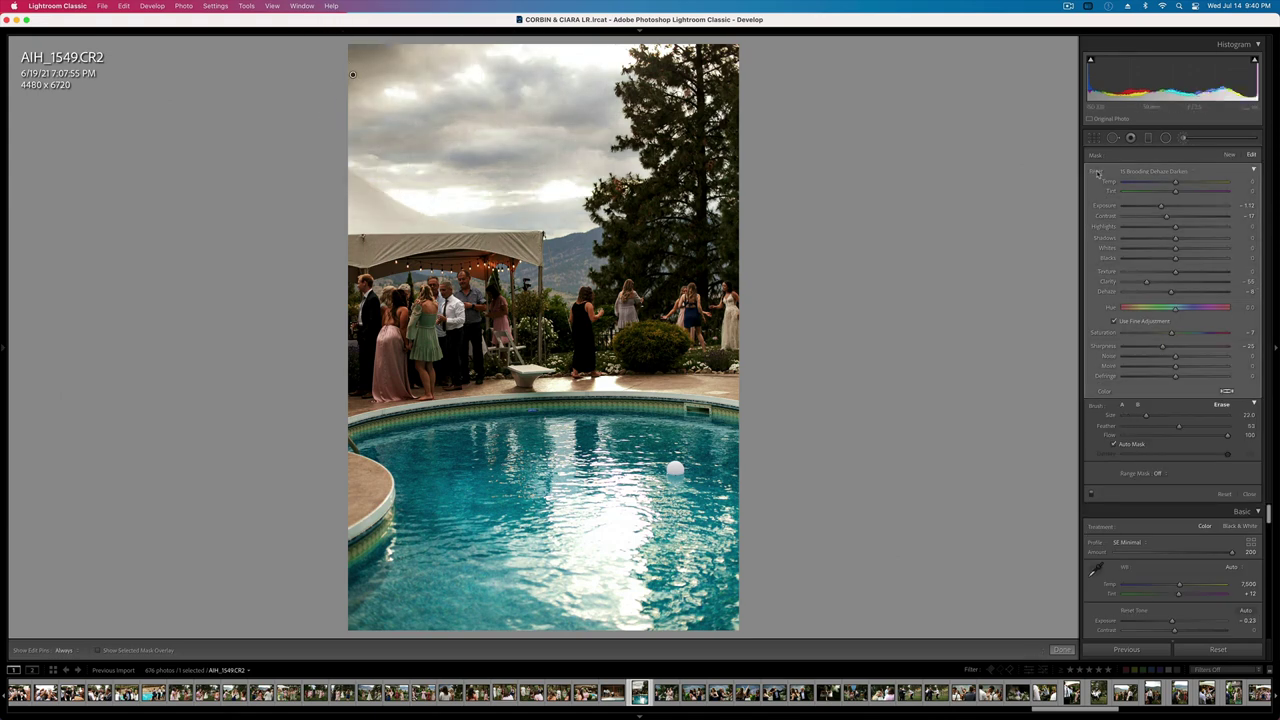
{"action": "left_click_drag", "start_coordinate": [1175, 227], "coordinate": [1138, 229]}
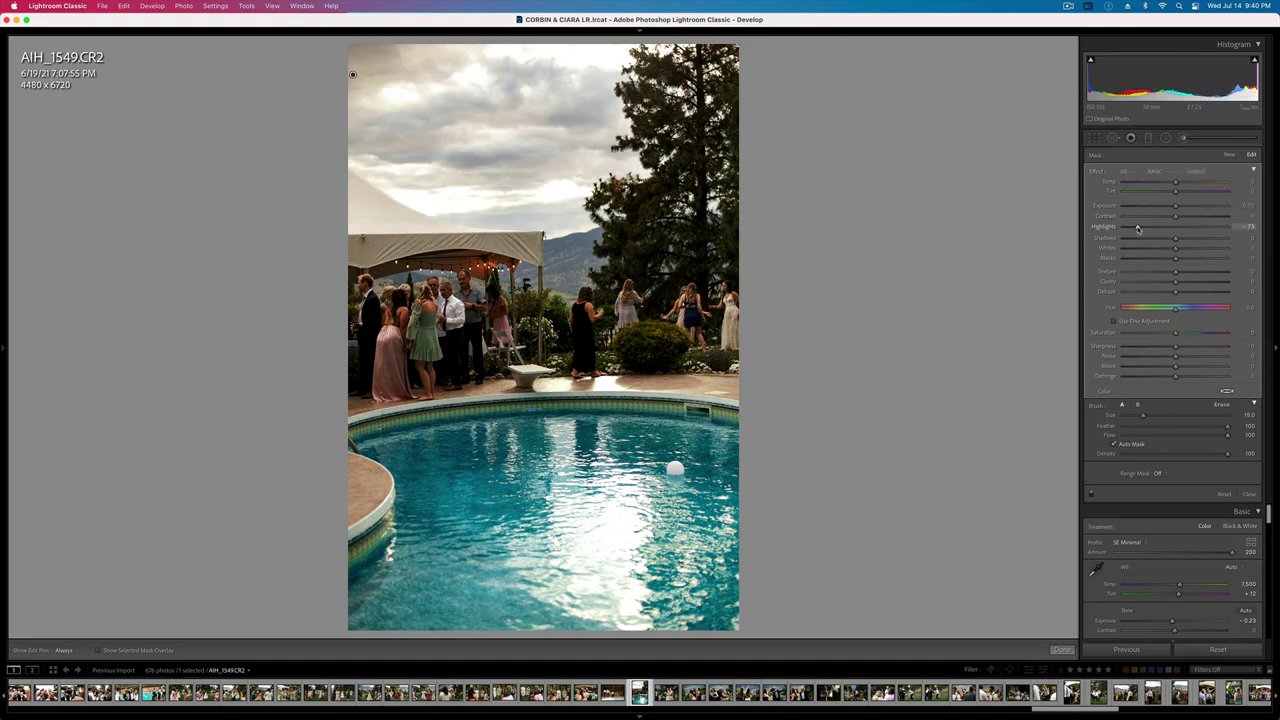
- Turn off Auto Mask, set mask Contrast -73 and Dehaze -27, then set exposure to -0.43
{"action": "left_click", "coordinate": [1114, 444]}
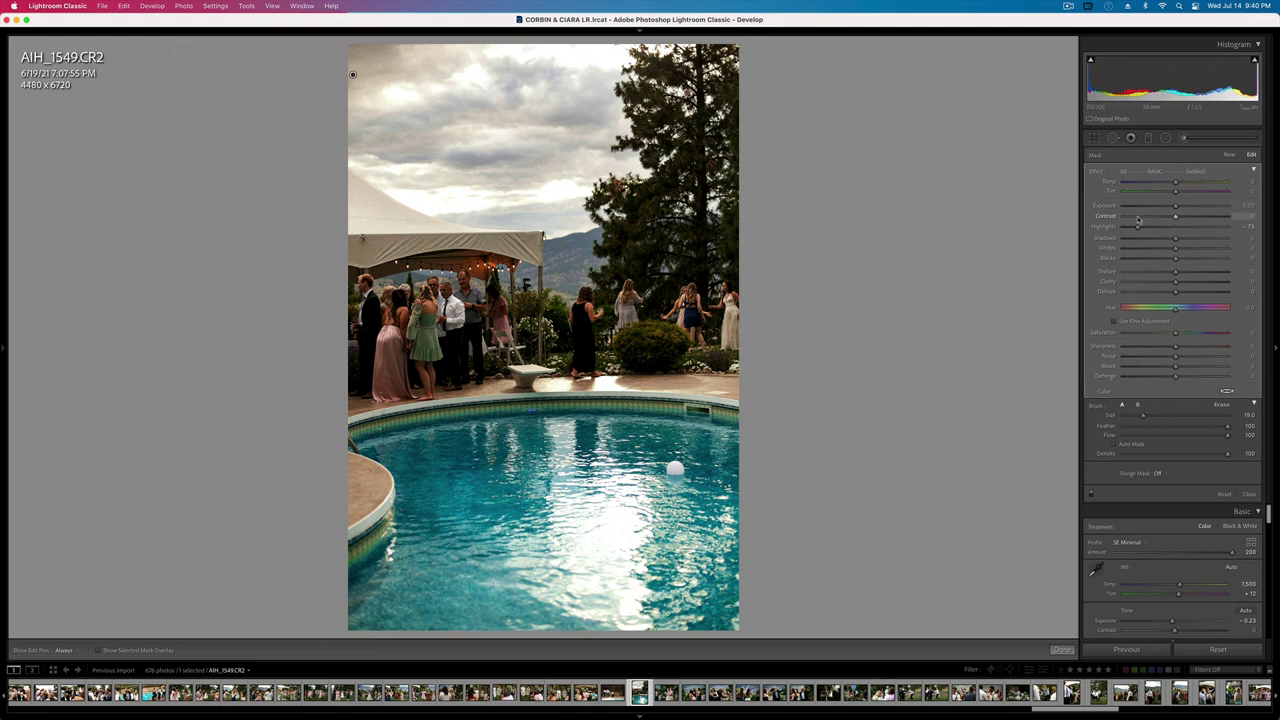
{"action": "mouse_move", "coordinate": [1175, 216]}
{"action": "left_mouse_down"}
{"action": "mouse_move", "coordinate": [1087, 207]}
{"action": "mouse_move", "coordinate": [1165, 210]}
{"action": "left_mouse_up"}
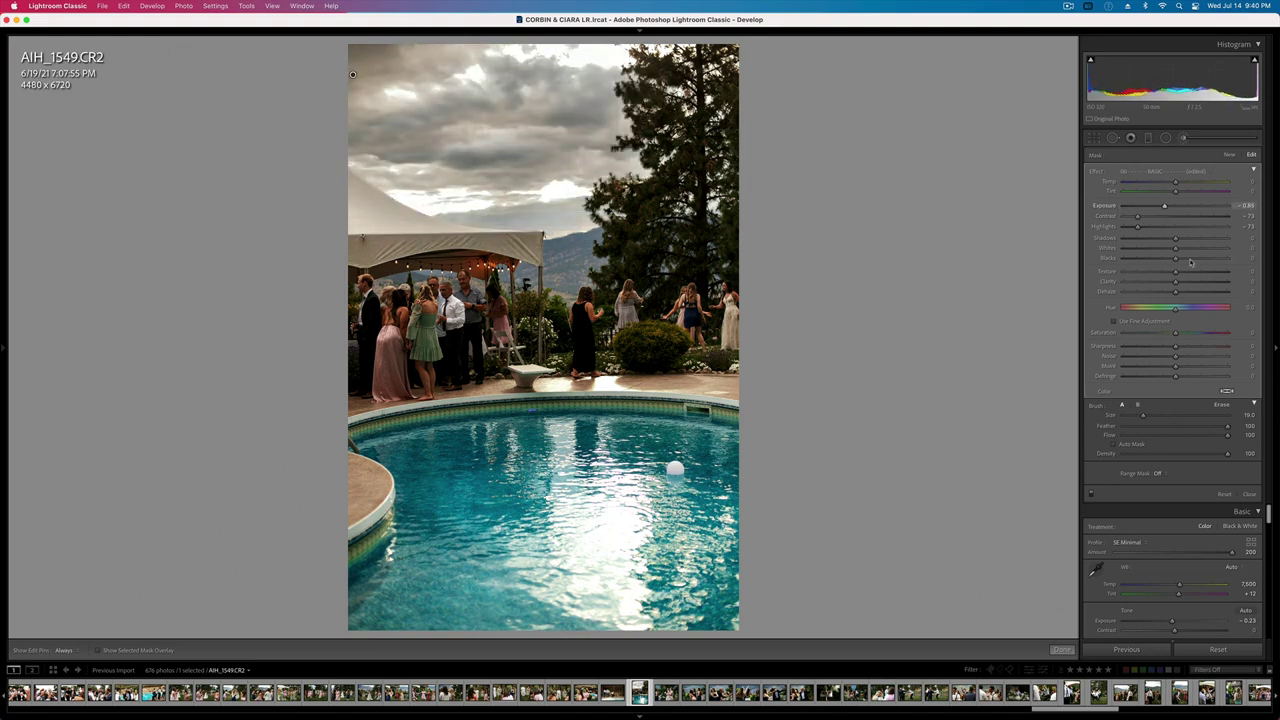
{"action": "left_click_drag", "start_coordinate": [1175, 291], "coordinate": [1155, 291]}
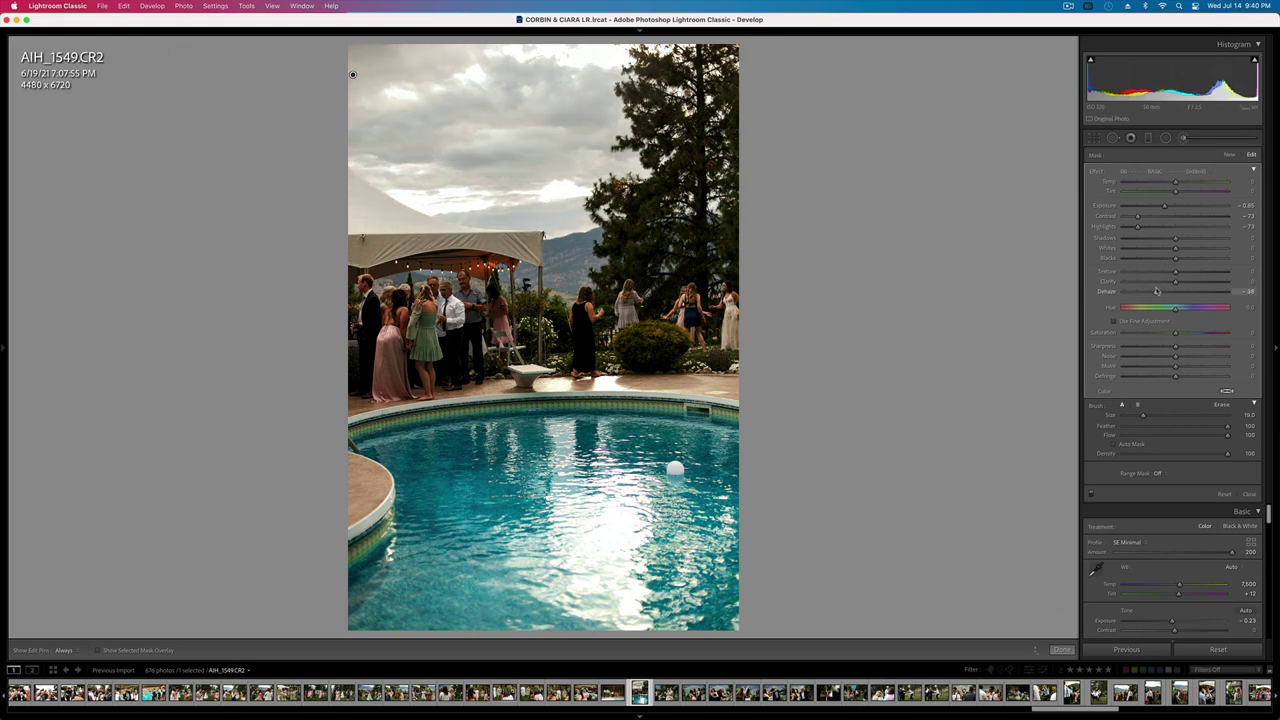
{"action": "left_click", "coordinate": [1161, 273]}
{"action": "key", "text": "k"}
{"action": "key", "text": "minus"}
{"action": "key", "text": "minus"}
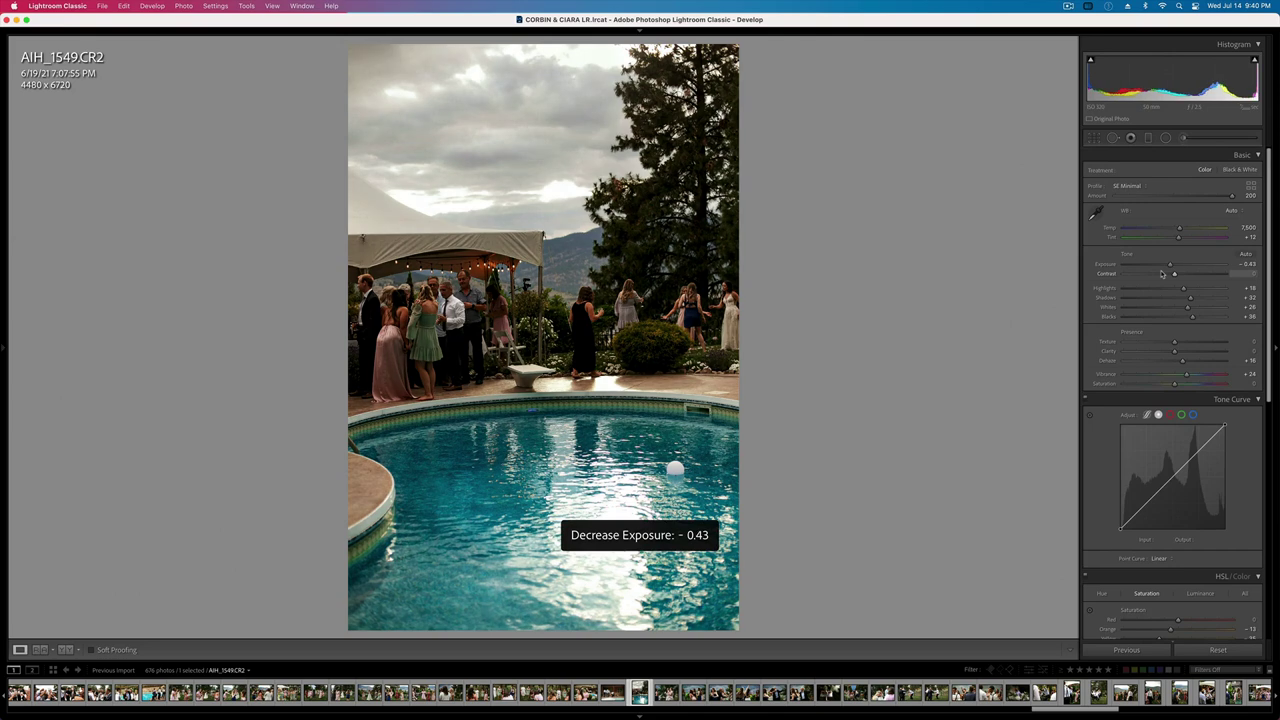
- Paint a second brush band with Contrast -46 and raised Whites, then paste settings onto AIH_1552
{"action": "left_click", "coordinate": [1184, 139]}
{"action": "left_click_drag", "start_coordinate": [332, 338], "coordinate": [740, 338]}
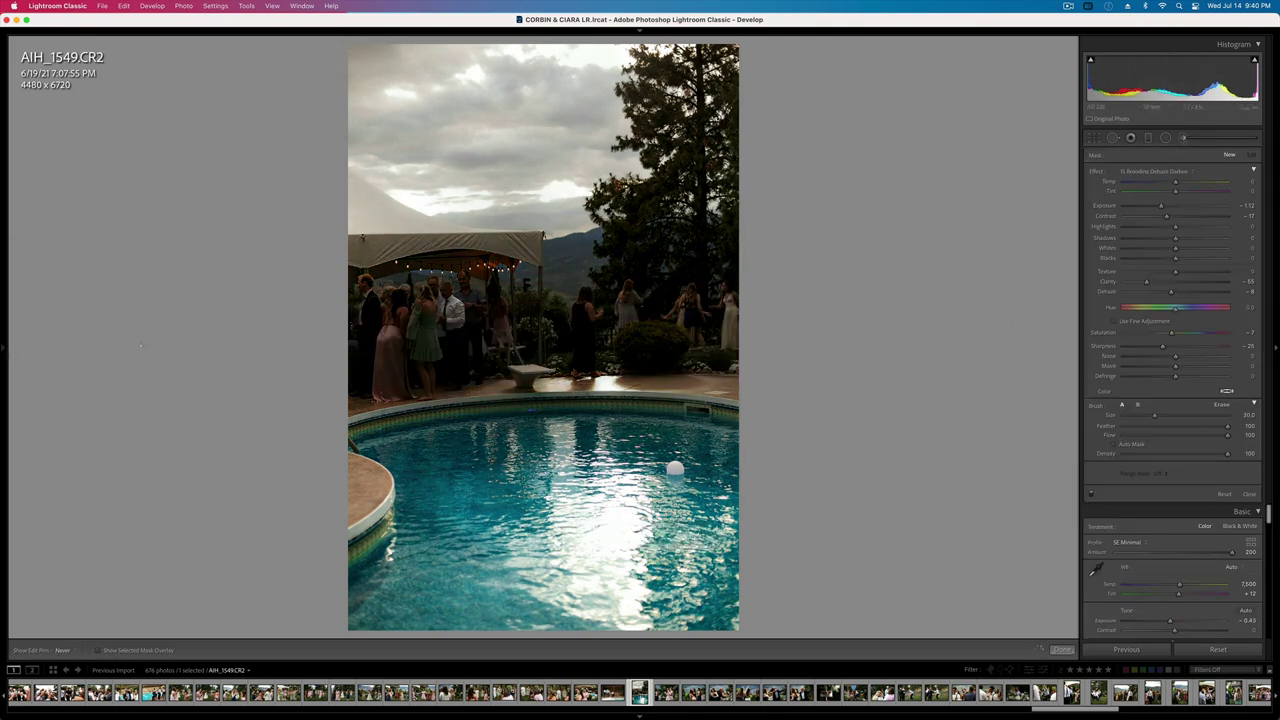
{"action": "left_click", "coordinate": [1097, 171], "text": "alt"}
{"action": "left_click", "coordinate": [1150, 216]}
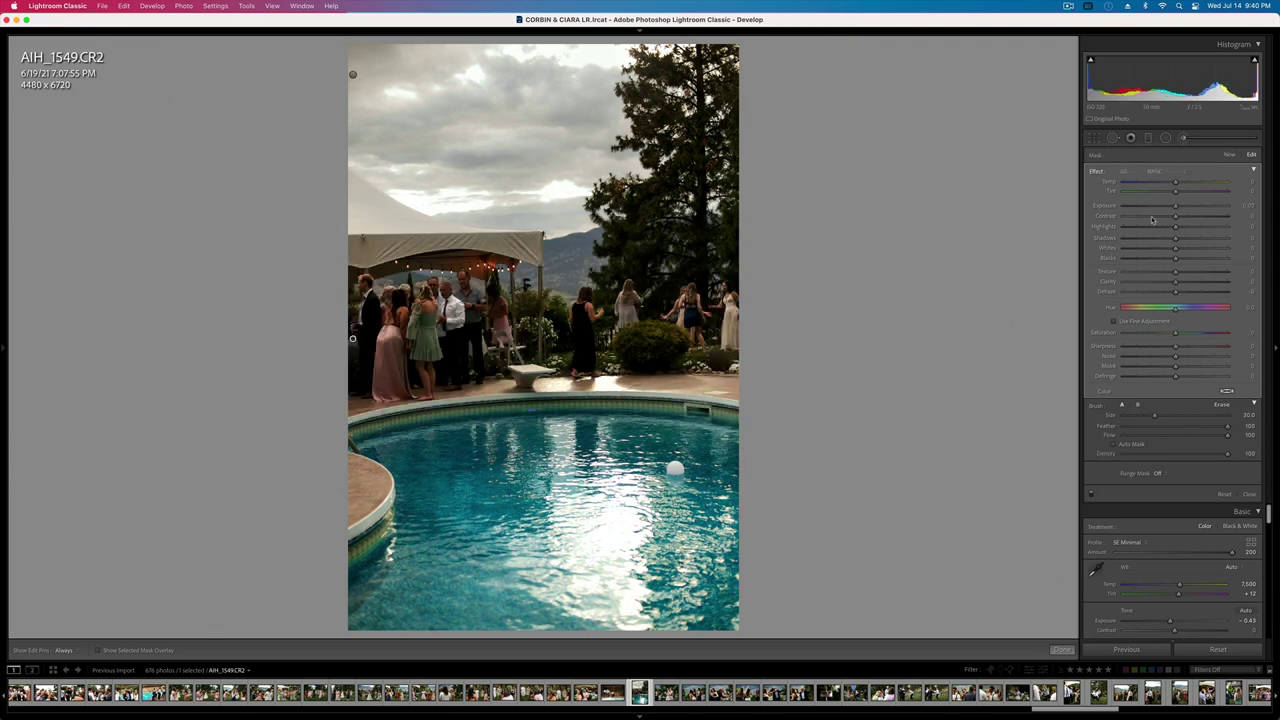
{"action": "left_click", "coordinate": [1193, 248]}
{"action": "left_click", "coordinate": [1212, 249]}
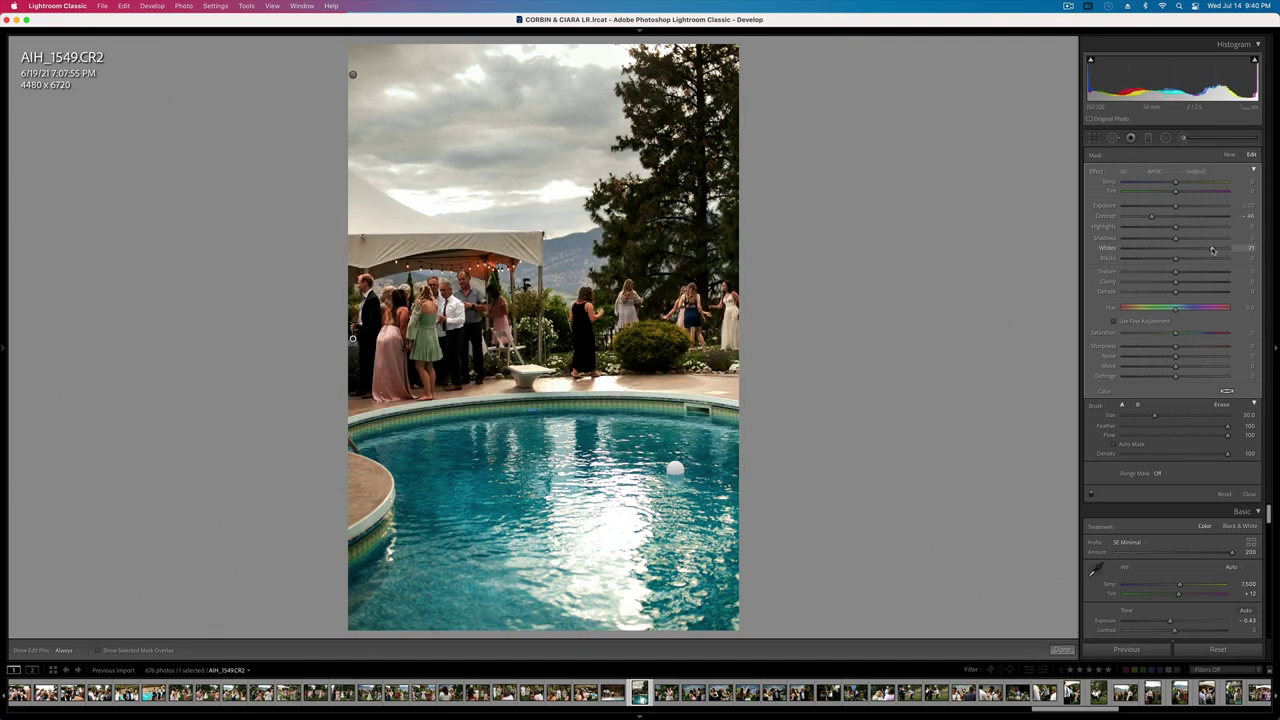
{"action": "key", "text": "Delete"}
{"action": "key", "text": "k"}
{"action": "key", "text": "Right"}
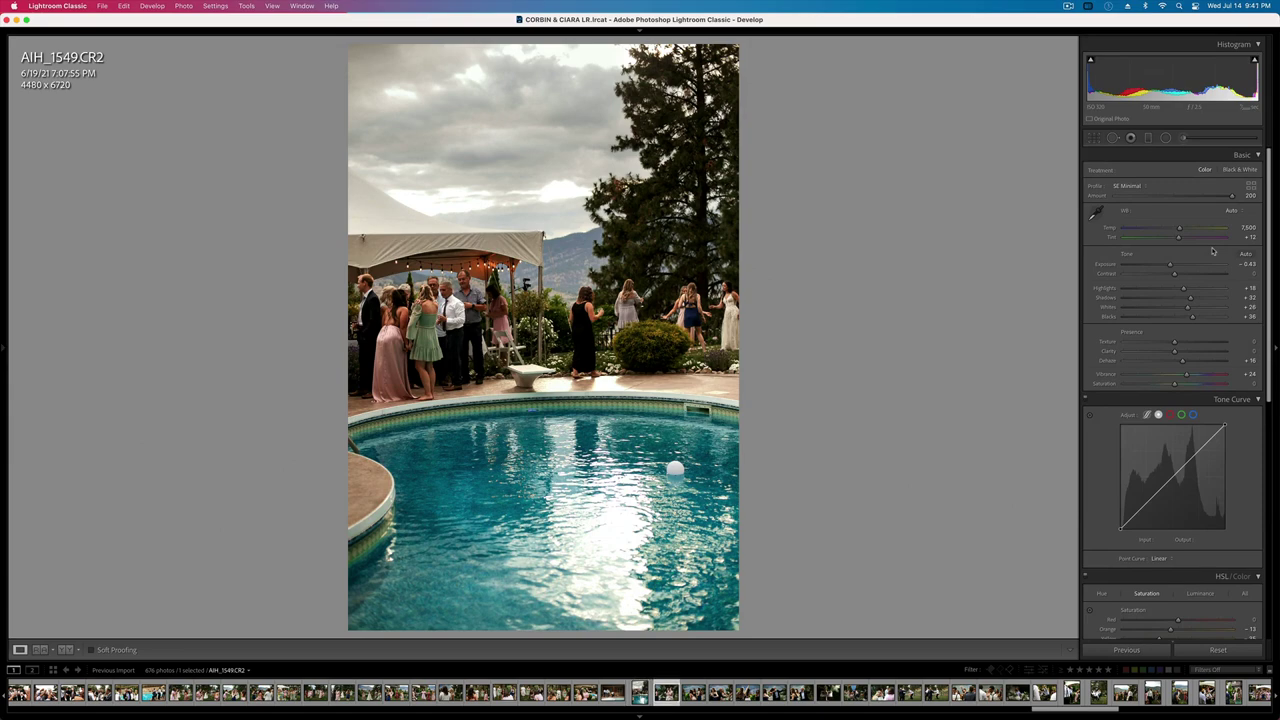
{"action": "key", "text": "super+shift+v"}
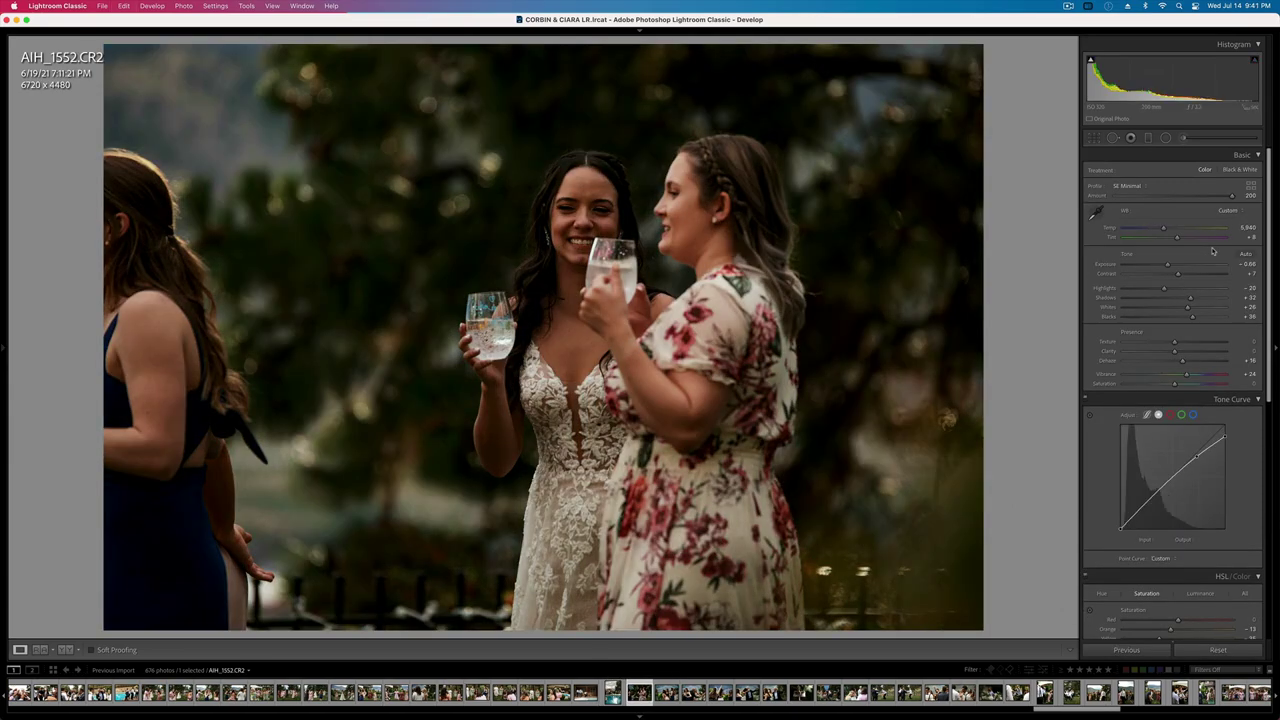
- Raise AIH_1552's exposure by 0.33, copy its develop settings, and brighten AIH_1553's exposure
{"action": "key", "text": "super+period"}
{"action": "key", "text": "super+shift+c"}
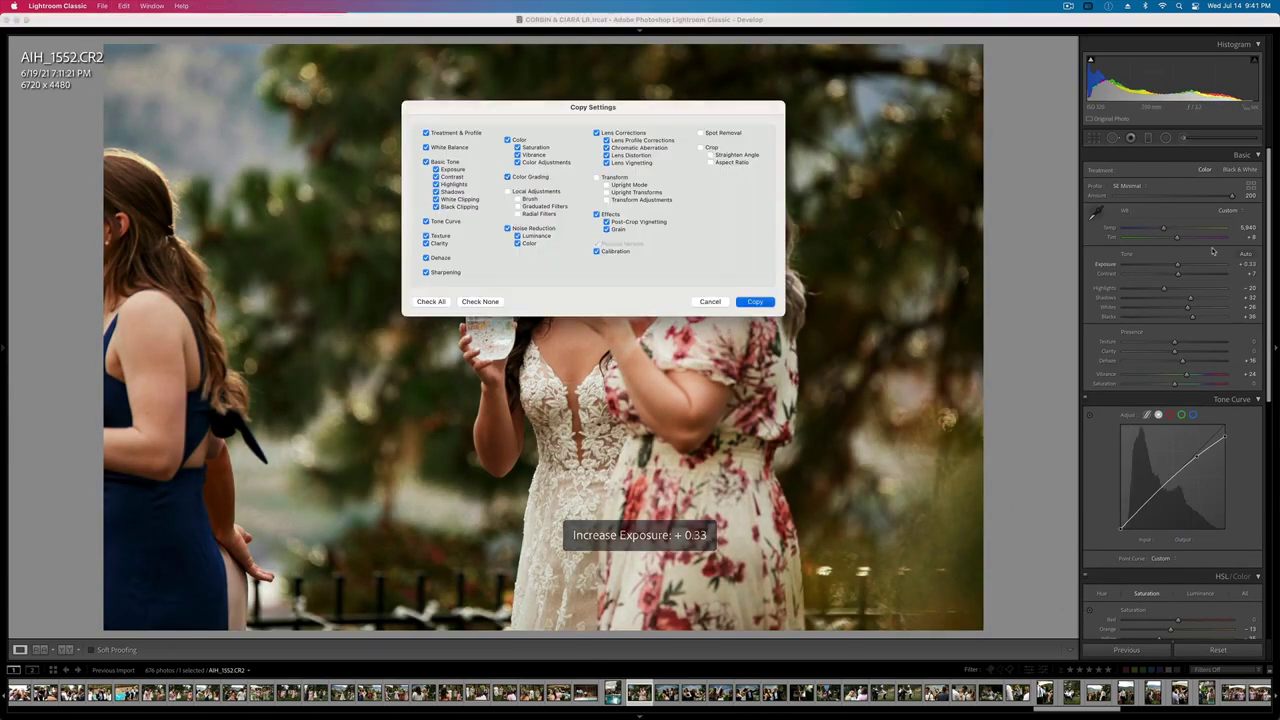
{"action": "key", "text": "Return"}
{"action": "key", "text": "Right"}
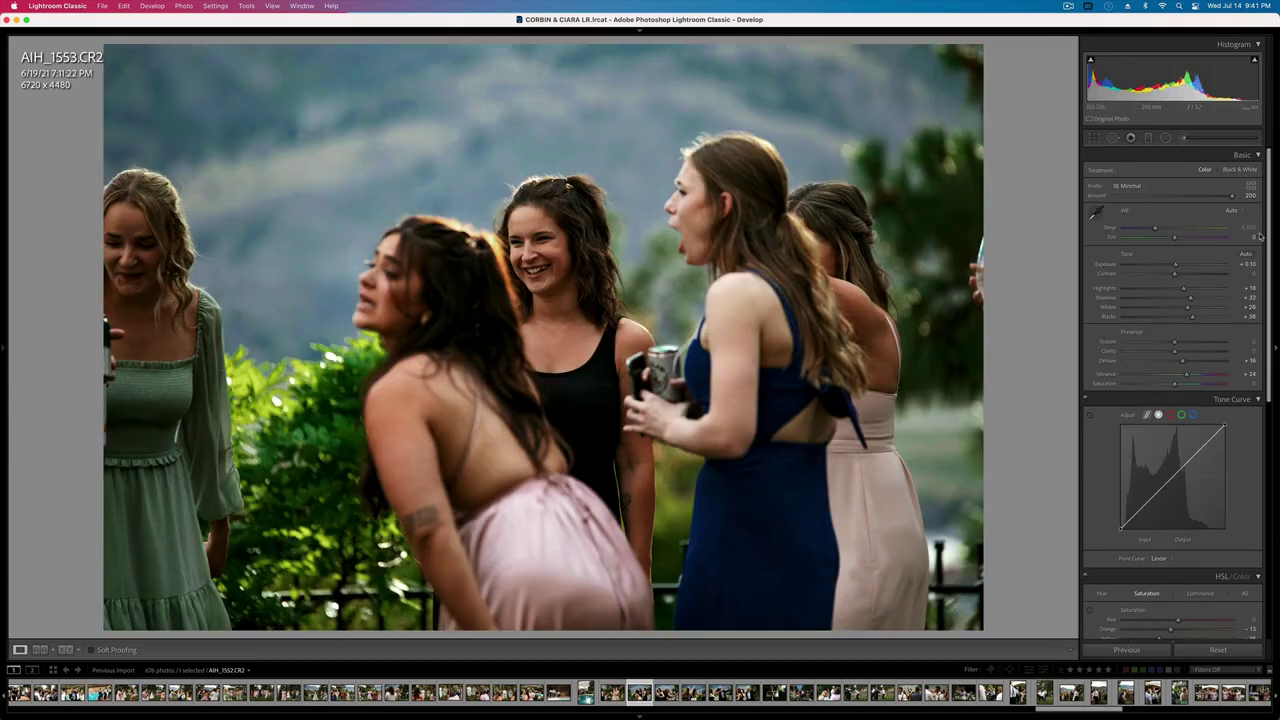
{"action": "key", "text": "super+period"}
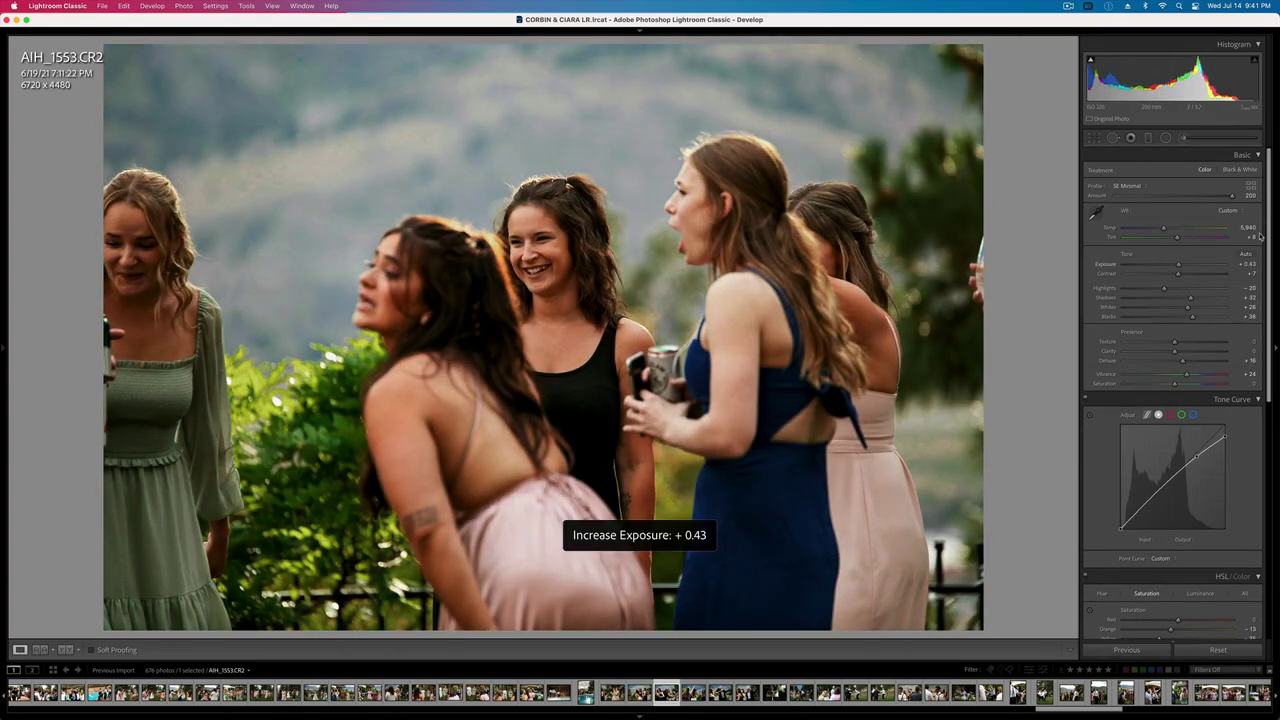
- Set AIH_1555's vibrance to 16 and copy its develop settings
{"action": "key", "text": "Right"}
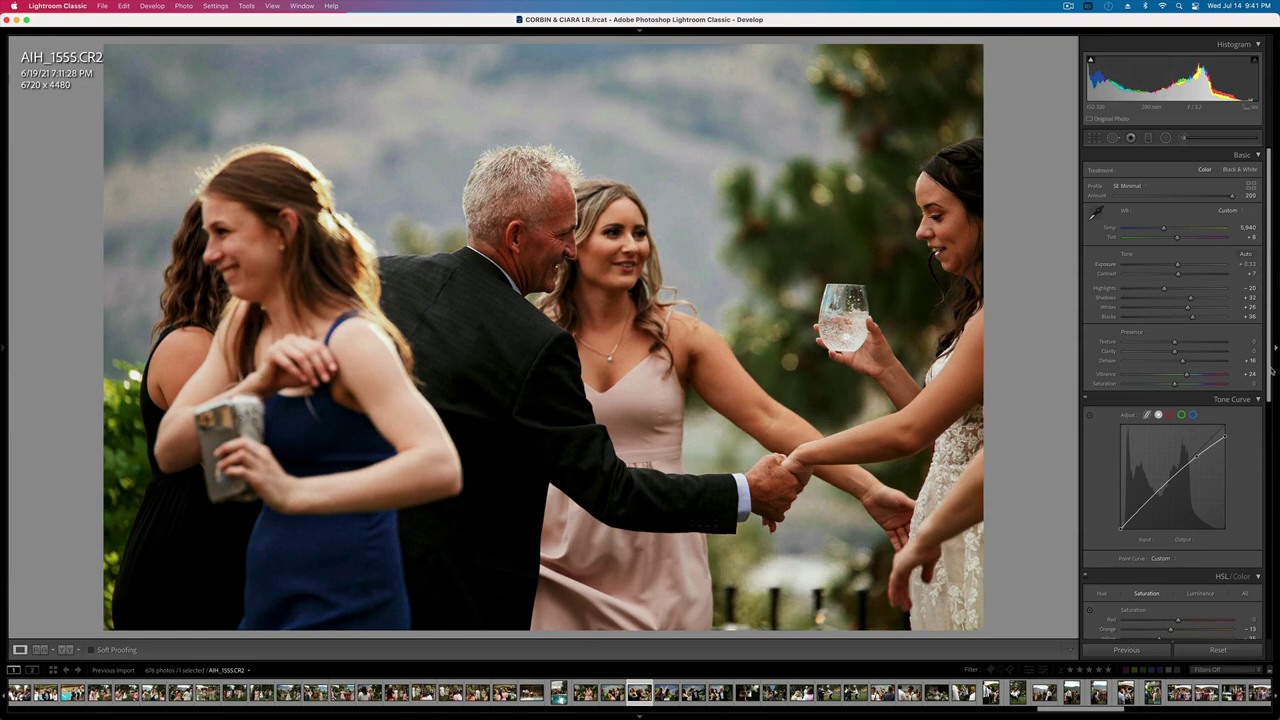
{"action": "type", "text": "16"}
{"action": "key", "text": "Return"}
{"action": "key", "text": "shift+super+c"}
{"action": "key", "text": "Return"}
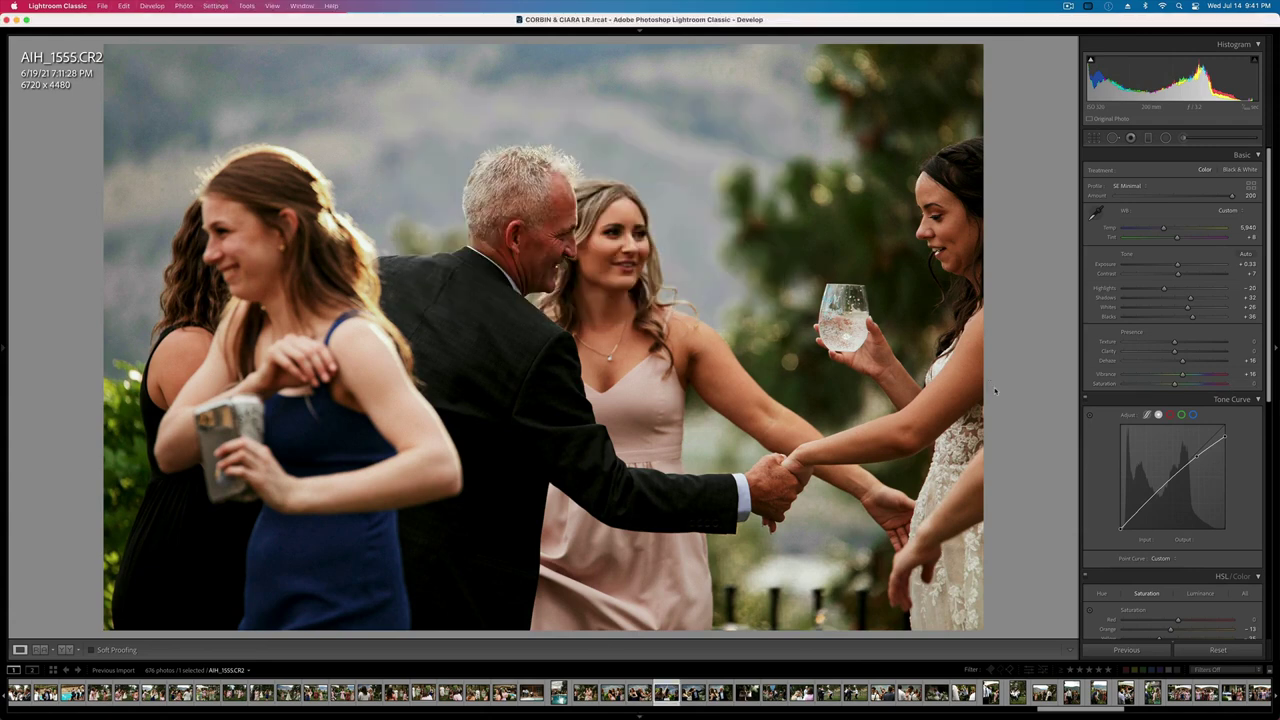
- Paste the copied settings onto AIH_1557, AIH_1560 and AIH_1563, raising AIH_1560's exposure to +0.66
{"action": "key", "text": "Right"}
{"action": "key", "text": "Right"}
{"action": "key", "text": "shift+super+v"}
{"action": "key", "text": "Right"}
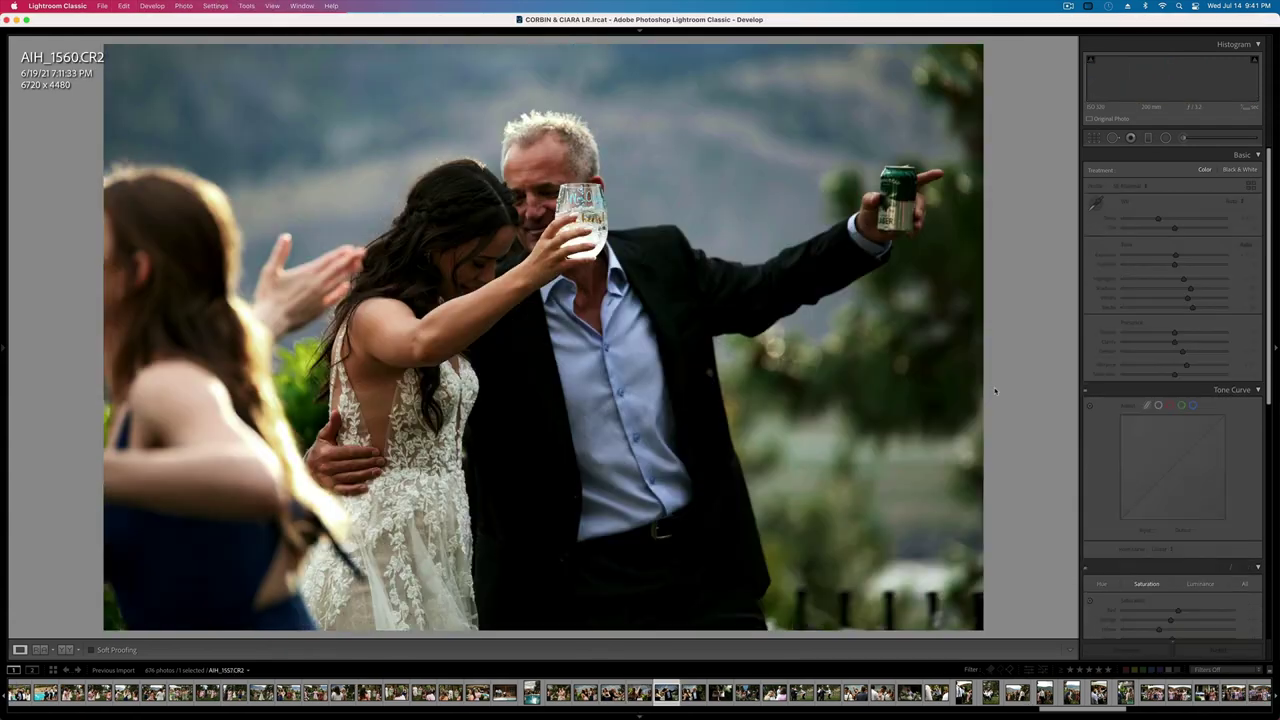
{"action": "key", "text": "shift+super+v"}
{"action": "key", "text": "shift+equal"}
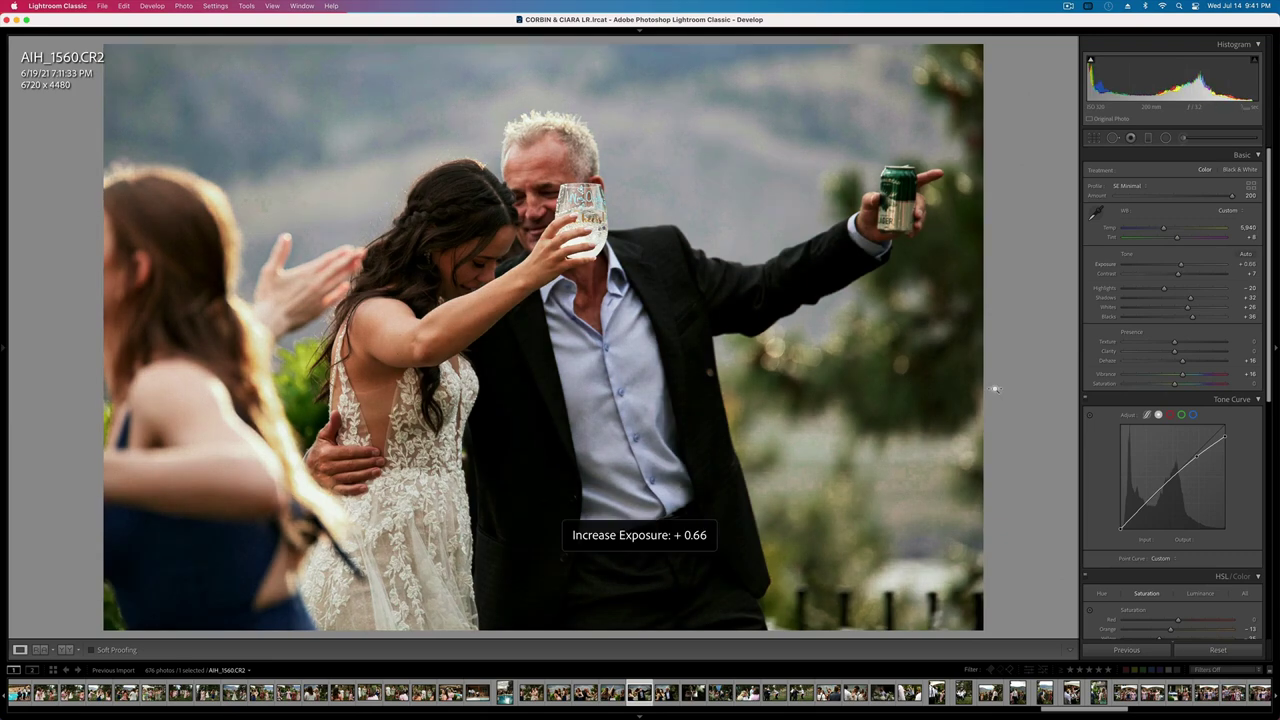
{"action": "key", "text": "Right"}
{"action": "key", "text": "shift+super+v"}
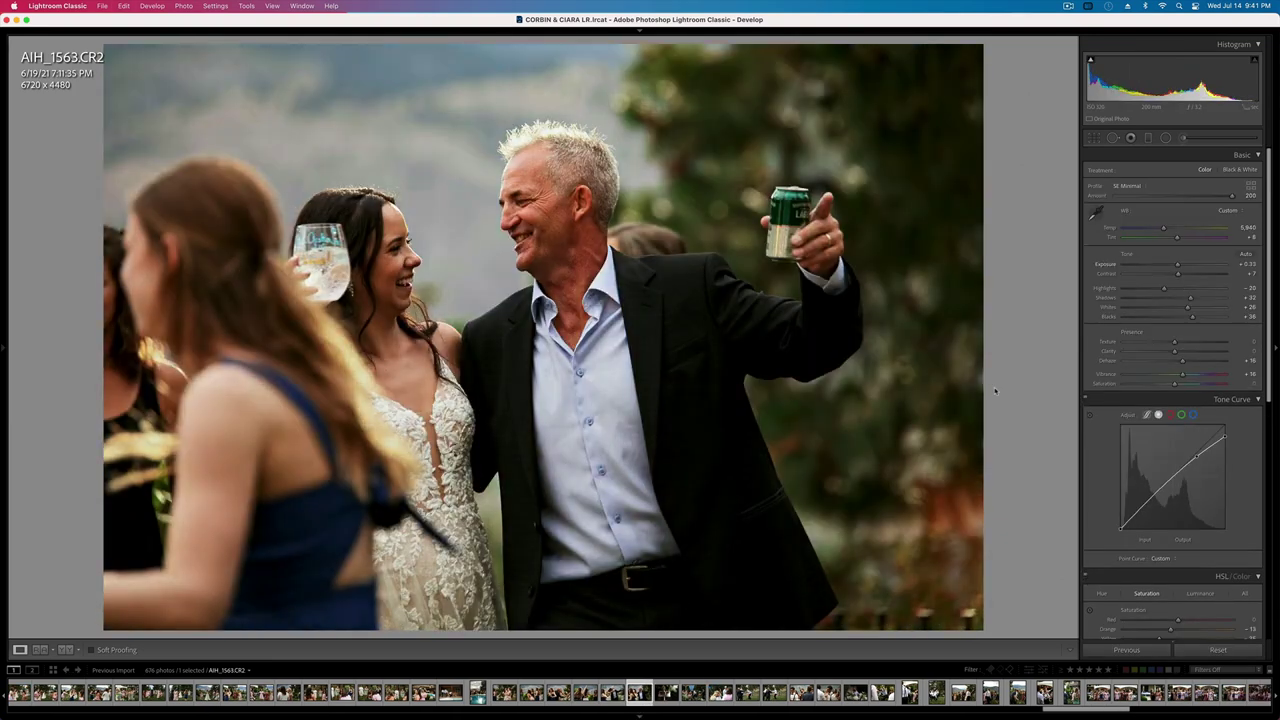
- Reset the cupcake photo AIH_1564 to defaults and remove it from the catalog
{"action": "key", "text": "Right"}
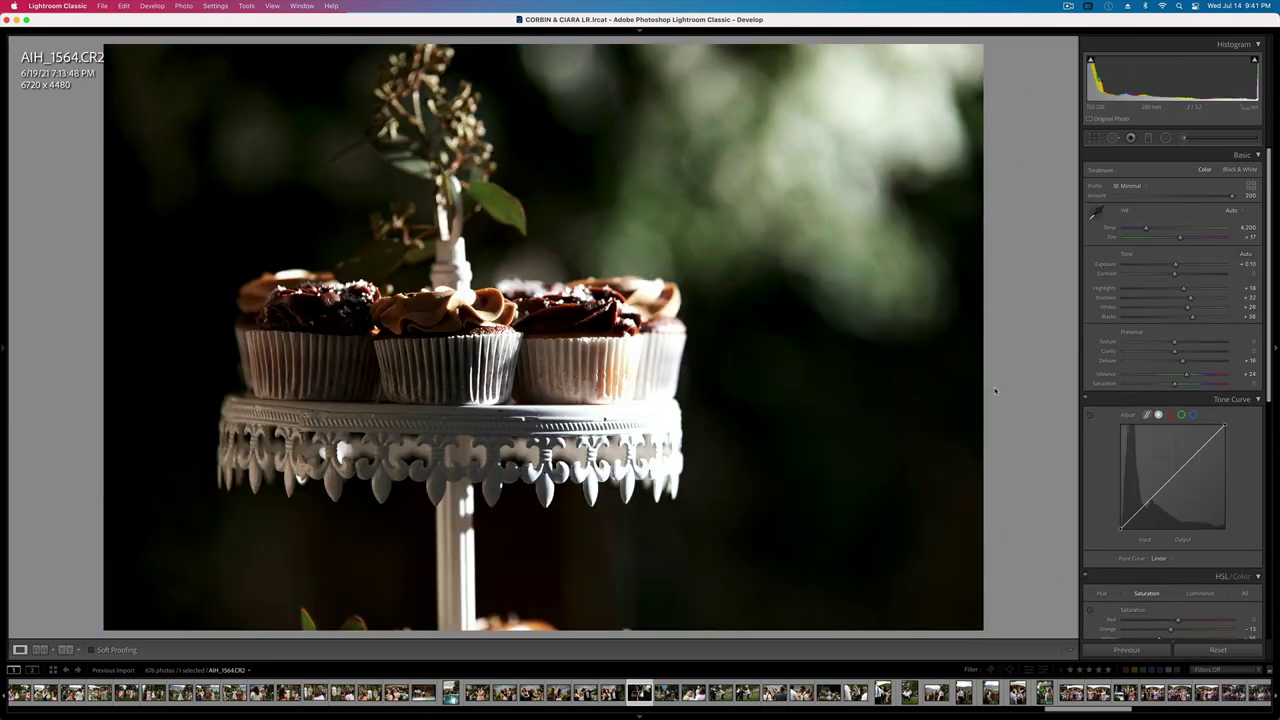
{"action": "key", "text": "shift+super+v"}
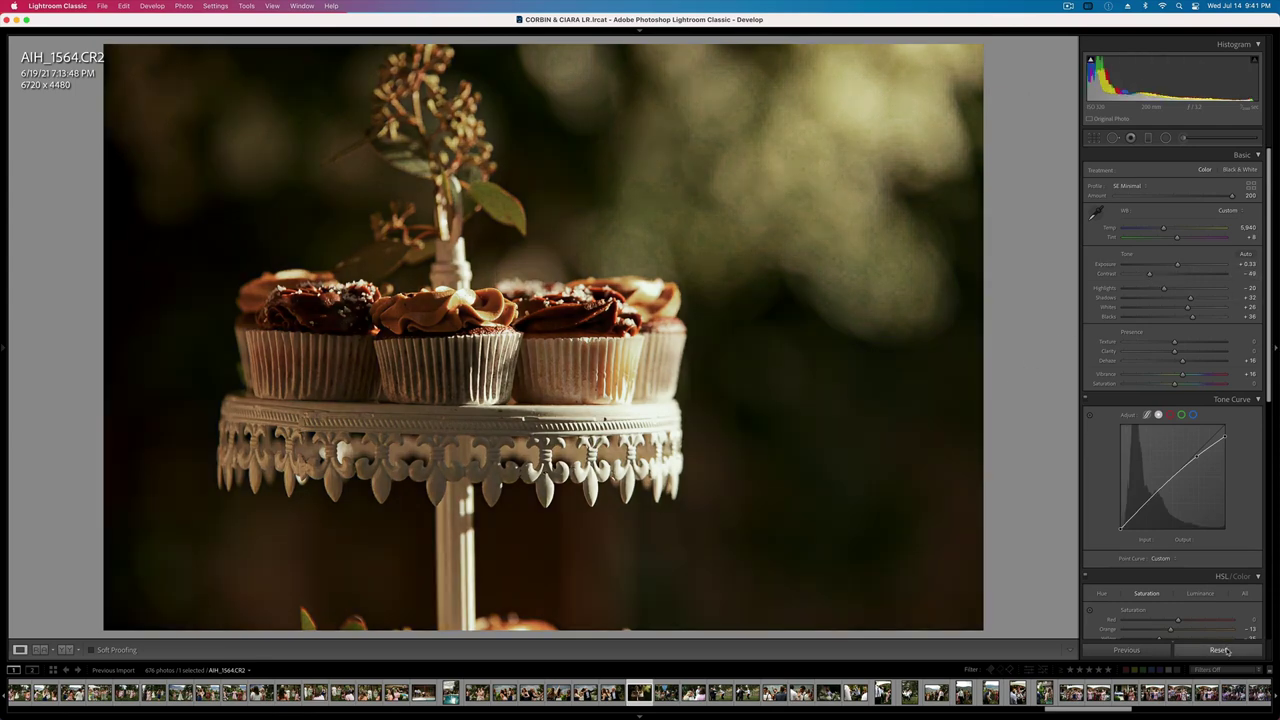
{"action": "left_click", "coordinate": [1220, 650]}
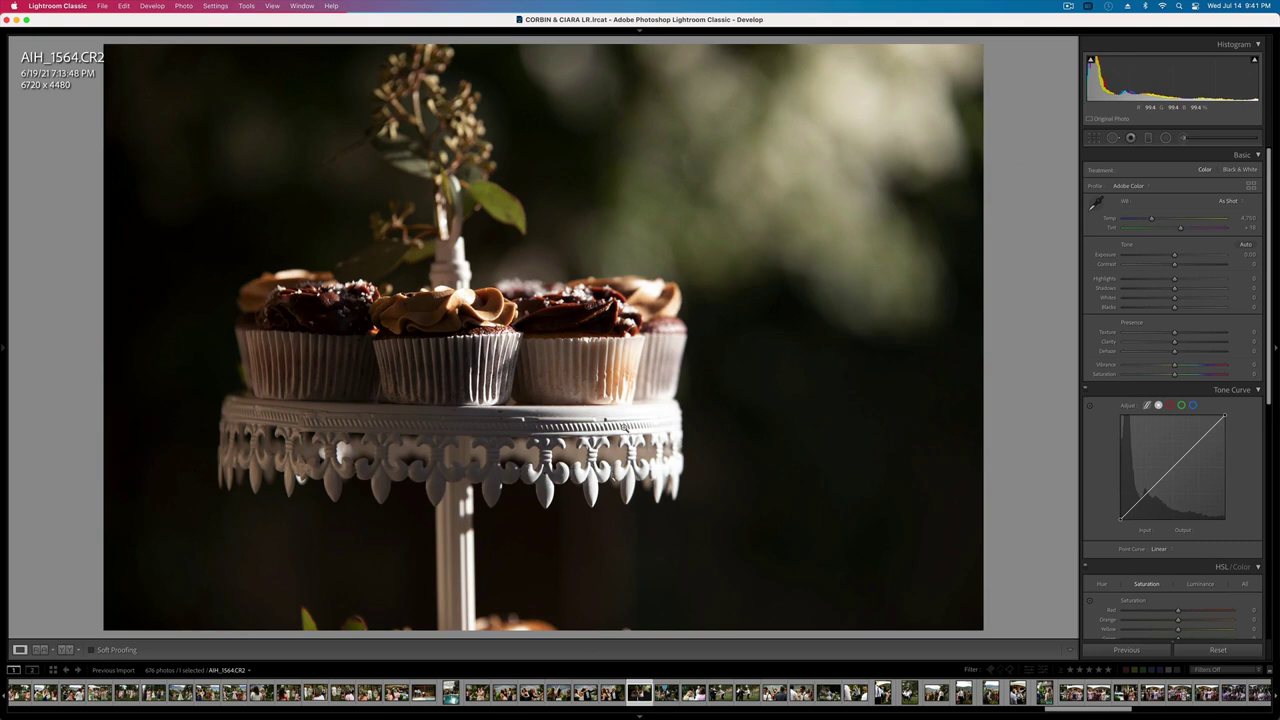
{"action": "key", "text": "BackSpace"}
{"action": "left_click", "coordinate": [649, 270]}
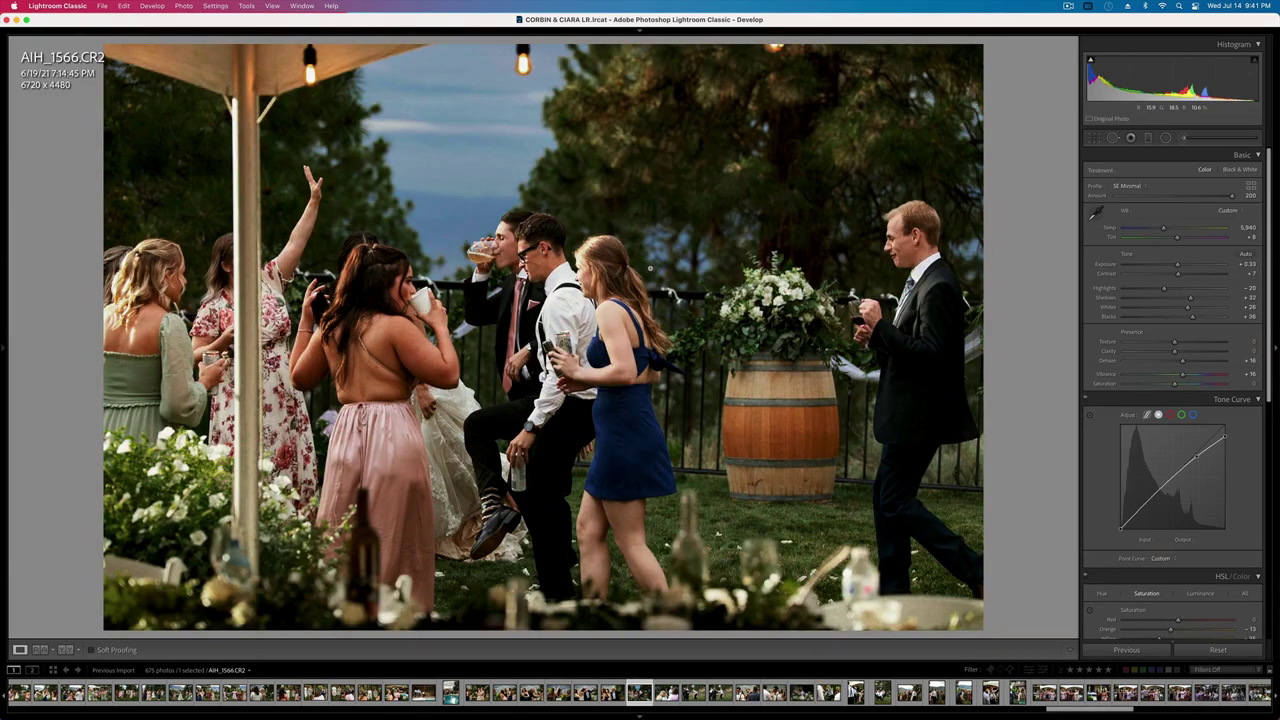
- Give AIH_1566 exposure +0.10 and contrast -36
{"action": "key", "text": "equal"}
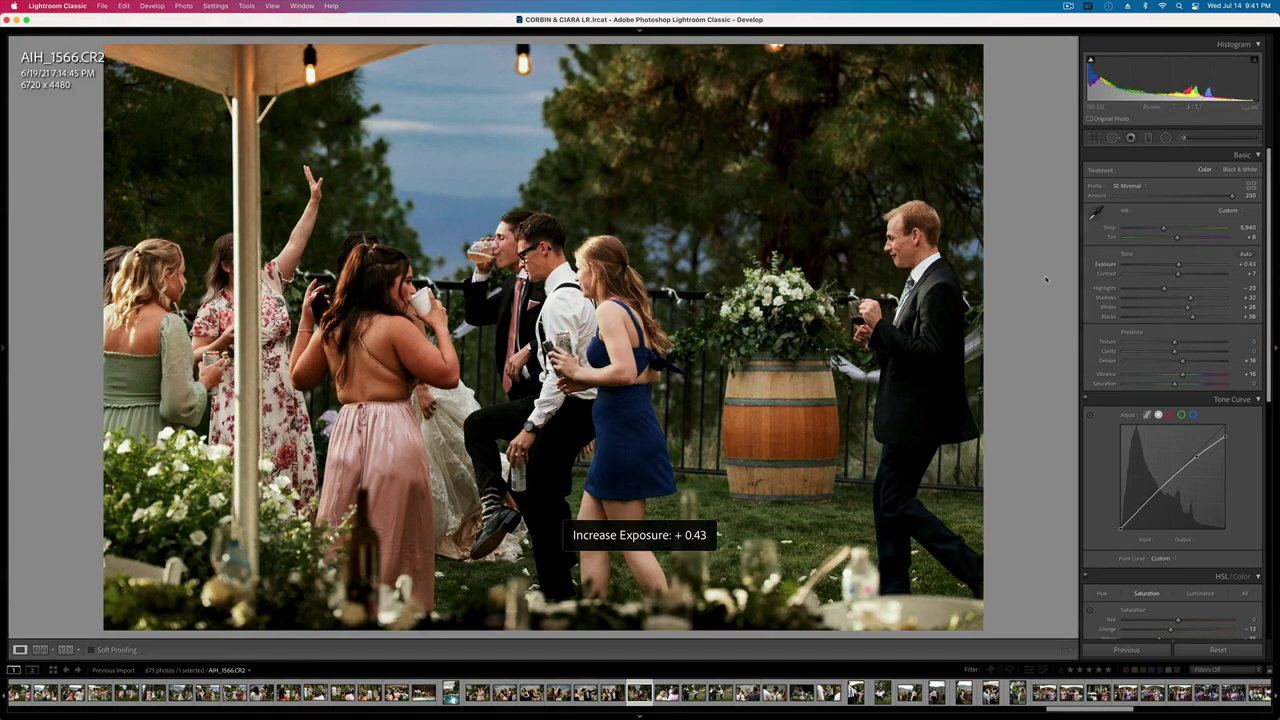
{"action": "left_click", "coordinate": [1156, 274]}
{"action": "key", "text": "minus"}
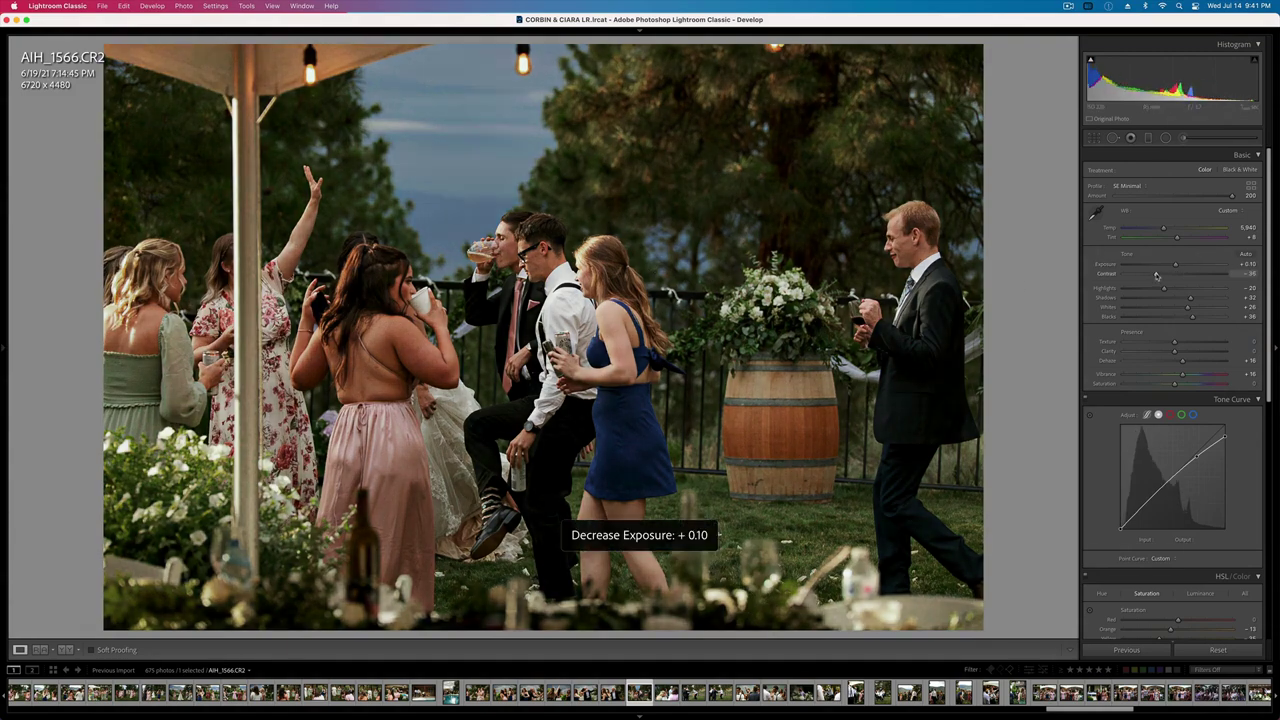
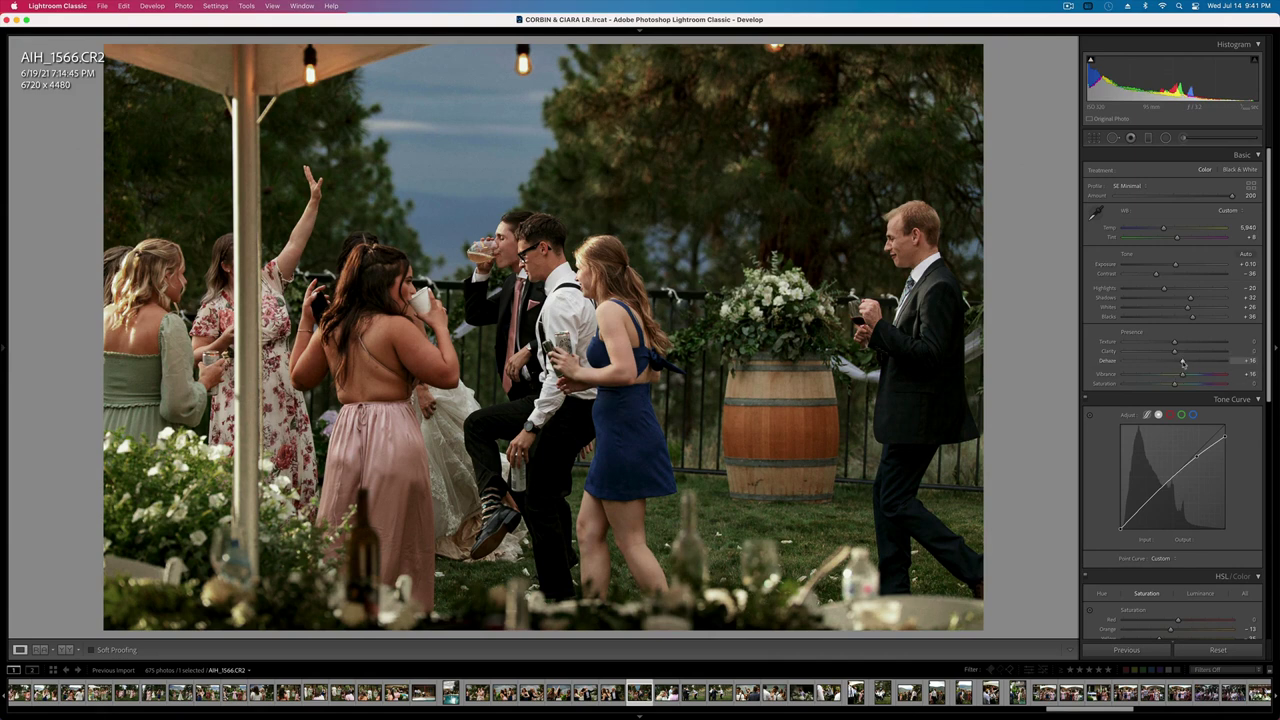
- Raise dehaze on AIH_1566 to +25, pull highlights to about -66 and fine-tune exposure
{"action": "left_click_drag", "start_coordinate": [1183, 363], "coordinate": [1187, 363]}
{"action": "key", "text": "equal"}
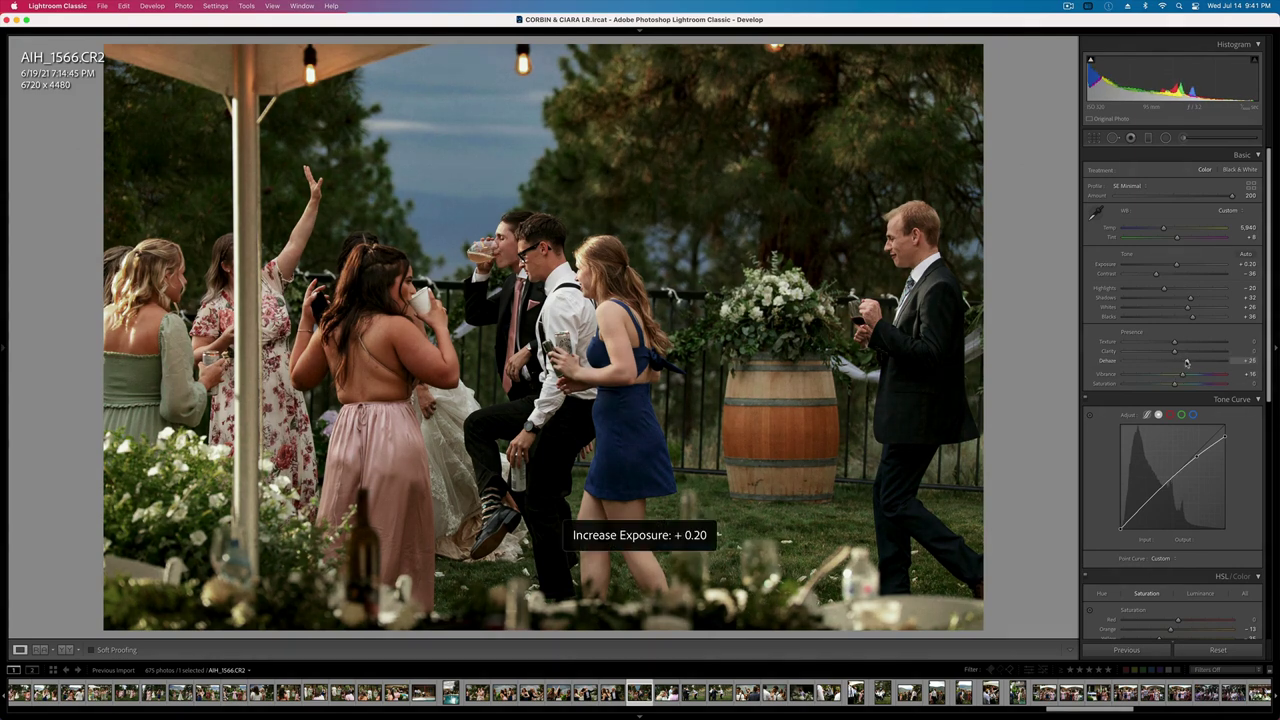
{"action": "mouse_move", "coordinate": [1163, 289]}
{"action": "left_mouse_down"}
{"action": "mouse_move", "coordinate": [1141, 290]}
{"action": "mouse_move", "coordinate": [1163, 273]}
{"action": "left_mouse_up"}
{"action": "key", "text": "shift+equal"}
{"action": "key", "text": "shift+equal"}
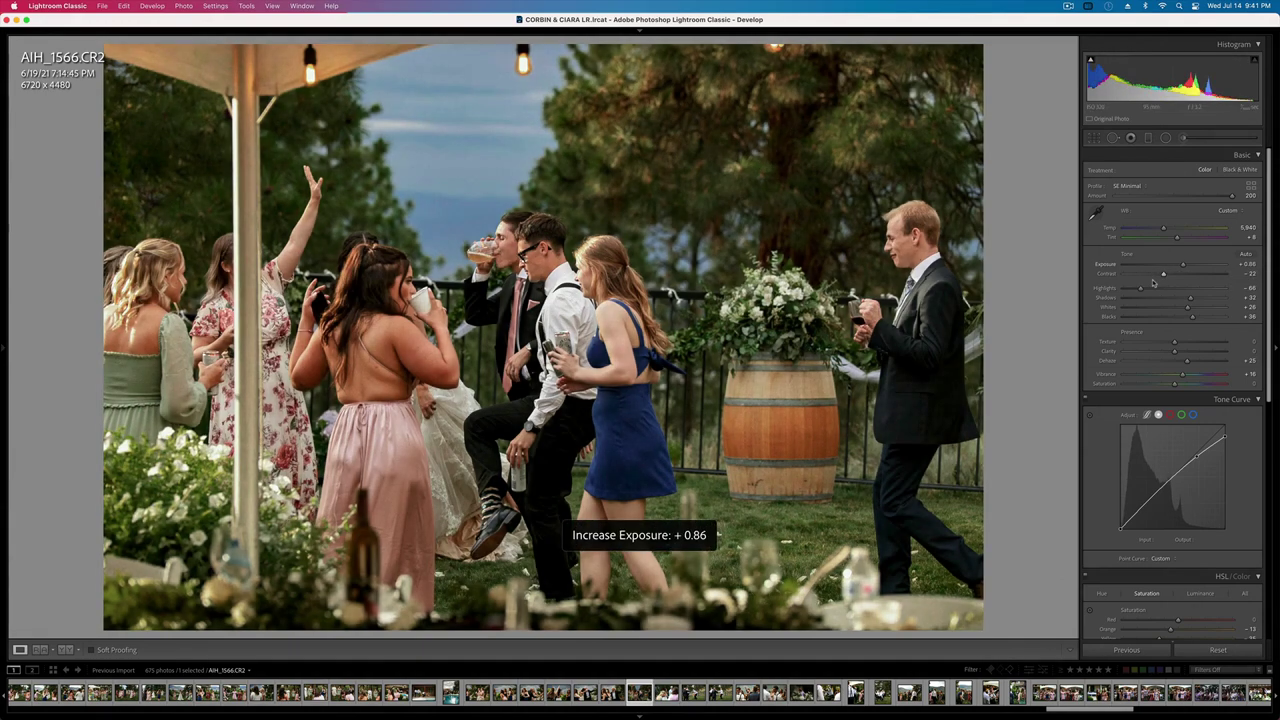
{"action": "key", "text": "minus"}
{"action": "key", "text": "minus"}
{"action": "key", "text": "minus"}
{"action": "key", "text": "minus"}
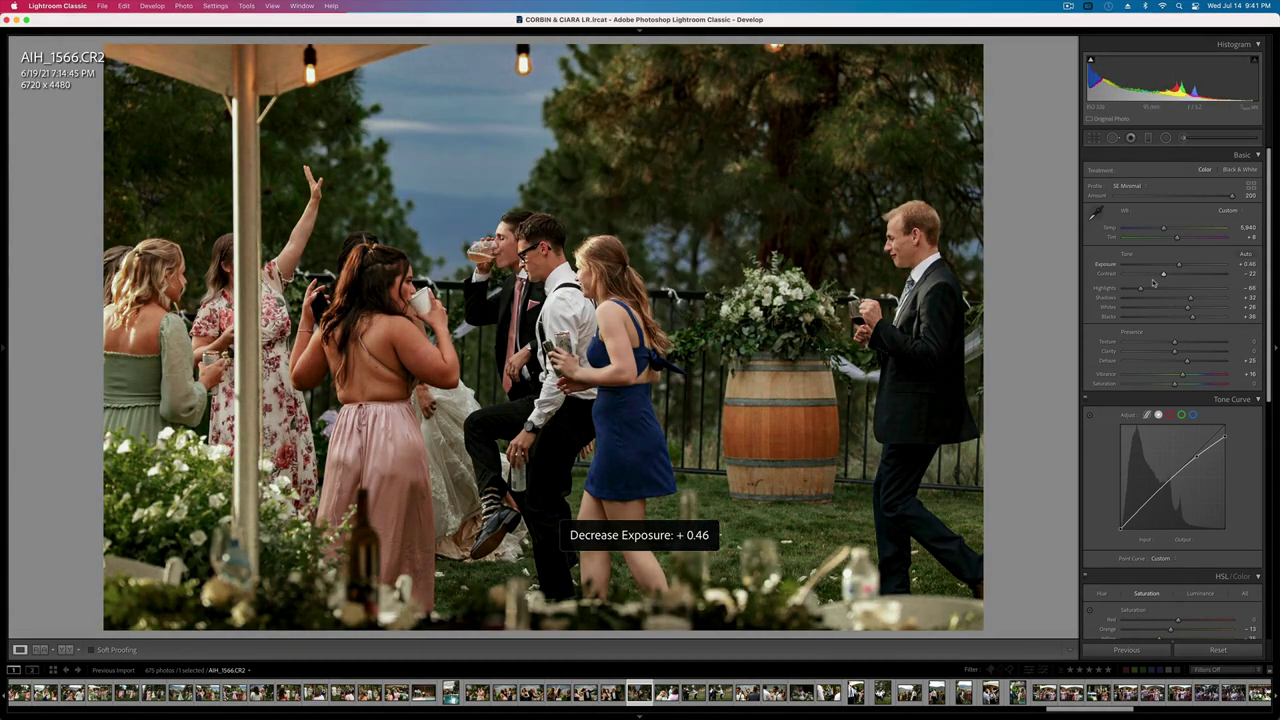
- Set AIH_1568's highlights to about -31 and contrast to -12, then copy its settings
{"action": "key", "text": "Right"}
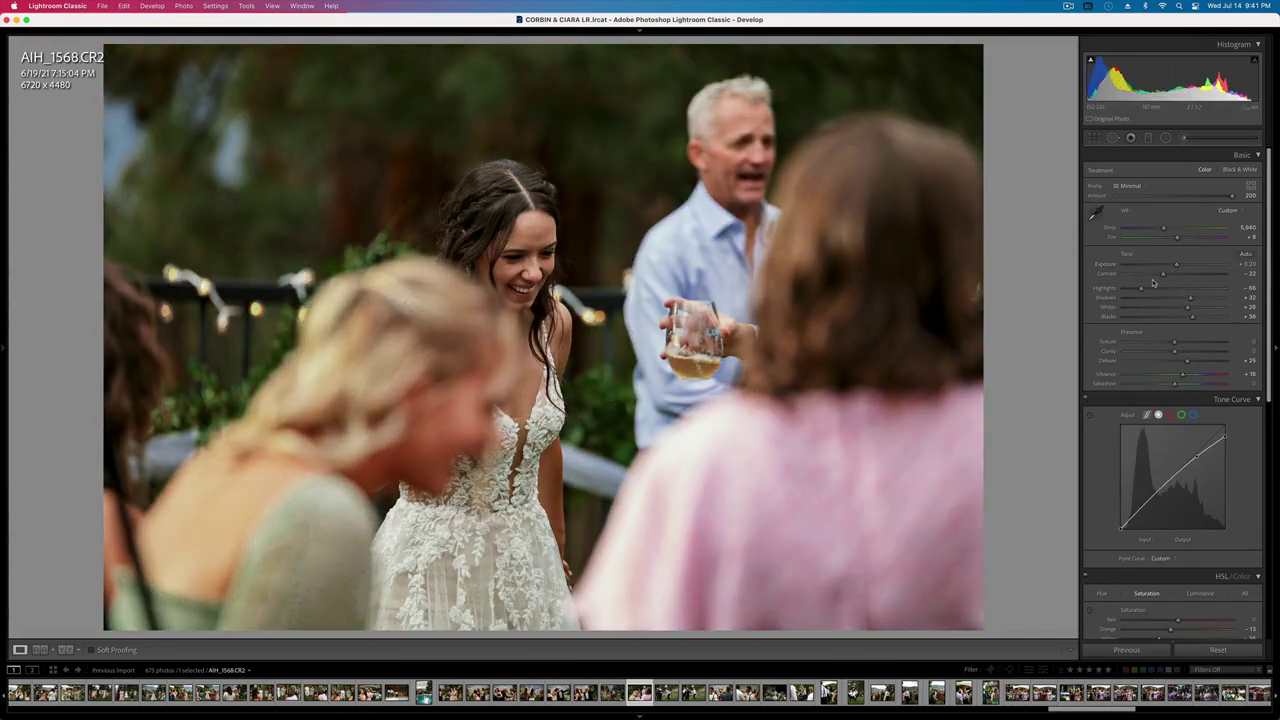
{"action": "left_click", "coordinate": [1159, 289]}
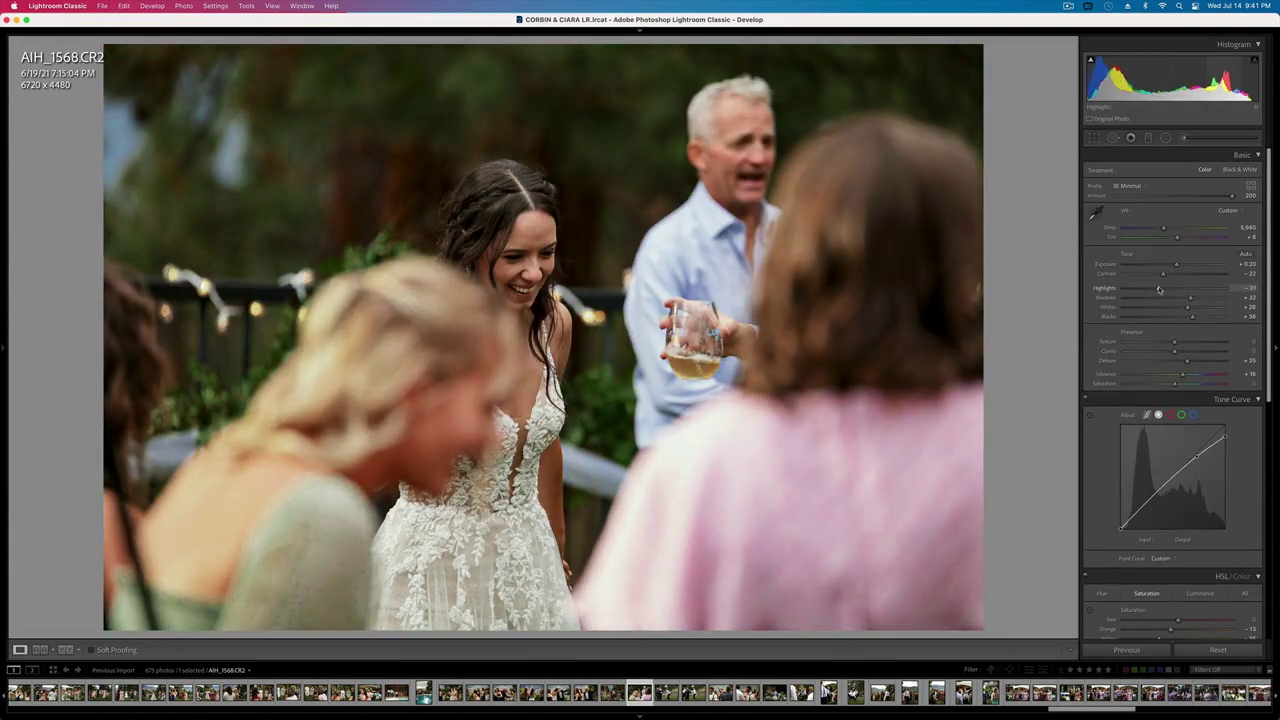
{"action": "left_click", "coordinate": [1168, 274]}
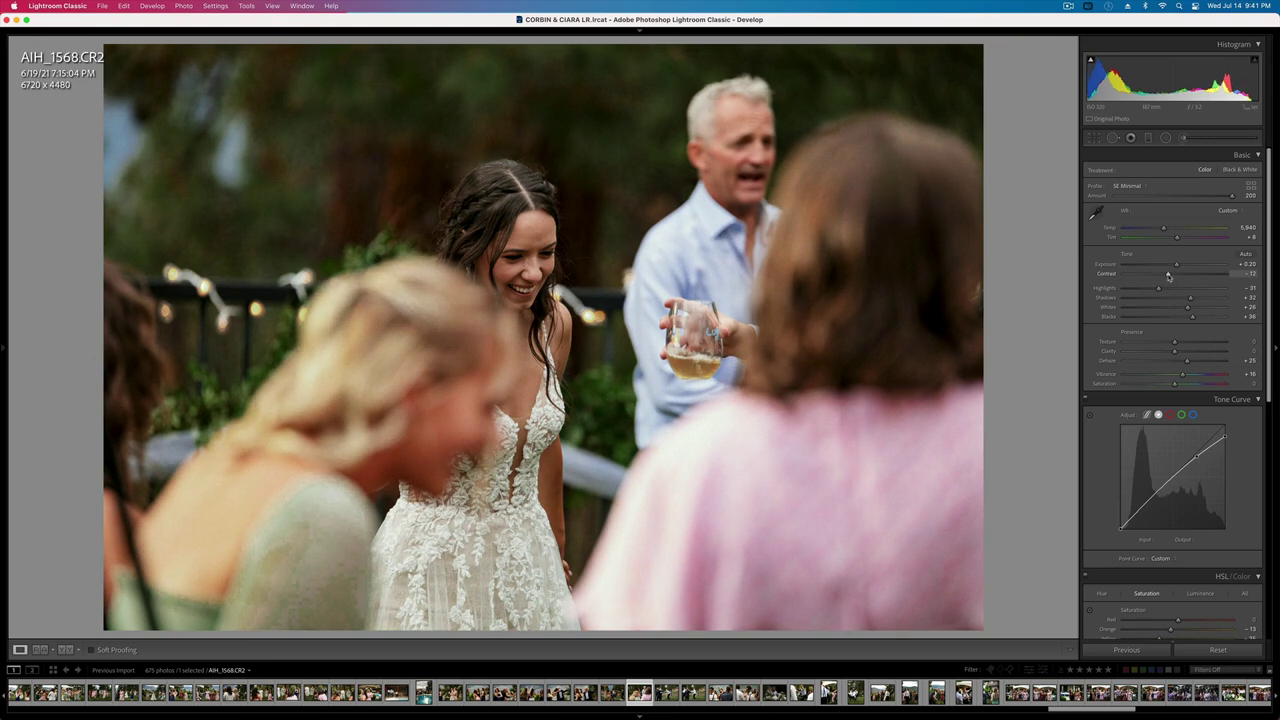
{"action": "key", "text": "super+shift+c"}
{"action": "key", "text": "Return"}
- Paste the settings onto AIH_1573 with highlights about -60 and exposure +0.20
{"action": "key", "text": "Right"}
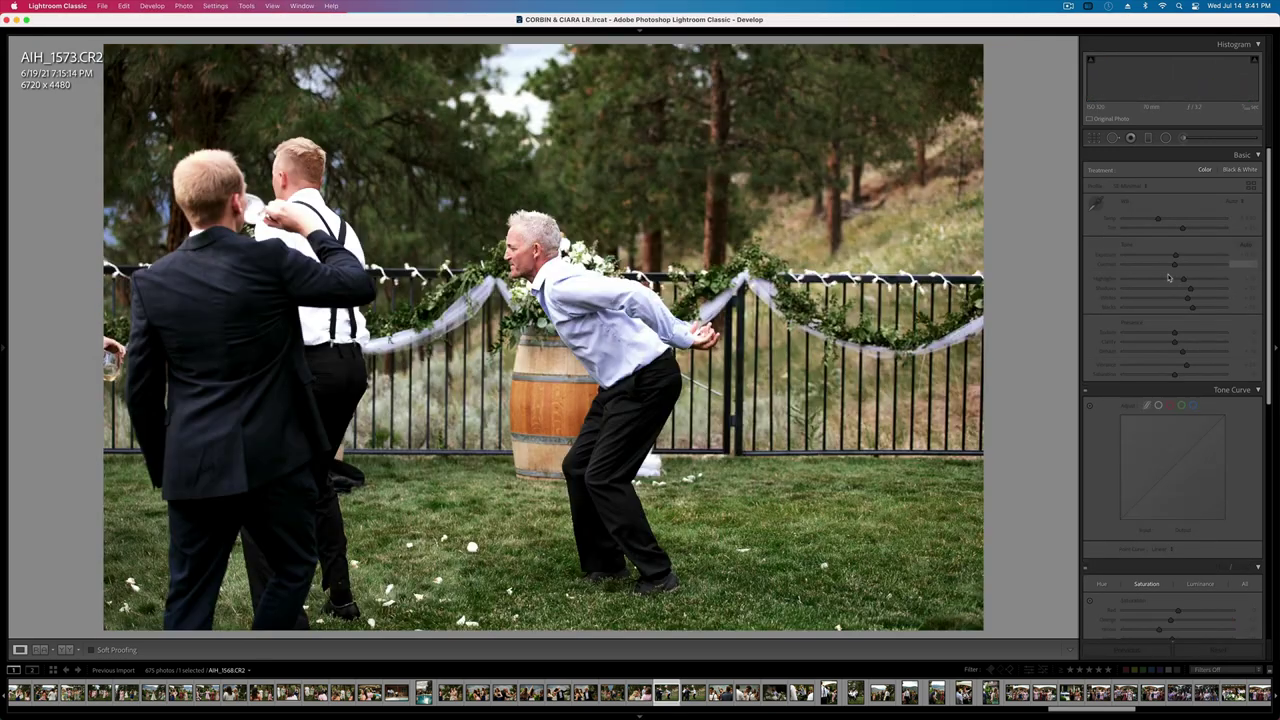
{"action": "key", "text": "super+shift+v"}
{"action": "key", "text": "equal"}
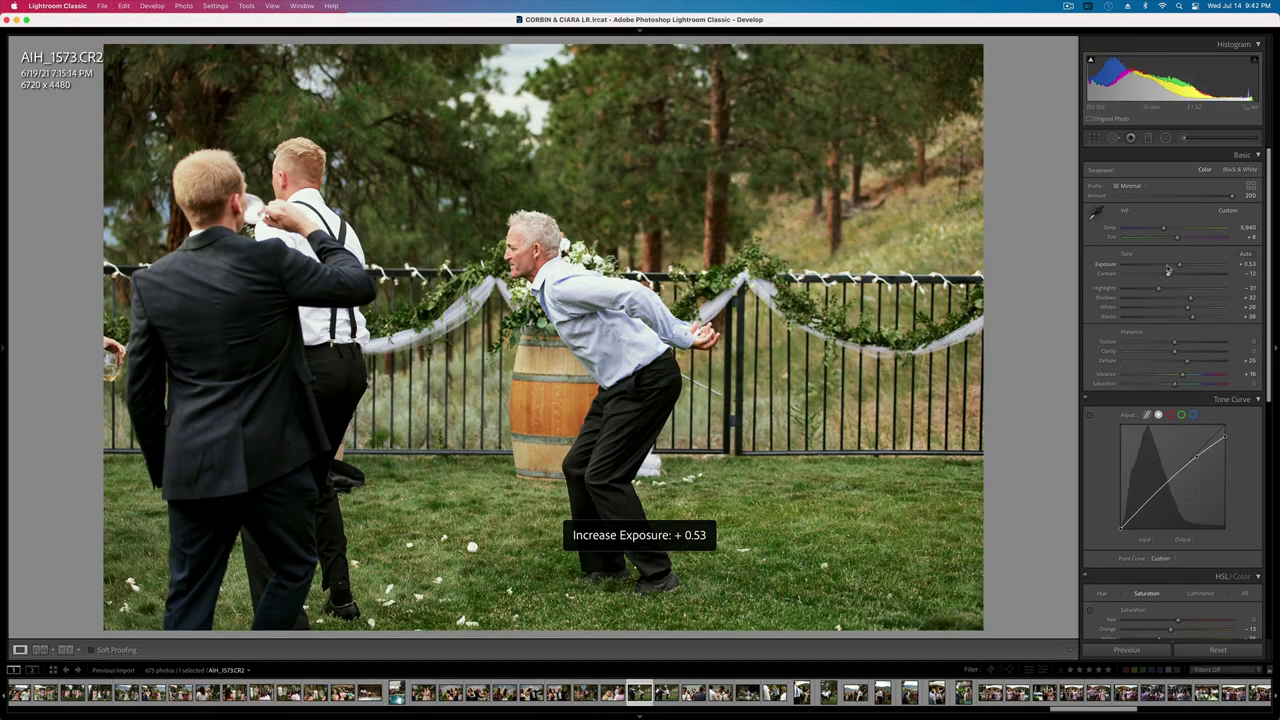
{"action": "left_click", "coordinate": [1145, 289]}
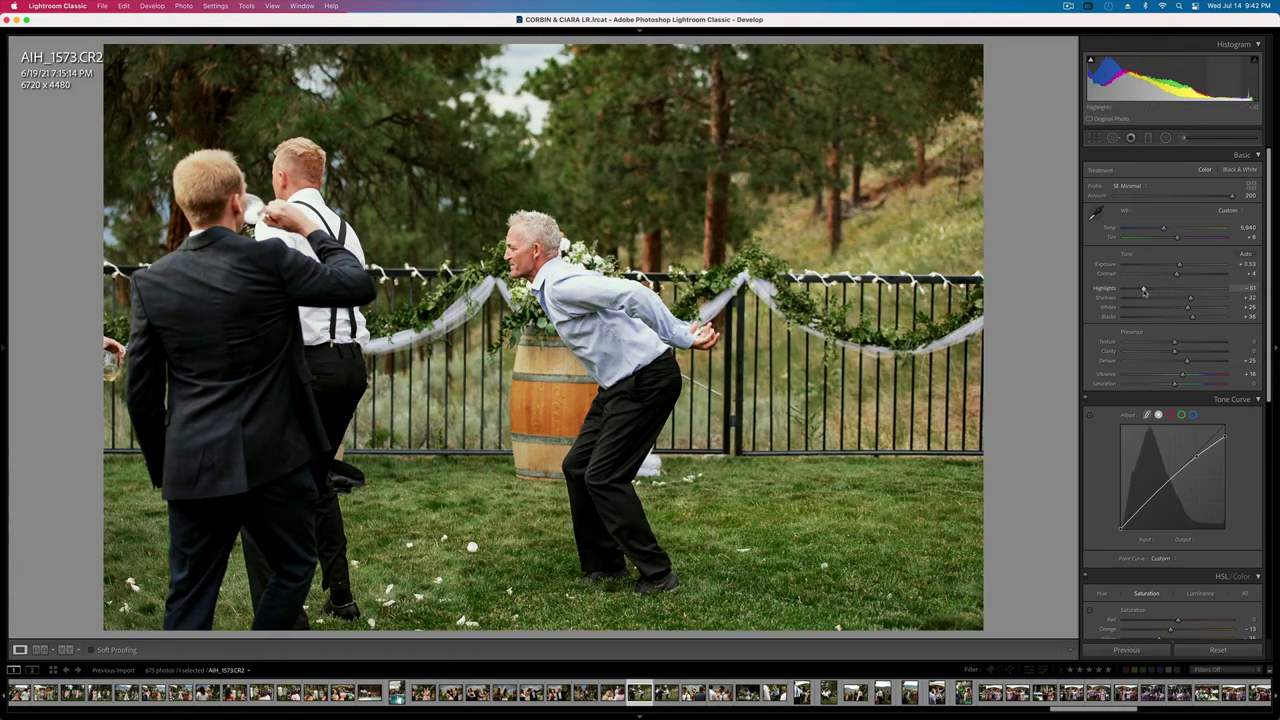
{"action": "key", "text": "minus"}
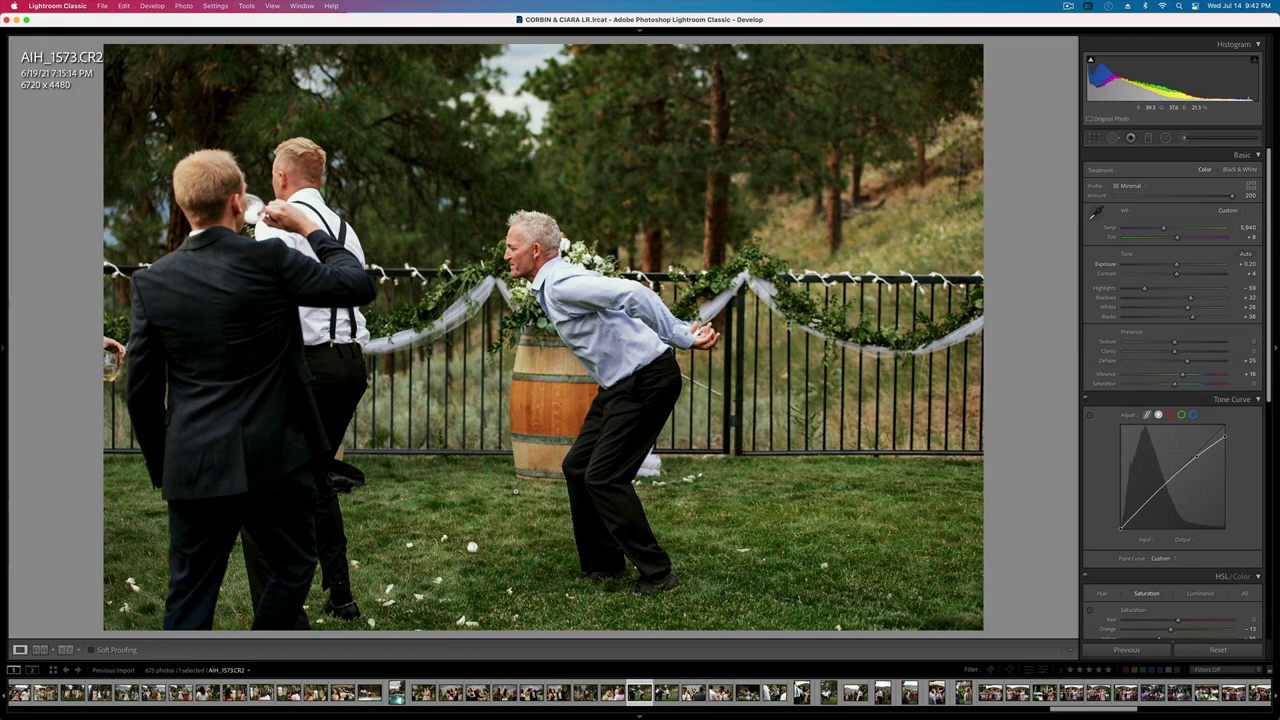
- Paste the settings onto AIH_1574, lower its exposure to -0.13, and go to AIH_1578
{"action": "key", "text": "Right"}
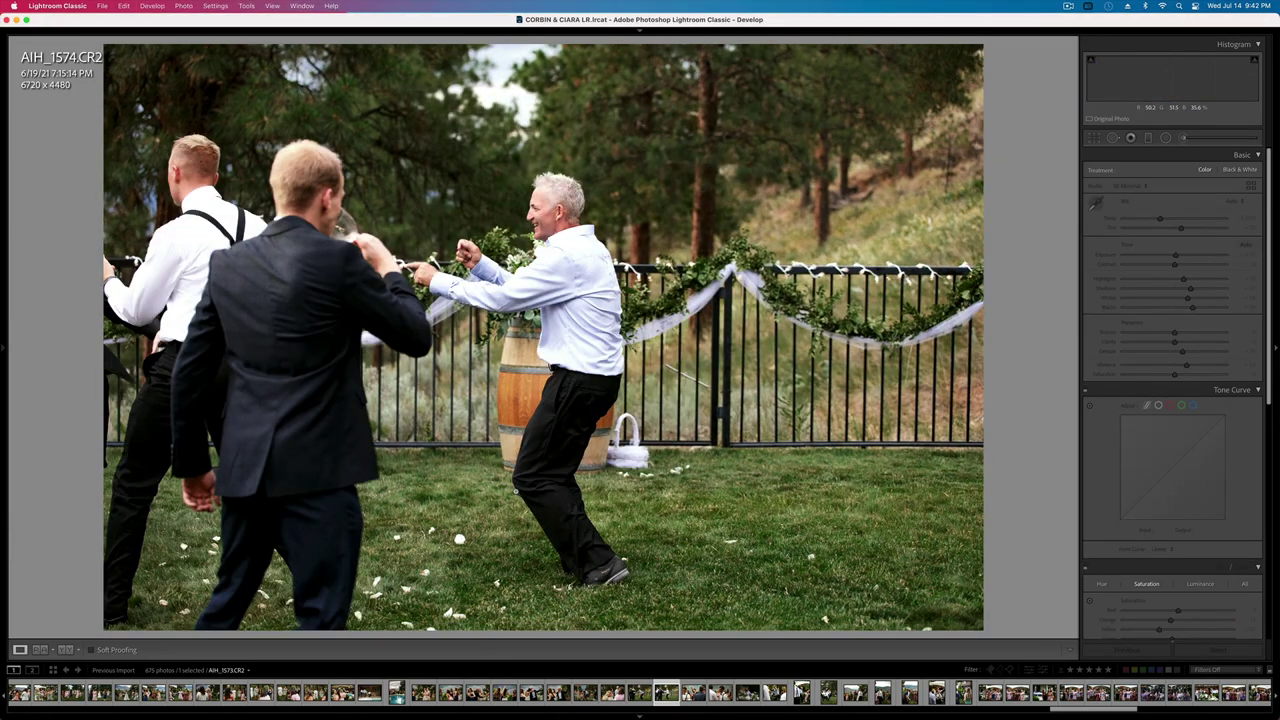
{"action": "key", "text": "super+shift+v"}
{"action": "key", "text": "super+bracketleft"}
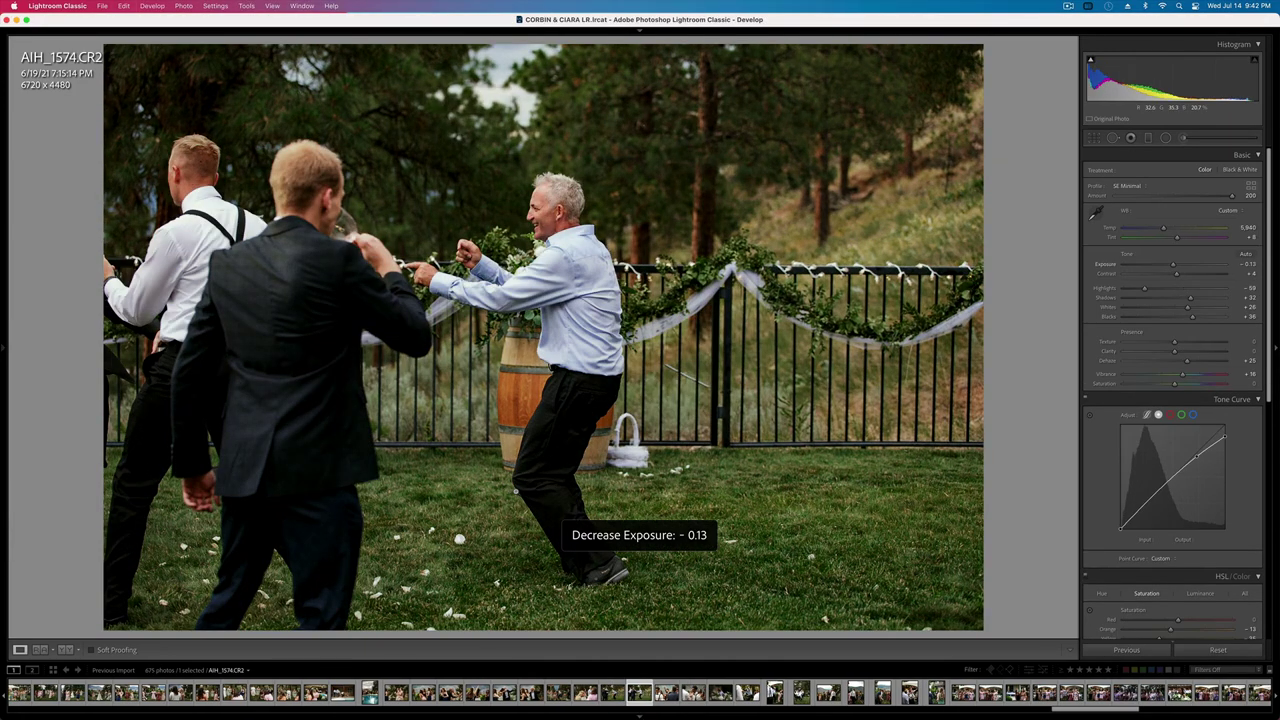
{"action": "key", "text": "Right"}
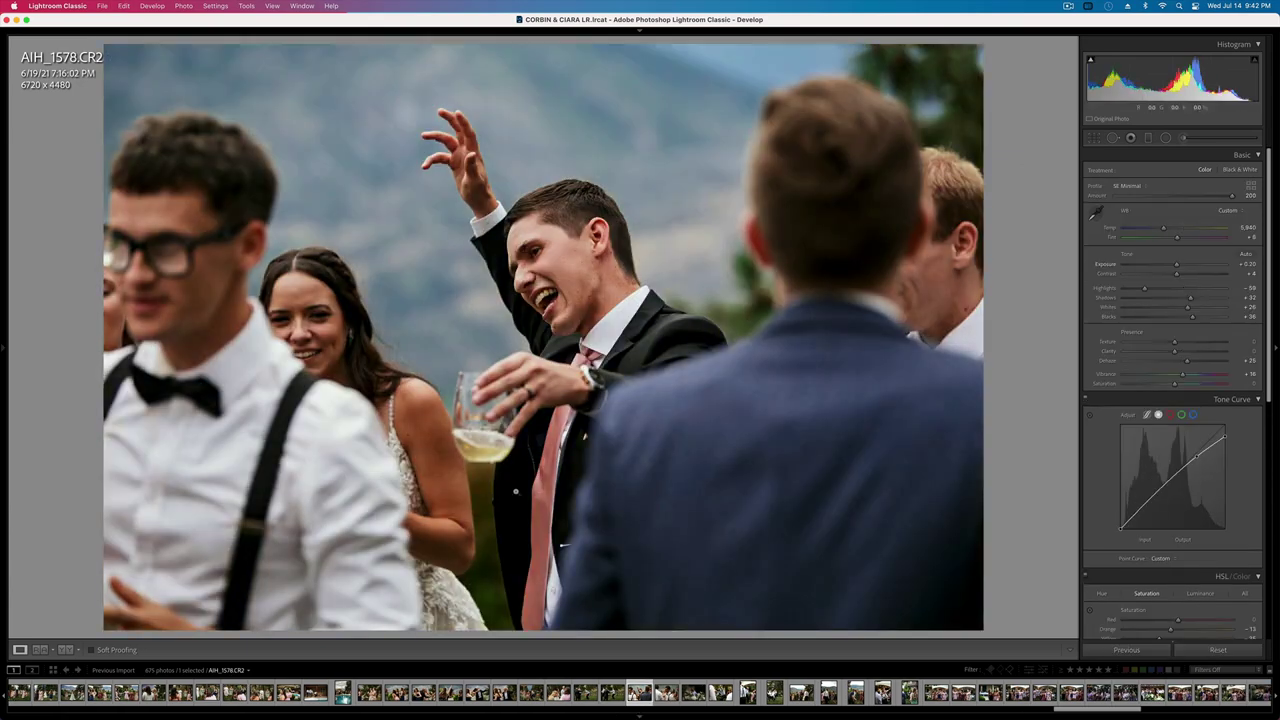
- Undo the paste on AIH_1578 and set tint +7, temperature 6,519, contrast +9, exposure -0.23
{"action": "key", "text": "super+z"}
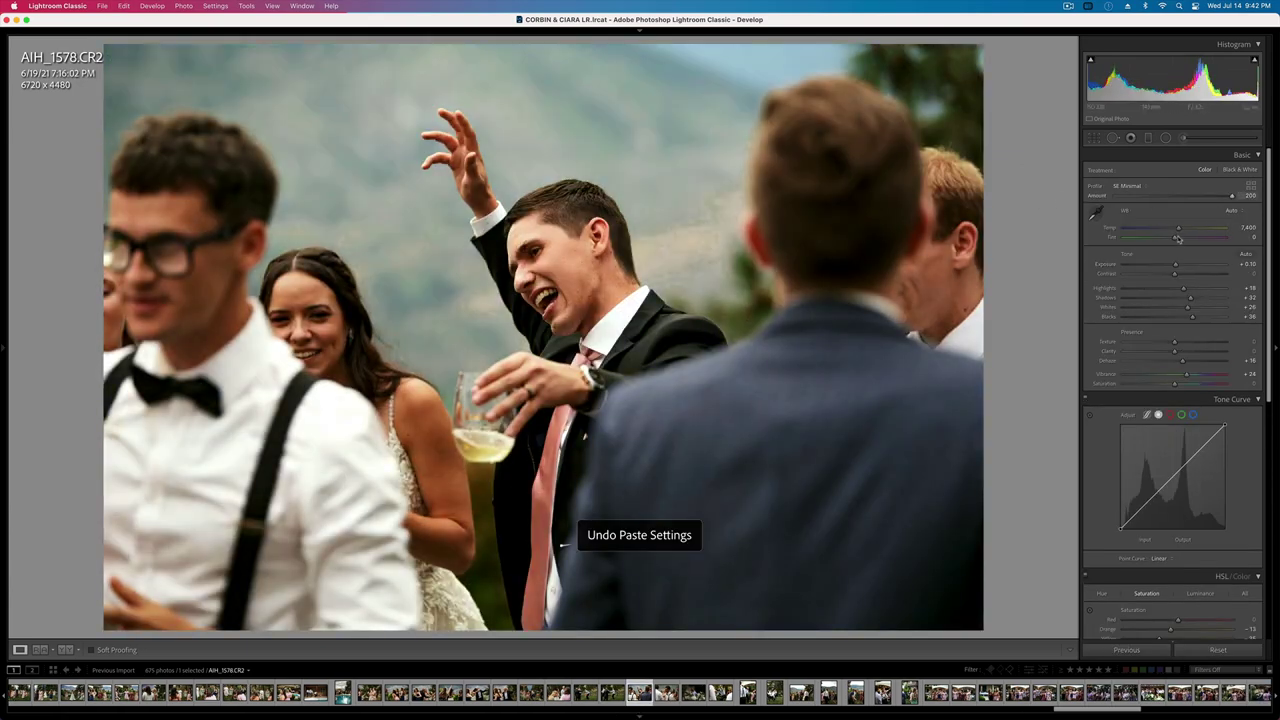
{"action": "left_click_drag", "start_coordinate": [1175, 237], "coordinate": [1177, 238]}
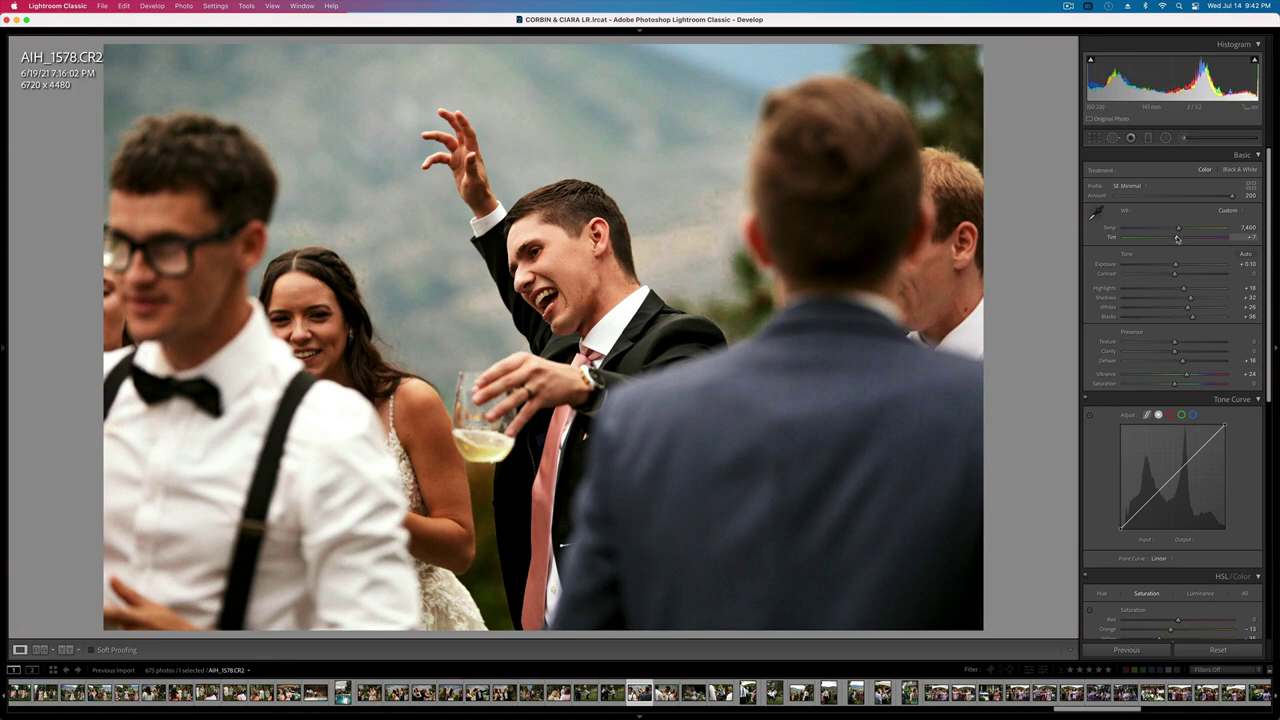
{"action": "key", "text": "shift+minus"}
{"action": "key", "text": "shift+minus"}
{"action": "key", "text": "shift+equal"}
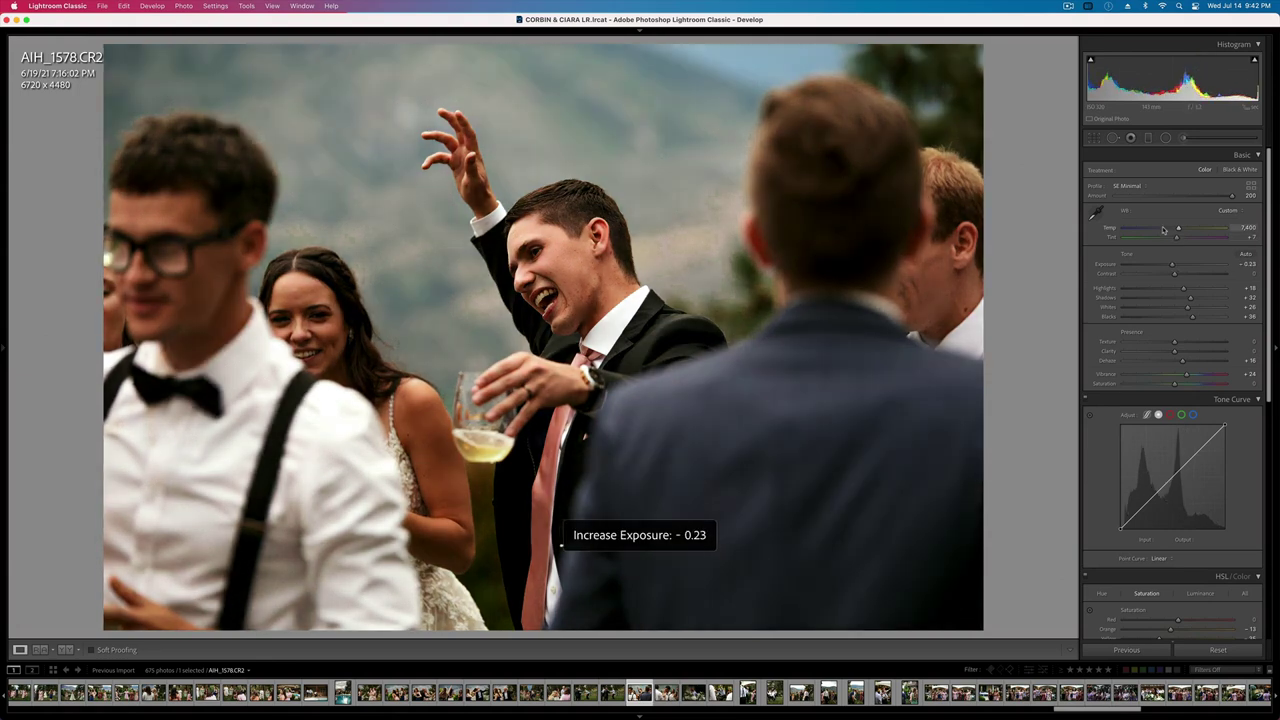
{"action": "left_click", "coordinate": [1163, 231]}
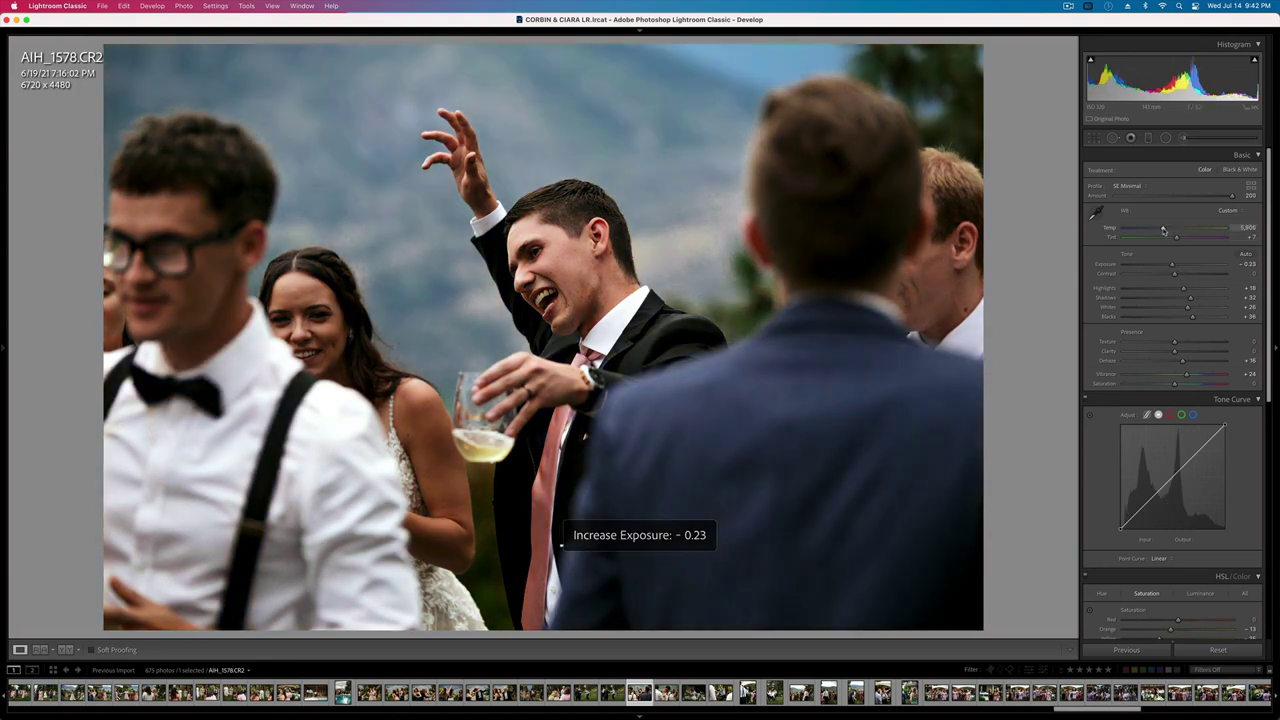
{"action": "left_click", "coordinate": [1179, 275]}
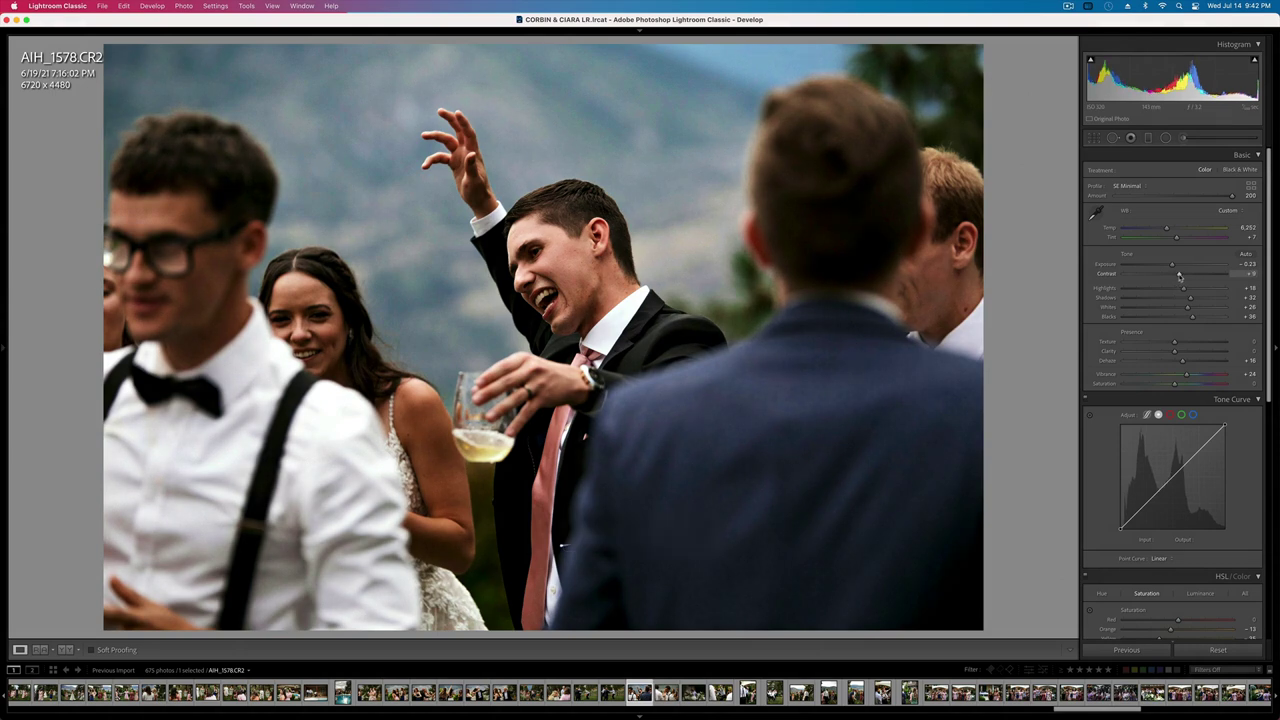
{"action": "key", "text": "minus"}
{"action": "key", "text": "minus"}
{"action": "left_click_drag", "start_coordinate": [1166, 229], "coordinate": [1169, 230]}
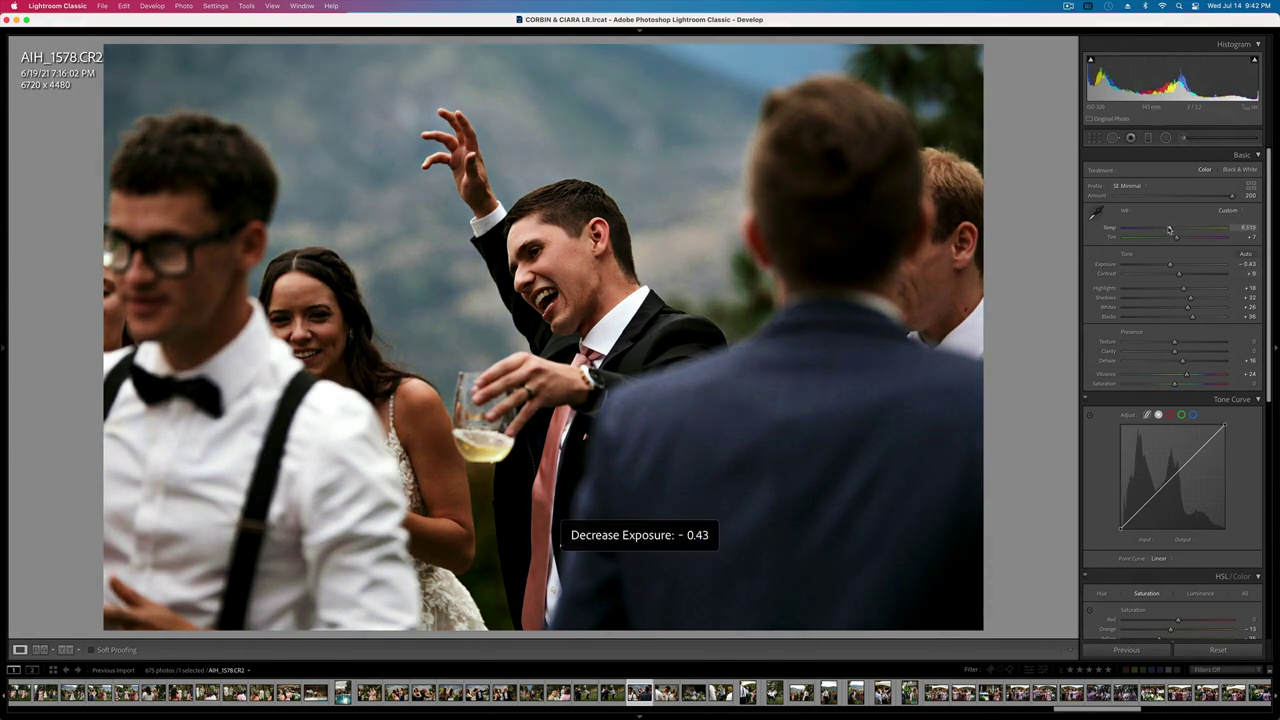
{"action": "key", "text": "equal"}
{"action": "key", "text": "equal"}
{"action": "key", "text": "equal"}
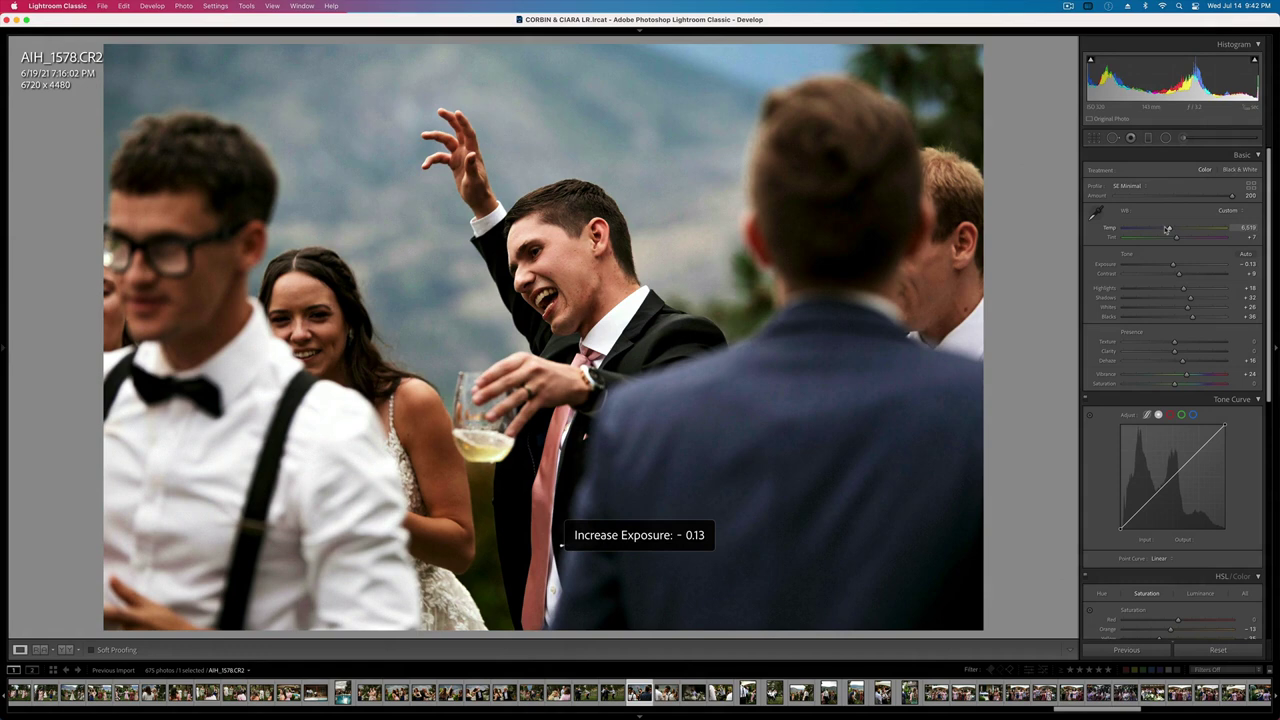
{"action": "key", "text": "minus"}
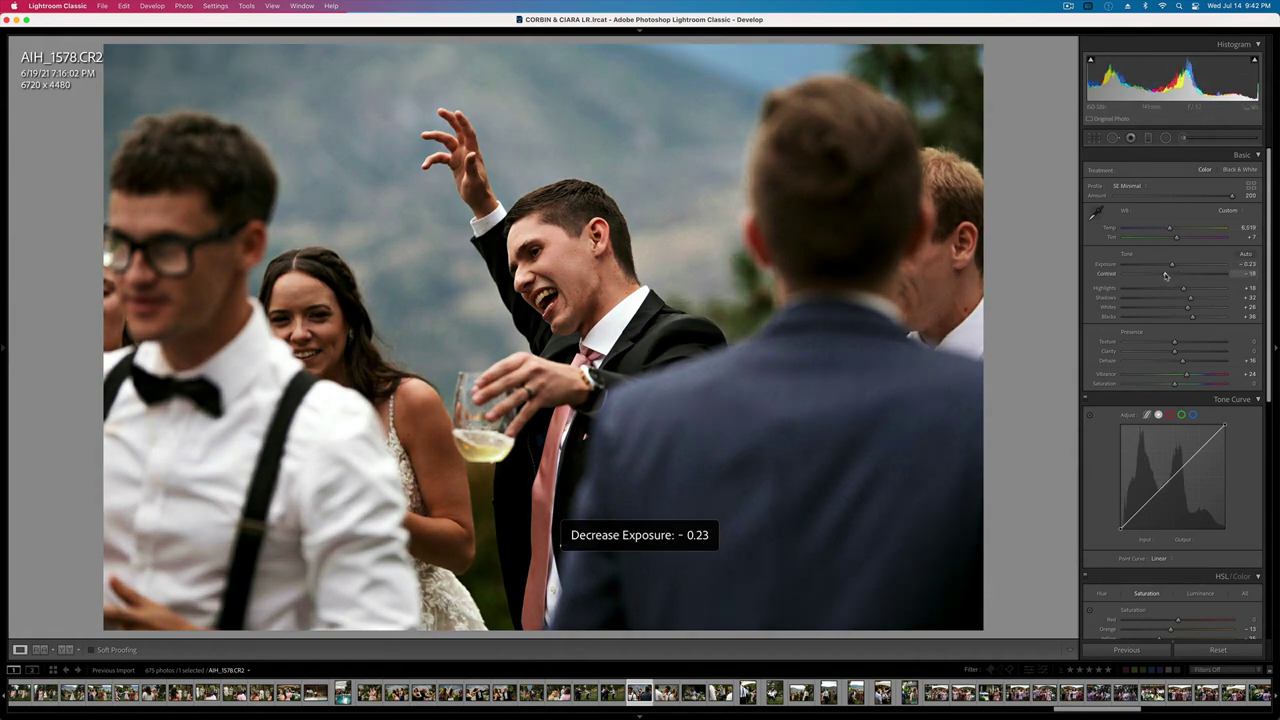
- Copy AIH_1578's settings to AIH_1579 and brighten its exposure to about +0.10
{"action": "key", "text": "super+shift+c"}
{"action": "key", "text": "Return"}
{"action": "key", "text": "Right"}
{"action": "key", "text": "super+shift+v"}
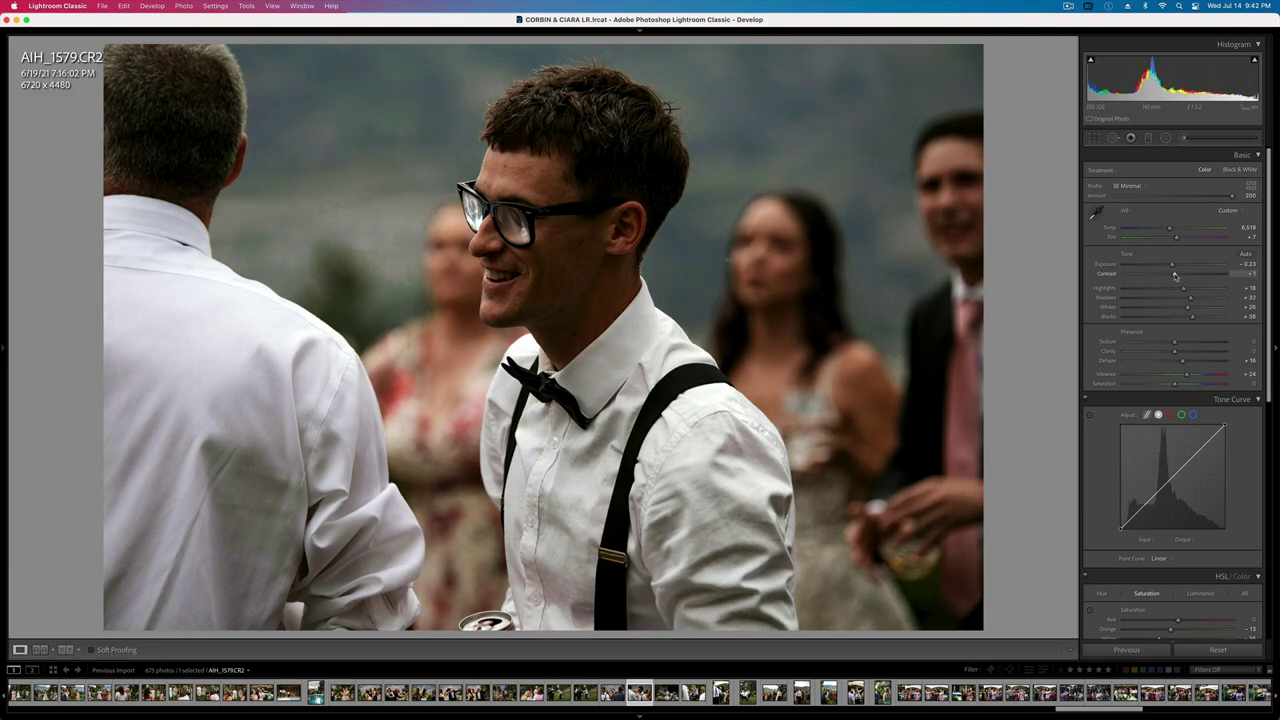
{"action": "key", "text": "equal"}
{"action": "key", "text": "equal"}
{"action": "key", "text": "equal"}
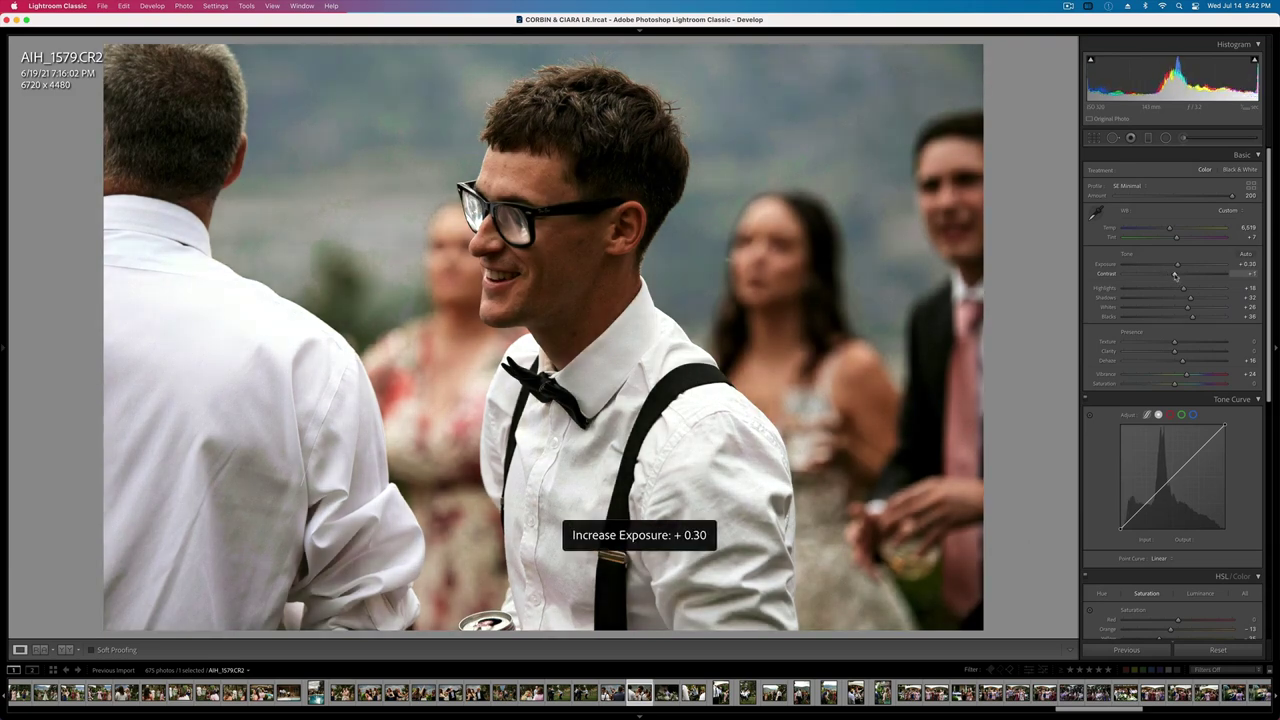
{"action": "key", "text": "minus"}
- Copy the settings onto the doll photo AIH_1584 and brighten its exposure
{"action": "key", "text": "super+shift+c"}
{"action": "key", "text": "Return"}
{"action": "key", "text": "Right"}
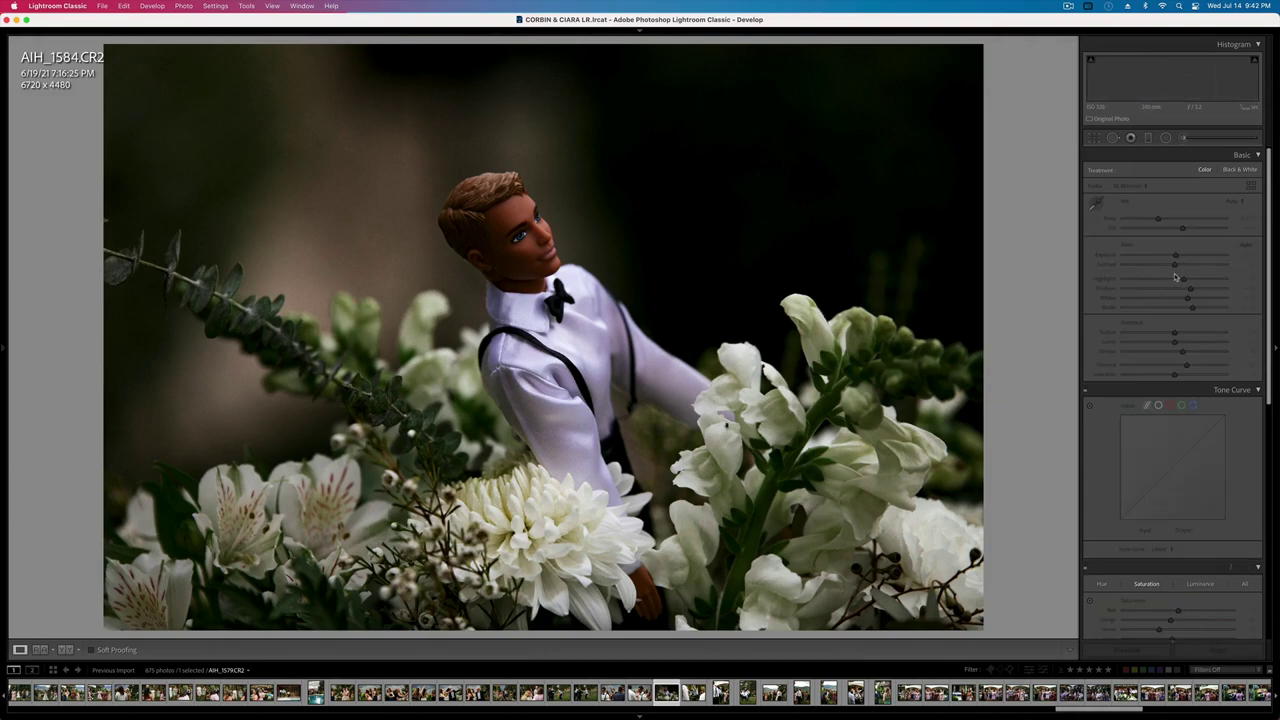
{"action": "key", "text": "super+shift+v"}
{"action": "key", "text": "equal"}
{"action": "key", "text": "equal"}
{"action": "key", "text": "equal"}
{"action": "key", "text": "equal"}
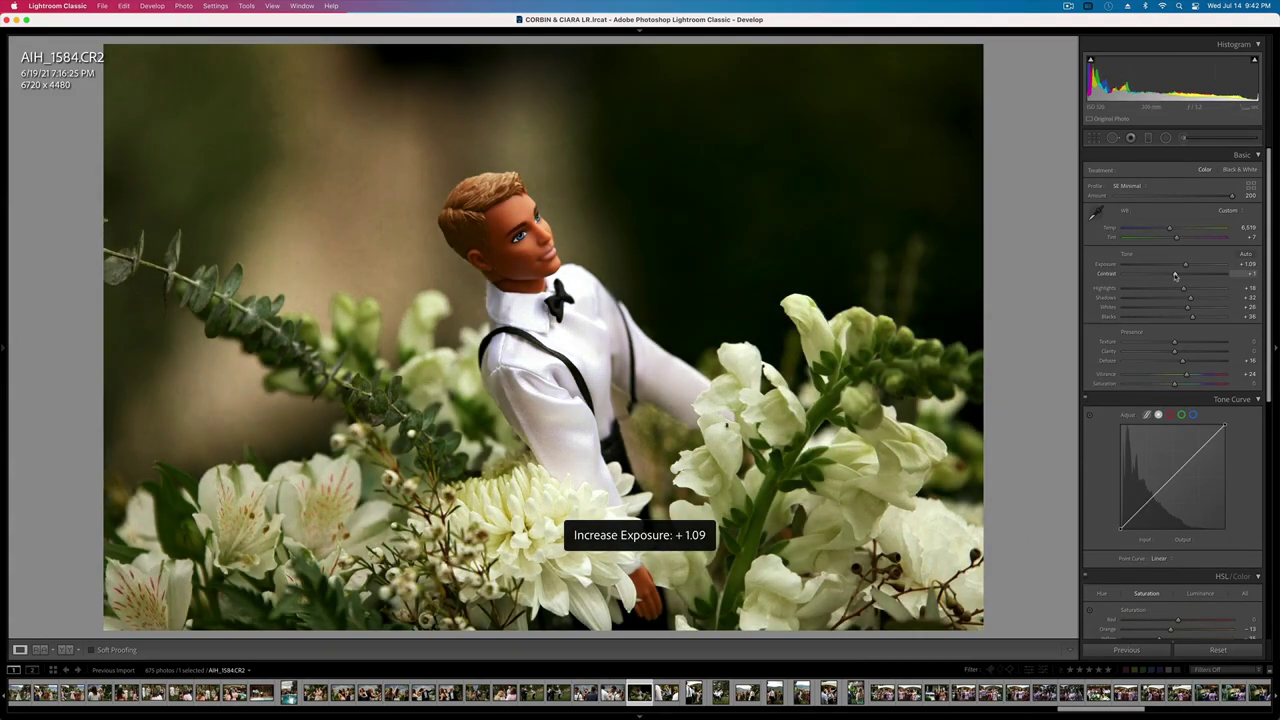
- Inspect the doll's face up close, lower contrast to -32, and compare with the original
{"action": "left_click", "coordinate": [463, 210]}
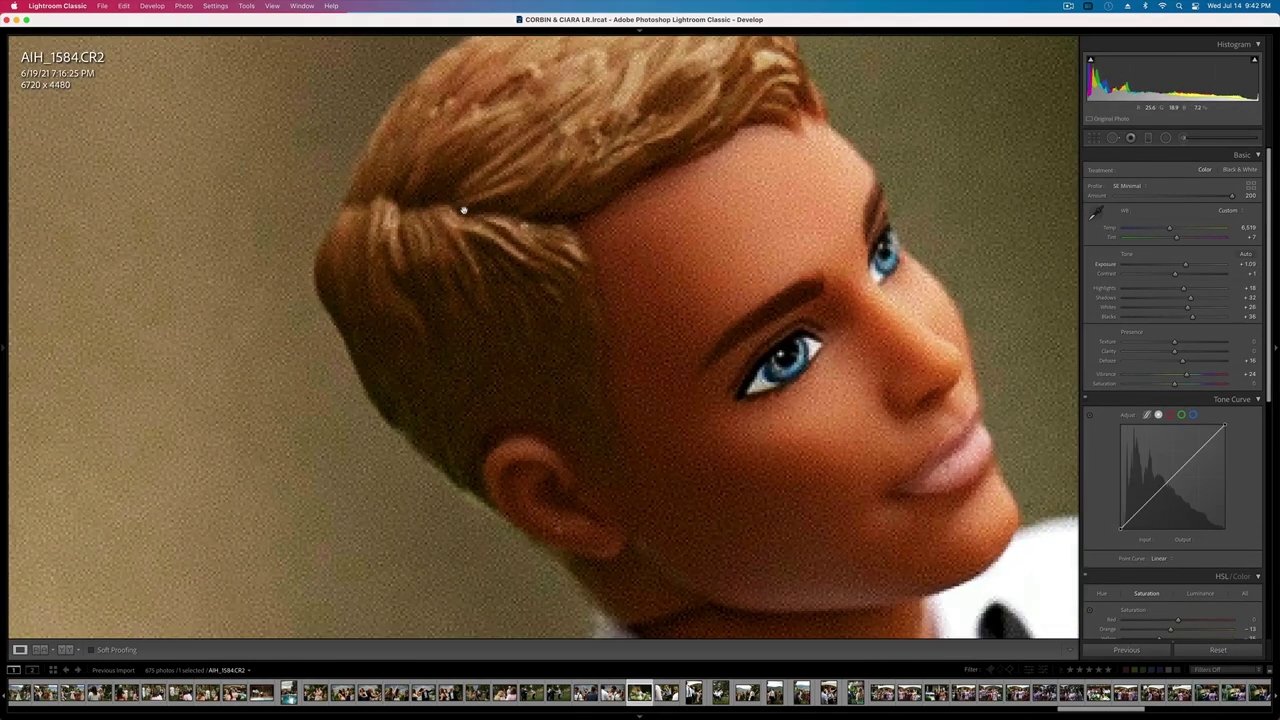
{"action": "left_click_drag", "start_coordinate": [630, 342], "coordinate": [334, 378]}
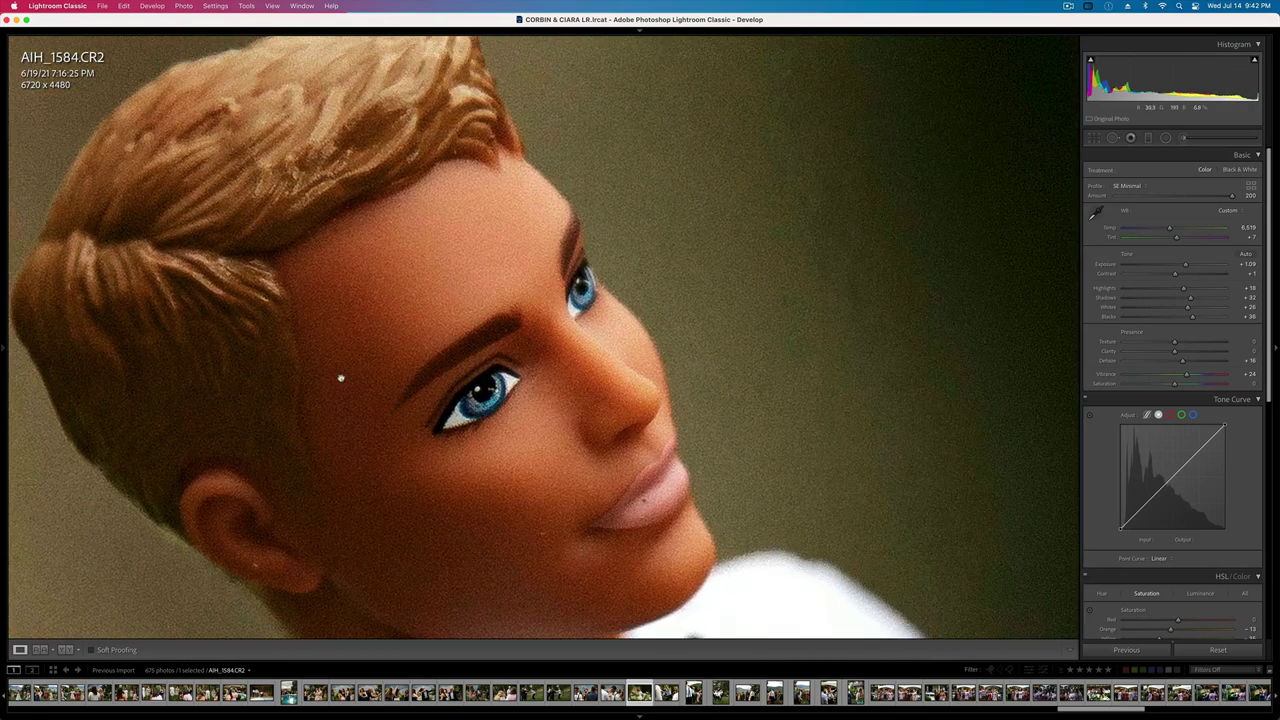
{"action": "left_click", "coordinate": [342, 378]}
{"action": "left_click", "coordinate": [363, 384]}
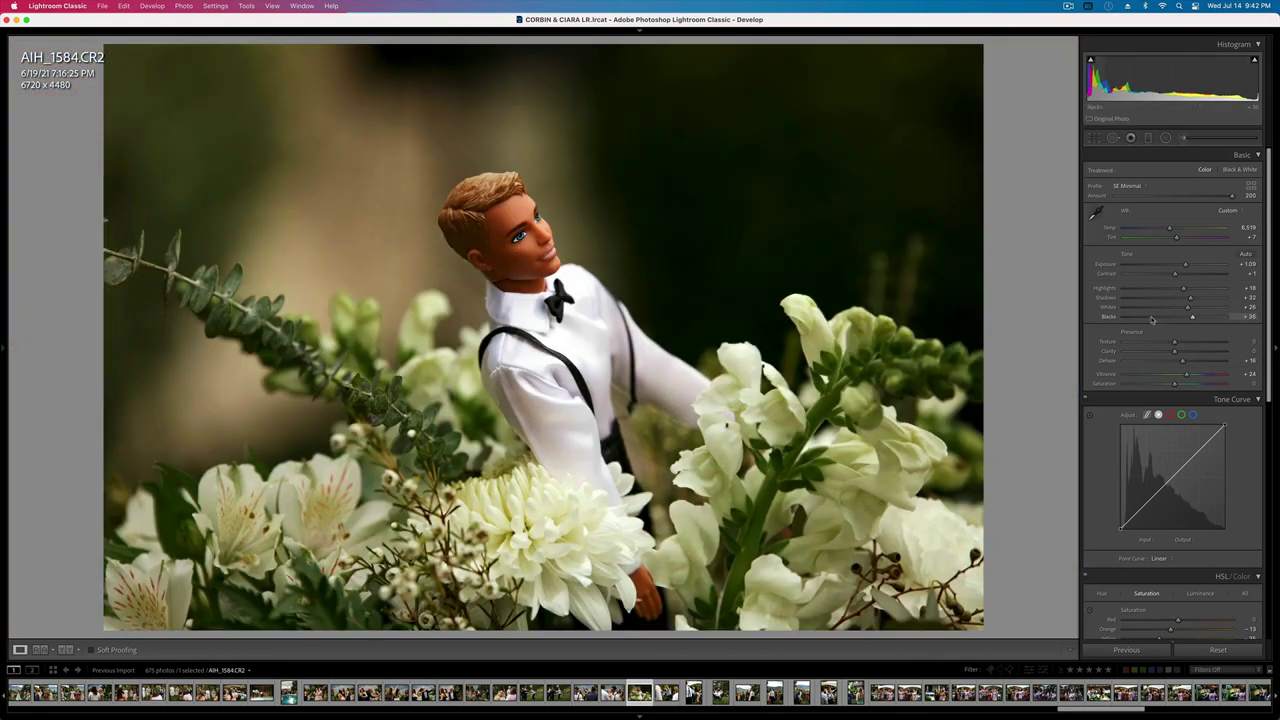
{"action": "left_click_drag", "start_coordinate": [1174, 274], "coordinate": [1158, 276]}
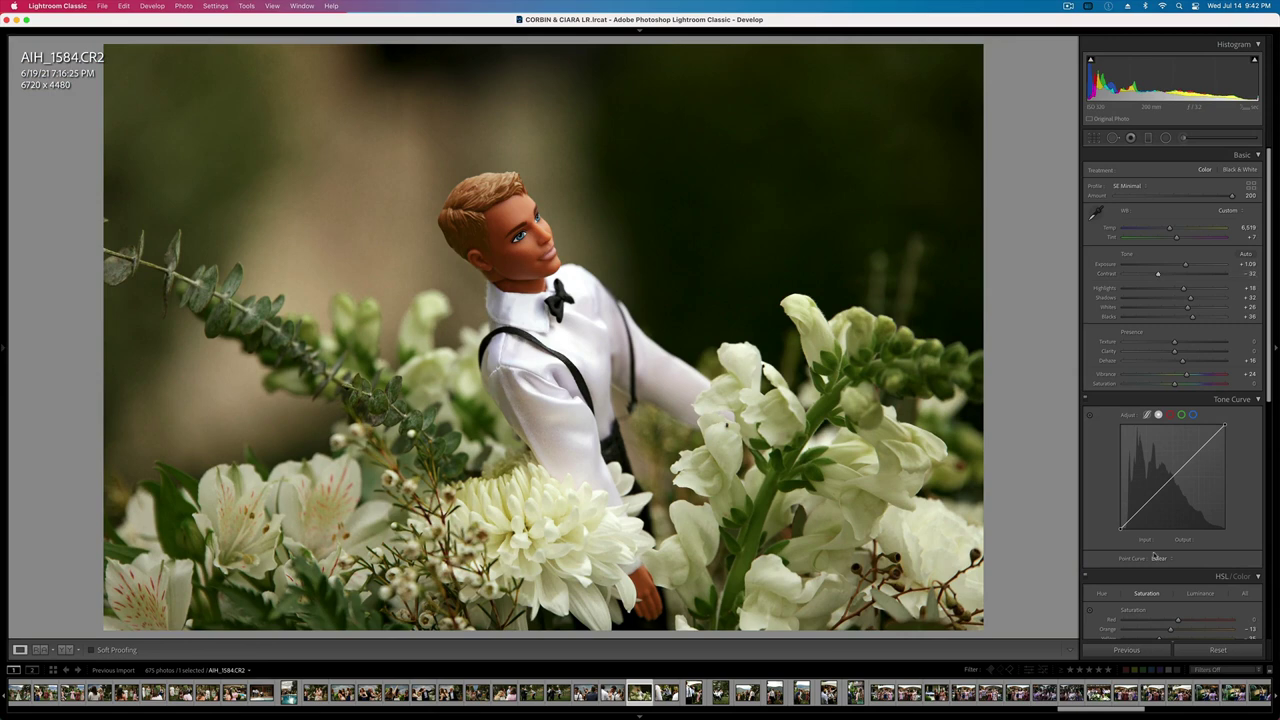
{"action": "key", "text": "backslash"}
{"action": "key", "text": "backslash"}
- Copy the current settings onto AIH_1588 and set its exposure to +0.20
{"action": "key", "text": "super+shift+c"}
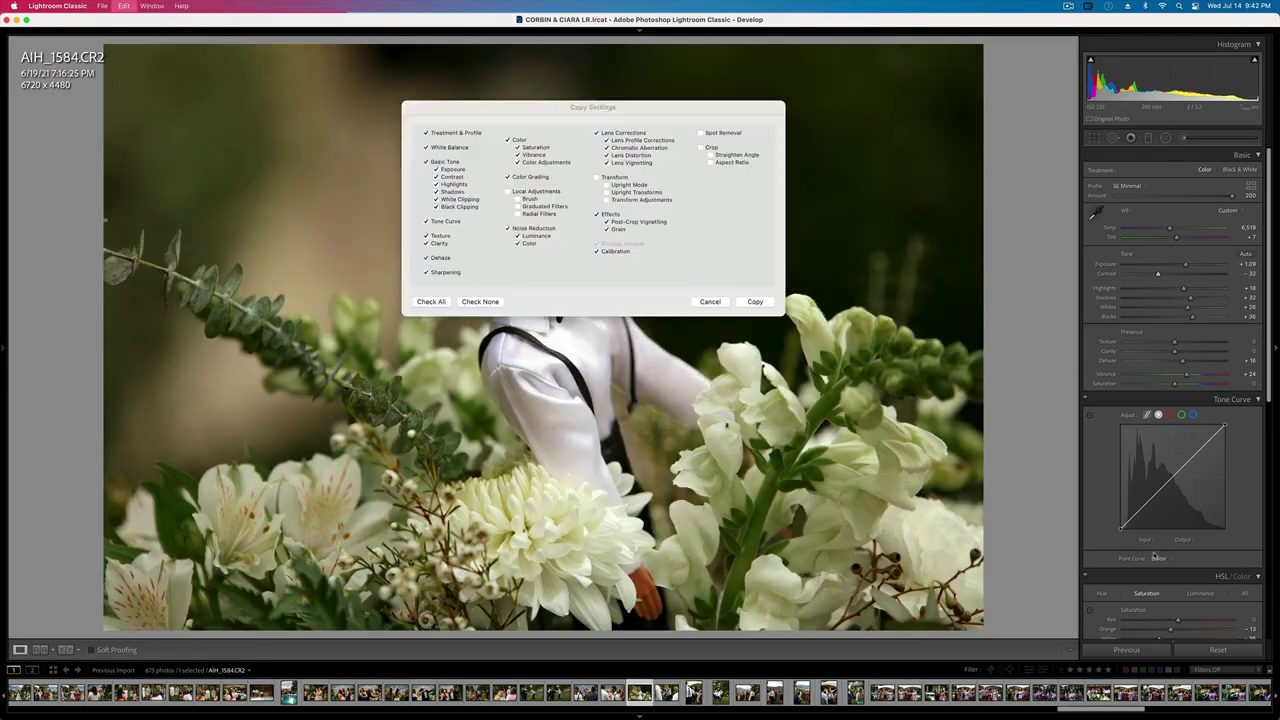
{"action": "key", "text": "Return"}
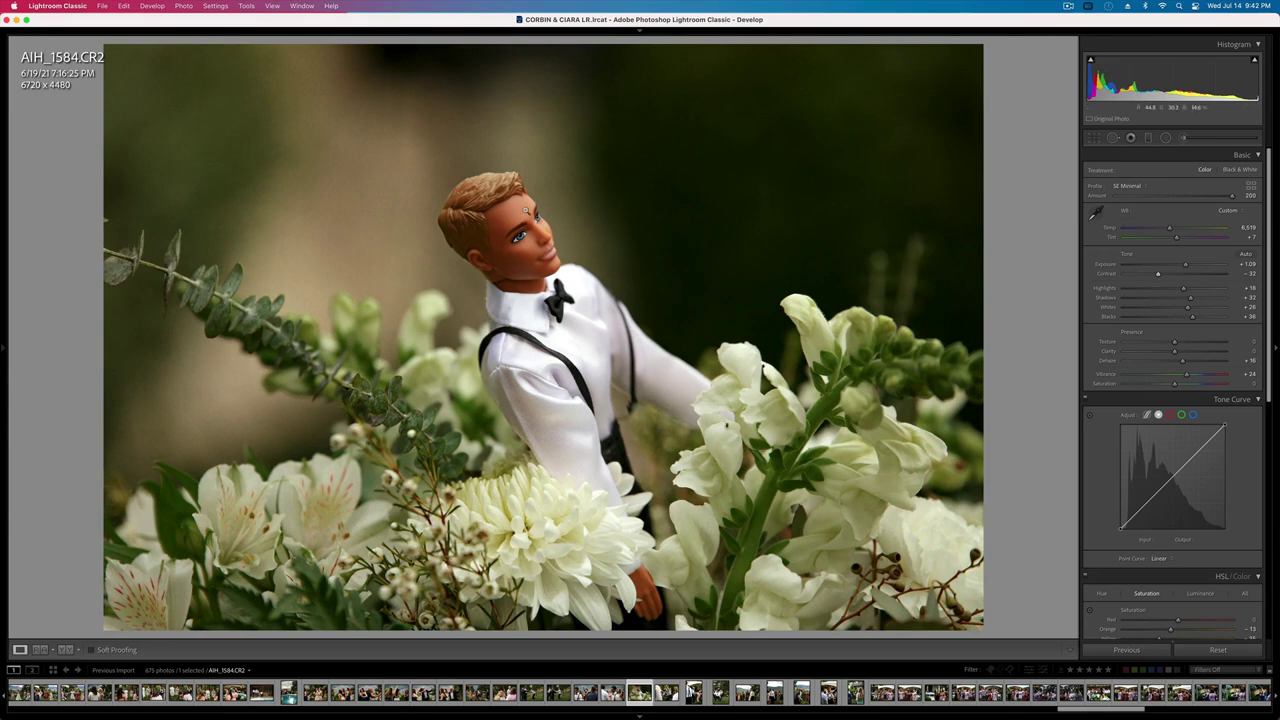
{"action": "key", "text": "Right"}
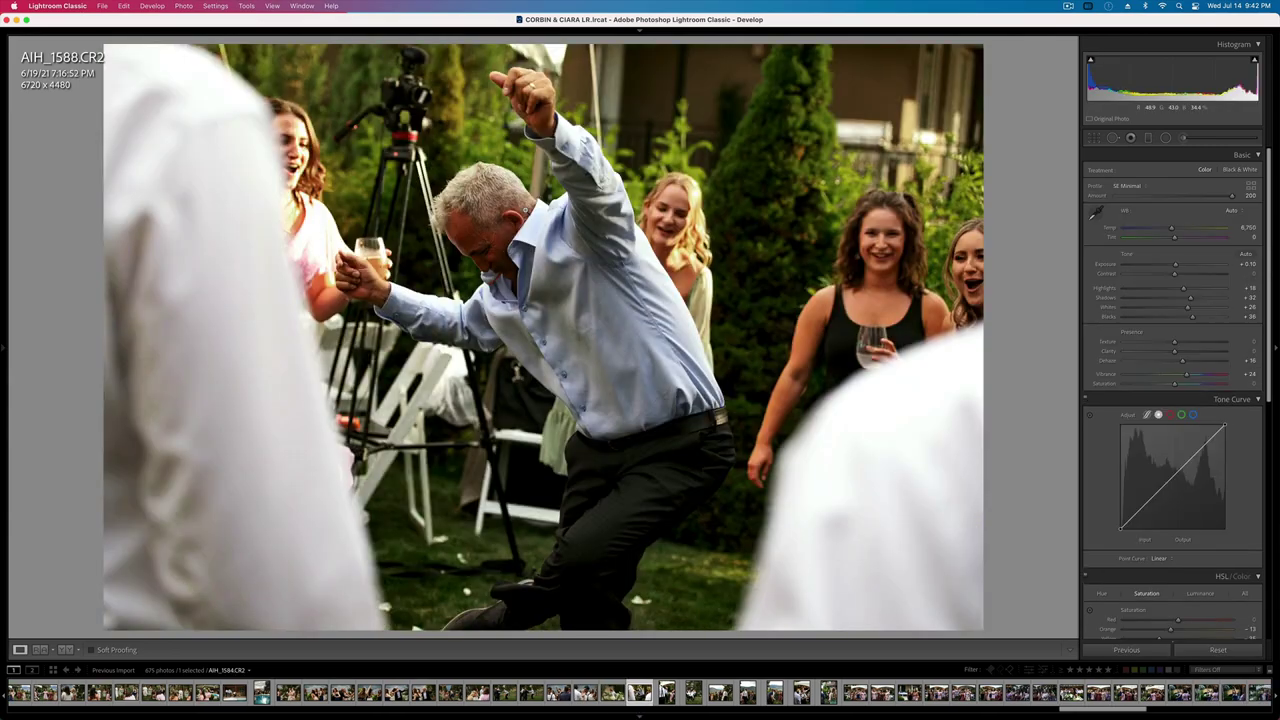
{"action": "key", "text": "super+shift+v"}
{"action": "key", "text": "shift+minus"}
{"action": "key", "text": "shift+minus"}
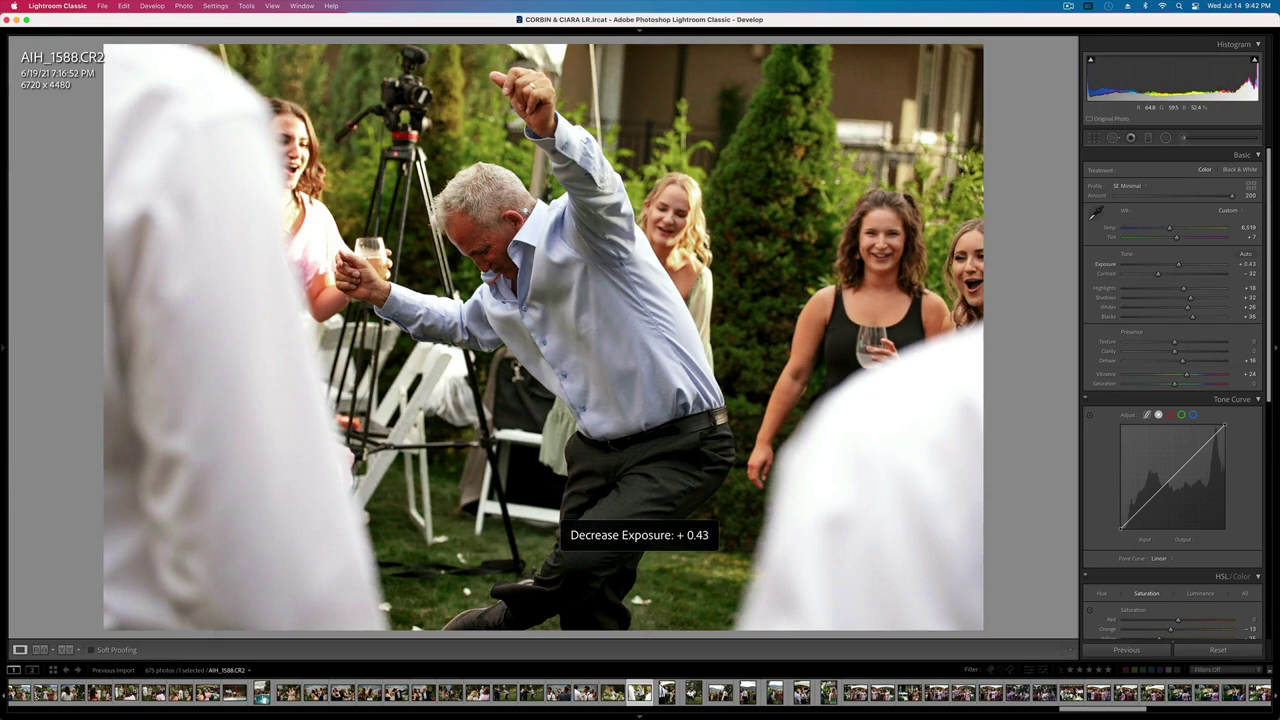
{"action": "key", "text": "shift+equal"}
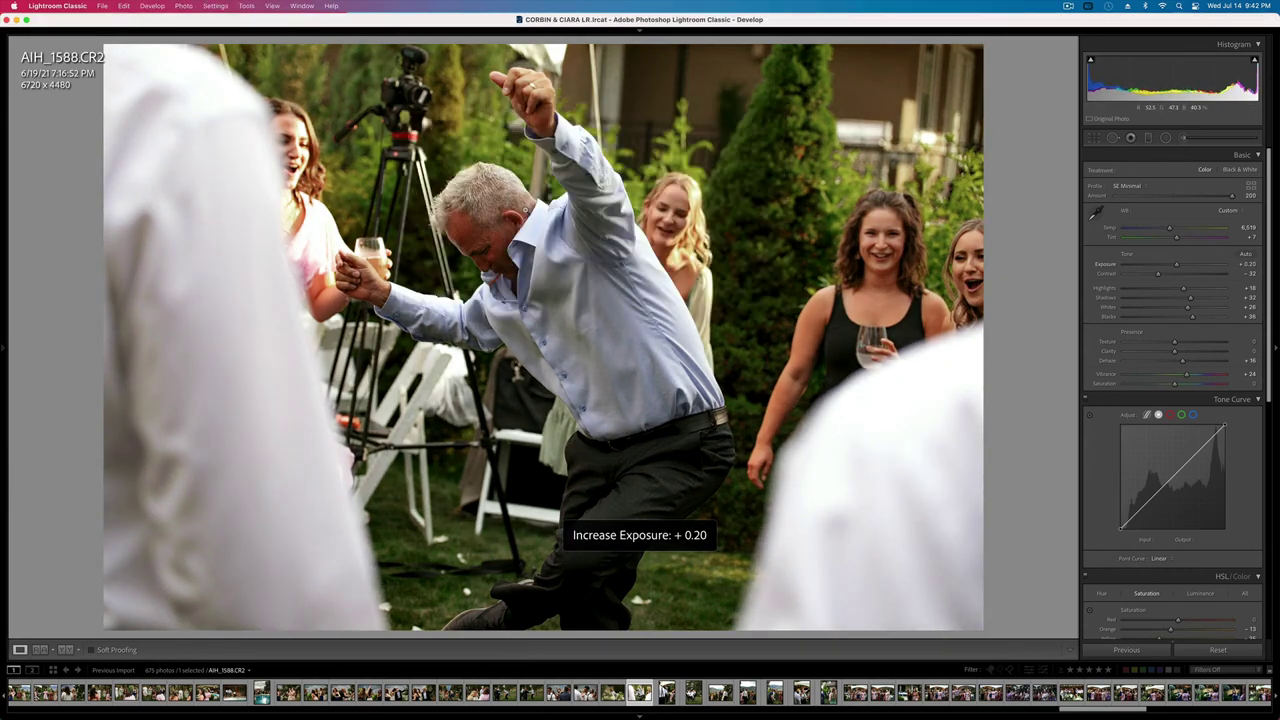
- Paste the settings onto AIH_1597 and AIH_1598, darkening exposure down to -0.23
{"action": "key", "text": "Right"}
{"action": "key", "text": "super+shift+v"}
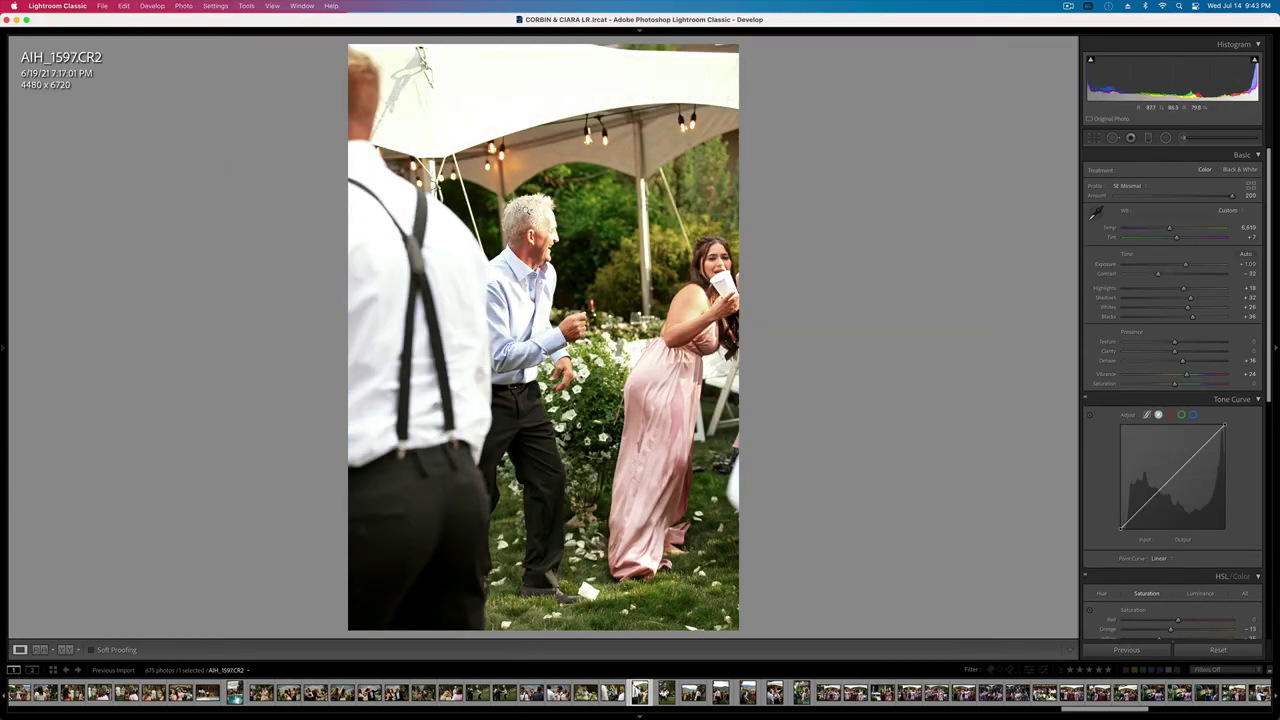
{"action": "key", "text": "shift+minus"}
{"action": "key", "text": "shift+minus"}
{"action": "key", "text": "Right"}
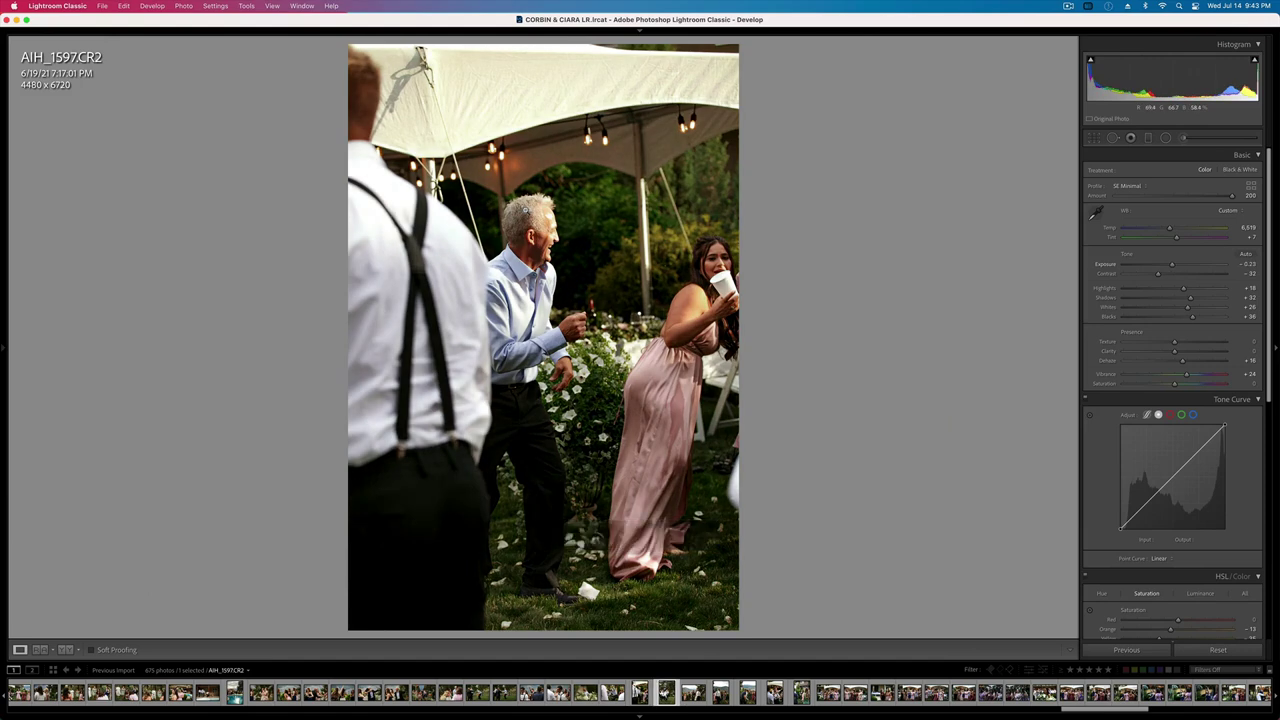
{"action": "key", "text": "super+shift+v"}
{"action": "key", "text": "minus"}
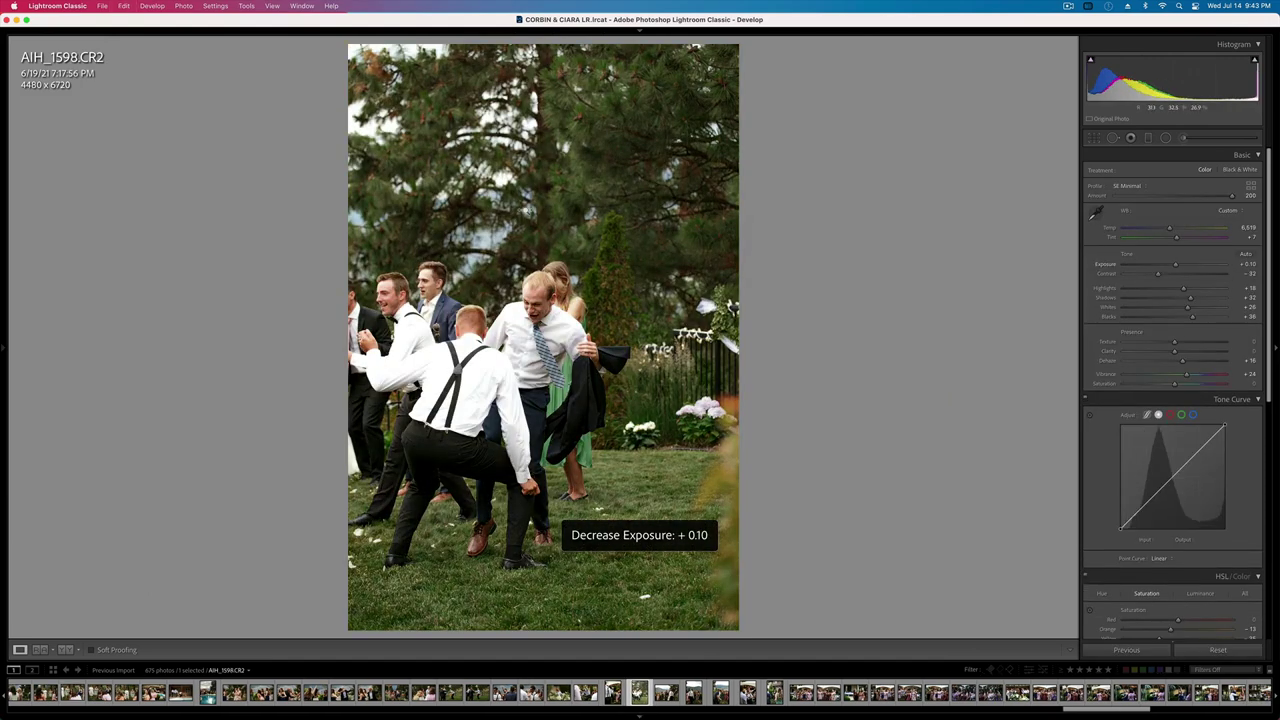
{"action": "key", "text": "shift+minus"}
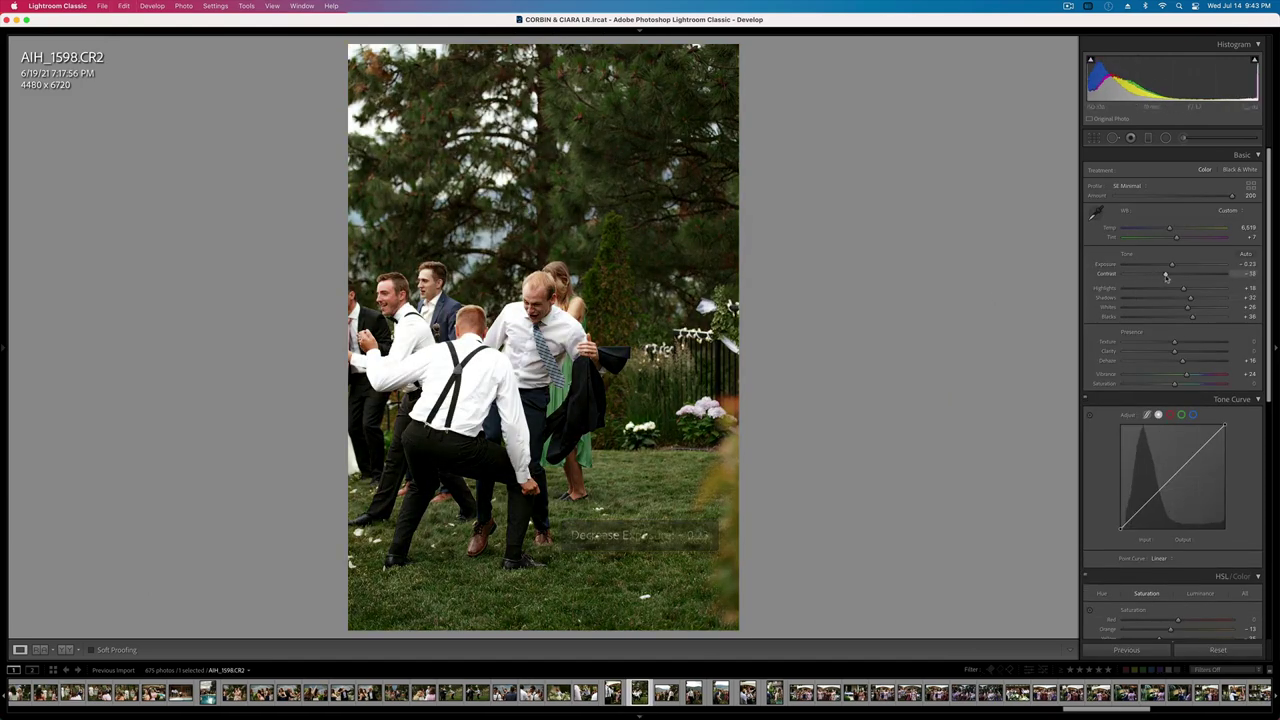
- Copy settings onto AIH_1606, cool its temperature, raise contrast, and set exposure +0.10
{"action": "key", "text": "super+shift+c"}
{"action": "key", "text": "Return"}
{"action": "key", "text": "Right"}
{"action": "key", "text": "super+shift+v"}
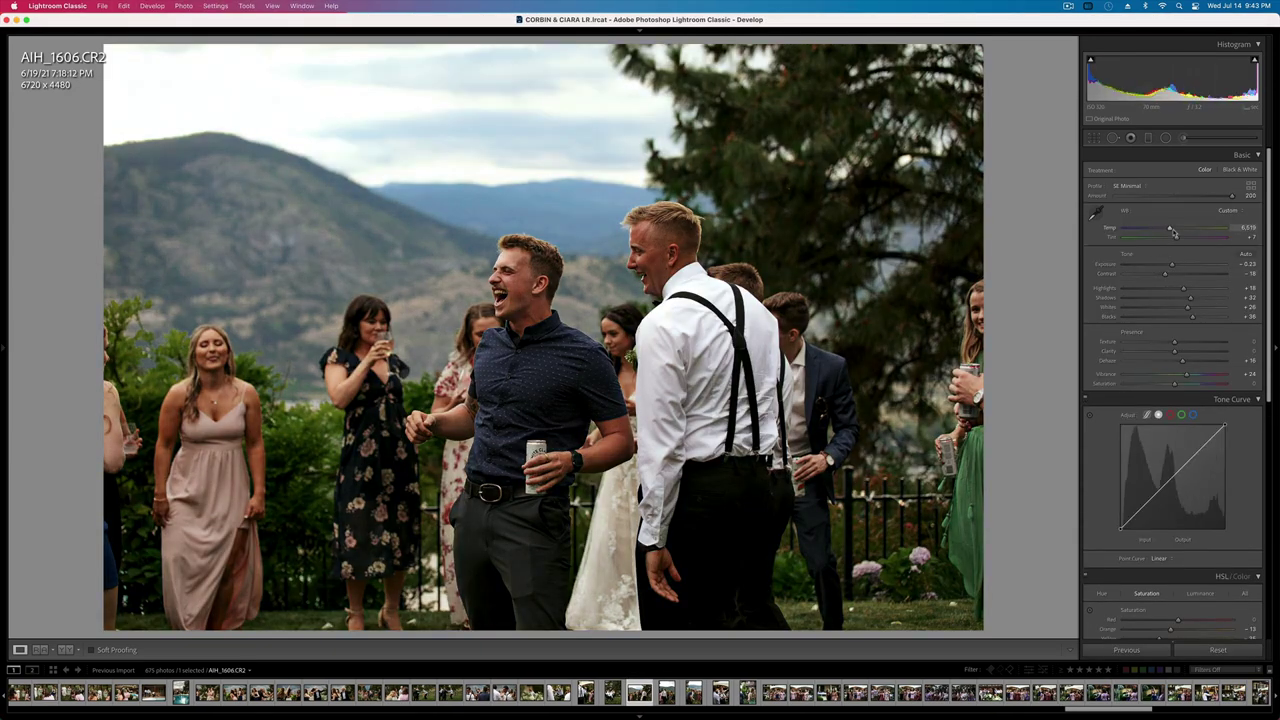
{"action": "left_click_drag", "start_coordinate": [1177, 232], "coordinate": [1175, 232]}
{"action": "left_click", "coordinate": [1176, 274]}
{"action": "key", "text": "="}
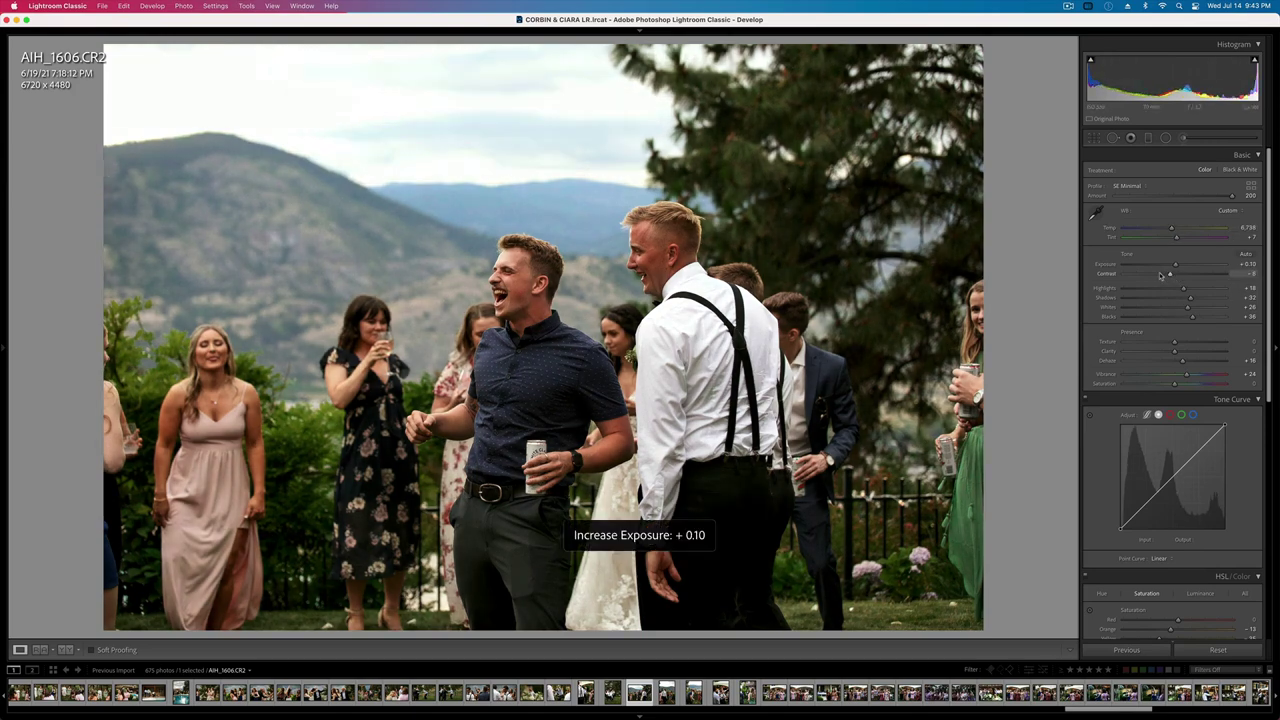
- Carry settings onto AIH_1610 with exposure +0.43 and AIH_1613 with exposure +0.10
{"action": "key", "text": "super+shift+c"}
{"action": "key", "text": "Return"}
{"action": "key", "text": "Right"}
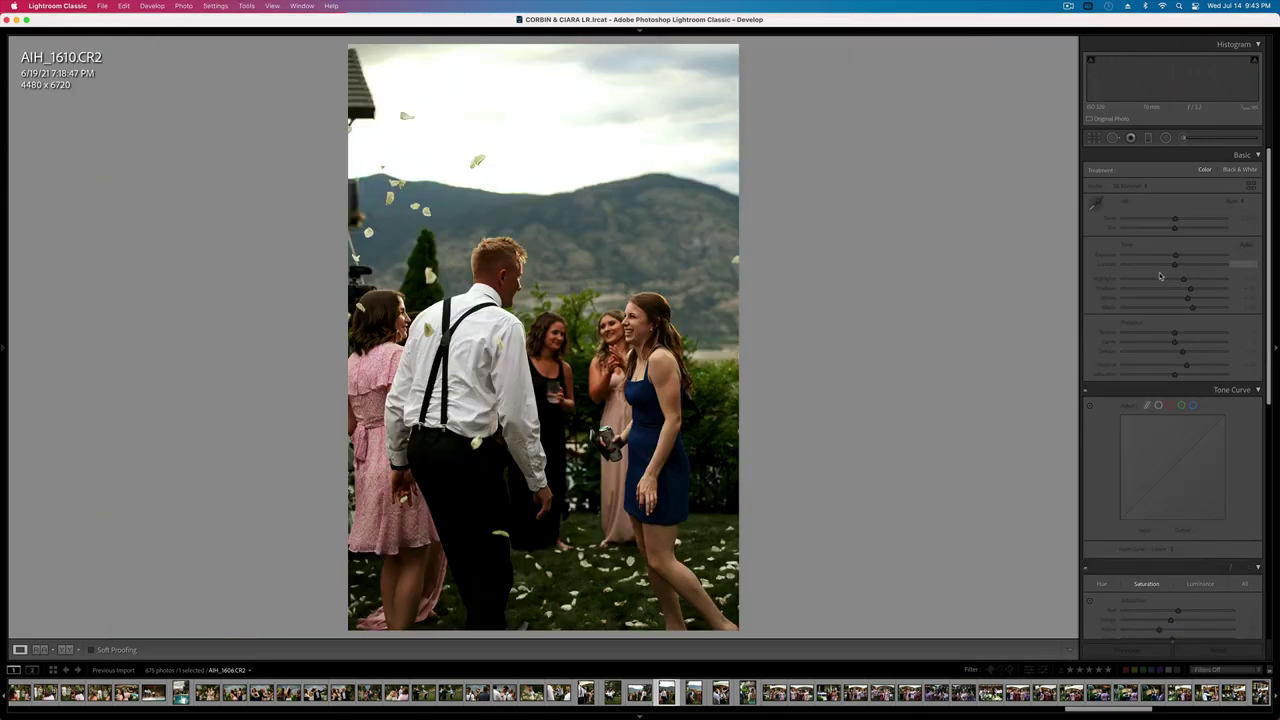
{"action": "key", "text": "super+shift+v"}
{"action": "key", "text": "="}
{"action": "key", "text": "="}
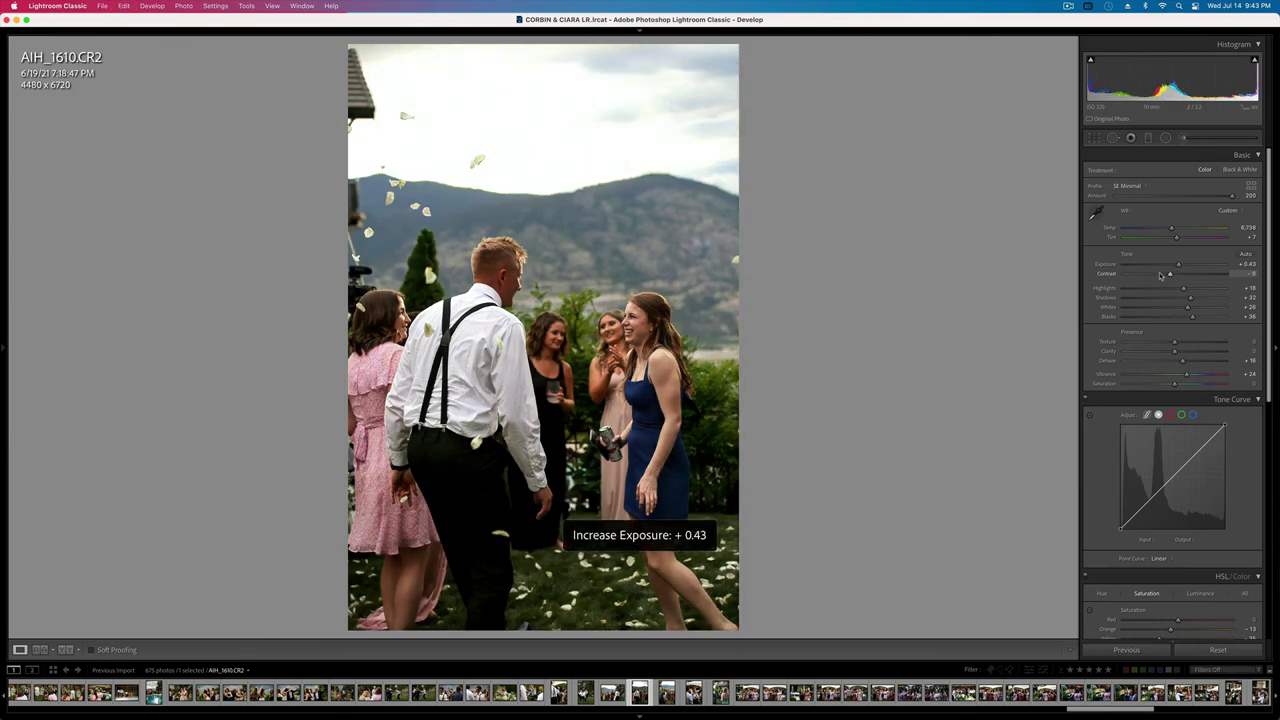
{"action": "key", "text": "super+shift+c"}
{"action": "key", "text": "Return"}
{"action": "key", "text": "Right"}
{"action": "key", "text": "super+shift+v"}
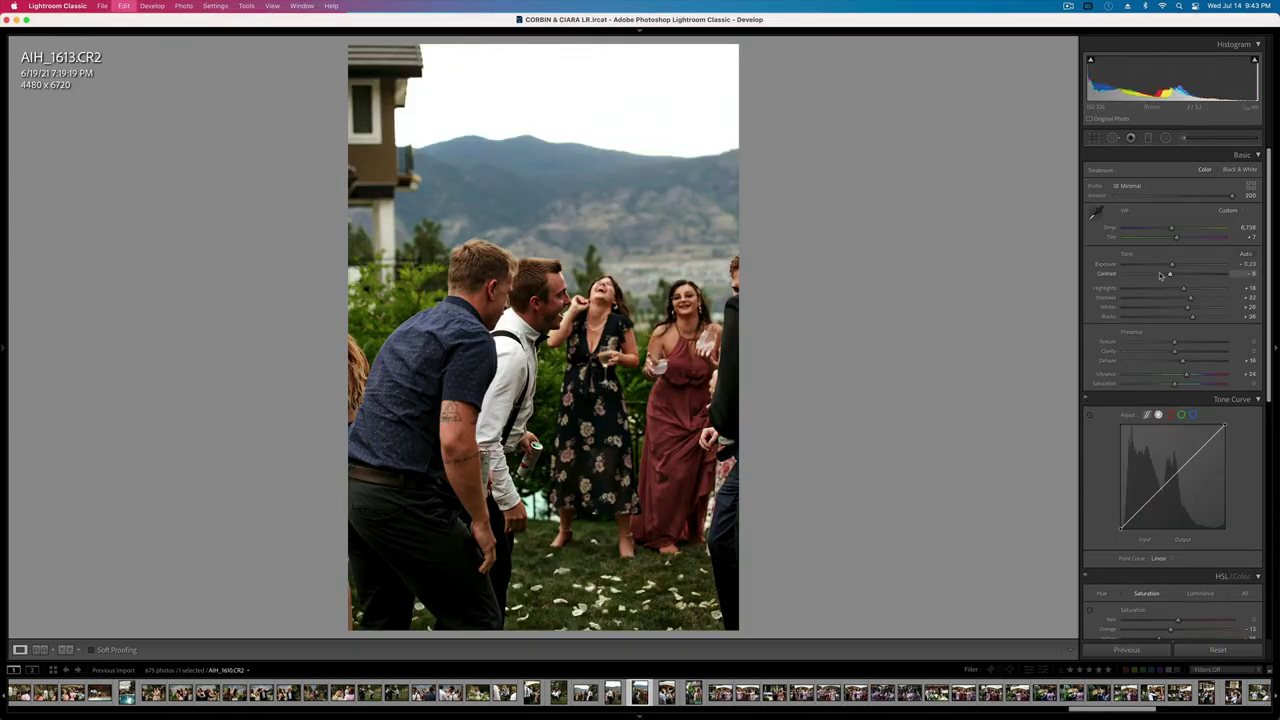
{"action": "key", "text": "="}
- Paste settings onto AIH_1616, with highlights about -32 and exposure +0.89
{"action": "key", "text": "super+shift+c"}
{"action": "key", "text": "Return"}
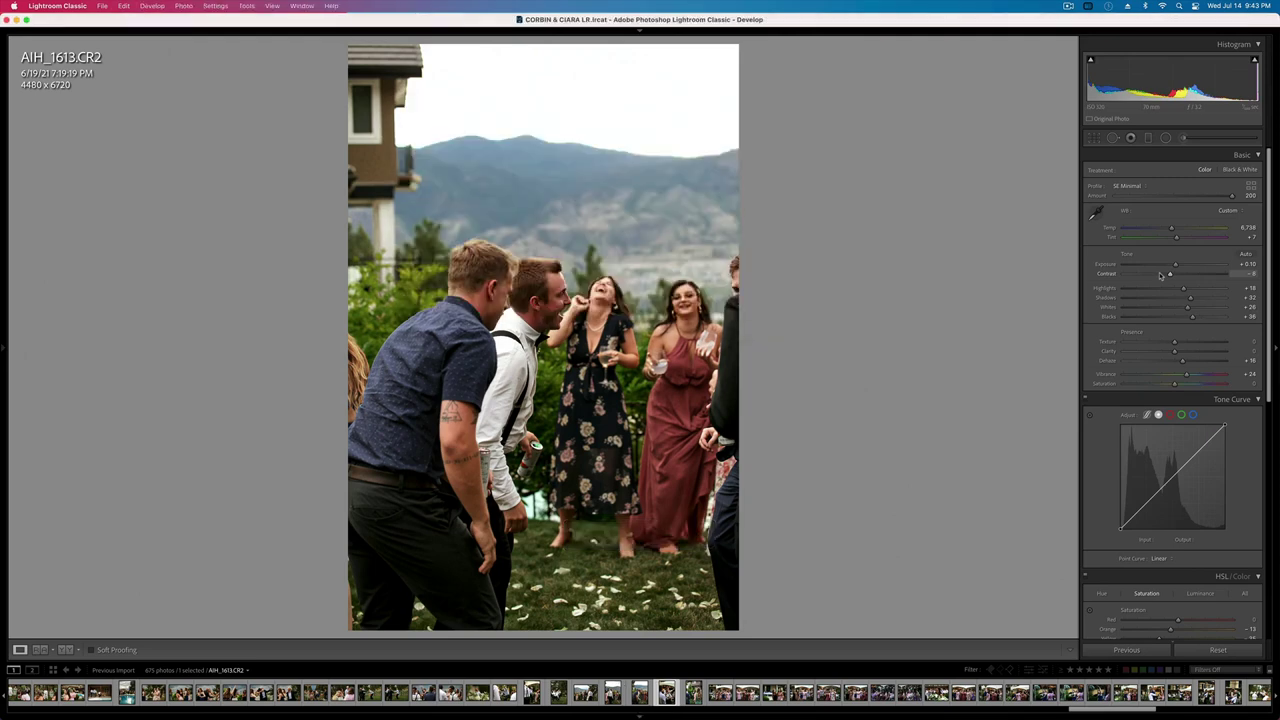
{"action": "key", "text": "Right"}
{"action": "key", "text": "super+shift+v"}
{"action": "key", "text": "="}
{"action": "key", "text": "="}
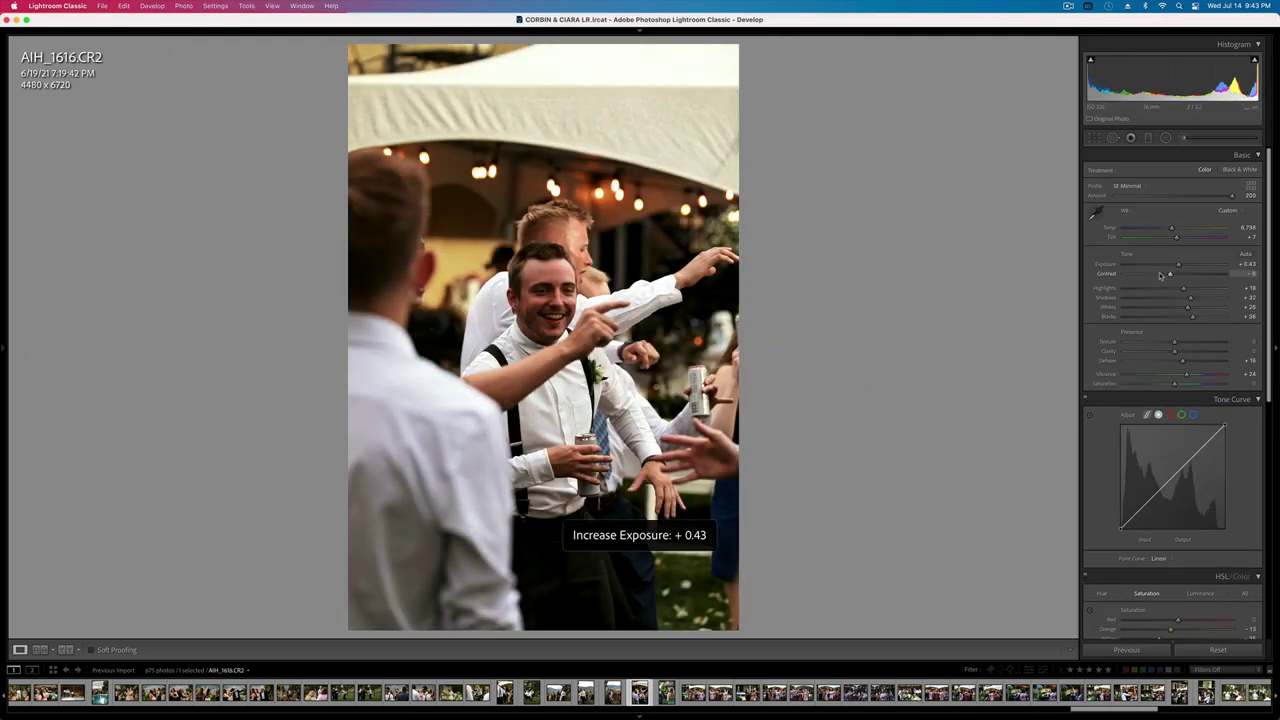
{"action": "key", "text": "="}
{"action": "key", "text": "="}
{"action": "key", "text": "minus"}
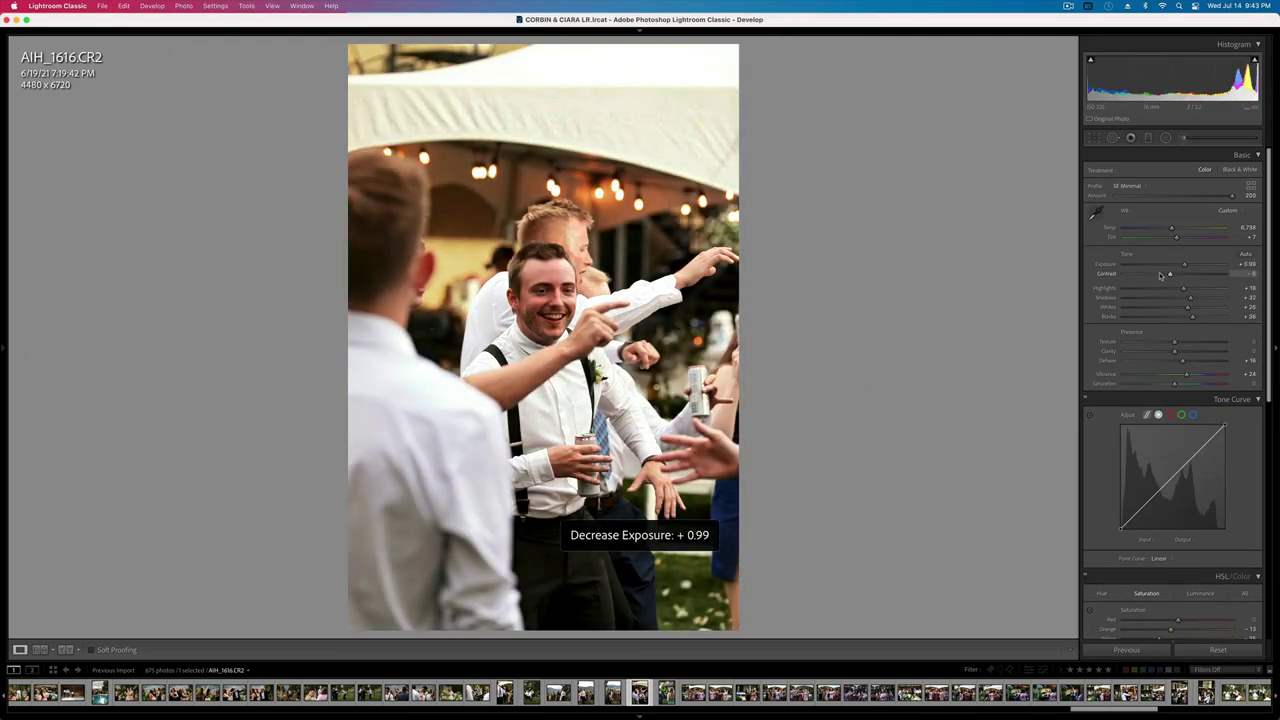
{"action": "key", "text": "minus"}
{"action": "left_click", "coordinate": [1158, 288]}
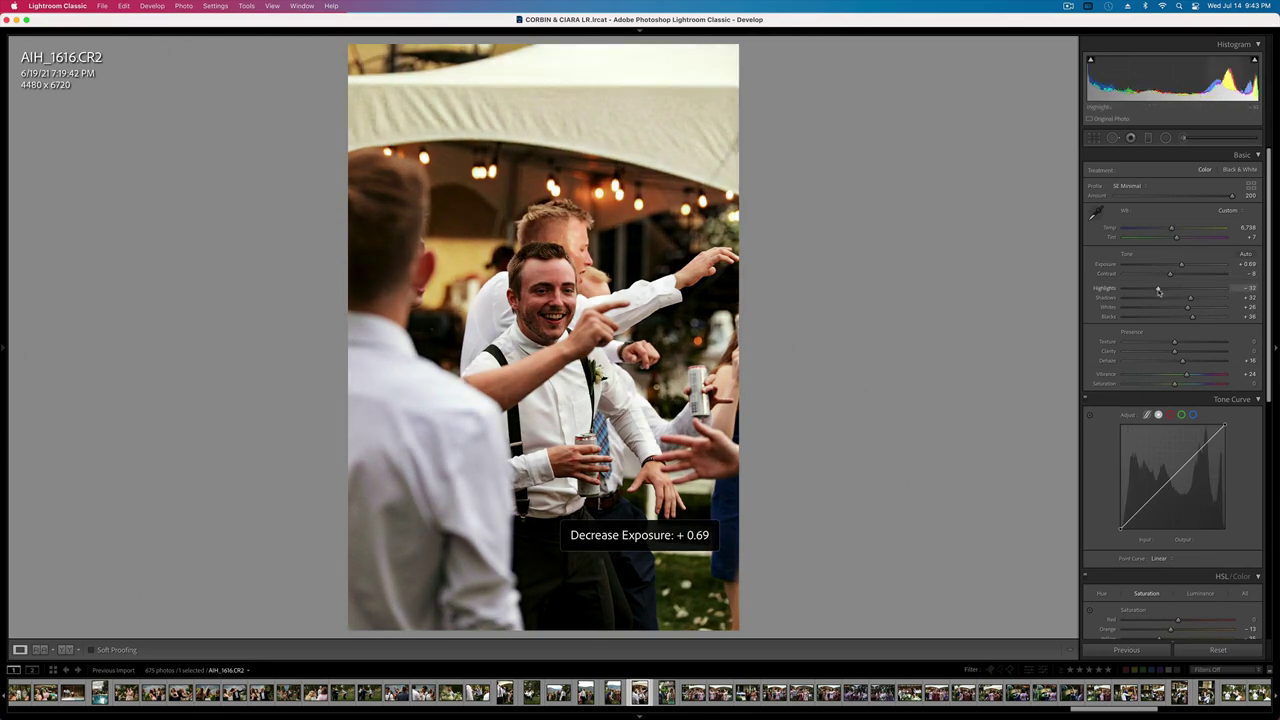
{"action": "key", "text": "="}
{"action": "key", "text": "="}
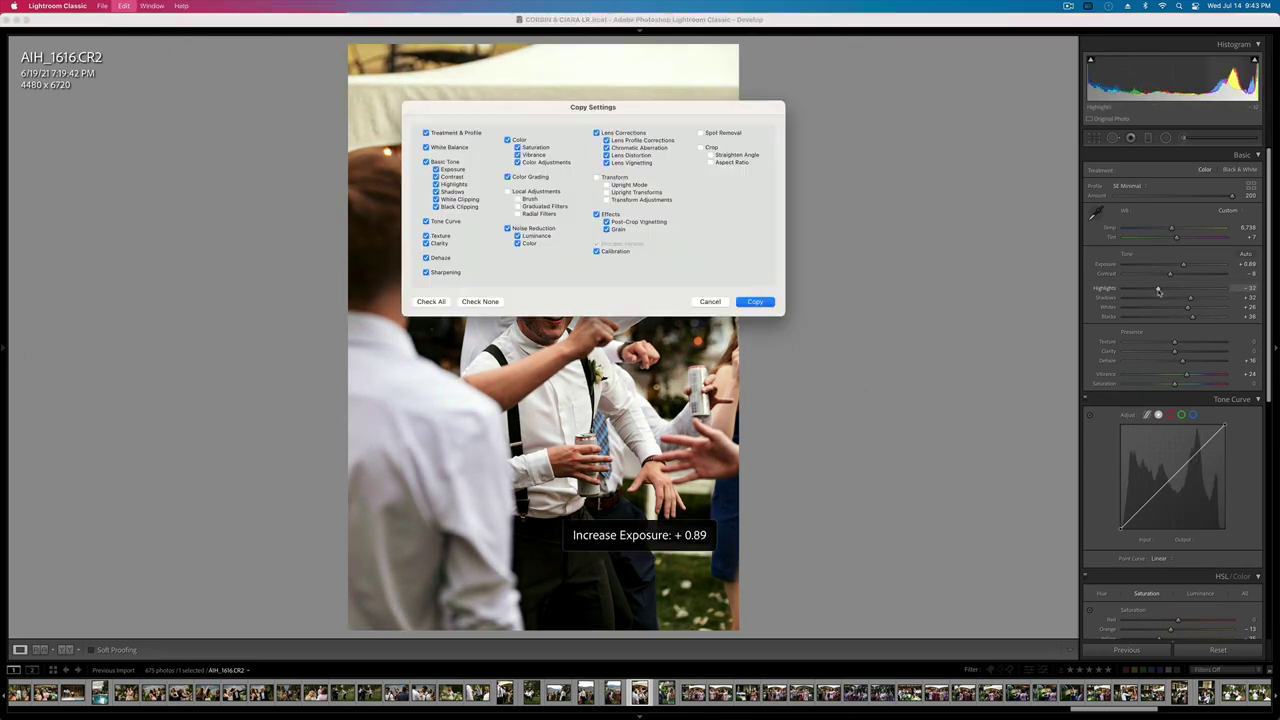
- Undo the paste on AIH_1621, lower its contrast, and set exposure to -0.23
{"action": "key", "text": "Right"}
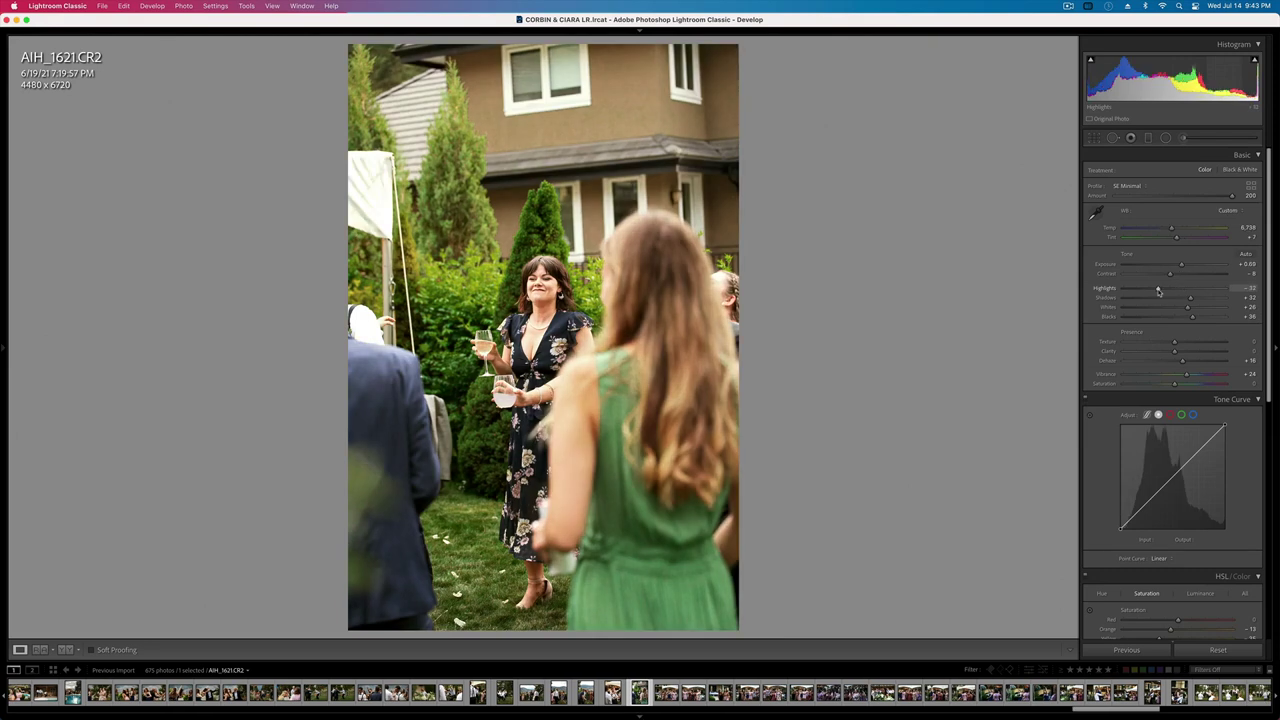
{"action": "key", "text": "super+z"}
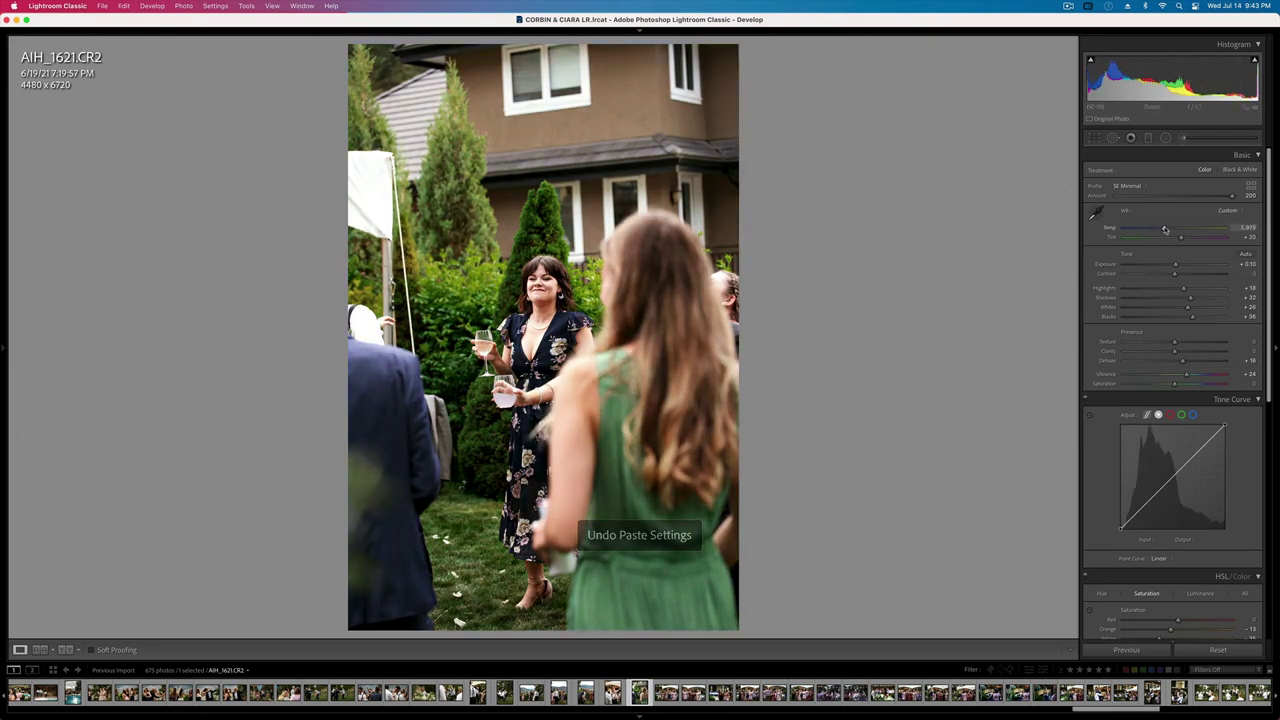
{"action": "left_click_drag", "start_coordinate": [1175, 274], "coordinate": [1160, 277]}
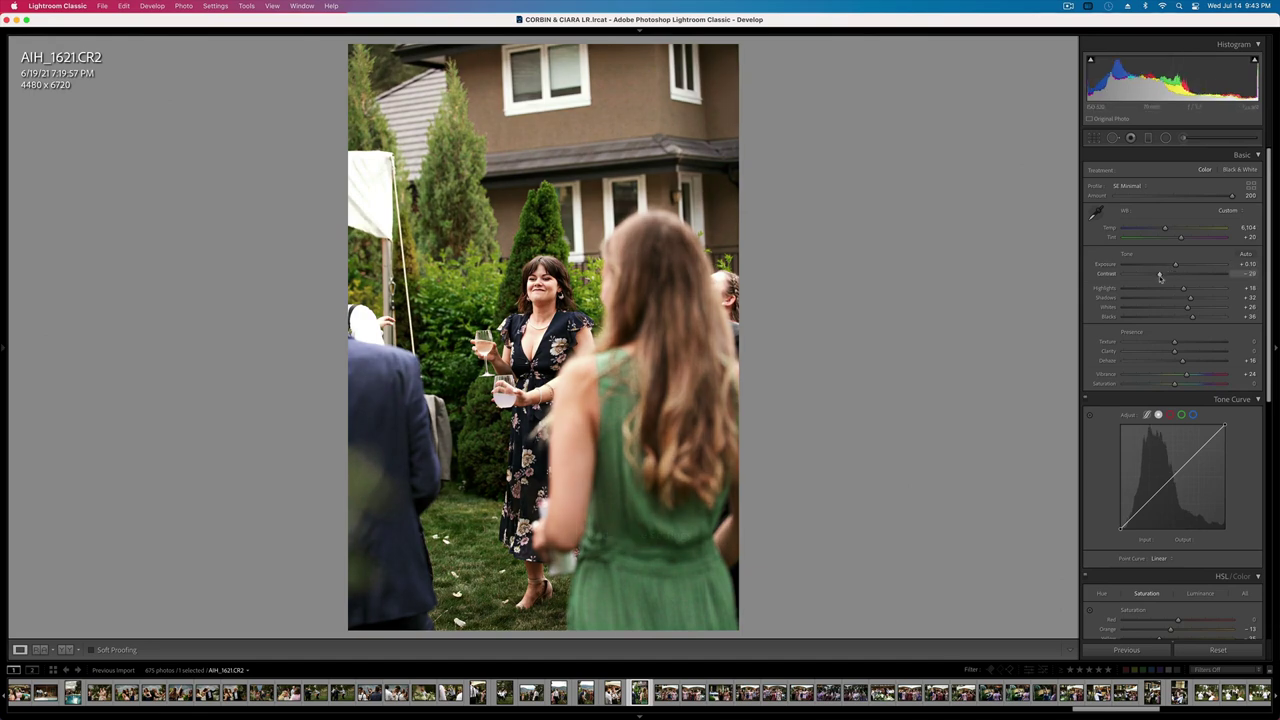
{"action": "key", "text": "shift+minus"}
{"action": "key", "text": "shift+minus"}
{"action": "key", "text": "shift+equal"}
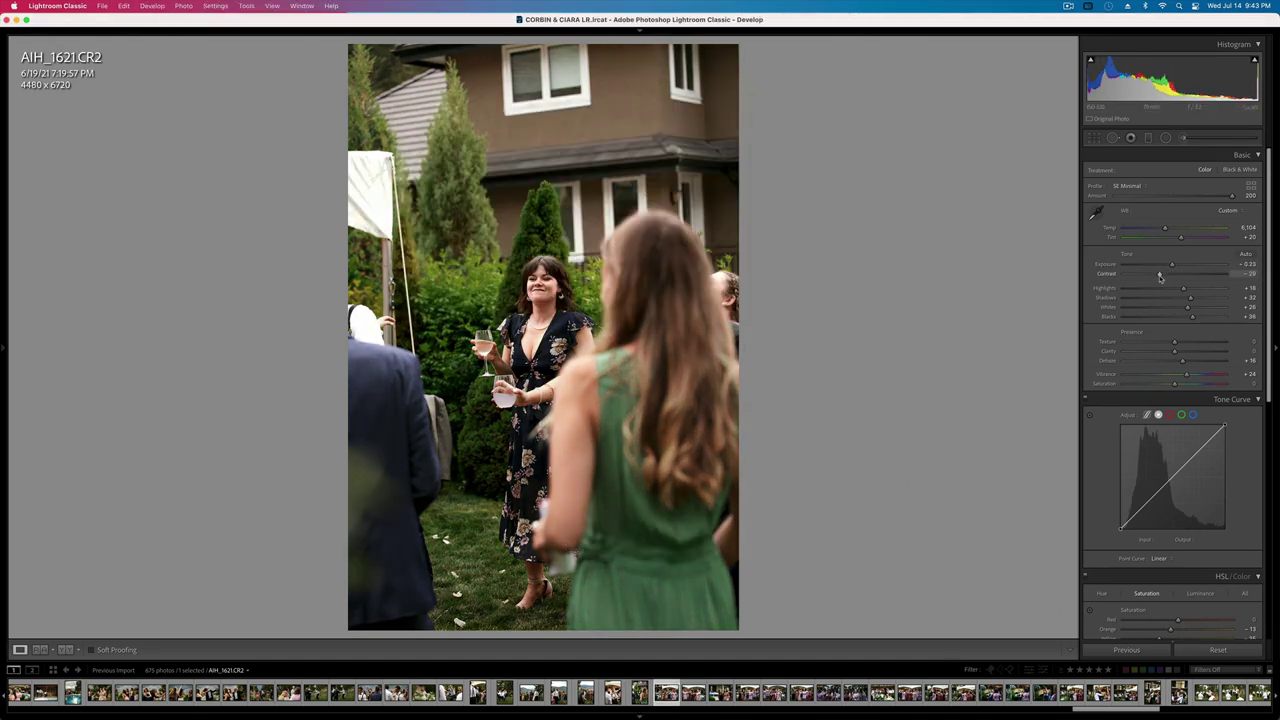
- Give AIH_1622 tint +7, temperature about 6,548, contrast about +5 and exposure +0.10
{"action": "key", "text": "Right"}
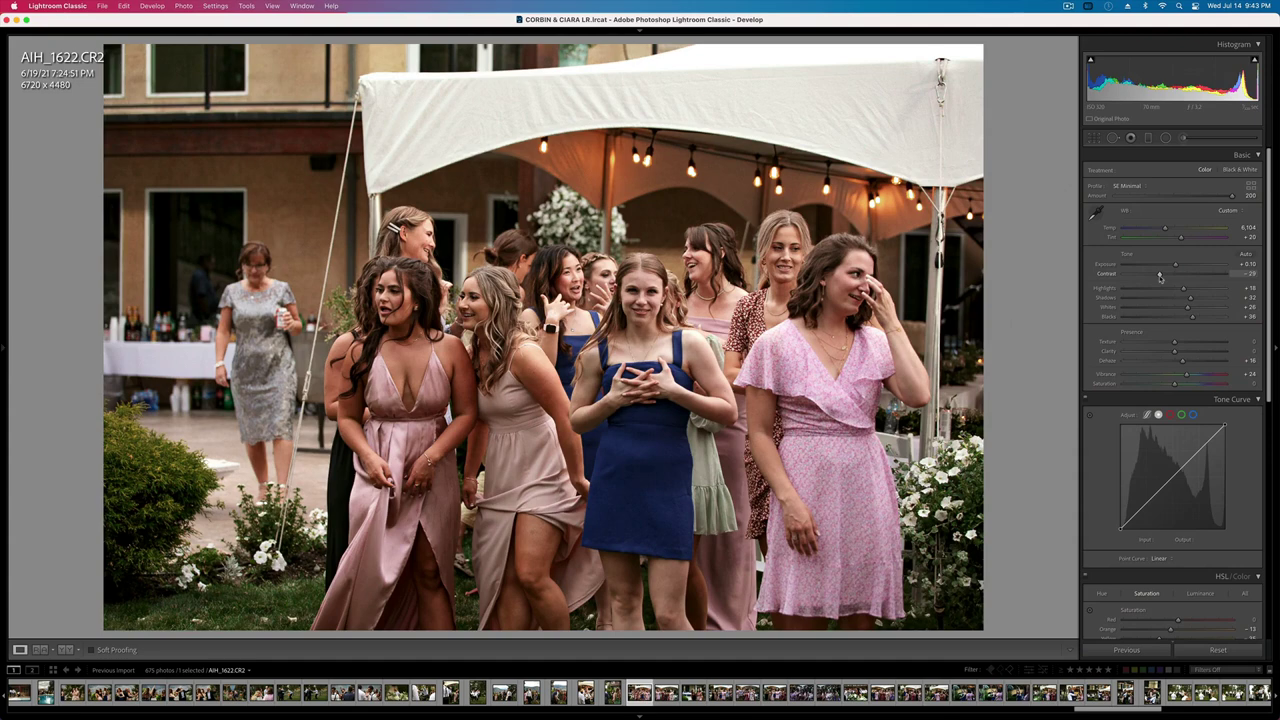
{"action": "left_click", "coordinate": [1173, 237]}
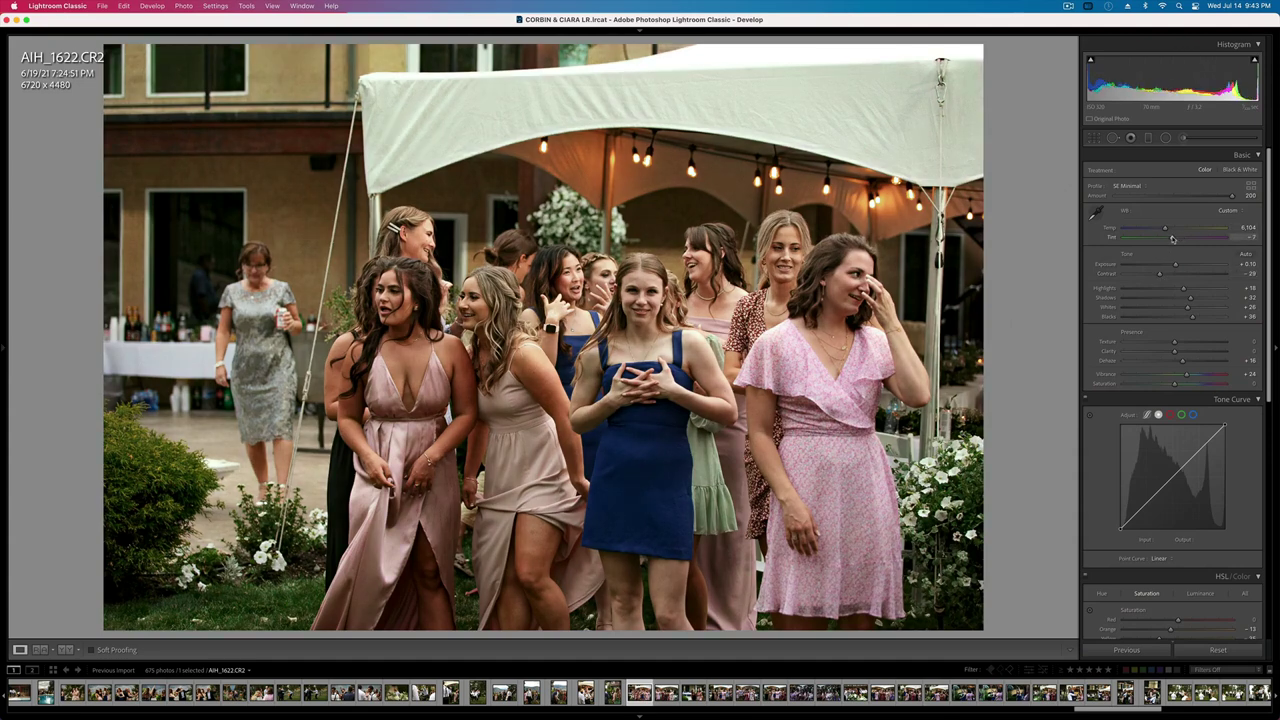
{"action": "left_click", "coordinate": [1154, 229]}
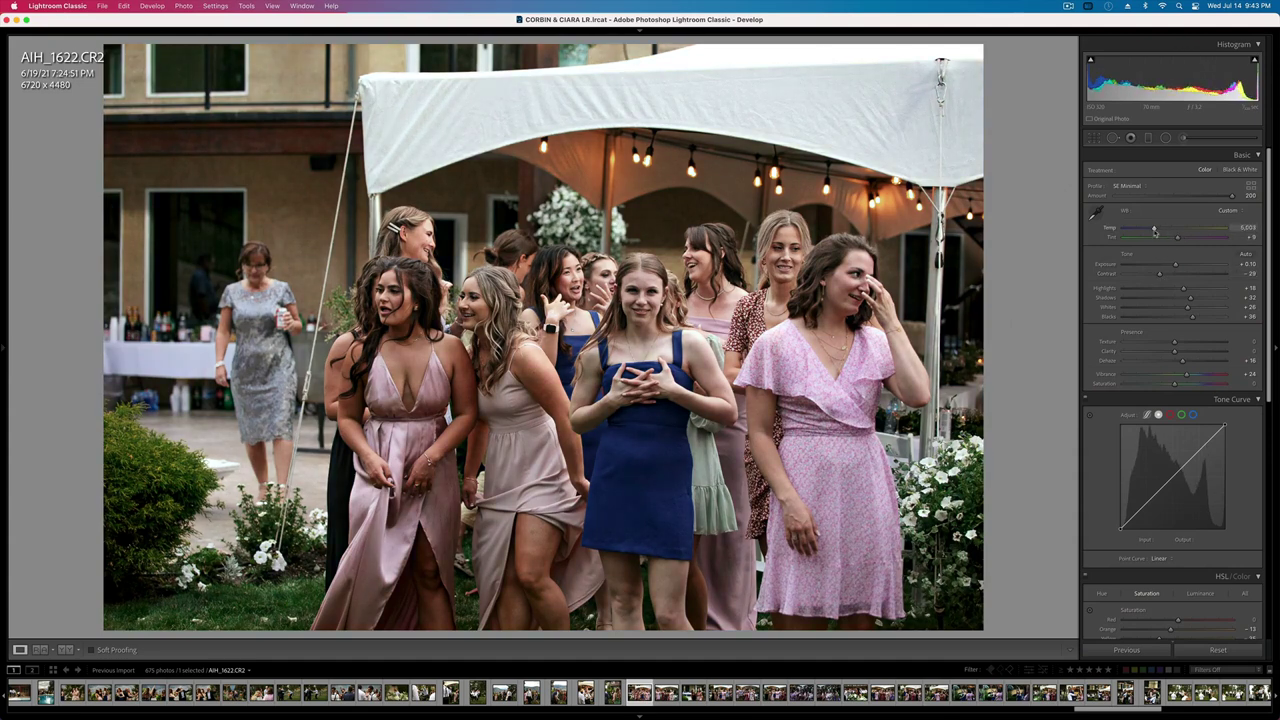
{"action": "left_click_drag", "start_coordinate": [1154, 229], "coordinate": [1159, 229]}
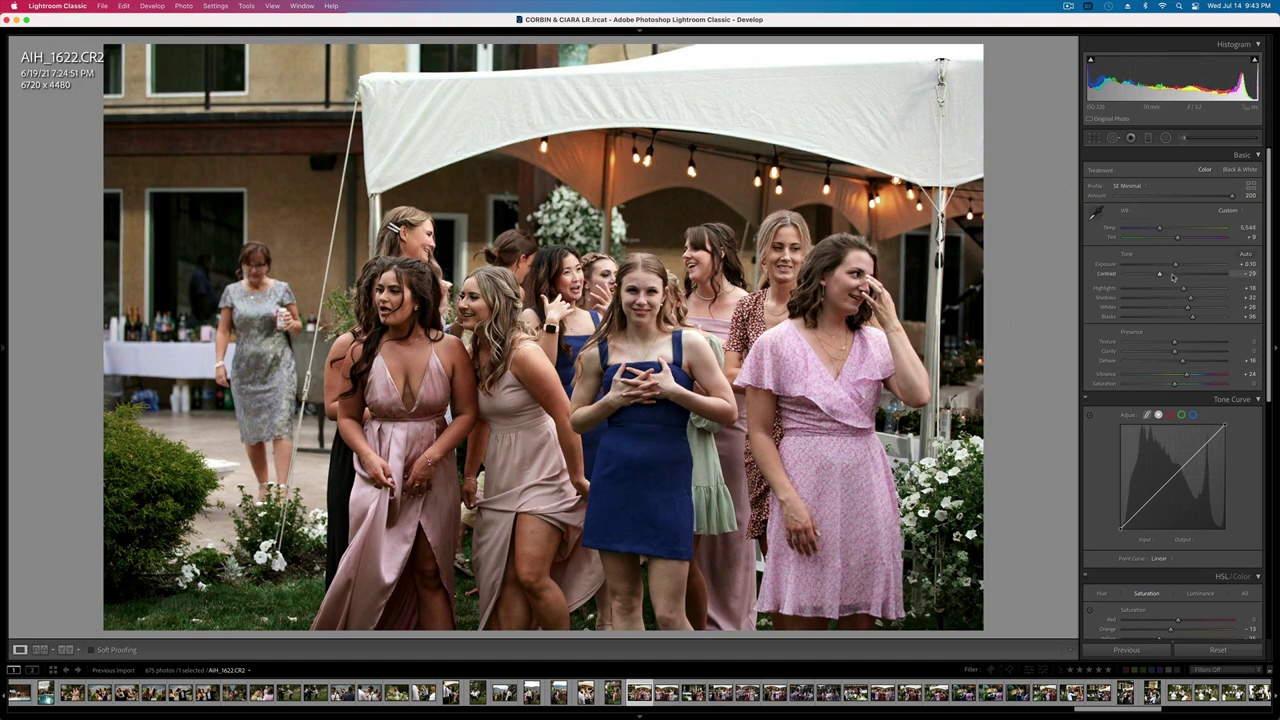
{"action": "left_click", "coordinate": [1170, 274]}
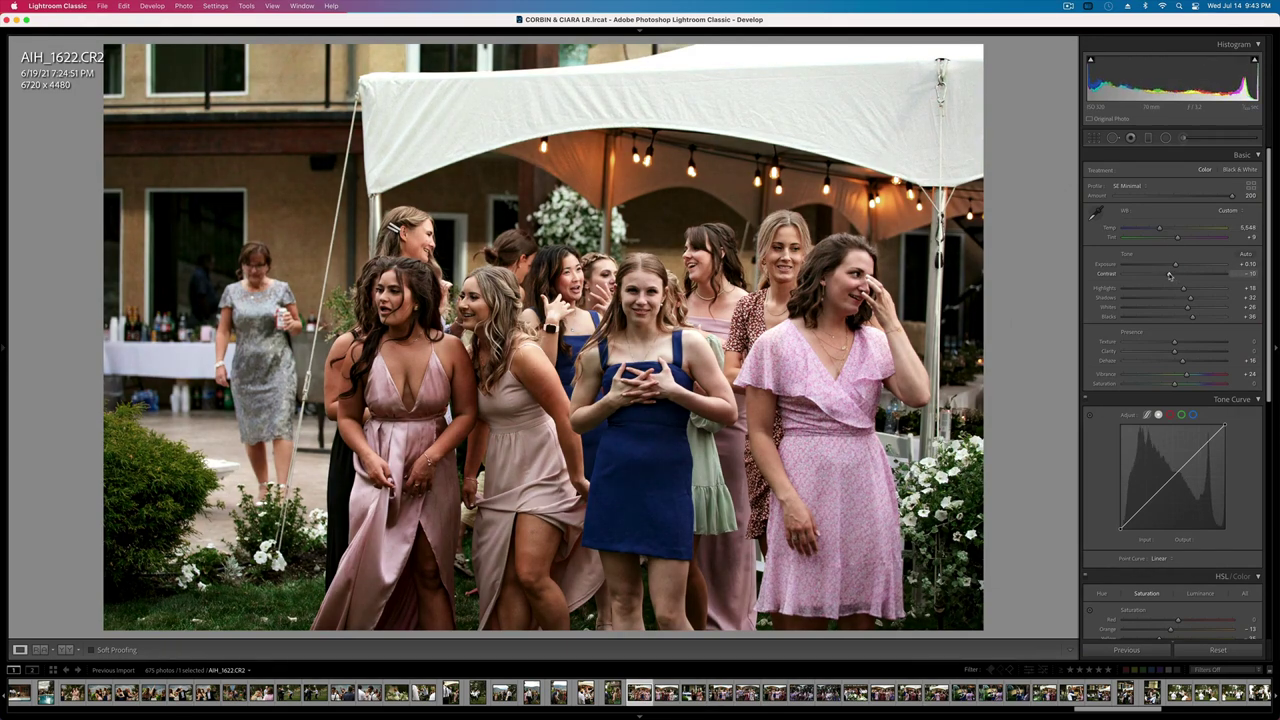
{"action": "key", "text": "minus"}
{"action": "key", "text": "equal"}
{"action": "left_click", "coordinate": [1176, 276]}
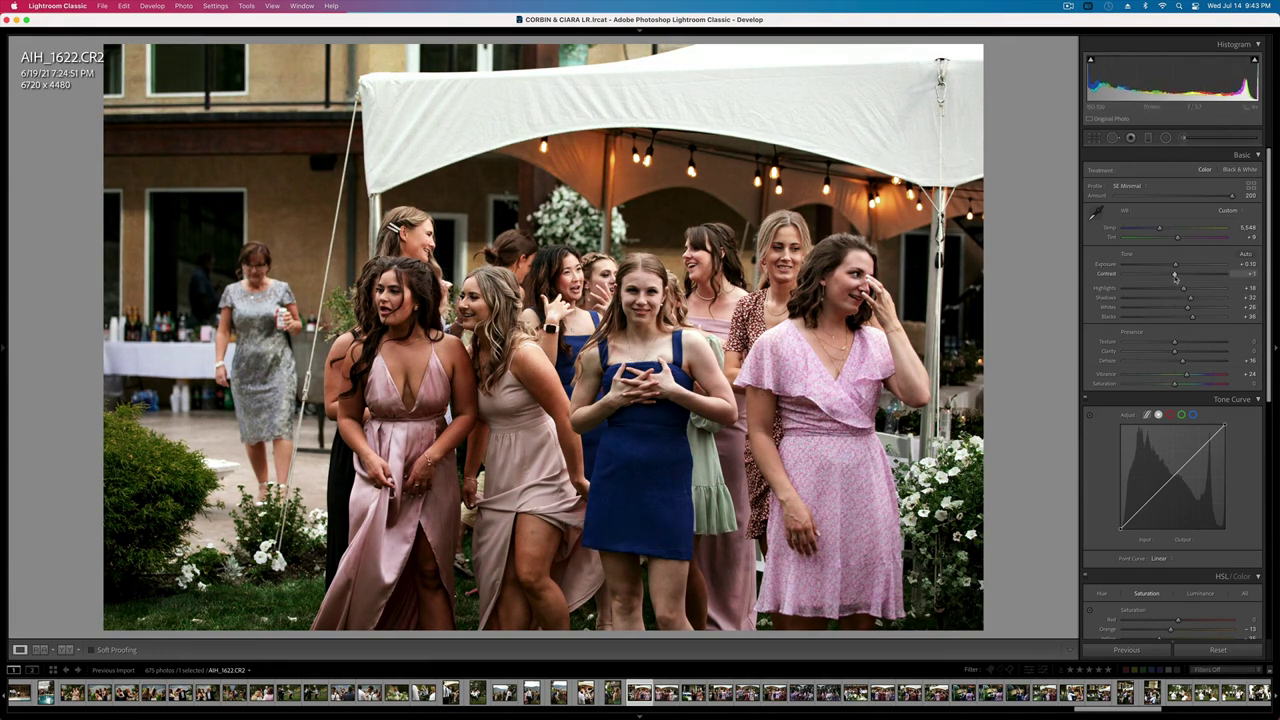
- Copy AIH_1622's settings, darken AIH_1624 to -0.23 exposure, and cool AIH_1627's white balance
{"action": "key", "text": "super+shift+c"}
{"action": "key", "text": "Return"}
{"action": "key", "text": "Right"}
{"action": "key", "text": "Right"}
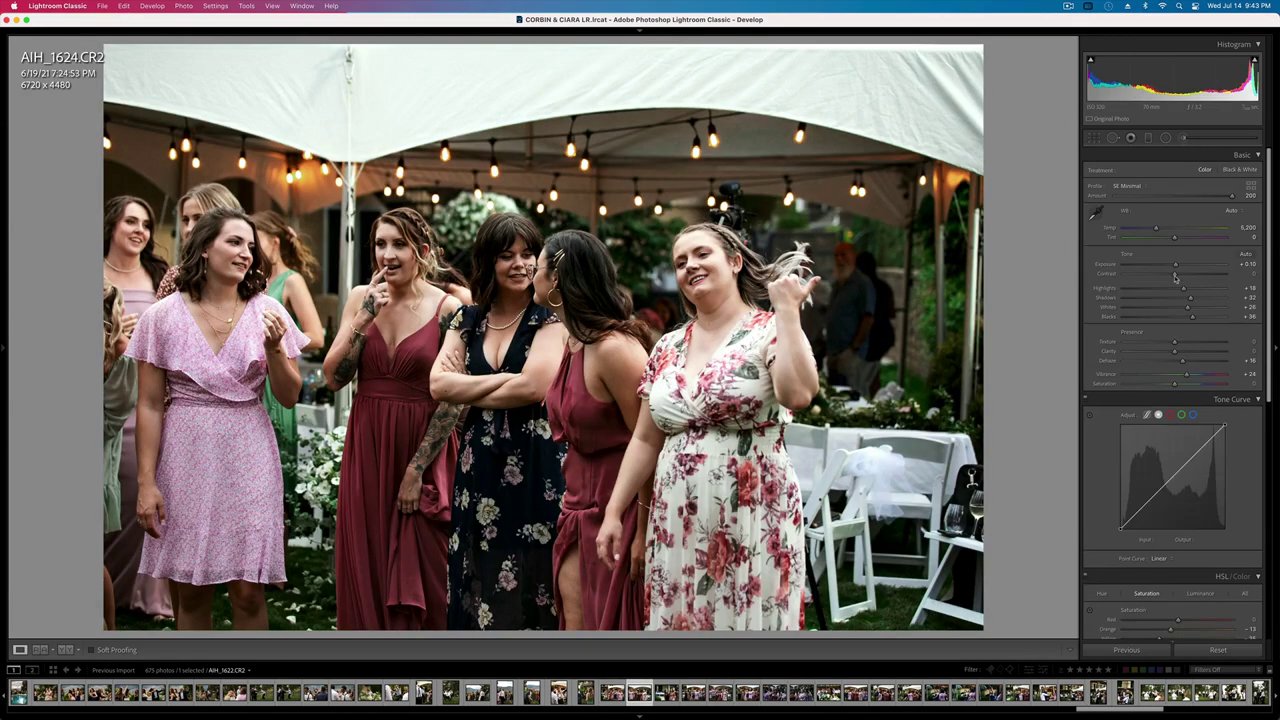
{"action": "key", "text": "minus"}
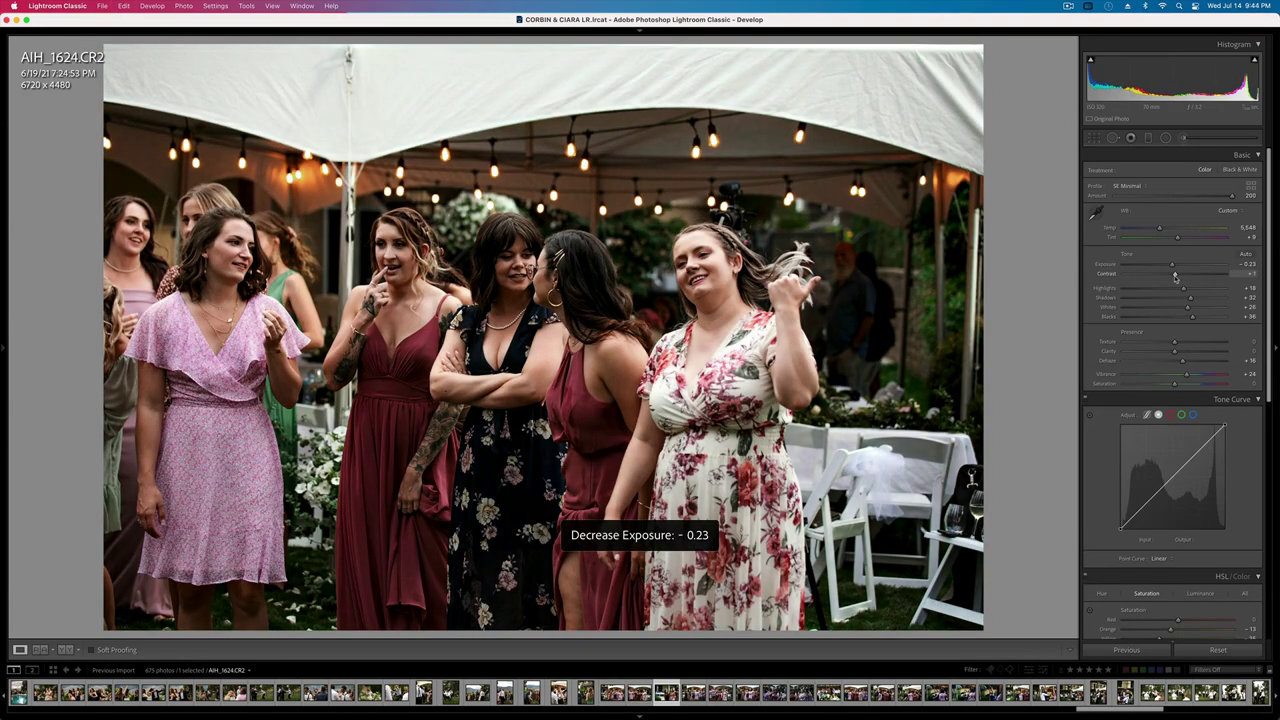
{"action": "key", "text": "Right"}
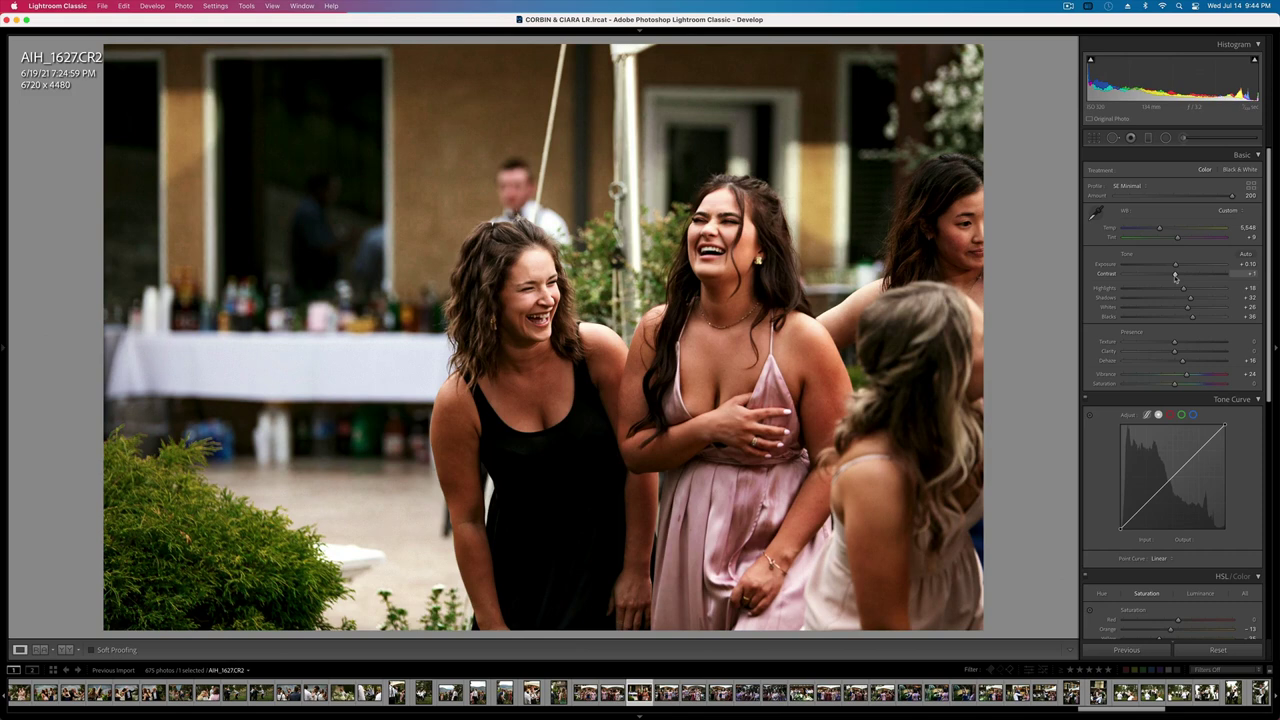
{"action": "left_click_drag", "start_coordinate": [1156, 229], "coordinate": [1154, 230]}
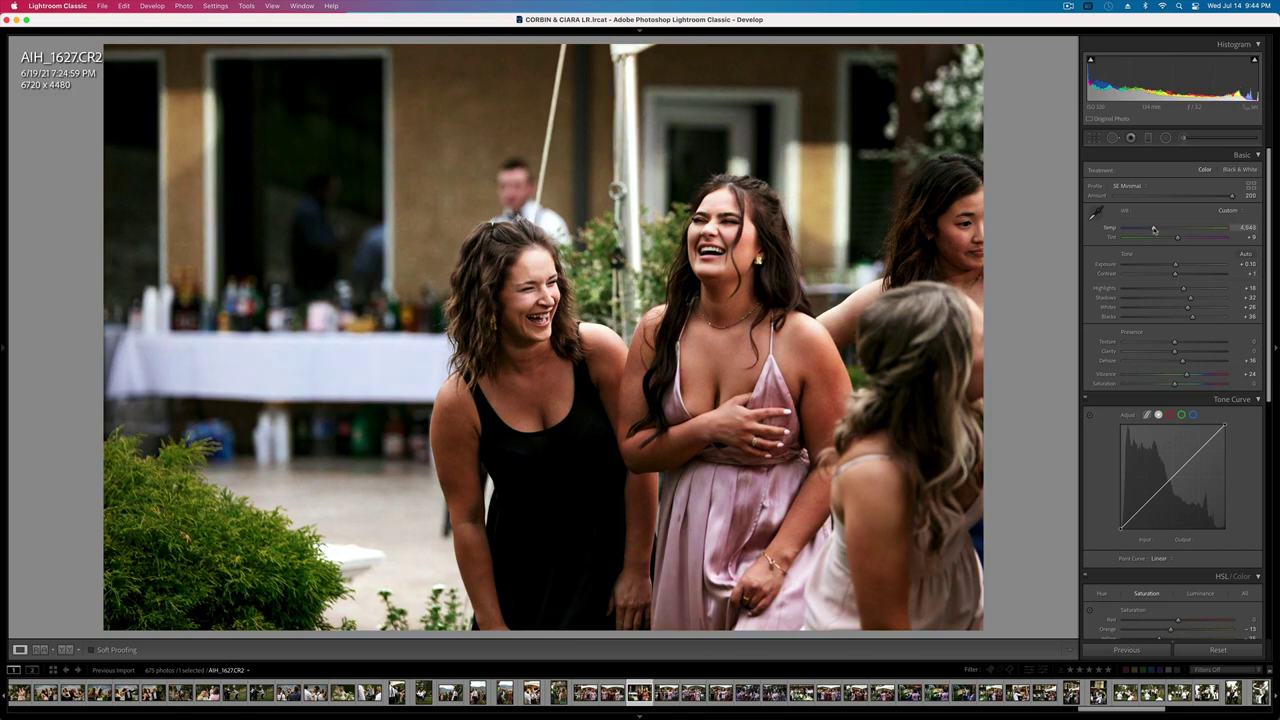
- Undo the paste on AIH_1629, set a warmer custom white balance, and exposure near +0.07
{"action": "key", "text": "Right"}
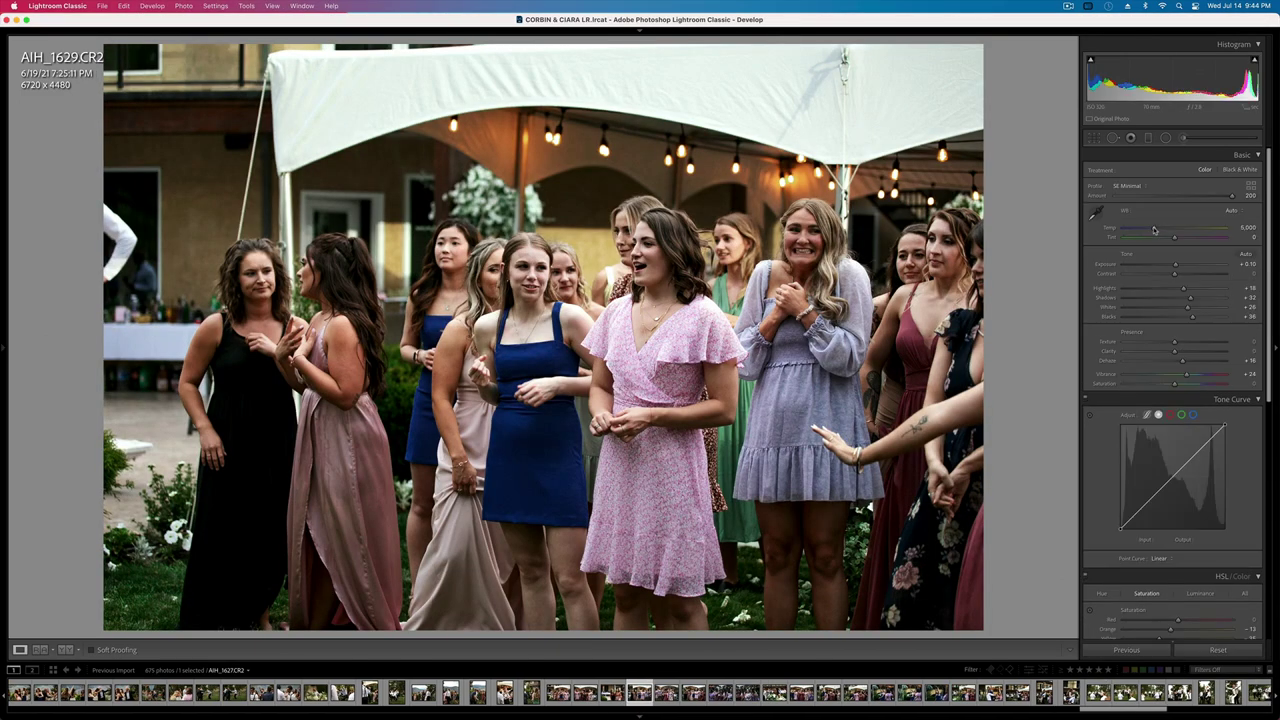
{"action": "key", "text": "super+z"}
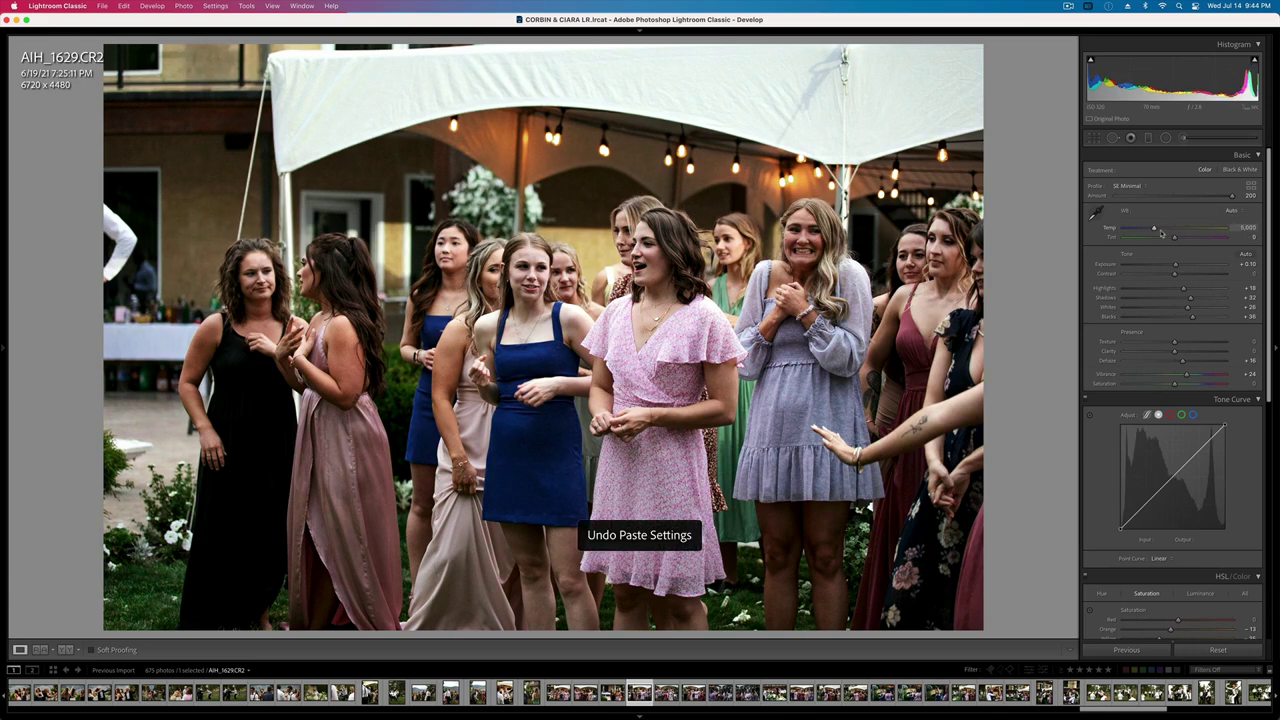
{"action": "left_click", "coordinate": [1161, 230]}
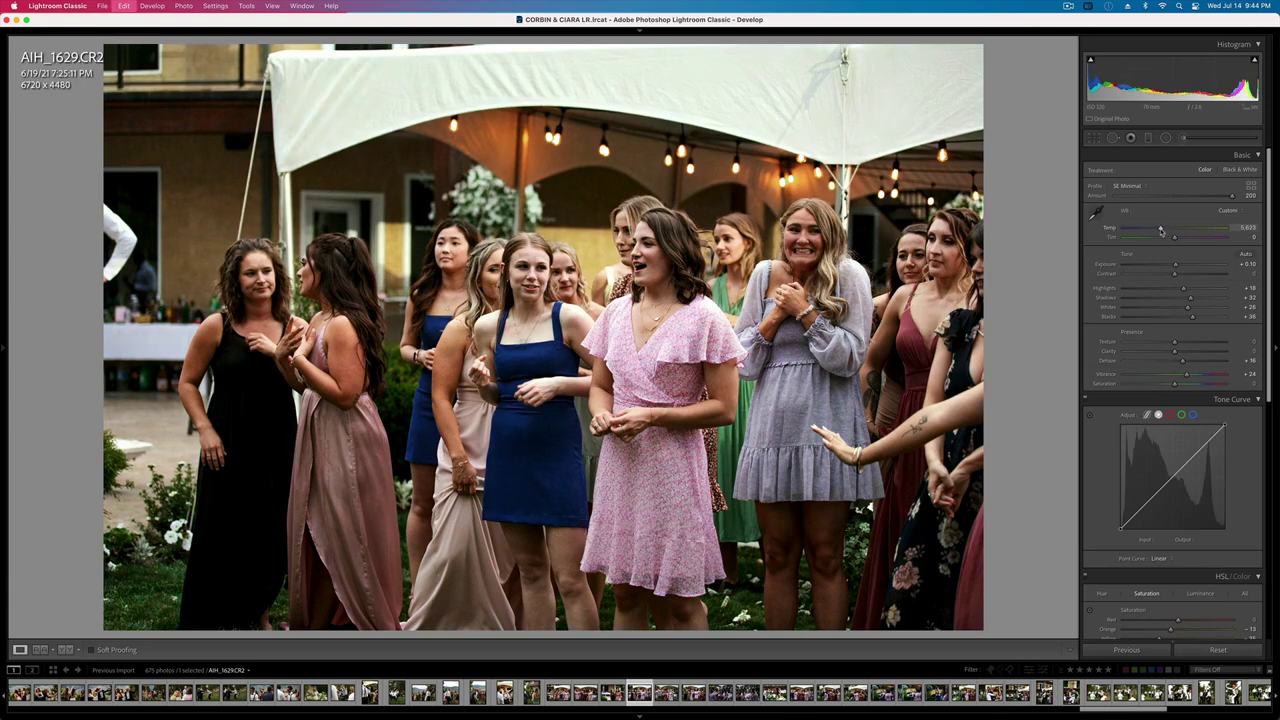
{"action": "key", "text": "equal"}
{"action": "key", "text": "equal"}
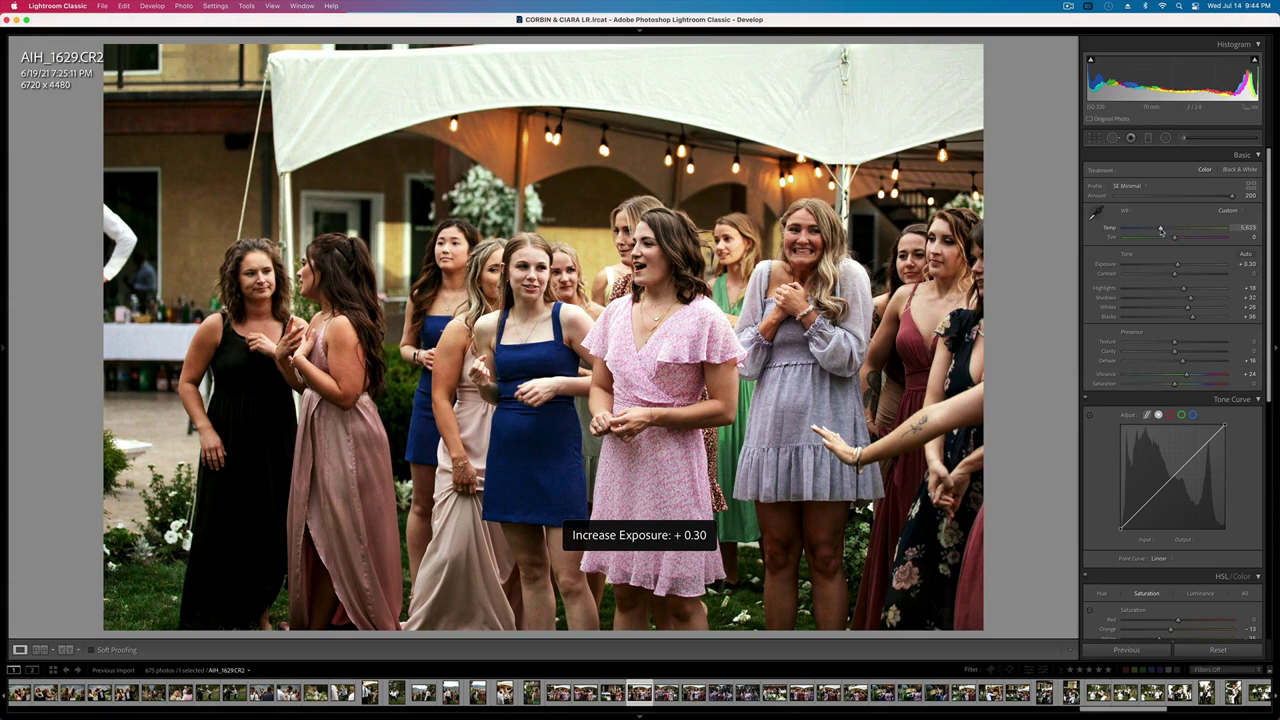
{"action": "key", "text": "minus"}
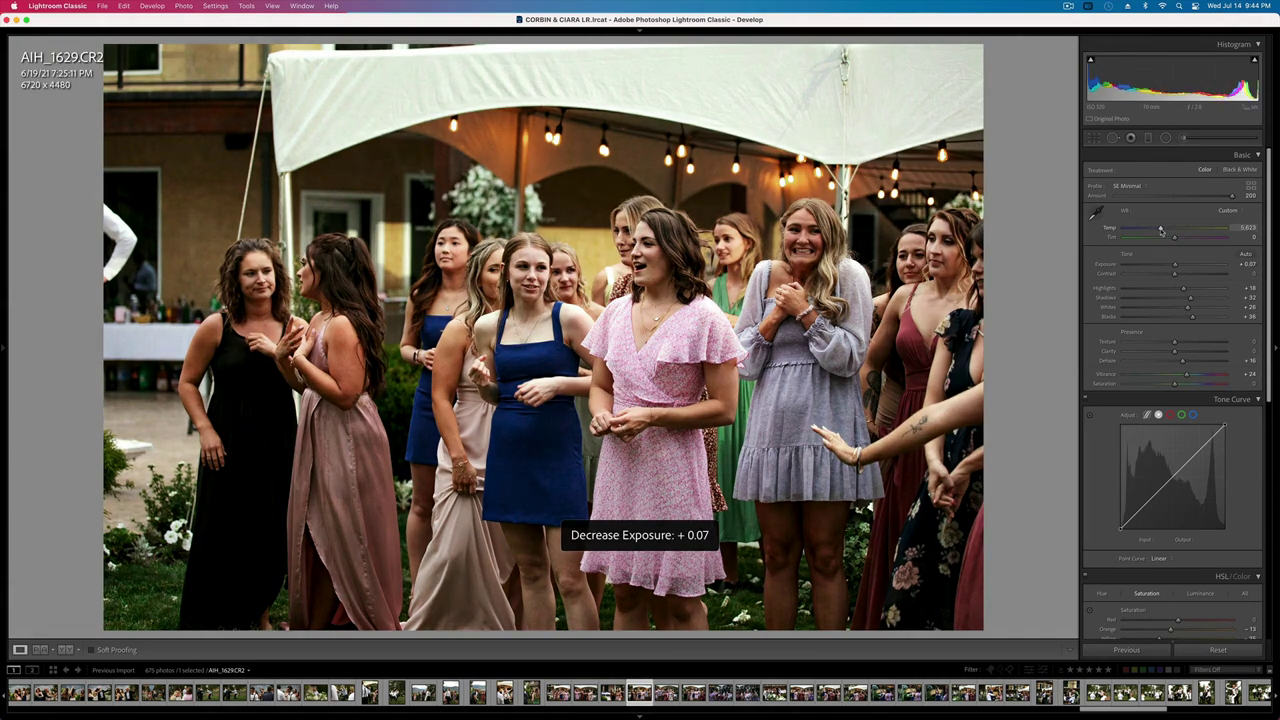
- Straighten the tilted photo with the crop tool and commit it
{"action": "key", "text": "r"}
{"action": "left_click_drag", "start_coordinate": [1006, 281], "coordinate": [993, 270]}
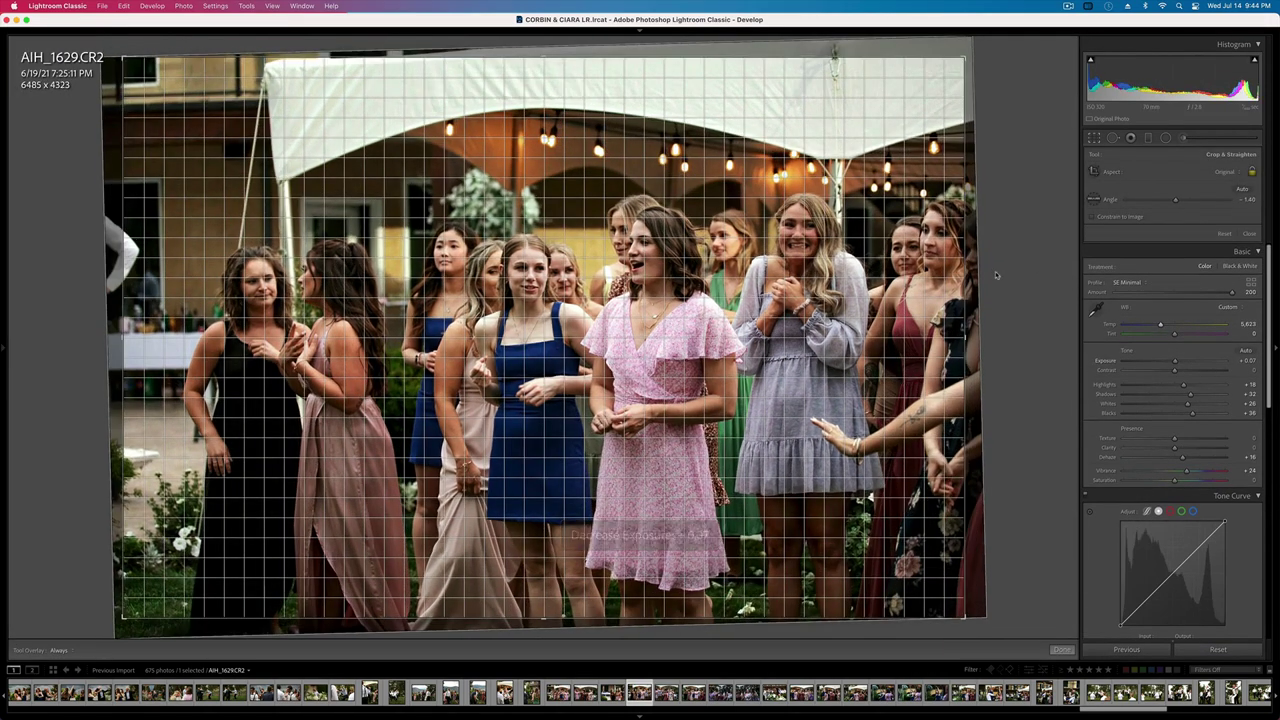
{"action": "key", "text": "Return"}
- Fine-tune AIH_1630's exposure and copy its develop settings
{"action": "key", "text": "Right"}
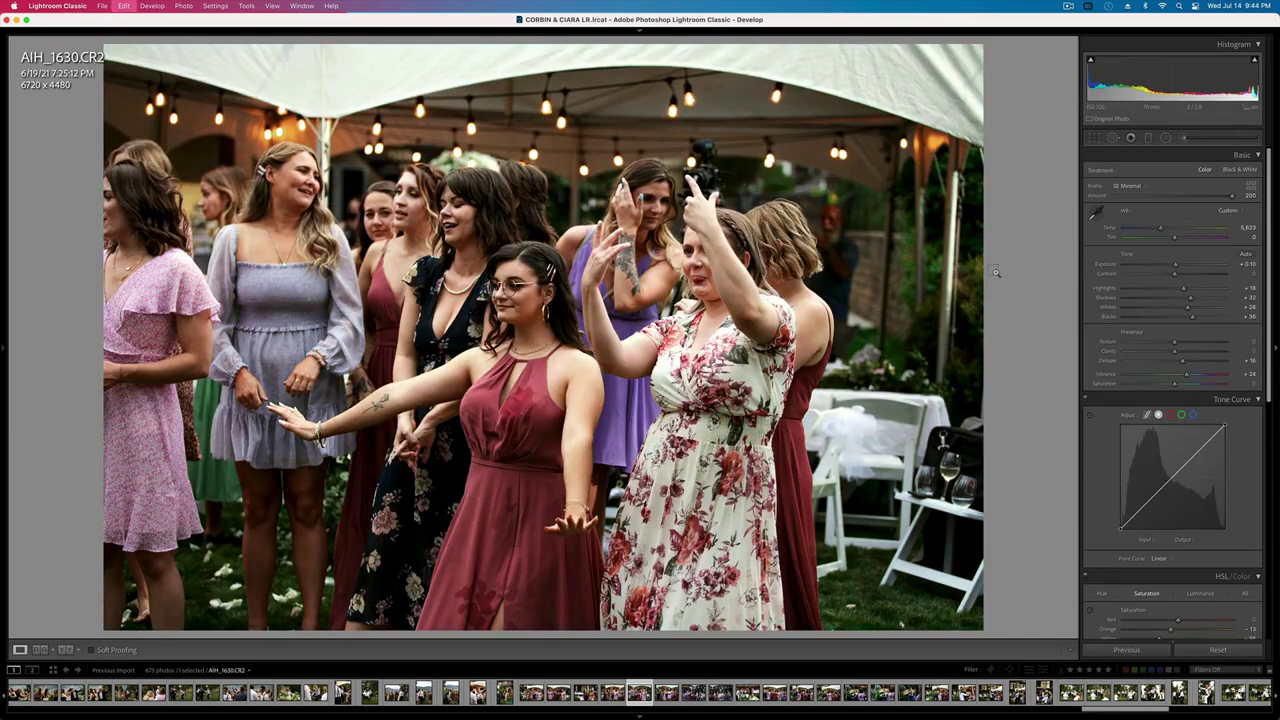
{"action": "key", "text": "minus"}
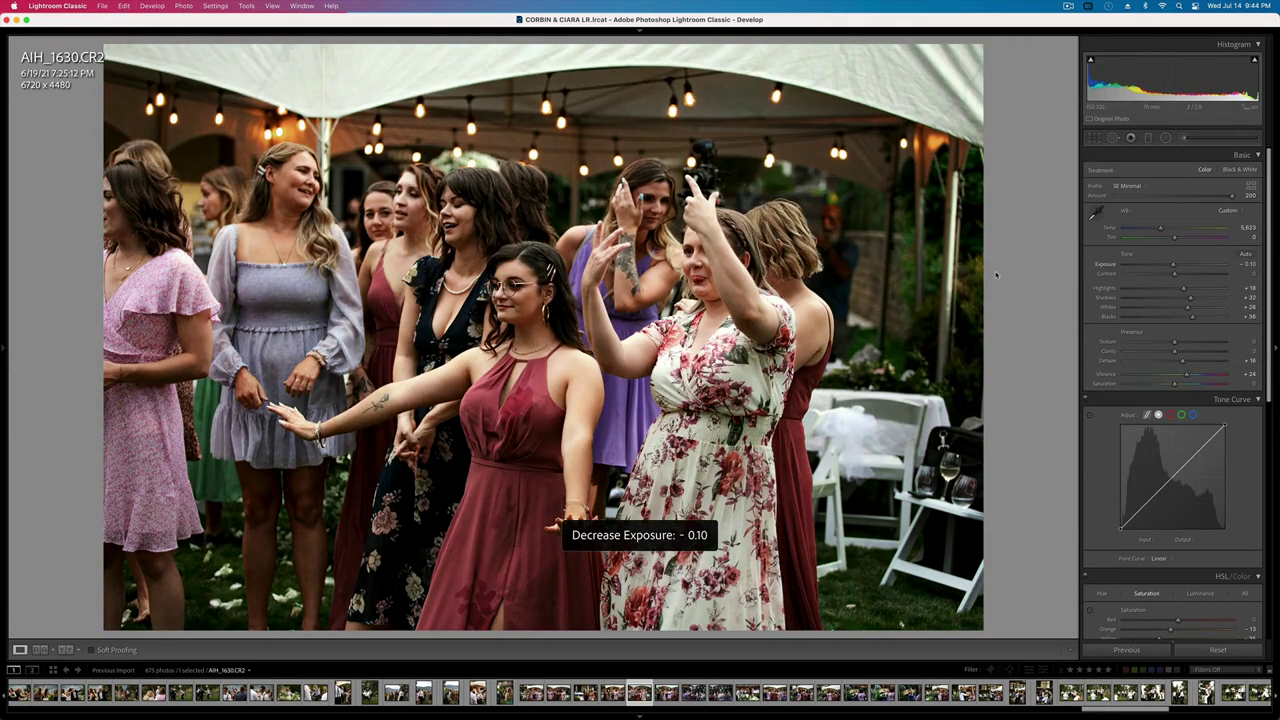
{"action": "key", "text": "equal"}
{"action": "key", "text": "super+shift+c"}
{"action": "key", "text": "Return"}
- Brighten AIH_1635's exposure and copy its develop settings
{"action": "key", "text": "Right"}
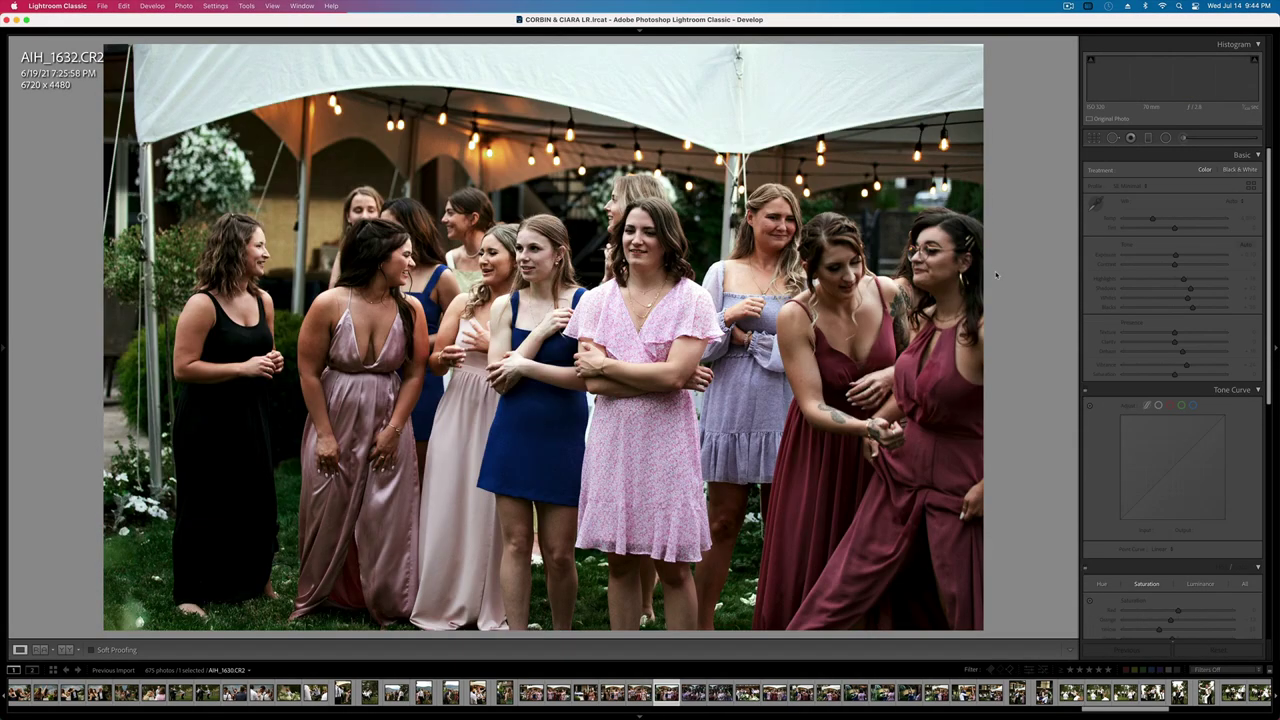
{"action": "key", "text": "Right"}
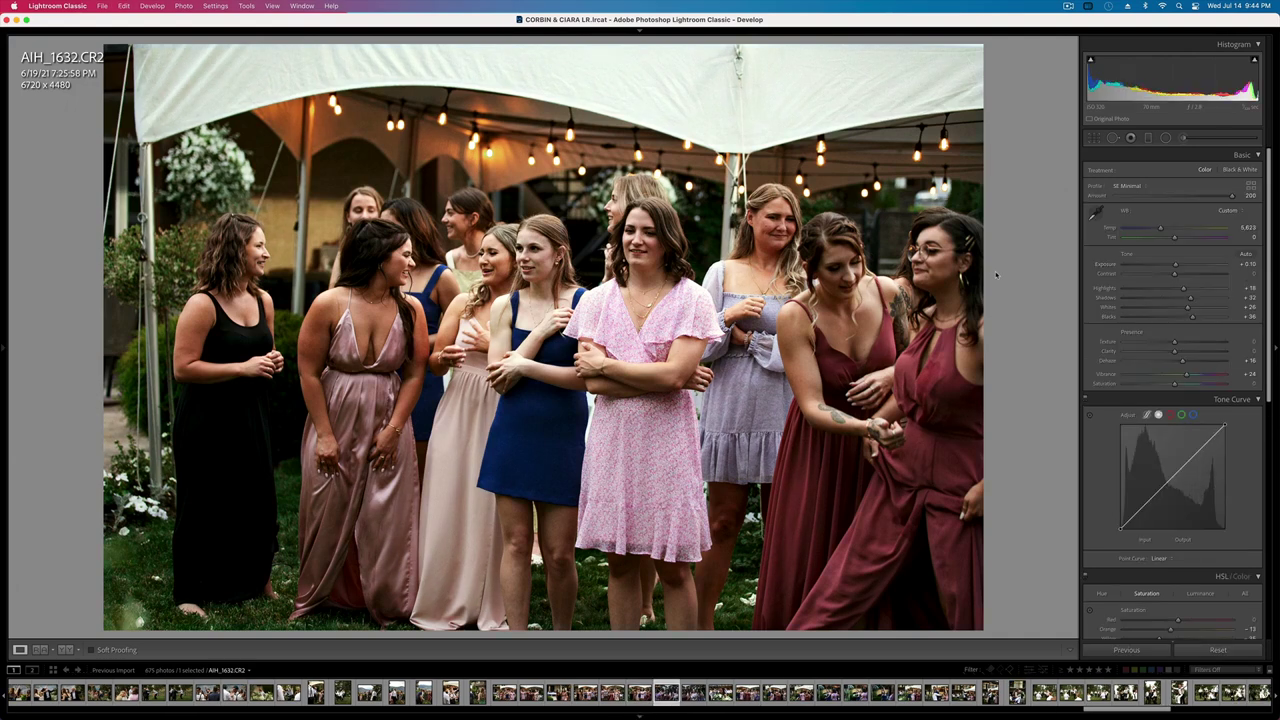
{"action": "key", "text": "shift+equal"}
{"action": "key", "text": "shift+equal"}
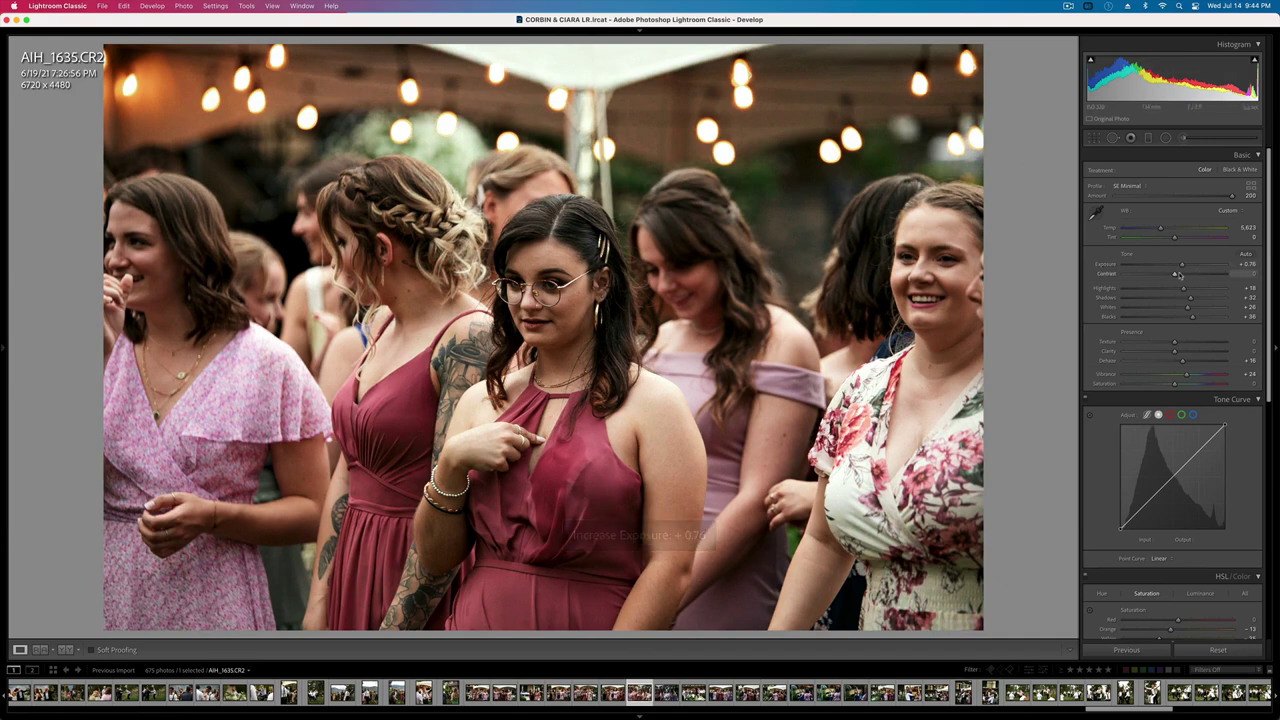
{"action": "key", "text": "super+shift+c"}
{"action": "key", "text": "Return"}
- Paste the copied settings onto AIH_1636 and darken it slightly
{"action": "key", "text": "Right"}
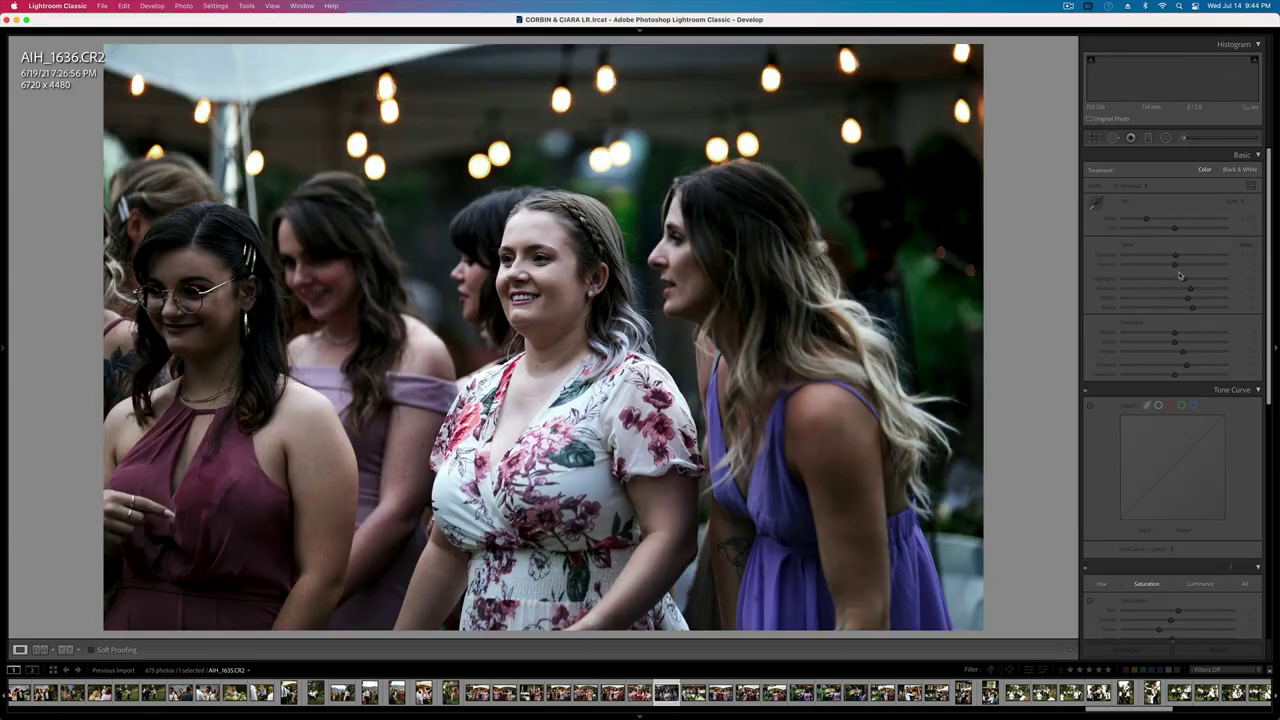
{"action": "key", "text": "super+shift+v"}
{"action": "key", "text": "minus"}
{"action": "key", "text": "minus"}
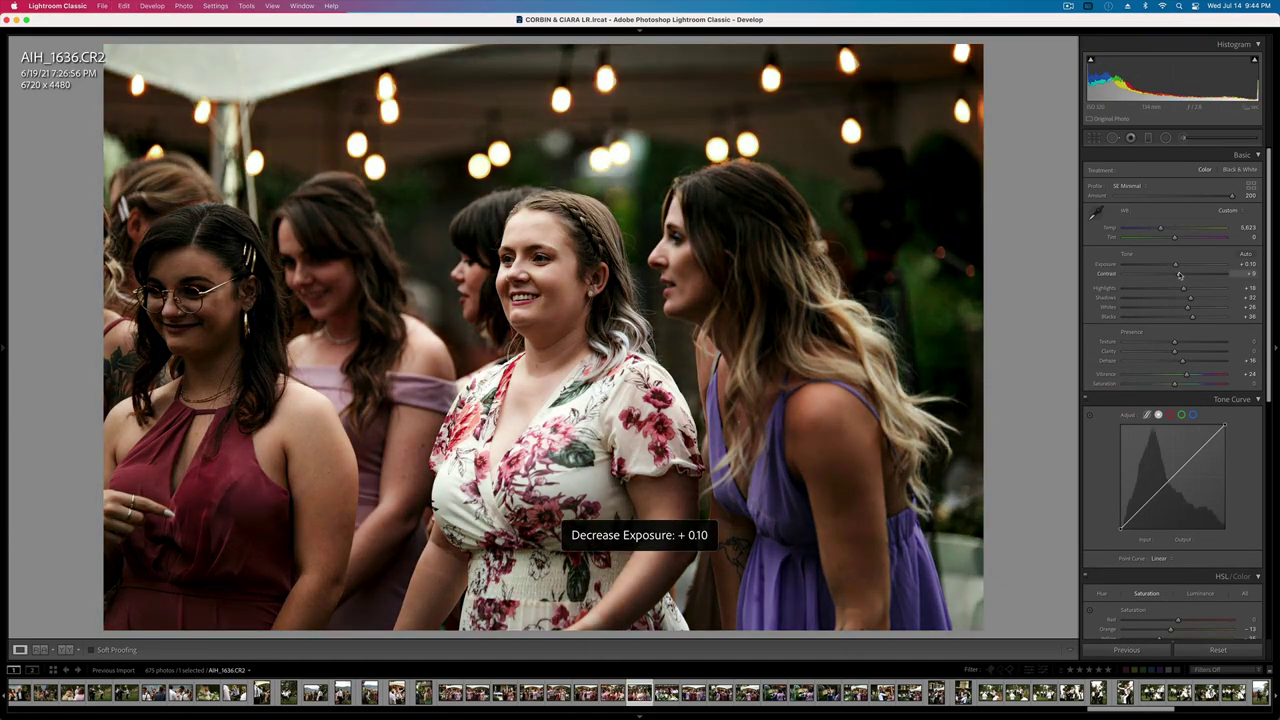
- Paste settings onto AIH_1639, adjust its exposure, and copy its settings
{"action": "key", "text": "Right"}
{"action": "key", "text": "super+shift+v"}
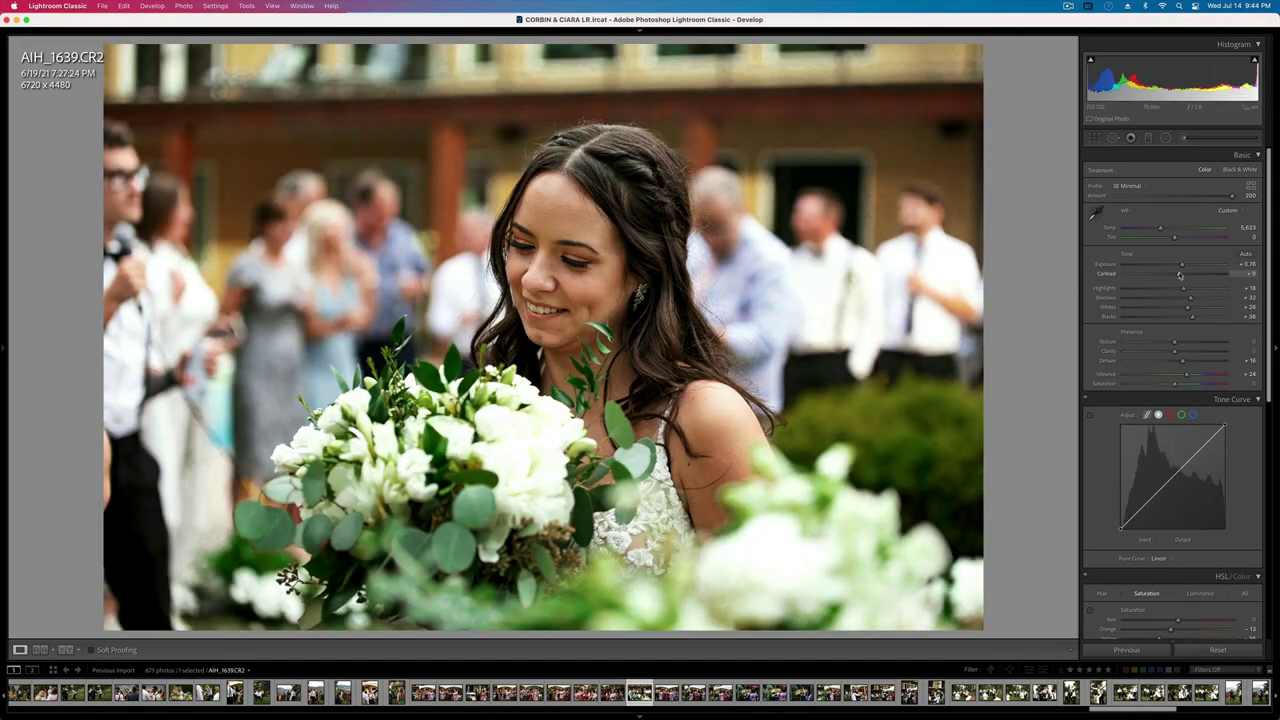
{"action": "key", "text": "minus"}
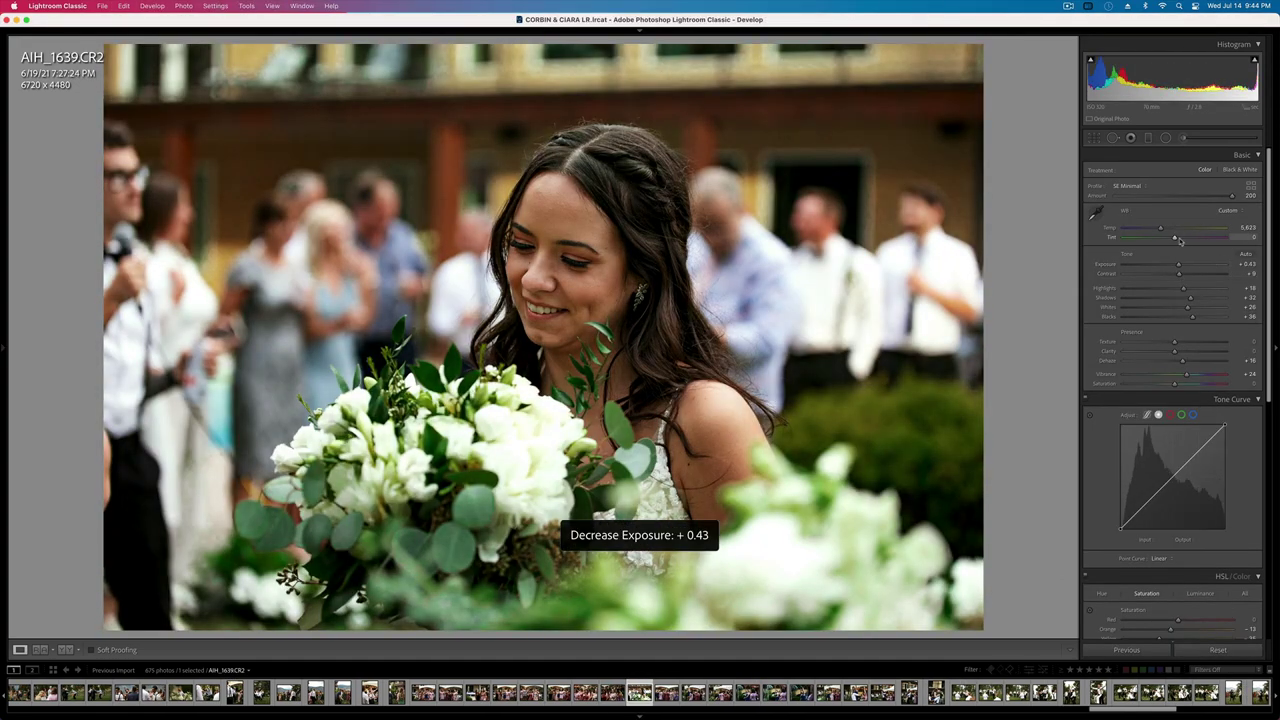
{"action": "key", "text": "minus"}
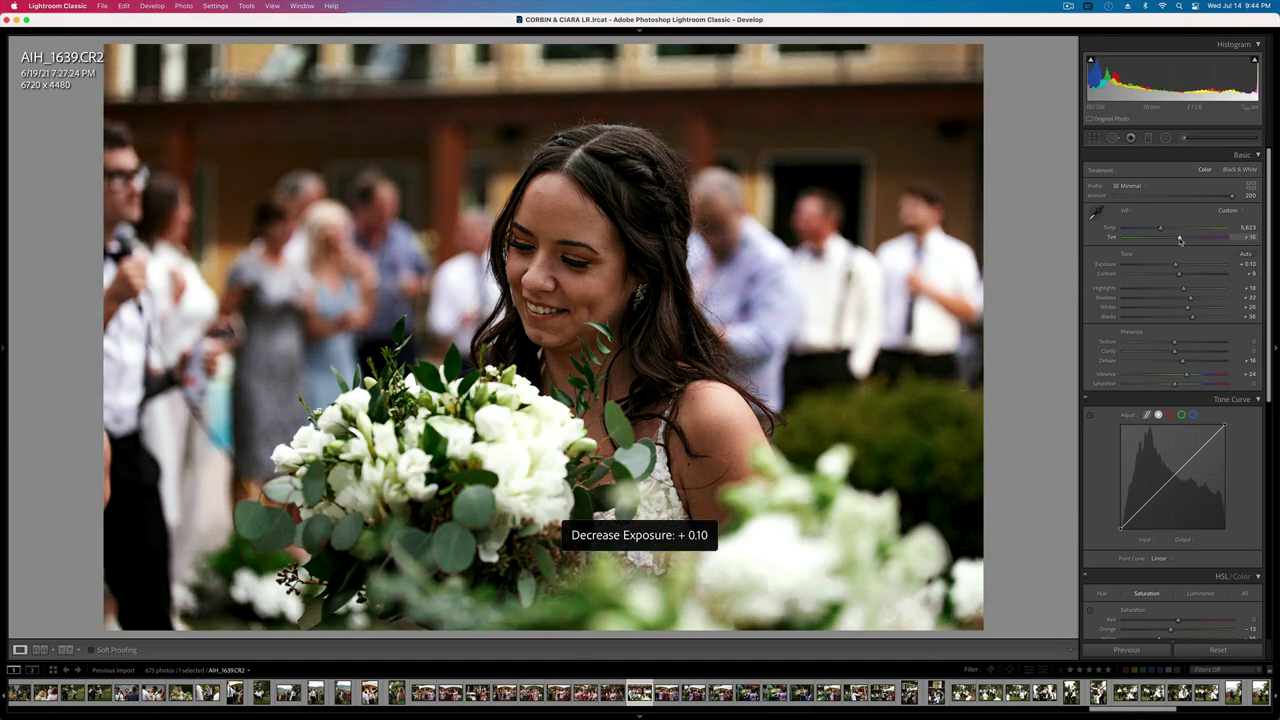
{"action": "key", "text": "equal"}
{"action": "key", "text": "super+shift+c"}
{"action": "key", "text": "Return"}
- Give AIH_1641 exposure +0.10, tint about +5, contrast +12, and copy its settings
{"action": "key", "text": "Right"}
{"action": "key", "text": "super+shift+v"}
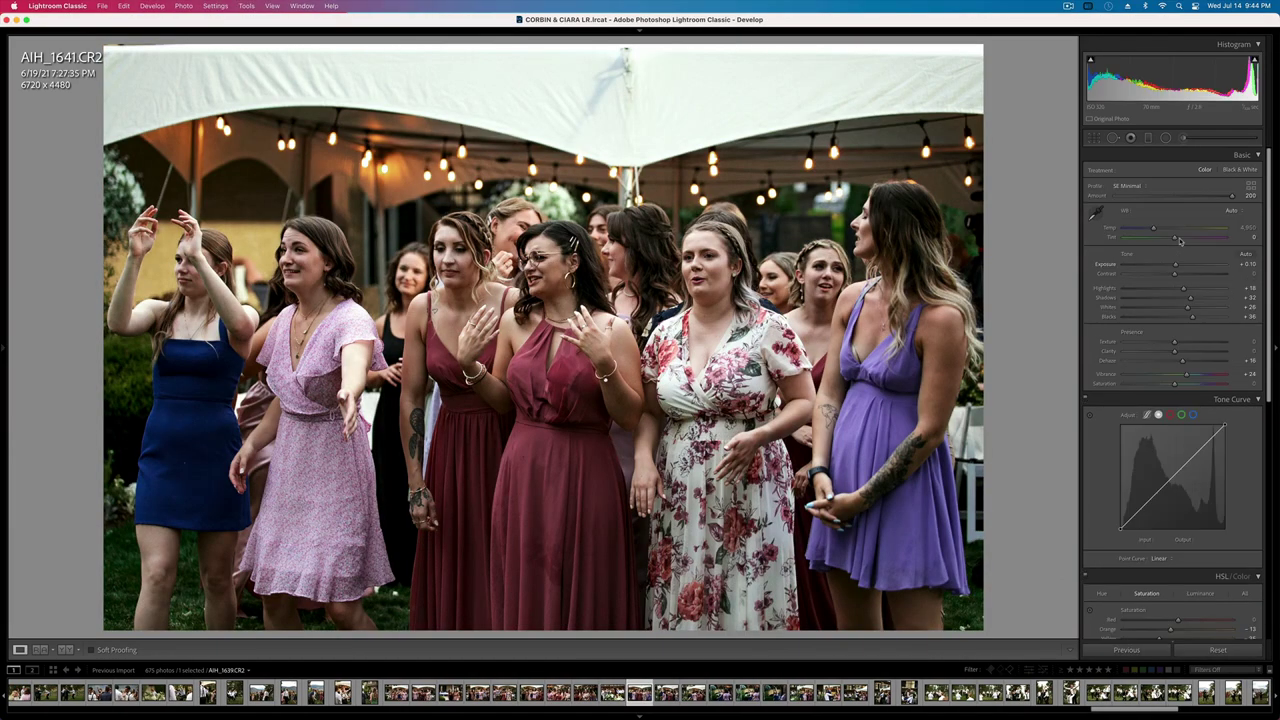
{"action": "key", "text": "minus"}
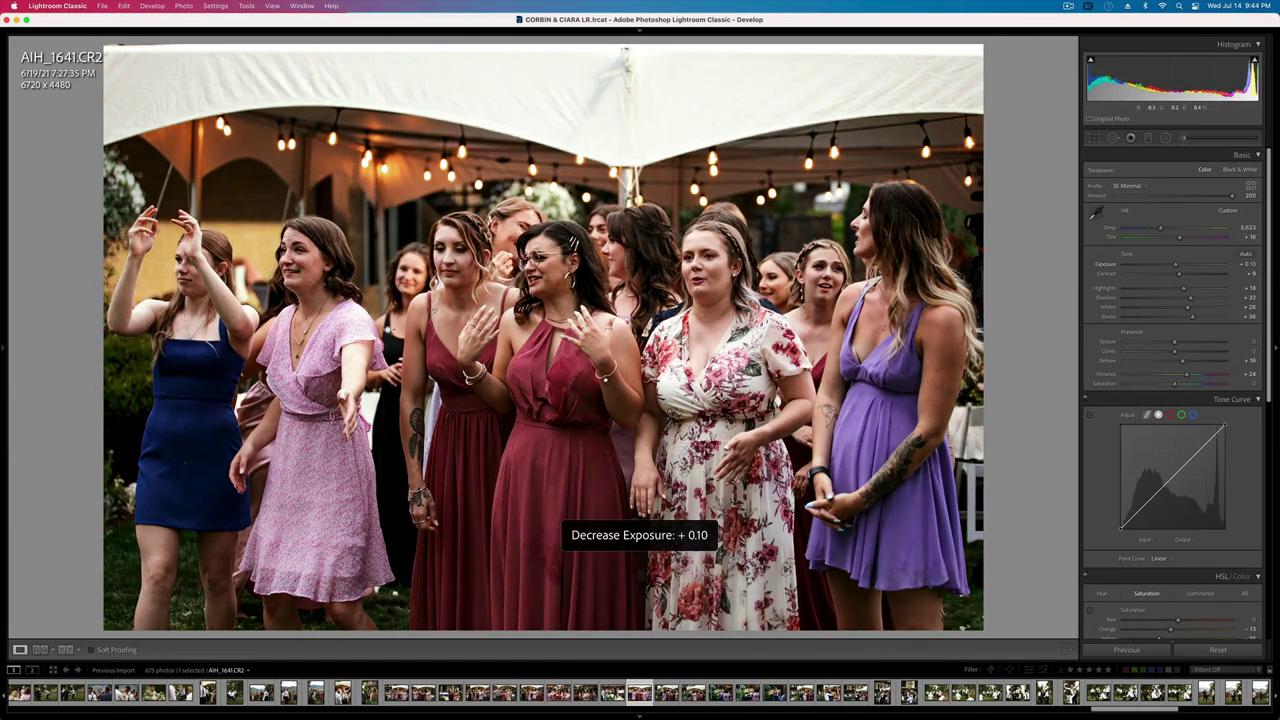
{"action": "left_click_drag", "start_coordinate": [1180, 237], "coordinate": [1158, 230]}
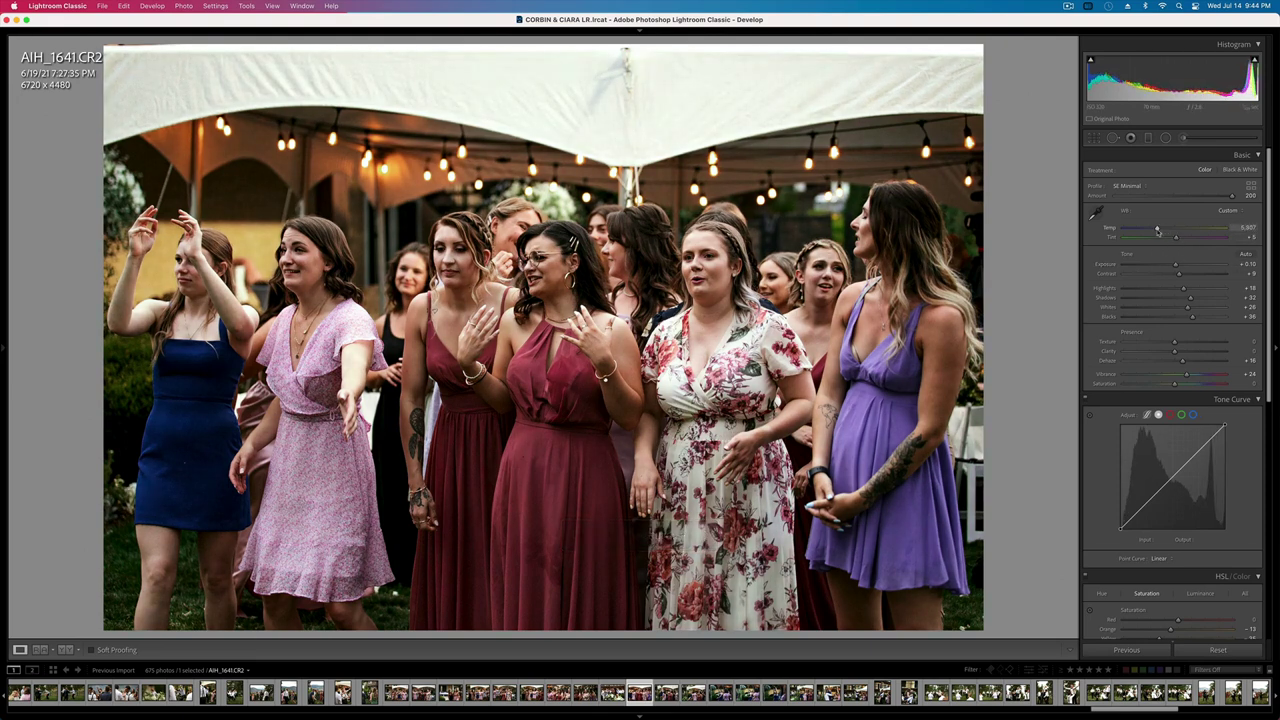
{"action": "left_click_drag", "start_coordinate": [1186, 273], "coordinate": [1181, 275]}
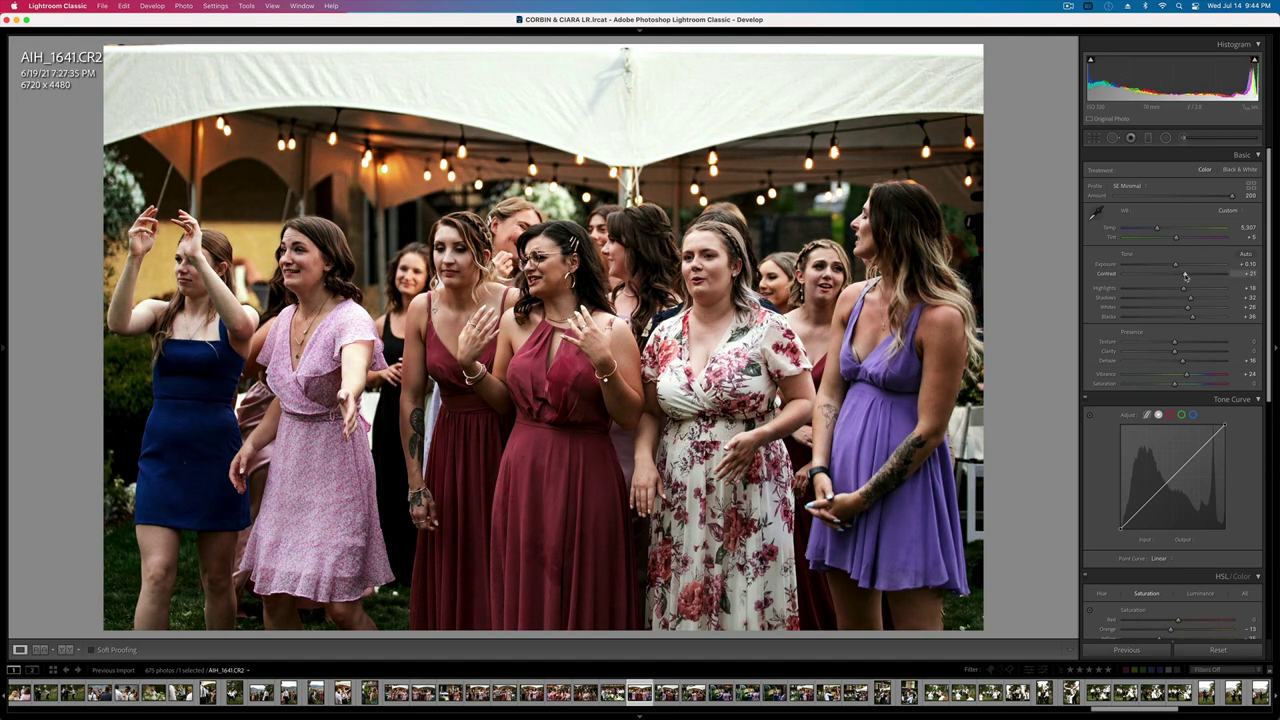
{"action": "key", "text": "Right"}
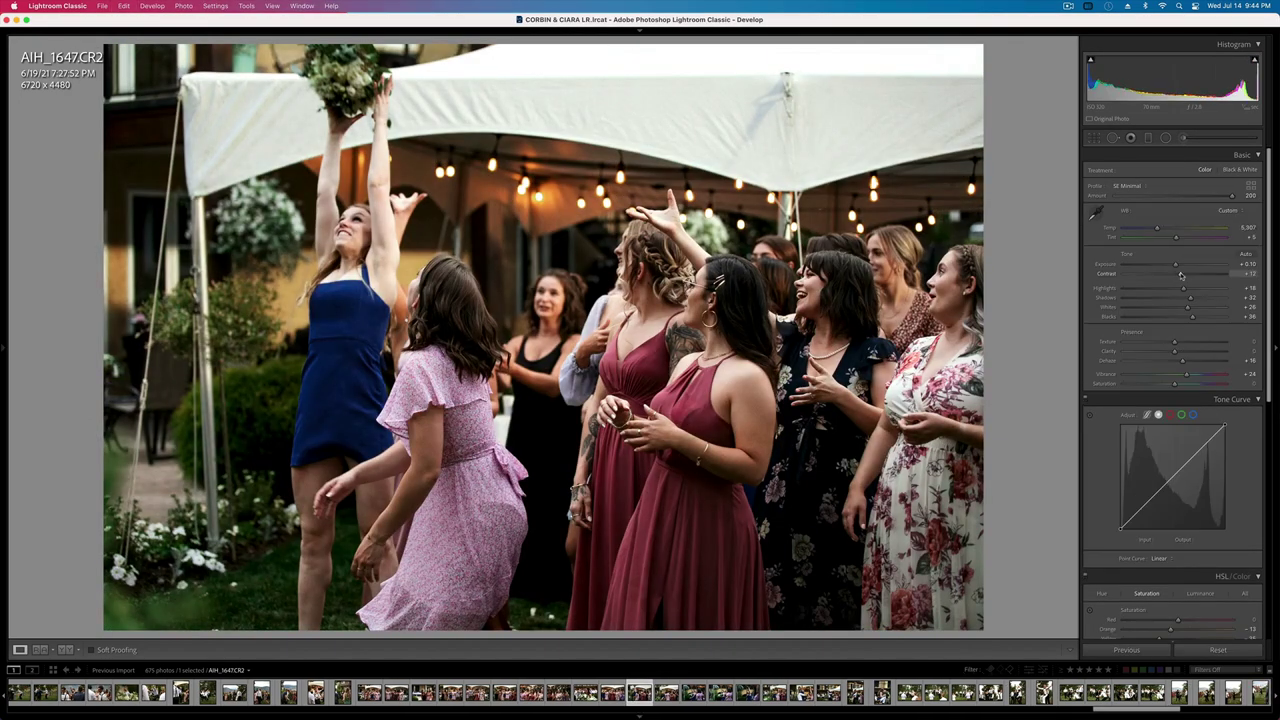
{"action": "key", "text": "Left"}
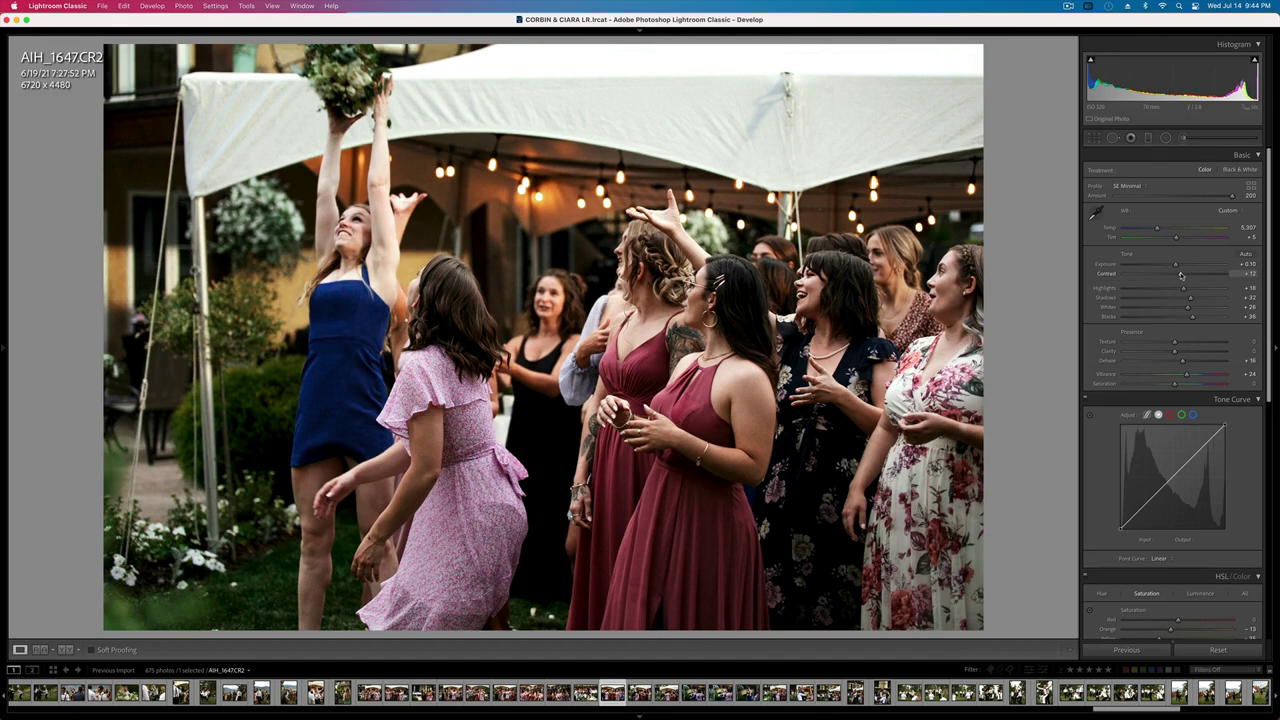
{"action": "key", "text": "super+shift+c"}
{"action": "key", "text": "Return"}
- Warm AIH_1647's white balance to about 6,012, copy settings, and set exposure +0.10
{"action": "key", "text": "Right"}
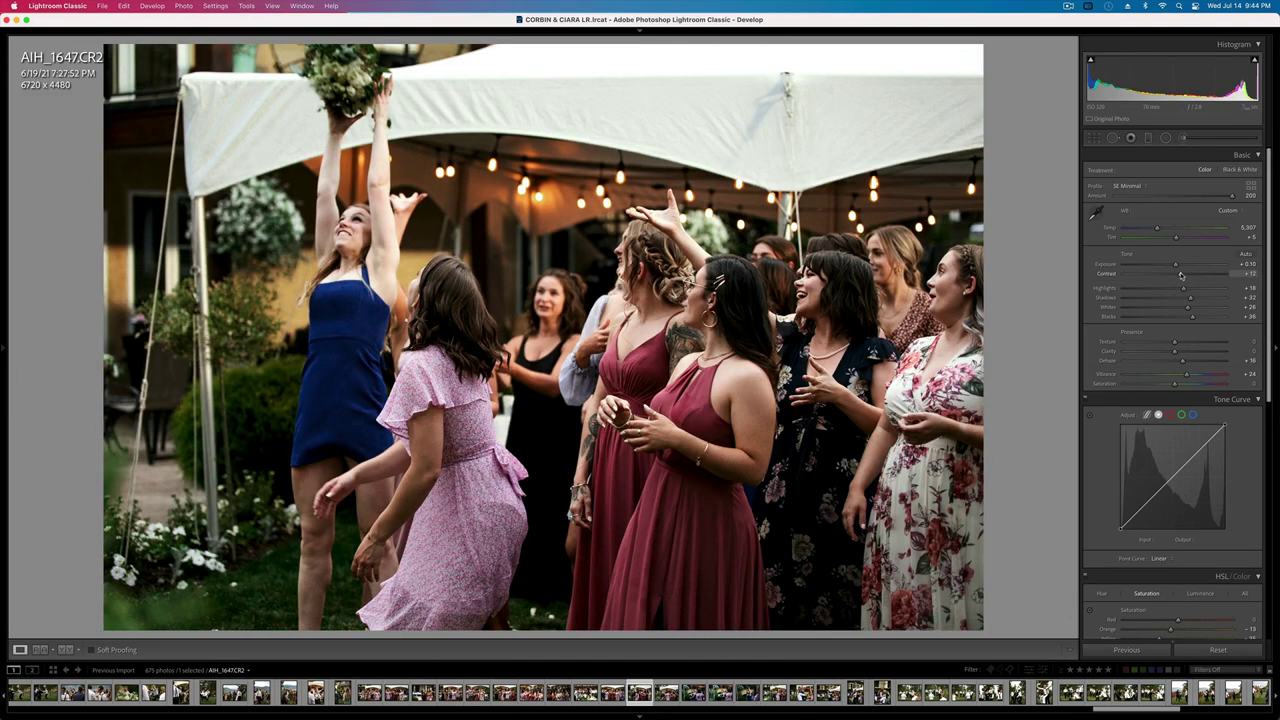
{"action": "key", "text": "super+bracketleft"}
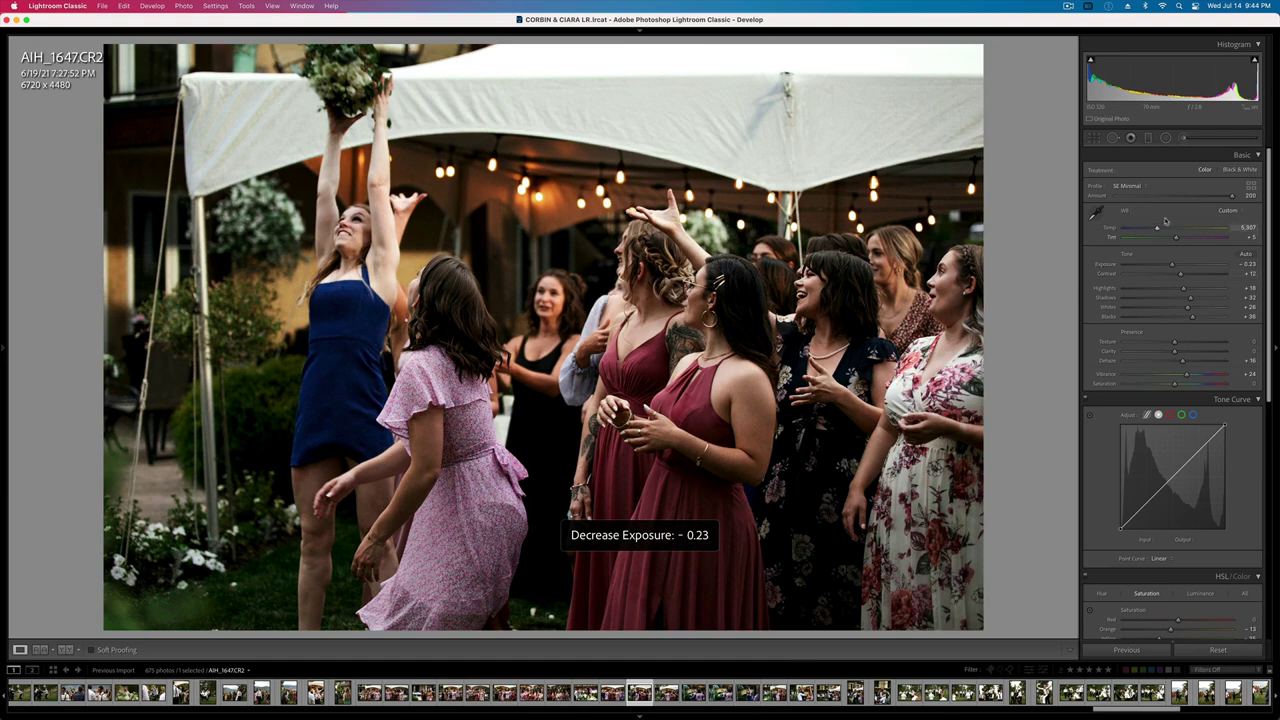
{"action": "left_click_drag", "start_coordinate": [1157, 228], "coordinate": [1164, 229]}
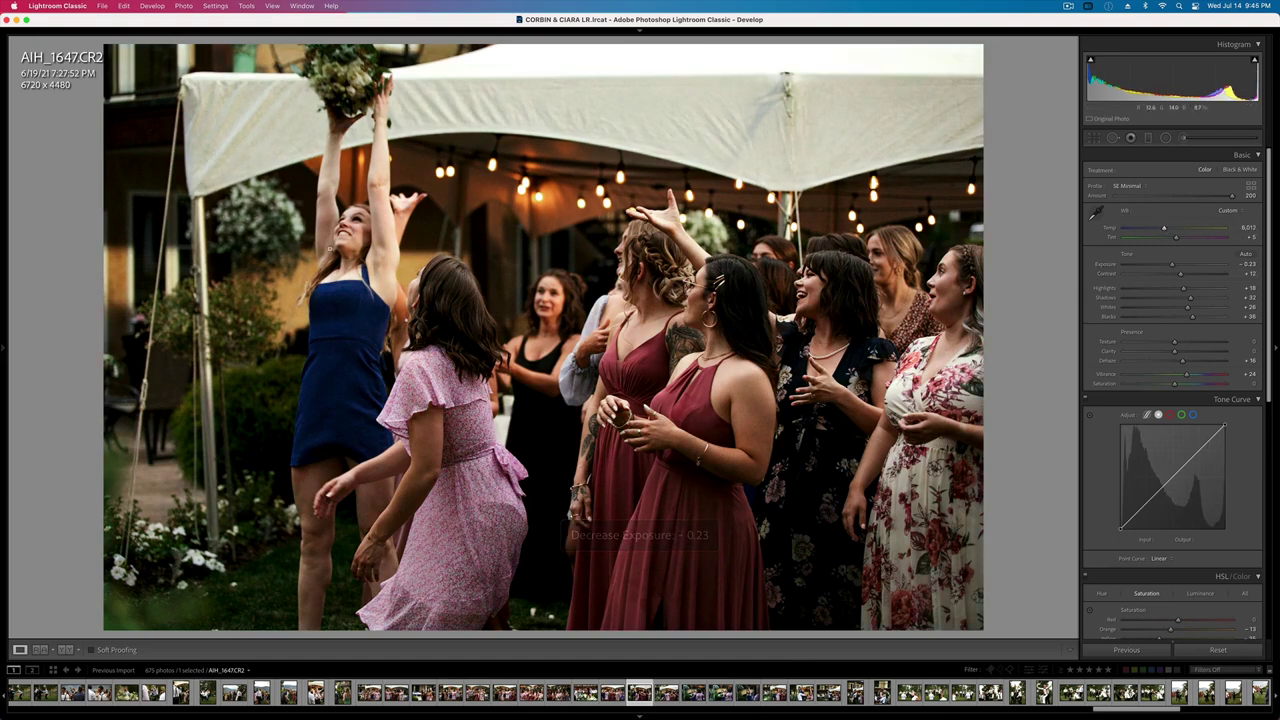
{"action": "key", "text": "super+shift+c"}
{"action": "key", "text": "Return"}
{"action": "key", "text": "super+bracketright"}
- Set AIH_1649's exposure to +0.10 and fine-tune AIH_1650's exposure
{"action": "key", "text": "Right"}
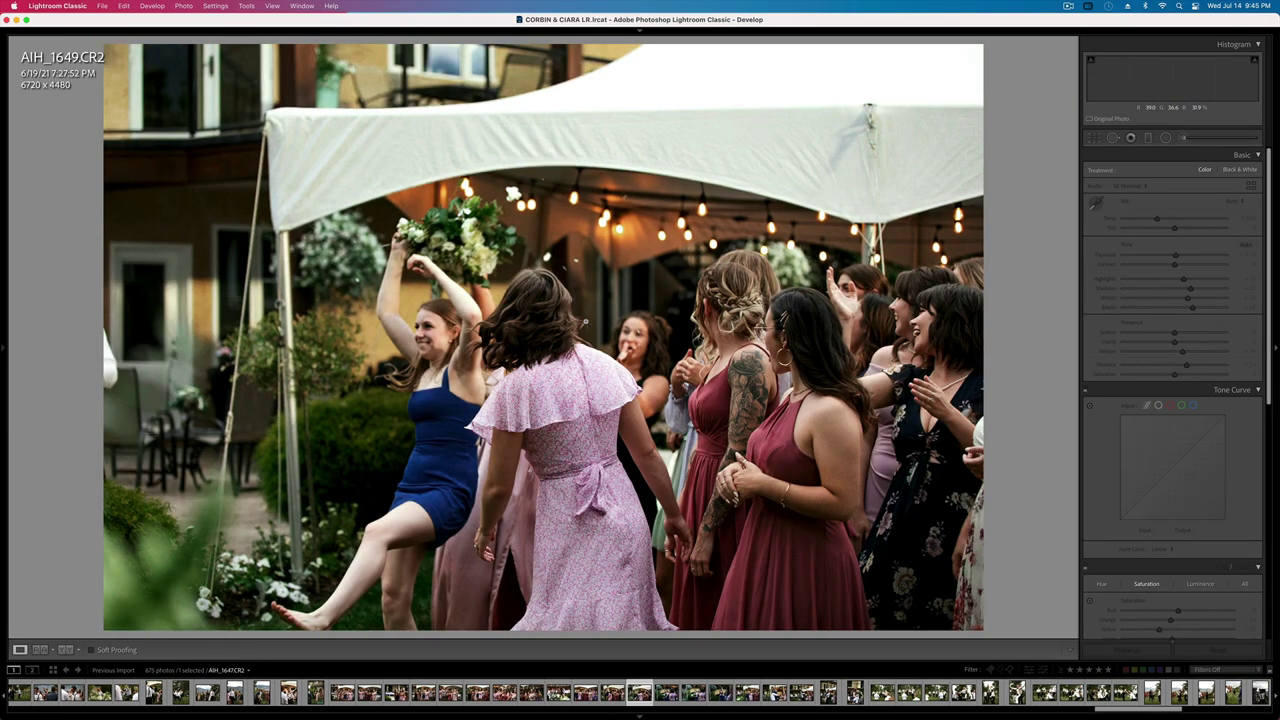
{"action": "key", "text": "super+bracketright"}
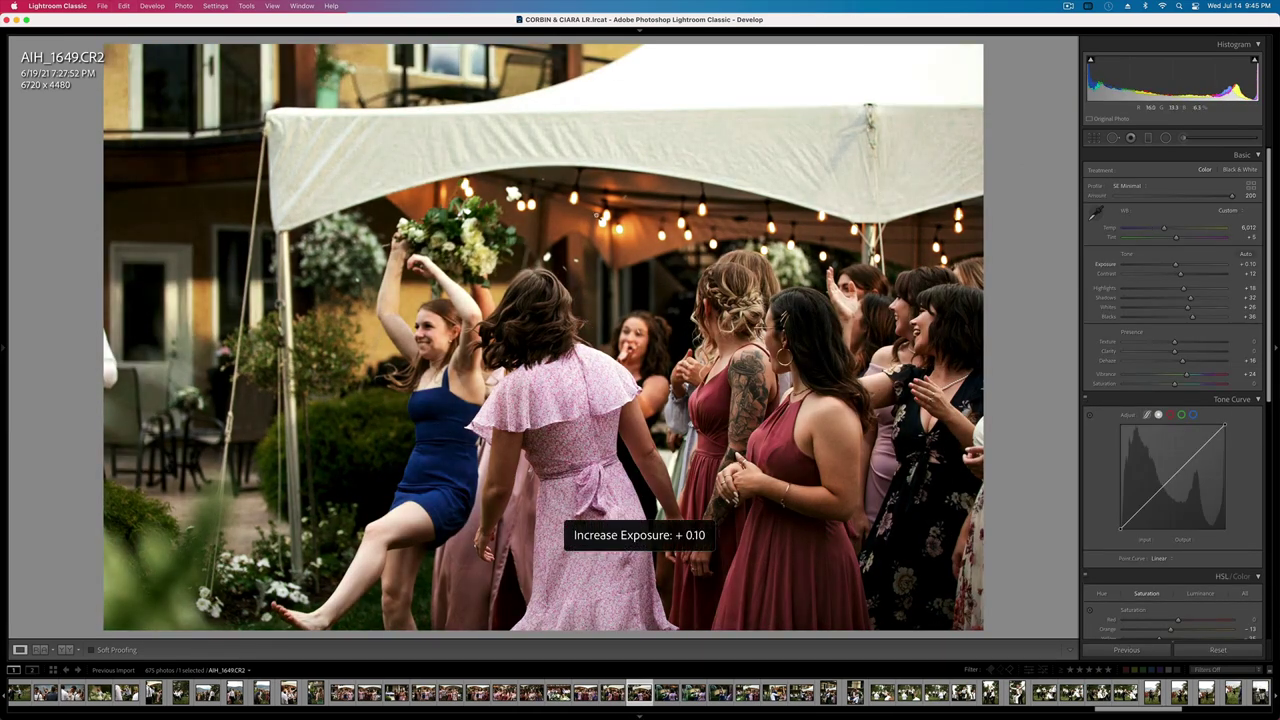
{"action": "key", "text": "Right"}
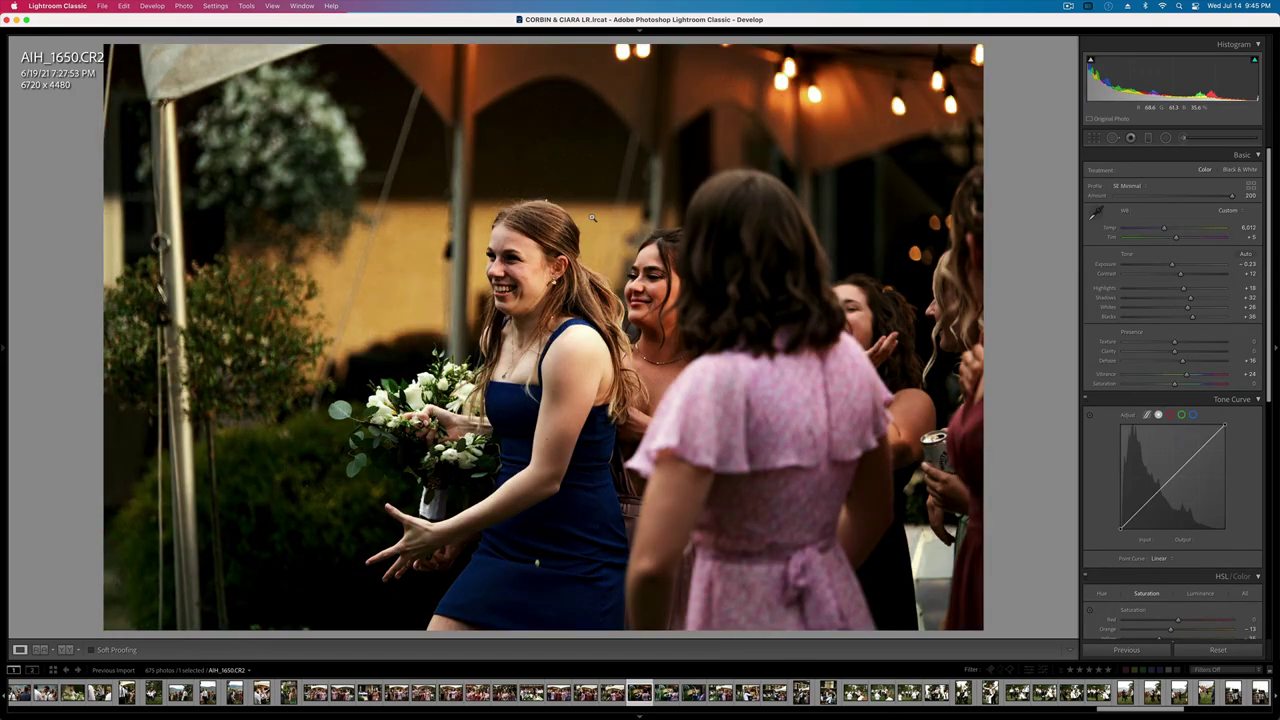
{"action": "key", "text": "super+bracketright"}
{"action": "key", "text": "super+bracketleft"}
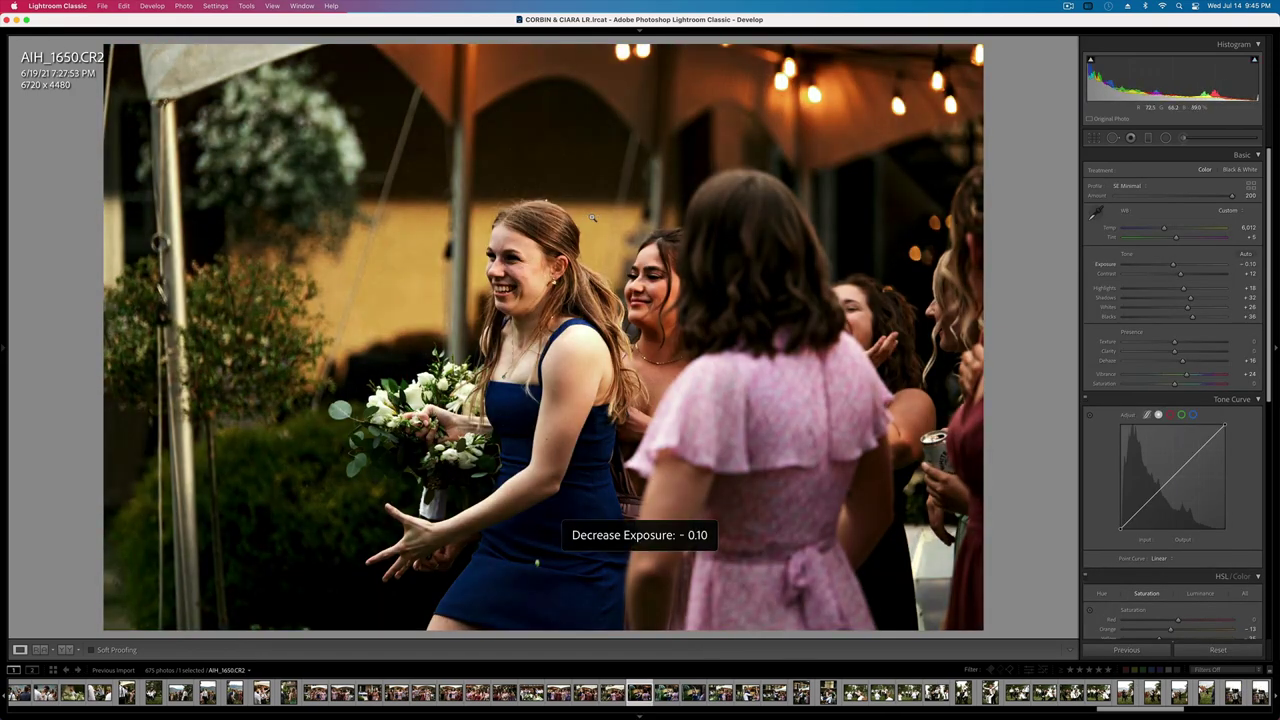
- Adjust AIH_1651's exposure and crop it tighter from the top-left corner
{"action": "key", "text": "Right"}
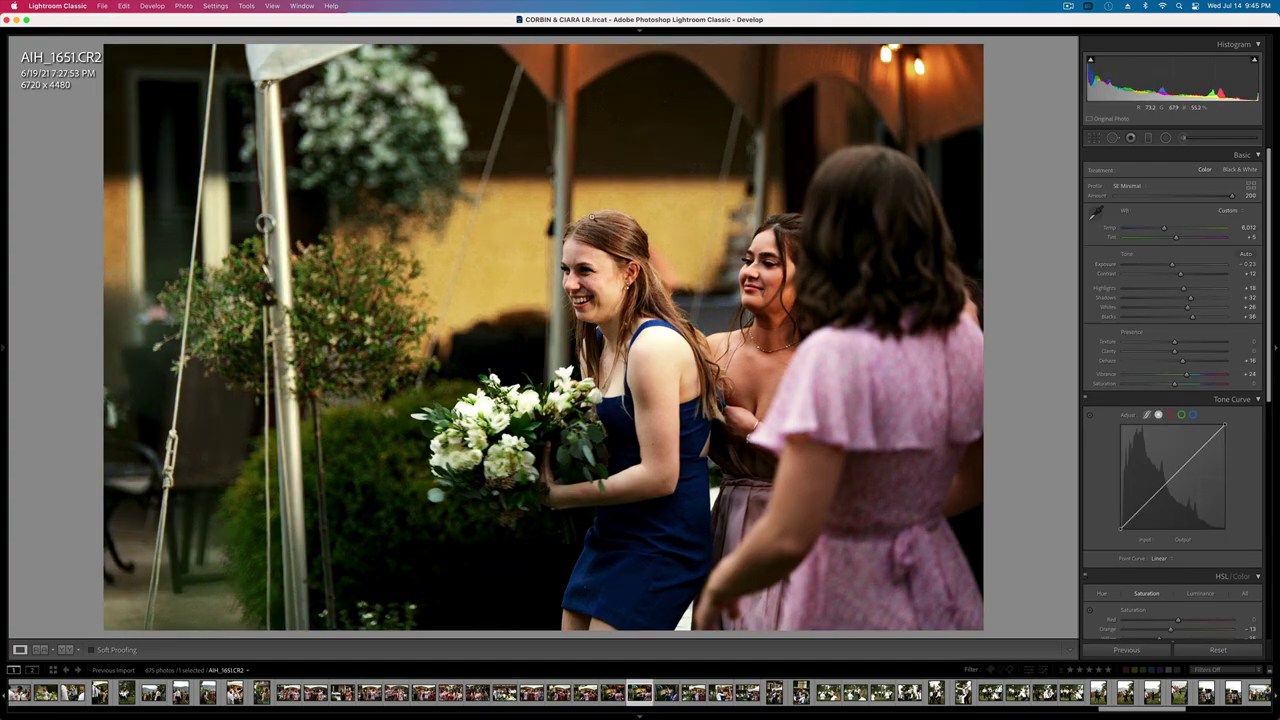
{"action": "key", "text": "super+bracketleft"}
{"action": "key", "text": "super+bracketright"}
{"action": "key", "text": "r"}
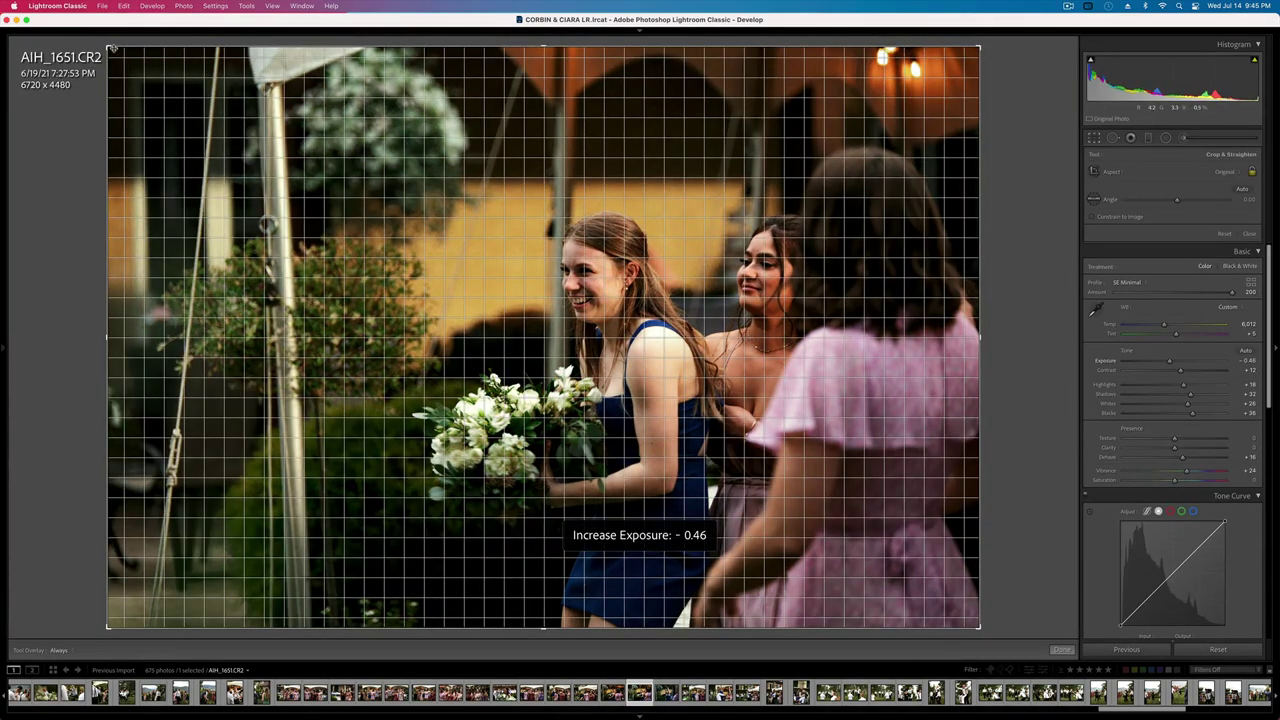
{"action": "left_click_drag", "start_coordinate": [113, 48], "coordinate": [165, 86]}
{"action": "key", "text": "Return"}
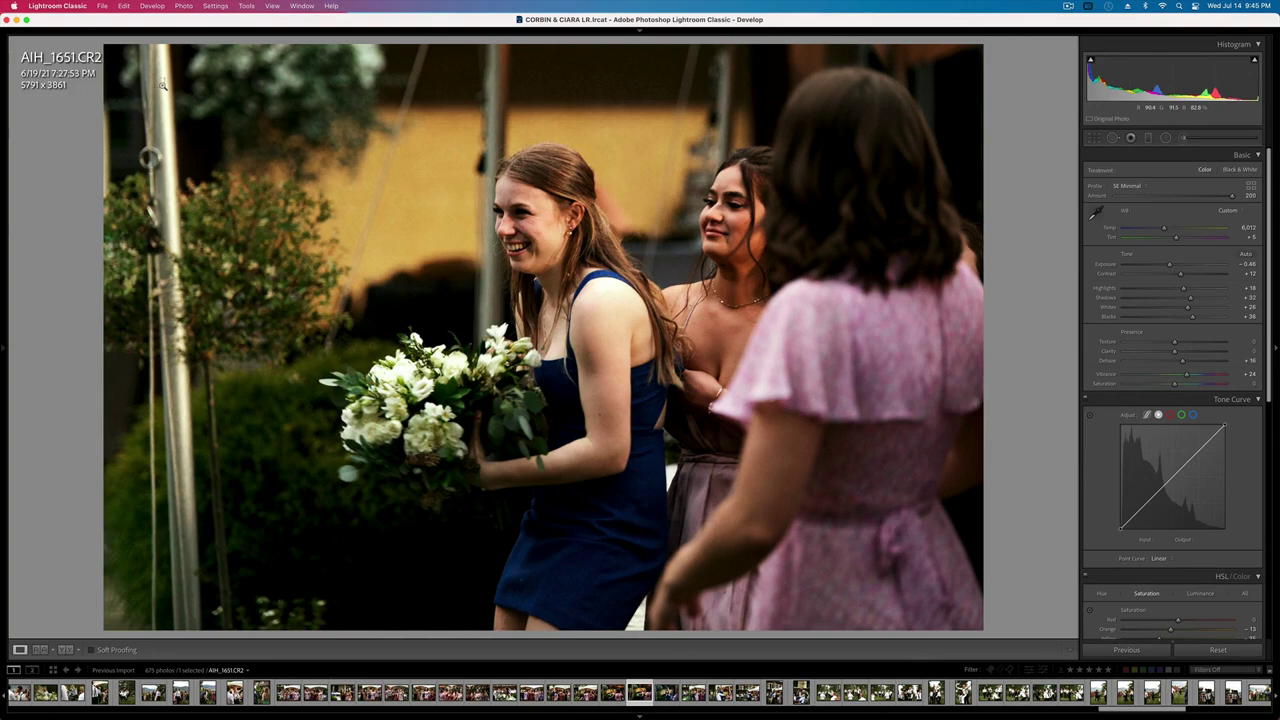
- Set the next two photos' exposure to -0.13
{"action": "key", "text": "Right"}
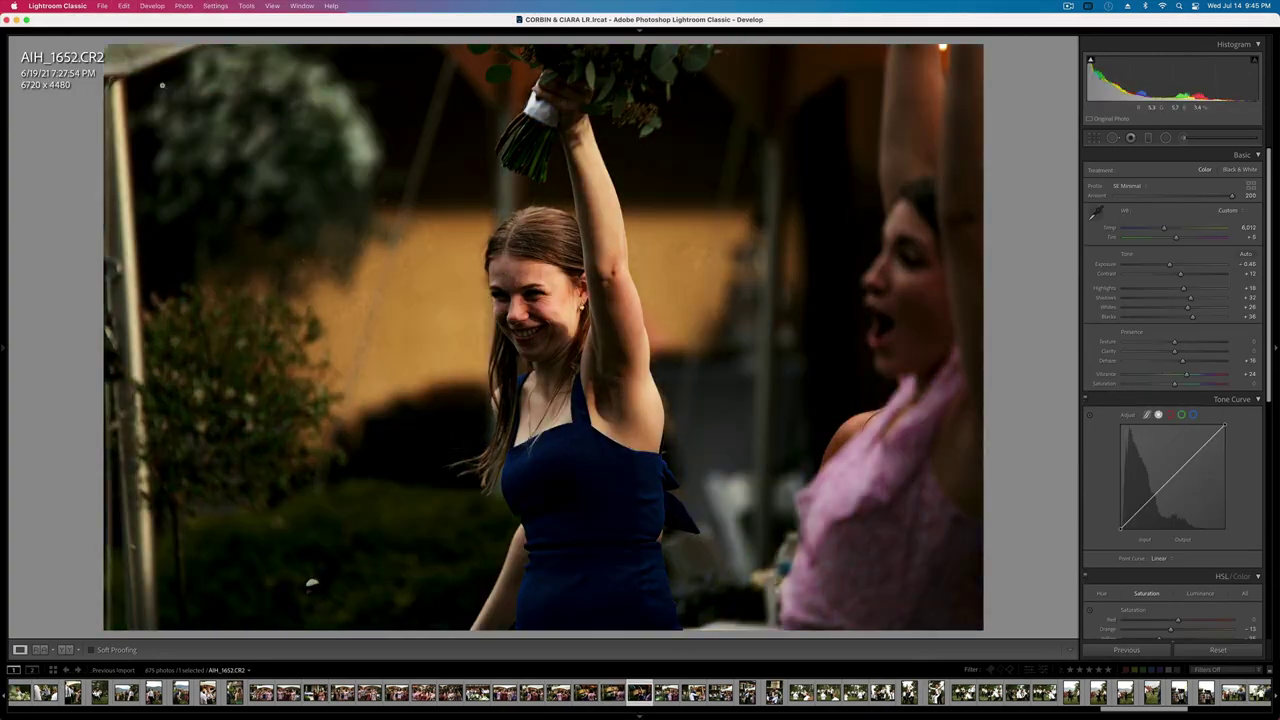
{"action": "key", "text": "super+bracketright"}
{"action": "key", "text": "super+bracketleft"}
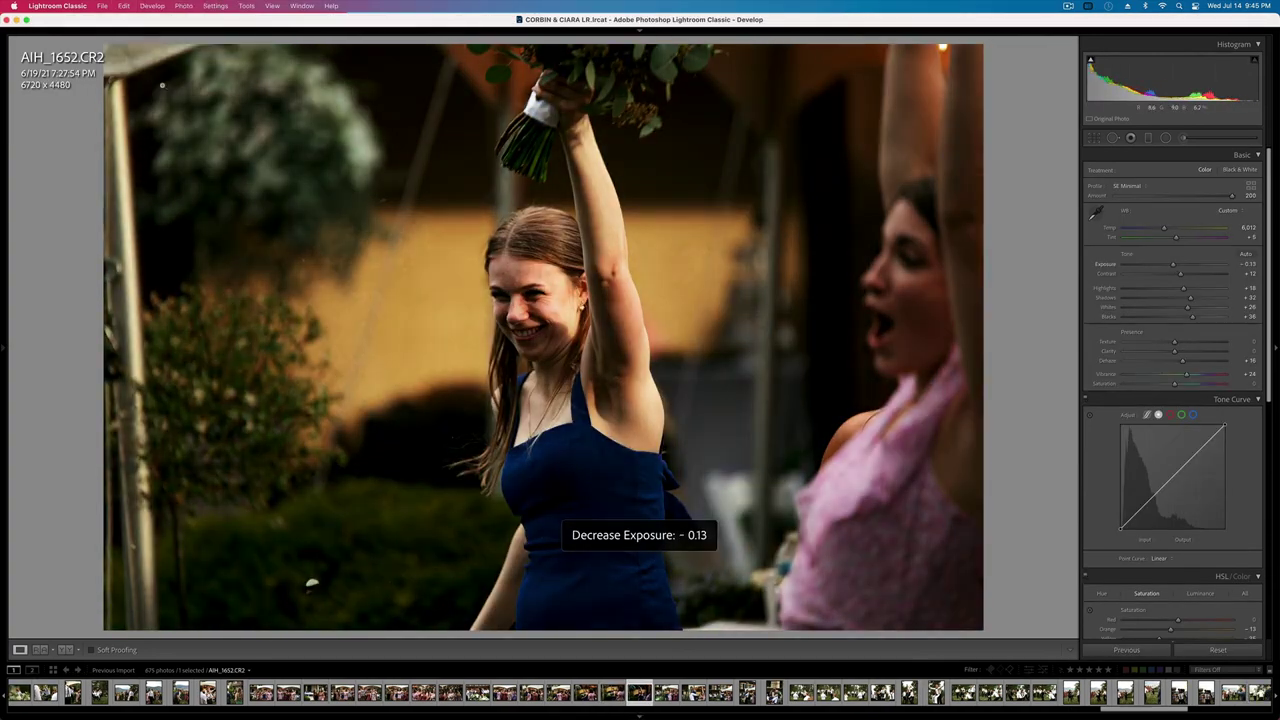
{"action": "key", "text": "Right"}
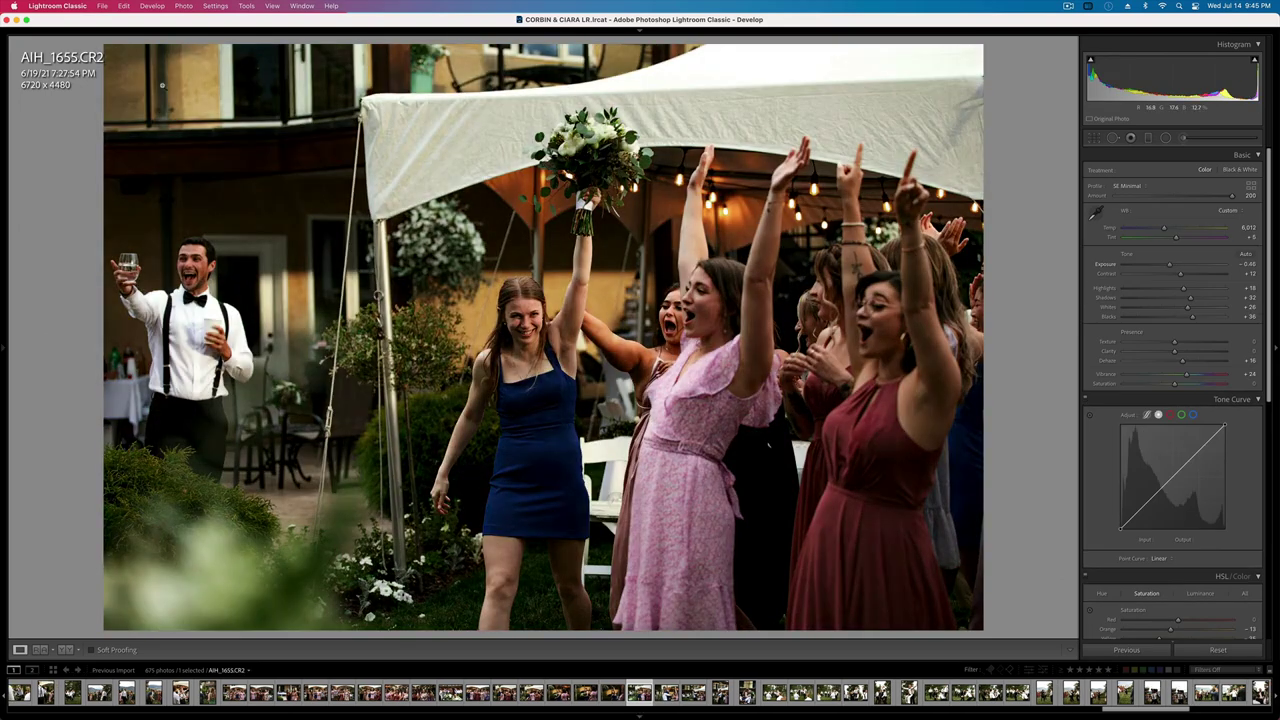
{"action": "key", "text": "super+bracketright"}
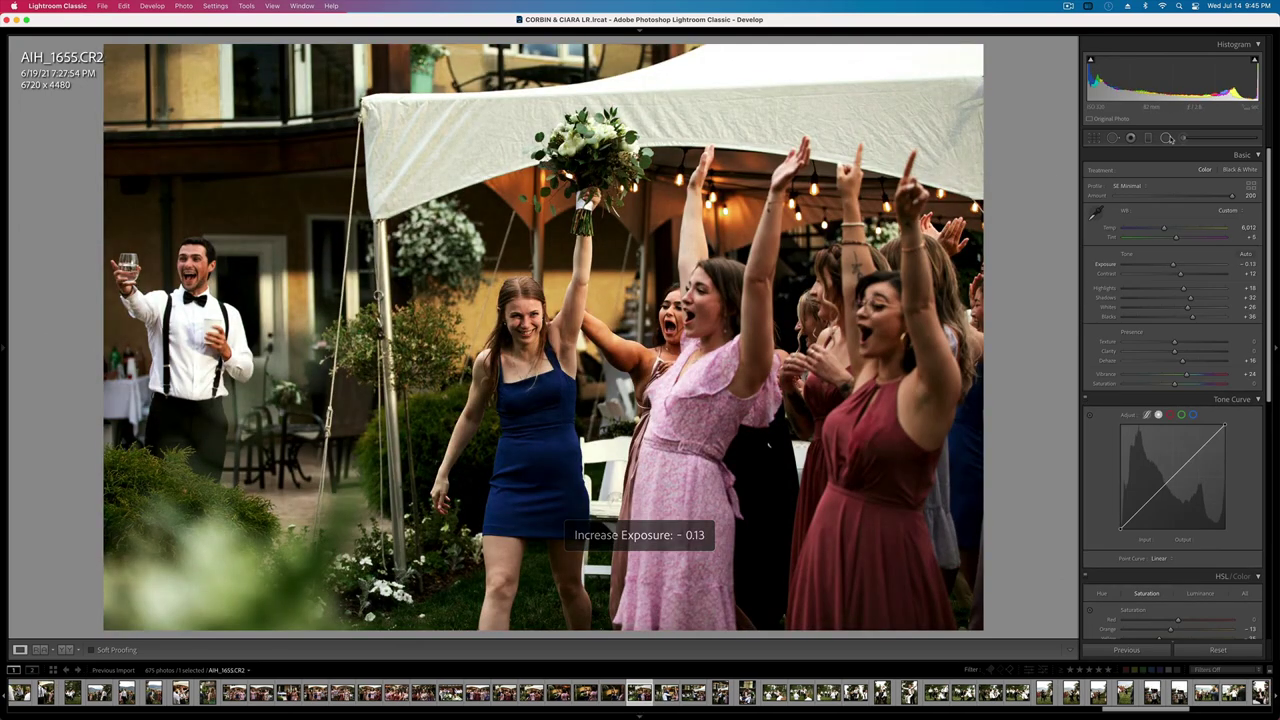
- Brighten whites in a radial area around the woman in blue, set exposure -0.46, and copy settings
{"action": "key", "text": "shift+m"}
{"action": "mouse_move", "coordinate": [540, 350]}
{"action": "left_mouse_down"}
{"action": "mouse_move", "coordinate": [621, 543]}
{"action": "mouse_move", "coordinate": [750, 718]}
{"action": "left_mouse_up"}
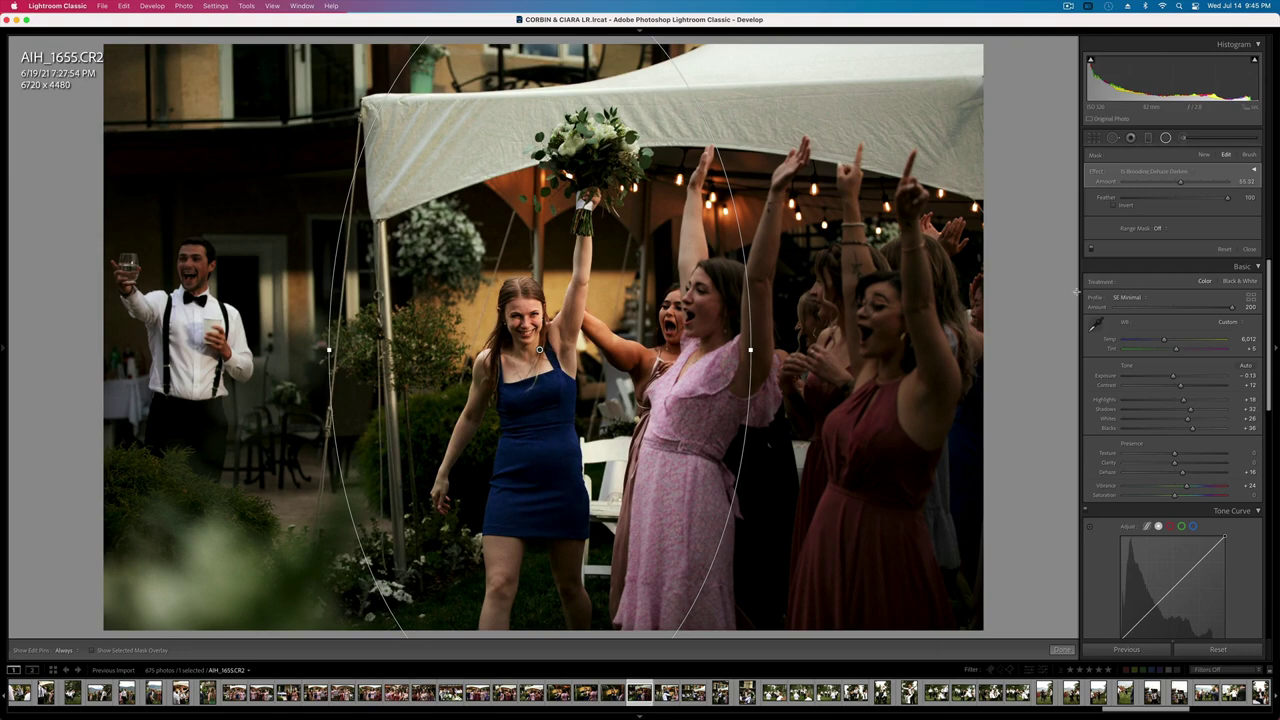
{"action": "left_click", "coordinate": [1254, 171]}
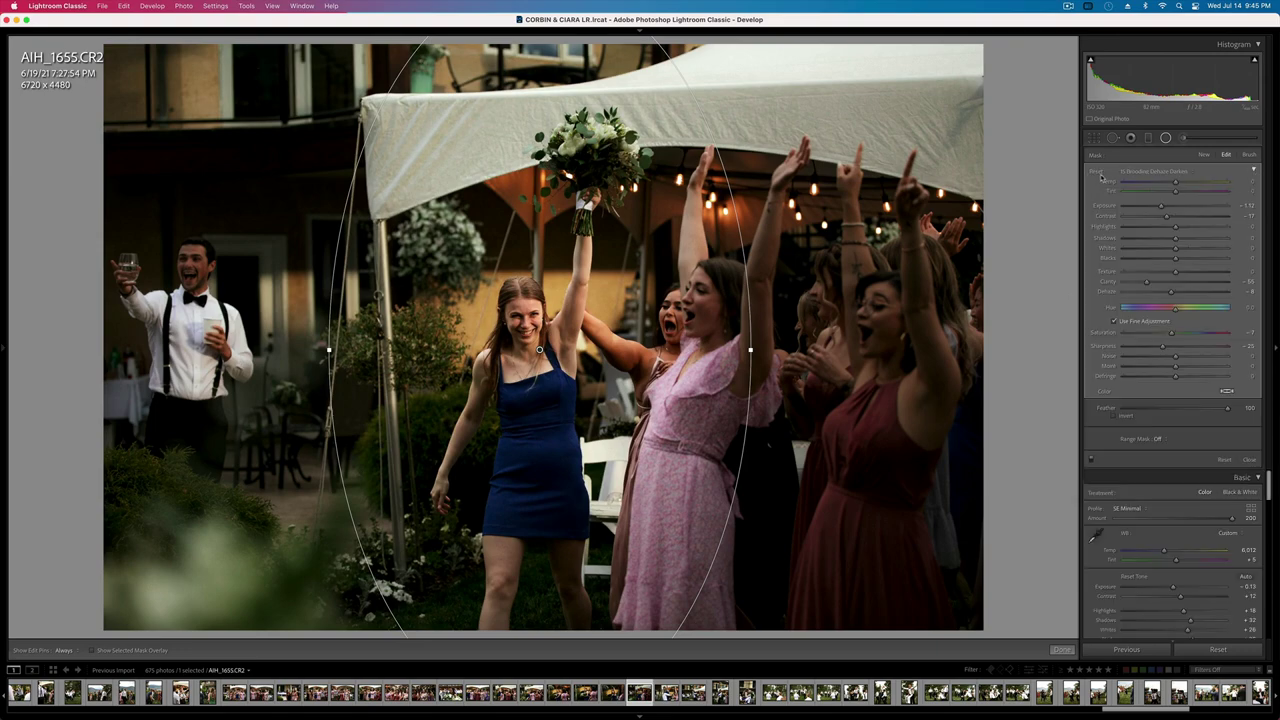
{"action": "left_click", "coordinate": [1100, 175], "text": "alt"}
{"action": "left_click_drag", "start_coordinate": [1175, 217], "coordinate": [1196, 249]}
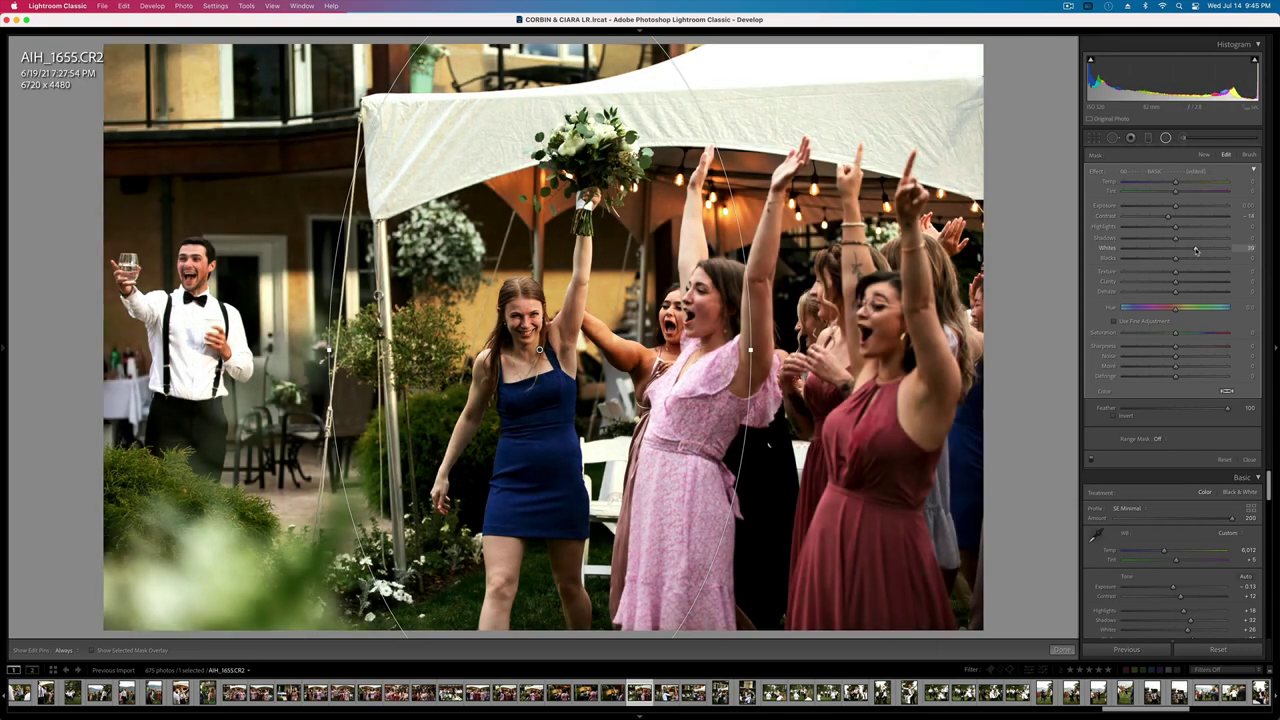
{"action": "key", "text": "Return"}
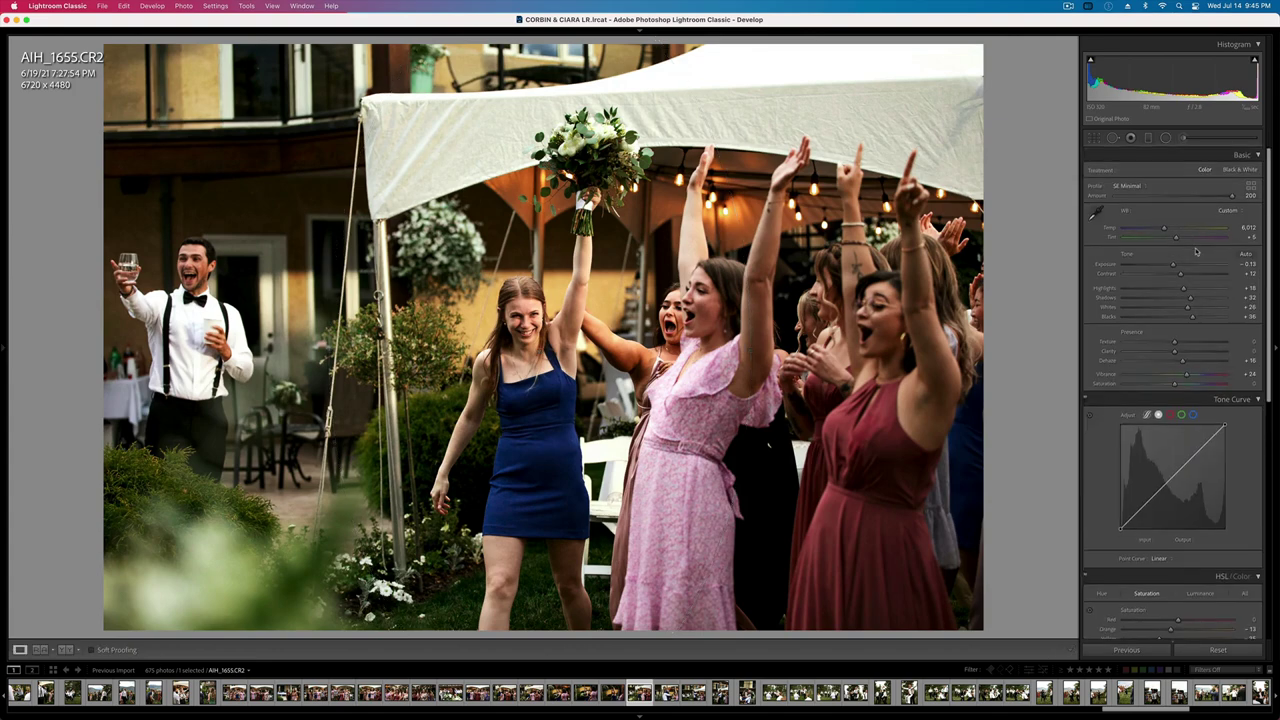
{"action": "key", "text": "minus"}
{"action": "key", "text": "super+c"}
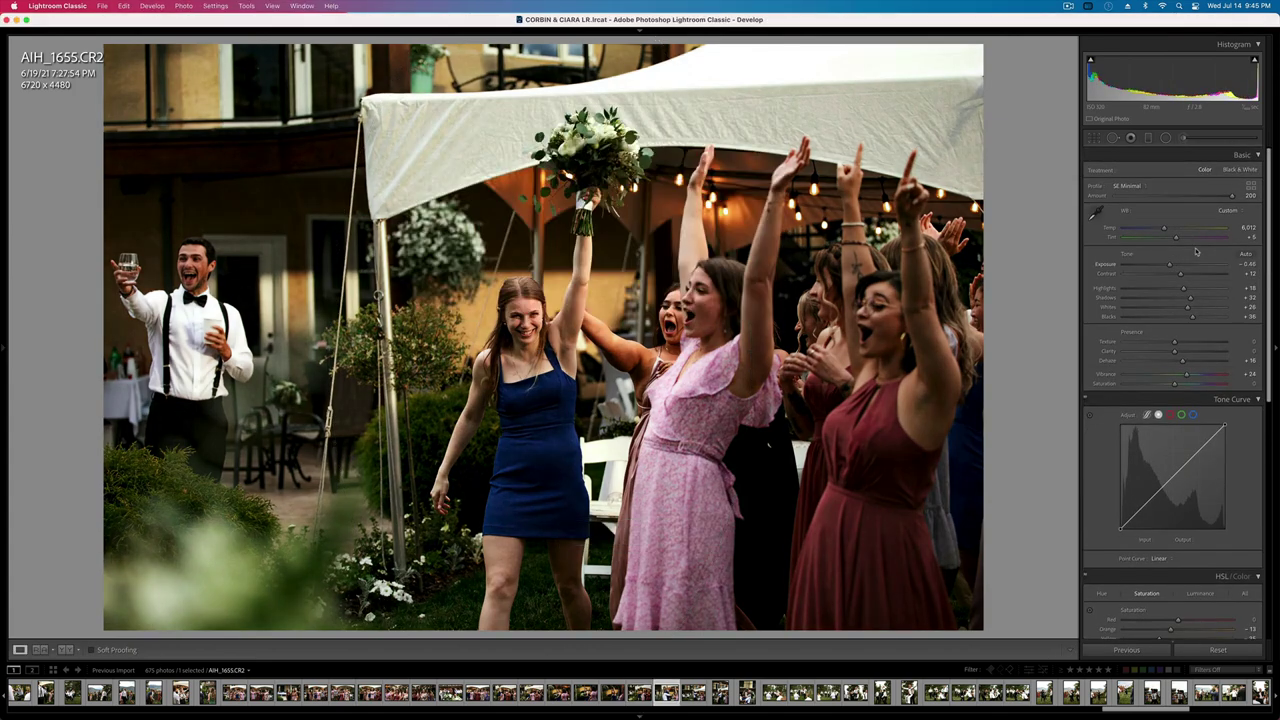
- Paste the settings onto AIH_1658 (+0.33 exposure) and AIH_1659 (+0.53 exposure)
{"action": "key", "text": "Right"}
{"action": "key", "text": "super+v"}
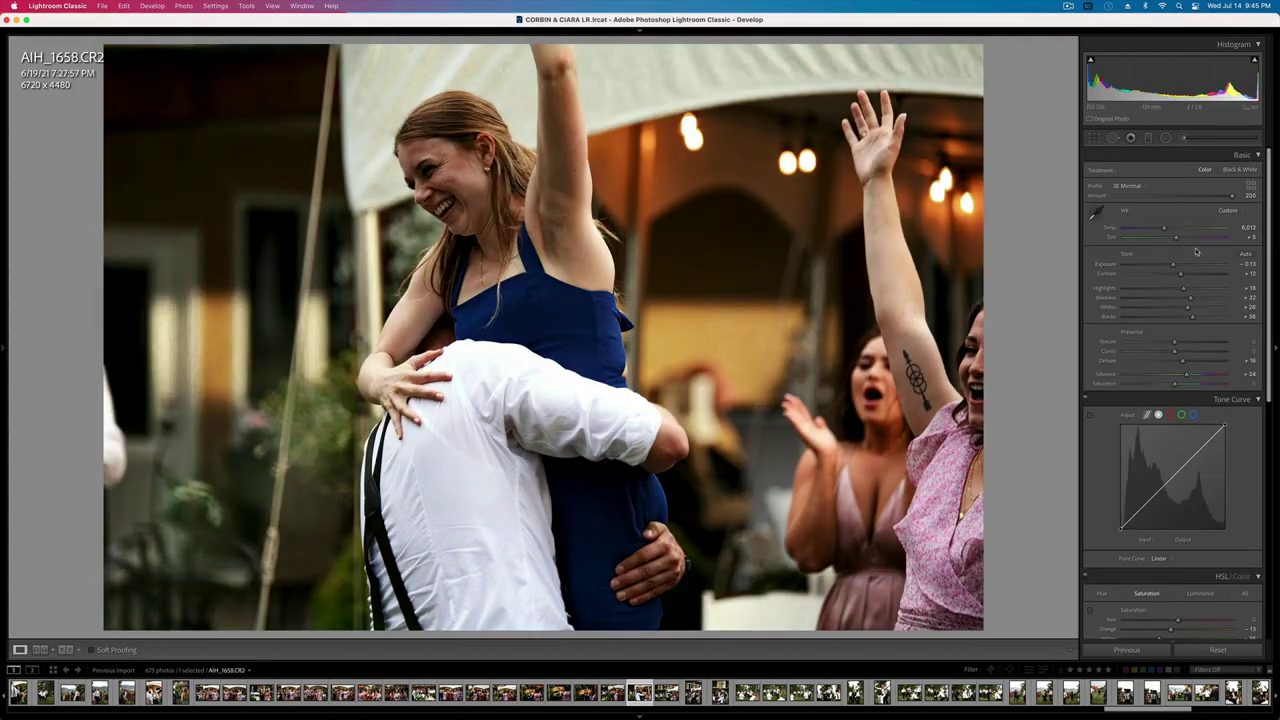
{"action": "key", "text": "equal"}
{"action": "key", "text": "equal"}
{"action": "key", "text": "minus"}
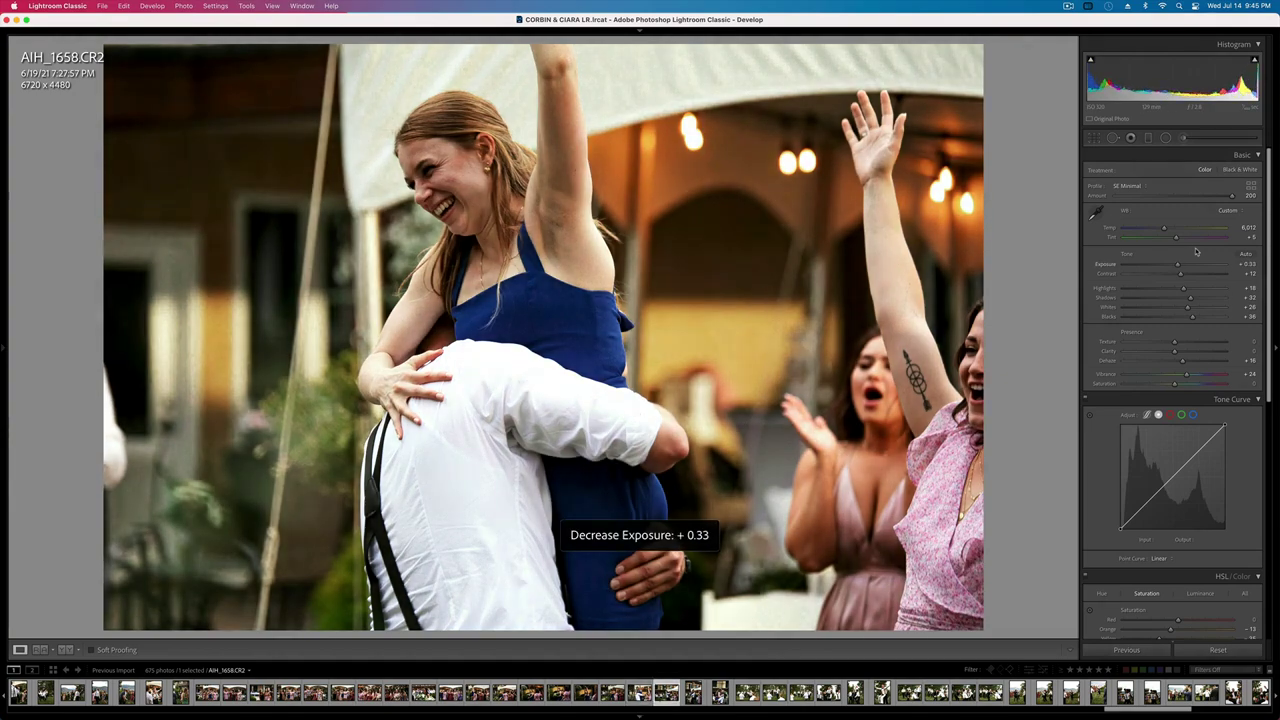
{"action": "key", "text": "Right"}
{"action": "key", "text": "super+v"}
{"action": "key", "text": "equal"}
{"action": "key", "text": "equal"}
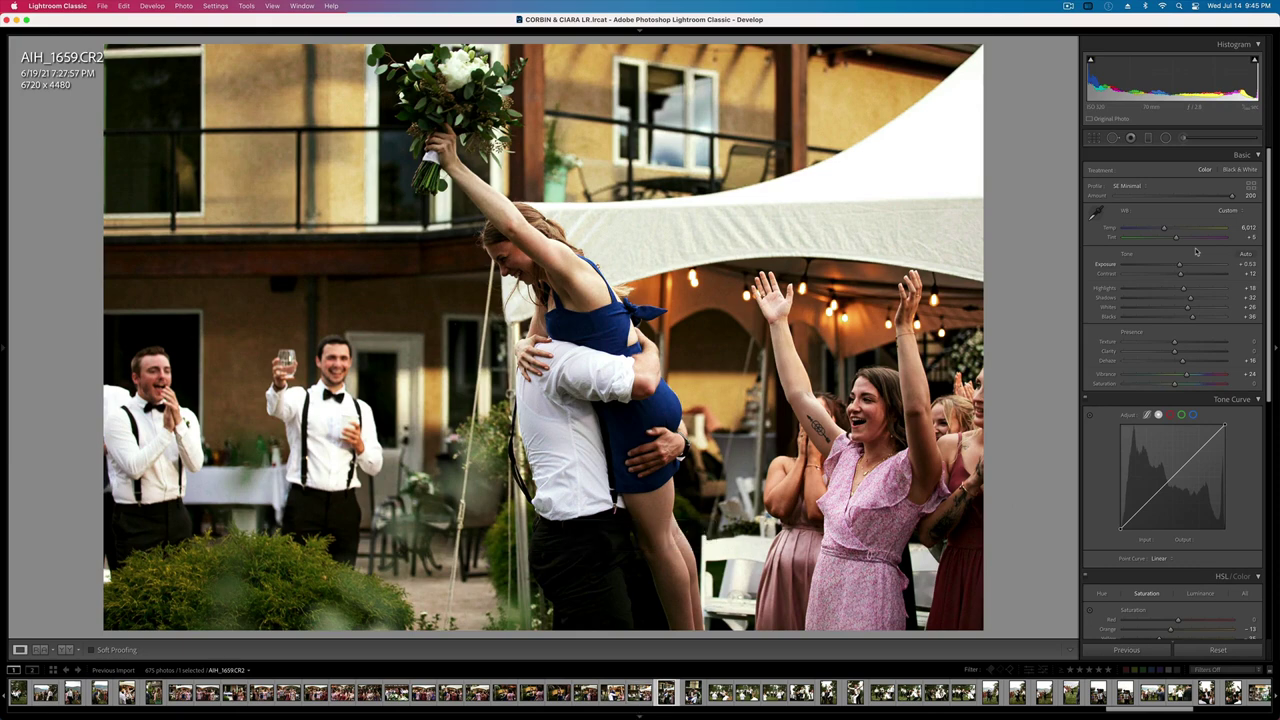
- Paste the settings onto AIH_1661 (+0.20 exposure) and AIH_1665, brightening each slightly
{"action": "key", "text": "Right"}
{"action": "key", "text": "super+v"}
{"action": "key", "text": "equal"}
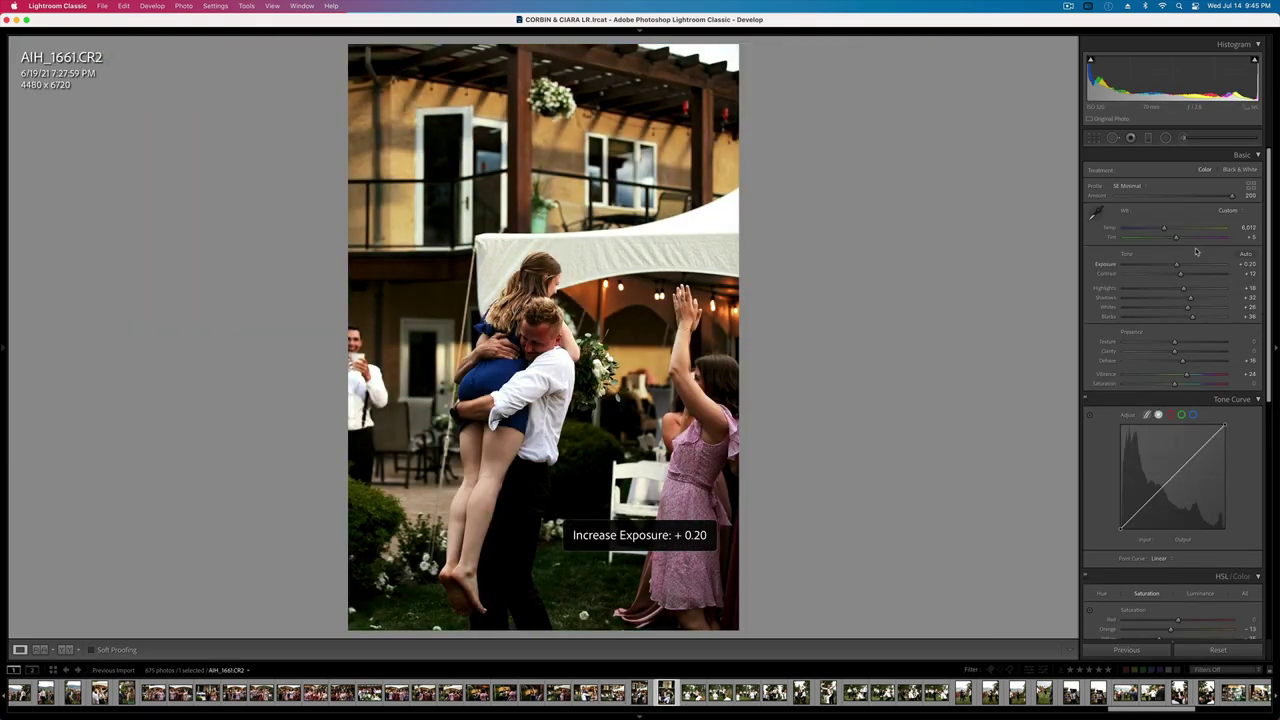
{"action": "key", "text": "Right"}
{"action": "key", "text": "super+v"}
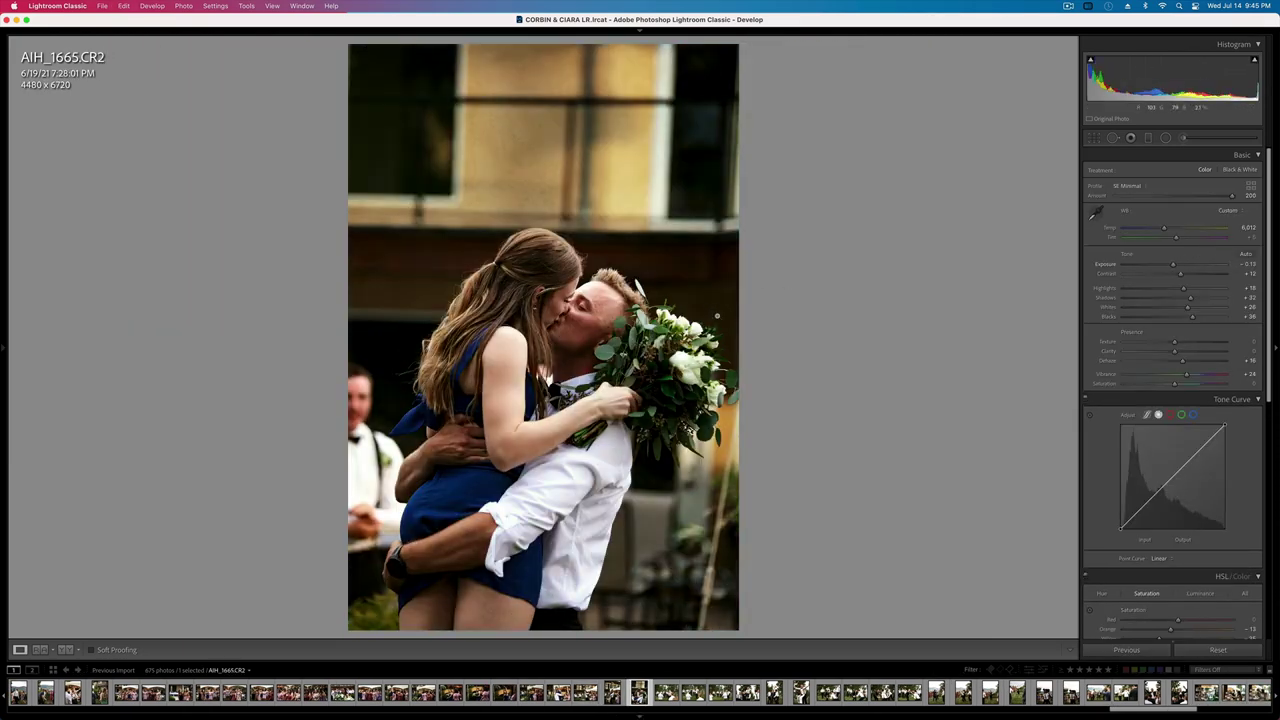
{"action": "key", "text": "equal"}
- Tune AIH_1668: highlights -34, exposure -0.56, tint +11, contrast -13
{"action": "key", "text": "Right"}
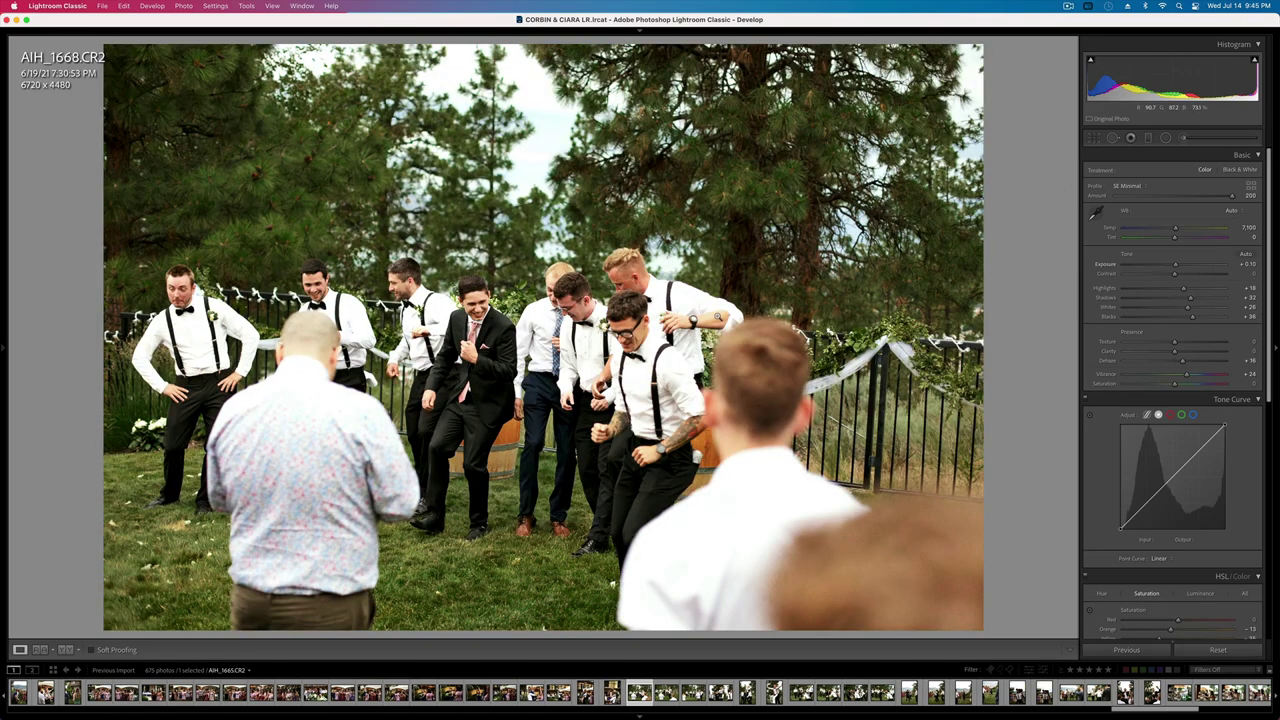
{"action": "key", "text": "super+v"}
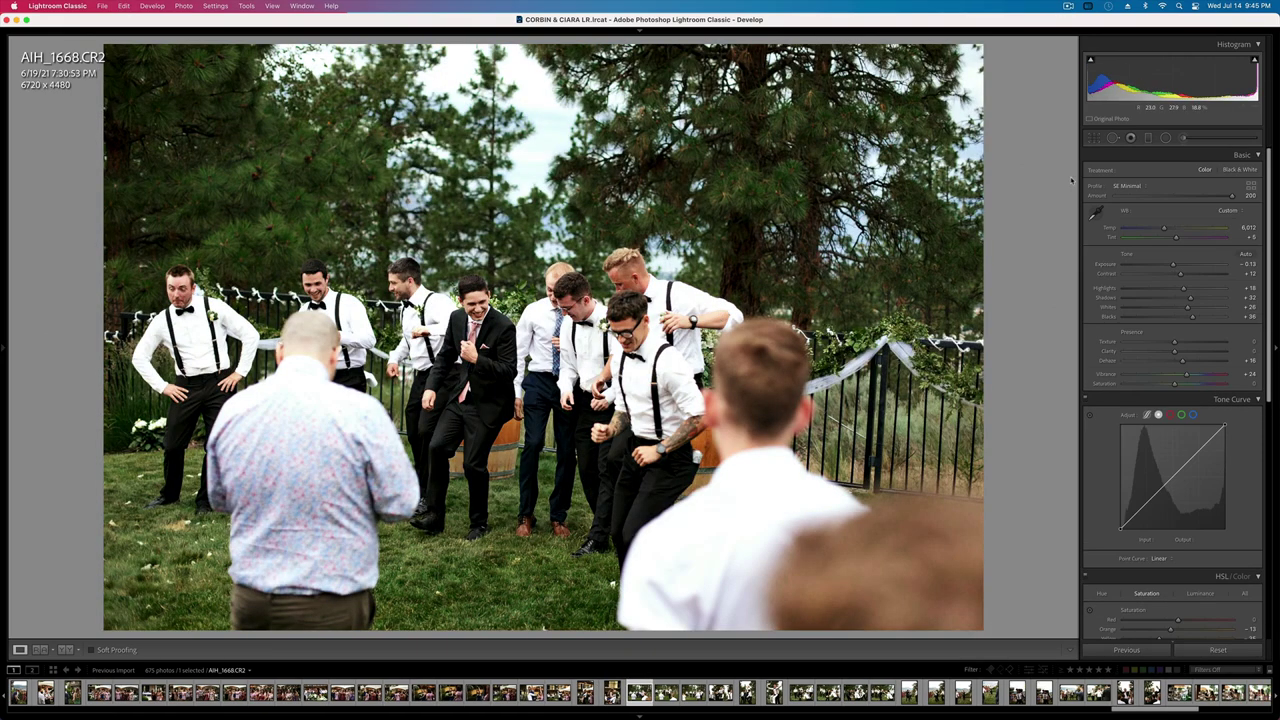
{"action": "key", "text": "super+z"}
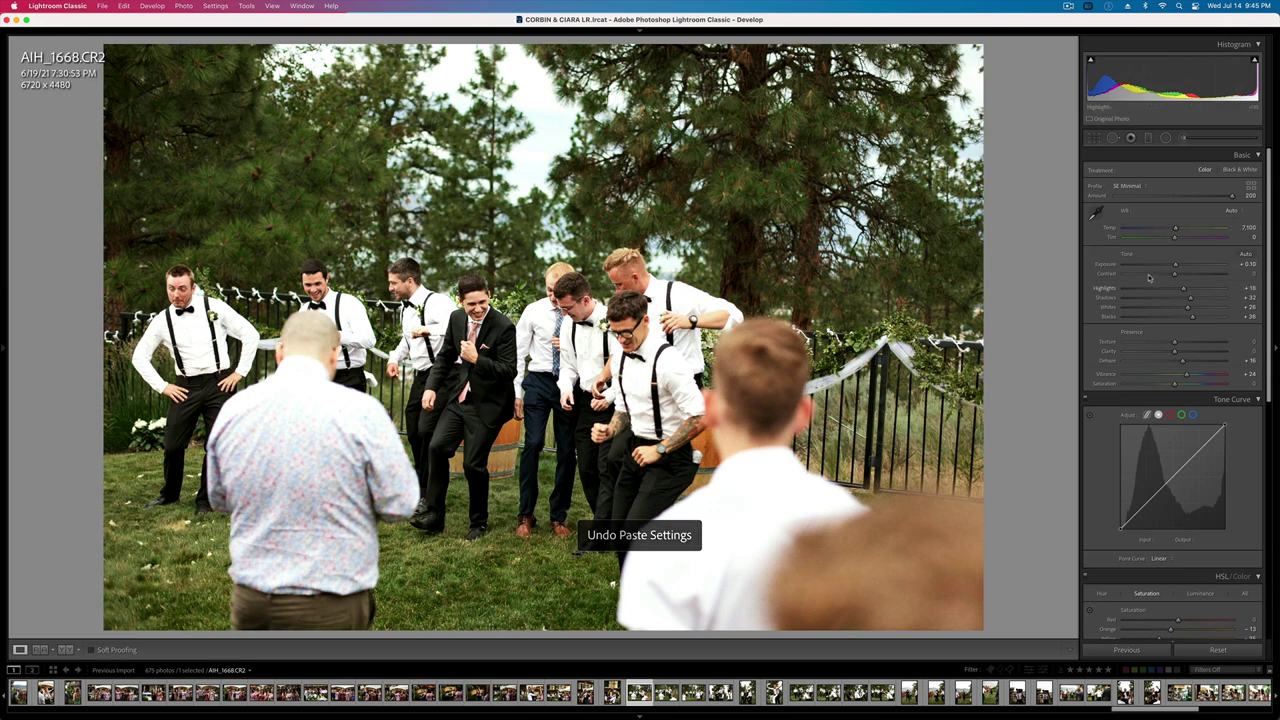
{"action": "left_click_drag", "start_coordinate": [1183, 288], "coordinate": [1157, 288]}
{"action": "left_click", "coordinate": [1157, 274]}
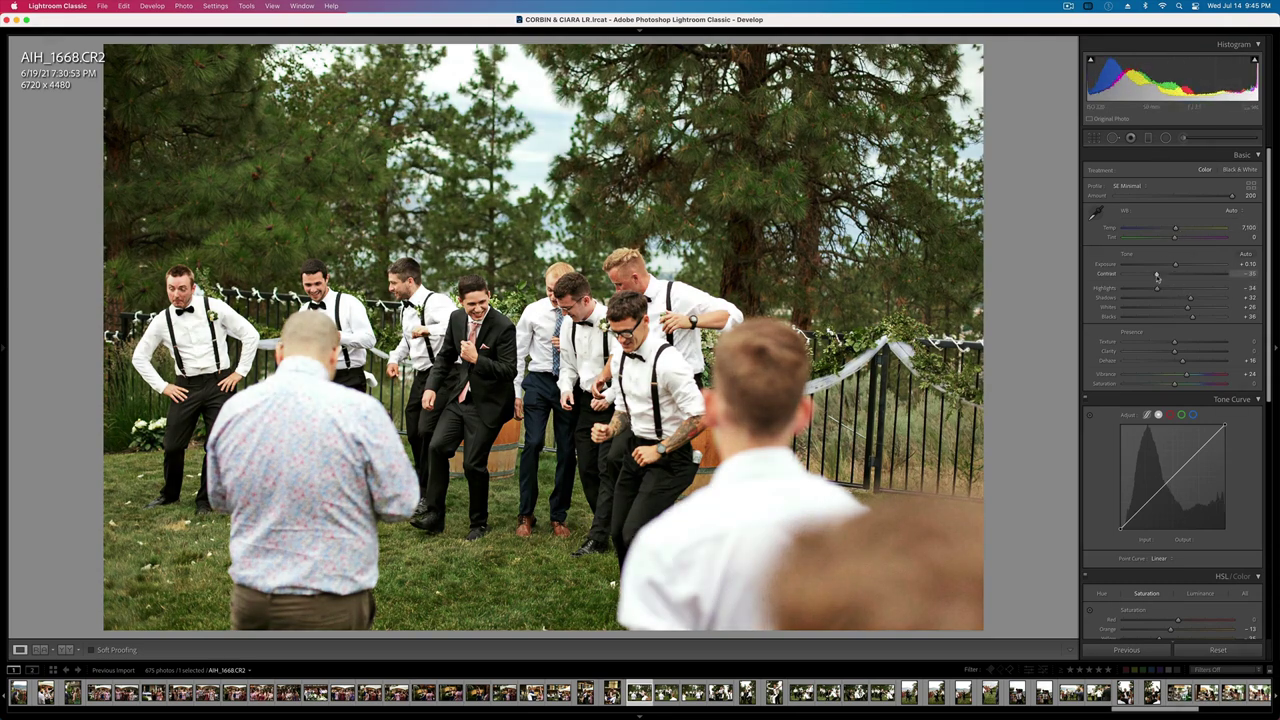
{"action": "key", "text": "minus"}
{"action": "key", "text": "minus"}
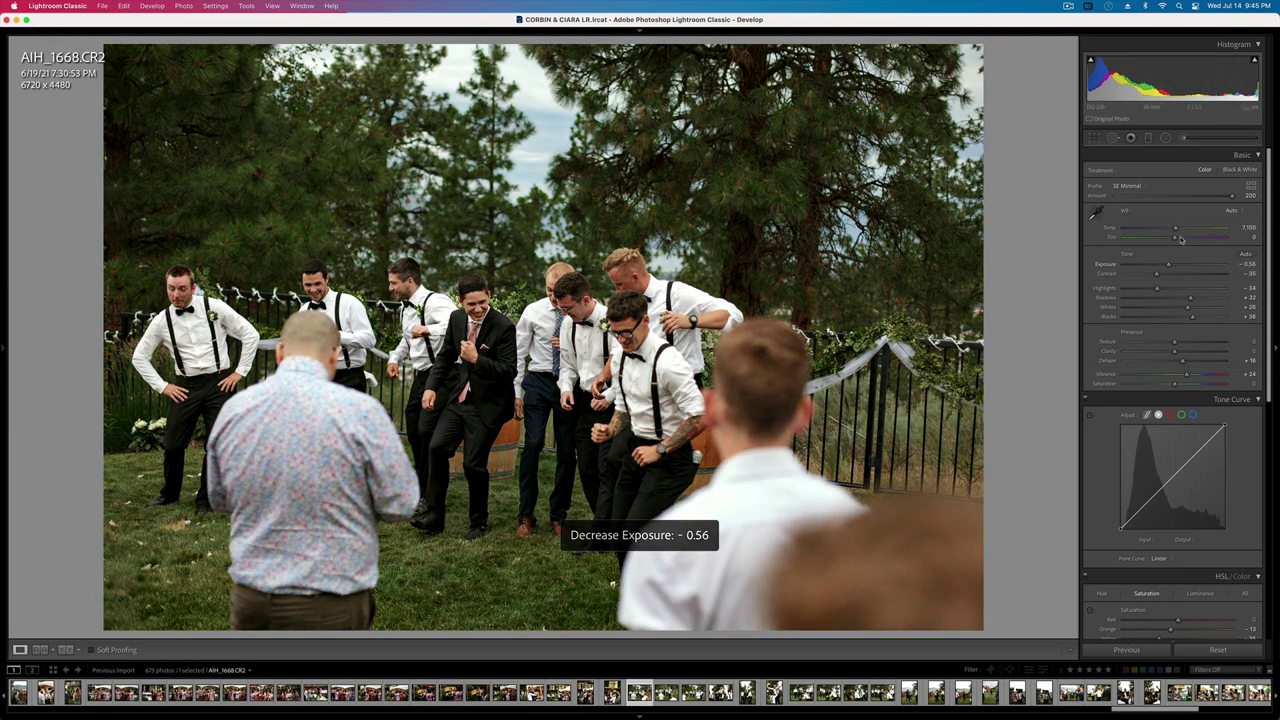
{"action": "left_click_drag", "start_coordinate": [1178, 242], "coordinate": [1185, 230]}
{"action": "left_click", "coordinate": [1168, 275]}
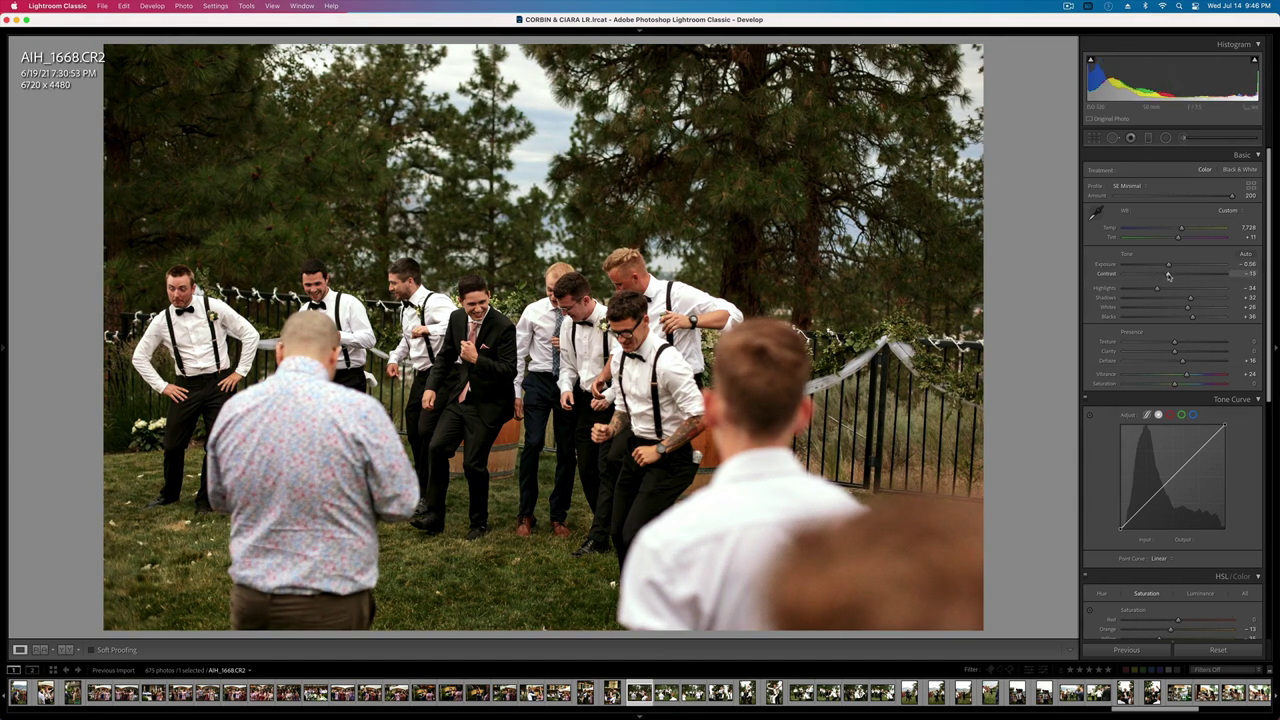
{"action": "key", "text": "super+z"}
- Darken AIH_1673 to -0.76 exposure
{"action": "key", "text": "Right"}
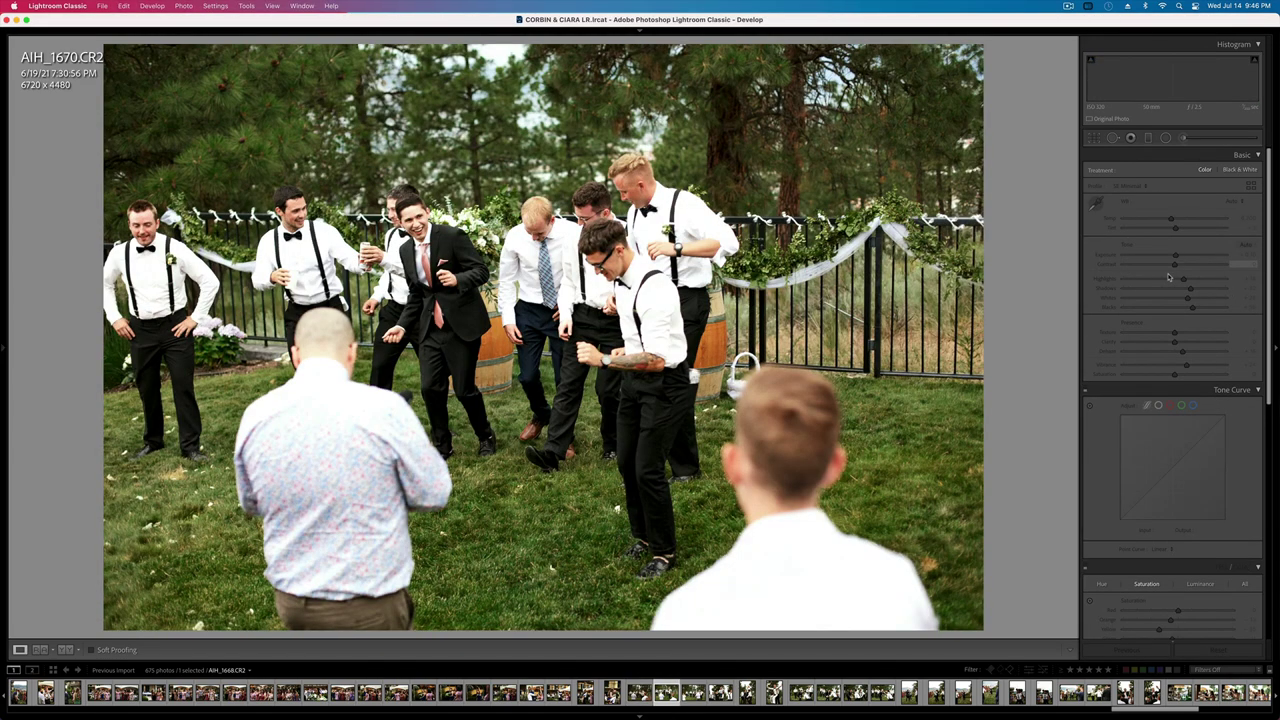
{"action": "key", "text": "Right"}
{"action": "key", "text": "Right"}
{"action": "key", "text": "Right"}
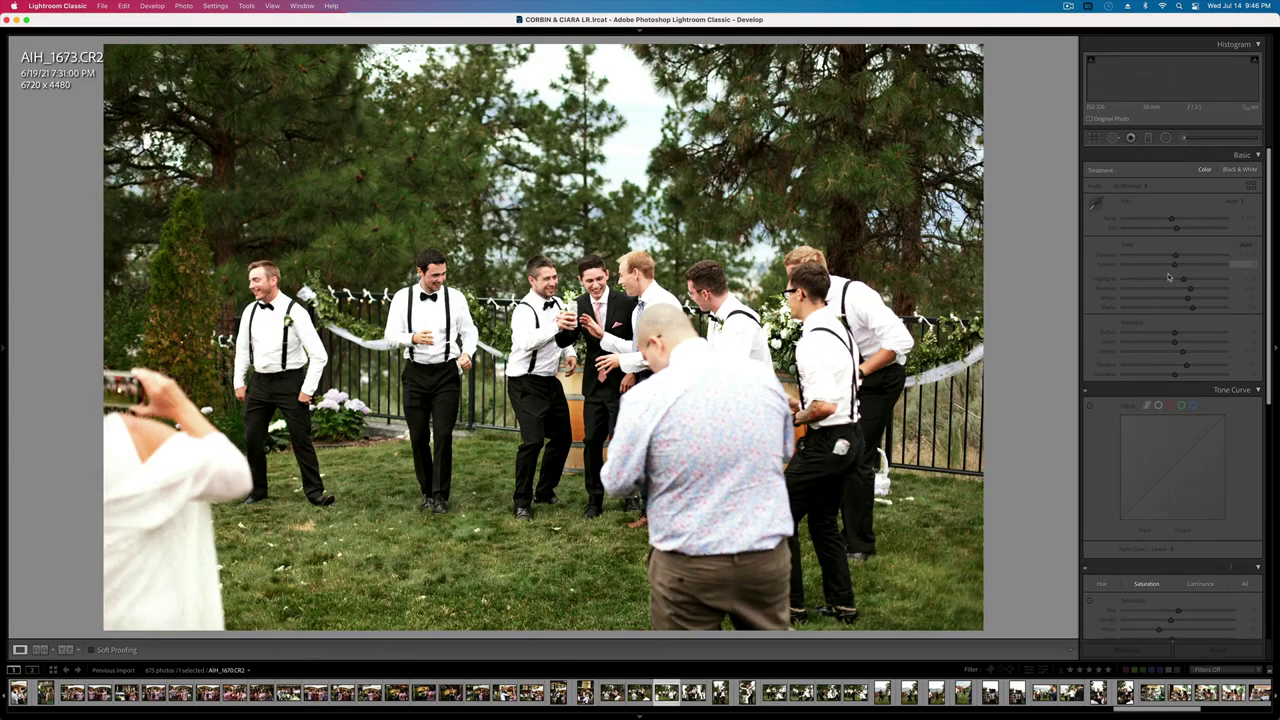
{"action": "key", "text": "minus"}
- Fine-tune AIH_1675's exposure and copy its develop settings
{"action": "key", "text": "Right"}
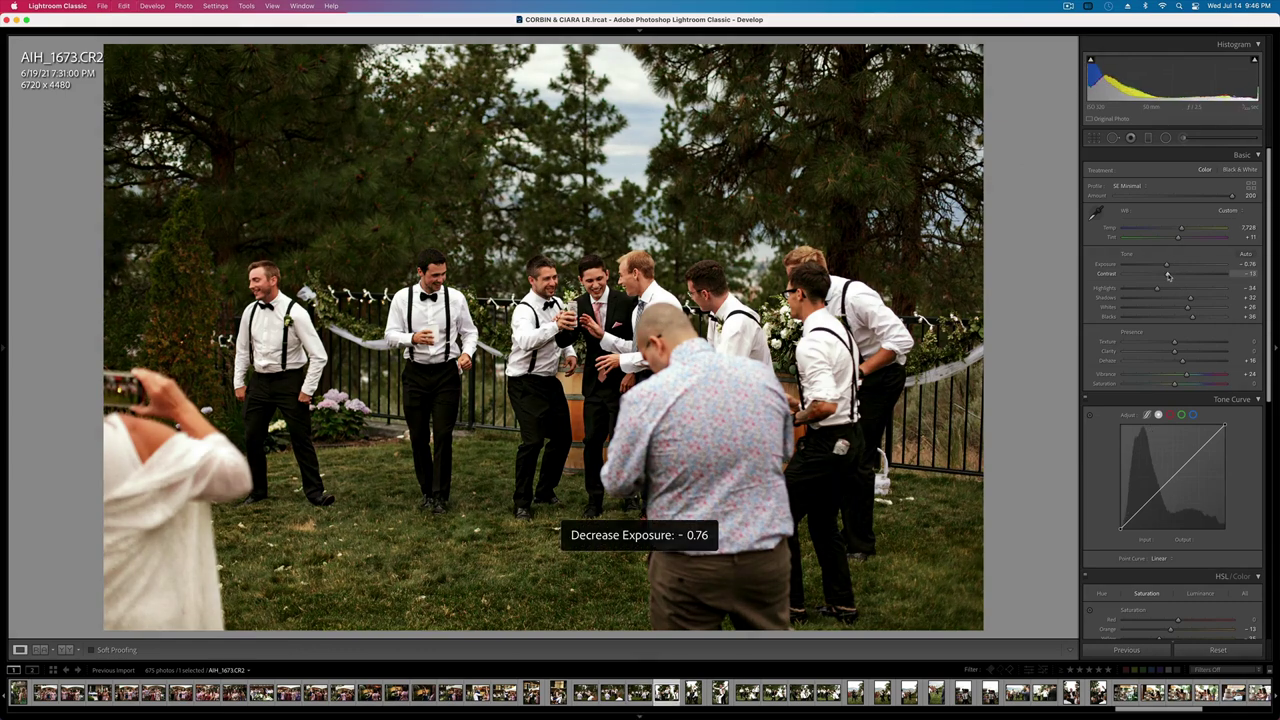
{"action": "key", "text": "equal"}
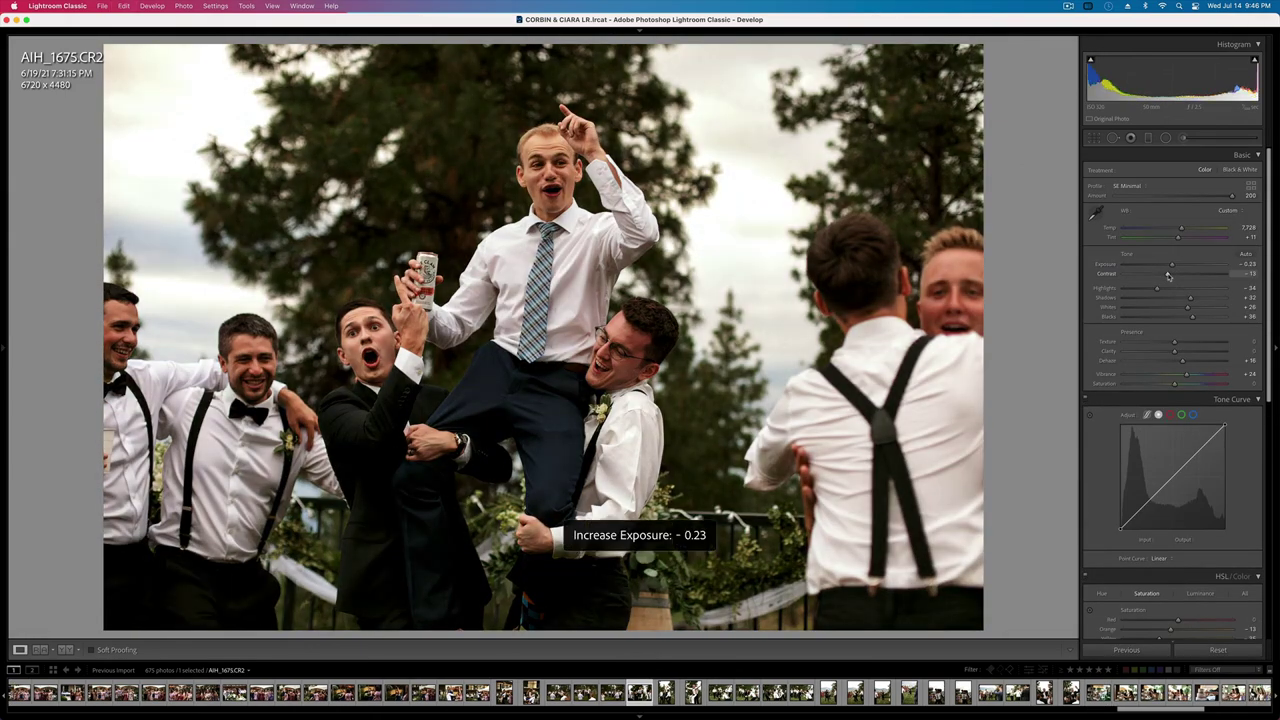
{"action": "key", "text": "equal"}
{"action": "key", "text": "minus"}
{"action": "key", "text": "shift+super+c"}
{"action": "key", "text": "Return"}
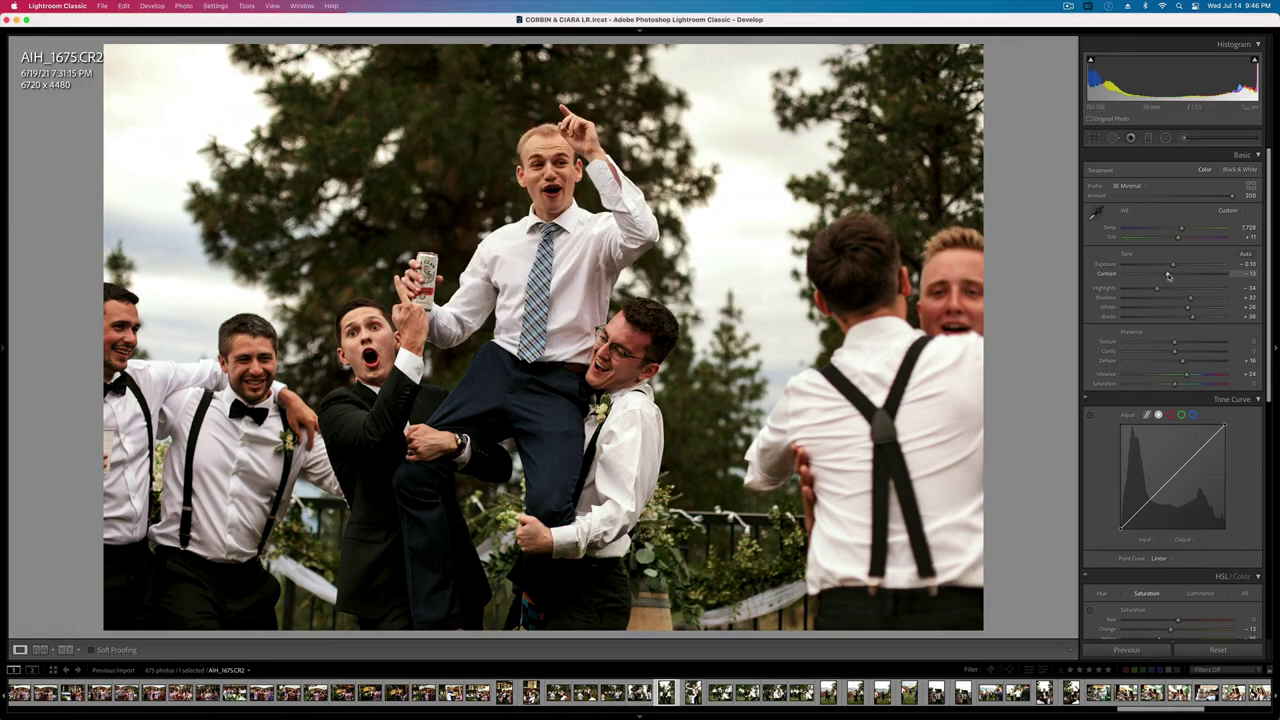
- Brighten the next photo, then paste settings onto AIH_1687 at +0.10 exposure
{"action": "key", "text": "Right"}
{"action": "key", "text": "equal"}
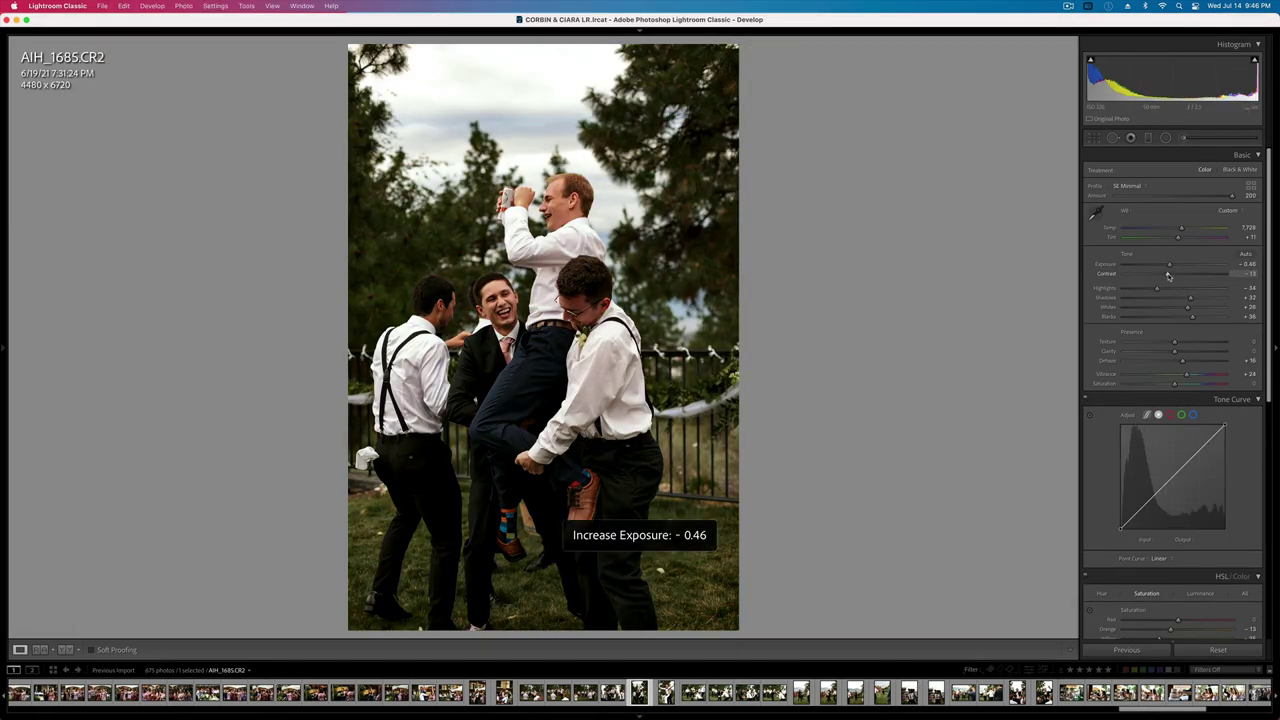
{"action": "key", "text": "equal"}
{"action": "key", "text": "Right"}
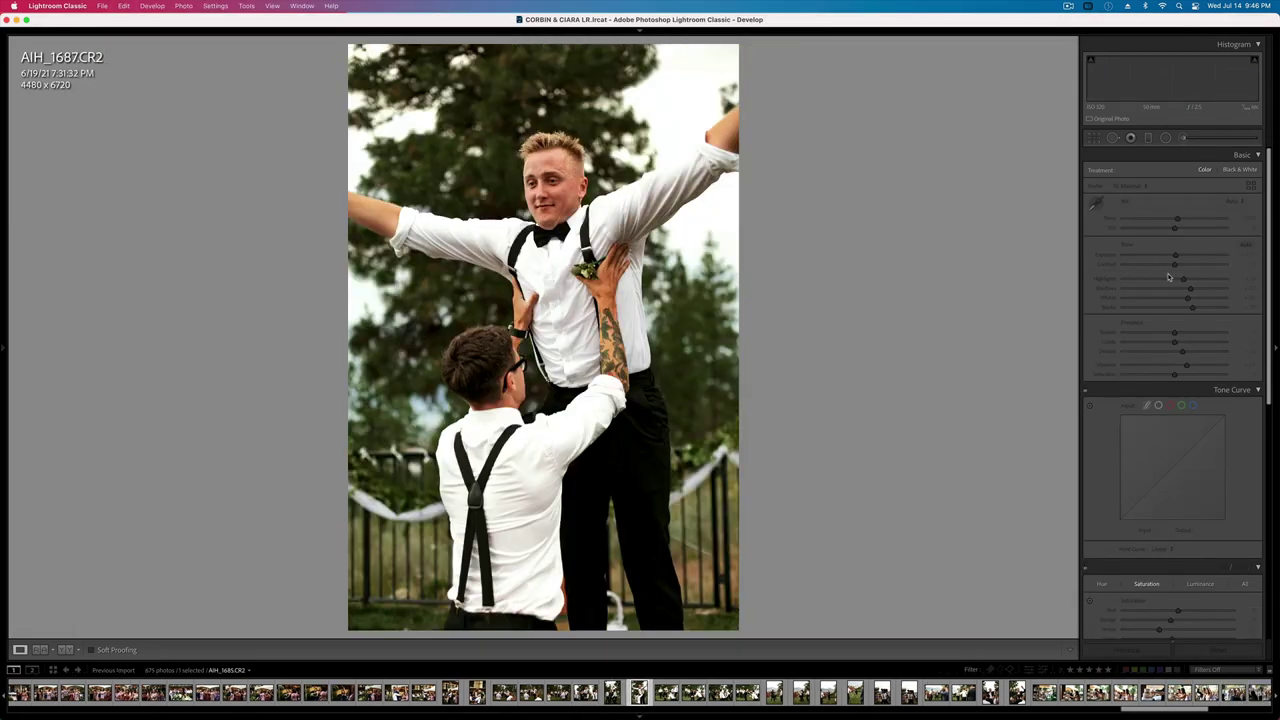
{"action": "key", "text": "super+v"}
{"action": "key", "text": "shift+equal"}
{"action": "key", "text": "shift+equal"}
{"action": "key", "text": "shift+equal"}
{"action": "key", "text": "shift+minus"}
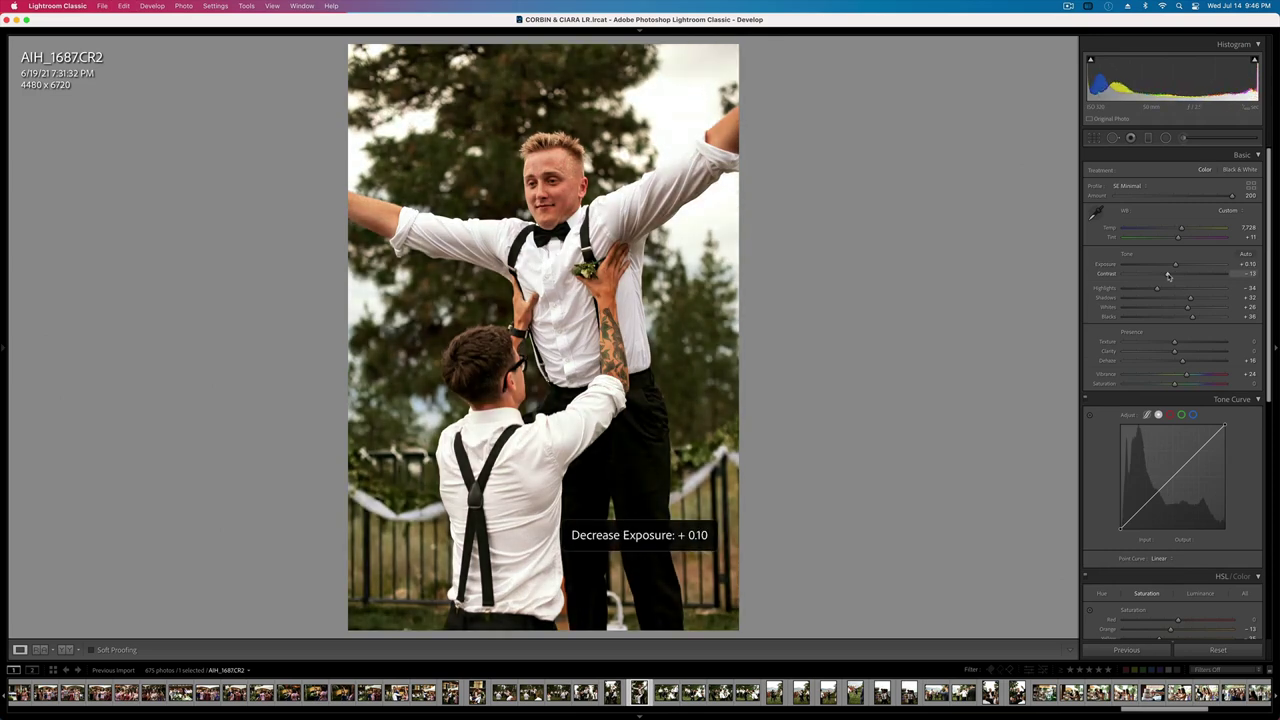
- Bring AIH_1698's exposure to 0 and pull Highlights down to about -55
{"action": "key", "text": "Right"}
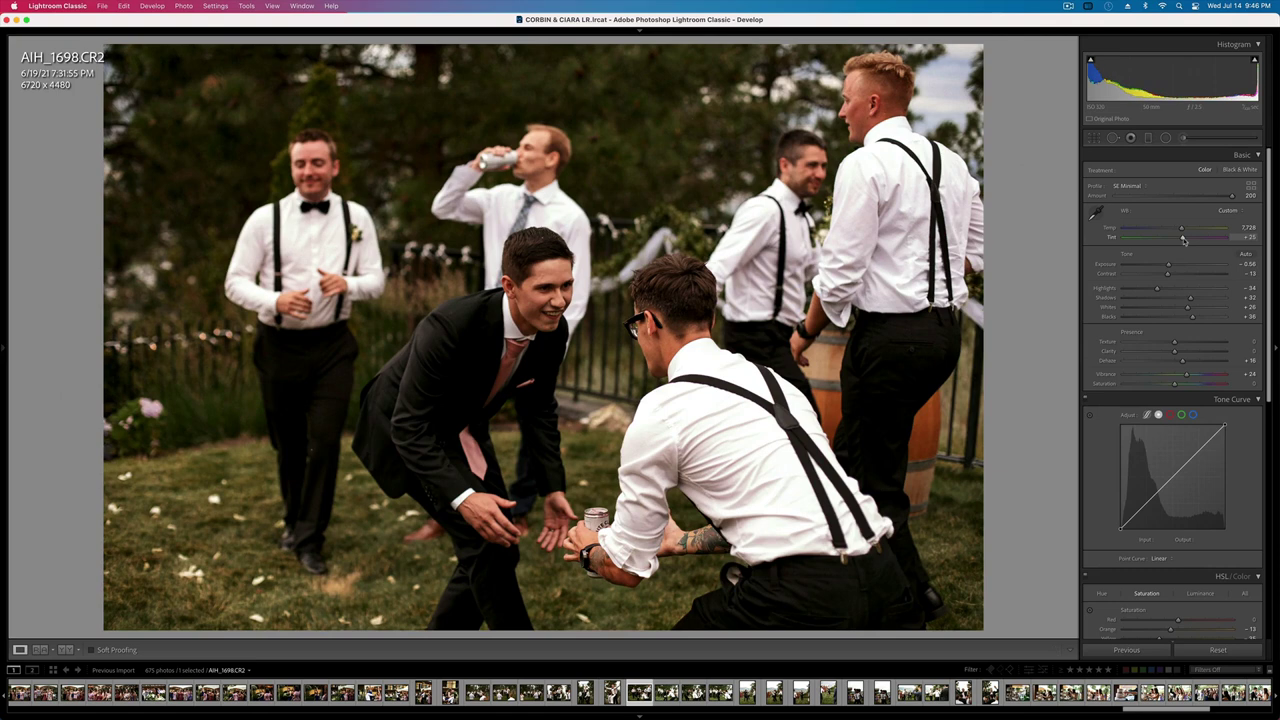
{"action": "key", "text": "equal"}
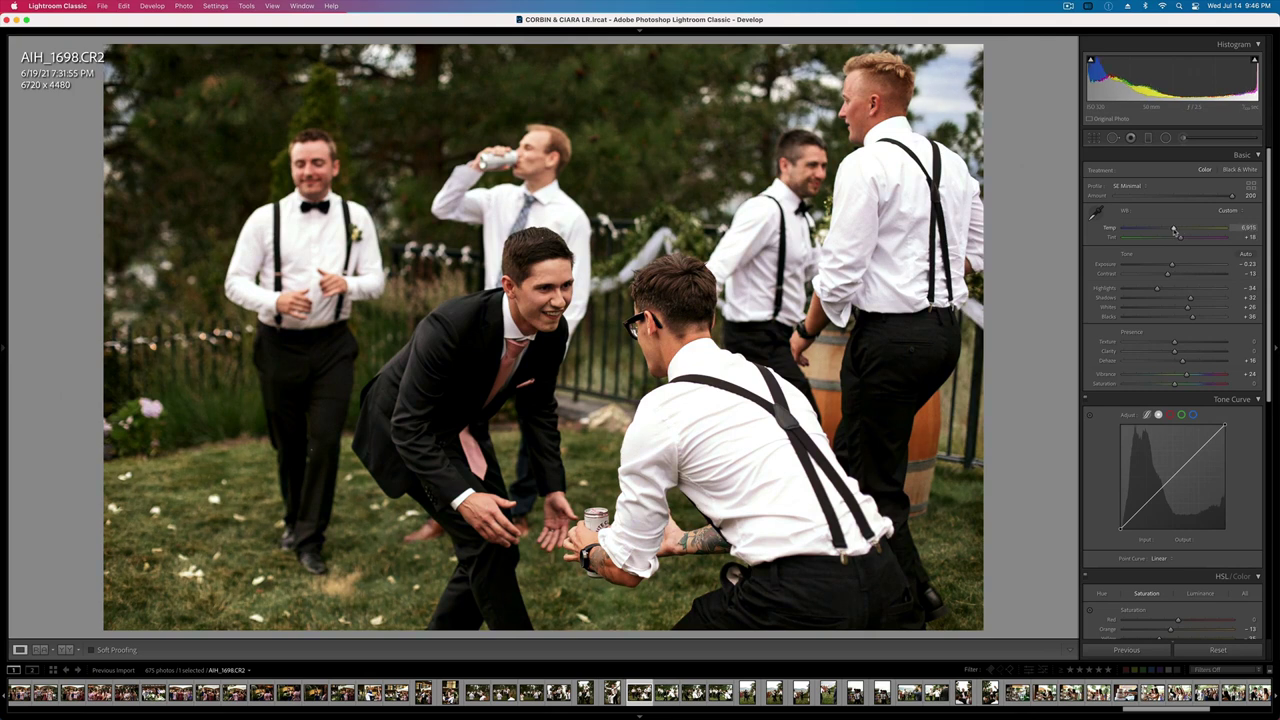
{"action": "key", "text": "equal"}
{"action": "key", "text": "minus"}
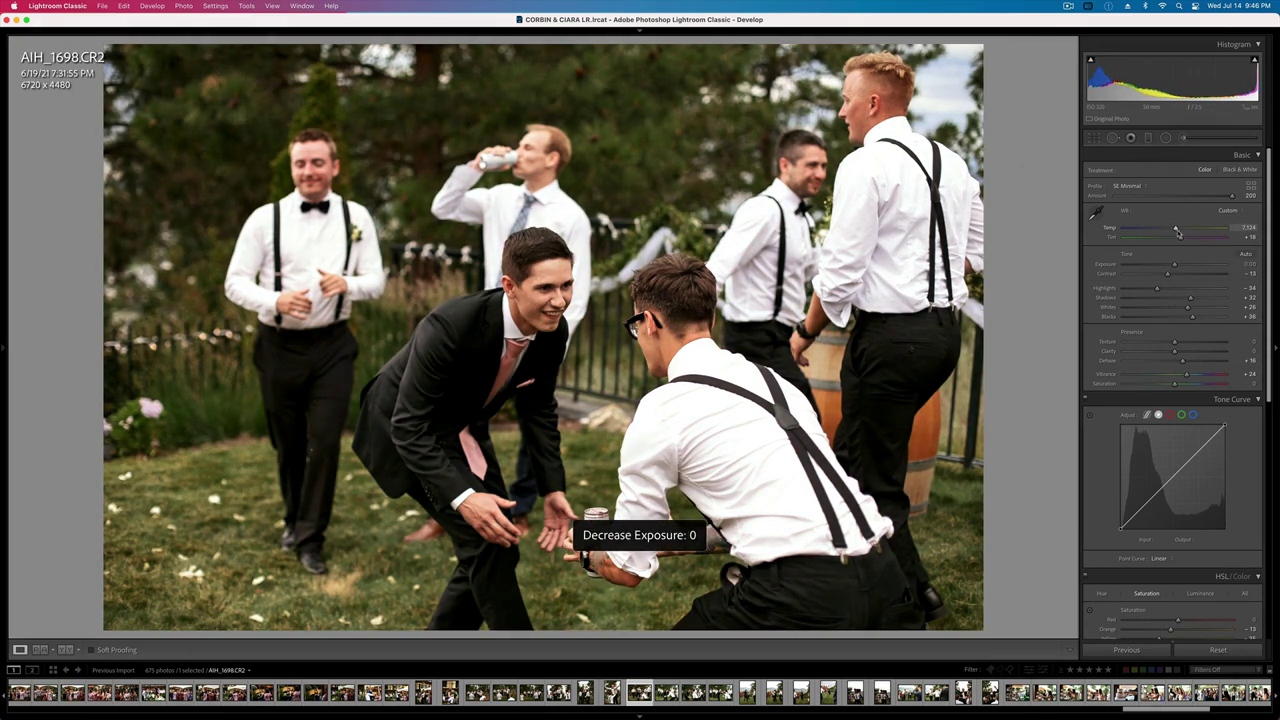
{"action": "left_click_drag", "start_coordinate": [1153, 289], "coordinate": [1146, 291]}
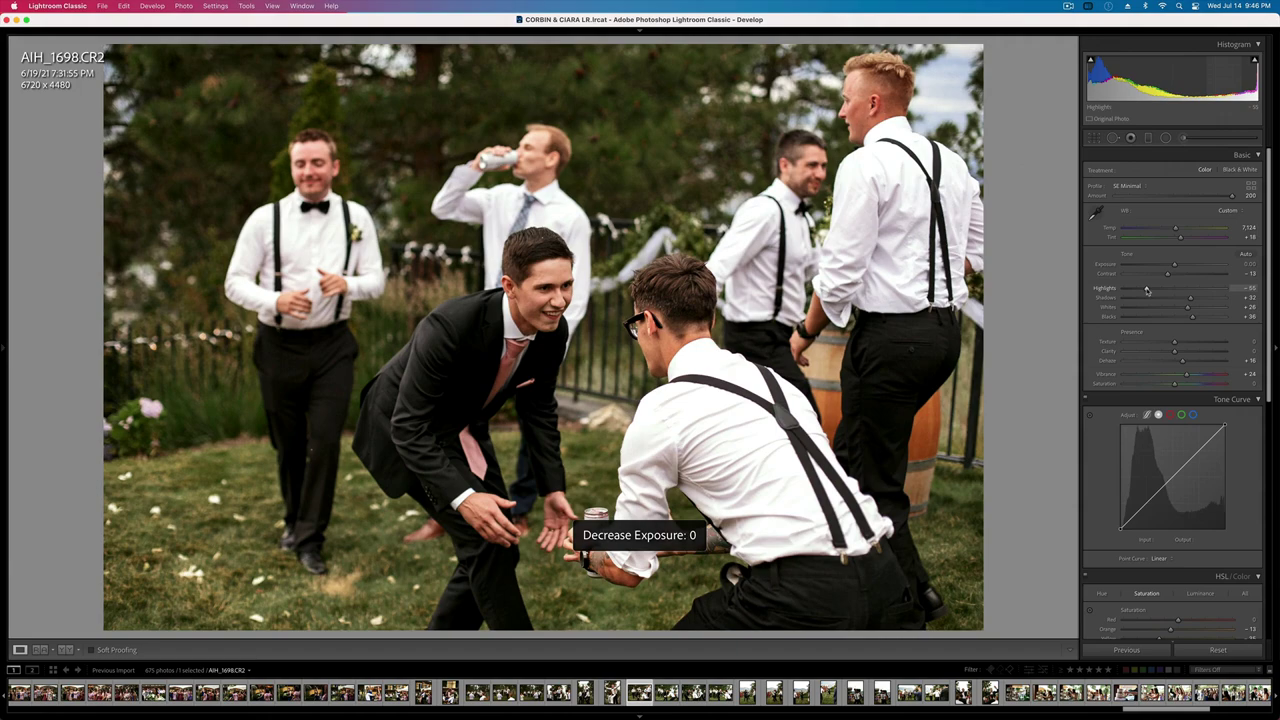
- Crop AIH_1698 in from the top-left to 6017x4011
{"action": "key", "text": "r"}
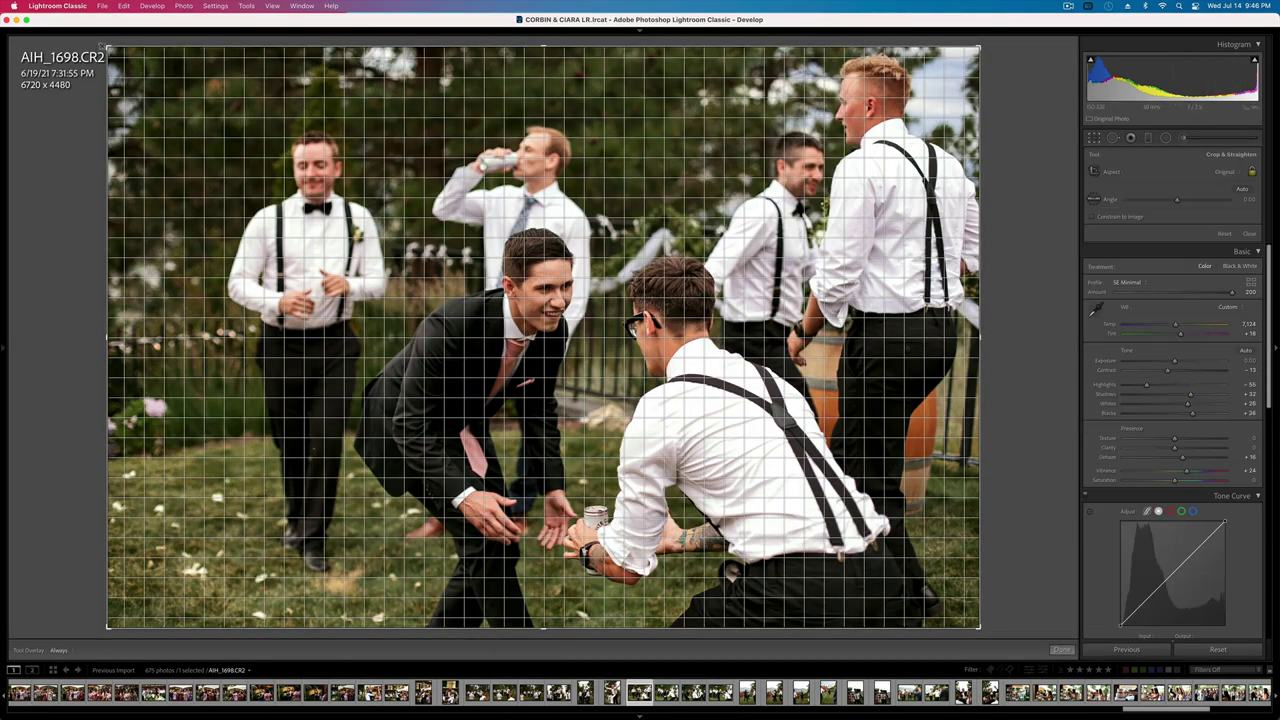
{"action": "left_click_drag", "start_coordinate": [97, 47], "coordinate": [152, 73]}
{"action": "key", "text": "Return"}
{"action": "key", "text": "r"}
{"action": "key", "text": "Return"}
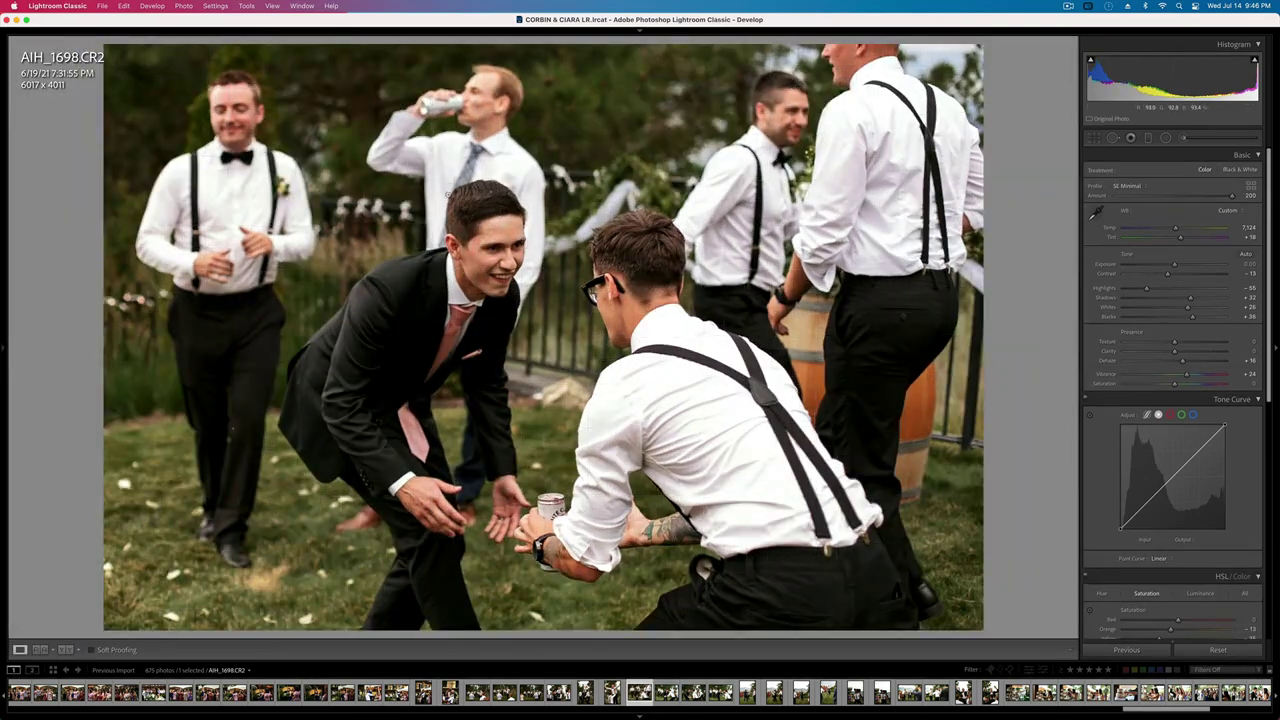
- Heal the white hair speck on the groom's head with Spot Removal
{"action": "left_click", "coordinate": [448, 195]}
{"action": "left_click", "coordinate": [1113, 138]}
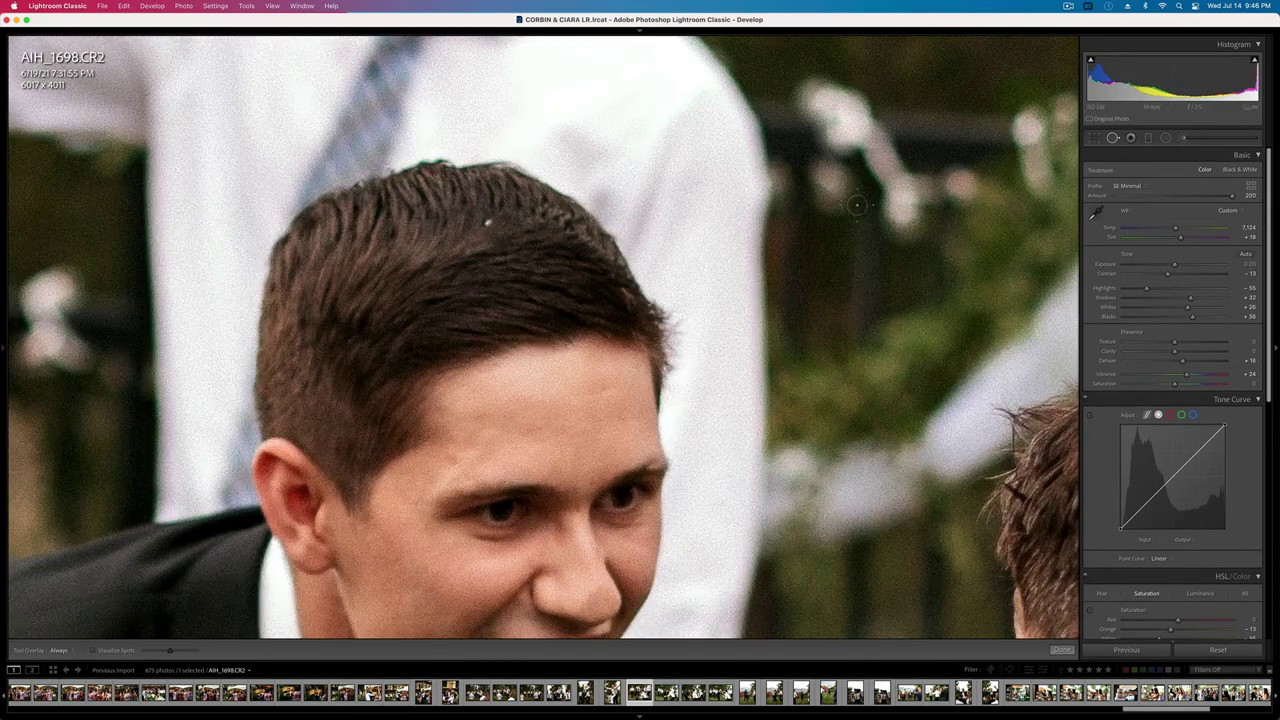
{"action": "left_click", "coordinate": [484, 223]}
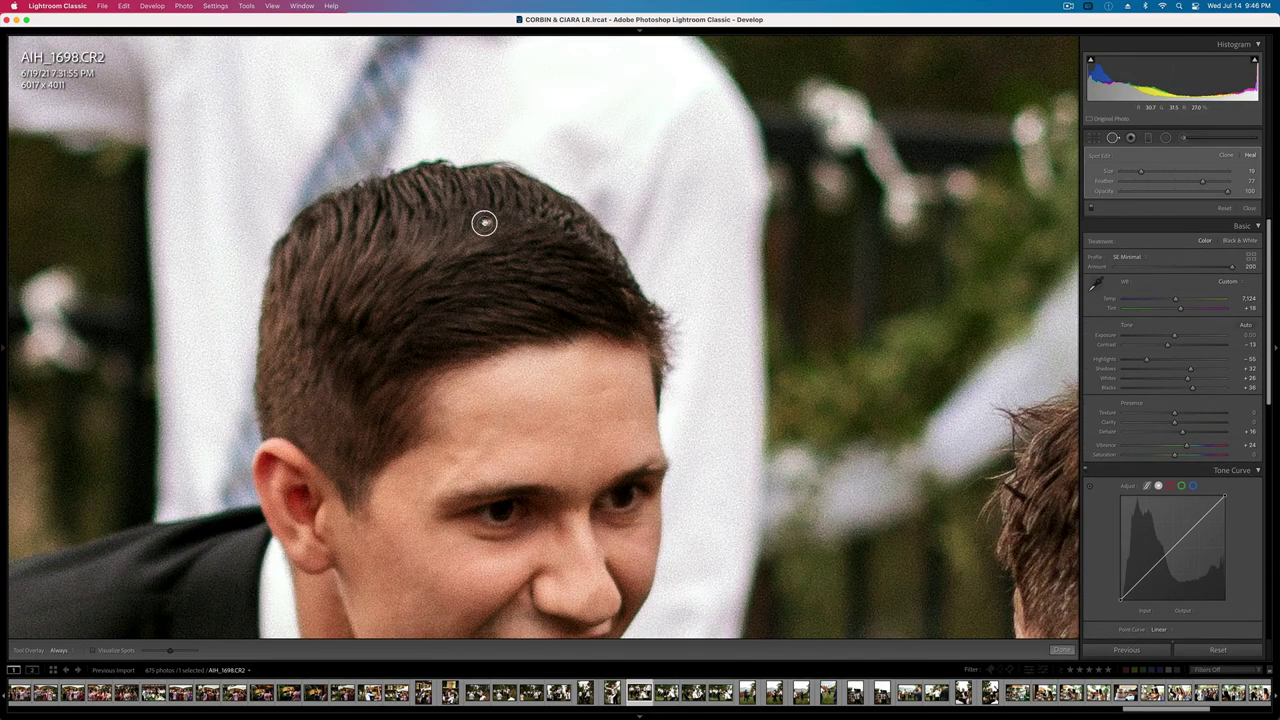
{"action": "key", "text": "q"}
{"action": "left_click", "coordinate": [734, 187]}
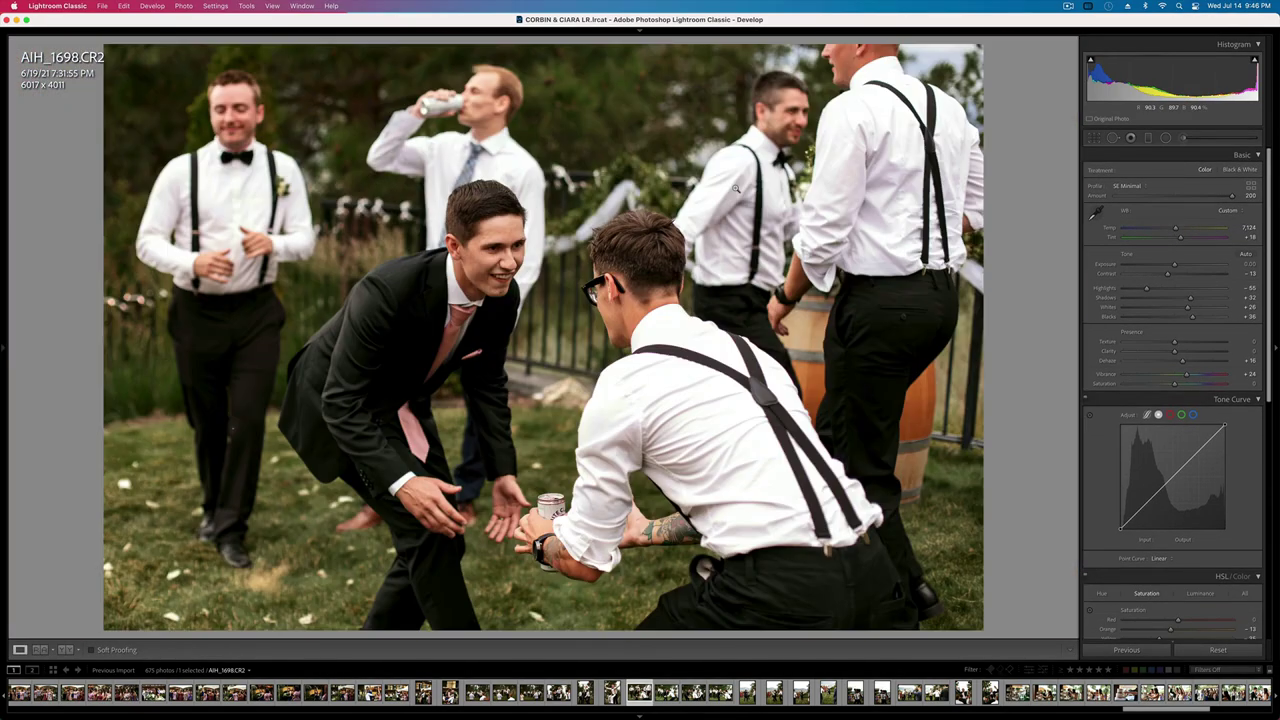
- Copy AIH_1698's settings onto AIH_1702 and lower its exposure to -0.33
{"action": "key", "text": "super+shift+c"}
{"action": "key", "text": "Return"}
{"action": "key", "text": "Right"}
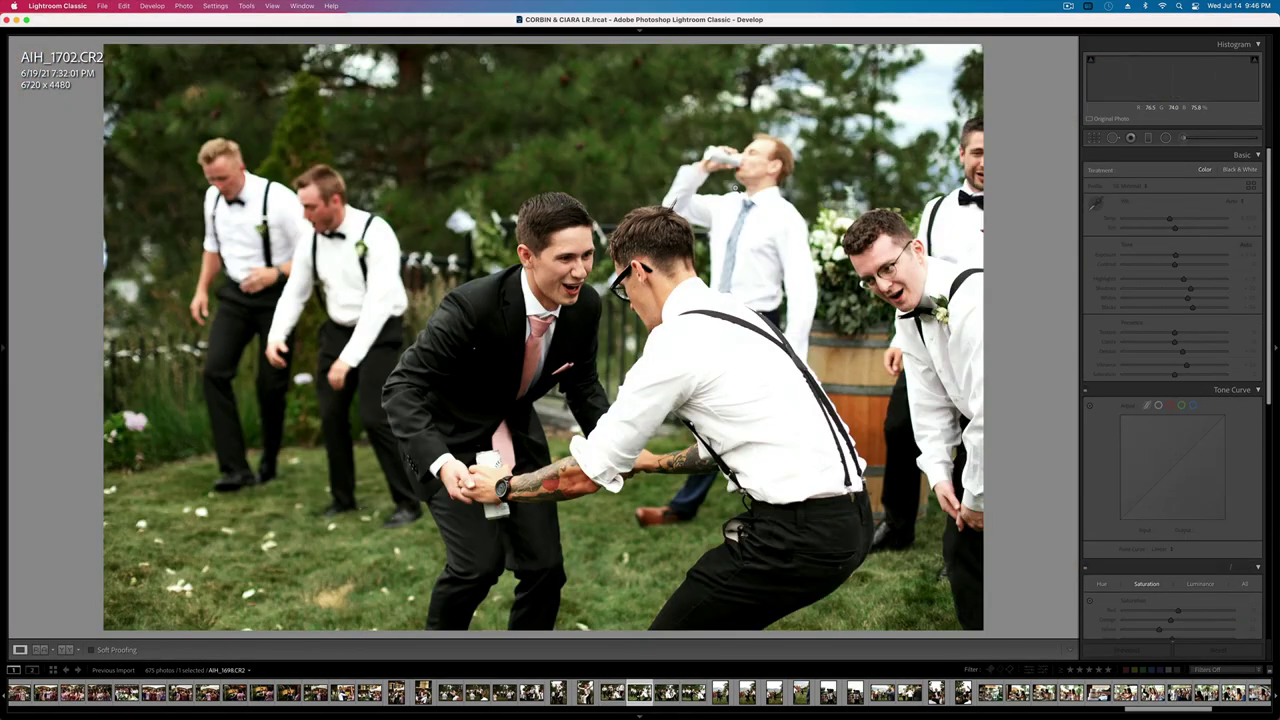
{"action": "key", "text": "super+shift+v"}
{"action": "key", "text": "super+bracketleft"}
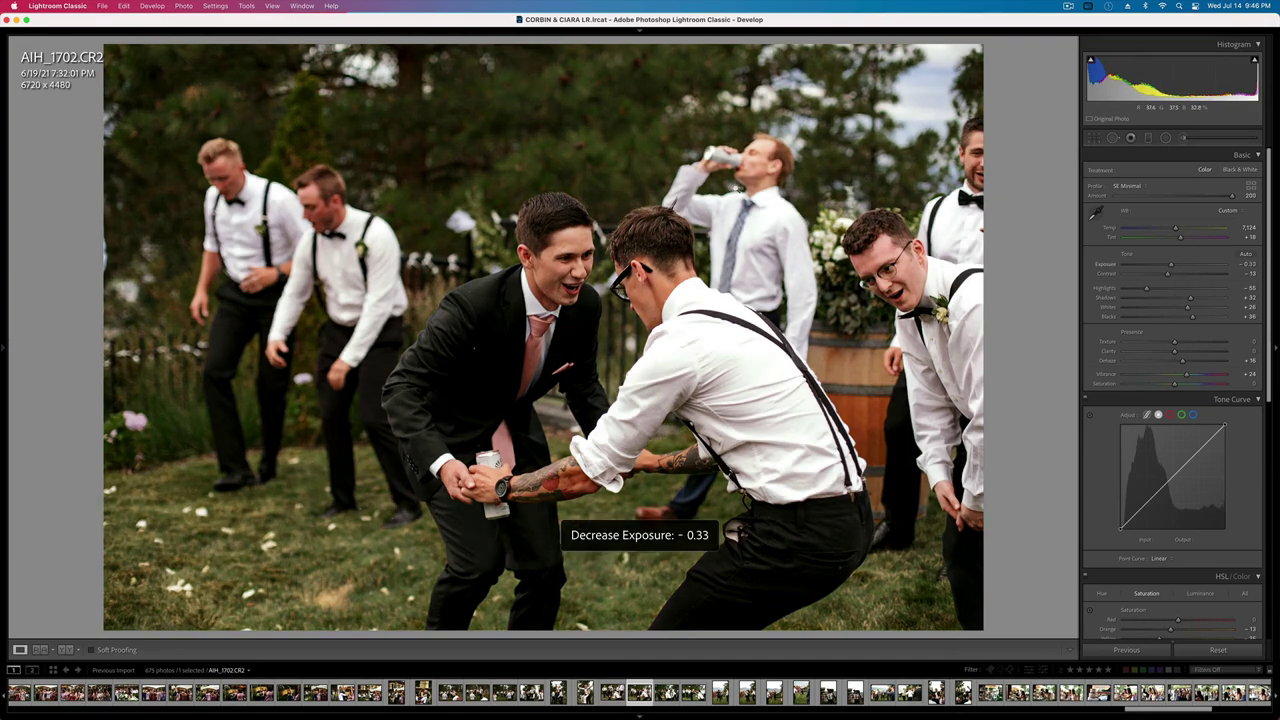
{"action": "key", "text": "Right"}
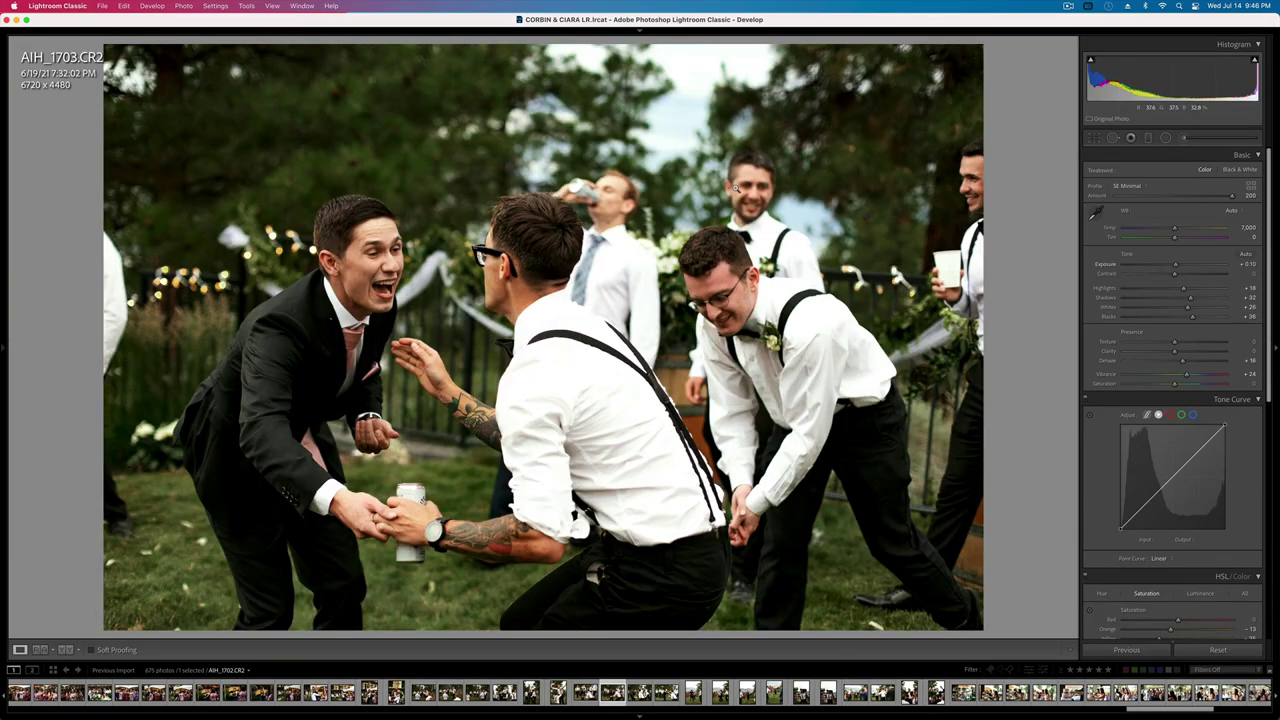
{"action": "key", "text": "Left"}
- Zoom into AIH_1702's jacket and try a heal spot, undoing the misplaced one
{"action": "left_click", "coordinate": [488, 329]}
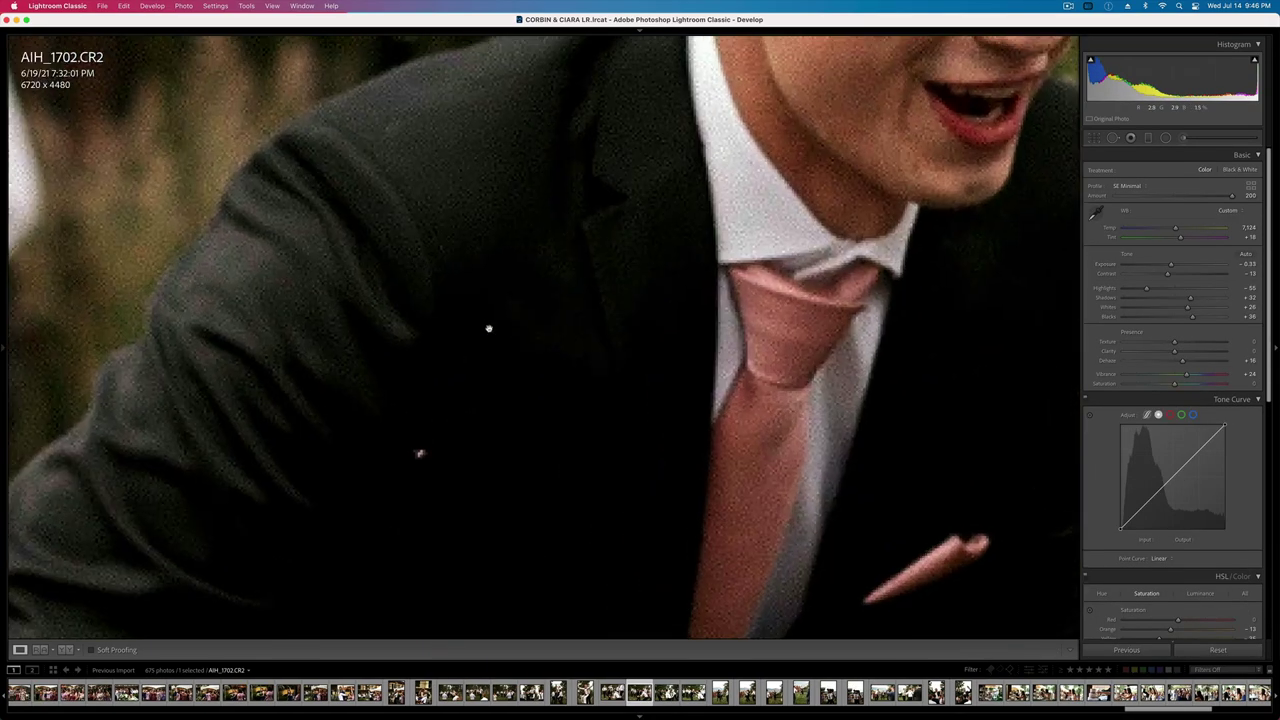
{"action": "left_click", "coordinate": [1114, 138]}
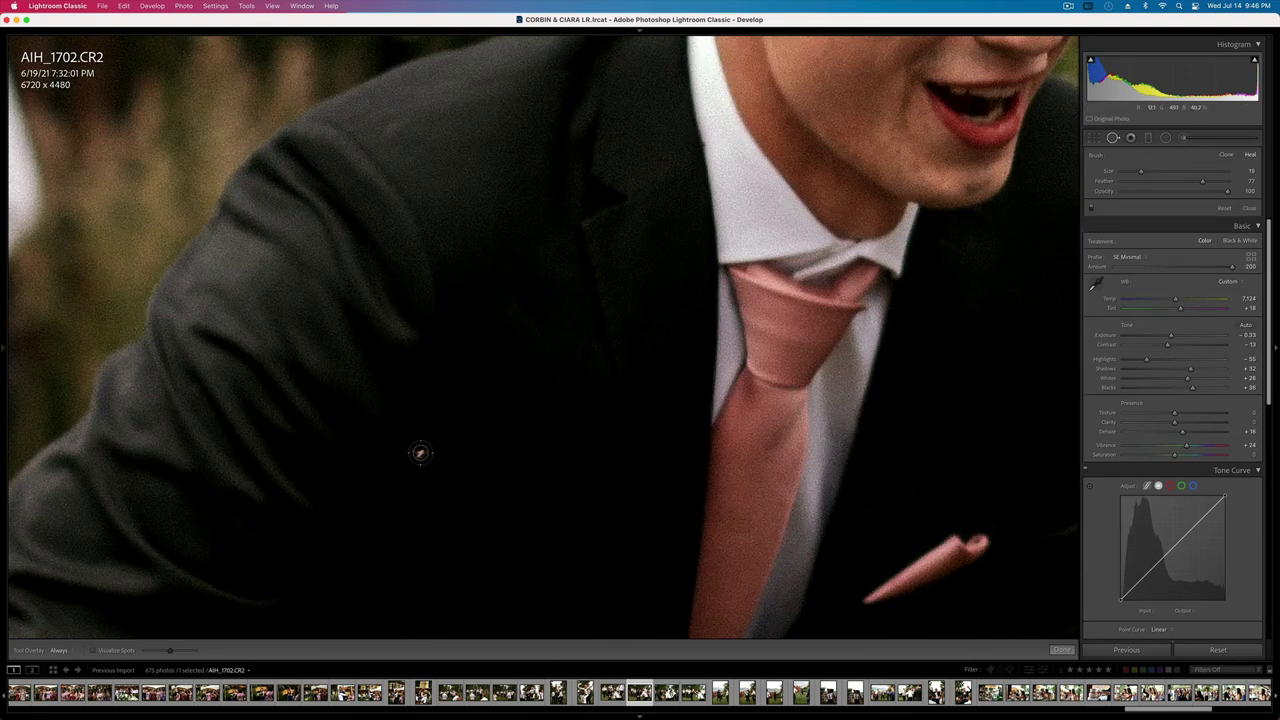
{"action": "left_click", "coordinate": [420, 453]}
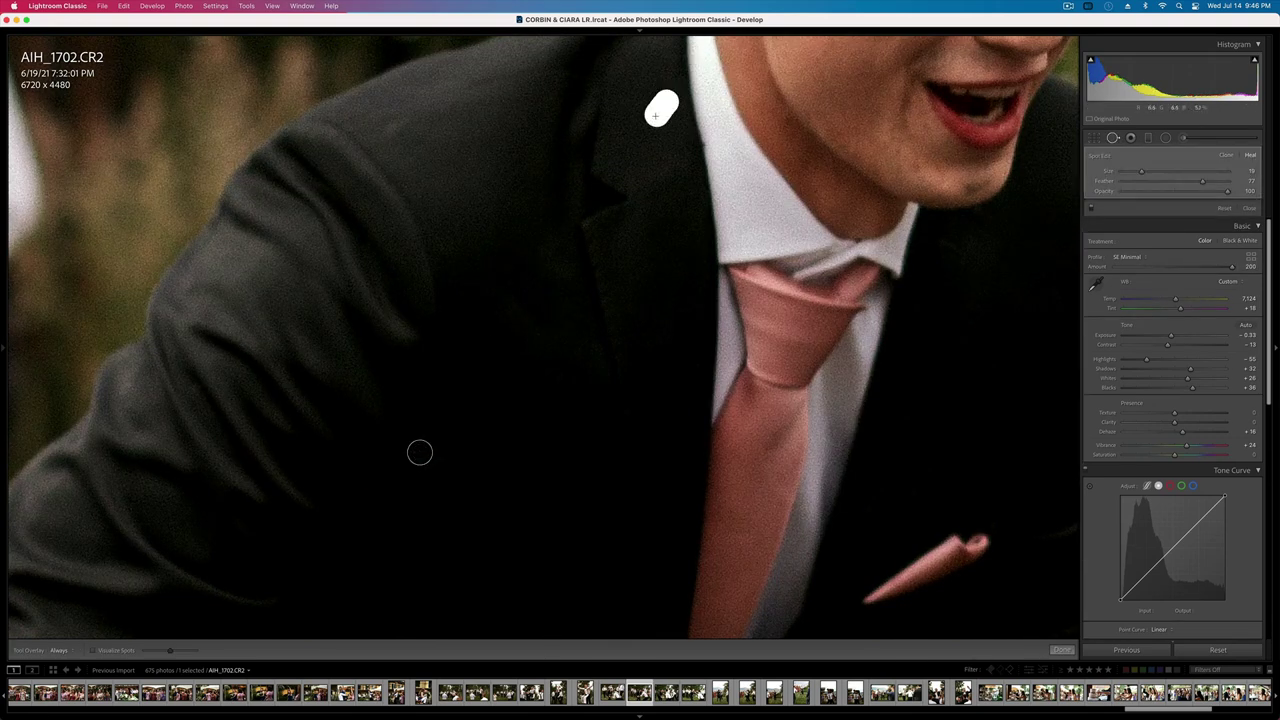
{"action": "key", "text": "super+z"}
- Heal the white speck in AIH_1702's hair, then move on to AIH_1703
{"action": "key", "text": "F7"}
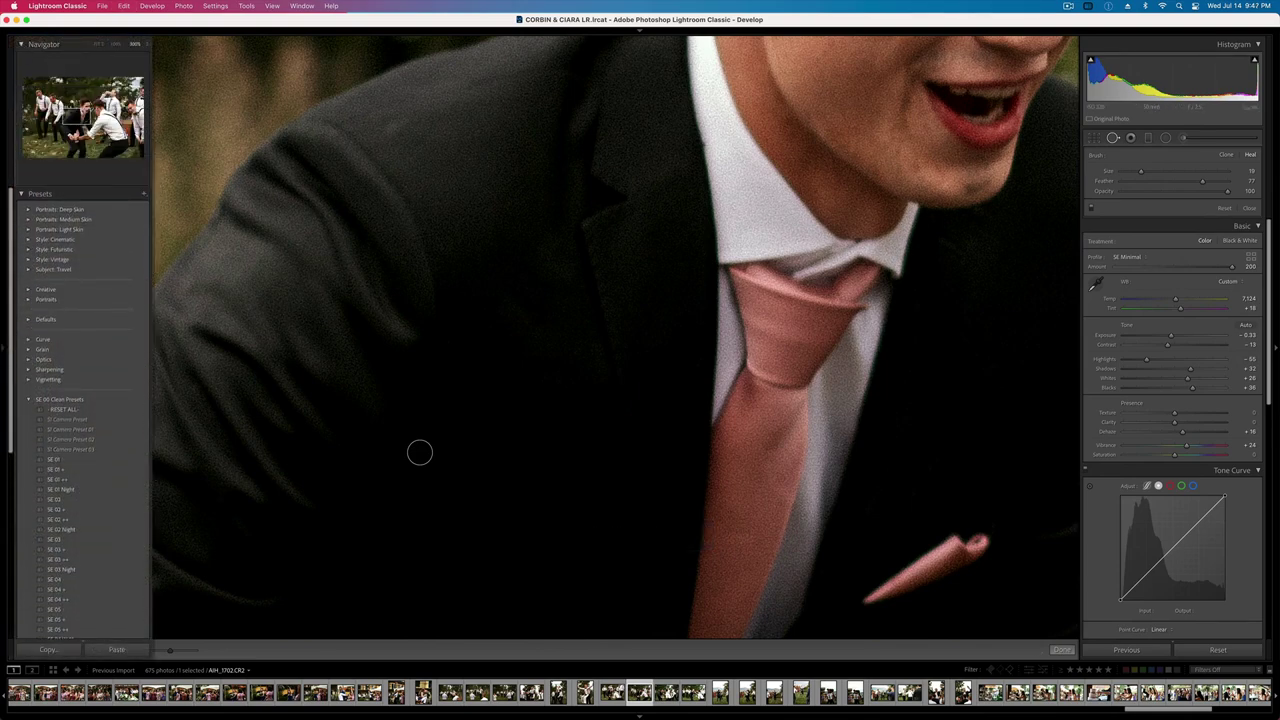
{"action": "left_click_drag", "start_coordinate": [77, 118], "coordinate": [85, 100]}
{"action": "key", "text": "F7"}
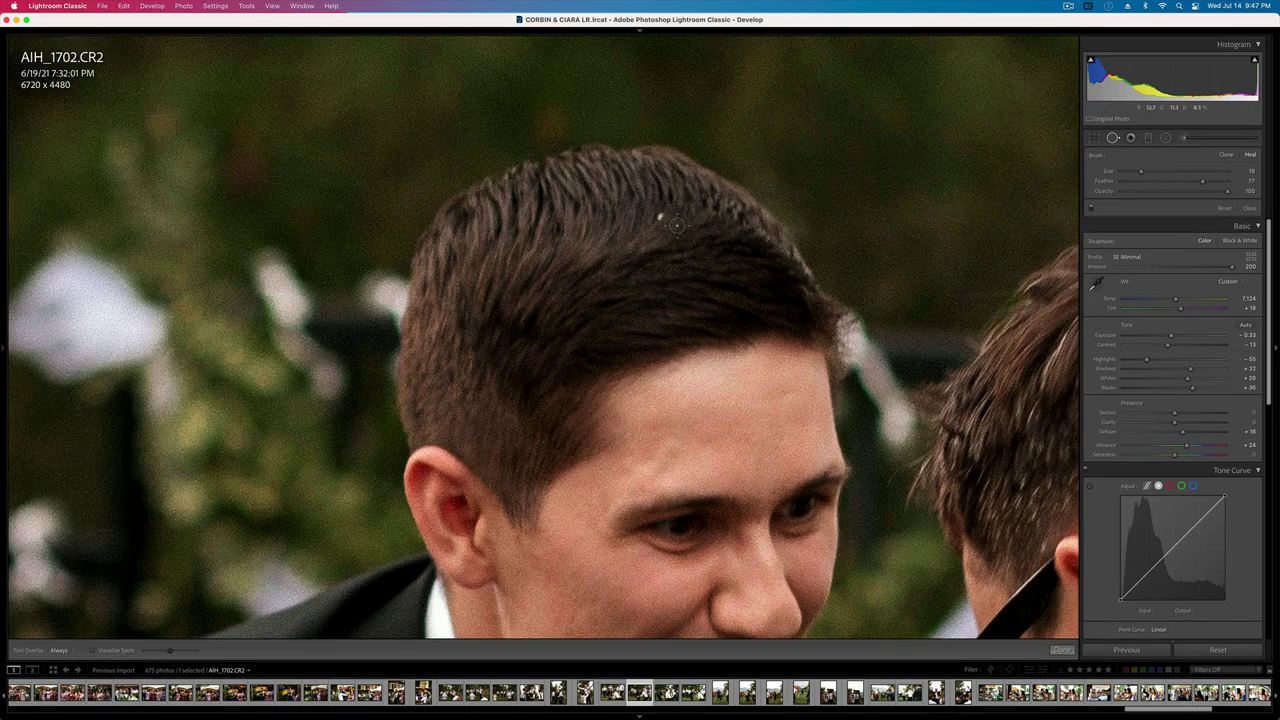
{"action": "left_click", "coordinate": [659, 216]}
{"action": "key", "text": "q"}
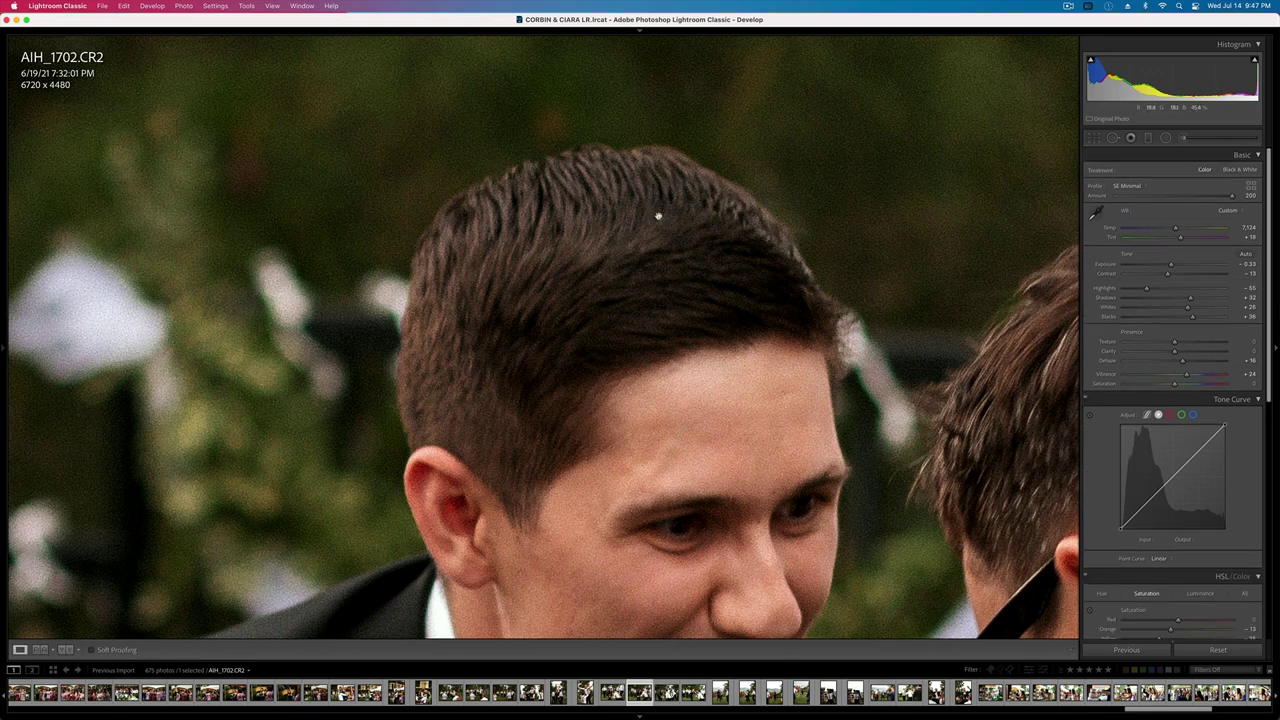
{"action": "left_click", "coordinate": [659, 216]}
{"action": "key", "text": "Right"}
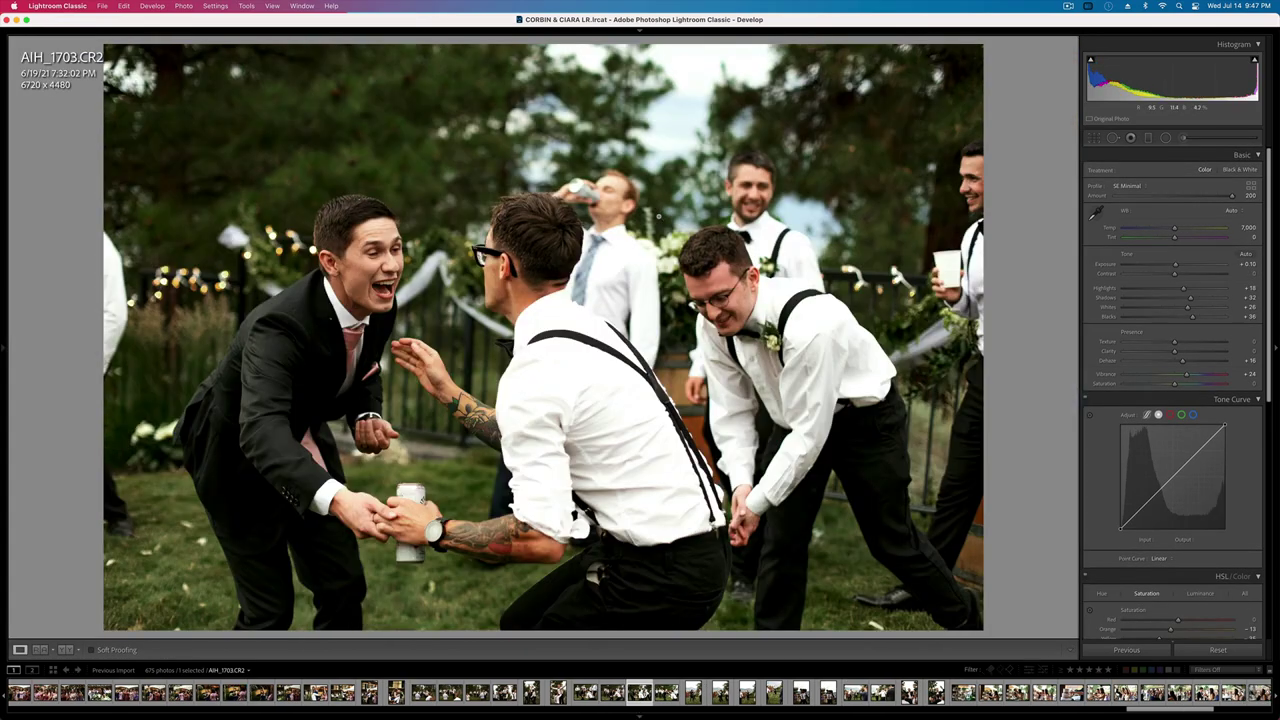
- Paste the copied settings onto AIH_1703, then tune AIH_1704 to -0.36 exposure and copy its settings
{"action": "key", "text": "super+shift+v"}
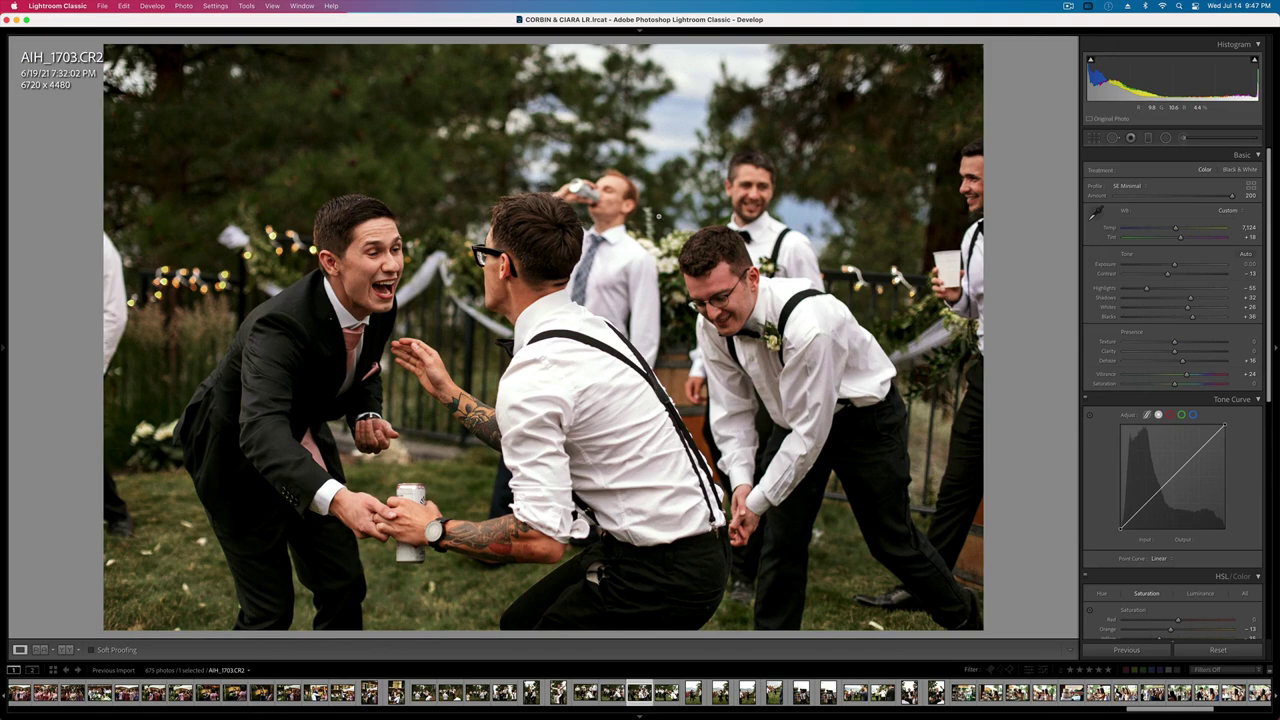
{"action": "key", "text": "shift+minus"}
{"action": "key", "text": "equal"}
{"action": "key", "text": "Right"}
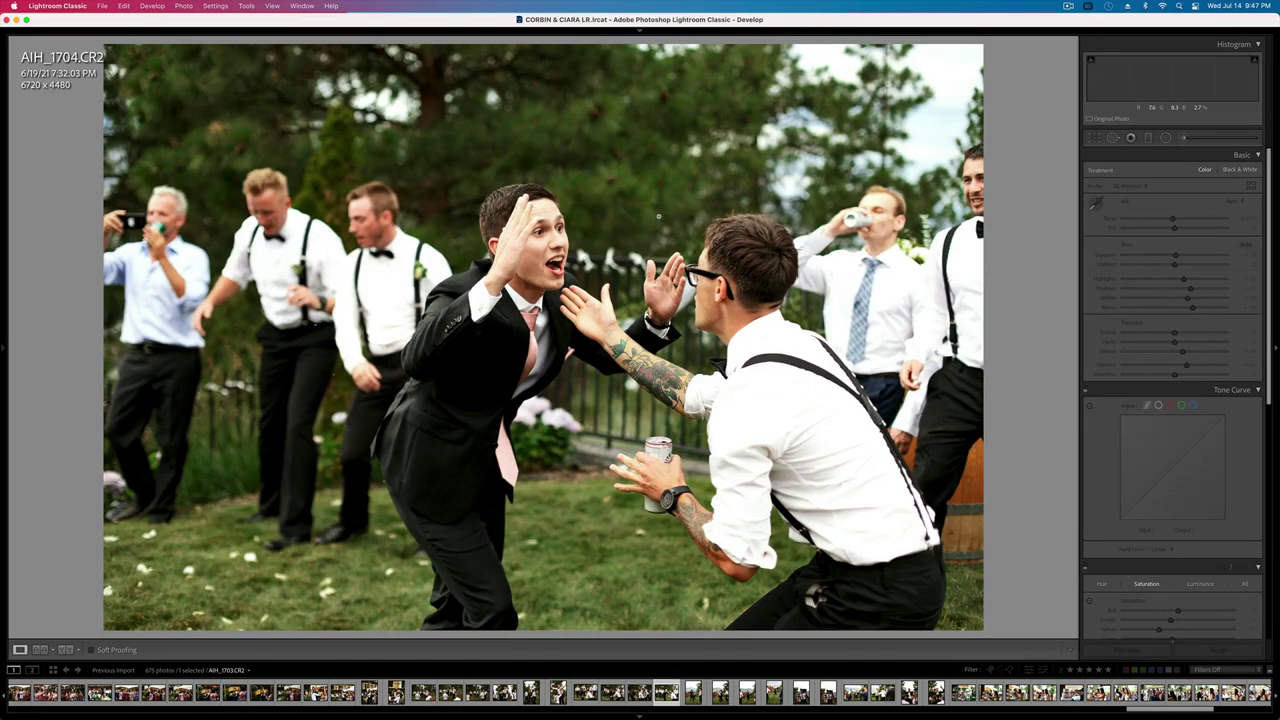
{"action": "key", "text": "minus"}
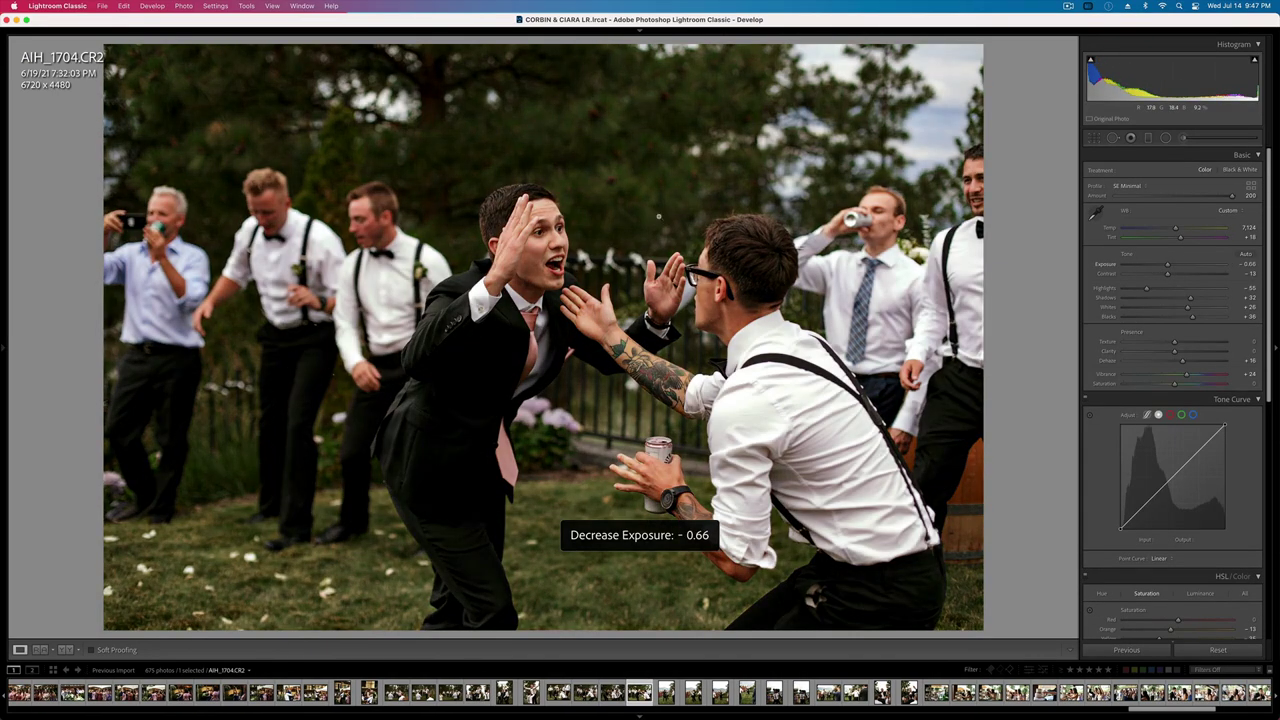
{"action": "key", "text": "super+shift+c"}
{"action": "key", "text": "Return"}
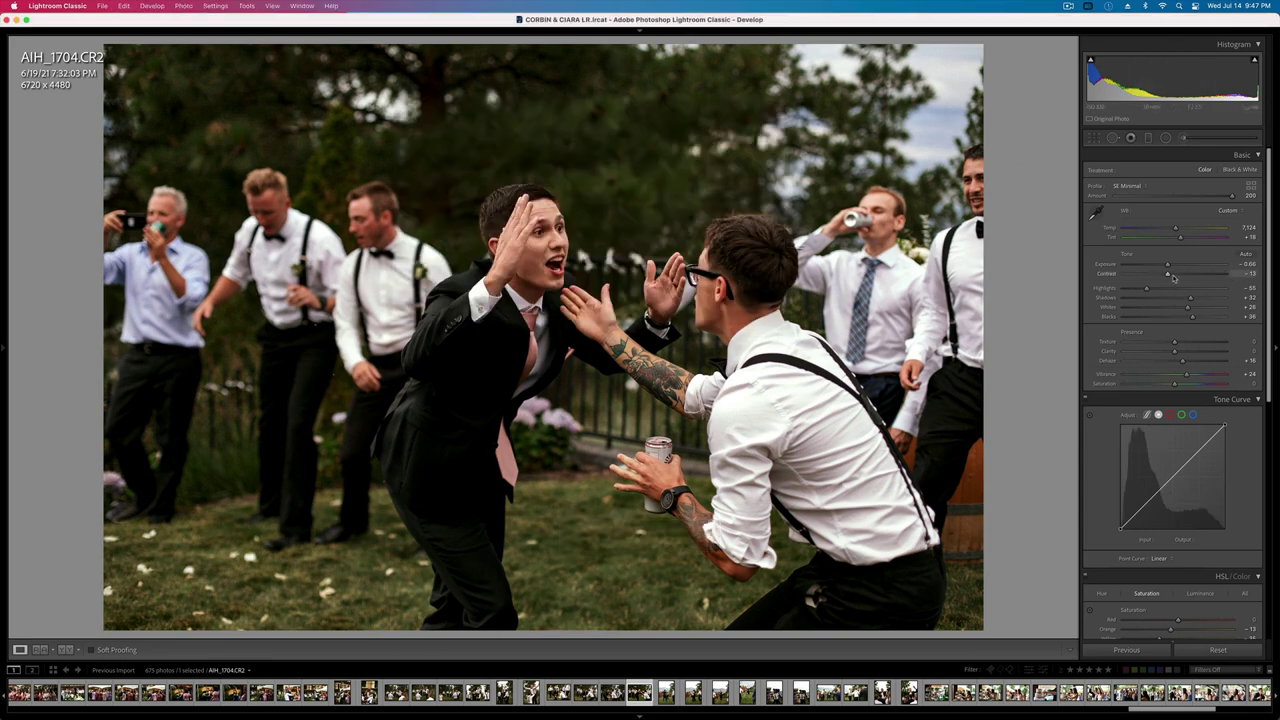
{"action": "key", "text": "equal"}
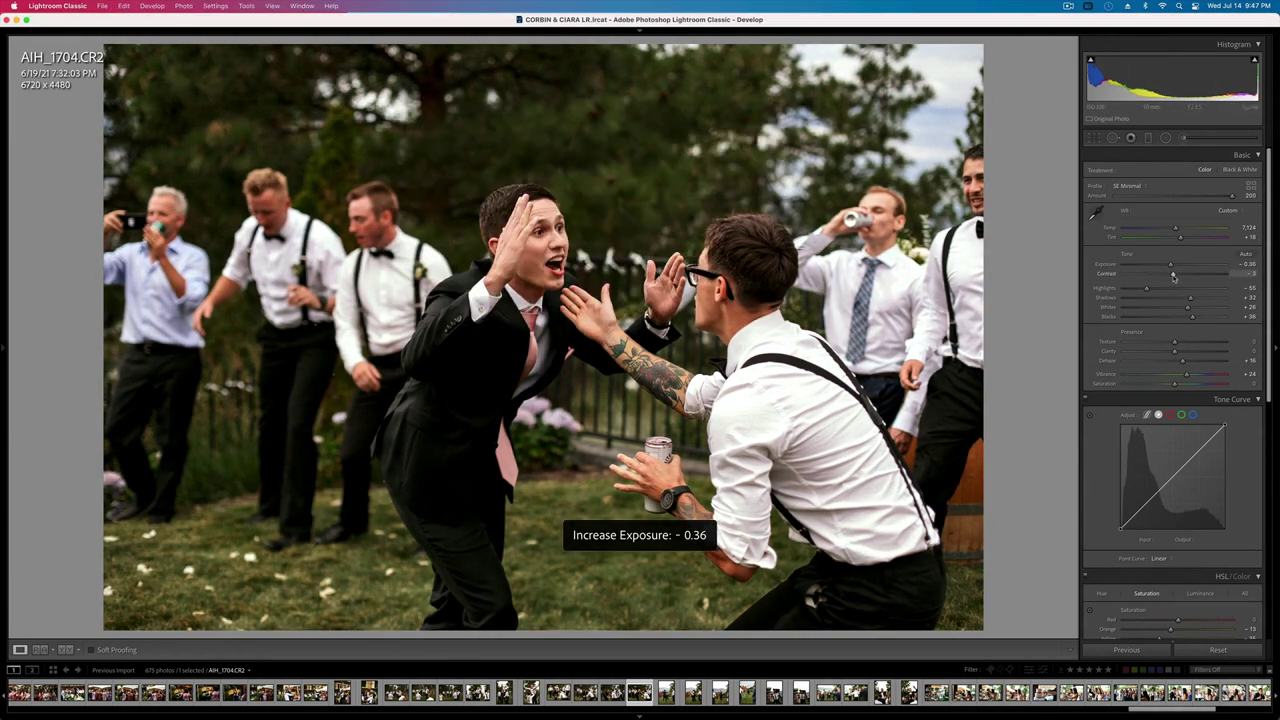
- Nudge exposure on AIH_1713 through AIH_1722: AIH_1717 to +0.33, AIH_1718 and AIH_1722 to -0.33
{"action": "key", "text": "Right"}
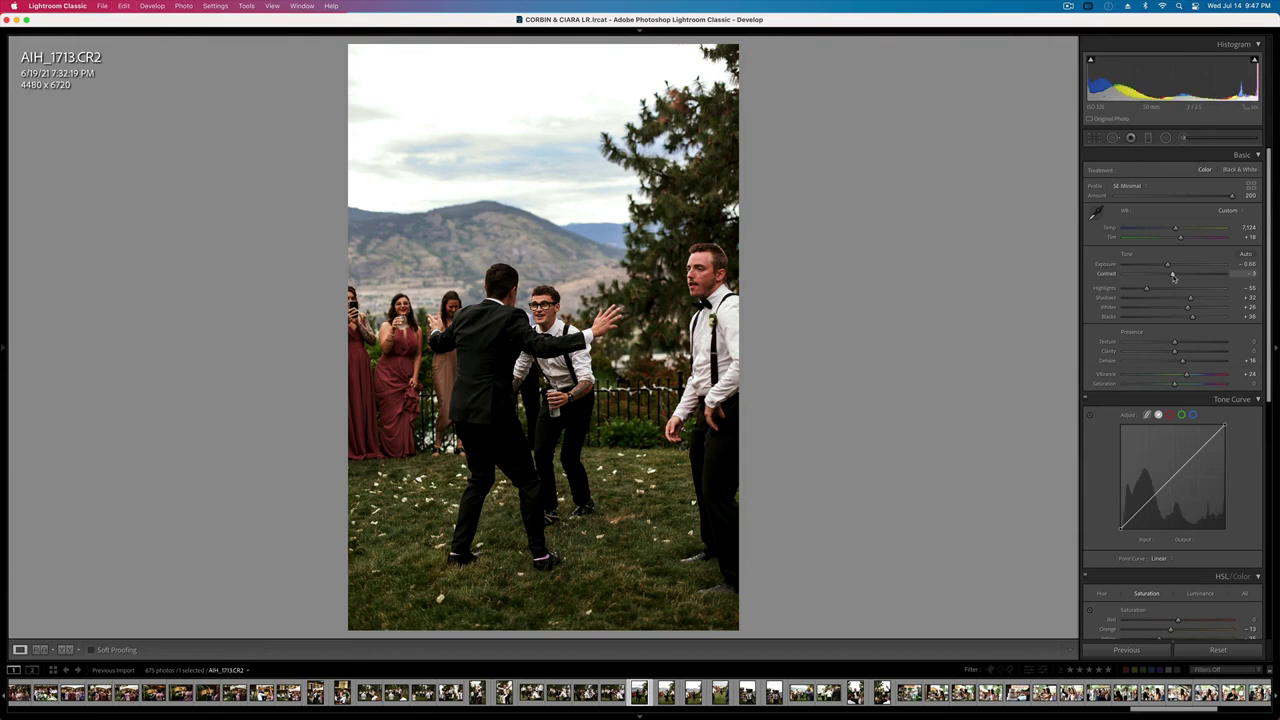
{"action": "key", "text": "equal"}
{"action": "key", "text": "Right"}
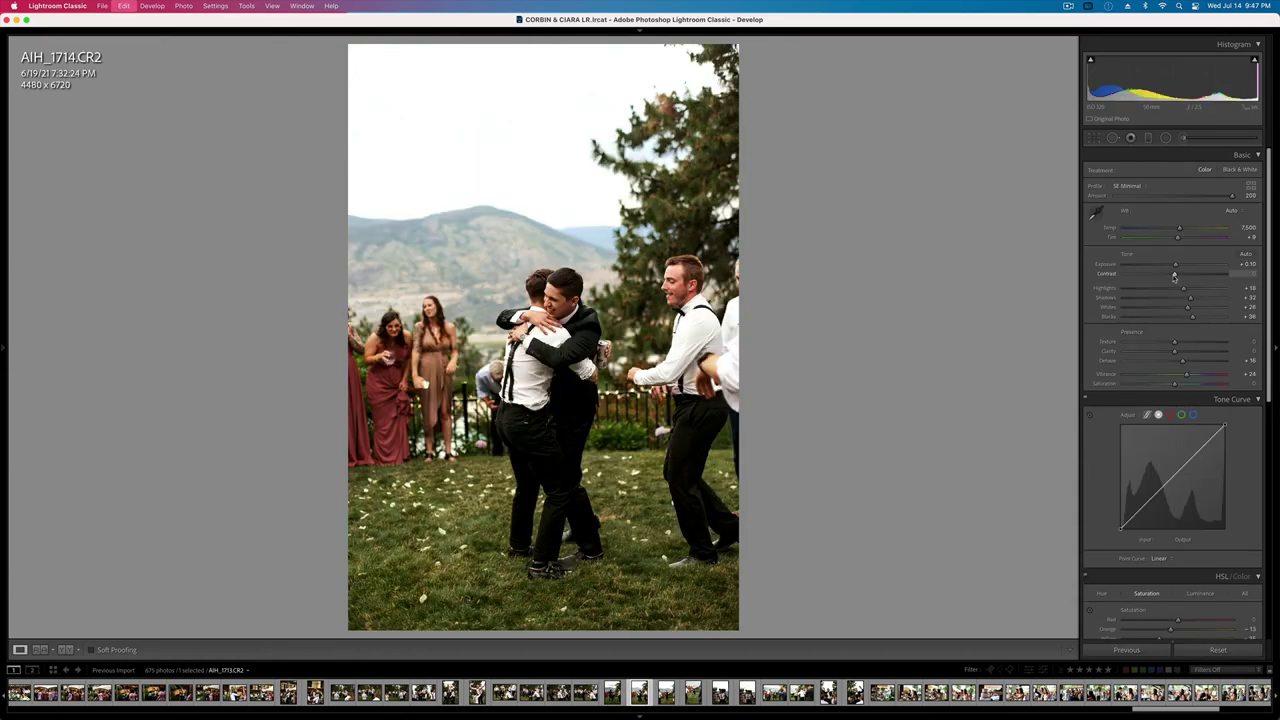
{"action": "key", "text": "equal"}
{"action": "key", "text": "equal"}
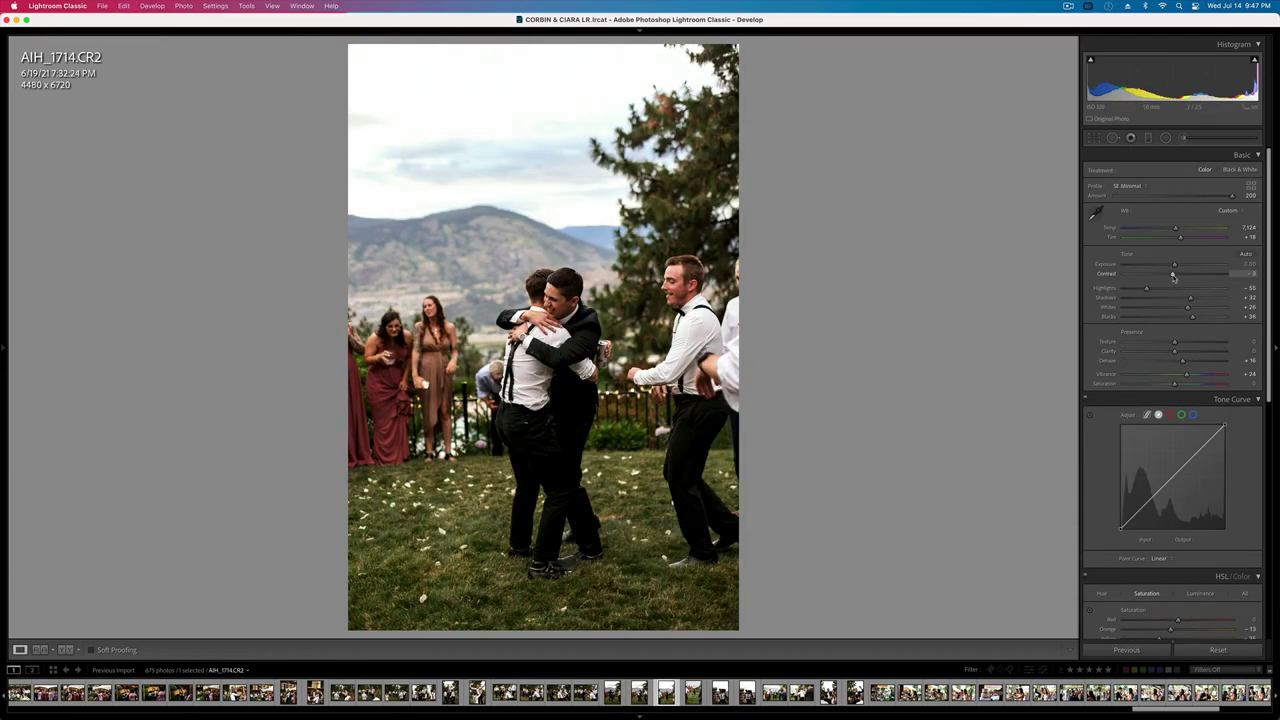
{"action": "key", "text": "Right"}
{"action": "key", "text": "equal"}
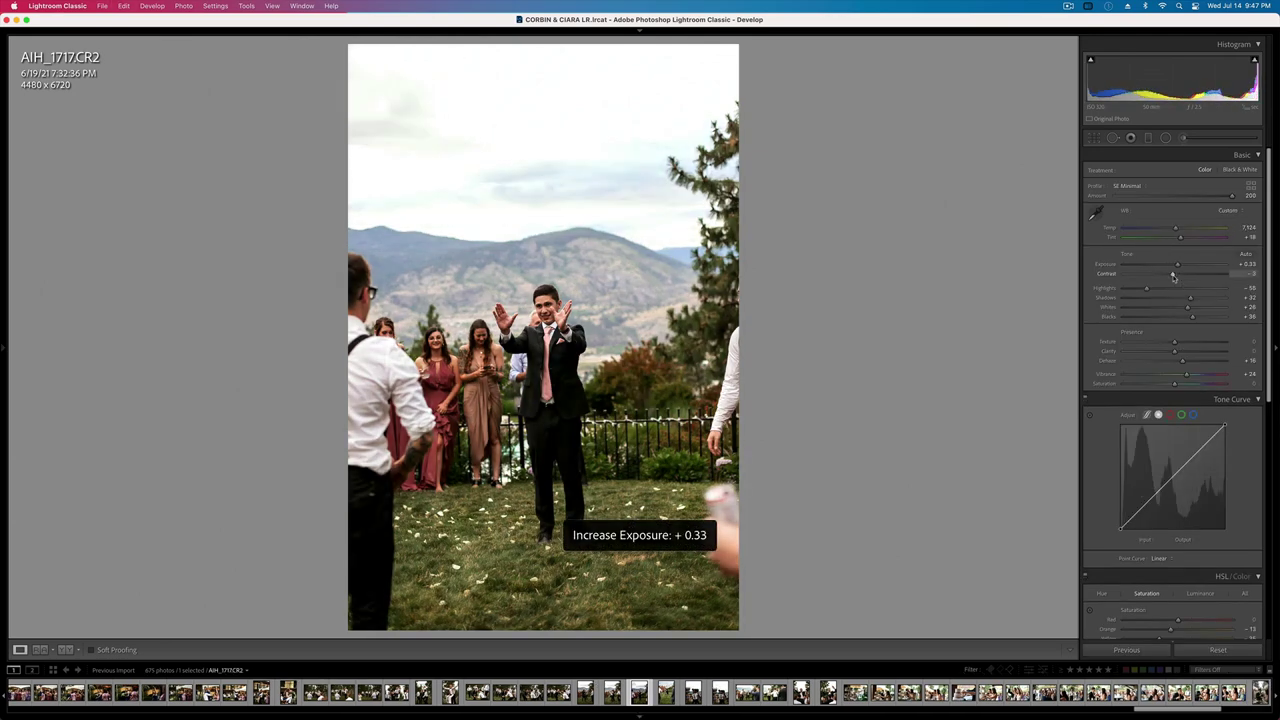
{"action": "key", "text": "minus"}
{"action": "key", "text": "Right"}
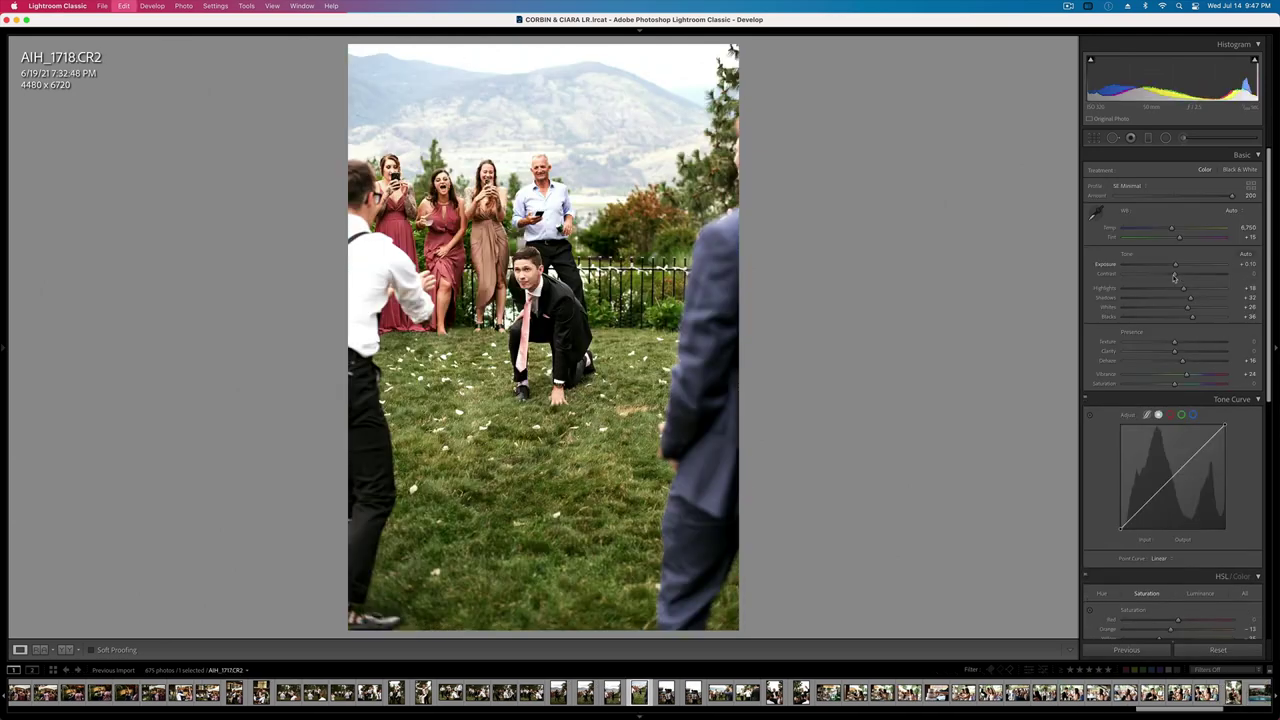
{"action": "key", "text": "equal"}
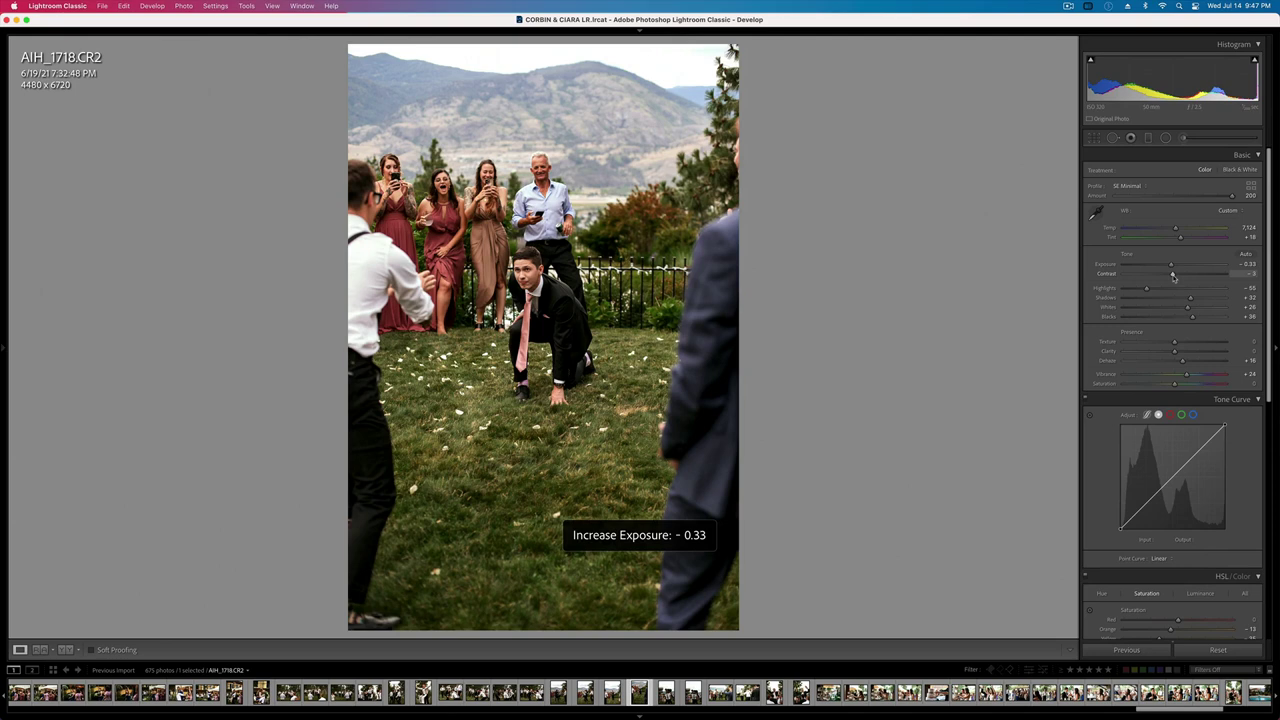
{"action": "key", "text": "Right"}
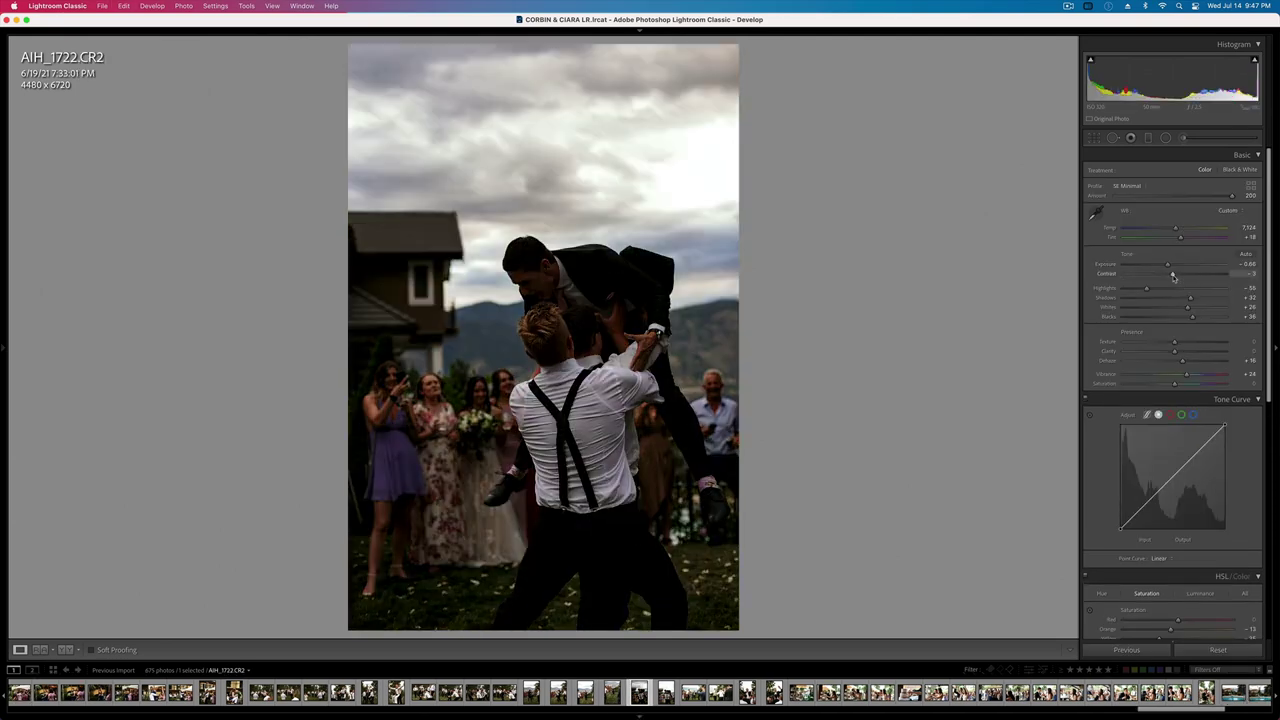
{"action": "key", "text": "equal"}
{"action": "key", "text": "equal"}
{"action": "key", "text": "minus"}
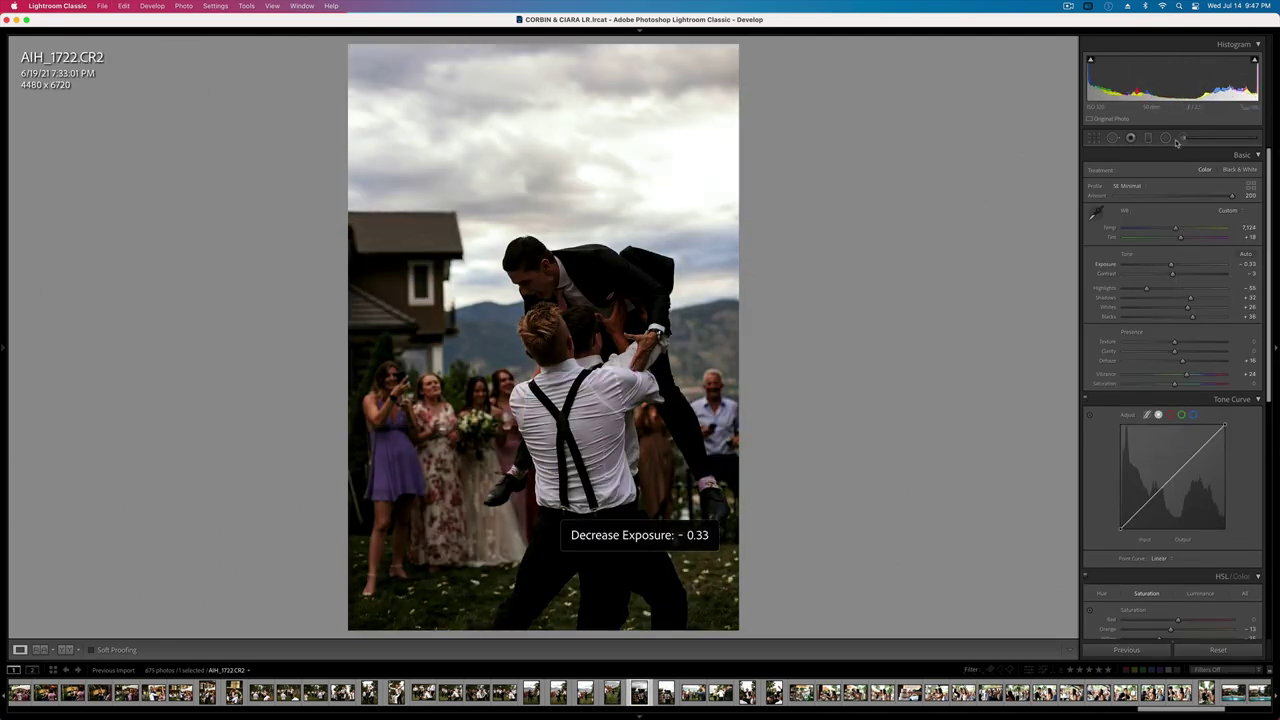
- Paint an Adjustment Brush mask down the photo with reset effects, lower contrast and raised whites
{"action": "key", "text": "k"}
{"action": "left_click_drag", "start_coordinate": [598, 372], "coordinate": [637, 496]}
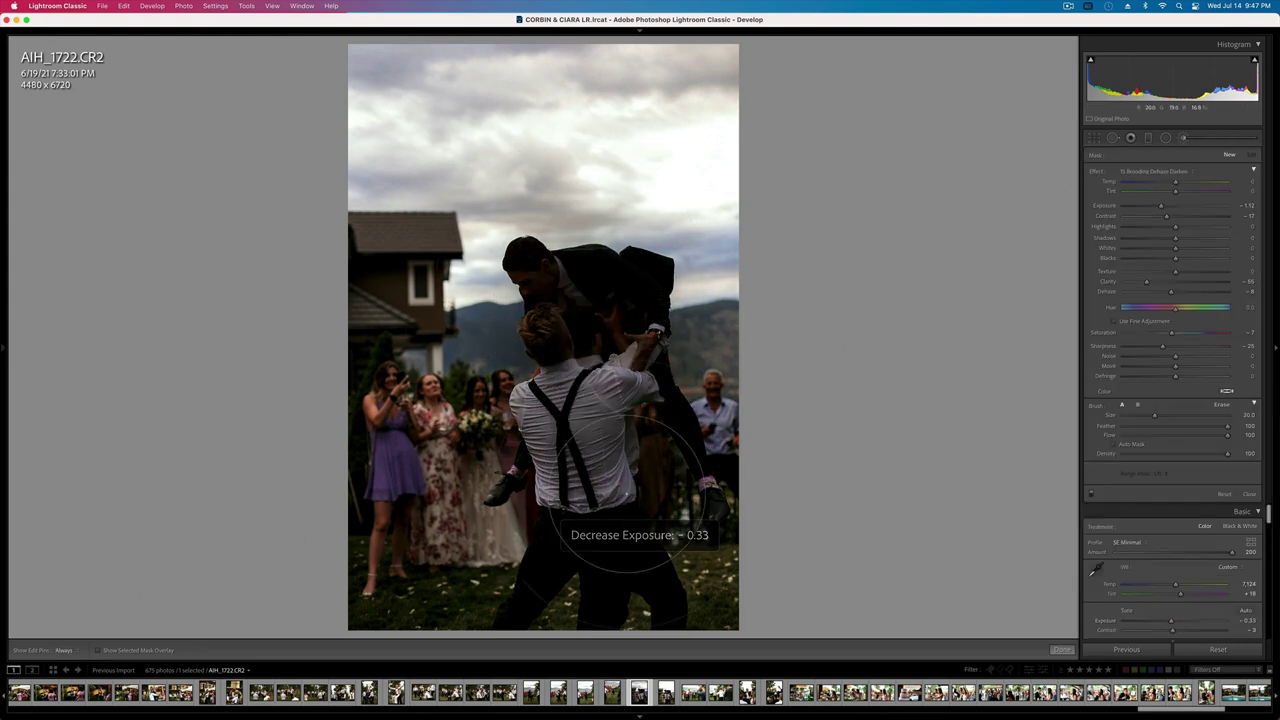
{"action": "left_click", "coordinate": [1097, 171], "text": "alt"}
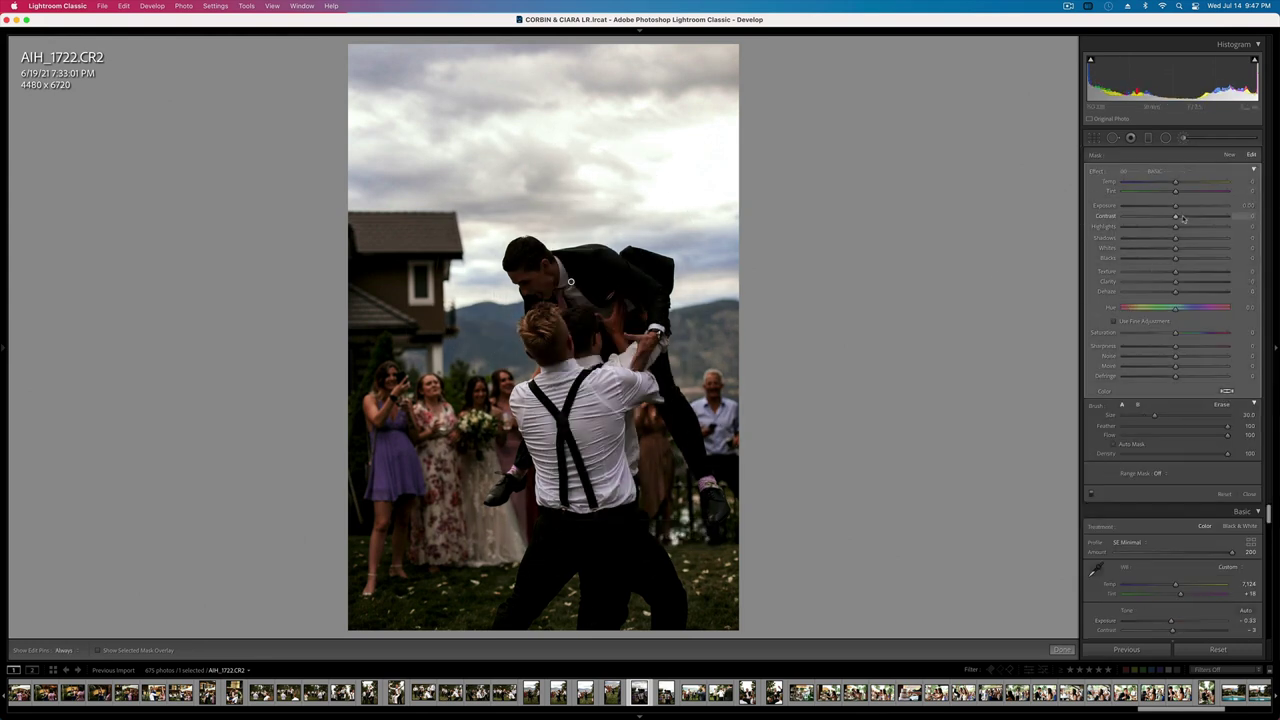
{"action": "mouse_move", "coordinate": [1176, 216]}
{"action": "left_mouse_down"}
{"action": "mouse_move", "coordinate": [1157, 216]}
{"action": "mouse_move", "coordinate": [1205, 249]}
{"action": "left_mouse_up"}
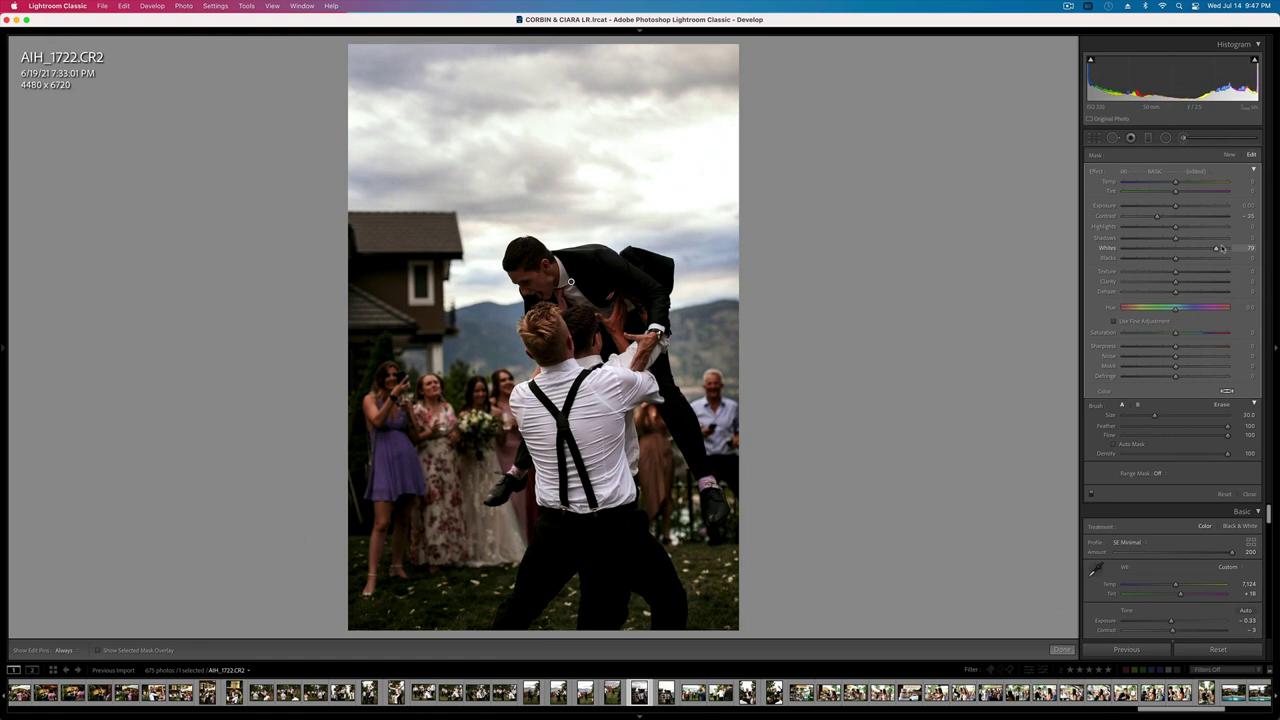
{"action": "left_click", "coordinate": [1221, 248]}
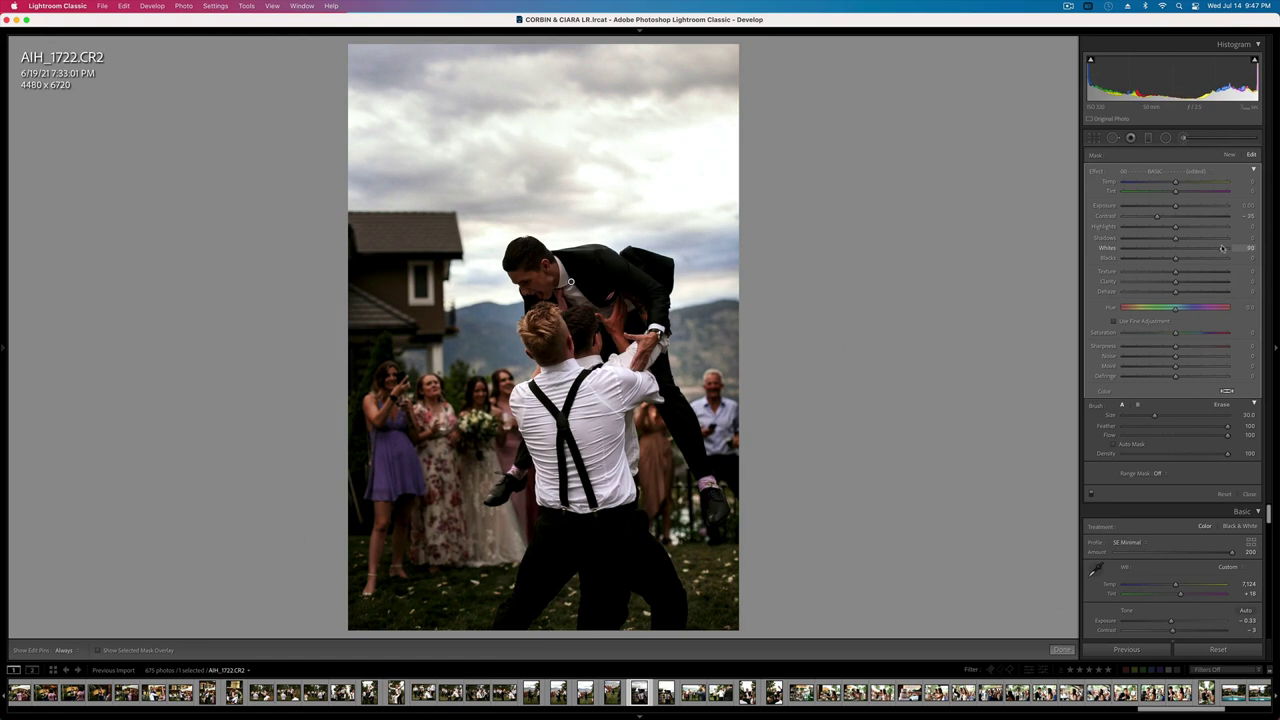
- Add an inverted radial filter around the central figures, stretched wide, with lower contrast and higher whites
{"action": "left_click", "coordinate": [1166, 138]}
{"action": "left_click_drag", "start_coordinate": [546, 335], "coordinate": [805, 595]}
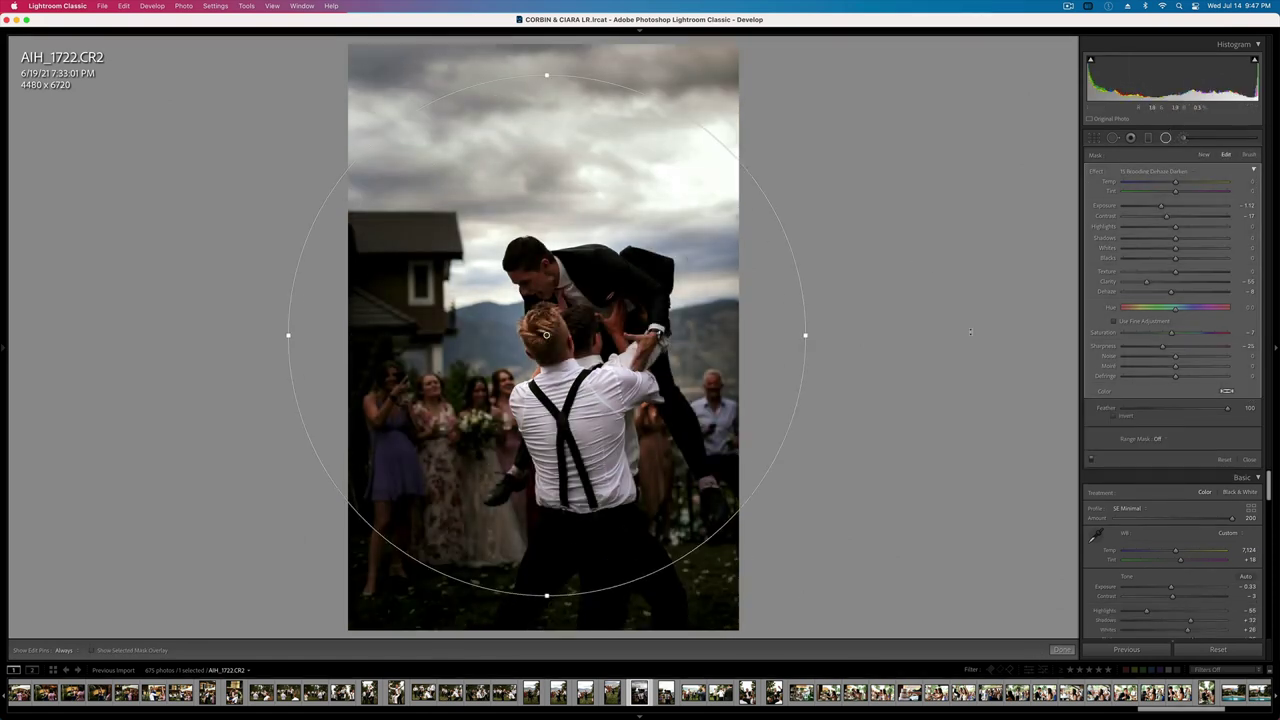
{"action": "key", "text": "alt"}
{"action": "left_click", "coordinate": [1100, 172]}
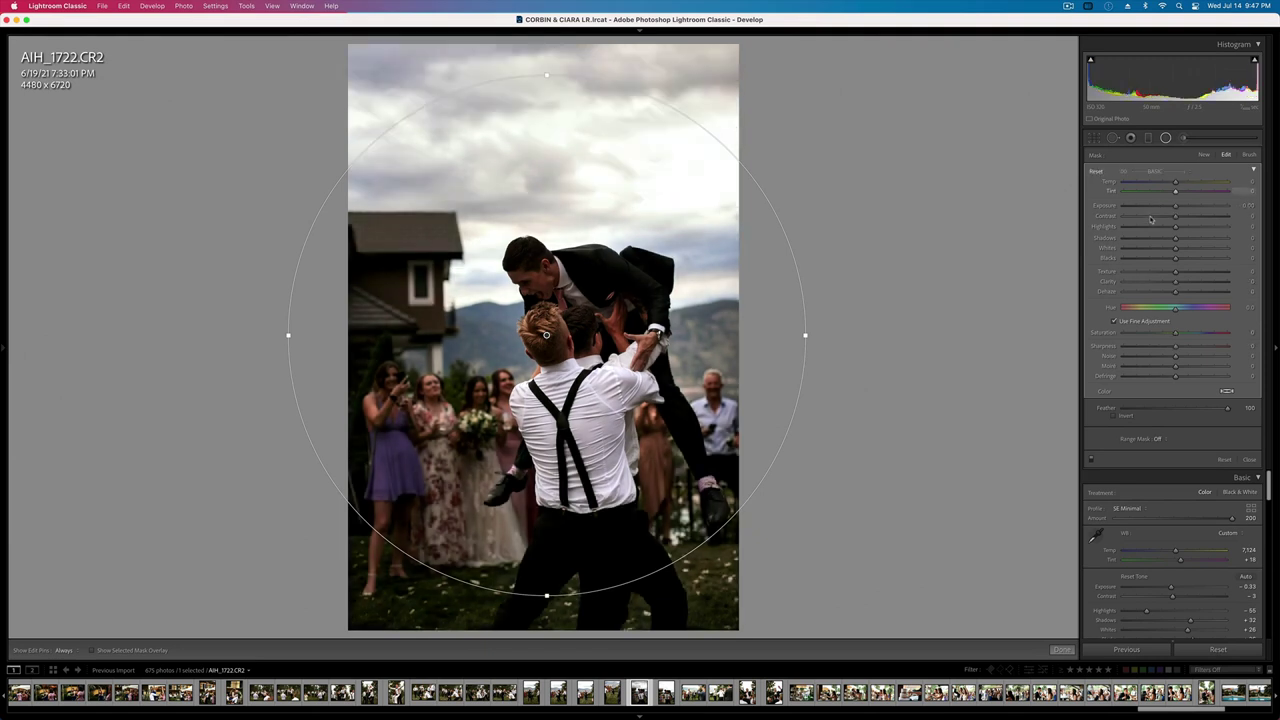
{"action": "left_click", "coordinate": [1151, 217]}
{"action": "left_click_drag", "start_coordinate": [1201, 256], "coordinate": [1207, 250]}
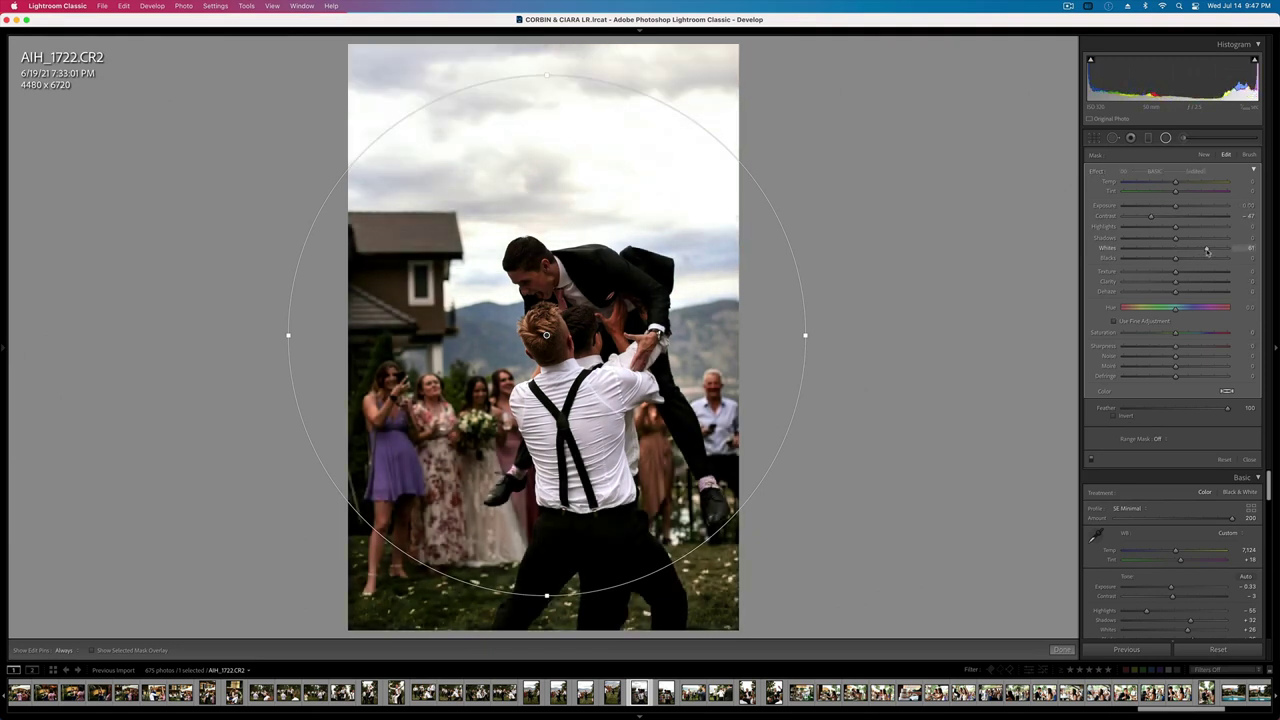
{"action": "key", "text": "apostrophe"}
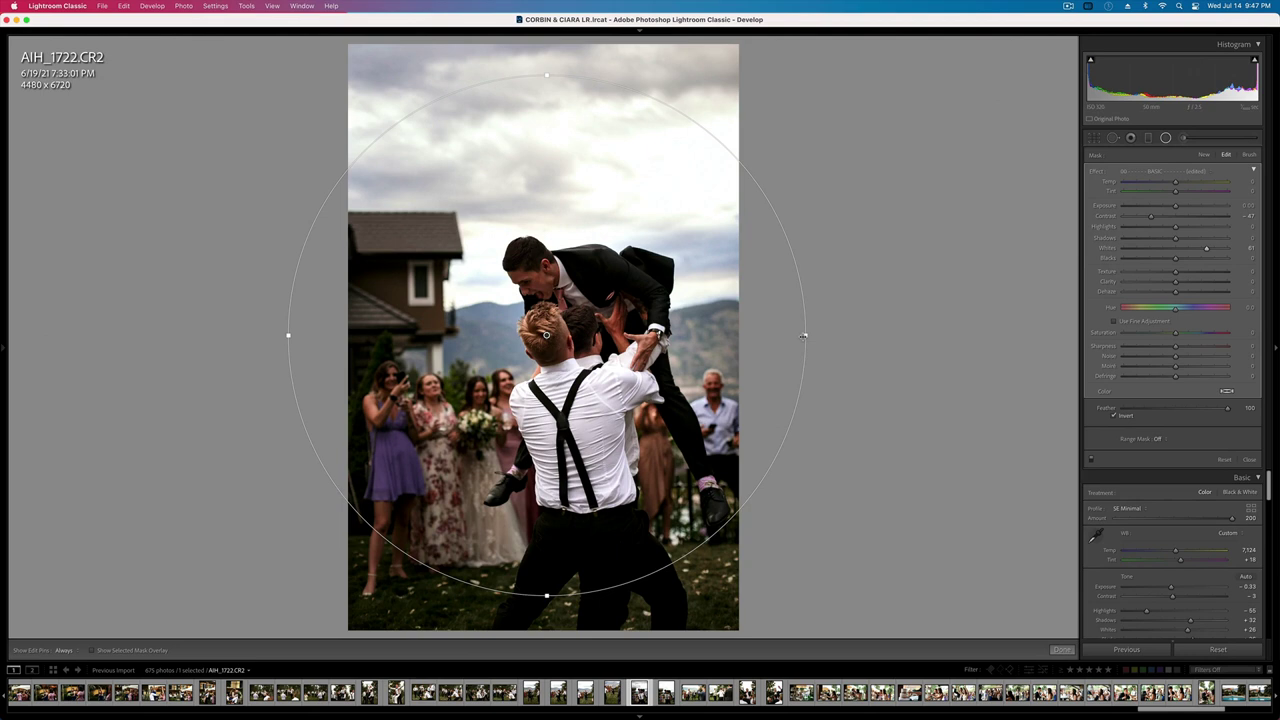
{"action": "left_click_drag", "start_coordinate": [803, 336], "coordinate": [1268, 377]}
{"action": "key", "text": "shift+m"}
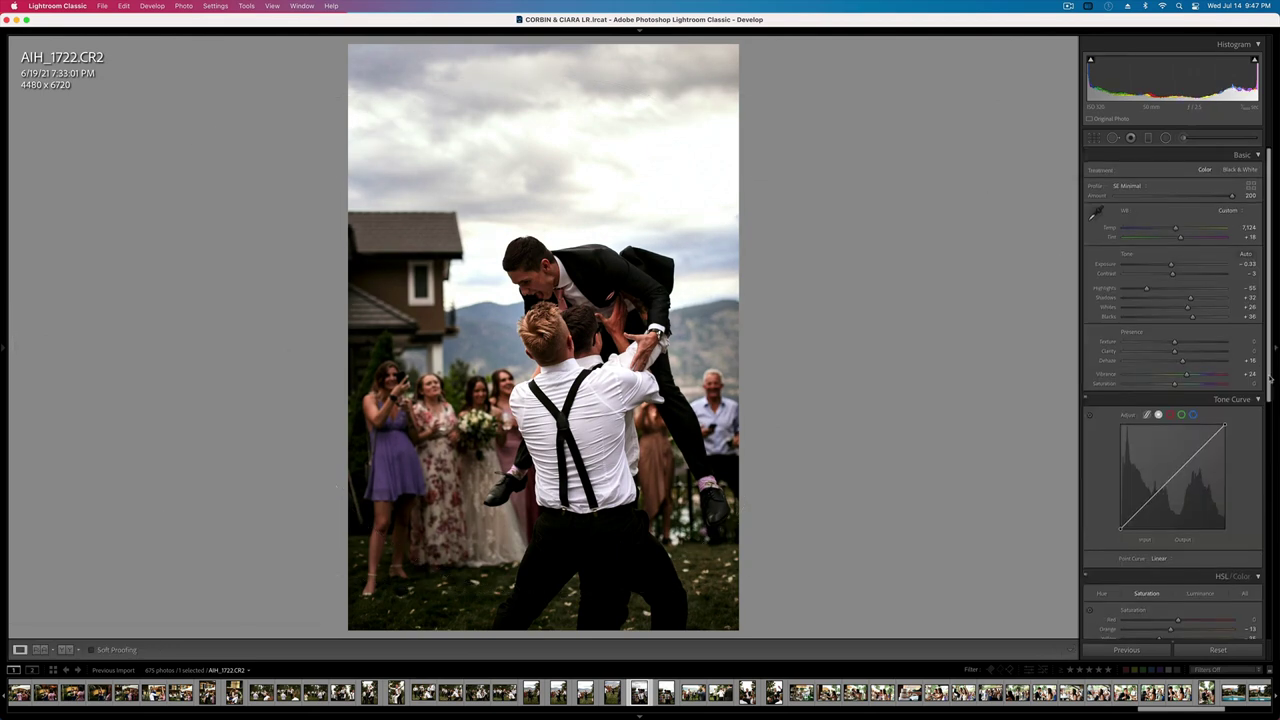
- Add a graduated filter up from the bottom with reset effects, lower contrast and raised whites
{"action": "left_click", "coordinate": [1148, 139]}
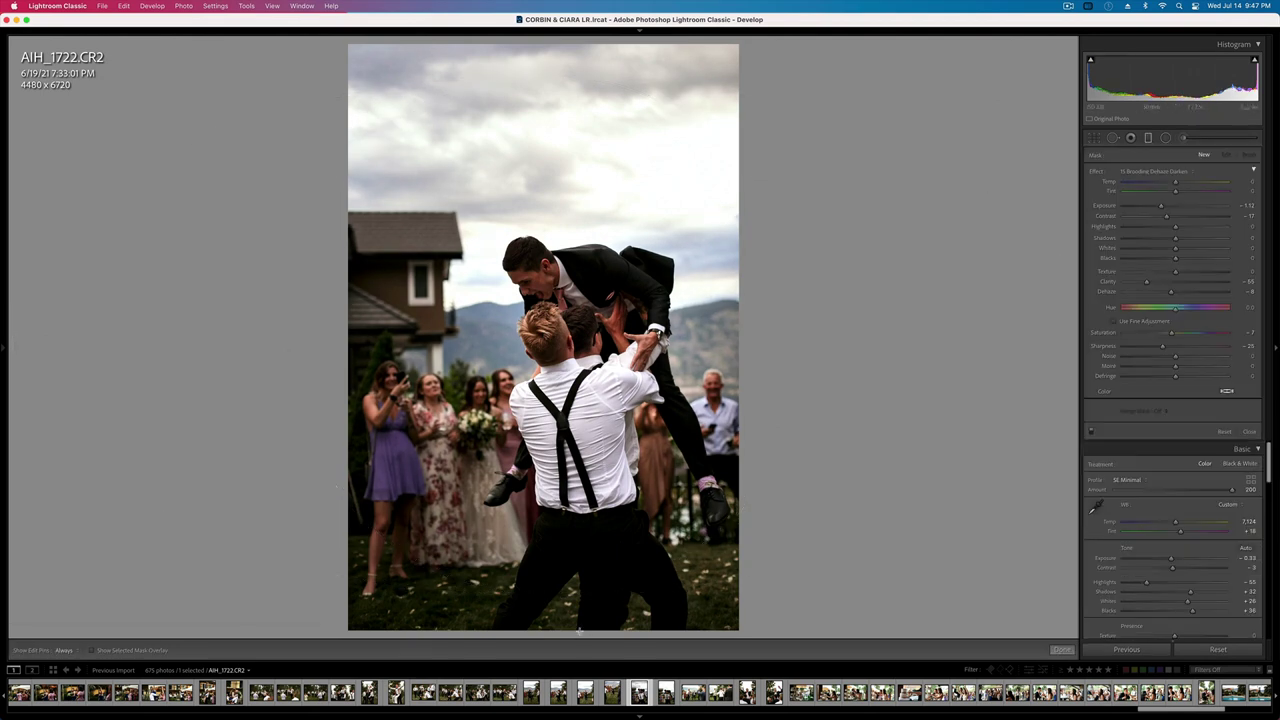
{"action": "left_click_drag", "start_coordinate": [579, 632], "coordinate": [609, 99]}
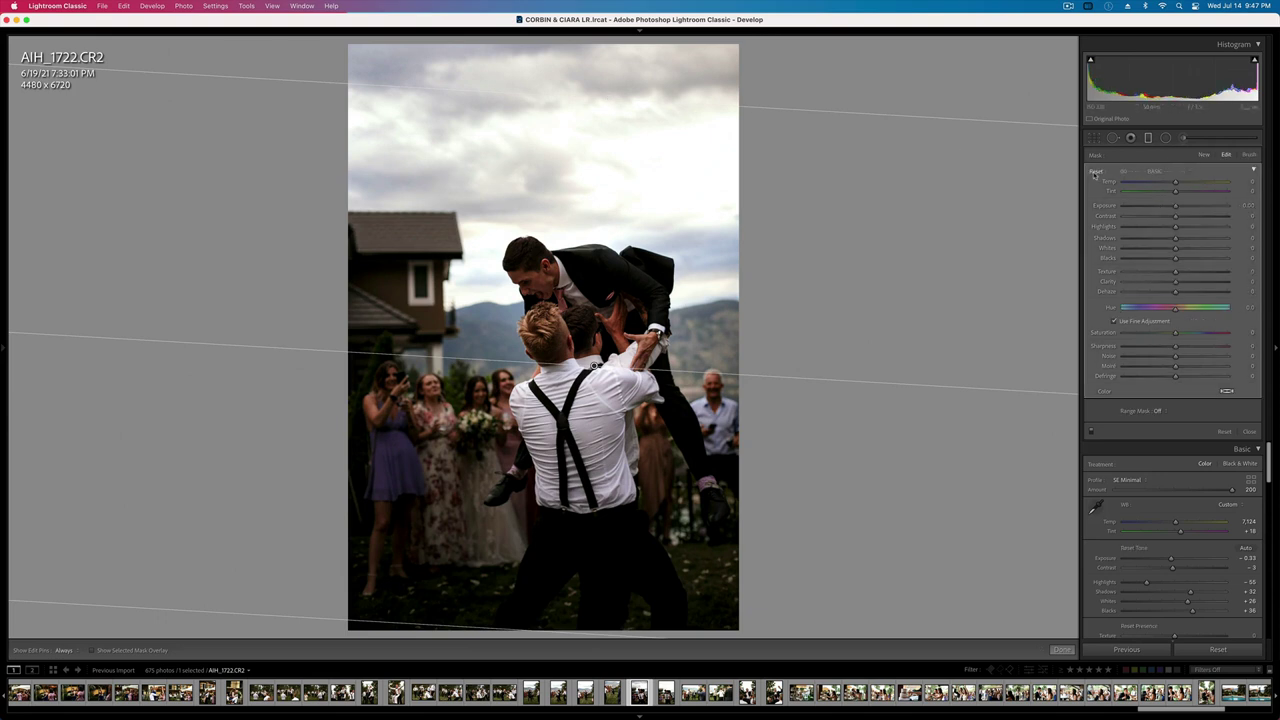
{"action": "left_click", "coordinate": [1163, 216]}
{"action": "left_click", "coordinate": [1195, 248]}
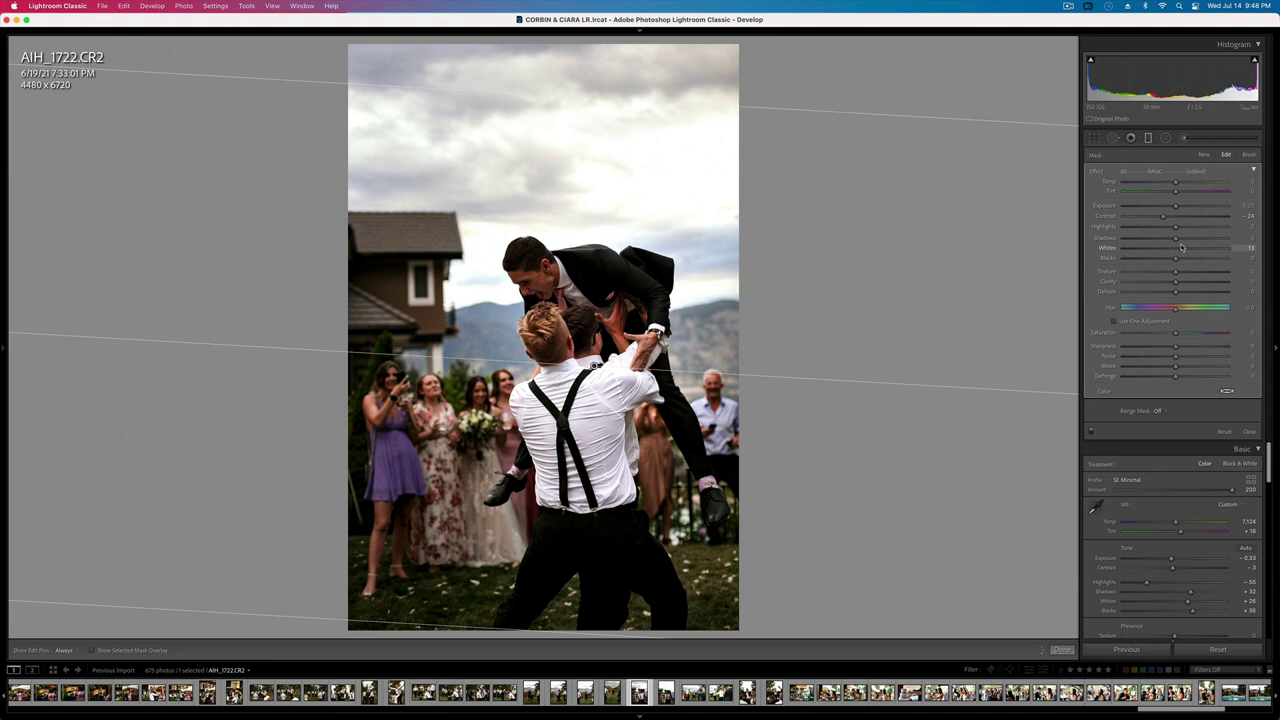
- Copy AIH_1722's develop settings and paste them onto AIH_1725
{"action": "key", "text": "m"}
{"action": "key", "text": "super+shift+period"}
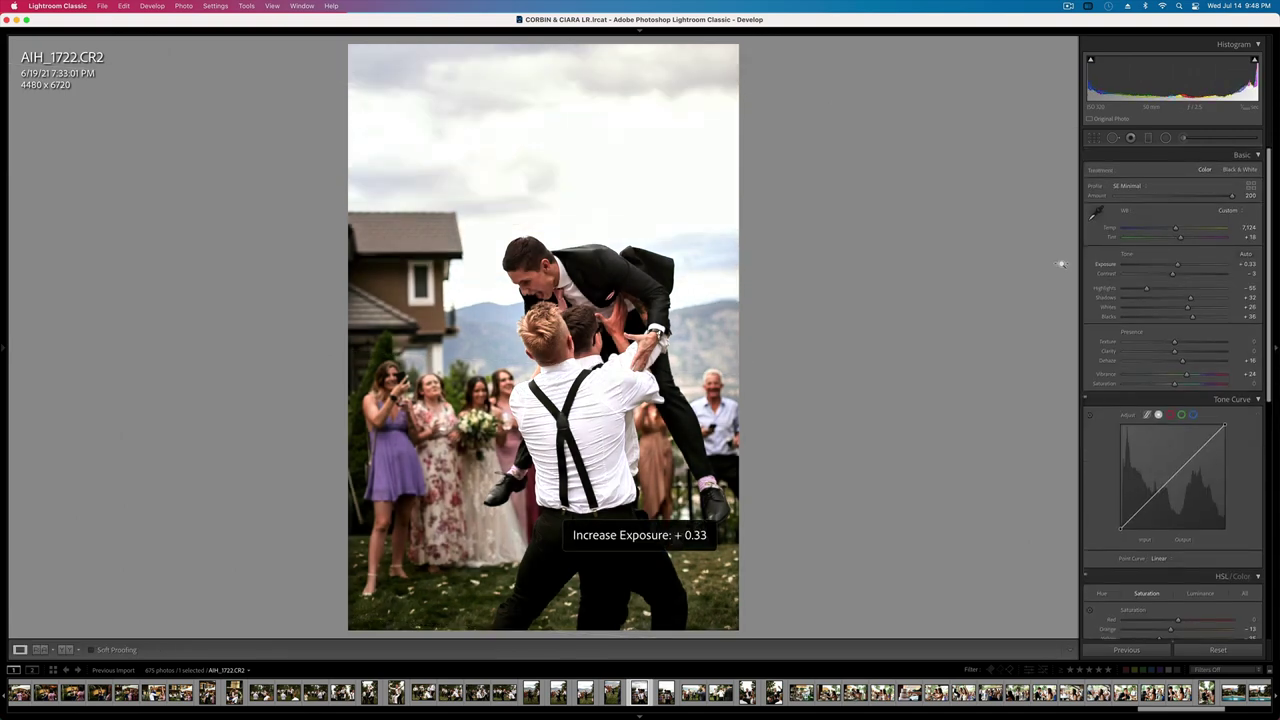
{"action": "key", "text": "super+shift+comma"}
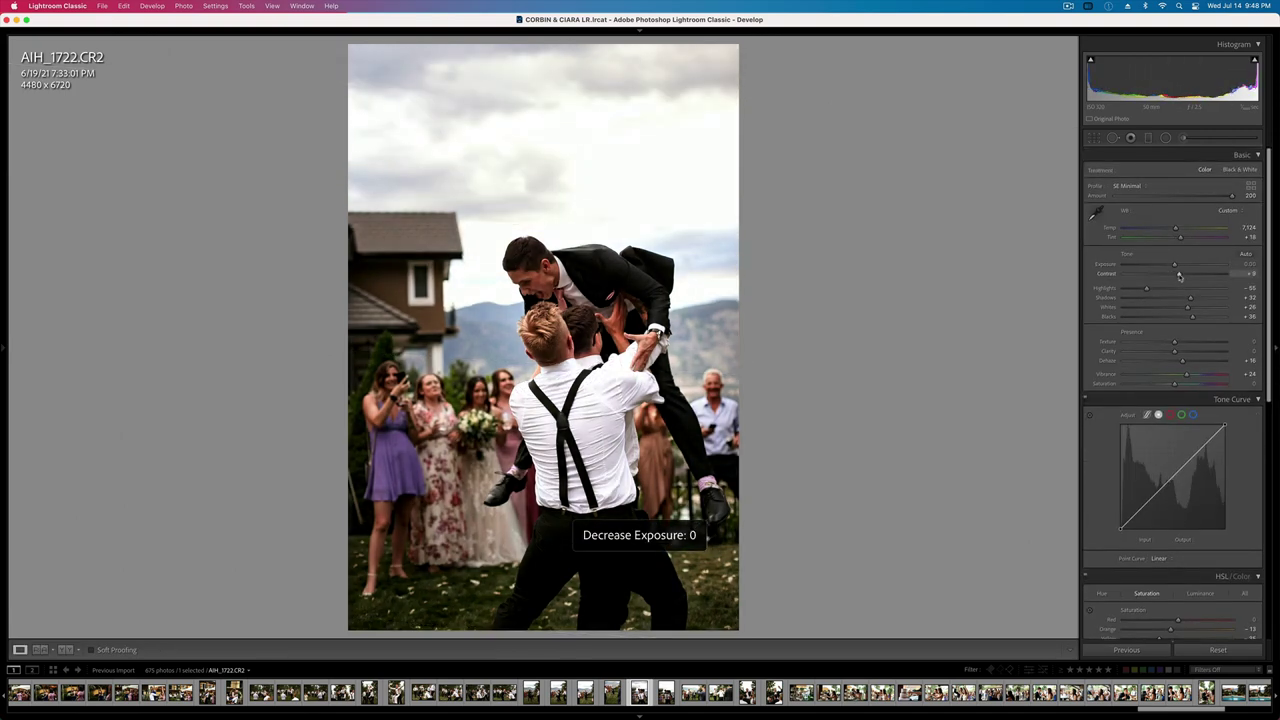
{"action": "key", "text": "super+shift+c"}
{"action": "key", "text": "Return"}
{"action": "key", "text": "Right"}
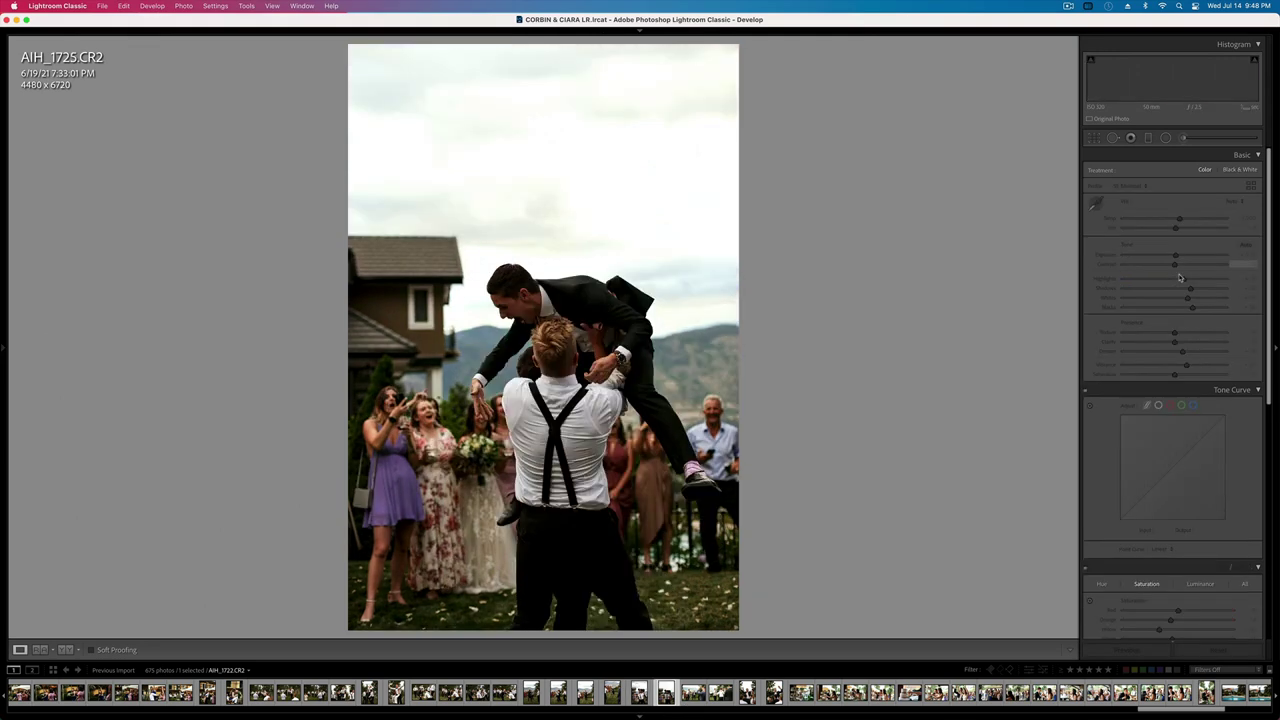
{"action": "key", "text": "super+shift+v"}
{"action": "key", "text": "Left"}
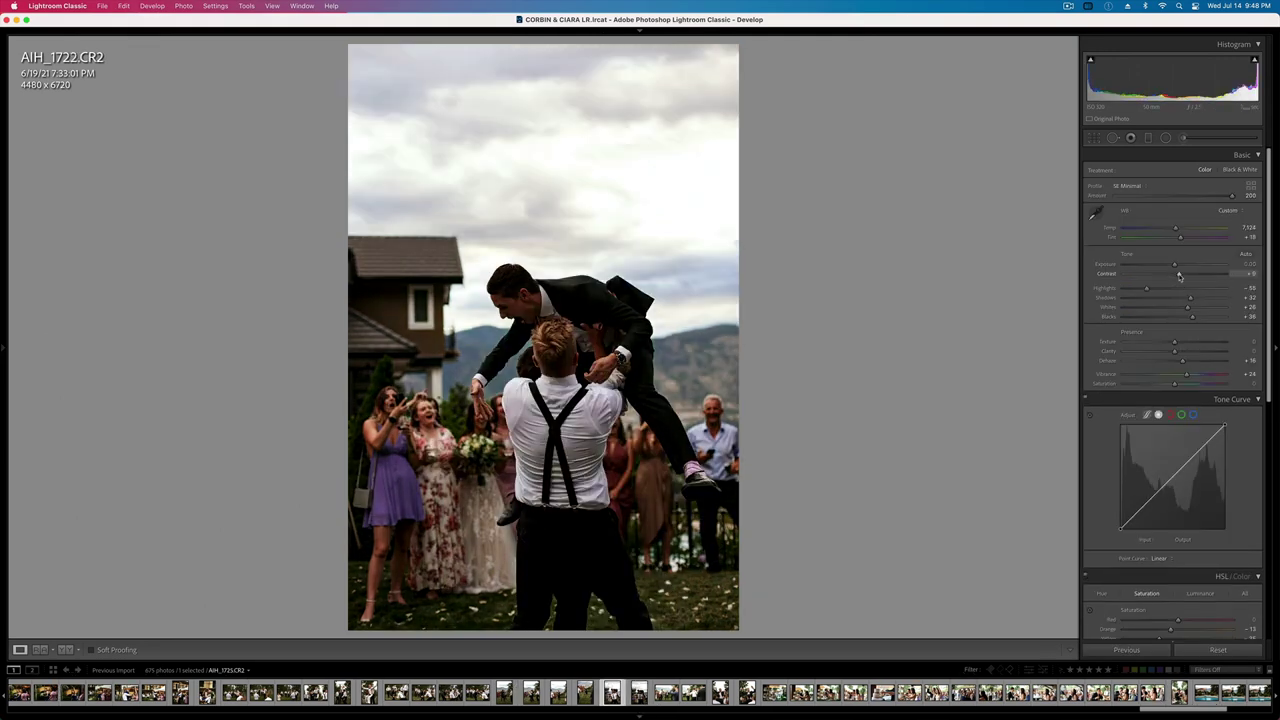
{"action": "key", "text": "super+shift+c"}
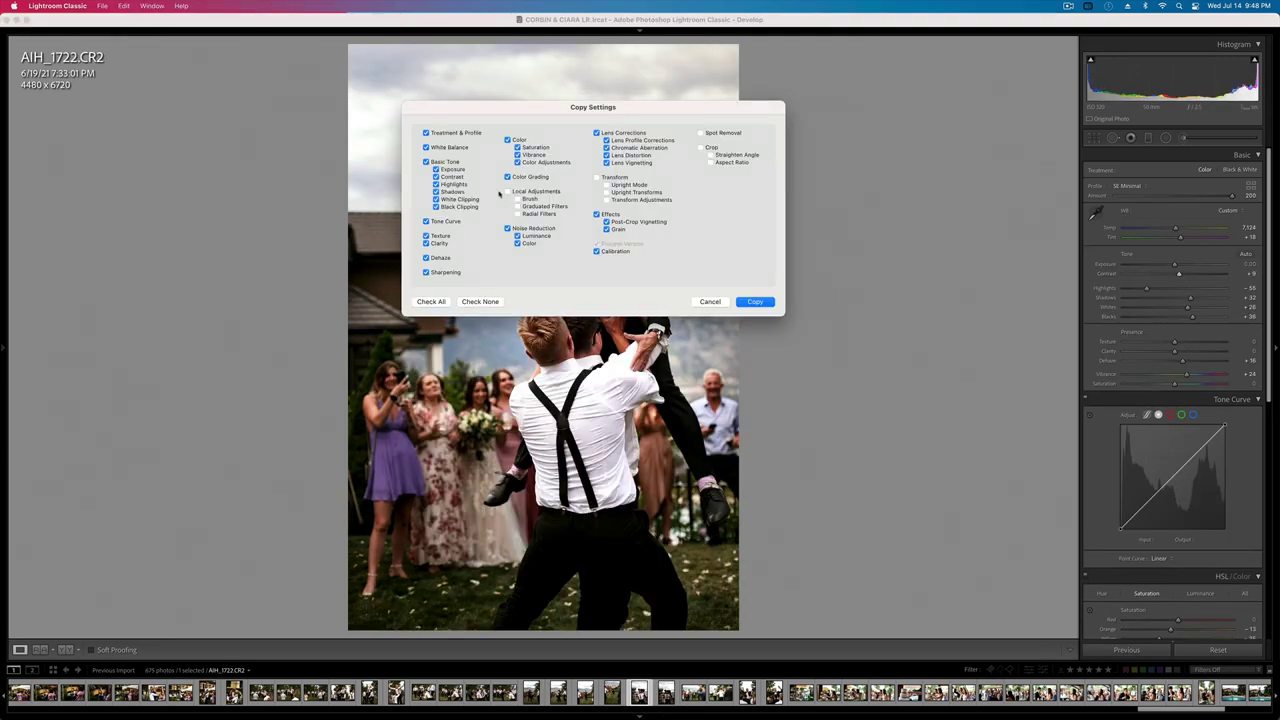
{"action": "key", "text": "Return"}
{"action": "key", "text": "Right"}
{"action": "key", "text": "super+shift+v"}
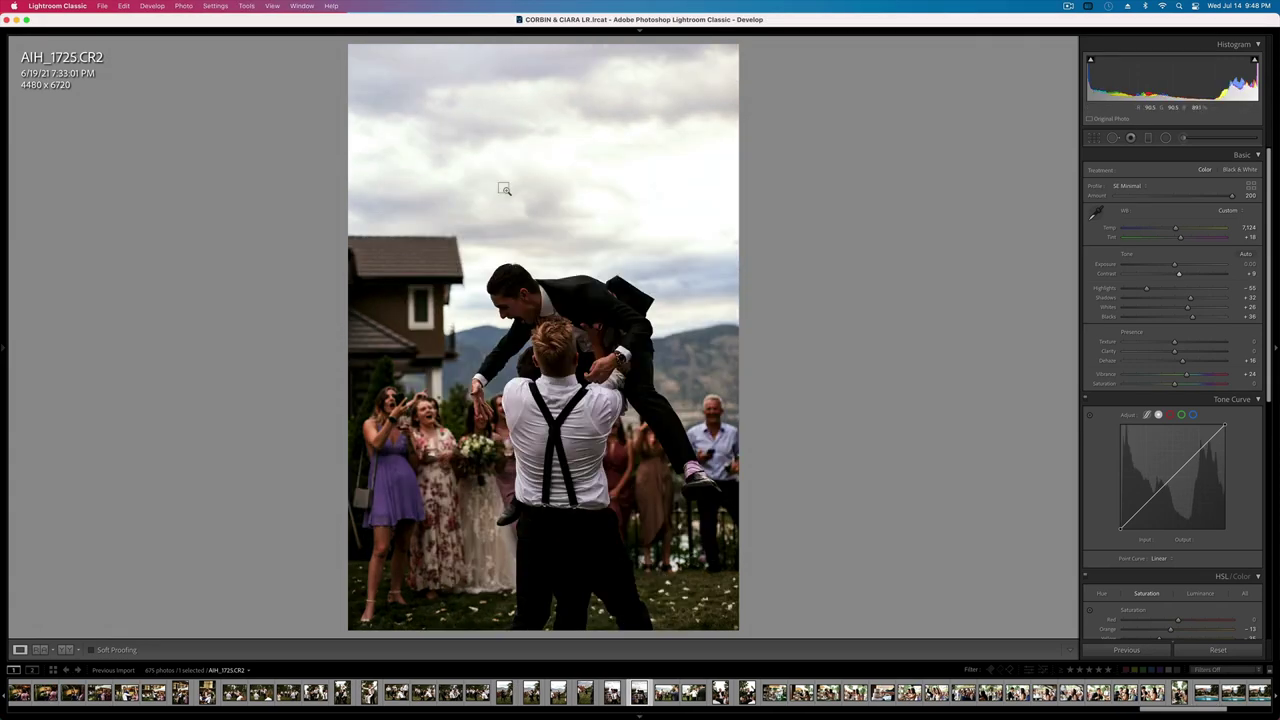
- Set AIH_1725's exposure to -0.13 and crop tighter to 3364 x 5046 around the lifted groom
{"action": "key", "text": "super+comma"}
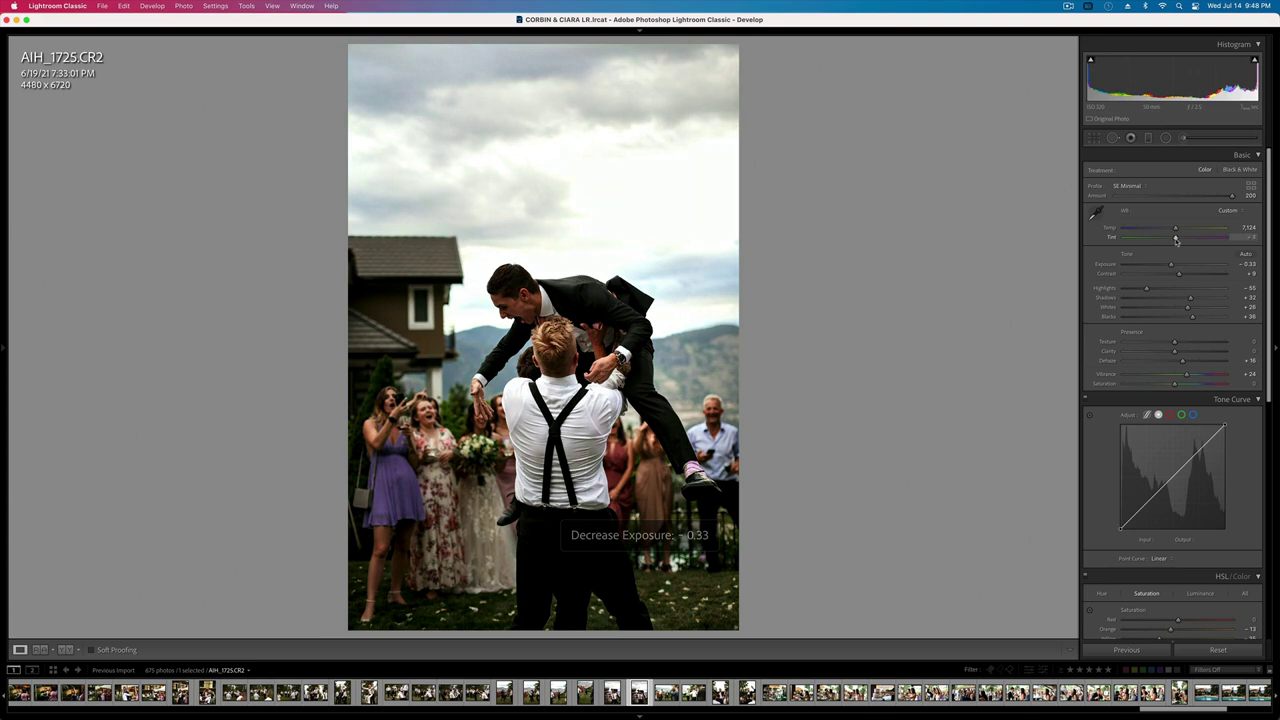
{"action": "key", "text": "super+period"}
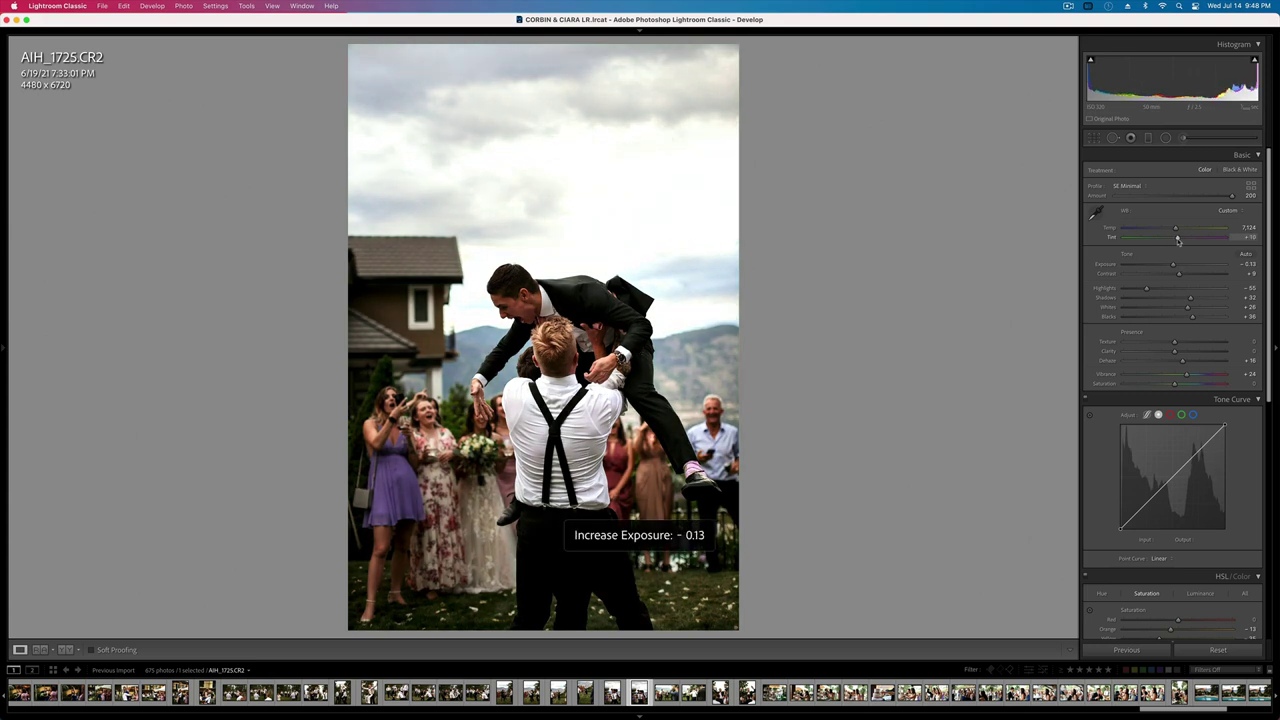
{"action": "key", "text": "r"}
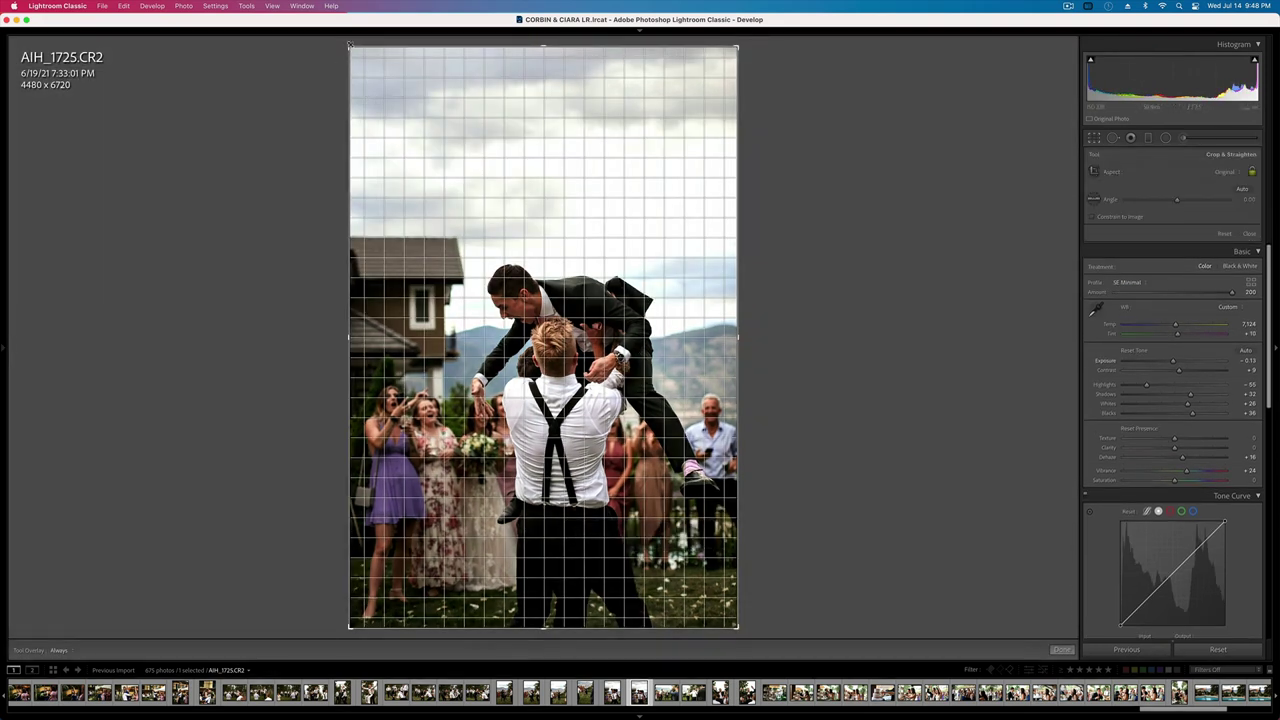
{"action": "left_click_drag", "start_coordinate": [350, 47], "coordinate": [487, 179]}
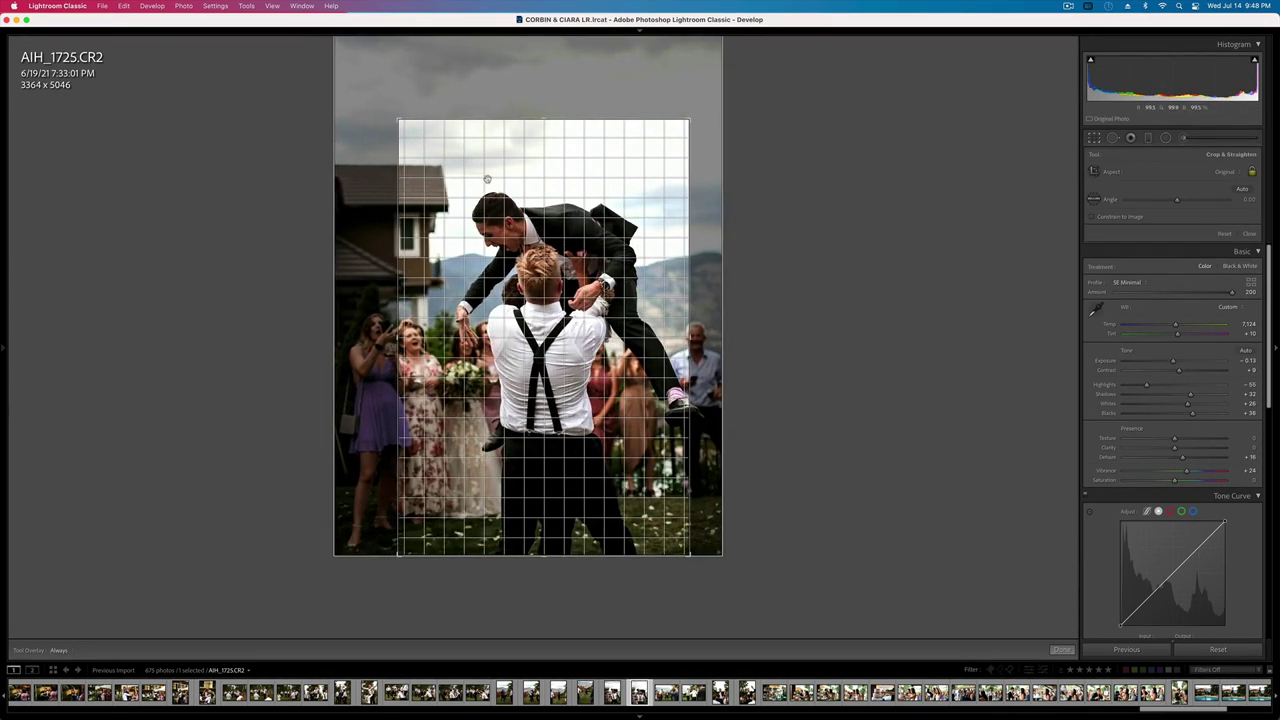
{"action": "key", "text": "Return"}
{"action": "key", "text": "Right"}
{"action": "key", "text": "Right"}
{"action": "key", "text": "Right"}
{"action": "key", "text": "Right"}
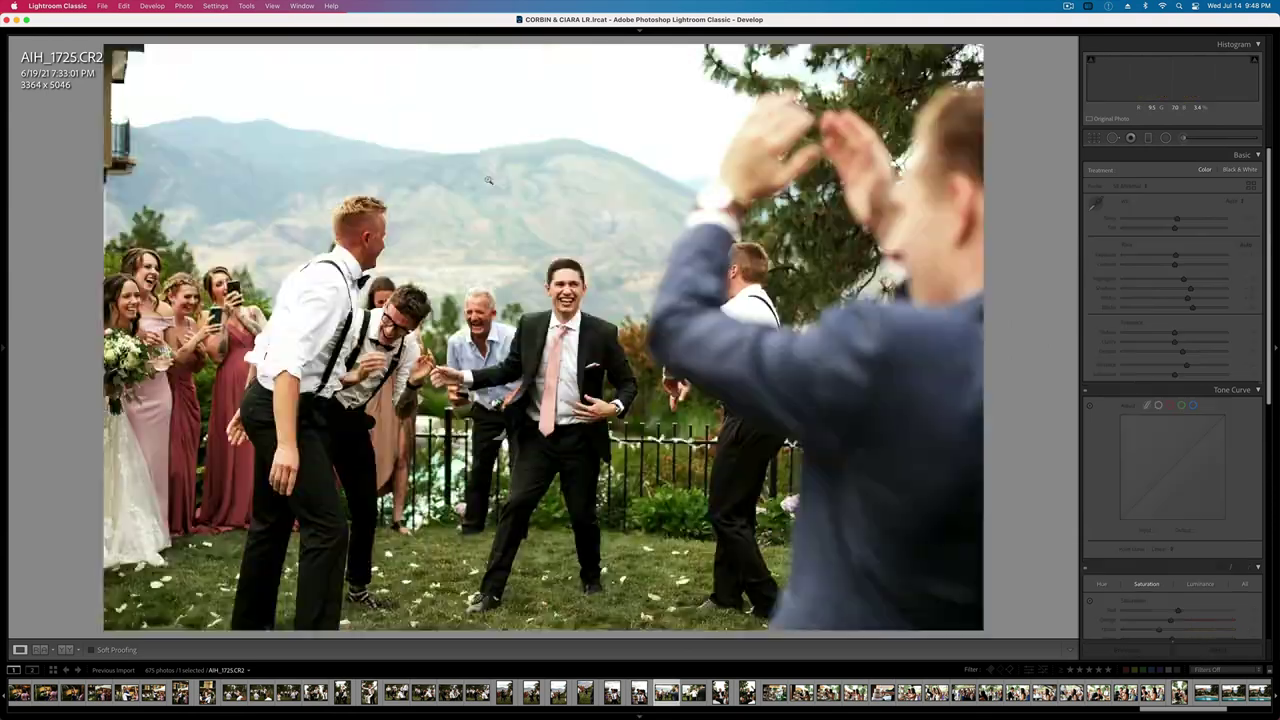
- Undo a stray paste and copy AIH_1717's develop settings, returning to AIH_1729
{"action": "key", "text": "super+shift+v"}
{"action": "key", "text": "super+z"}
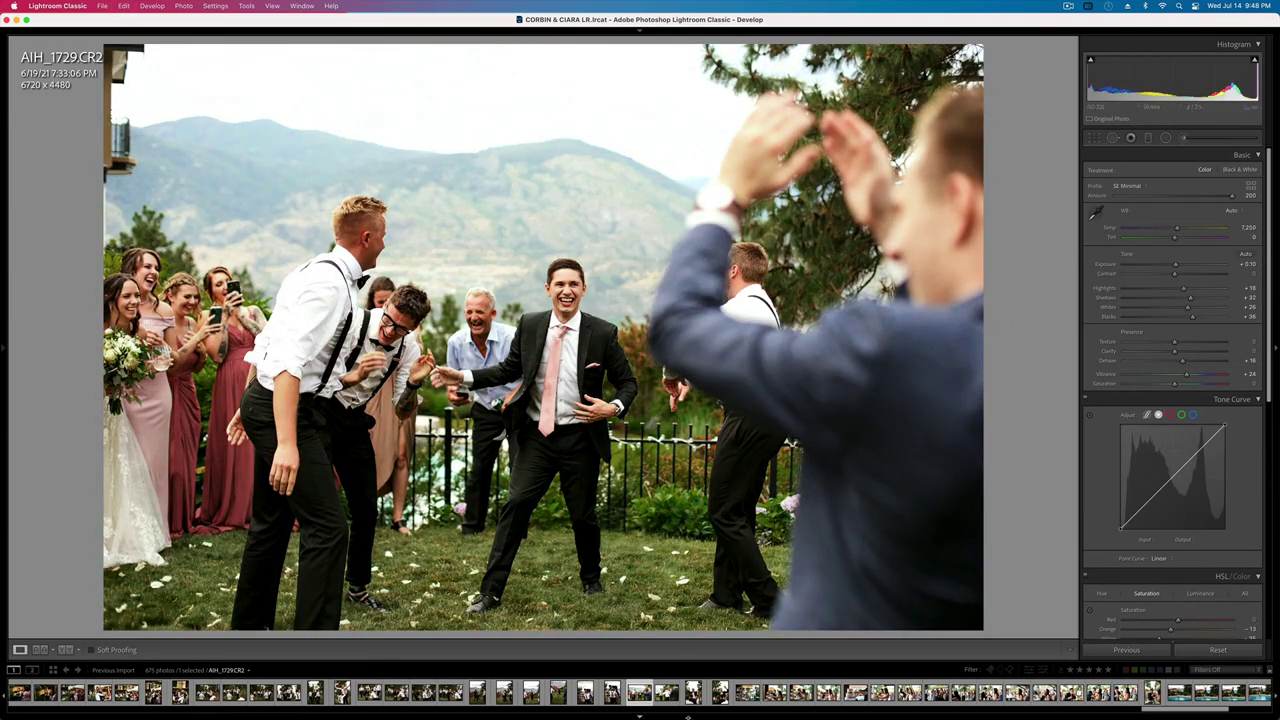
{"action": "left_click", "coordinate": [531, 692]}
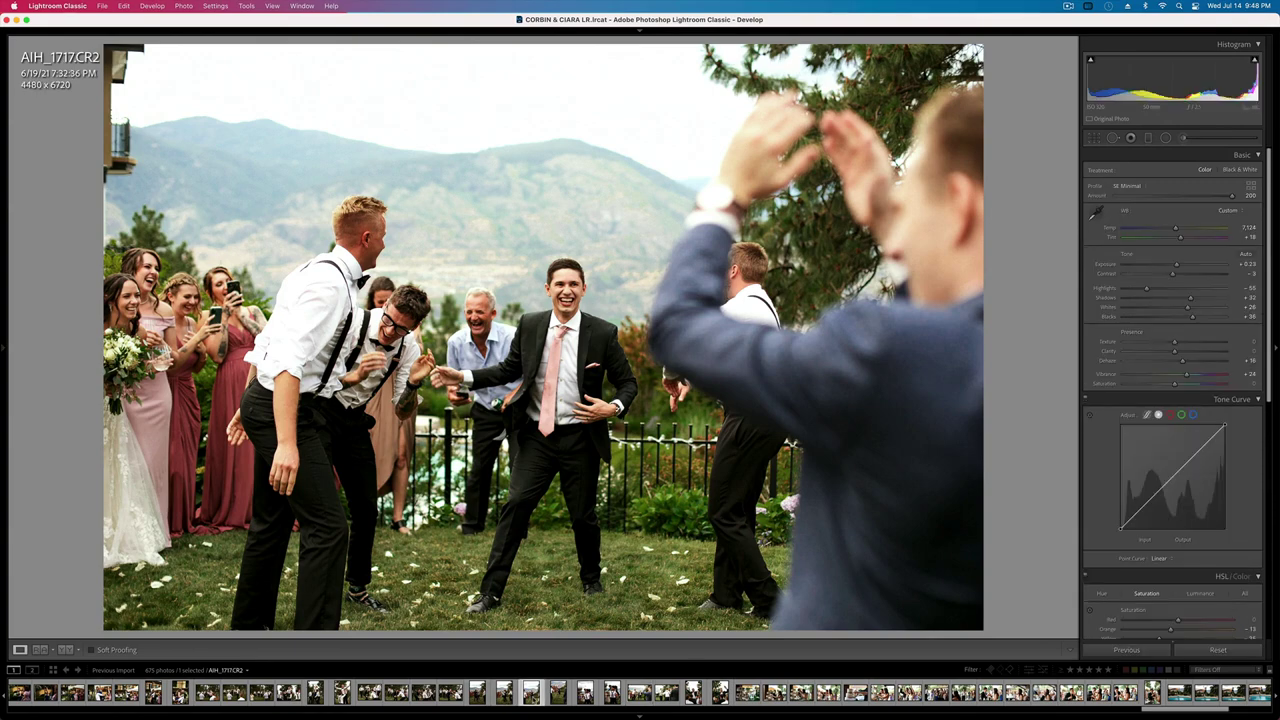
{"action": "key", "text": "super+shift+c"}
{"action": "key", "text": "Return"}
{"action": "left_click", "coordinate": [639, 692]}
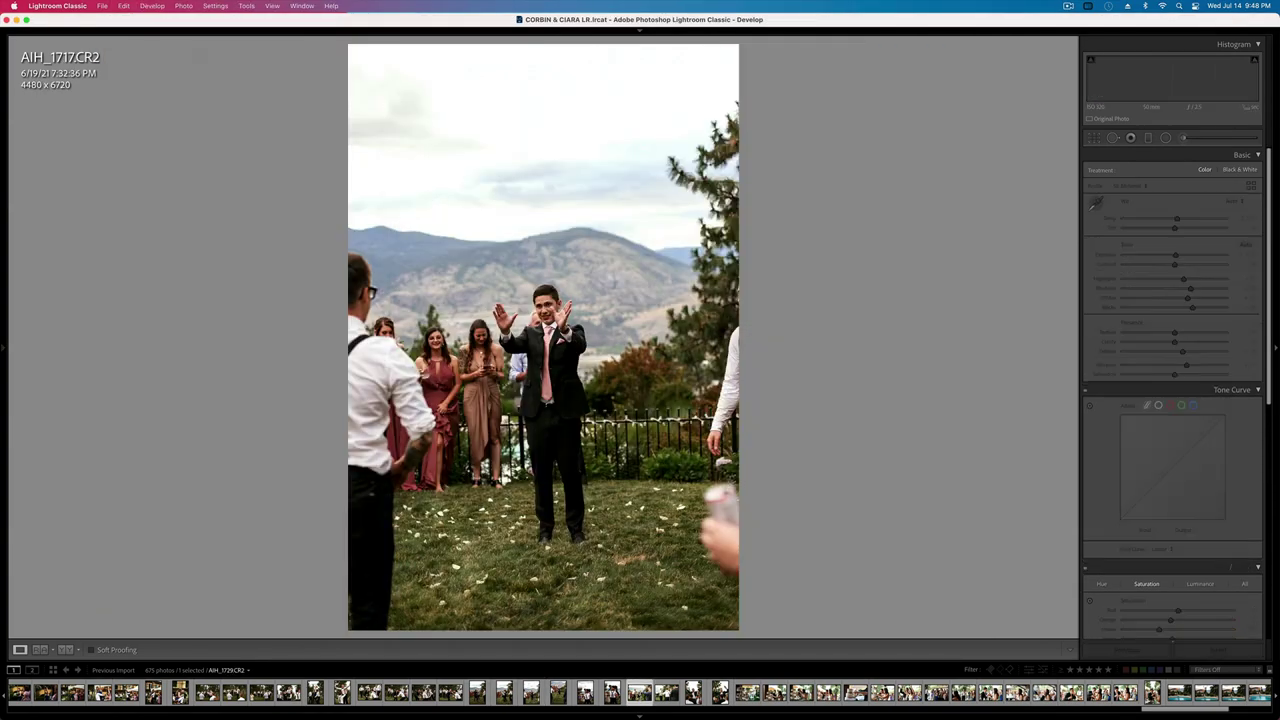
- Darken AIH_1729's exposure, cool its white balance slightly and copy its settings
{"action": "key", "text": "minus"}
{"action": "key", "text": "minus"}
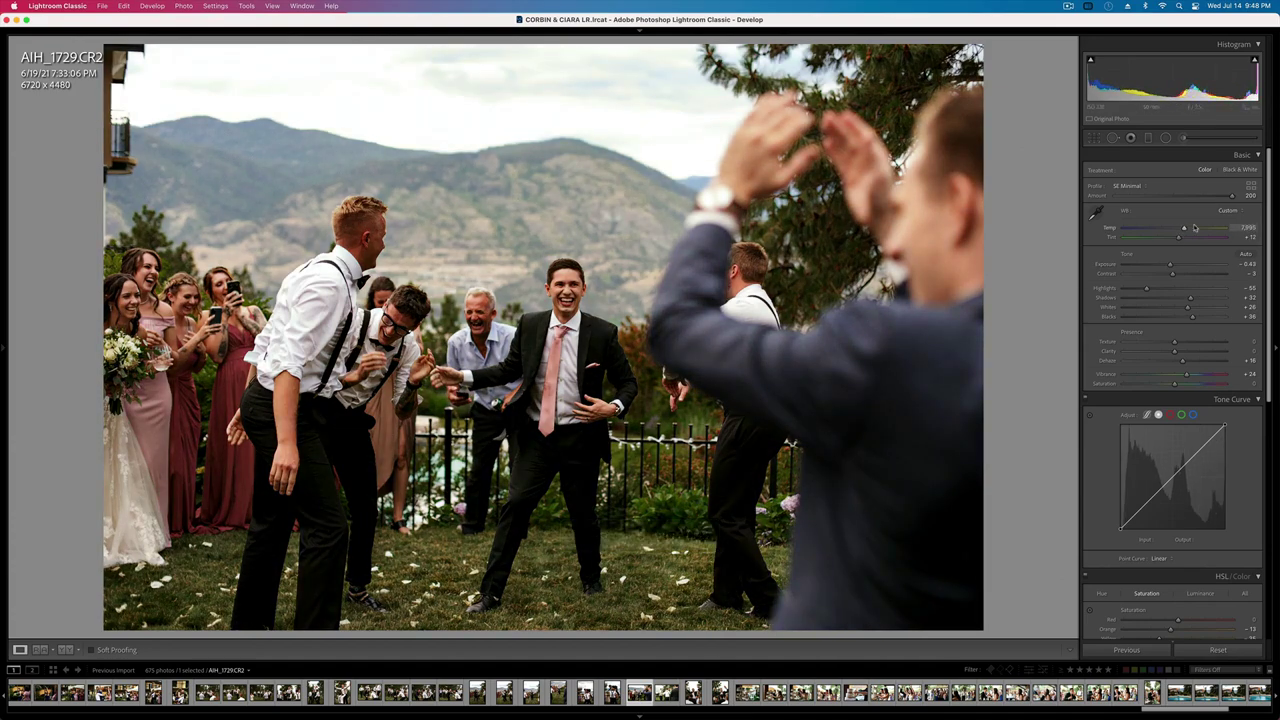
{"action": "left_click_drag", "start_coordinate": [1194, 228], "coordinate": [1183, 229]}
{"action": "key", "text": "super+shift+c"}
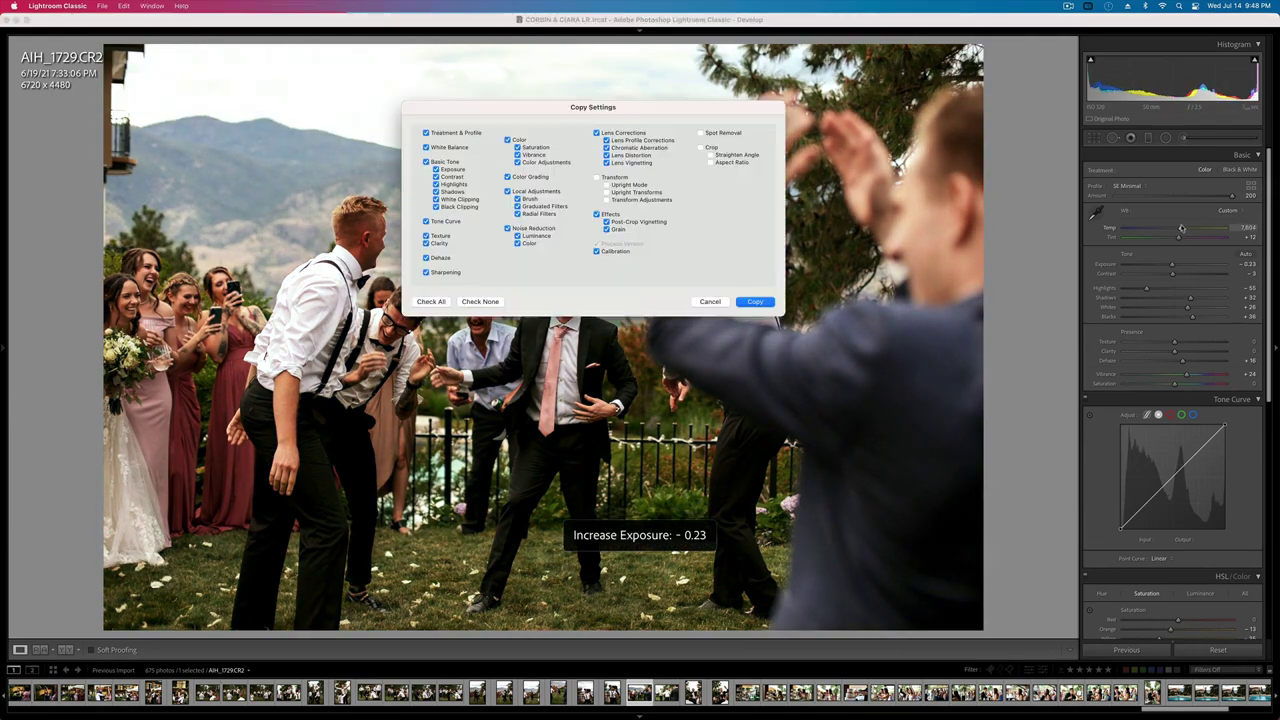
{"action": "key", "text": "Return"}
- Set AIH_1751's exposure to +0.69 and the groomsman photo AIH_1754's to +0.46
{"action": "key", "text": "Right"}
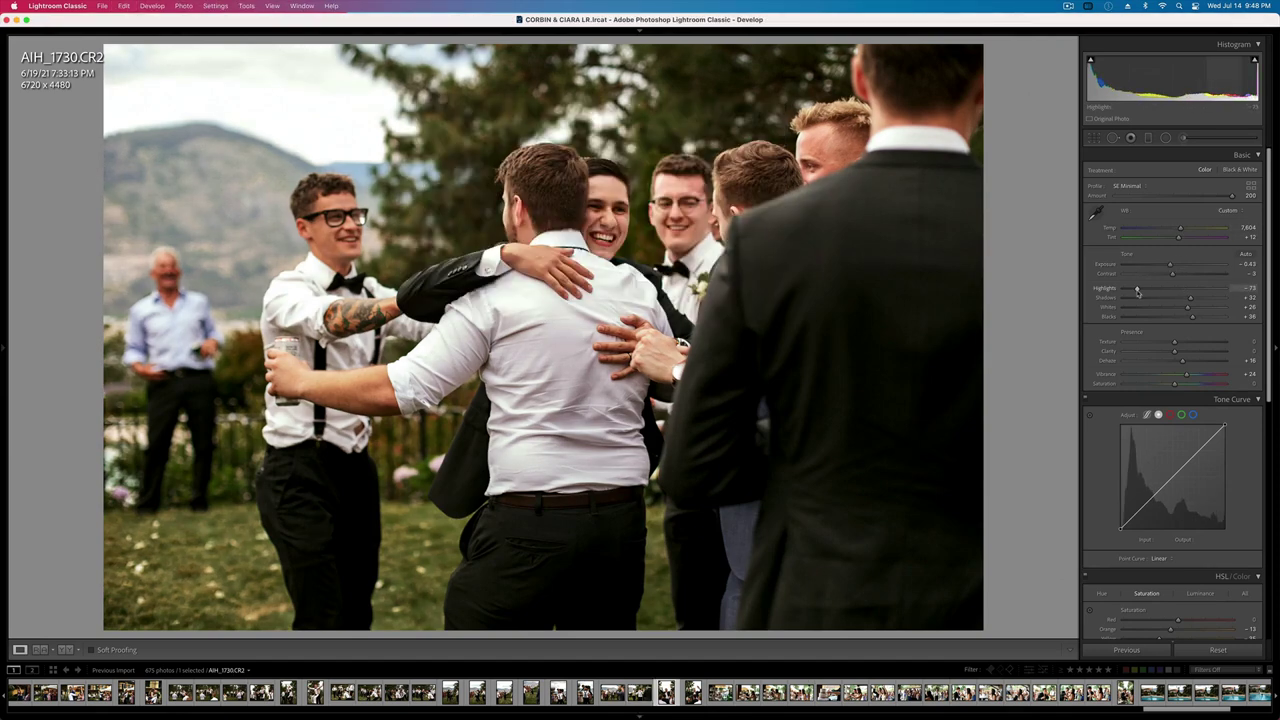
{"action": "key", "text": "Right"}
{"action": "key", "text": "shift+equal"}
{"action": "key", "text": "shift+equal"}
{"action": "key", "text": "shift+equal"}
{"action": "key", "text": "shift+equal"}
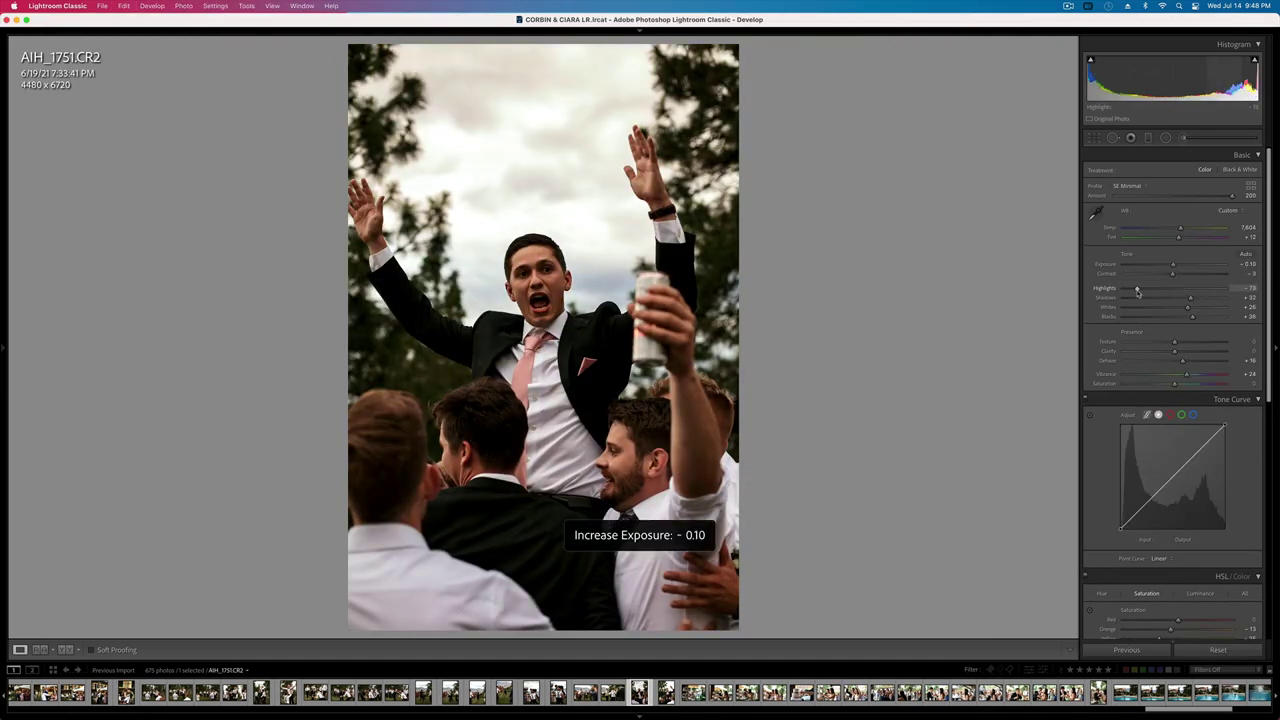
{"action": "key", "text": "minus"}
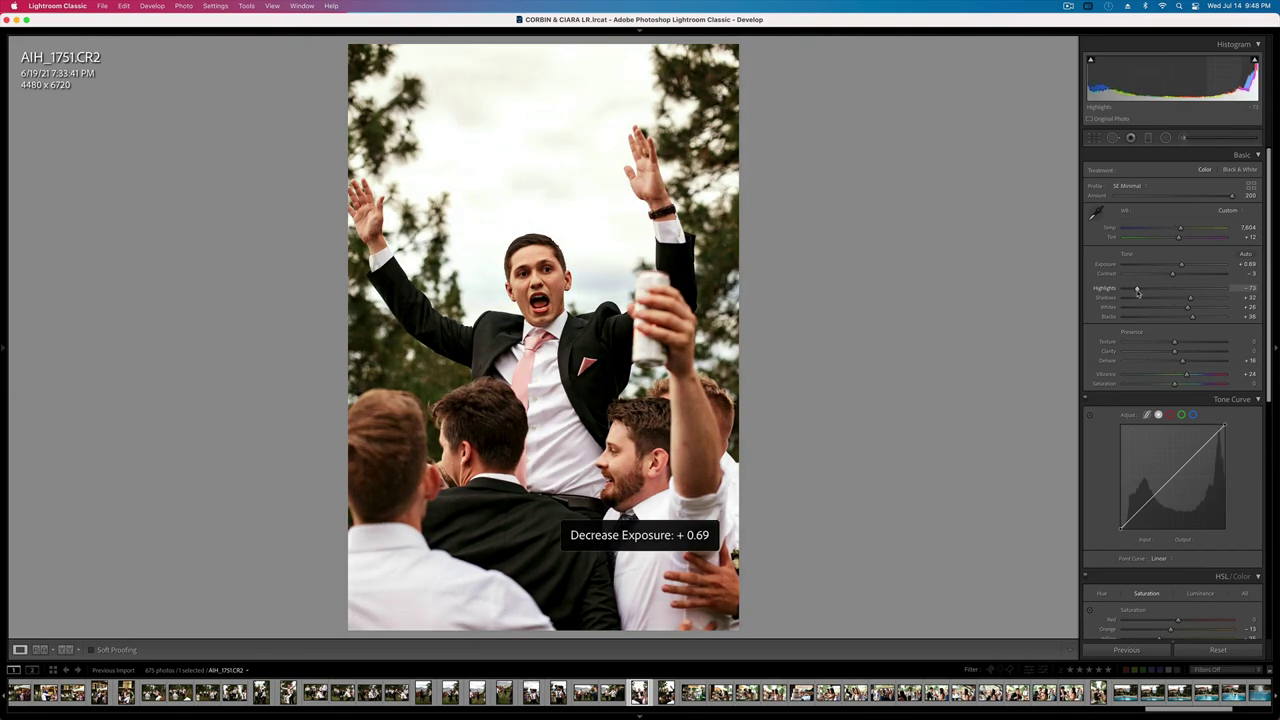
{"action": "key", "text": "Right"}
{"action": "key", "text": "Right"}
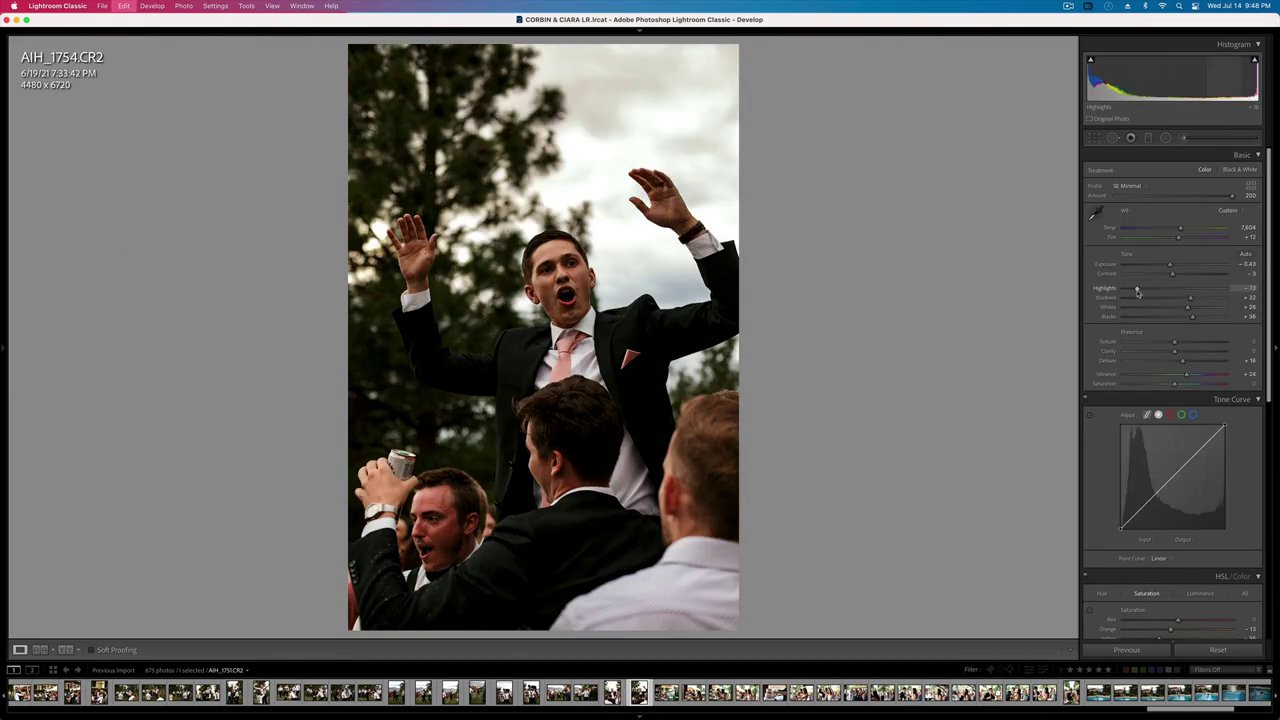
{"action": "key", "text": "equal"}
{"action": "key", "text": "equal"}
{"action": "key", "text": "minus"}
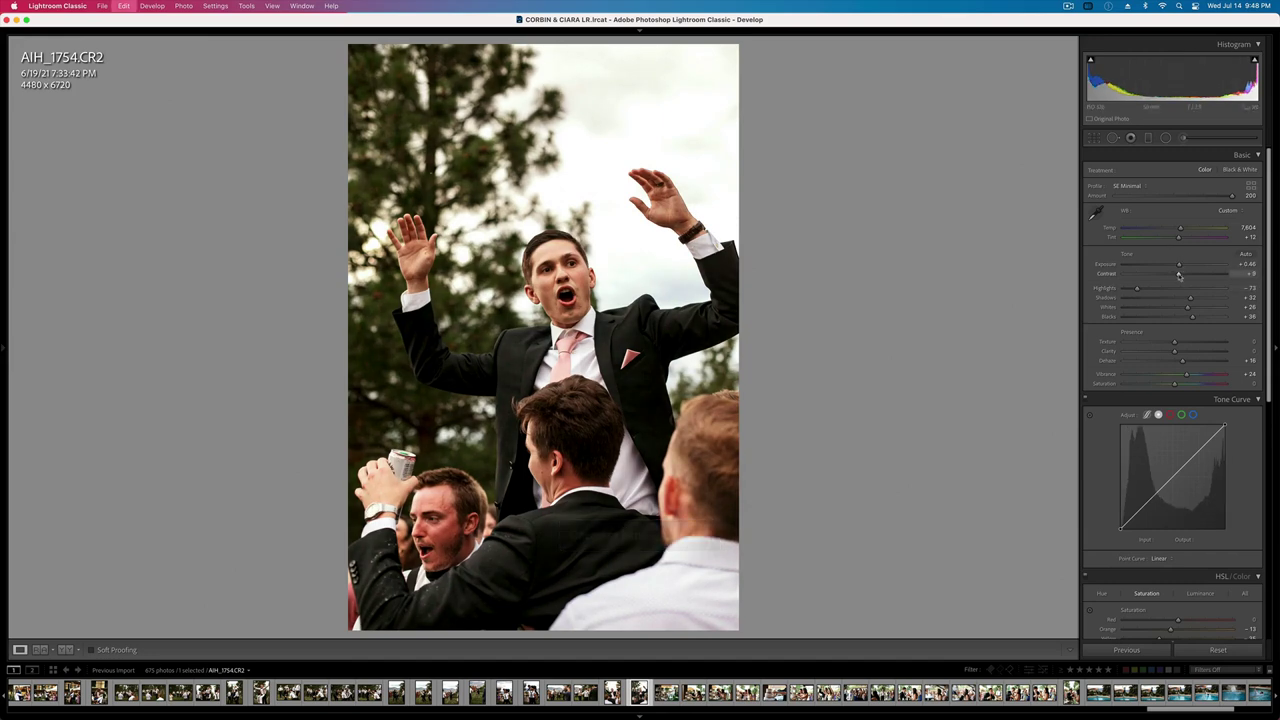
{"action": "key", "text": "Right"}
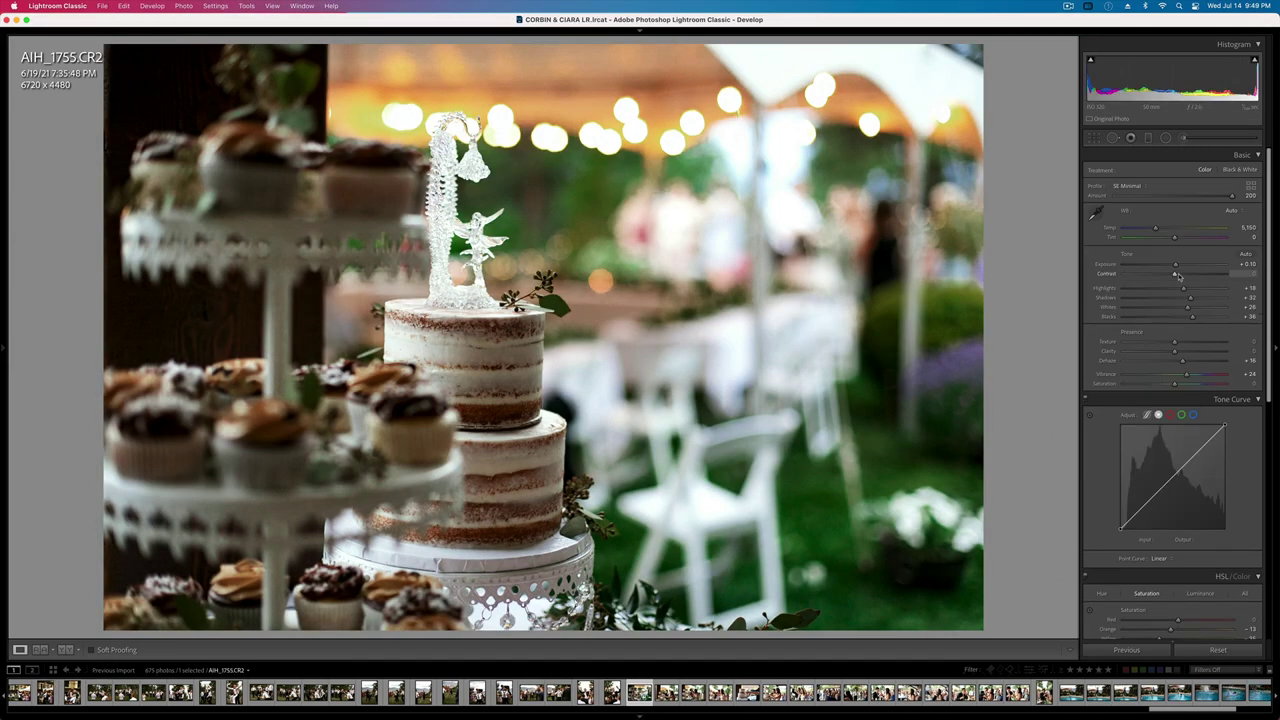
- Level the cake photo AIH_1755 at -1.71°, pull Highlights to -100 and set exposure to +0.76
{"action": "key", "text": "equal"}
{"action": "key", "text": "r"}
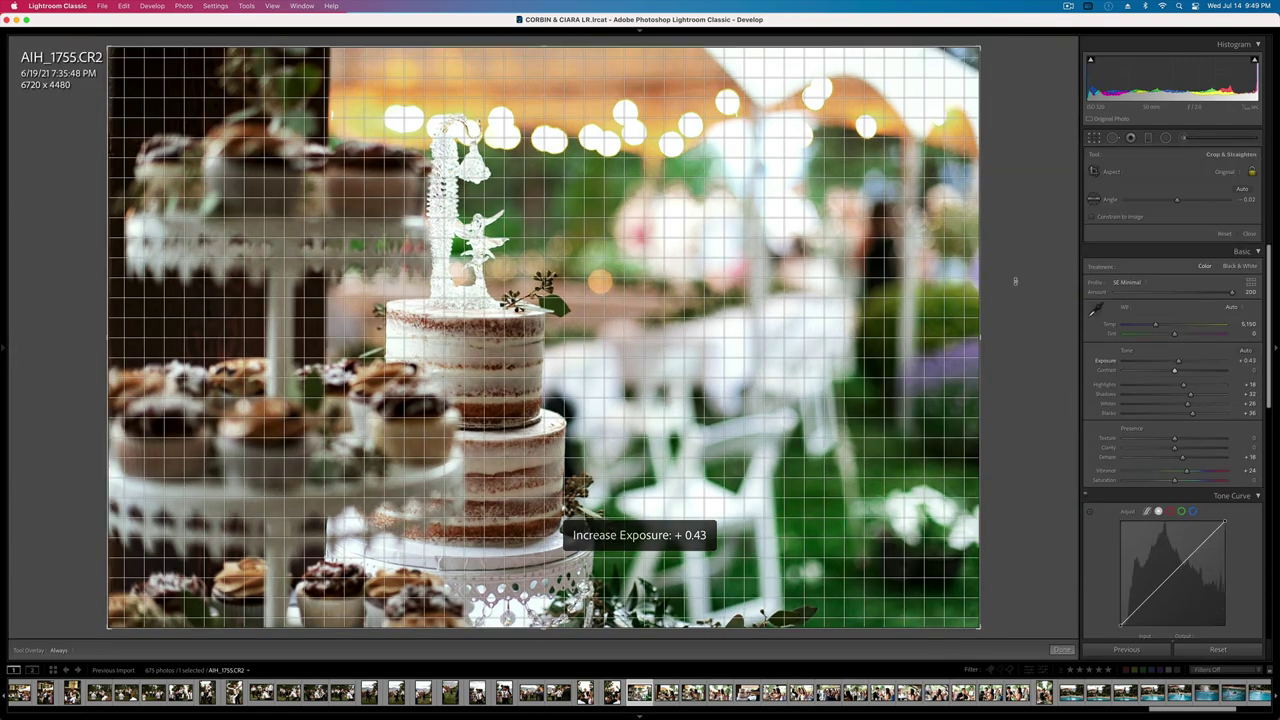
{"action": "left_click_drag", "start_coordinate": [1017, 282], "coordinate": [1015, 269]}
{"action": "key", "text": "Return"}
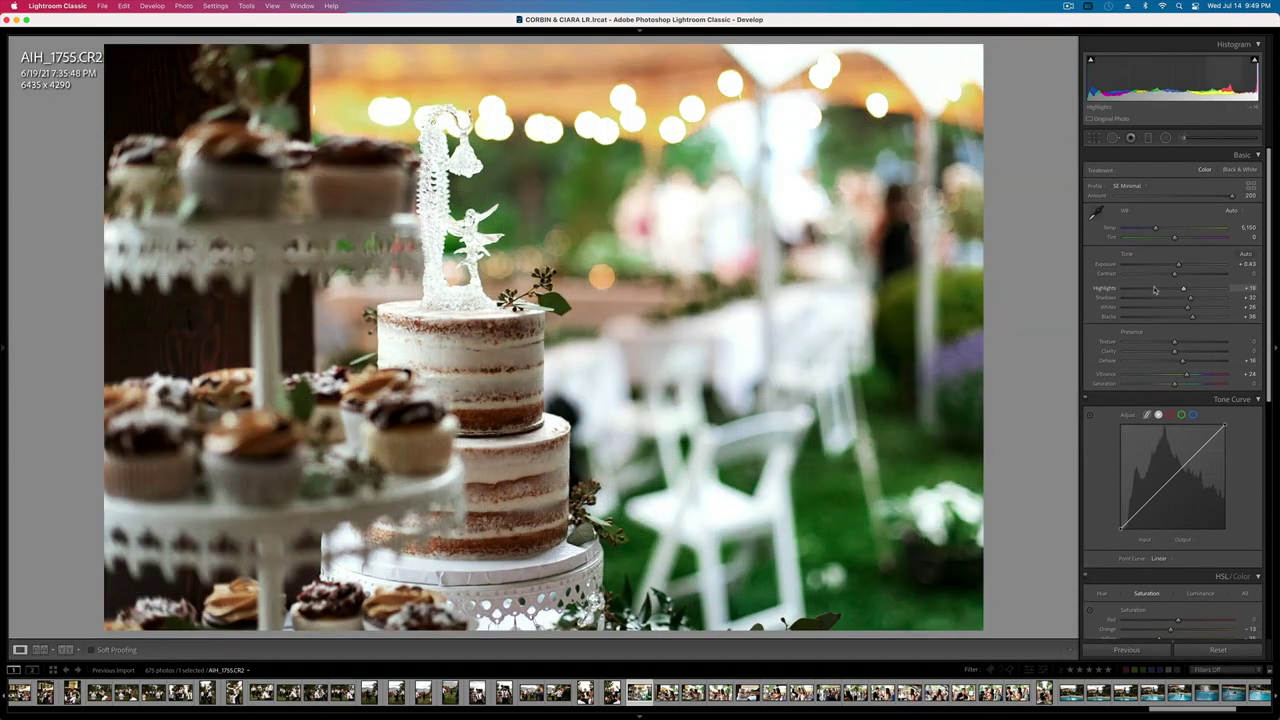
{"action": "left_click_drag", "start_coordinate": [1156, 288], "coordinate": [1108, 301]}
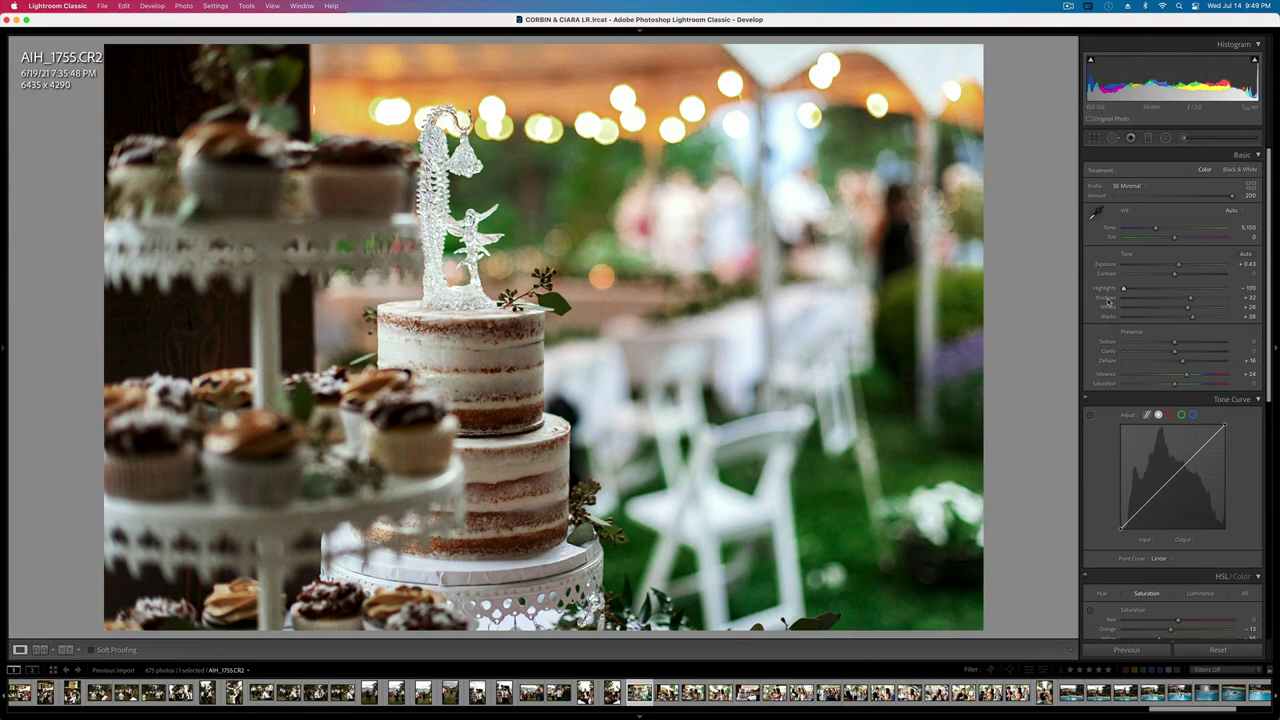
{"action": "key", "text": "equal"}
{"action": "key", "text": "super+shift+c"}
{"action": "key", "text": "Return"}
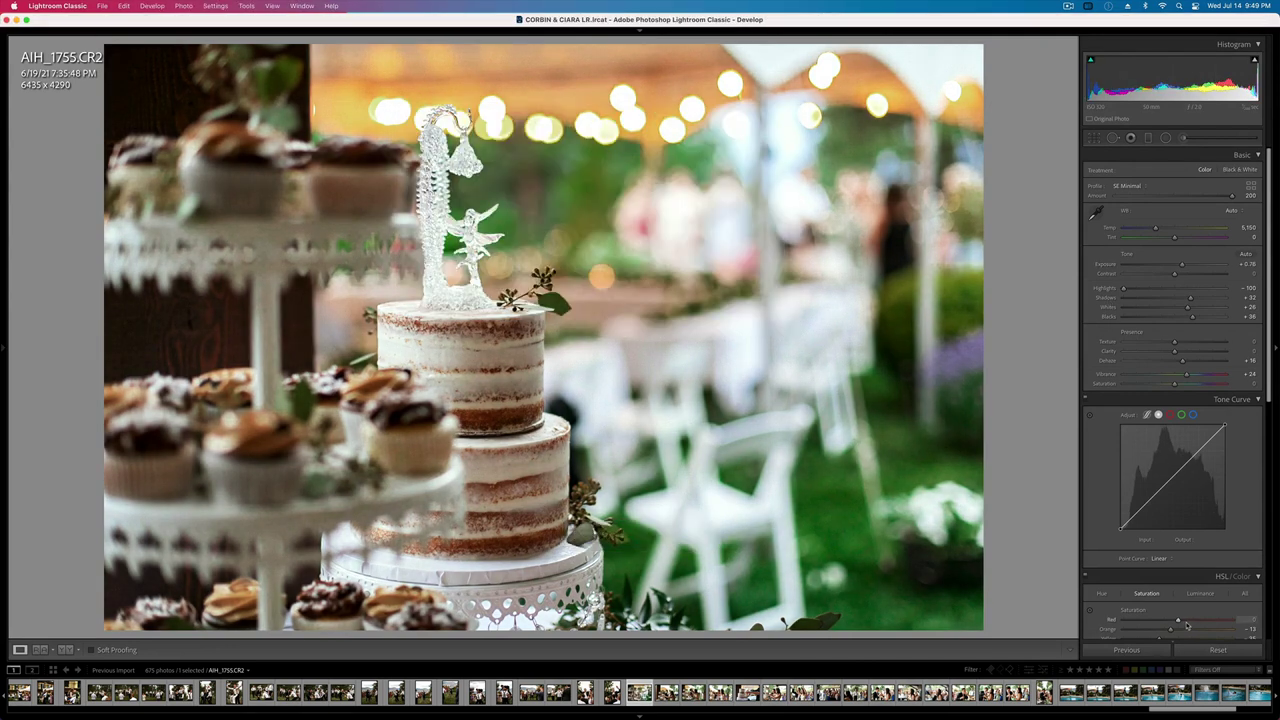
- Desaturate AIH_1755's yellows, copy its settings and paste them onto AIH_1756 at +0.43 exposure
{"action": "scroll", "coordinate": [1185, 626], "scroll_direction": "down", "scroll_amount": 3}
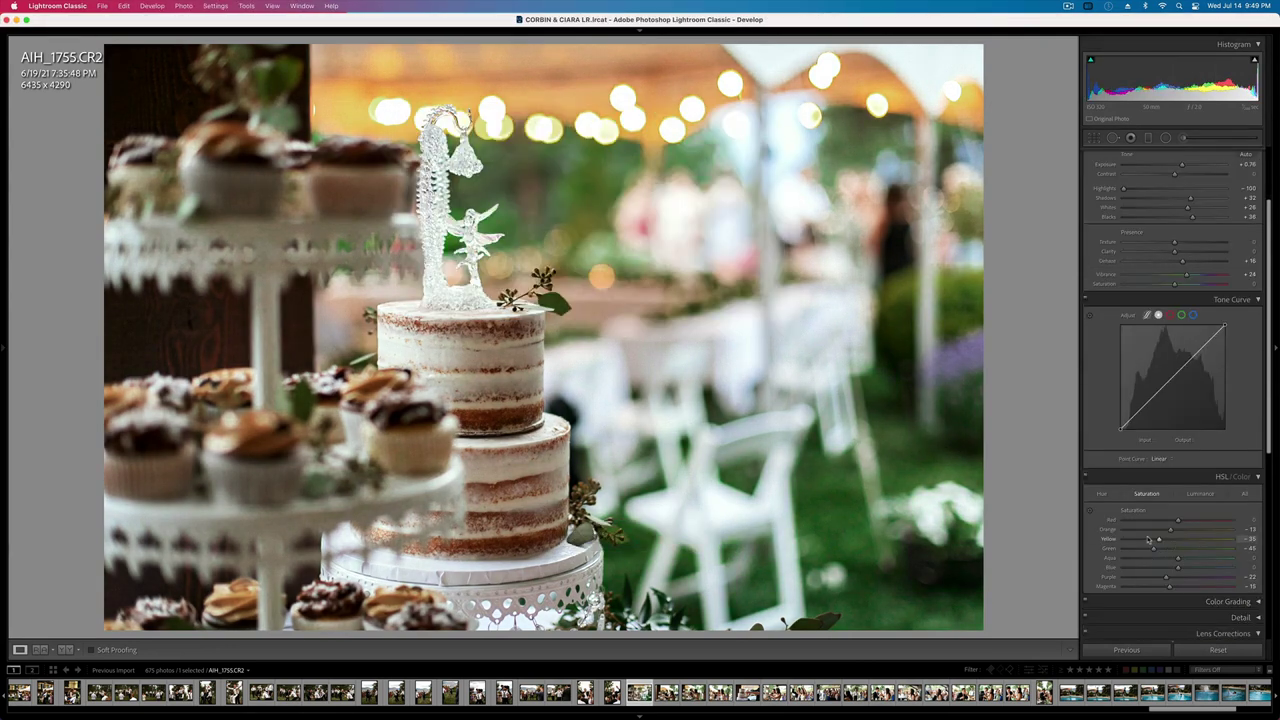
{"action": "left_click_drag", "start_coordinate": [1148, 540], "coordinate": [1165, 538]}
{"action": "key", "text": "super+shift+c"}
{"action": "key", "text": "Return"}
{"action": "key", "text": "Right"}
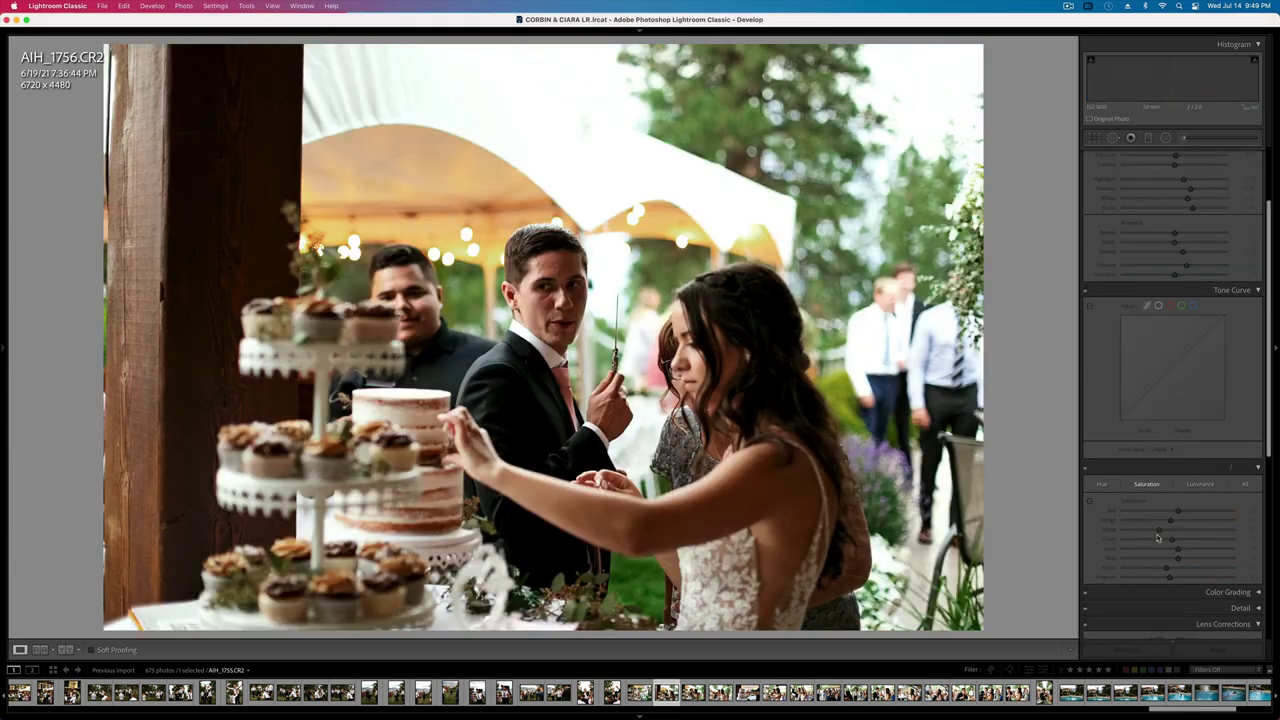
{"action": "key", "text": "super+shift+v"}
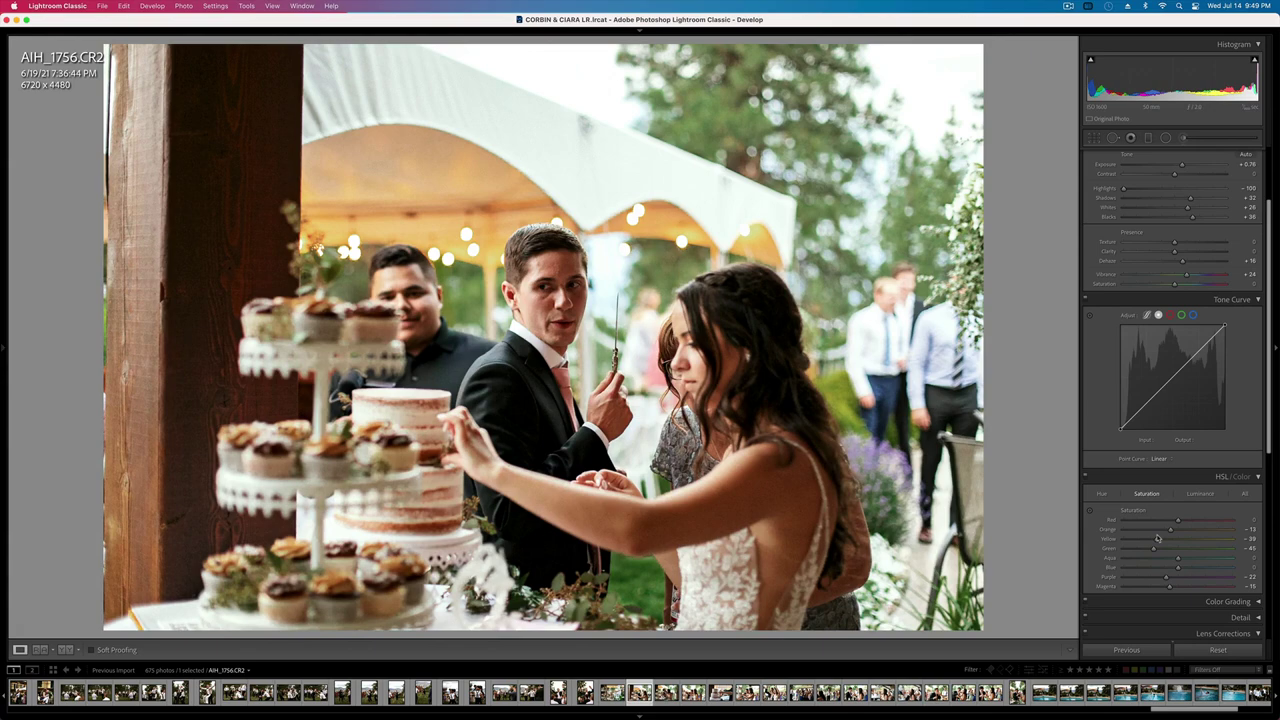
{"action": "key", "text": "shift+minus"}
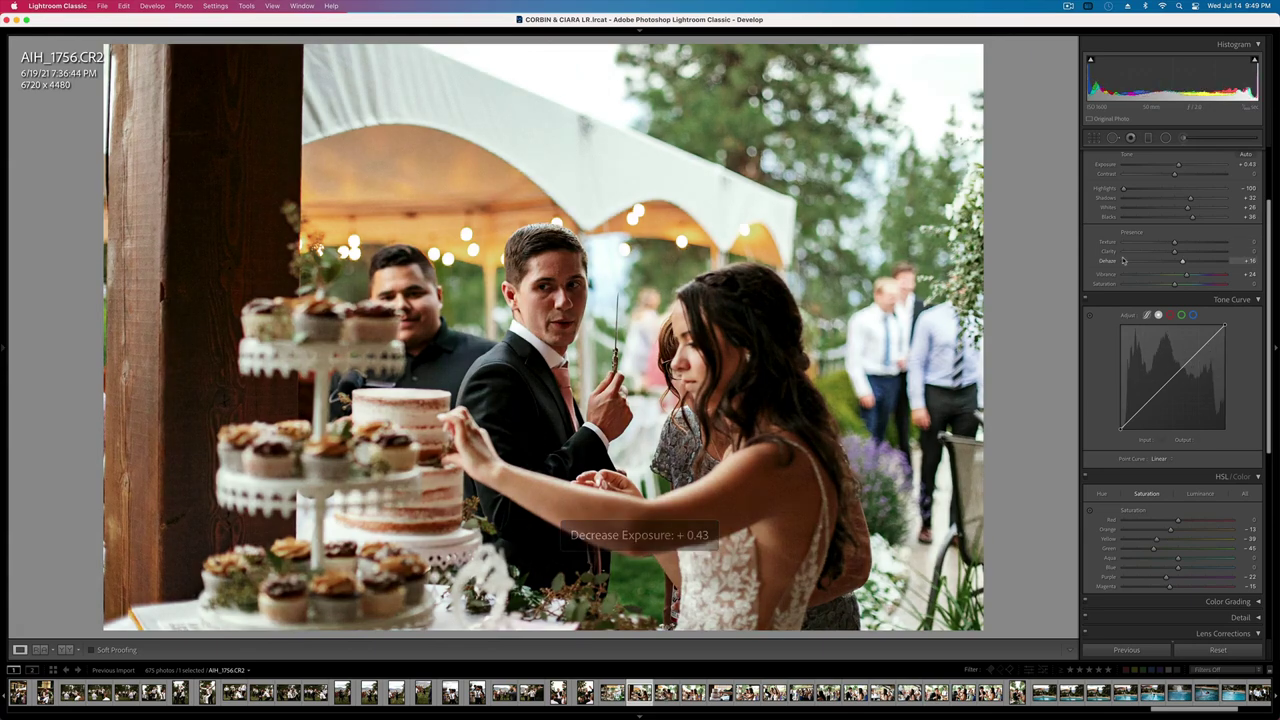
- Paste the settings onto AIH_1757 with contrast -30, blacks -4 and exposure +0.20
{"action": "key", "text": "Right"}
{"action": "key", "text": "super+shift+v"}
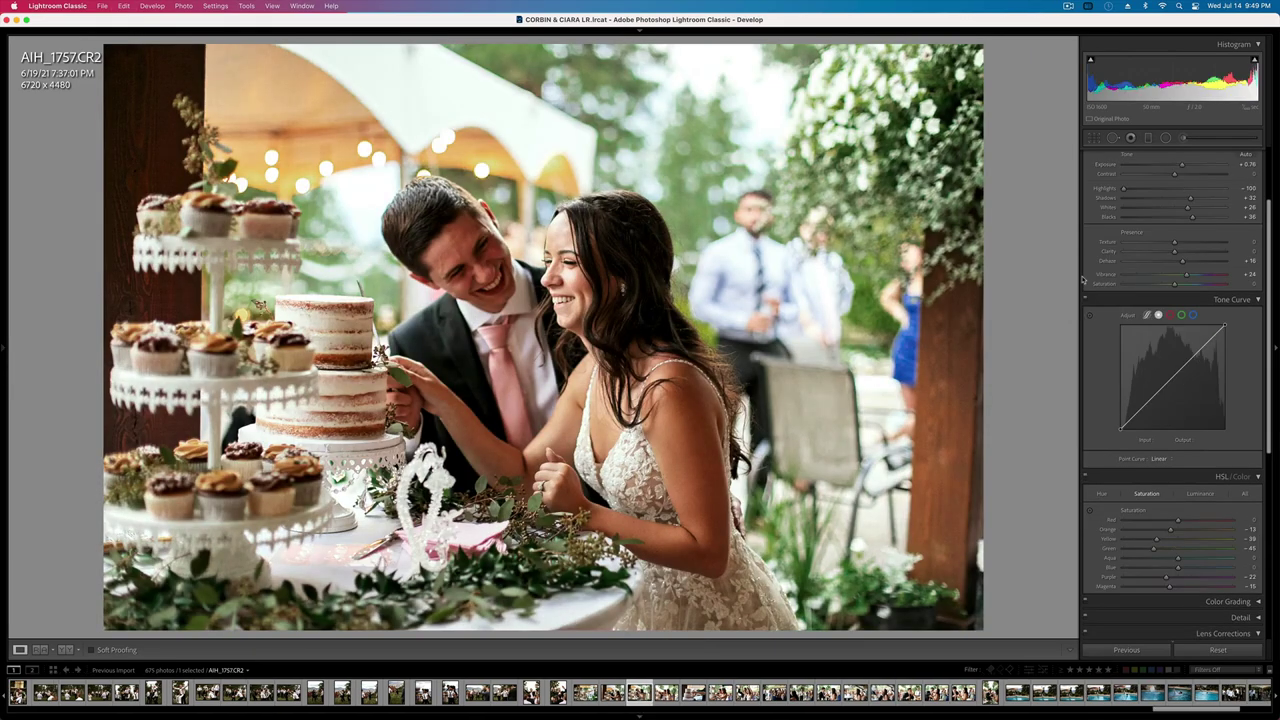
{"action": "key", "text": "Right"}
{"action": "key", "text": "Left"}
{"action": "left_click_drag", "start_coordinate": [1154, 175], "coordinate": [1159, 175]}
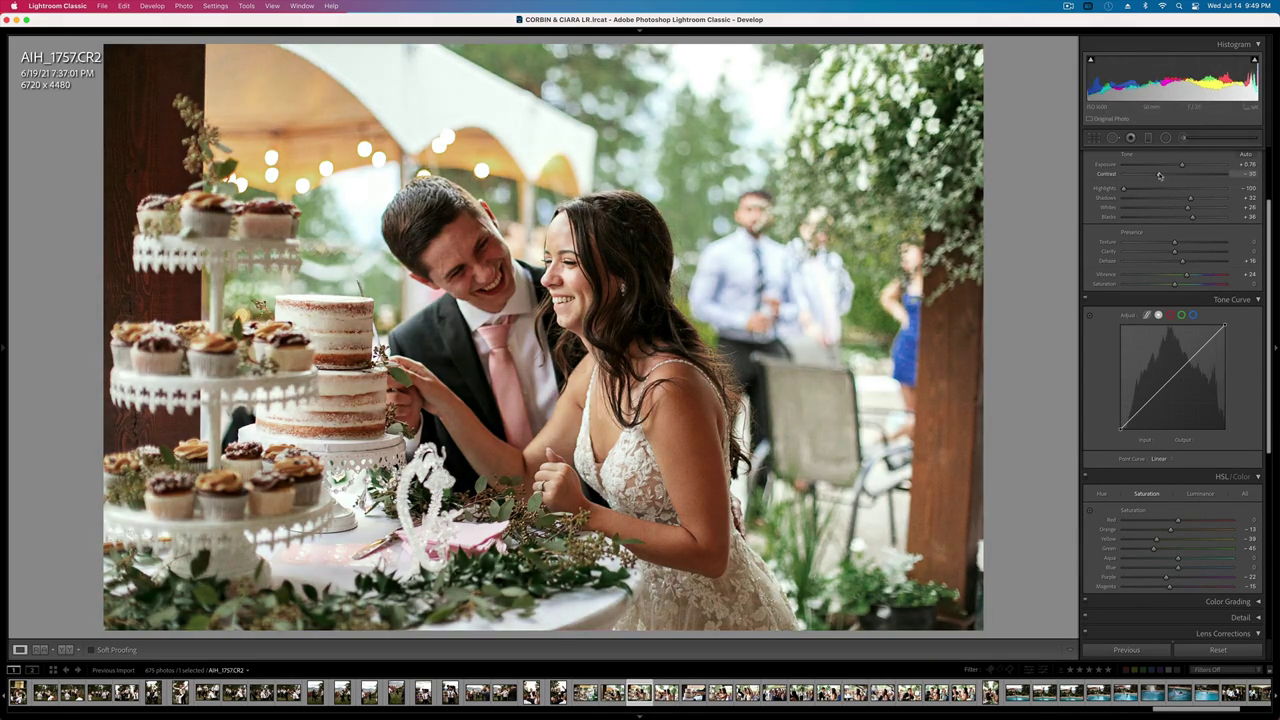
{"action": "left_click", "coordinate": [1173, 218]}
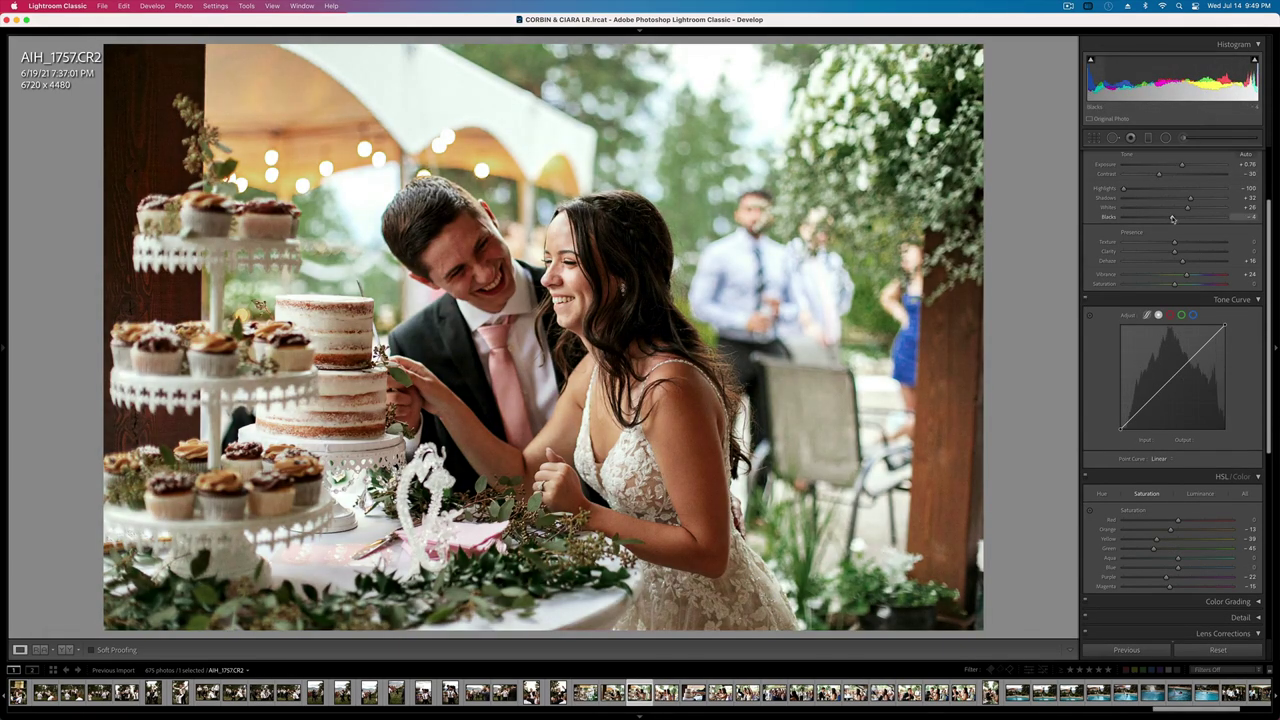
{"action": "key", "text": "shift+minus"}
{"action": "key", "text": "shift+minus"}
{"action": "key", "text": "equal"}
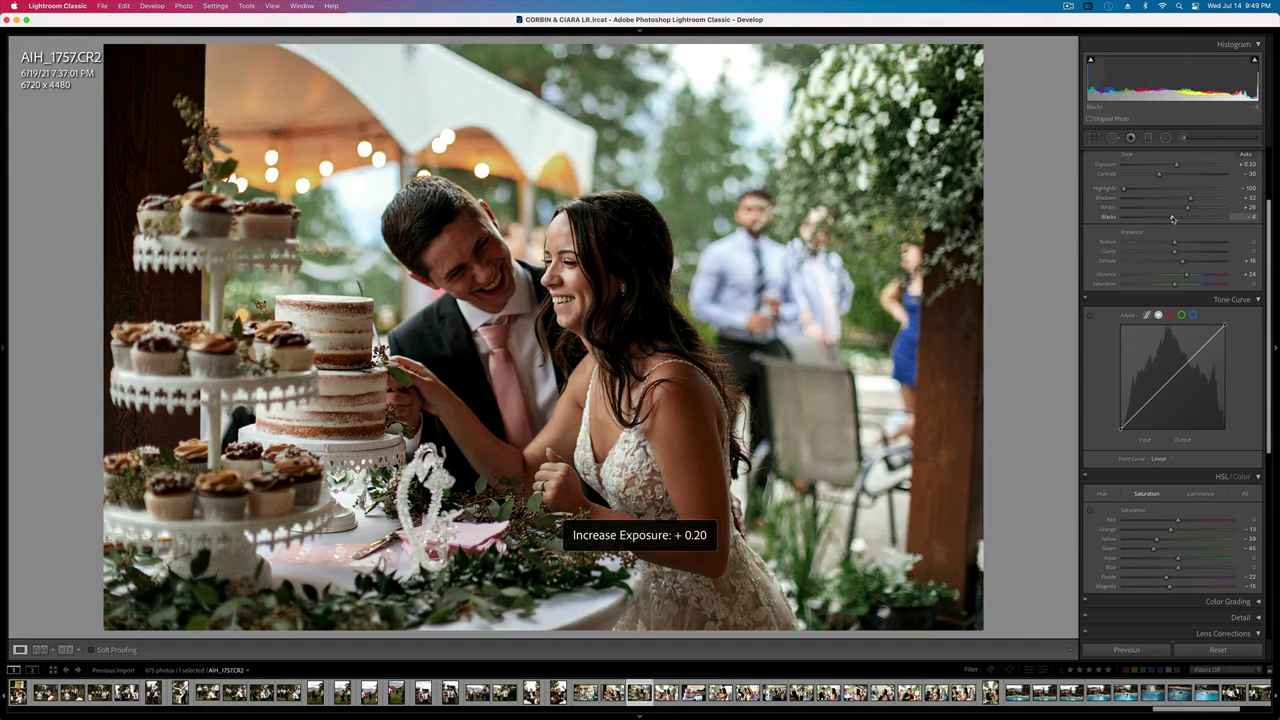
- Darken AIH_1764's exposure to -0.56
{"action": "key", "text": "Left"}
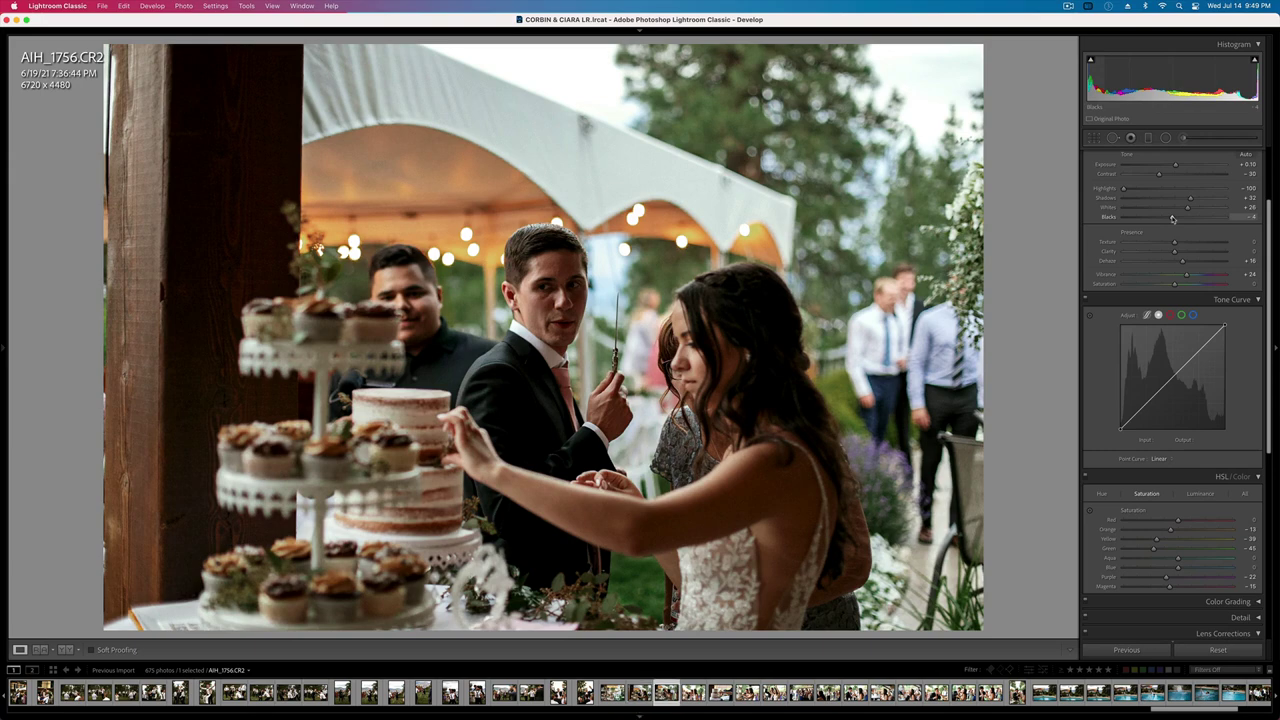
{"action": "key", "text": "Right"}
{"action": "key", "text": "Right"}
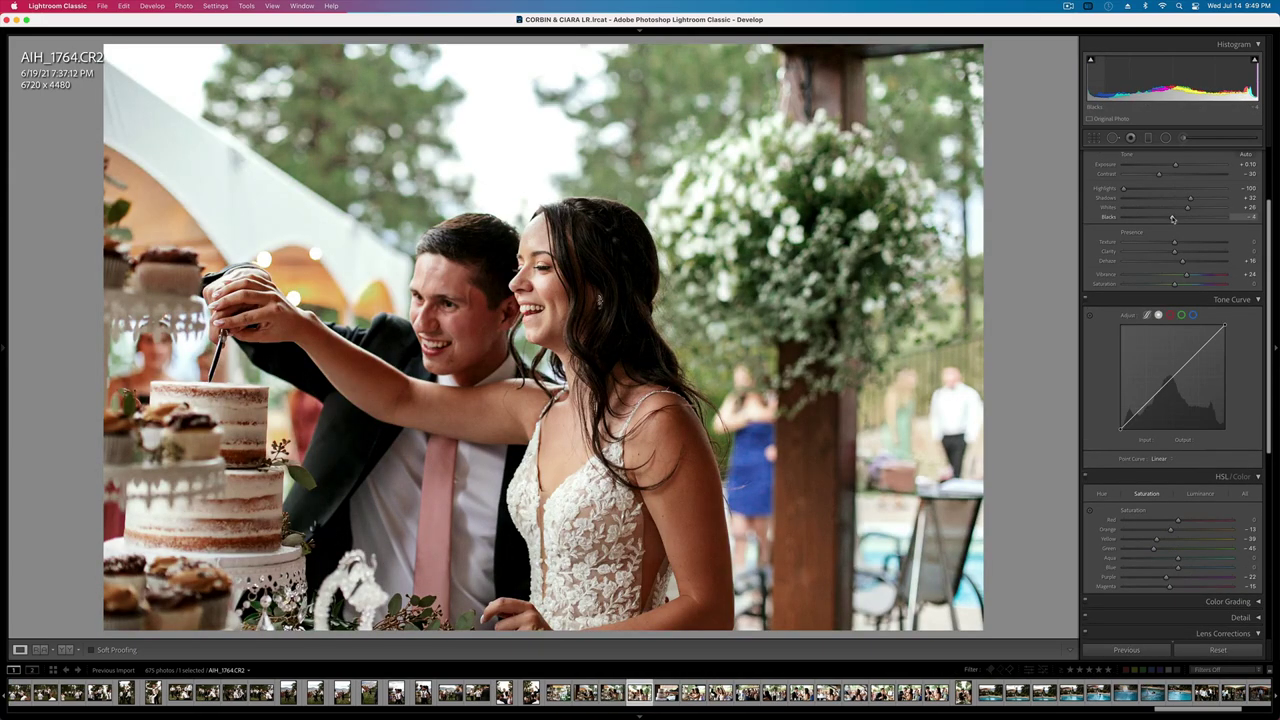
{"action": "key", "text": "minus"}
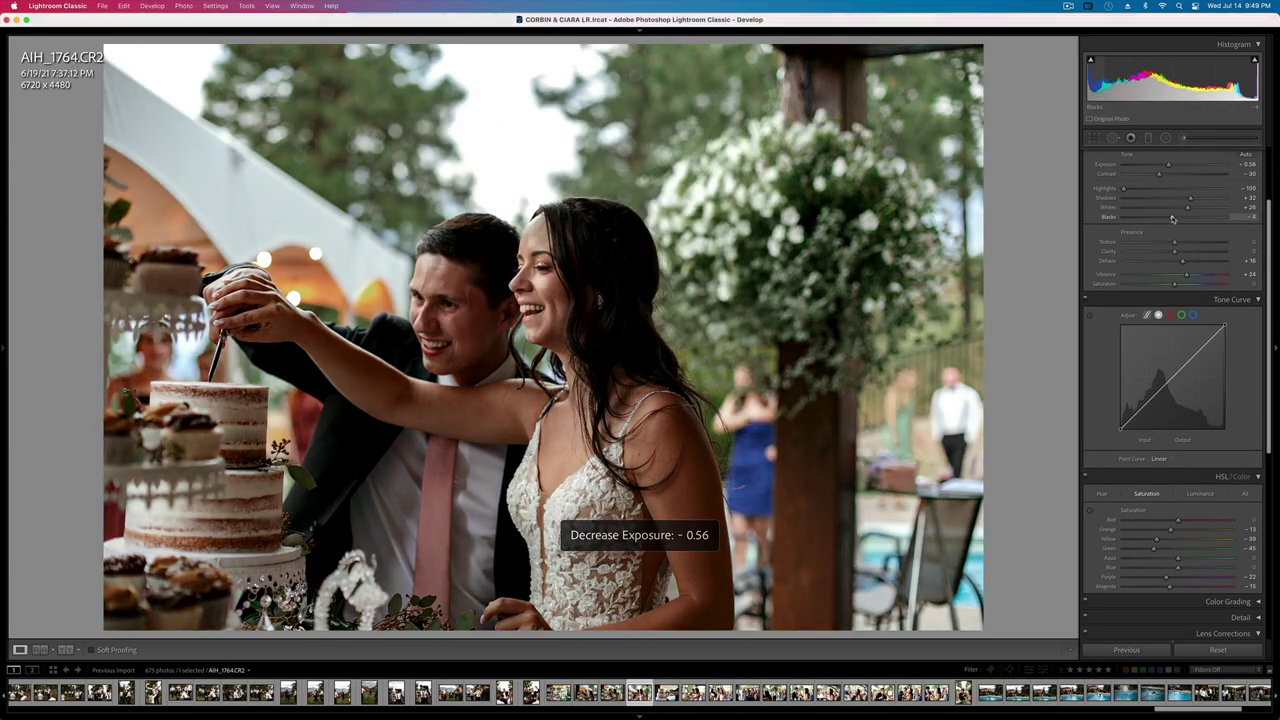
{"action": "key", "text": "Right"}
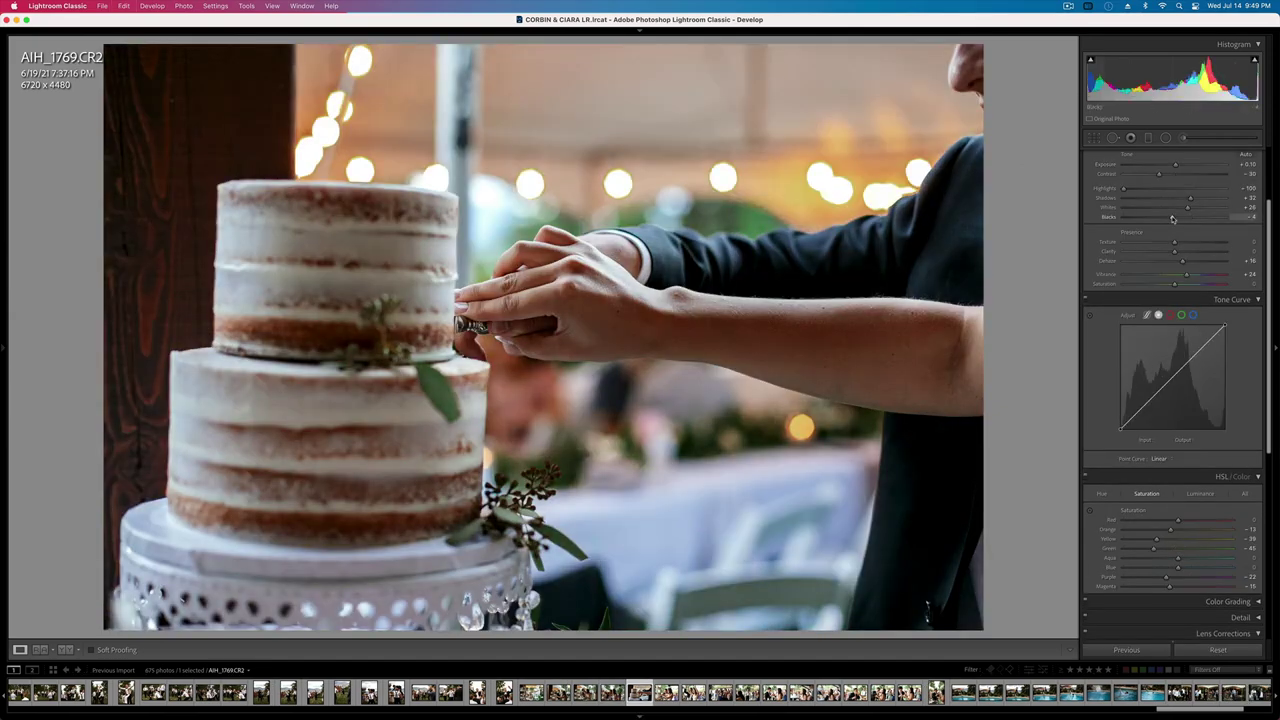
- Straighten the cake close-up AIH_1769 to -1.47° and warm its colour temperature
{"action": "key", "text": "r"}
{"action": "left_click_drag", "start_coordinate": [1025, 261], "coordinate": [1025, 249]}
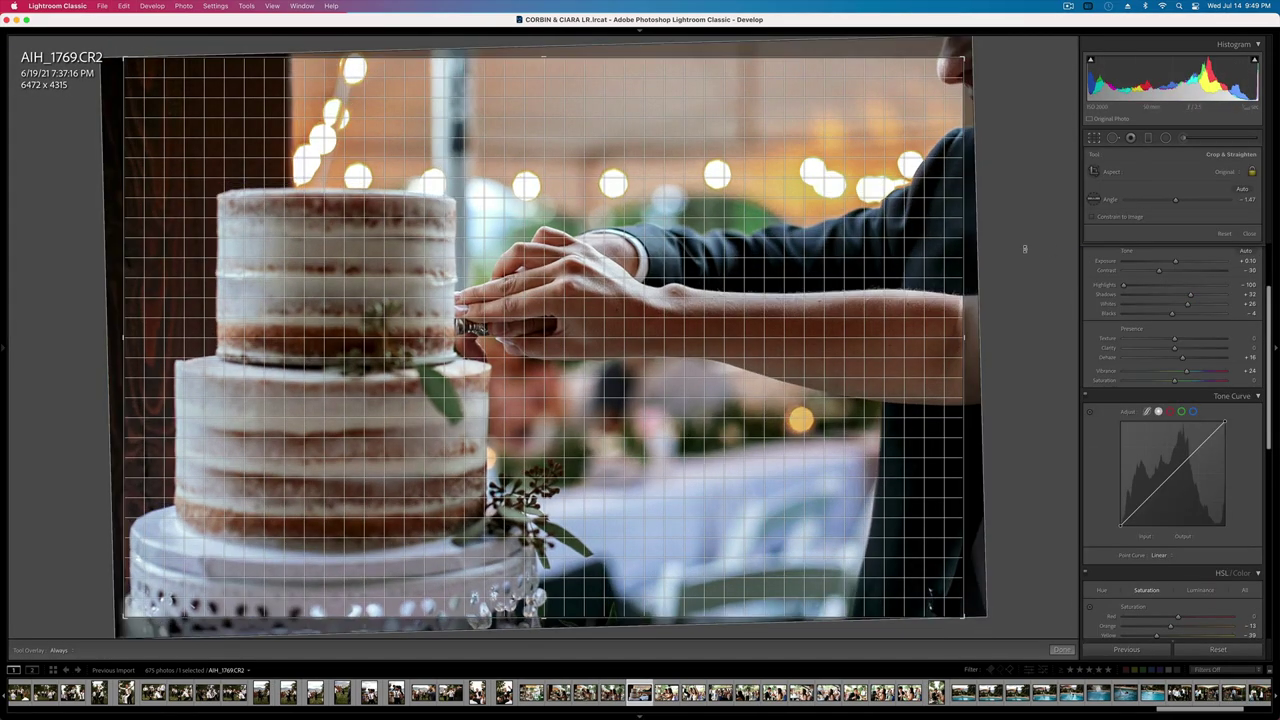
{"action": "key", "text": "Return"}
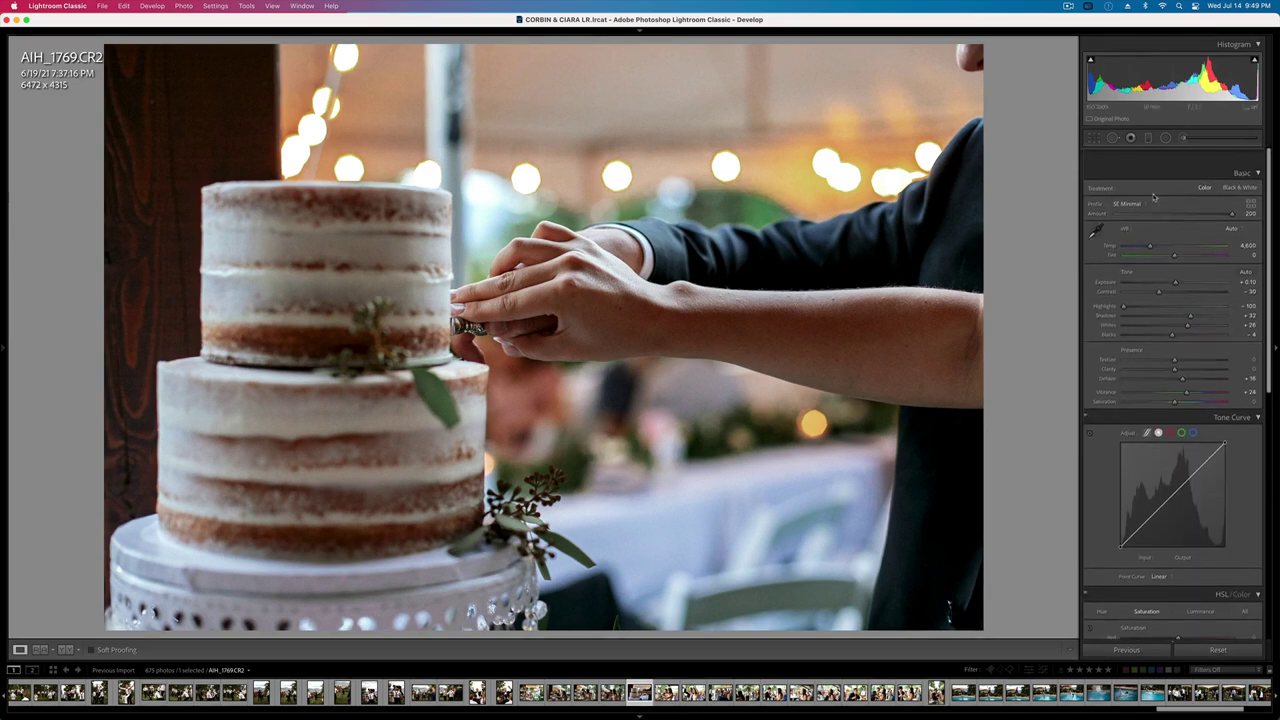
{"action": "left_click_drag", "start_coordinate": [1155, 229], "coordinate": [1159, 230]}
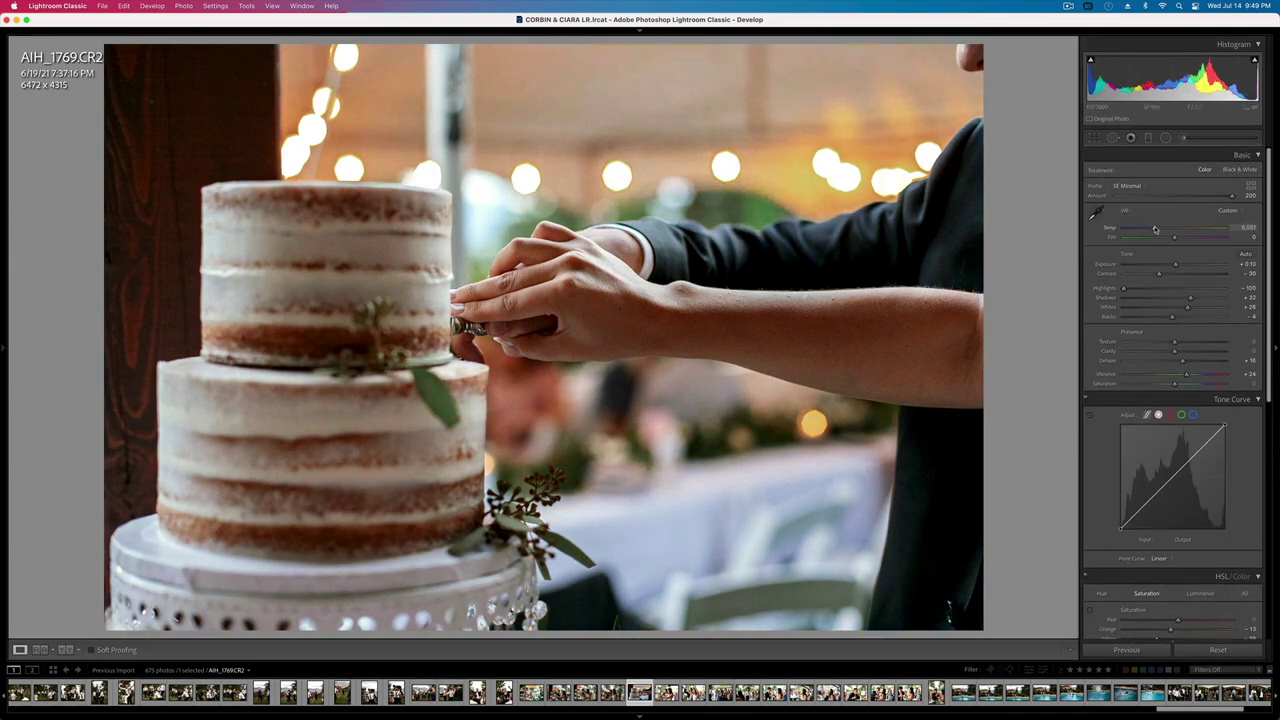
- Level and tightly crop AIH_1774, darken exposure to -0.56 and raise contrast to about -14
{"action": "key", "text": "Right"}
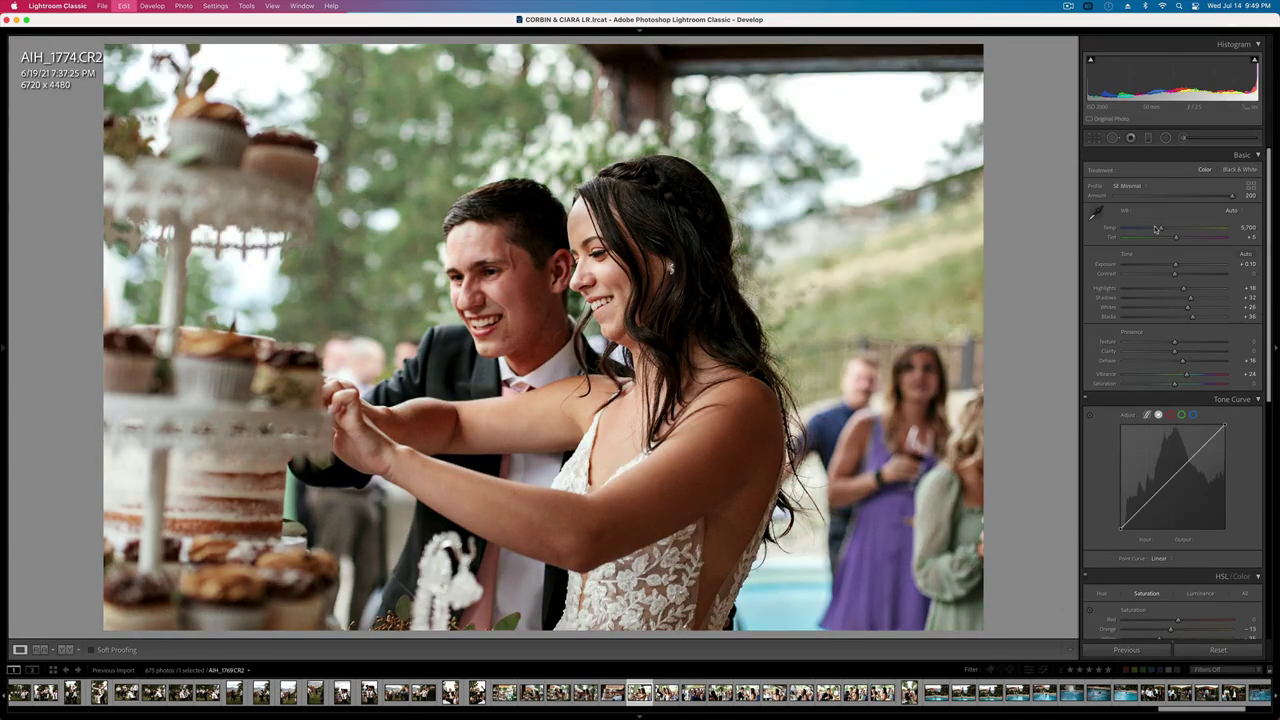
{"action": "key", "text": "r"}
{"action": "left_click_drag", "start_coordinate": [1018, 263], "coordinate": [1011, 255]}
{"action": "key", "text": "Return"}
{"action": "key", "text": "shift+minus"}
{"action": "key", "text": "shift+minus"}
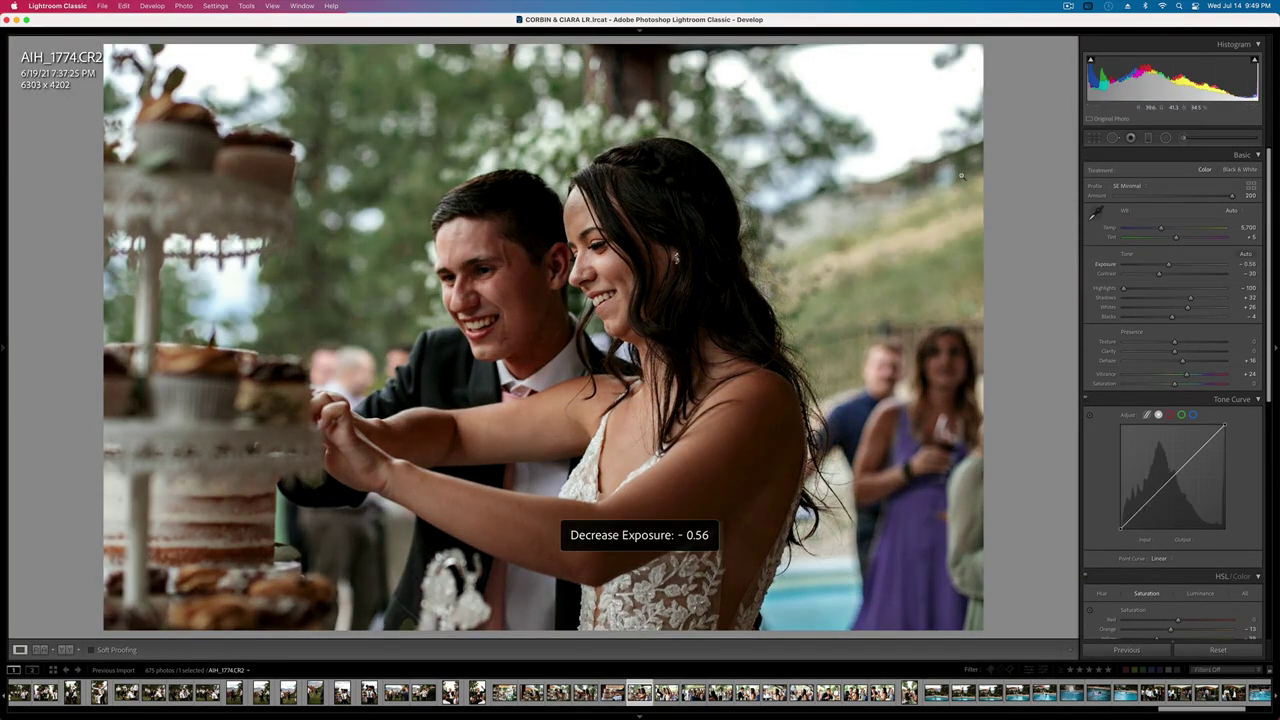
{"action": "key", "text": "r"}
{"action": "key", "text": "Return"}
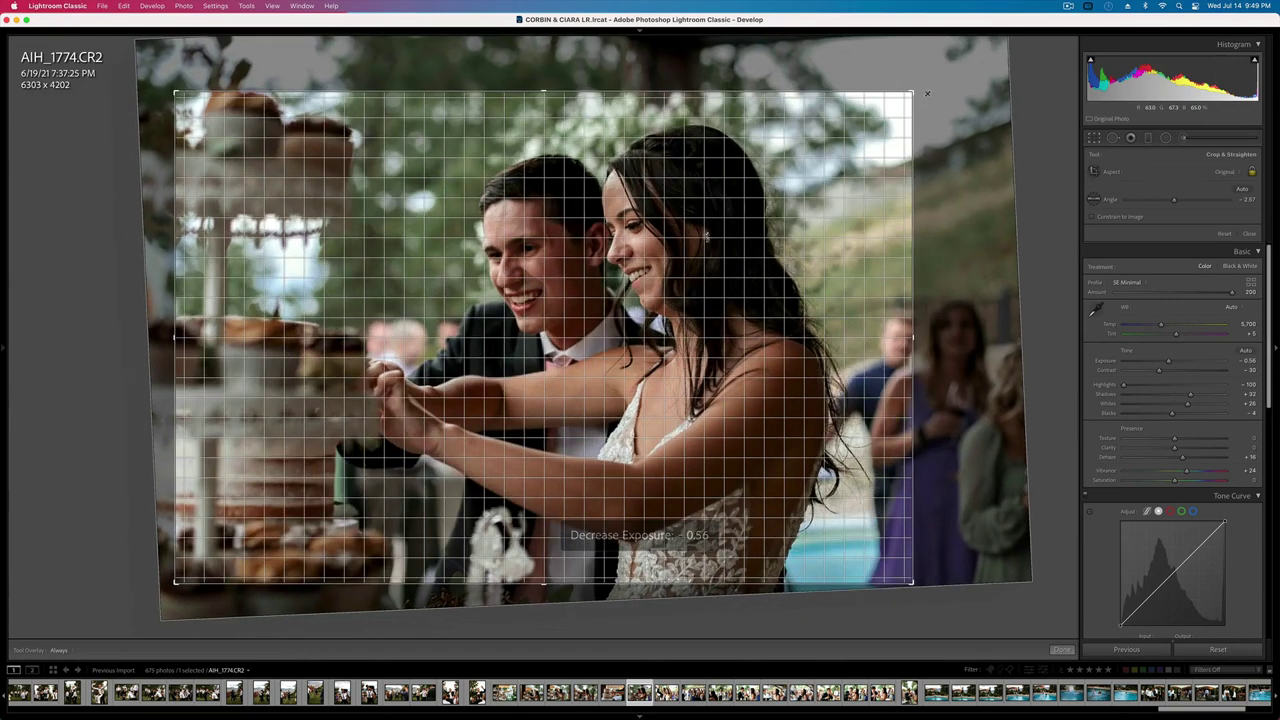
{"action": "left_click_drag", "start_coordinate": [1159, 273], "coordinate": [1168, 275]}
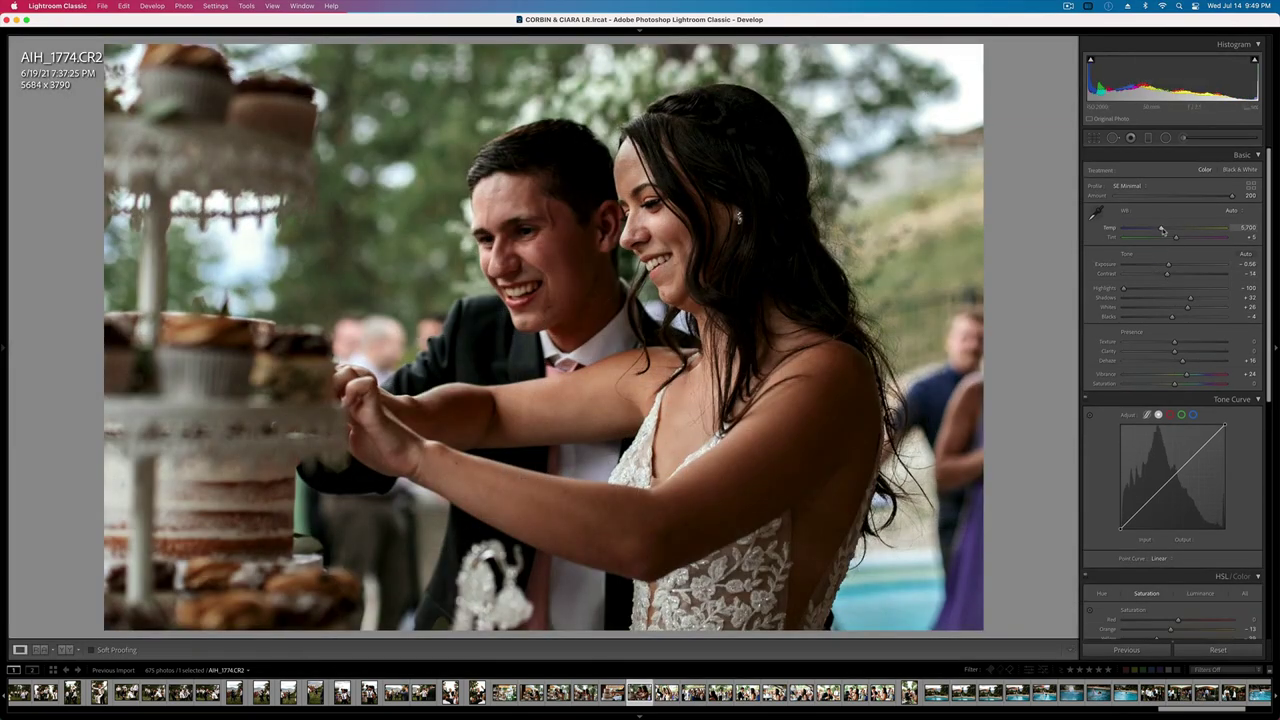
- Copy AIH_1774's settings, set AIH_1777 to -0.36 exposure and heal a spot on the bride's arm
{"action": "key", "text": "super+c"}
{"action": "key", "text": "Return"}
{"action": "key", "text": "Right"}
{"action": "key", "text": "Right"}
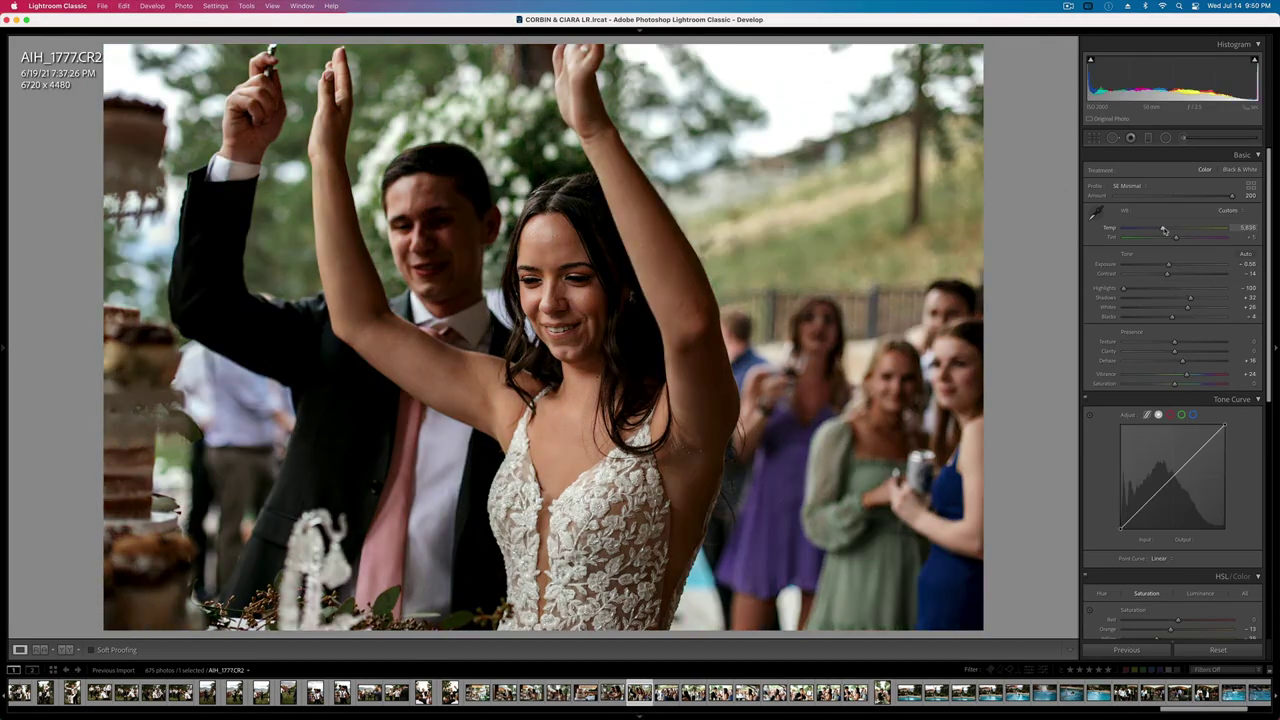
{"action": "key", "text": "equal"}
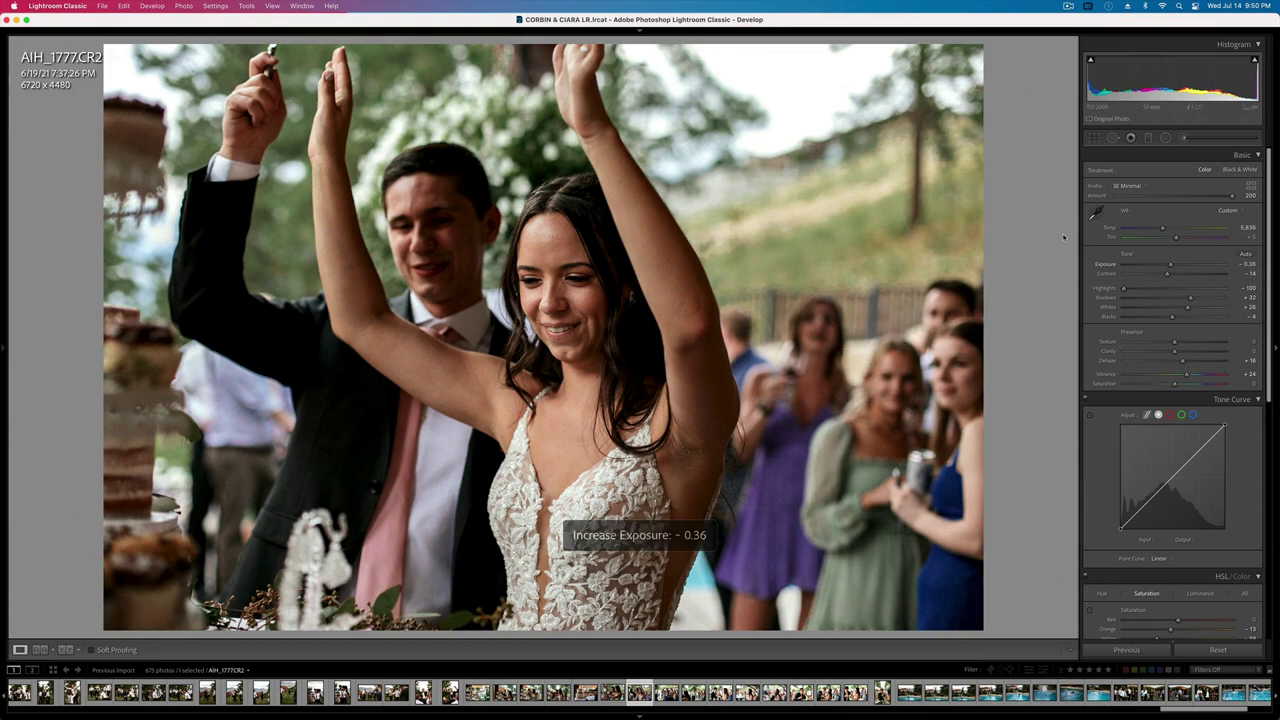
{"action": "left_click", "coordinate": [1115, 139]}
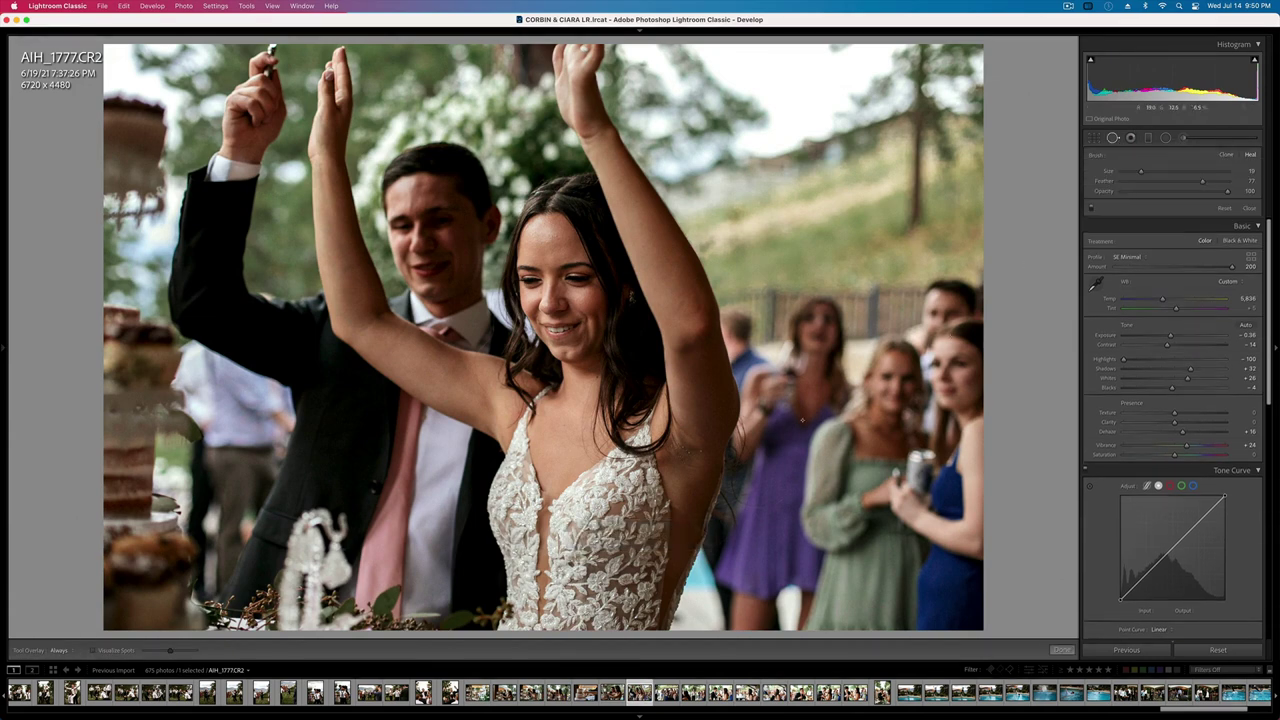
{"action": "left_click", "coordinate": [688, 452]}
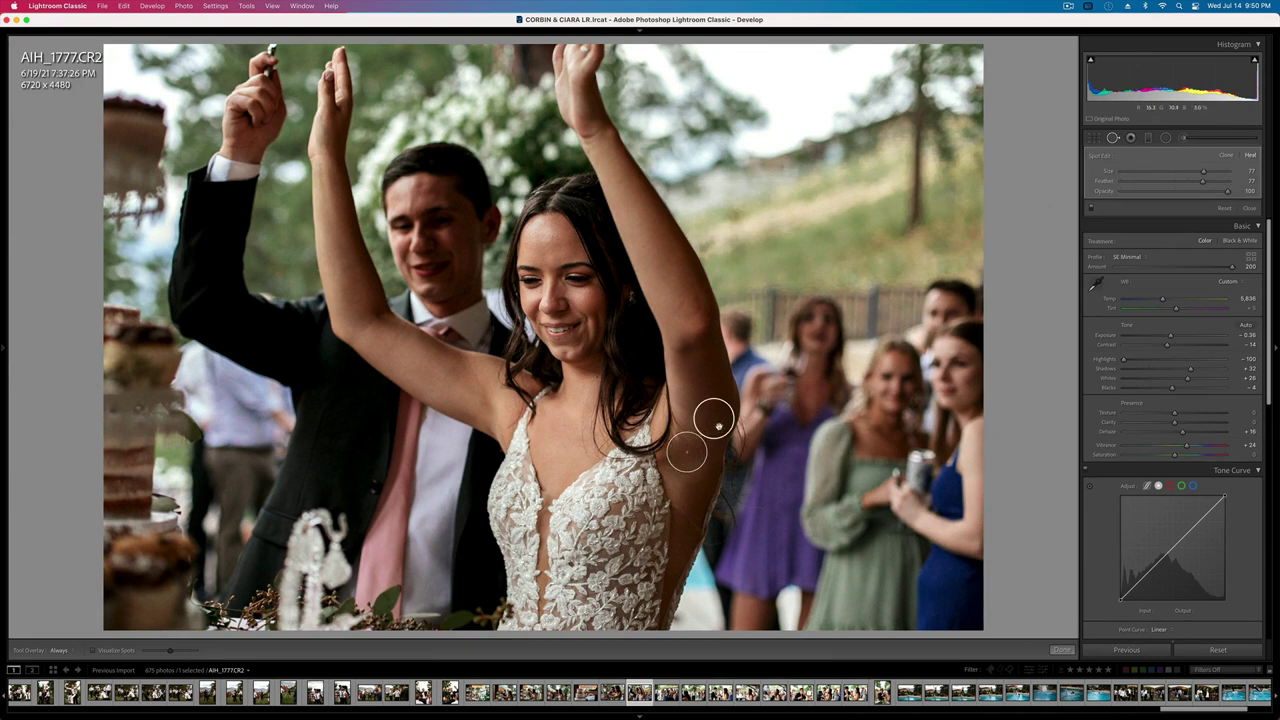
{"action": "key", "text": "q"}
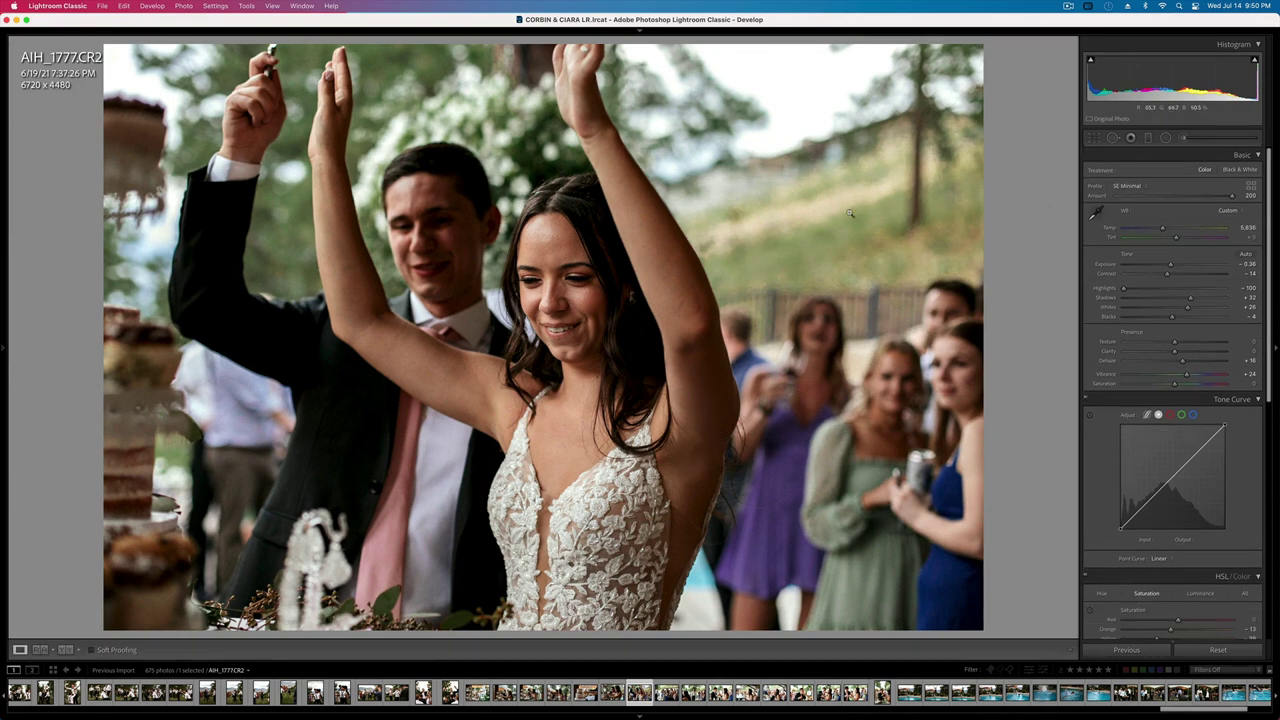
{"action": "key", "text": "Right"}
{"action": "key", "text": "Right"}
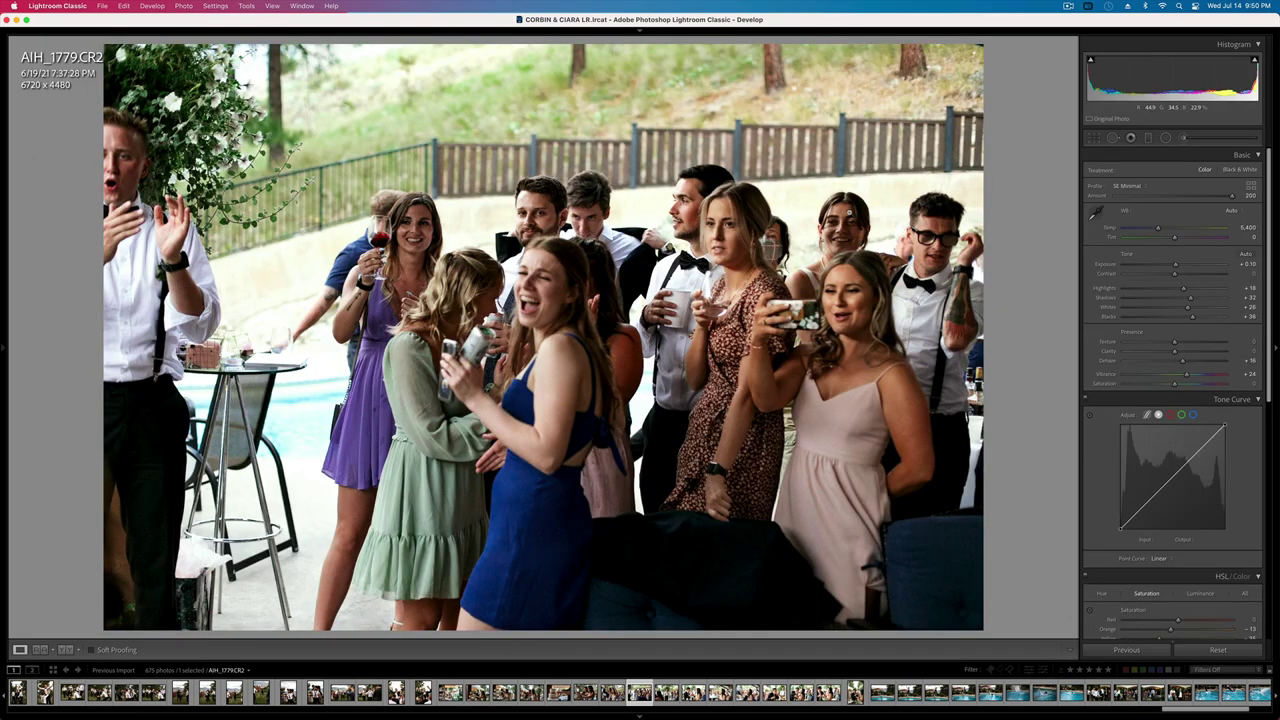
- Paste the develop settings onto AIH_1779, set its exposure to +0.33, and copy its settings
{"action": "key", "text": "super+shift+v"}
{"action": "key", "text": "="}
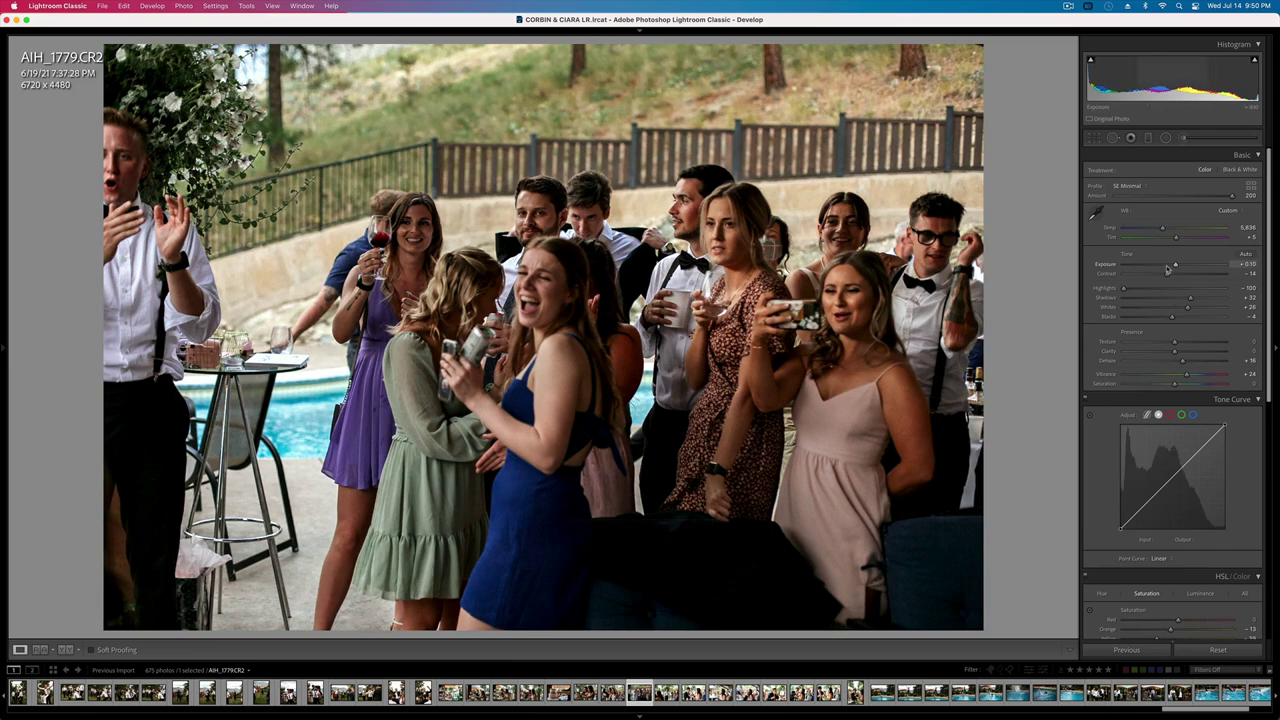
{"action": "key", "text": "shift+equal"}
{"action": "key", "text": "minus"}
{"action": "key", "text": "super+shift+c"}
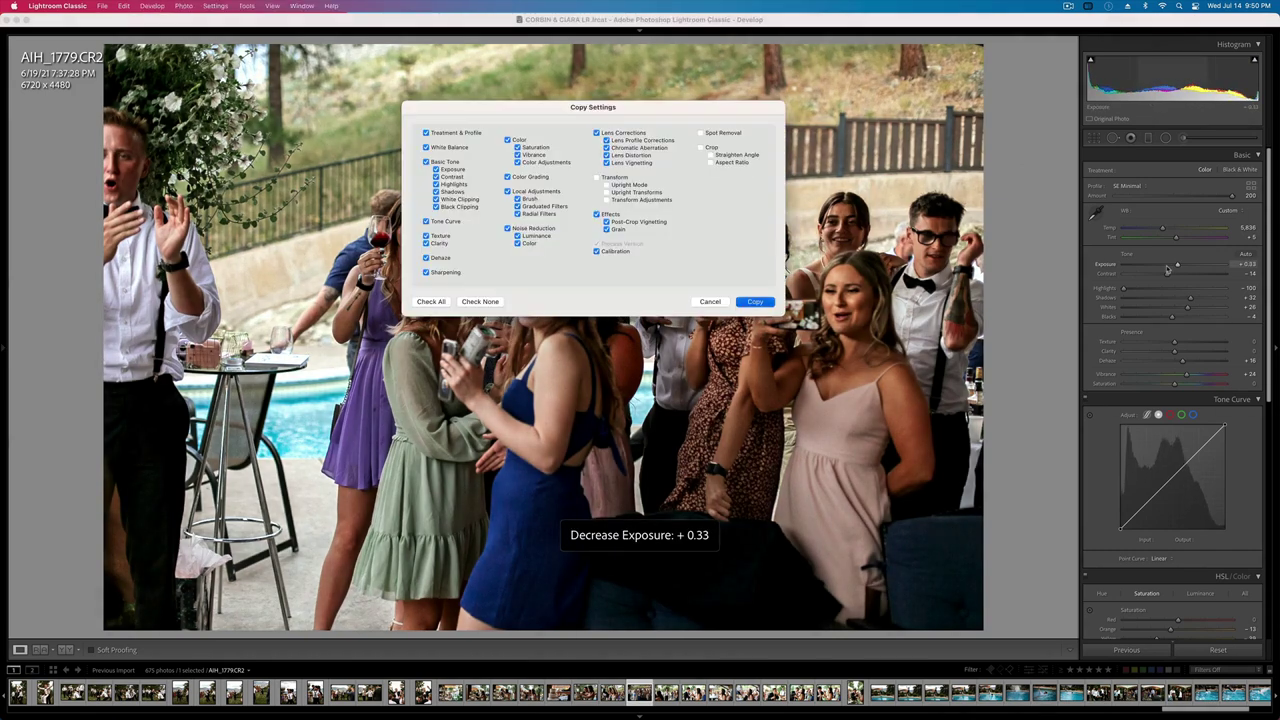
{"action": "key", "text": "Return"}
- Brighten AIH_1781 to +0.43 exposure and straighten it about -2.56° with a crop
{"action": "key", "text": "Right"}
{"action": "key", "text": "Right"}
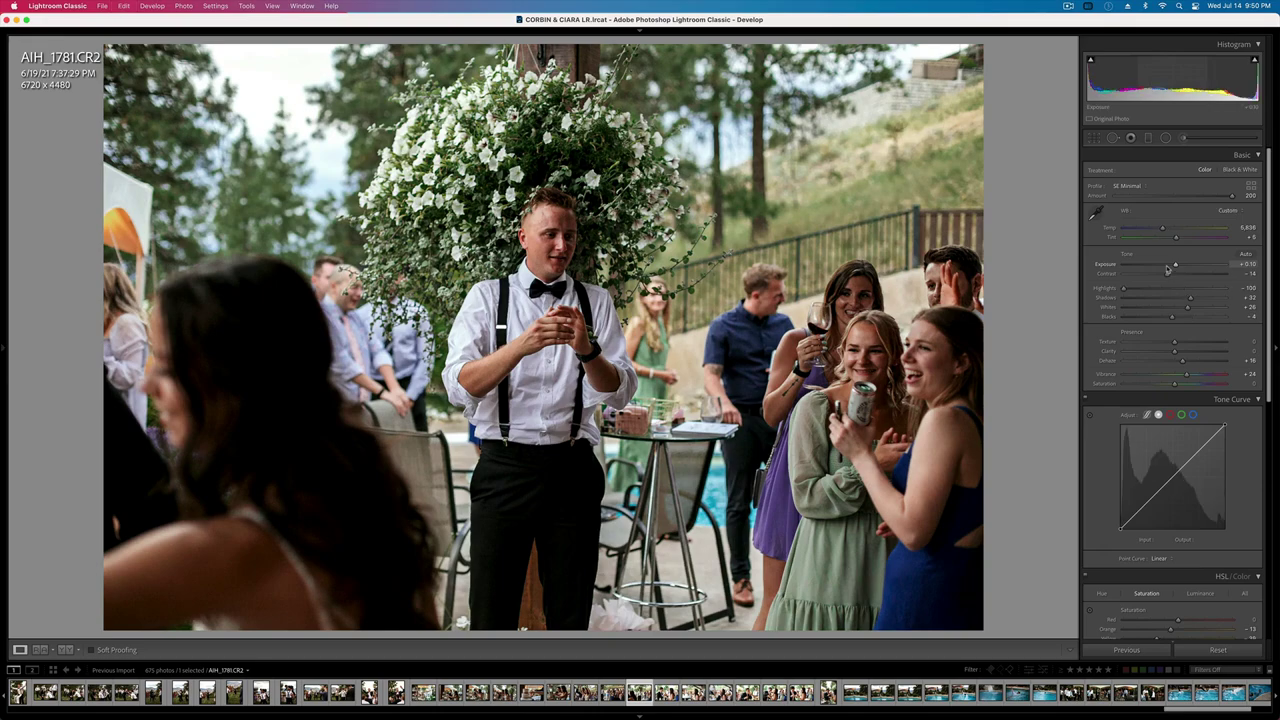
{"action": "key", "text": "Up"}
{"action": "key", "text": "r"}
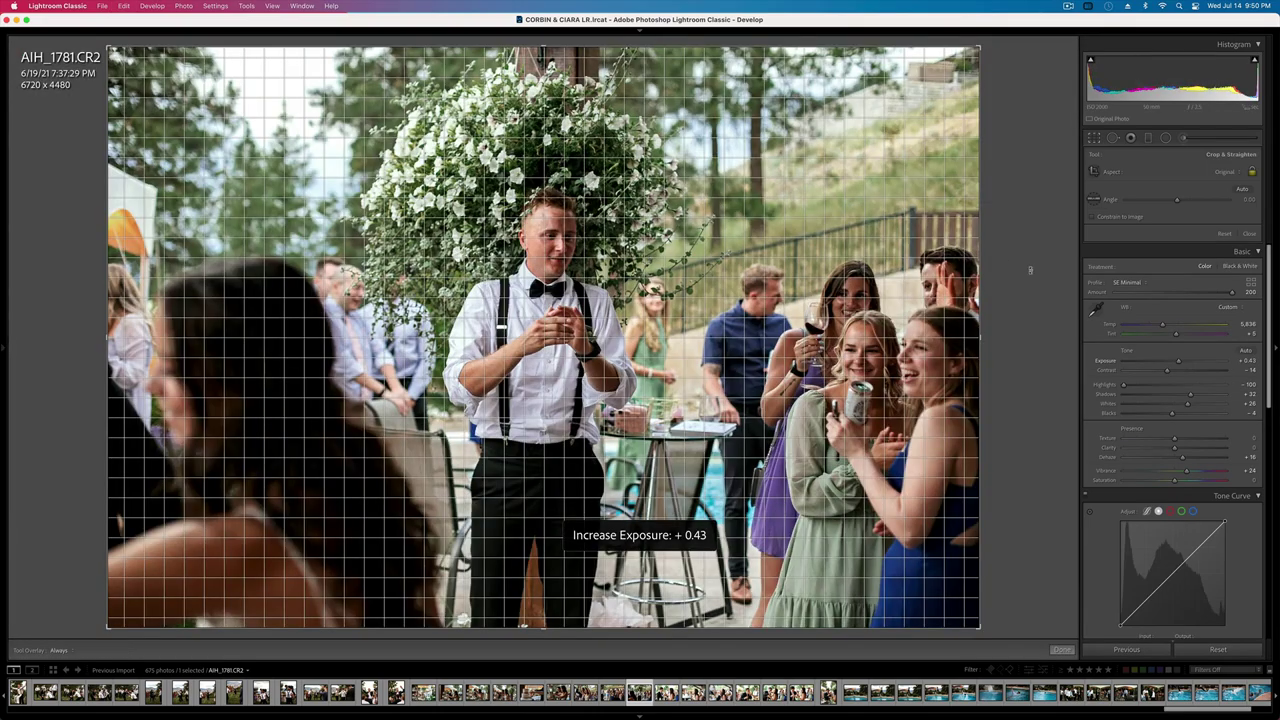
{"action": "left_click_drag", "start_coordinate": [1014, 271], "coordinate": [1006, 251]}
{"action": "key", "text": "Return"}
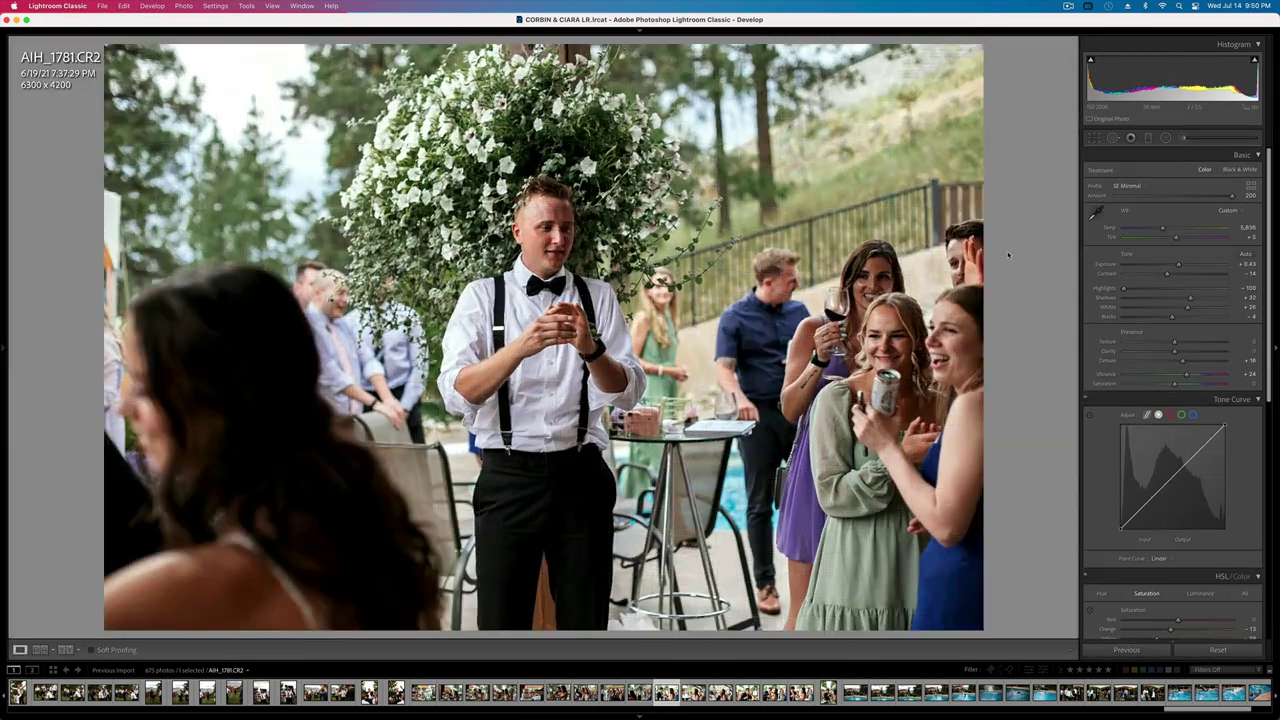
- On cake-cutting photo AIH_1784, lower contrast, set exposure to -0.53, and copy its settings
{"action": "key", "text": "Right"}
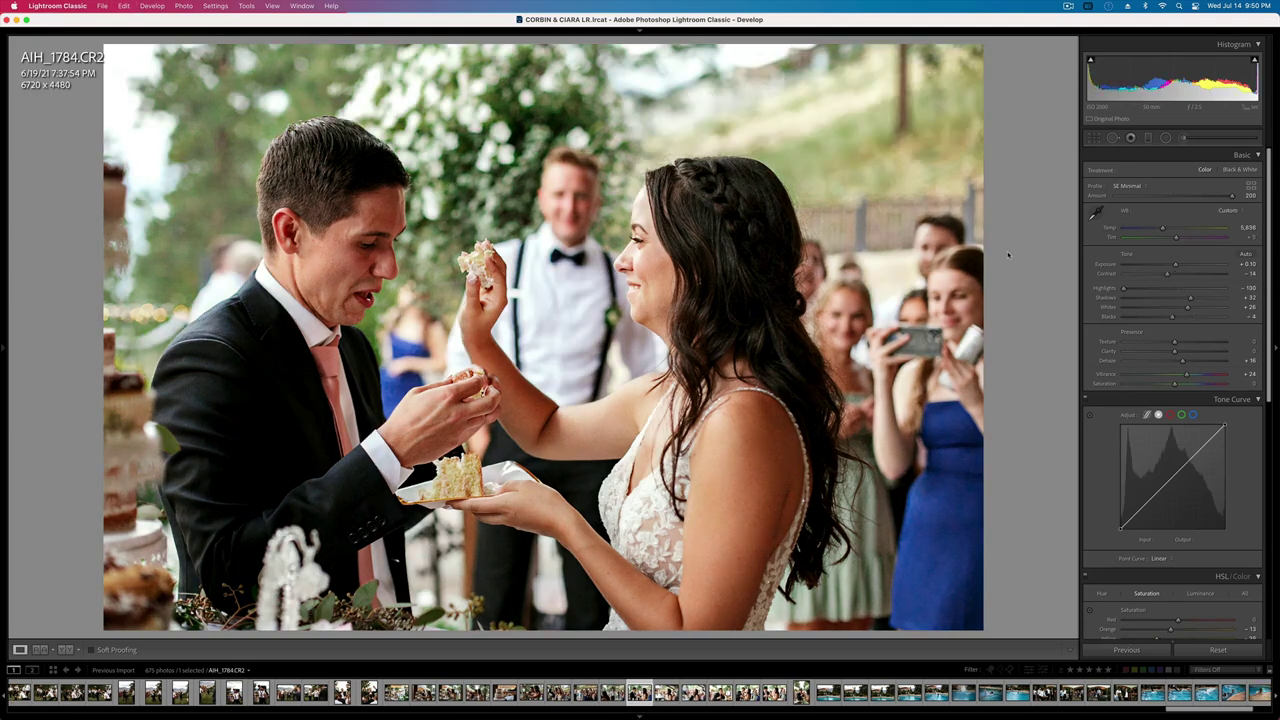
{"action": "key", "text": "Down"}
{"action": "key", "text": "Down"}
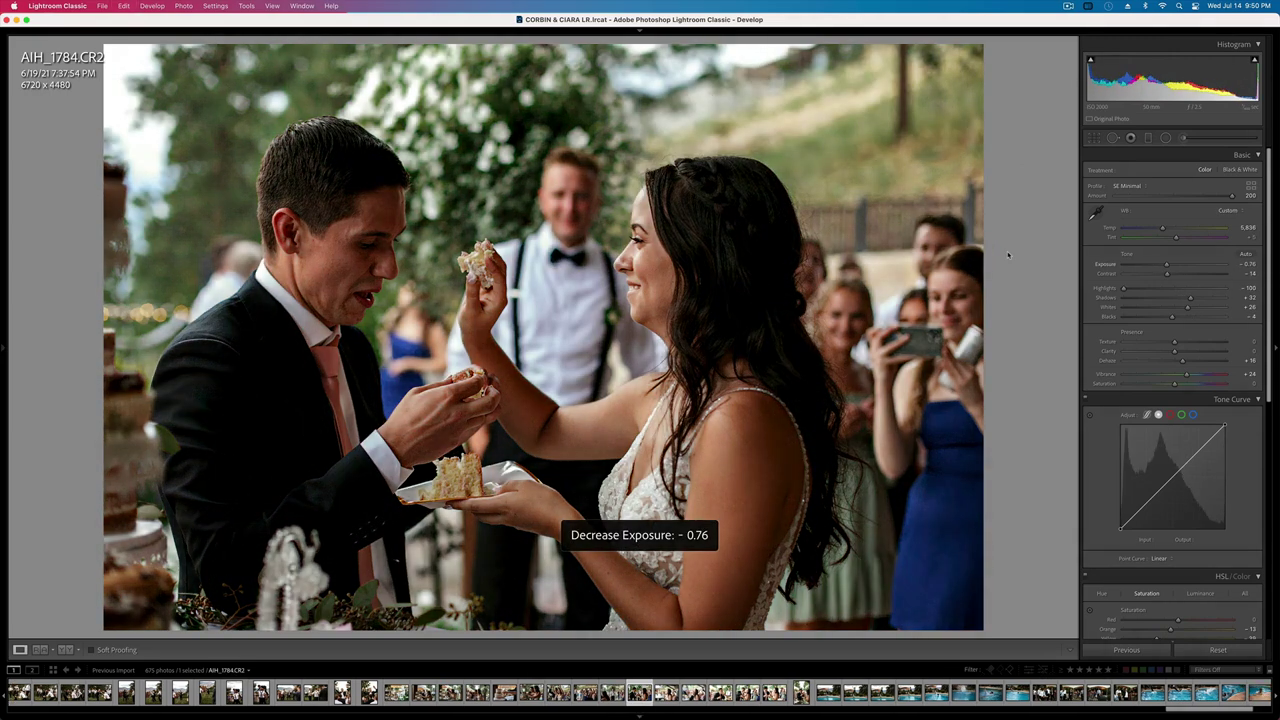
{"action": "left_click_drag", "start_coordinate": [1161, 280], "coordinate": [1154, 276]}
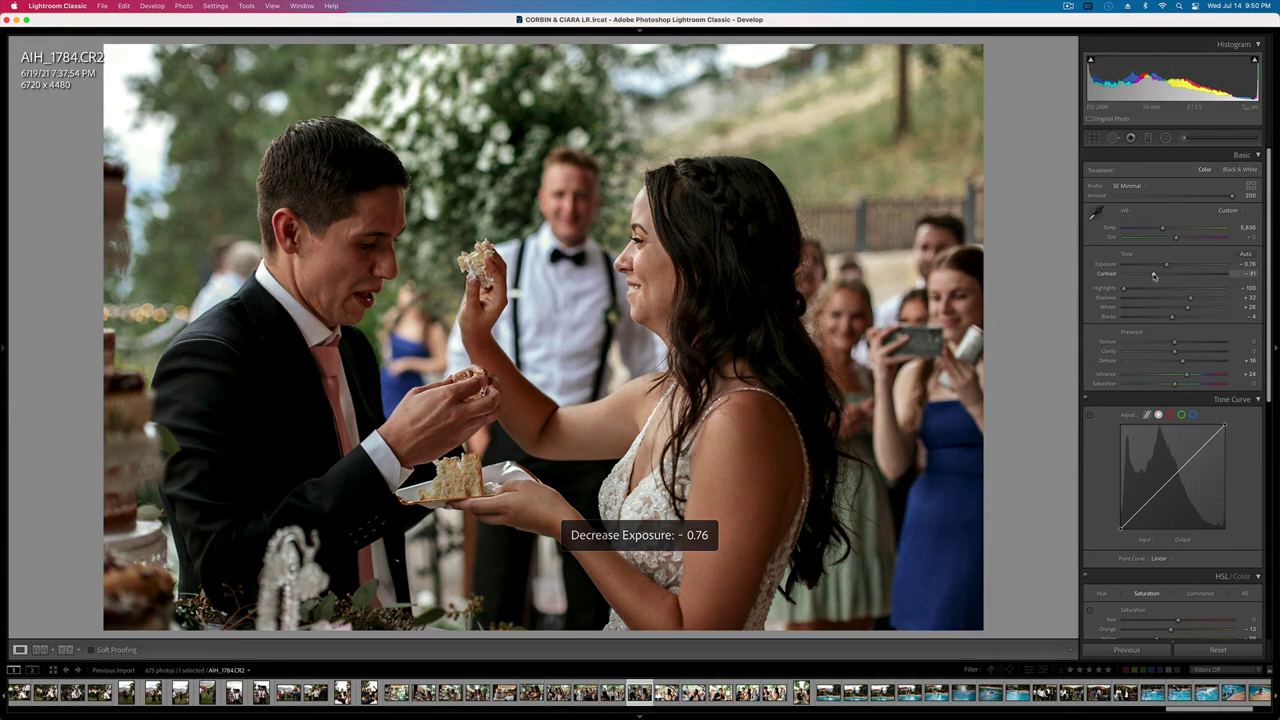
{"action": "key", "text": "shift+equal"}
{"action": "key", "text": "minus"}
{"action": "key", "text": "super+shift+c"}
{"action": "key", "text": "Return"}
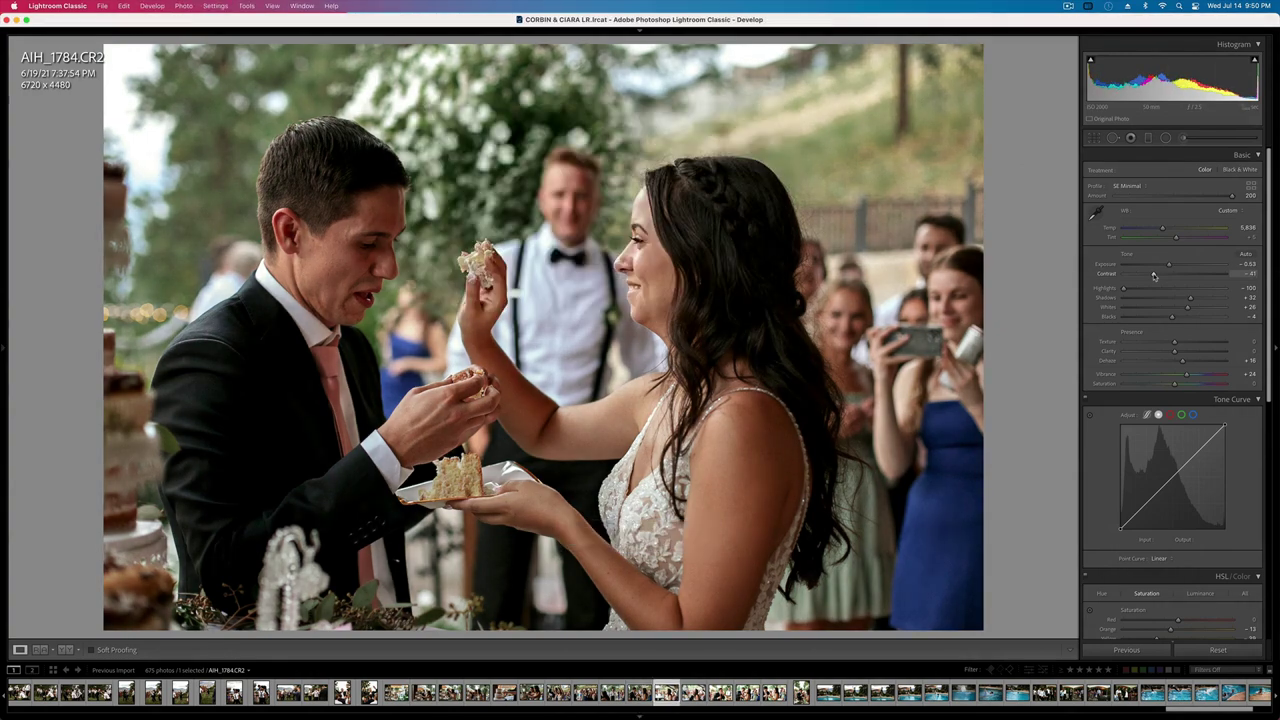
- Paste the settings onto AIH_1786, then raise its exposure and add back some contrast
{"action": "key", "text": "Right"}
{"action": "key", "text": "ctrl+shift+v"}
{"action": "key", "text": "Up"}
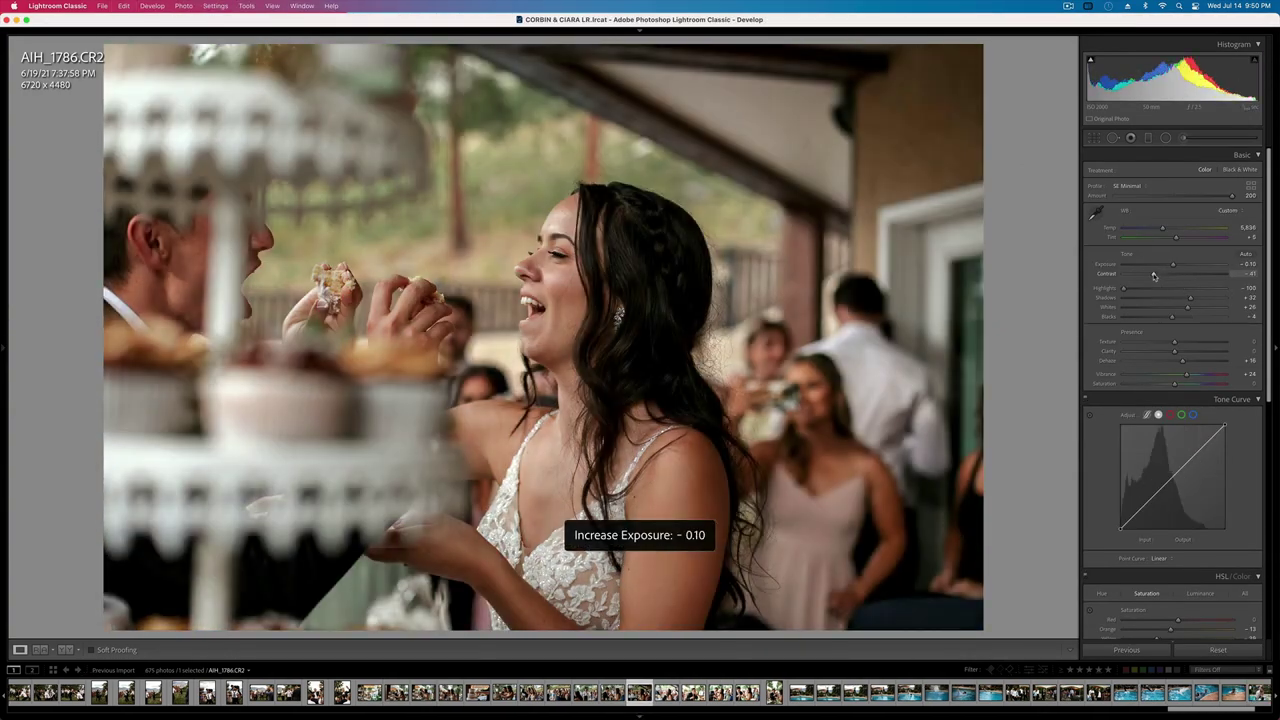
{"action": "left_click_drag", "start_coordinate": [1154, 276], "coordinate": [1162, 276]}
{"action": "key", "text": "Up"}
- Paste the settings onto AIH_1789 and AIH_1791, brightening each, with AIH_1791 at 0.00 exposure
{"action": "key", "text": "Right"}
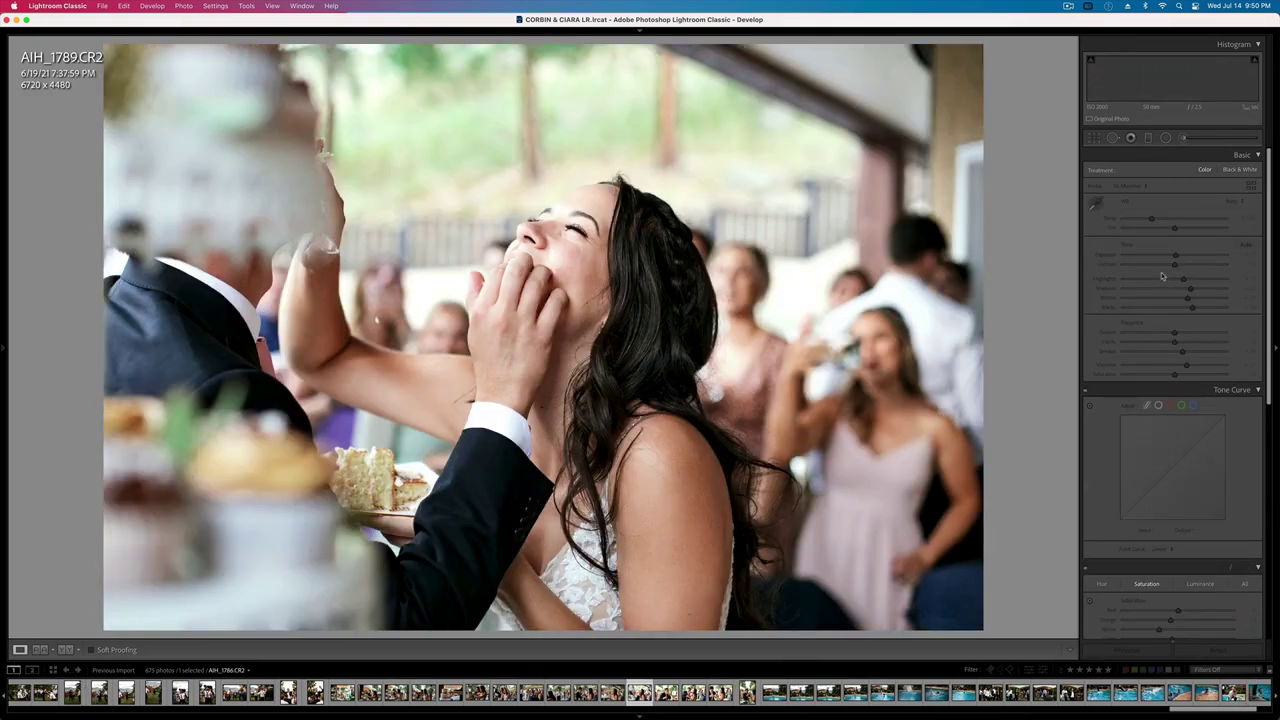
{"action": "key", "text": "ctrl+shift+v"}
{"action": "key", "text": "Up"}
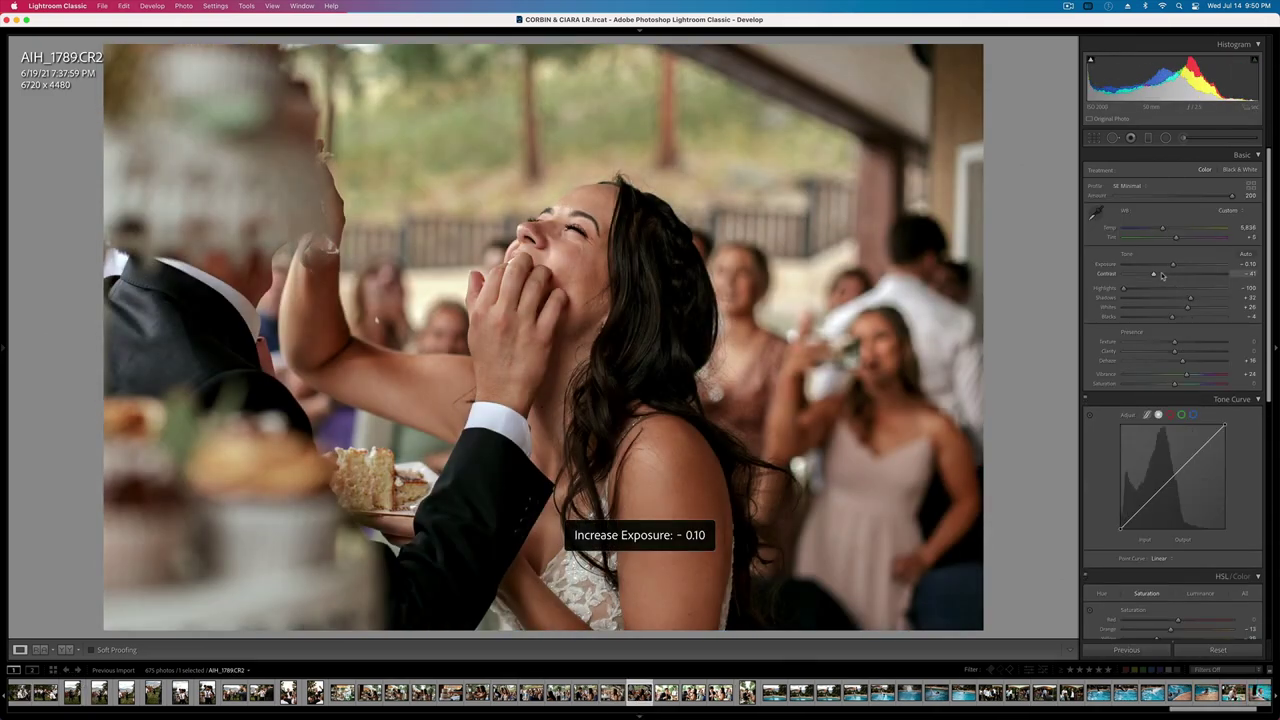
{"action": "key", "text": "Right"}
{"action": "key", "text": "ctrl+shift+v"}
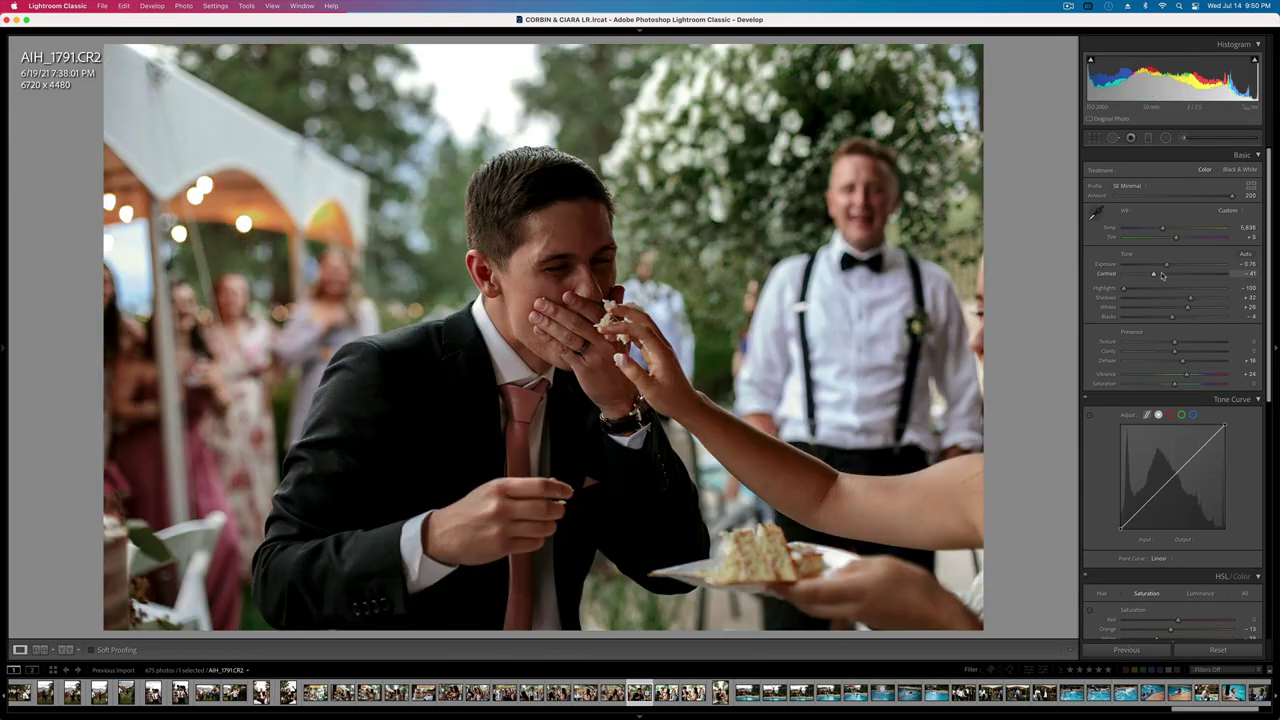
{"action": "key", "text": "Up"}
{"action": "key", "text": "Up"}
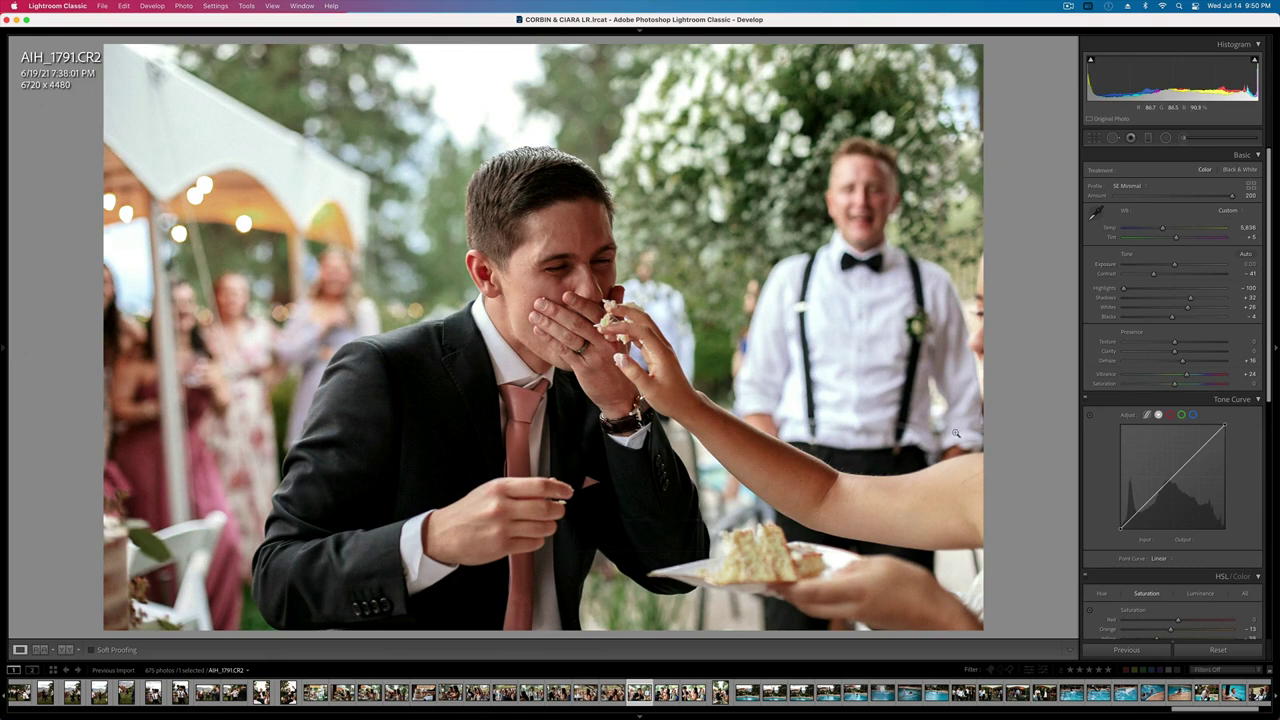
{"action": "key", "text": "i"}
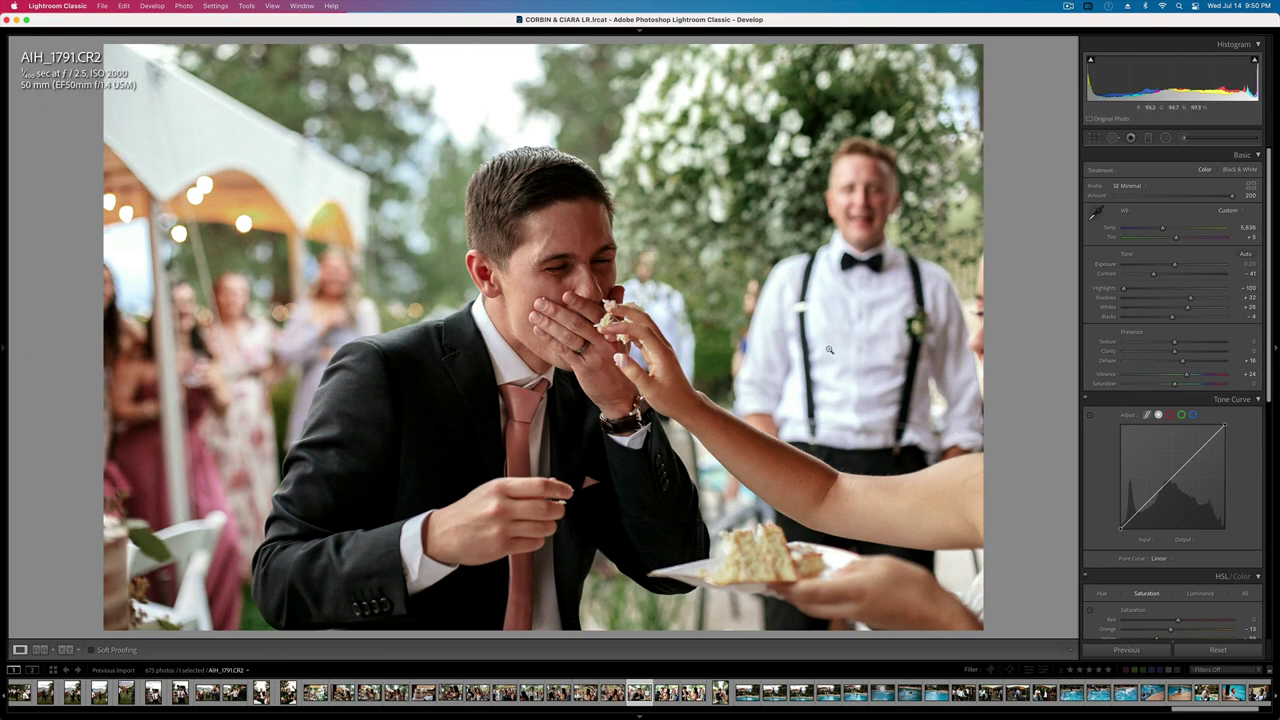
- Paste the settings onto AIH_1798 and set its exposure to +0.33
{"action": "key", "text": "Right"}
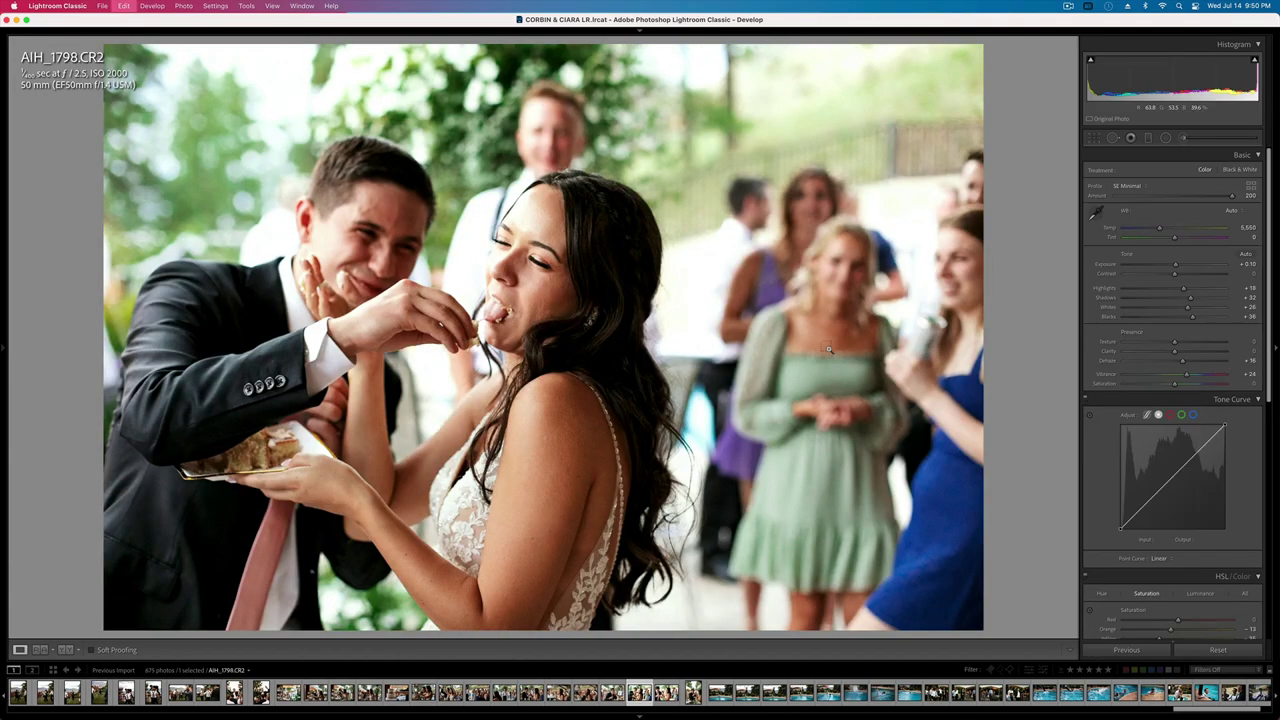
{"action": "key", "text": "super+shift+v"}
{"action": "key", "text": "shift+equal"}
{"action": "key", "text": "shift+equal"}
{"action": "key", "text": "shift+equal"}
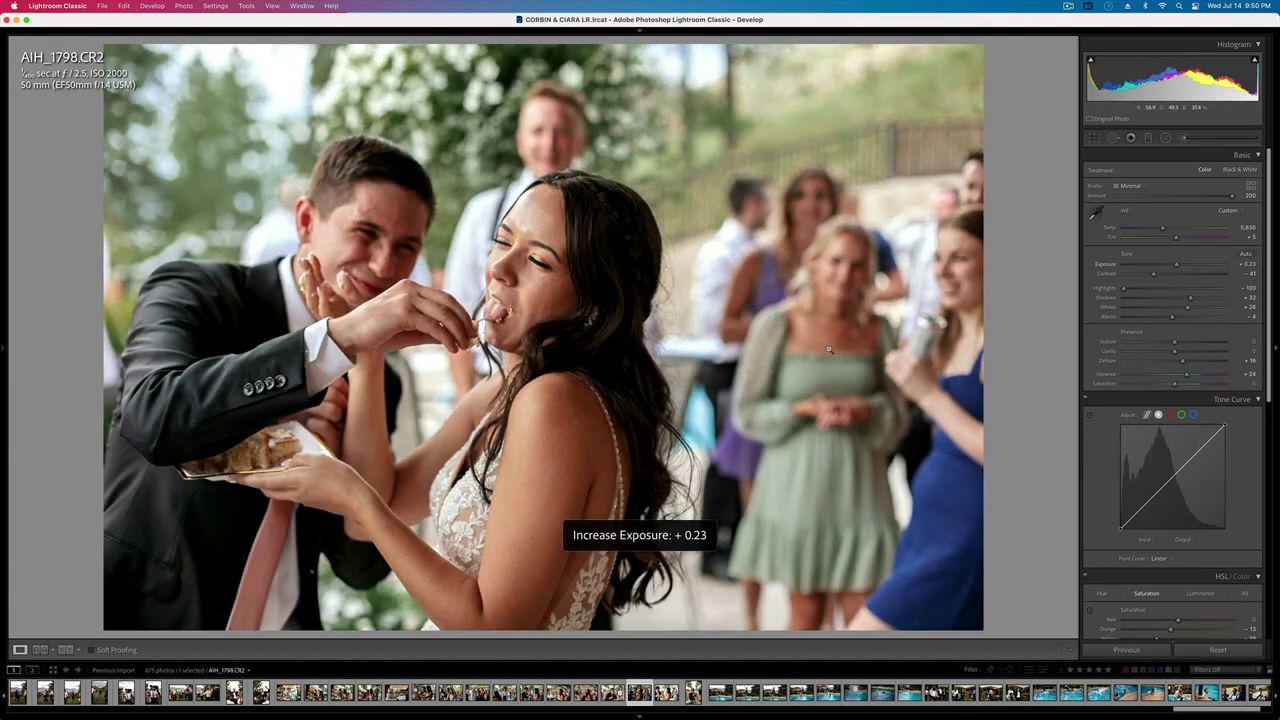
{"action": "key", "text": "equal"}
{"action": "key", "text": "equal"}
{"action": "key", "text": "minus"}
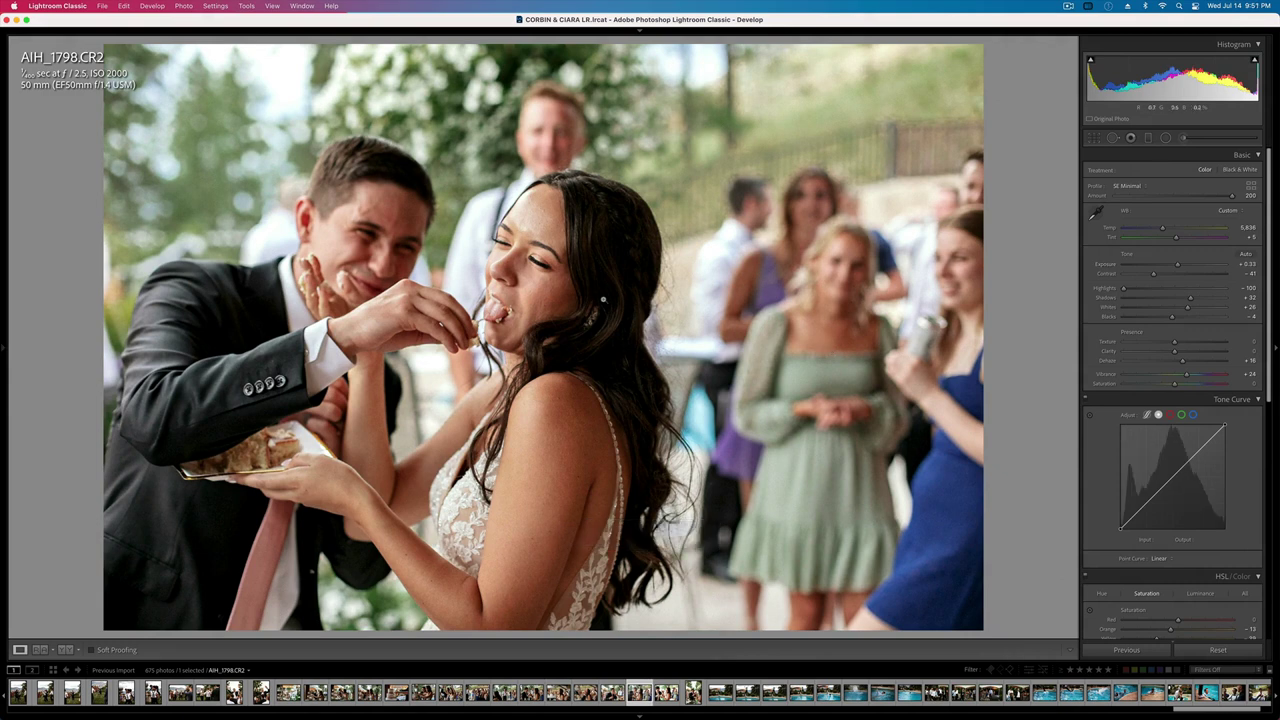
- Tune AIH_1800's exposure and contrast to -37, then copy its settings
{"action": "key", "text": "Right"}
{"action": "key", "text": "Right"}
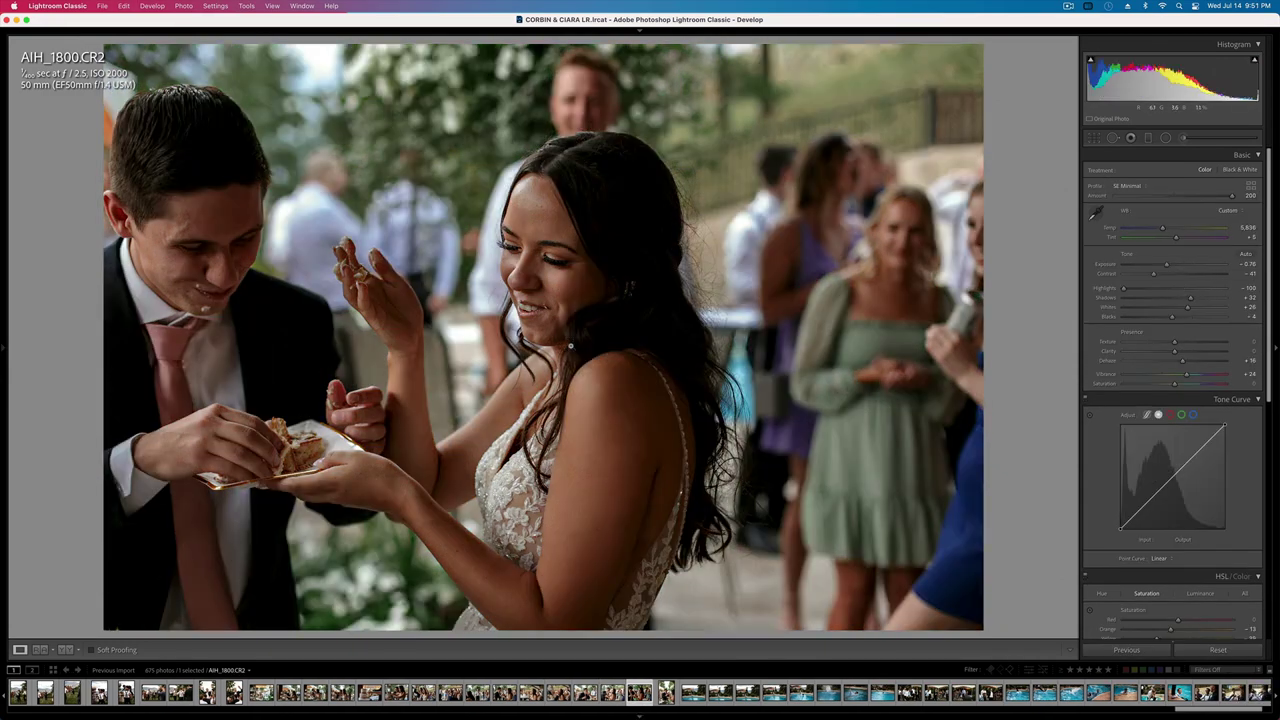
{"action": "key", "text": "equal"}
{"action": "key", "text": "equal"}
{"action": "key", "text": "equal"}
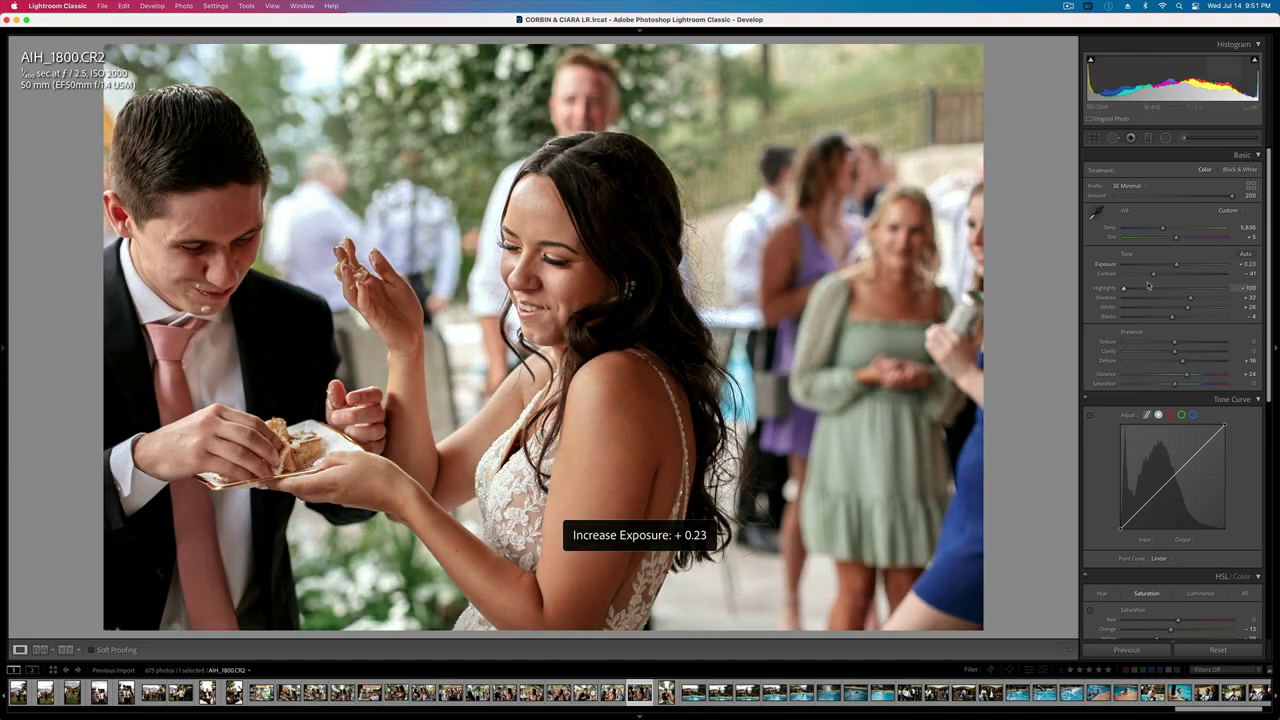
{"action": "left_click_drag", "start_coordinate": [1153, 274], "coordinate": [1156, 276]}
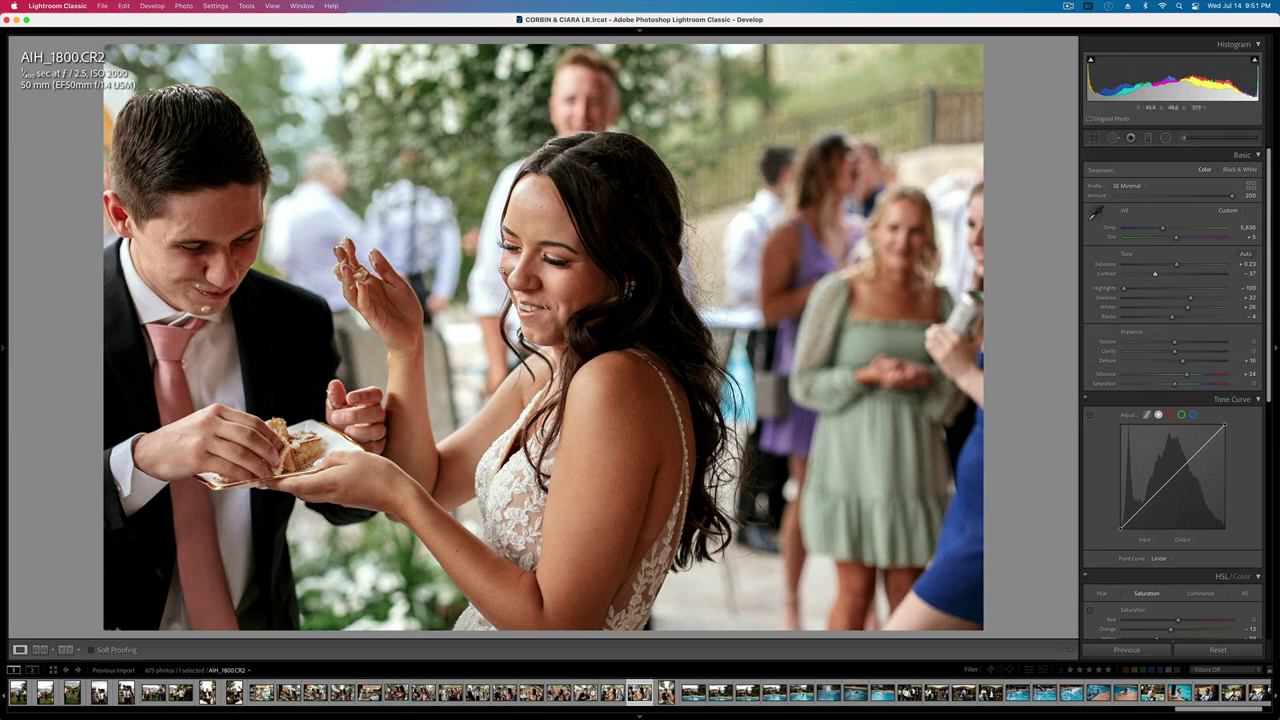
{"action": "key", "text": "minus"}
{"action": "key", "text": "super+shift+c"}
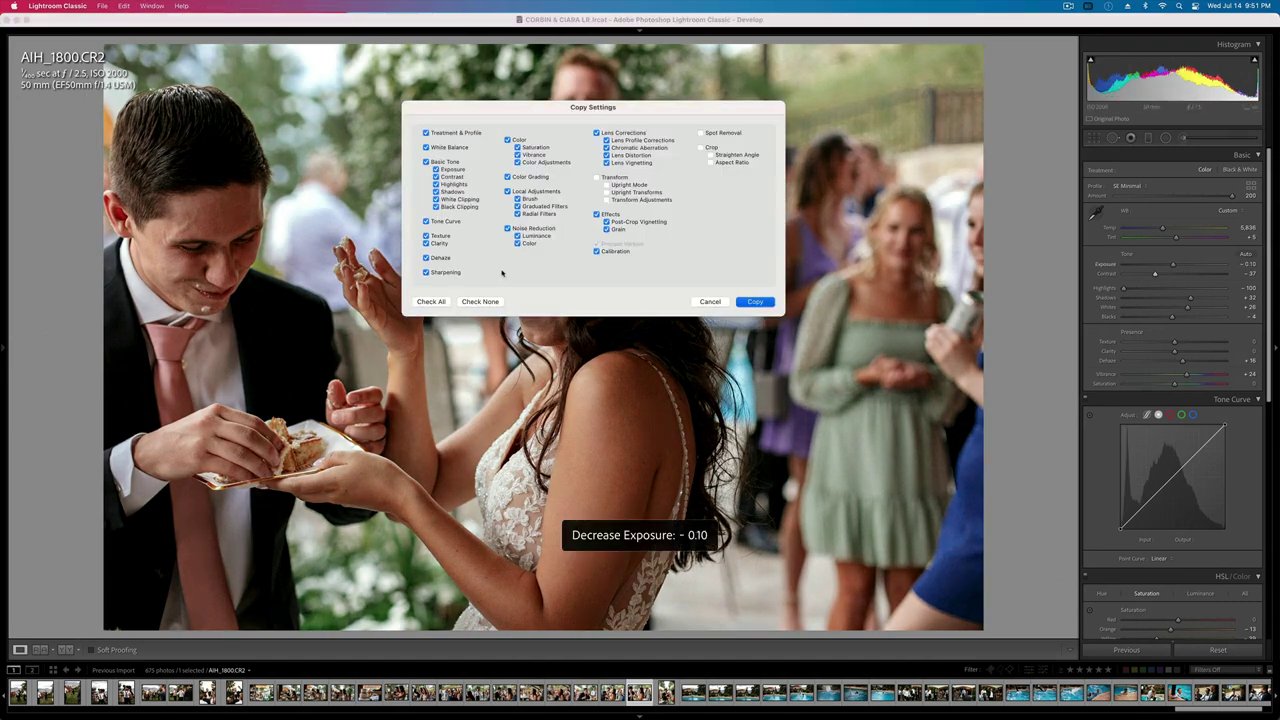
{"action": "key", "text": "Return"}
- Paste the settings onto AIH_1803, setting exposure to +0.89 and contrast to about -18
{"action": "key", "text": "Right"}
{"action": "key", "text": "super+shift+v"}
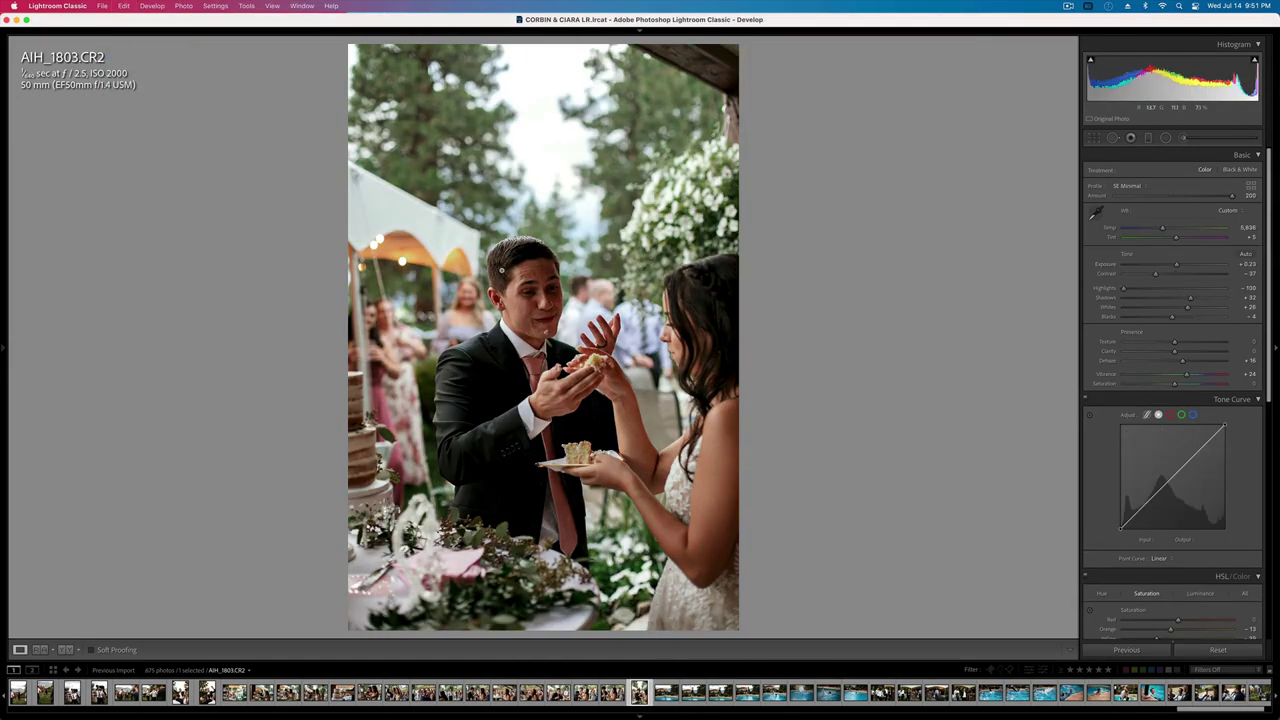
{"action": "key", "text": "shift+equal"}
{"action": "key", "text": "shift+equal"}
{"action": "key", "text": "shift+equal"}
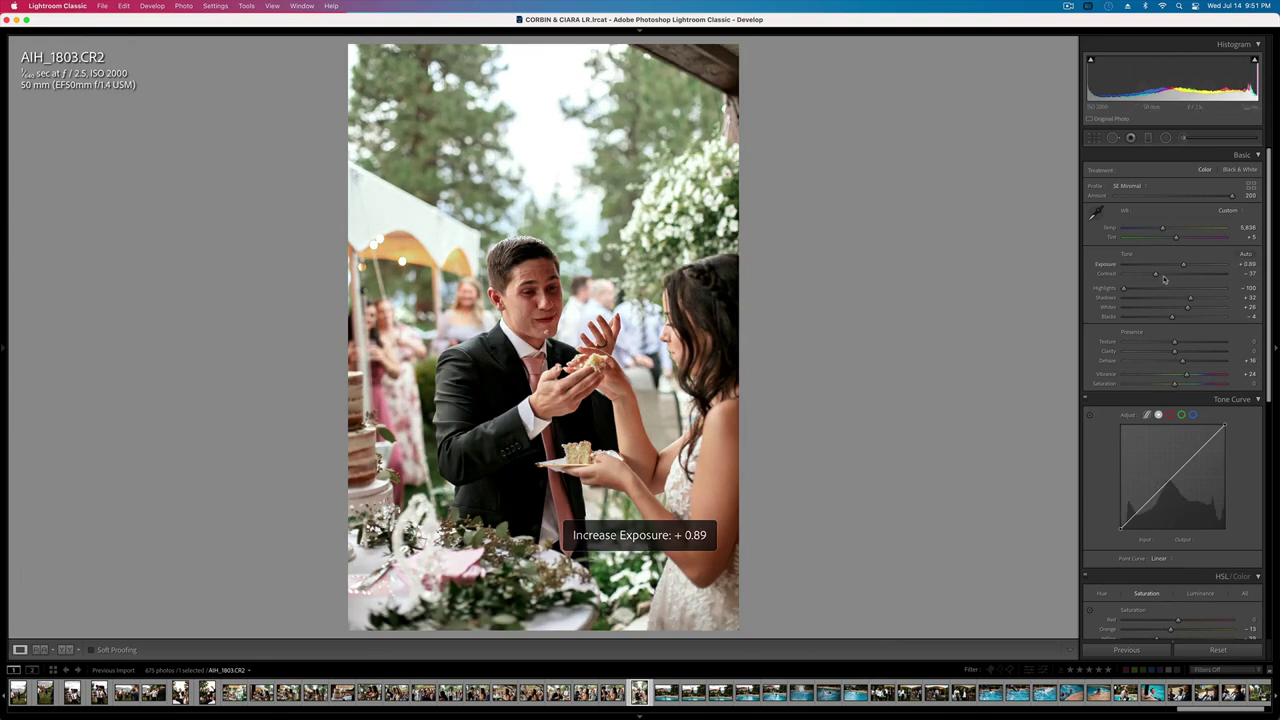
{"action": "left_click", "coordinate": [1165, 274]}
- On pool photo AIH_1811, undo the pasted settings, pull highlights down, and copy its settings
{"action": "key", "text": "Right"}
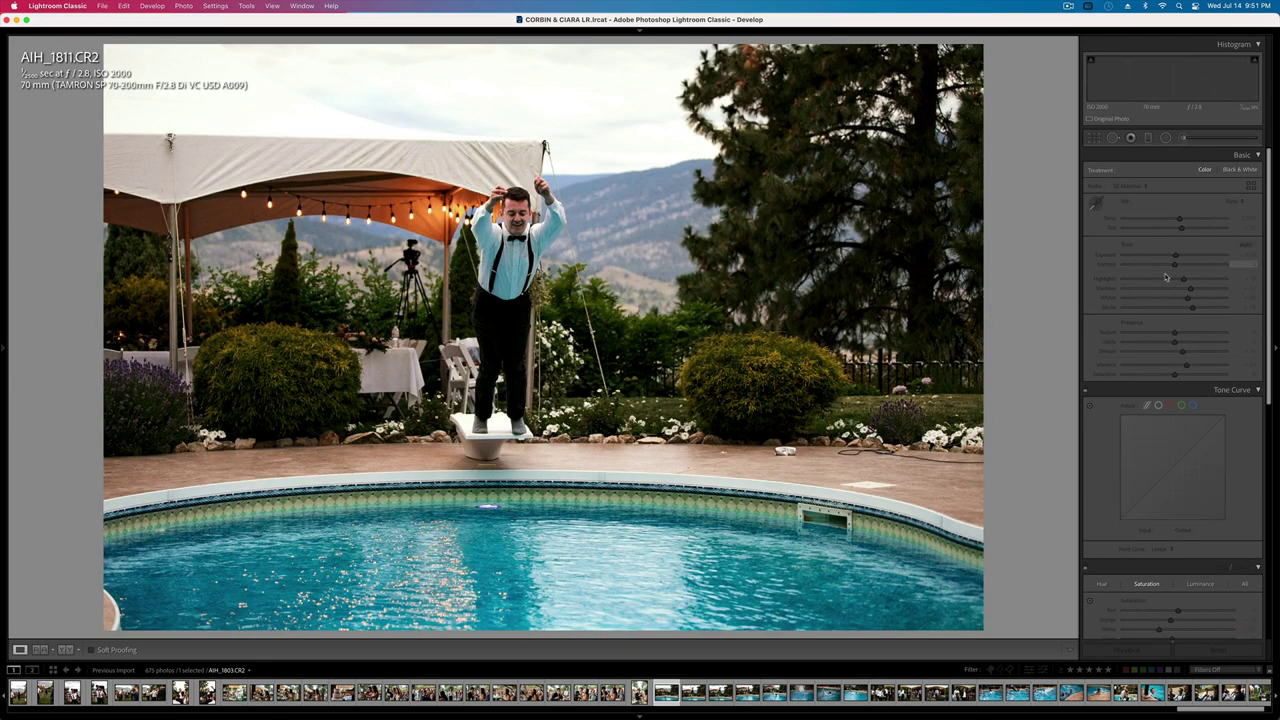
{"action": "key", "text": "super+shift+v"}
{"action": "key", "text": "super+z"}
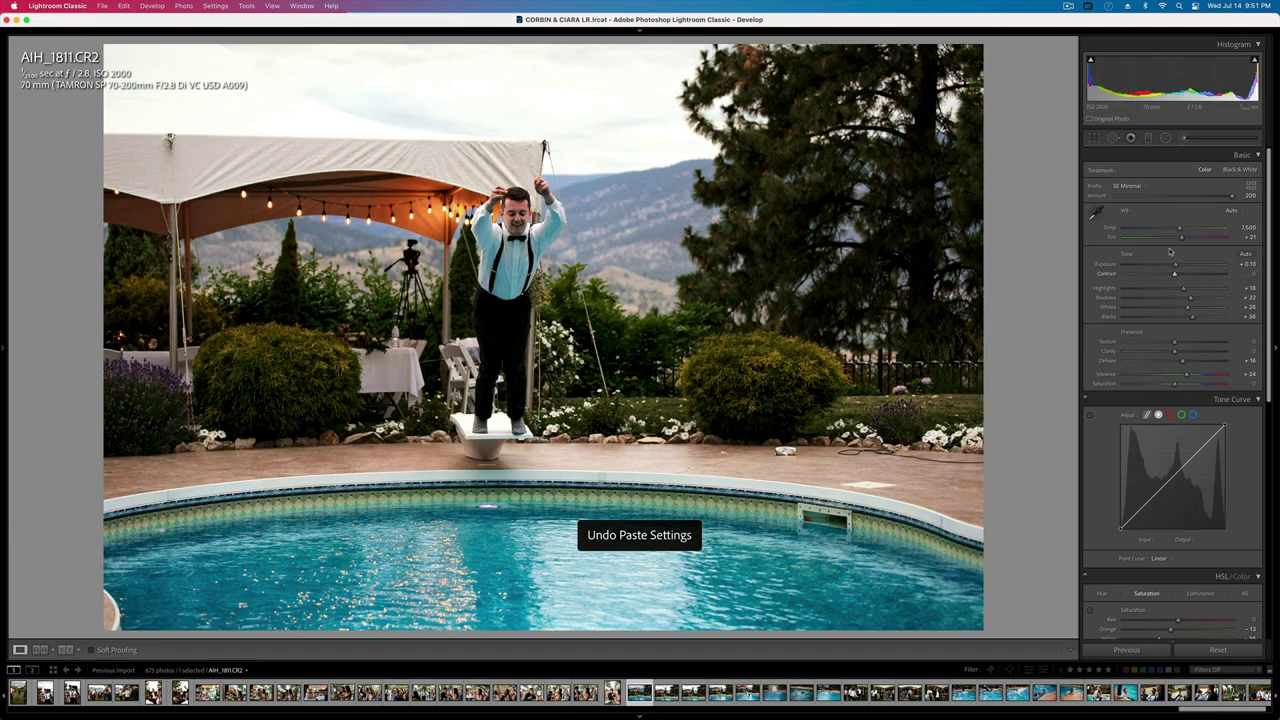
{"action": "mouse_move", "coordinate": [1184, 288]}
{"action": "left_mouse_down"}
{"action": "mouse_move", "coordinate": [1145, 291]}
{"action": "mouse_move", "coordinate": [1178, 312]}
{"action": "mouse_move", "coordinate": [1207, 299]}
{"action": "mouse_move", "coordinate": [1196, 299]}
{"action": "left_mouse_up"}
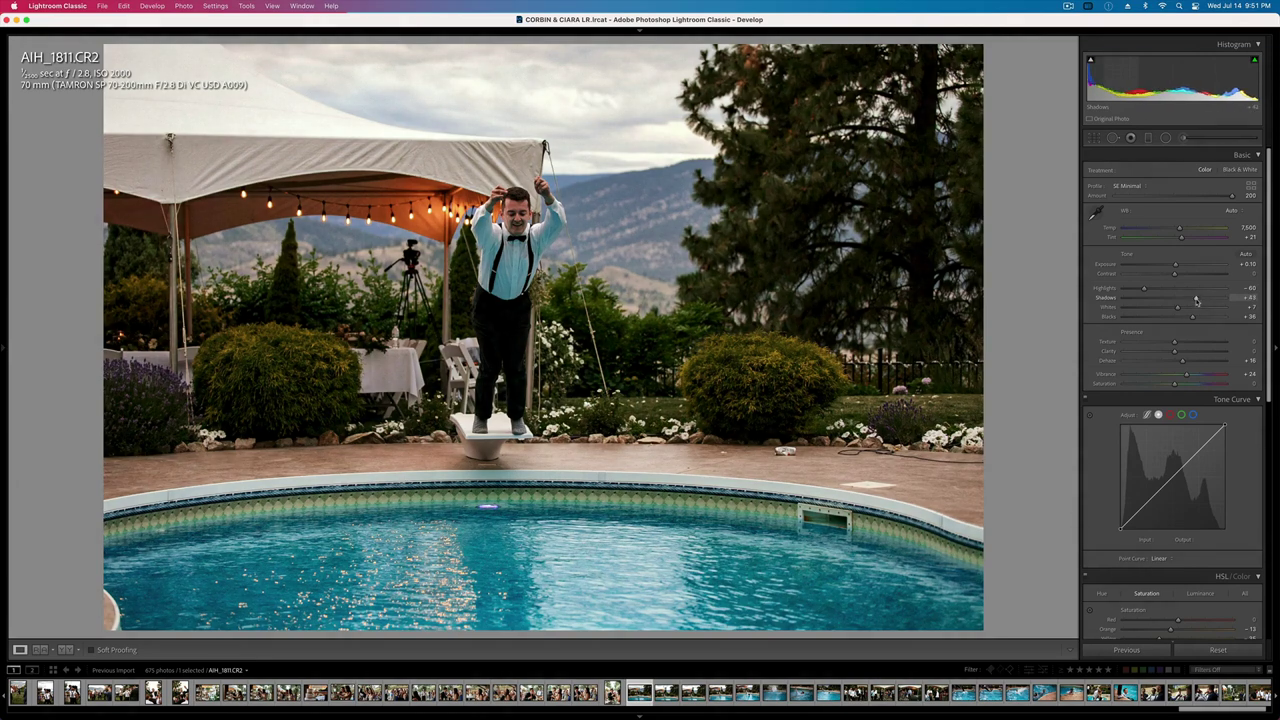
{"action": "scroll", "coordinate": [1230, 420], "scroll_direction": "down", "scroll_amount": 3}
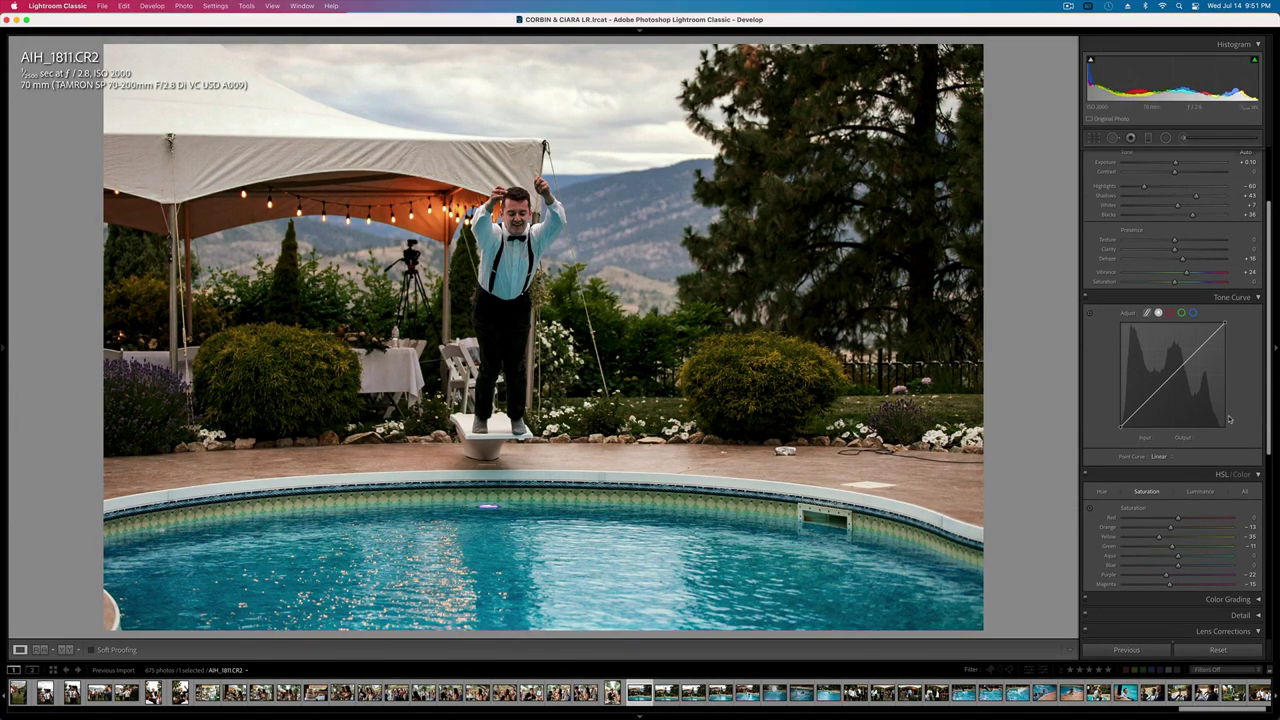
{"action": "scroll", "coordinate": [1166, 318], "scroll_direction": "up", "scroll_amount": 3}
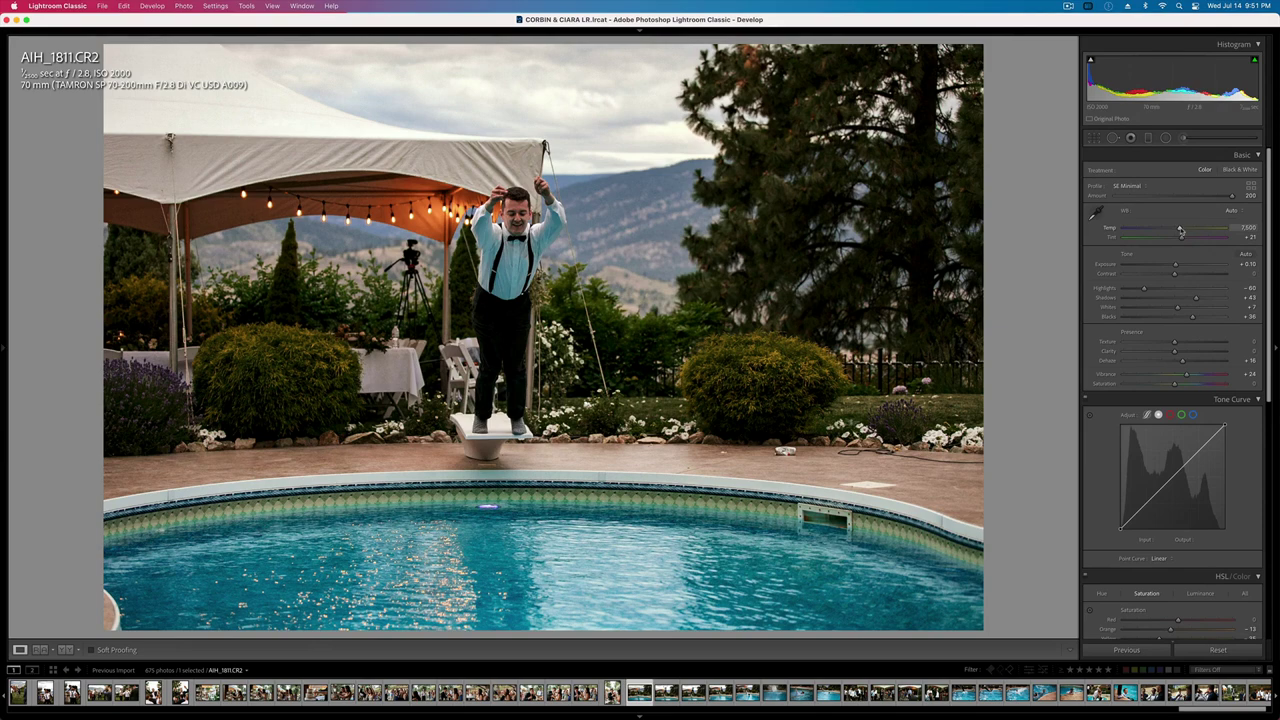
{"action": "key", "text": "ctrl+shift+c"}
{"action": "key", "text": "Return"}
- Paste onto AIH_1812, set exposure -0.23, add contrast, highlights about -16, and copy settings
{"action": "key", "text": "Right"}
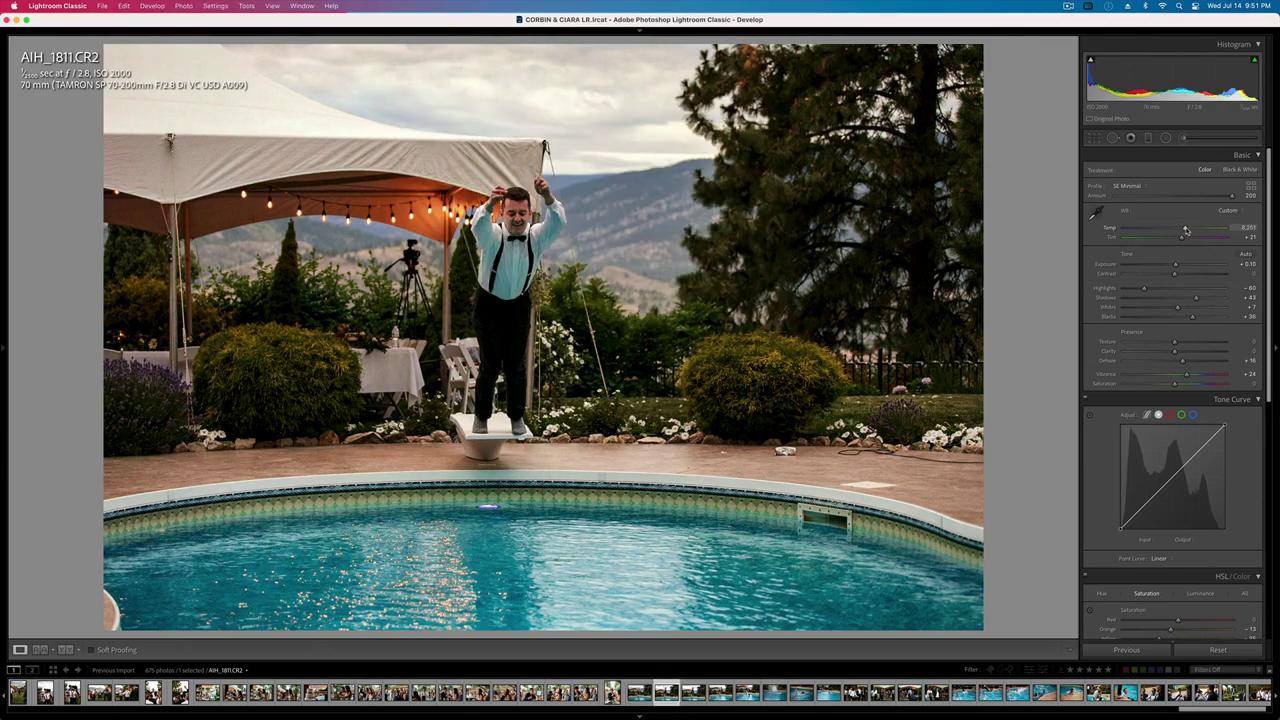
{"action": "key", "text": "super+shift+v"}
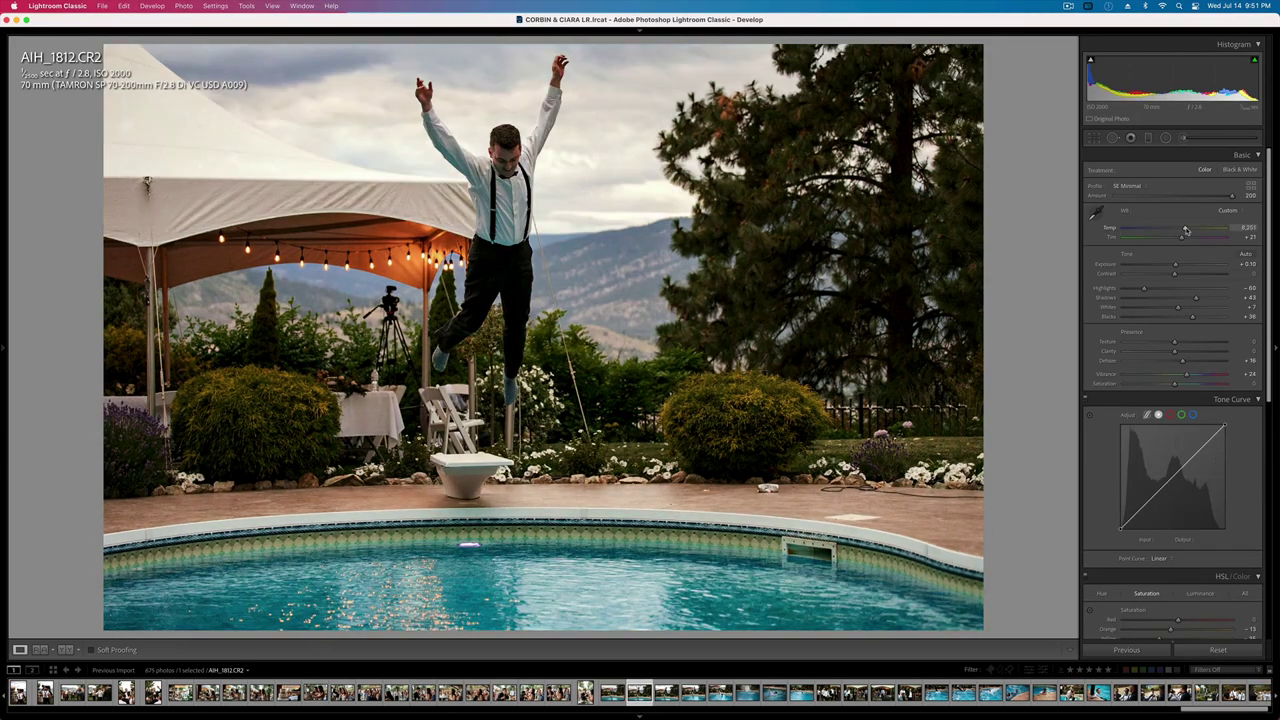
{"action": "key", "text": "minus"}
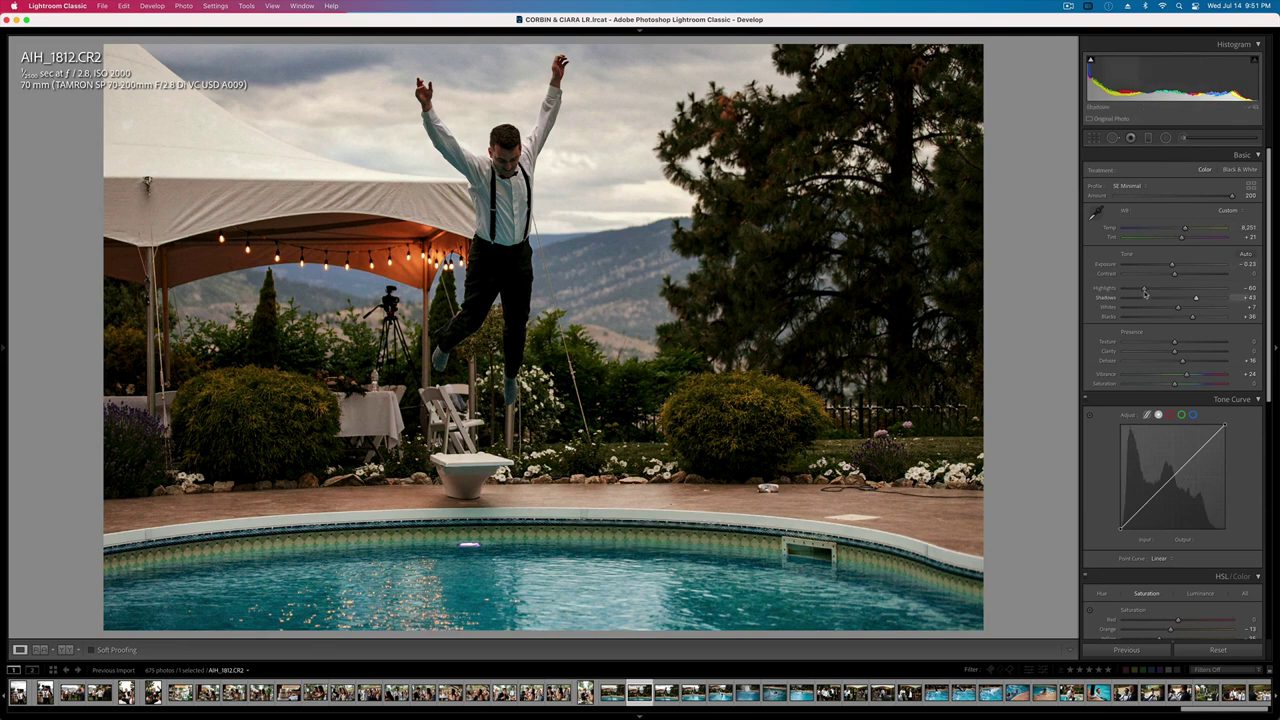
{"action": "left_click_drag", "start_coordinate": [1174, 274], "coordinate": [1171, 275]}
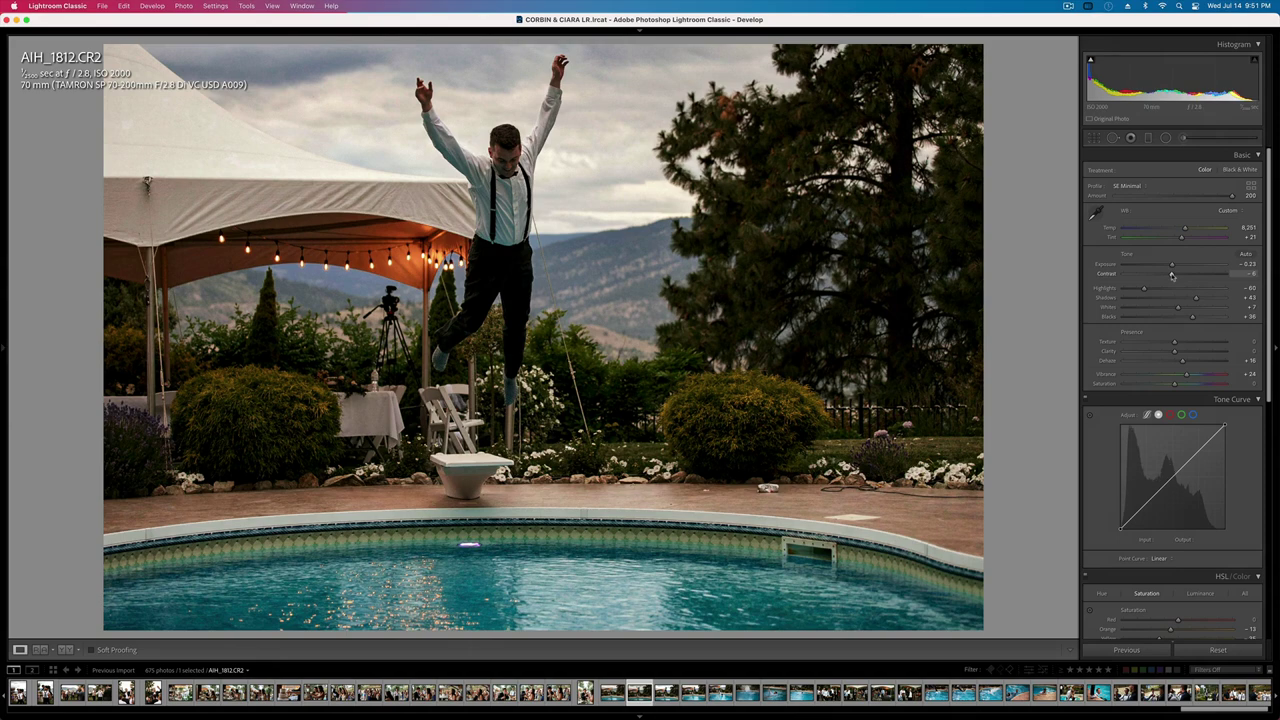
{"action": "left_click", "coordinate": [1166, 289]}
{"action": "key", "text": "super+c"}
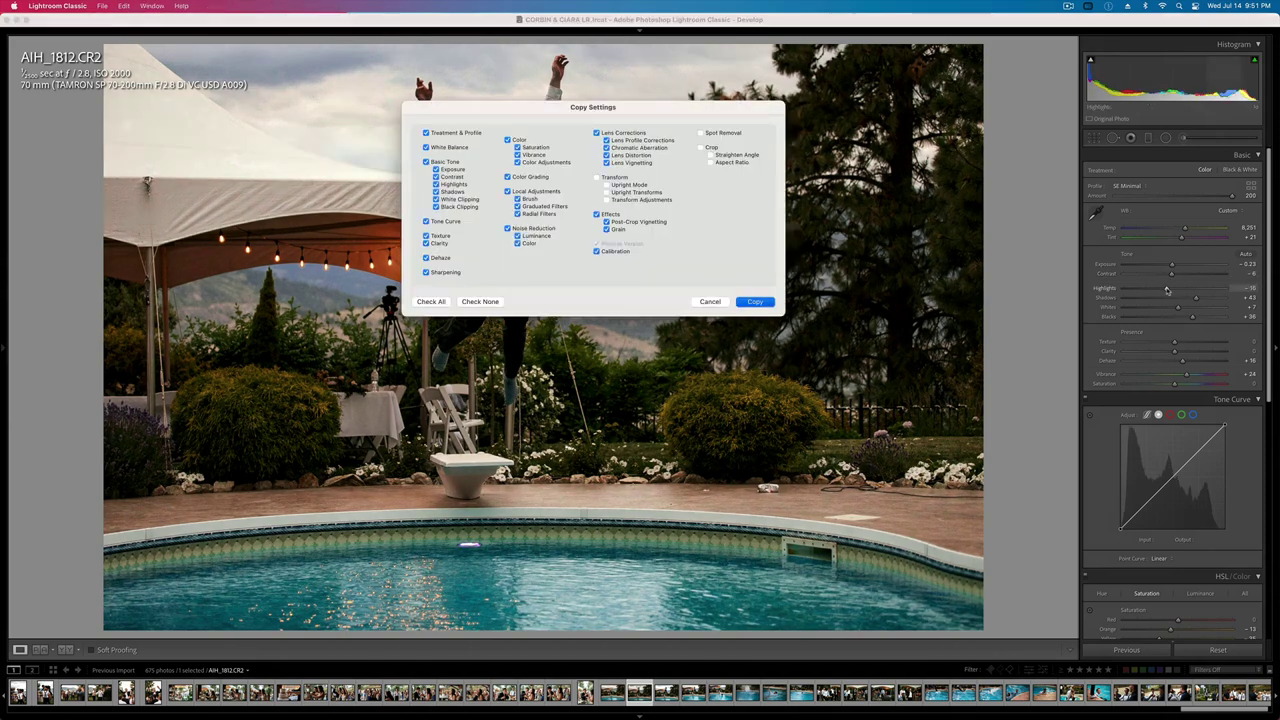
{"action": "key", "text": "Return"}
- Paste the AIH_1812 settings onto AIH_1813
{"action": "key", "text": "Right"}
{"action": "key", "text": "super+v"}
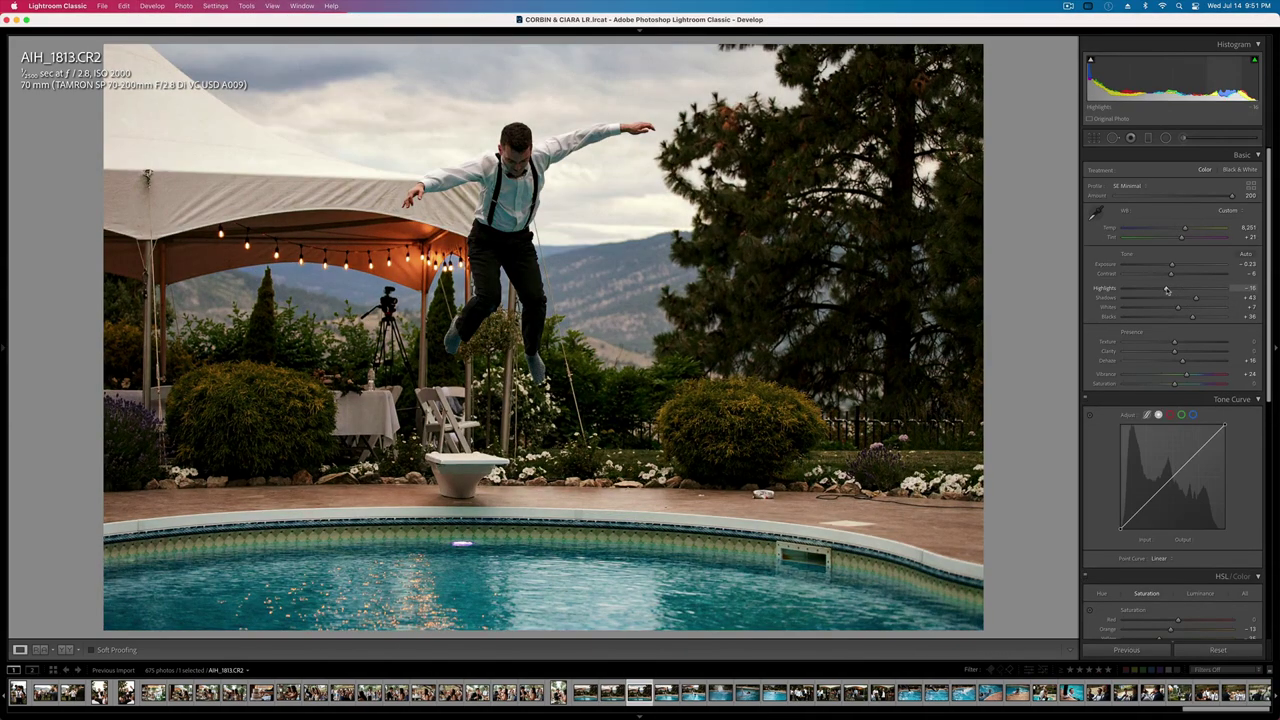
{"action": "key", "text": "Right"}
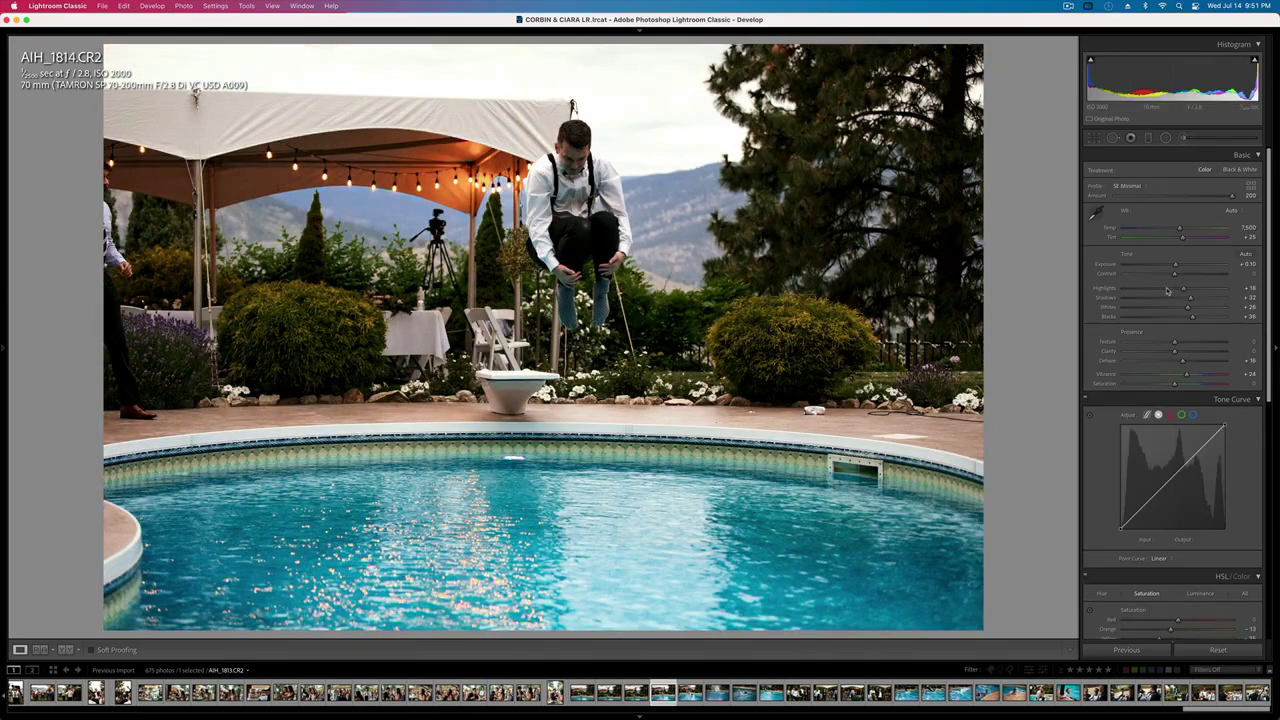
- Boost AIH_1816's contrast to +18, set exposure to +0.33, and copy its settings
{"action": "key", "text": "Right"}
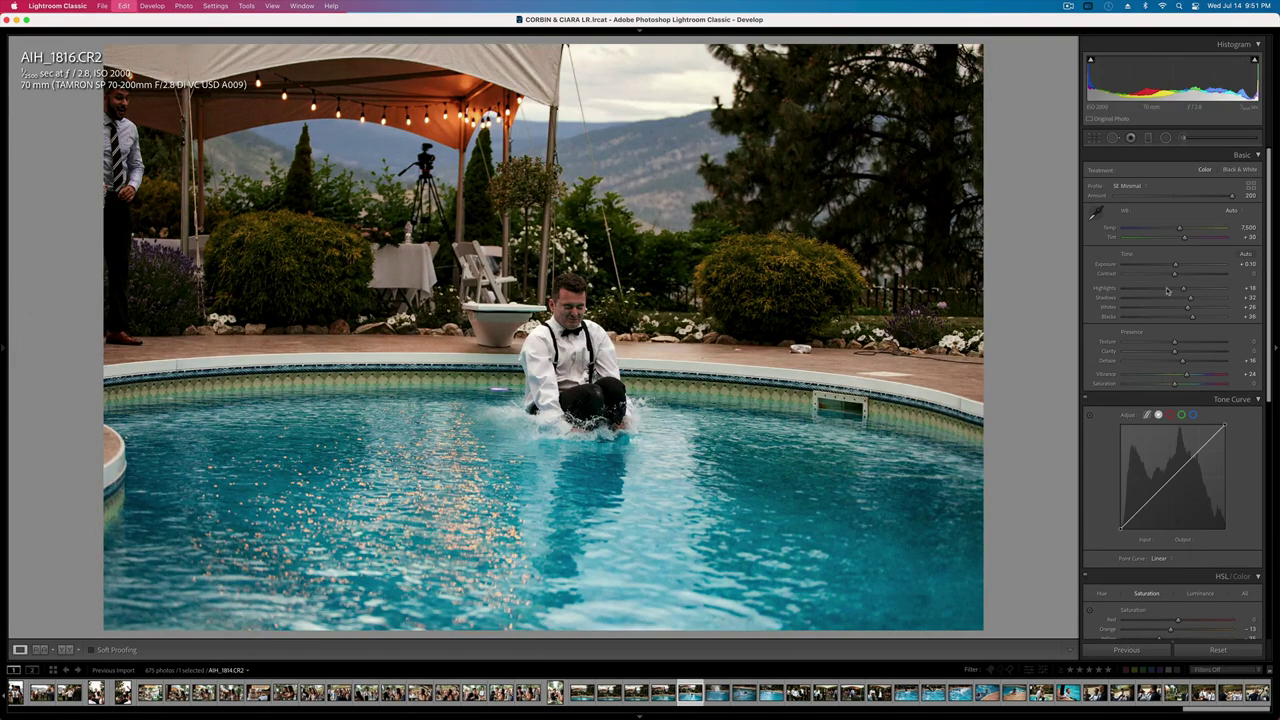
{"action": "left_click_drag", "start_coordinate": [1171, 274], "coordinate": [1184, 273]}
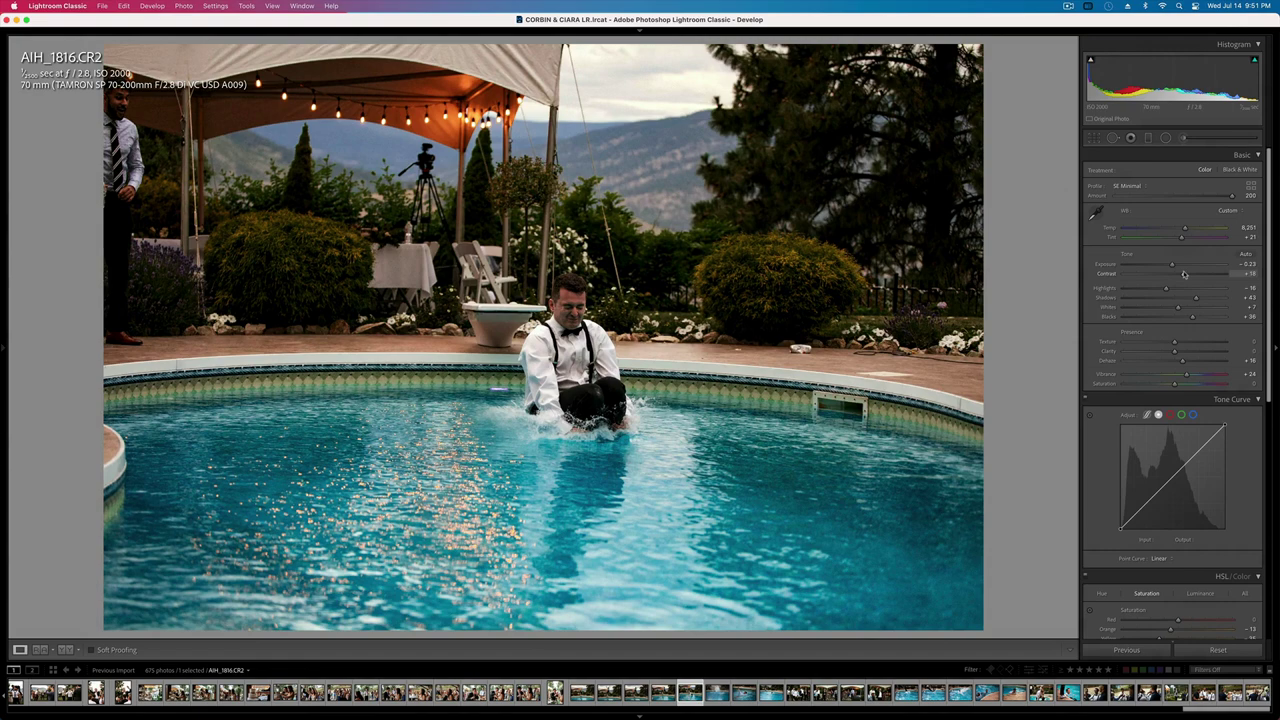
{"action": "key", "text": "equal"}
{"action": "key", "text": "equal"}
{"action": "key", "text": "minus"}
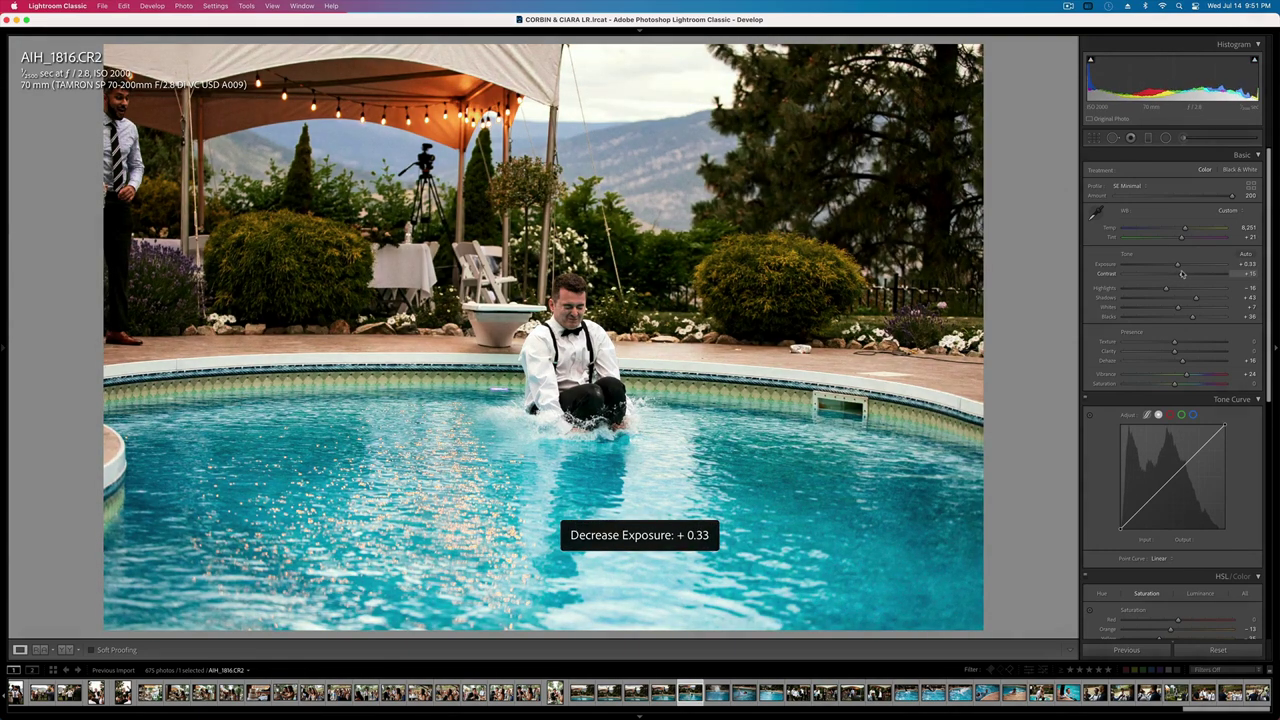
{"action": "key", "text": "super+shift+c"}
{"action": "key", "text": "Return"}
{"action": "key", "text": "Right"}
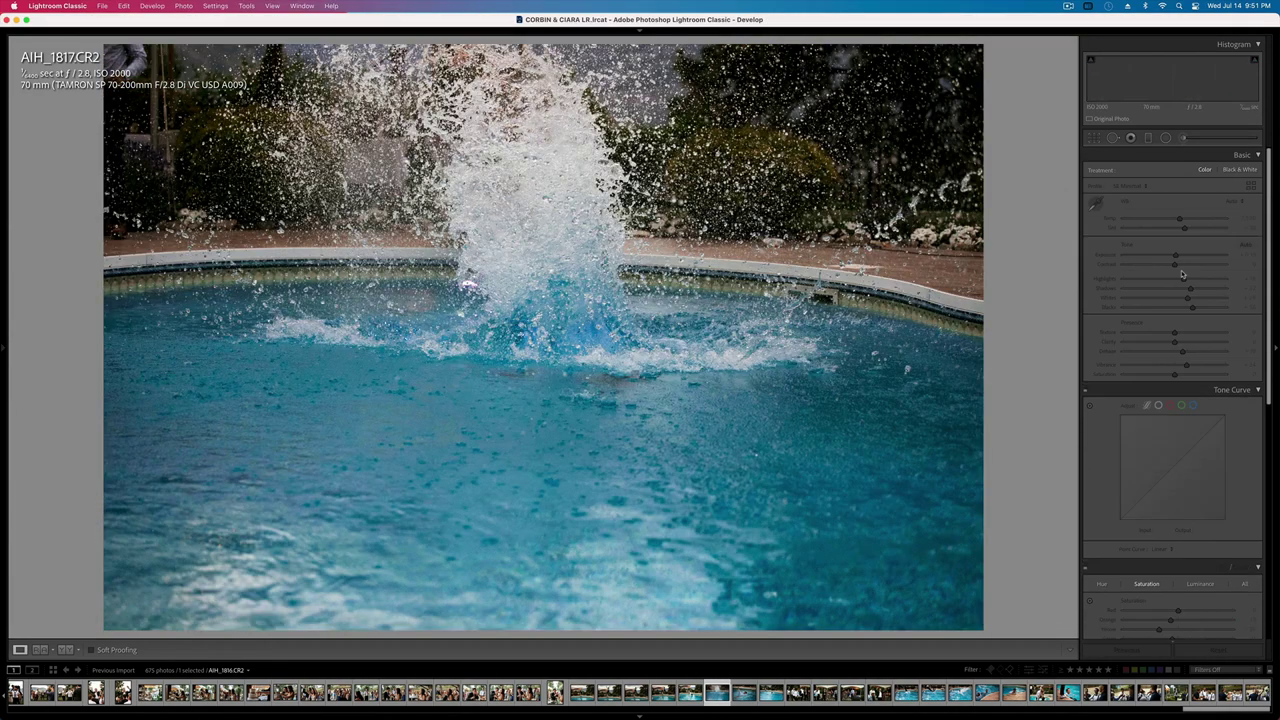
- Set splash shot AIH_1817 to +0.43 exposure and straighten it by about -1.51°
{"action": "key", "text": "equal"}
{"action": "key", "text": "equal"}
{"action": "key", "text": "equal"}
{"action": "key", "text": "equal"}
{"action": "key", "text": "equal"}
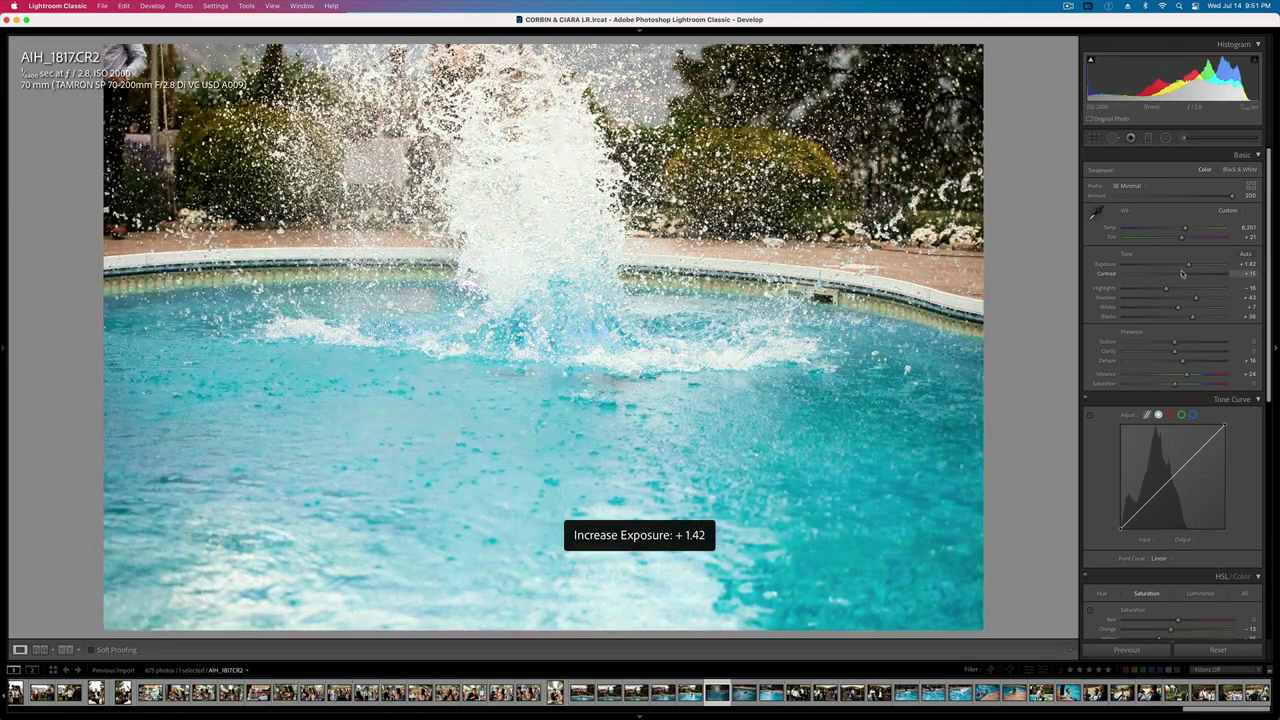
{"action": "key", "text": "minus"}
{"action": "key", "text": "minus"}
{"action": "key", "text": "minus"}
{"action": "key", "text": "r"}
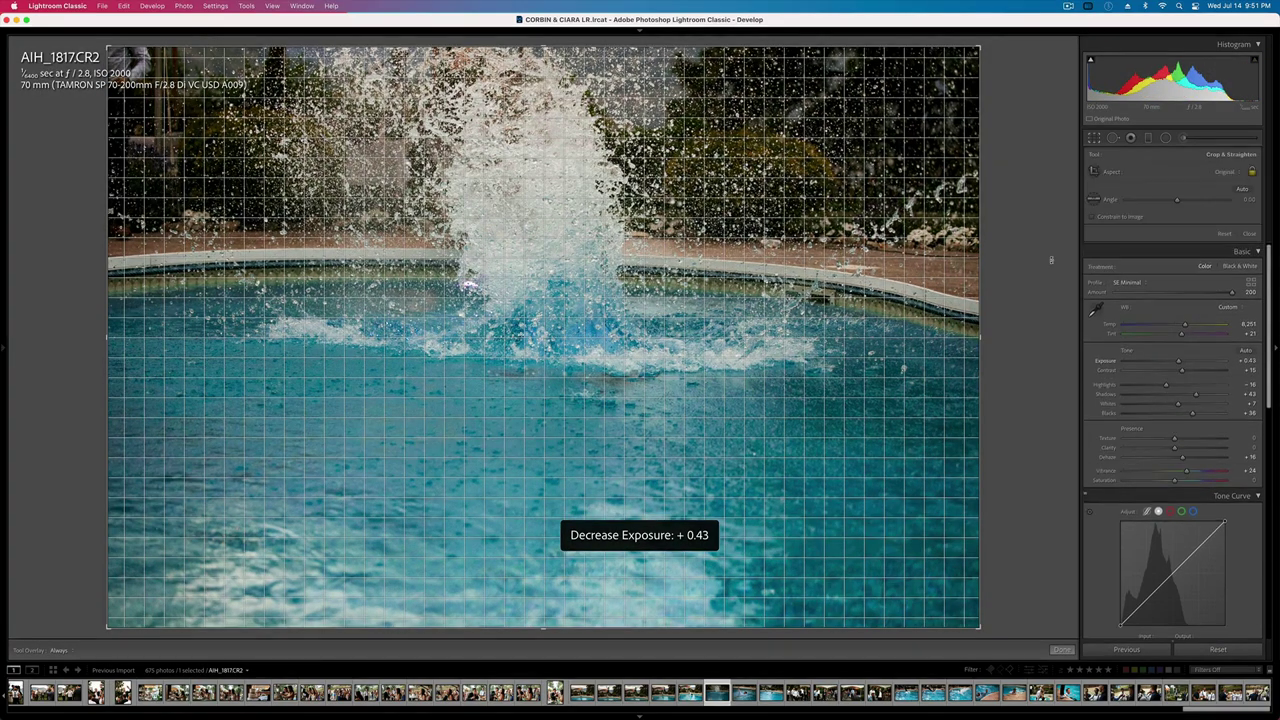
{"action": "left_click_drag", "start_coordinate": [1051, 266], "coordinate": [1038, 255]}
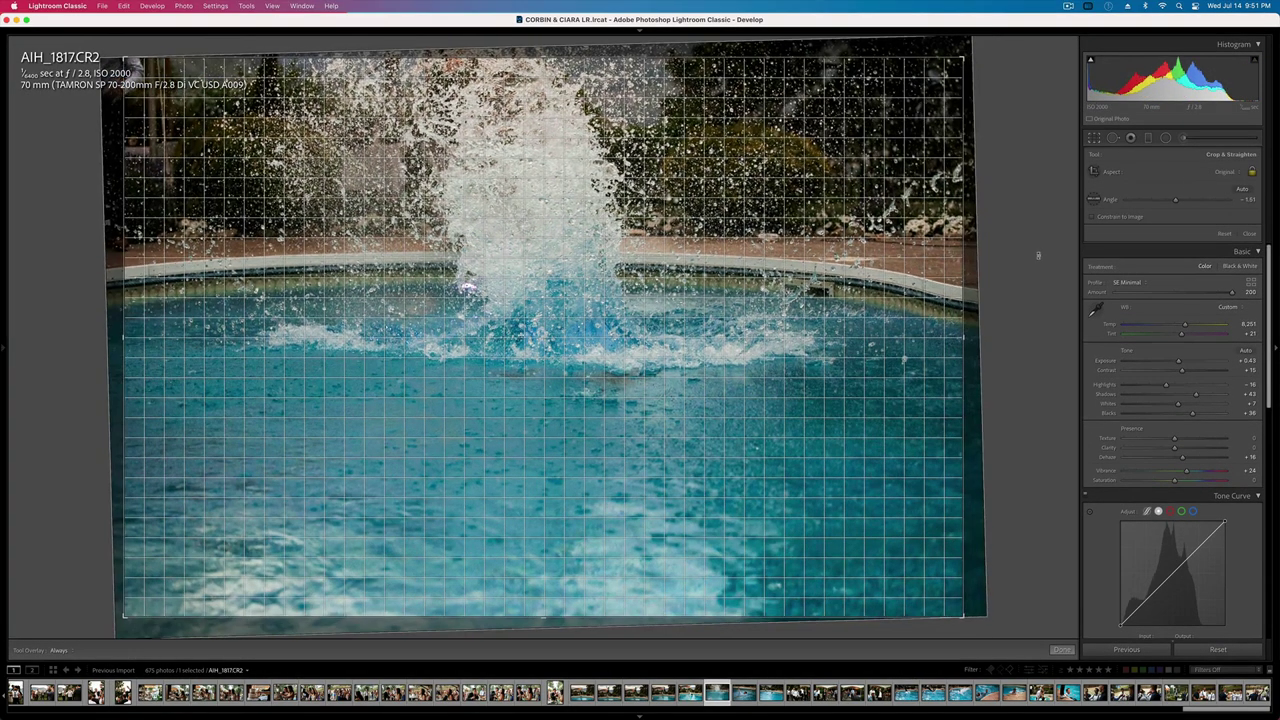
{"action": "key", "text": "Return"}
- Brighten AIH_1824 to about +1.09 exposure and copy its settings
{"action": "key", "text": "Right"}
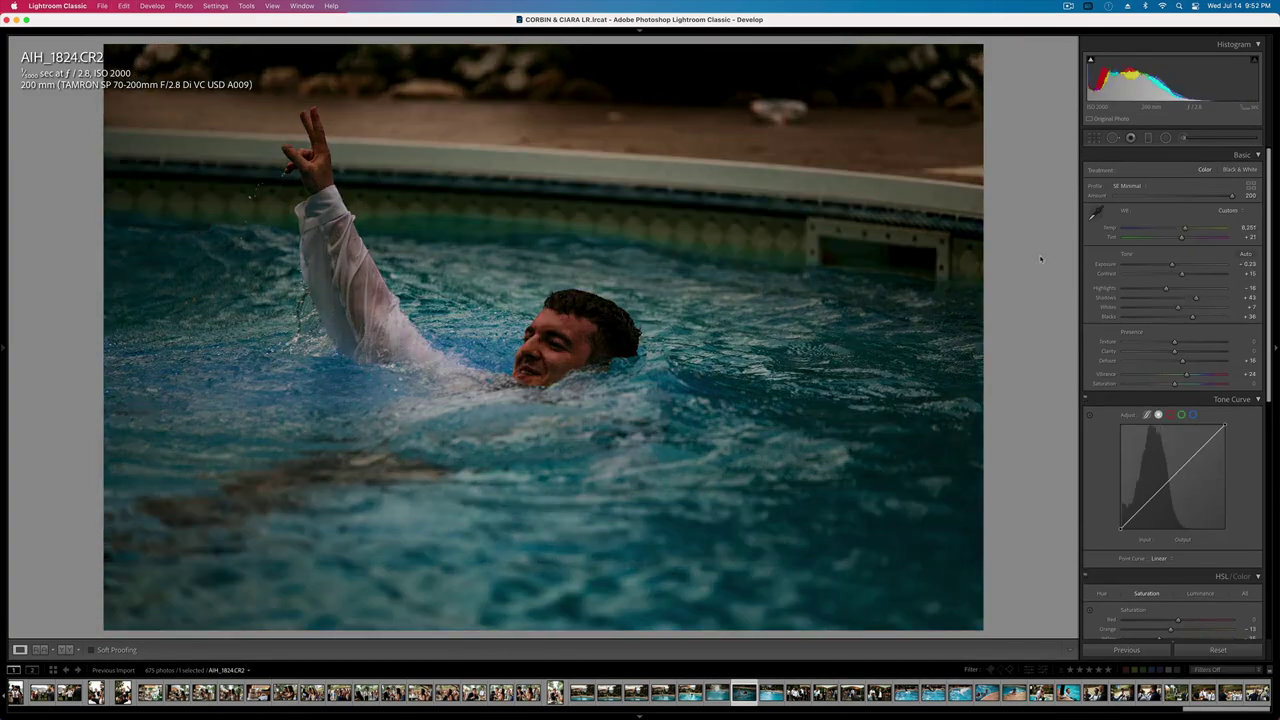
{"action": "key", "text": "equal"}
{"action": "key", "text": "equal"}
{"action": "key", "text": "equal"}
{"action": "key", "text": "ctrl+shift+c"}
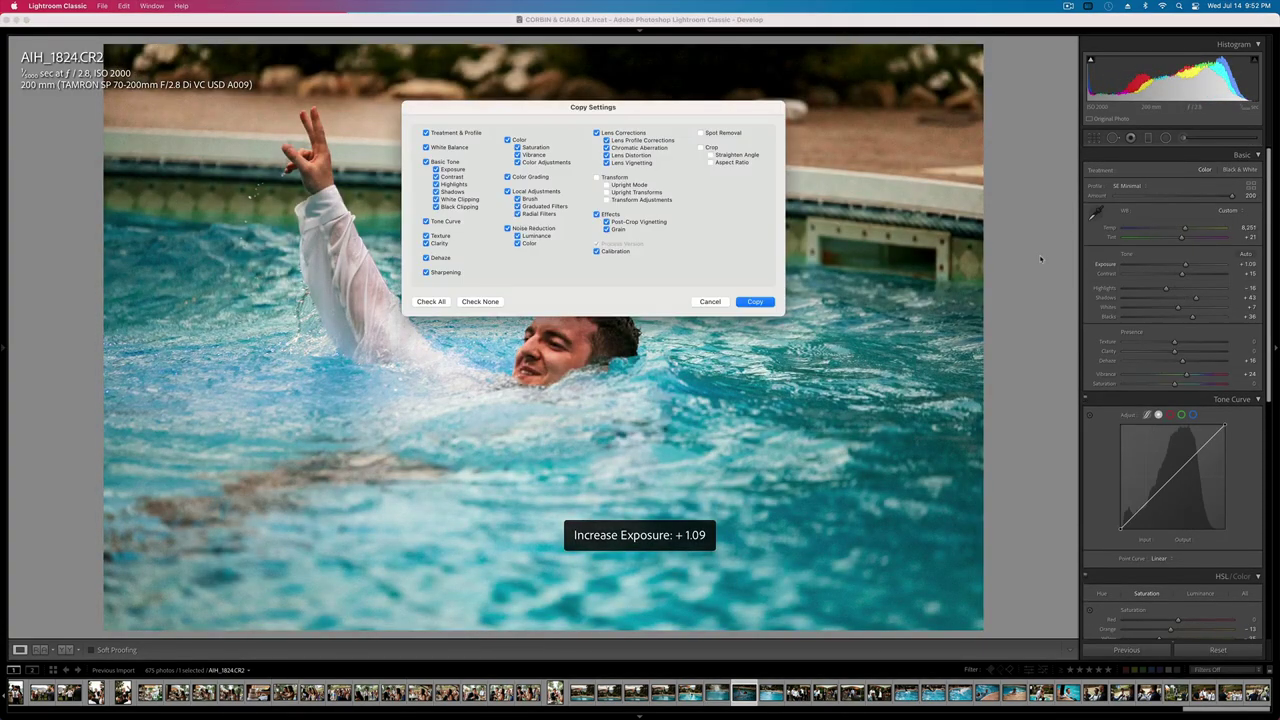
{"action": "key", "text": "Return"}
- Set swimming shot AIH_1825 to +0.43 exposure and straighten it slightly with a crop
{"action": "key", "text": "Right"}
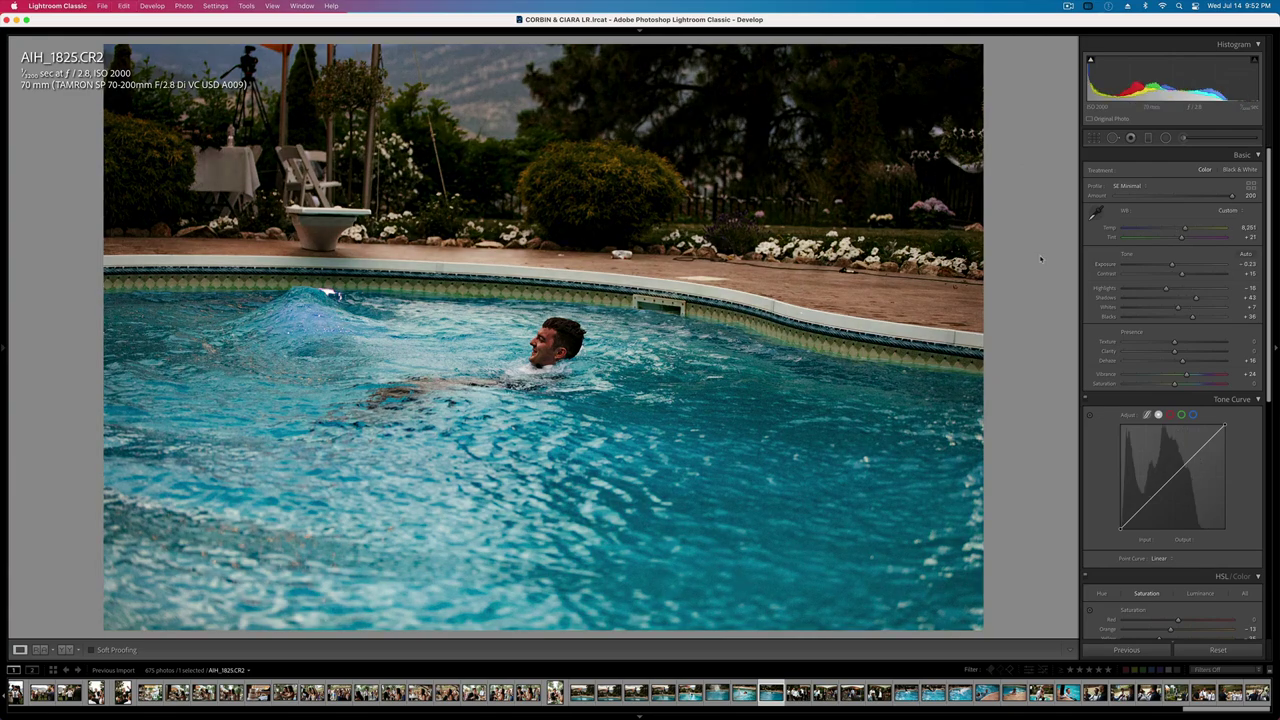
{"action": "key", "text": "equal"}
{"action": "key", "text": "equal"}
{"action": "key", "text": "minus"}
{"action": "key", "text": "r"}
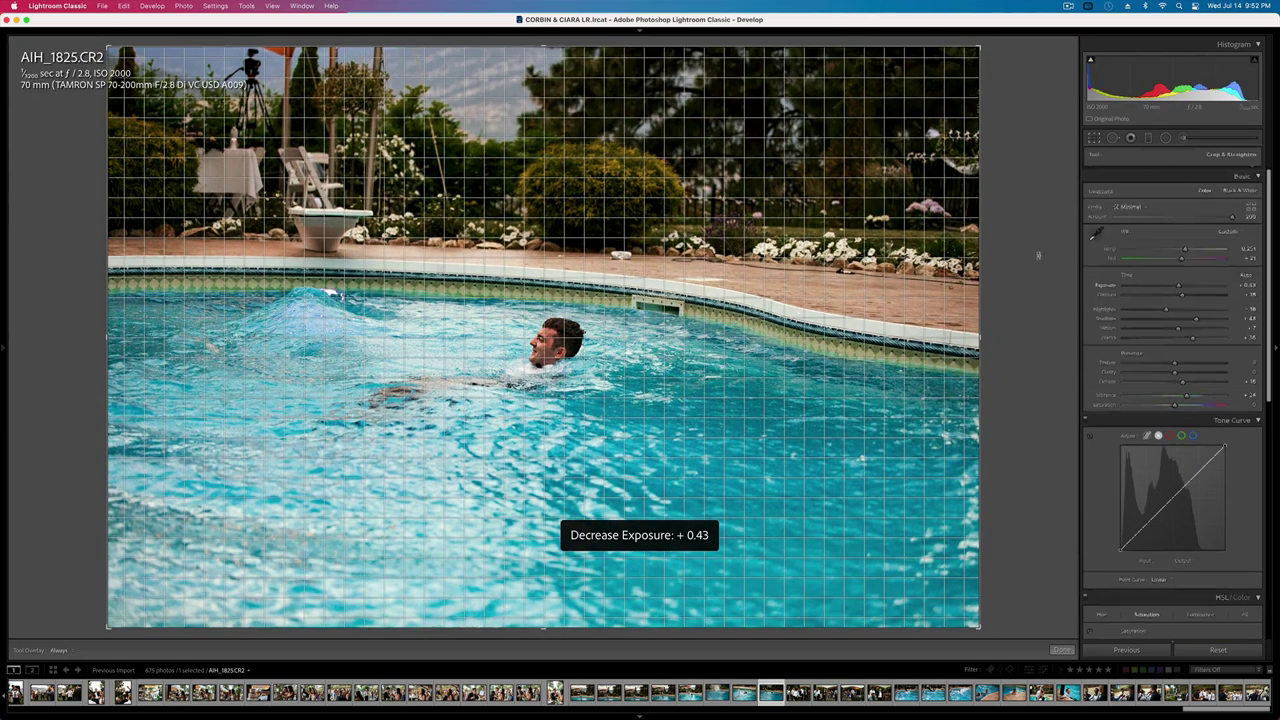
{"action": "left_click_drag", "start_coordinate": [1038, 256], "coordinate": [1010, 241]}
{"action": "key", "text": "r"}
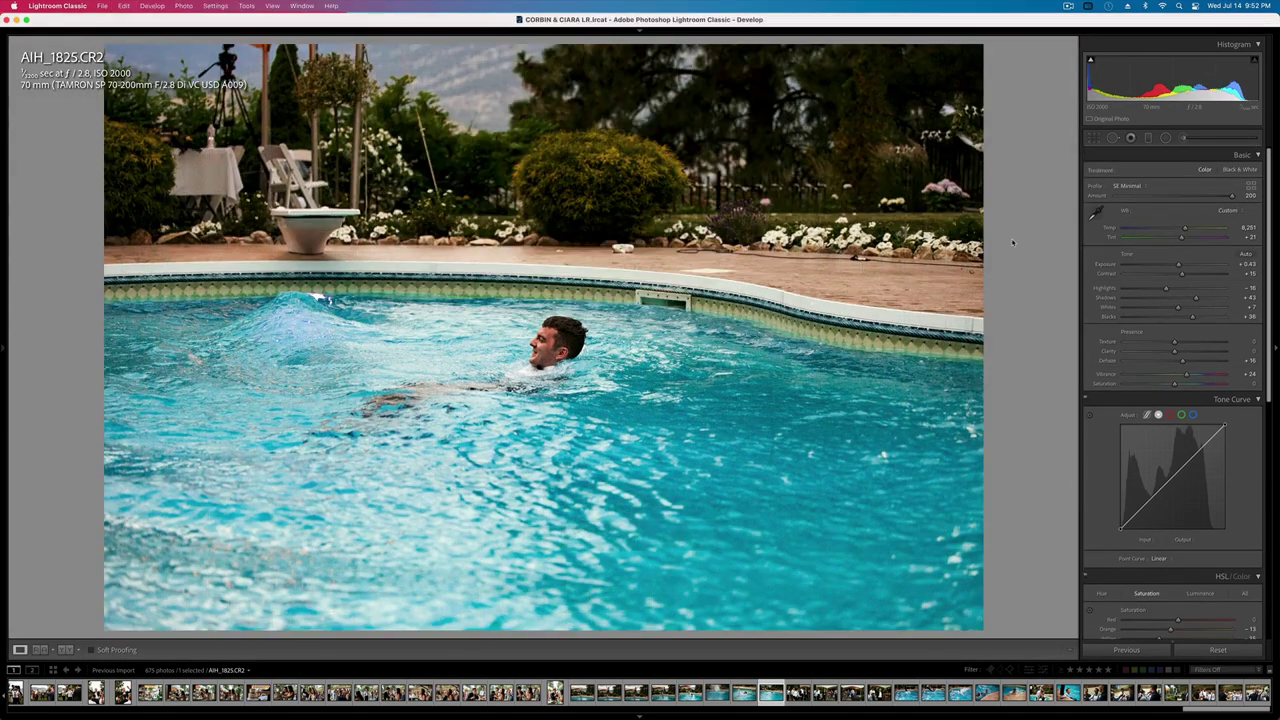
{"action": "key", "text": "Right"}
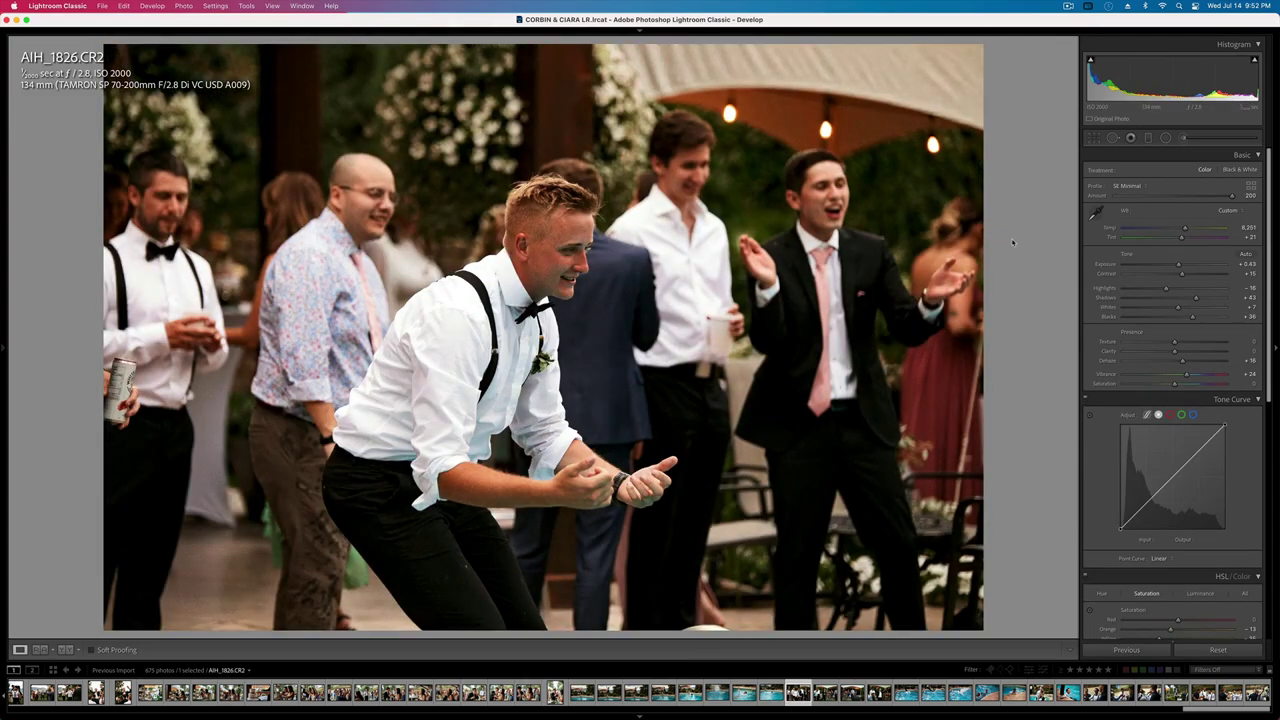
- Brighten AIH_1826 to +0.76, then paste settings onto AIH_1828 and raise Tint to about +26
{"action": "key", "text": "equal"}
{"action": "key", "text": "Right"}
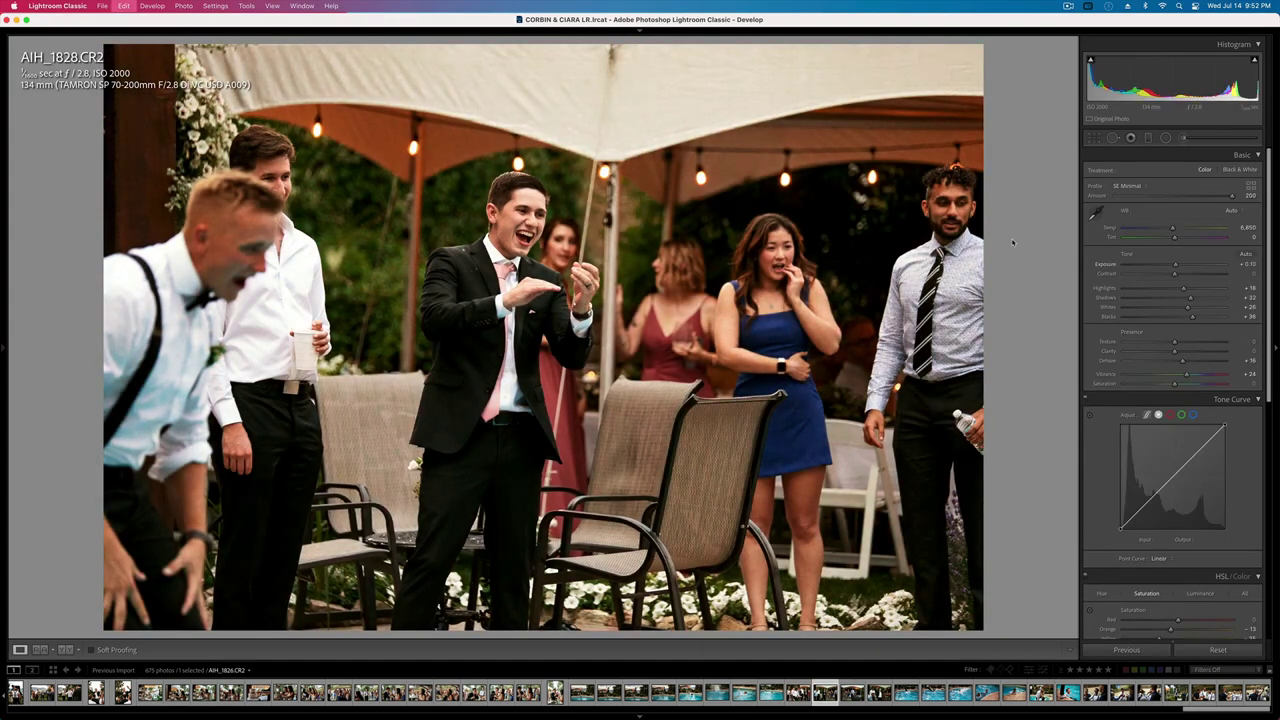
{"action": "key", "text": "super+shift+v"}
{"action": "left_click_drag", "start_coordinate": [1187, 240], "coordinate": [1170, 230]}
{"action": "key", "text": "super+shift+c"}
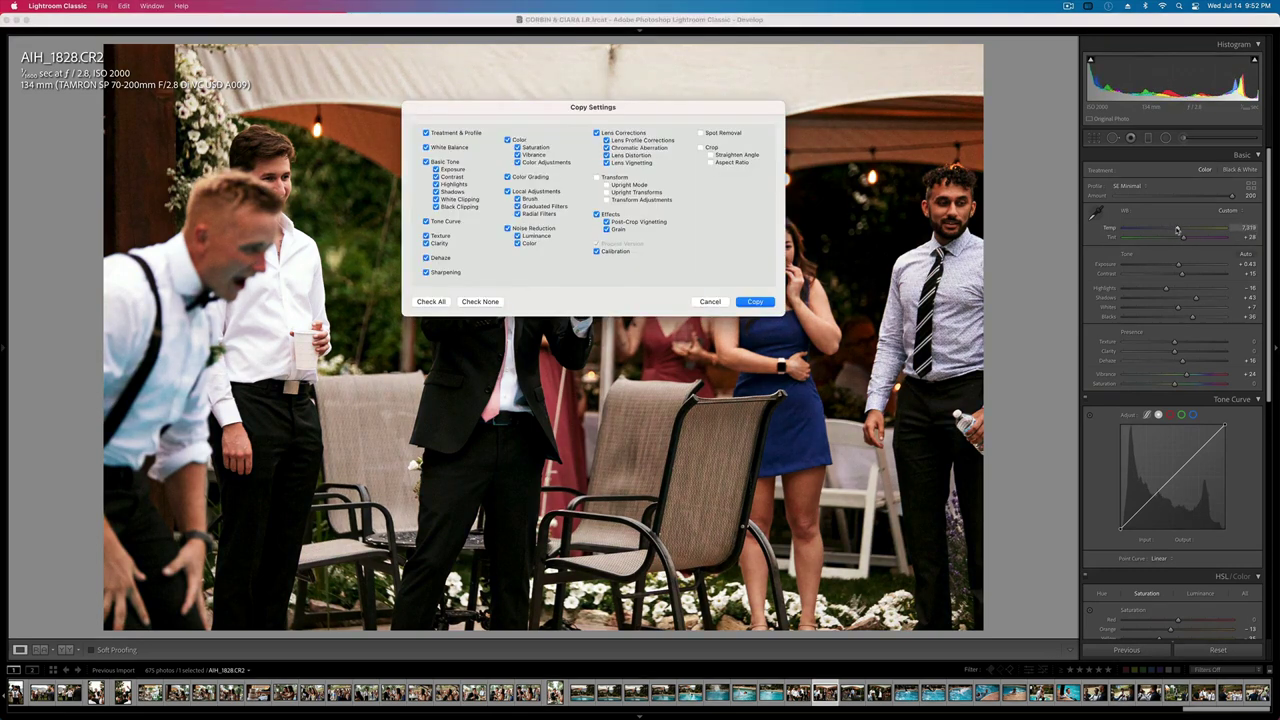
{"action": "key", "text": "Return"}
- Pull AIH_1828's highlights to -59, copy its settings, and paste them onto AIH_1830
{"action": "left_click_drag", "start_coordinate": [1158, 287], "coordinate": [1146, 290]}
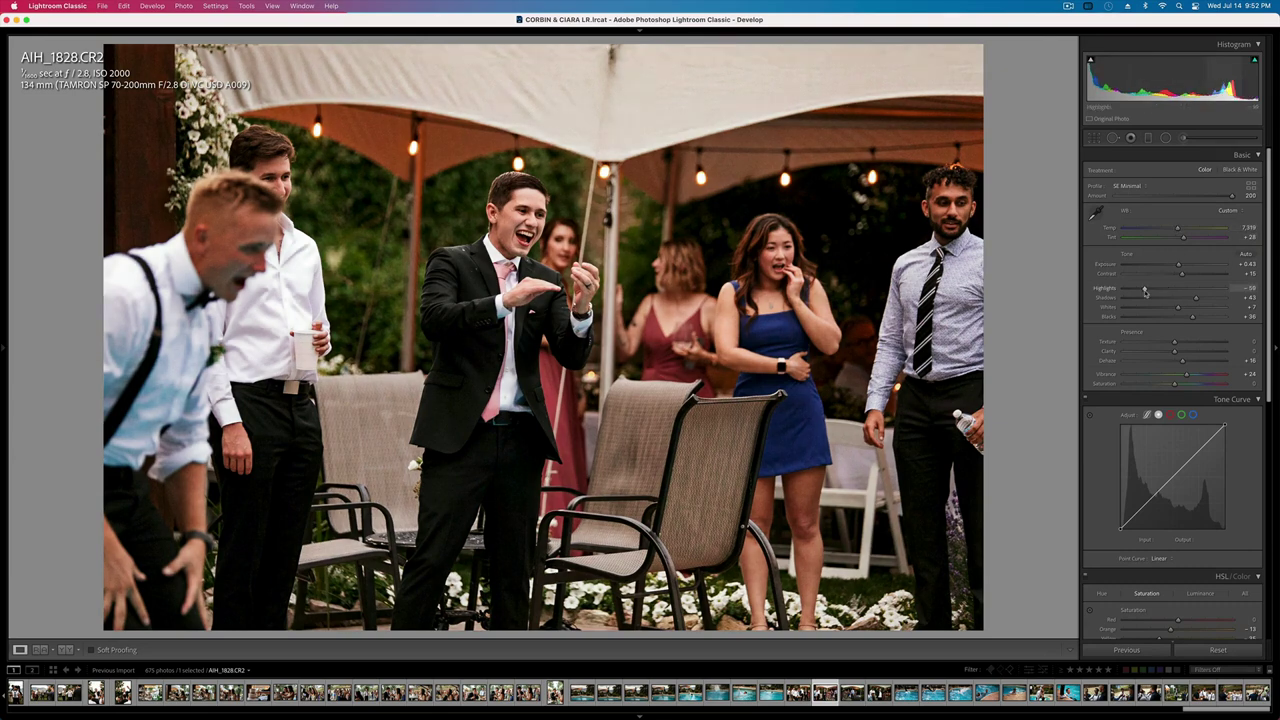
{"action": "key", "text": "super+shift+c"}
{"action": "key", "text": "Return"}
{"action": "key", "text": "Right"}
{"action": "key", "text": "super+shift+v"}
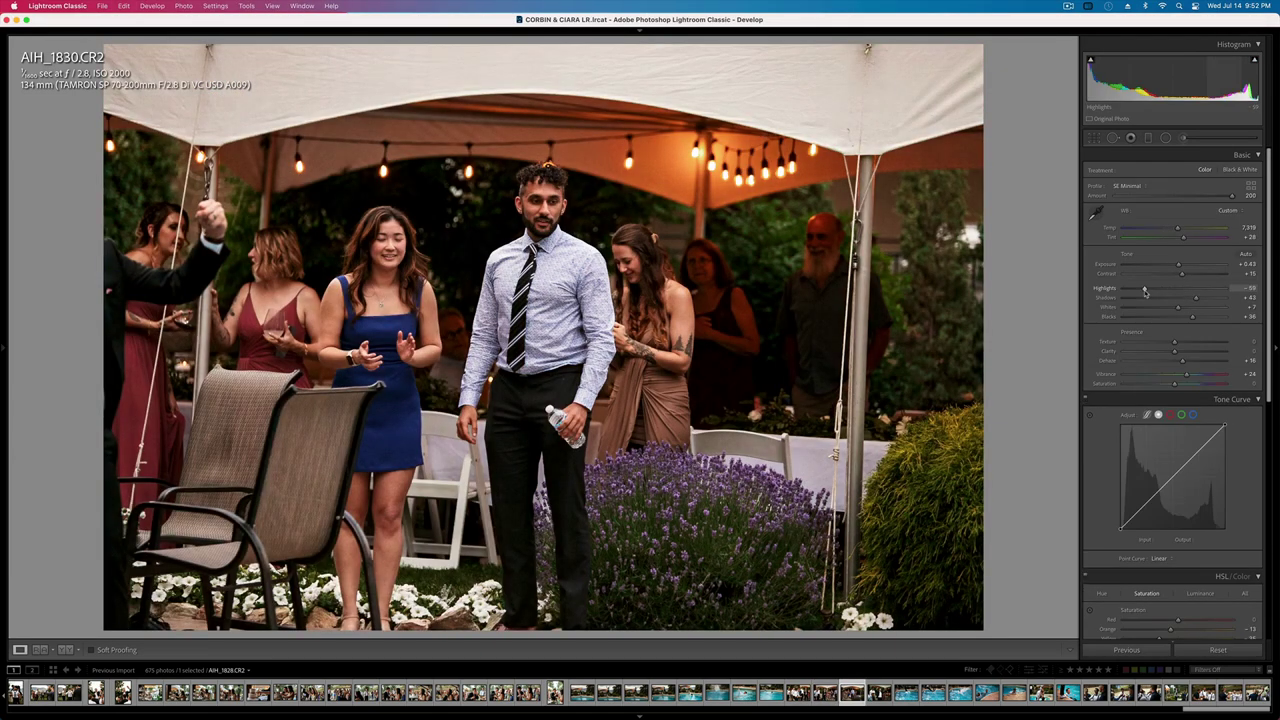
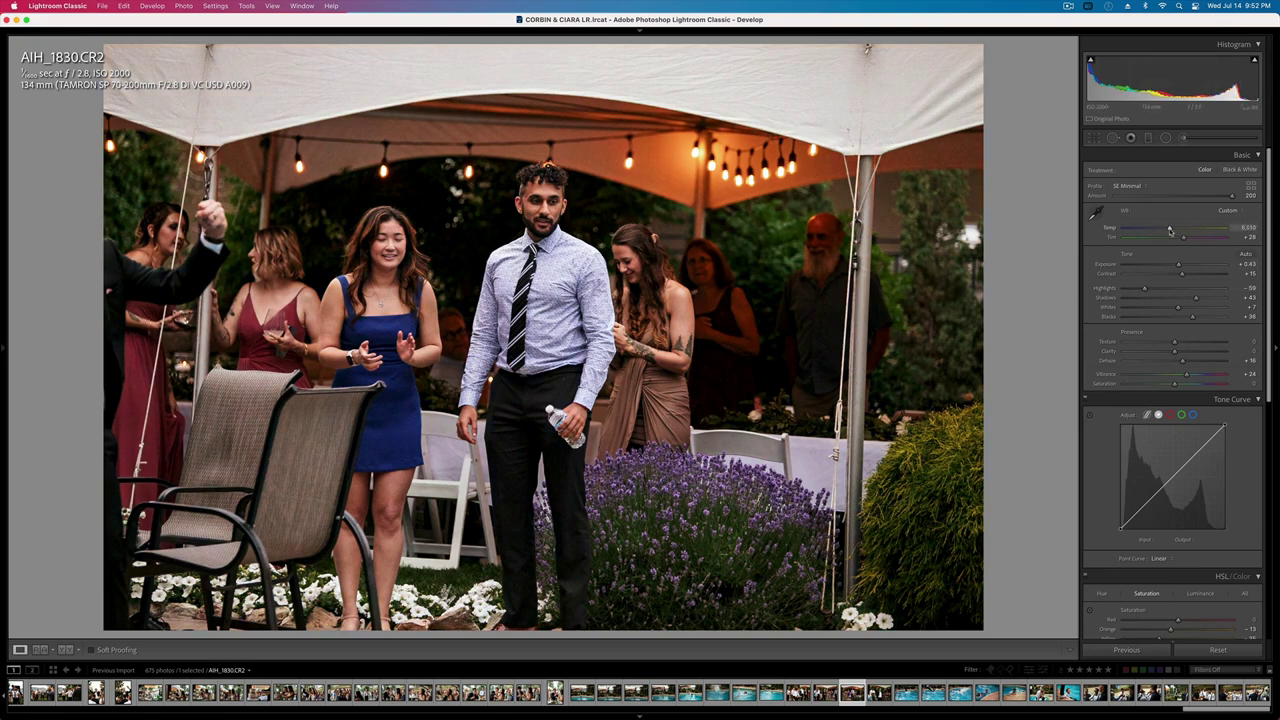
- Lower AIH_1830's magenta tint and straighten it with a slightly rotated crop
{"action": "left_click", "coordinate": [1175, 240]}
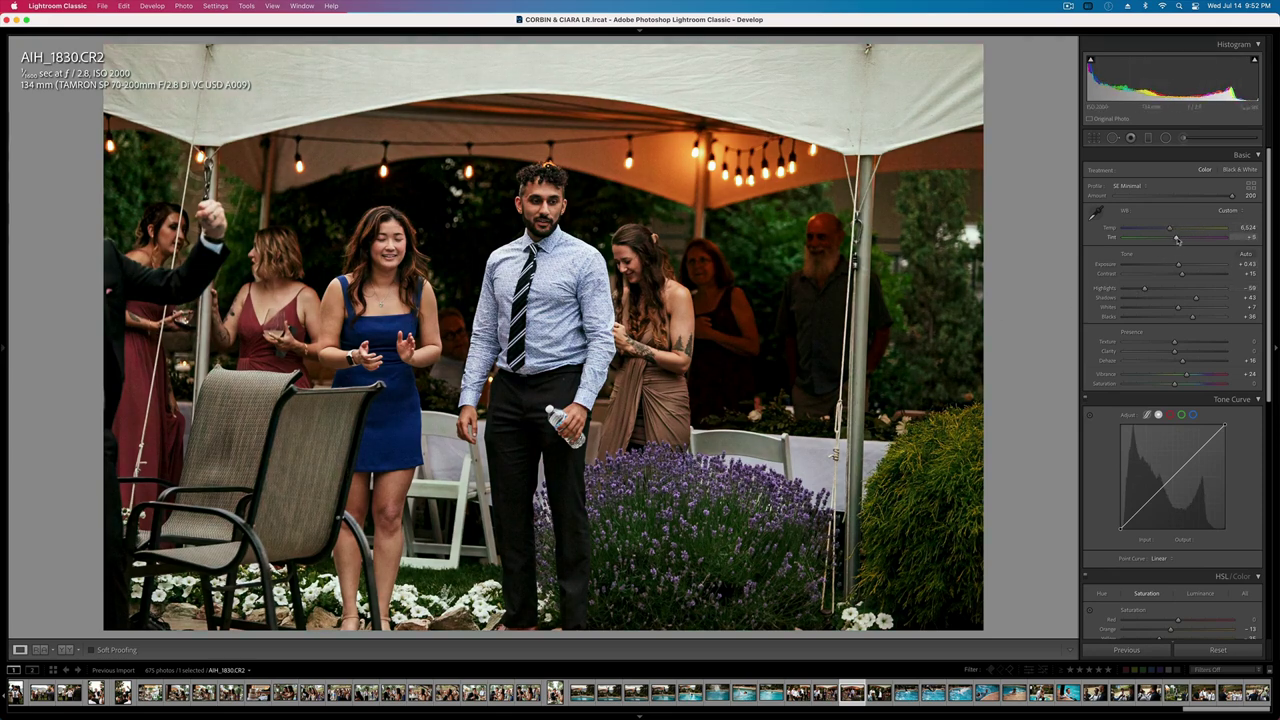
{"action": "key", "text": "r"}
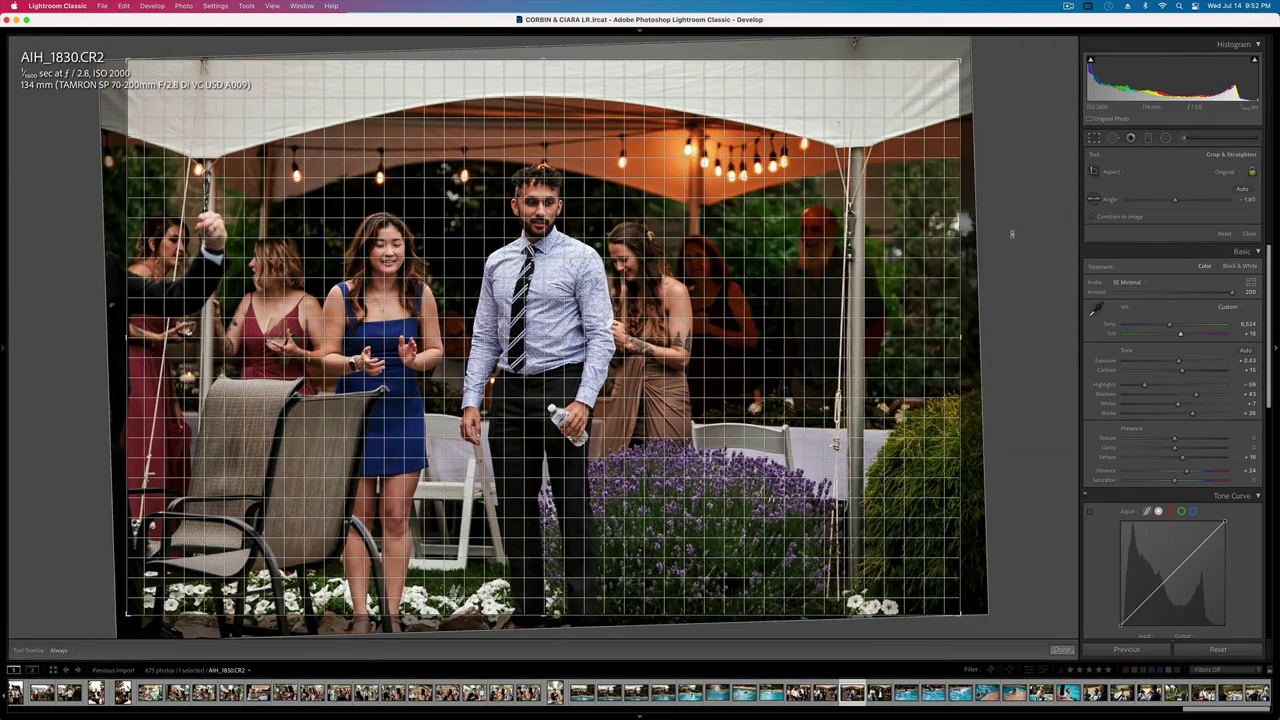
{"action": "left_click_drag", "start_coordinate": [1012, 234], "coordinate": [1011, 228]}
{"action": "left_click_drag", "start_coordinate": [839, 321], "coordinate": [855, 321]}
{"action": "key", "text": "Return"}
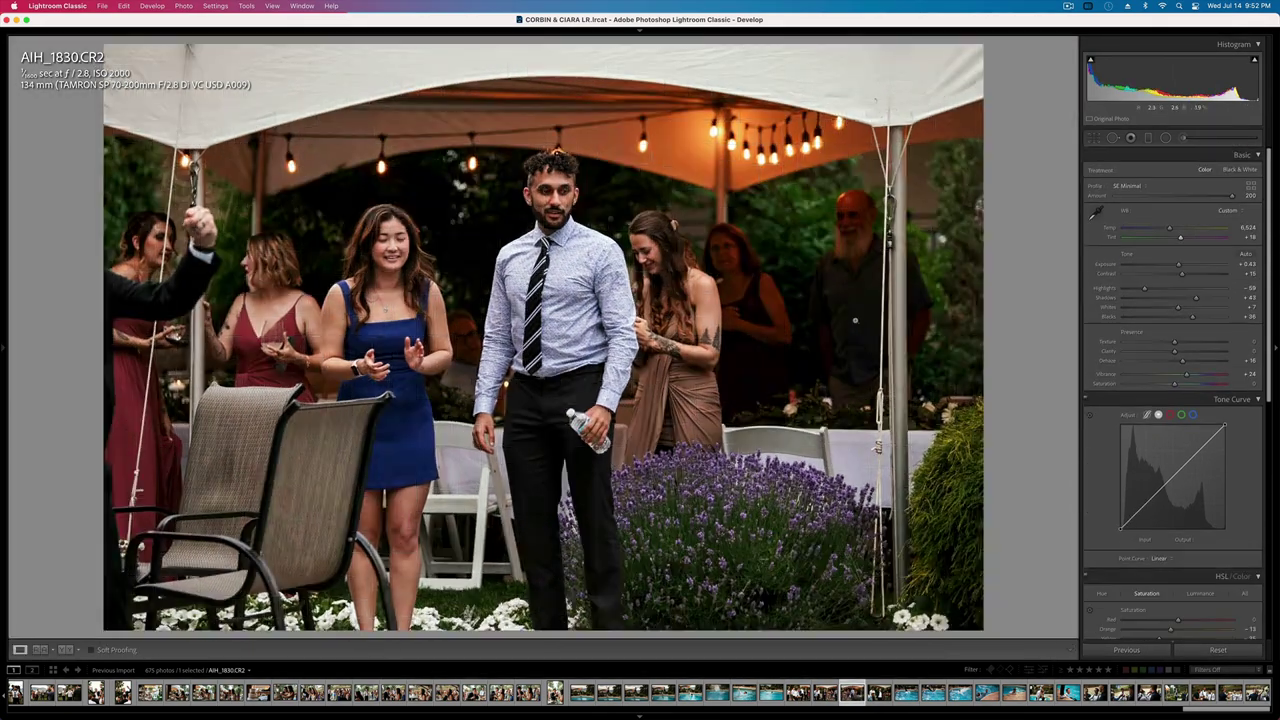
- Copy AIH_1830's develop settings and set AIH_1831's exposure to +0.43
{"action": "key", "text": "super+shift+c"}
{"action": "key", "text": "Return"}
{"action": "key", "text": "Right"}
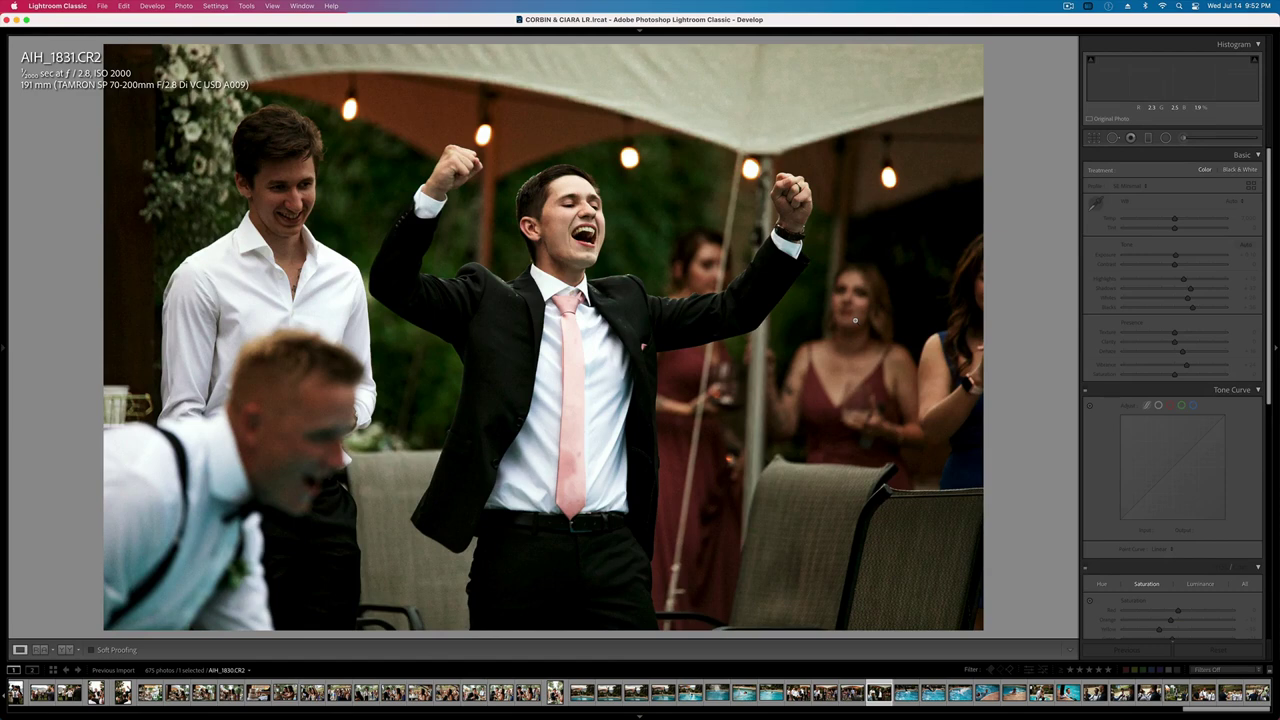
{"action": "key", "text": "shift+minus"}
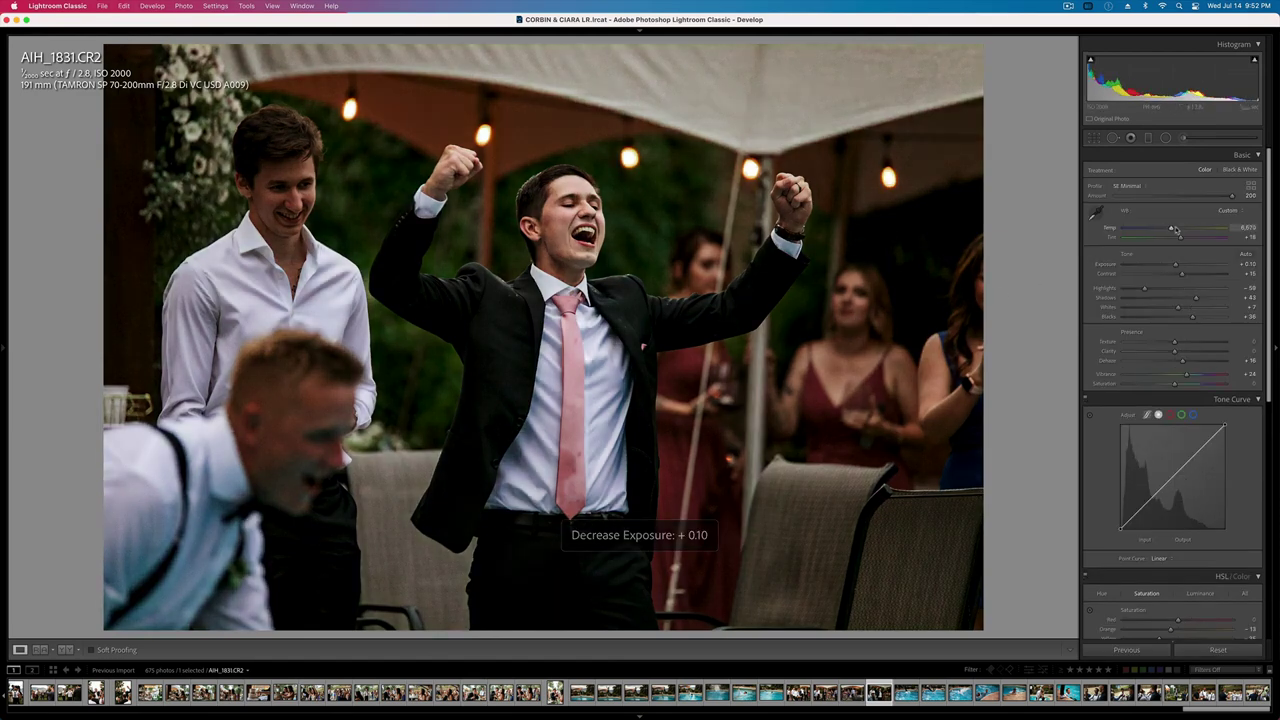
{"action": "key", "text": "shift+equal"}
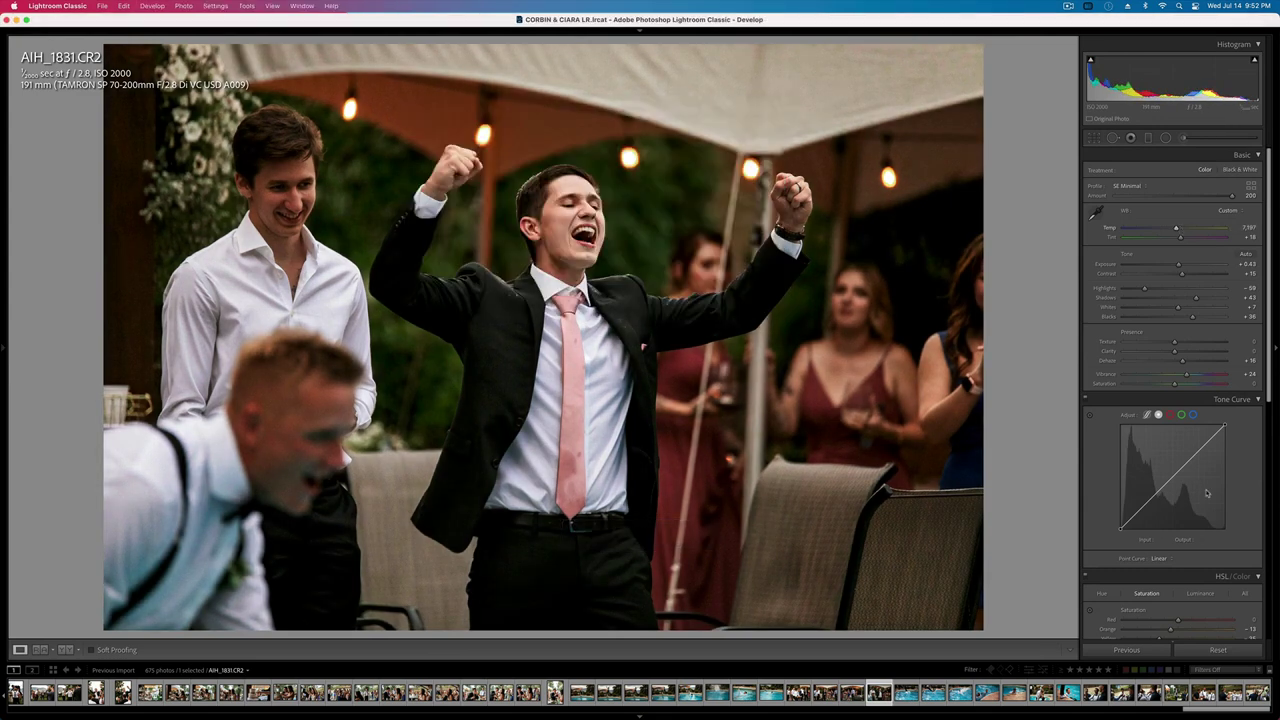
{"action": "scroll", "coordinate": [1207, 493], "scroll_direction": "down", "scroll_amount": 3}
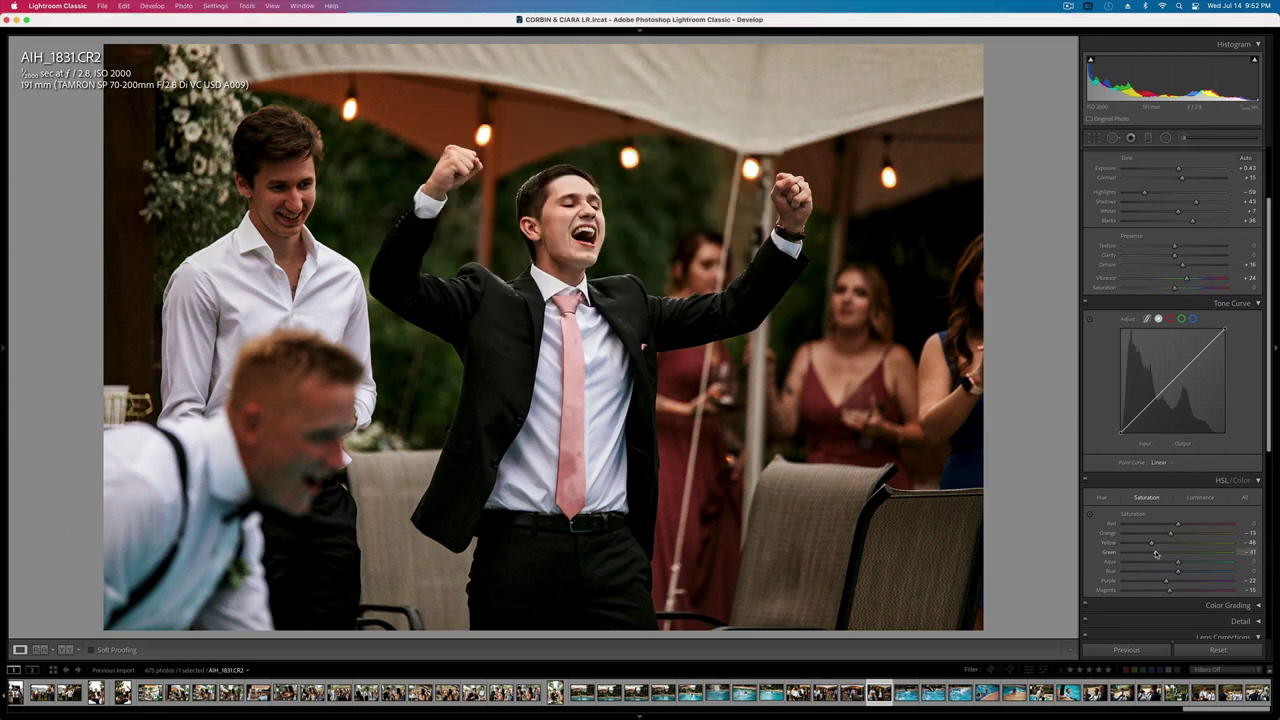
{"action": "key", "text": "Right"}
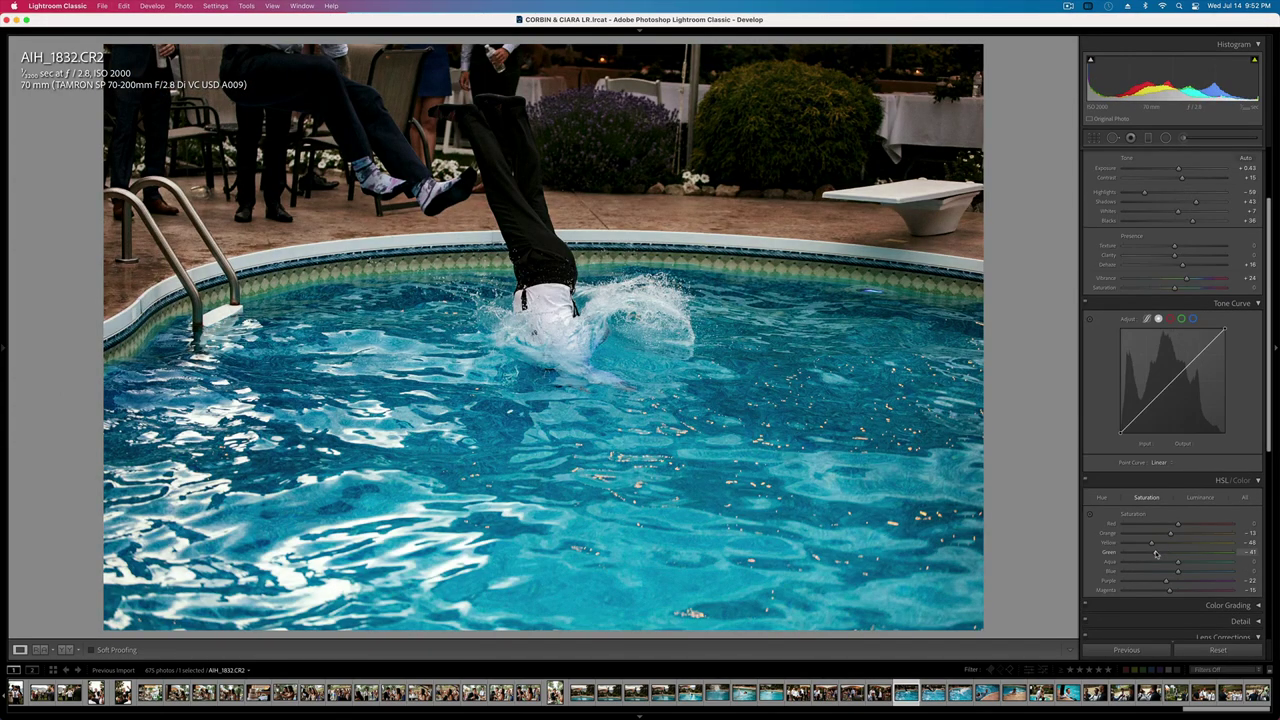
- Brighten pool photo AIH_1832 and warm its white balance Temp
{"action": "key", "text": "shift+equal"}
{"action": "key", "text": "shift+equal"}
{"action": "scroll", "coordinate": [1140, 496], "scroll_direction": "up", "scroll_amount": 3}
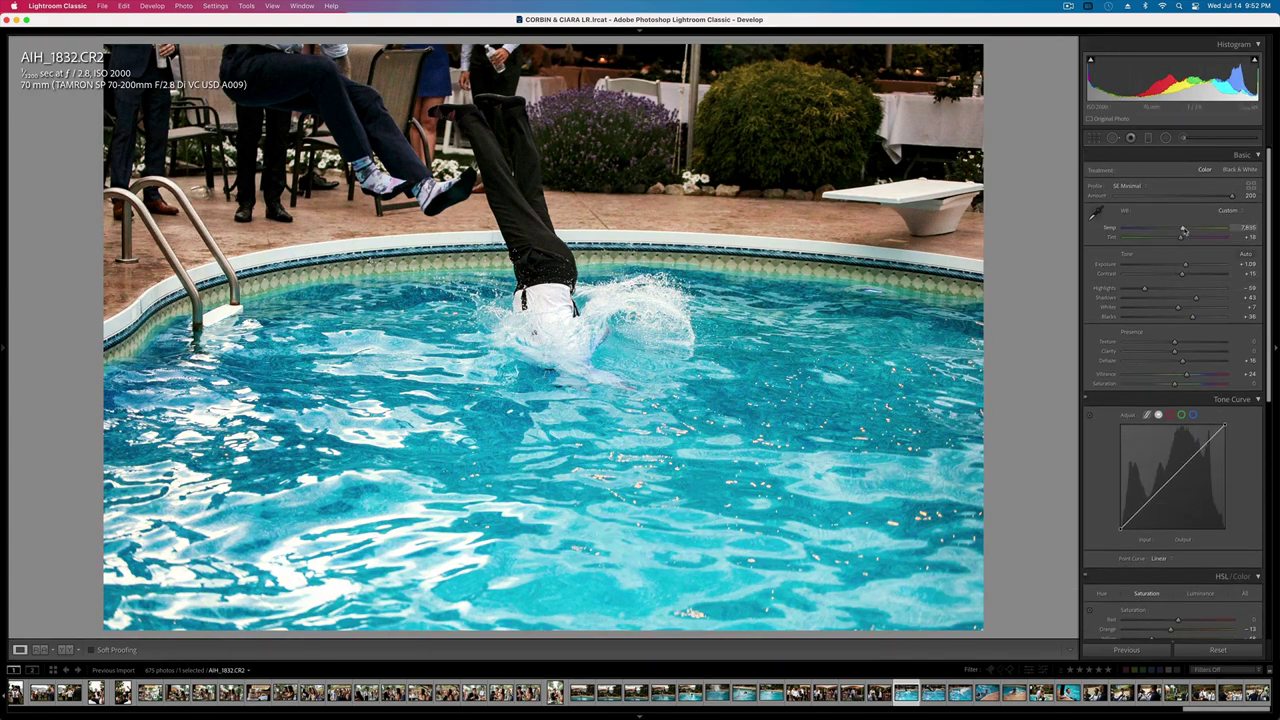
{"action": "left_click_drag", "start_coordinate": [1183, 230], "coordinate": [1188, 275]}
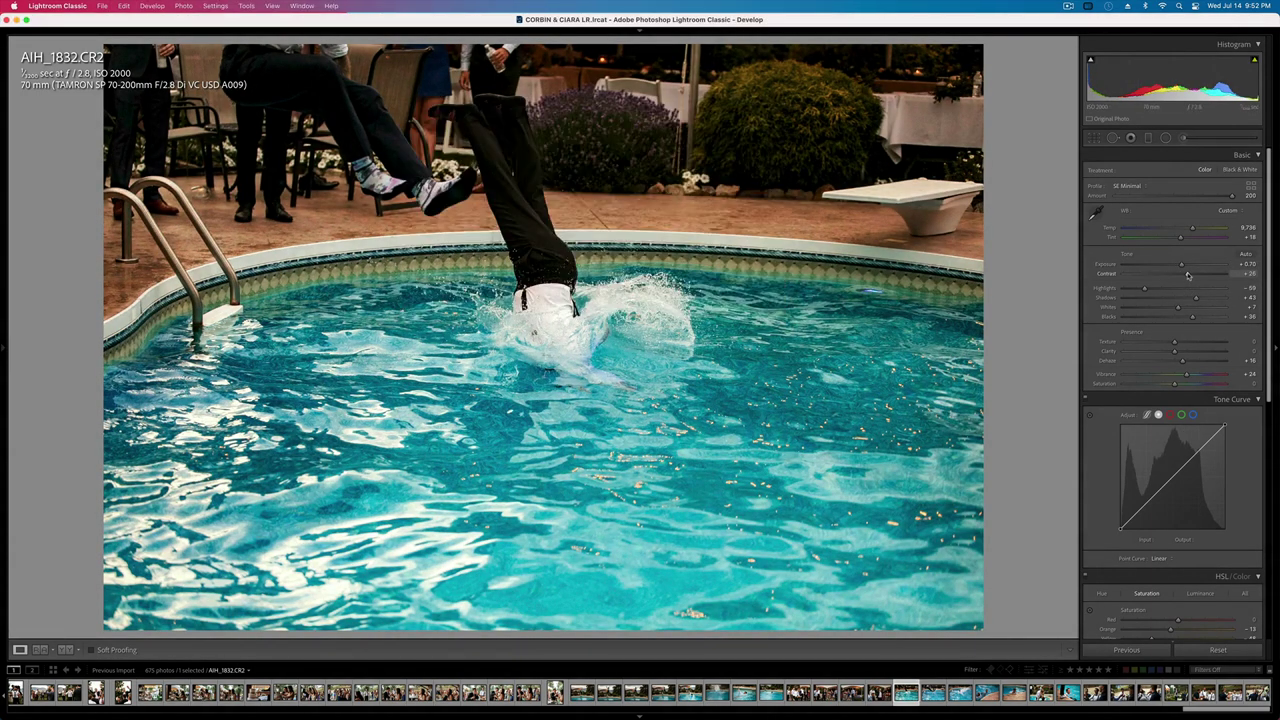
- Raise exposure on AIH_1833, AIH_1834 and AIH_1835 in shortcut increments
{"action": "key", "text": "Right"}
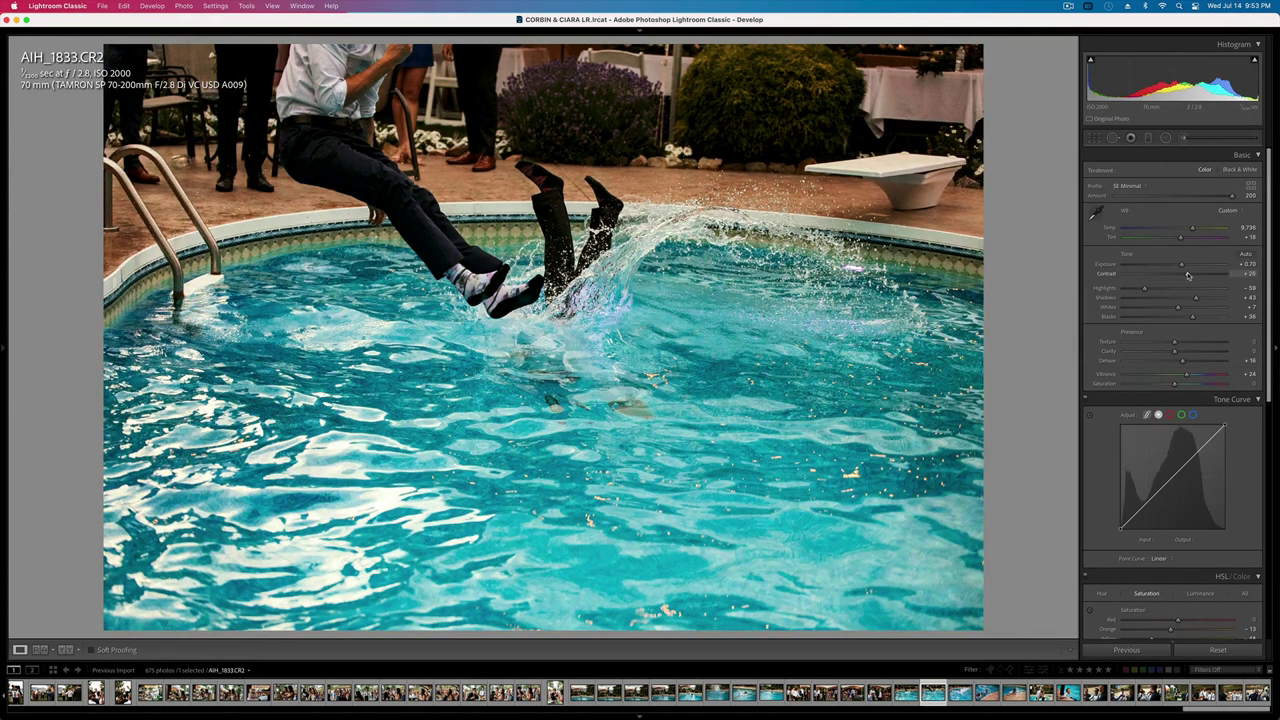
{"action": "key", "text": "shift+minus"}
{"action": "key", "text": "shift+minus"}
{"action": "key", "text": "shift+equal"}
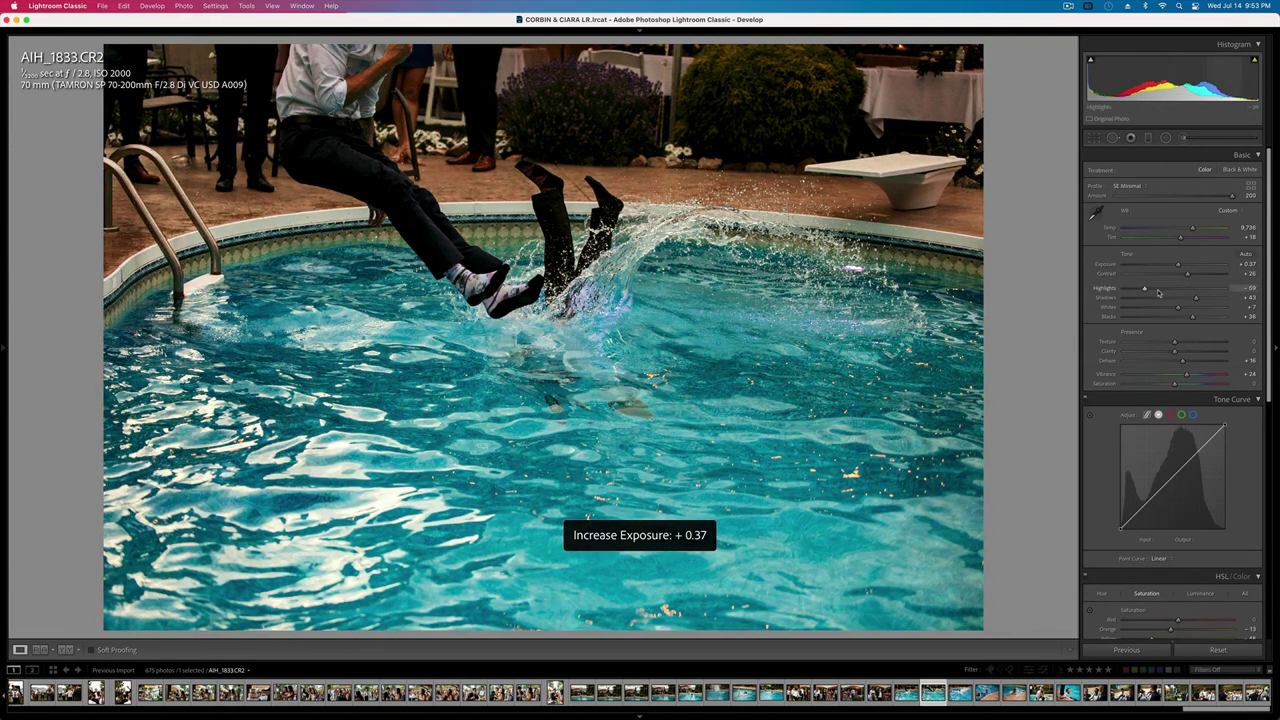
{"action": "key", "text": "equal"}
{"action": "key", "text": "equal"}
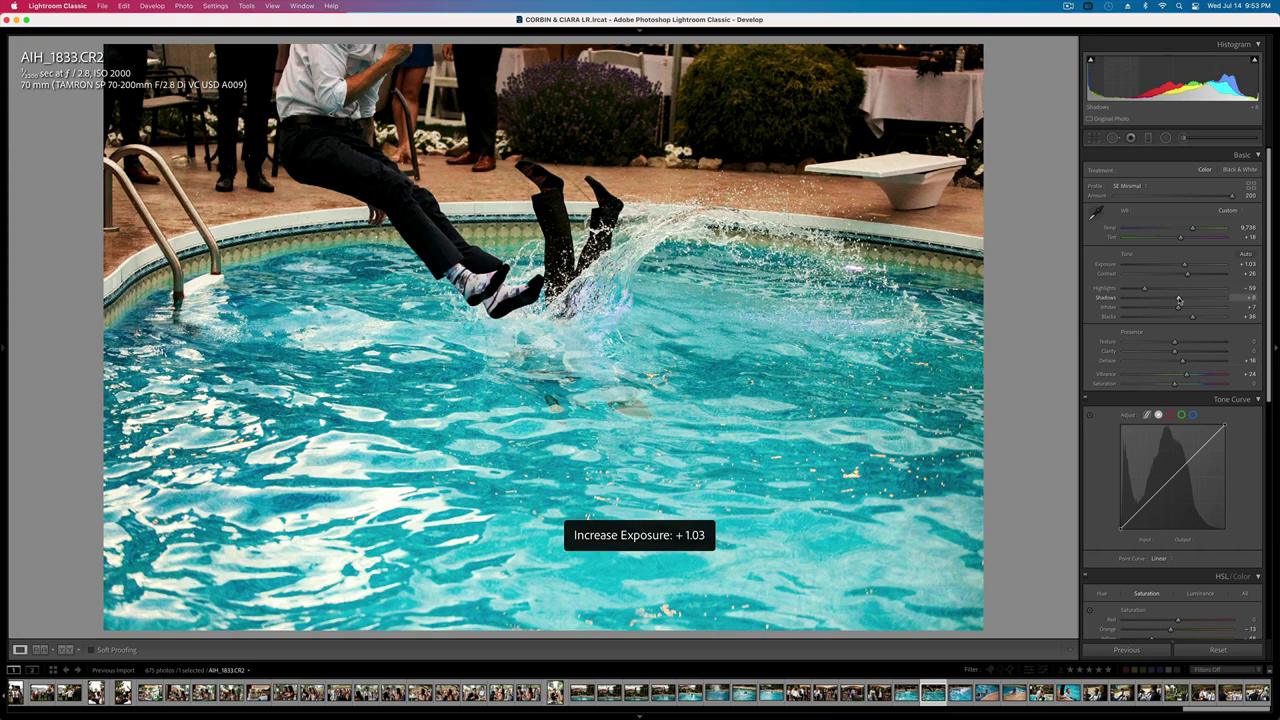
{"action": "key", "text": "Right"}
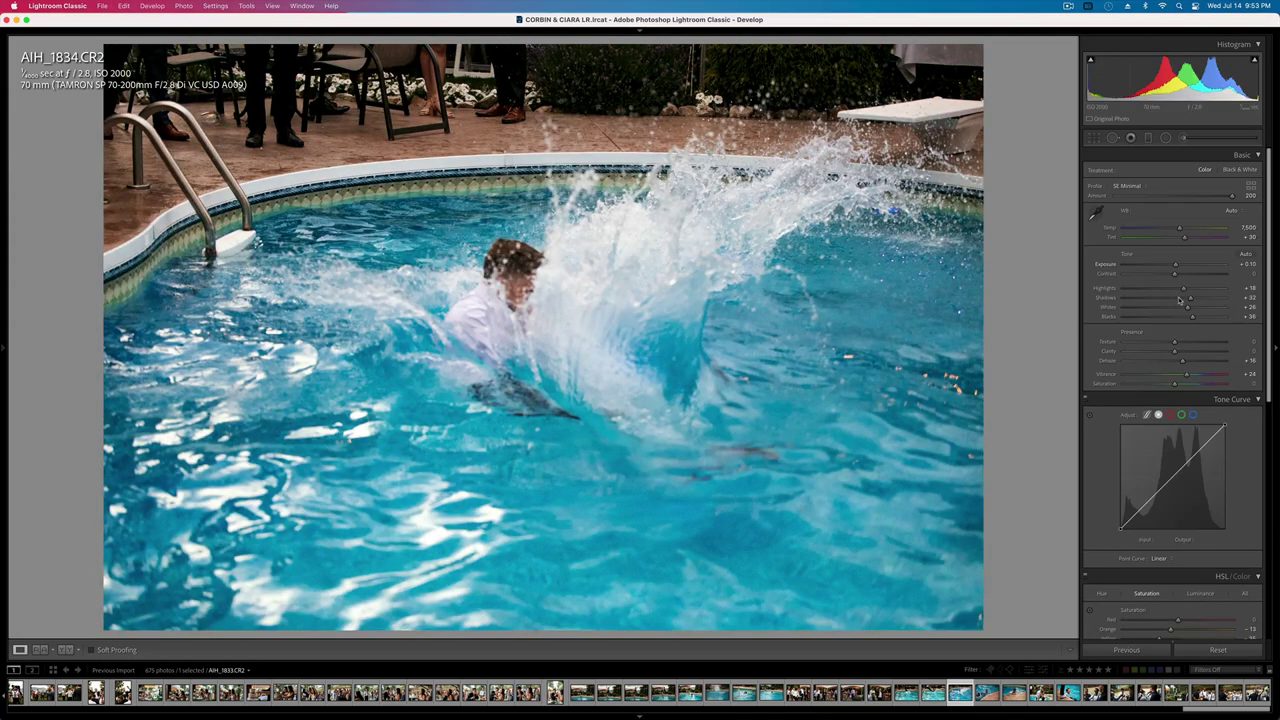
{"action": "key", "text": "equal"}
{"action": "key", "text": "equal"}
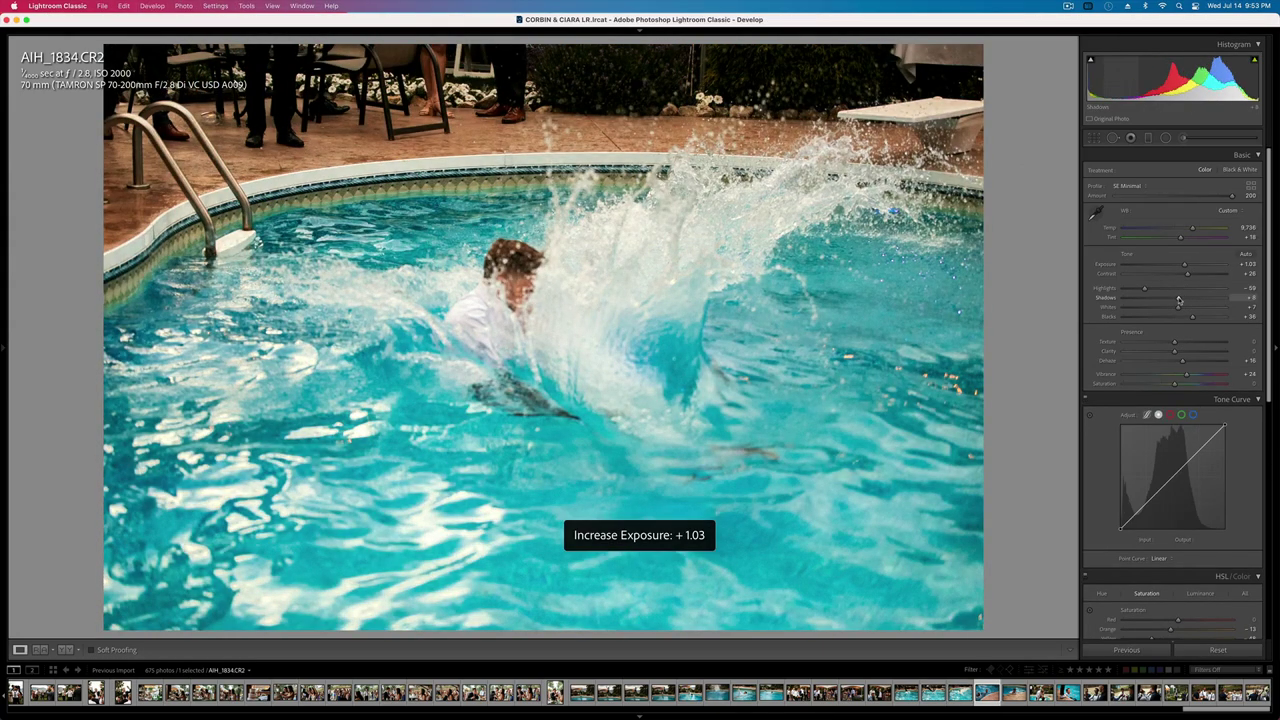
{"action": "key", "text": "Right"}
{"action": "key", "text": "equal"}
{"action": "key", "text": "equal"}
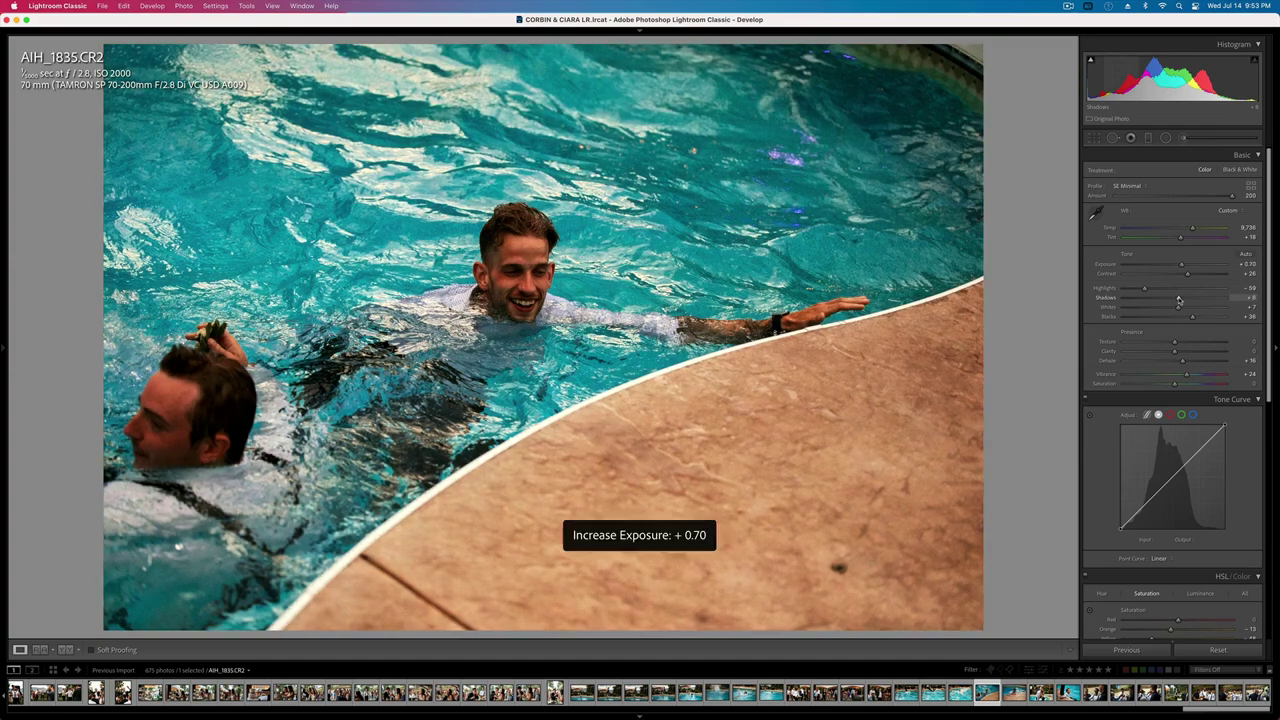
- Cool AIH_1835 to Temp 7,496 and remove the magenta cast from the pool deck
{"action": "left_click_drag", "start_coordinate": [1192, 228], "coordinate": [1180, 231]}
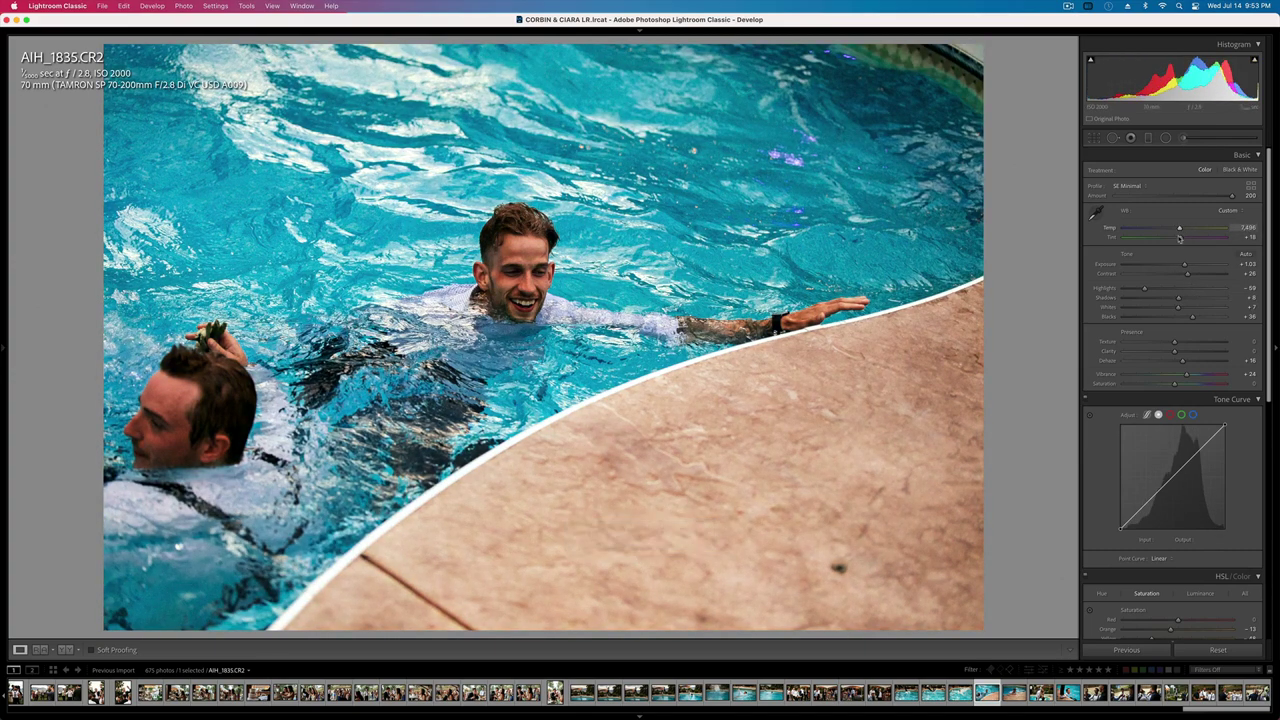
{"action": "left_click_drag", "start_coordinate": [1171, 238], "coordinate": [1177, 238]}
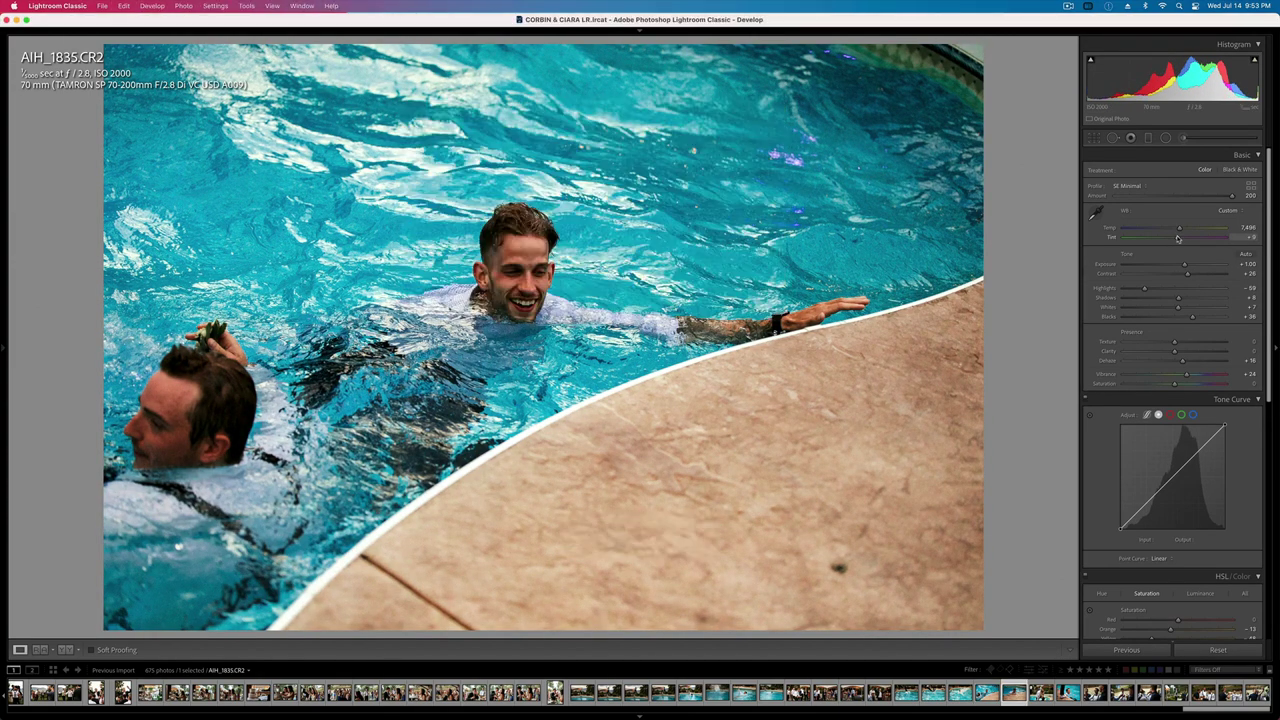
{"action": "key", "text": "Right"}
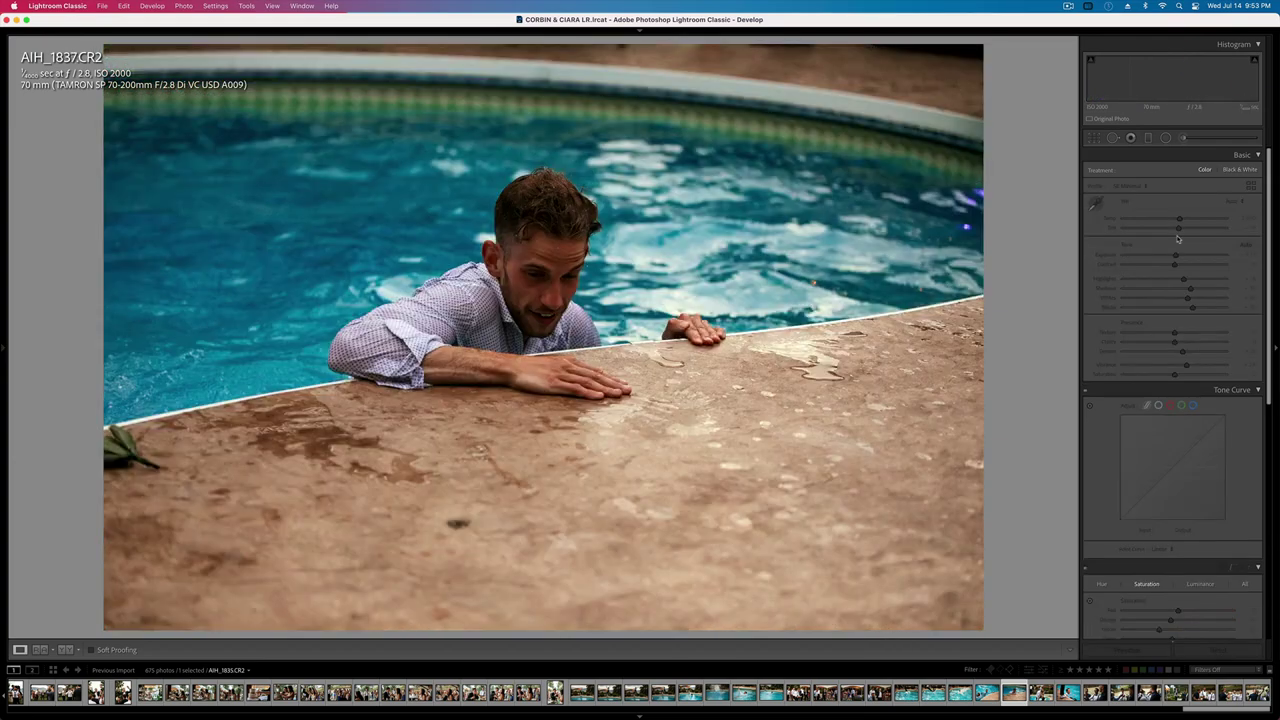
- Darken AIH_1838's exposure to +0.37
{"action": "key", "text": "Right"}
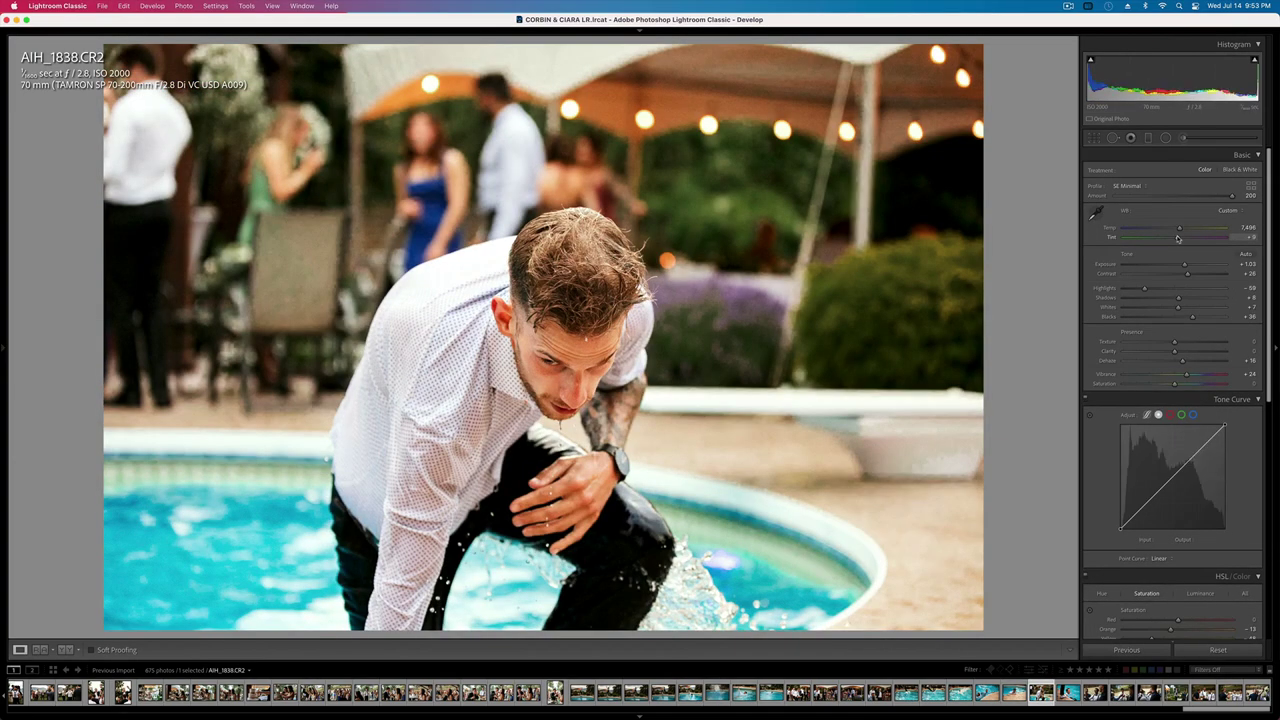
{"action": "key", "text": "Right"}
{"action": "key", "text": "Left"}
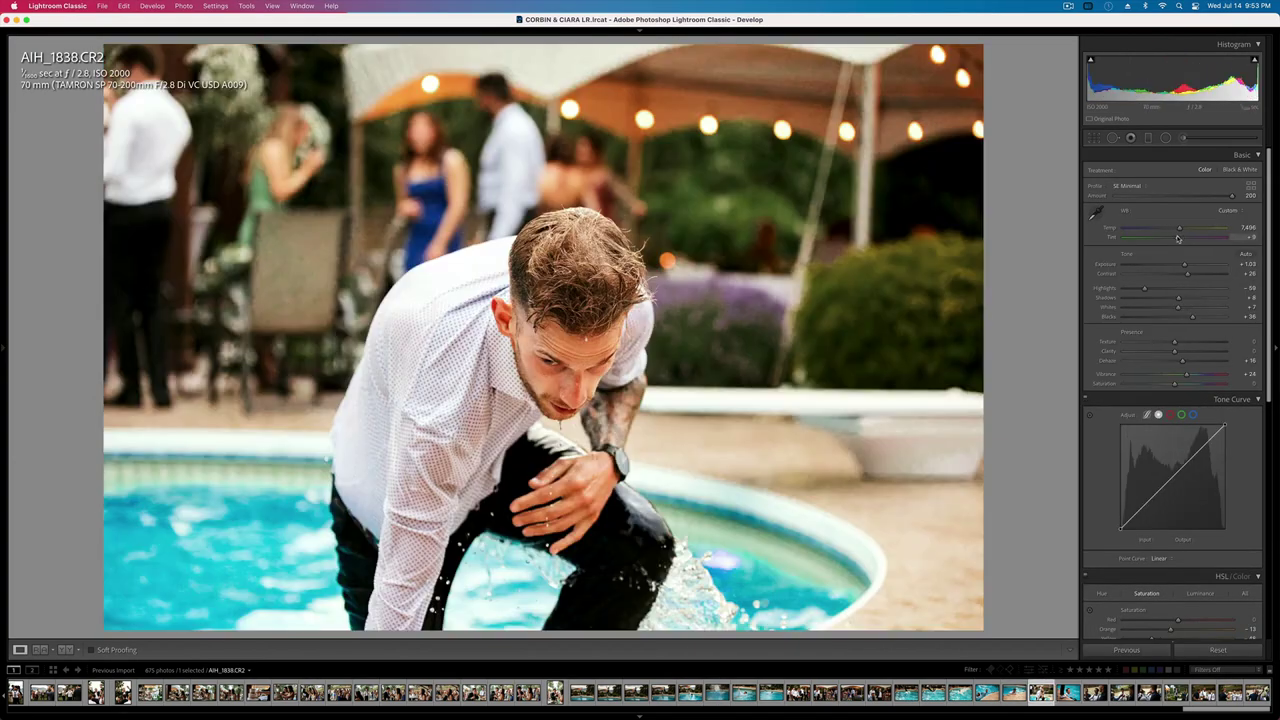
{"action": "key", "text": "minus"}
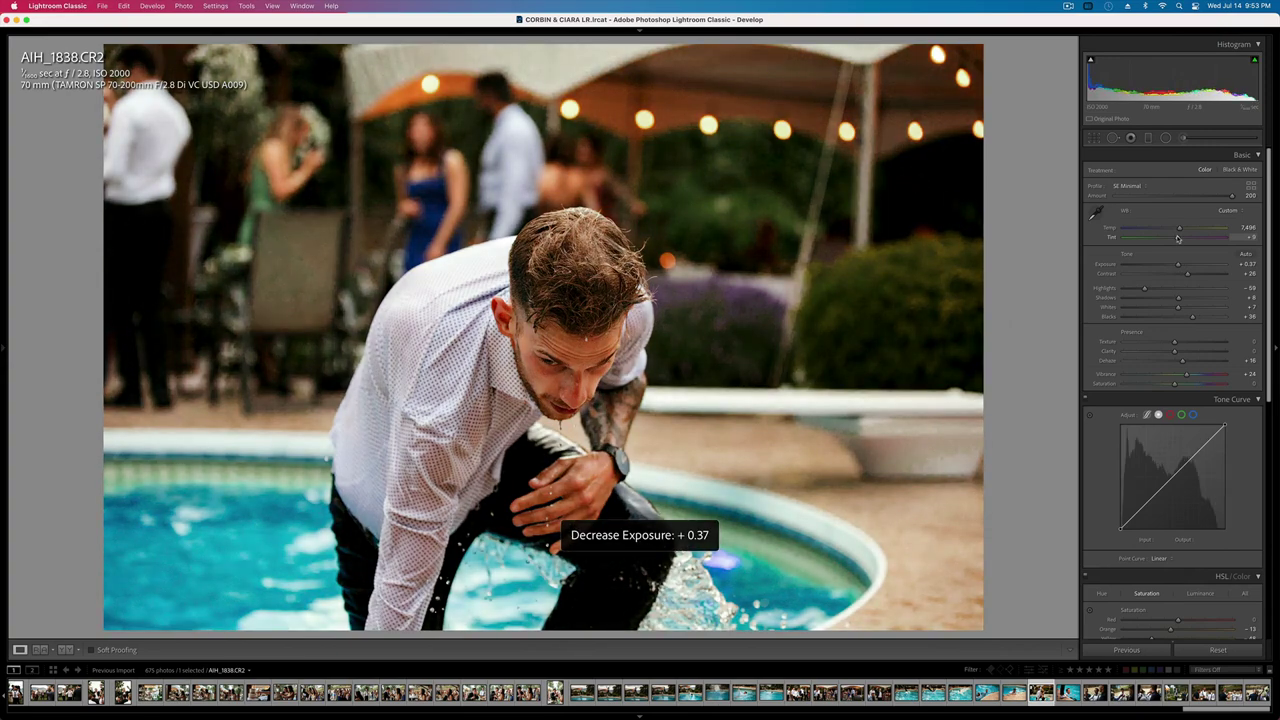
- Paste the shared develop settings onto AIH_1839 and fine-tune its exposure
{"action": "key", "text": "Right"}
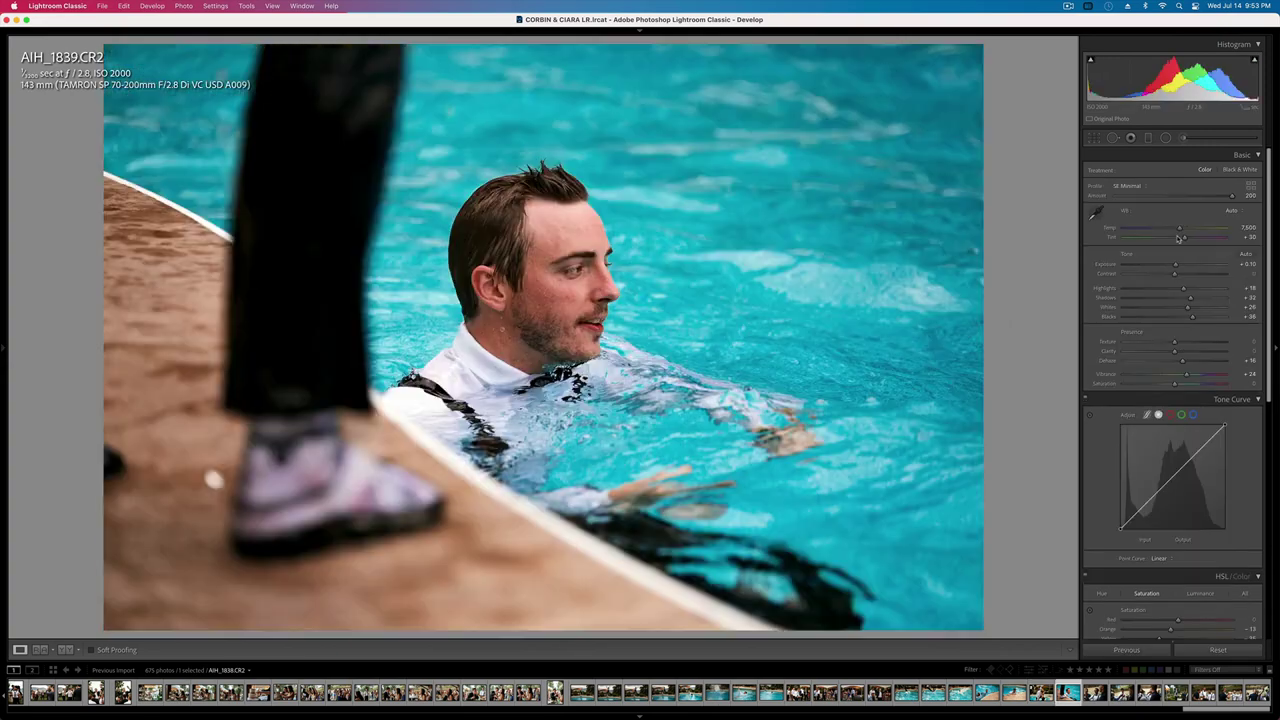
{"action": "key", "text": "super+v"}
{"action": "key", "text": "minus"}
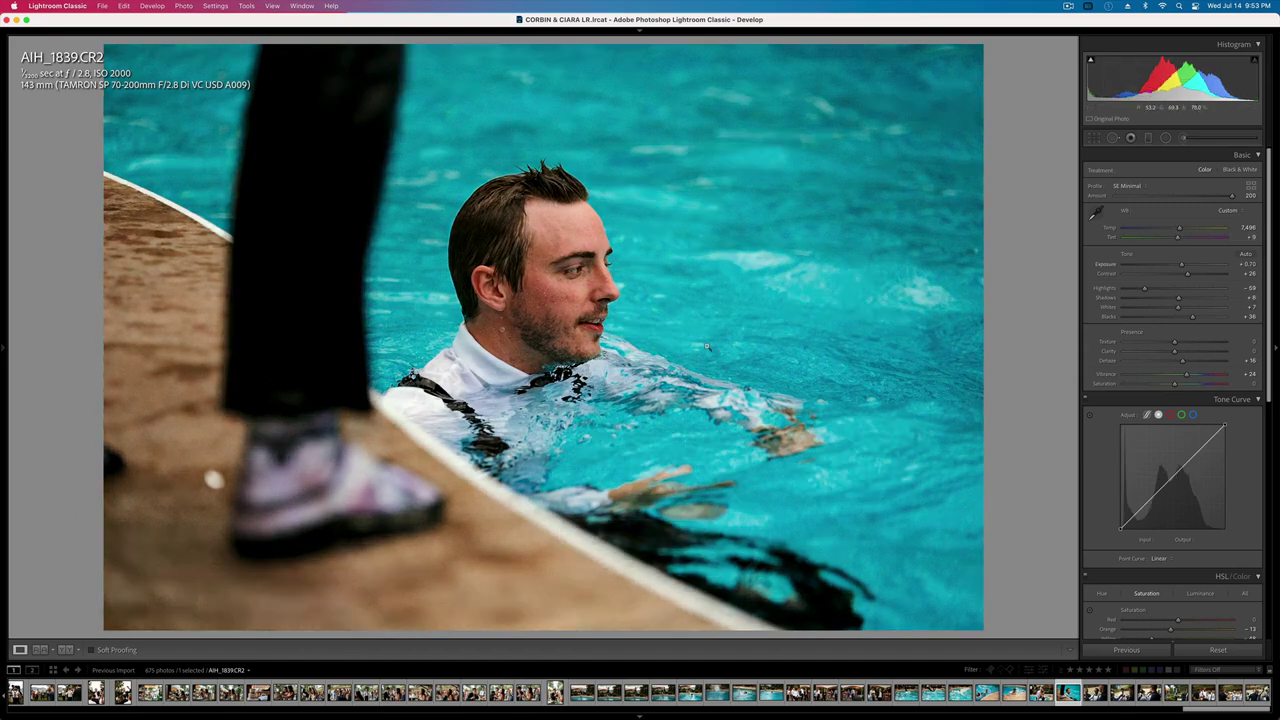
{"action": "key", "text": "equal"}
- Set exposure to +0.80 on AIH_1842 and AIH_1844 and +0.90 on AIH_1846
{"action": "key", "text": "Right"}
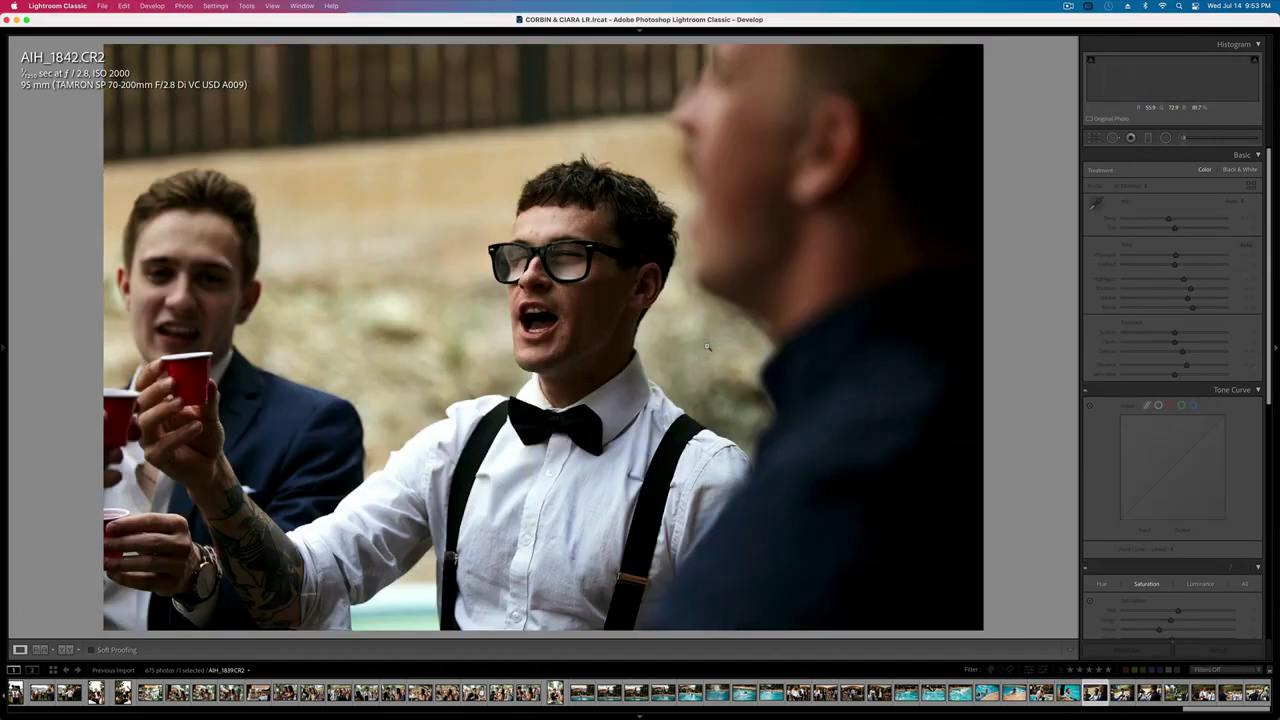
{"action": "key", "text": "equal"}
{"action": "key", "text": "Right"}
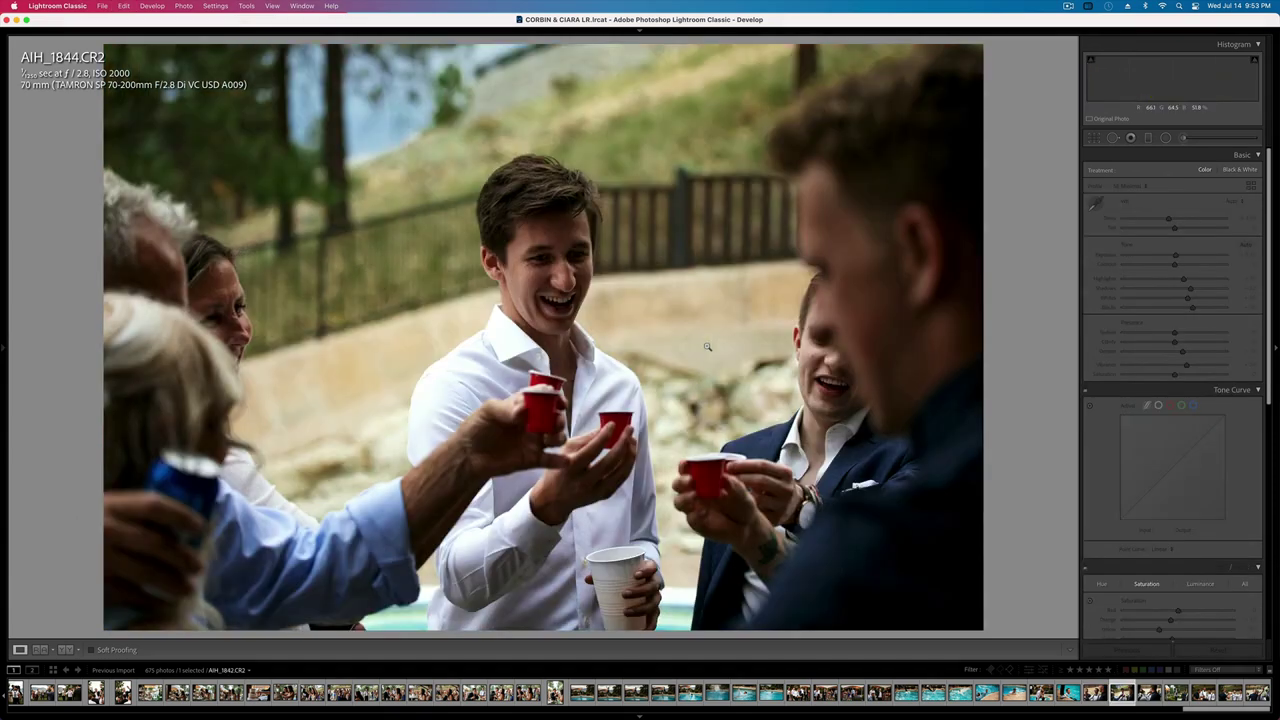
{"action": "key", "text": "equal"}
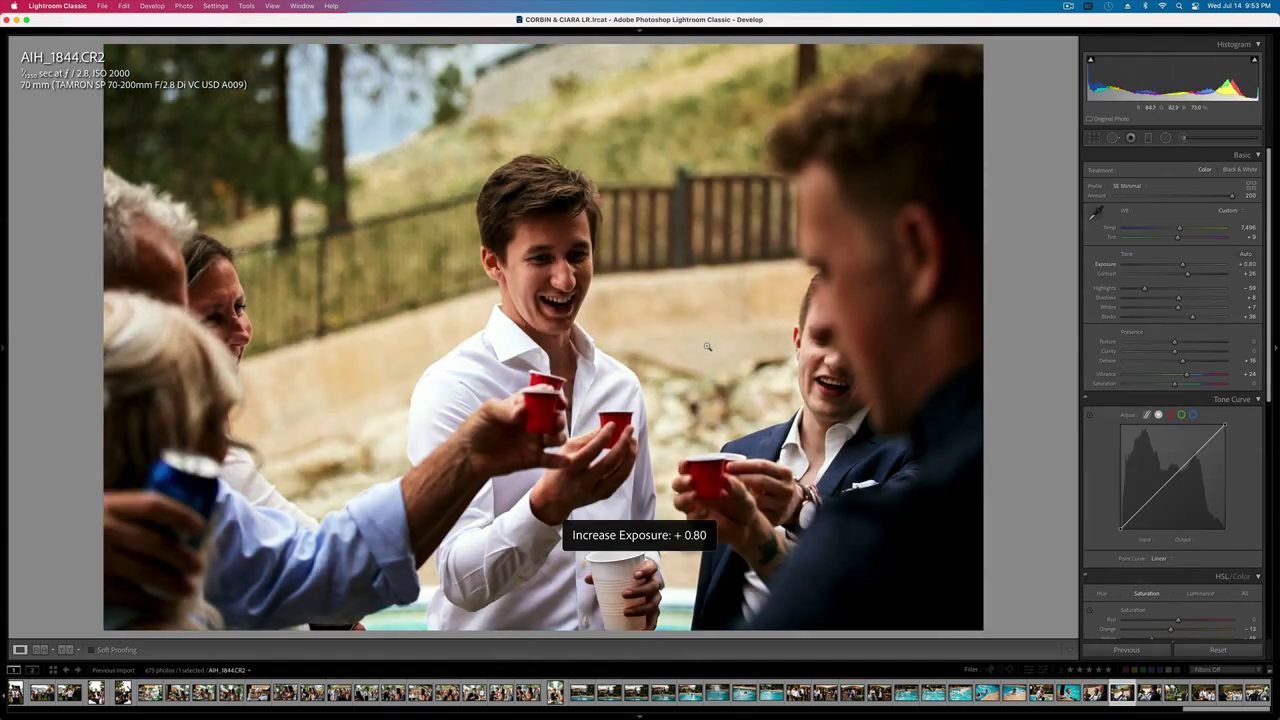
{"action": "key", "text": "Right"}
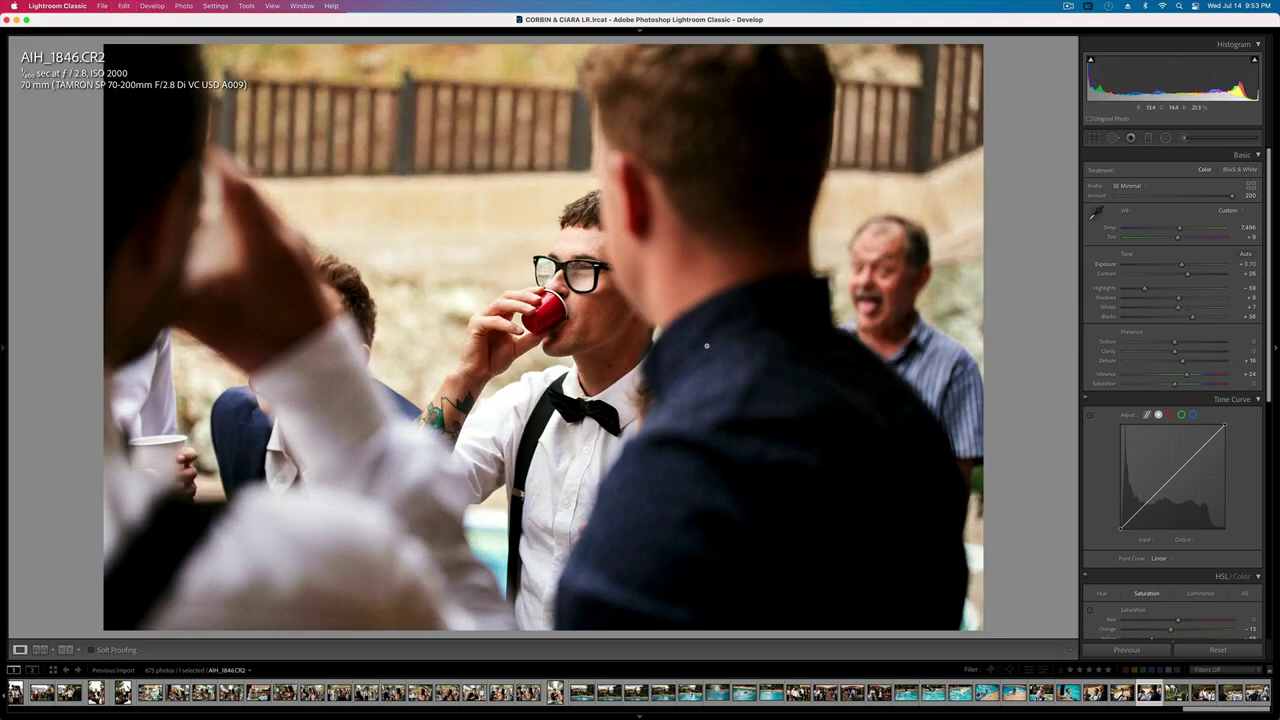
{"action": "key", "text": "equal"}
{"action": "key", "text": "Right"}
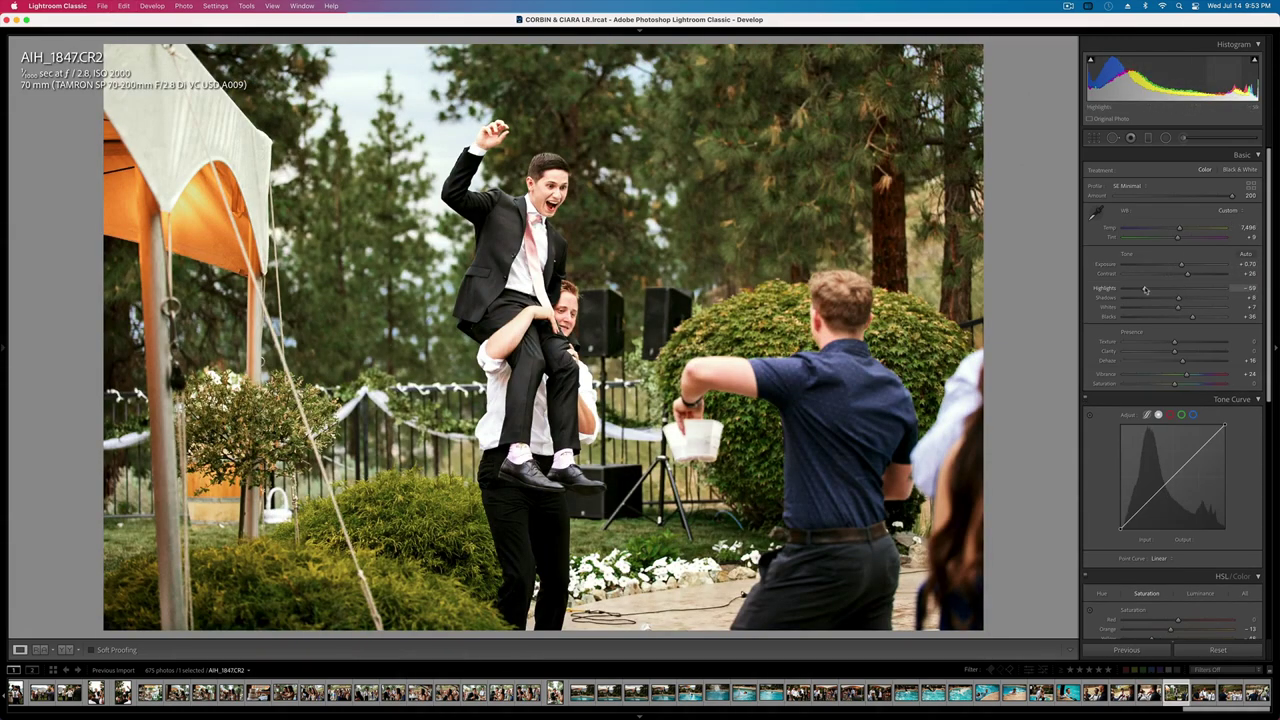
- Pull down AIH_1847's highlights, lift its blacks, and brighten the next groomsmen shot
{"action": "left_click_drag", "start_coordinate": [1144, 288], "coordinate": [1169, 266]}
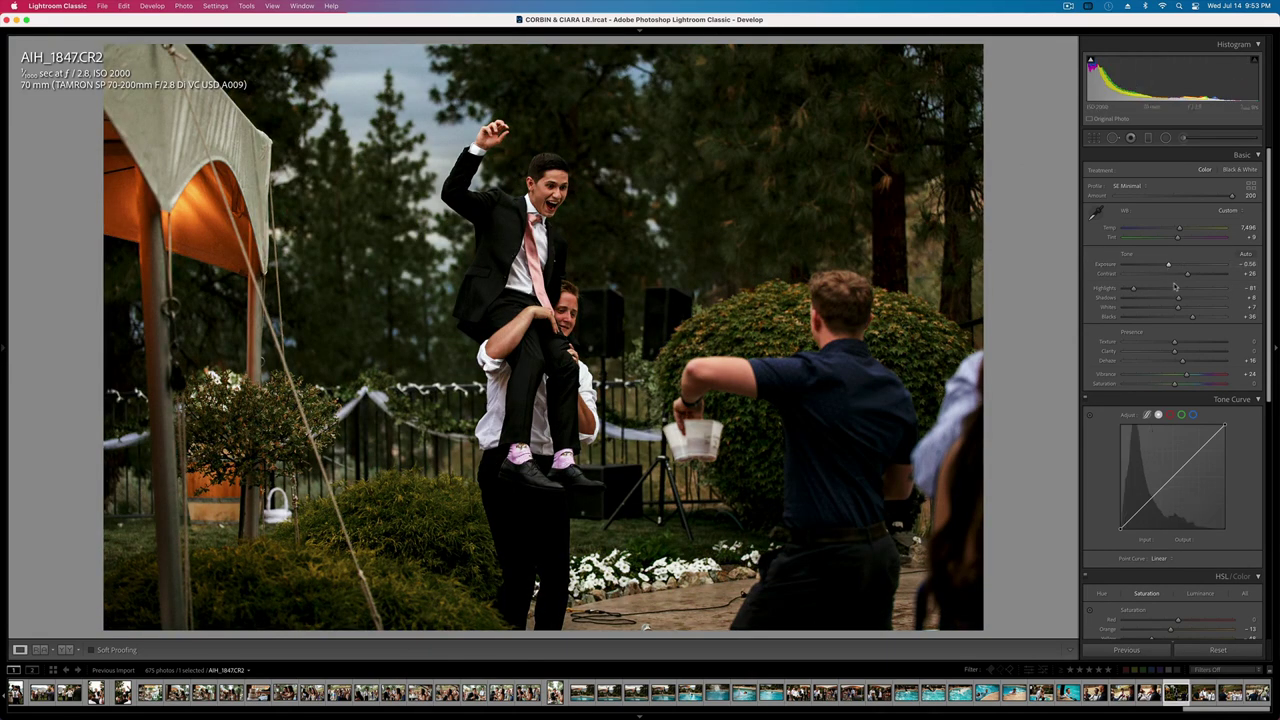
{"action": "left_click_drag", "start_coordinate": [1193, 316], "coordinate": [1175, 265]}
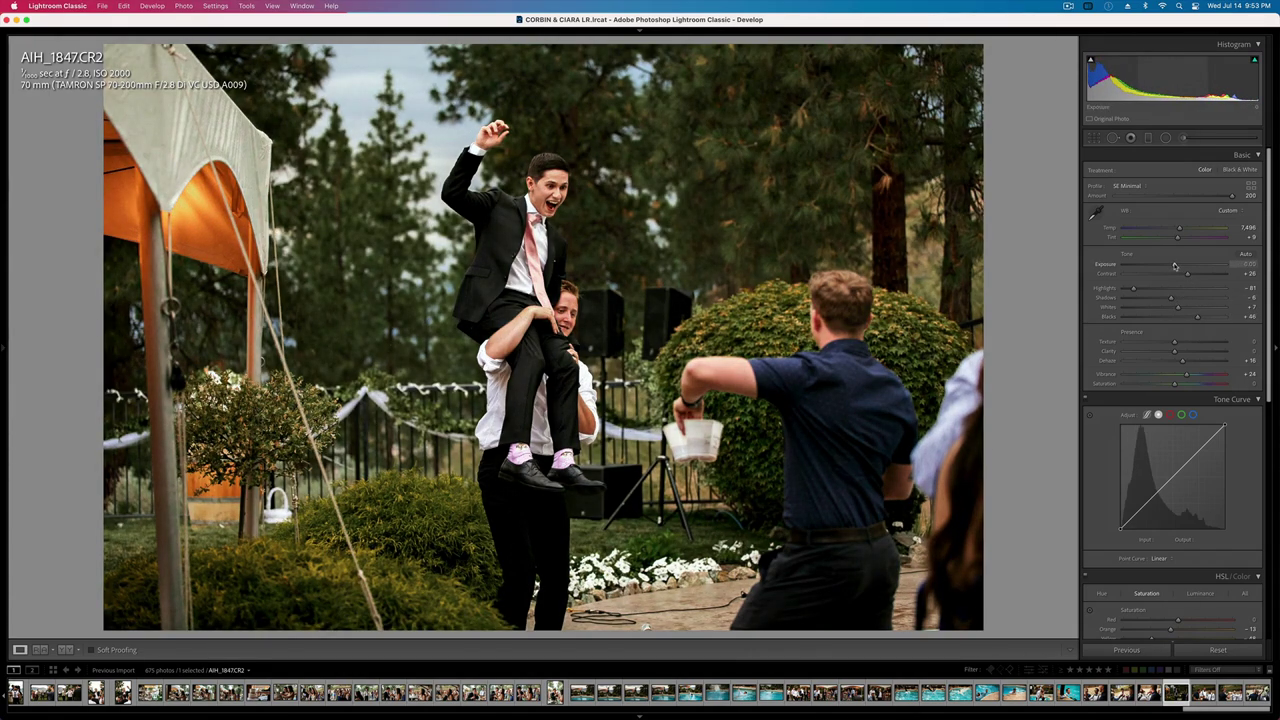
{"action": "key", "text": "Right"}
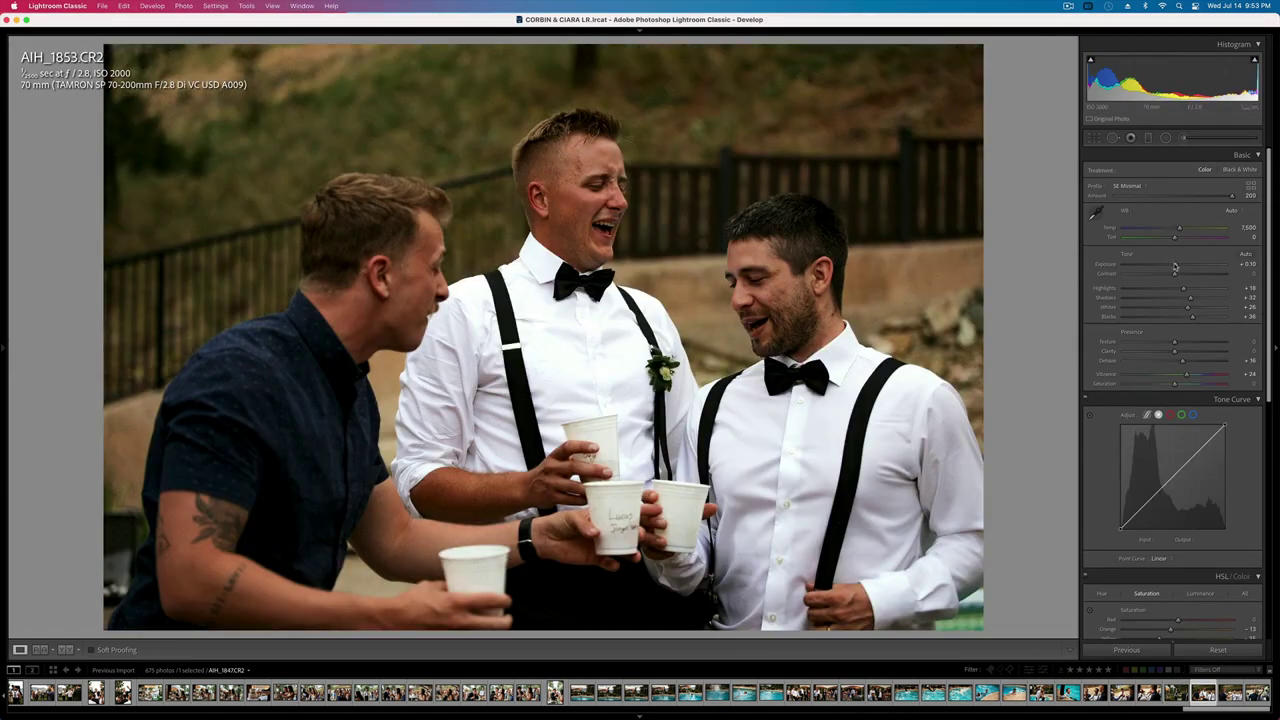
{"action": "key", "text": "shift+equal"}
{"action": "key", "text": "shift+equal"}
{"action": "key", "text": "shift+equal"}
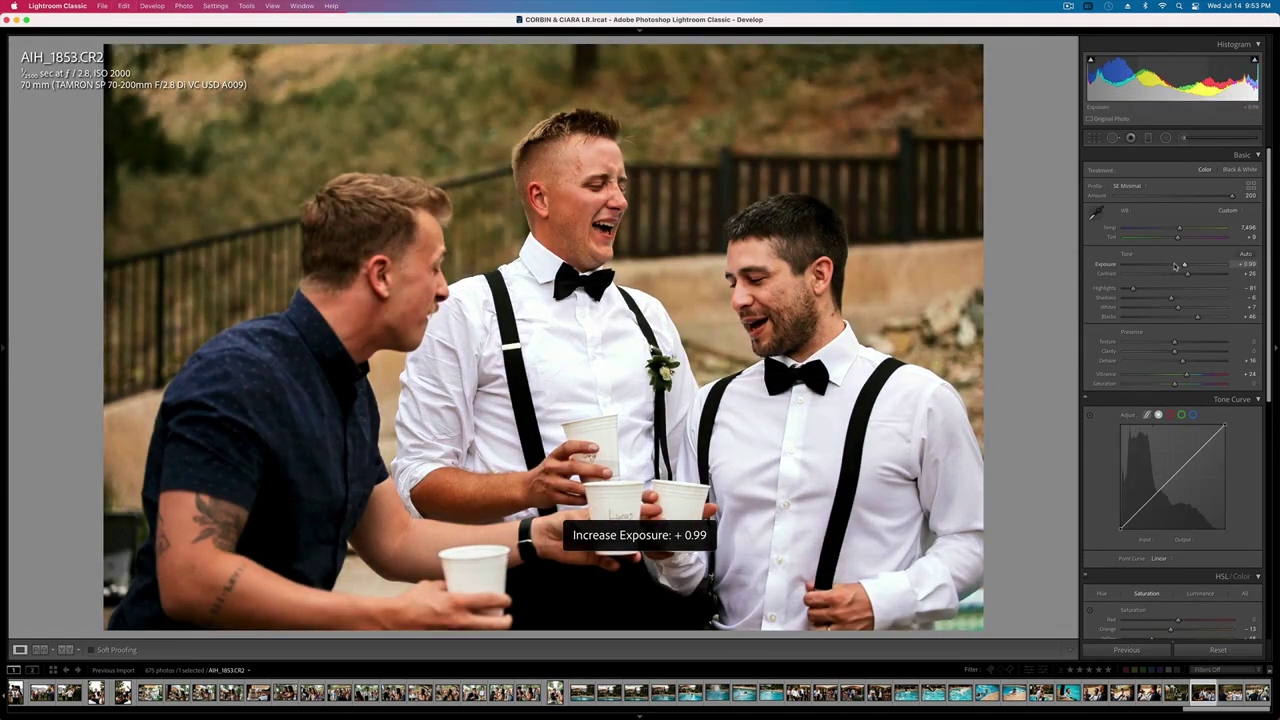
{"action": "key", "text": "Down"}
- Lower the next shot to +0.66 exposure and set the selfie to Temp 7,000, +0.86 exposure
{"action": "key", "text": "Right"}
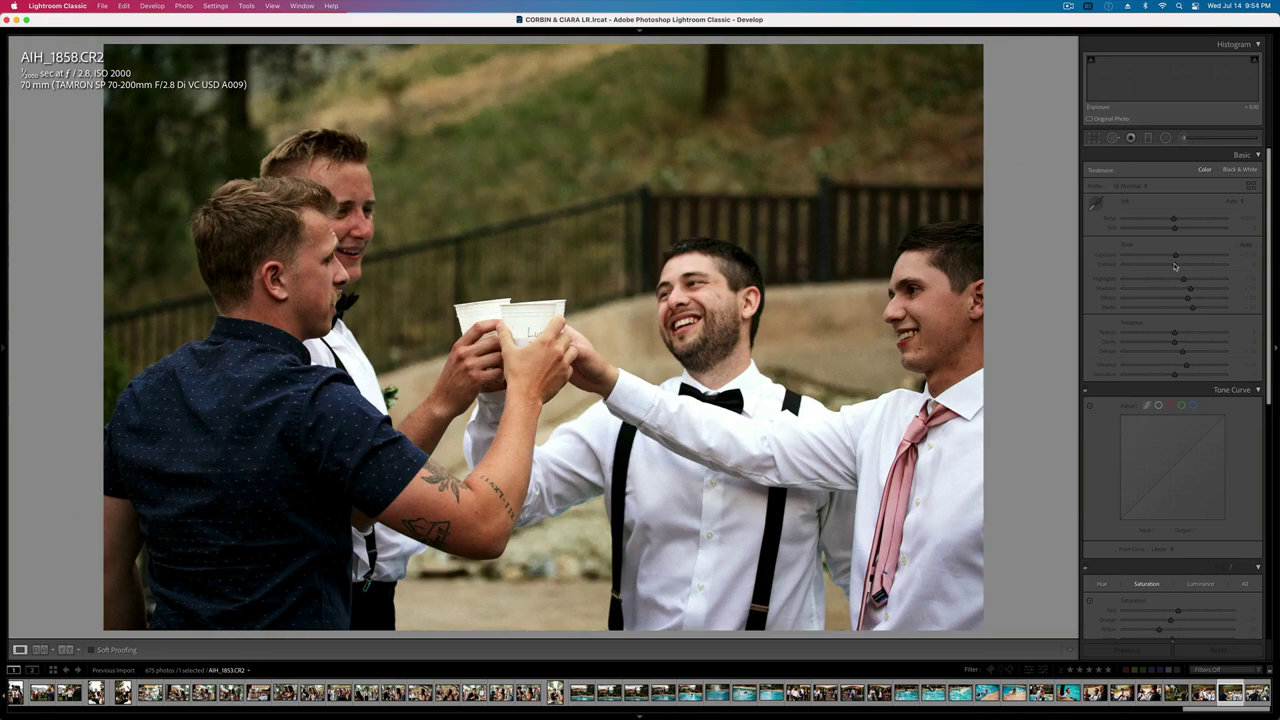
{"action": "key", "text": "Down"}
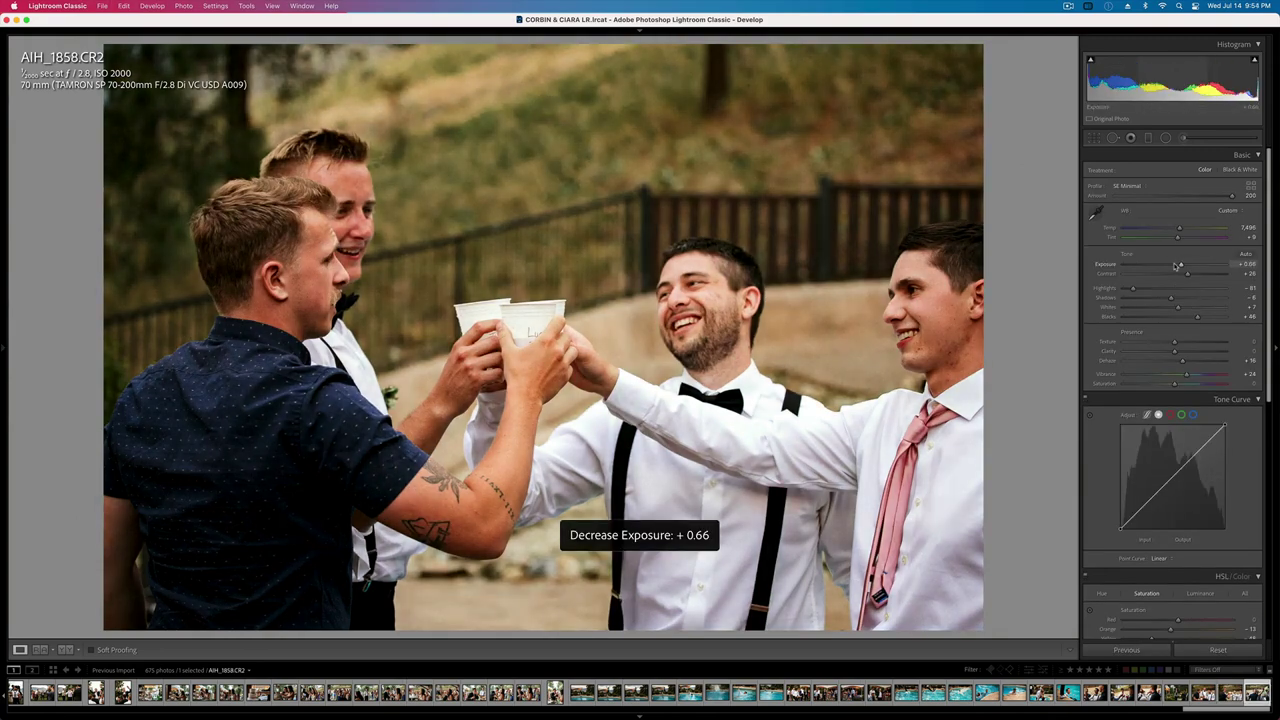
{"action": "key", "text": "Right"}
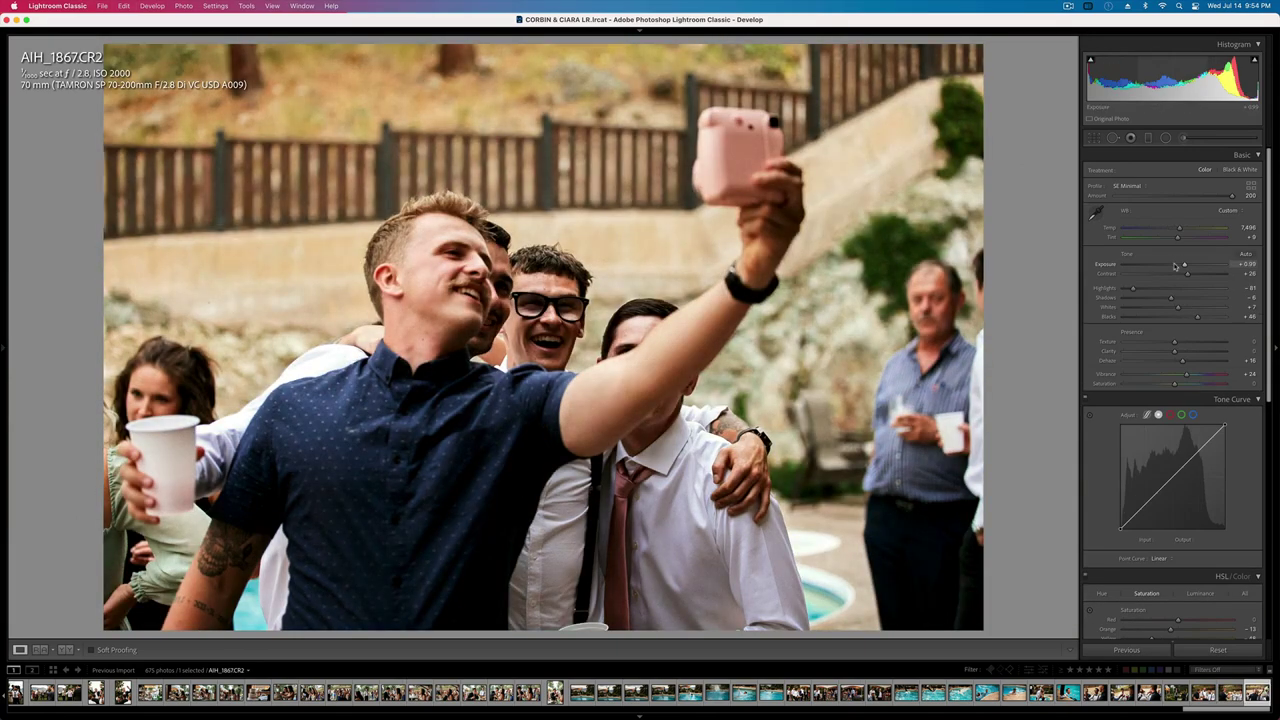
{"action": "key", "text": "Down"}
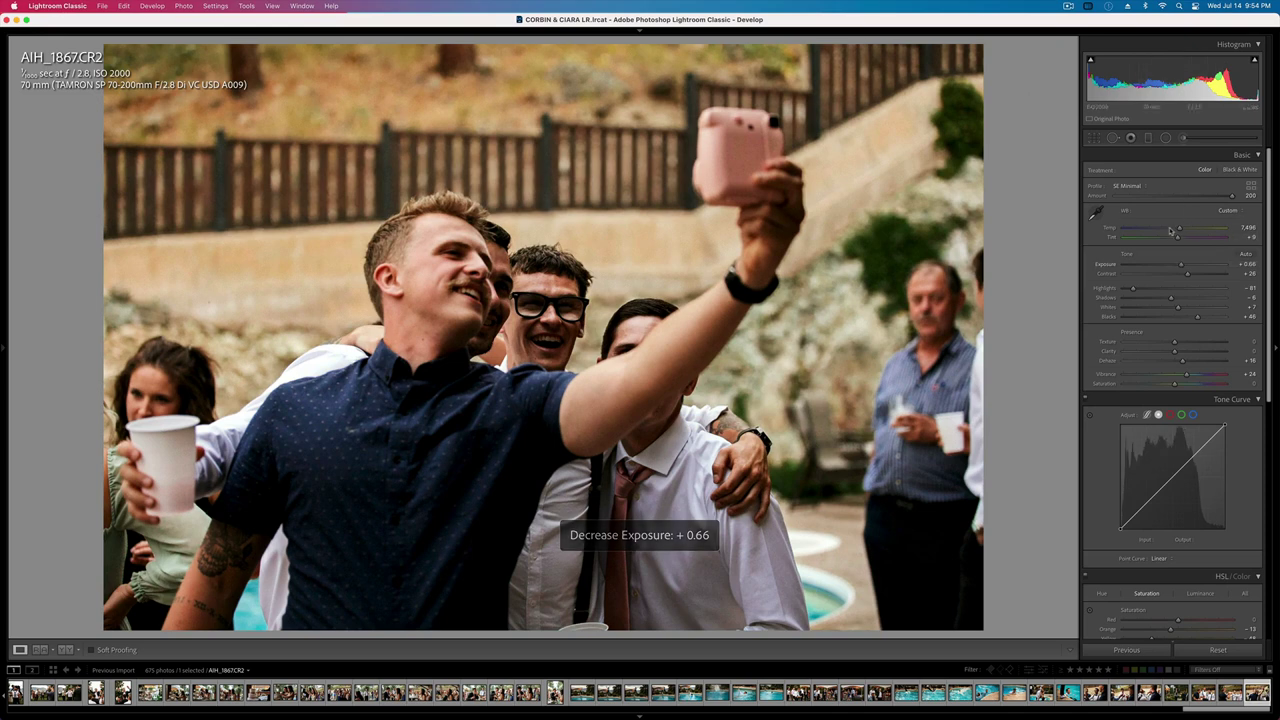
{"action": "left_click_drag", "start_coordinate": [1179, 228], "coordinate": [1170, 230]}
{"action": "key", "text": "minus"}
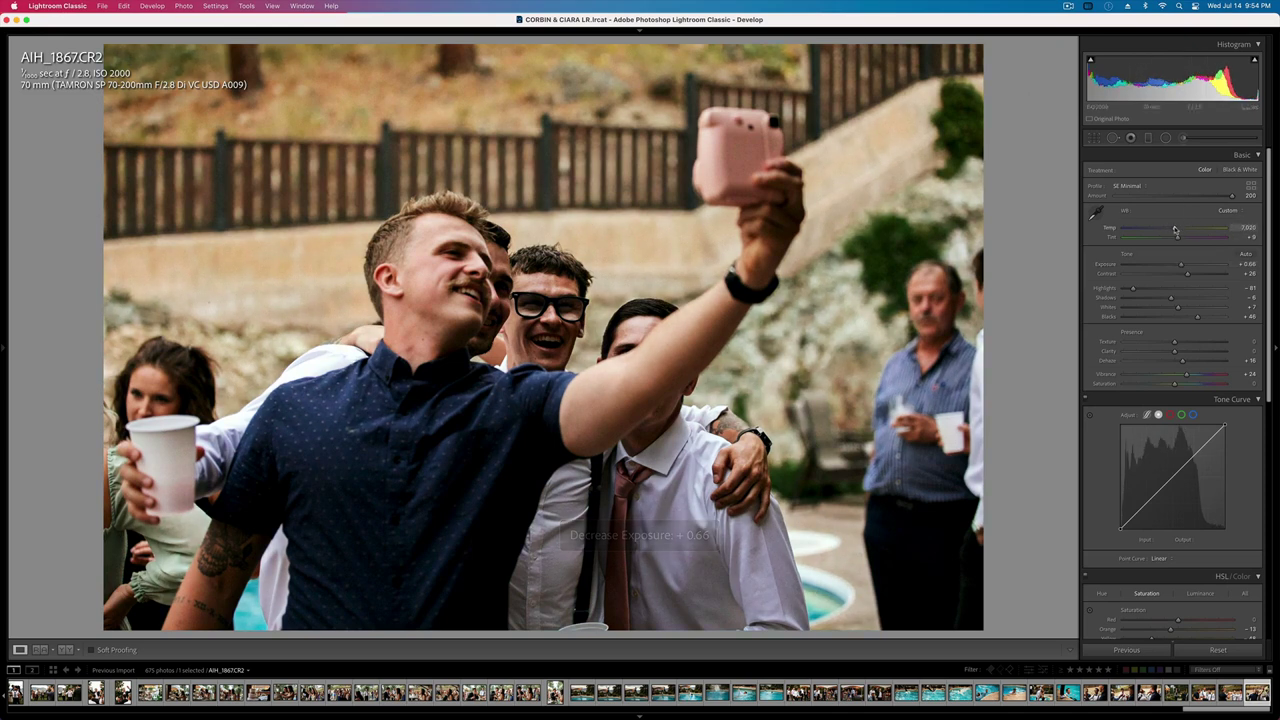
{"action": "key", "text": "equal"}
{"action": "key", "text": "equal"}
{"action": "key", "text": "equal"}
{"action": "key", "text": "equal"}
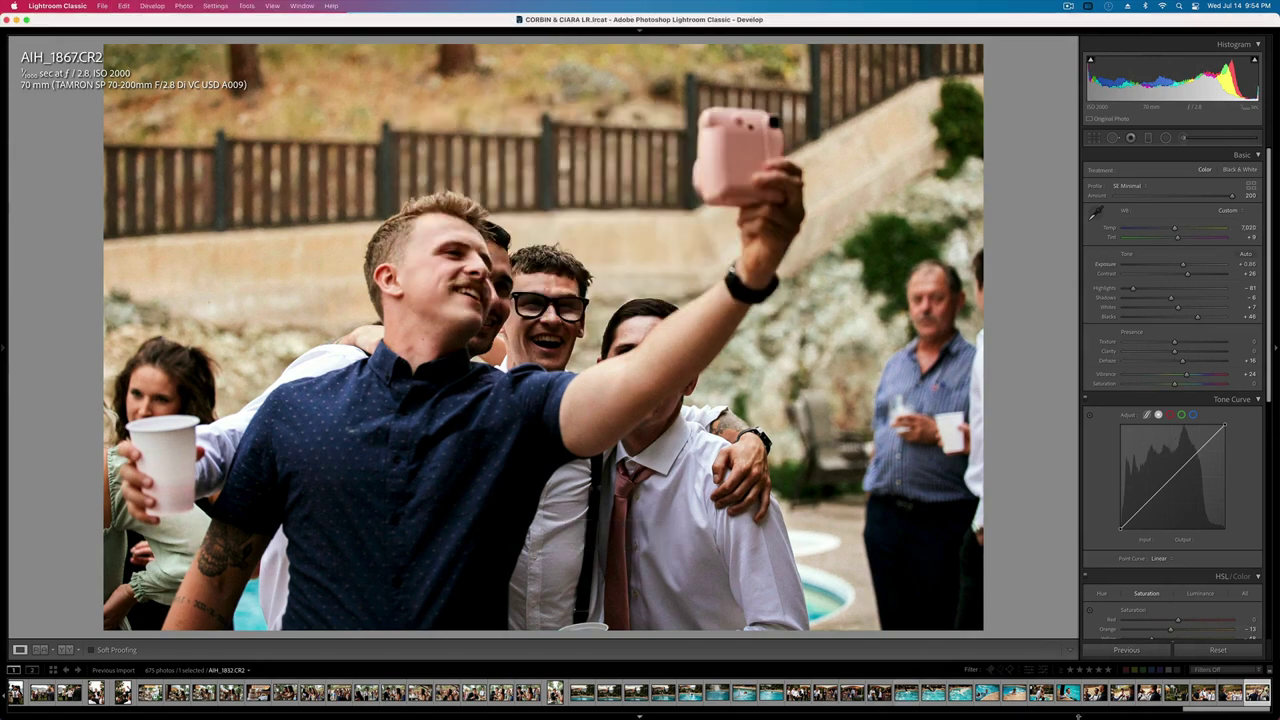
{"action": "key", "text": "super+a"}
- Return to the Library grid, select the first bridal photo, and open it in Develop
{"action": "key", "text": "g"}
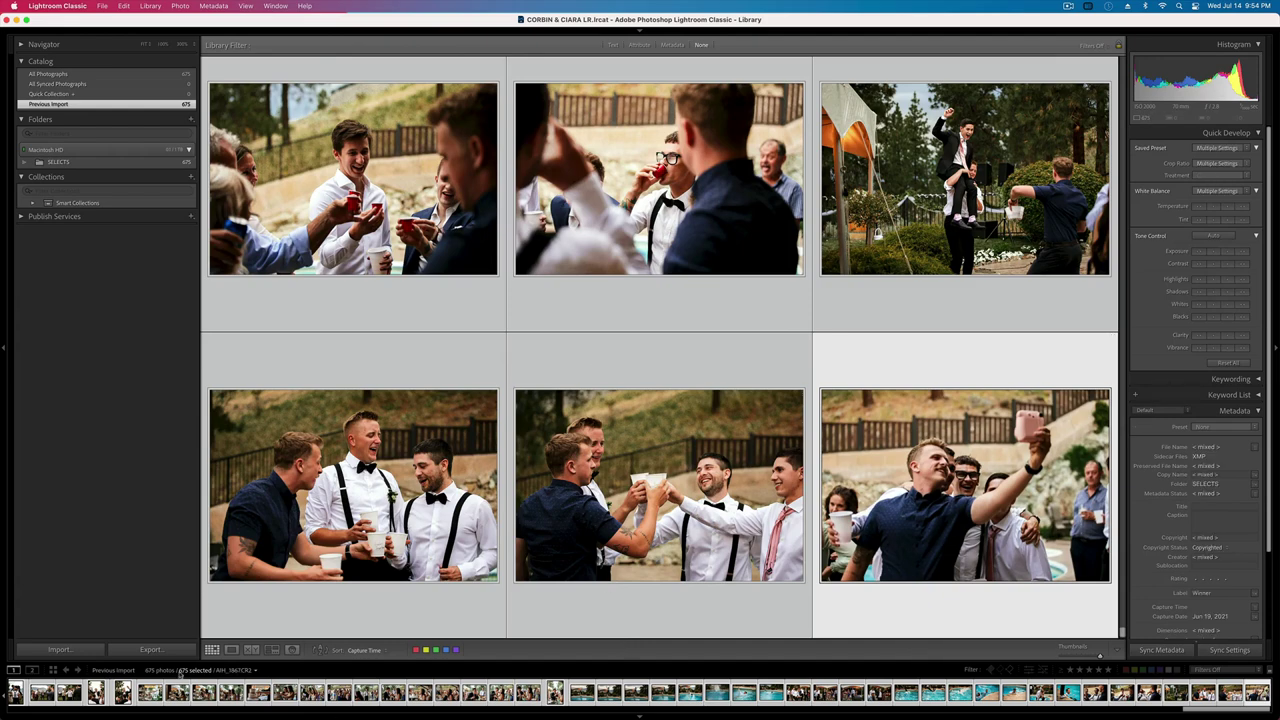
{"action": "scroll", "coordinate": [636, 281], "scroll_direction": "up", "scroll_amount": 8}
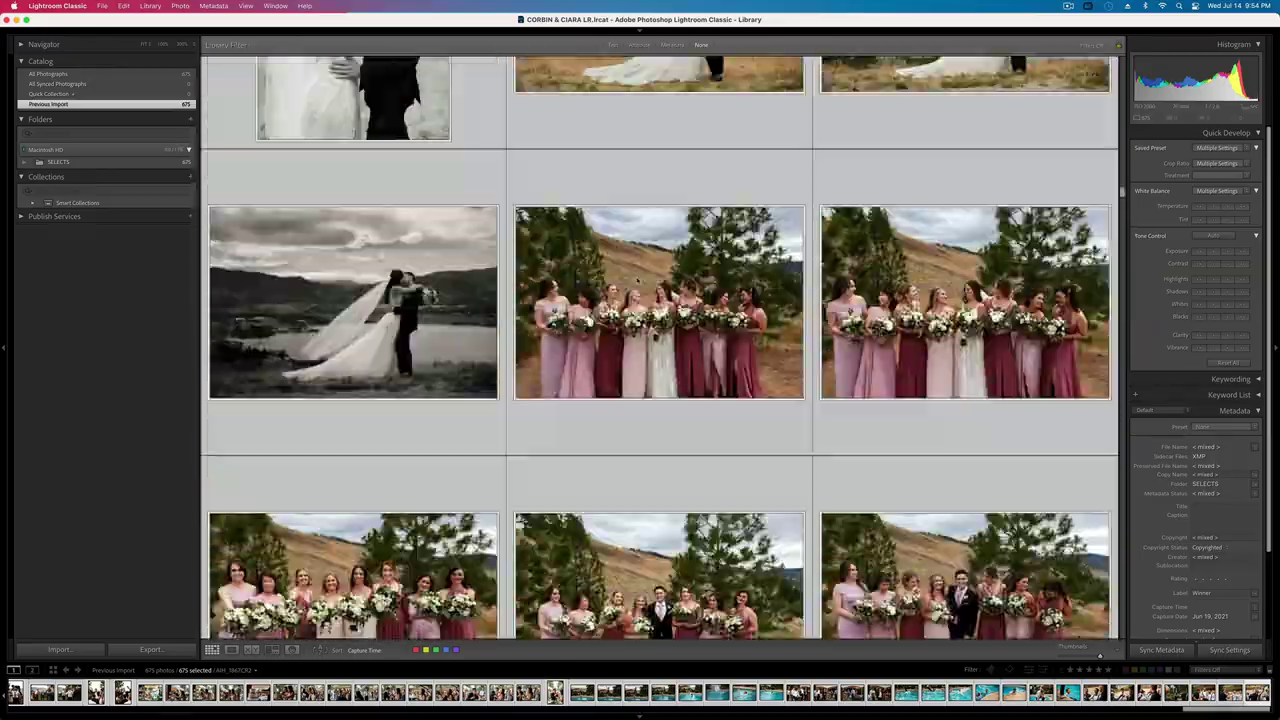
{"action": "scroll", "coordinate": [637, 280], "scroll_direction": "up", "scroll_amount": 10}
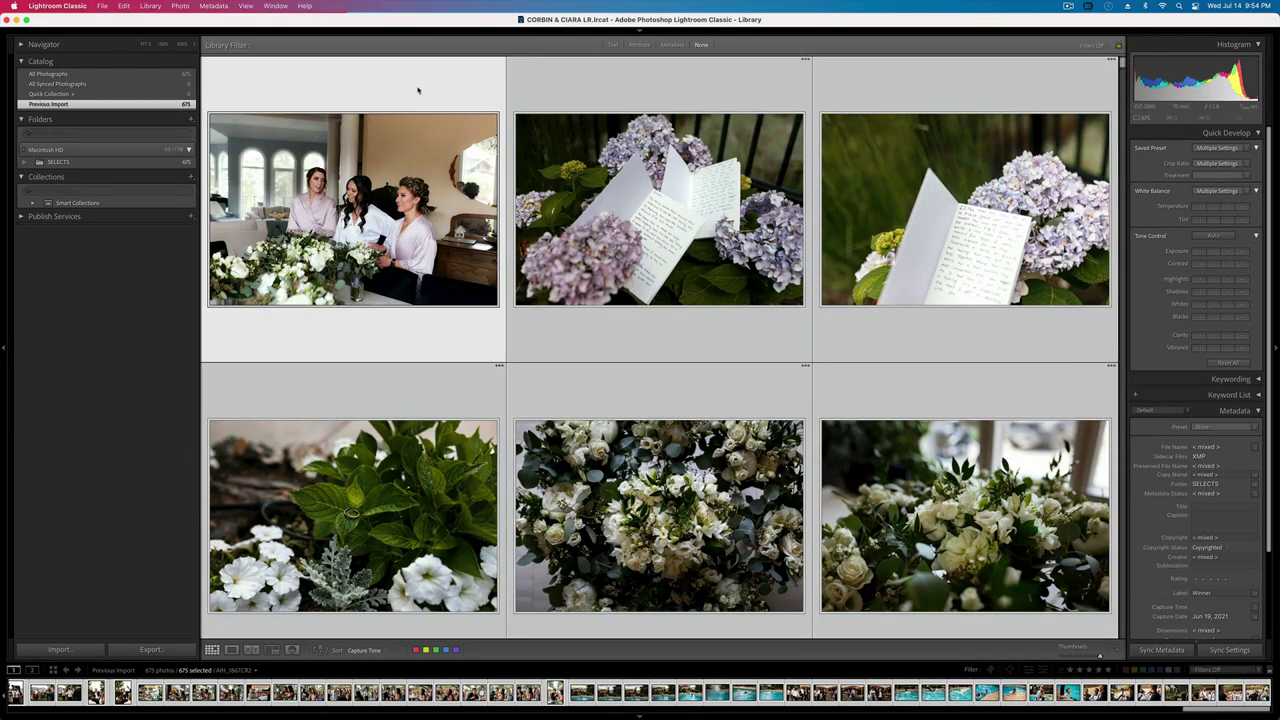
{"action": "left_click", "coordinate": [420, 89]}
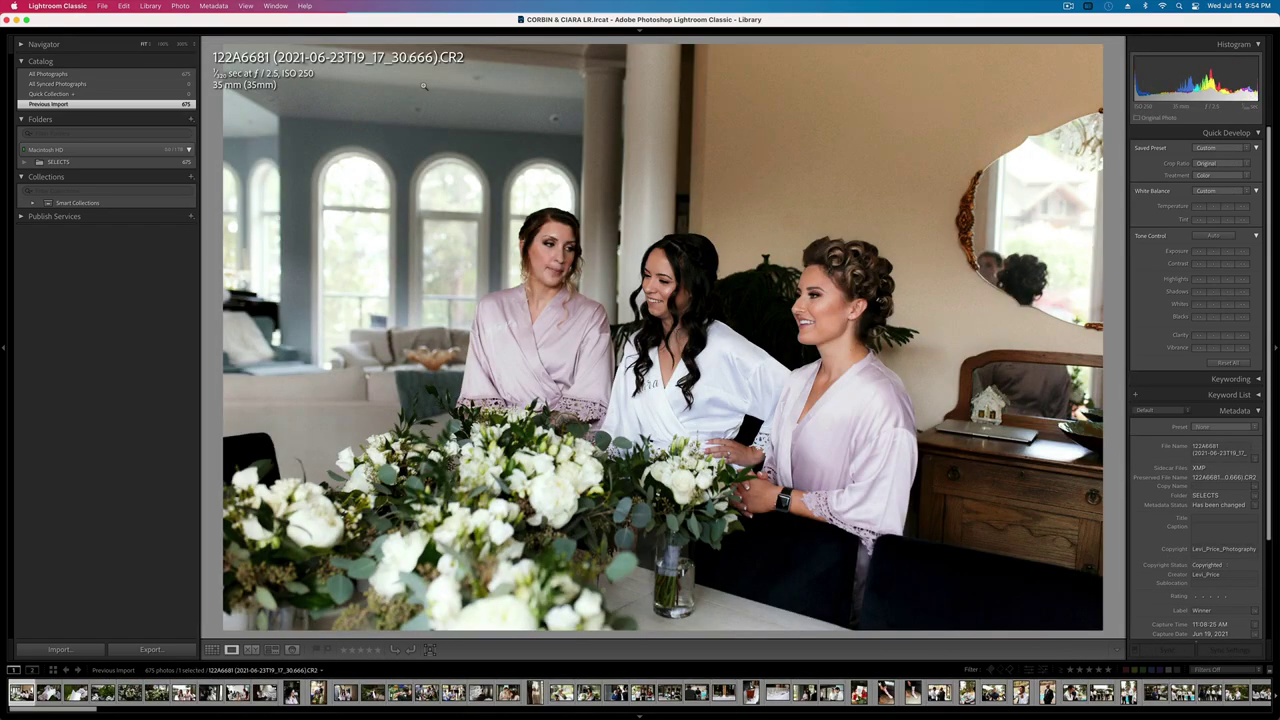
{"action": "key", "text": "Right"}
{"action": "key", "text": "Right"}
{"action": "key", "text": "Right"}
{"action": "key", "text": "Right"}
{"action": "key", "text": "Right"}
{"action": "key", "text": "Right"}
{"action": "key", "text": "Right"}
{"action": "key", "text": "Right"}
{"action": "key", "text": "Right"}
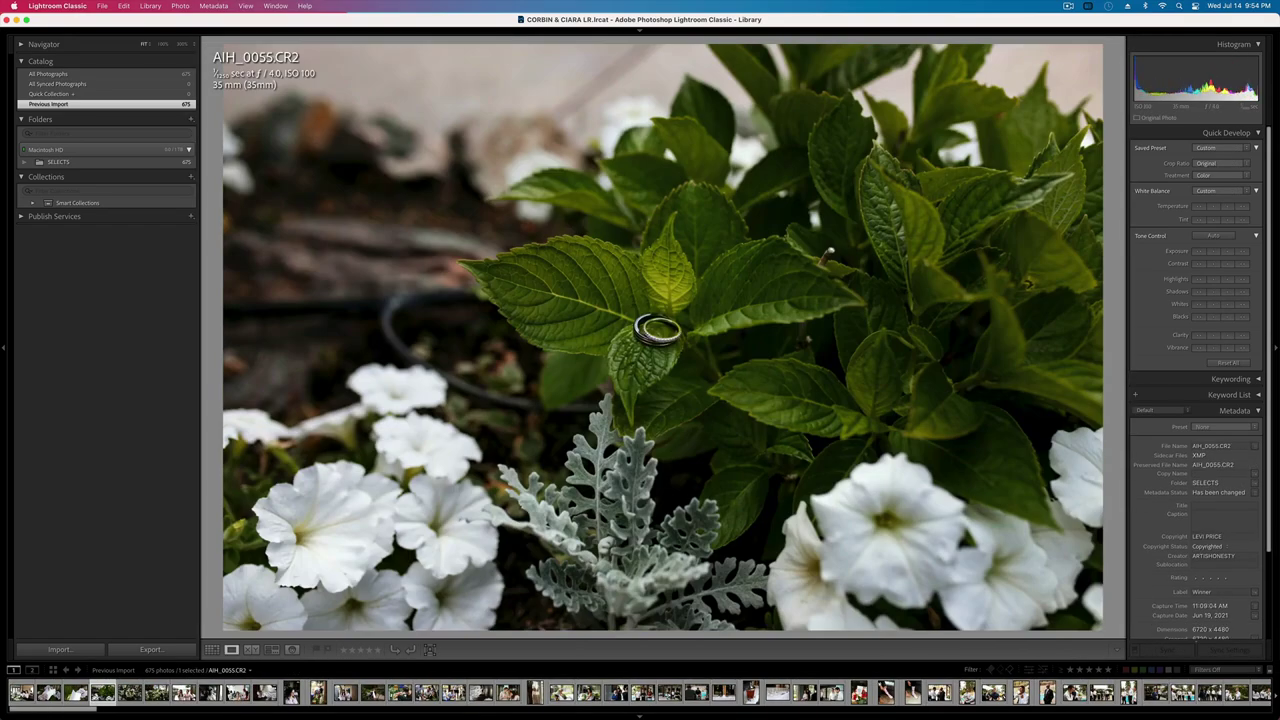
{"action": "key", "text": "Right"}
{"action": "key", "text": "Right"}
{"action": "key", "text": "Right"}
{"action": "key", "text": "Right"}
{"action": "key", "text": "Right"}
{"action": "key", "text": "Right"}
{"action": "key", "text": "Right"}
{"action": "key", "text": "Right"}
{"action": "key", "text": "Right"}
{"action": "key", "text": "Right"}
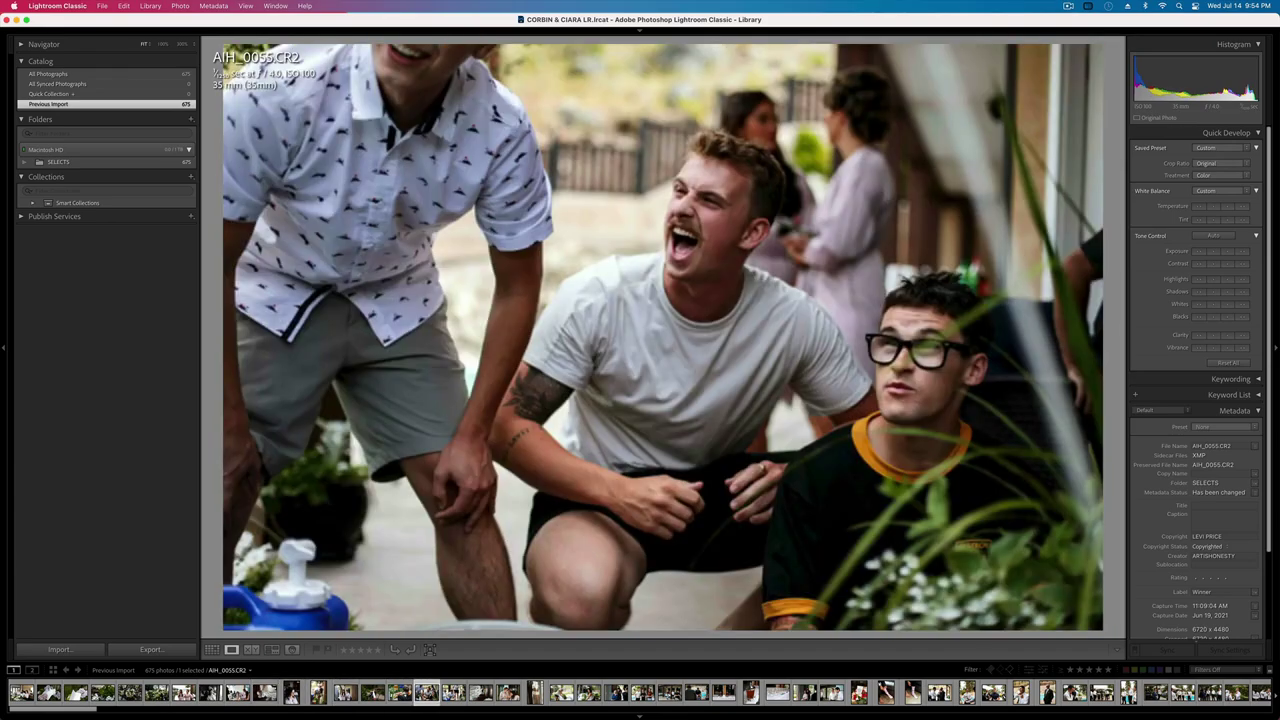
{"action": "key", "text": "Left"}
{"action": "key", "text": "Left"}
{"action": "key", "text": "Left"}
{"action": "key", "text": "Left"}
{"action": "key", "text": "Left"}
{"action": "key", "text": "Left"}
{"action": "key", "text": "Left"}
{"action": "key", "text": "Left"}
{"action": "key", "text": "Left"}
{"action": "key", "text": "Left"}
{"action": "key", "text": "Left"}
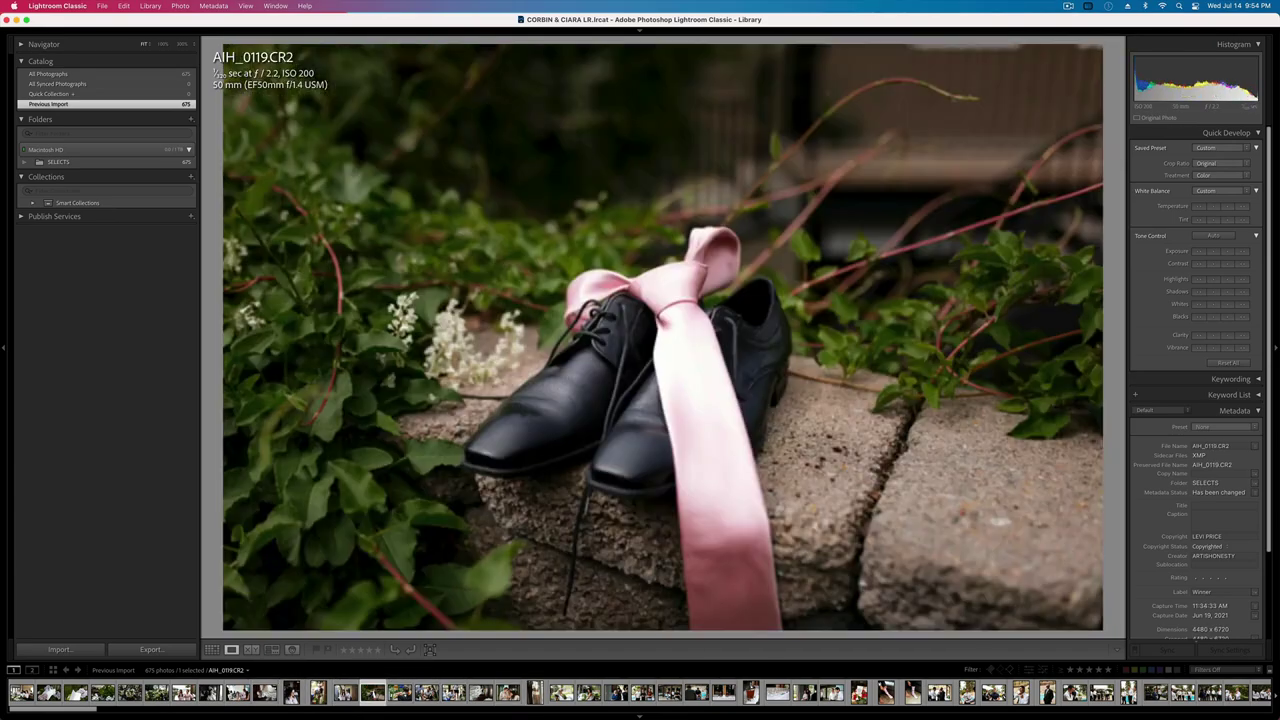
{"action": "key", "text": "Left"}
{"action": "key", "text": "Left"}
{"action": "key", "text": "Left"}
{"action": "key", "text": "Left"}
{"action": "key", "text": "Left"}
{"action": "key", "text": "Left"}
{"action": "key", "text": "Left"}
{"action": "key", "text": "Left"}
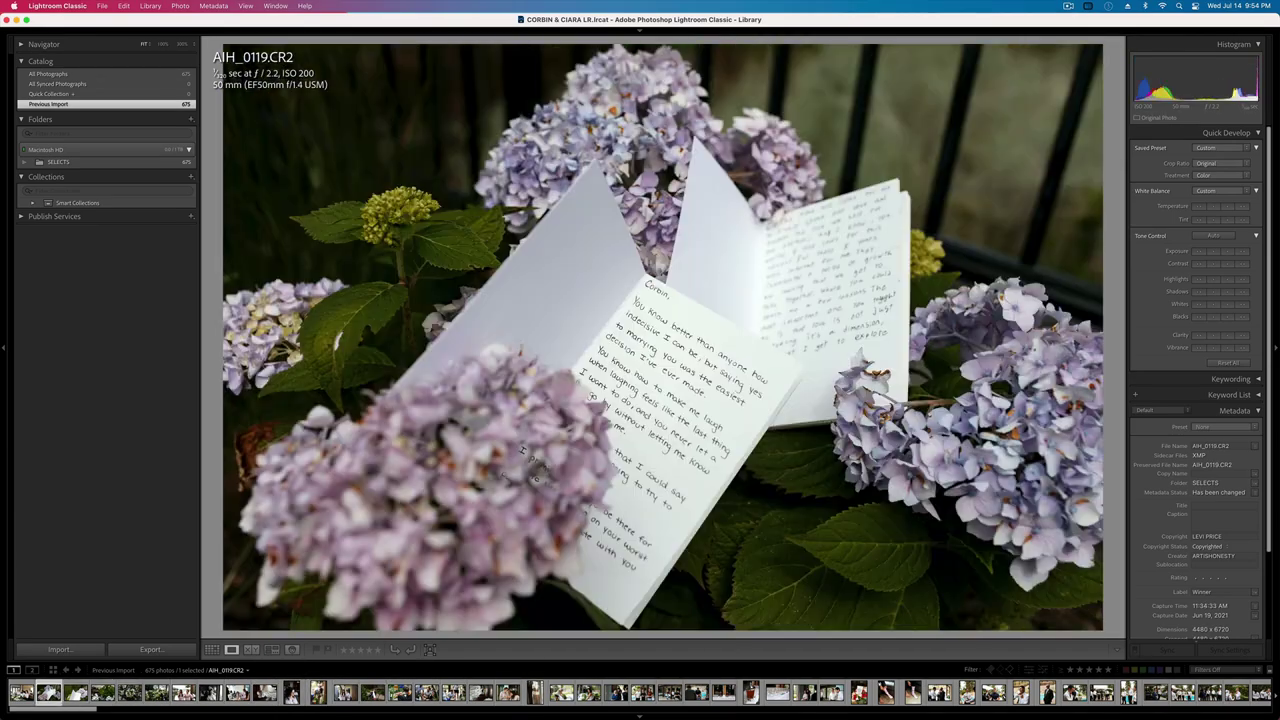
{"action": "key", "text": "d"}
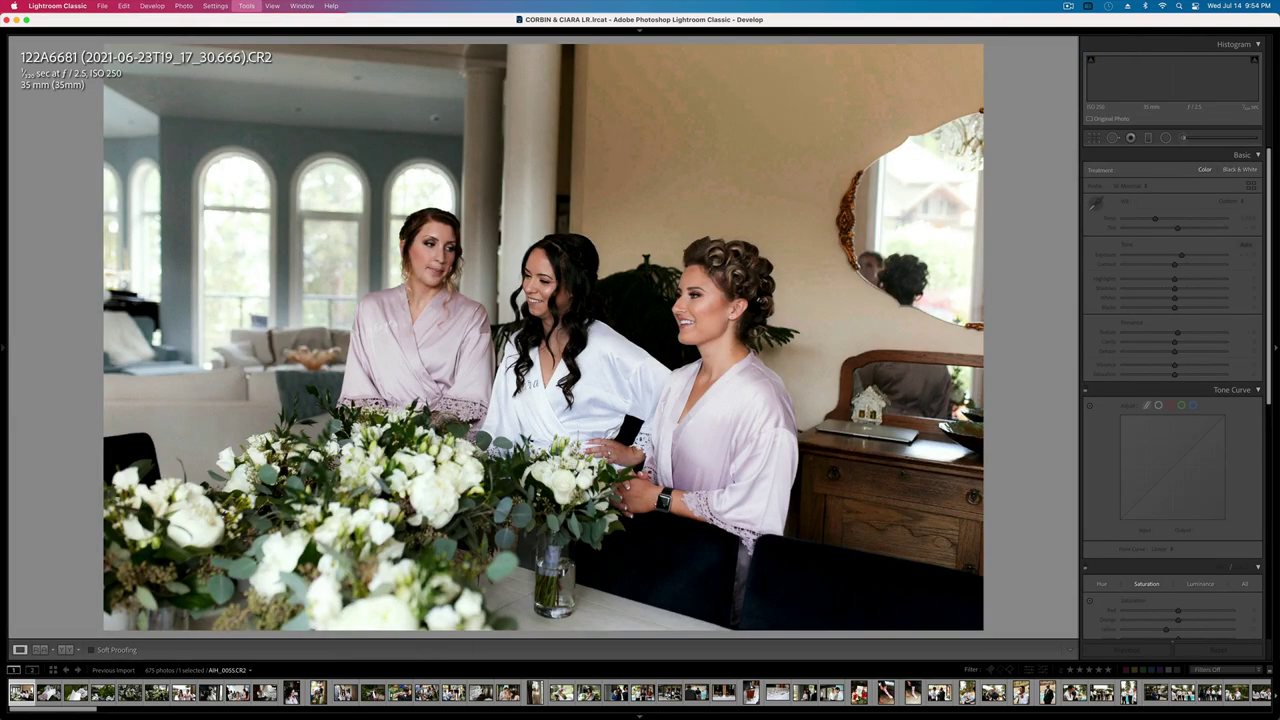
- Review the bridal, ring and bouquet photos, toggling lights-out and loupe view
{"action": "key", "text": "Right"}
{"action": "key", "text": "Right"}
{"action": "key", "text": "Right"}
{"action": "key", "text": "Right"}
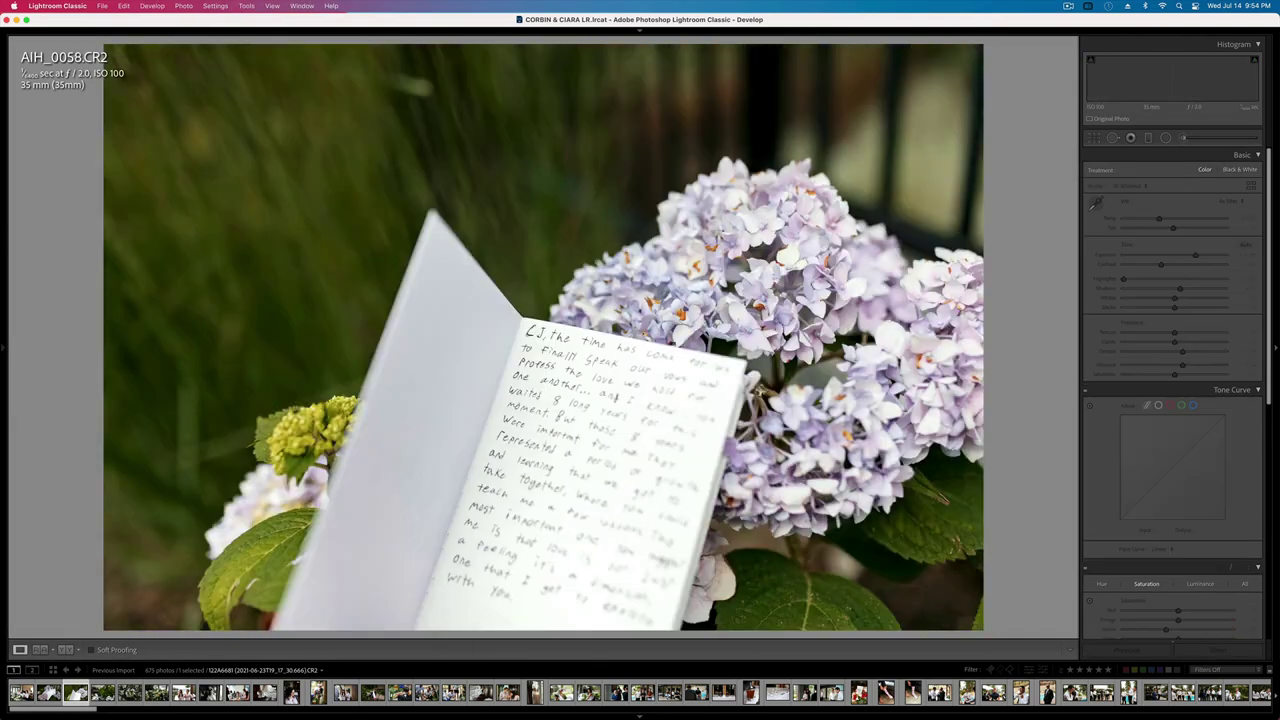
{"action": "key", "text": "Right"}
{"action": "key", "text": "Right"}
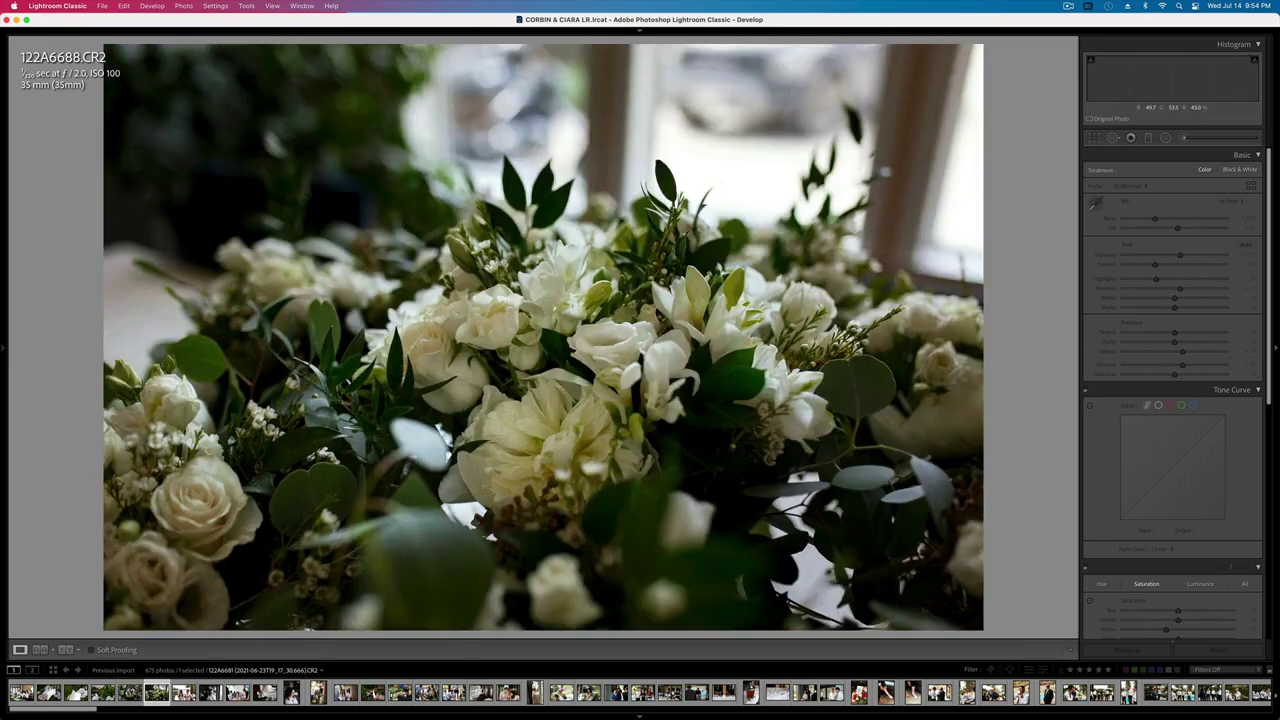
{"action": "key", "text": "g"}
{"action": "key", "text": "Left"}
{"action": "key", "text": "Left"}
{"action": "key", "text": "Left"}
{"action": "key", "text": "Left"}
{"action": "key", "text": "Left"}
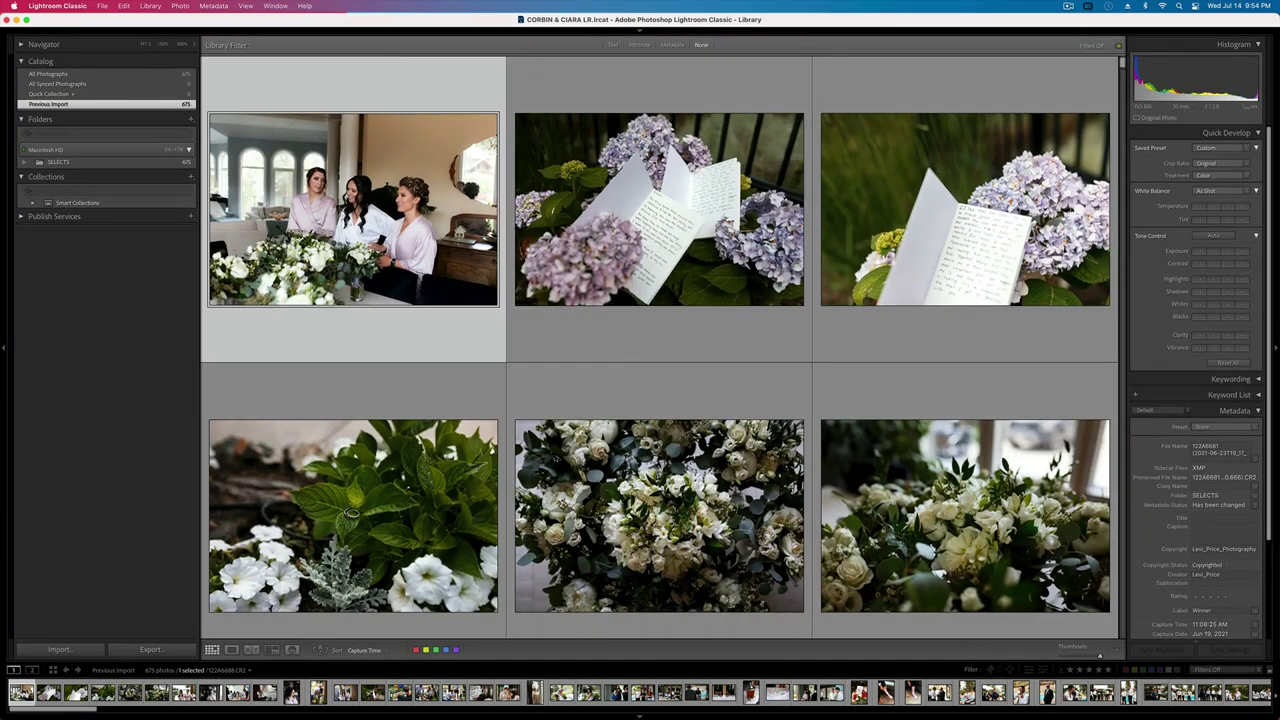
{"action": "key", "text": "l"}
{"action": "key", "text": "l"}
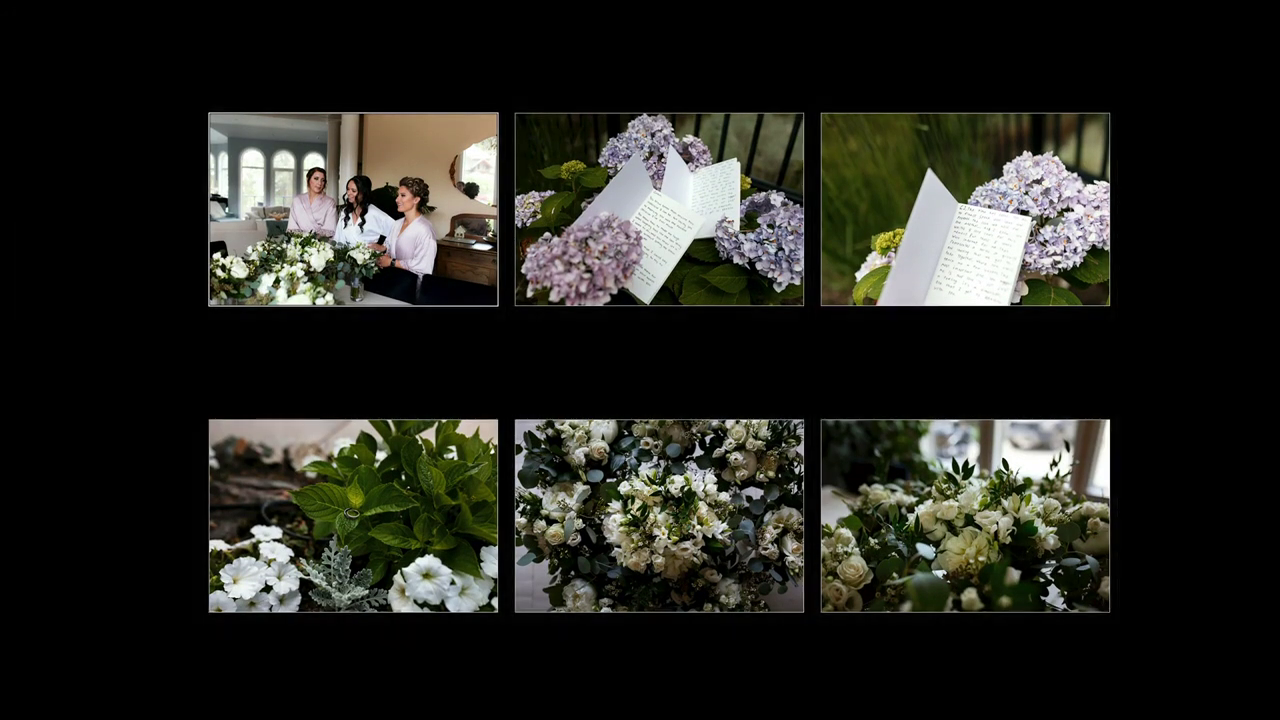
{"action": "key", "text": "l"}
{"action": "key", "text": "e"}
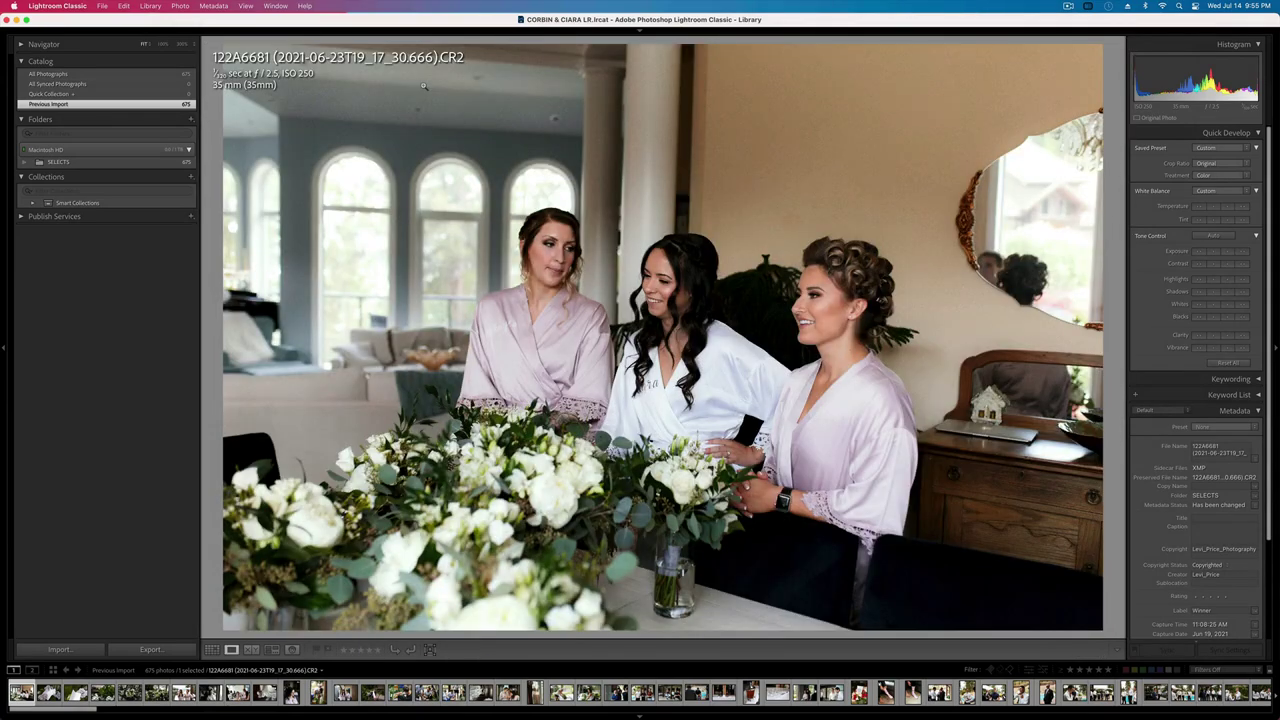
{"action": "key", "text": "Right"}
{"action": "key", "text": "Right"}
{"action": "key", "text": "Right"}
{"action": "key", "text": "Right"}
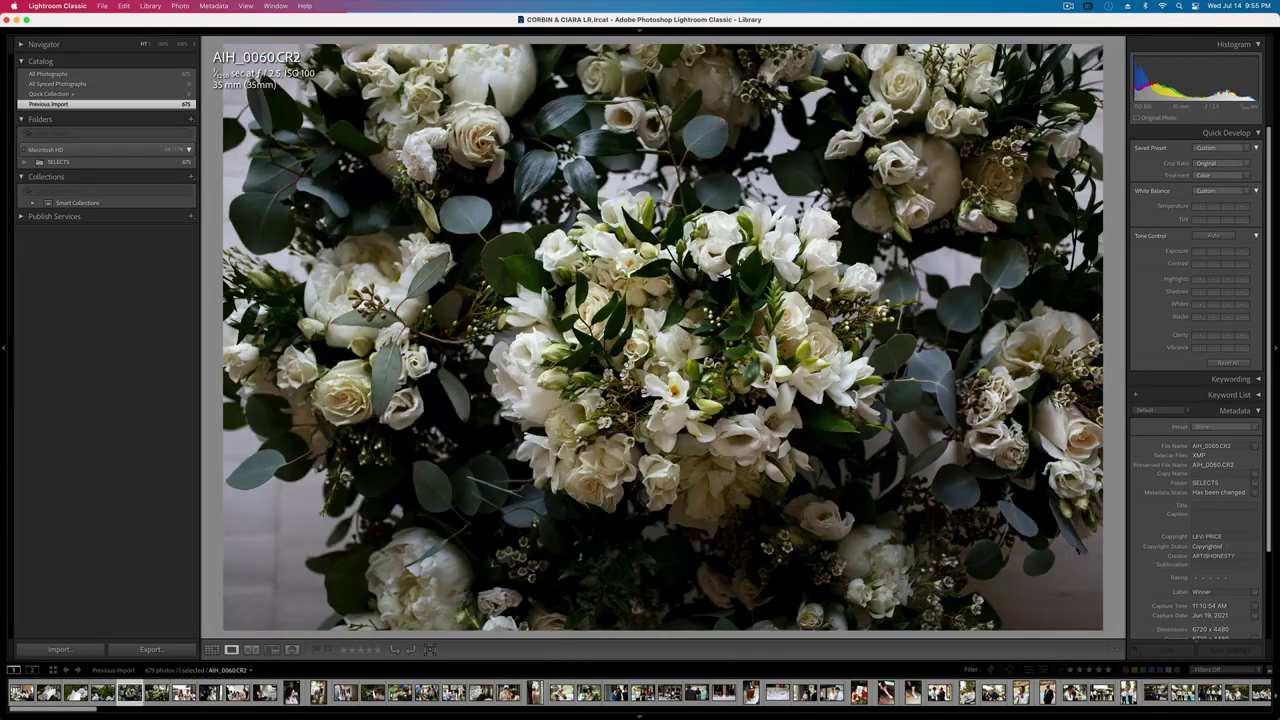
{"action": "key", "text": "Left"}
{"action": "key", "text": "Left"}
{"action": "key", "text": "Left"}
{"action": "key", "text": "Left"}
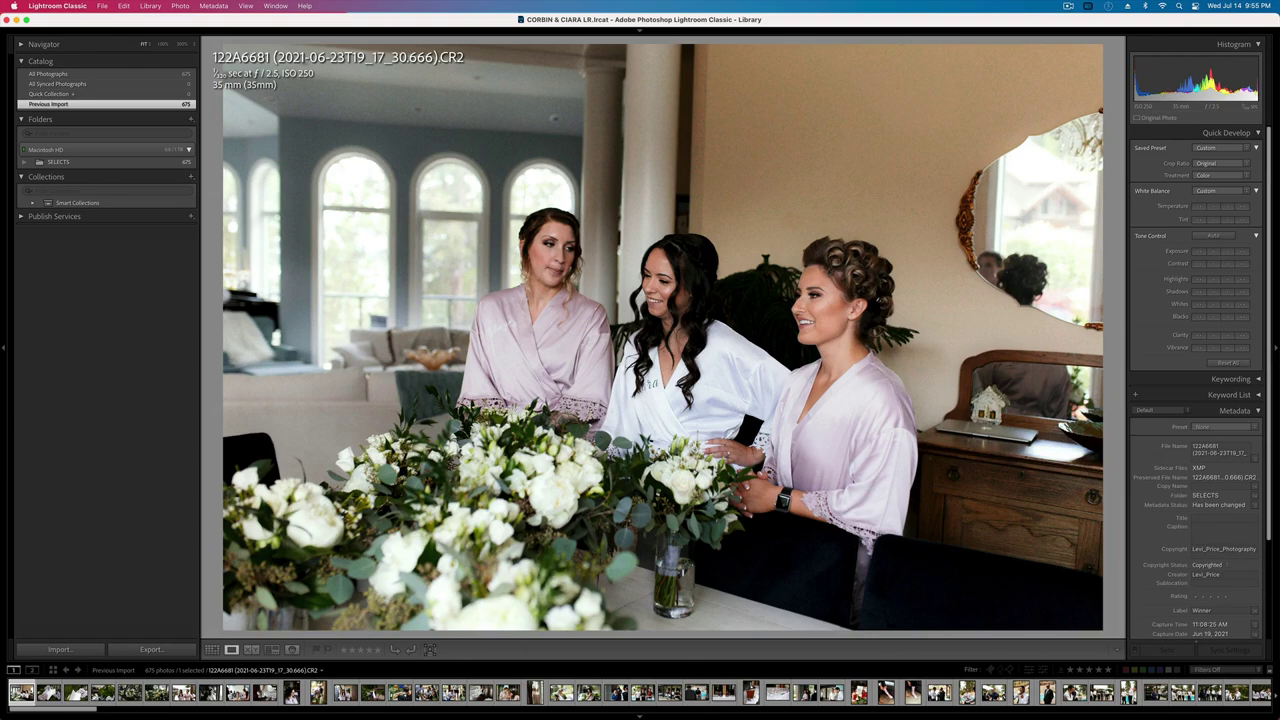
{"action": "key", "text": "Right"}
{"action": "key", "text": "Right"}
{"action": "key", "text": "Right"}
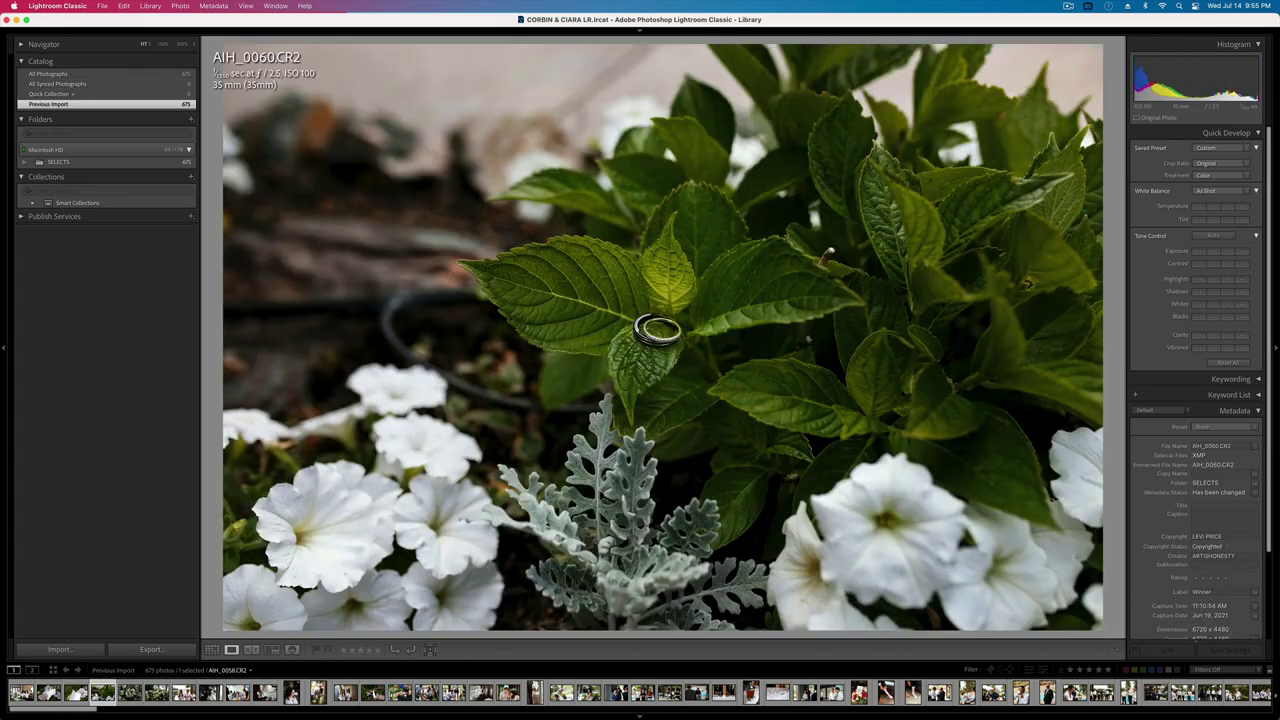
{"action": "key", "text": "g"}
- Show the bridal photo in loupe view and step forward to AIH_0066
{"action": "double_click", "coordinate": [376, 153]}
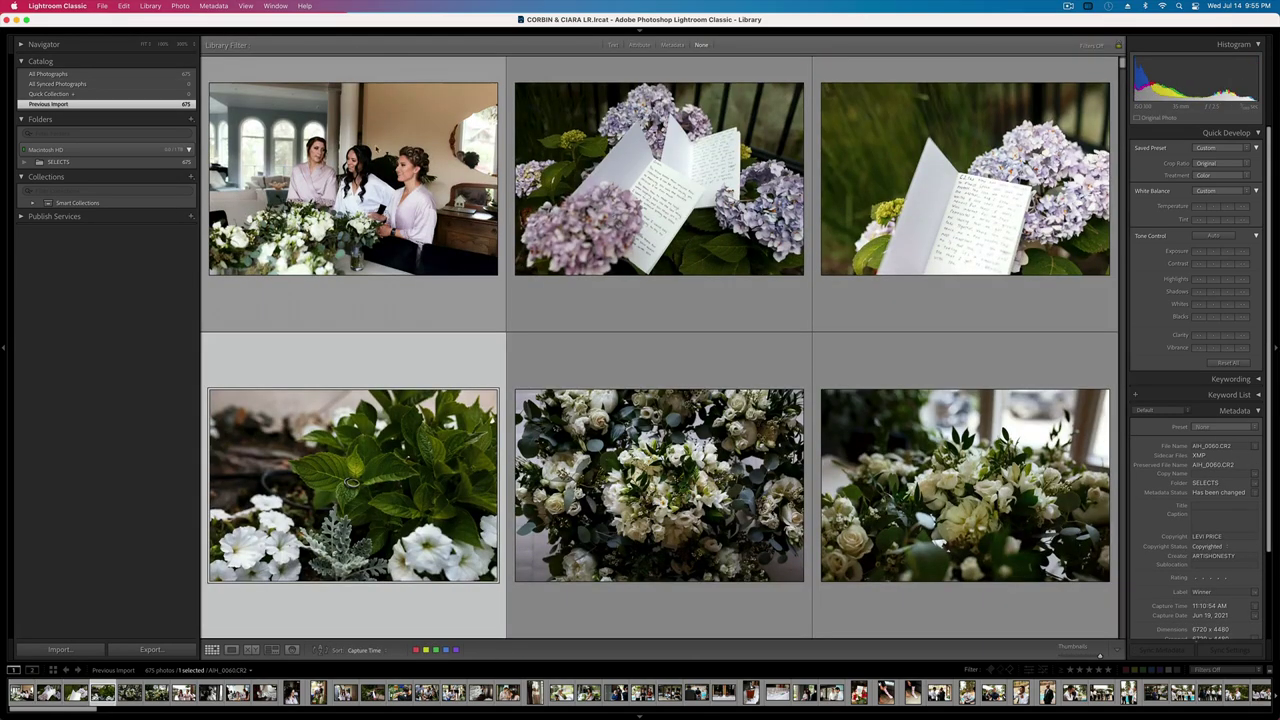
{"action": "key", "text": "Right"}
{"action": "key", "text": "Right"}
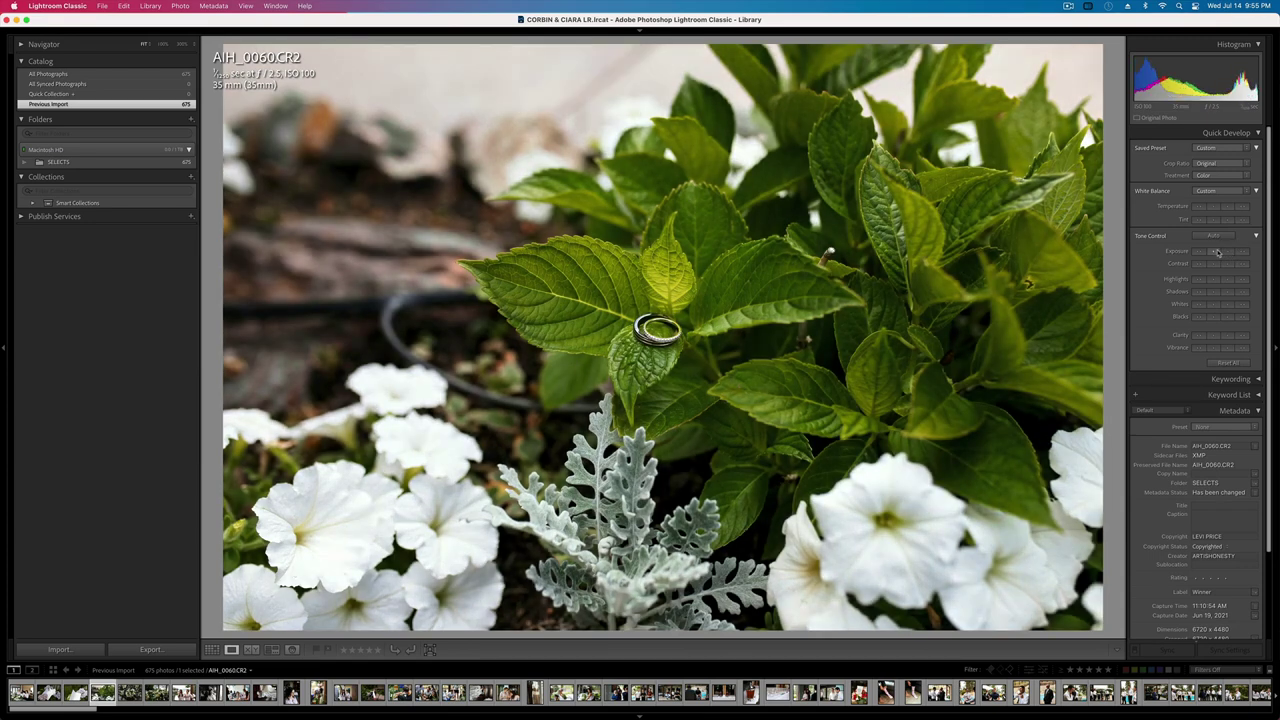
{"action": "key", "text": "Right"}
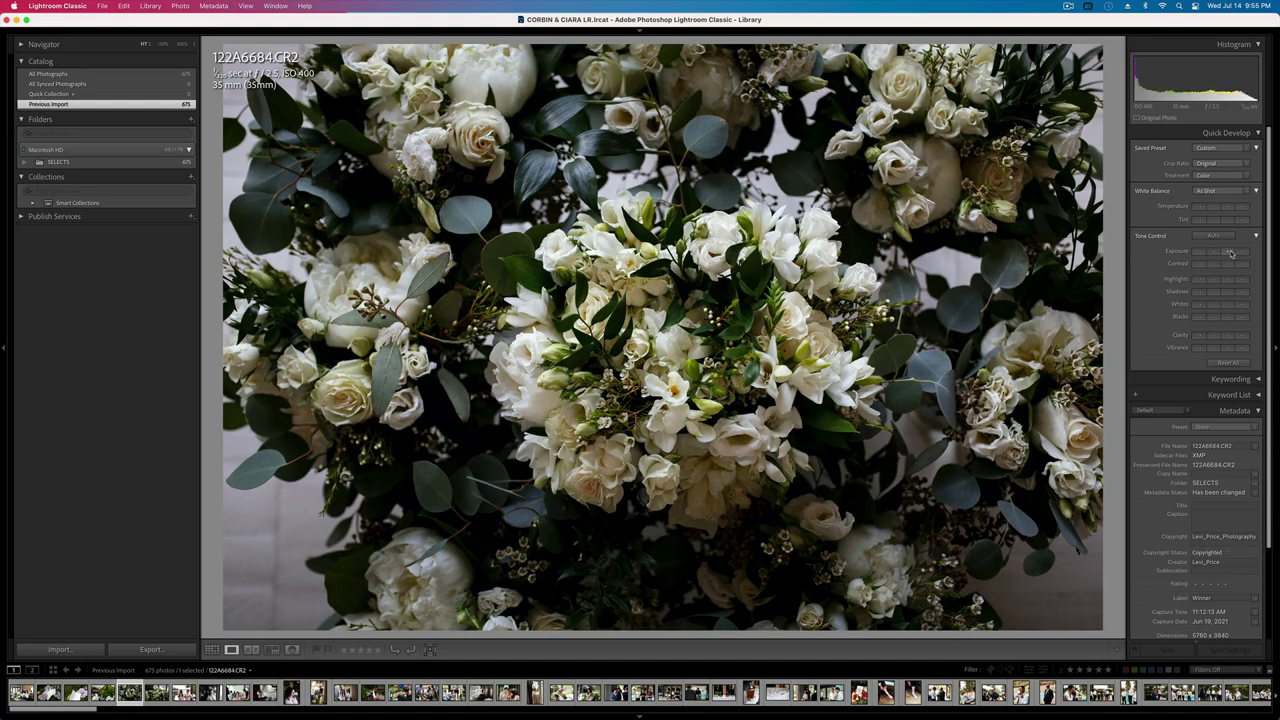
{"action": "key", "text": "Right"}
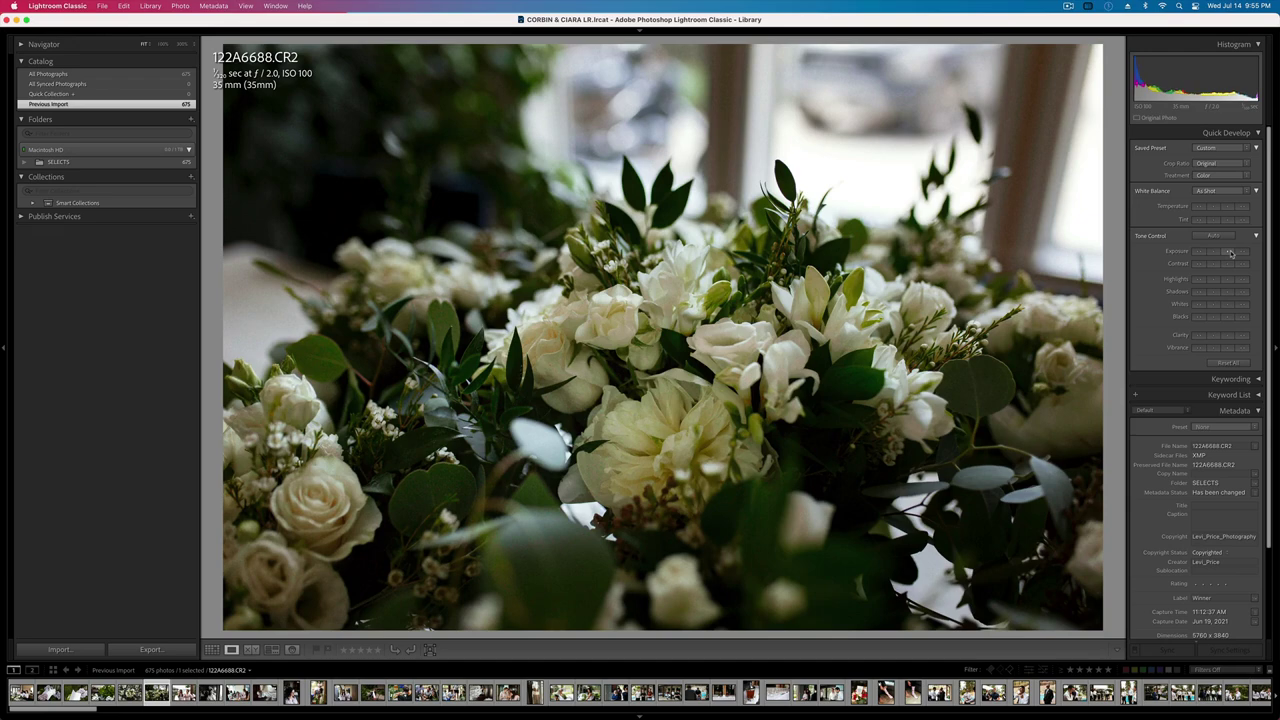
{"action": "key", "text": "Right"}
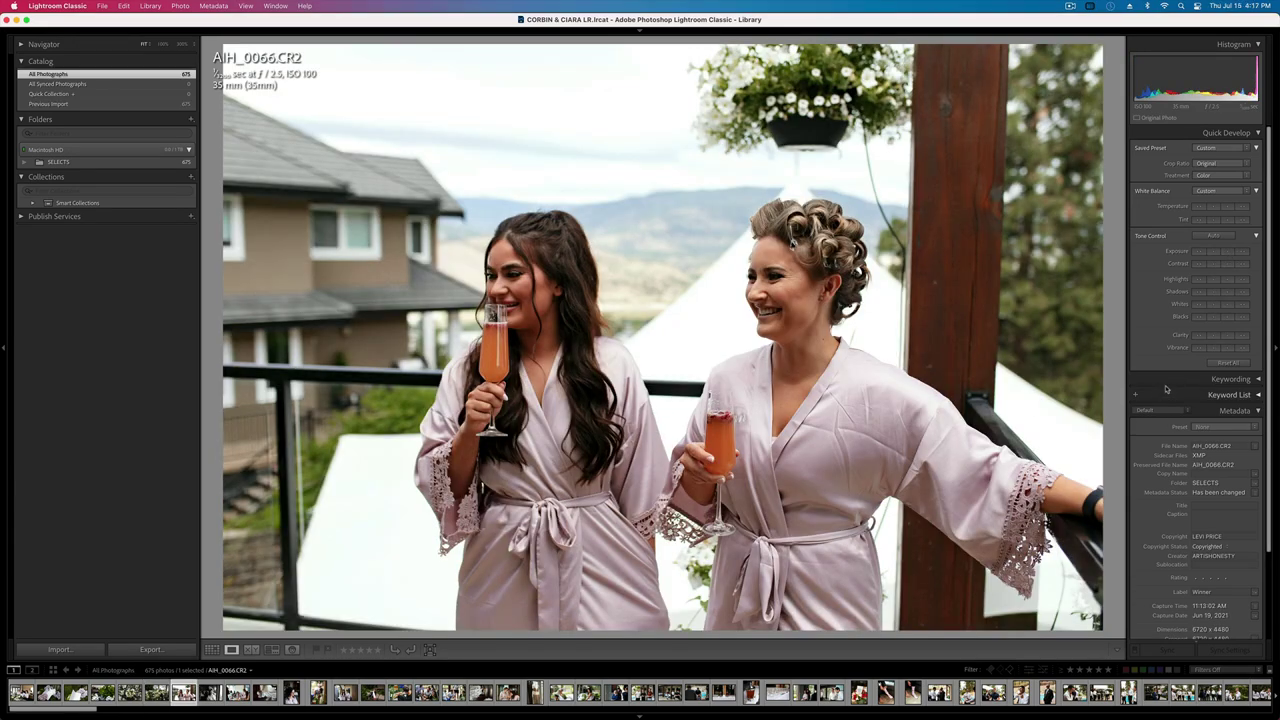
- Straighten AIH_0083 with a slightly rotated crop
{"action": "key", "text": "Right"}
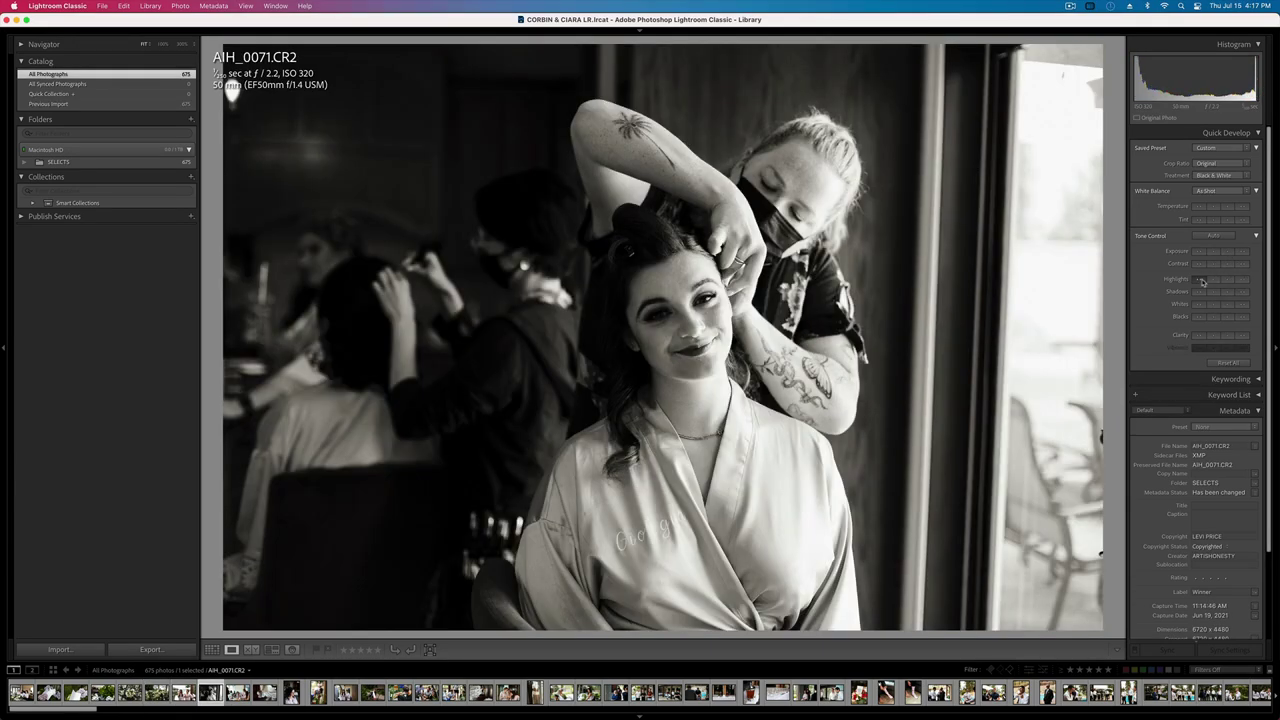
{"action": "key", "text": "Right"}
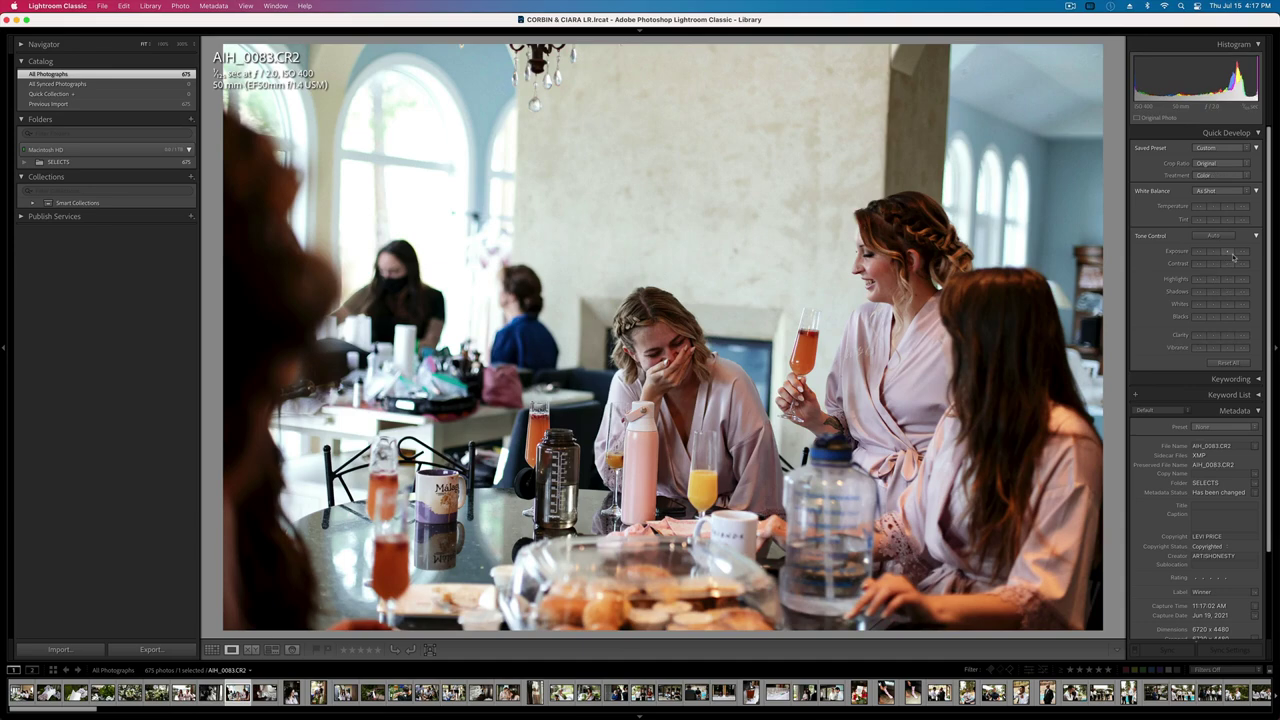
{"action": "key", "text": "r"}
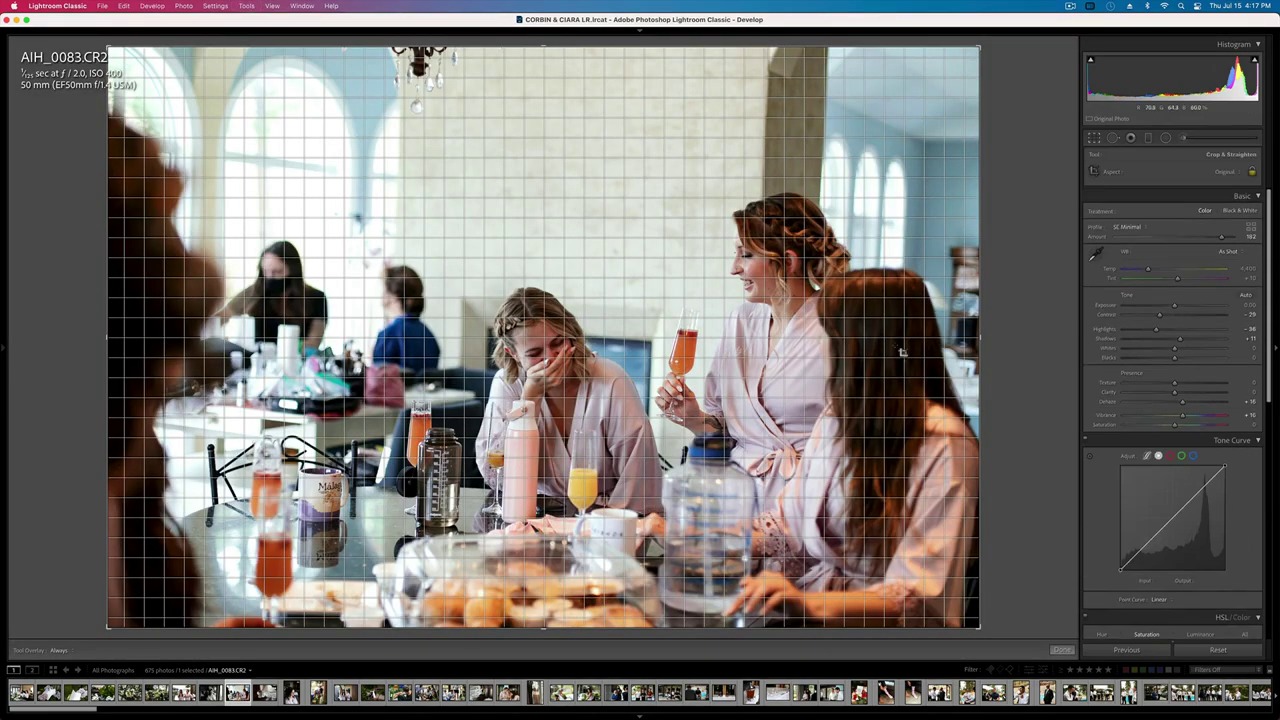
{"action": "left_click_drag", "start_coordinate": [1016, 282], "coordinate": [1014, 268]}
{"action": "key", "text": "Return"}
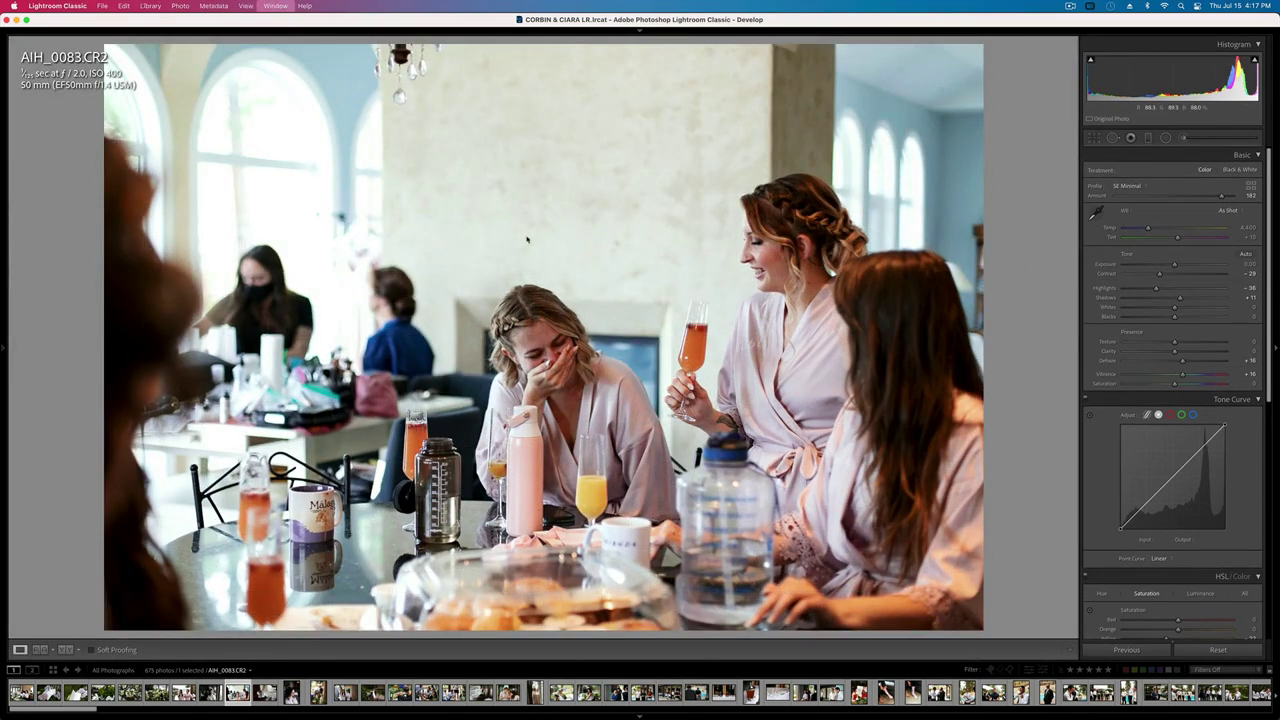
{"action": "key", "text": "g"}
{"action": "double_click", "coordinate": [1106, 482]}
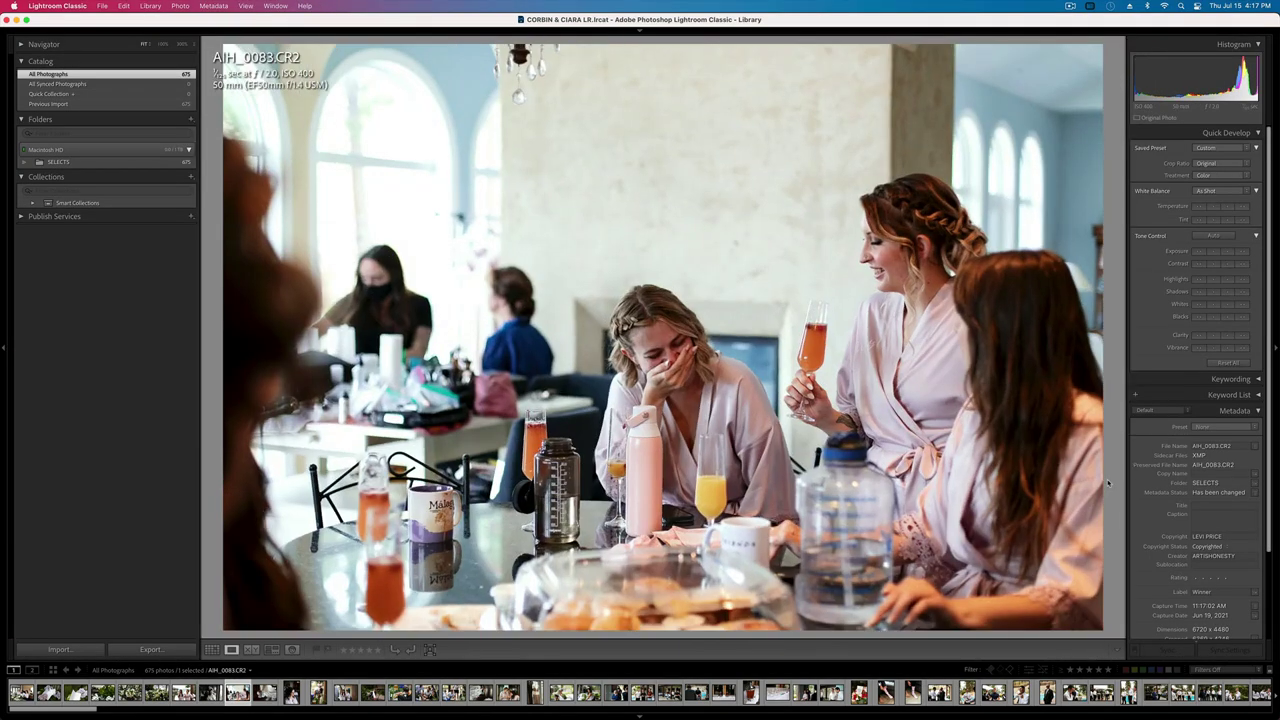
- Straighten AIH_0100 with the crop tool
{"action": "key", "text": "Right"}
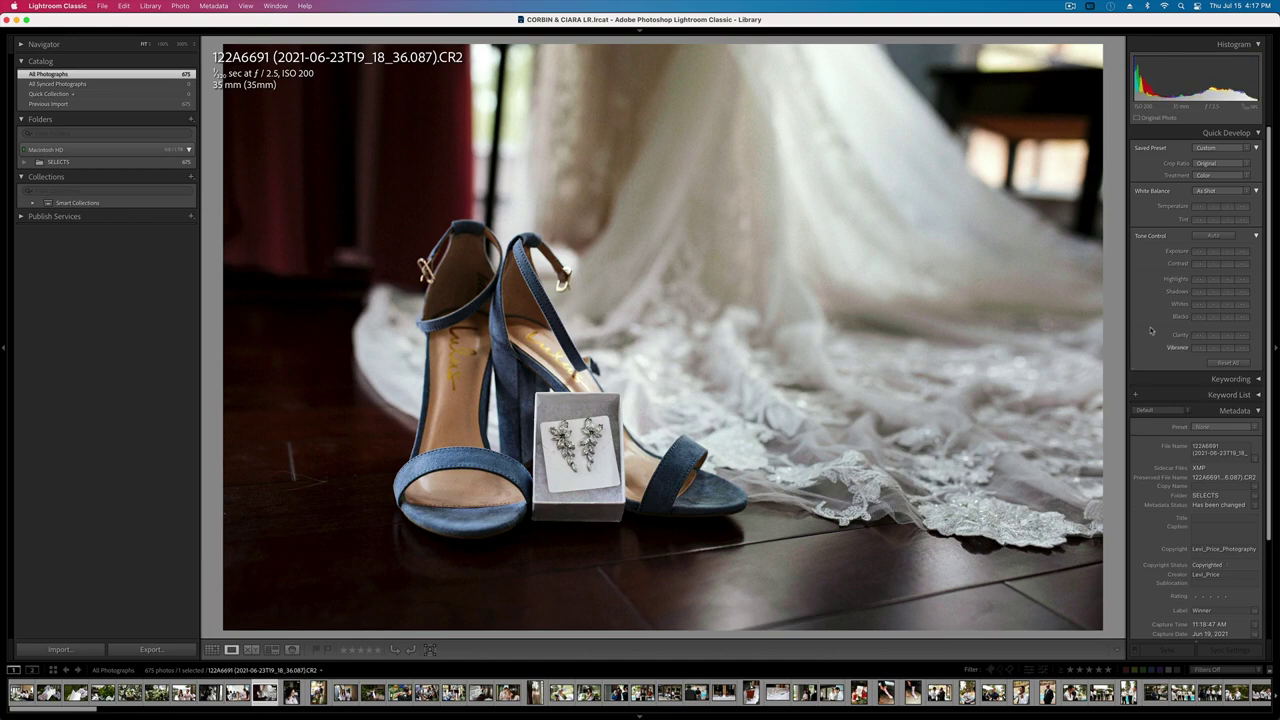
{"action": "key", "text": "Right"}
{"action": "key", "text": "Right"}
{"action": "key", "text": "Right"}
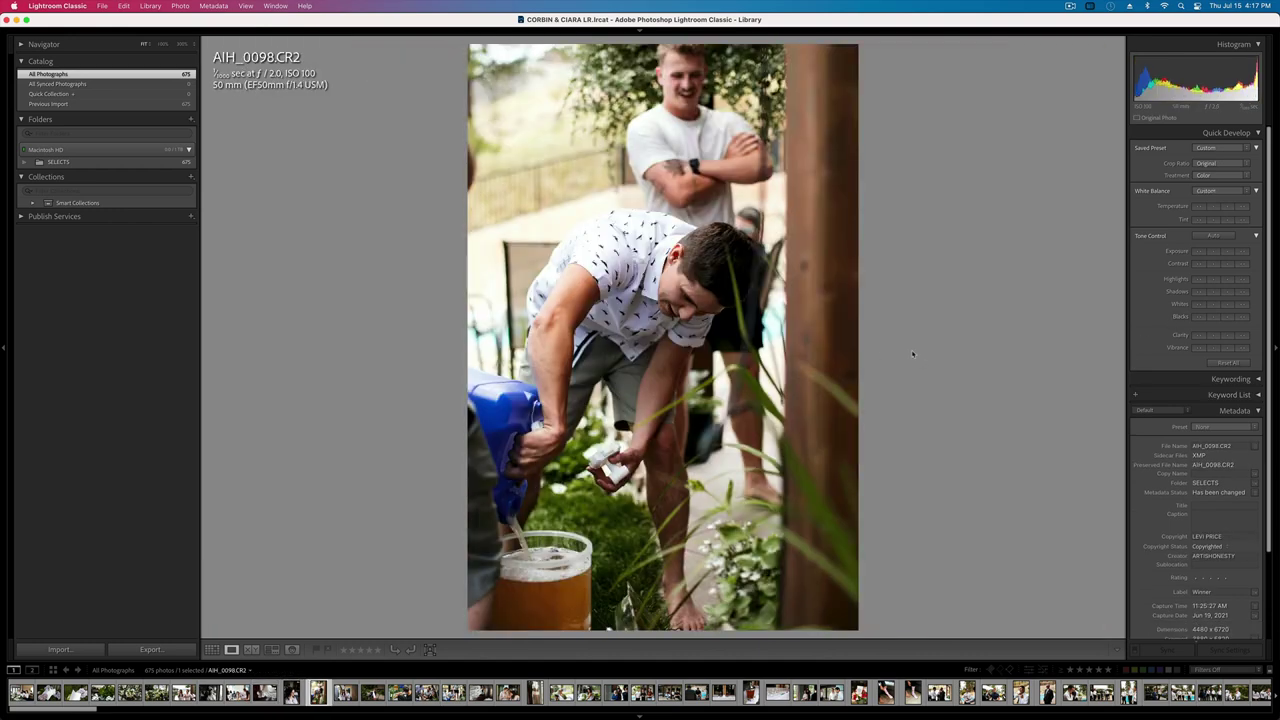
{"action": "key", "text": "Right"}
{"action": "key", "text": "Right"}
{"action": "key", "text": "Right"}
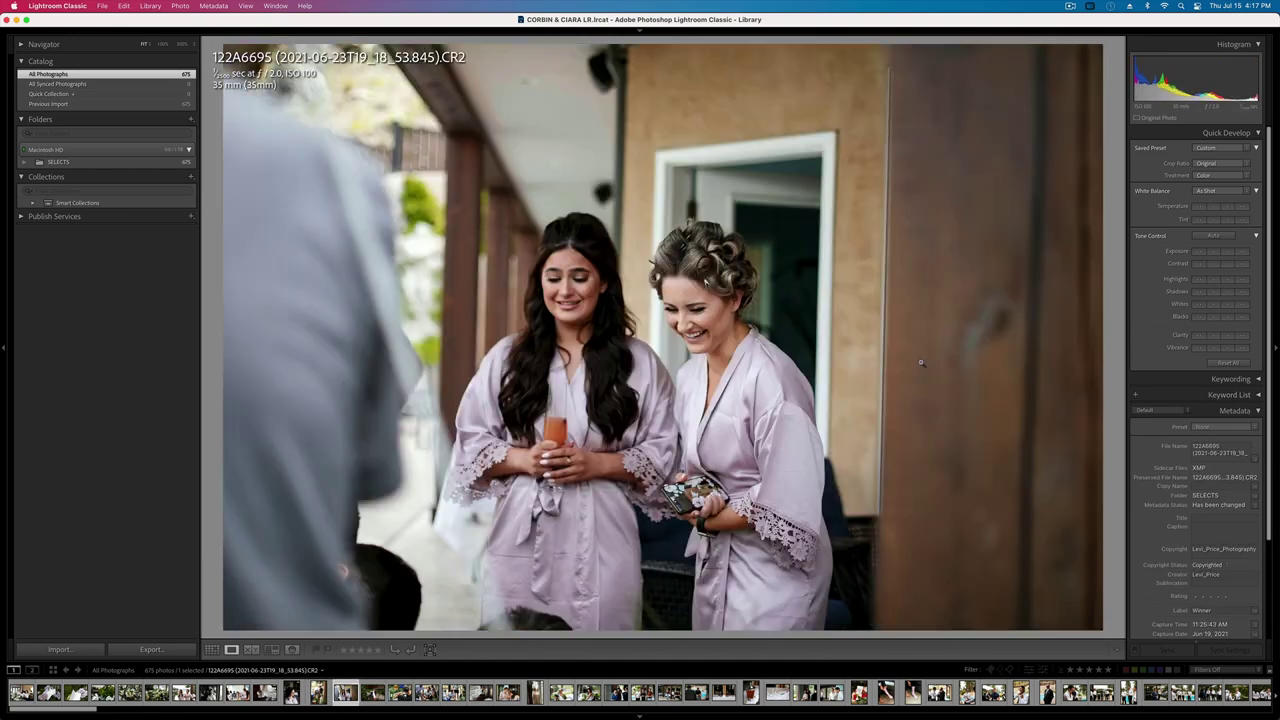
{"action": "key", "text": "r"}
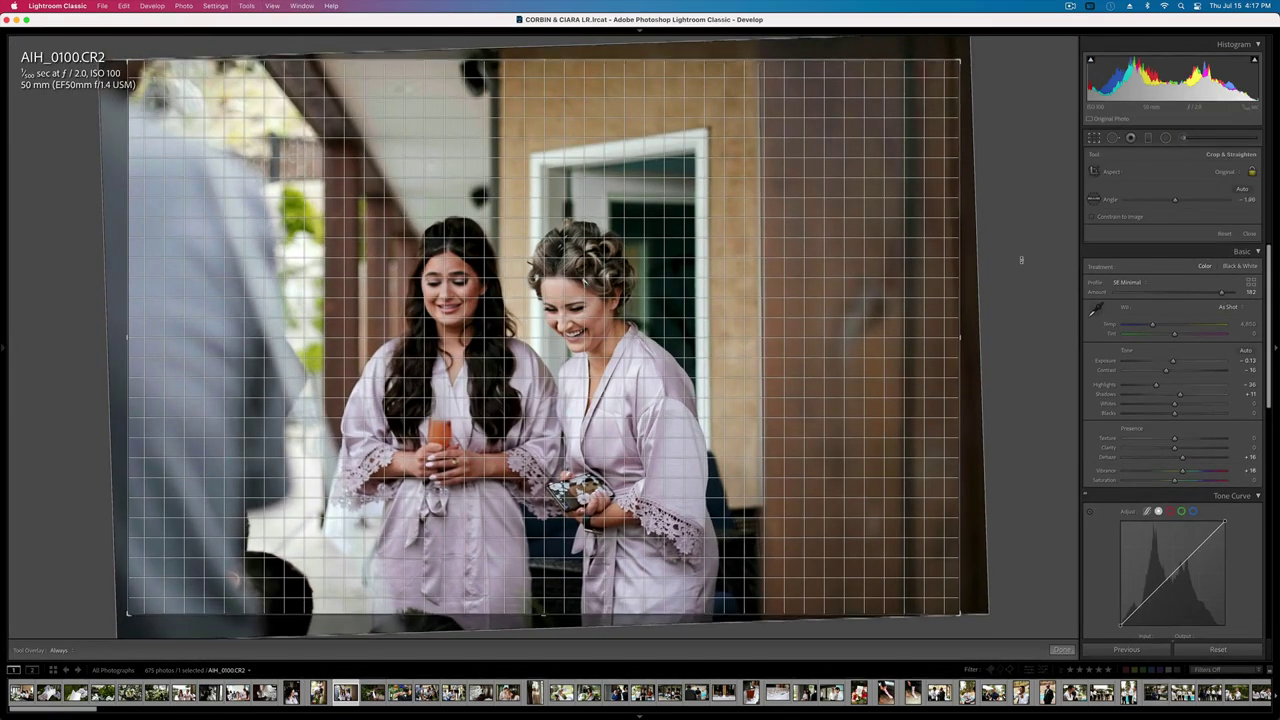
{"action": "key", "text": "r"}
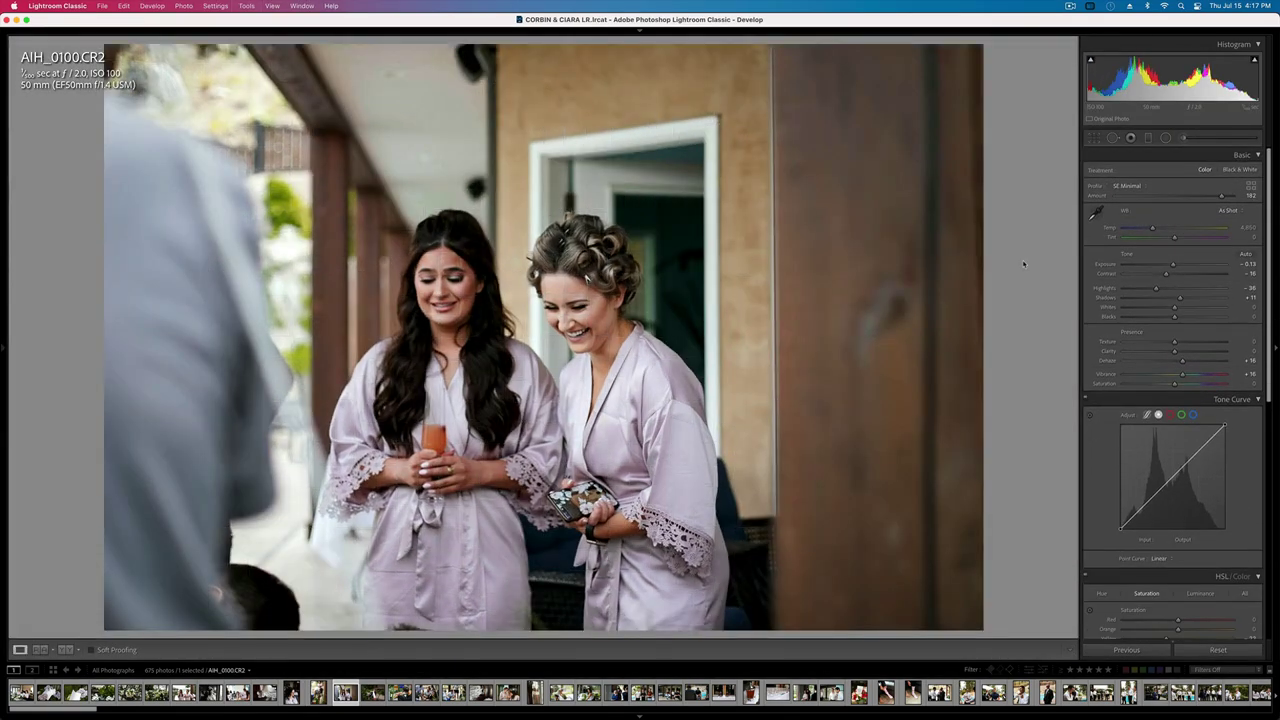
{"action": "key", "text": "g"}
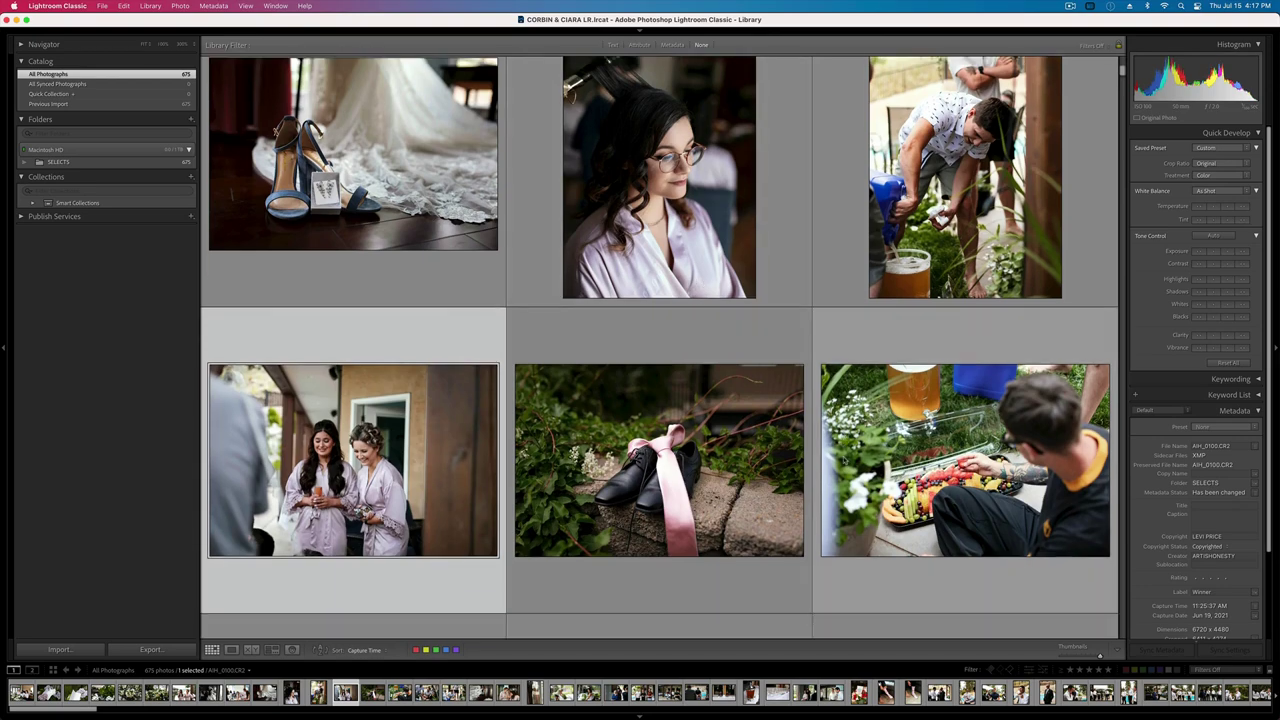
{"action": "double_click", "coordinate": [407, 477]}
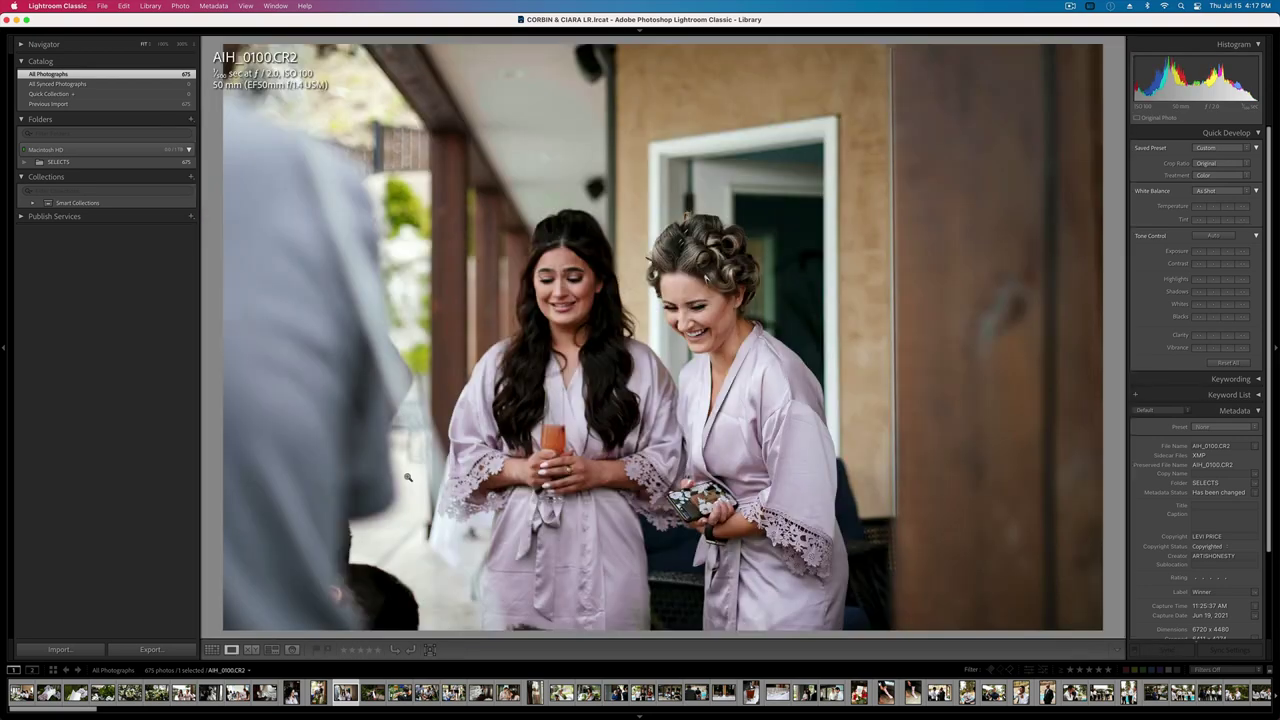
- Browse forward to AIH_0130 and straighten it with the crop tool
{"action": "key", "text": "Right"}
{"action": "key", "text": "Right"}
{"action": "key", "text": "Right"}
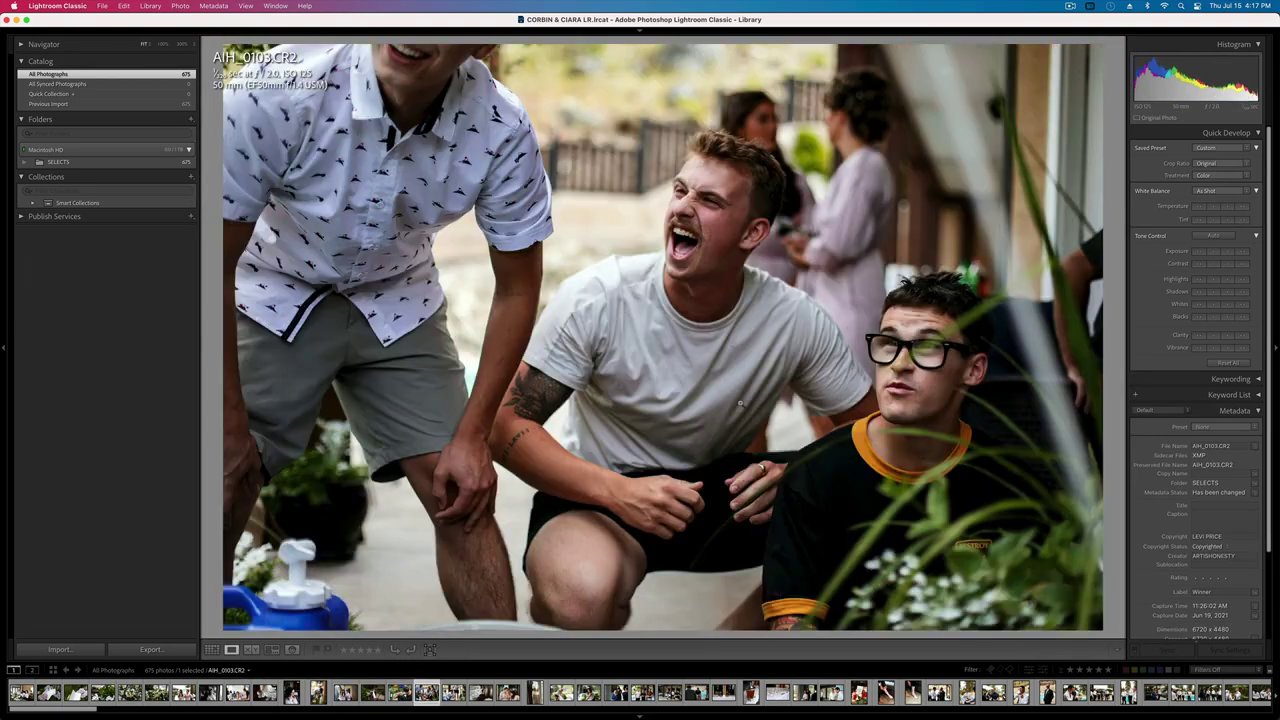
{"action": "key", "text": "Left"}
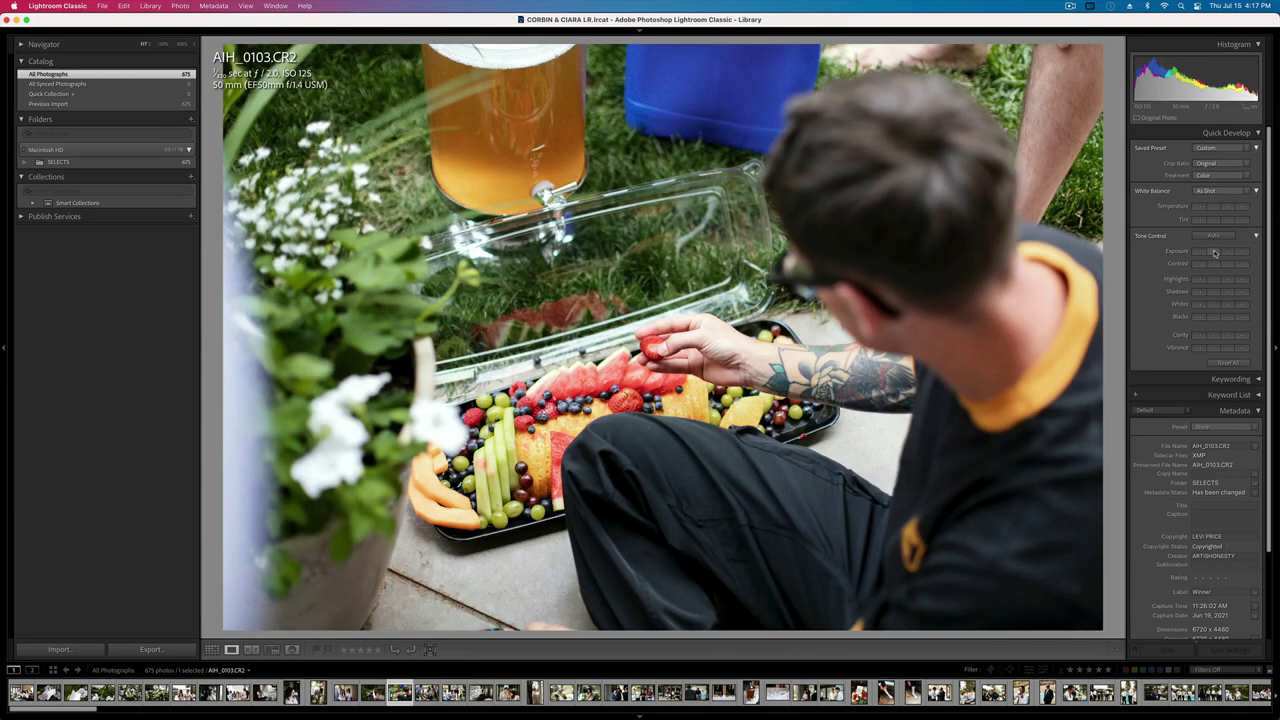
{"action": "key", "text": "Right"}
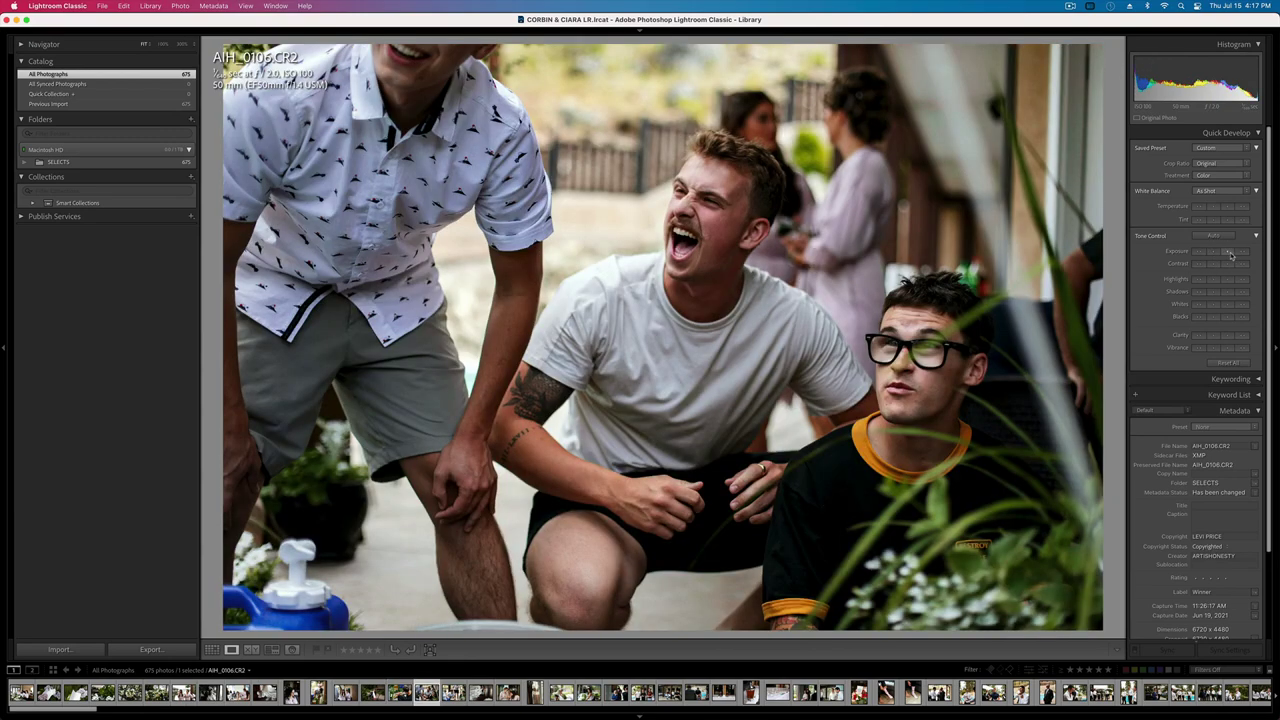
{"action": "key", "text": "Right"}
{"action": "key", "text": "Right"}
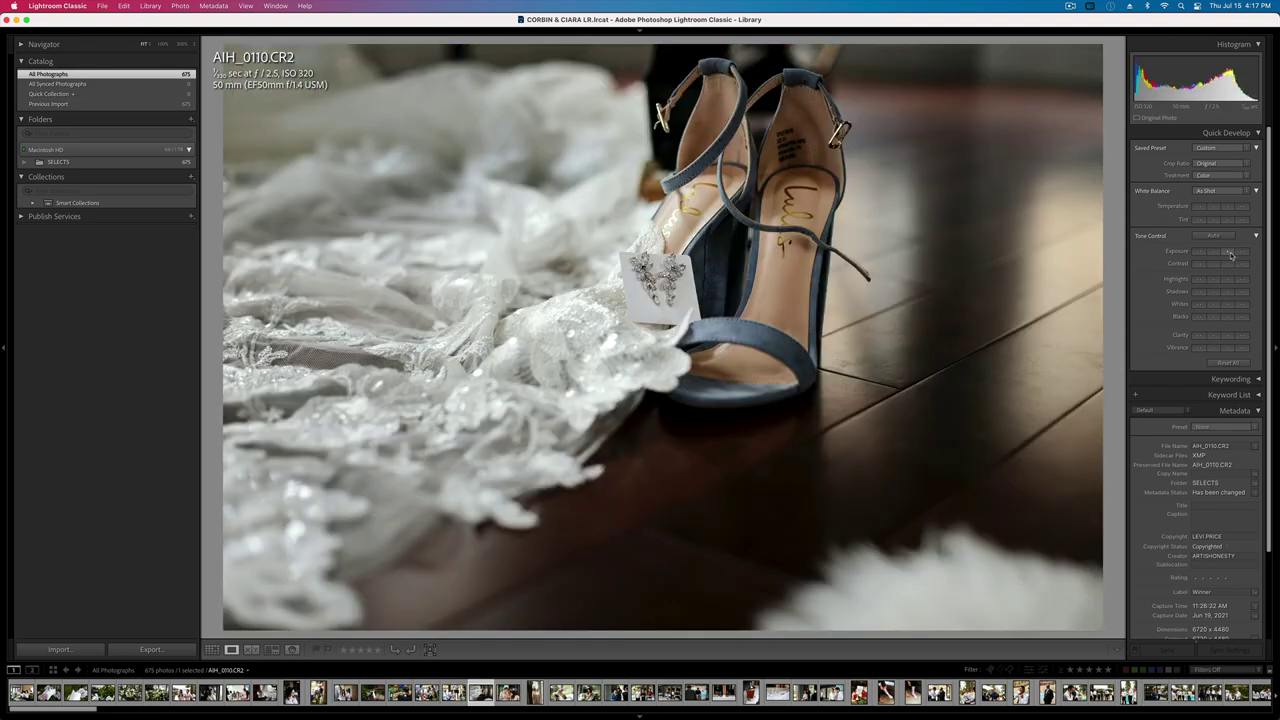
{"action": "key", "text": "Right"}
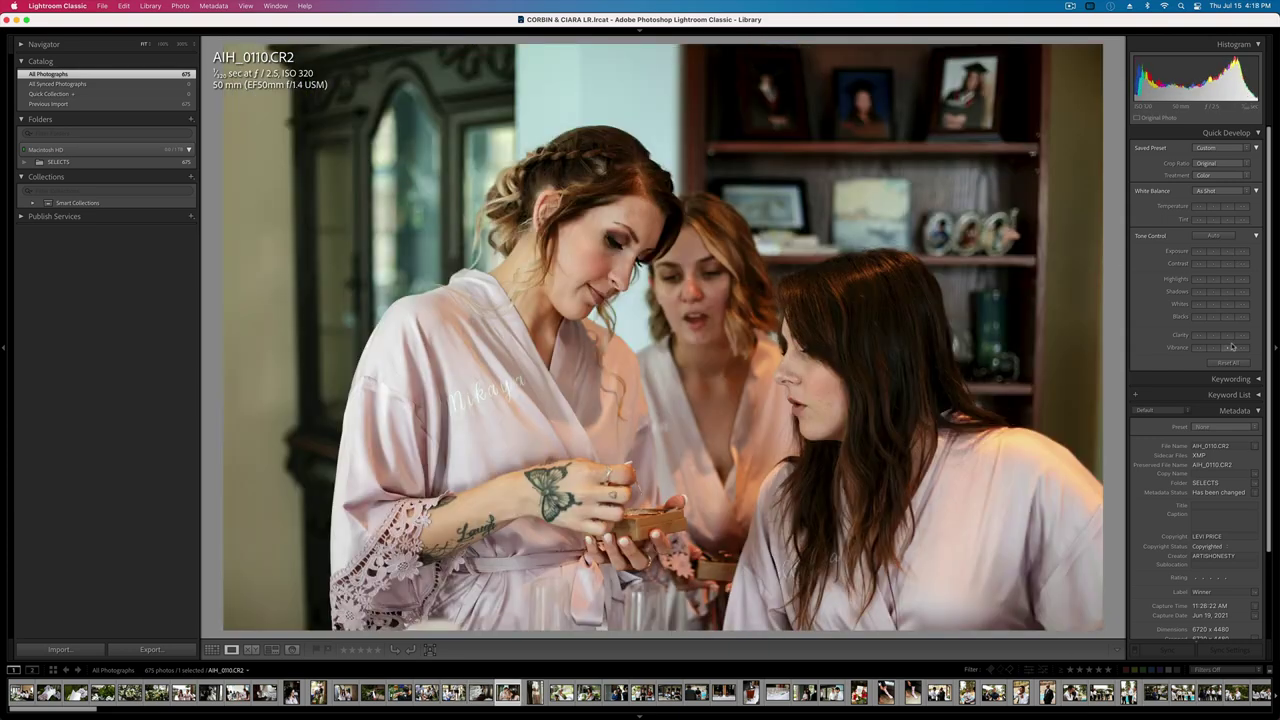
{"action": "key", "text": "Right"}
{"action": "key", "text": "Right"}
{"action": "key", "text": "Right"}
{"action": "key", "text": "Right"}
{"action": "key", "text": "Right"}
{"action": "key", "text": "Right"}
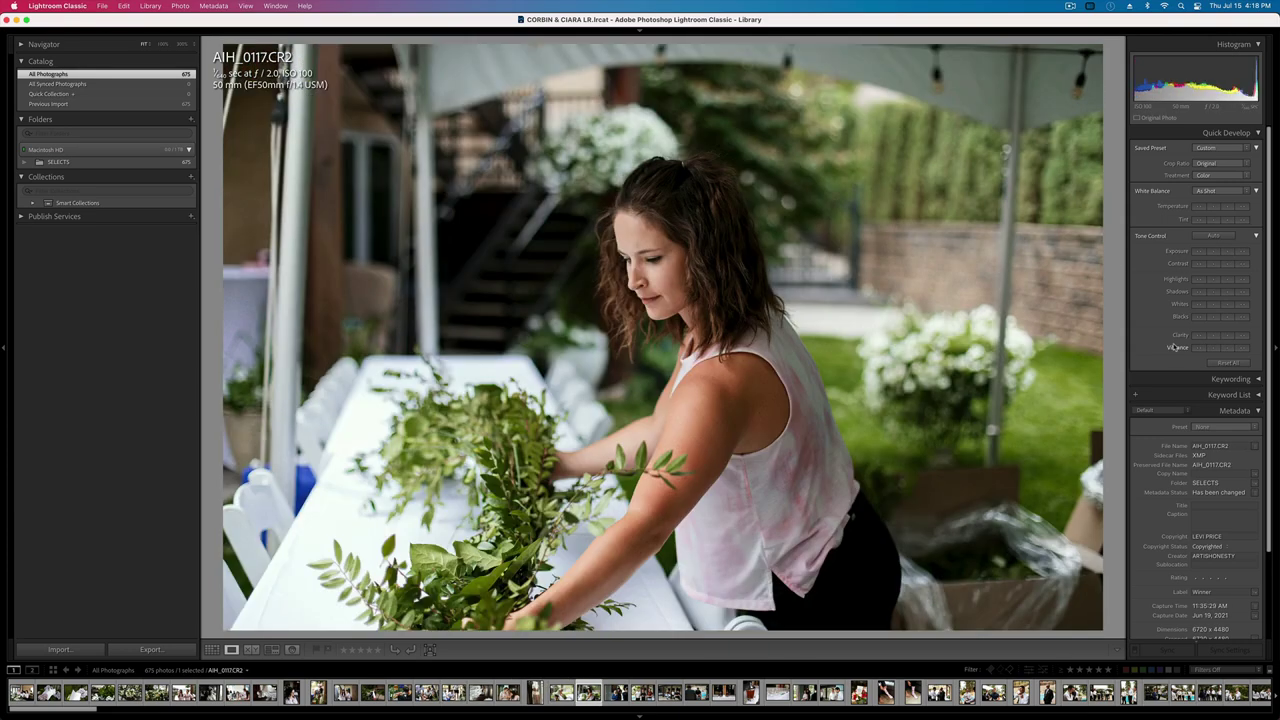
{"action": "key", "text": "Right"}
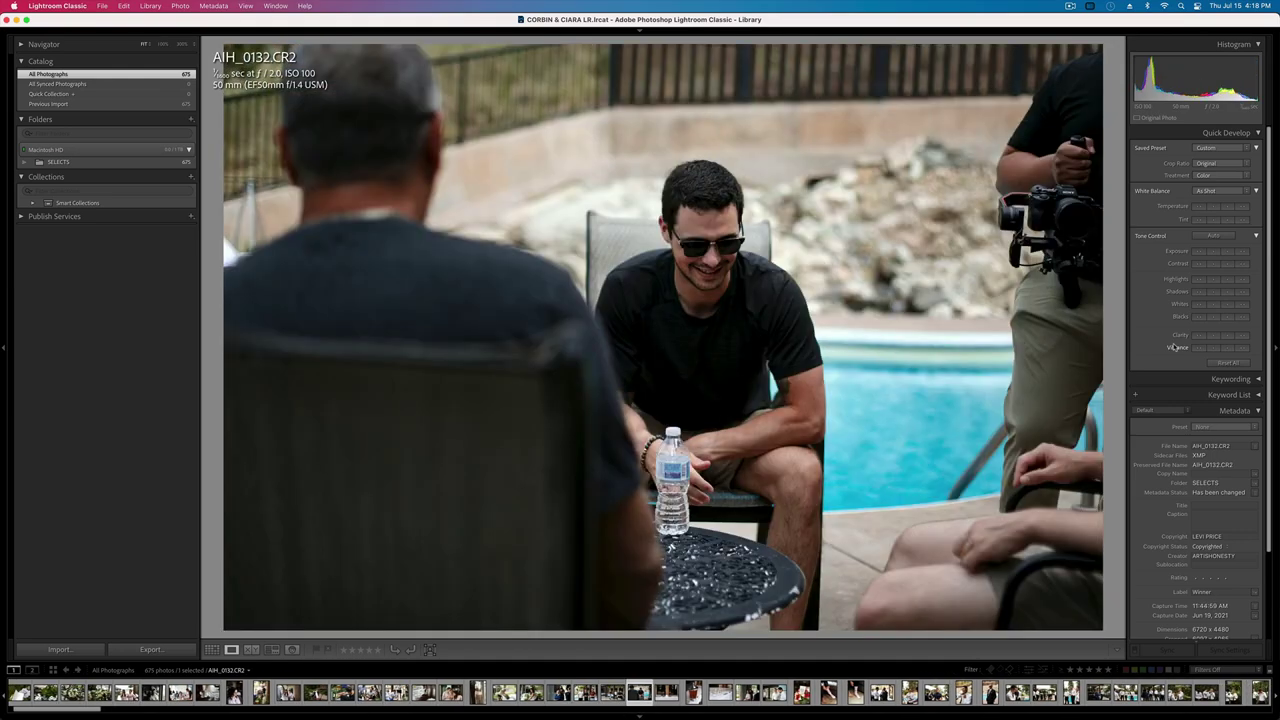
{"action": "key", "text": "Right"}
{"action": "key", "text": "Left"}
{"action": "key", "text": "Left"}
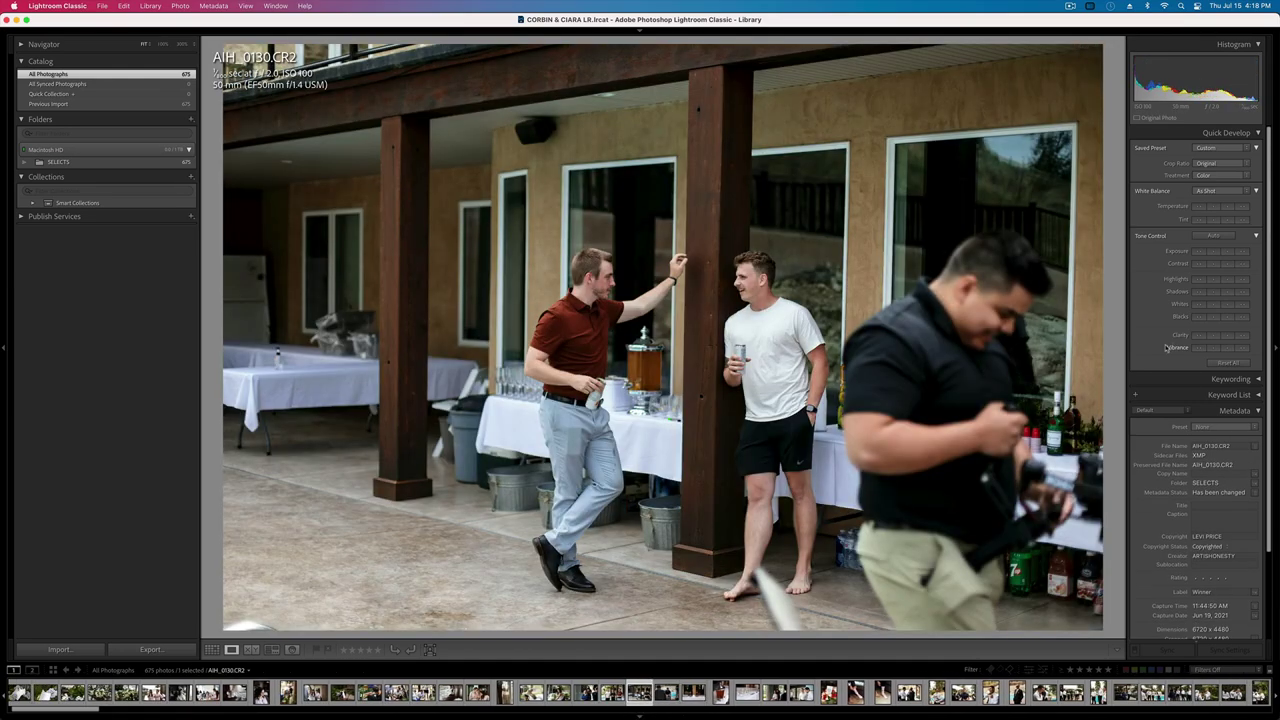
{"action": "key", "text": "r"}
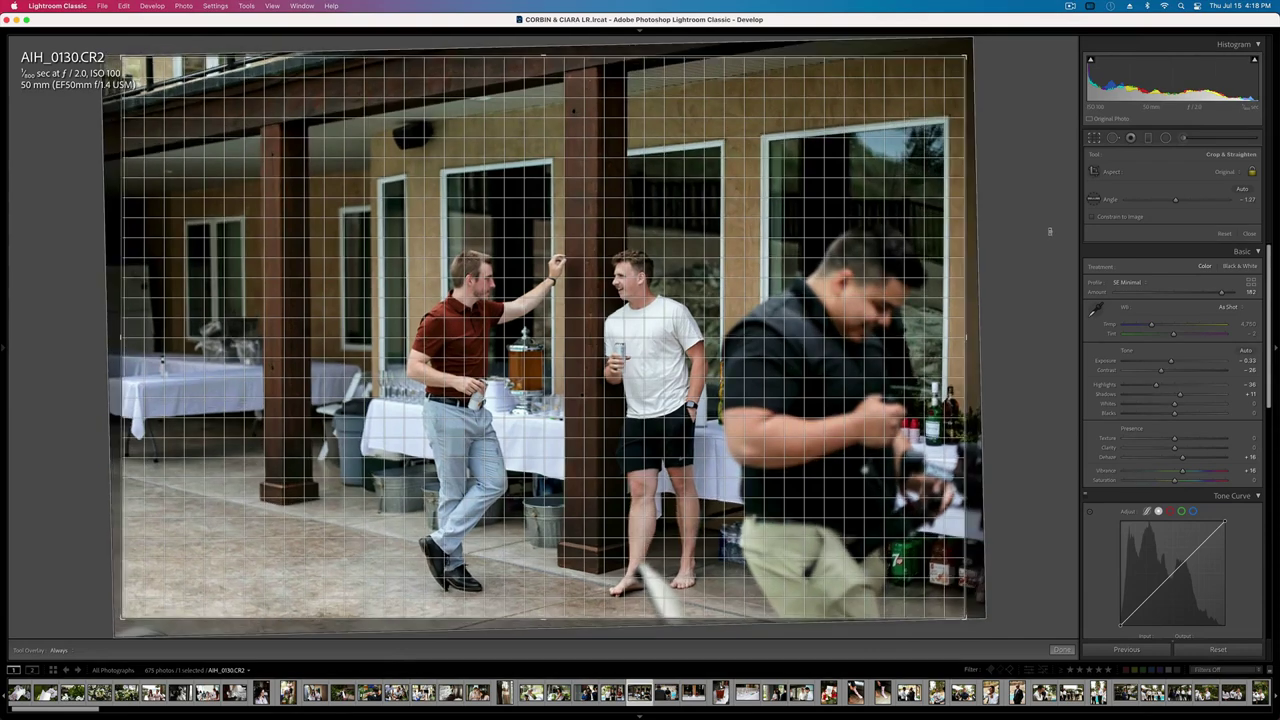
{"action": "key", "text": "r"}
{"action": "key", "text": "g"}
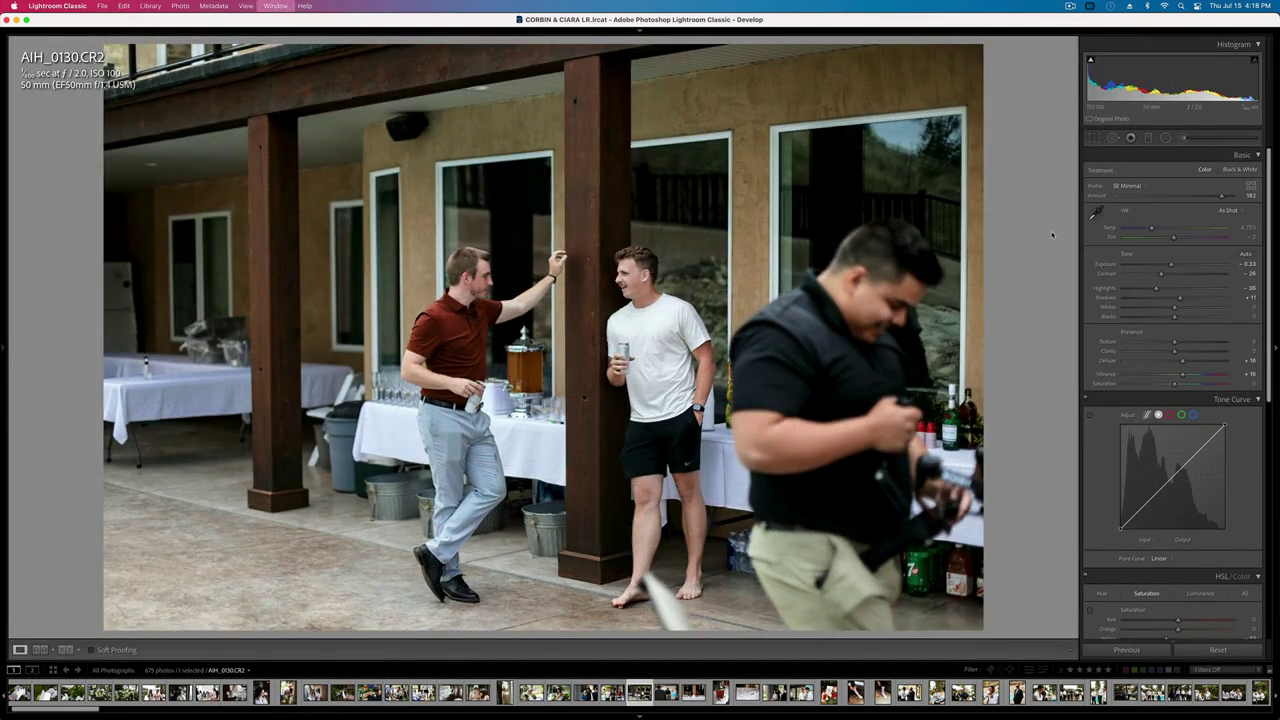
{"action": "double_click", "coordinate": [422, 470]}
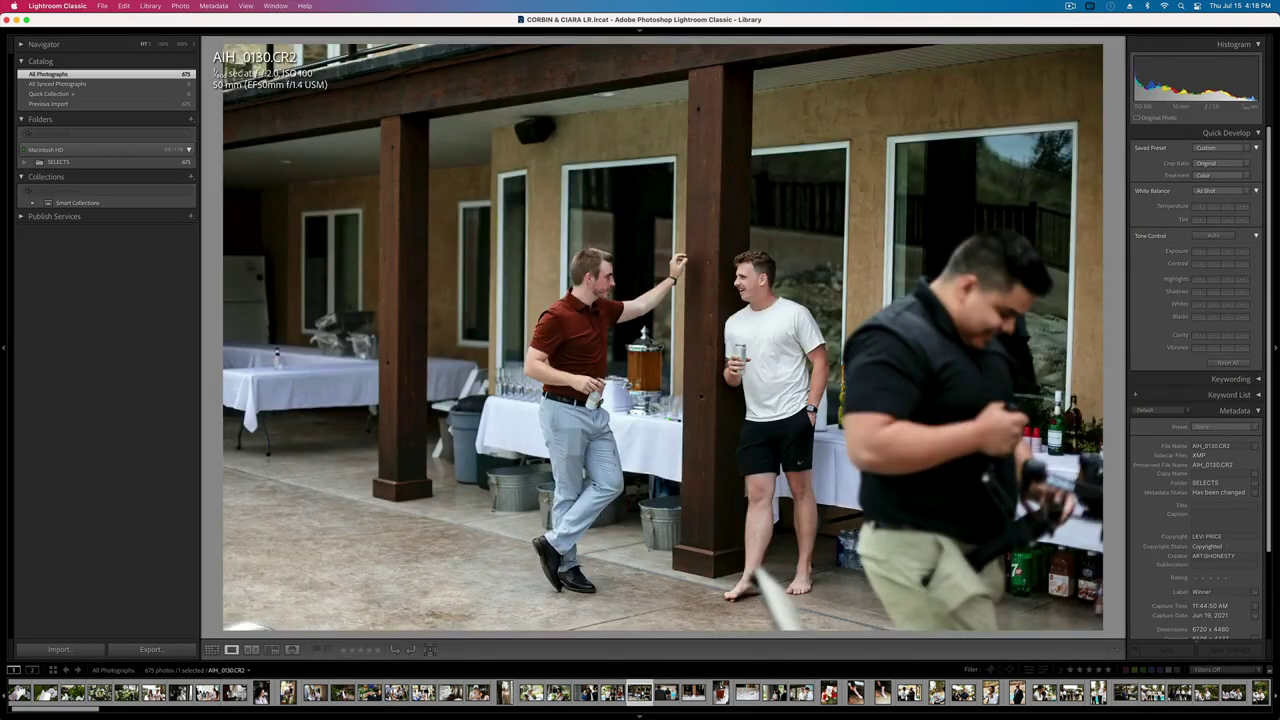
- On the poolside portrait, cool the Temp slightly and raise Contrast to +16
{"action": "key", "text": "Right"}
{"action": "key", "text": "Right"}
{"action": "key", "text": "Right"}
{"action": "key", "text": "Right"}
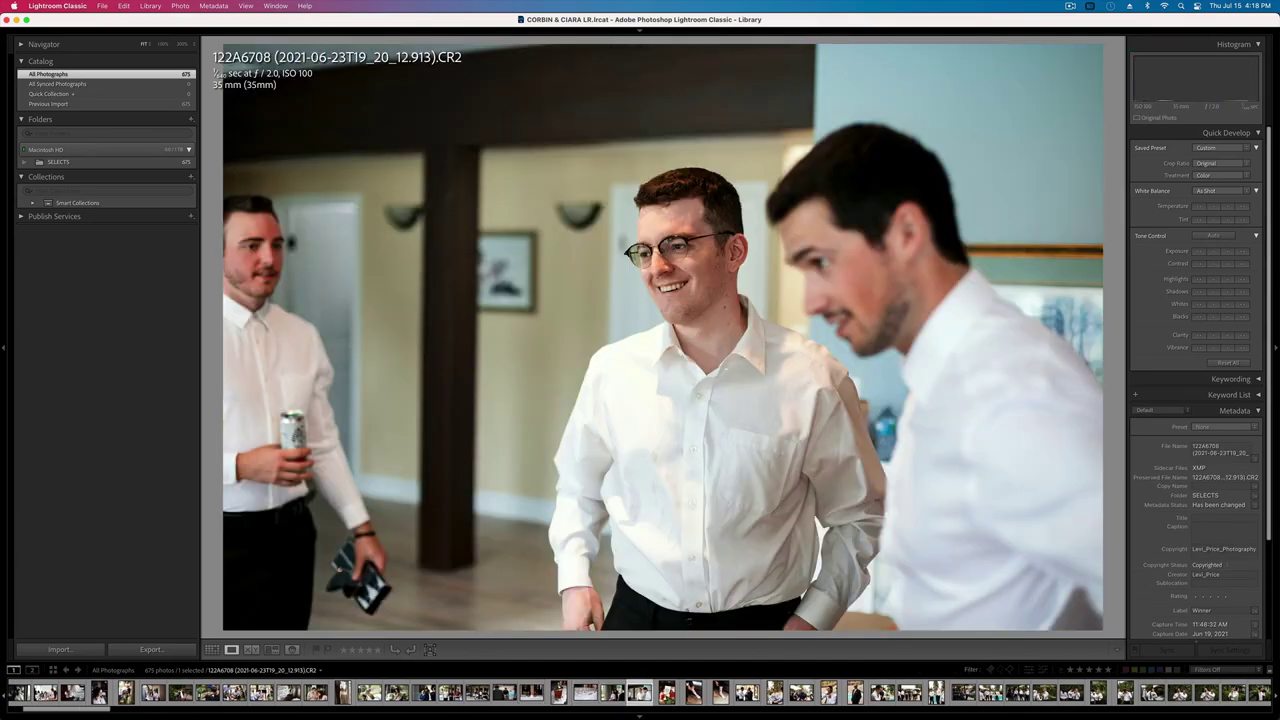
{"action": "key", "text": "Right"}
{"action": "key", "text": "Right"}
{"action": "key", "text": "Right"}
{"action": "key", "text": "Right"}
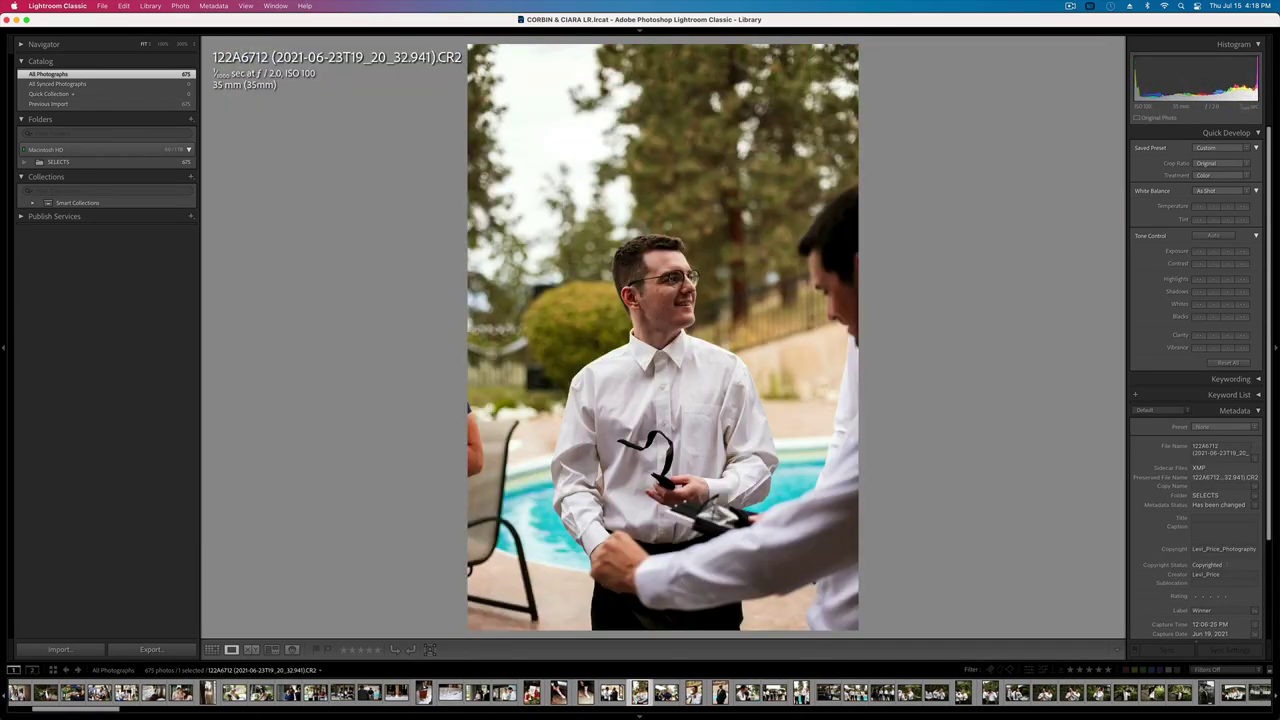
{"action": "key", "text": "Right"}
{"action": "key", "text": "Right"}
{"action": "key", "text": "Right"}
{"action": "key", "text": "Right"}
{"action": "key", "text": "Right"}
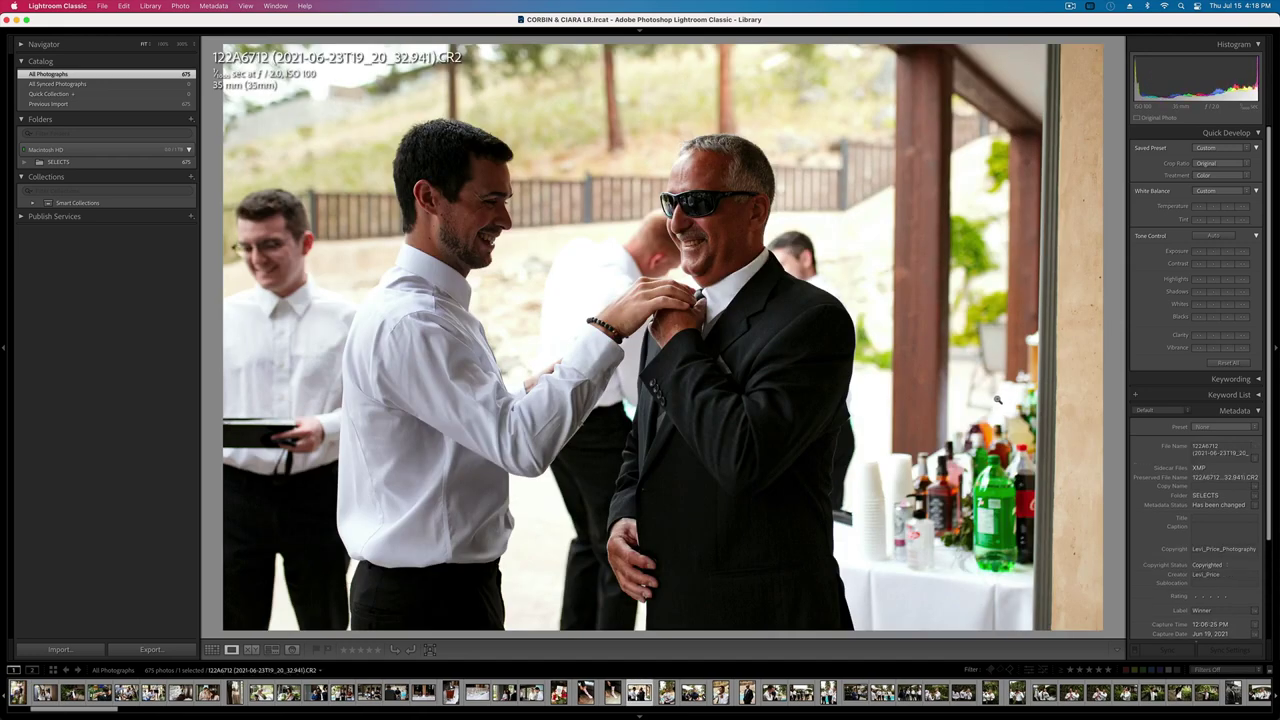
{"action": "key", "text": "Right"}
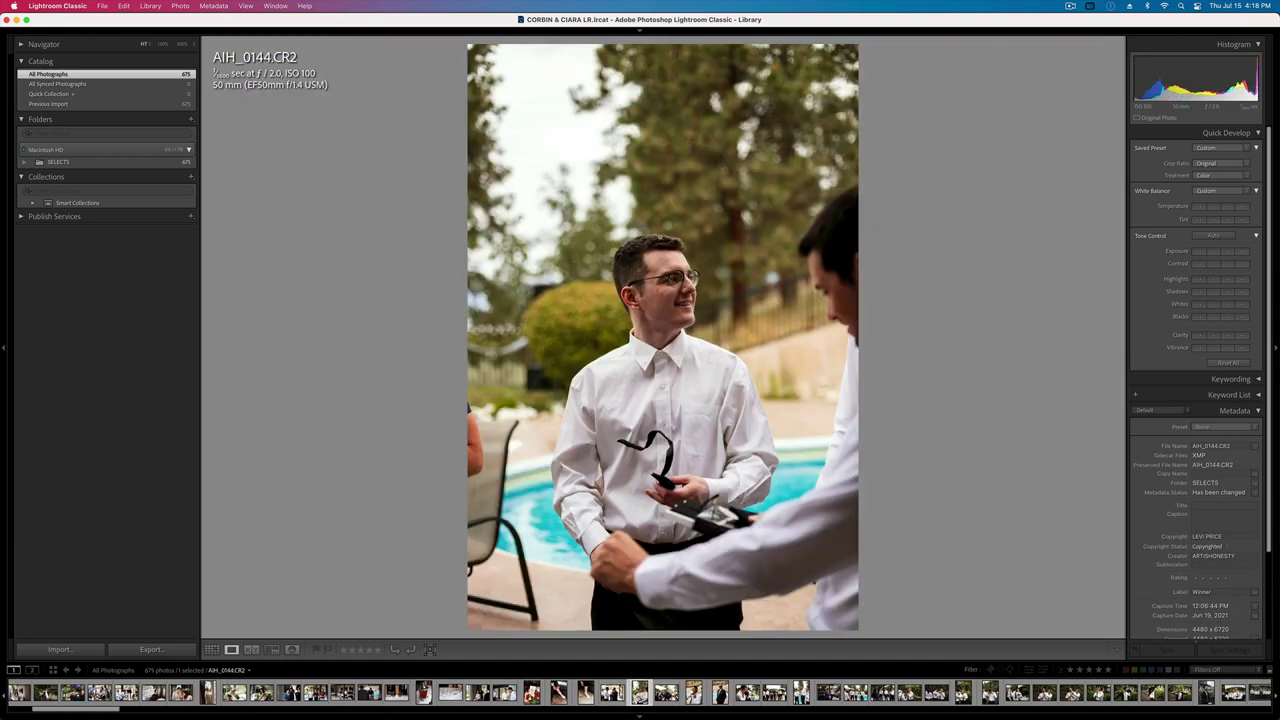
{"action": "key", "text": "d"}
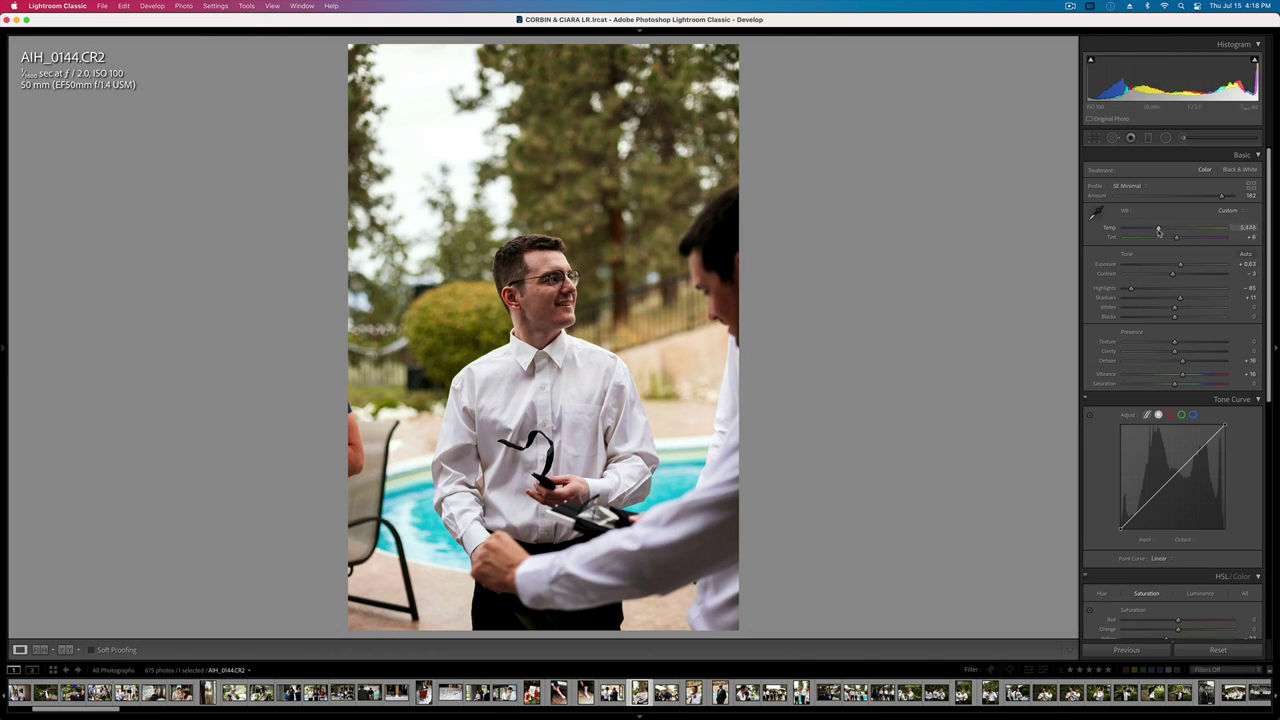
{"action": "left_click_drag", "start_coordinate": [1159, 231], "coordinate": [1158, 231]}
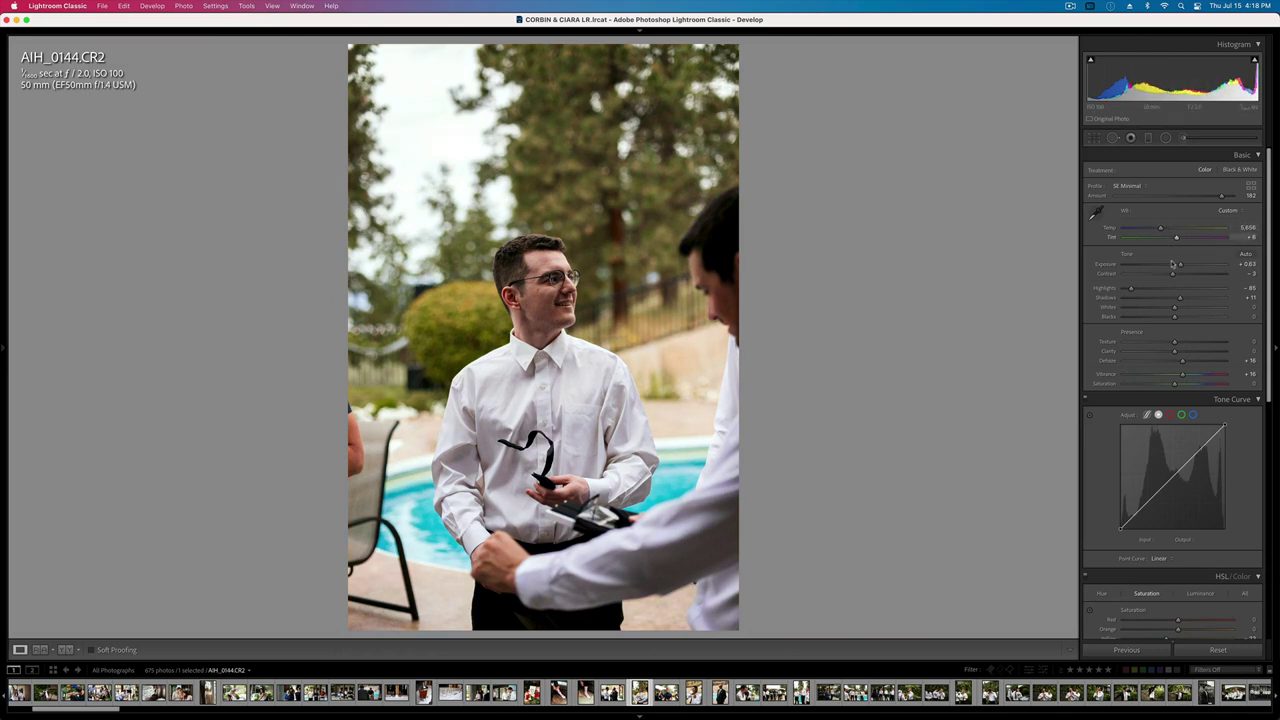
{"action": "left_click_drag", "start_coordinate": [1173, 274], "coordinate": [1183, 277]}
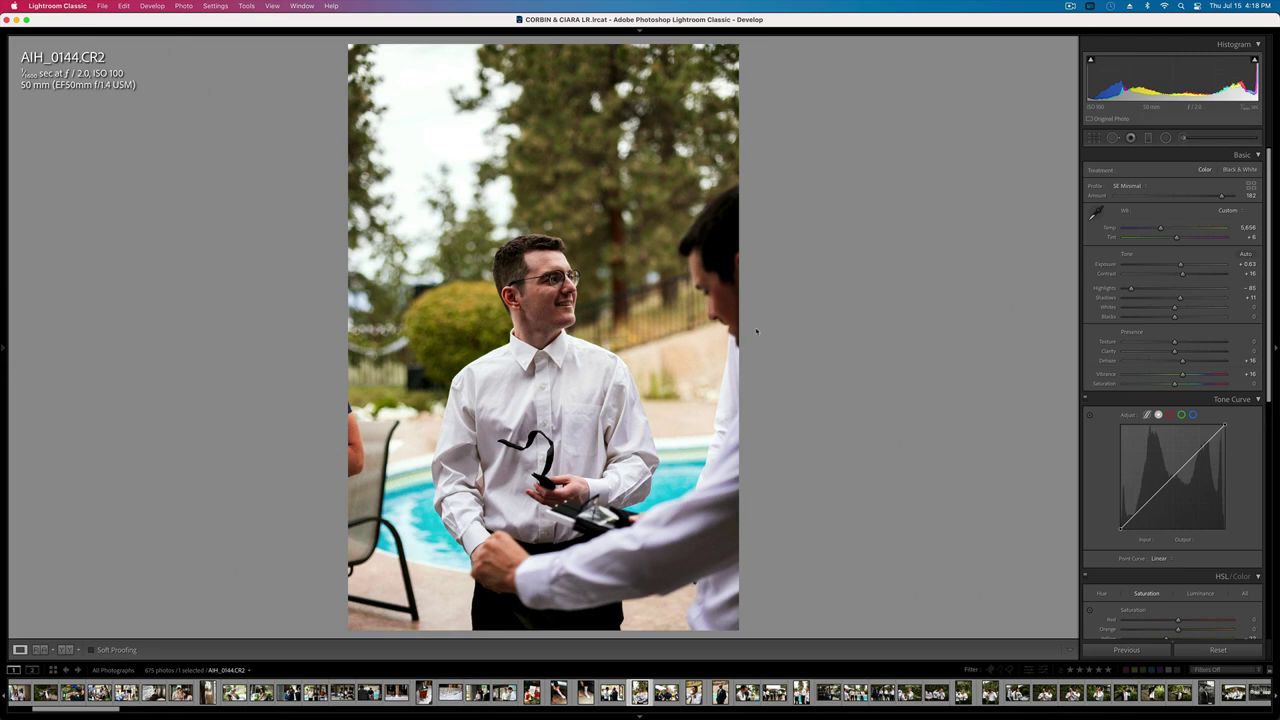
- View the poolside portrait large and compare it with the AIH_0154 group shot
{"action": "key", "text": "g"}
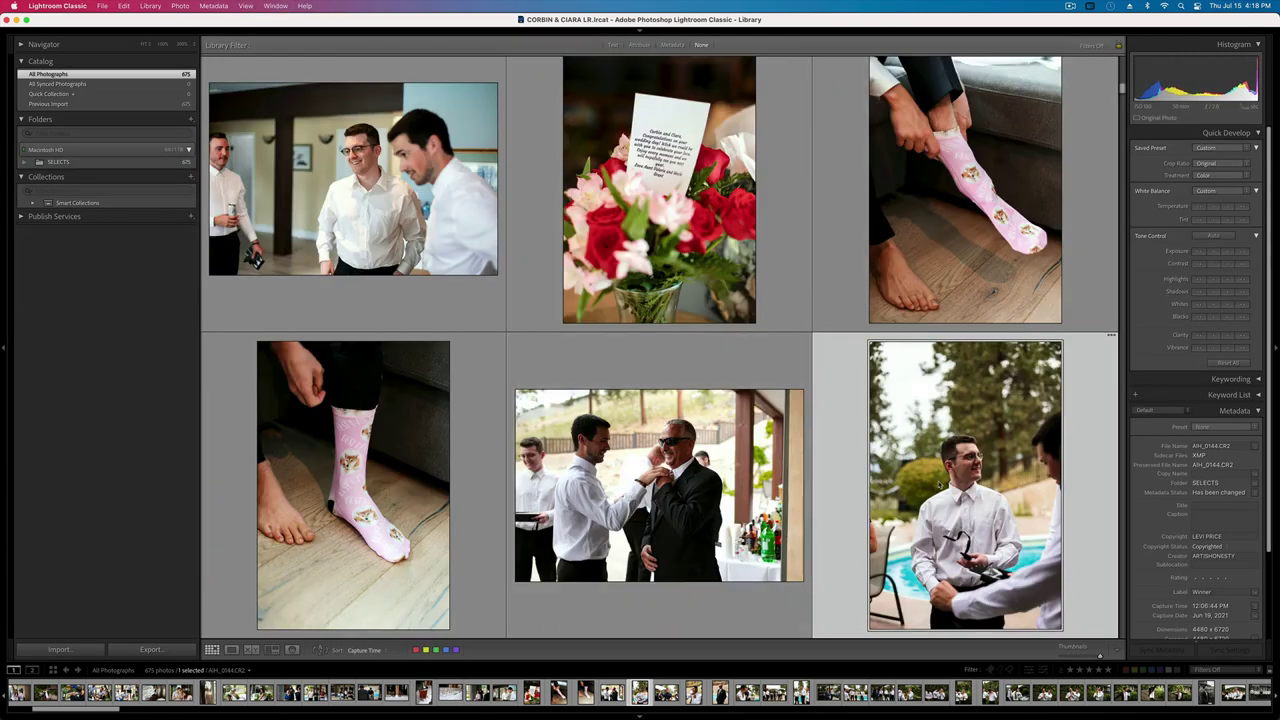
{"action": "double_click", "coordinate": [940, 484]}
{"action": "key", "text": "Right"}
{"action": "key", "text": "Right"}
{"action": "key", "text": "Right"}
{"action": "key", "text": "Right"}
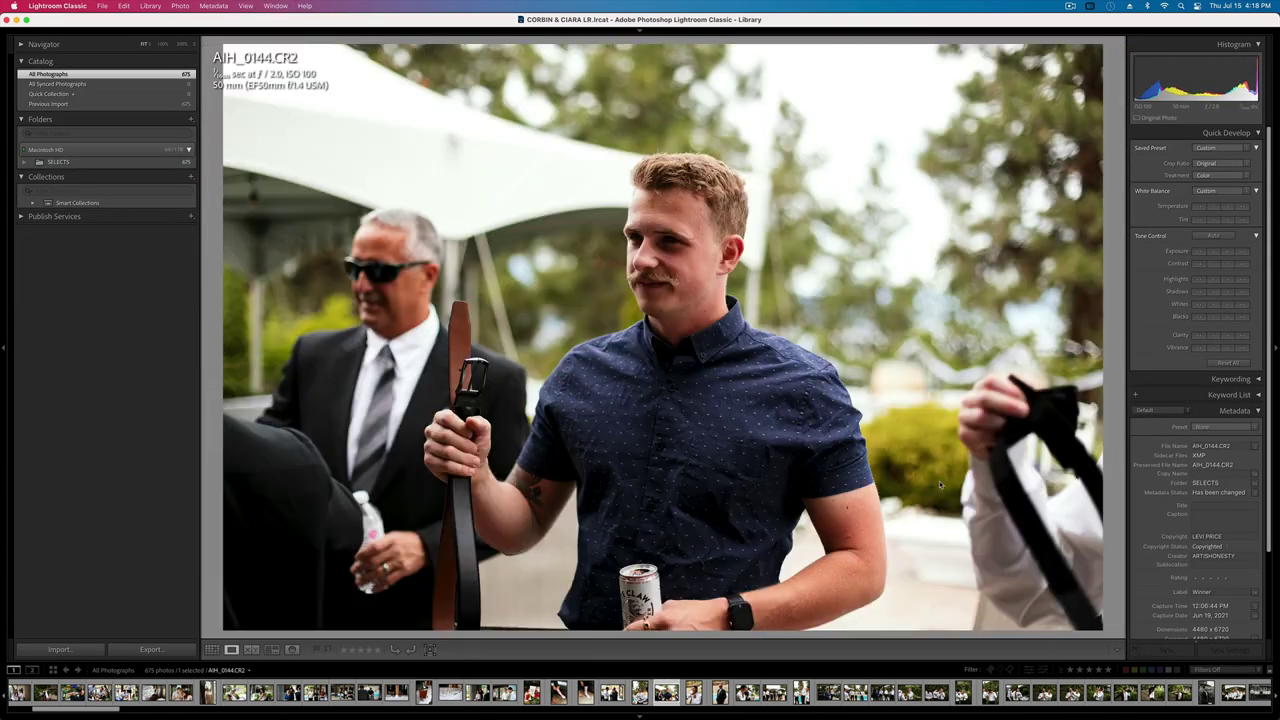
{"action": "key", "text": "Right"}
{"action": "key", "text": "Right"}
{"action": "key", "text": "Right"}
{"action": "key", "text": "Right"}
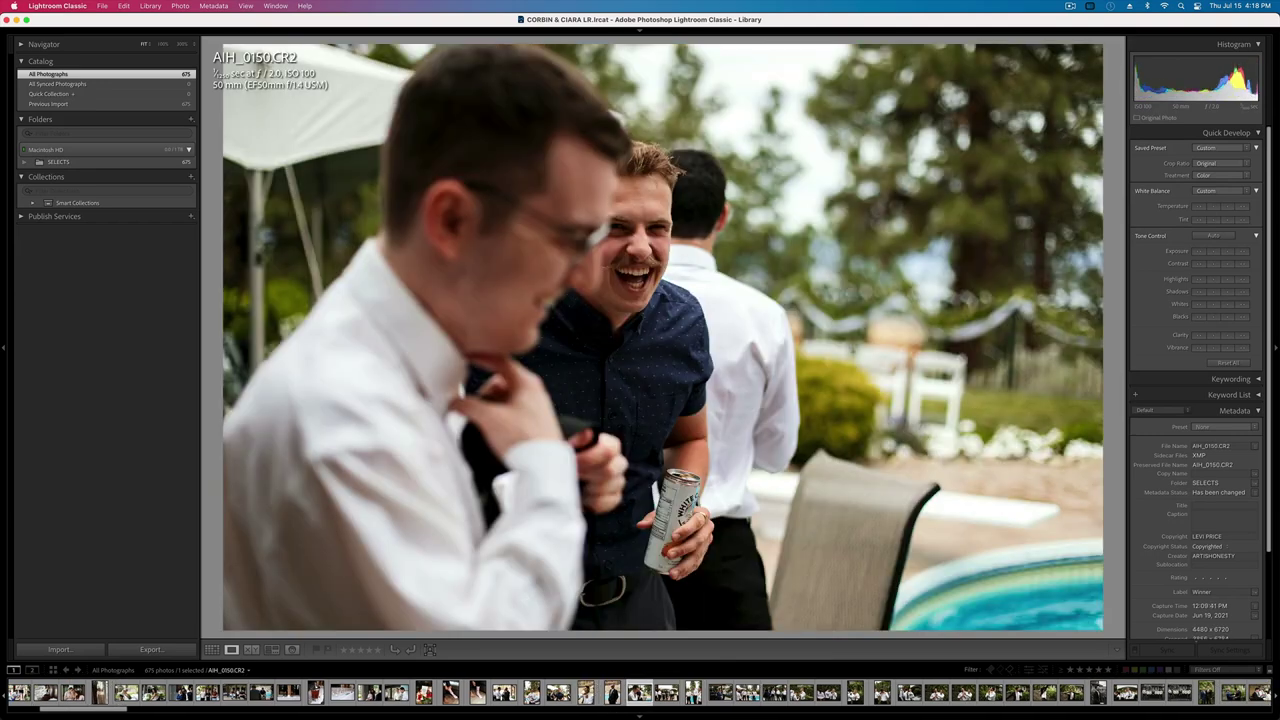
{"action": "key", "text": "Left"}
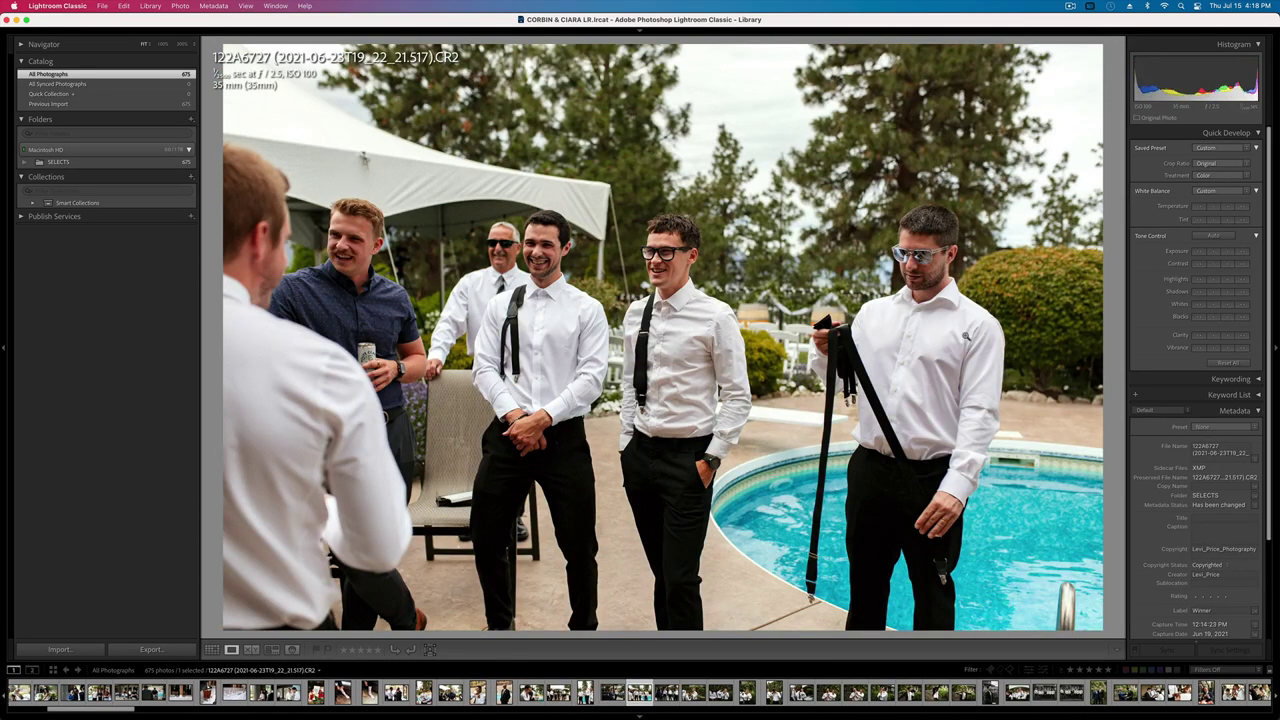
{"action": "key", "text": "Right"}
{"action": "key", "text": "Right"}
{"action": "key", "text": "Right"}
{"action": "key", "text": "Right"}
{"action": "key", "text": "Right"}
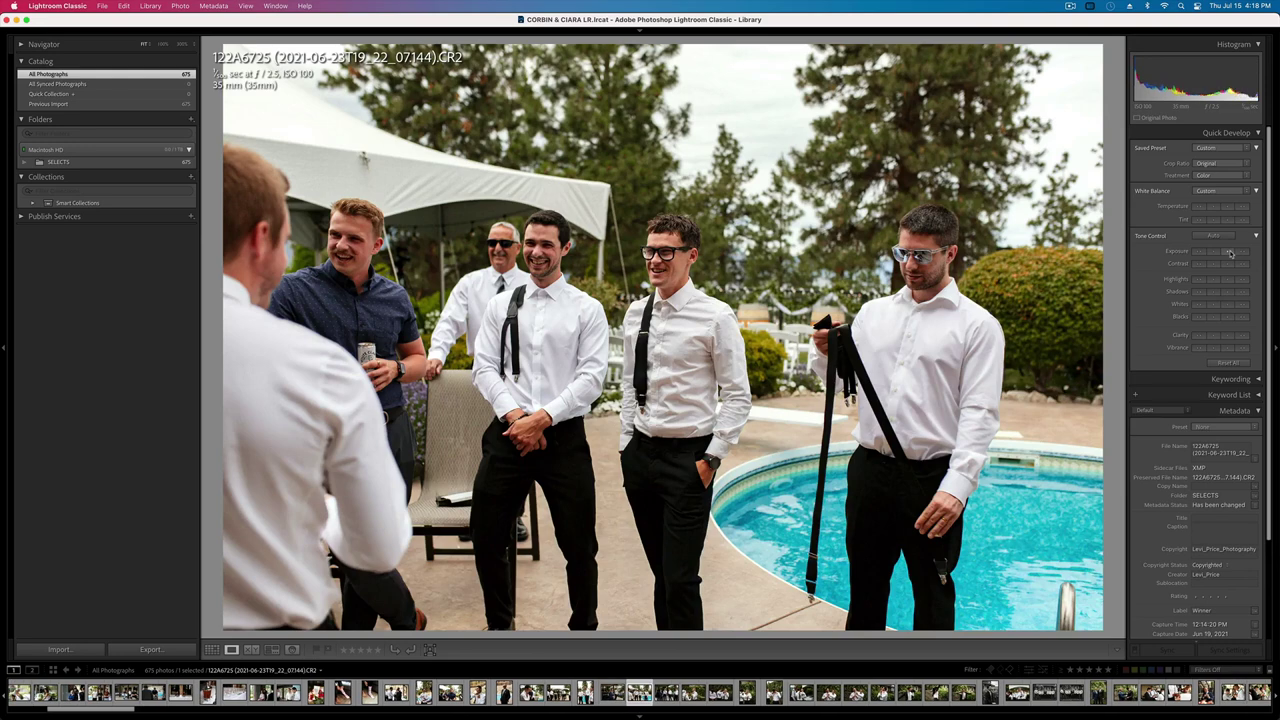
{"action": "key", "text": "Left"}
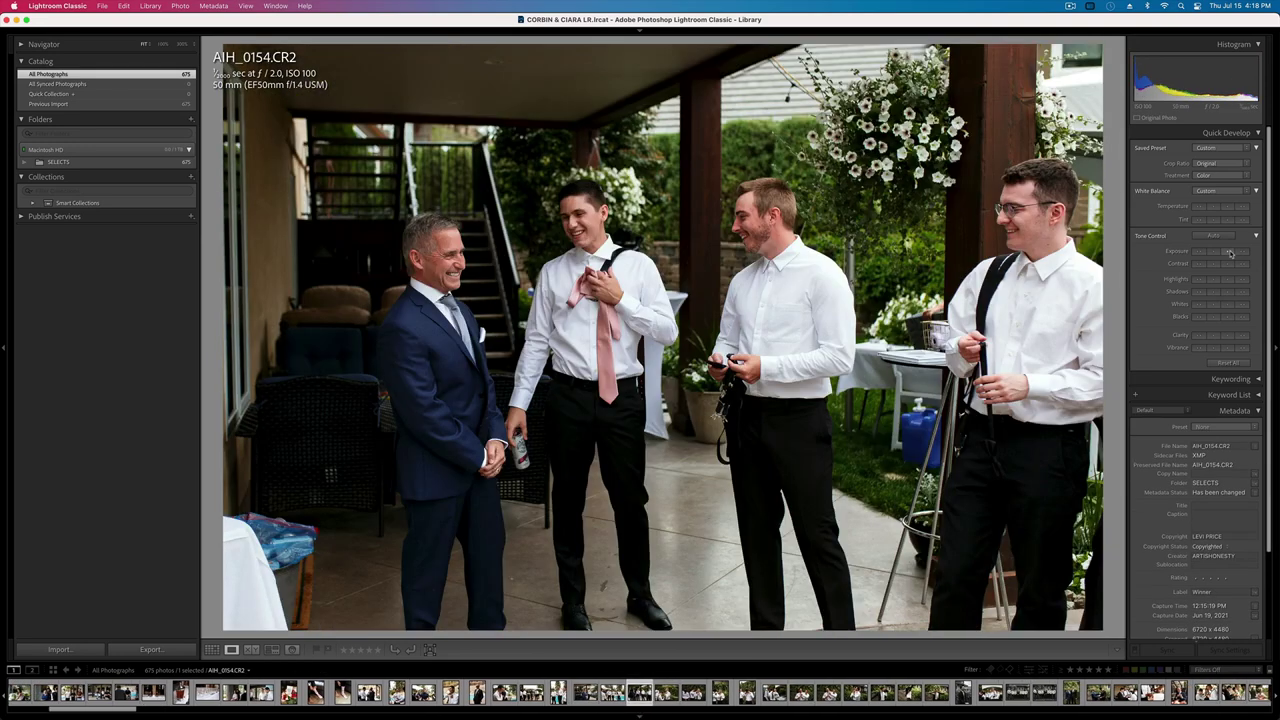
{"action": "key", "text": "Right"}
- Step through the getting-ready photos to boutonnière AIH_0211 and open it in Develop
{"action": "key", "text": "Right"}
{"action": "key", "text": "Right"}
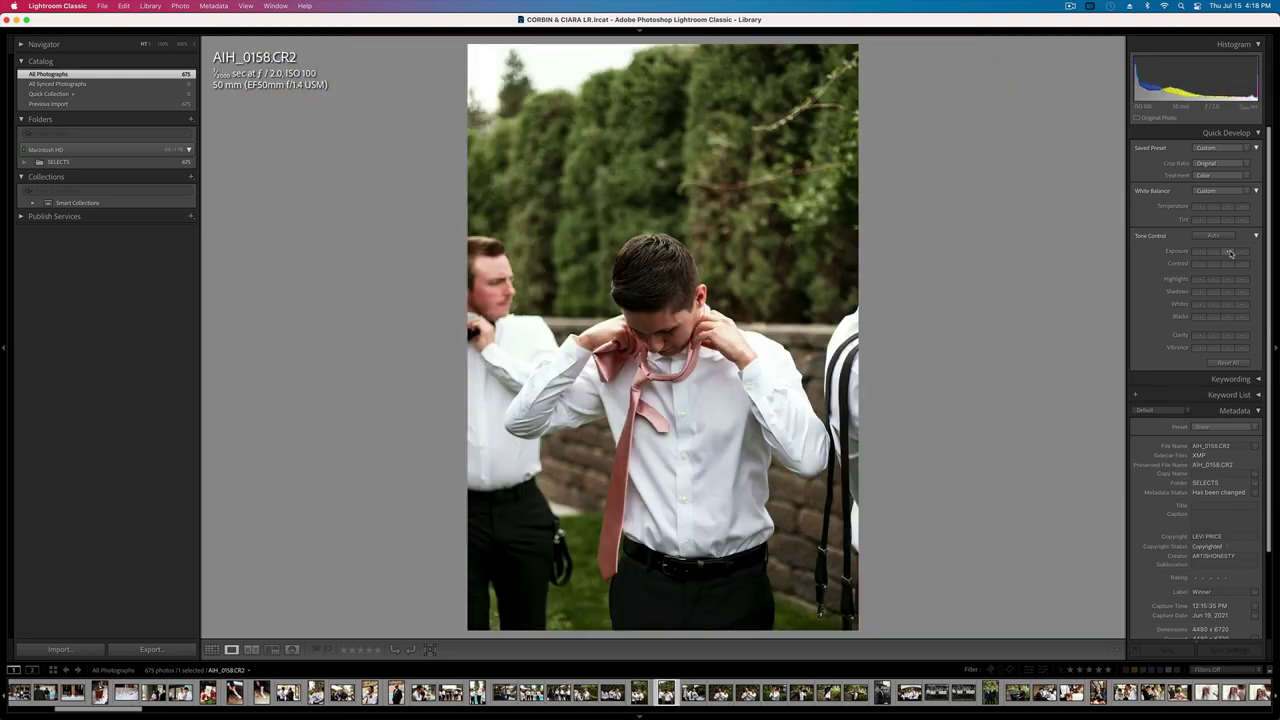
{"action": "key", "text": "Right"}
{"action": "key", "text": "Right"}
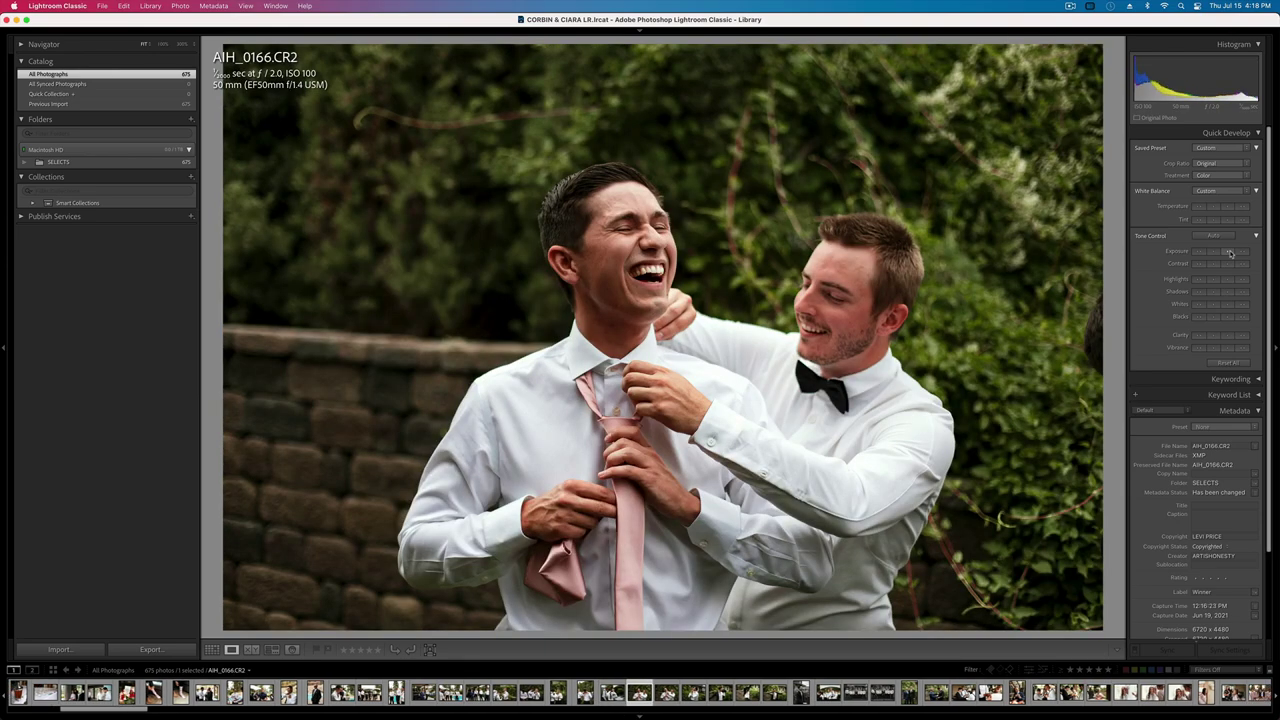
{"action": "key", "text": "Right"}
{"action": "key", "text": "Right"}
{"action": "key", "text": "Right"}
{"action": "key", "text": "Right"}
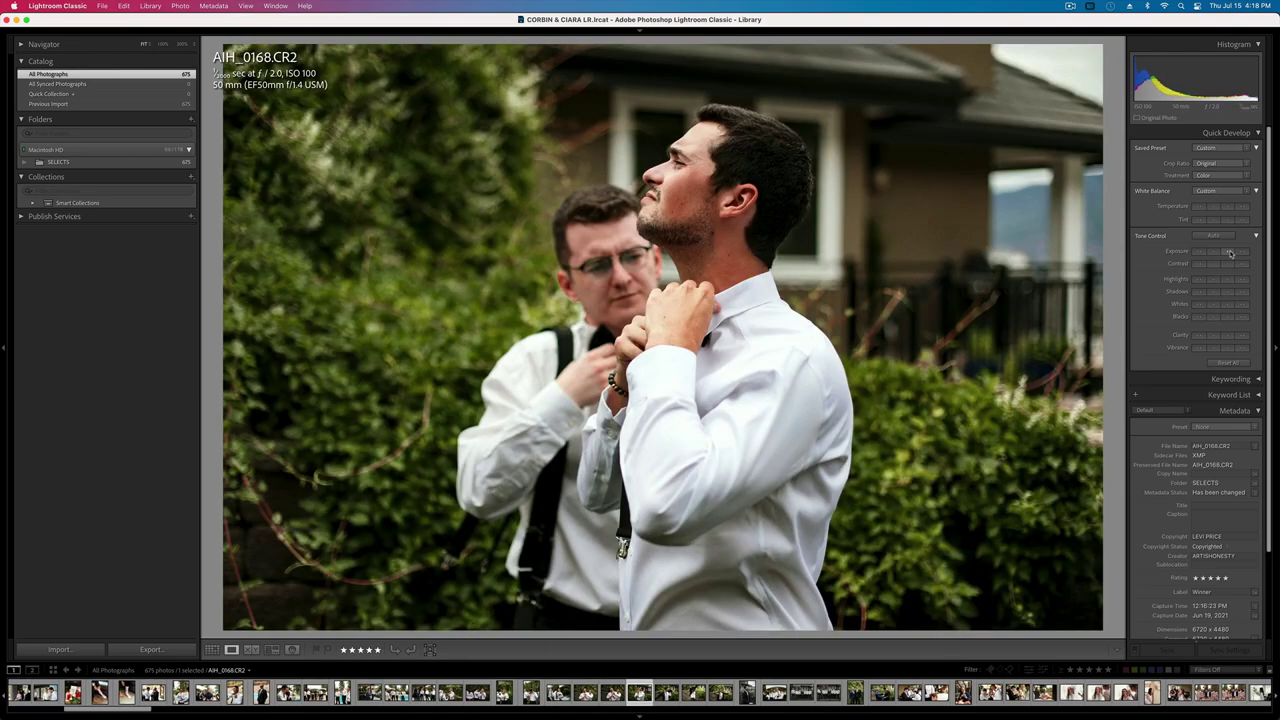
{"action": "key", "text": "Right"}
{"action": "key", "text": "Right"}
{"action": "key", "text": "Right"}
{"action": "key", "text": "Right"}
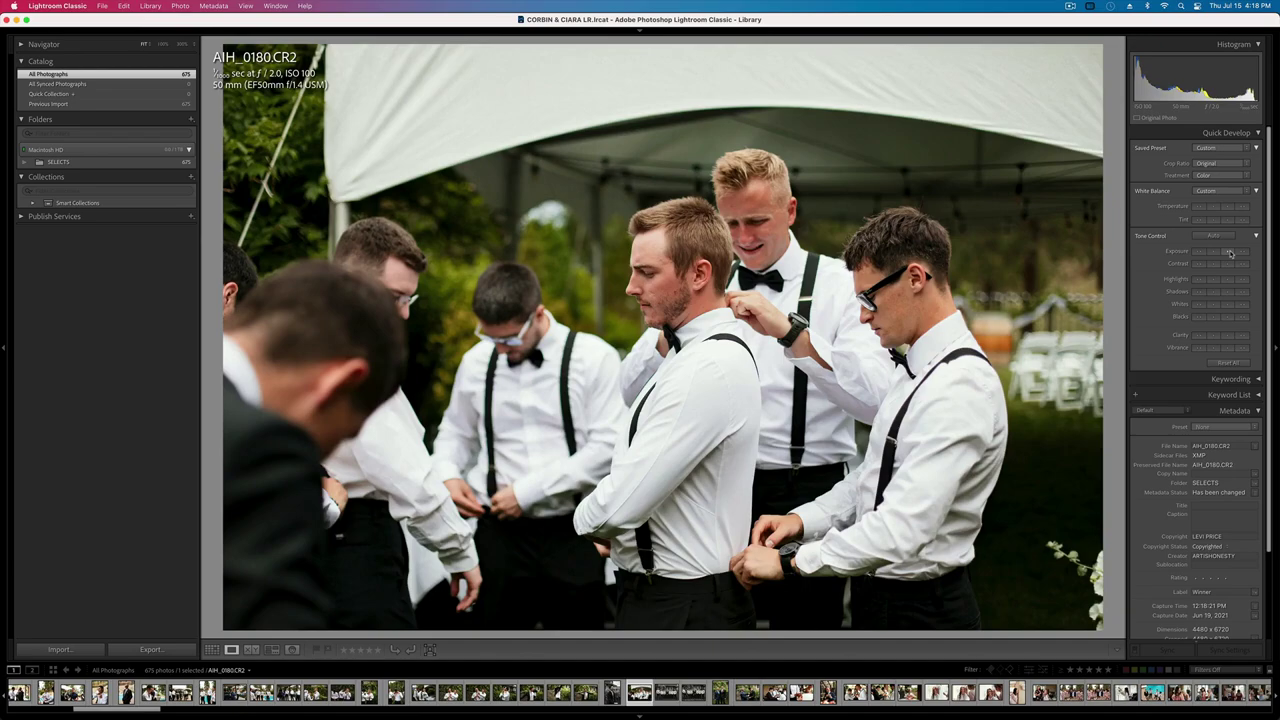
{"action": "key", "text": "Right"}
{"action": "key", "text": "Right"}
{"action": "key", "text": "Right"}
{"action": "key", "text": "Right"}
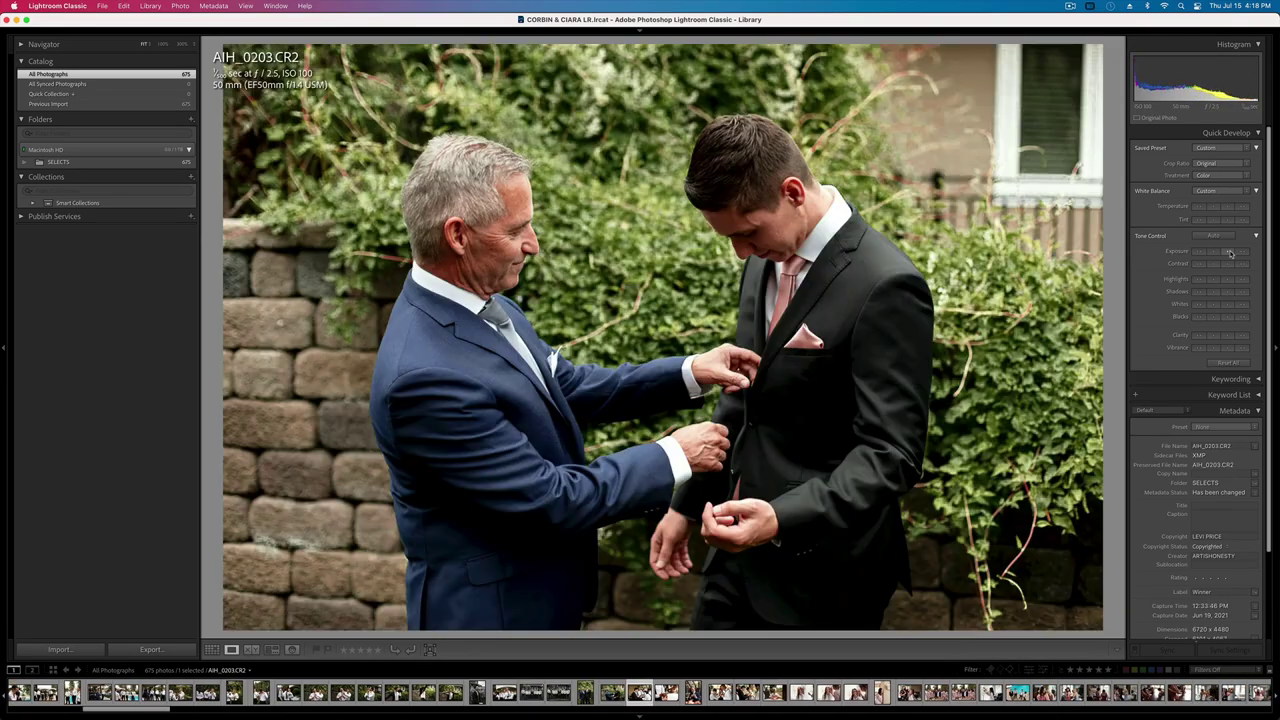
{"action": "key", "text": "Right"}
{"action": "key", "text": "Right"}
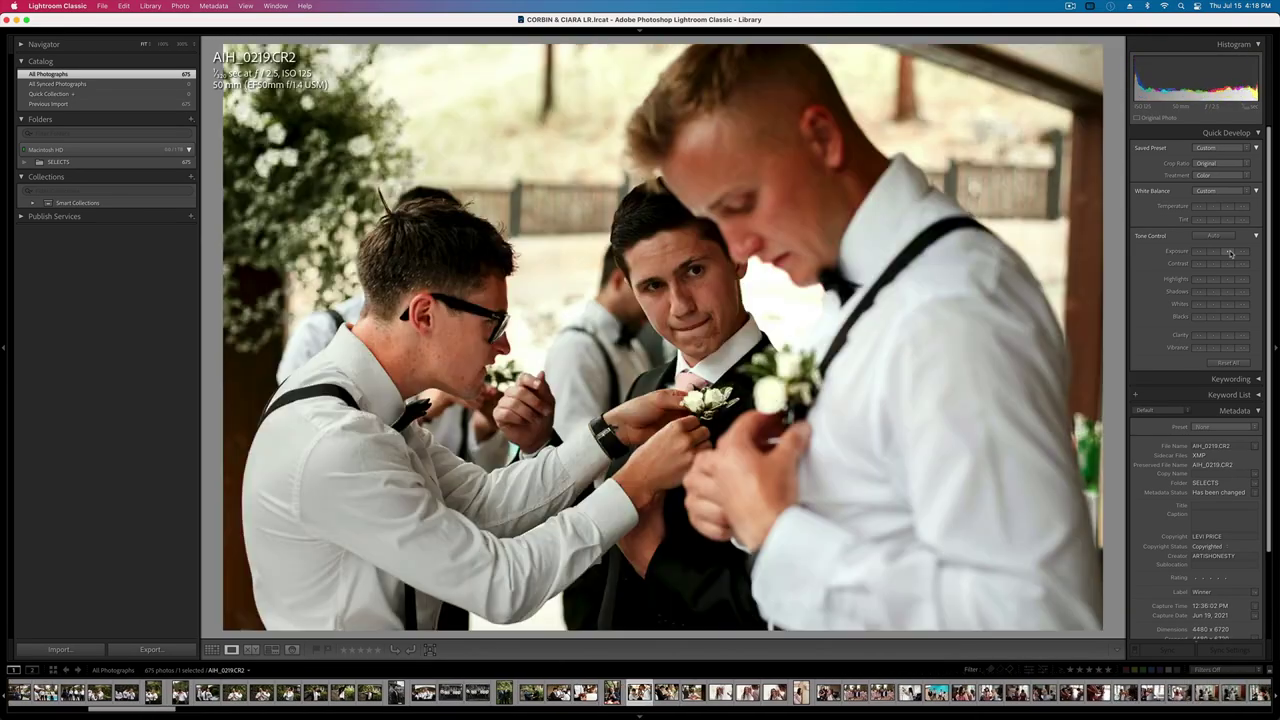
{"action": "key", "text": "Right"}
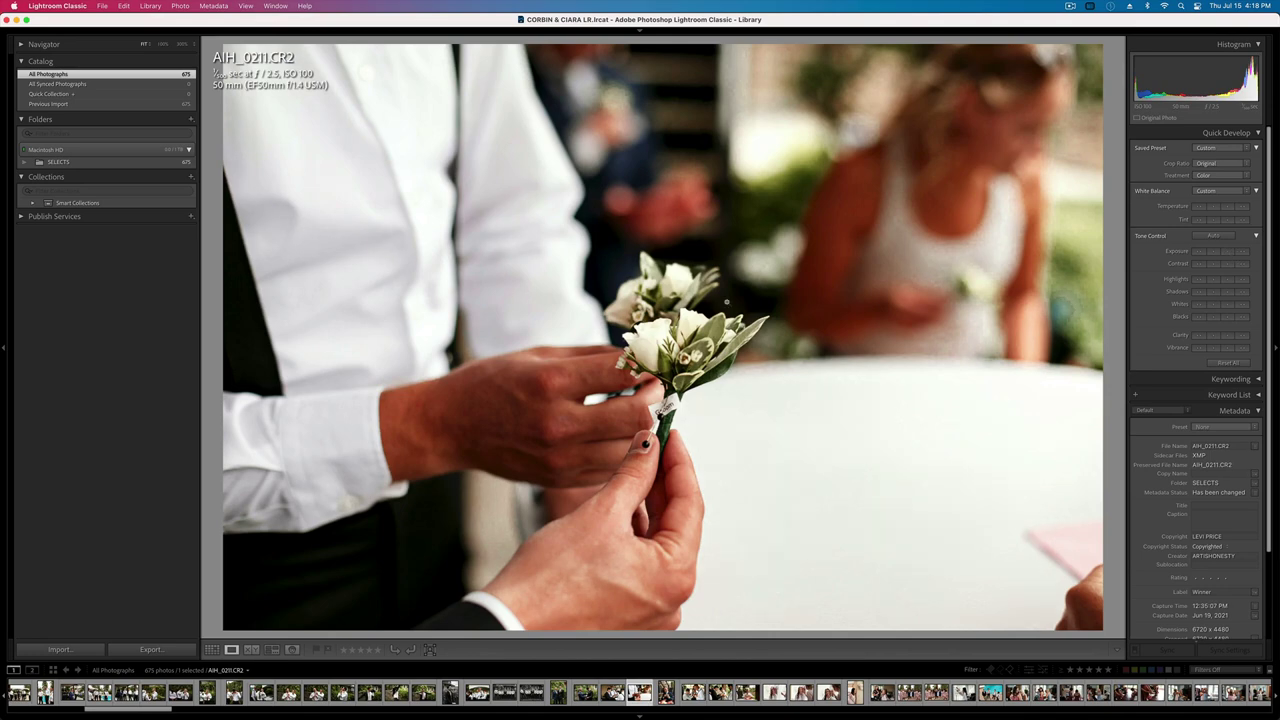
{"action": "key", "text": "d"}
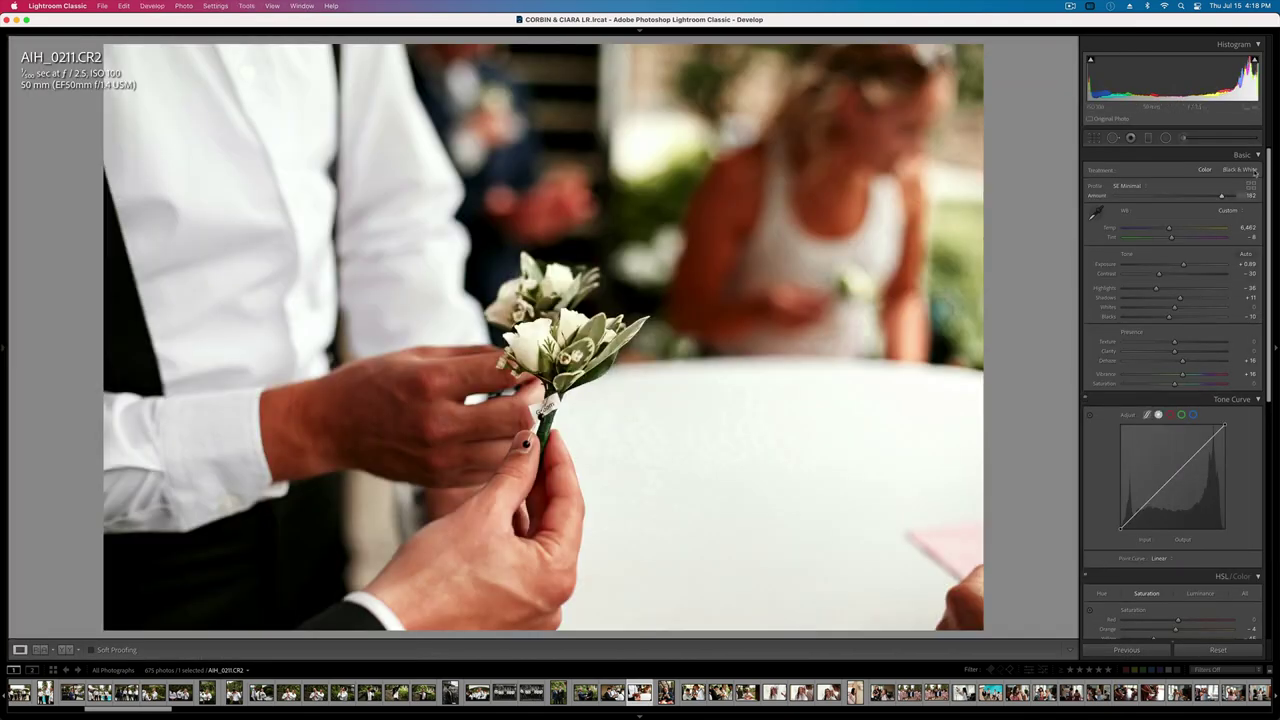
- Paint an Adjustment Brush mask over the blurred woman behind the boutonnière
{"action": "key", "text": "k"}
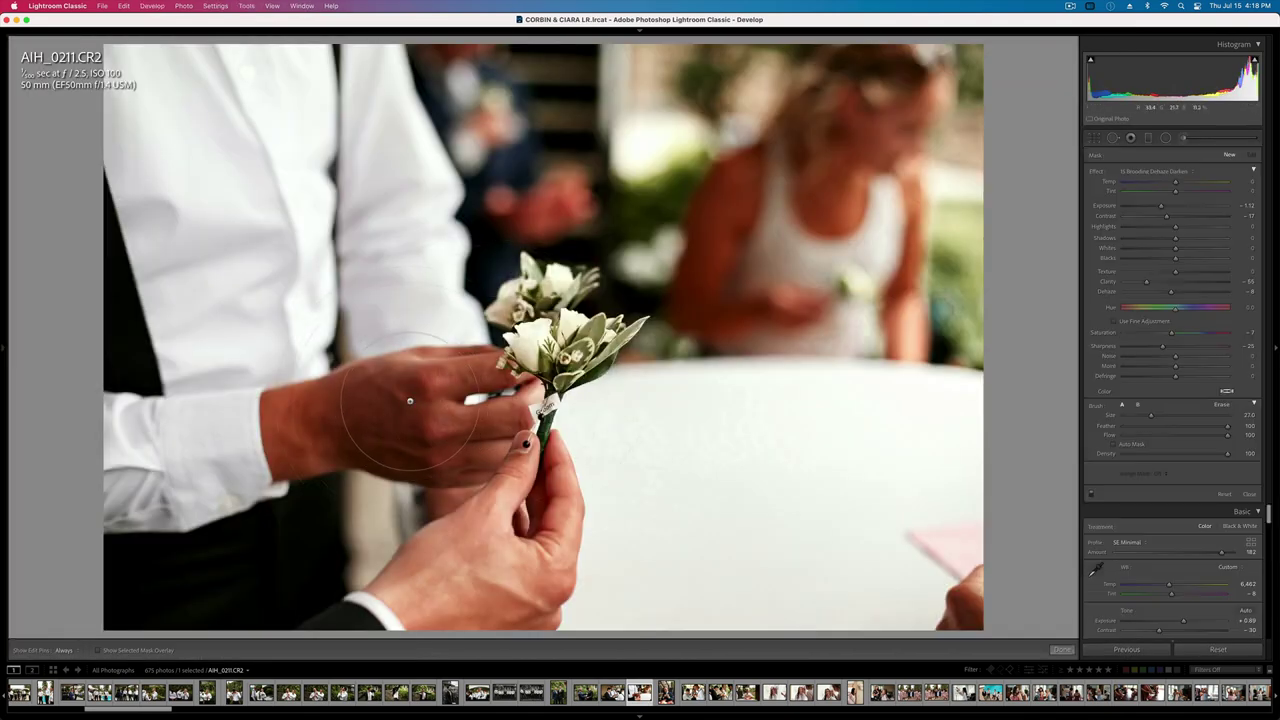
{"action": "left_click_drag", "start_coordinate": [380, 417], "coordinate": [490, 414]}
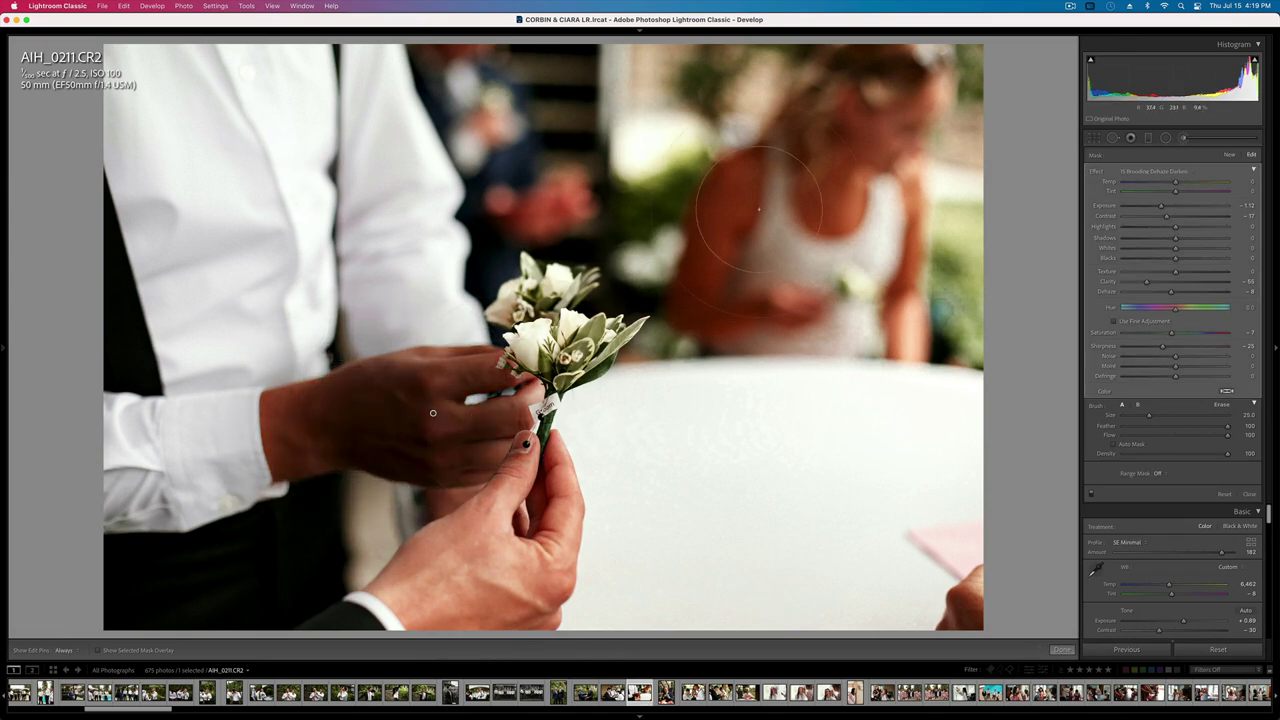
{"action": "mouse_move", "coordinate": [755, 210]}
{"action": "left_mouse_down"}
{"action": "mouse_move", "coordinate": [739, 247]}
{"action": "mouse_move", "coordinate": [893, 128]}
{"action": "mouse_move", "coordinate": [869, 346]}
{"action": "left_mouse_up"}
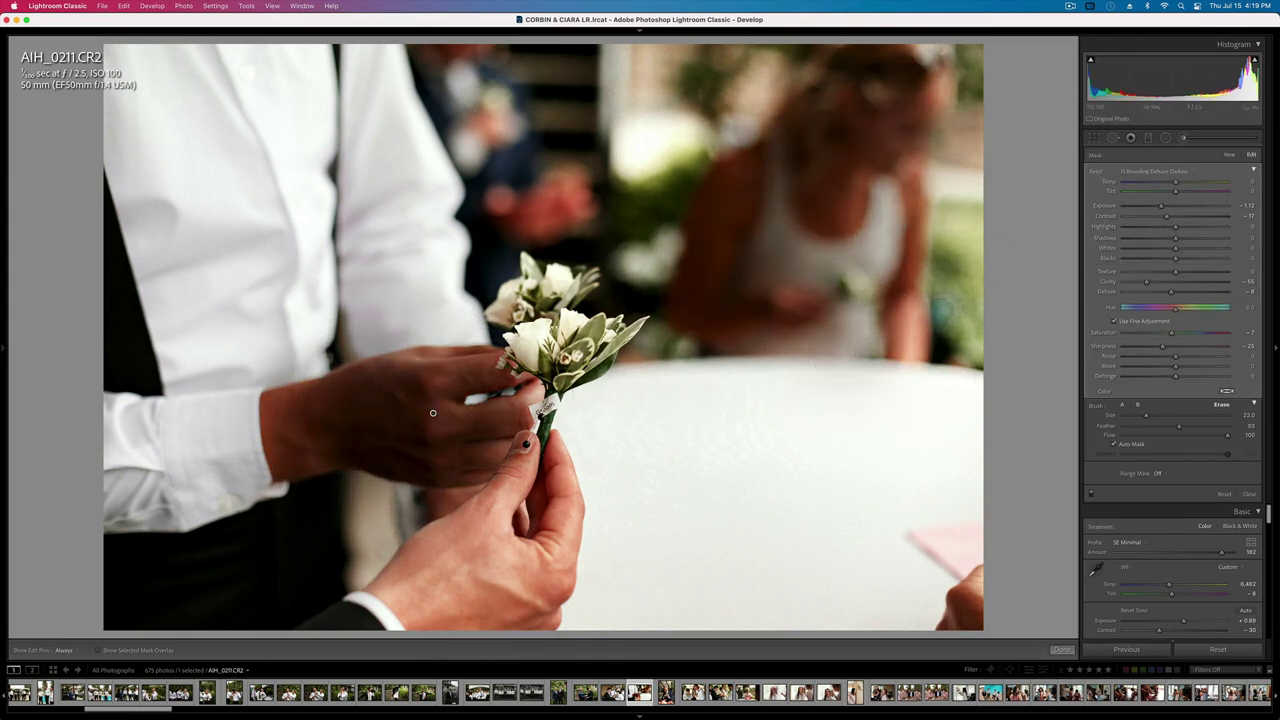
- Reset the brush effect, then lower its Temp and Contrast and raise Whites
{"action": "double_click", "coordinate": [1097, 172]}
{"action": "left_click", "coordinate": [1166, 183]}
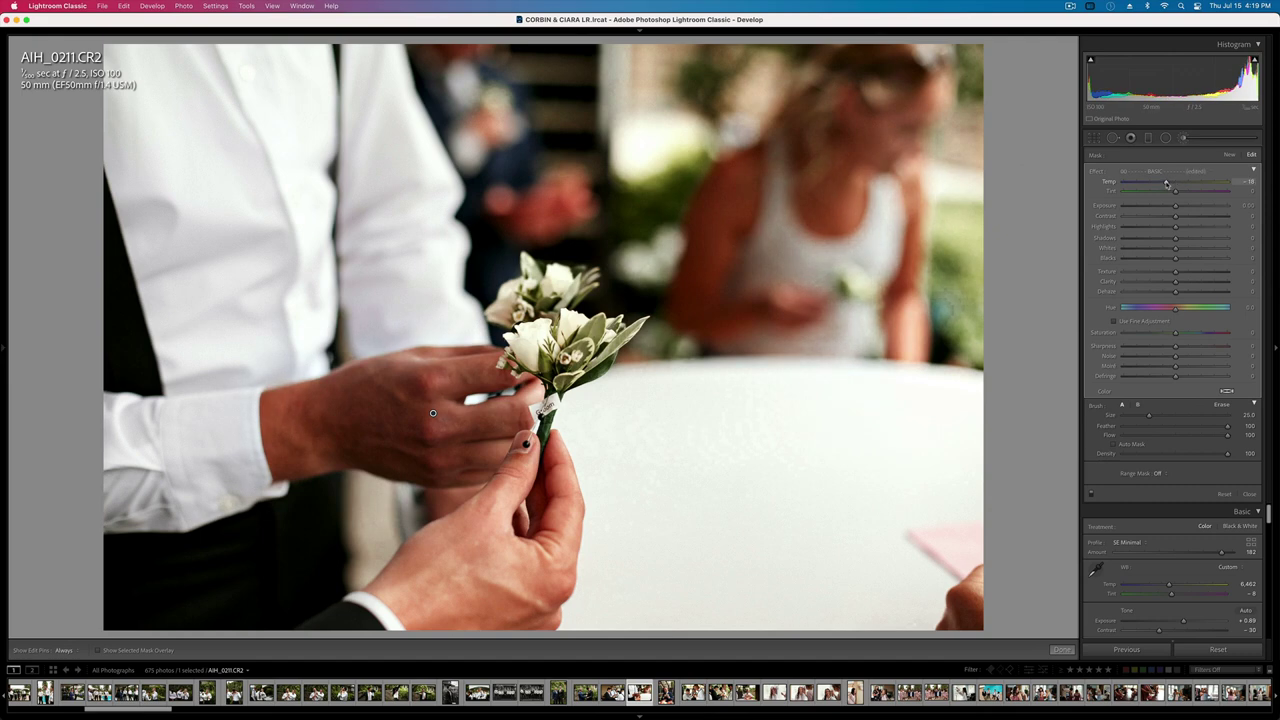
{"action": "left_click", "coordinate": [1148, 217]}
{"action": "left_click", "coordinate": [1195, 249]}
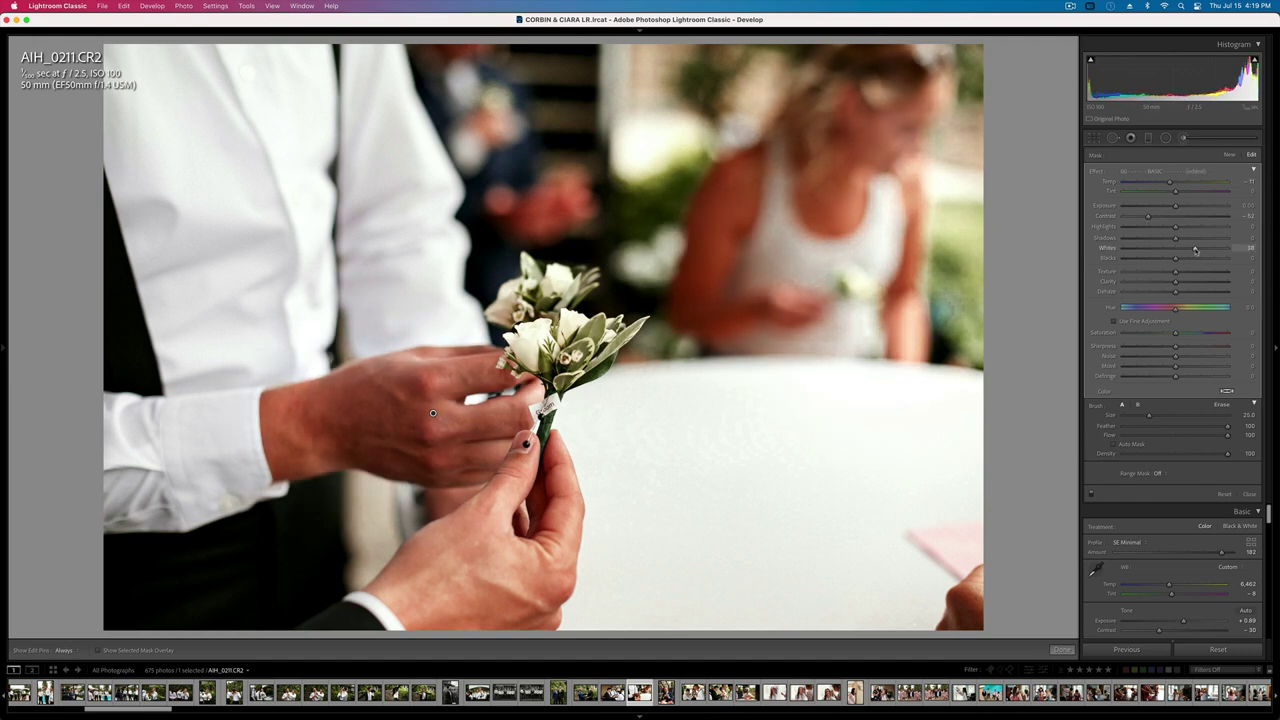
- Close the local adjustment and view the boutonnière photo large in Library loupe
{"action": "key", "text": "k"}
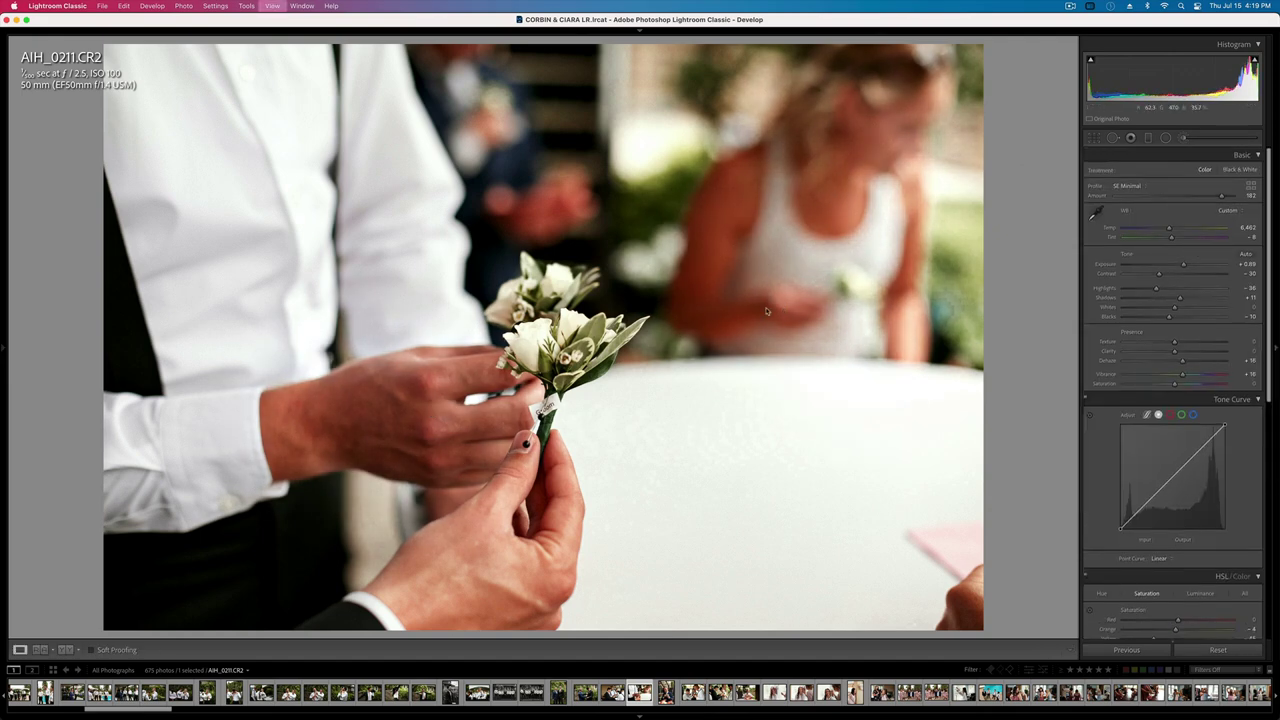
{"action": "key", "text": "g"}
{"action": "key", "text": "e"}
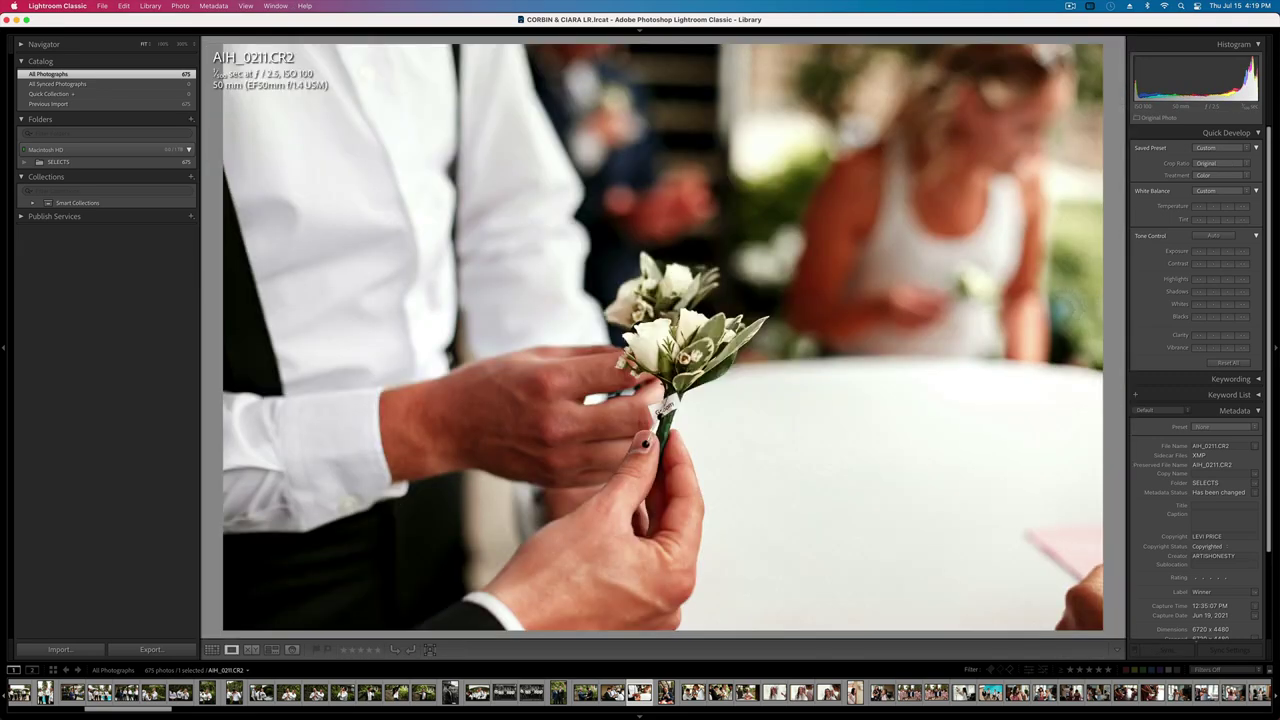
{"action": "key", "text": "Right"}
{"action": "key", "text": "Right"}
{"action": "key", "text": "Right"}
{"action": "key", "text": "Left"}
{"action": "key", "text": "Left"}
{"action": "key", "text": "Left"}
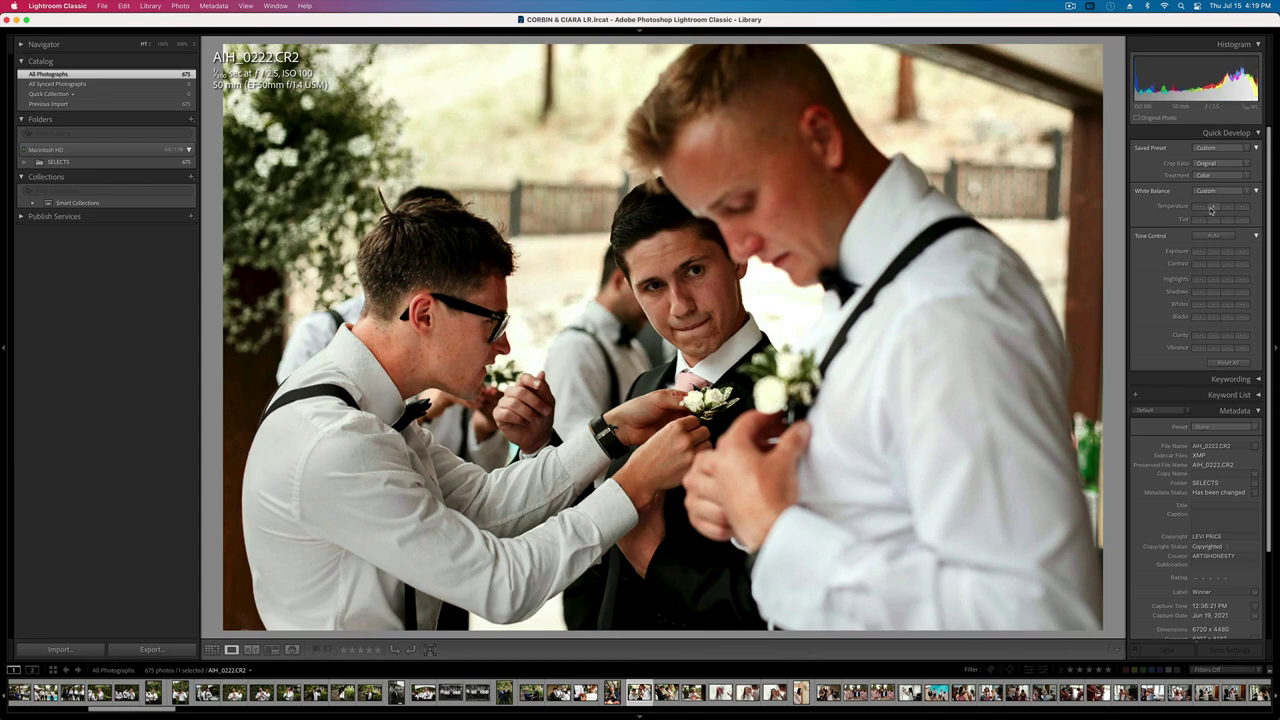
- Advance past AIH_0224 to the bride's makeup photo and straighten it with a crop
{"action": "key", "text": "Right"}
{"action": "key", "text": "Right"}
{"action": "key", "text": "Right"}
{"action": "key", "text": "Right"}
{"action": "key", "text": "Right"}
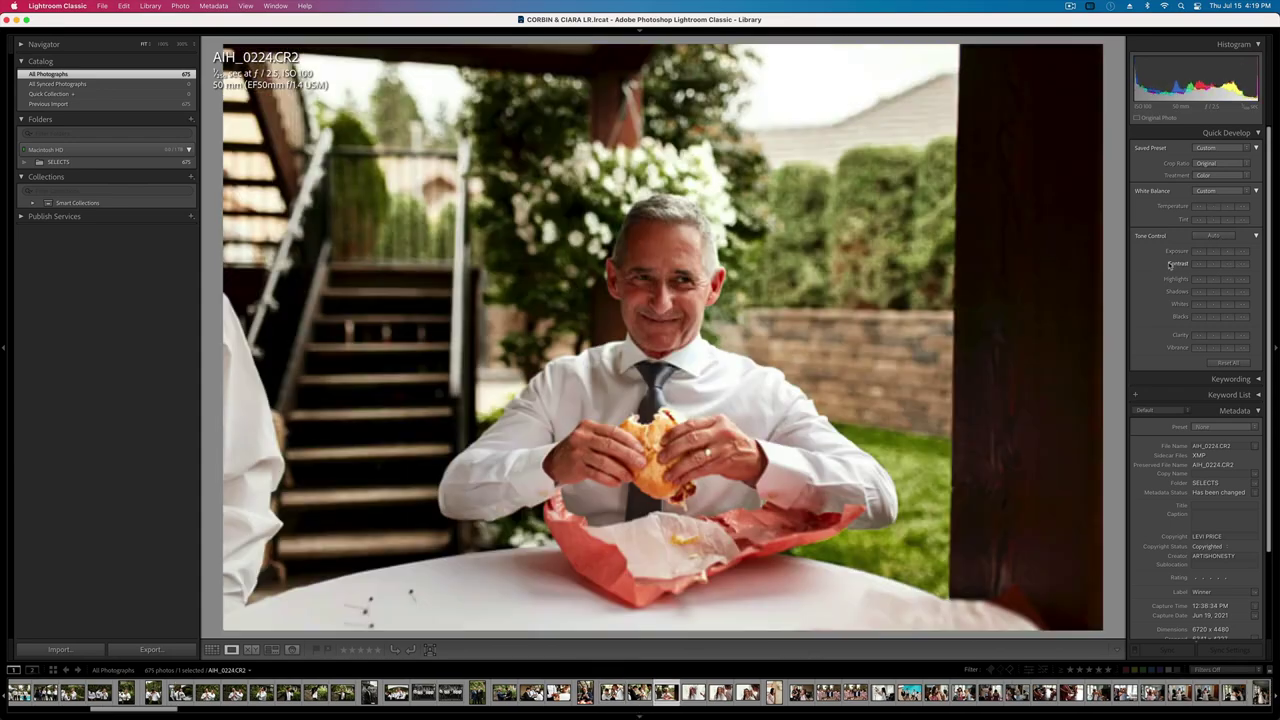
{"action": "key", "text": "Right"}
{"action": "key", "text": "Right"}
{"action": "key", "text": "Right"}
{"action": "key", "text": "Right"}
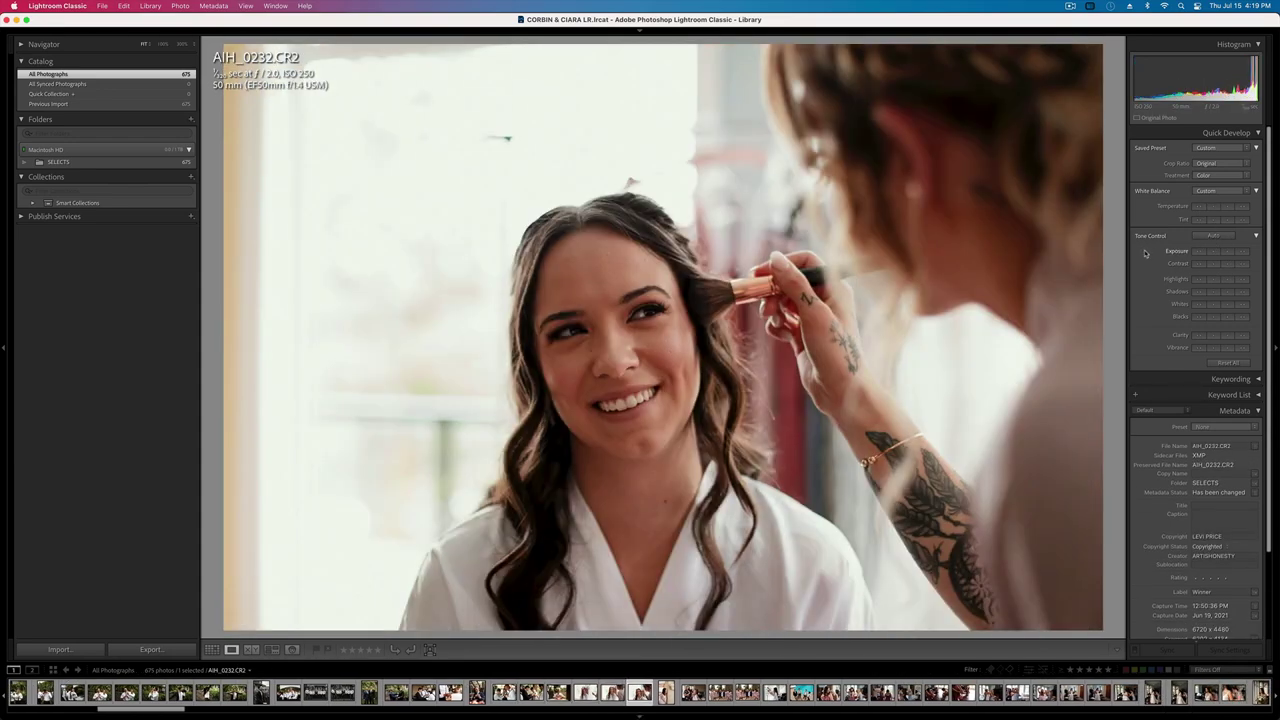
{"action": "key", "text": "r"}
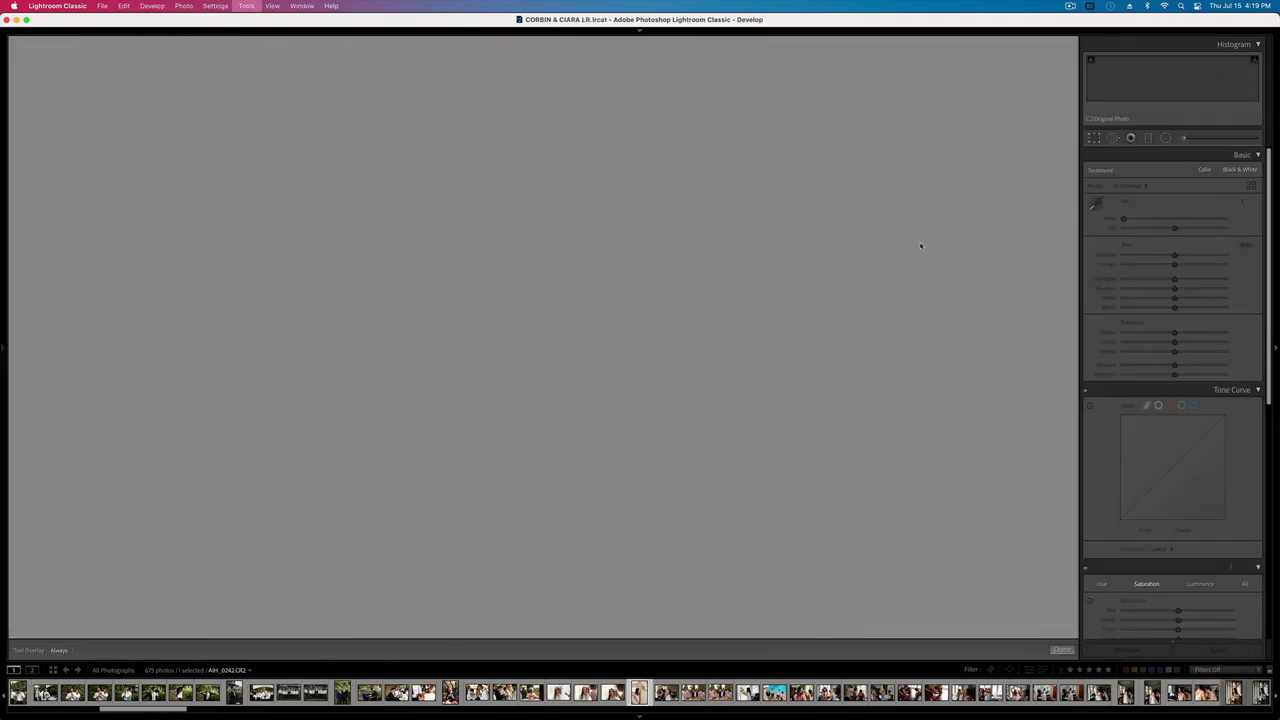
{"action": "key", "text": "r"}
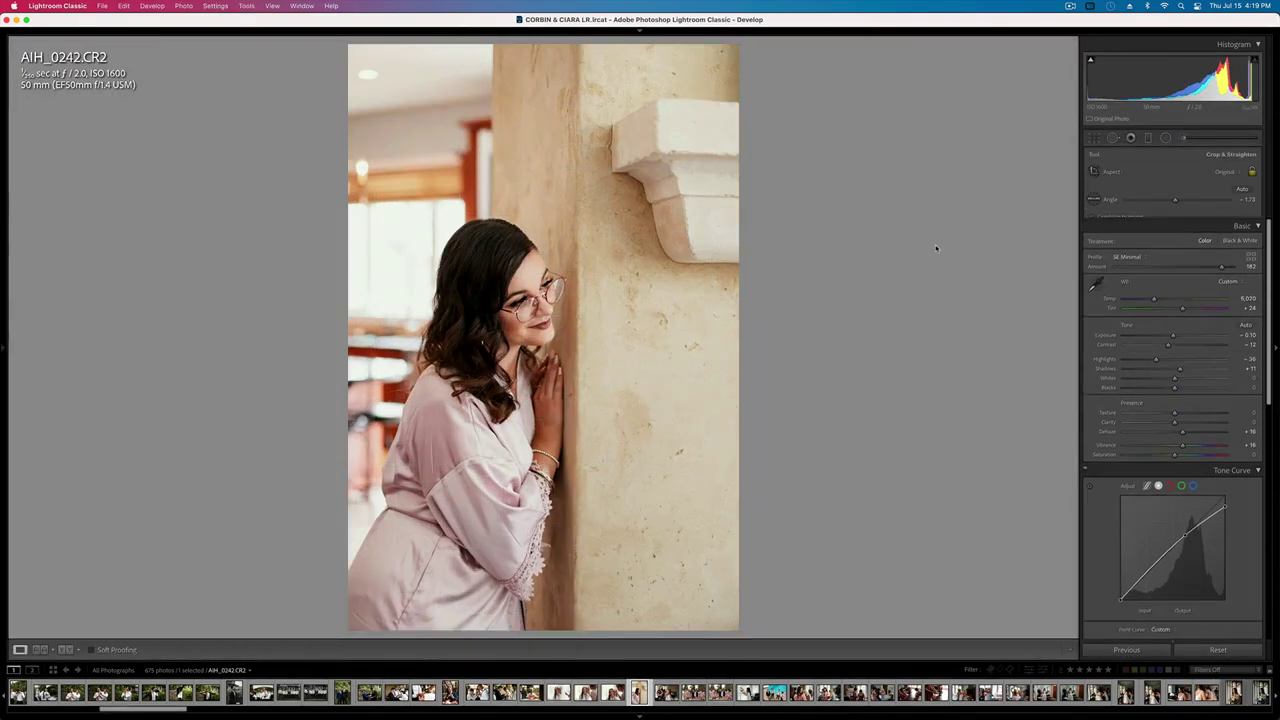
- Open the bride-leaning-on-the-wall photo large from the grid and compare the bridesmaids group shots
{"action": "key", "text": "g"}
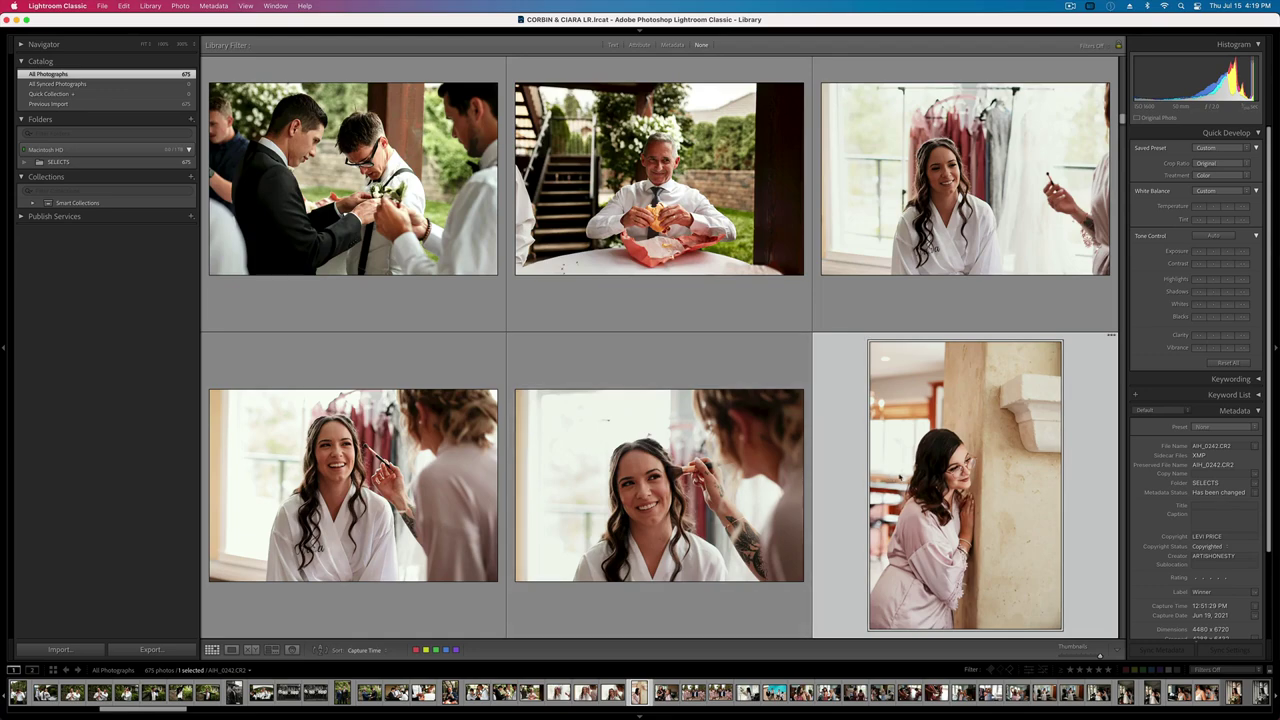
{"action": "double_click", "coordinate": [898, 478]}
{"action": "key", "text": "Right"}
{"action": "key", "text": "Right"}
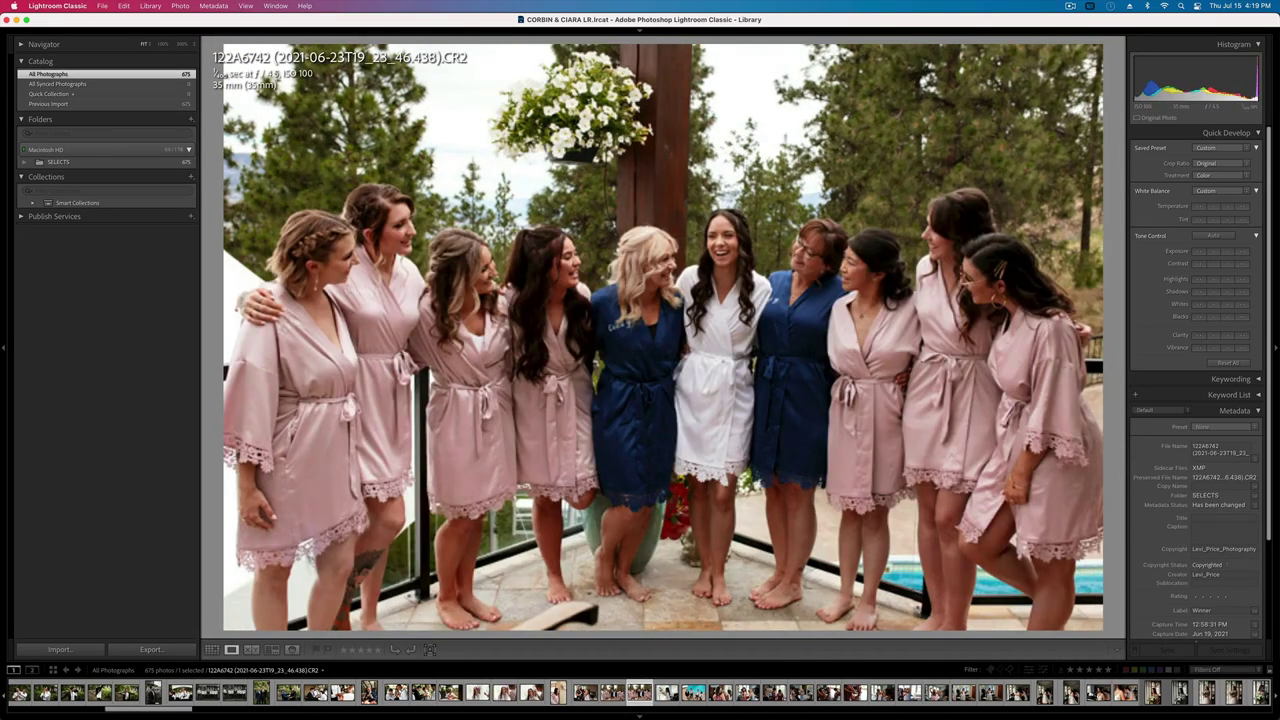
{"action": "key", "text": "Left"}
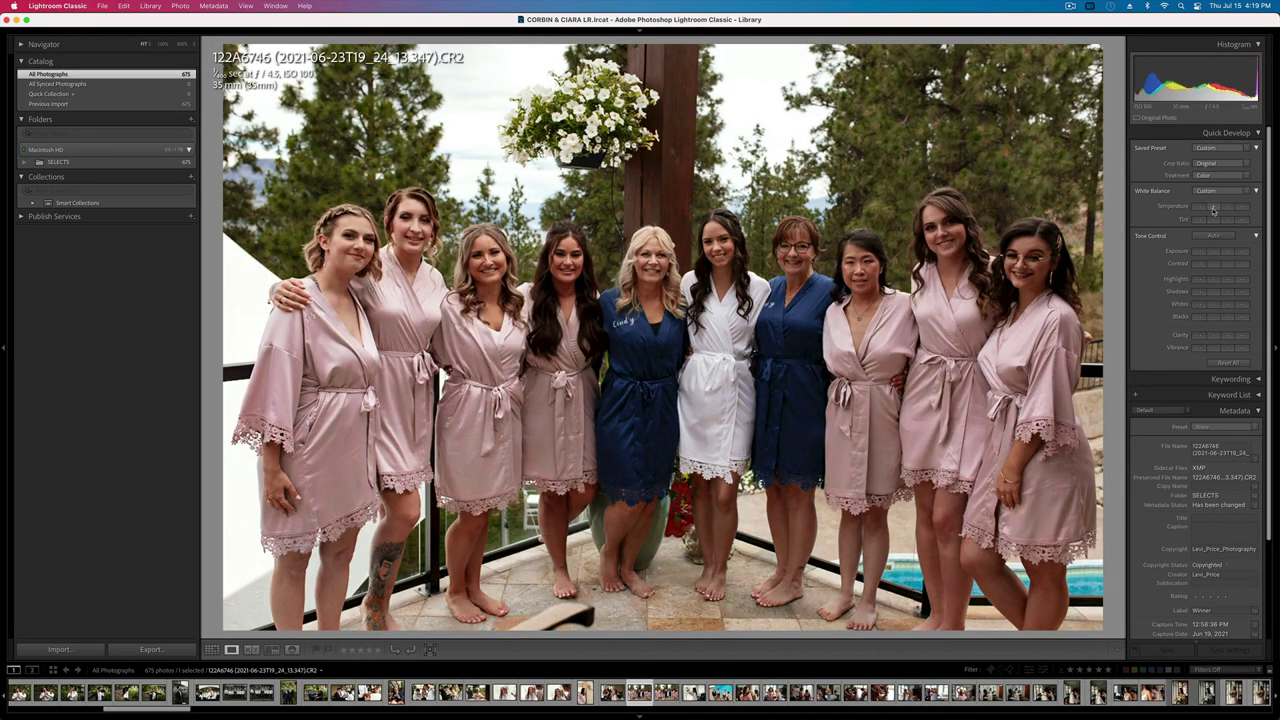
{"action": "key", "text": "Right"}
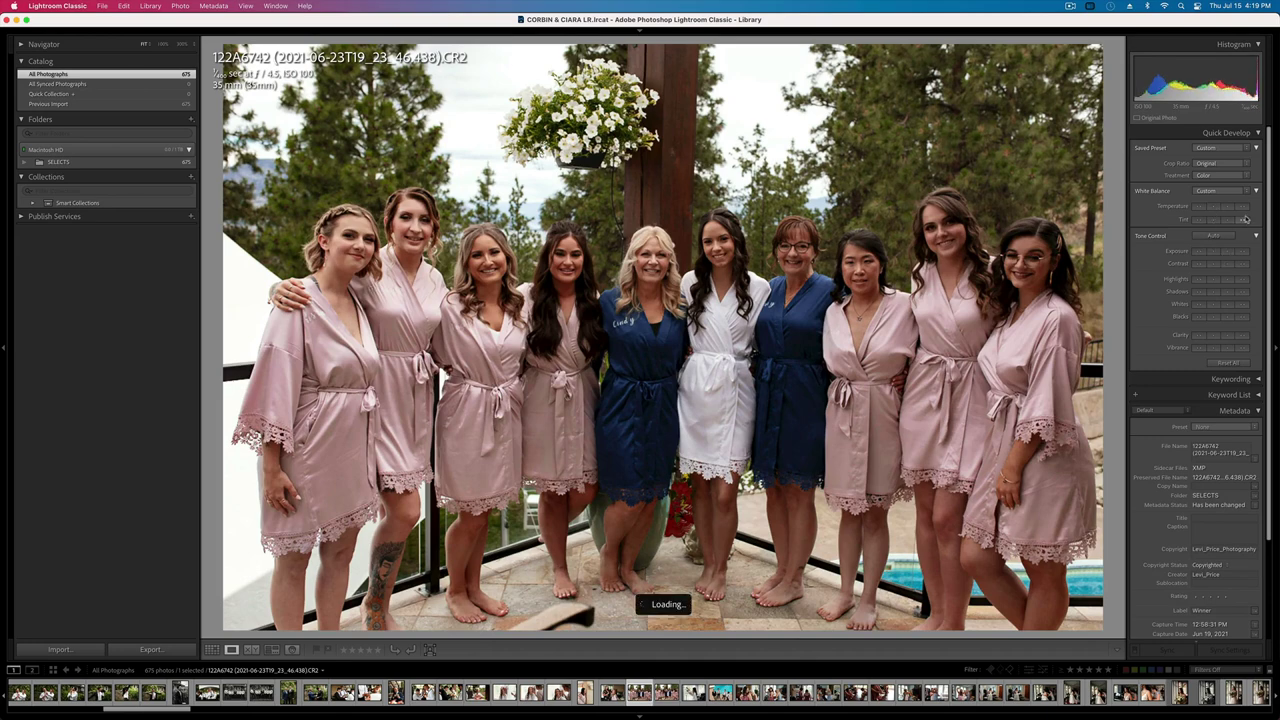
- Step forward through the getting-ready and bride portraits to the wedding-party photo AIH_0285
{"action": "key", "text": "Right"}
{"action": "key", "text": "Right"}
{"action": "key", "text": "Right"}
{"action": "key", "text": "Right"}
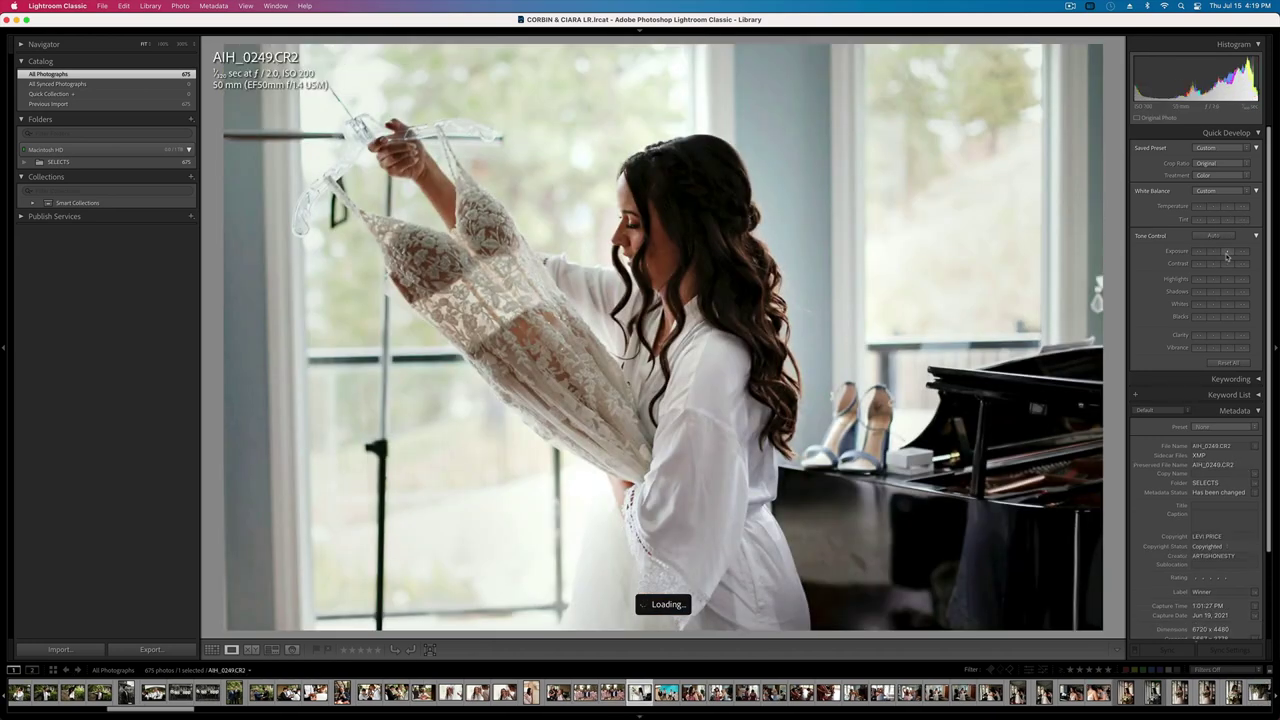
{"action": "key", "text": "Right"}
{"action": "key", "text": "Right"}
{"action": "key", "text": "Right"}
{"action": "key", "text": "Right"}
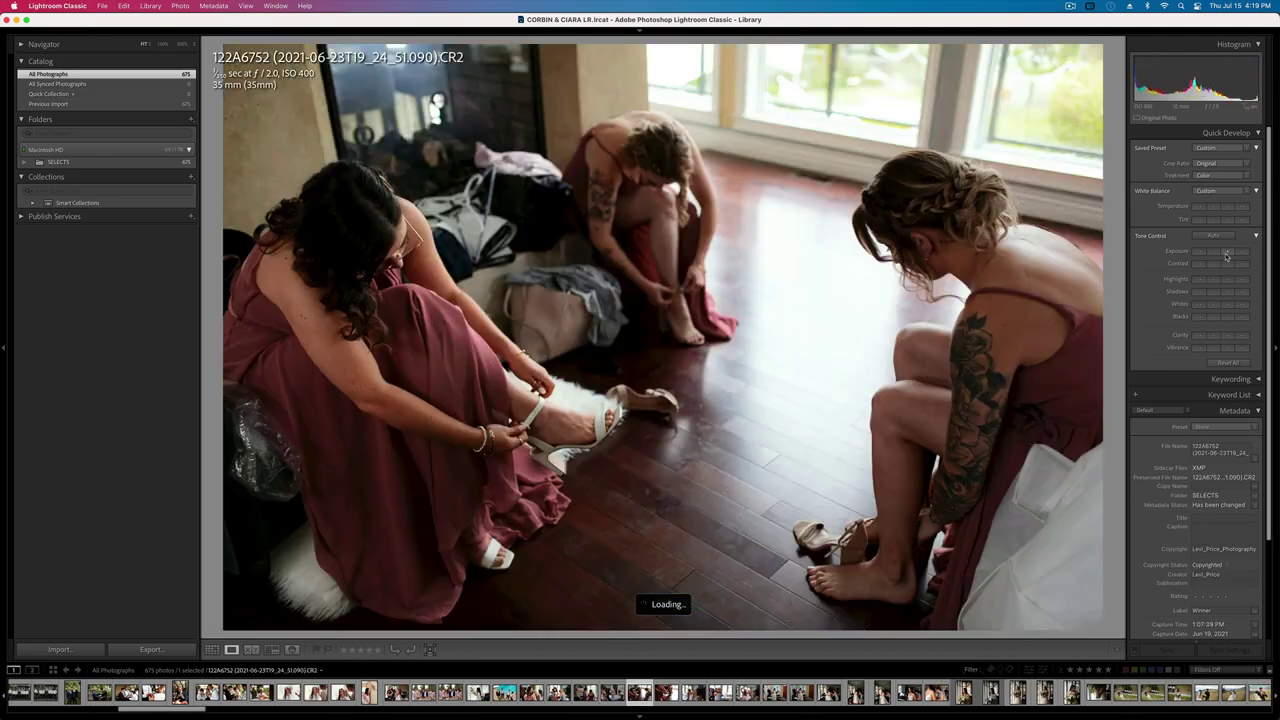
{"action": "key", "text": "Right"}
{"action": "key", "text": "Right"}
{"action": "key", "text": "Right"}
{"action": "key", "text": "Right"}
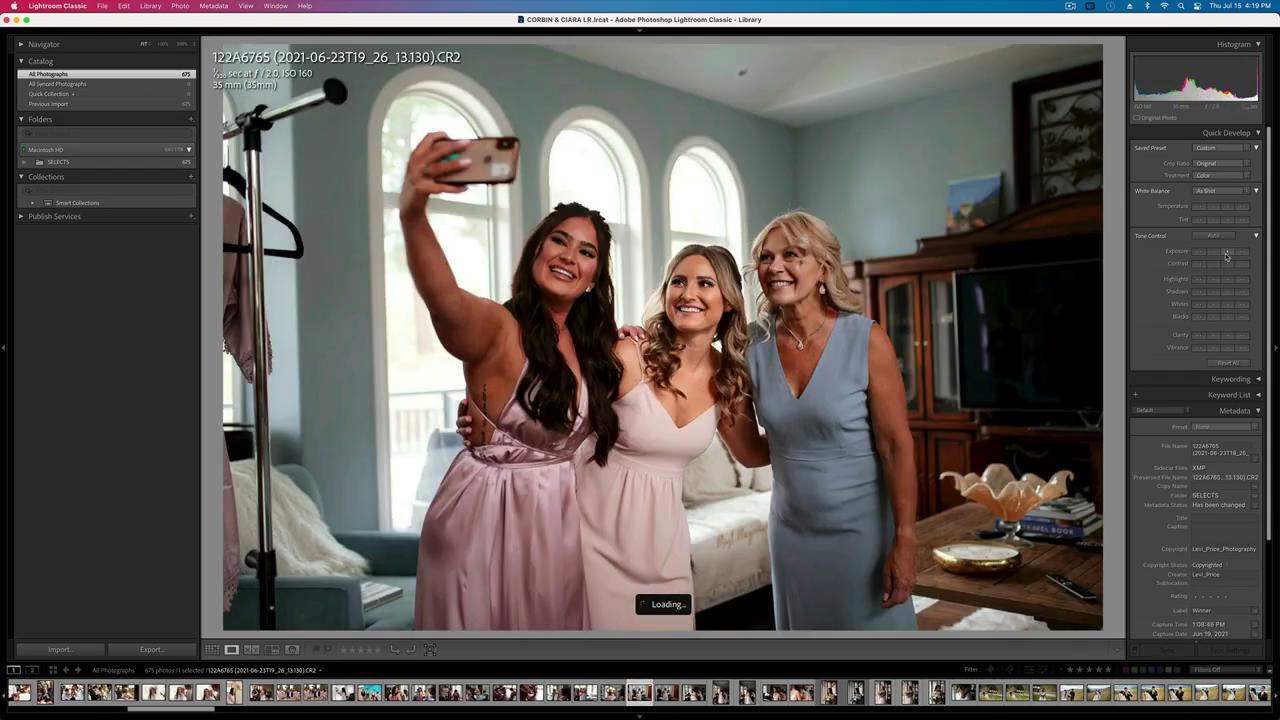
{"action": "key", "text": "Right"}
{"action": "key", "text": "Right"}
{"action": "key", "text": "Right"}
{"action": "key", "text": "Right"}
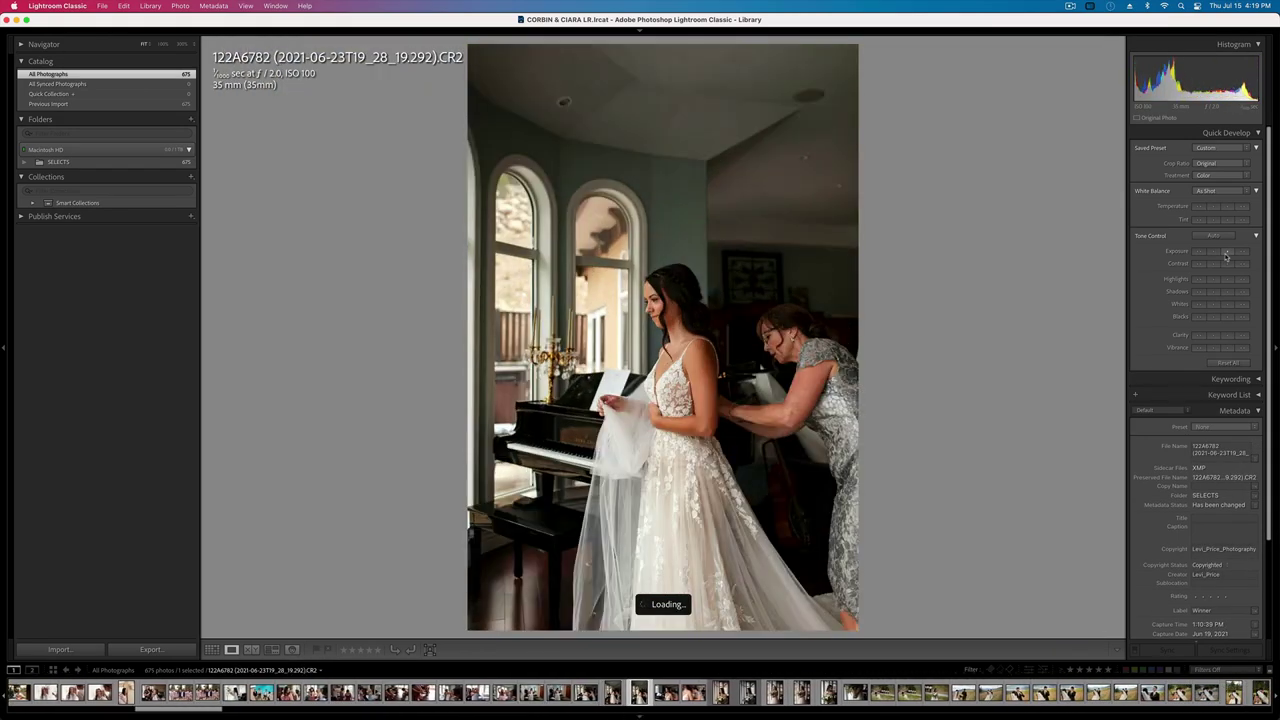
{"action": "key", "text": "Right"}
{"action": "key", "text": "Right"}
{"action": "key", "text": "Right"}
{"action": "key", "text": "Right"}
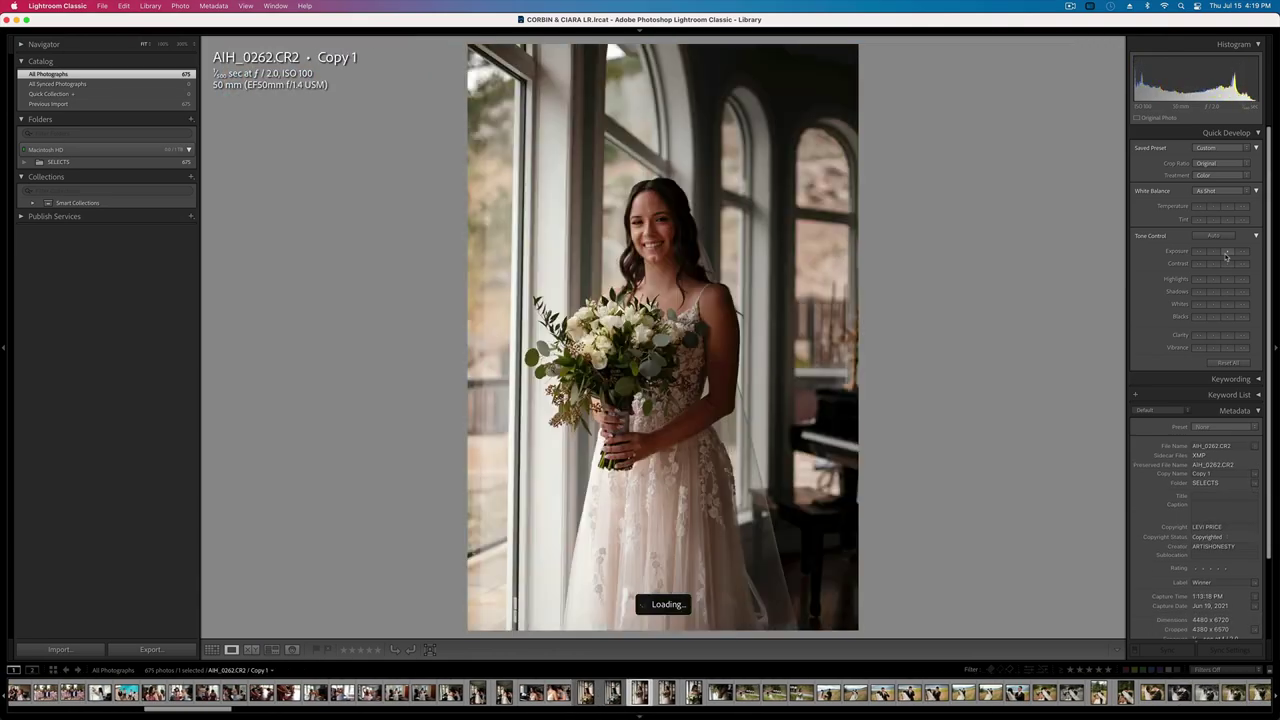
{"action": "key", "text": "Right"}
{"action": "key", "text": "Right"}
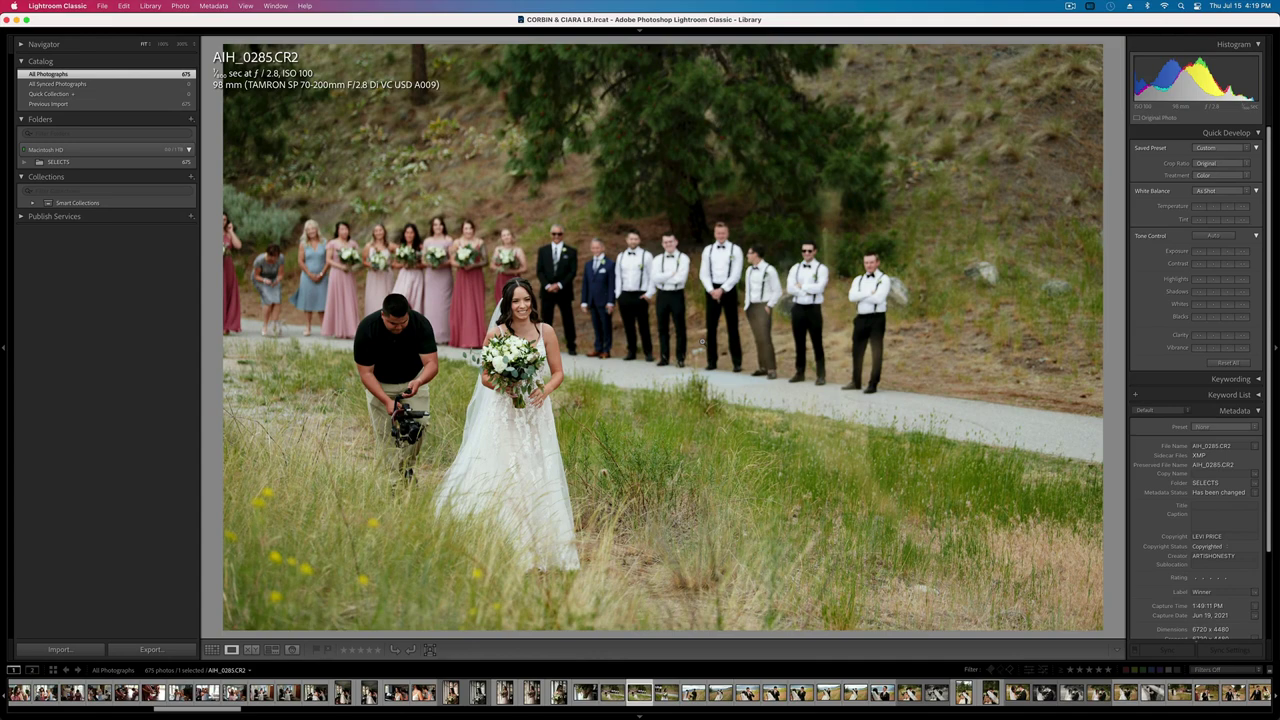
- In Develop, set the wedding-party photo's tint to +18 and contrast to -21, then copy its settings
{"action": "key", "text": "d"}
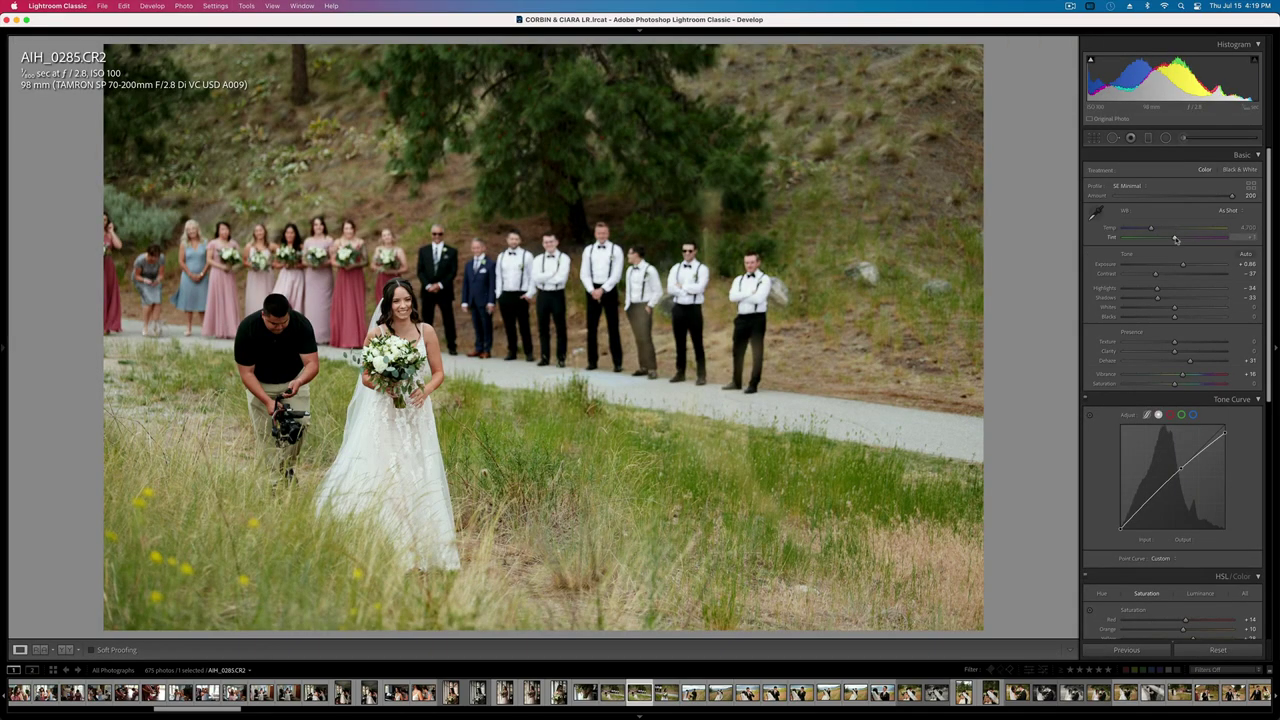
{"action": "left_click_drag", "start_coordinate": [1178, 238], "coordinate": [1156, 229]}
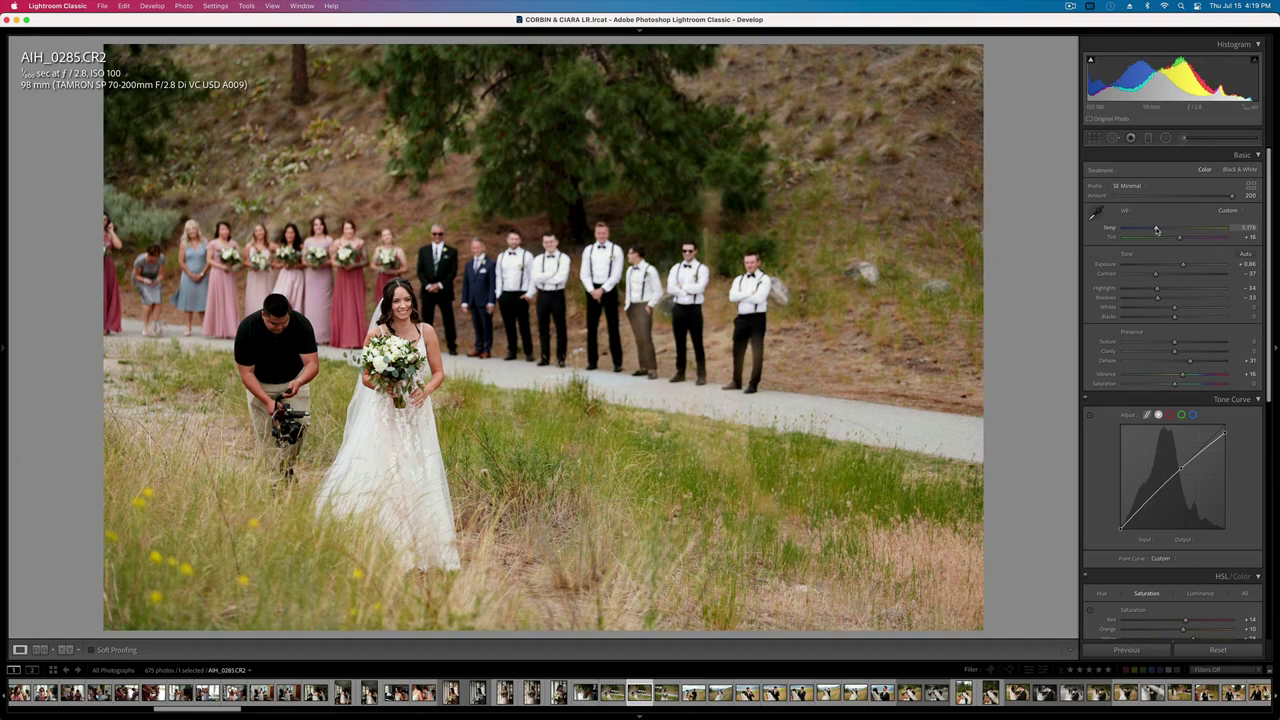
{"action": "left_click", "coordinate": [1163, 275]}
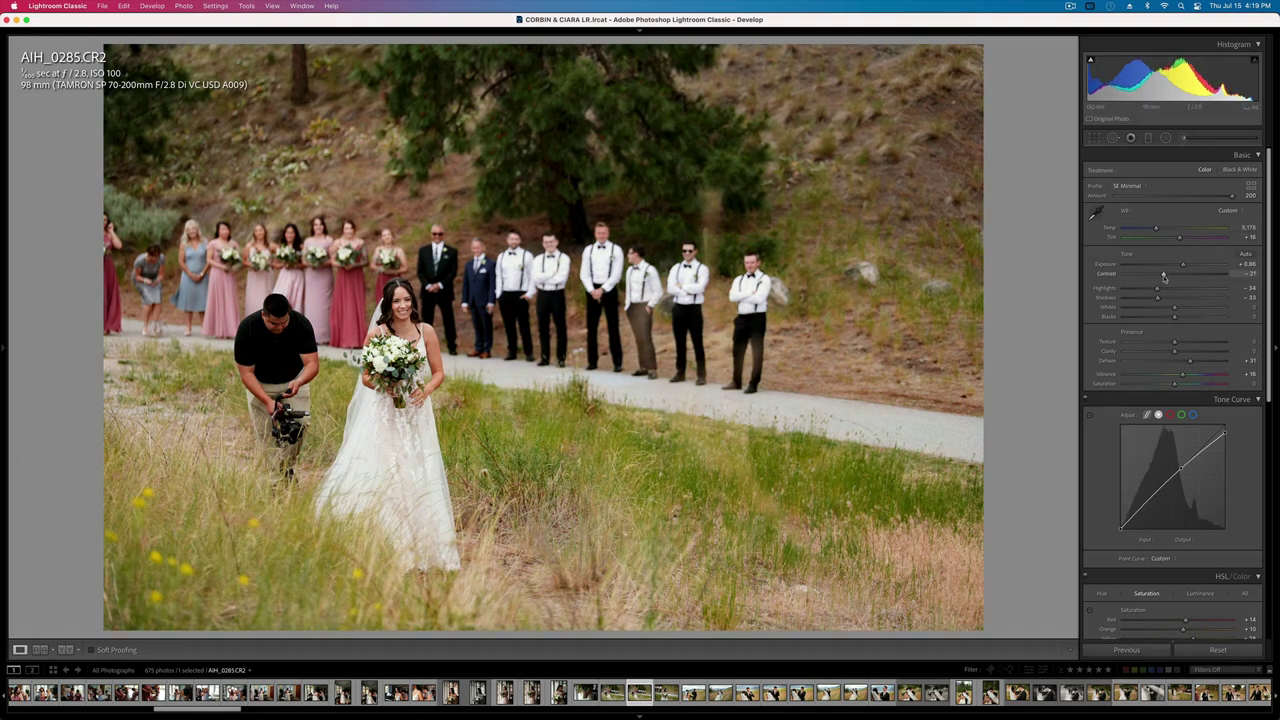
{"action": "key", "text": "ctrl+shift+c"}
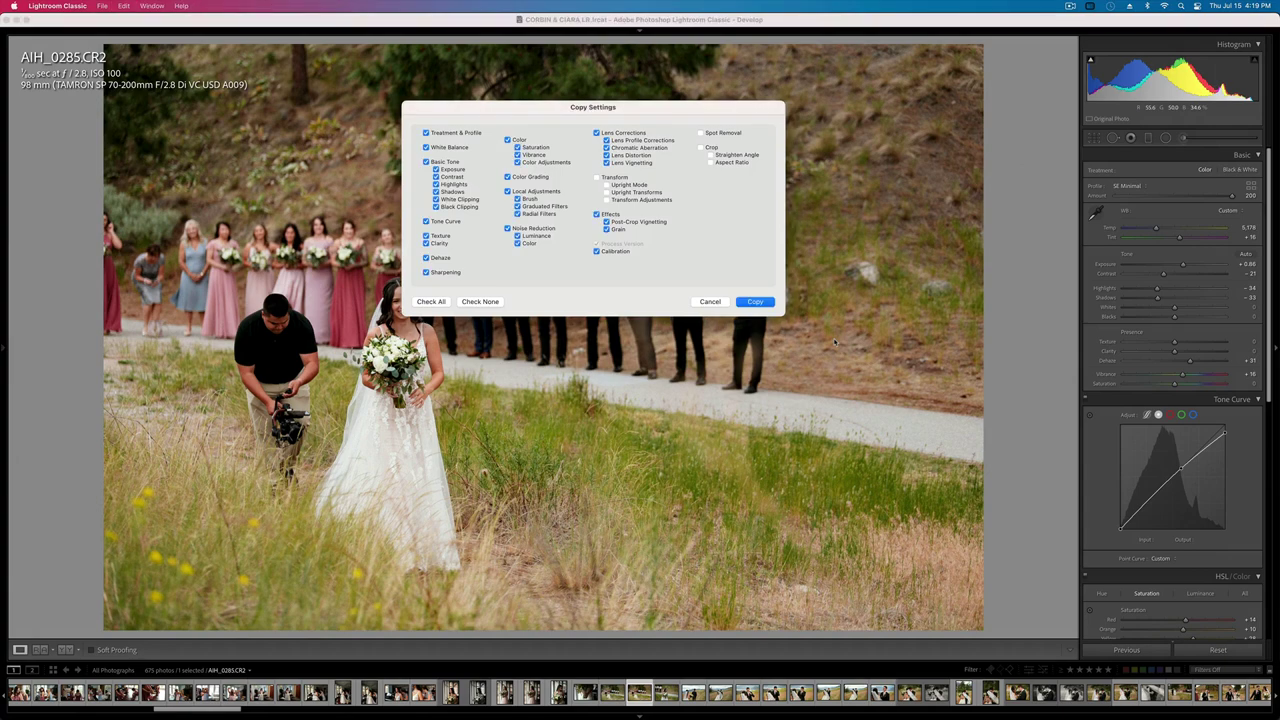
{"action": "key", "text": "Return"}
- Paste the copied settings onto AIH_0287 and brighten its exposure slightly
{"action": "key", "text": "Right"}
{"action": "key", "text": "ctrl+shift+v"}
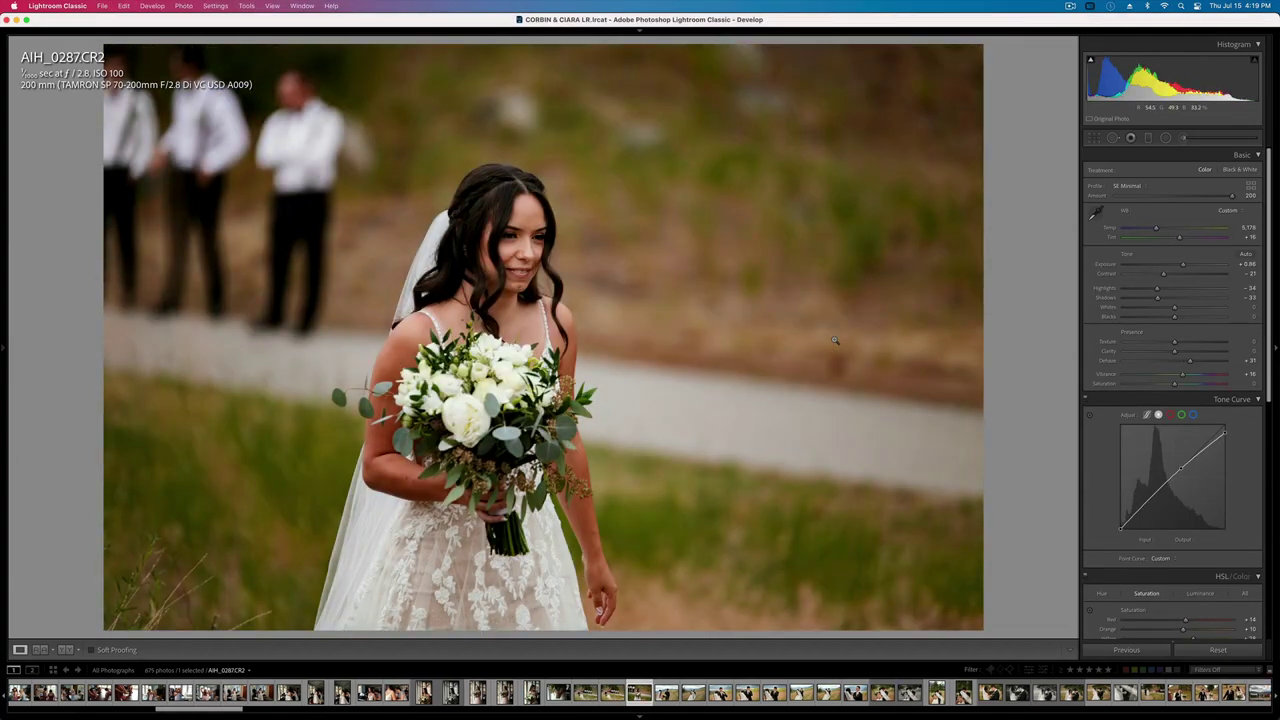
{"action": "key", "text": "equal"}
{"action": "key", "text": "Right"}
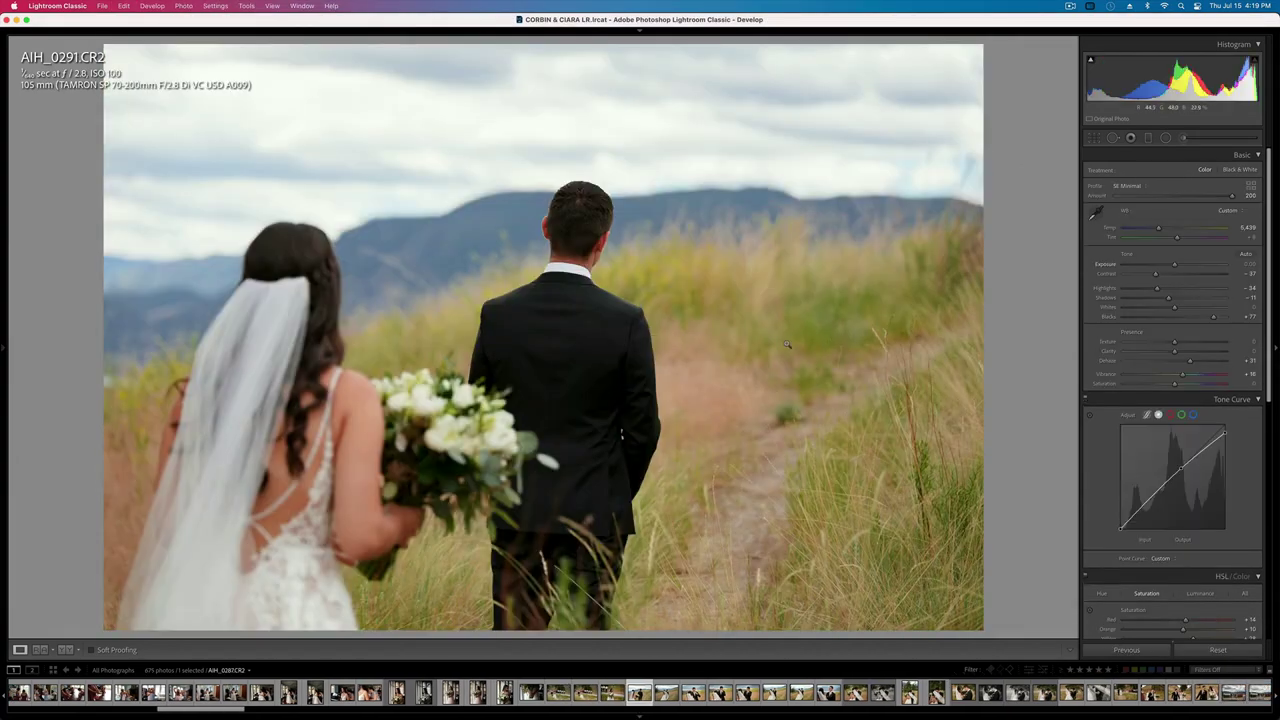
{"action": "key", "text": "ctrl+shift+c"}
{"action": "left_click", "coordinate": [709, 302]}
- Straighten a groom's reaction photo by -2.31 degrees with a crop
{"action": "key", "text": "Right"}
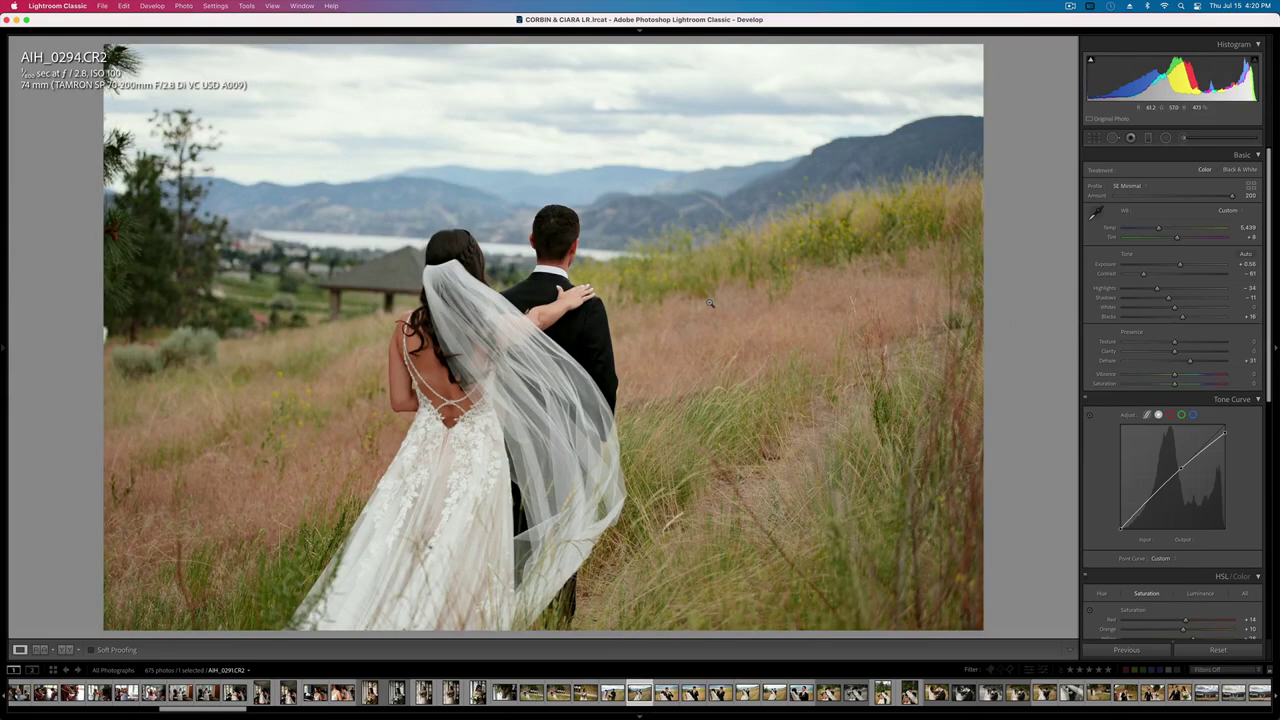
{"action": "key", "text": "Right"}
{"action": "key", "text": "Right"}
{"action": "key", "text": "r"}
{"action": "mouse_move", "coordinate": [991, 286]}
{"action": "left_mouse_down"}
{"action": "mouse_move", "coordinate": [1006, 277]}
{"action": "mouse_move", "coordinate": [998, 267]}
{"action": "left_mouse_up"}
{"action": "key", "text": "r"}
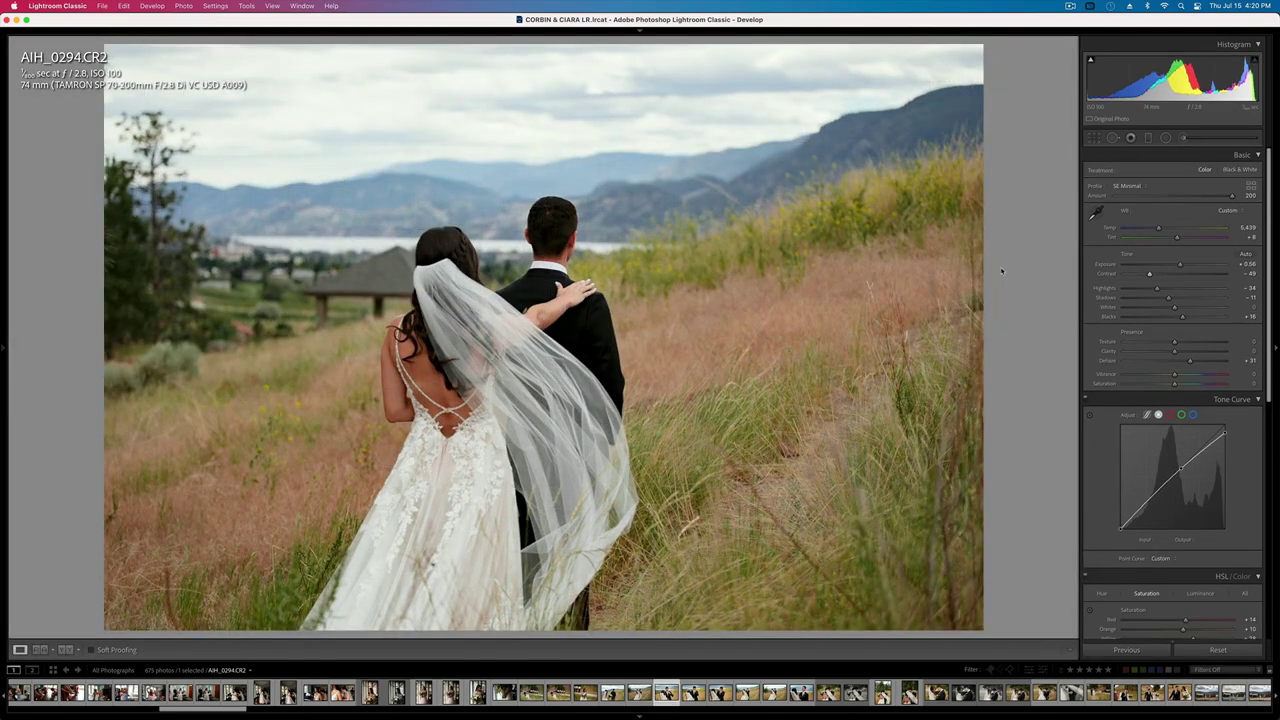
- Undo AIH_0300's pasted settings, shift its tint toward magenta, set contrast to -22, and copy settings
{"action": "key", "text": "Left"}
{"action": "key", "text": "Right"}
{"action": "key", "text": "Right"}
{"action": "key", "text": "Right"}
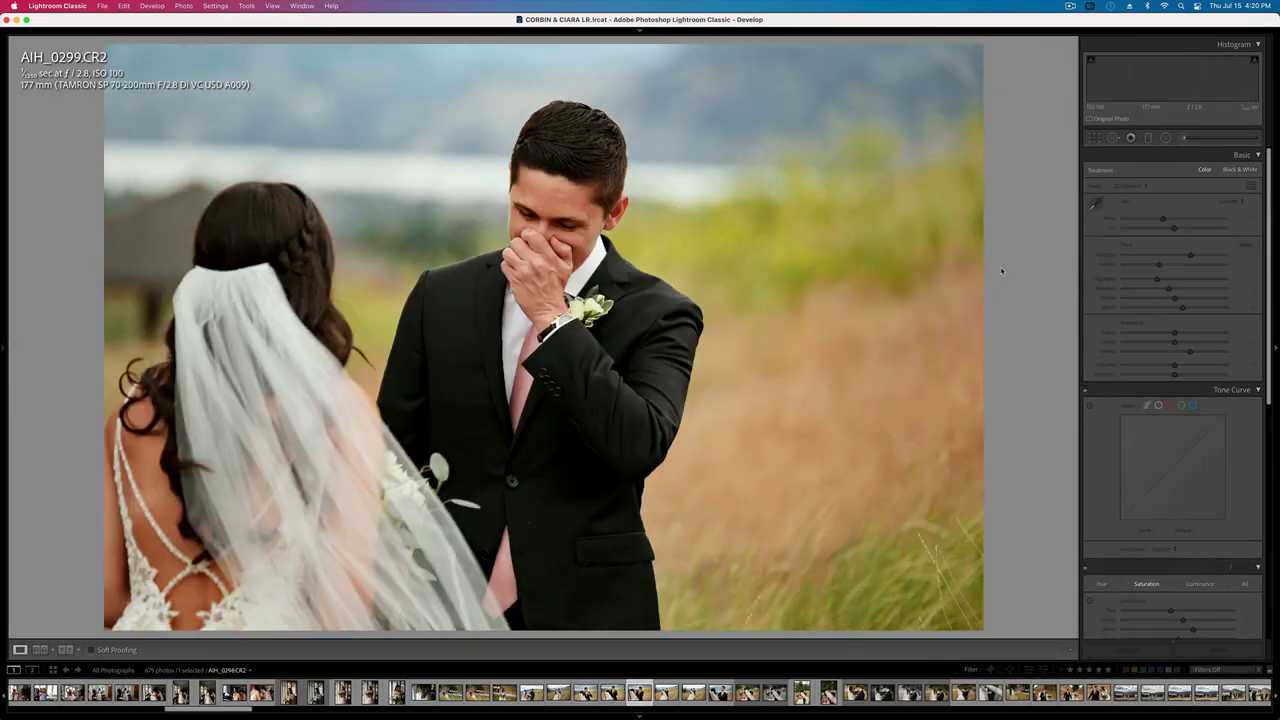
{"action": "key", "text": "Left"}
{"action": "key", "text": "Left"}
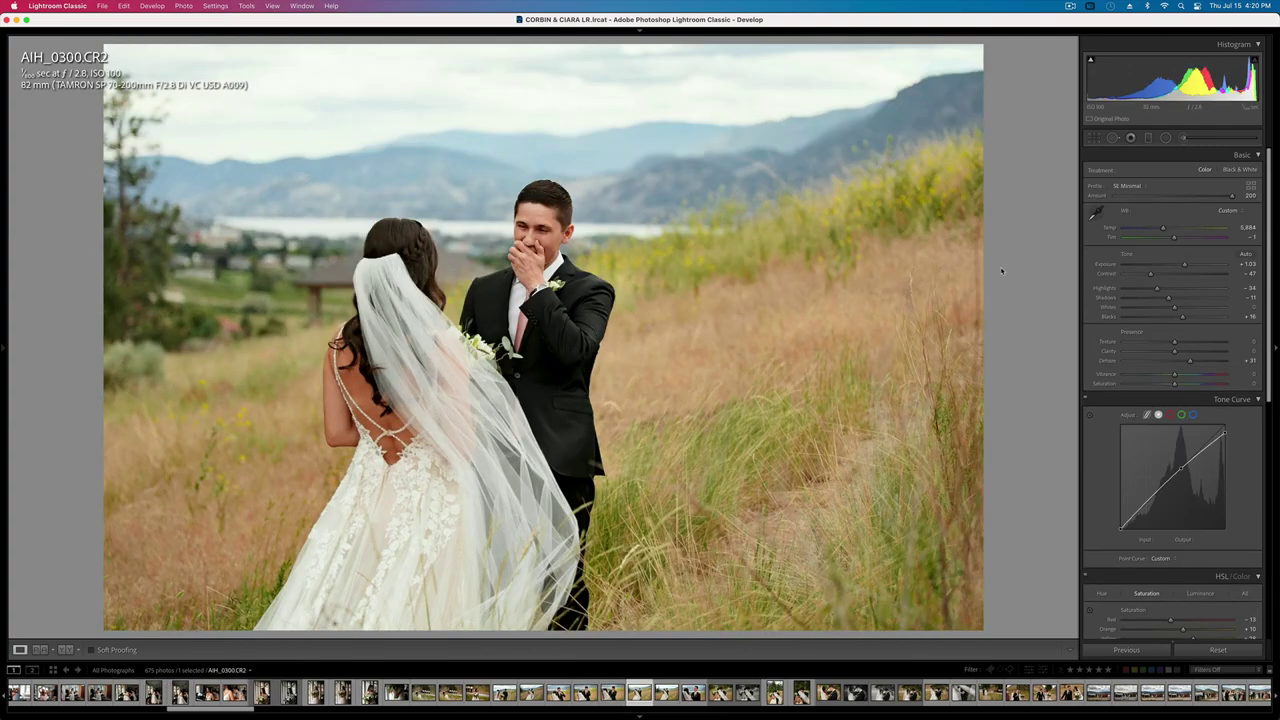
{"action": "key", "text": "super+z"}
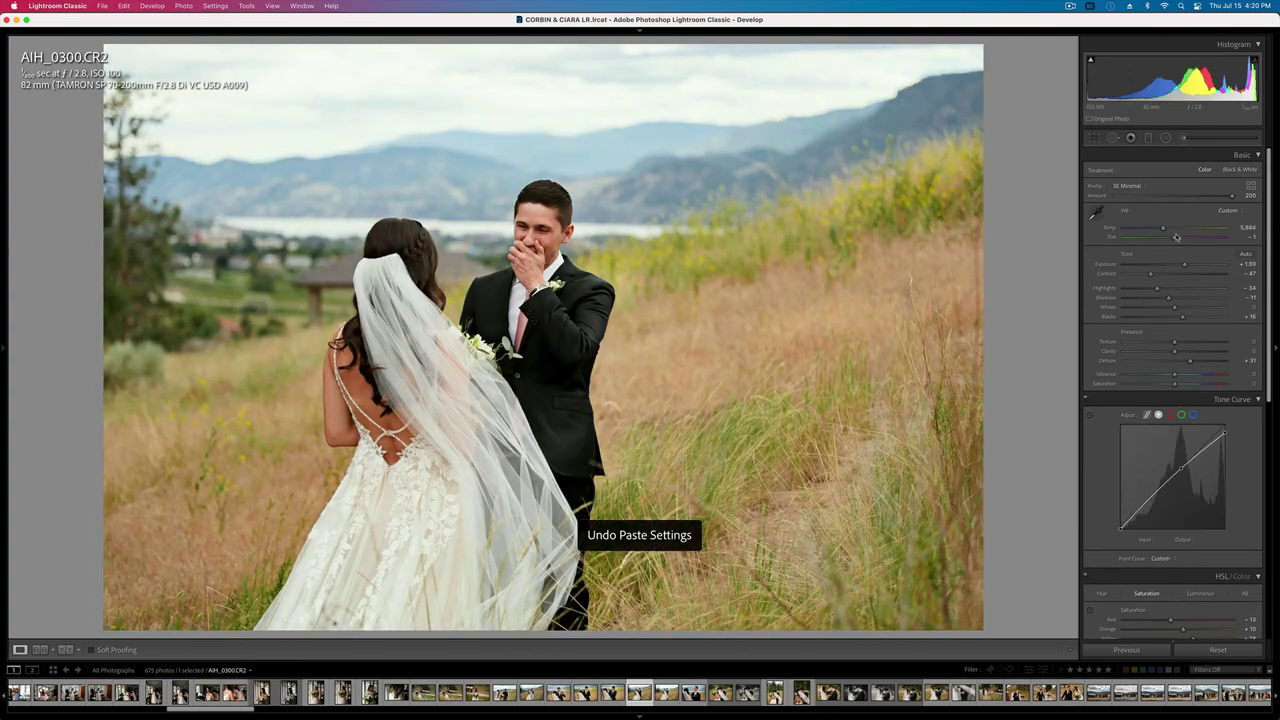
{"action": "left_click_drag", "start_coordinate": [1175, 239], "coordinate": [1184, 240]}
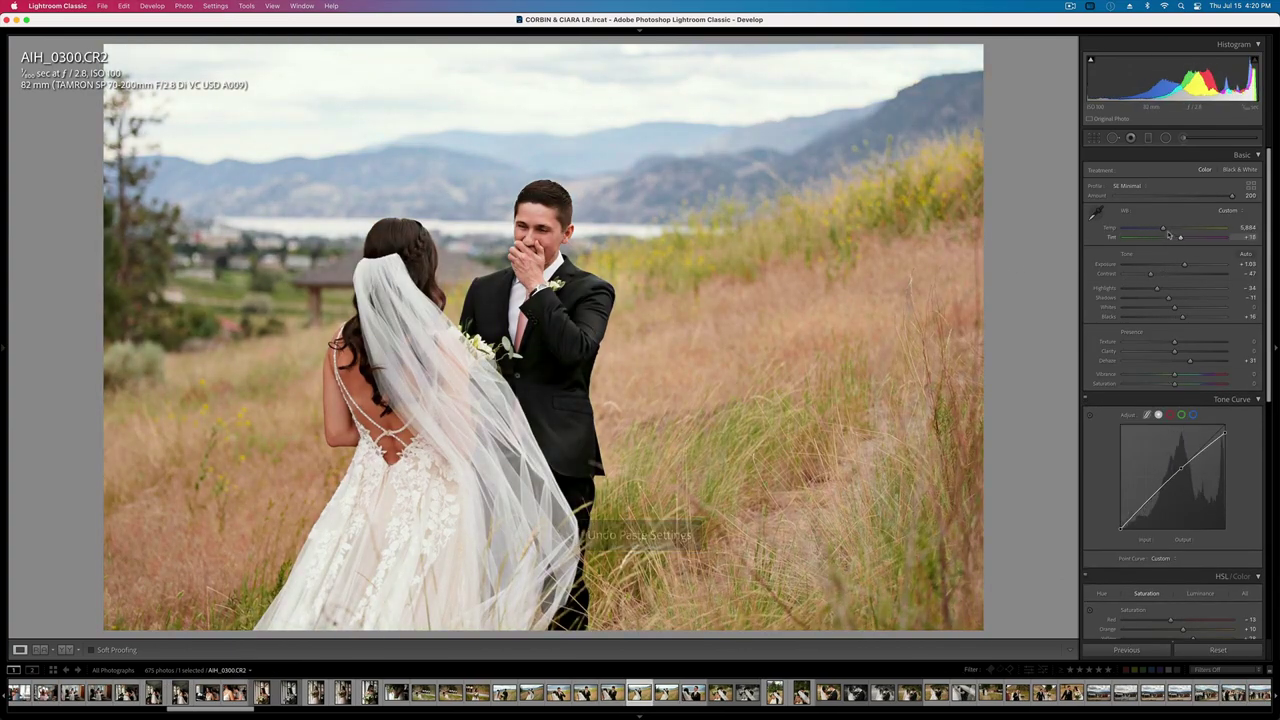
{"action": "left_click", "coordinate": [1164, 274]}
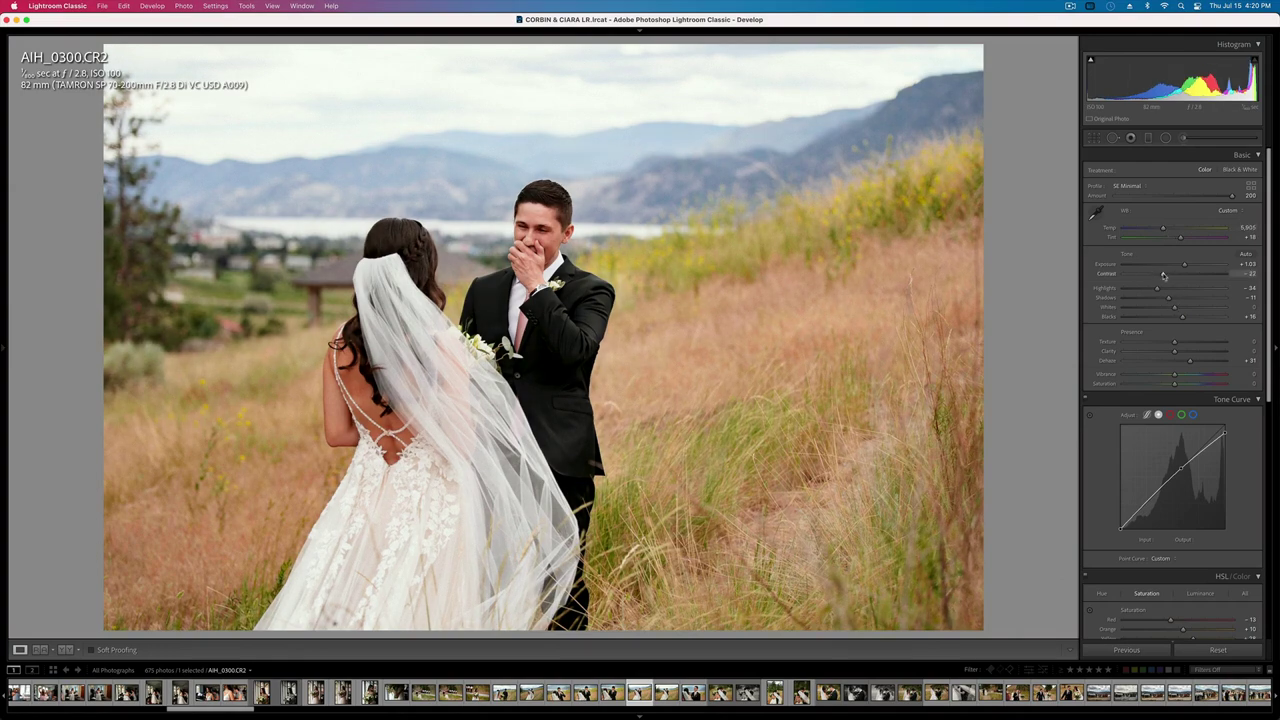
{"action": "key", "text": "ctrl+shift+c"}
{"action": "key", "text": "Return"}
- Paste the settings onto AIH_0301 and raise its exposure to +1.13
{"action": "key", "text": "Right"}
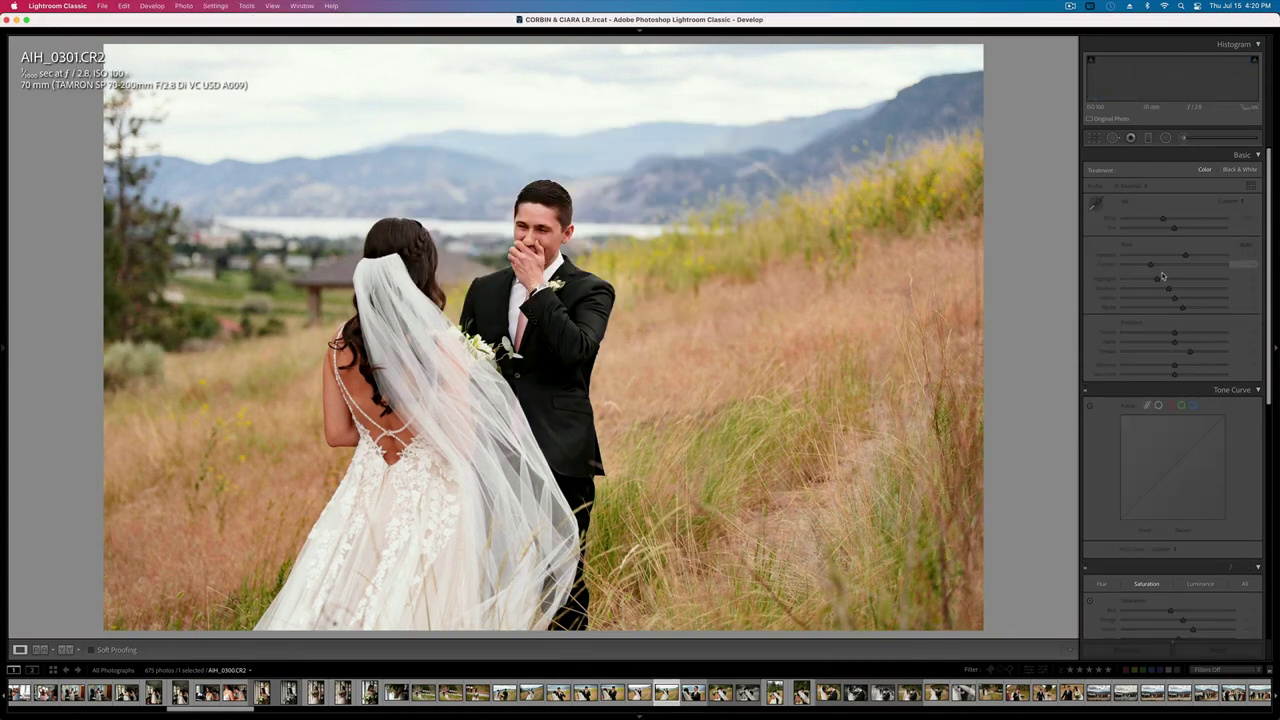
{"action": "key", "text": "ctrl+shift+v"}
{"action": "key", "text": "equal"}
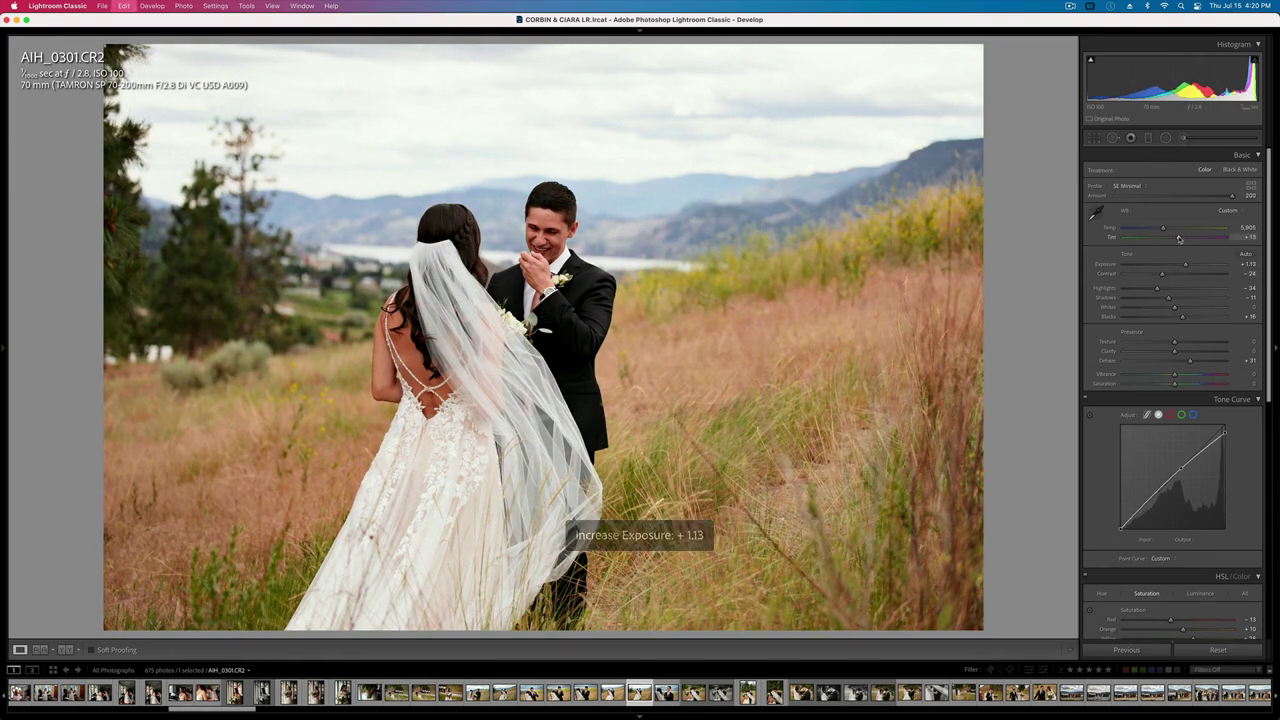
{"action": "key", "text": "Right"}
{"action": "key", "text": "Right"}
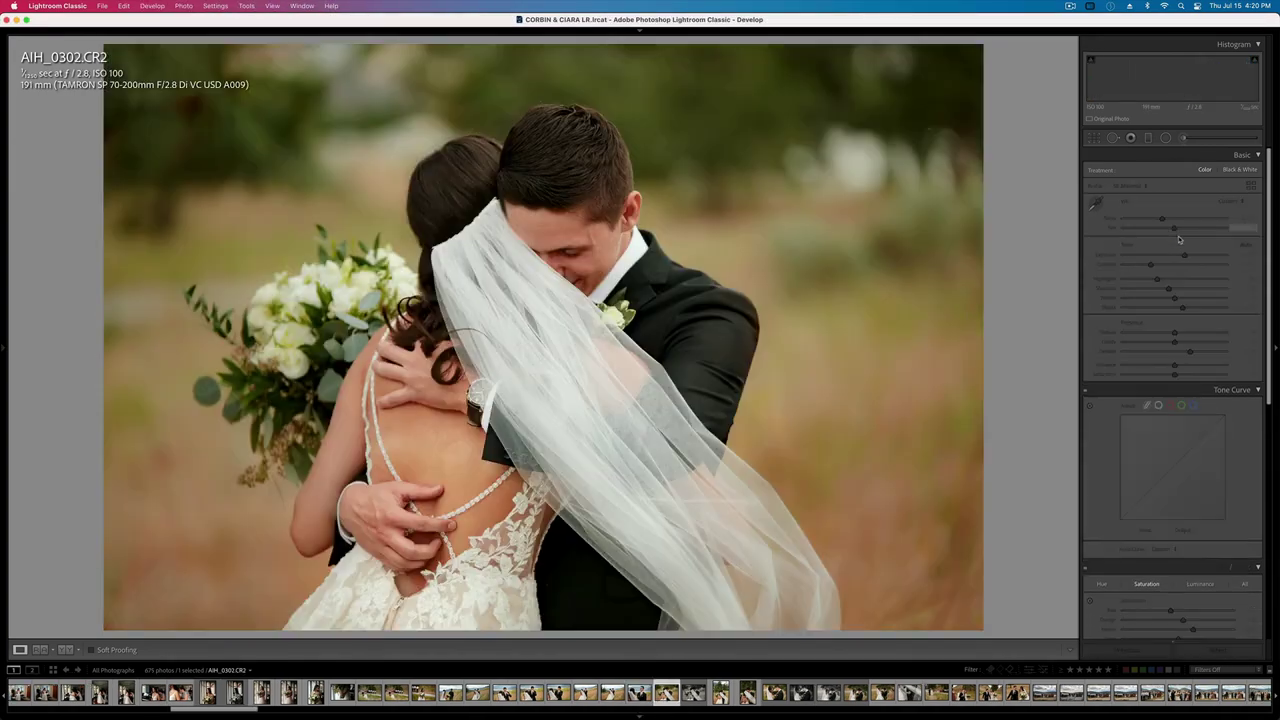
{"action": "key", "text": "Right"}
{"action": "key", "text": "Right"}
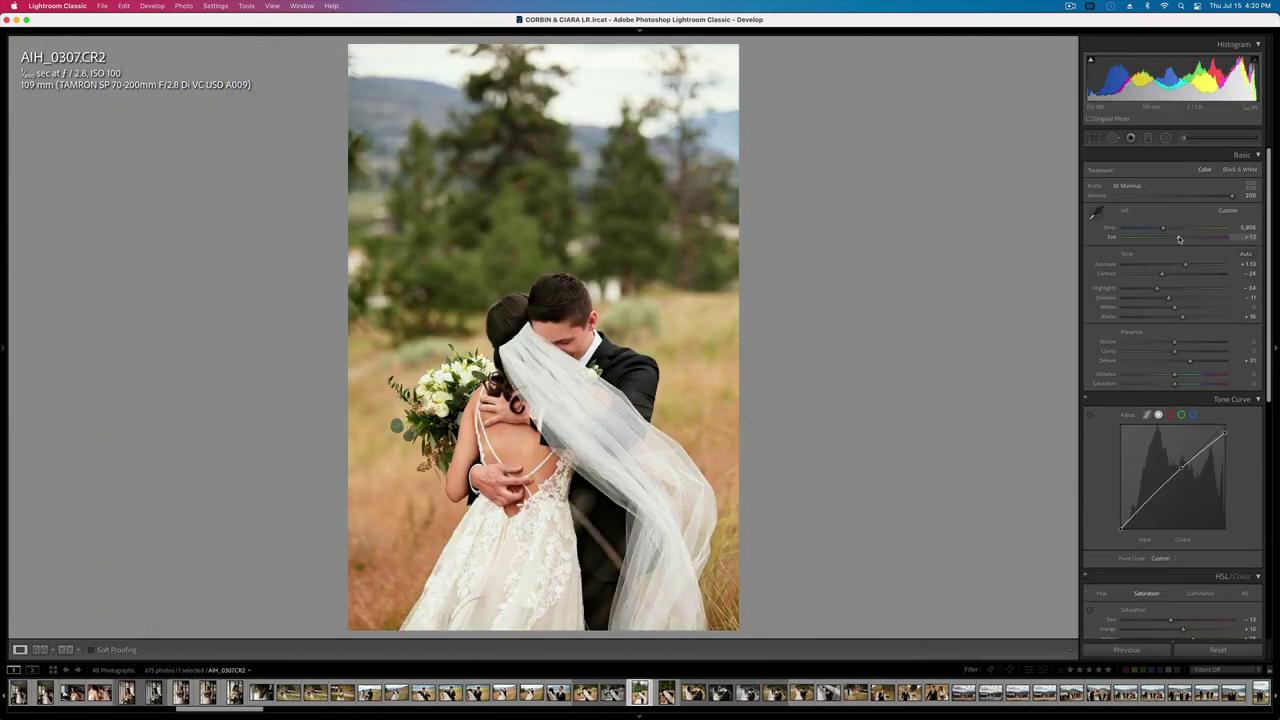
- Lower AIH_0307's exposure to +0.93 and slightly reduce AIH_0310's exposure
{"action": "key", "text": "Right"}
{"action": "key", "text": "Left"}
{"action": "key", "text": "minus"}
{"action": "key", "text": "minus"}
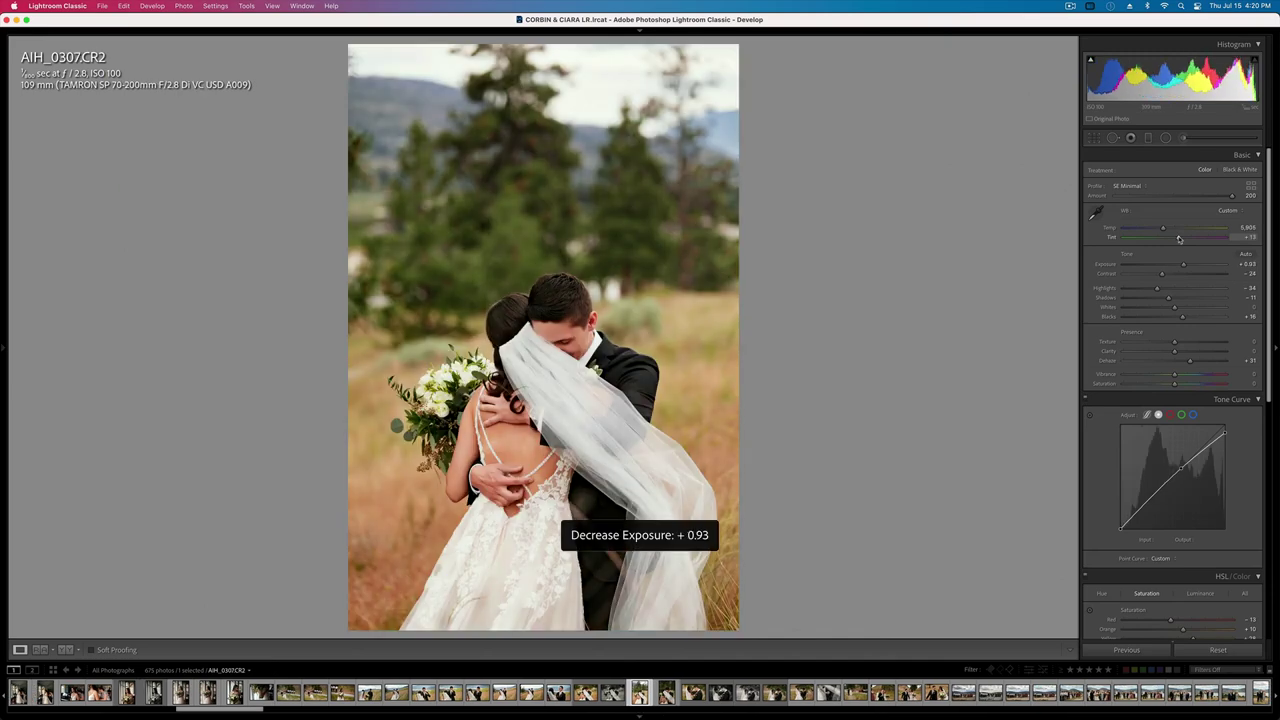
{"action": "key", "text": "Right"}
{"action": "key", "text": "Right"}
{"action": "key", "text": "Right"}
{"action": "key", "text": "Right"}
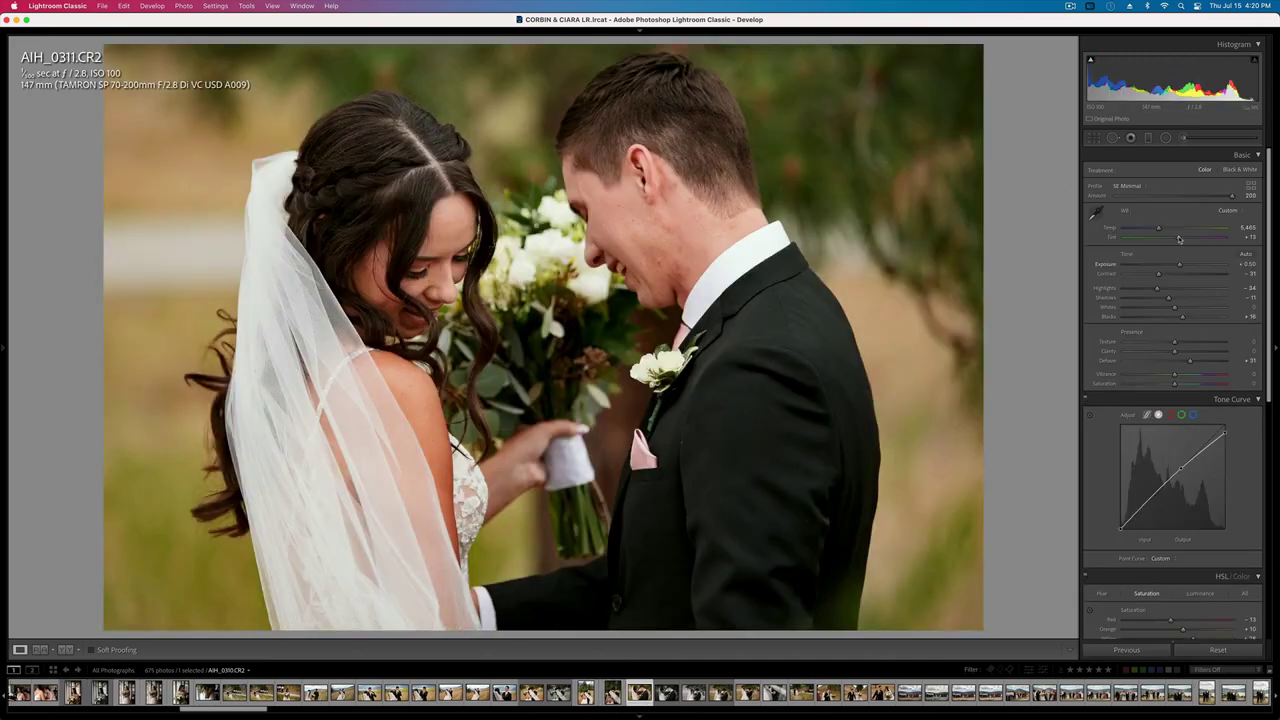
{"action": "key", "text": "minus"}
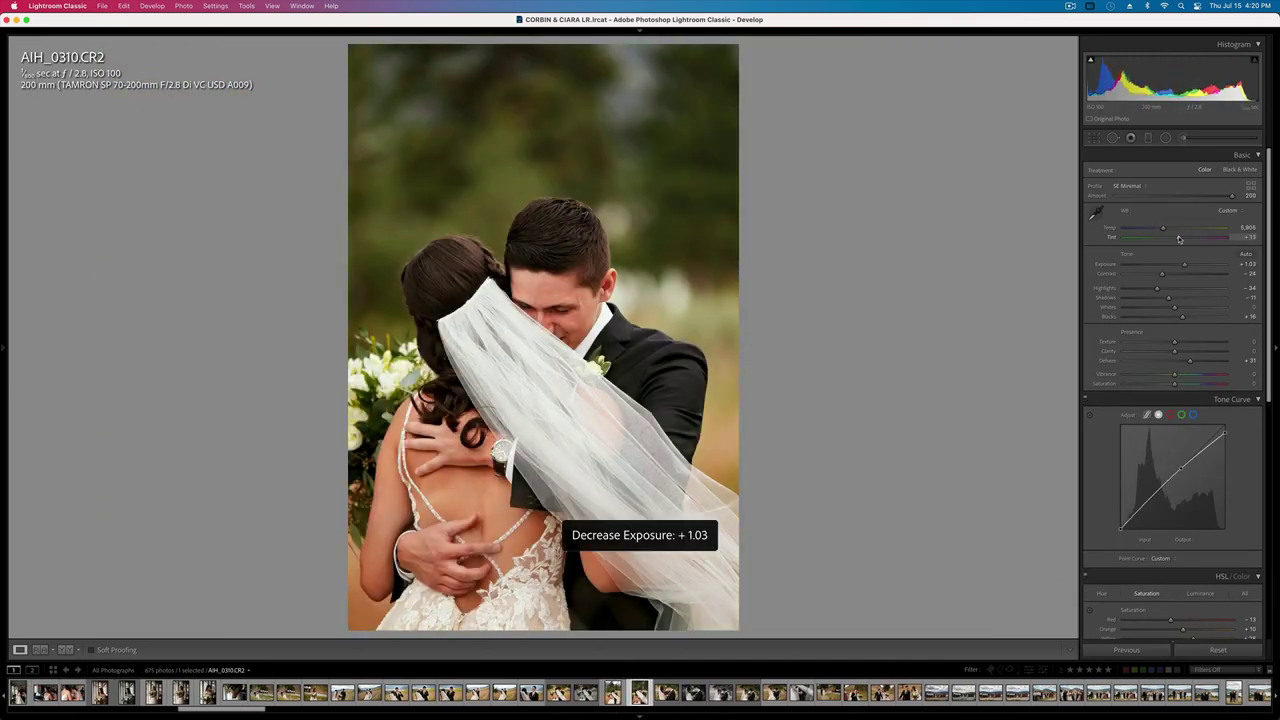
- Undo the pasted settings on AIH_0313 Copy 1 and return to AIH_0310 to copy settings
{"action": "key", "text": "Right"}
{"action": "key", "text": "Right"}
{"action": "key", "text": "Right"}
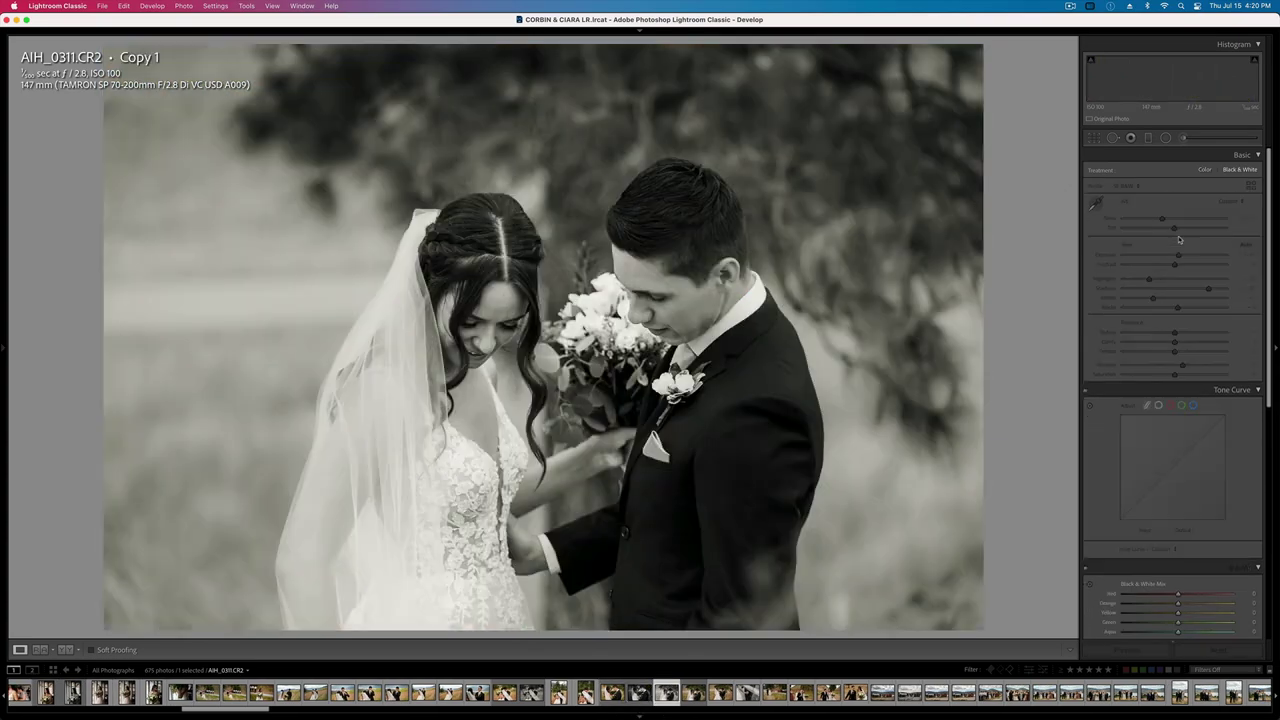
{"action": "key", "text": "Right"}
{"action": "key", "text": "Left"}
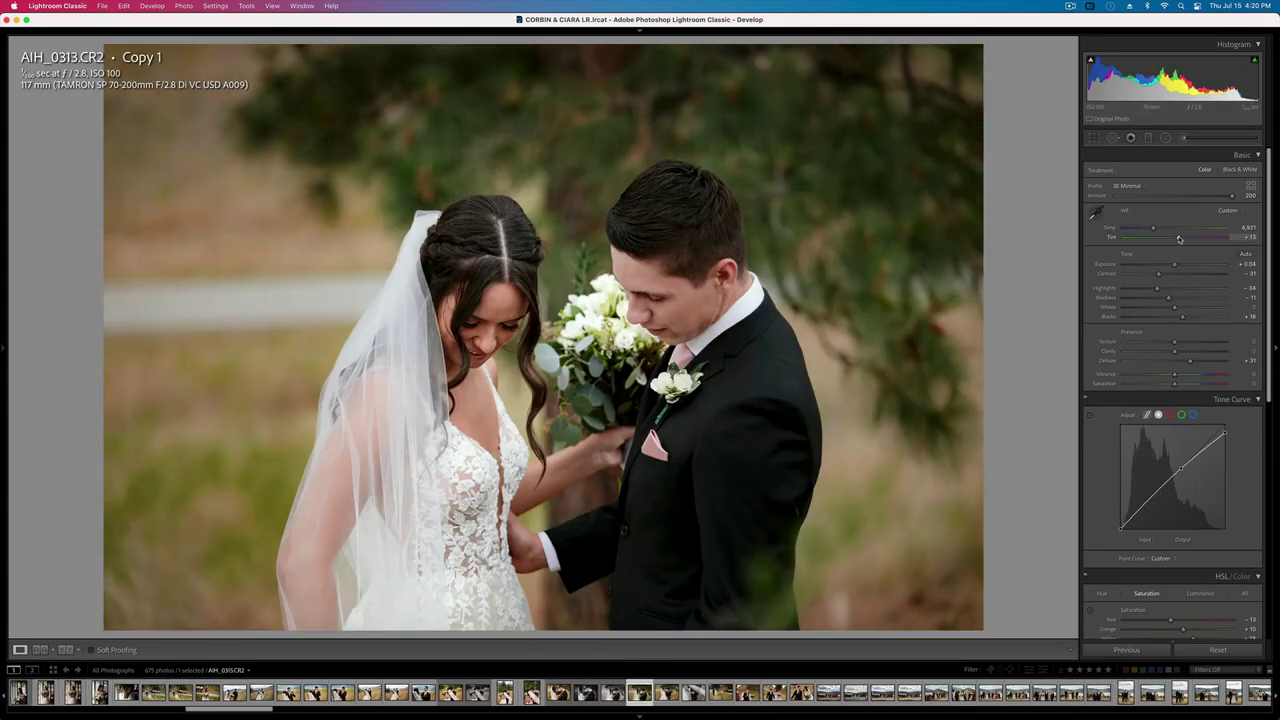
{"action": "key", "text": "super+z"}
{"action": "key", "text": "super+z"}
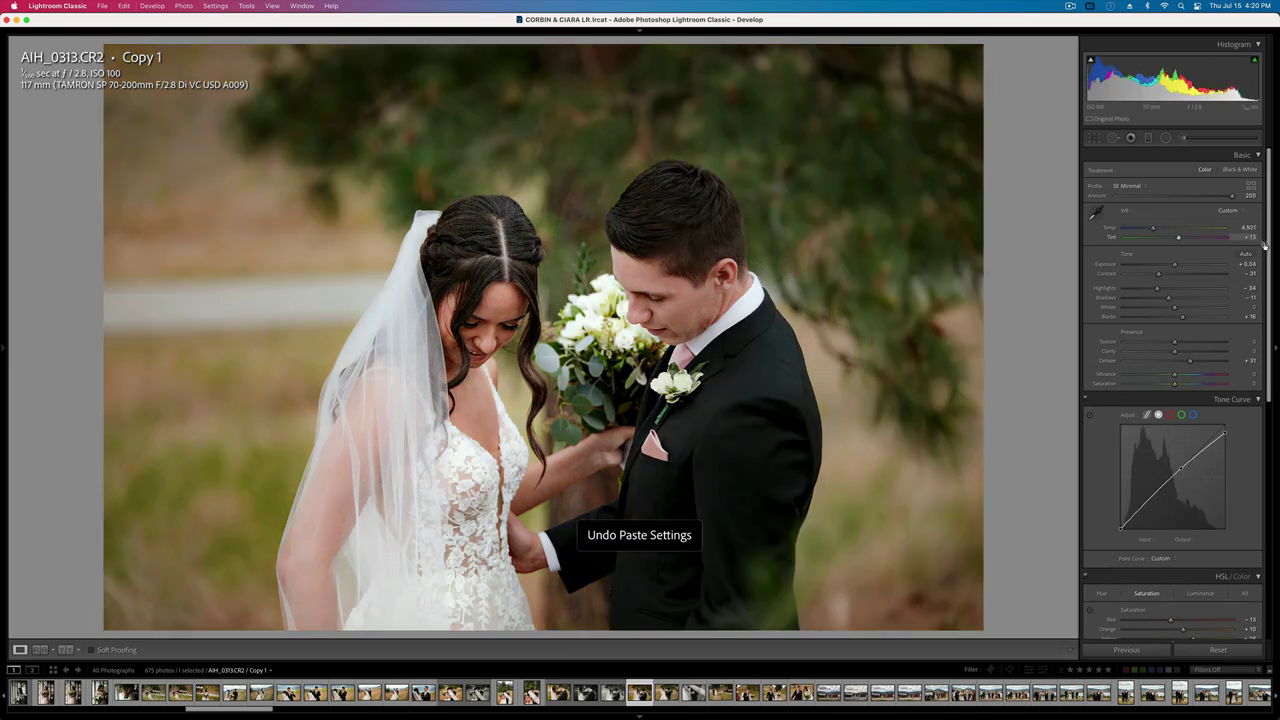
{"action": "key", "text": "super+shift+z"}
{"action": "key", "text": "super+z"}
{"action": "key", "text": "Left"}
{"action": "key", "text": "Left"}
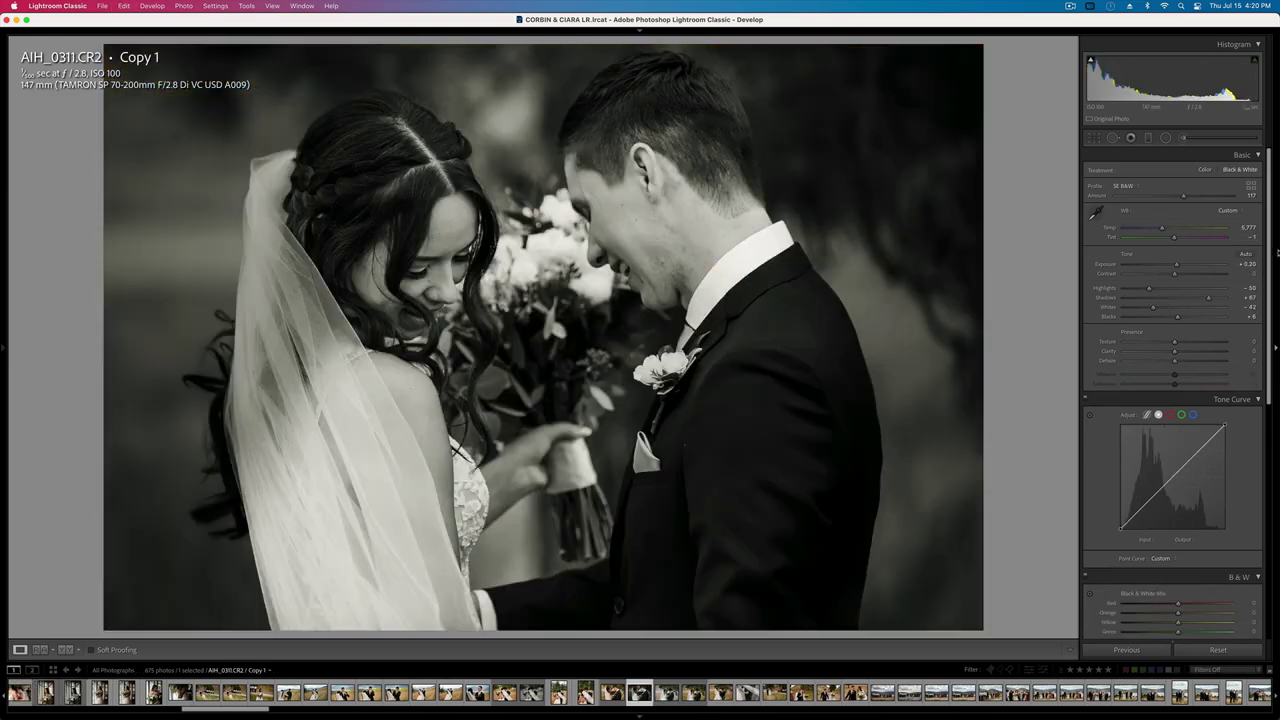
{"action": "key", "text": "Left"}
{"action": "key", "text": "Left"}
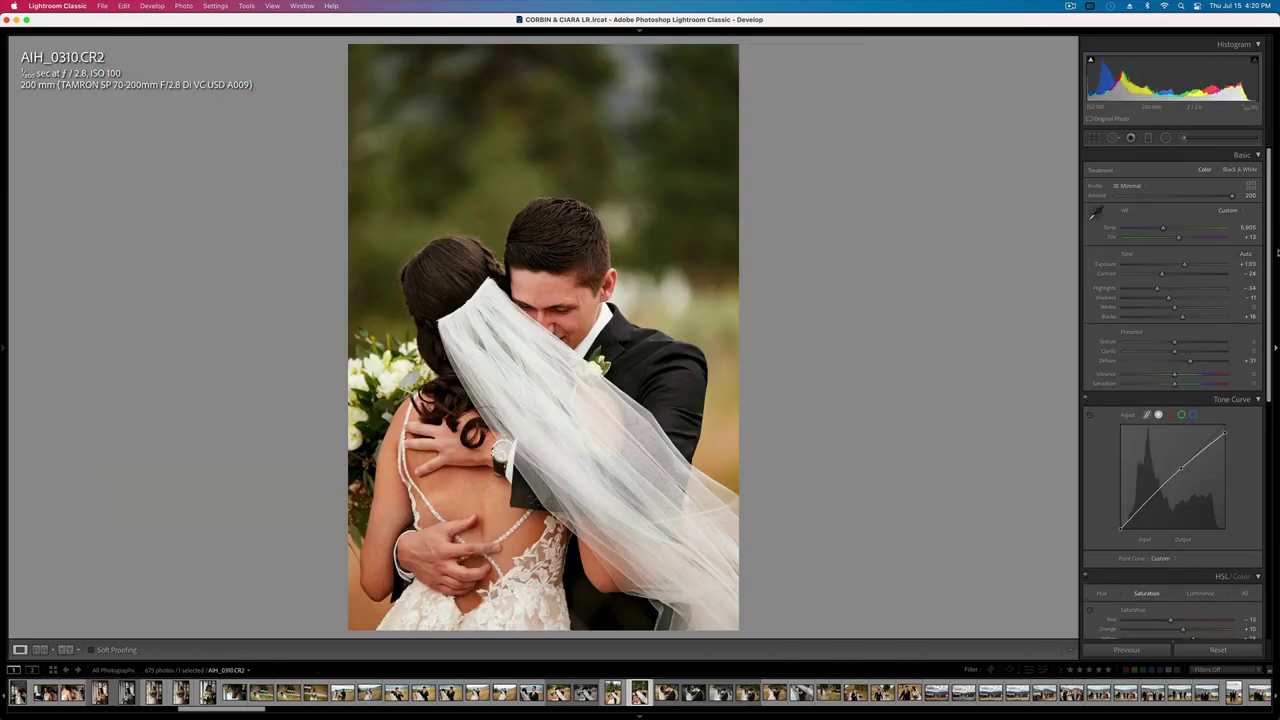
{"action": "key", "text": "super+shift+c"}
- Copy only the white balance setting from AIH_0310 and move to AIH_0313 Copy 1
{"action": "left_click", "coordinate": [490, 301]}
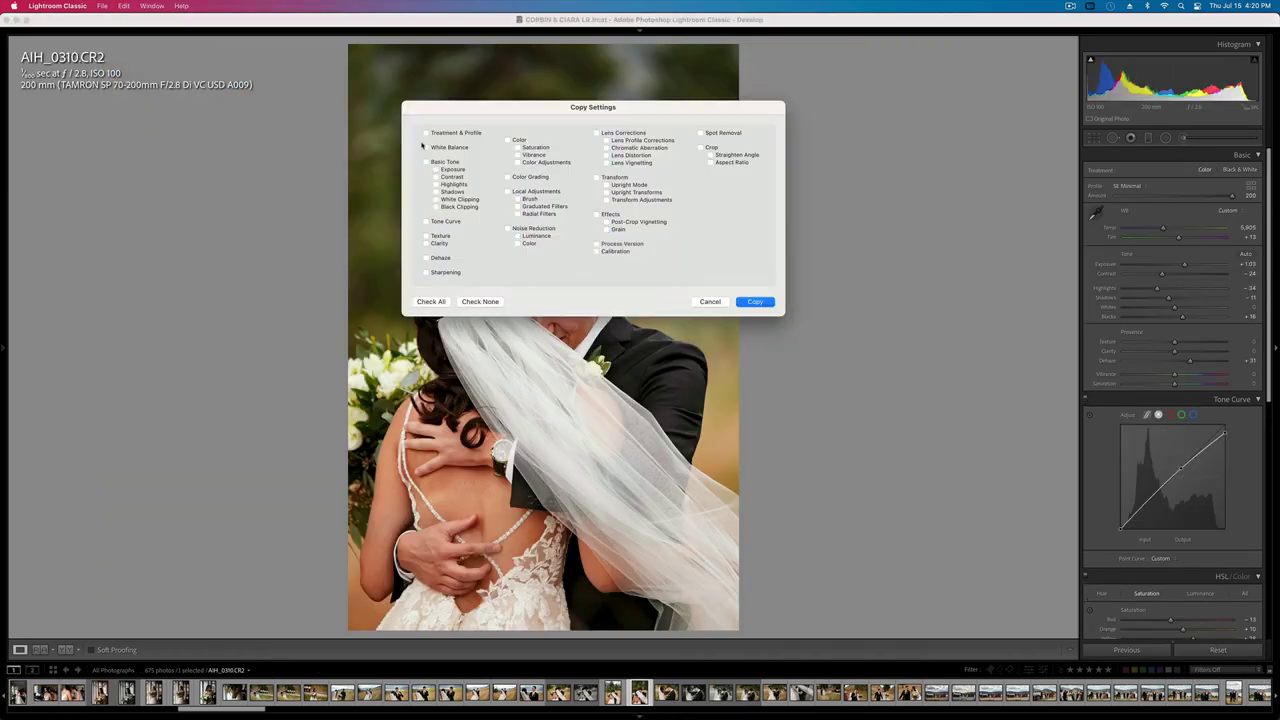
{"action": "key", "text": "Return"}
{"action": "key", "text": "Right"}
{"action": "key", "text": "Right"}
{"action": "key", "text": "Right"}
{"action": "key", "text": "Right"}
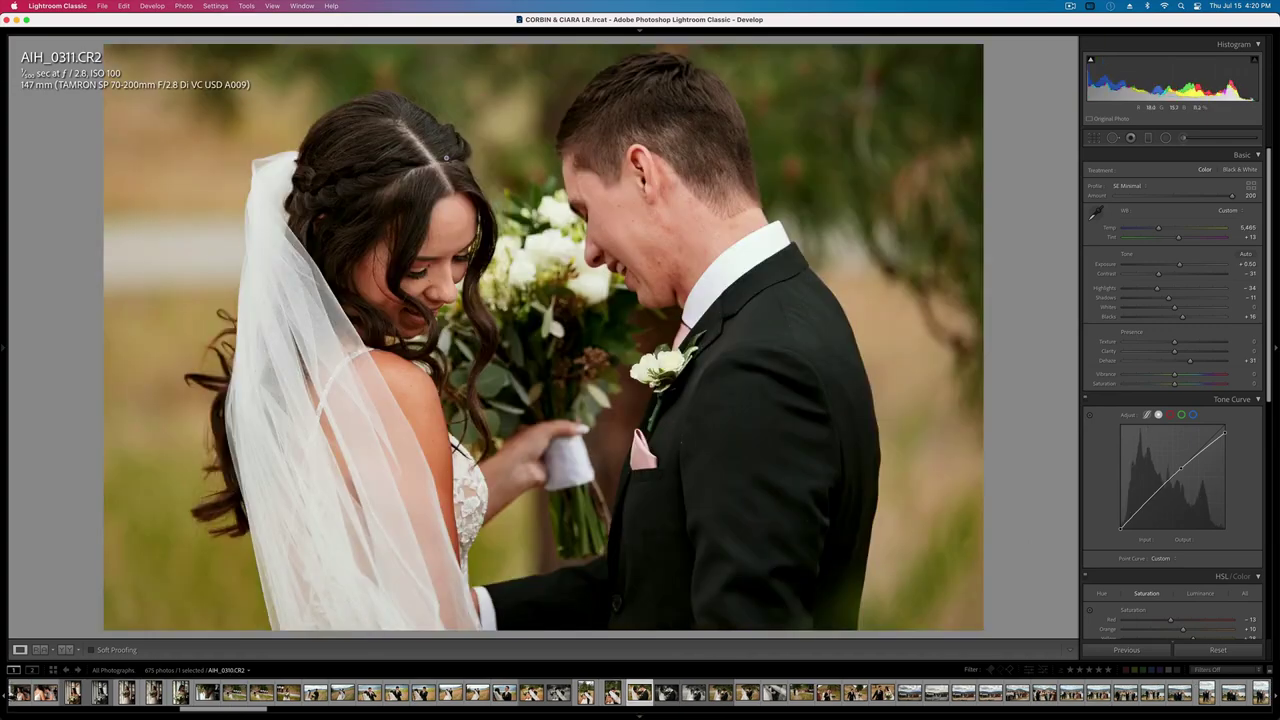
{"action": "key", "text": "Right"}
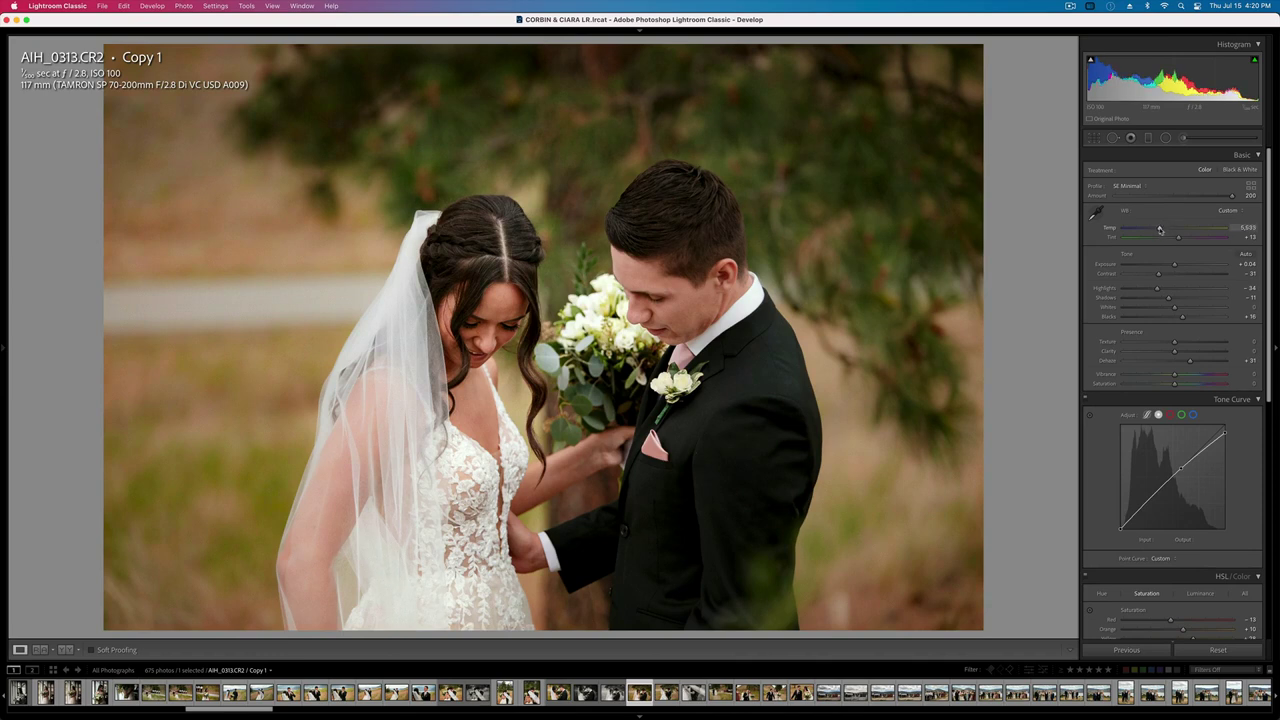
- Raise AIH_0313 Copy 1's contrast from -31 to -24 and copy its develop settings
{"action": "left_click_drag", "start_coordinate": [1169, 272], "coordinate": [1173, 273]}
{"action": "key", "text": "super+shift+c"}
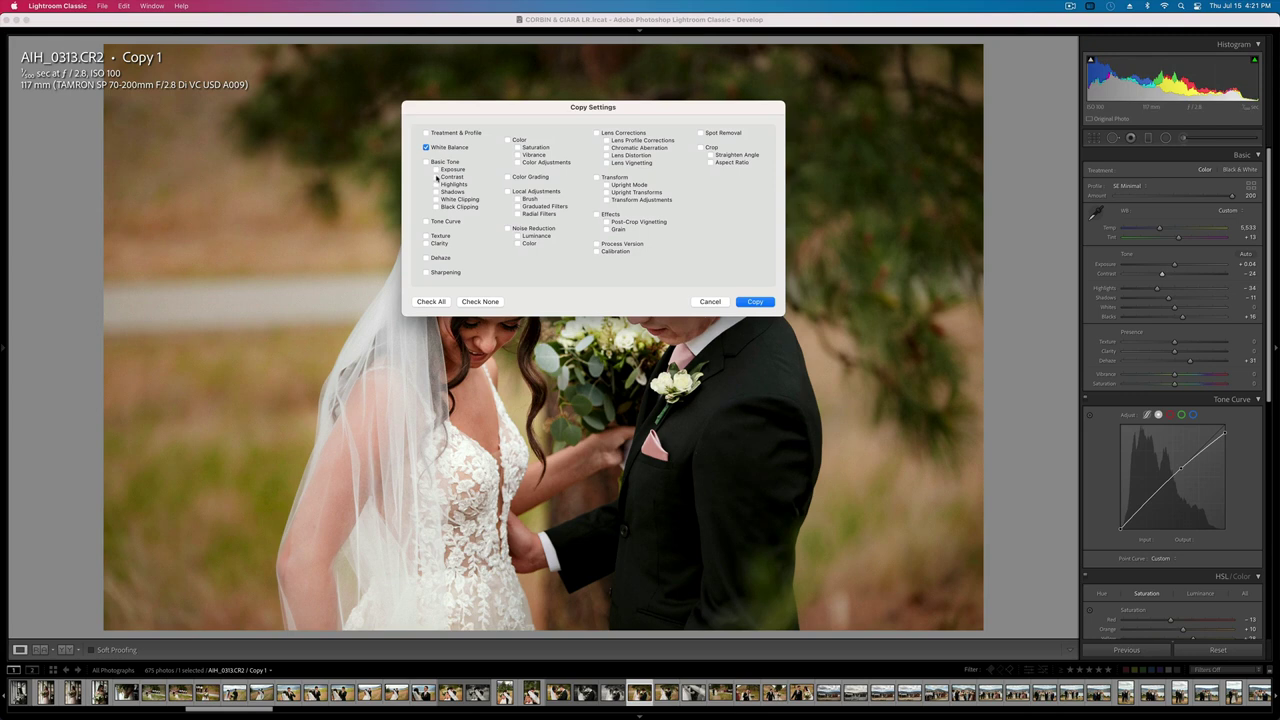
{"action": "key", "text": "Return"}
{"action": "key", "text": "Right"}
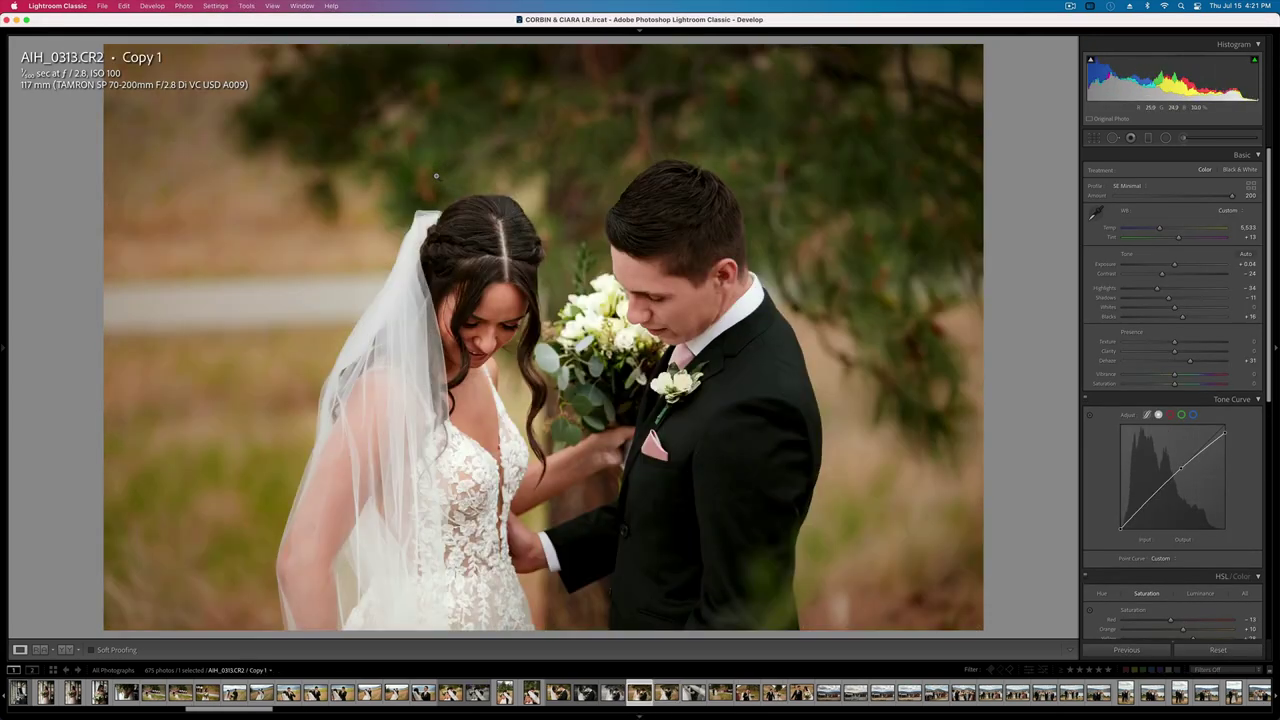
{"action": "key", "text": "super+shift+c"}
{"action": "key", "text": "Return"}
{"action": "key", "text": "Right"}
- Paste the settings onto AIH_0315, AIH_0334, AIH_0341 and AIH_0348, brightening AIH_0315 and AIH_0341
{"action": "key", "text": "super+v"}
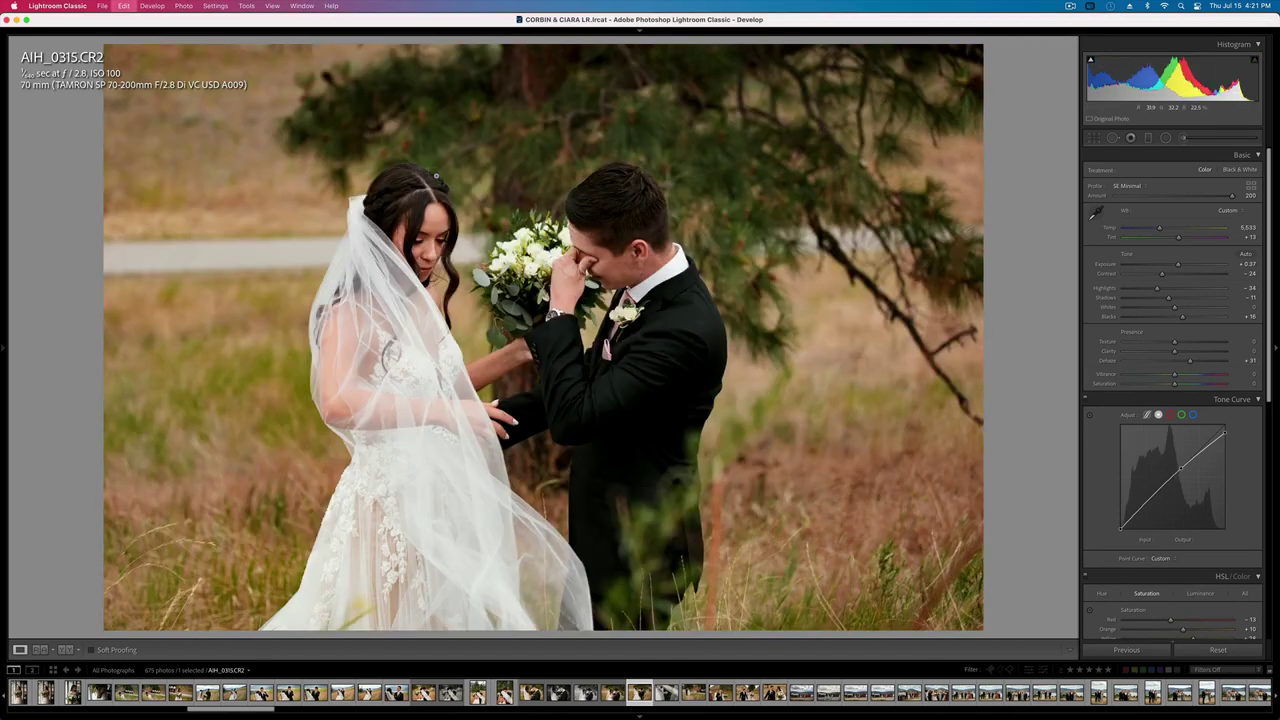
{"action": "key", "text": "="}
{"action": "key", "text": "Right"}
{"action": "key", "text": "Right"}
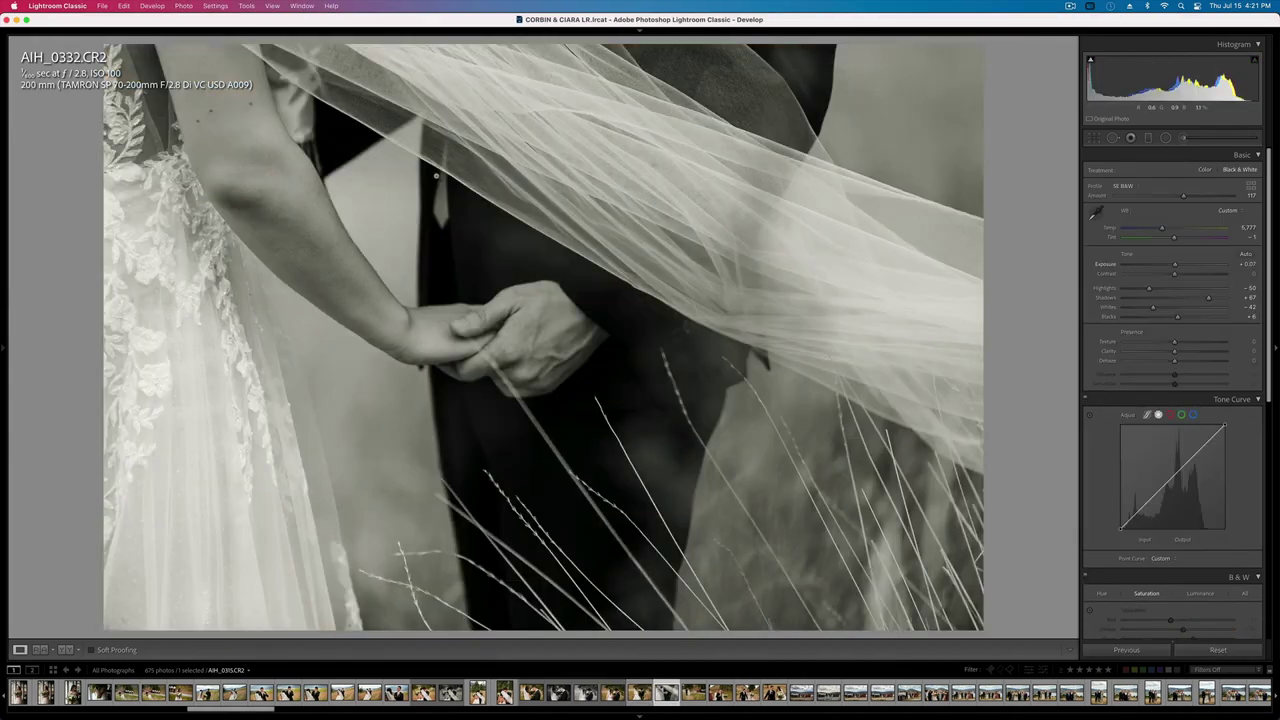
{"action": "key", "text": "super+shift+v"}
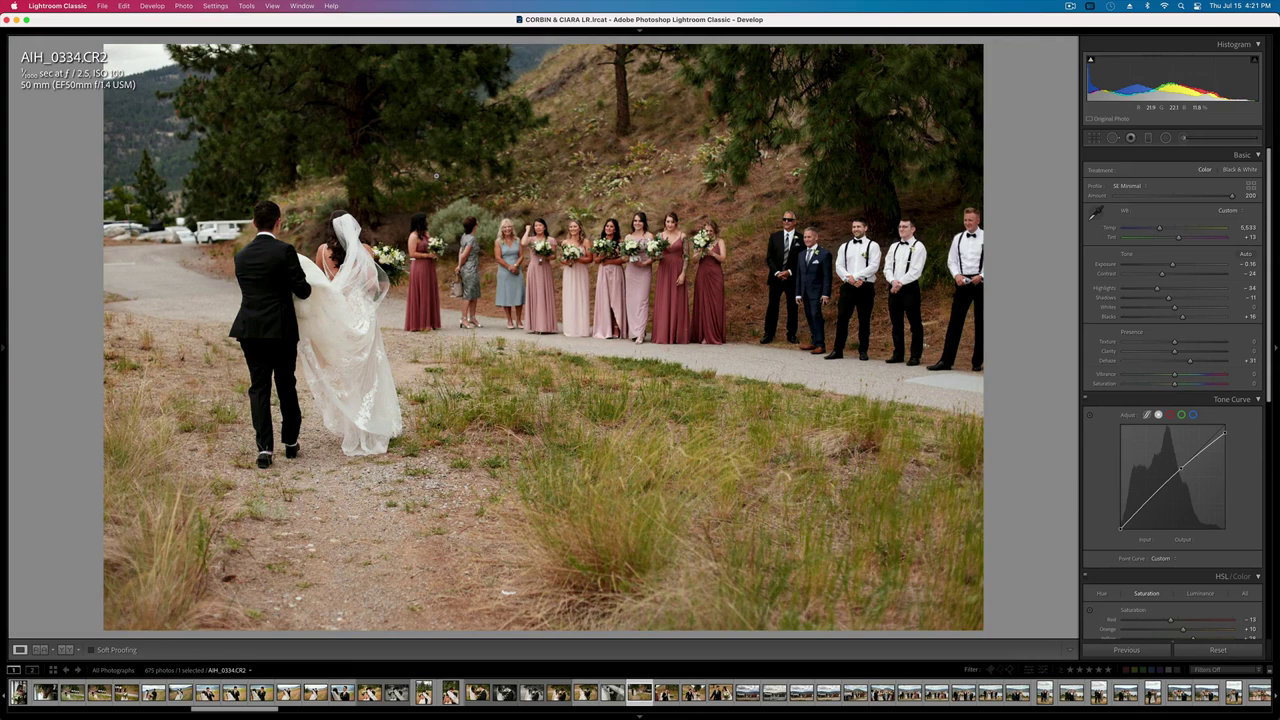
{"action": "key", "text": "Right"}
{"action": "key", "text": "Right"}
{"action": "key", "text": "Right"}
{"action": "key", "text": "Right"}
{"action": "key", "text": "Right"}
{"action": "key", "text": "Right"}
{"action": "key", "text": "Right"}
{"action": "key", "text": "super+shift+v"}
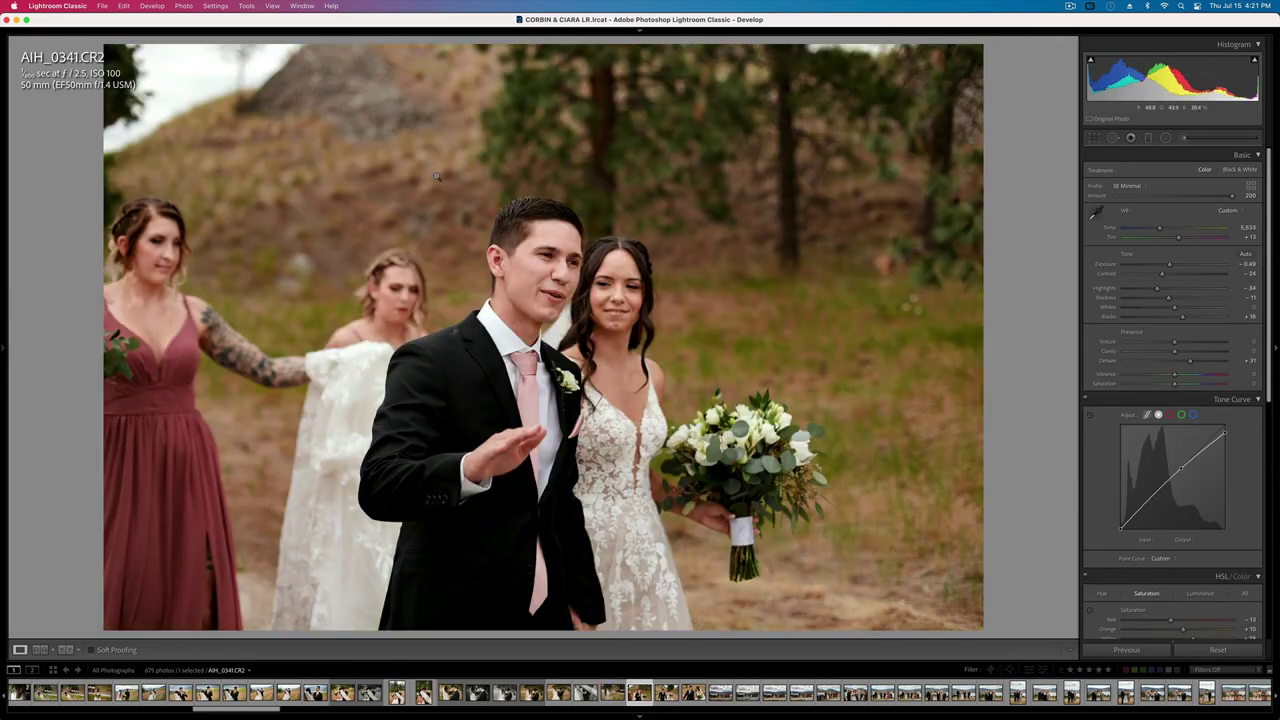
{"action": "key", "text": "equal"}
{"action": "key", "text": "Right"}
{"action": "key", "text": "Right"}
{"action": "key", "text": "Right"}
{"action": "key", "text": "Right"}
{"action": "key", "text": "Right"}
{"action": "key", "text": "Right"}
{"action": "key", "text": "Right"}
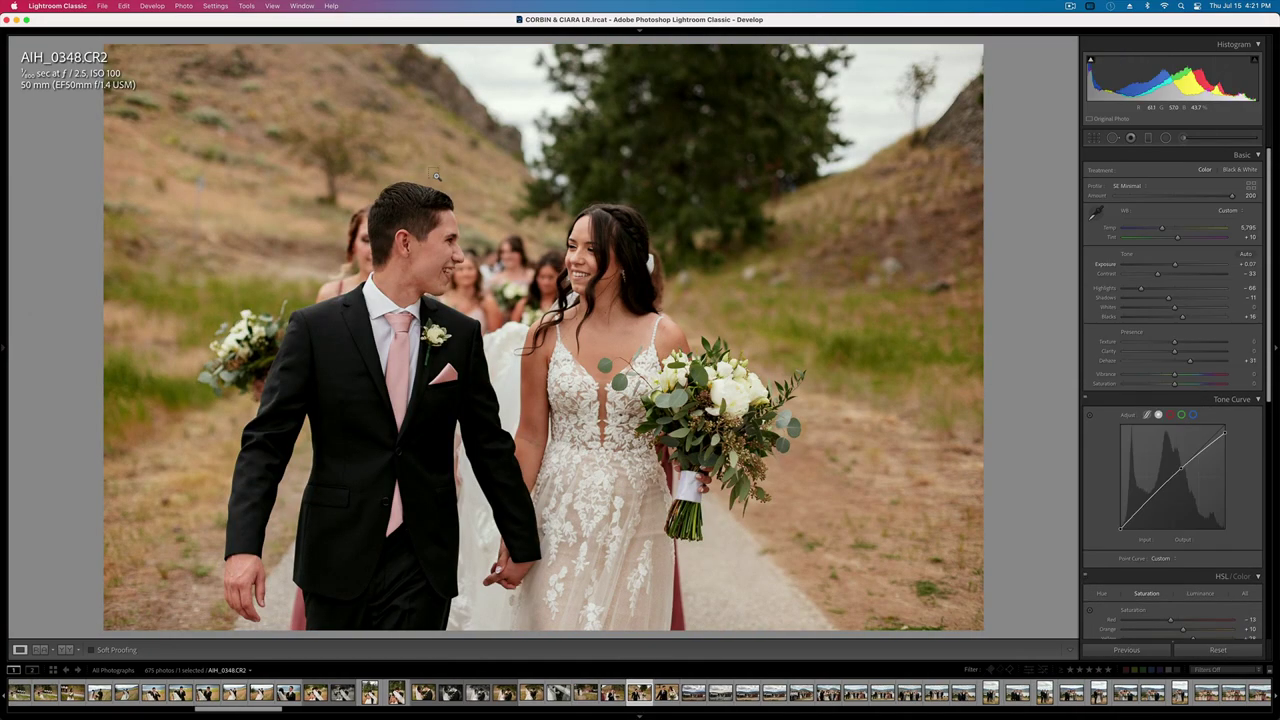
{"action": "key", "text": "super+shift+v"}
- Move past the next couple portrait to the colour group photo 122A6797
{"action": "key", "text": "Right"}
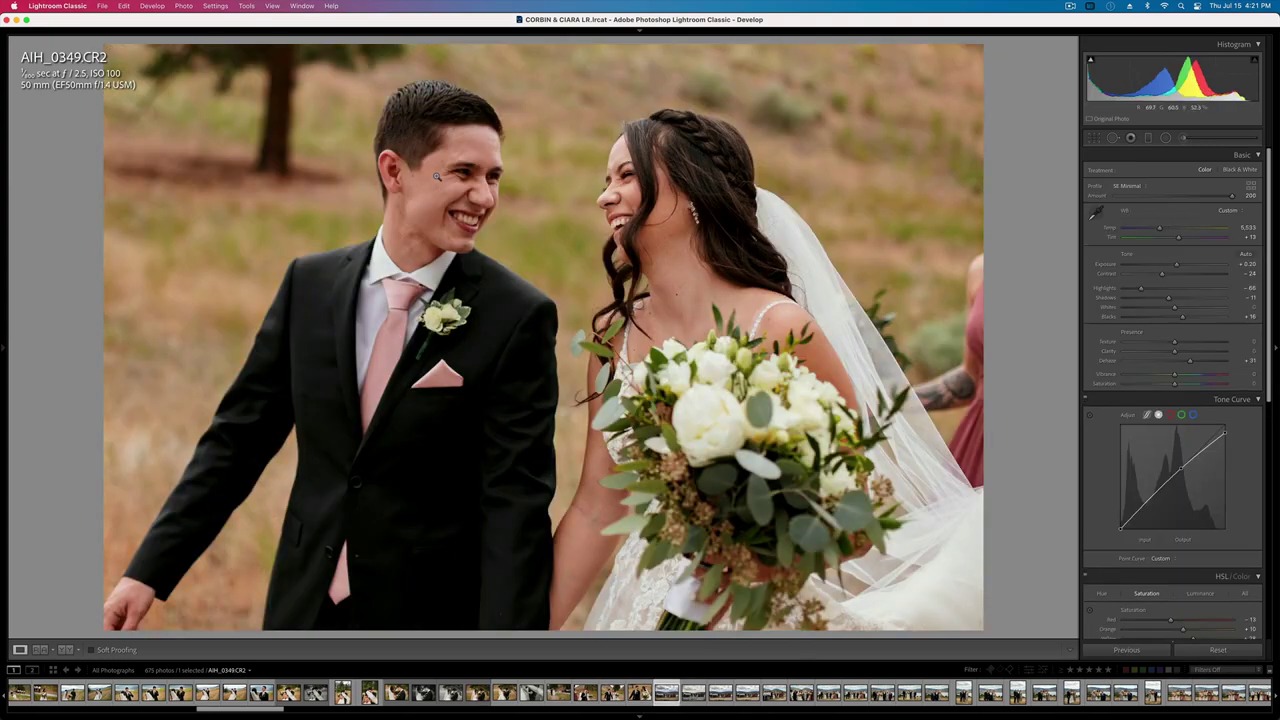
{"action": "key", "text": "Right"}
{"action": "key", "text": "Left"}
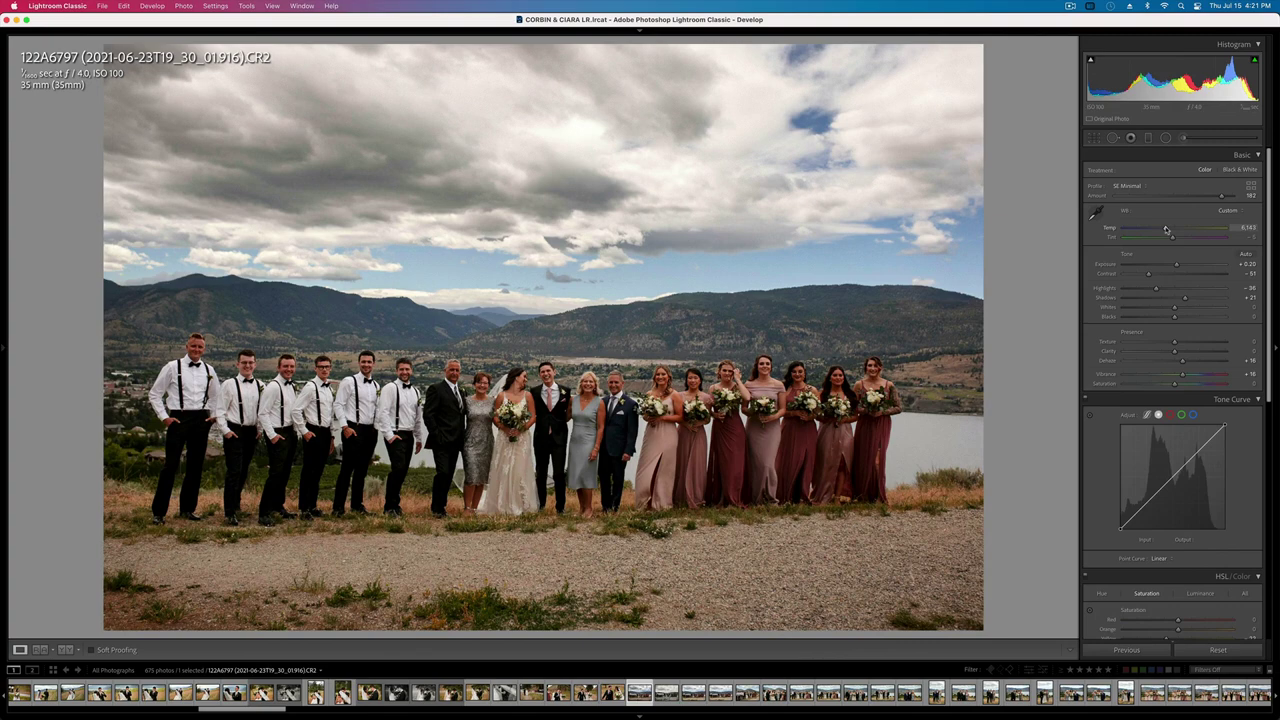
- Set the group photo's exposure to +0.76 and straighten it slightly with a crop
{"action": "key", "text": "shift+equal"}
{"action": "key", "text": "shift+equal"}
{"action": "key", "text": "minus"}
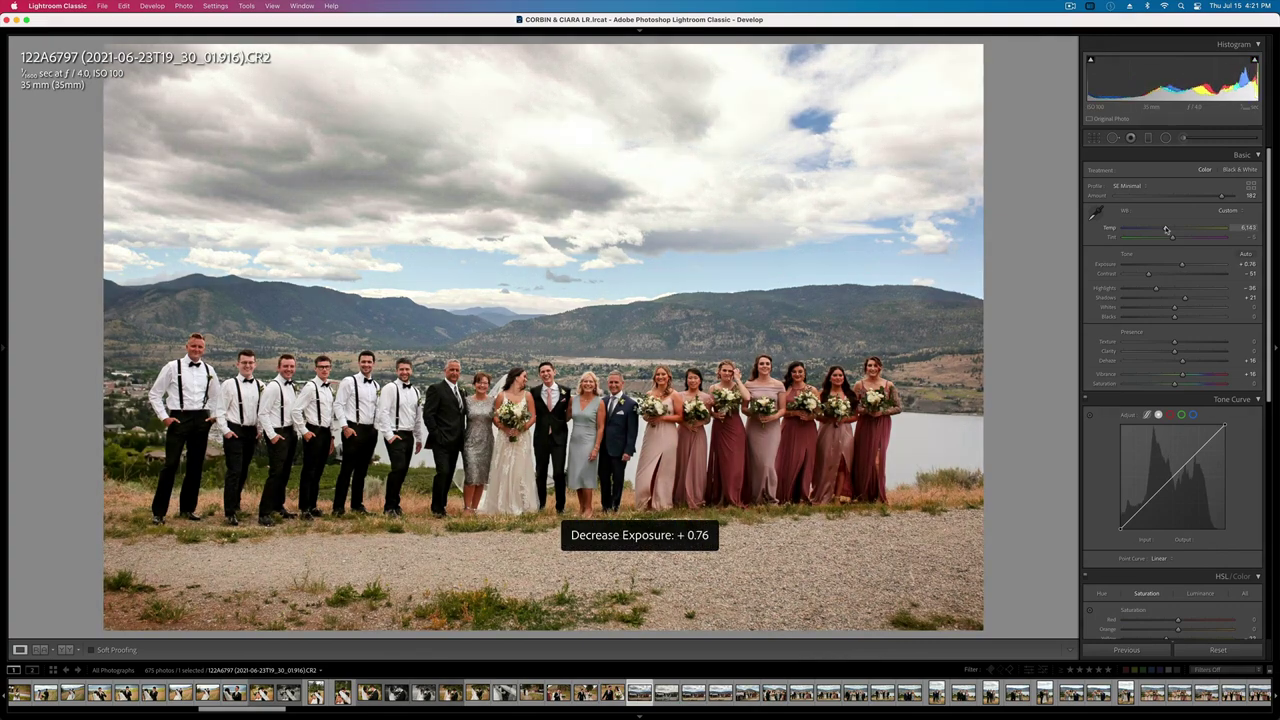
{"action": "key", "text": "r"}
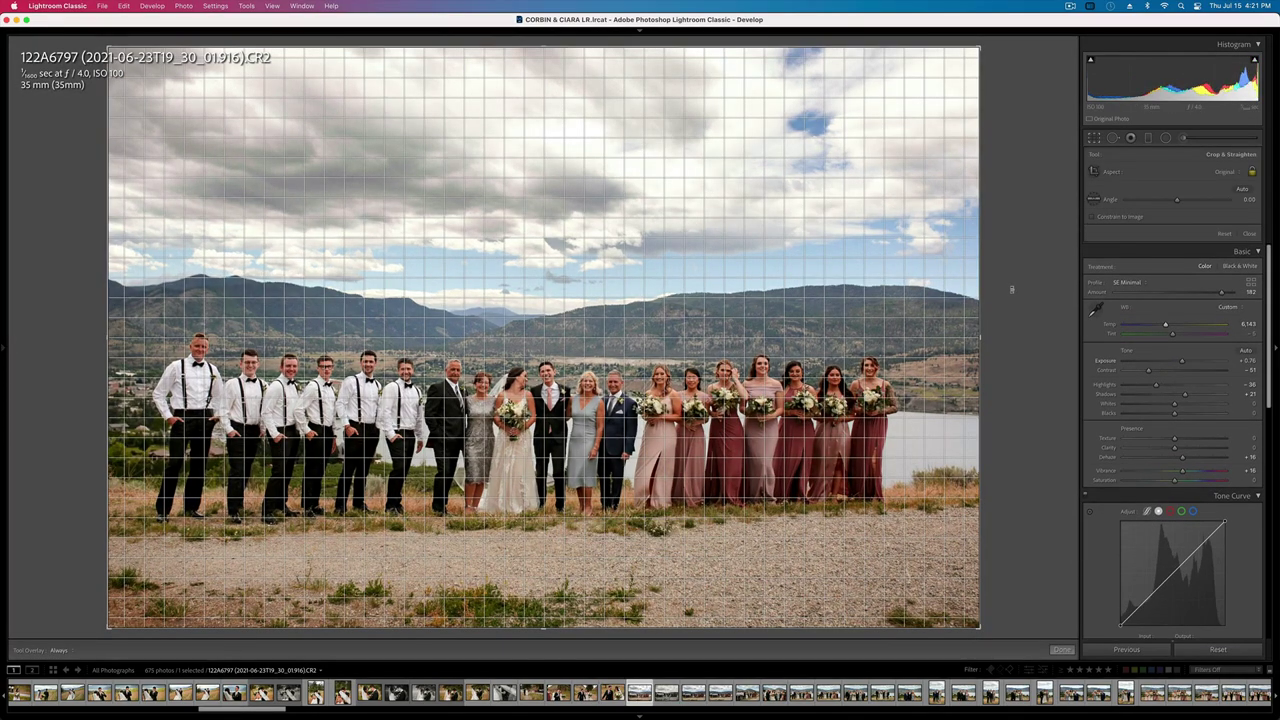
{"action": "left_click_drag", "start_coordinate": [1006, 286], "coordinate": [1009, 281]}
{"action": "key", "text": "Return"}
- Level the horizon on 122A6803 and raise 122A6815's exposure to +1.16
{"action": "key", "text": "Right"}
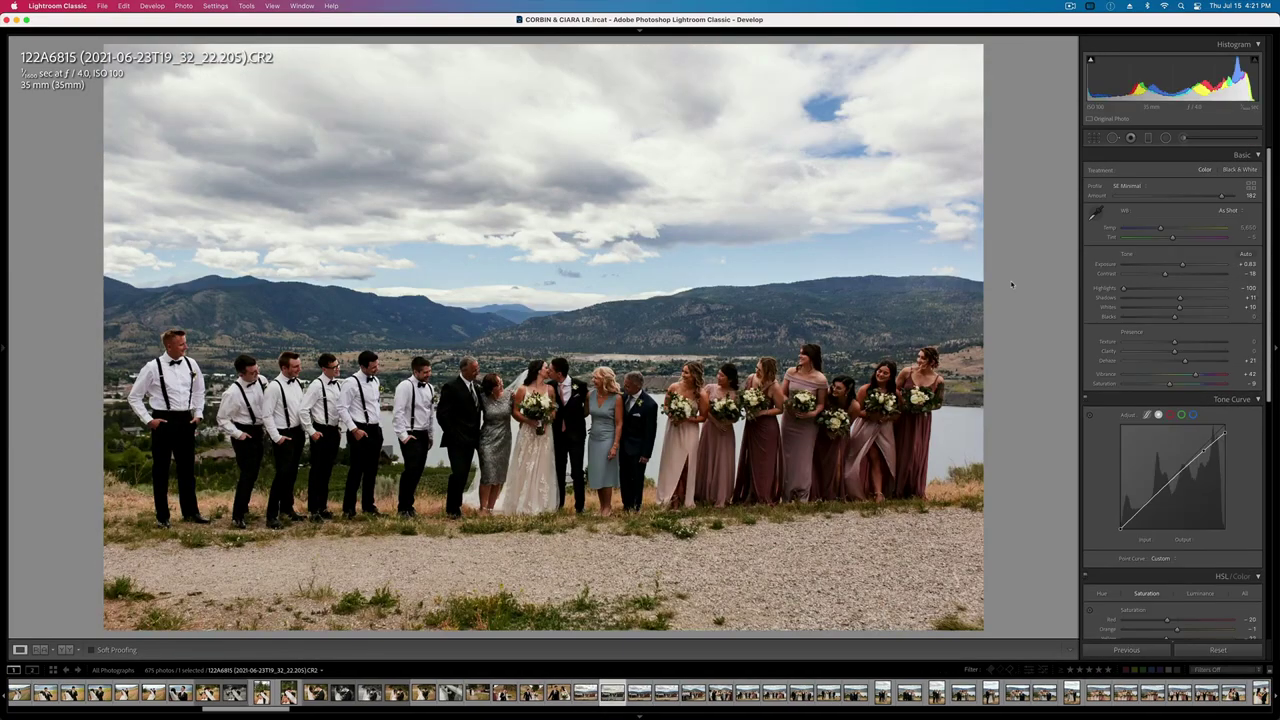
{"action": "key", "text": "r"}
{"action": "mouse_move", "coordinate": [1011, 285]}
{"action": "left_mouse_down"}
{"action": "mouse_move", "coordinate": [1000, 257]}
{"action": "mouse_move", "coordinate": [1005, 280]}
{"action": "left_mouse_up"}
{"action": "key", "text": "Return"}
{"action": "key", "text": "Right"}
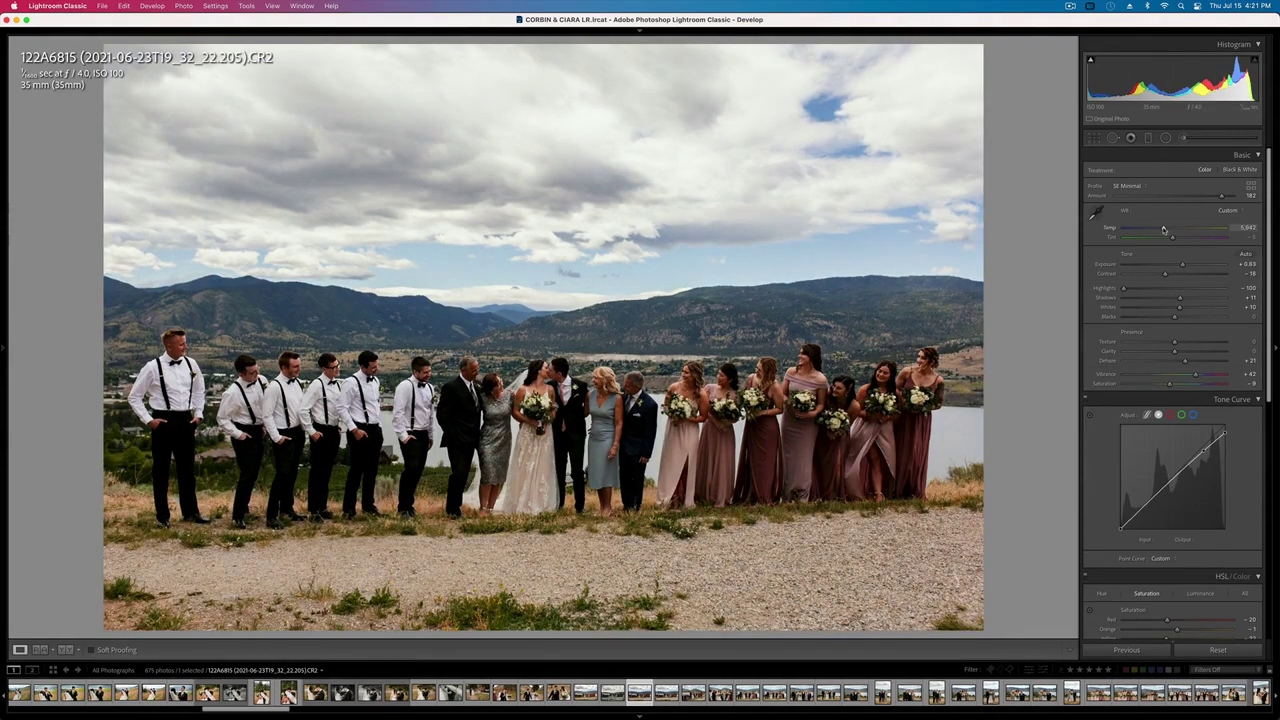
{"action": "key", "text": "equal"}
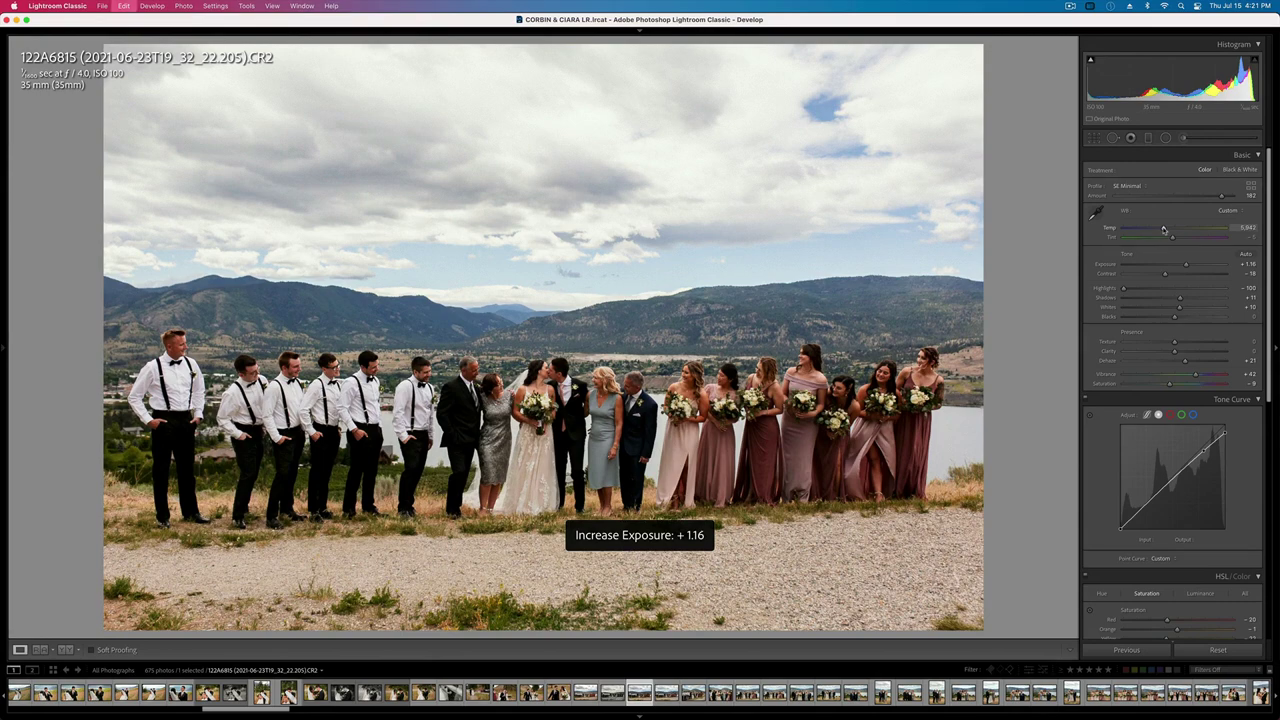
- Crop group photo 122A6819 in from the top-right corner
{"action": "key", "text": "Right"}
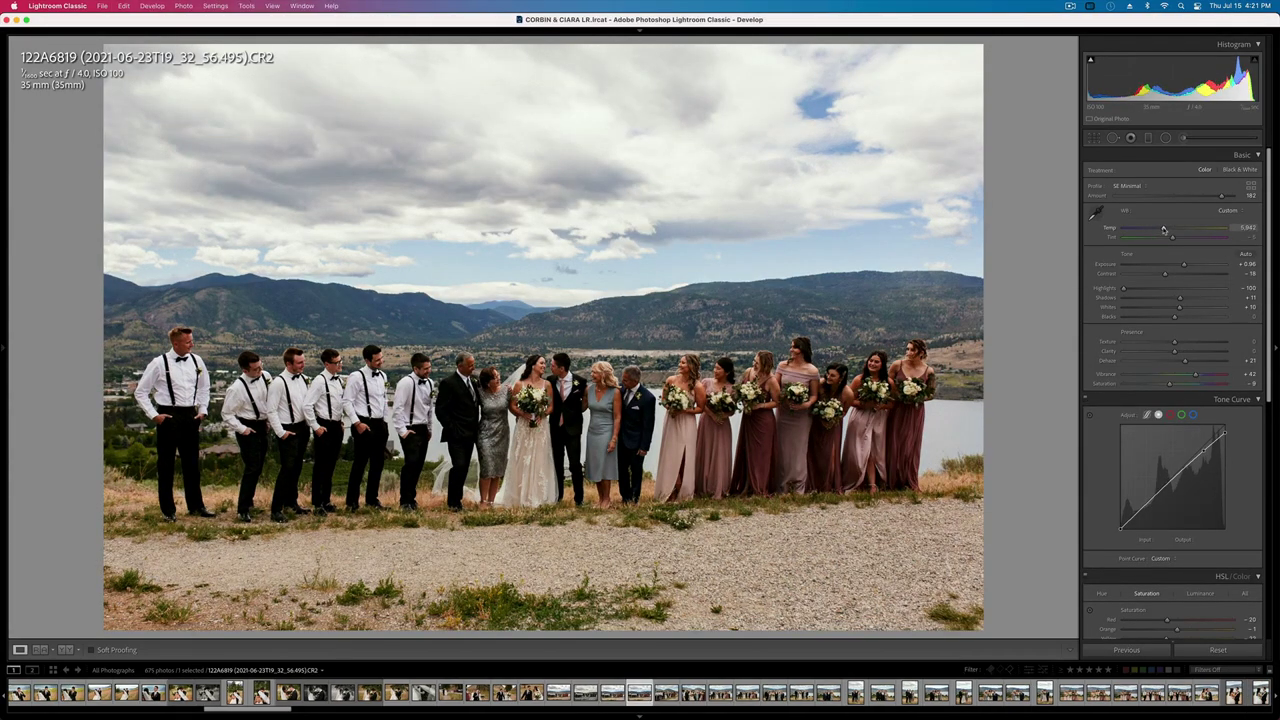
{"action": "key", "text": "r"}
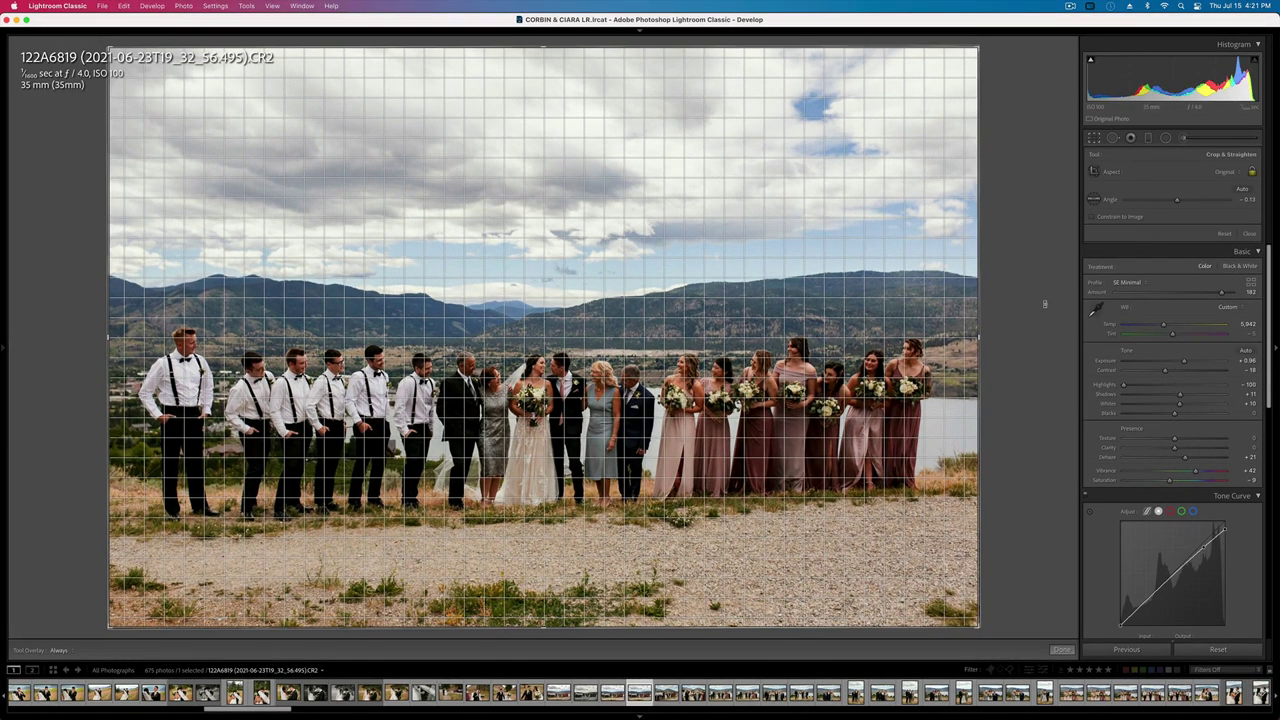
{"action": "left_click_drag", "start_coordinate": [971, 52], "coordinate": [964, 58]}
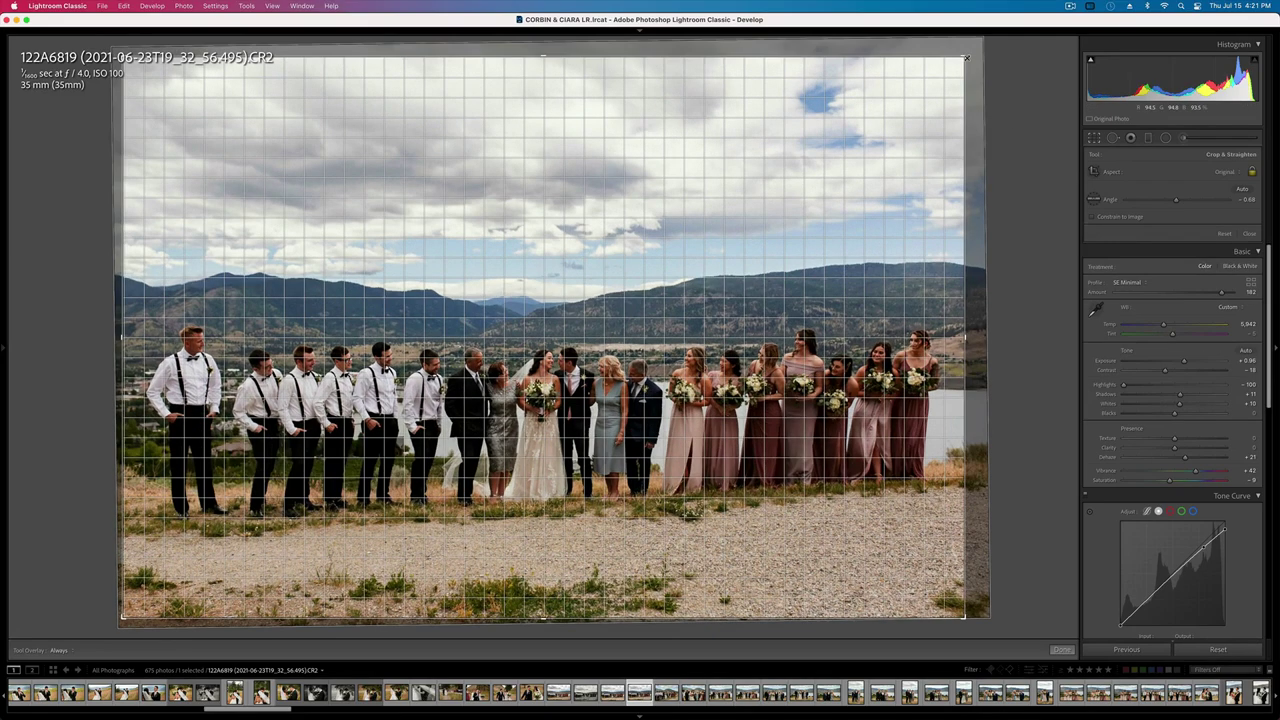
{"action": "key", "text": "Return"}
- Set the vertical trio photo AIH_0378's exposure to +0.10 and copy its develop settings
{"action": "key", "text": "Right"}
{"action": "key", "text": "Right"}
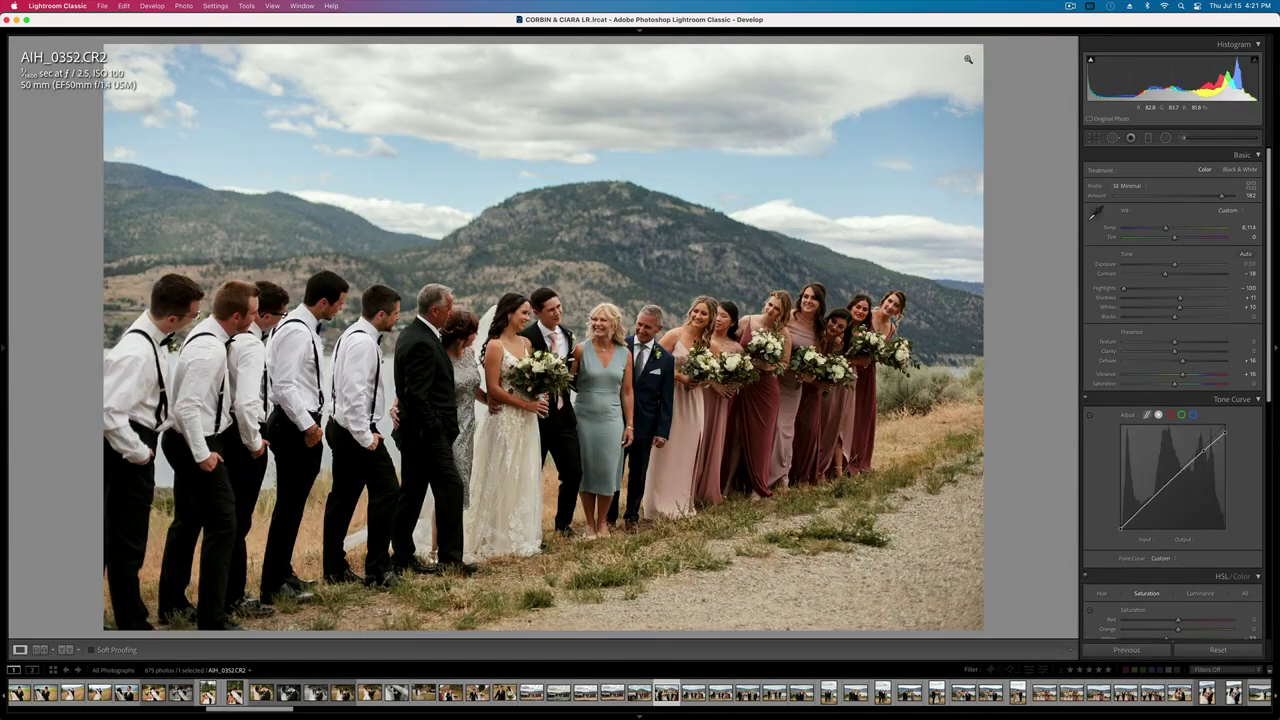
{"action": "key", "text": "Right"}
{"action": "key", "text": "Right"}
{"action": "key", "text": "Right"}
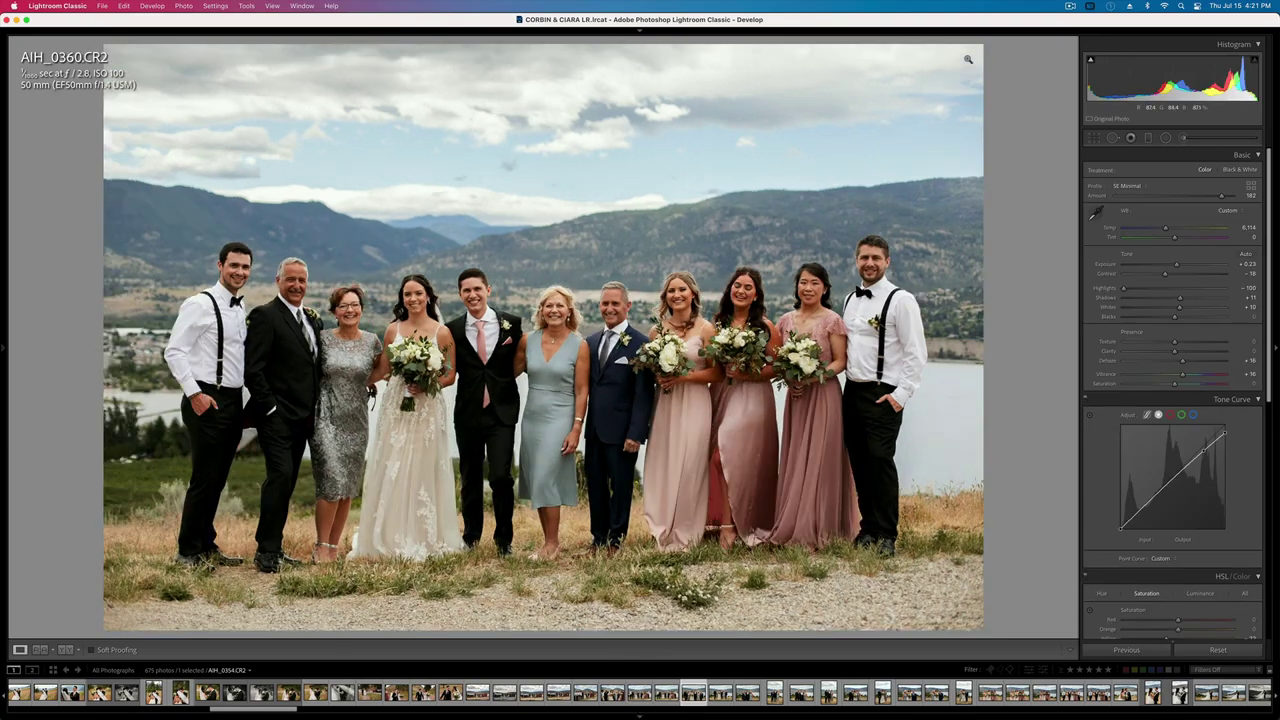
{"action": "key", "text": "Right"}
{"action": "key", "text": "Right"}
{"action": "key", "text": "Right"}
{"action": "key", "text": "Right"}
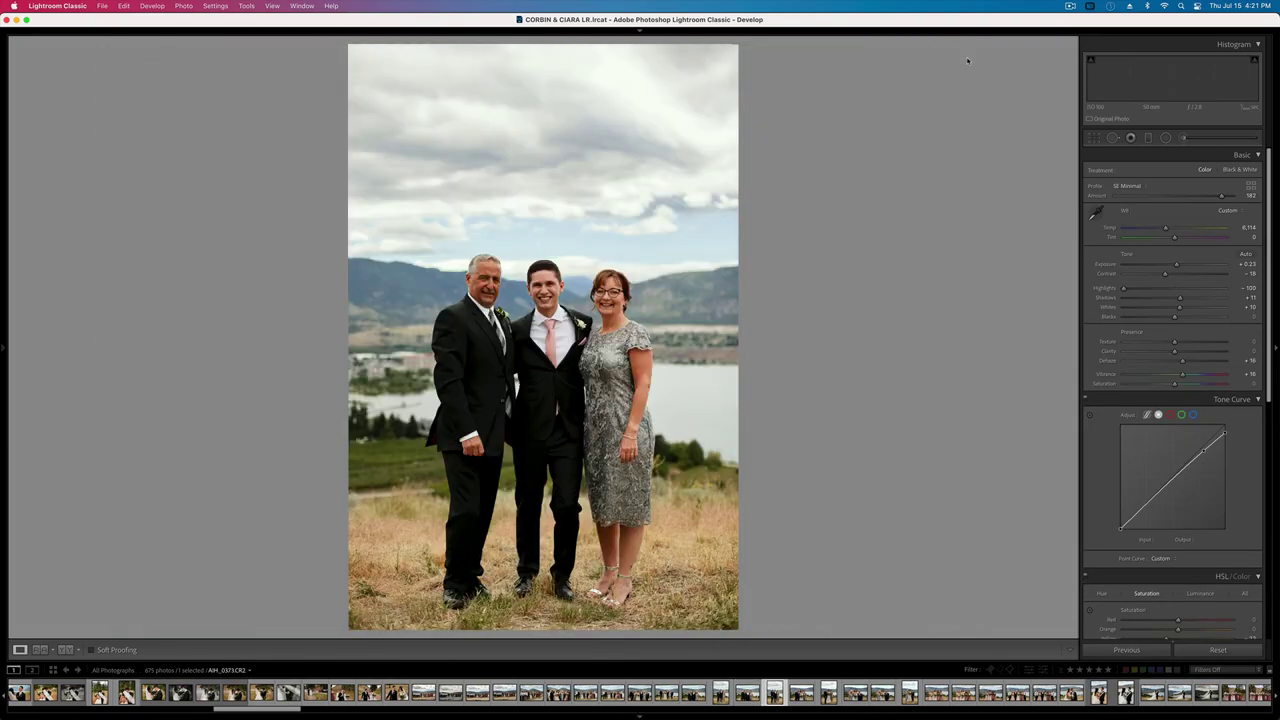
{"action": "key", "text": "Right"}
{"action": "key", "text": "Right"}
{"action": "key", "text": "Right"}
{"action": "key", "text": "Right"}
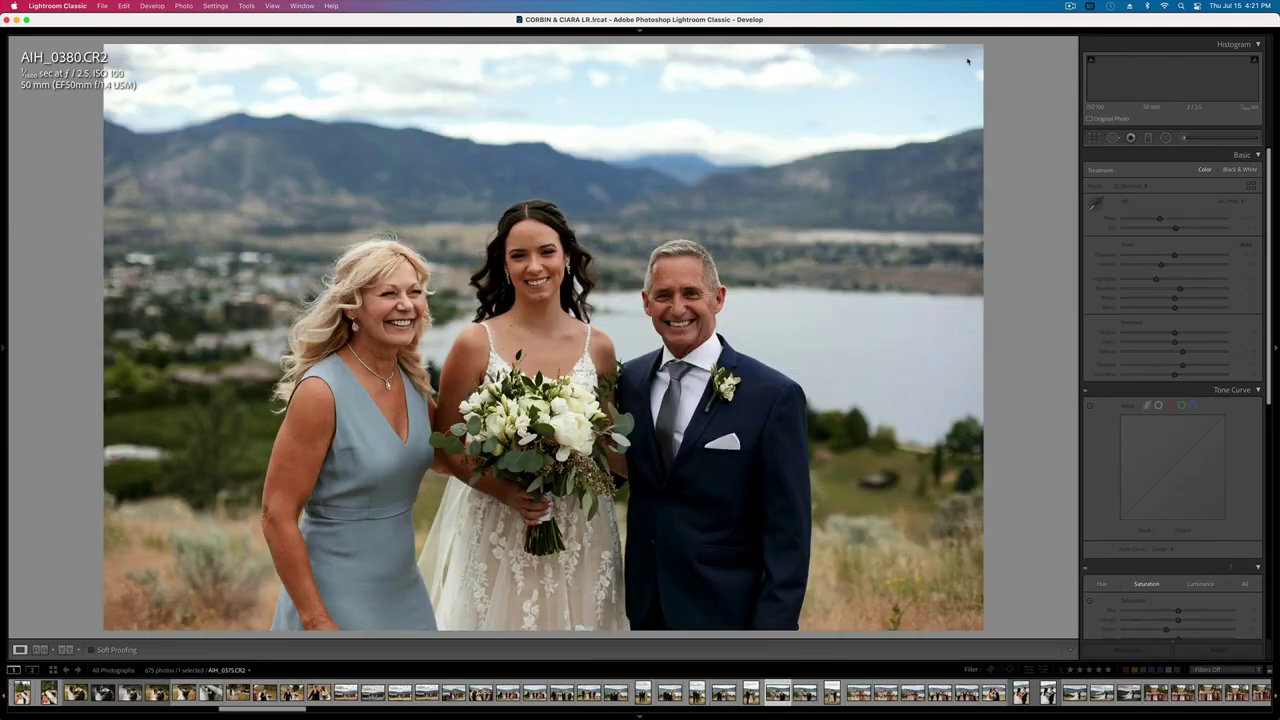
{"action": "key", "text": "Left"}
{"action": "key", "text": "Left"}
{"action": "key", "text": "Left"}
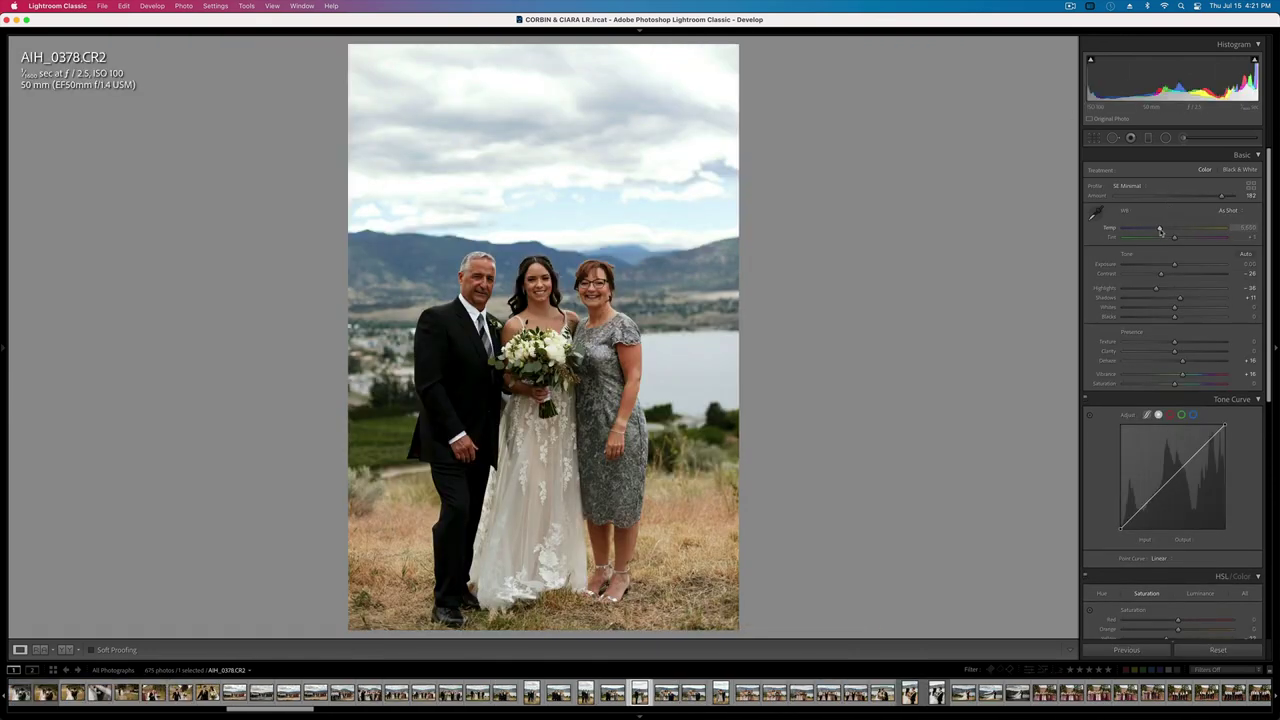
{"action": "key", "text": "equal"}
{"action": "key", "text": "equal"}
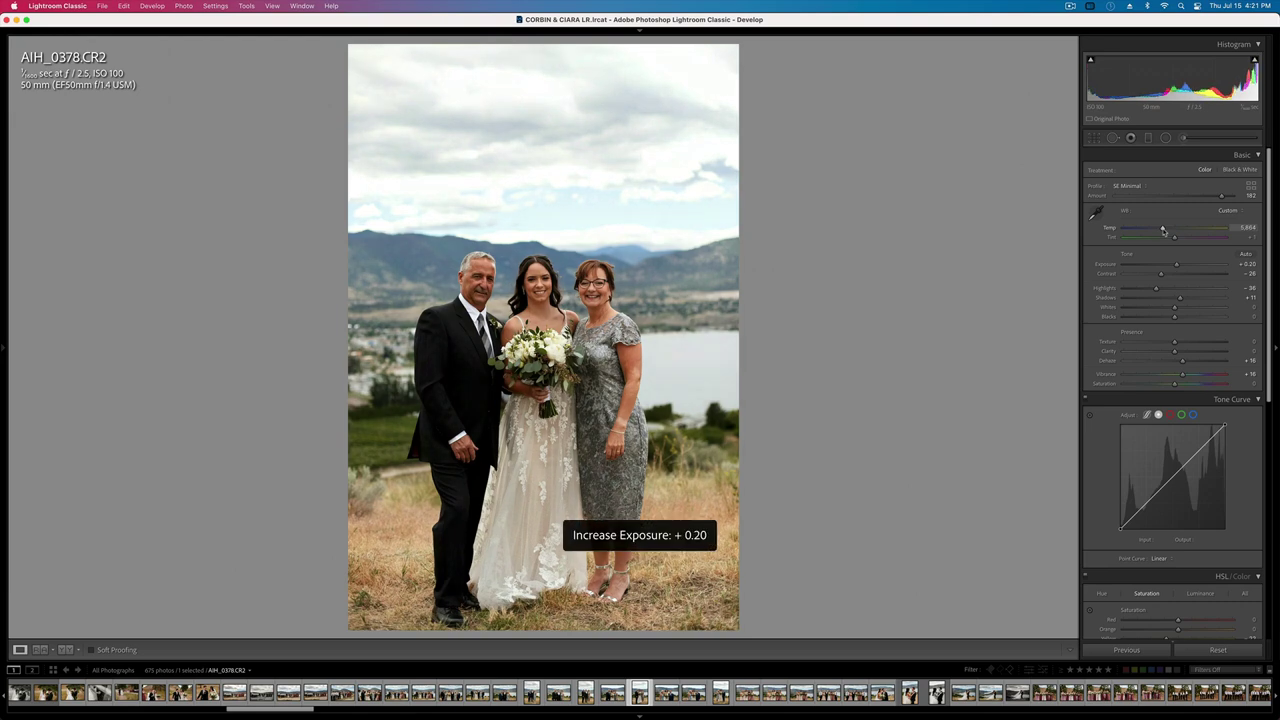
{"action": "key", "text": "minus"}
{"action": "key", "text": "super+c"}
{"action": "key", "text": "Return"}
- Step from AIH_0380 through the wide group, couple and bridesmaids photos to the groom shots
{"action": "key", "text": "Right"}
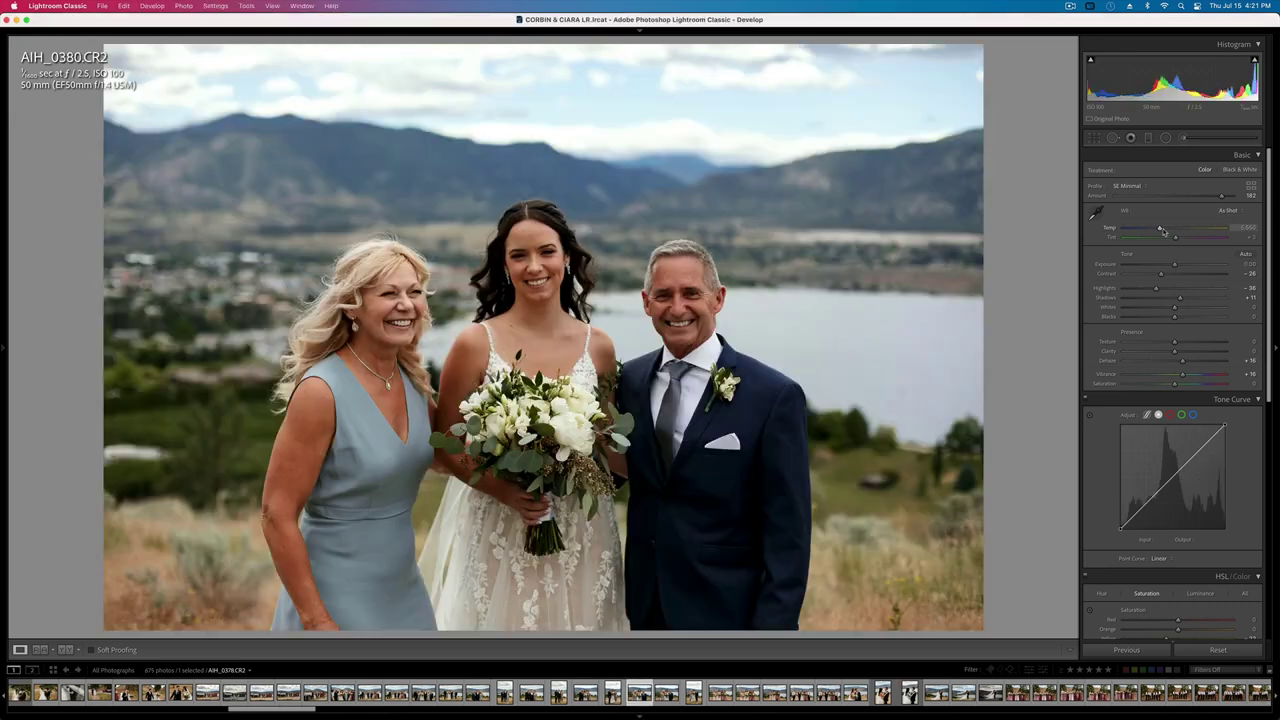
{"action": "key", "text": "Right"}
{"action": "key", "text": "Right"}
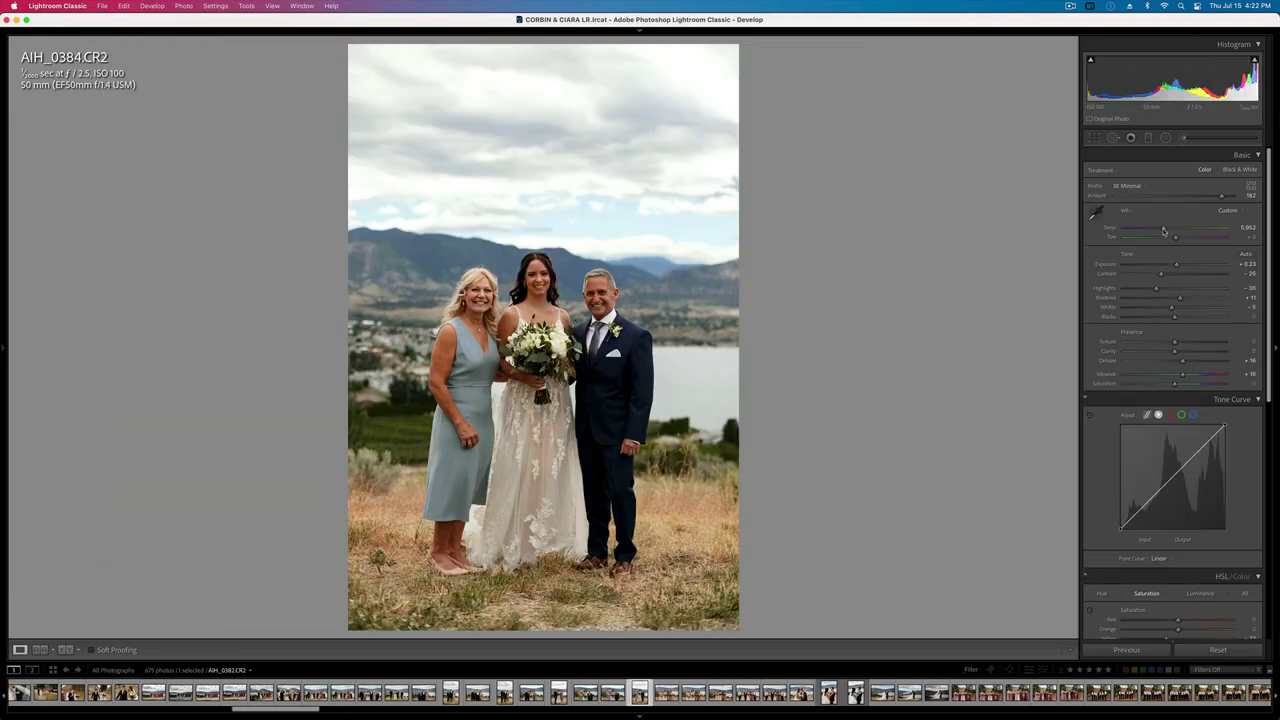
{"action": "key", "text": "Right"}
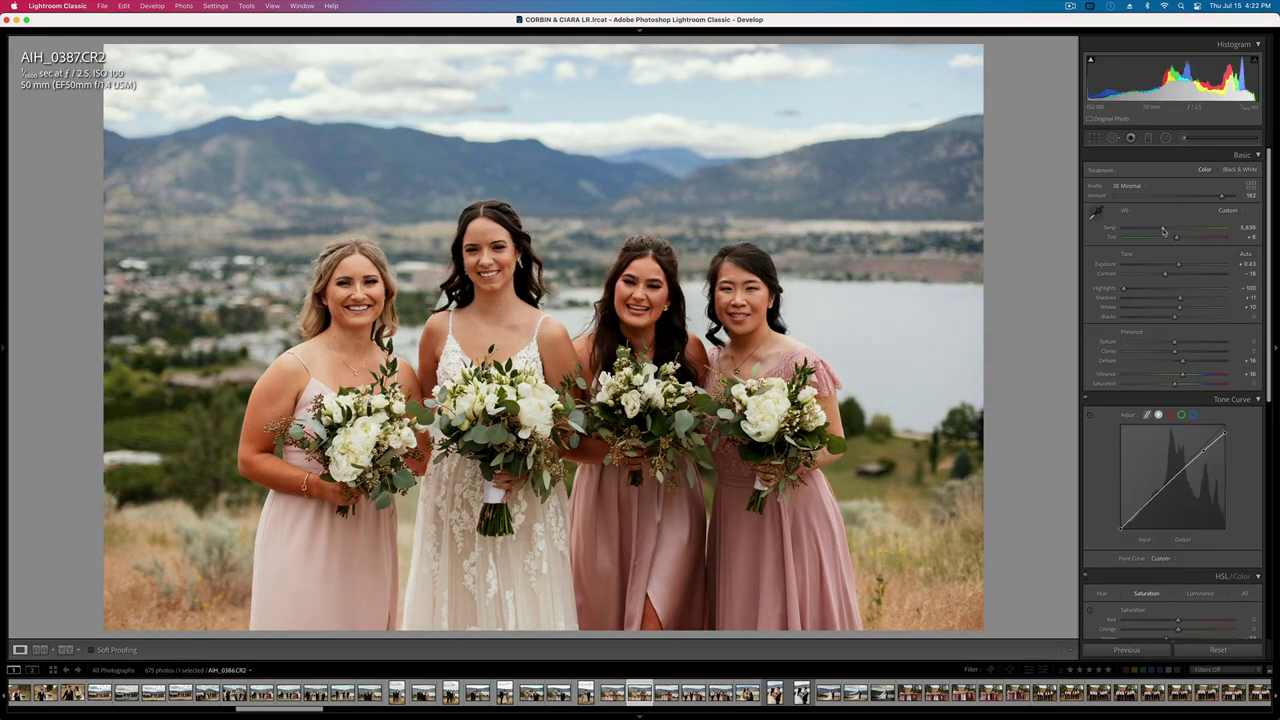
{"action": "key", "text": "Right"}
{"action": "key", "text": "Right"}
{"action": "key", "text": "Right"}
{"action": "key", "text": "Right"}
{"action": "key", "text": "Right"}
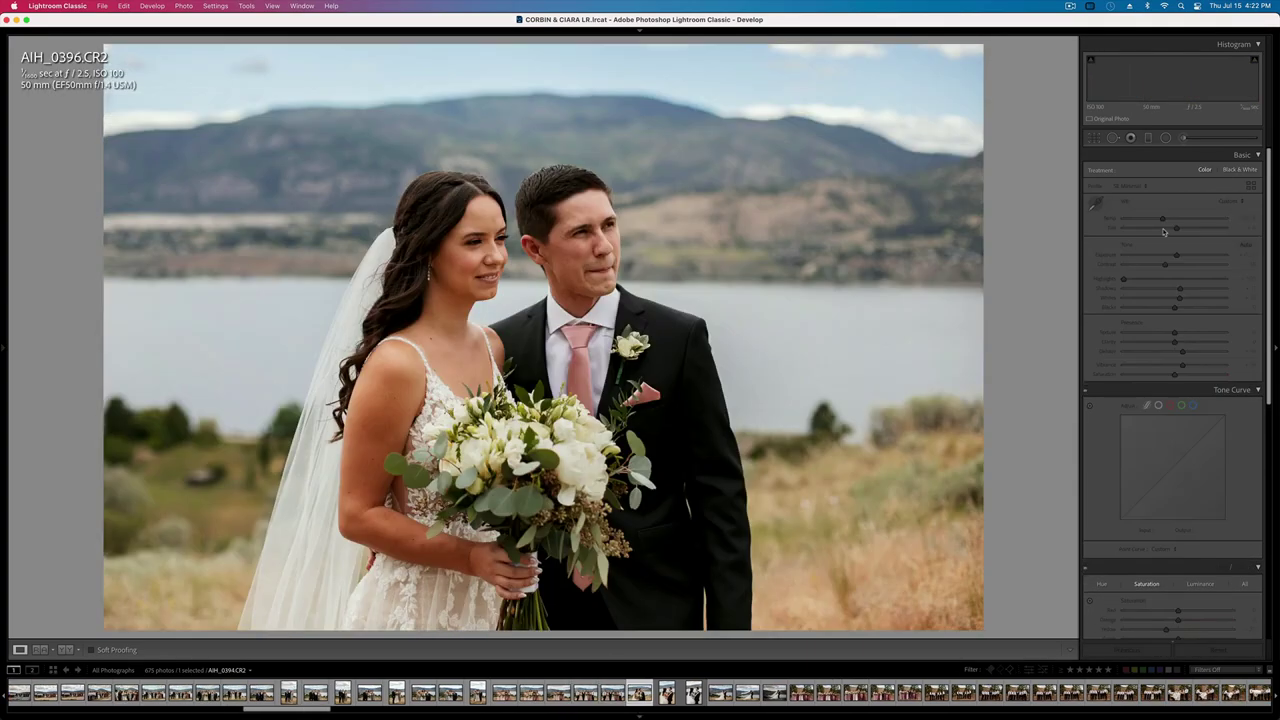
{"action": "key", "text": "Right"}
{"action": "key", "text": "Right"}
{"action": "key", "text": "Right"}
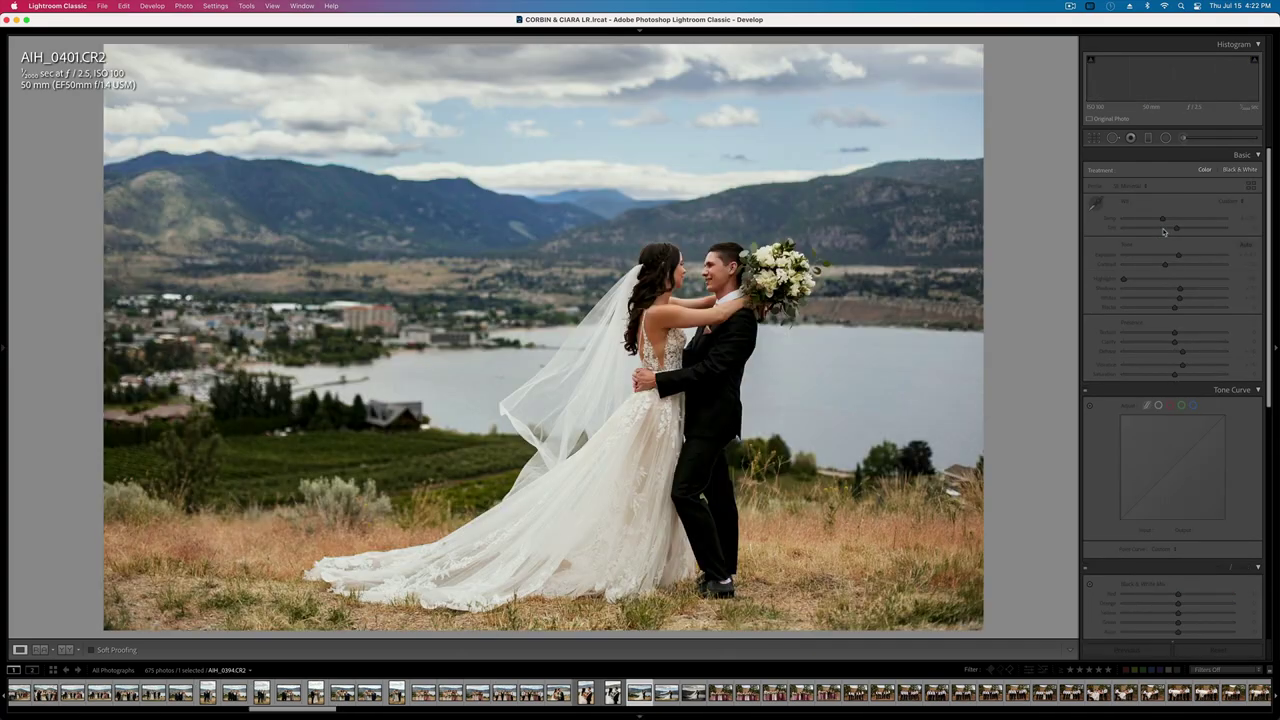
{"action": "key", "text": "Right"}
{"action": "key", "text": "Right"}
{"action": "key", "text": "Right"}
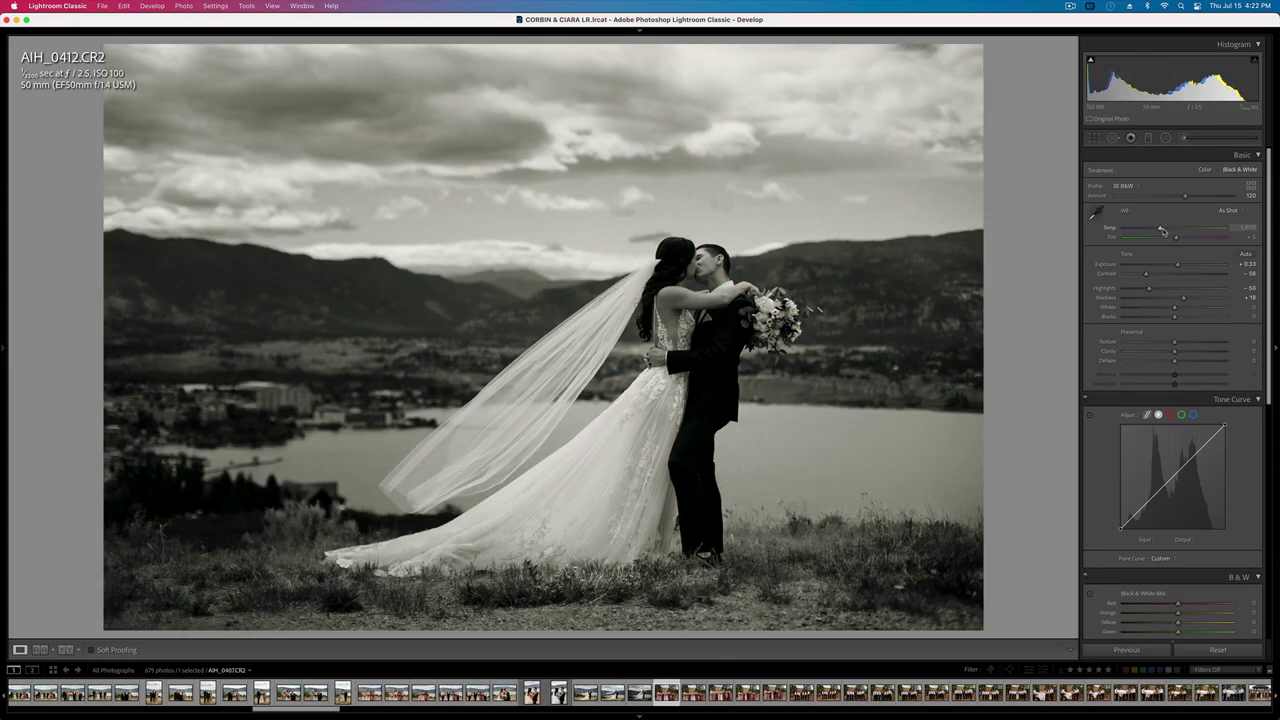
{"action": "key", "text": "Right"}
{"action": "key", "text": "Right"}
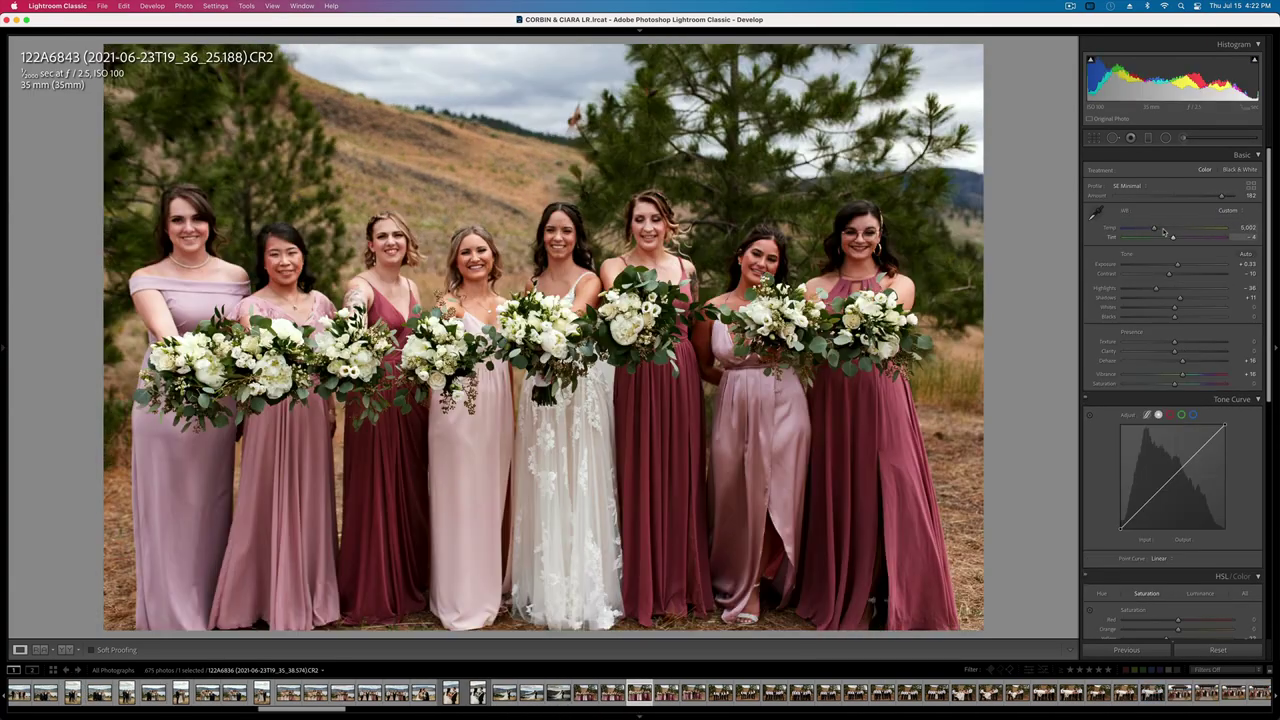
{"action": "key", "text": "Right"}
{"action": "key", "text": "Right"}
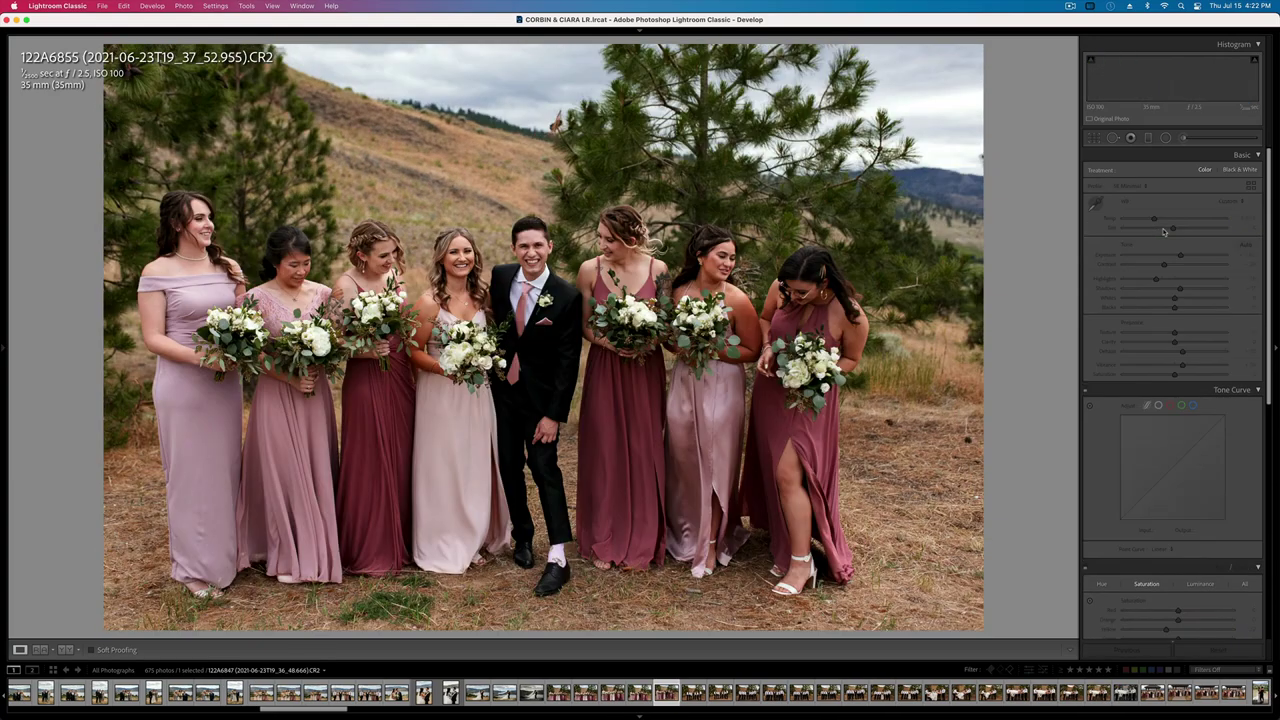
{"action": "key", "text": "Right"}
{"action": "key", "text": "Right"}
{"action": "key", "text": "Right"}
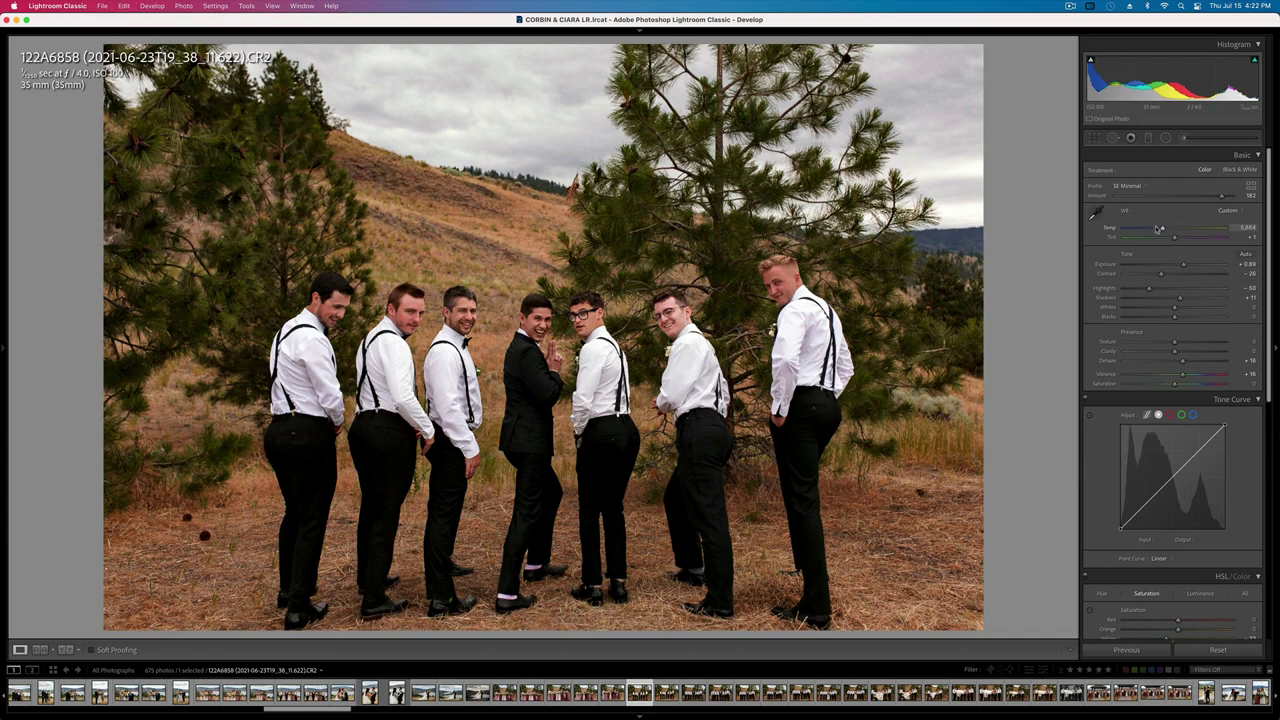
- Cool the white balance, add a little contrast and set exposure to +1.12 on groomsmen photo 122A6858
{"action": "left_click_drag", "start_coordinate": [1157, 230], "coordinate": [1155, 230]}
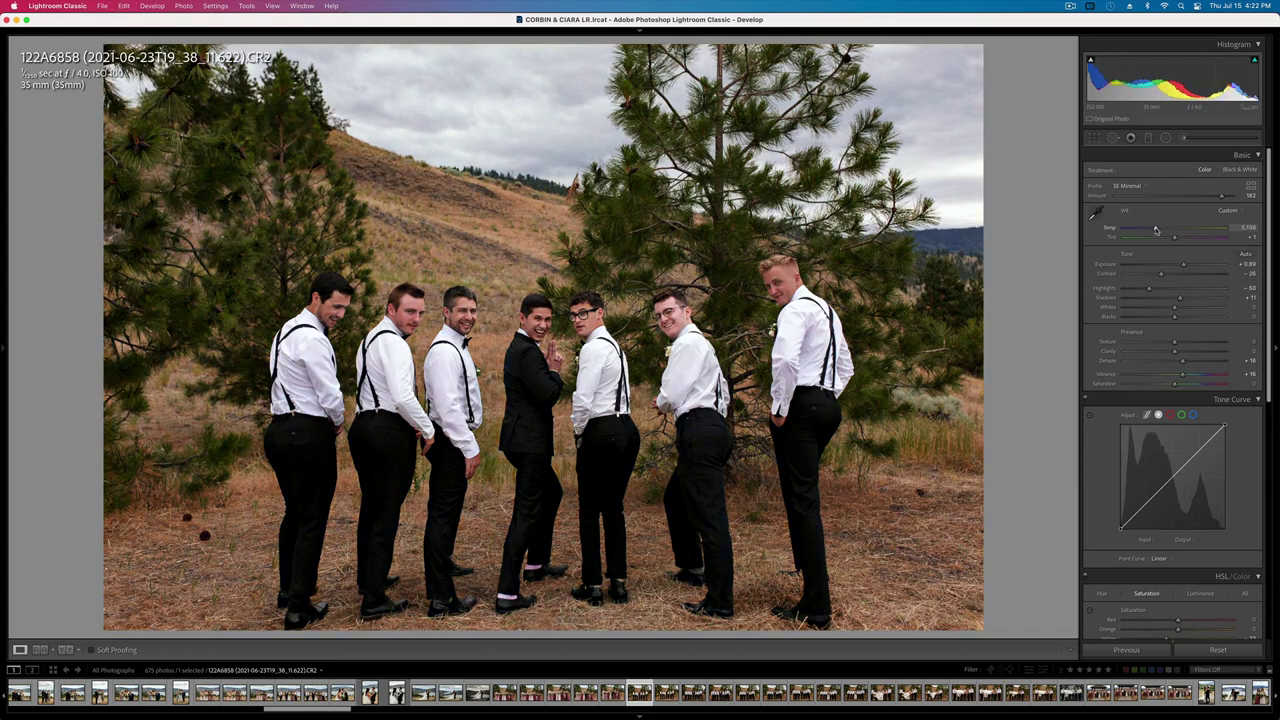
{"action": "key", "text": "shift+="}
{"action": "key", "text": "shift+="}
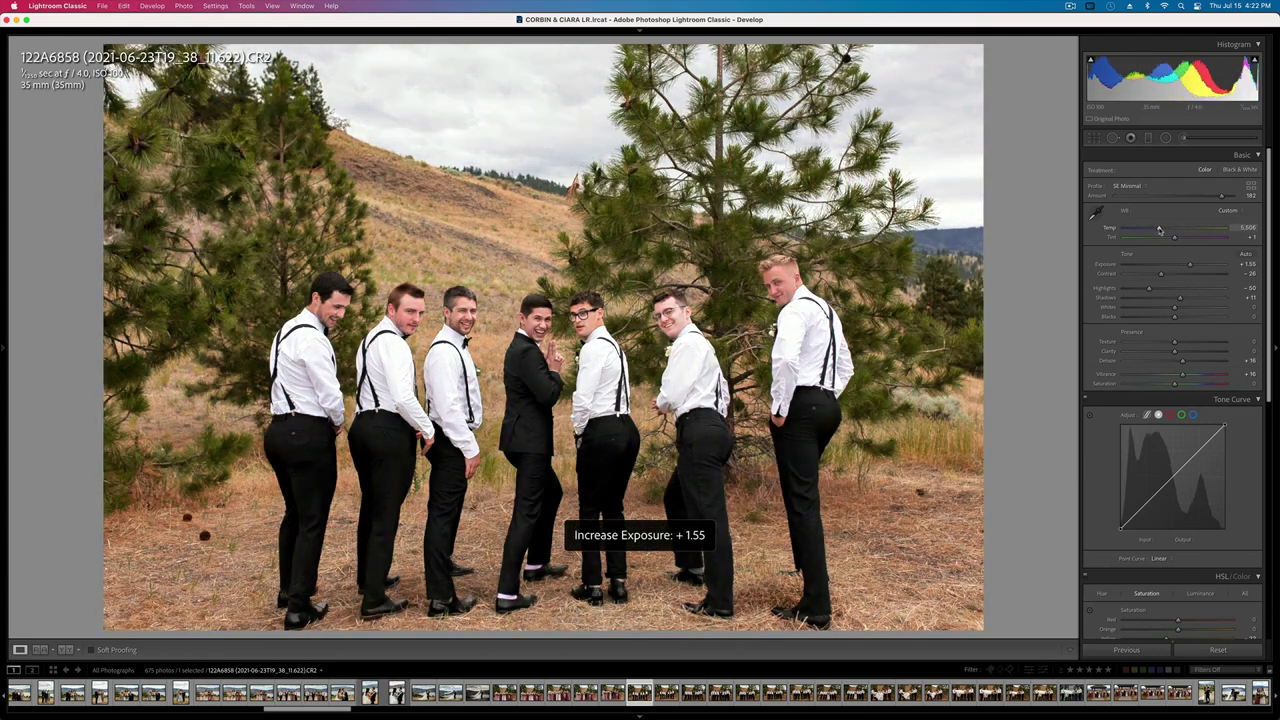
{"action": "key", "text": "minus"}
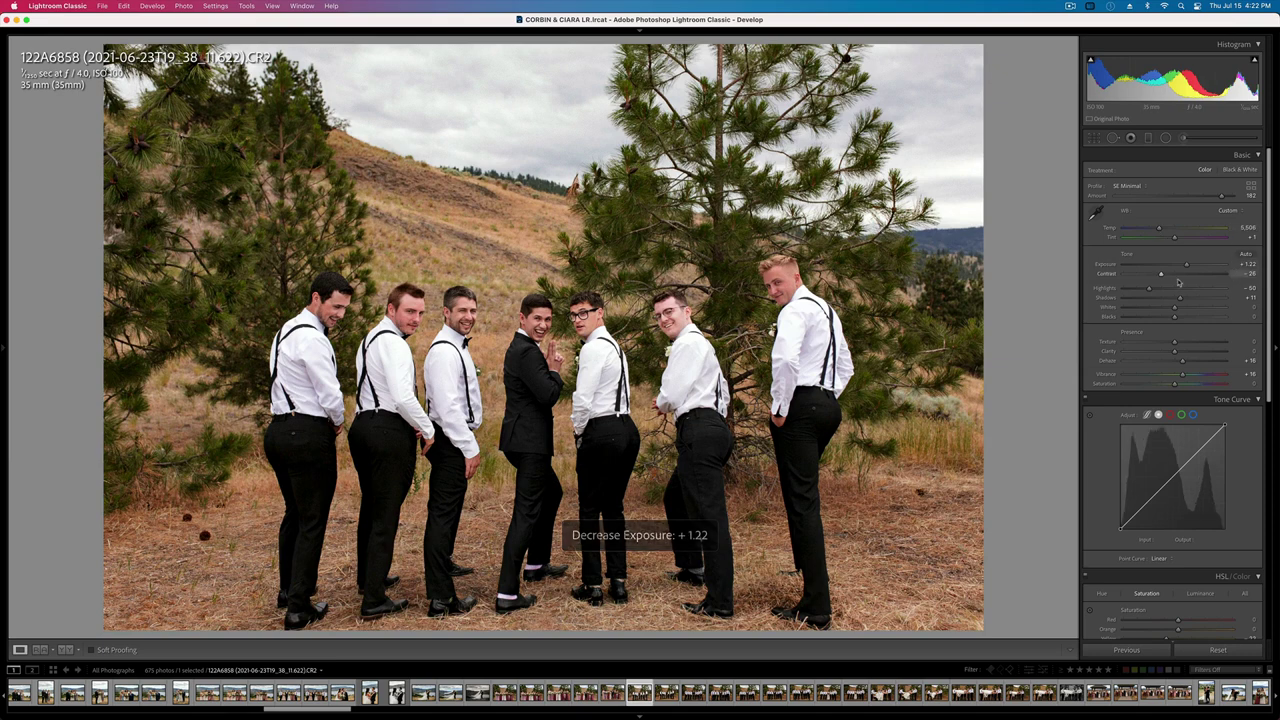
{"action": "left_click_drag", "start_coordinate": [1161, 274], "coordinate": [1169, 276]}
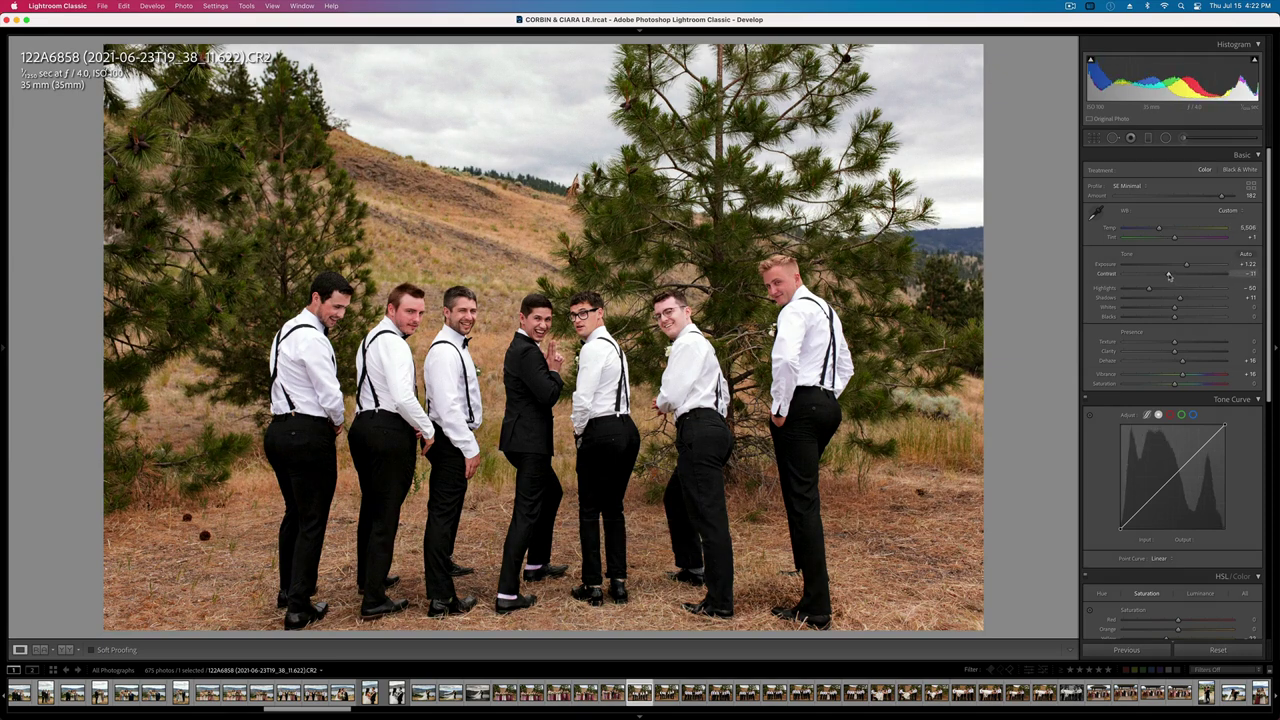
{"action": "key", "text": "minus"}
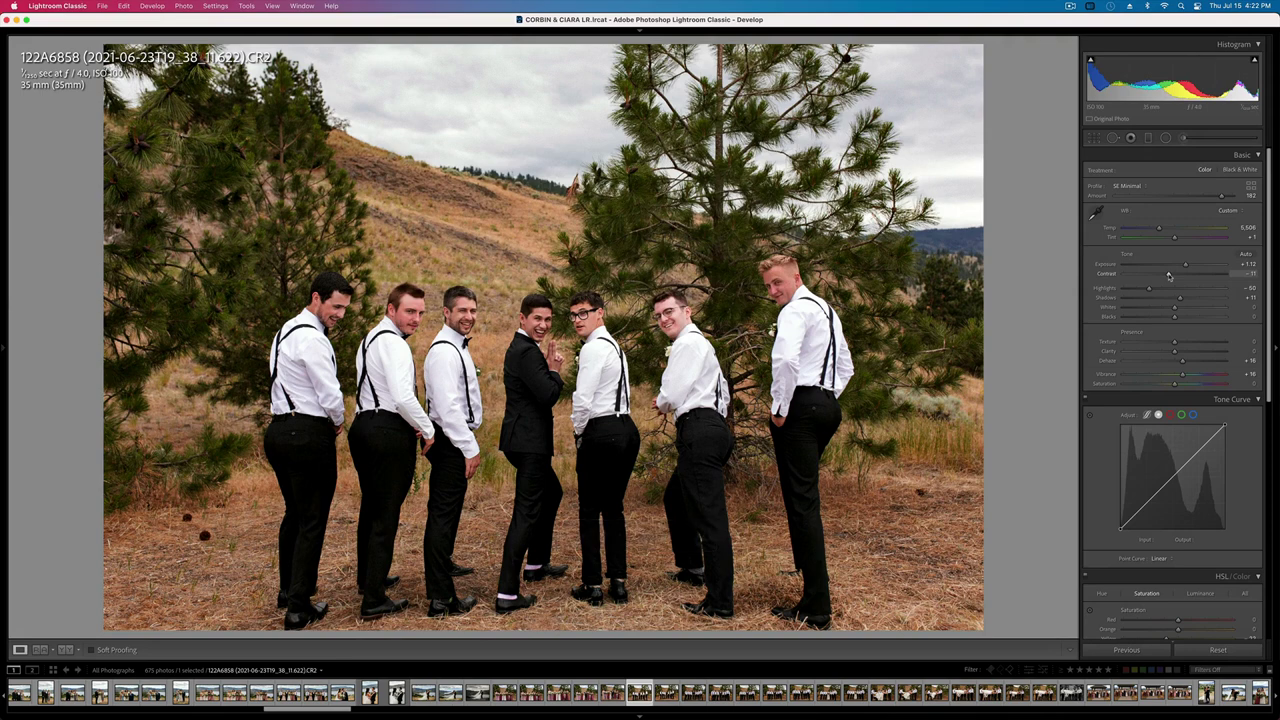
- Copy the develop settings from 122A6858
{"action": "key", "text": "Right"}
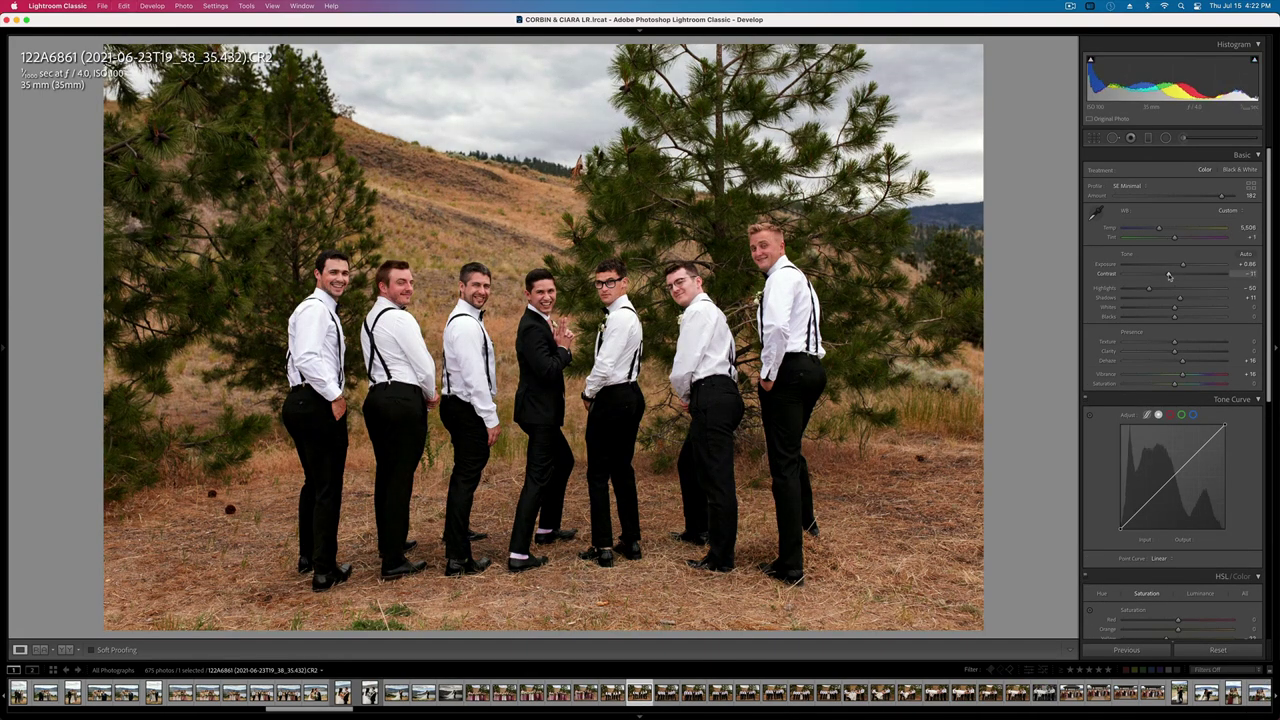
{"action": "key", "text": "Left"}
{"action": "key", "text": "super+shift+c"}
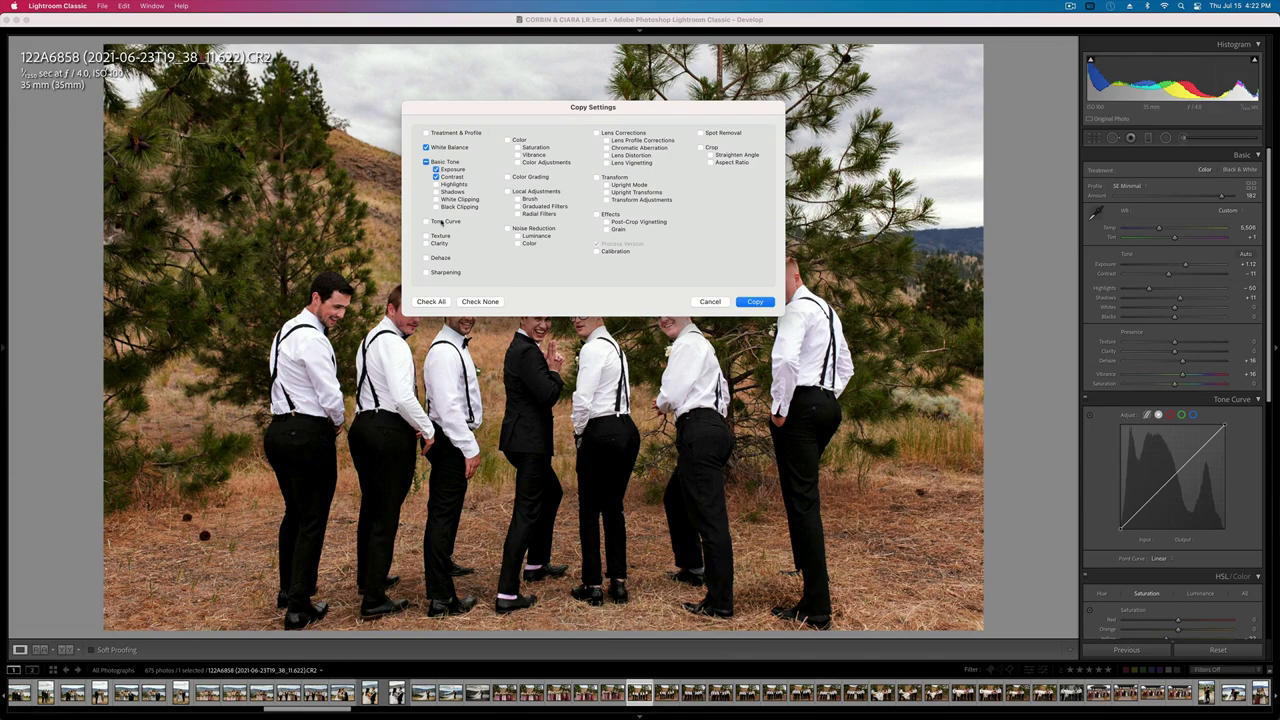
{"action": "key", "text": "Return"}
- Lower the exposure slightly on 122A6877 and copy its settings
{"action": "key", "text": "Right"}
{"action": "key", "text": "Right"}
{"action": "key", "text": "Right"}
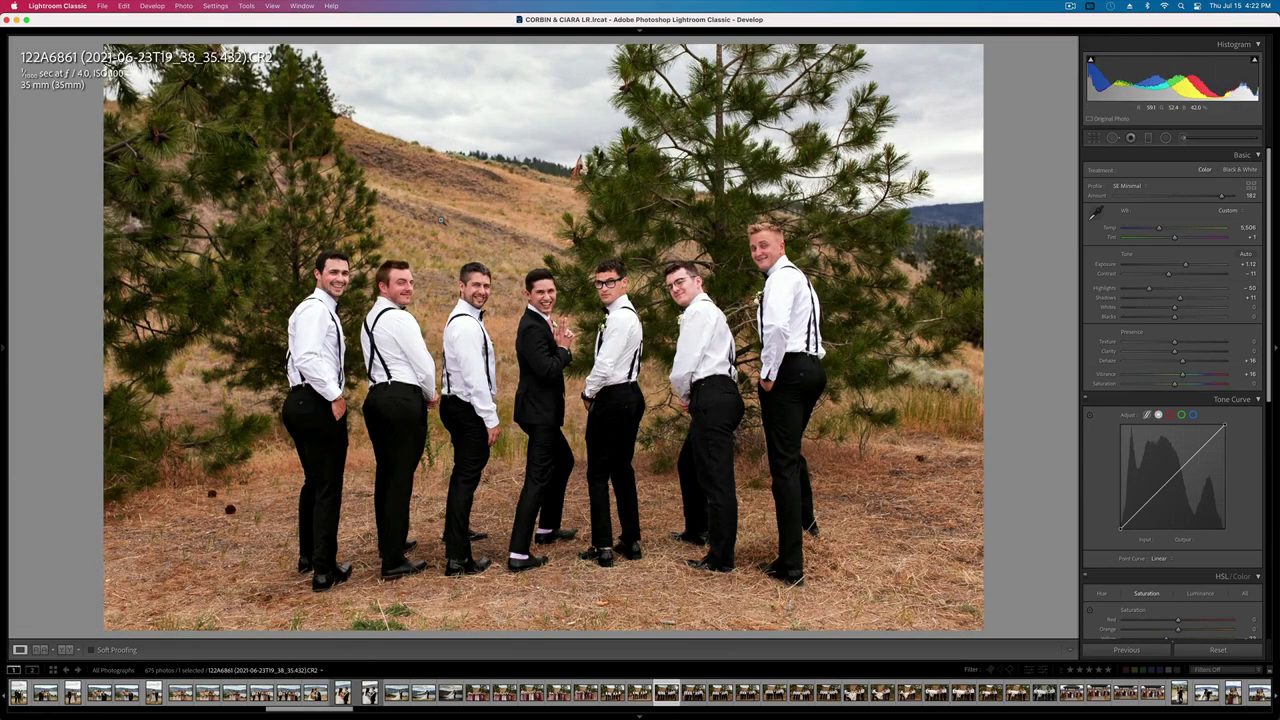
{"action": "key", "text": "Right"}
{"action": "key", "text": "Right"}
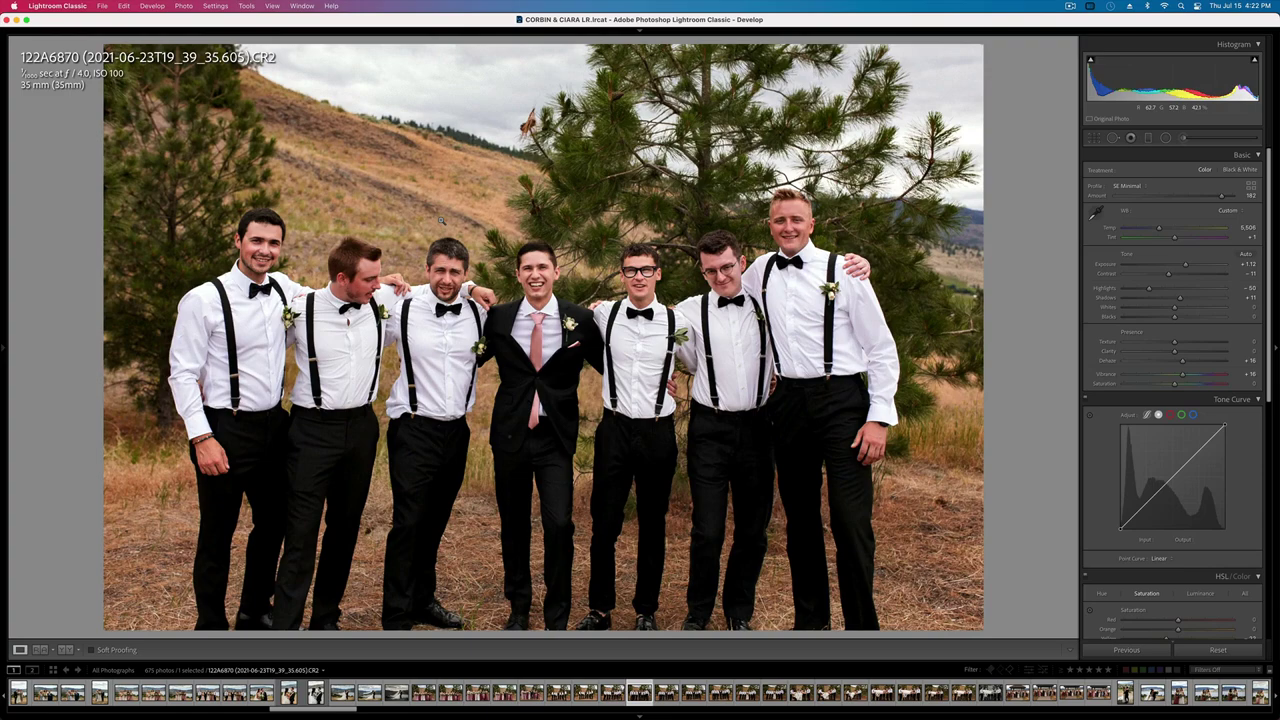
{"action": "key", "text": "Right"}
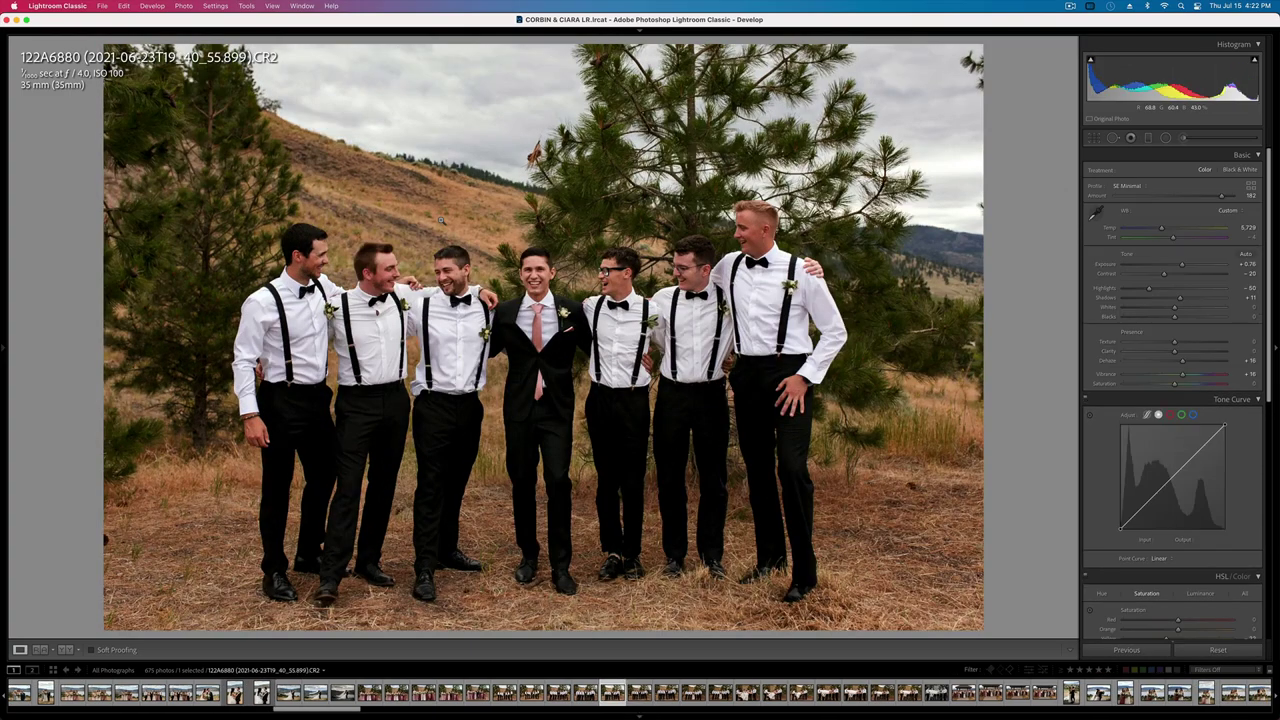
{"action": "key", "text": "Left"}
{"action": "key", "text": "minus"}
{"action": "key", "text": "super+shift+c"}
{"action": "key", "text": "Return"}
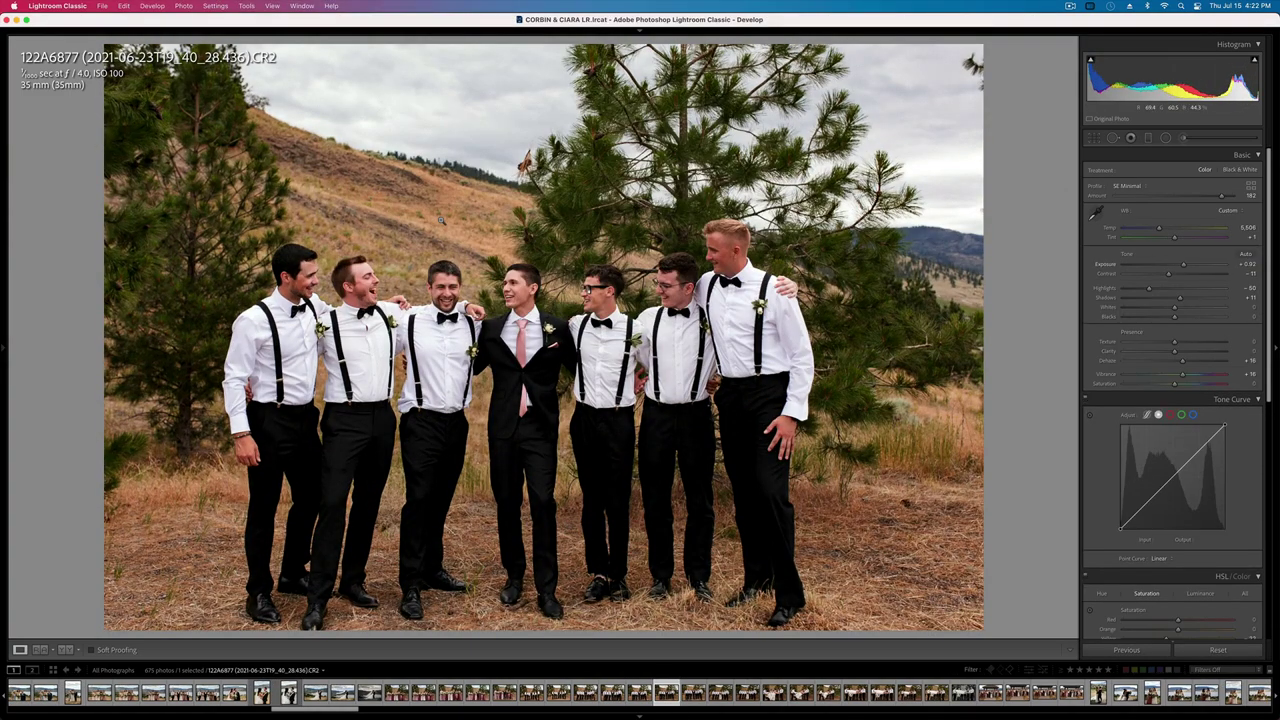
- Set 122A6885's exposure to +0.79 and copy its settings
{"action": "key", "text": "Right"}
{"action": "key", "text": "Right"}
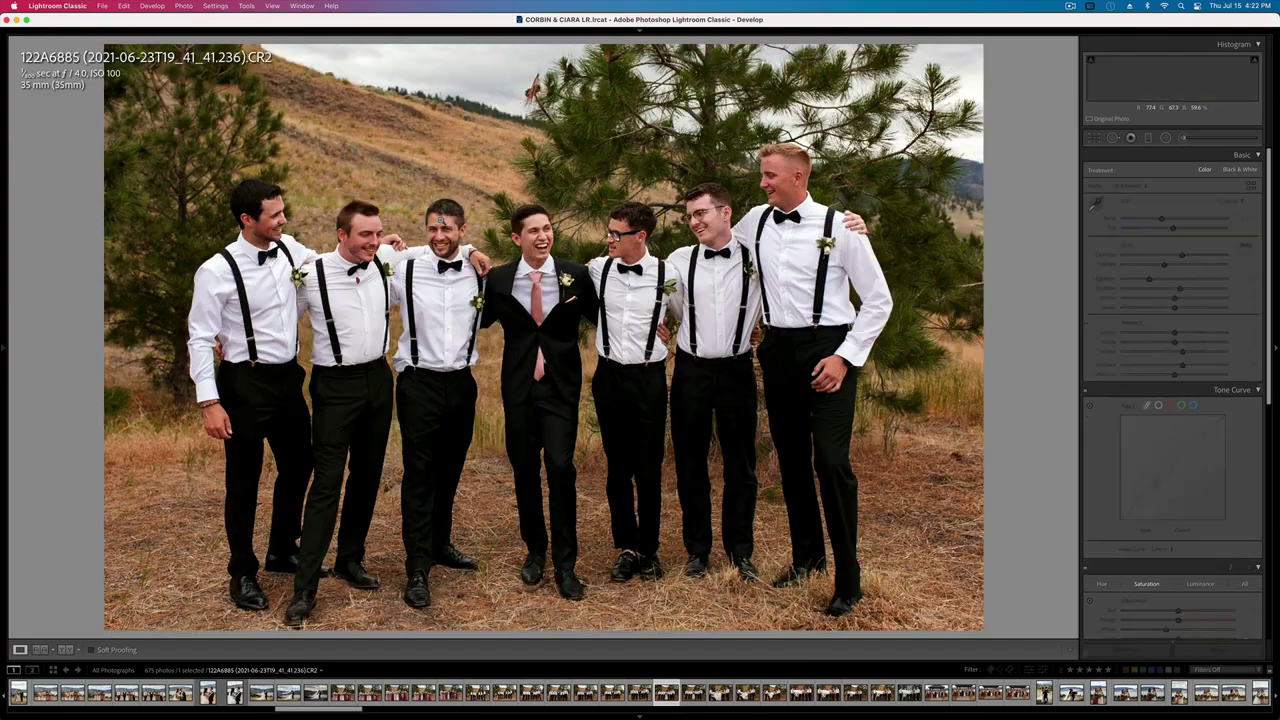
{"action": "key", "text": "Right"}
{"action": "key", "text": "Left"}
{"action": "key", "text": "Right"}
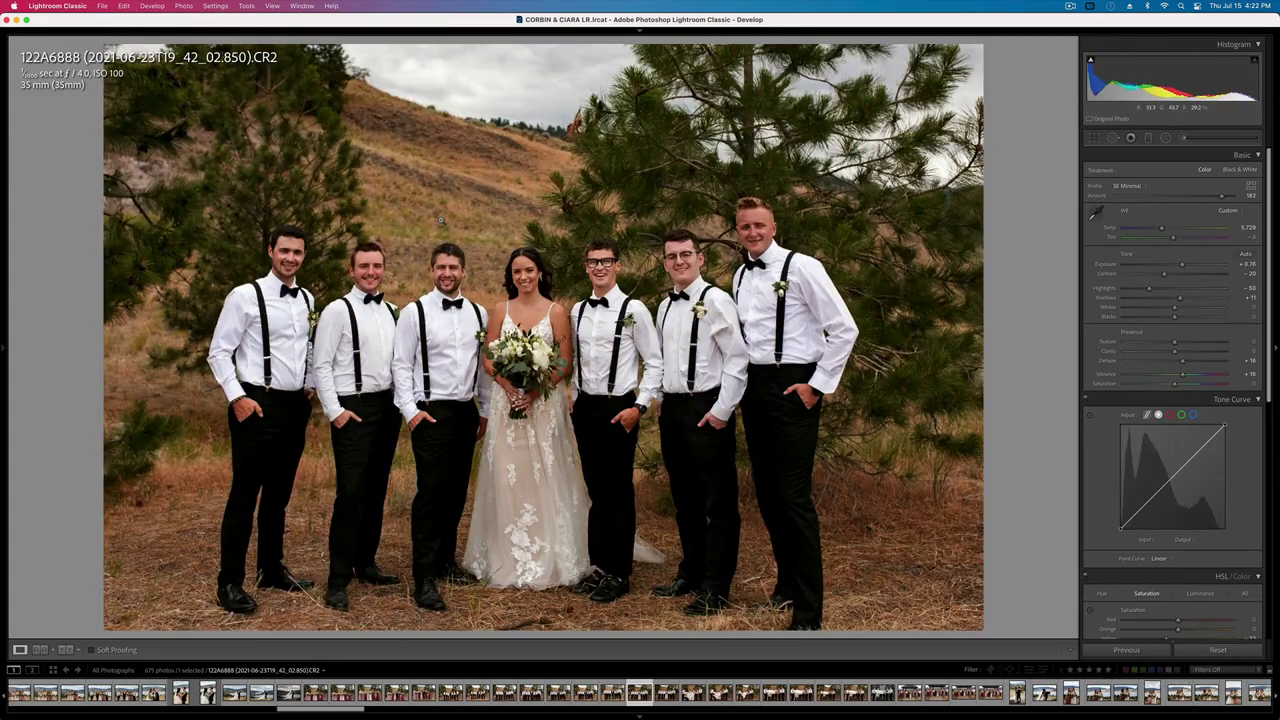
{"action": "key", "text": "Left"}
{"action": "key", "text": "minus"}
{"action": "key", "text": "ctrl+shift+c"}
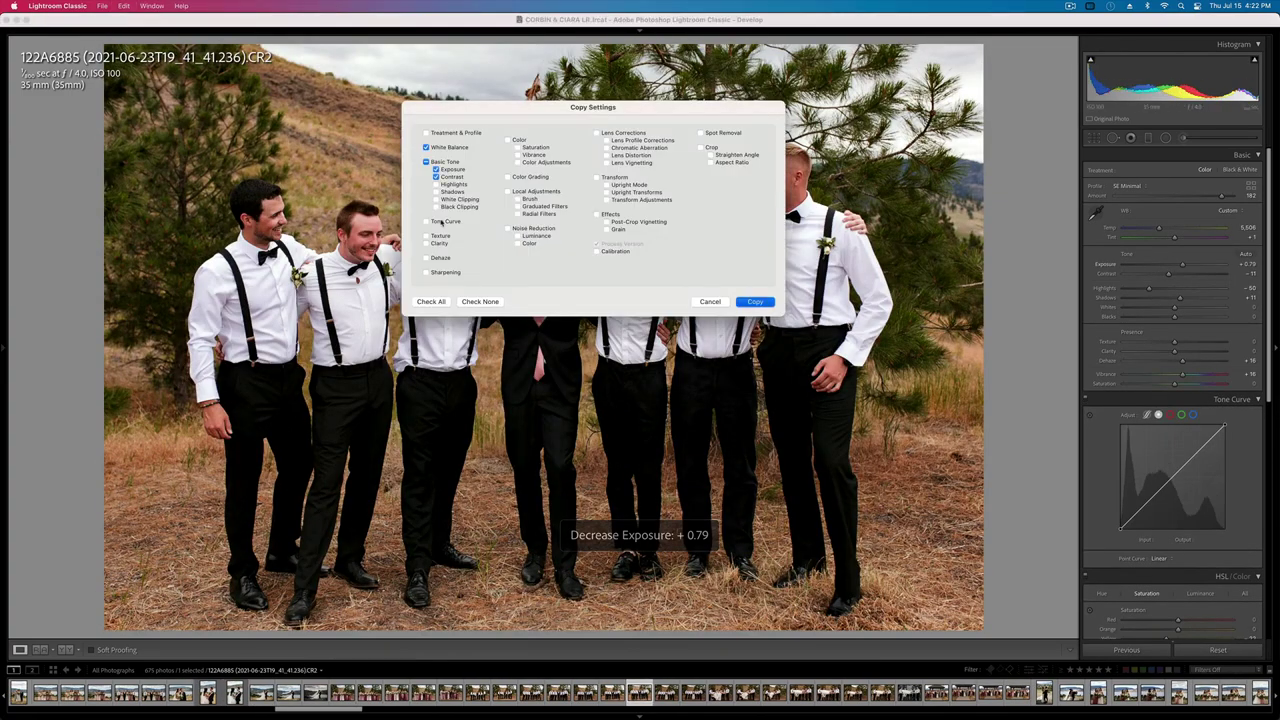
{"action": "key", "text": "Return"}
- Paste the settings onto 122A6888 and 122A6891, set 122A6891 to +0.79 exposure and copy it
{"action": "key", "text": "Right"}
{"action": "key", "text": "ctrl+shift+v"}
{"action": "key", "text": "Right"}
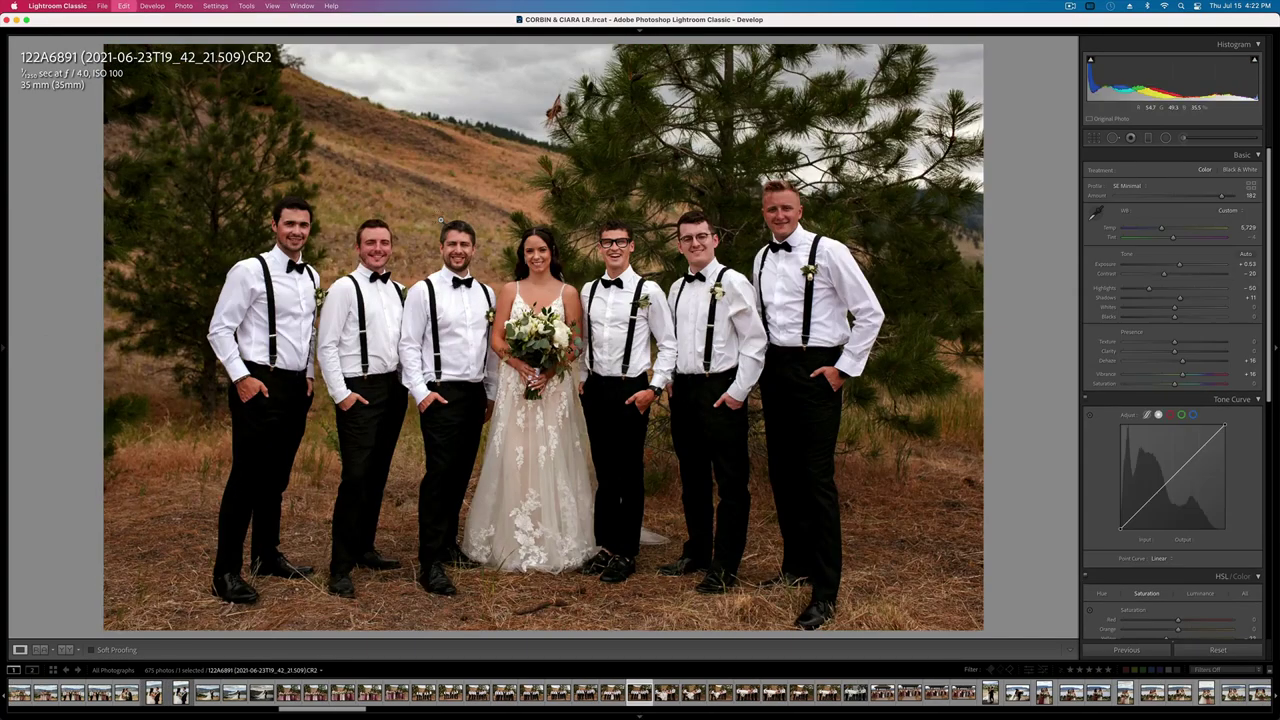
{"action": "key", "text": "ctrl+shift+v"}
{"action": "key", "text": "Right"}
{"action": "key", "text": "Left"}
{"action": "key", "text": "minus"}
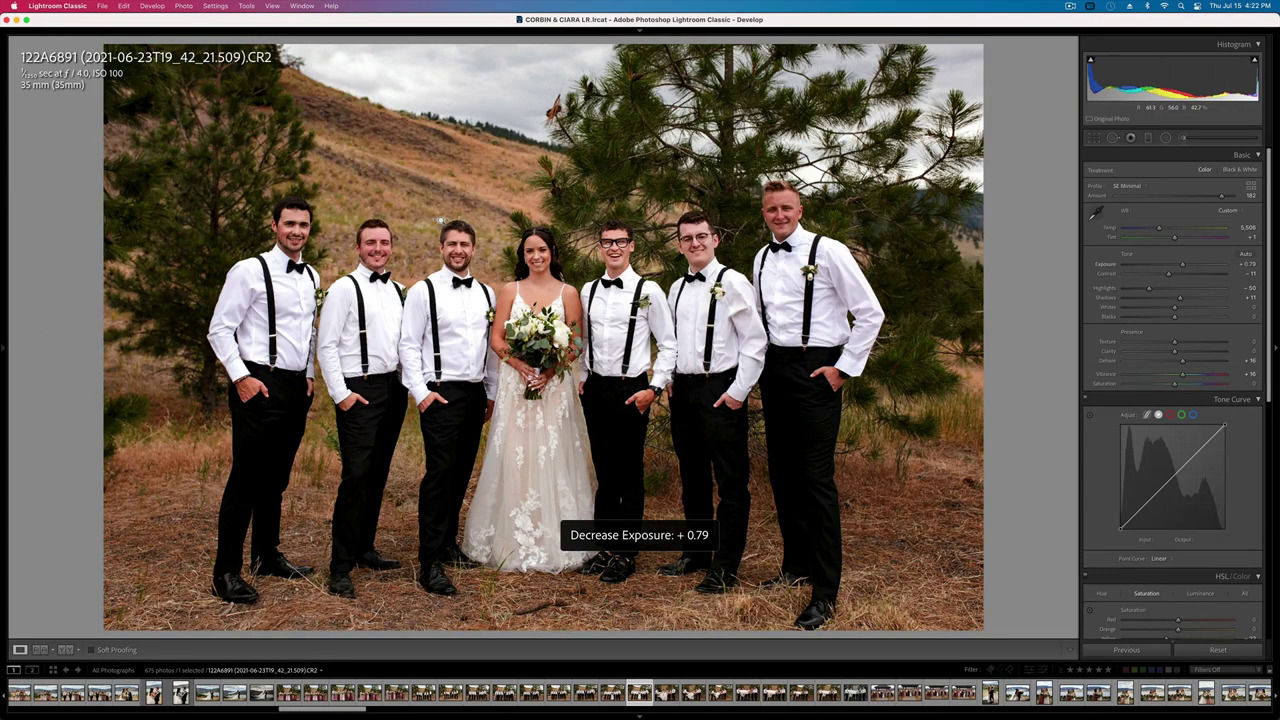
{"action": "key", "text": "ctrl+shift+c"}
{"action": "key", "text": "Return"}
- Lower exposure on 122A6898 to +0.79 and trim 122A6905 to +0.92
{"action": "key", "text": "Right"}
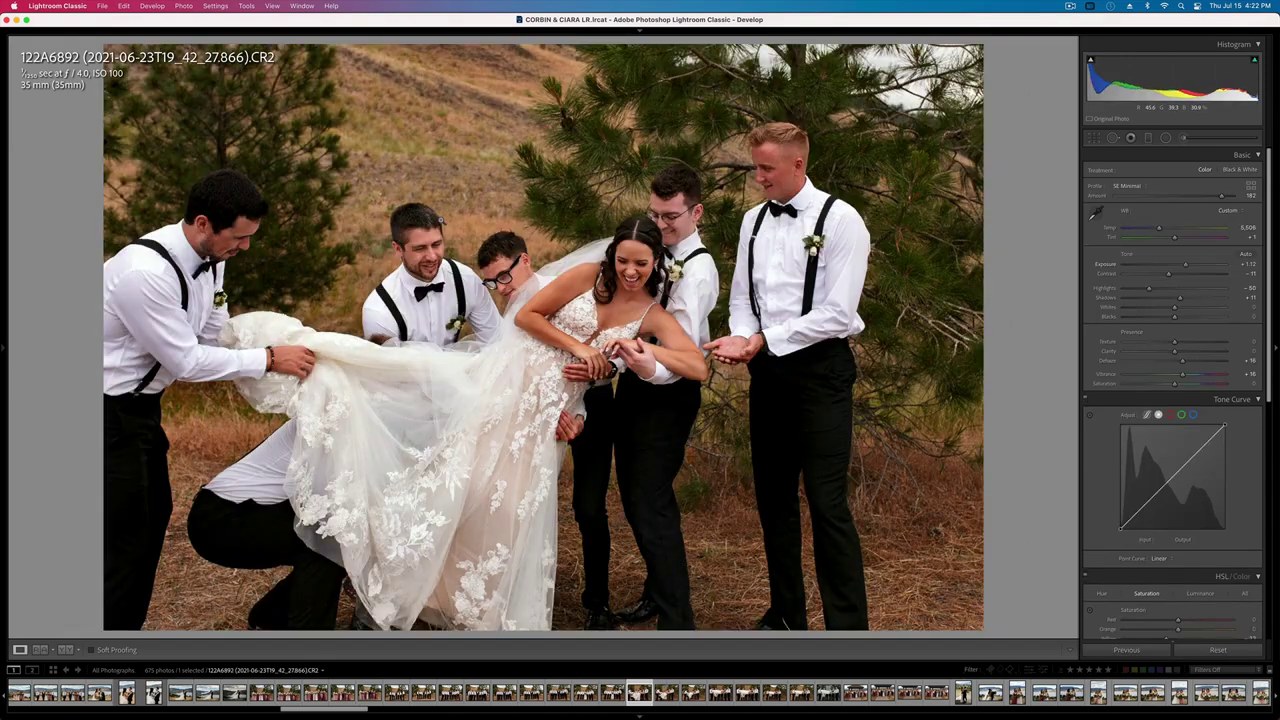
{"action": "key", "text": "Right"}
{"action": "key", "text": "Right"}
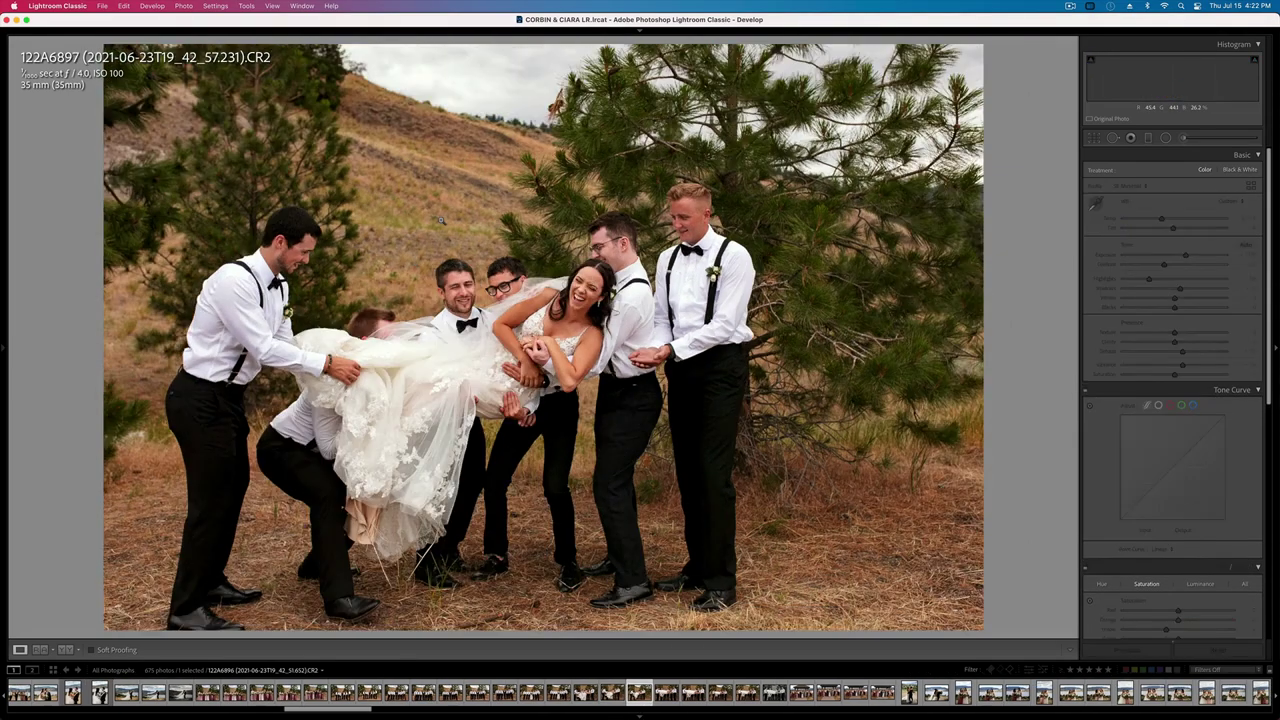
{"action": "key", "text": "Right"}
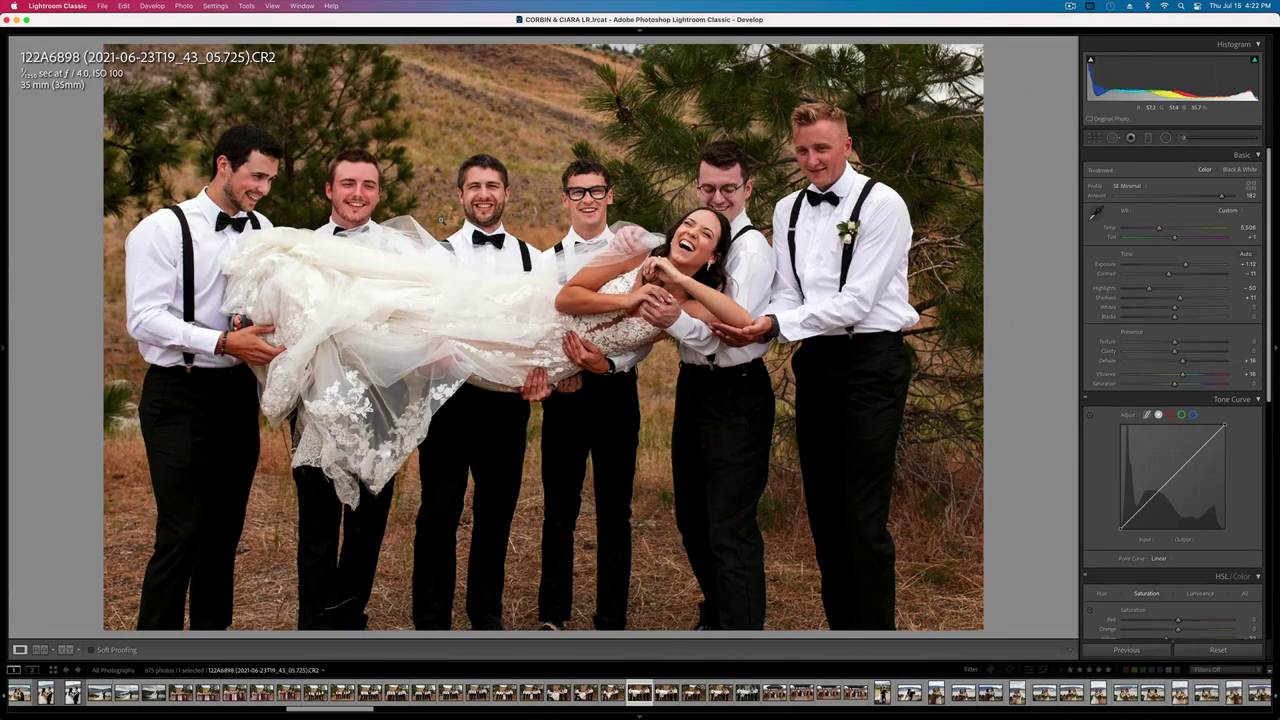
{"action": "key", "text": "Right"}
{"action": "key", "text": "Right"}
{"action": "key", "text": "Right"}
{"action": "key", "text": "Right"}
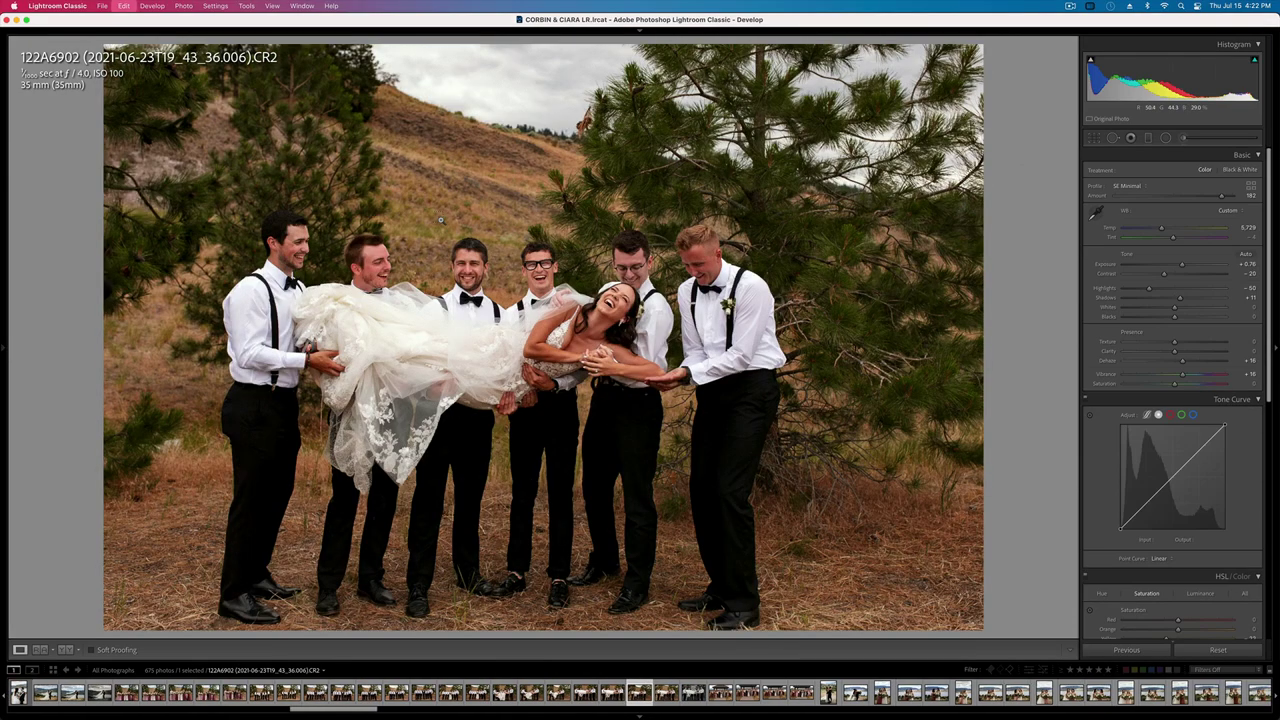
{"action": "key", "text": "shift+minus"}
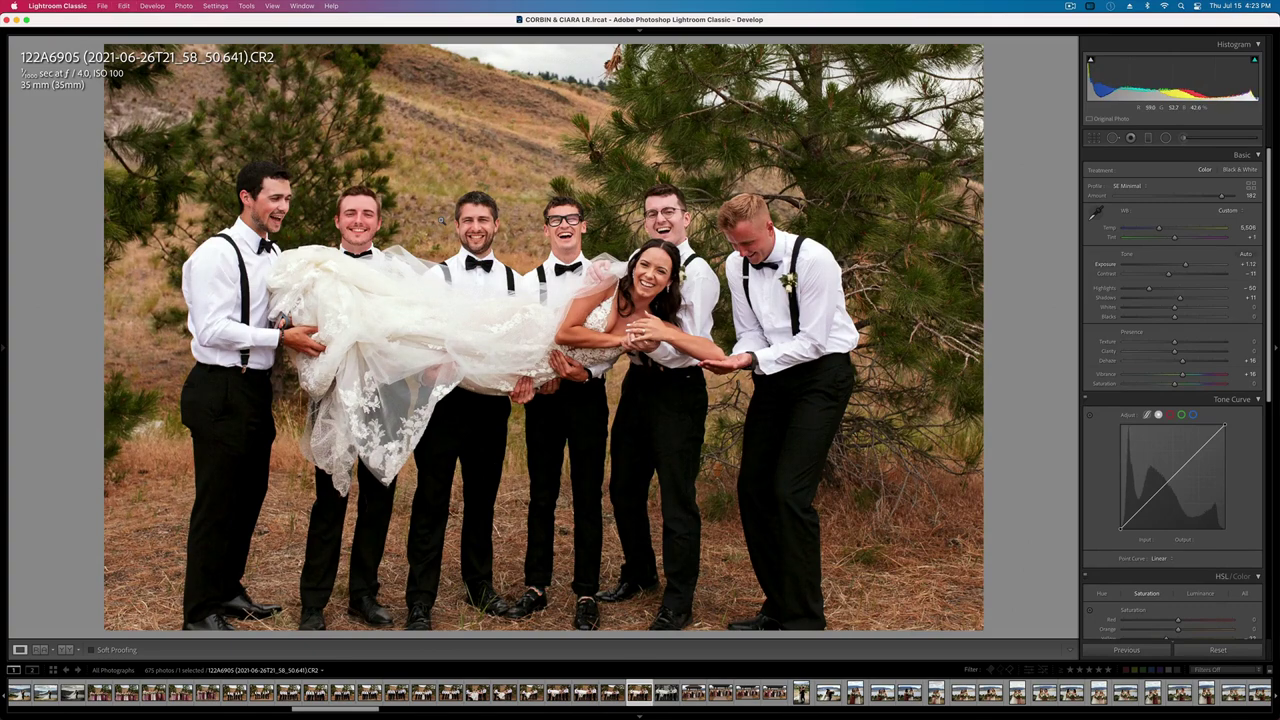
{"action": "key", "text": "Right"}
{"action": "key", "text": "Left"}
{"action": "key", "text": "minus"}
{"action": "key", "text": "minus"}
{"action": "key", "text": "Right"}
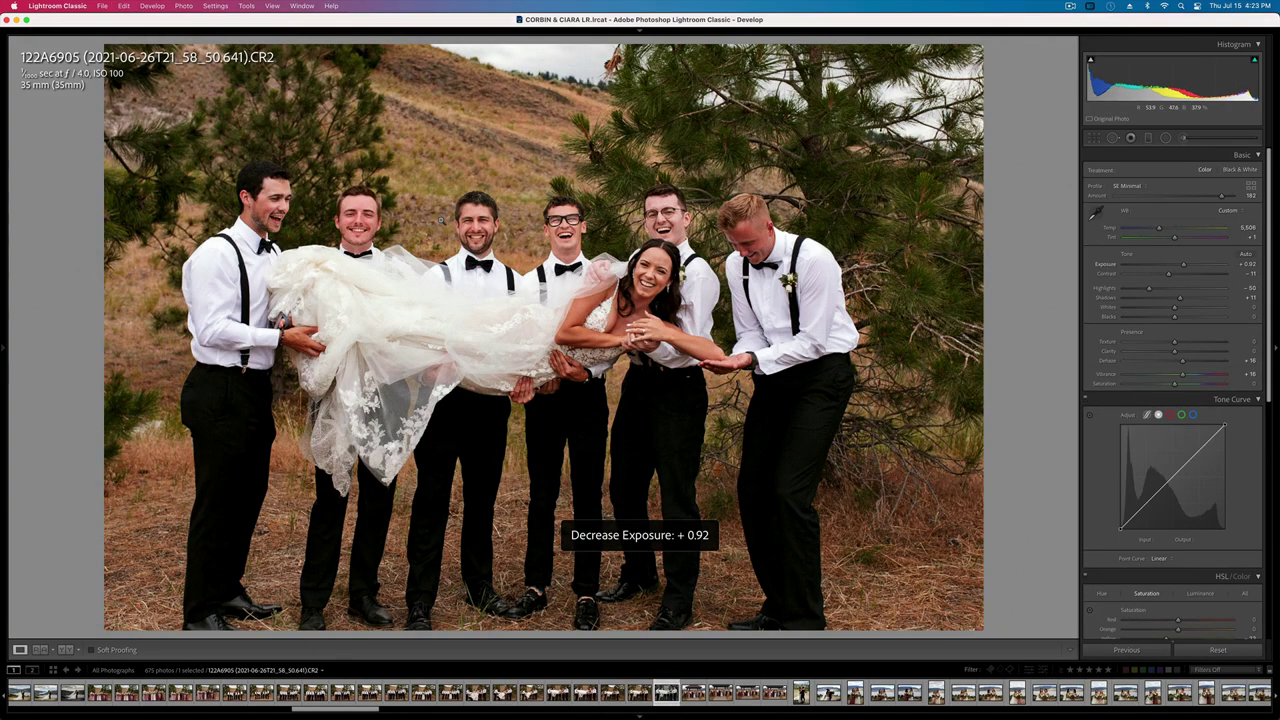
{"action": "key", "text": "Right"}
{"action": "key", "text": "Right"}
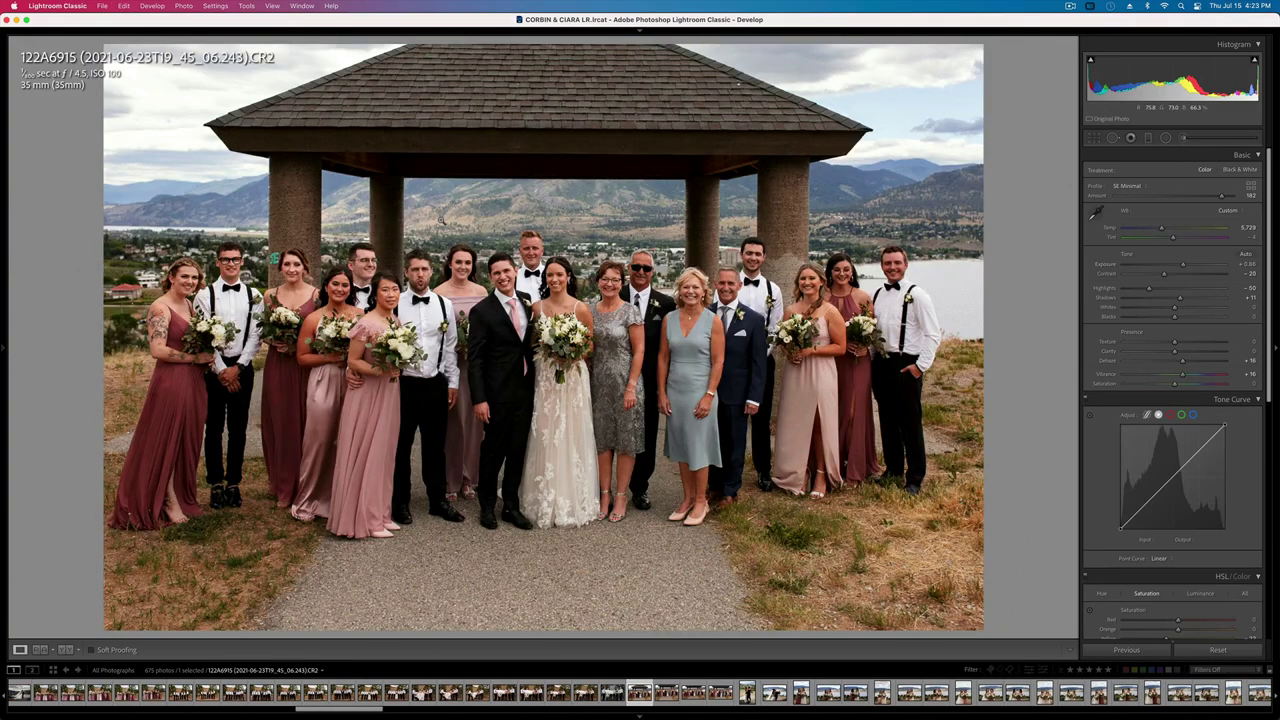
- Paste the edits onto the gazebo group shots, darken each slightly, and revert the paste on 122A6924
{"action": "key", "text": "super+shift+v"}
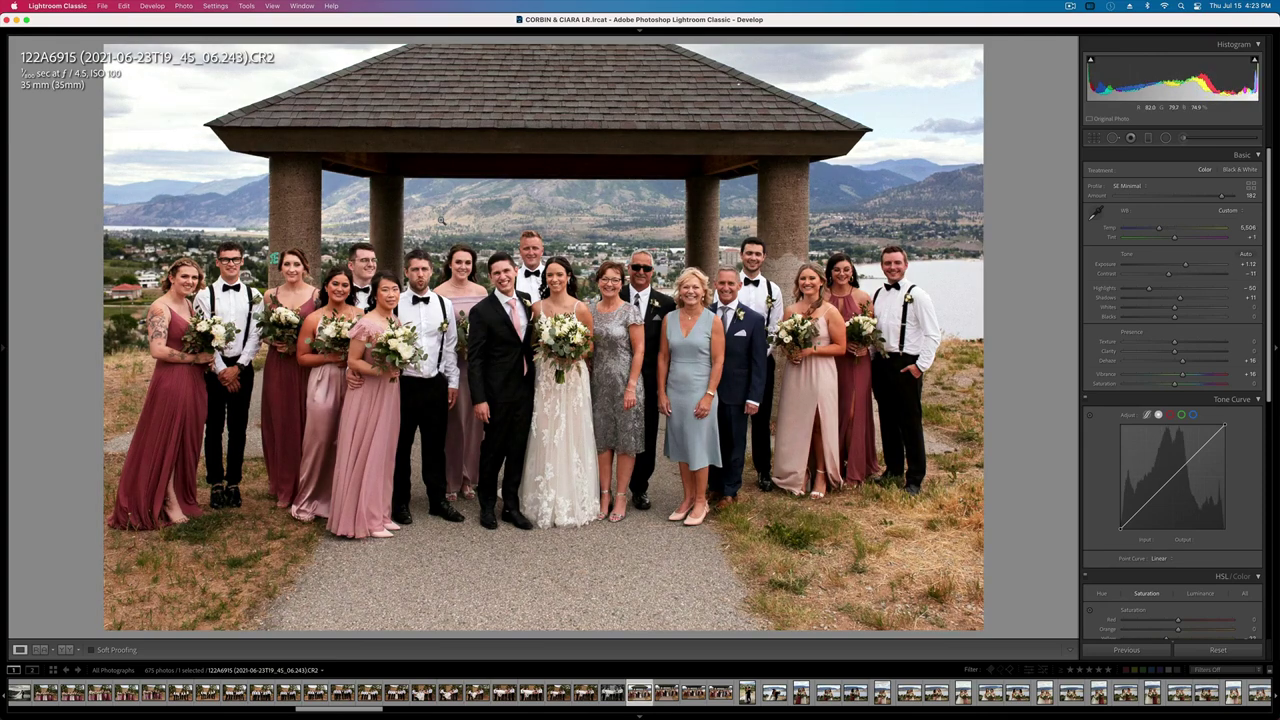
{"action": "key", "text": "minus"}
{"action": "key", "text": "Right"}
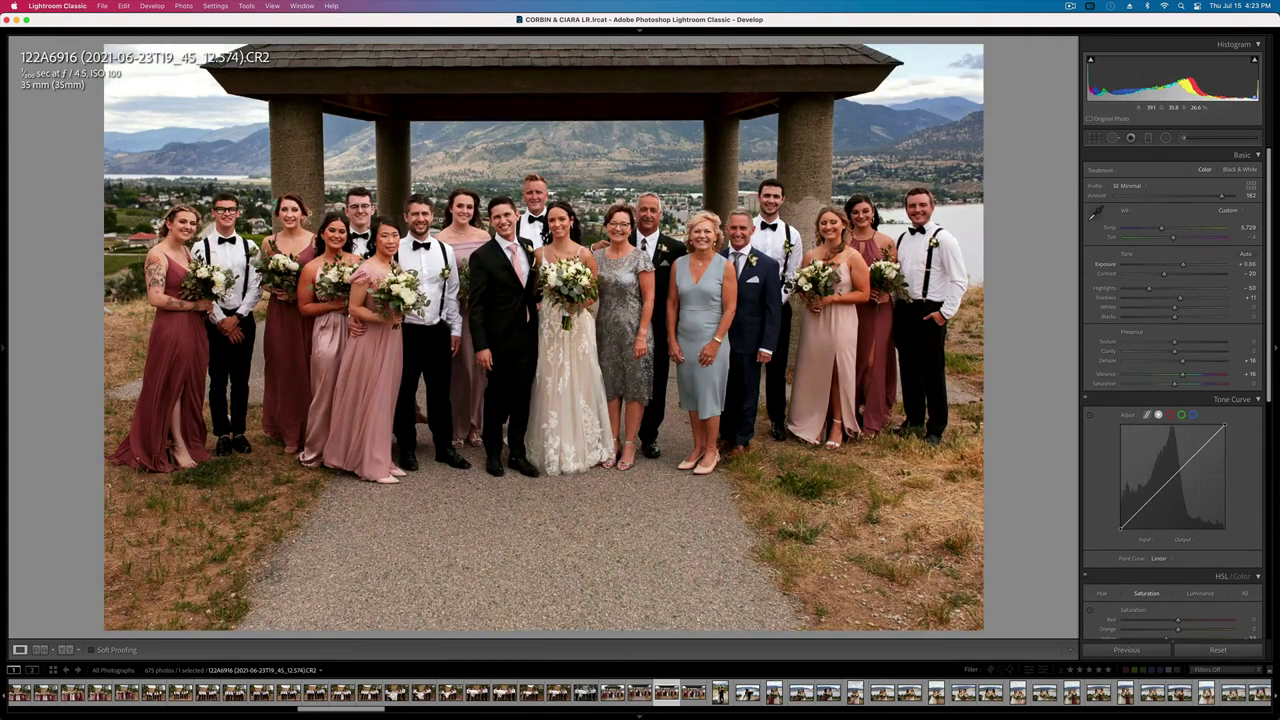
{"action": "key", "text": "Right"}
{"action": "key", "text": "super+alt+v"}
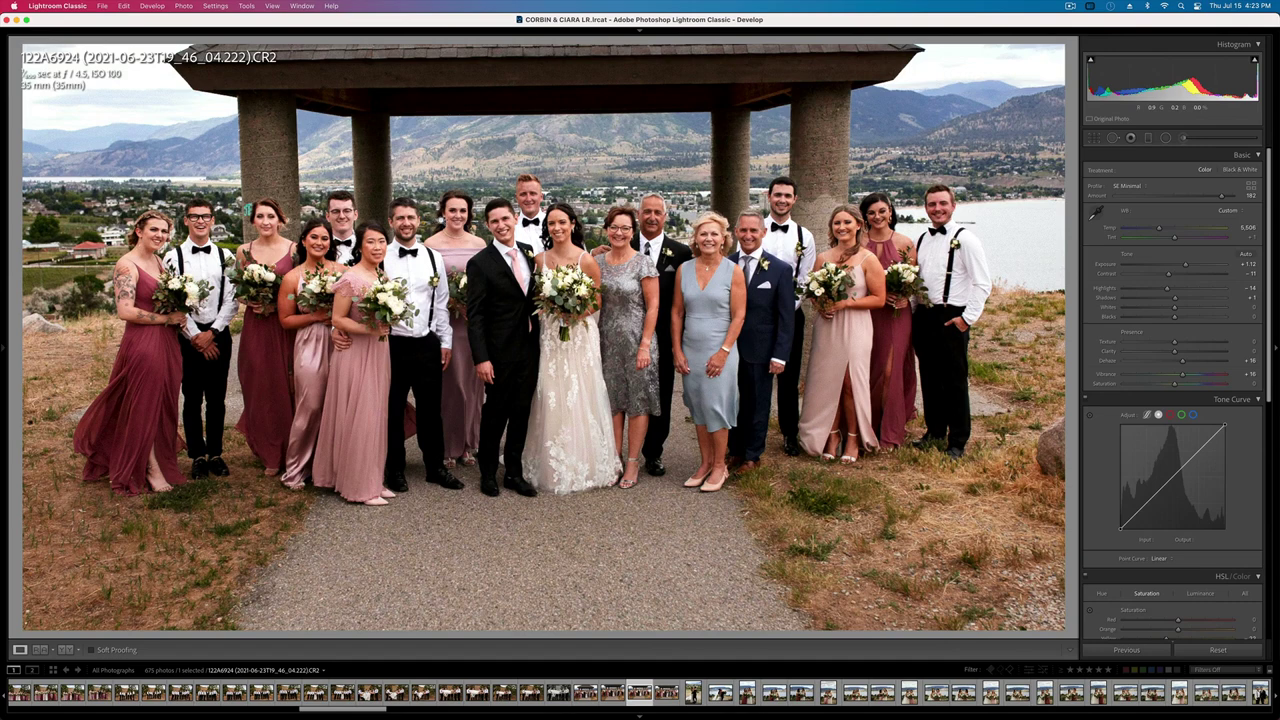
{"action": "key", "text": "minus"}
{"action": "key", "text": "super+z"}
{"action": "key", "text": "super+z"}
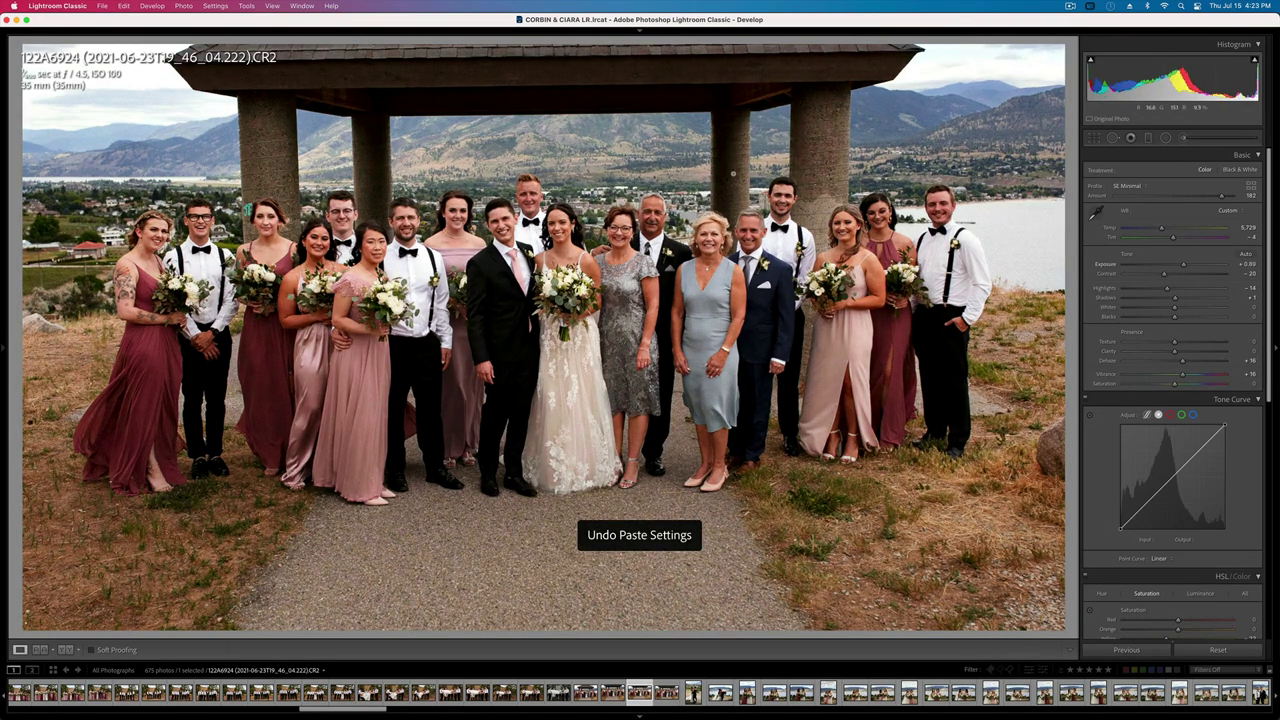
{"action": "key", "text": "Right"}
{"action": "key", "text": "Right"}
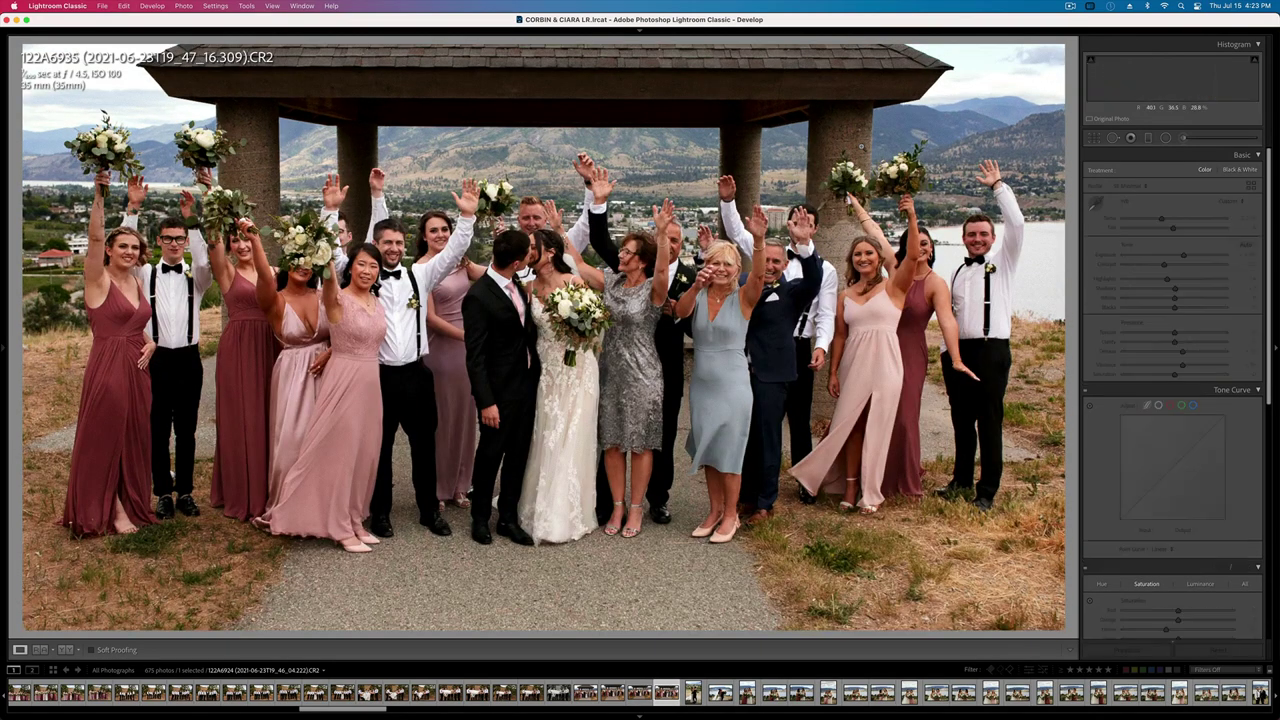
- Undo the pasted edits on AIH_0426, then warm its temperature and shift tint toward magenta
{"action": "key", "text": "Right"}
{"action": "key", "text": "Right"}
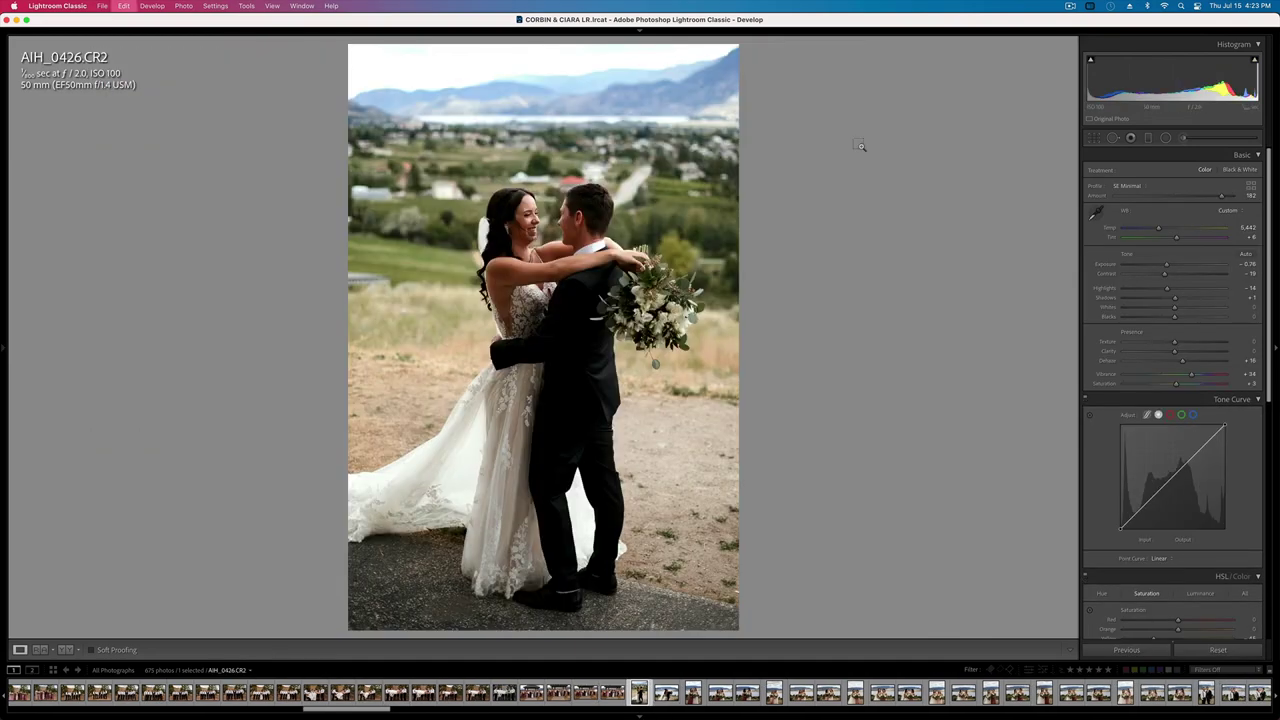
{"action": "key", "text": "super+z"}
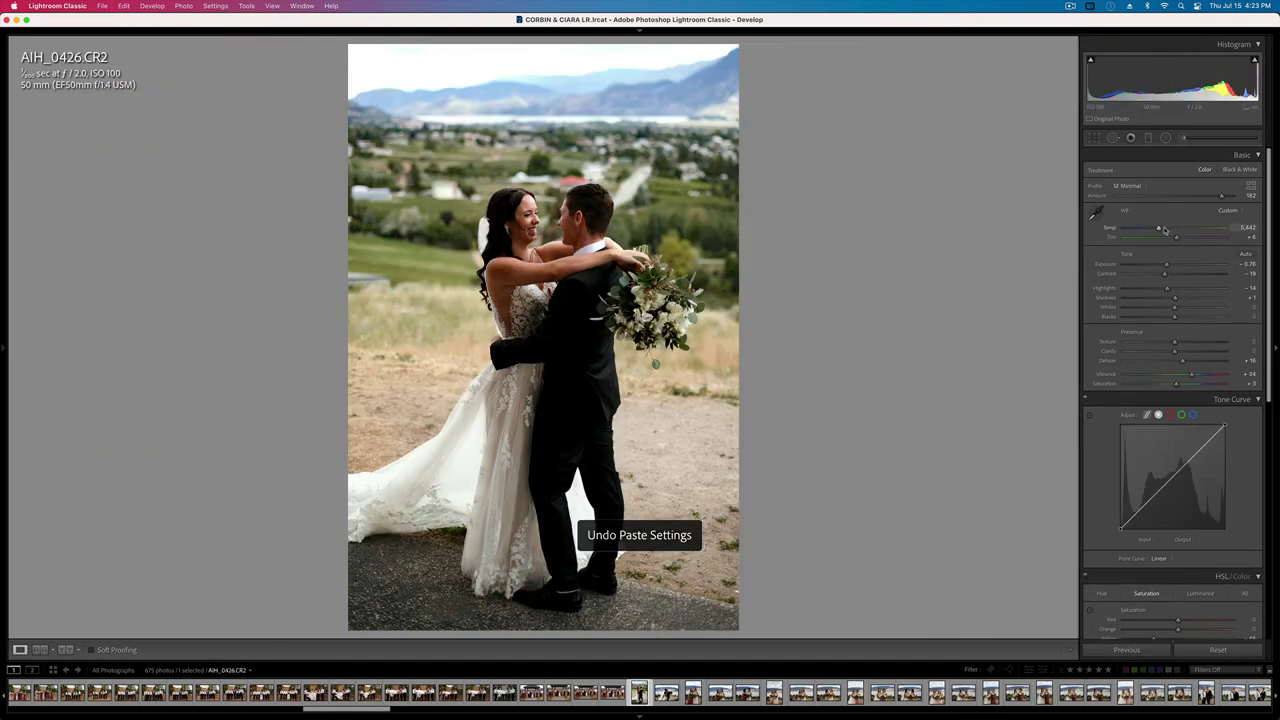
{"action": "left_click_drag", "start_coordinate": [1159, 228], "coordinate": [1165, 229]}
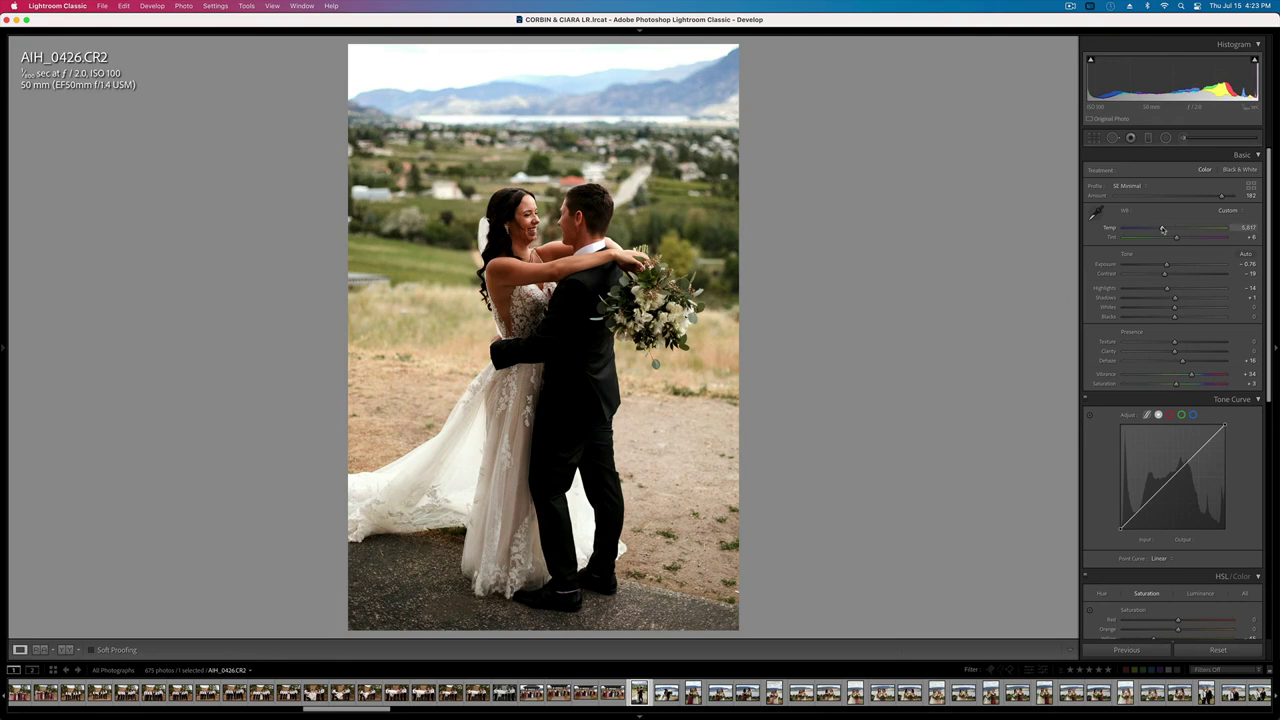
{"action": "left_click", "coordinate": [1184, 240]}
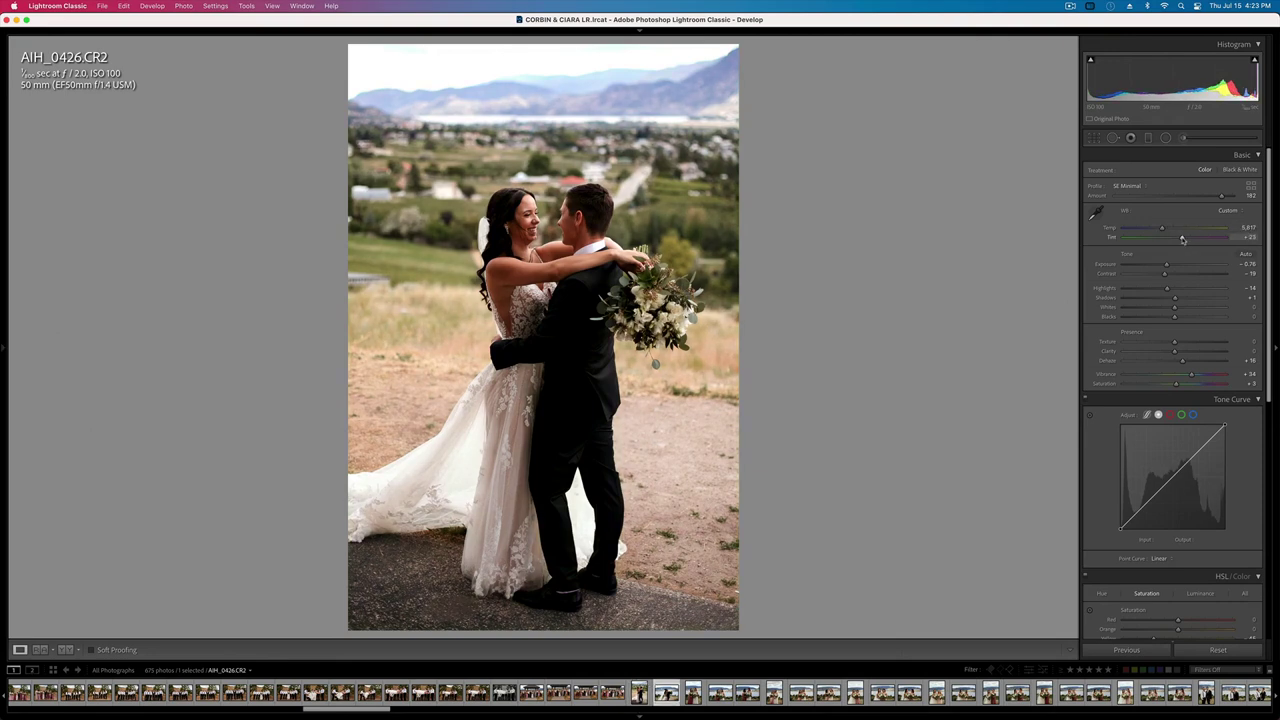
- Brighten the exposure on the first bride-and-bridesmaid portraits
{"action": "key", "text": "Right"}
{"action": "key", "text": "Right"}
{"action": "key", "text": "Right"}
{"action": "key", "text": "Right"}
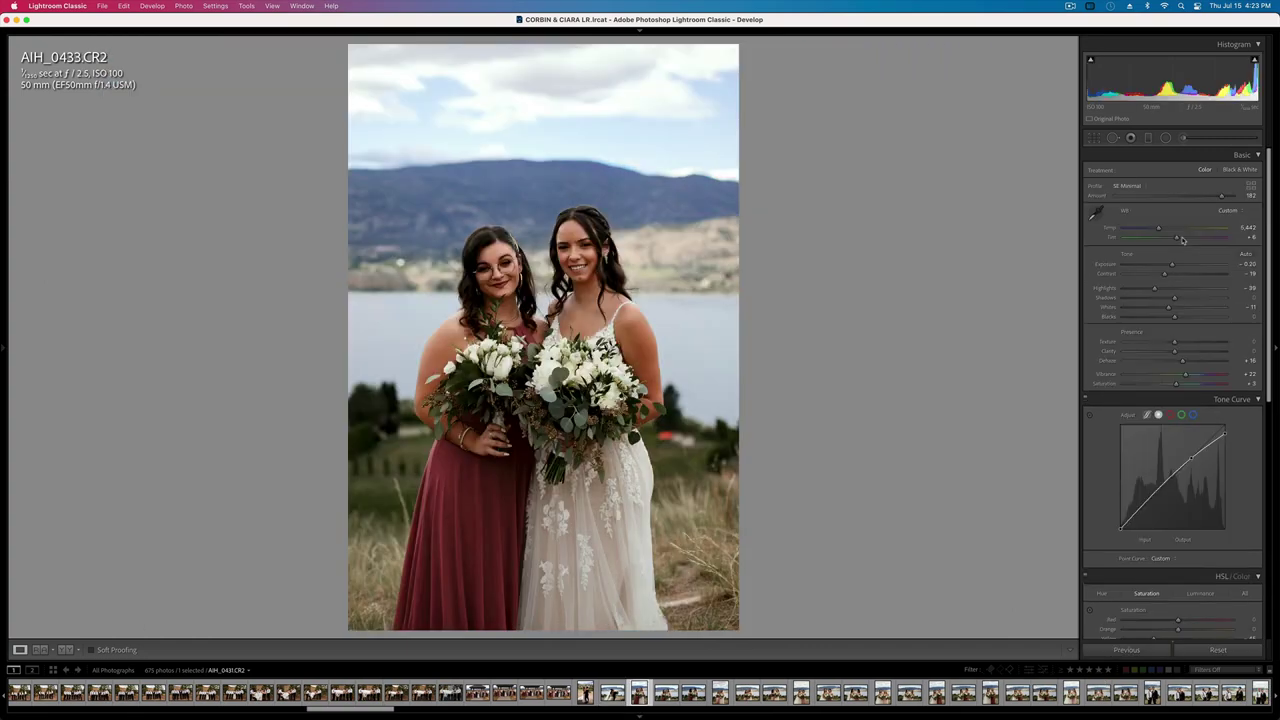
{"action": "key", "text": "Right"}
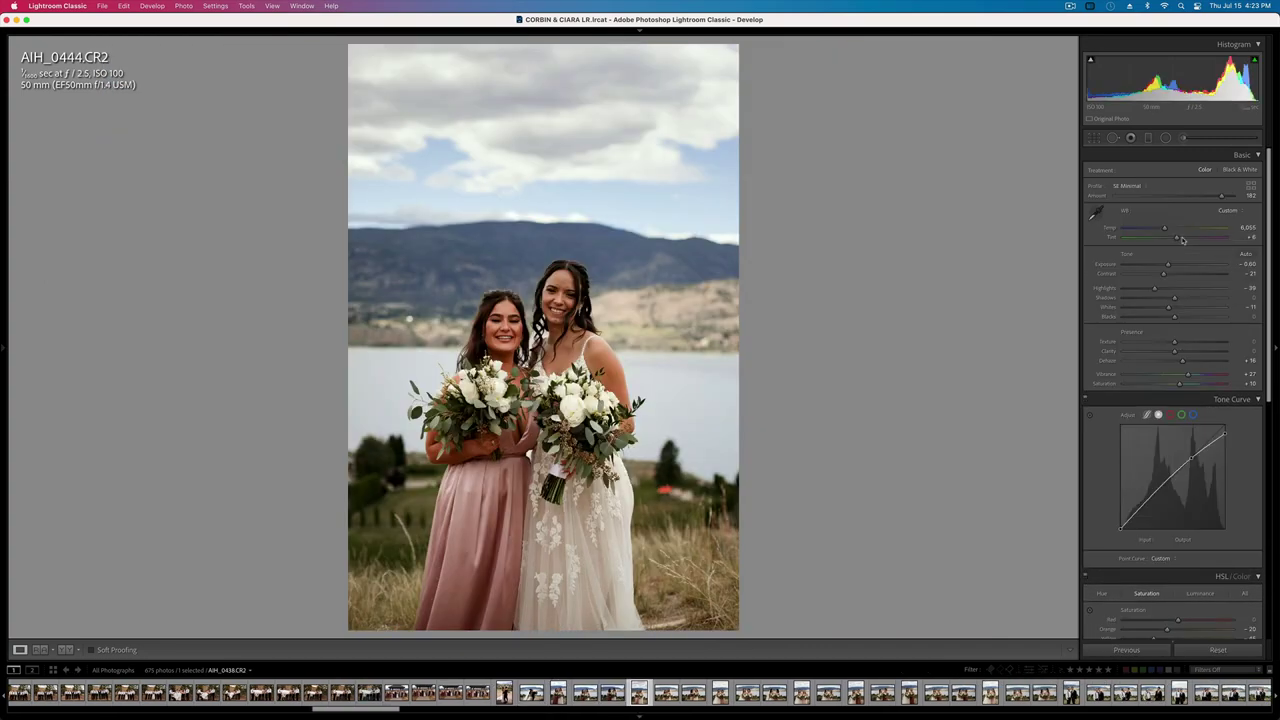
{"action": "key", "text": "Left"}
{"action": "key", "text": "Left"}
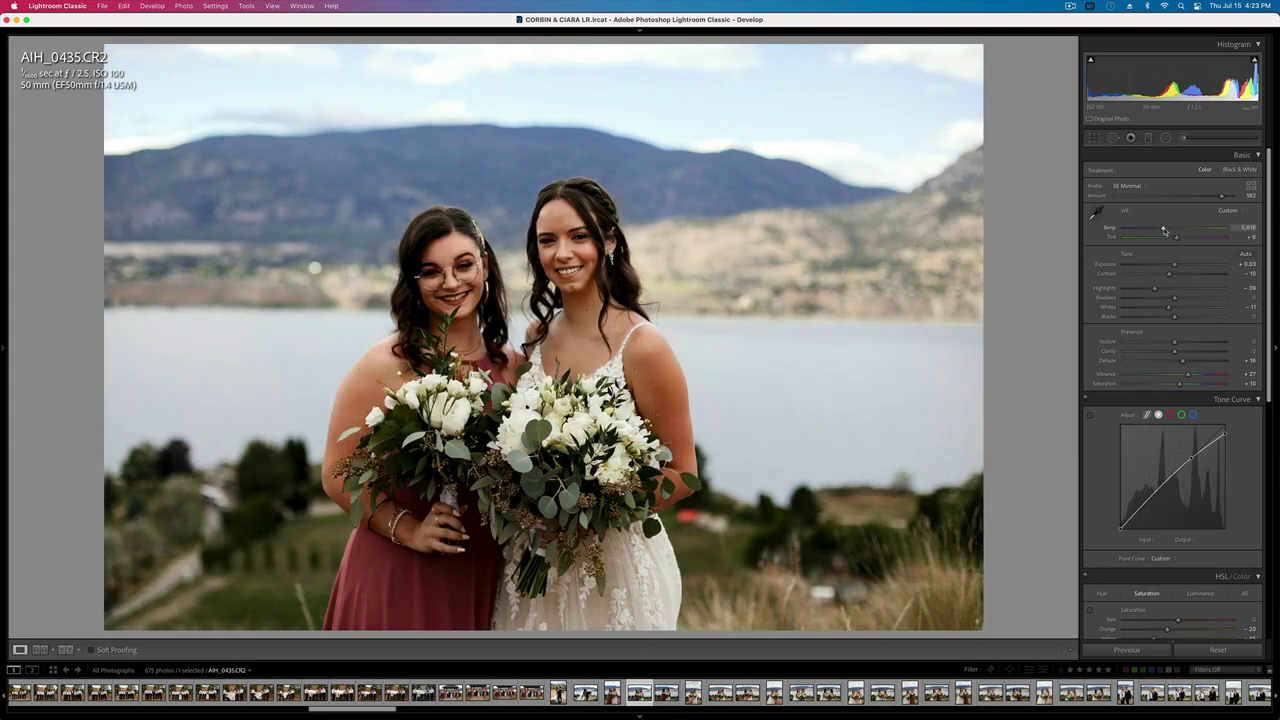
{"action": "key", "text": "Right"}
{"action": "key", "text": "Right"}
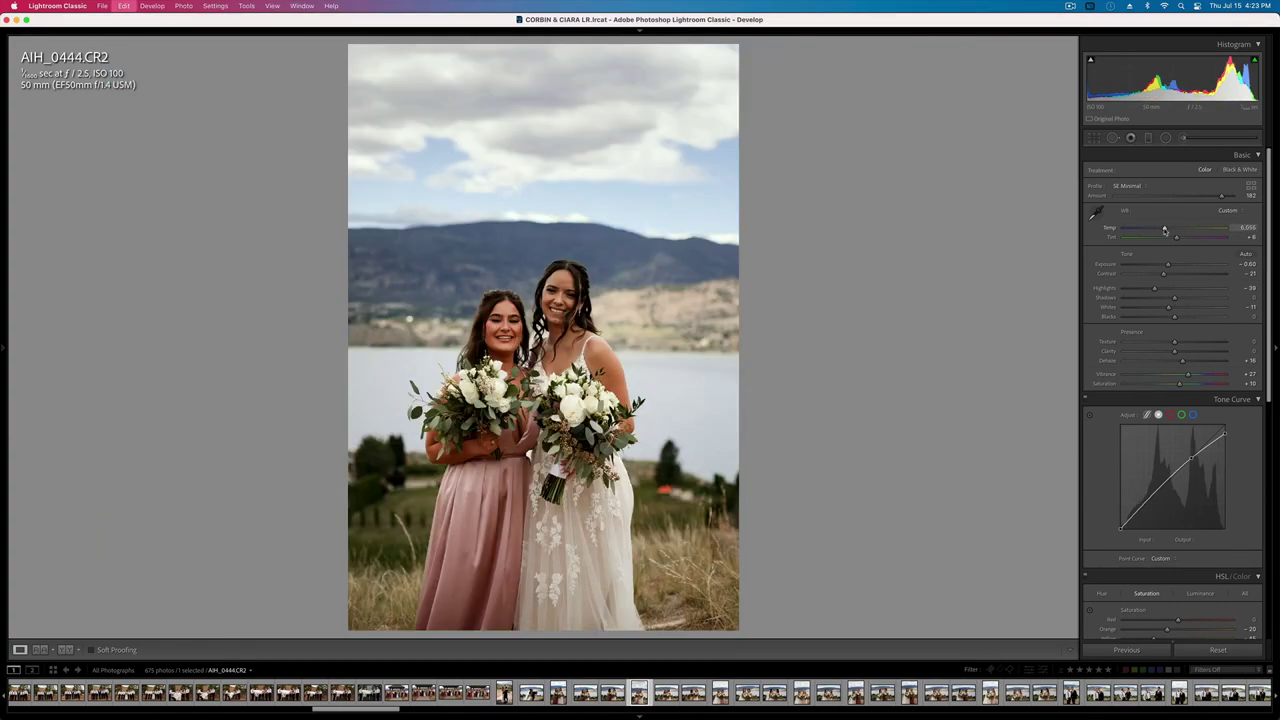
{"action": "key", "text": "Right"}
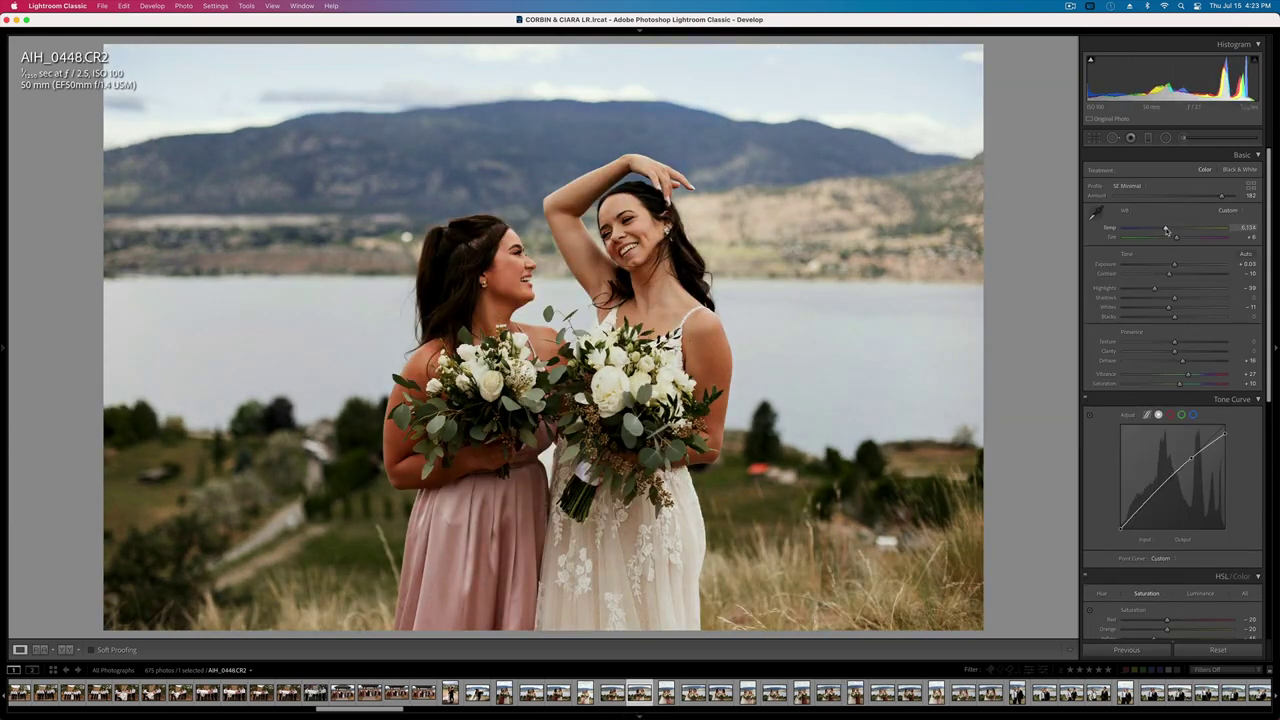
{"action": "key", "text": "equal"}
{"action": "key", "text": "equal"}
{"action": "key", "text": "Right"}
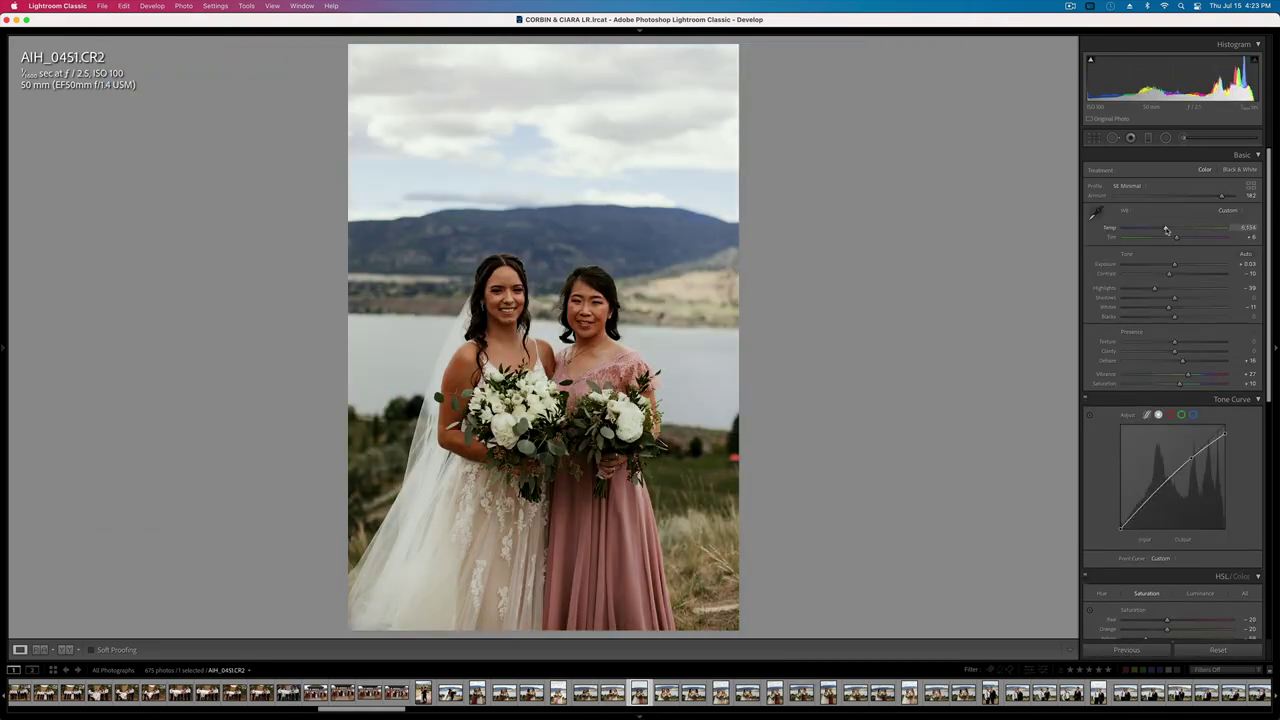
{"action": "key", "text": "equal"}
{"action": "key", "text": "minus"}
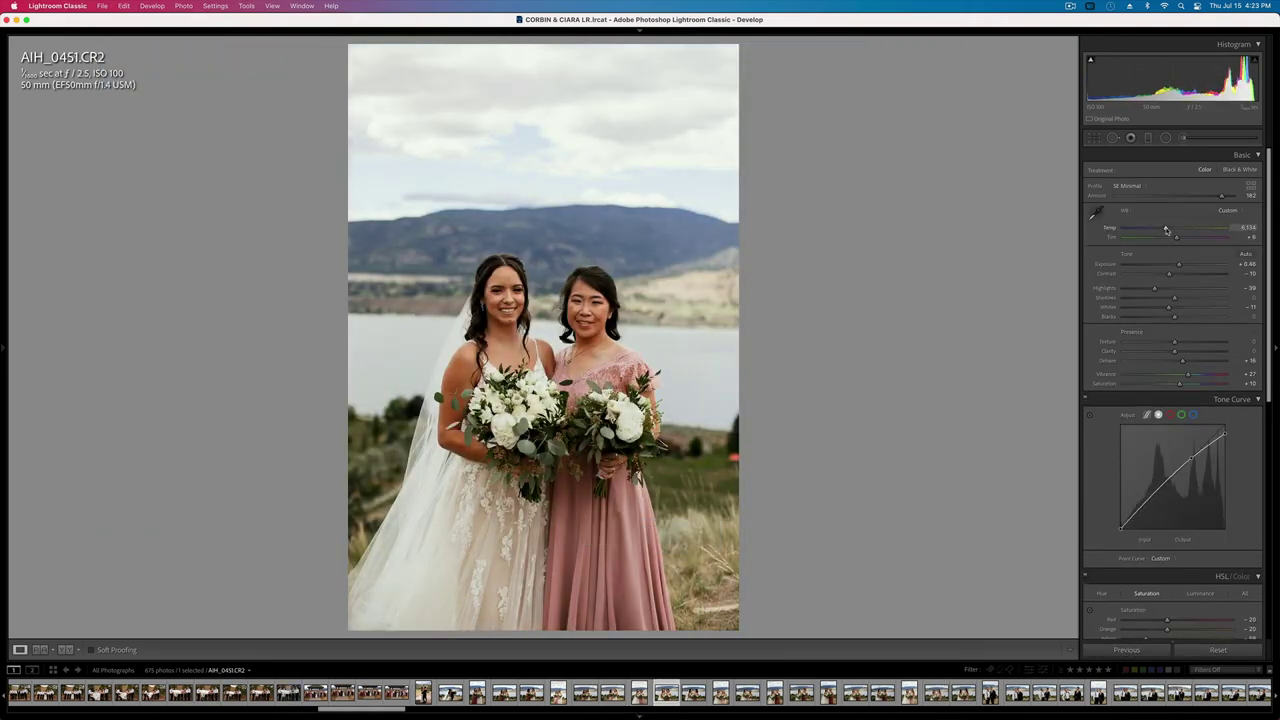
{"action": "key", "text": "Right"}
{"action": "key", "text": "Right"}
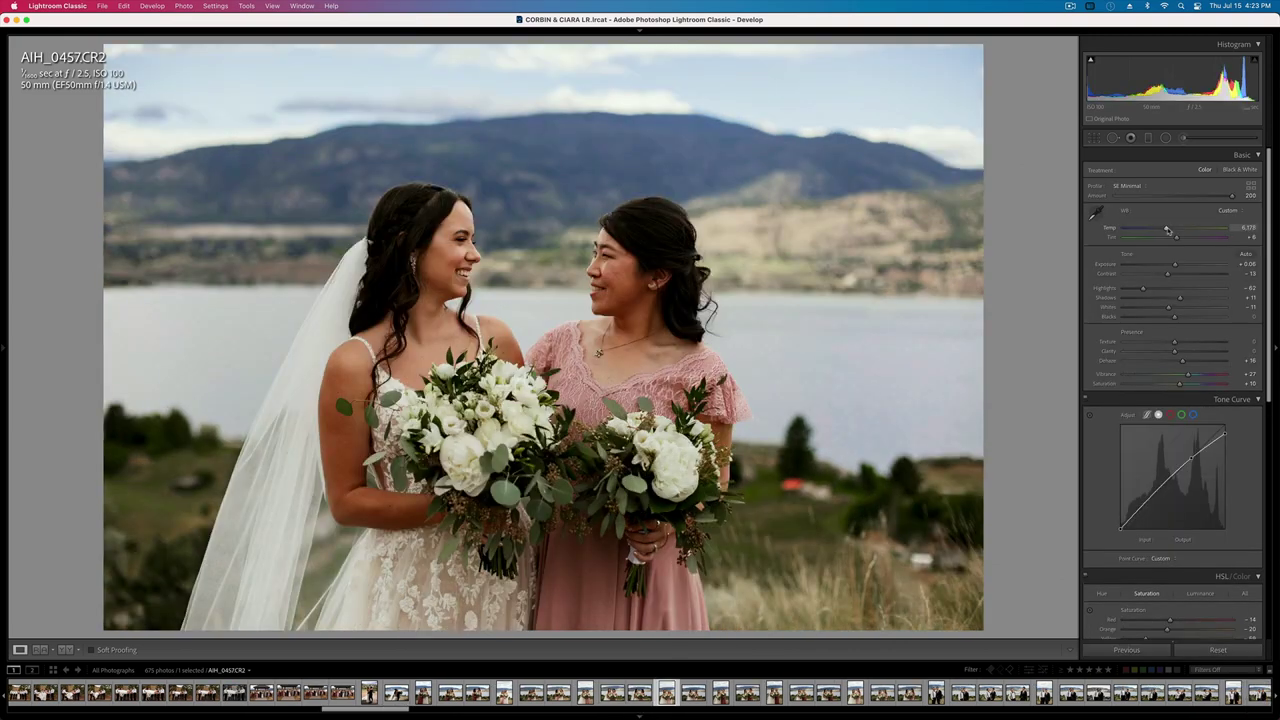
- Set AIH_0464's exposure to +0.16 and move ahead to AIH_0488
{"action": "key", "text": "Right"}
{"action": "key", "text": "Right"}
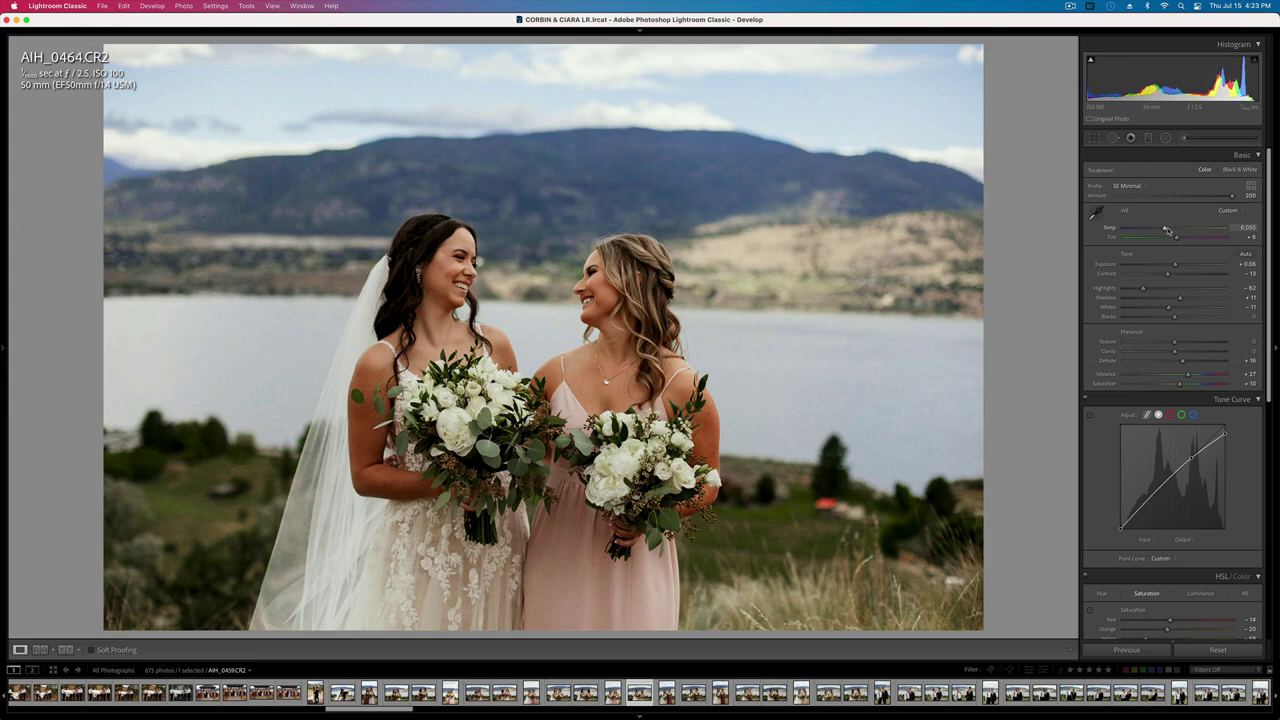
{"action": "key", "text": "Right"}
{"action": "key", "text": "Left"}
{"action": "key", "text": "equal"}
{"action": "key", "text": "minus"}
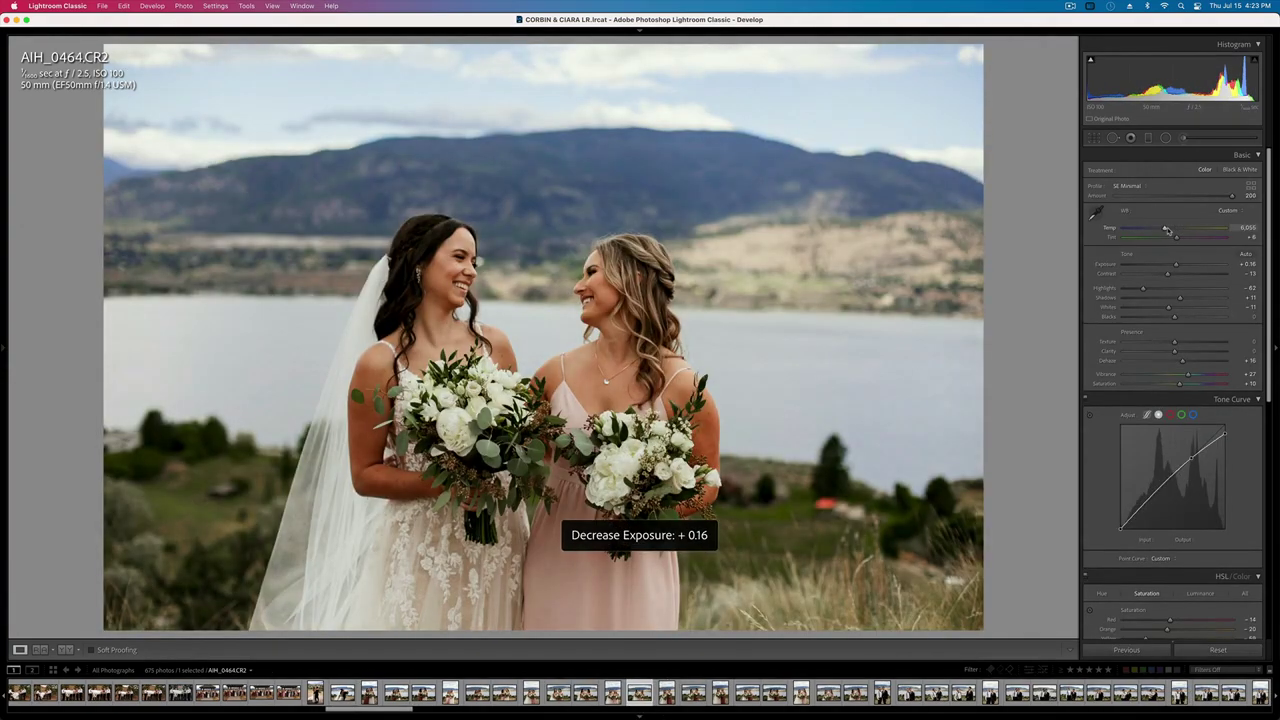
{"action": "key", "text": "Right"}
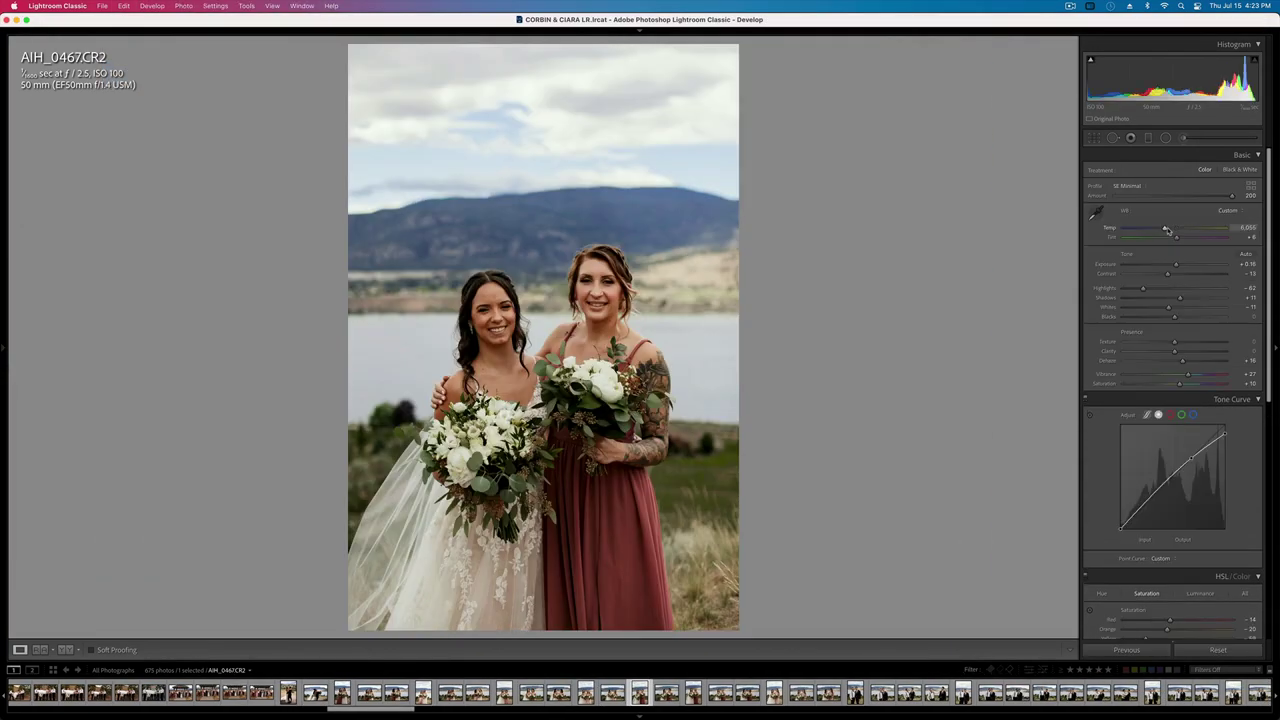
{"action": "key", "text": "Right"}
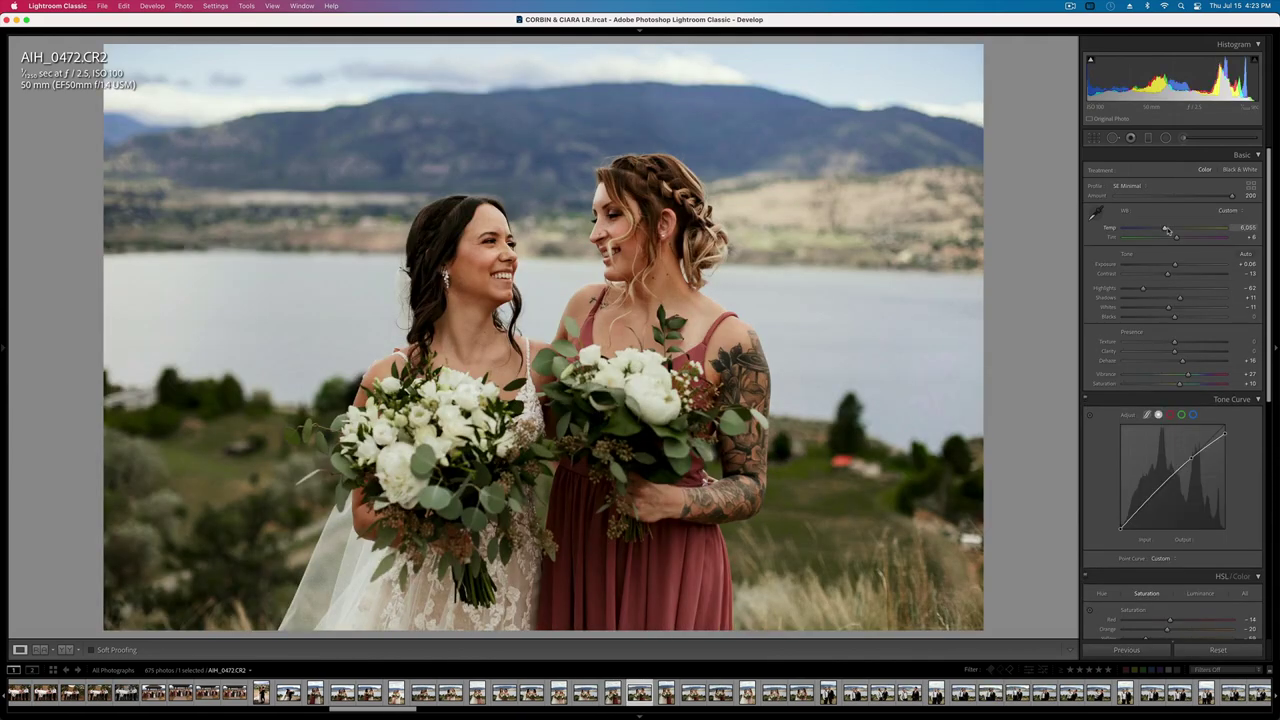
{"action": "key", "text": "Right"}
{"action": "key", "text": "Right"}
{"action": "key", "text": "Right"}
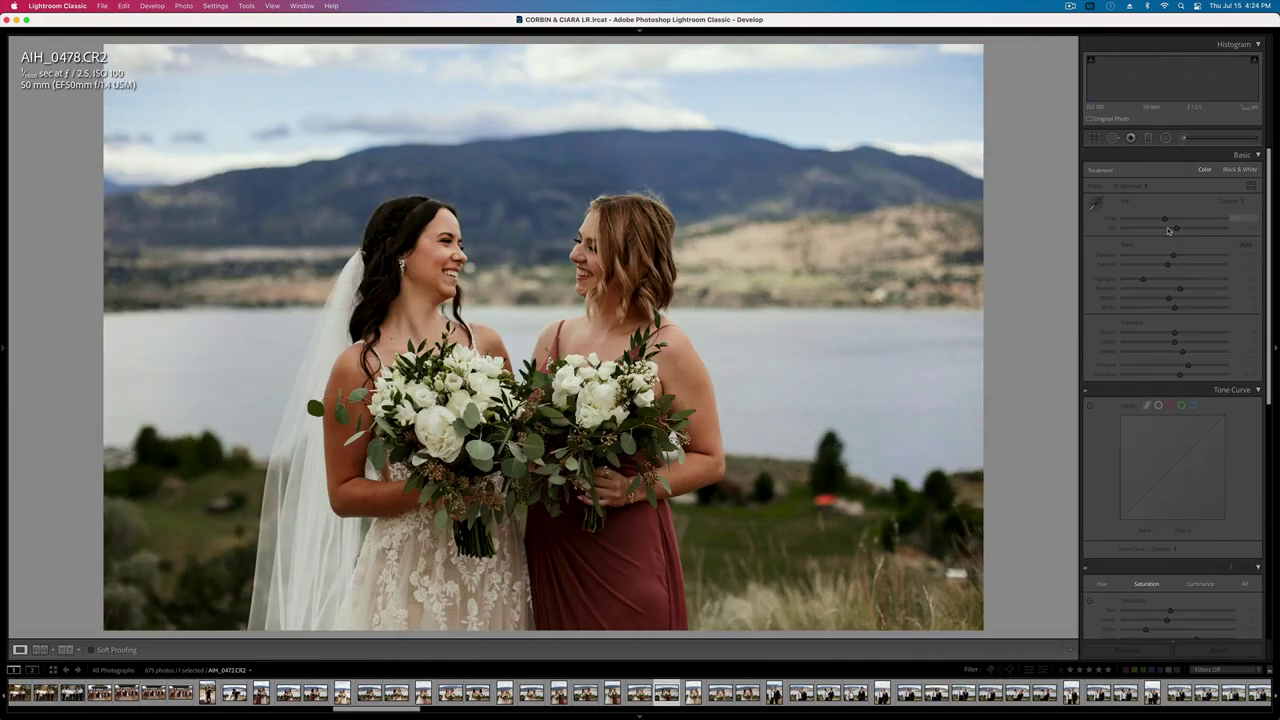
{"action": "key", "text": "Right"}
{"action": "key", "text": "Right"}
{"action": "key", "text": "Right"}
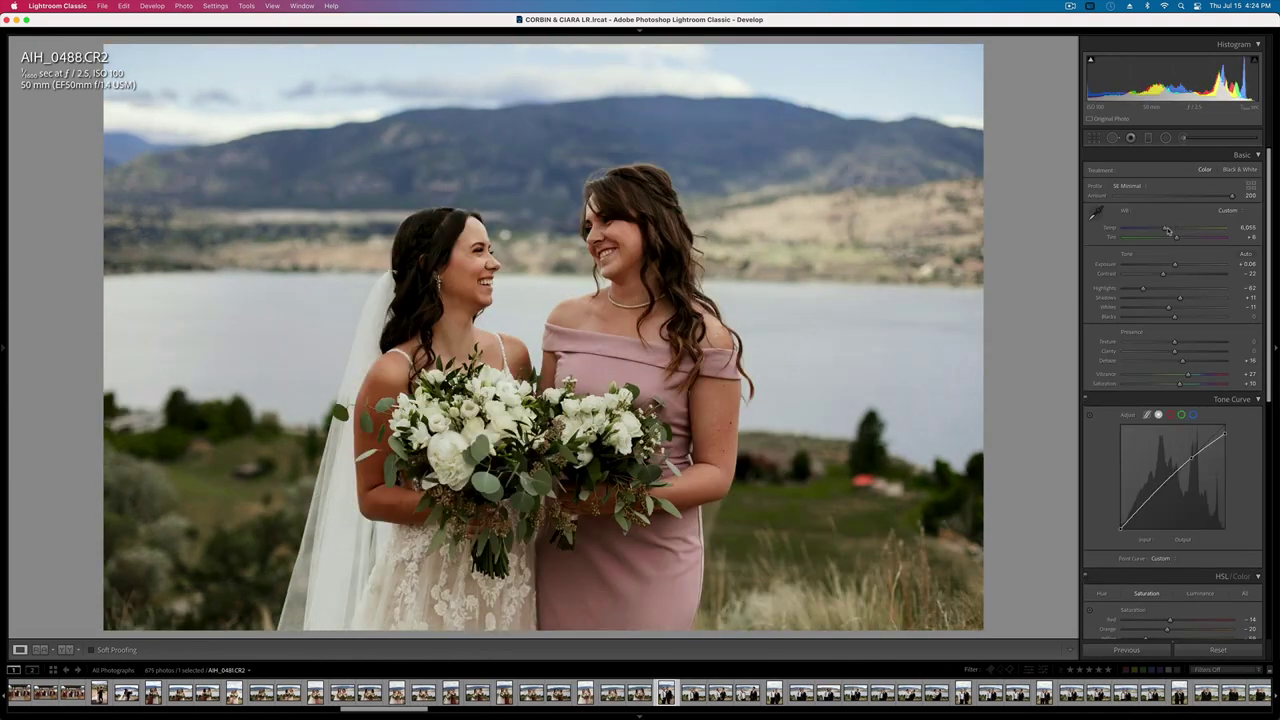
{"action": "key", "text": "Right"}
- Recrop groomsman portrait AIH_0530, shifting the photo slightly left in the frame
{"action": "key", "text": "Right"}
{"action": "key", "text": "Right"}
{"action": "key", "text": "Right"}
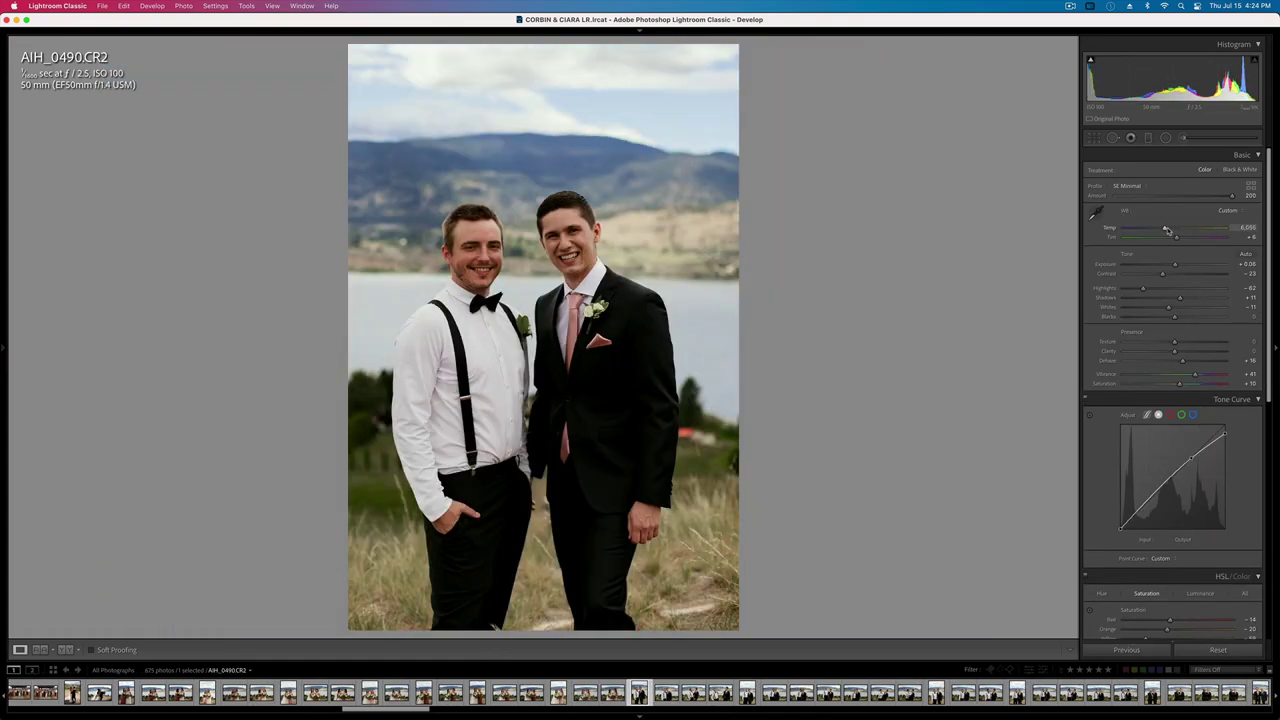
{"action": "key", "text": "Right"}
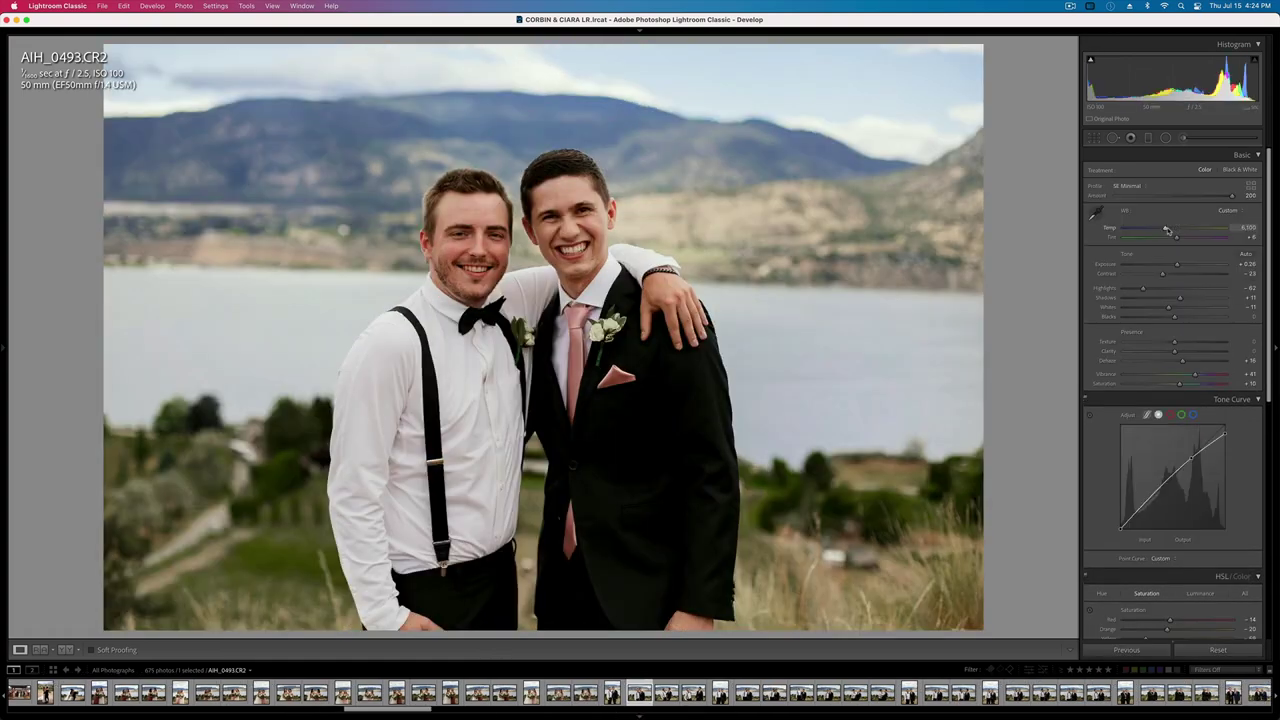
{"action": "key", "text": "Right"}
{"action": "key", "text": "Right"}
{"action": "key", "text": "Right"}
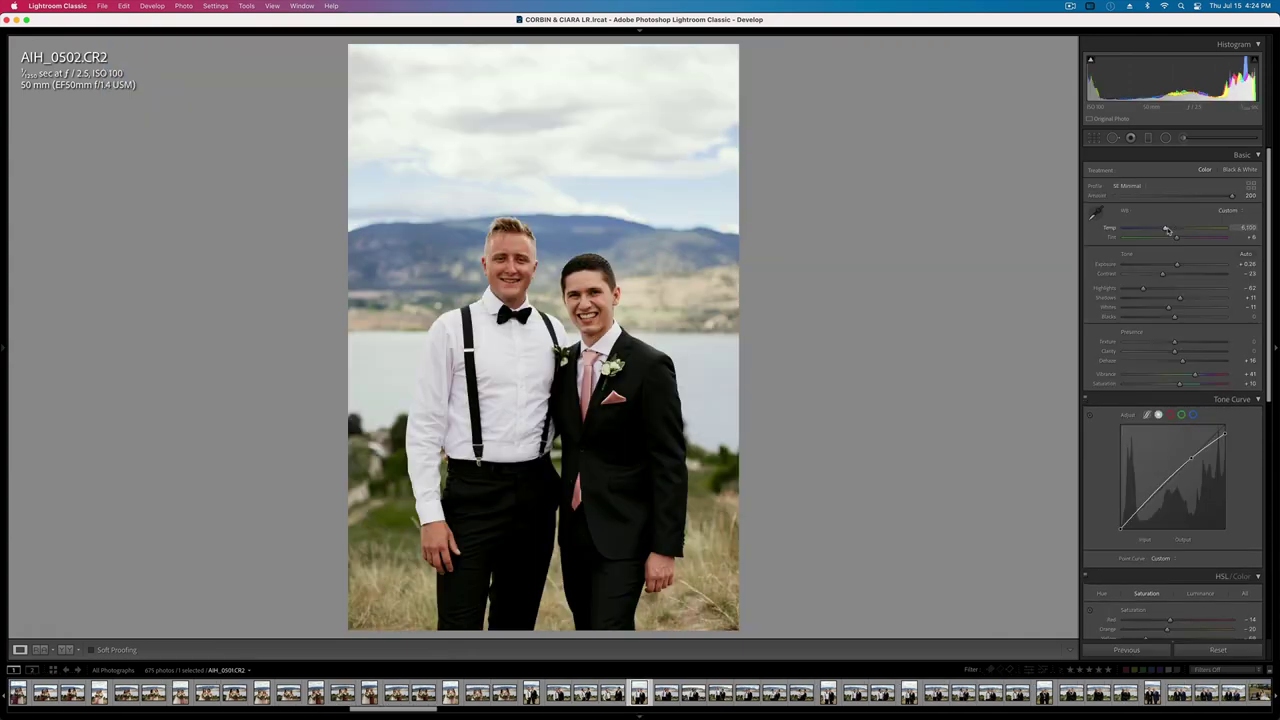
{"action": "key", "text": "Right"}
{"action": "key", "text": "Right"}
{"action": "key", "text": "Right"}
{"action": "key", "text": "Right"}
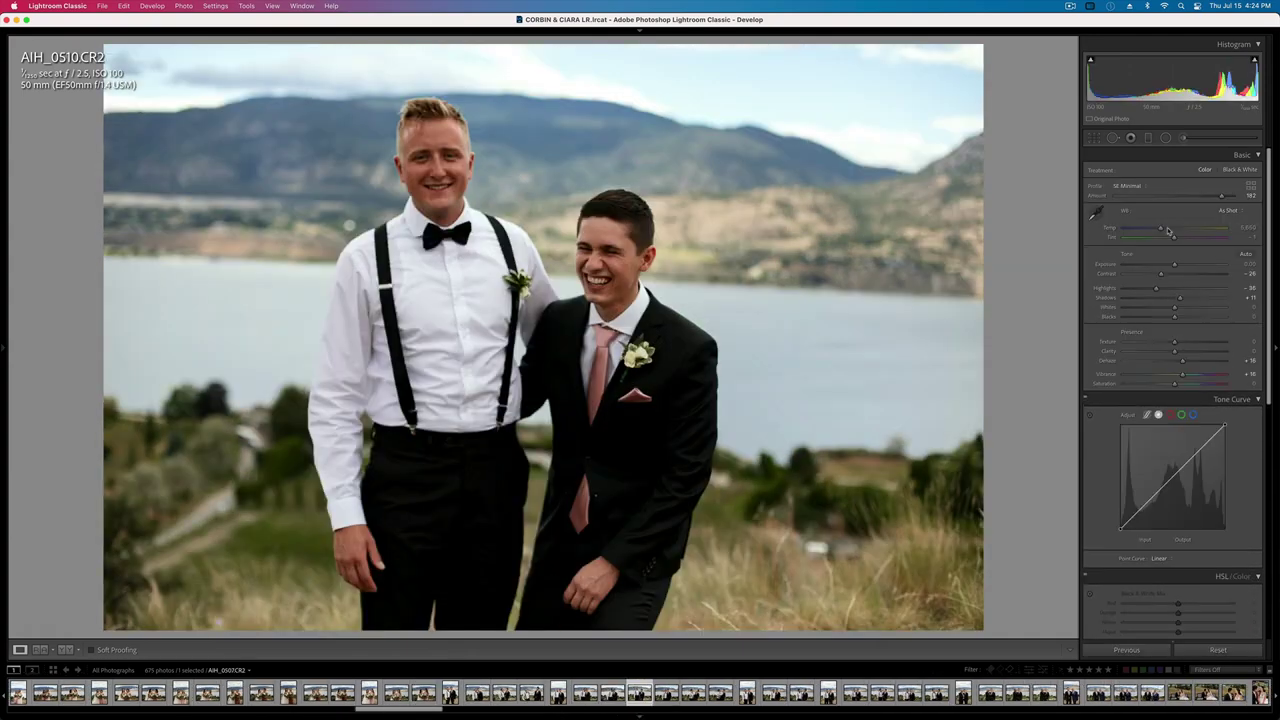
{"action": "key", "text": "Right"}
{"action": "key", "text": "Right"}
{"action": "key", "text": "Right"}
{"action": "key", "text": "Right"}
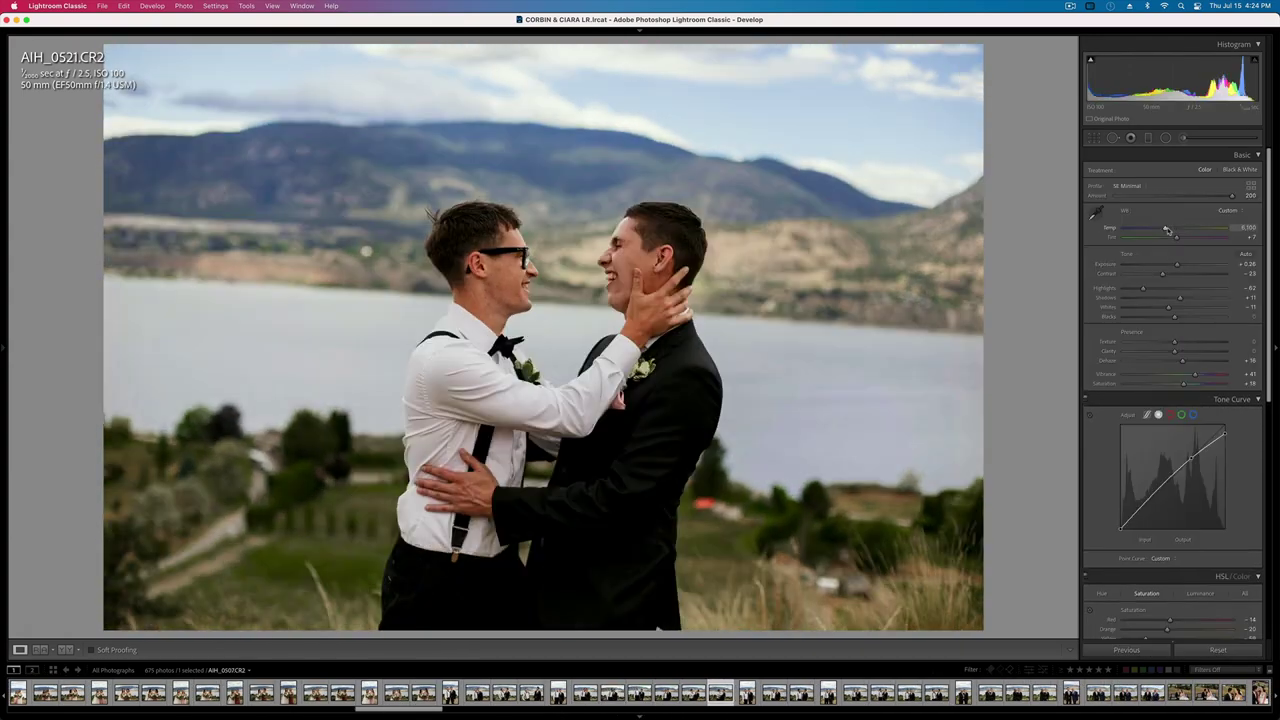
{"action": "key", "text": "Right"}
{"action": "key", "text": "Right"}
{"action": "key", "text": "Right"}
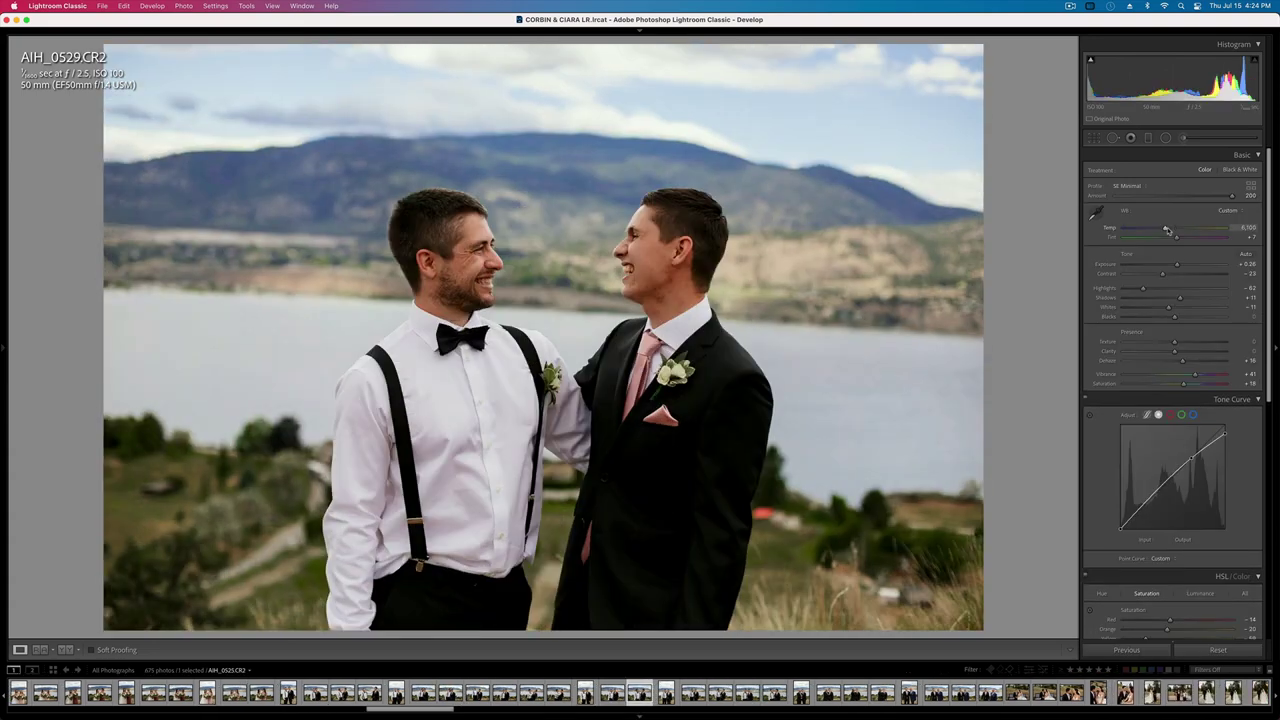
{"action": "key", "text": "Left"}
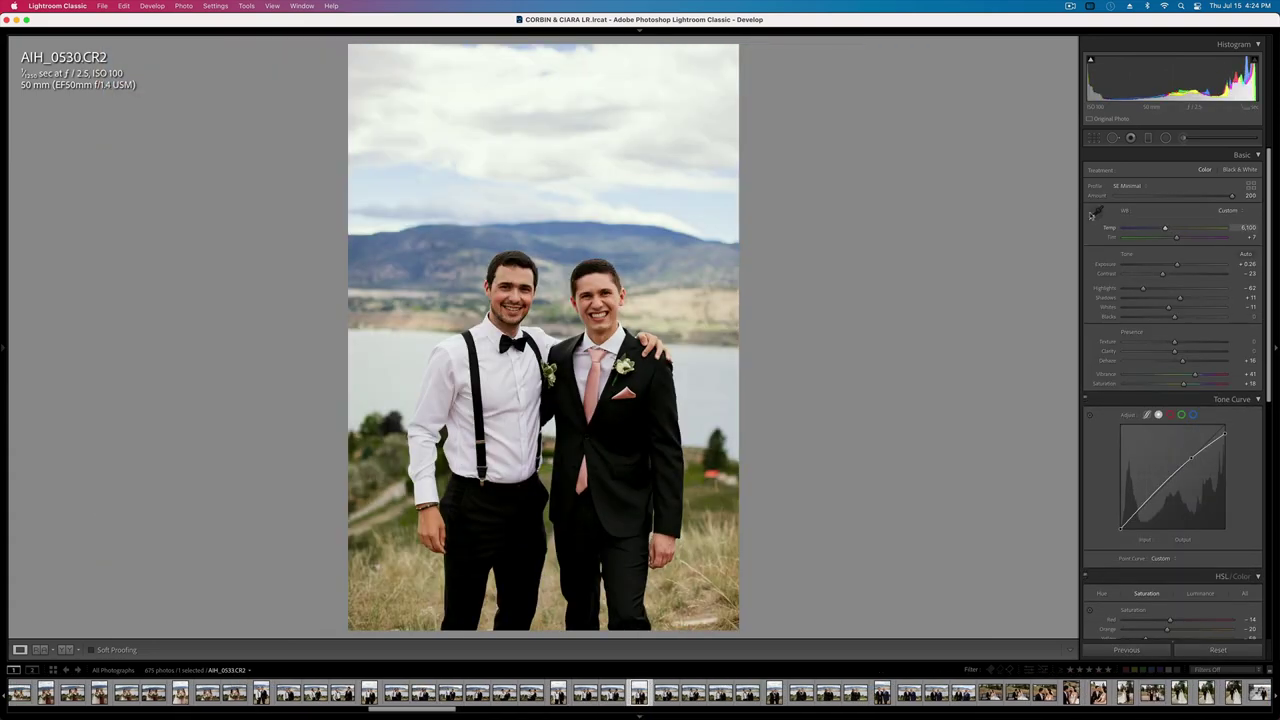
{"action": "key", "text": "r"}
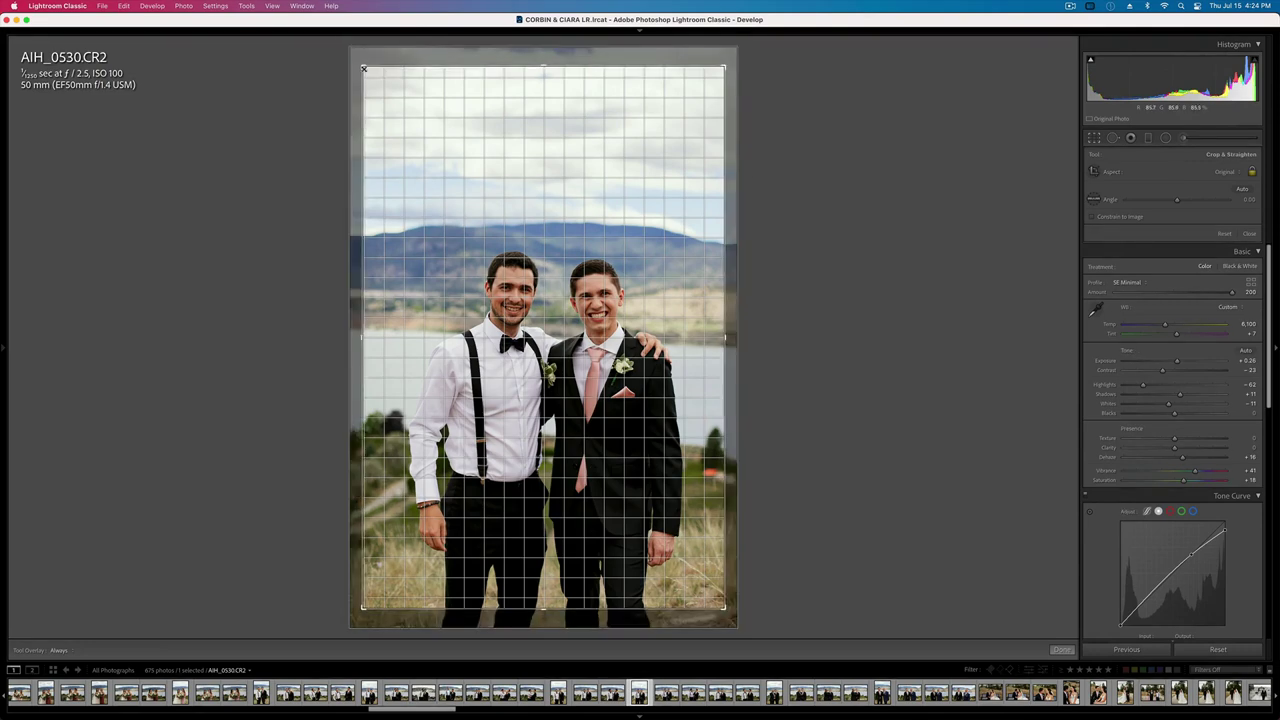
{"action": "left_click_drag", "start_coordinate": [498, 205], "coordinate": [486, 194]}
{"action": "key", "text": "Return"}
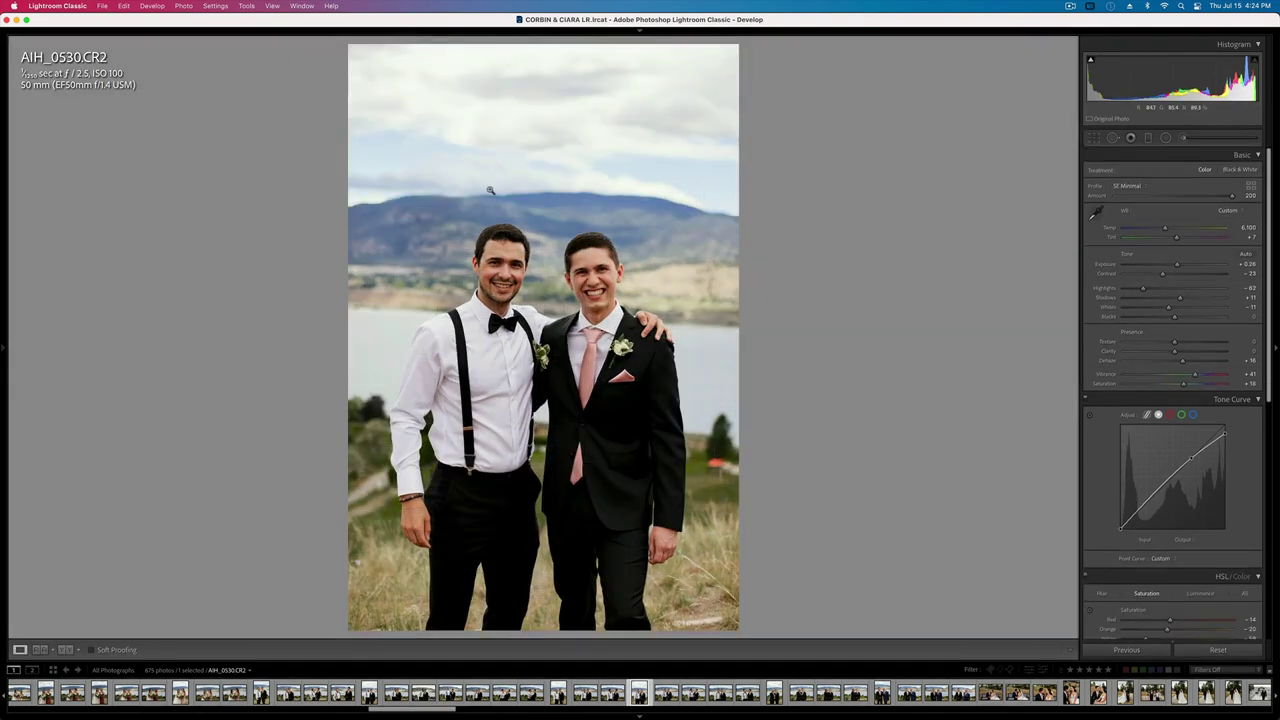
- Brighten AIH_0533 to +0.59 exposure
{"action": "key", "text": "Right"}
{"action": "key", "text": "Right"}
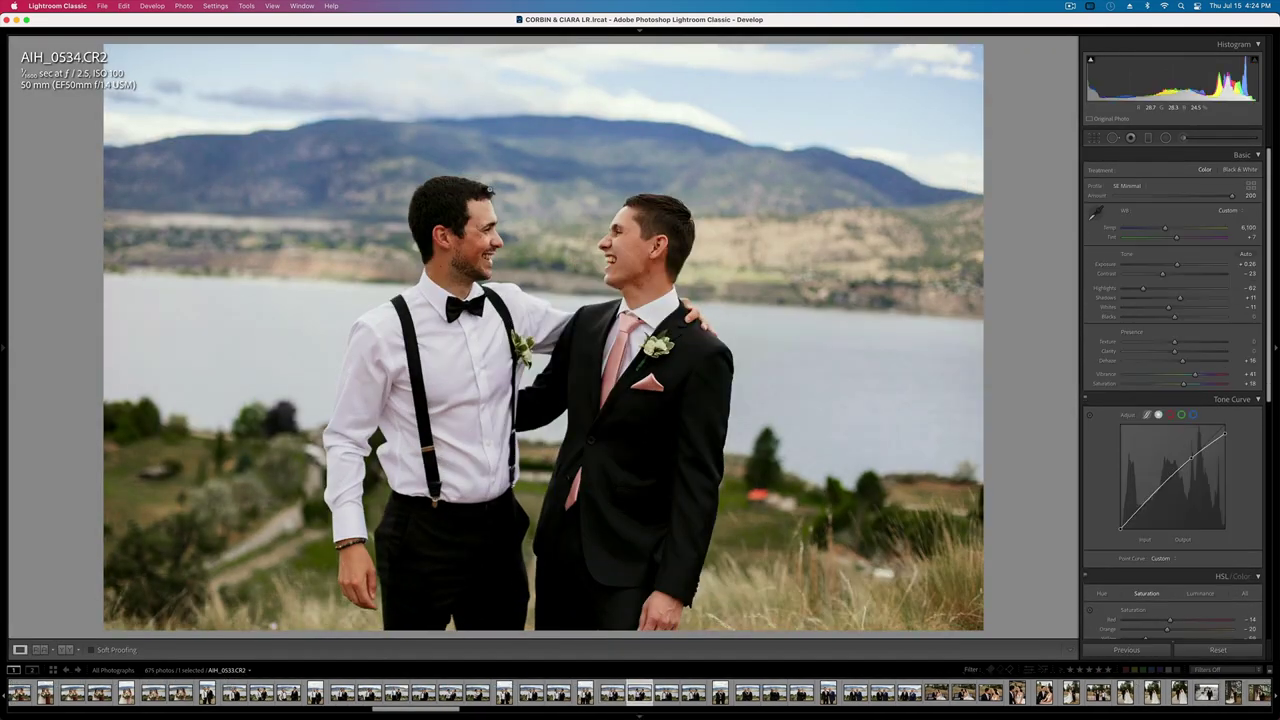
{"action": "key", "text": "Left"}
{"action": "key", "text": "equal"}
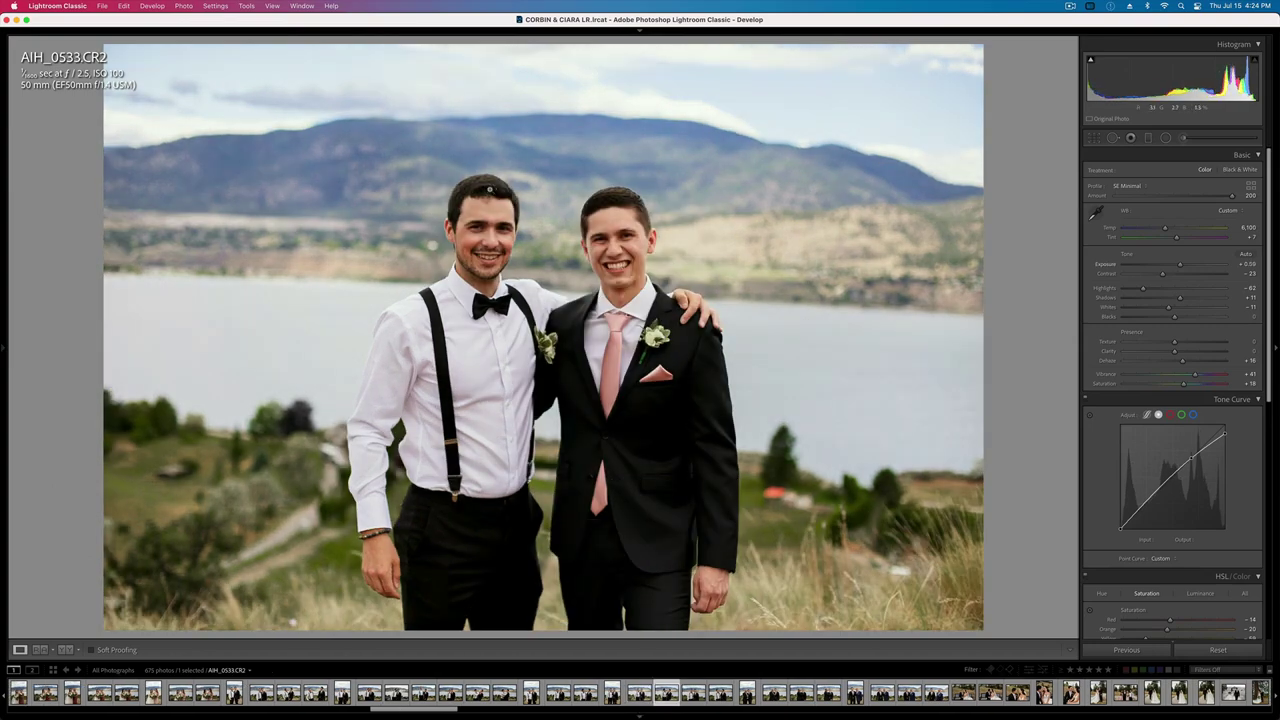
{"action": "key", "text": "Right"}
{"action": "key", "text": "Right"}
{"action": "key", "text": "Right"}
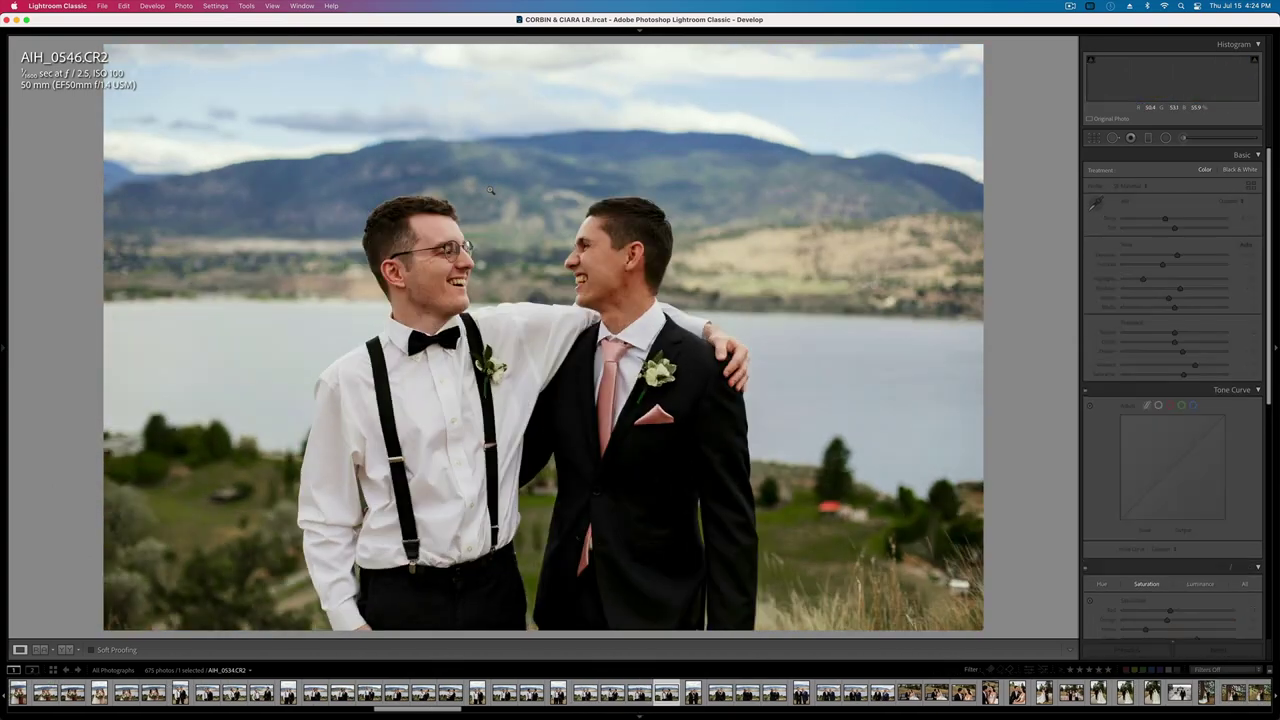
{"action": "key", "text": "Right"}
{"action": "key", "text": "Right"}
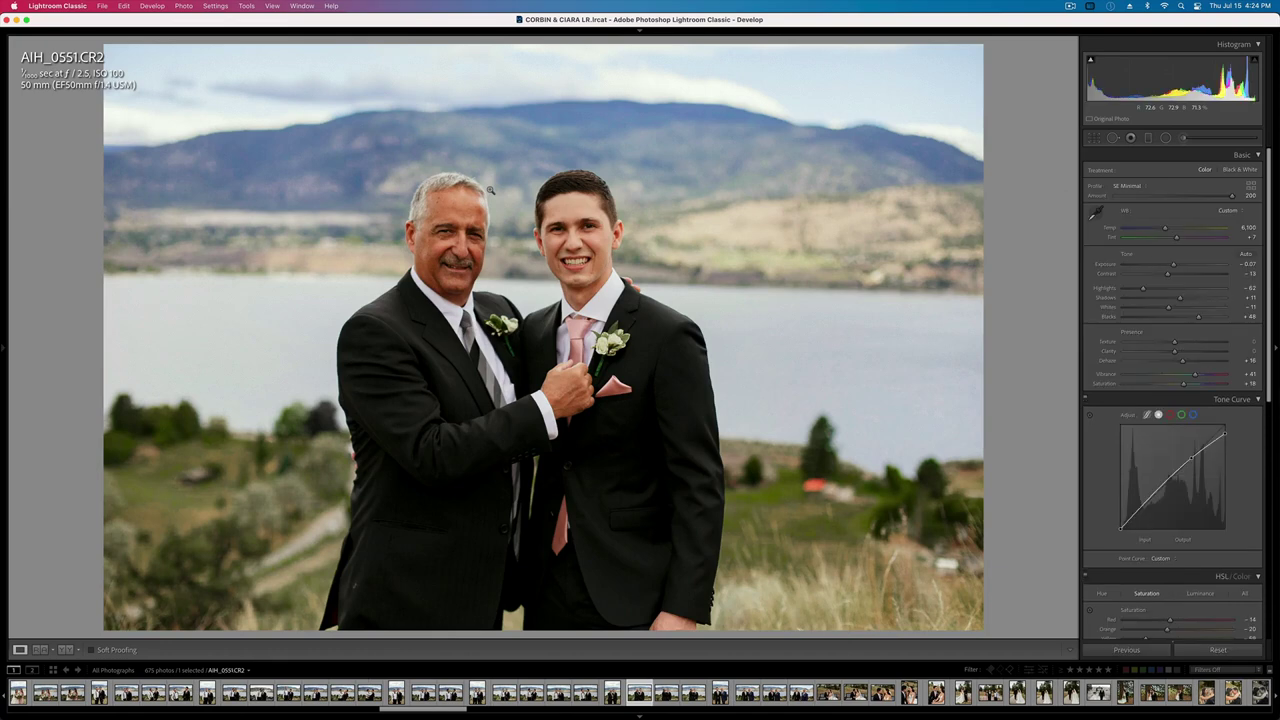
- Recrop AIH_0551 and AIH_0553
{"action": "key", "text": "r"}
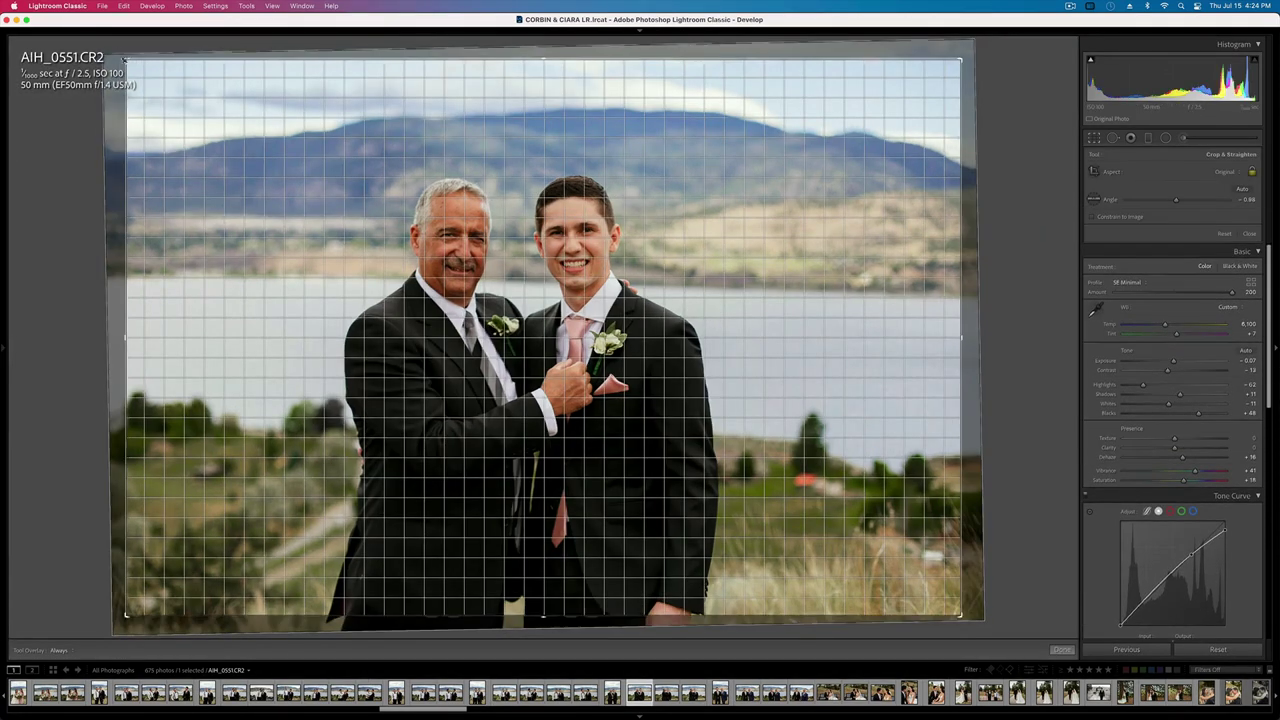
{"action": "key", "text": "r"}
{"action": "key", "text": "Right"}
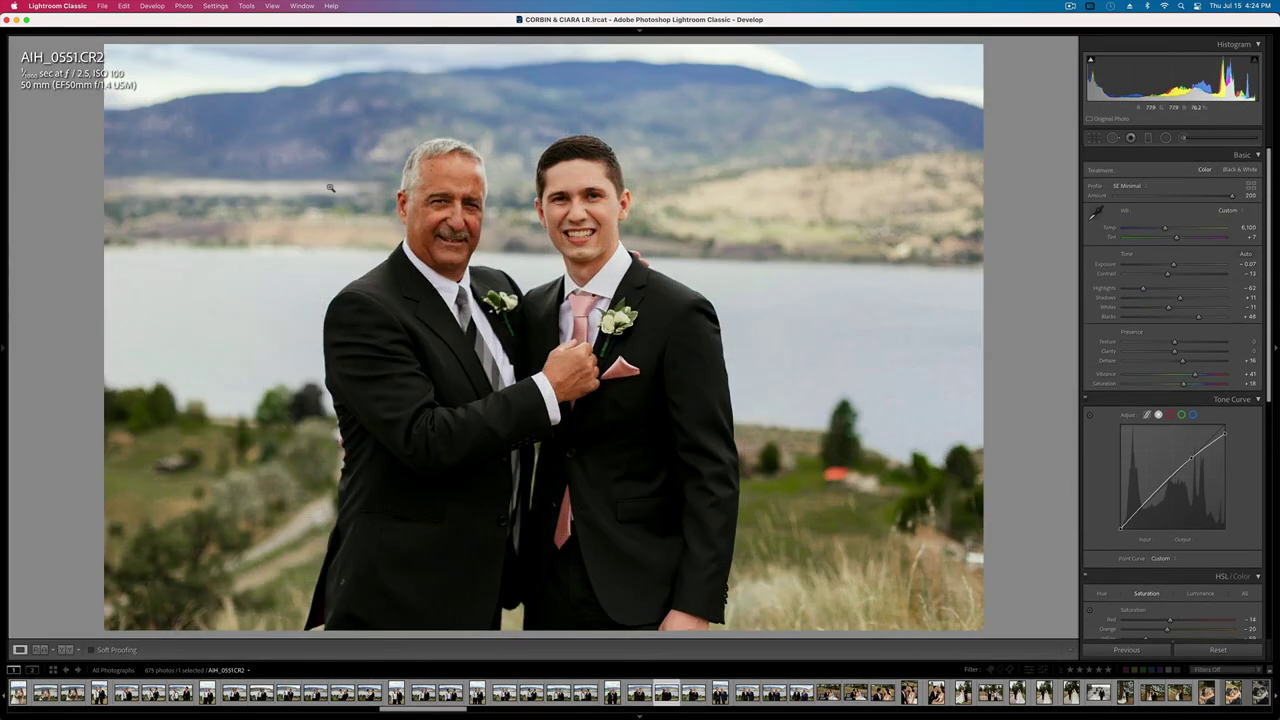
{"action": "key", "text": "Right"}
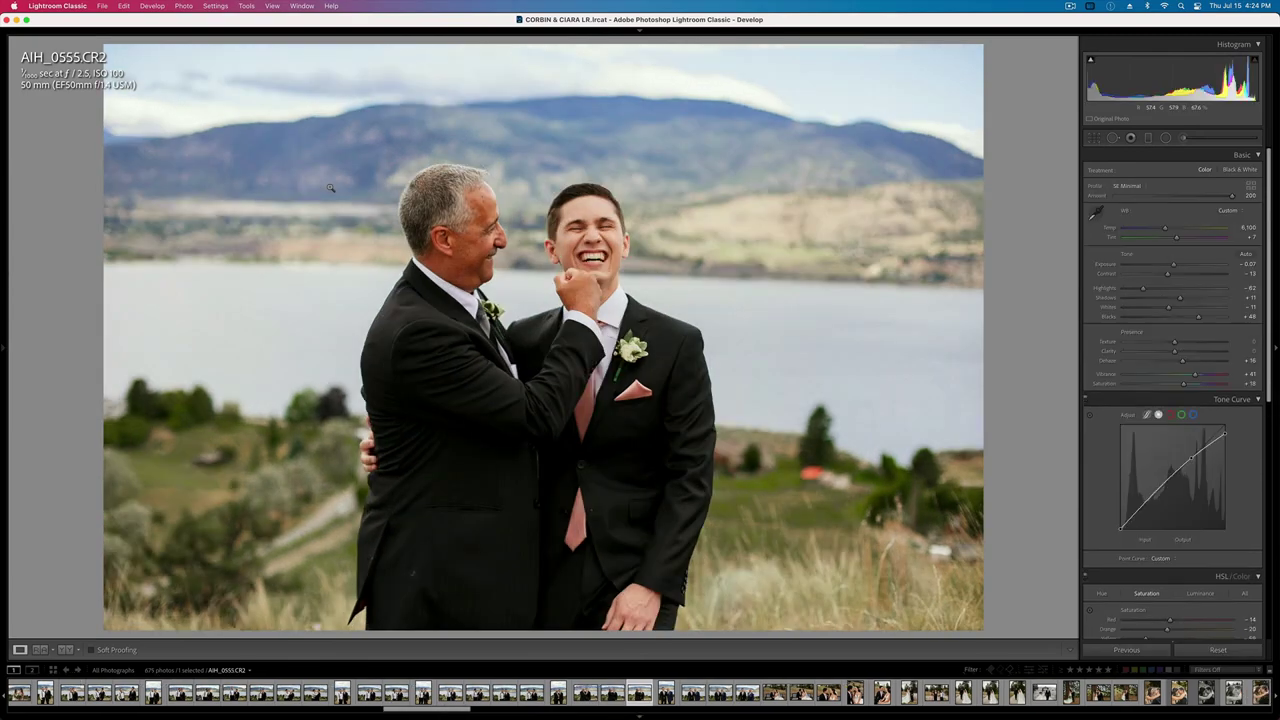
{"action": "key", "text": "Left"}
{"action": "key", "text": "r"}
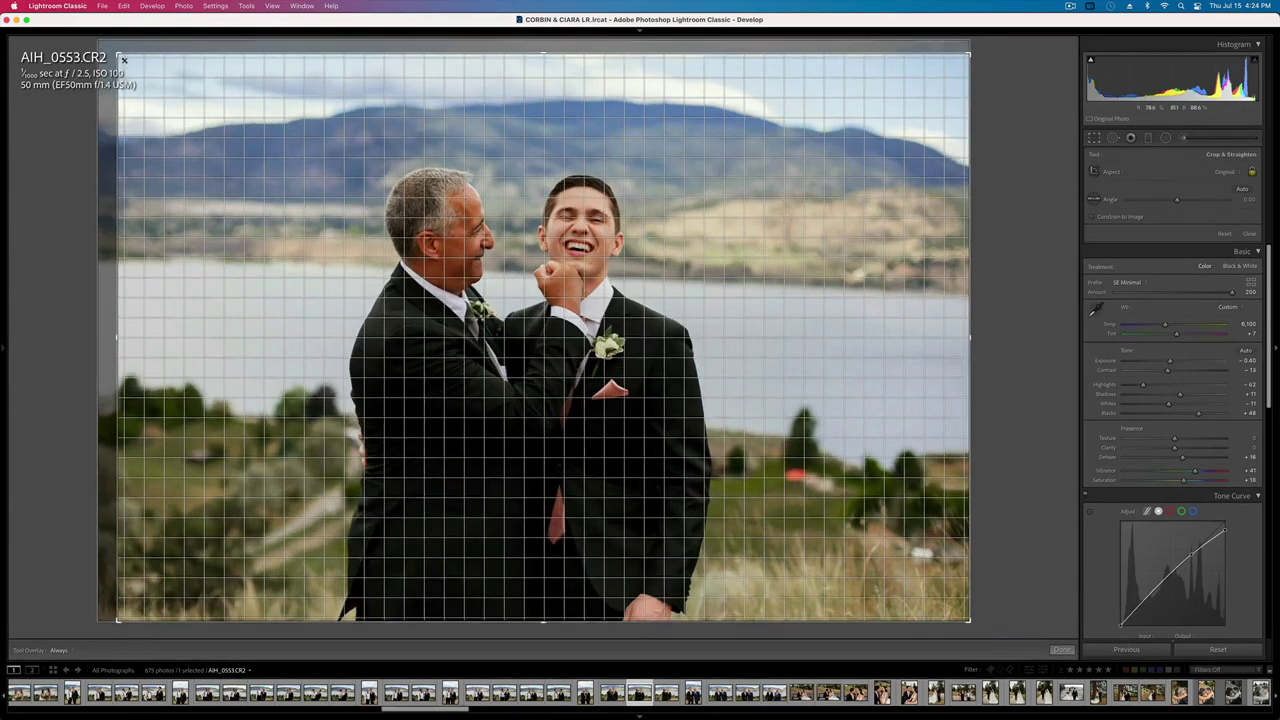
{"action": "key", "text": "r"}
- Set AIH_0559's exposure to +0.13
{"action": "key", "text": "Right"}
{"action": "key", "text": "Right"}
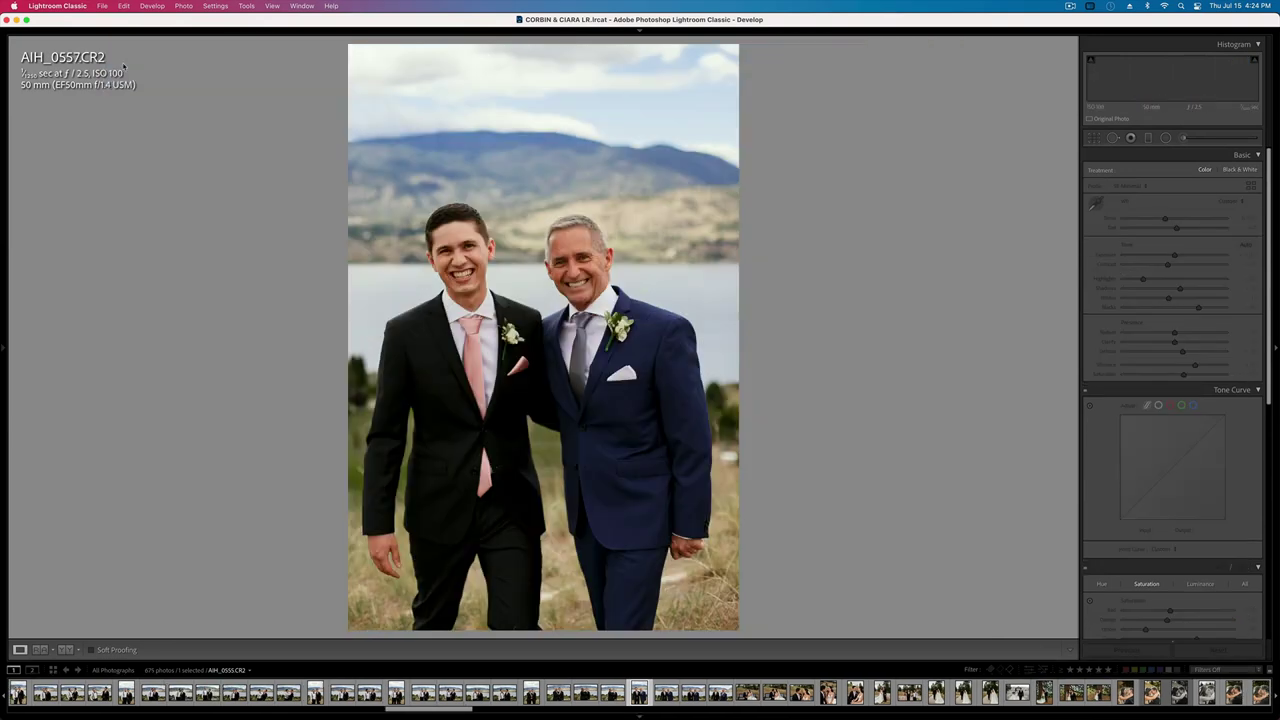
{"action": "key", "text": "Right"}
{"action": "key", "text": "Right"}
{"action": "key", "text": "Left"}
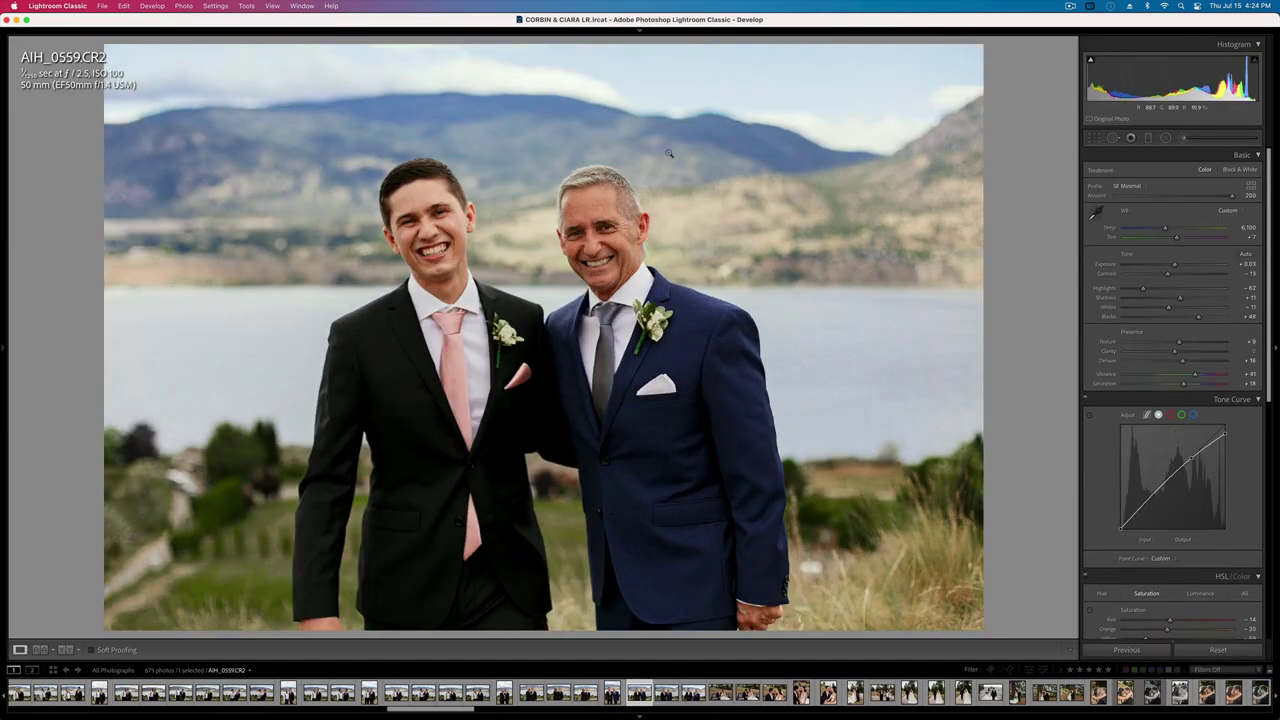
{"action": "key", "text": "="}
{"action": "key", "text": "="}
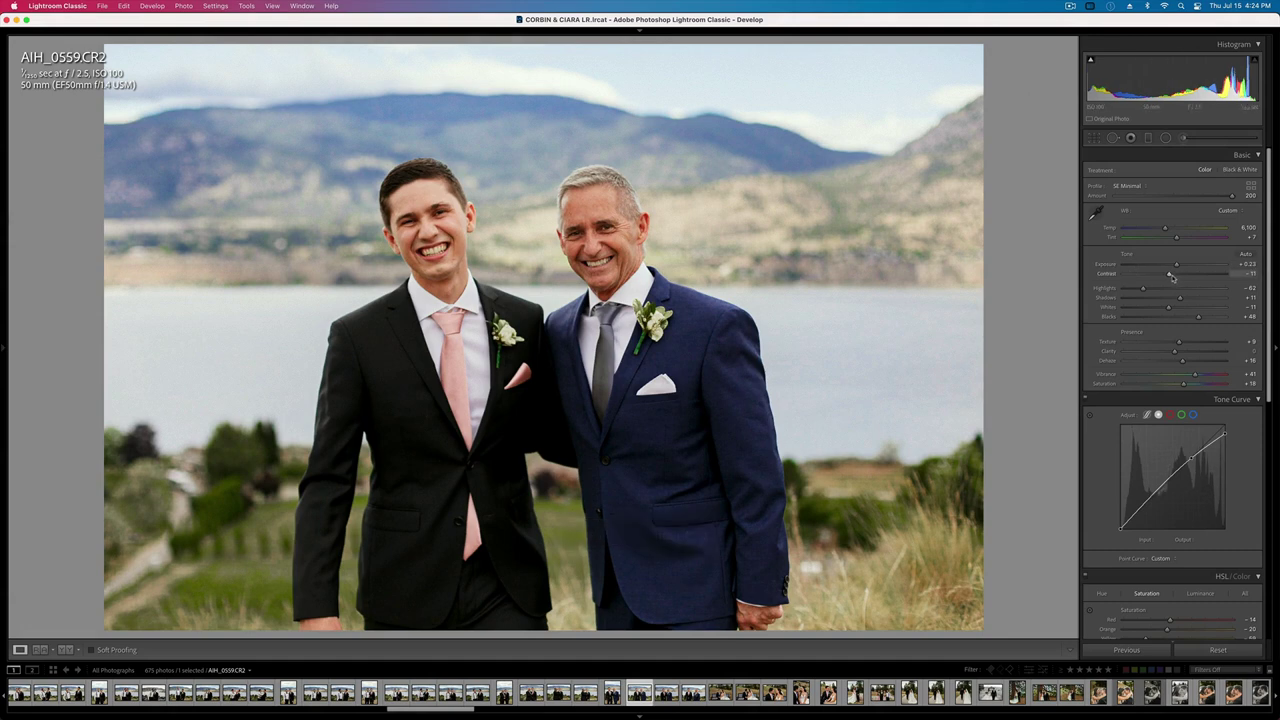
{"action": "key", "text": "minus"}
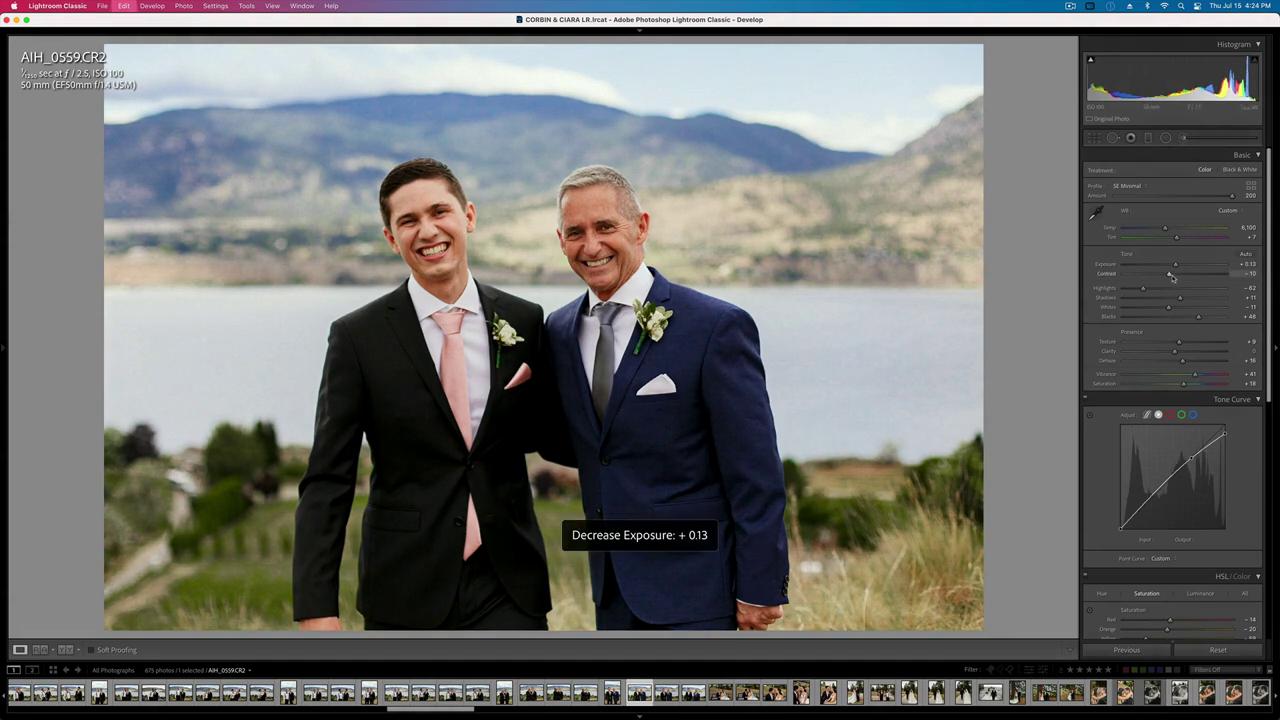
{"action": "key", "text": "Right"}
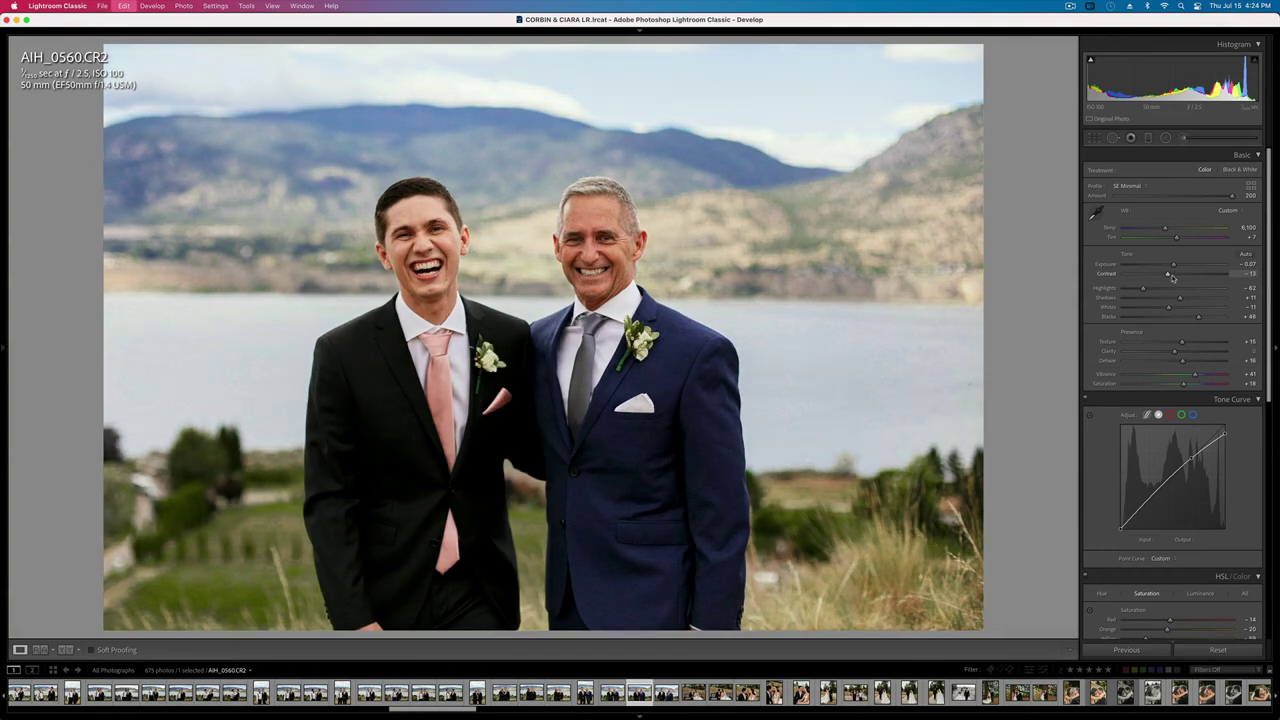
{"action": "key", "text": "Right"}
- Warm the tint and adjust exposure on bench photo AIH_0571, then copy its settings
{"action": "key", "text": "Right"}
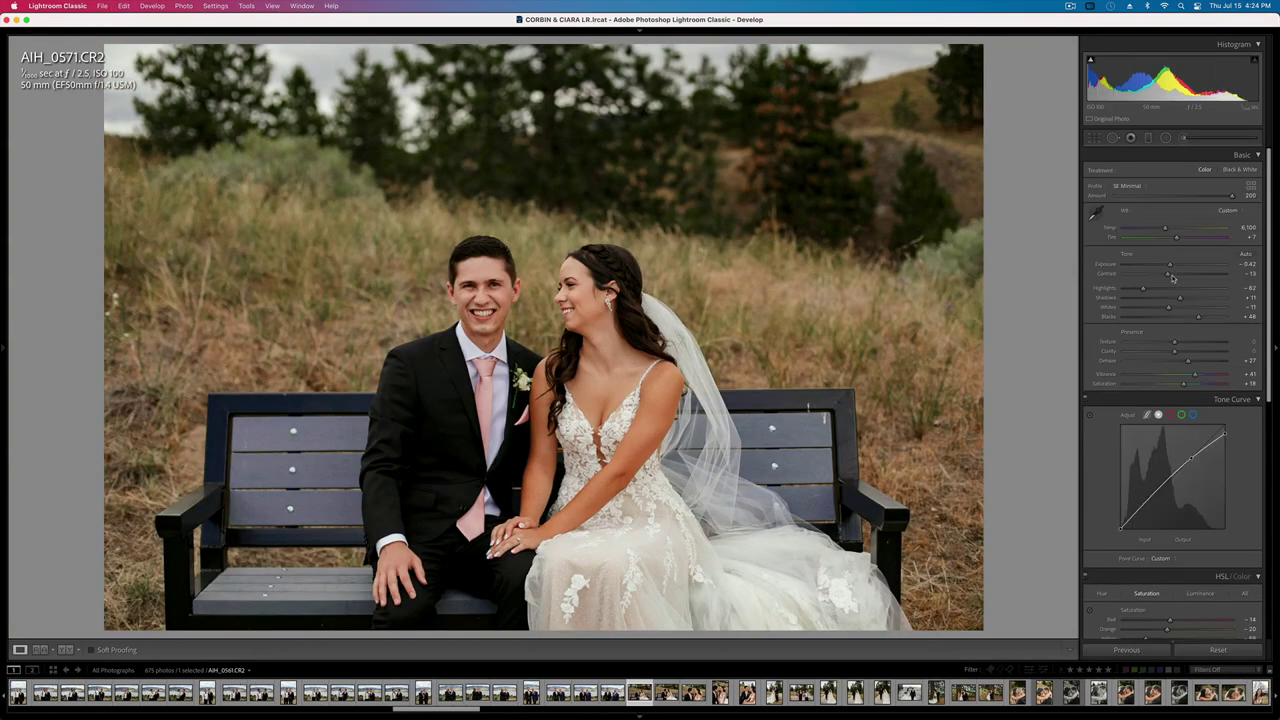
{"action": "key", "text": "Right"}
{"action": "key", "text": "Right"}
{"action": "left_click_drag", "start_coordinate": [1178, 240], "coordinate": [1183, 241]}
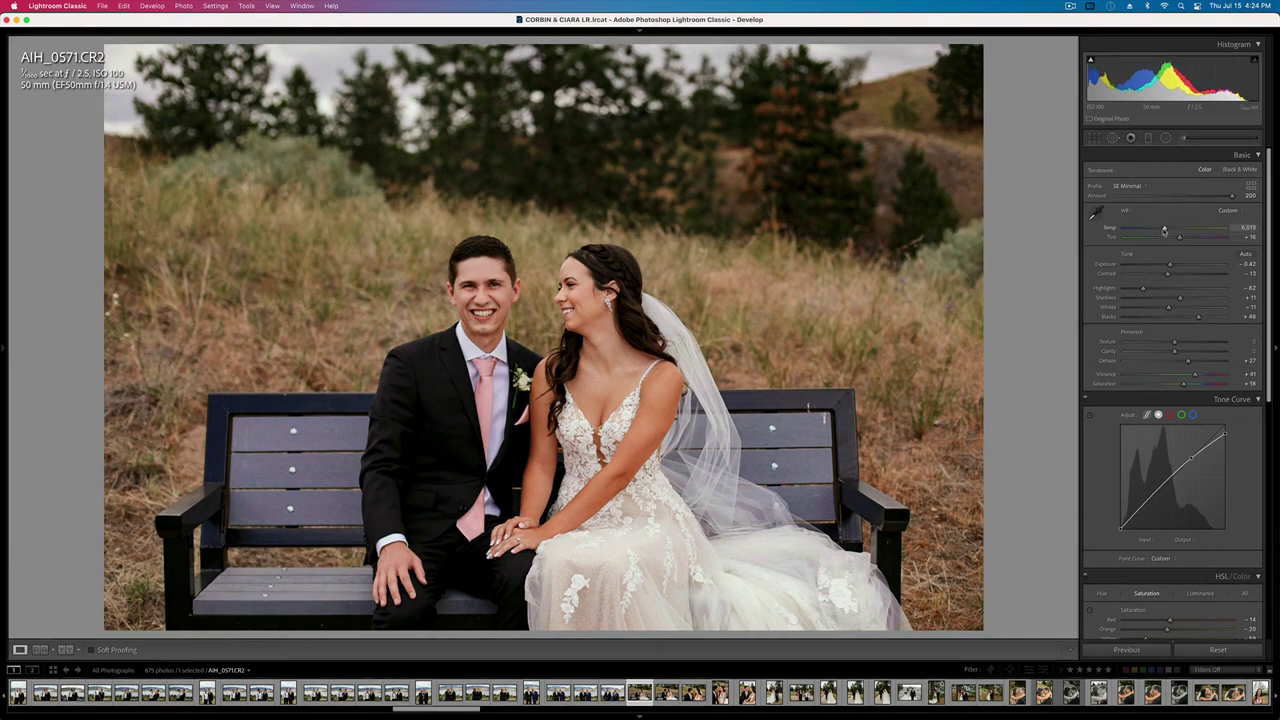
{"action": "key", "text": "shift+equal"}
{"action": "key", "text": "minus"}
{"action": "key", "text": "super+shift+c"}
{"action": "key", "text": "Return"}
- Paste the settings onto close-up AIH_0580 and set its exposure to +0.14
{"action": "key", "text": "Right"}
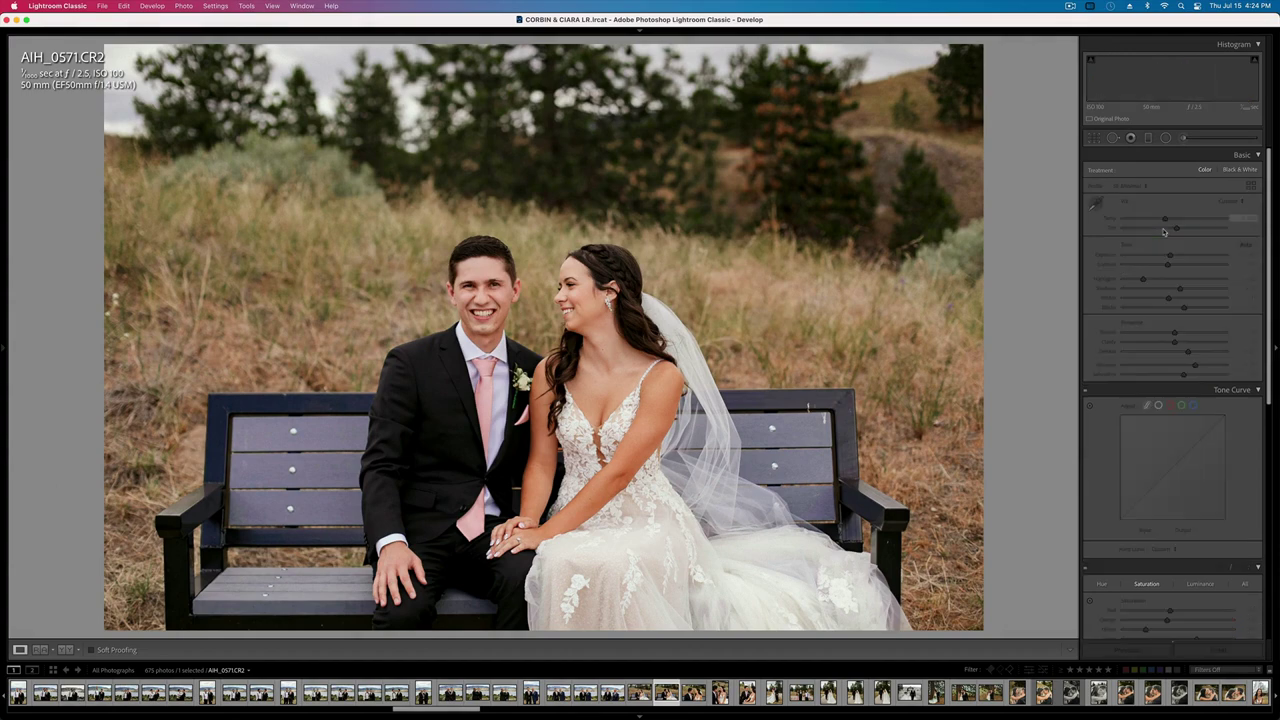
{"action": "key", "text": "Right"}
{"action": "key", "text": "super+v"}
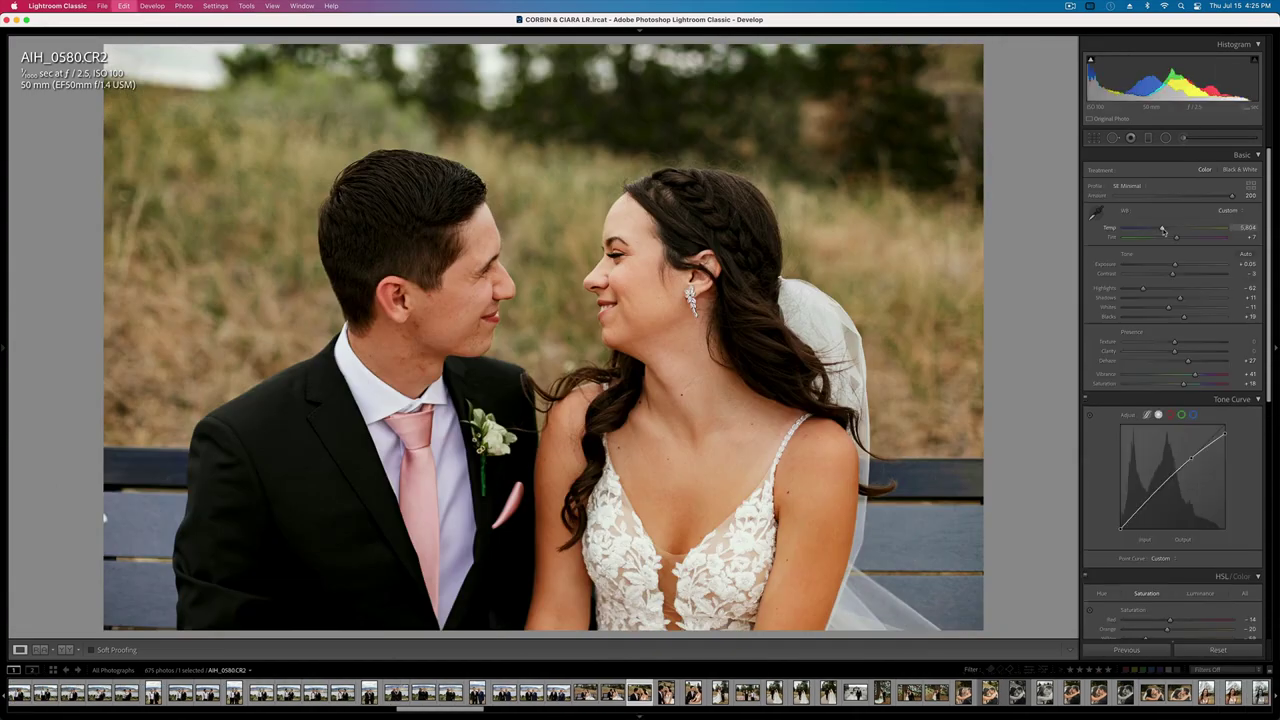
{"action": "key", "text": "super+shift+v"}
{"action": "key", "text": "equal"}
{"action": "key", "text": "minus"}
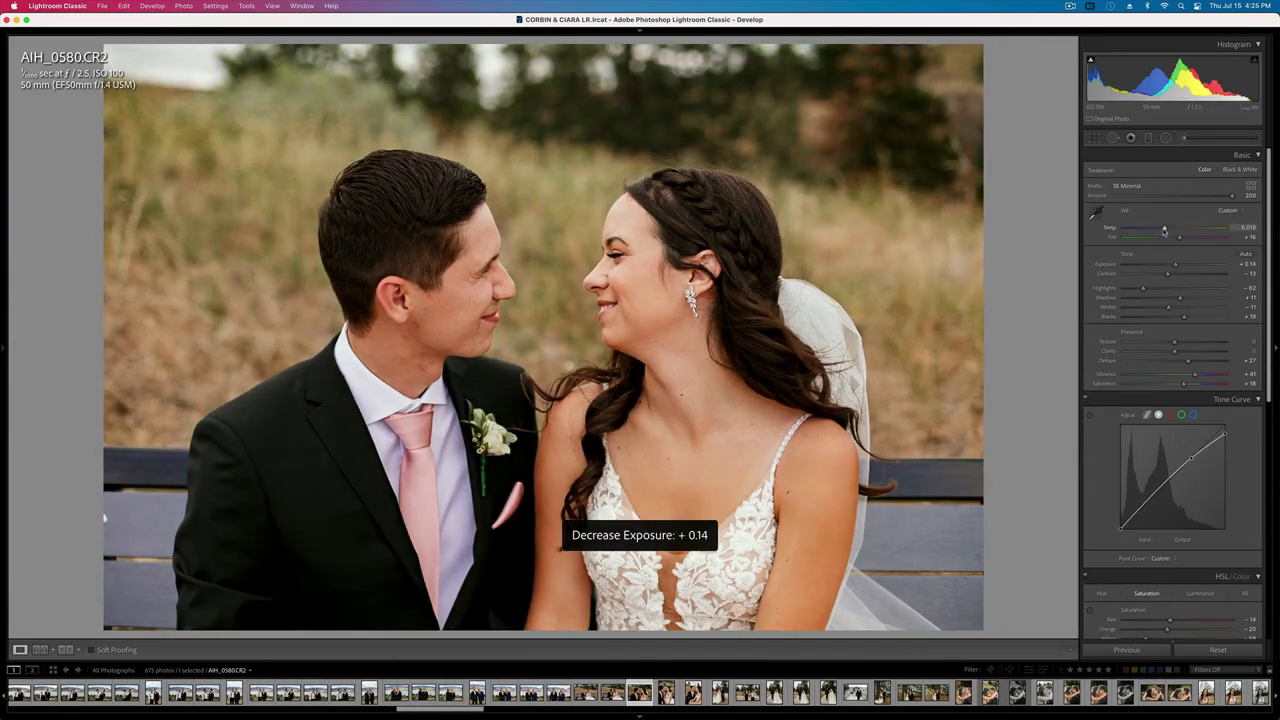
{"action": "key", "text": "minus"}
- Brighten couple portrait AIH_0606 and copy its develop settings
{"action": "key", "text": "Right"}
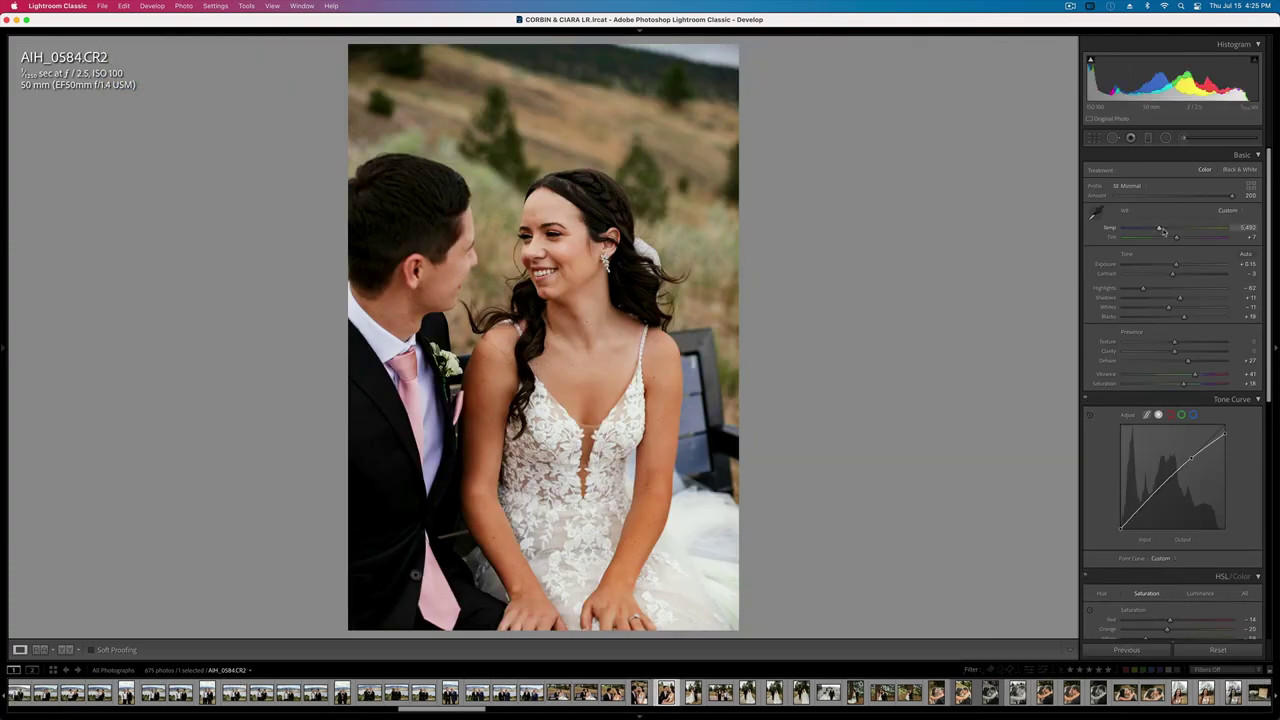
{"action": "key", "text": "Right"}
{"action": "key", "text": "Right"}
{"action": "key", "text": "Right"}
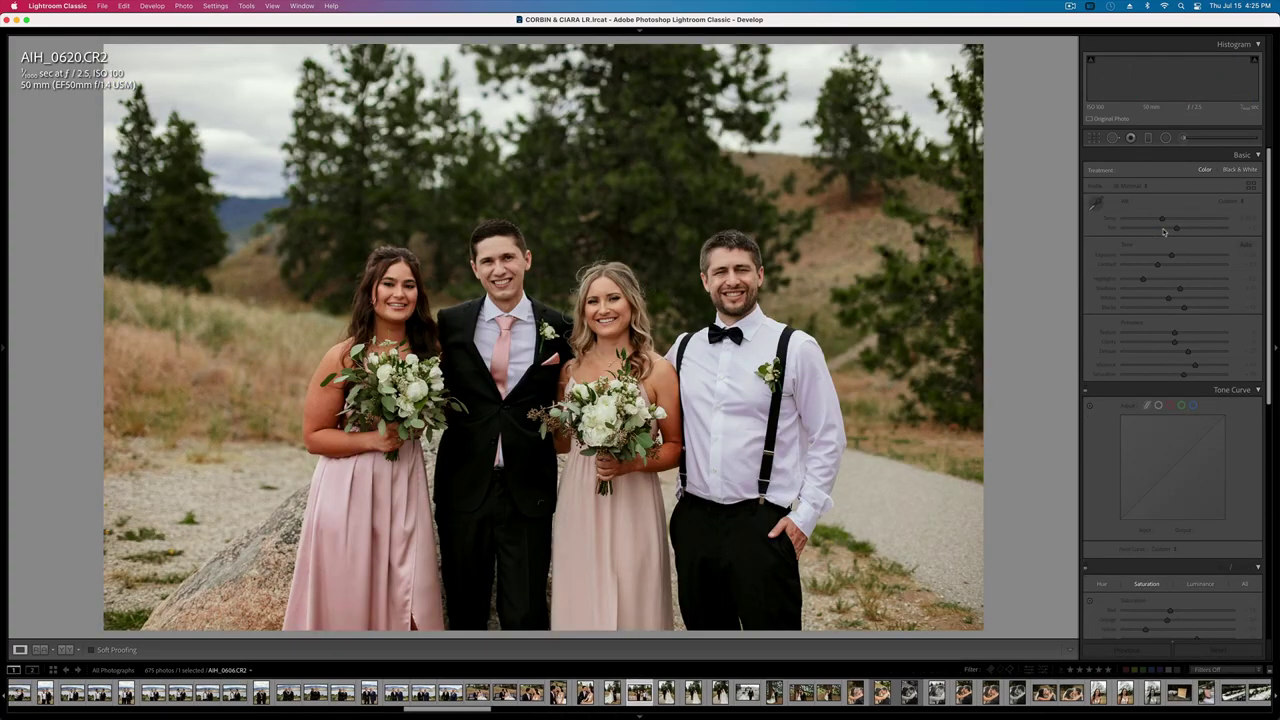
{"action": "key", "text": "Right"}
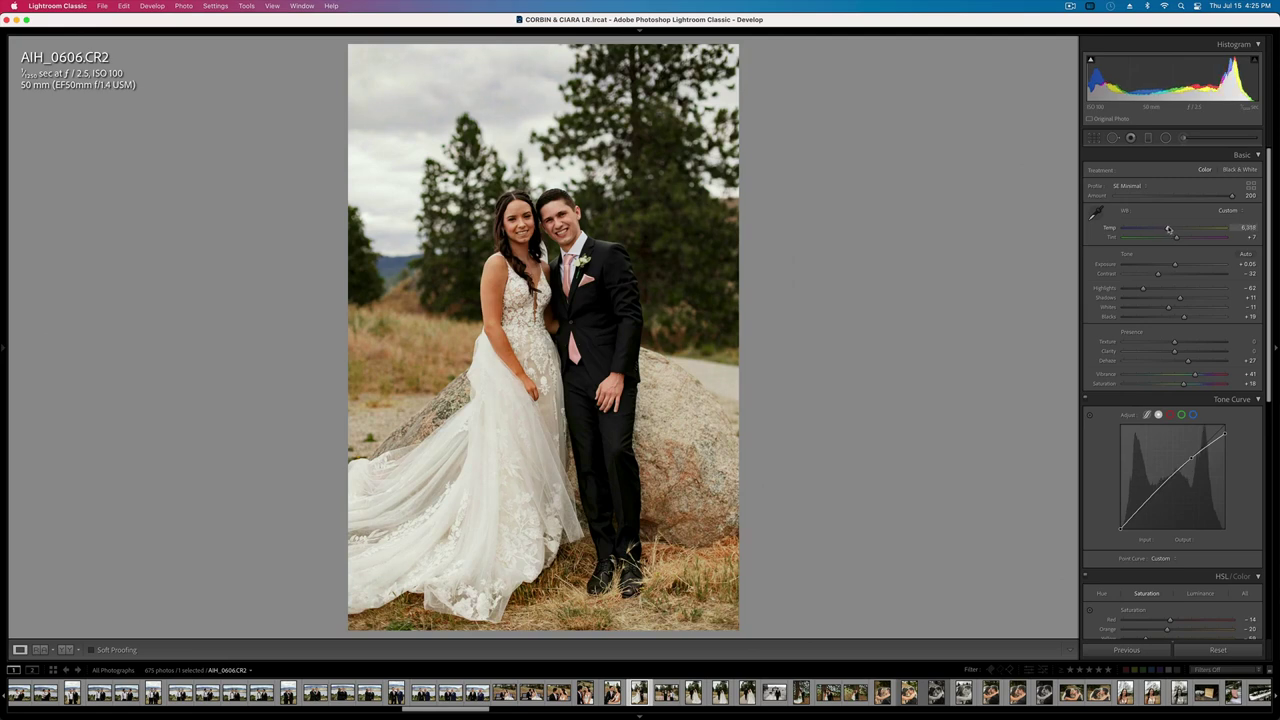
{"action": "key", "text": "="}
{"action": "key", "text": "super+shift+c"}
{"action": "key", "text": "Return"}
{"action": "key", "text": "Right"}
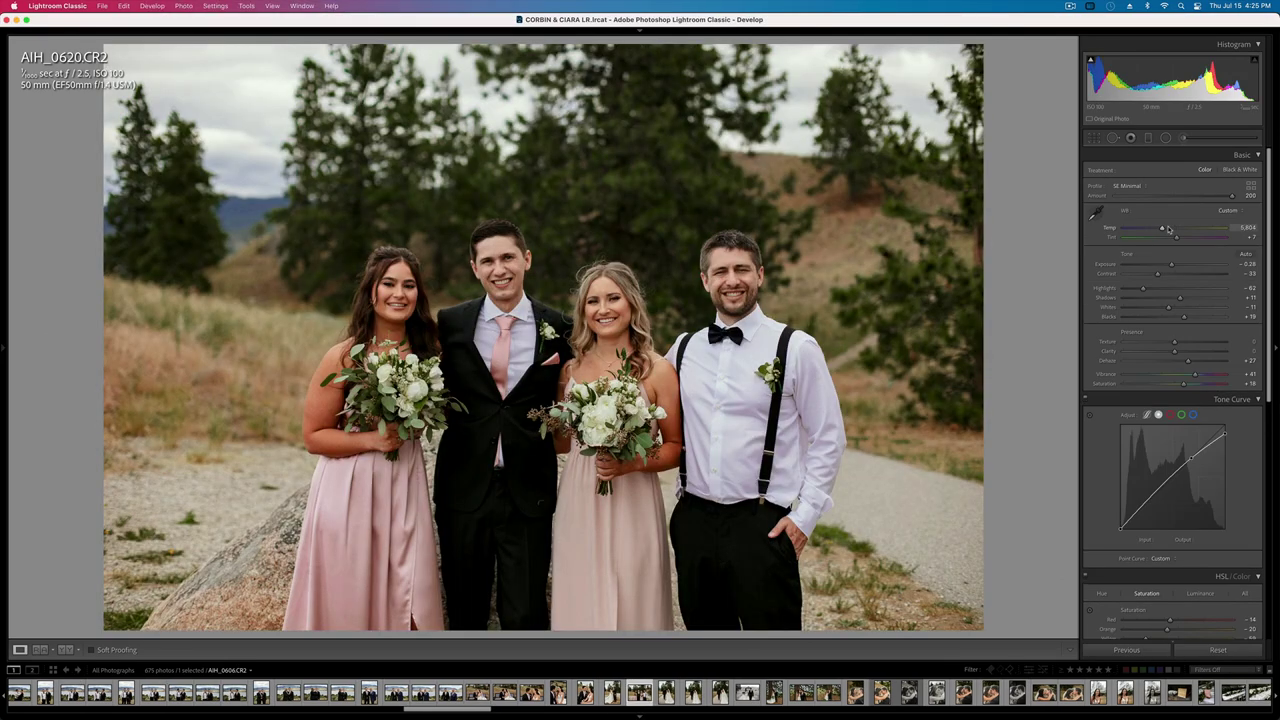
{"action": "key", "text": "Right"}
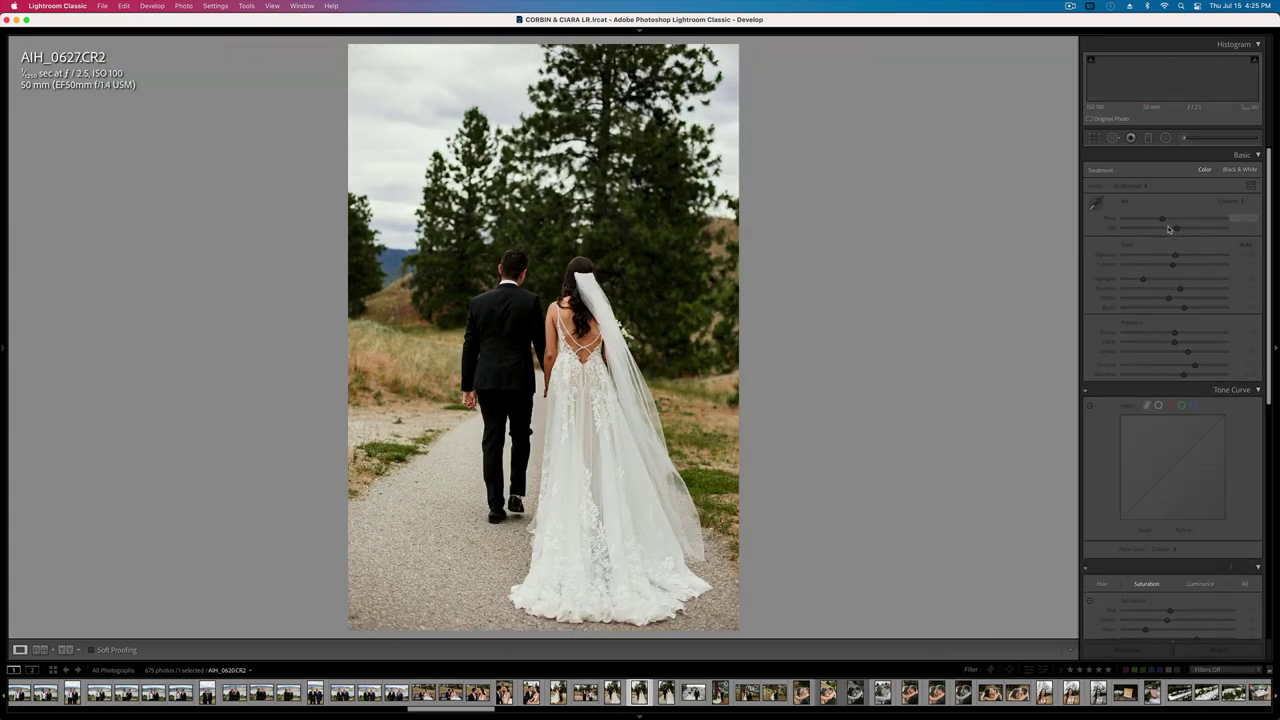
{"action": "key", "text": "Right"}
- Cool 122A6945's white balance to Temp 4,641 and call up the remove-from-catalog prompt
{"action": "key", "text": "Right"}
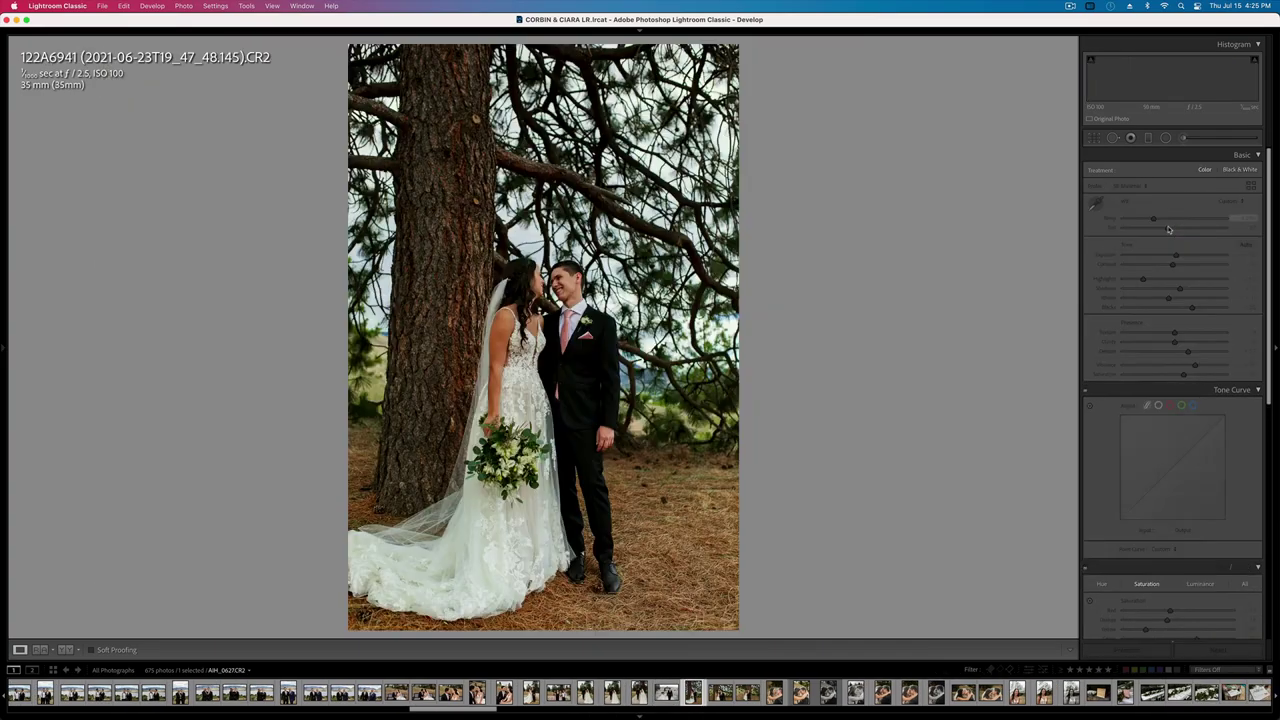
{"action": "key", "text": "Right"}
{"action": "key", "text": "Left"}
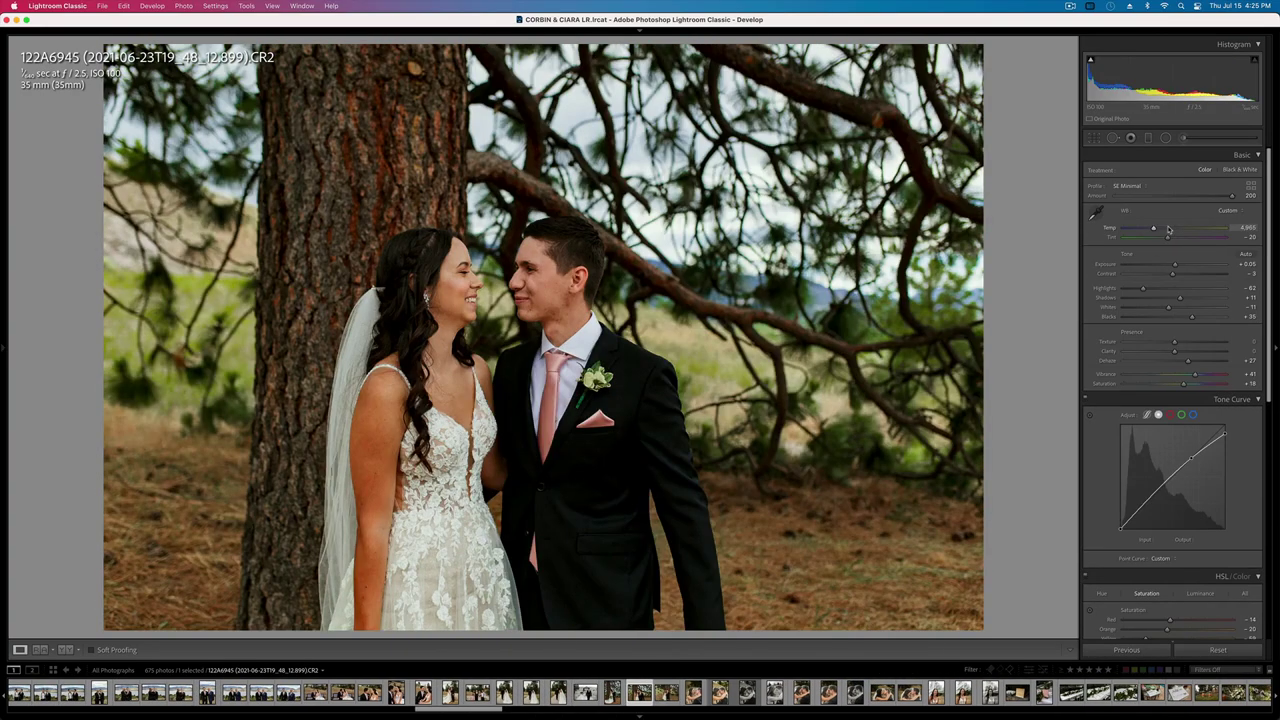
{"action": "left_click_drag", "start_coordinate": [1148, 231], "coordinate": [1146, 230]}
{"action": "key", "text": "BackSpace"}
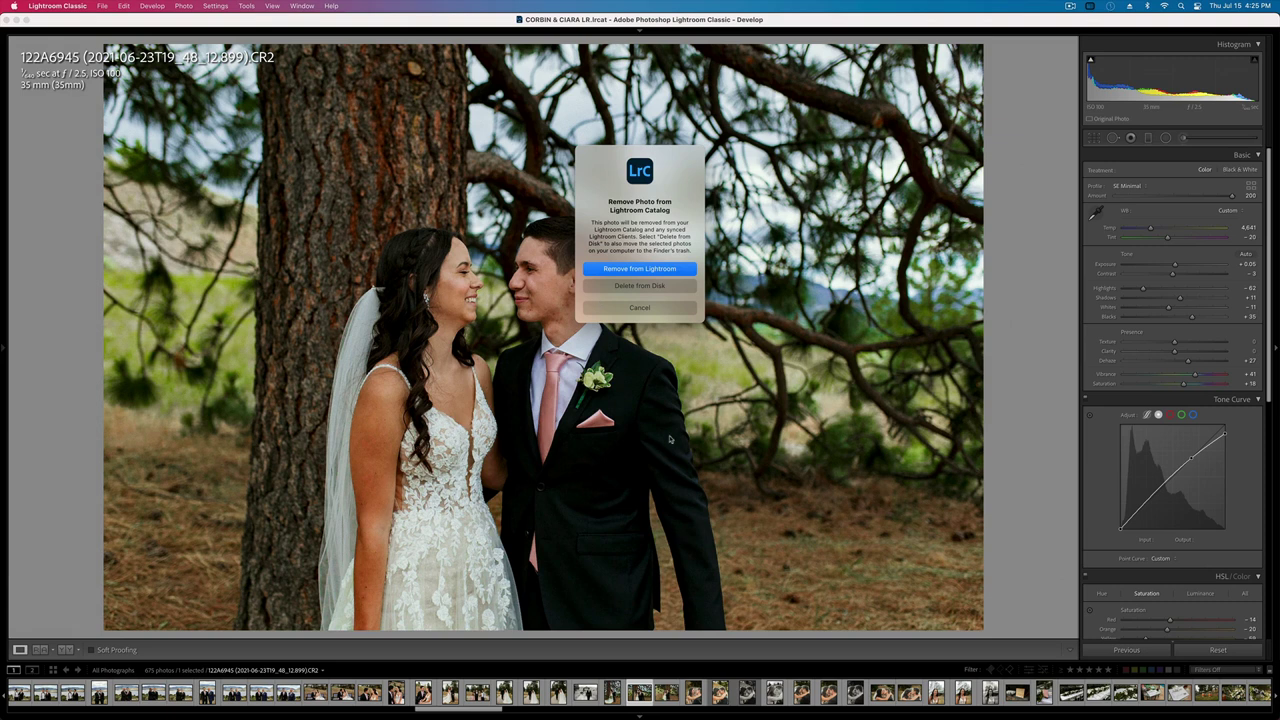
- Remove the black-and-white virtual copy from the catalog and keep the colour AIH_0653
{"action": "left_click", "coordinate": [636, 286]}
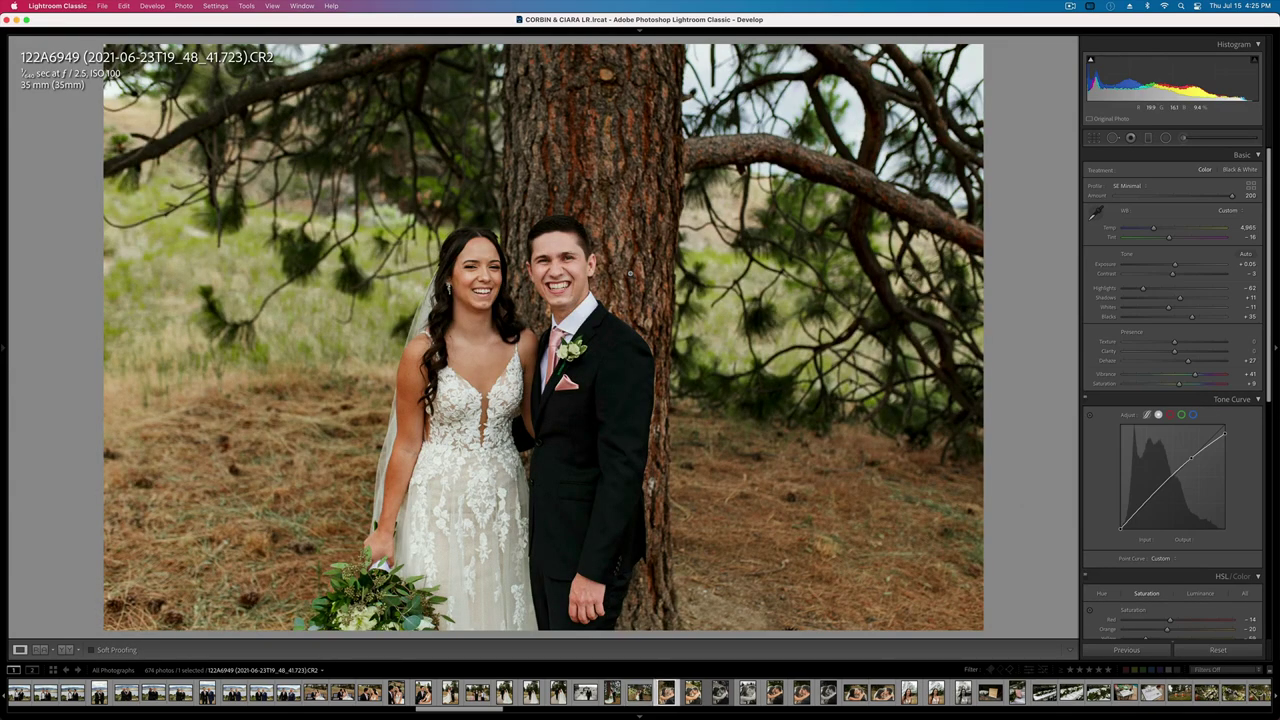
{"action": "key", "text": "Right"}
{"action": "key", "text": "Right"}
{"action": "key", "text": "Right"}
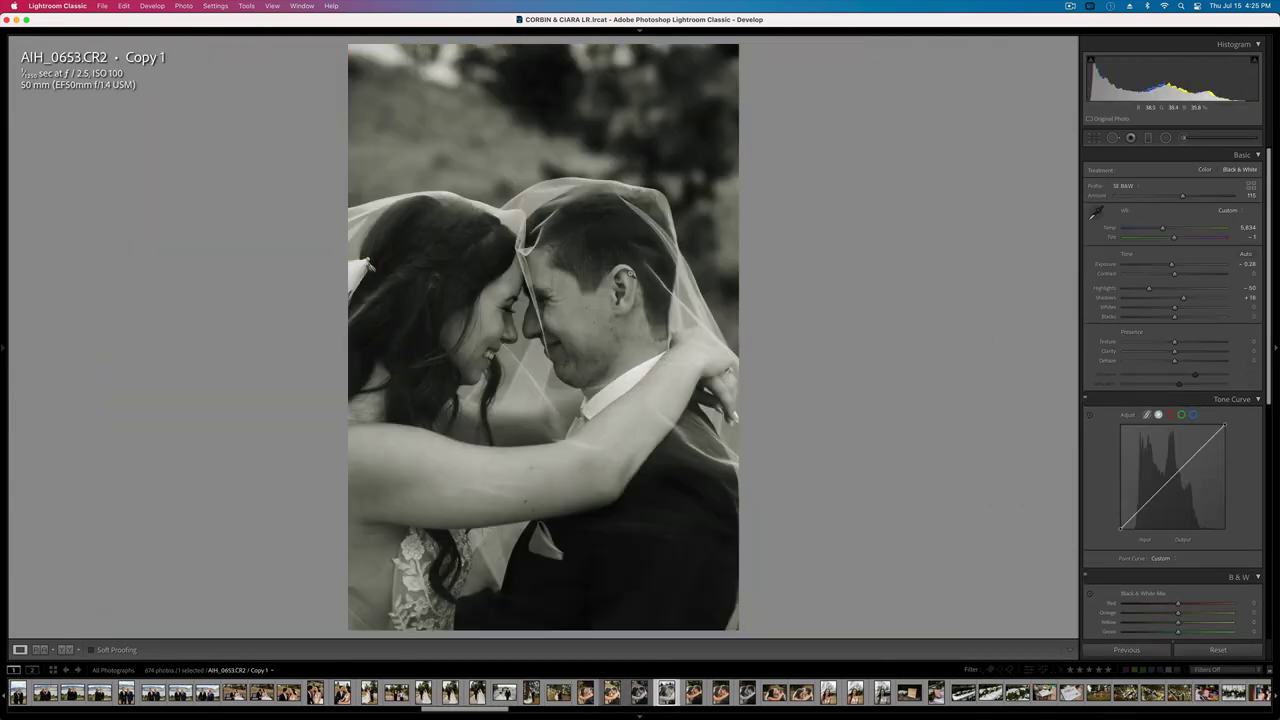
{"action": "key", "text": "Left"}
{"action": "key", "text": "Left"}
{"action": "key", "text": "Delete"}
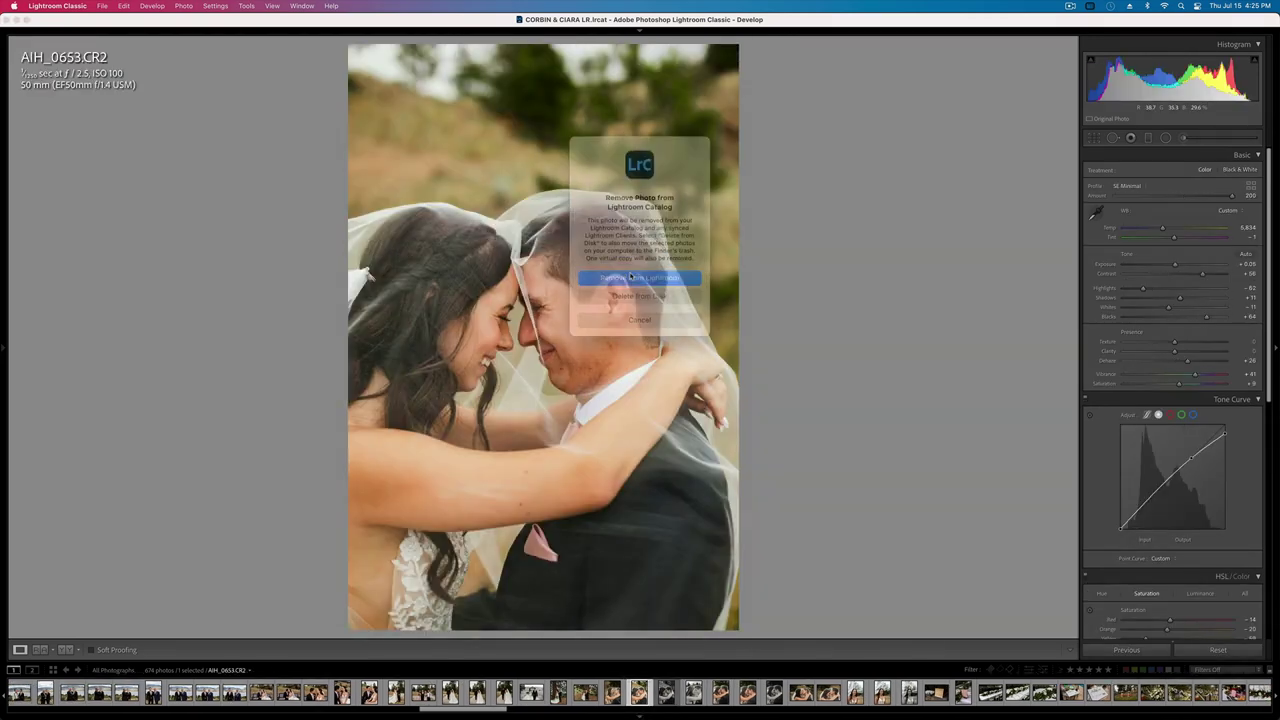
{"action": "left_click", "coordinate": [639, 319]}
- Crop the veiled-couple shot AIH_0653 tighter, then browse ahead toward AIH_0676
{"action": "key", "text": "r"}
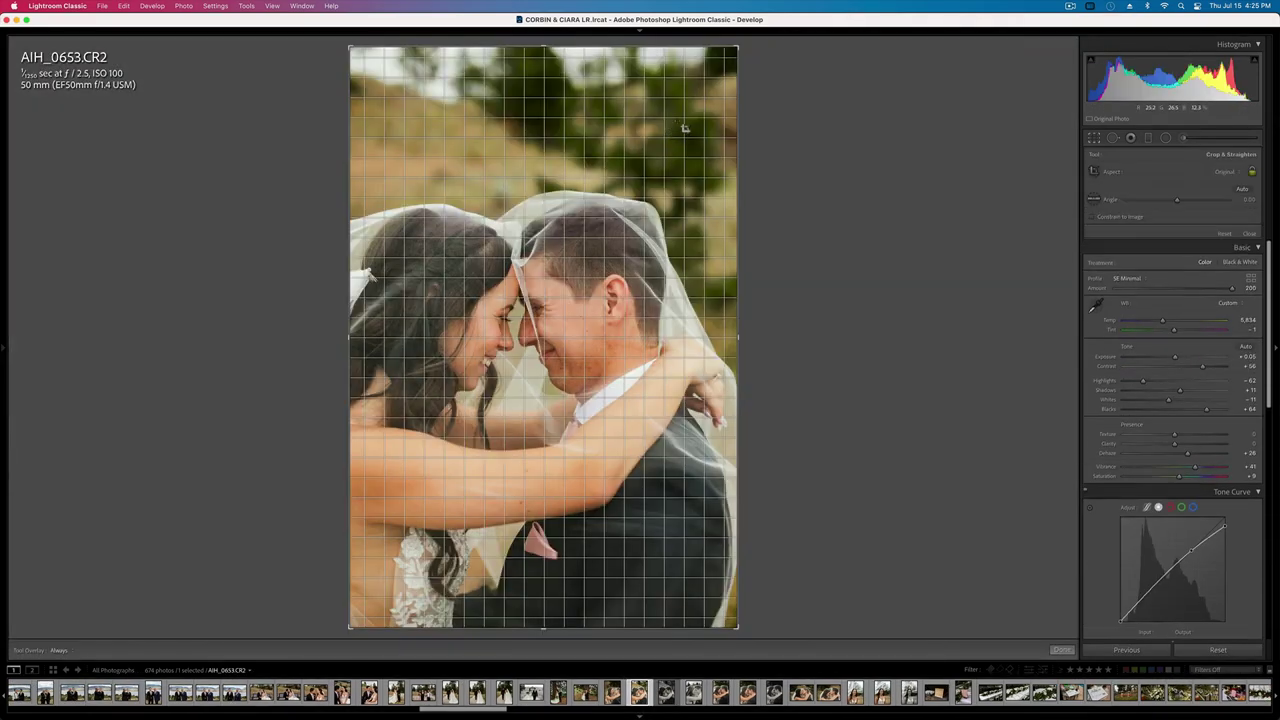
{"action": "left_click_drag", "start_coordinate": [737, 43], "coordinate": [721, 74]}
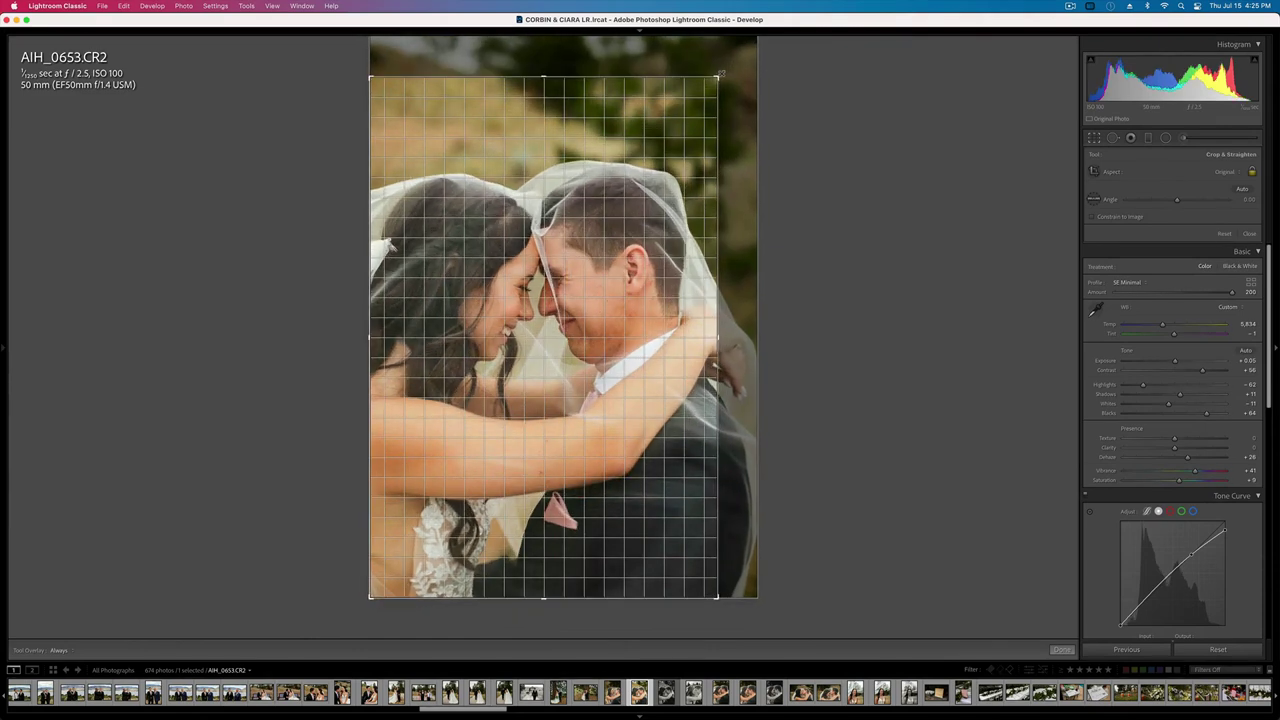
{"action": "key", "text": "Return"}
{"action": "key", "text": "Right"}
{"action": "key", "text": "Right"}
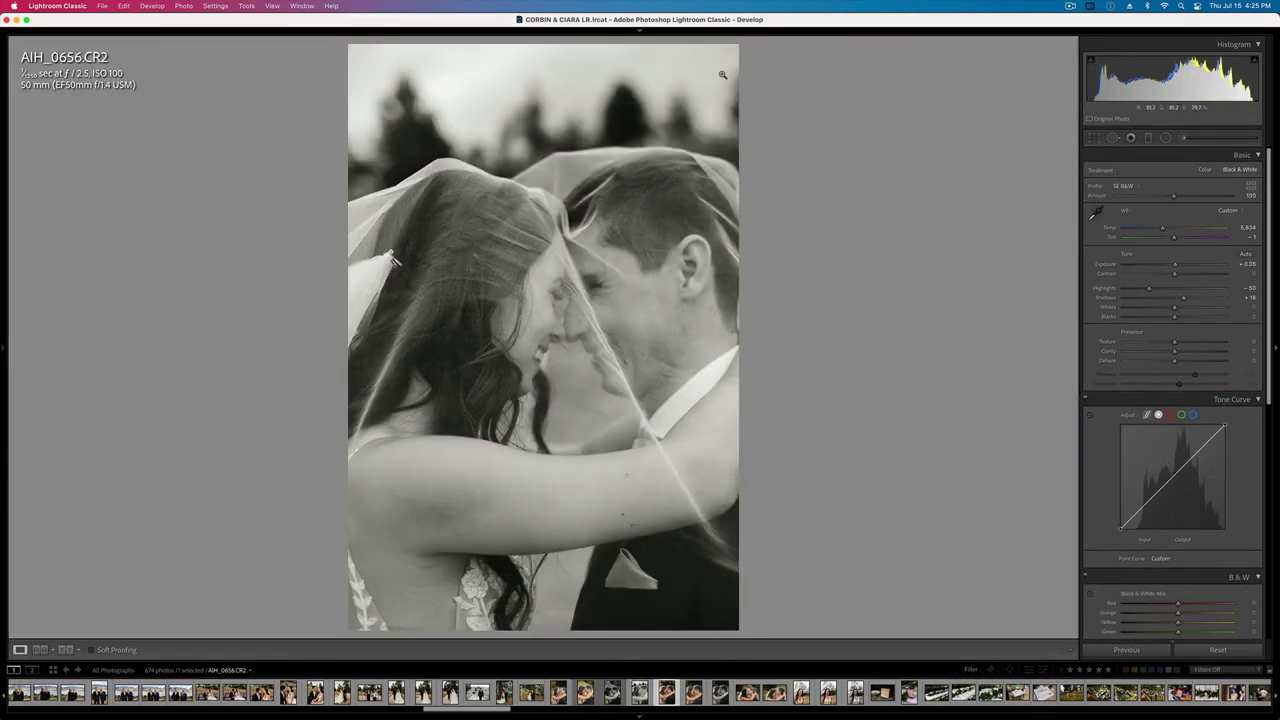
{"action": "key", "text": "Right"}
{"action": "key", "text": "Right"}
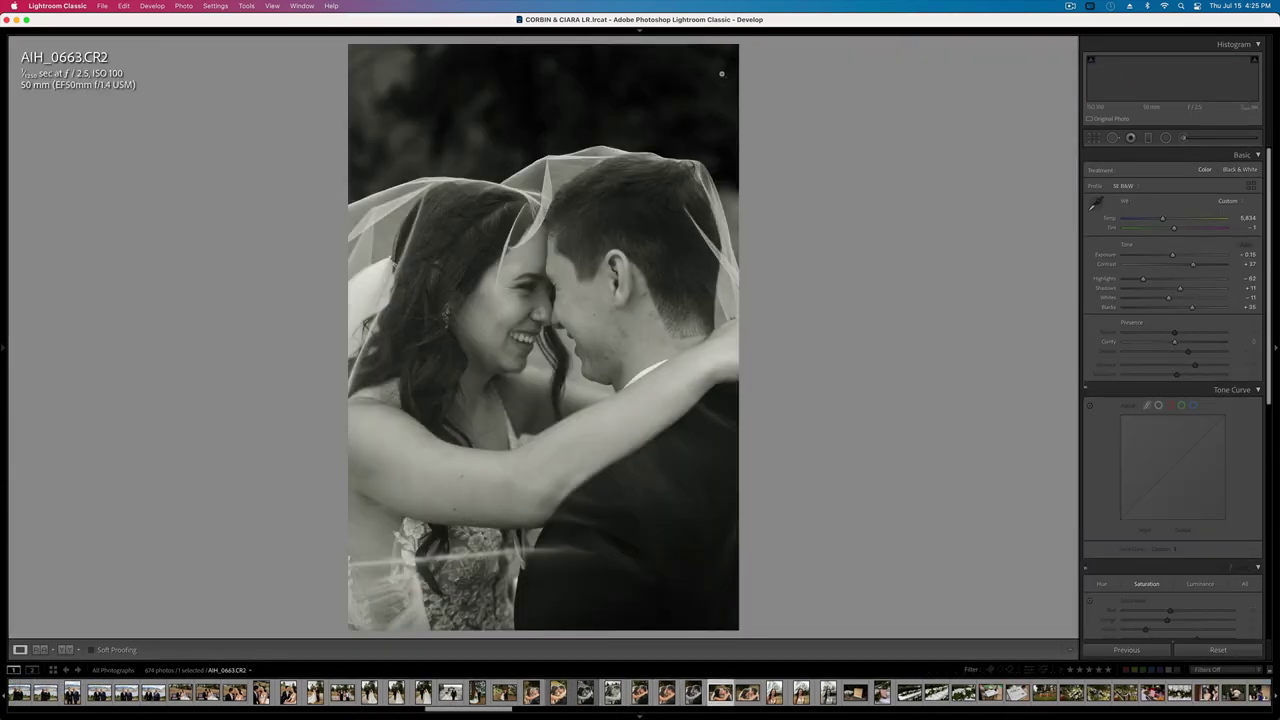
{"action": "key", "text": "Right"}
{"action": "key", "text": "Right"}
{"action": "key", "text": "Right"}
{"action": "key", "text": "Right"}
{"action": "key", "text": "Right"}
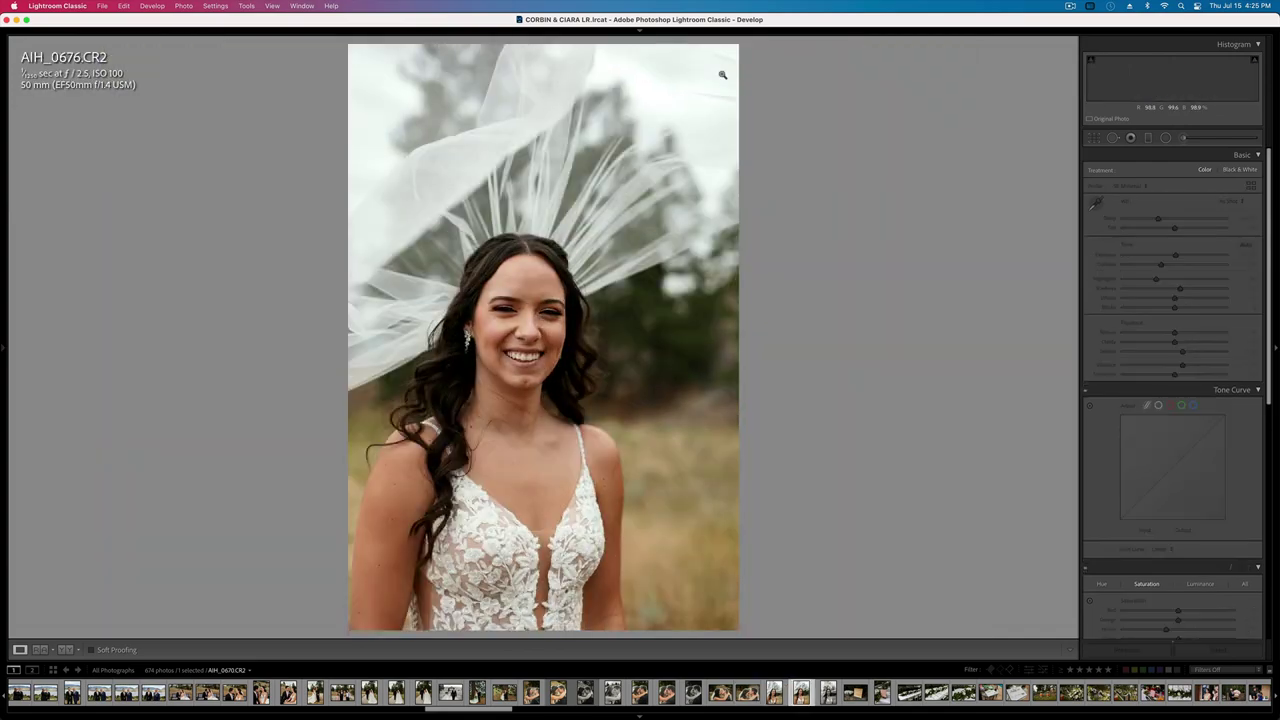
{"action": "key", "text": "Right"}
{"action": "key", "text": "Right"}
{"action": "key", "text": "Right"}
{"action": "key", "text": "Right"}
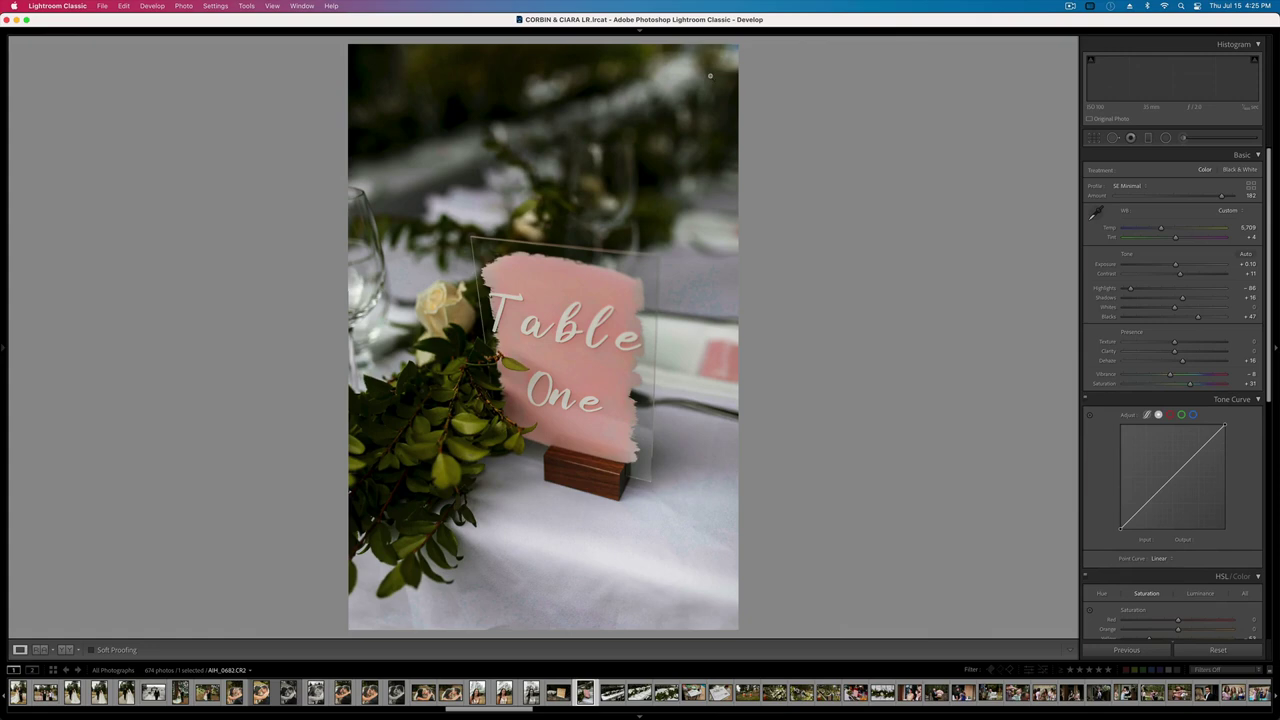
- Raise exposure on the Table One, rose close-up and table-setting photos
{"action": "key", "text": "equal"}
{"action": "key", "text": "equal"}
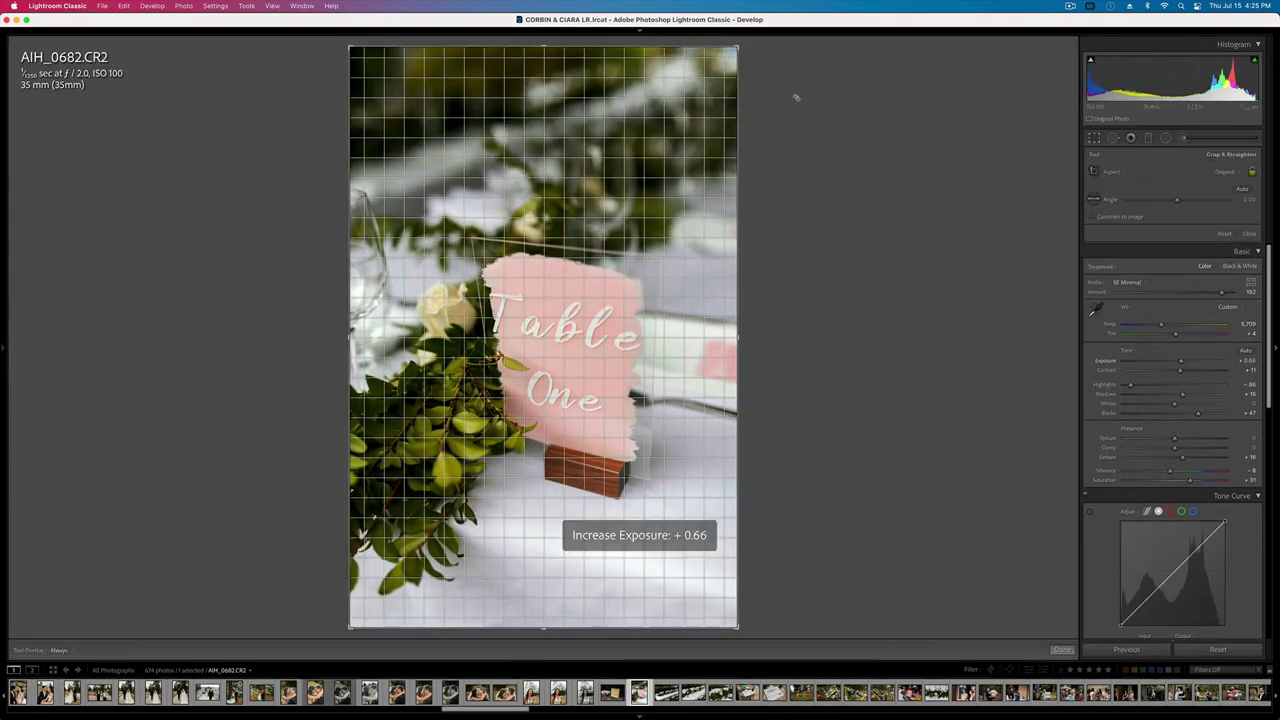
{"action": "key", "text": "Right"}
{"action": "key", "text": "Right"}
{"action": "key", "text": "Right"}
{"action": "key", "text": "Right"}
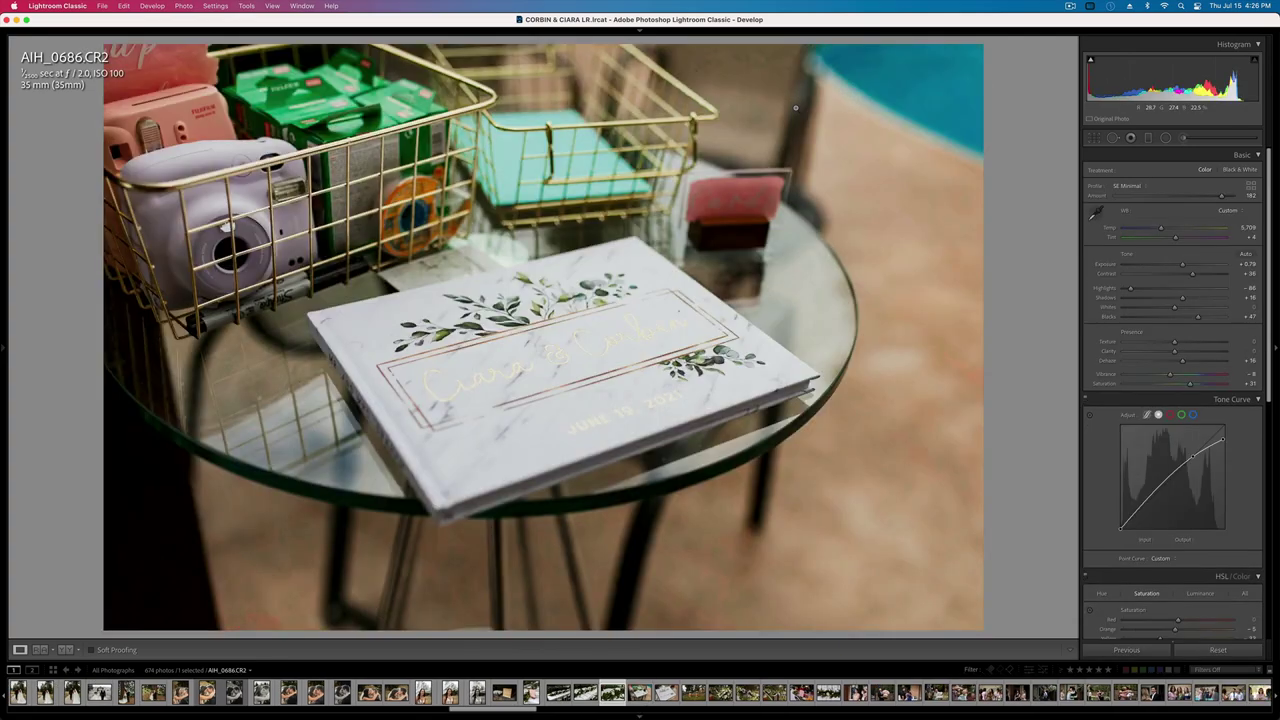
{"action": "key", "text": "Left"}
{"action": "key", "text": "equal"}
{"action": "key", "text": "equal"}
{"action": "key", "text": "Left"}
{"action": "key", "text": "equal"}
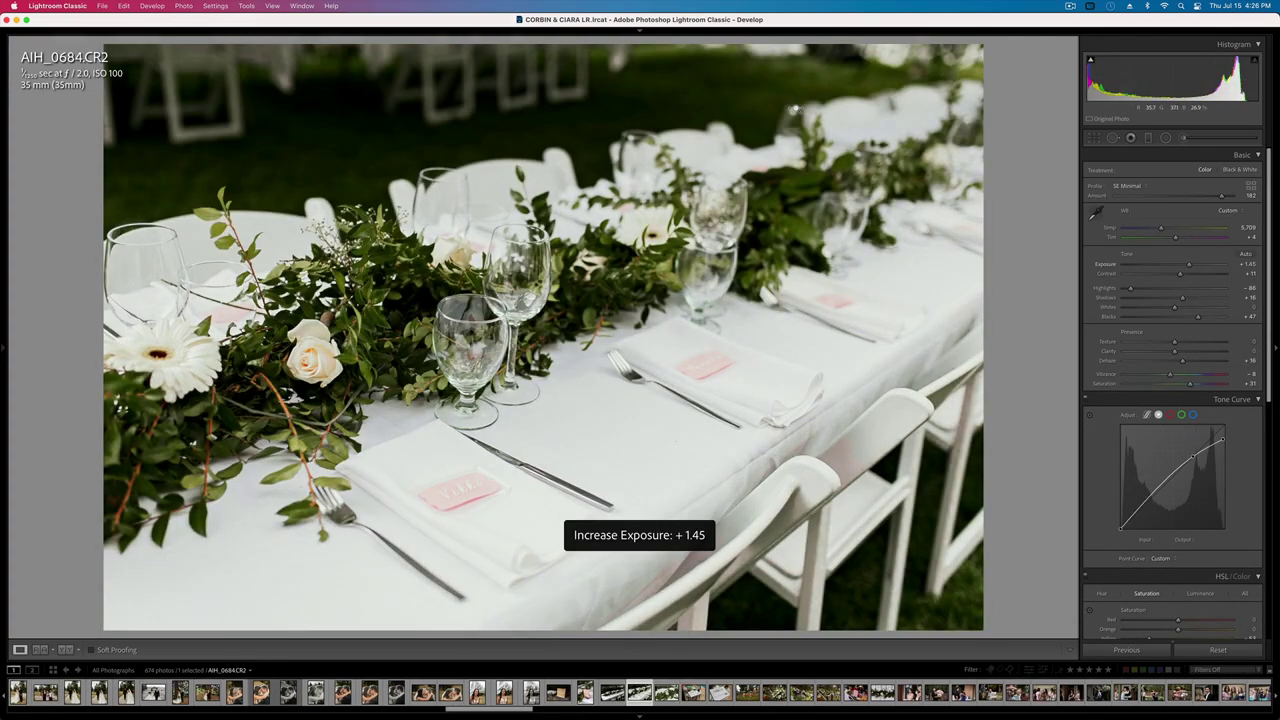
- Straighten and crop the table-setting shot AIH_0684 so it sits level
{"action": "key", "text": "r"}
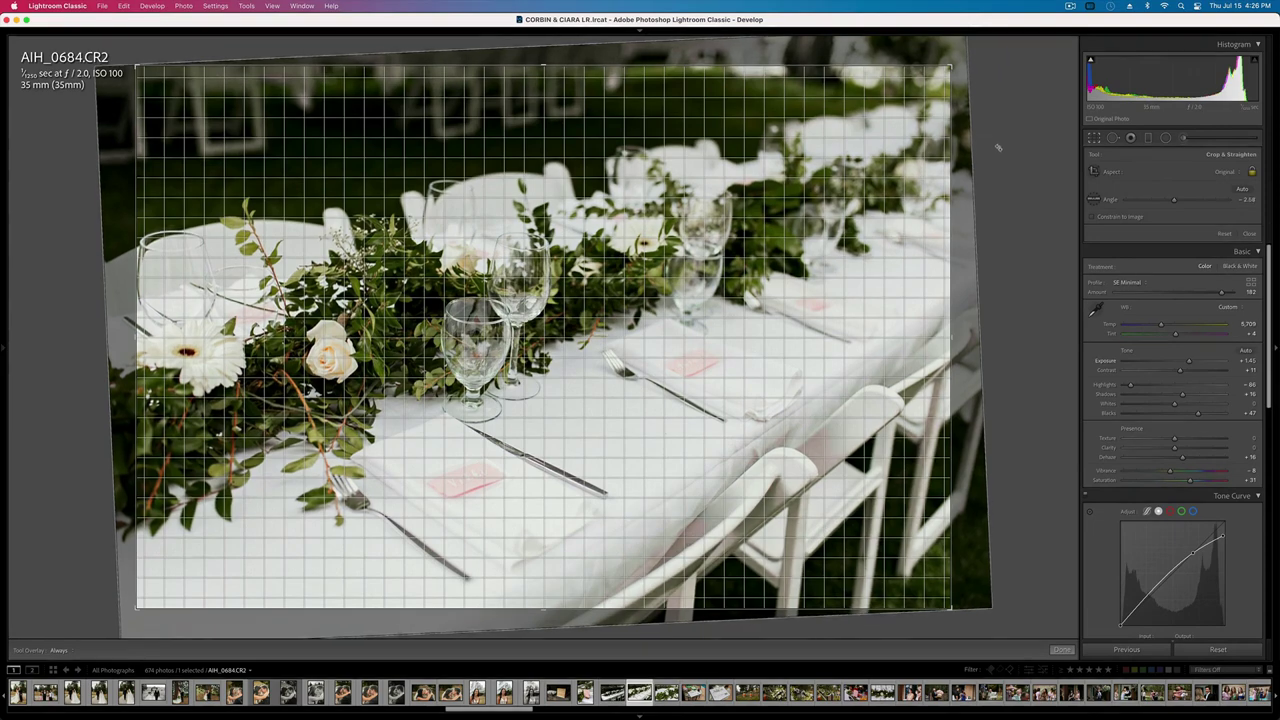
{"action": "left_click_drag", "start_coordinate": [998, 140], "coordinate": [995, 149]}
{"action": "key", "text": "Return"}
{"action": "key", "text": "z"}
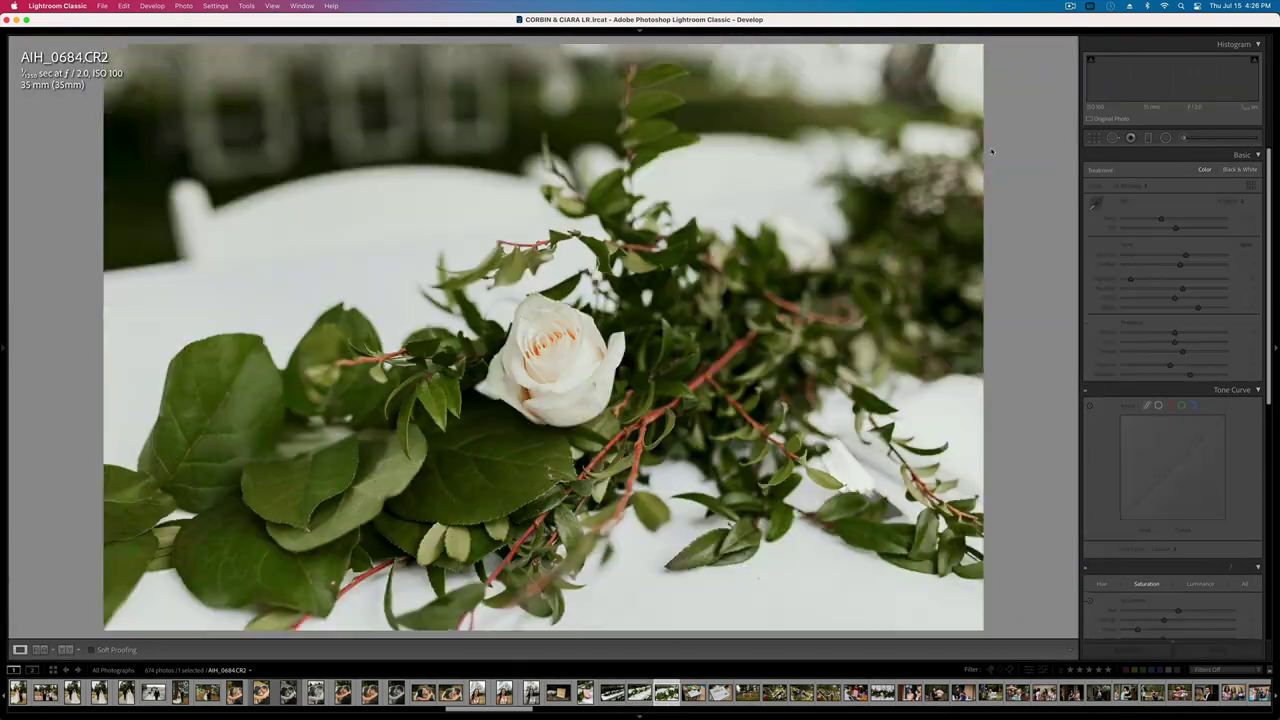
{"action": "key", "text": "Right"}
{"action": "key", "text": "Right"}
{"action": "key", "text": "Right"}
{"action": "key", "text": "Right"}
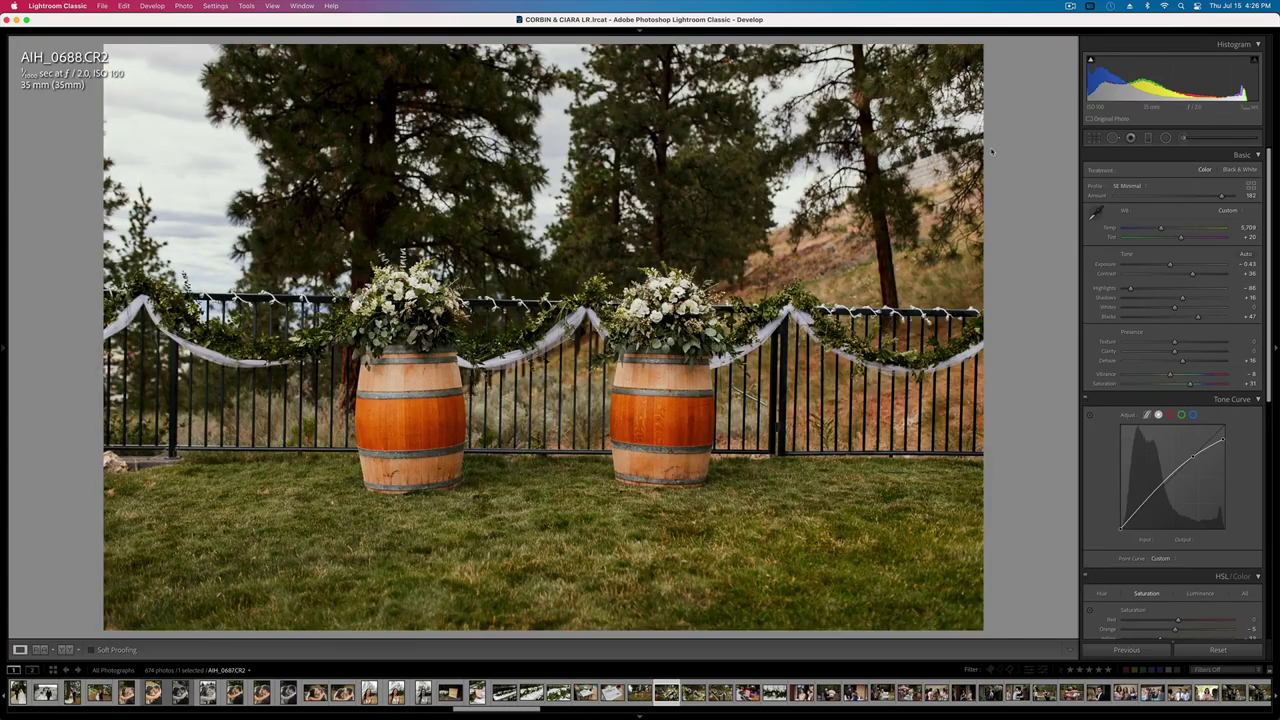
{"action": "key", "text": "Right"}
{"action": "key", "text": "Right"}
- Level the guestbook photo AIH_0687, then browse on past the barrels shot
{"action": "key", "text": "r"}
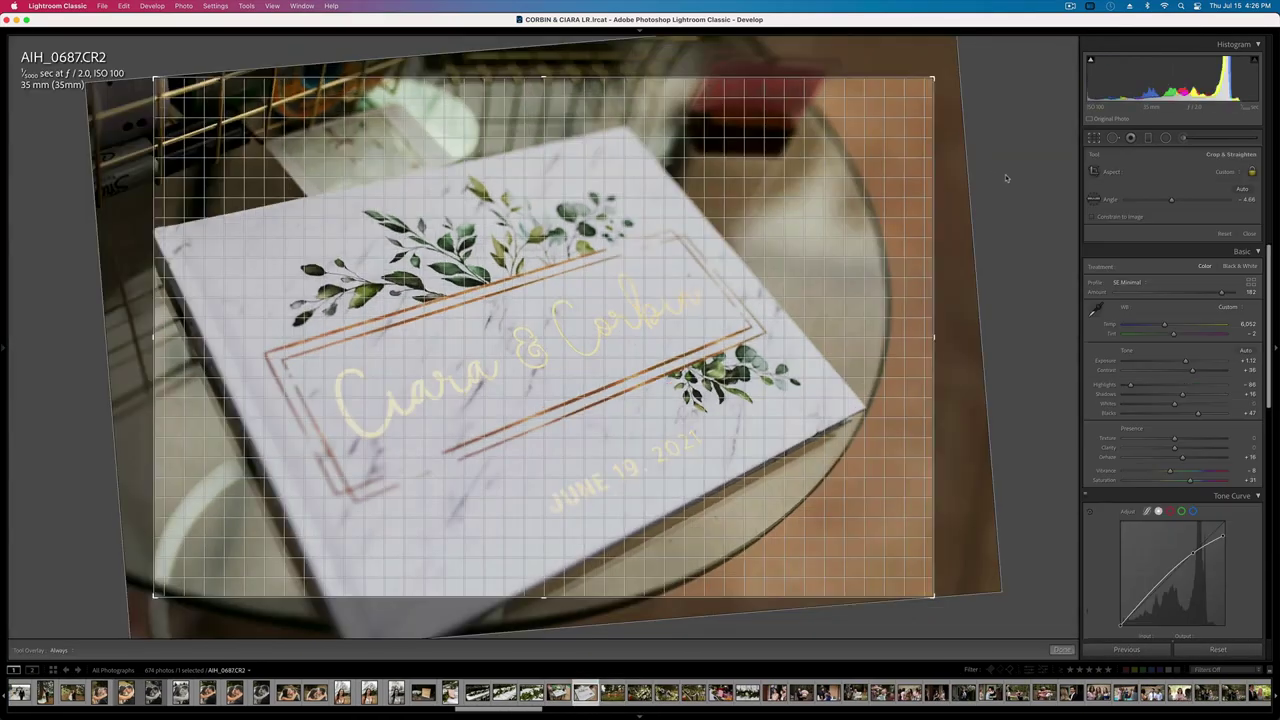
{"action": "left_click_drag", "start_coordinate": [1005, 178], "coordinate": [1001, 165]}
{"action": "key", "text": "r"}
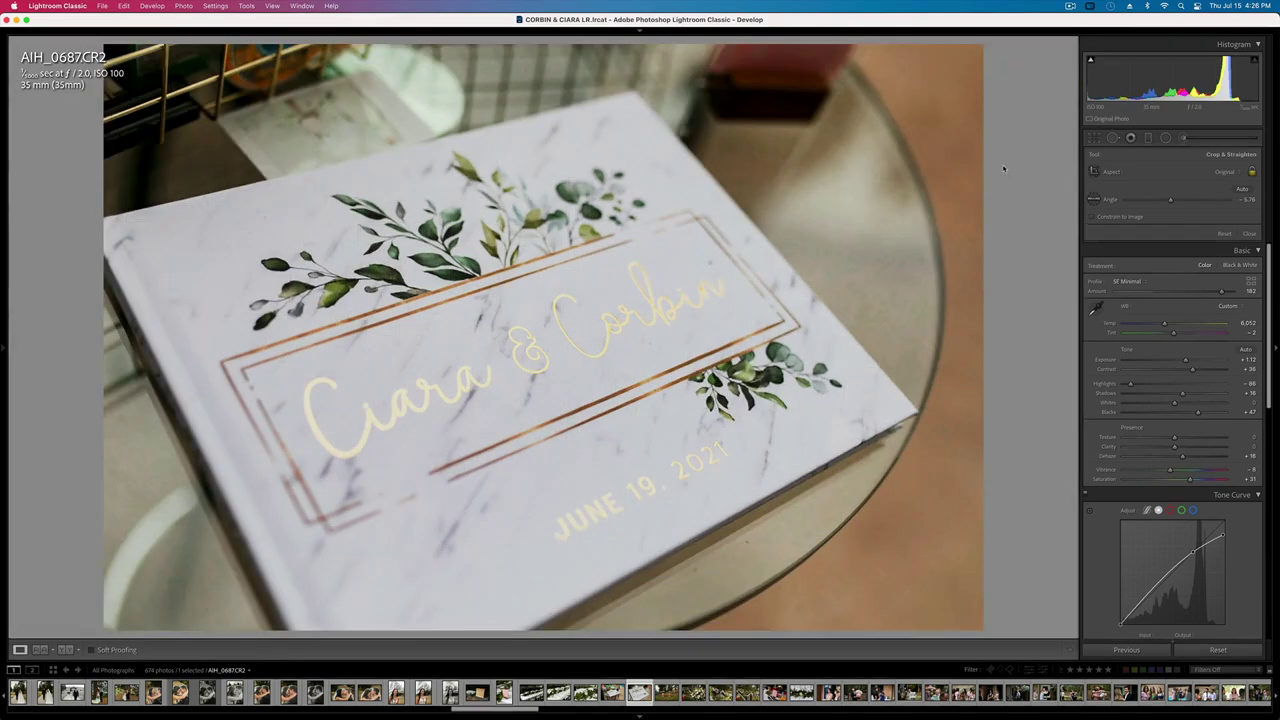
{"action": "key", "text": "Right"}
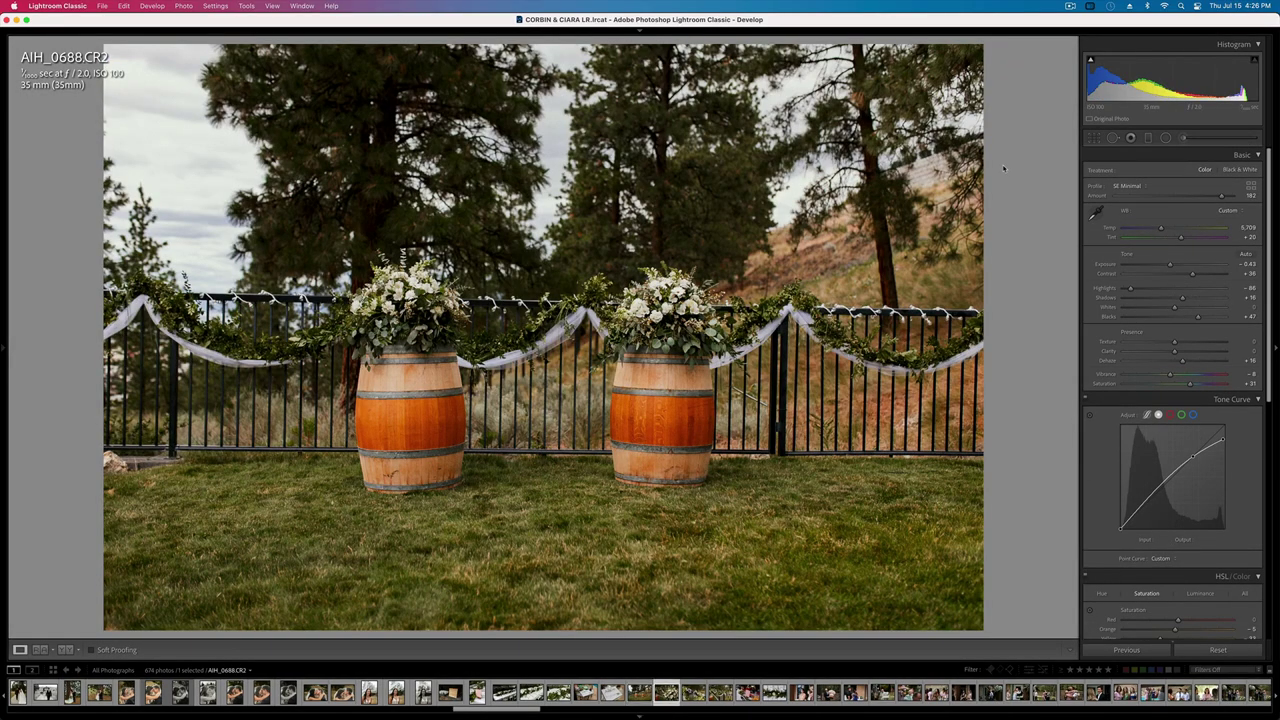
{"action": "key", "text": "Right"}
{"action": "key", "text": "Right"}
{"action": "key", "text": "Right"}
{"action": "key", "text": "Right"}
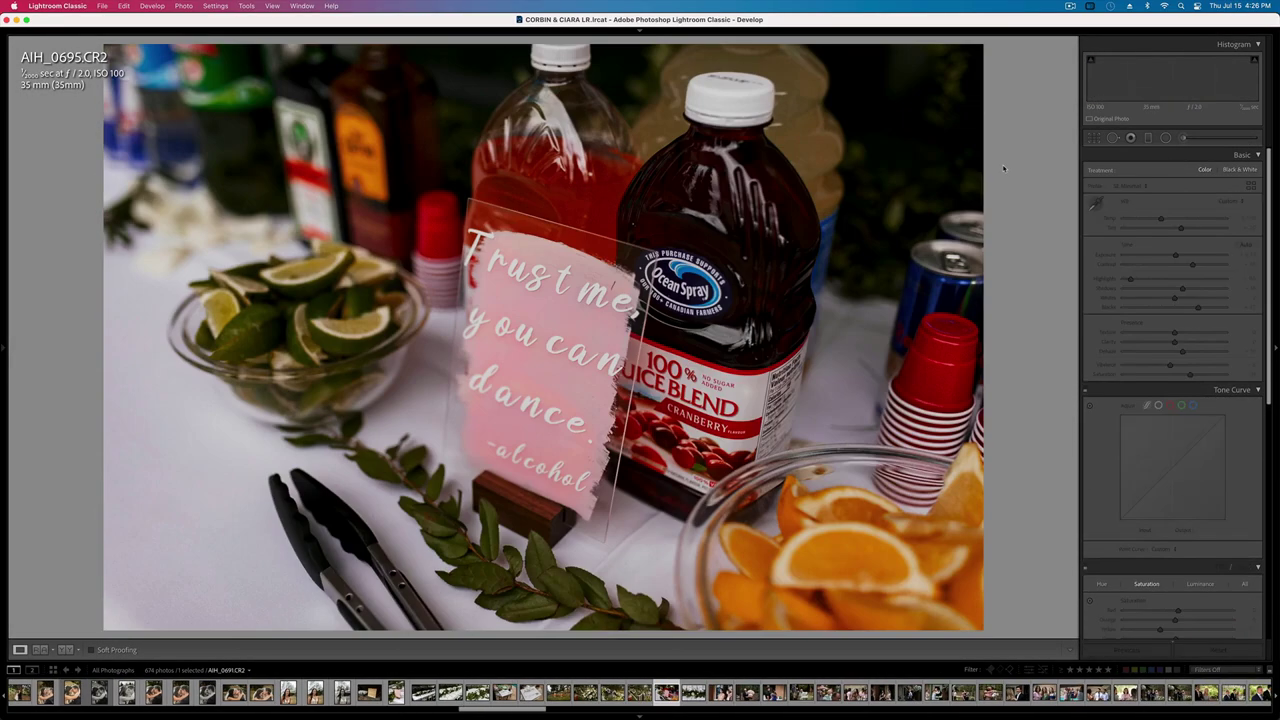
{"action": "key", "text": "Right"}
{"action": "key", "text": "Right"}
{"action": "key", "text": "Right"}
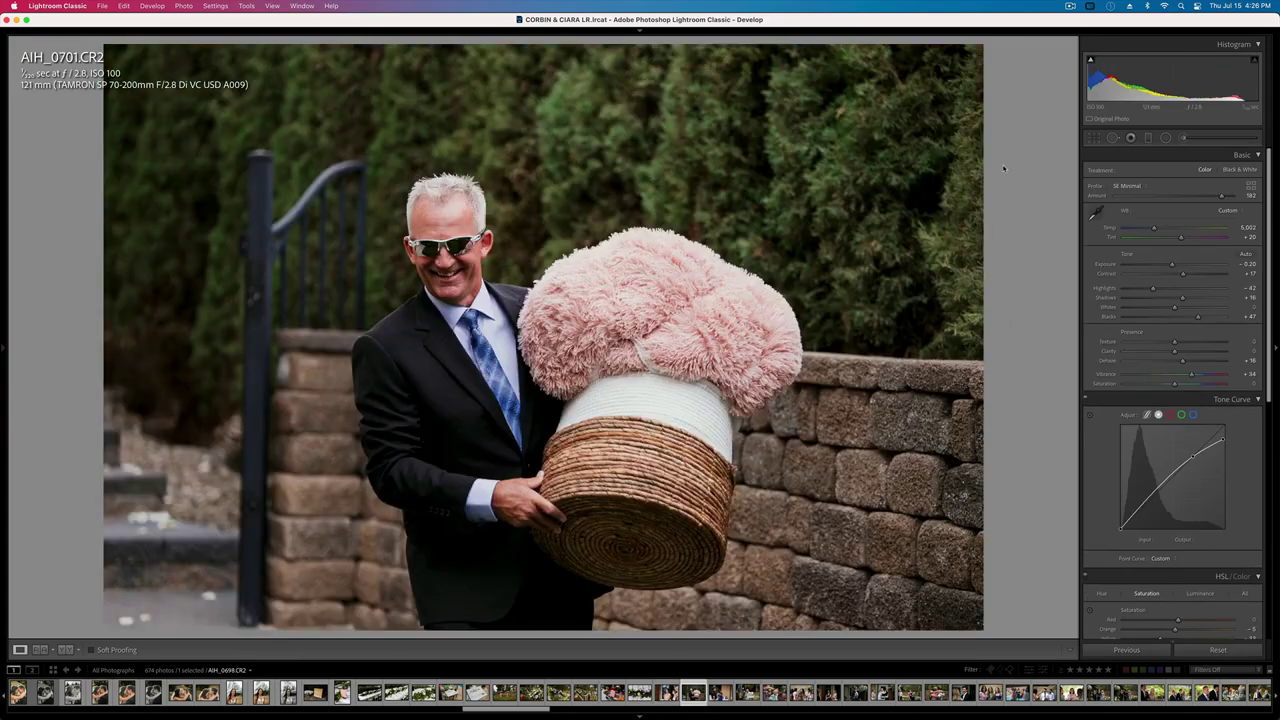
- Browse ahead to the groom walking with his parents and fine-tune its exposure
{"action": "key", "text": "Right"}
{"action": "key", "text": "Right"}
{"action": "key", "text": "Left"}
{"action": "key", "text": "Left"}
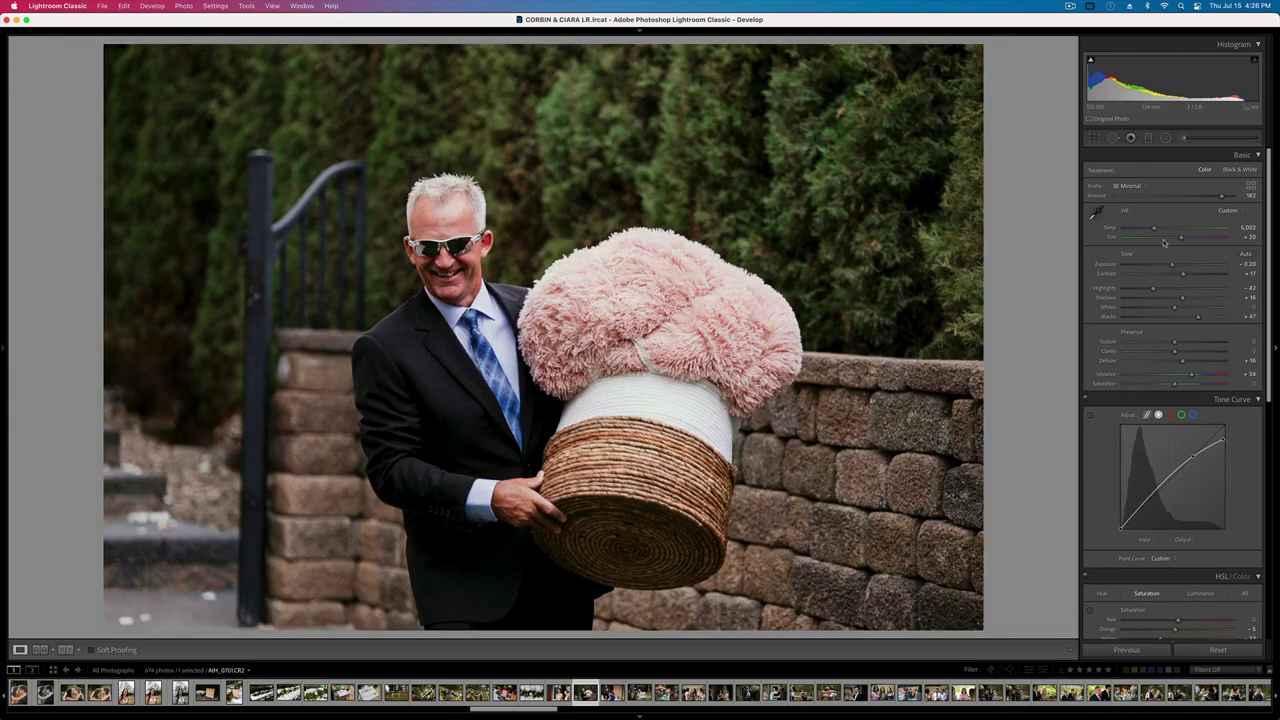
{"action": "key", "text": "Right"}
{"action": "key", "text": "Right"}
{"action": "key", "text": "Right"}
{"action": "key", "text": "Right"}
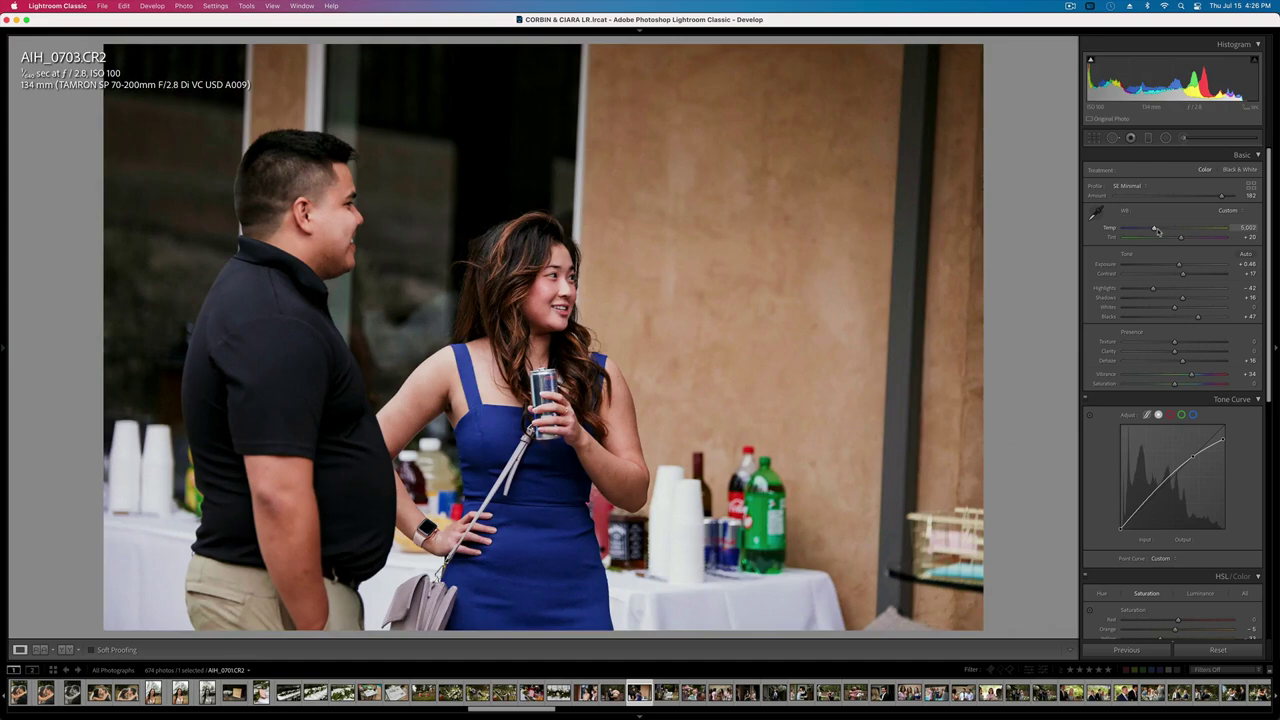
{"action": "key", "text": "Right"}
{"action": "key", "text": "Right"}
{"action": "key", "text": "Right"}
{"action": "key", "text": "Right"}
{"action": "key", "text": "Right"}
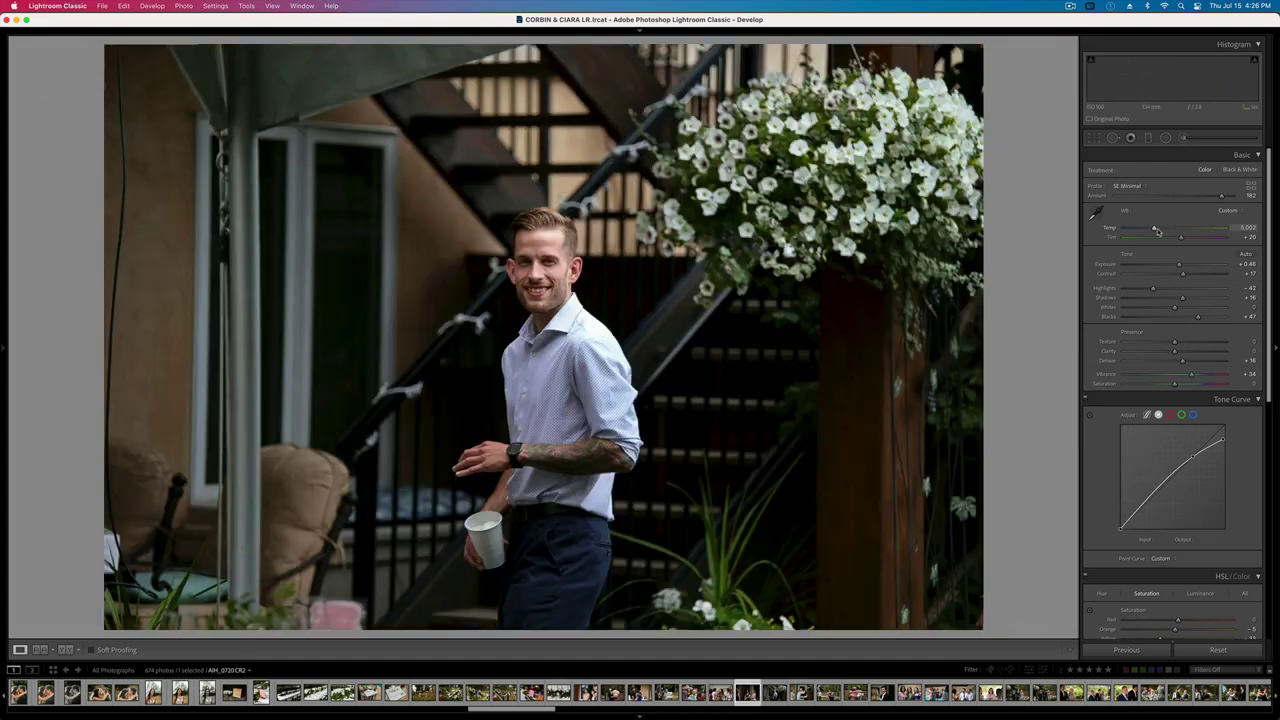
{"action": "key", "text": "Right"}
{"action": "key", "text": "Right"}
{"action": "key", "text": "Right"}
{"action": "key", "text": "Right"}
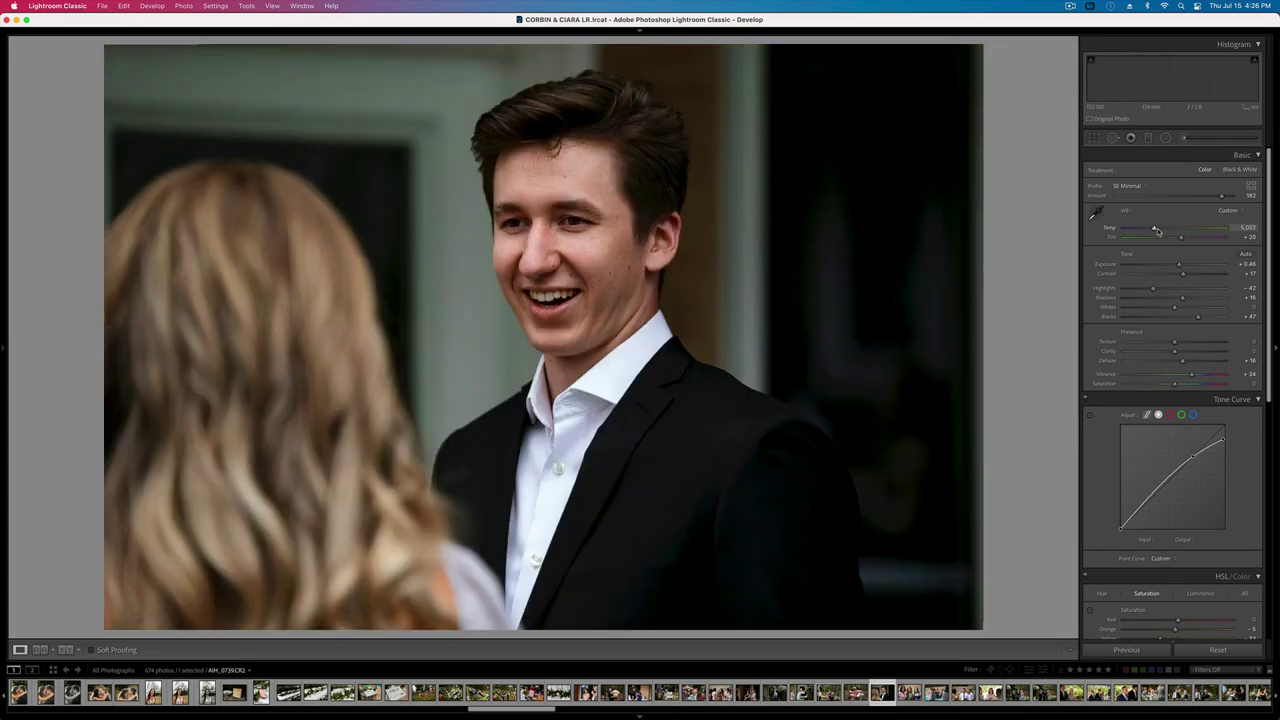
{"action": "key", "text": "Right"}
{"action": "key", "text": "Right"}
{"action": "key", "text": "Right"}
{"action": "key", "text": "Right"}
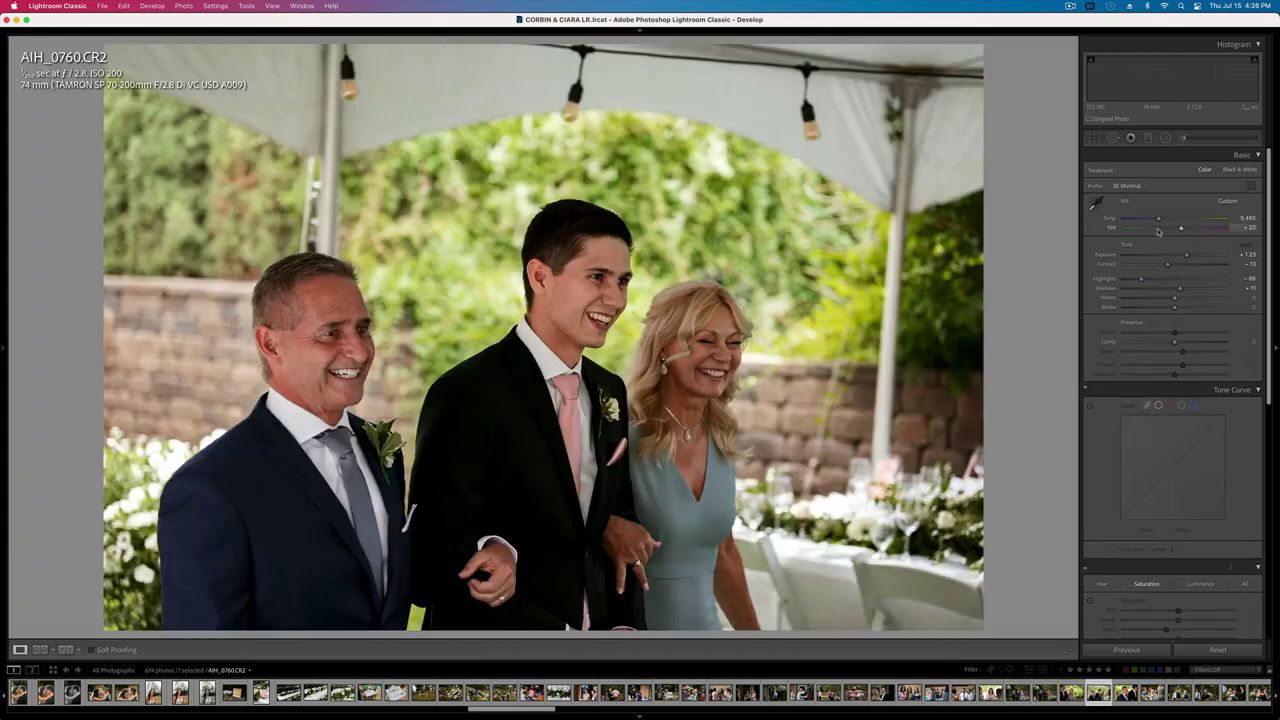
{"action": "key", "text": "="}
{"action": "key", "text": "minus"}
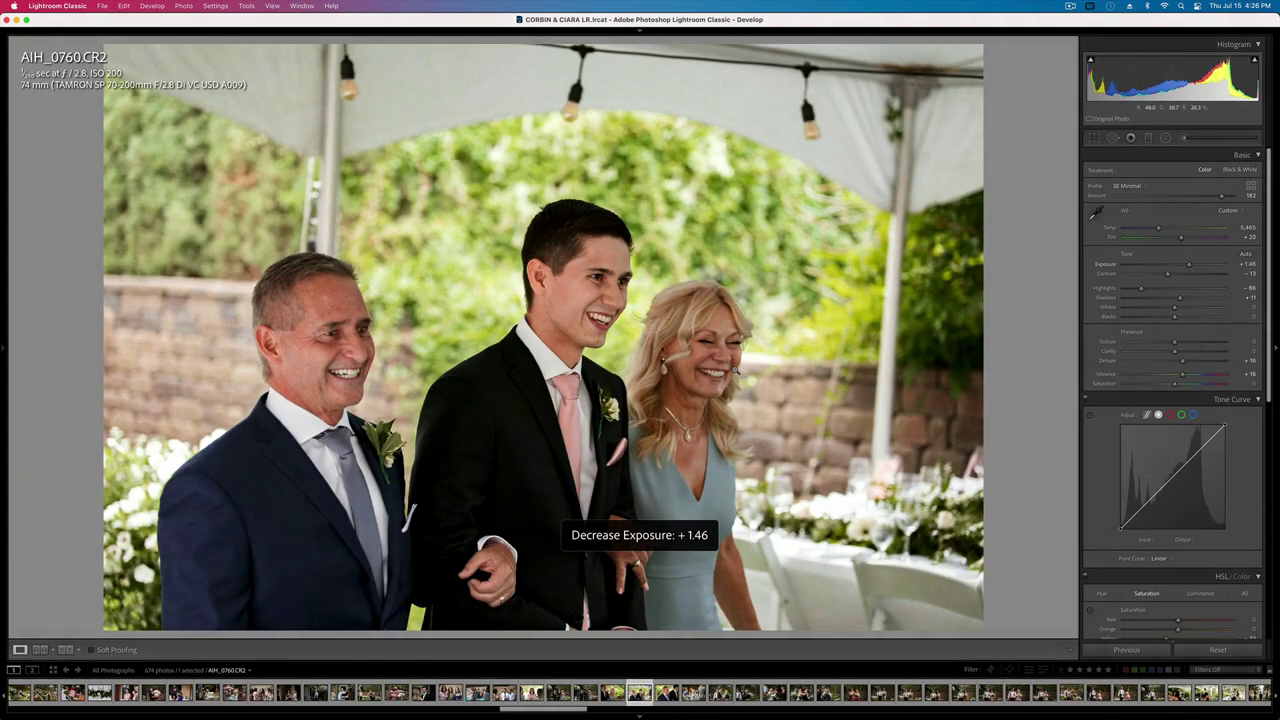
- Check the groom-and-parents crop, then return to handshake AIH_0765 after previewing the hug shot
{"action": "key", "text": "r"}
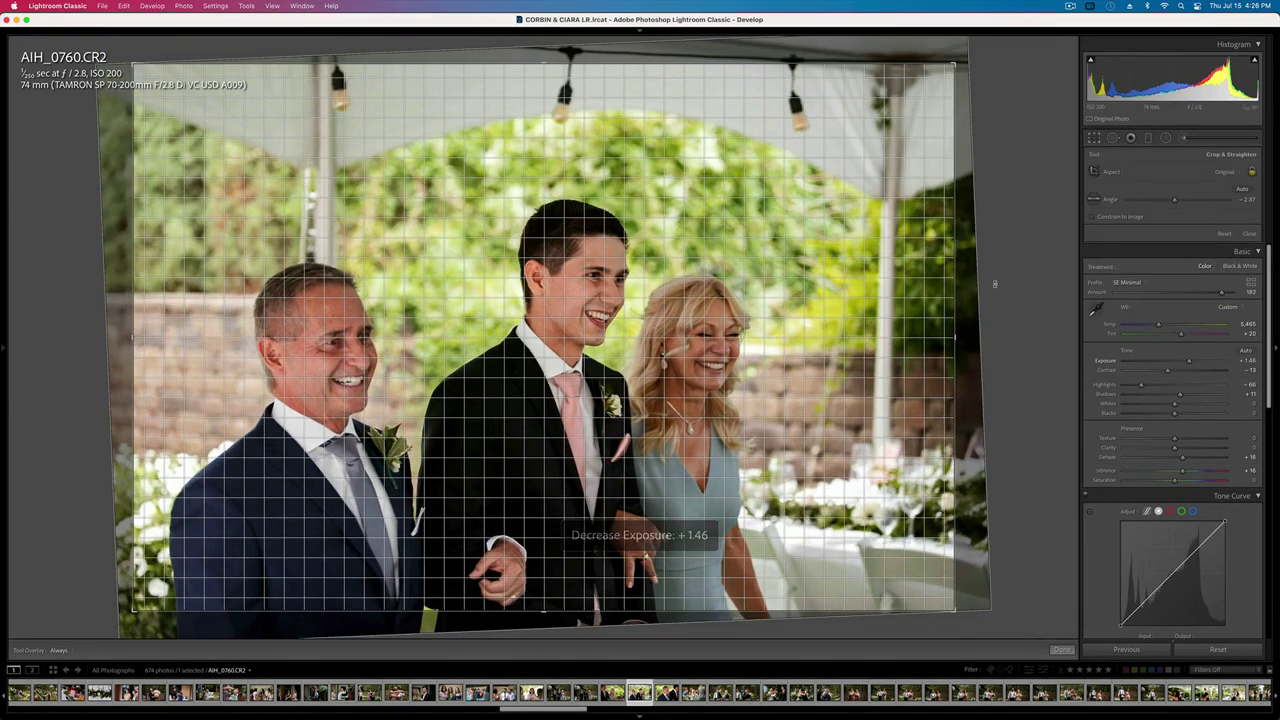
{"action": "key", "text": "r"}
{"action": "key", "text": "Right"}
{"action": "key", "text": "Right"}
{"action": "key", "text": "Right"}
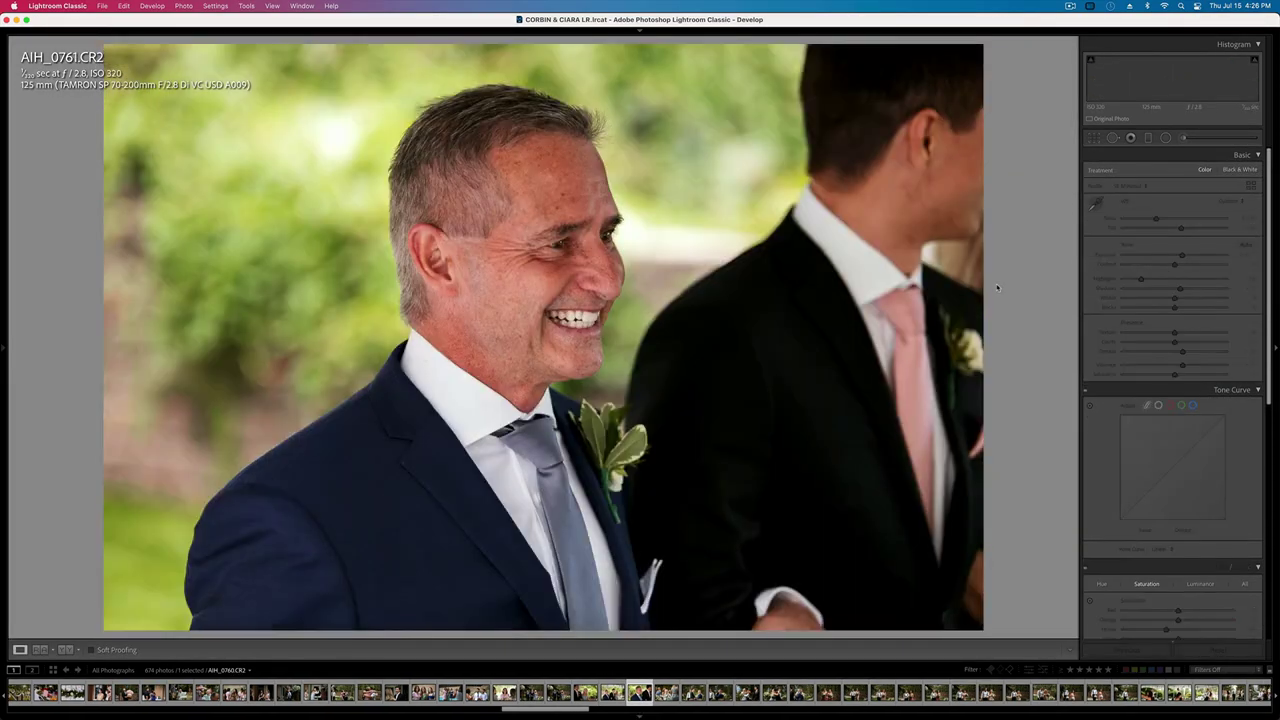
{"action": "key", "text": "Right"}
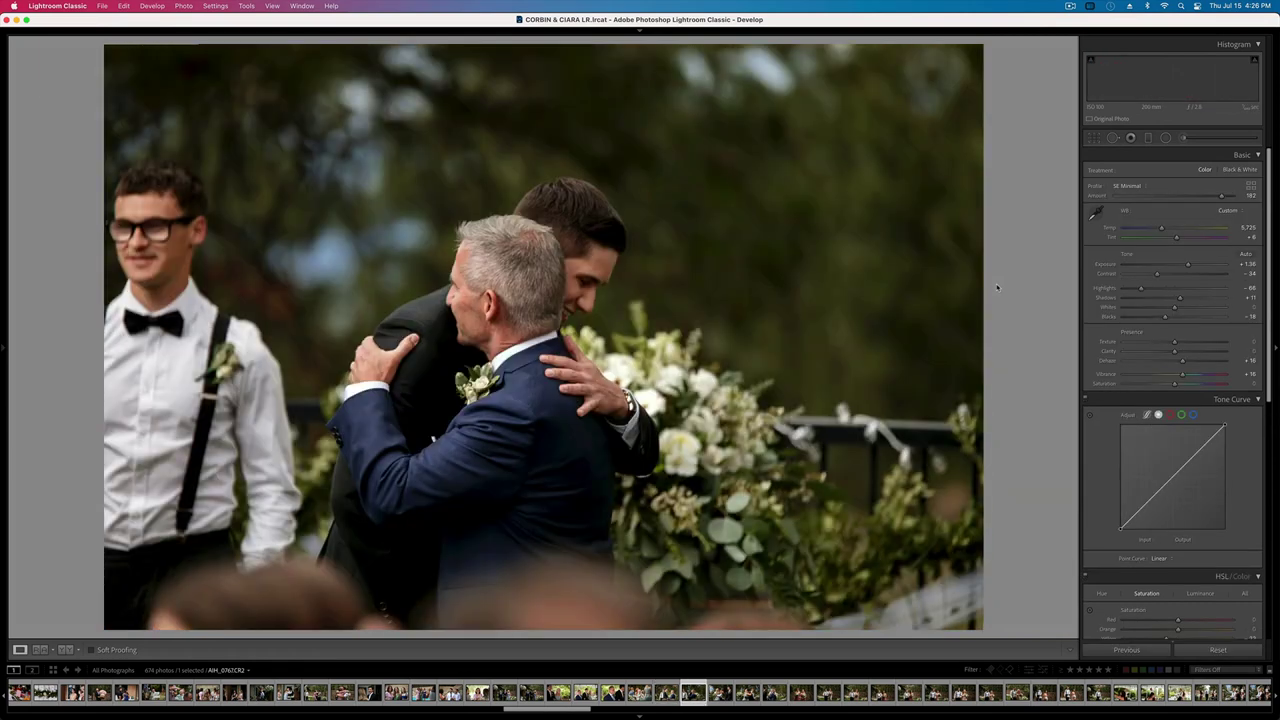
{"action": "key", "text": "Left"}
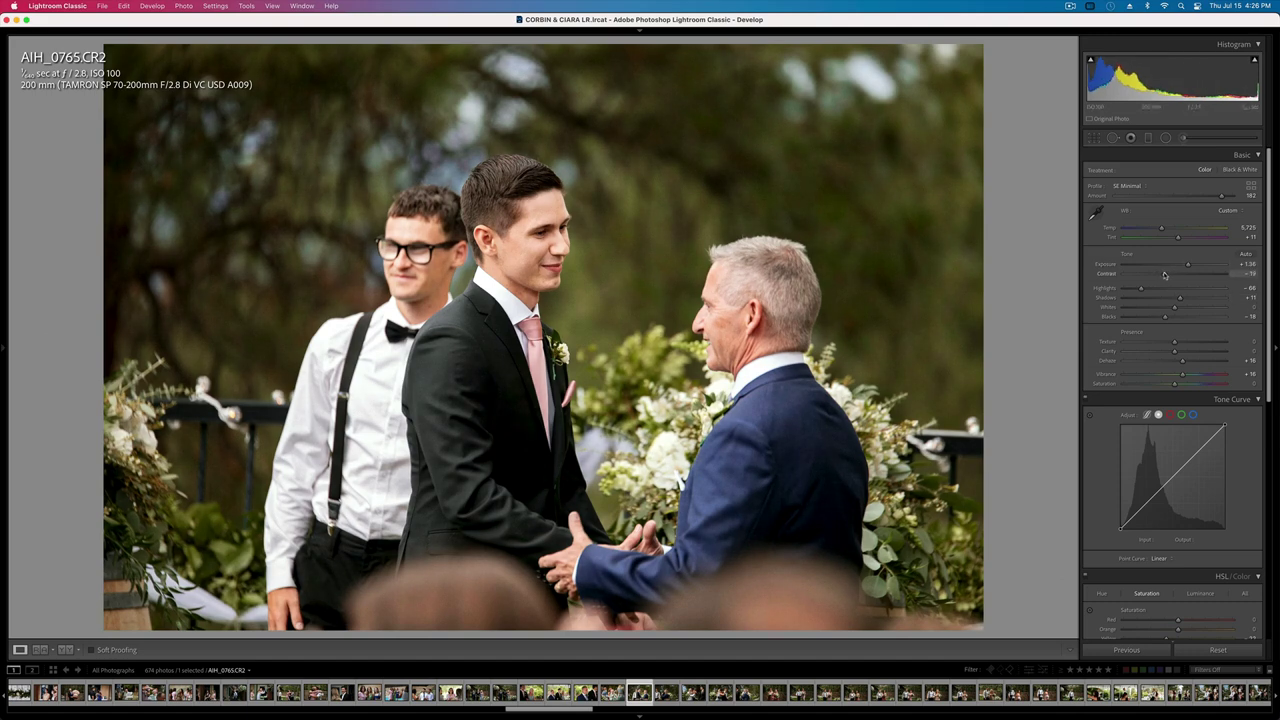
- Nudge exposure down, then raise bridesmaids photo AIH_0776 to +1.46 exposure
{"action": "key", "text": "minus"}
{"action": "key", "text": "Right"}
{"action": "key", "text": "Right"}
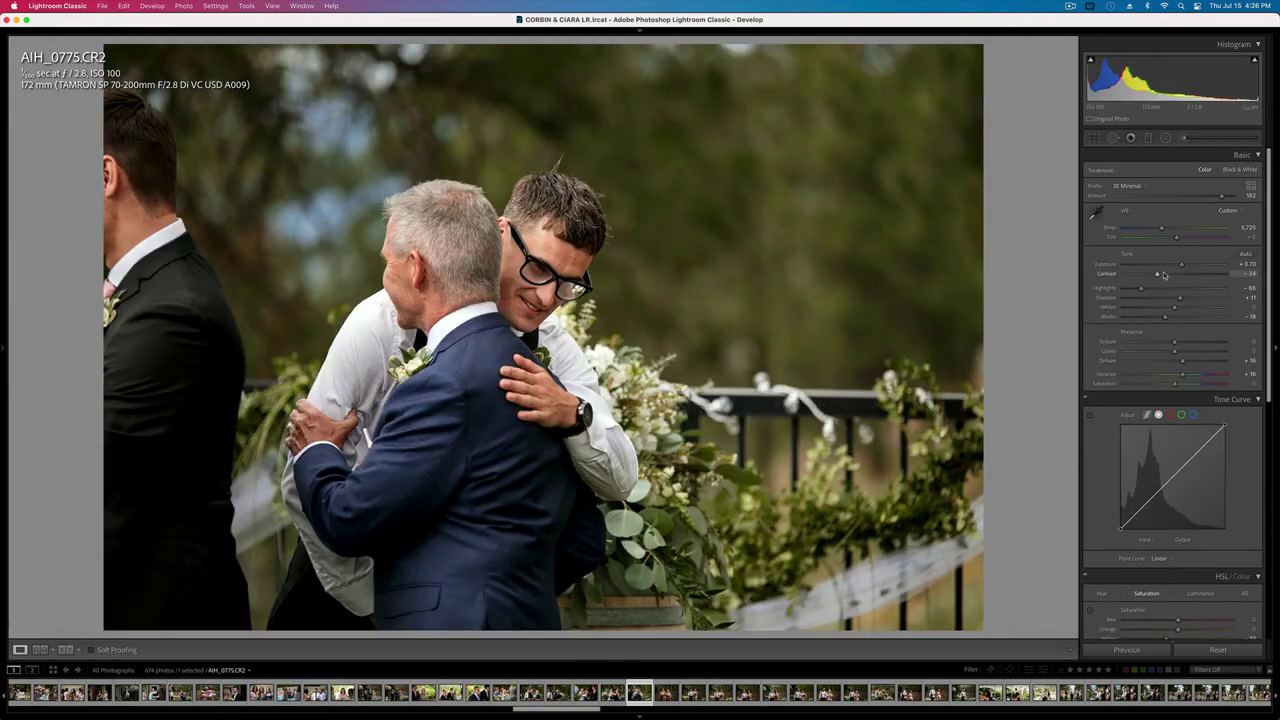
{"action": "key", "text": "Right"}
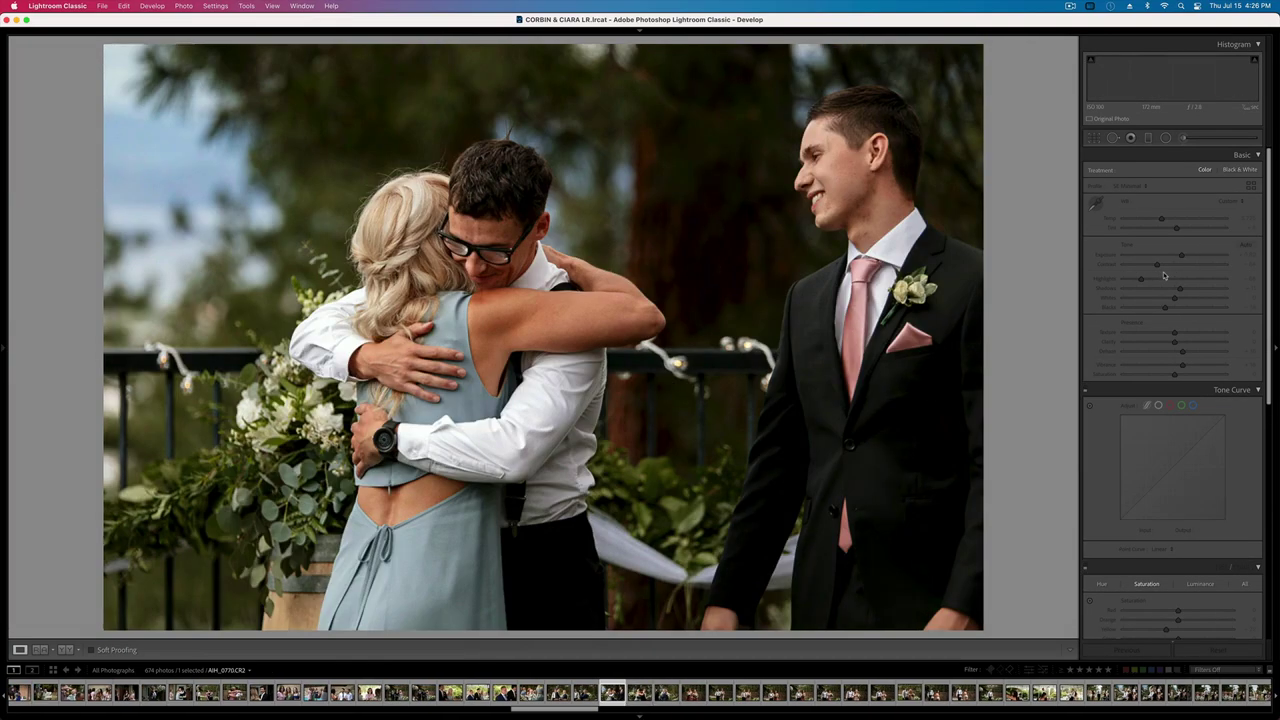
{"action": "key", "text": "Right"}
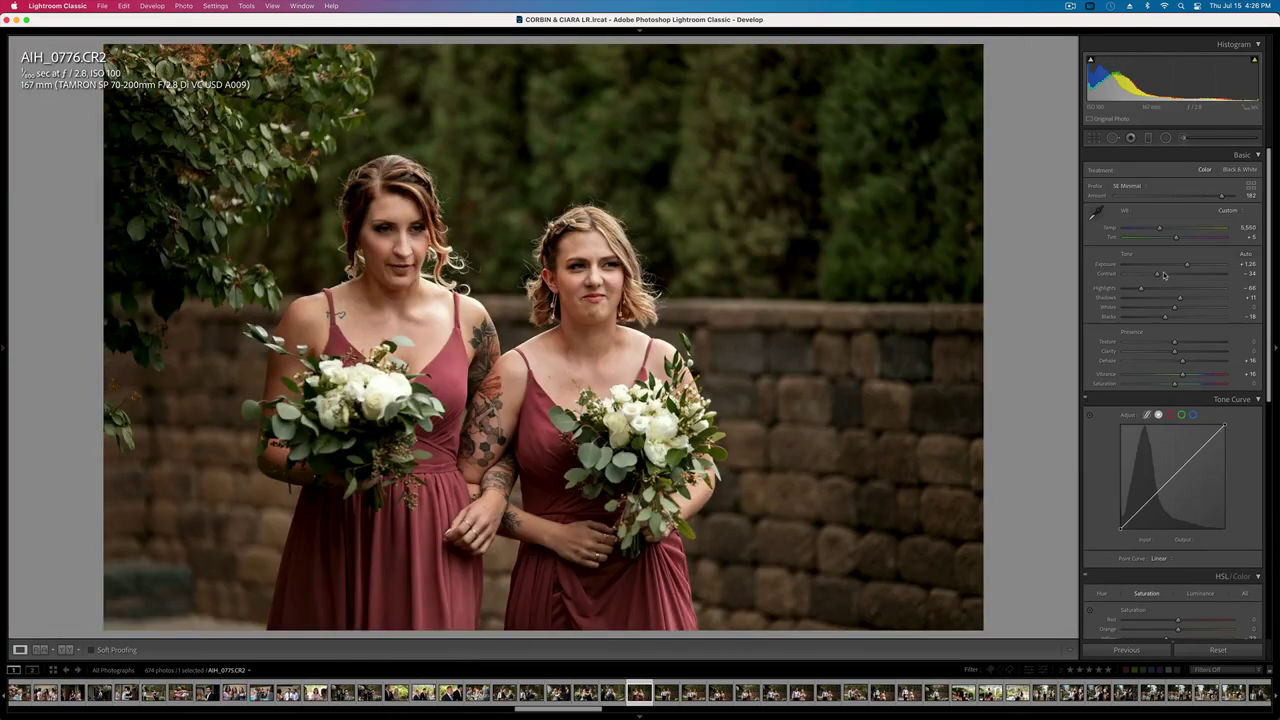
{"action": "key", "text": "="}
{"action": "key", "text": "="}
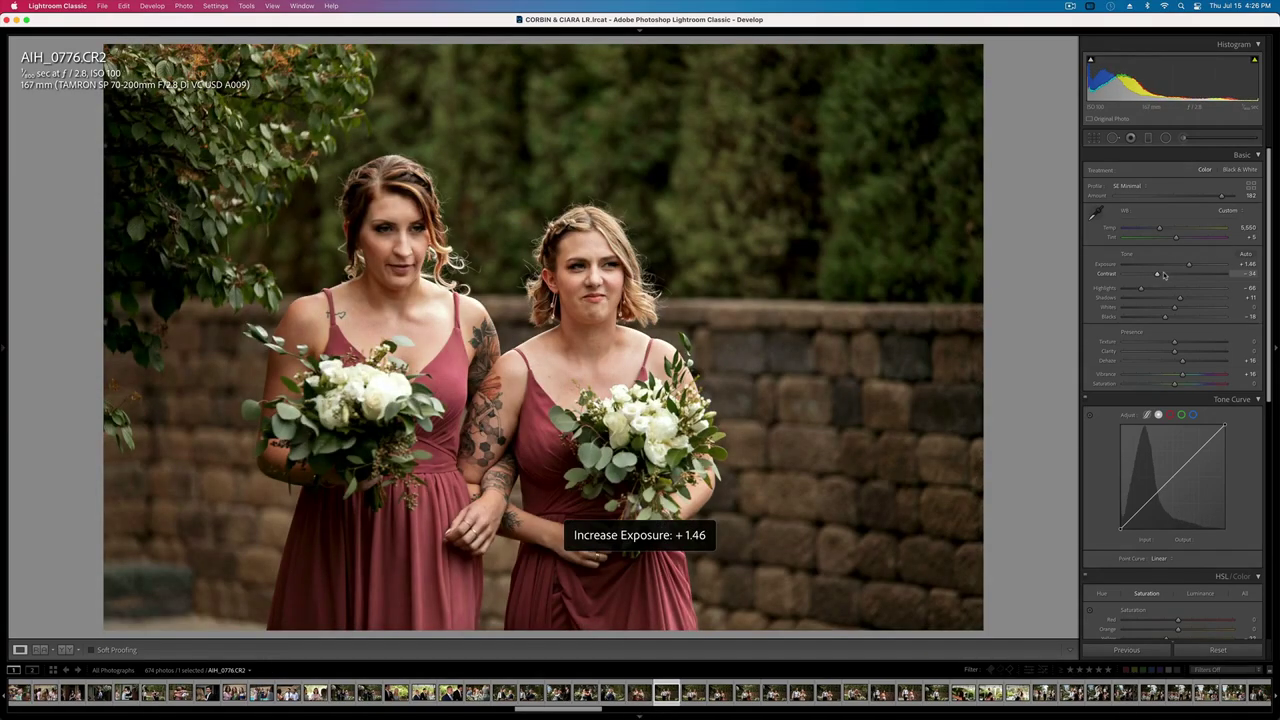
- Brighten the petal-toss close-up to +1.22 and wider shot AIH_0826 to +1.10 exposure
{"action": "key", "text": "Right"}
{"action": "key", "text": "Right"}
{"action": "key", "text": "Right"}
{"action": "key", "text": "Right"}
{"action": "key", "text": "Right"}
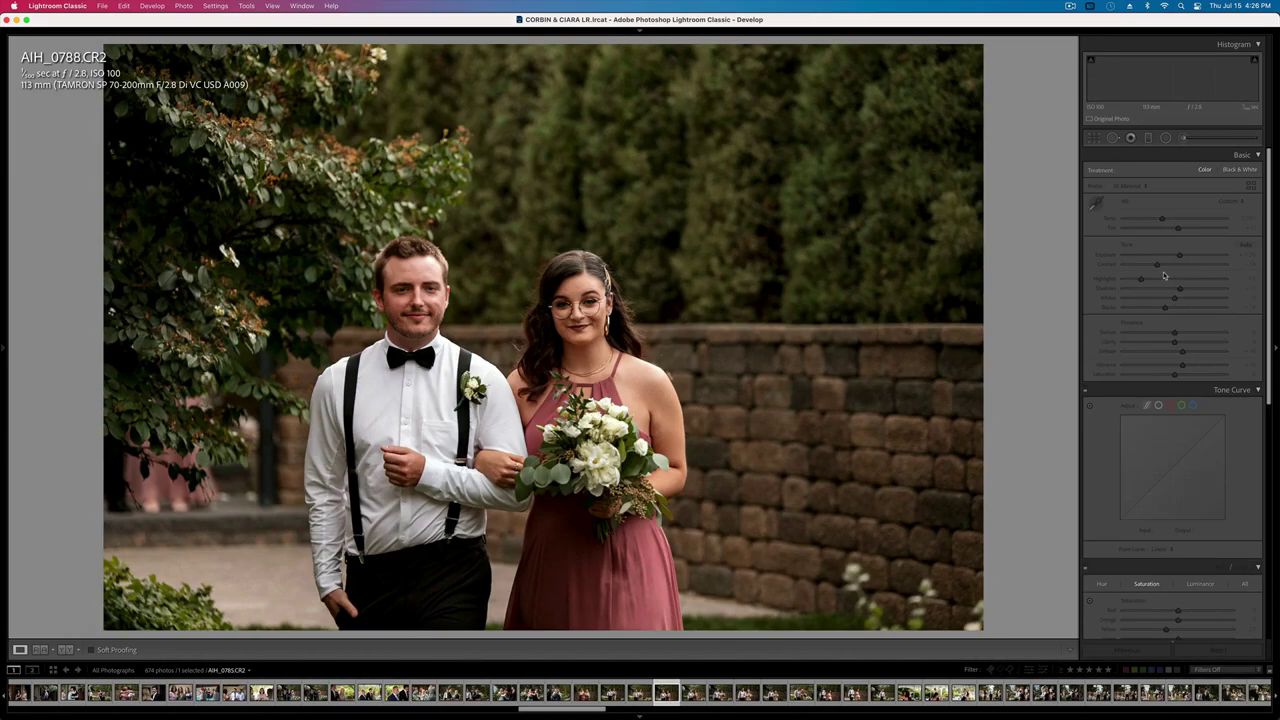
{"action": "key", "text": "Right"}
{"action": "key", "text": "Right"}
{"action": "key", "text": "Right"}
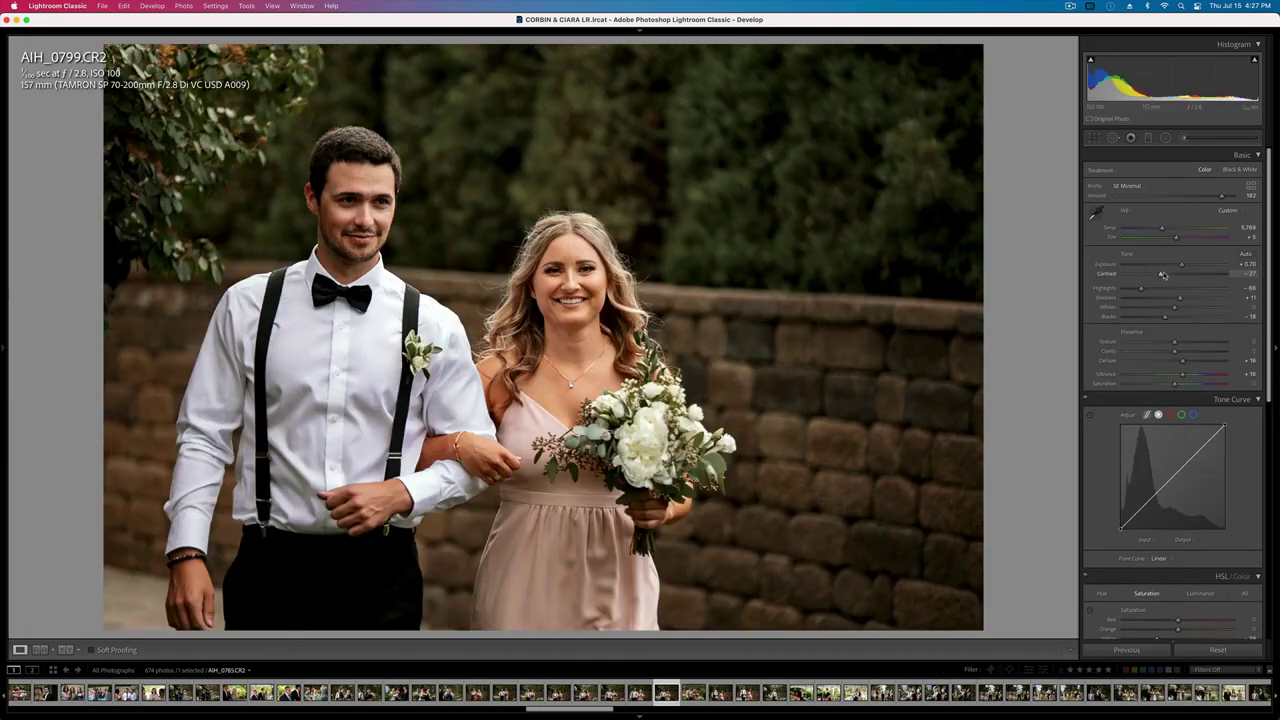
{"action": "key", "text": "Right"}
{"action": "key", "text": "Right"}
{"action": "key", "text": "Right"}
{"action": "key", "text": "Right"}
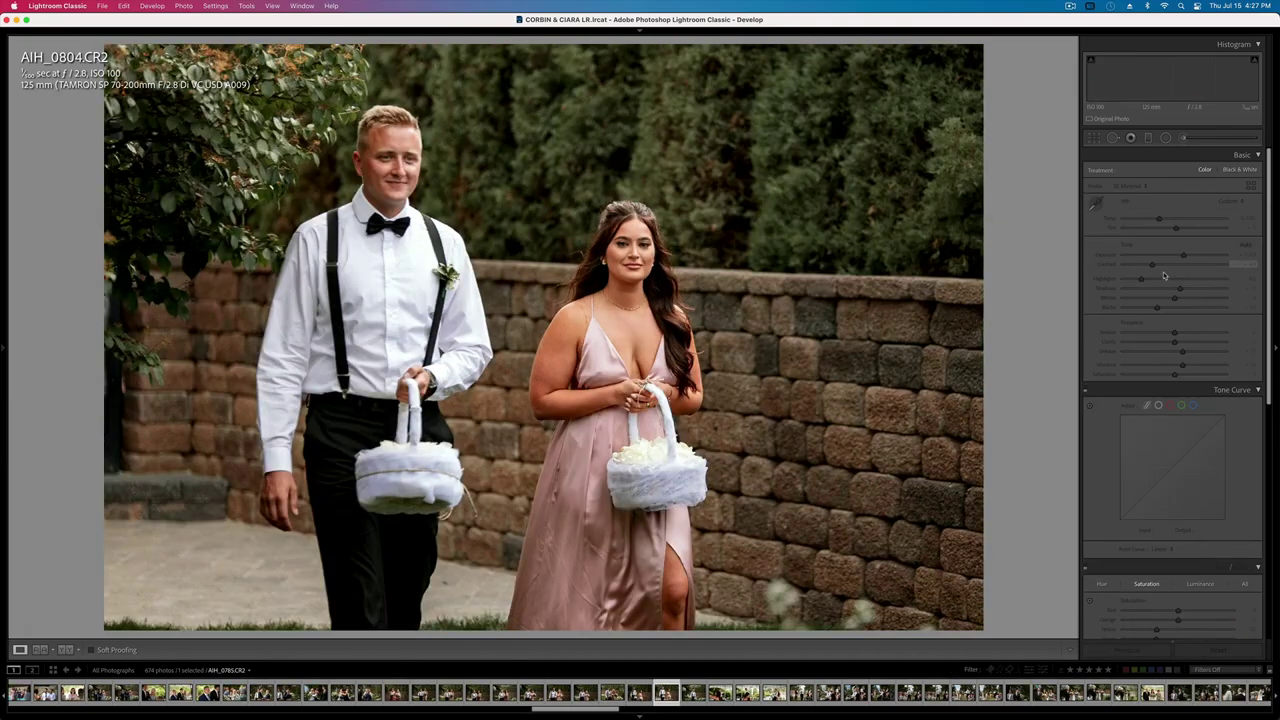
{"action": "key", "text": "Right"}
{"action": "key", "text": "Right"}
{"action": "key", "text": "Right"}
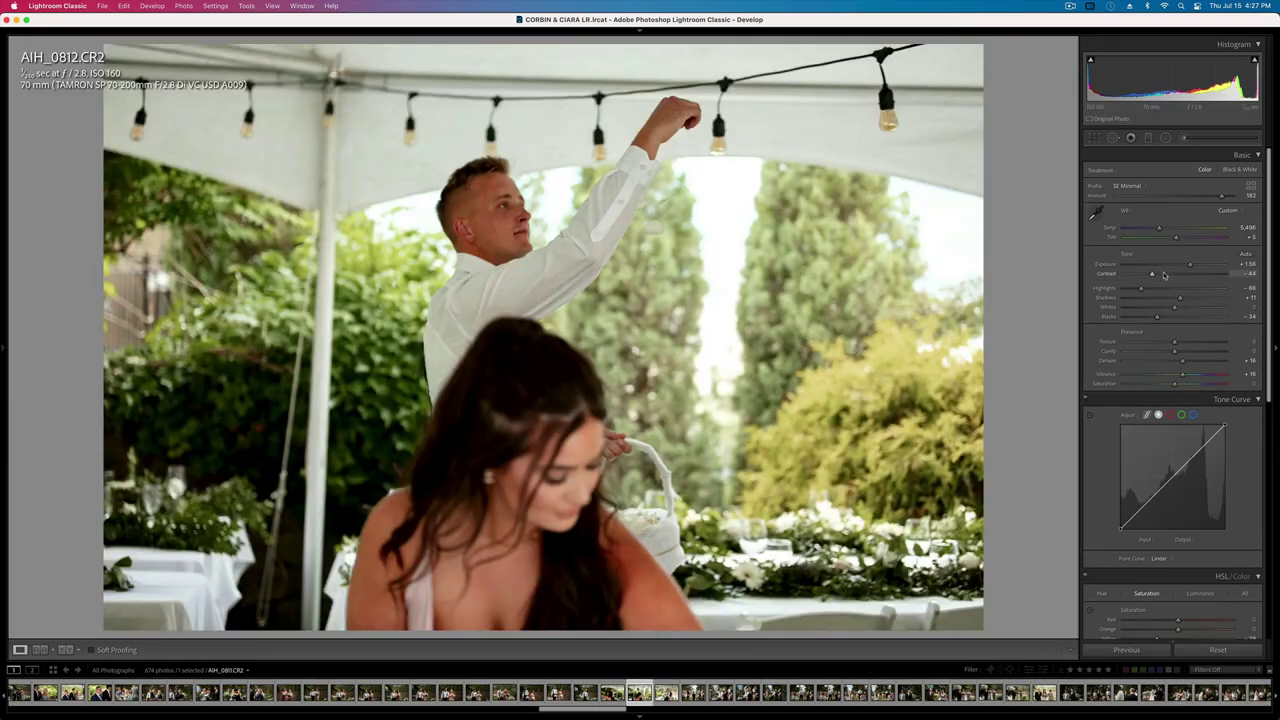
{"action": "key", "text": "Right"}
{"action": "key", "text": "Right"}
{"action": "key", "text": "Right"}
{"action": "key", "text": "Right"}
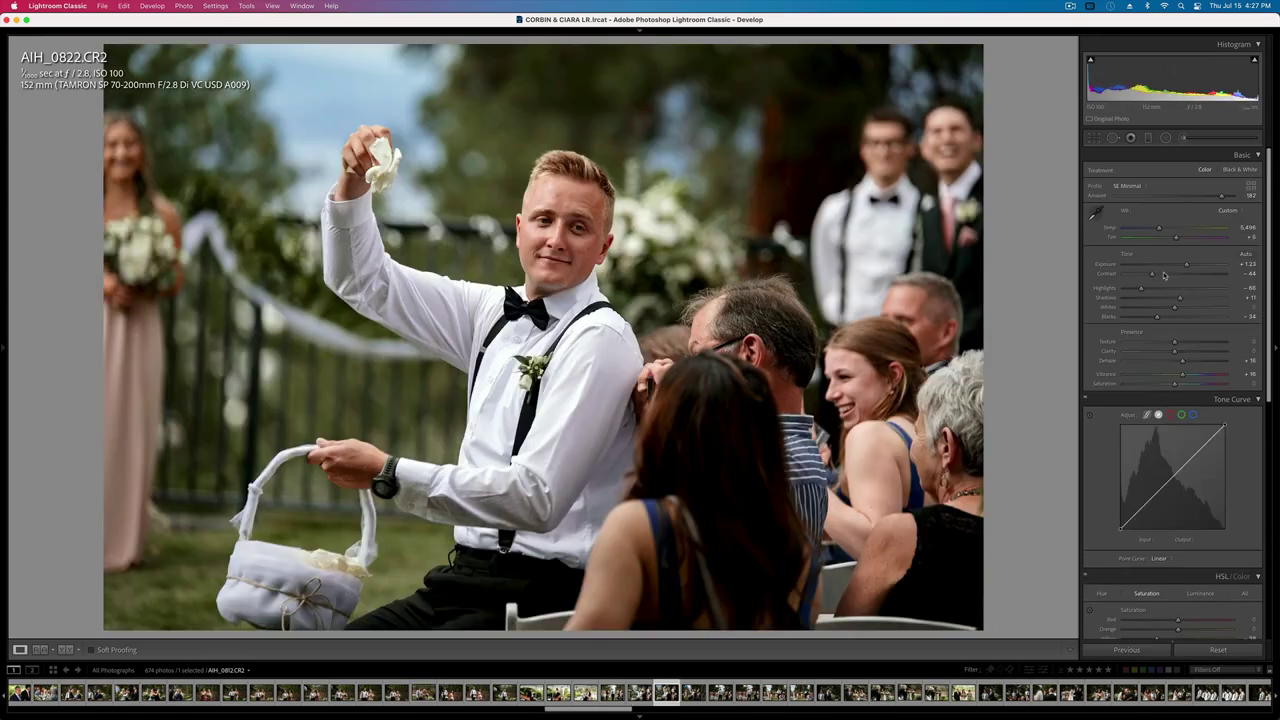
{"action": "key", "text": "Left"}
{"action": "key", "text": "Left"}
{"action": "key", "text": "Left"}
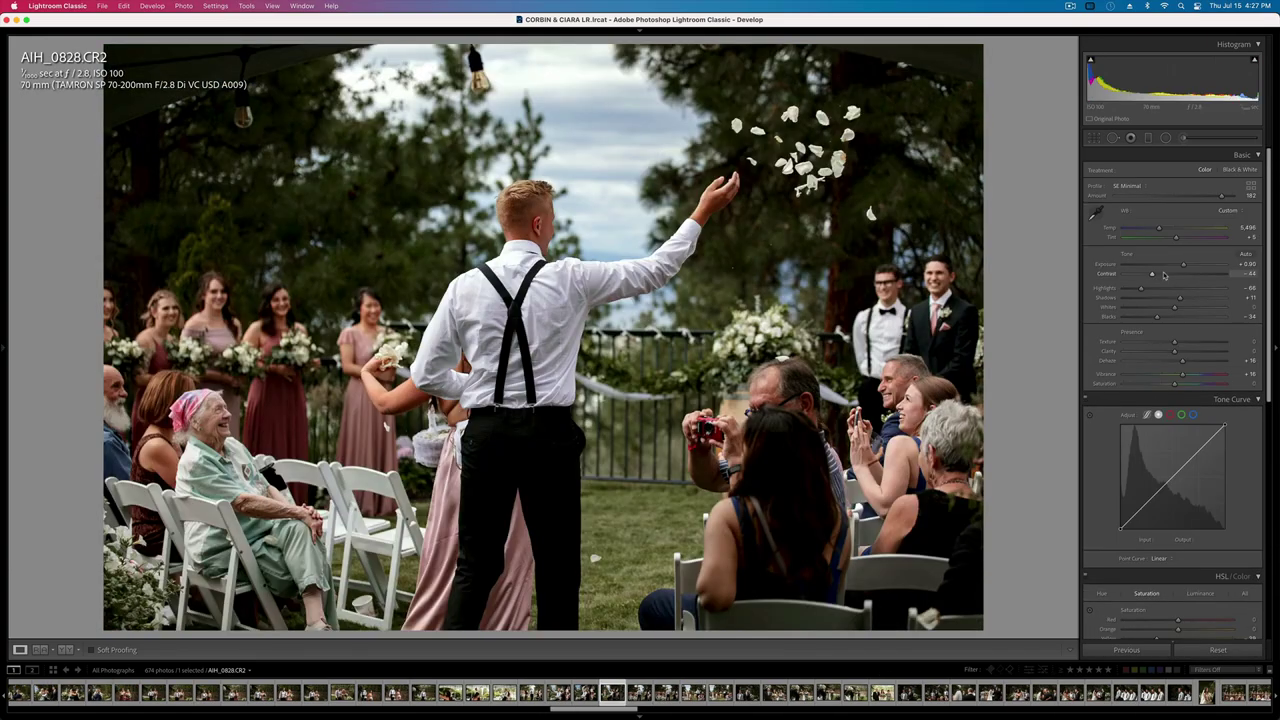
{"action": "key", "text": "equal"}
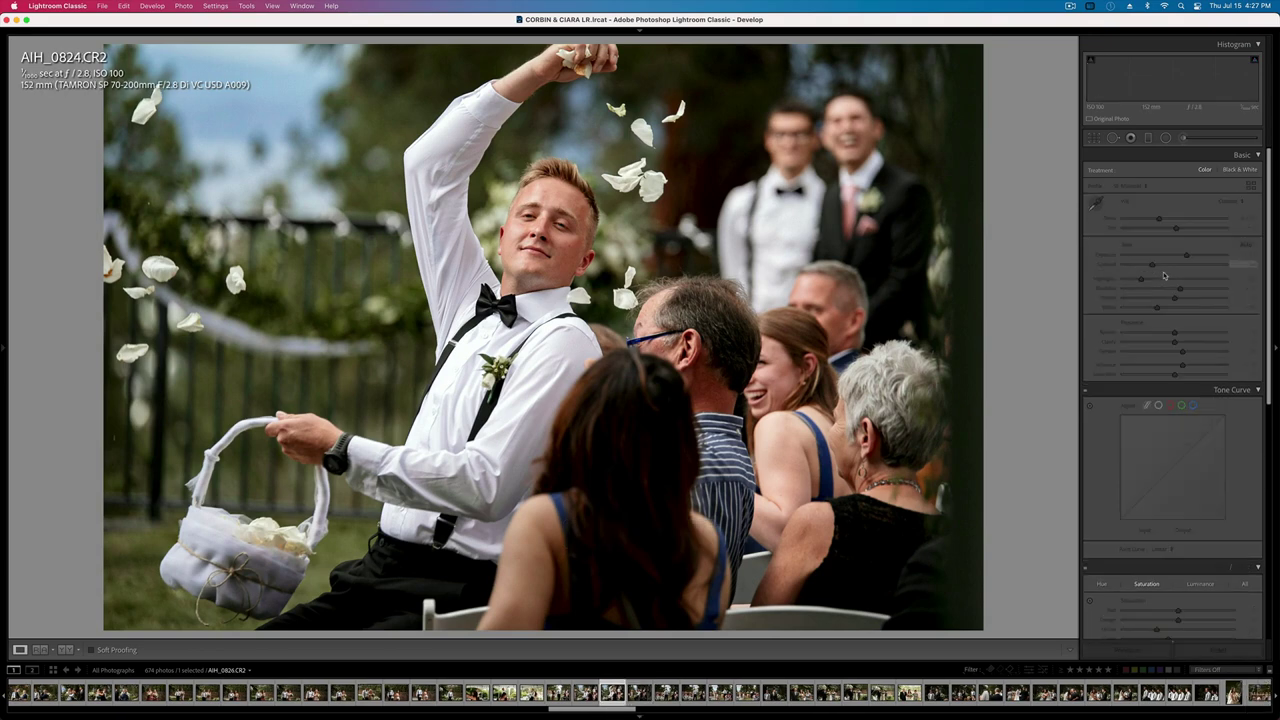
{"action": "key", "text": "Right"}
{"action": "key", "text": "Right"}
{"action": "key", "text": "equal"}
{"action": "key", "text": "equal"}
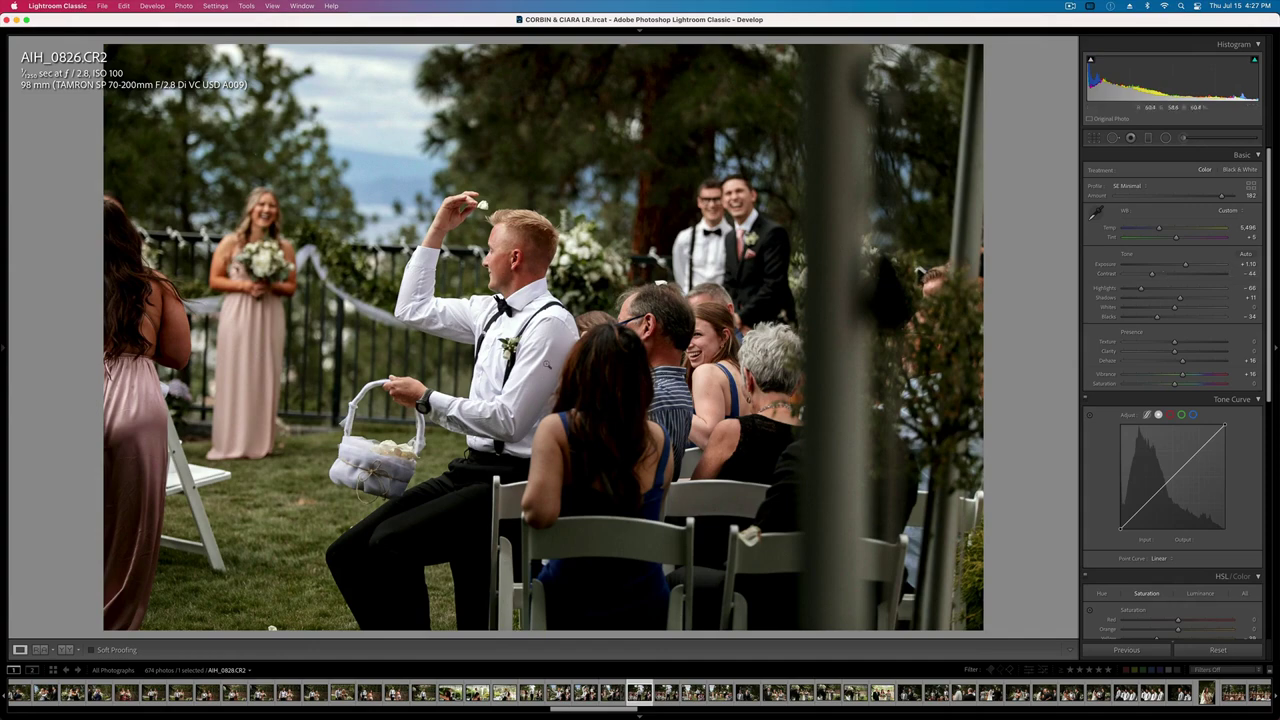
- Open a thumbnail from the grid and check AIH_0838's focus close up
{"action": "key", "text": "g"}
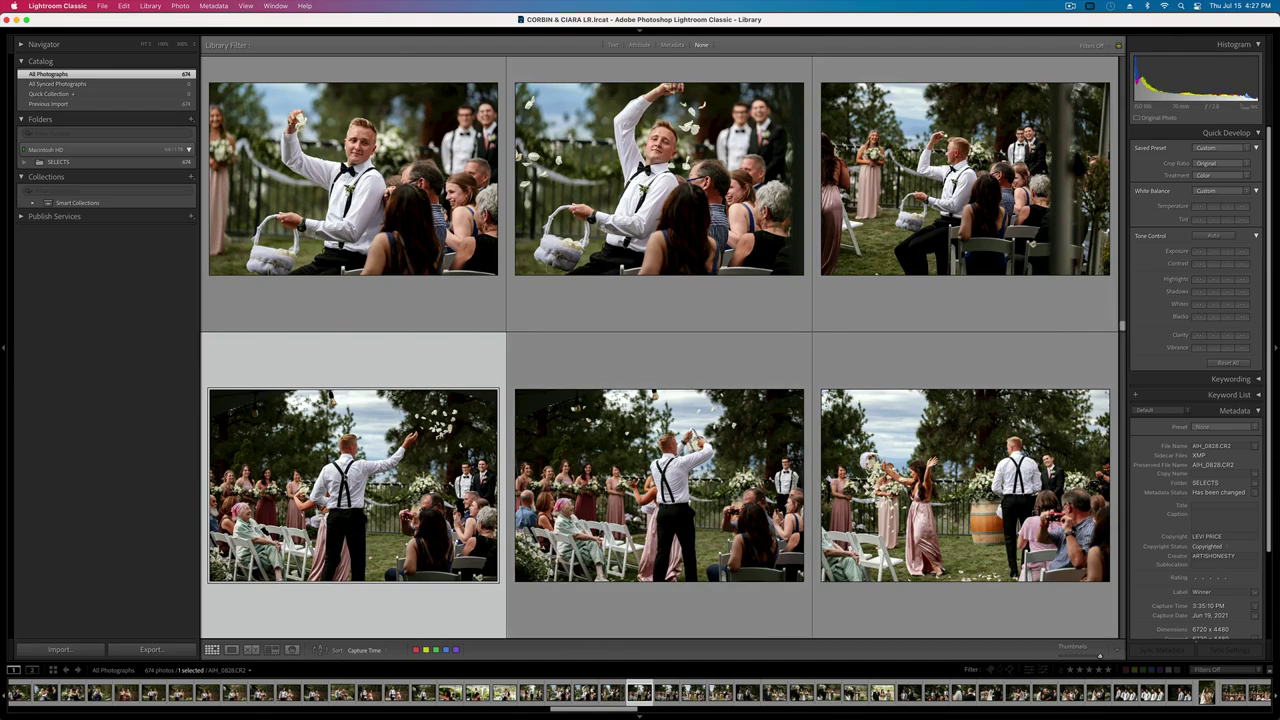
{"action": "double_click", "coordinate": [343, 480]}
{"action": "key", "text": "Right"}
{"action": "key", "text": "Right"}
{"action": "key", "text": "Right"}
{"action": "key", "text": "Right"}
{"action": "key", "text": "Right"}
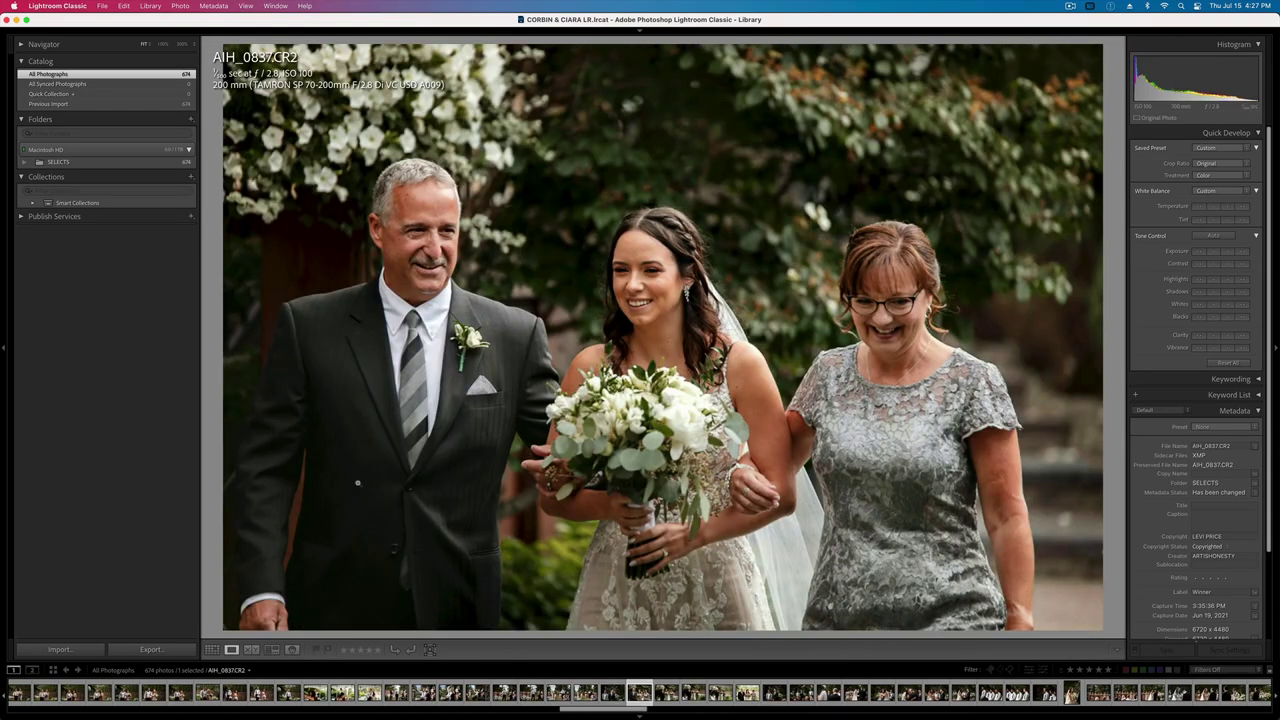
{"action": "key", "text": "Right"}
{"action": "left_click", "coordinate": [366, 489]}
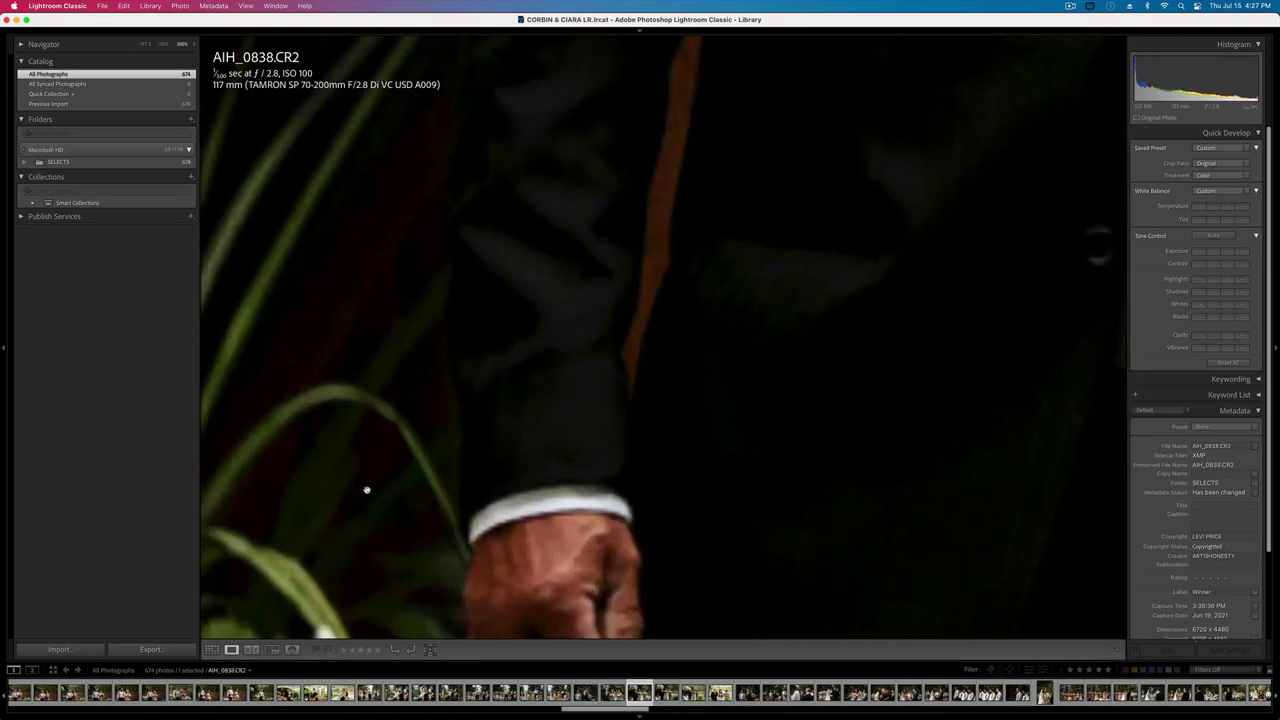
{"action": "left_click", "coordinate": [588, 482]}
- Nudge the bride's walk photo AIH_0839 exposure up and back in Quick Develop
{"action": "key", "text": "Right"}
{"action": "key", "text": "Right"}
{"action": "key", "text": "Right"}
{"action": "key", "text": "Right"}
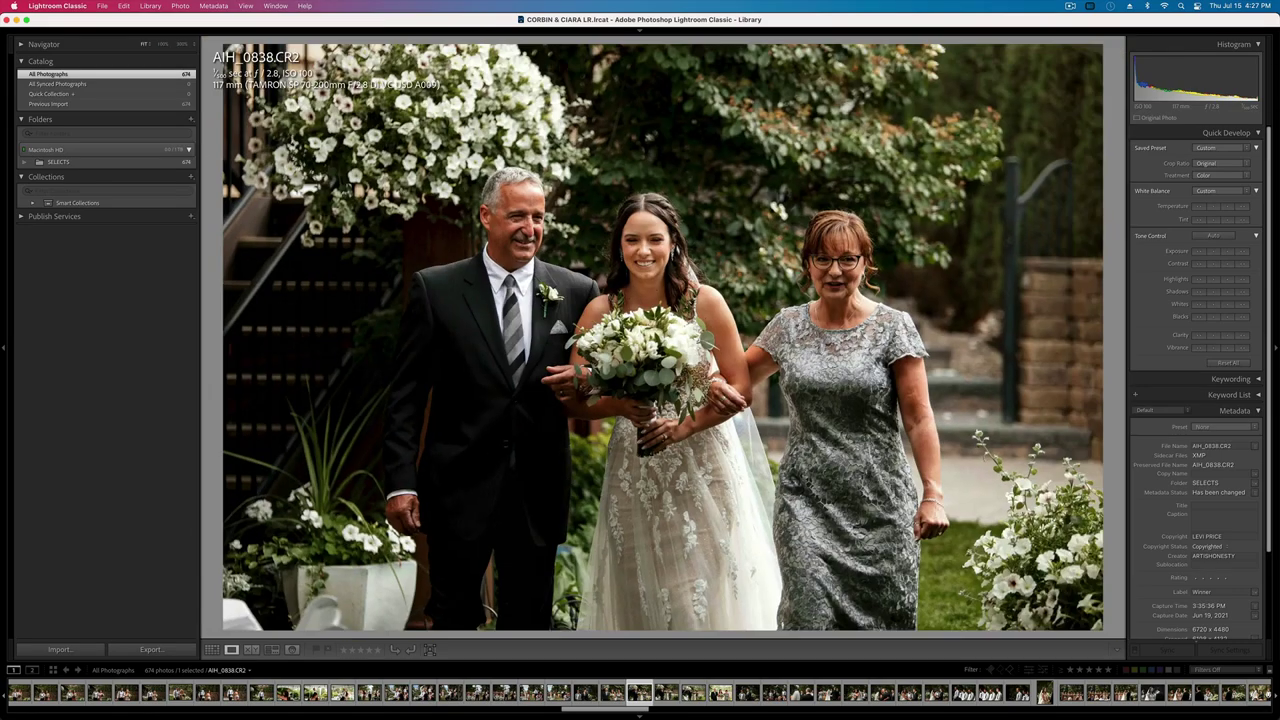
{"action": "key", "text": "Left"}
{"action": "key", "text": "Left"}
{"action": "key", "text": "Left"}
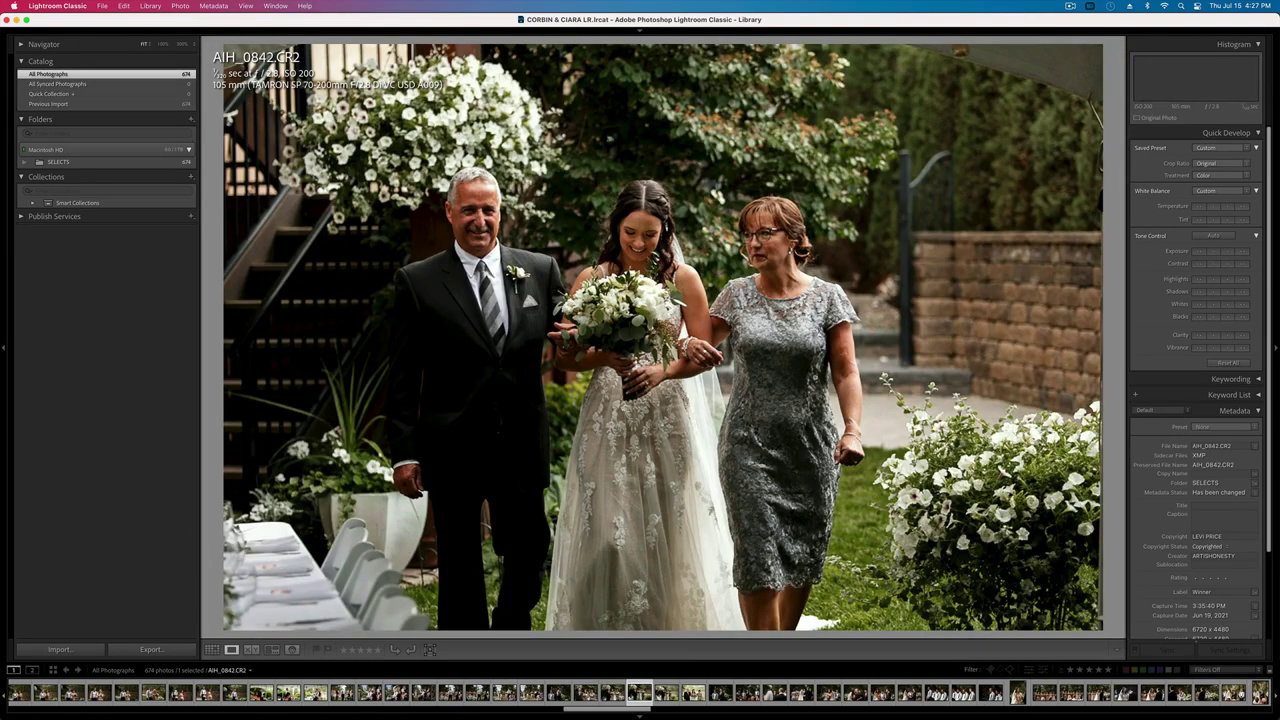
{"action": "left_click", "coordinate": [1226, 253]}
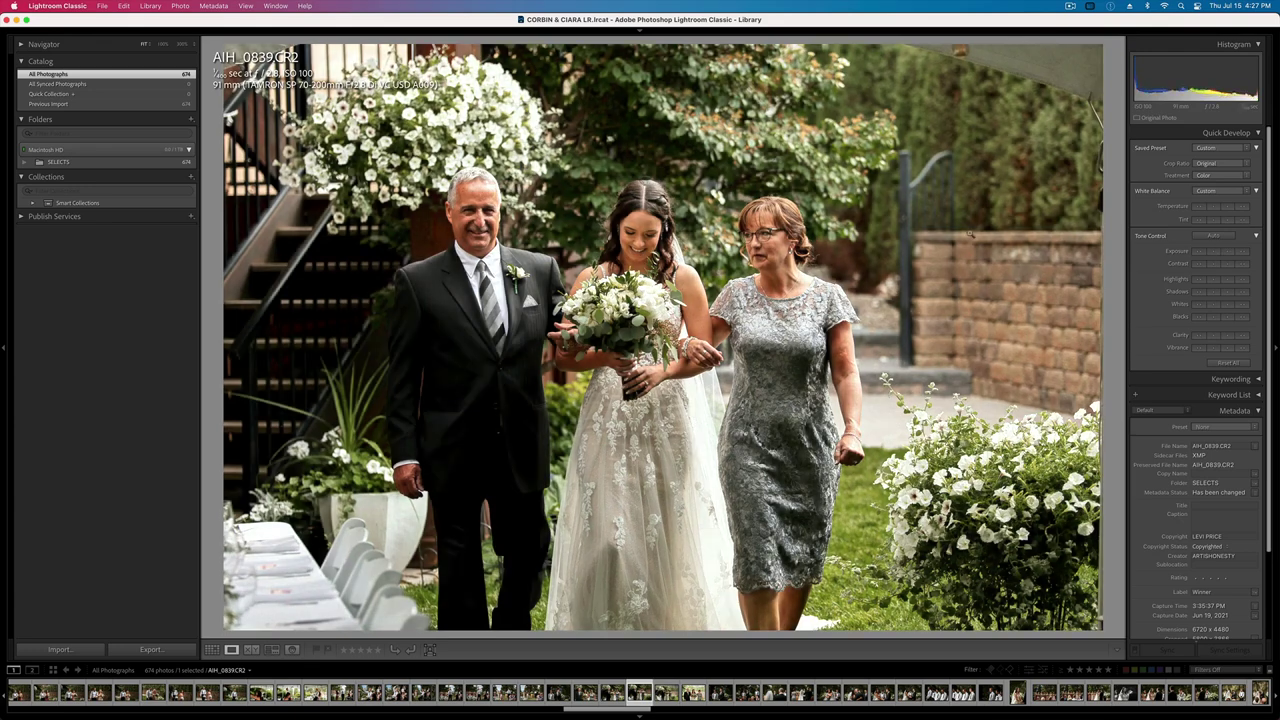
{"action": "left_click", "coordinate": [1215, 253]}
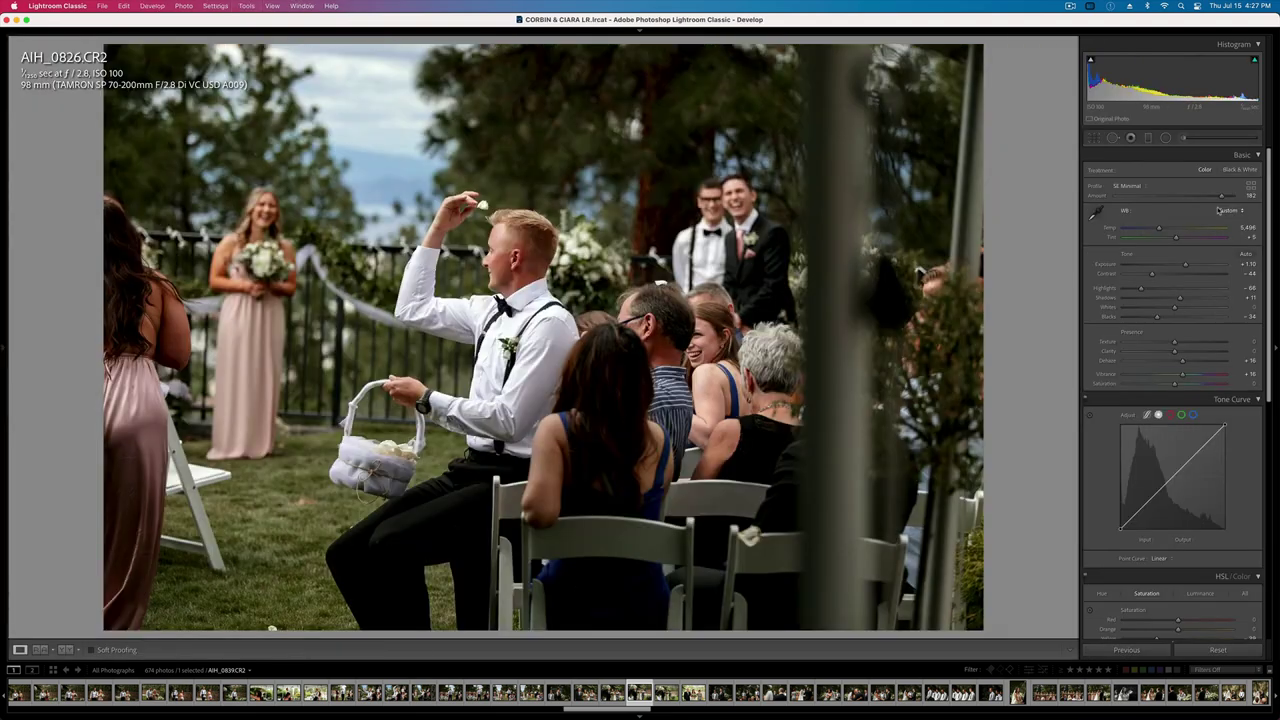
- Cancel the copy-settings dialog and lower AIH_0842's exposure to +1.46
{"action": "key", "text": "super+shift+c"}
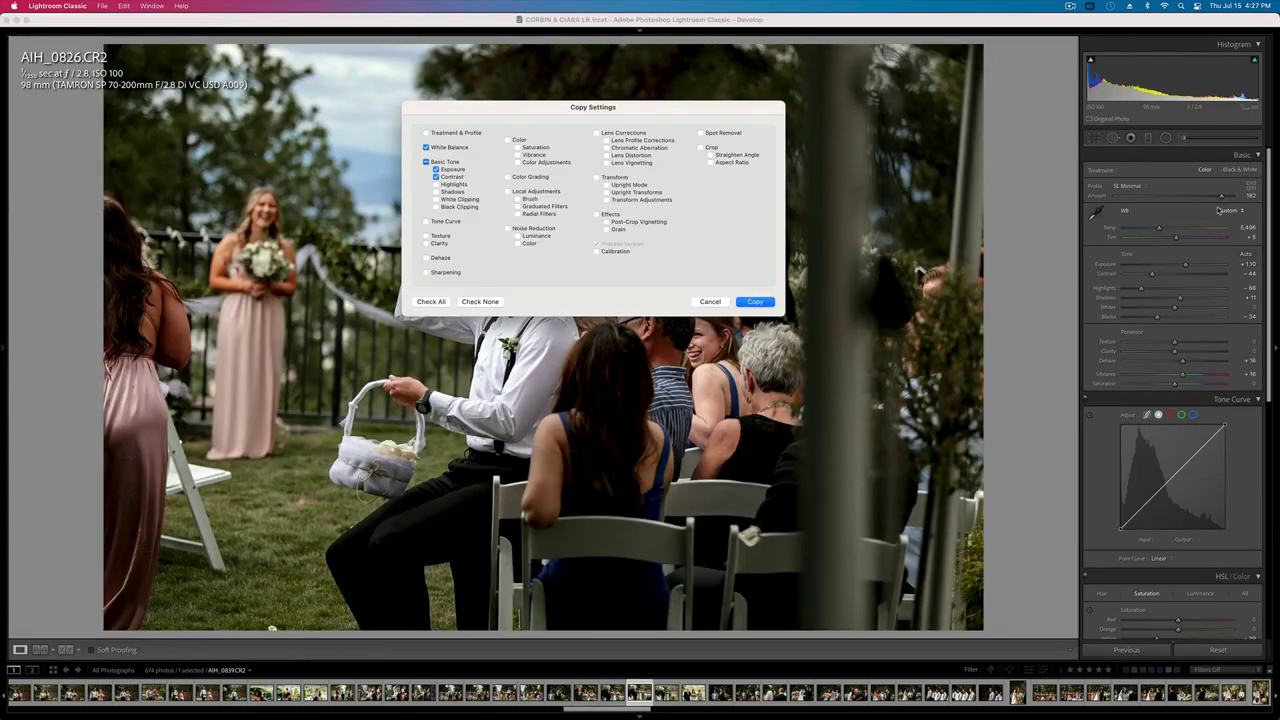
{"action": "left_click", "coordinate": [715, 302]}
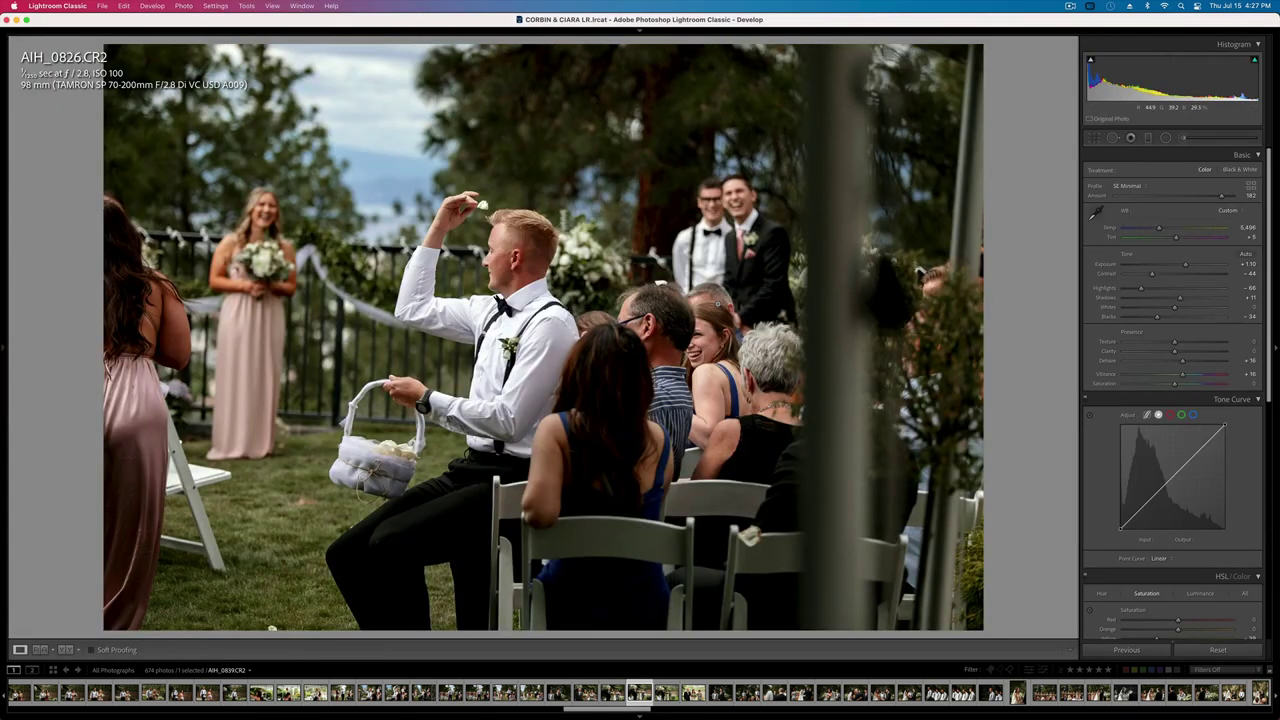
{"action": "key", "text": "Left"}
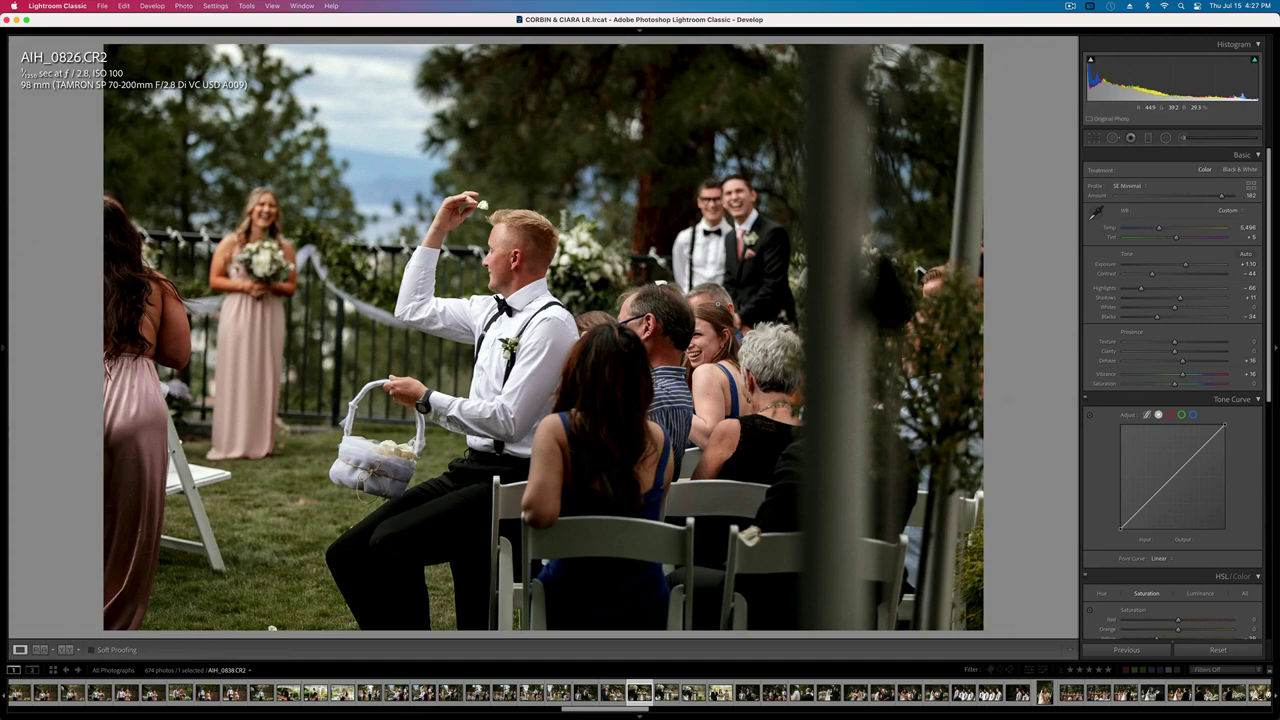
{"action": "key", "text": "Right"}
{"action": "key", "text": "Right"}
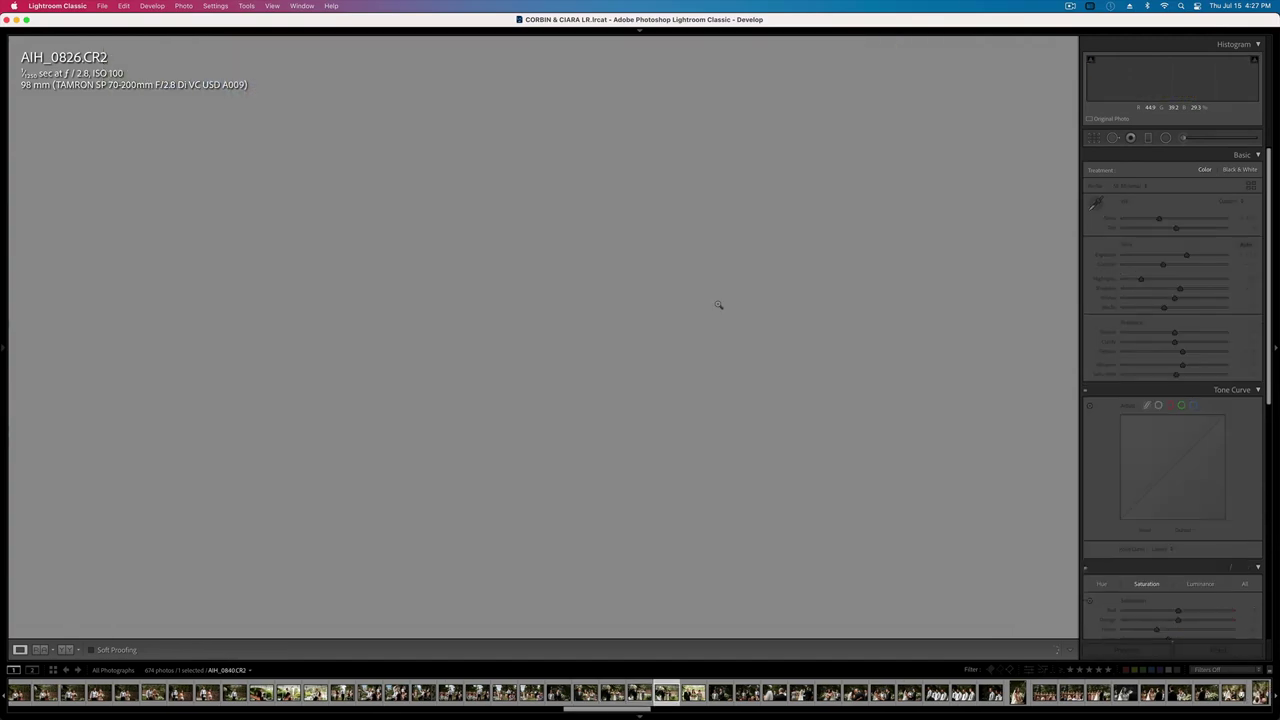
{"action": "key", "text": "Right"}
{"action": "key", "text": "Right"}
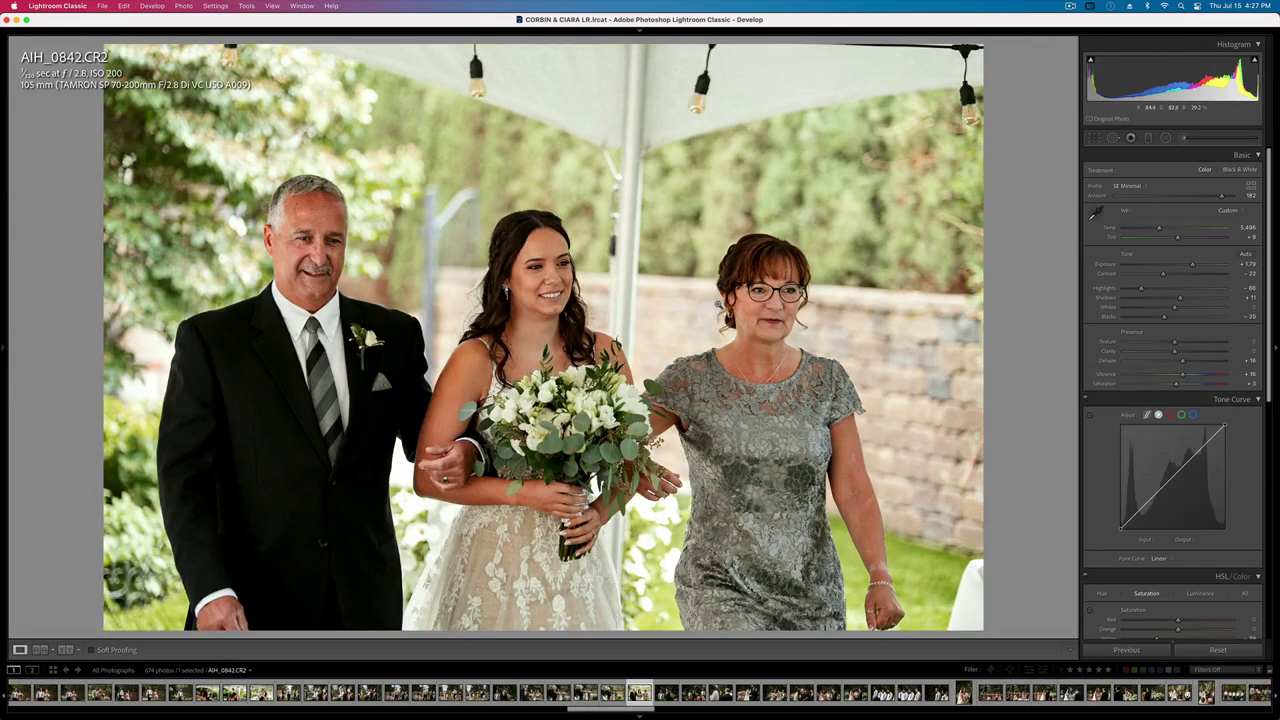
{"action": "key", "text": "minus"}
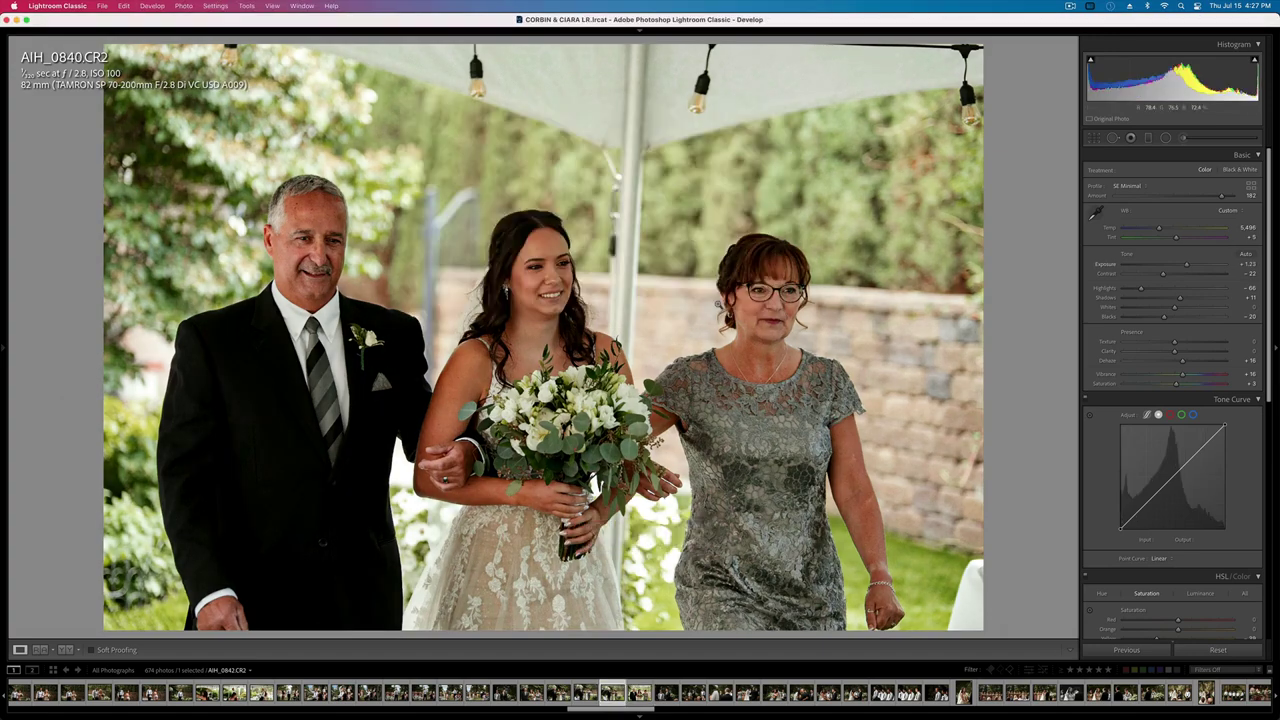
- Set AIH_0840 to +1.79 exposure, level it with a slight rotation, and copy its settings
{"action": "key", "text": "Left"}
{"action": "key", "text": "equal"}
{"action": "key", "text": "equal"}
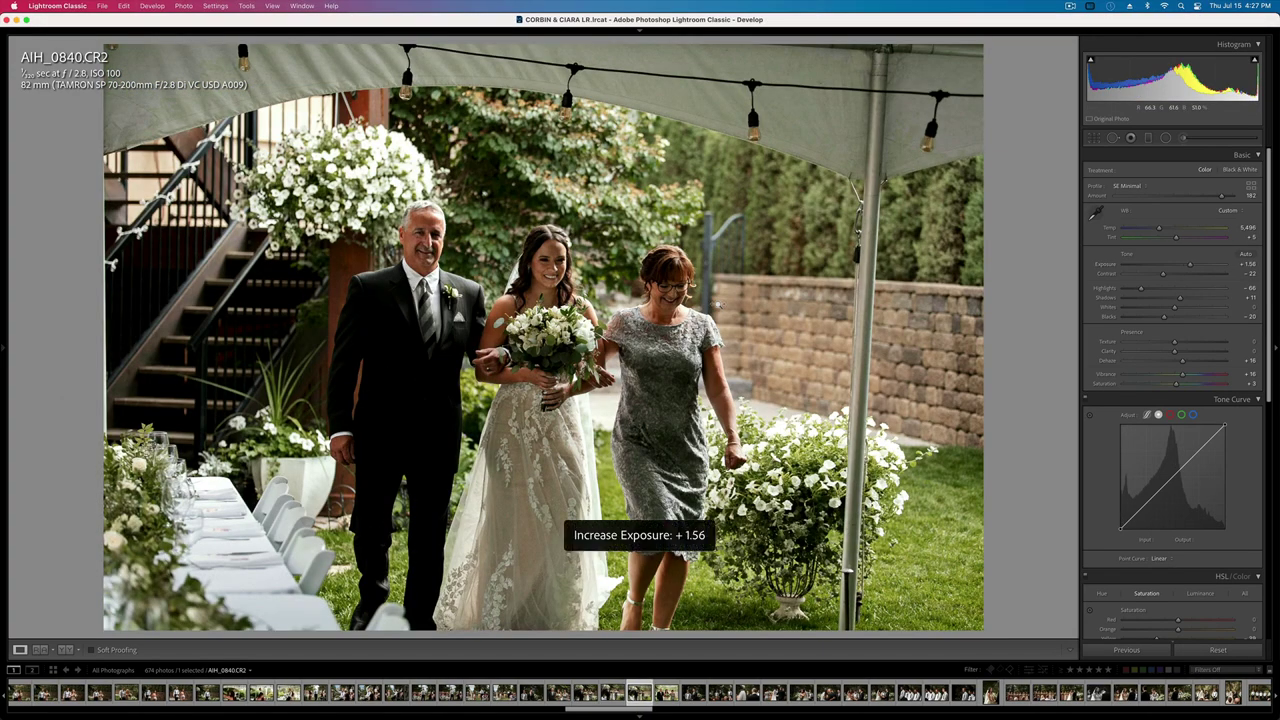
{"action": "key", "text": "minus"}
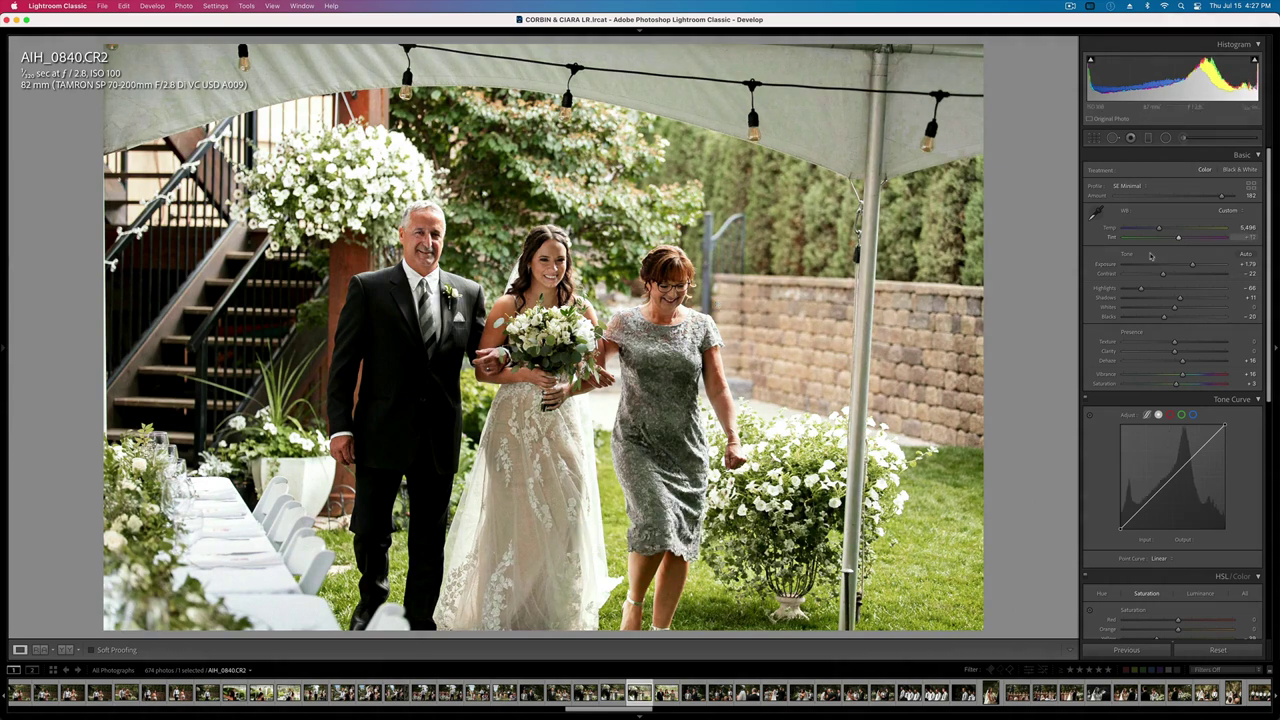
{"action": "key", "text": "r"}
{"action": "left_click_drag", "start_coordinate": [1061, 275], "coordinate": [1041, 264]}
{"action": "key", "text": "Return"}
{"action": "key", "text": "super+shift+c"}
{"action": "key", "text": "Return"}
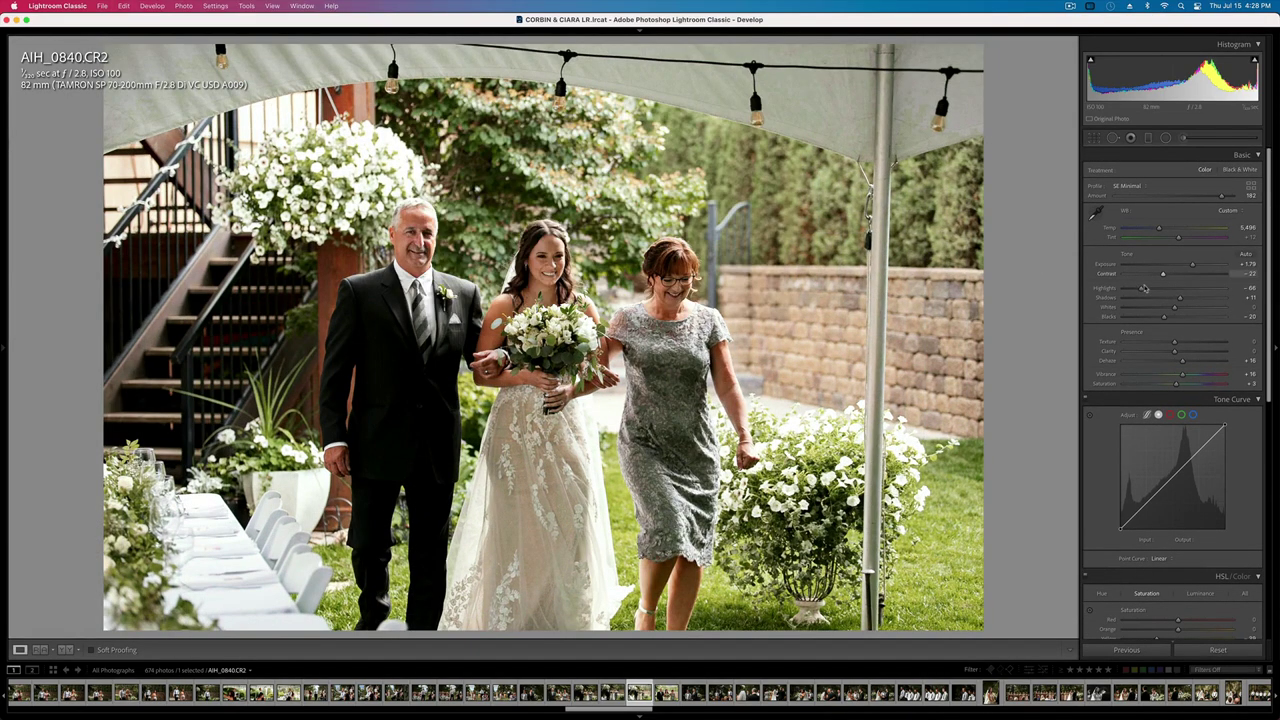
- Pull AIH_0840's highlights to -81 and brighten groom portrait AIH_0844 to +0.80
{"action": "left_click_drag", "start_coordinate": [1144, 288], "coordinate": [1133, 290]}
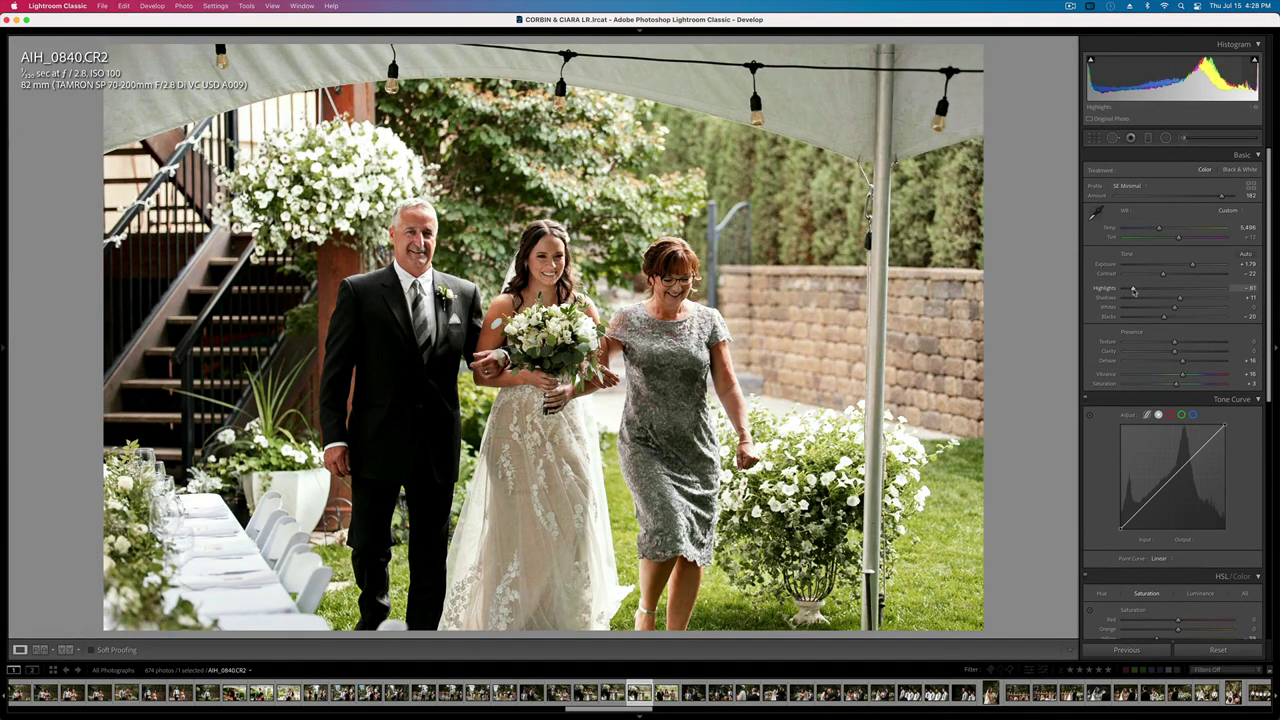
{"action": "key", "text": "Right"}
{"action": "key", "text": "Right"}
{"action": "key", "text": "Right"}
{"action": "key", "text": "Right"}
{"action": "key", "text": "Right"}
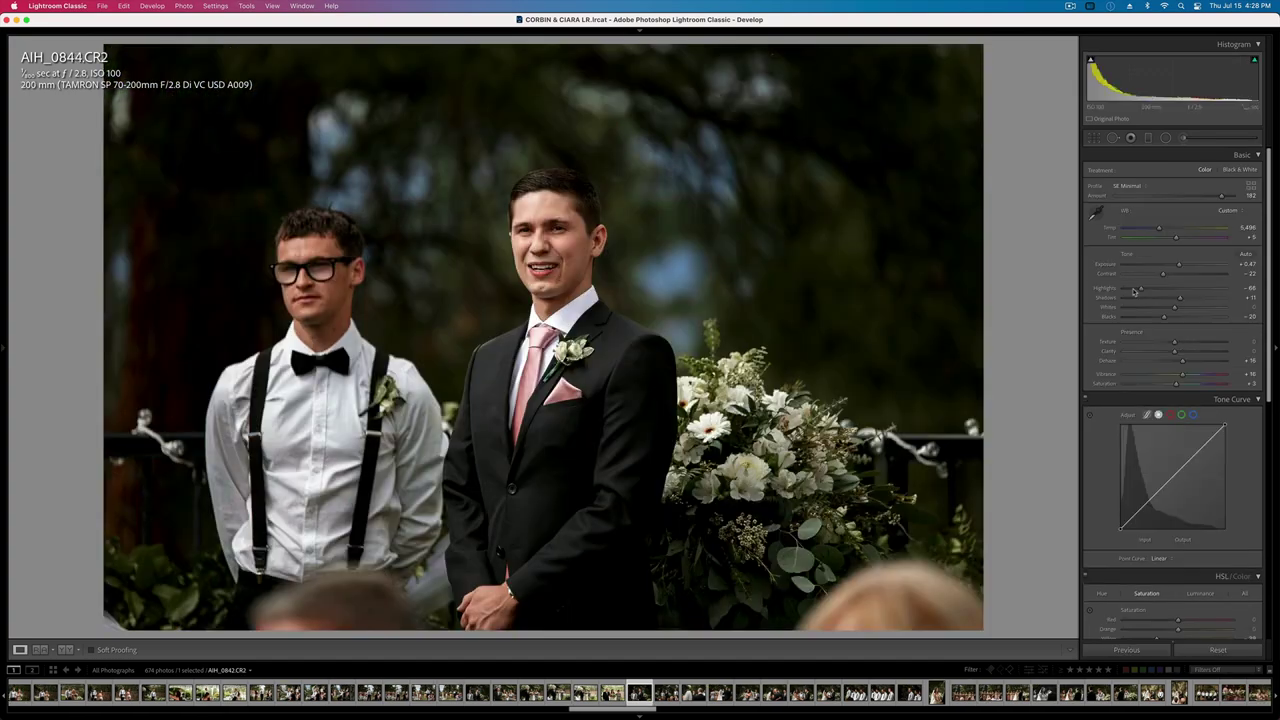
{"action": "key", "text": "Left"}
{"action": "key", "text": "="}
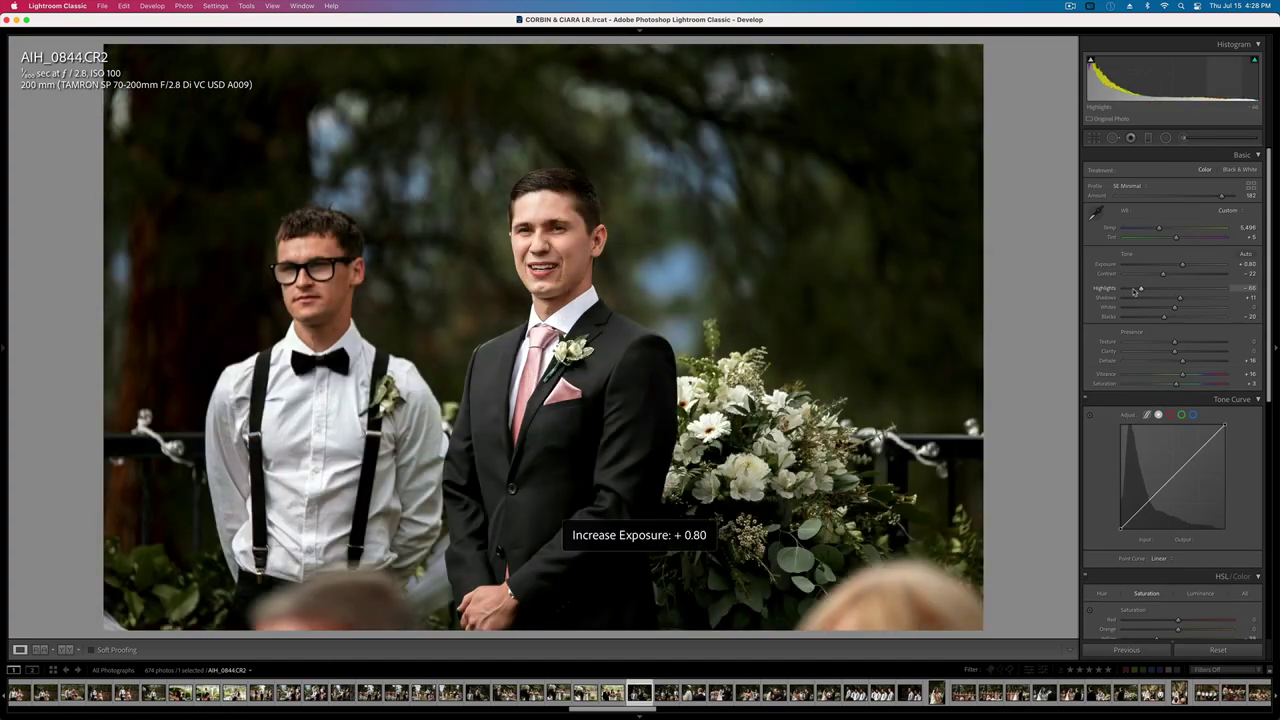
- Browse through the bridesmaid shots to the wide ceremony shot 122A6952
{"action": "key", "text": "Right"}
{"action": "key", "text": "Right"}
{"action": "key", "text": "Right"}
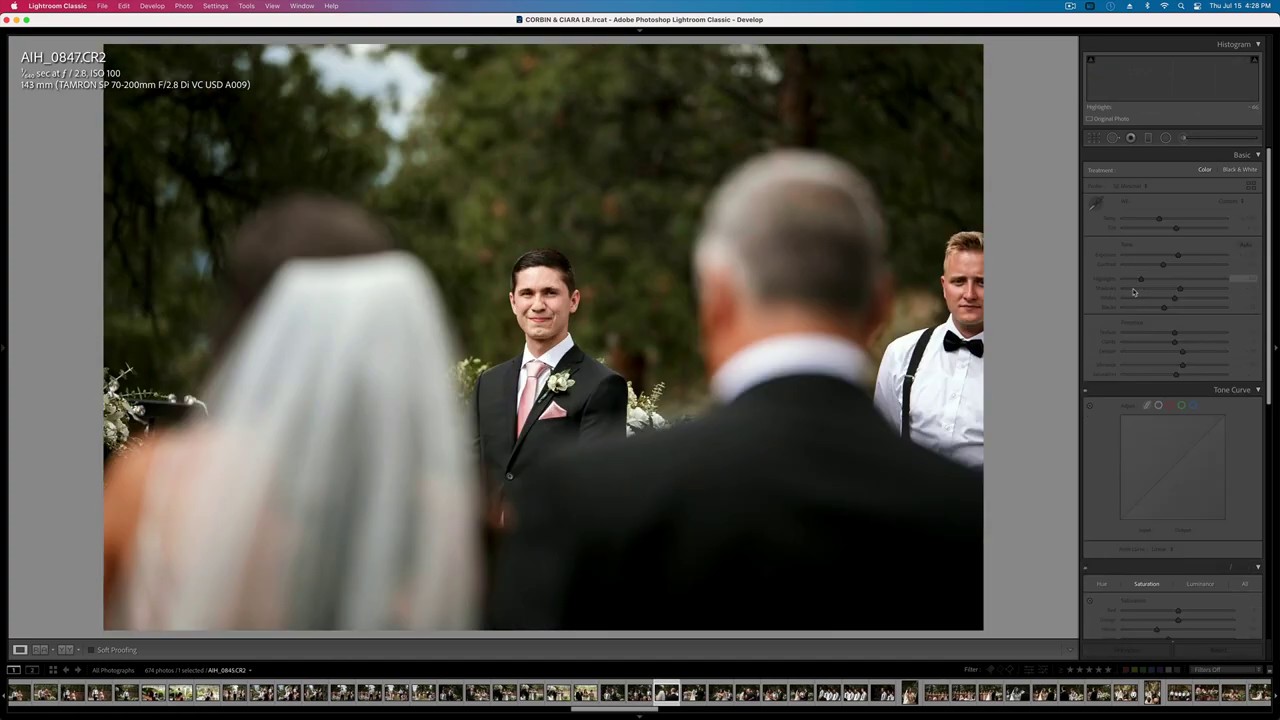
{"action": "key", "text": "Right"}
{"action": "key", "text": "Right"}
{"action": "key", "text": "Right"}
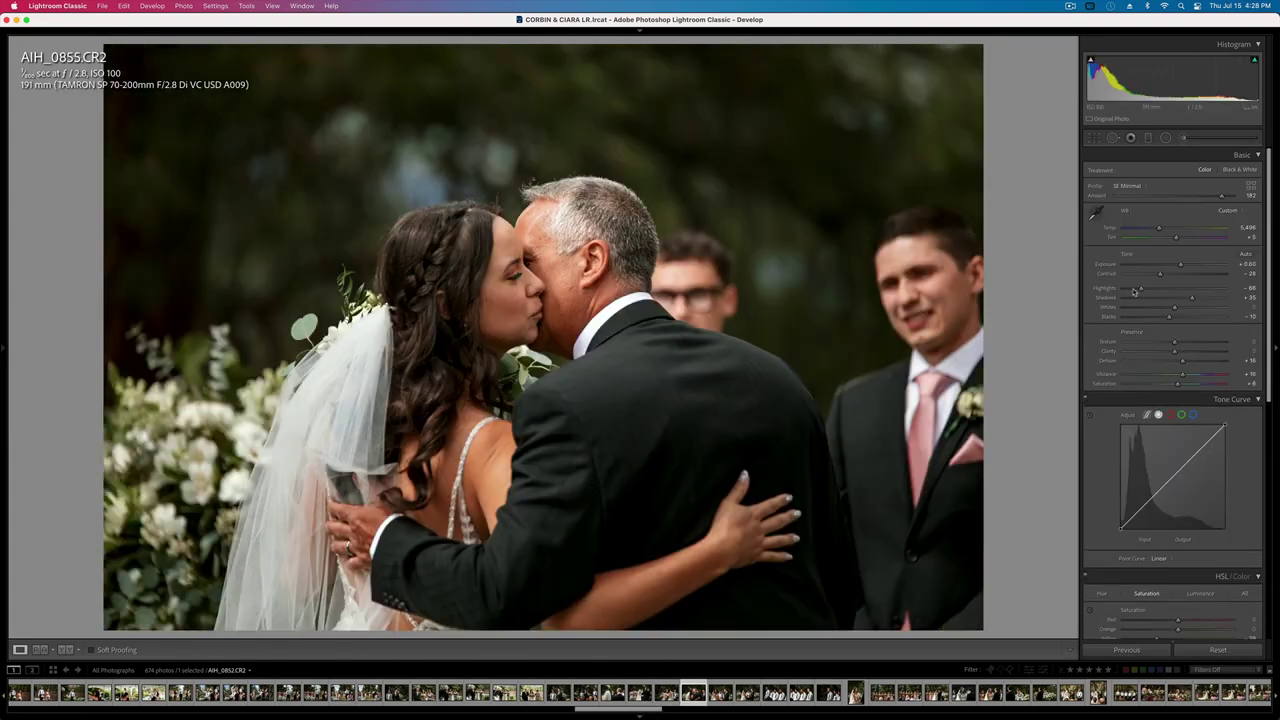
{"action": "key", "text": "Right"}
{"action": "key", "text": "Right"}
{"action": "key", "text": "Right"}
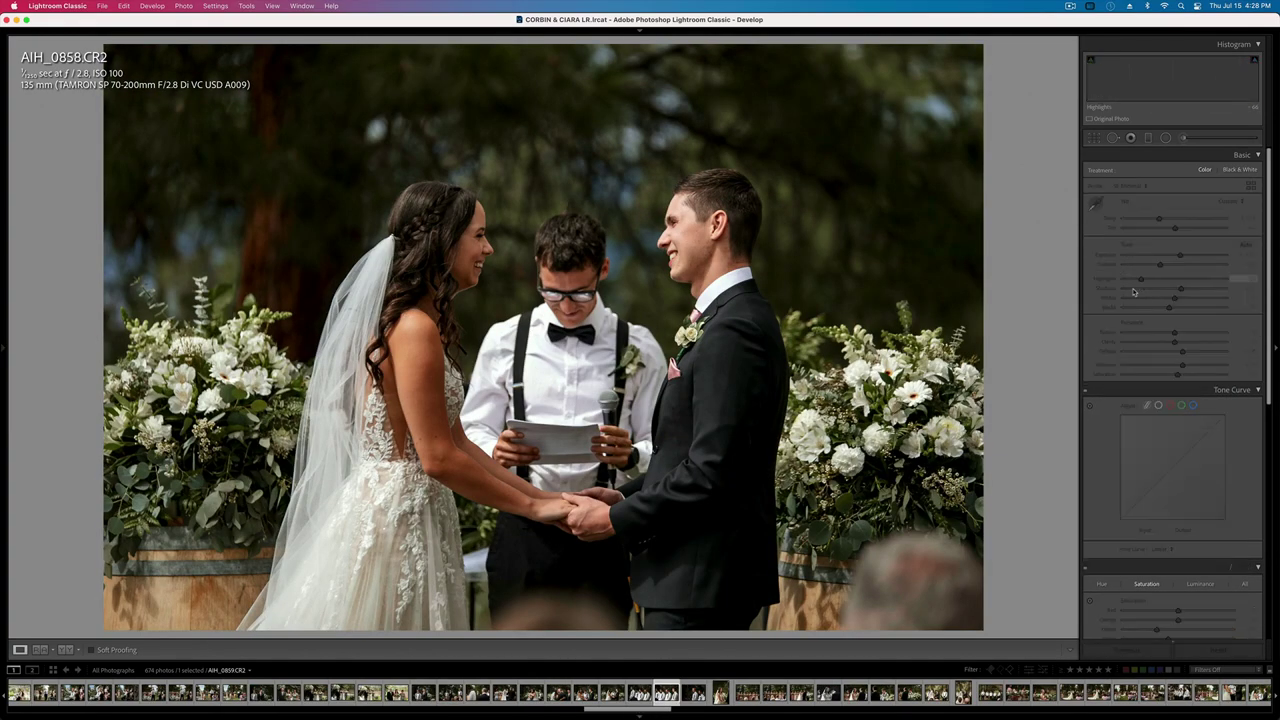
{"action": "key", "text": "Right"}
{"action": "key", "text": "Right"}
{"action": "key", "text": "Right"}
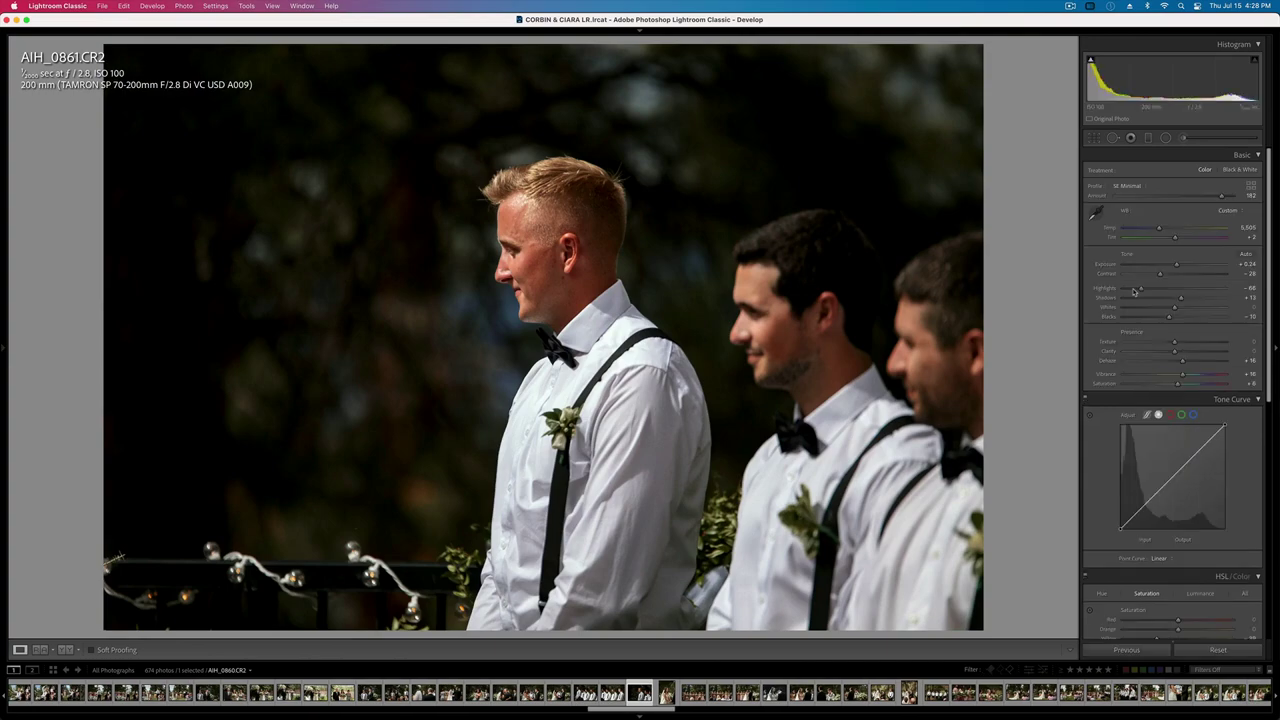
{"action": "key", "text": "Right"}
{"action": "key", "text": "Right"}
{"action": "key", "text": "Right"}
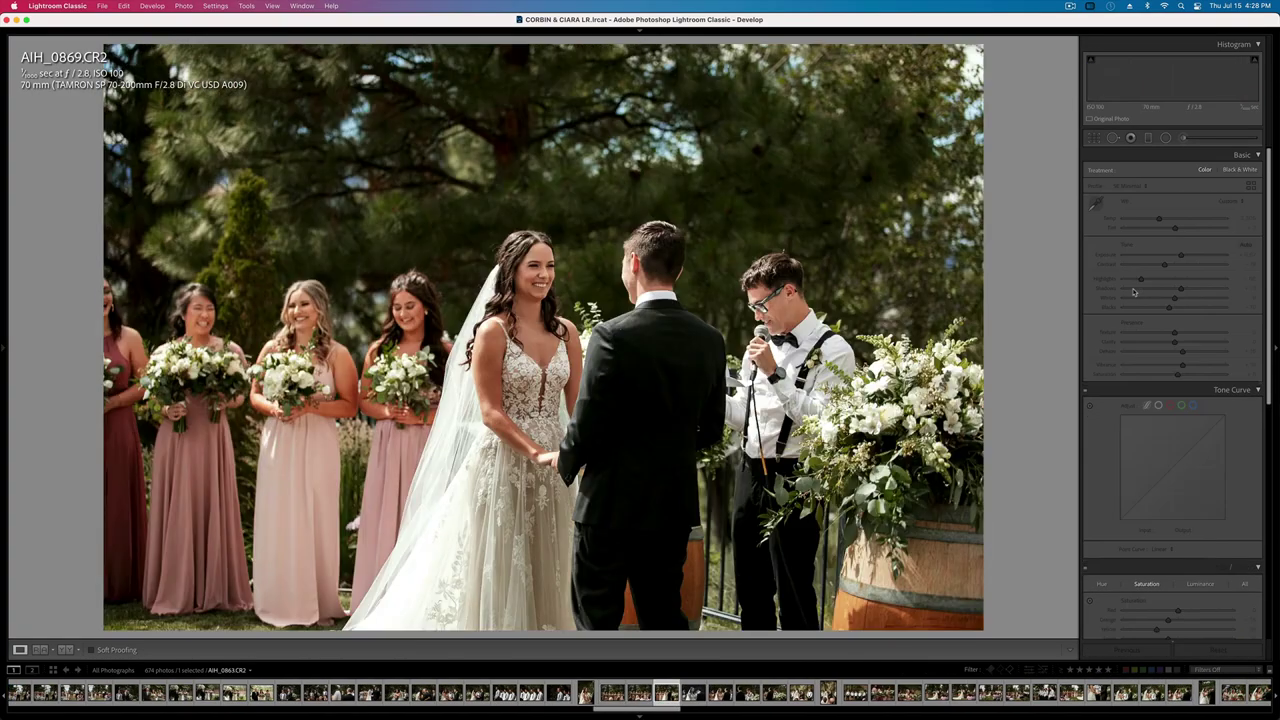
{"action": "key", "text": "Right"}
{"action": "key", "text": "Right"}
{"action": "key", "text": "Right"}
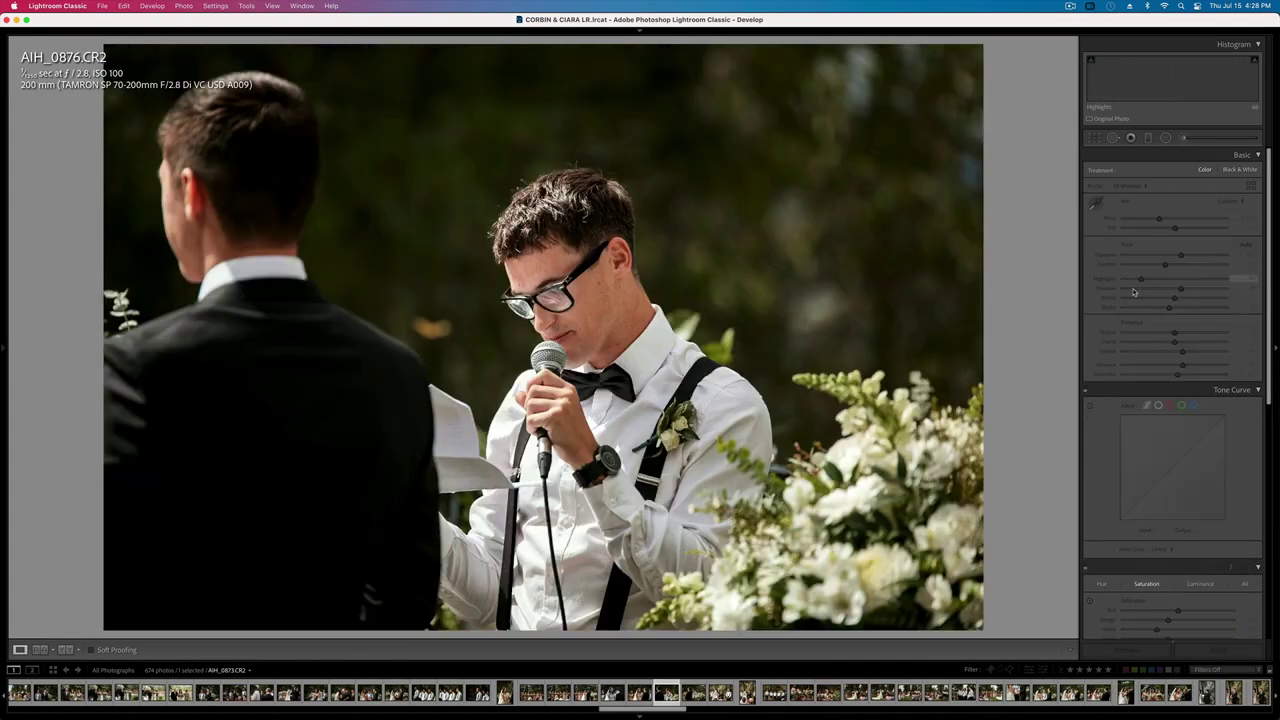
{"action": "key", "text": "Right"}
{"action": "key", "text": "Right"}
{"action": "key", "text": "Right"}
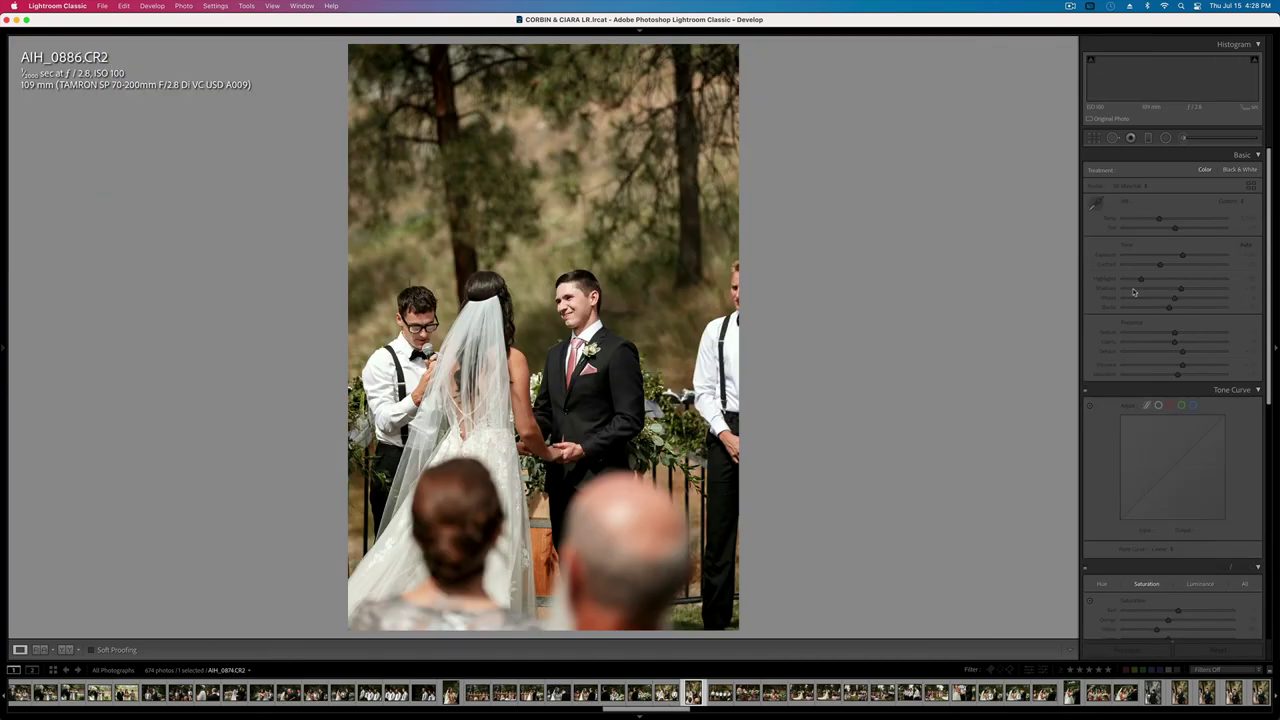
{"action": "key", "text": "Right"}
{"action": "key", "text": "Right"}
{"action": "key", "text": "Right"}
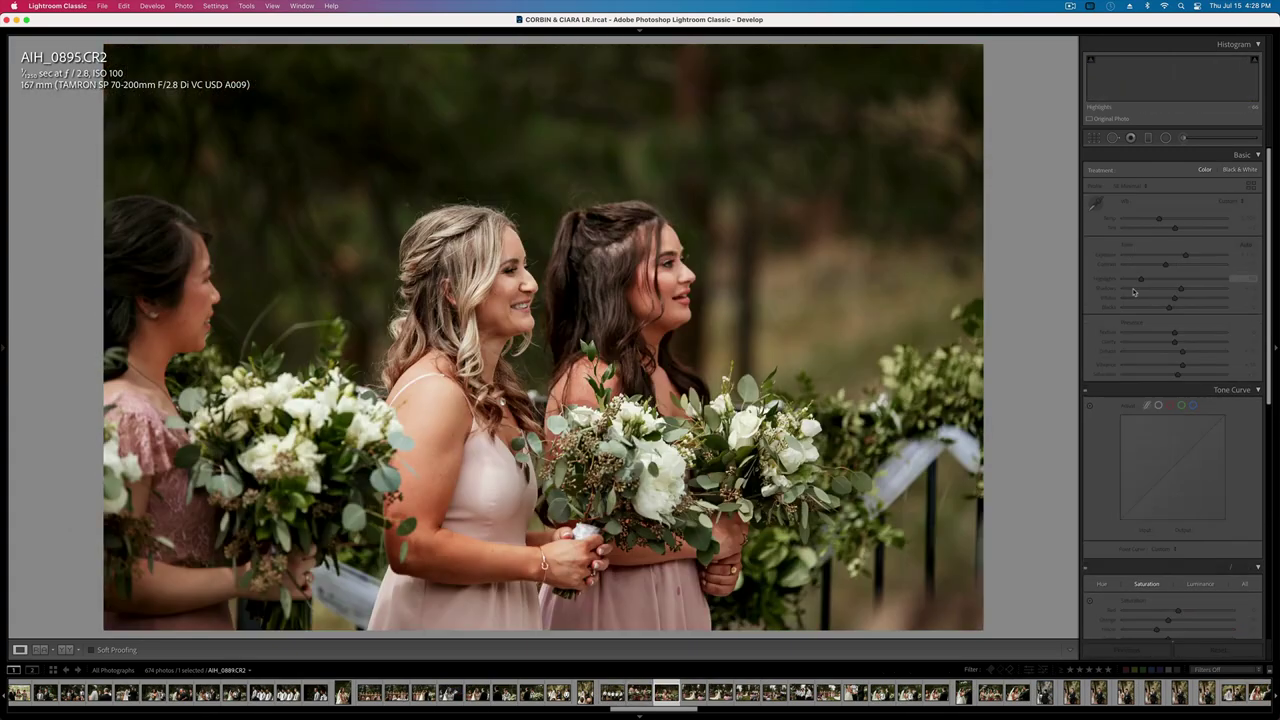
{"action": "key", "text": "Right"}
{"action": "key", "text": "Right"}
{"action": "key", "text": "Right"}
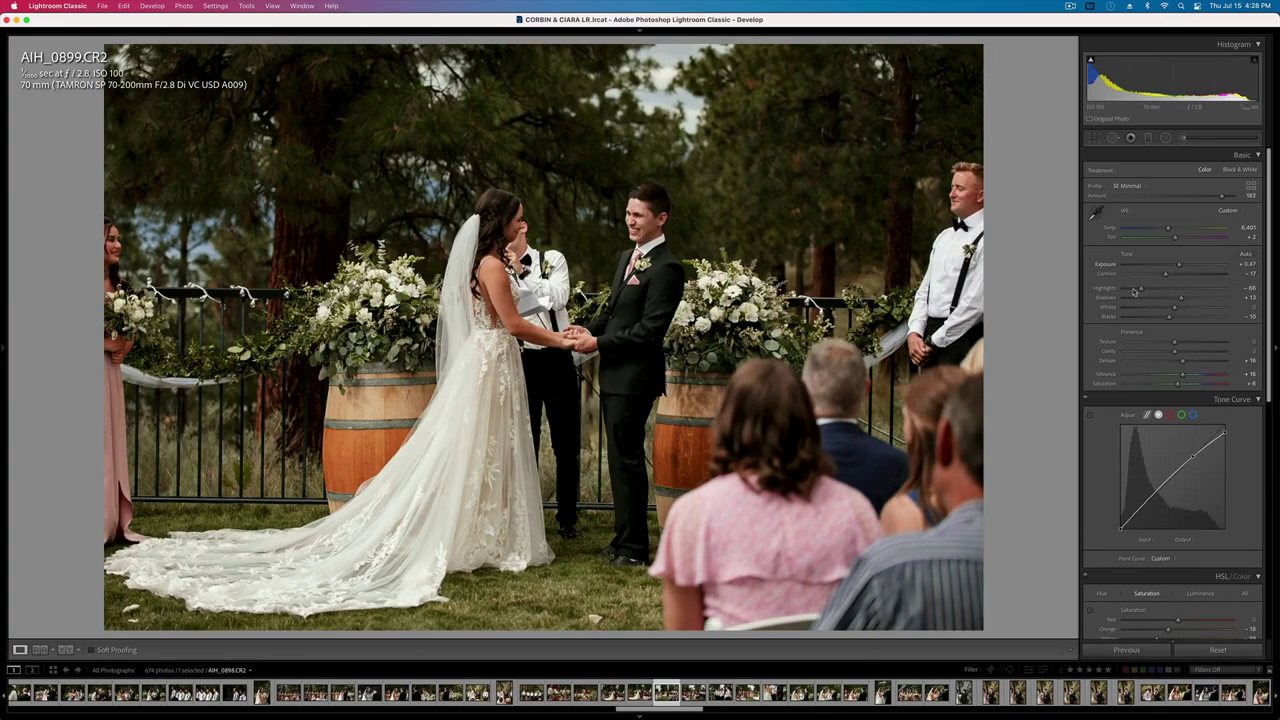
{"action": "key", "text": "Right"}
{"action": "key", "text": "Right"}
{"action": "key", "text": "Right"}
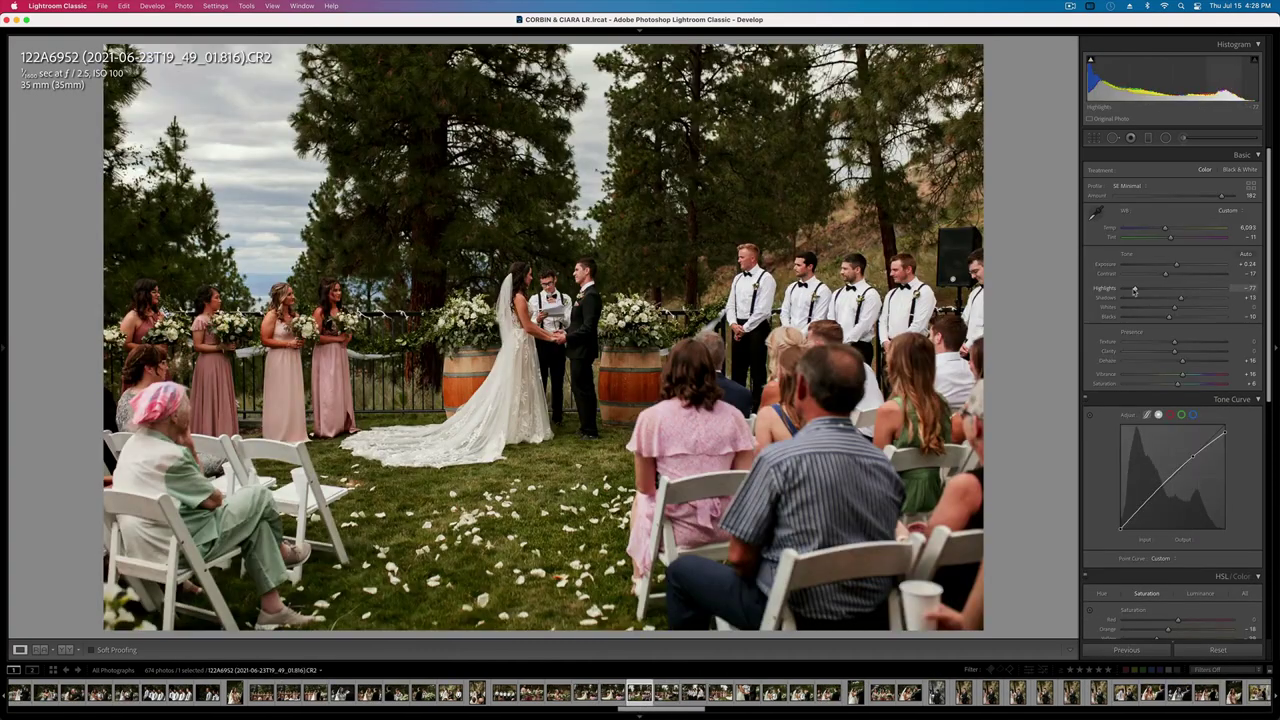
- Brighten the wide ceremony shot to +0.57 with a lowered curve top, then fine-tune AIH_0904's exposure
{"action": "key", "text": "equal"}
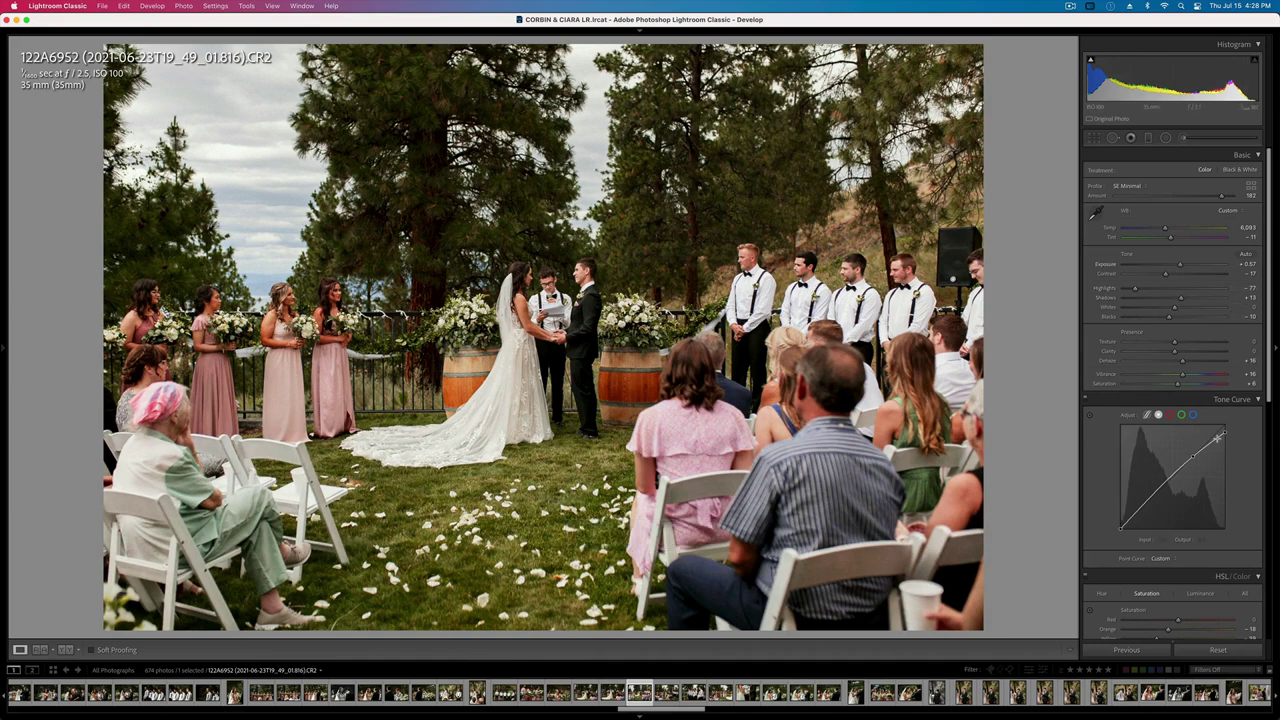
{"action": "left_click_drag", "start_coordinate": [1224, 433], "coordinate": [1226, 441]}
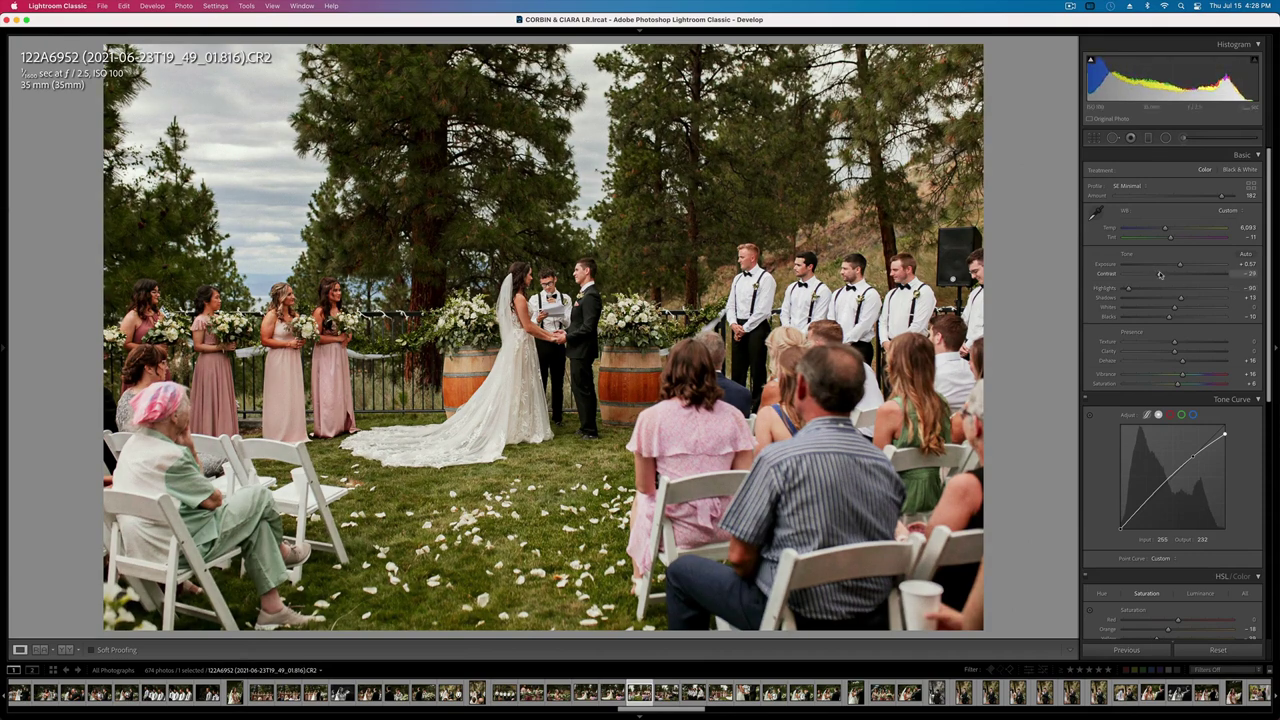
{"action": "key", "text": "Right"}
{"action": "key", "text": "Right"}
{"action": "key", "text": "Right"}
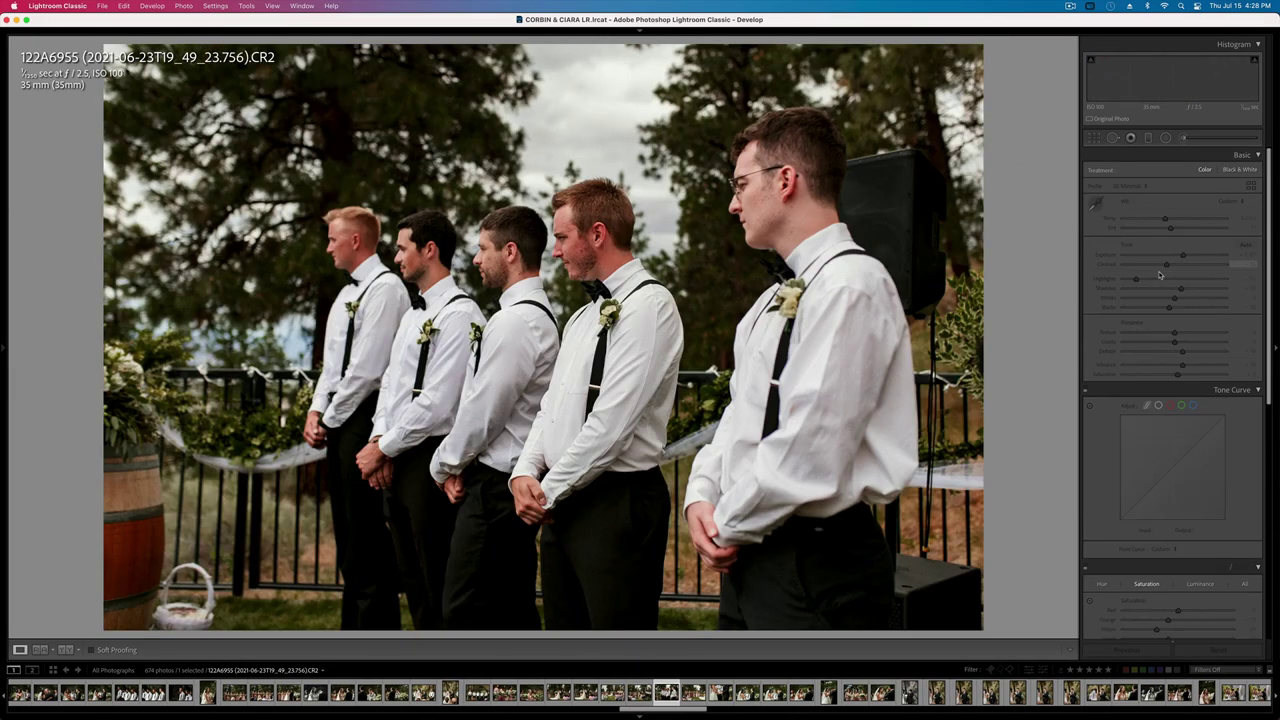
{"action": "key", "text": "Right"}
{"action": "key", "text": "Right"}
{"action": "key", "text": "Right"}
{"action": "key", "text": "Right"}
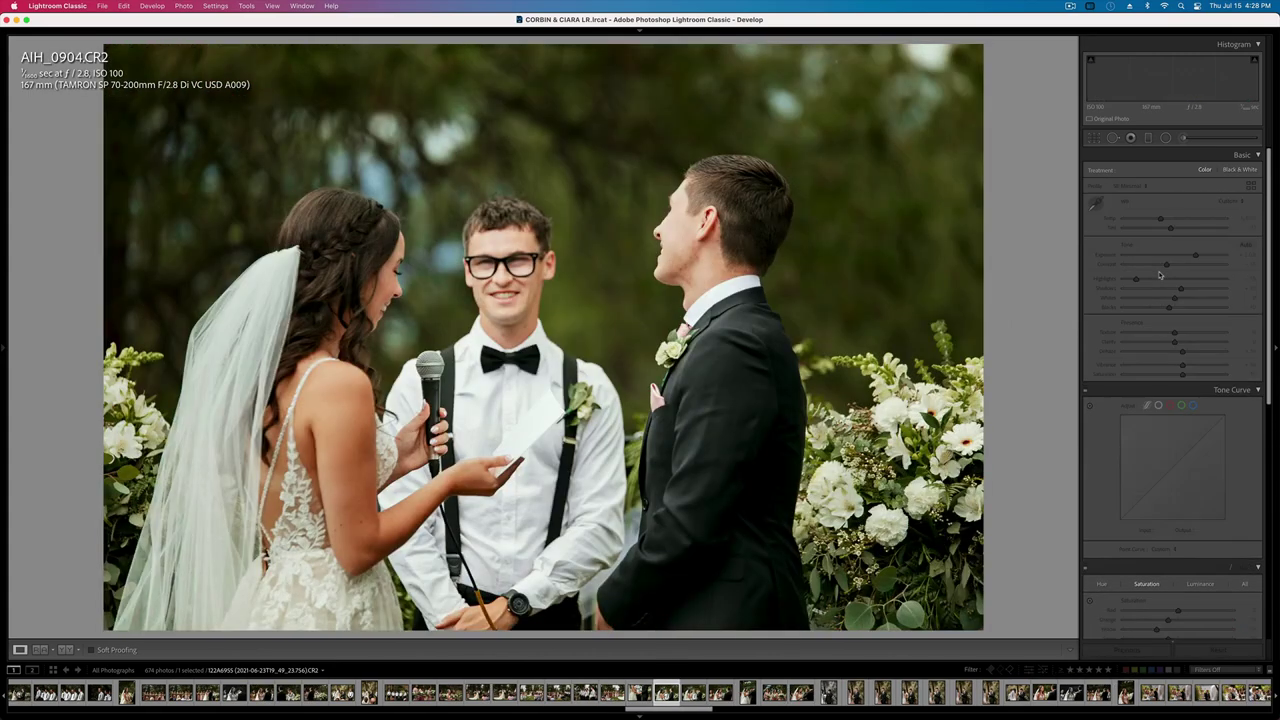
{"action": "key", "text": "Left"}
{"action": "key", "text": "Left"}
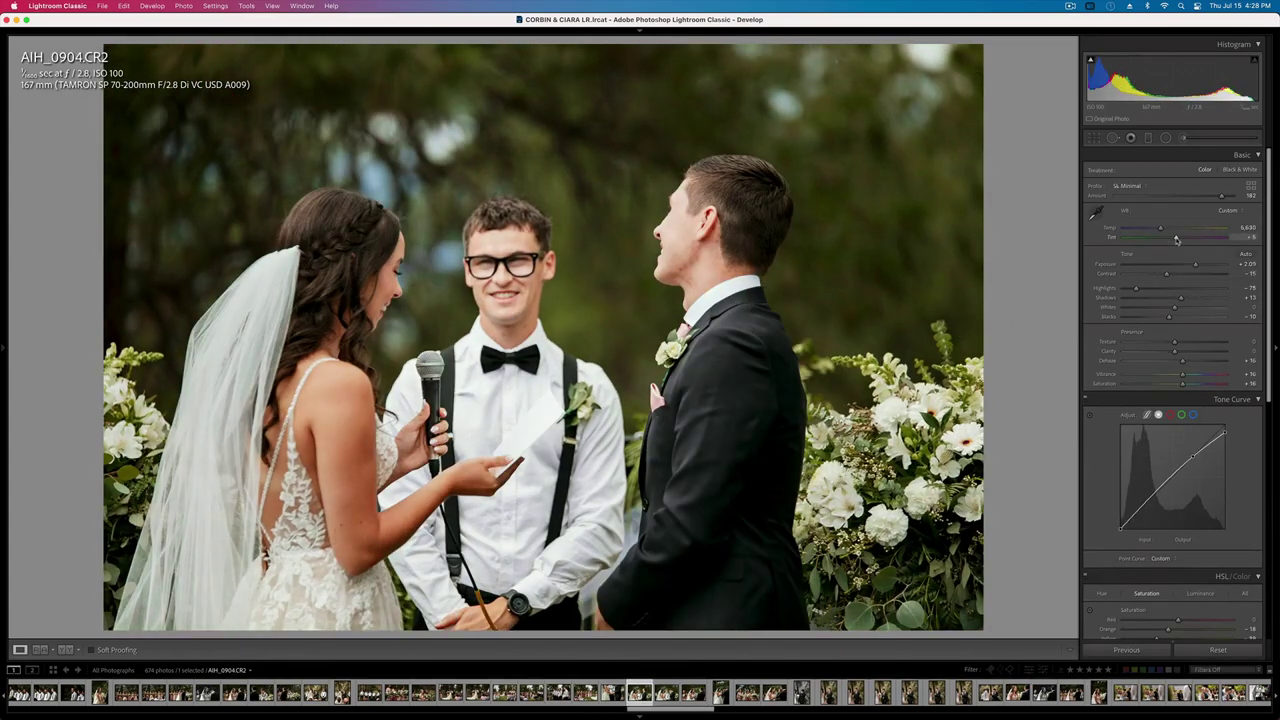
{"action": "key", "text": "shift+minus"}
{"action": "key", "text": "shift+minus"}
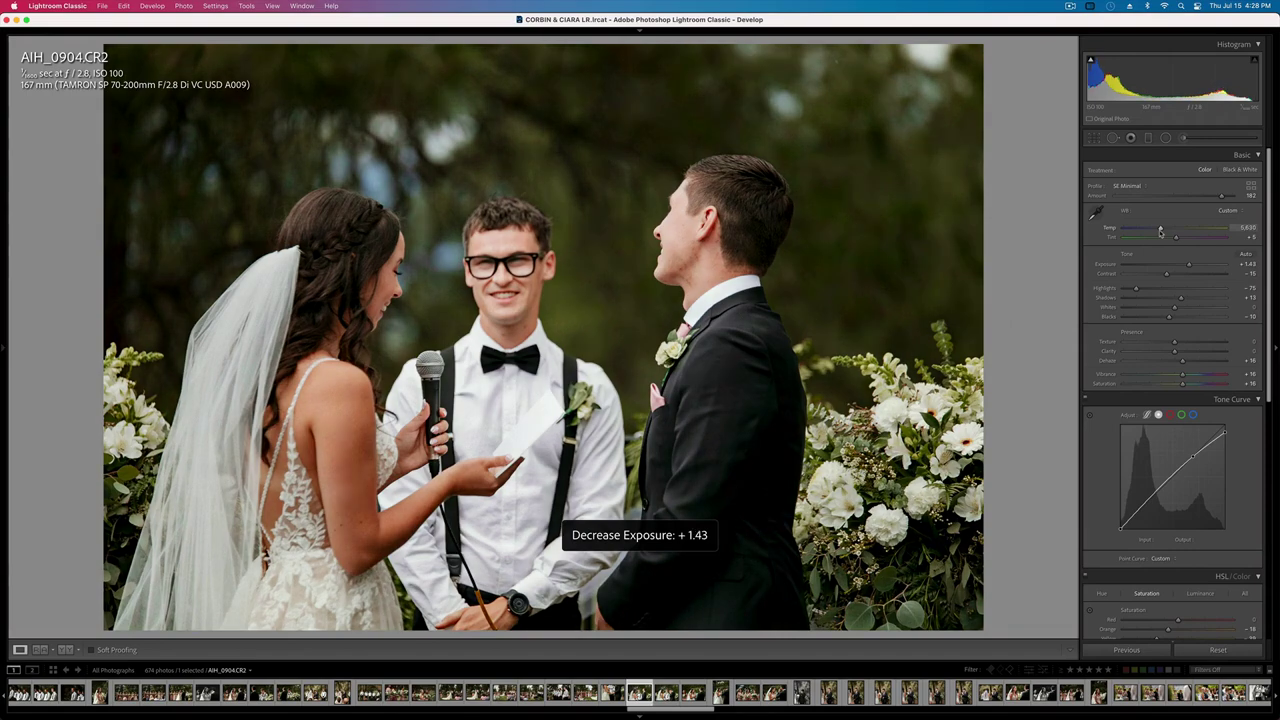
{"action": "key", "text": "equal"}
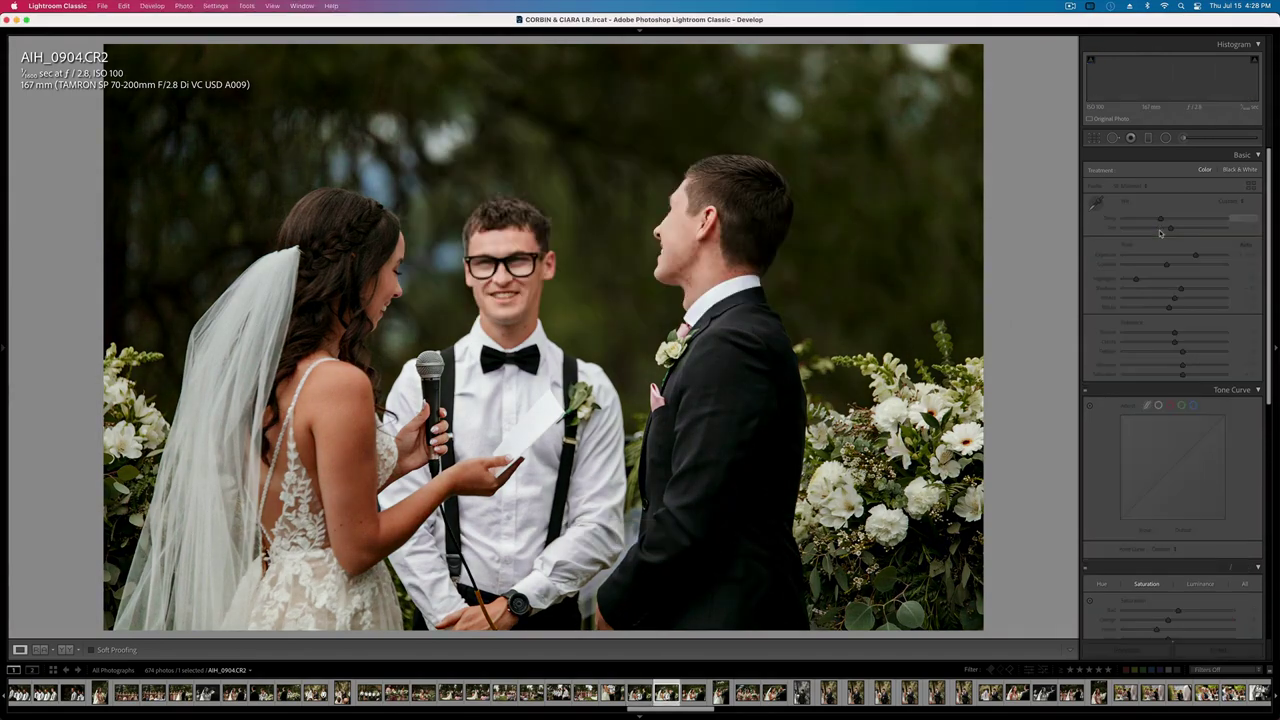
- Lower AIH_0906 to +1.76 exposure and set AIH_0907 to +1.33 after undoing a paste
{"action": "key", "text": "Right"}
{"action": "key", "text": "Right"}
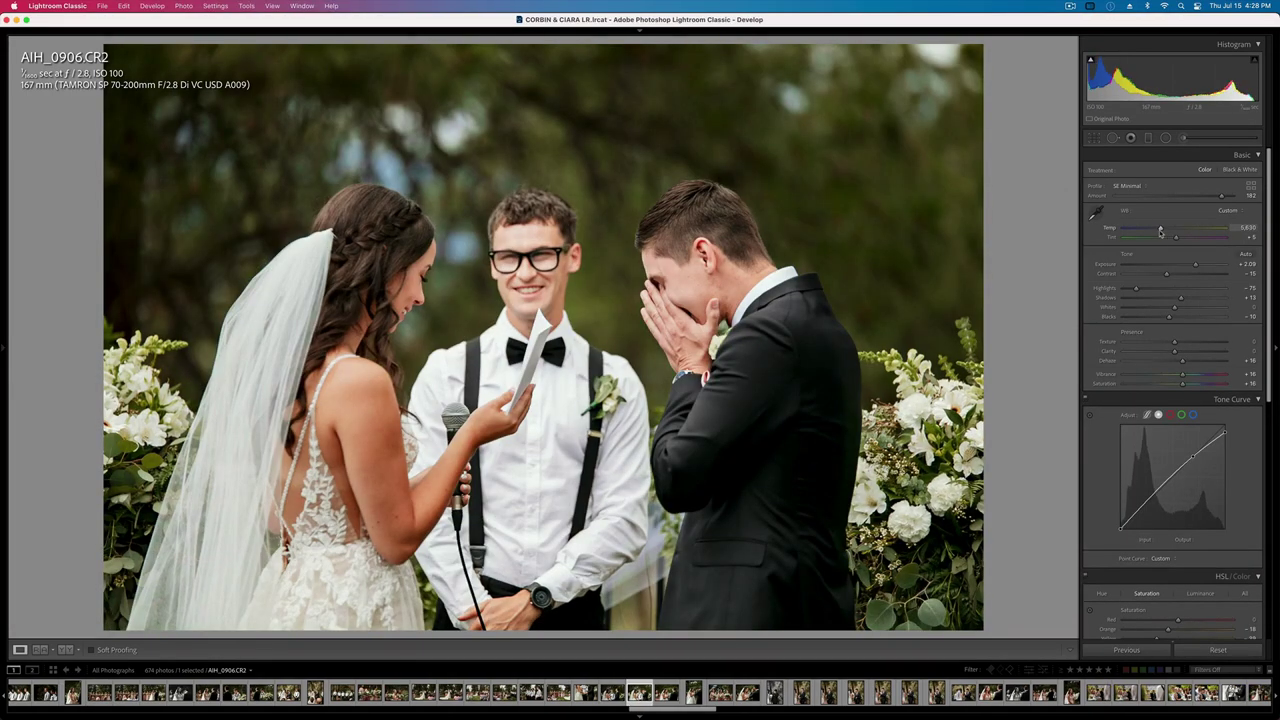
{"action": "key", "text": "minus"}
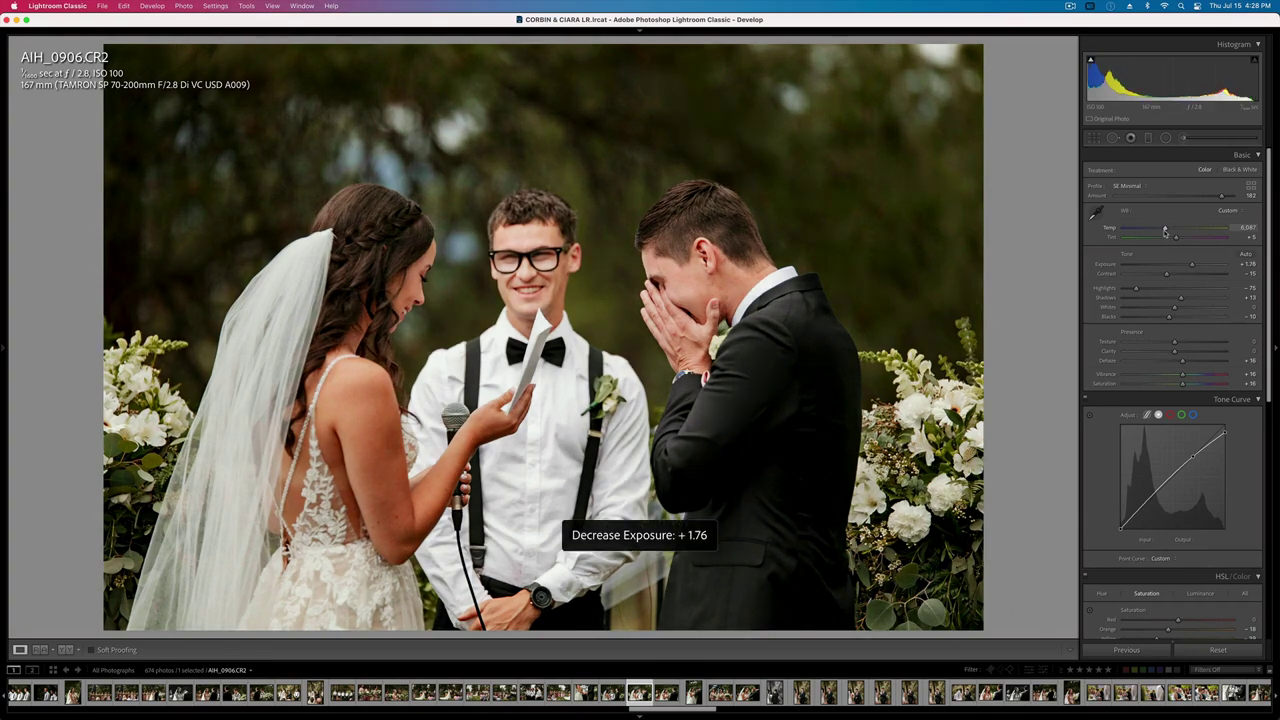
{"action": "key", "text": "super+shift+c"}
{"action": "key", "text": "Return"}
{"action": "key", "text": "Right"}
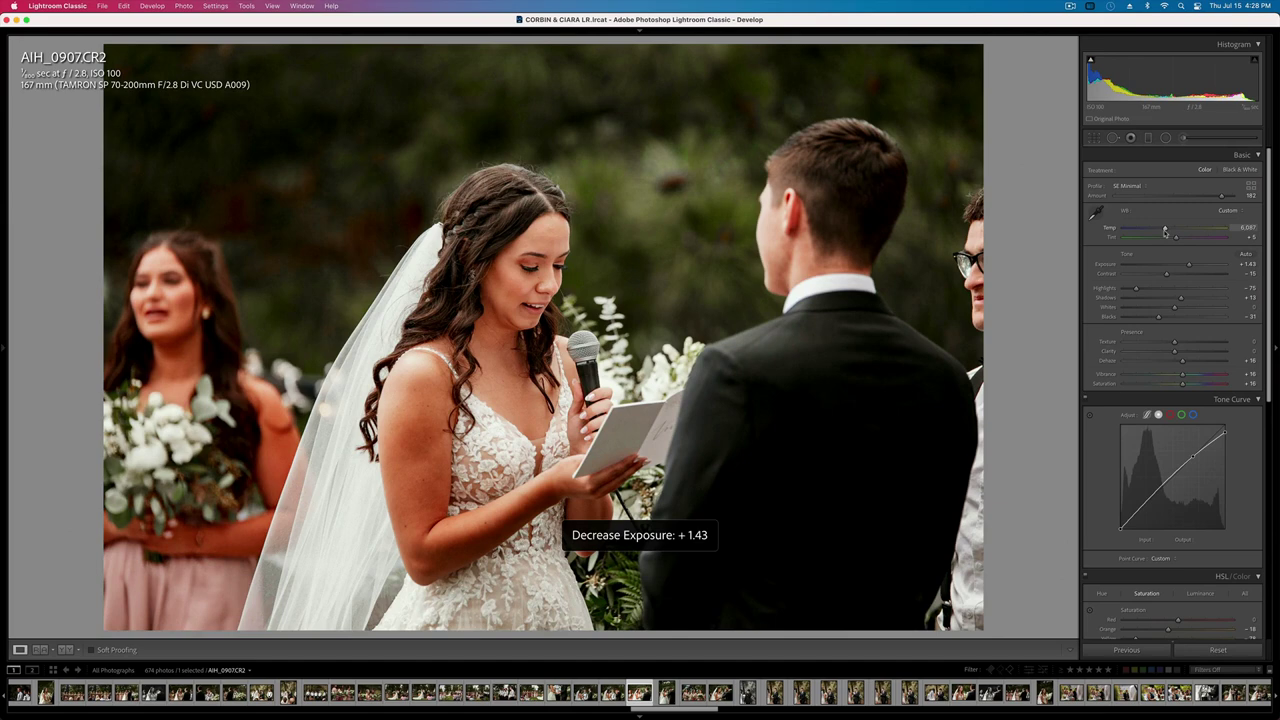
{"action": "key", "text": "super+z"}
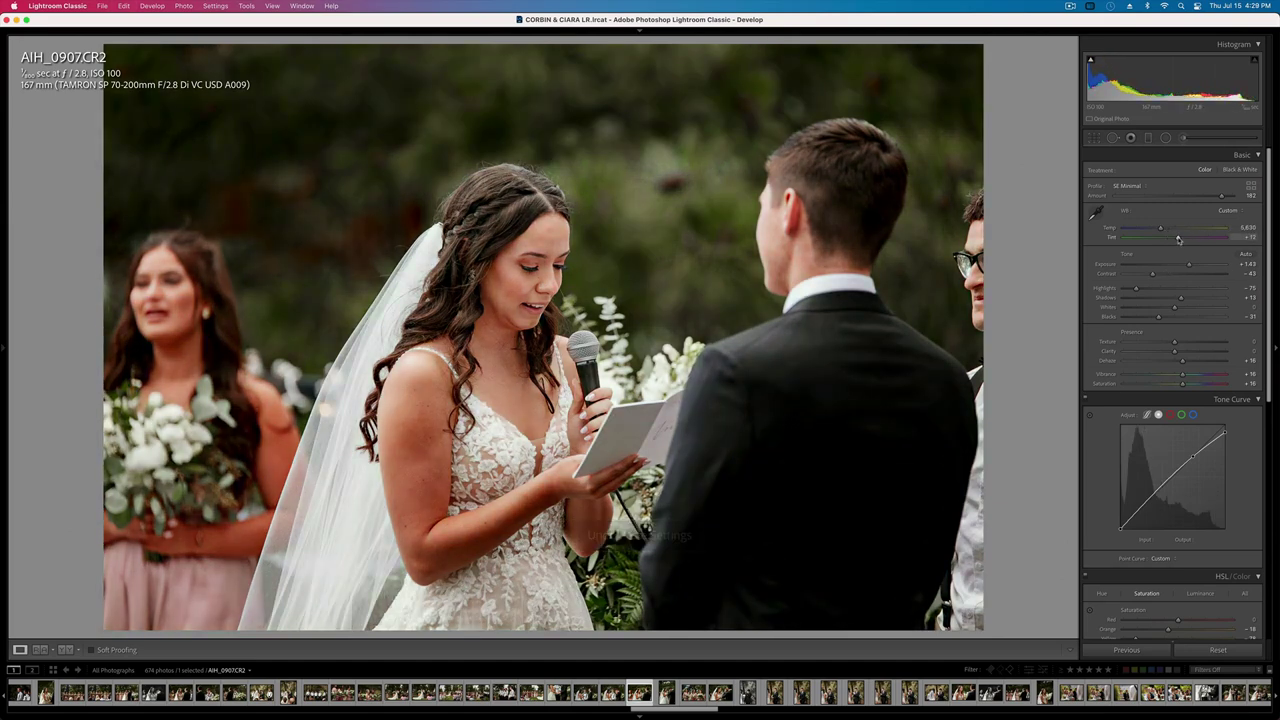
{"action": "key", "text": "minus"}
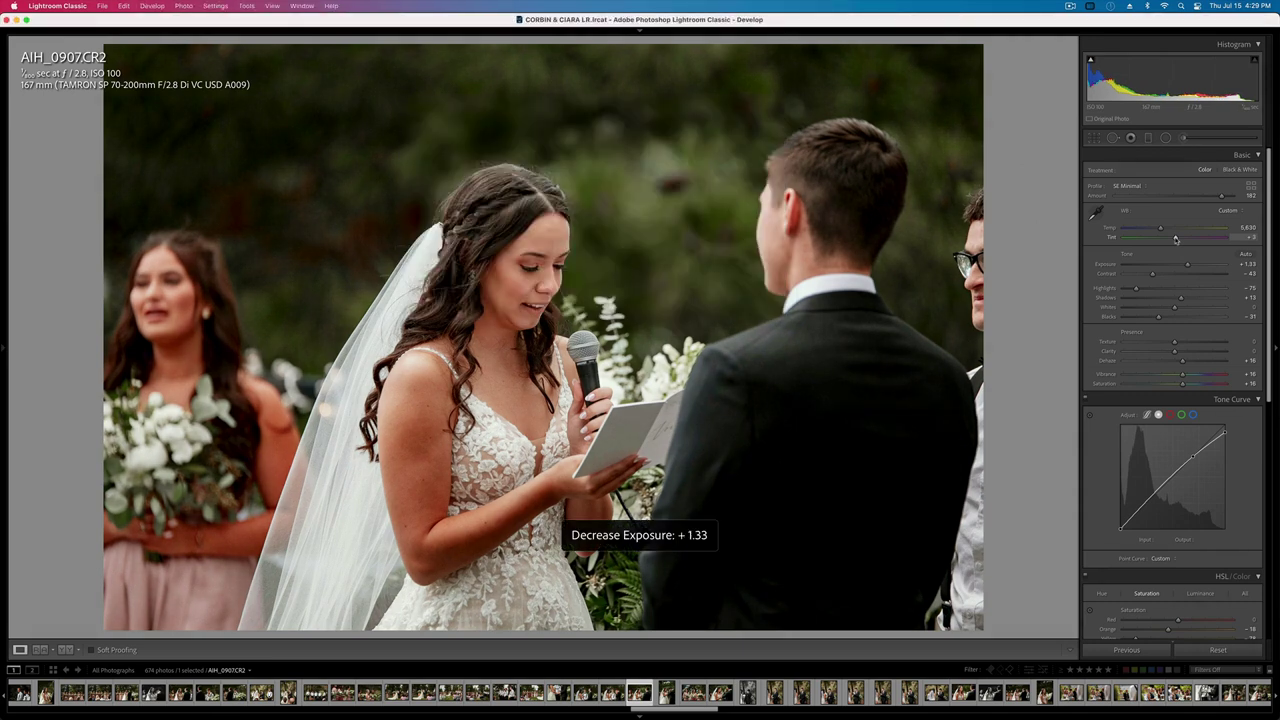
- Paint a brush mask over the bride's arms in AIH_0907 and raise its Whites to about 28
{"action": "key", "text": "k"}
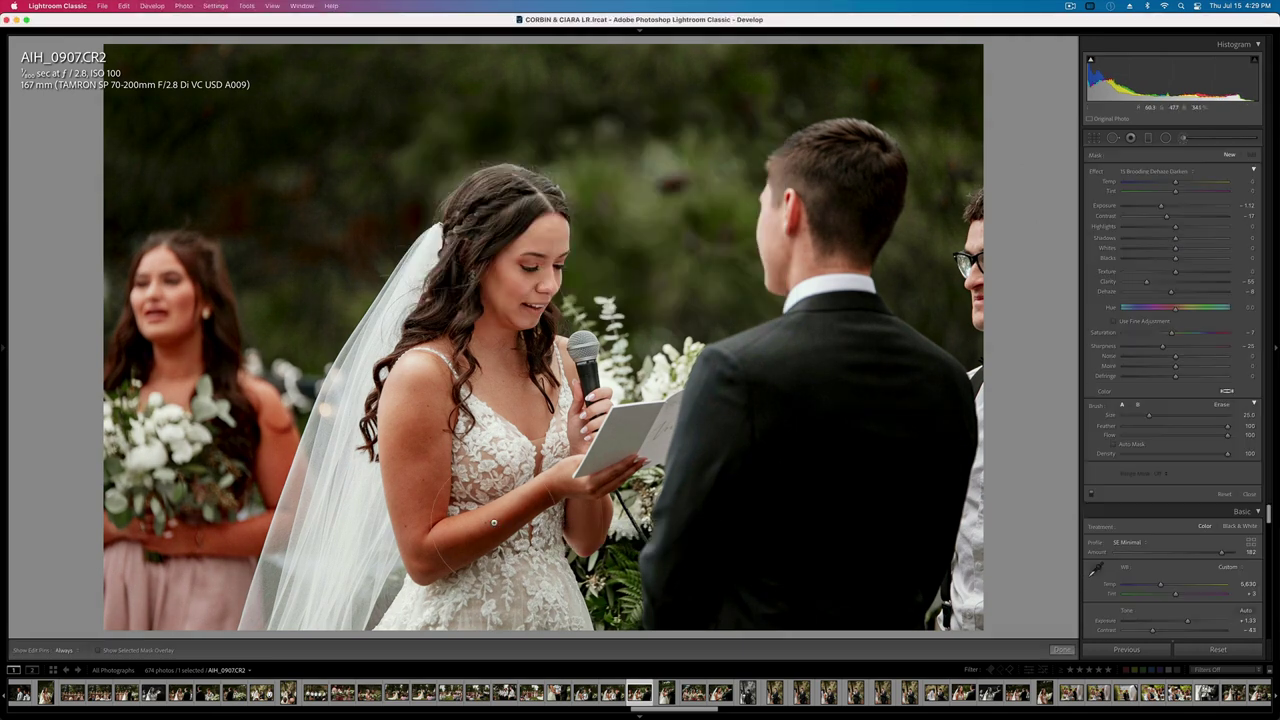
{"action": "mouse_move", "coordinate": [543, 494]}
{"action": "left_mouse_down"}
{"action": "mouse_move", "coordinate": [427, 562]}
{"action": "mouse_move", "coordinate": [411, 468]}
{"action": "mouse_move", "coordinate": [428, 420]}
{"action": "left_mouse_up"}
{"action": "key", "text": "h"}
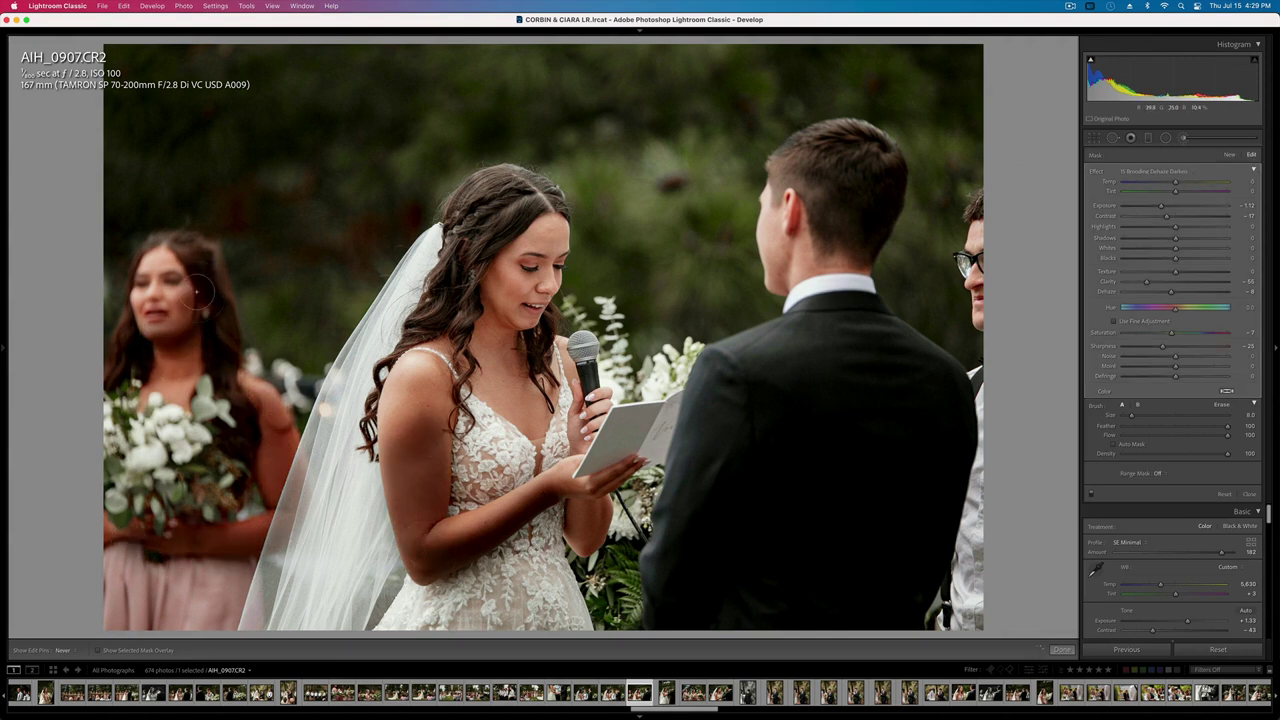
{"action": "double_click", "coordinate": [1096, 172]}
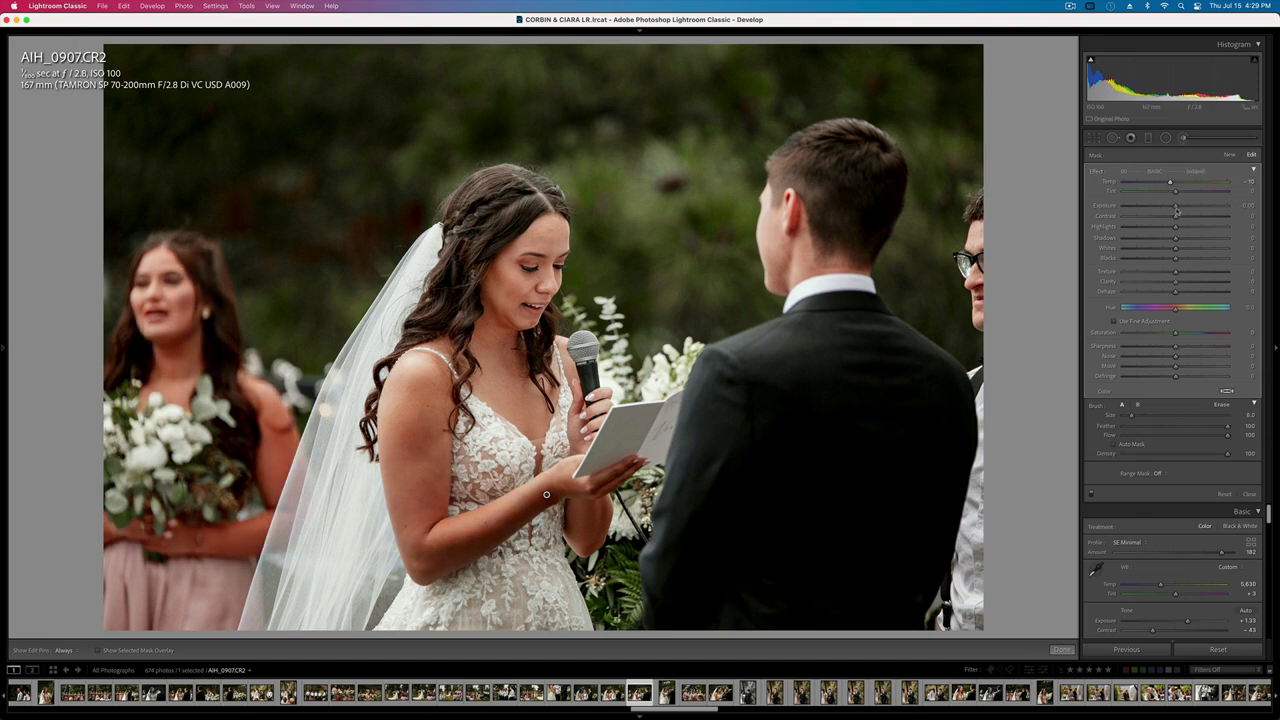
{"action": "left_click", "coordinate": [1189, 249]}
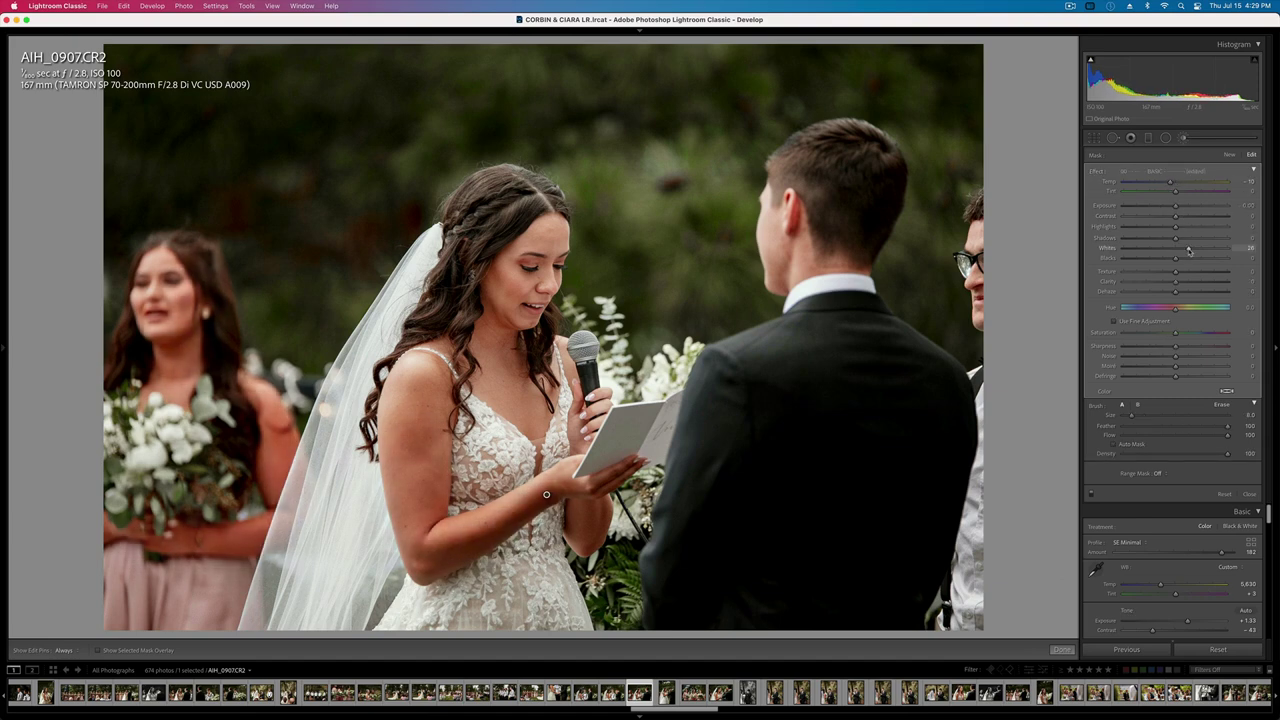
{"action": "key", "text": "k"}
{"action": "key", "text": "Right"}
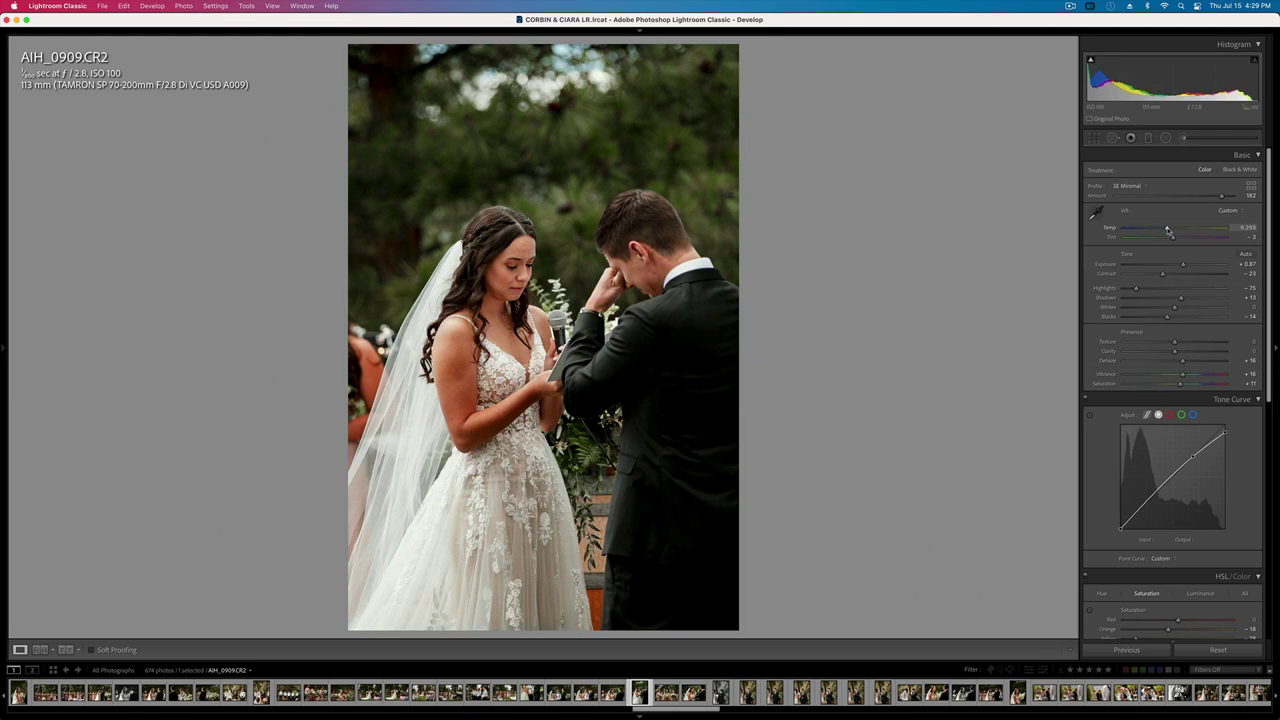
- Raise AIH_0915's exposure to +1.40 and dismiss the copy-settings options
{"action": "key", "text": "Right"}
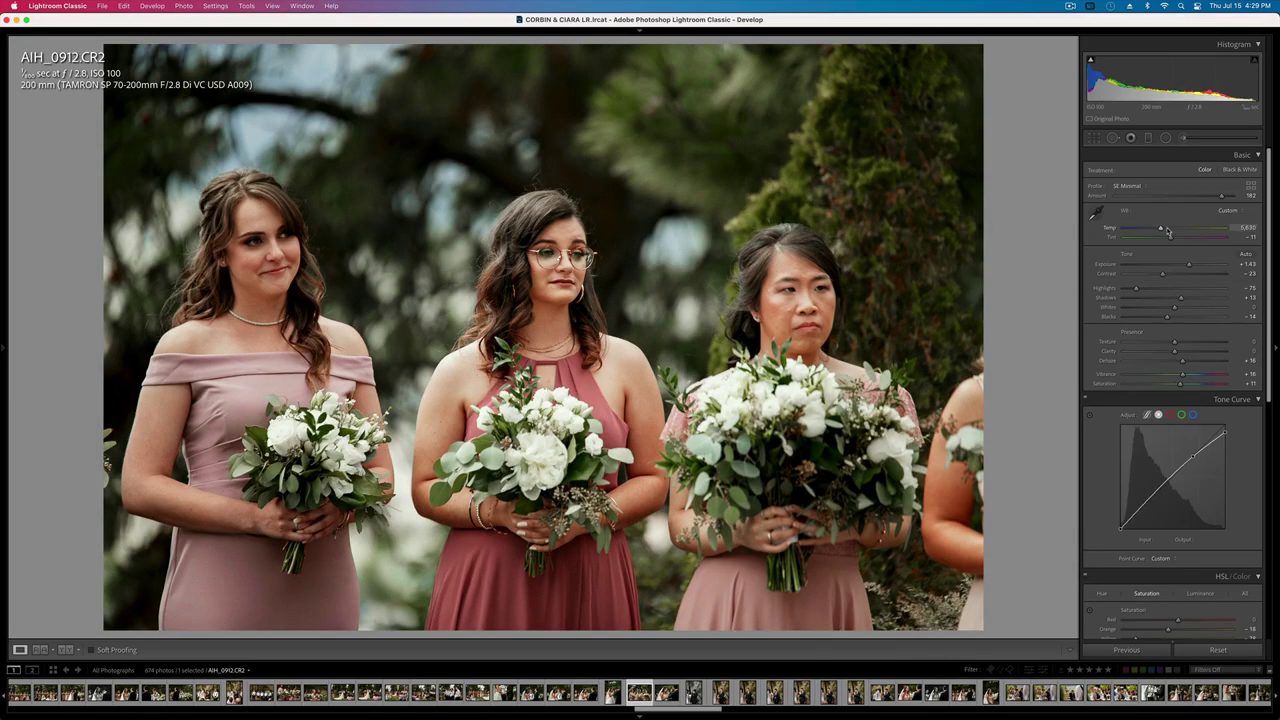
{"action": "key", "text": "Right"}
{"action": "key", "text": "Right"}
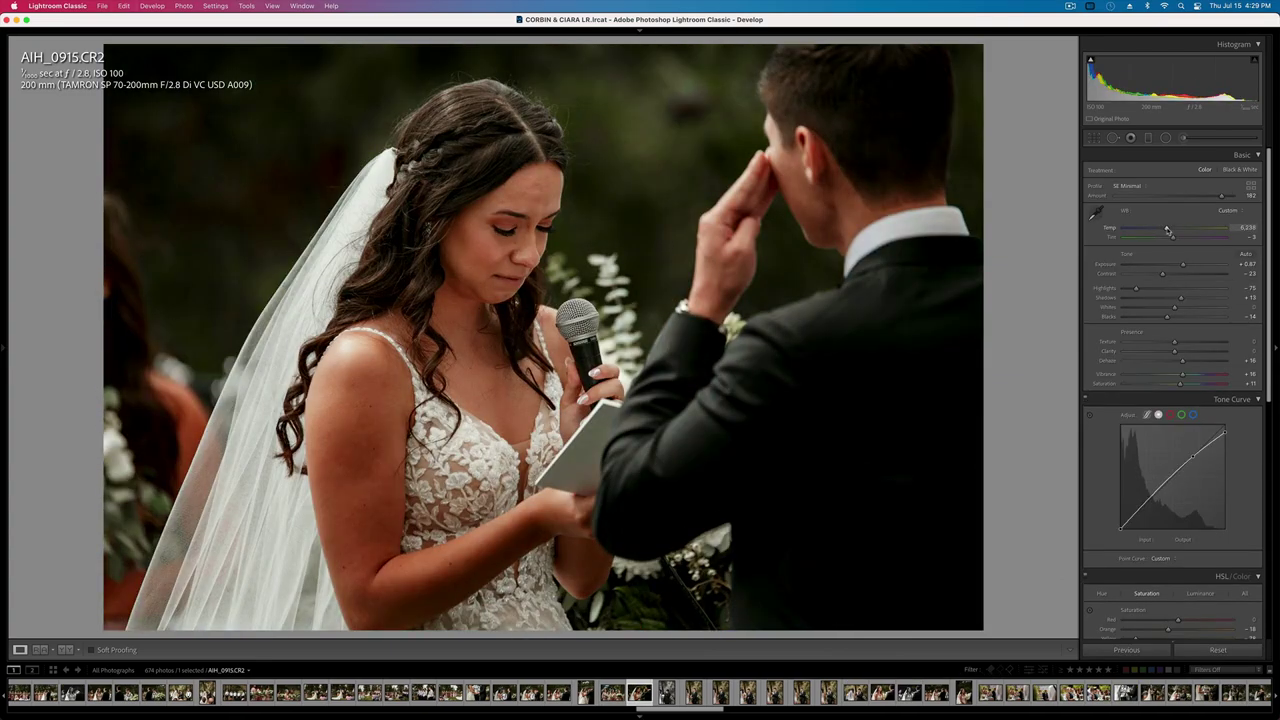
{"action": "key", "text": "shift+="}
{"action": "key", "text": "="}
{"action": "key", "text": "="}
{"action": "key", "text": "super+shift+c"}
{"action": "key", "text": "Return"}
- Step through the vows photos and warm the white balance of AIH_0926
{"action": "key", "text": "Right"}
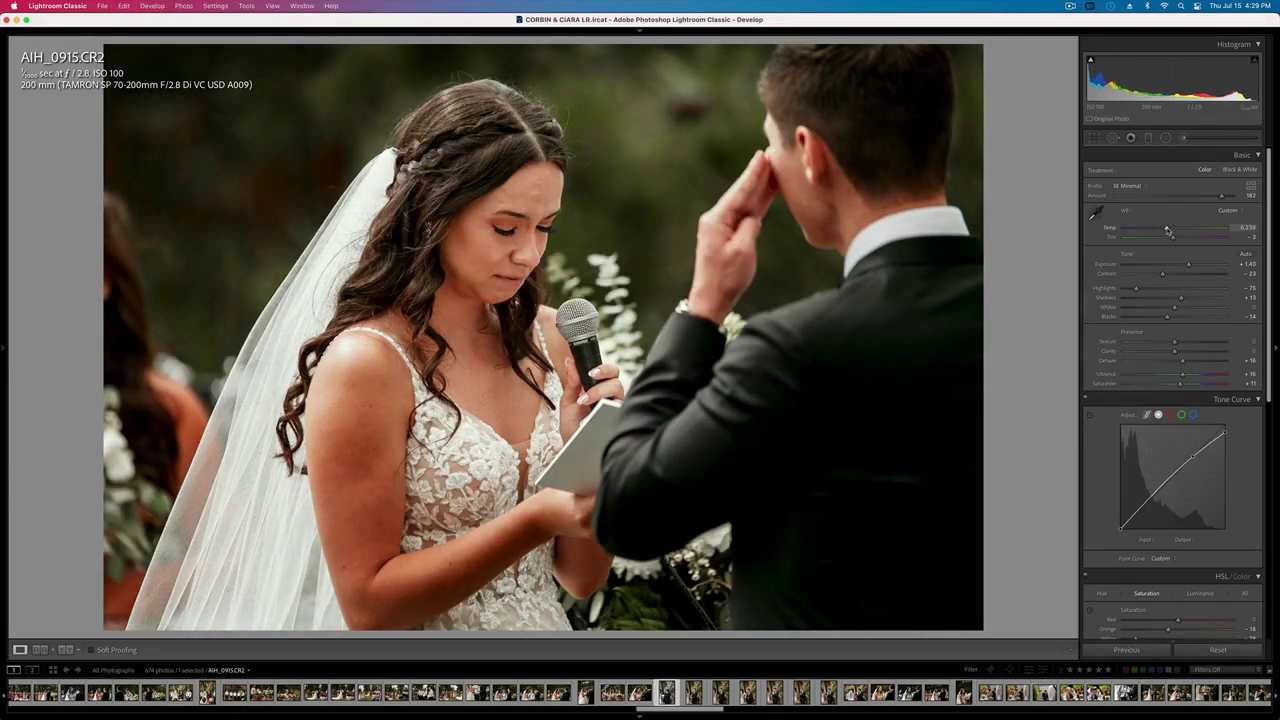
{"action": "key", "text": "Right"}
{"action": "key", "text": "Right"}
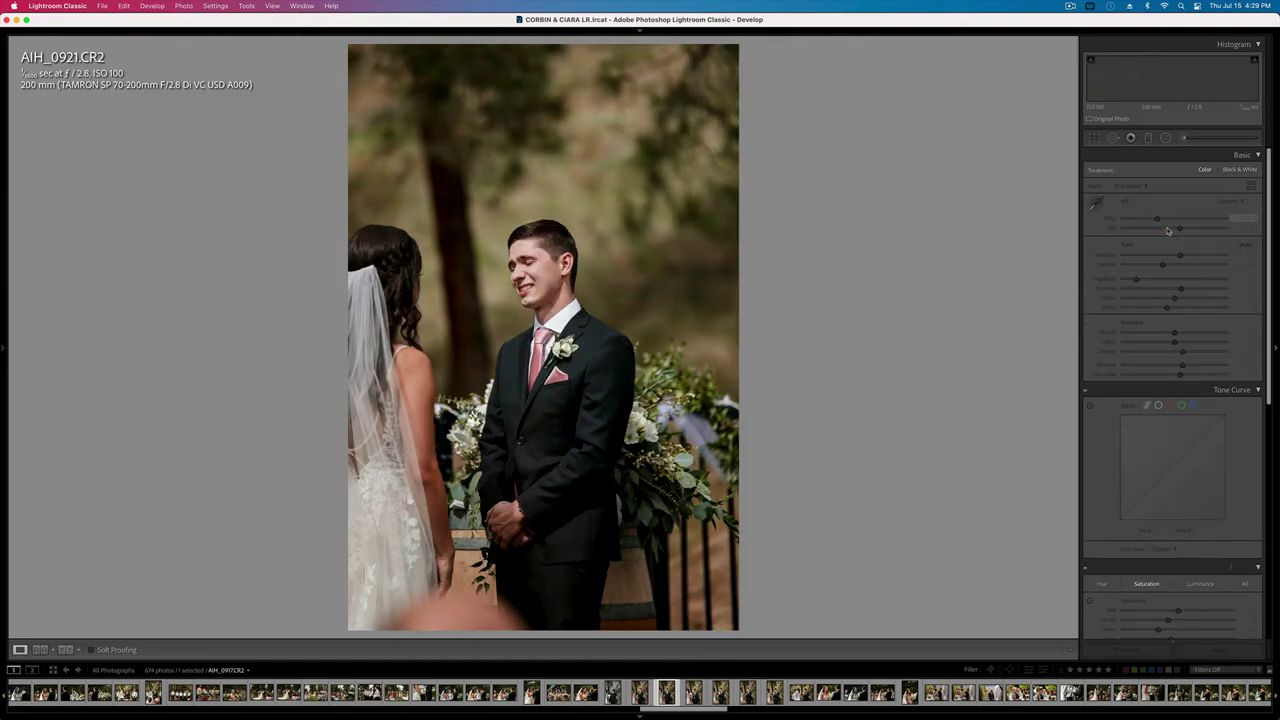
{"action": "key", "text": "Left"}
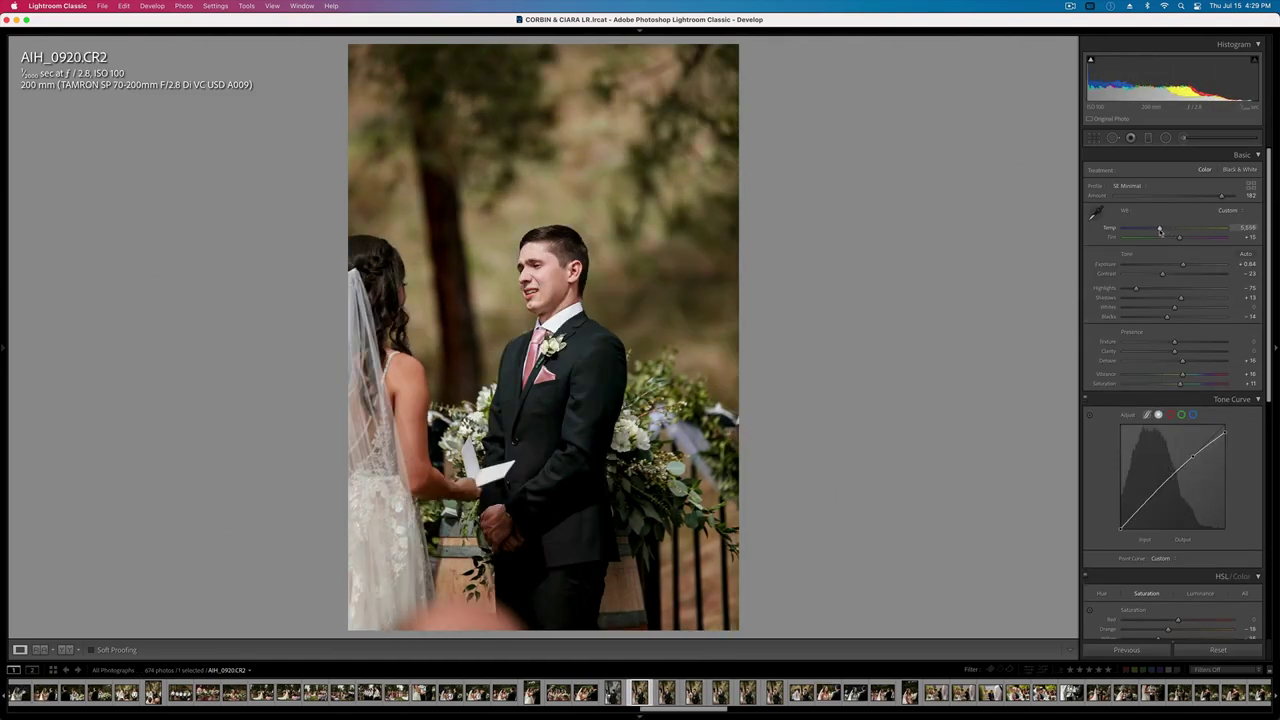
{"action": "key", "text": "Right"}
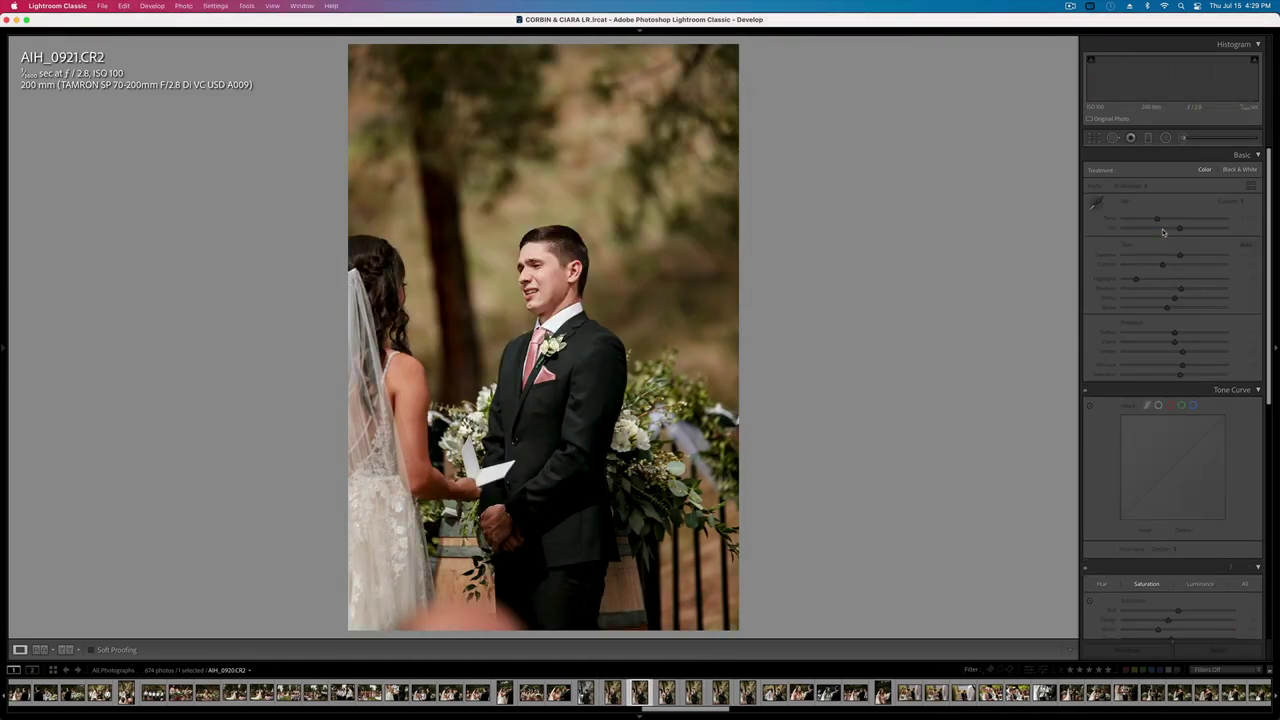
{"action": "key", "text": "Right"}
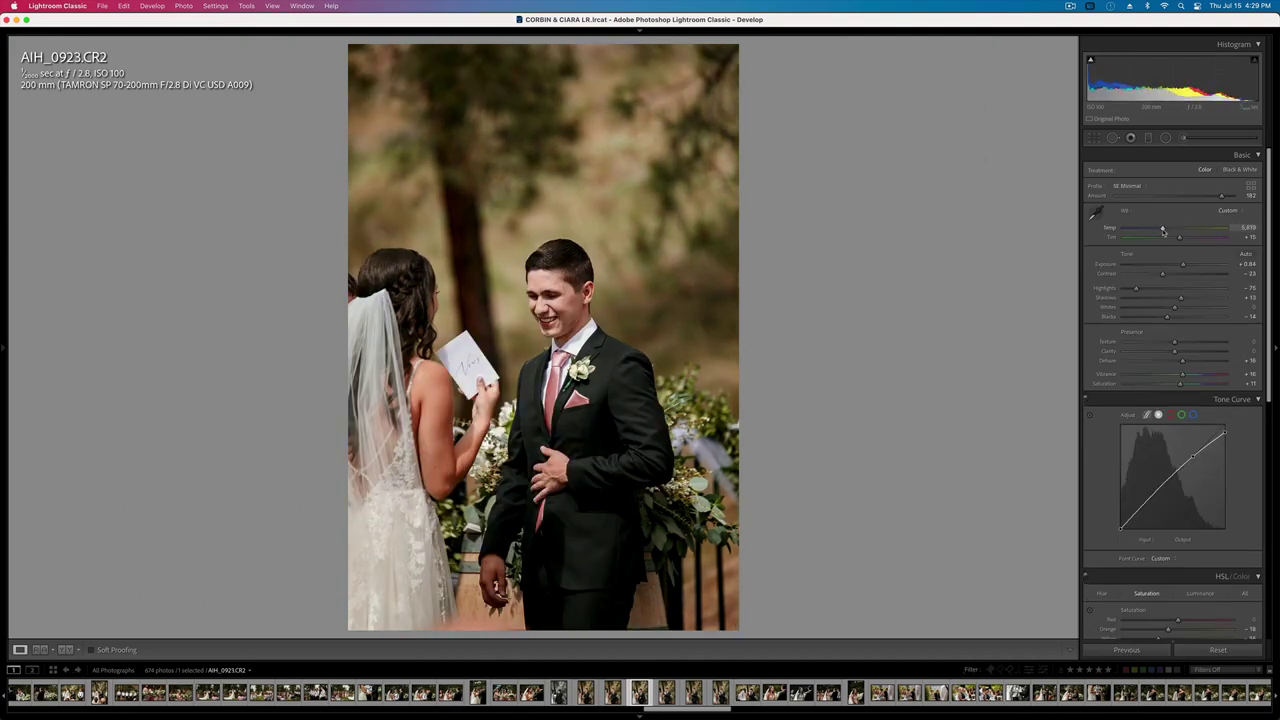
{"action": "key", "text": "Right"}
{"action": "left_click", "coordinate": [1163, 231]}
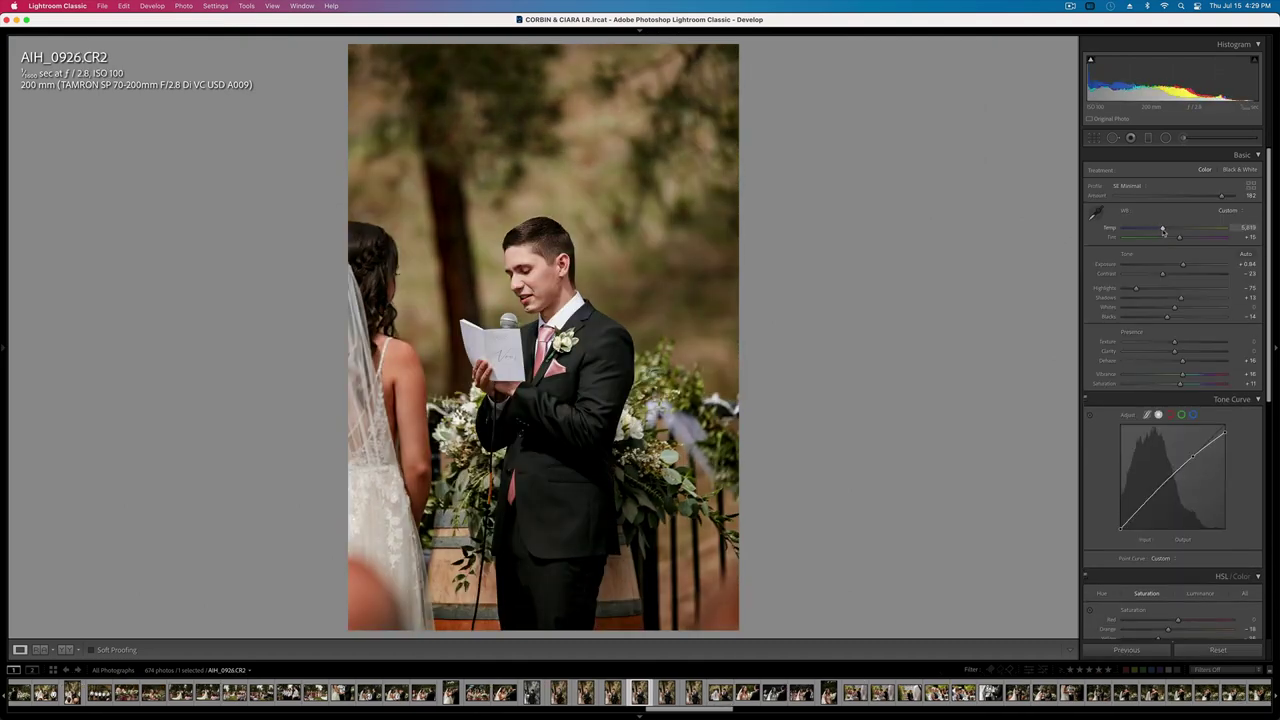
- Set AIH_0933 to +1.50 exposure and +22 tint, then browse on to AIH_0956
{"action": "key", "text": "Right"}
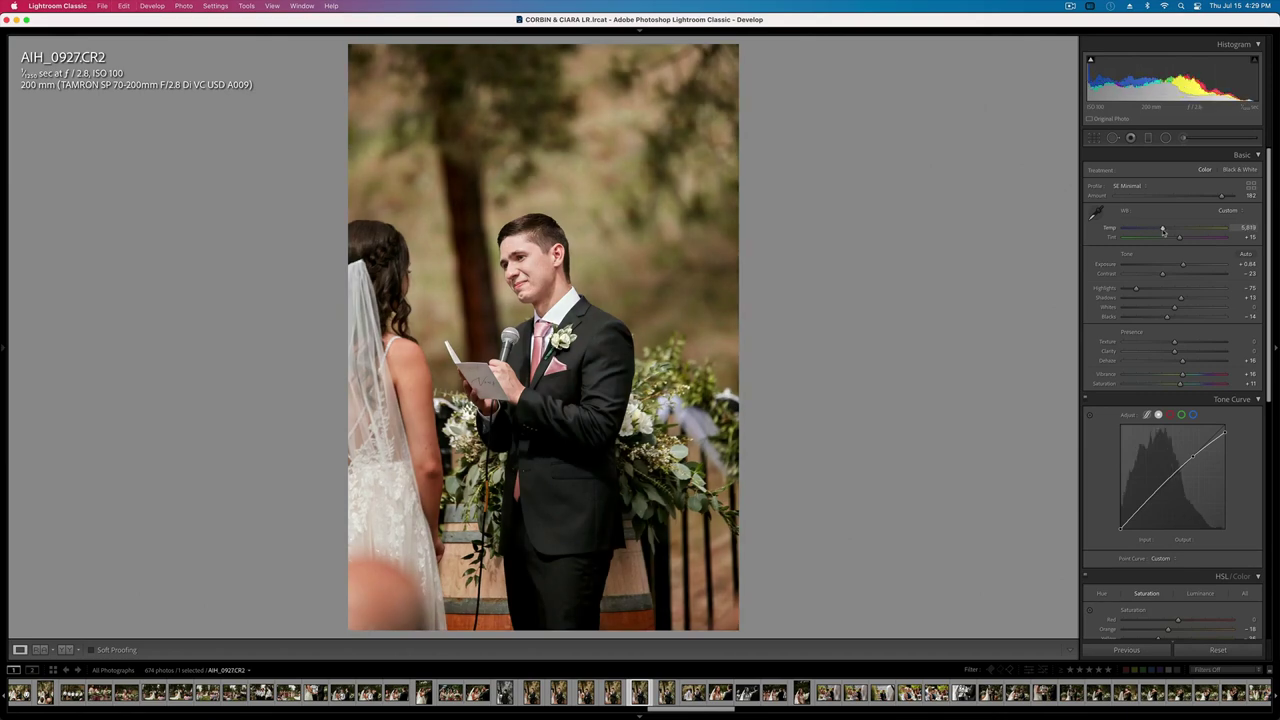
{"action": "key", "text": "Right"}
{"action": "key", "text": "Right"}
{"action": "key", "text": "Right"}
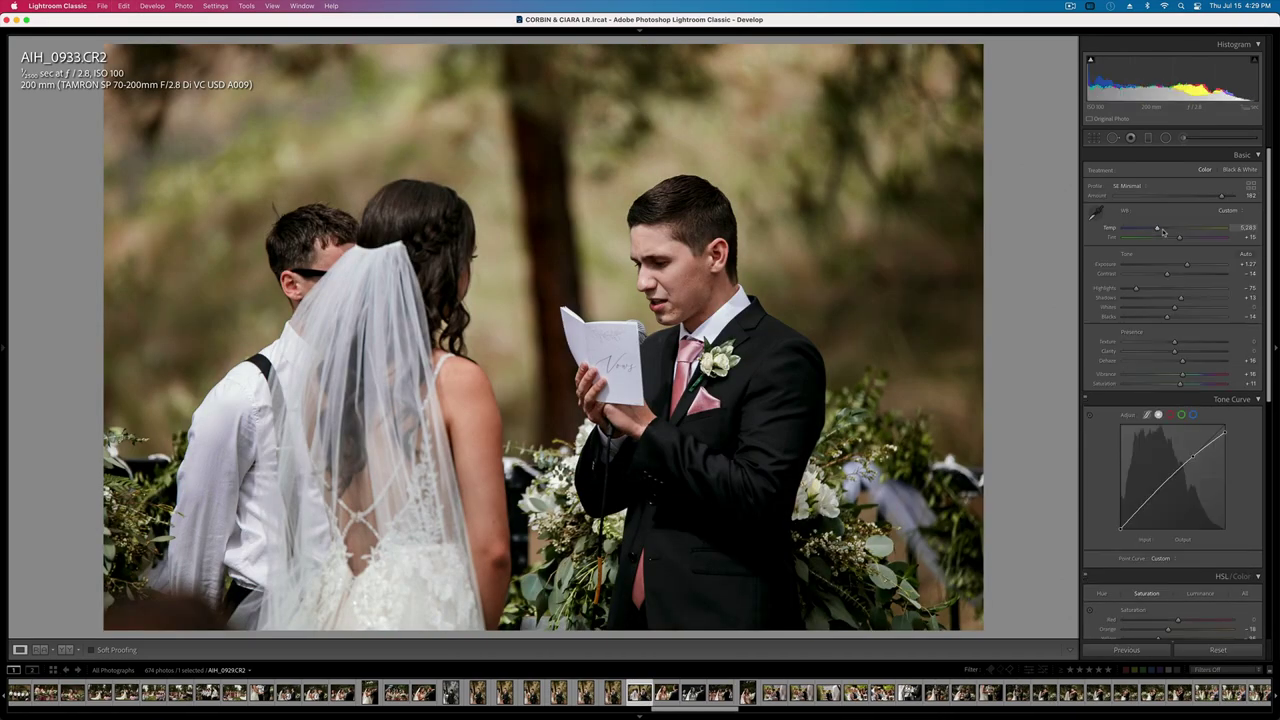
{"action": "key", "text": "equal"}
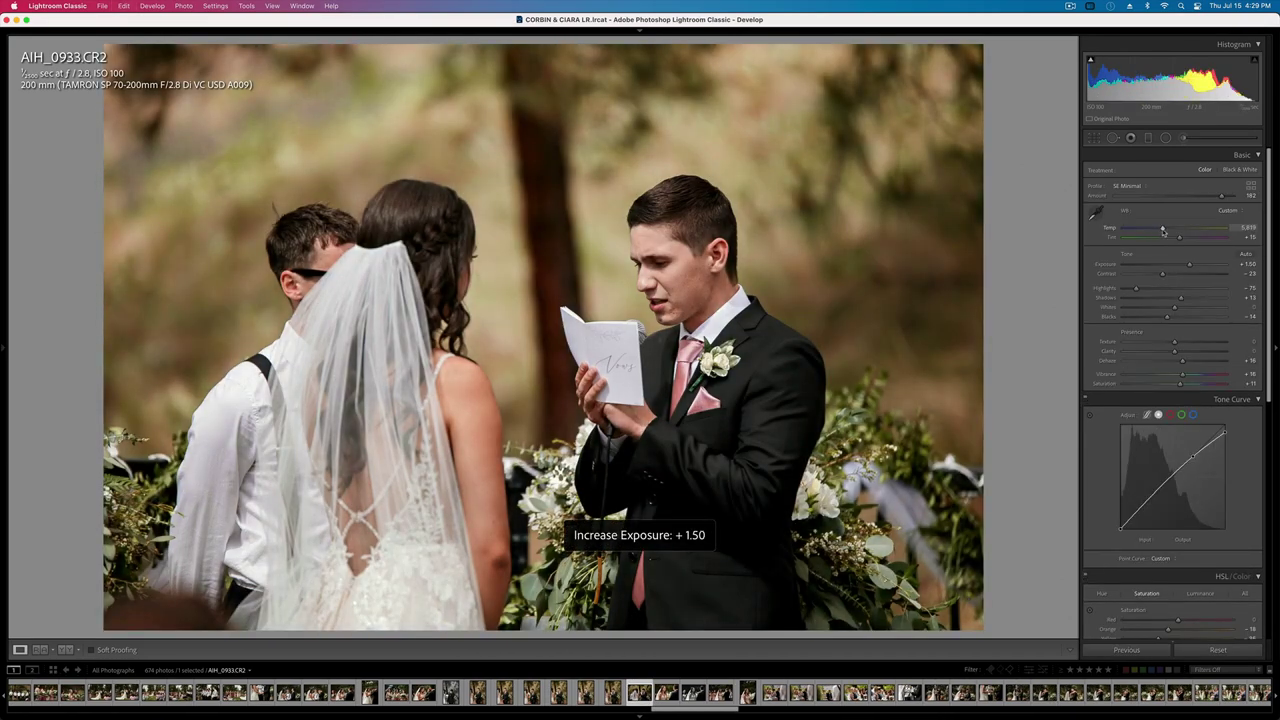
{"action": "left_click_drag", "start_coordinate": [1179, 237], "coordinate": [1185, 241]}
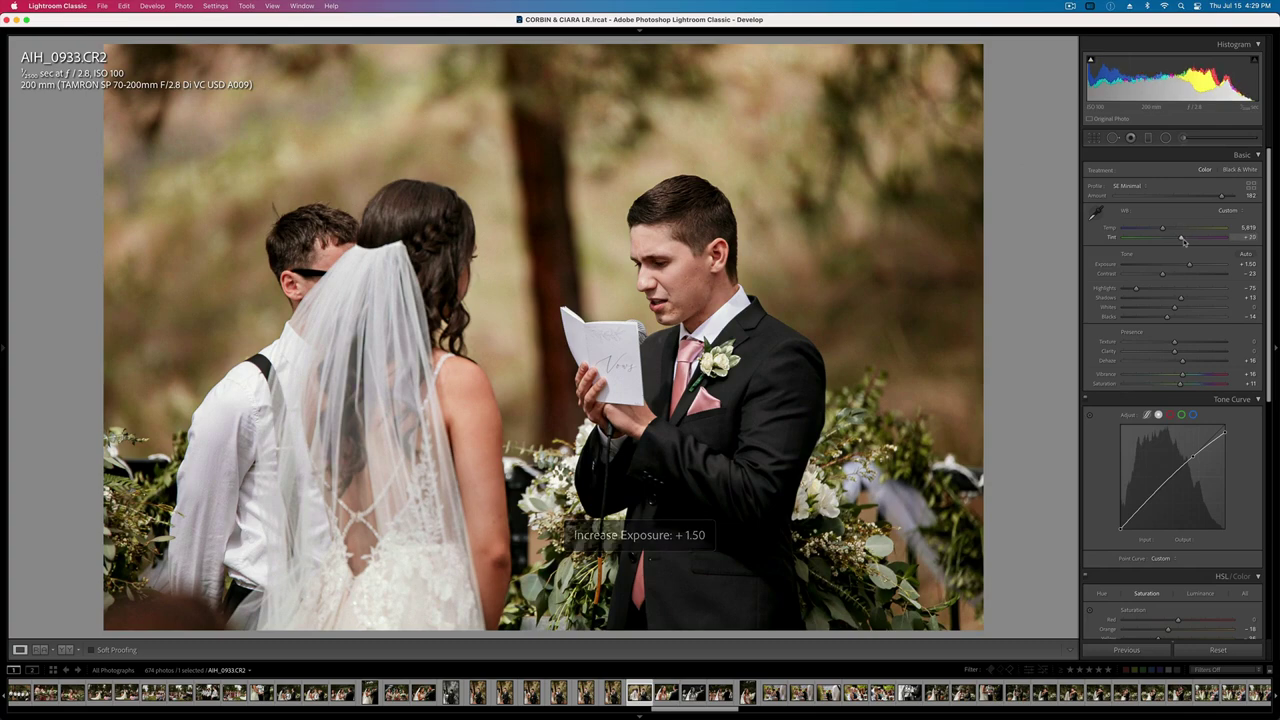
{"action": "key", "text": "Right"}
{"action": "key", "text": "Right"}
{"action": "key", "text": "Right"}
{"action": "key", "text": "Right"}
{"action": "key", "text": "Right"}
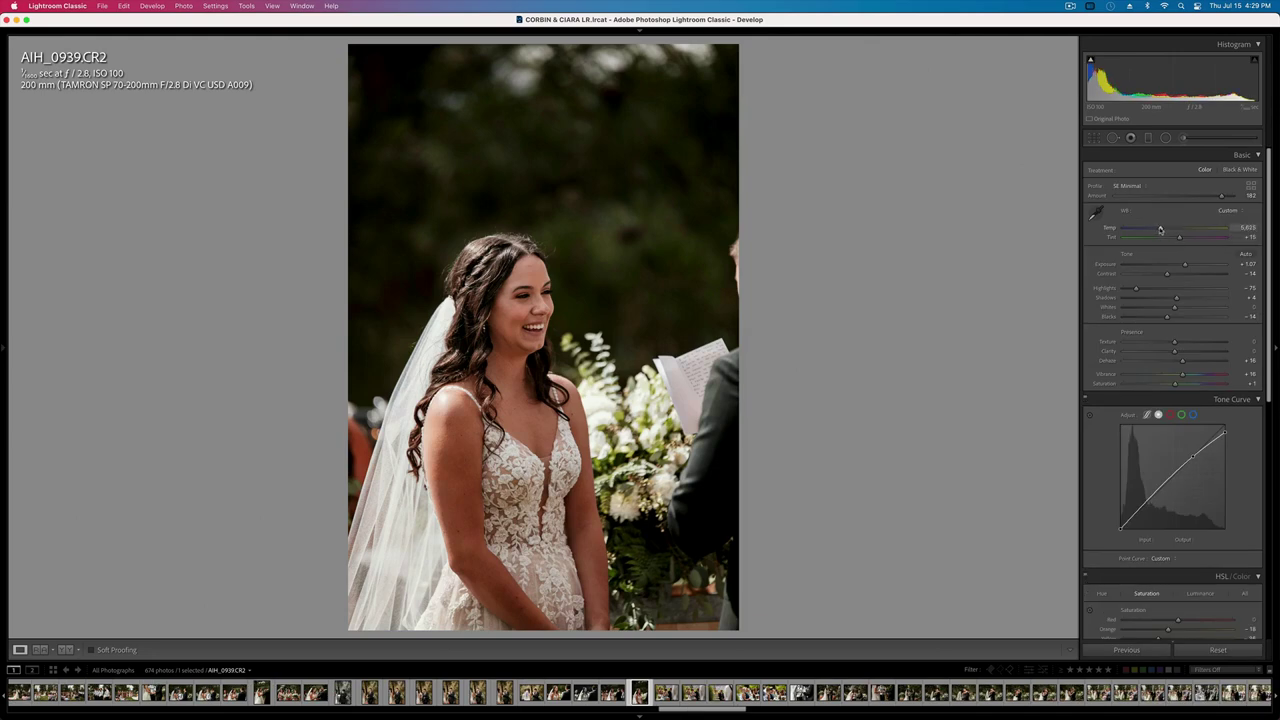
{"action": "key", "text": "super+shift+c"}
{"action": "key", "text": "Return"}
{"action": "key", "text": "Right"}
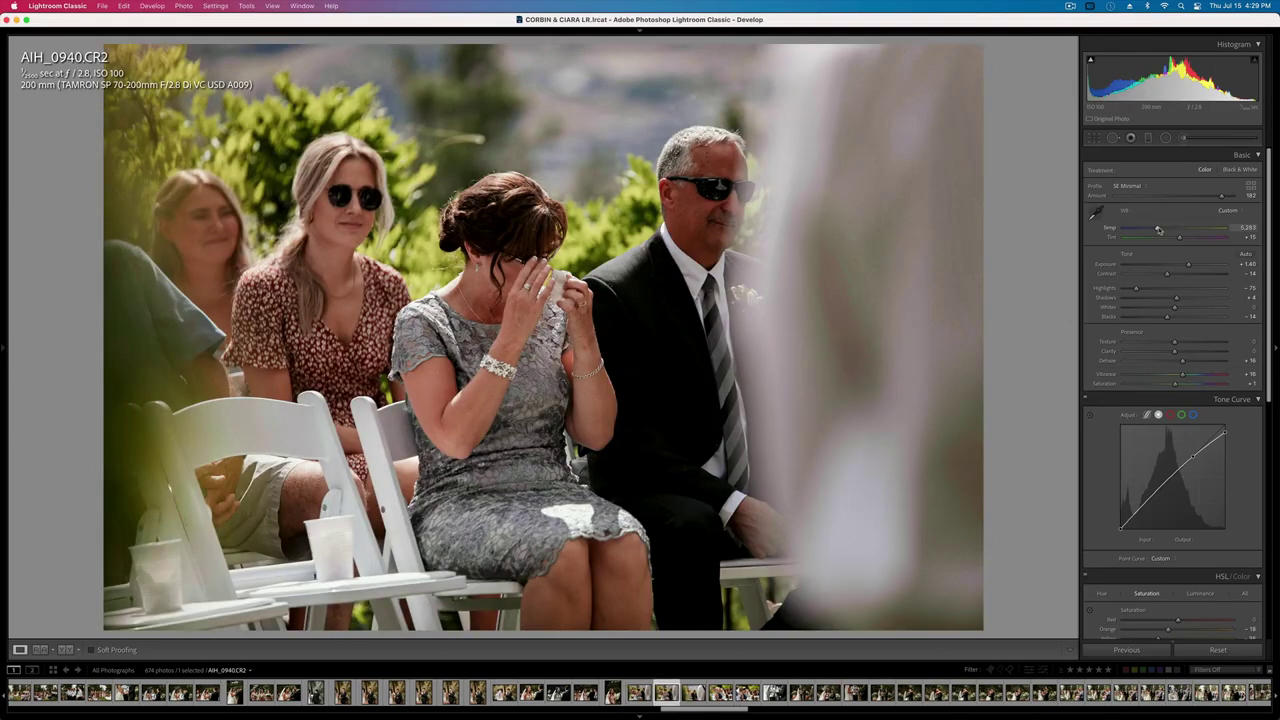
{"action": "key", "text": "Right"}
{"action": "key", "text": "Right"}
{"action": "key", "text": "Right"}
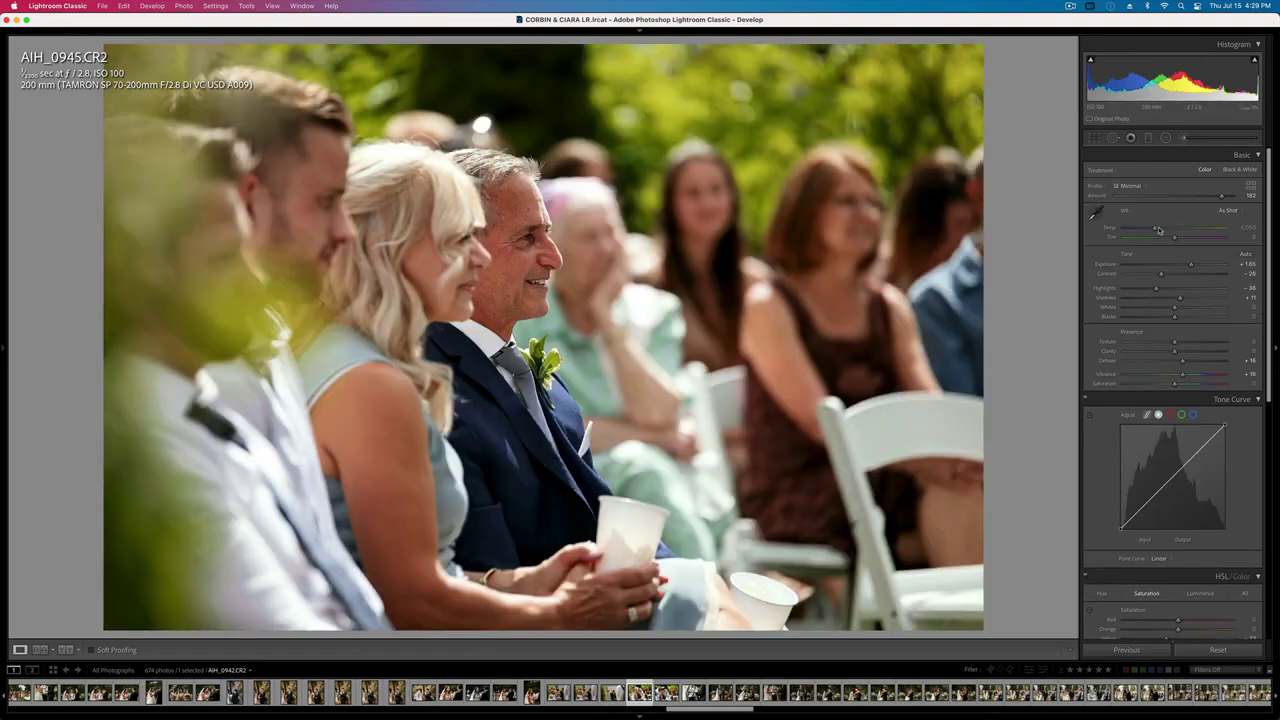
{"action": "key", "text": "Right"}
{"action": "key", "text": "Right"}
{"action": "key", "text": "Right"}
{"action": "key", "text": "Right"}
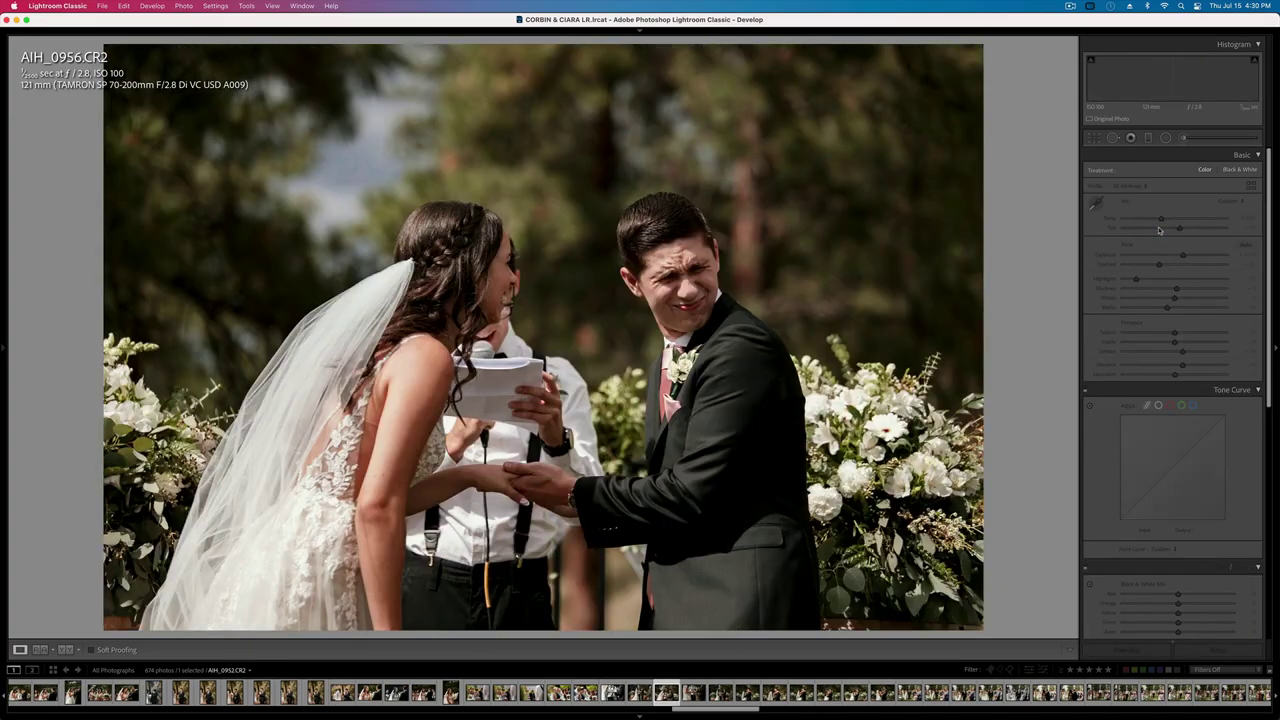
- Lower AIH_0953's contrast to -21 and keep AIH_0956's exposure at +1.00
{"action": "key", "text": "Left"}
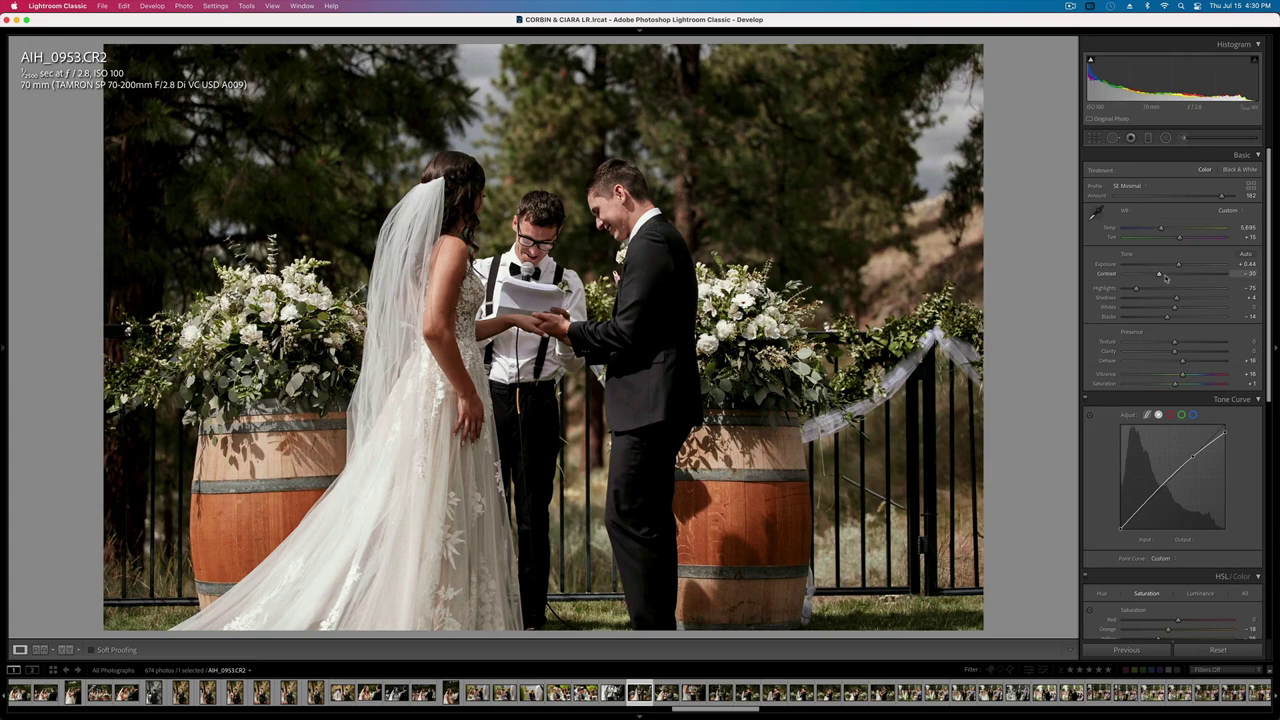
{"action": "left_click_drag", "start_coordinate": [1165, 275], "coordinate": [1163, 275]}
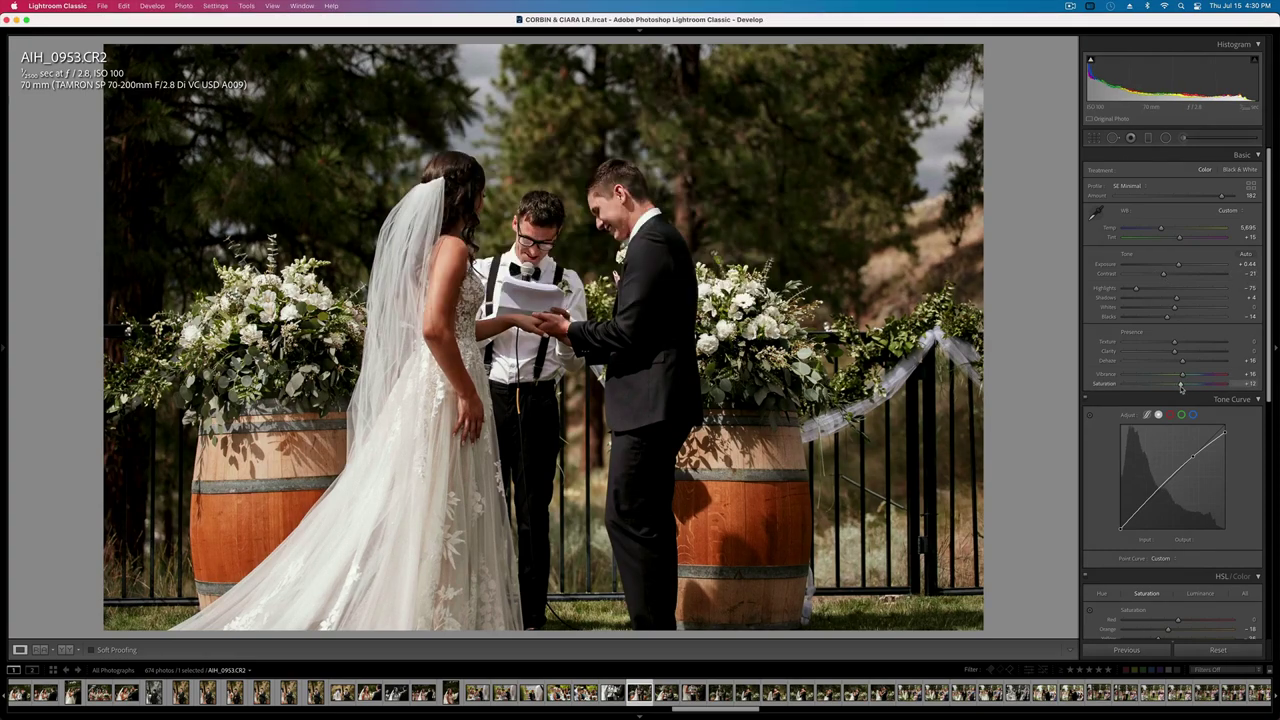
{"action": "key", "text": "Right"}
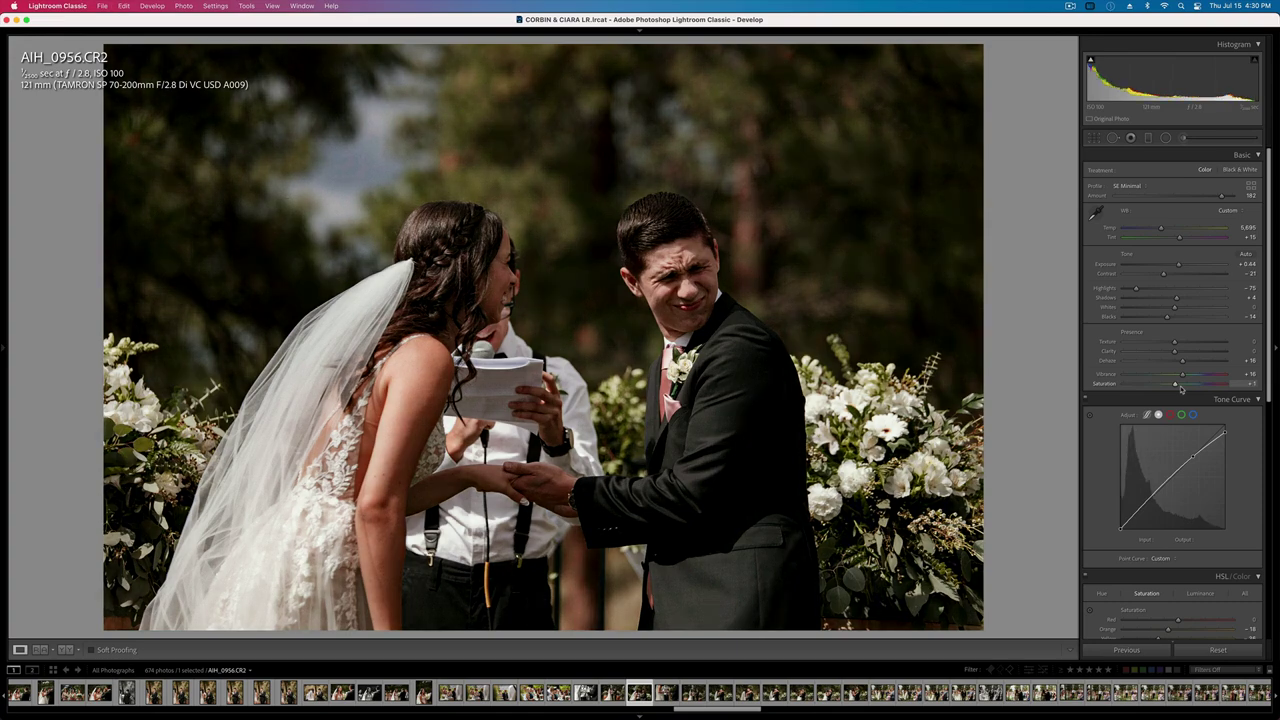
{"action": "key", "text": "shift+equal"}
{"action": "key", "text": "shift+equal"}
{"action": "key", "text": "minus"}
- Darken AIH_0963 to +0.08 exposure and paste the copied exposure and tint onto AIH_0965
{"action": "key", "text": "Right"}
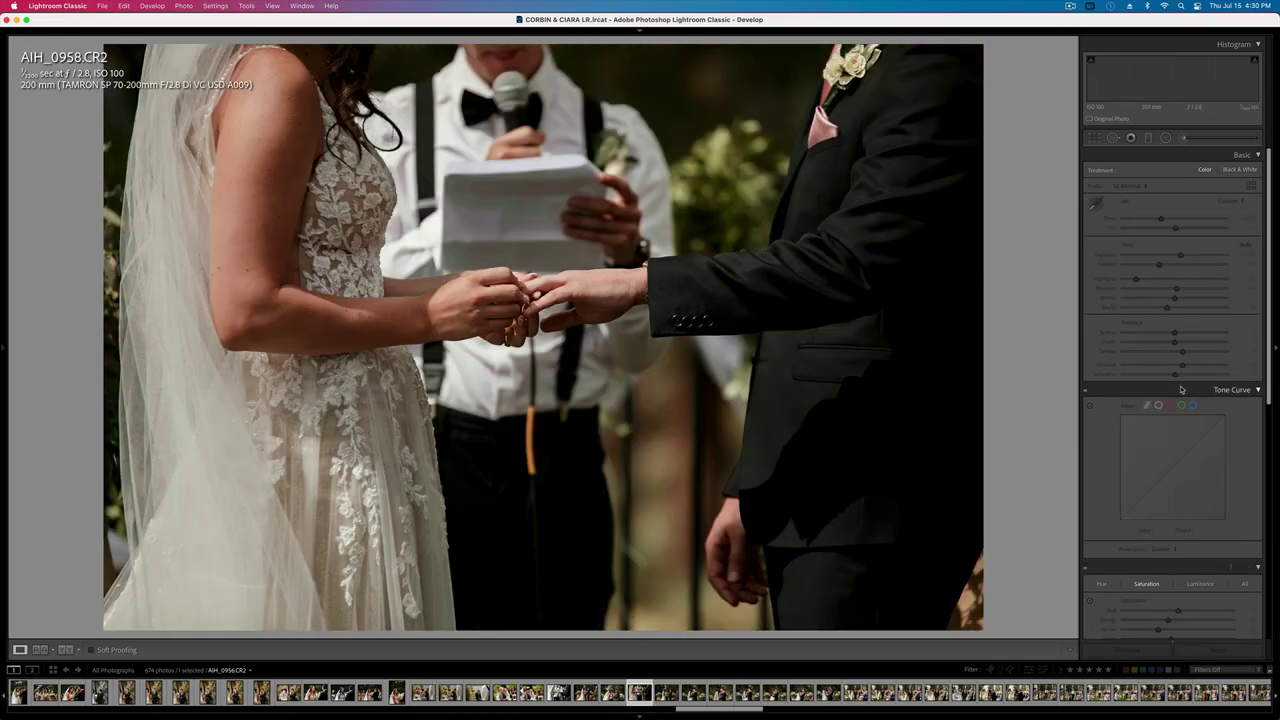
{"action": "key", "text": "Right"}
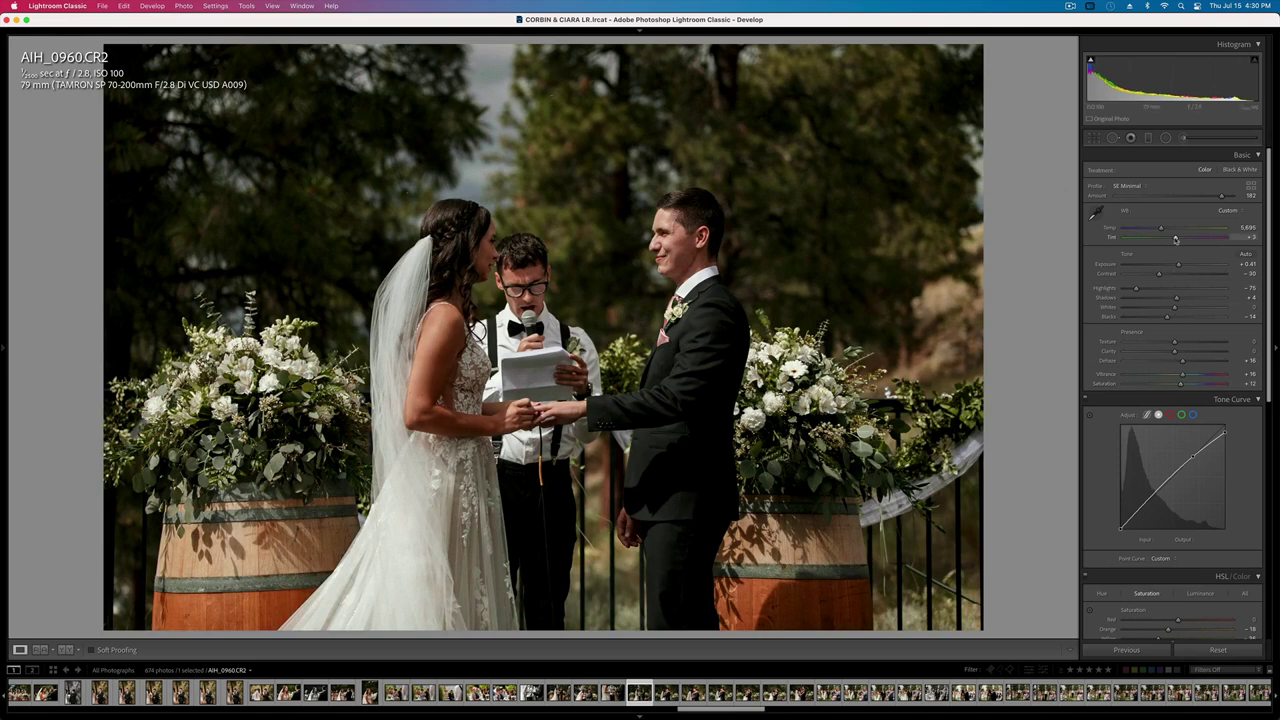
{"action": "key", "text": "Right"}
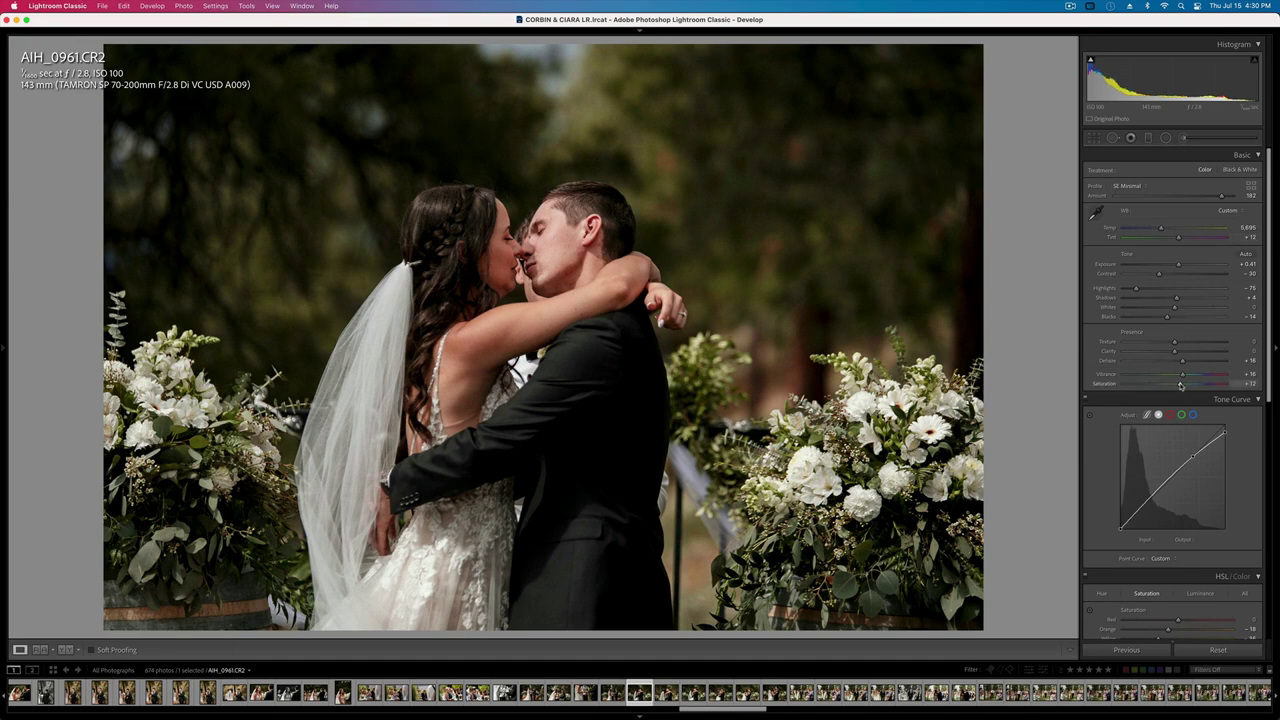
{"action": "key", "text": "Right"}
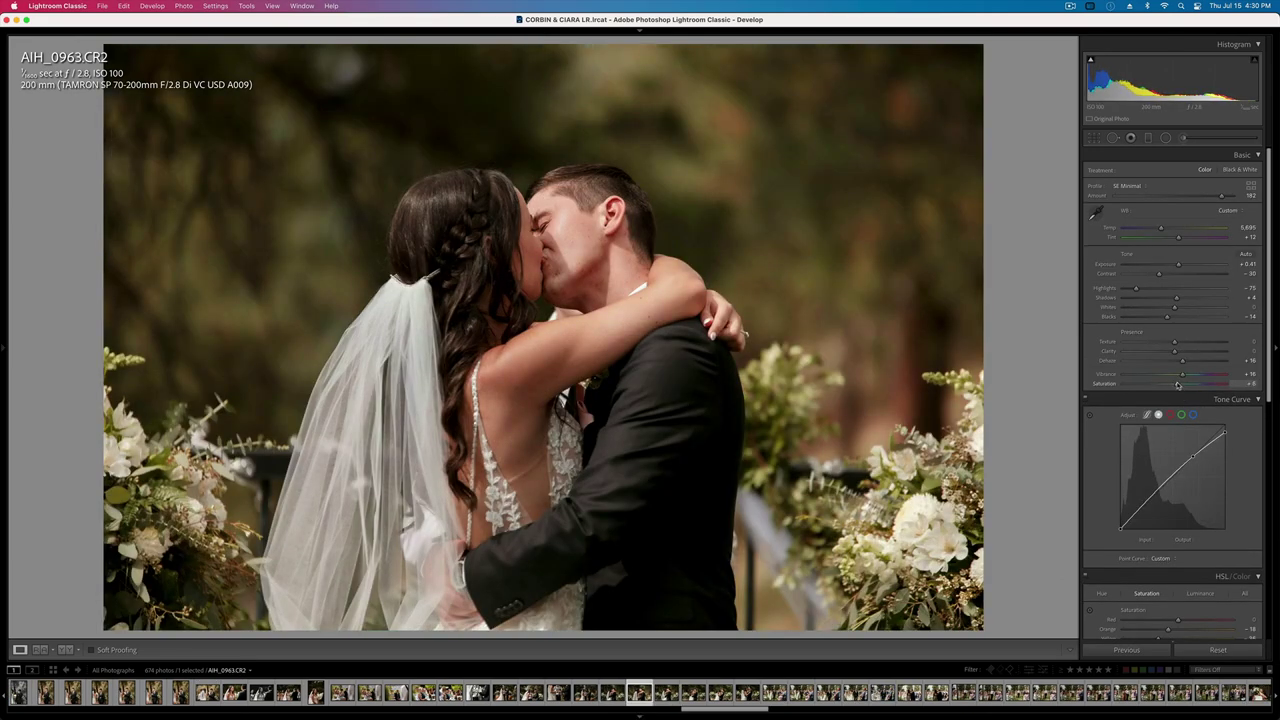
{"action": "key", "text": "shift+minus"}
{"action": "key", "text": "Right"}
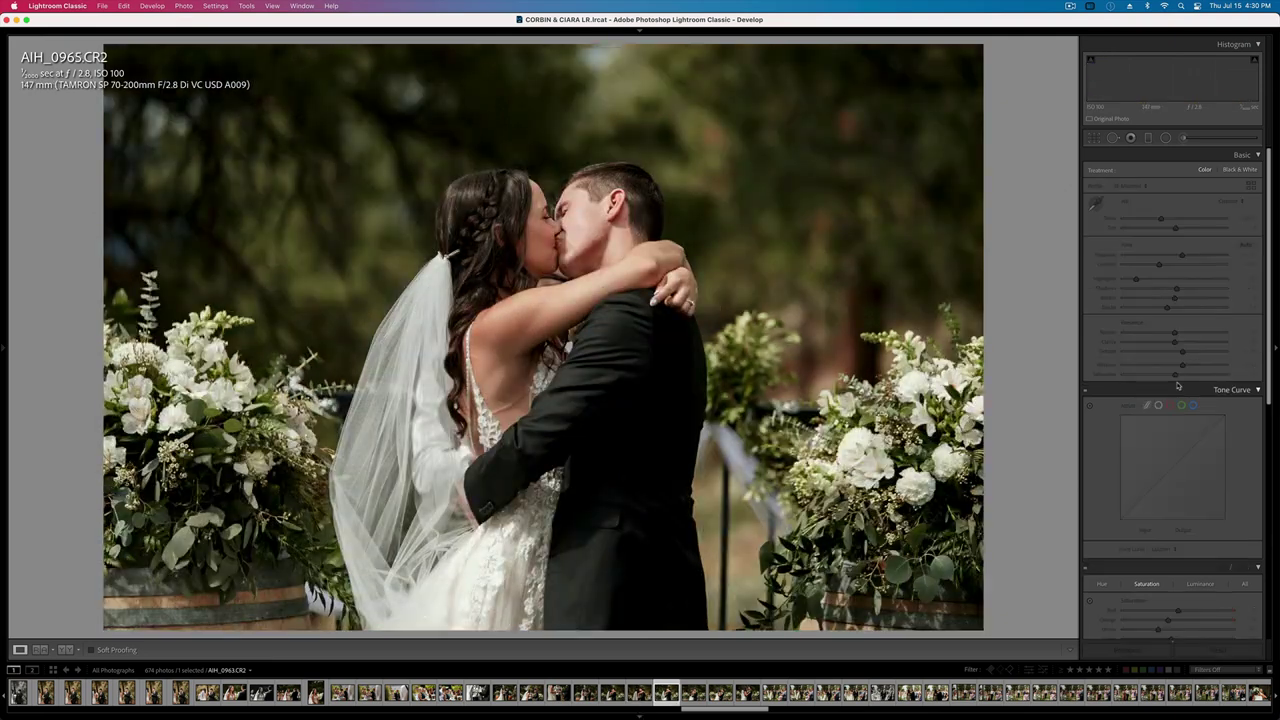
{"action": "key", "text": "super+shift+v"}
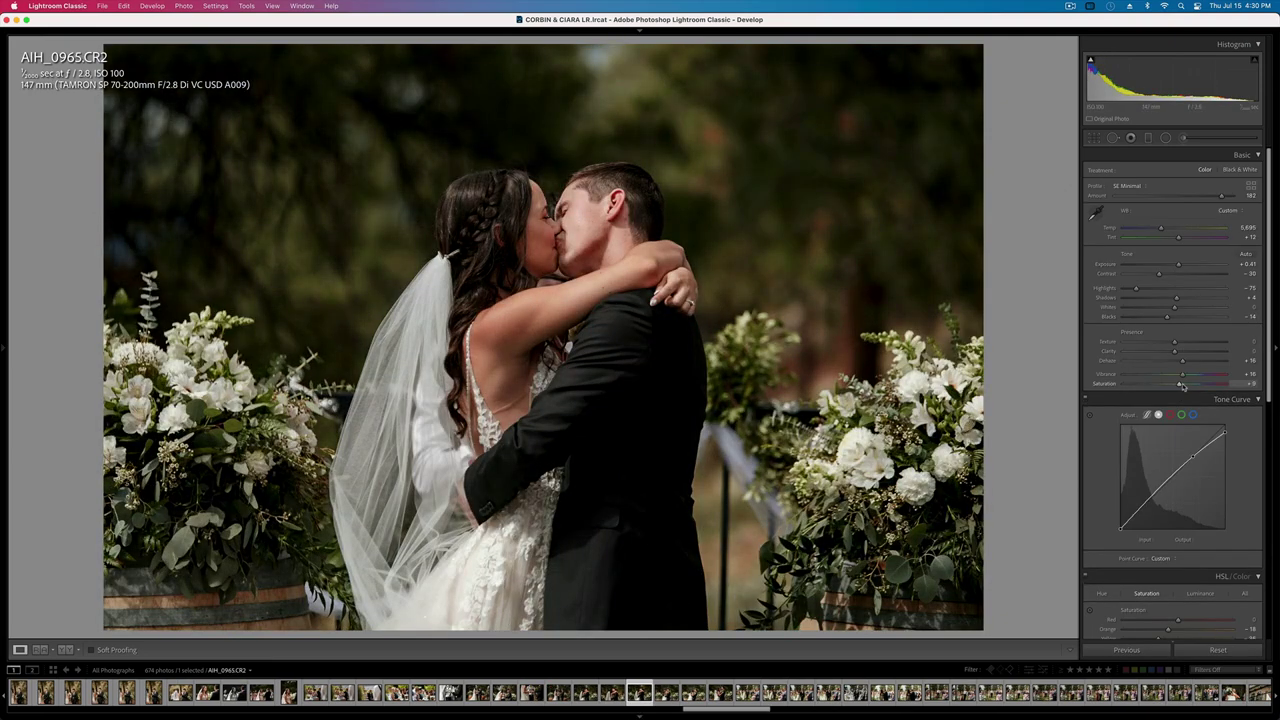
- Copy white balance, exposure and contrast from AIH_0965, then slightly darken AIH_0966
{"action": "key", "text": "super+shift+c"}
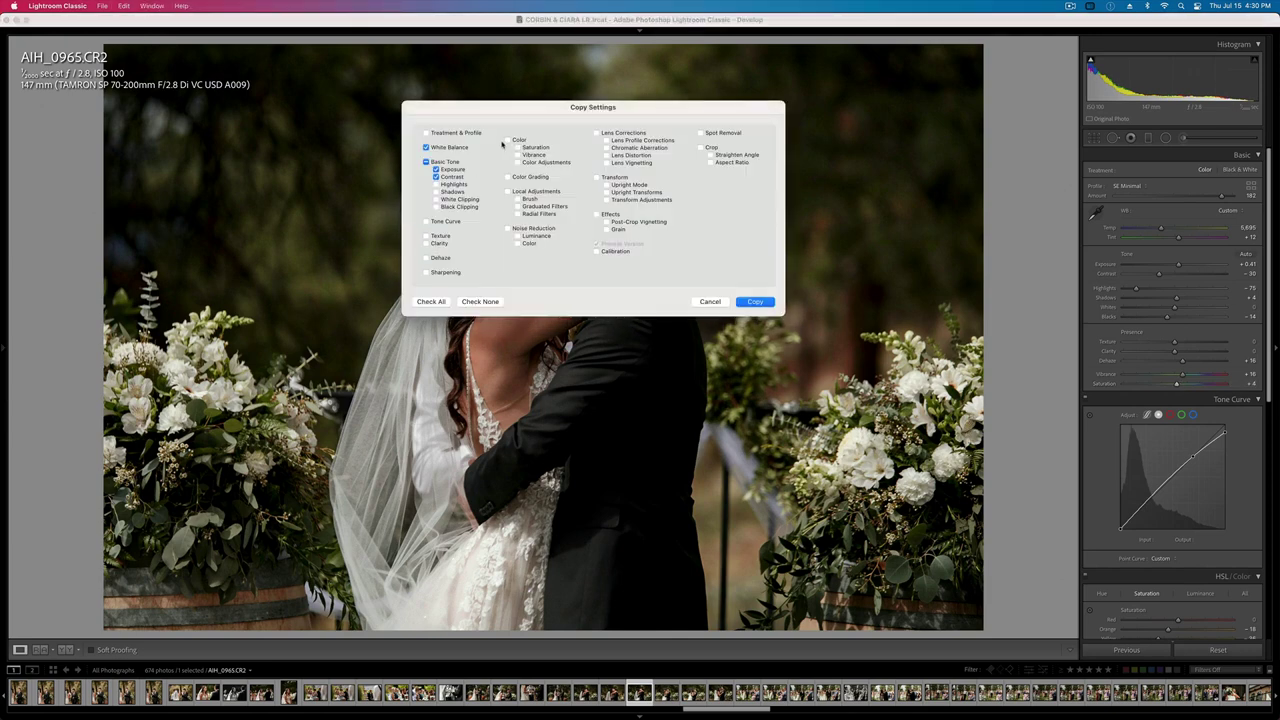
{"action": "key", "text": "Return"}
{"action": "key", "text": "Right"}
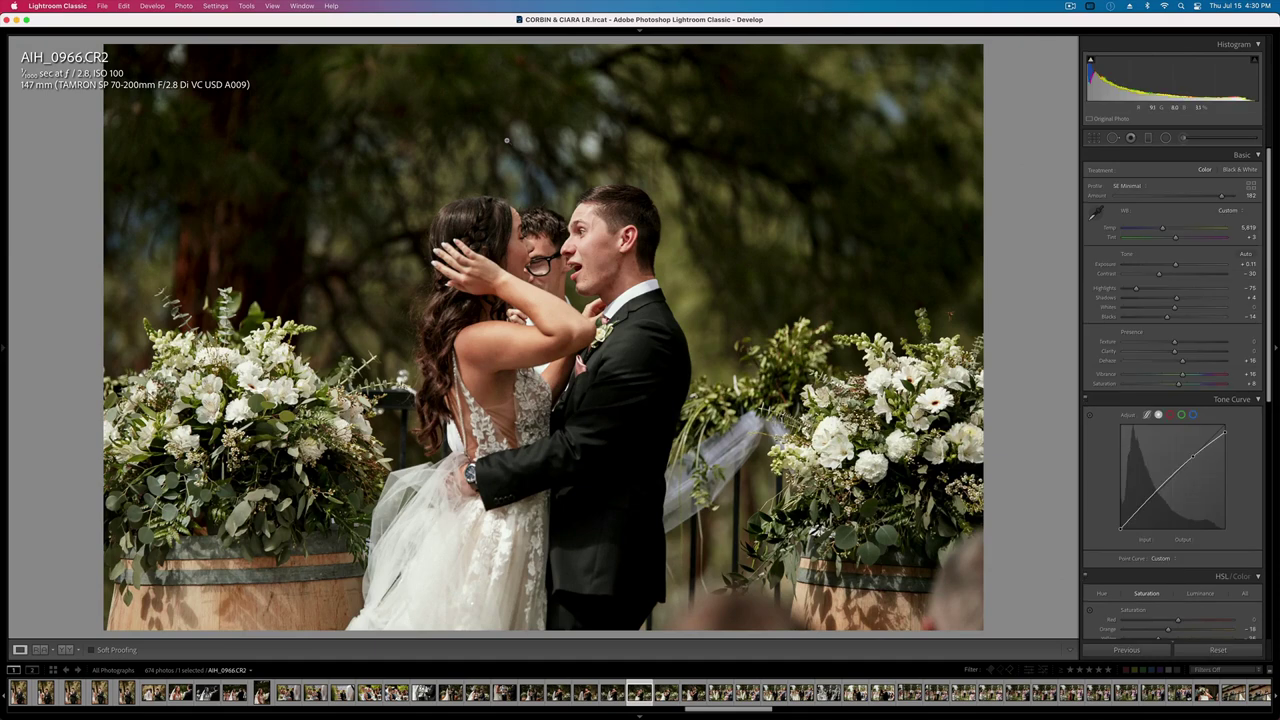
{"action": "key", "text": "Left"}
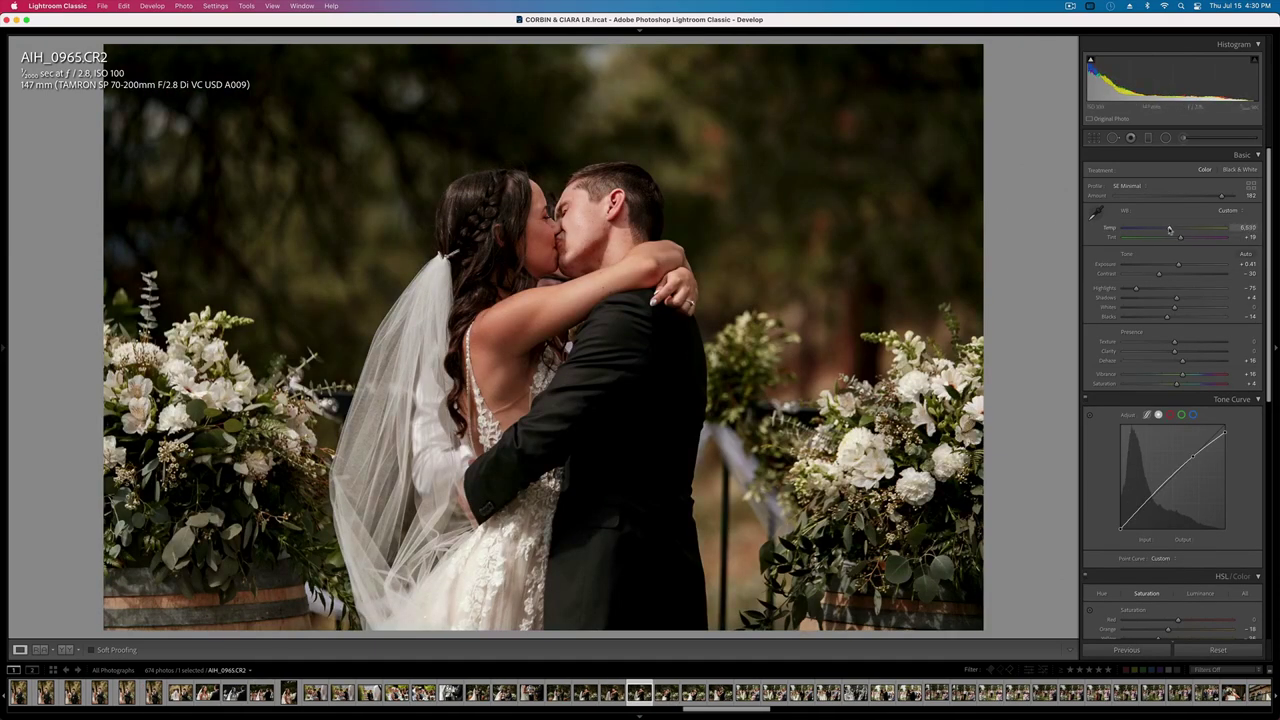
{"action": "key", "text": "Right"}
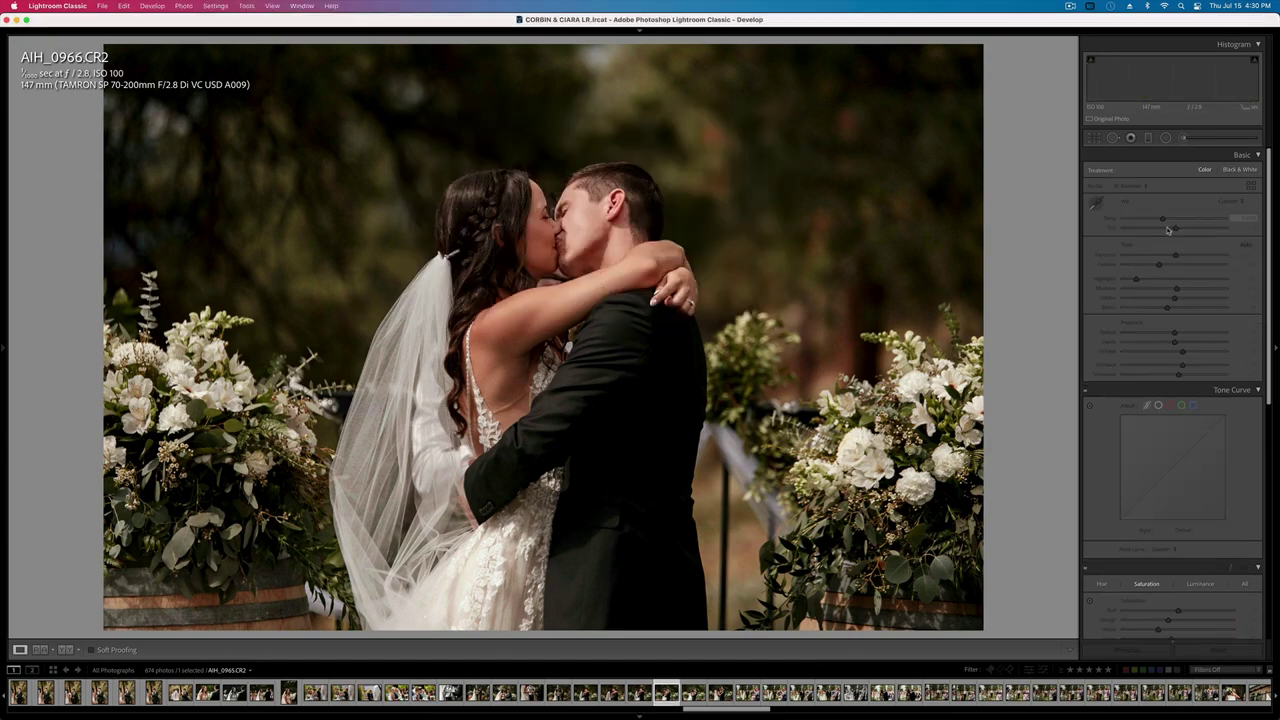
{"action": "key", "text": "minus"}
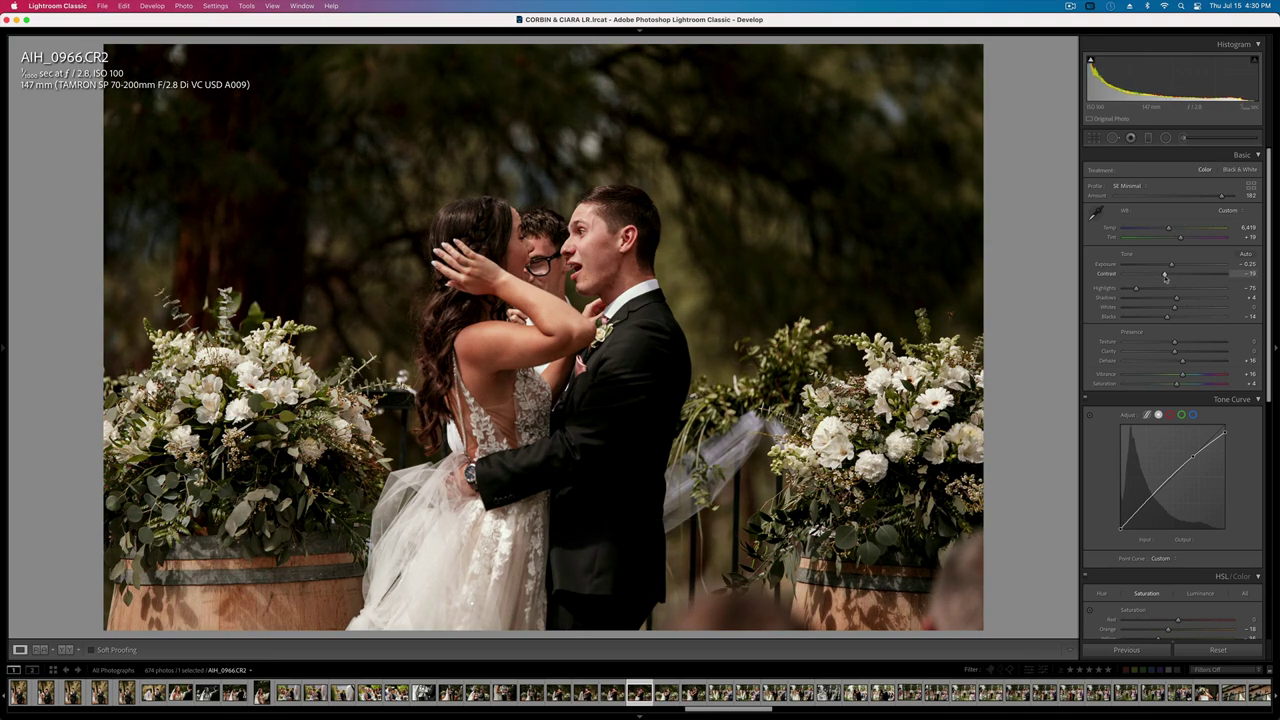
- Paste the copied settings onto AIH_0967, set exposure to +0.31 and lower contrast slightly
{"action": "key", "text": "ctrl+shift+c"}
{"action": "key", "text": "Return"}
{"action": "key", "text": "Right"}
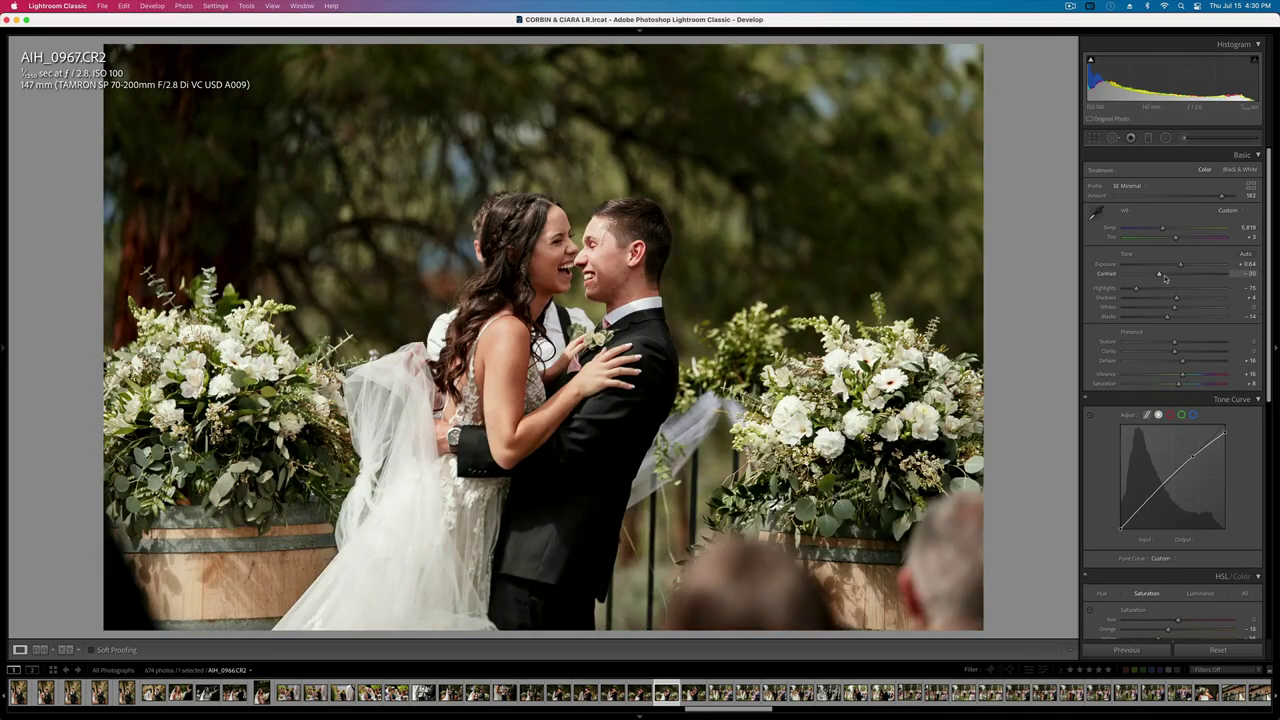
{"action": "key", "text": "ctrl+shift+v"}
{"action": "key", "text": "equal"}
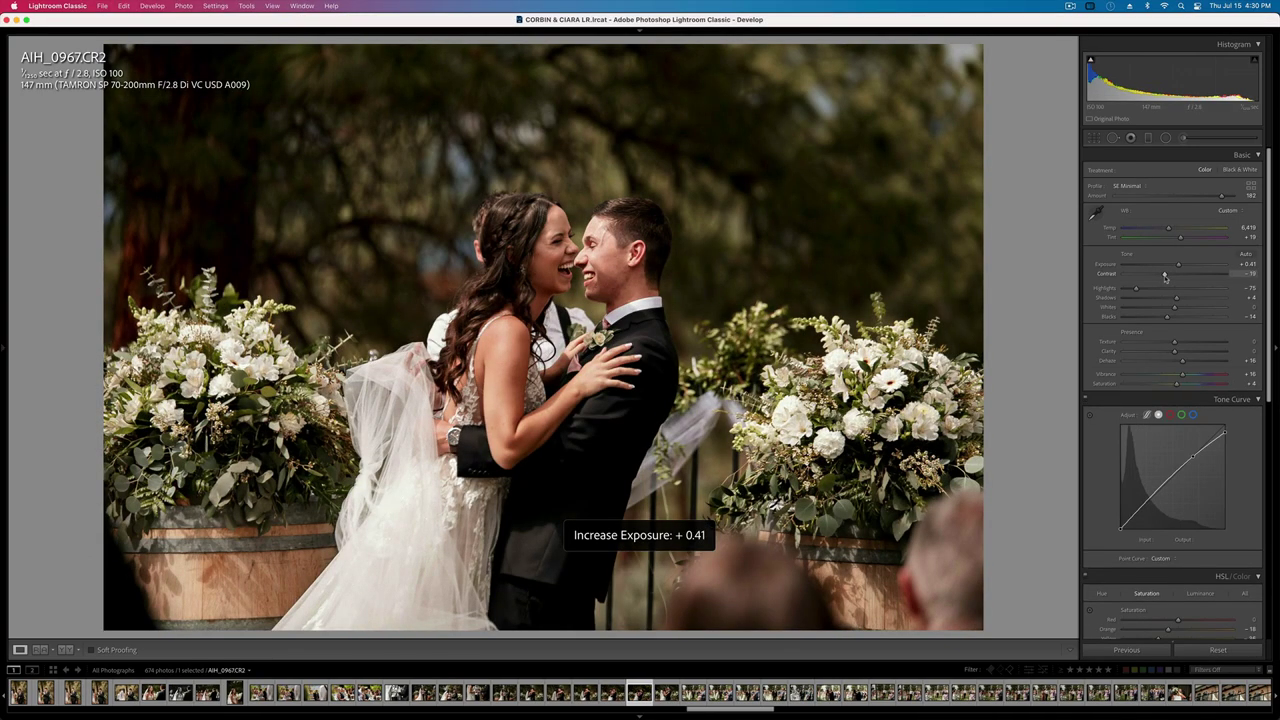
{"action": "key", "text": "minus"}
{"action": "left_click_drag", "start_coordinate": [1155, 273], "coordinate": [1146, 274]}
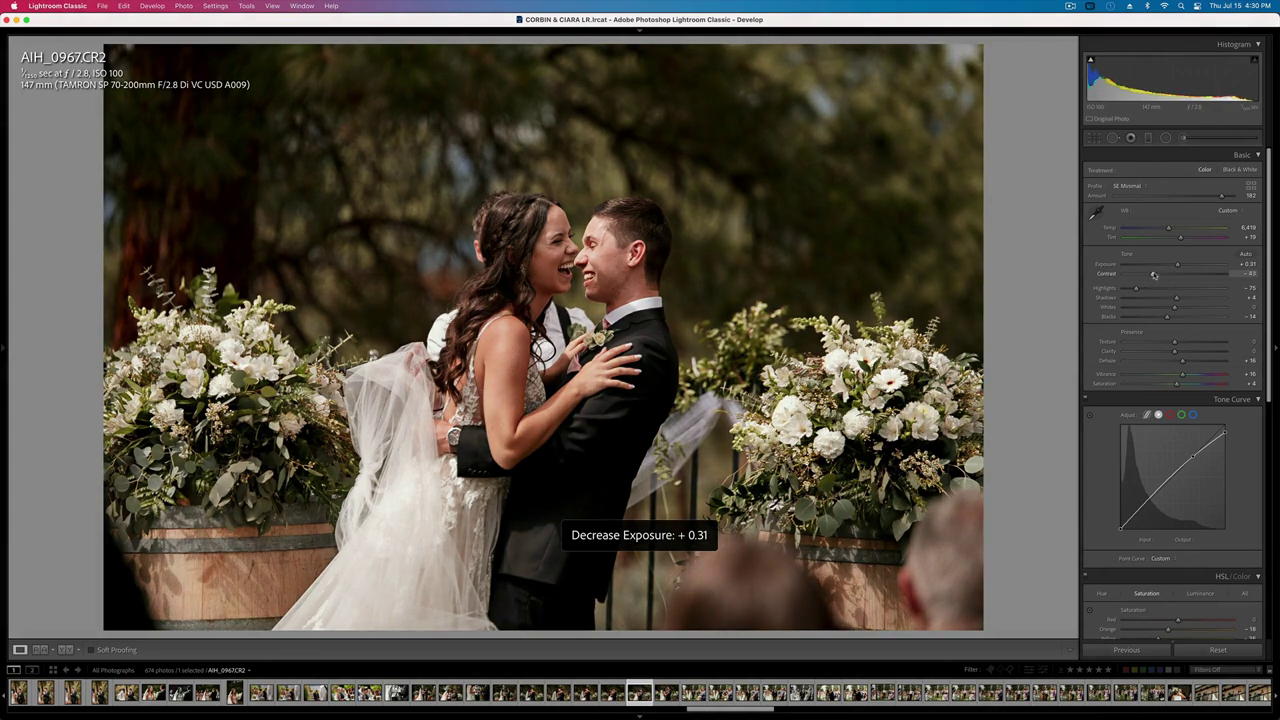
- Straighten AIH_0967 by rotating it level in the crop tool
{"action": "key", "text": "r"}
{"action": "left_click_drag", "start_coordinate": [1065, 249], "coordinate": [1014, 231]}
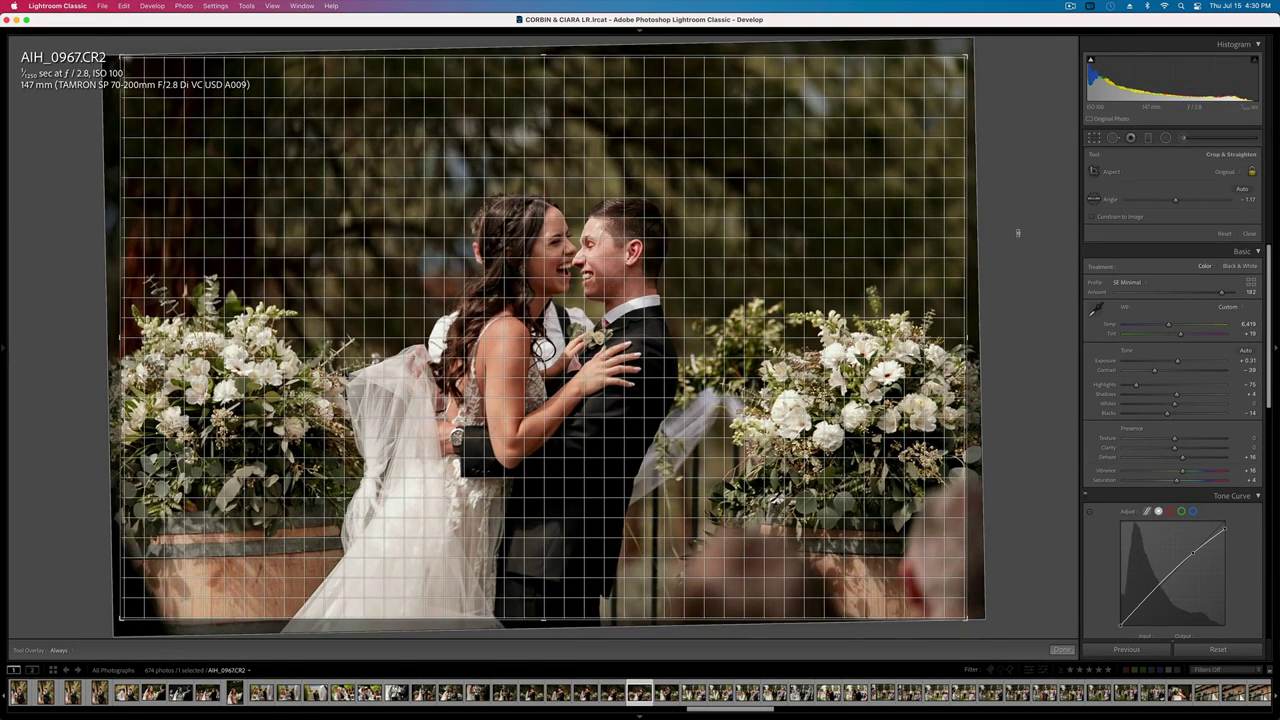
{"action": "key", "text": "r"}
- Set AIH_0968 to +0.31 exposure, copy its settings, and advance to 122A6963
{"action": "key", "text": "Right"}
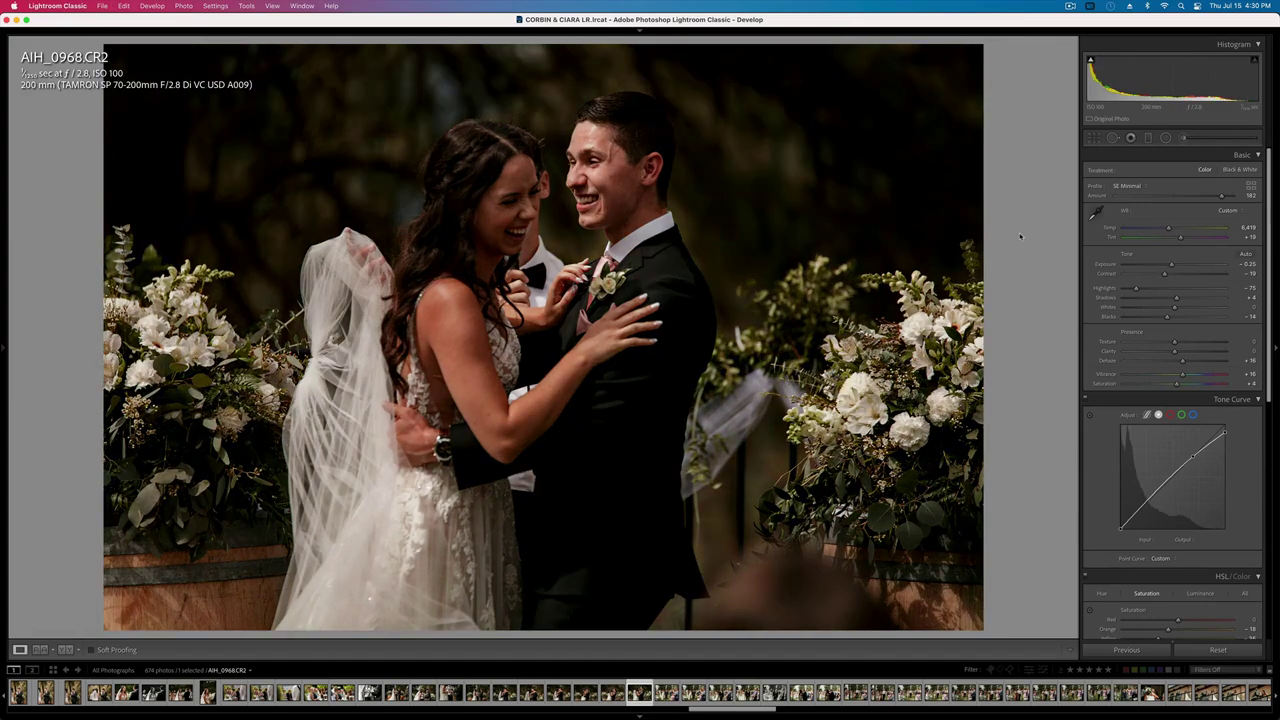
{"action": "key", "text": "shift+equal"}
{"action": "key", "text": "shift+equal"}
{"action": "key", "text": "minus"}
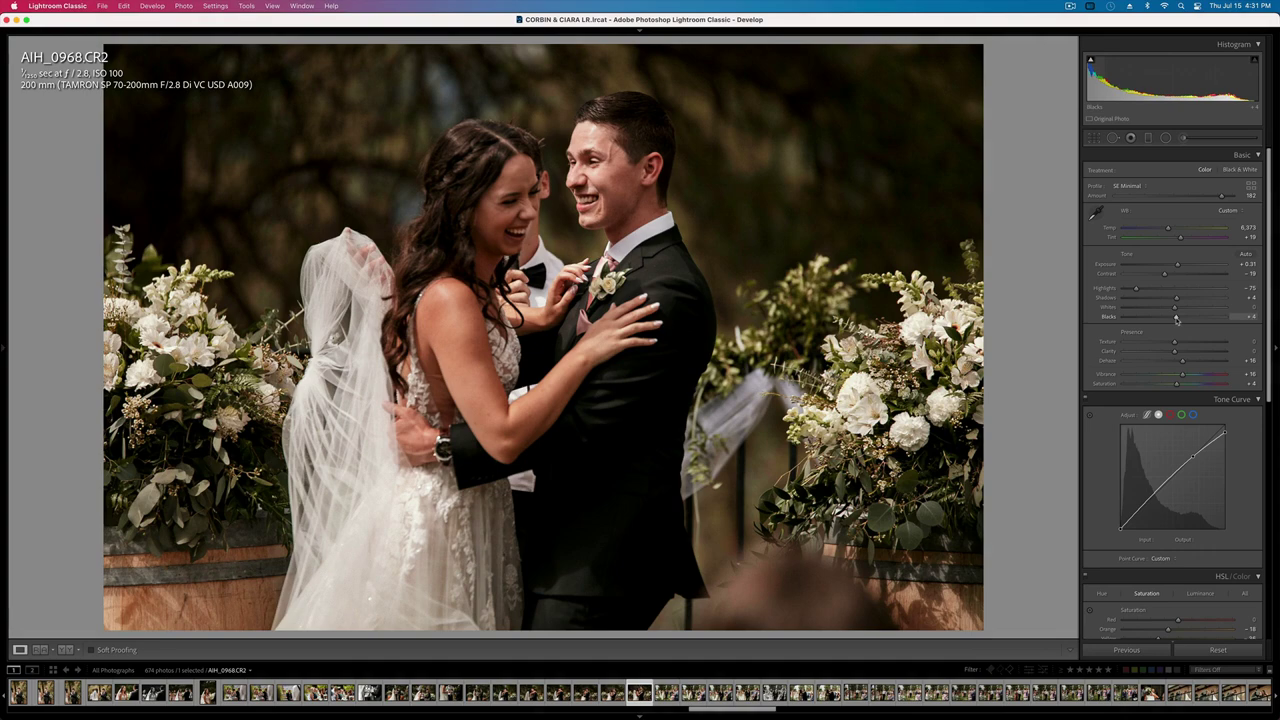
{"action": "key", "text": "super+c"}
{"action": "key", "text": "Return"}
{"action": "key", "text": "Right"}
- Paste settings onto 122A6963 with tint 0, contrast about -39 and exposure +0.08
{"action": "key", "text": "super+v"}
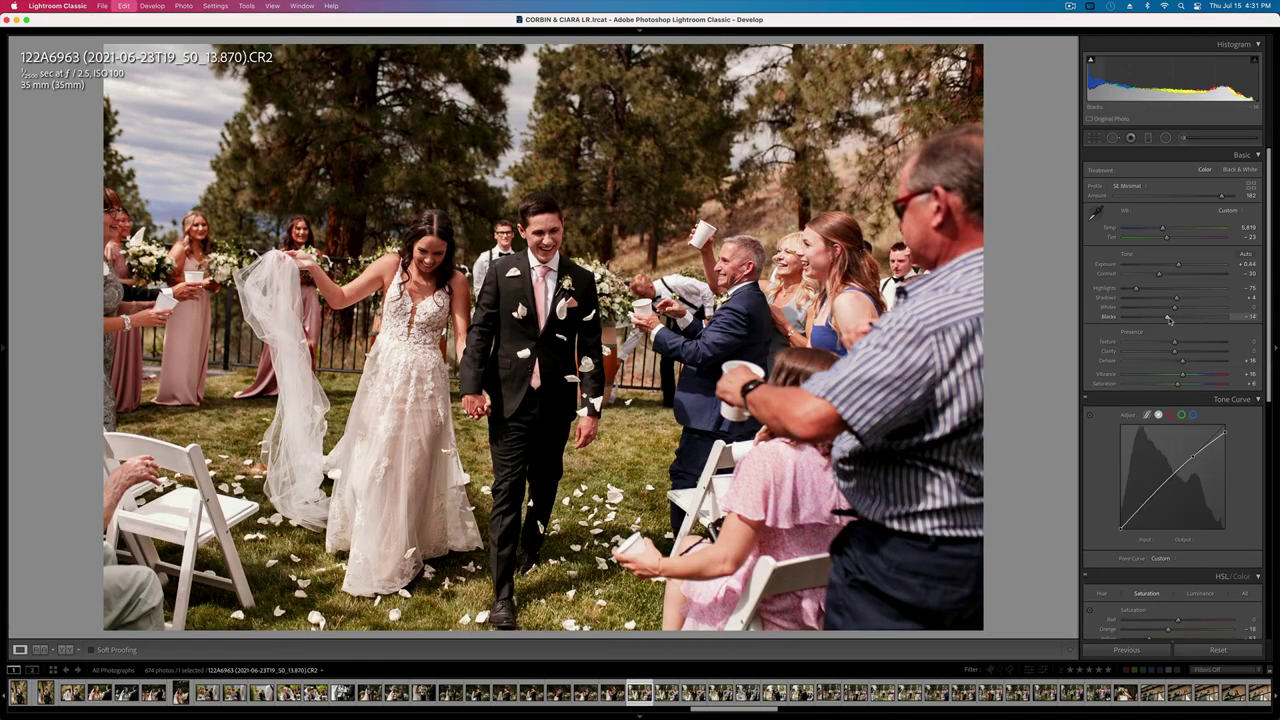
{"action": "key", "text": "super+shift+v"}
{"action": "left_click_drag", "start_coordinate": [1179, 236], "coordinate": [1174, 239]}
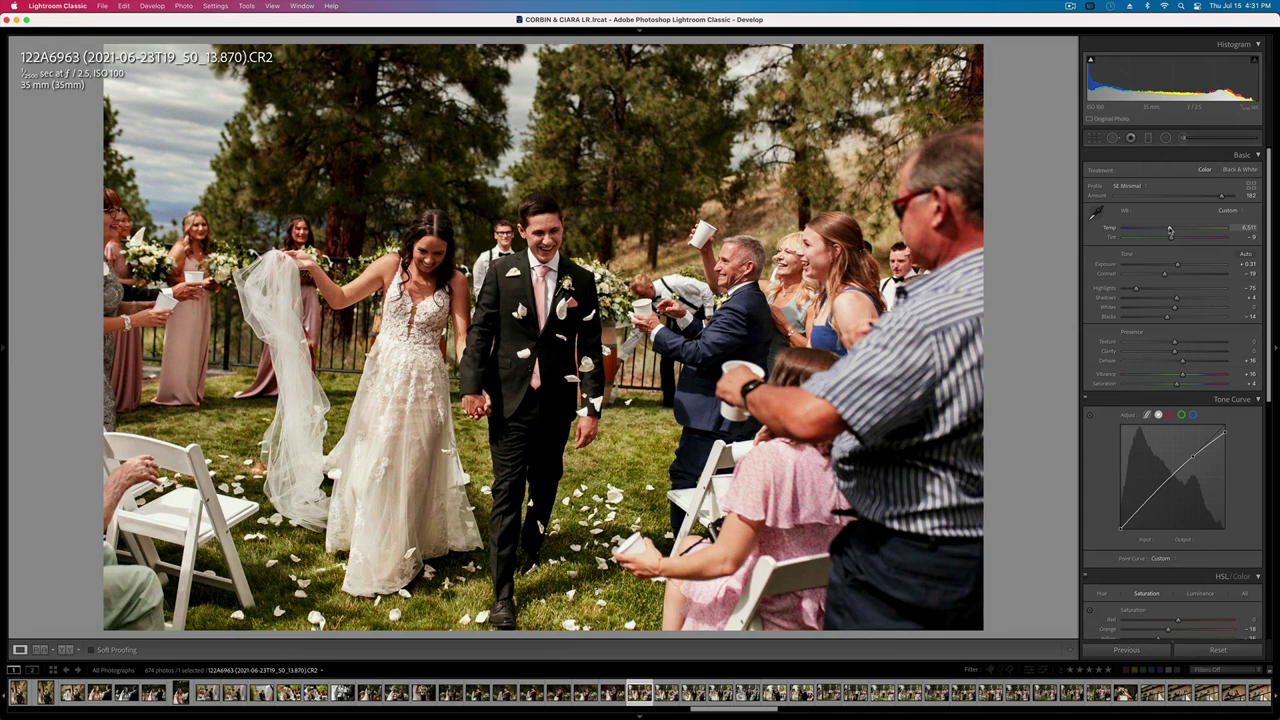
{"action": "left_click_drag", "start_coordinate": [1149, 277], "coordinate": [1154, 276]}
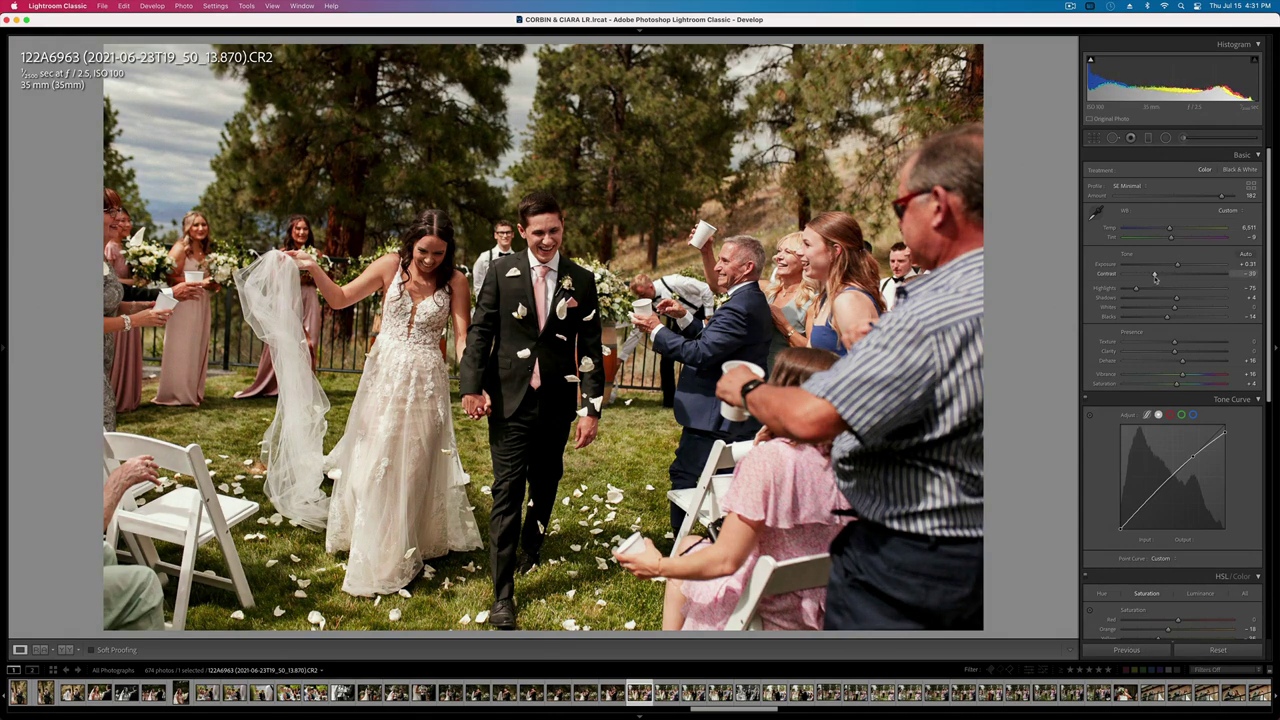
{"action": "key", "text": "shift+minus"}
{"action": "key", "text": "equal"}
- Straighten 122A6963 to -2.77, nudge it right in the crop, and copy its settings
{"action": "key", "text": "r"}
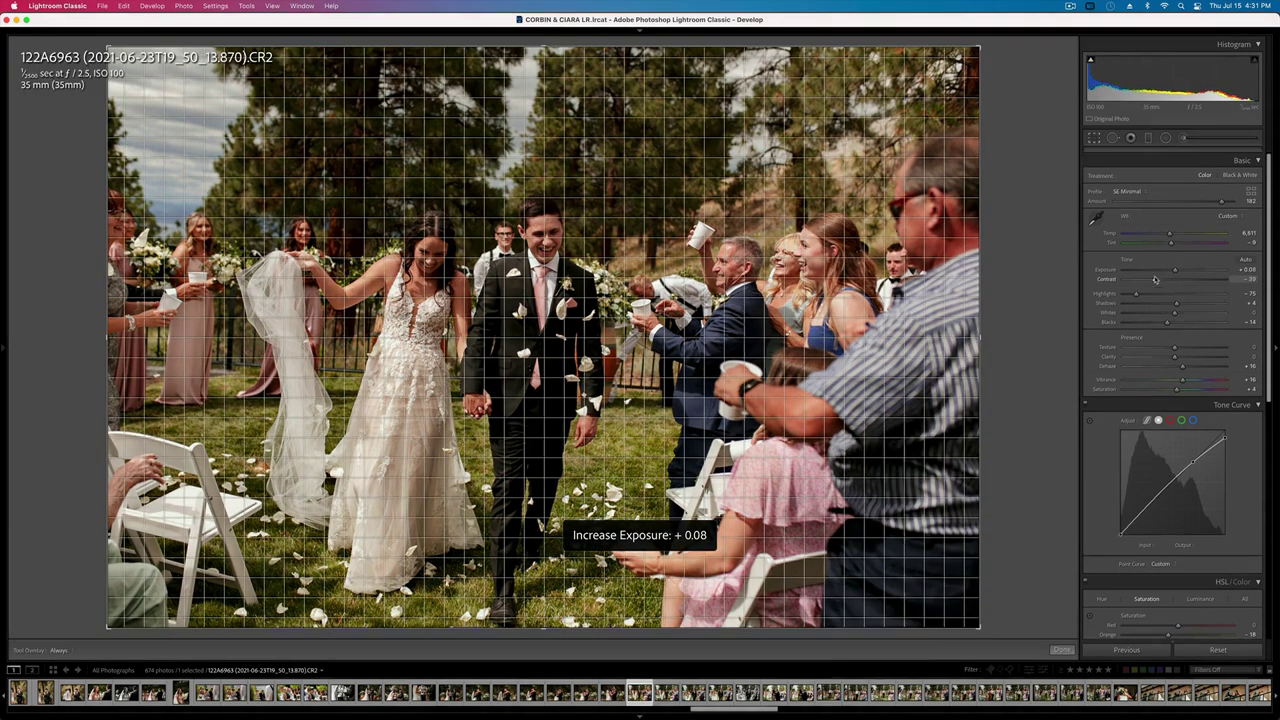
{"action": "left_click_drag", "start_coordinate": [1020, 280], "coordinate": [1020, 257]}
{"action": "left_click_drag", "start_coordinate": [854, 298], "coordinate": [870, 298]}
{"action": "key", "text": "Return"}
{"action": "key", "text": "super+shift+c"}
{"action": "key", "text": "Return"}
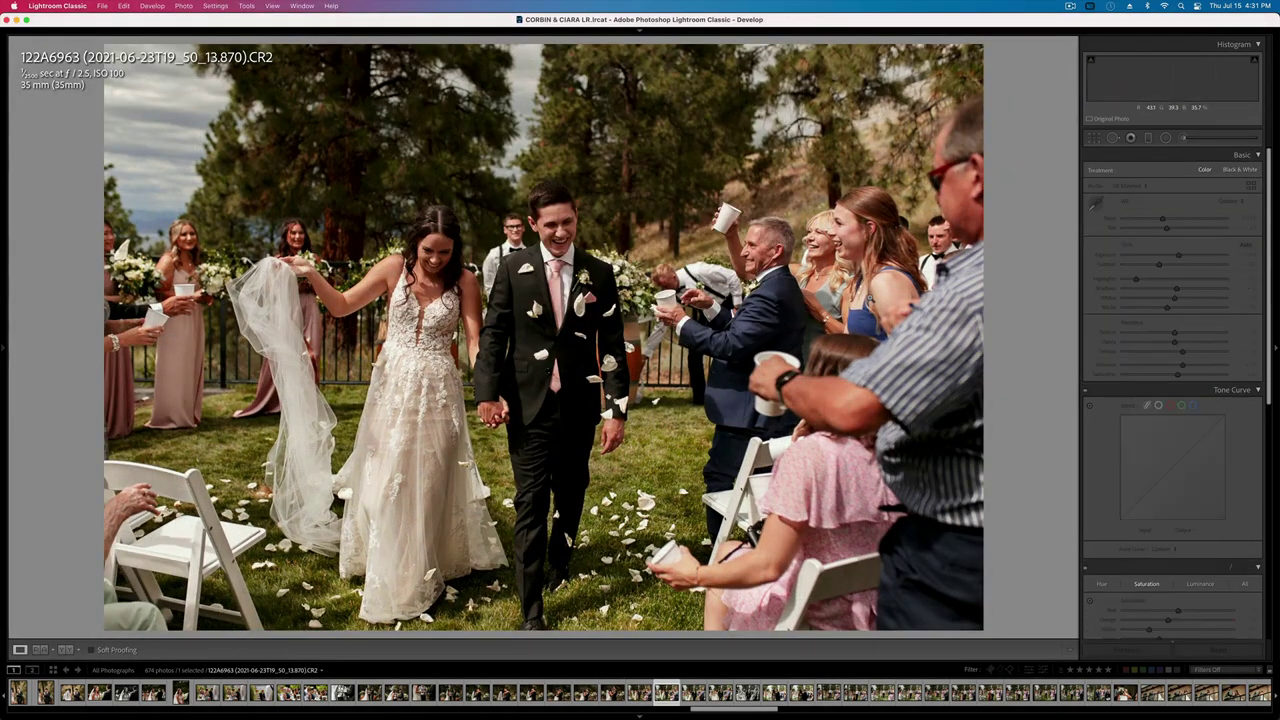
- Brighten 122A6964 and the next two photos, settling at +0.38 and +0.41 exposure
{"action": "key", "text": "Right"}
{"action": "key", "text": "equal"}
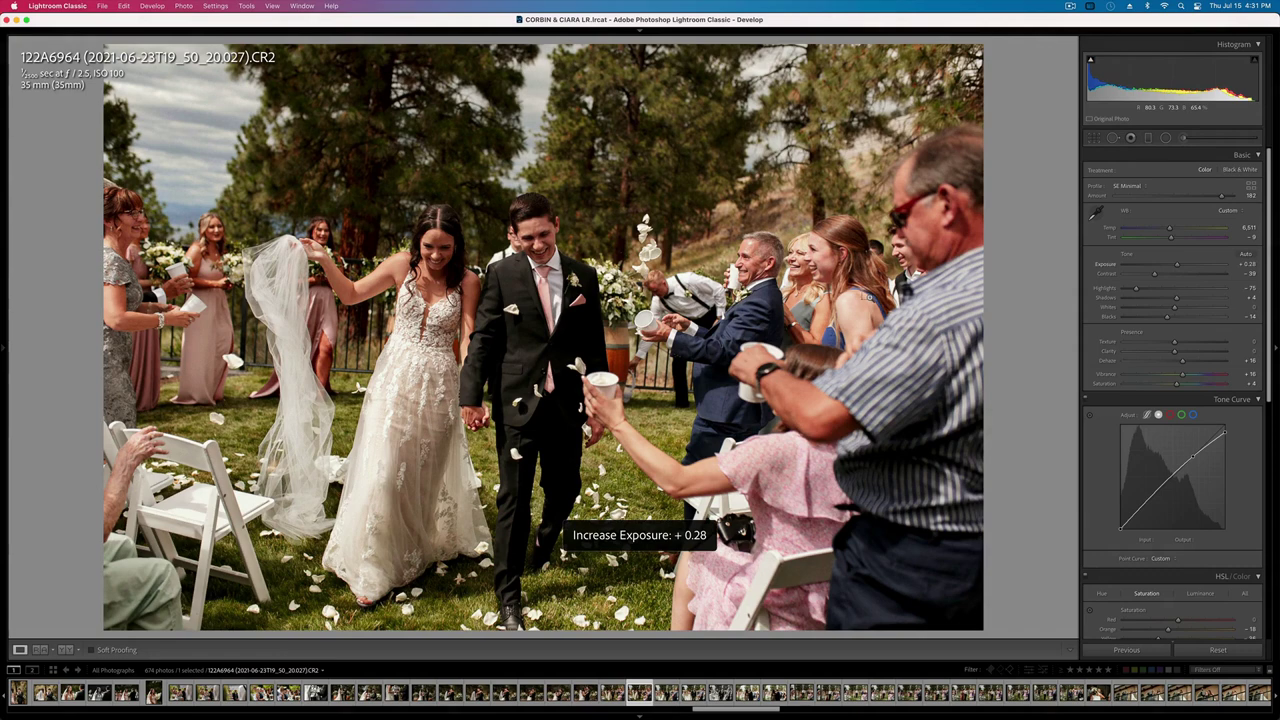
{"action": "key", "text": "Right"}
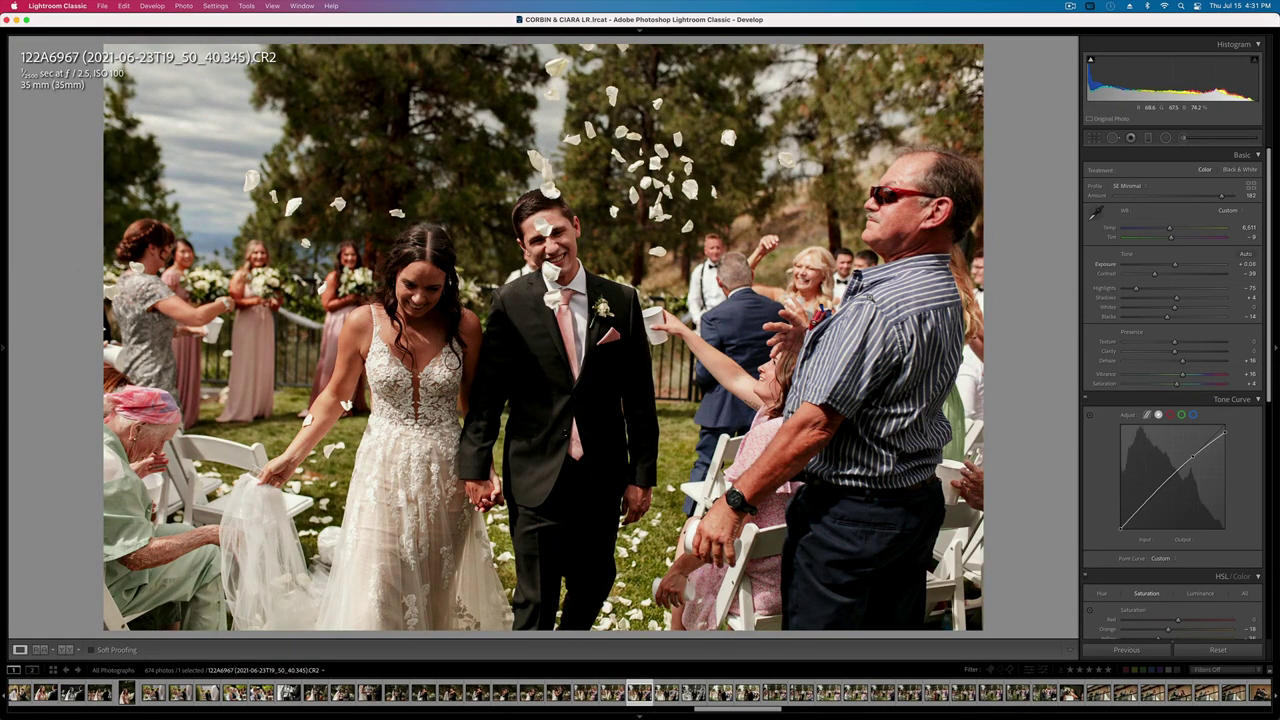
{"action": "key", "text": "equal"}
{"action": "key", "text": "equal"}
{"action": "key", "text": "equal"}
{"action": "key", "text": "equal"}
{"action": "key", "text": "equal"}
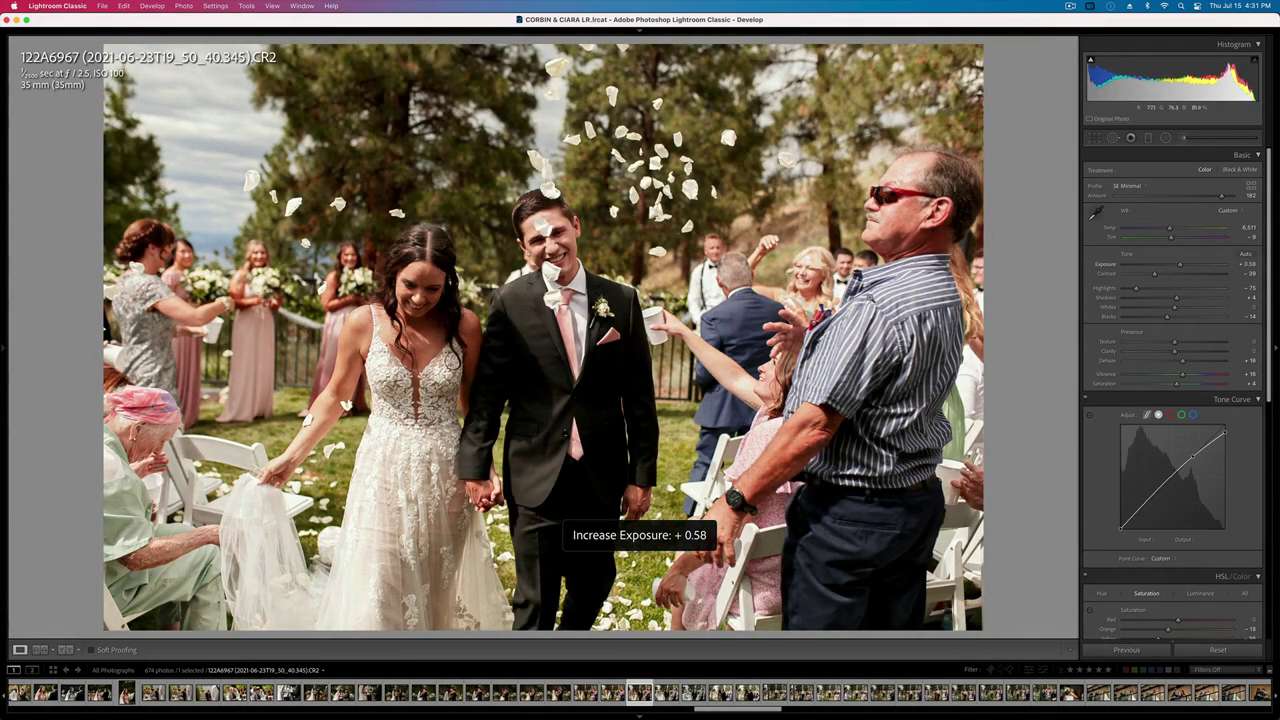
{"action": "key", "text": "minus"}
{"action": "key", "text": "minus"}
{"action": "key", "text": "Right"}
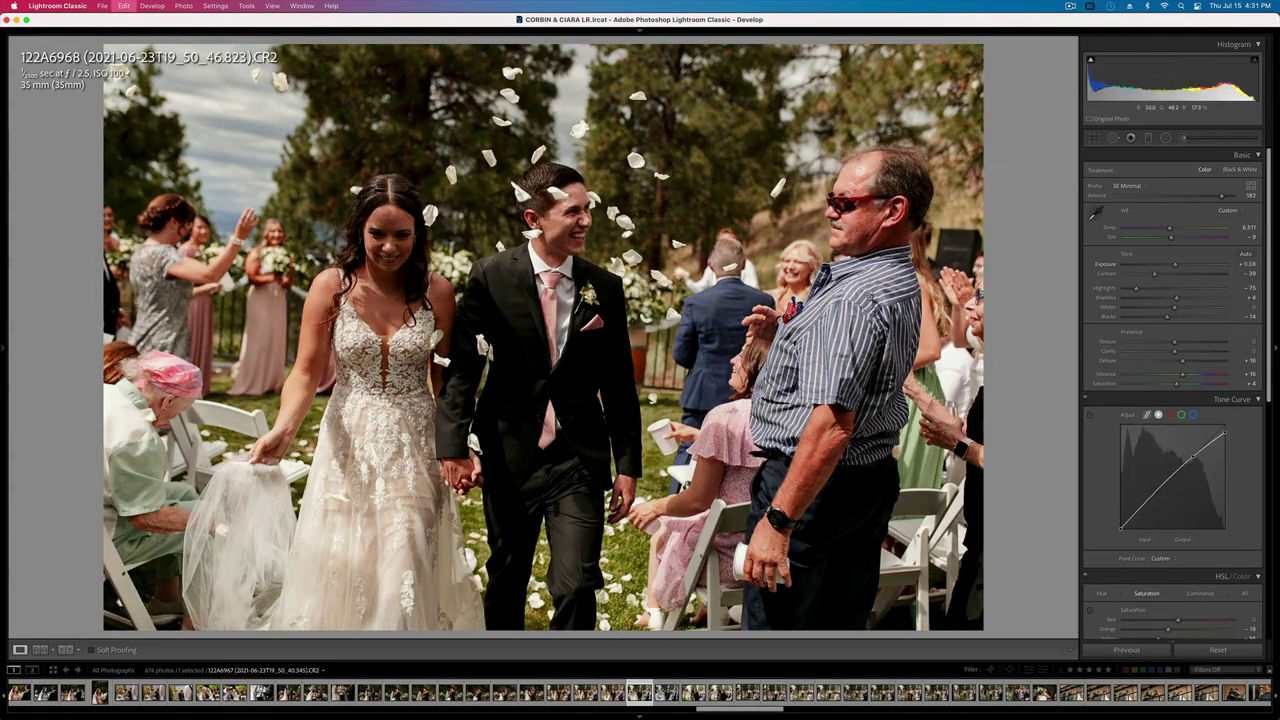
{"action": "key", "text": "equal"}
- Skip ahead and brighten two more recessional photos to +0.41, then copy their settings
{"action": "key", "text": "Right"}
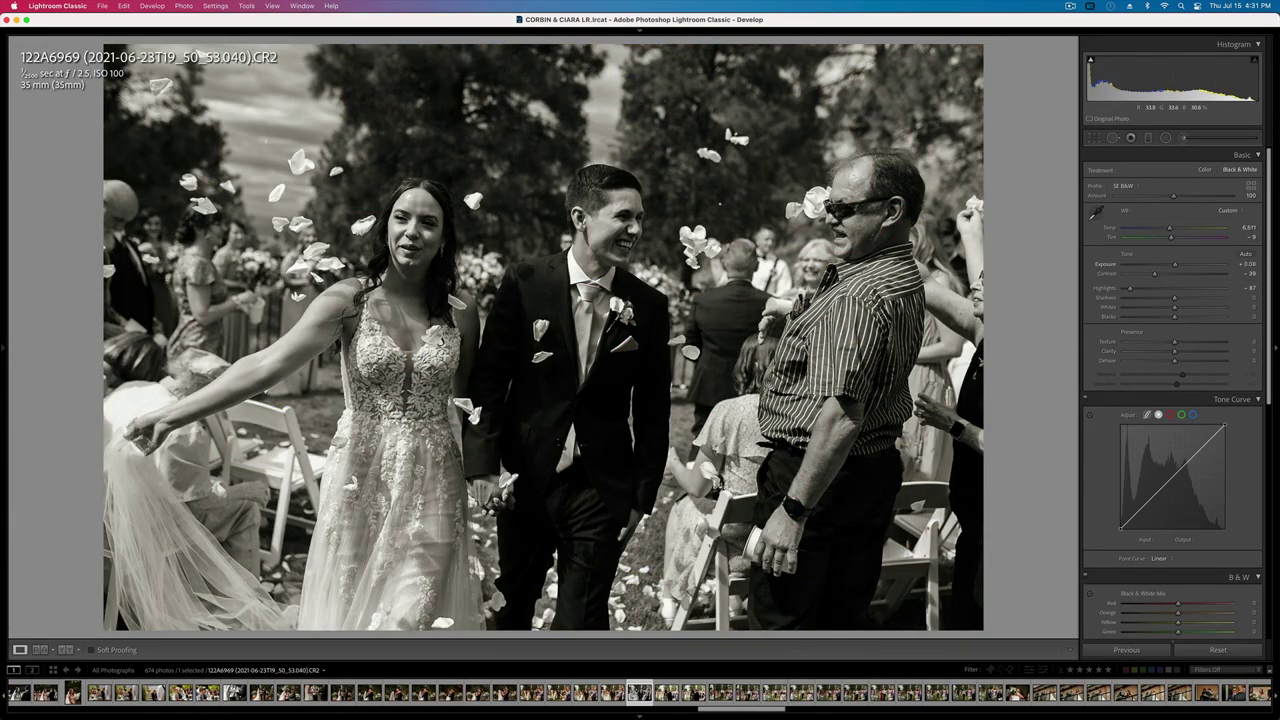
{"action": "key", "text": "Right"}
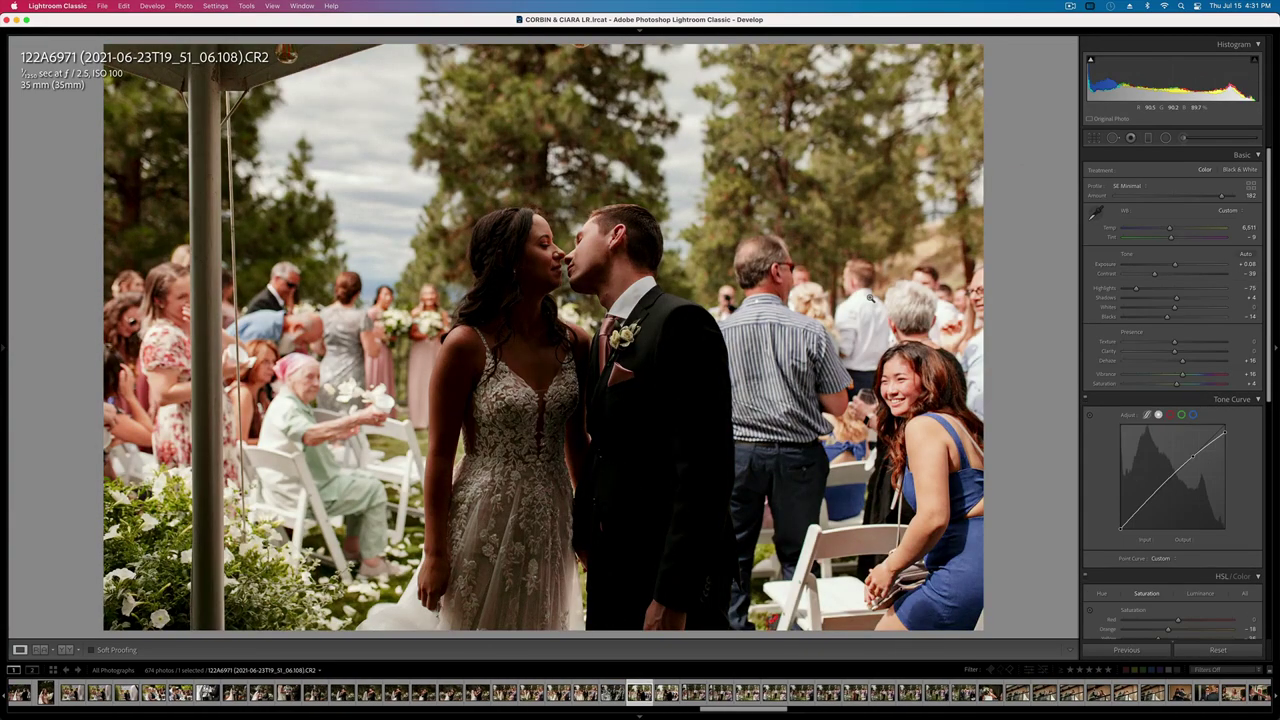
{"action": "key", "text": "Right"}
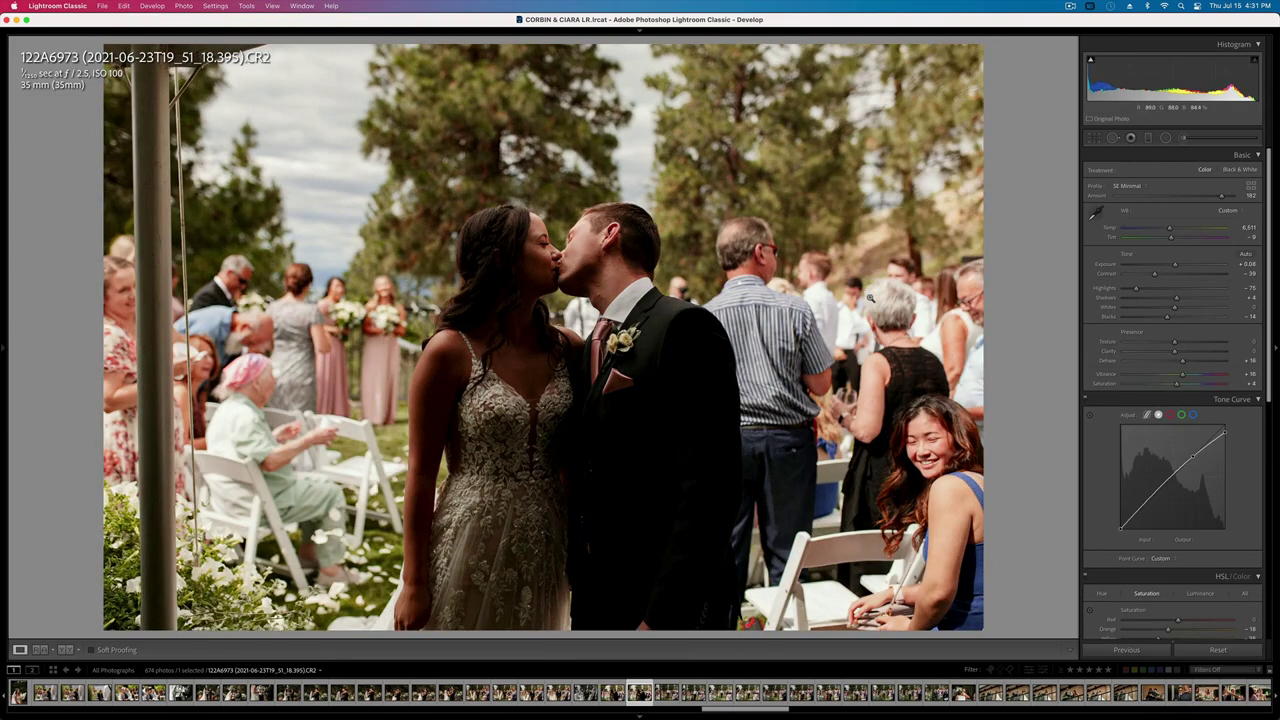
{"action": "key", "text": "Right"}
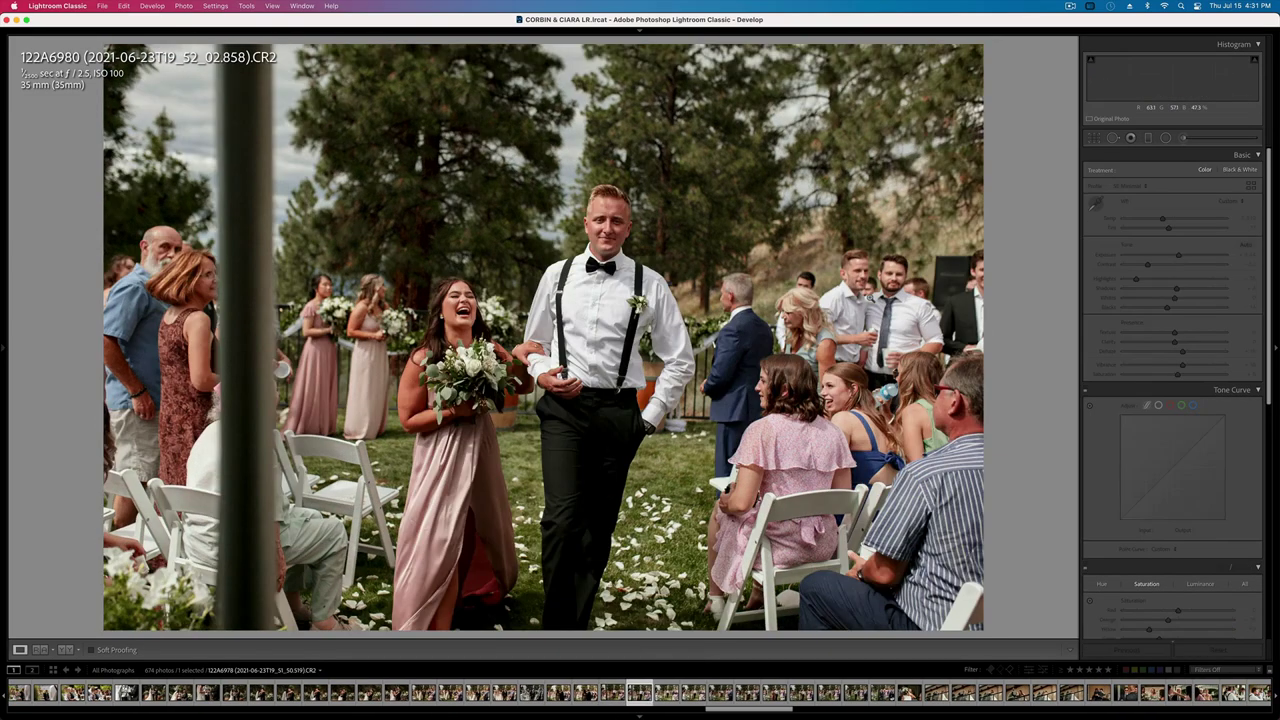
{"action": "key", "text": "equal"}
{"action": "key", "text": "Right"}
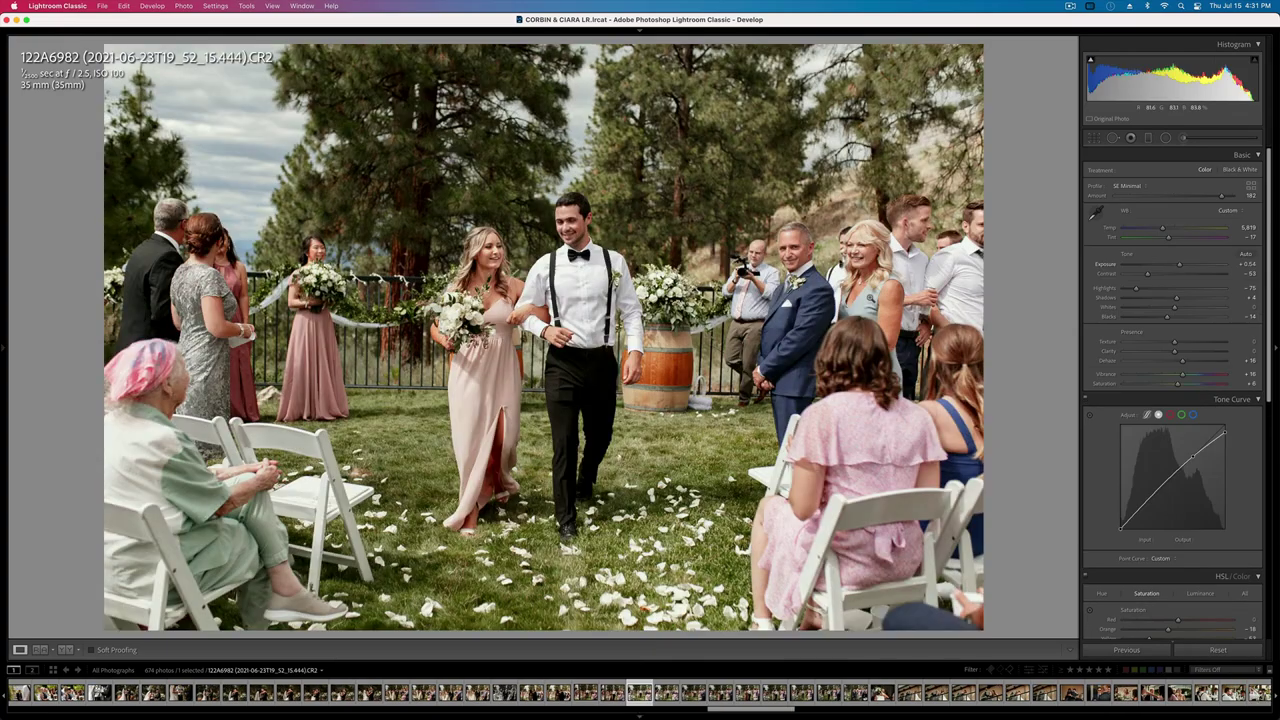
{"action": "key", "text": "equal"}
{"action": "key", "text": "super+shift+c"}
{"action": "key", "text": "Return"}
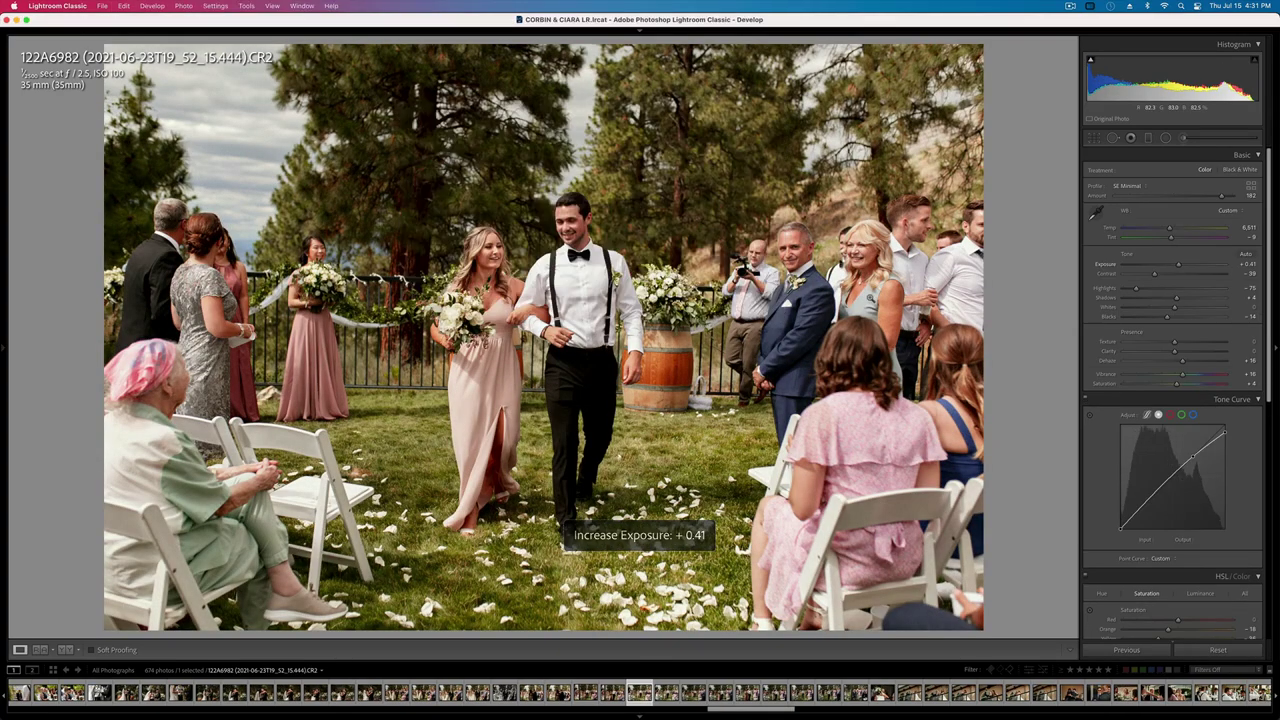
- Tune exposure on 122A6993 and set 122A6995 to +0.38
{"action": "key", "text": "Right"}
{"action": "key", "text": "Right"}
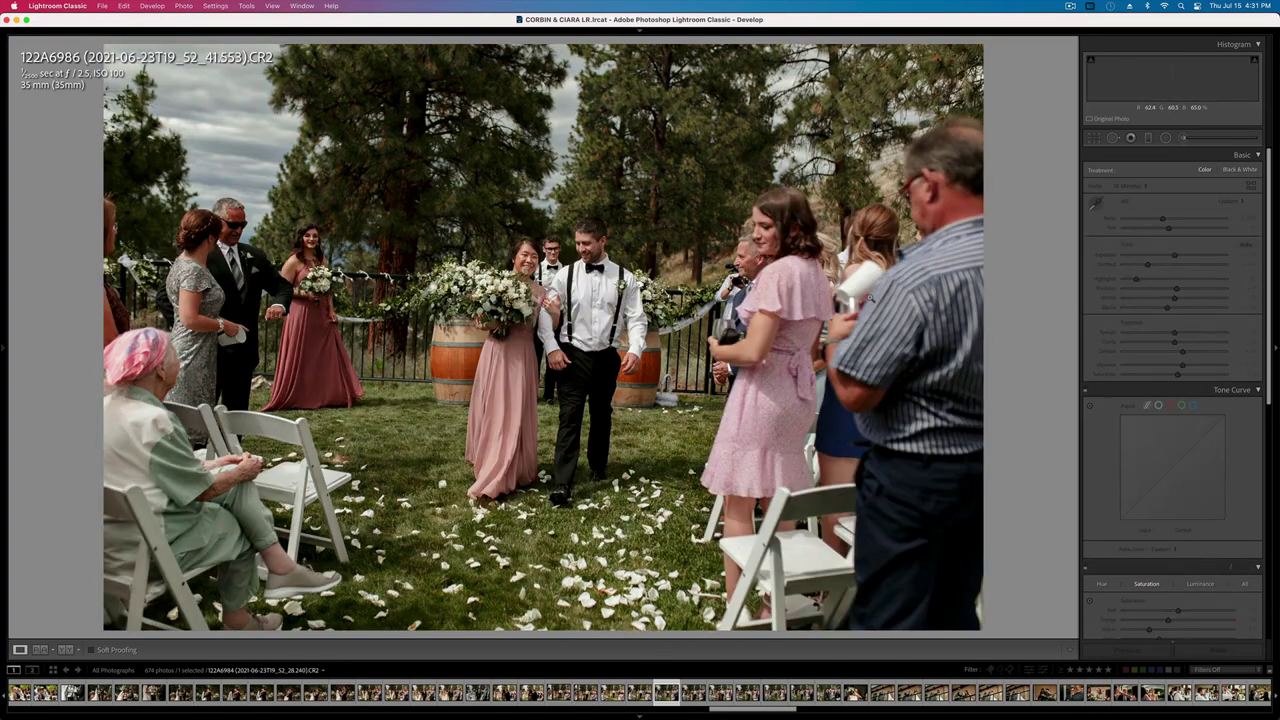
{"action": "key", "text": "equal"}
{"action": "key", "text": "Right"}
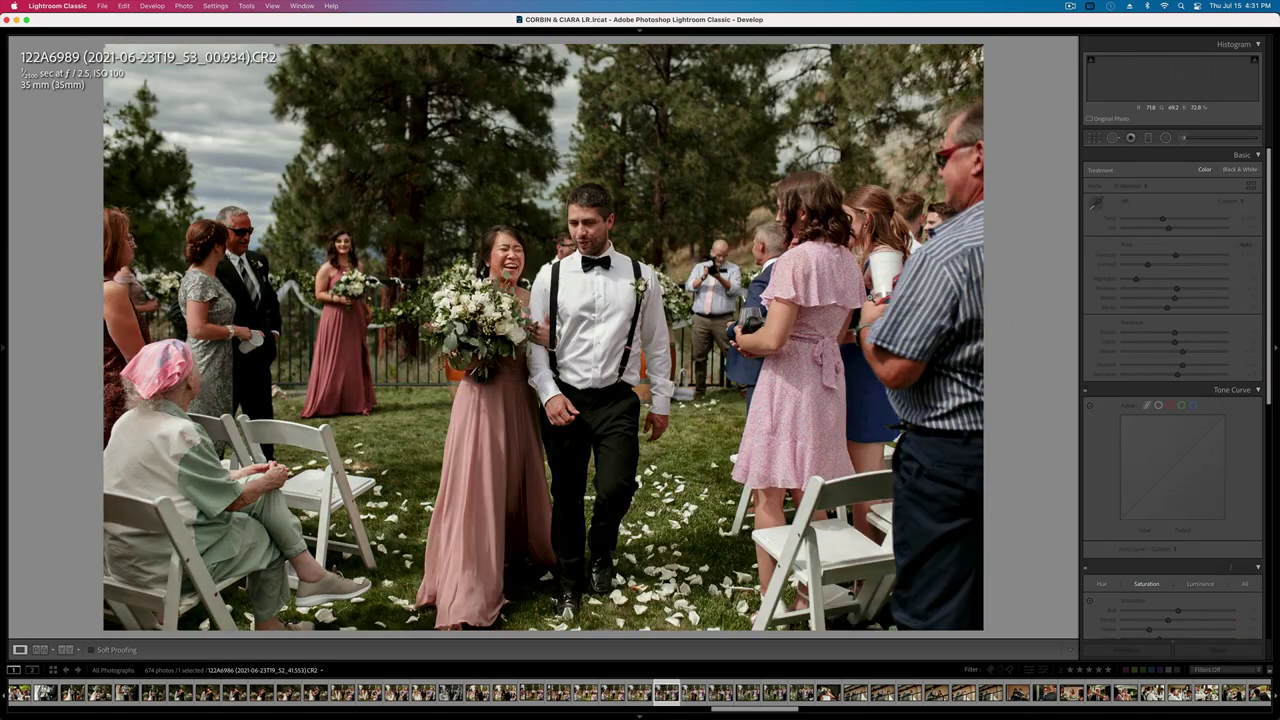
{"action": "key", "text": "Left"}
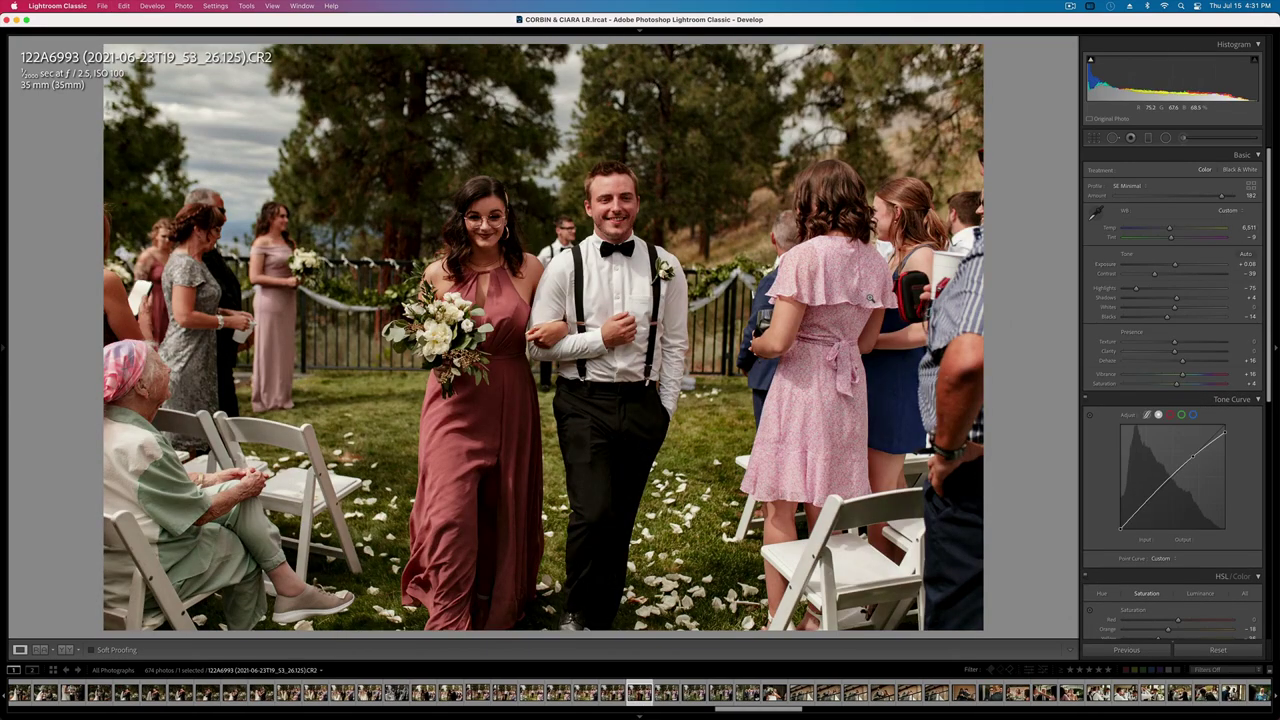
{"action": "key", "text": "minus"}
{"action": "key", "text": "equal"}
{"action": "key", "text": "equal"}
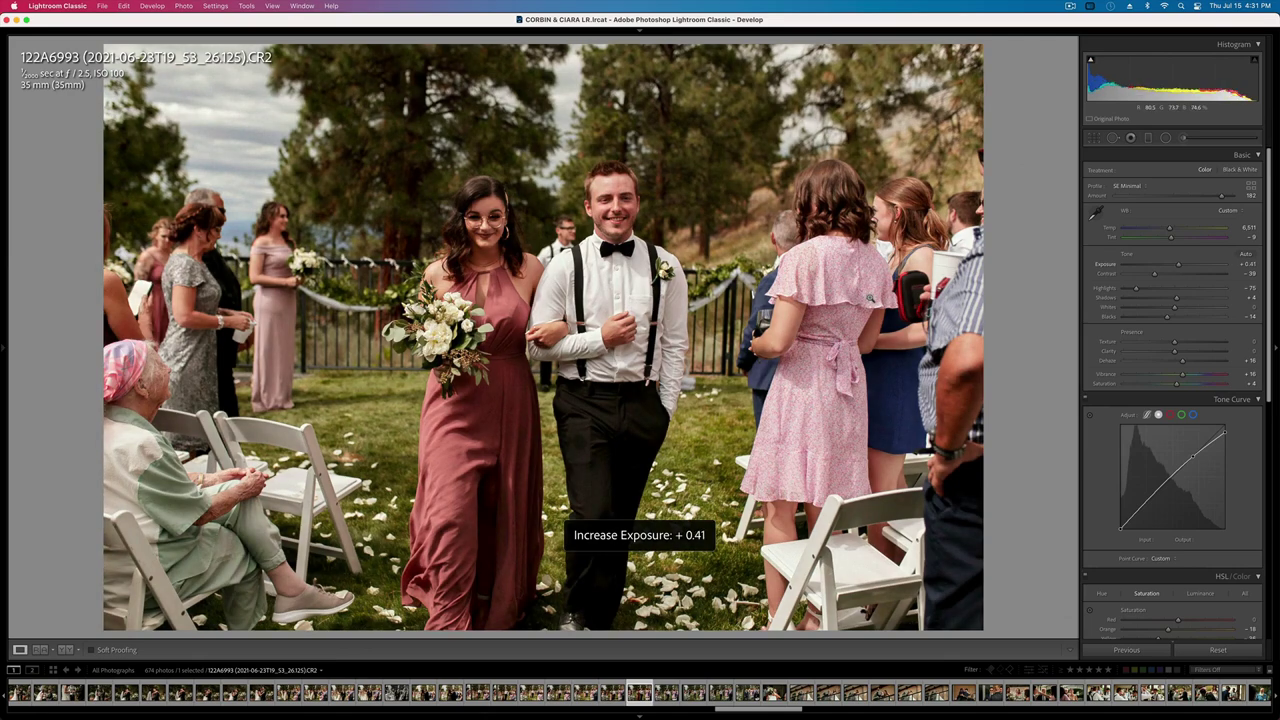
{"action": "key", "text": "minus"}
{"action": "key", "text": "Right"}
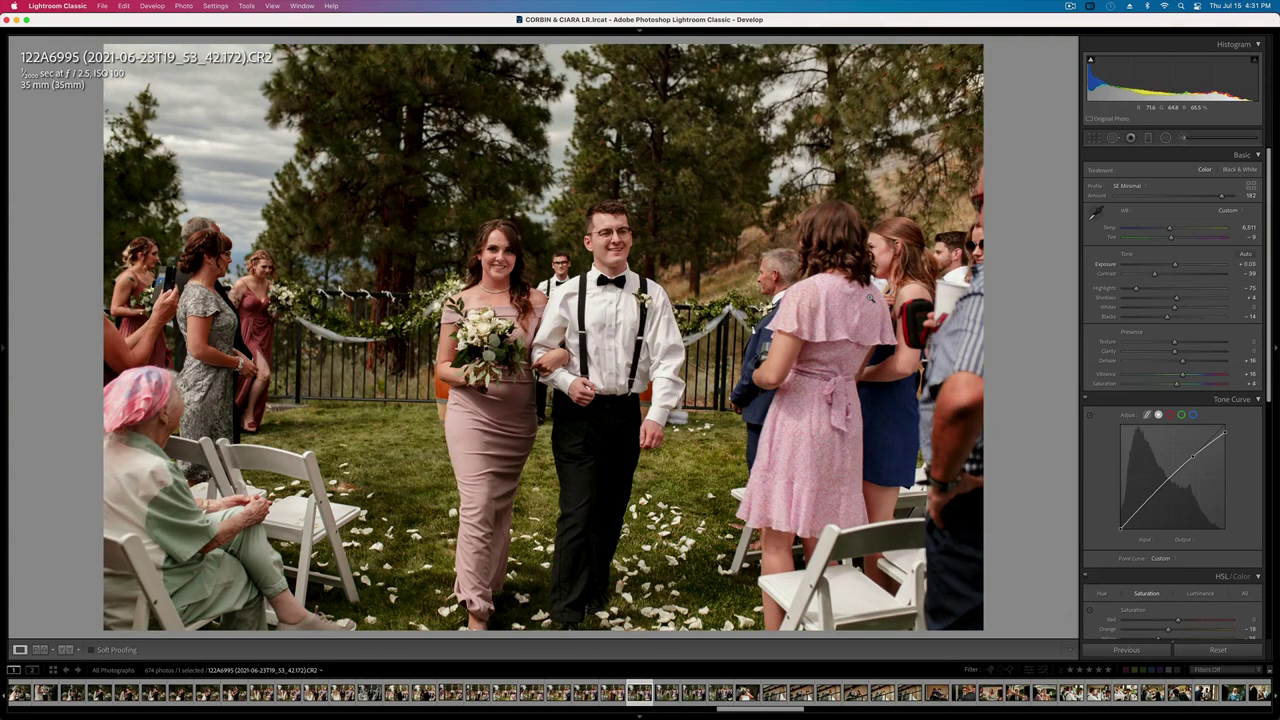
{"action": "key", "text": "equal"}
- Brighten 122A7000, 122A7002 and 122A7007 by +0.41 exposure and move on to AIH_0970
{"action": "key", "text": "Right"}
{"action": "key", "text": "equal"}
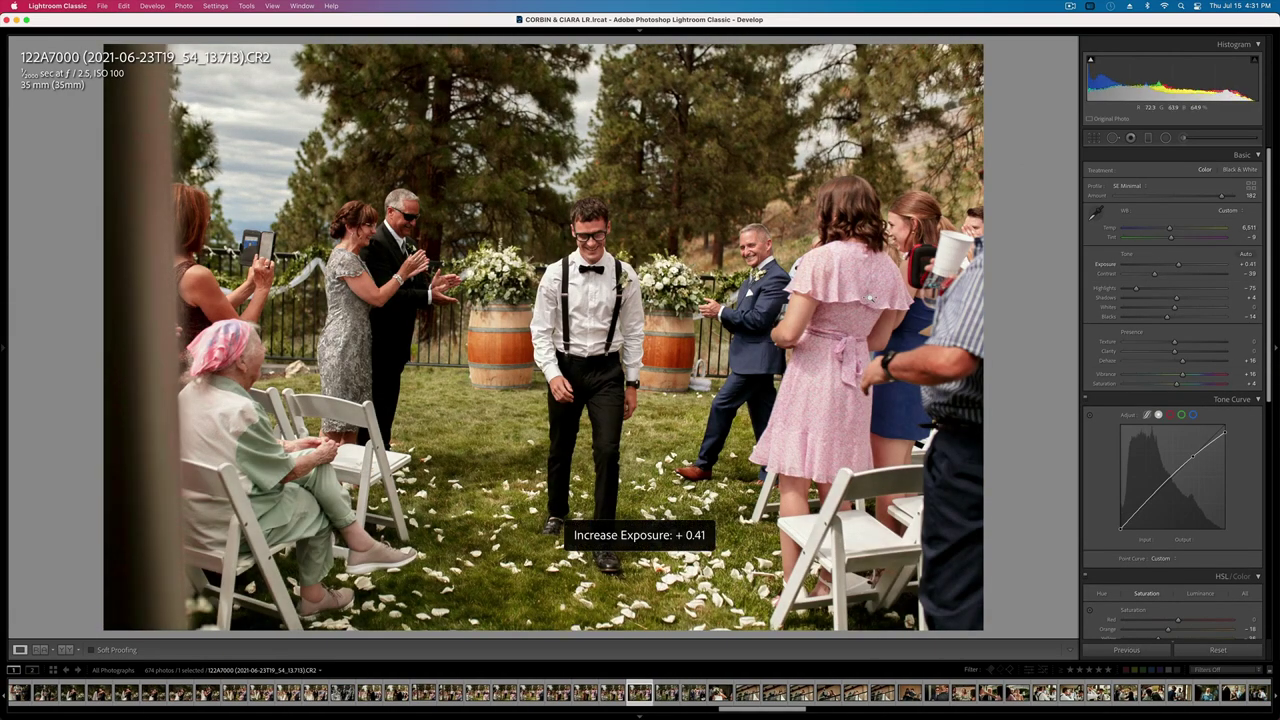
{"action": "key", "text": "Right"}
{"action": "key", "text": "equal"}
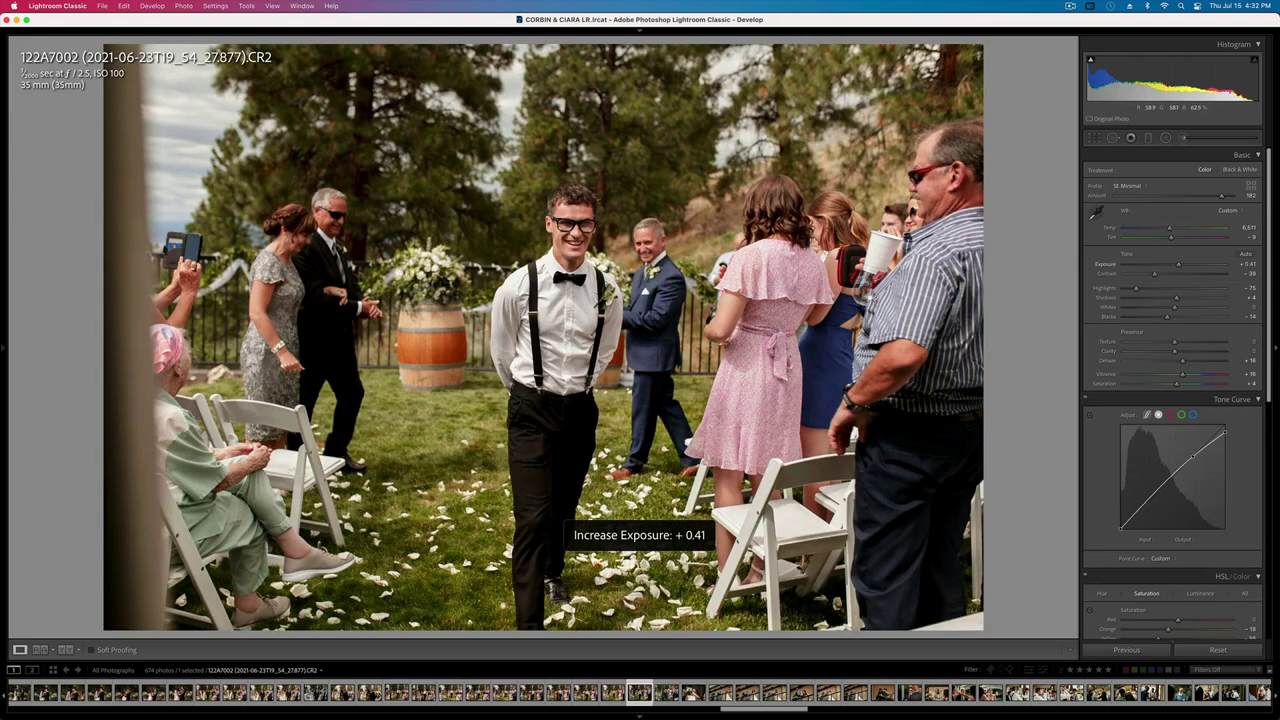
{"action": "key", "text": "Right"}
{"action": "key", "text": "equal"}
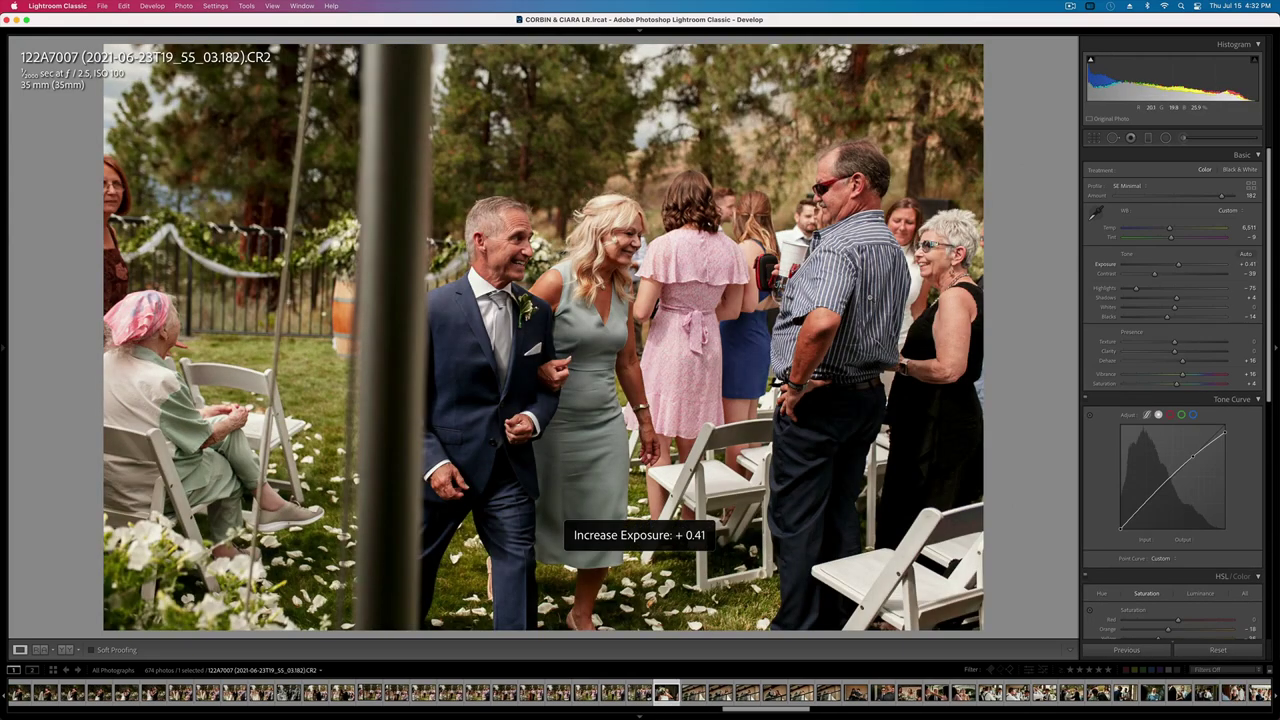
{"action": "key", "text": "Right"}
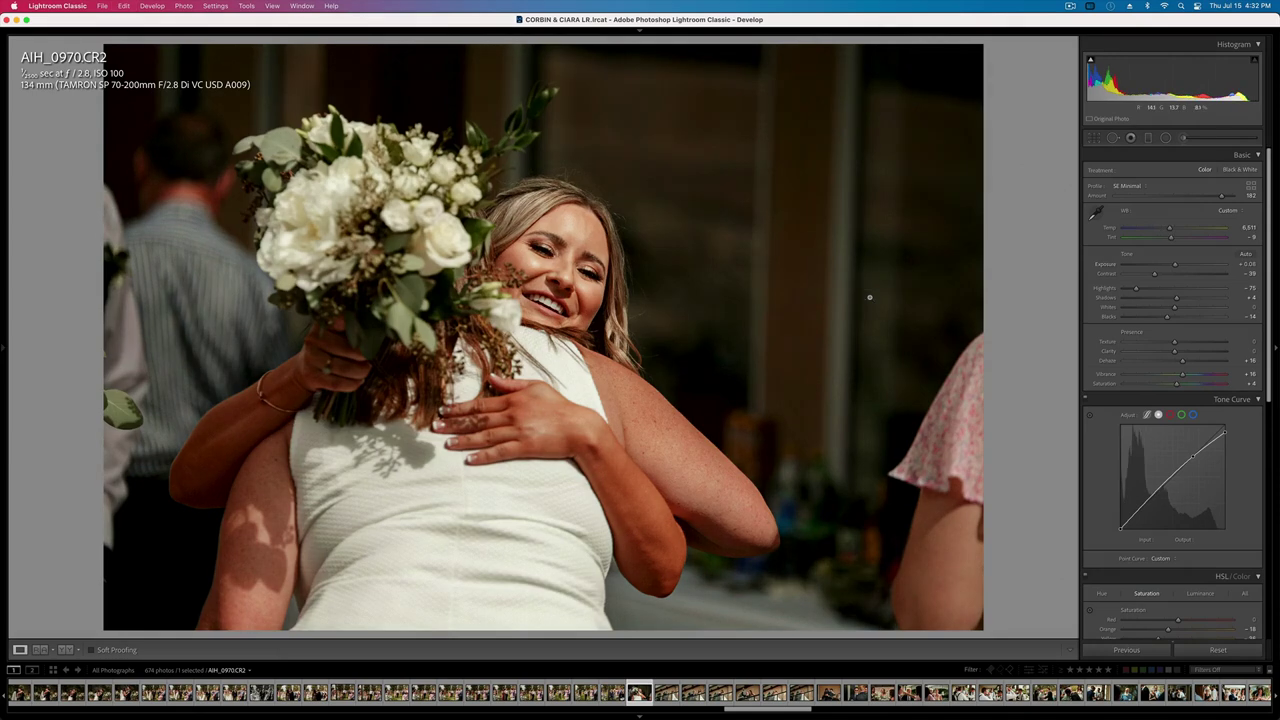
- Brighten AIH_0970 by +0.41, slightly darken AIH_0972, and review through AIH_0979
{"action": "key", "text": "equal"}
{"action": "key", "text": "Right"}
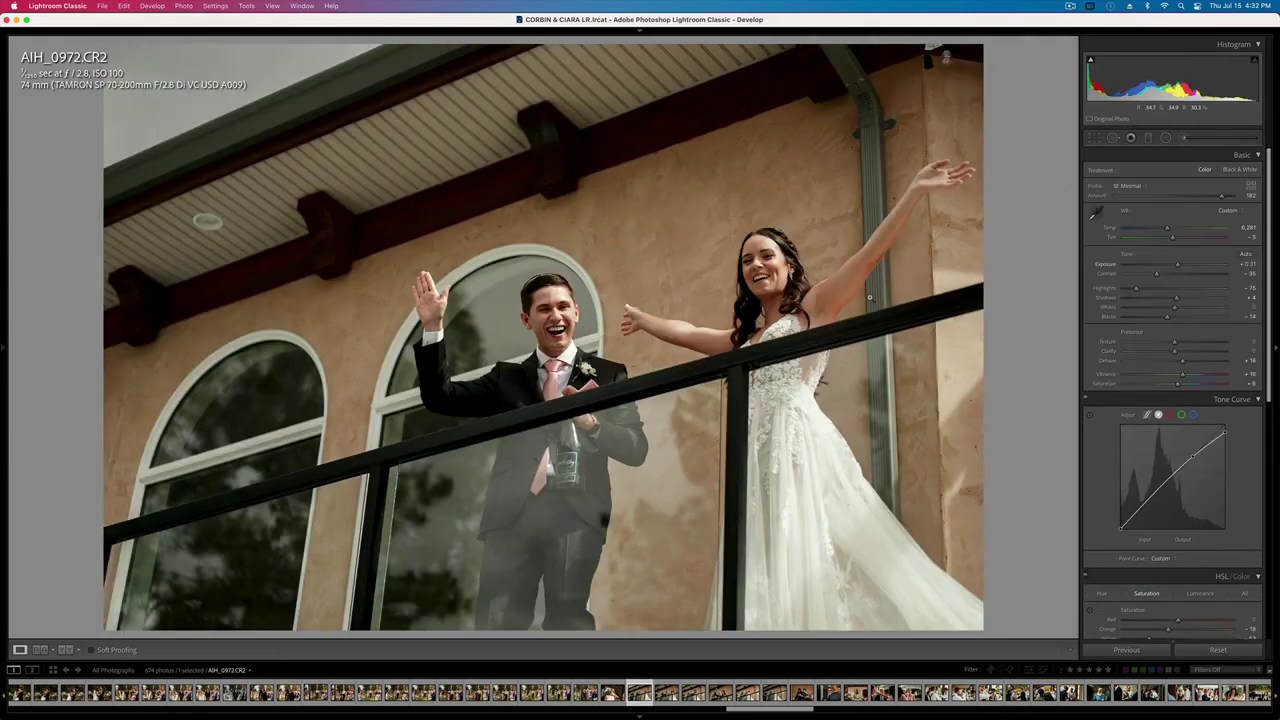
{"action": "key", "text": "minus"}
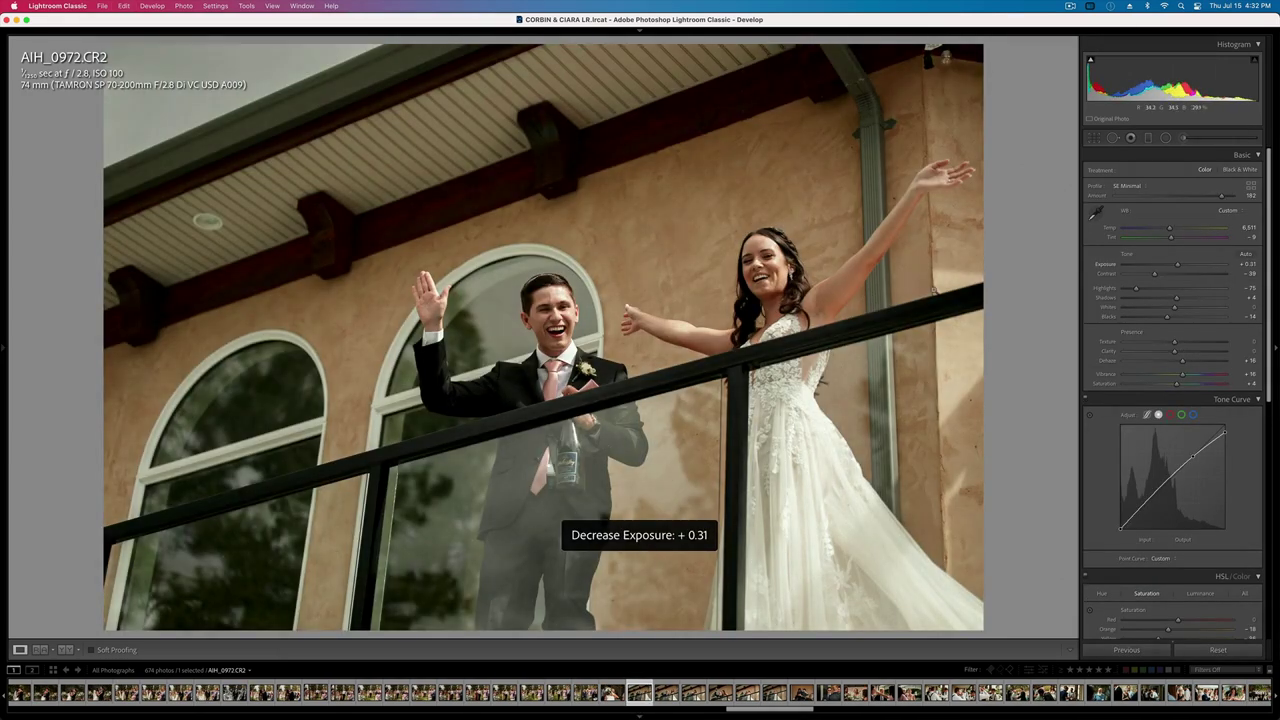
{"action": "key", "text": "Right"}
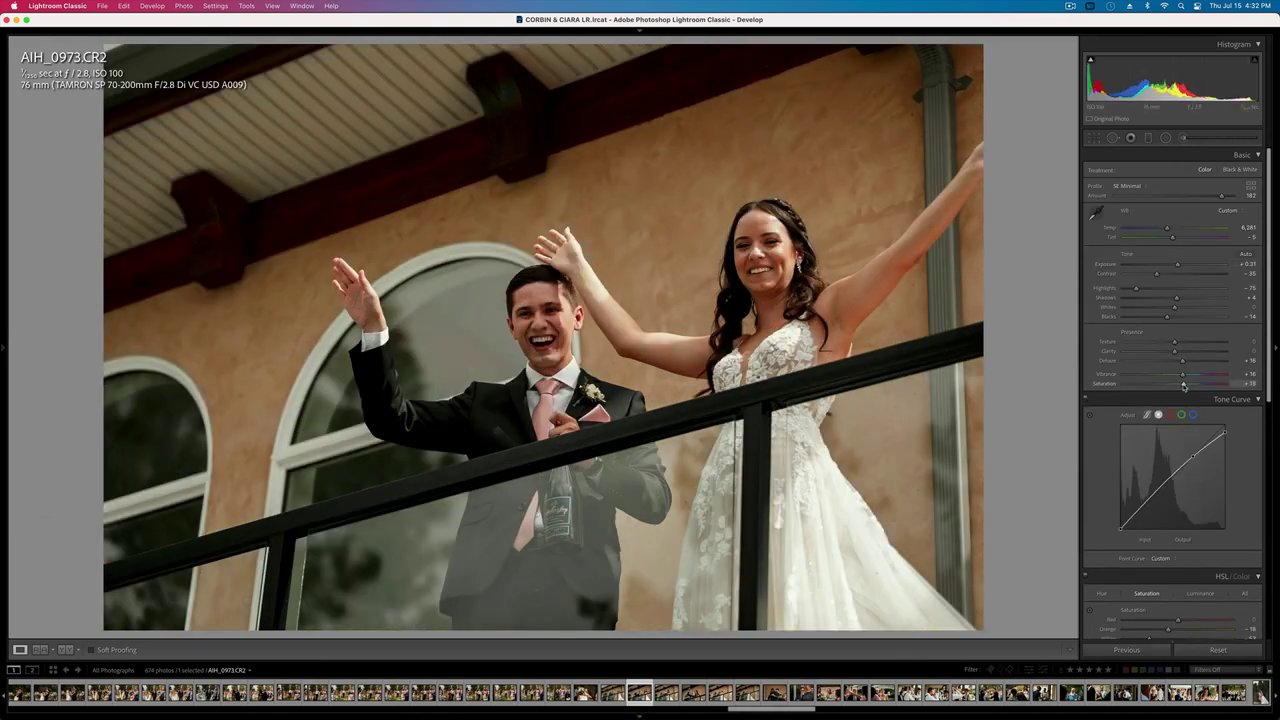
{"action": "key", "text": "Right"}
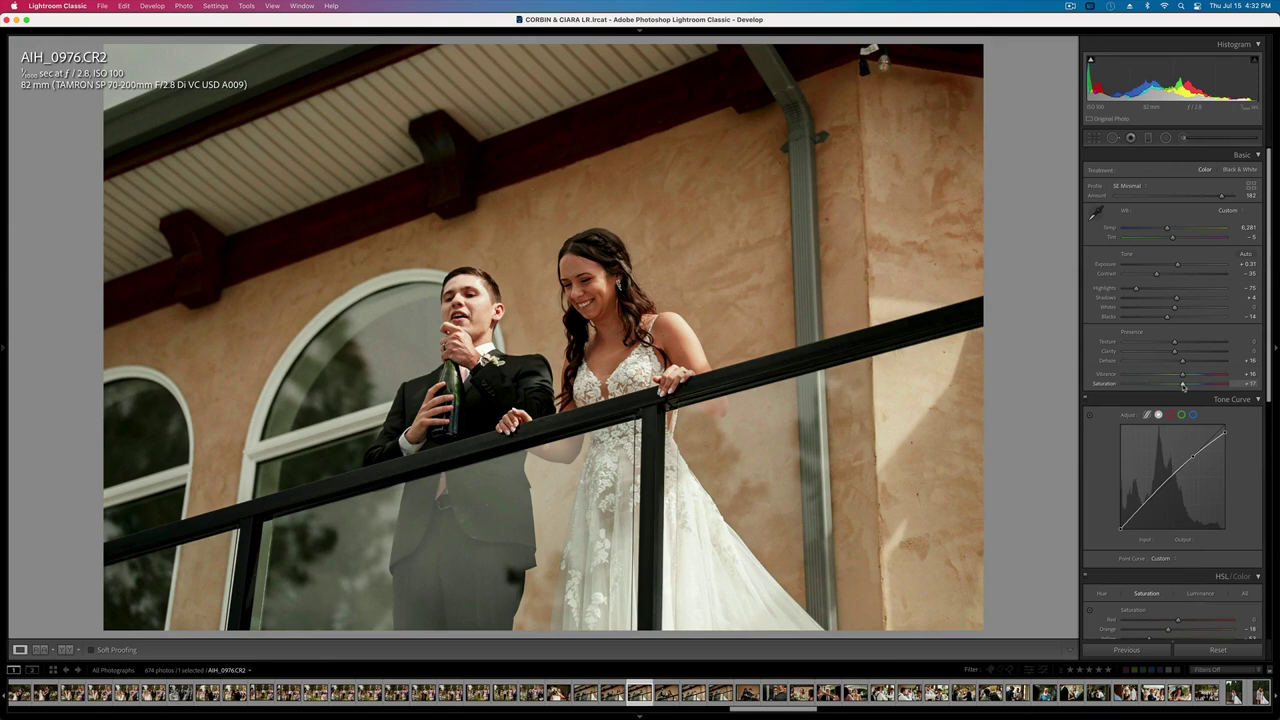
{"action": "key", "text": "Right"}
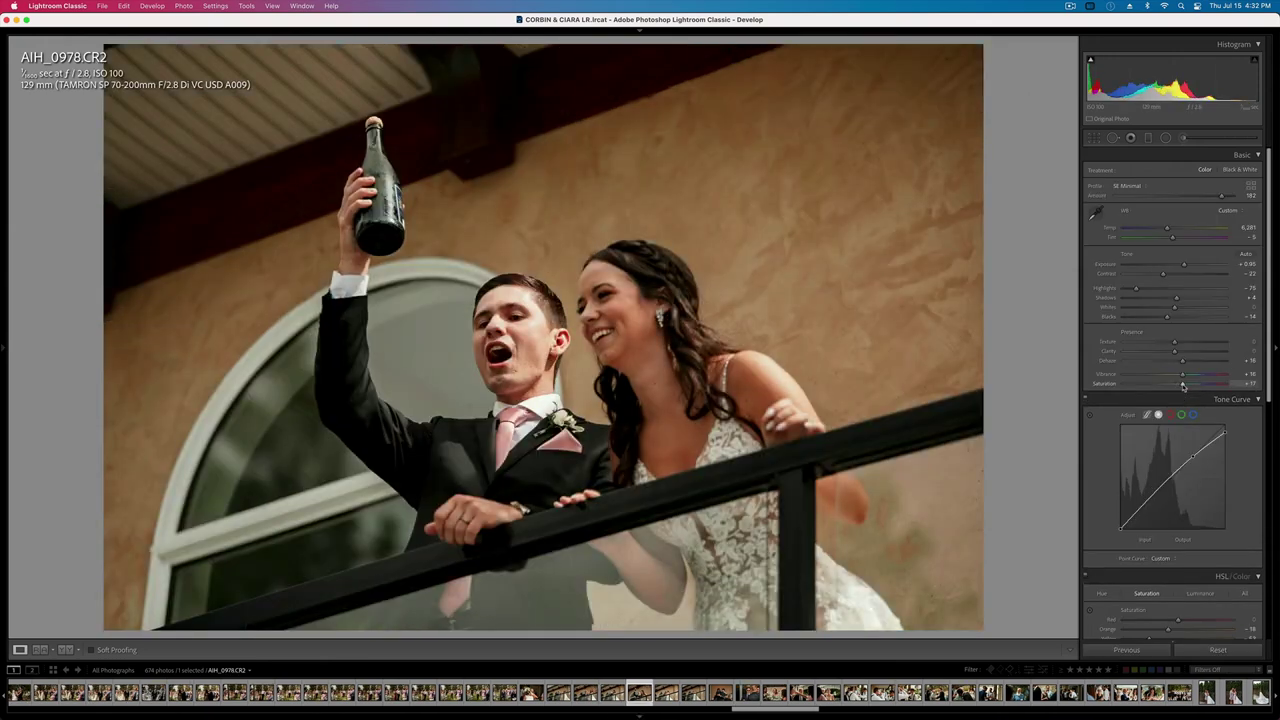
{"action": "key", "text": "Right"}
{"action": "left_click", "coordinate": [1183, 397]}
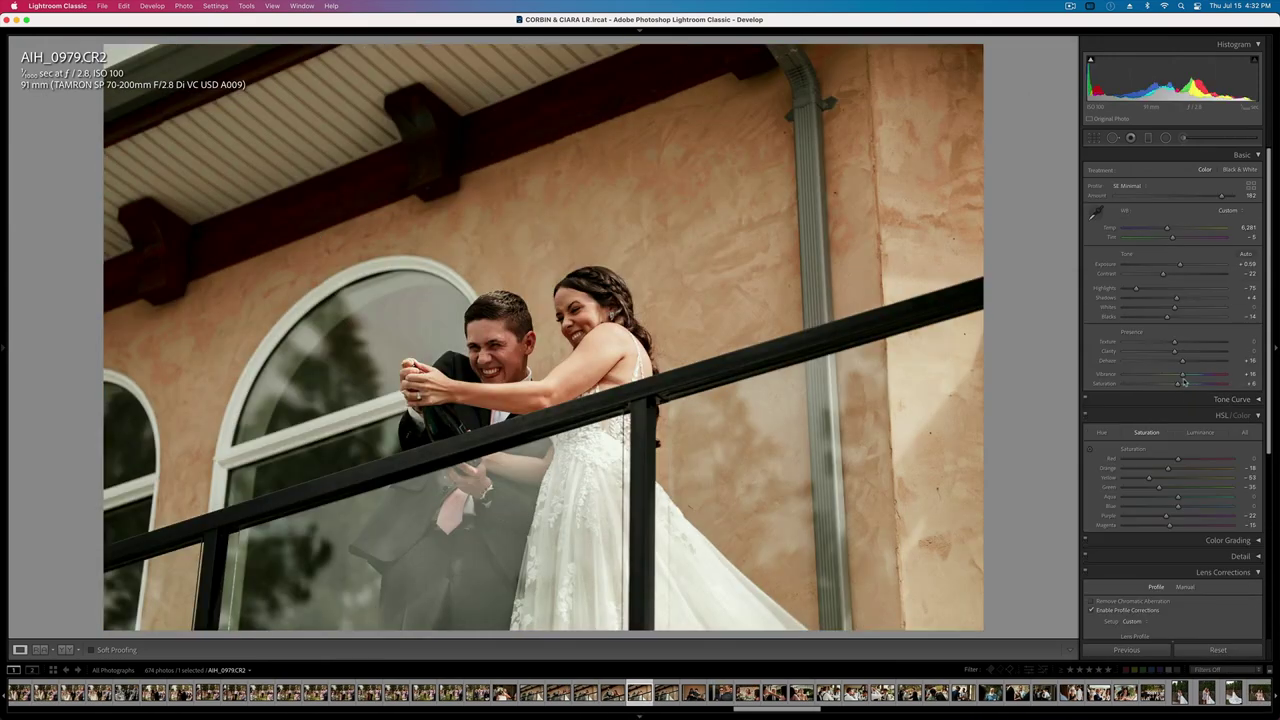
- Undo a saturation boost, then cool AIH_0988 slightly and raise its saturation to +17
{"action": "key", "text": "Right"}
{"action": "key", "text": "Right"}
{"action": "key", "text": "Right"}
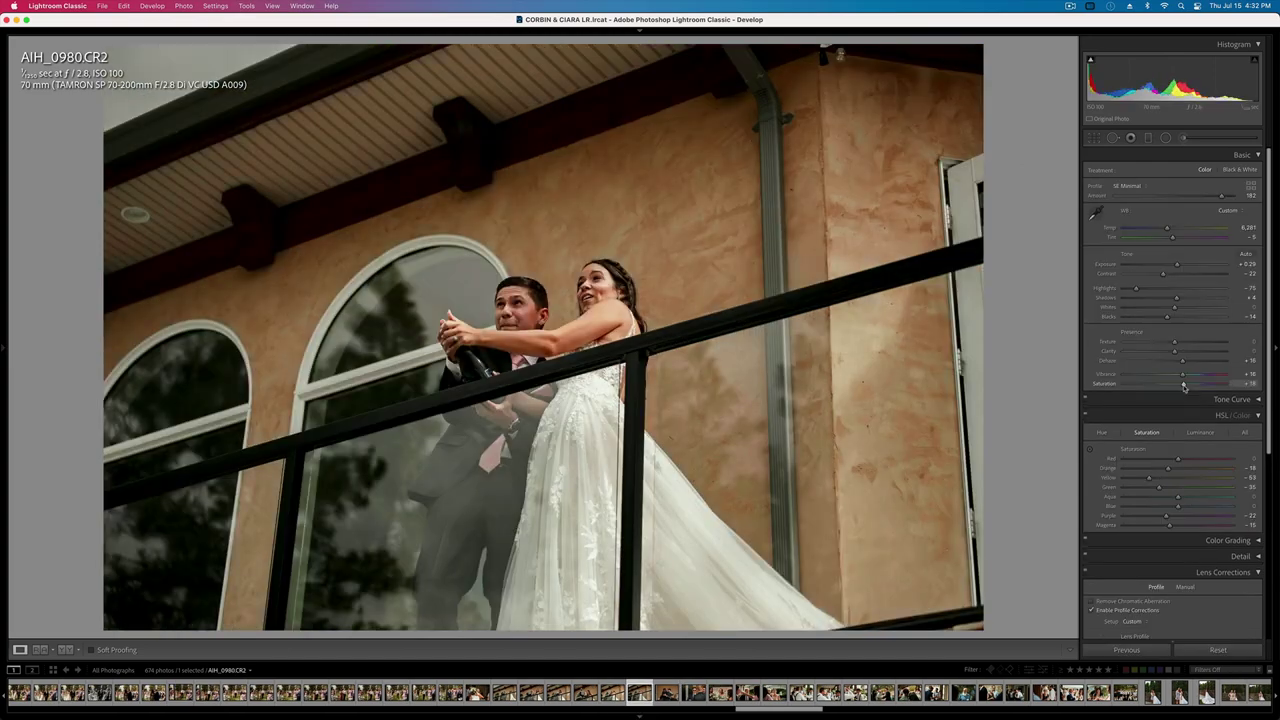
{"action": "key", "text": "super+z"}
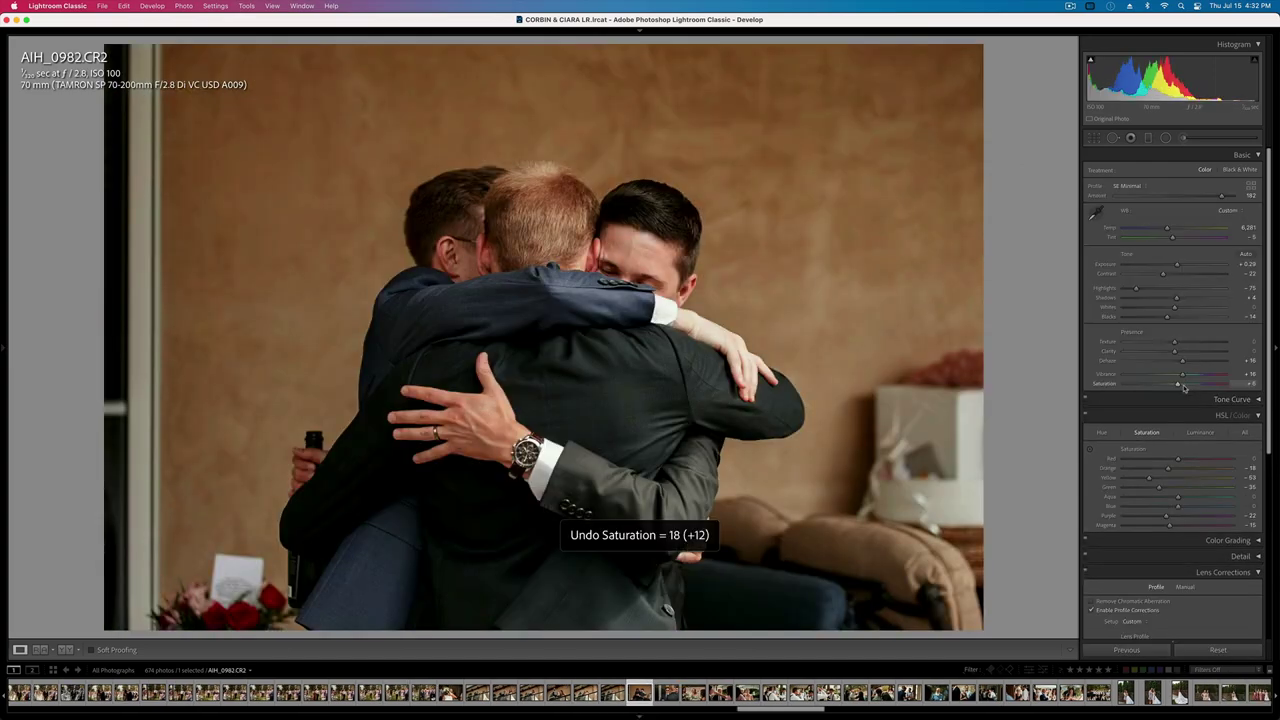
{"action": "key", "text": "Right"}
{"action": "key", "text": "Right"}
{"action": "key", "text": "Right"}
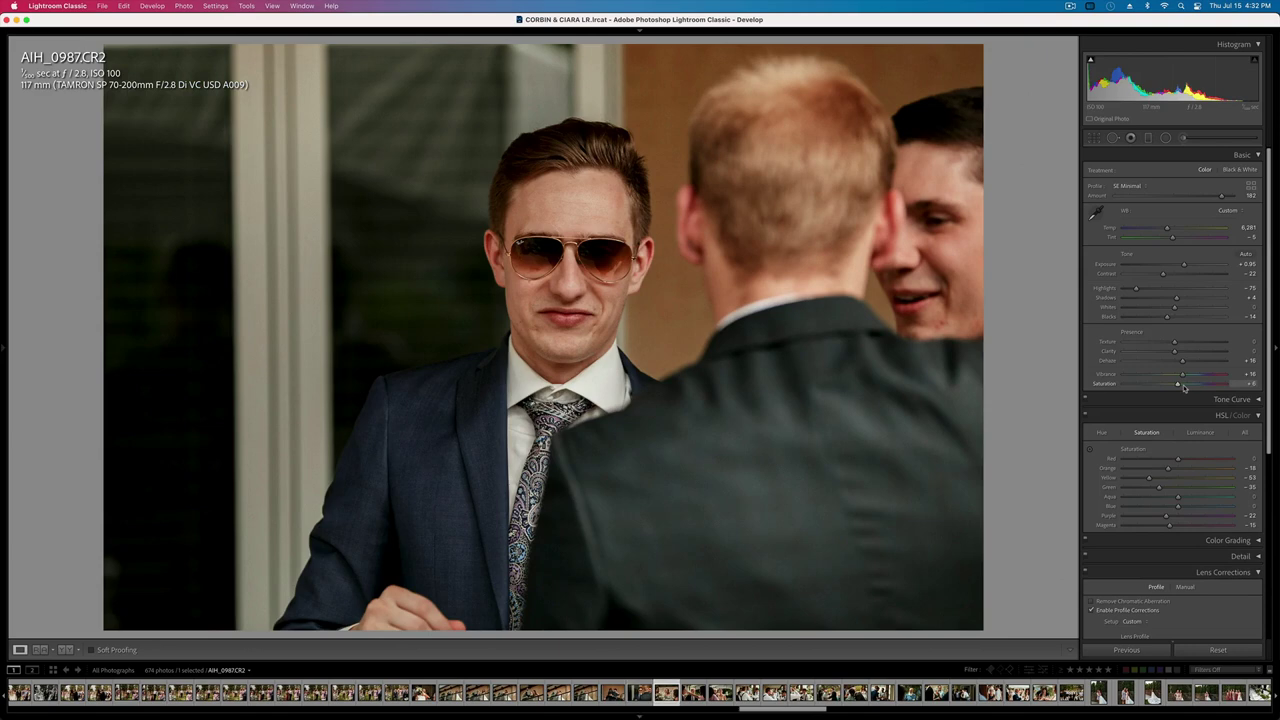
{"action": "key", "text": "Left"}
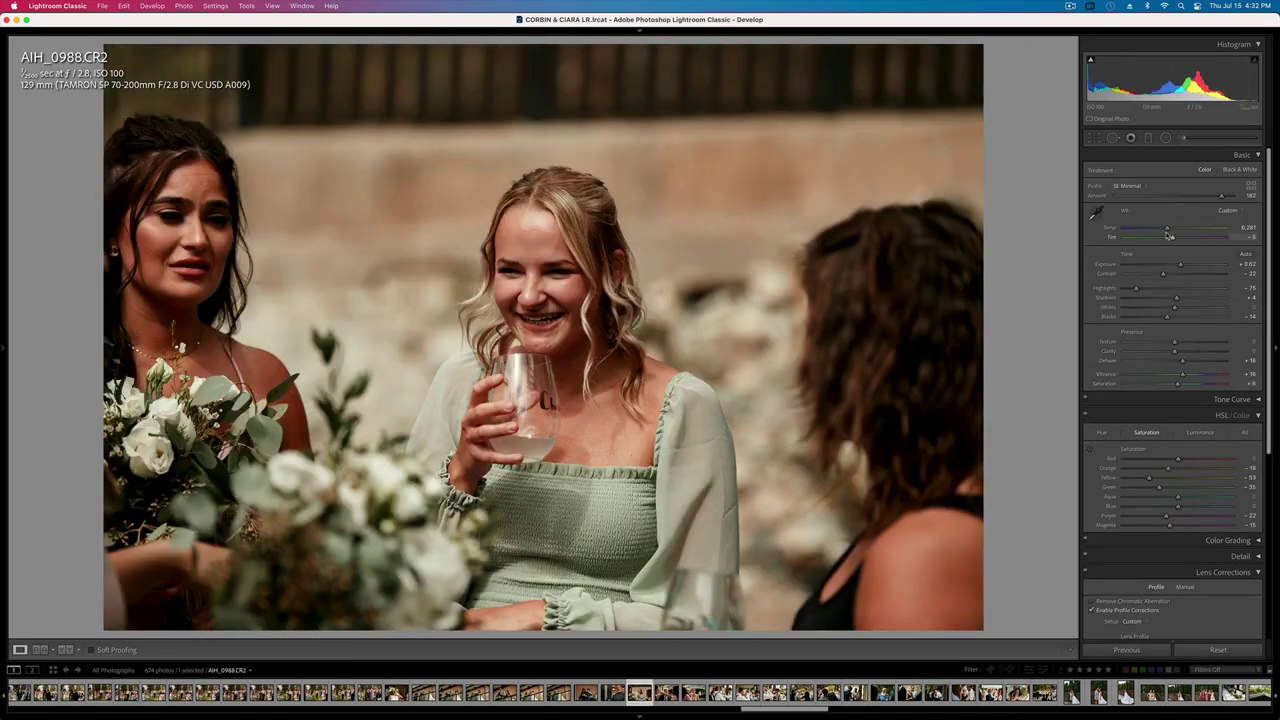
{"action": "left_click_drag", "start_coordinate": [1161, 229], "coordinate": [1160, 229]}
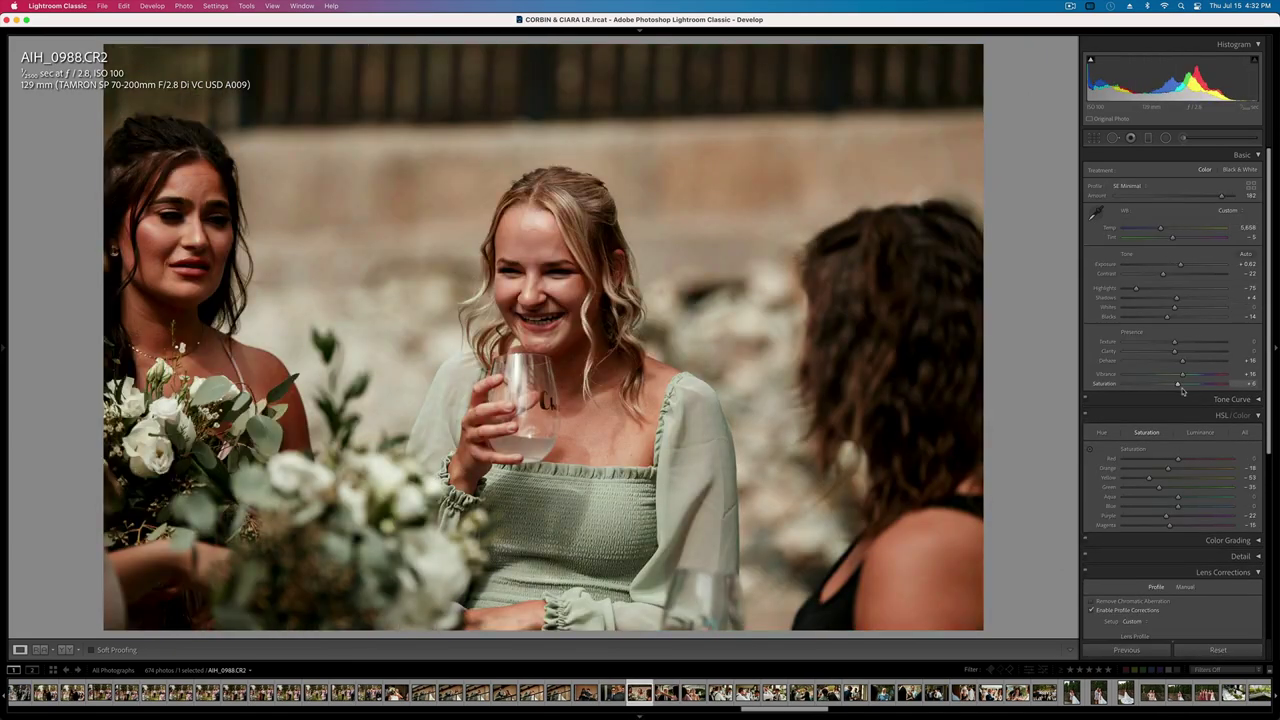
{"action": "left_click_drag", "start_coordinate": [1182, 391], "coordinate": [1184, 387]}
- Step through the groomsmen photos to AIH_0999, paste settings there, then undo the paste
{"action": "key", "text": "Right"}
{"action": "key", "text": "Right"}
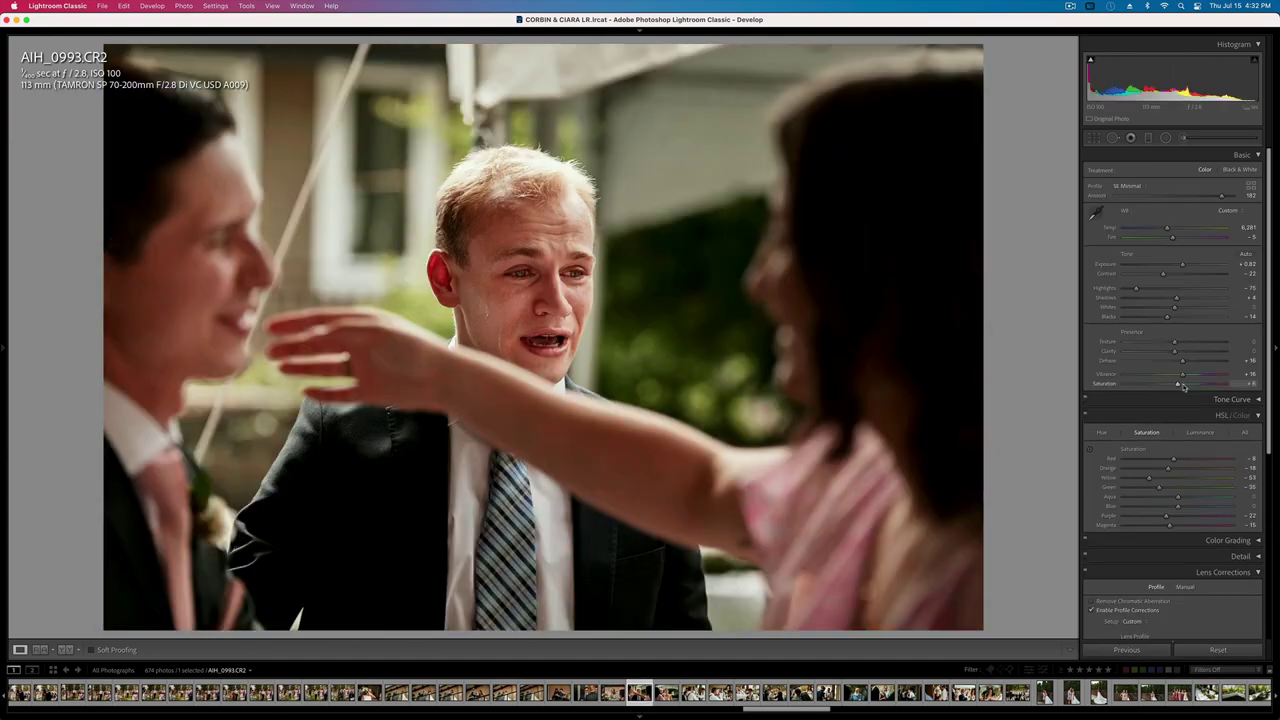
{"action": "key", "text": "Right"}
{"action": "key", "text": "Right"}
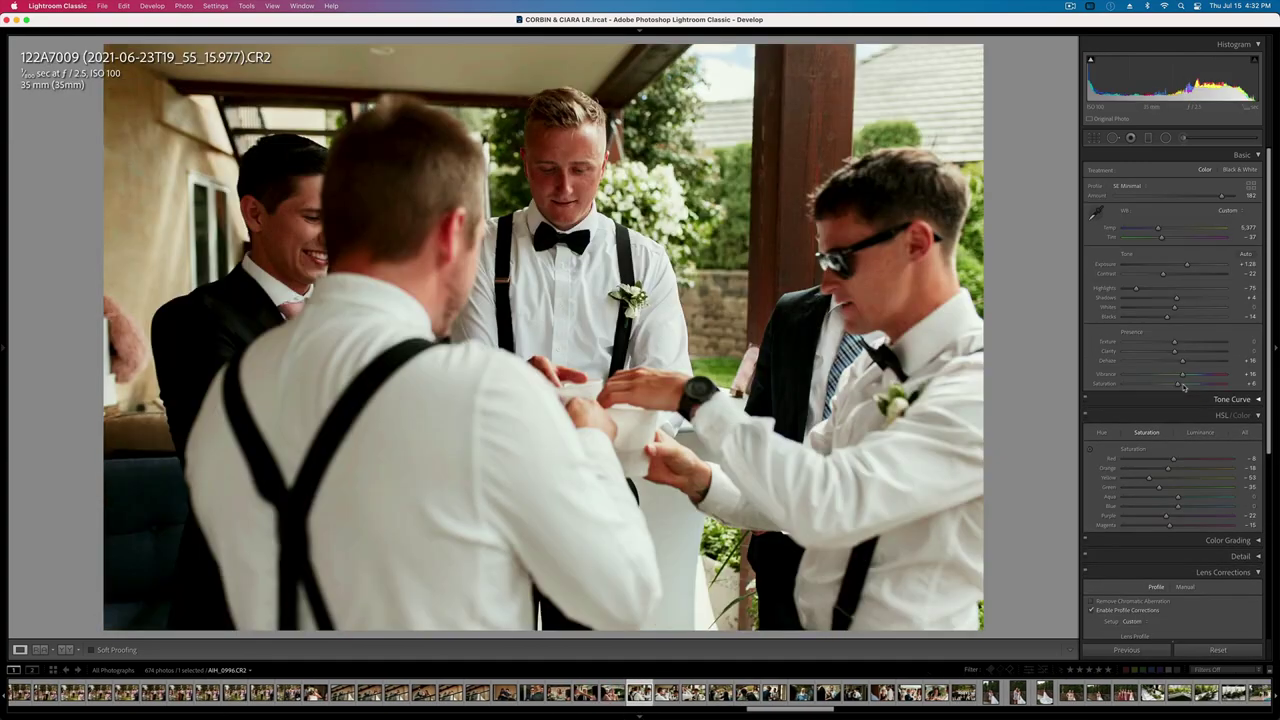
{"action": "key", "text": "Right"}
{"action": "key", "text": "Right"}
{"action": "key", "text": "Right"}
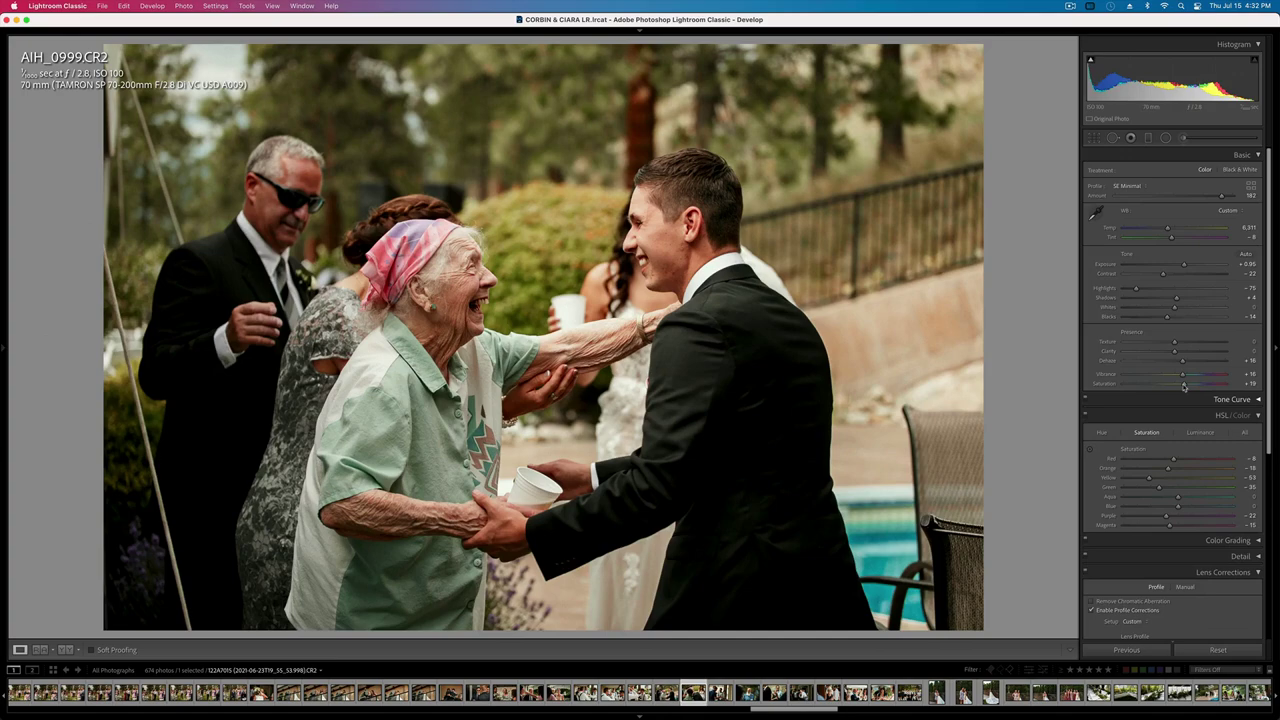
{"action": "key", "text": "Left"}
{"action": "key", "text": "super+v"}
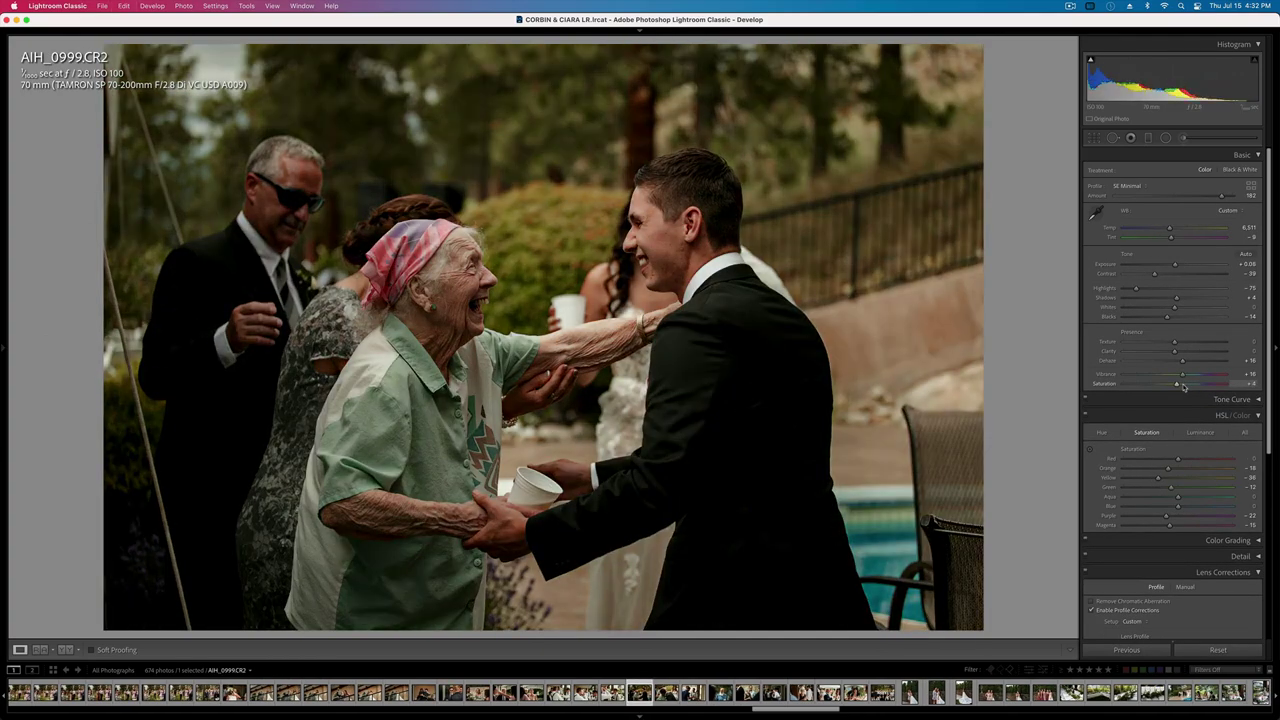
{"action": "key", "text": "super+z"}
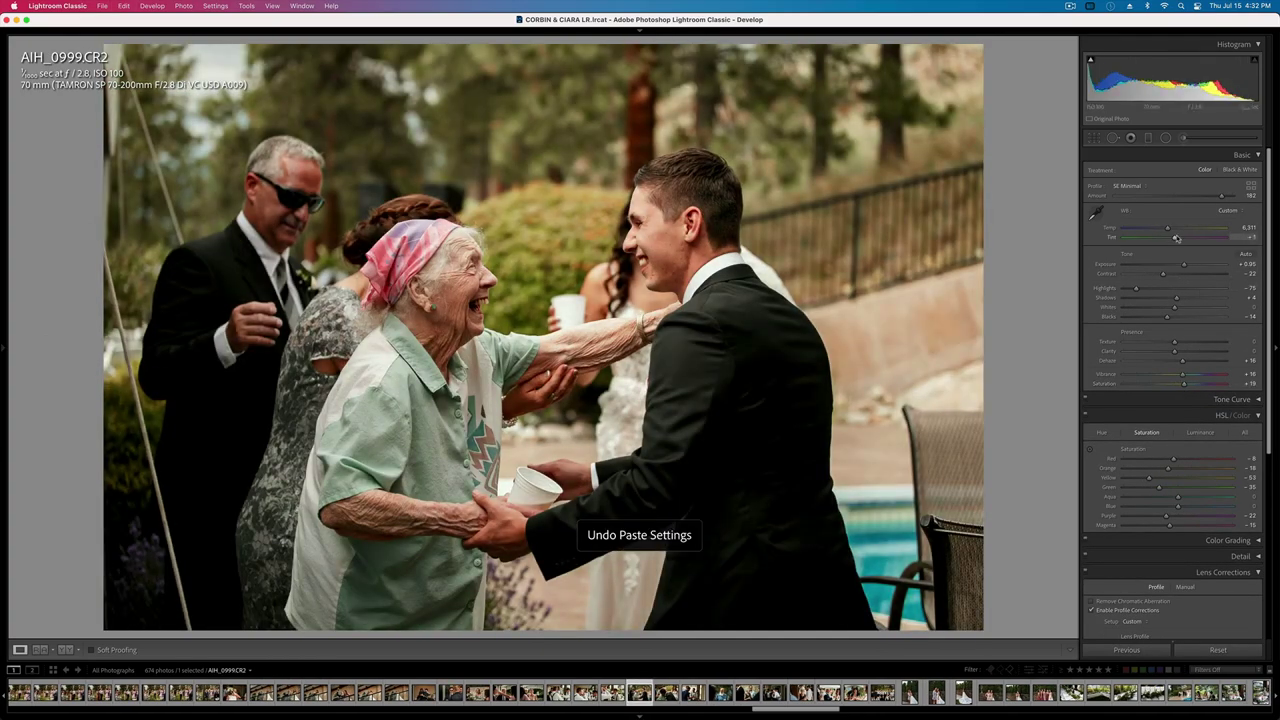
- Copy AIH_0999's settings, shift AIH_1006's tint toward magenta, and paste colour and exposure settings
{"action": "key", "text": "super+shift+c"}
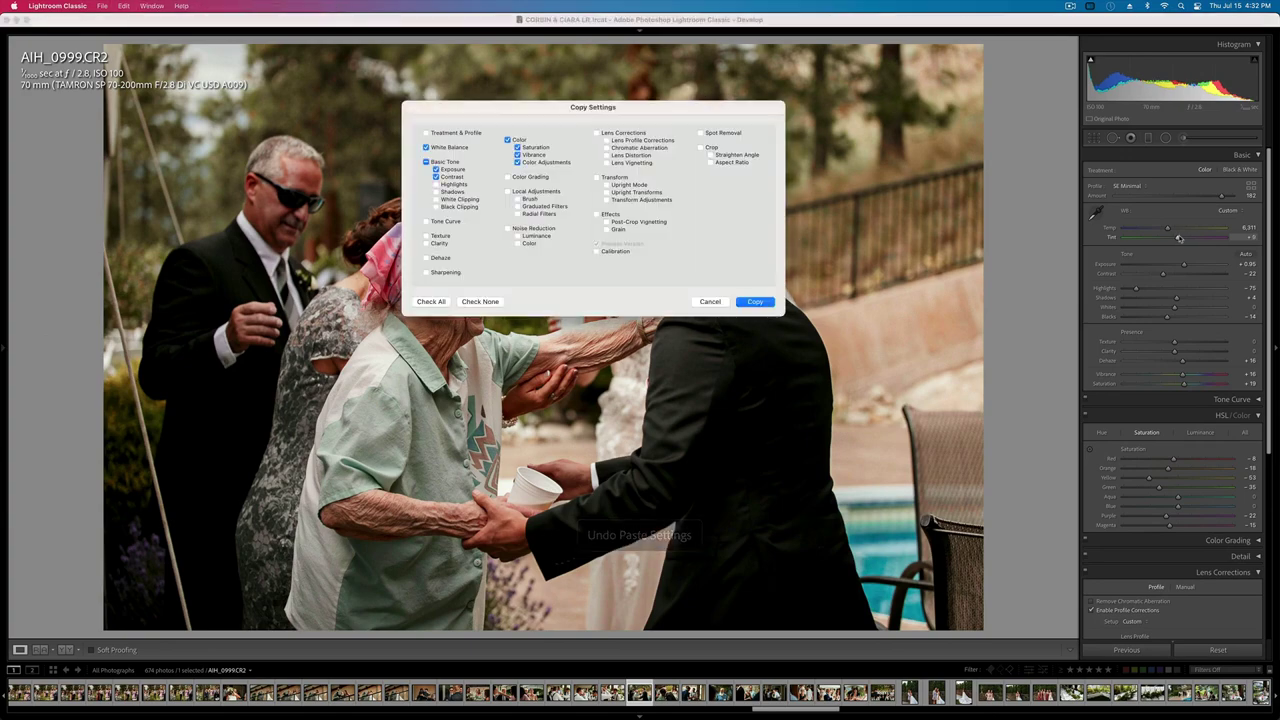
{"action": "key", "text": "Return"}
{"action": "key", "text": "Right"}
{"action": "key", "text": "Right"}
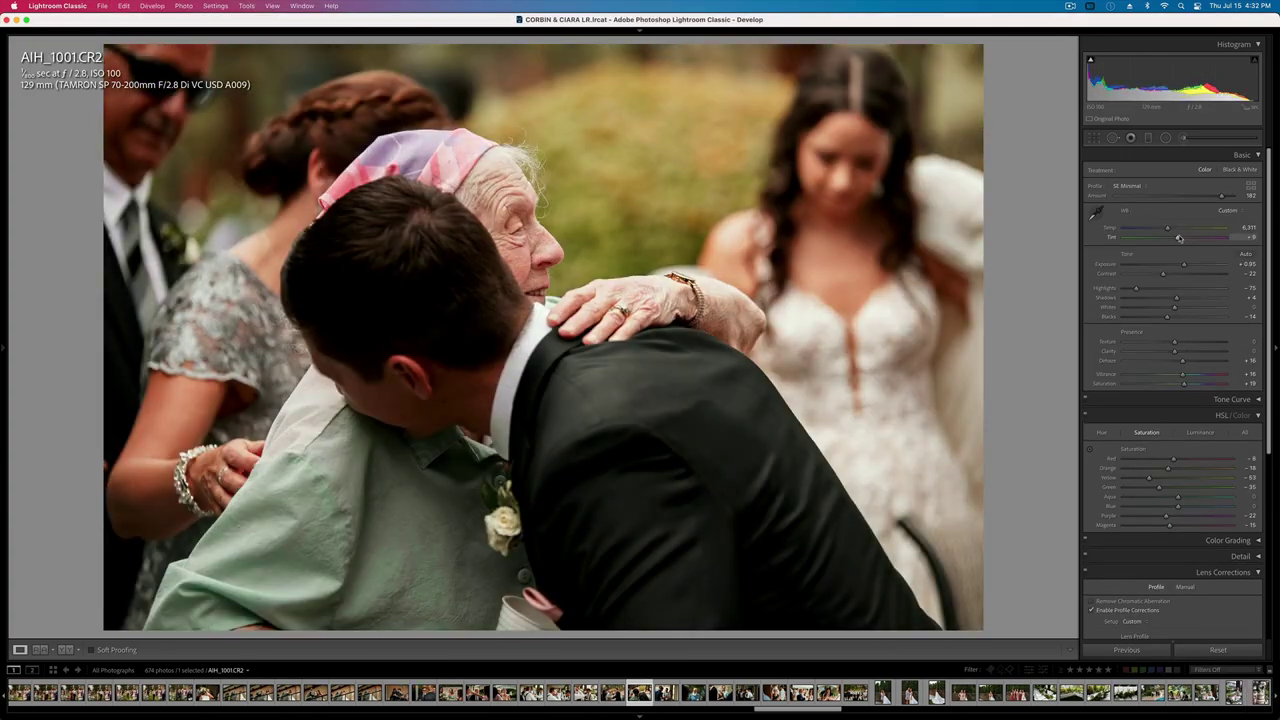
{"action": "key", "text": "Right"}
{"action": "key", "text": "Right"}
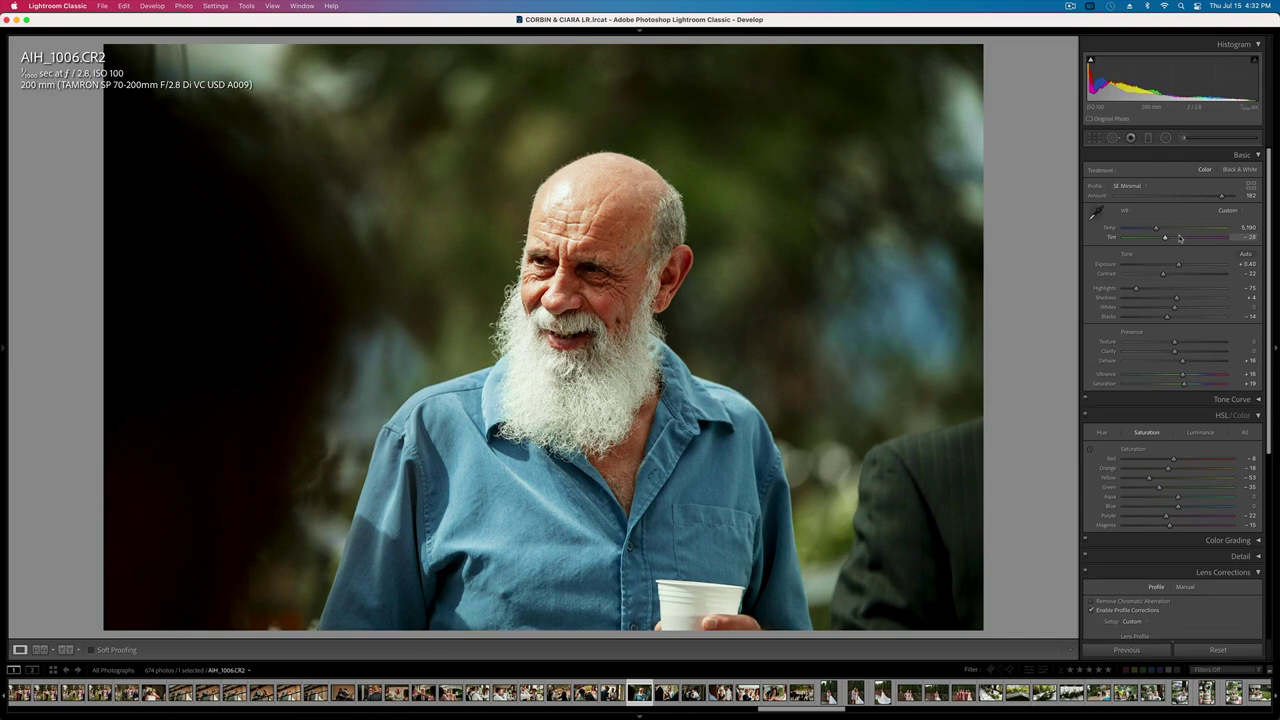
{"action": "left_click", "coordinate": [1179, 238]}
{"action": "key", "text": "Right"}
{"action": "key", "text": "super+alt+v"}
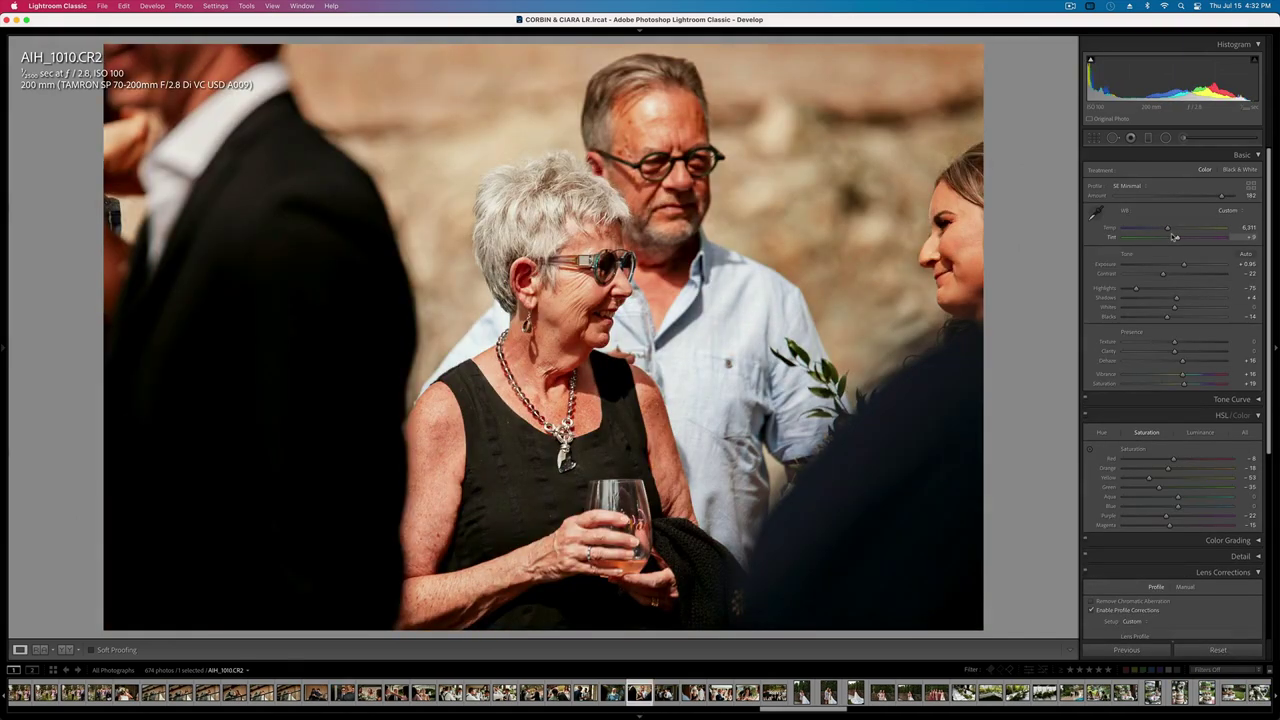
- Fine-tune AIH_1015's exposure and slightly darken the following photo
{"action": "key", "text": "Right"}
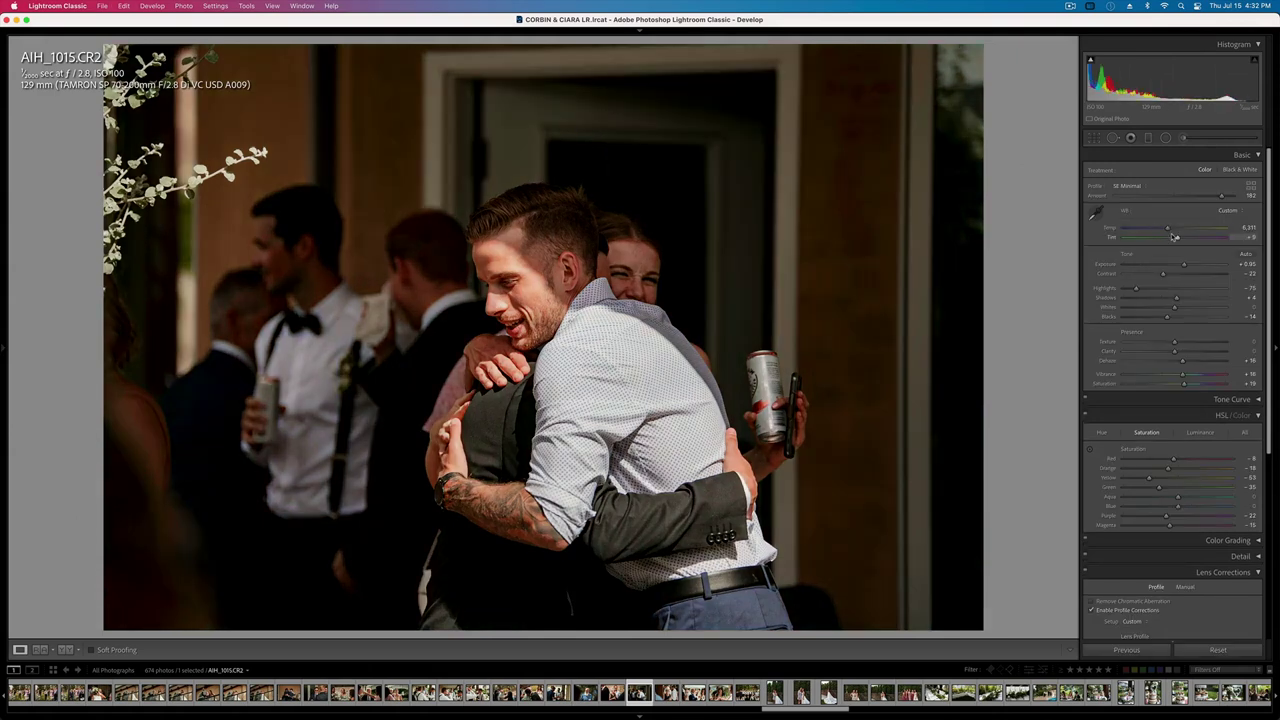
{"action": "key", "text": "shift+equal"}
{"action": "key", "text": "shift+equal"}
{"action": "key", "text": "shift+minus"}
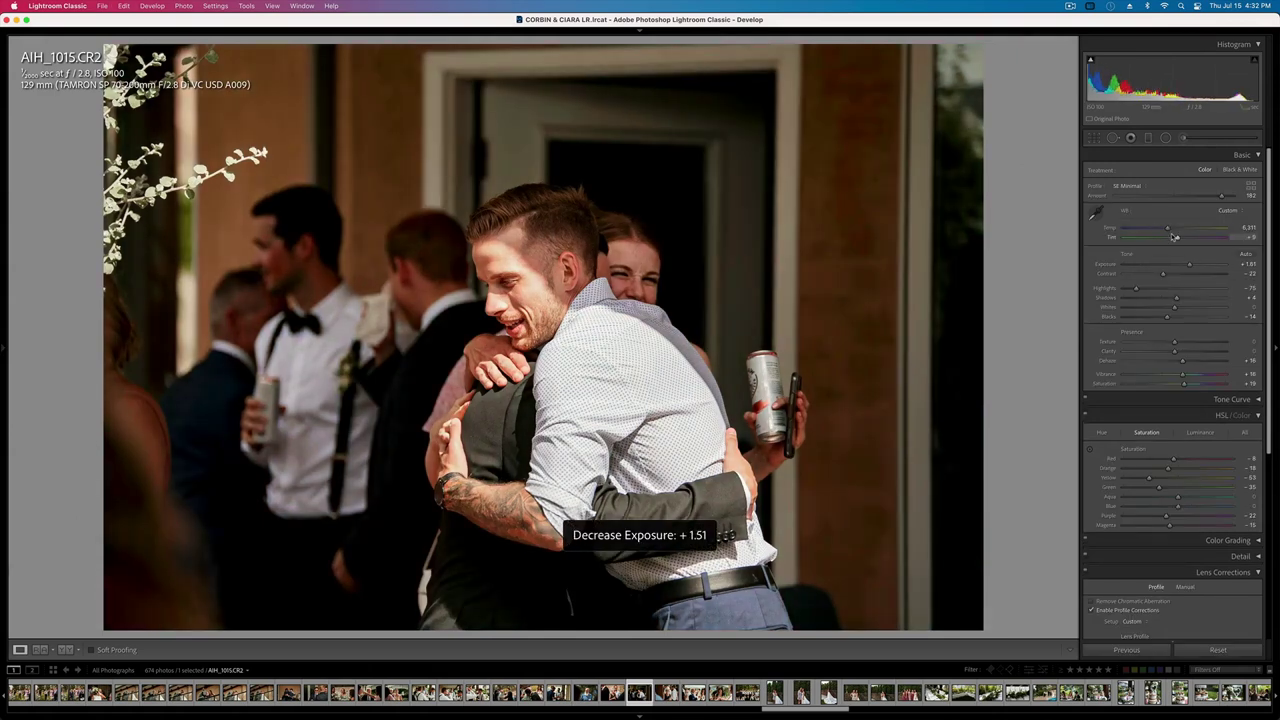
{"action": "key", "text": "Right"}
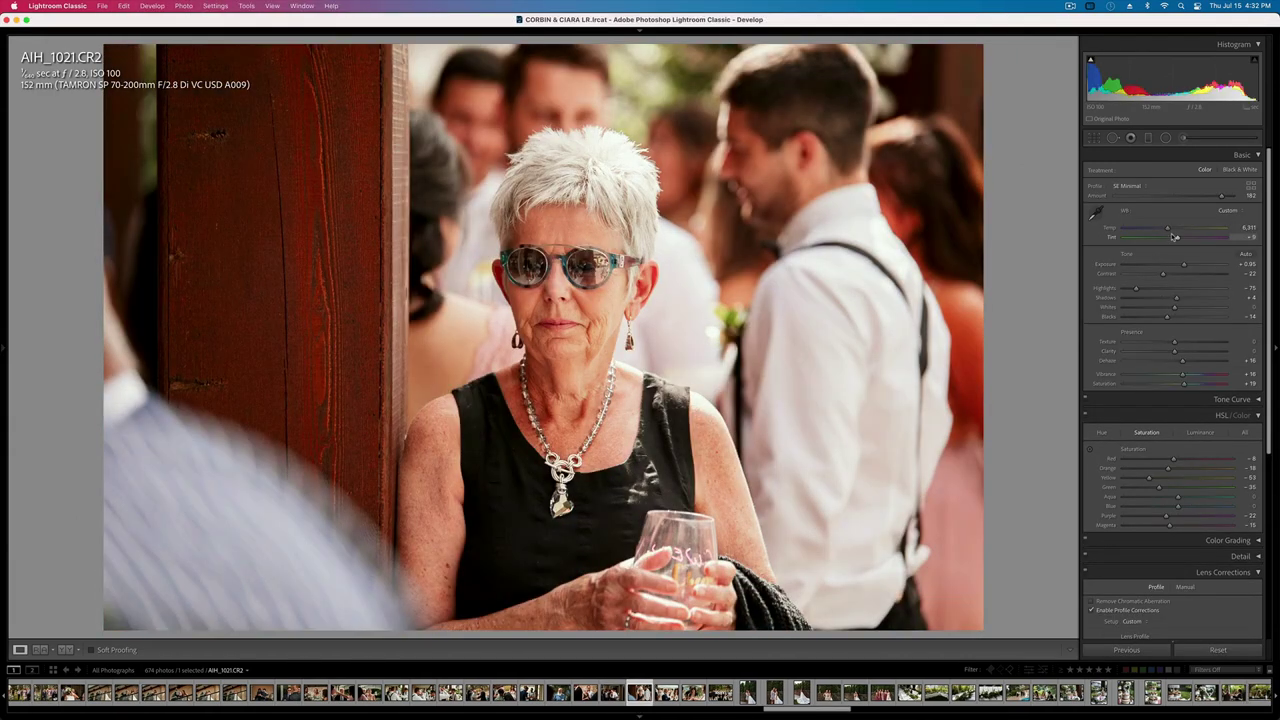
{"action": "key", "text": "minus"}
{"action": "key", "text": "Right"}
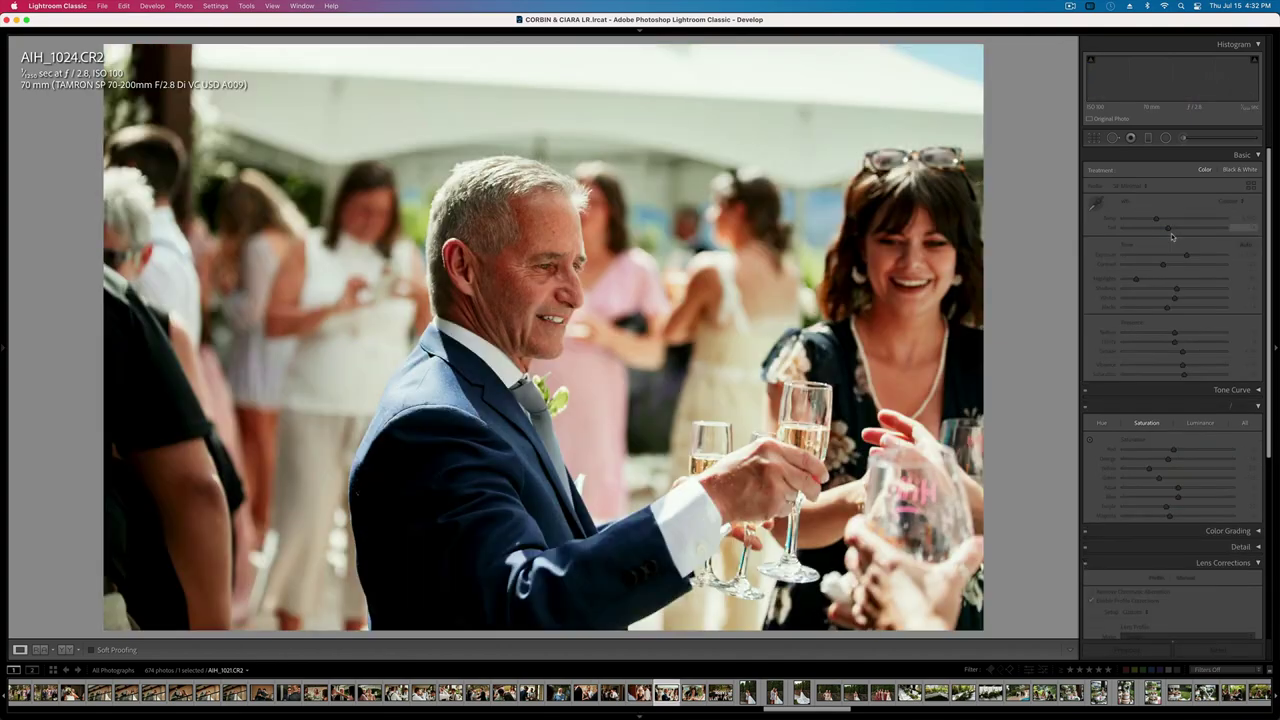
- Darken the groomsmen group shot AIH_1045 to +0.29 exposure, then go to AIH_1052
{"action": "key", "text": "Right"}
{"action": "key", "text": "Right"}
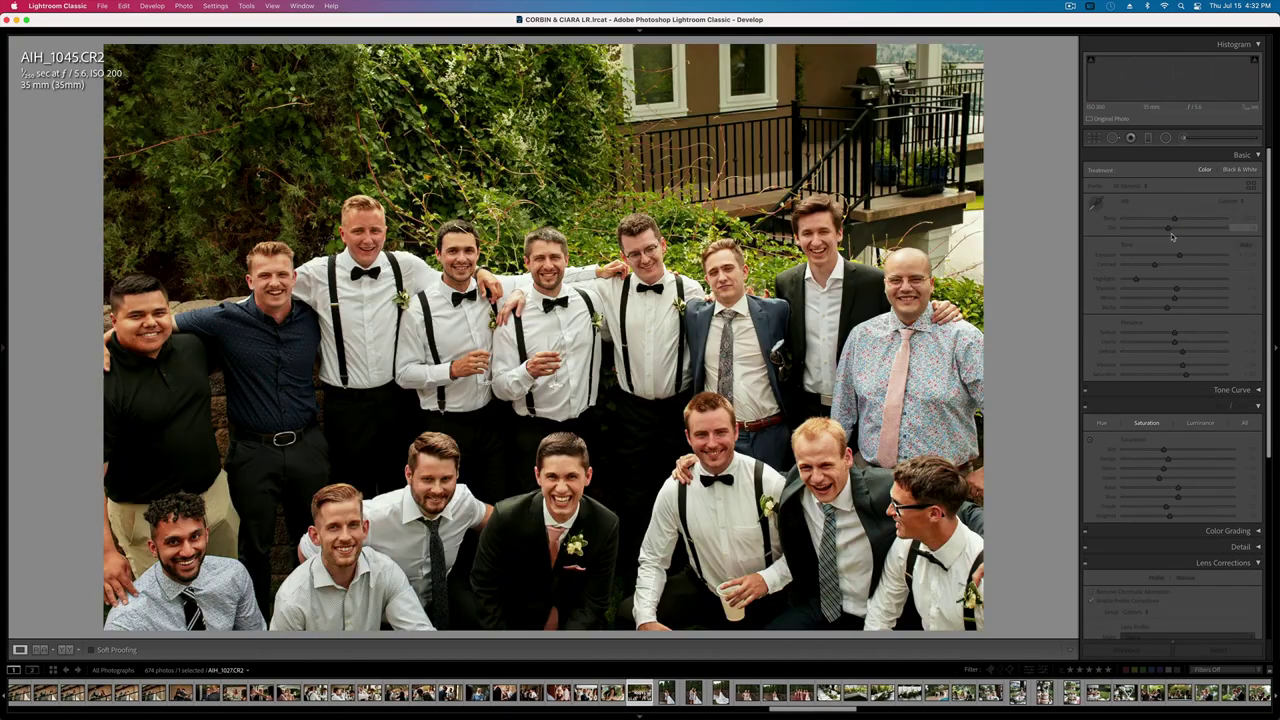
{"action": "key", "text": "Left"}
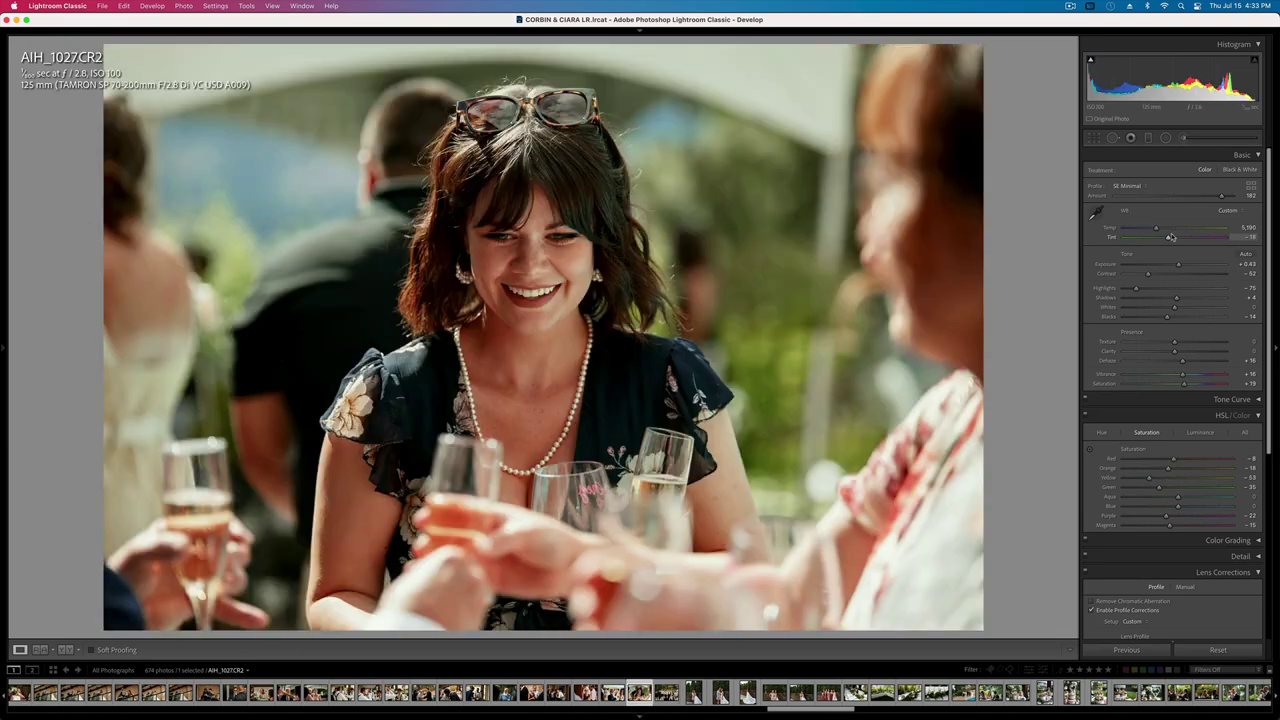
{"action": "key", "text": "Right"}
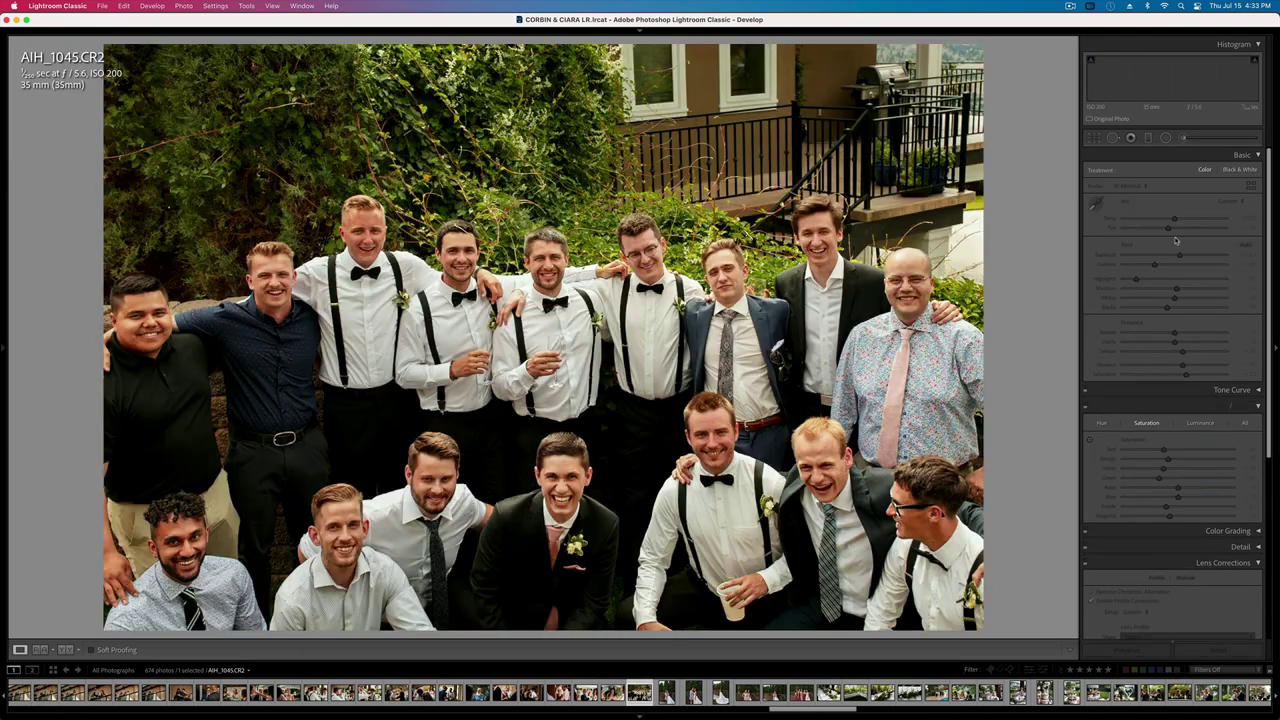
{"action": "key", "text": "minus"}
{"action": "key", "text": "minus"}
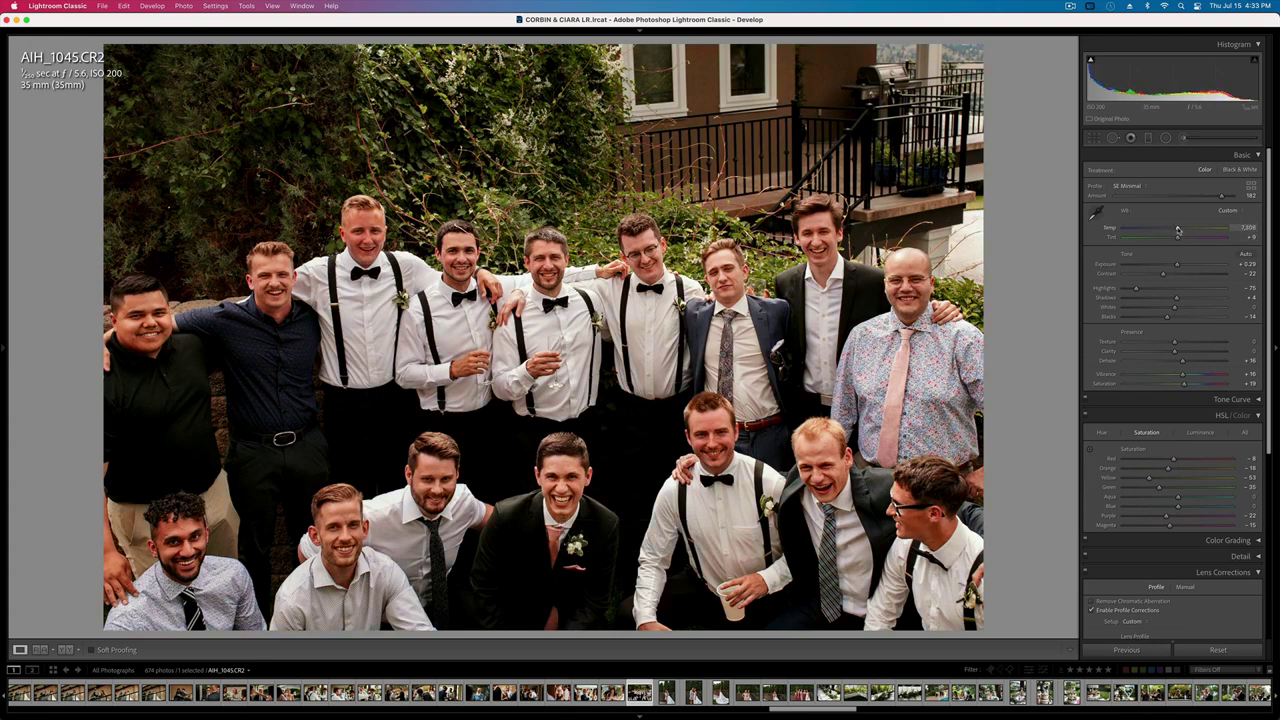
{"action": "key", "text": "Right"}
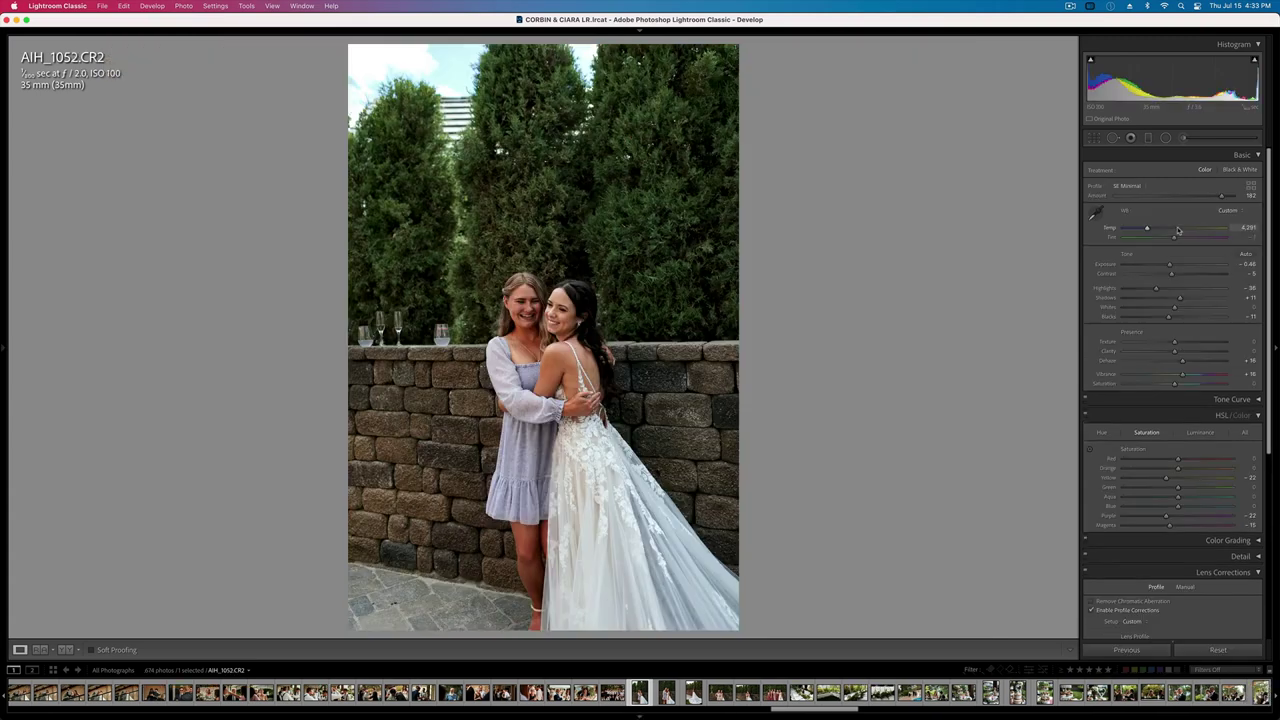
- Undo the pasted settings, warm AIH_1052's white balance, and shift AIH_1055's tint toward magenta
{"action": "key", "text": "super+z"}
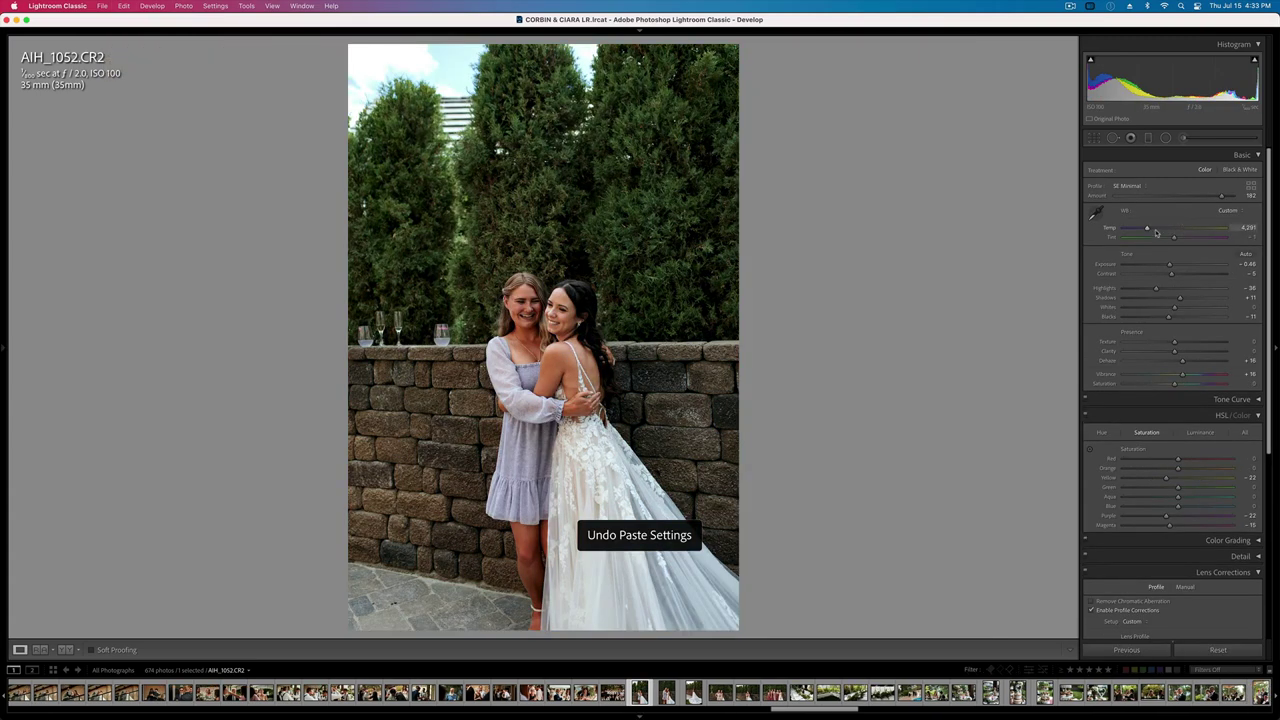
{"action": "left_click", "coordinate": [1155, 229]}
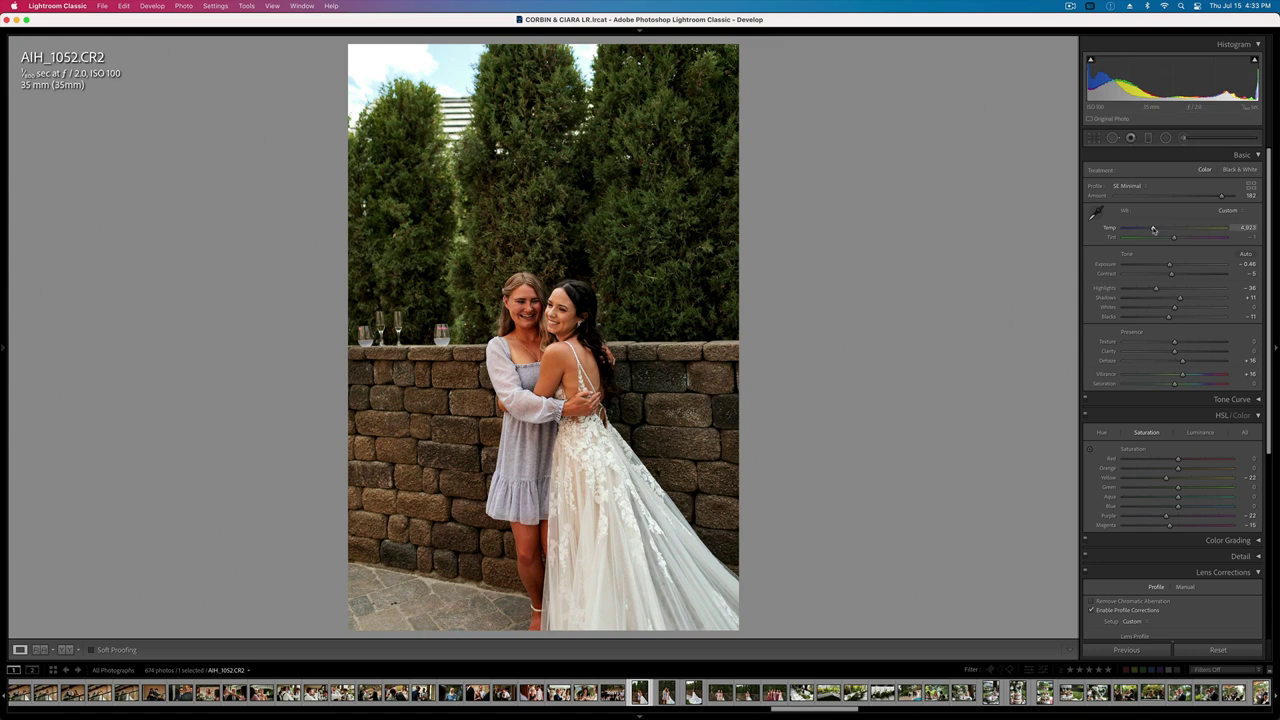
{"action": "key", "text": "Right"}
{"action": "key", "text": "Right"}
{"action": "key", "text": "Right"}
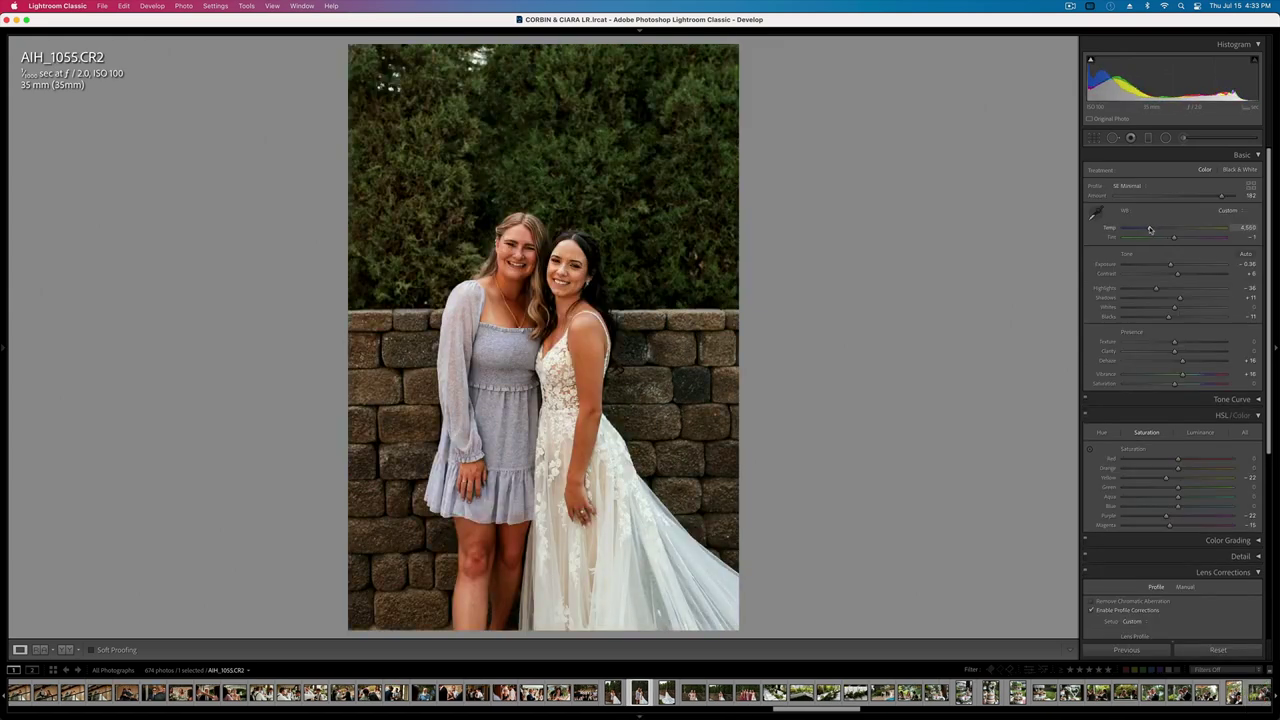
{"action": "left_click", "coordinate": [1180, 238]}
- Apply the SE B&W 03 preset to AIH_1058 and add a large darkening radial filter around the bride
{"action": "key", "text": "Right"}
{"action": "key", "text": "Right"}
{"action": "key", "text": "Right"}
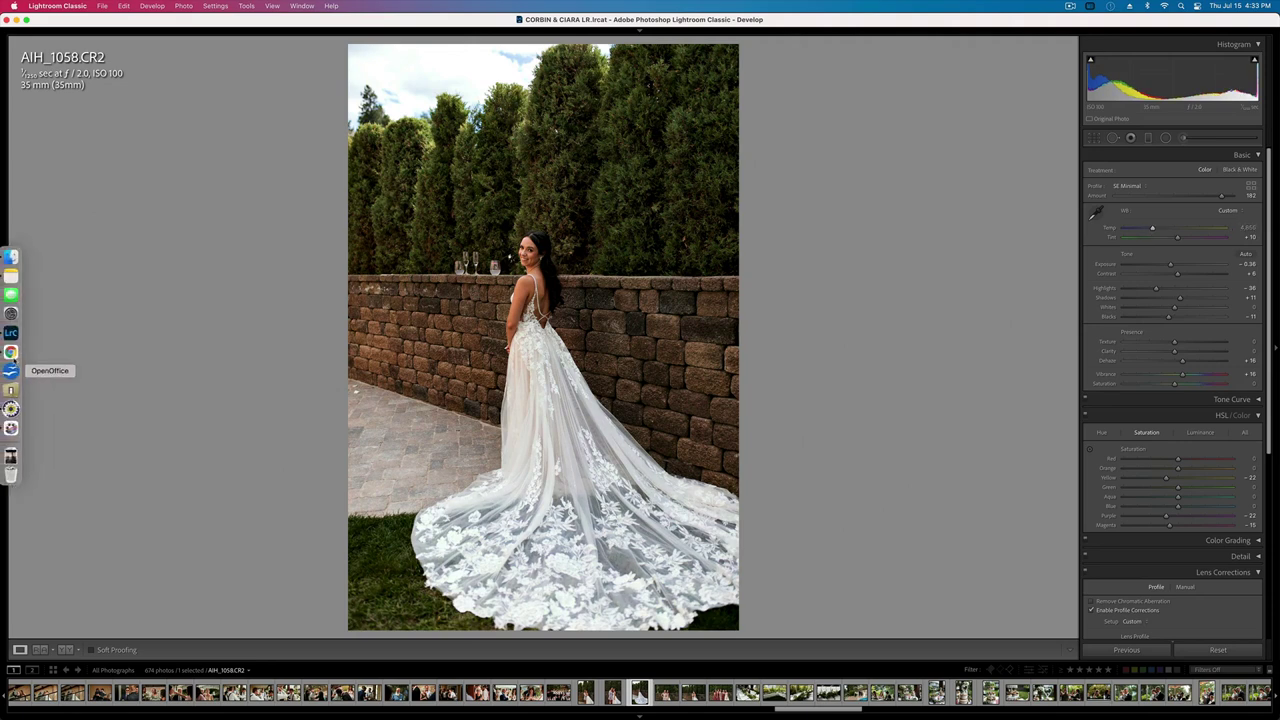
{"action": "mouse_move", "coordinate": [5, 350]}
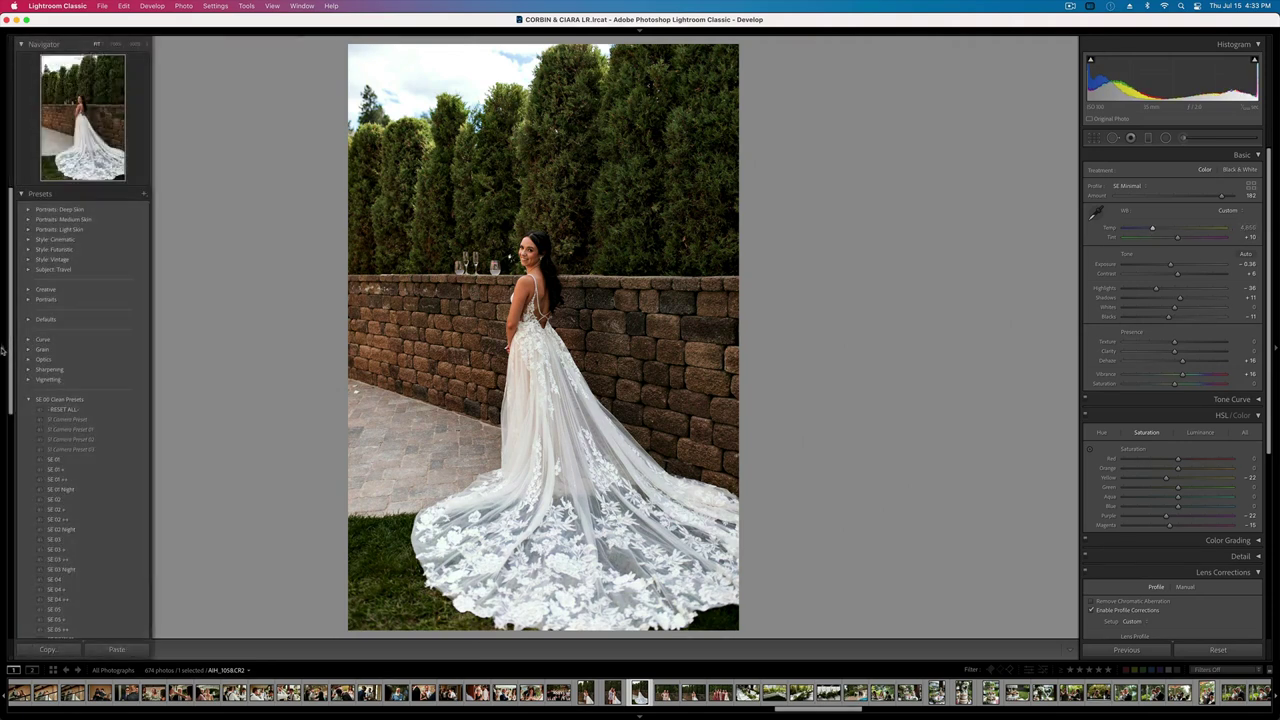
{"action": "left_click", "coordinate": [77, 572]}
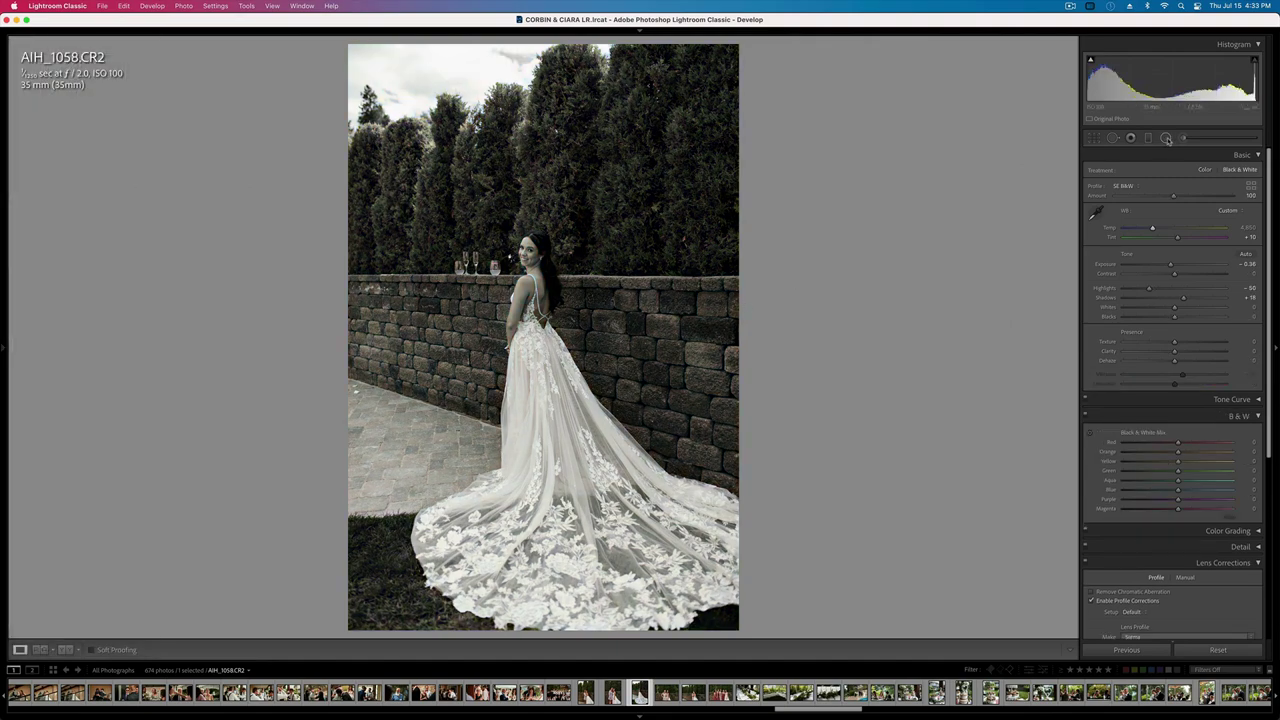
{"action": "left_click_drag", "start_coordinate": [574, 282], "coordinate": [675, 524]}
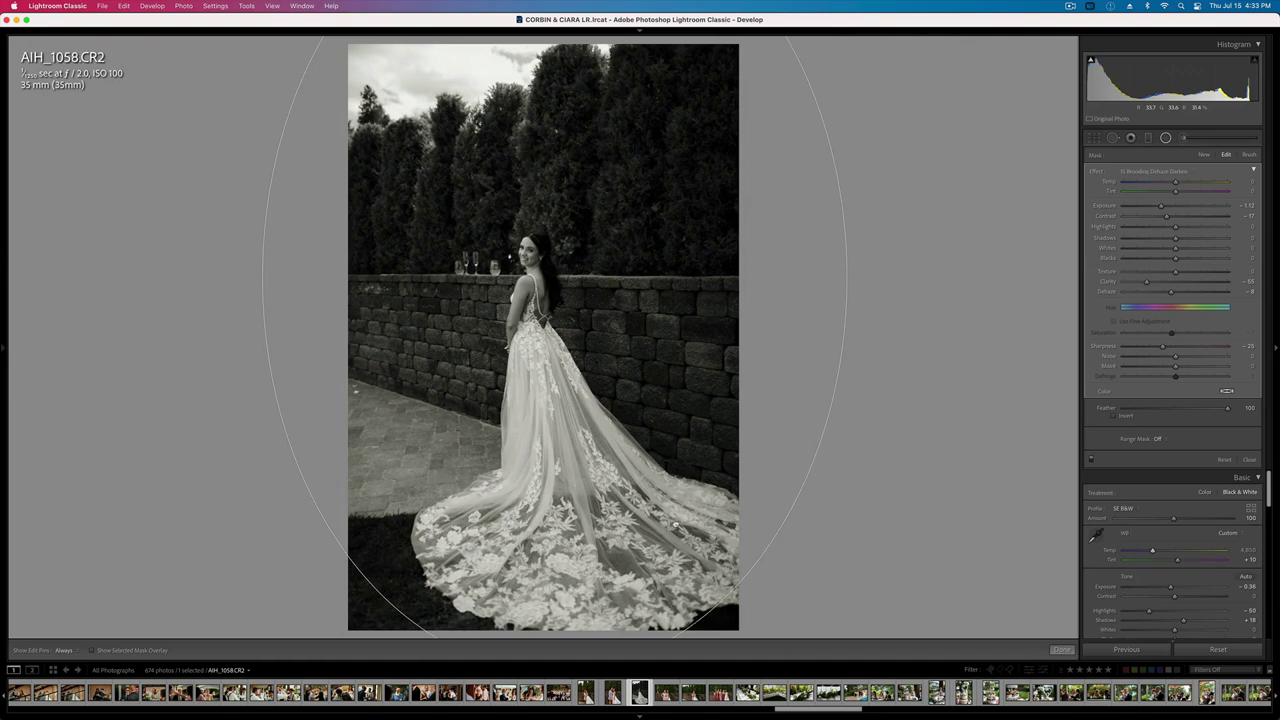
- Brush-erase the radial mask from the bride's lower dress, hair and back, then close the mask
{"action": "left_click", "coordinate": [1249, 155]}
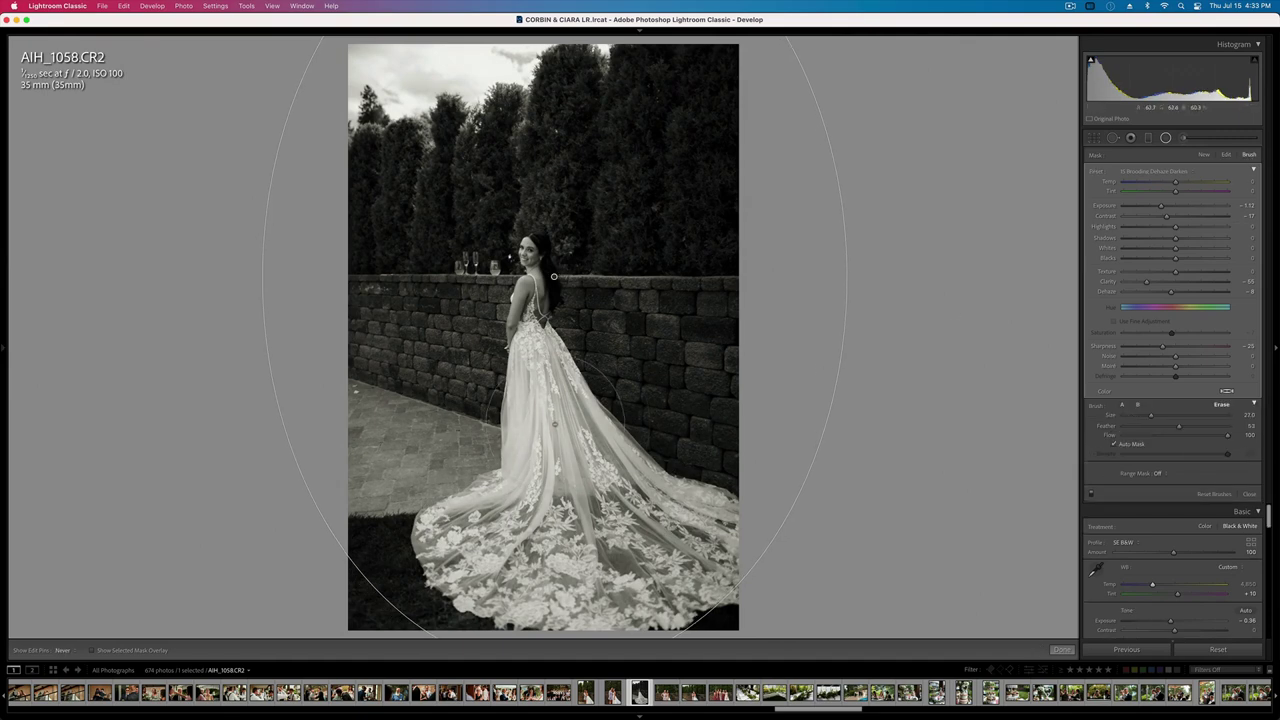
{"action": "left_click_drag", "start_coordinate": [578, 582], "coordinate": [461, 535]}
{"action": "scroll", "coordinate": [553, 237], "scroll_direction": "down", "scroll_amount": 5}
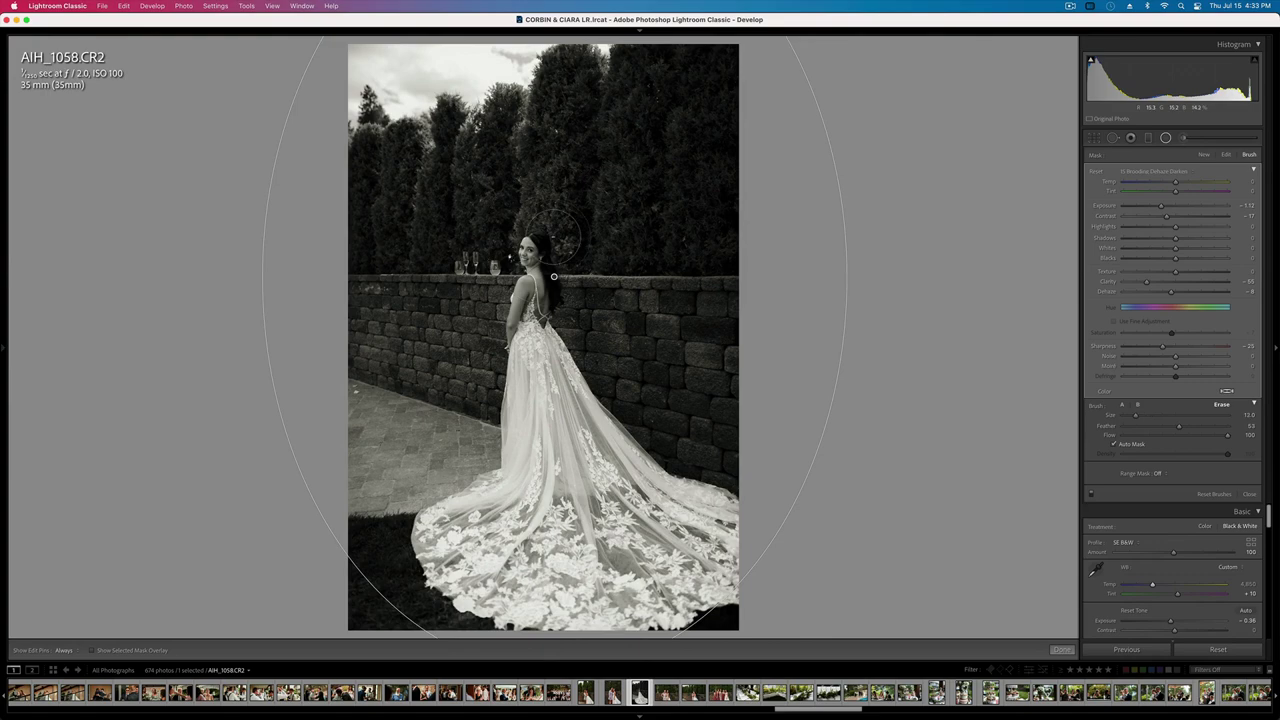
{"action": "left_click_drag", "start_coordinate": [544, 264], "coordinate": [576, 377]}
{"action": "key", "text": "Return"}
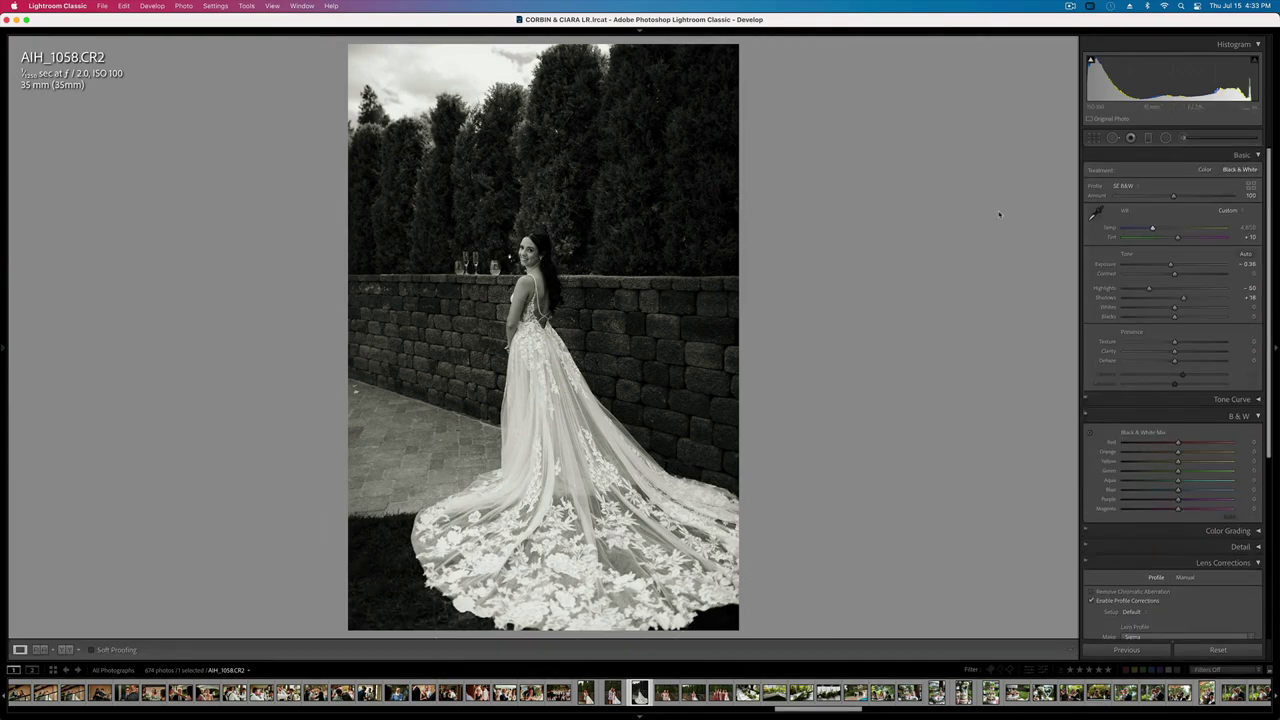
- Warm the pool scene AIH_1084's Temp slightly and copy its develop settings
{"action": "key", "text": "Right"}
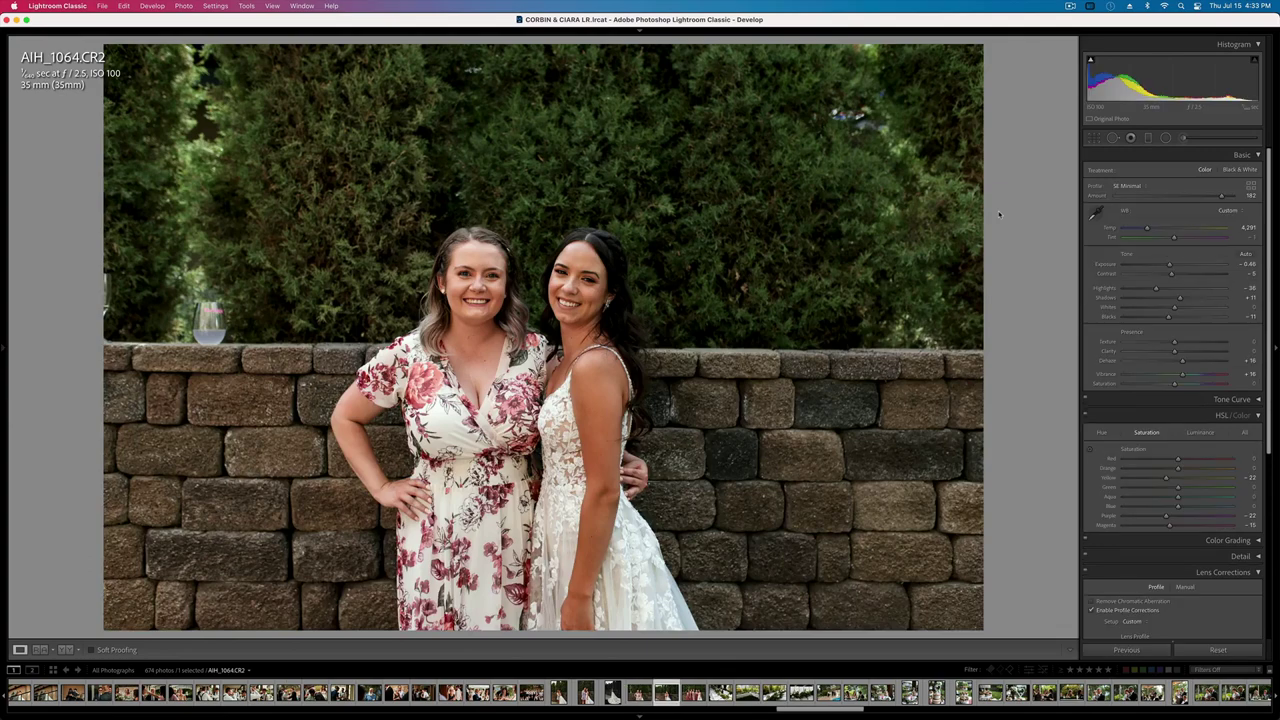
{"action": "key", "text": "Right"}
{"action": "key", "text": "Right"}
{"action": "key", "text": "Right"}
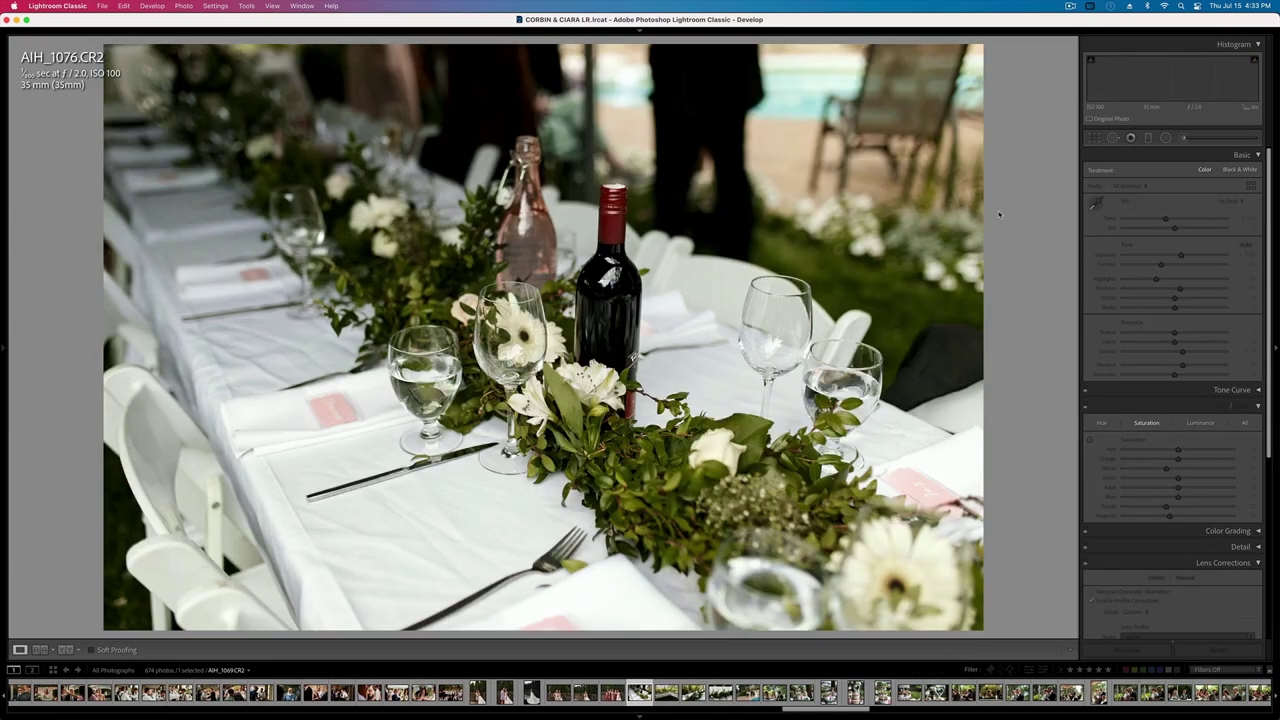
{"action": "key", "text": "Right"}
{"action": "key", "text": "Right"}
{"action": "key", "text": "Right"}
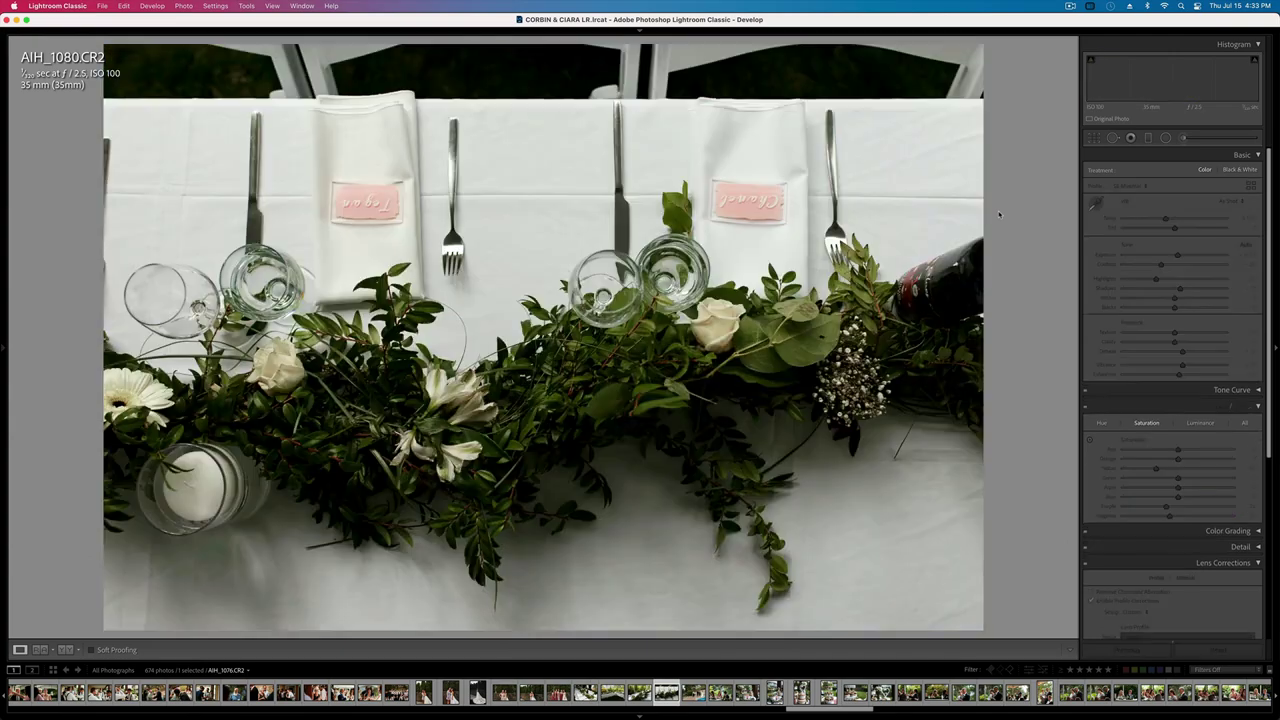
{"action": "key", "text": "Right"}
{"action": "key", "text": "Right"}
{"action": "key", "text": "Right"}
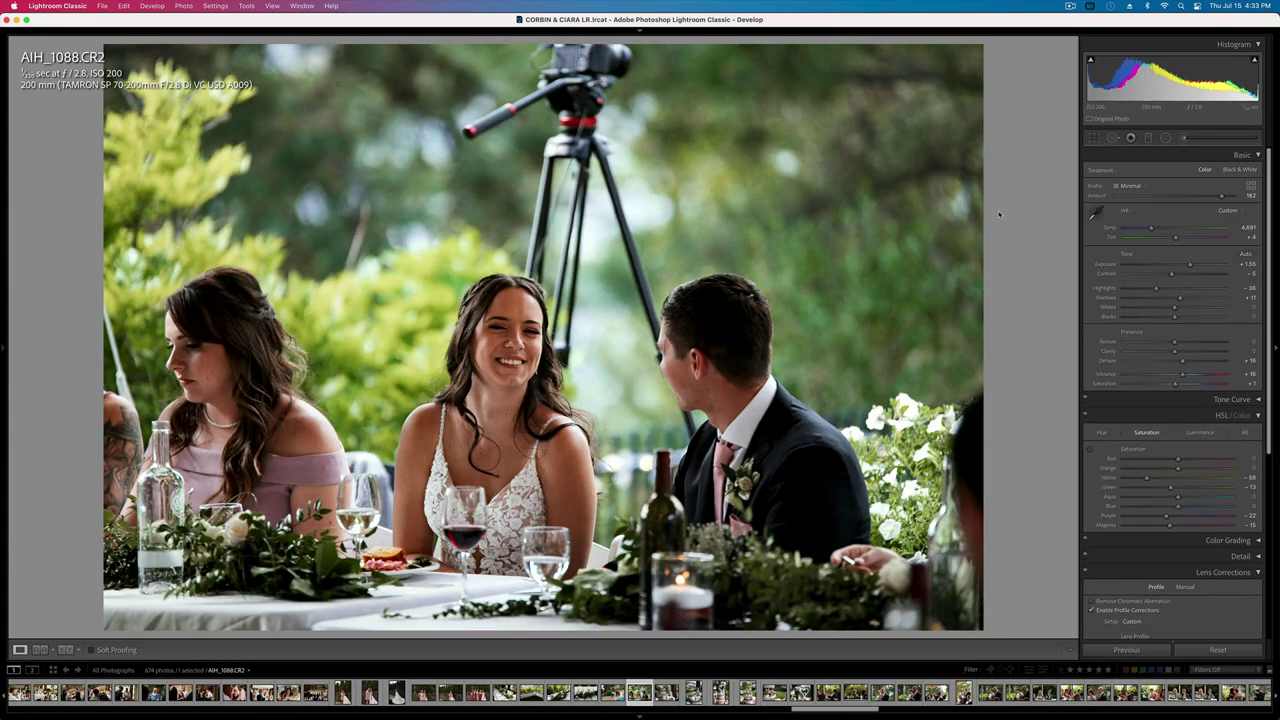
{"action": "key", "text": "Left"}
{"action": "left_click_drag", "start_coordinate": [1156, 230], "coordinate": [1163, 230]}
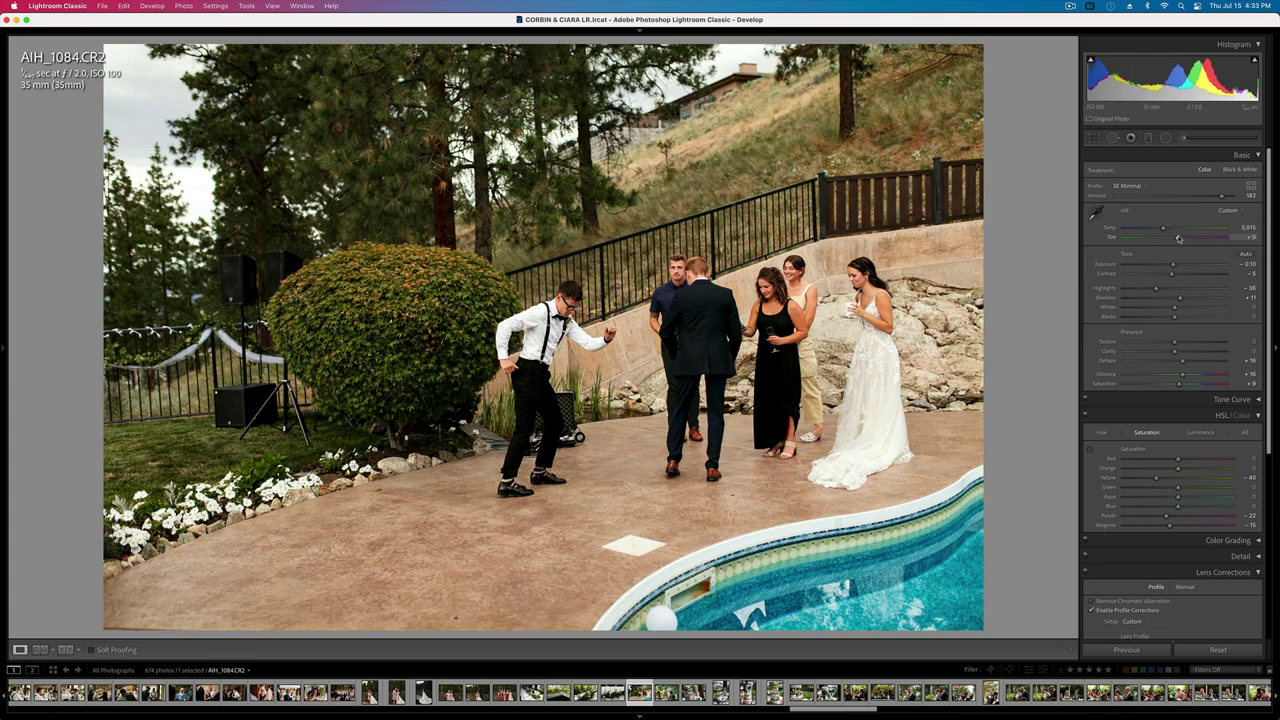
{"action": "key", "text": "super+shift+c"}
{"action": "key", "text": "Return"}
- Warm head-table photo AIH_1088's Temp, then move to landscape cake photo AIH_1089
{"action": "key", "text": "Right"}
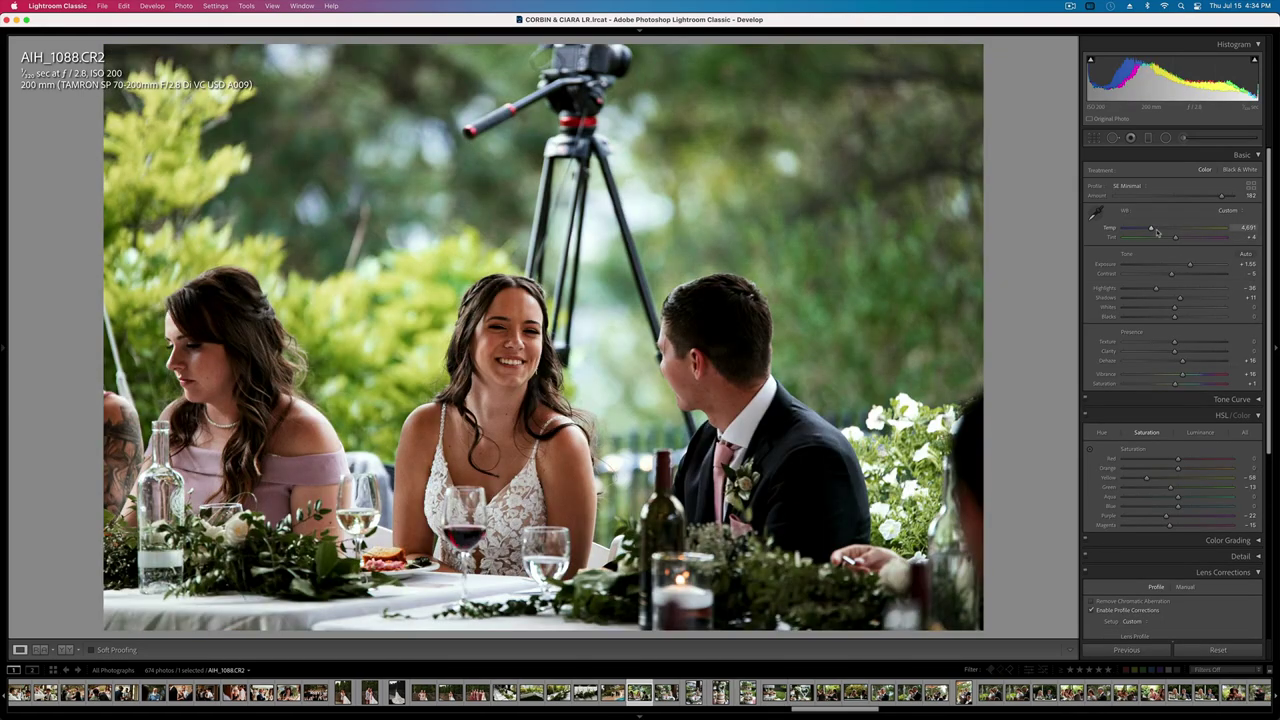
{"action": "left_click_drag", "start_coordinate": [1157, 232], "coordinate": [1158, 233]}
{"action": "key", "text": "Right"}
{"action": "key", "text": "Right"}
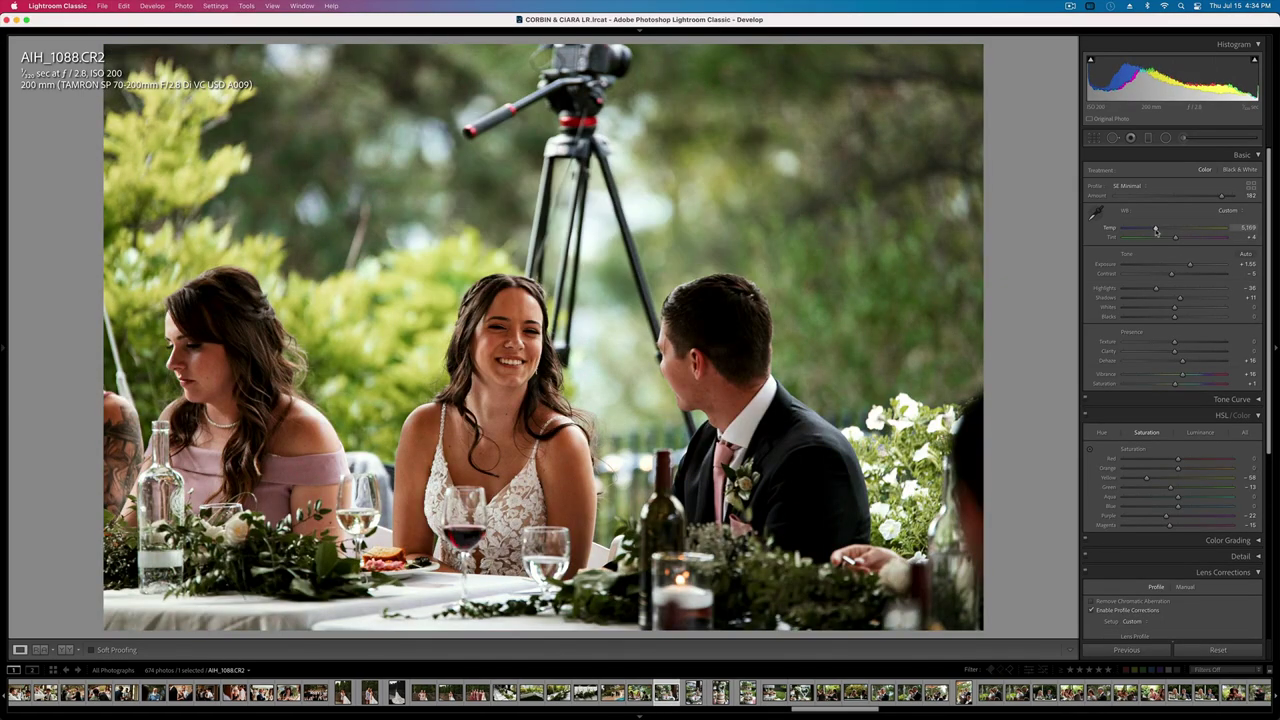
{"action": "key", "text": "Left"}
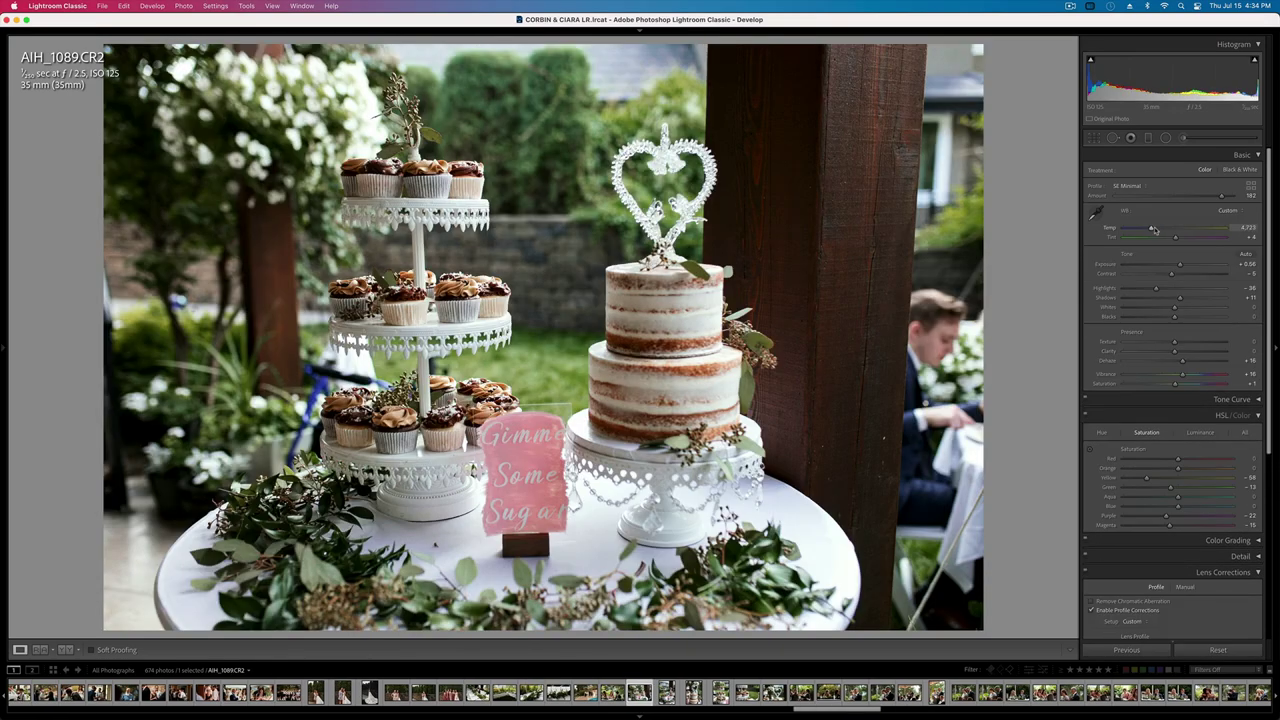
- Browse past the cake close-ups, cupcake stand and glass heart topper to the head-table speech photos
{"action": "key", "text": "Right"}
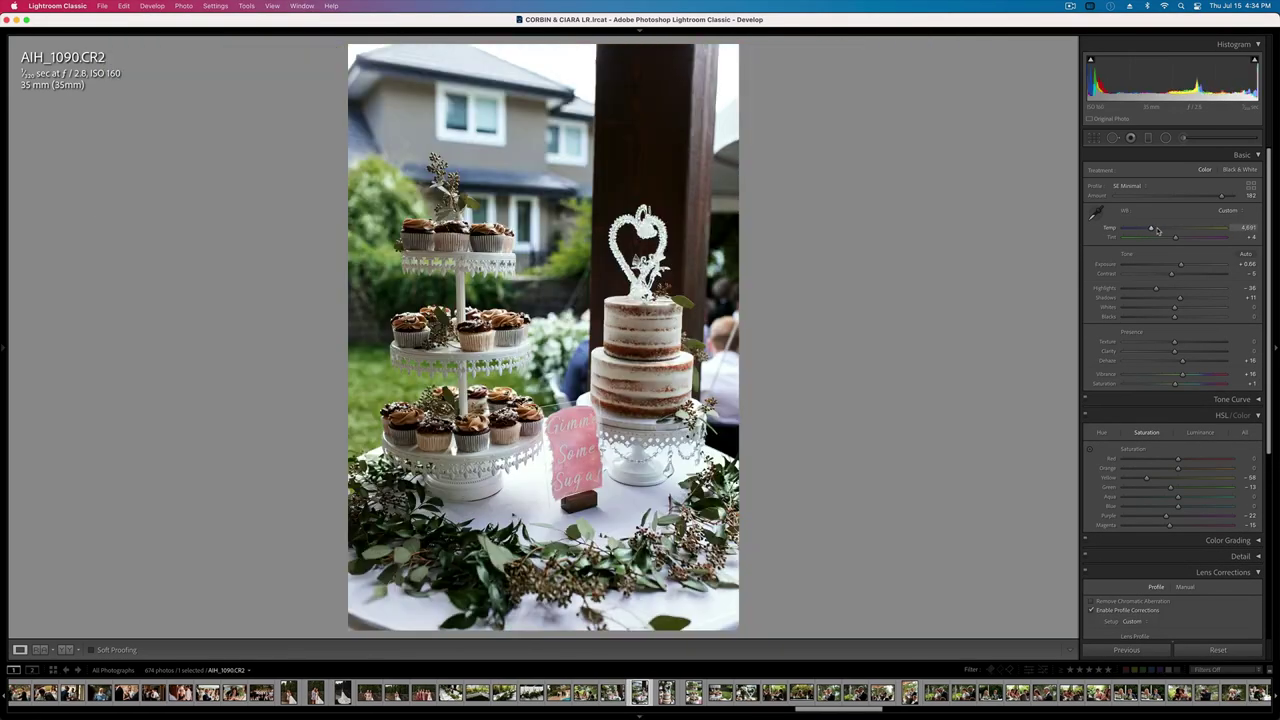
{"action": "key", "text": "Right"}
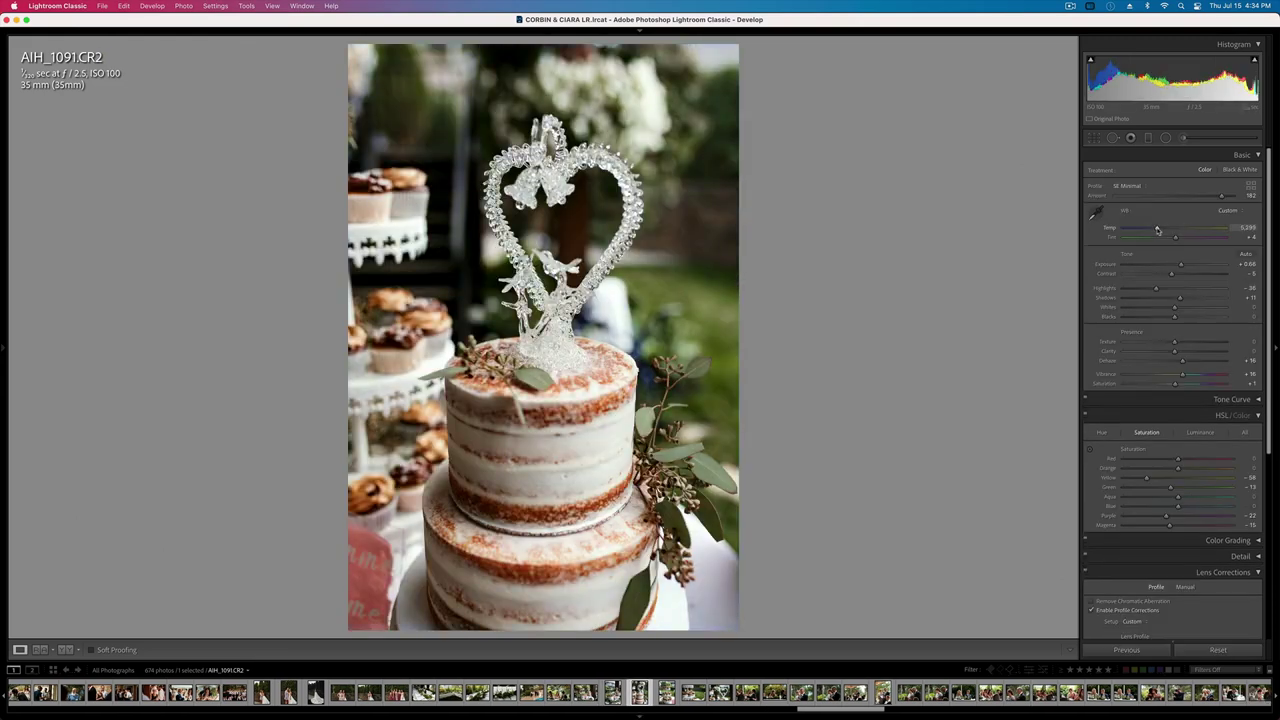
{"action": "key", "text": "Right"}
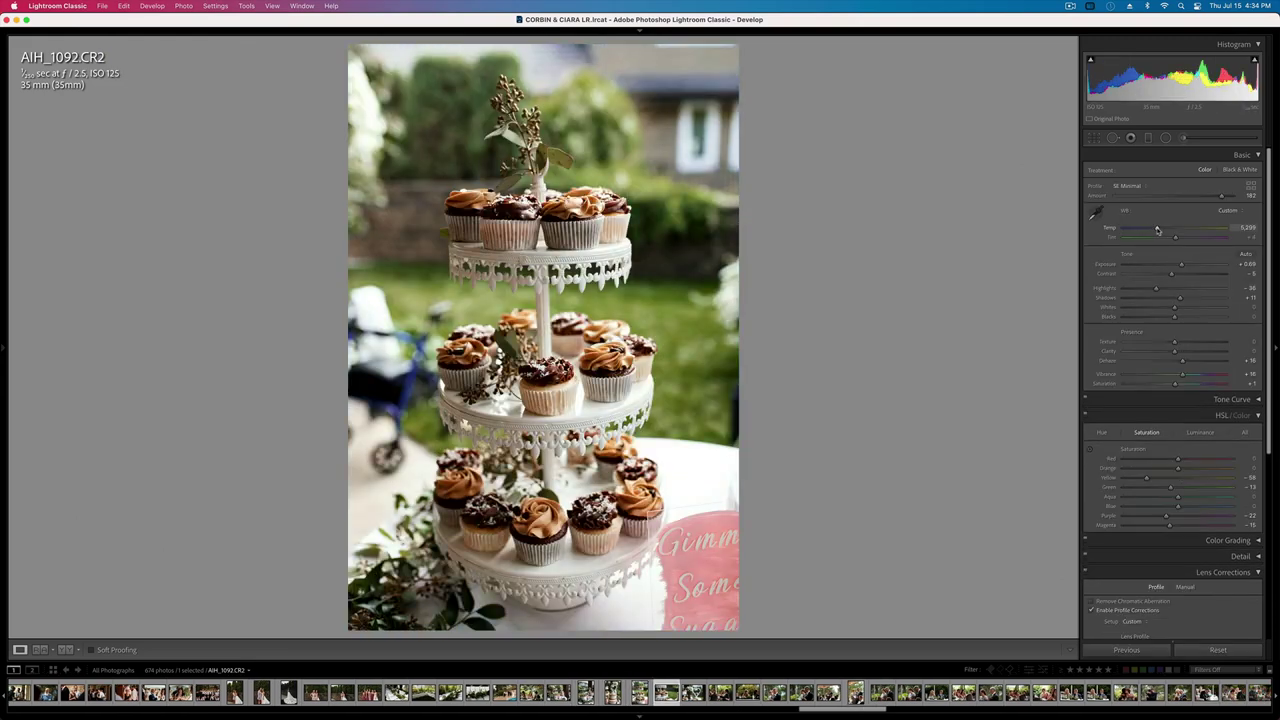
{"action": "key", "text": "Right"}
{"action": "key", "text": "Right"}
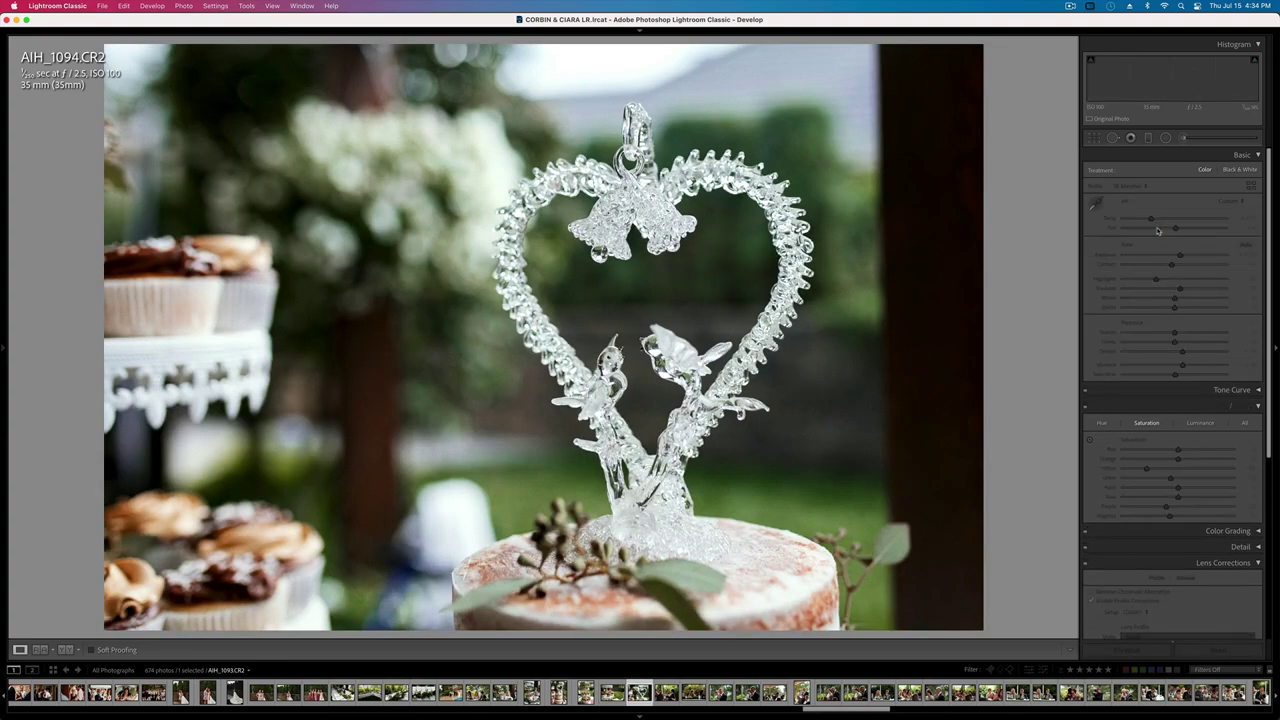
{"action": "key", "text": "Right"}
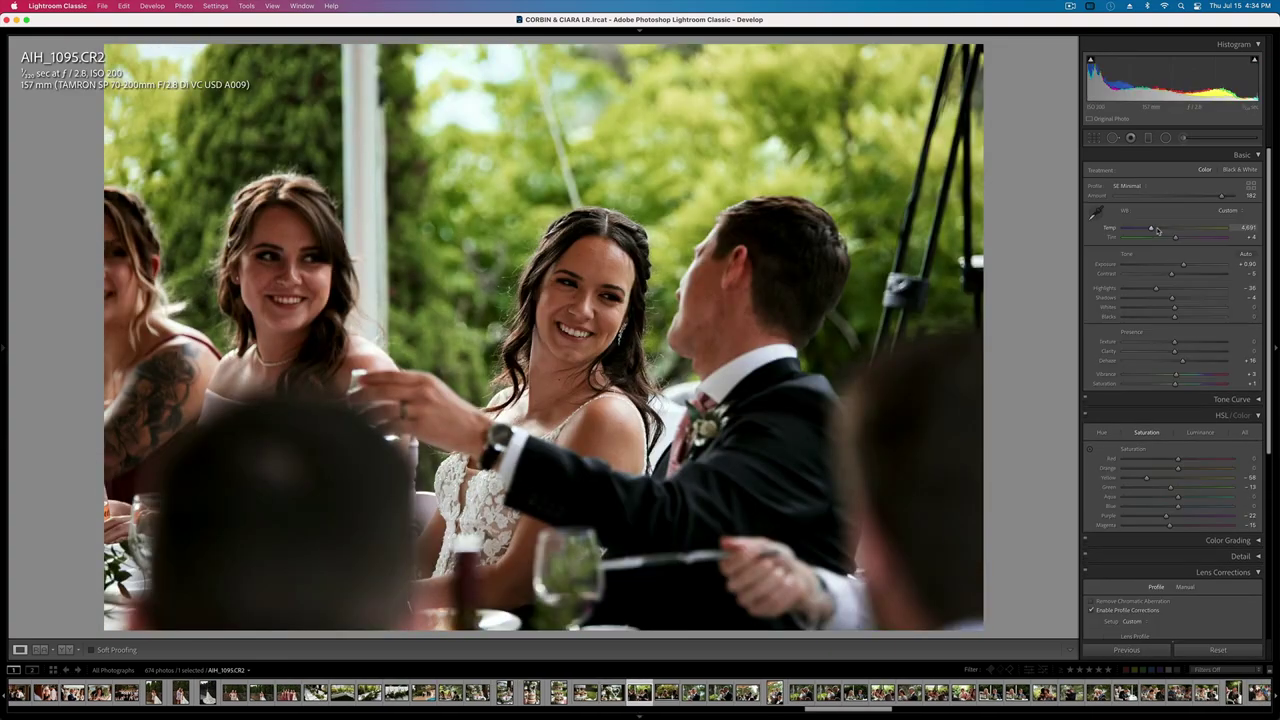
{"action": "key", "text": "Right"}
{"action": "key", "text": "Right"}
{"action": "key", "text": "Right"}
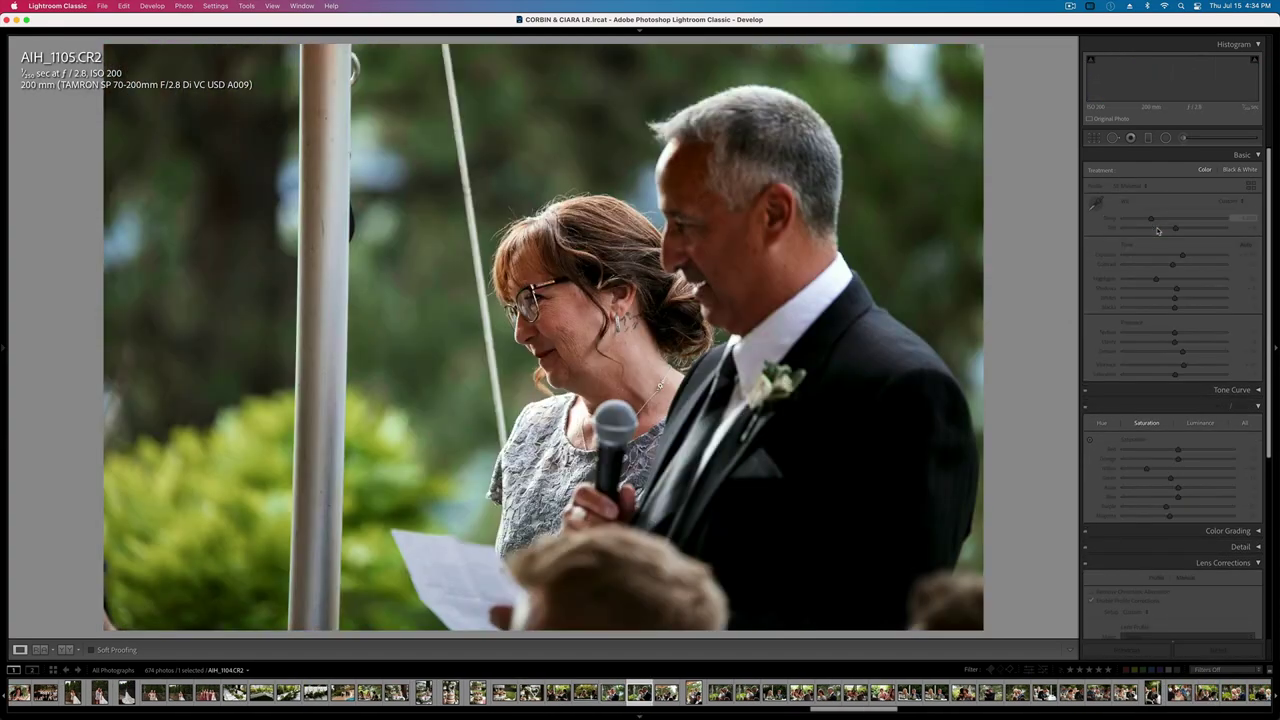
{"action": "key", "text": "Left"}
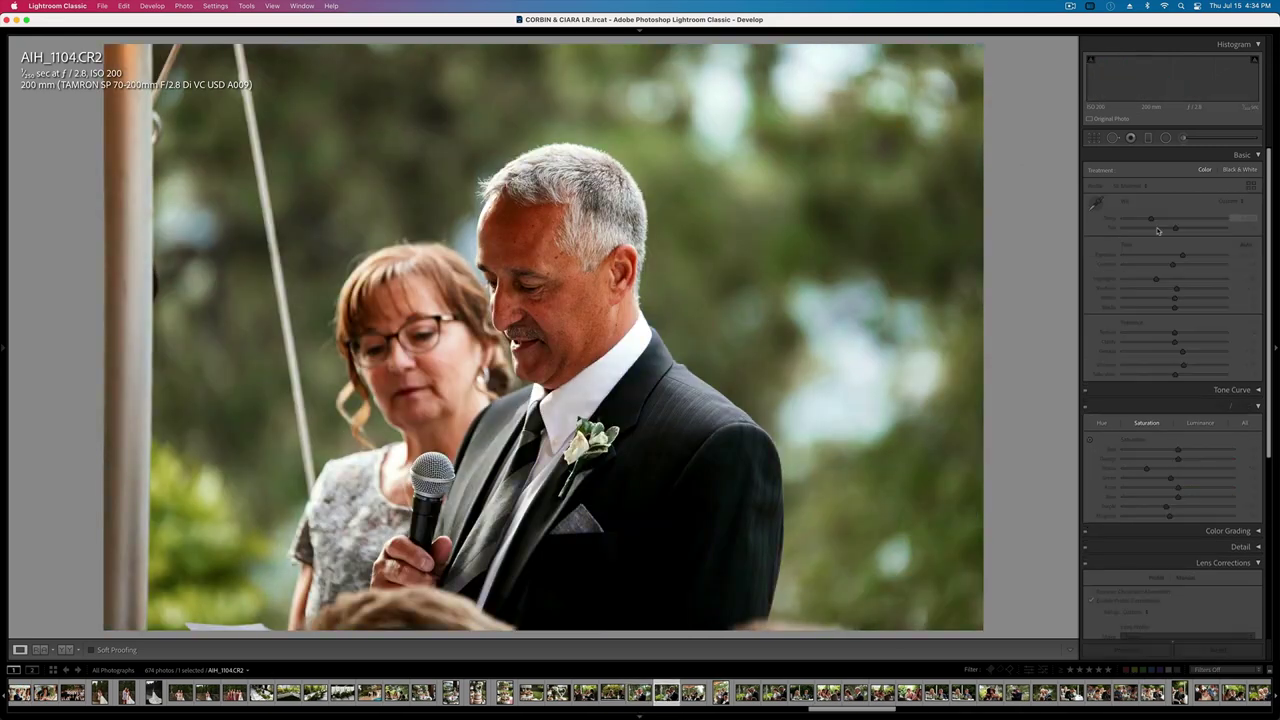
{"action": "key", "text": "Right"}
{"action": "key", "text": "Right"}
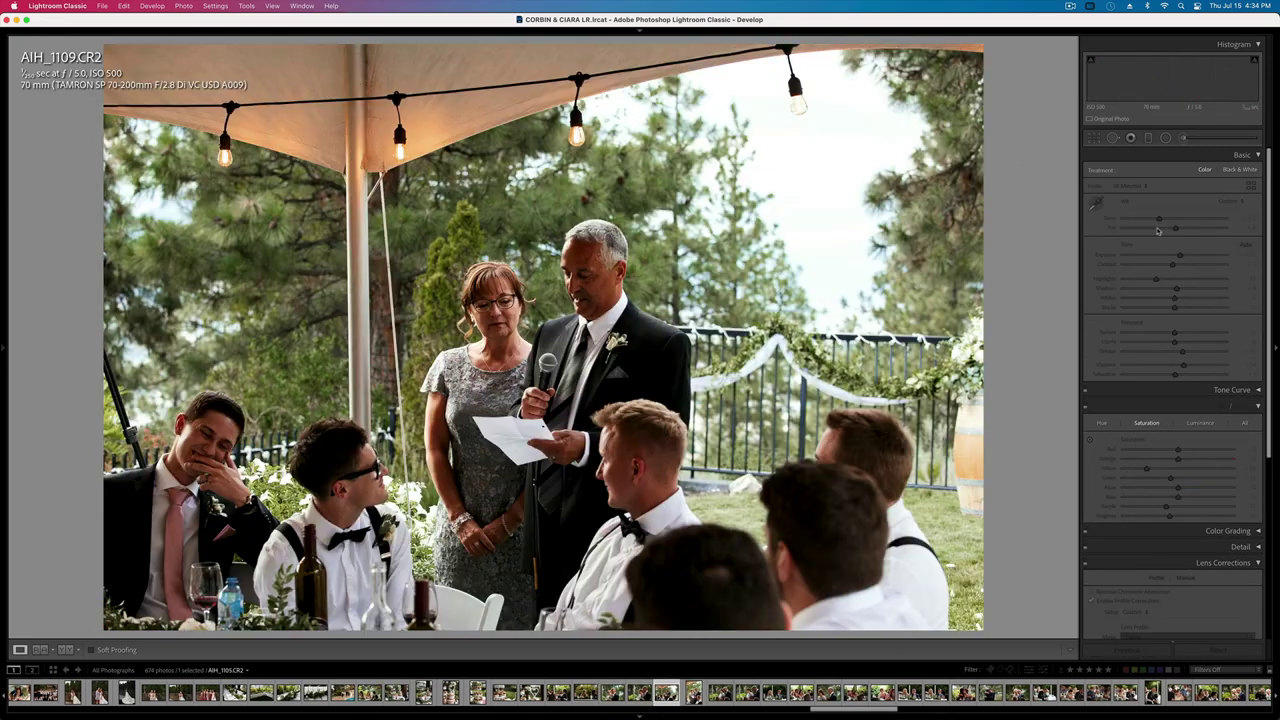
{"action": "key", "text": "Right"}
{"action": "key", "text": "Right"}
{"action": "key", "text": "Right"}
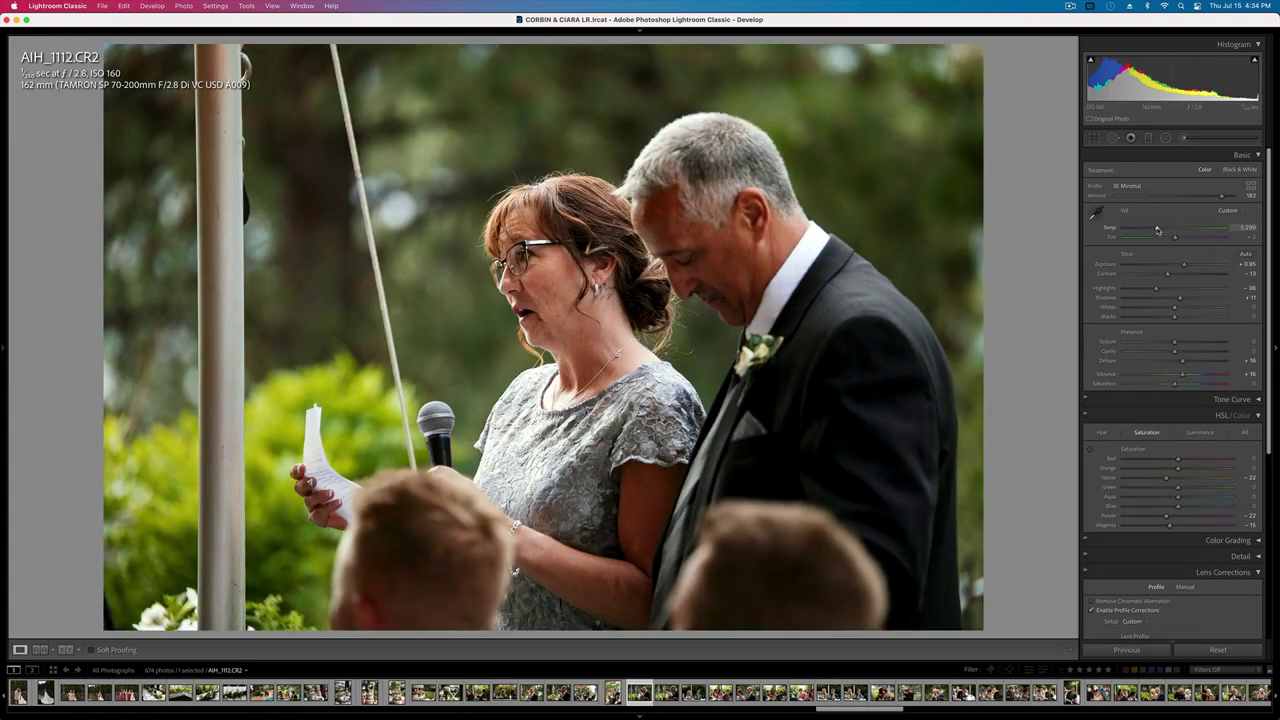
- Advance through the speech reaction shots and warm AIH_1126 of the seated couple to 5,166
{"action": "key", "text": "Right"}
{"action": "key", "text": "Right"}
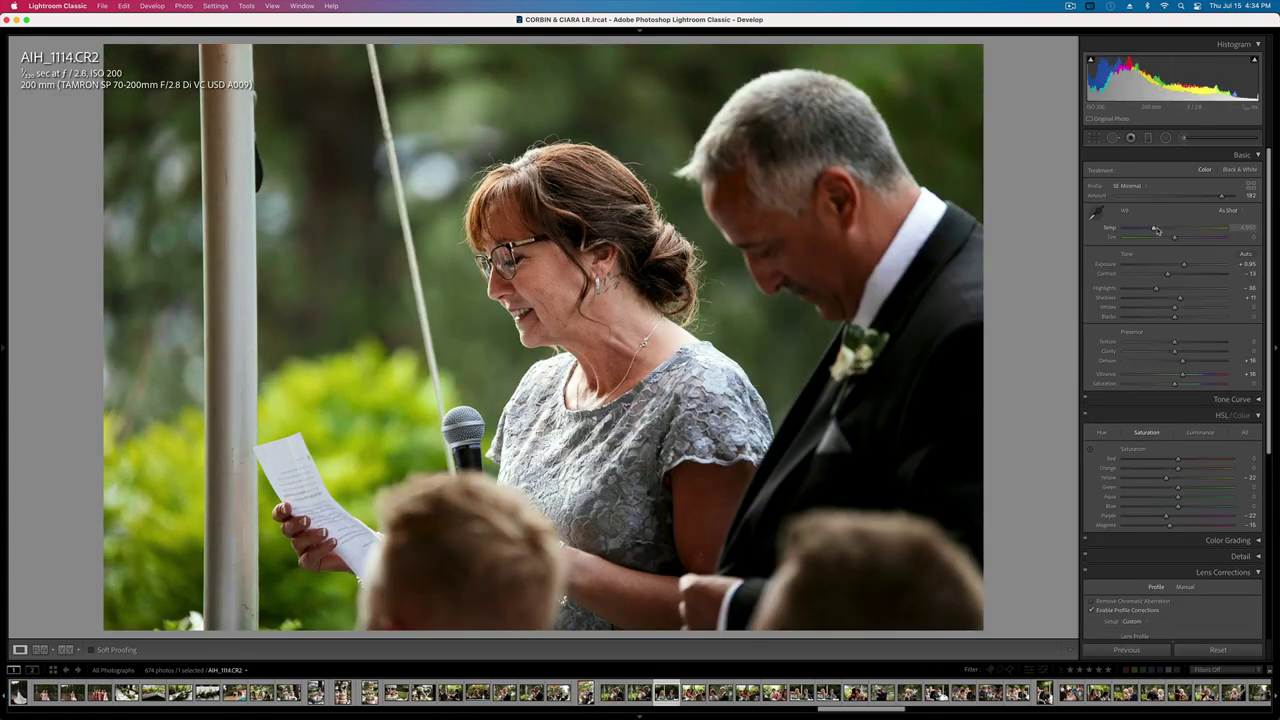
{"action": "key", "text": "Right"}
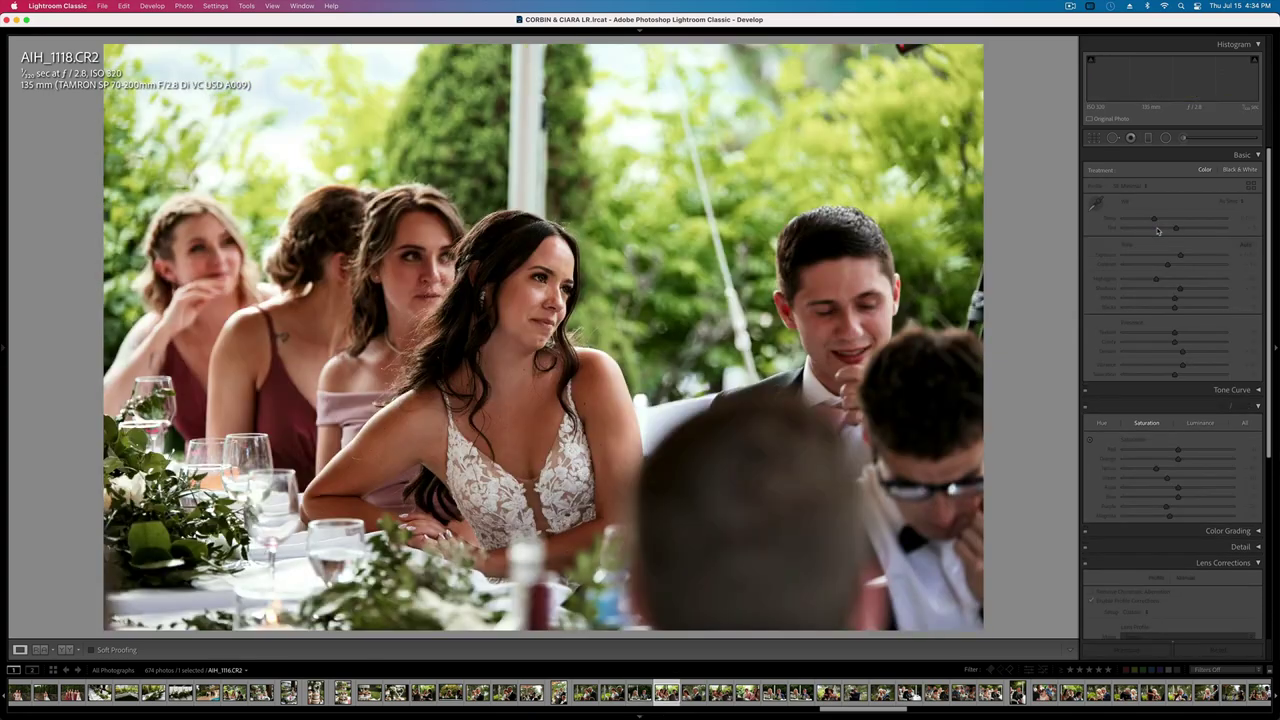
{"action": "key", "text": "Right"}
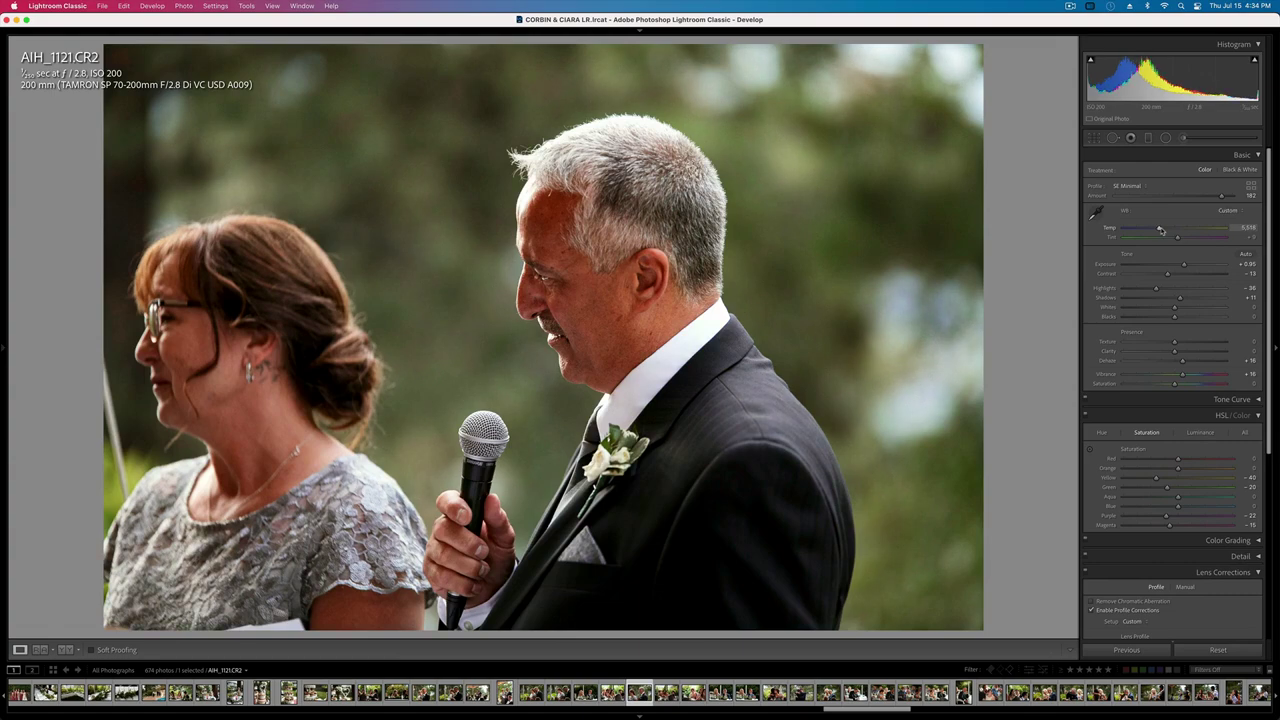
{"action": "key", "text": "Right"}
{"action": "key", "text": "Right"}
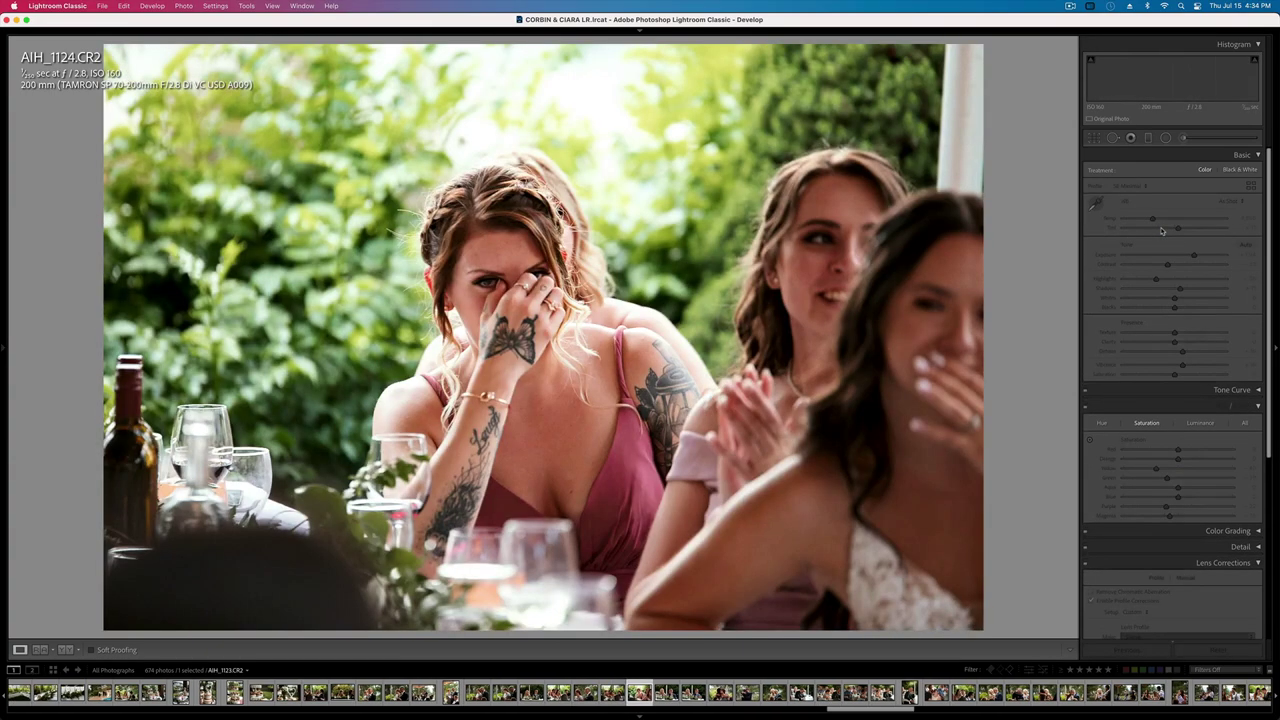
{"action": "key", "text": "Right"}
- Move on to the hug photo AIH_1132
{"action": "key", "text": "Right"}
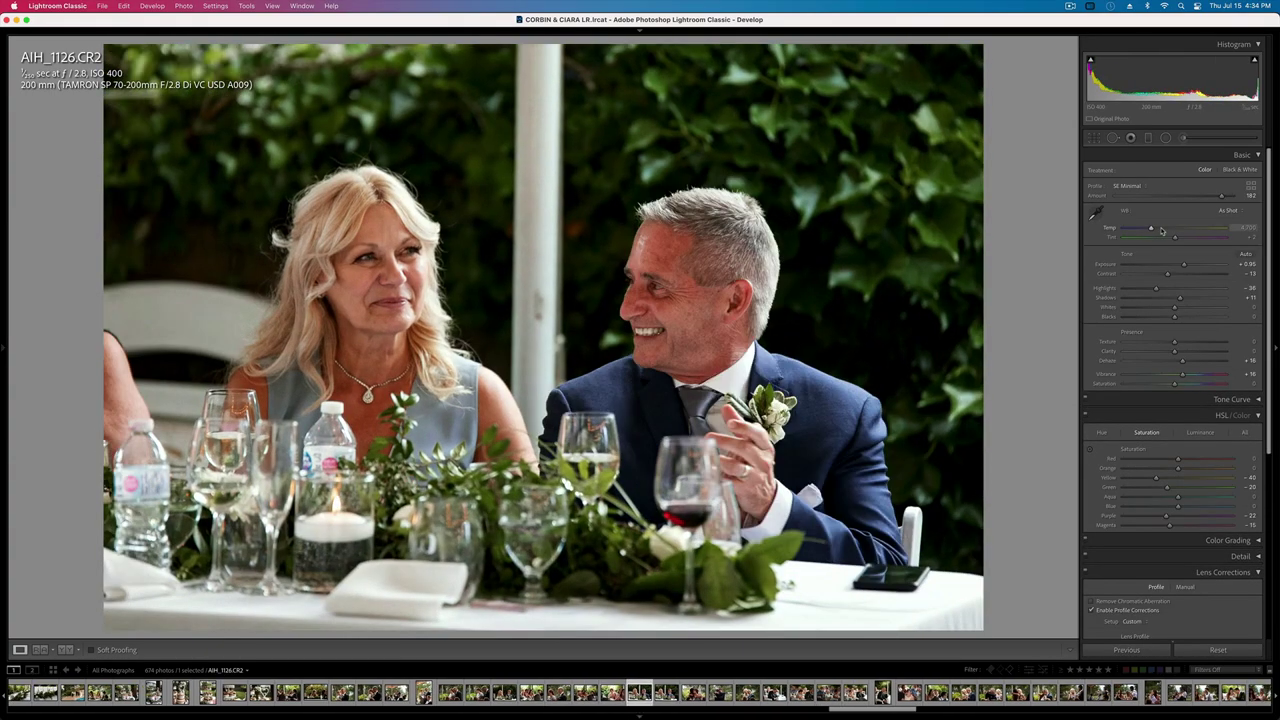
{"action": "left_click", "coordinate": [1161, 229]}
{"action": "key", "text": "Right"}
{"action": "key", "text": "Right"}
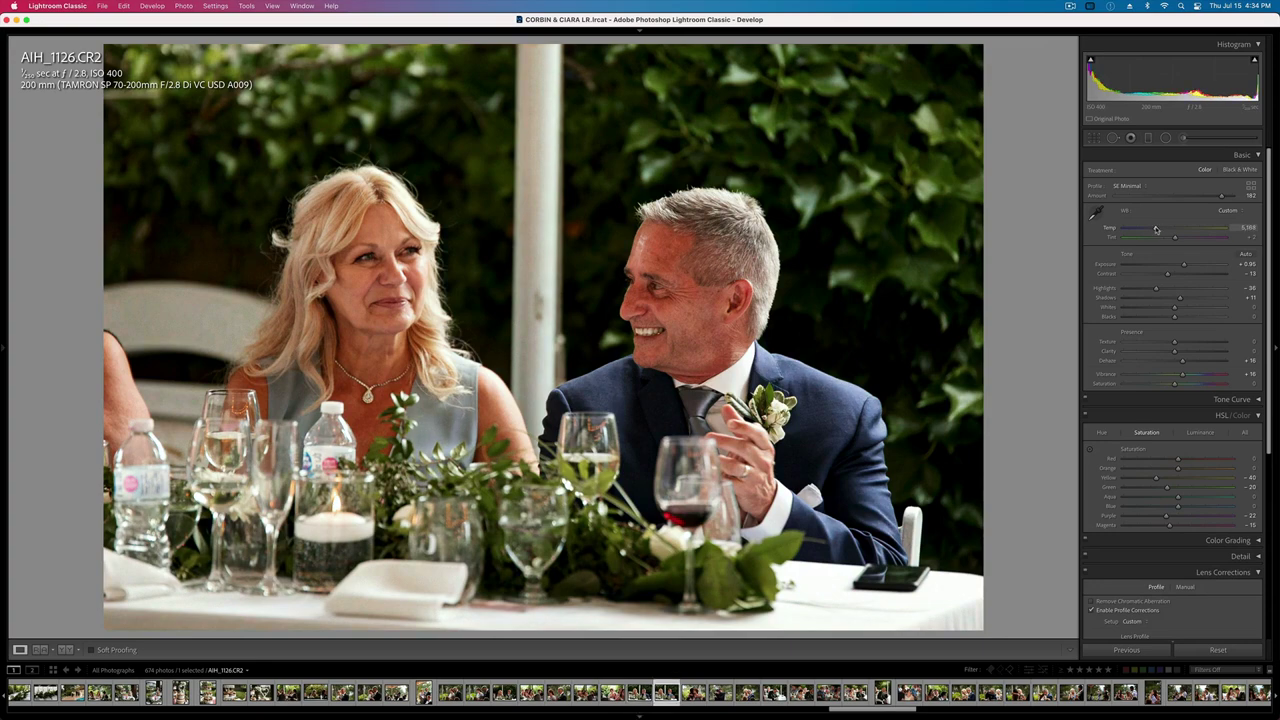
{"action": "key", "text": "Right"}
{"action": "key", "text": "Right"}
{"action": "key", "text": "Right"}
{"action": "key", "text": "Right"}
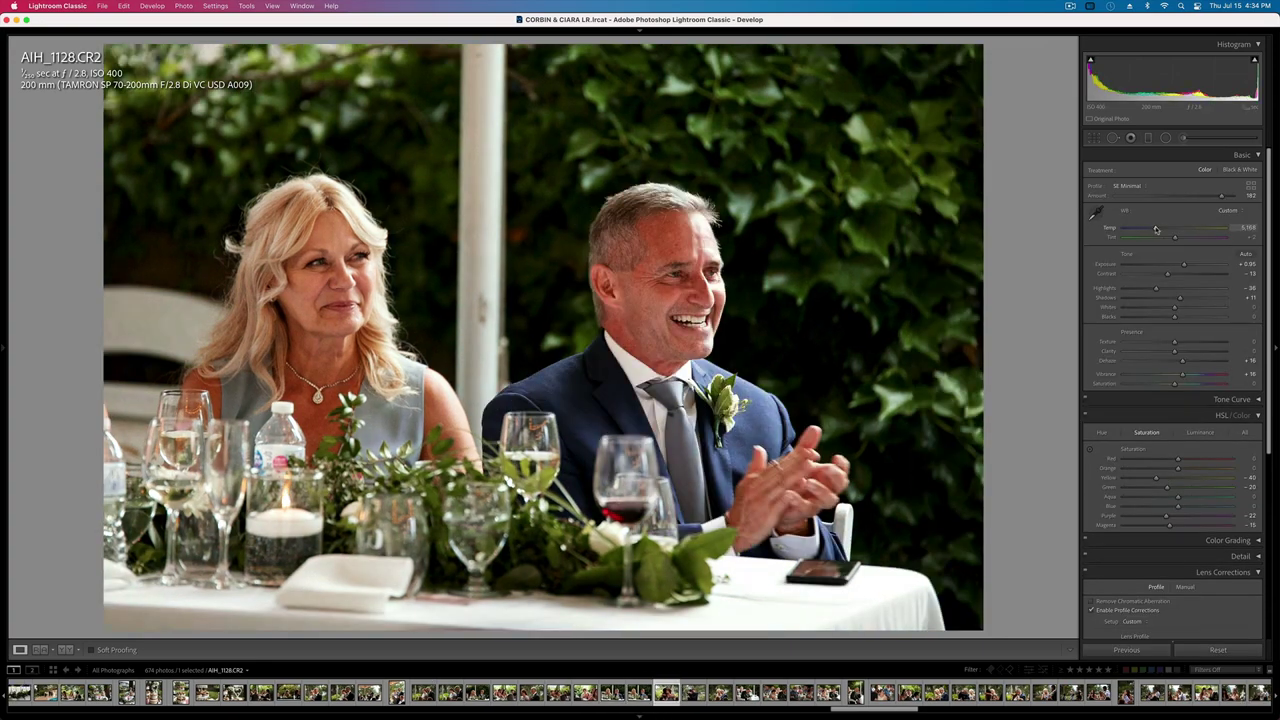
{"action": "key", "text": "Left"}
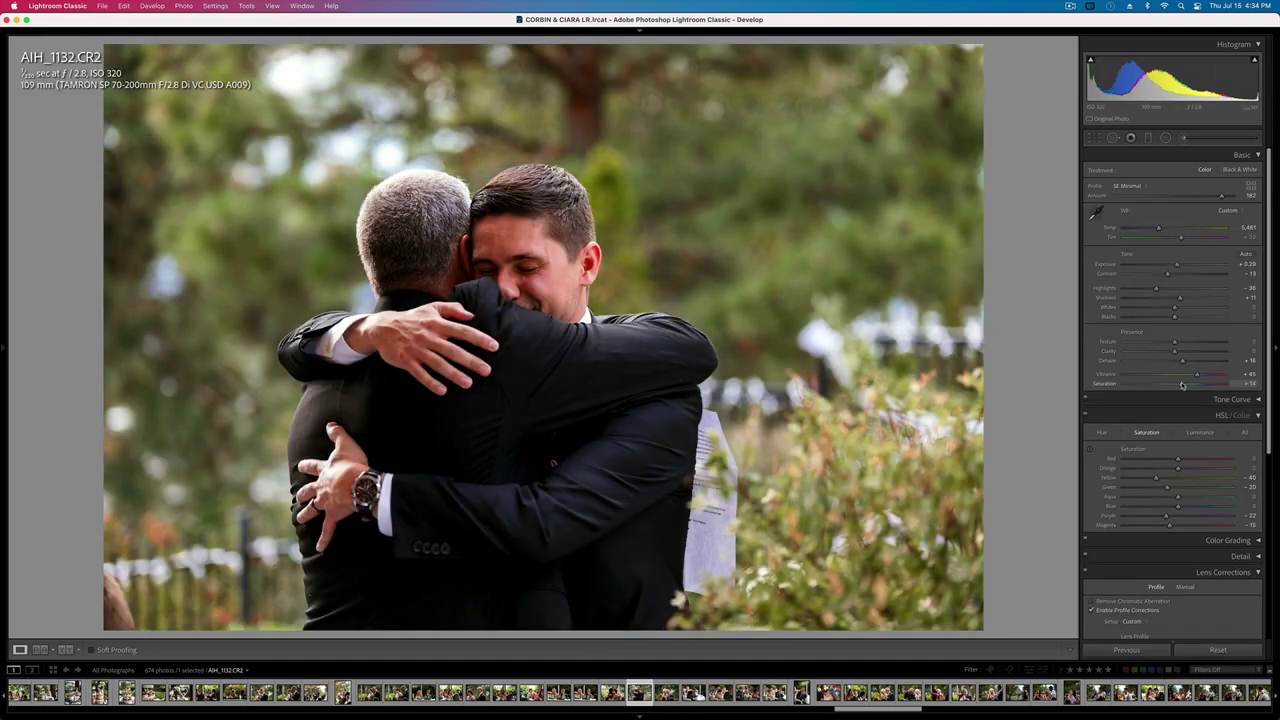
- Review the later speech photos up to AIH_1218, then return to the lawn toast photo AIH_1216
{"action": "key", "text": "Right"}
{"action": "key", "text": "Right"}
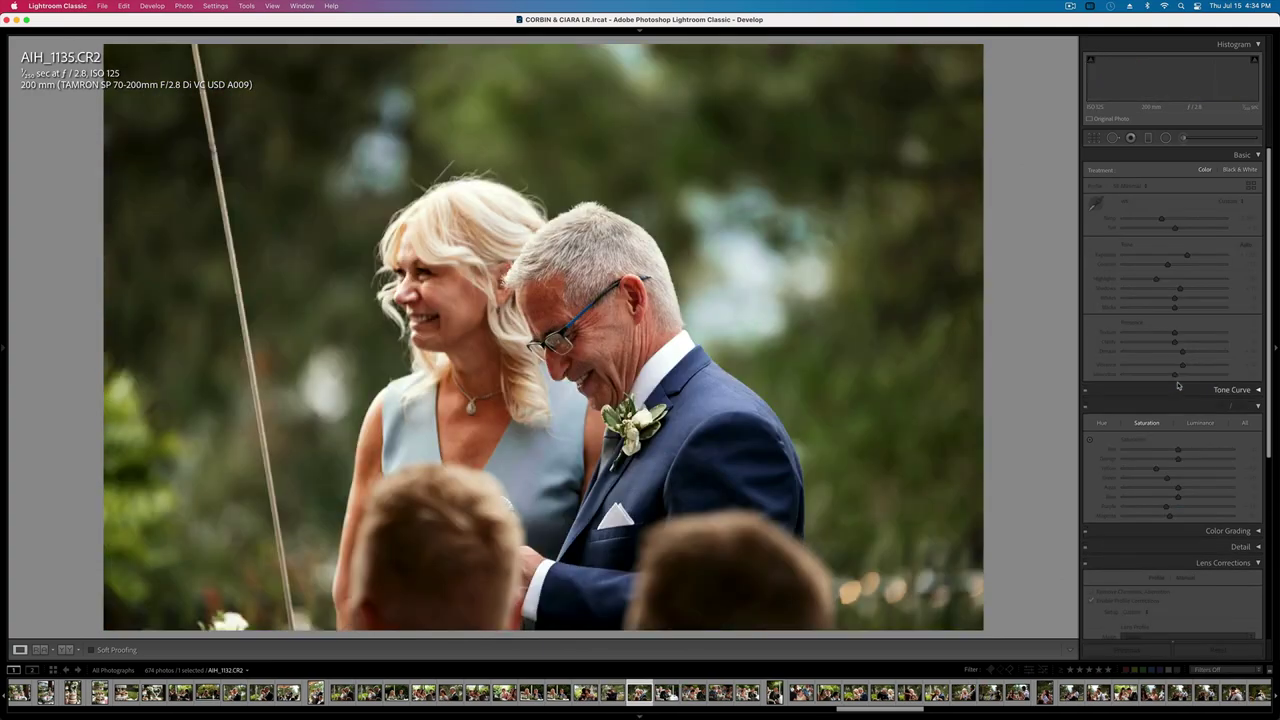
{"action": "key", "text": "Right"}
{"action": "key", "text": "Right"}
{"action": "key", "text": "Right"}
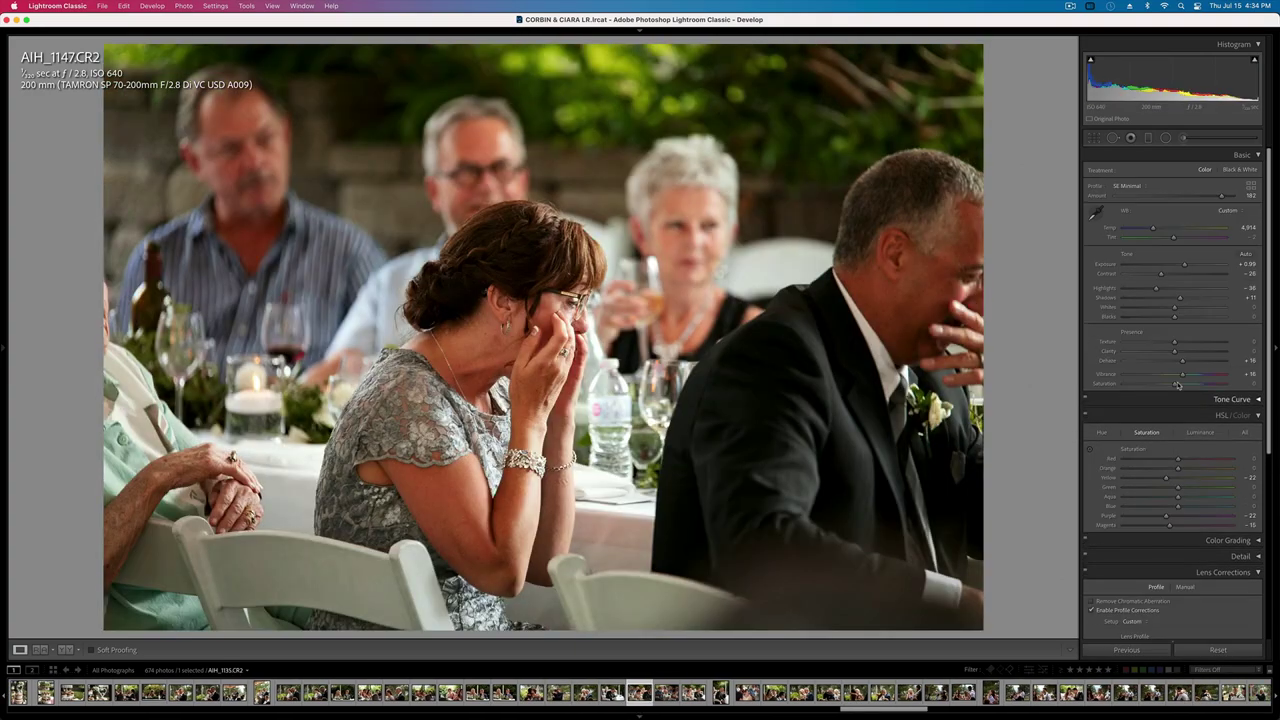
{"action": "key", "text": "Right"}
{"action": "key", "text": "Right"}
{"action": "key", "text": "Right"}
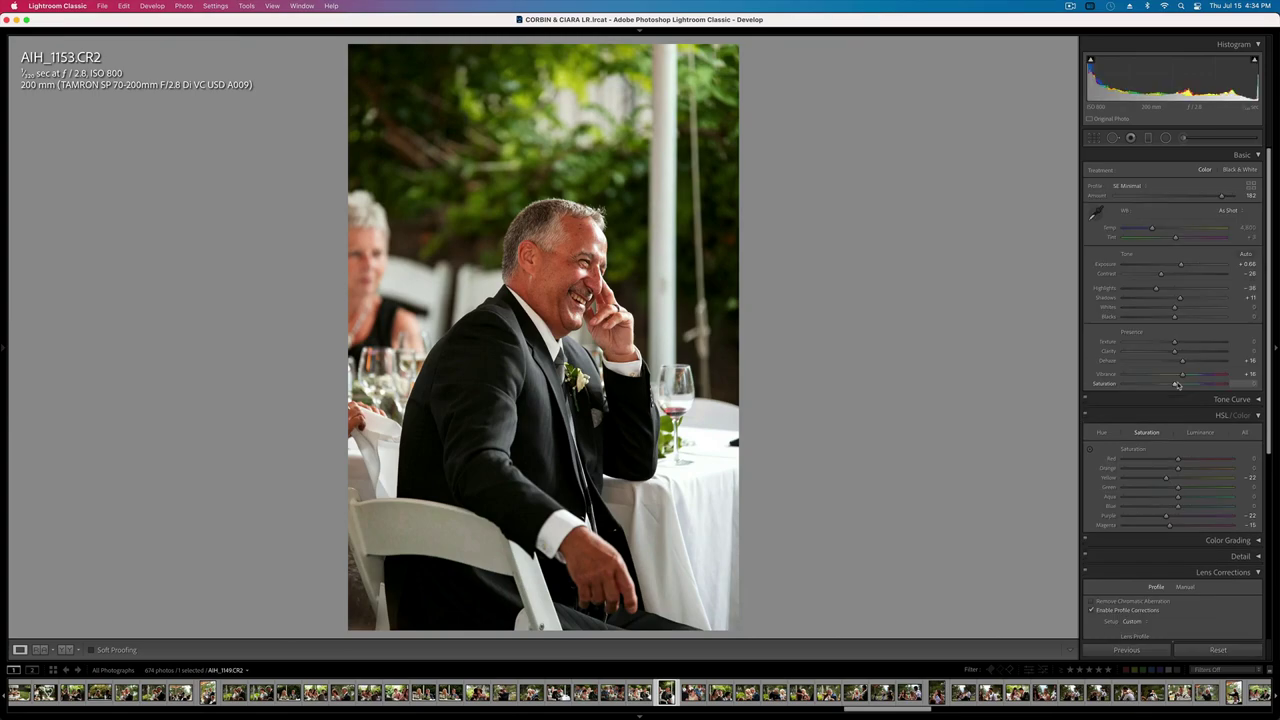
{"action": "key", "text": "Right"}
{"action": "key", "text": "Right"}
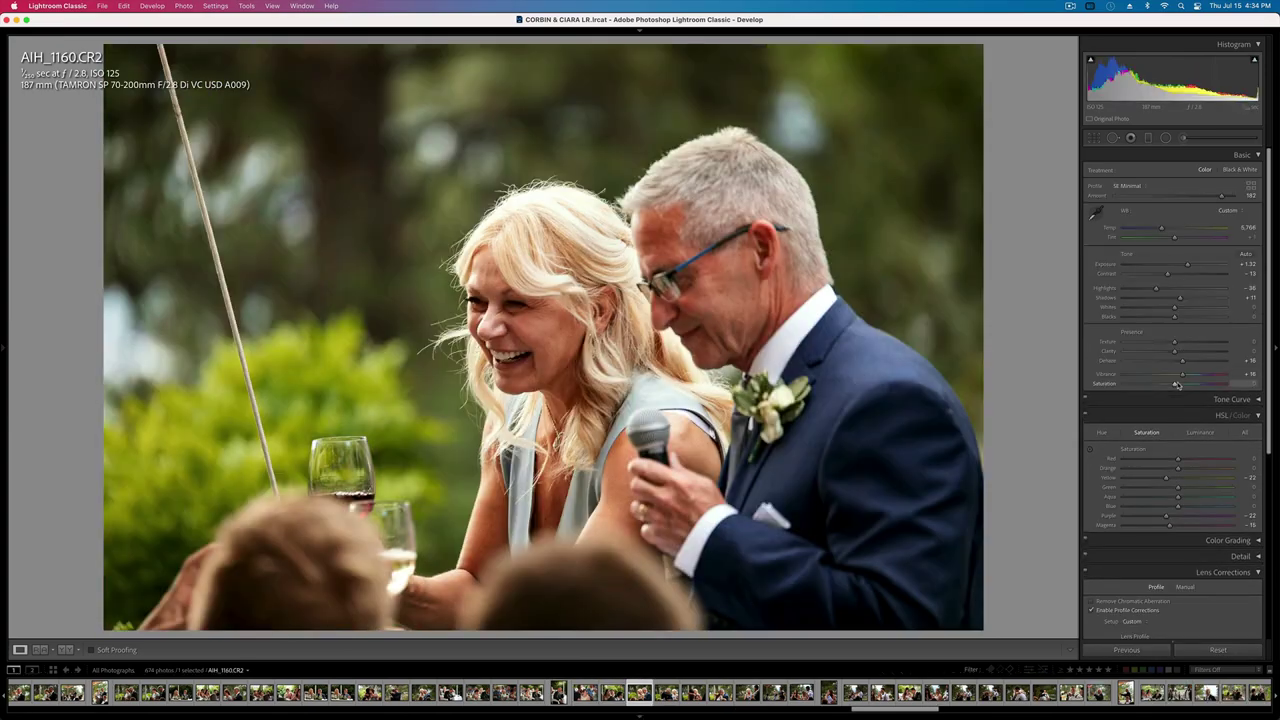
{"action": "key", "text": "Right"}
{"action": "key", "text": "Right"}
{"action": "key", "text": "Right"}
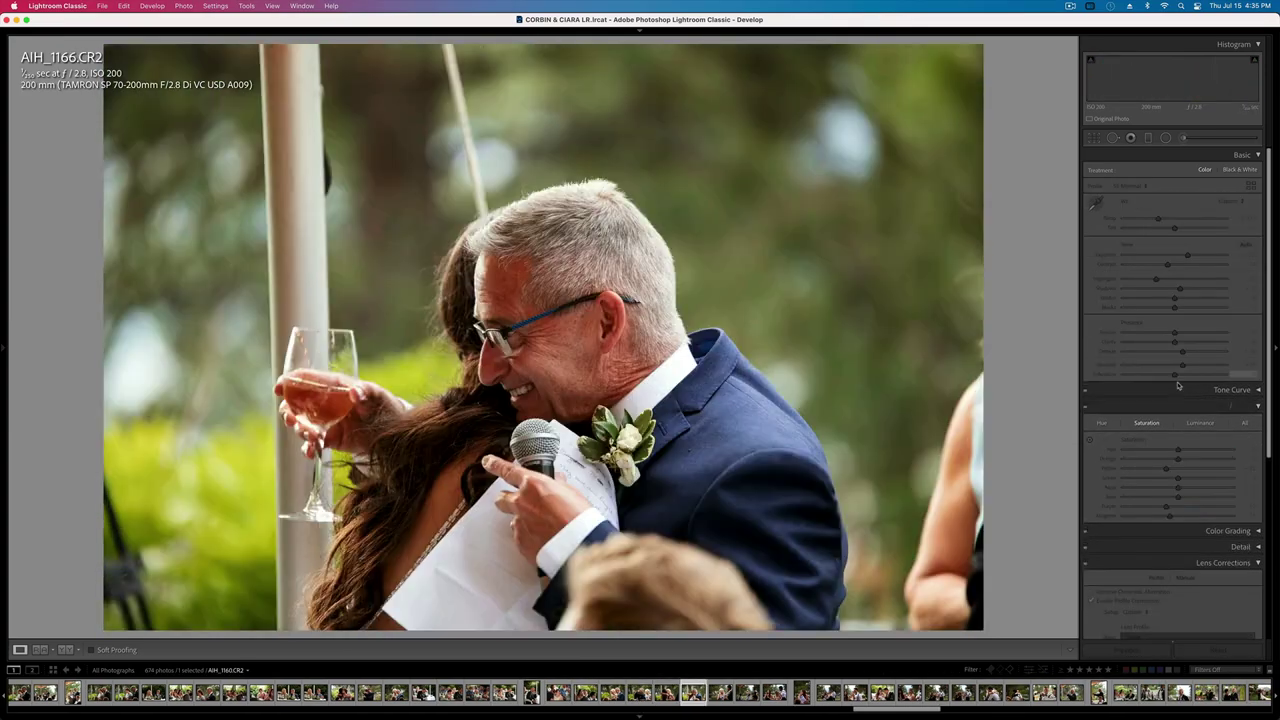
{"action": "key", "text": "Right"}
{"action": "key", "text": "Right"}
{"action": "key", "text": "Right"}
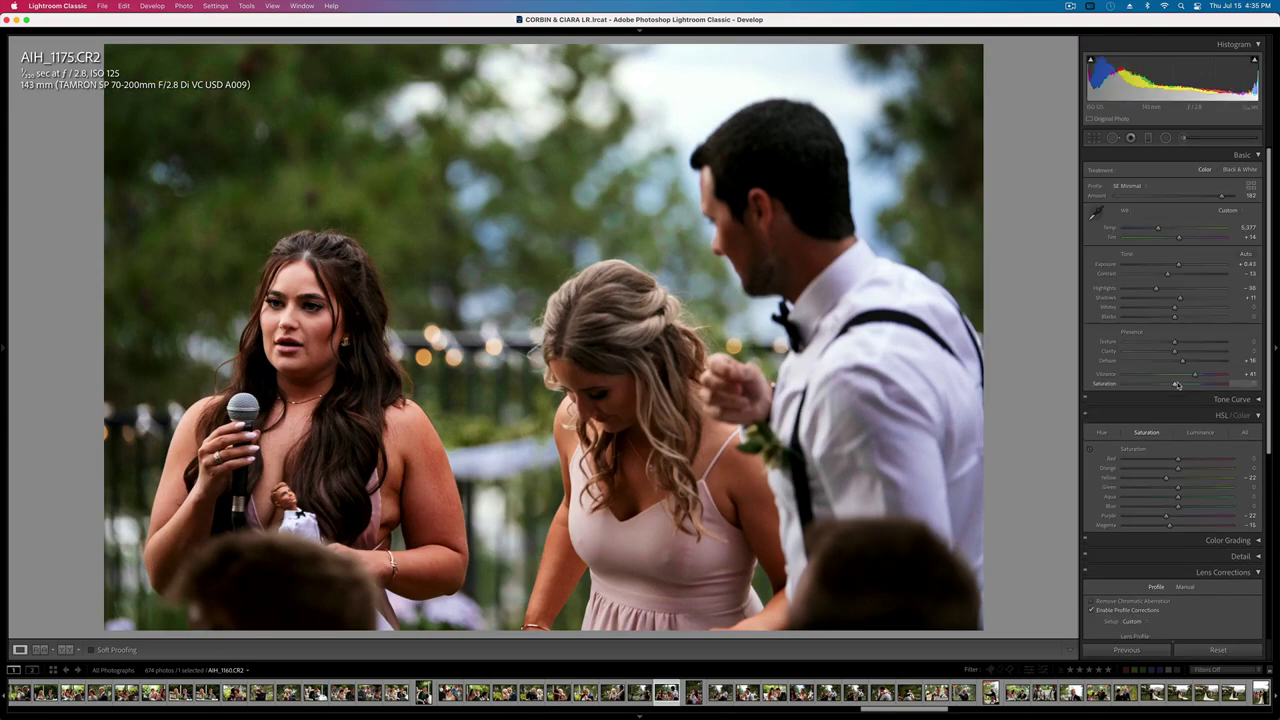
{"action": "key", "text": "Right"}
{"action": "key", "text": "Right"}
{"action": "key", "text": "Right"}
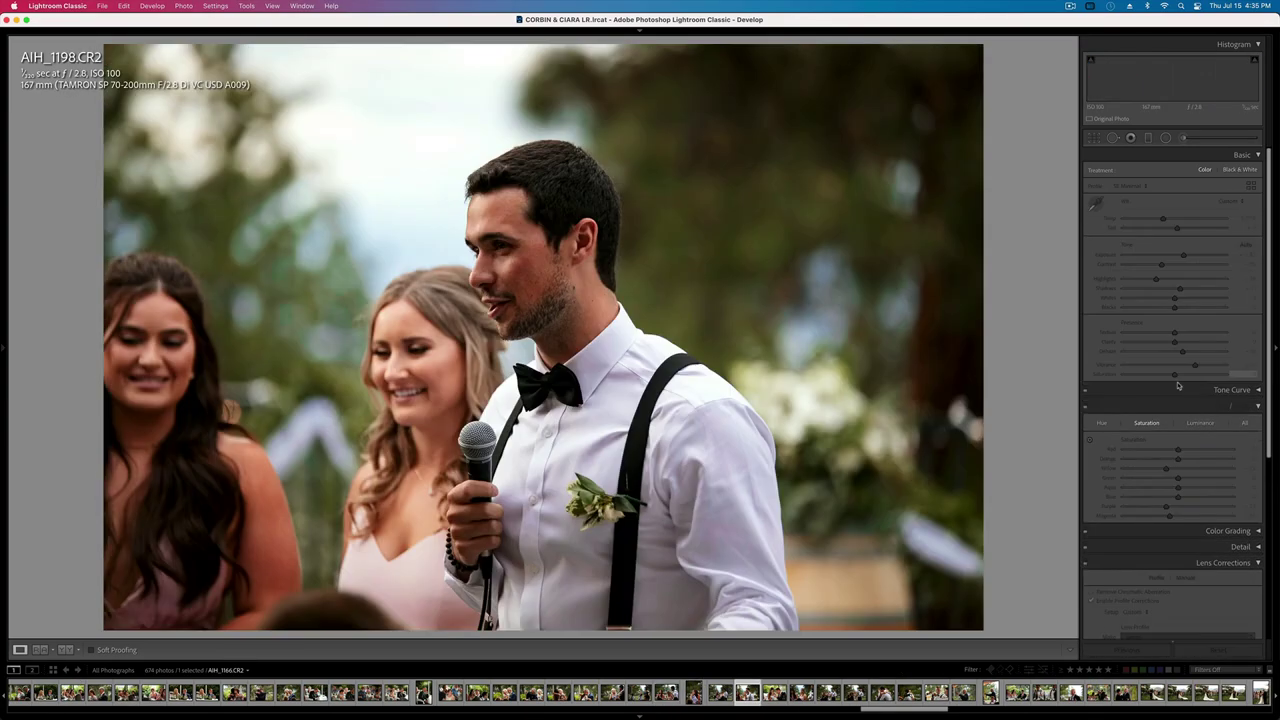
{"action": "key", "text": "Right"}
{"action": "key", "text": "Right"}
{"action": "key", "text": "Right"}
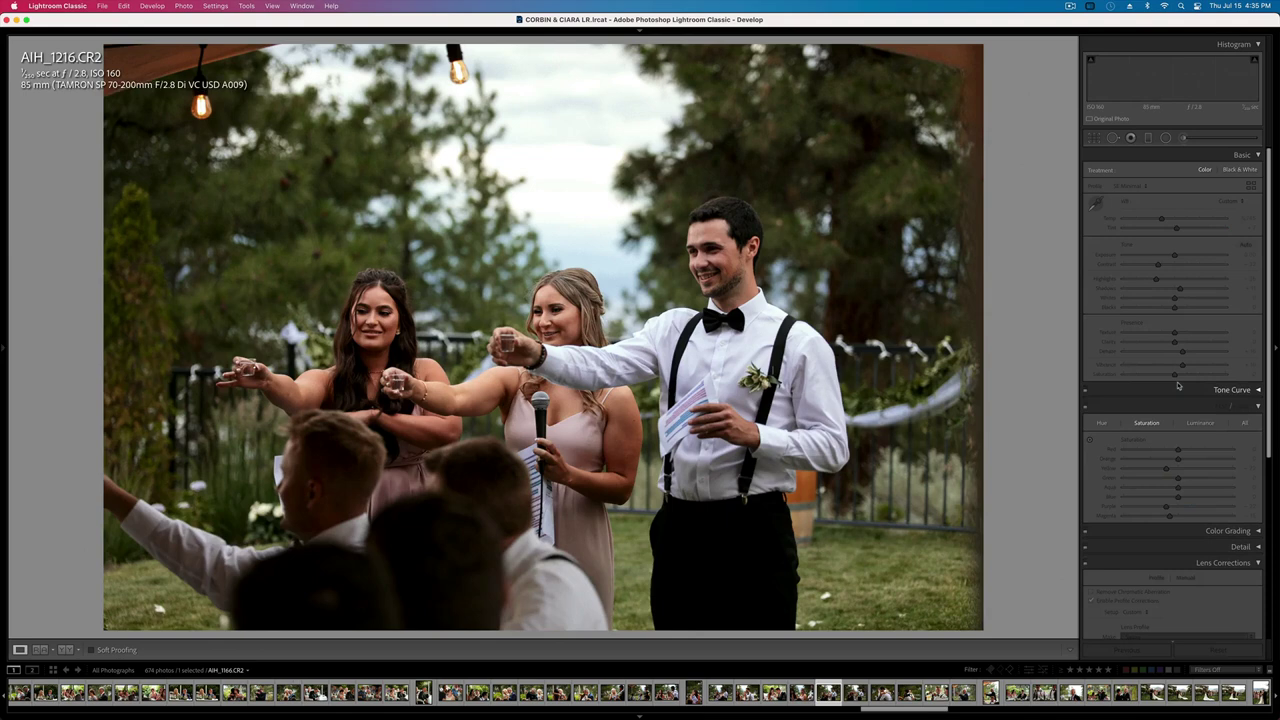
{"action": "key", "text": "Left"}
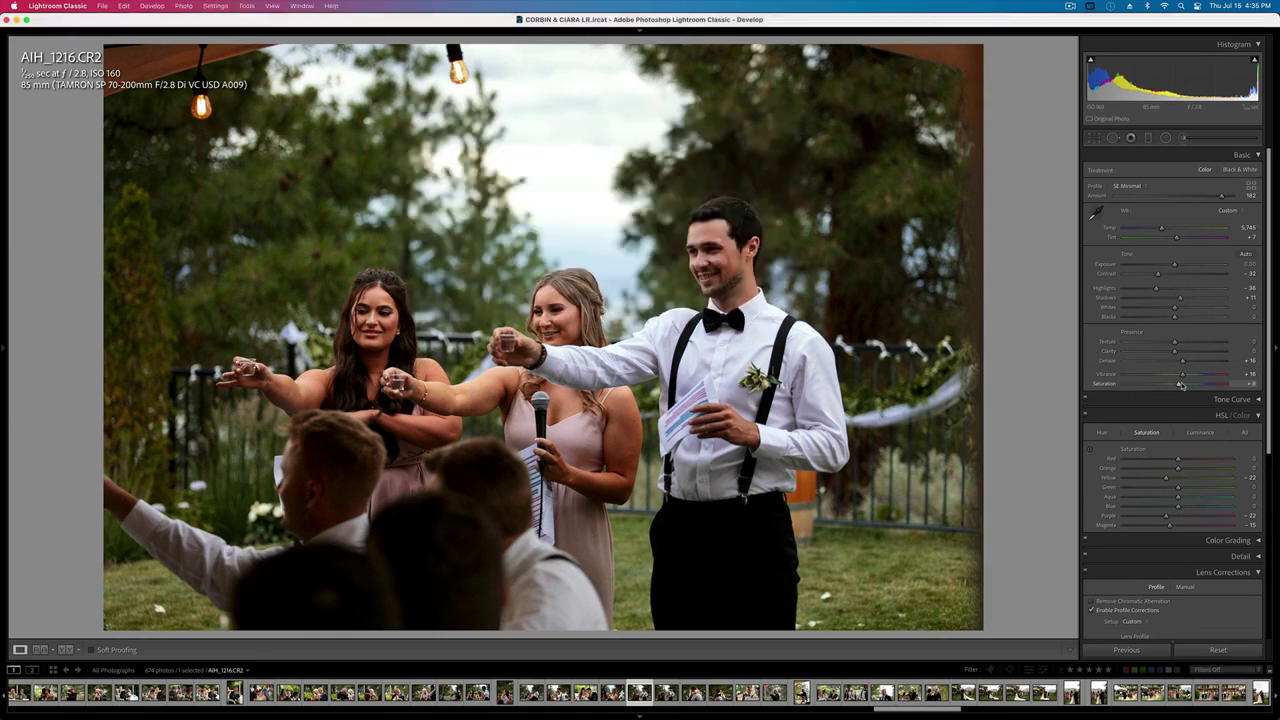
- Advance to AIH_1230, the groomsman holding the doll, and boost its Saturation
{"action": "key", "text": "Right"}
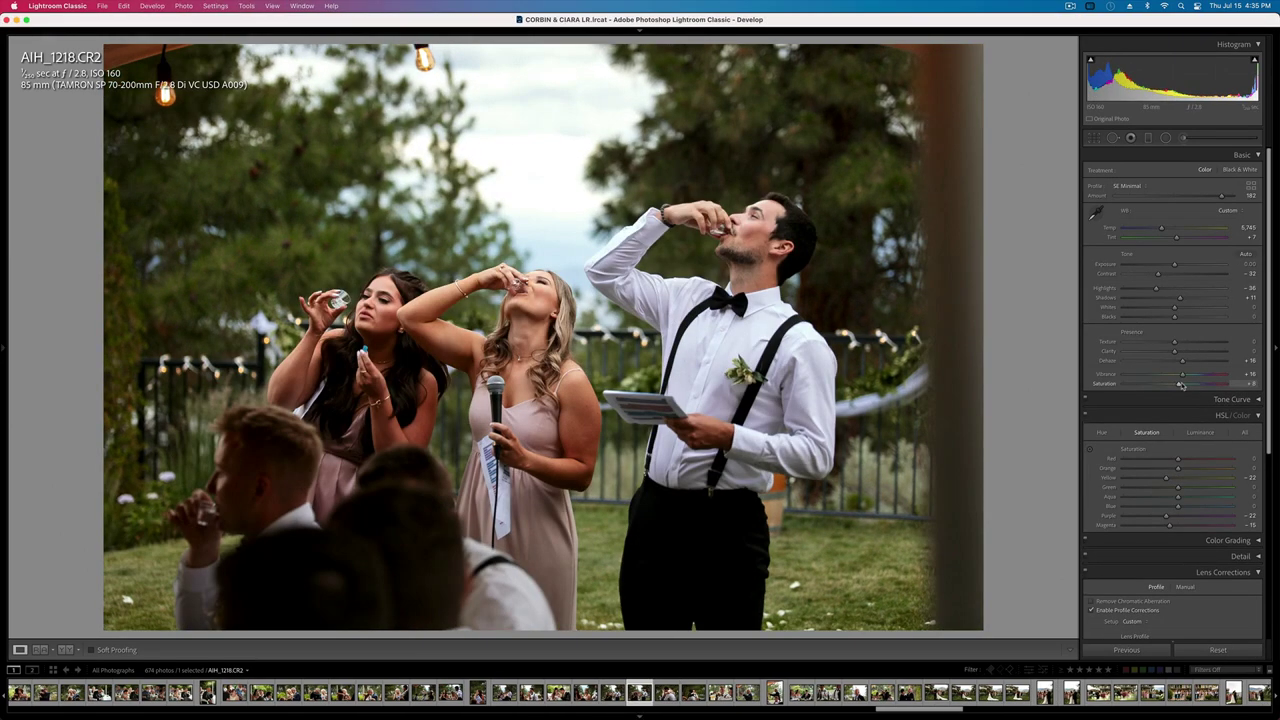
{"action": "key", "text": "Right"}
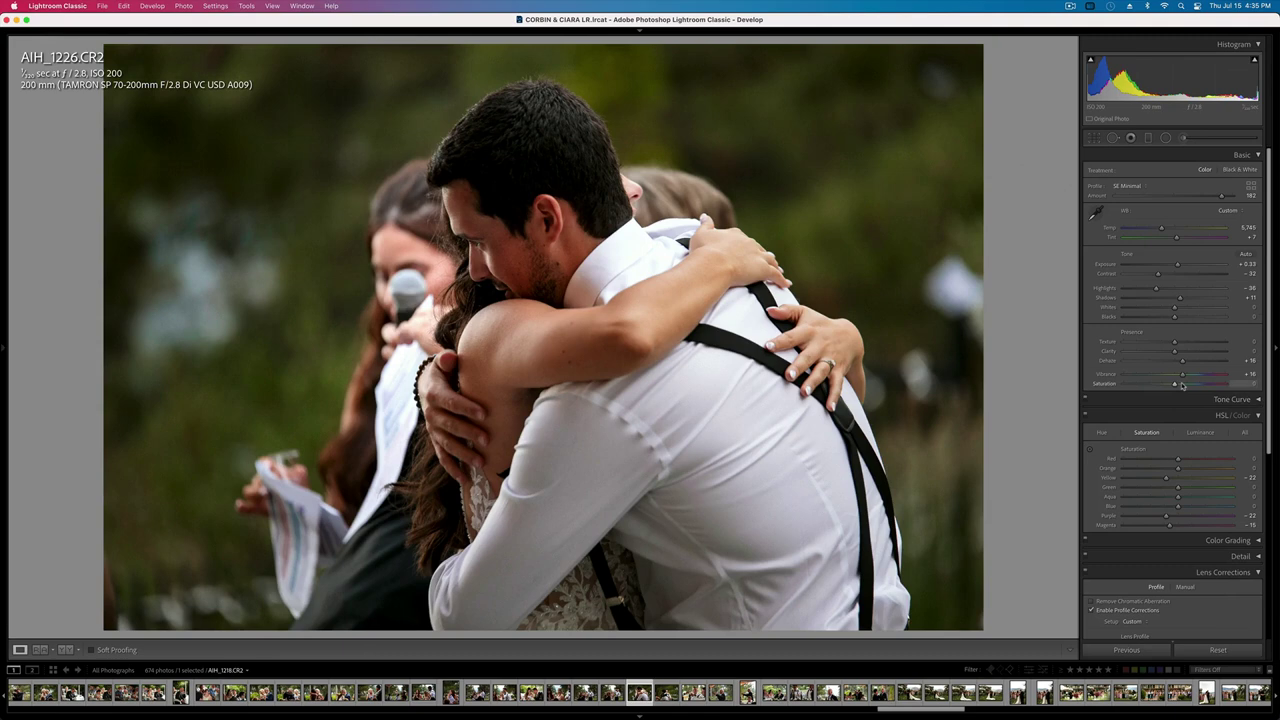
{"action": "key", "text": "Right"}
{"action": "key", "text": "Right"}
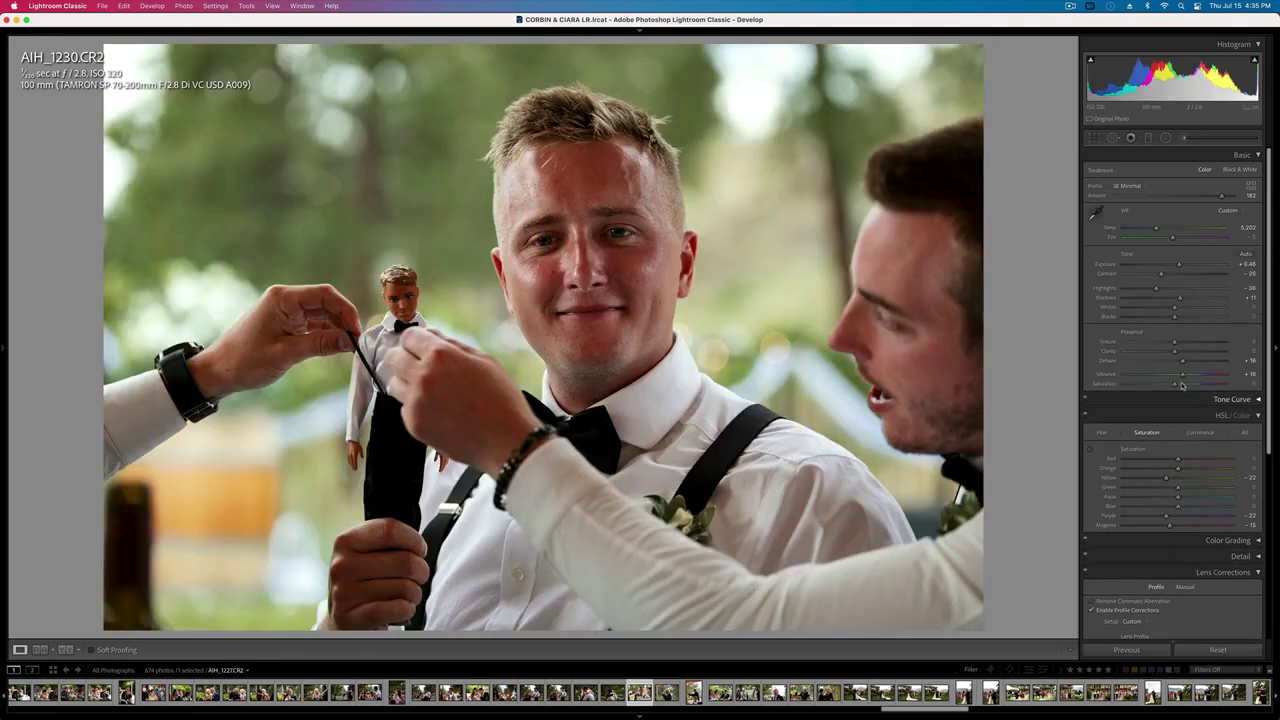
{"action": "left_click", "coordinate": [1181, 385]}
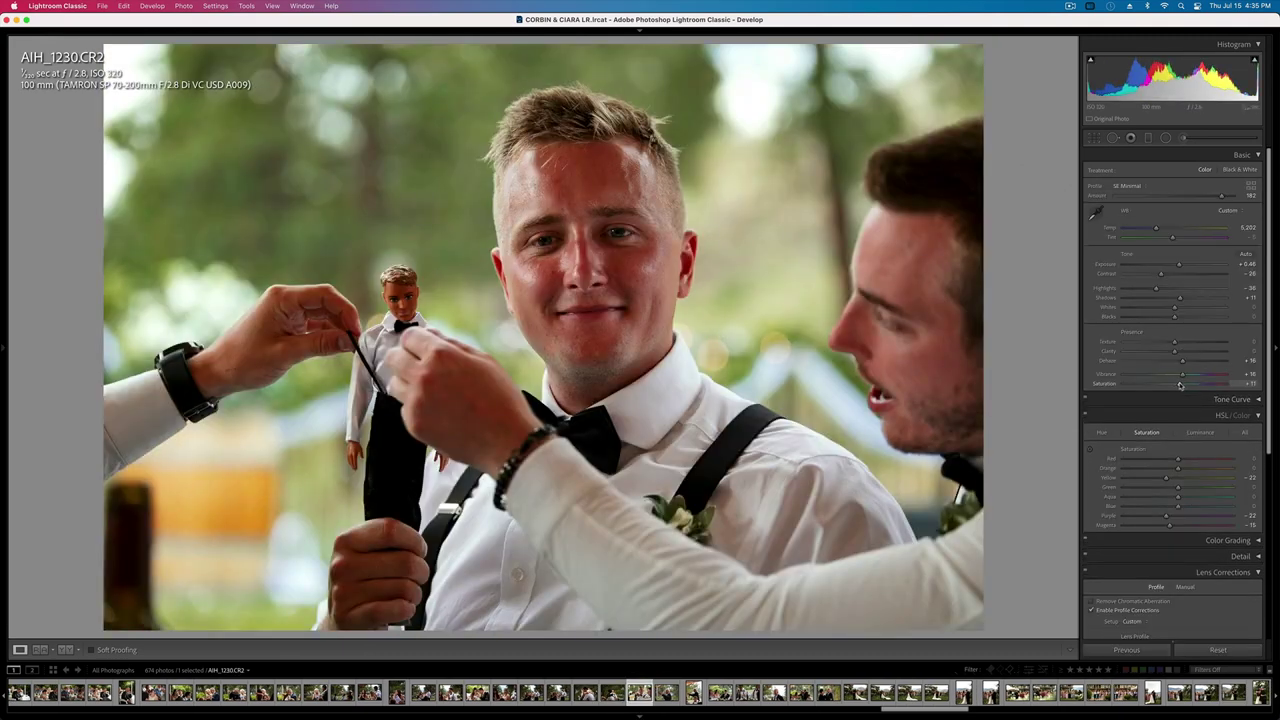
- Advance past the speaker shots to the father-daughter dance photos
{"action": "key", "text": "Right"}
{"action": "key", "text": "Right"}
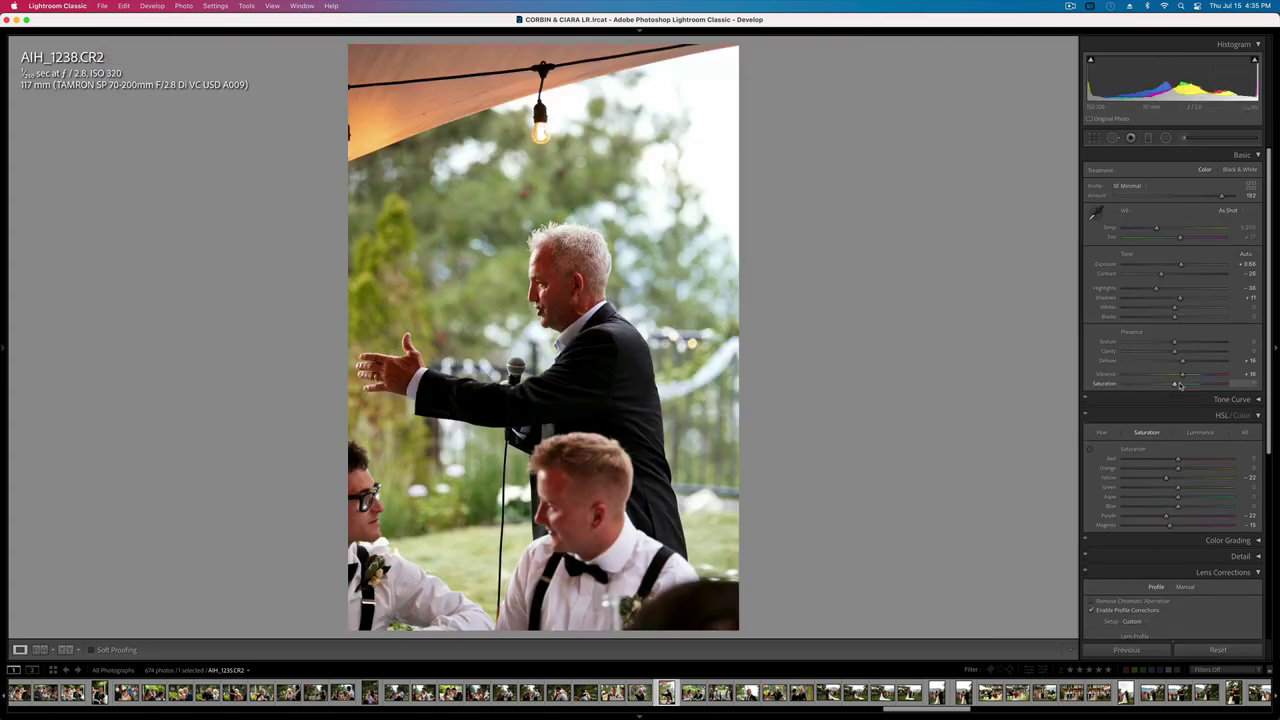
{"action": "key", "text": "Right"}
{"action": "key", "text": "Right"}
{"action": "key", "text": "Right"}
{"action": "key", "text": "Right"}
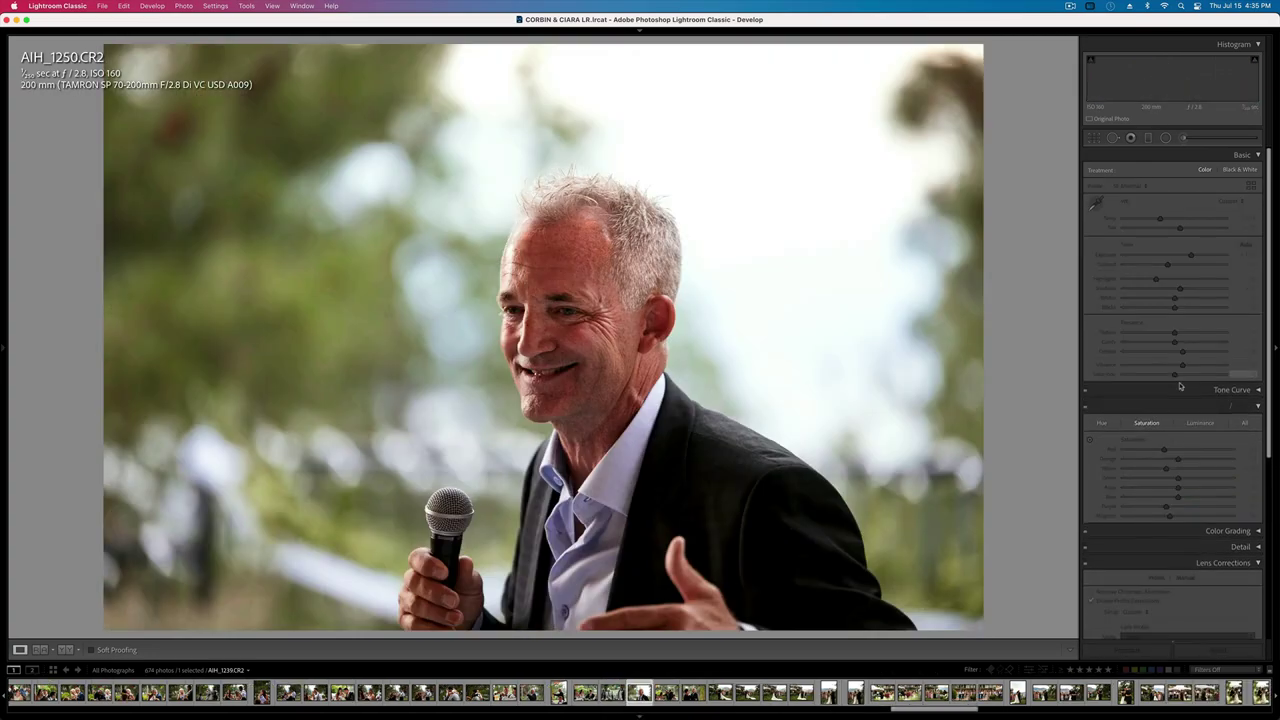
{"action": "key", "text": "Right"}
{"action": "key", "text": "Right"}
{"action": "key", "text": "Right"}
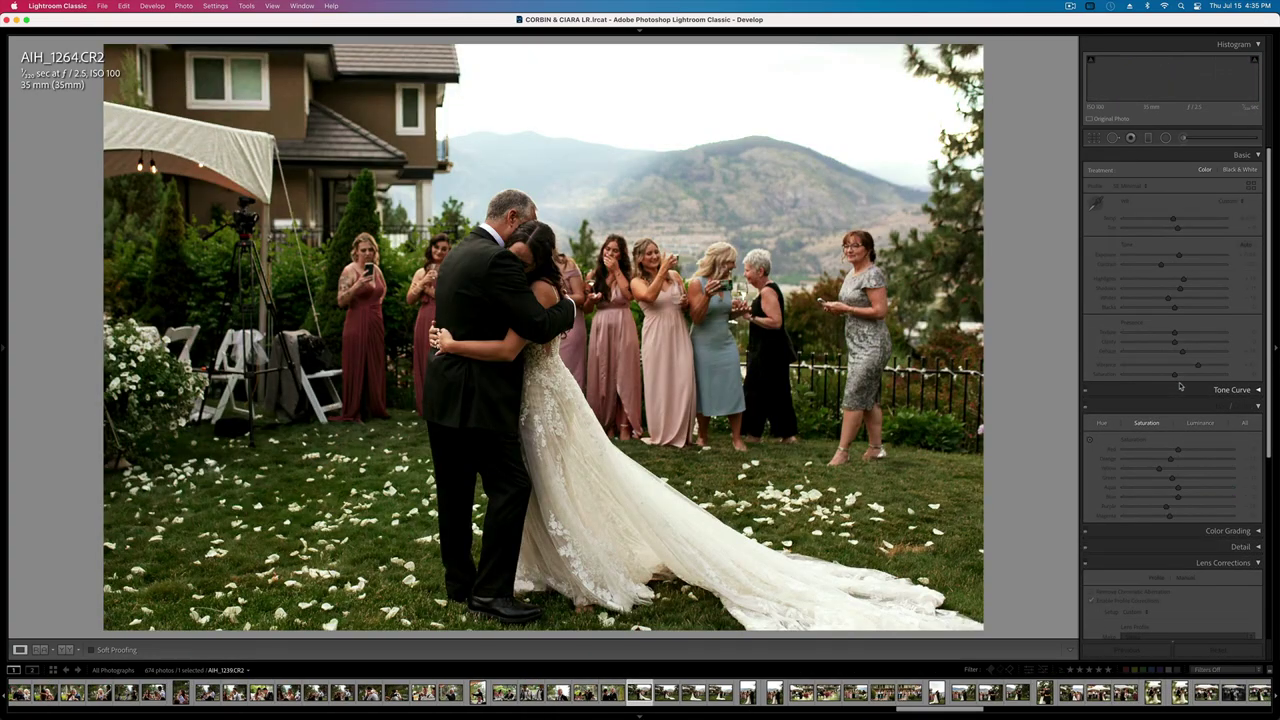
{"action": "key", "text": "Right"}
{"action": "key", "text": "Right"}
{"action": "key", "text": "Right"}
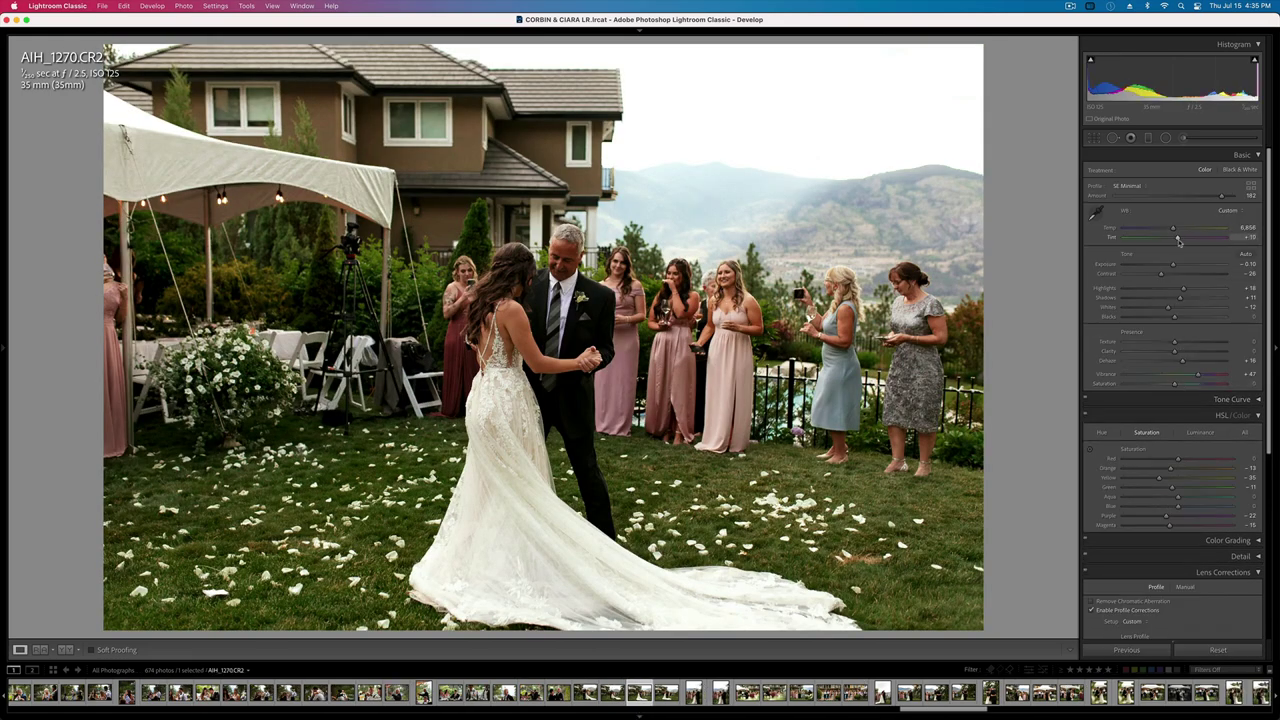
- Paste the previous photo's settings onto AIH_1286 and raise its exposure
{"action": "key", "text": "Right"}
{"action": "key", "text": "Right"}
{"action": "key", "text": "Right"}
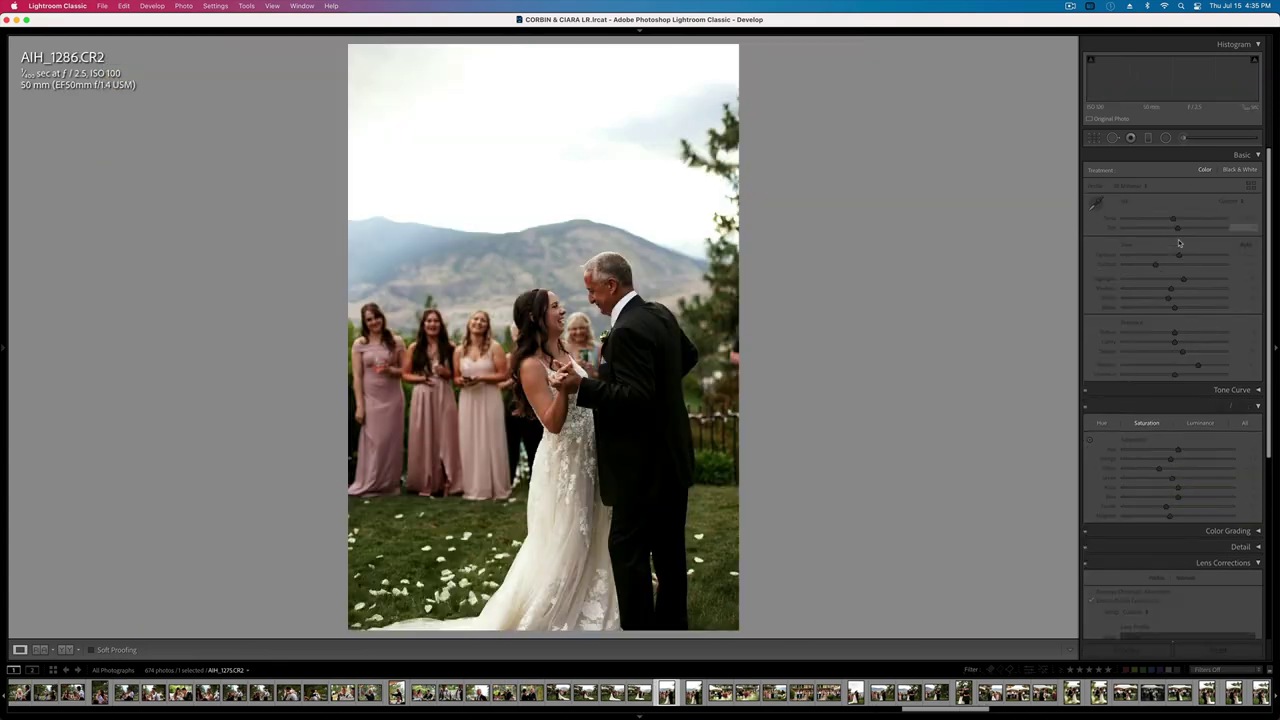
{"action": "key", "text": "super+v"}
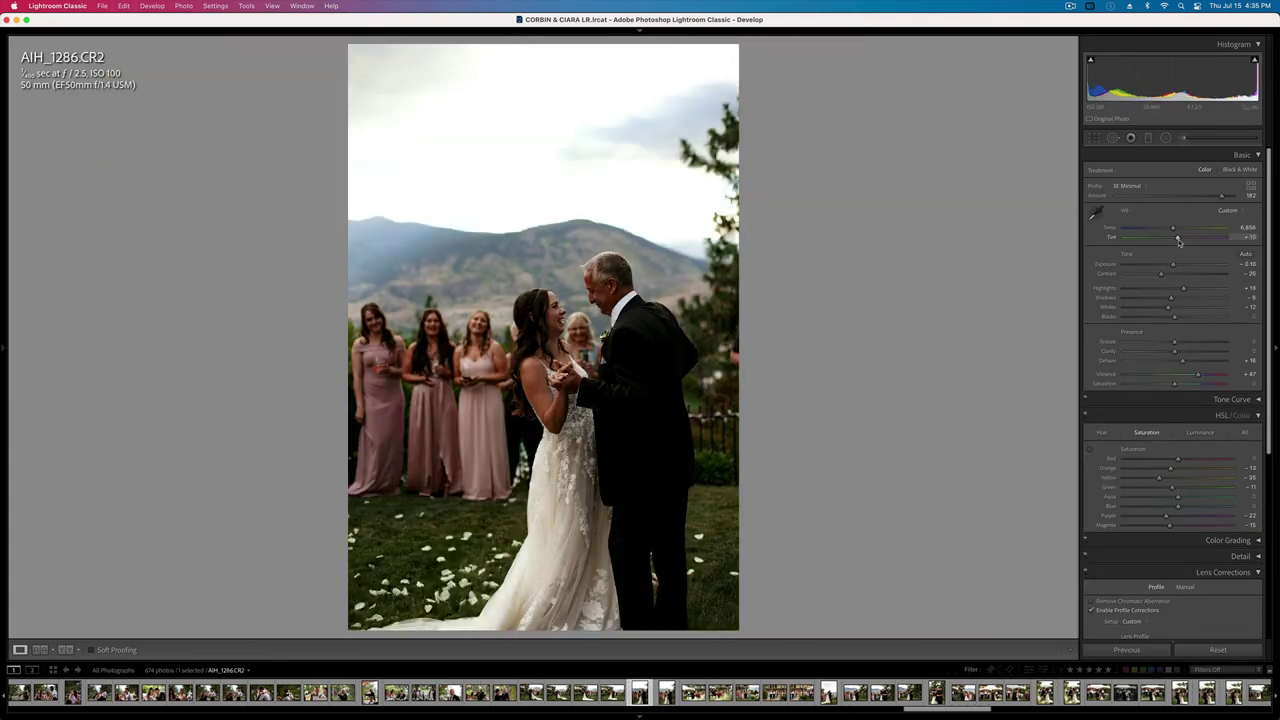
{"action": "key", "text": "shift+equal"}
{"action": "key", "text": "shift+equal"}
- Skip ahead to AIH_1316, warm its white balance temperature, then advance to AIH_1332
{"action": "key", "text": "Right"}
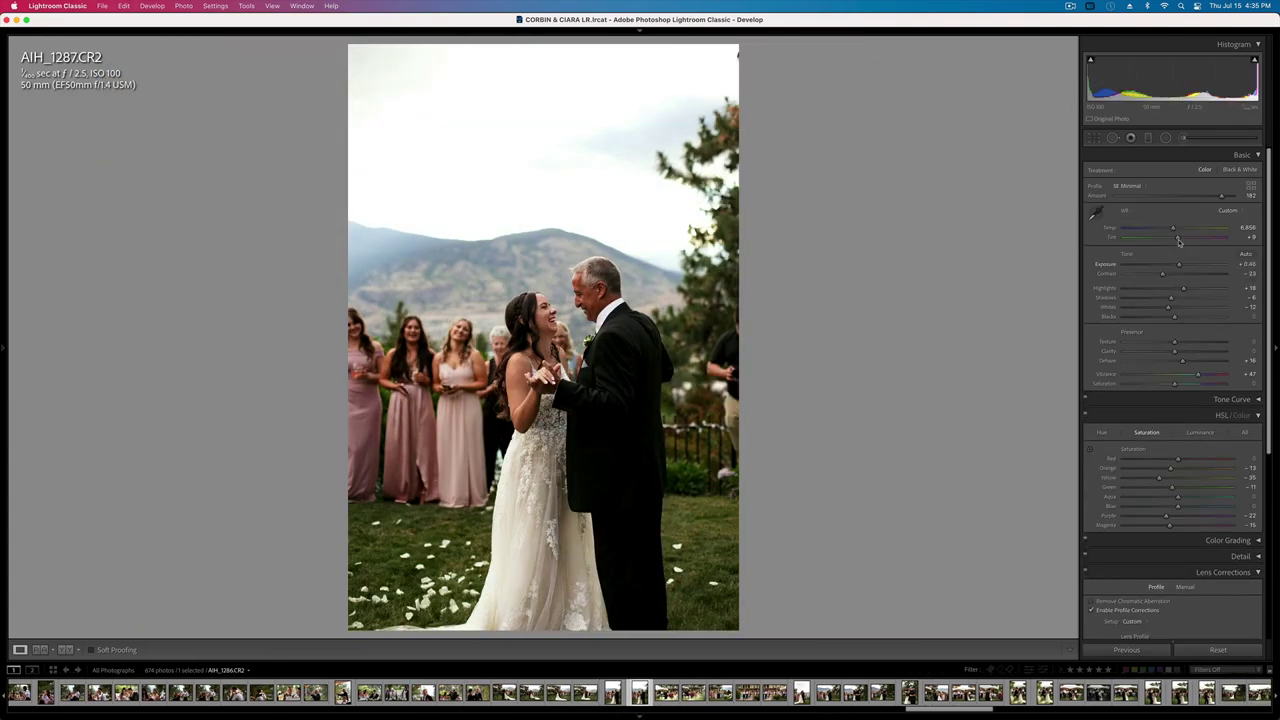
{"action": "key", "text": "Right"}
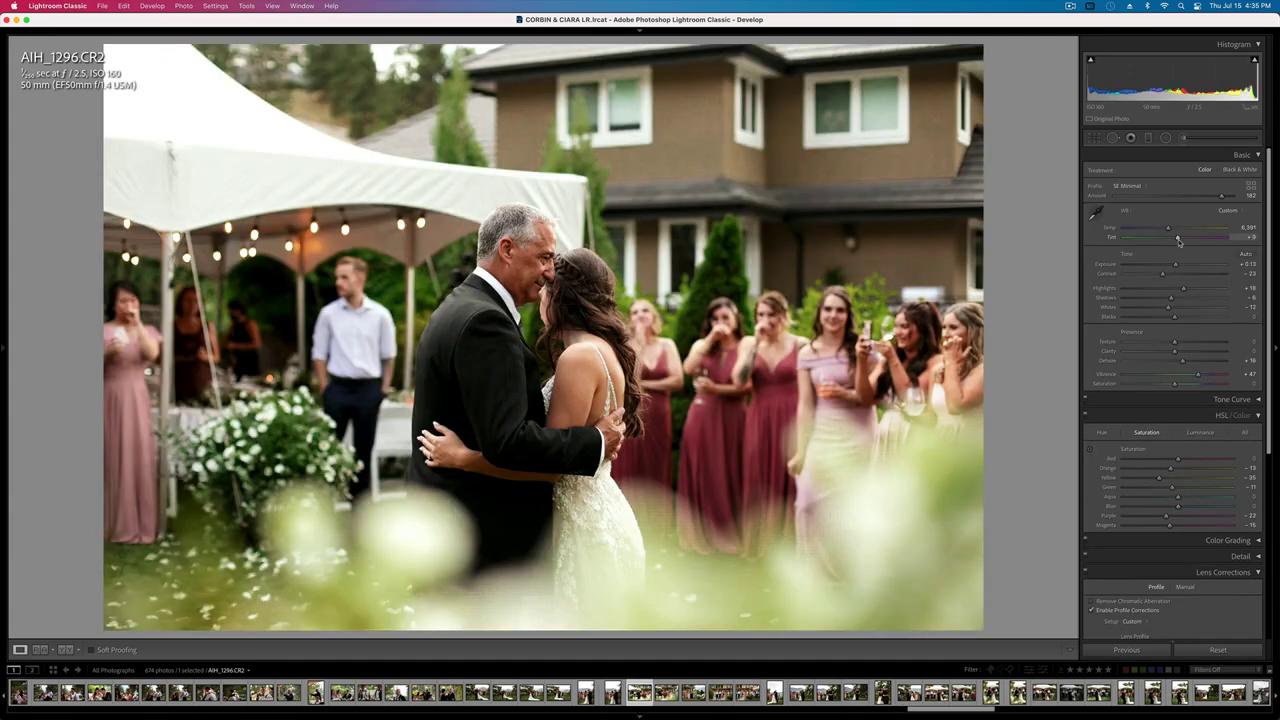
{"action": "key", "text": "Right"}
{"action": "key", "text": "Right"}
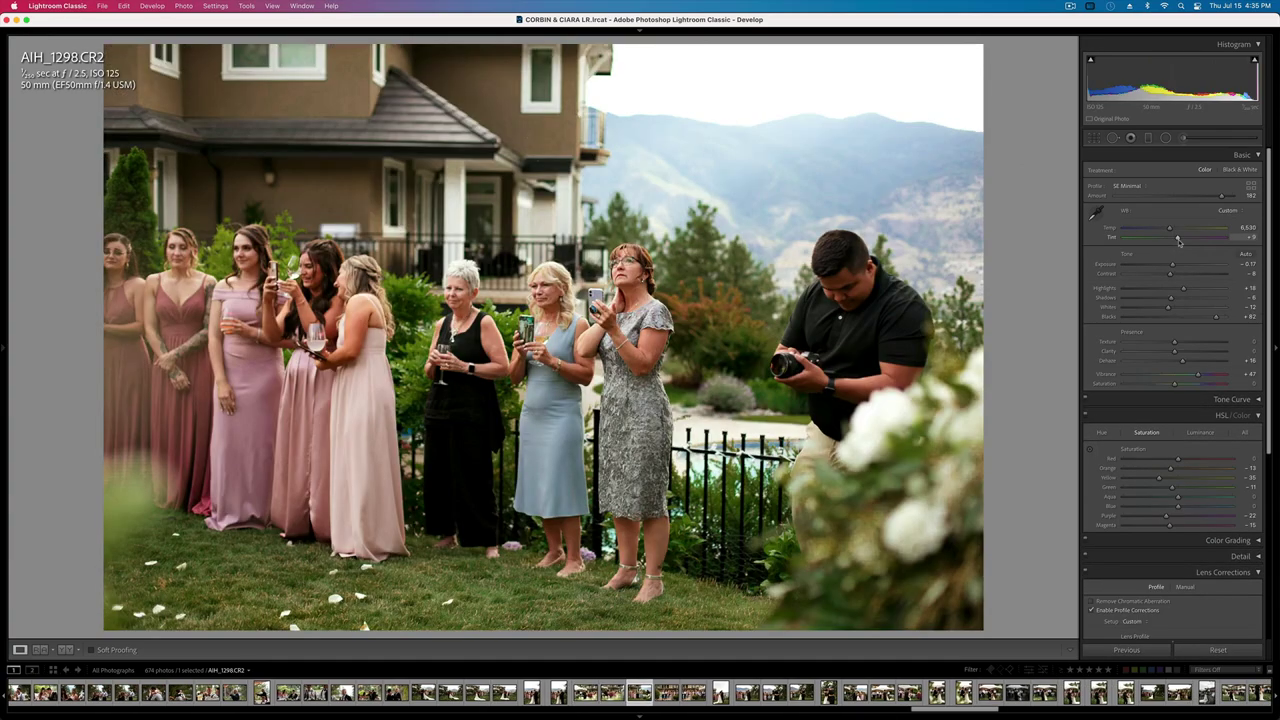
{"action": "key", "text": "Right"}
{"action": "key", "text": "Right"}
{"action": "key", "text": "Right"}
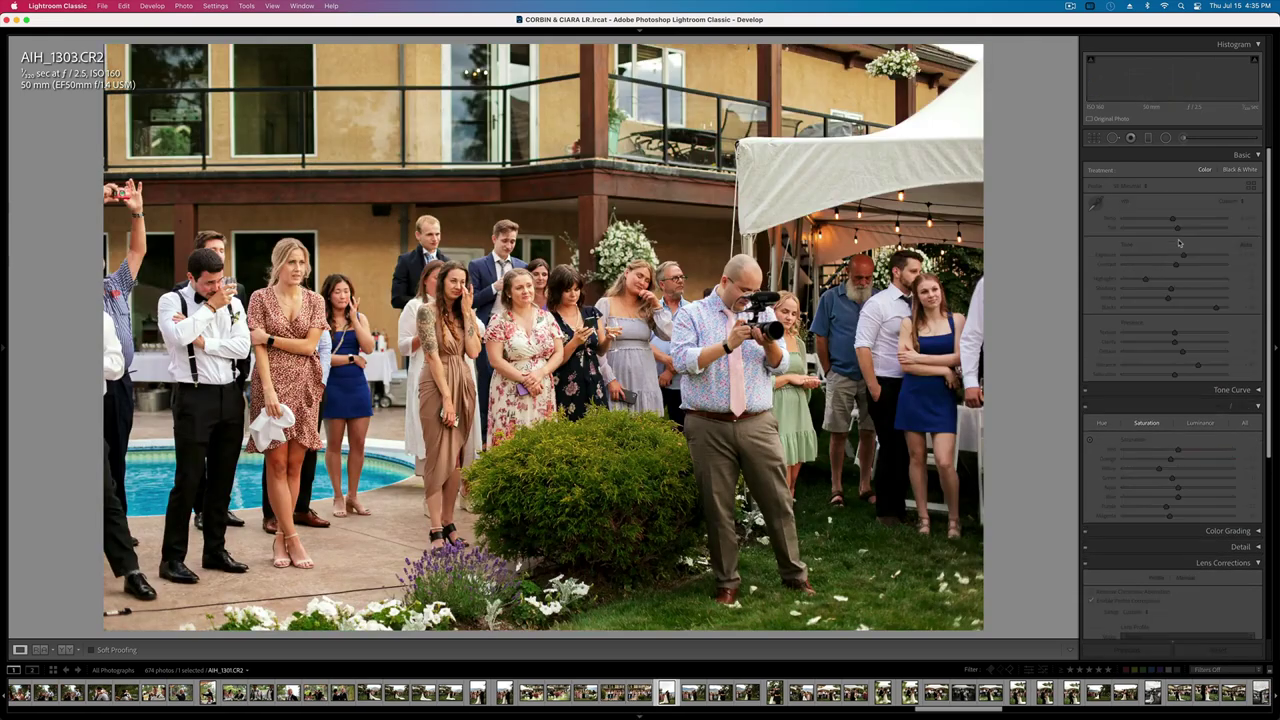
{"action": "key", "text": "Right"}
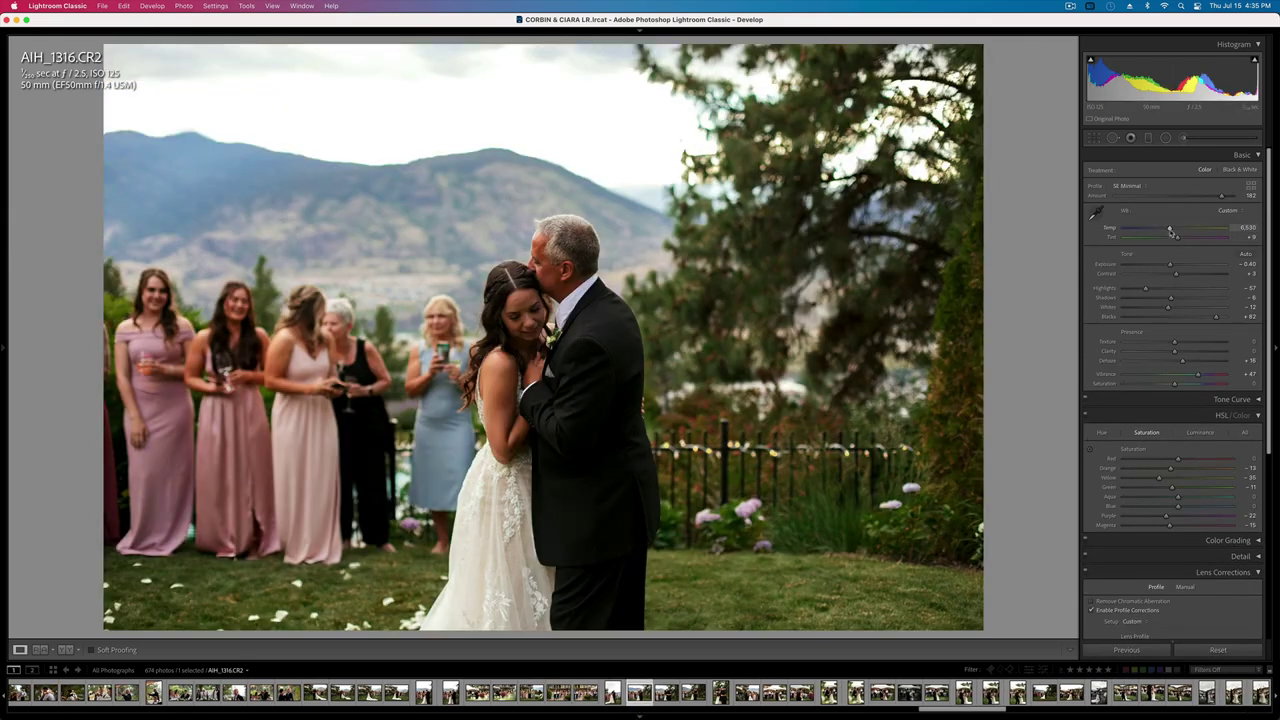
{"action": "left_click_drag", "start_coordinate": [1172, 230], "coordinate": [1176, 232]}
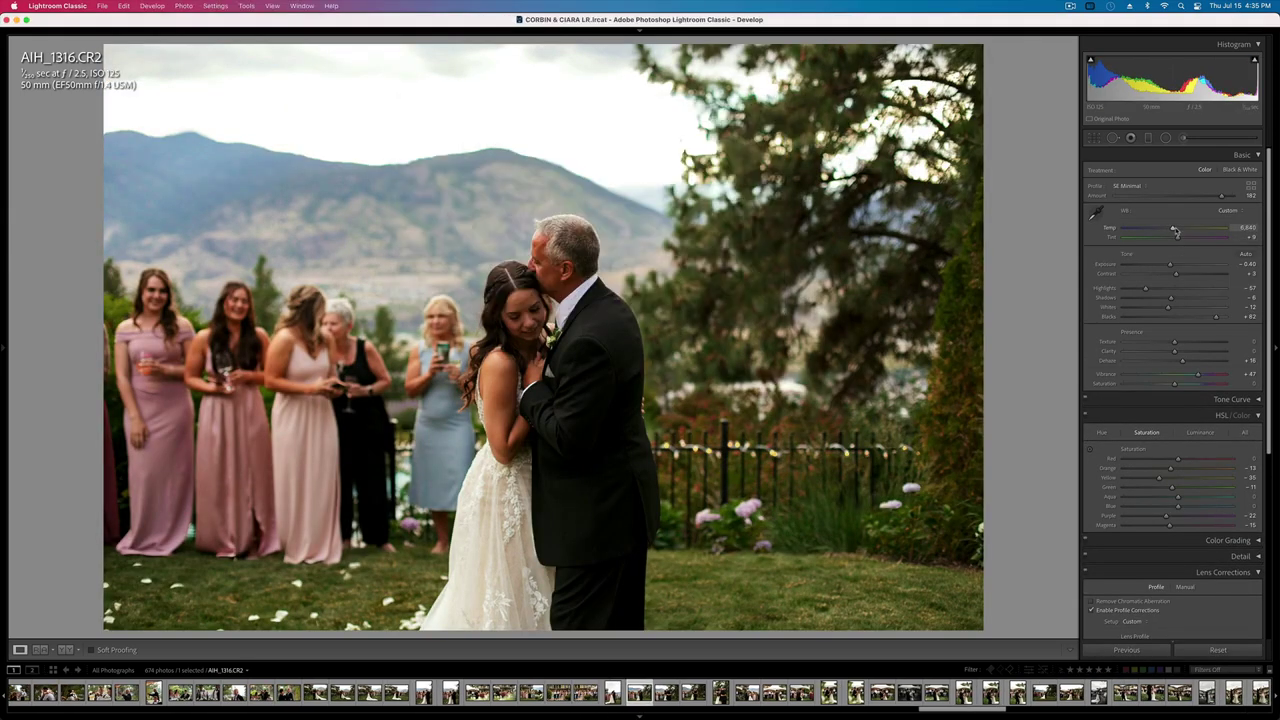
{"action": "key", "text": "Right"}
{"action": "key", "text": "Right"}
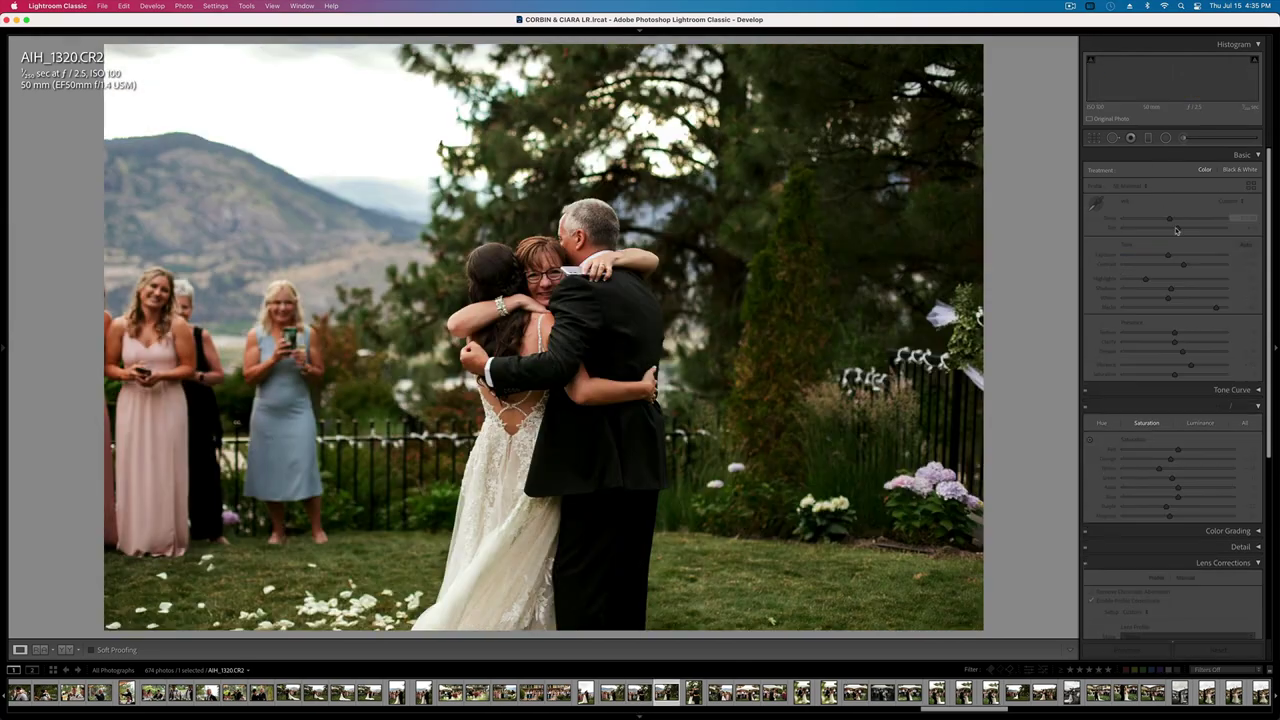
{"action": "key", "text": "Right"}
{"action": "key", "text": "Right"}
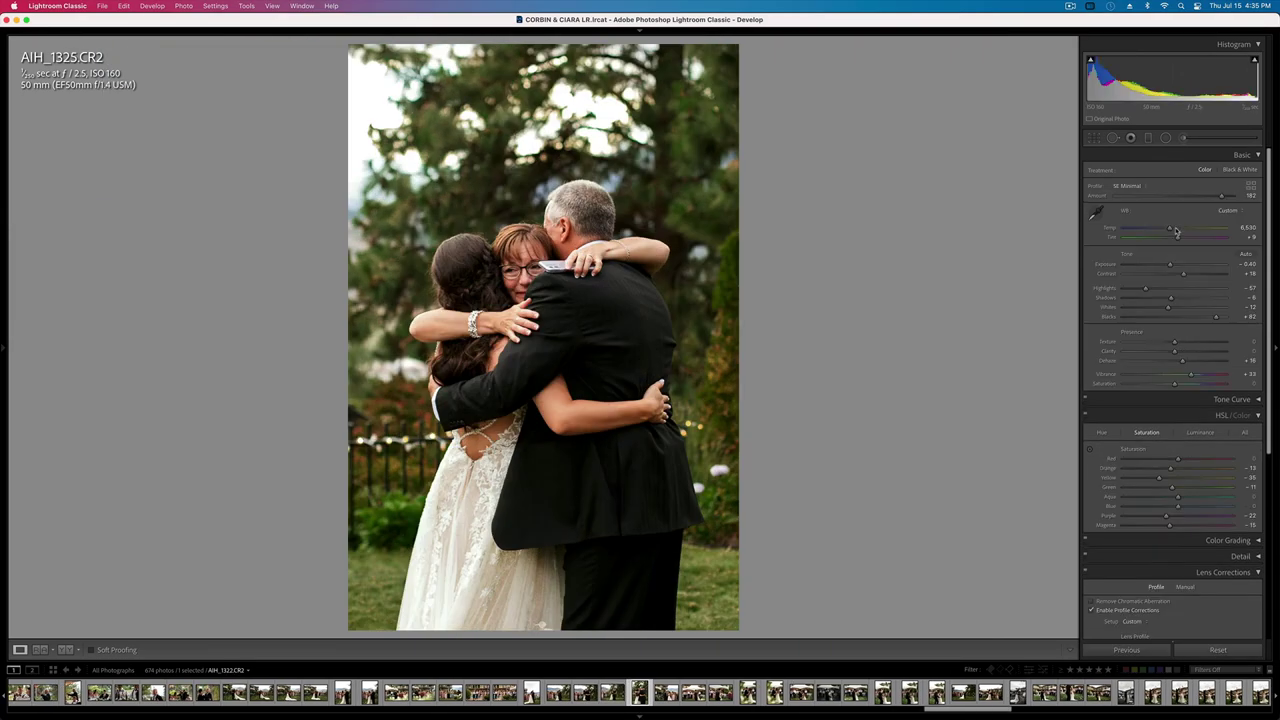
{"action": "key", "text": "Right"}
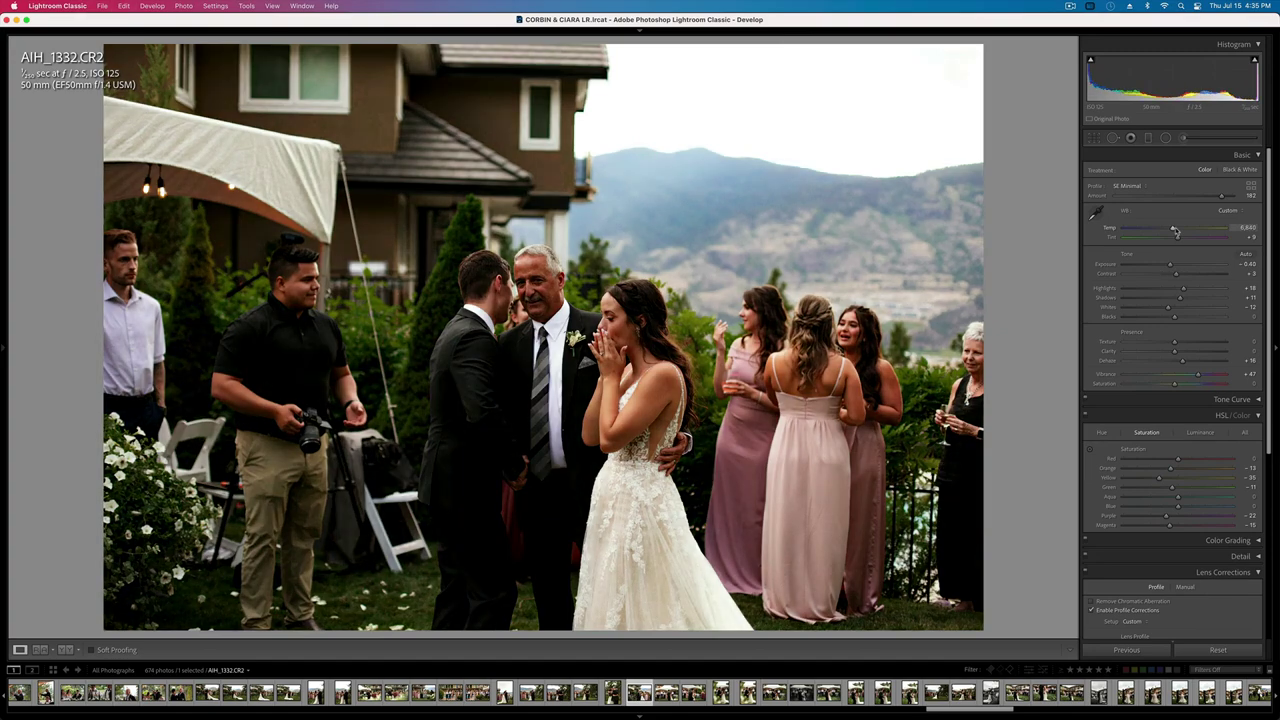
- Undo the pasted settings on AIH_1332 and brighten AIH_1339's exposure
{"action": "key", "text": "super+z"}
{"action": "key", "text": "Right"}
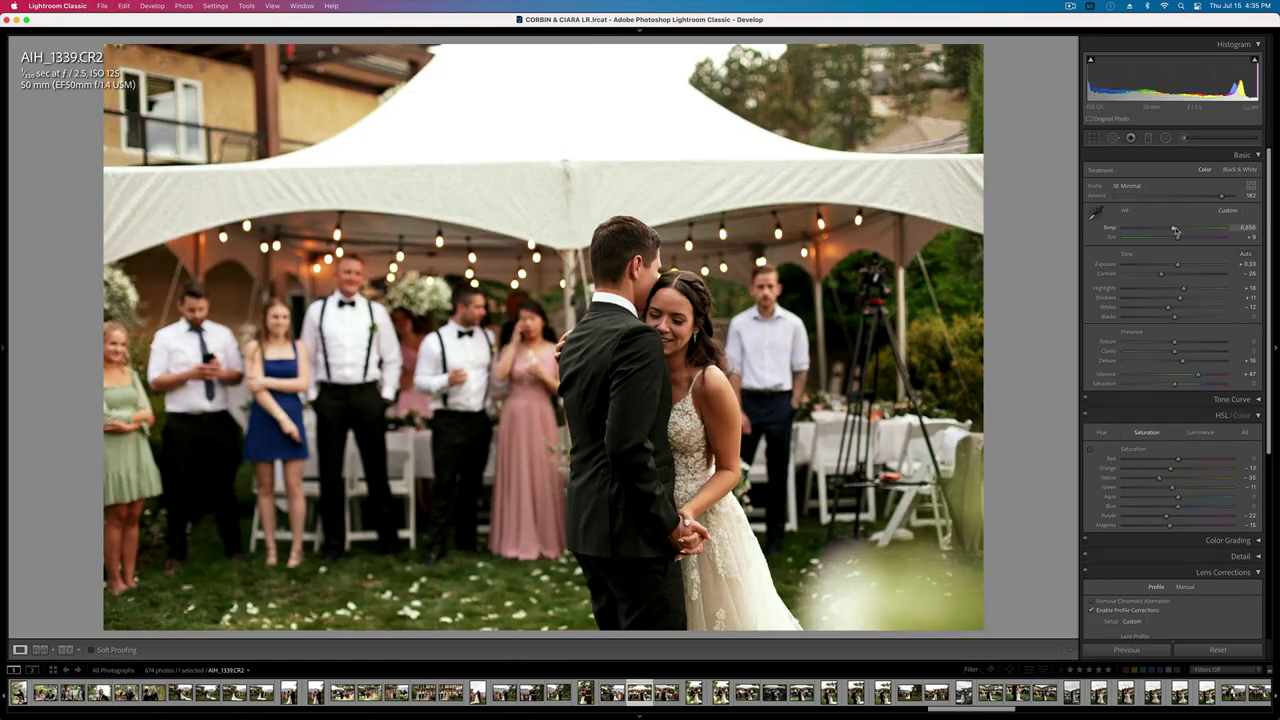
{"action": "key", "text": "shift+equal"}
{"action": "key", "text": "shift+equal"}
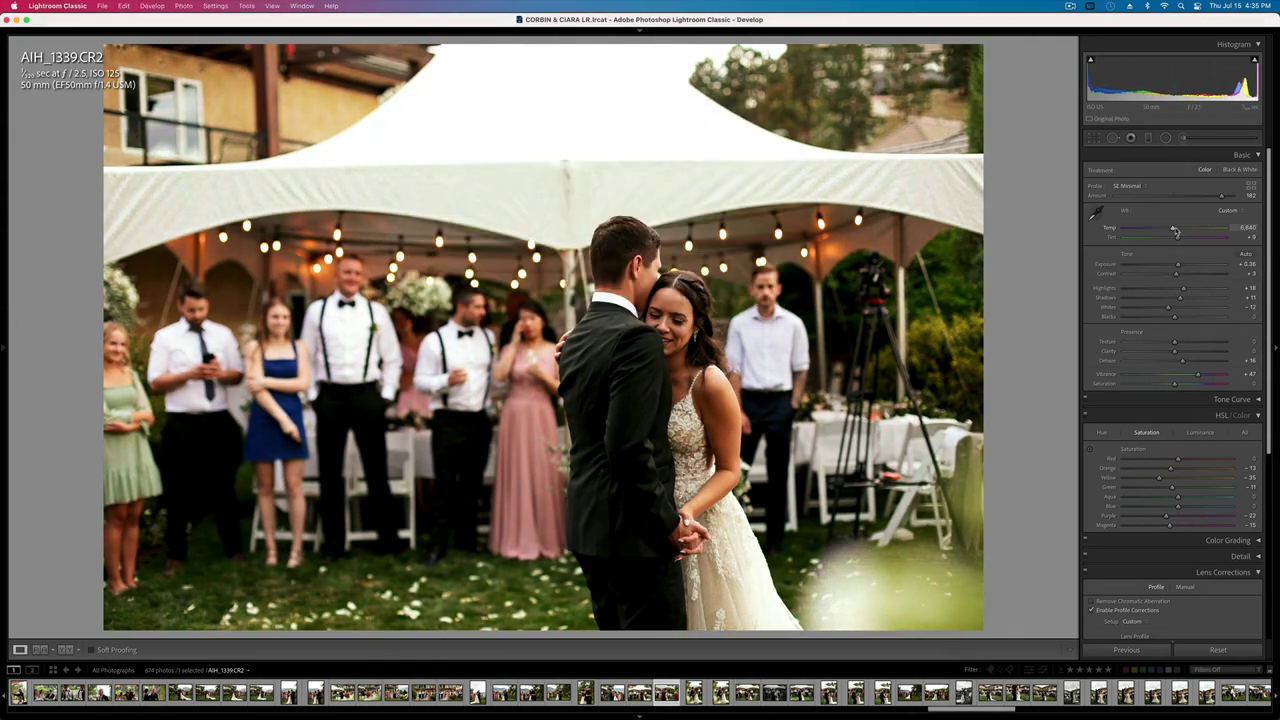
{"action": "key", "text": "Right"}
{"action": "key", "text": "Right"}
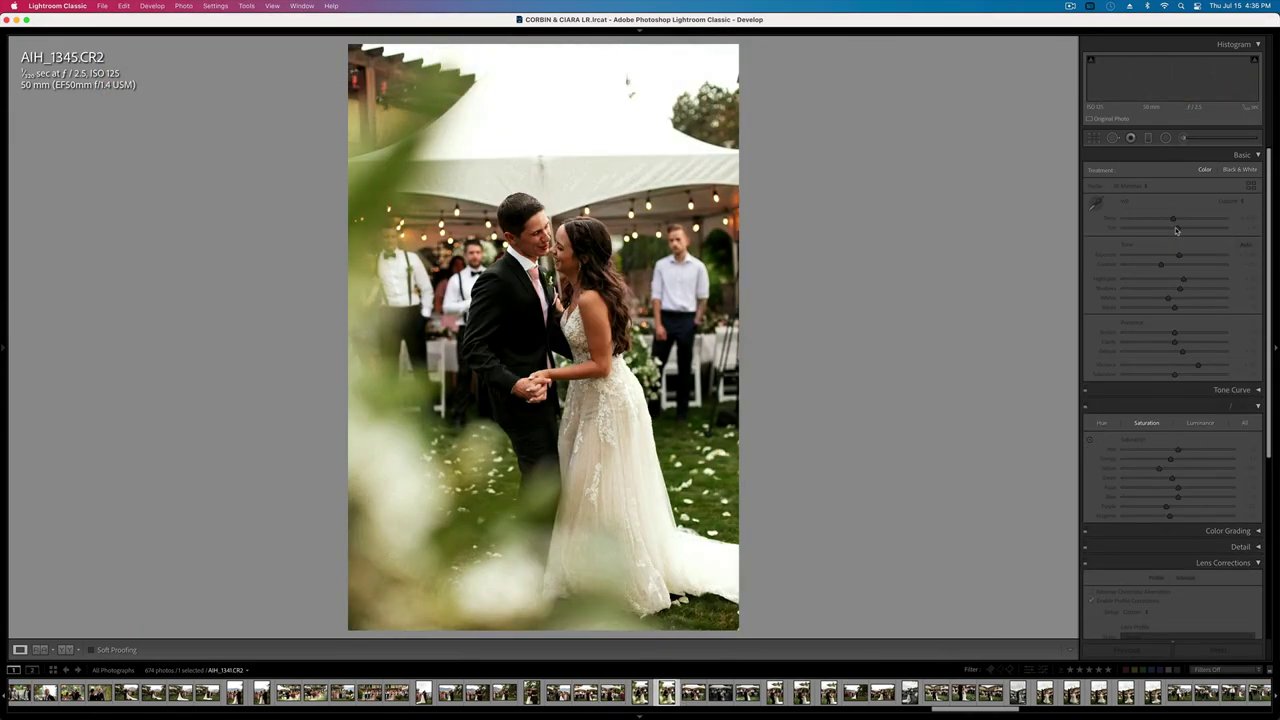
{"action": "key", "text": "Right"}
{"action": "key", "text": "Right"}
{"action": "key", "text": "Right"}
{"action": "key", "text": "Right"}
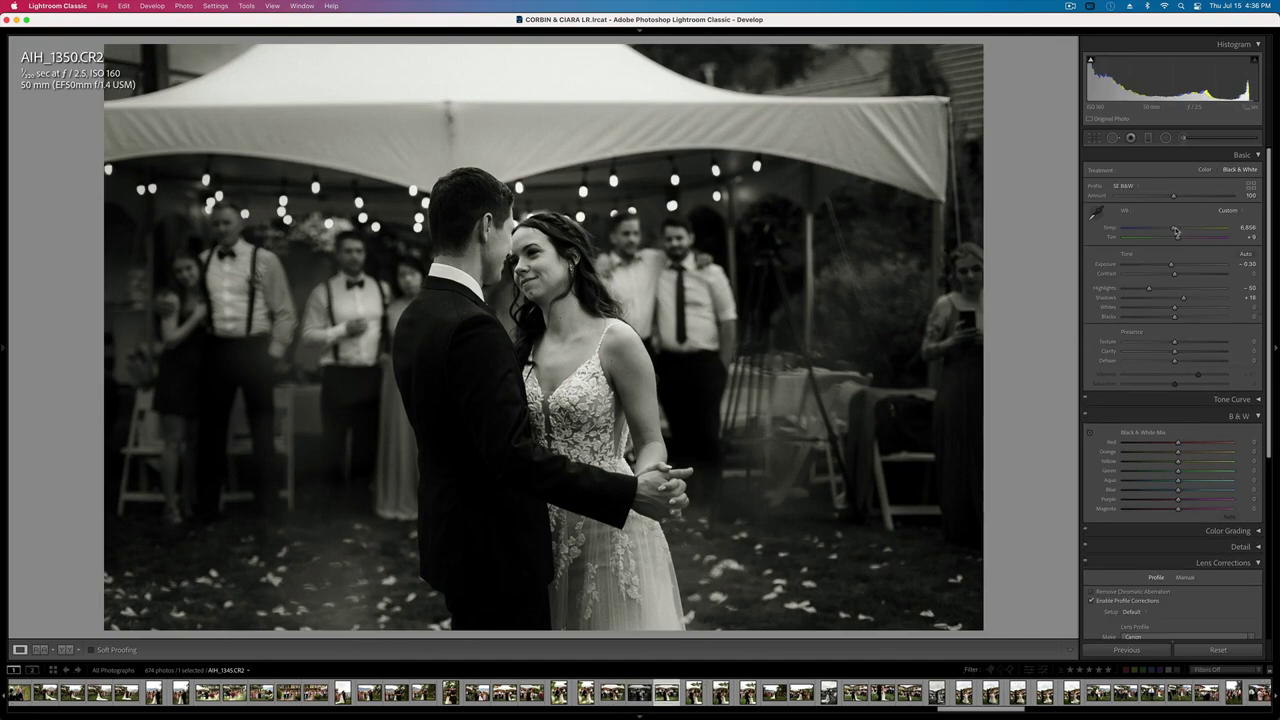
{"action": "key", "text": "Right"}
{"action": "key", "text": "Right"}
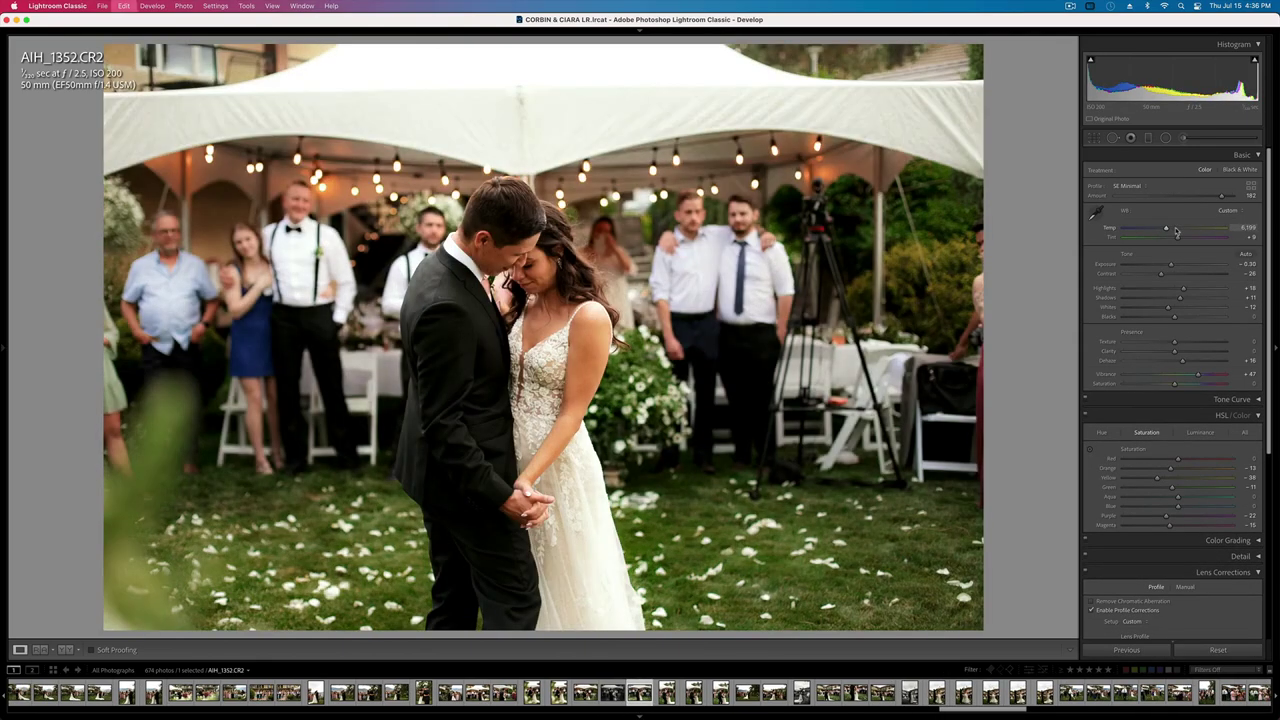
- Fine-tune exposure on the next photos, leaving AIH_1359 slightly darker
{"action": "key", "text": "minus"}
{"action": "key", "text": "equal"}
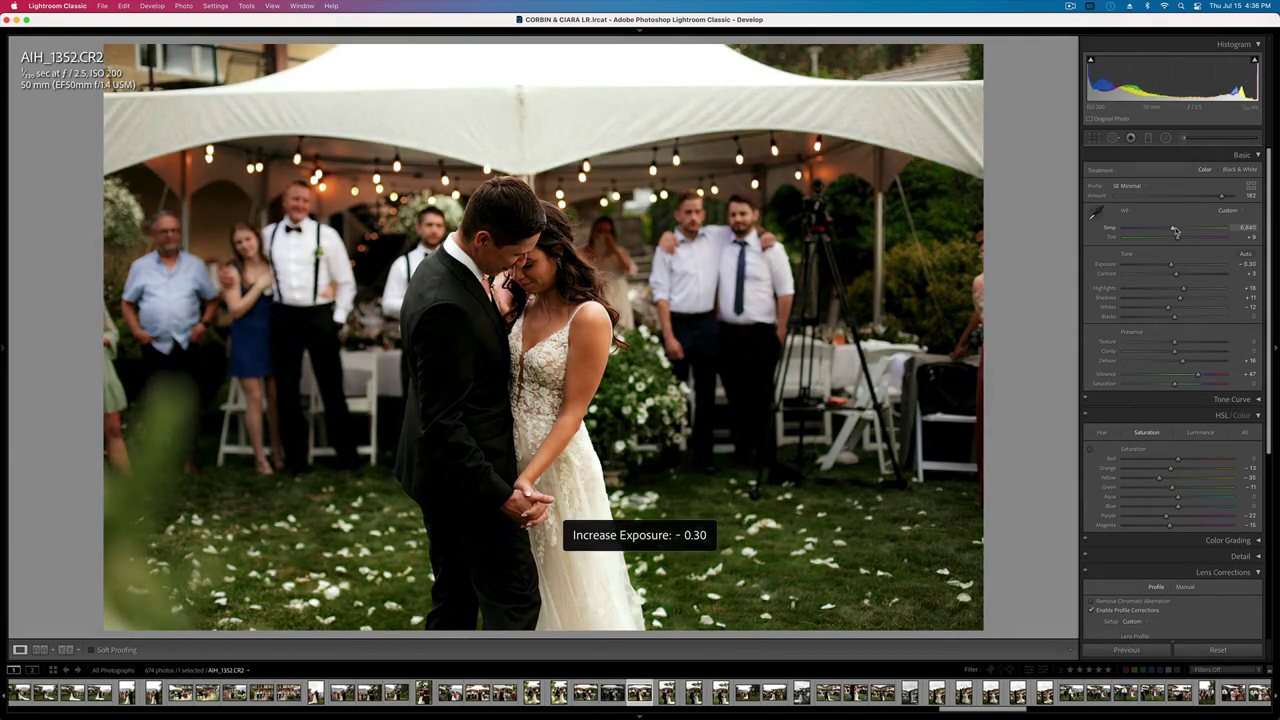
{"action": "key", "text": "Right"}
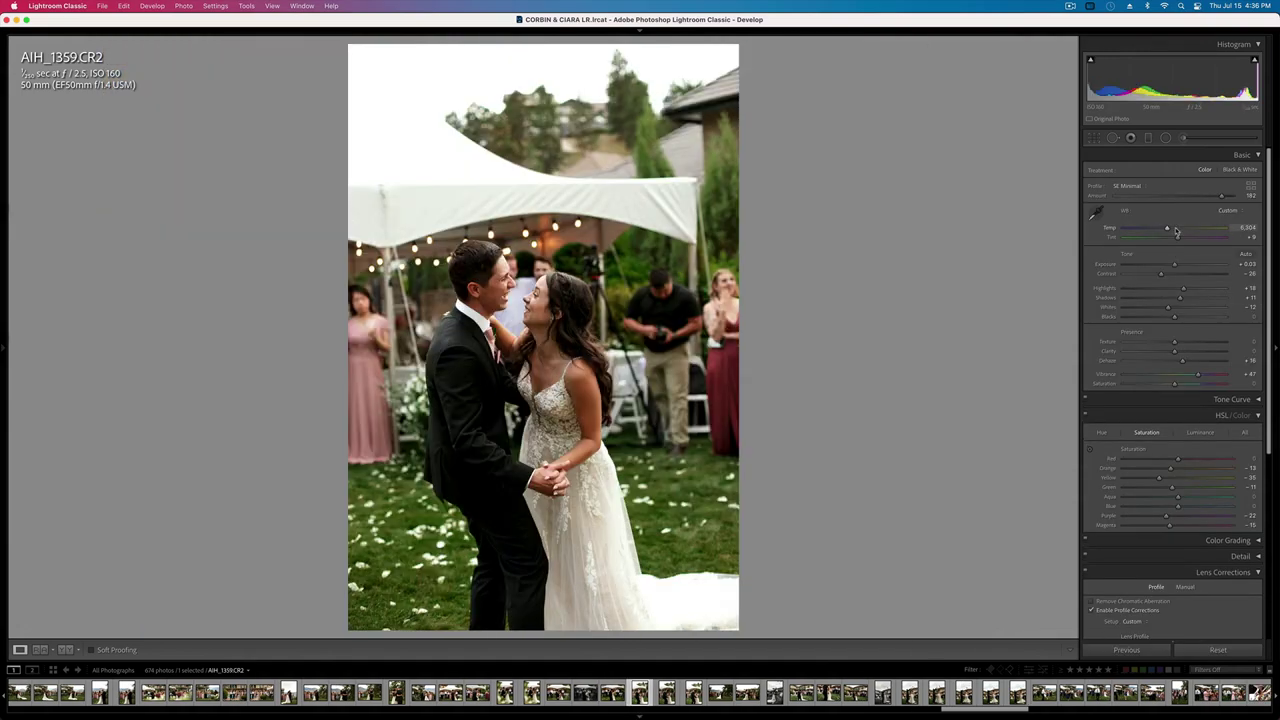
{"action": "key", "text": "equal"}
{"action": "key", "text": "minus"}
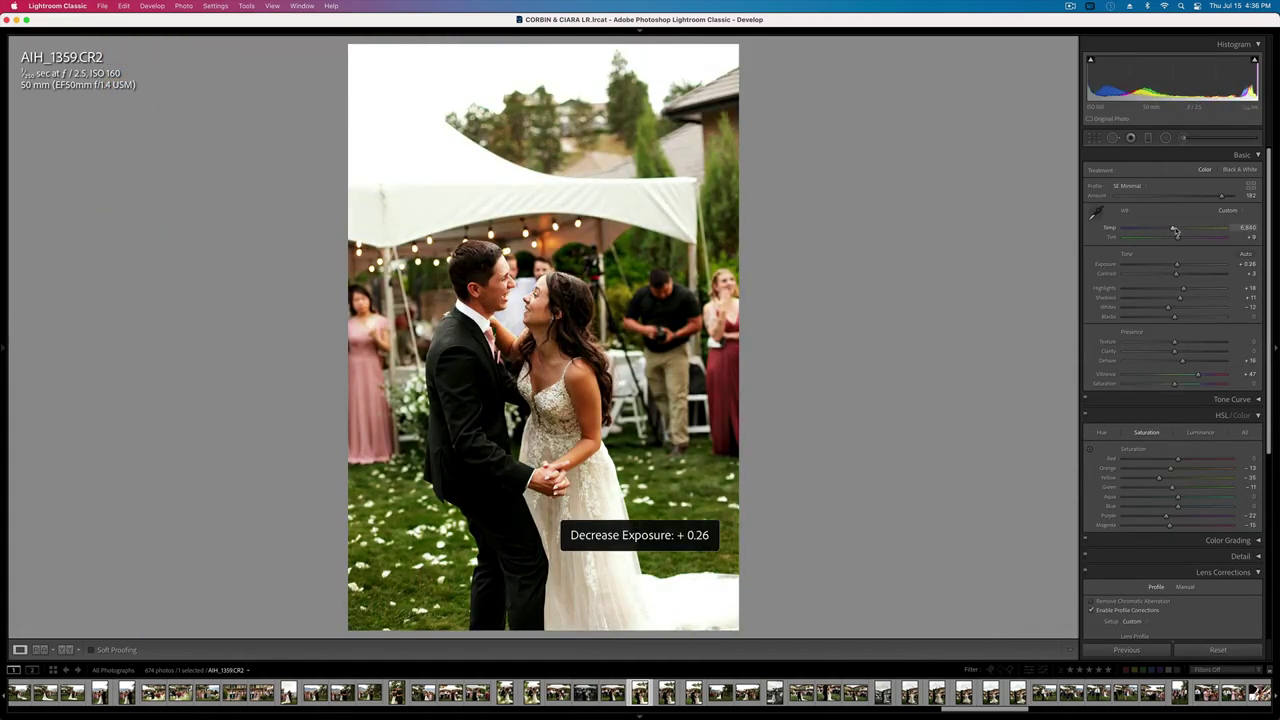
{"action": "key", "text": "minus"}
- Lower AIH_1360's exposure, lift its Blacks, and advance to AIH_1368
{"action": "key", "text": "Right"}
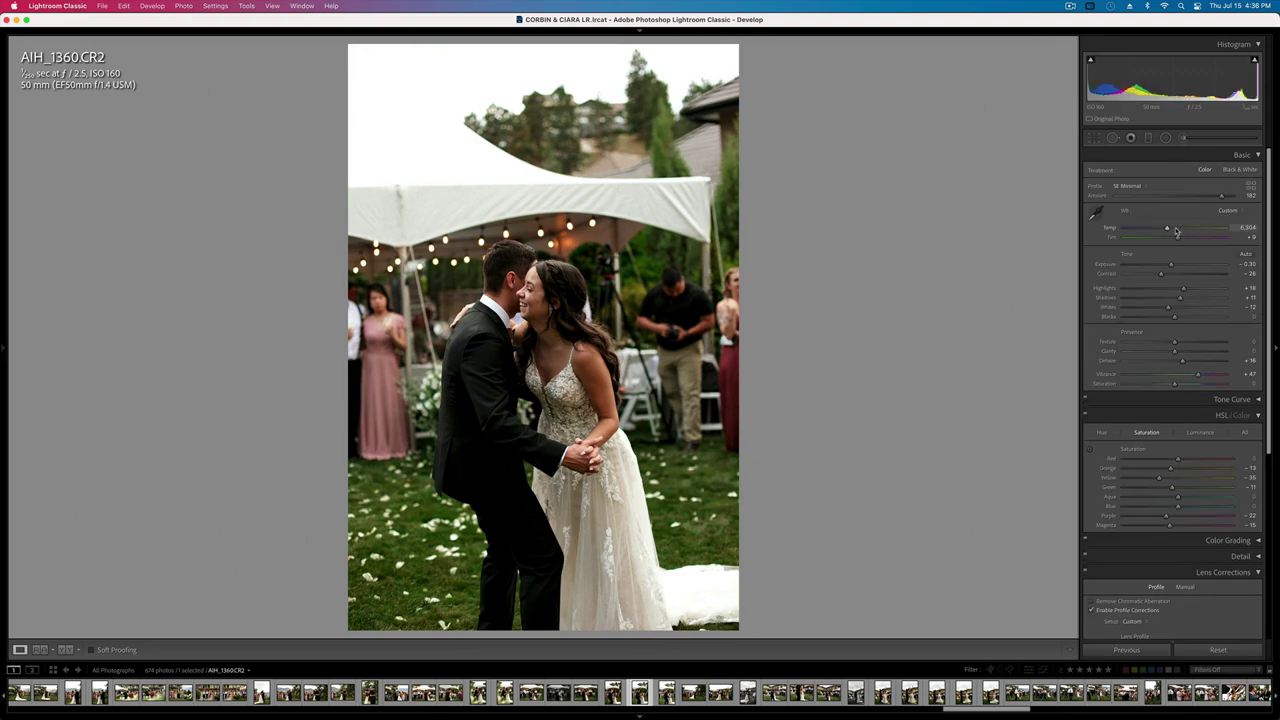
{"action": "key", "text": "minus"}
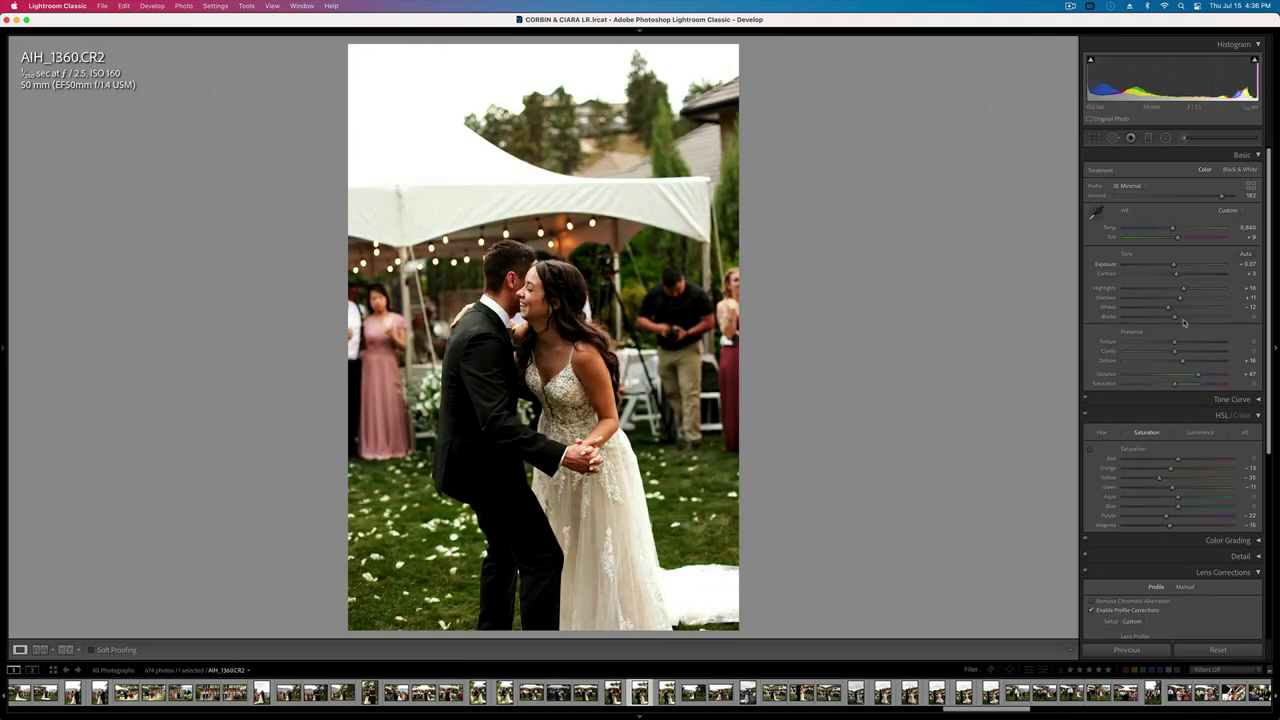
{"action": "left_click_drag", "start_coordinate": [1190, 319], "coordinate": [1208, 320]}
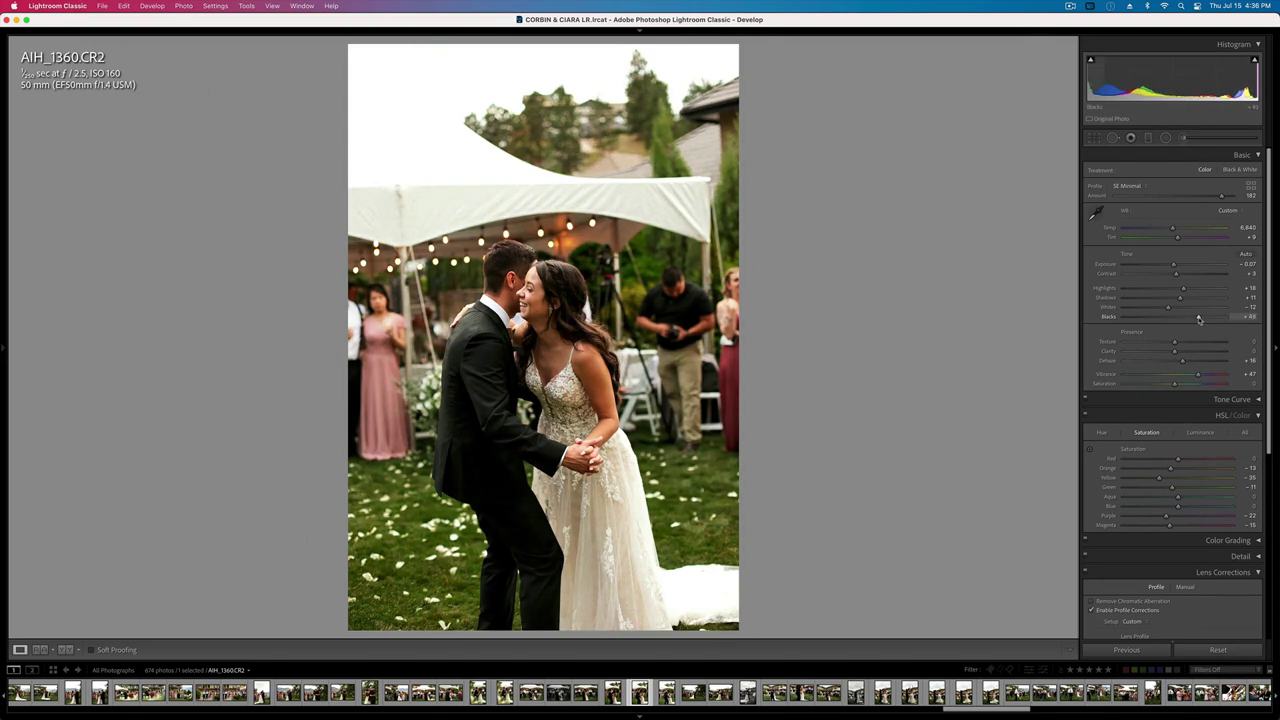
{"action": "key", "text": "minus"}
{"action": "key", "text": "Right"}
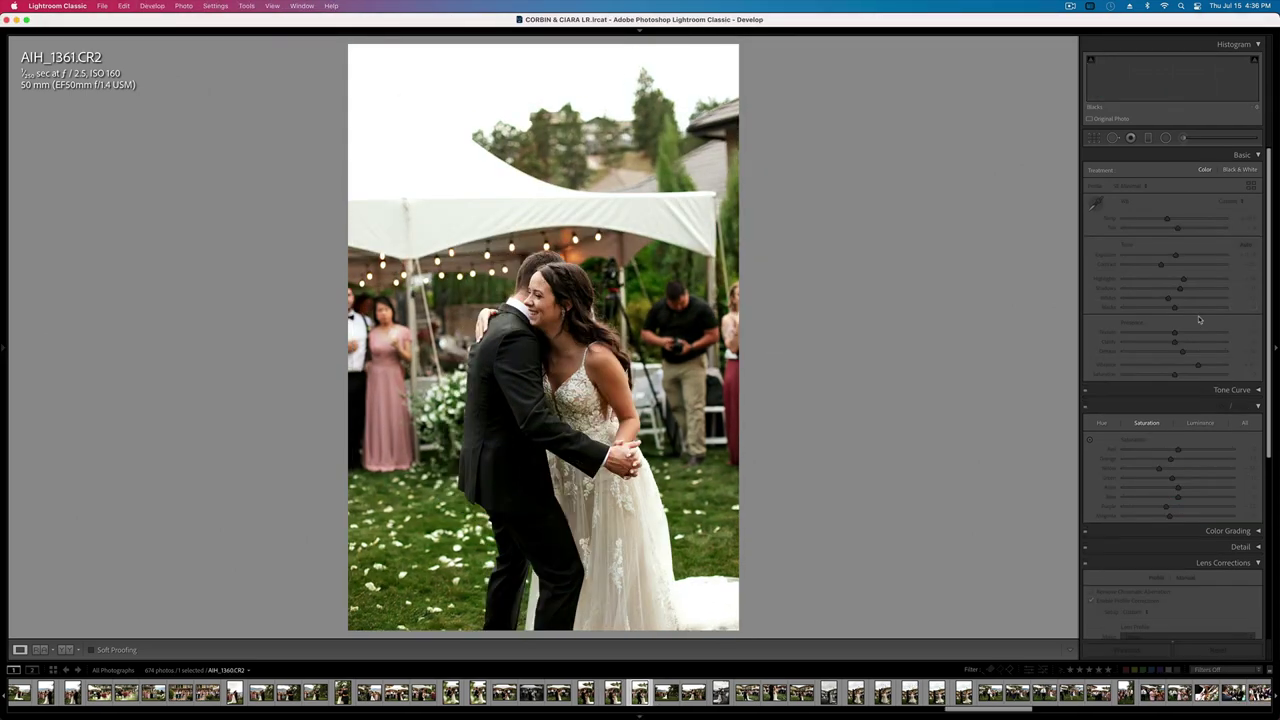
{"action": "key", "text": "Right"}
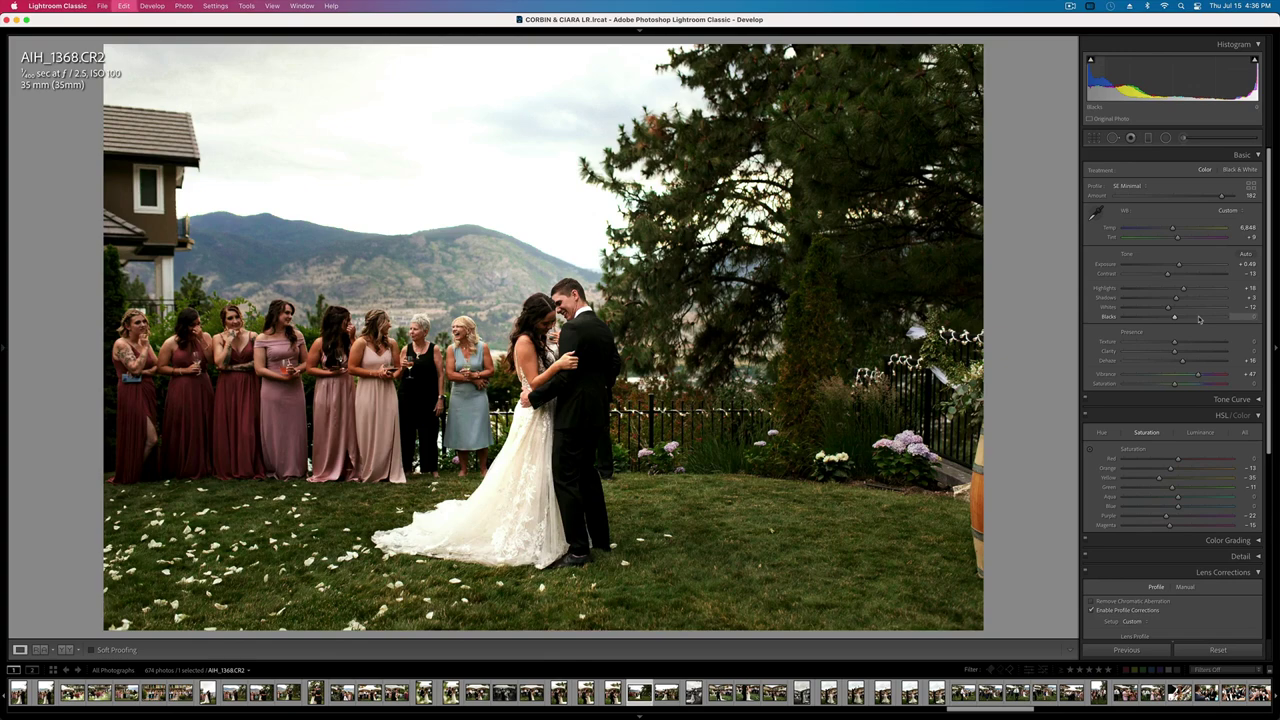
- Paste the previous settings onto AIH_1368, lower its highlights, and fine-tune exposure
{"action": "key", "text": "super+v"}
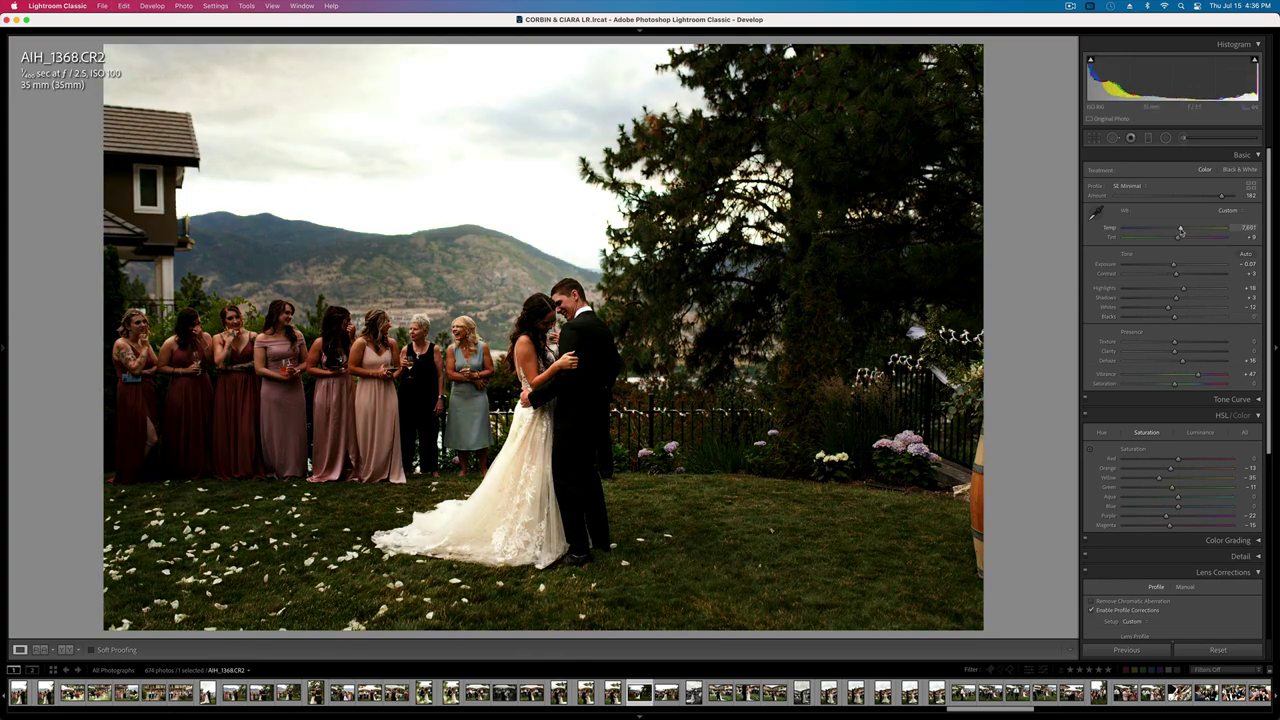
{"action": "key", "text": "equal"}
{"action": "key", "text": "equal"}
{"action": "key", "text": "equal"}
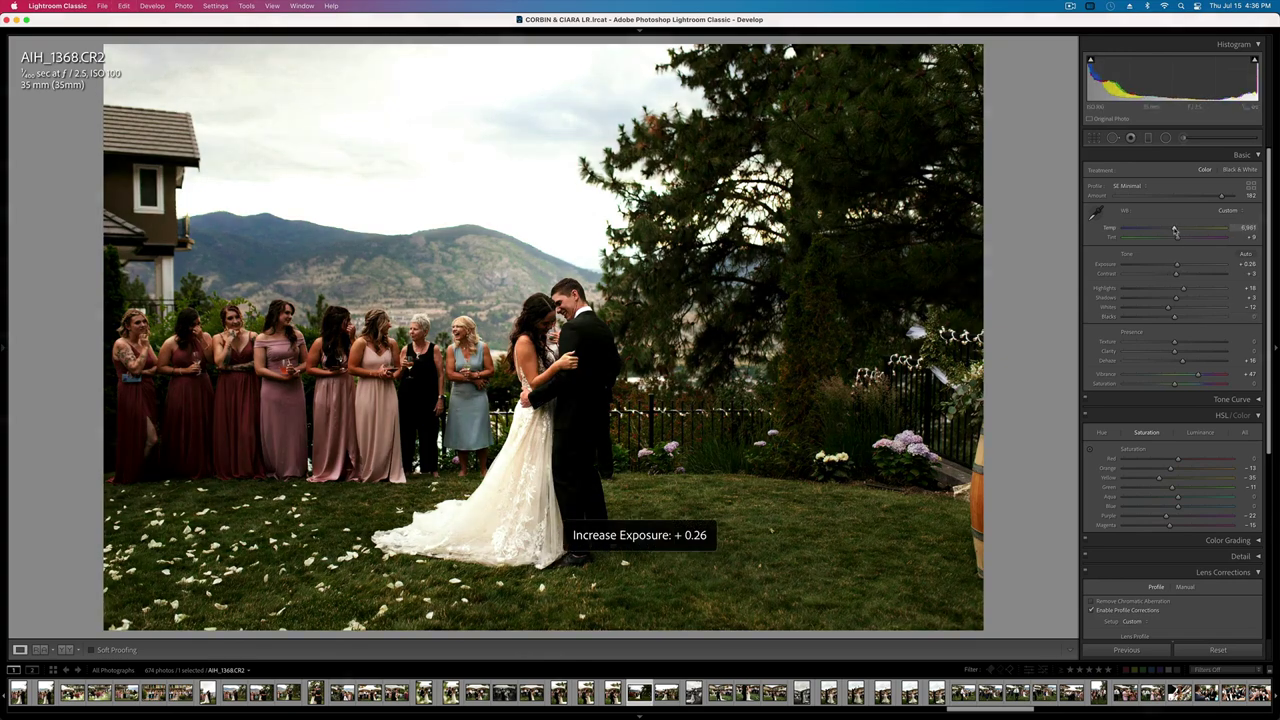
{"action": "key", "text": "minus"}
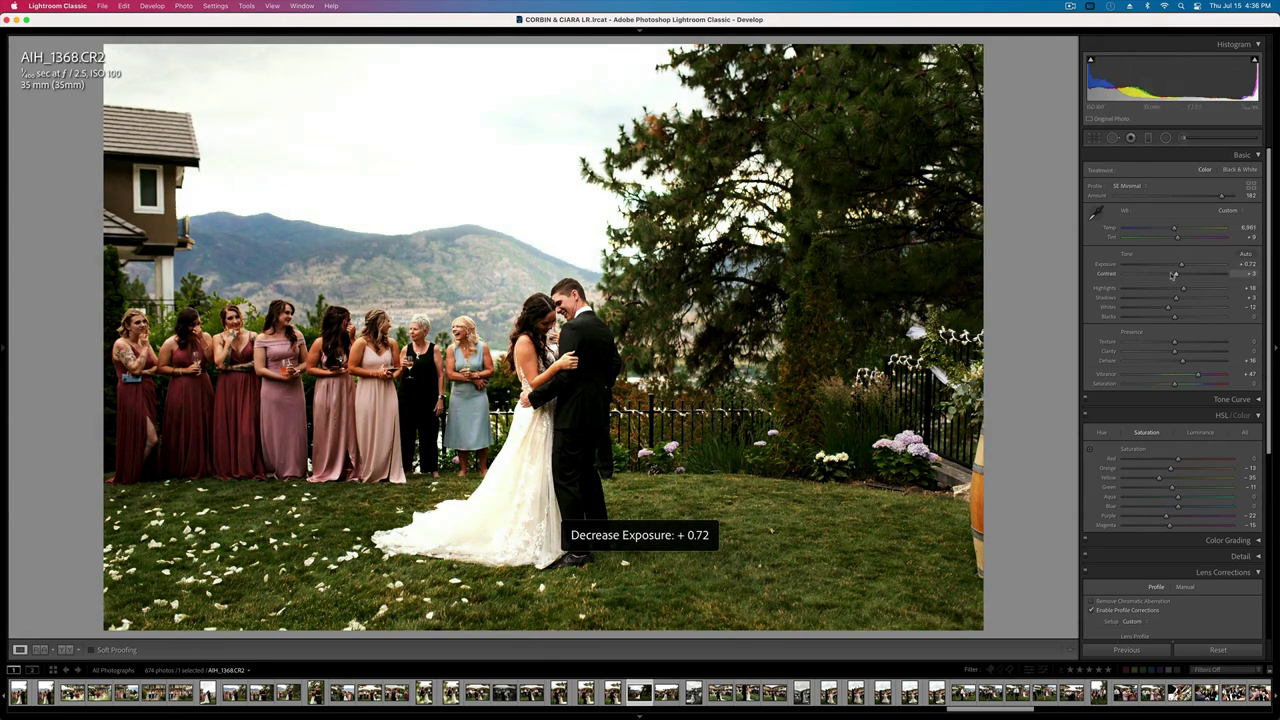
{"action": "left_click_drag", "start_coordinate": [1183, 288], "coordinate": [1140, 291]}
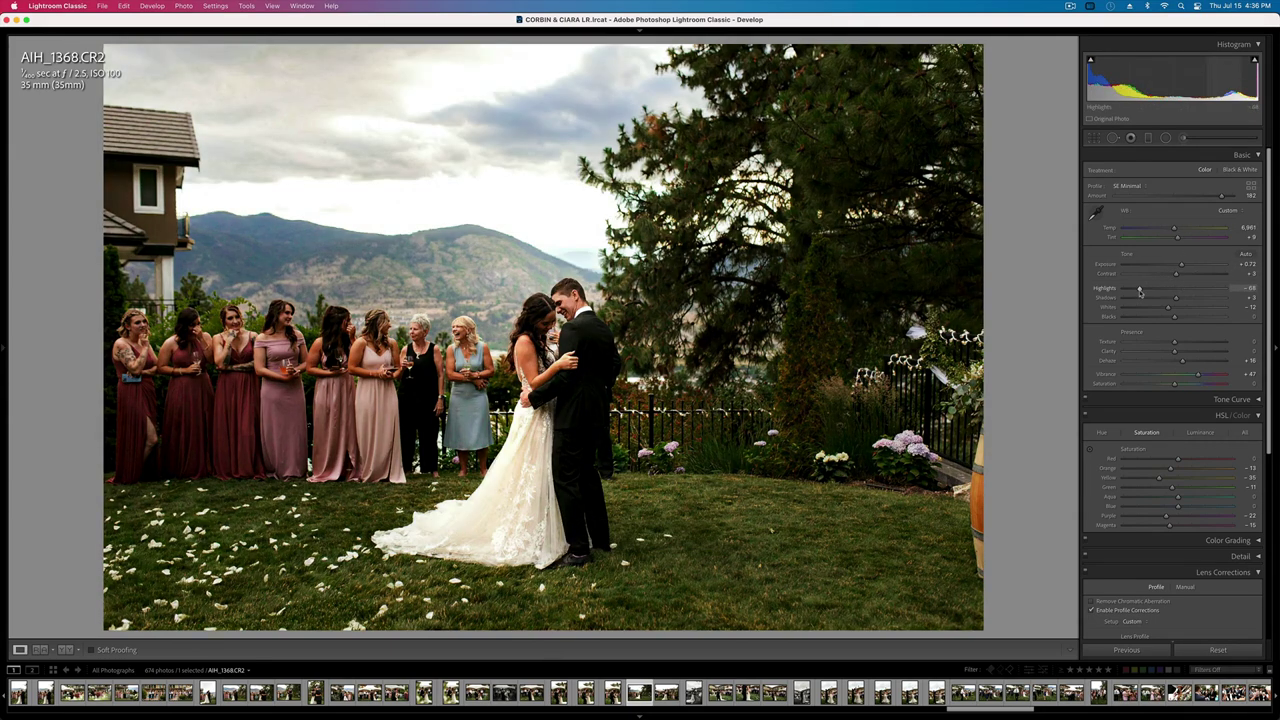
{"action": "key", "text": "equal"}
{"action": "key", "text": "minus"}
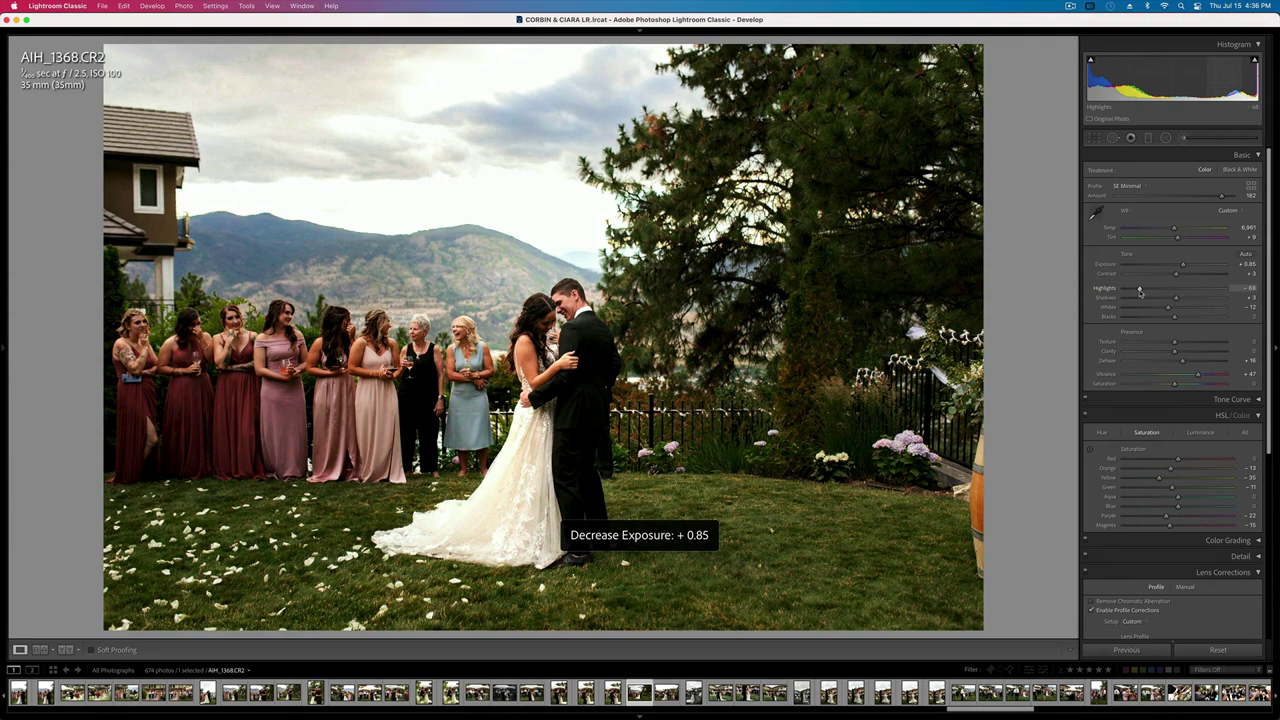
- On AIH_1395, paste the copied settings, pull highlights to -35 and exposure to -0.27
{"action": "key", "text": "Right"}
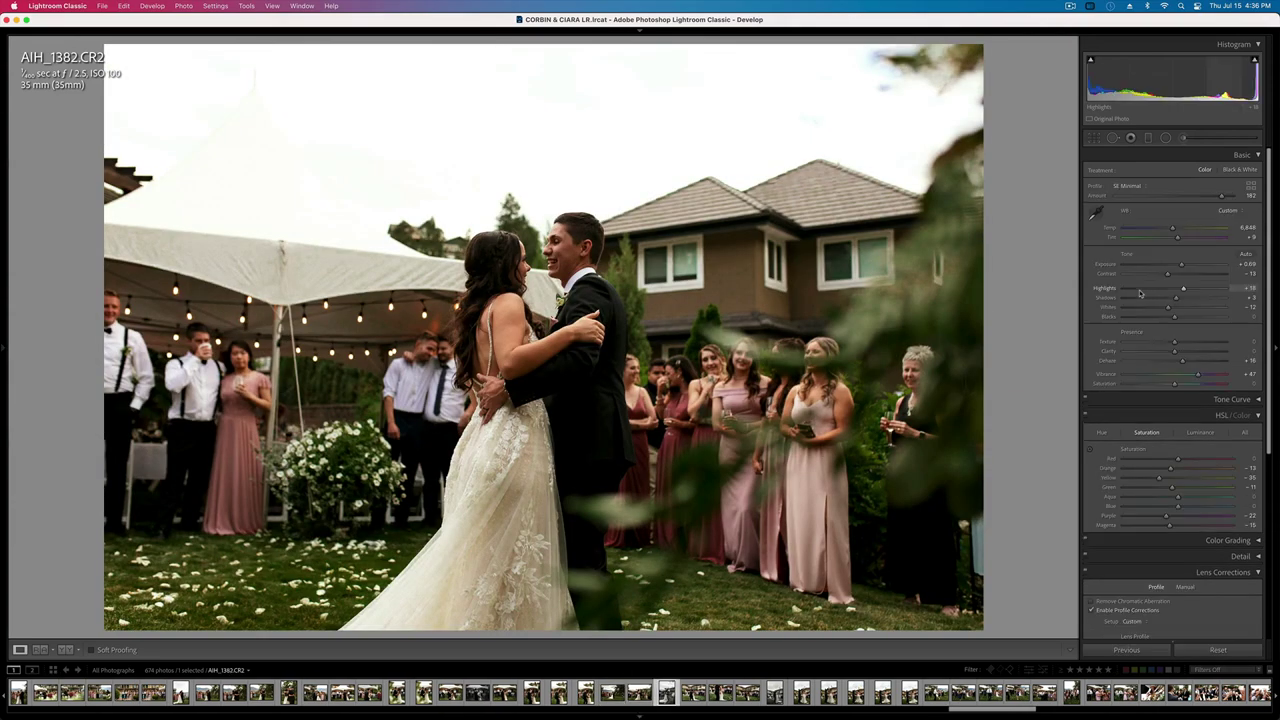
{"action": "key", "text": "Right"}
{"action": "key", "text": "Right"}
{"action": "key", "text": "Right"}
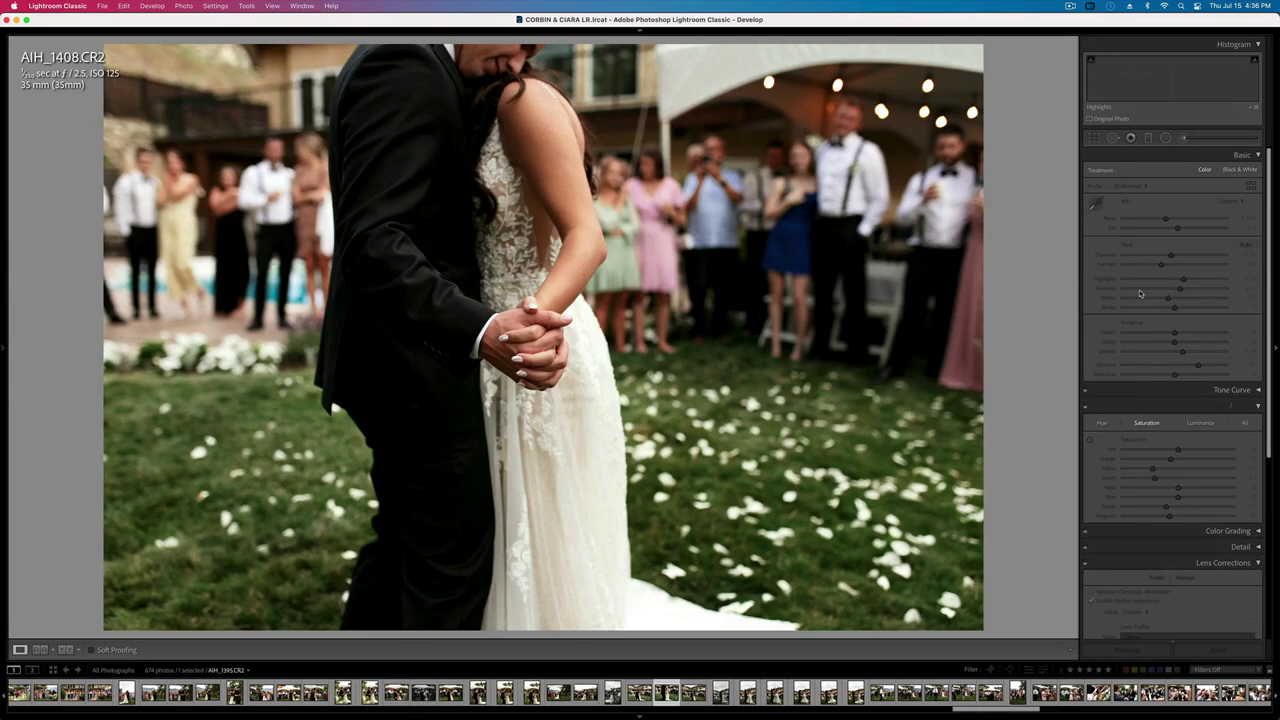
{"action": "key", "text": "Left"}
{"action": "key", "text": "super+v"}
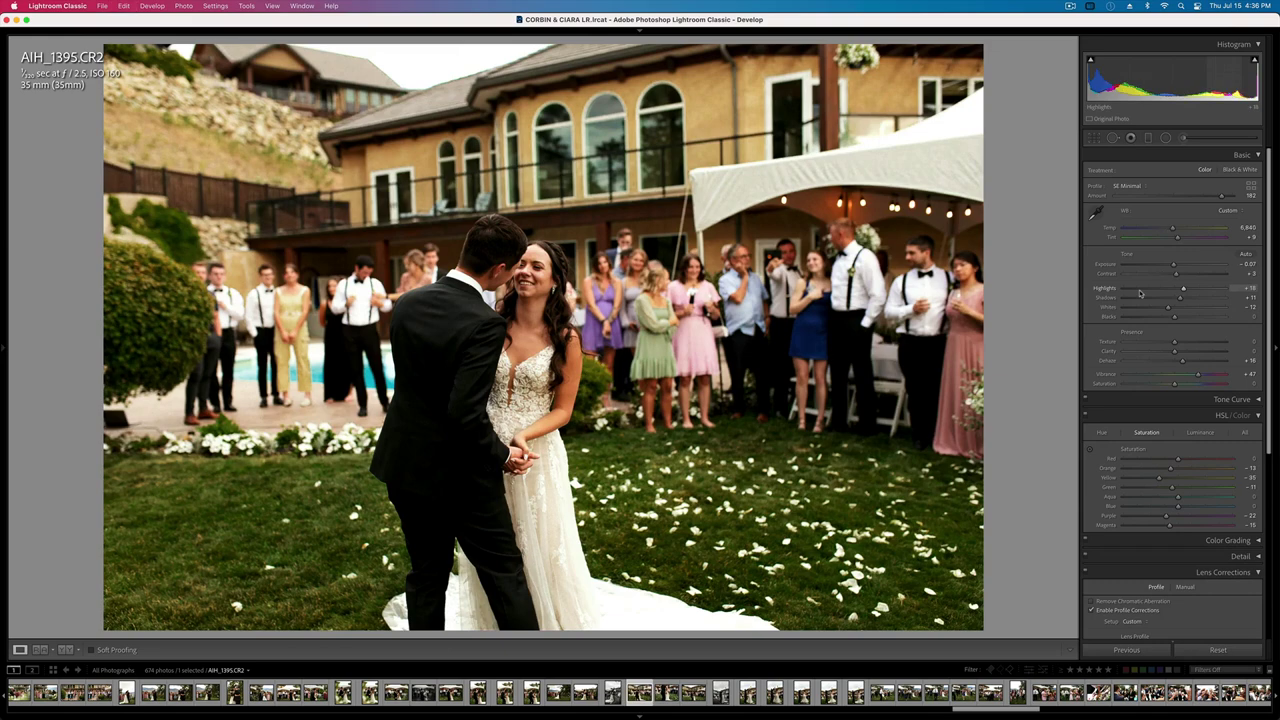
{"action": "key", "text": "super+z"}
{"action": "key", "text": "super+v"}
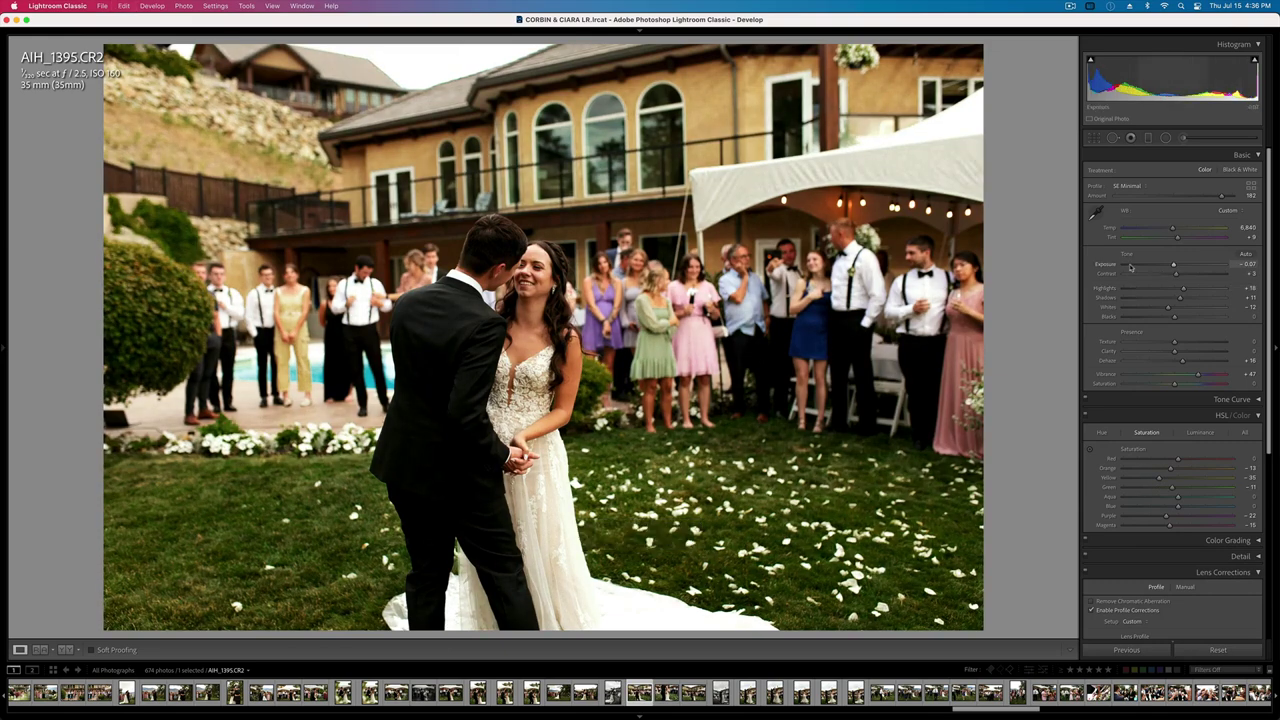
{"action": "left_click_drag", "start_coordinate": [1163, 289], "coordinate": [1157, 290]}
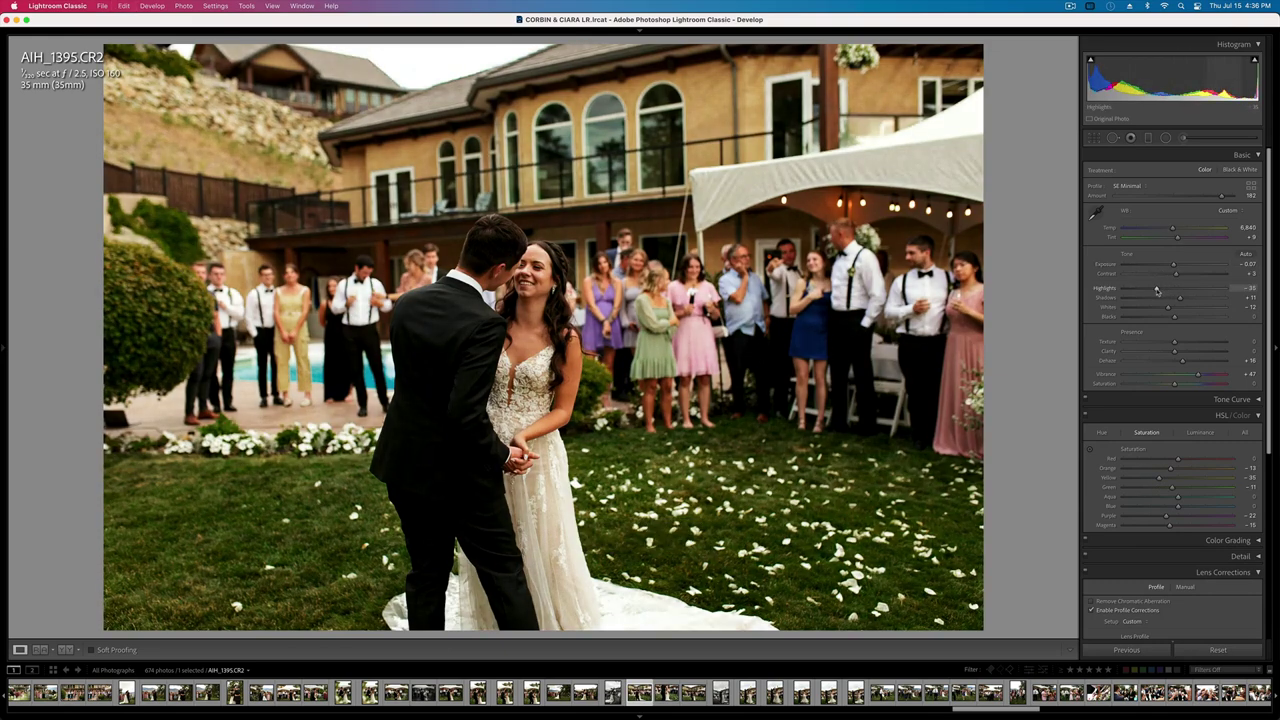
{"action": "key", "text": "minus"}
{"action": "key", "text": "minus"}
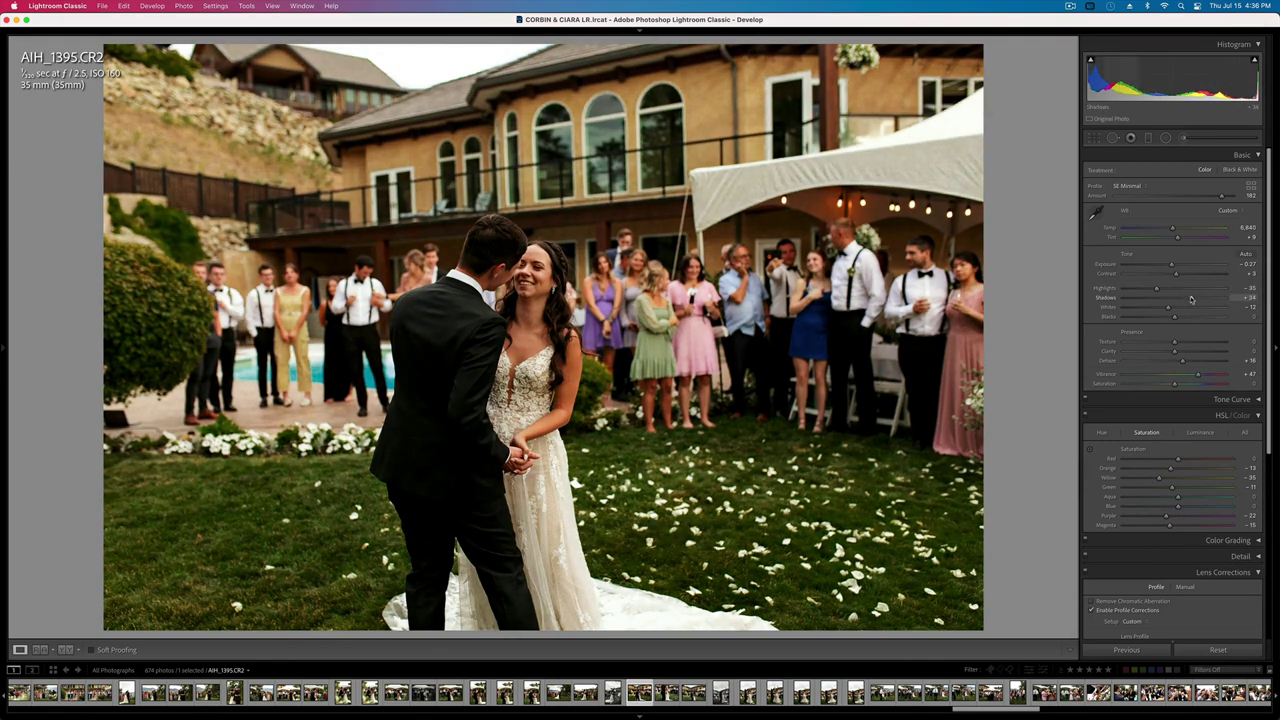
- Lower the contrast, copy the develop settings, and advance to AIH_1423
{"action": "left_click", "coordinate": [1158, 278]}
{"action": "key", "text": "ctrl+shift+c"}
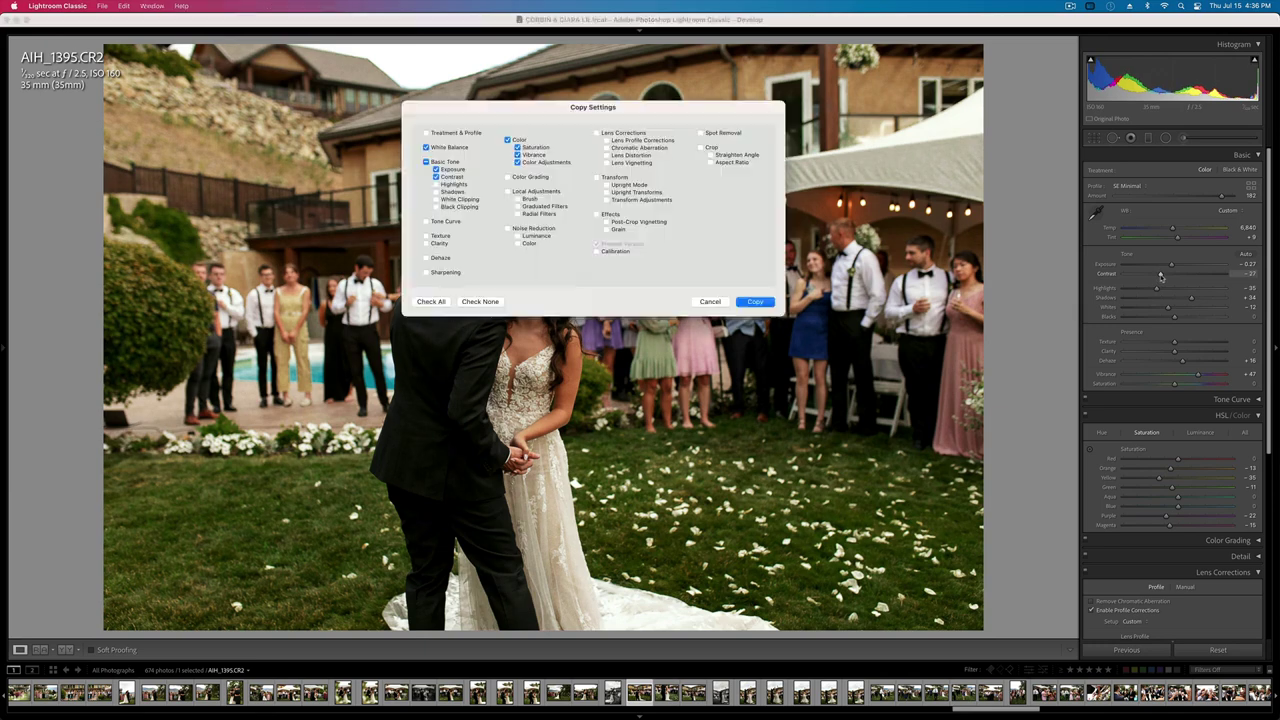
{"action": "key", "text": "Return"}
{"action": "key", "text": "Right"}
{"action": "key", "text": "Right"}
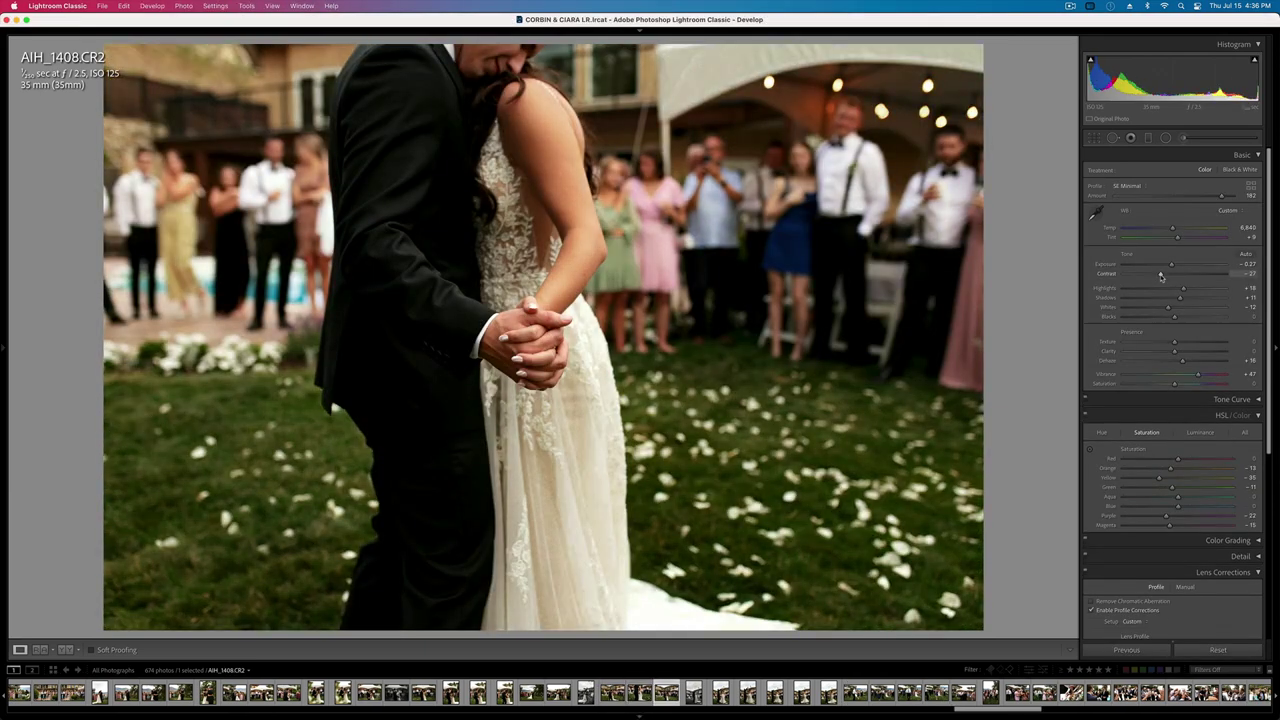
{"action": "key", "text": "Right"}
{"action": "key", "text": "Right"}
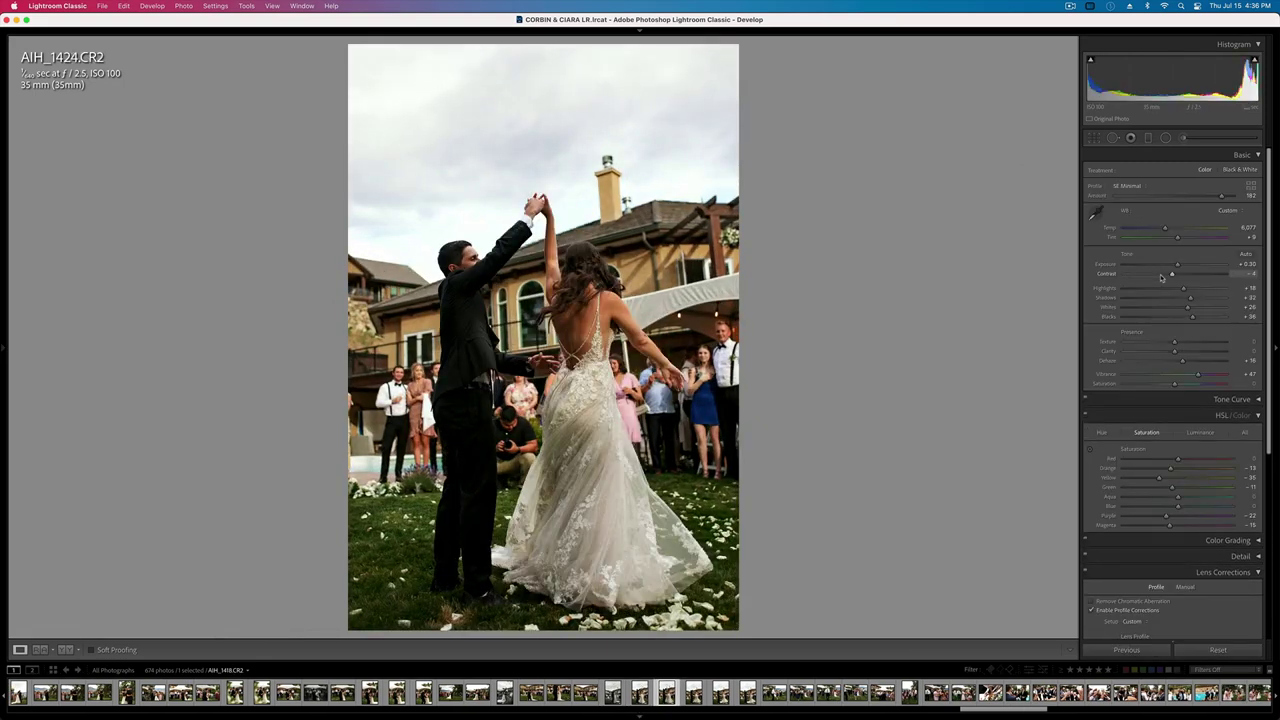
{"action": "key", "text": "Right"}
- Fine-tune AIH_1423's exposure, copy its settings, and advance past AIH_1426
{"action": "key", "text": "shift+equal"}
{"action": "key", "text": "shift+equal"}
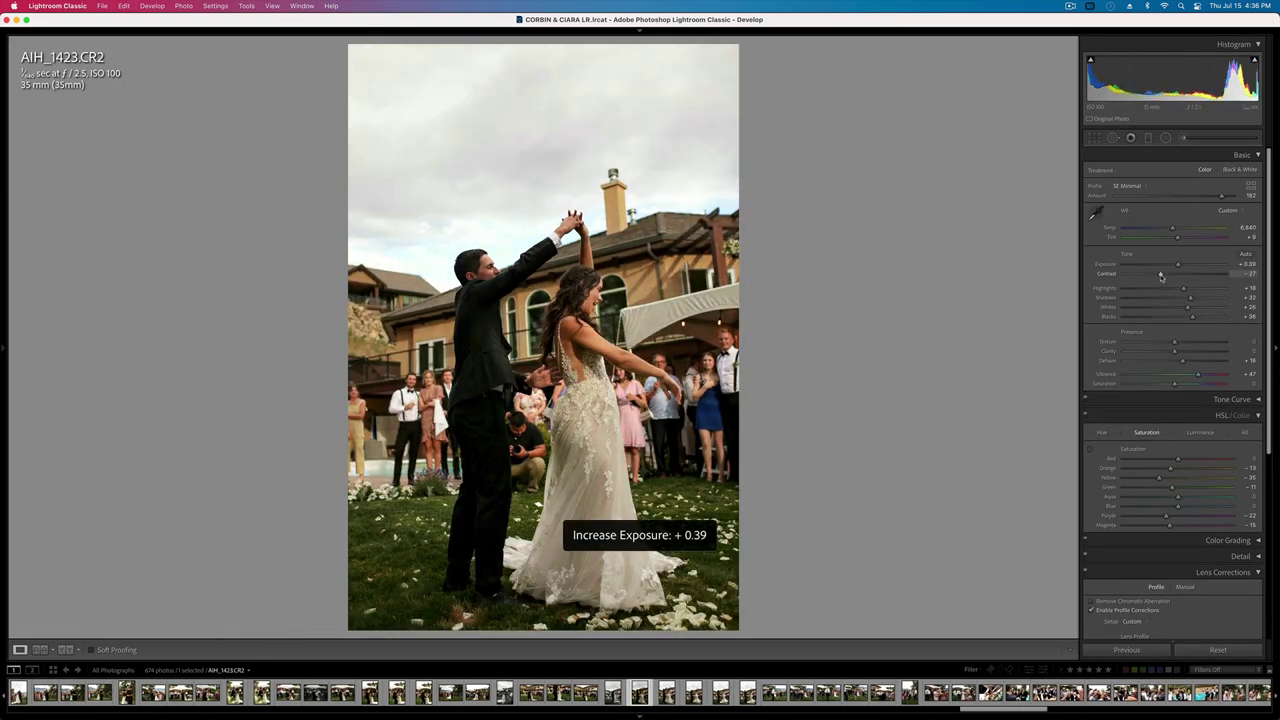
{"action": "key", "text": "minus"}
{"action": "key", "text": "super+shift+c"}
{"action": "key", "text": "Return"}
{"action": "key", "text": "Right"}
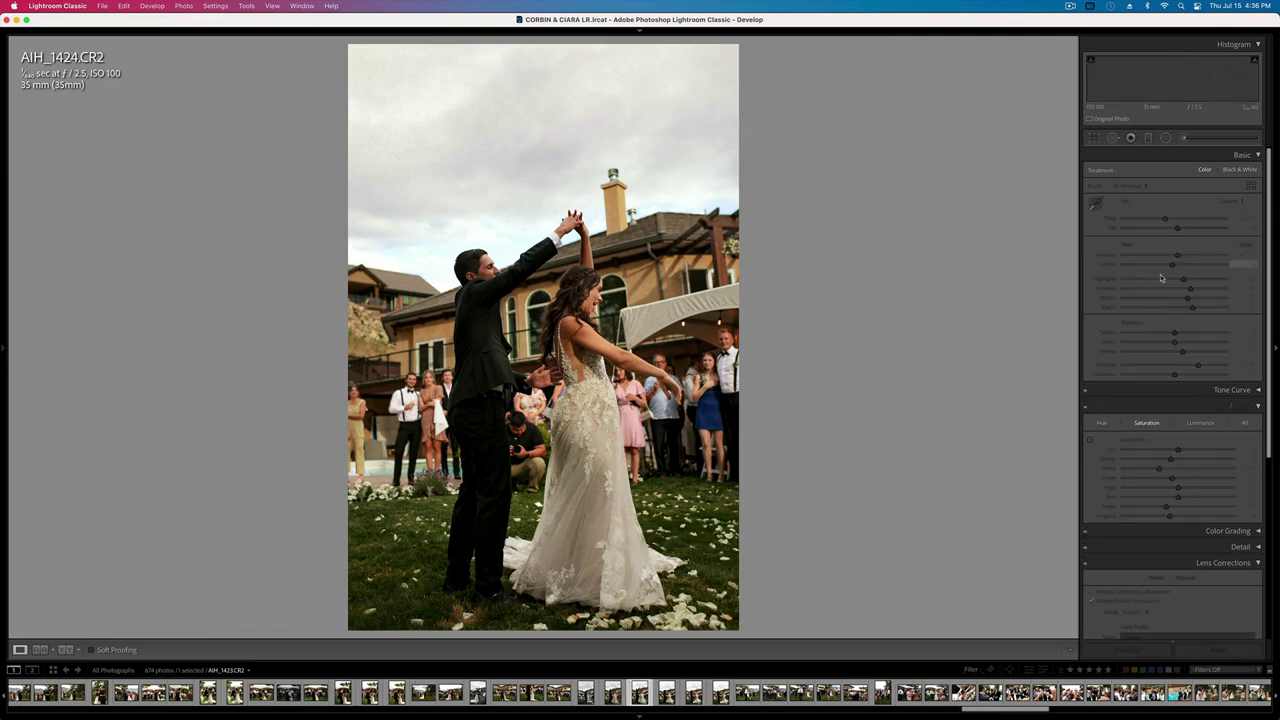
{"action": "key", "text": "Right"}
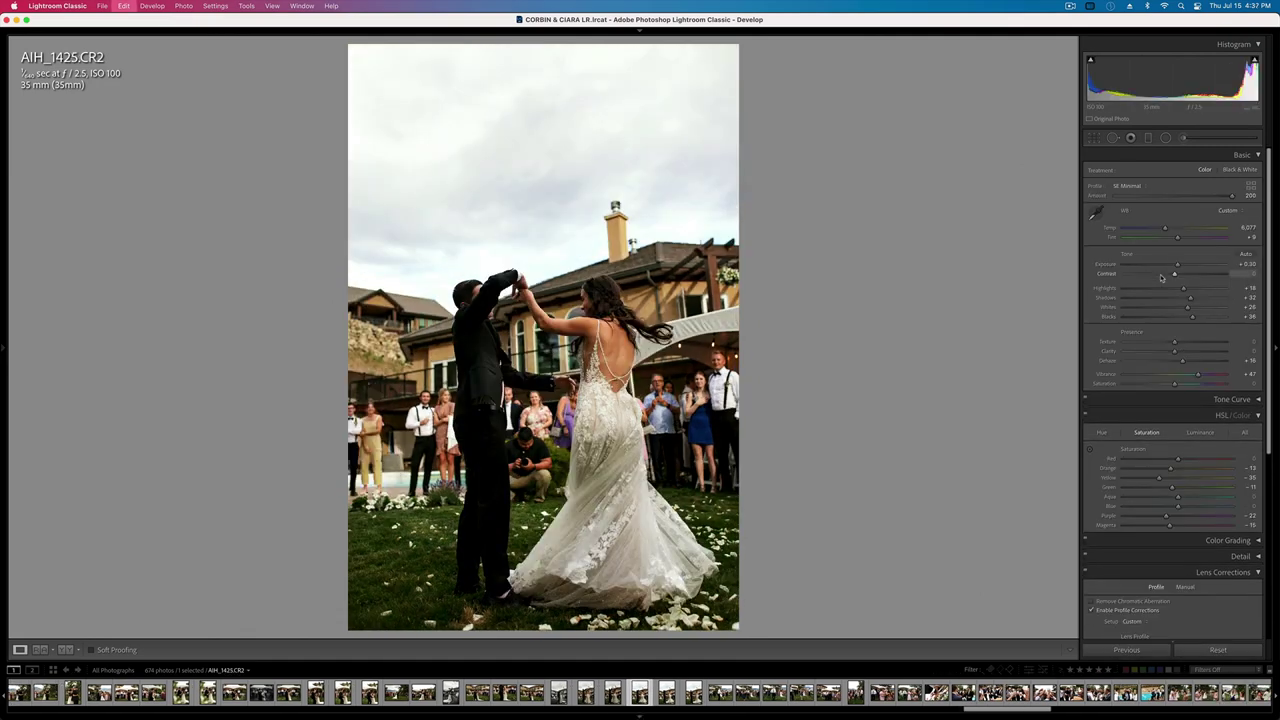
{"action": "key", "text": "Right"}
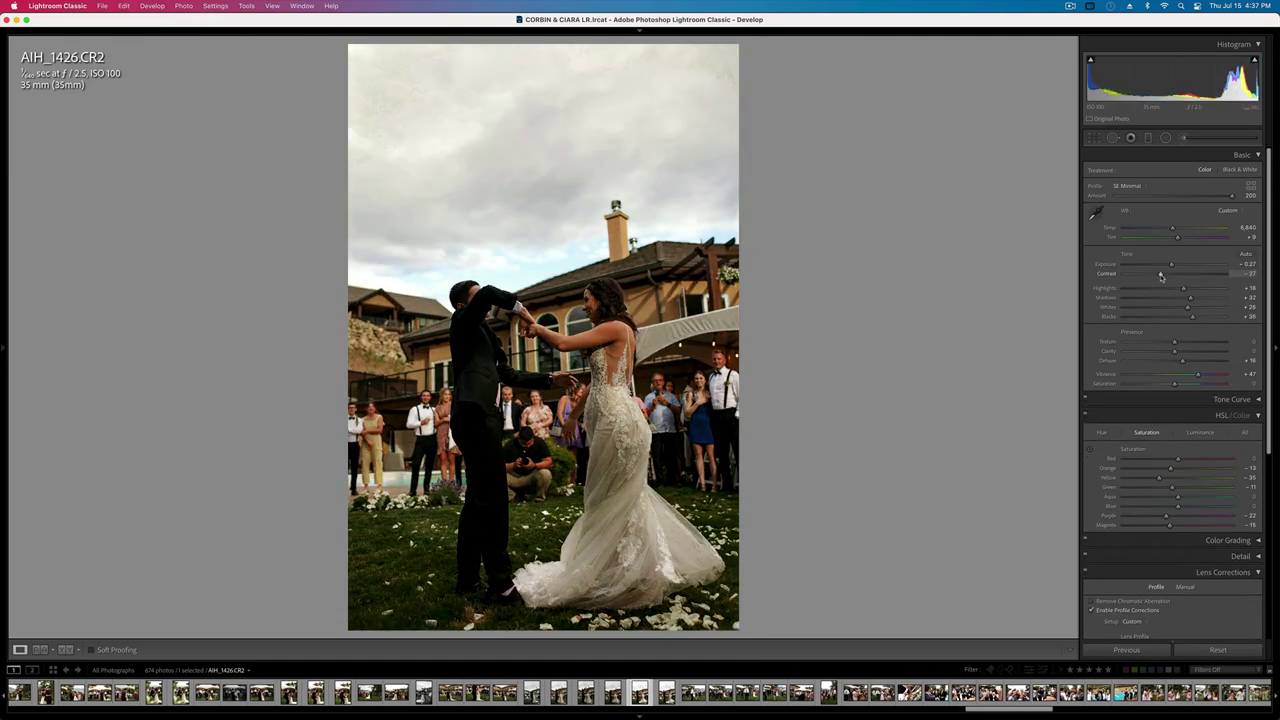
{"action": "key", "text": "Right"}
{"action": "key", "text": "Right"}
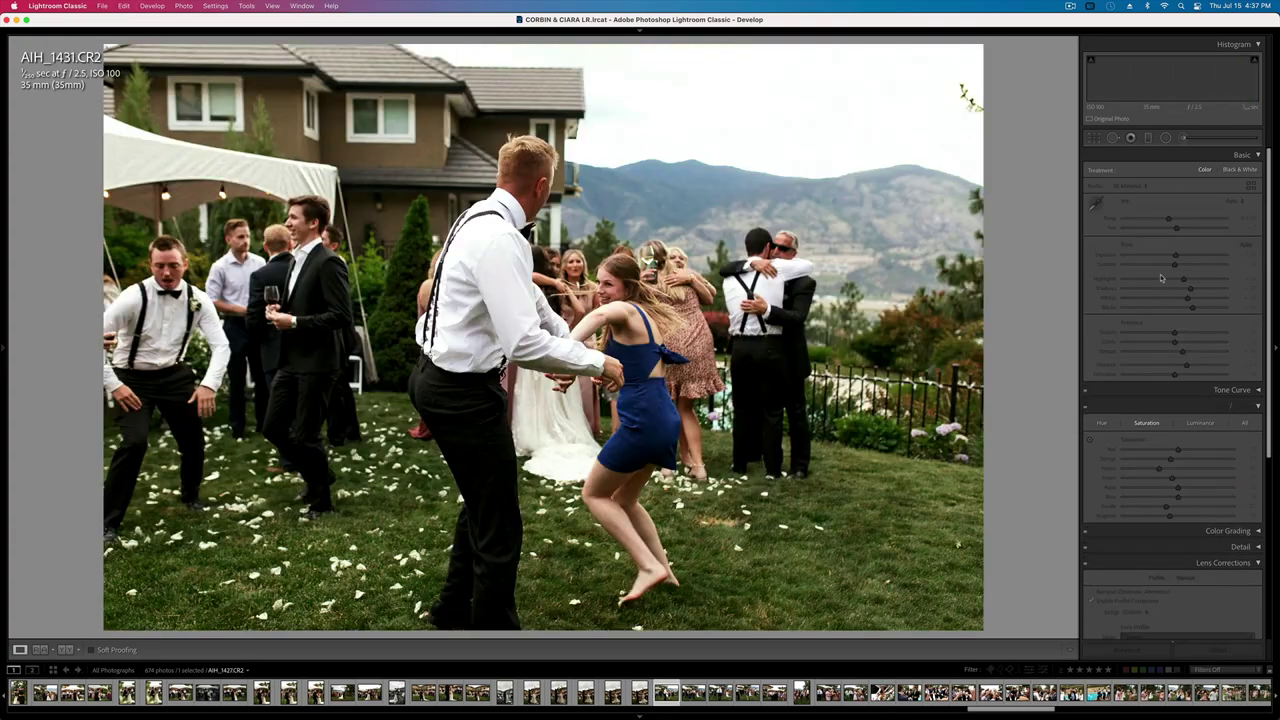
- Brighten AIH_1431 and darken AIH_1432 slightly, advancing to AIH_1437
{"action": "key", "text": "equal"}
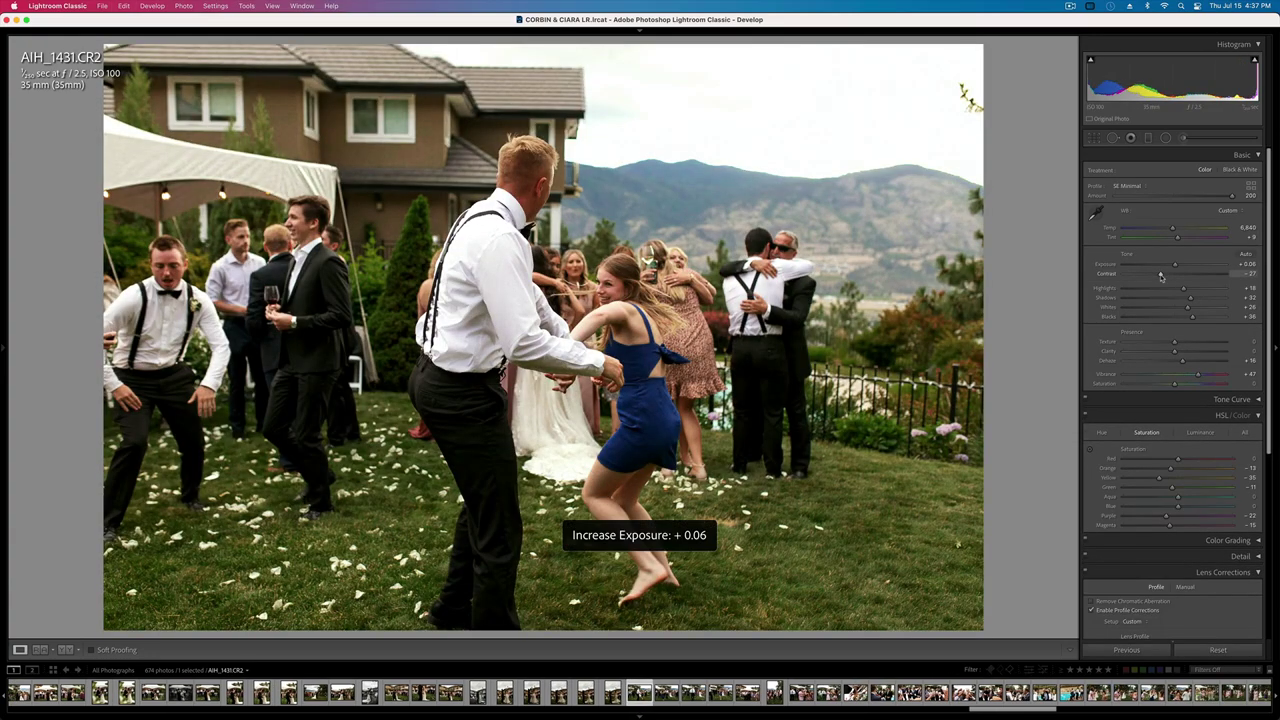
{"action": "key", "text": "equal"}
{"action": "key", "text": "minus"}
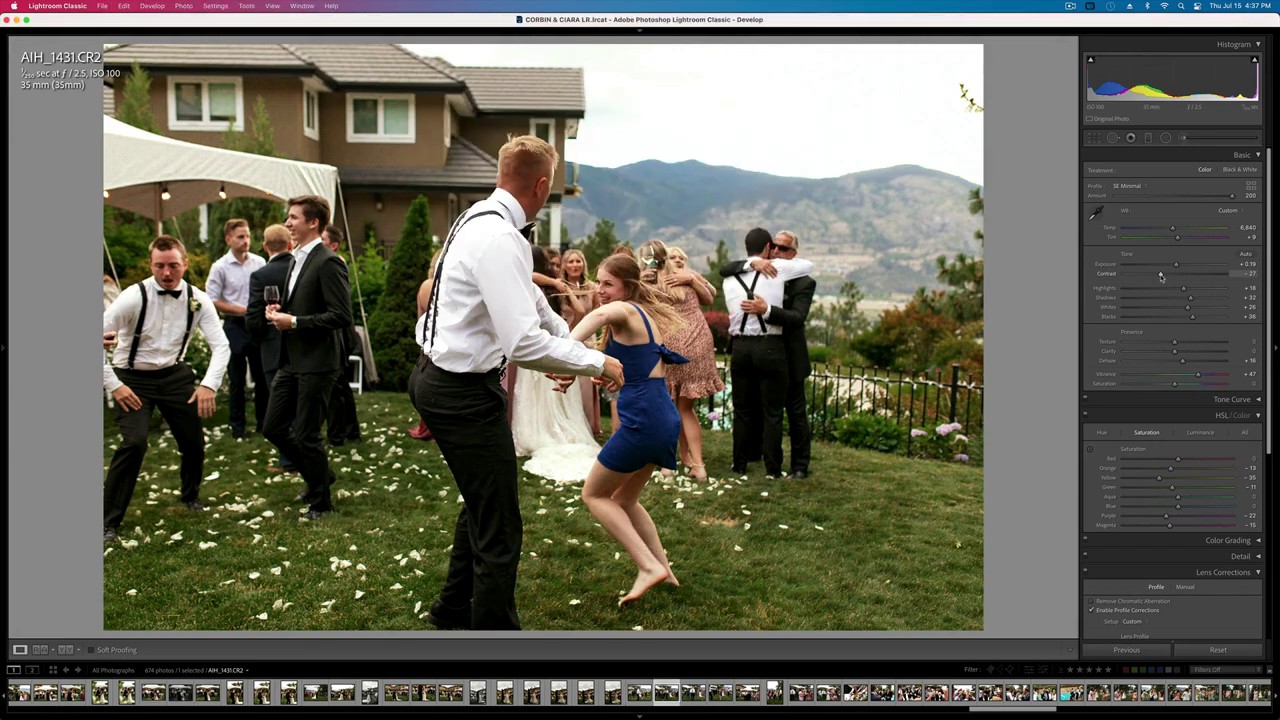
{"action": "key", "text": "Right"}
{"action": "key", "text": "minus"}
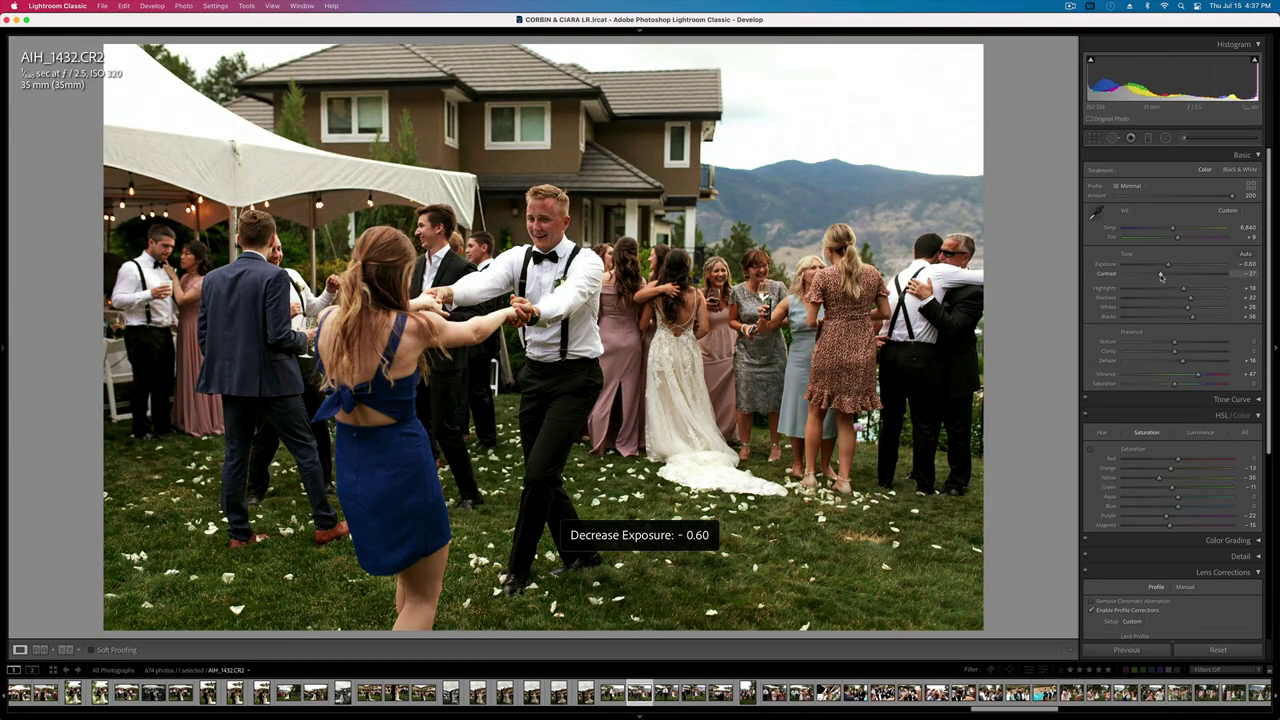
{"action": "key", "text": "Right"}
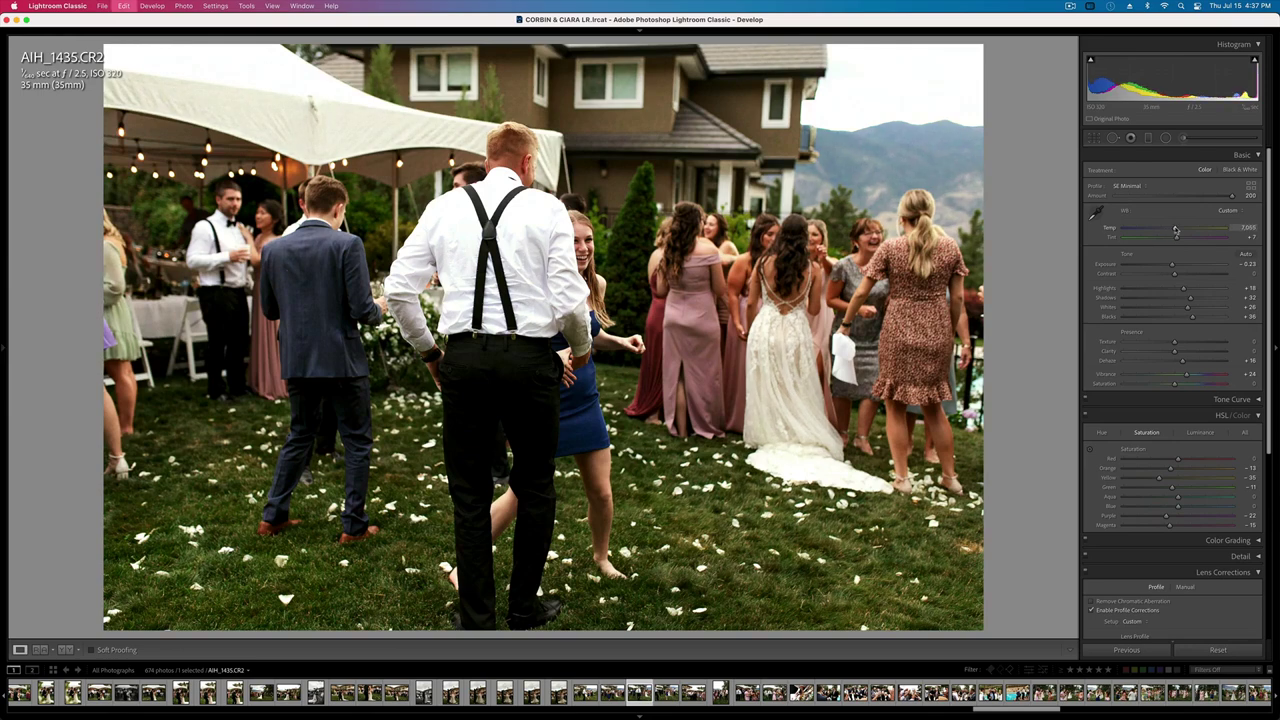
{"action": "key", "text": "Right"}
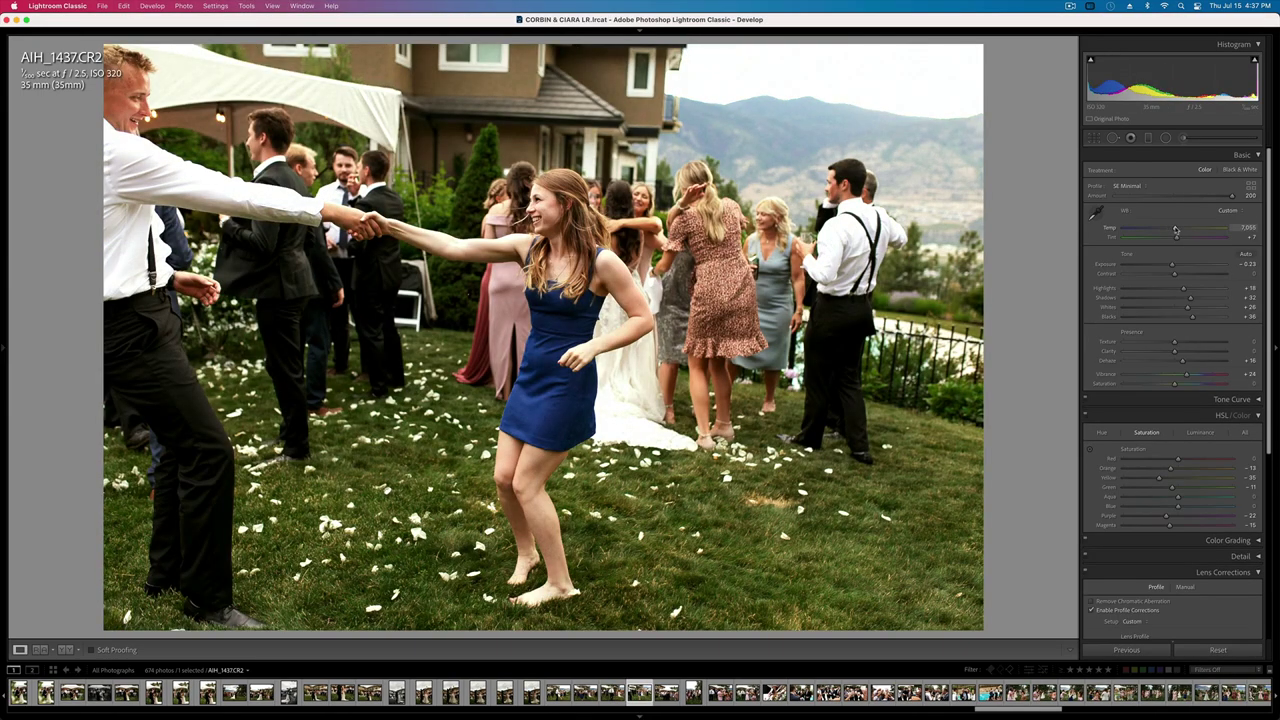
- Lower AIH_1437's exposure, pull highlights to -24, and copy its settings
{"action": "key", "text": "minus"}
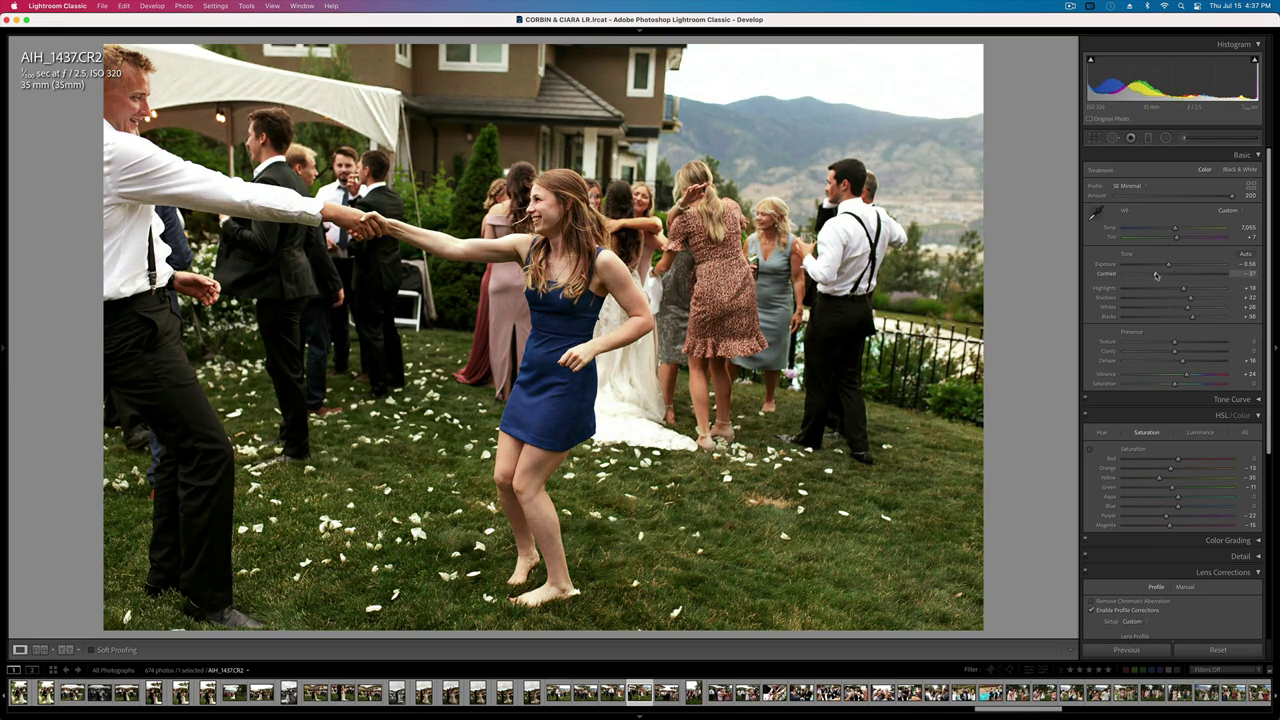
{"action": "left_click_drag", "start_coordinate": [1183, 289], "coordinate": [1162, 290]}
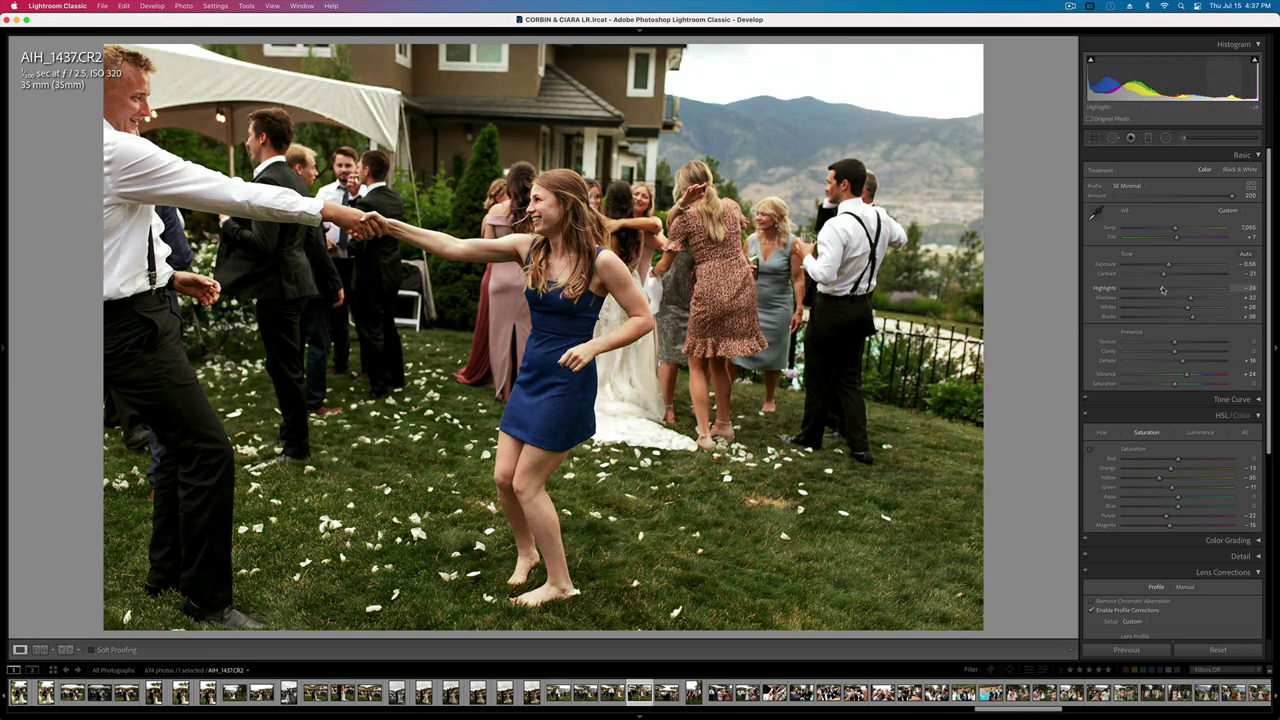
{"action": "key", "text": "super+shift+c"}
{"action": "key", "text": "Return"}
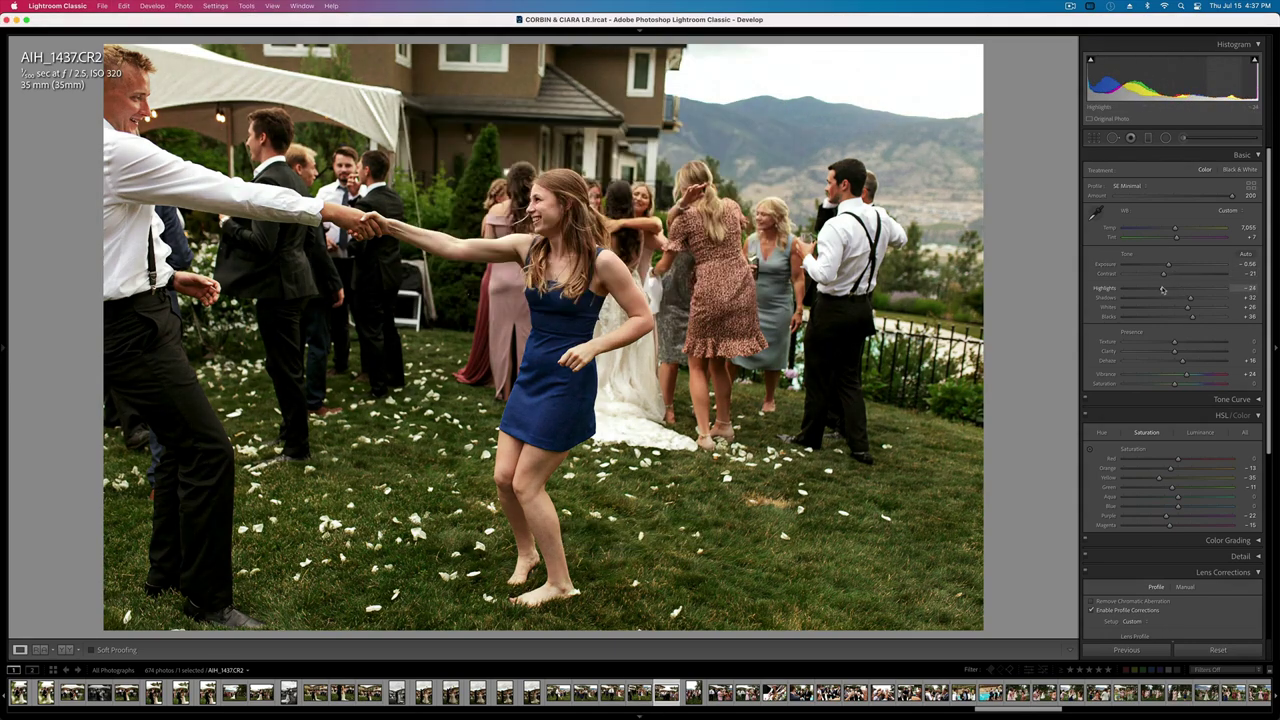
- Paste the settings onto AIH_1443, raise exposure, and straighten it by -2.08°
{"action": "key", "text": "Right"}
{"action": "key", "text": "super+shift+v"}
{"action": "key", "text": "="}
{"action": "key", "text": "="}
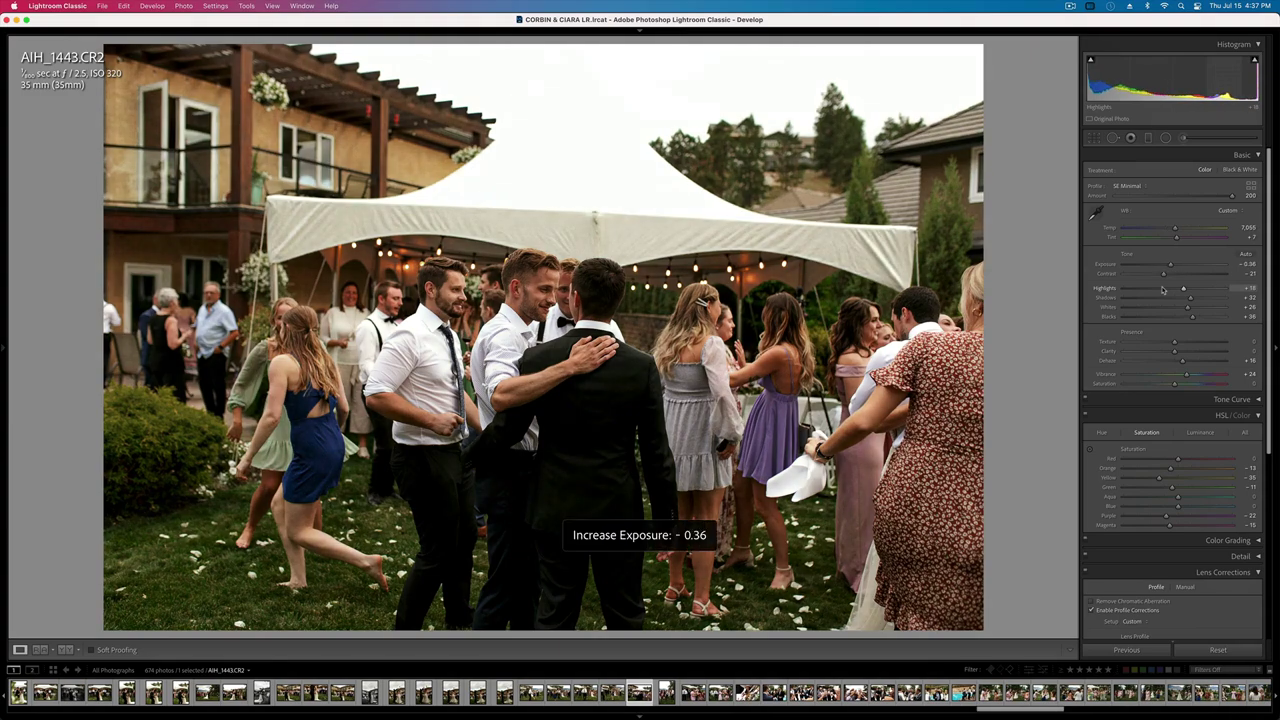
{"action": "key", "text": "r"}
{"action": "left_click_drag", "start_coordinate": [1029, 297], "coordinate": [1027, 279]}
{"action": "key", "text": "Return"}
- Paste the settings onto AIH_1451, brighten it to +0.10, and warm its temperature
{"action": "key", "text": "Right"}
{"action": "key", "text": "super+shift+v"}
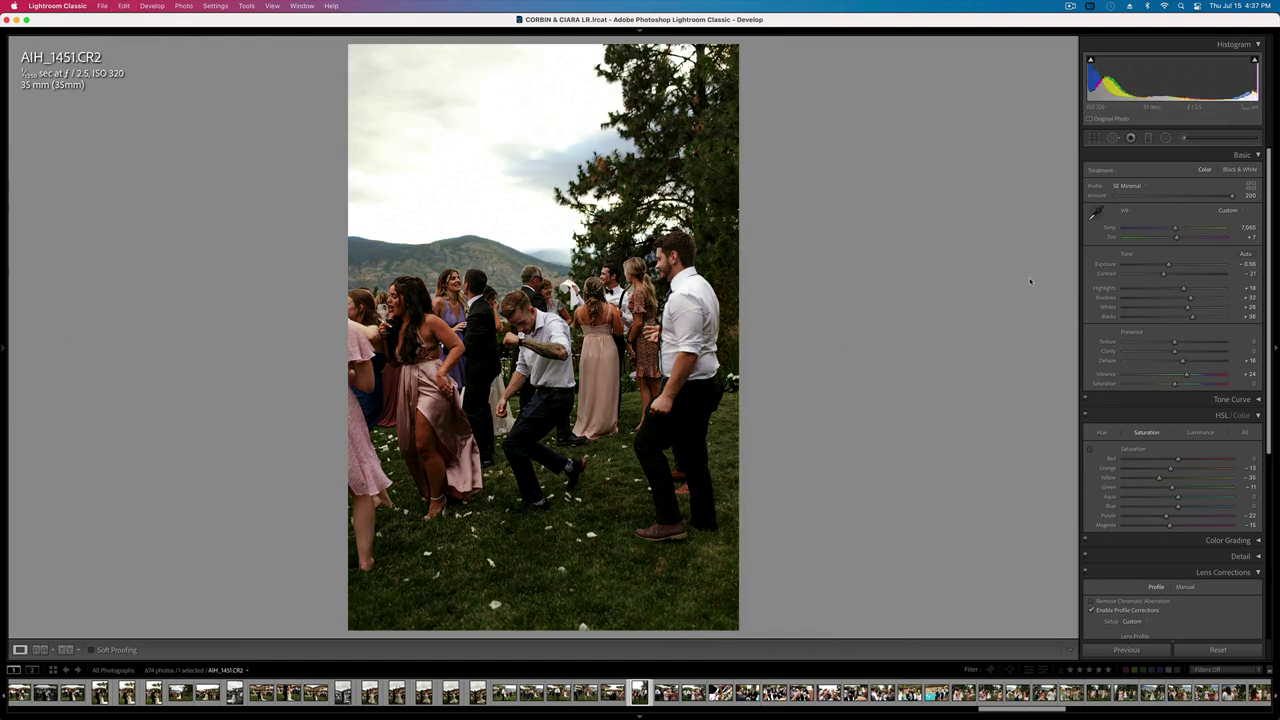
{"action": "key", "text": "equal"}
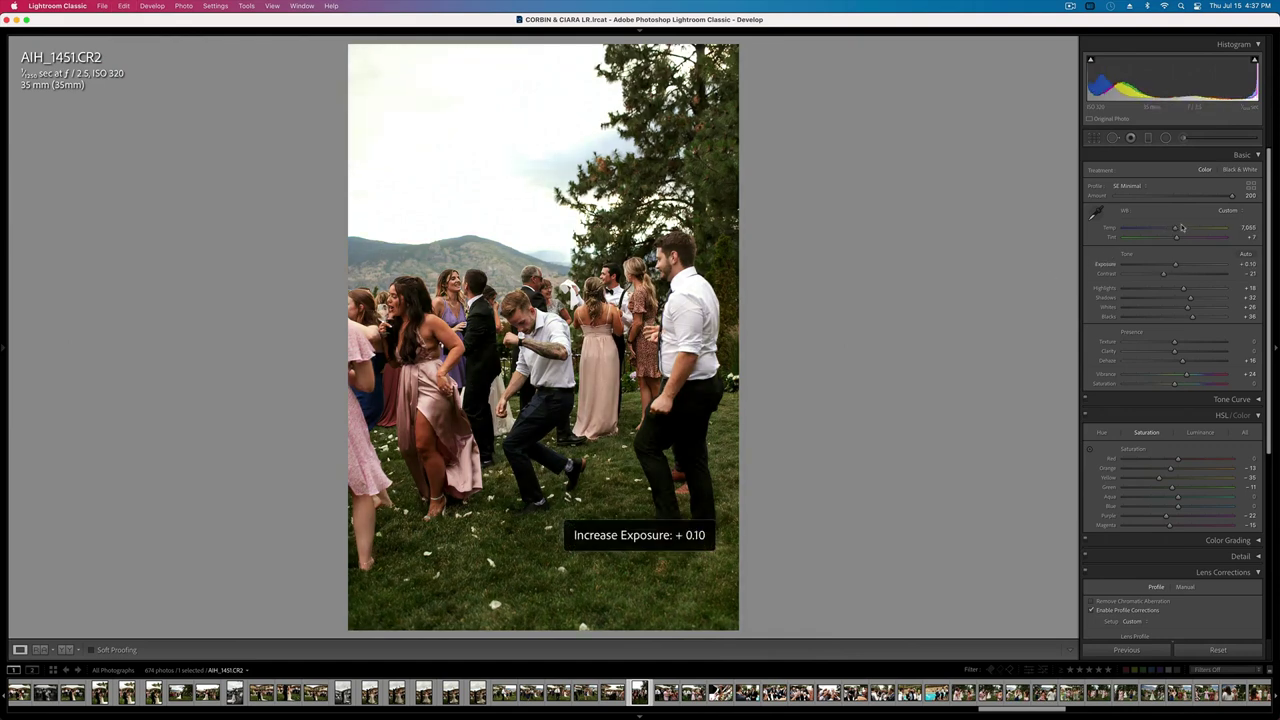
{"action": "left_click", "coordinate": [1182, 228]}
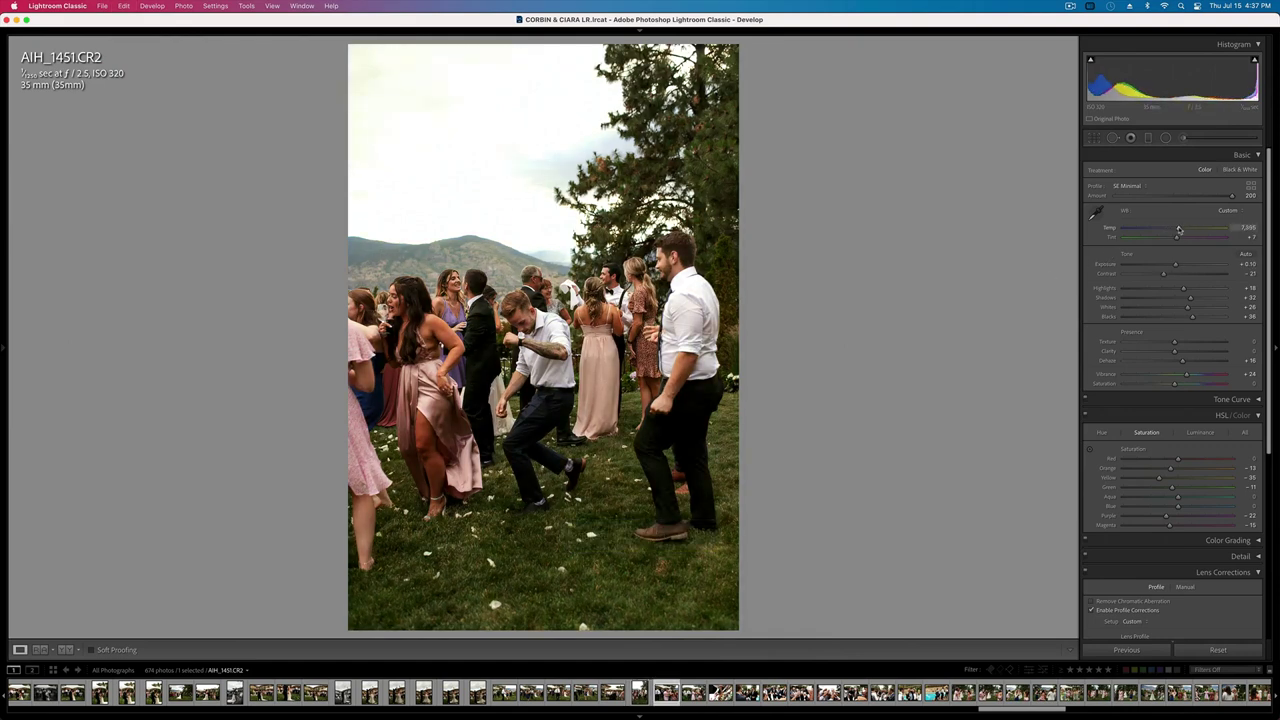
- Lower AIH_1457's exposure slightly and move on to AIH_1462
{"action": "key", "text": "Right"}
{"action": "key", "text": "Right"}
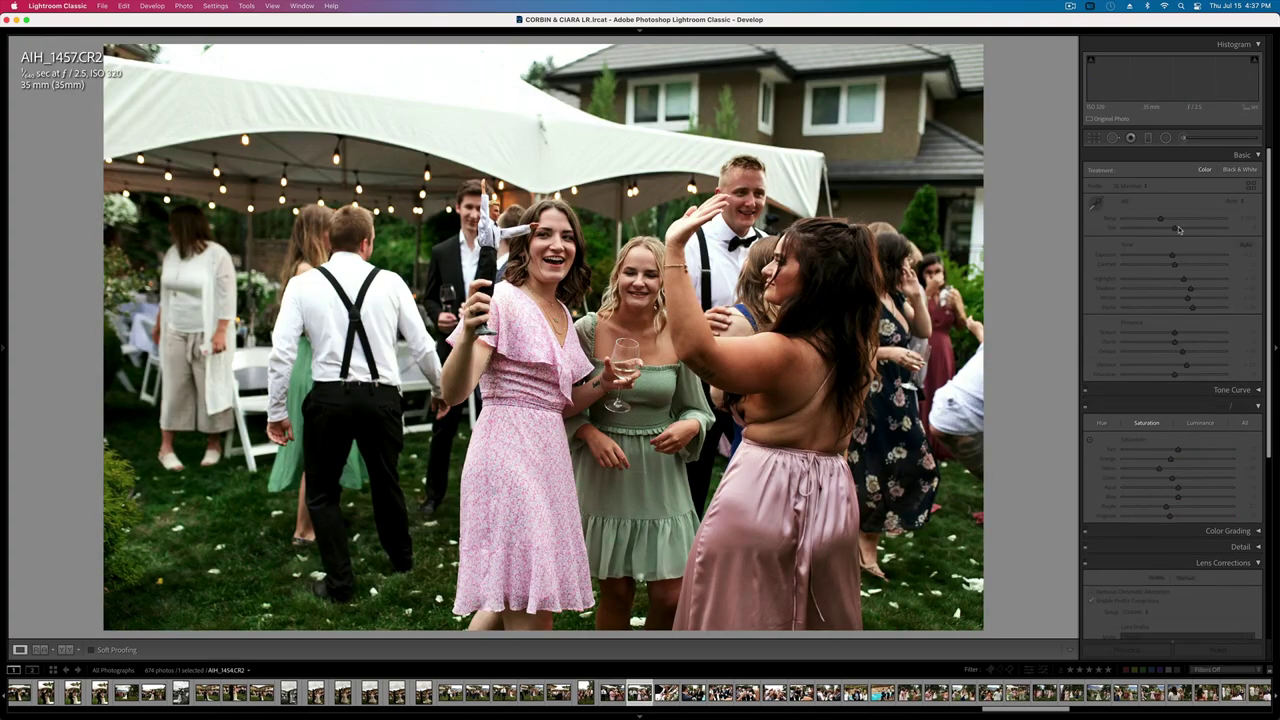
{"action": "key", "text": "Left"}
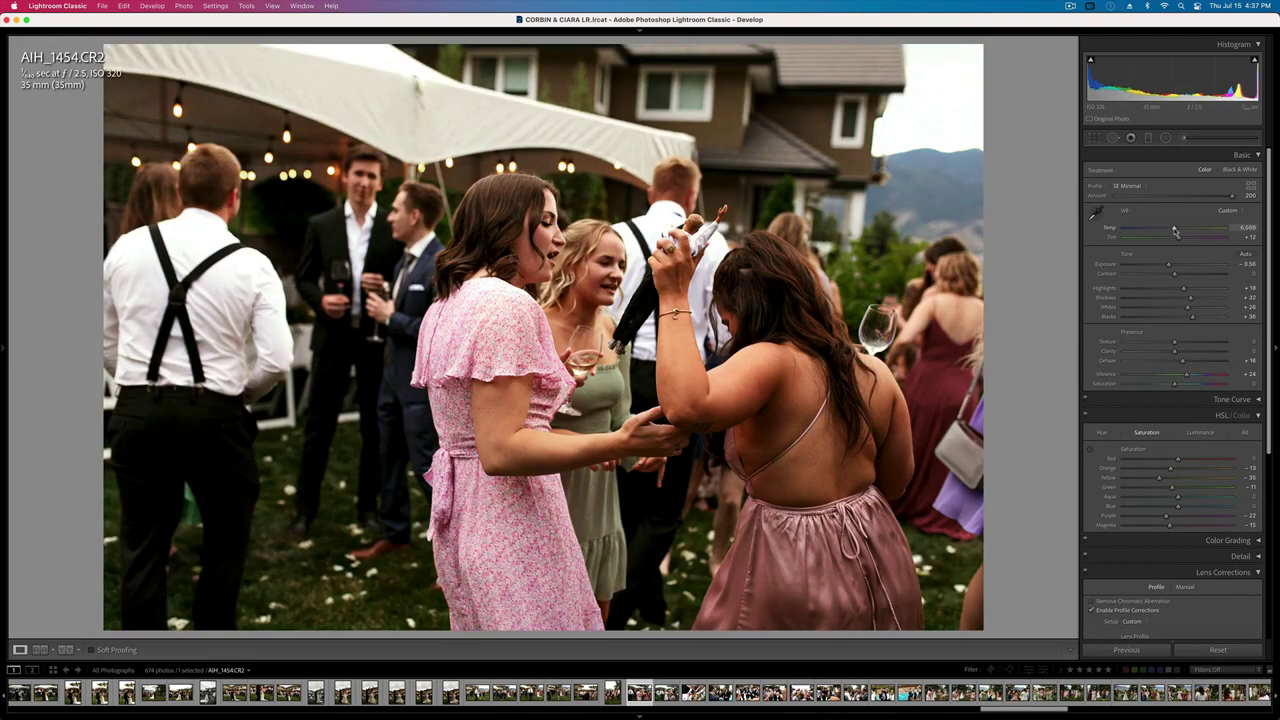
{"action": "key", "text": "Right"}
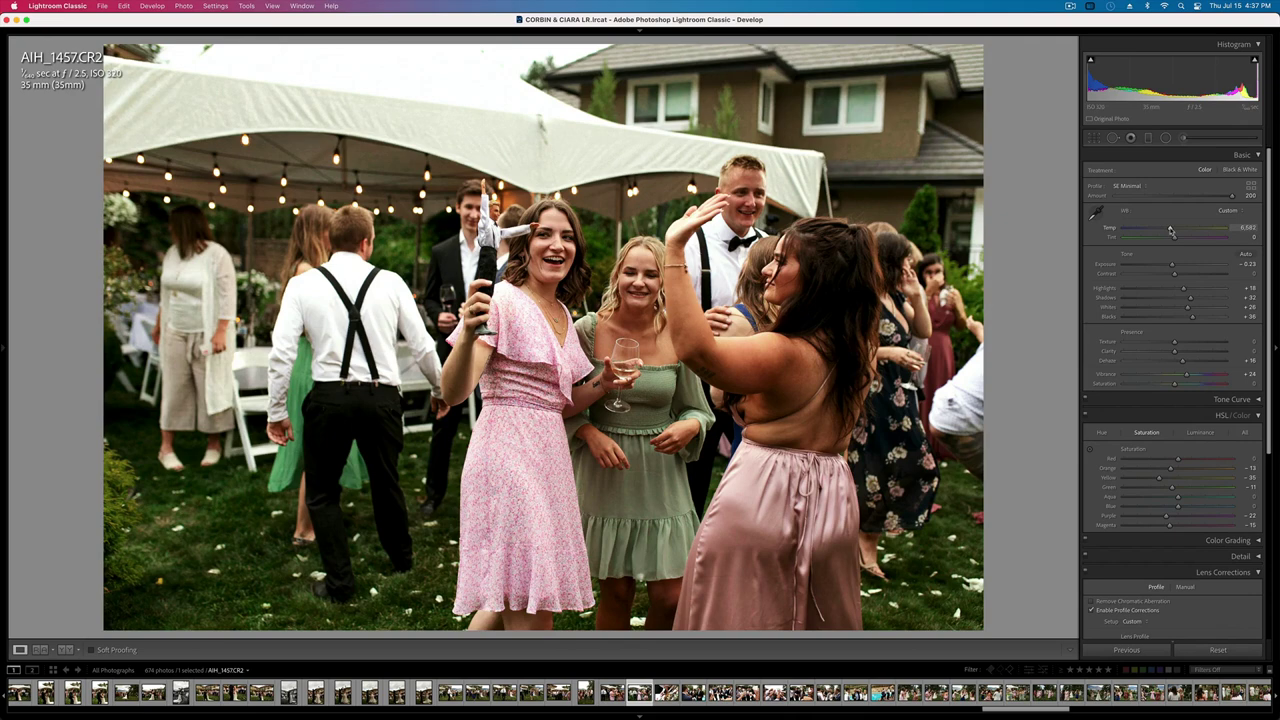
{"action": "key", "text": "minus"}
{"action": "key", "text": "Right"}
{"action": "key", "text": "Right"}
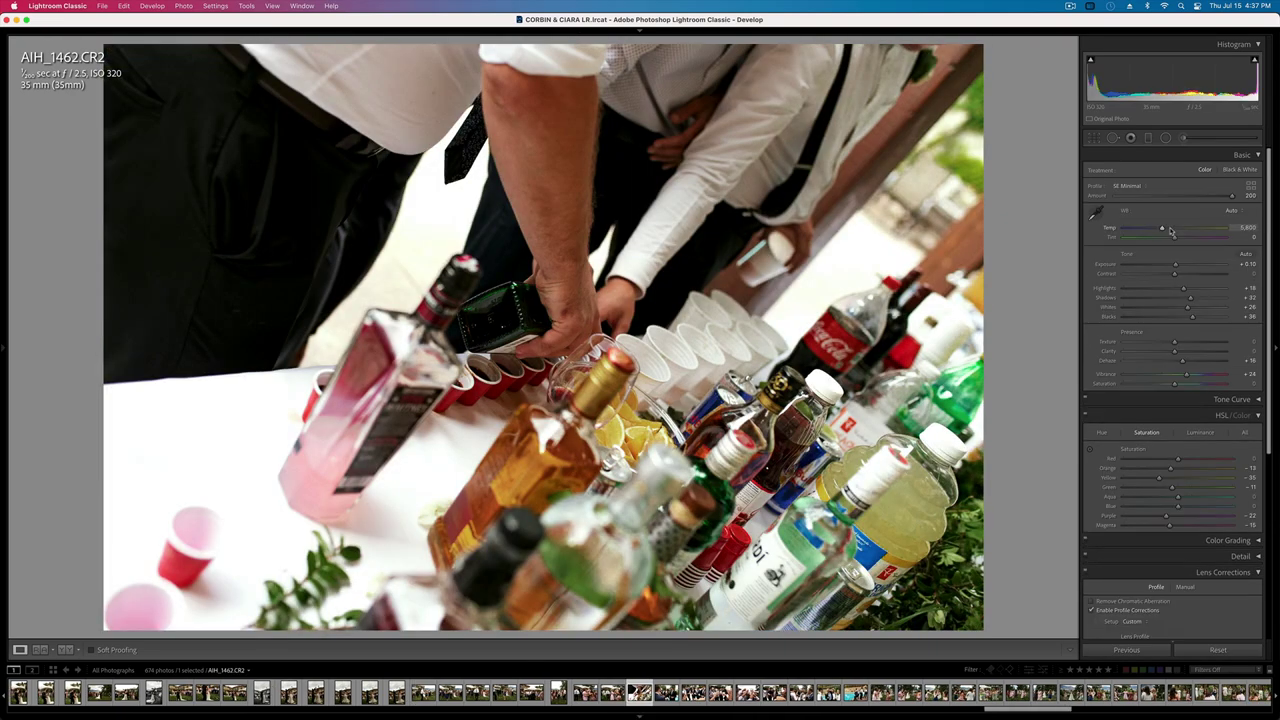
- On AIH_1467, lower exposure and highlights, then nudge exposure back up
{"action": "key", "text": "Right"}
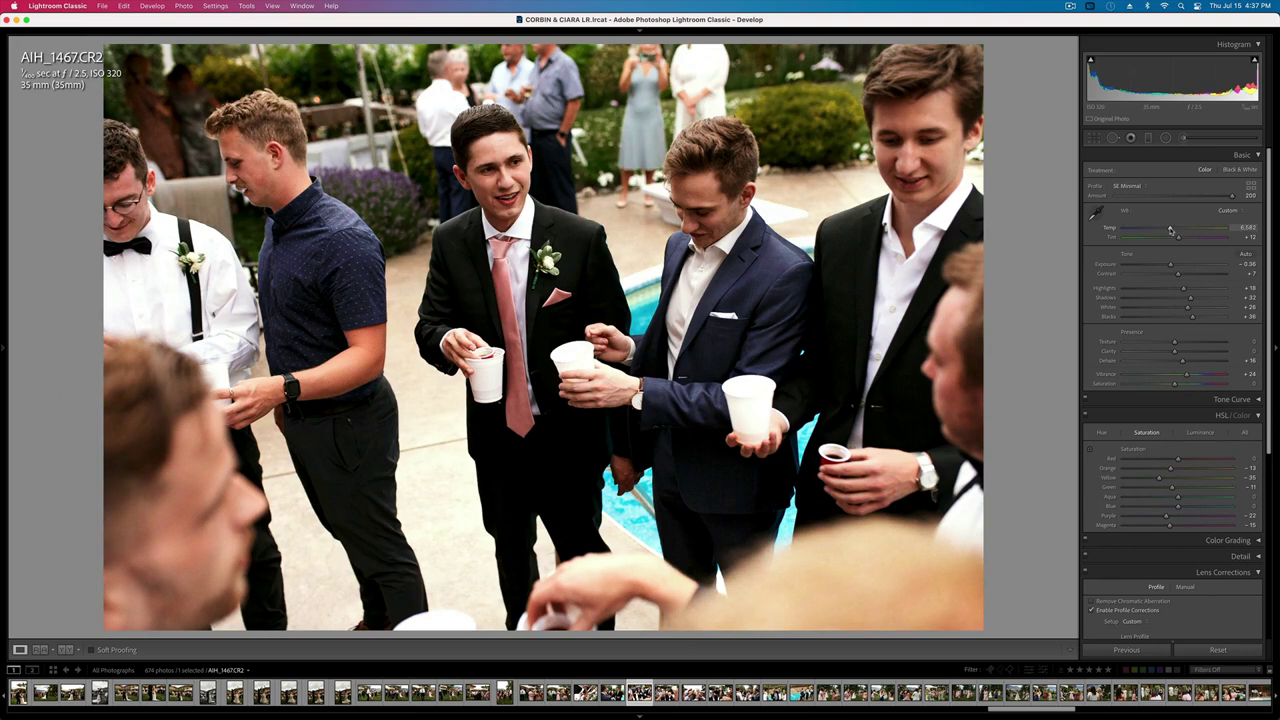
{"action": "key", "text": "minus"}
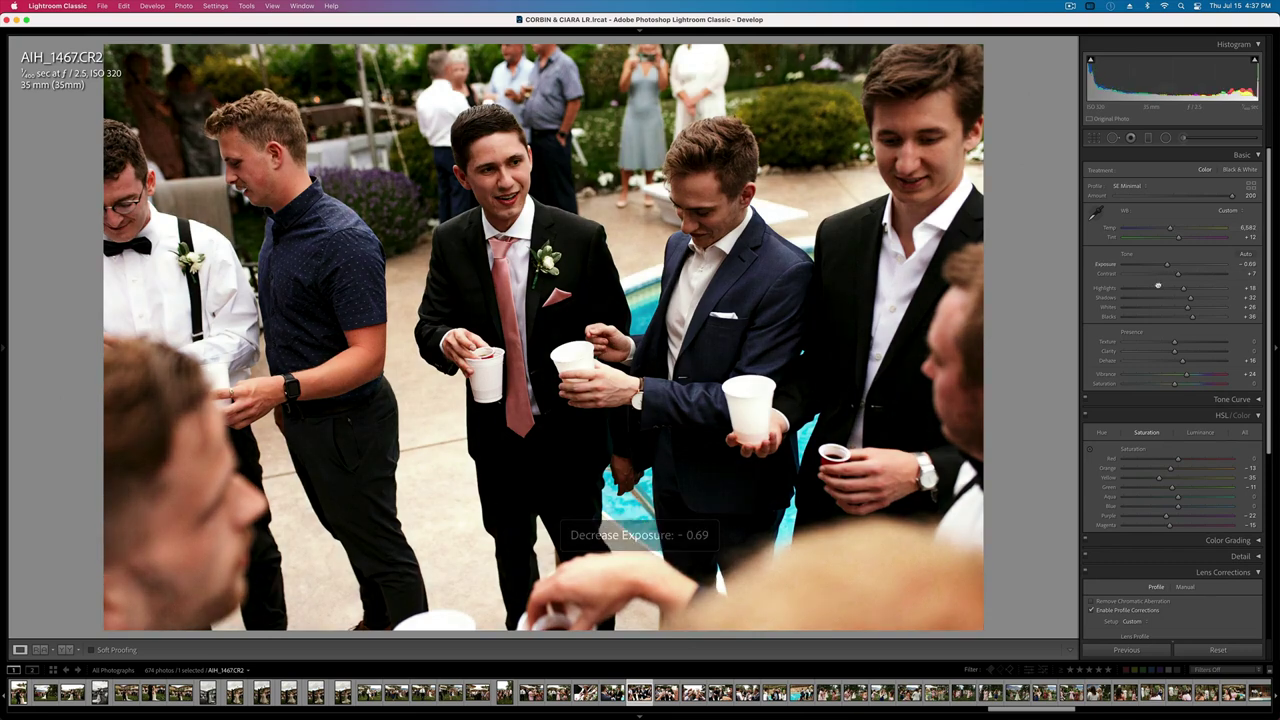
{"action": "left_click", "coordinate": [1158, 289]}
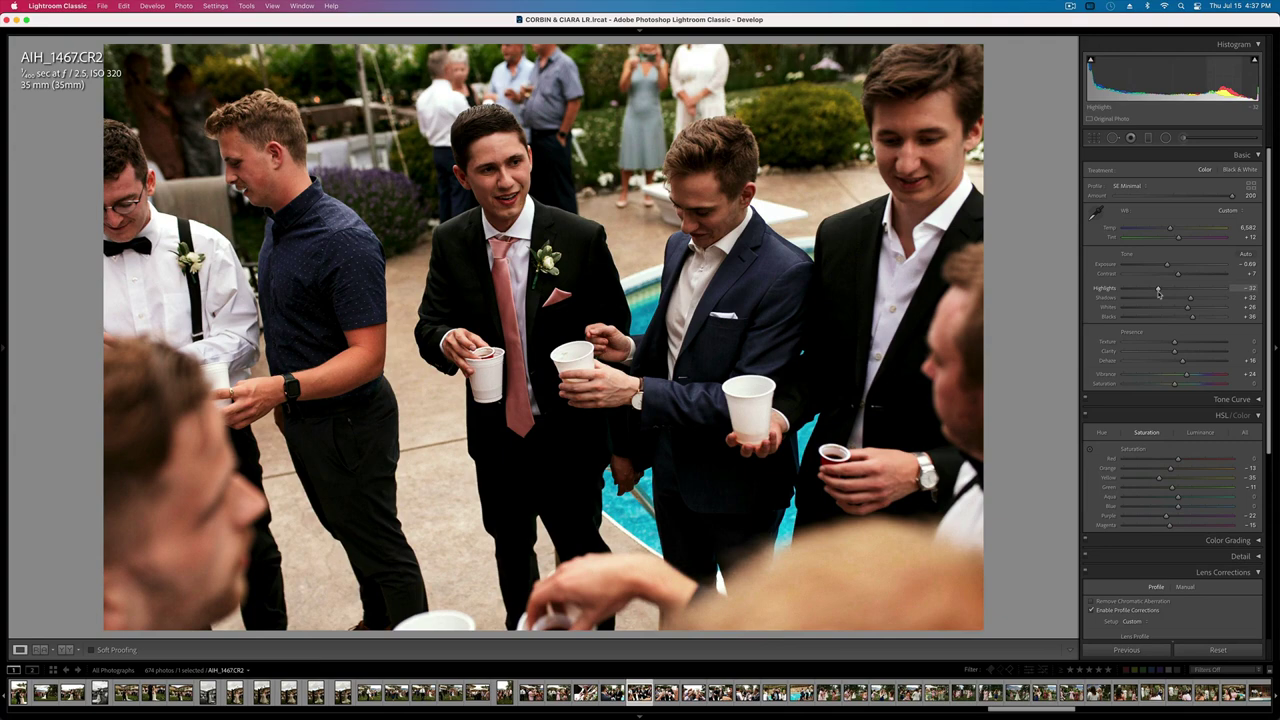
{"action": "key", "text": "equal"}
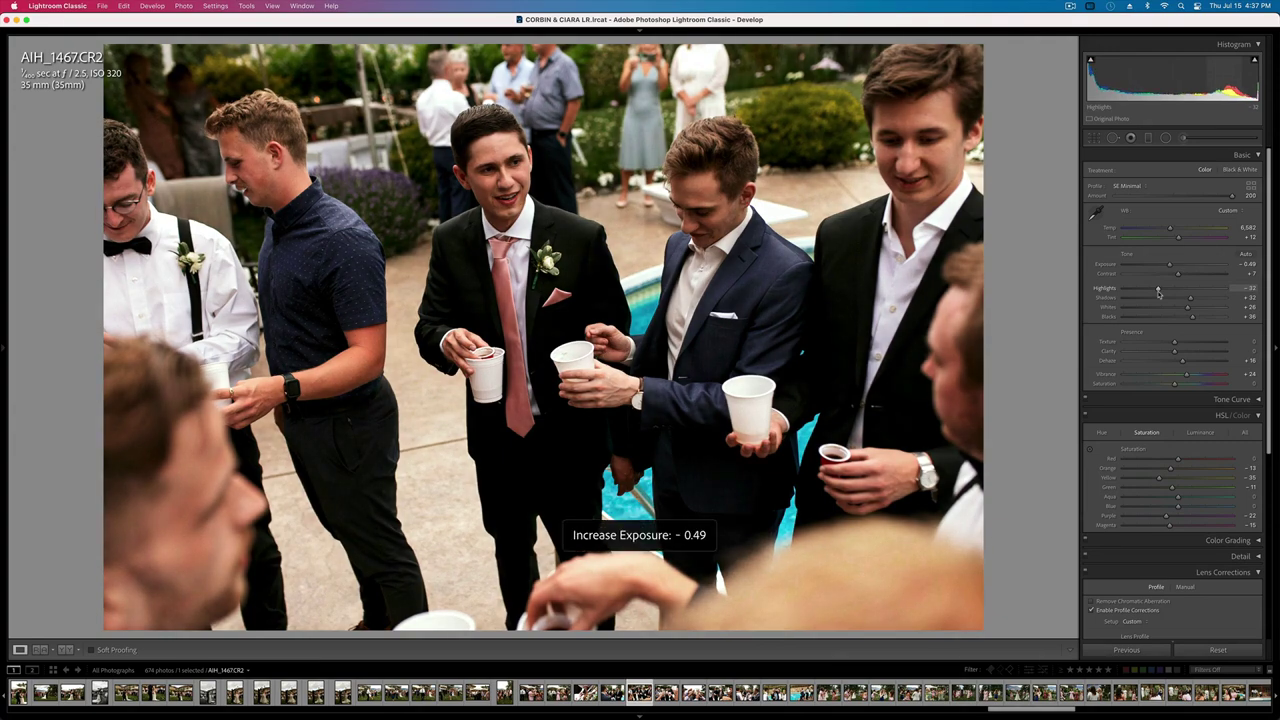
- Copy the develop settings and paste them onto AIH_1470, brightening it slightly
{"action": "key", "text": "super+c"}
{"action": "key", "text": "Return"}
{"action": "key", "text": "Right"}
{"action": "key", "text": "super+v"}
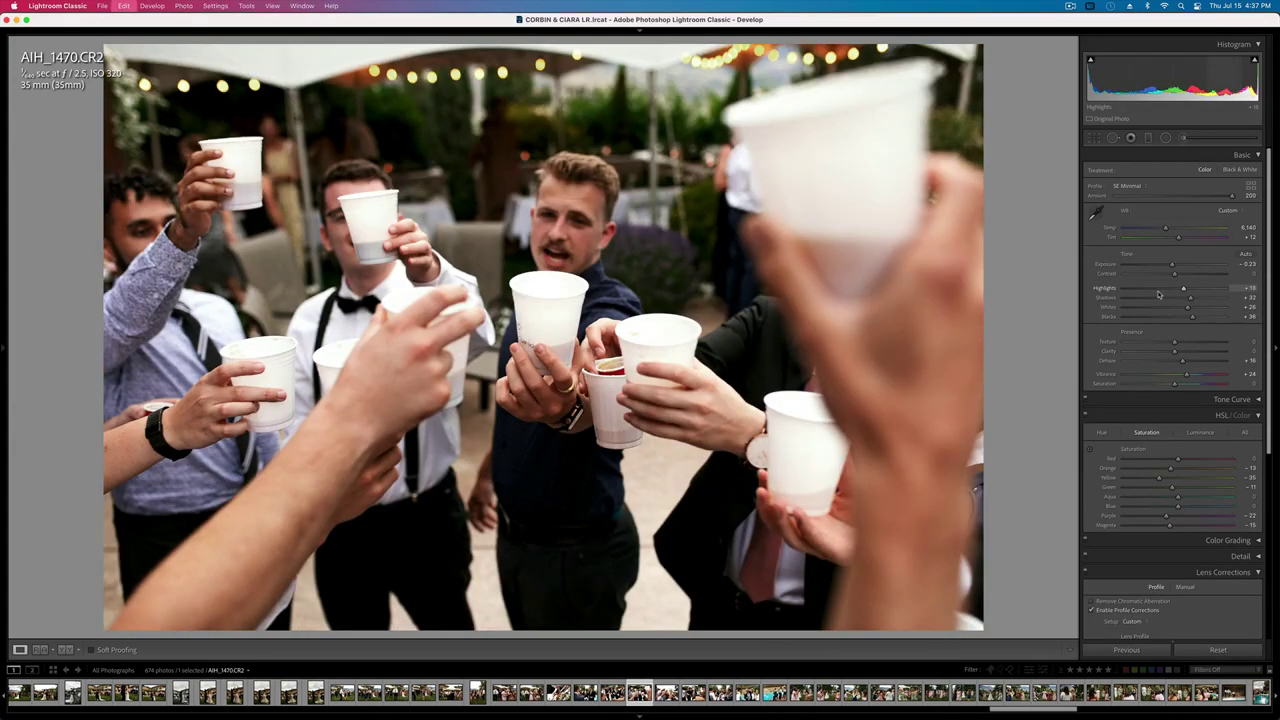
{"action": "key", "text": "super+shift+v"}
{"action": "key", "text": "equal"}
- Paste the settings onto AIH_1474, AIH_1484 and AIH_1489, brightening each slightly
{"action": "key", "text": "Right"}
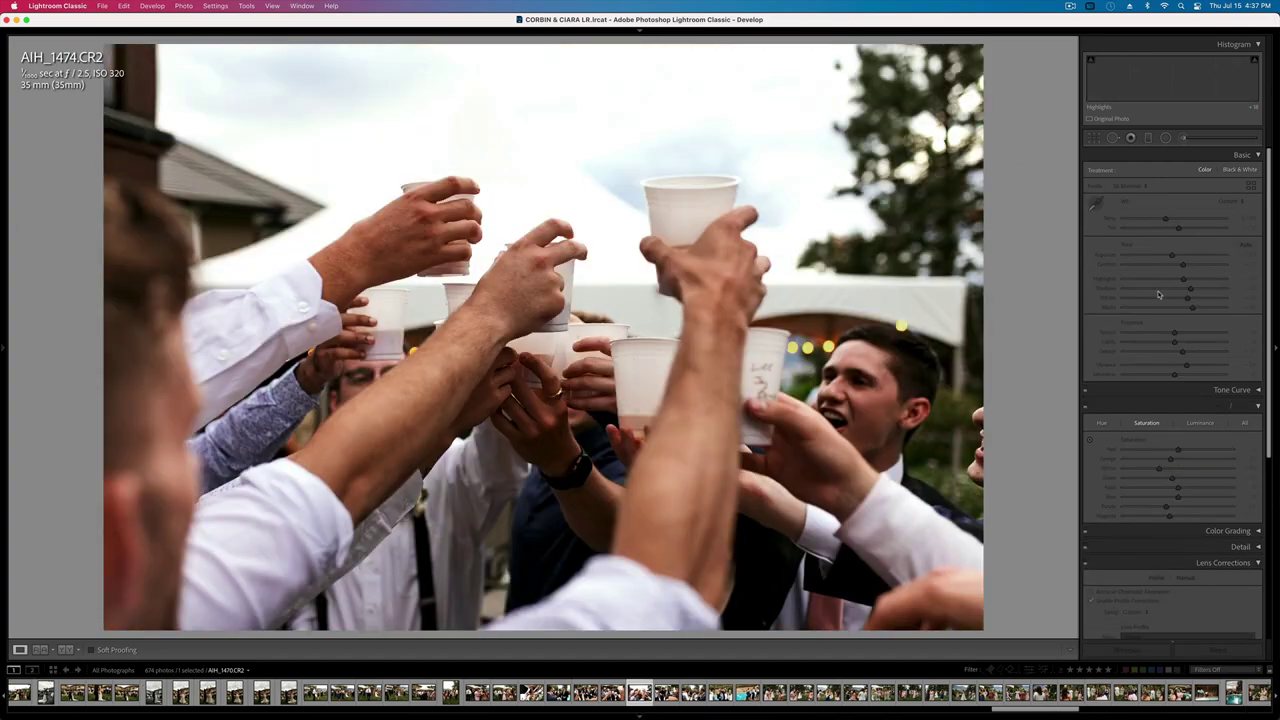
{"action": "key", "text": "super+shift+v"}
{"action": "key", "text": "equal"}
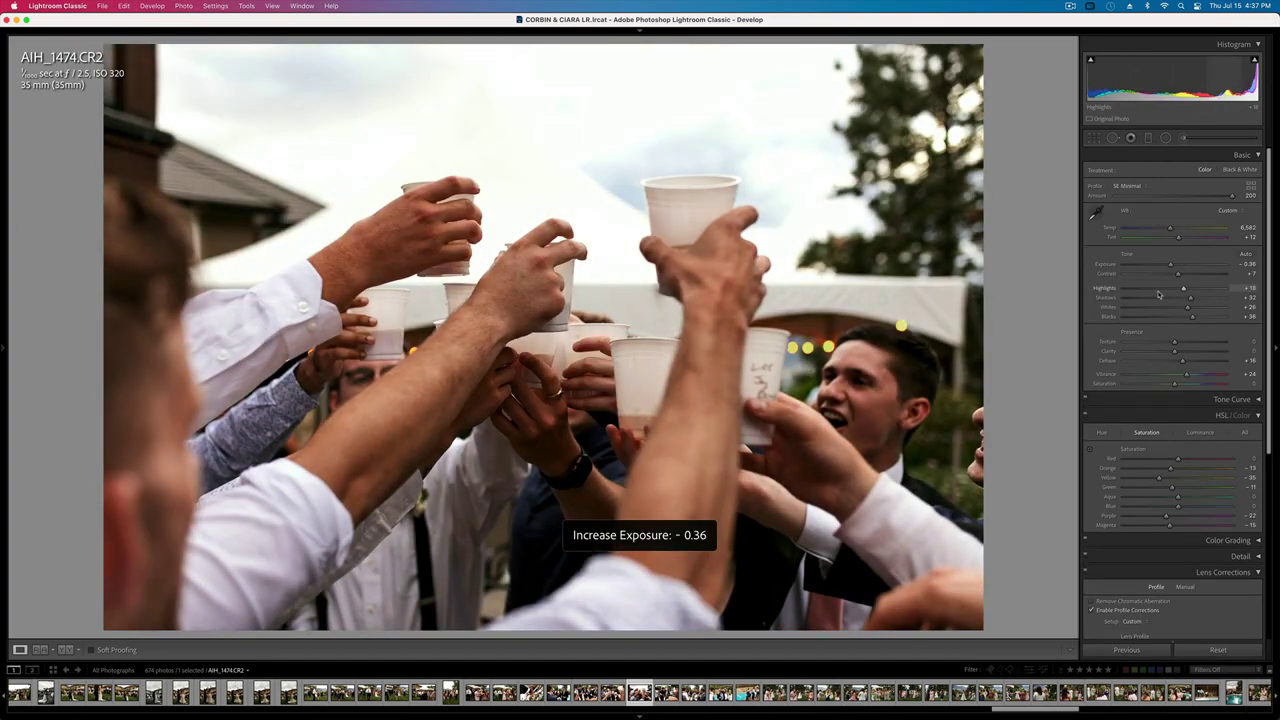
{"action": "key", "text": "Right"}
{"action": "key", "text": "super+shift+v"}
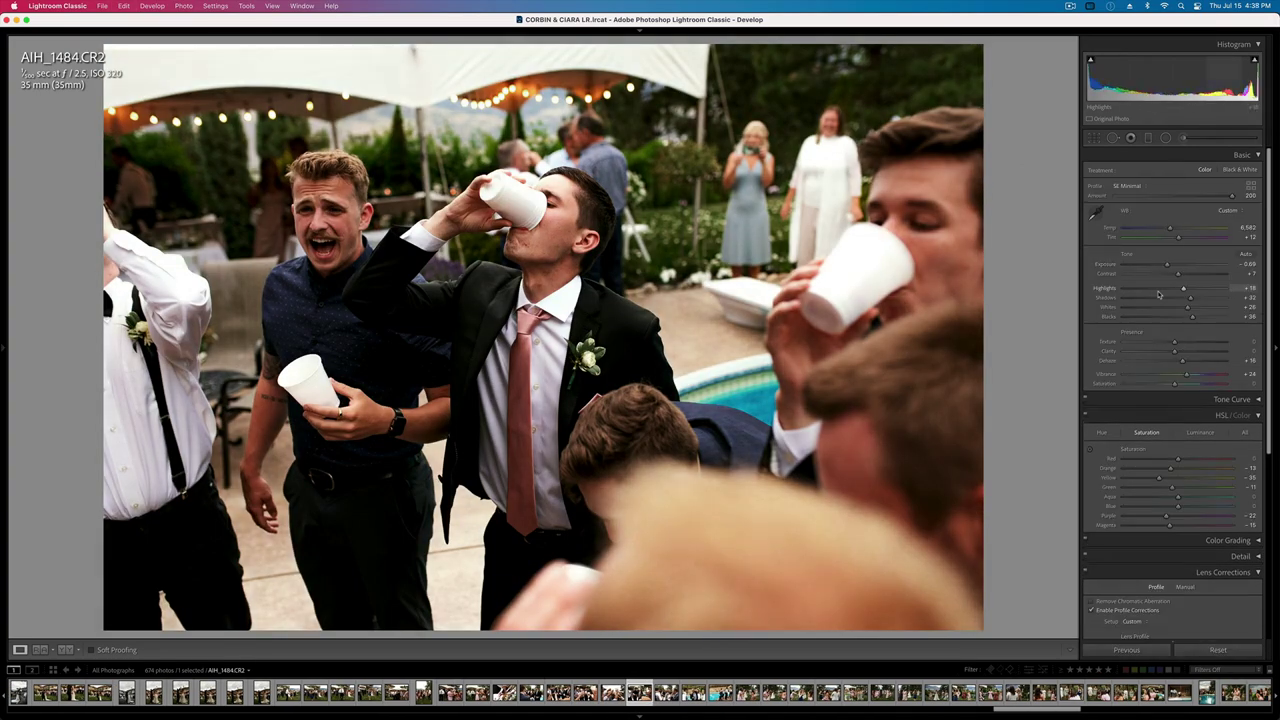
{"action": "key", "text": "equal"}
{"action": "key", "text": "Right"}
{"action": "key", "text": "super+shift+v"}
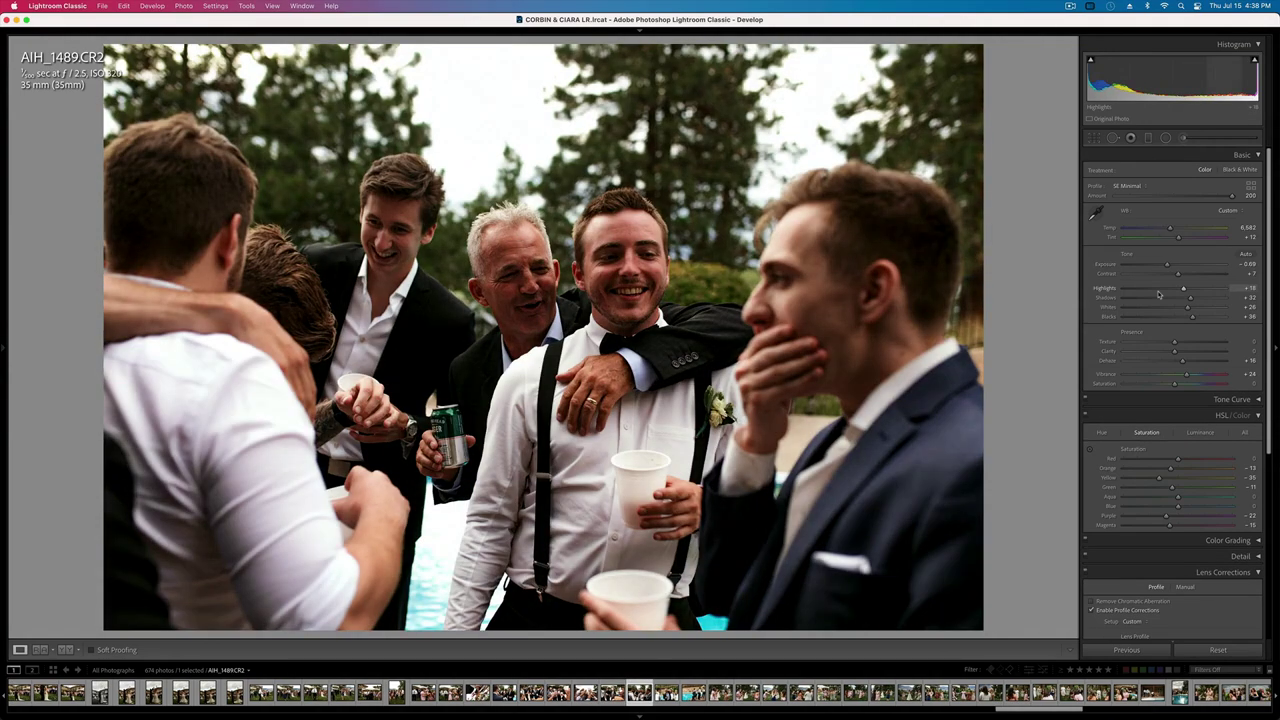
{"action": "key", "text": "equal"}
- Paste the settings onto AIH_1495, AIH_1498 and AIH_1503, setting AIH_1498 to -0.13 exposure
{"action": "key", "text": "Right"}
{"action": "key", "text": "super+shift+v"}
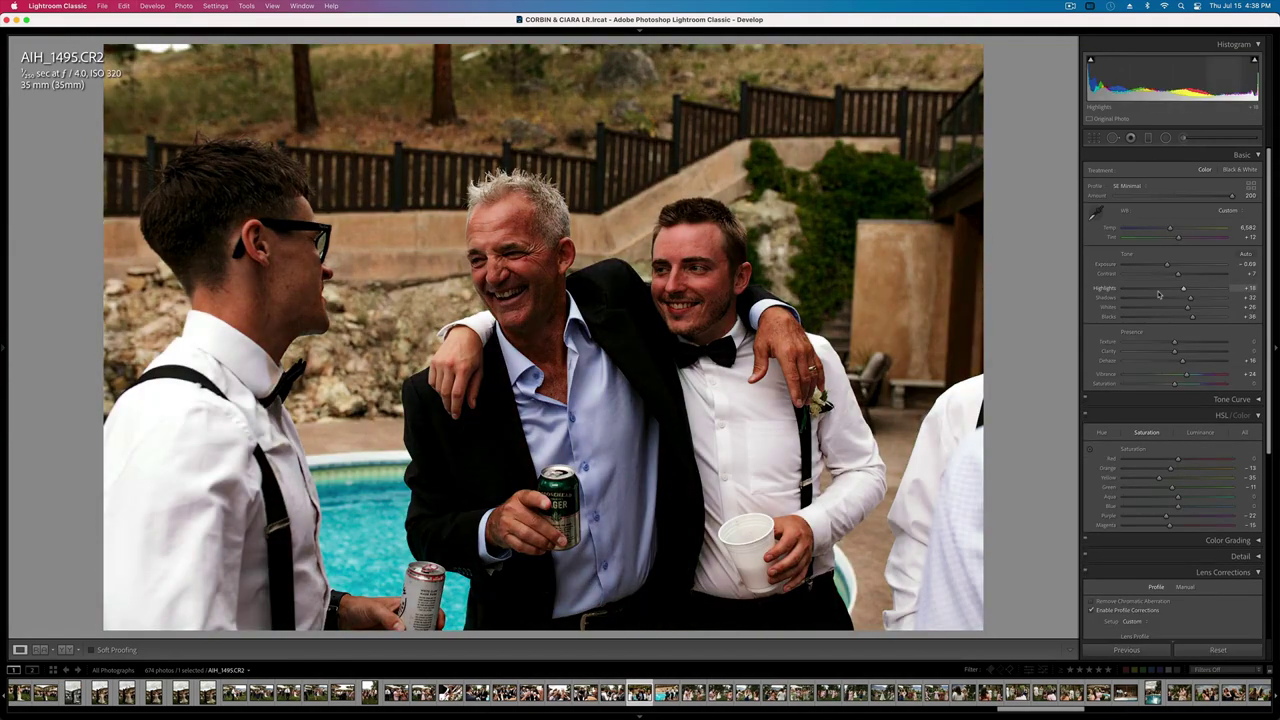
{"action": "key", "text": "equal"}
{"action": "key", "text": "equal"}
{"action": "key", "text": "Right"}
{"action": "key", "text": "super+shift+v"}
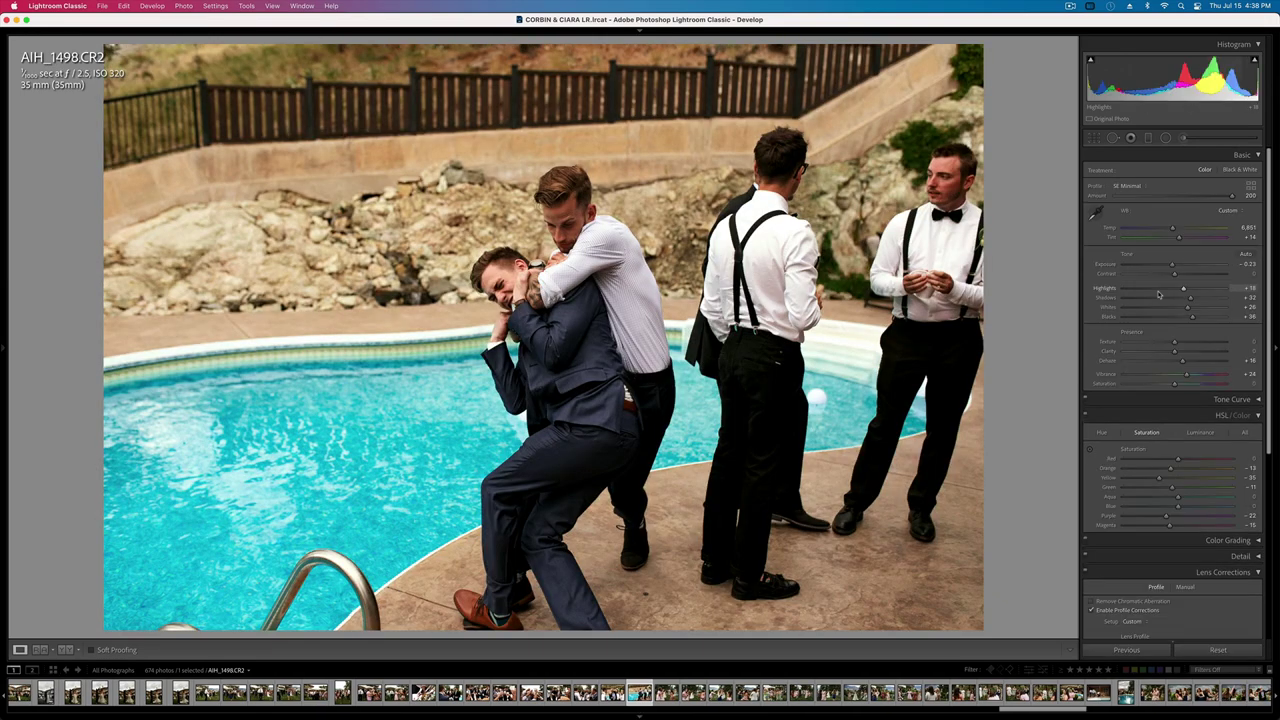
{"action": "key", "text": "equal"}
{"action": "key", "text": "equal"}
{"action": "key", "text": "minus"}
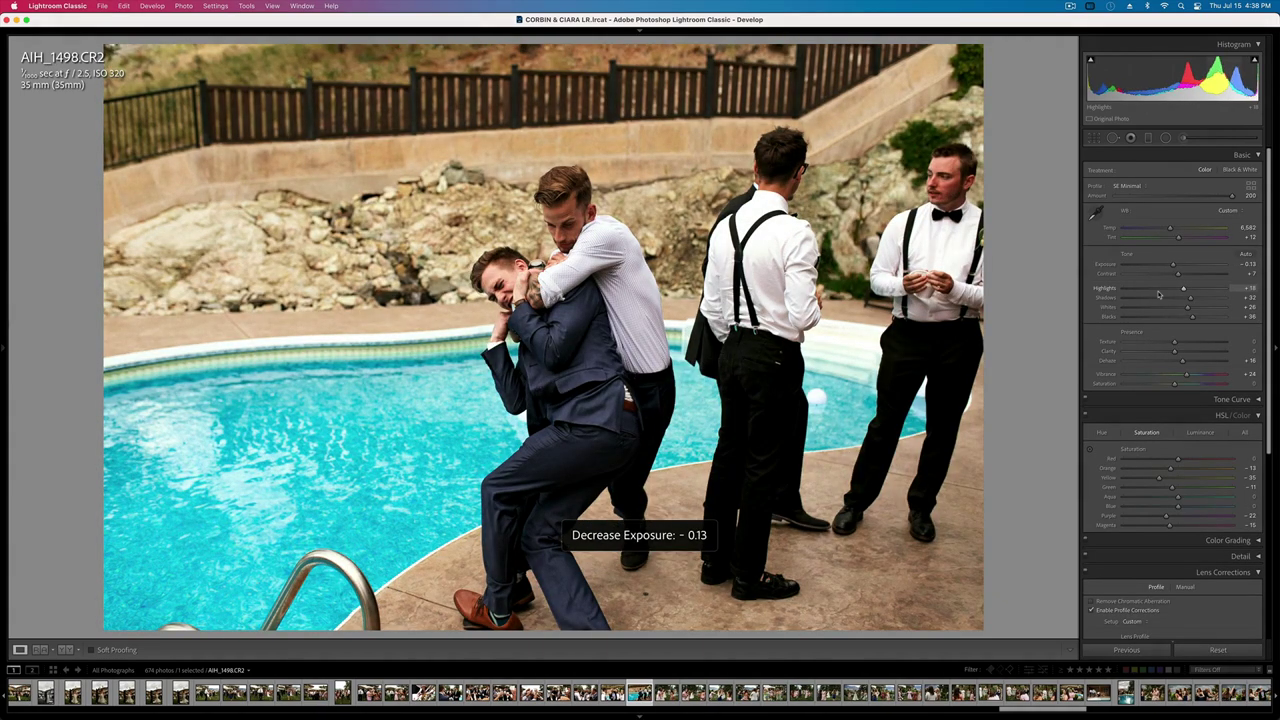
{"action": "key", "text": "Right"}
{"action": "key", "text": "super+shift+v"}
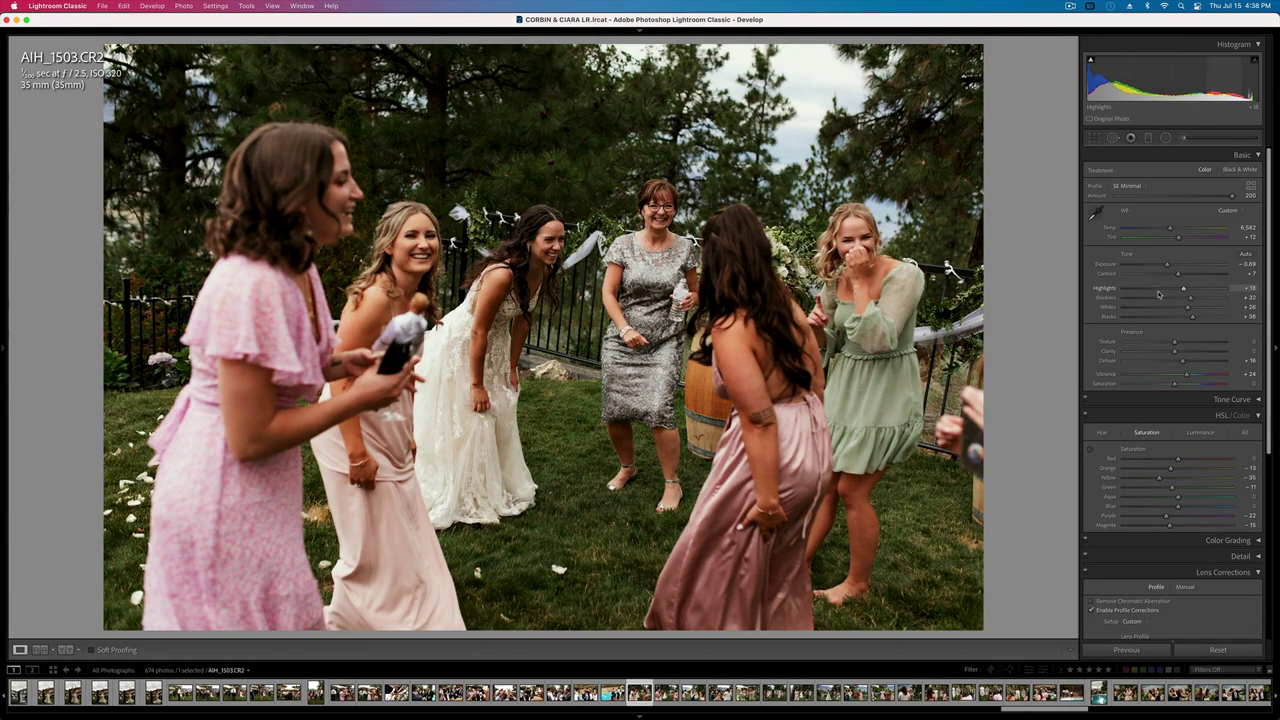
- Brighten AIH_1503's exposure slightly and pull down its highlights
{"action": "key", "text": "equal"}
{"action": "key", "text": "Right"}
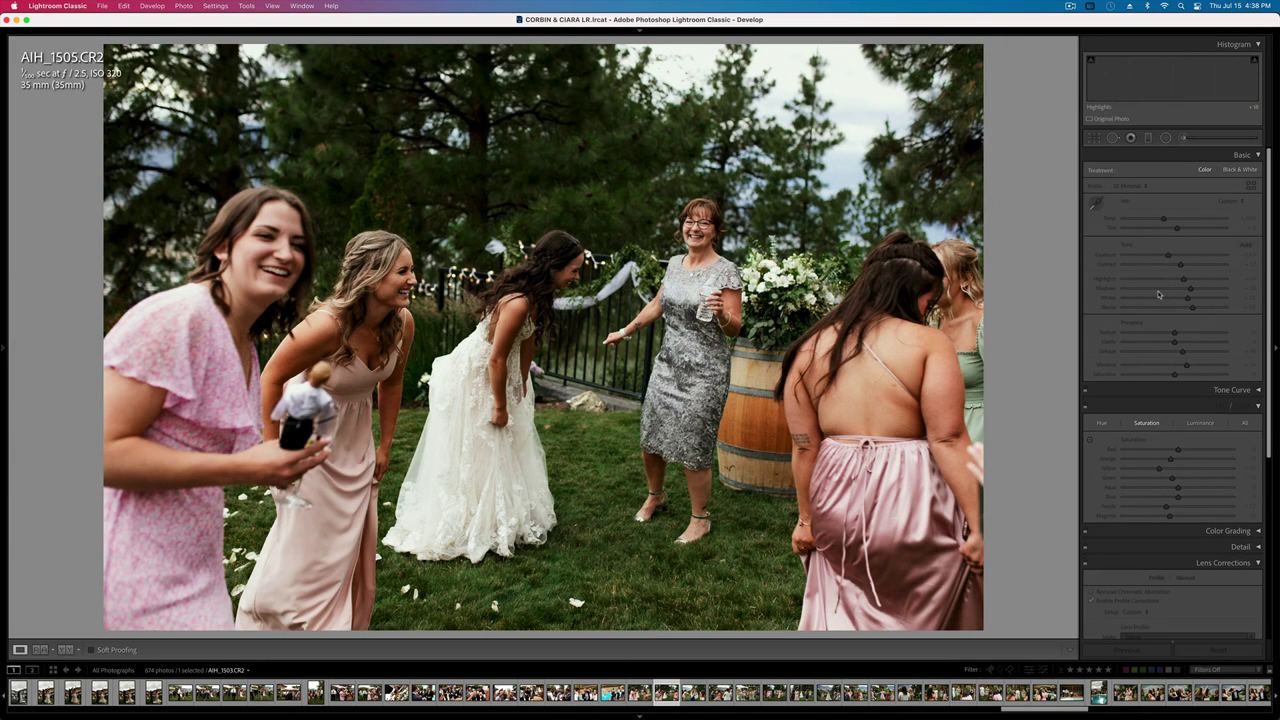
{"action": "key", "text": "Left"}
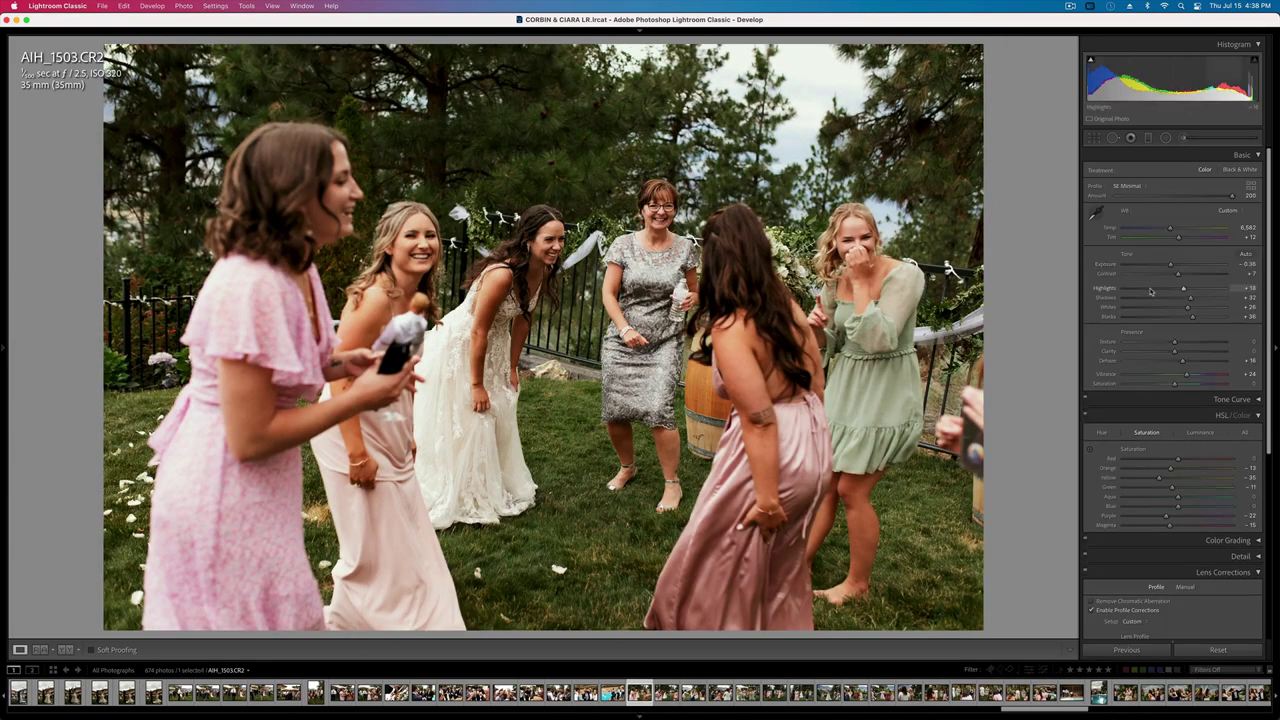
{"action": "left_click", "coordinate": [1150, 290]}
{"action": "key", "text": "Right"}
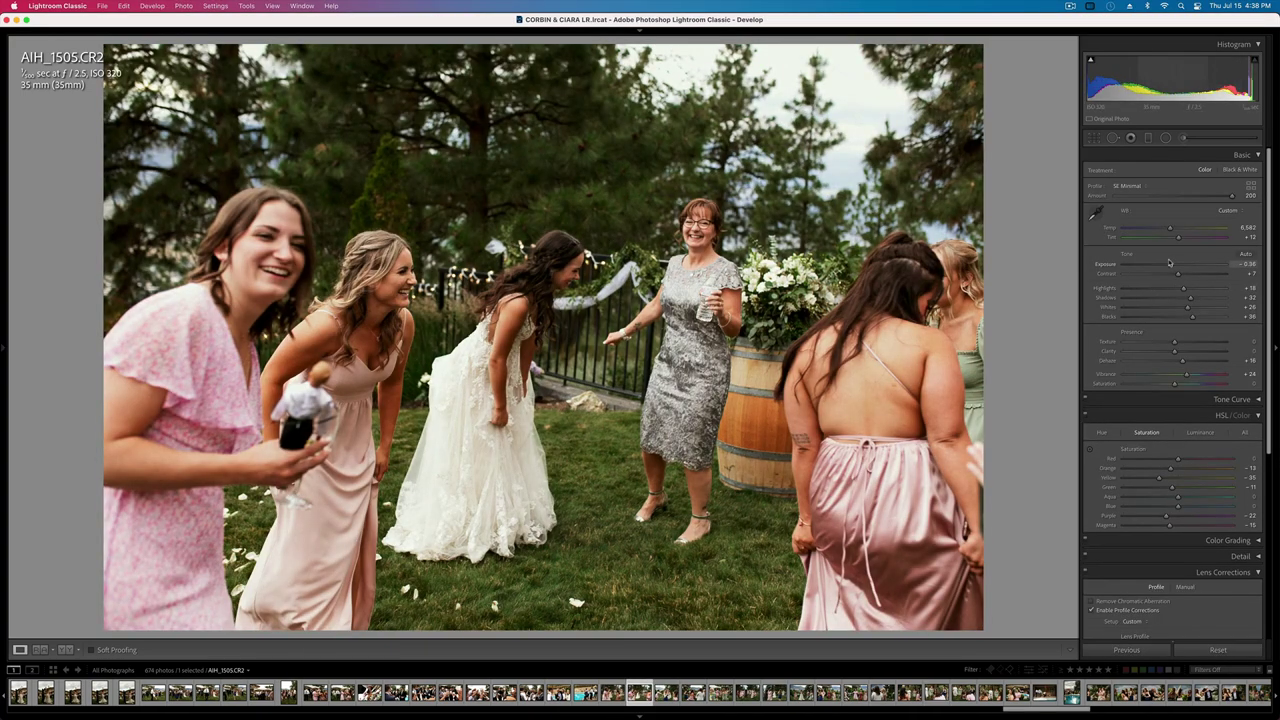
- Paste the copied settings onto AIH_1505, darken it to -0.69 exposure, and copy its settings
{"action": "key", "text": "Return"}
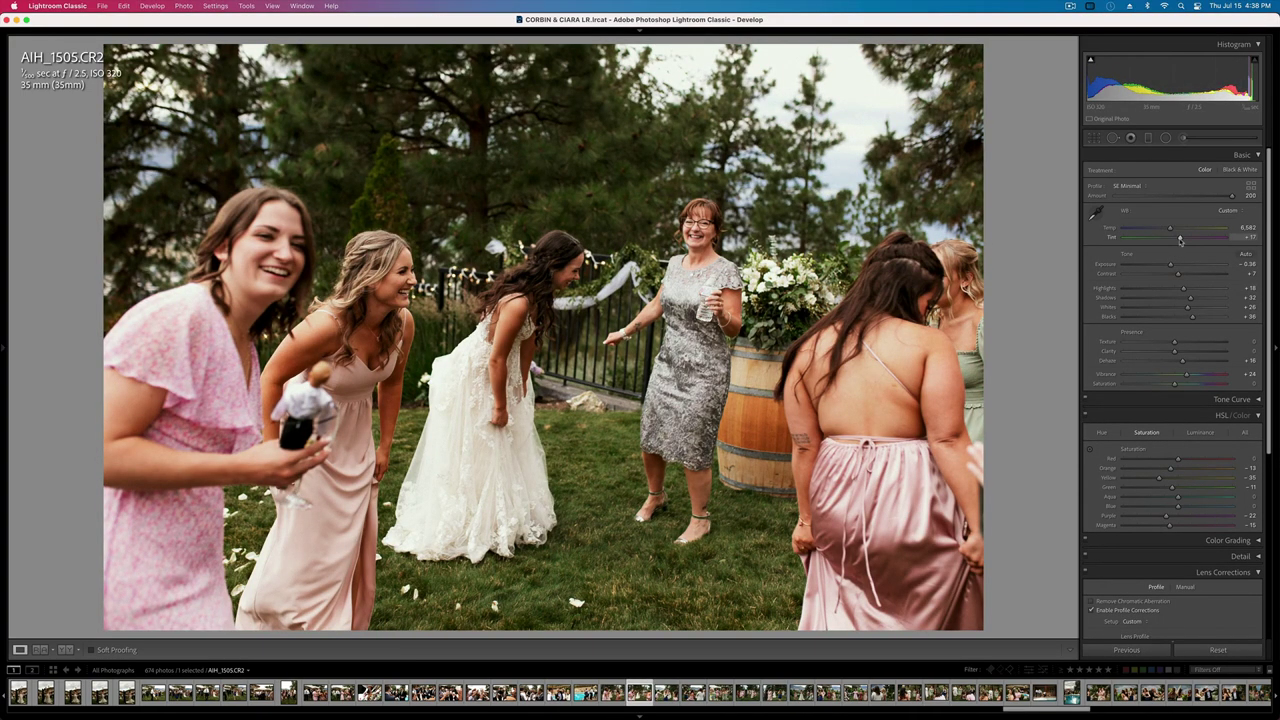
{"action": "key", "text": "Right"}
{"action": "key", "text": "Left"}
{"action": "key", "text": "minus"}
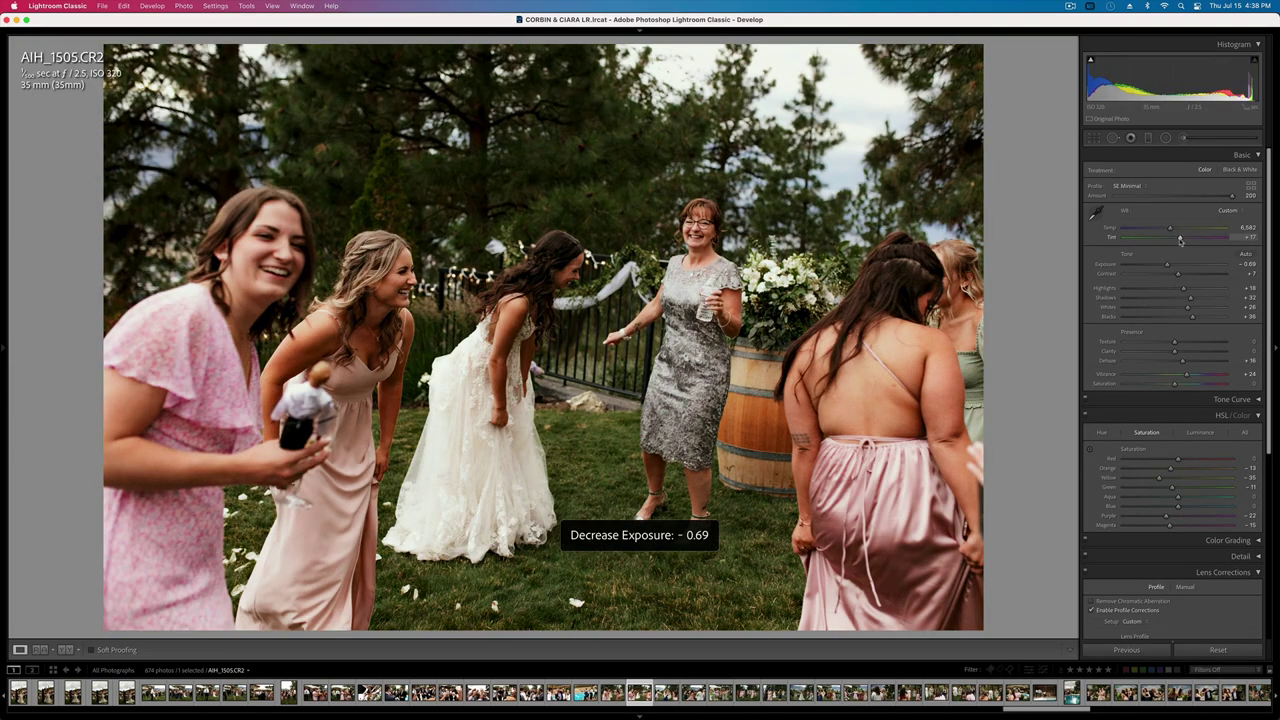
{"action": "key", "text": "super+c"}
{"action": "key", "text": "Return"}
{"action": "key", "text": "Right"}
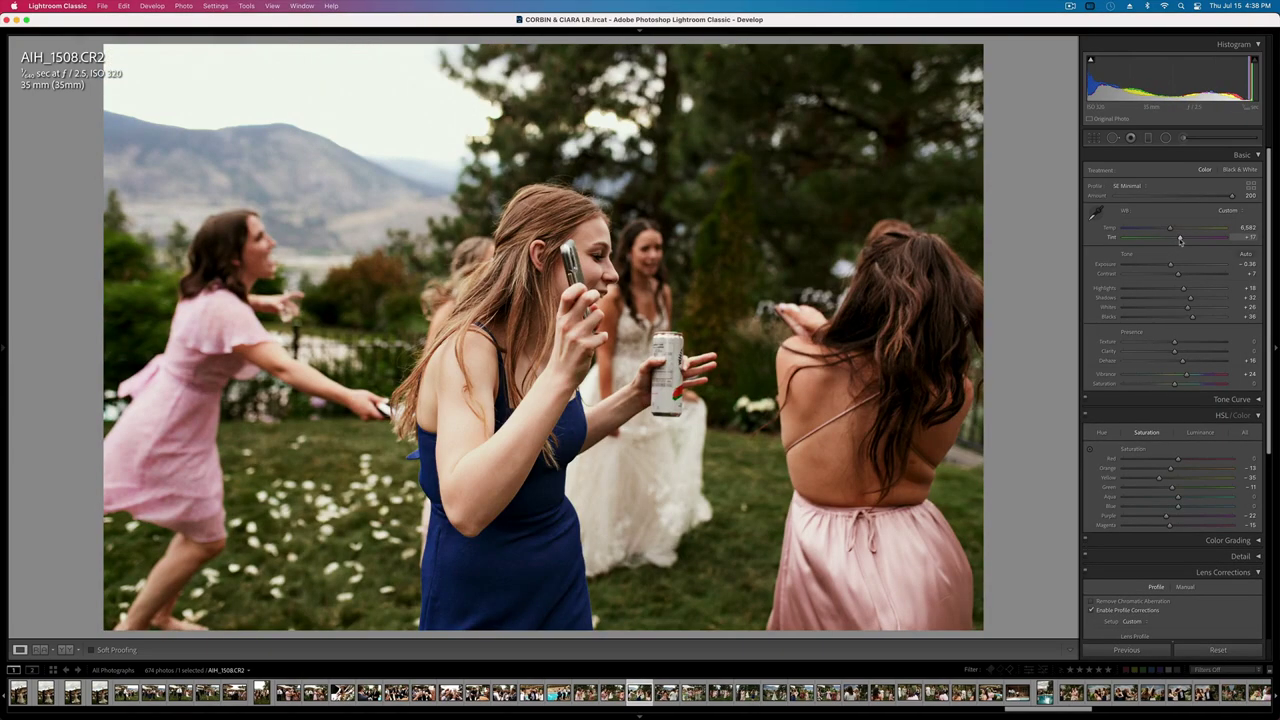
- Darken AIH_1520's exposure and copy its develop settings
{"action": "key", "text": "Right"}
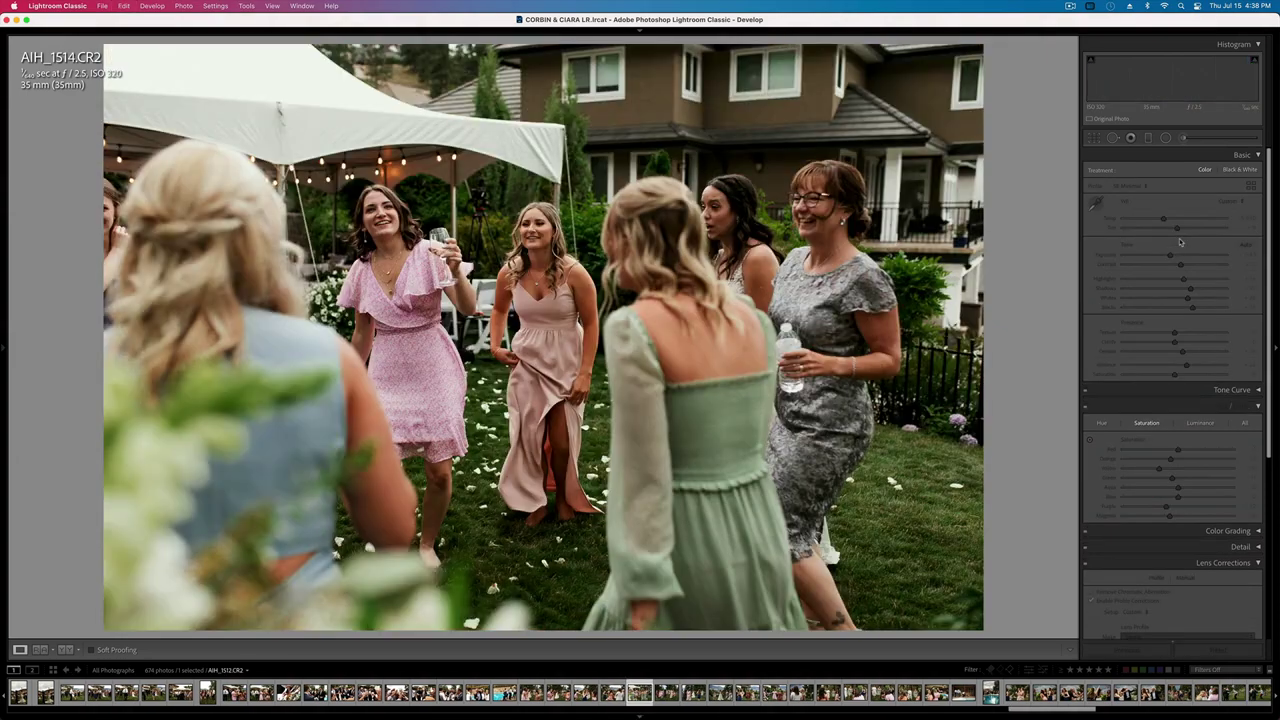
{"action": "key", "text": "super+z"}
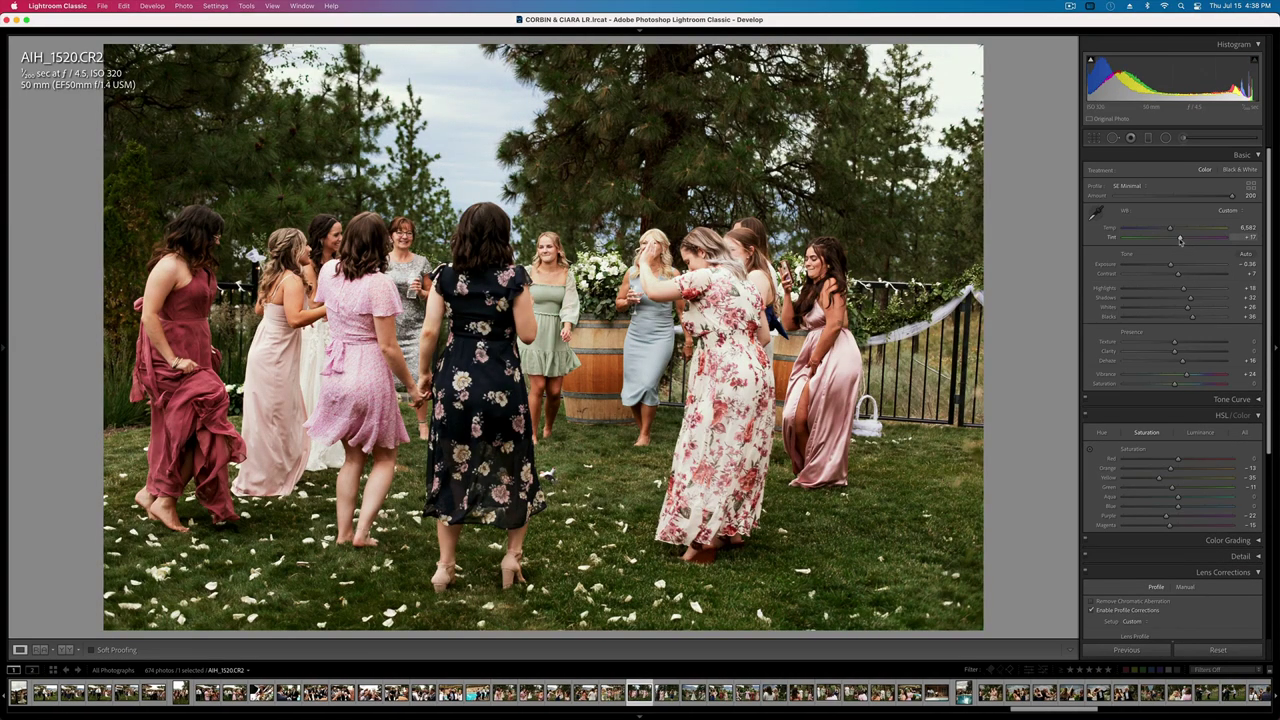
{"action": "key", "text": "super+z"}
{"action": "key", "text": "super+z"}
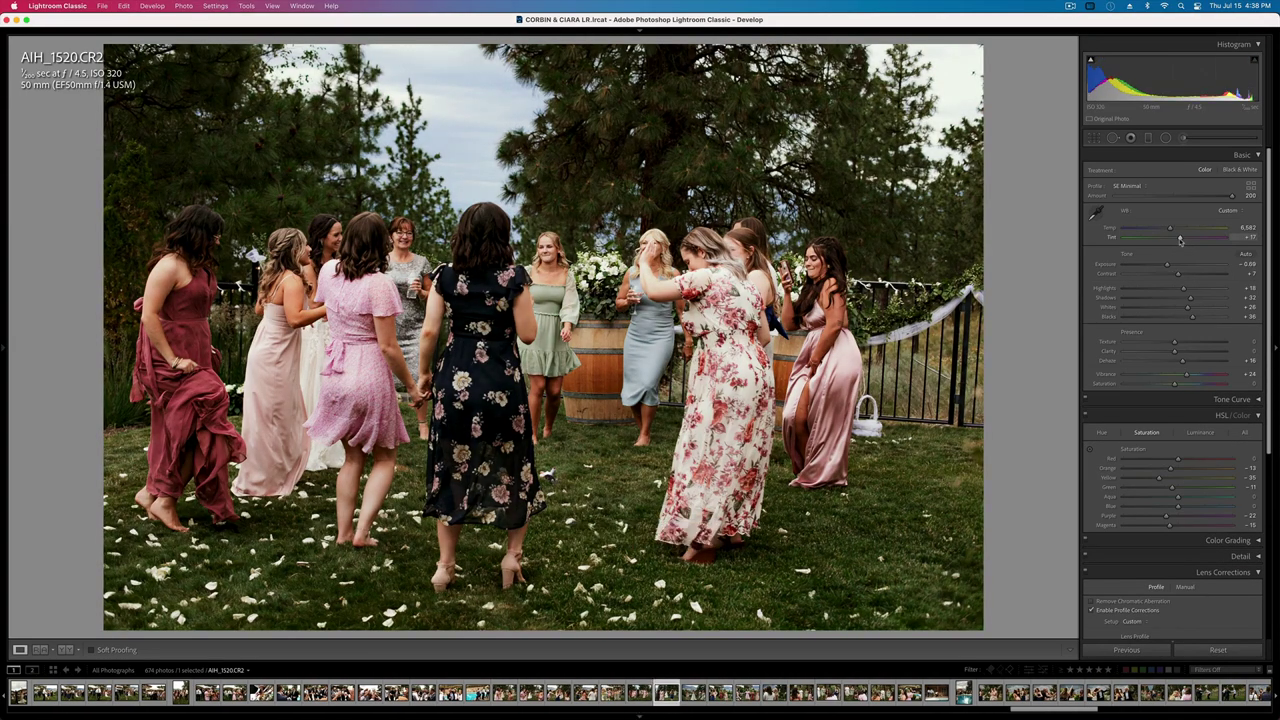
{"action": "key", "text": "shift+minus"}
{"action": "key", "text": "super+shift+c"}
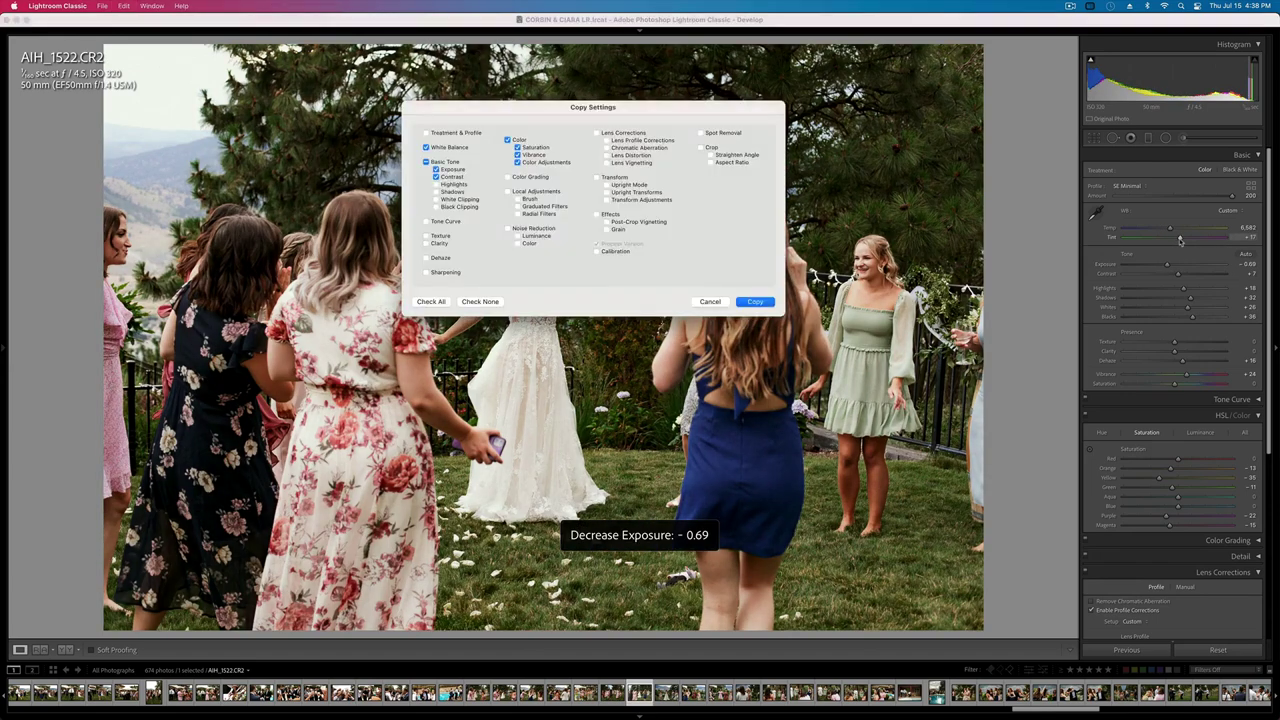
{"action": "key", "text": "Return"}
{"action": "key", "text": "Right"}
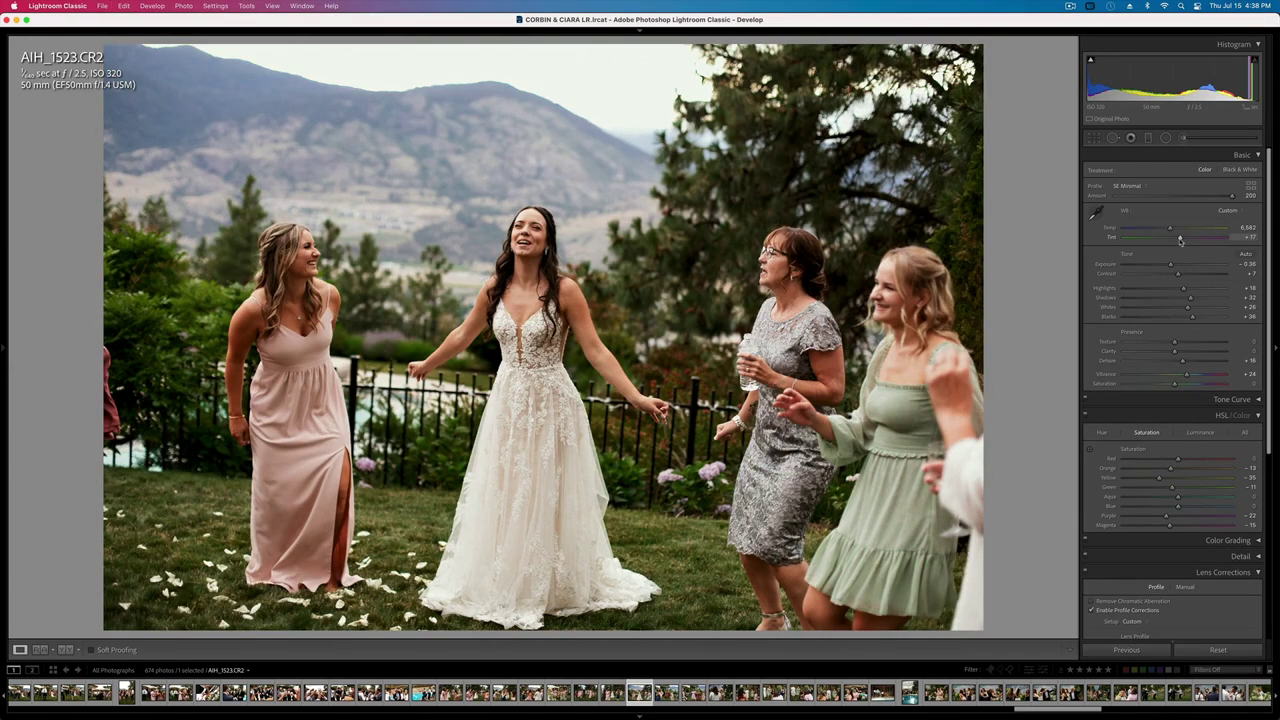
- Give AIH_1532 -0.69 exposure, lower contrast and reduced highlights, then copy its settings
{"action": "key", "text": "Right"}
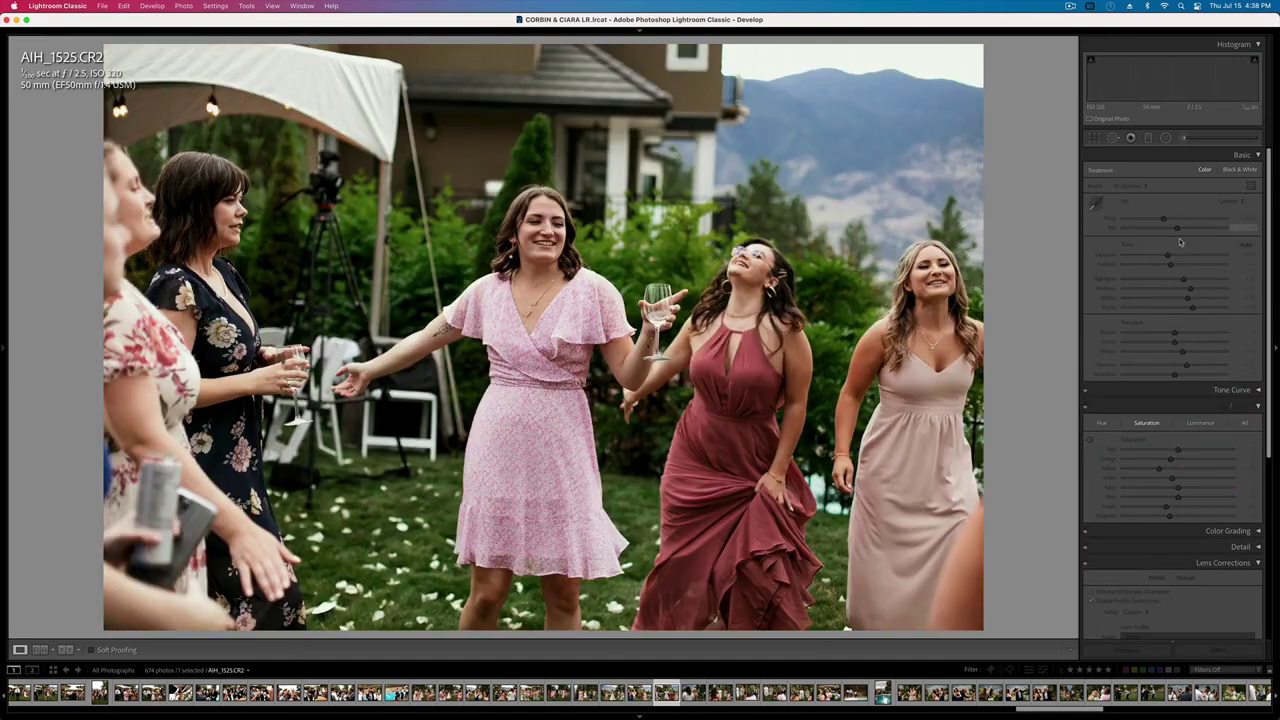
{"action": "key", "text": "Right"}
{"action": "key", "text": "shift+minus"}
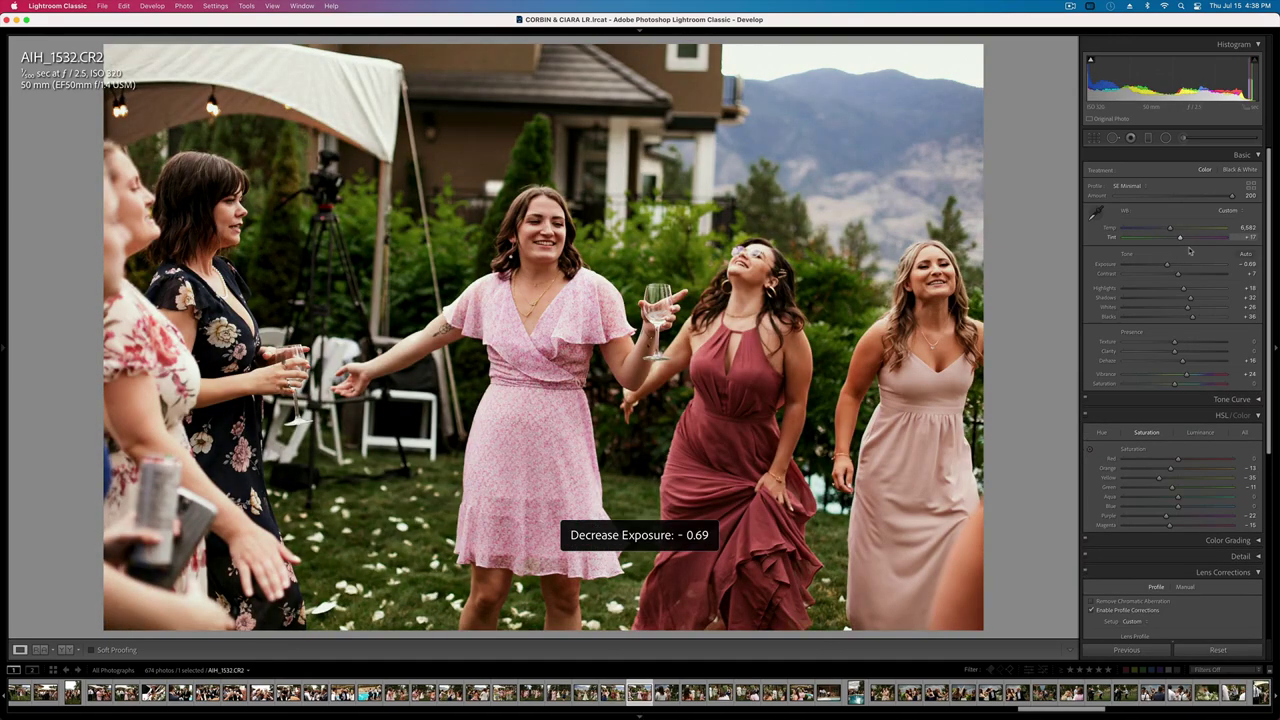
{"action": "left_click_drag", "start_coordinate": [1152, 278], "coordinate": [1157, 277]}
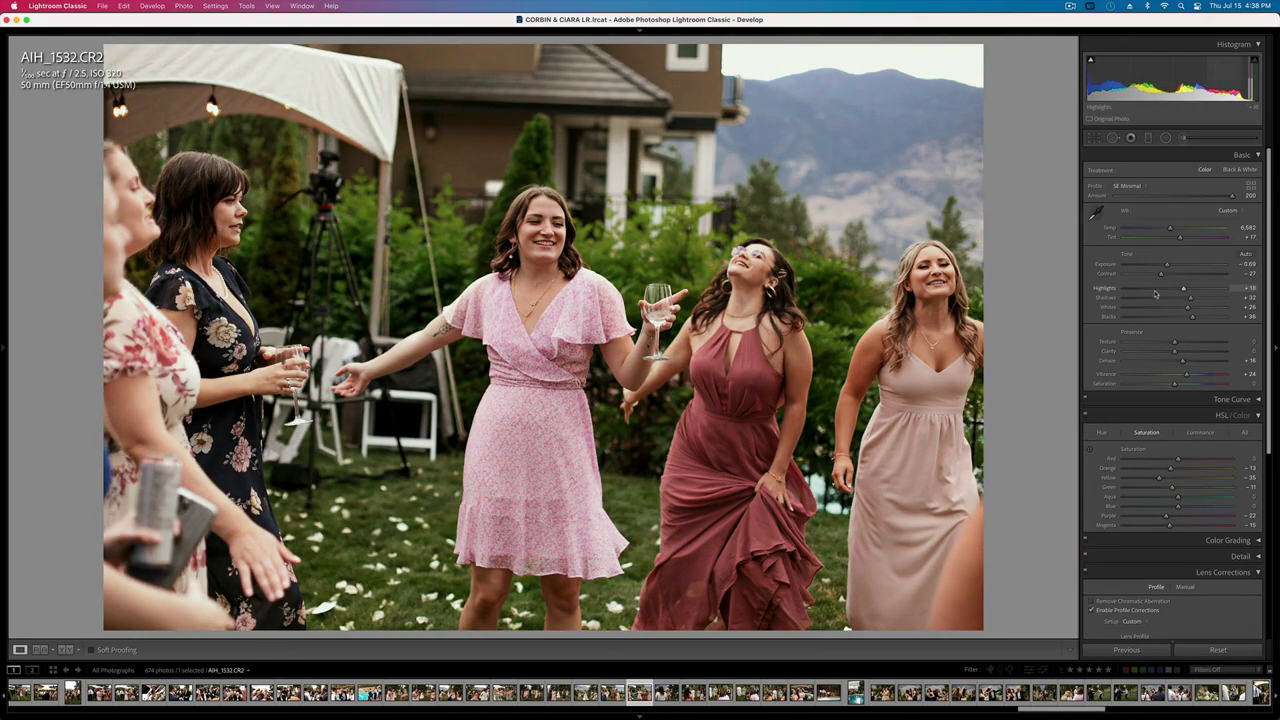
{"action": "left_click", "coordinate": [1150, 290]}
{"action": "key", "text": "super+shift+c"}
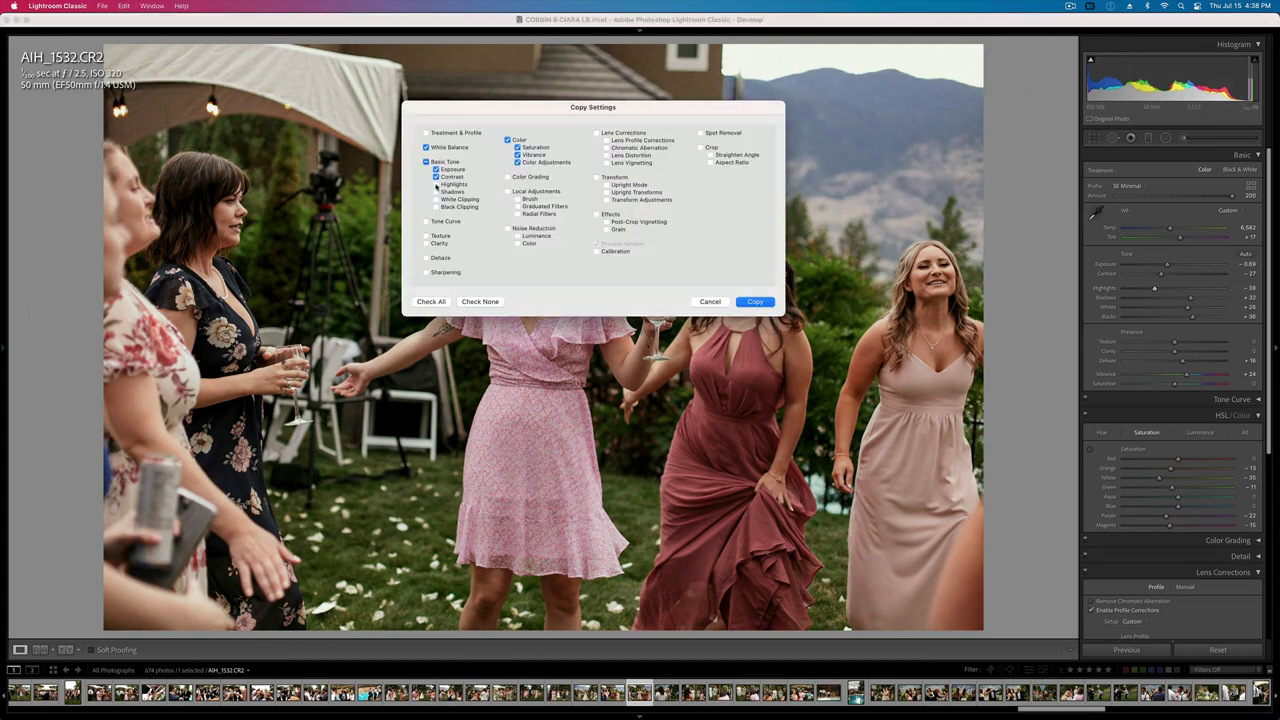
{"action": "key", "text": "Return"}
{"action": "key", "text": "Right"}
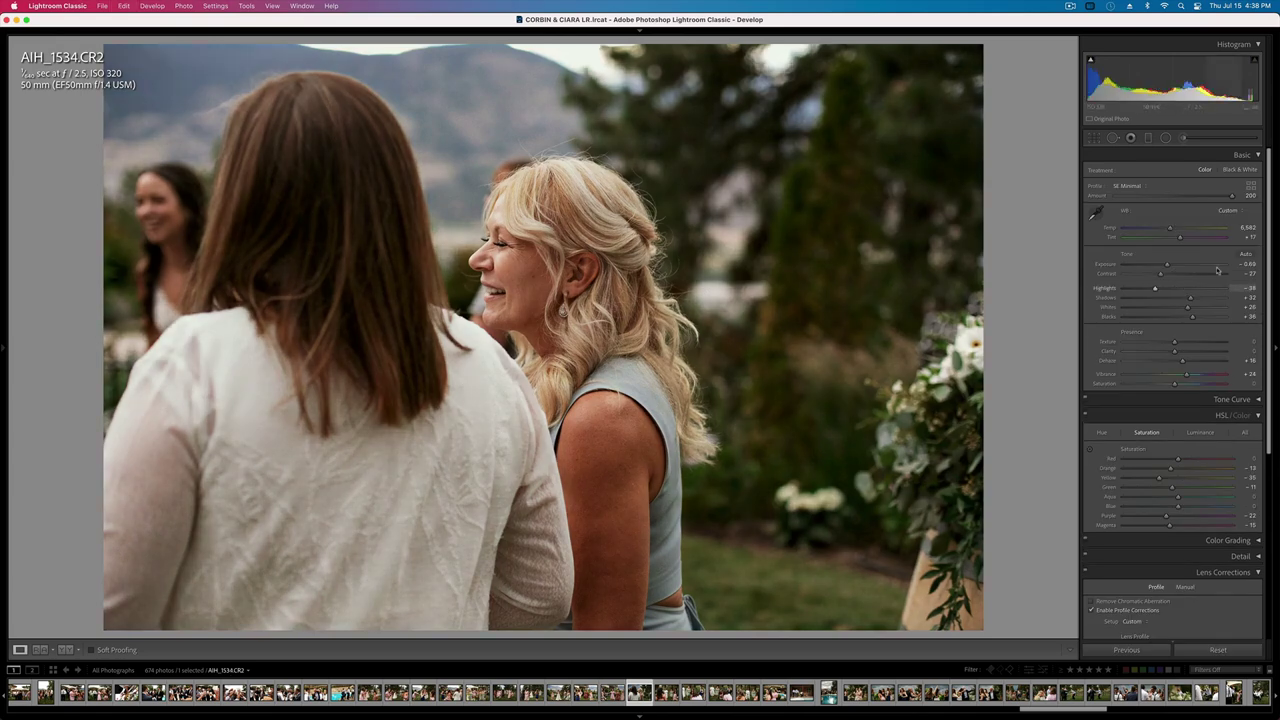
- Raise AIH_1534's contrast and copy its develop settings
{"action": "left_click", "coordinate": [1171, 274]}
{"action": "key", "text": "super+shift+c"}
{"action": "key", "text": "Return"}
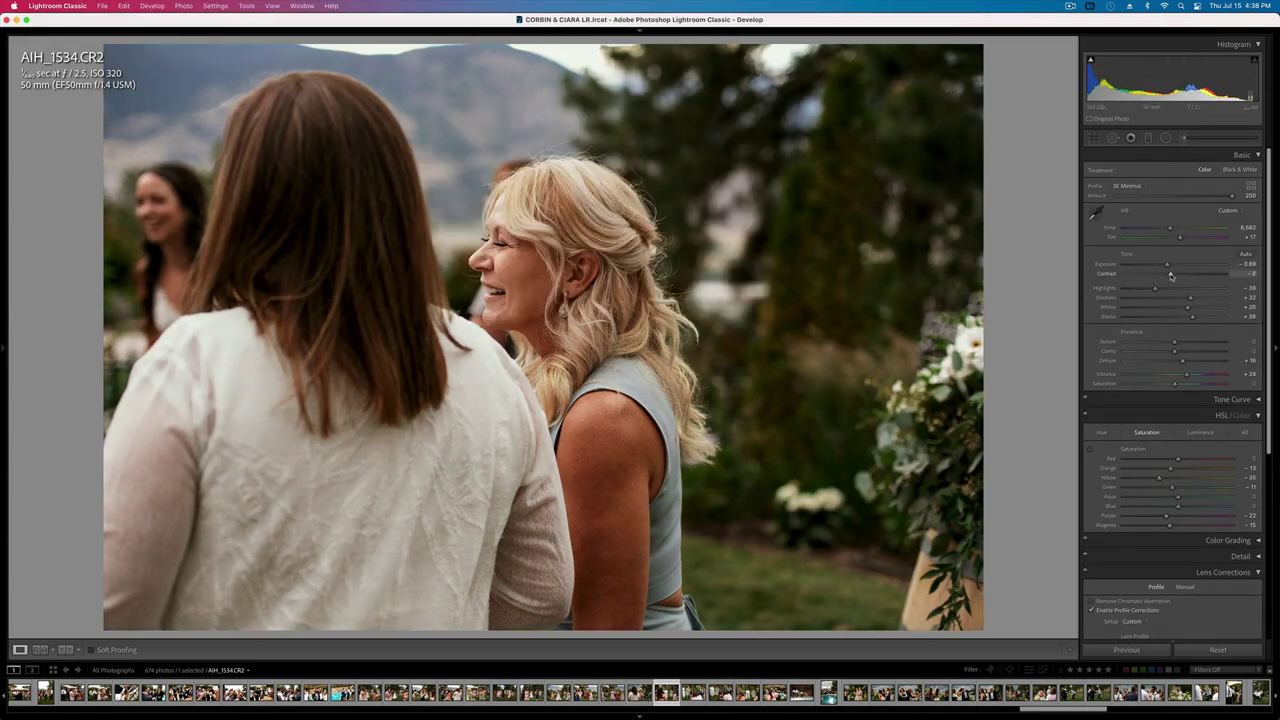
{"action": "key", "text": "Right"}
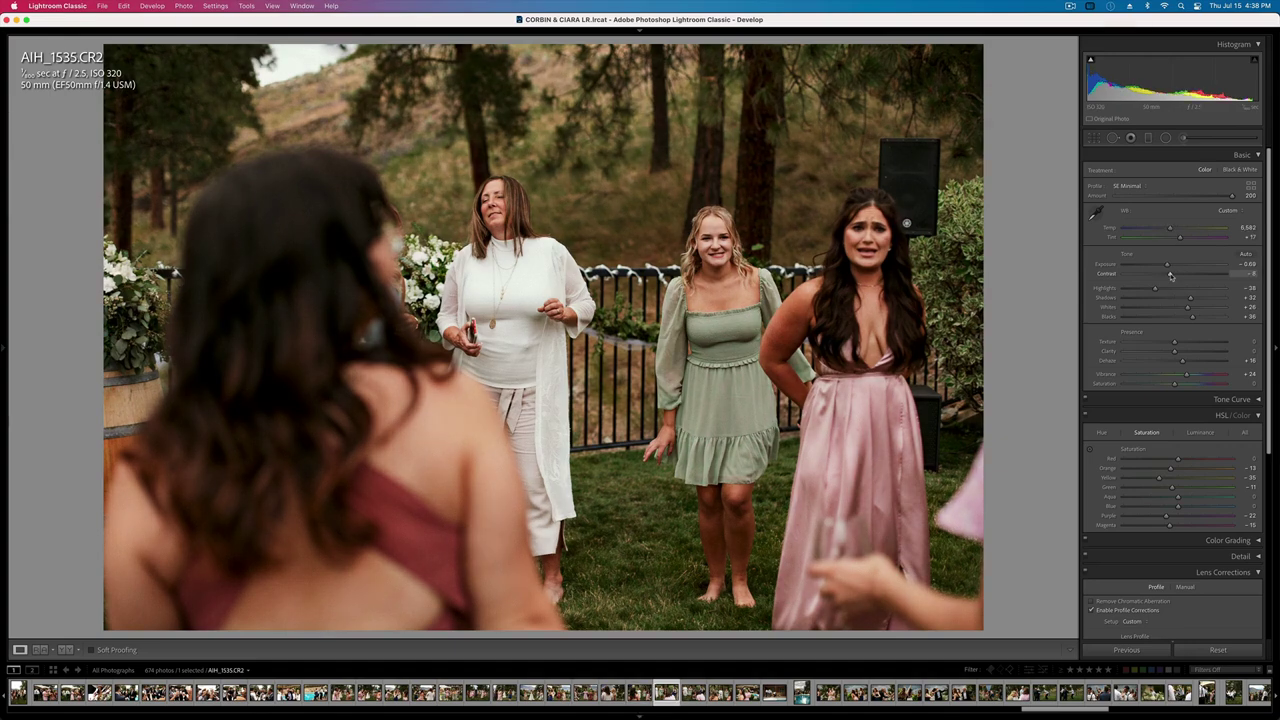
{"action": "key", "text": "Right"}
- Paste the settings onto AIH_1539 and AIH_1541, brightening them and AIH_1544 slightly
{"action": "key", "text": "Right"}
{"action": "key", "text": "super+shift+c"}
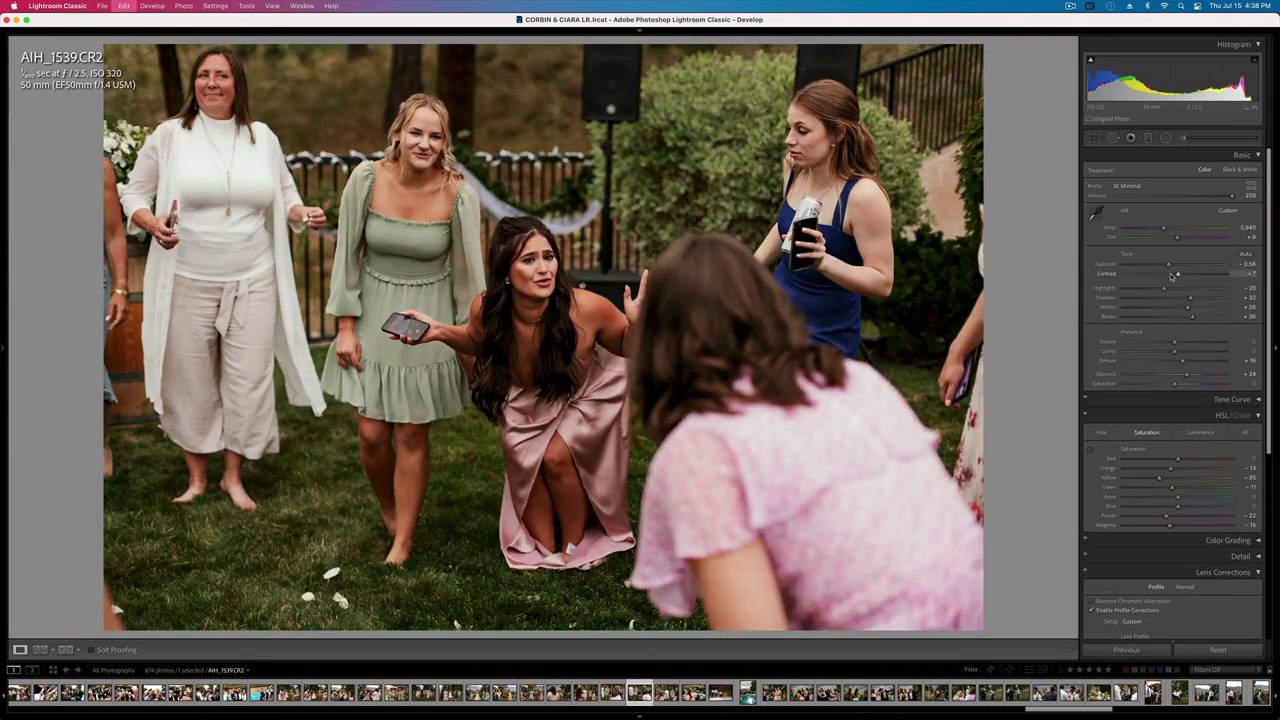
{"action": "key", "text": "Right"}
{"action": "key", "text": "Left"}
{"action": "key", "text": "equal"}
{"action": "key", "text": "equal"}
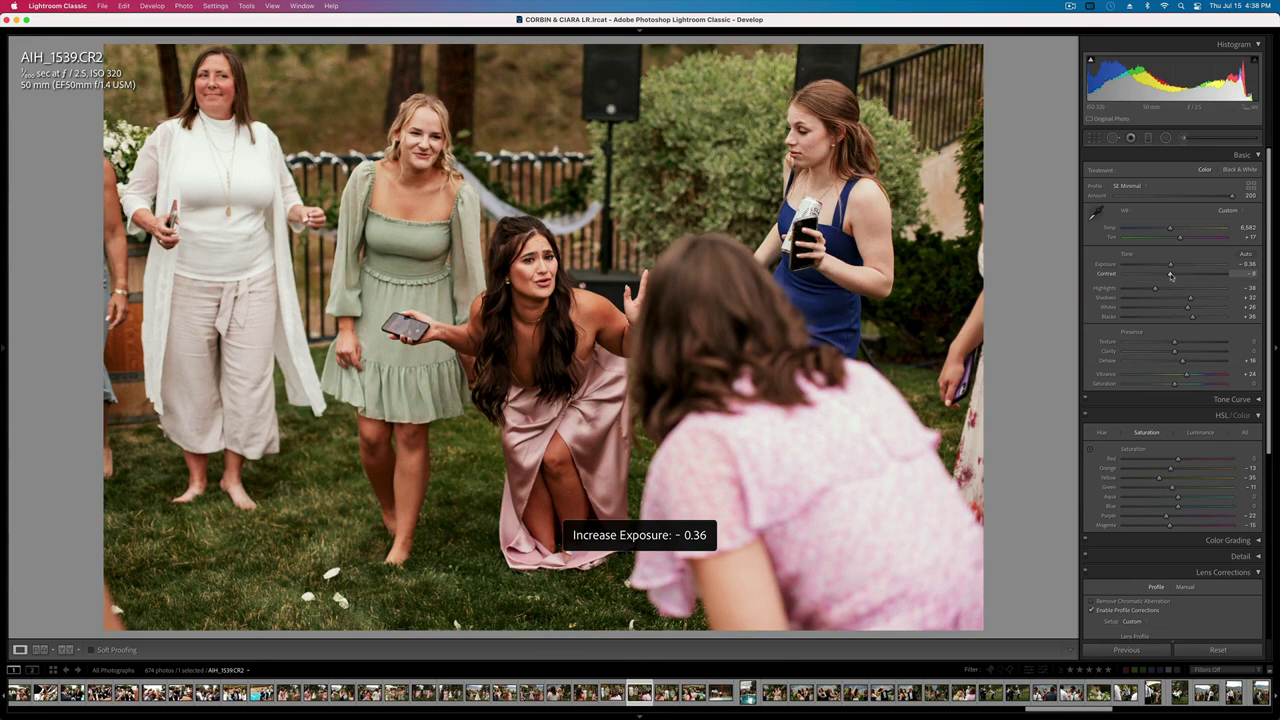
{"action": "key", "text": "Right"}
{"action": "key", "text": "super+z"}
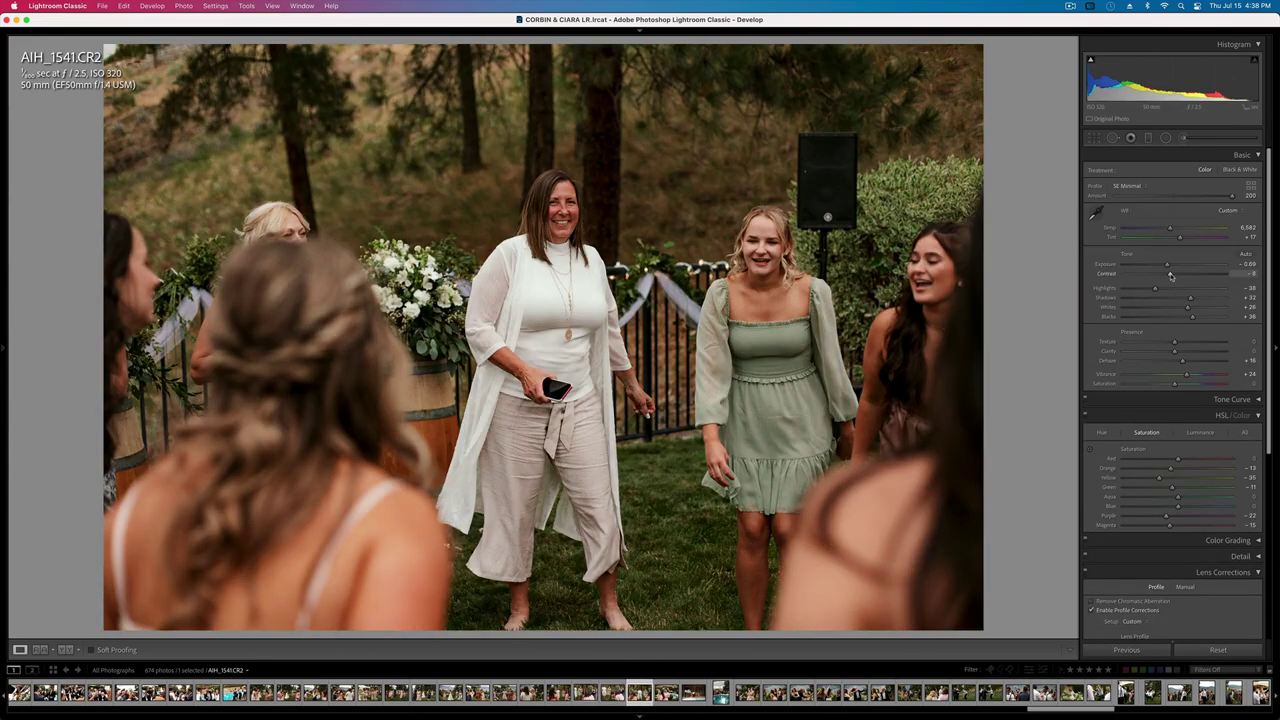
{"action": "key", "text": "super+shift+z"}
{"action": "key", "text": "Right"}
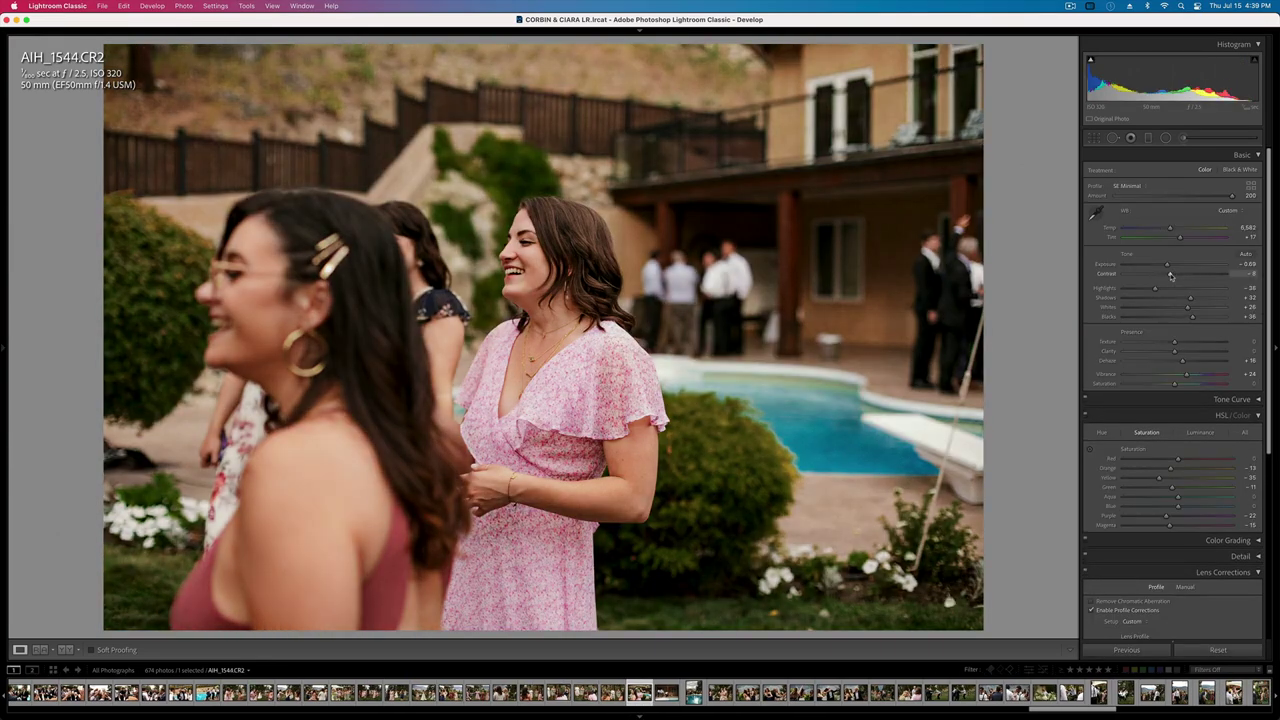
{"action": "key", "text": "equal"}
{"action": "key", "text": "Right"}
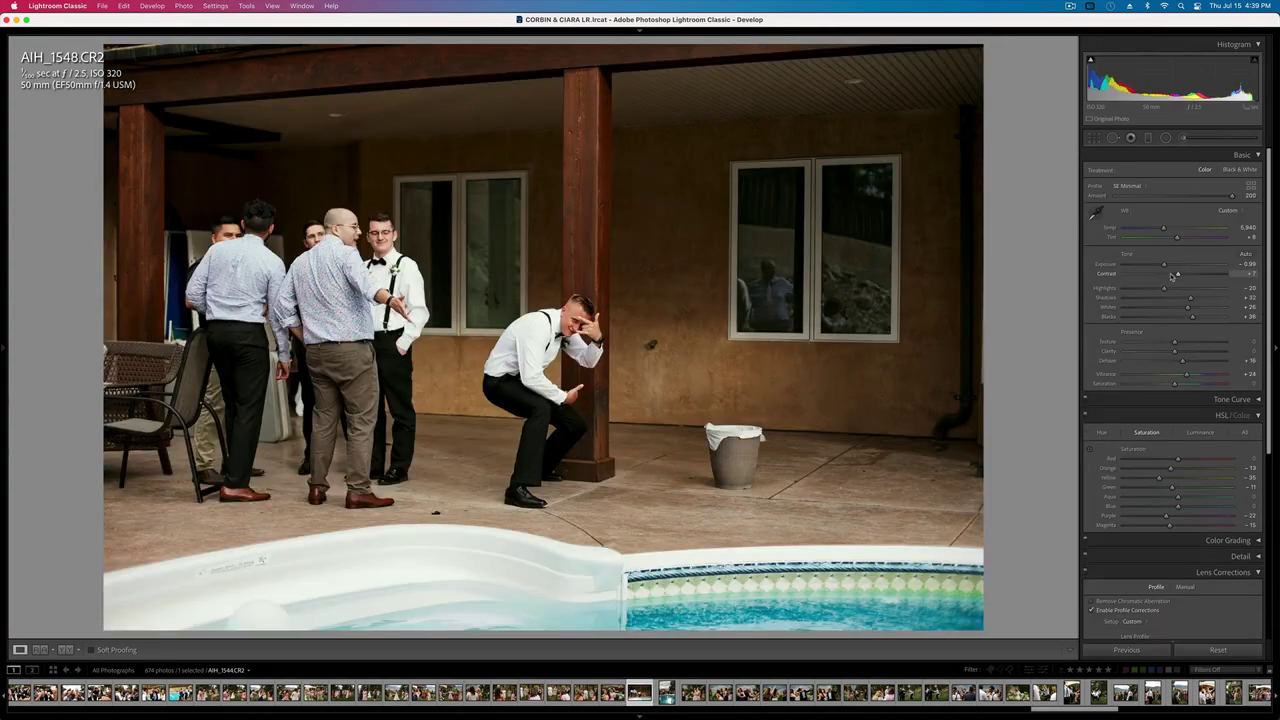
- Paste the settings onto AIH_1548 with lowered exposure, leaving AIH_1549 through AIH_1557 unchanged
{"action": "key", "text": "super+v"}
{"action": "key", "text": "minus"}
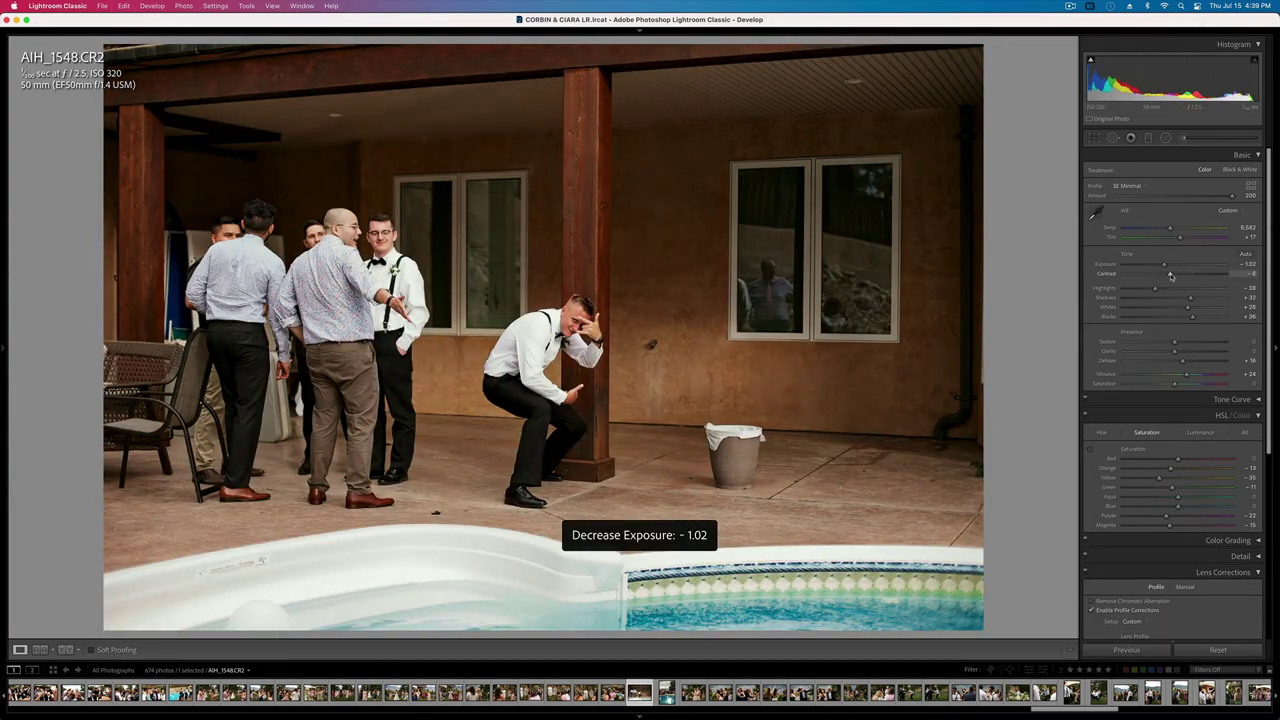
{"action": "key", "text": "Right"}
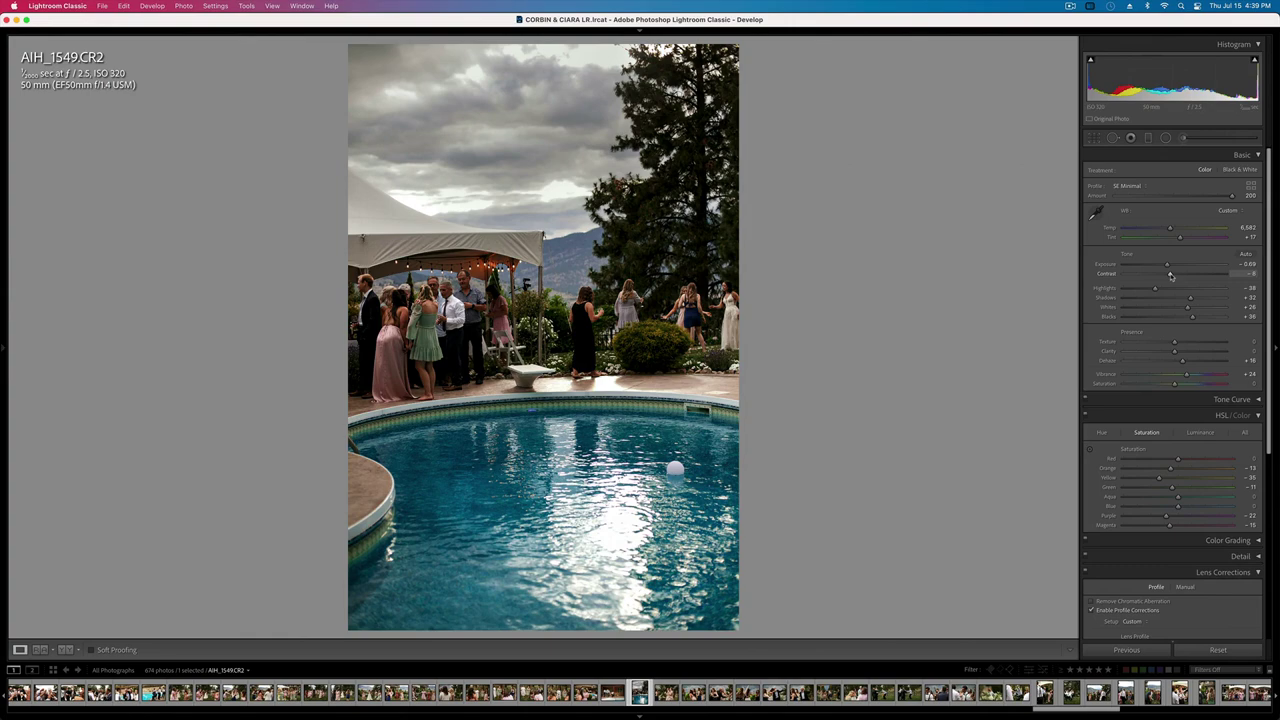
{"action": "key", "text": "super+z"}
{"action": "key", "text": "Right"}
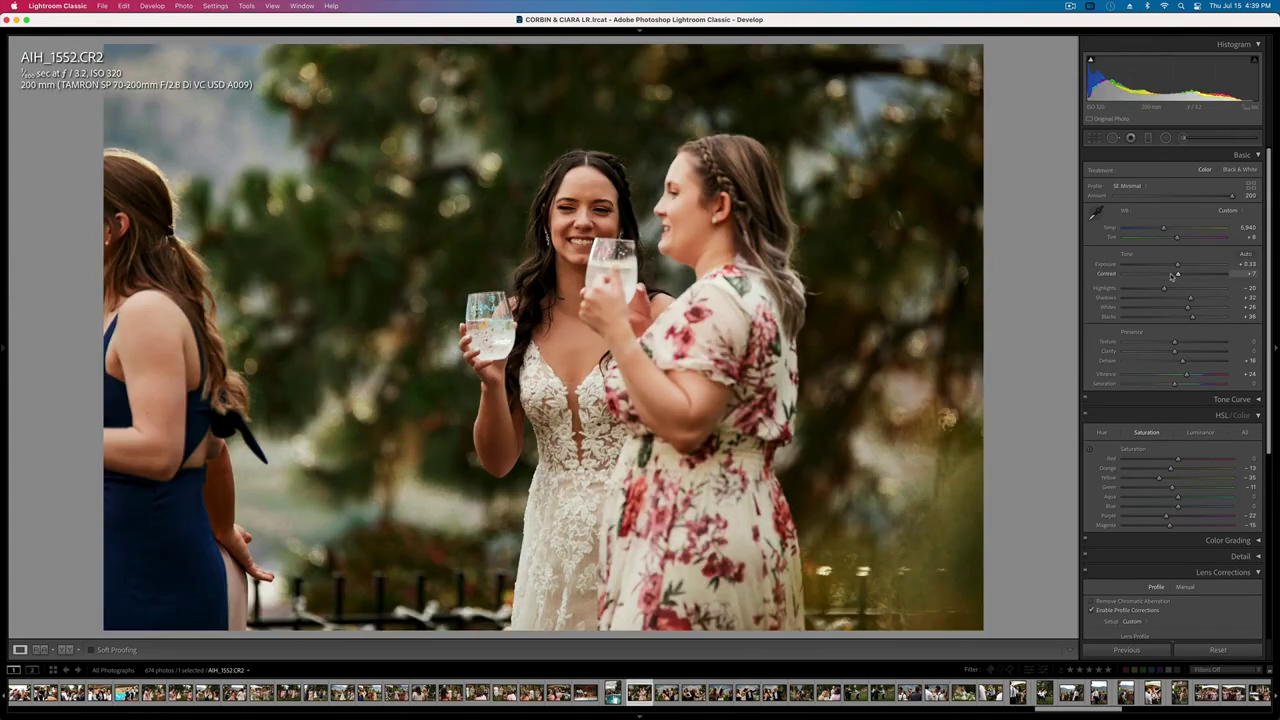
{"action": "key", "text": "Right"}
{"action": "key", "text": "Right"}
{"action": "key", "text": "Right"}
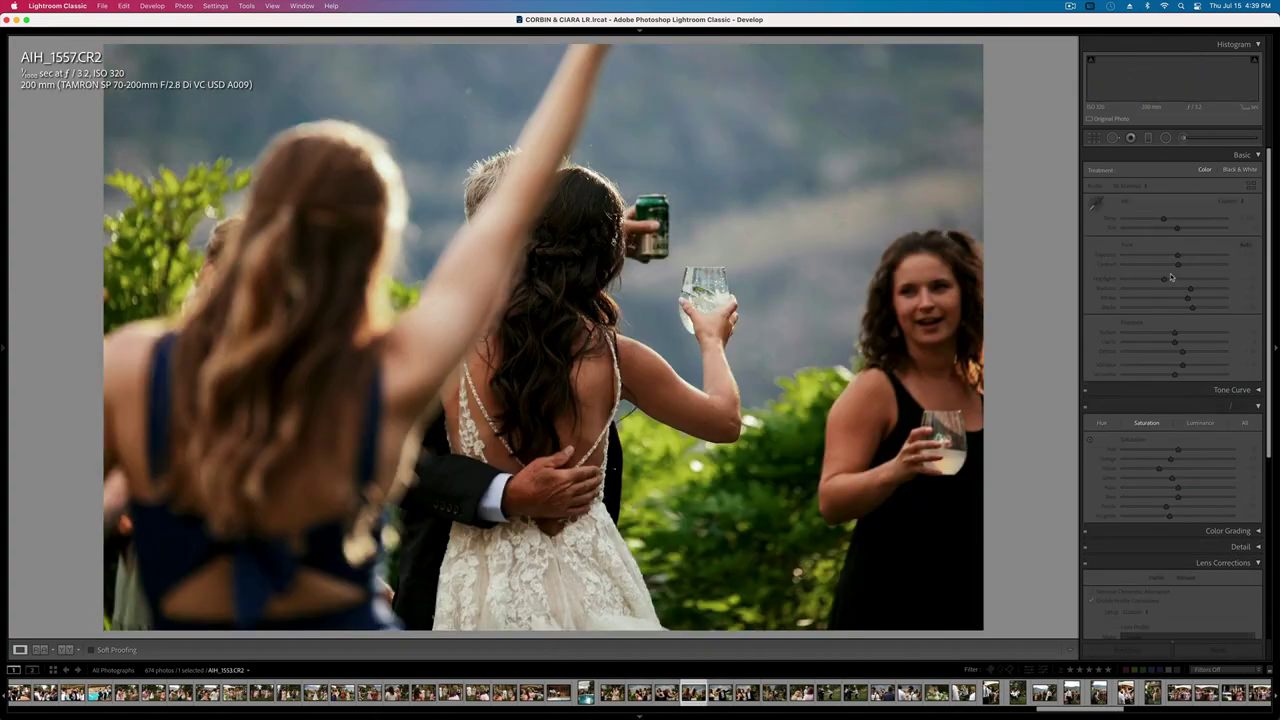
{"action": "key", "text": "Right"}
{"action": "key", "text": "Right"}
{"action": "key", "text": "Right"}
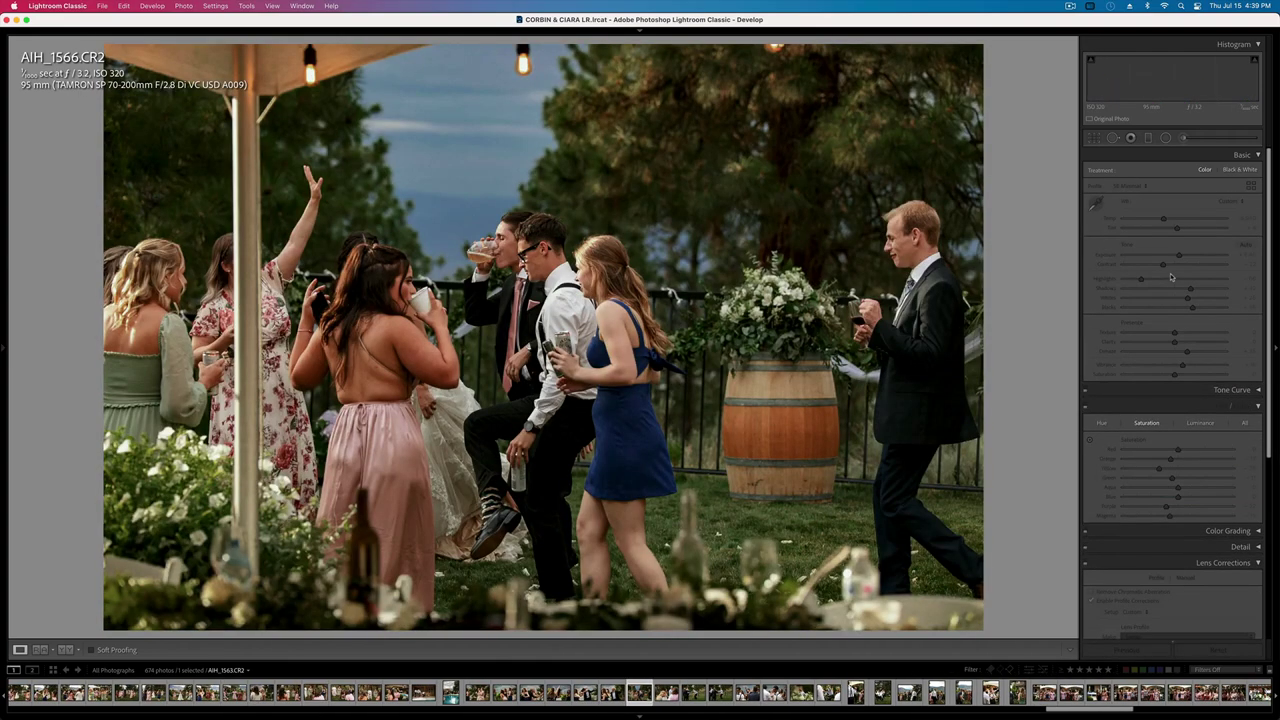
{"action": "key", "text": "Right"}
- Paste the grade onto AIH_1566 at +0.63 exposure and set AIH_1568 to +0.30
{"action": "key", "text": "Left"}
{"action": "key", "text": "super+v"}
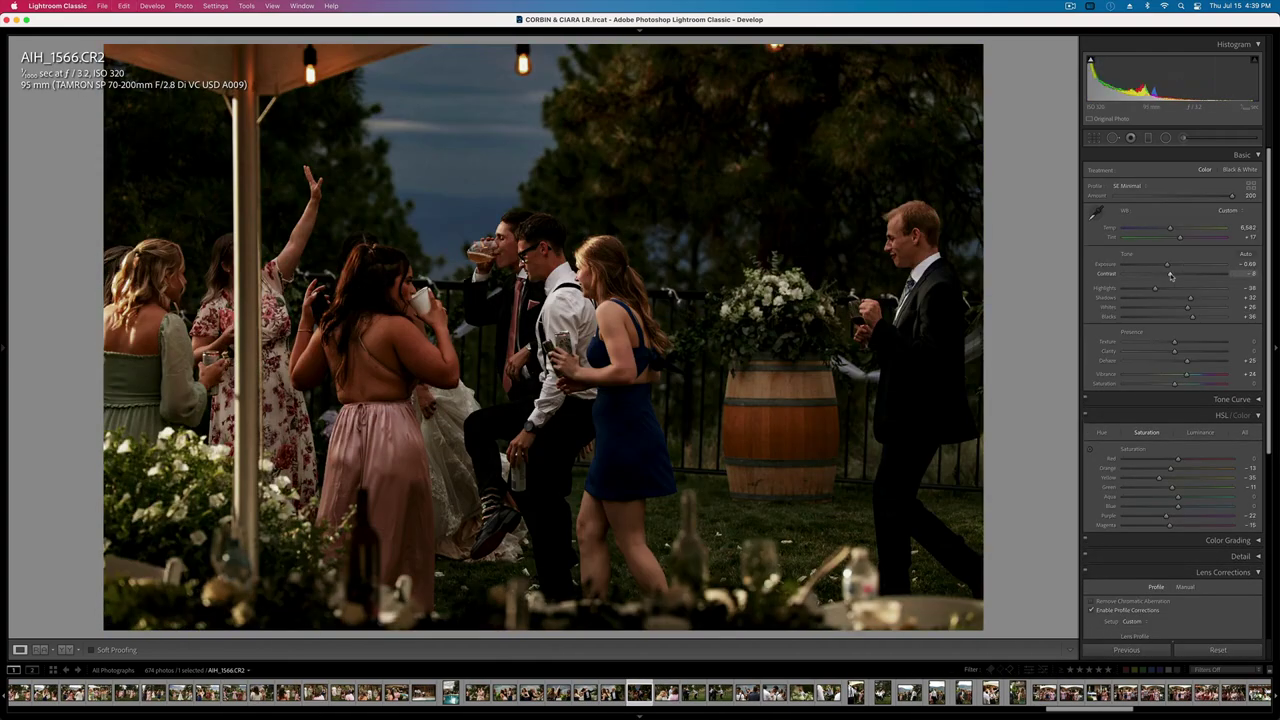
{"action": "key", "text": "equal"}
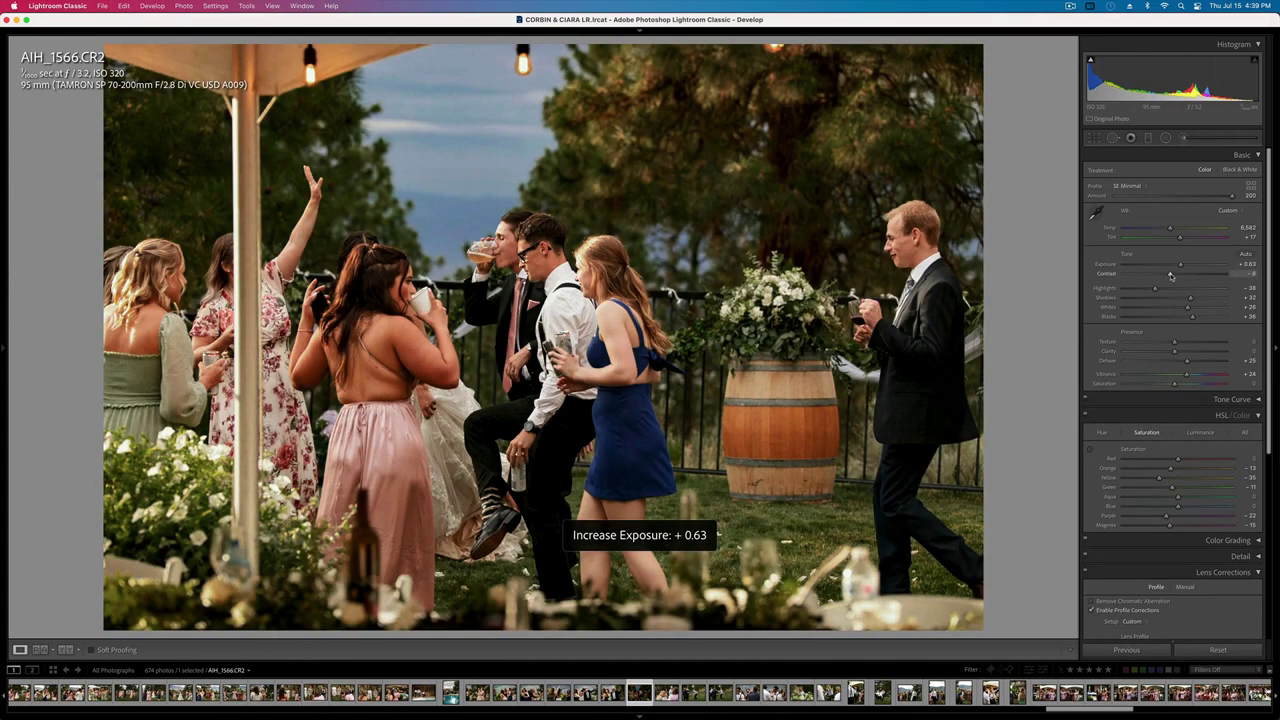
{"action": "key", "text": "Right"}
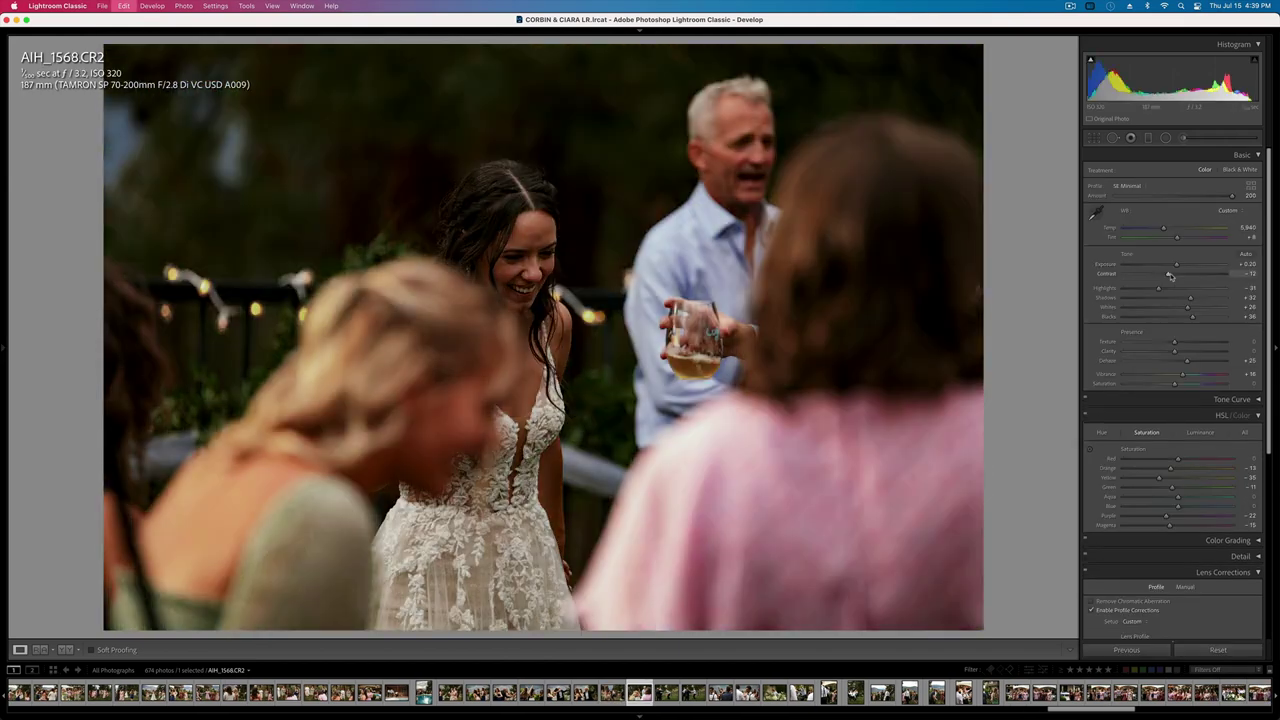
{"action": "key", "text": "equal"}
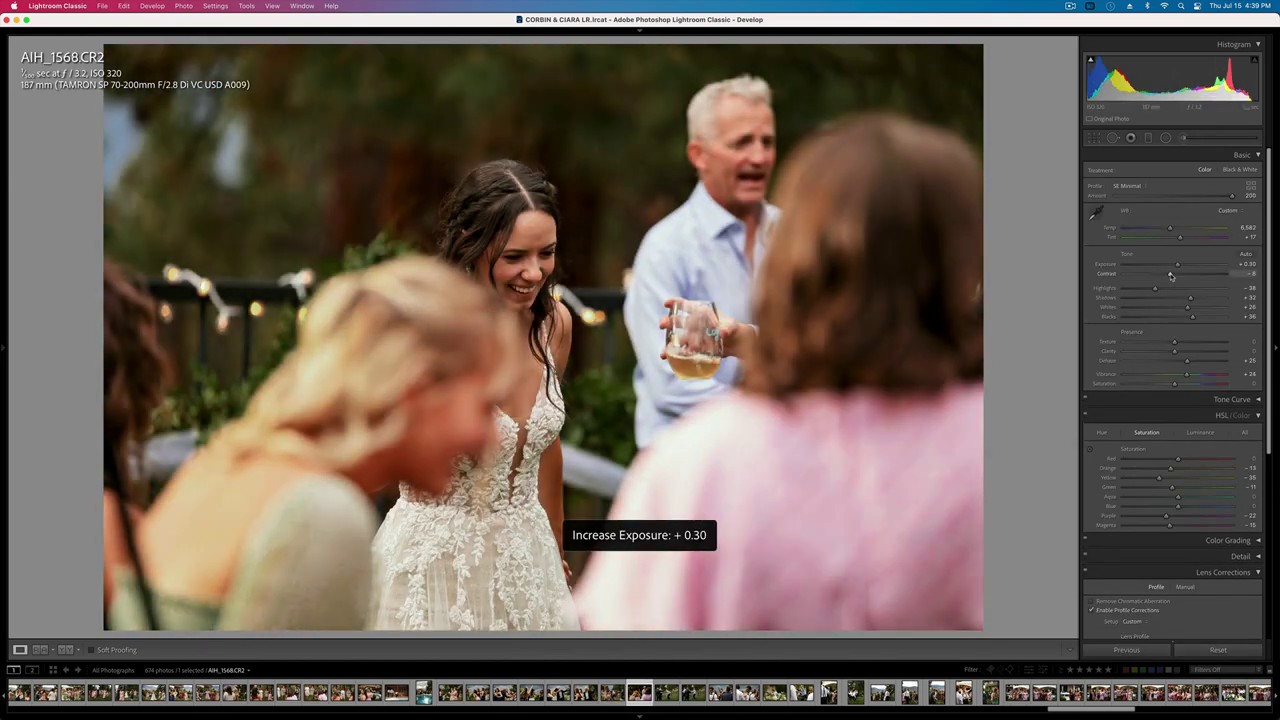
{"action": "key", "text": "minus"}
{"action": "key", "text": "Right"}
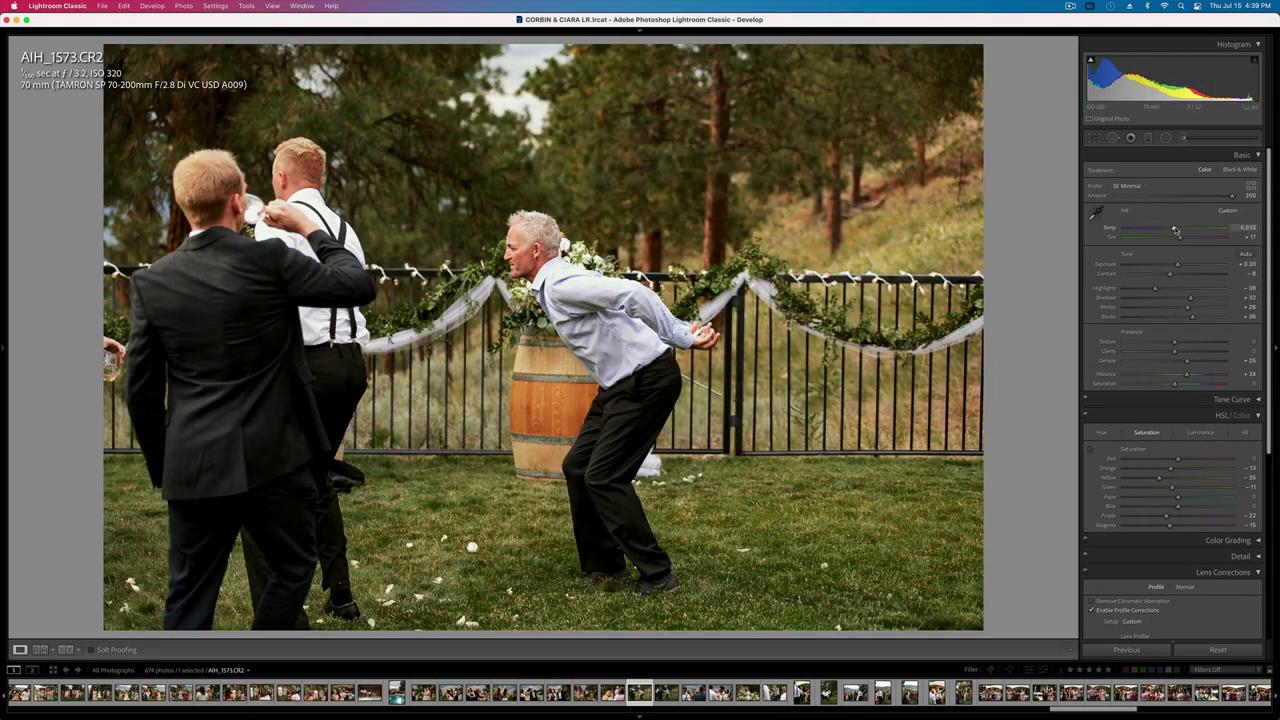
- Strengthen AIH_1573's tint, lower its exposure slightly, and copy its settings
{"action": "left_click", "coordinate": [1190, 241]}
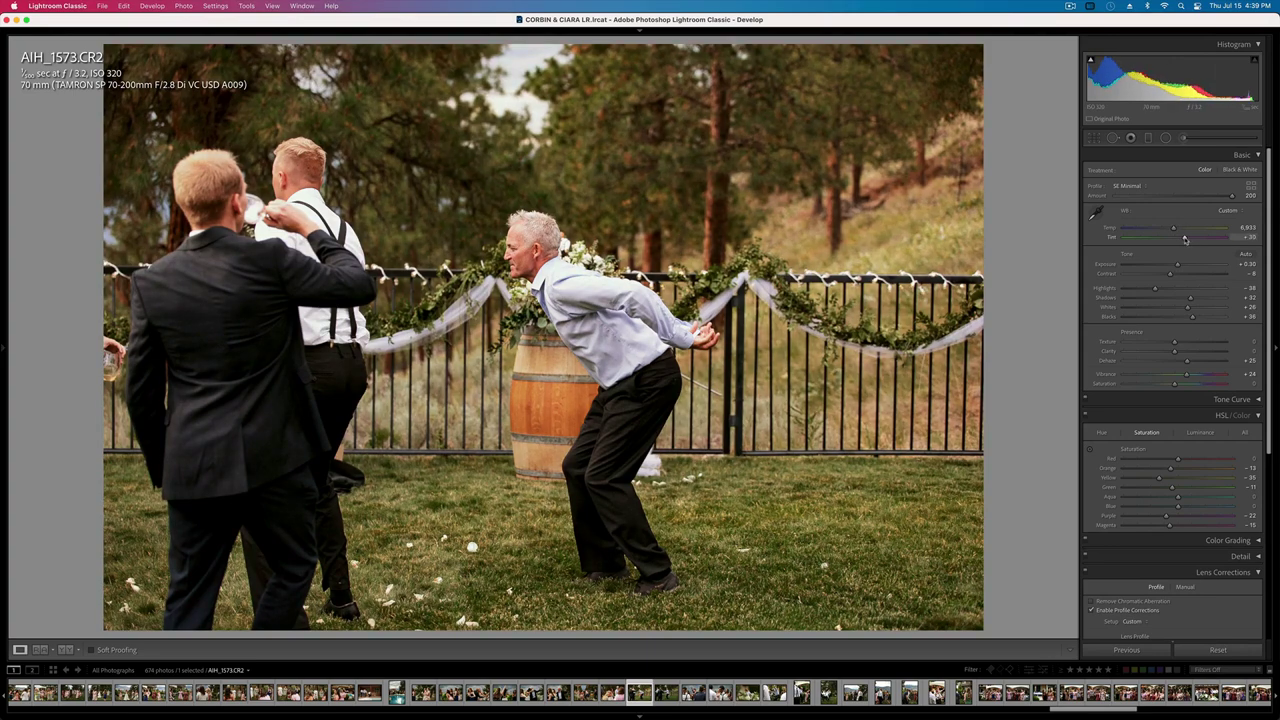
{"action": "key", "text": "shift+minus"}
{"action": "key", "text": "shift+super+c"}
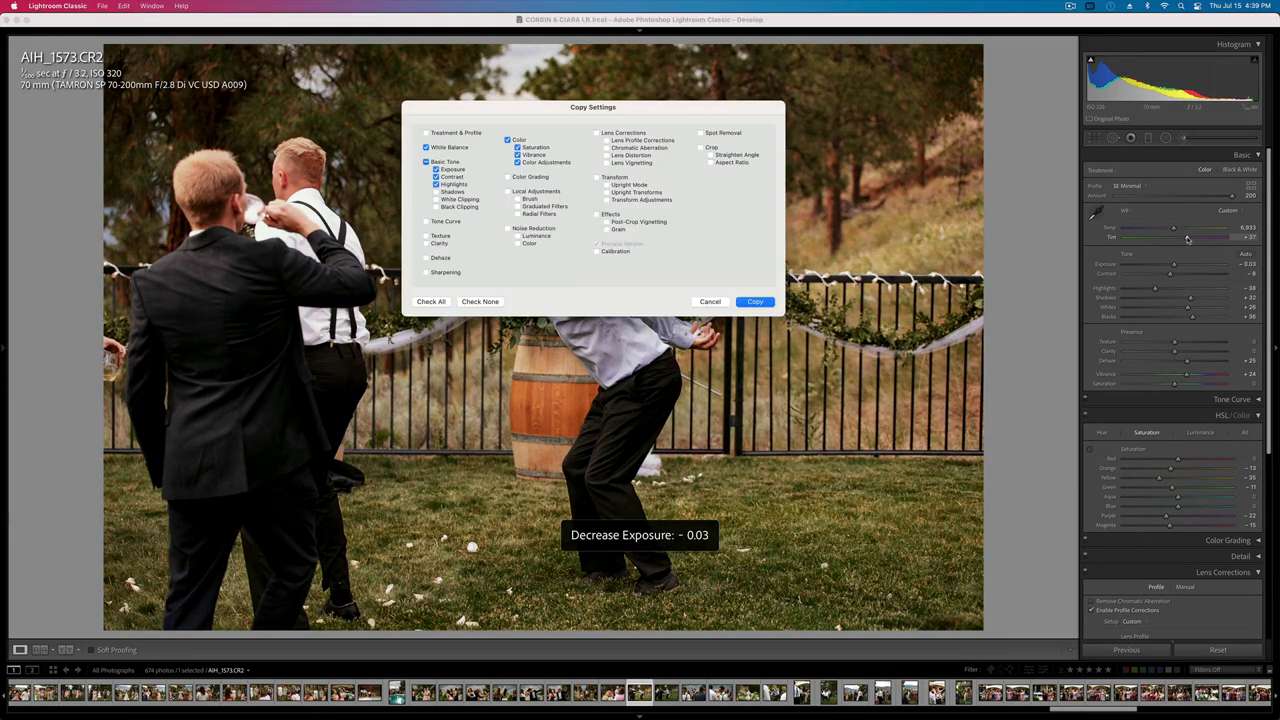
{"action": "key", "text": "Return"}
{"action": "key", "text": "Right"}
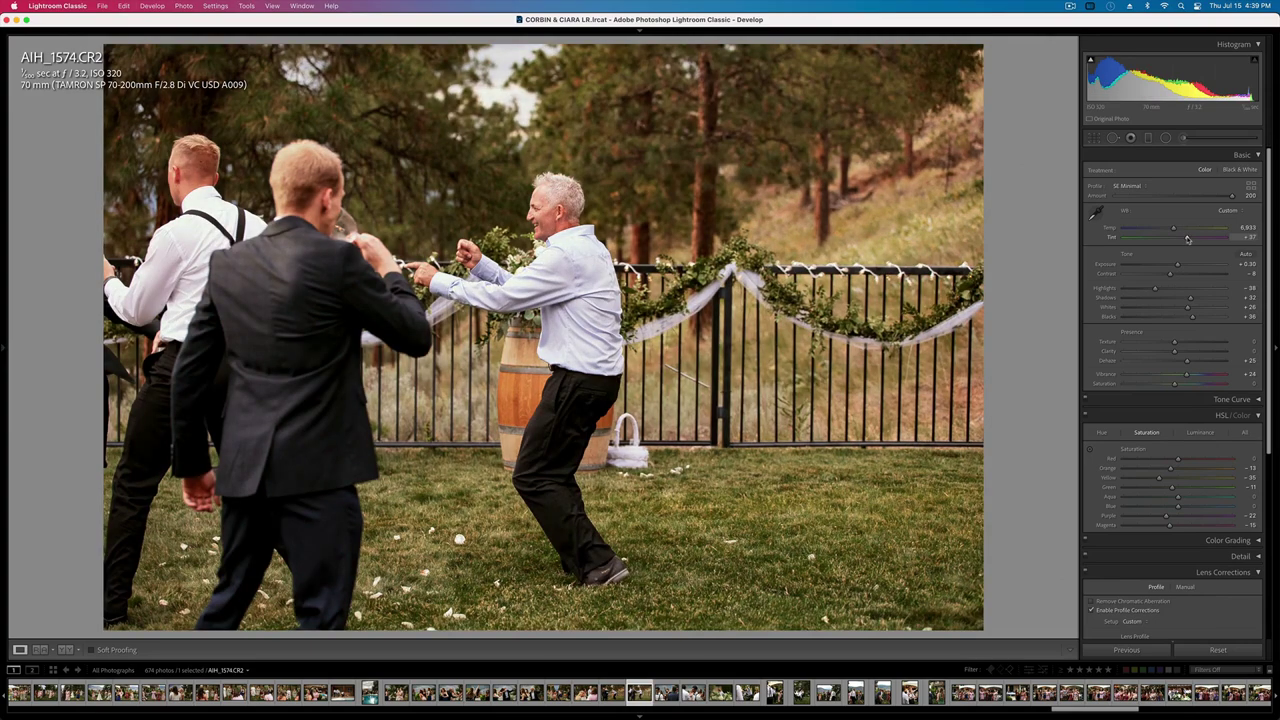
- Darken AIH_1574's exposure and copy its develop settings
{"action": "key", "text": "minus"}
{"action": "key", "text": "super+shift+c"}
{"action": "key", "text": "Return"}
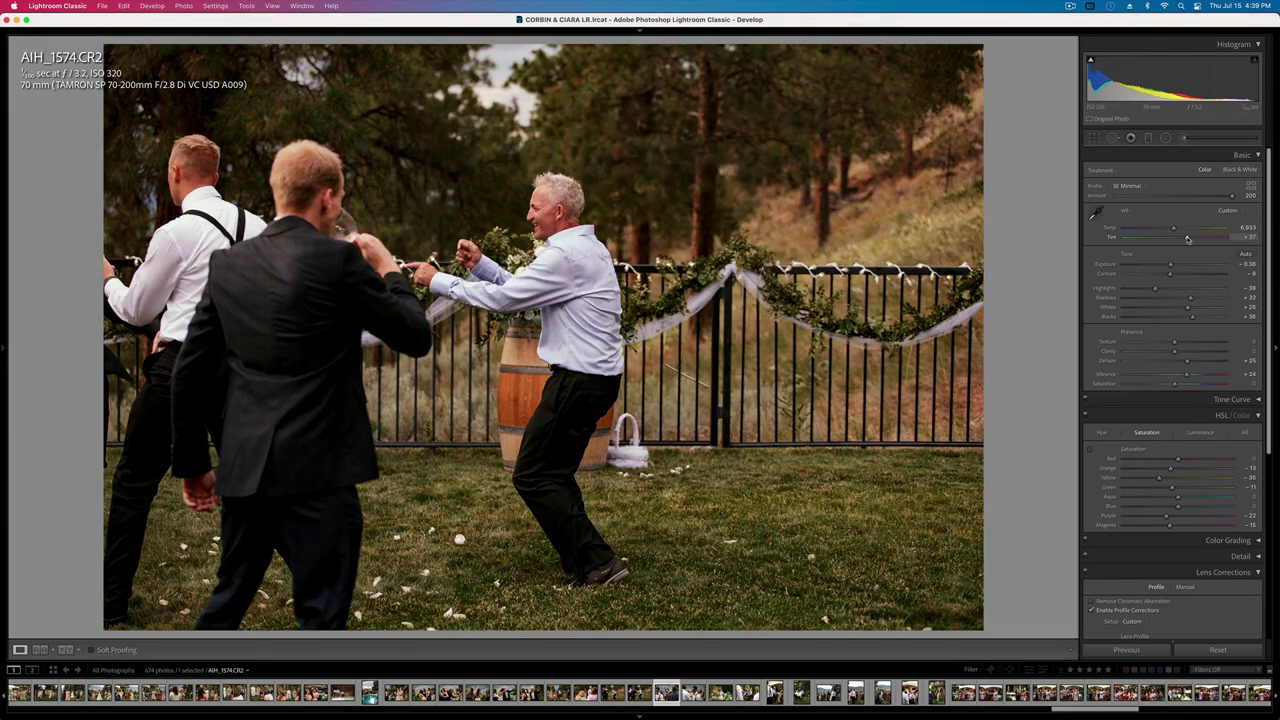
{"action": "key", "text": "Right"}
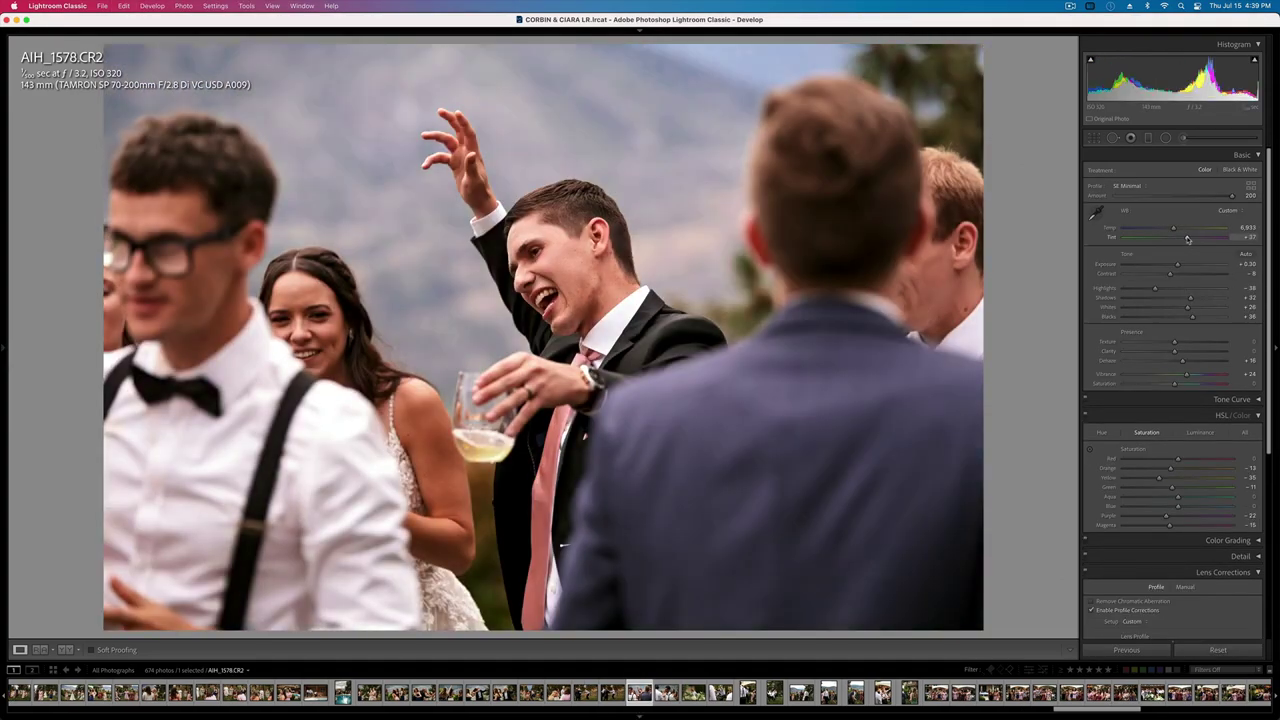
- Settle AIH_1578 at about -0.03 exposure and copy its develop settings
{"action": "key", "text": "minus"}
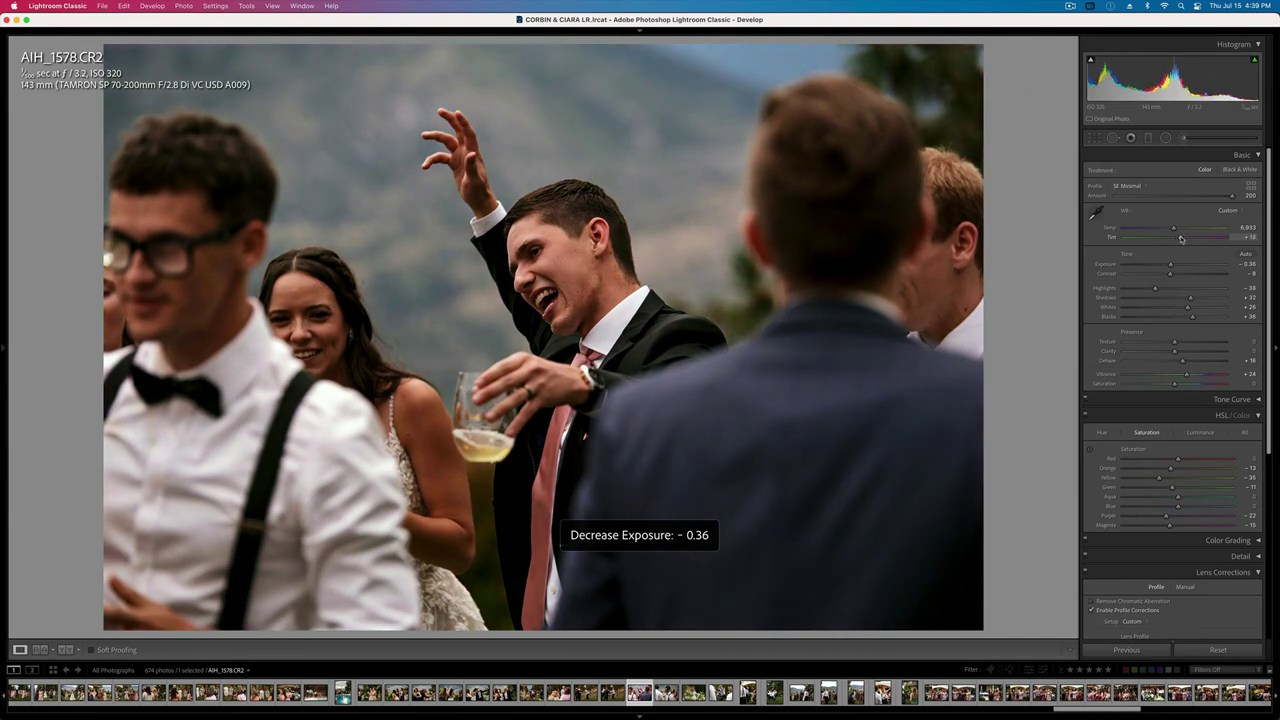
{"action": "key", "text": "super+z"}
{"action": "key", "text": "super+z"}
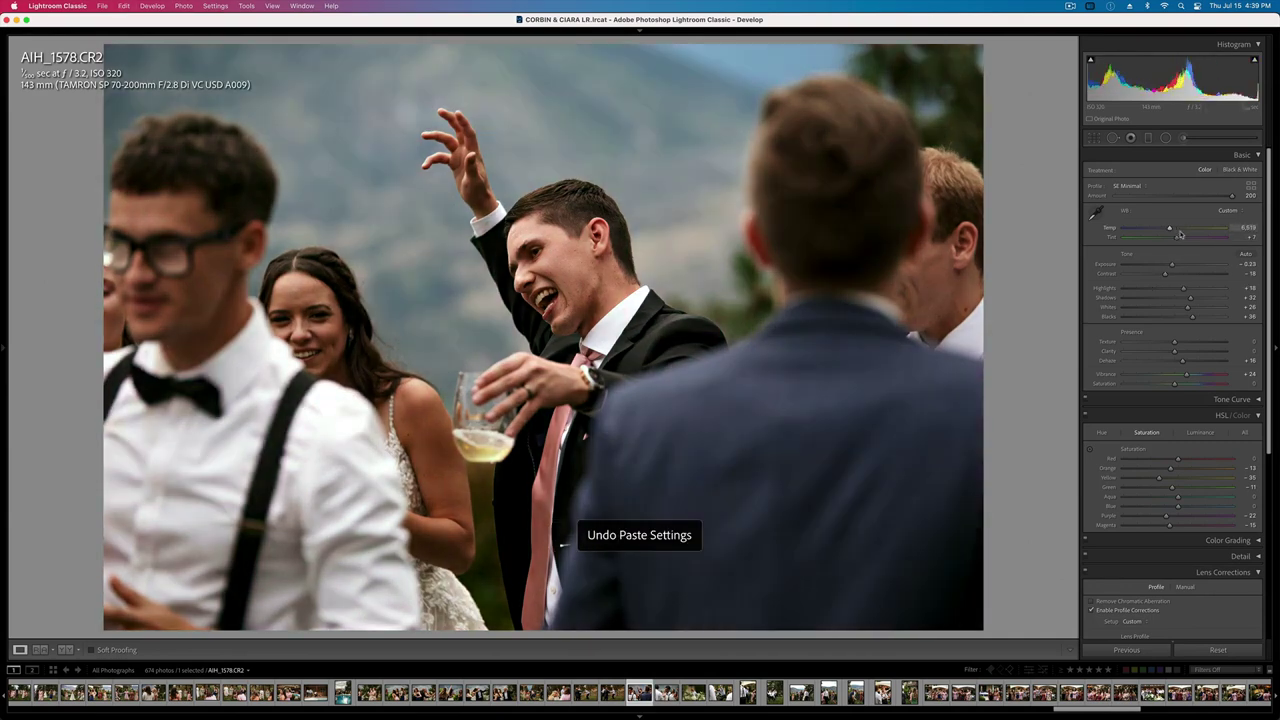
{"action": "key", "text": "super+shift+z"}
{"action": "key", "text": "super+shift+z"}
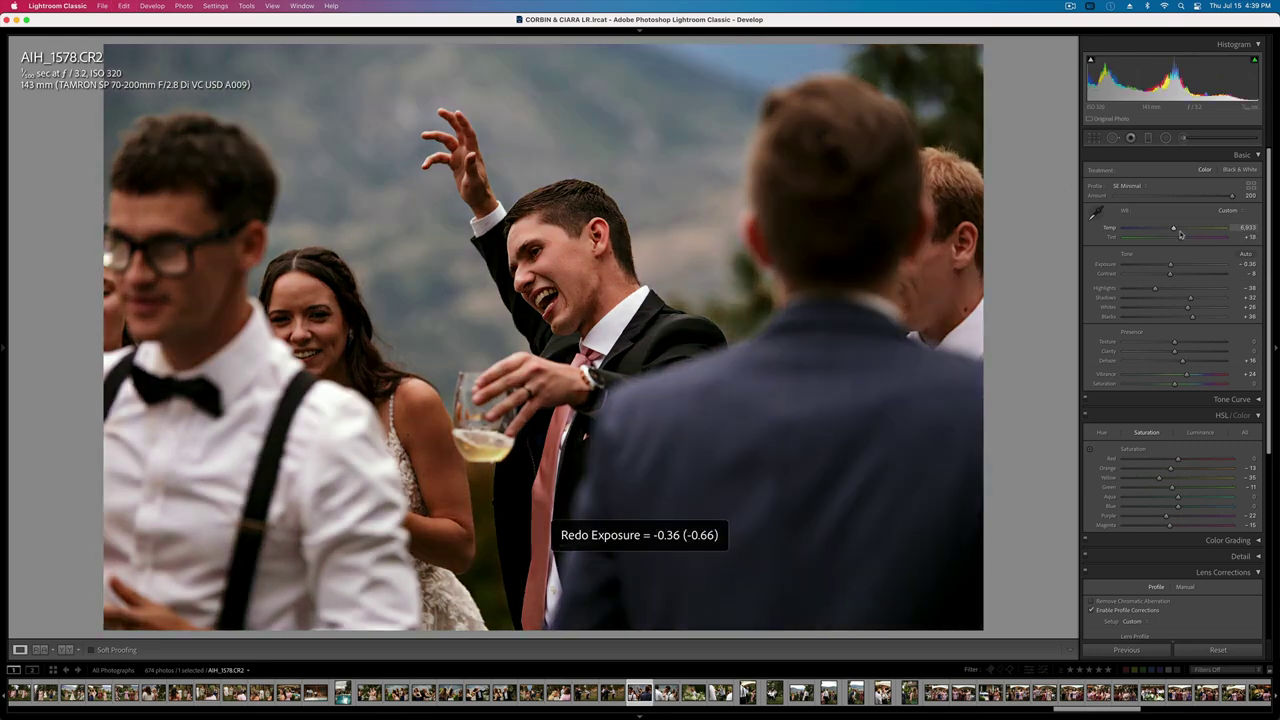
{"action": "key", "text": "equal"}
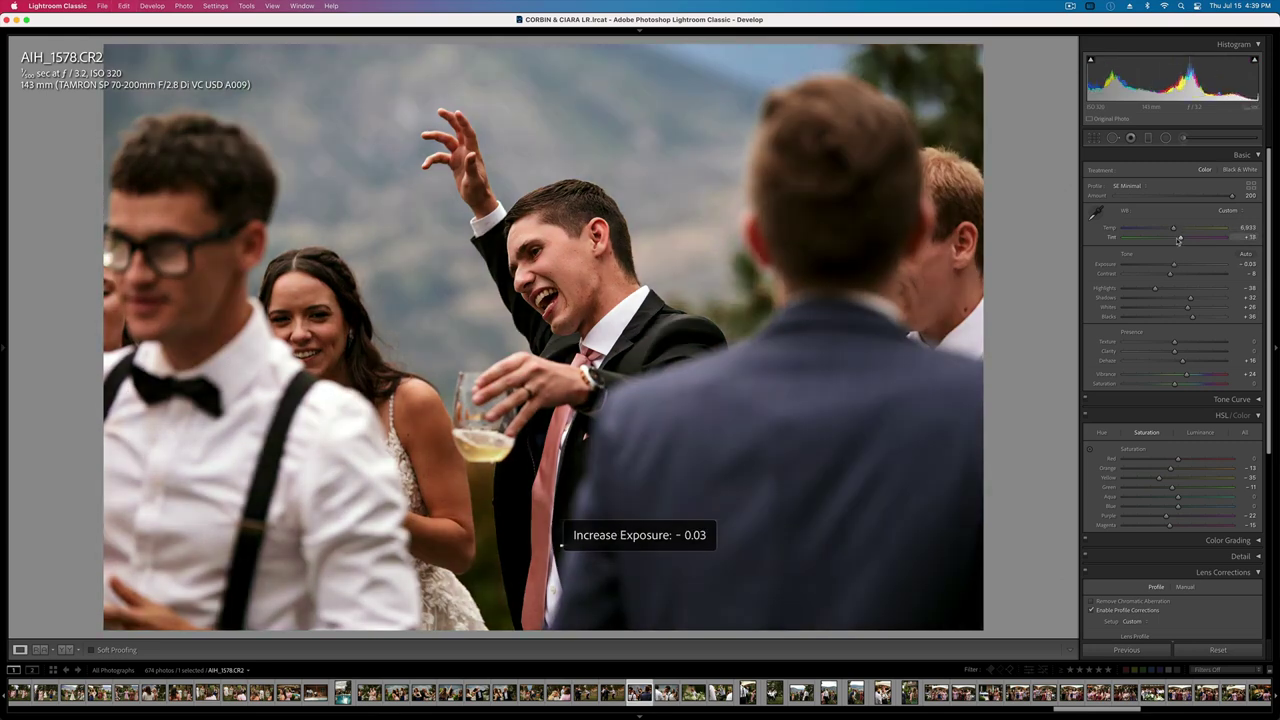
{"action": "key", "text": "super+shift+c"}
{"action": "key", "text": "Return"}
{"action": "key", "text": "Right"}
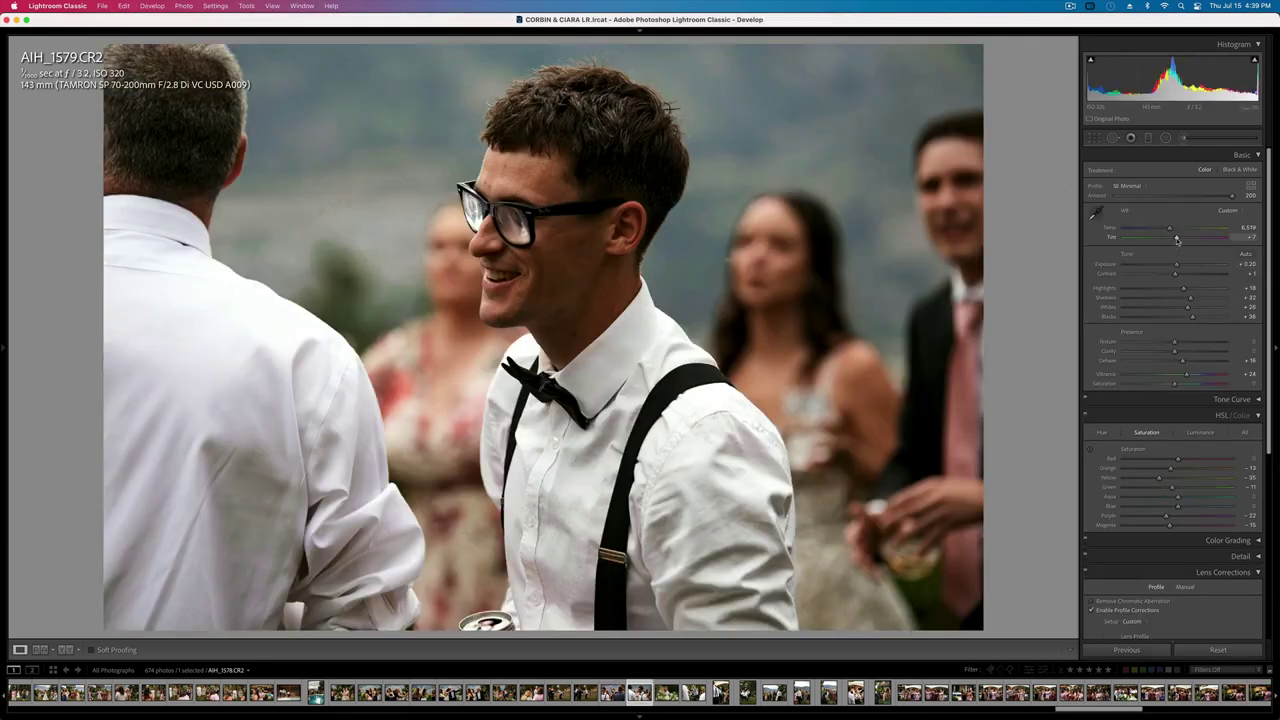
- Paste the settings onto AIH_1579 with brighter exposure and raise AIH_1584's tint towards magenta
{"action": "key", "text": "super+v"}
{"action": "key", "text": "equal"}
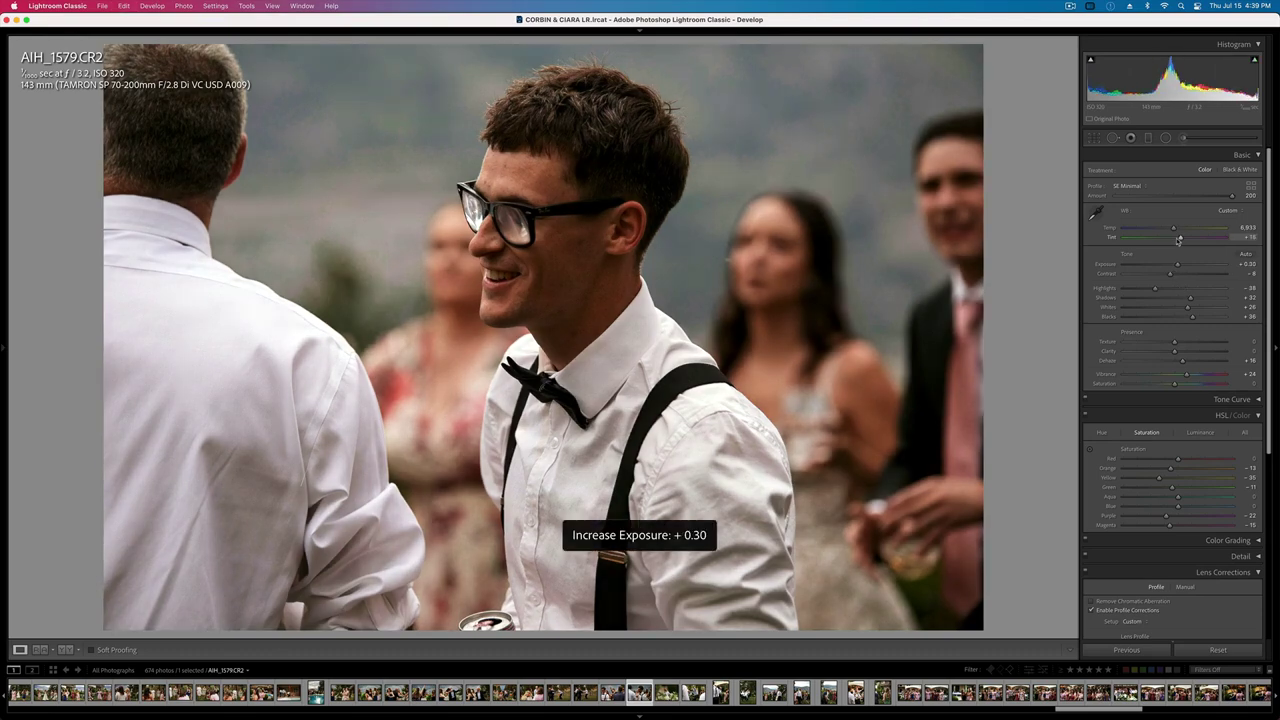
{"action": "key", "text": "Right"}
{"action": "key", "text": "Right"}
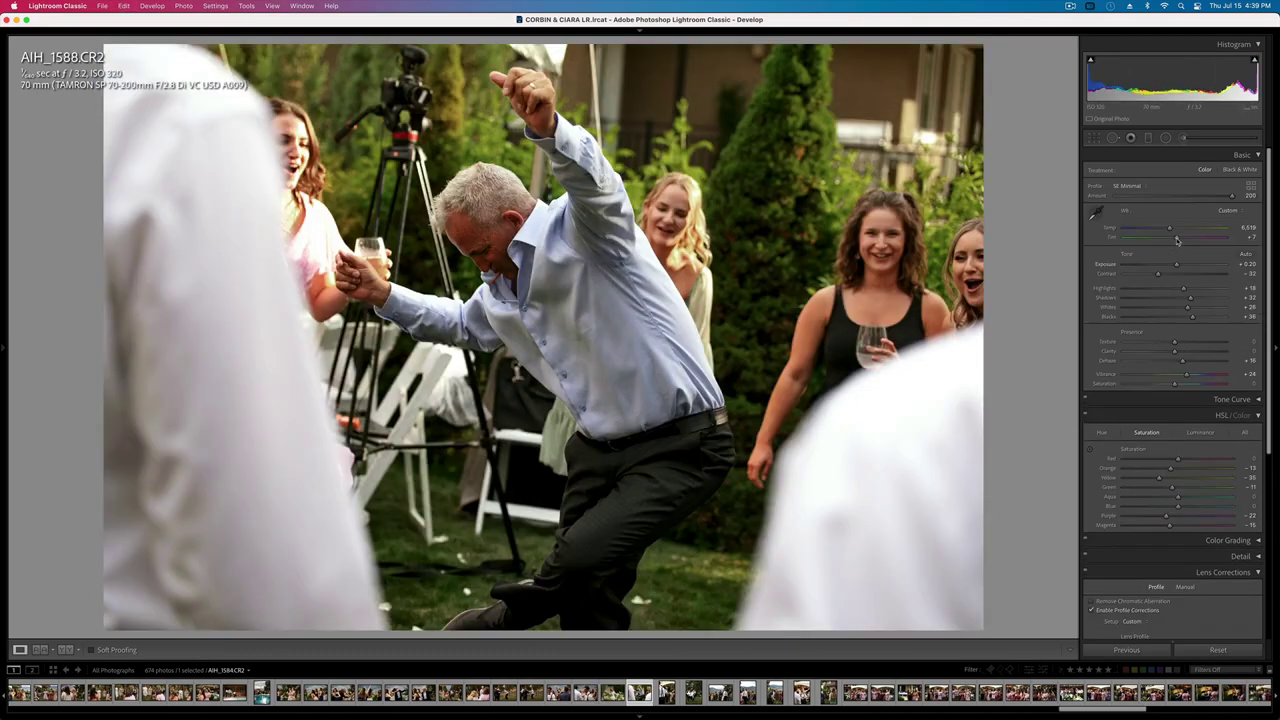
{"action": "key", "text": "Left"}
{"action": "left_click", "coordinate": [1184, 238]}
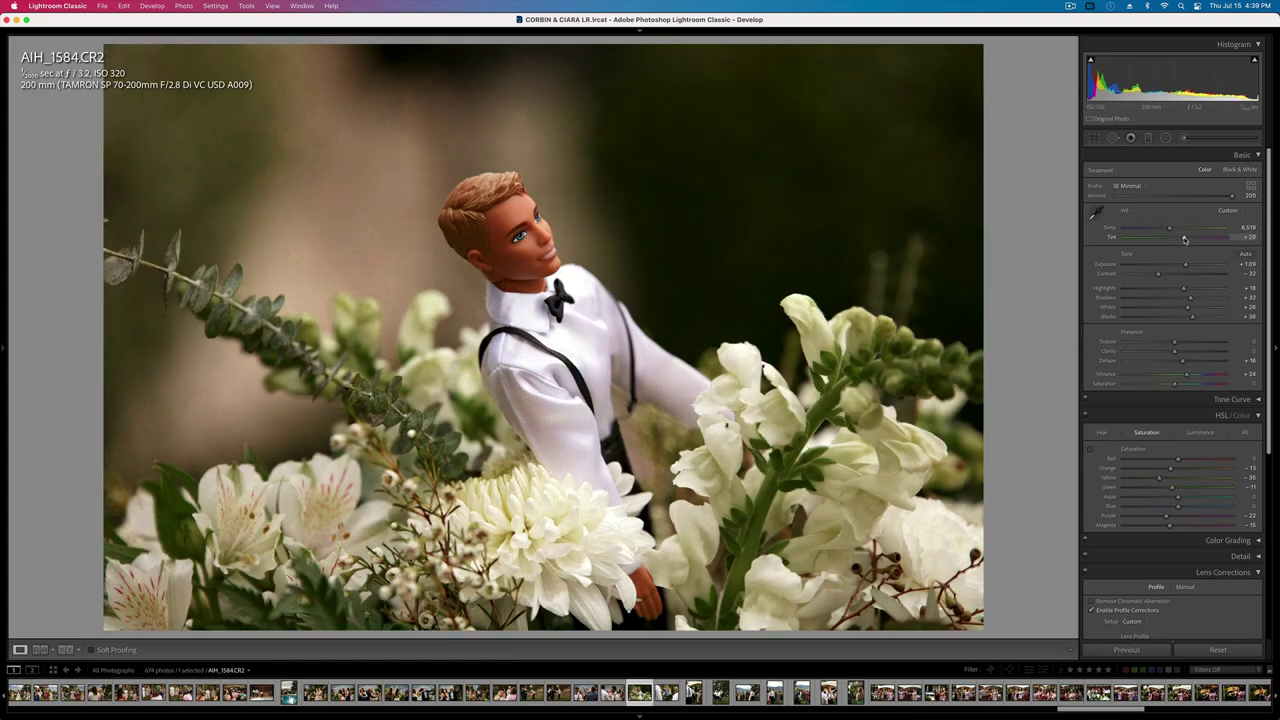
{"action": "key", "text": "Right"}
- Bring AIH_1598 to +0.07 exposure with a +26 tint, continuing on to AIH_1622
{"action": "key", "text": "Right"}
{"action": "key", "text": "Right"}
{"action": "key", "text": "Right"}
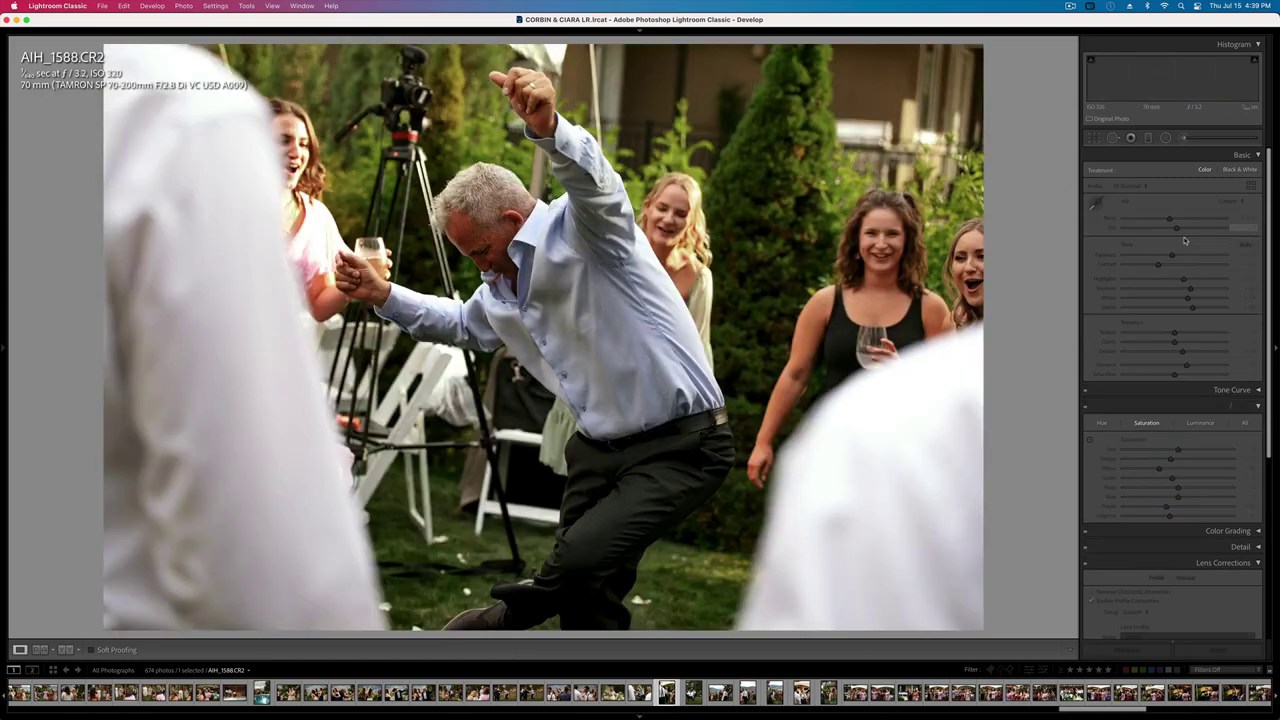
{"action": "key", "text": "Right"}
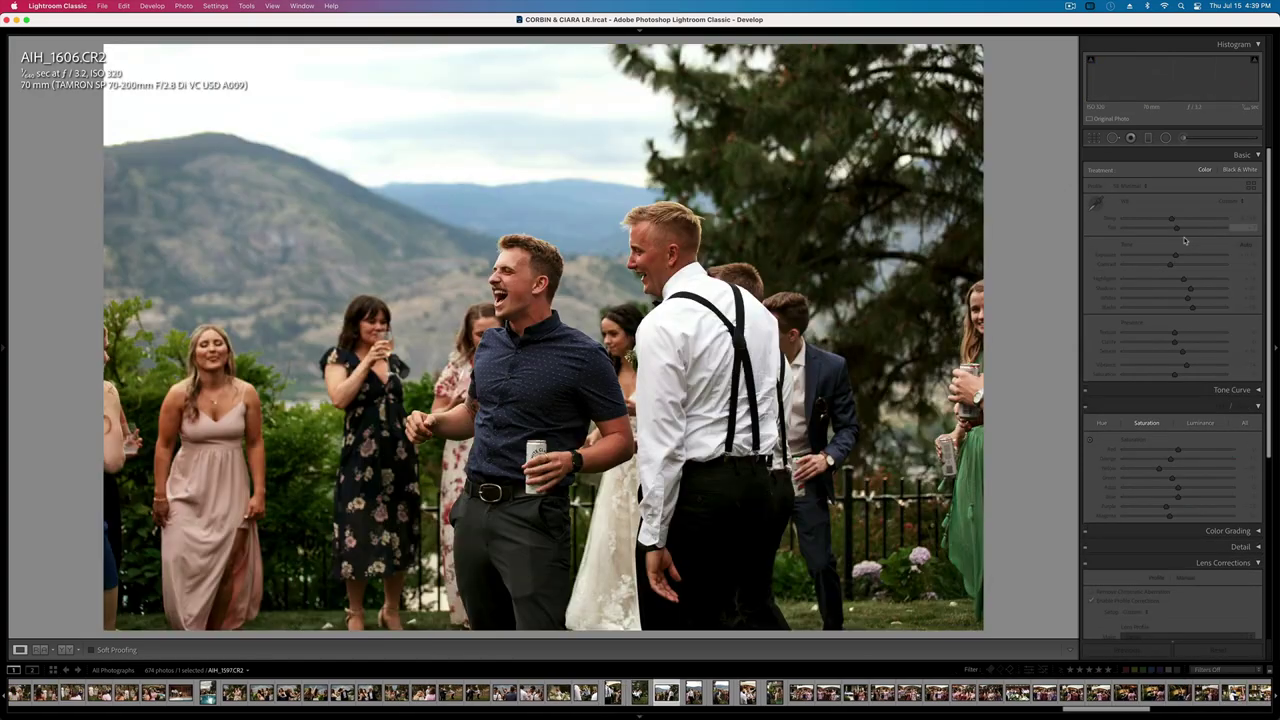
{"action": "key", "text": "Left"}
{"action": "key", "text": "equal"}
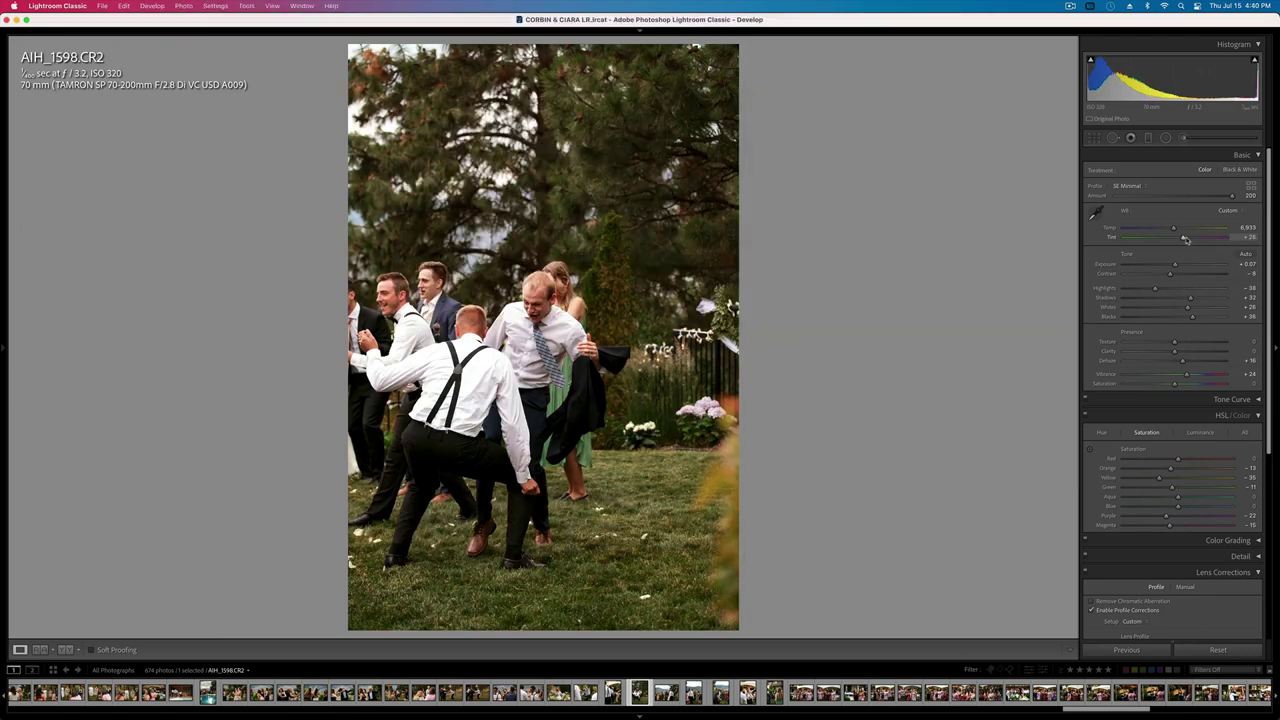
{"action": "key", "text": "Right"}
{"action": "key", "text": "Right"}
{"action": "key", "text": "Right"}
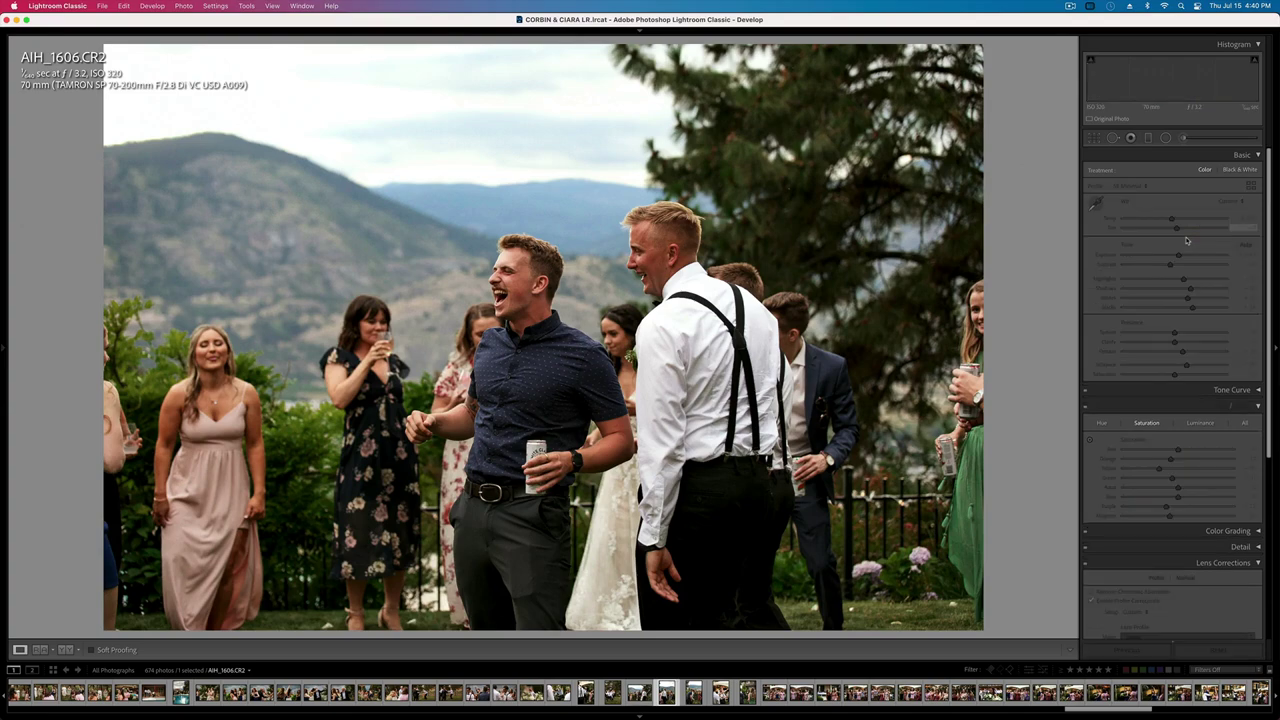
{"action": "key", "text": "Right"}
{"action": "key", "text": "Right"}
{"action": "key", "text": "Right"}
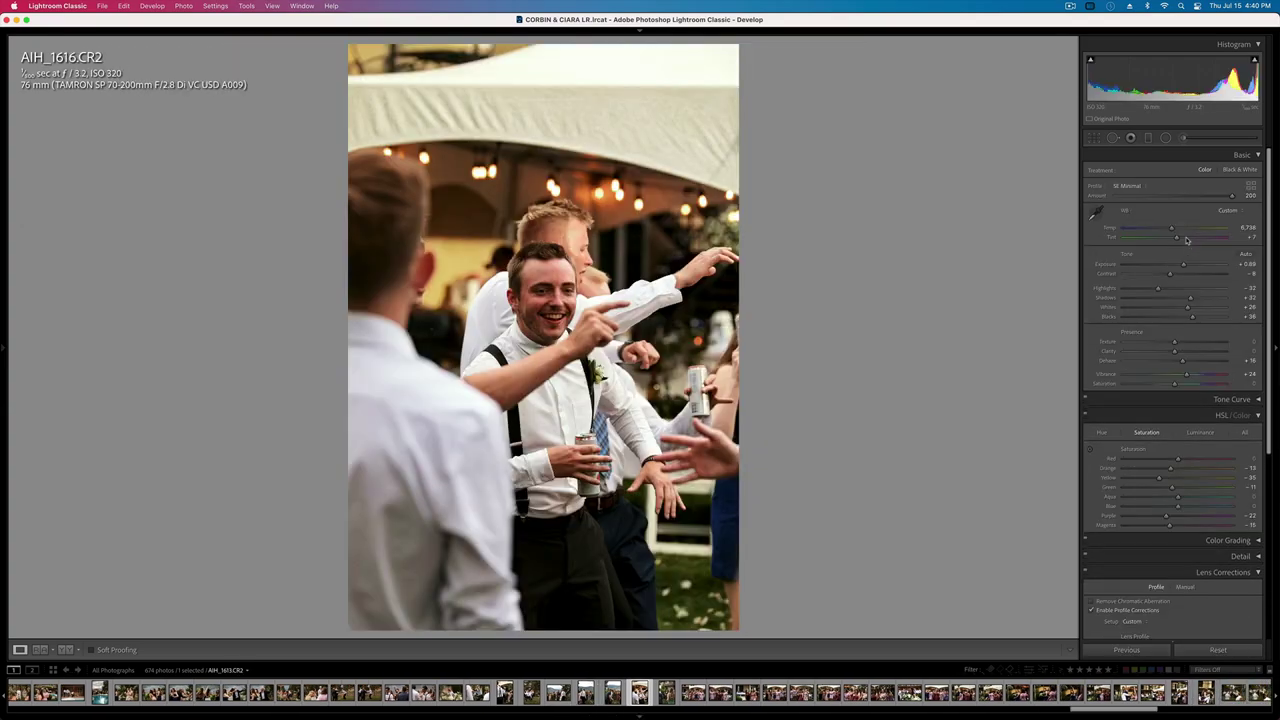
{"action": "key", "text": "Left"}
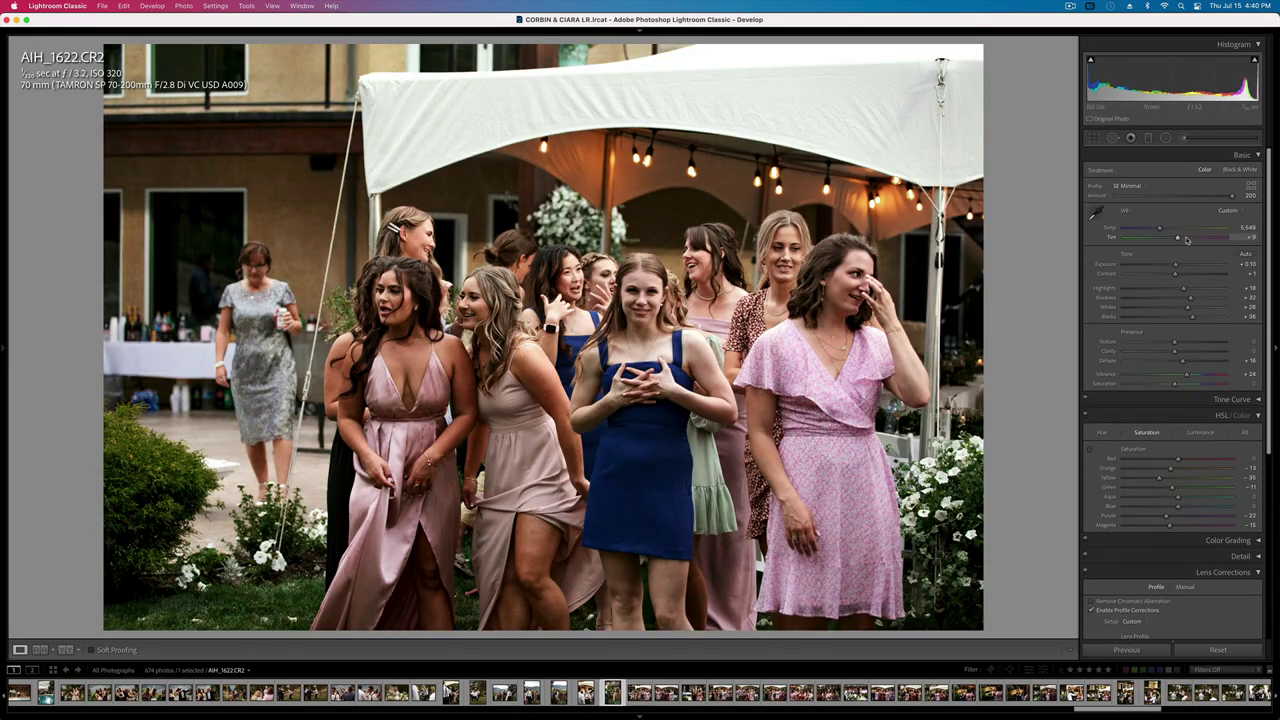
{"action": "key", "text": "Right"}
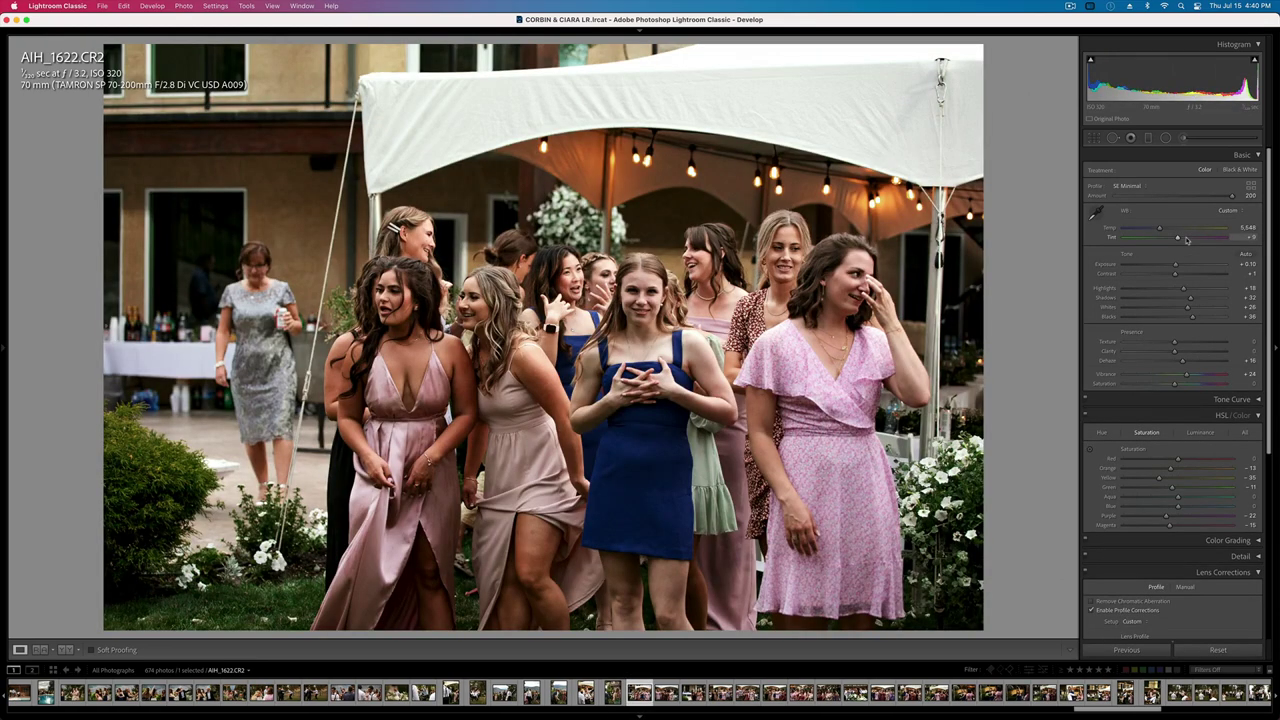
- Add an inverted radial mask around the bridesmaids in AIH_1622 with brightened whites
{"action": "left_click", "coordinate": [1165, 138]}
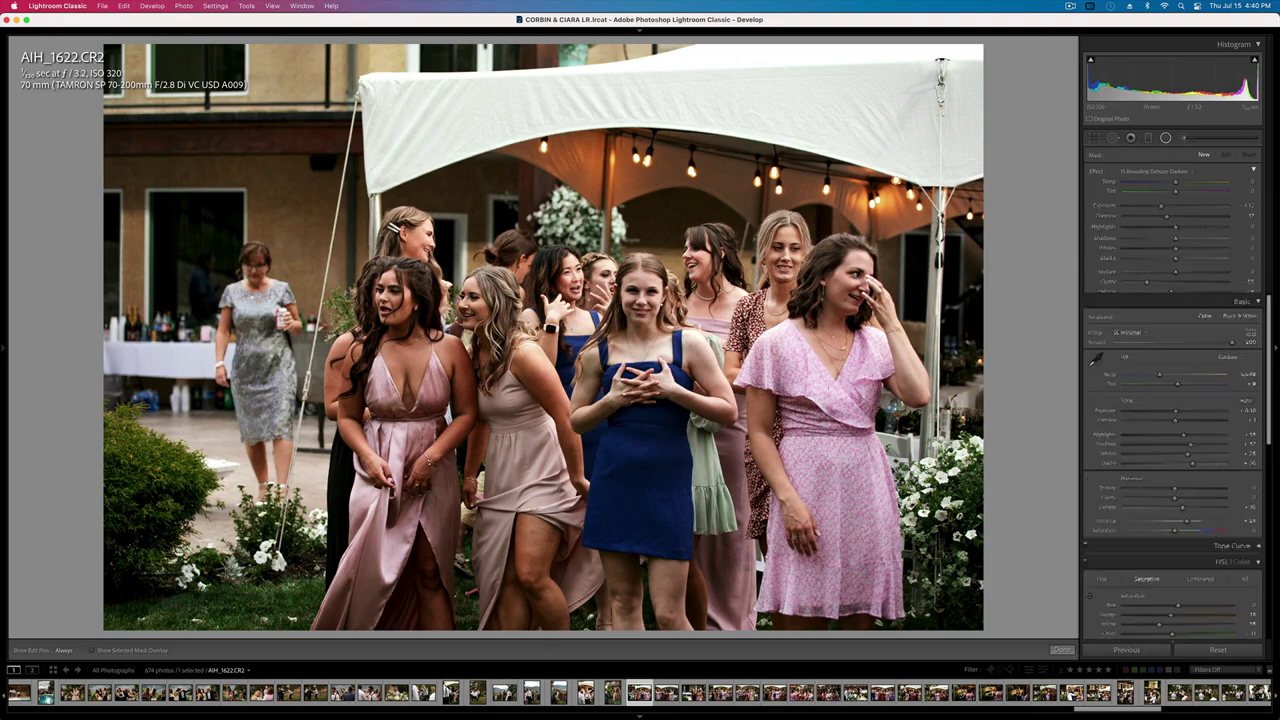
{"action": "mouse_move", "coordinate": [519, 436]}
{"action": "left_mouse_down"}
{"action": "mouse_move", "coordinate": [1080, 660]}
{"action": "mouse_move", "coordinate": [1130, 700]}
{"action": "left_mouse_up"}
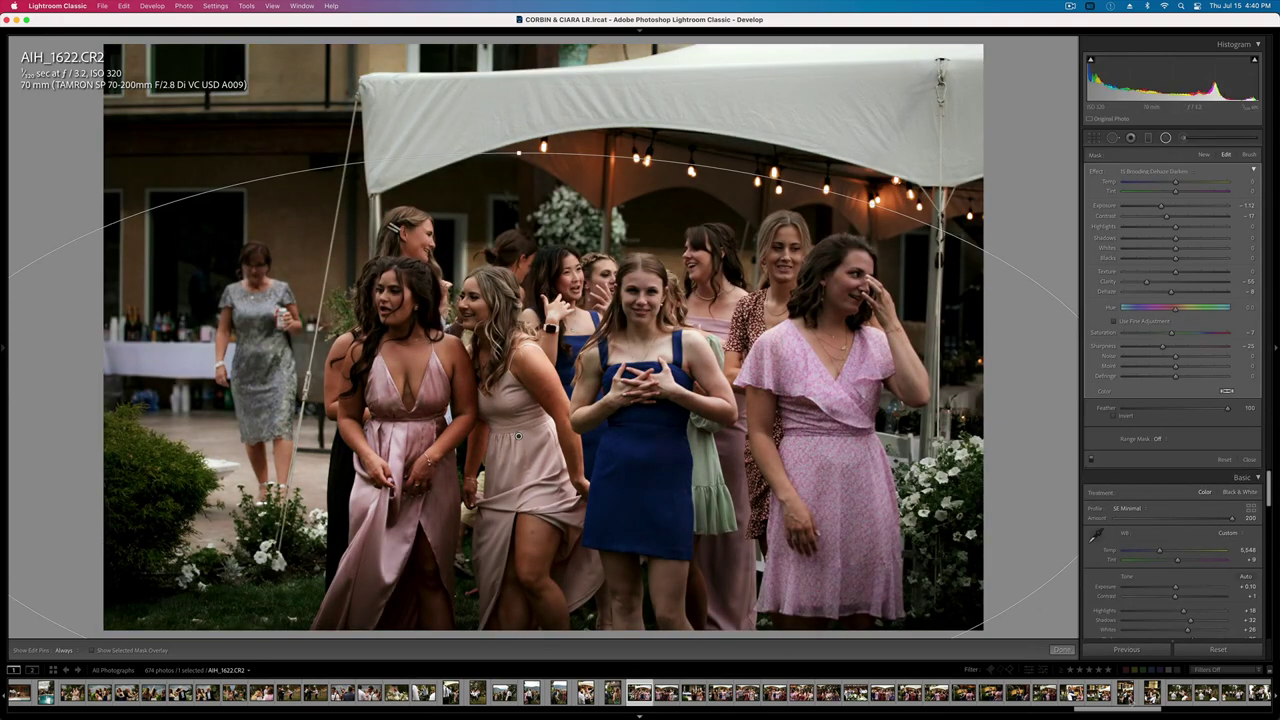
{"action": "double_click", "coordinate": [1096, 171]}
{"action": "left_click", "coordinate": [1150, 216]}
{"action": "left_click_drag", "start_coordinate": [1178, 247], "coordinate": [1199, 250]}
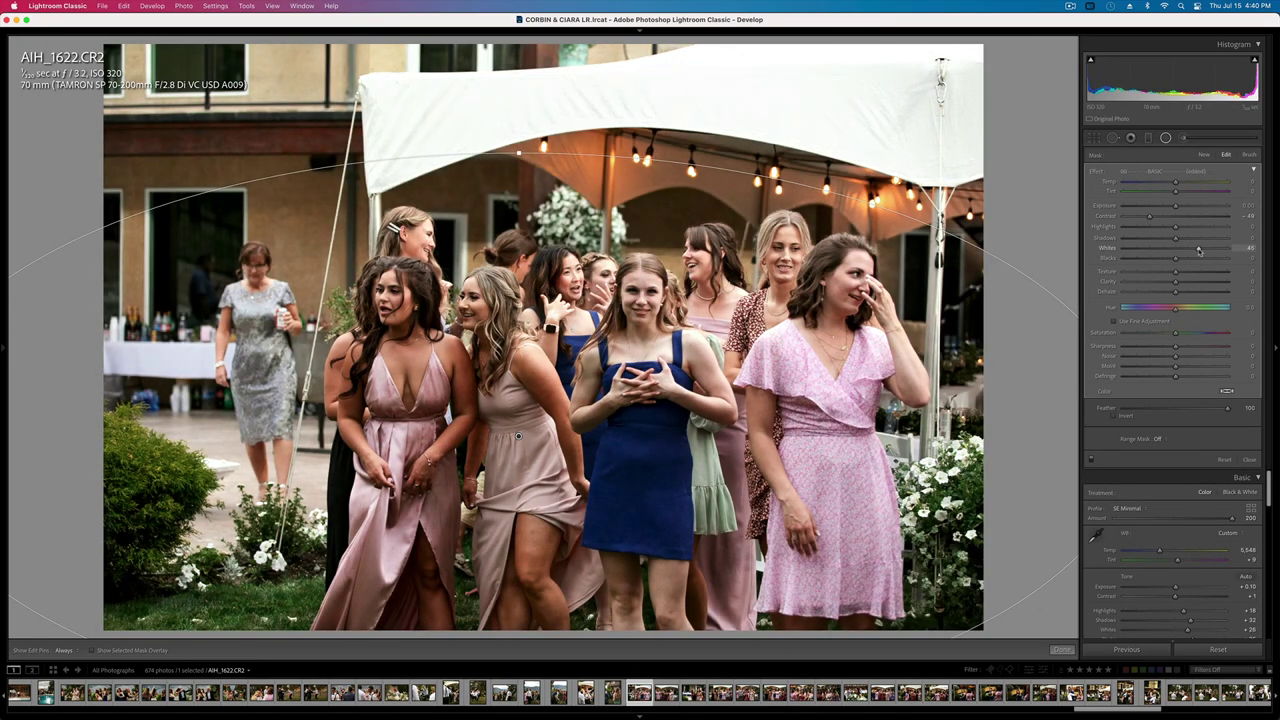
{"action": "left_click", "coordinate": [1114, 415]}
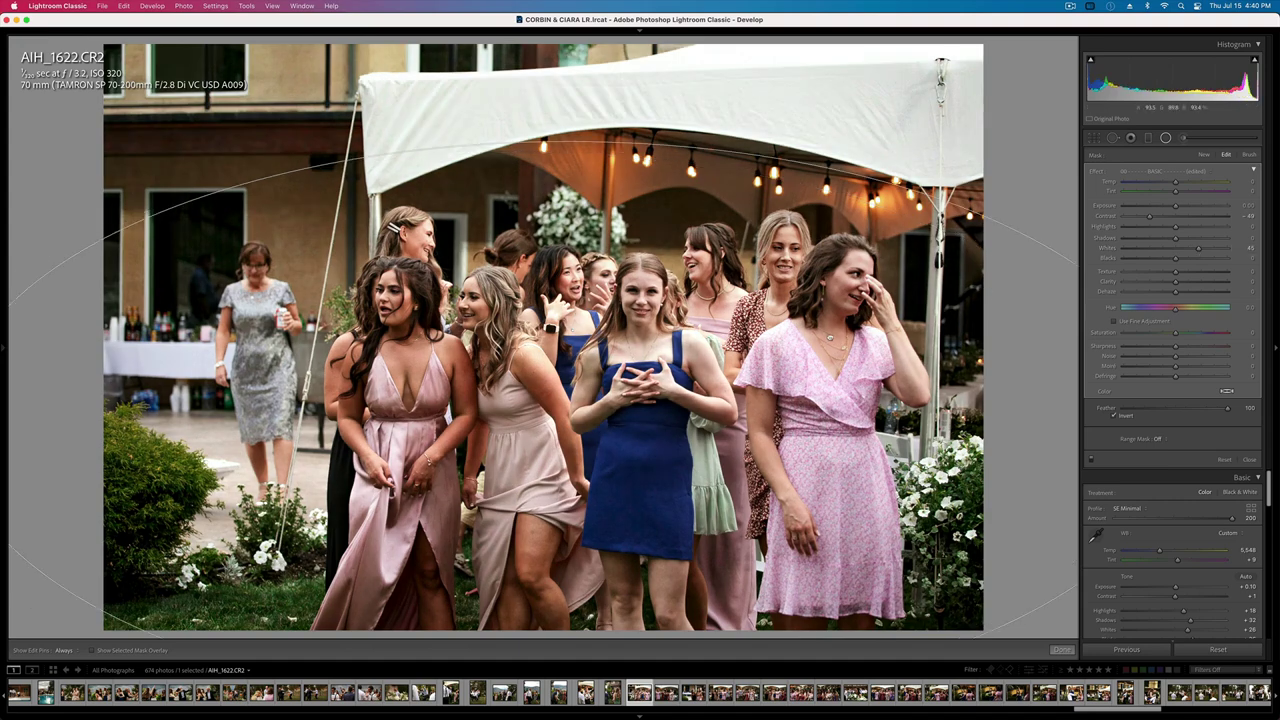
{"action": "key", "text": "Return"}
- Lower AIH_1622's exposure to -0.23 and copy its develop settings
{"action": "key", "text": "shift+minus"}
{"action": "key", "text": "super+shift+c"}
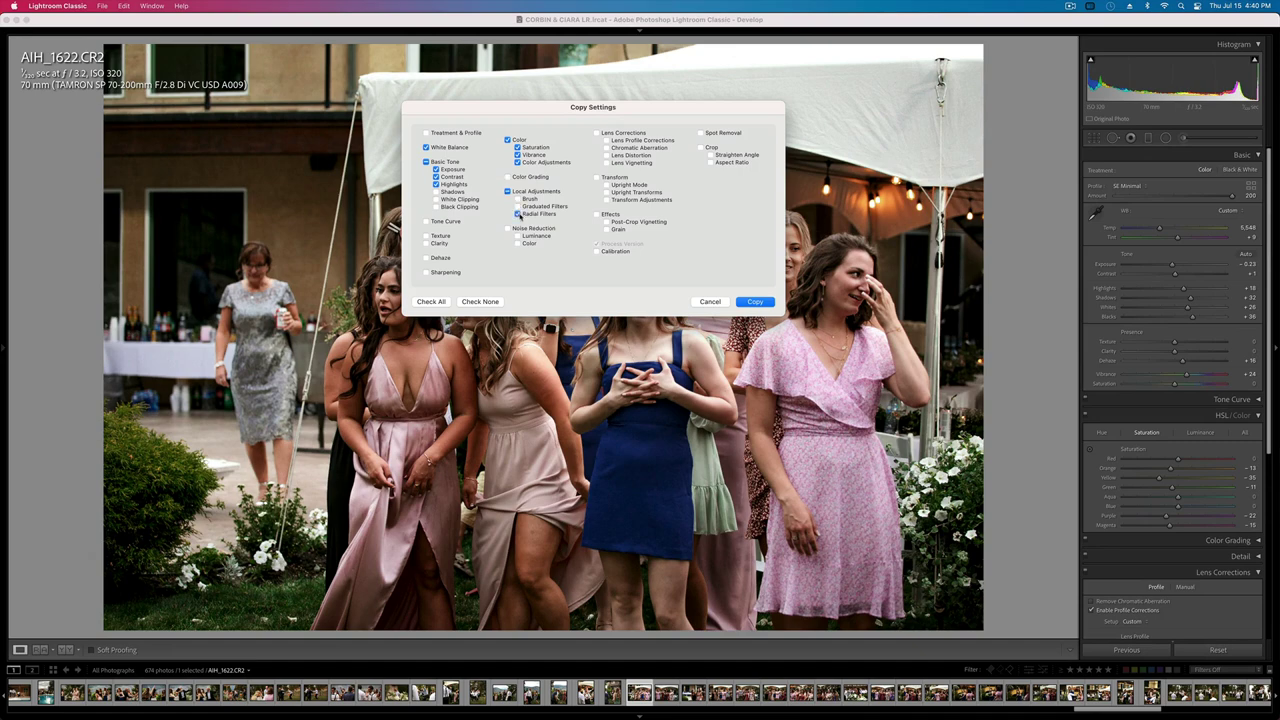
{"action": "key", "text": "Return"}
{"action": "key", "text": "Right"}
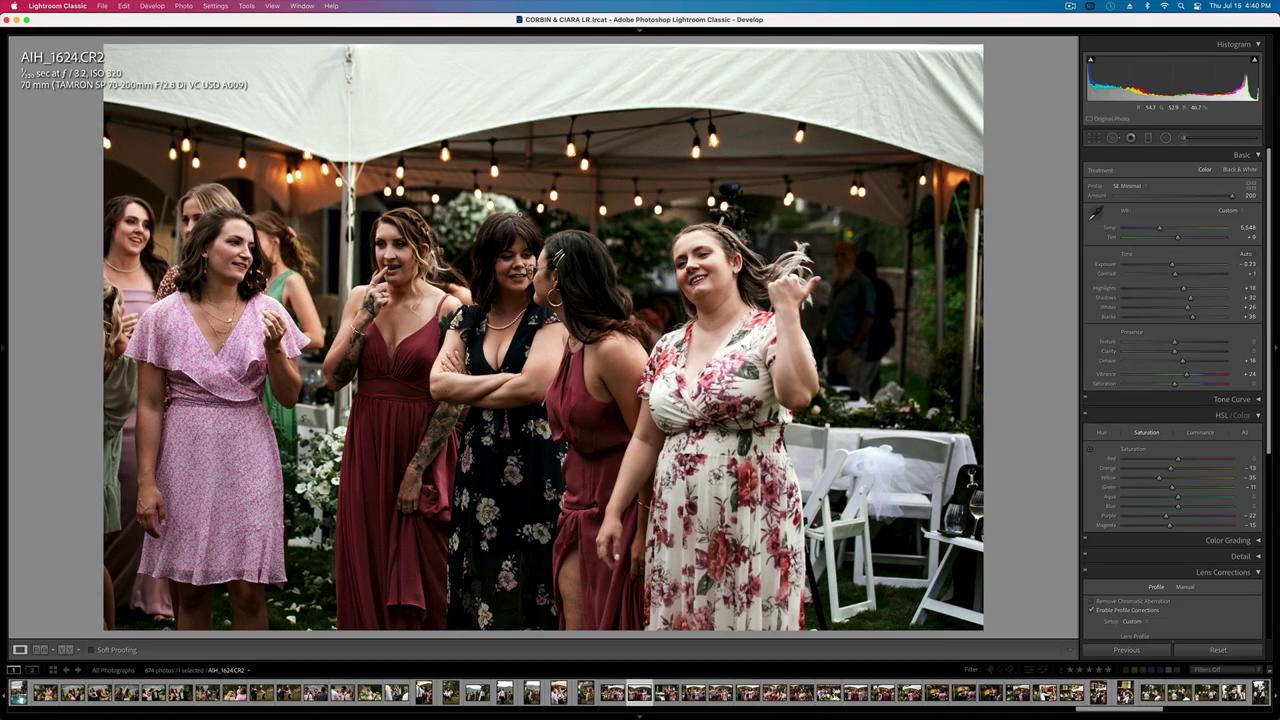
{"action": "key", "text": "Right"}
- Raise exposure on the photos through AIH_1635 and bring AIH_1639 to +0.53
{"action": "key", "text": "Right"}
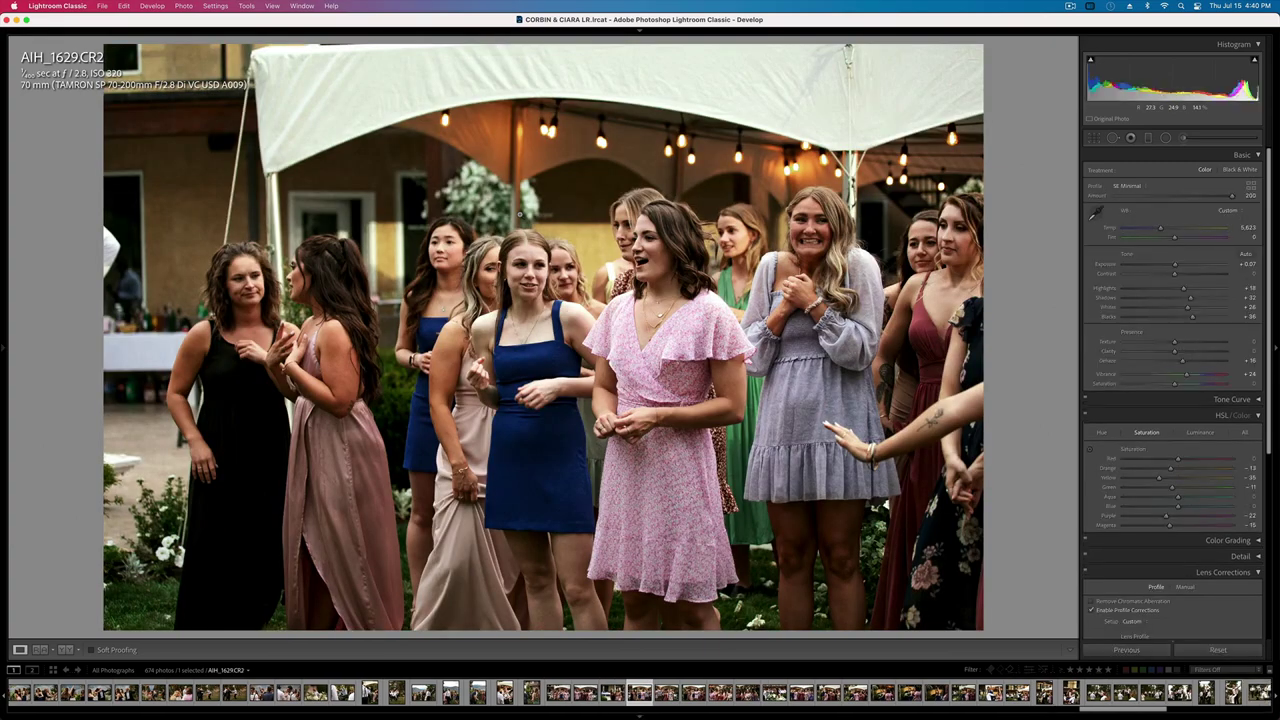
{"action": "key", "text": "shift+="}
{"action": "key", "text": "Right"}
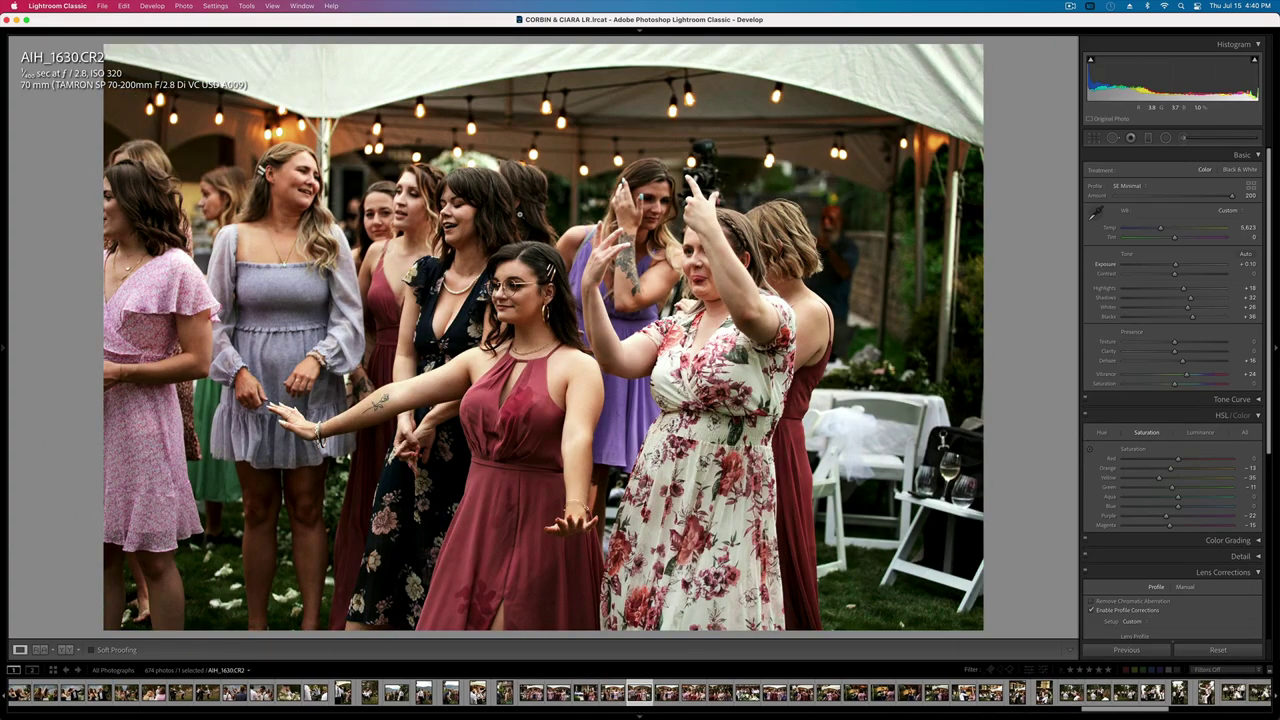
{"action": "key", "text": "Right"}
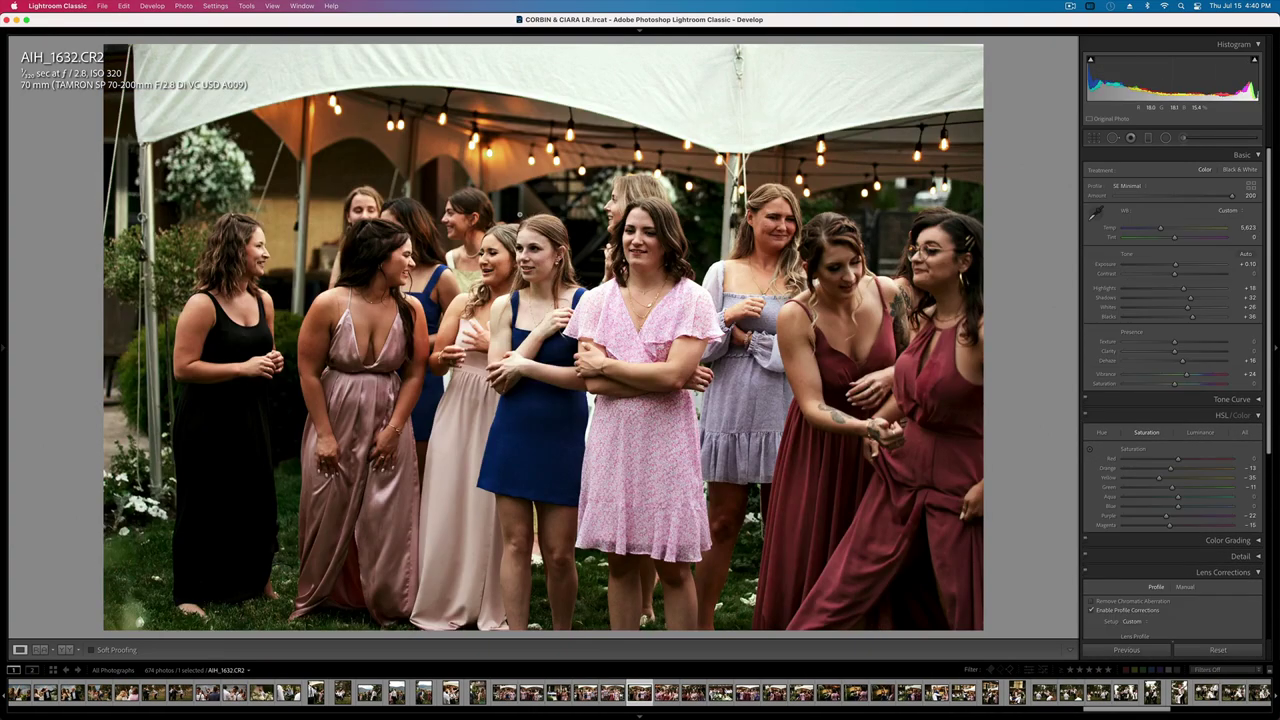
{"action": "key", "text": "Right"}
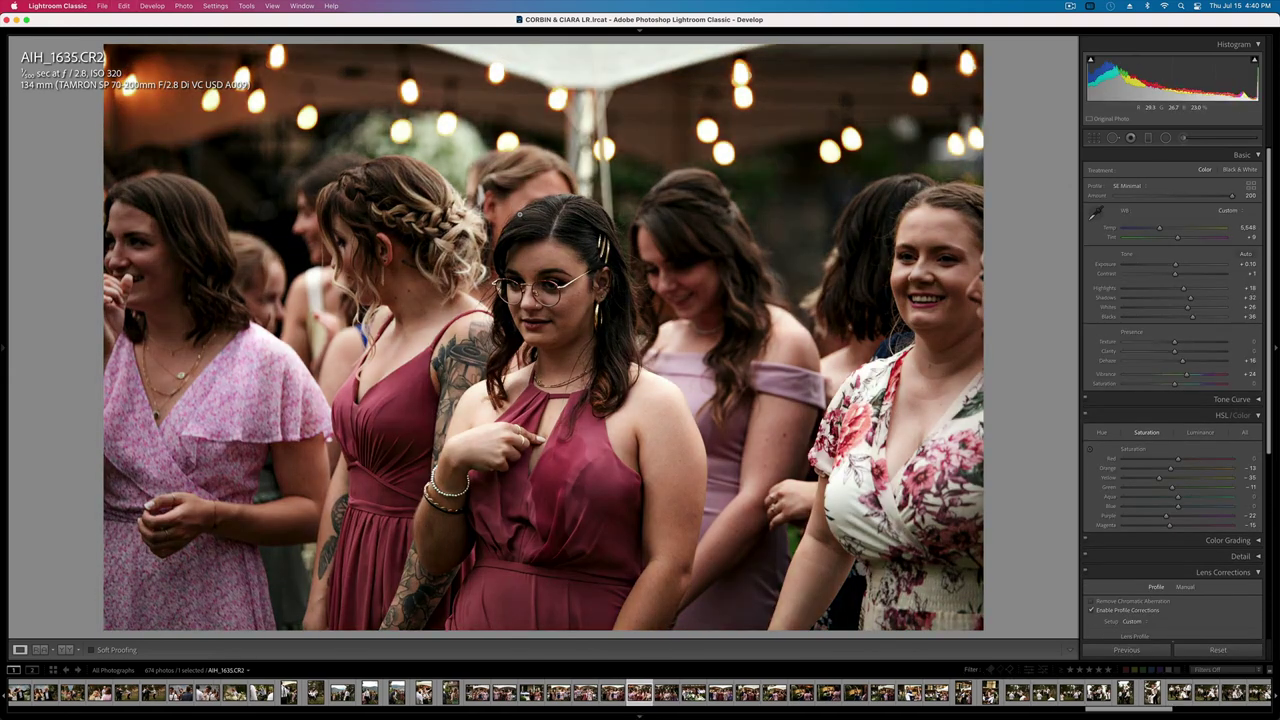
{"action": "key", "text": "equal"}
{"action": "key", "text": "minus"}
{"action": "key", "text": "Right"}
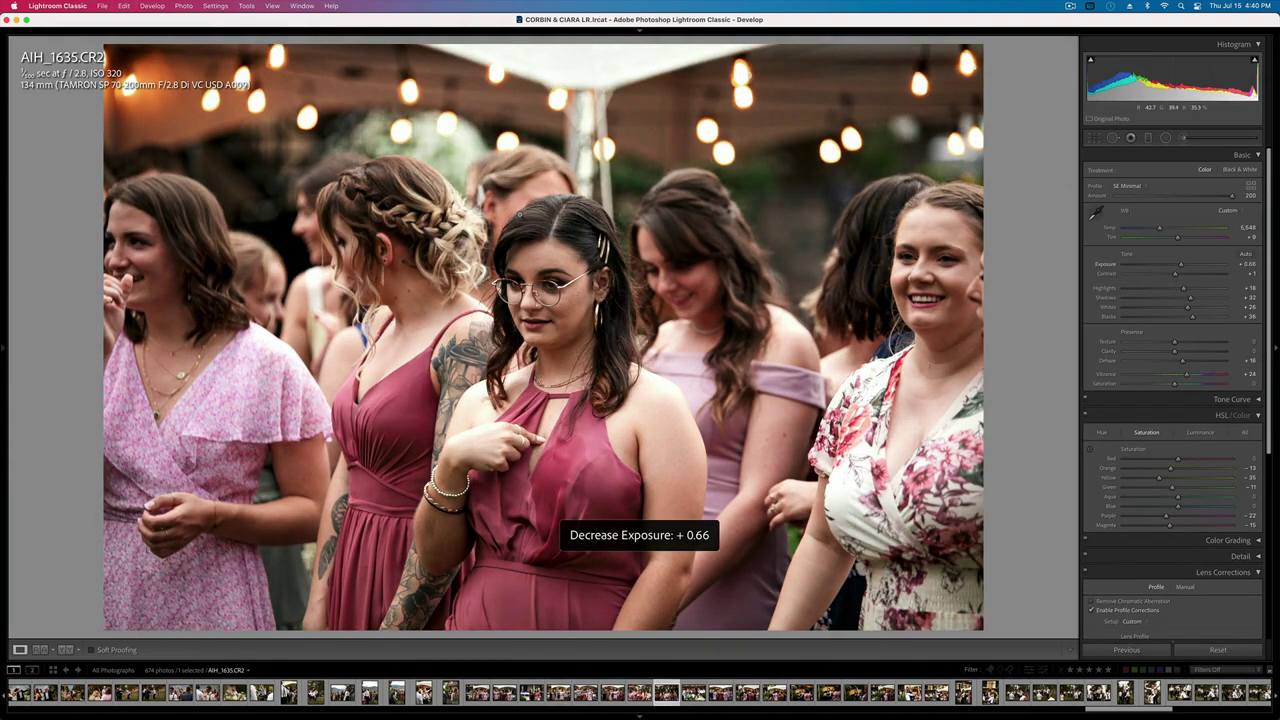
{"action": "key", "text": "Right"}
{"action": "key", "text": "Right"}
{"action": "key", "text": "Right"}
{"action": "key", "text": "Right"}
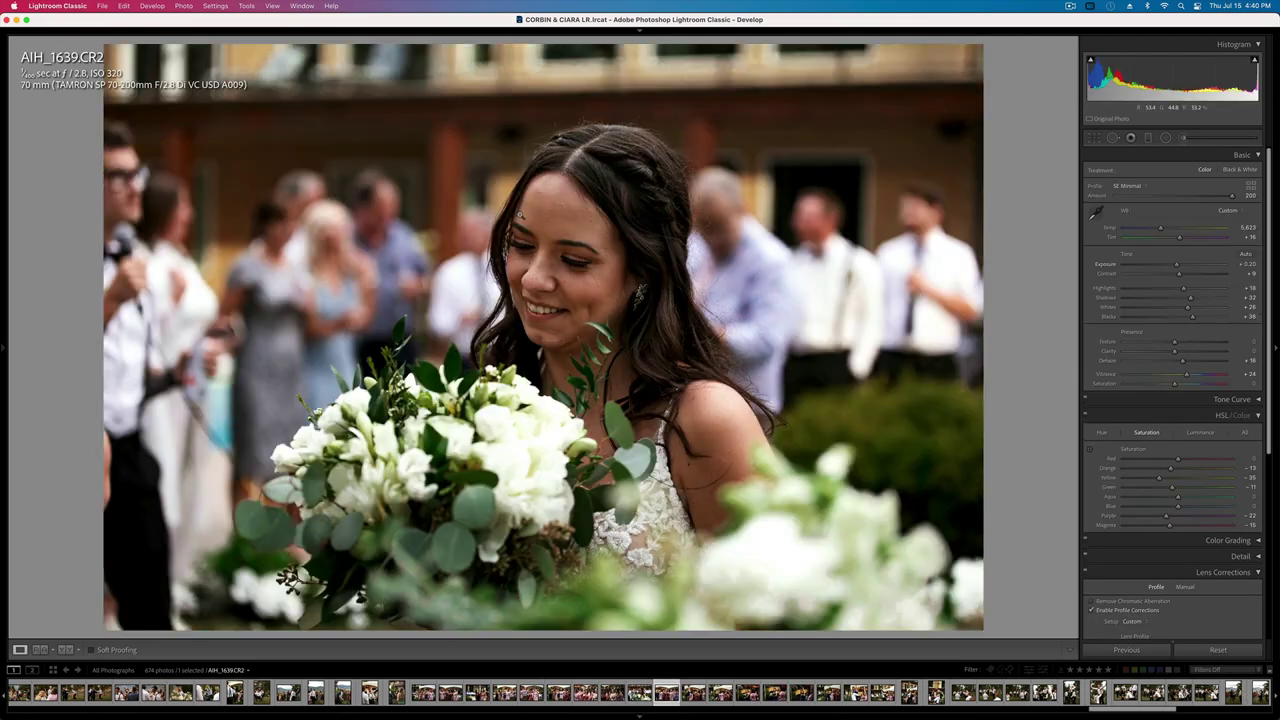
{"action": "key", "text": "Left"}
{"action": "key", "text": "Left"}
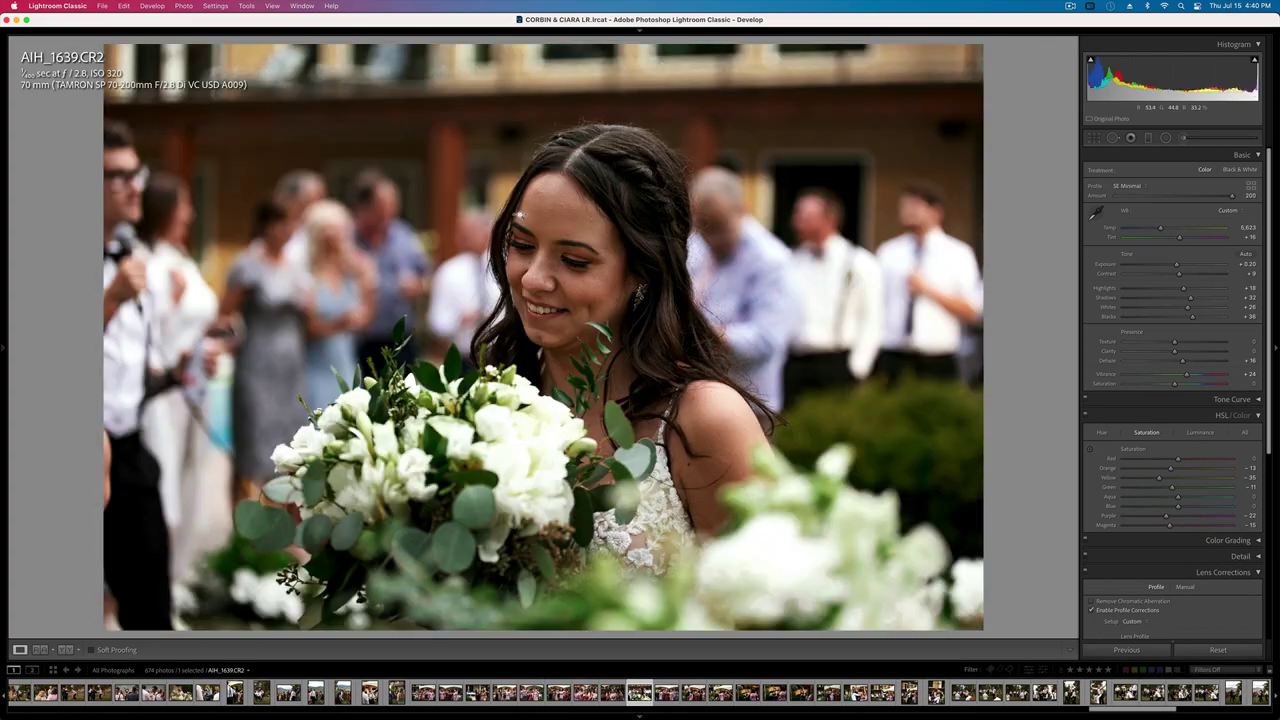
{"action": "key", "text": "equal"}
- Add a radial mask around the bride, easing its darkening to -0.47 exposure
{"action": "left_click", "coordinate": [1166, 138]}
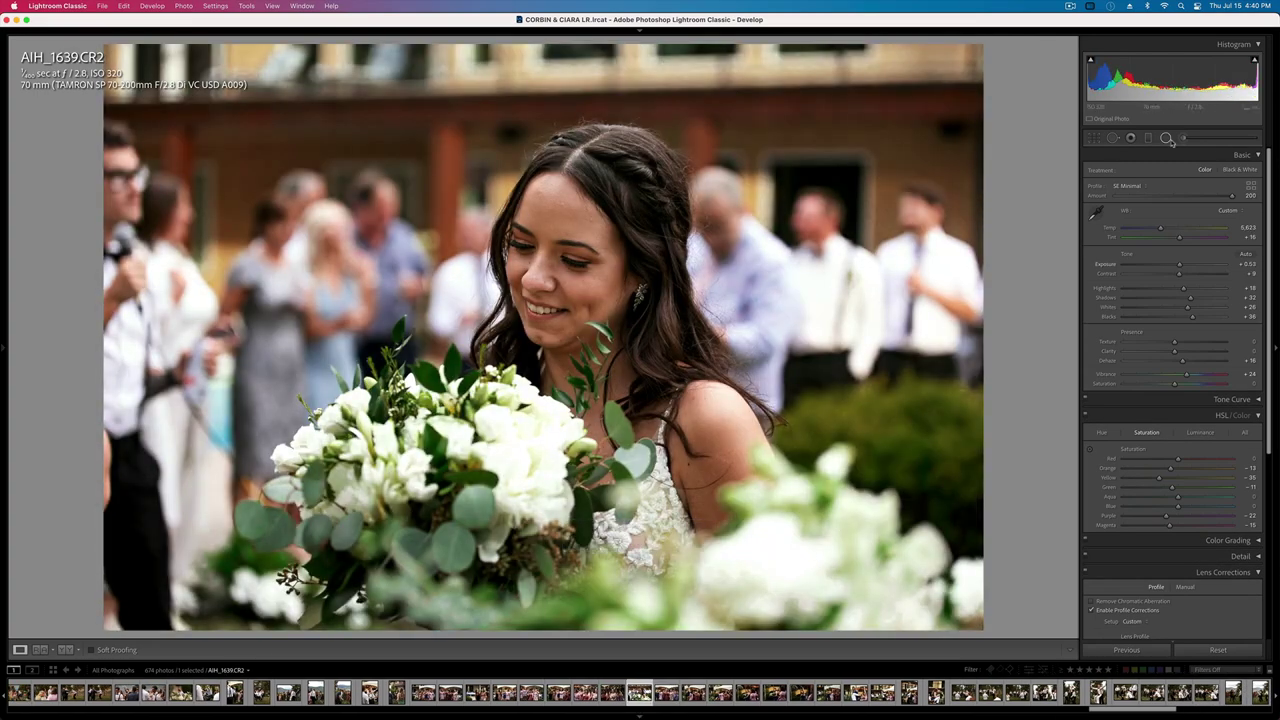
{"action": "left_click_drag", "start_coordinate": [571, 338], "coordinate": [957, 719]}
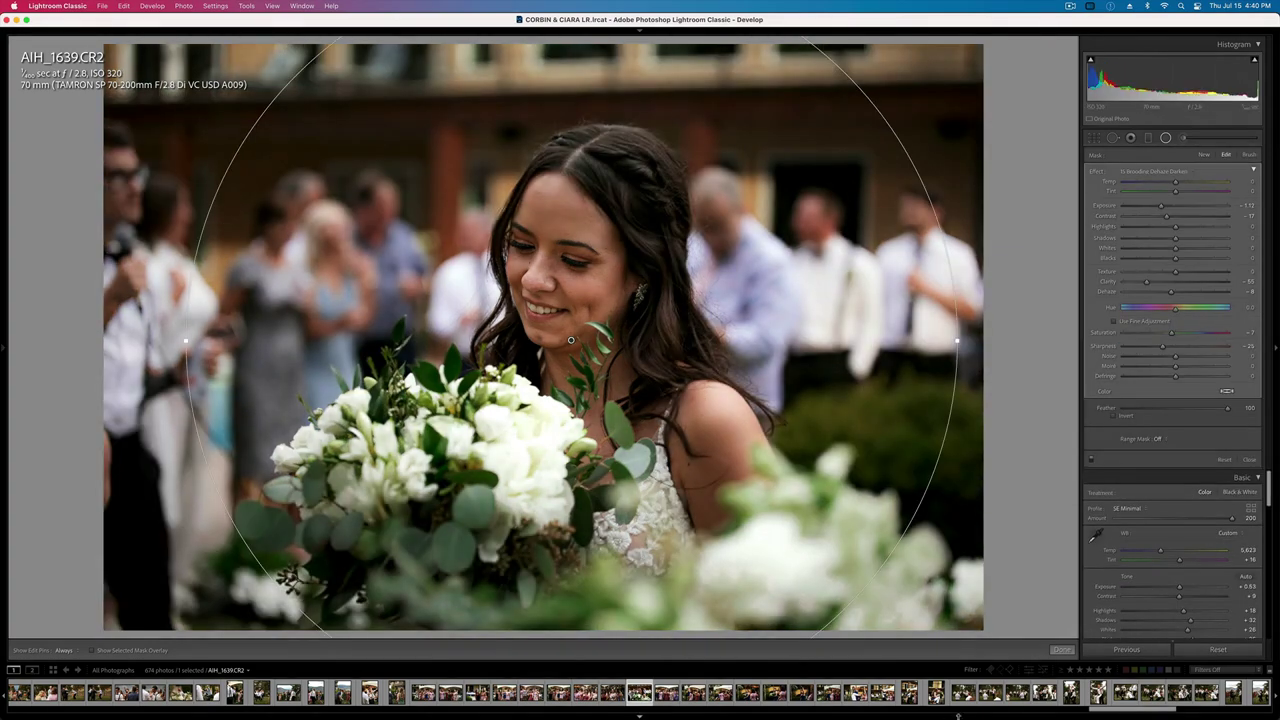
{"action": "left_click", "coordinate": [1169, 206]}
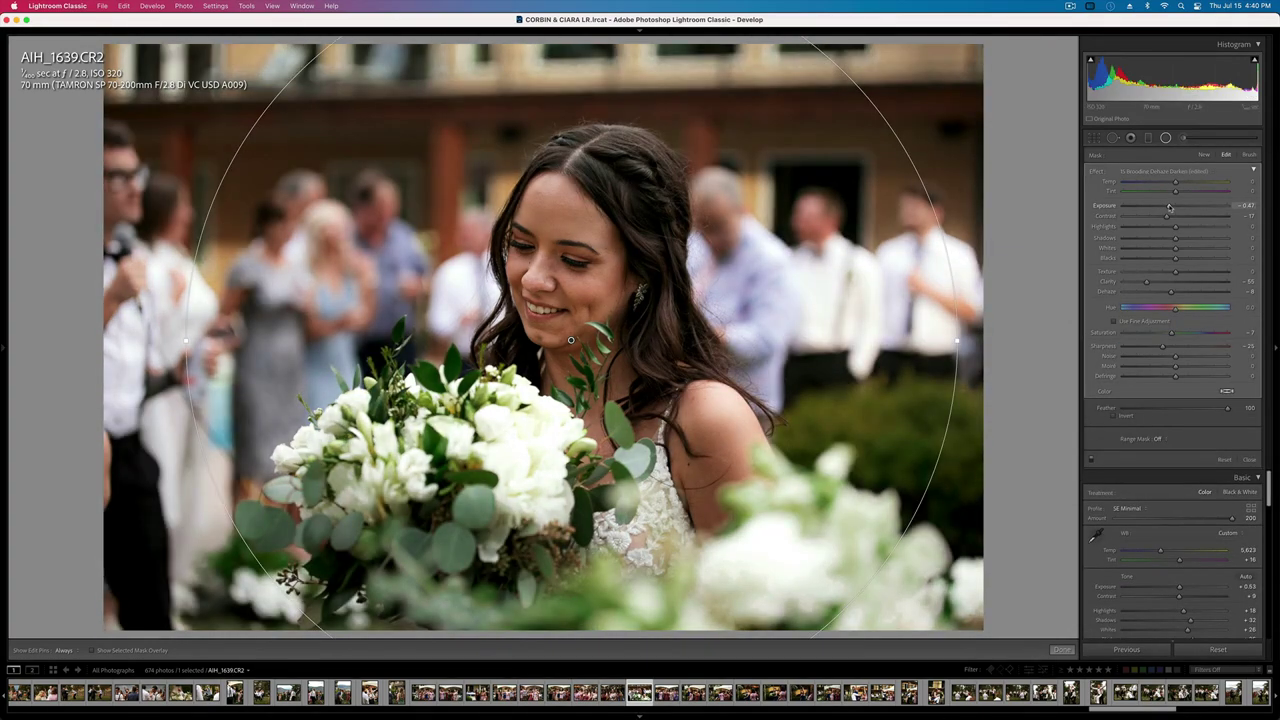
{"action": "key", "text": "Return"}
{"action": "key", "text": "Right"}
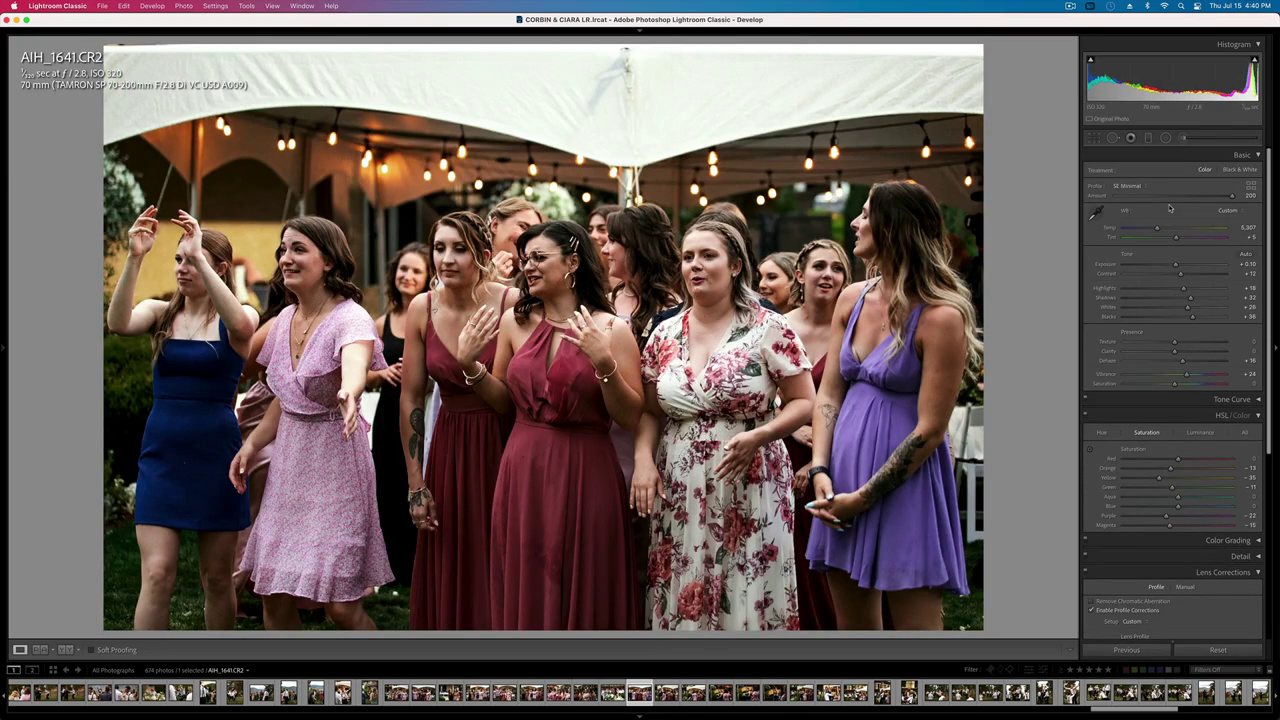
- Lower AIH_1641's exposure to -0.23 and paste the copied settings onto AIH_1647
{"action": "key", "text": "Right"}
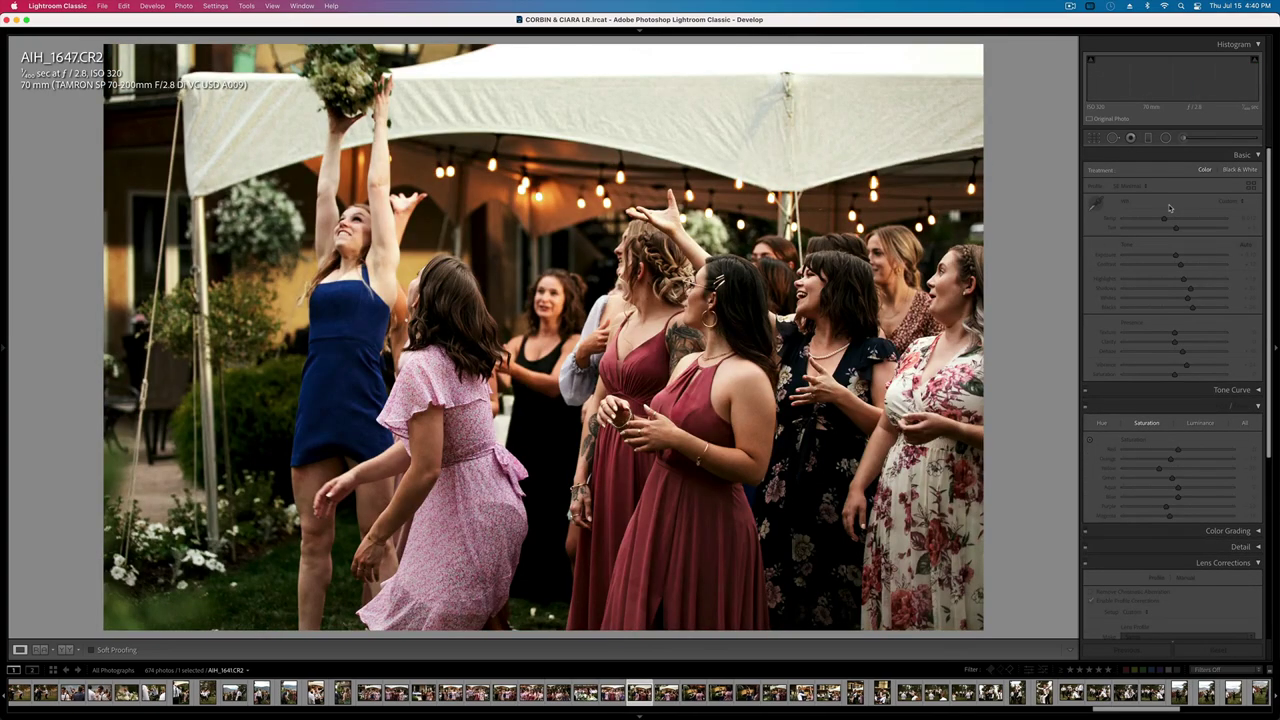
{"action": "key", "text": "Left"}
{"action": "left_click", "coordinate": [1165, 138]}
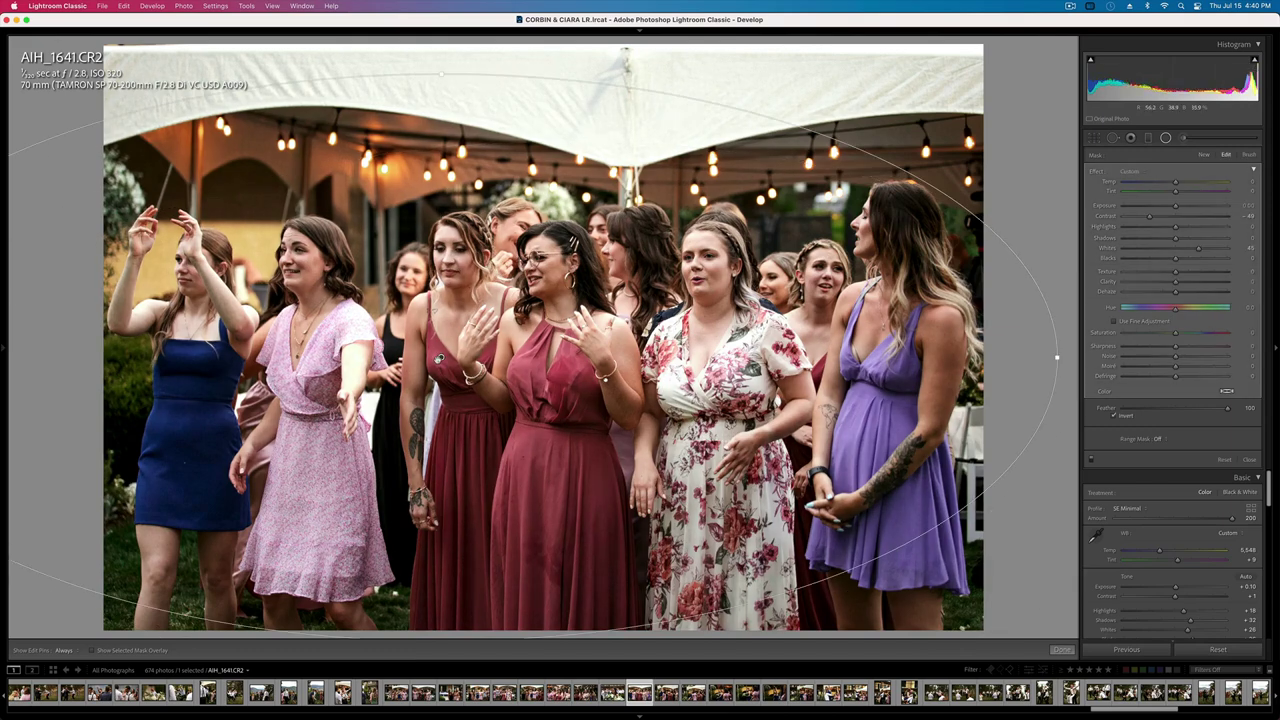
{"action": "key", "text": "Escape"}
{"action": "key", "text": "minus"}
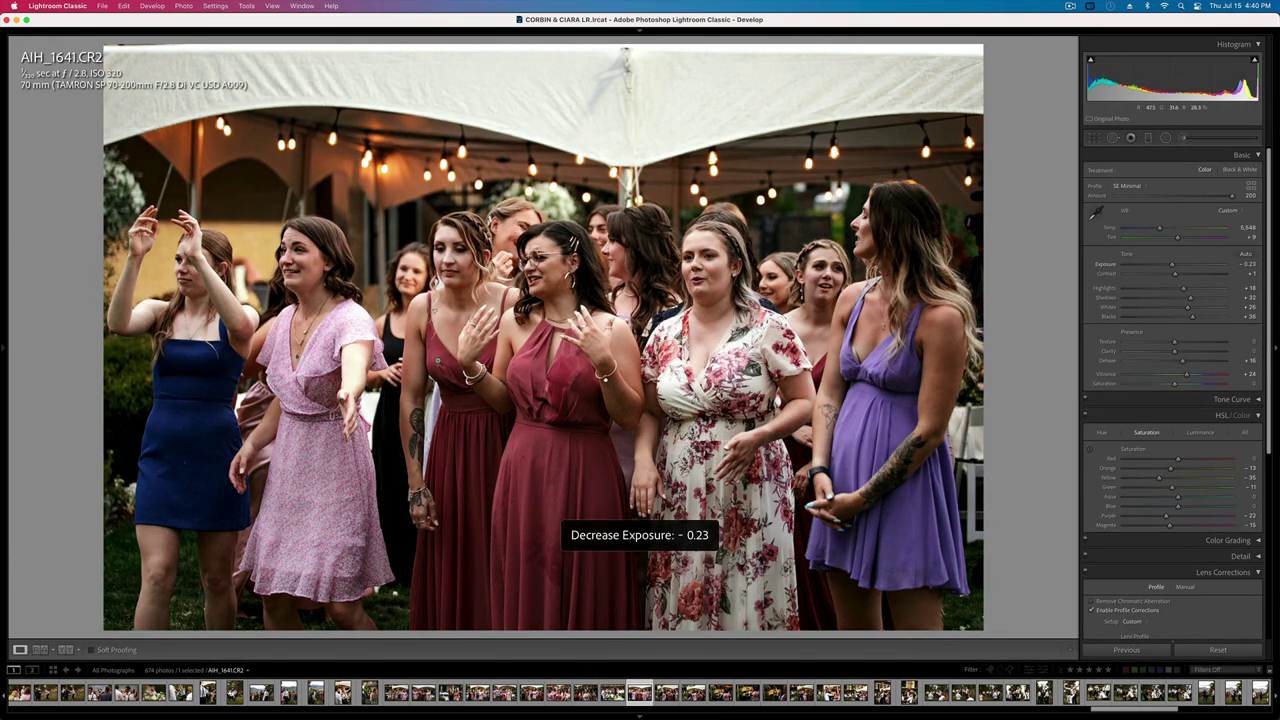
{"action": "key", "text": "Right"}
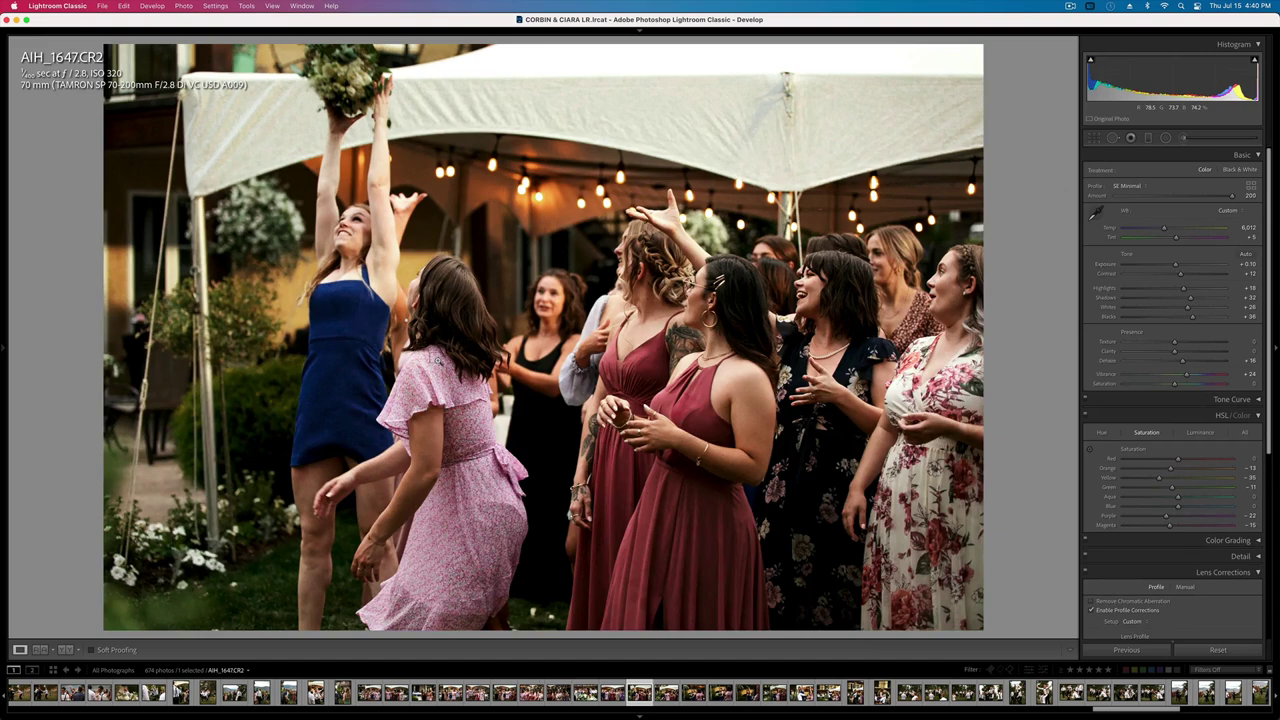
{"action": "key", "text": "super+v"}
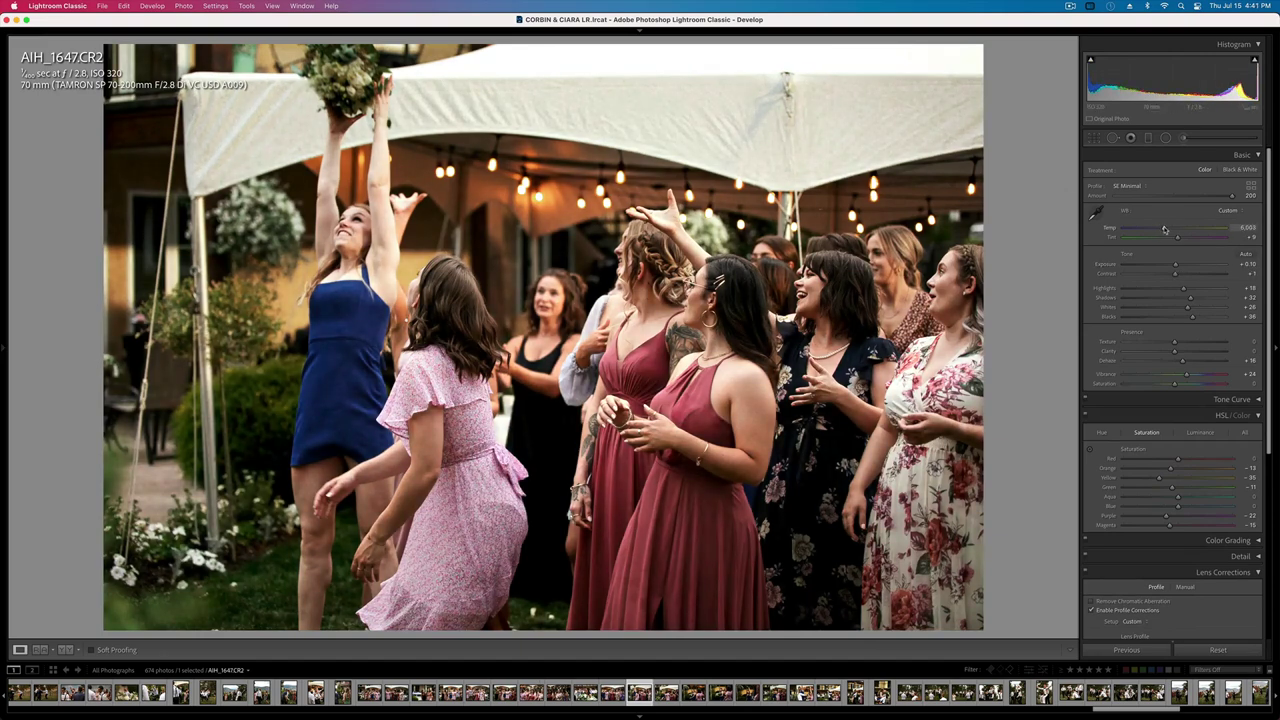
- Pull down AIH_1651's highlights and set AIH_1652 to -62 highlights and +0.56 exposure
{"action": "key", "text": "Right"}
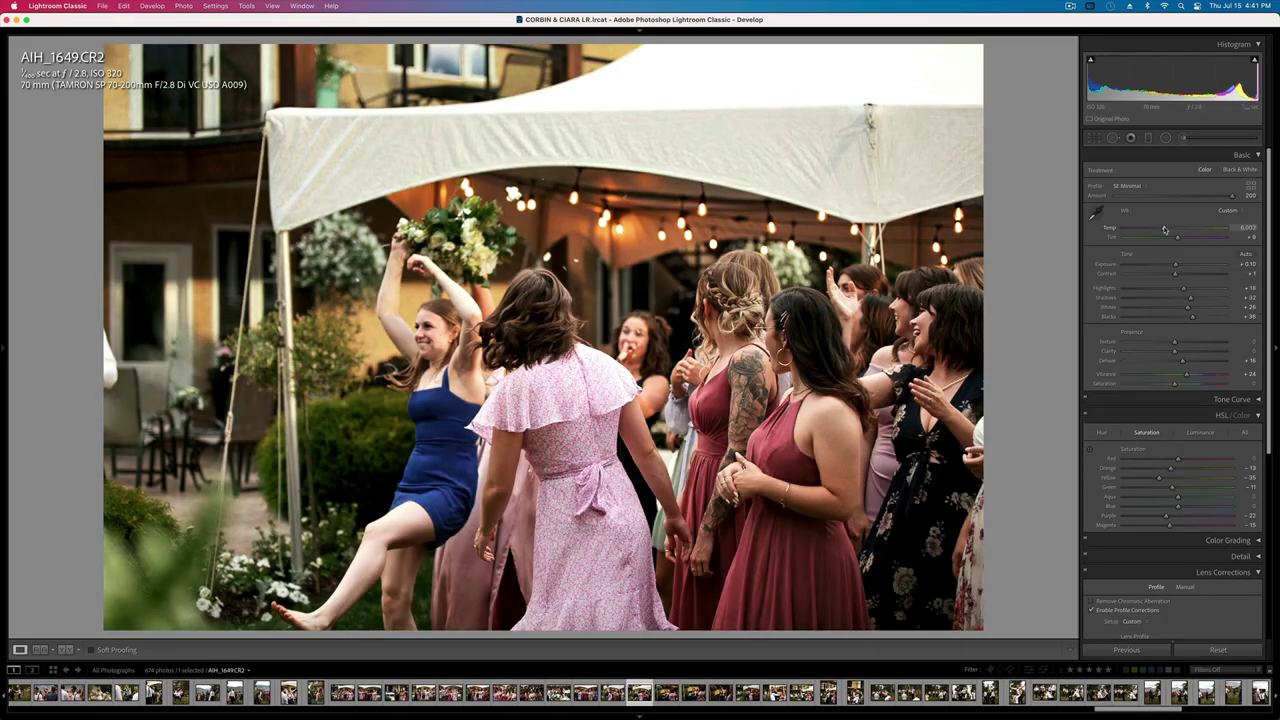
{"action": "key", "text": "Right"}
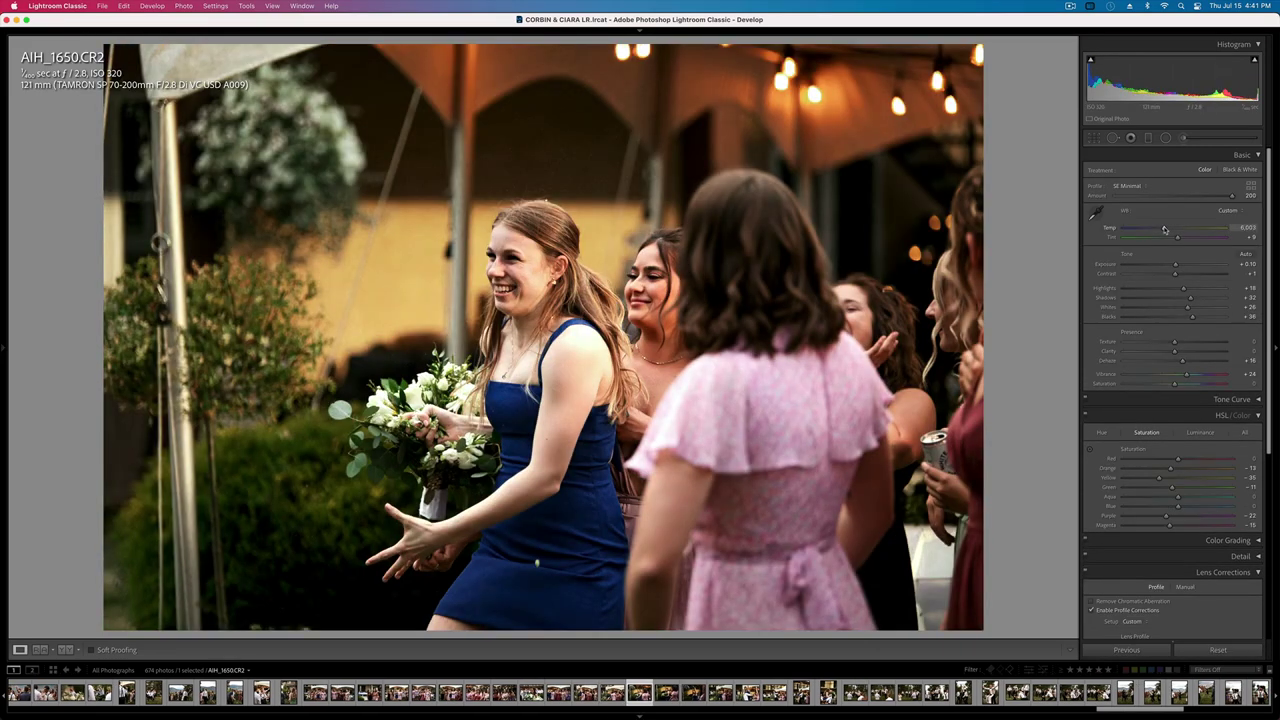
{"action": "key", "text": "Right"}
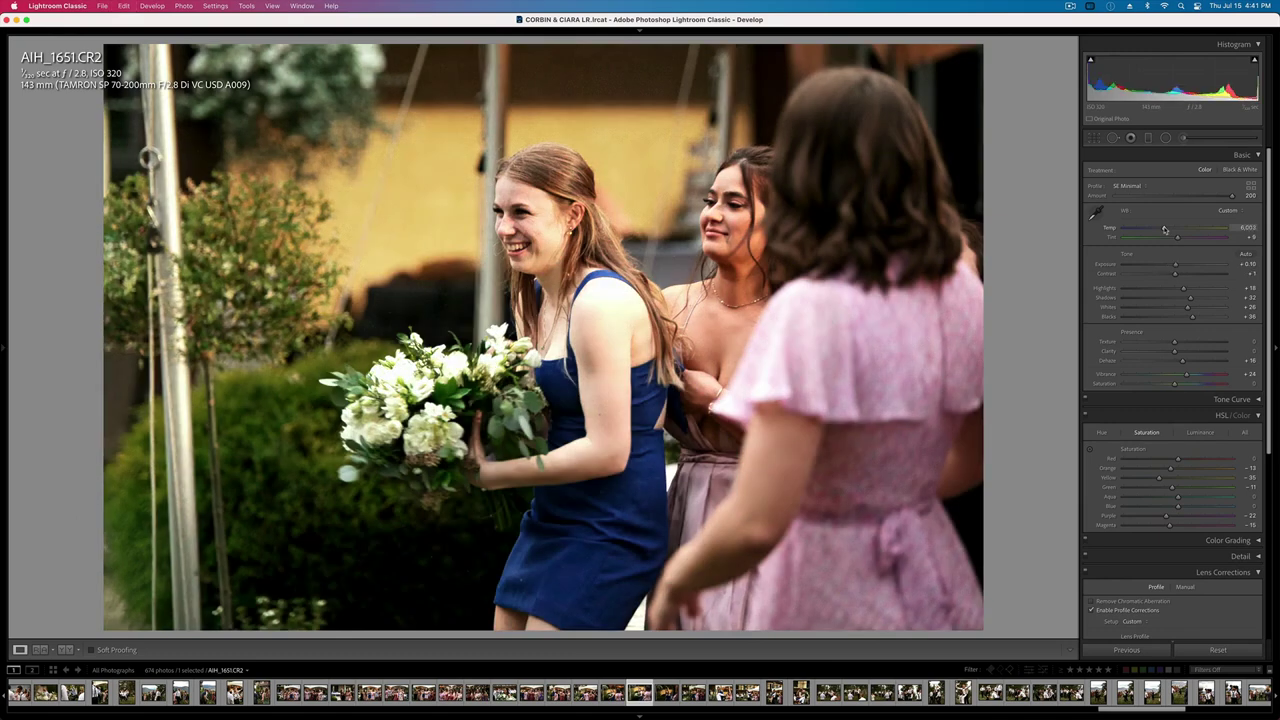
{"action": "left_click", "coordinate": [1140, 289]}
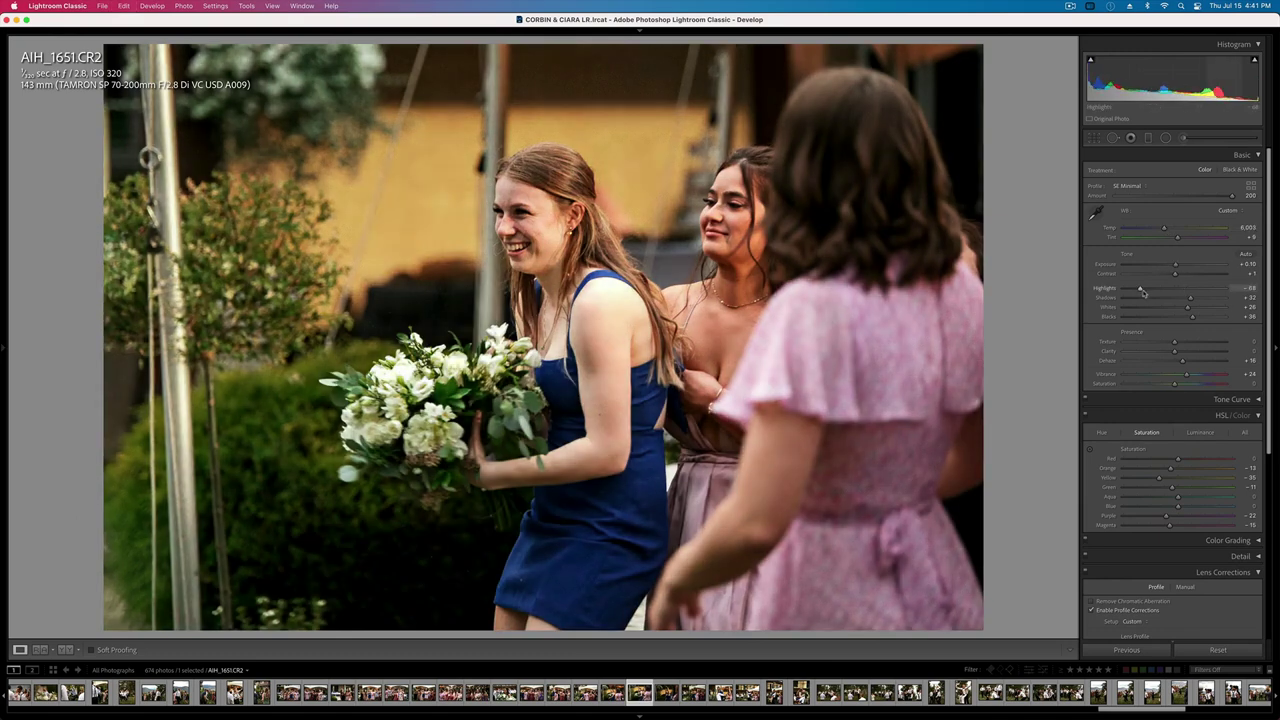
{"action": "key", "text": "Right"}
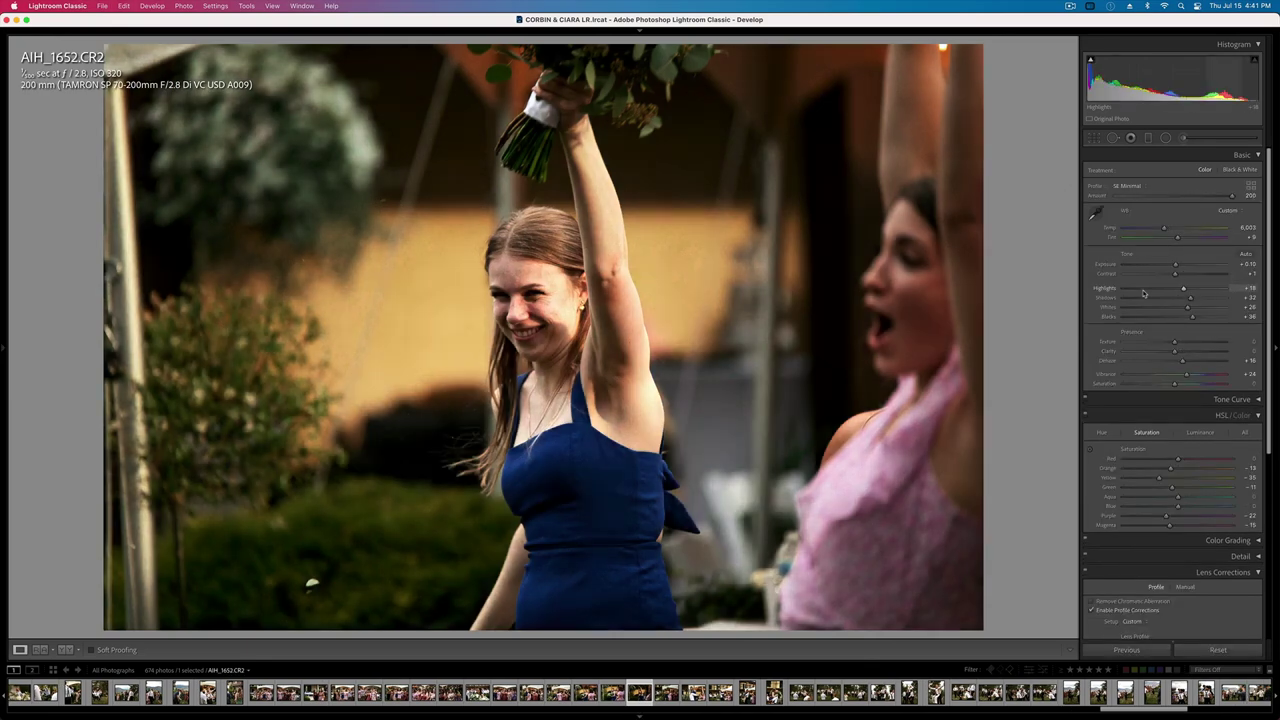
{"action": "left_click", "coordinate": [1144, 289]}
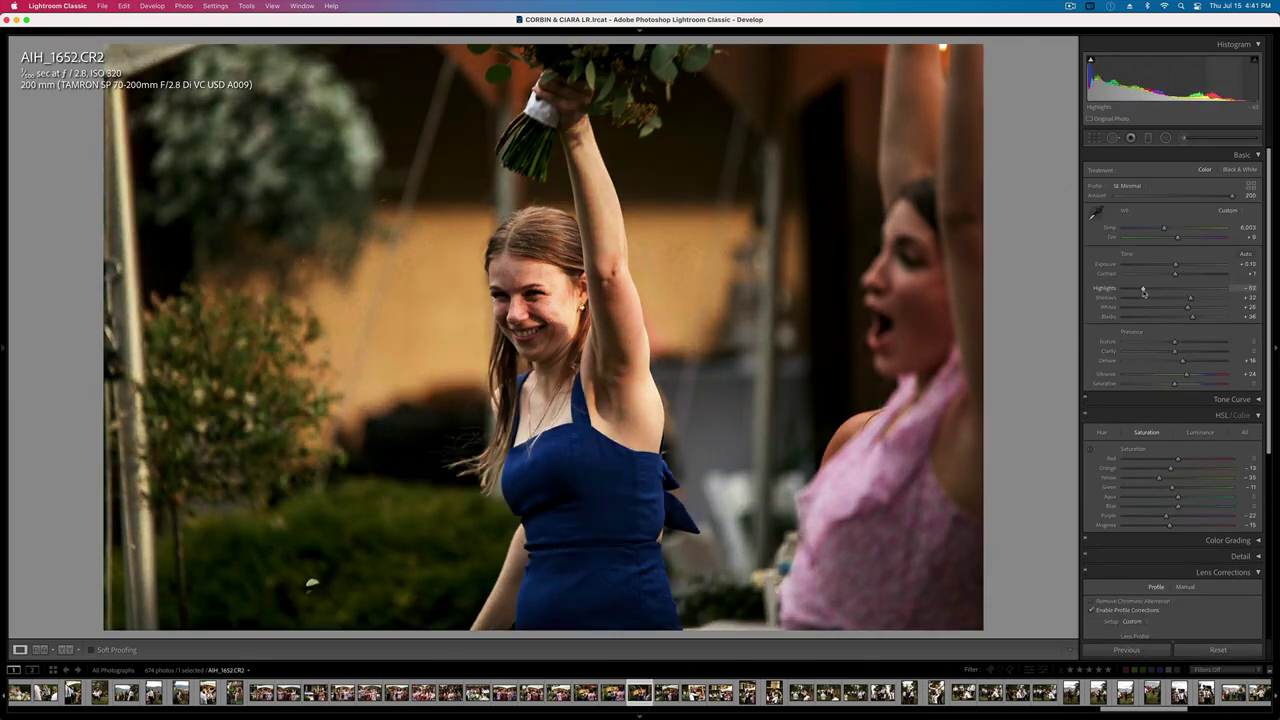
{"action": "key", "text": "shift+="}
{"action": "key", "text": "shift+="}
{"action": "key", "text": "-"}
{"action": "key", "text": "-"}
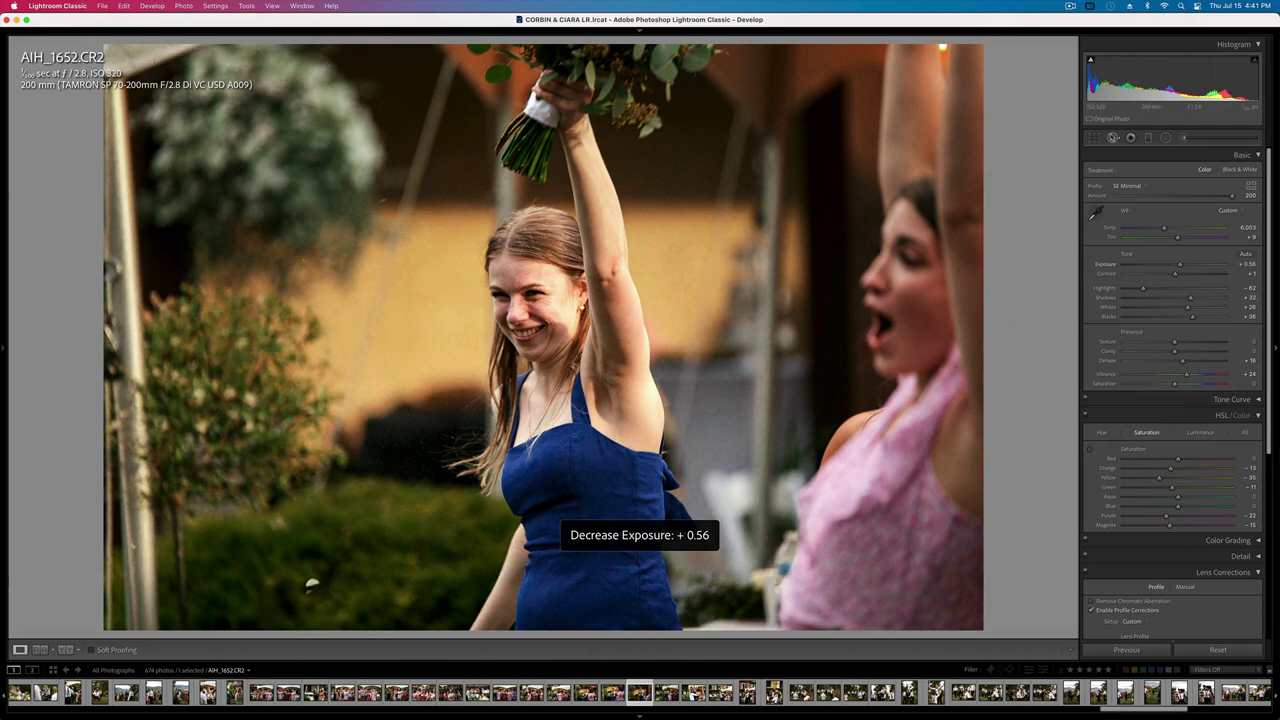
{"action": "key", "text": "q"}
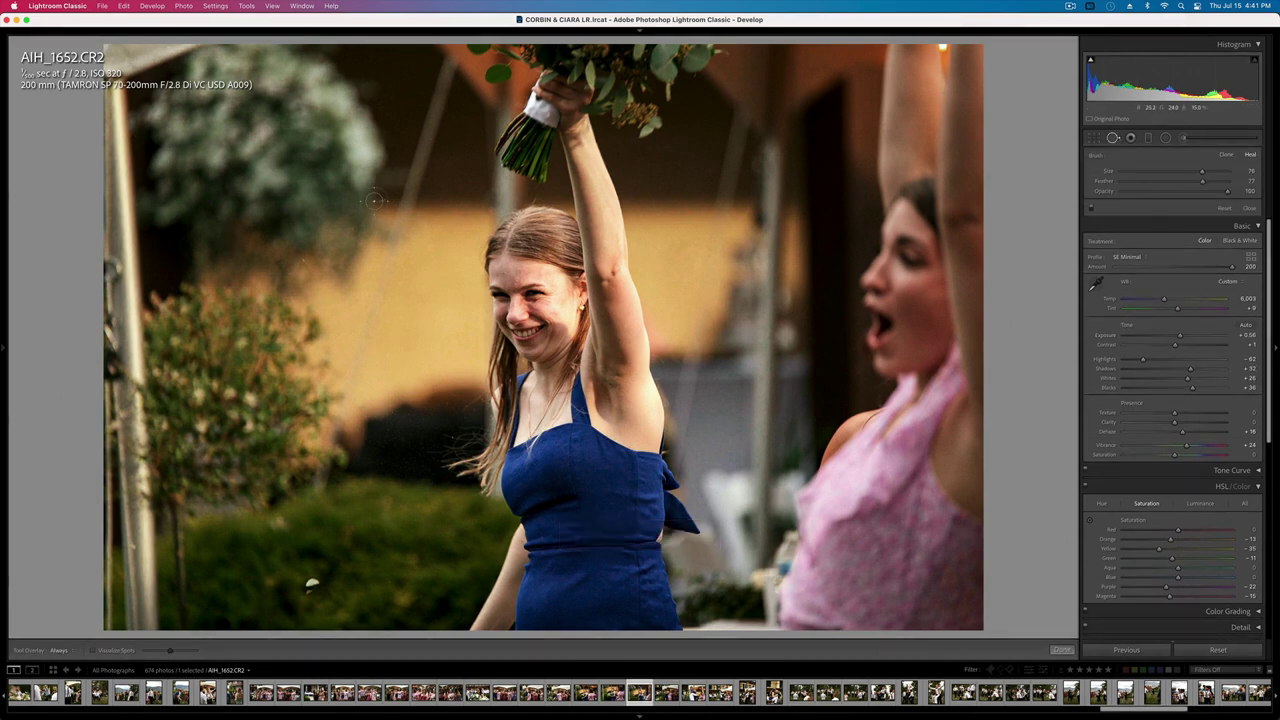
- Heal distracting spots in the background, beside the hair and on the yellow wall
{"action": "left_click", "coordinate": [381, 200]}
{"action": "mouse_move", "coordinate": [417, 201]}
{"action": "left_mouse_down"}
{"action": "mouse_move", "coordinate": [365, 145]}
{"action": "mouse_move", "coordinate": [383, 109]}
{"action": "left_mouse_up"}
{"action": "key", "text": "q"}
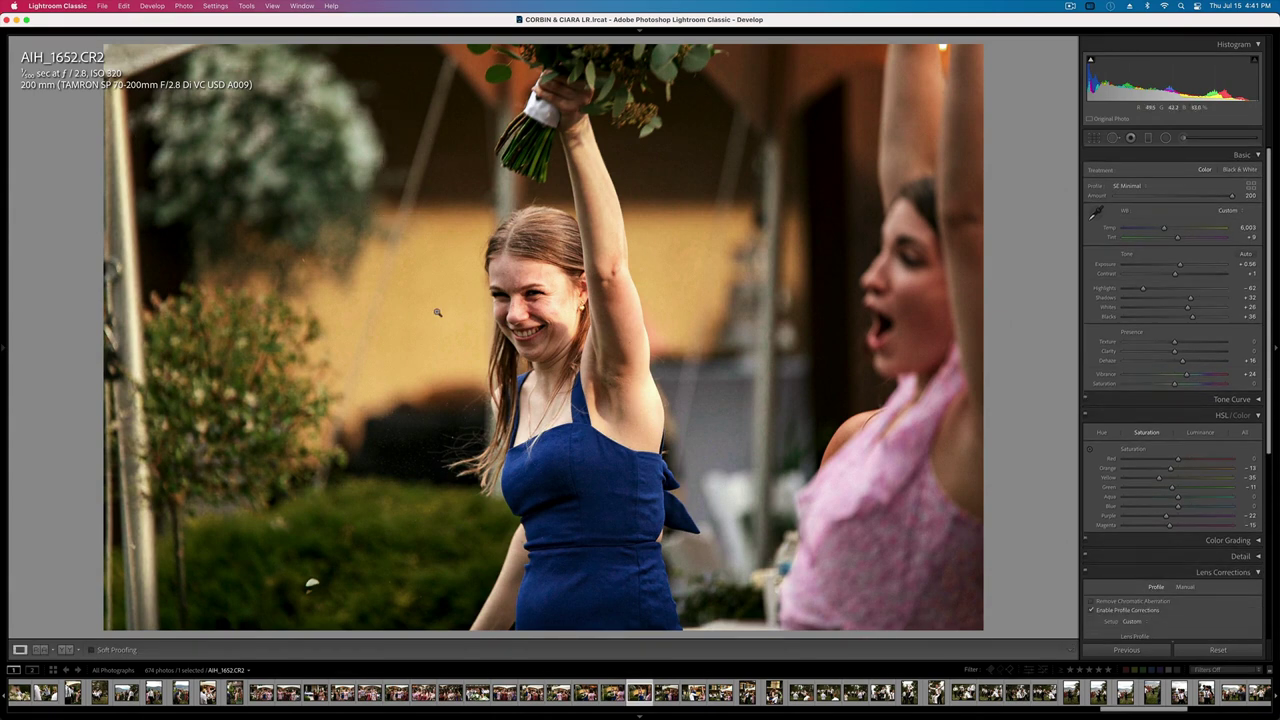
{"action": "key", "text": "q"}
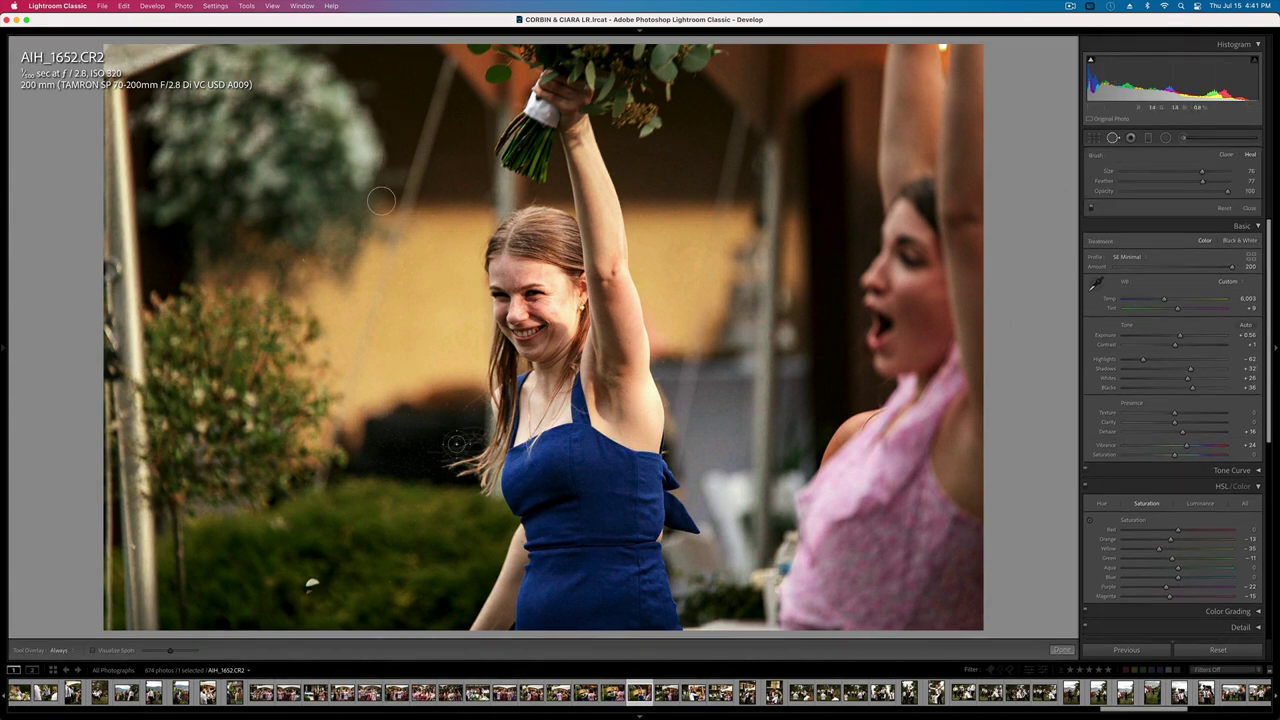
{"action": "left_click", "coordinate": [451, 437]}
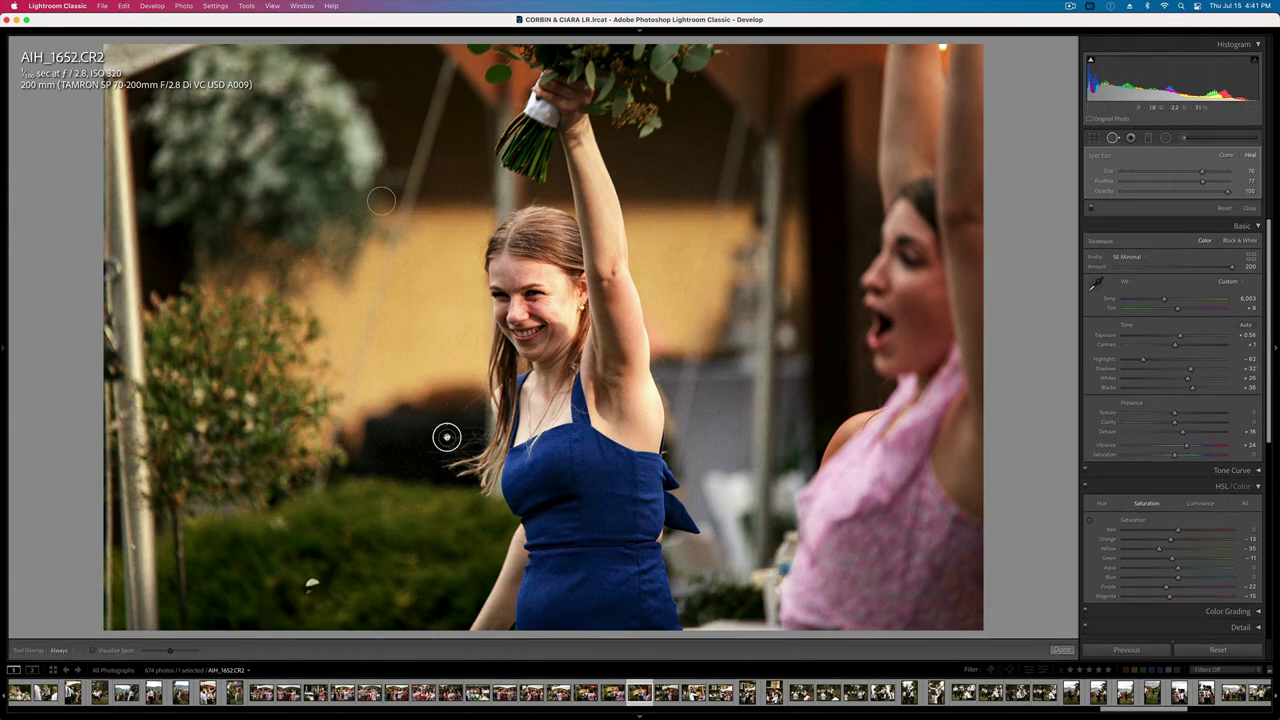
{"action": "left_click", "coordinate": [303, 261]}
{"action": "key", "text": "q"}
- Pull down highlights on AIH_1655, then lower the contrast of couple photo AIH_1661
{"action": "key", "text": "Right"}
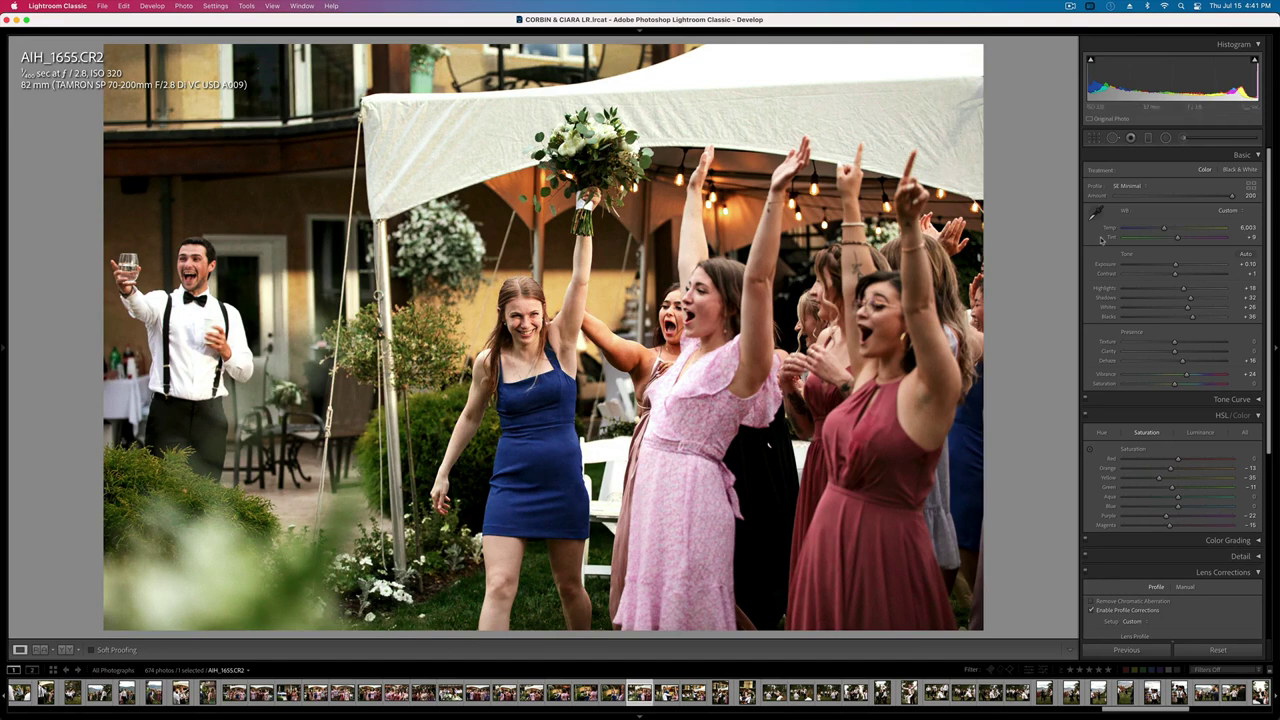
{"action": "left_click_drag", "start_coordinate": [1164, 289], "coordinate": [1159, 290]}
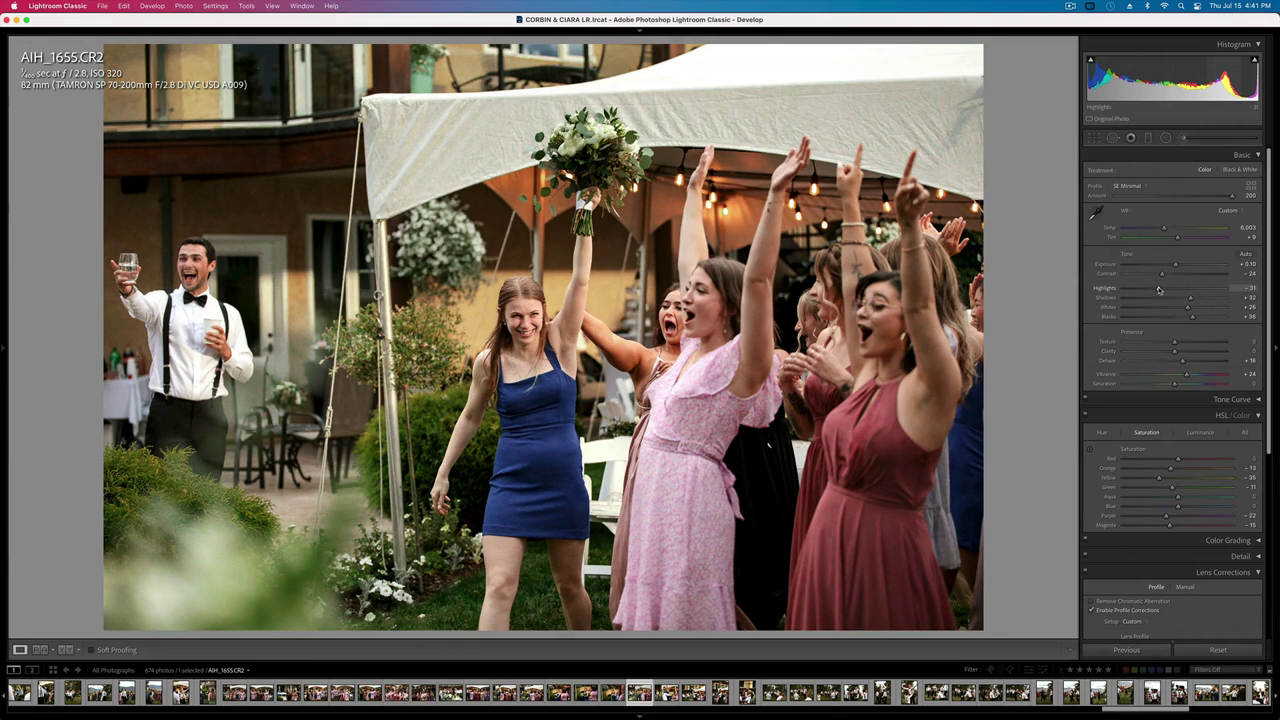
{"action": "key", "text": "Right"}
{"action": "key", "text": "Right"}
{"action": "key", "text": "Right"}
{"action": "key", "text": "Right"}
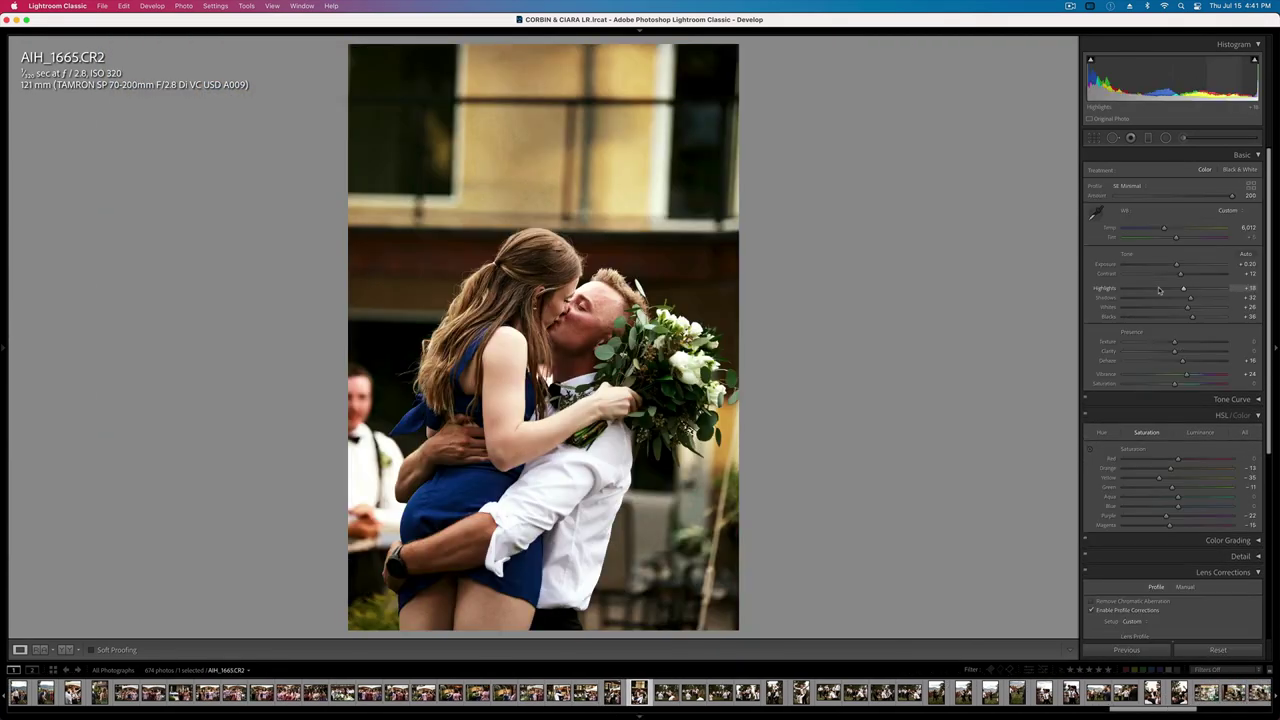
{"action": "key", "text": "Left"}
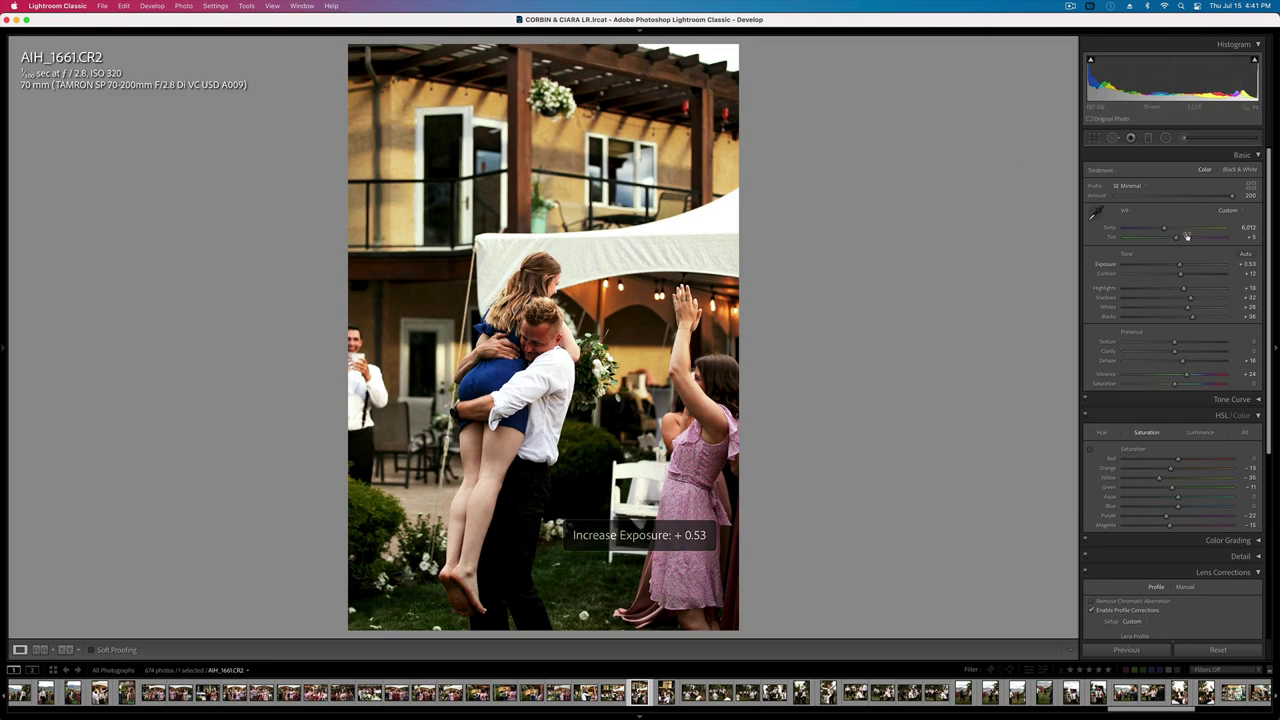
{"action": "mouse_move", "coordinate": [1180, 274]}
{"action": "left_mouse_down"}
{"action": "mouse_move", "coordinate": [1150, 275]}
{"action": "mouse_move", "coordinate": [1166, 273]}
{"action": "left_mouse_up"}
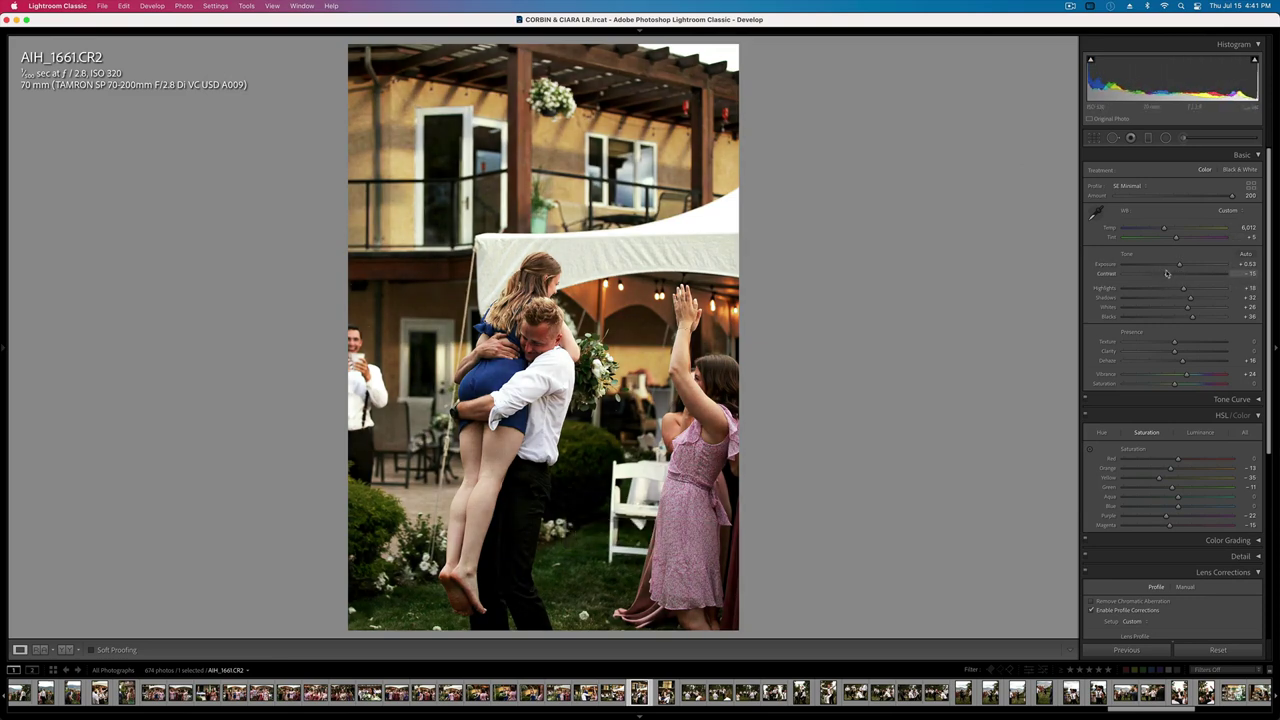
- Lower the kissing photo AIH_1665's contrast and drop its exposure to +0.10
{"action": "key", "text": "Right"}
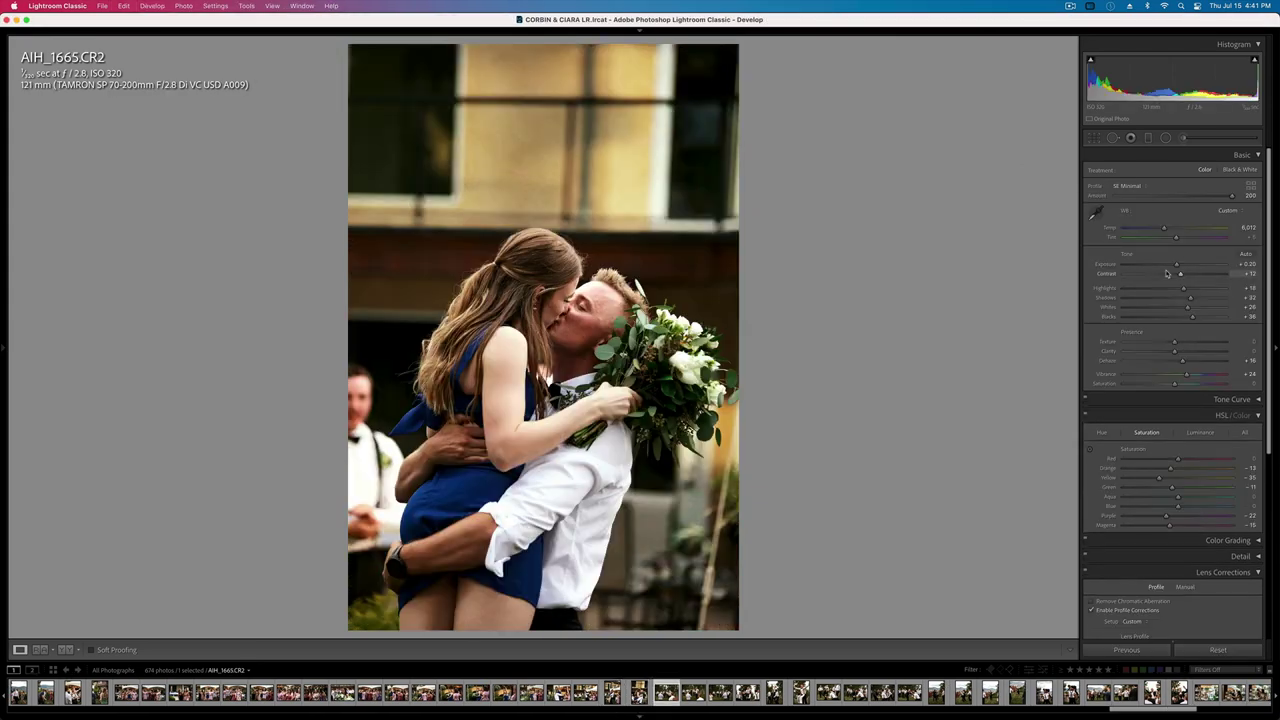
{"action": "key", "text": "Left"}
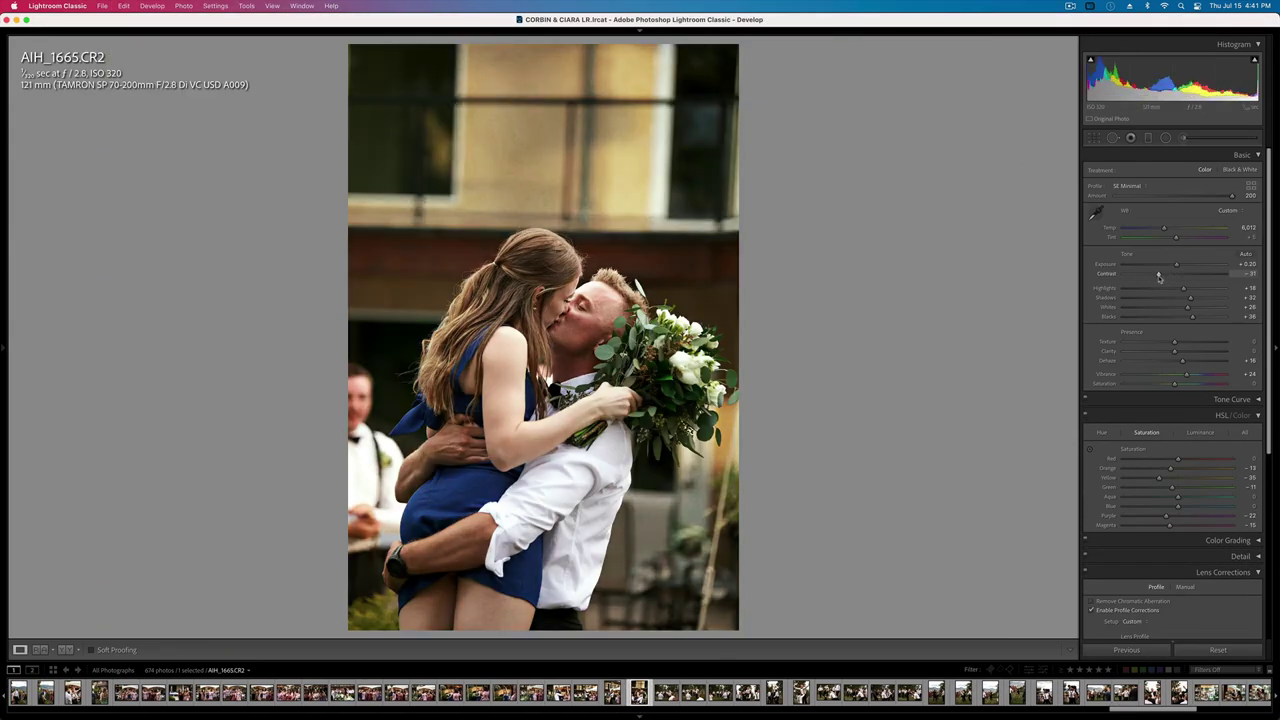
{"action": "left_click_drag", "start_coordinate": [1160, 278], "coordinate": [1165, 276]}
{"action": "key", "text": "minus"}
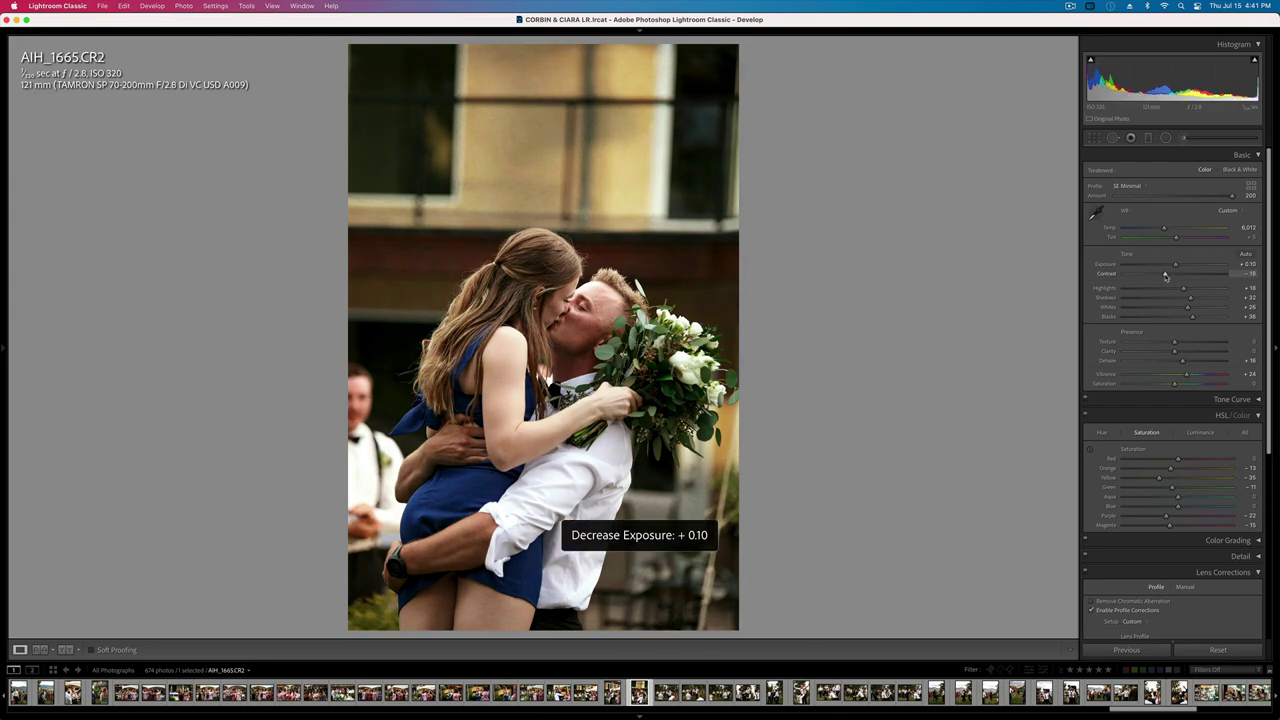
{"action": "key", "text": "Right"}
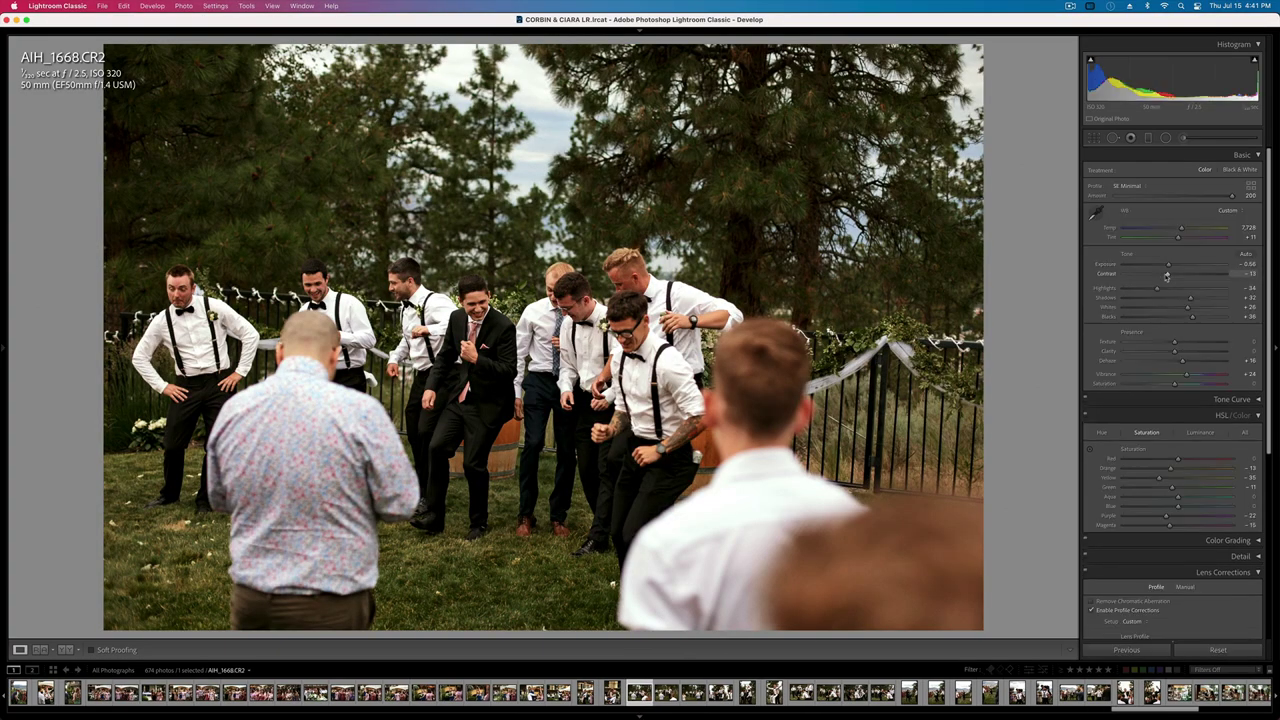
- Raise AIH_1668's tint, fine-tune its exposure and contrast, and set blacks to +11
{"action": "key", "text": "super+shift+v"}
{"action": "key", "text": "super+z"}
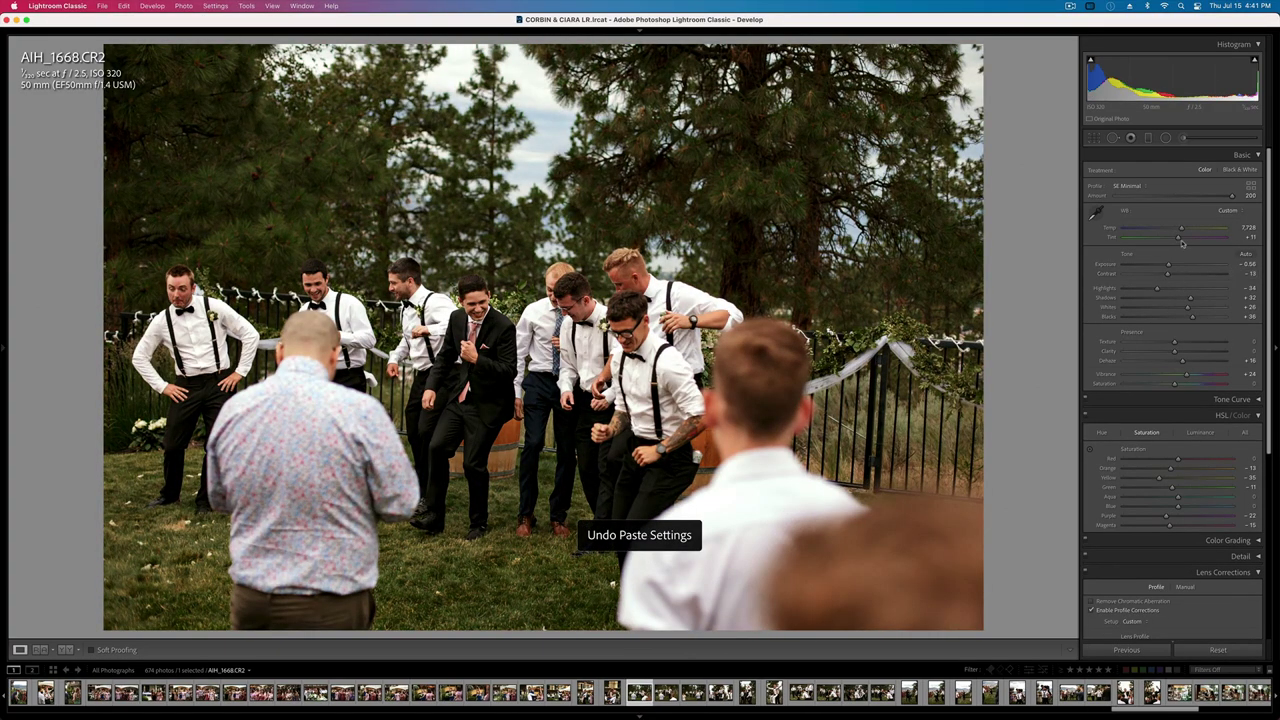
{"action": "left_click_drag", "start_coordinate": [1182, 243], "coordinate": [1178, 230]}
{"action": "key", "text": "shift+equal"}
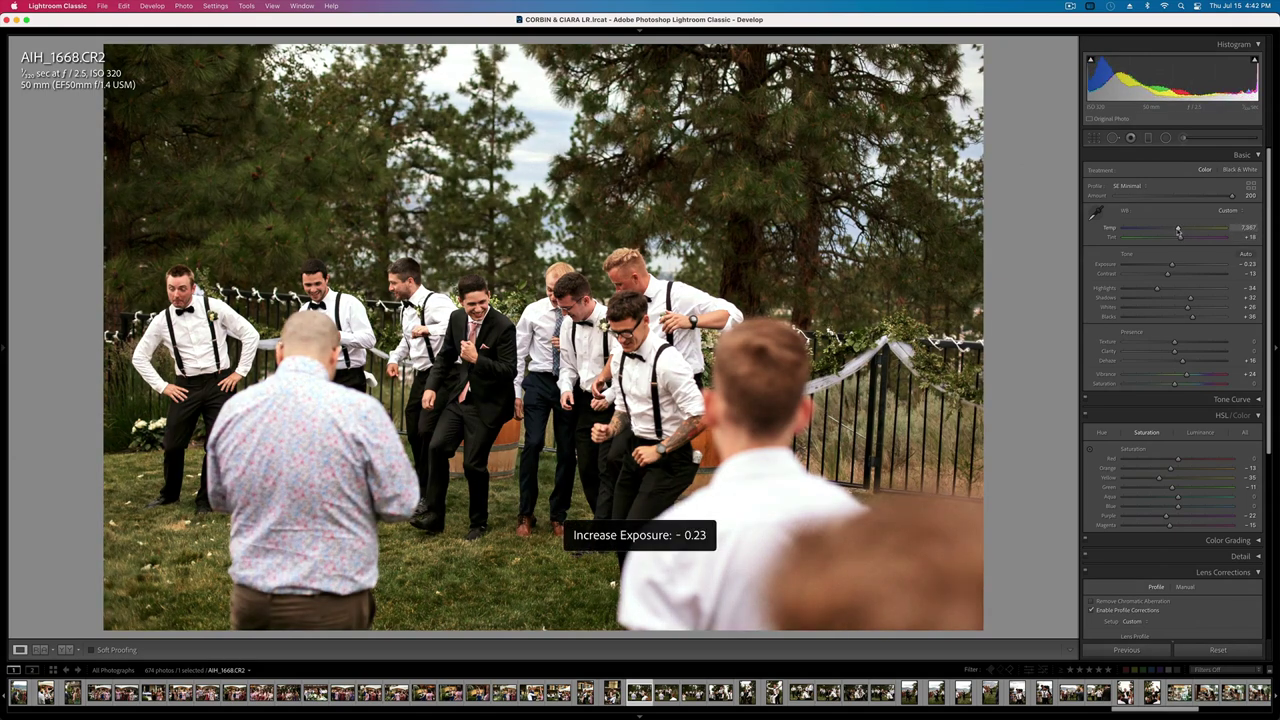
{"action": "key", "text": "minus"}
{"action": "left_click_drag", "start_coordinate": [1147, 273], "coordinate": [1160, 274]}
{"action": "left_click", "coordinate": [1180, 317]}
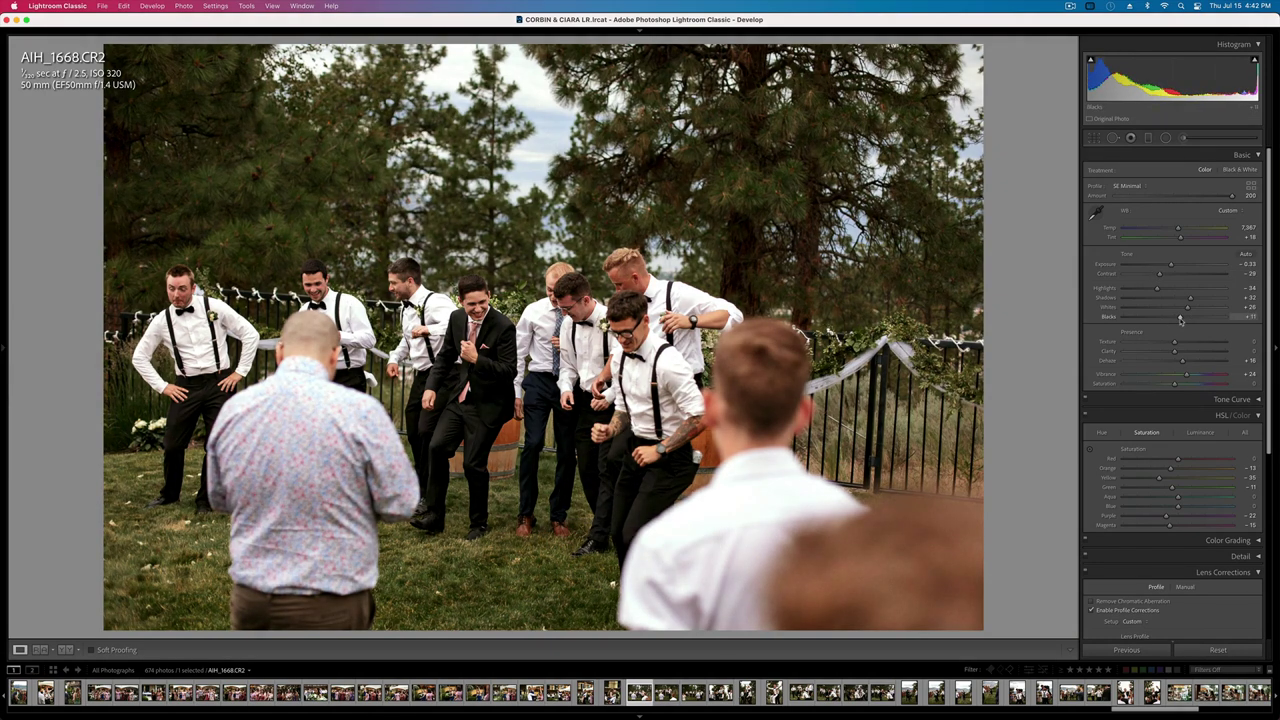
- Copy AIH_1668's develop settings and paste them onto the next groomsmen shots
{"action": "key", "text": "super+c"}
{"action": "key", "text": "Return"}
{"action": "key", "text": "Right"}
{"action": "key", "text": "Right"}
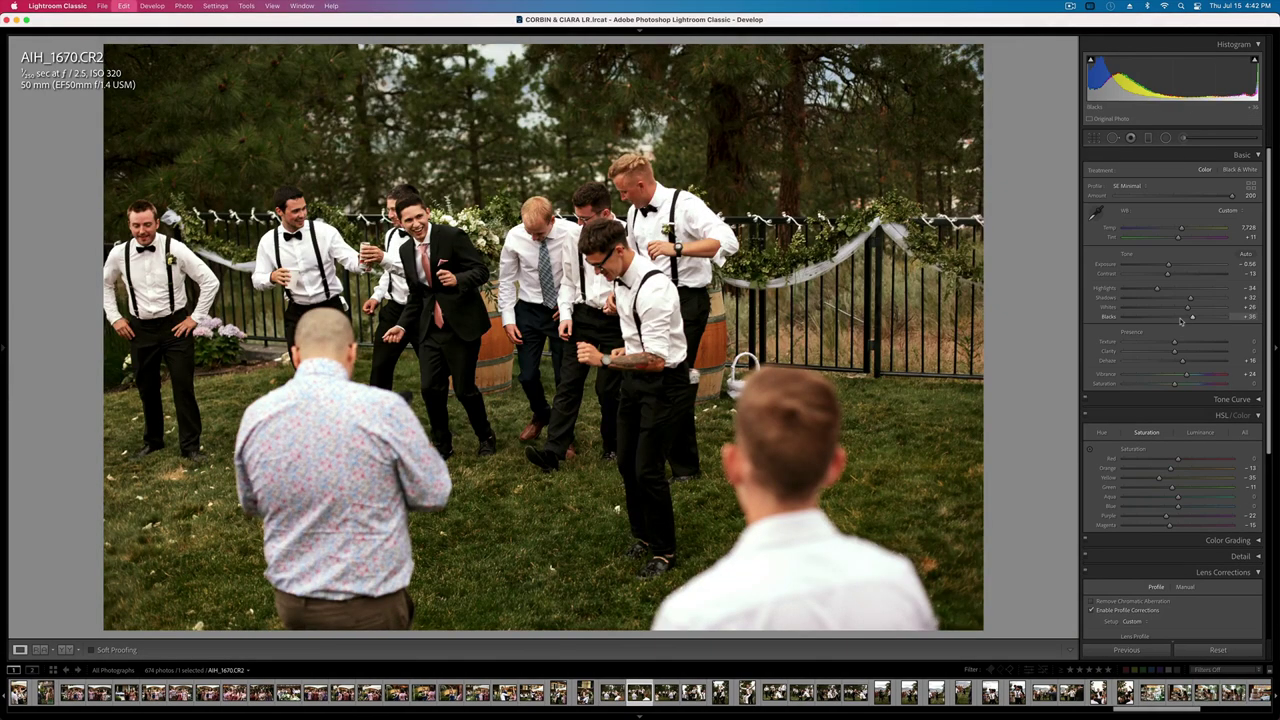
{"action": "key", "text": "super+z"}
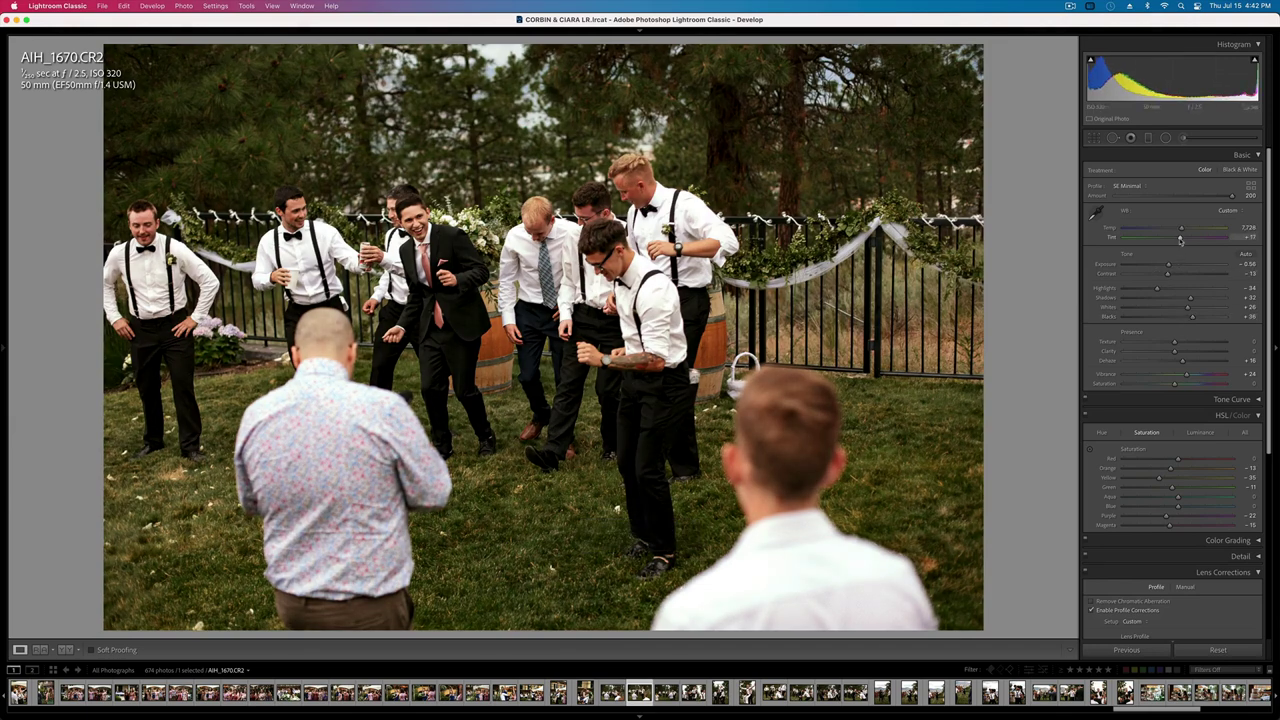
{"action": "key", "text": "super+shift+c"}
{"action": "key", "text": "Return"}
{"action": "key", "text": "Right"}
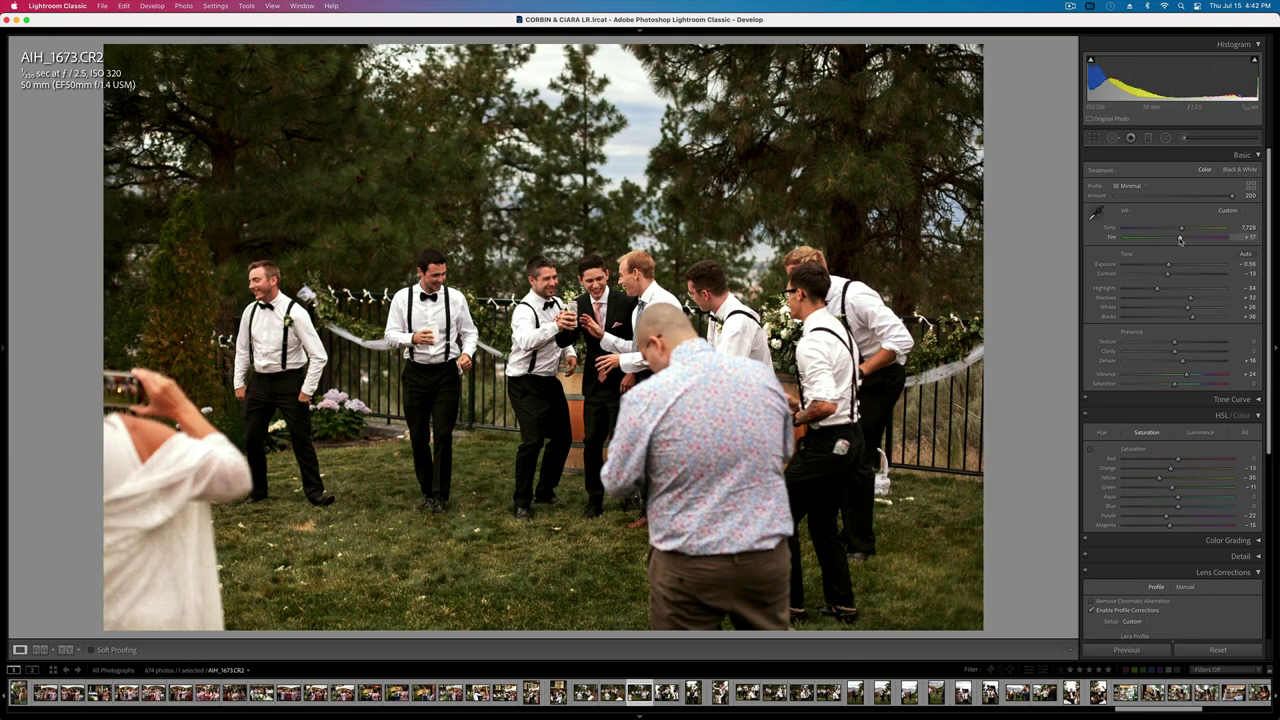
{"action": "key", "text": "Right"}
{"action": "key", "text": "Right"}
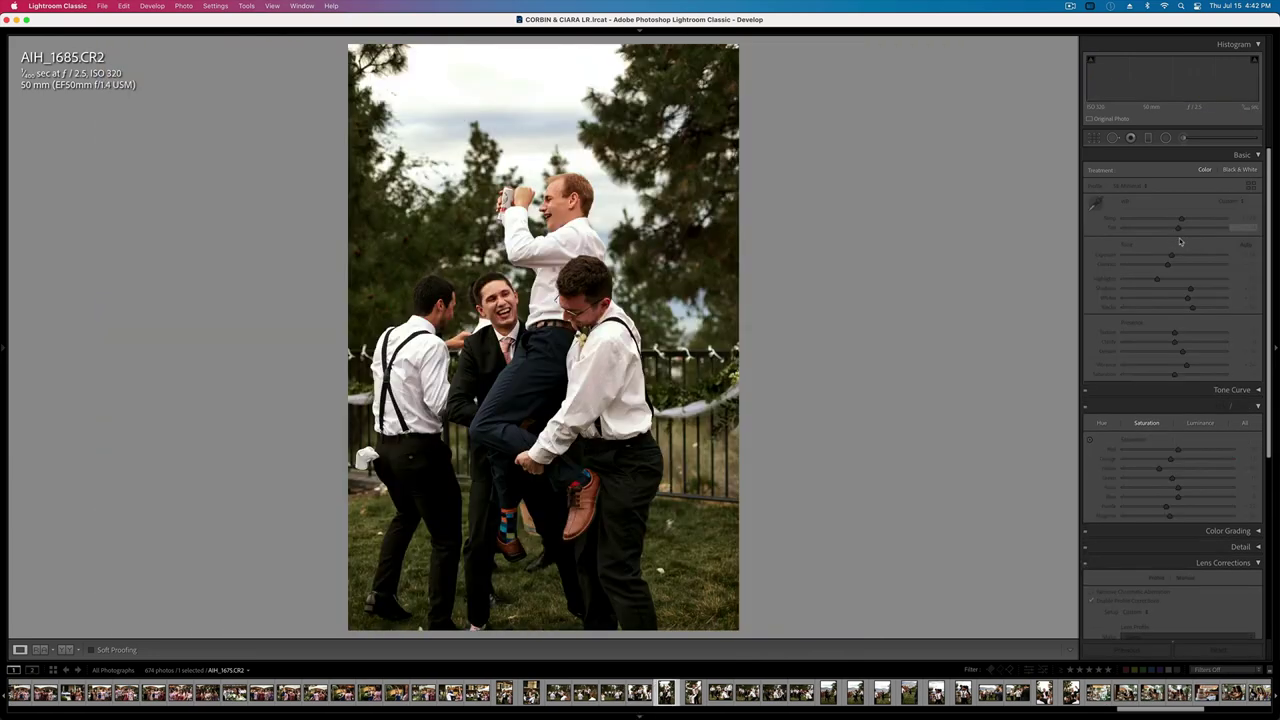
{"action": "key", "text": "Right"}
{"action": "key", "text": "Right"}
{"action": "key", "text": "Right"}
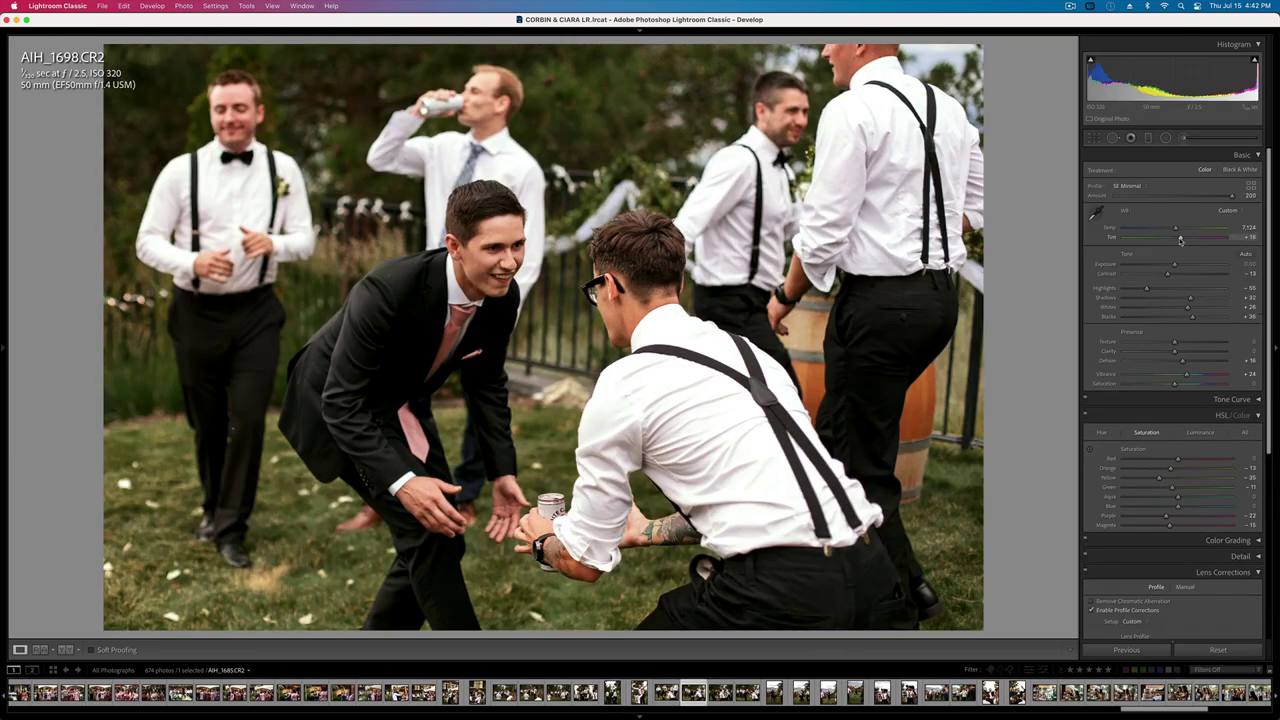
- Raise one groomsmen shot's exposure two steps and carry its settings through AIH_1730
{"action": "key", "text": "="}
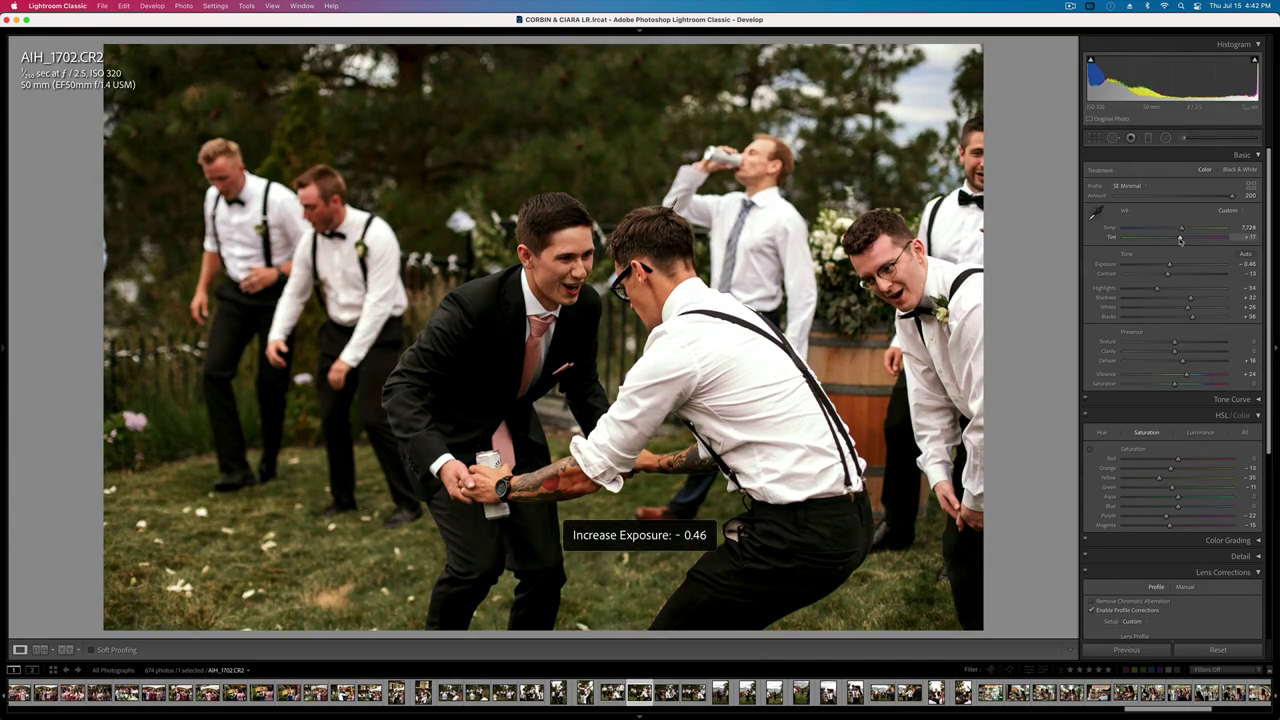
{"action": "key", "text": "="}
{"action": "key", "text": "shift+super+c"}
{"action": "key", "text": "Return"}
{"action": "key", "text": "Right"}
{"action": "key", "text": "Right"}
{"action": "key", "text": "Right"}
{"action": "key", "text": "Right"}
{"action": "key", "text": "Right"}
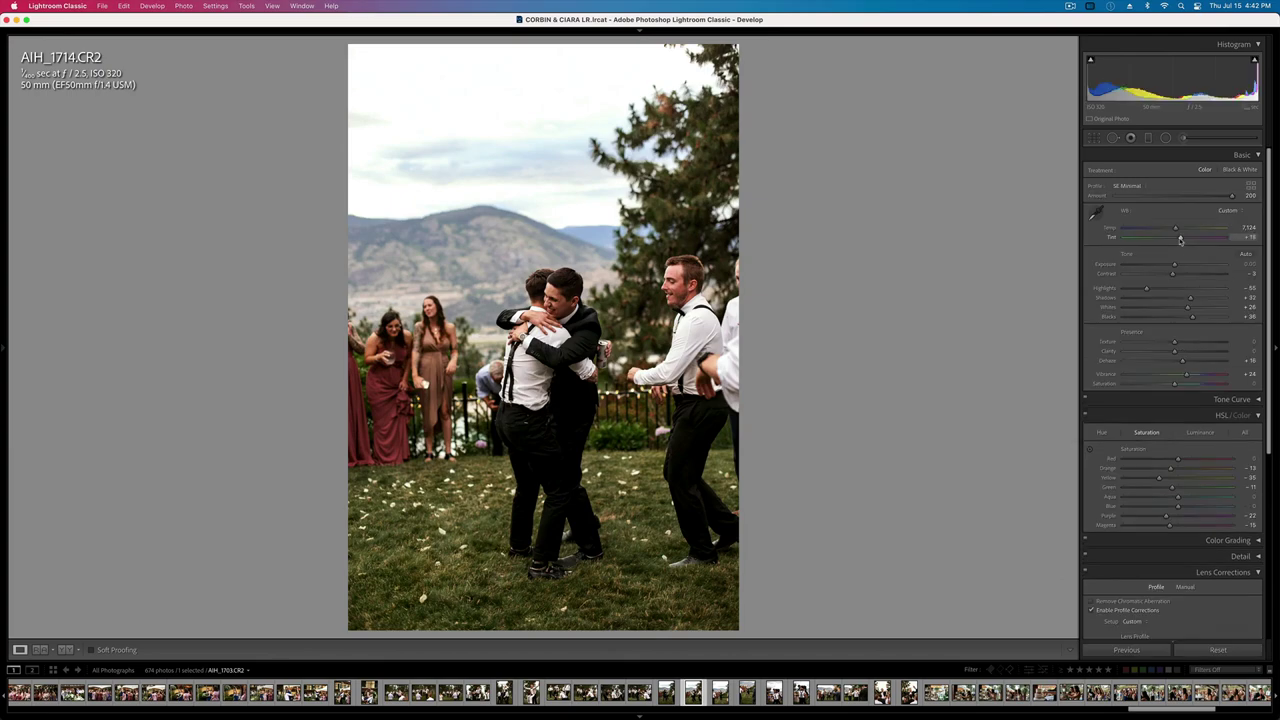
{"action": "key", "text": "Right"}
{"action": "key", "text": "Right"}
{"action": "key", "text": "Right"}
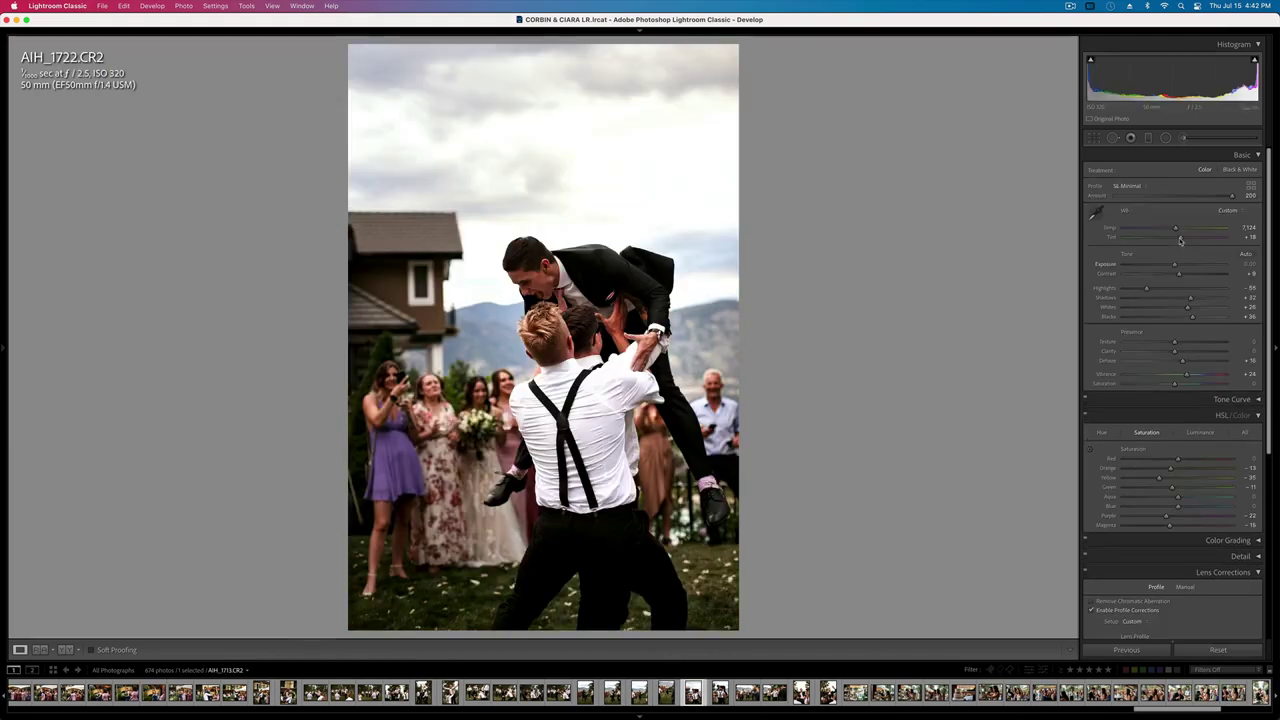
{"action": "key", "text": "Right"}
{"action": "key", "text": "Right"}
{"action": "key", "text": "Right"}
{"action": "key", "text": "Right"}
{"action": "key", "text": "Right"}
{"action": "key", "text": "Right"}
{"action": "key", "text": "Right"}
{"action": "key", "text": "Right"}
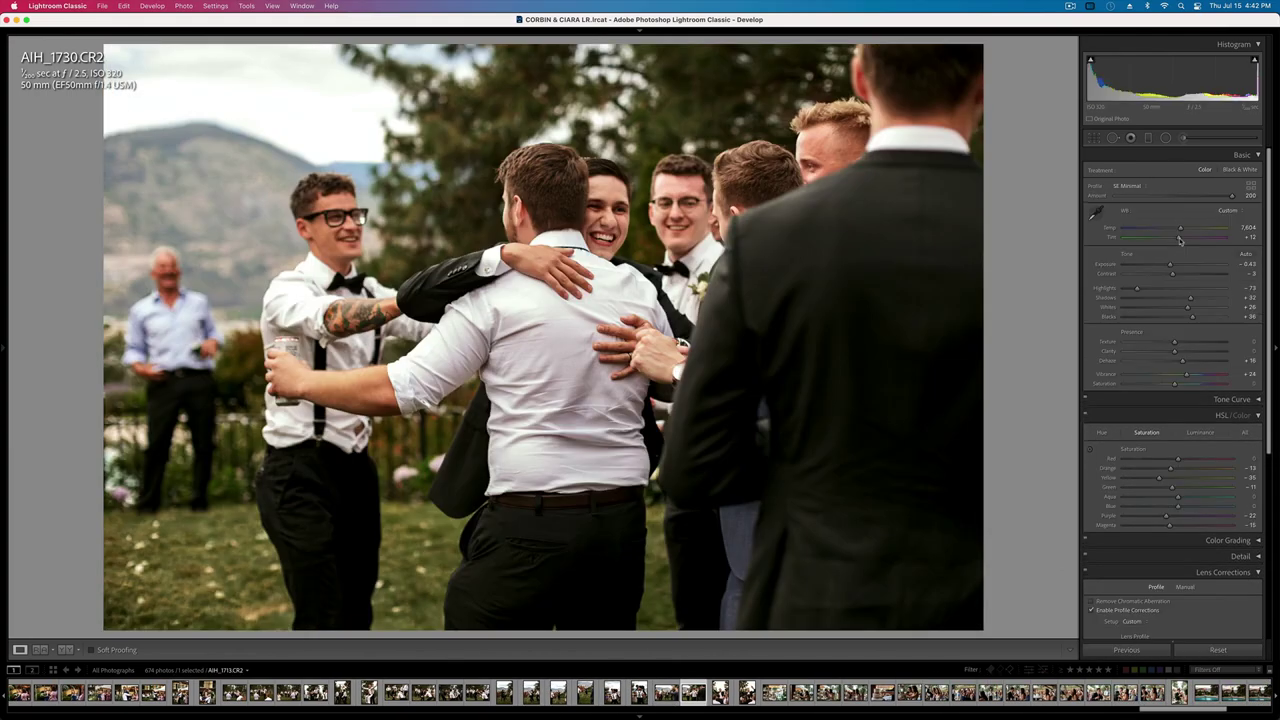
{"action": "key", "text": "Right"}
{"action": "key", "text": "Right"}
{"action": "key", "text": "Right"}
{"action": "key", "text": "Right"}
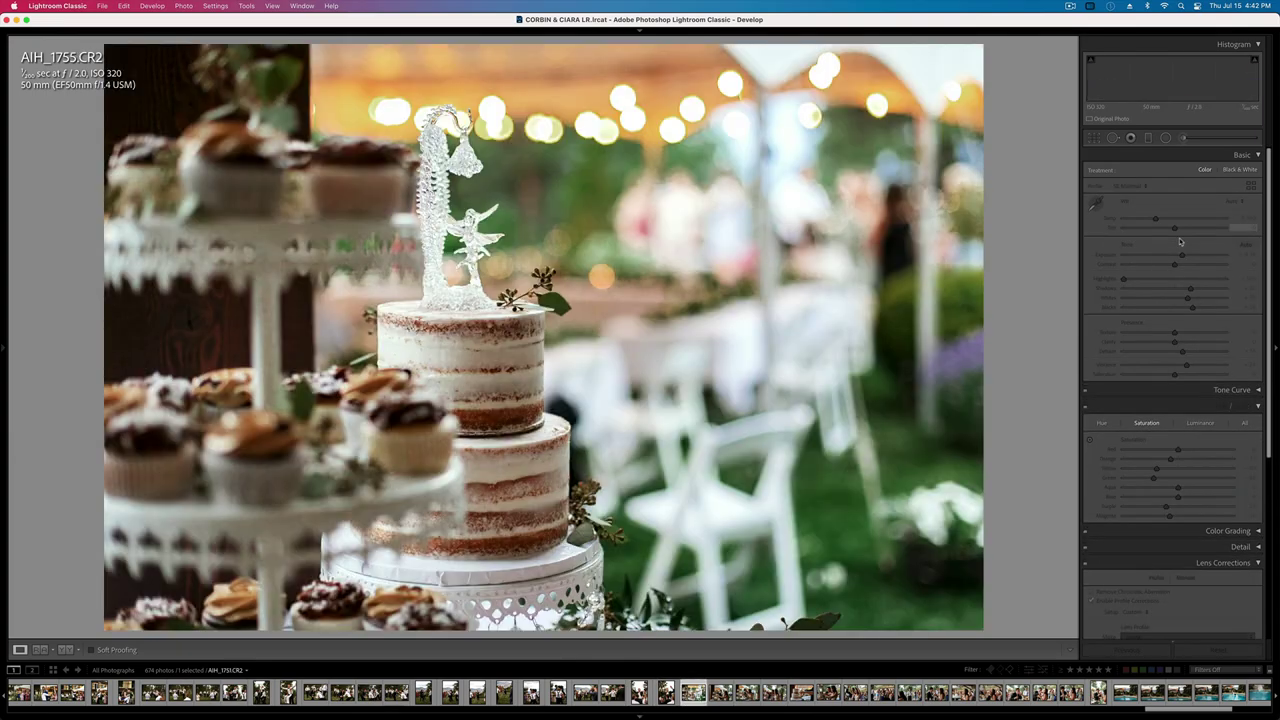
- Raise the exposure on two cake-cutting shots, to +0.30 and -0.36
{"action": "key", "text": "Right"}
{"action": "key", "text": "Right"}
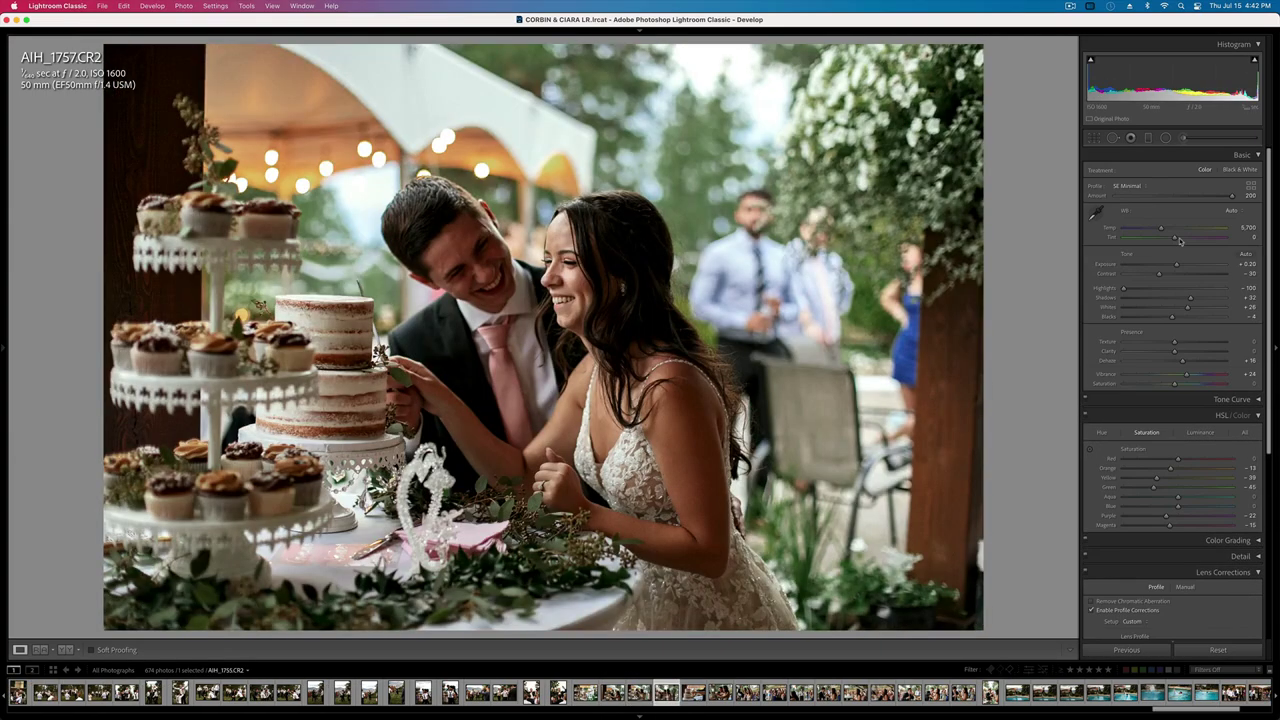
{"action": "key", "text": "Right"}
{"action": "key", "text": "Right"}
{"action": "key", "text": "equal"}
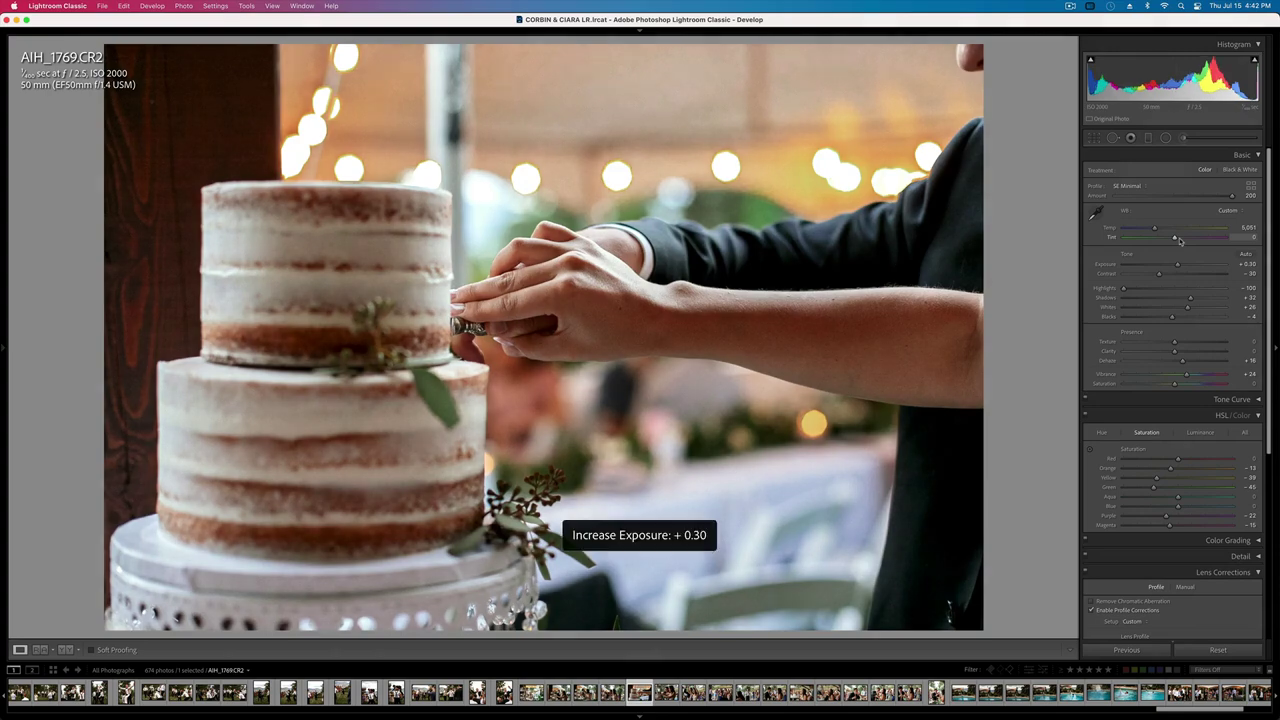
{"action": "key", "text": "Right"}
{"action": "key", "text": "equal"}
{"action": "key", "text": "equal"}
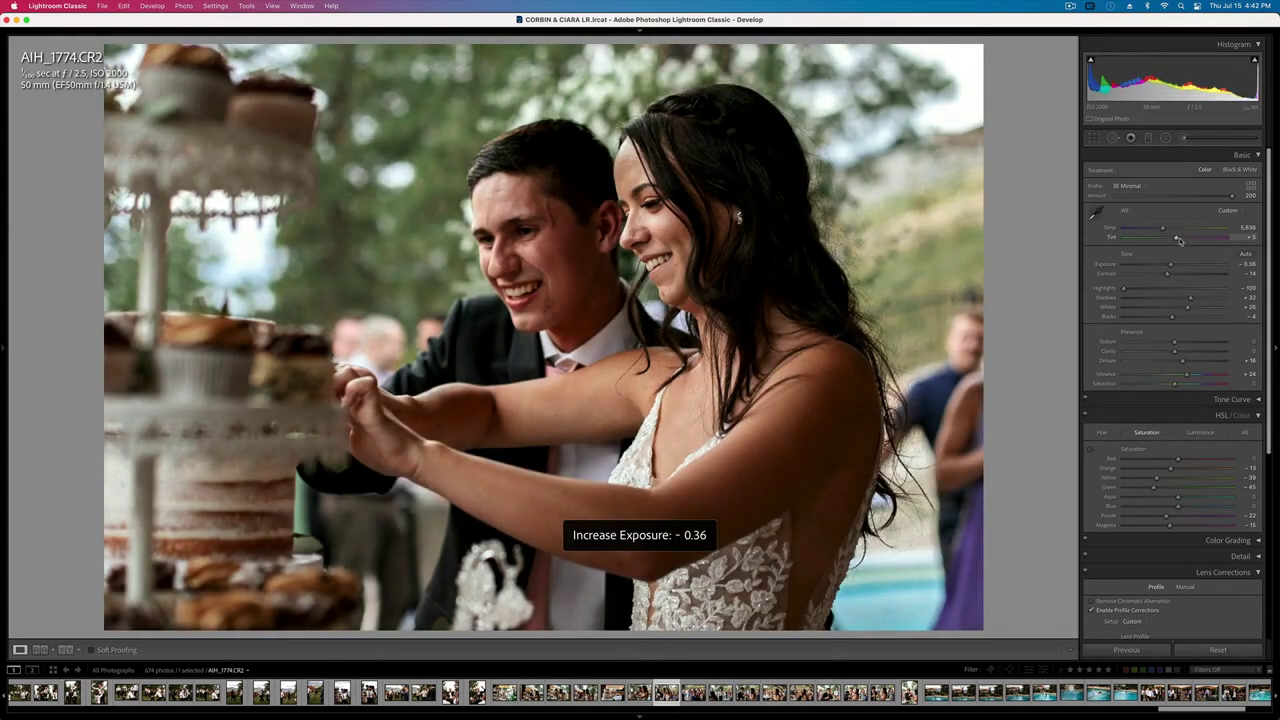
{"action": "key", "text": "Right"}
{"action": "key", "text": "Right"}
{"action": "key", "text": "Right"}
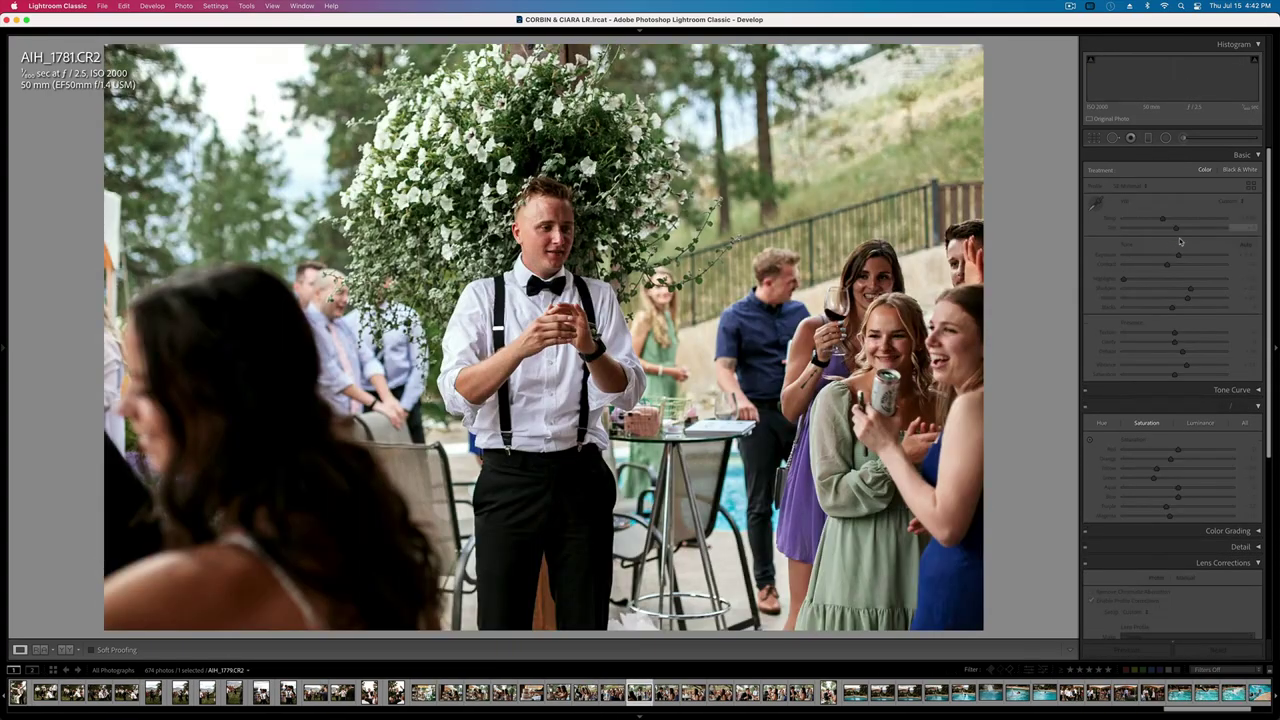
{"action": "key", "text": "Right"}
- Warm AIH_1781's temperature to about 6,645 and paste its settings onto the following shots
{"action": "key", "text": "Left"}
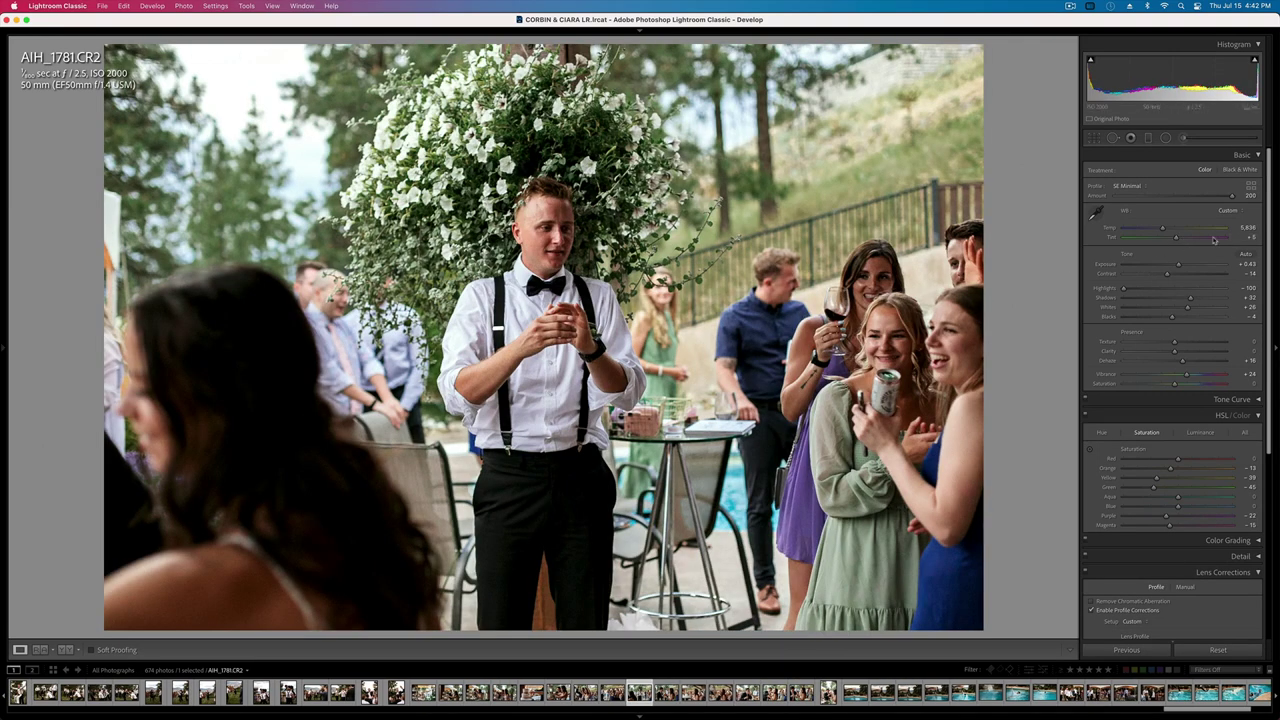
{"action": "left_click_drag", "start_coordinate": [1162, 230], "coordinate": [1171, 229]}
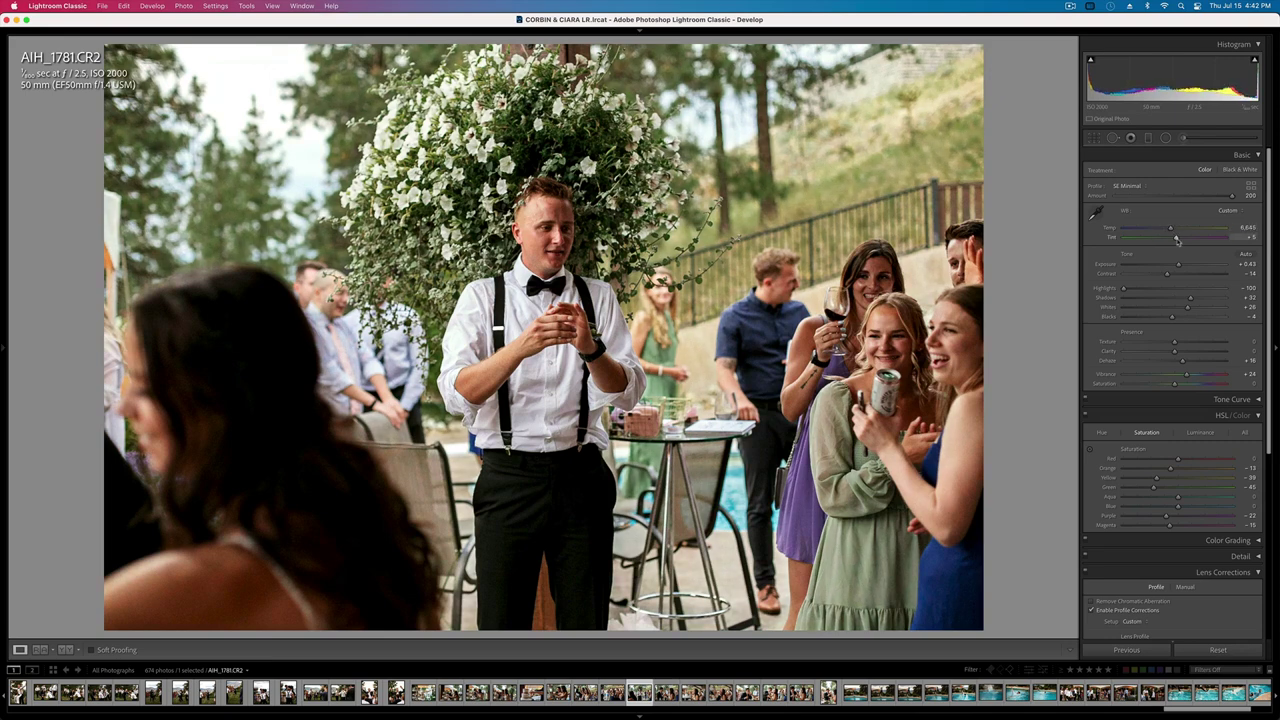
{"action": "key", "text": "super+shift+c"}
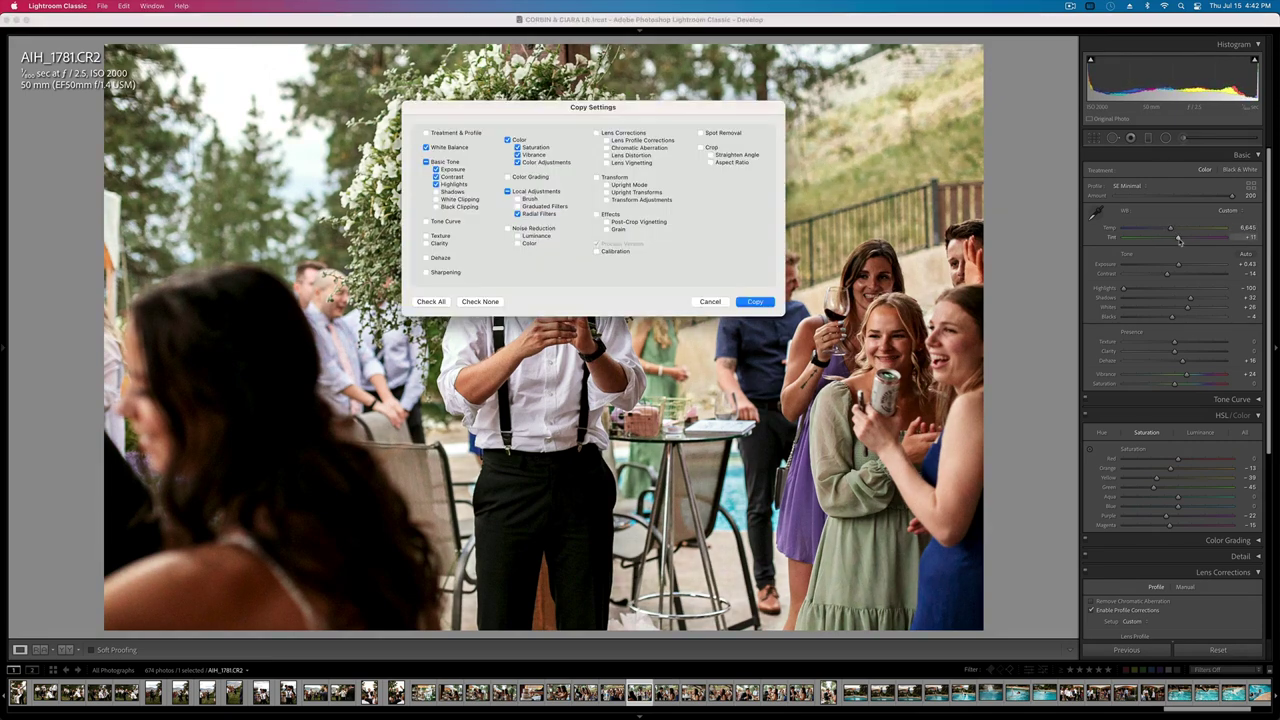
{"action": "key", "text": "Return"}
{"action": "key", "text": "Right"}
{"action": "key", "text": "Right"}
{"action": "key", "text": "Right"}
{"action": "key", "text": "Right"}
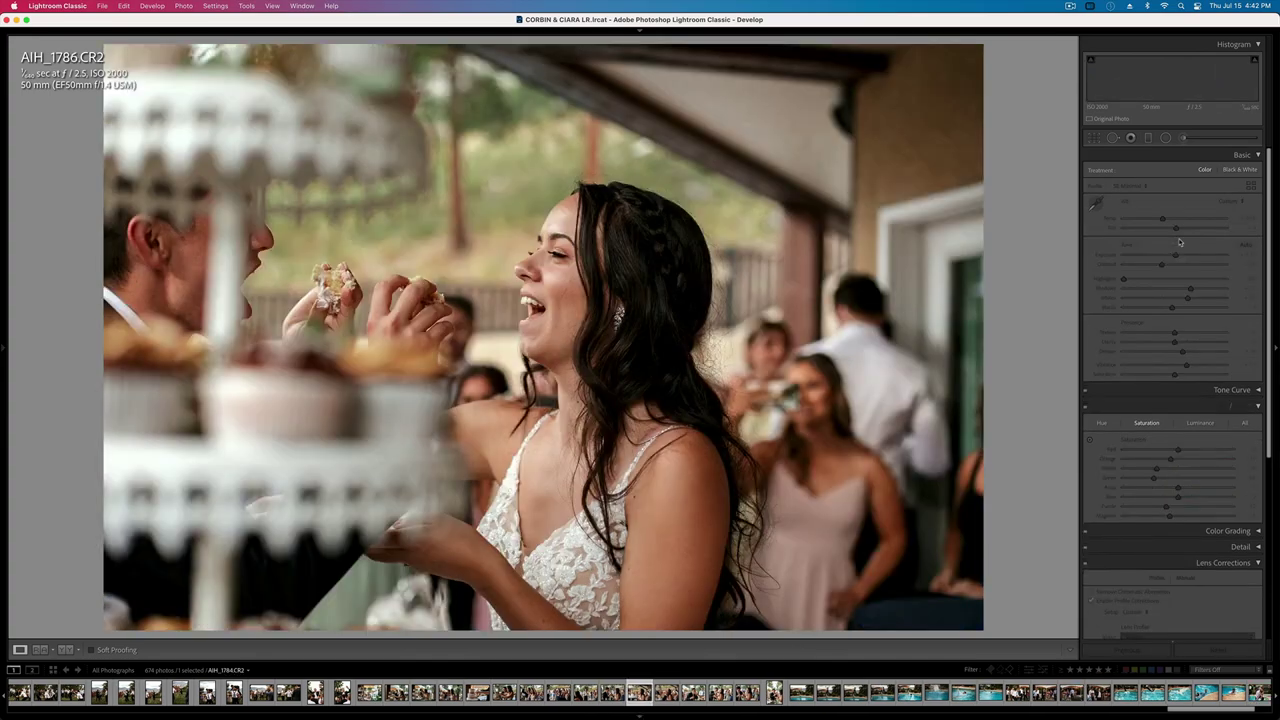
{"action": "key", "text": "Right"}
{"action": "key", "text": "Right"}
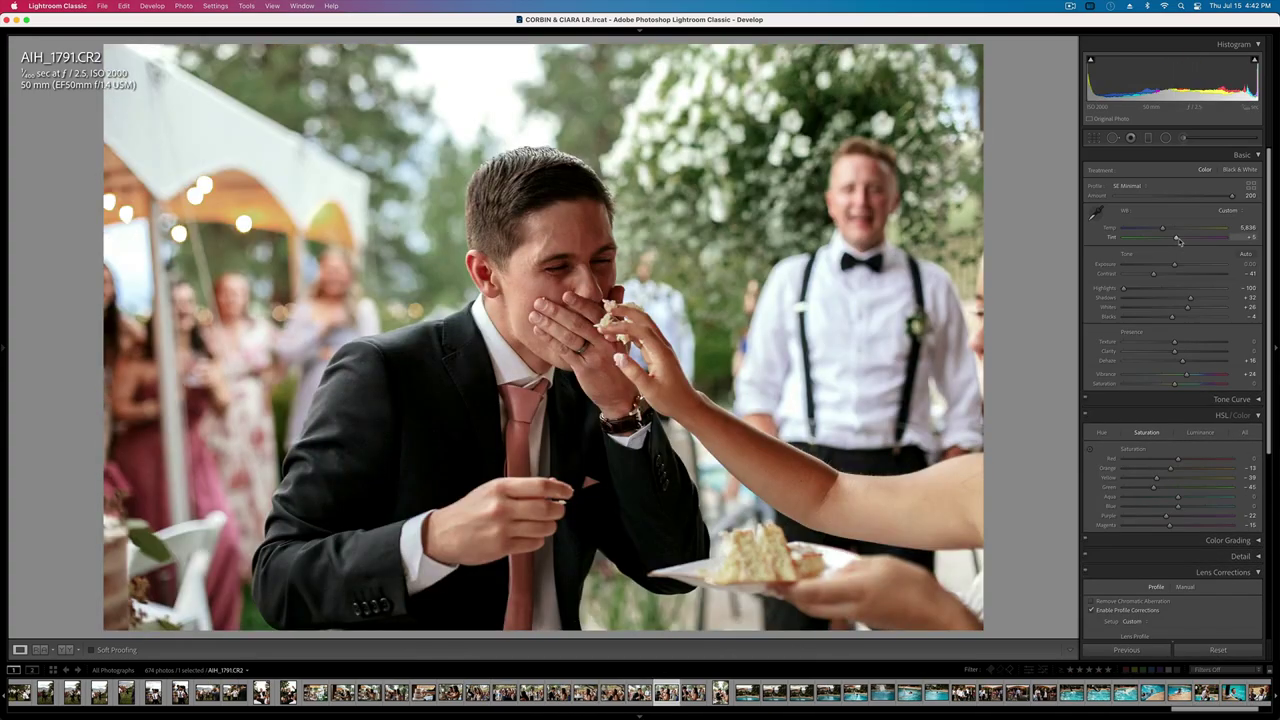
{"action": "key", "text": "Right"}
{"action": "key", "text": "Right"}
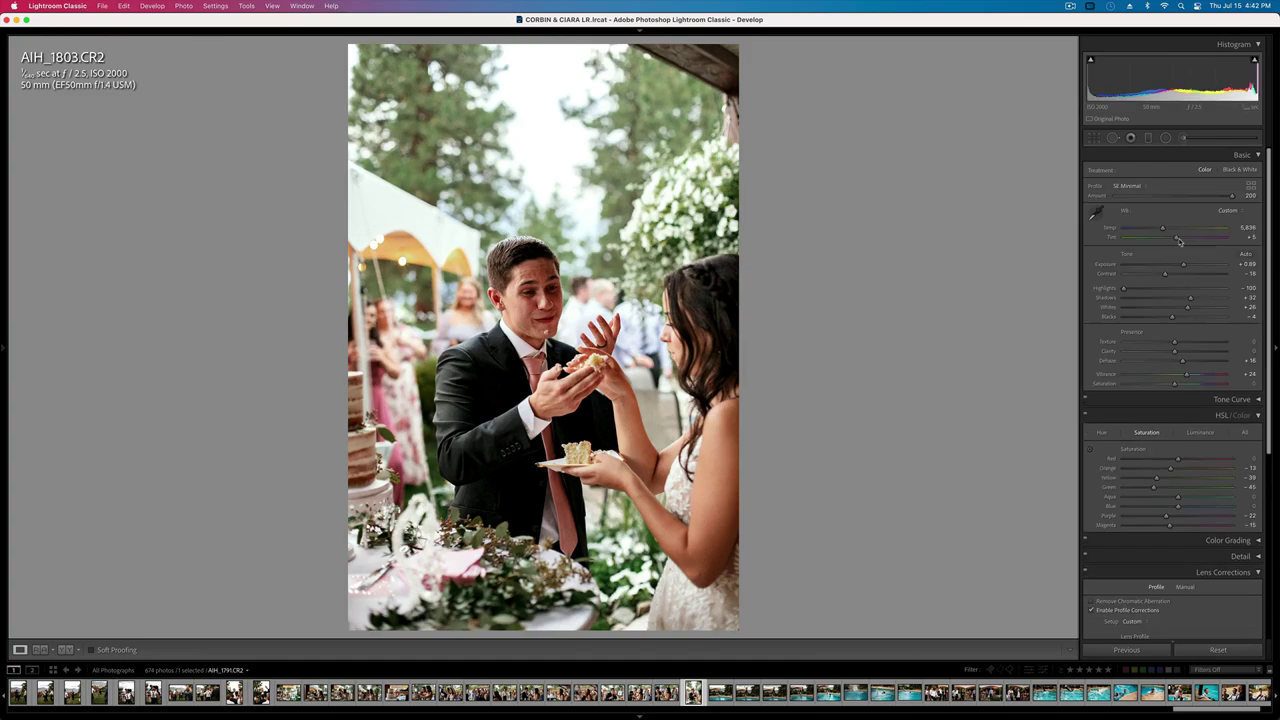
- Step forward to selfie AIH_1867 and warm its temperature from 7,020 to about 7,377
{"action": "key", "text": "Right"}
{"action": "key", "text": "Right"}
{"action": "key", "text": "Right"}
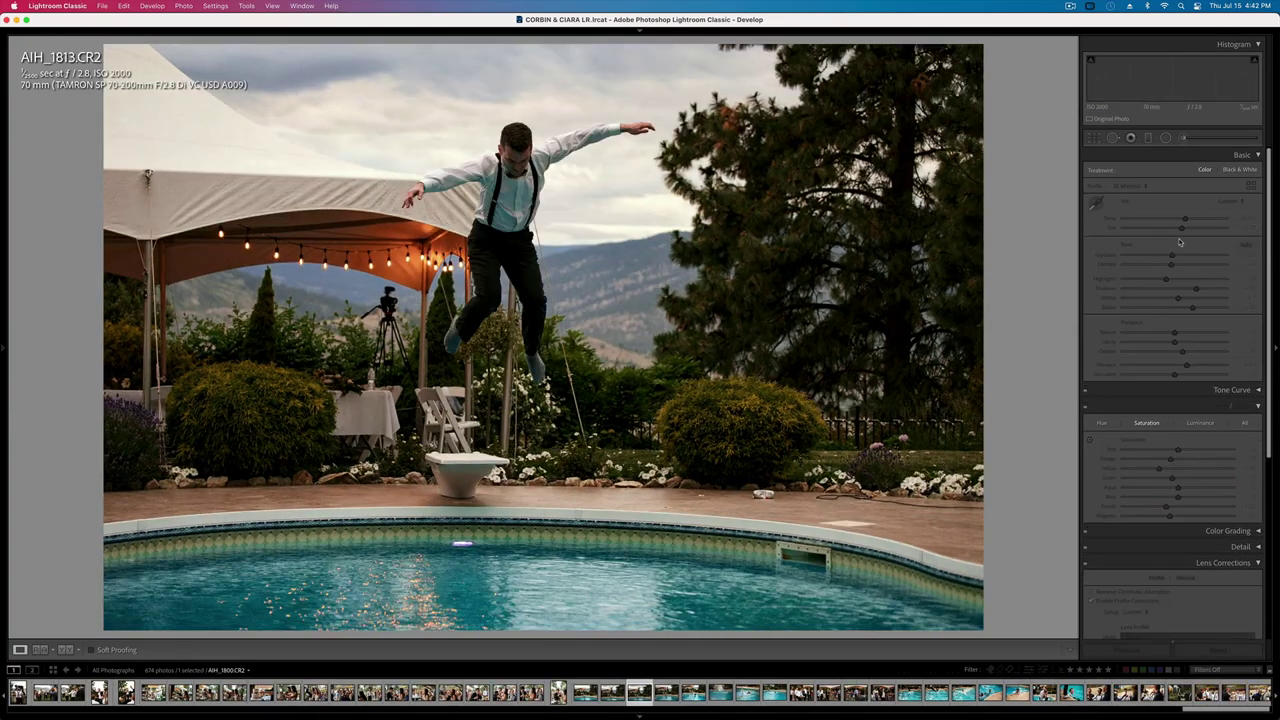
{"action": "key", "text": "Right"}
{"action": "key", "text": "Right"}
{"action": "key", "text": "Right"}
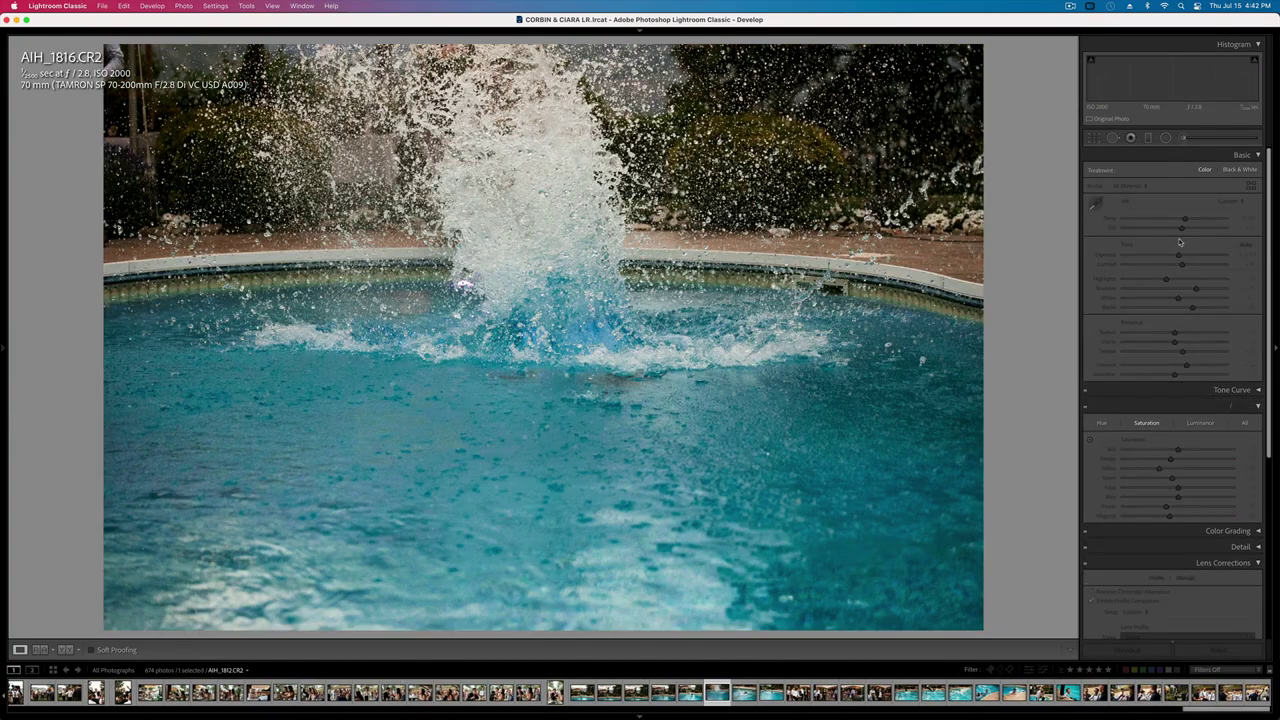
{"action": "key", "text": "Right"}
{"action": "key", "text": "Right"}
{"action": "key", "text": "Right"}
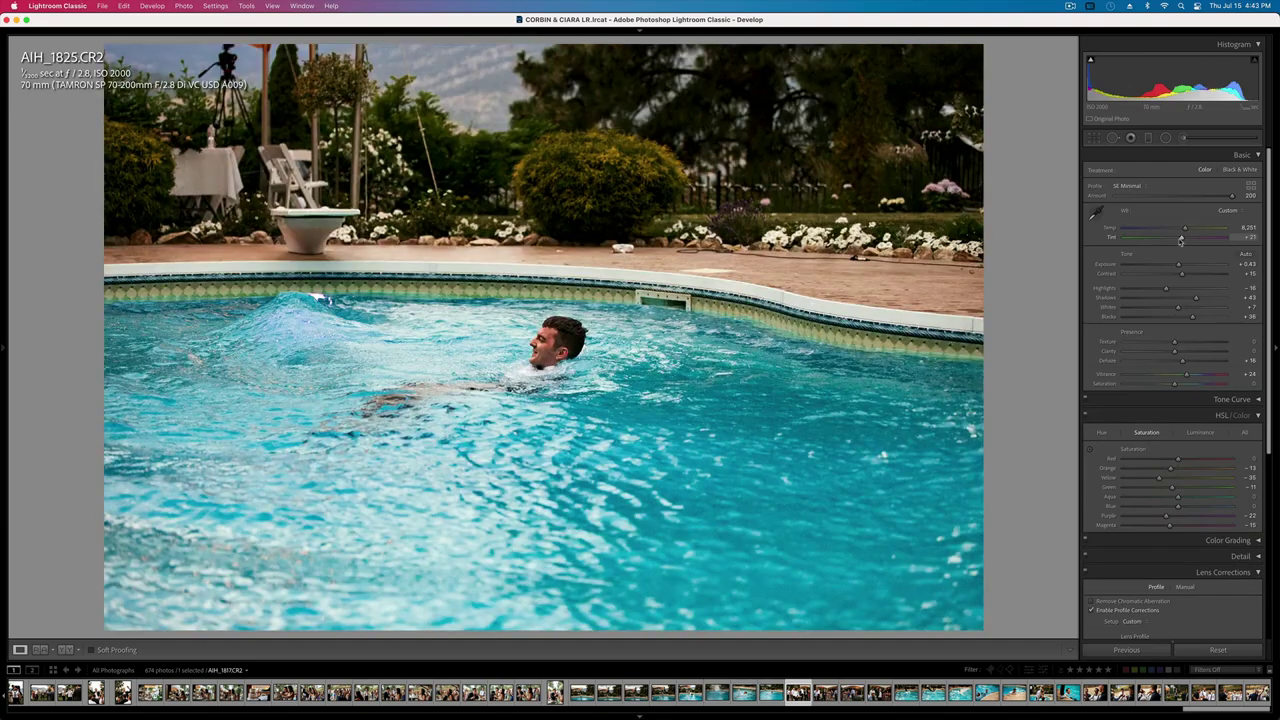
{"action": "key", "text": "Right"}
{"action": "key", "text": "Right"}
{"action": "key", "text": "Right"}
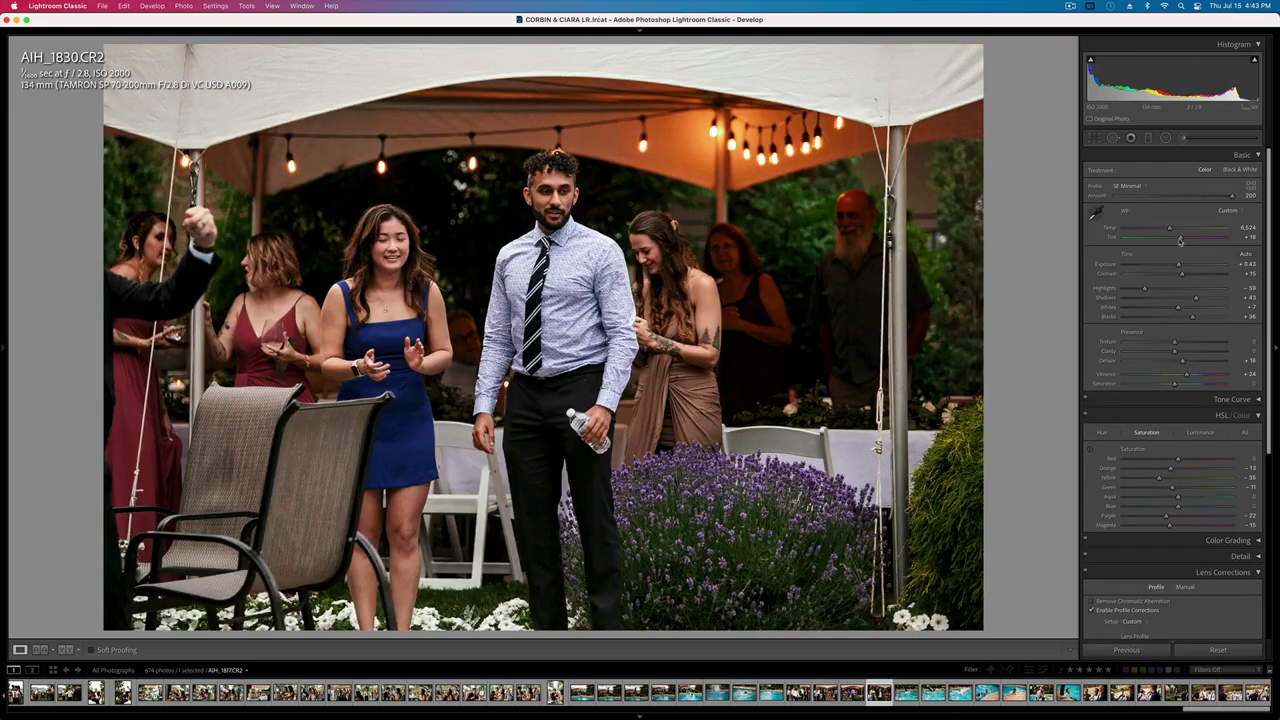
{"action": "key", "text": "Right"}
{"action": "key", "text": "Right"}
{"action": "key", "text": "Right"}
{"action": "key", "text": "Right"}
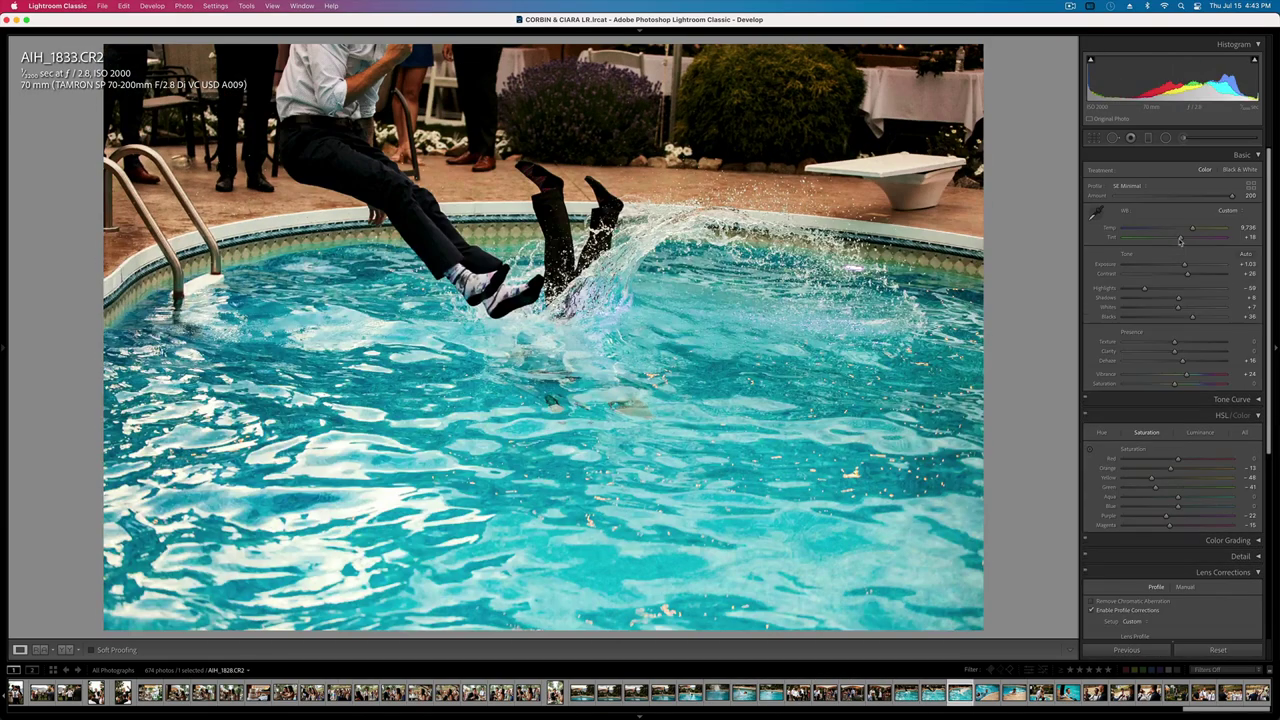
{"action": "key", "text": "Right"}
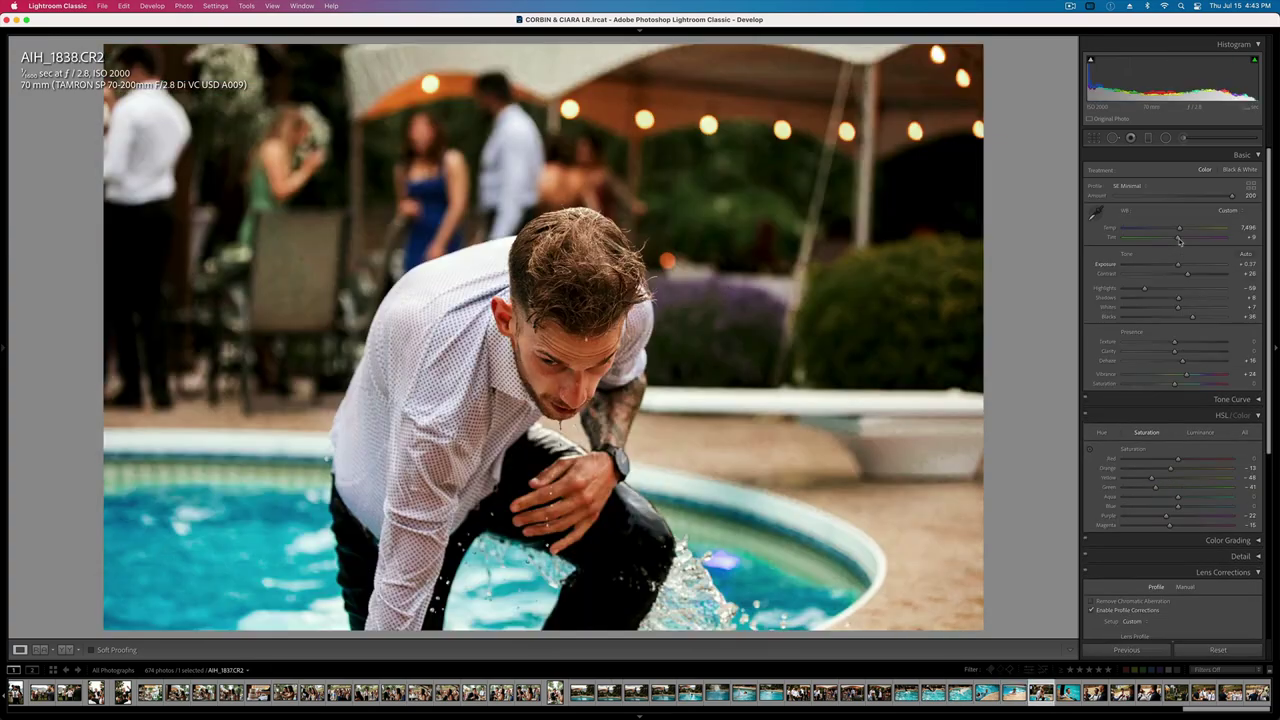
{"action": "key", "text": "Right"}
{"action": "key", "text": "Right"}
{"action": "key", "text": "Right"}
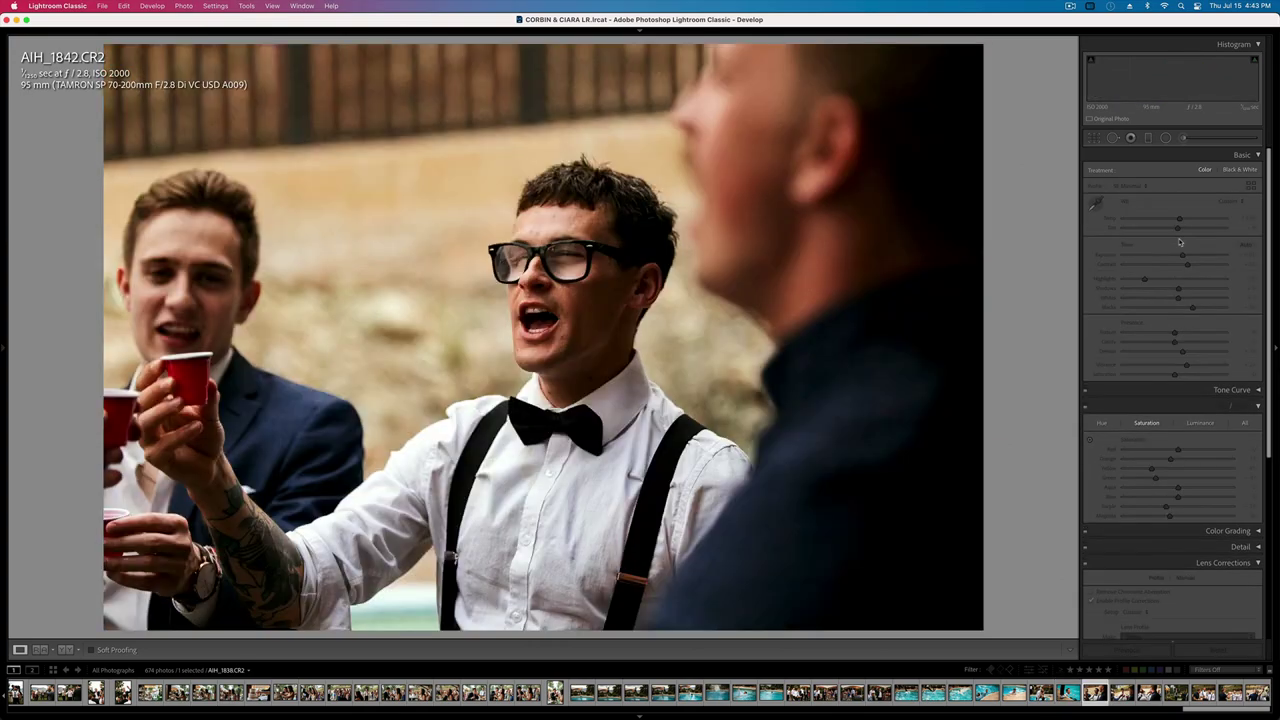
{"action": "key", "text": "Right"}
{"action": "key", "text": "Right"}
{"action": "key", "text": "Right"}
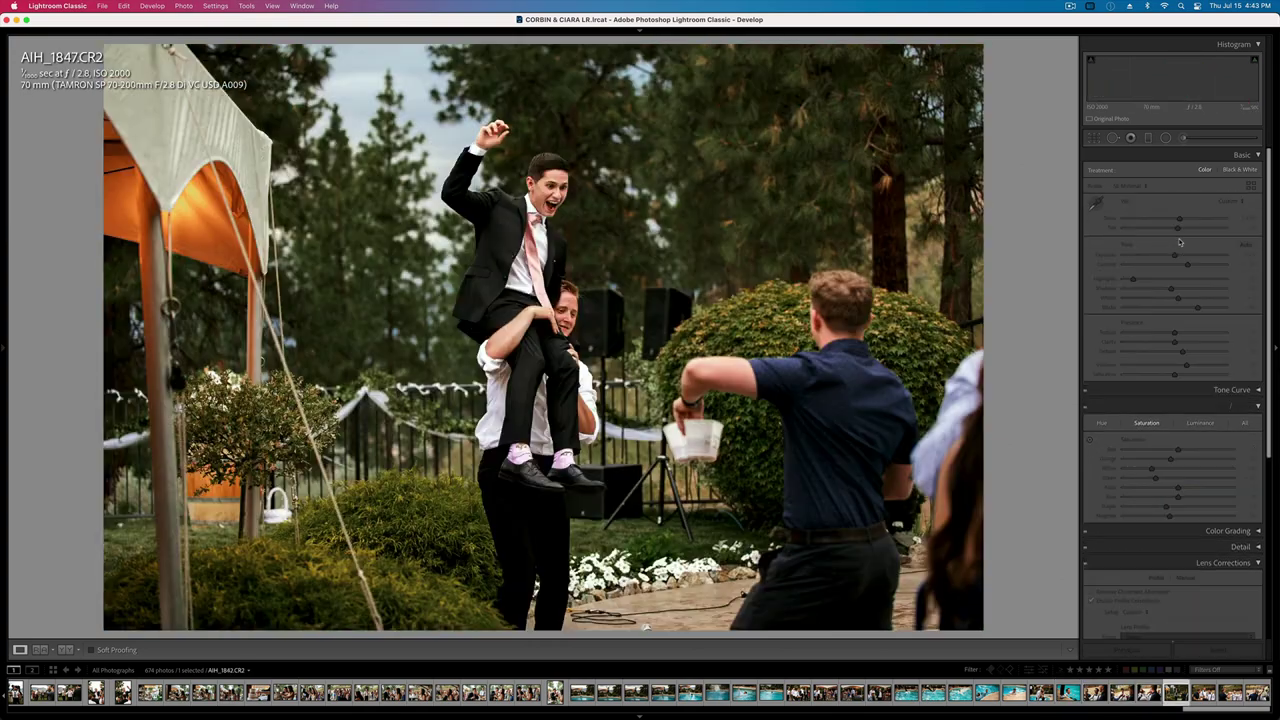
{"action": "key", "text": "Right"}
{"action": "key", "text": "Right"}
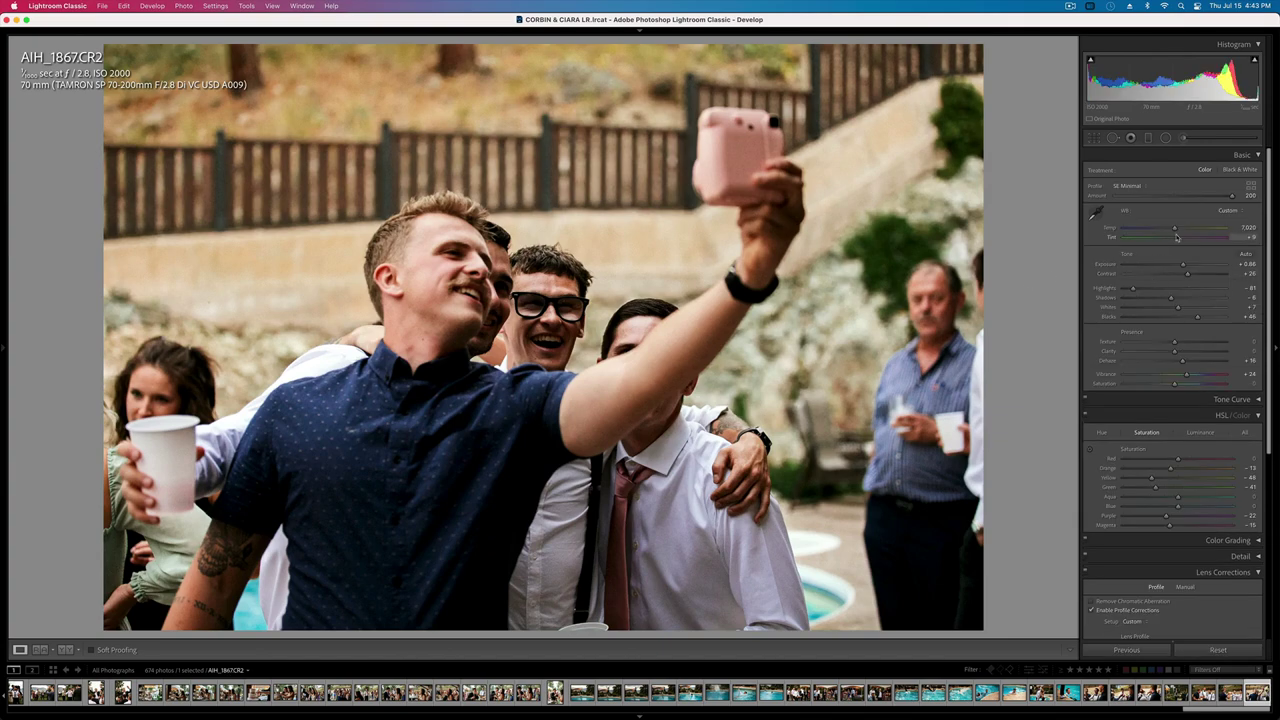
{"action": "left_click_drag", "start_coordinate": [1174, 228], "coordinate": [1178, 229]}
- Switch to the Grid view, scroll to the catalog's top and select first photo 122A6681
{"action": "key", "text": "g"}
{"action": "scroll", "coordinate": [565, 315], "scroll_direction": "down", "scroll_amount": 15}
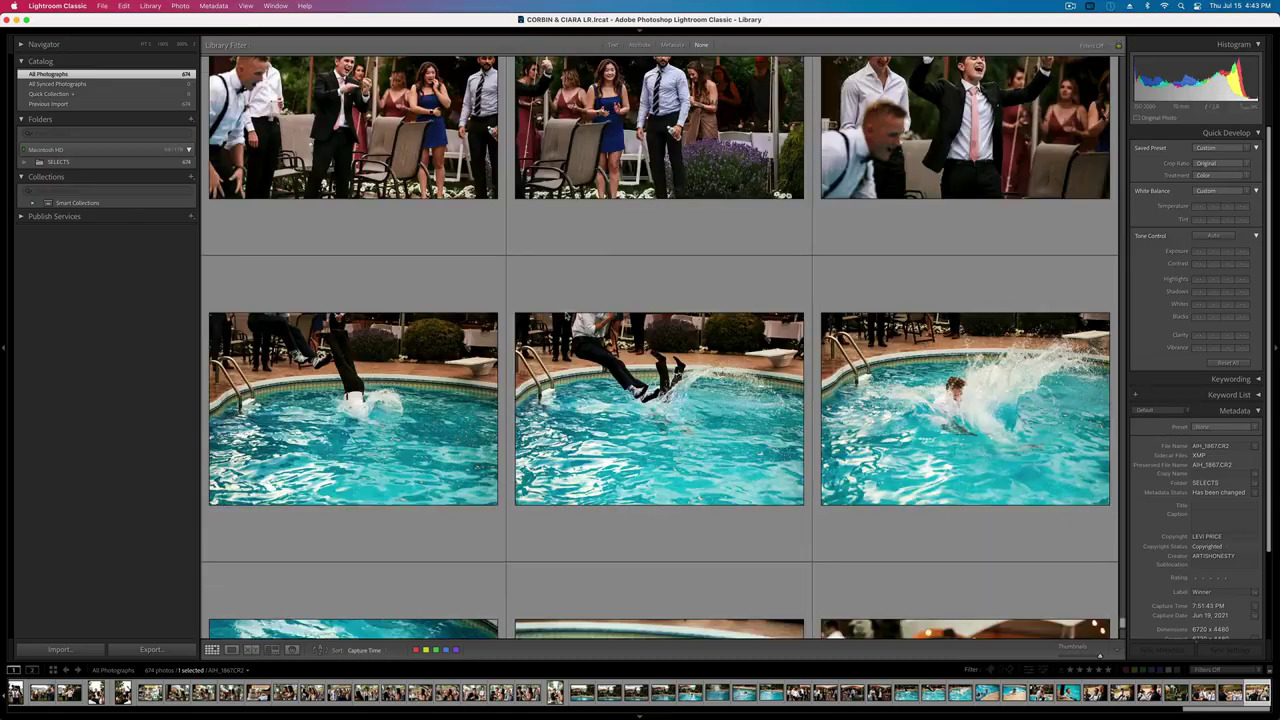
{"action": "scroll", "coordinate": [565, 315], "scroll_direction": "up", "scroll_amount": 15}
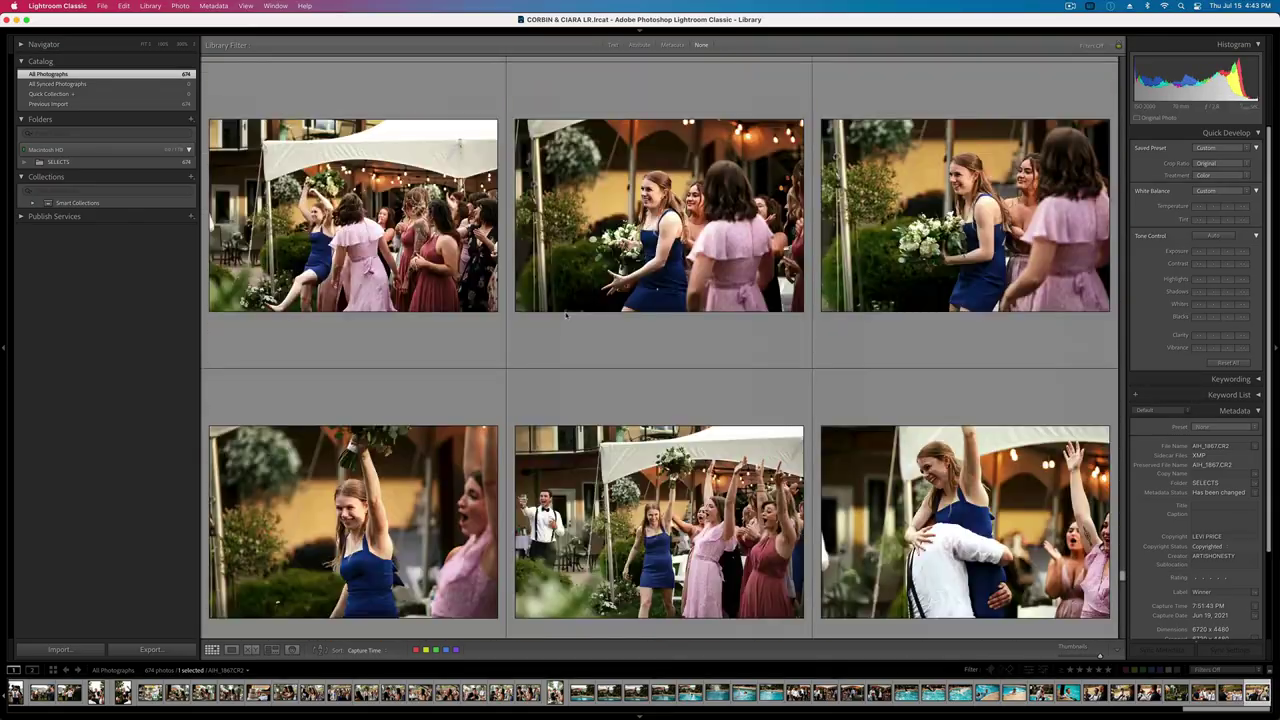
{"action": "scroll", "coordinate": [565, 315], "scroll_direction": "down", "scroll_amount": 15}
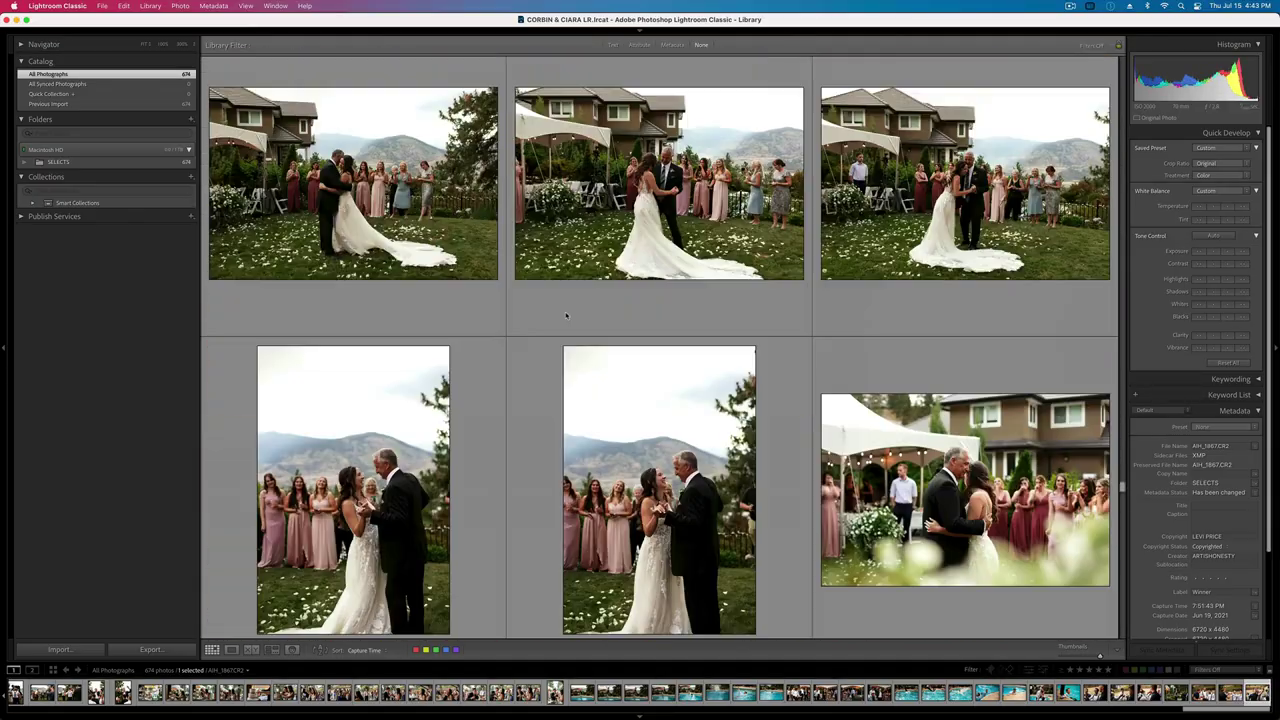
{"action": "scroll", "coordinate": [565, 315], "scroll_direction": "up", "scroll_amount": 15}
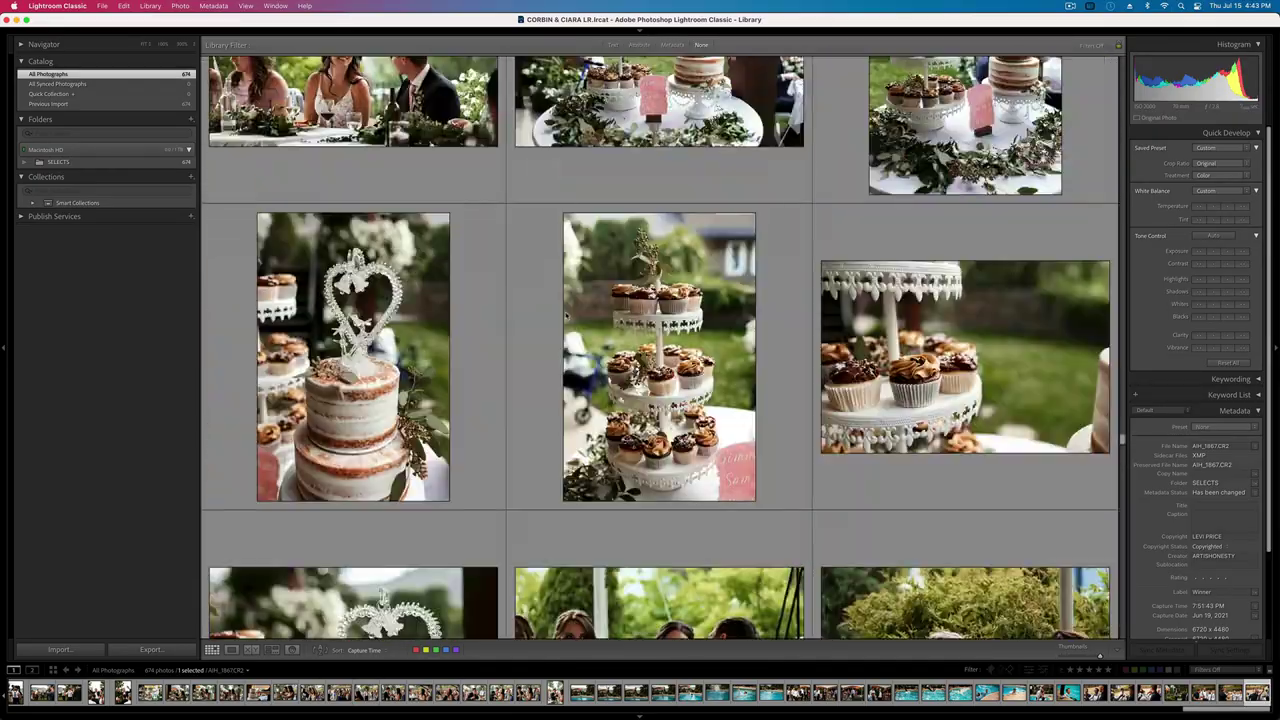
{"action": "scroll", "coordinate": [565, 315], "scroll_direction": "up", "scroll_amount": 15}
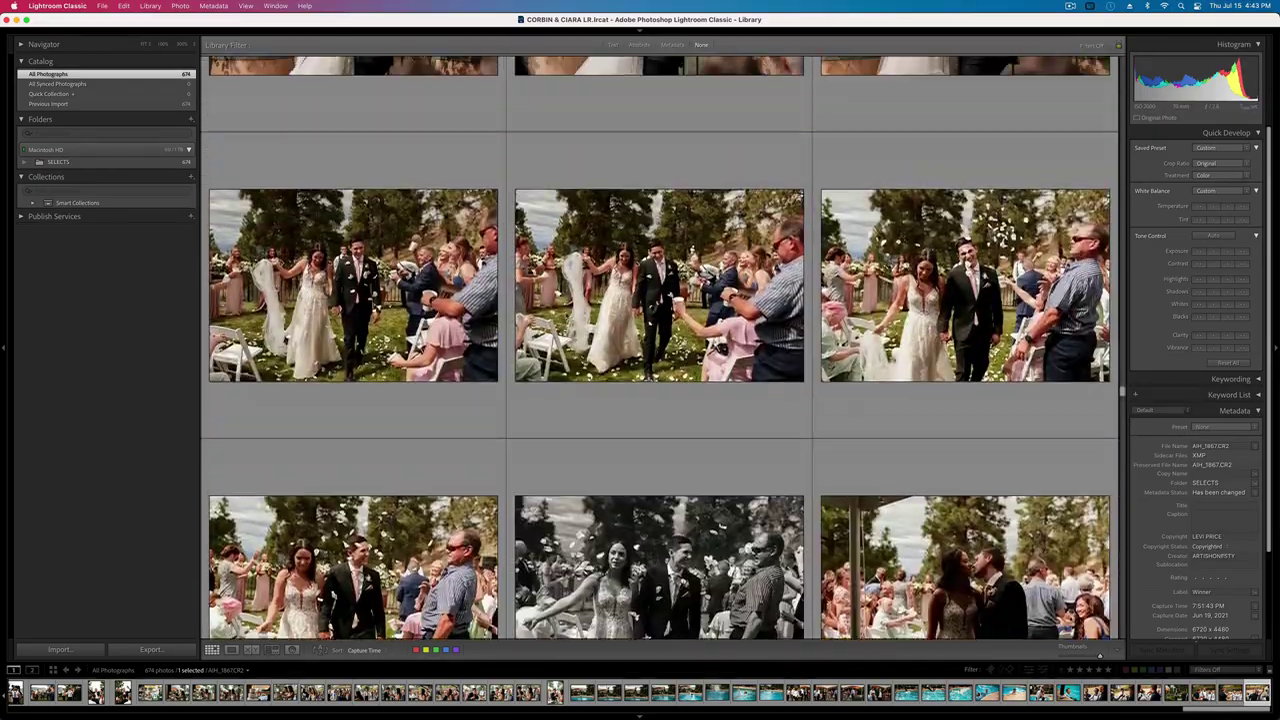
{"action": "scroll", "coordinate": [565, 315], "scroll_direction": "up", "scroll_amount": 15}
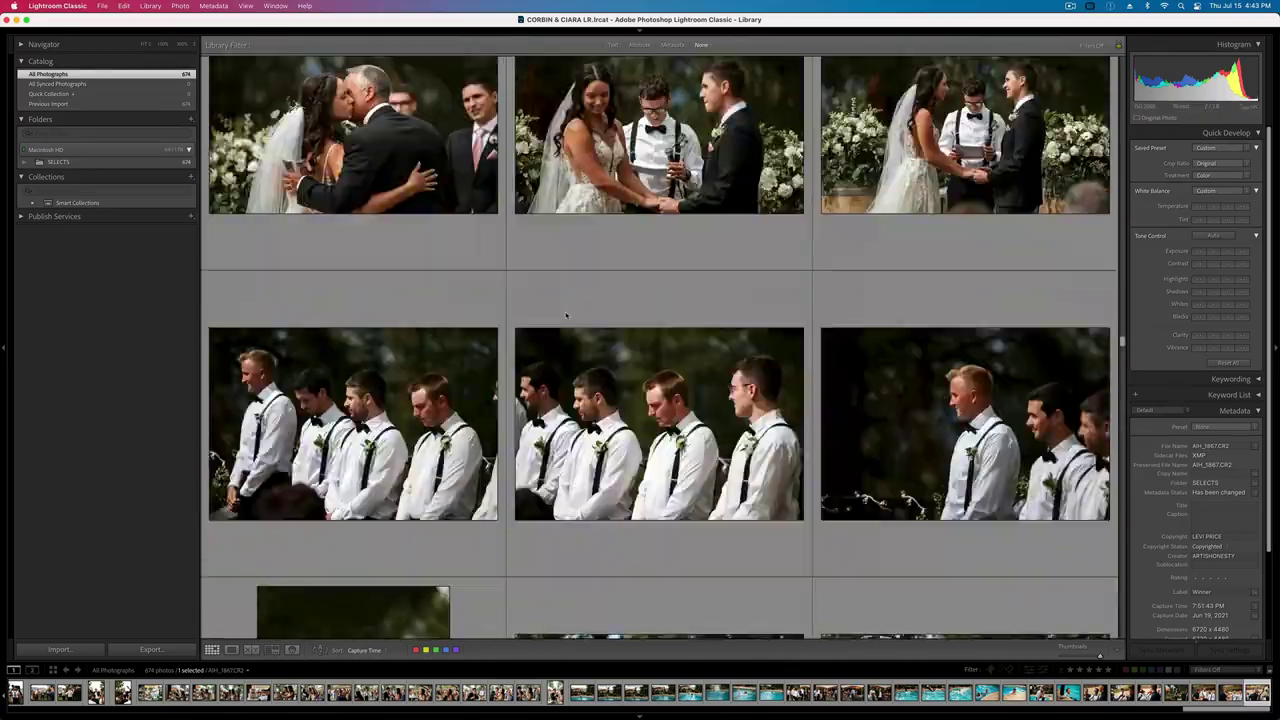
{"action": "scroll", "coordinate": [1122, 313], "scroll_direction": "up", "scroll_amount": 12}
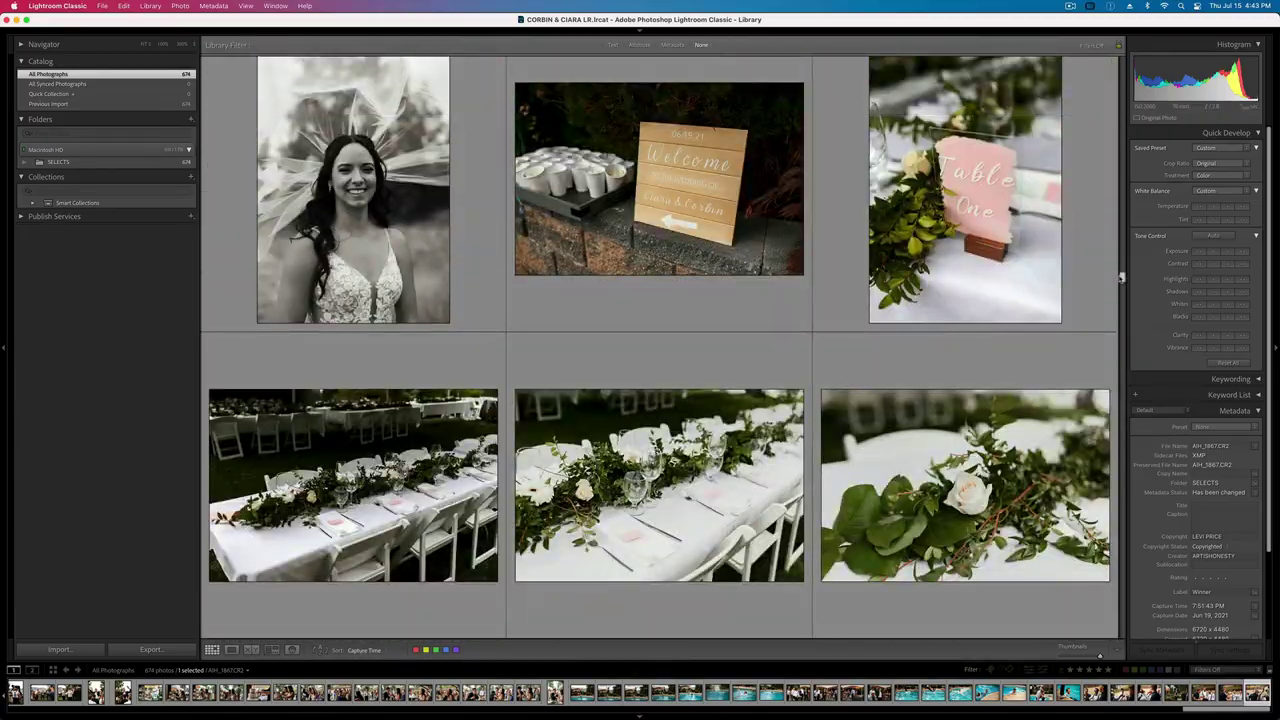
{"action": "left_click_drag", "start_coordinate": [1122, 279], "coordinate": [1120, 47]}
{"action": "left_click", "coordinate": [451, 323]}
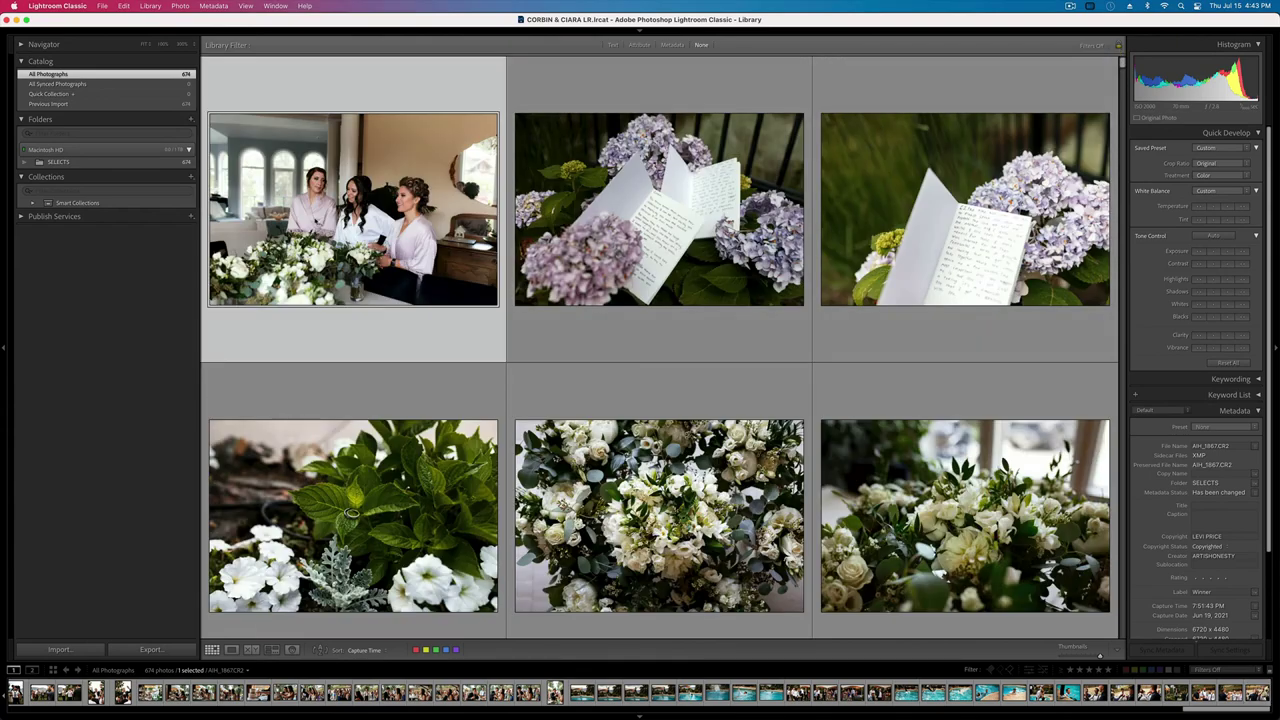
{"action": "scroll", "coordinate": [458, 346], "scroll_direction": "down", "scroll_amount": 4}
{"action": "scroll", "coordinate": [458, 346], "scroll_direction": "down", "scroll_amount": 4}
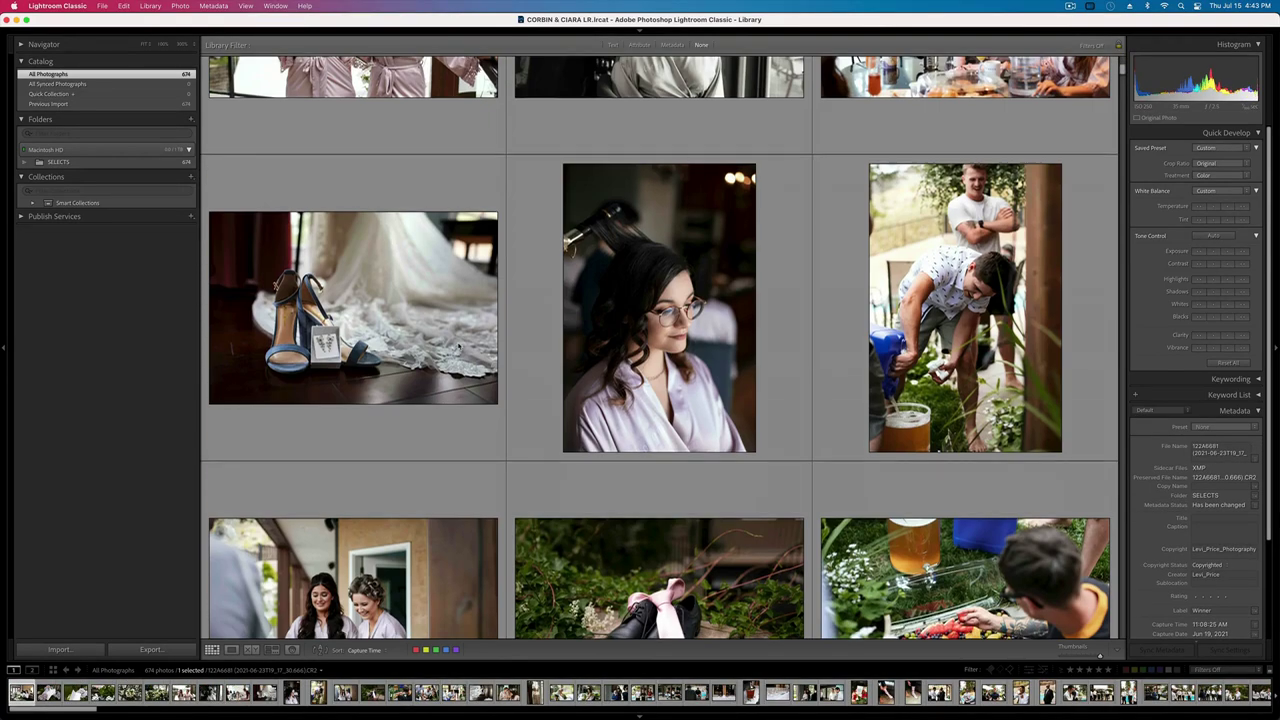
{"action": "scroll", "coordinate": [458, 346], "scroll_direction": "up", "scroll_amount": 8}
- Open 122A6681 in Loupe view, select all 674 photos and bring up the Export dialog
{"action": "double_click", "coordinate": [360, 262]}
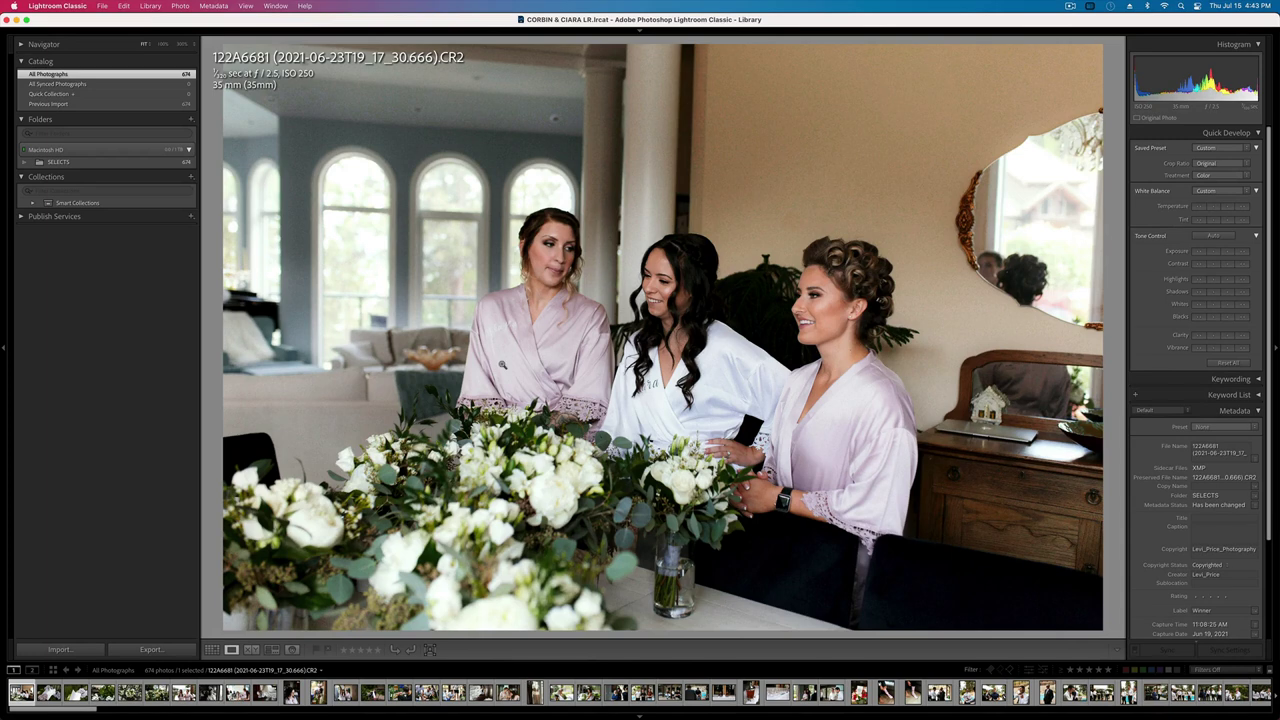
{"action": "key", "text": "super+a"}
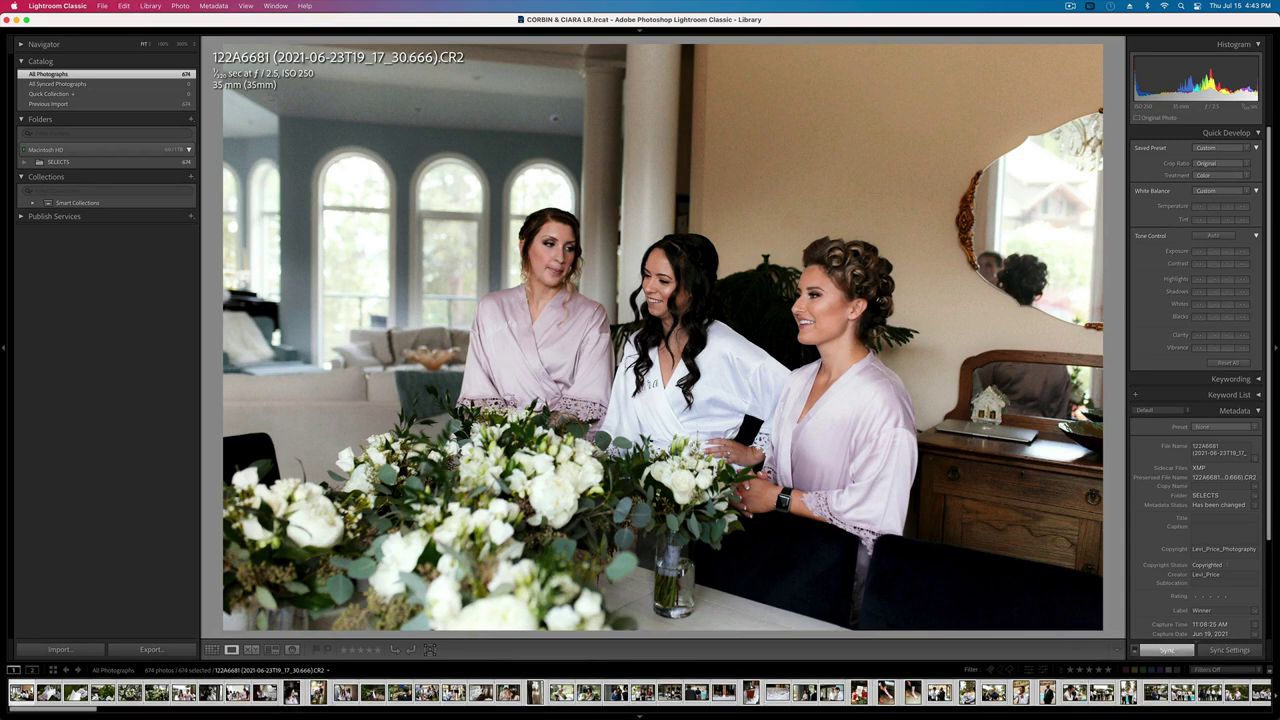
{"action": "key", "text": "super+shift+e"}
- Set the export destination to a new EXPORTS folder in Desktop > Corbin & Ciara
{"action": "left_click", "coordinate": [900, 157]}
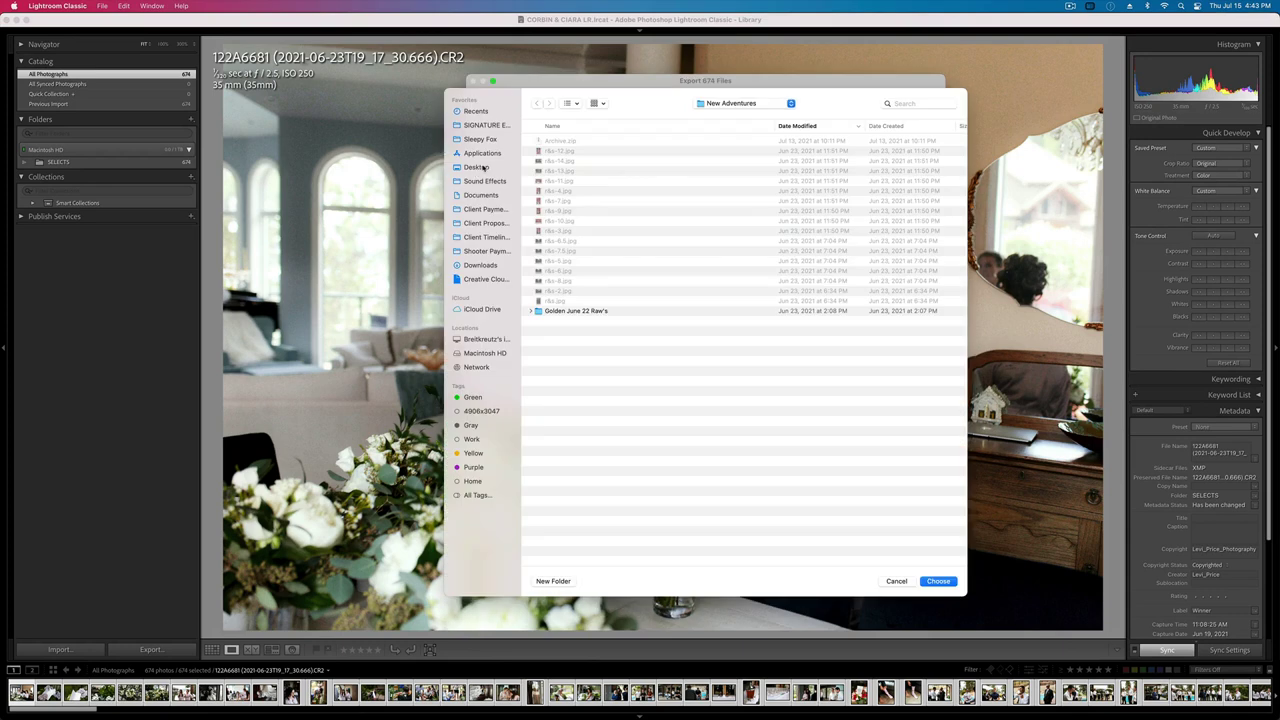
{"action": "left_click", "coordinate": [480, 167]}
{"action": "double_click", "coordinate": [587, 142]}
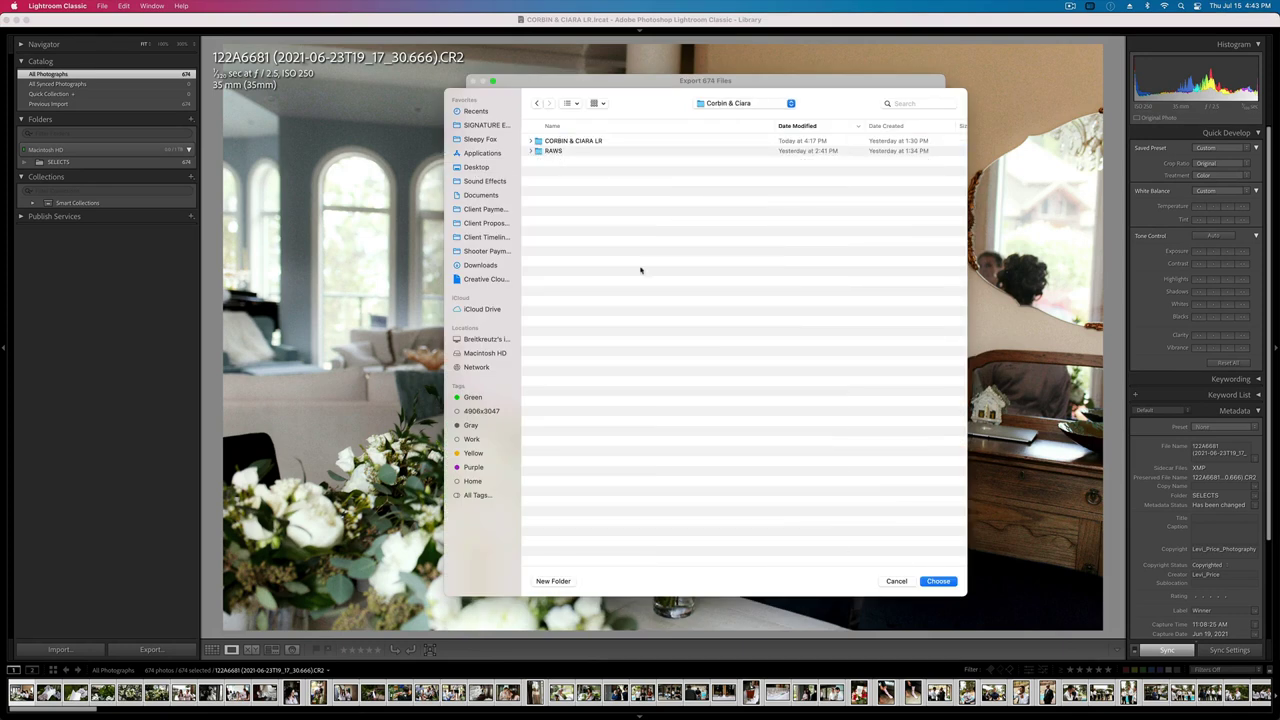
{"action": "left_click", "coordinate": [553, 581]}
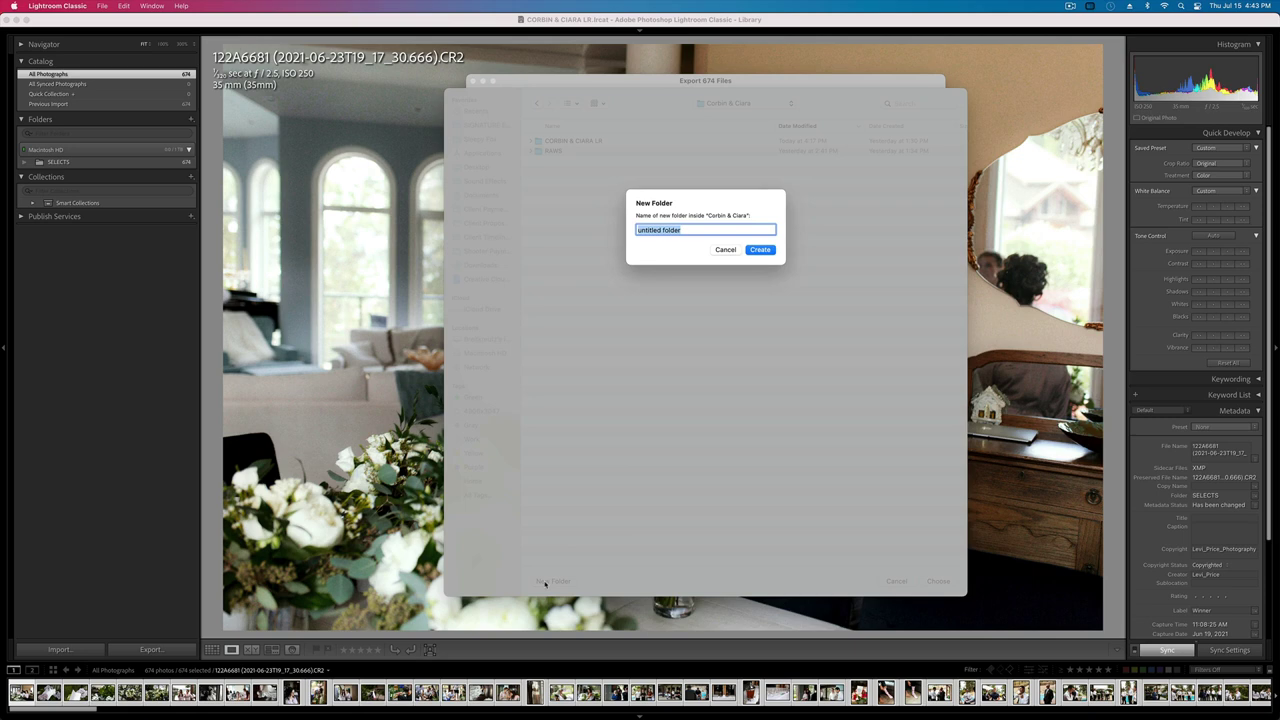
{"action": "type", "text": "EXPORTS"}
{"action": "key", "text": "Return"}
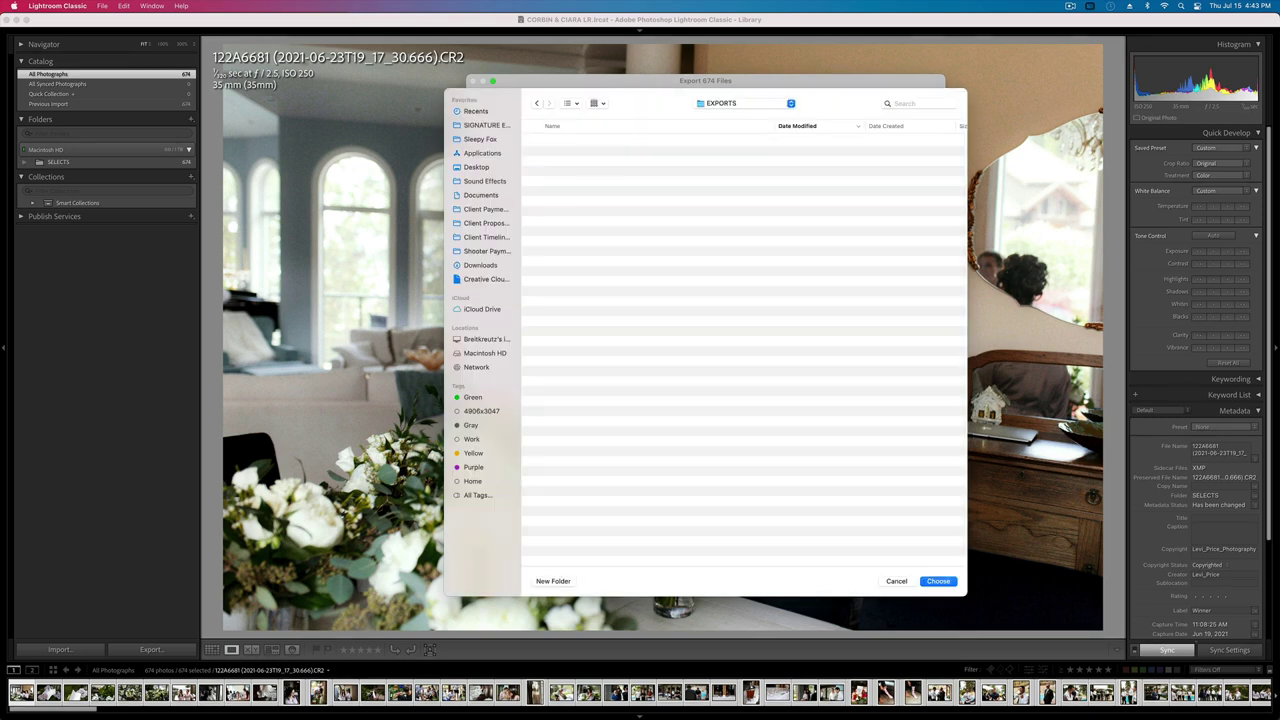
{"action": "left_click", "coordinate": [938, 581]}
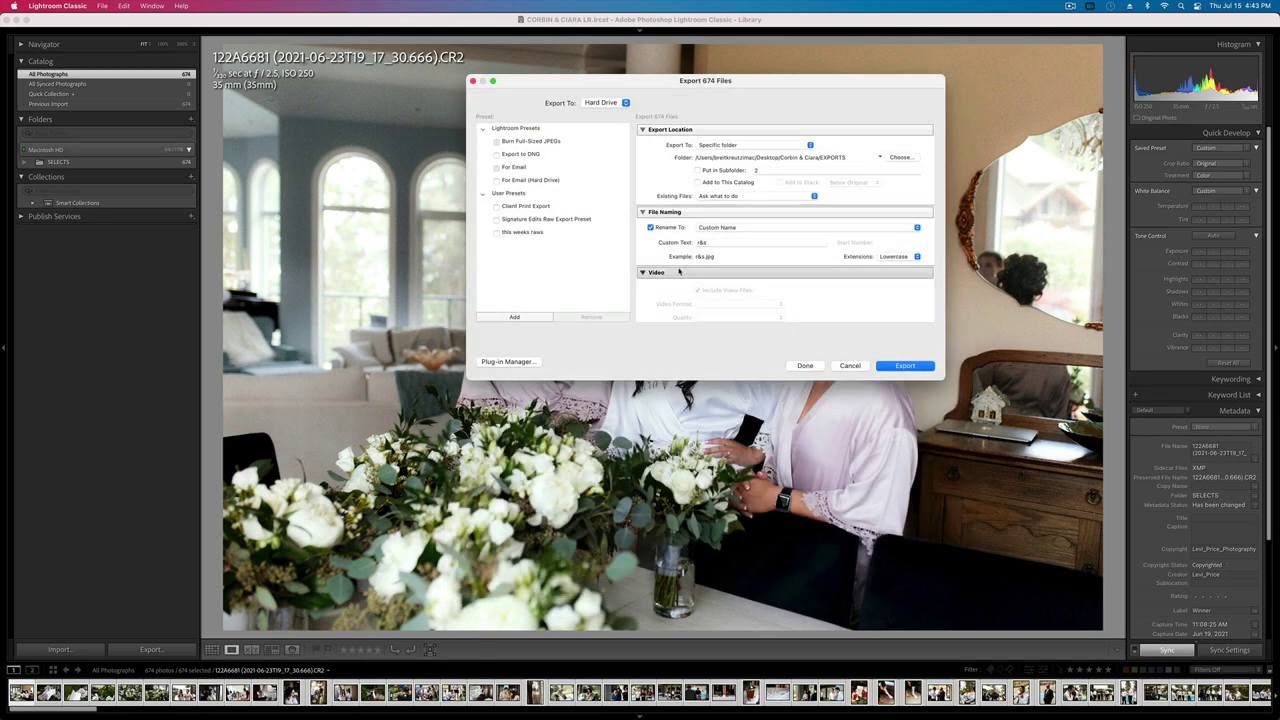
- Keep the original file names and export into a subfolder named FULL RES
{"action": "left_click", "coordinate": [650, 227]}
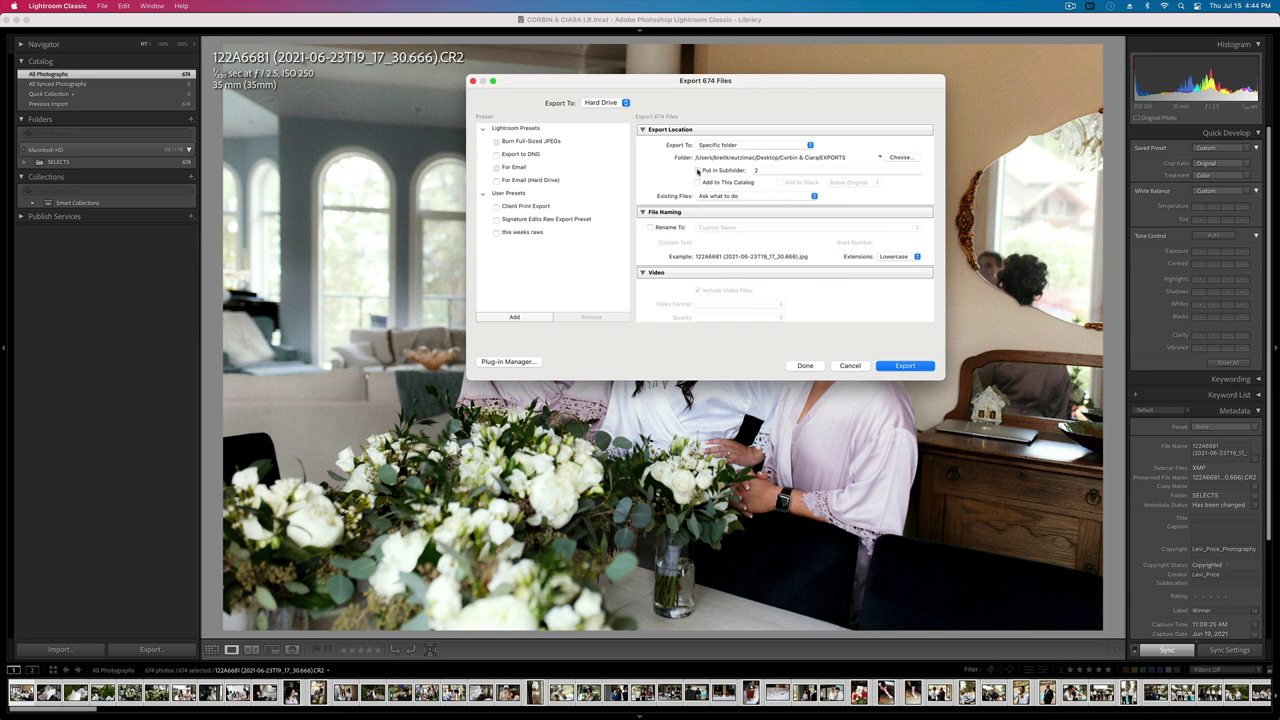
{"action": "left_click", "coordinate": [697, 171]}
{"action": "left_click", "coordinate": [769, 170]}
{"action": "type", "text": "FULL RES"}
{"action": "scroll", "coordinate": [727, 272], "scroll_direction": "down", "scroll_amount": 1}
{"action": "scroll", "coordinate": [727, 272], "scroll_direction": "down", "scroll_amount": 6}
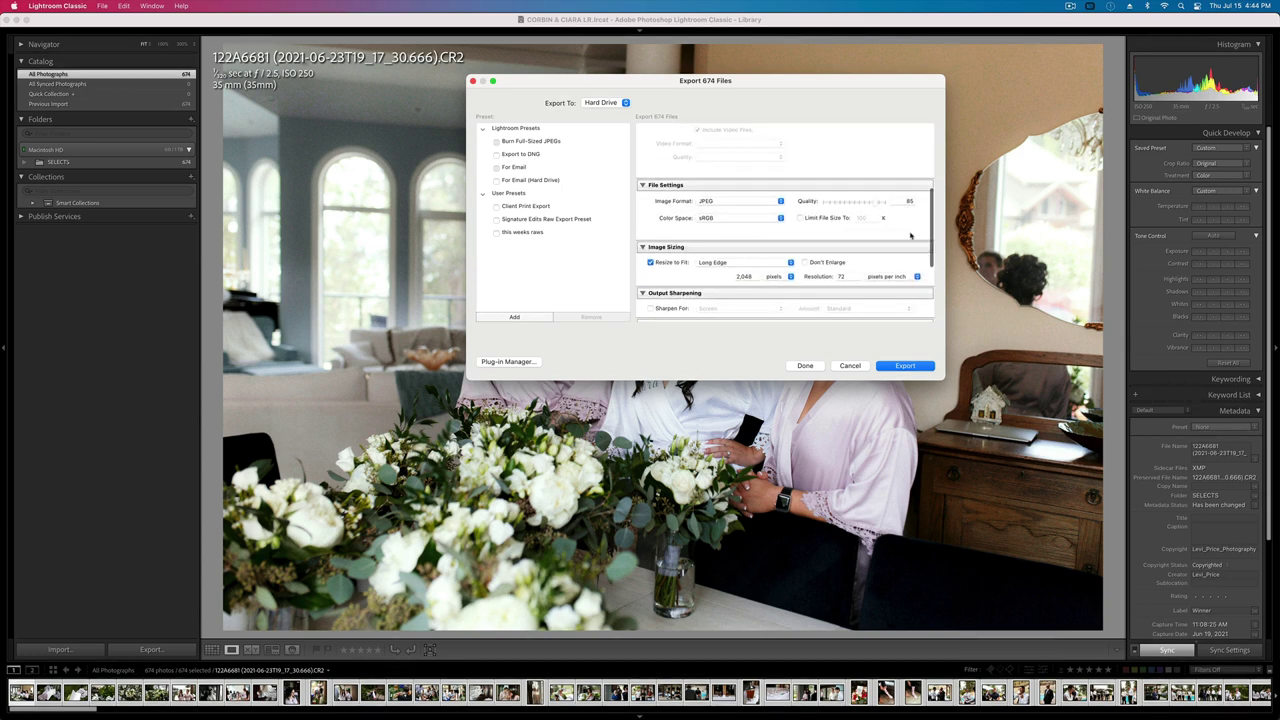
{"action": "scroll", "coordinate": [910, 235], "scroll_direction": "down", "scroll_amount": 3}
- Turn off Resize to Fit, sharpen for Matte Paper at Low, and start the export
{"action": "left_click", "coordinate": [652, 208]}
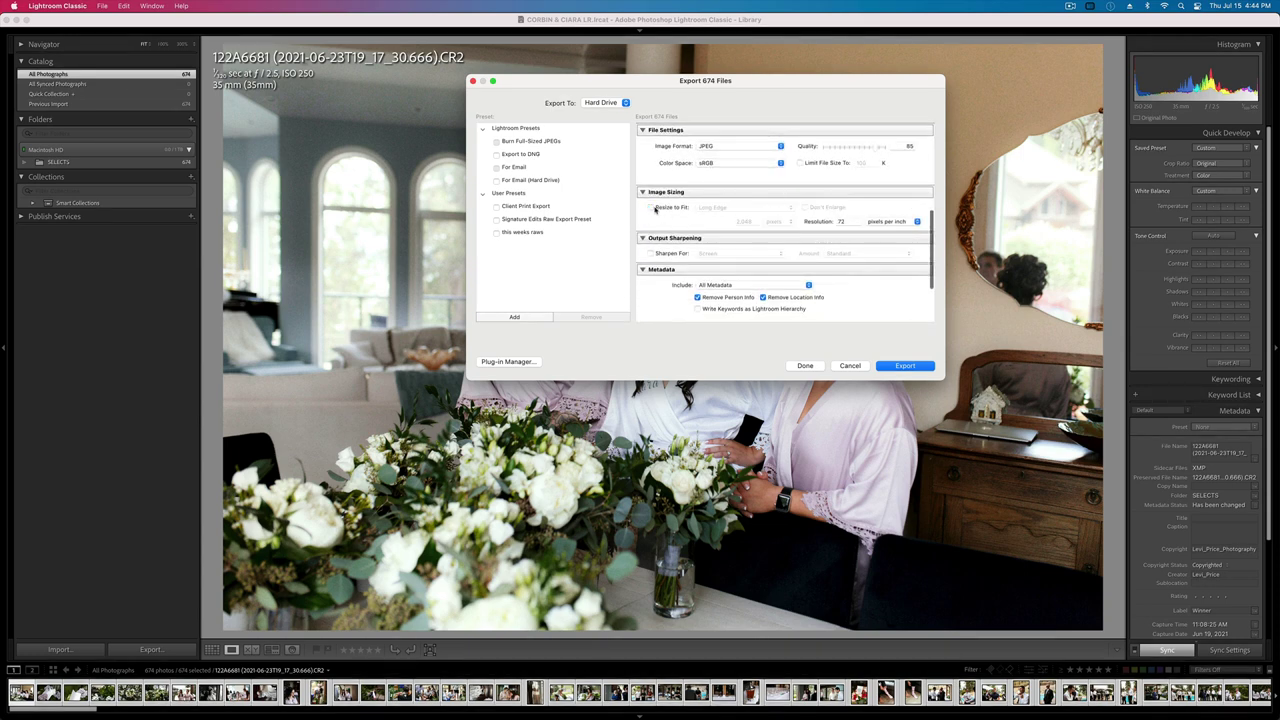
{"action": "scroll", "coordinate": [658, 195], "scroll_direction": "down", "scroll_amount": 4}
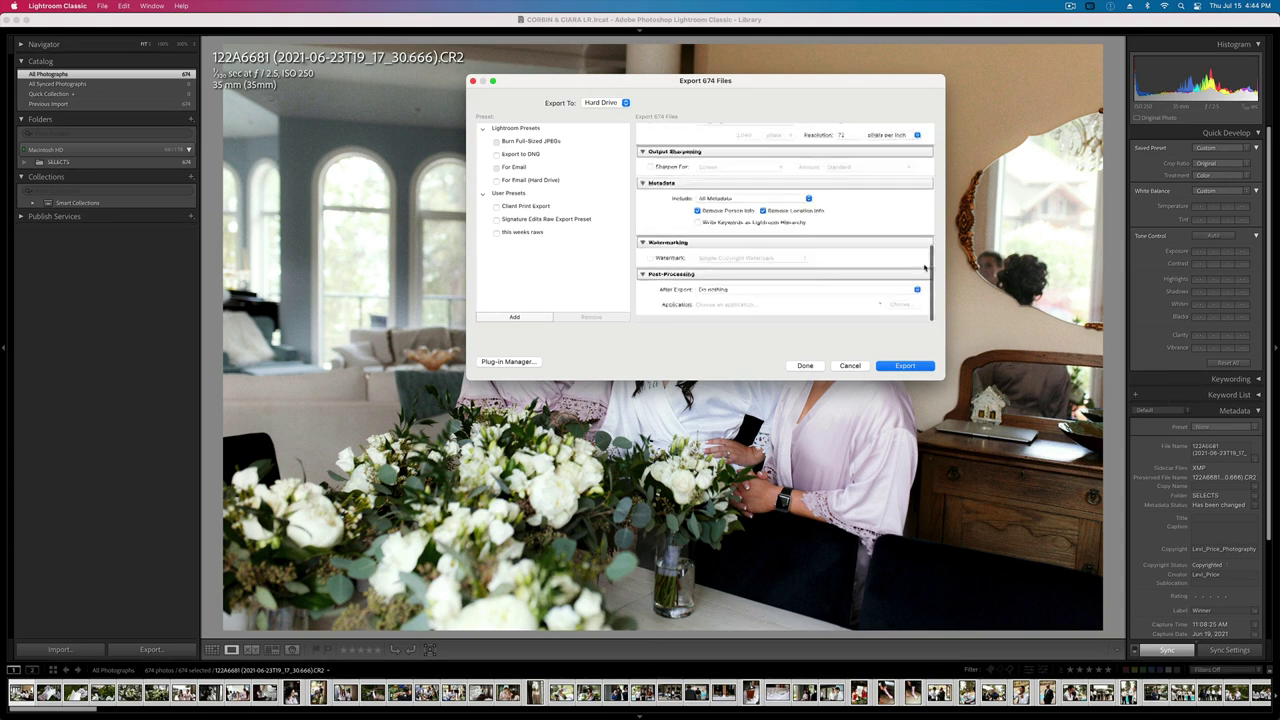
{"action": "left_click", "coordinate": [650, 174]}
{"action": "left_click", "coordinate": [740, 174]}
{"action": "left_click", "coordinate": [730, 186]}
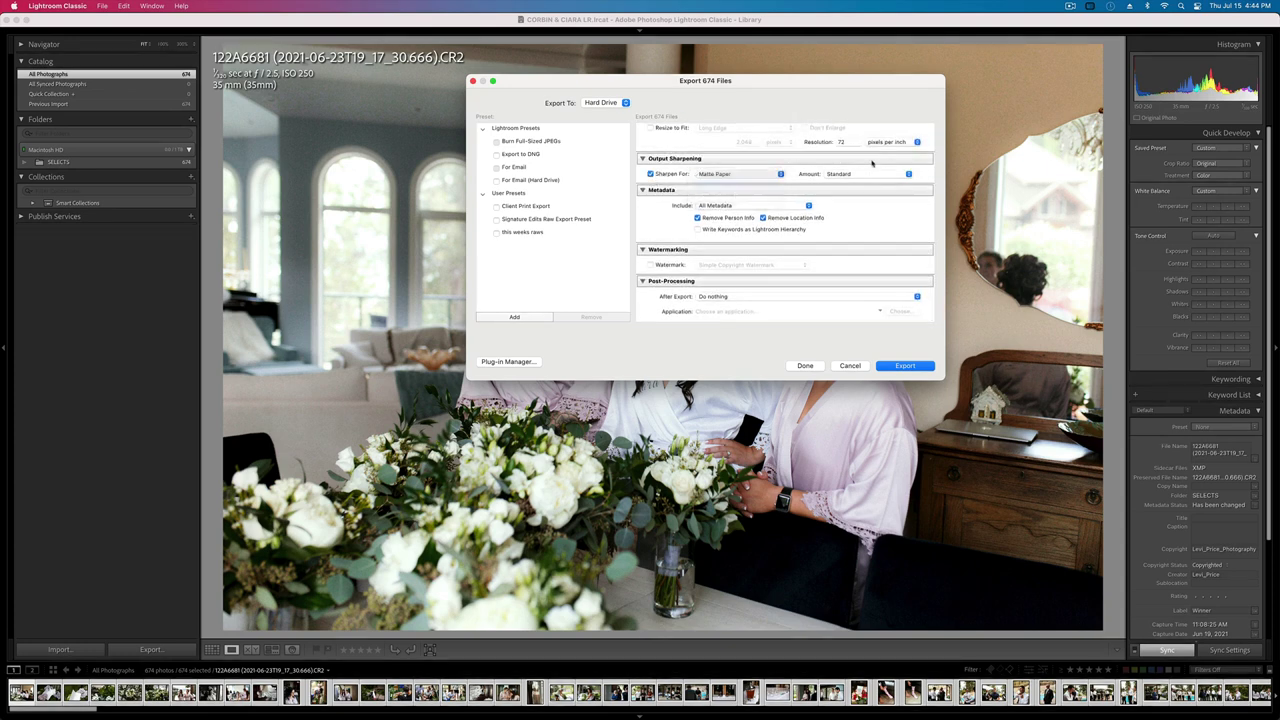
{"action": "left_click", "coordinate": [868, 174]}
{"action": "left_click", "coordinate": [860, 163]}
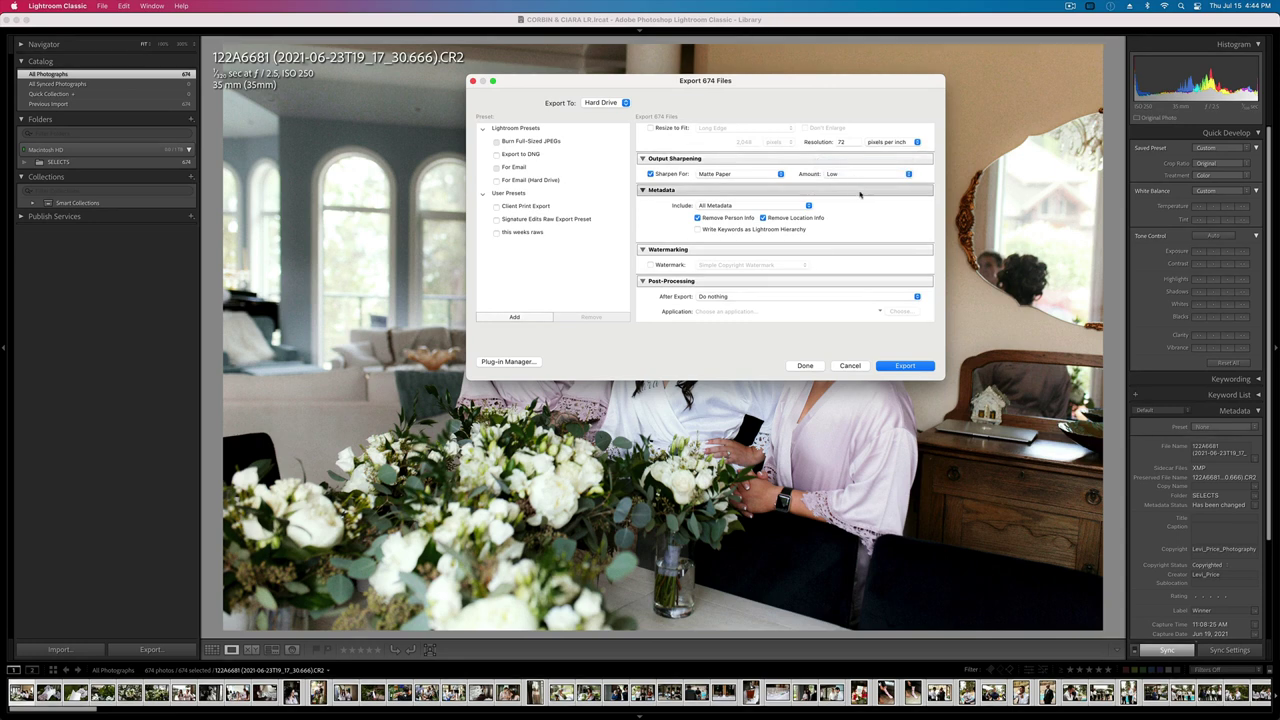
{"action": "scroll", "coordinate": [867, 209], "scroll_direction": "down", "scroll_amount": 2}
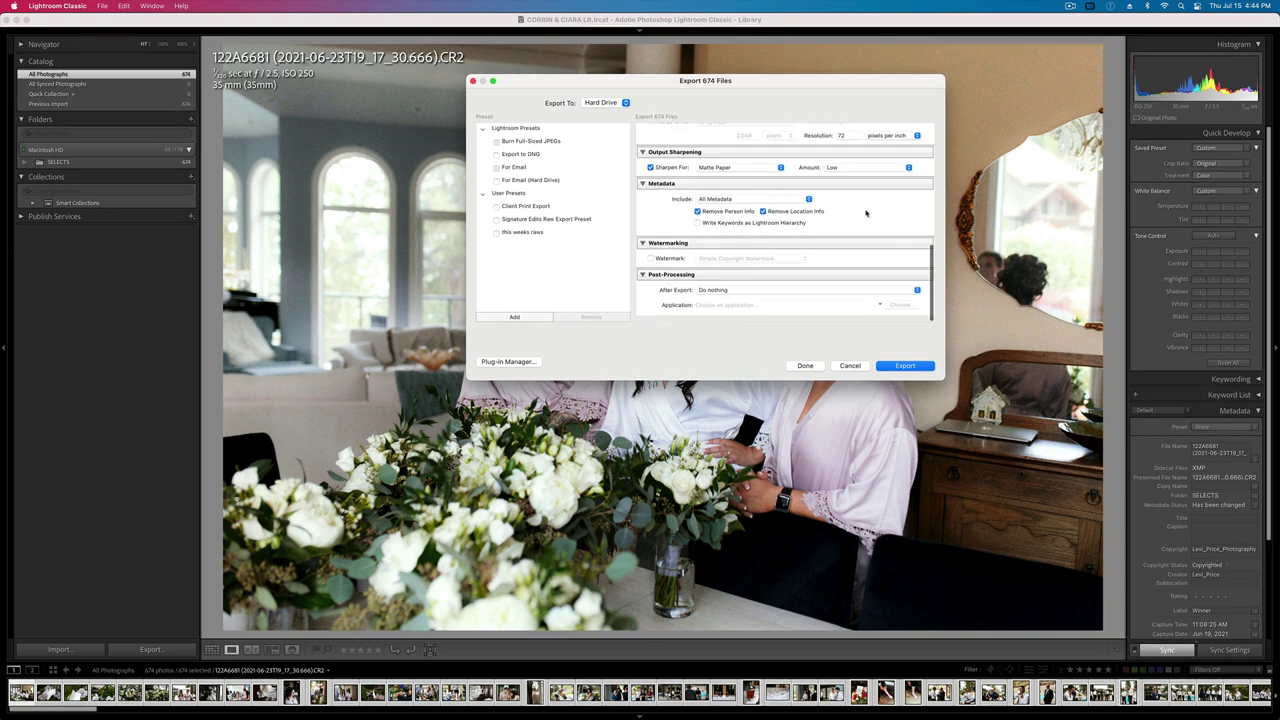
{"action": "left_click", "coordinate": [915, 367]}
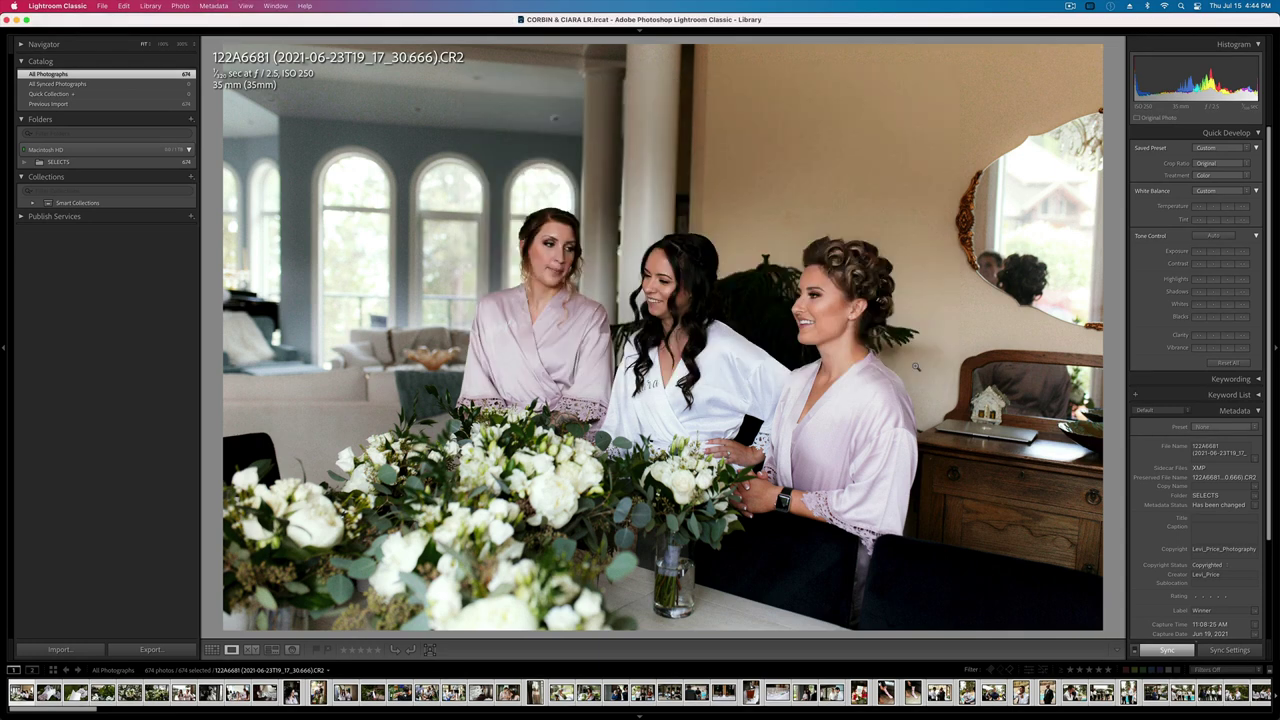